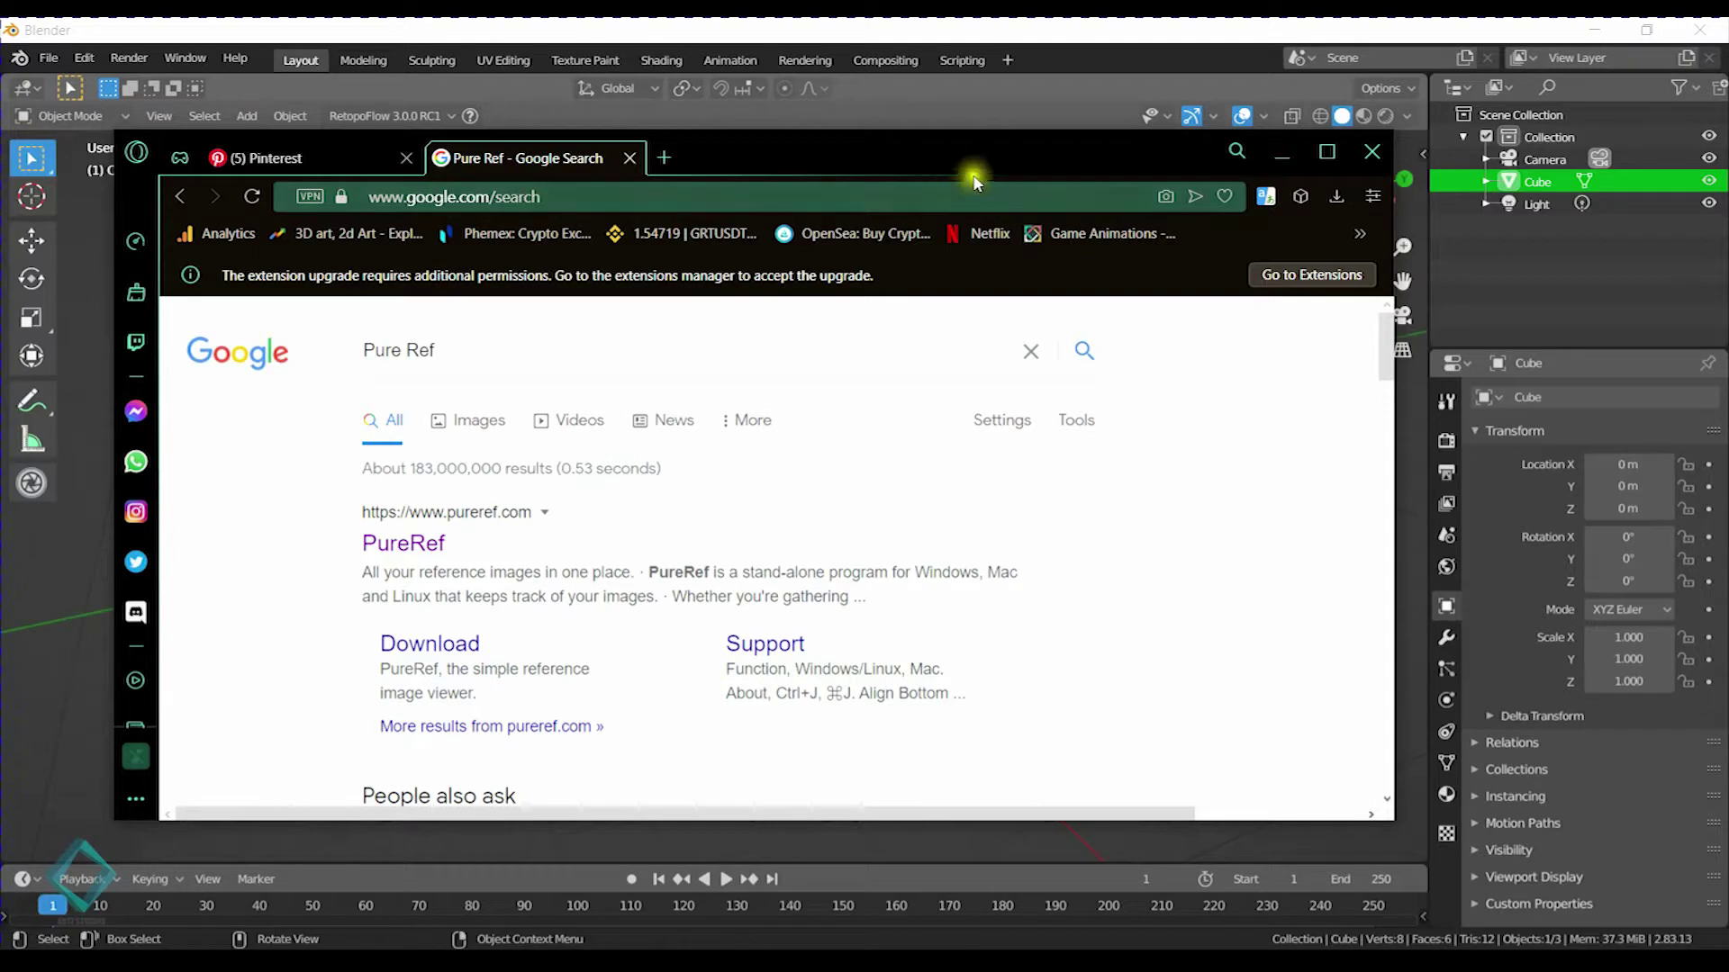
Open the PureRef website from the search results and look over its home page and web address
{"action": "left_click_drag", "start_coordinate": [780, 151], "coordinate": [848, 165]}
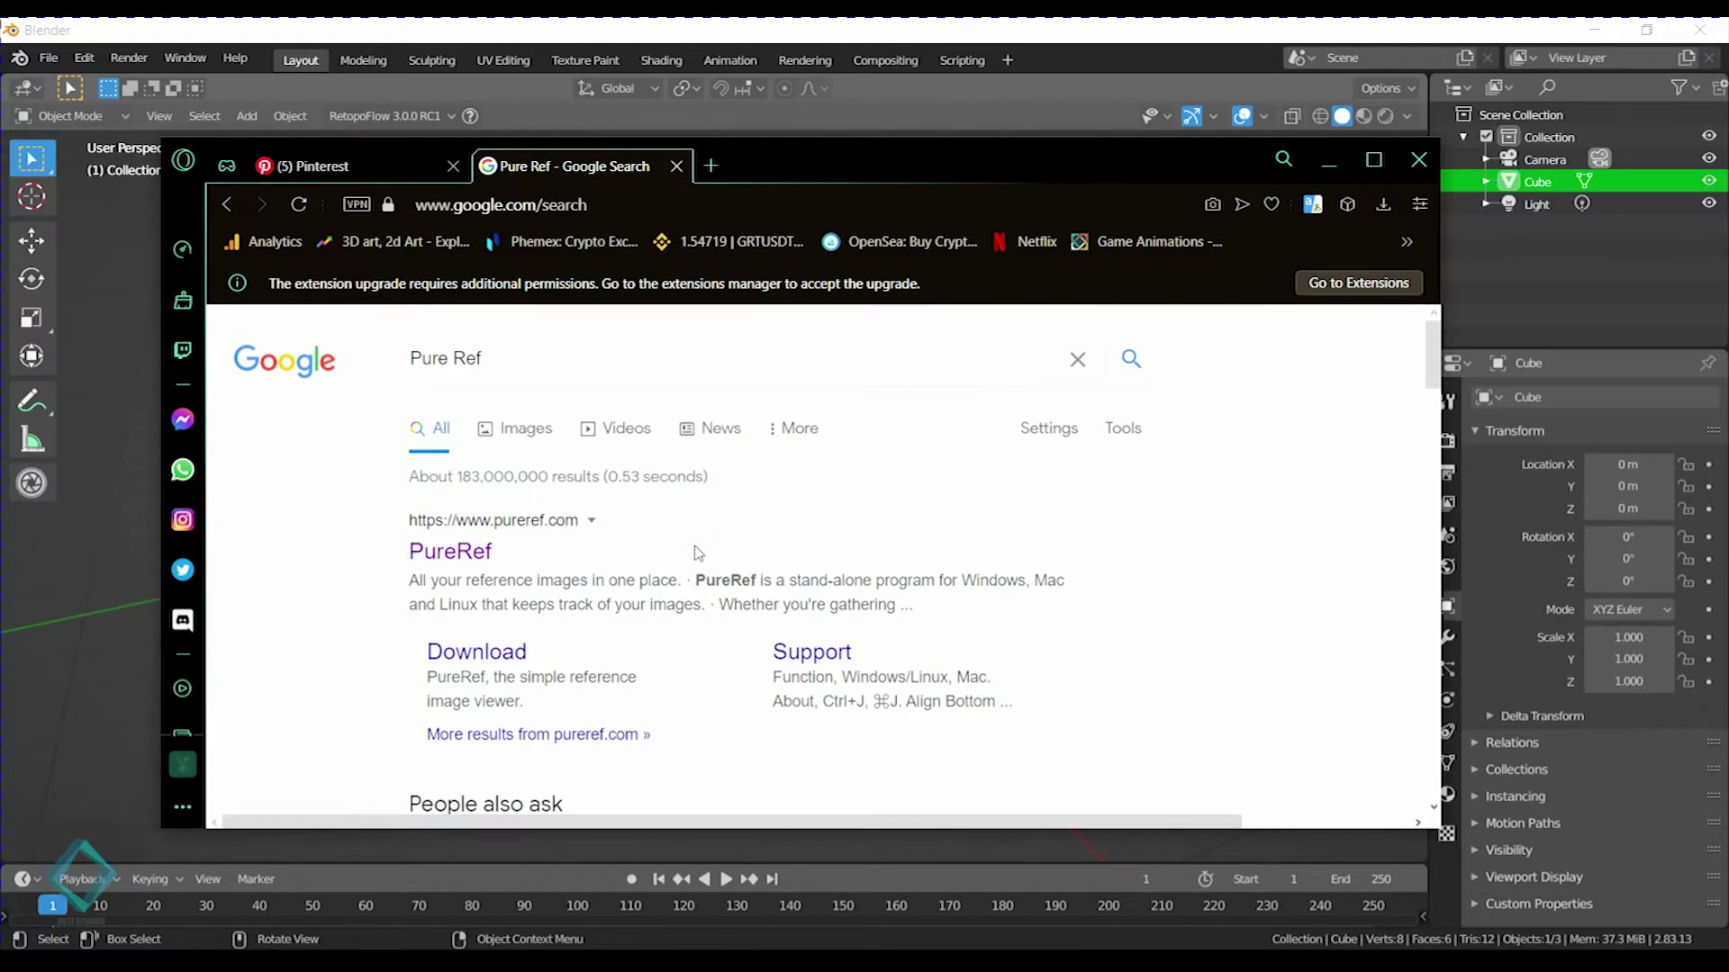
{"action": "scroll", "coordinate": [585, 487], "scroll_direction": "down", "scroll_amount": 1}
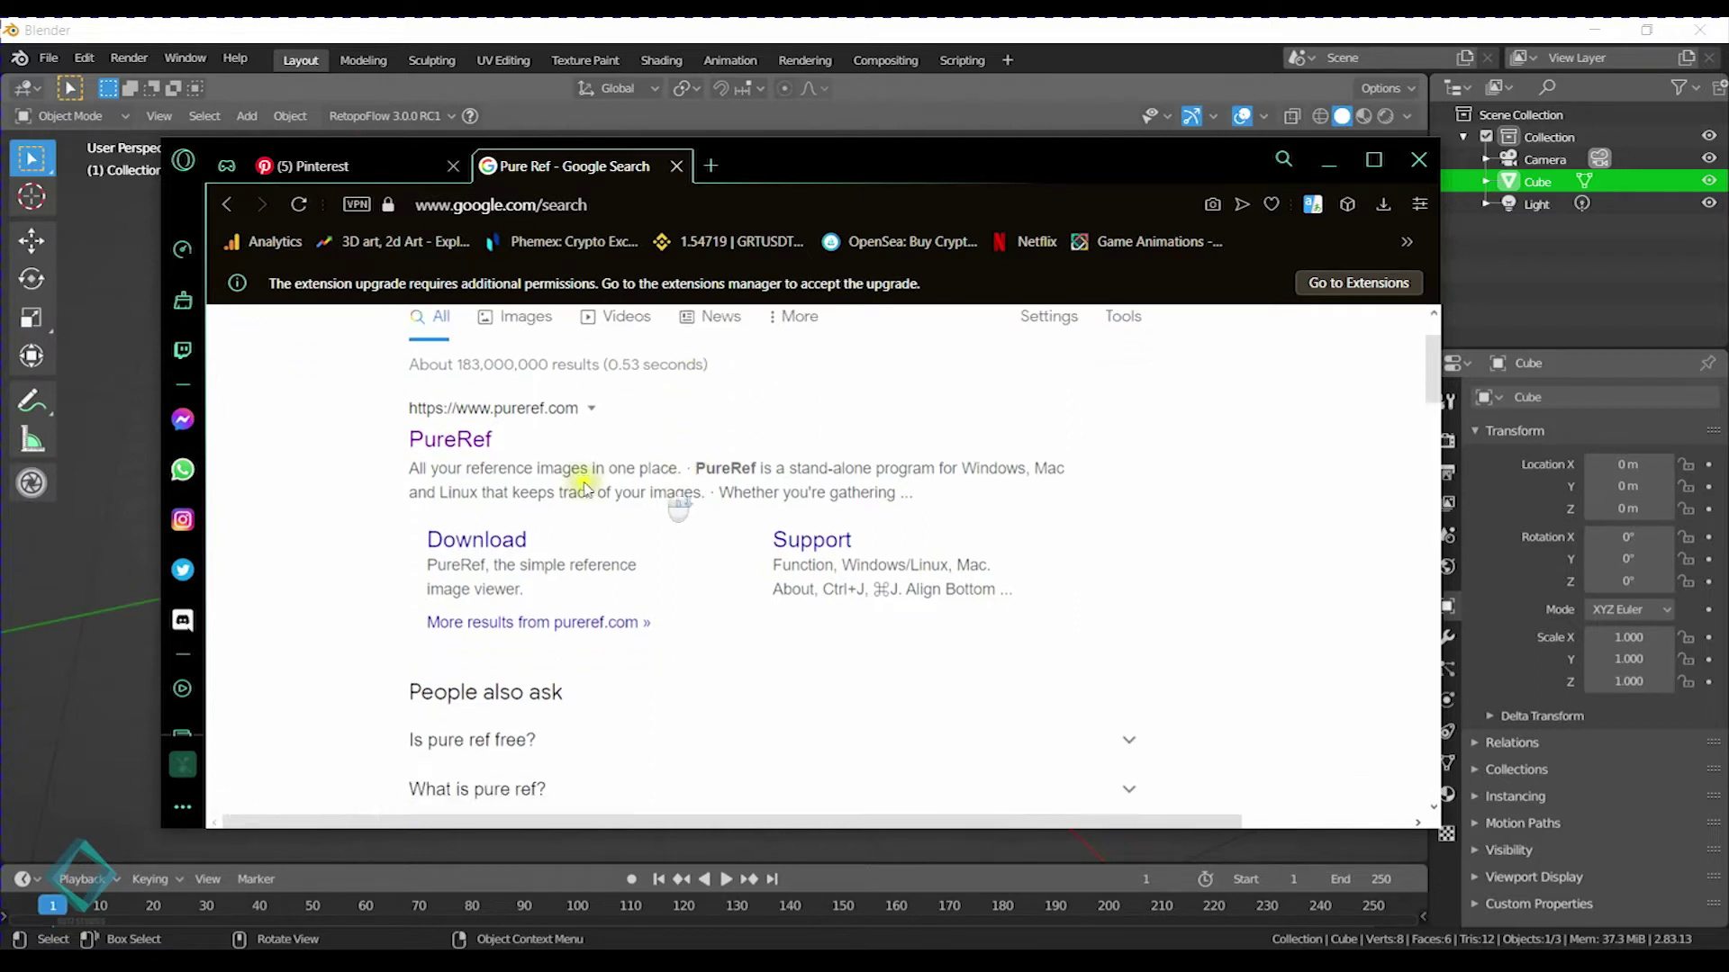
{"action": "left_click", "coordinate": [466, 443]}
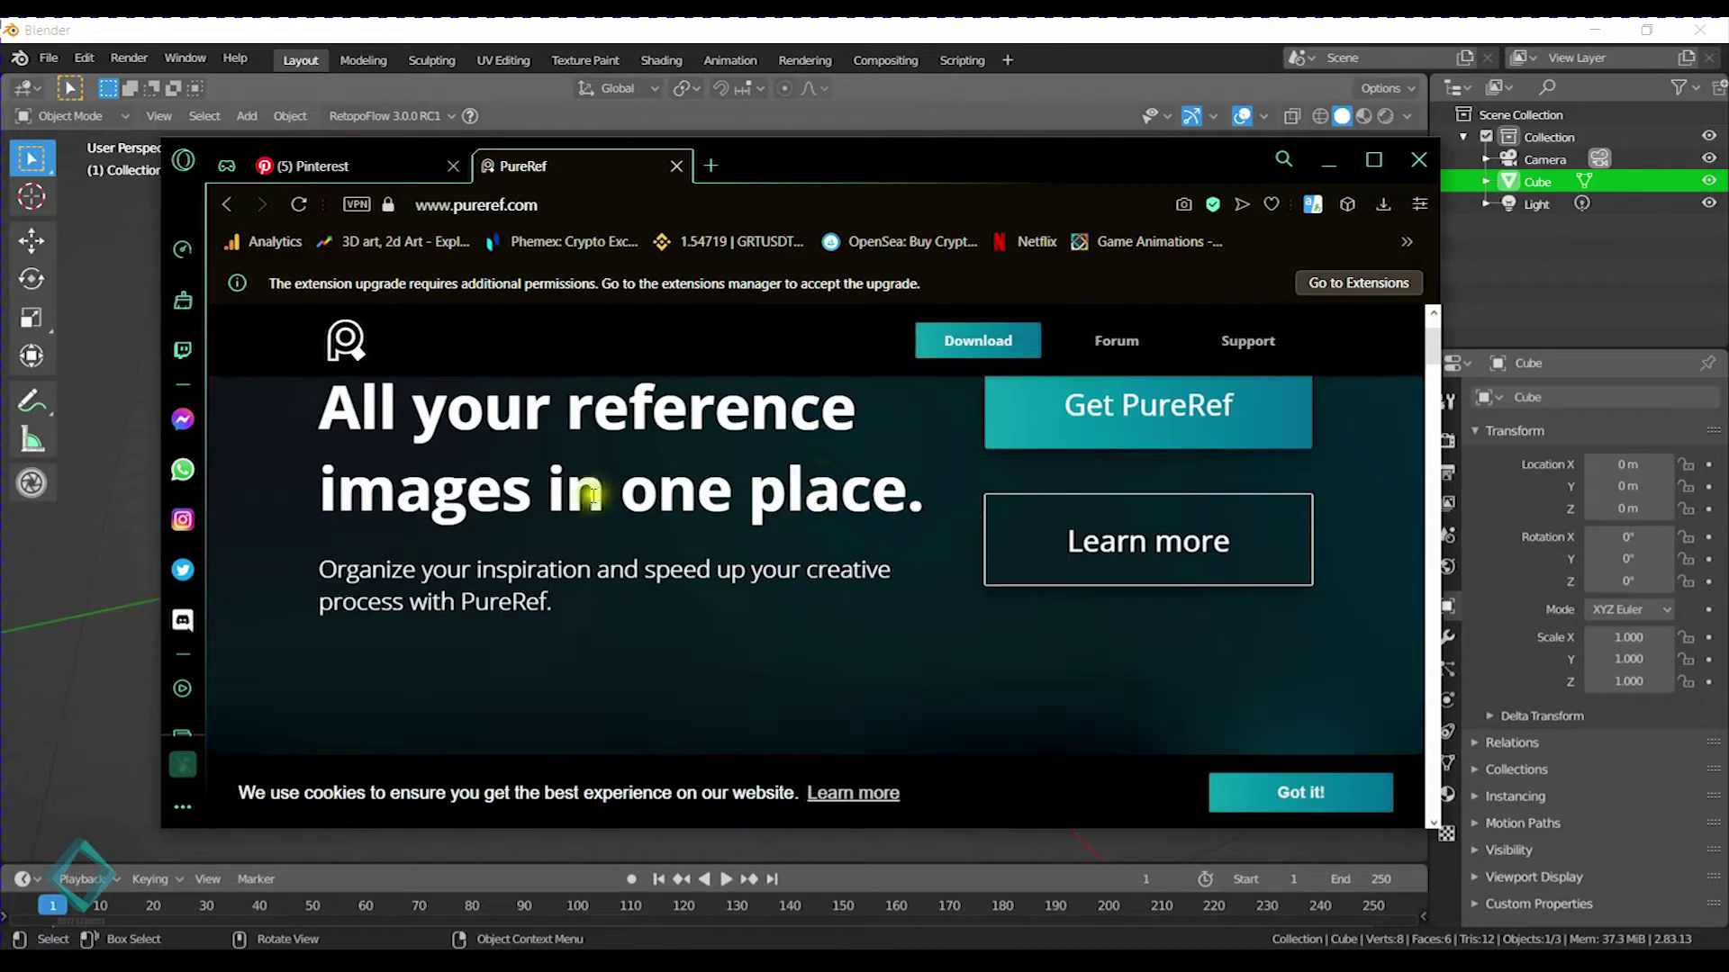
{"action": "scroll", "coordinate": [612, 505], "scroll_direction": "down", "scroll_amount": 5}
{"action": "scroll", "coordinate": [711, 567], "scroll_direction": "down", "scroll_amount": 6}
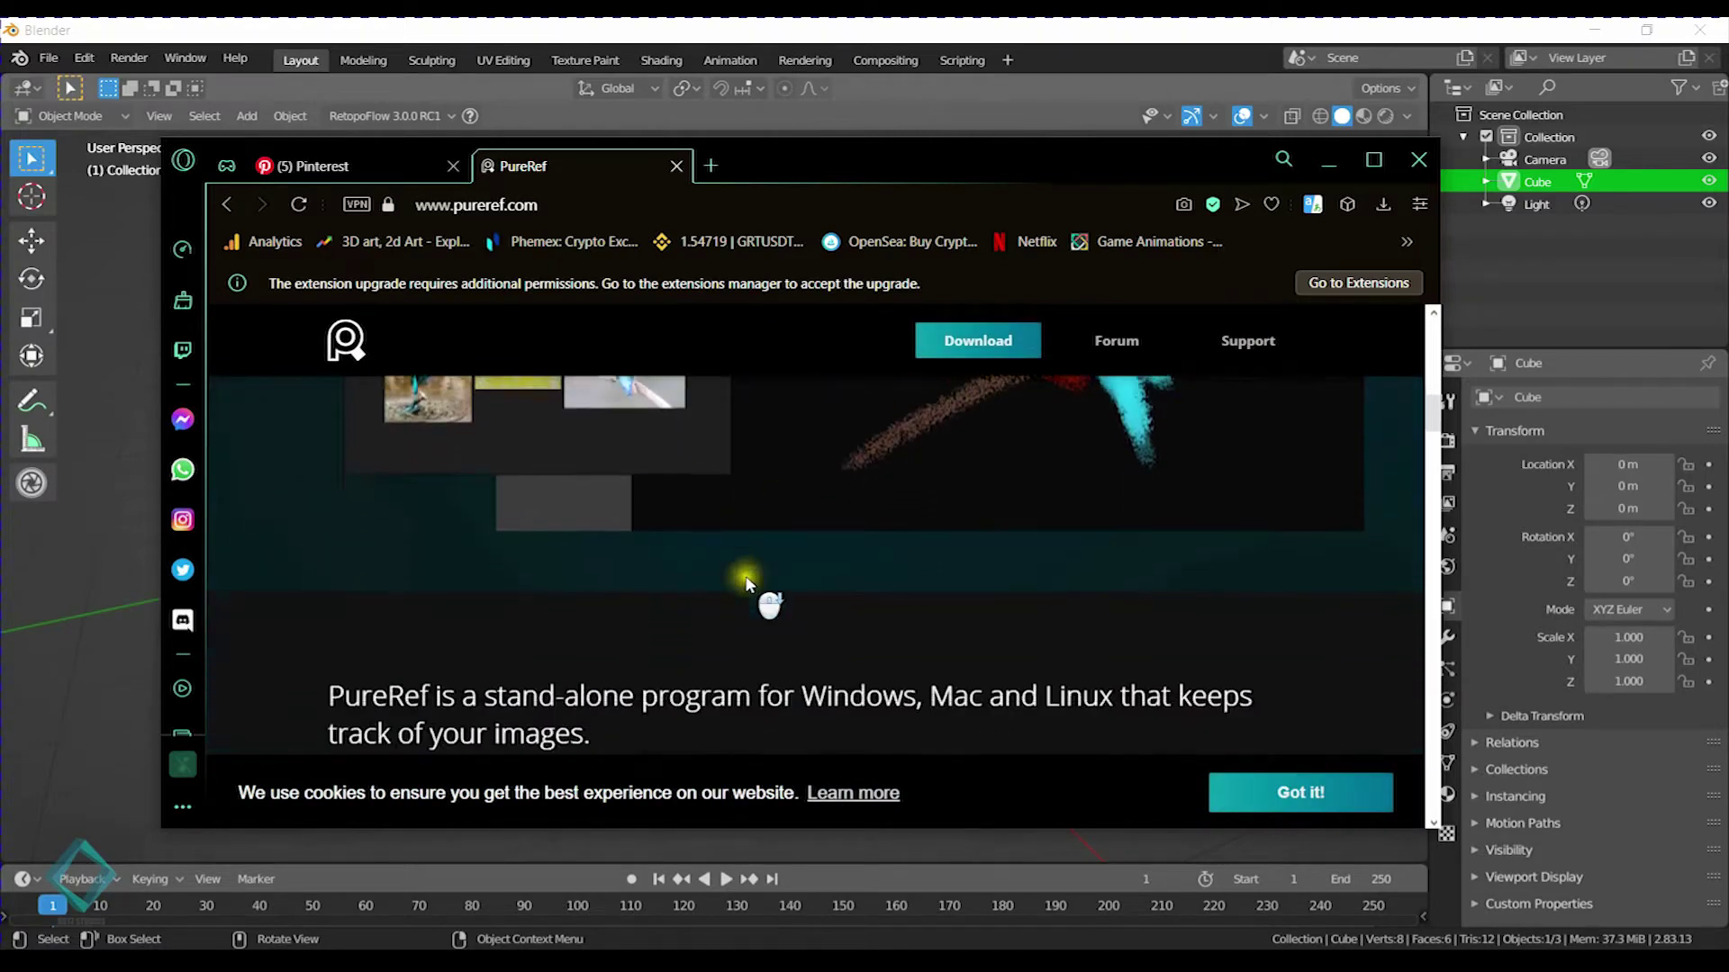
{"action": "left_click", "coordinate": [504, 204]}
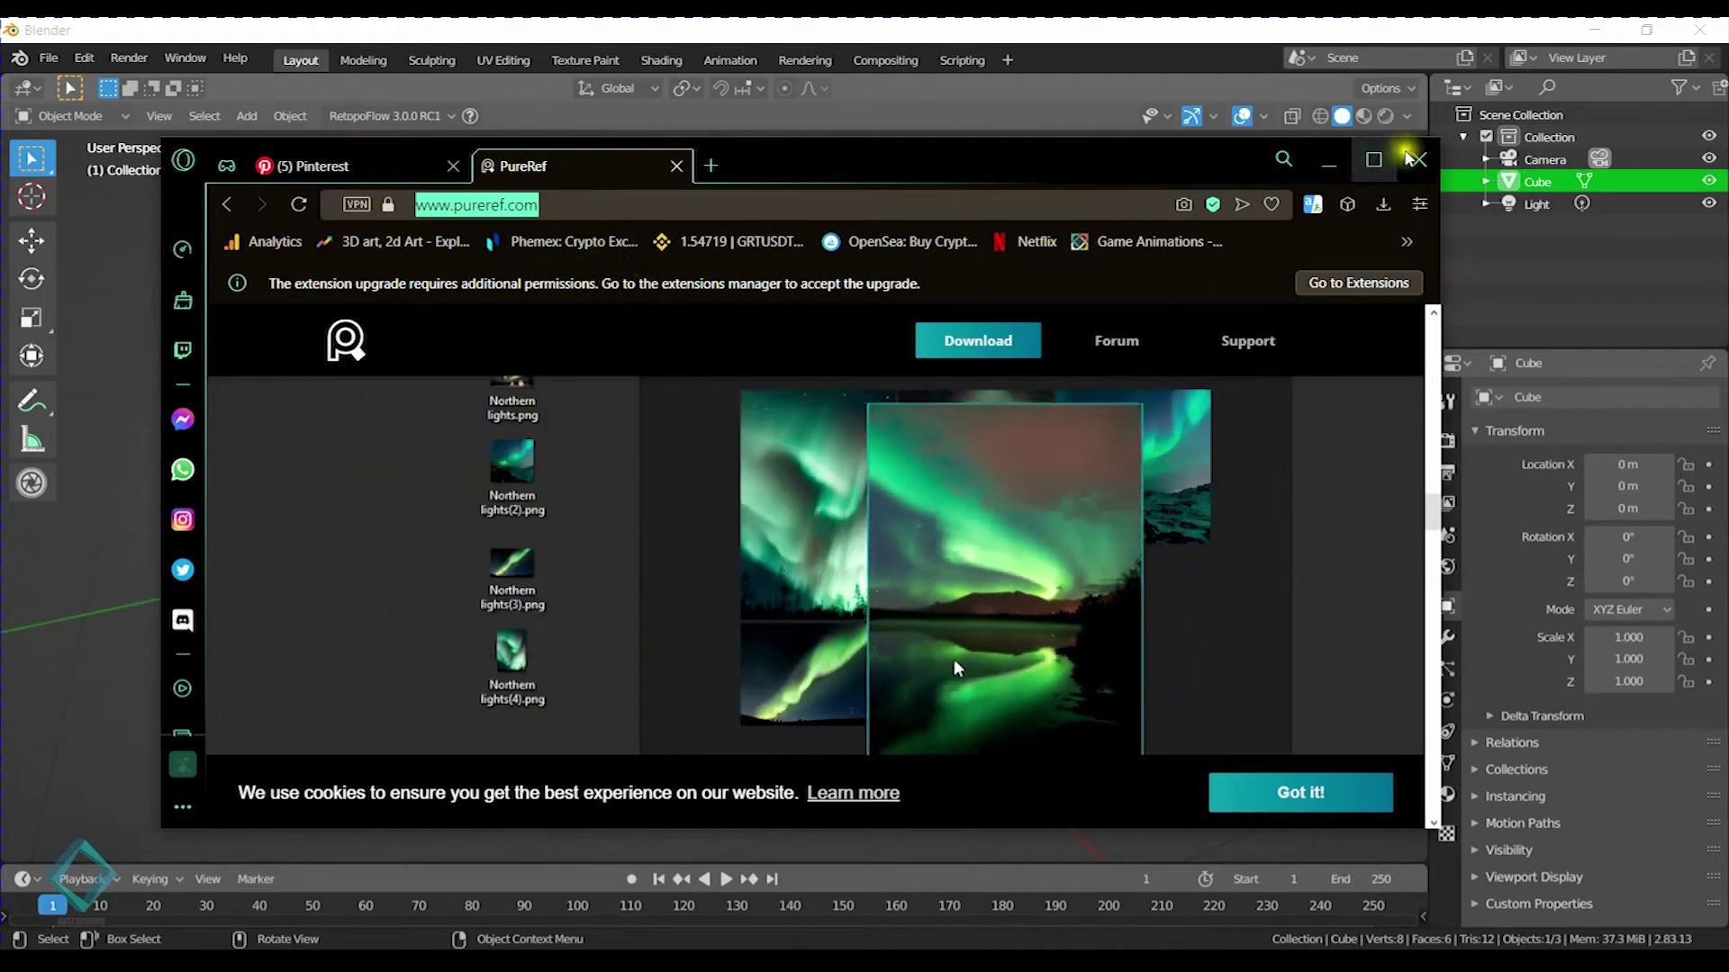
Close the PureRef page and view the Pinterest results for scifi creature characters in a maximized window
{"action": "left_click", "coordinate": [676, 166]}
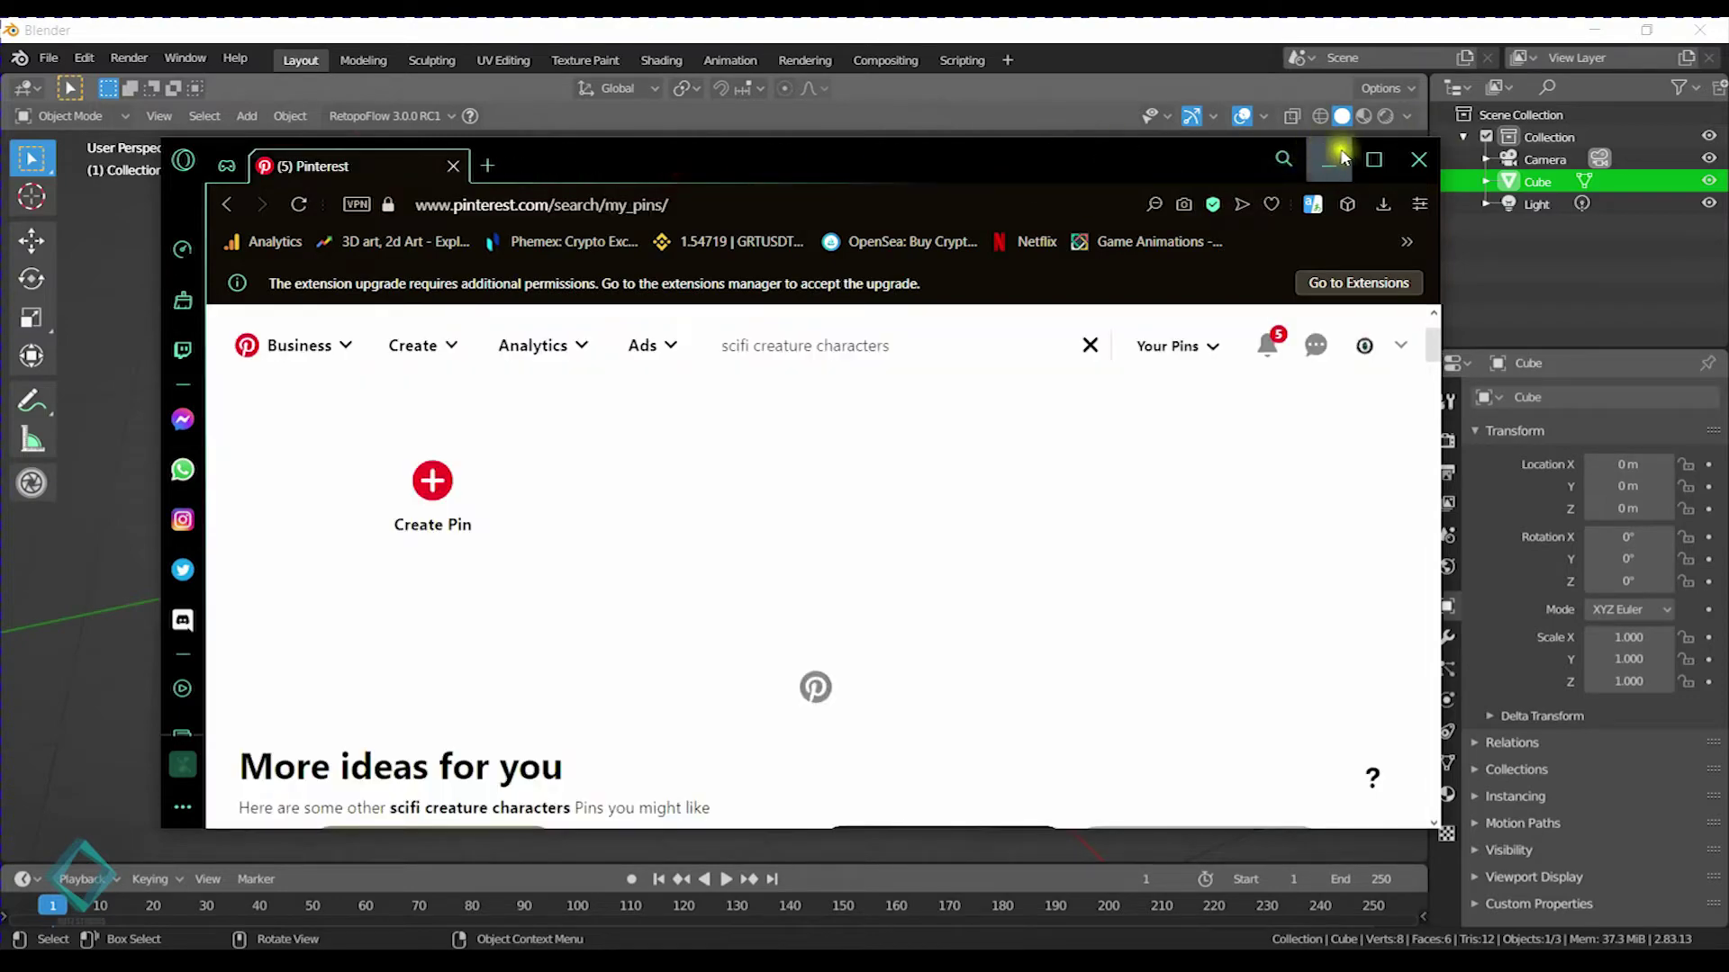
{"action": "left_click", "coordinate": [1373, 159]}
{"action": "scroll", "coordinate": [912, 361], "scroll_direction": "down", "scroll_amount": 4}
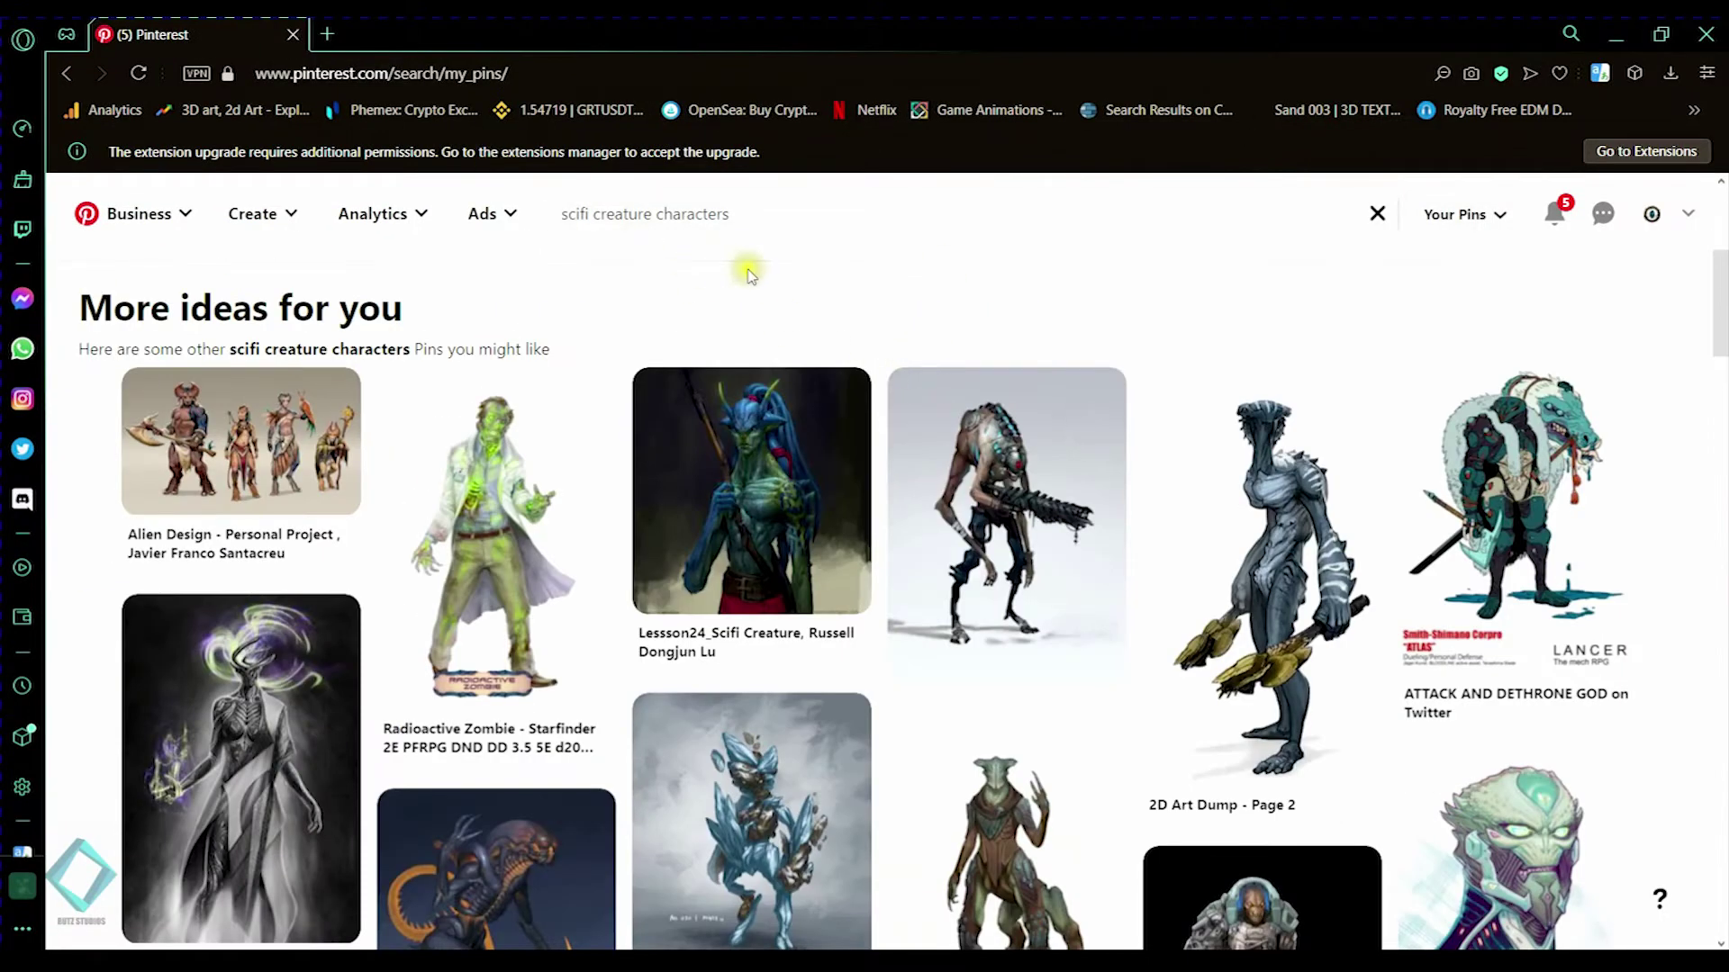
{"action": "left_click", "coordinate": [608, 217]}
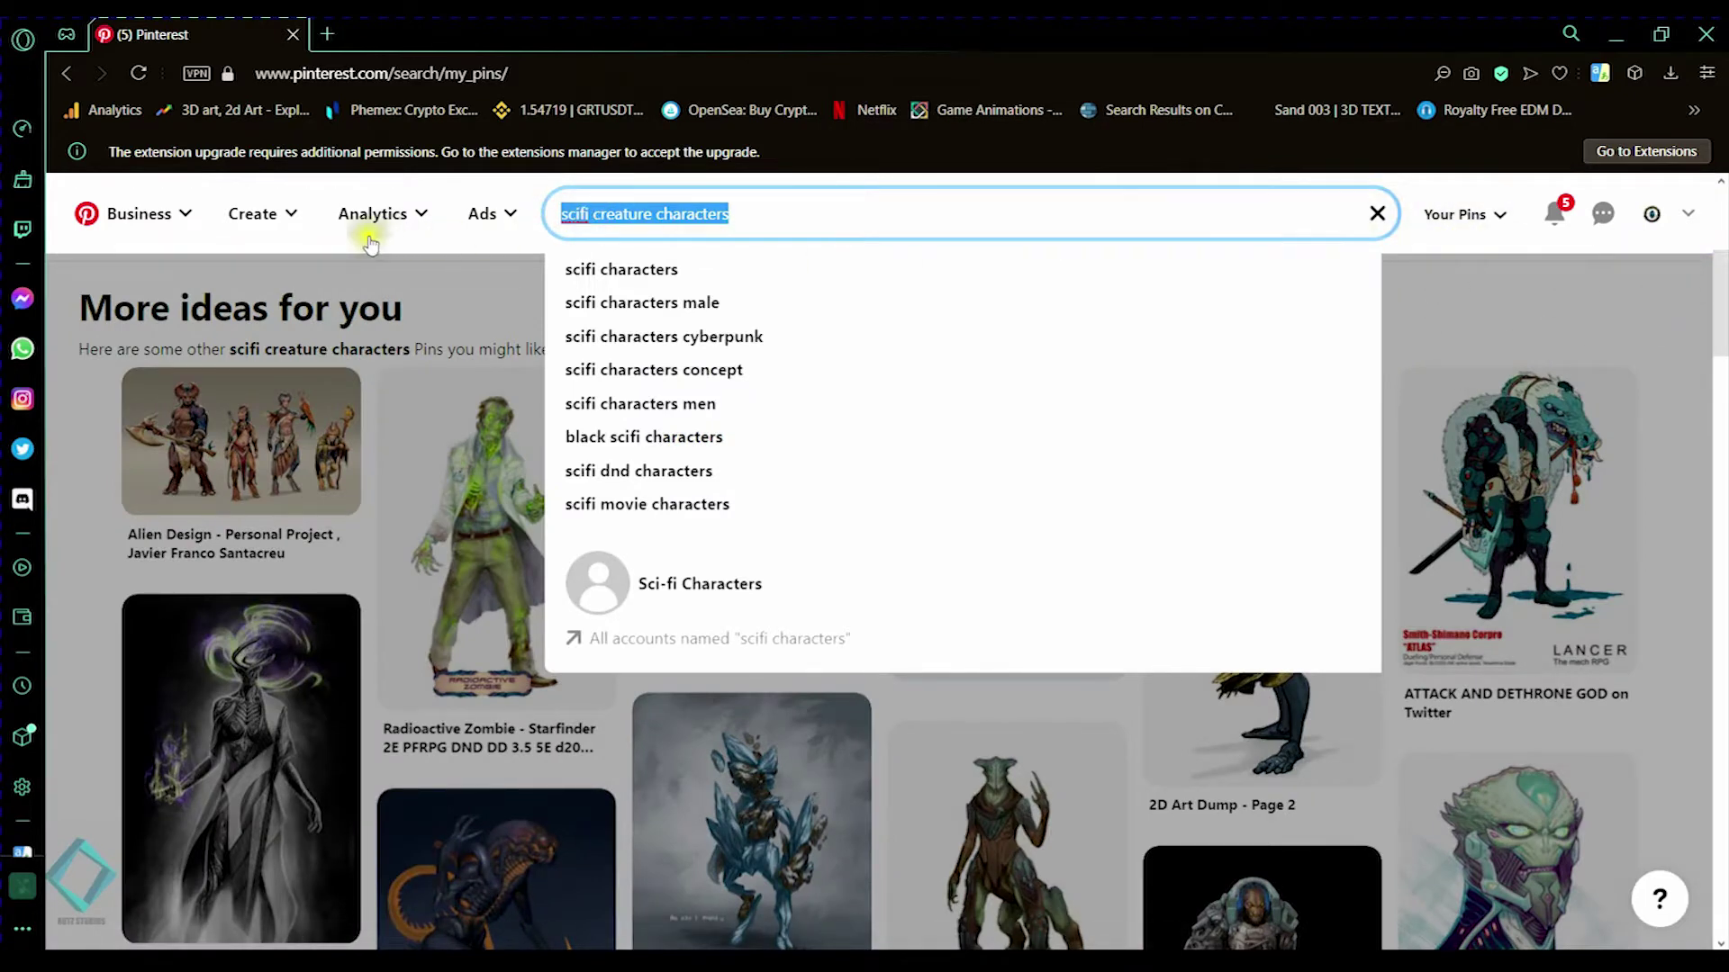
{"action": "left_click", "coordinate": [59, 178]}
Copy the blue crystal creature image titled Mythic SciFi Inspiration from Pinterest and paste it into the empty PureRef board, positioned at its left side
{"action": "scroll", "coordinate": [918, 510], "scroll_direction": "down", "scroll_amount": 1}
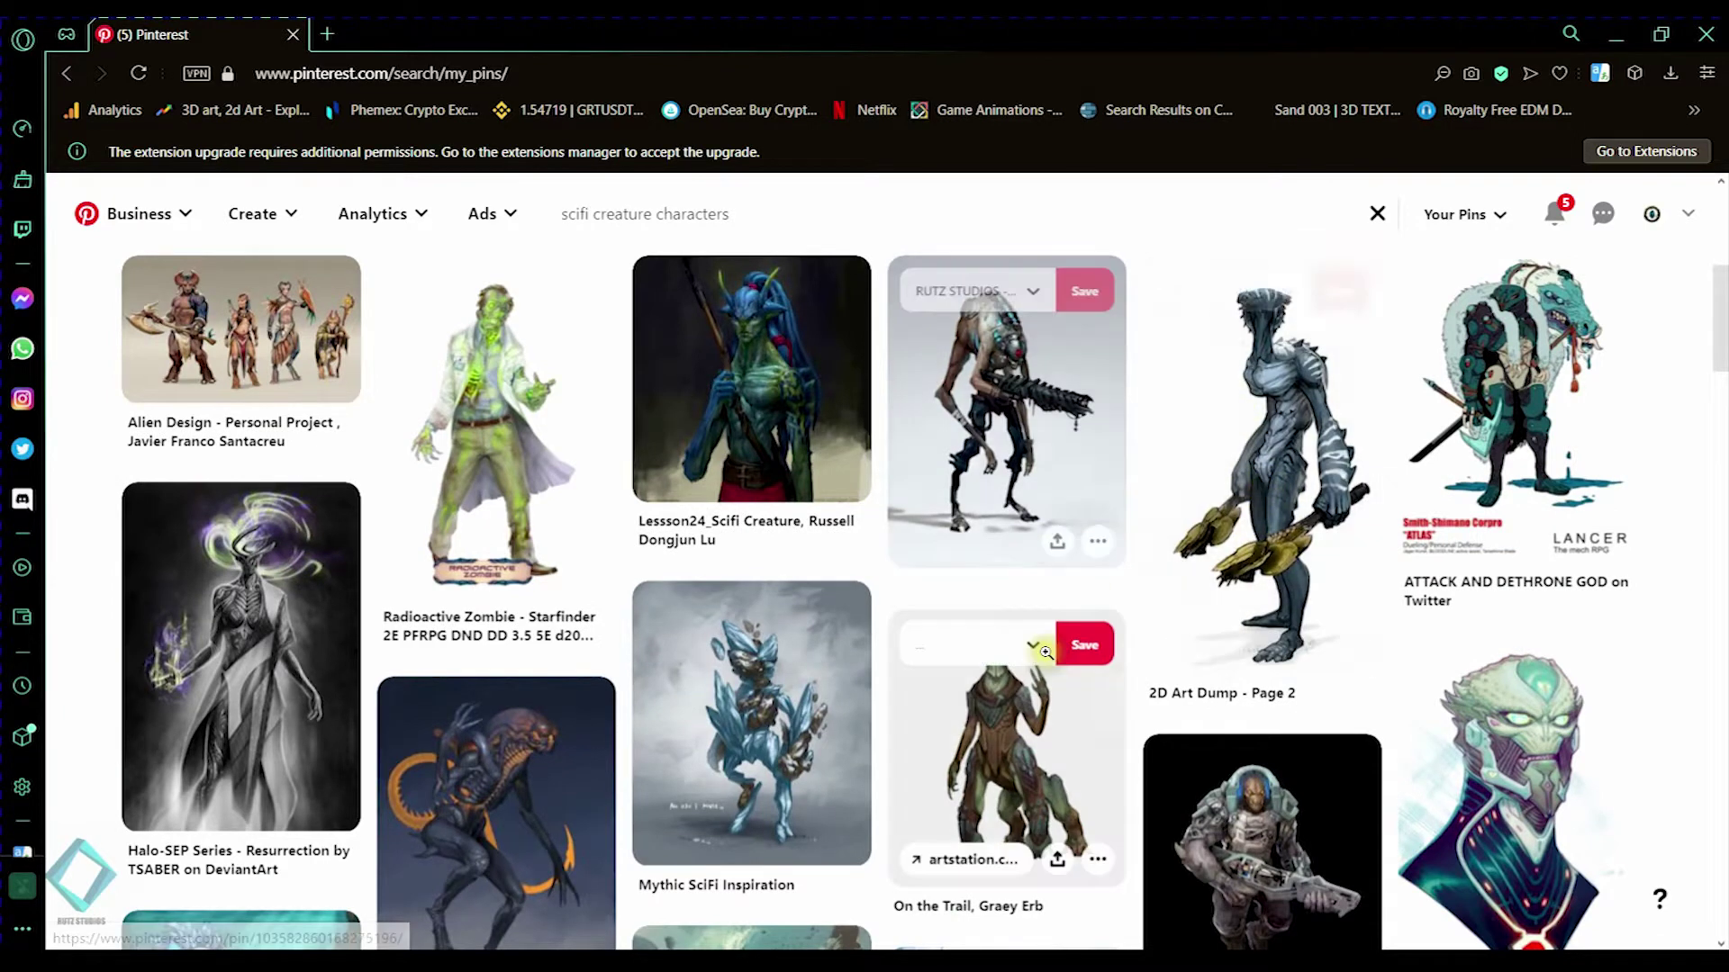
{"action": "scroll", "coordinate": [746, 539], "scroll_direction": "down", "scroll_amount": 2}
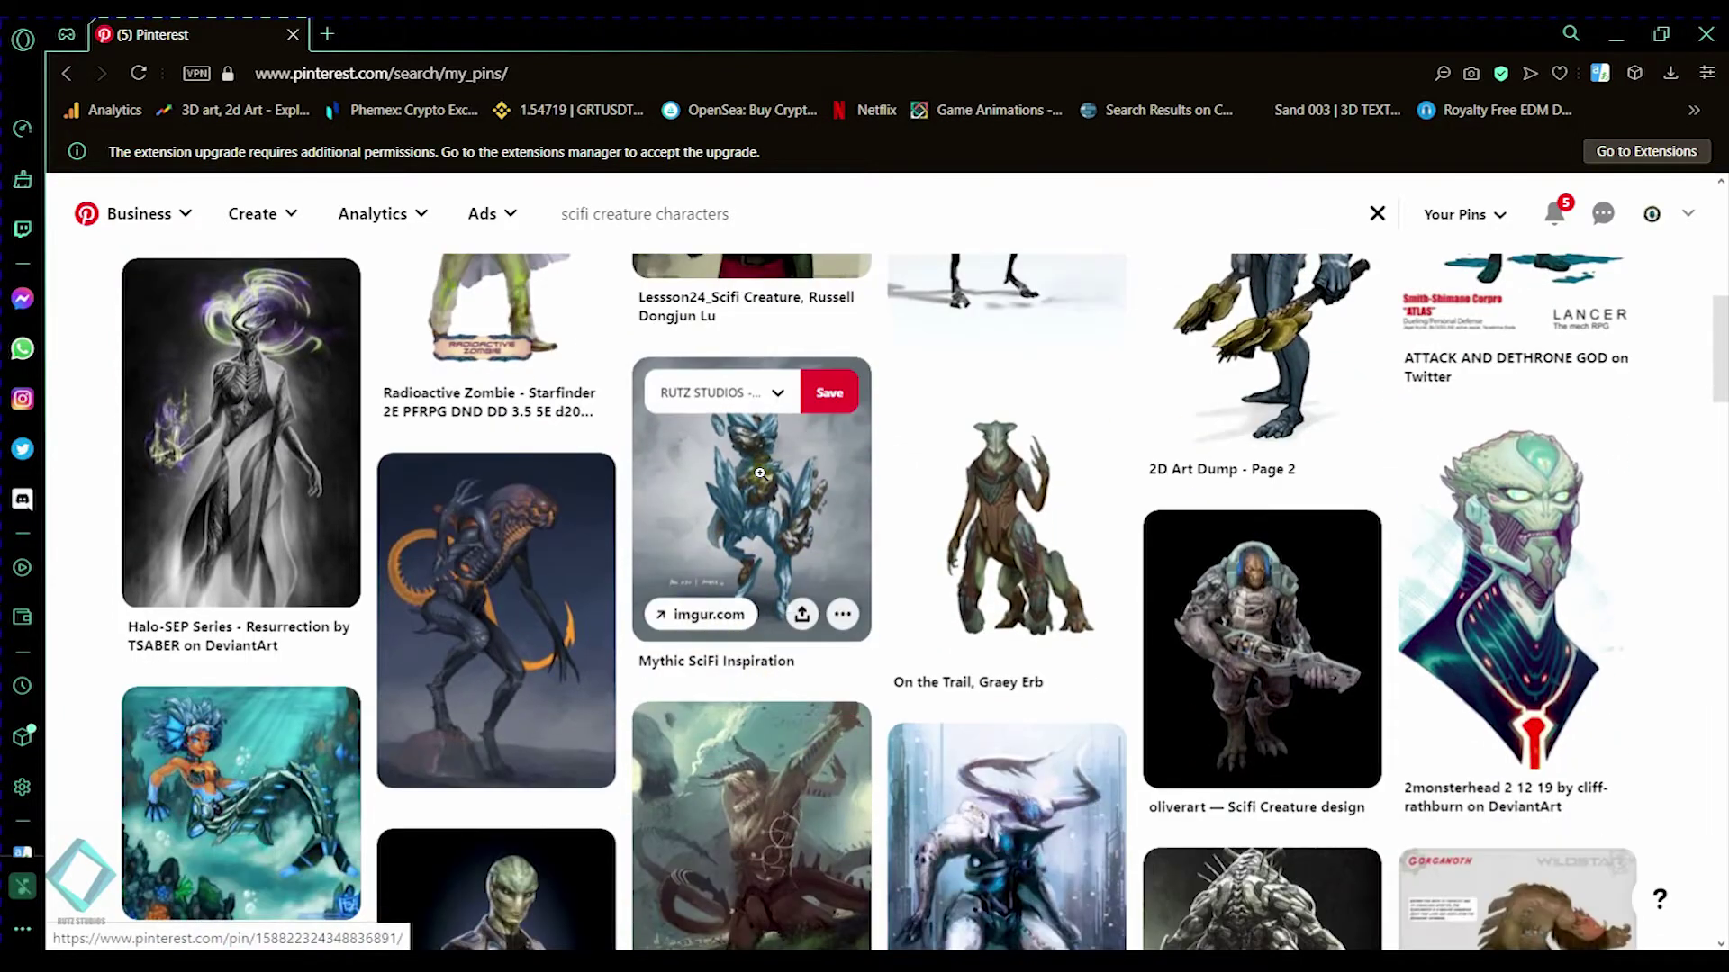
{"action": "right_click", "coordinate": [757, 478]}
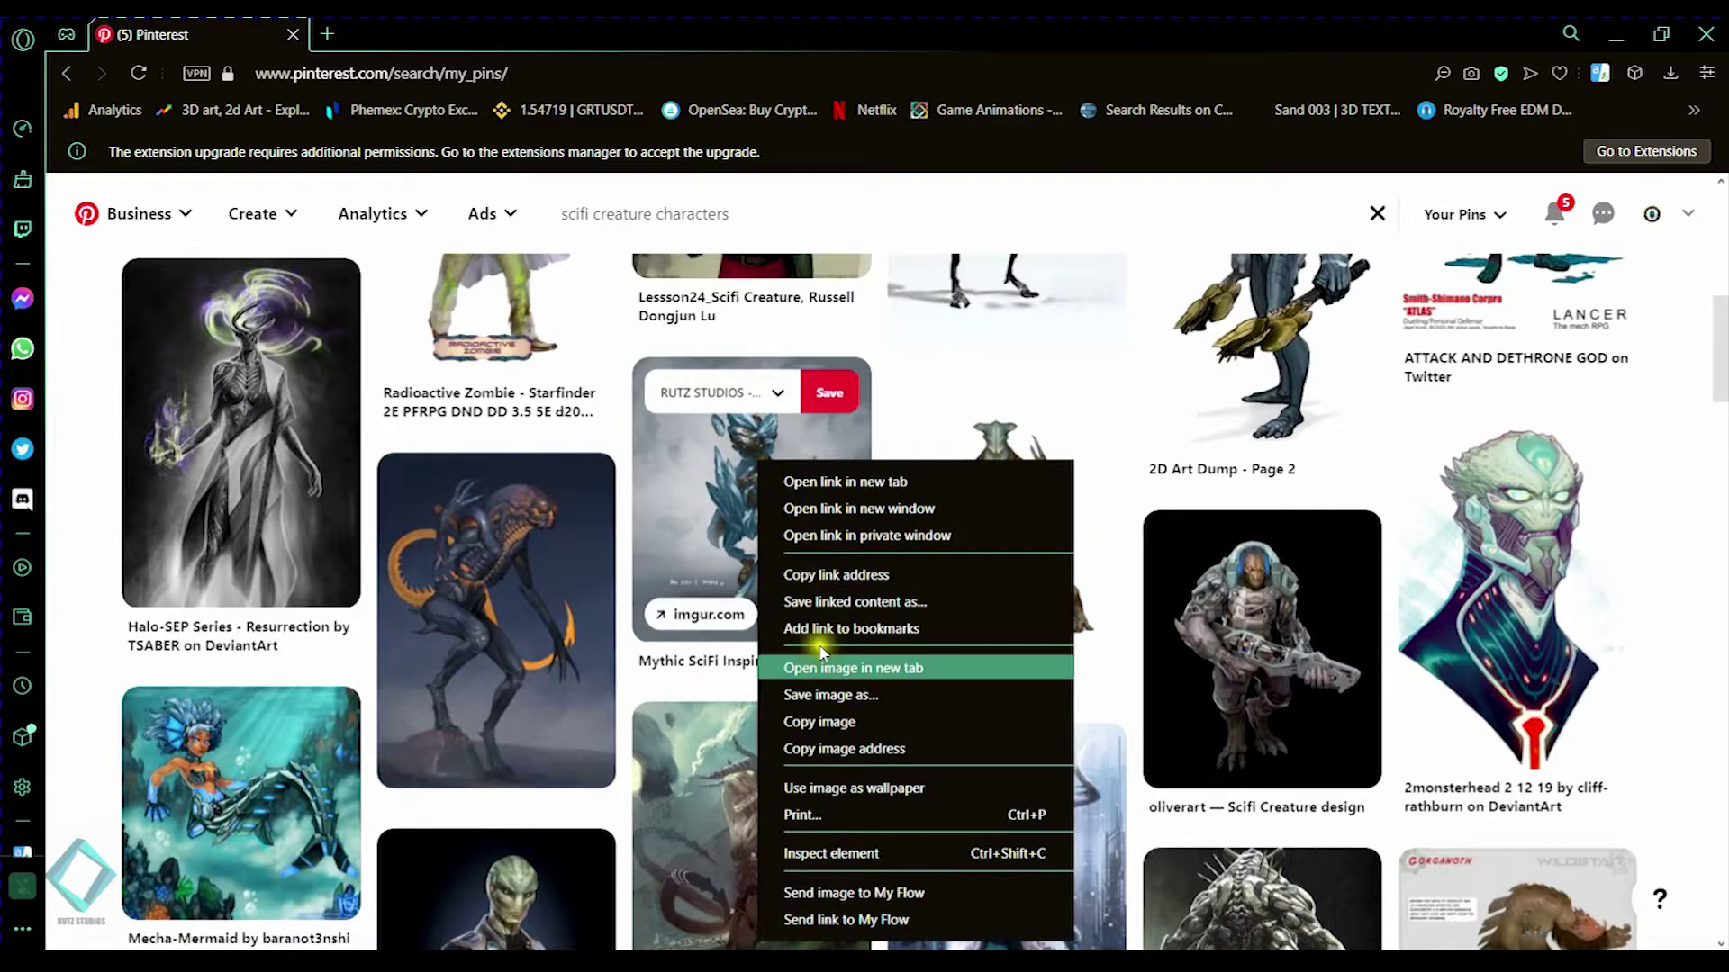
{"action": "left_click", "coordinate": [812, 720]}
{"action": "left_click", "coordinate": [388, 960]}
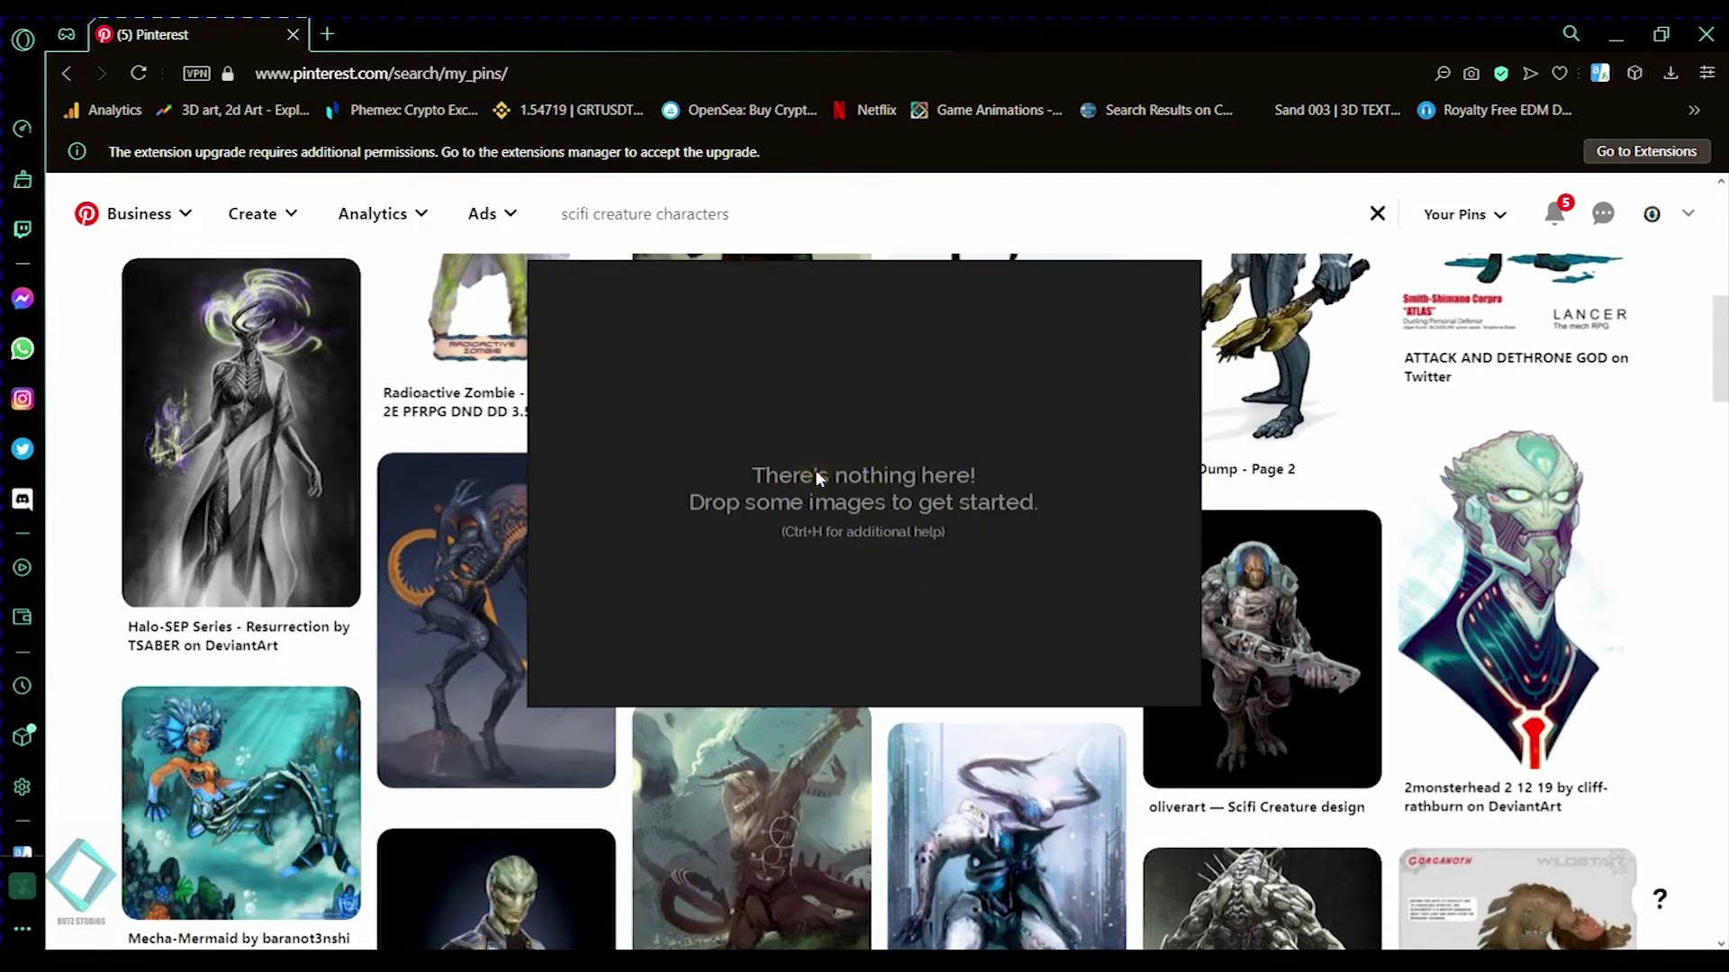
{"action": "key", "text": "ctrl+v"}
{"action": "left_click_drag", "start_coordinate": [843, 398], "coordinate": [746, 416]}
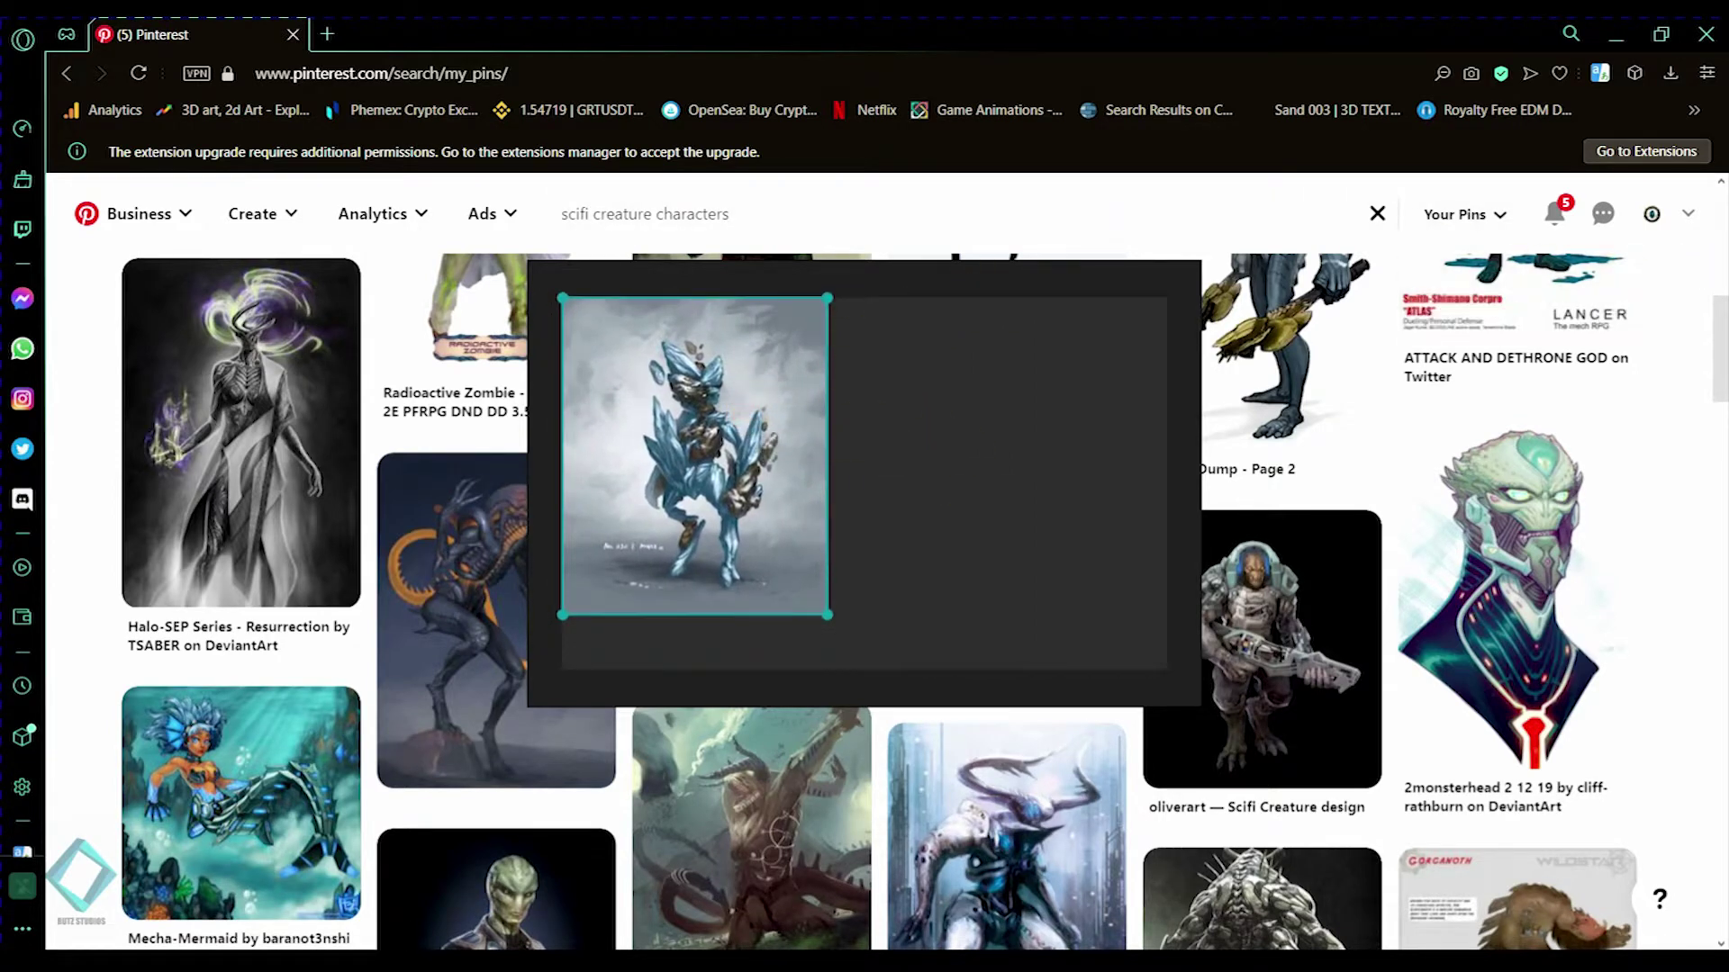
Copy the 2D Art Dump - Page 2 creature image from Pinterest and paste it into PureRef beside the first image
{"action": "left_click", "coordinate": [1721, 364]}
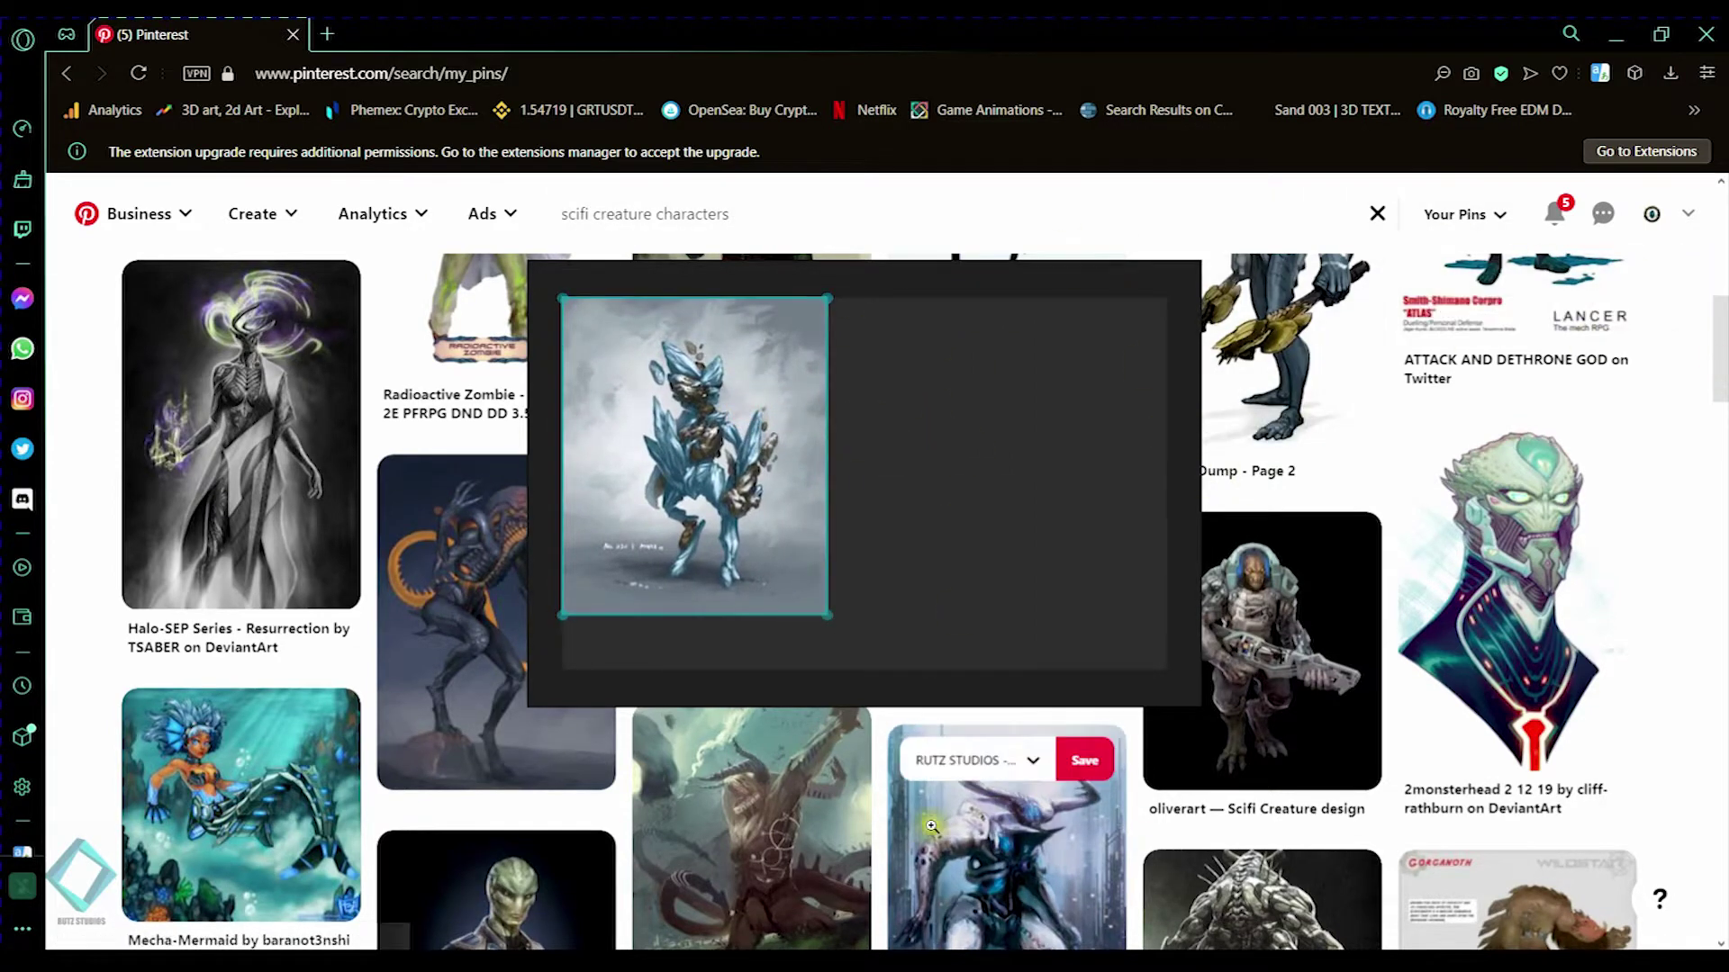
{"action": "left_click", "coordinate": [912, 961]}
{"action": "left_click", "coordinate": [911, 960]}
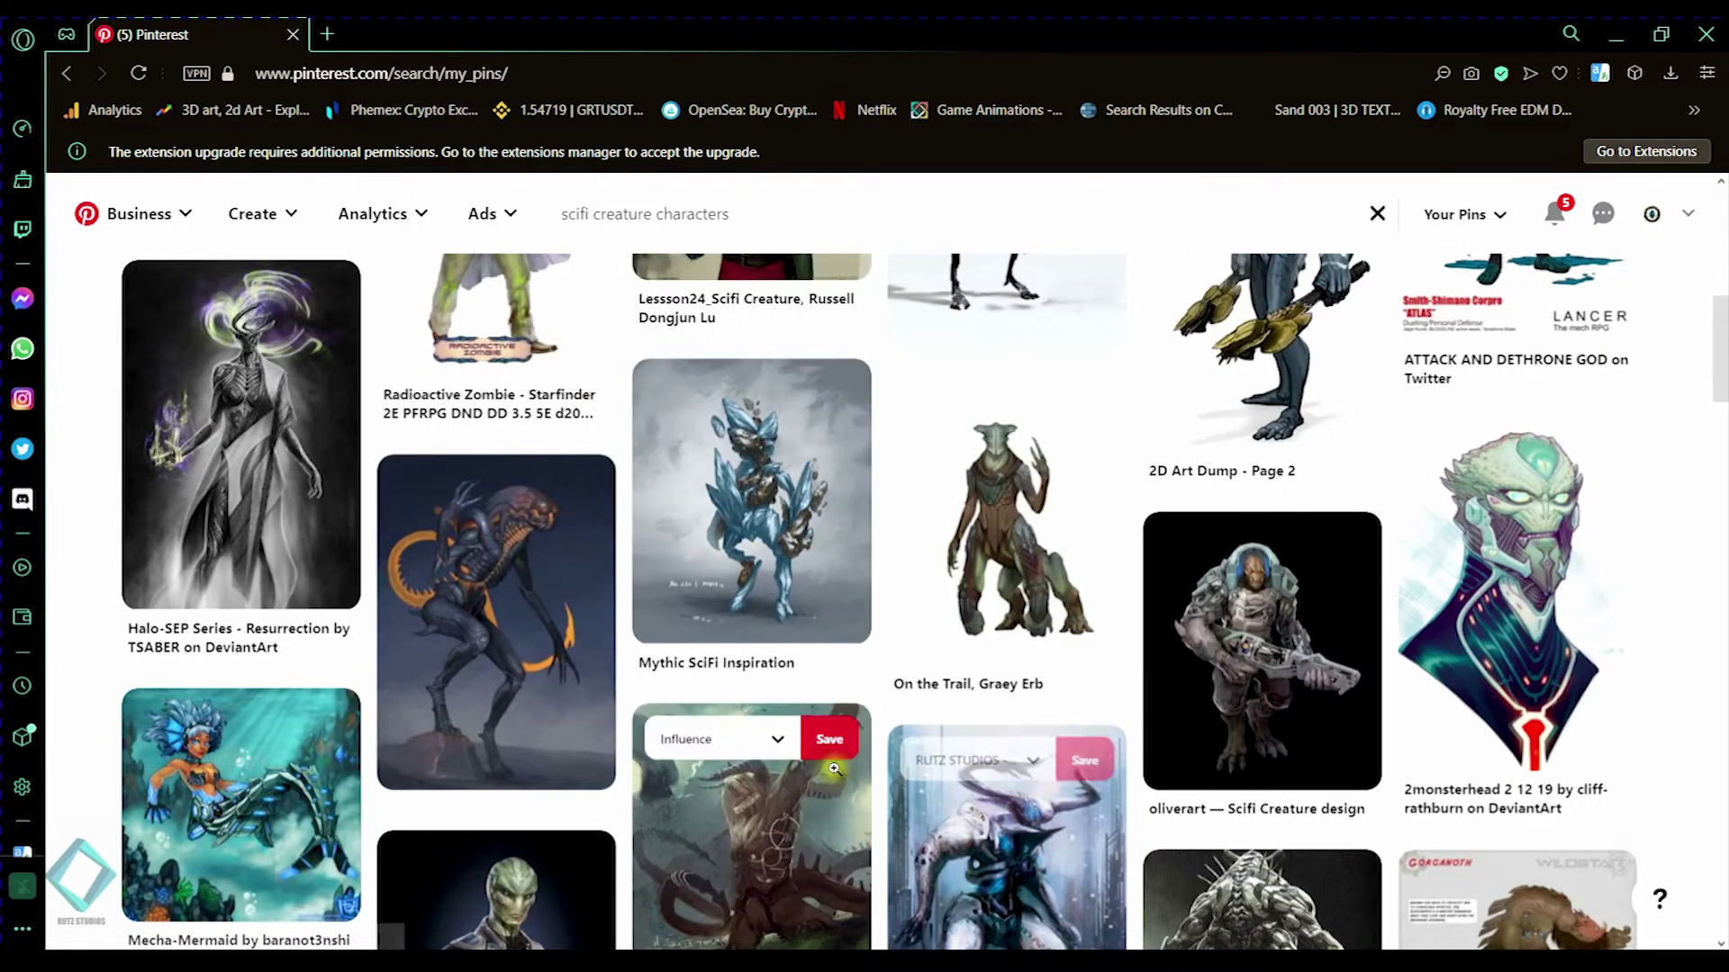
{"action": "scroll", "coordinate": [630, 406], "scroll_direction": "up", "scroll_amount": 4}
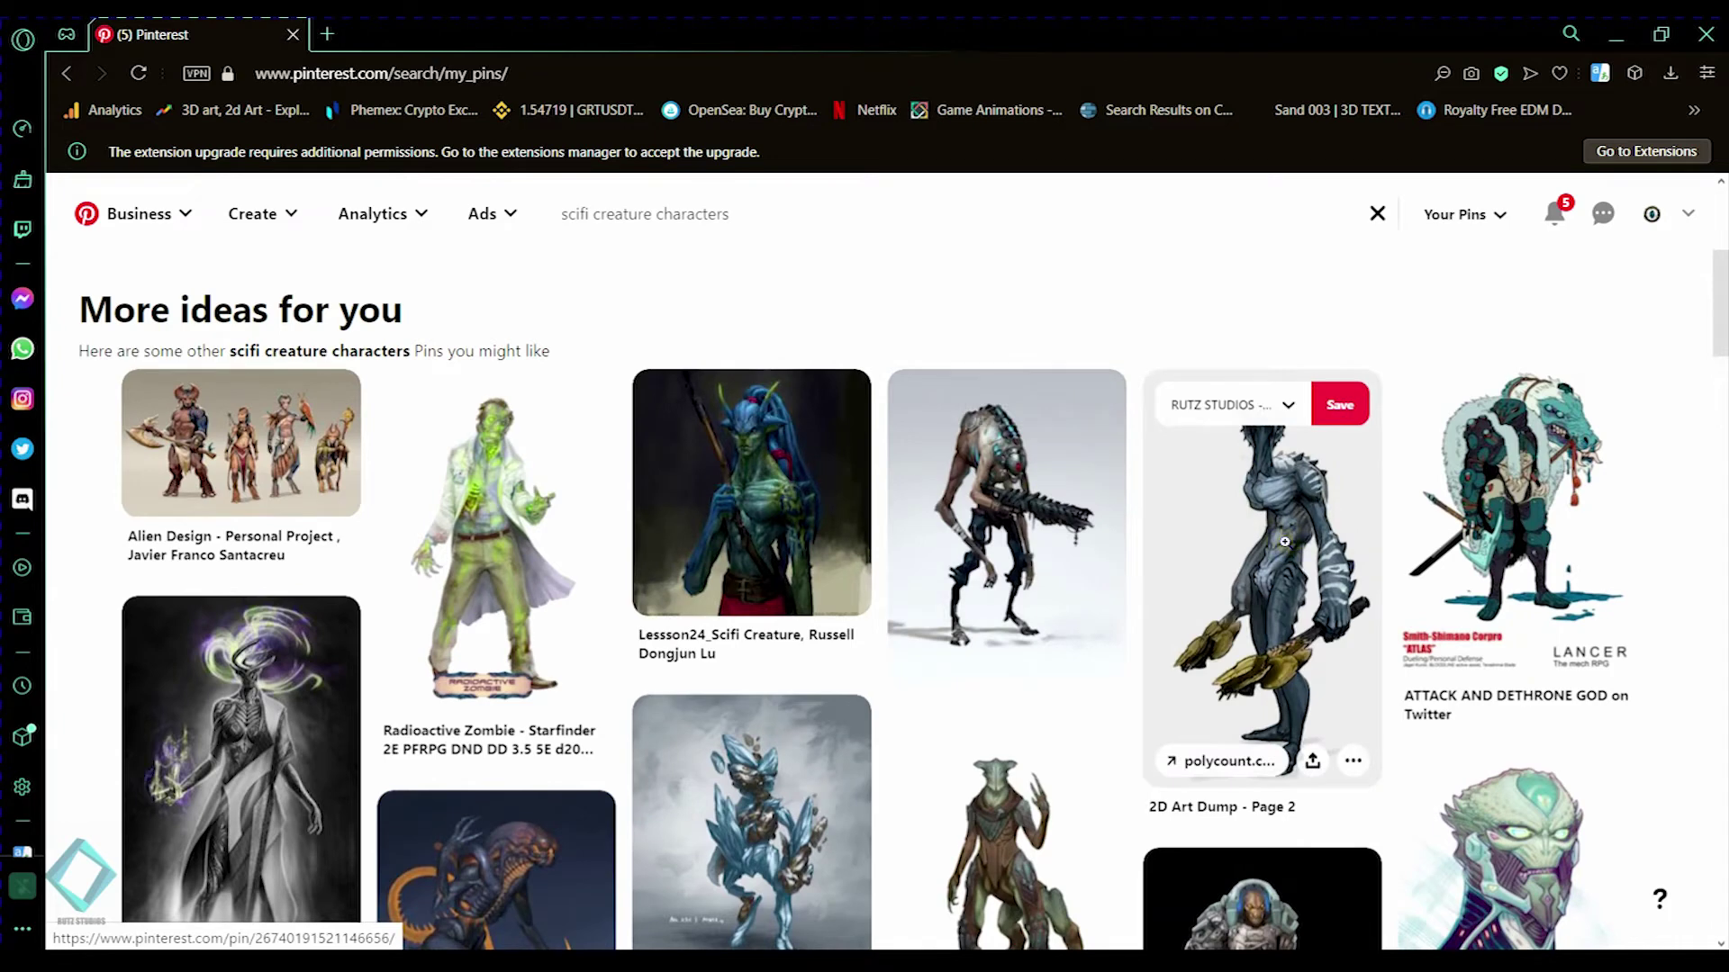
{"action": "right_click", "coordinate": [1262, 507]}
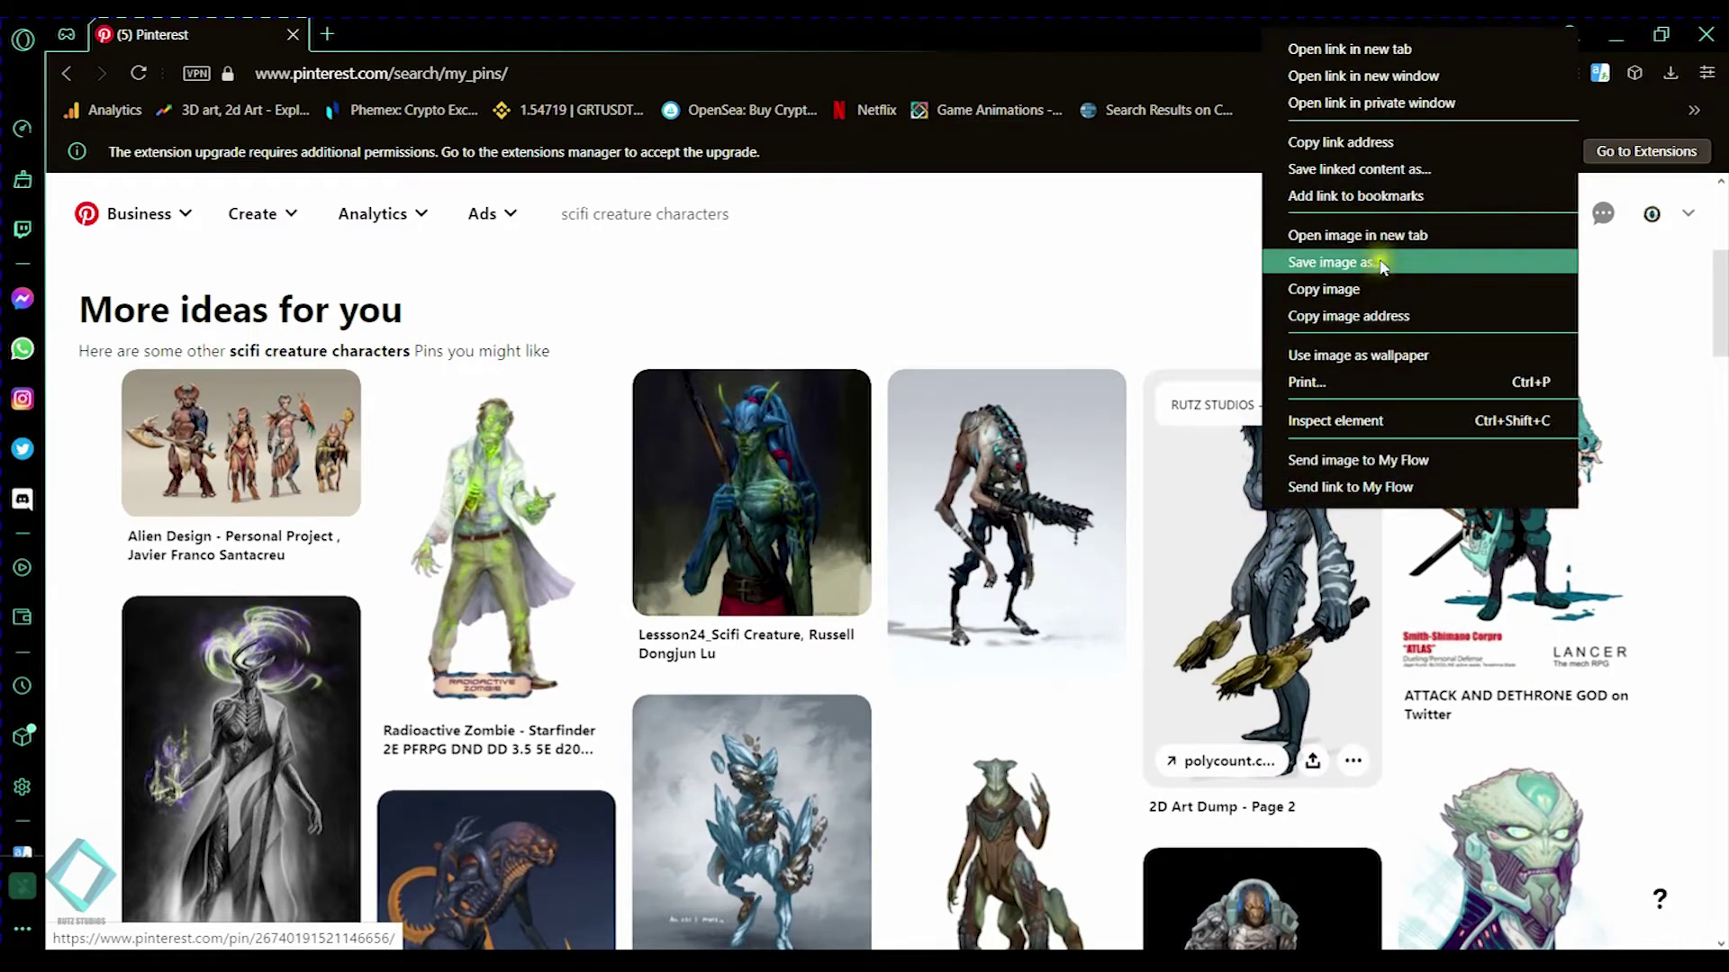
{"action": "left_click", "coordinate": [1363, 290]}
{"action": "left_click", "coordinate": [627, 960]}
{"action": "left_click", "coordinate": [975, 475]}
{"action": "key", "text": "ctrl+v"}
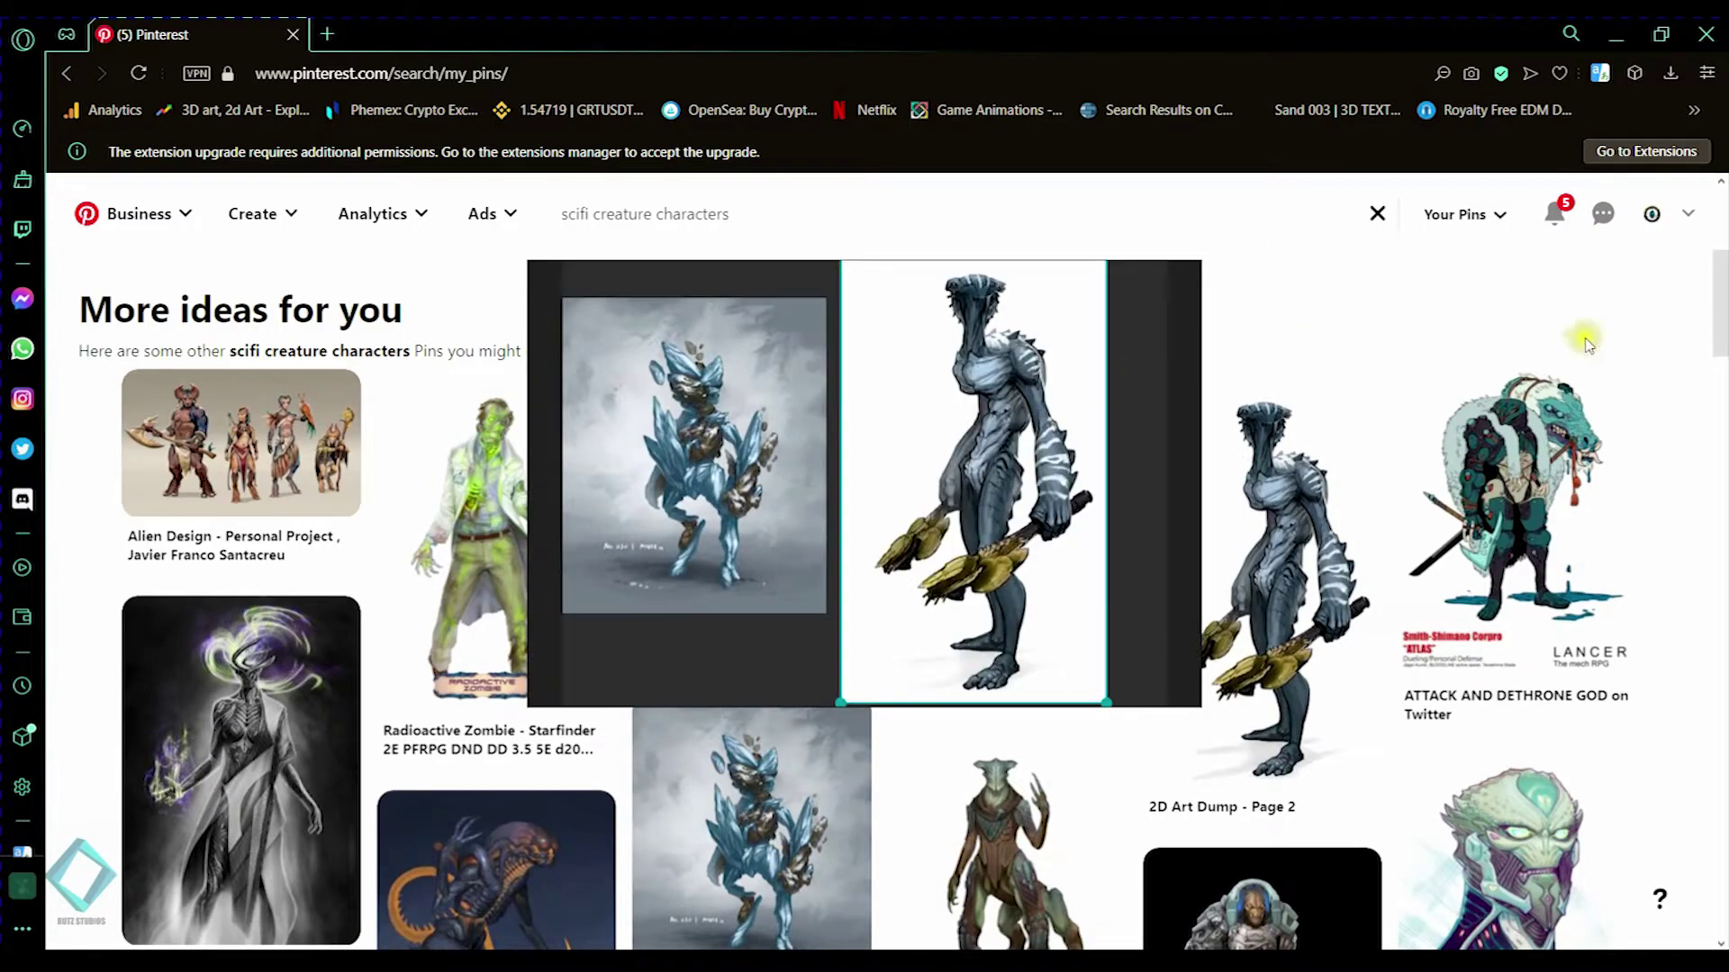
Return to Pinterest and browse the scifi creature characters results for further creature designs to use as references
{"action": "key", "text": "alt+Tab"}
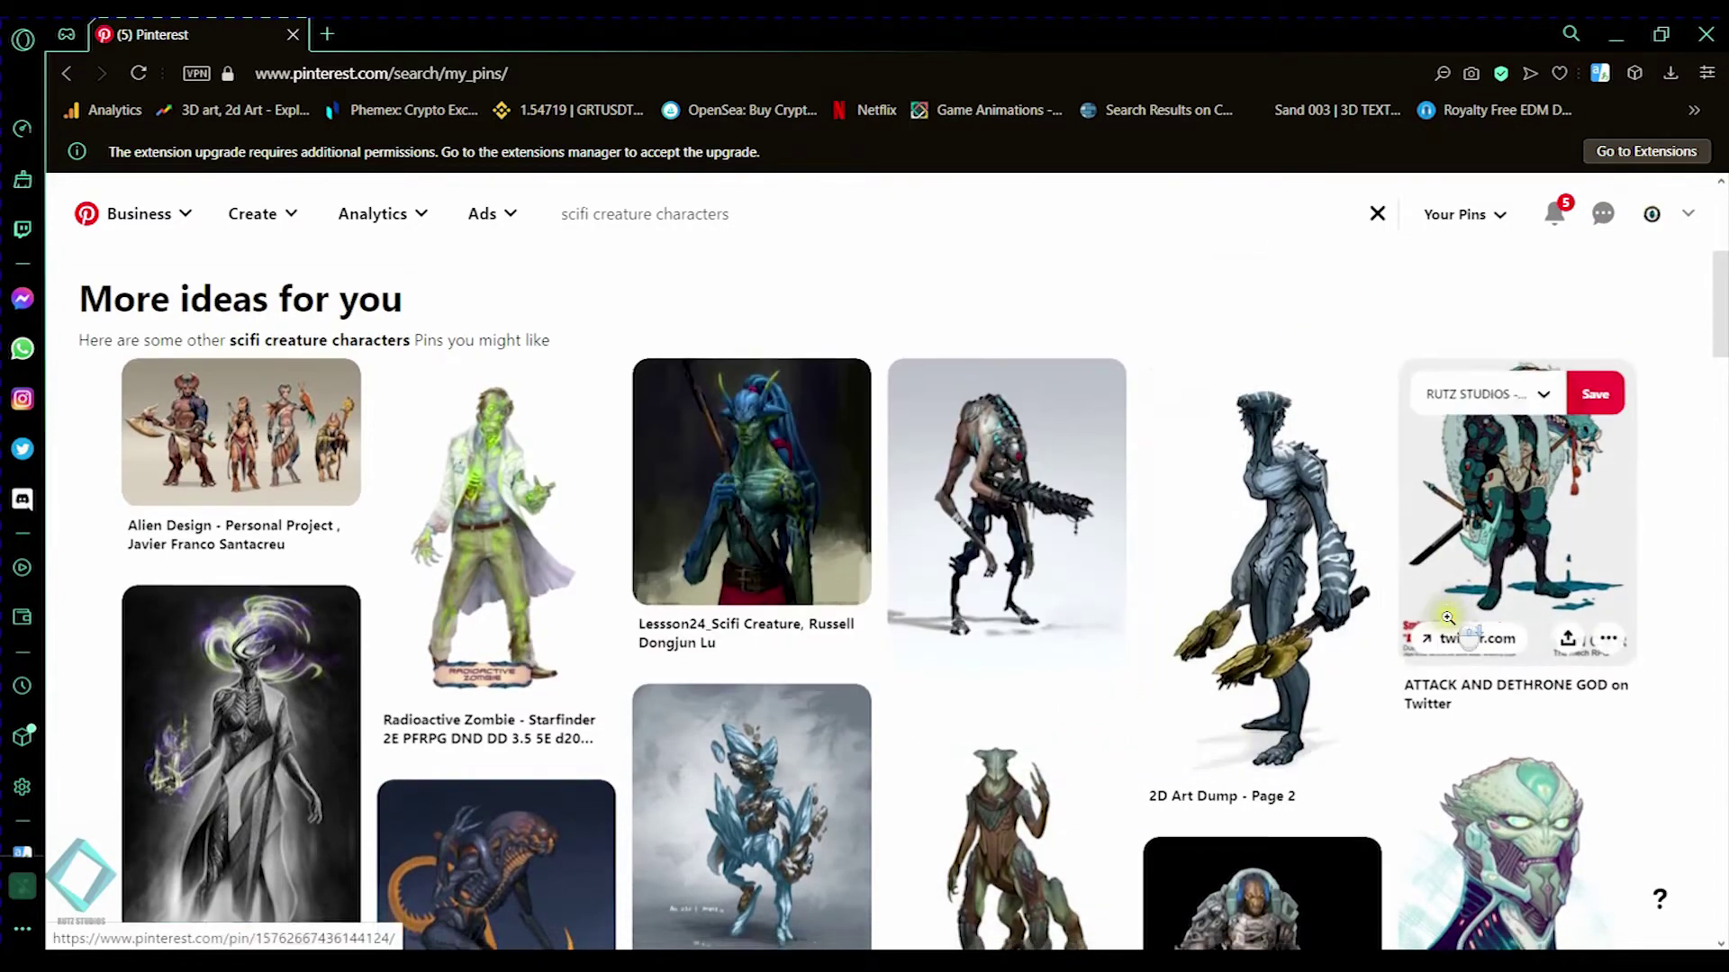
{"action": "scroll", "coordinate": [1102, 597], "scroll_direction": "down", "scroll_amount": 10}
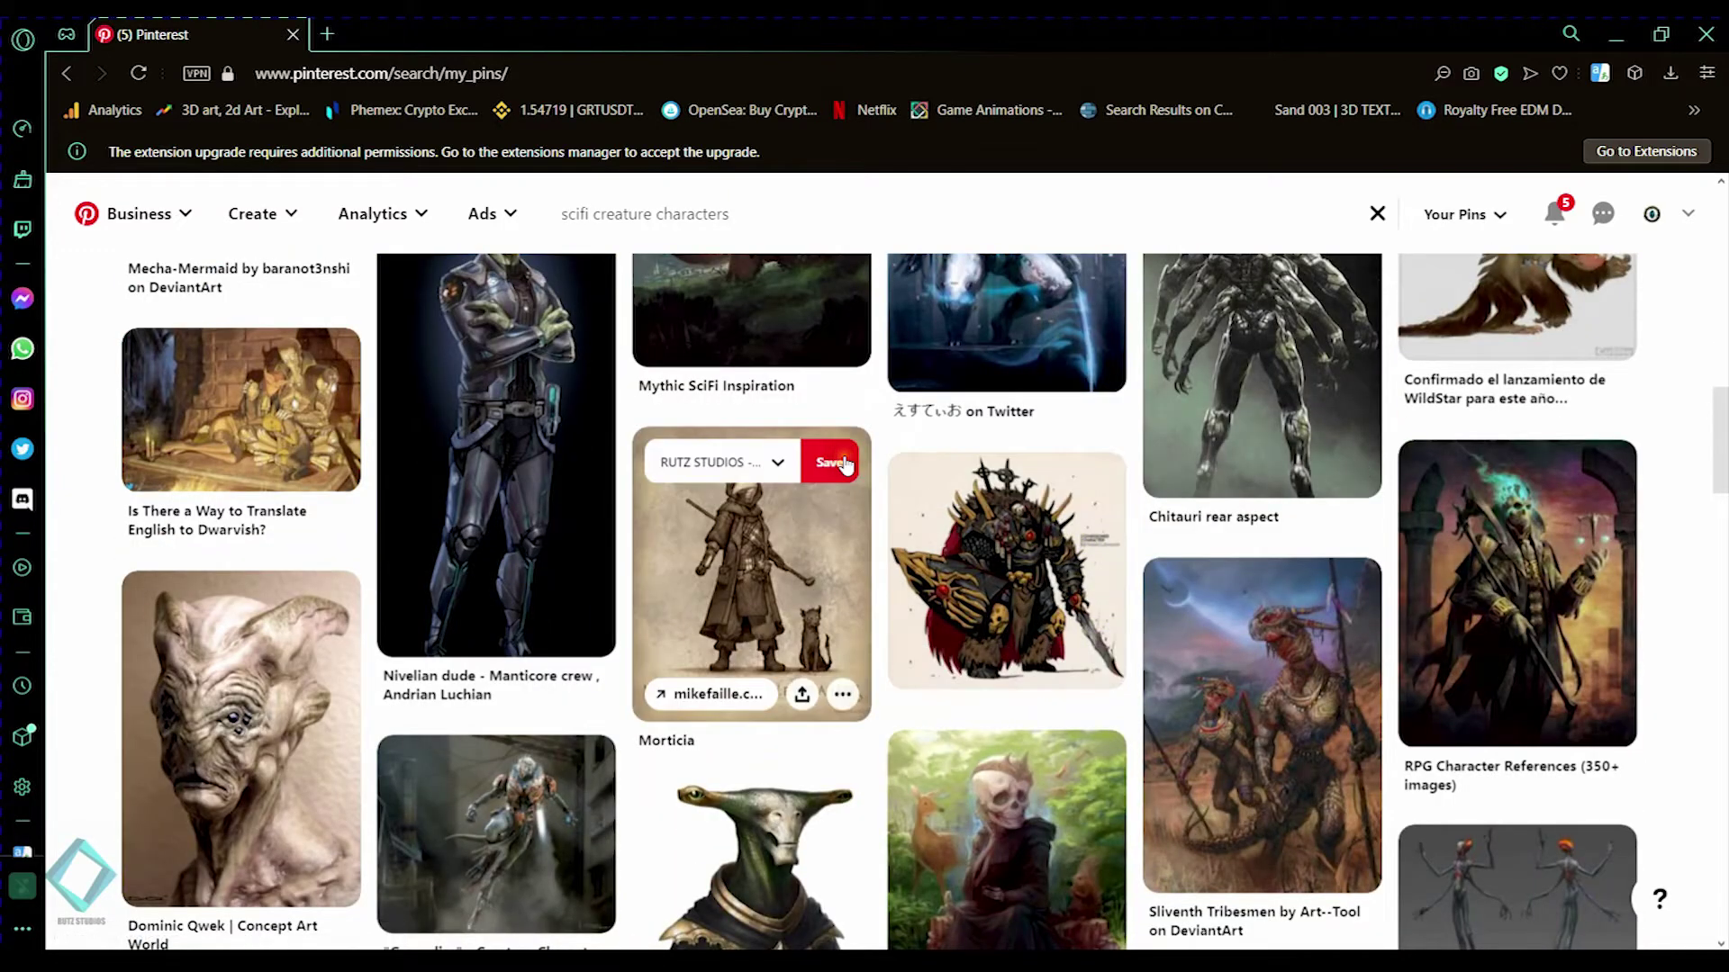
{"action": "scroll", "coordinate": [531, 513], "scroll_direction": "up", "scroll_amount": 1}
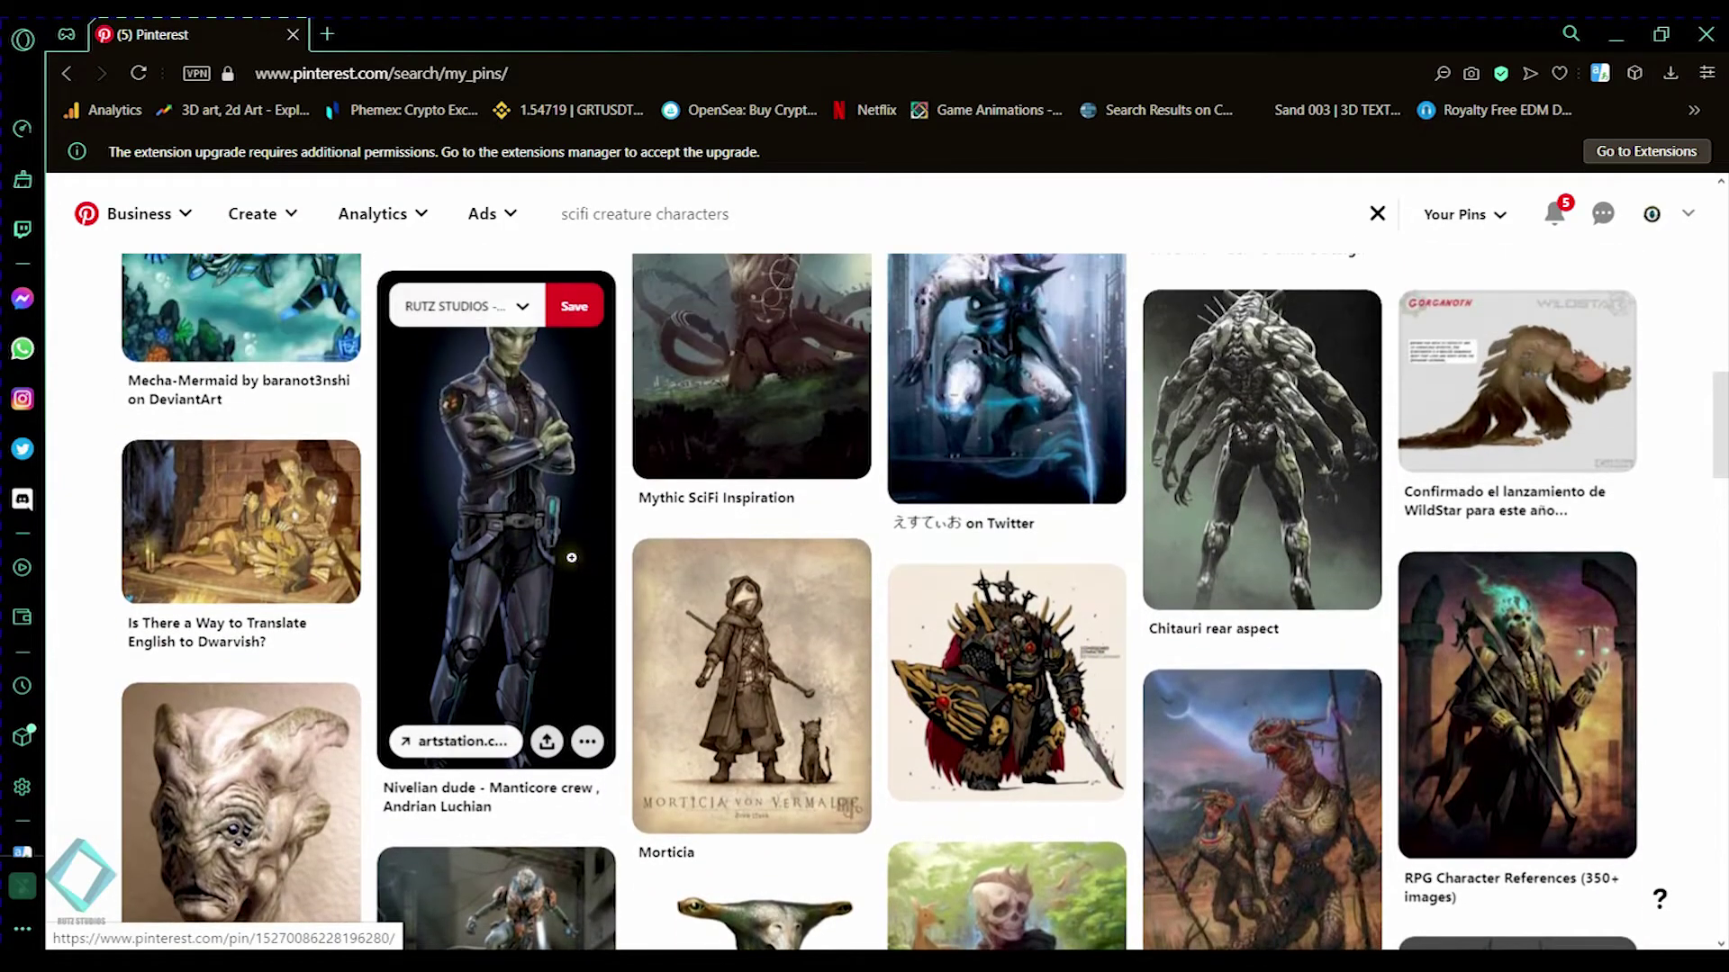
{"action": "scroll", "coordinate": [1260, 558], "scroll_direction": "up", "scroll_amount": 1}
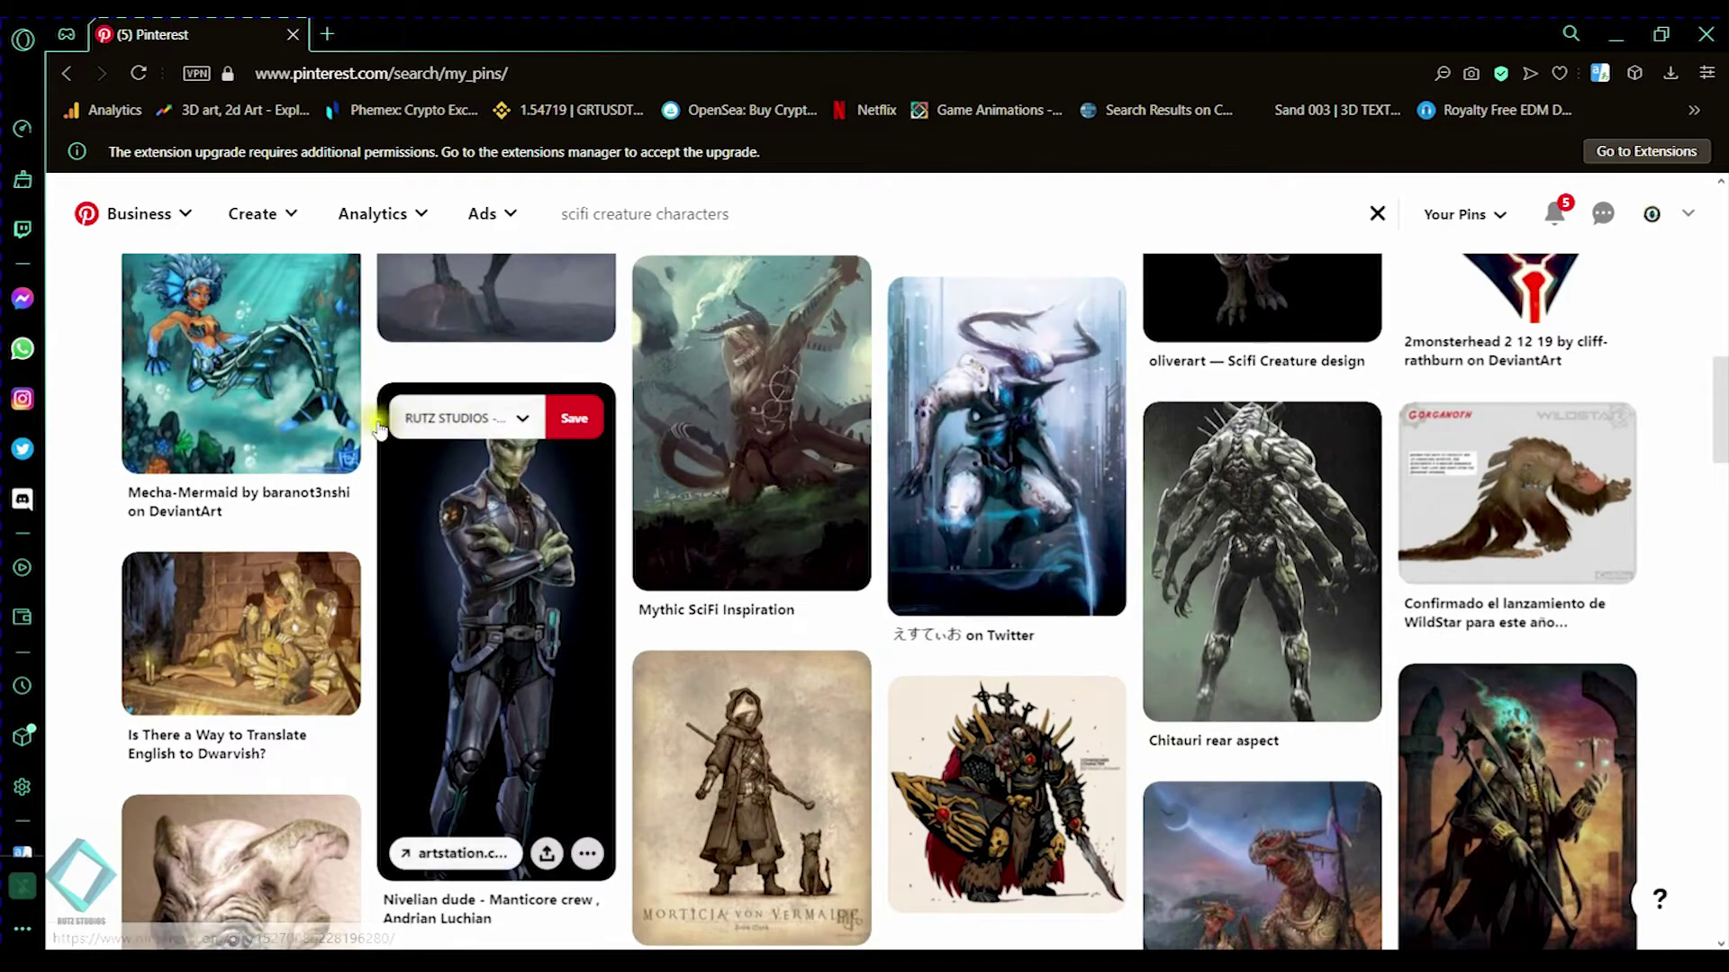
{"action": "scroll", "coordinate": [747, 450], "scroll_direction": "down", "scroll_amount": 3}
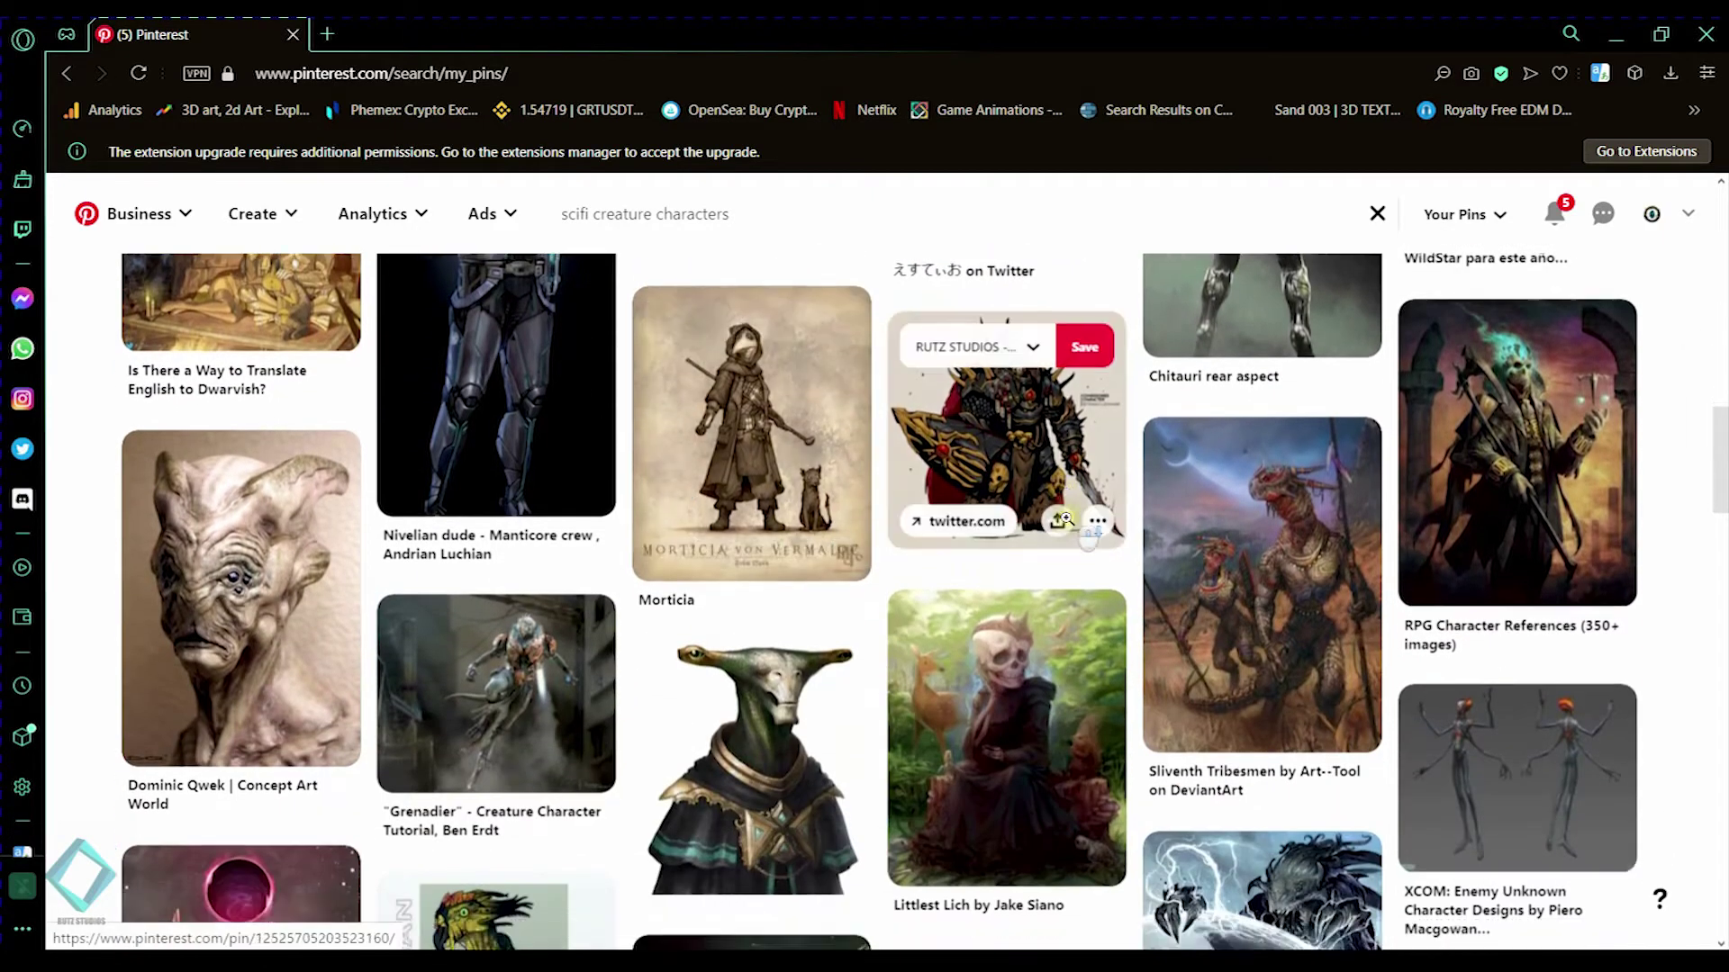
{"action": "scroll", "coordinate": [1063, 518], "scroll_direction": "down", "scroll_amount": 5}
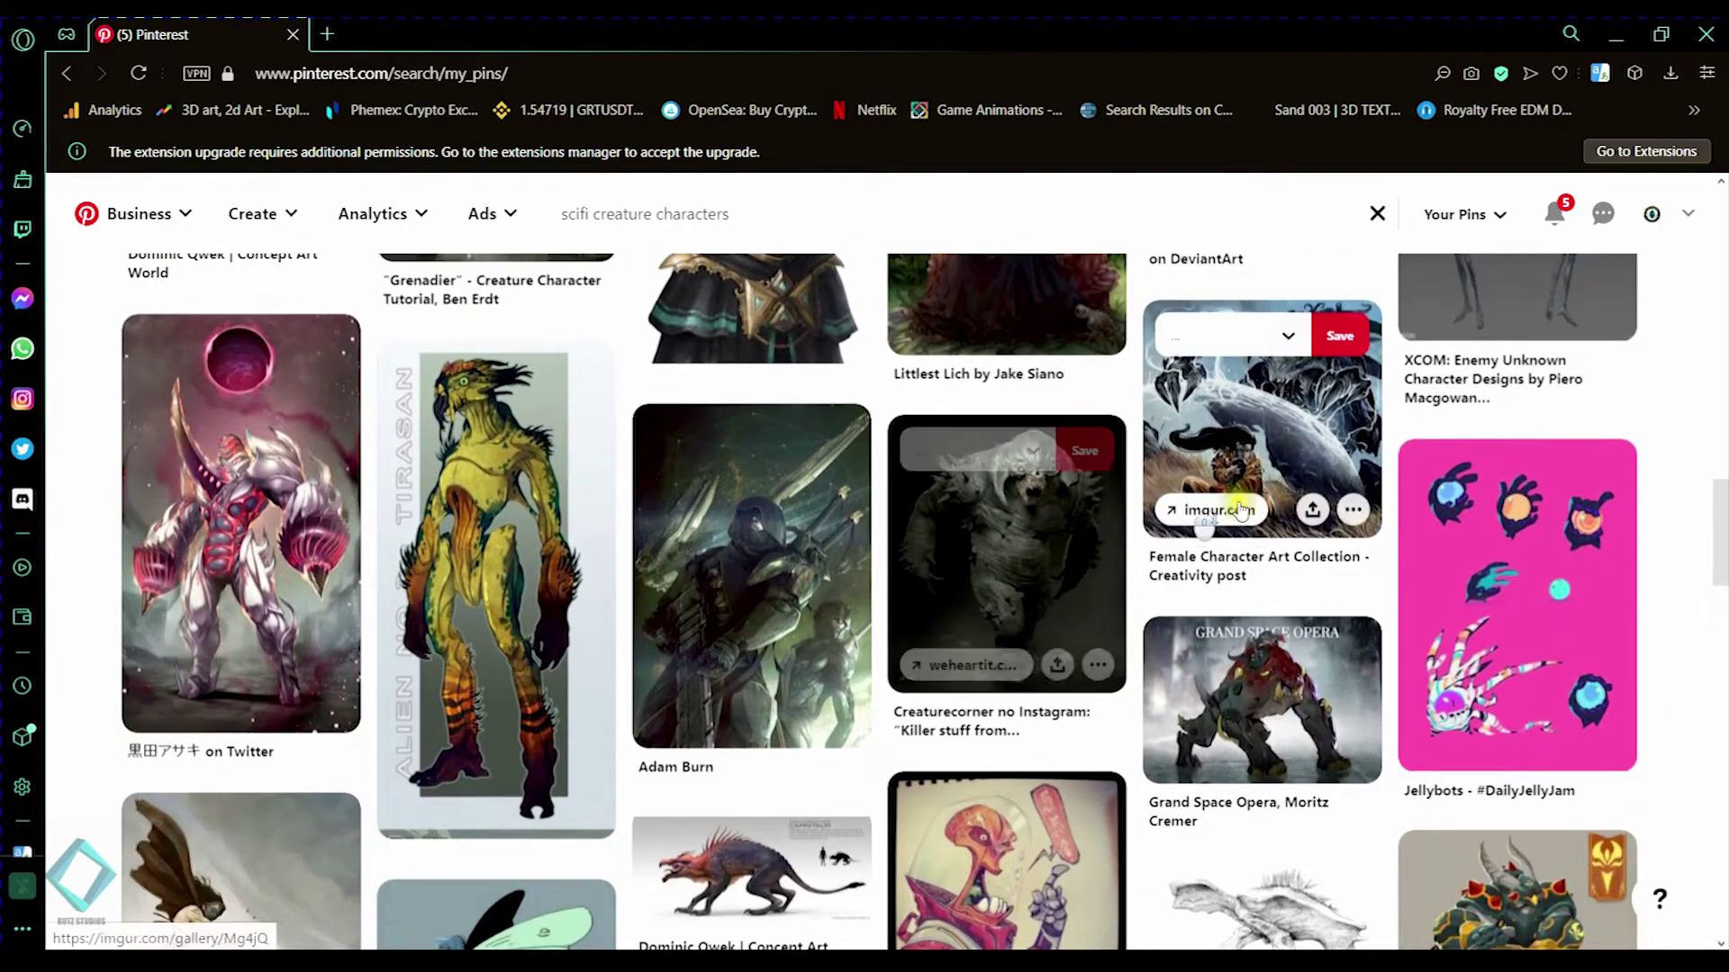
{"action": "scroll", "coordinate": [1440, 405], "scroll_direction": "up", "scroll_amount": 1}
{"action": "scroll", "coordinate": [1531, 369], "scroll_direction": "up", "scroll_amount": 1}
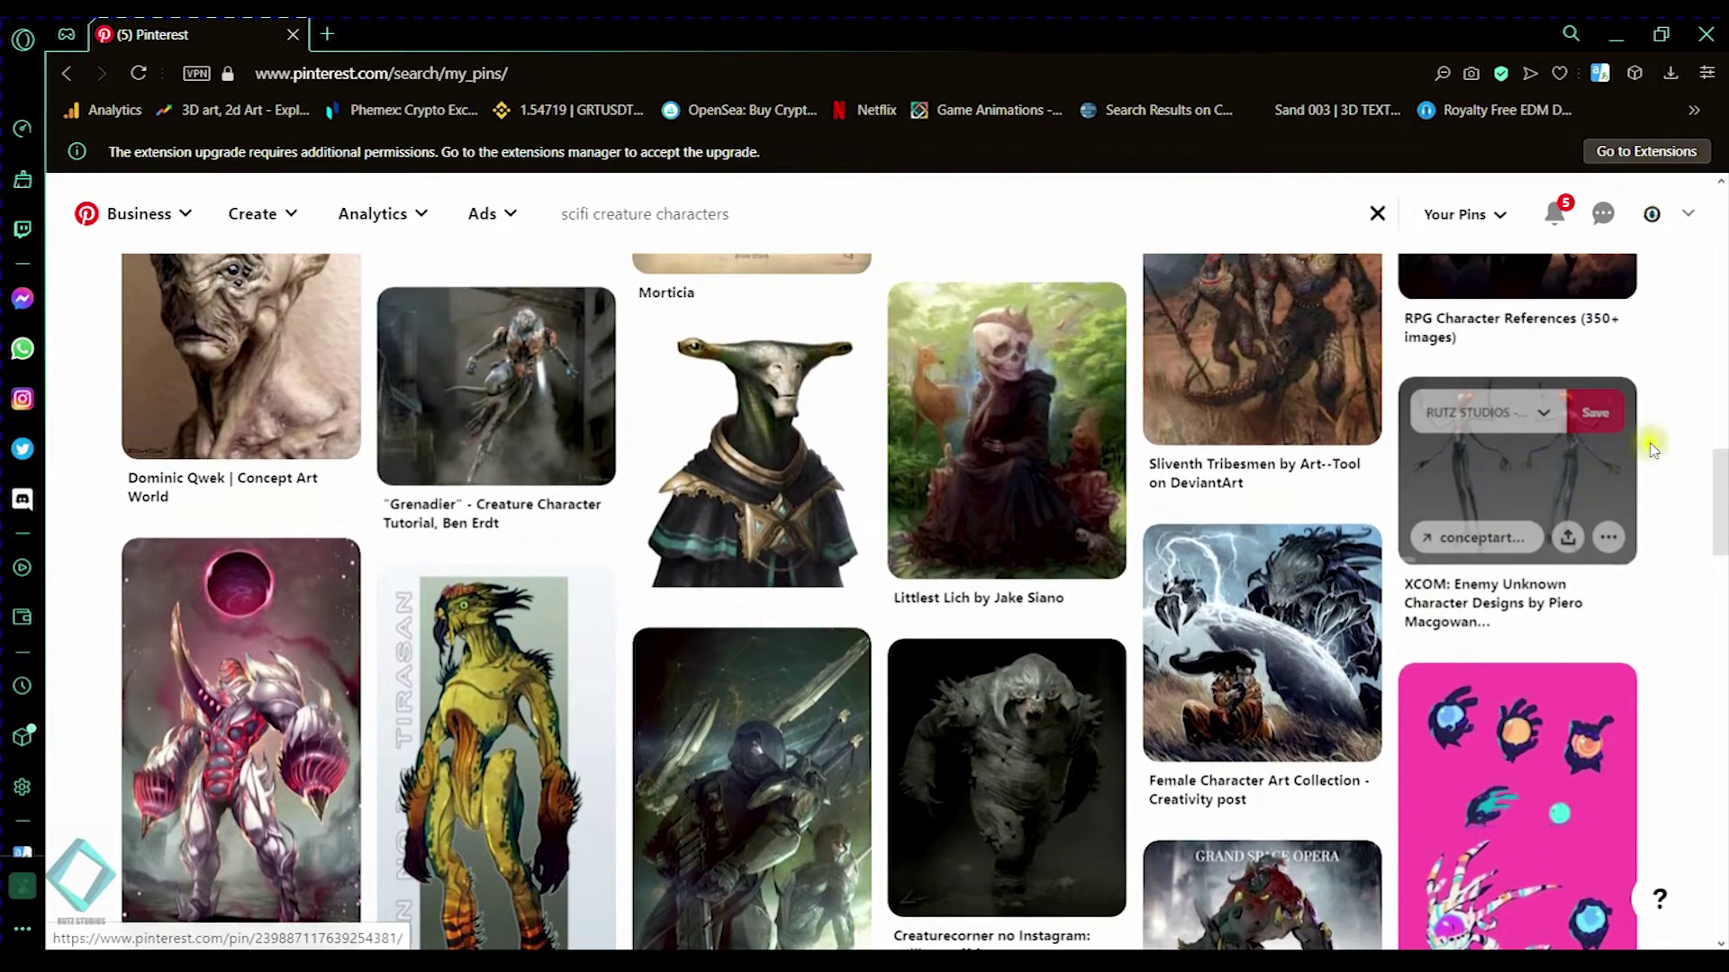
{"action": "left_click_drag", "start_coordinate": [1717, 490], "coordinate": [1717, 486]}
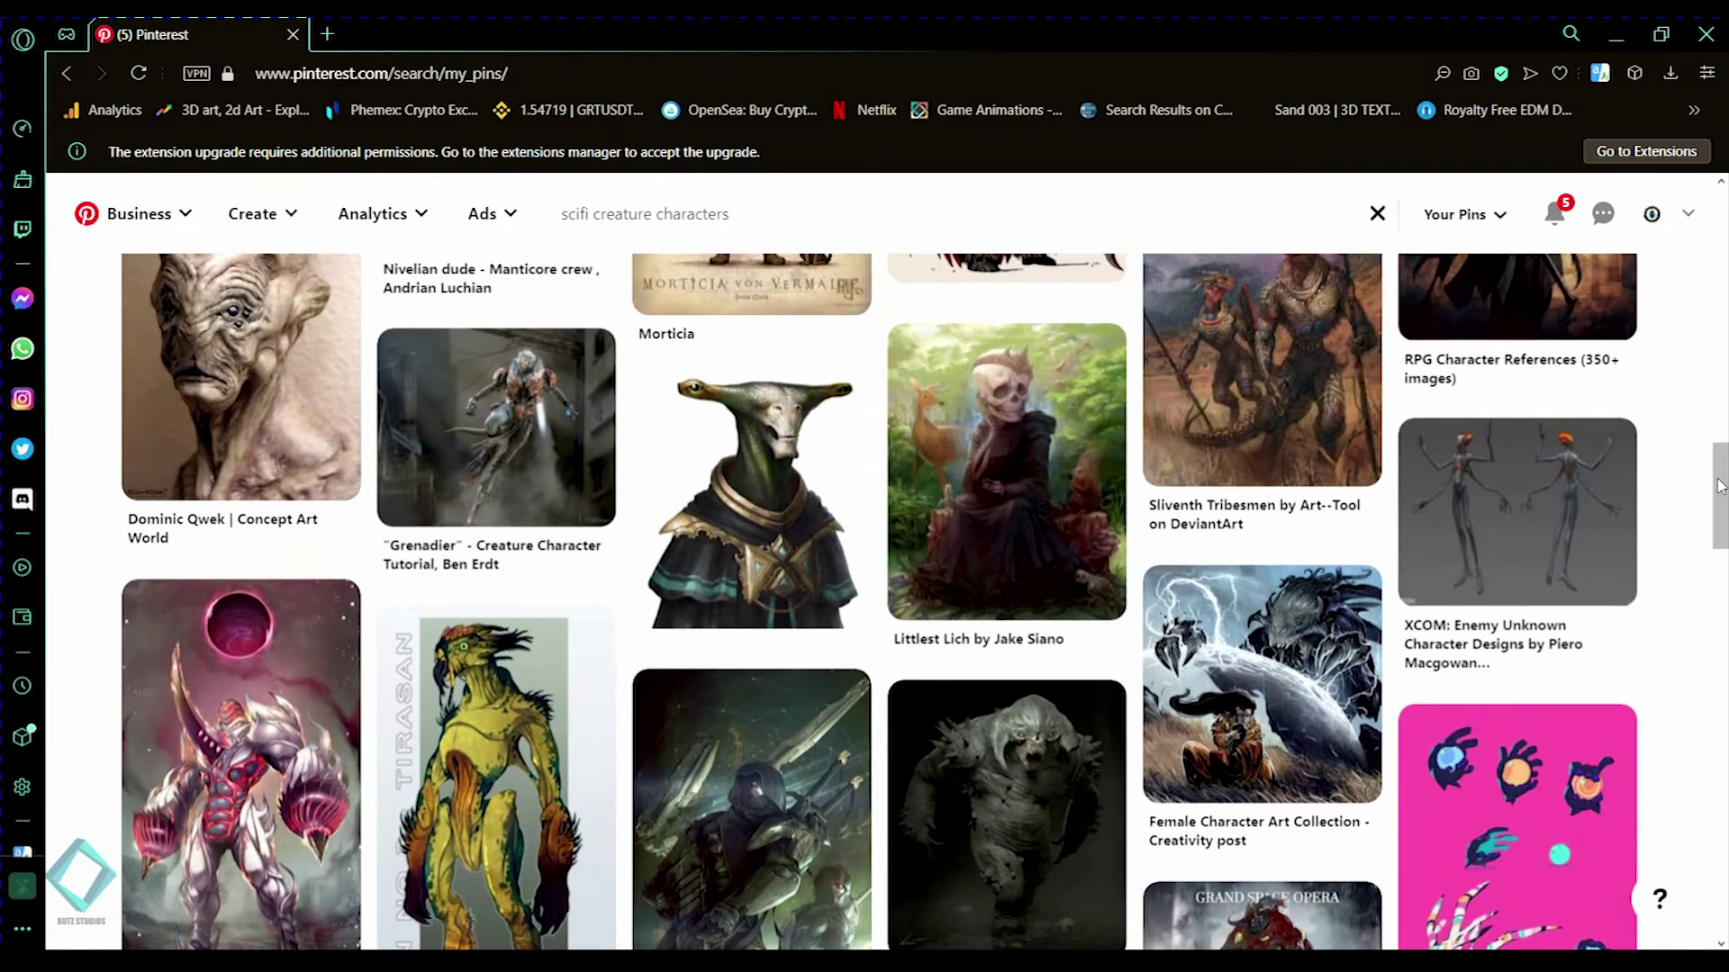
{"action": "scroll", "coordinate": [1007, 450], "scroll_direction": "down", "scroll_amount": 3}
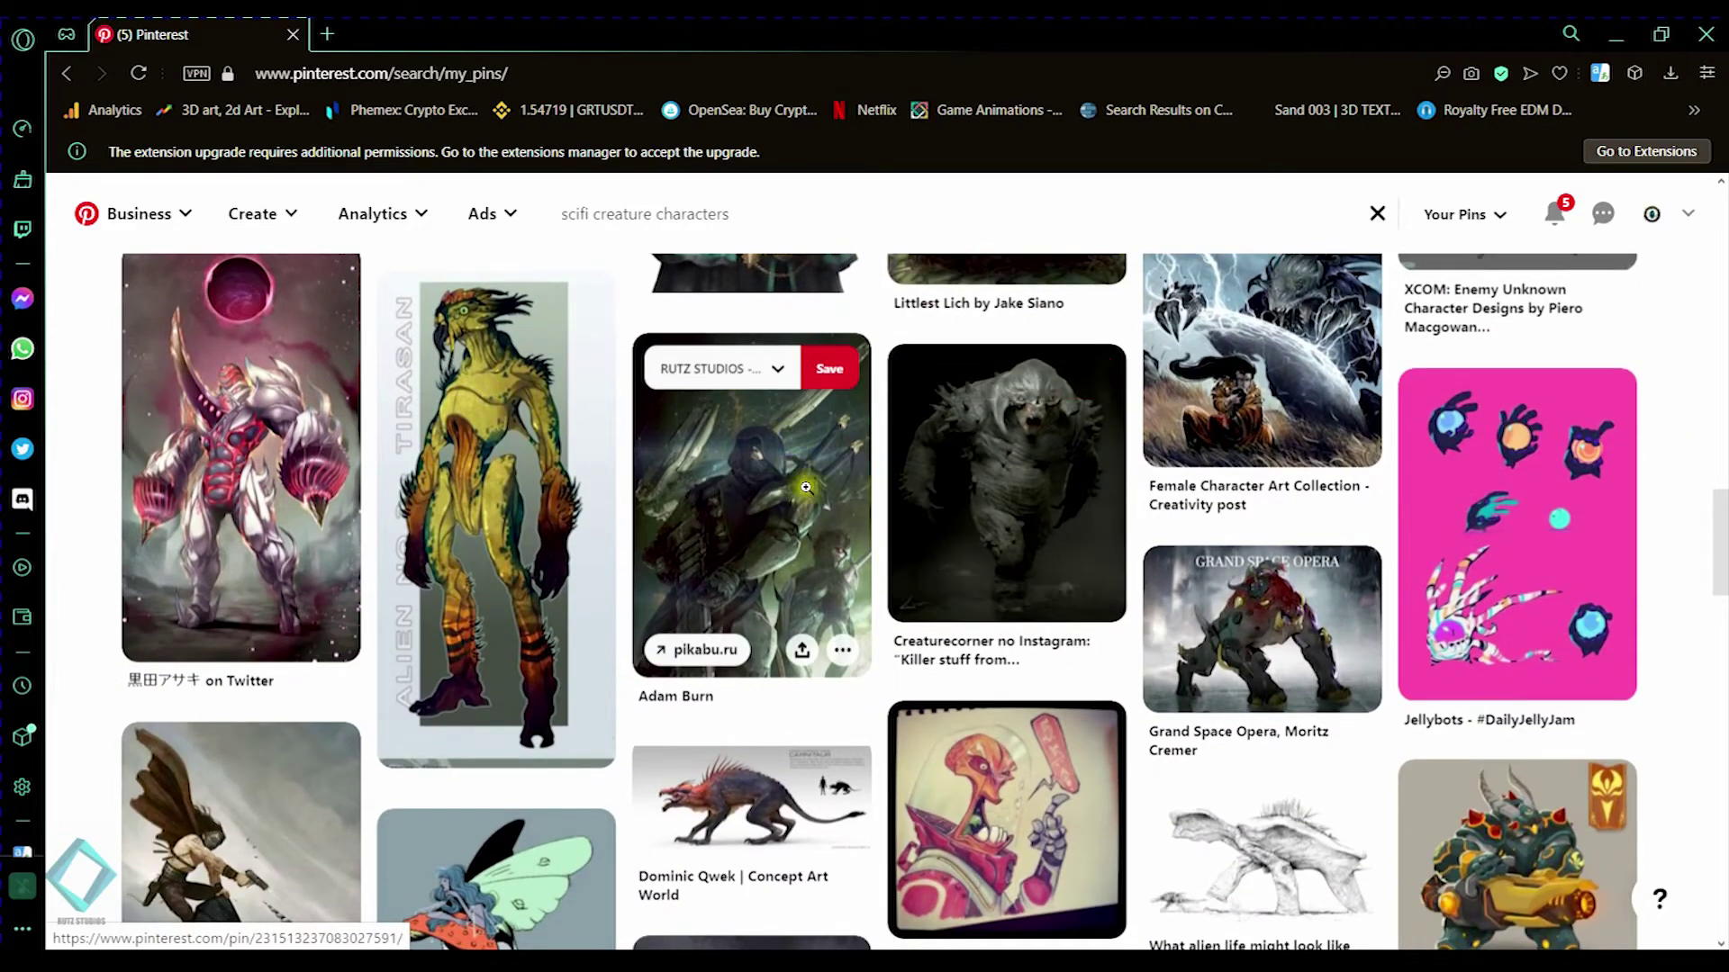
{"action": "scroll", "coordinate": [815, 491], "scroll_direction": "down", "scroll_amount": 2}
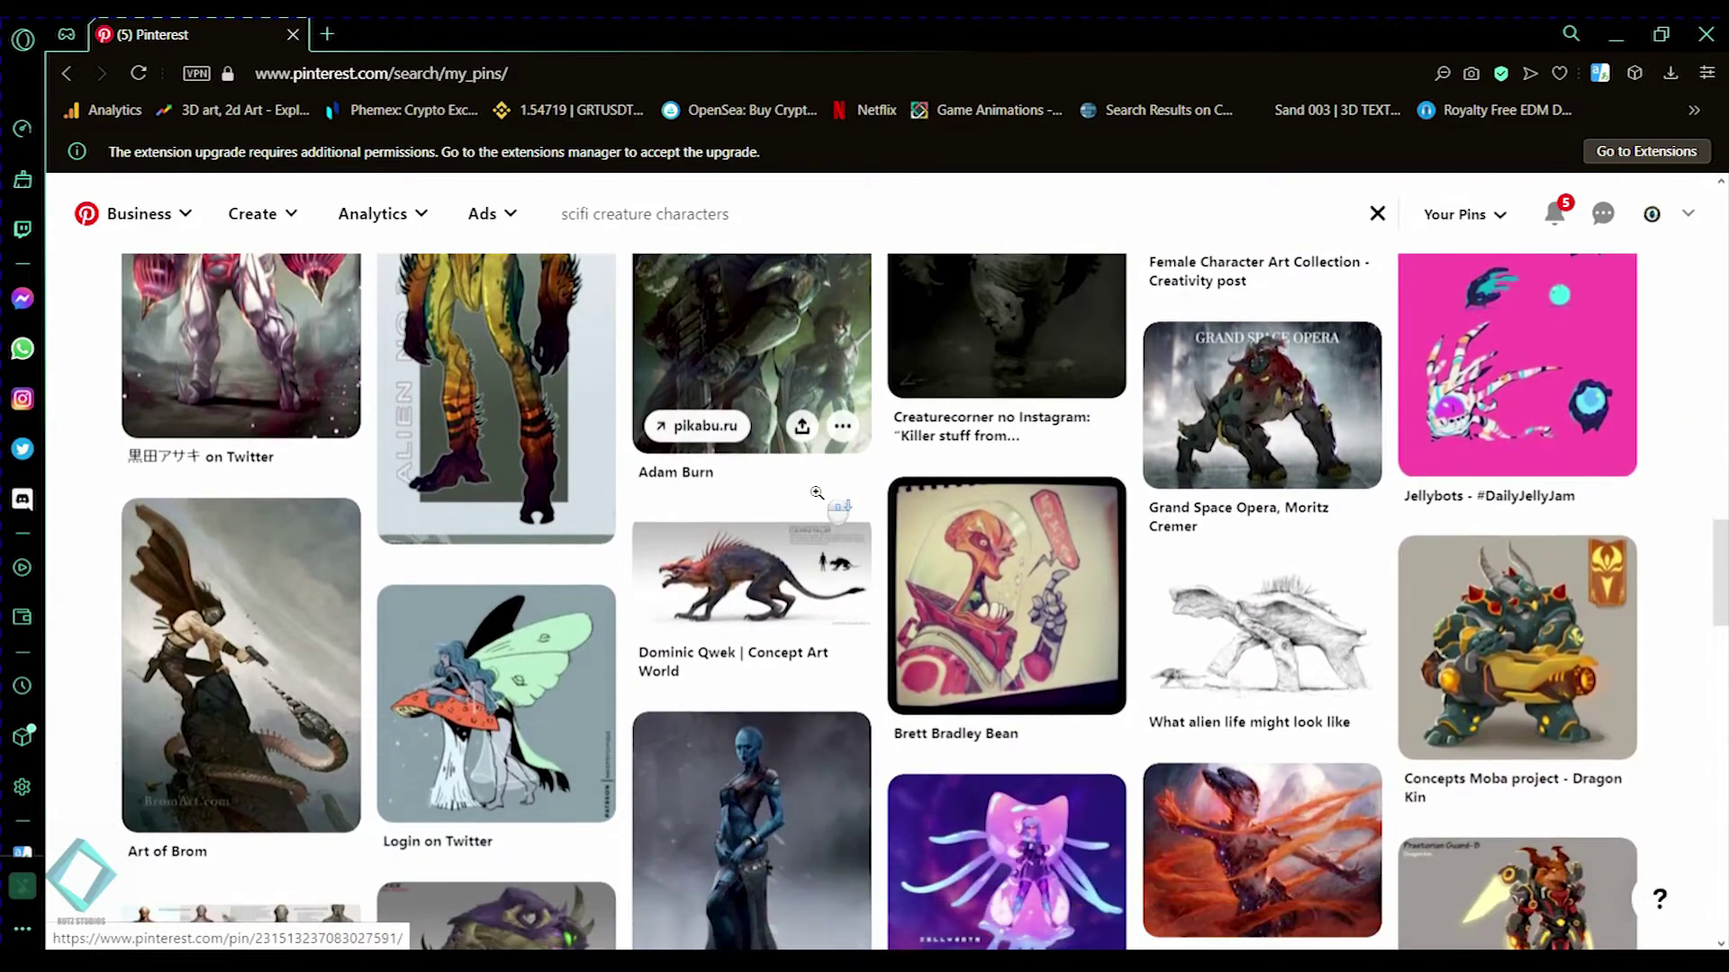
{"action": "scroll", "coordinate": [815, 491], "scroll_direction": "down", "scroll_amount": 3}
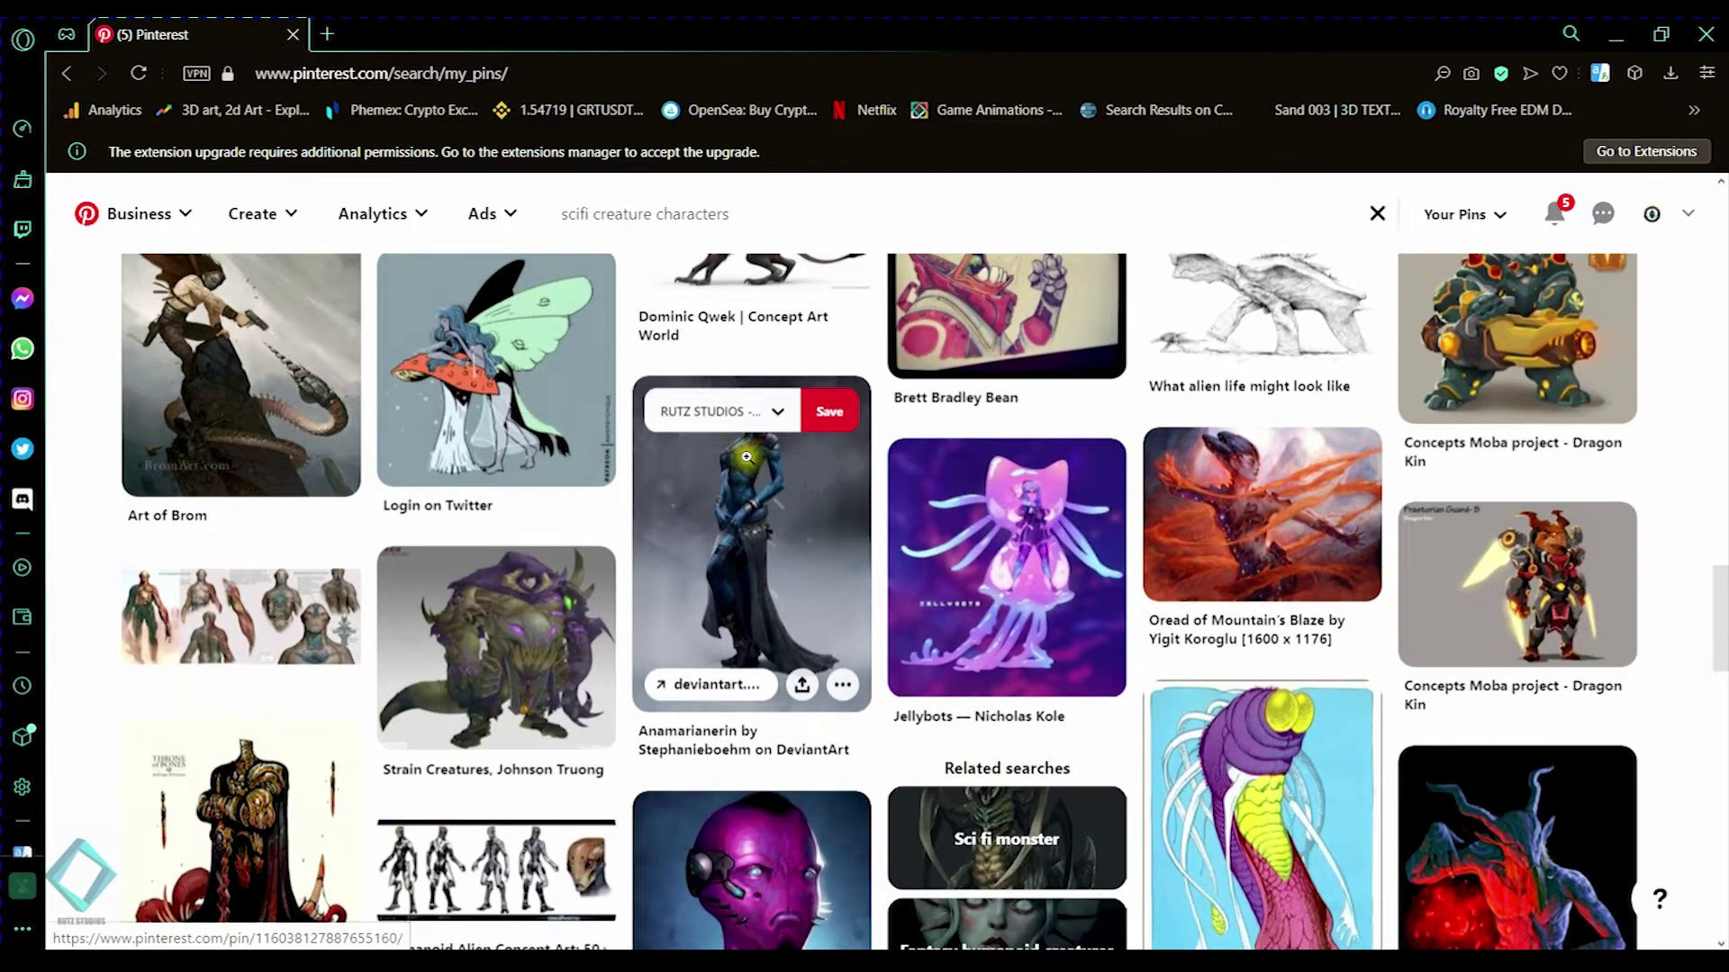
{"action": "scroll", "coordinate": [808, 495], "scroll_direction": "down", "scroll_amount": 1}
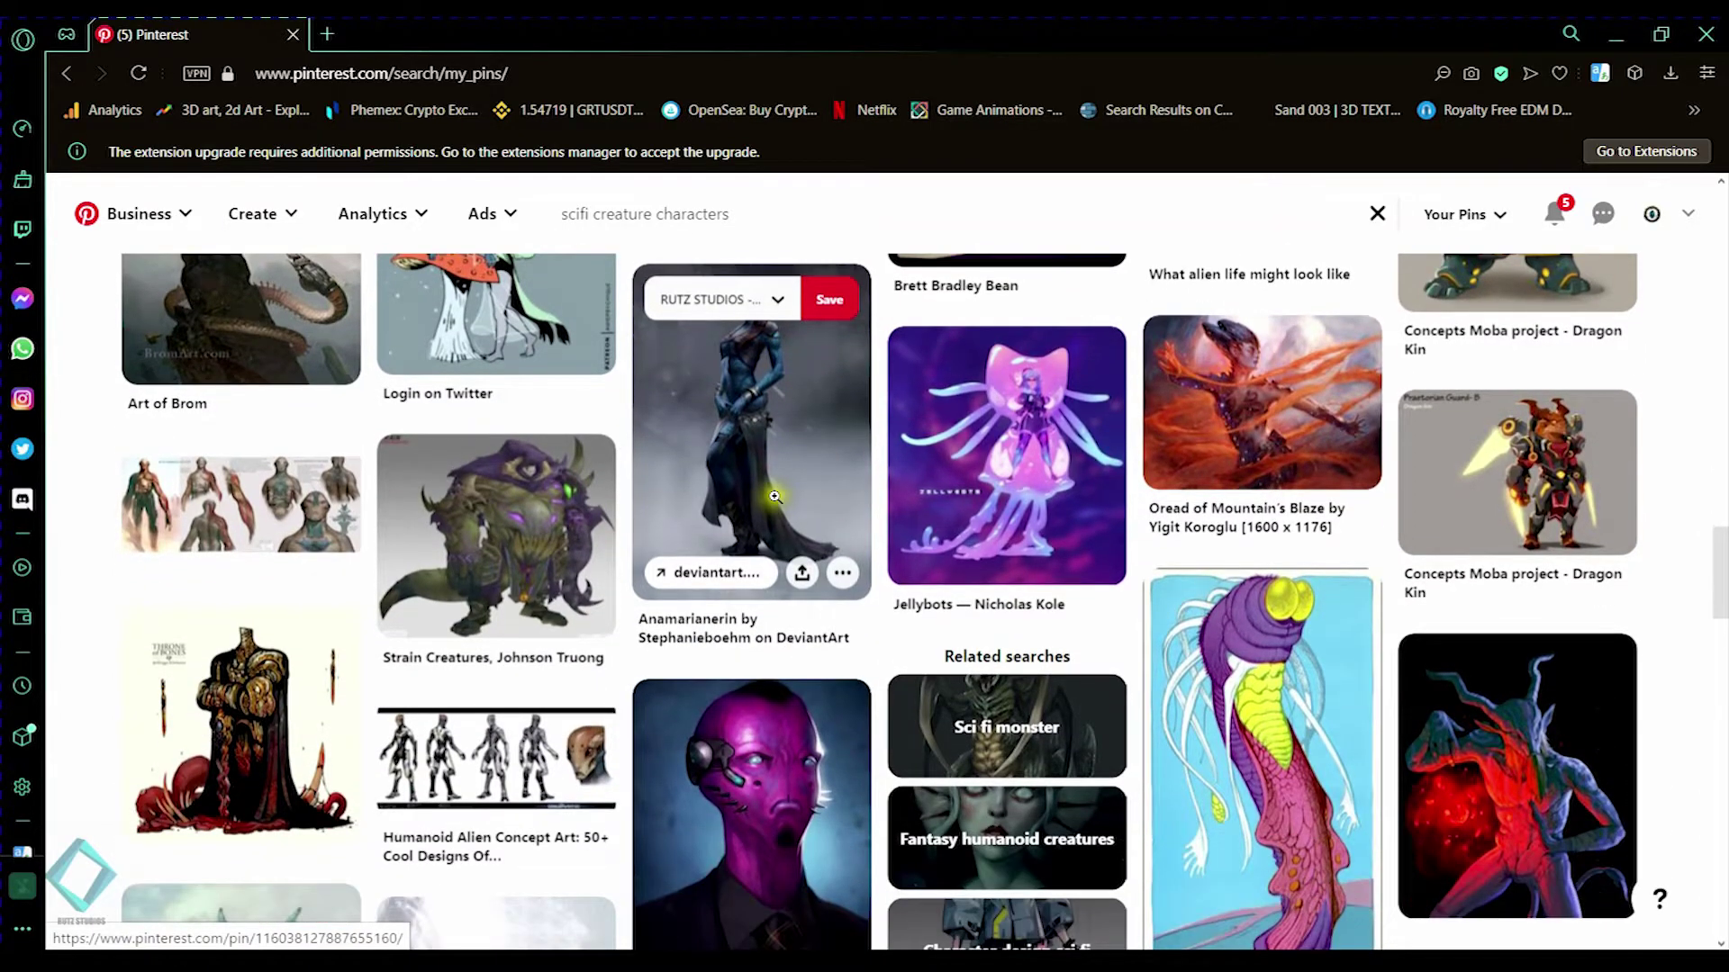
{"action": "scroll", "coordinate": [766, 499], "scroll_direction": "up", "scroll_amount": 1}
{"action": "scroll", "coordinate": [866, 618], "scroll_direction": "up", "scroll_amount": 1}
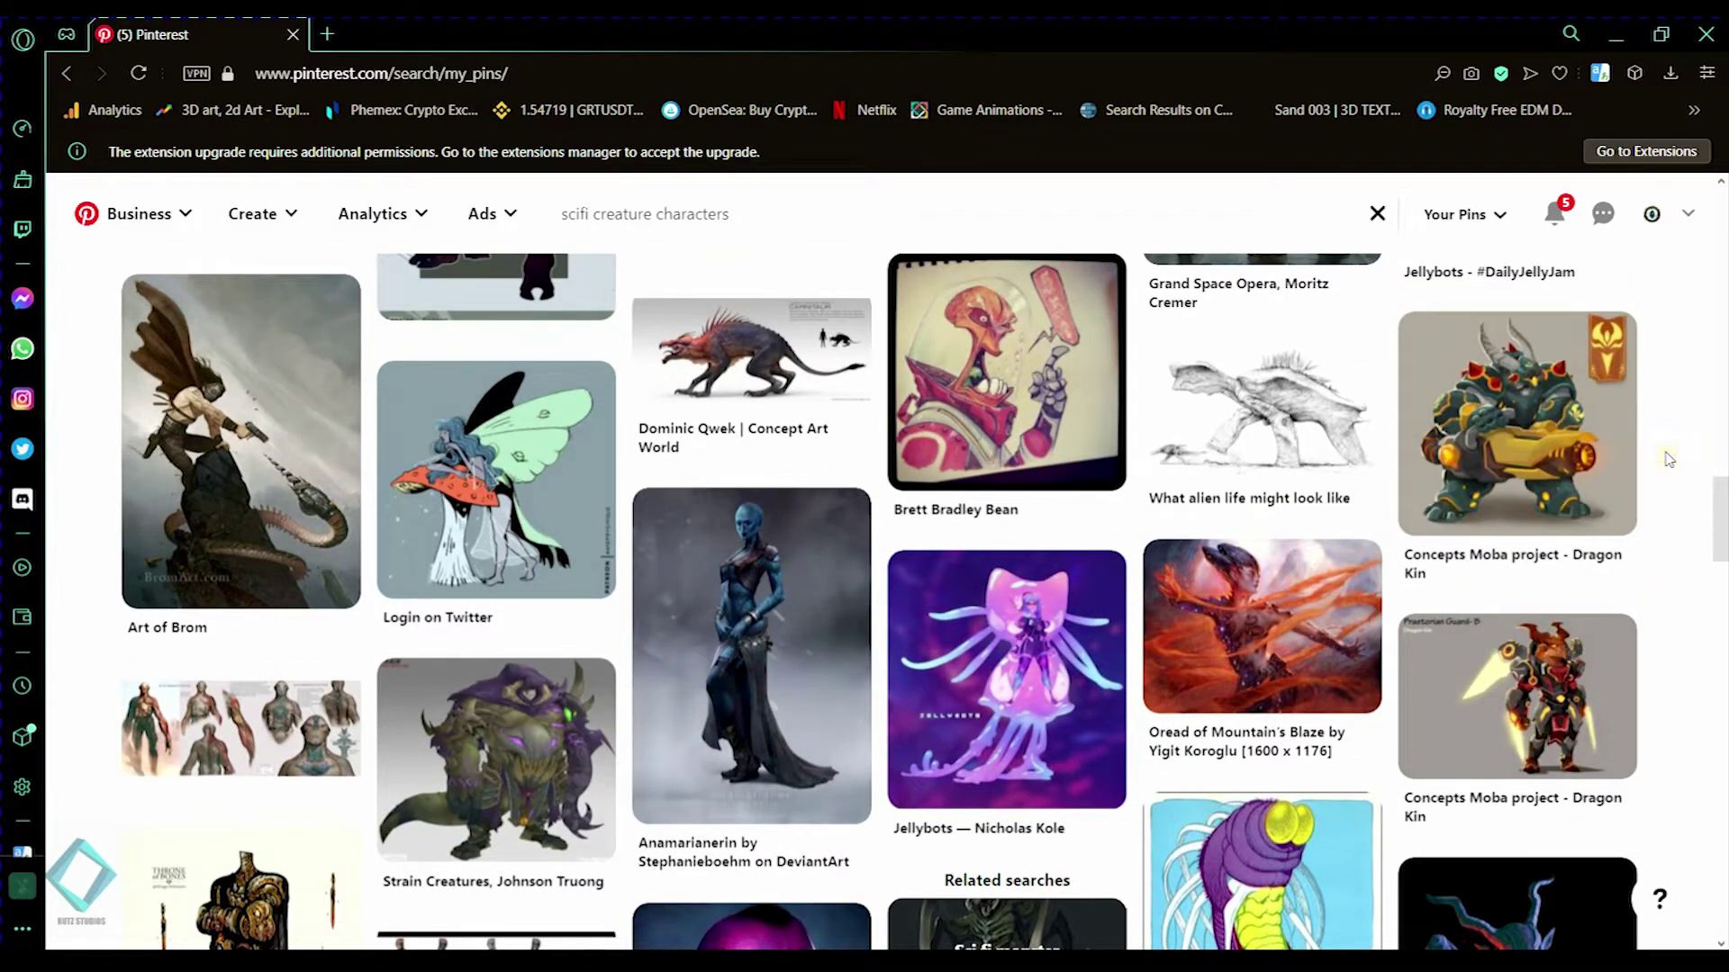
{"action": "mouse_move", "coordinate": [1062, 424]}
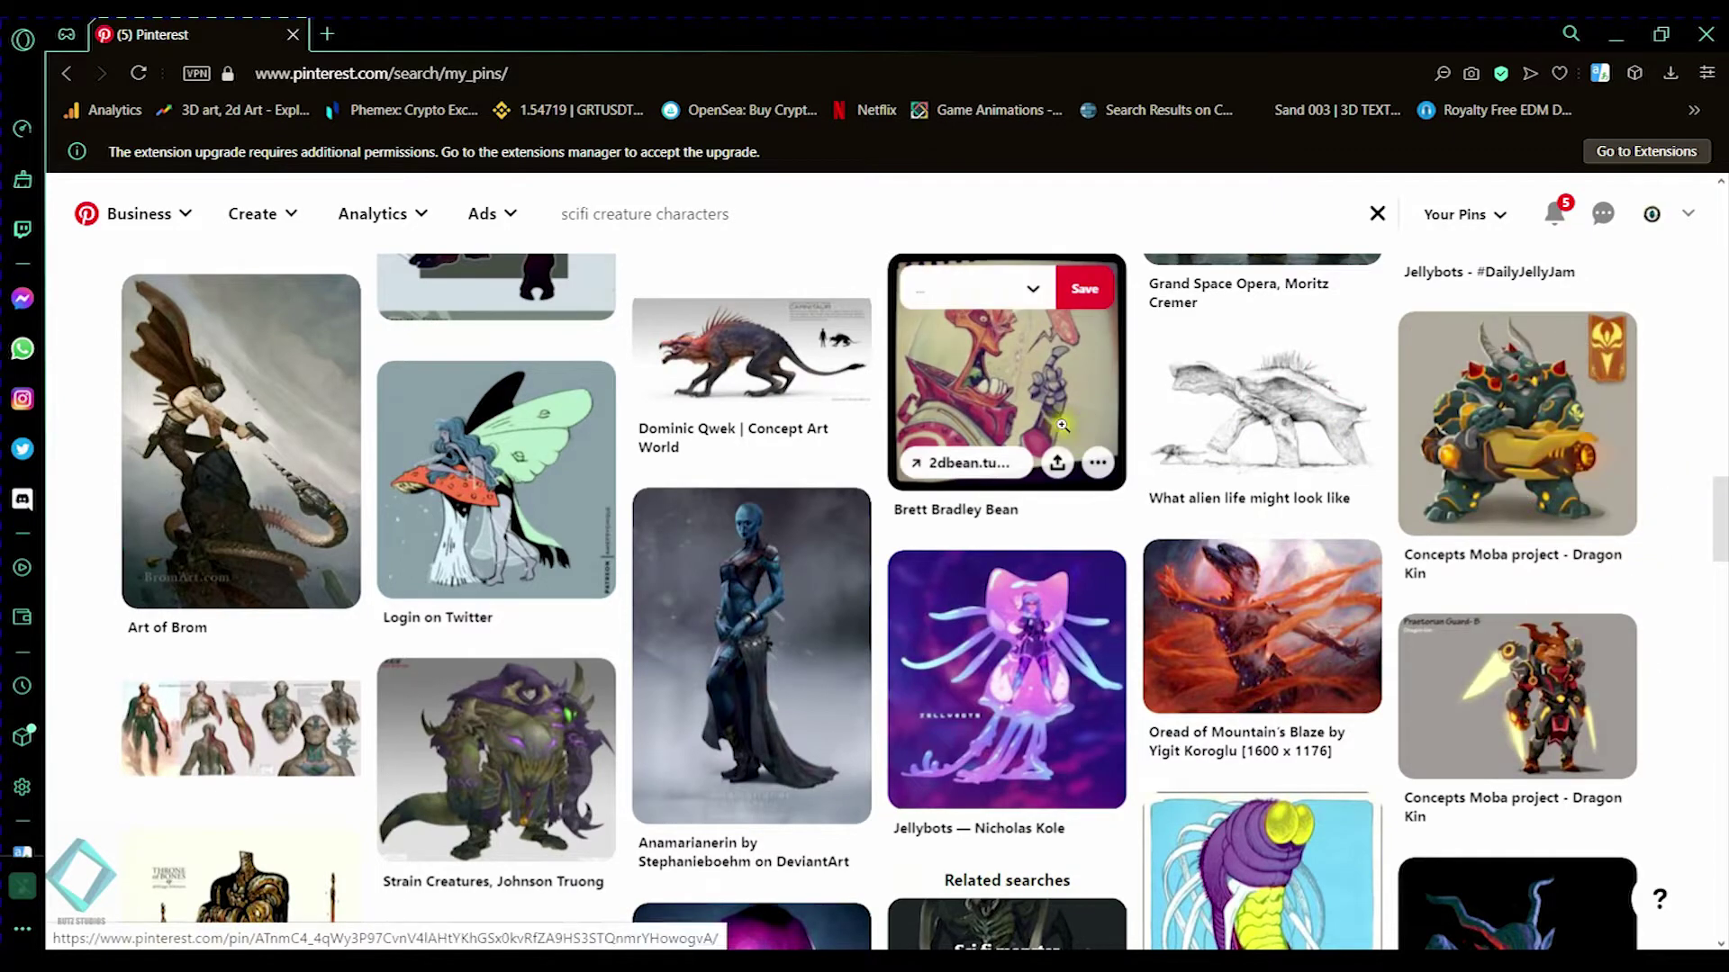
{"action": "scroll", "coordinate": [505, 576], "scroll_direction": "down", "scroll_amount": 2}
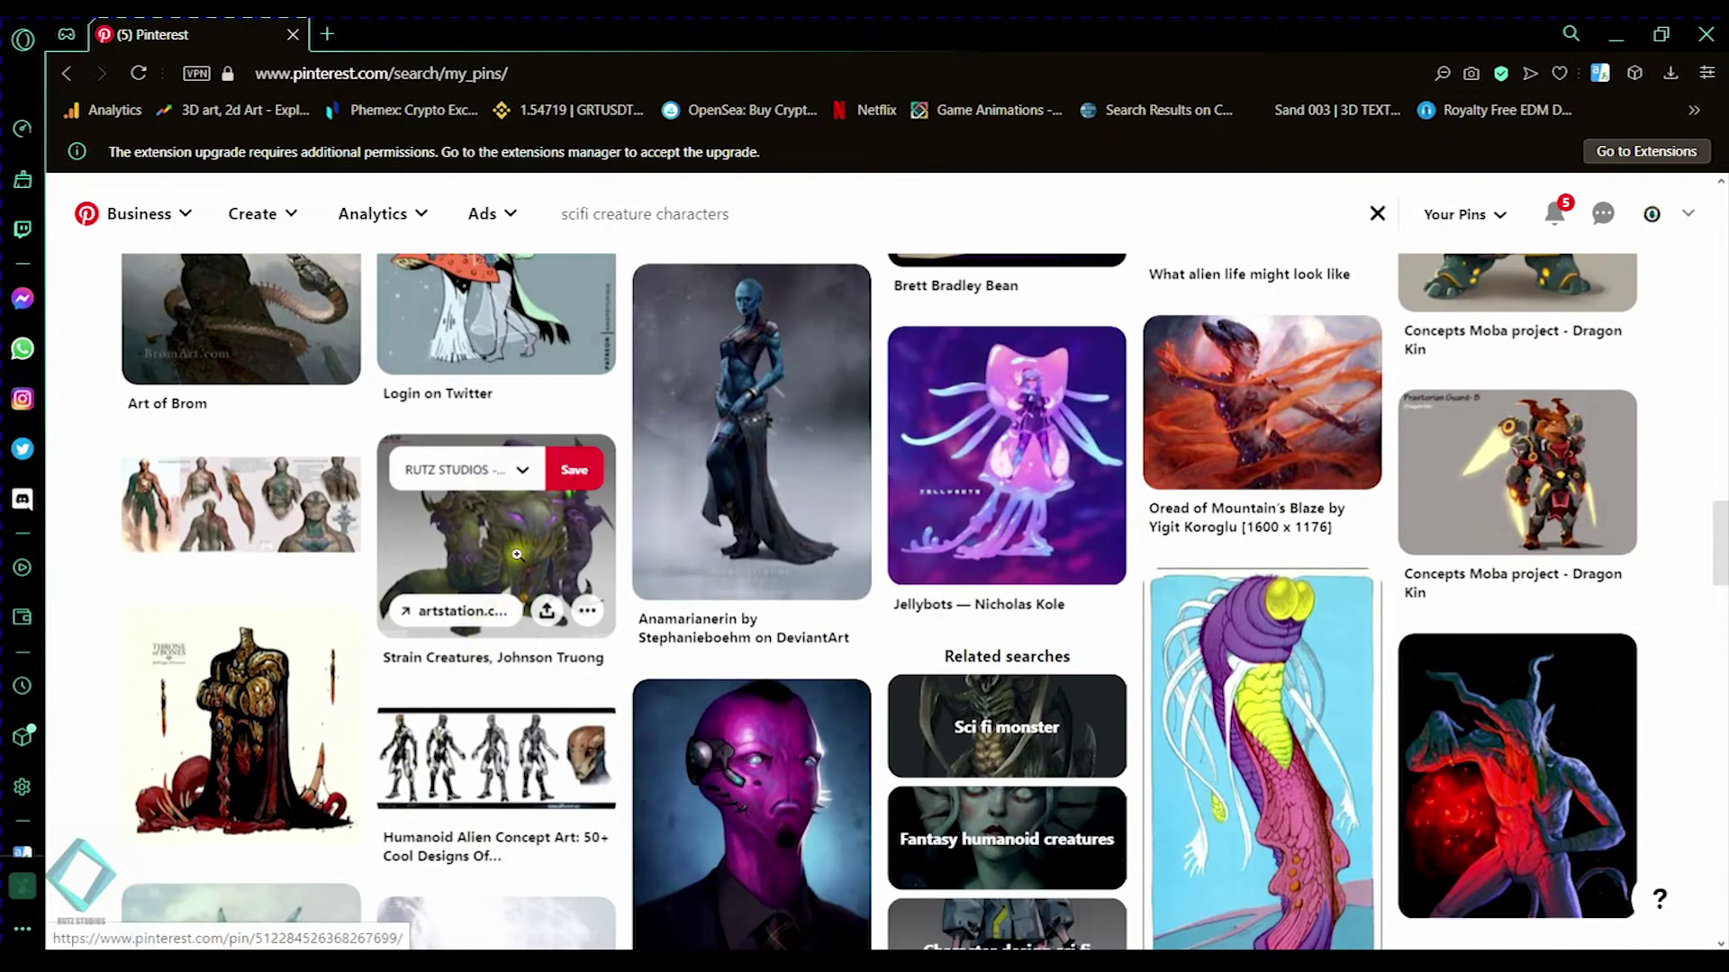
{"action": "scroll", "coordinate": [517, 555], "scroll_direction": "down", "scroll_amount": 3}
{"action": "scroll", "coordinate": [447, 598], "scroll_direction": "down", "scroll_amount": 3}
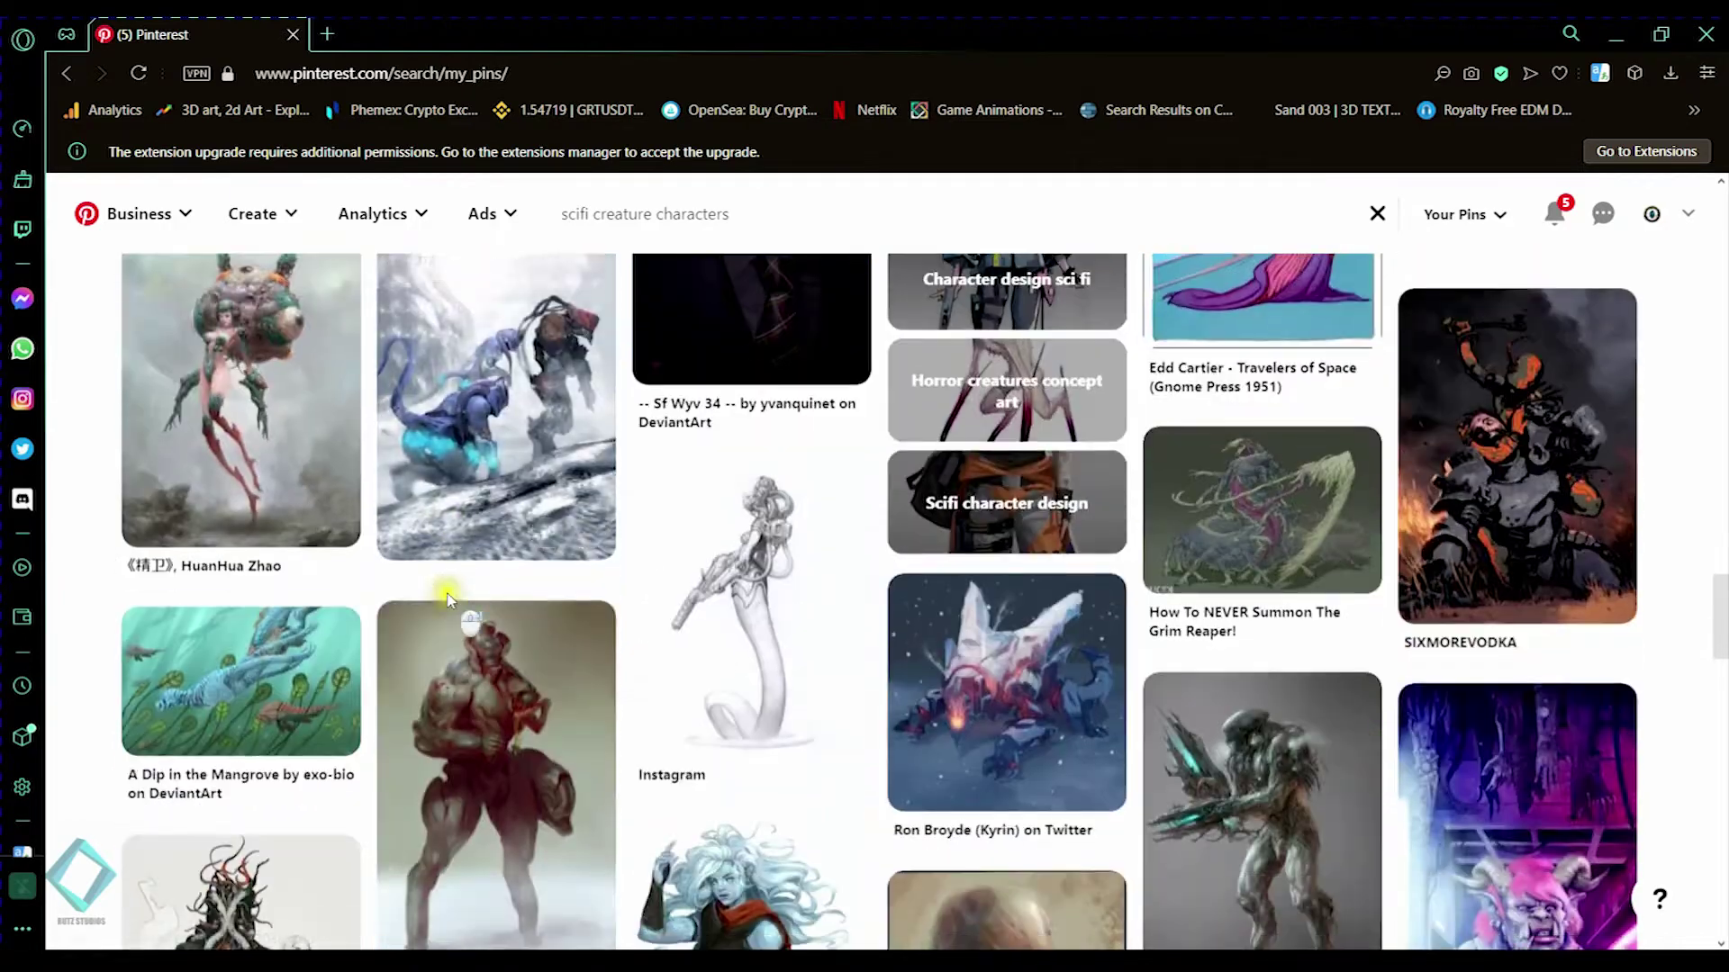
{"action": "scroll", "coordinate": [447, 599], "scroll_direction": "up", "scroll_amount": 3}
{"action": "scroll", "coordinate": [576, 540], "scroll_direction": "down", "scroll_amount": 2}
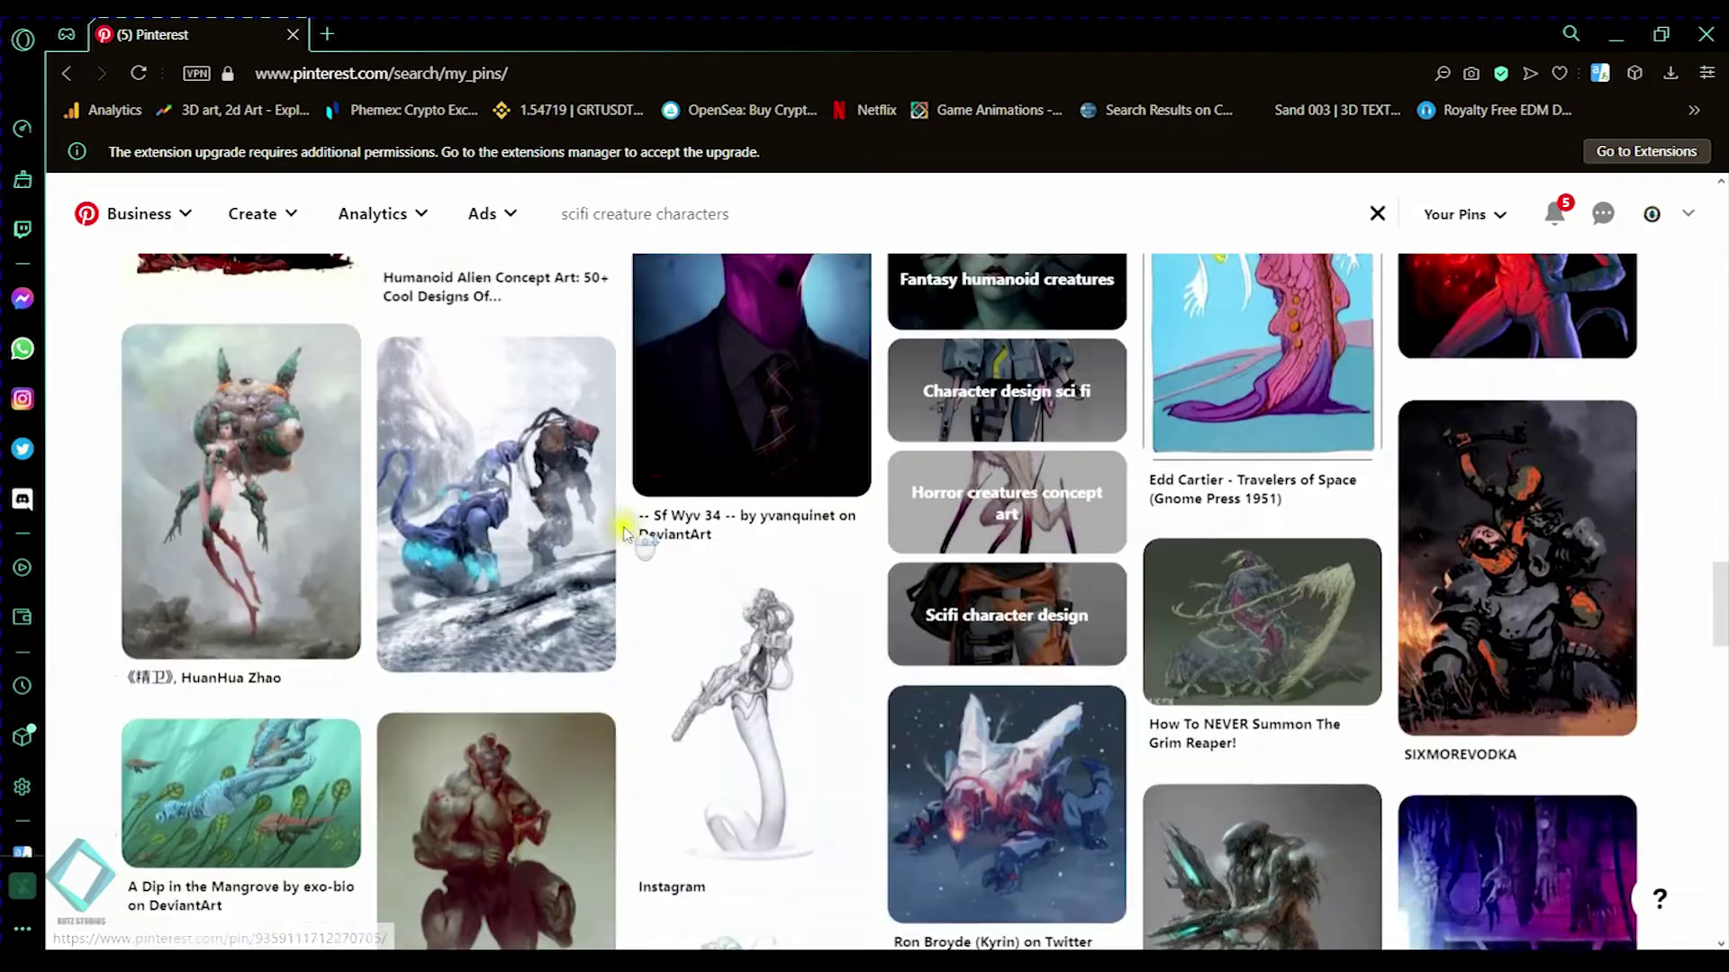
{"action": "scroll", "coordinate": [626, 533], "scroll_direction": "down", "scroll_amount": 3}
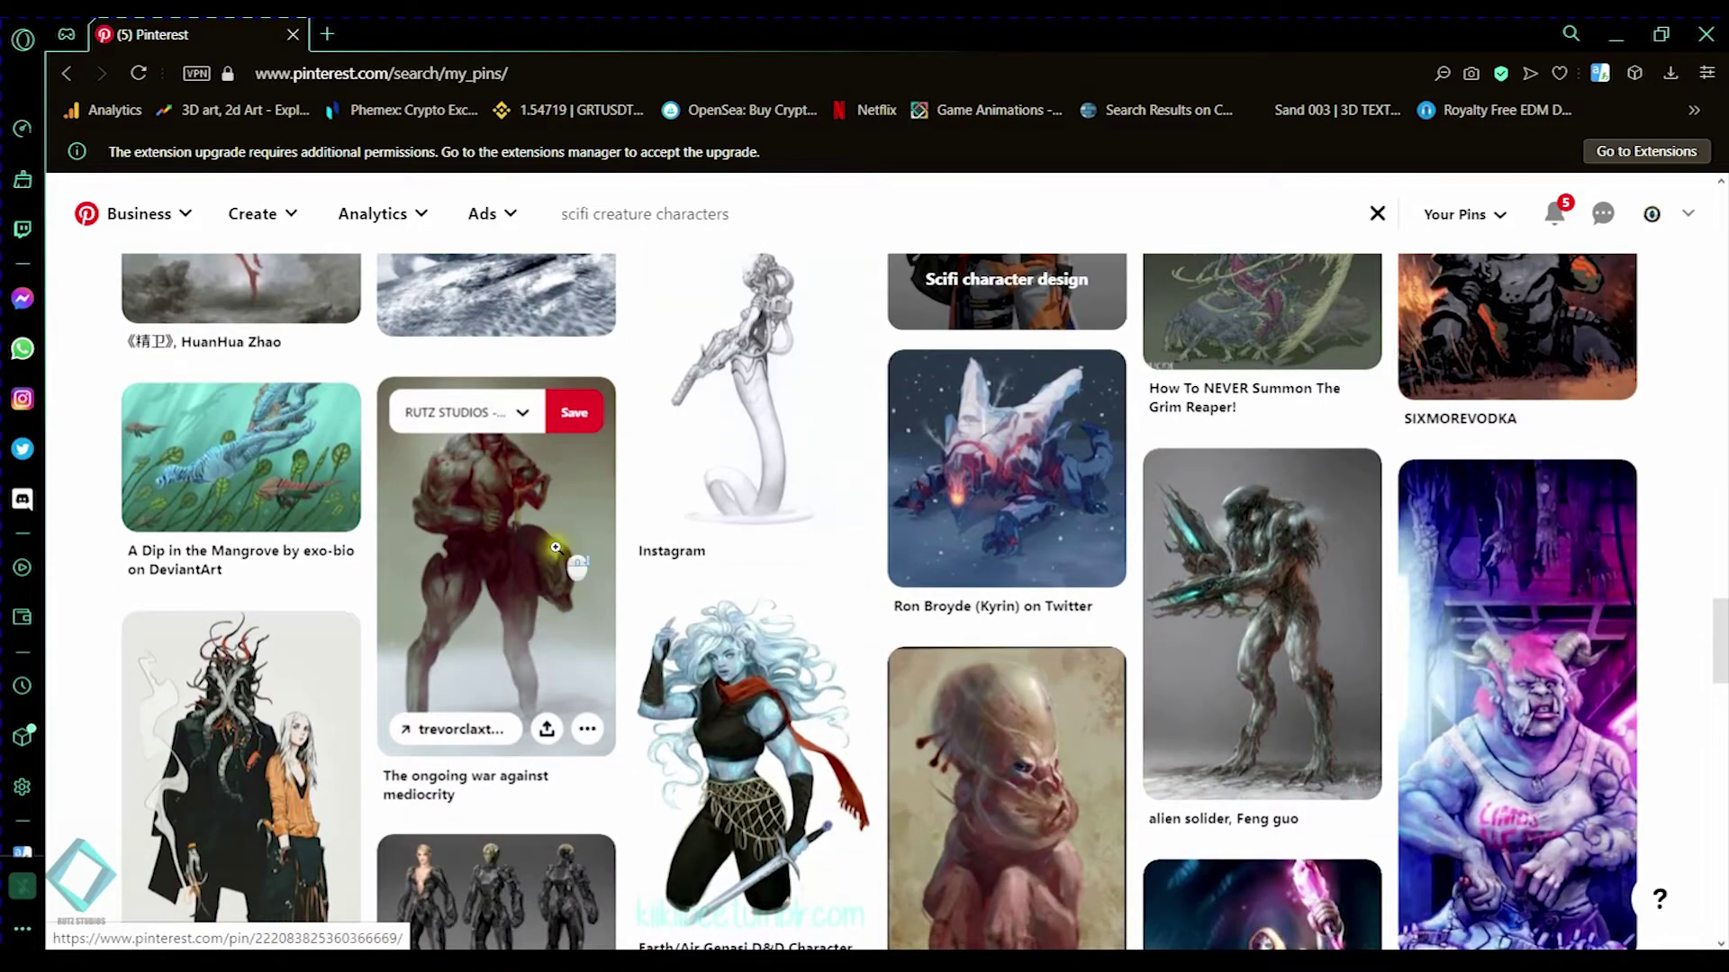
{"action": "scroll", "coordinate": [556, 548], "scroll_direction": "down", "scroll_amount": 9}
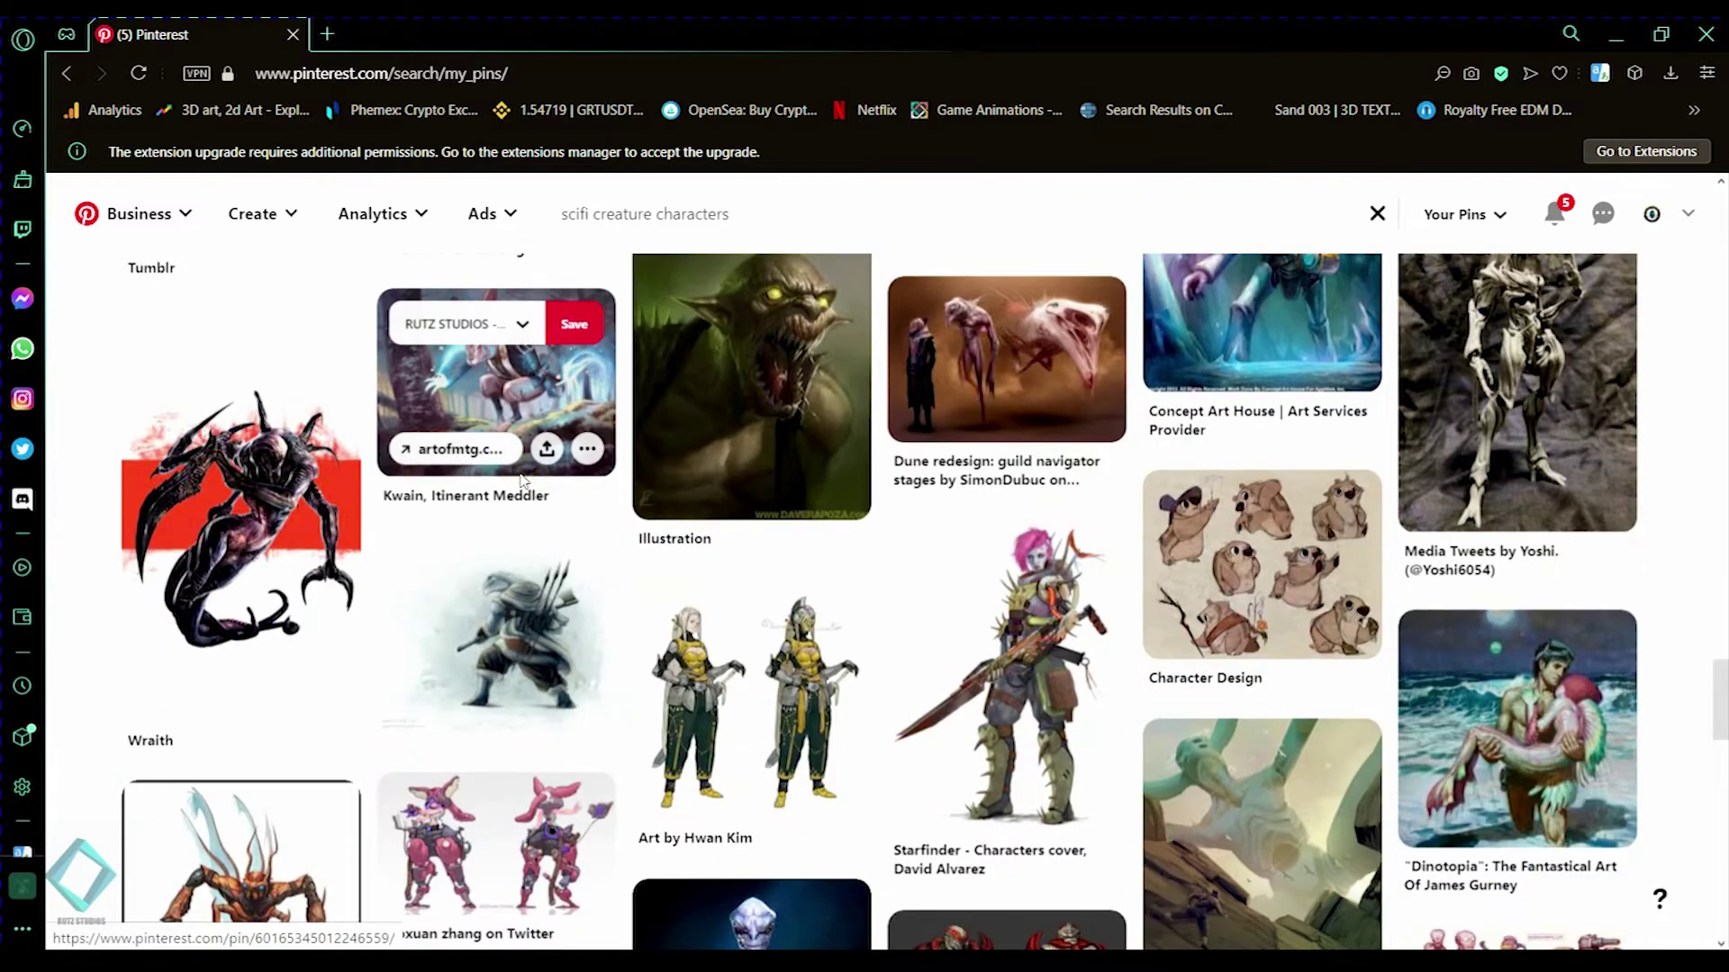
{"action": "scroll", "coordinate": [684, 595], "scroll_direction": "down", "scroll_amount": 5}
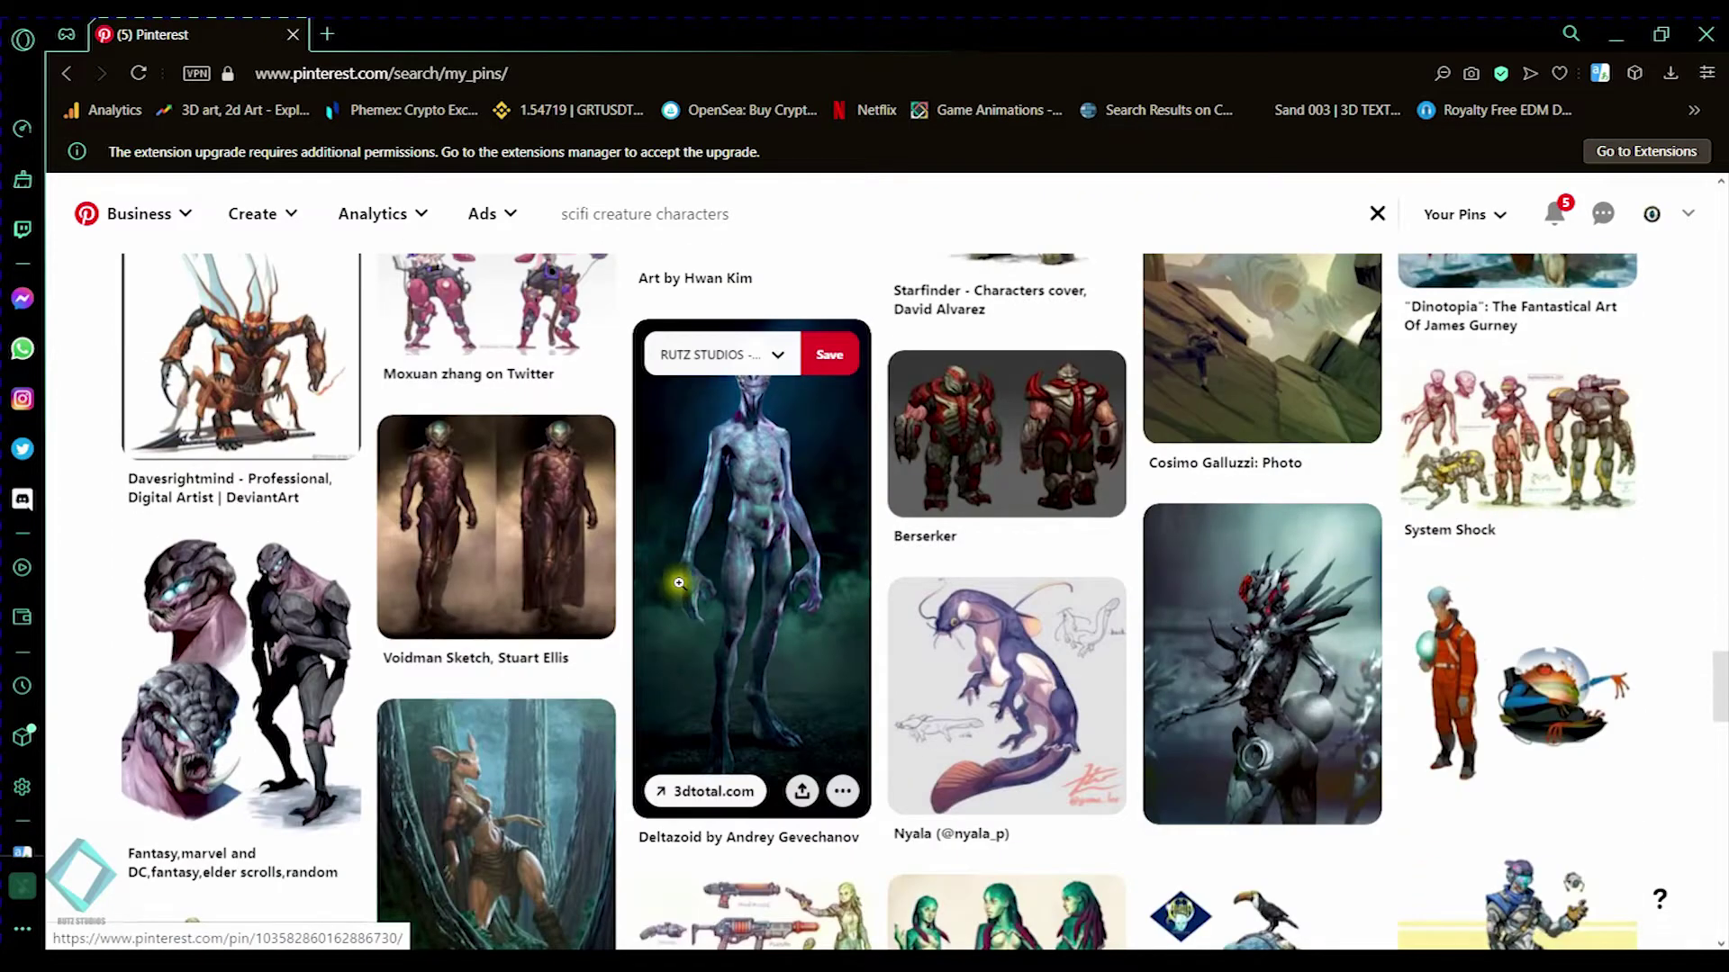
{"action": "scroll", "coordinate": [679, 584], "scroll_direction": "down", "scroll_amount": 3}
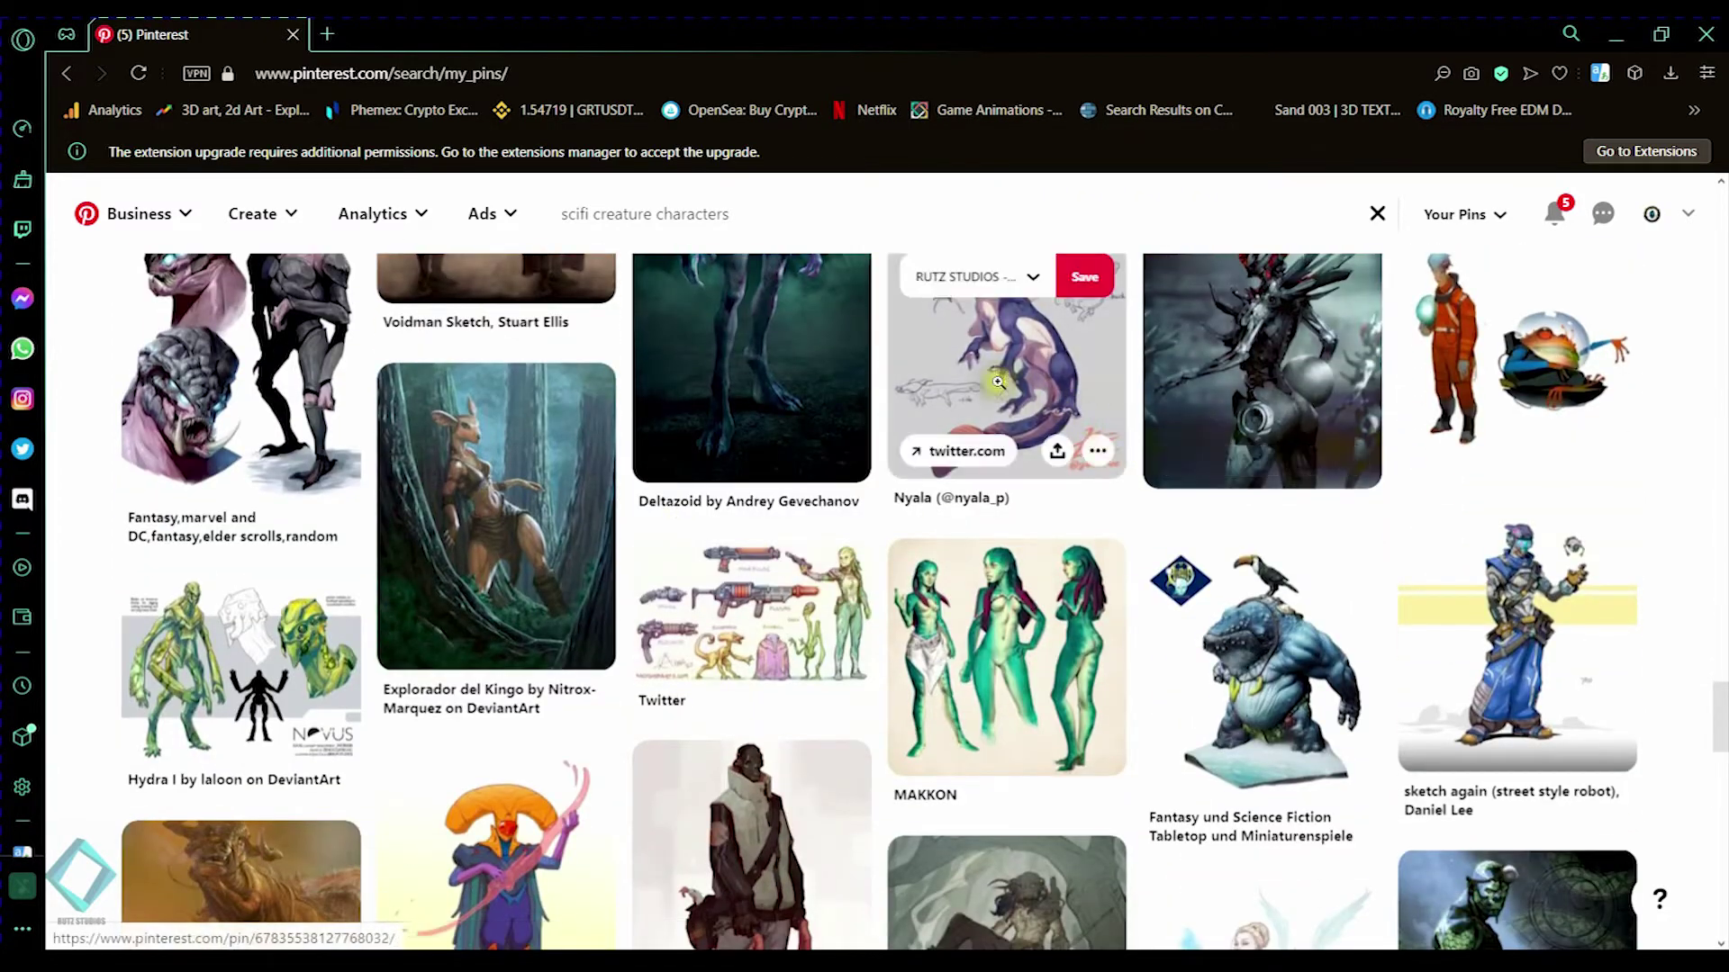
{"action": "scroll", "coordinate": [1024, 392], "scroll_direction": "up", "scroll_amount": 1}
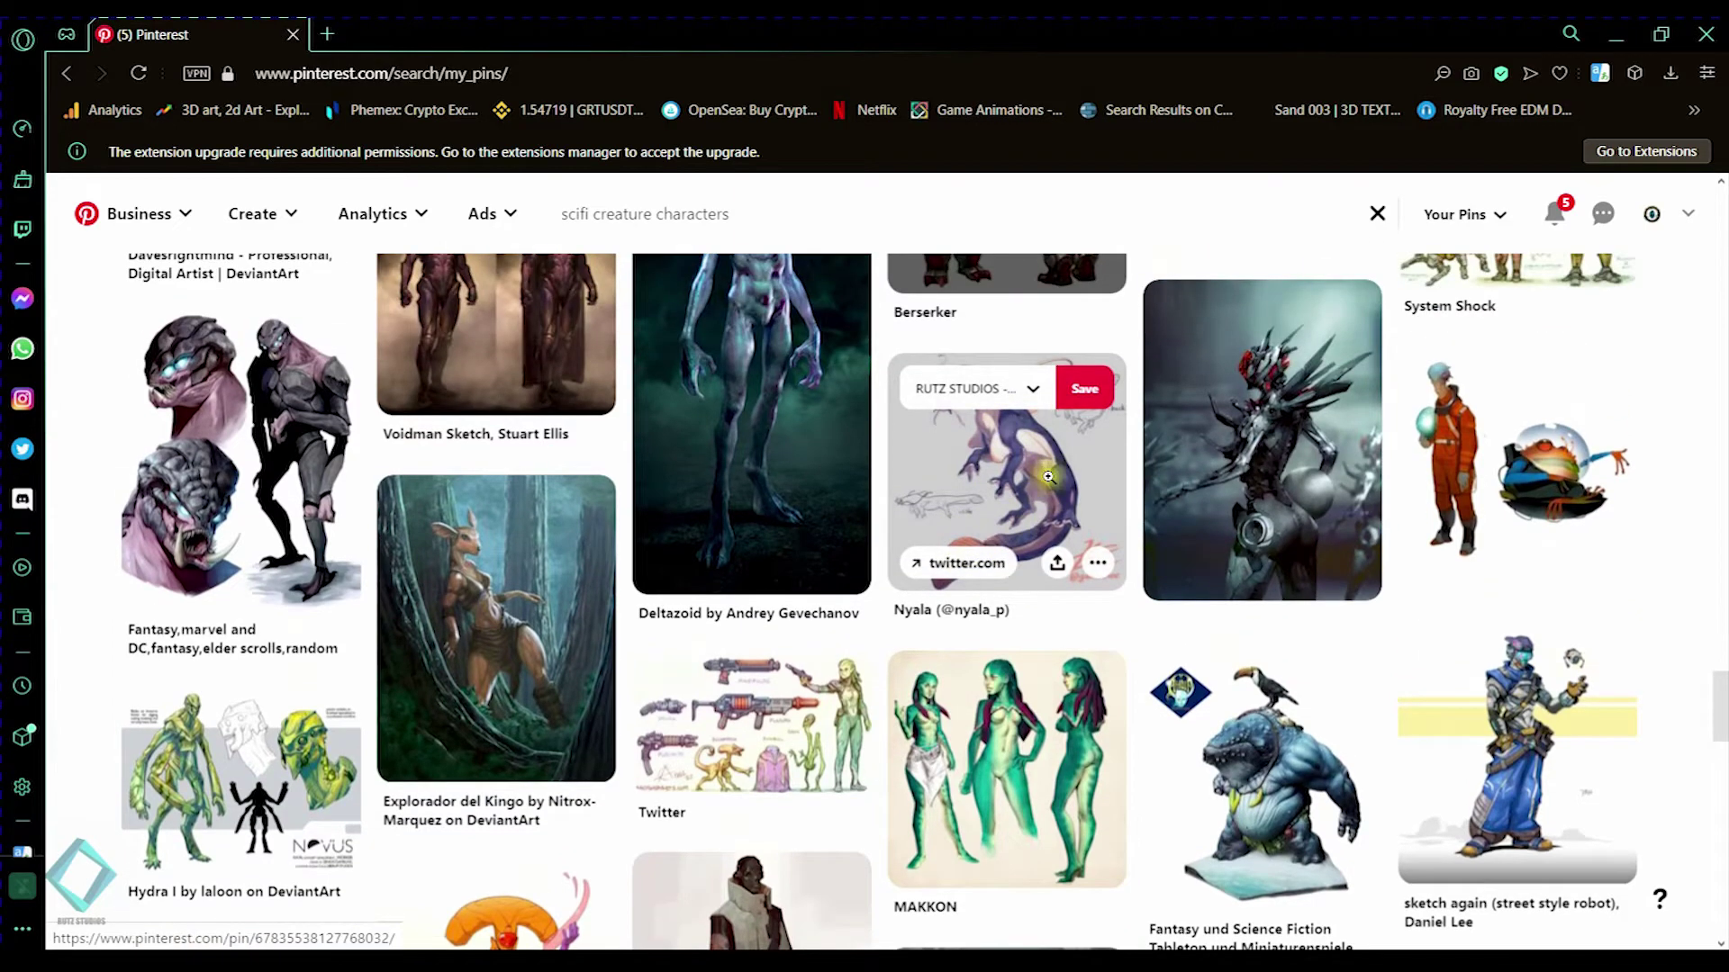
{"action": "scroll", "coordinate": [1051, 498], "scroll_direction": "down", "scroll_amount": 6}
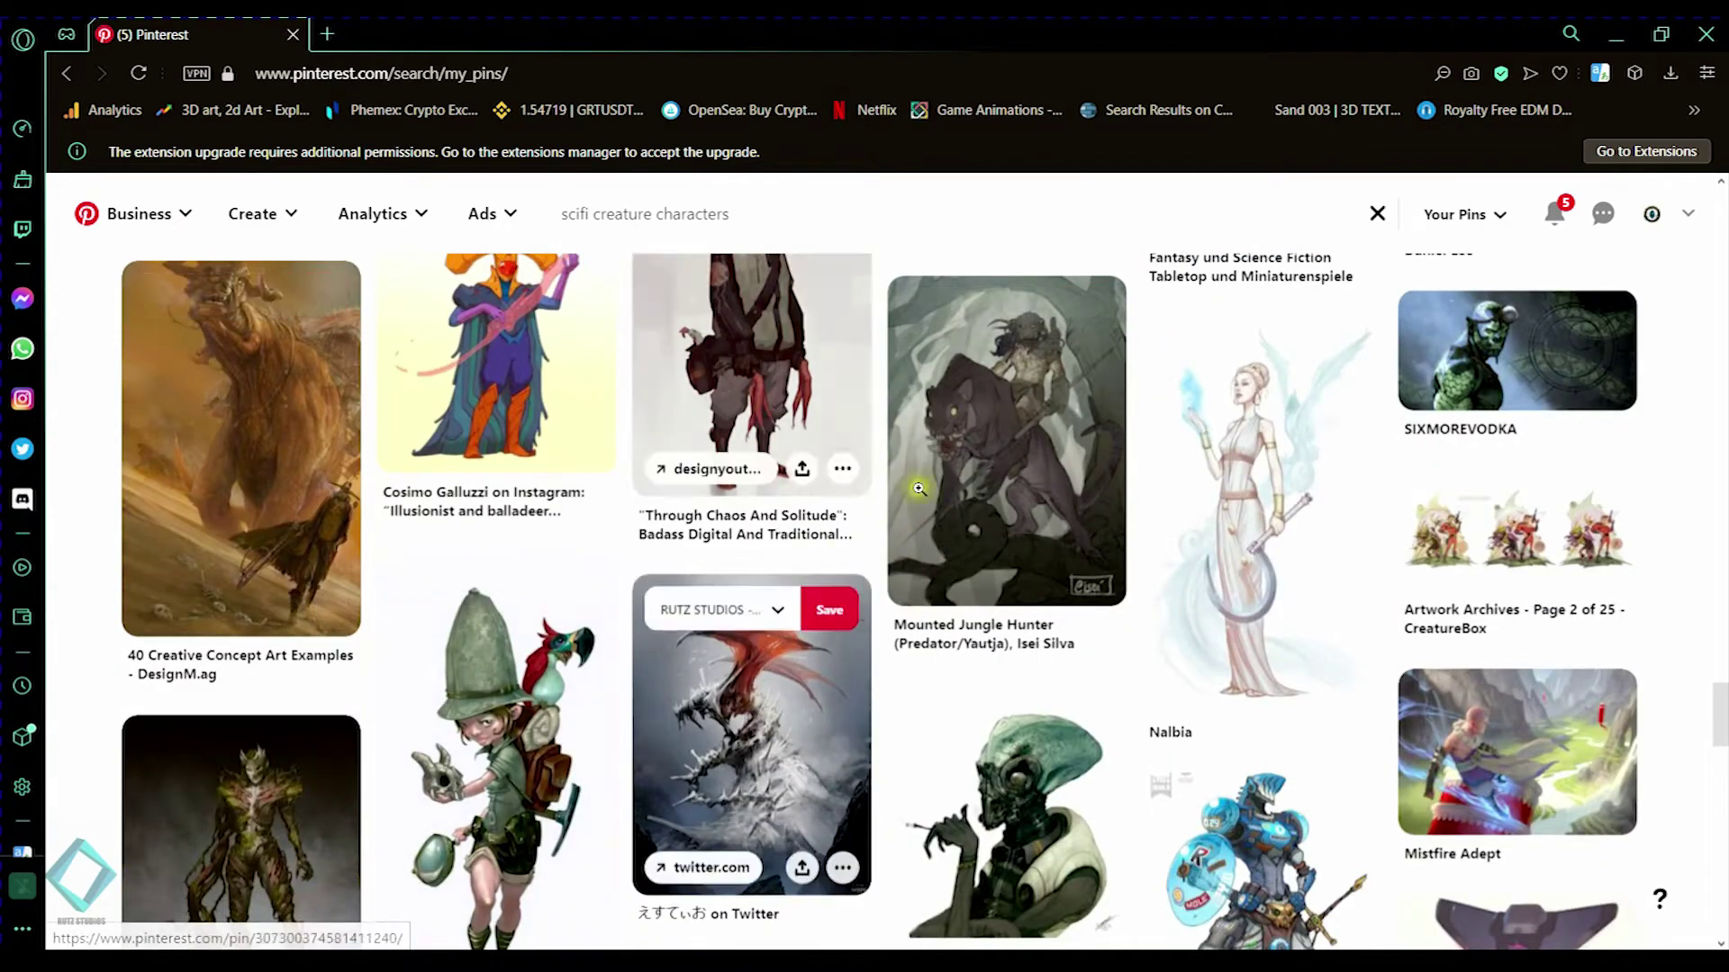
{"action": "scroll", "coordinate": [954, 504], "scroll_direction": "down", "scroll_amount": 6}
{"action": "scroll", "coordinate": [684, 504], "scroll_direction": "down", "scroll_amount": 1}
{"action": "scroll", "coordinate": [611, 502], "scroll_direction": "down", "scroll_amount": 4}
{"action": "scroll", "coordinate": [979, 463], "scroll_direction": "down", "scroll_amount": 4}
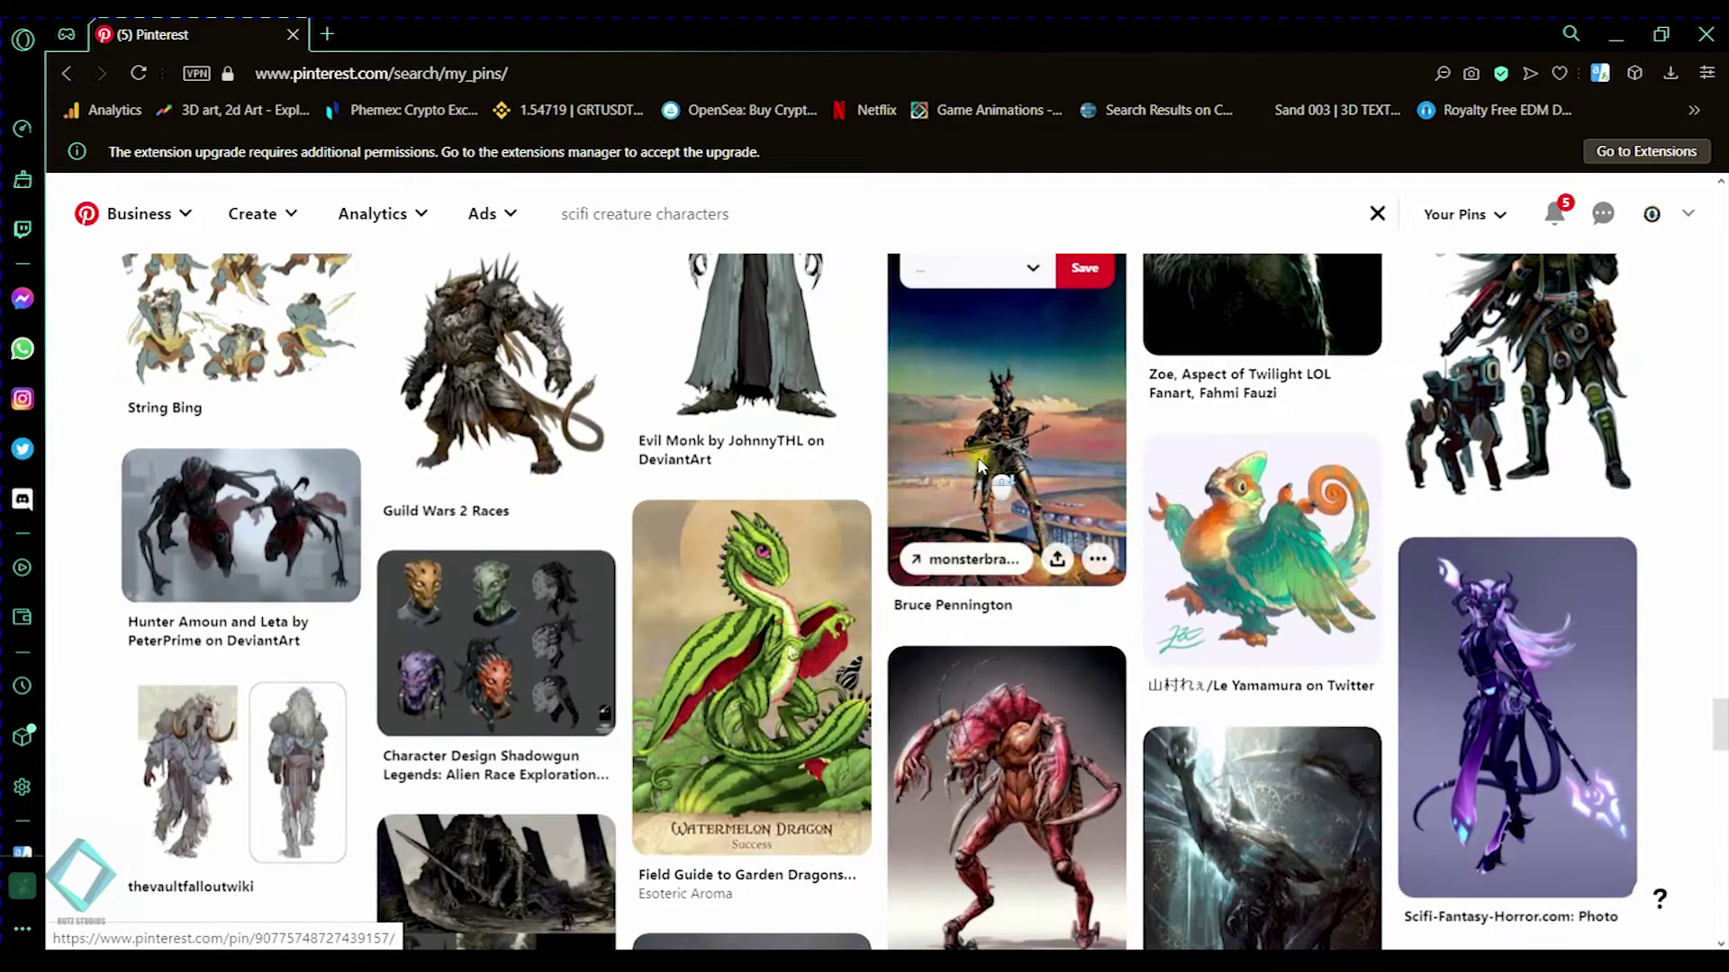
{"action": "scroll", "coordinate": [635, 509], "scroll_direction": "down", "scroll_amount": 6}
{"action": "scroll", "coordinate": [634, 511], "scroll_direction": "down", "scroll_amount": 2}
{"action": "scroll", "coordinate": [635, 513], "scroll_direction": "down", "scroll_amount": 4}
{"action": "scroll", "coordinate": [630, 520], "scroll_direction": "down", "scroll_amount": 20}
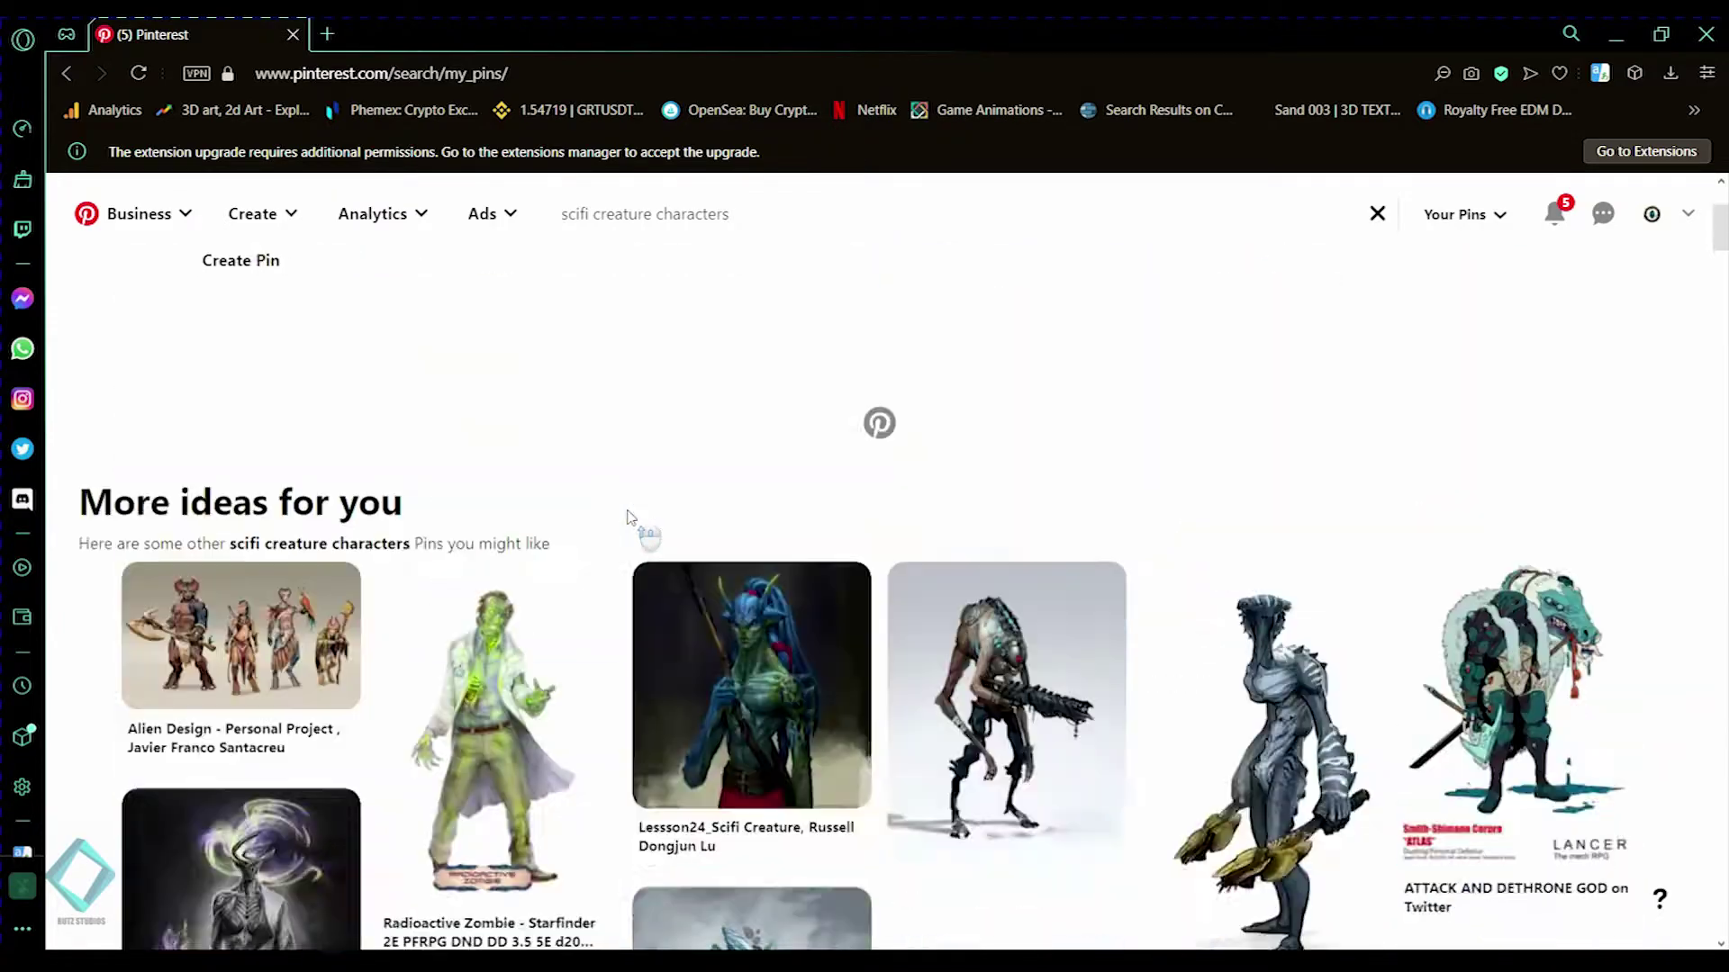
Search Pinterest for creature characters by removing the word scifi from the current search
{"action": "left_click", "coordinate": [733, 212]}
{"action": "double_click", "coordinate": [584, 211]}
{"action": "key", "text": "BackSpace"}
{"action": "key", "text": "Return"}
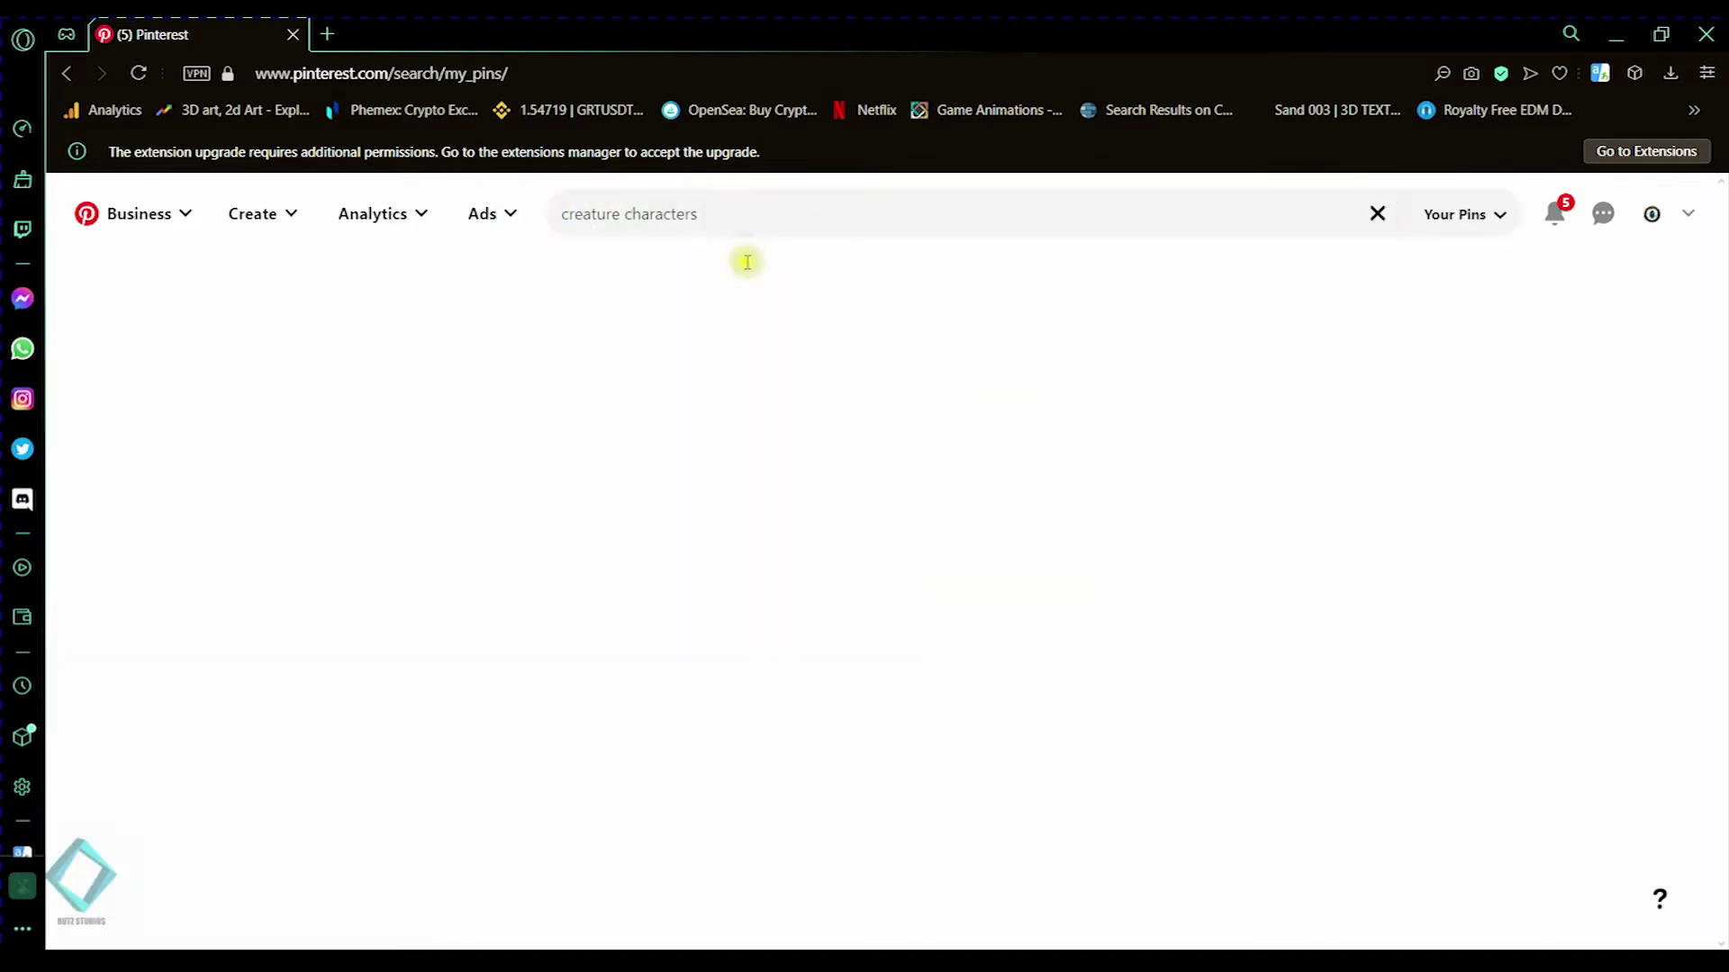
Copy the slender pink-headed creature with red antennae from the Pinterest results and paste it into the PureRef board
{"action": "scroll", "coordinate": [871, 259], "scroll_direction": "down", "scroll_amount": 4}
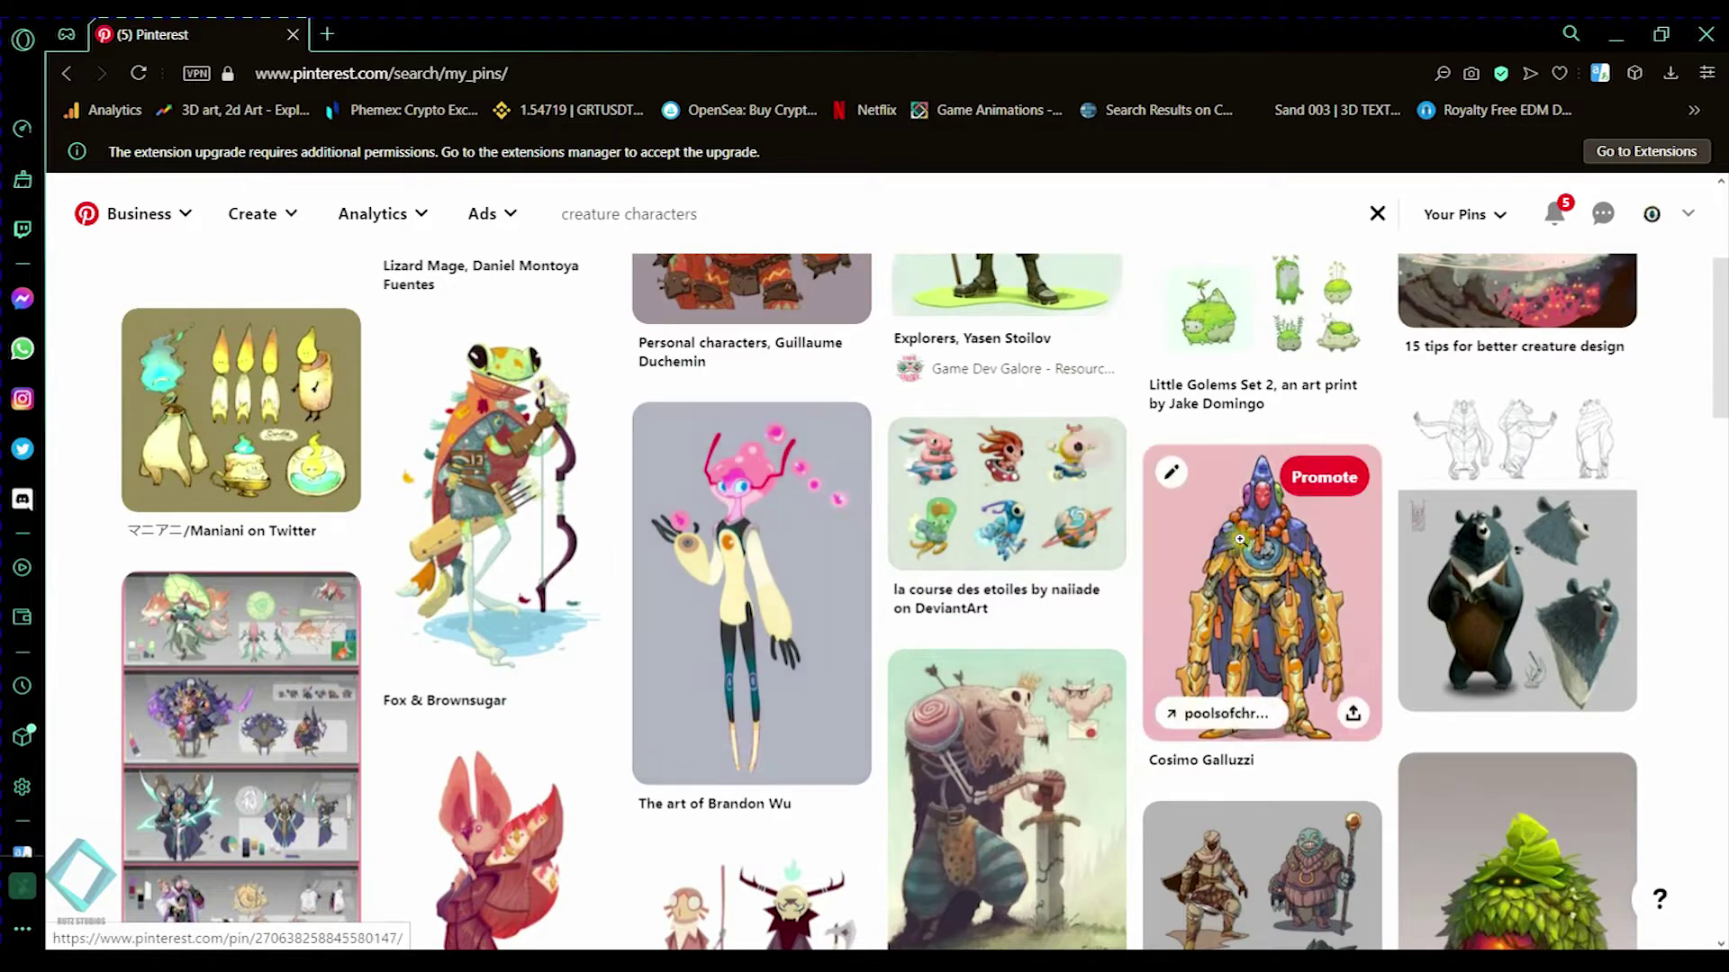
{"action": "right_click", "coordinate": [754, 493]}
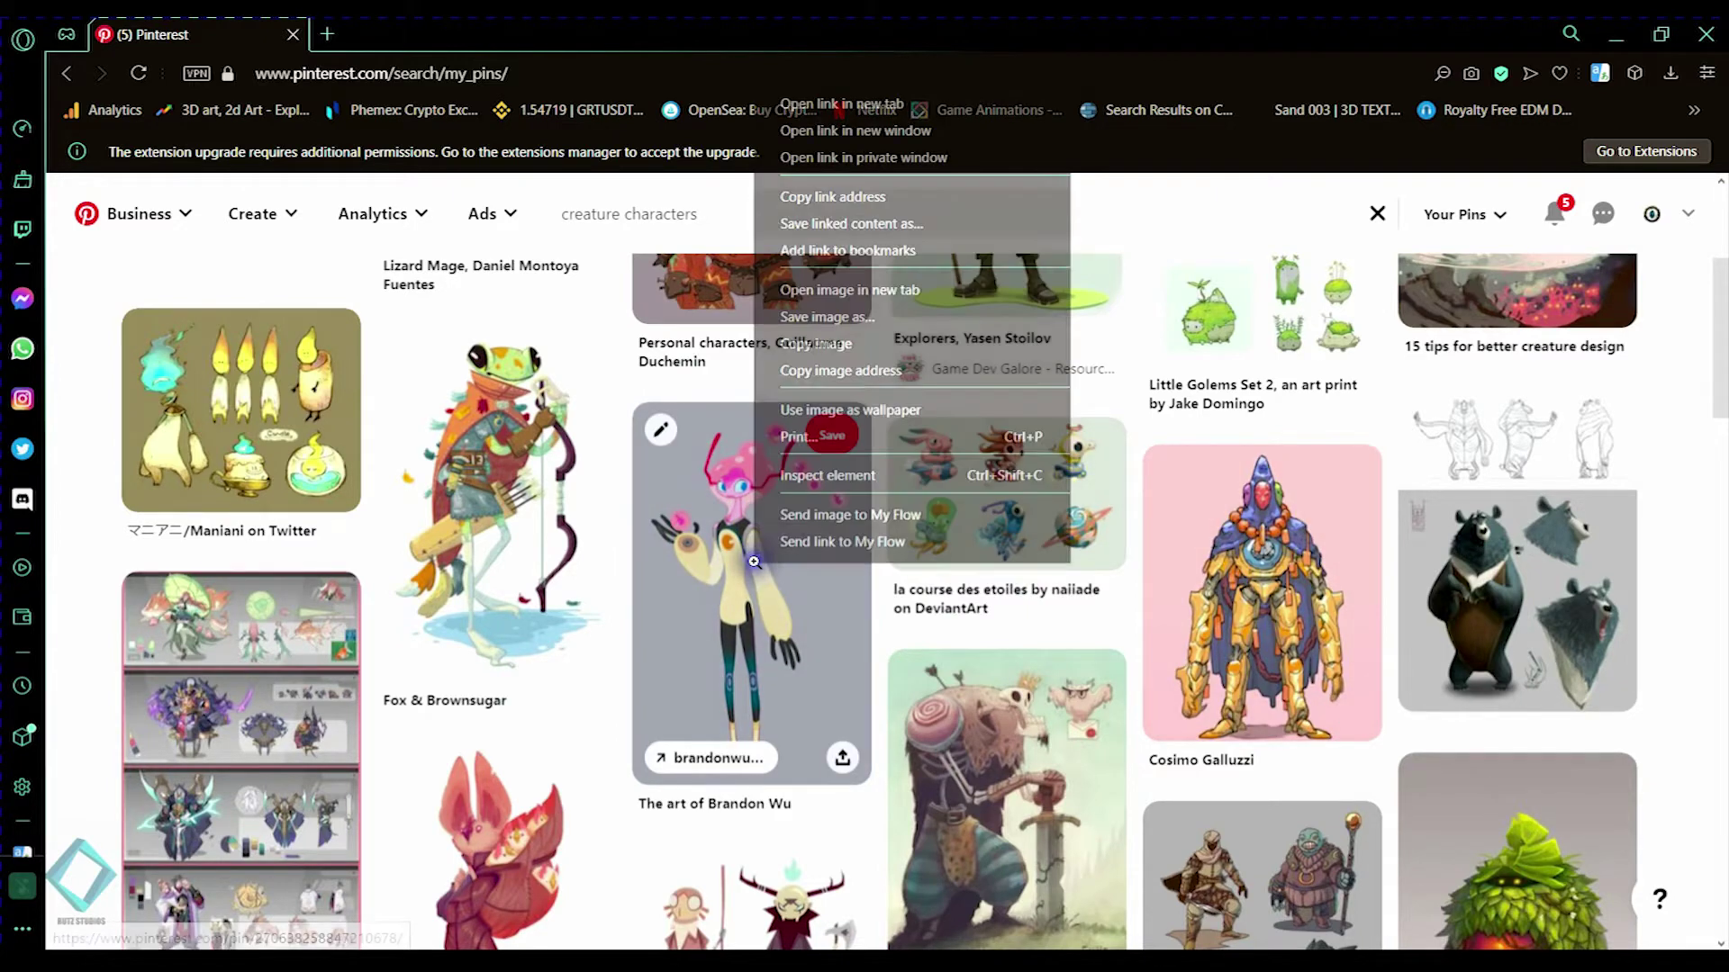
{"action": "left_click", "coordinate": [852, 344]}
{"action": "left_click", "coordinate": [905, 960]}
{"action": "left_click", "coordinate": [759, 630]}
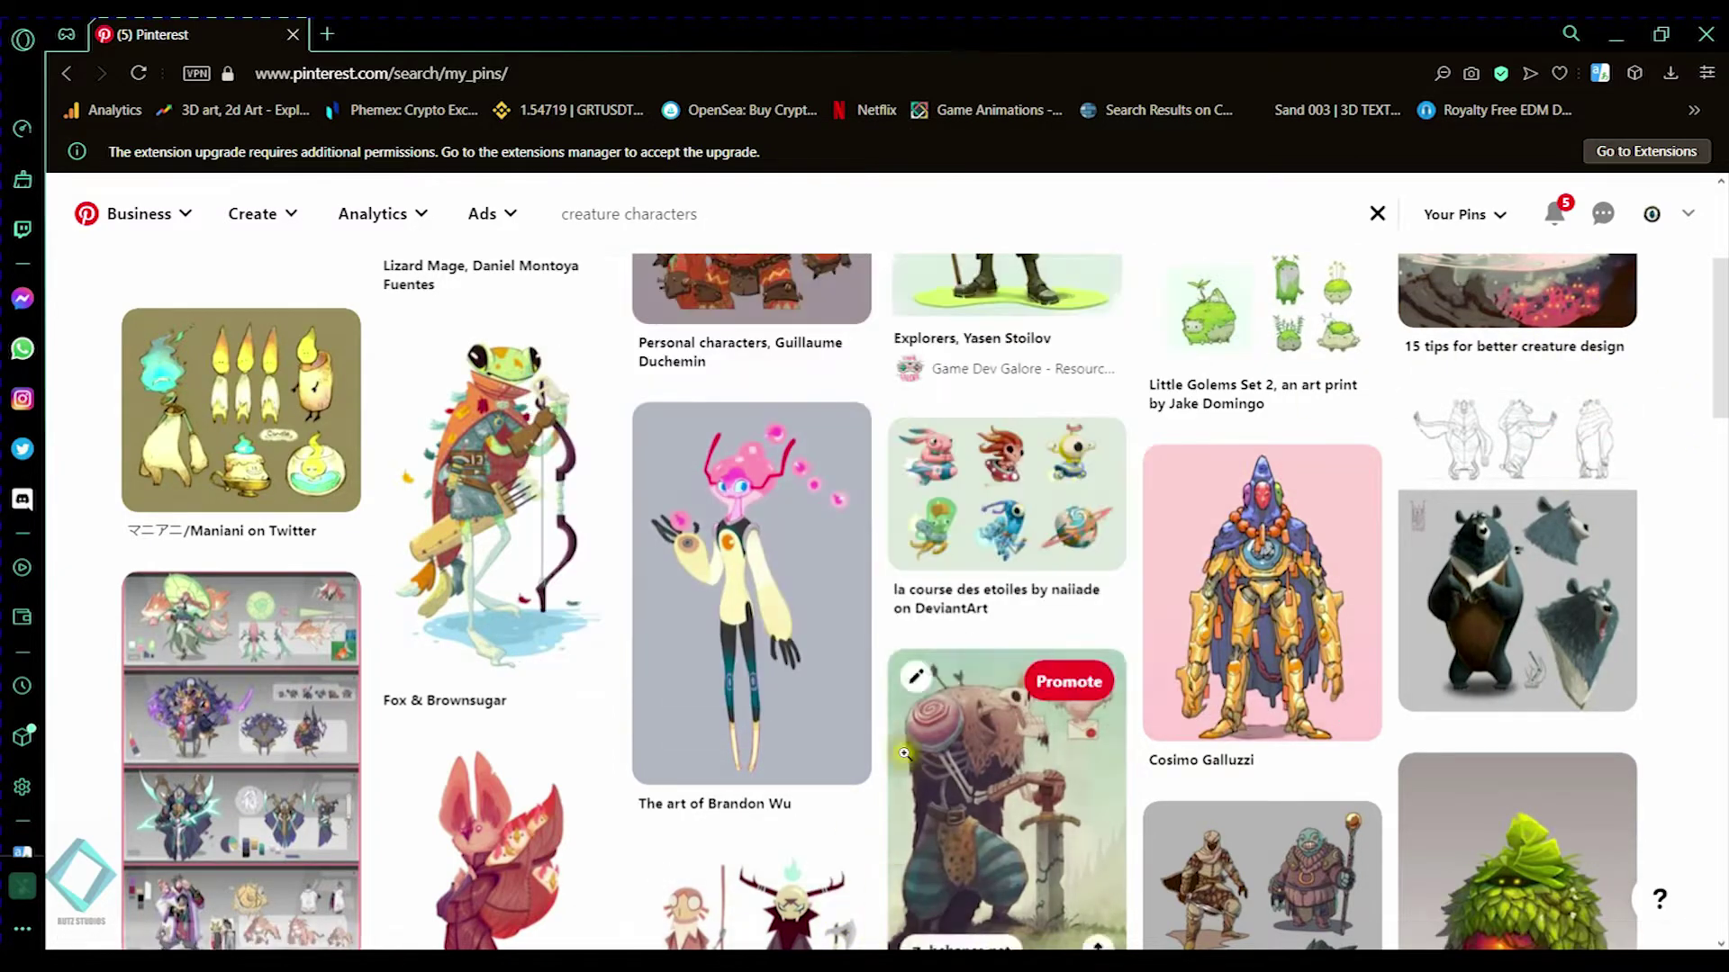
Examine the remaining creature characters results on Pinterest for more reference designs, down to the More ideas for you section
{"action": "scroll", "coordinate": [631, 450], "scroll_direction": "down", "scroll_amount": 1}
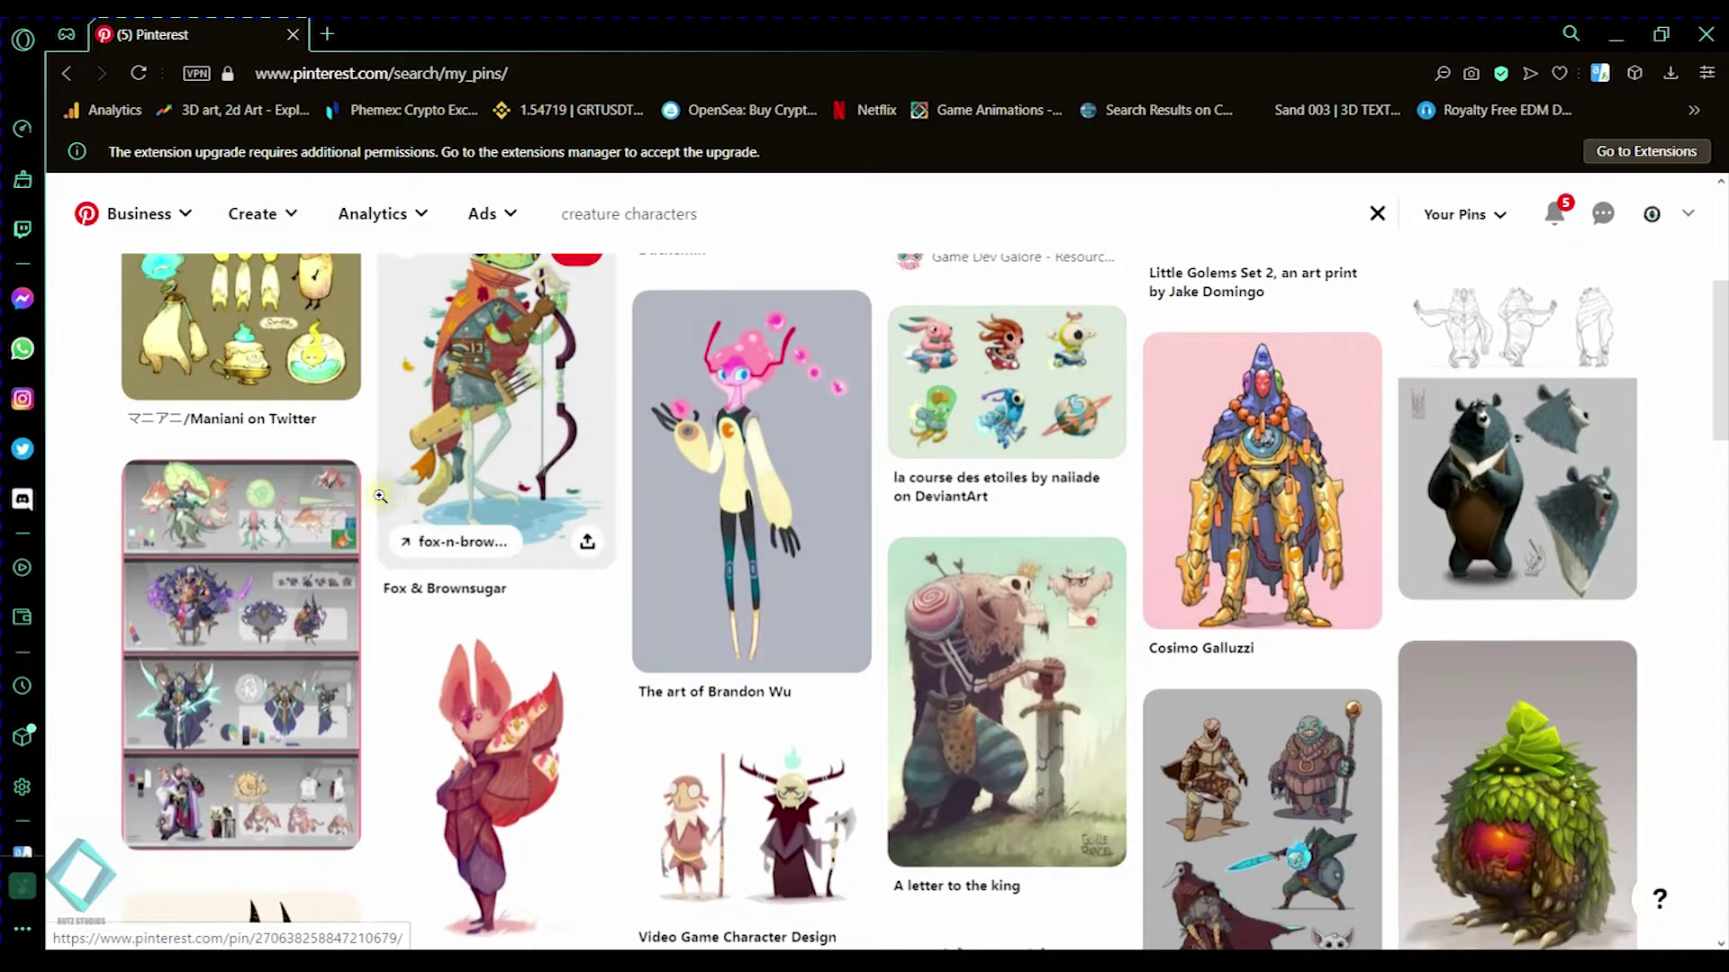
{"action": "scroll", "coordinate": [461, 484], "scroll_direction": "down", "scroll_amount": 5}
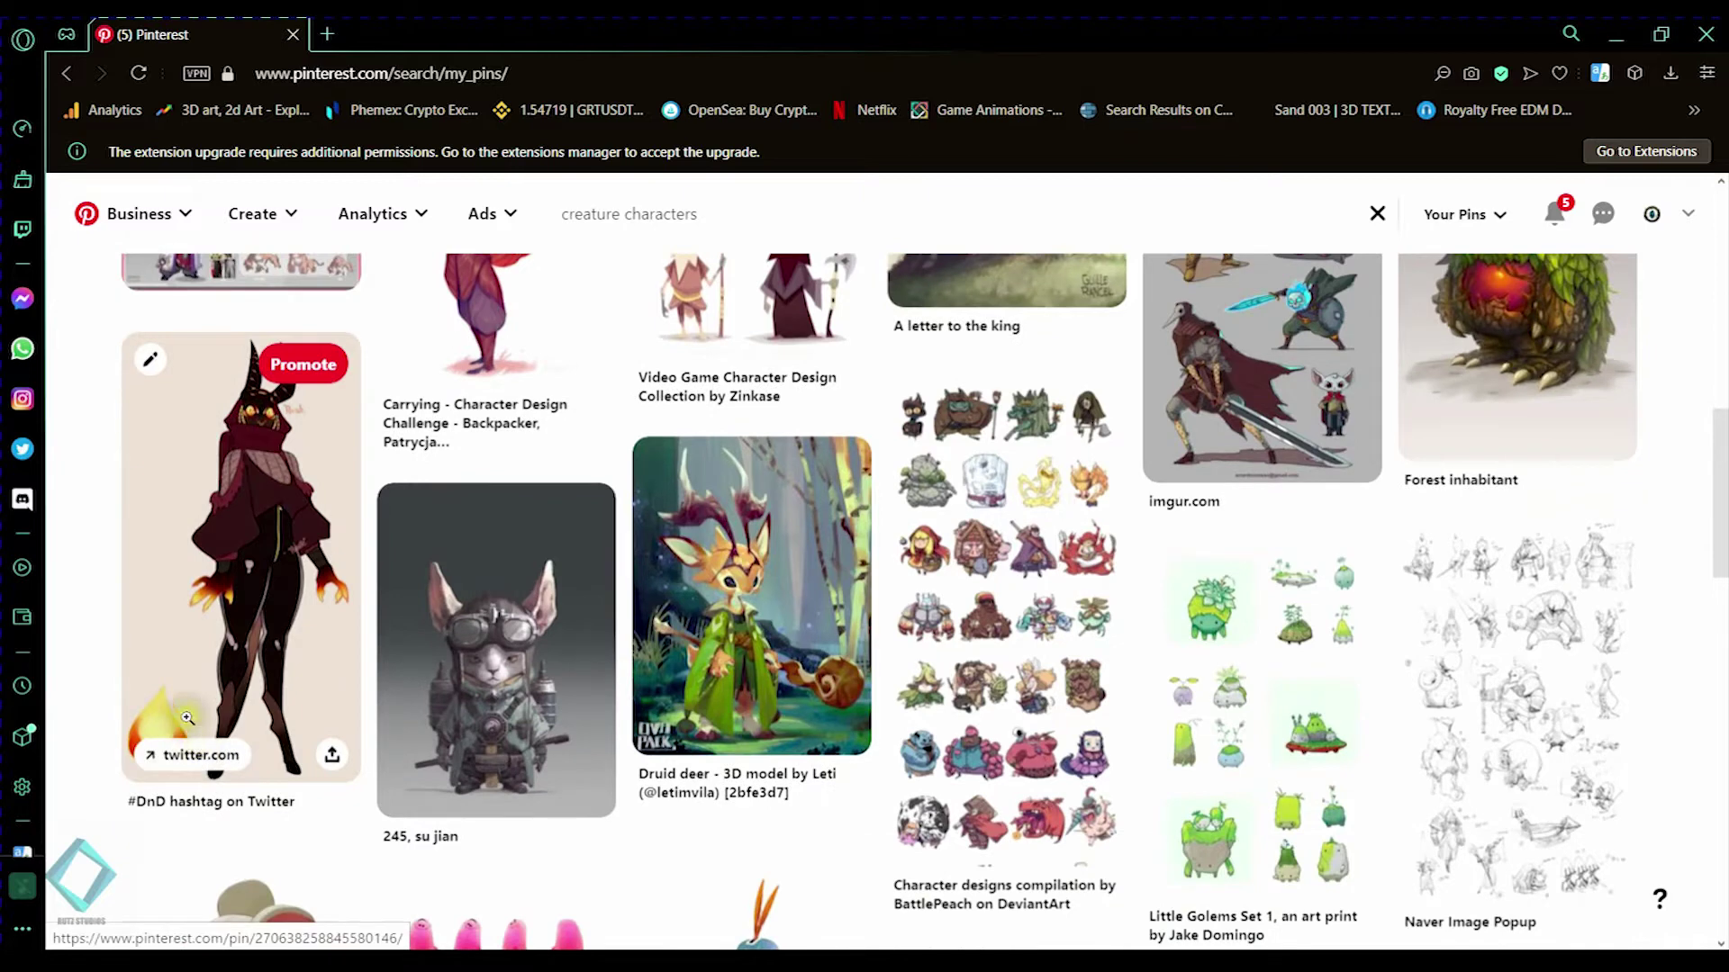
{"action": "scroll", "coordinate": [180, 619], "scroll_direction": "down", "scroll_amount": 1}
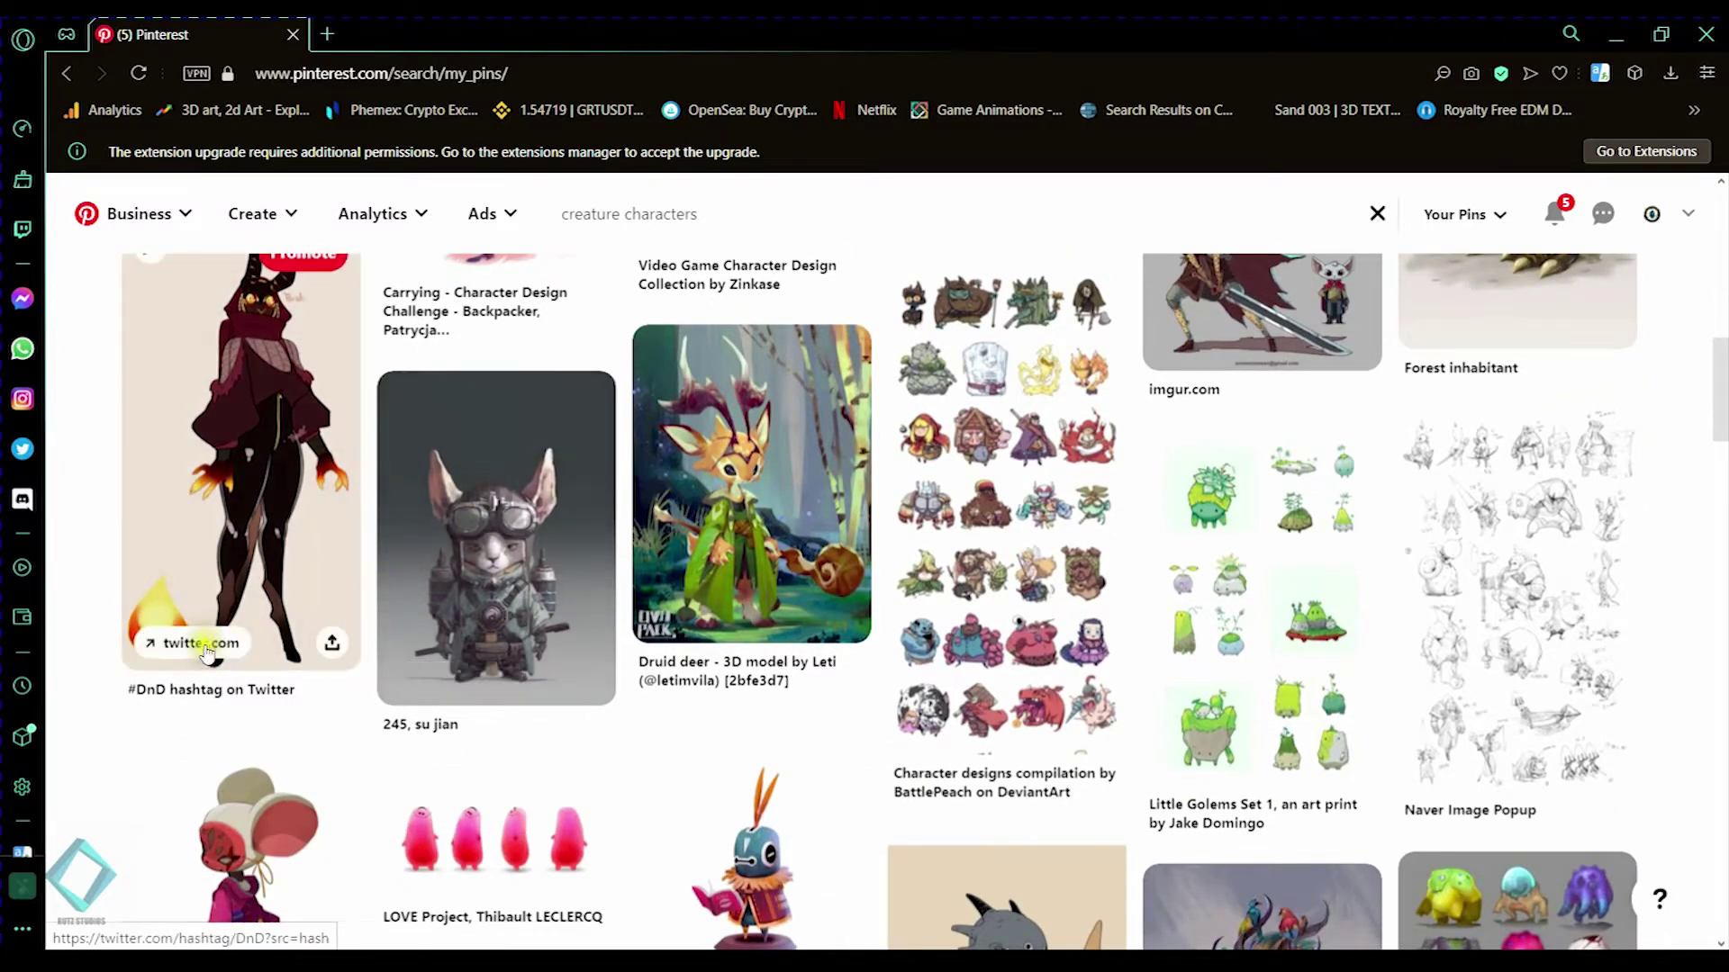
{"action": "scroll", "coordinate": [328, 463], "scroll_direction": "down", "scroll_amount": 1}
{"action": "scroll", "coordinate": [329, 464], "scroll_direction": "down", "scroll_amount": 3}
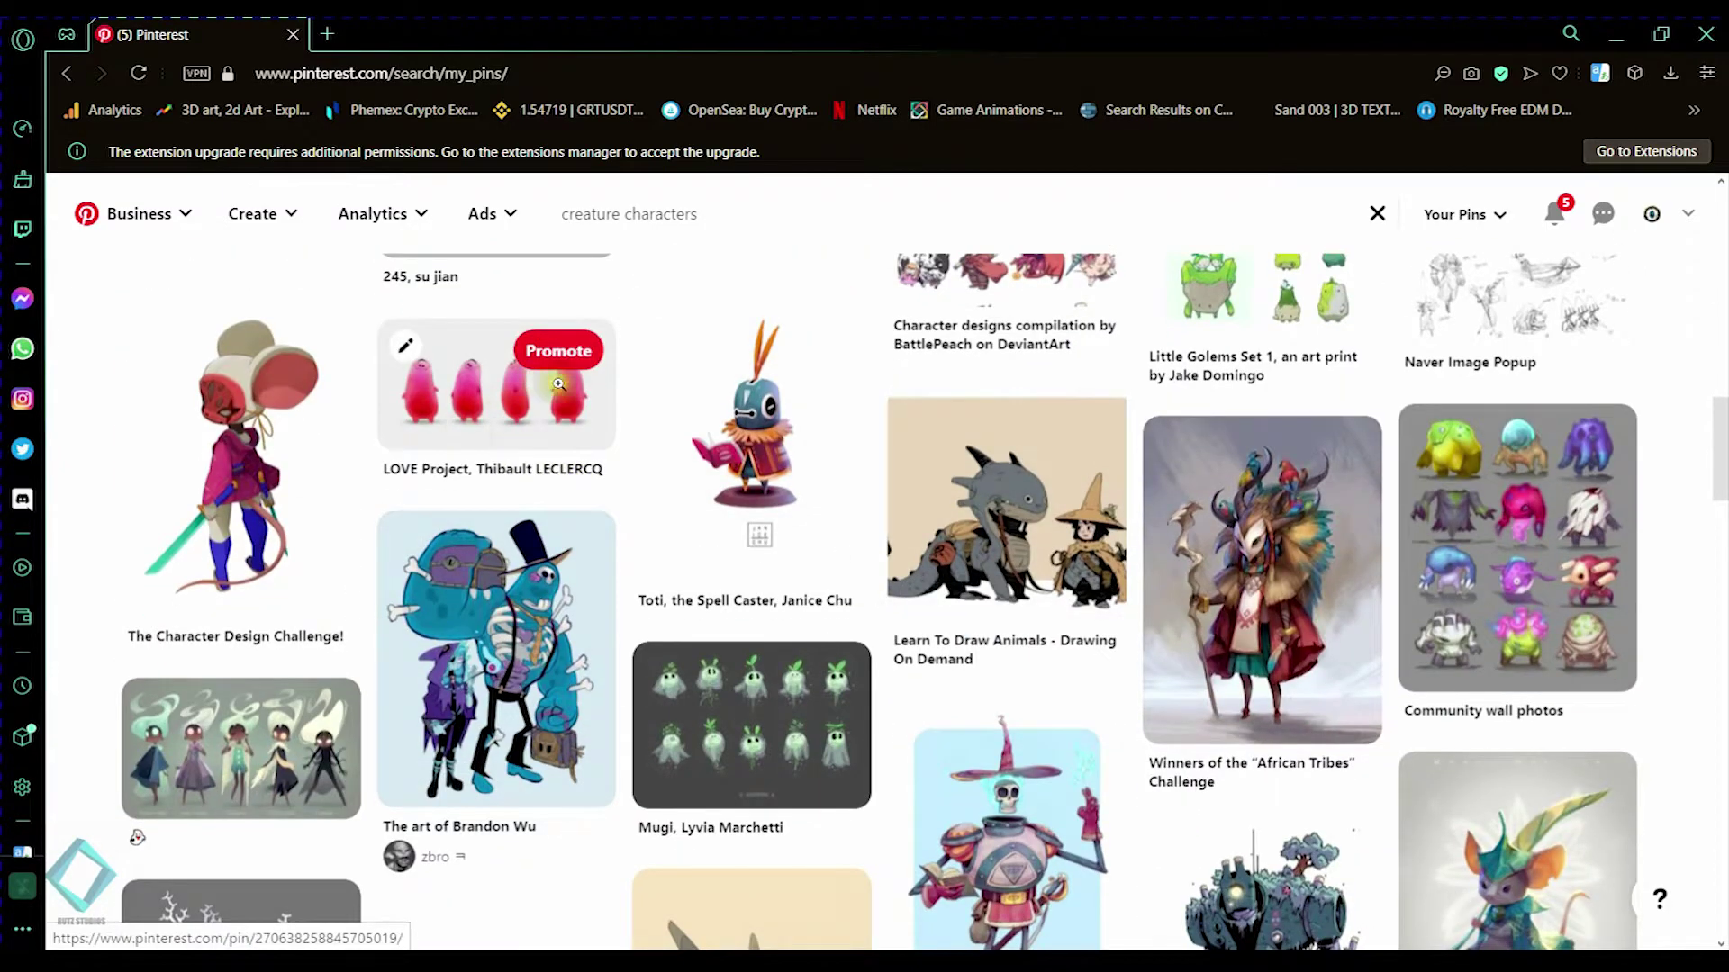
{"action": "scroll", "coordinate": [792, 468], "scroll_direction": "down", "scroll_amount": 5}
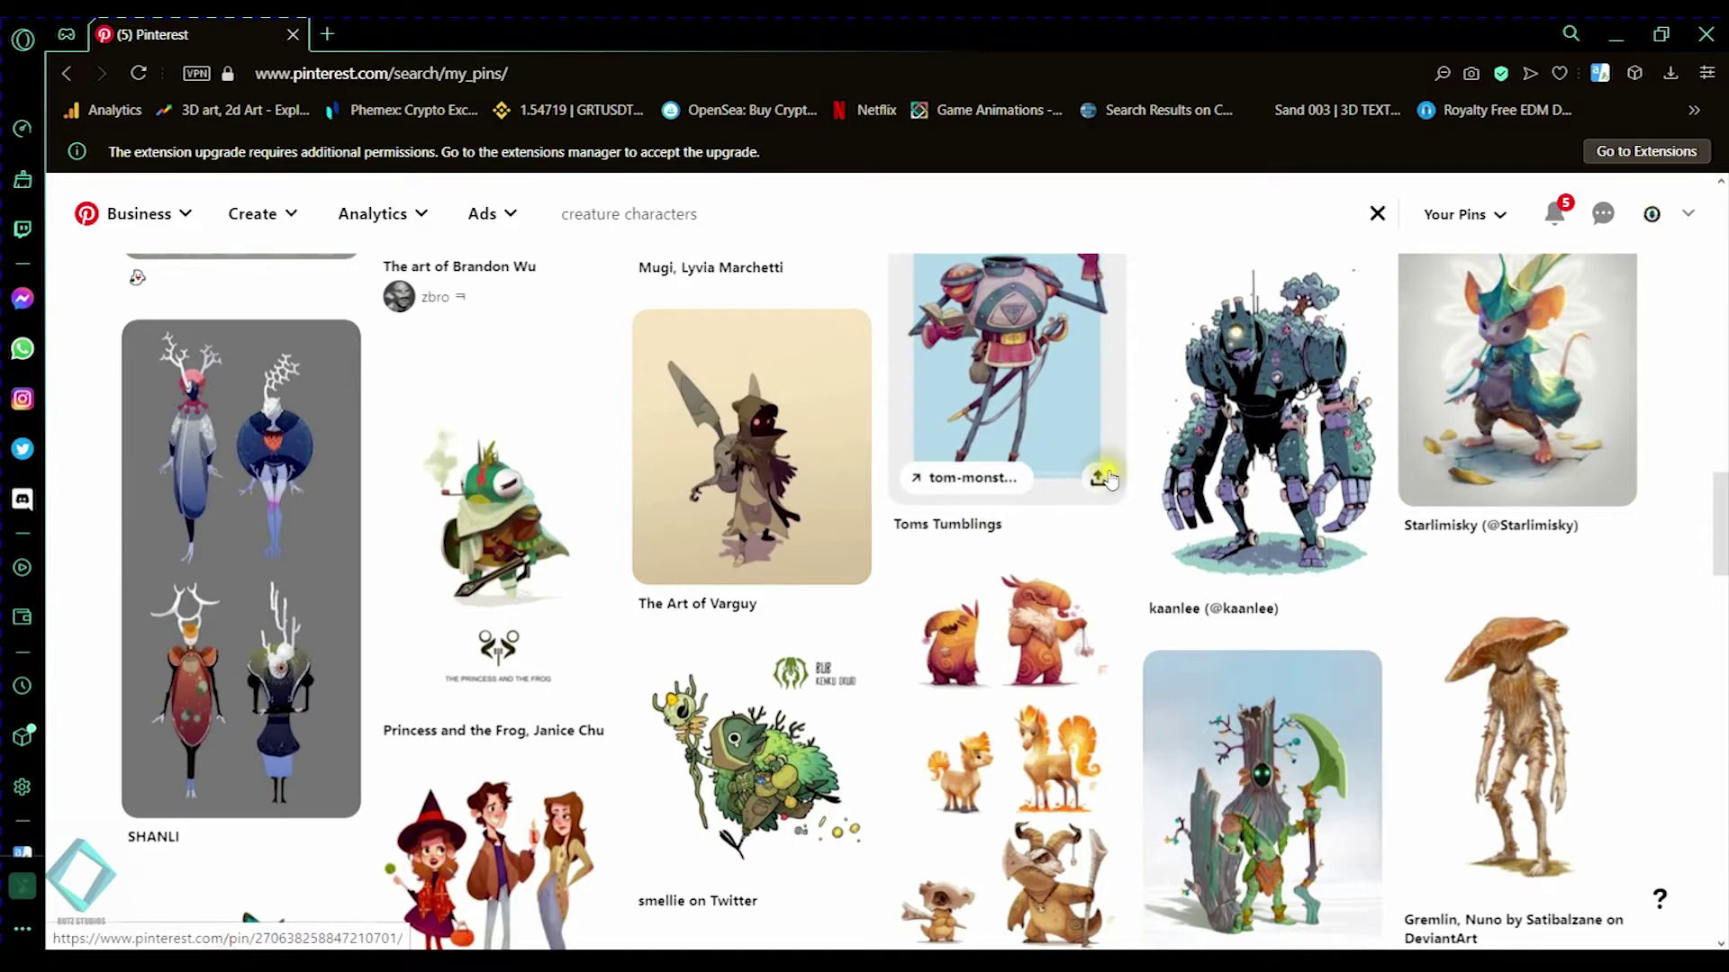
{"action": "scroll", "coordinate": [1107, 479], "scroll_direction": "down", "scroll_amount": 5}
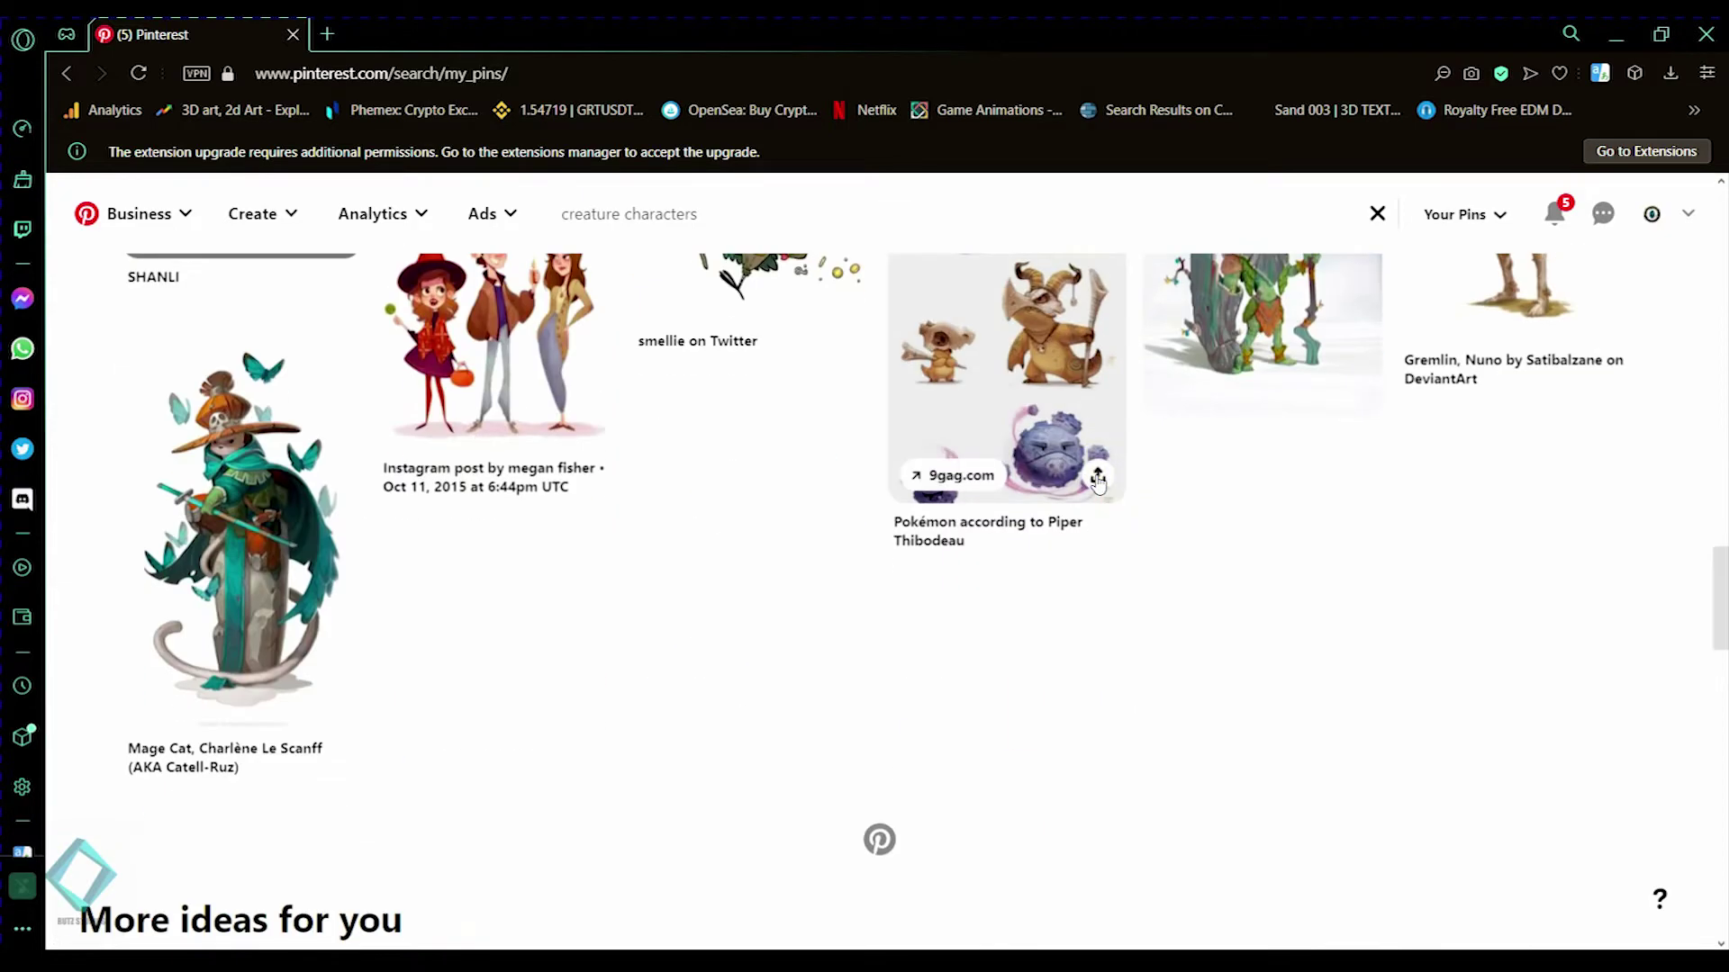
Review the creature characters pins again across the whole results page to pick further design references
{"action": "scroll", "coordinate": [1098, 482], "scroll_direction": "up", "scroll_amount": 3}
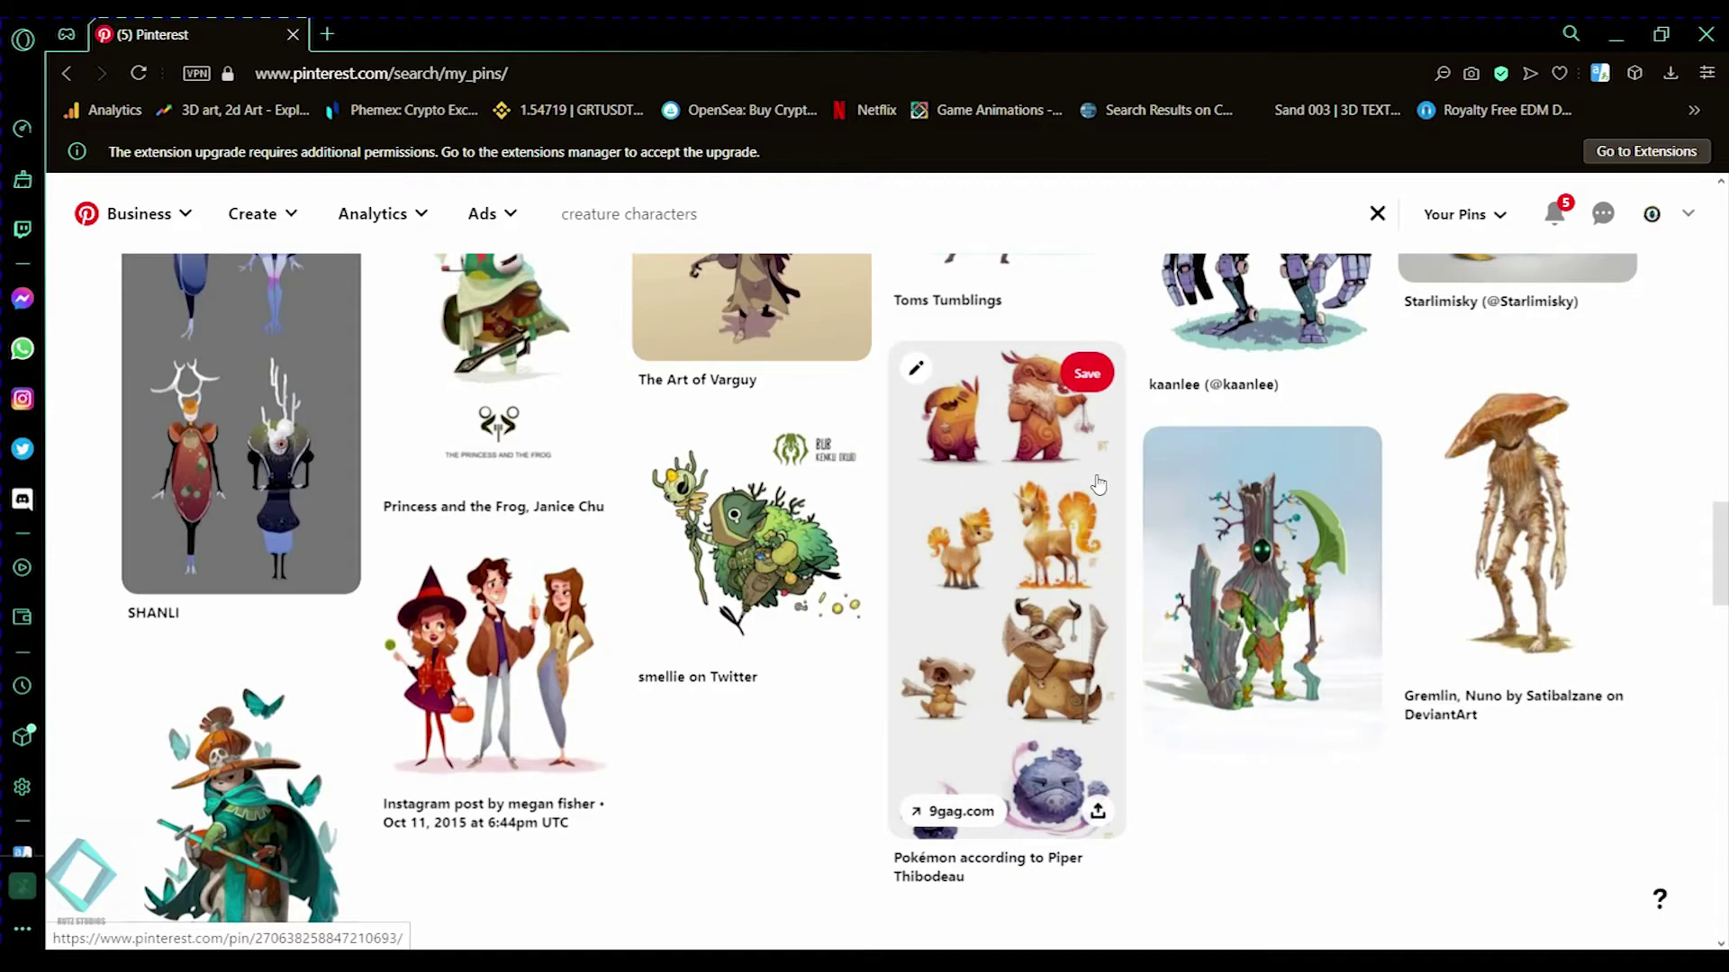
{"action": "scroll", "coordinate": [1069, 523], "scroll_direction": "up", "scroll_amount": 10}
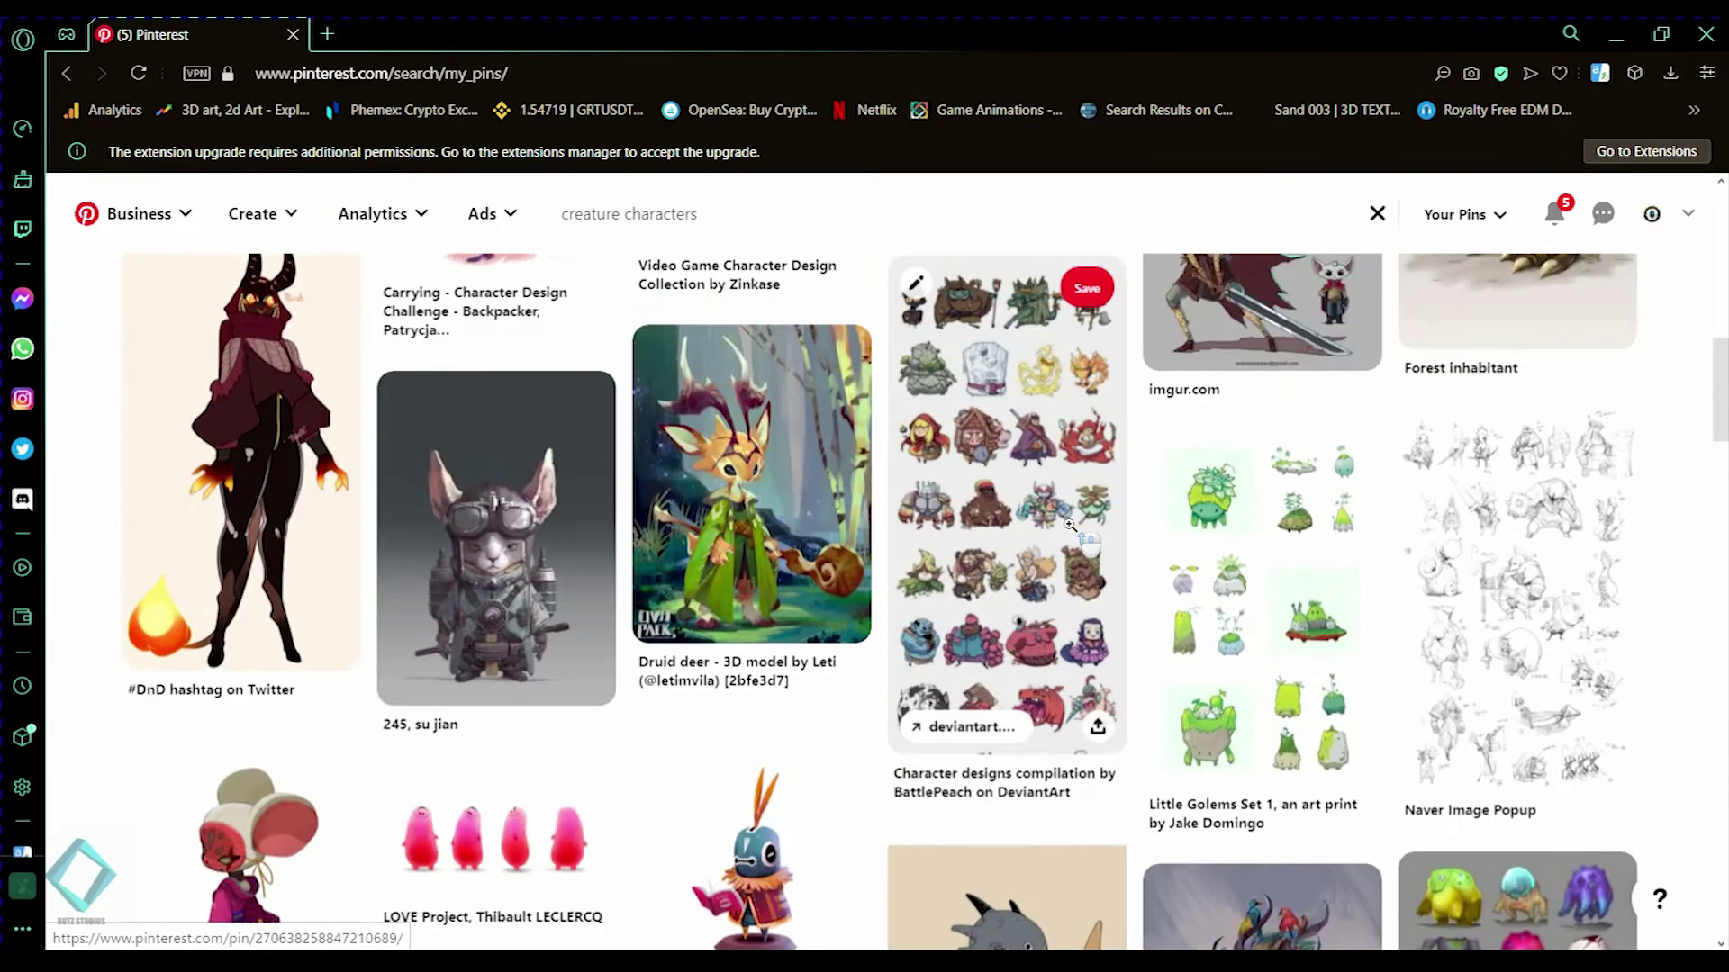
{"action": "scroll", "coordinate": [1069, 523], "scroll_direction": "up", "scroll_amount": 5}
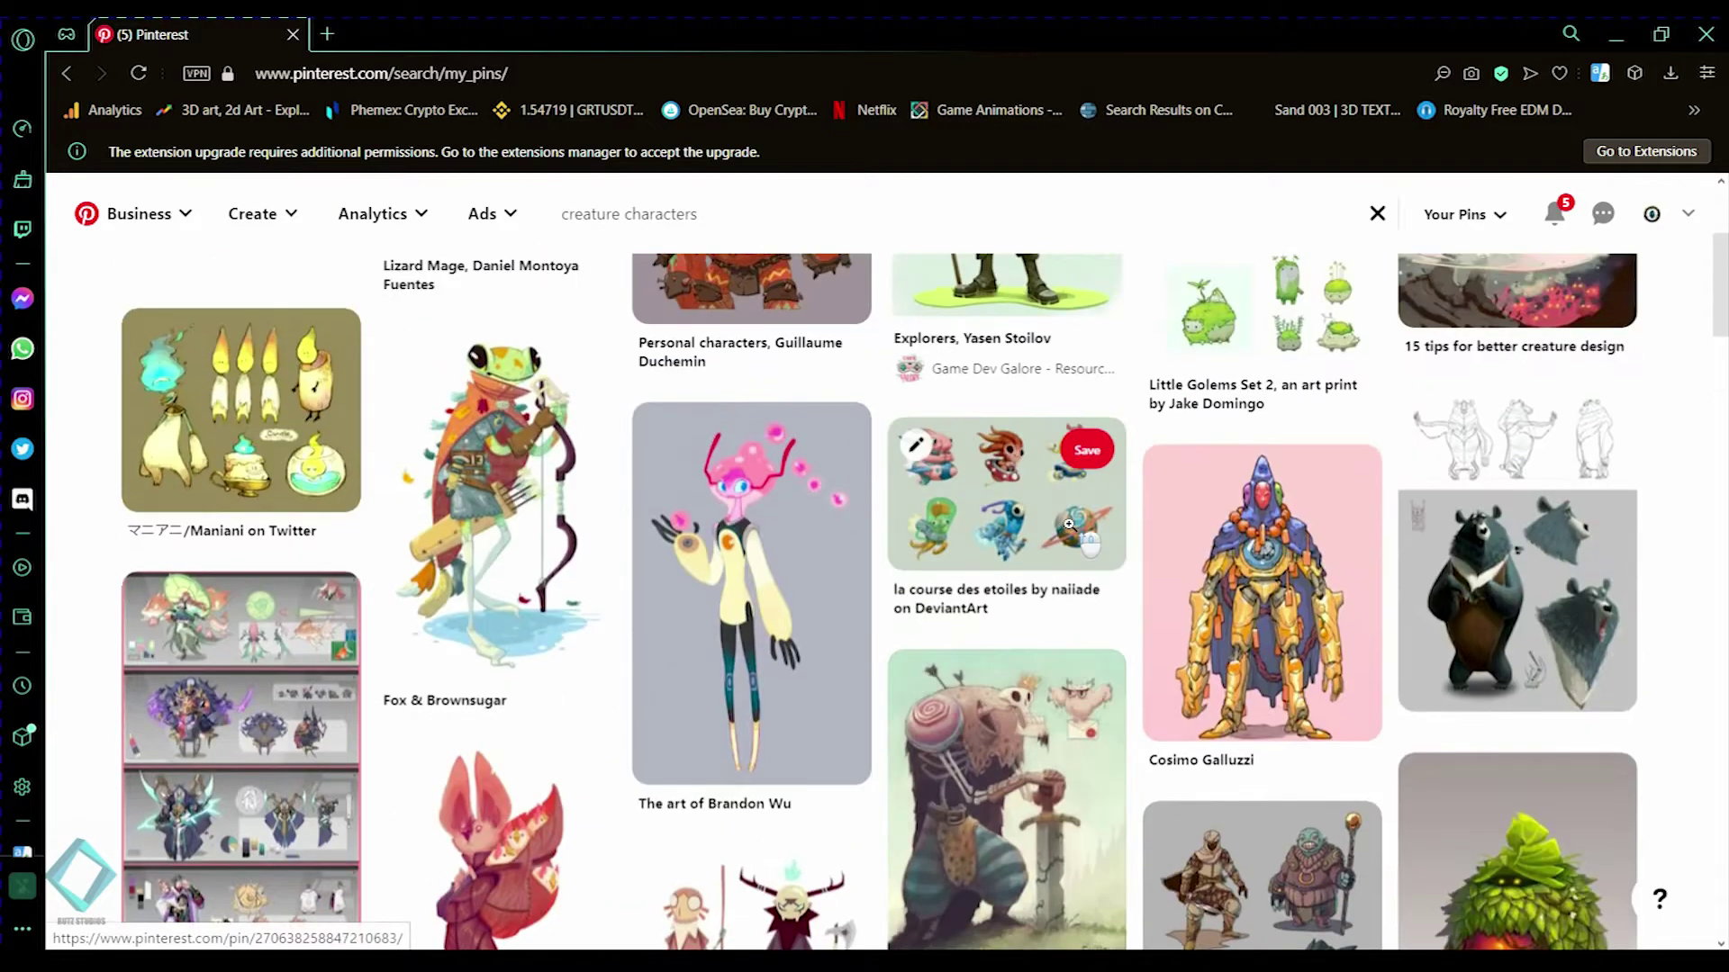
{"action": "scroll", "coordinate": [1069, 523], "scroll_direction": "up", "scroll_amount": 4}
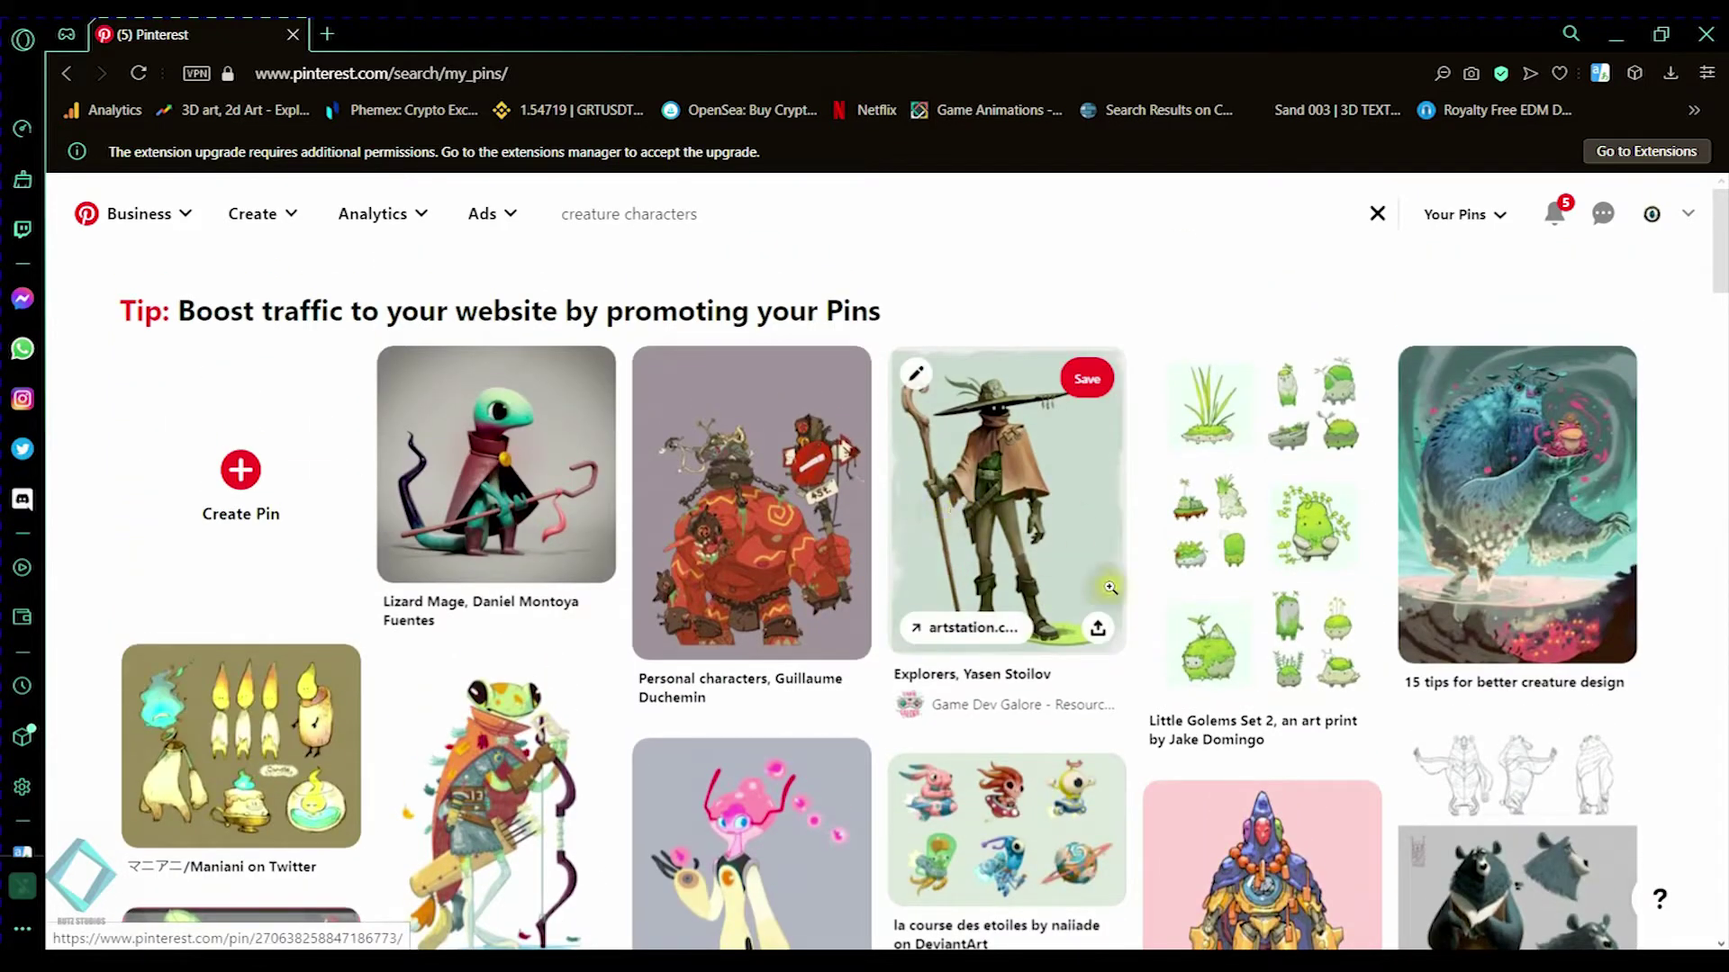
{"action": "scroll", "coordinate": [1221, 474], "scroll_direction": "down", "scroll_amount": 5}
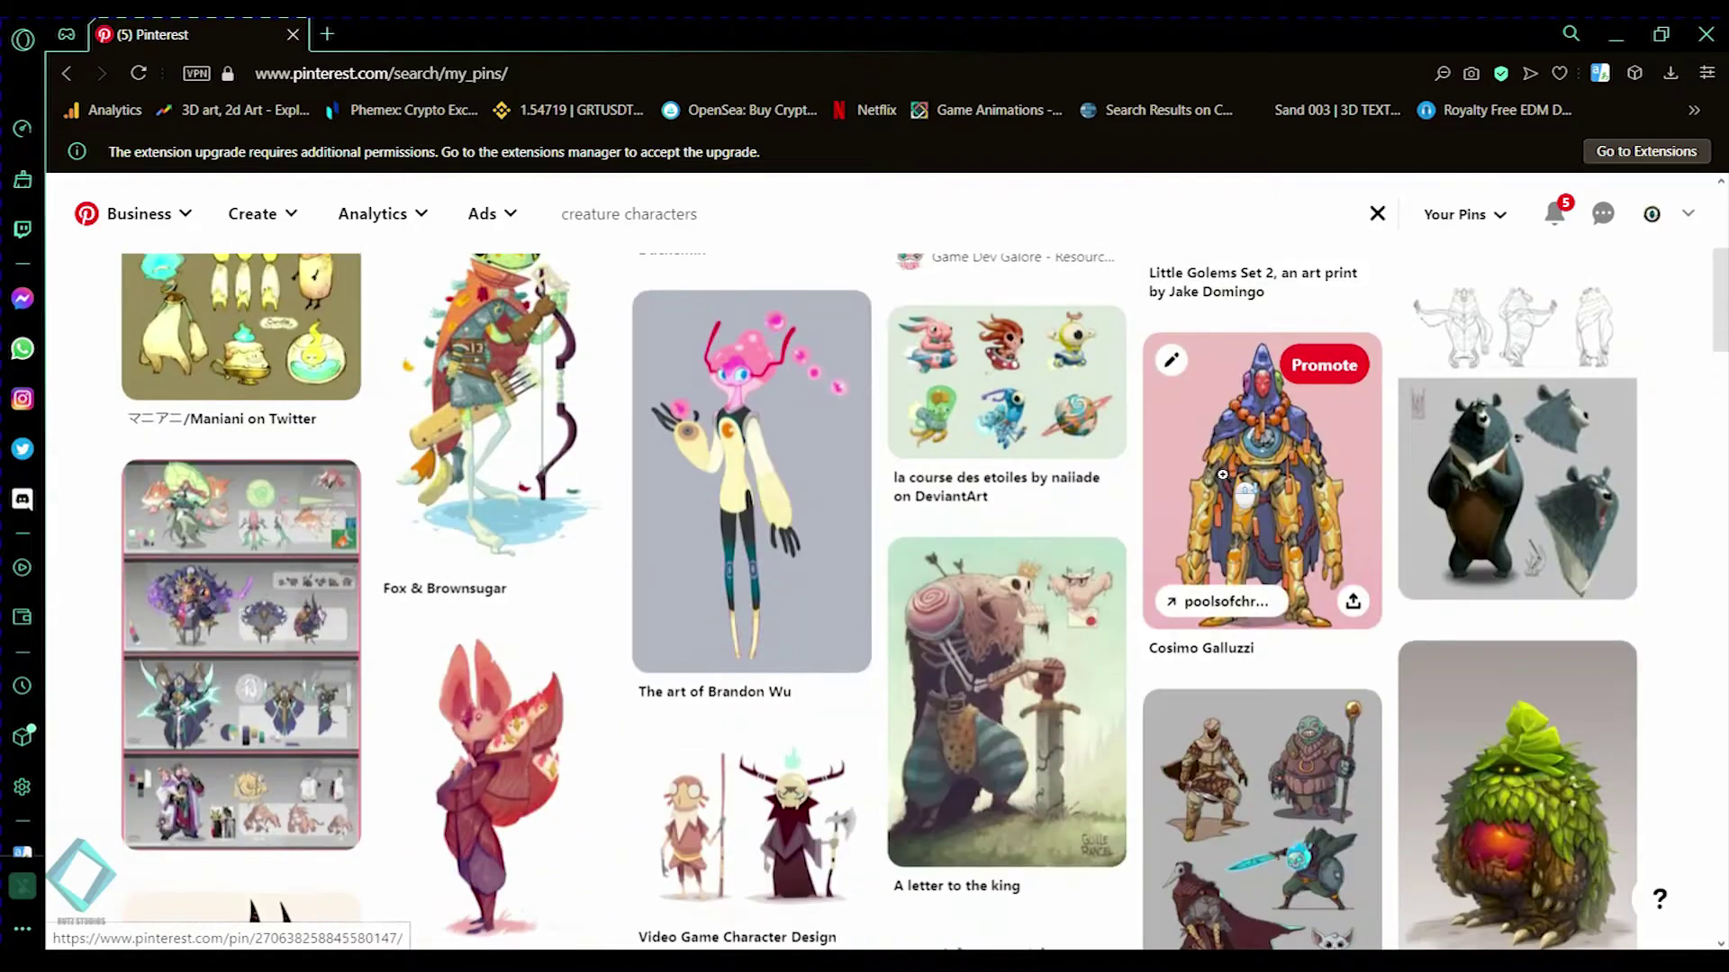
{"action": "scroll", "coordinate": [1049, 488], "scroll_direction": "down", "scroll_amount": 5}
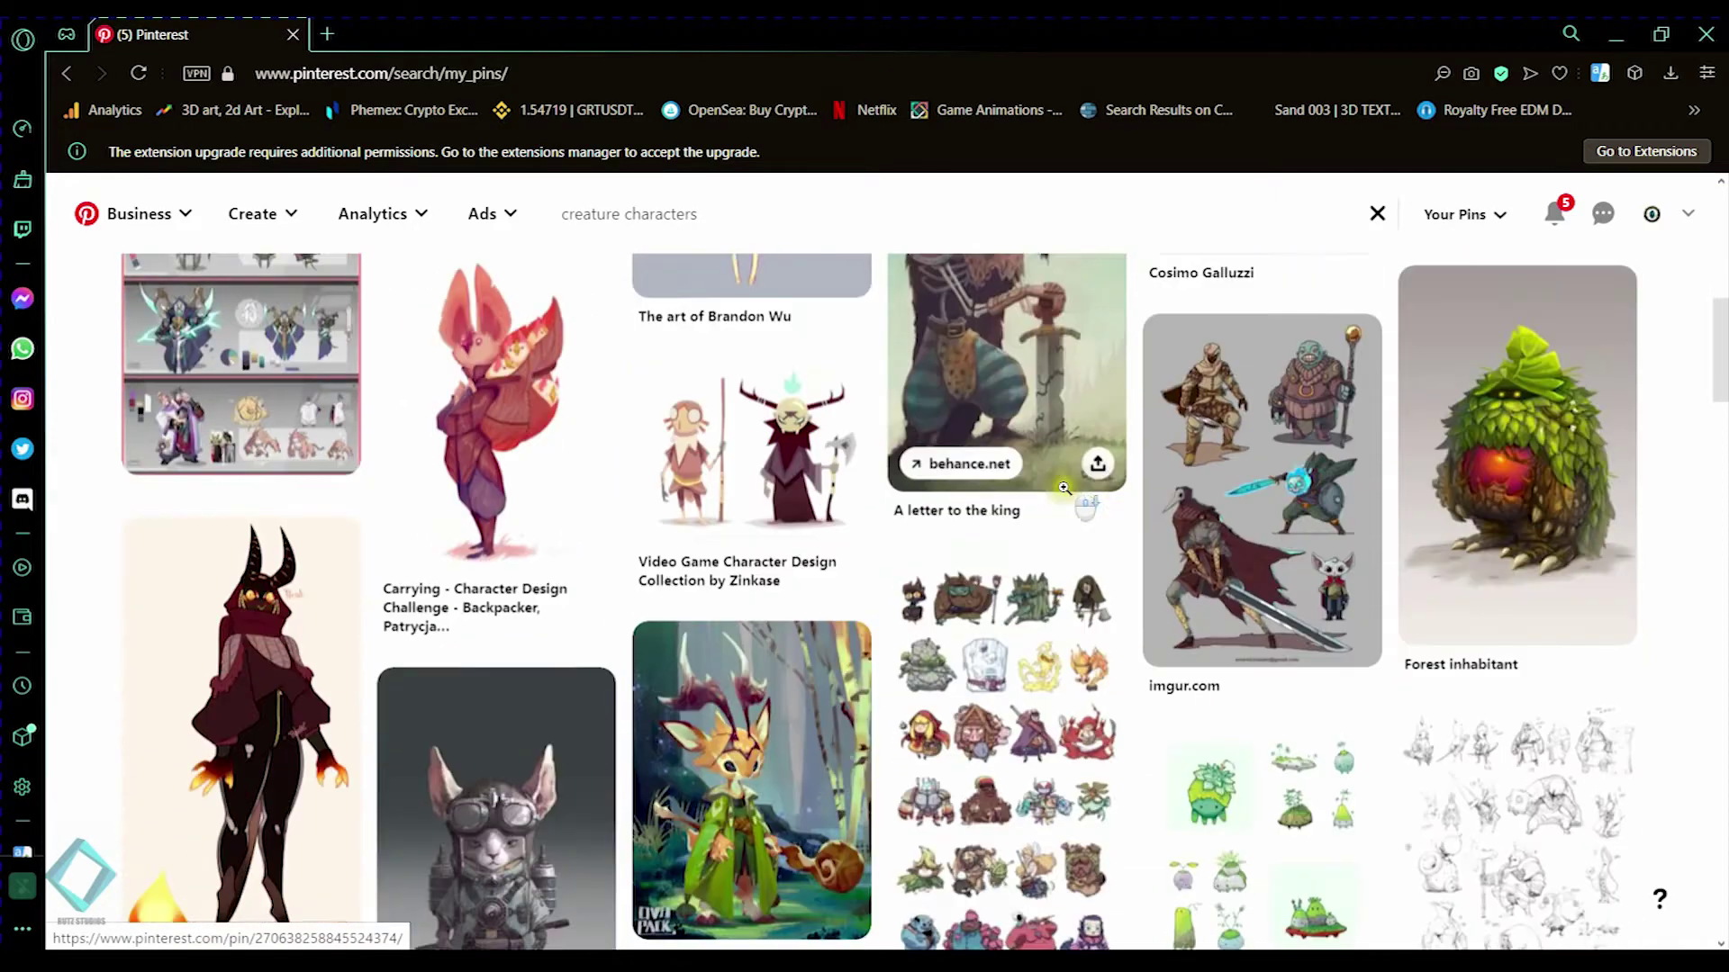
{"action": "scroll", "coordinate": [1049, 488], "scroll_direction": "down", "scroll_amount": 6}
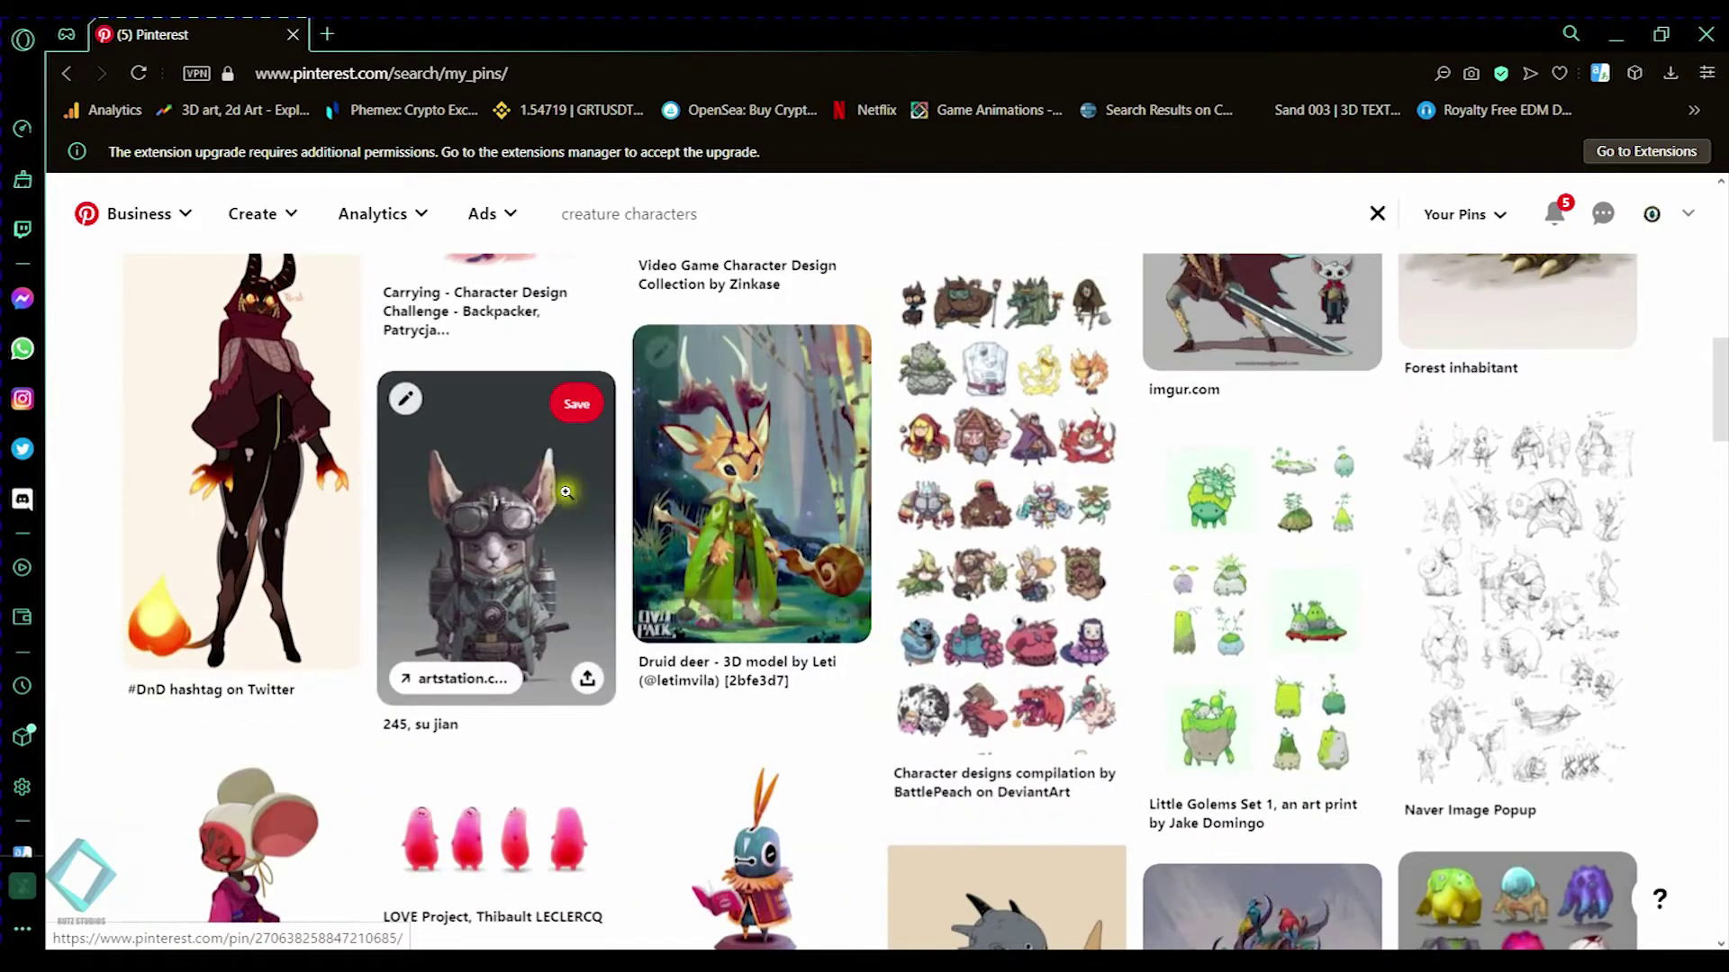
{"action": "scroll", "coordinate": [982, 484], "scroll_direction": "down", "scroll_amount": 3}
{"action": "scroll", "coordinate": [982, 484], "scroll_direction": "down", "scroll_amount": 5}
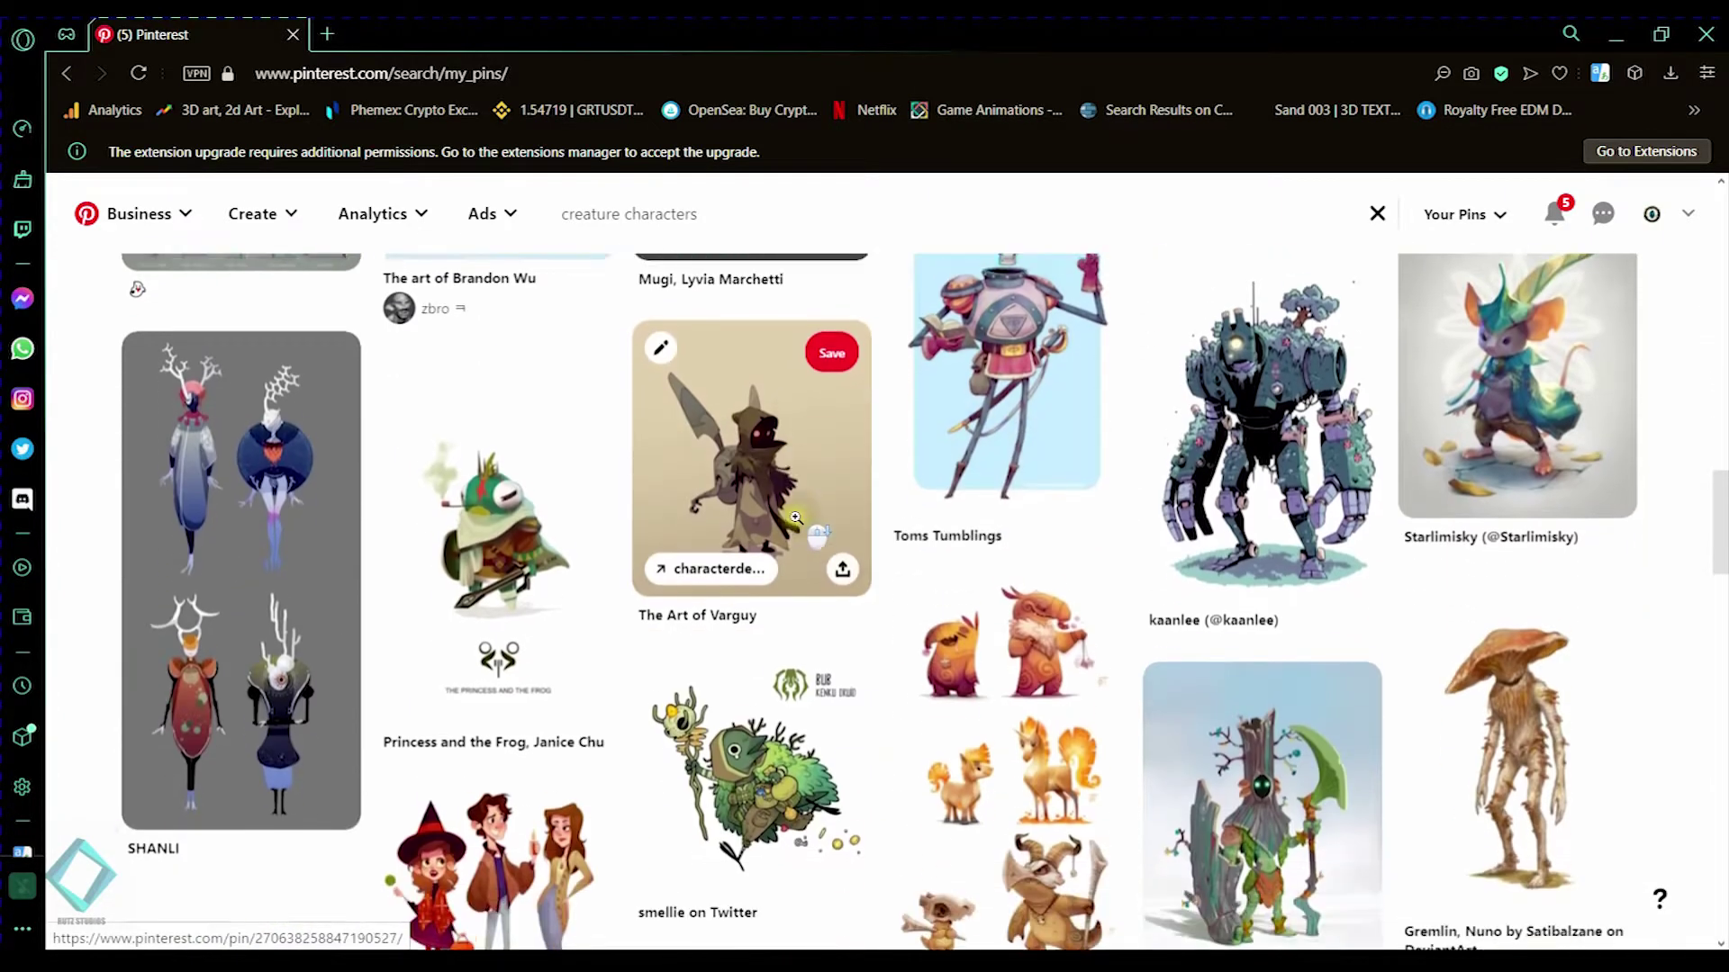
{"action": "scroll", "coordinate": [486, 504], "scroll_direction": "down", "scroll_amount": 5}
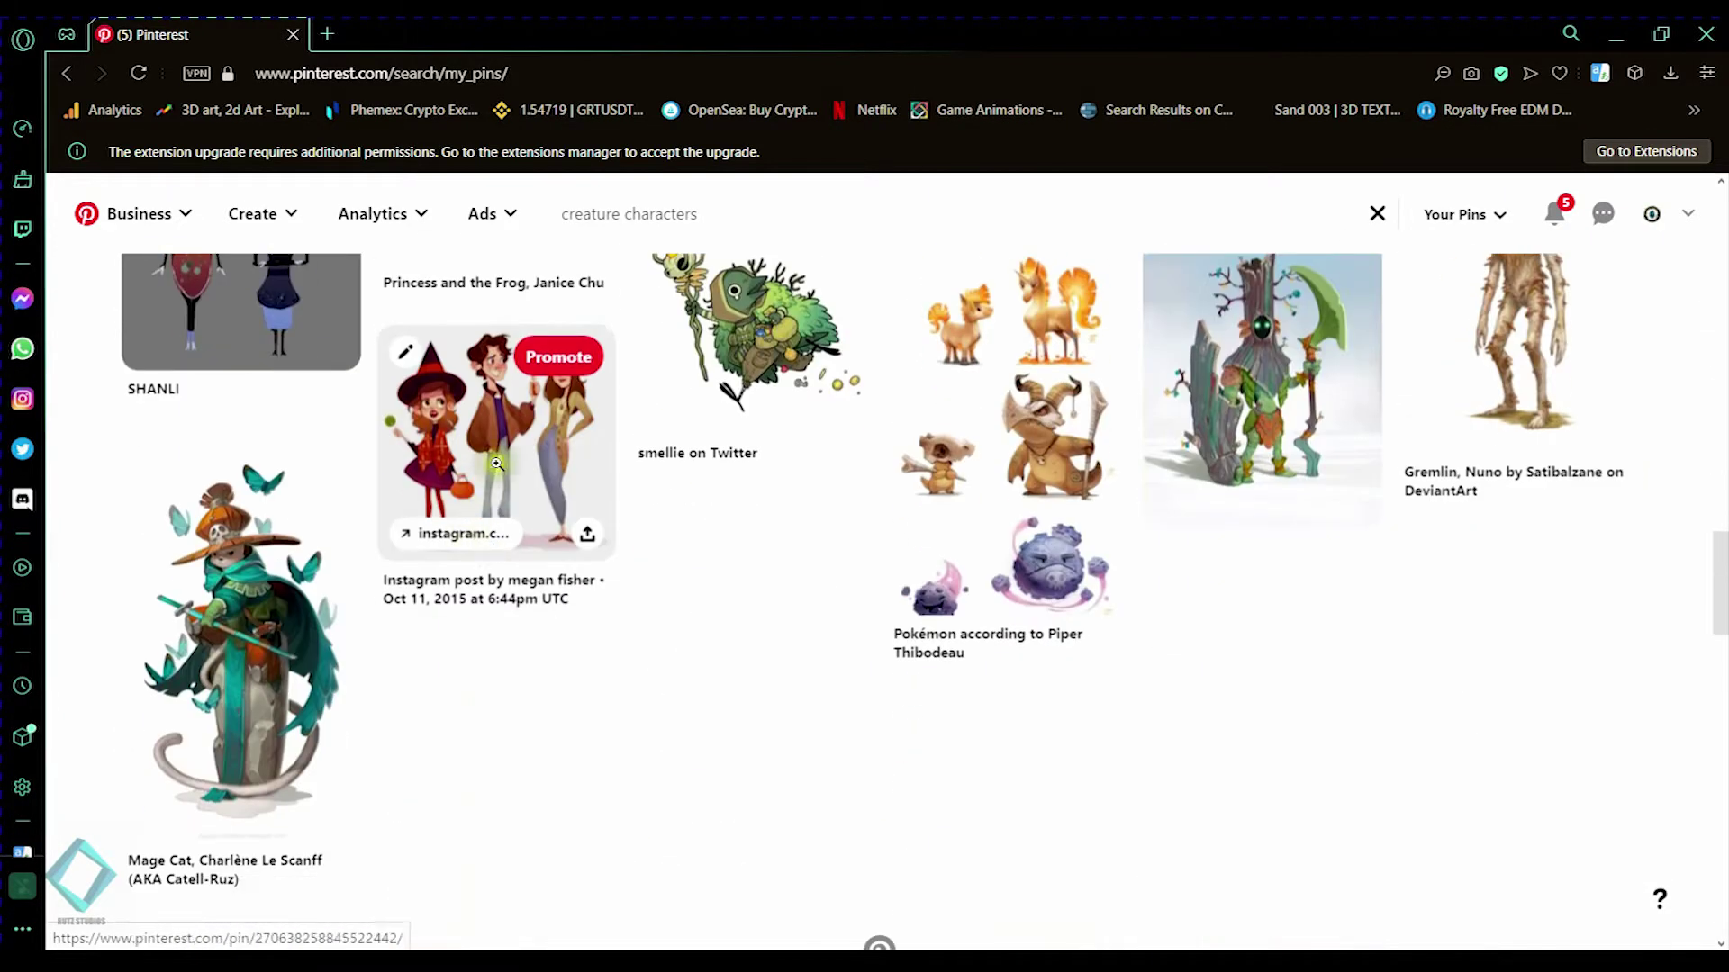
{"action": "scroll", "coordinate": [1153, 555], "scroll_direction": "up", "scroll_amount": 1}
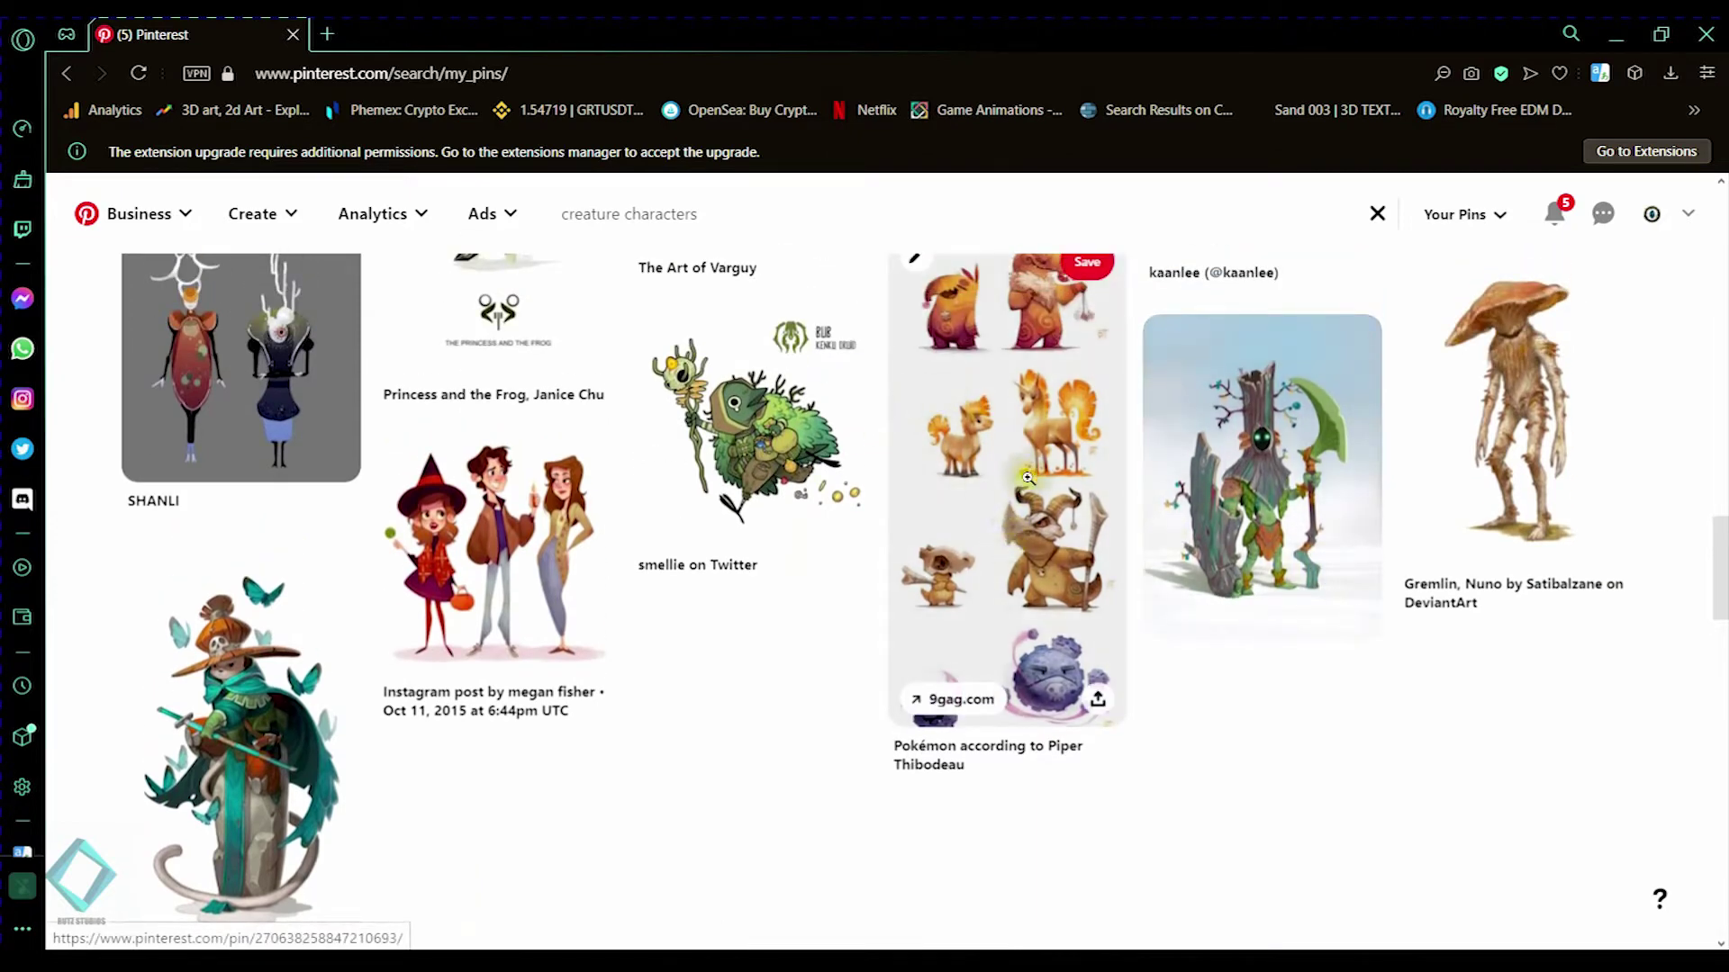
{"action": "scroll", "coordinate": [1071, 567], "scroll_direction": "up", "scroll_amount": 3}
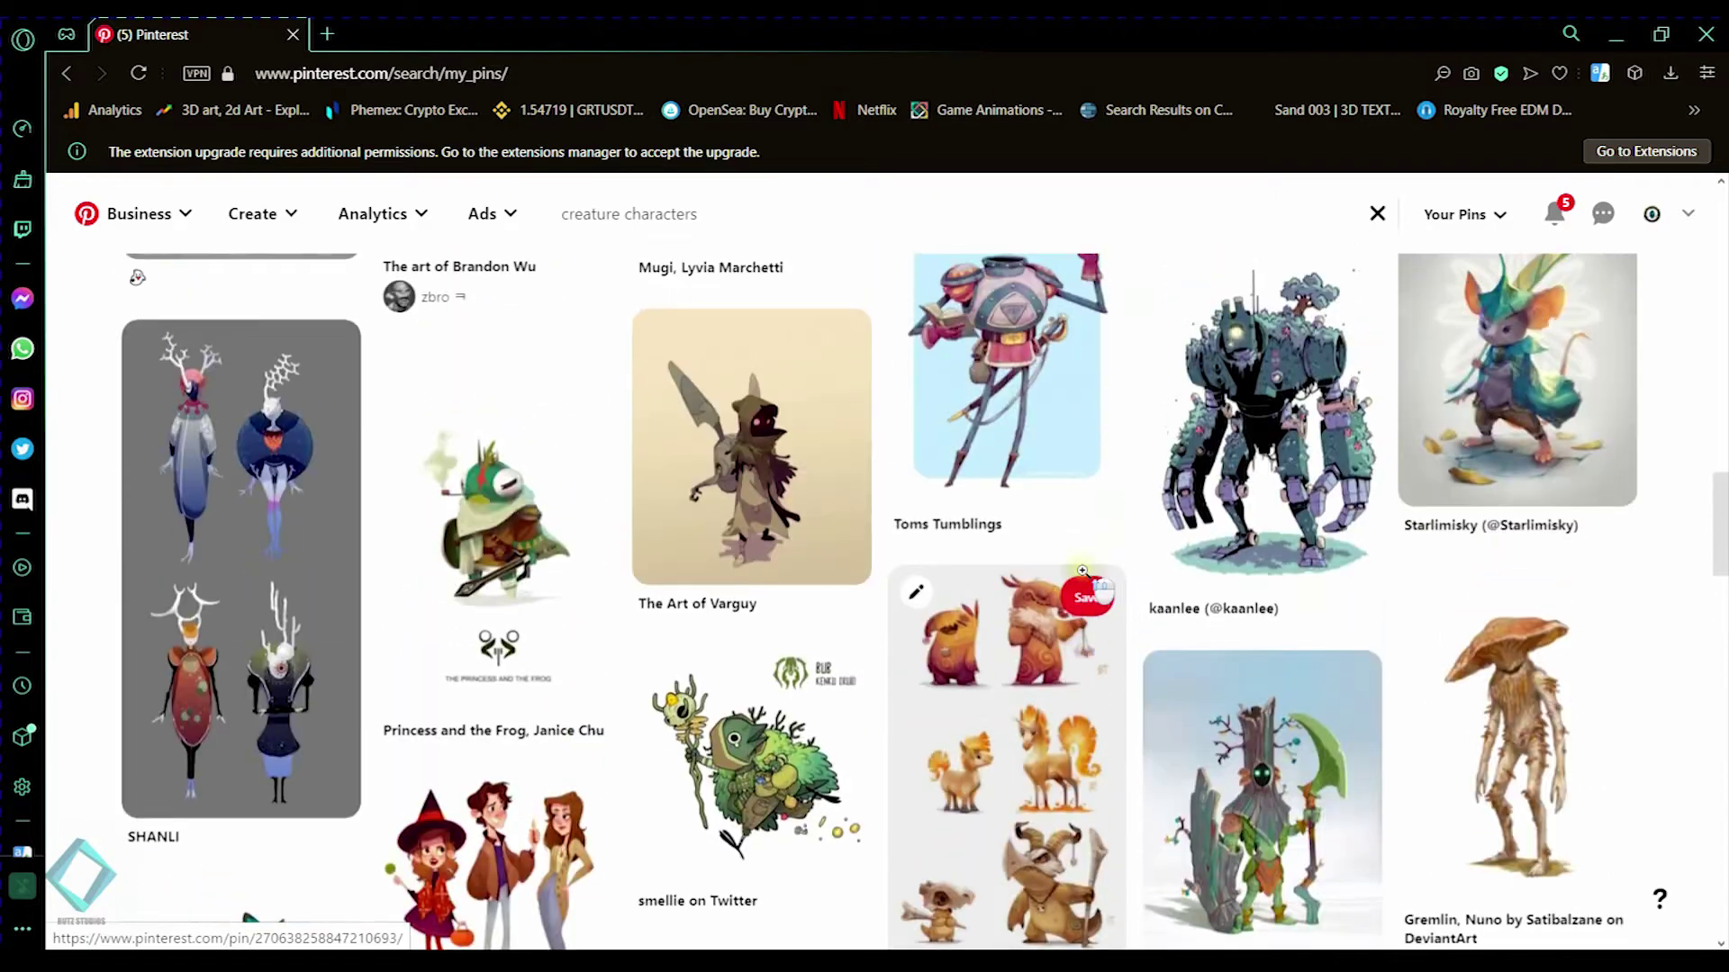
{"action": "scroll", "coordinate": [1076, 576], "scroll_direction": "up", "scroll_amount": 4}
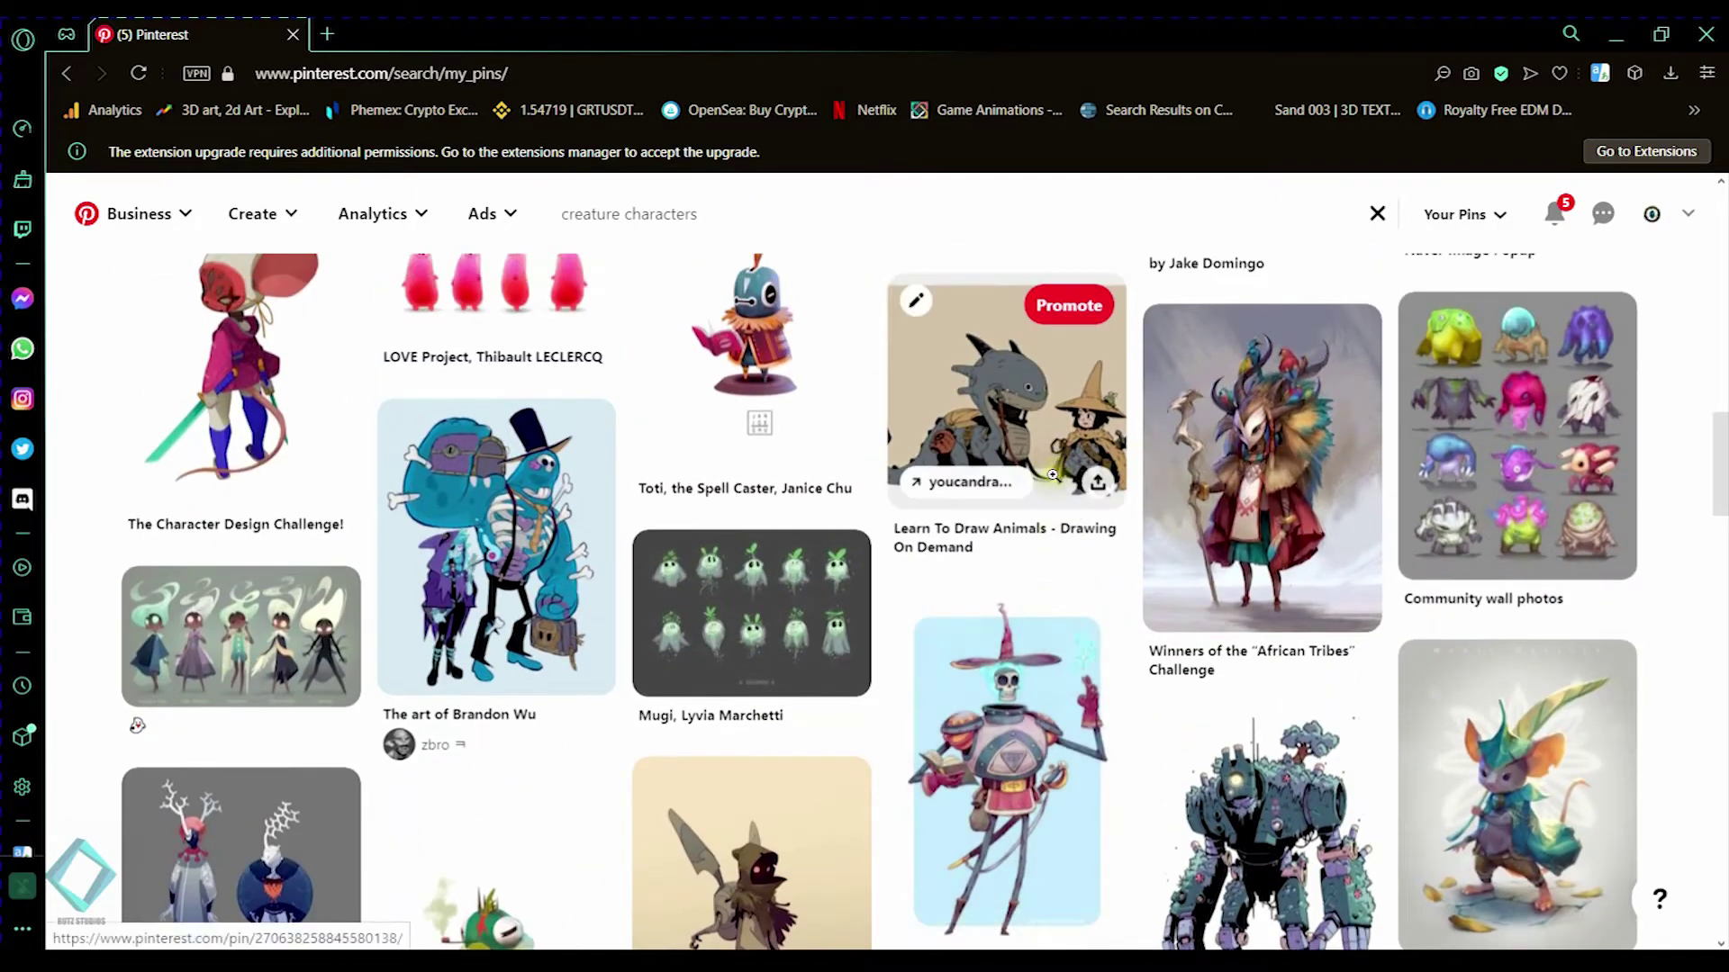
{"action": "scroll", "coordinate": [1051, 474], "scroll_direction": "up", "scroll_amount": 4}
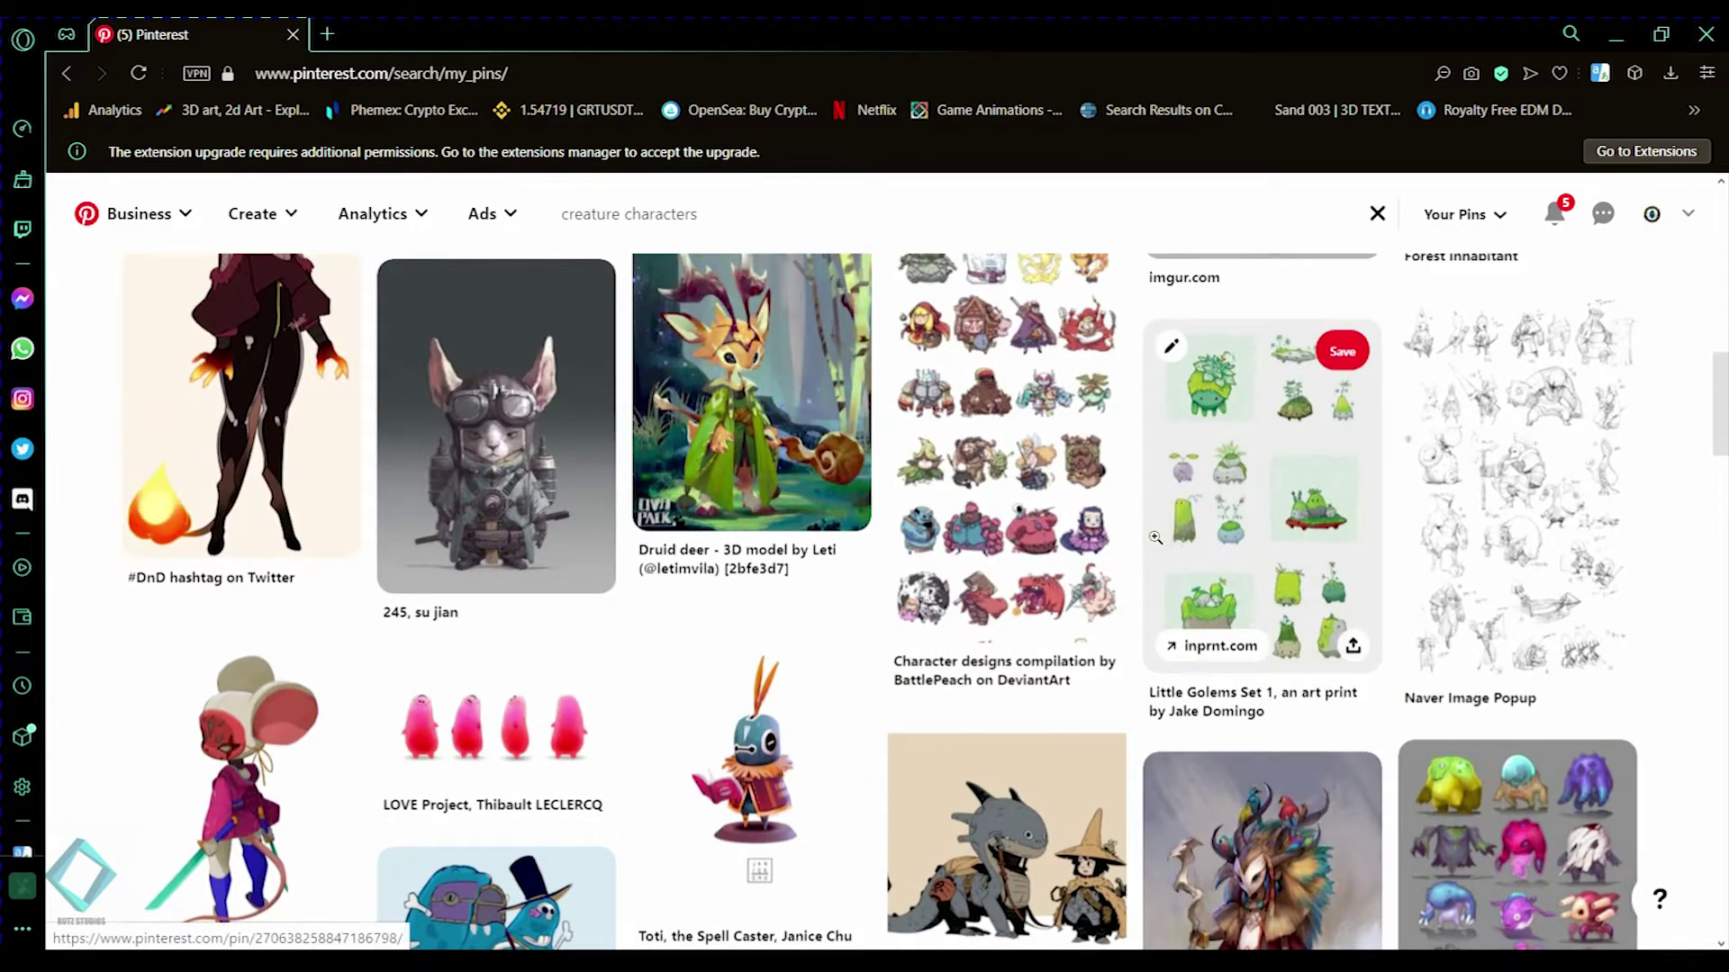
Open the pencil sketch sheet of warriors and creatures, browse its related pins, and open the Creature design idea
{"action": "left_click", "coordinate": [1608, 461]}
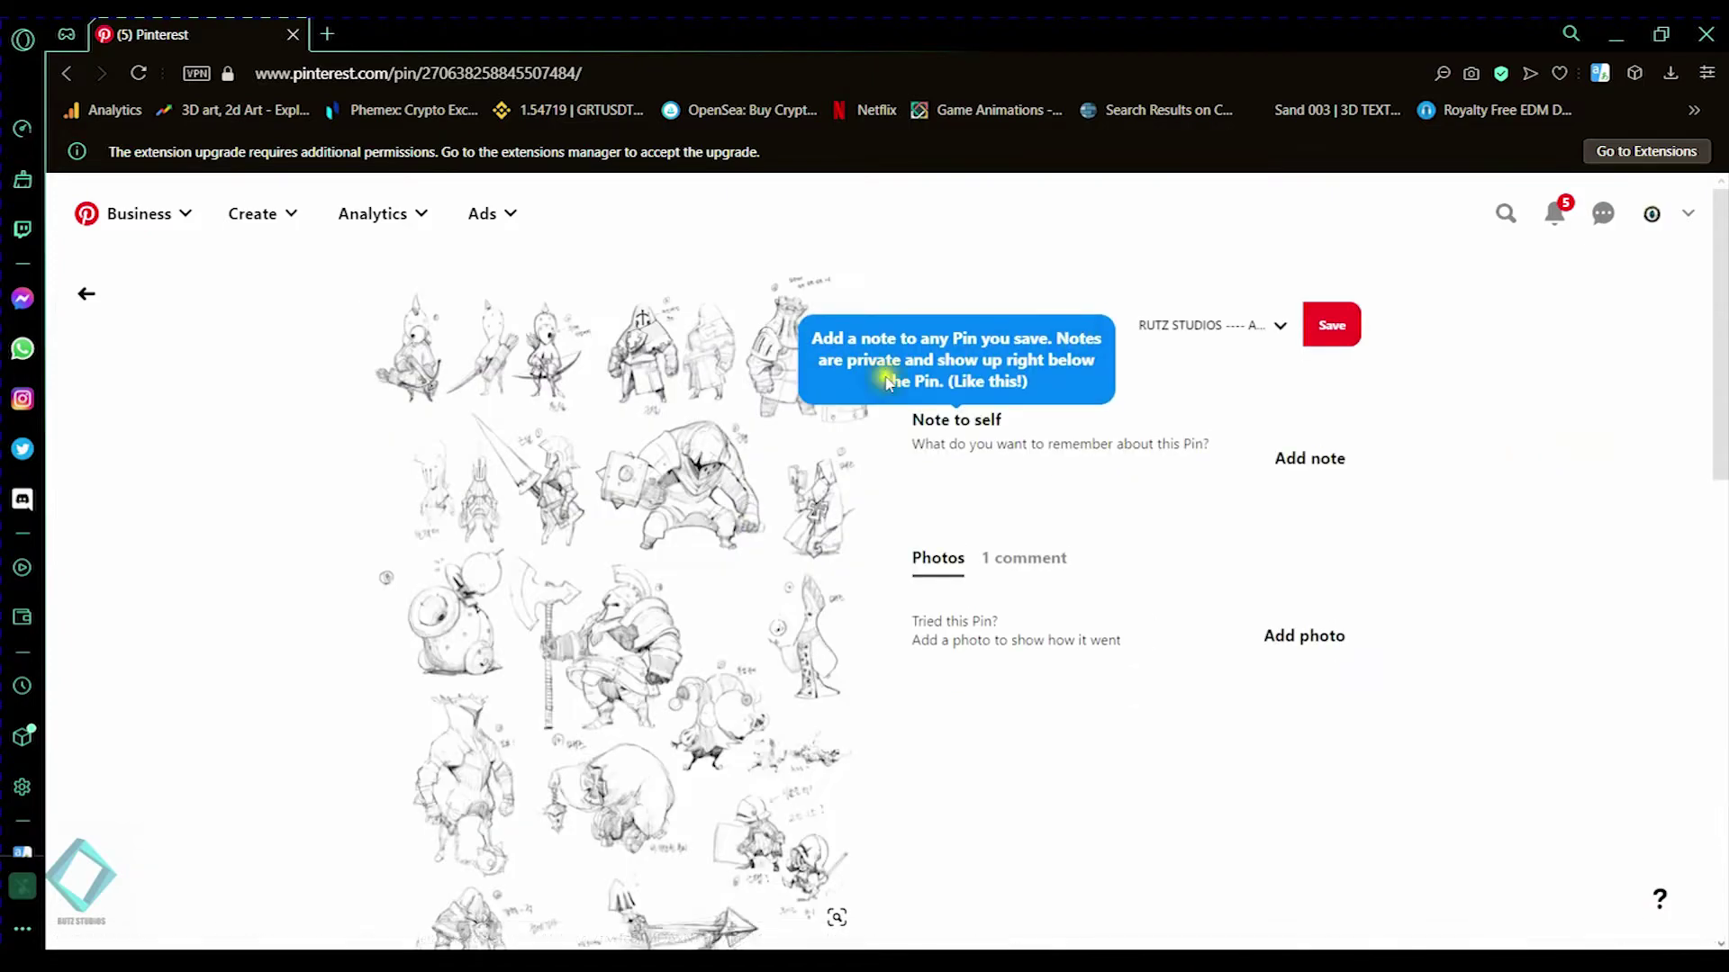
{"action": "scroll", "coordinate": [231, 504], "scroll_direction": "down", "scroll_amount": 10}
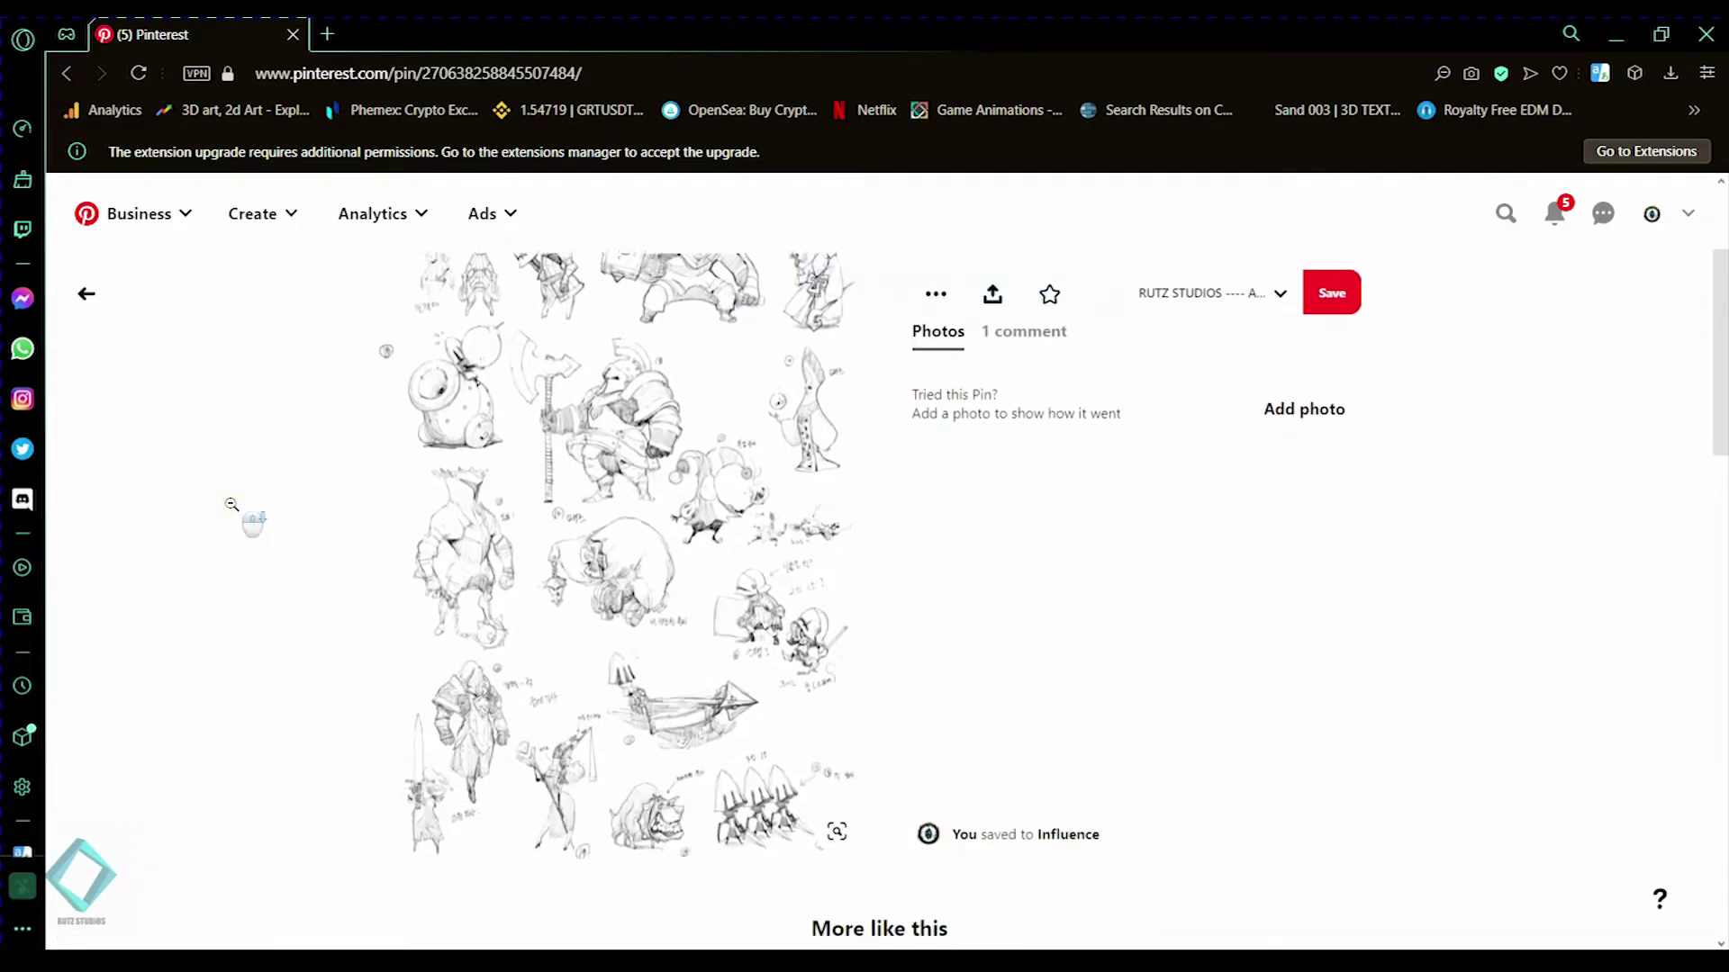
{"action": "scroll", "coordinate": [799, 463], "scroll_direction": "down", "scroll_amount": 4}
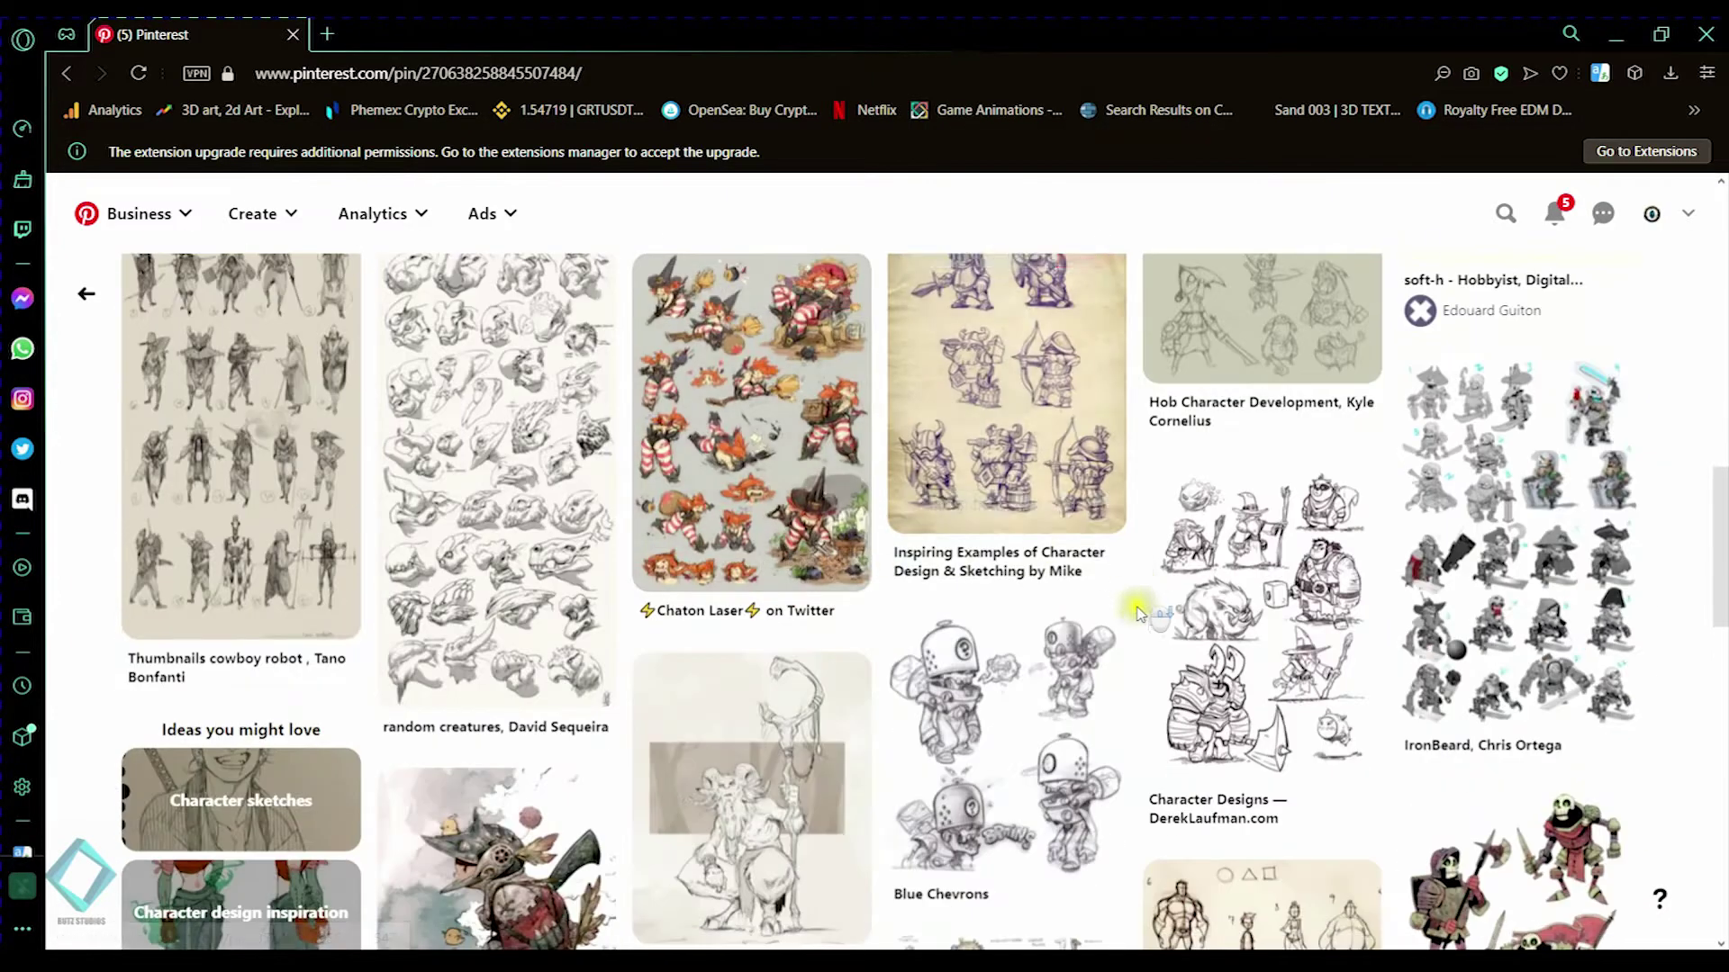
{"action": "scroll", "coordinate": [1015, 657], "scroll_direction": "down", "scroll_amount": 9}
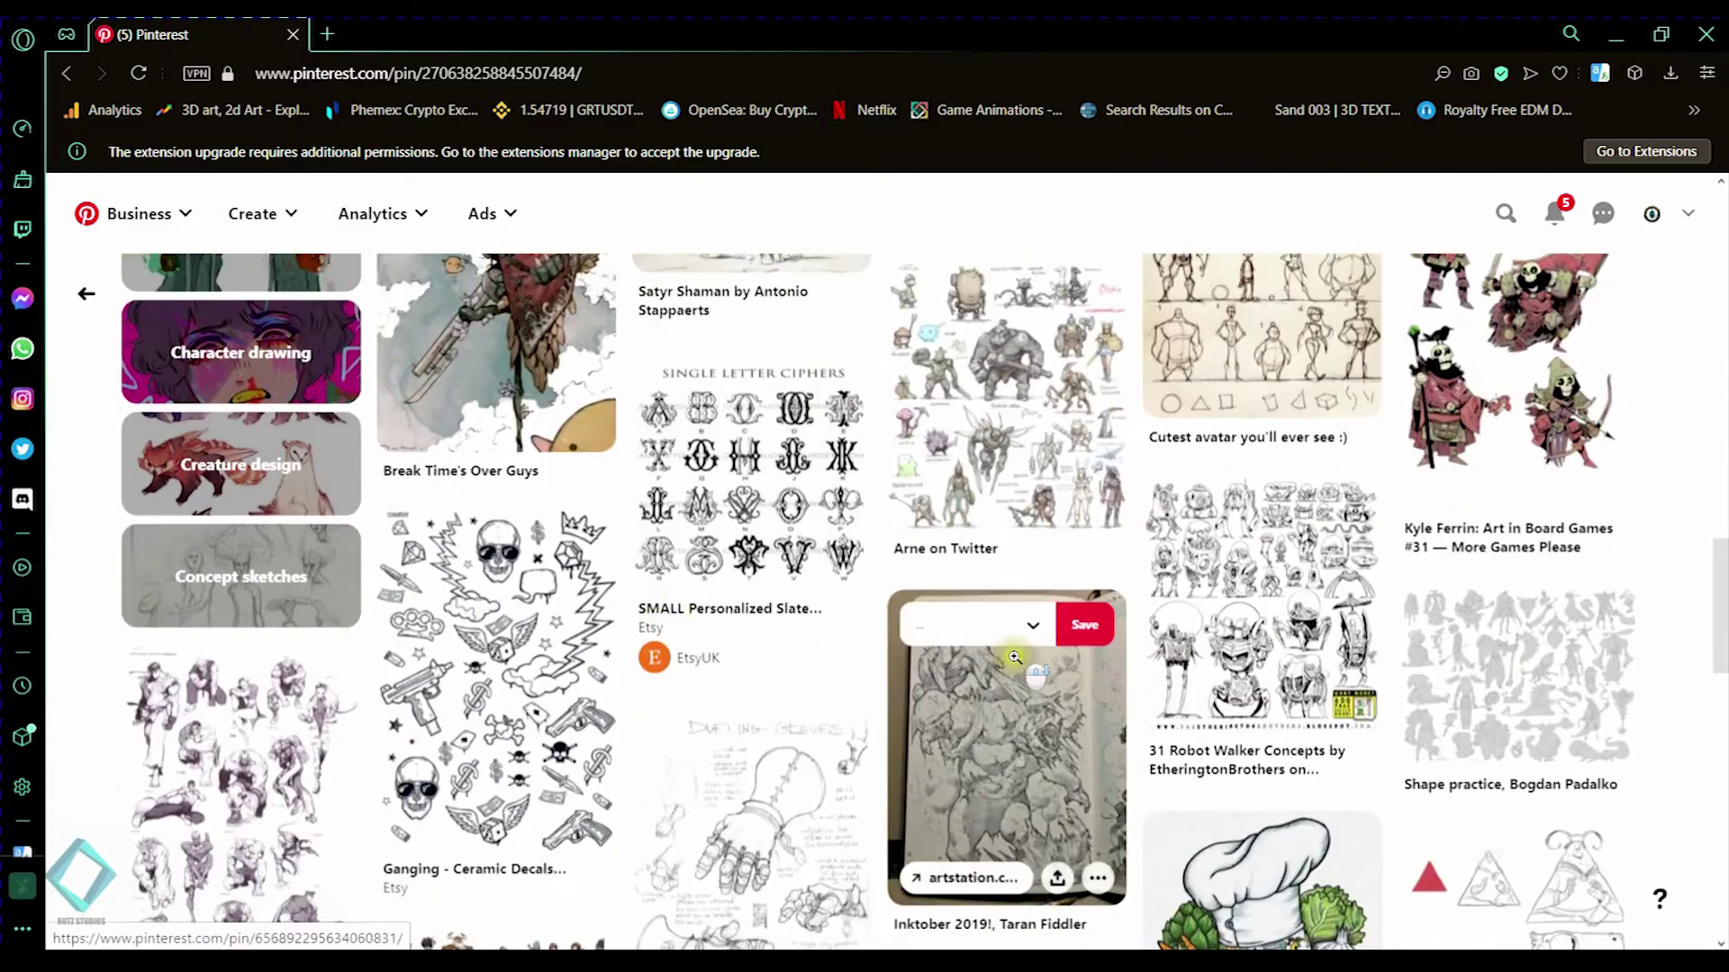
{"action": "left_click", "coordinate": [270, 468]}
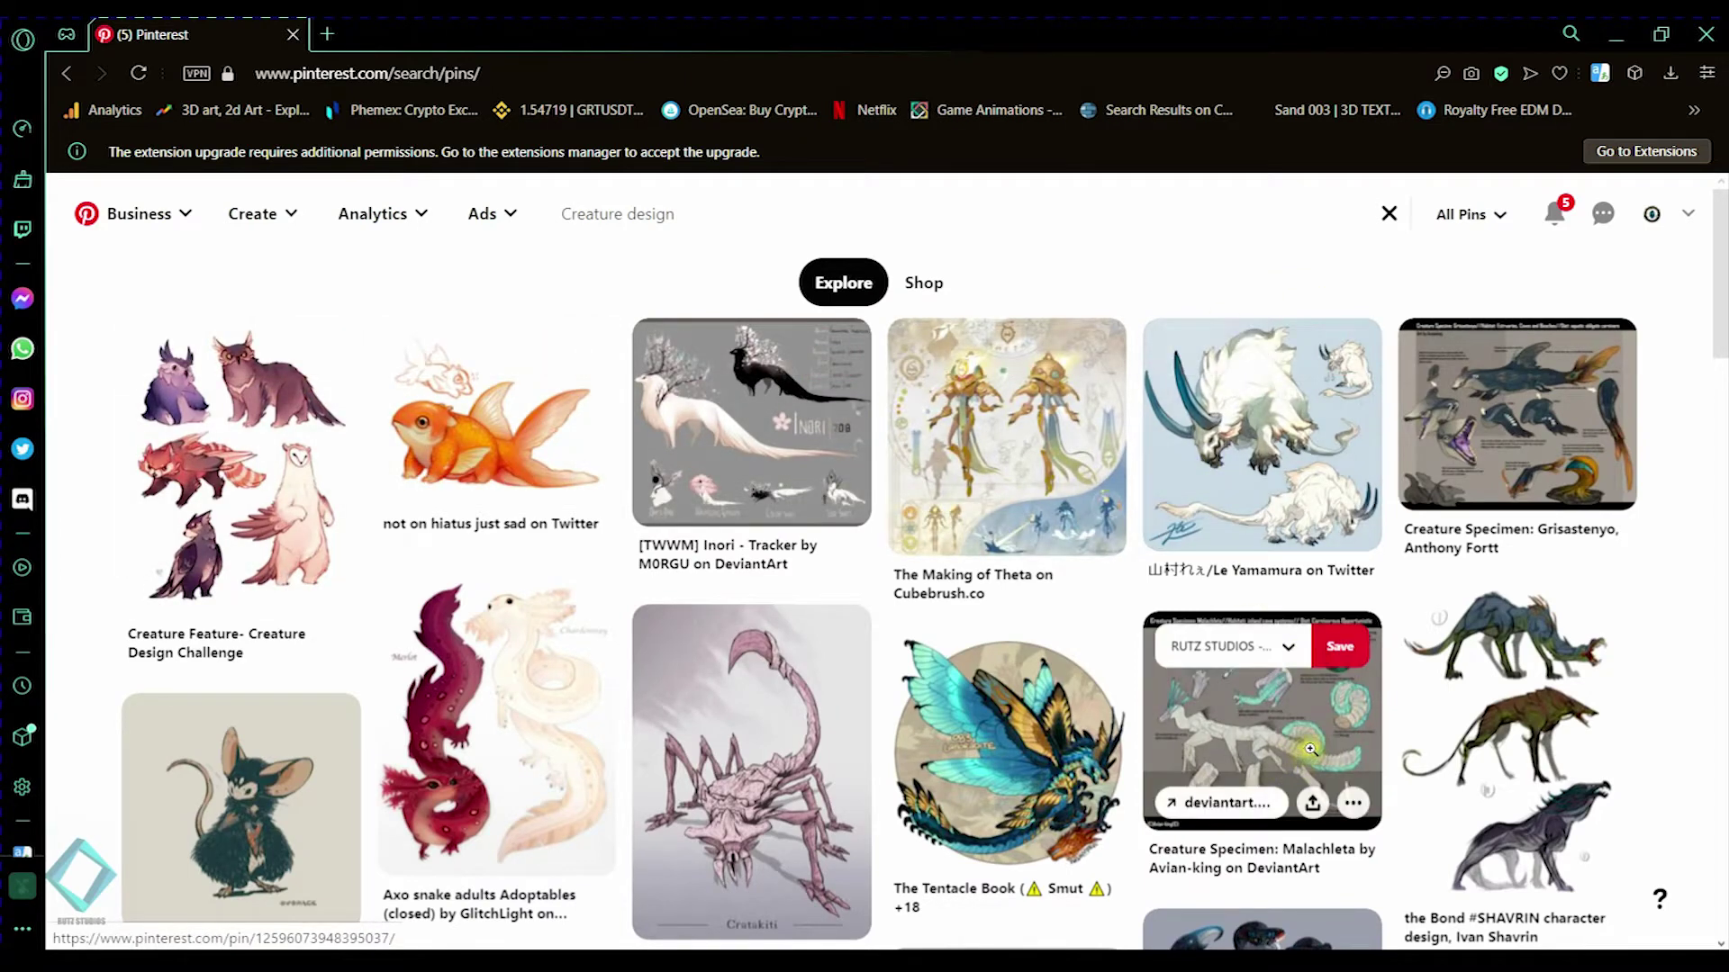
Open the Creature Specimen: Malachleta pin, copy its image, and paste it into the PureRef board
{"action": "left_click", "coordinate": [1299, 723]}
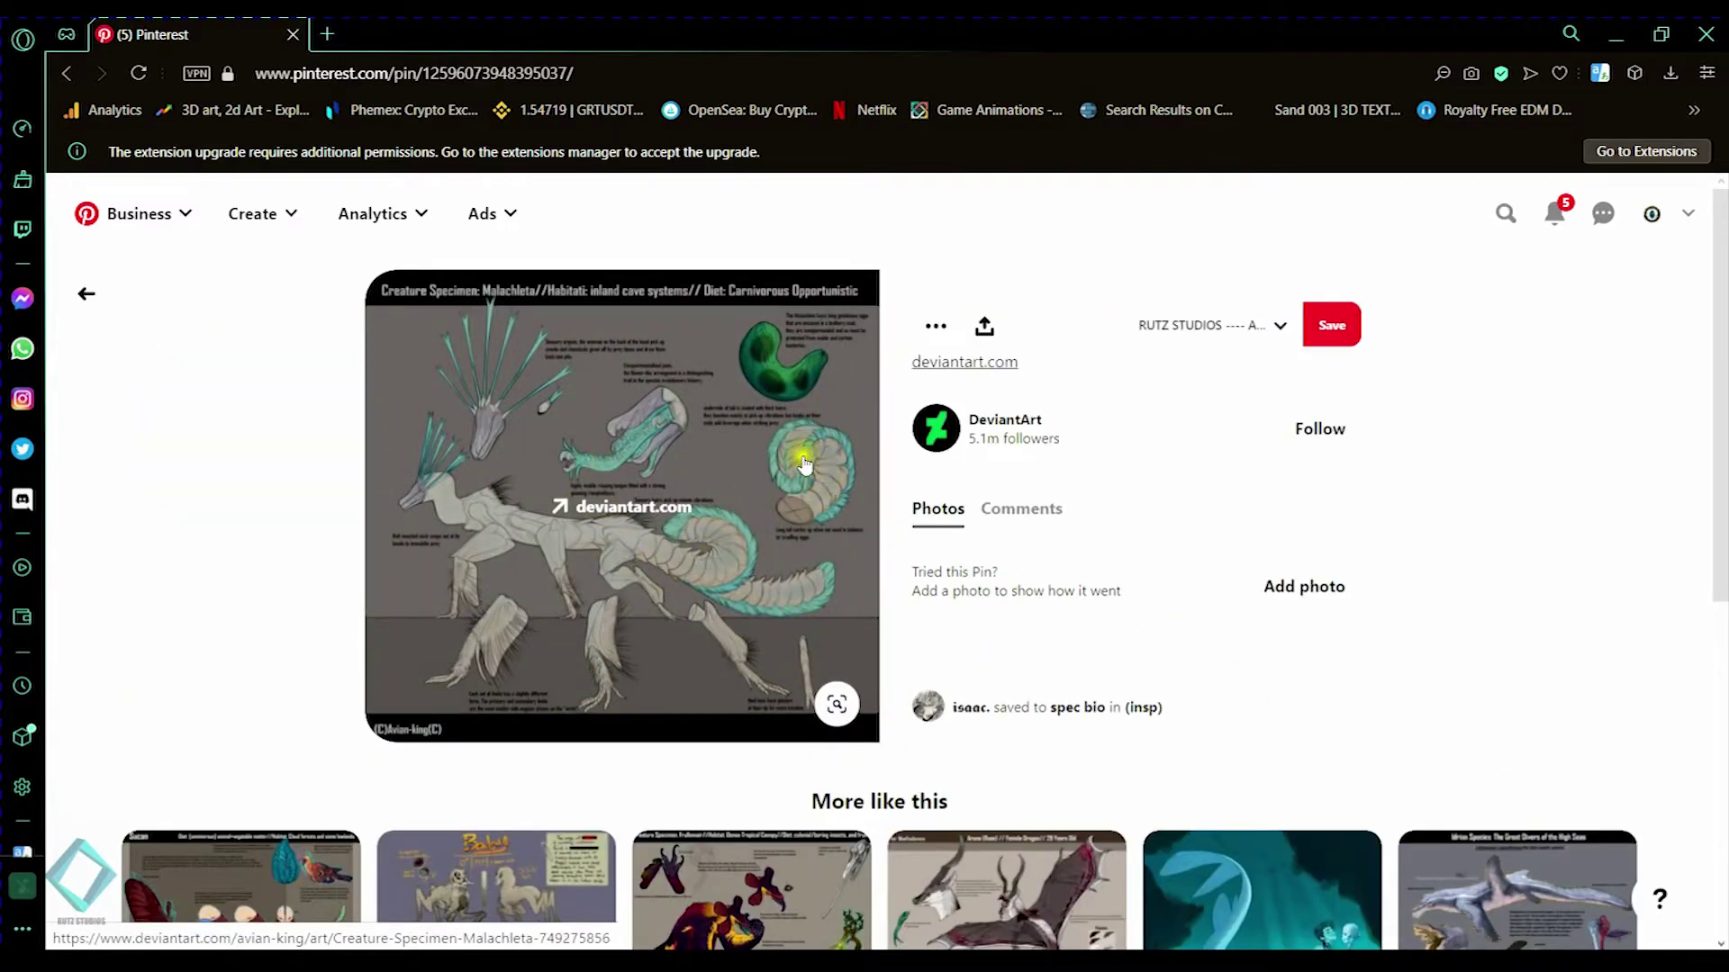
{"action": "scroll", "coordinate": [185, 532], "scroll_direction": "down", "scroll_amount": 3}
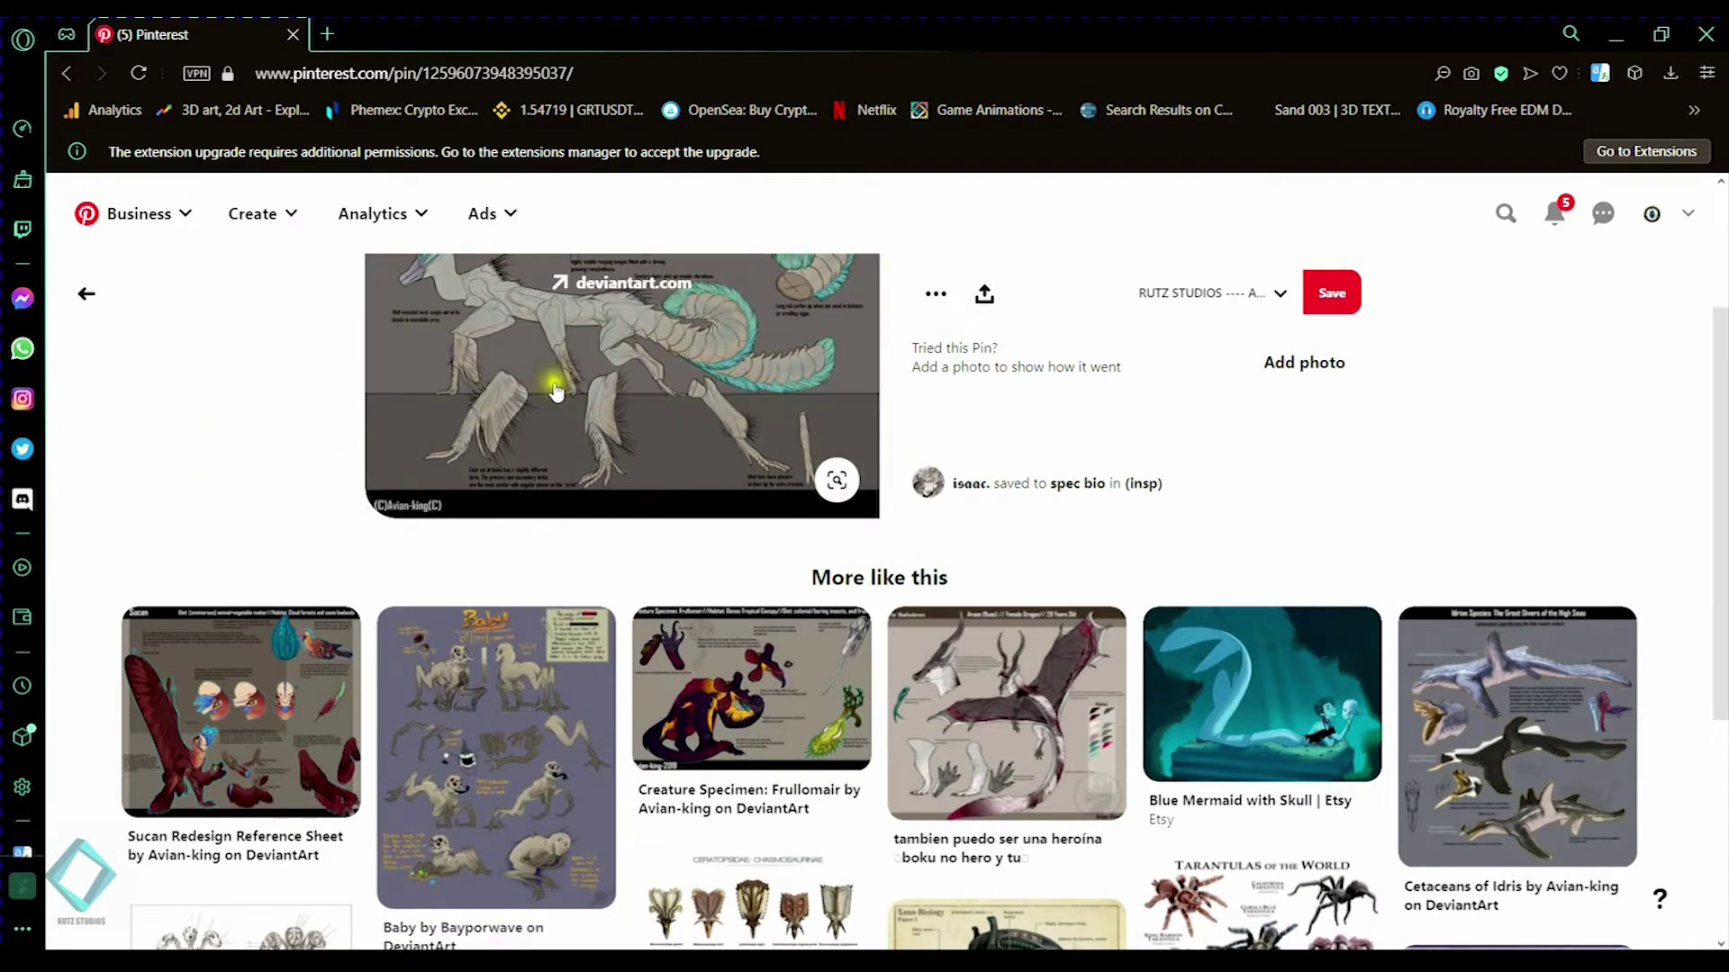
{"action": "right_click", "coordinate": [592, 359]}
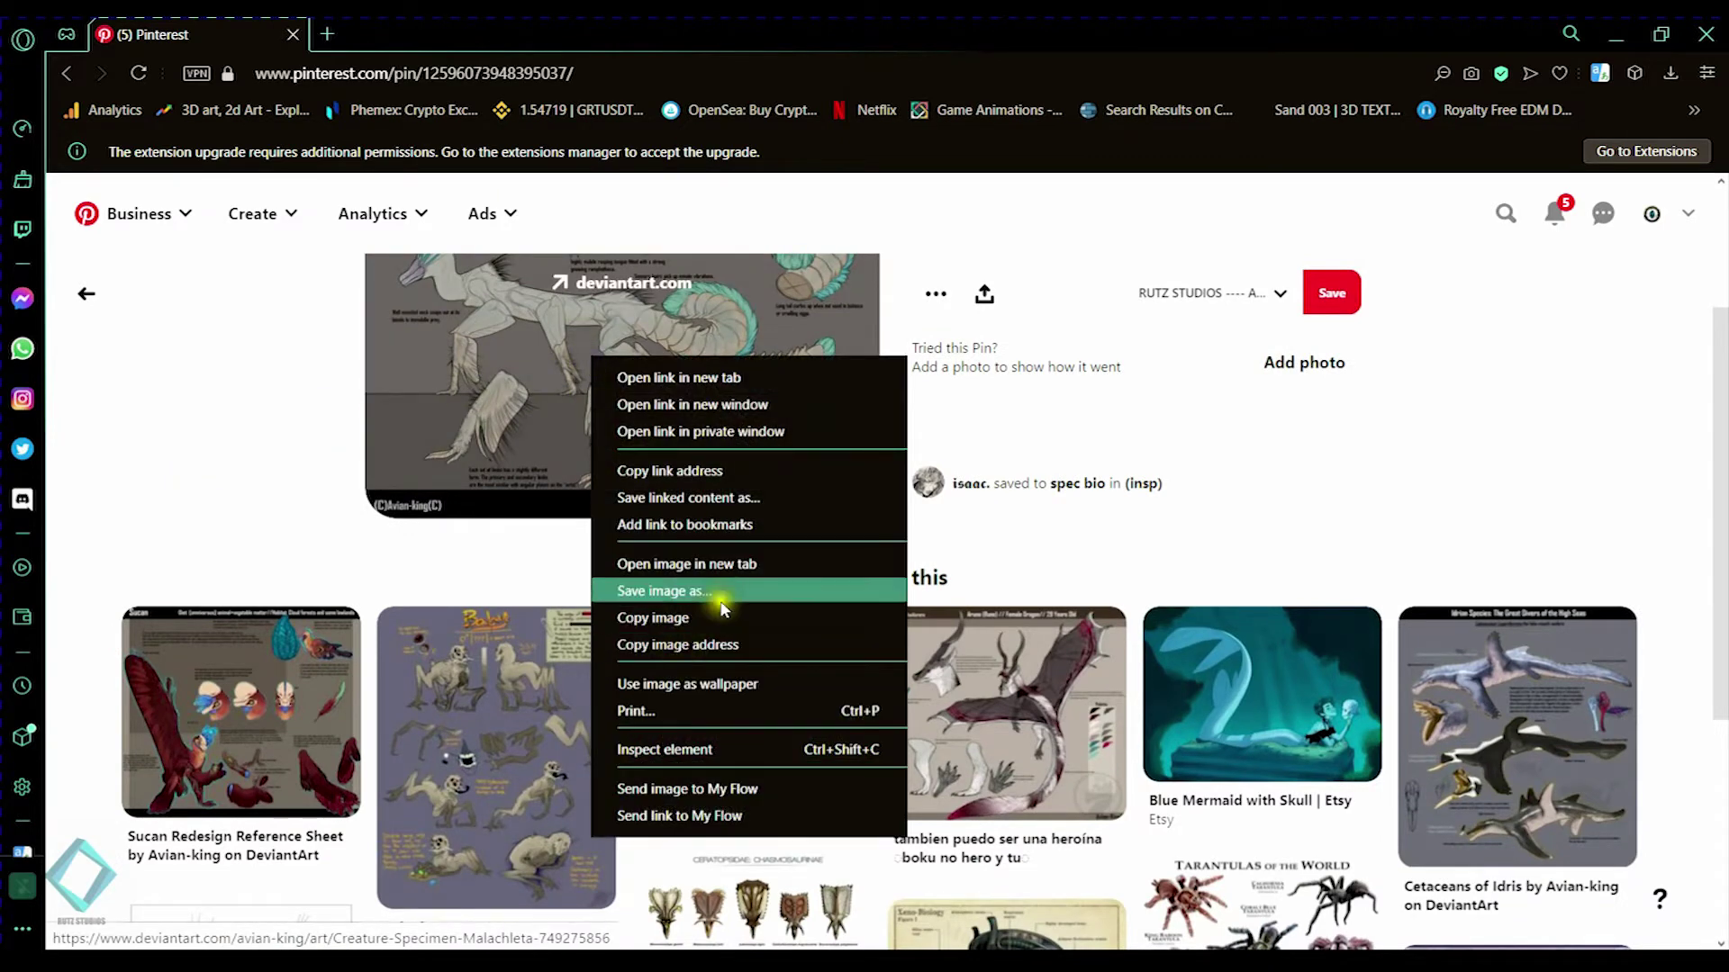
{"action": "left_click", "coordinate": [721, 623]}
{"action": "left_click", "coordinate": [774, 961]}
{"action": "left_click", "coordinate": [917, 589]}
{"action": "key", "text": "ctrl+v"}
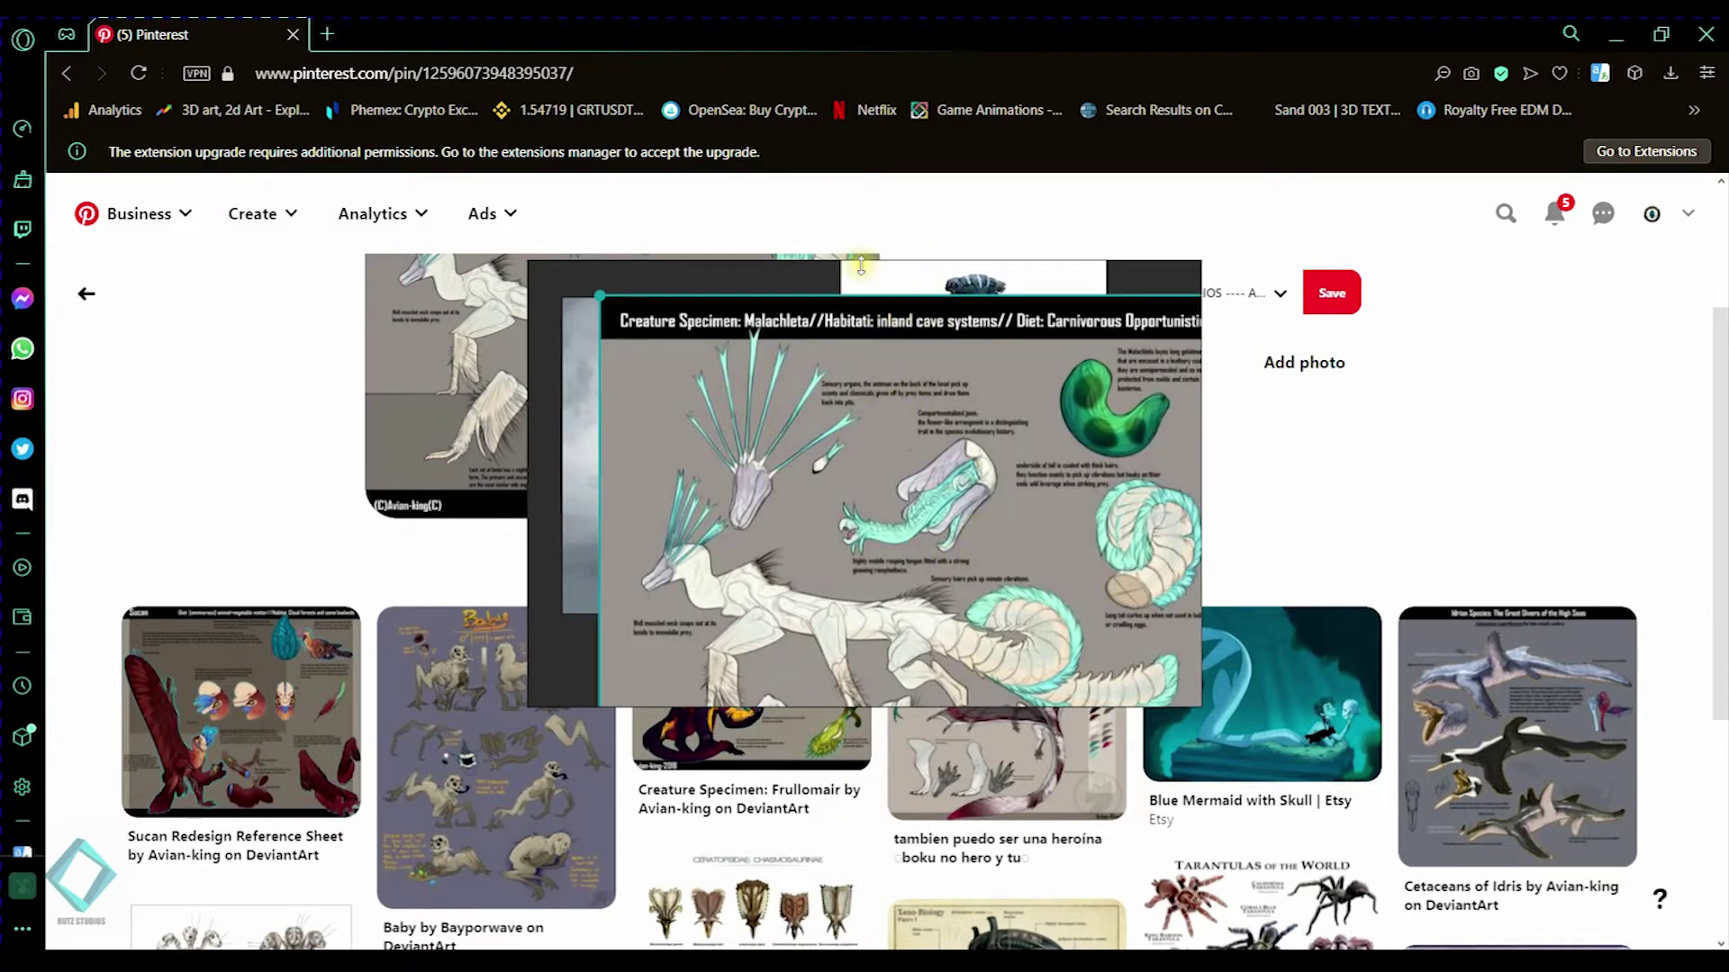
Minimize the browser to reveal Blender and set the PureRef board to Overlay Selection mode
{"action": "left_click", "coordinate": [1620, 35]}
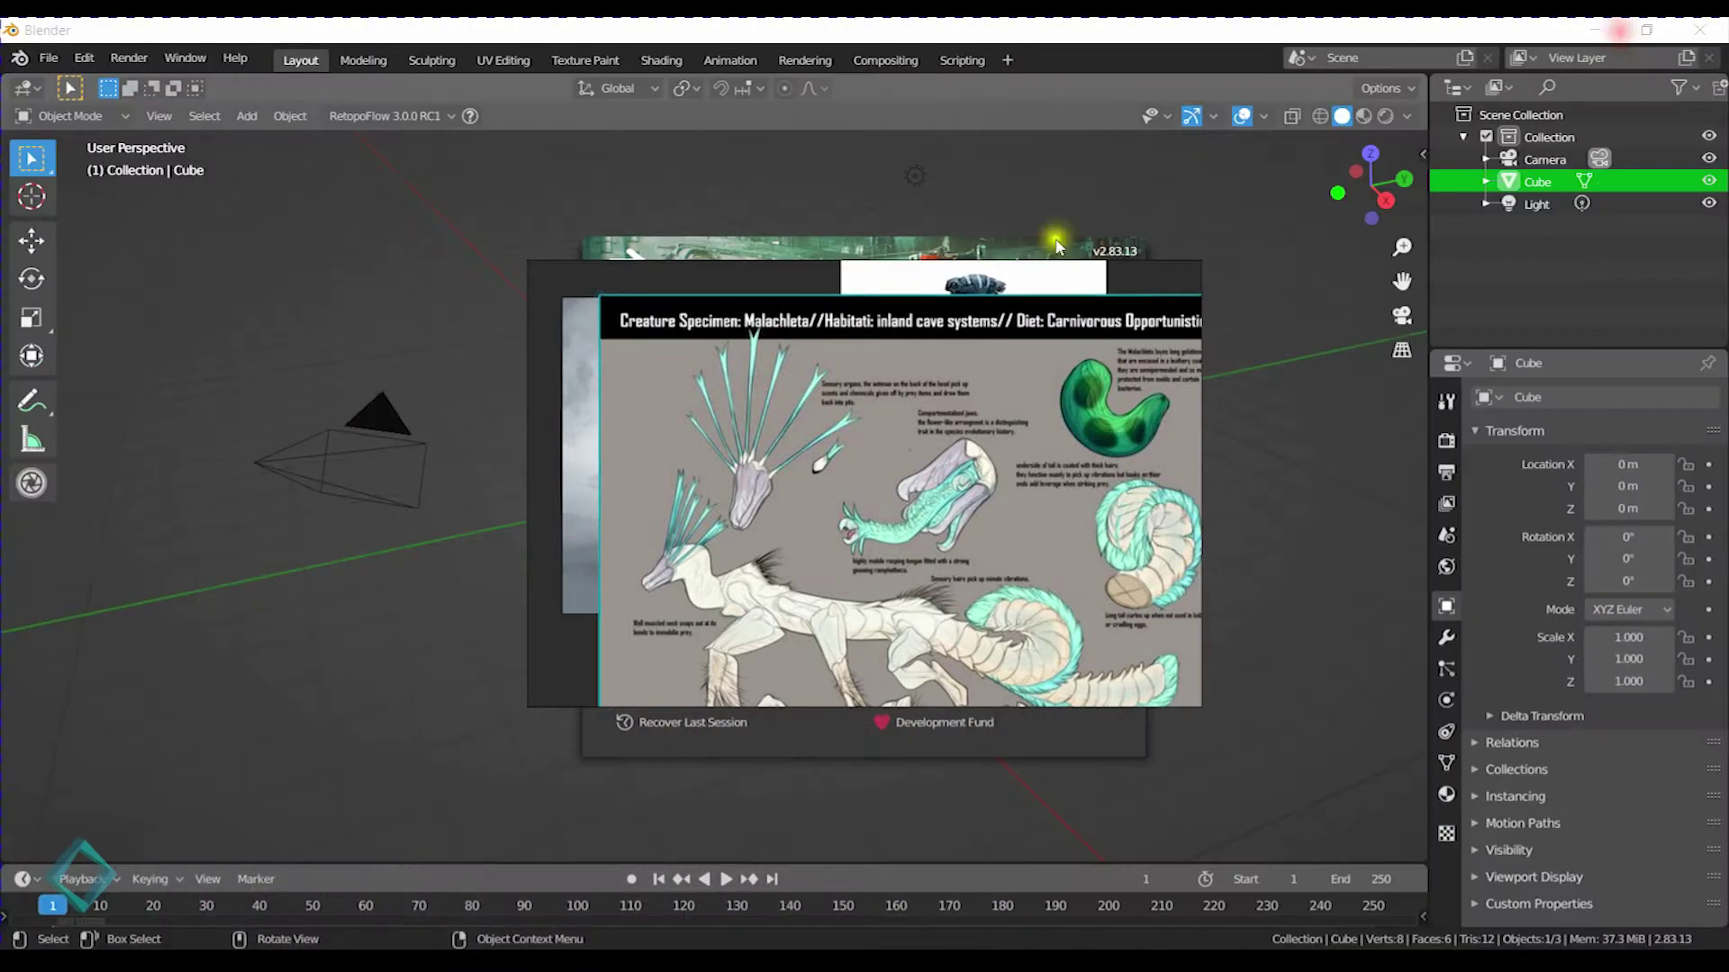
{"action": "right_click", "coordinate": [994, 443]}
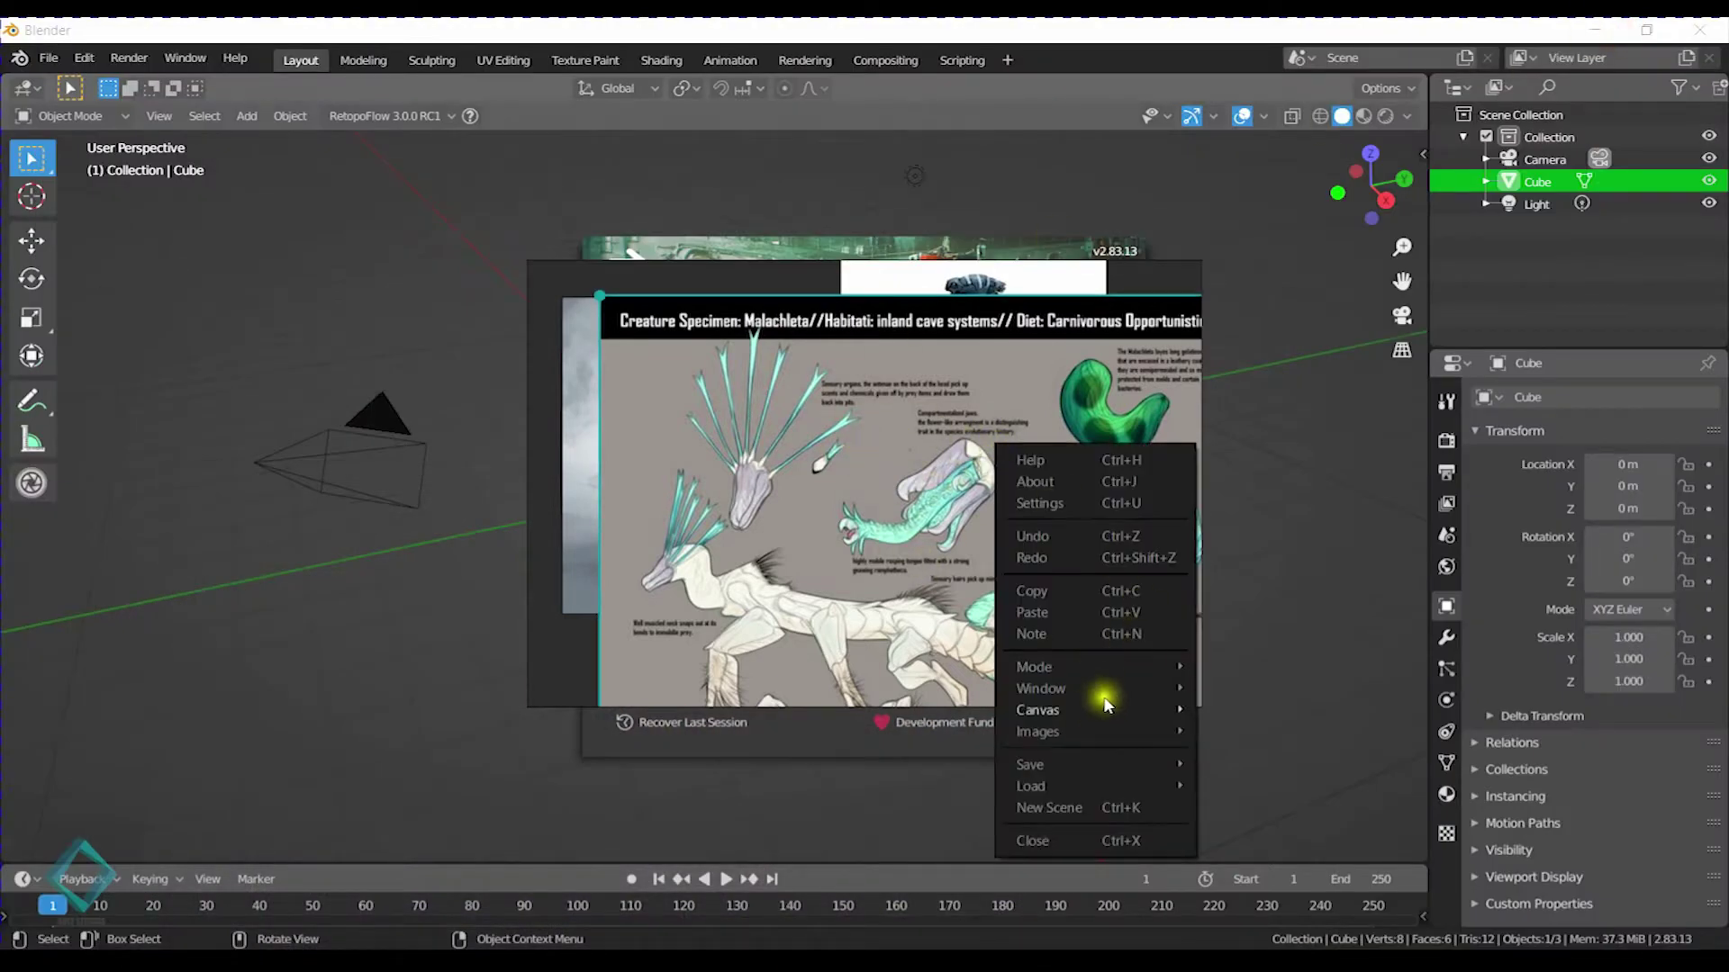
{"action": "mouse_move", "coordinate": [1090, 667]}
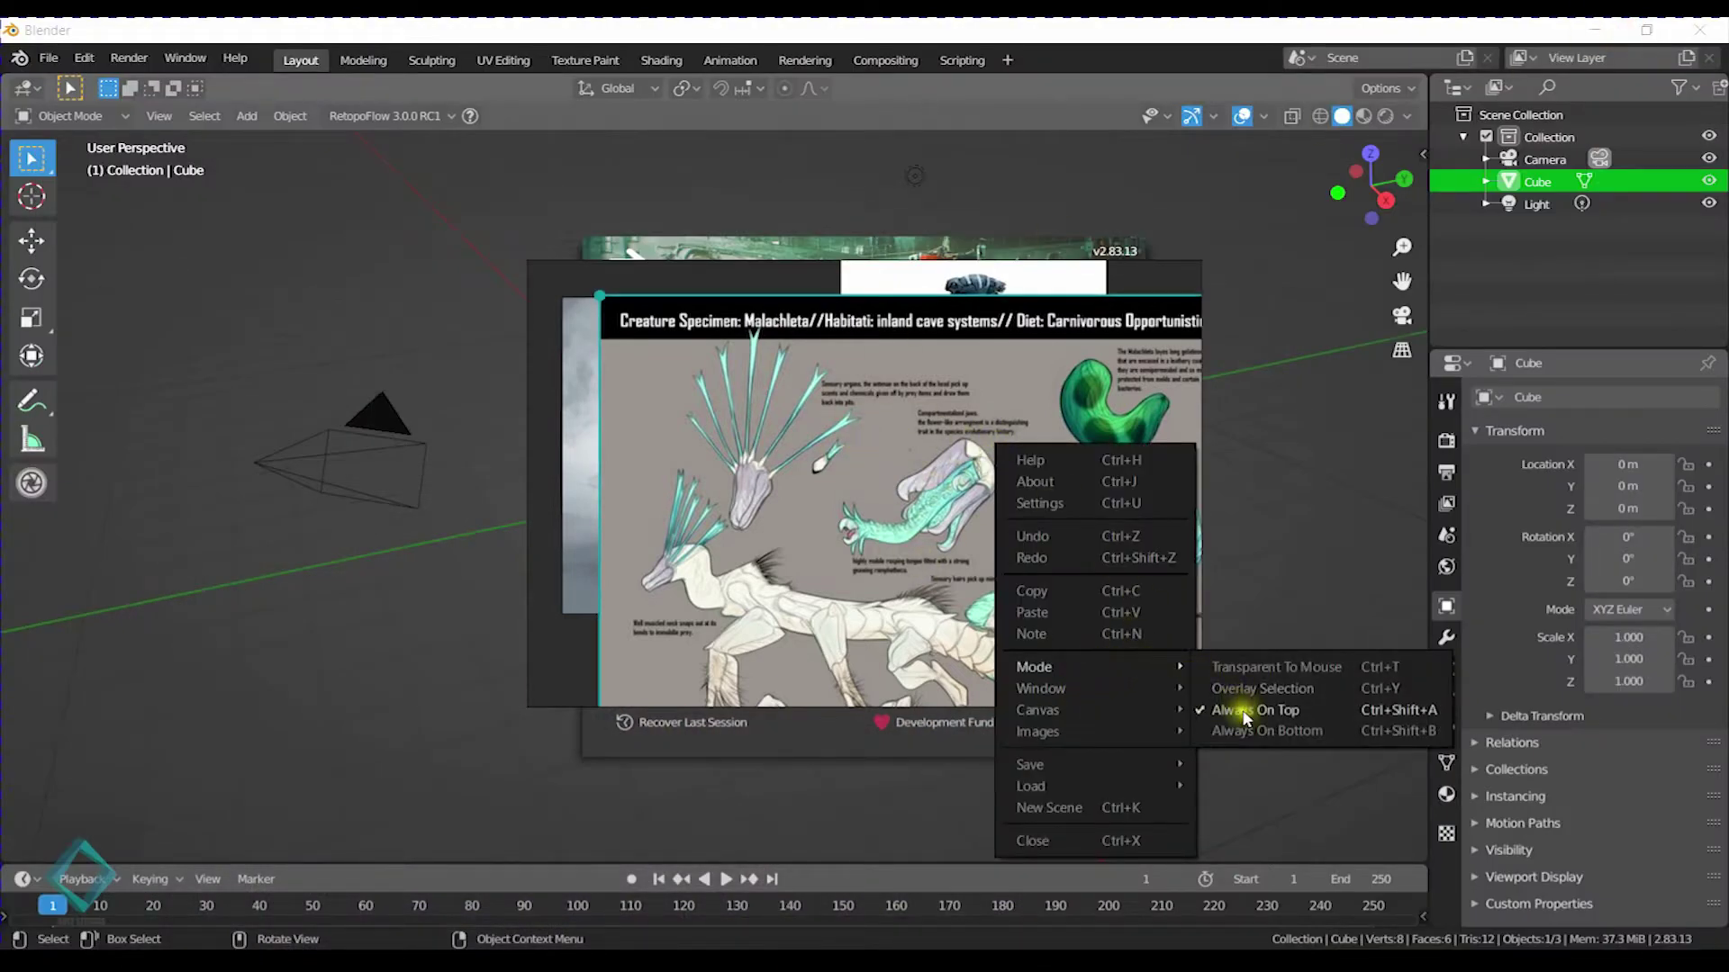
{"action": "left_click", "coordinate": [1257, 688]}
Shrink the Malachleta sheet and the blue-grey humanoid reference, and place both over the lower-left corner of Blender's viewport
{"action": "left_click_drag", "start_coordinate": [1369, 26], "coordinate": [640, 756]}
{"action": "left_click_drag", "start_coordinate": [577, 804], "coordinate": [279, 737]}
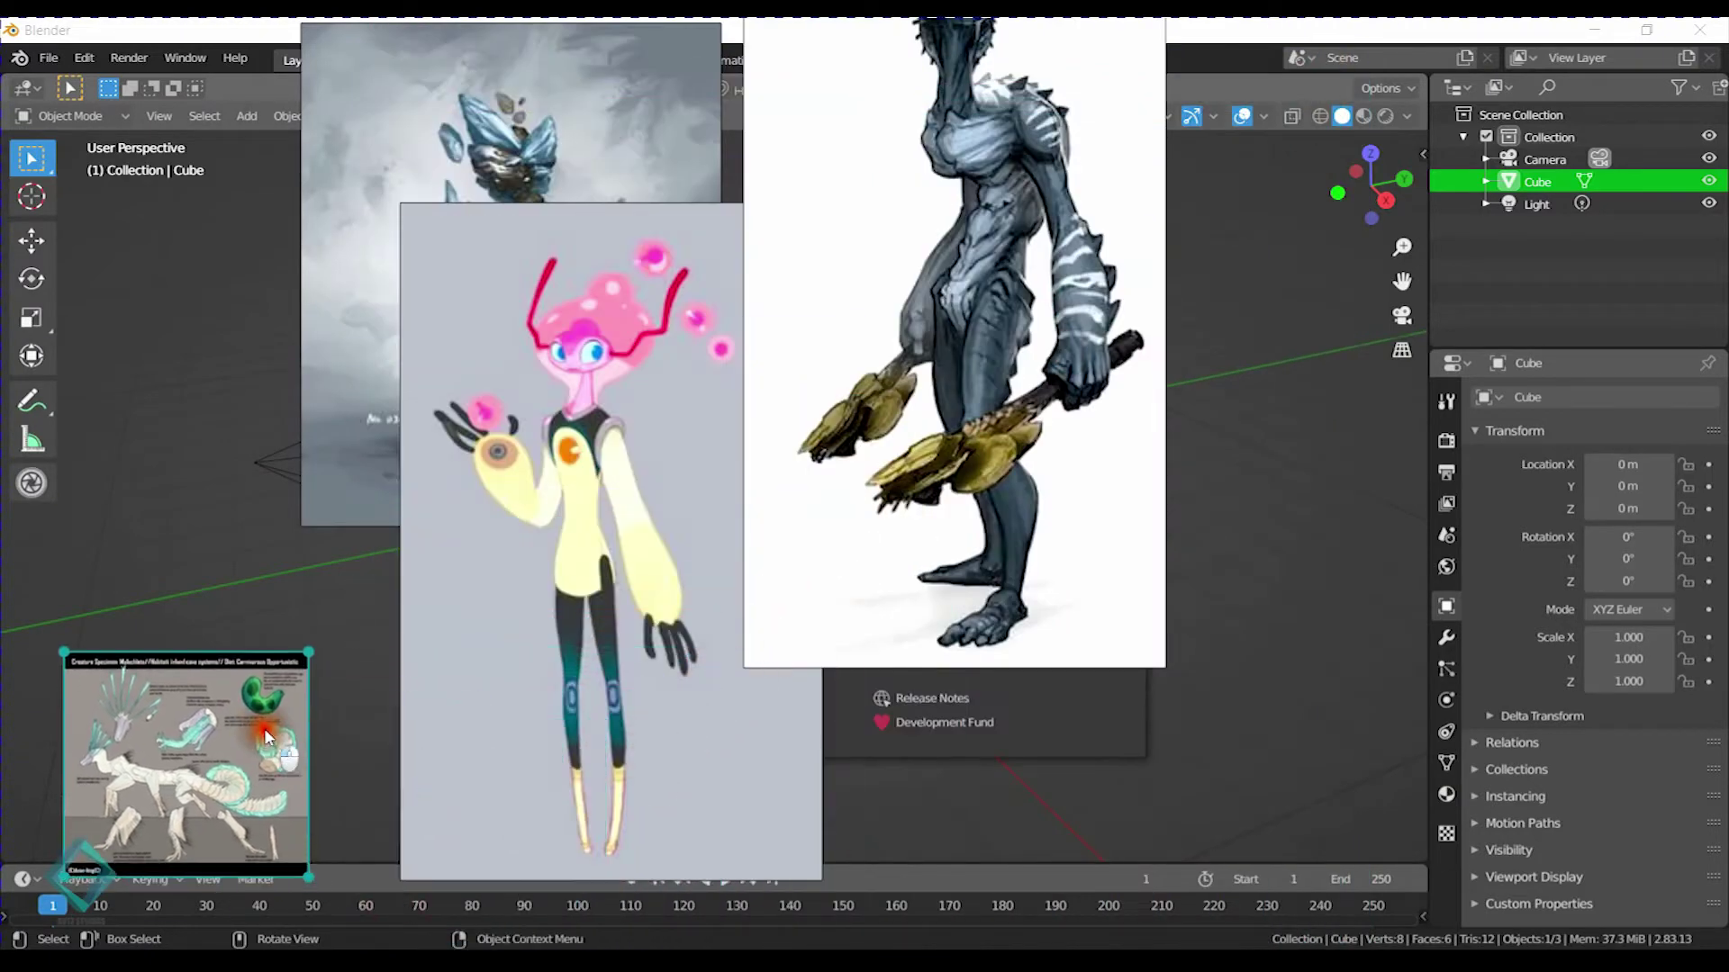
{"action": "left_click_drag", "start_coordinate": [1081, 47], "coordinate": [1077, 243]}
{"action": "left_click_drag", "start_coordinate": [1161, 123], "coordinate": [822, 664]}
{"action": "left_click_drag", "start_coordinate": [792, 721], "coordinate": [232, 680]}
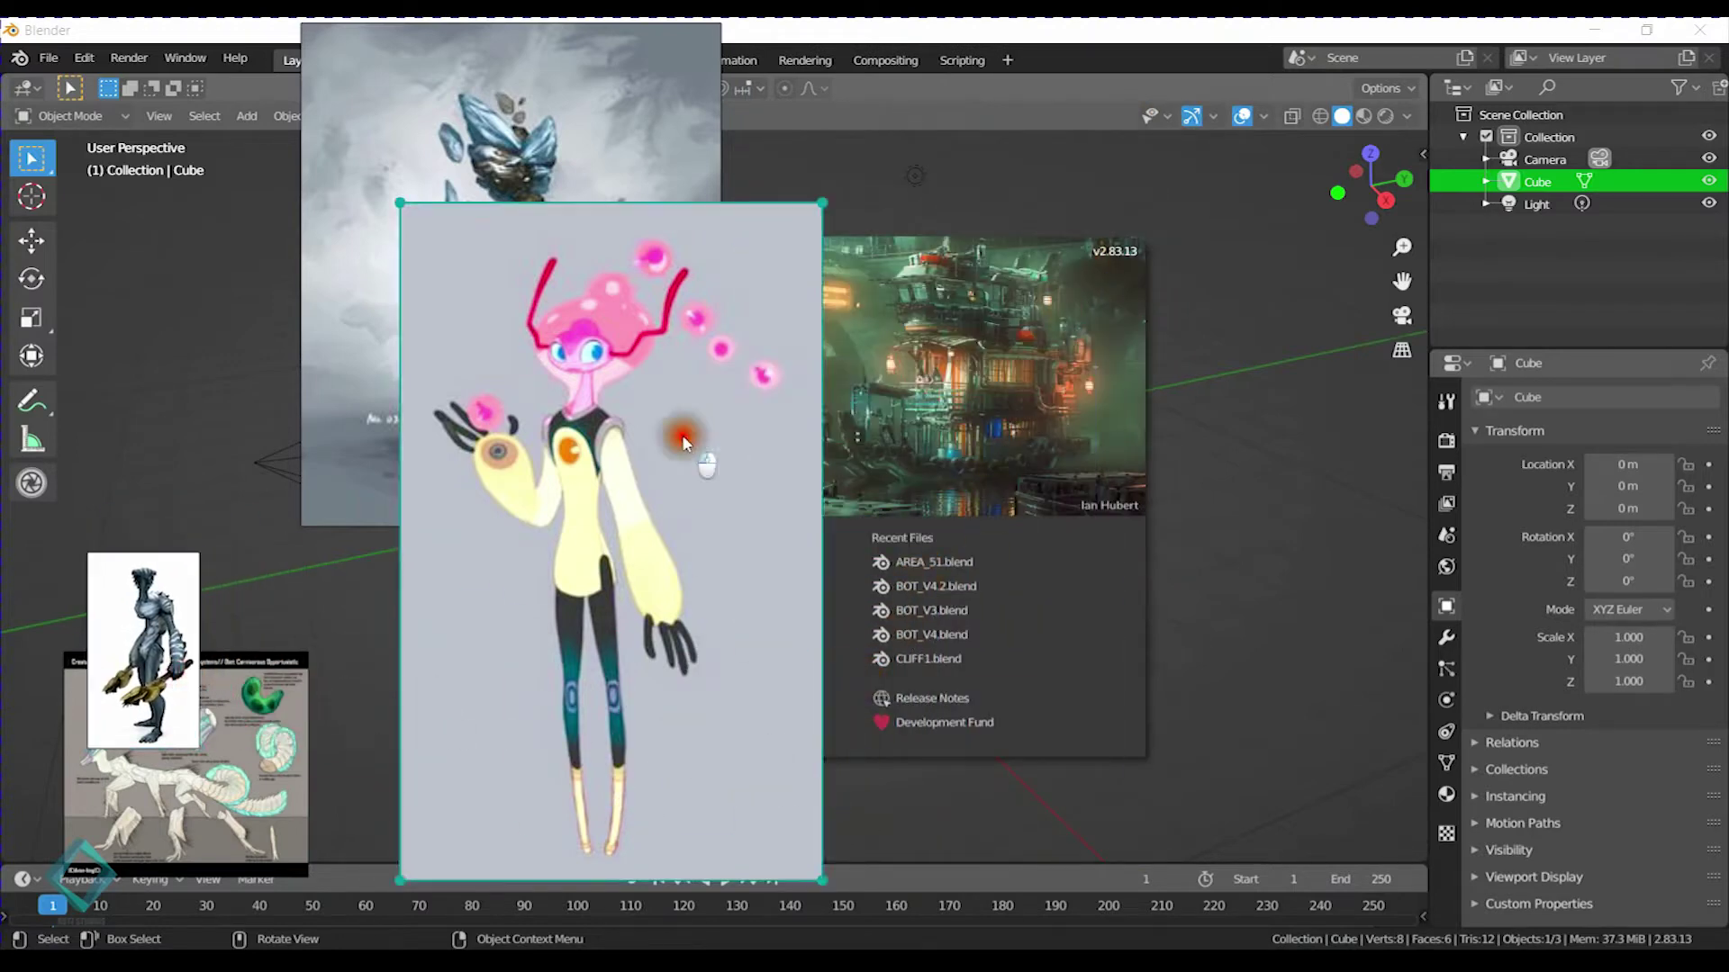
Shrink the pink-headed creature and the blue crystal creature, and stack them with the other references in the viewport's lower-left corner
{"action": "left_click_drag", "start_coordinate": [694, 424], "coordinate": [856, 331]}
{"action": "left_click_drag", "start_coordinate": [984, 109], "coordinate": [121, 621]}
{"action": "left_click", "coordinate": [633, 102]}
{"action": "left_click_drag", "start_coordinate": [633, 102], "coordinate": [667, 274]}
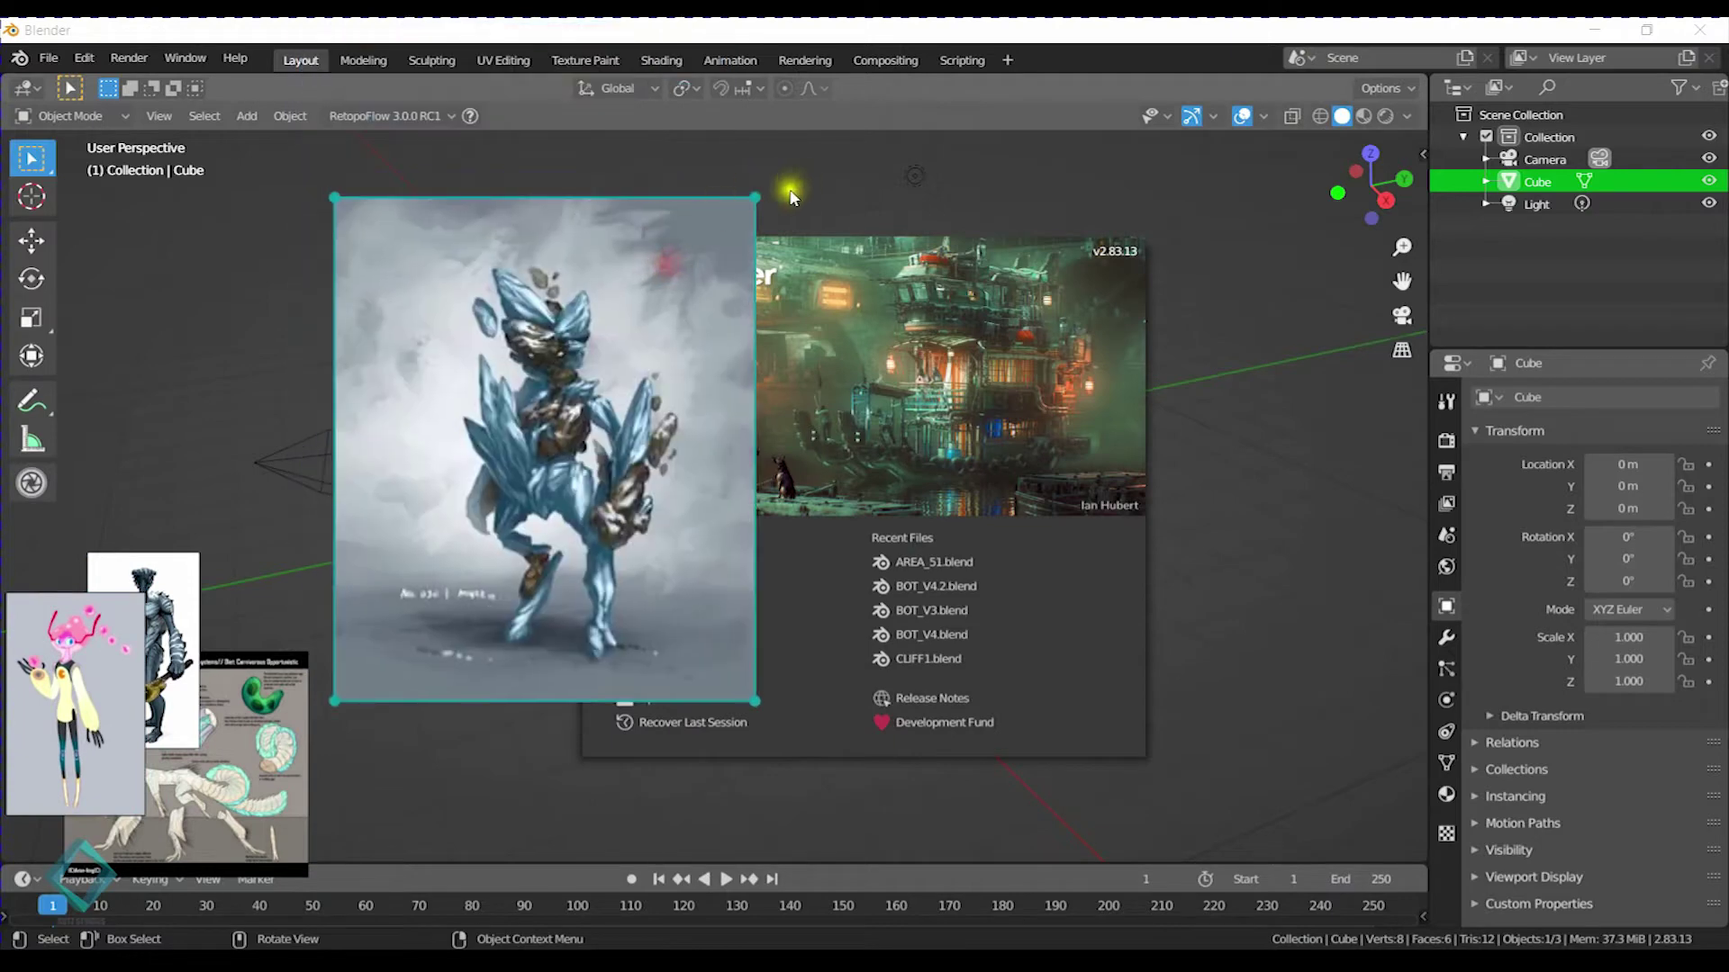
{"action": "left_click_drag", "start_coordinate": [751, 202], "coordinate": [241, 599]}
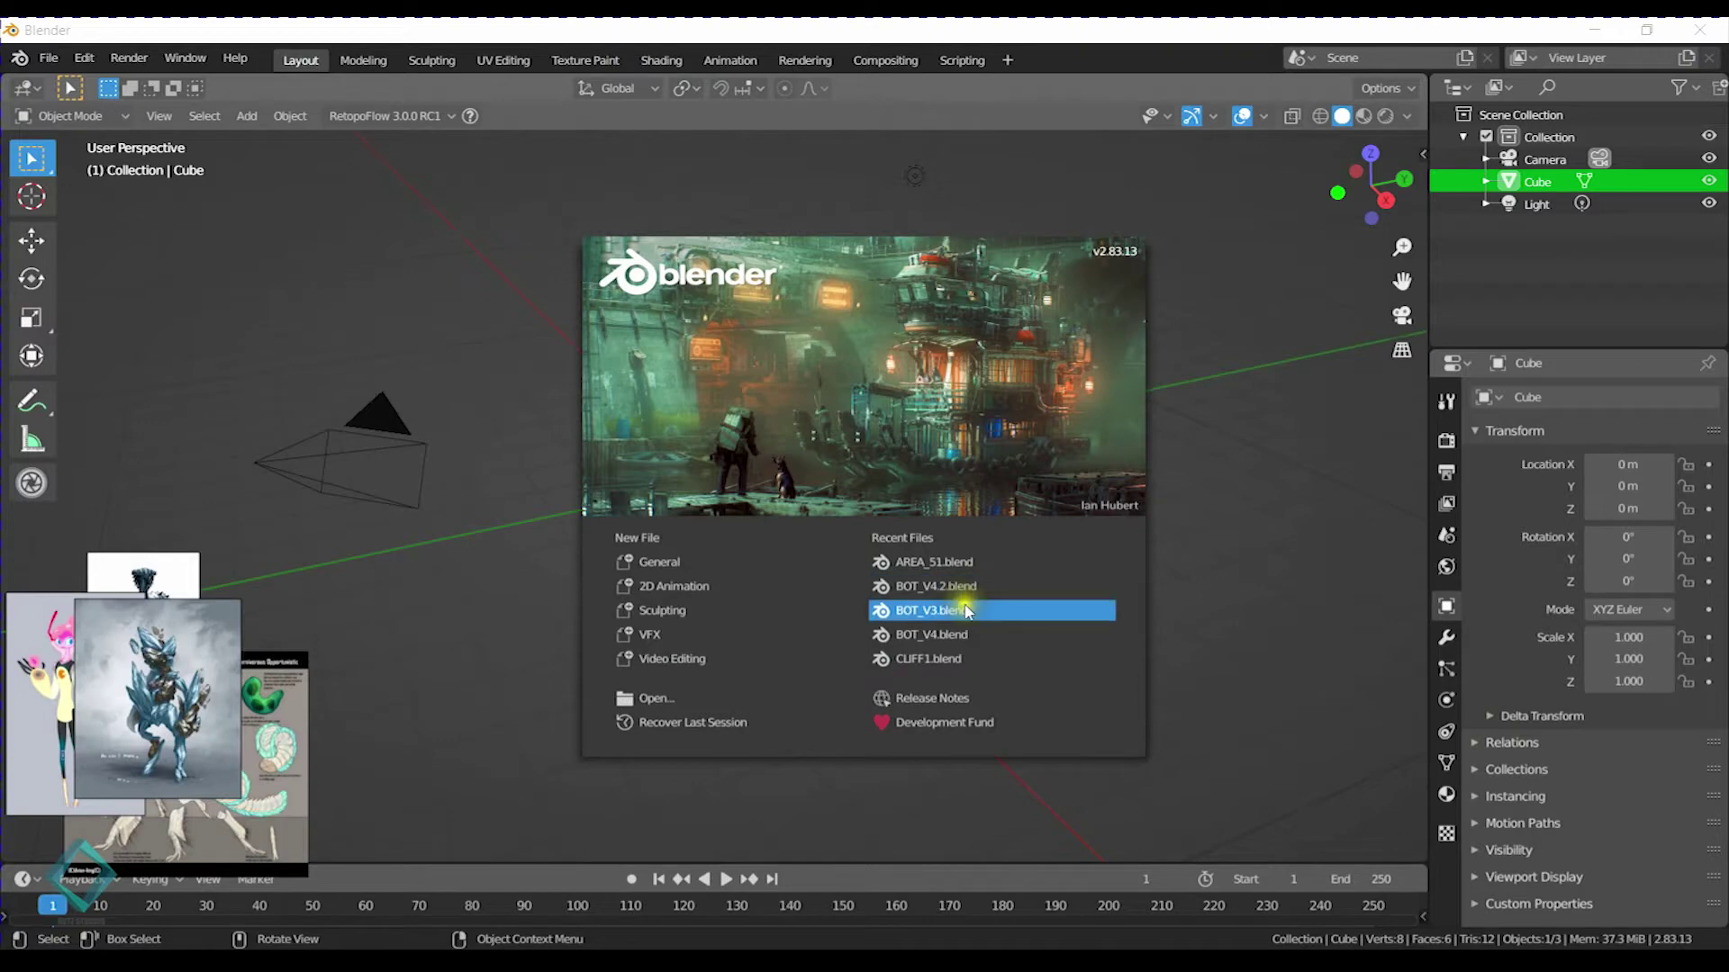
Dismiss the Blender splash screen, open the Save As file browser, and move it clear of the overlaid references
{"action": "left_click", "coordinate": [1285, 533]}
{"action": "middle_click_drag", "start_coordinate": [915, 486], "coordinate": [984, 525]}
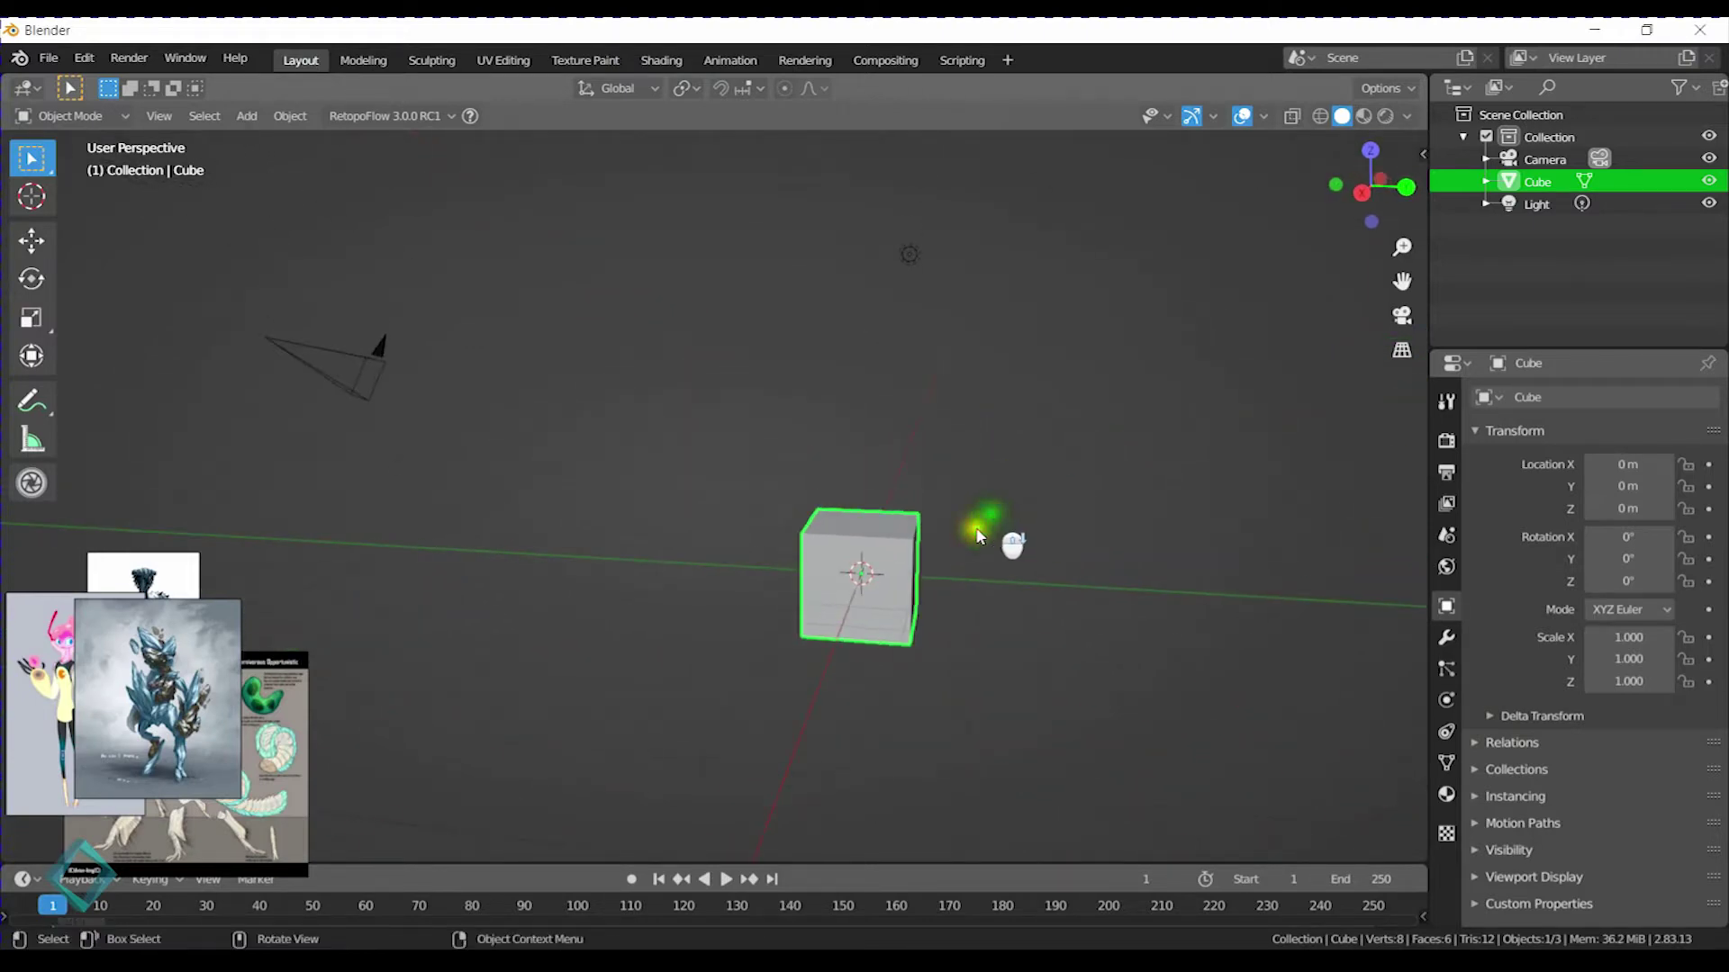
{"action": "left_click", "coordinate": [48, 58]}
{"action": "left_click", "coordinate": [48, 58]}
{"action": "left_click", "coordinate": [49, 57]}
{"action": "left_click", "coordinate": [88, 227]}
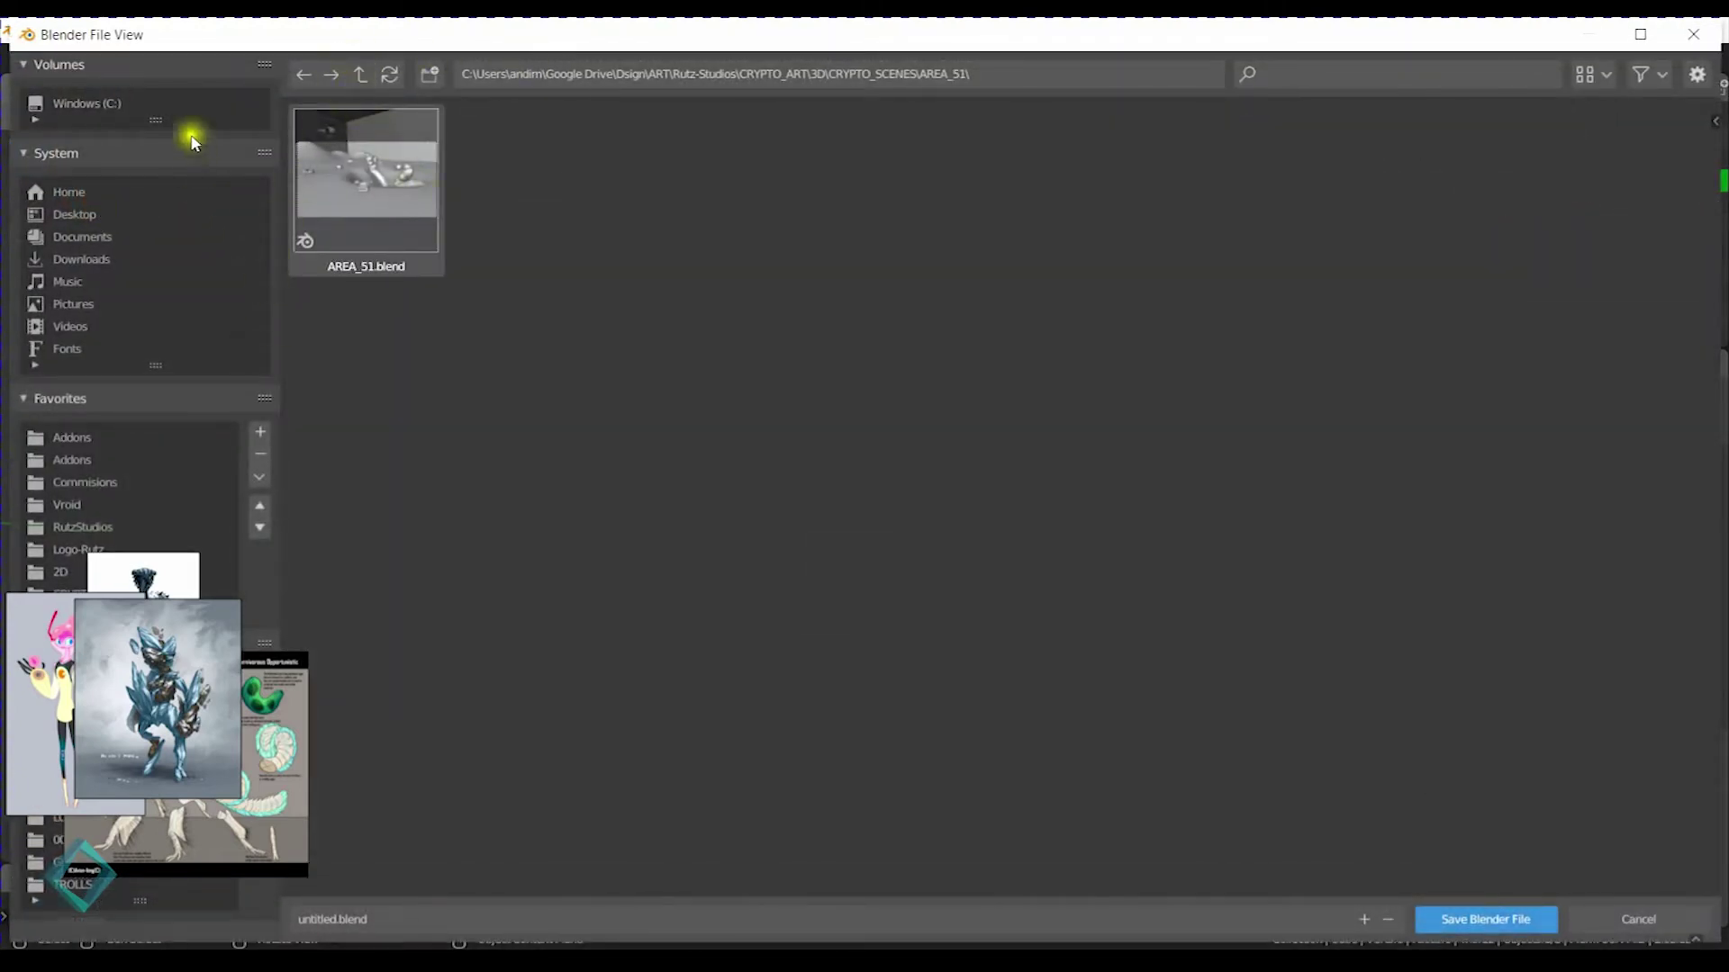
{"action": "left_click_drag", "start_coordinate": [306, 43], "coordinate": [688, 45]}
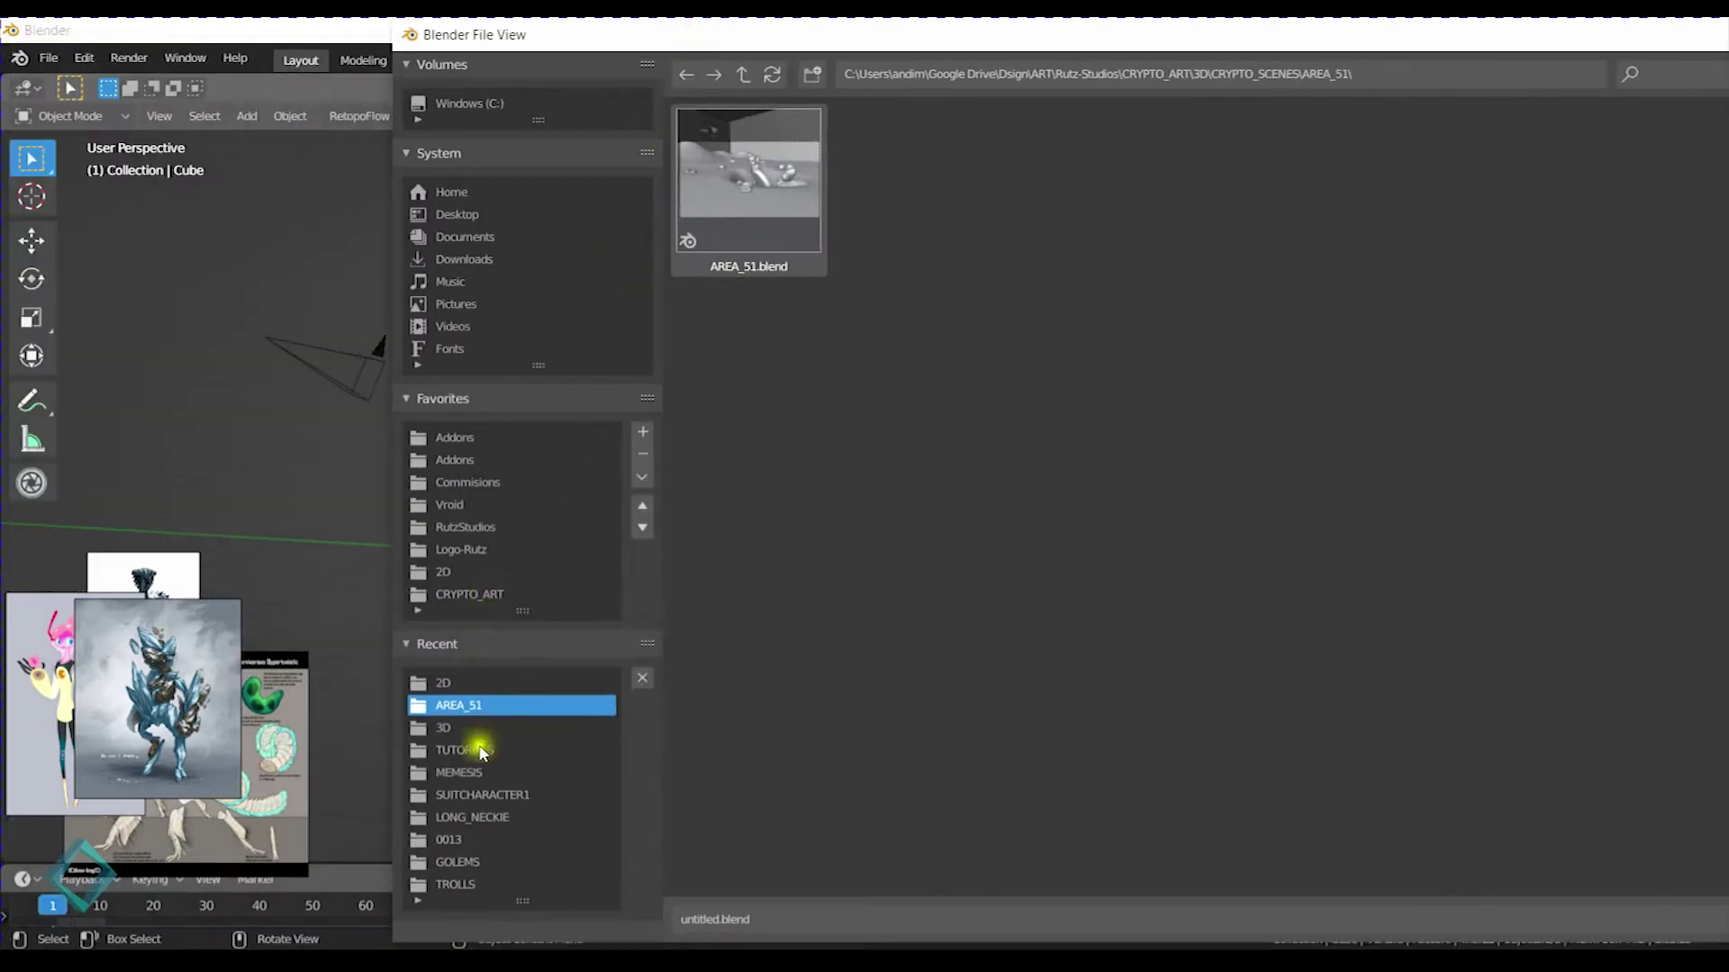
Create a folder named HOW TO MAKE VR AVATARS inside the TUTORIALS folder
{"action": "left_click", "coordinate": [477, 750]}
{"action": "left_click", "coordinate": [812, 75]}
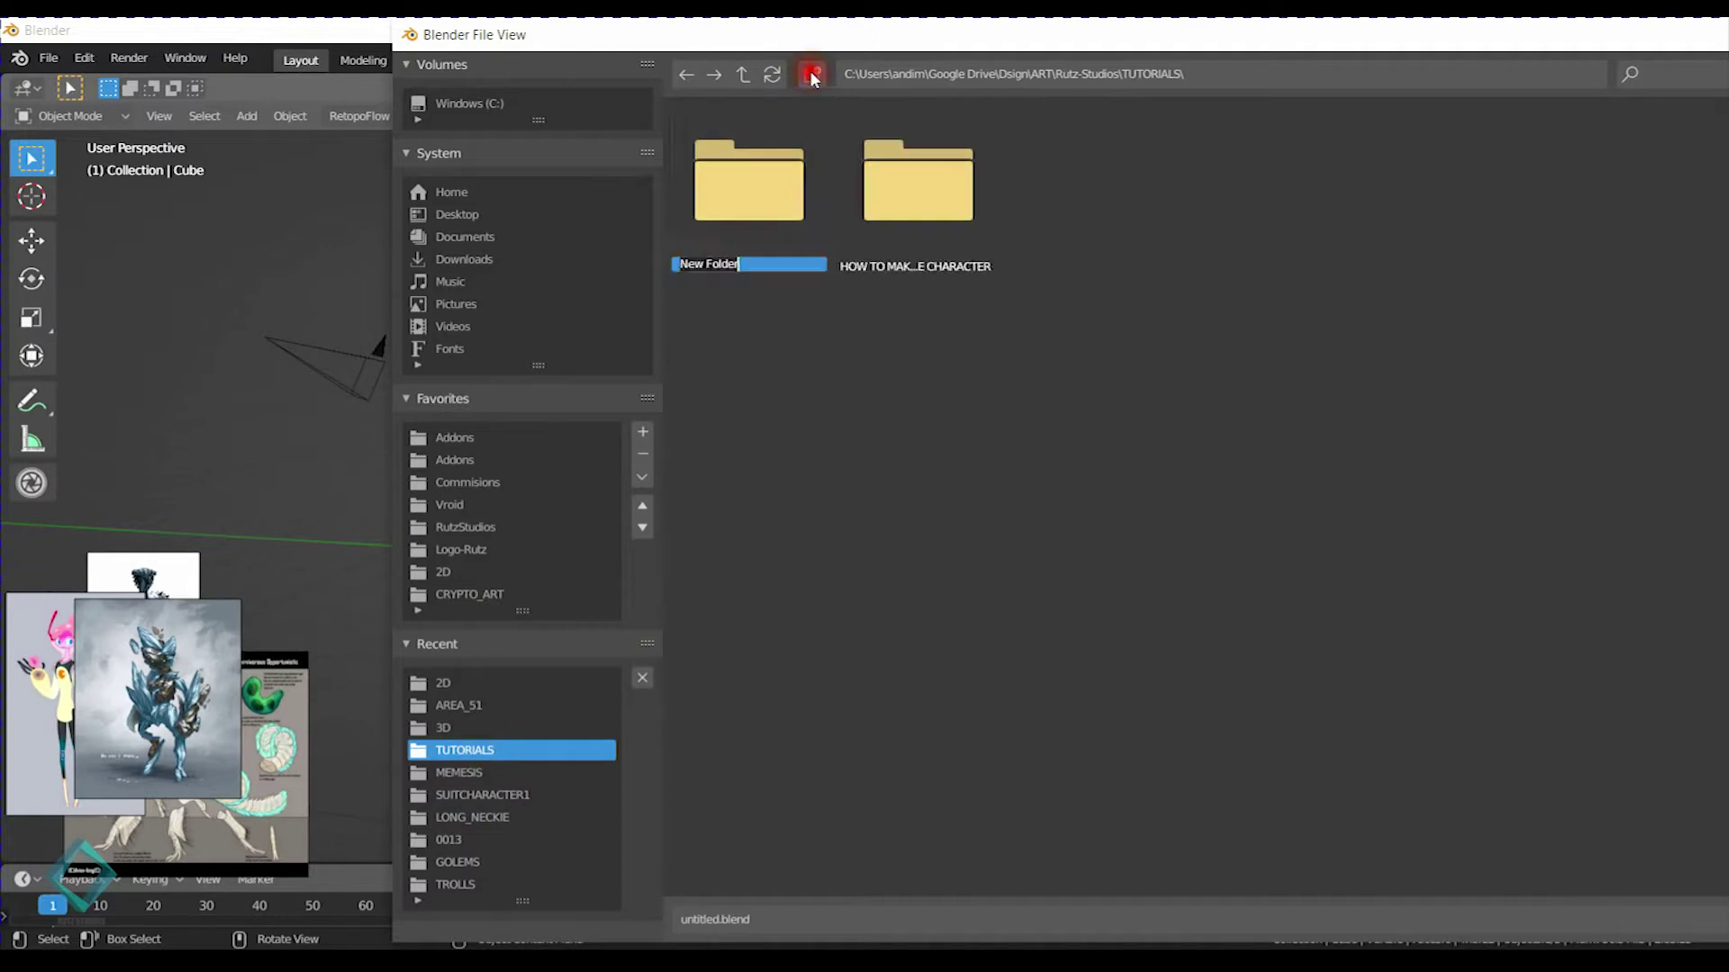
{"action": "type", "text": "HOW TO MAKE VRAVATAR"}
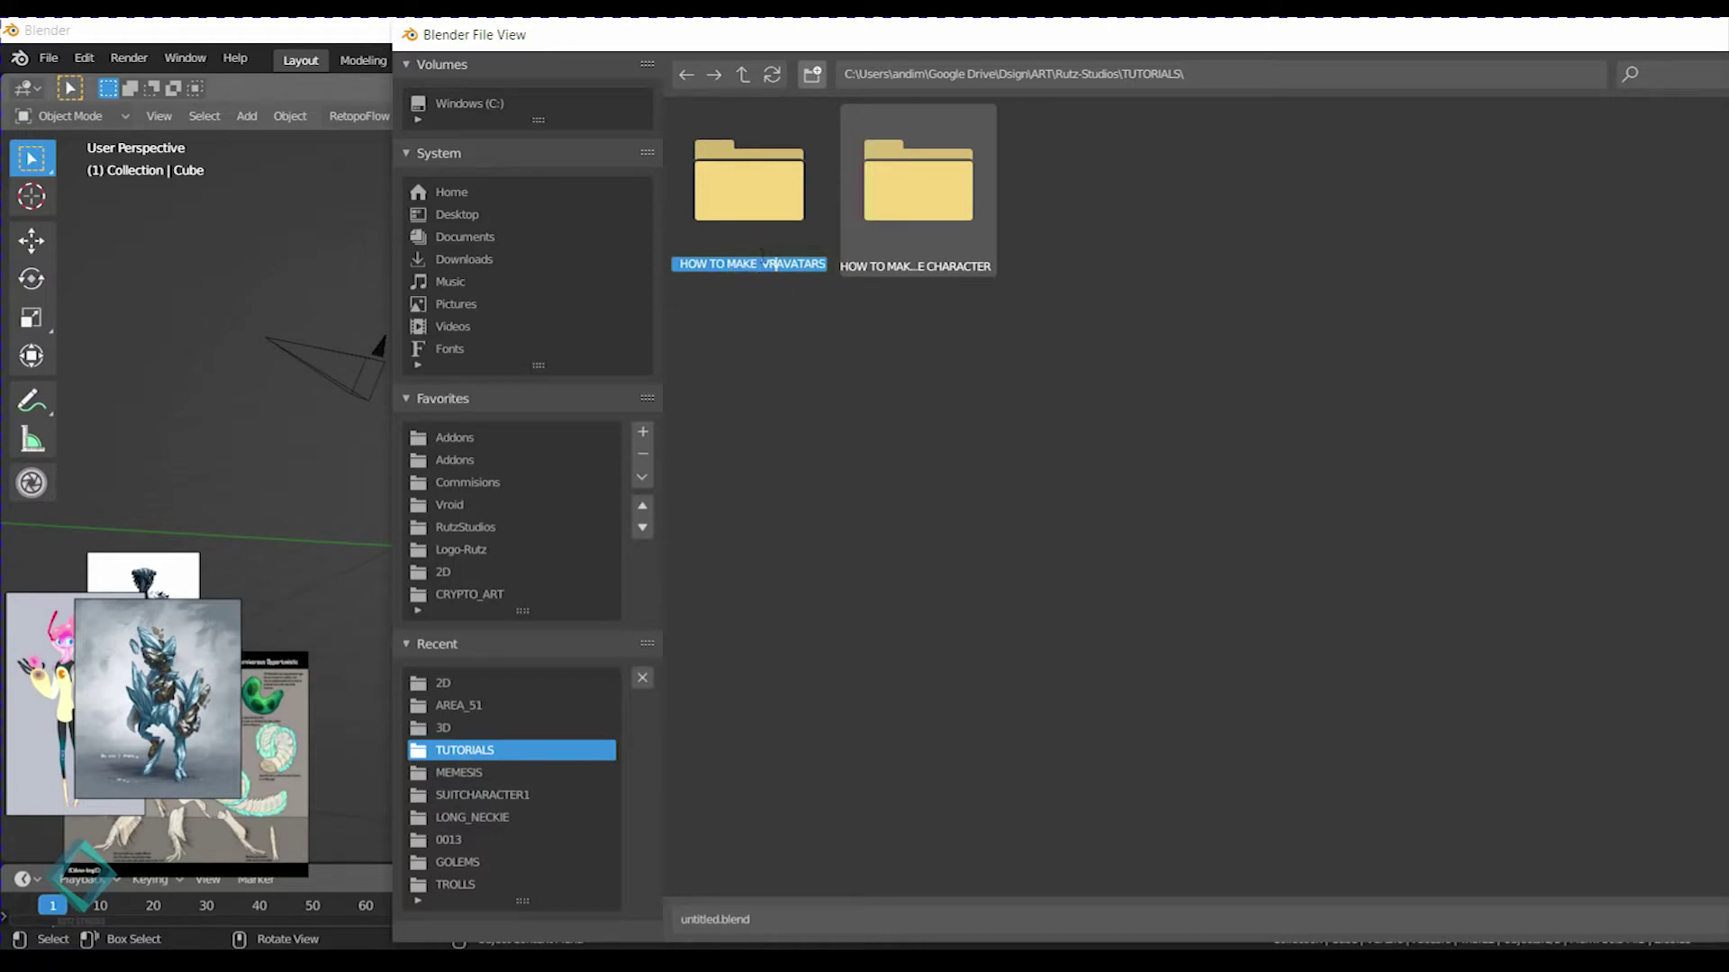
{"action": "type", "text": "S"}
{"action": "key", "text": "Return"}
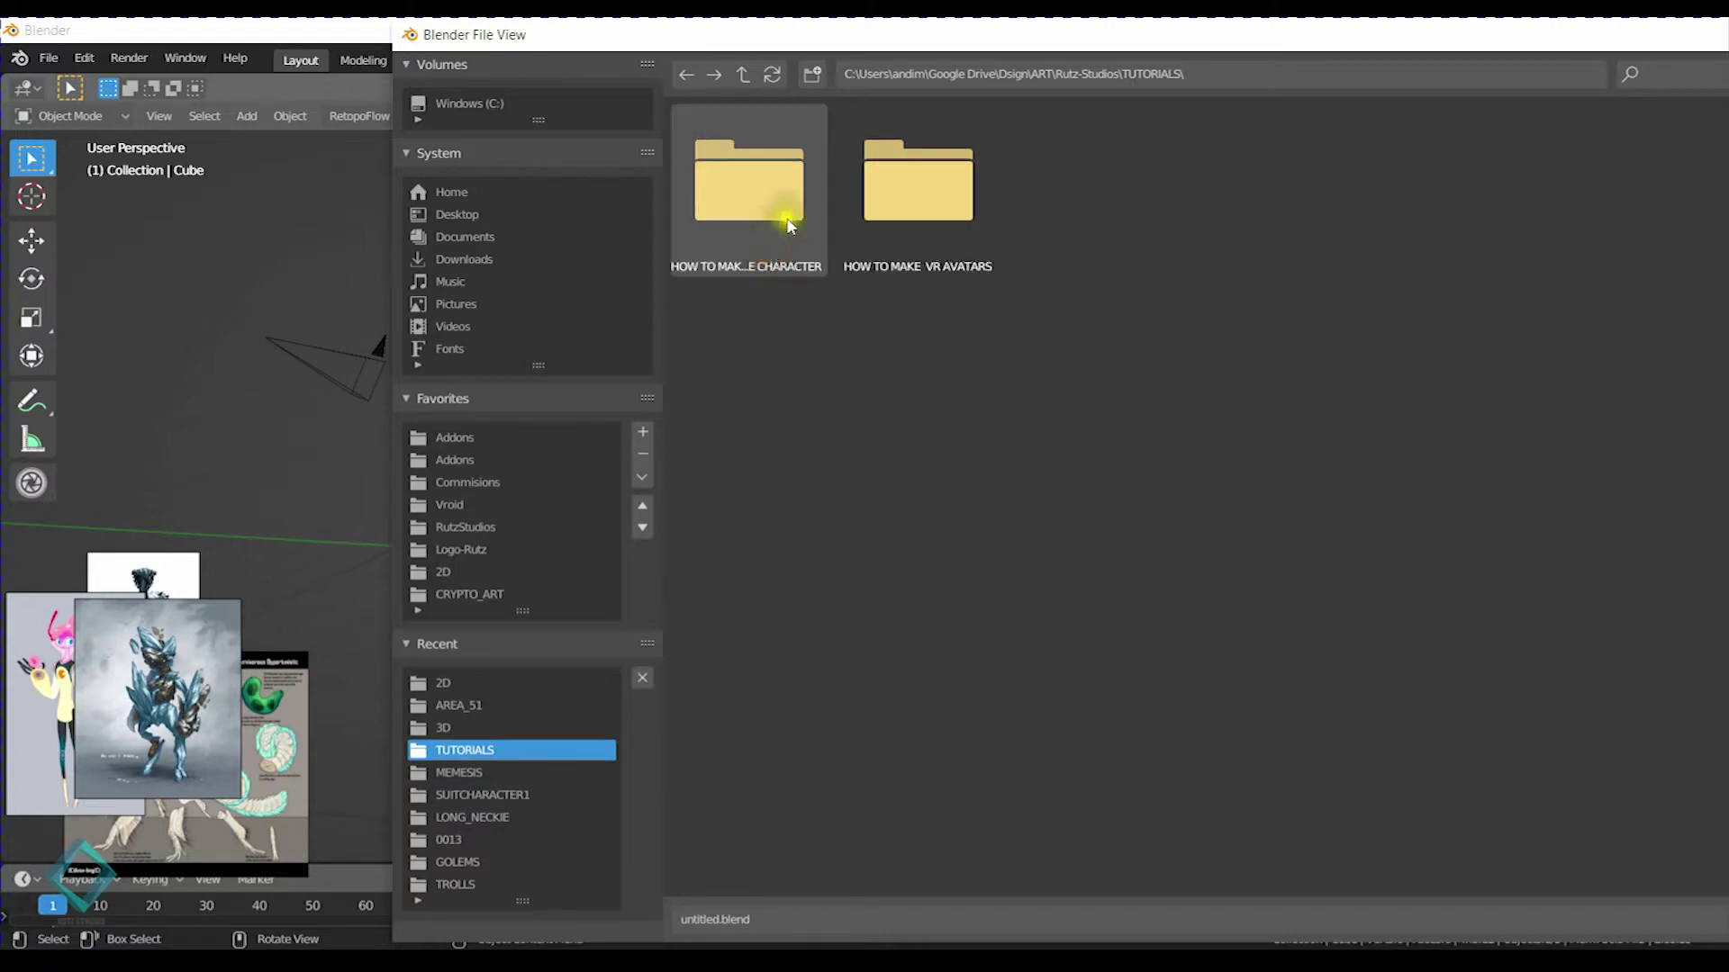
Save the project as CREATURE1 inside the HOW TO MAKE VR AVATARS folder
{"action": "left_click", "coordinate": [931, 269]}
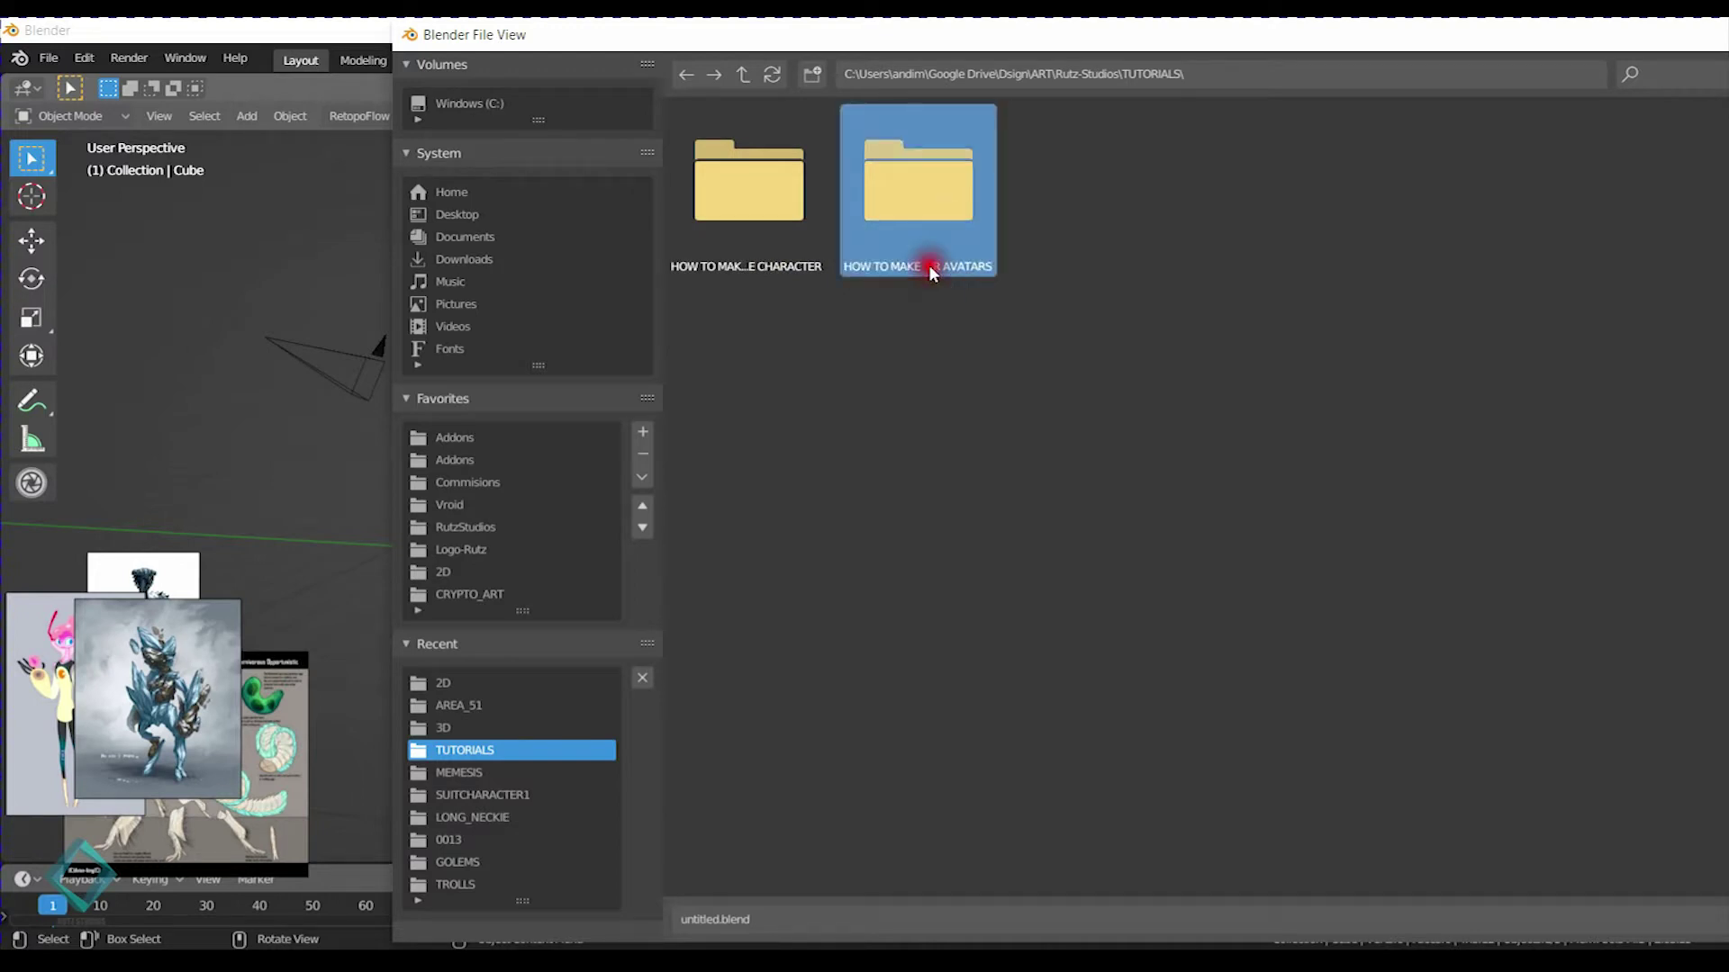
{"action": "double_click", "coordinate": [932, 216]}
{"action": "left_click", "coordinate": [815, 919]}
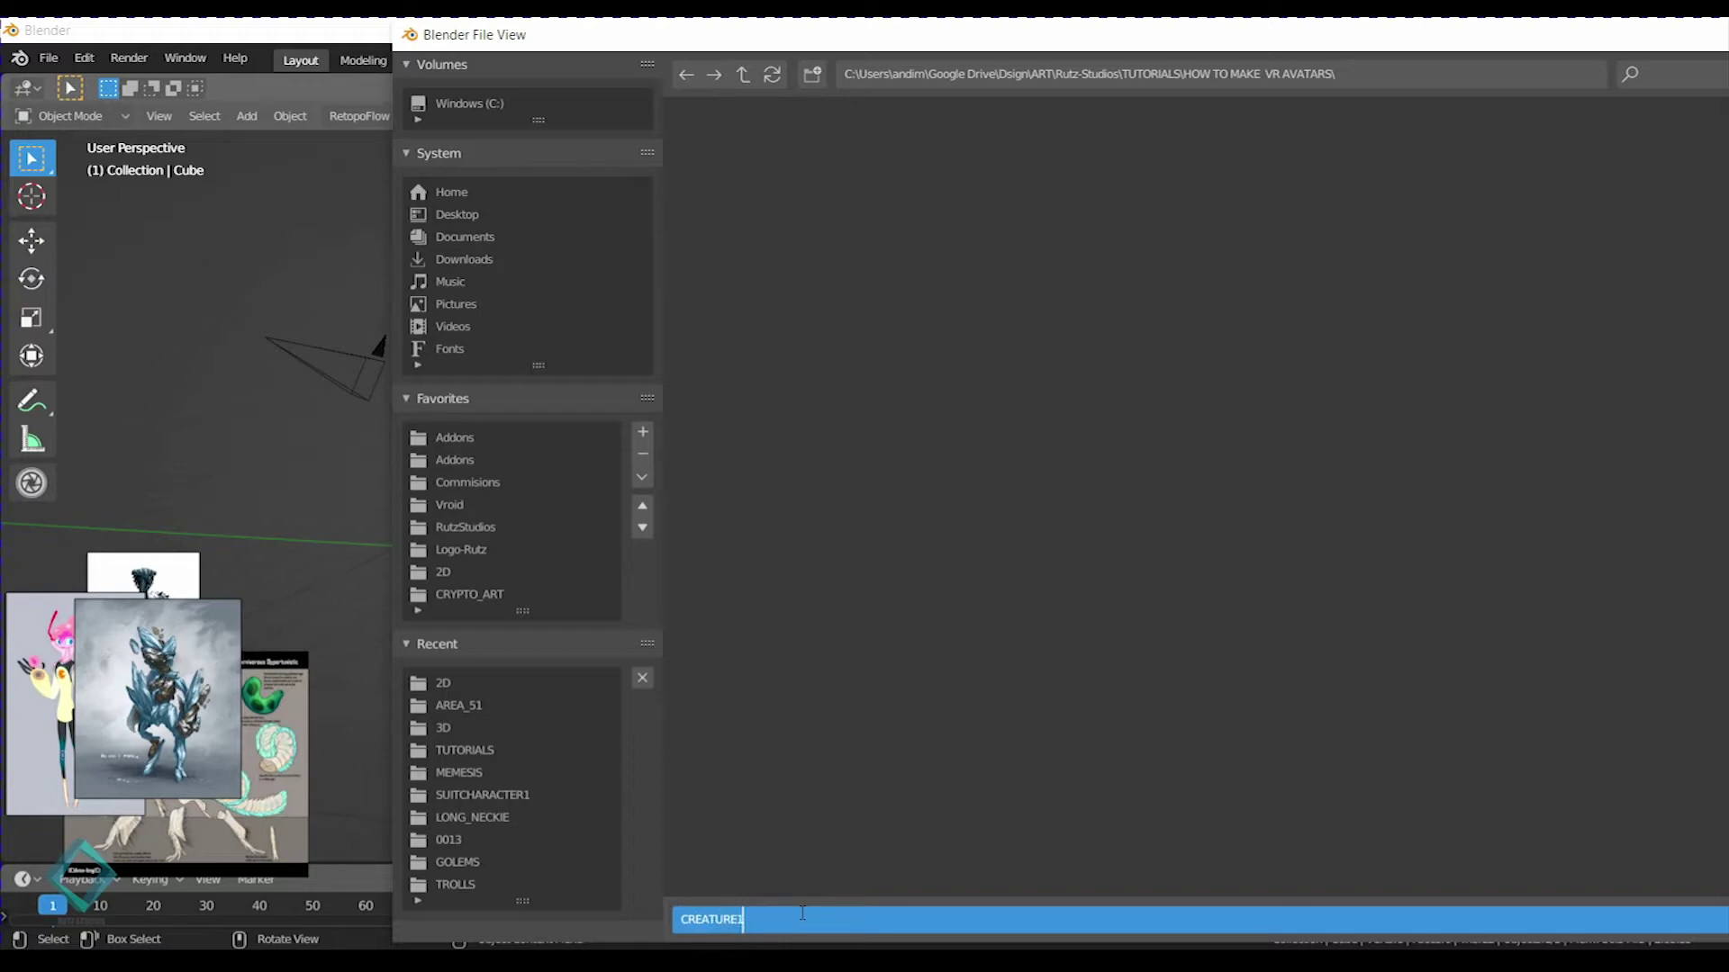
{"action": "left_click_drag", "start_coordinate": [1224, 22], "coordinate": [984, 22]}
{"action": "left_click", "coordinate": [1477, 920]}
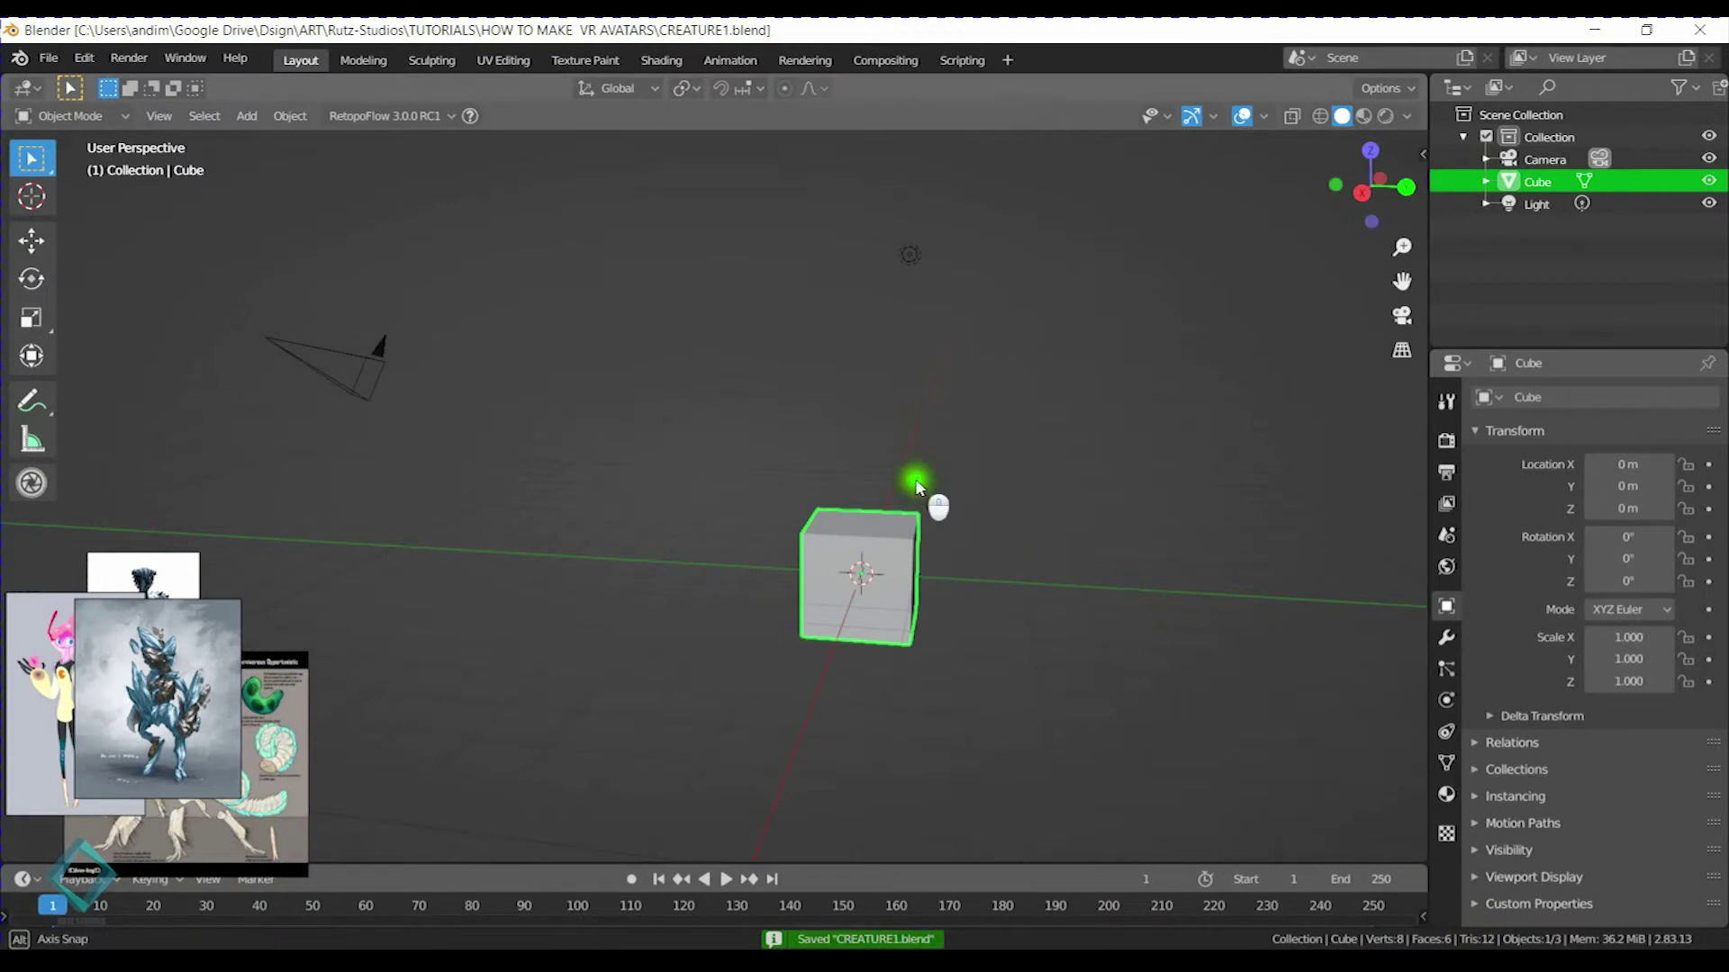
Delete the default camera and light, then select the cube and show it from the front
{"action": "middle_click_drag", "start_coordinate": [914, 479], "coordinate": [888, 409]}
{"action": "left_click", "coordinate": [515, 467]}
{"action": "left_click", "coordinate": [776, 417], "text": "shift"}
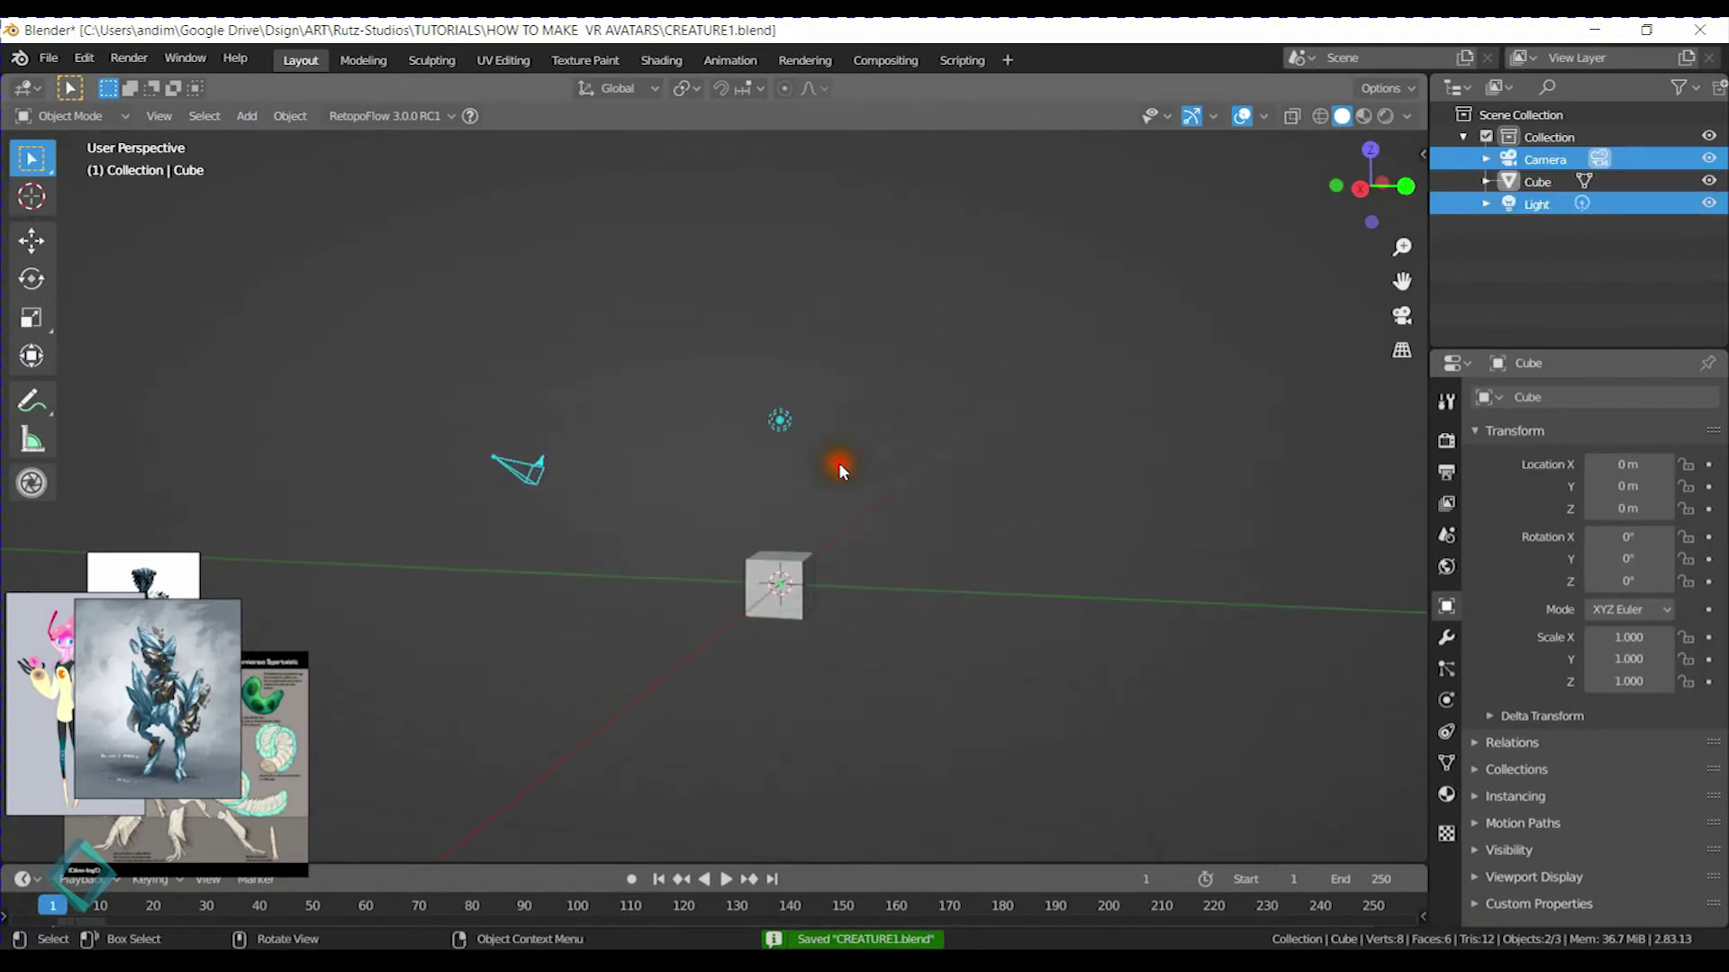
{"action": "key", "text": "Delete"}
{"action": "left_click", "coordinate": [799, 569]}
{"action": "key", "text": "KP_1"}
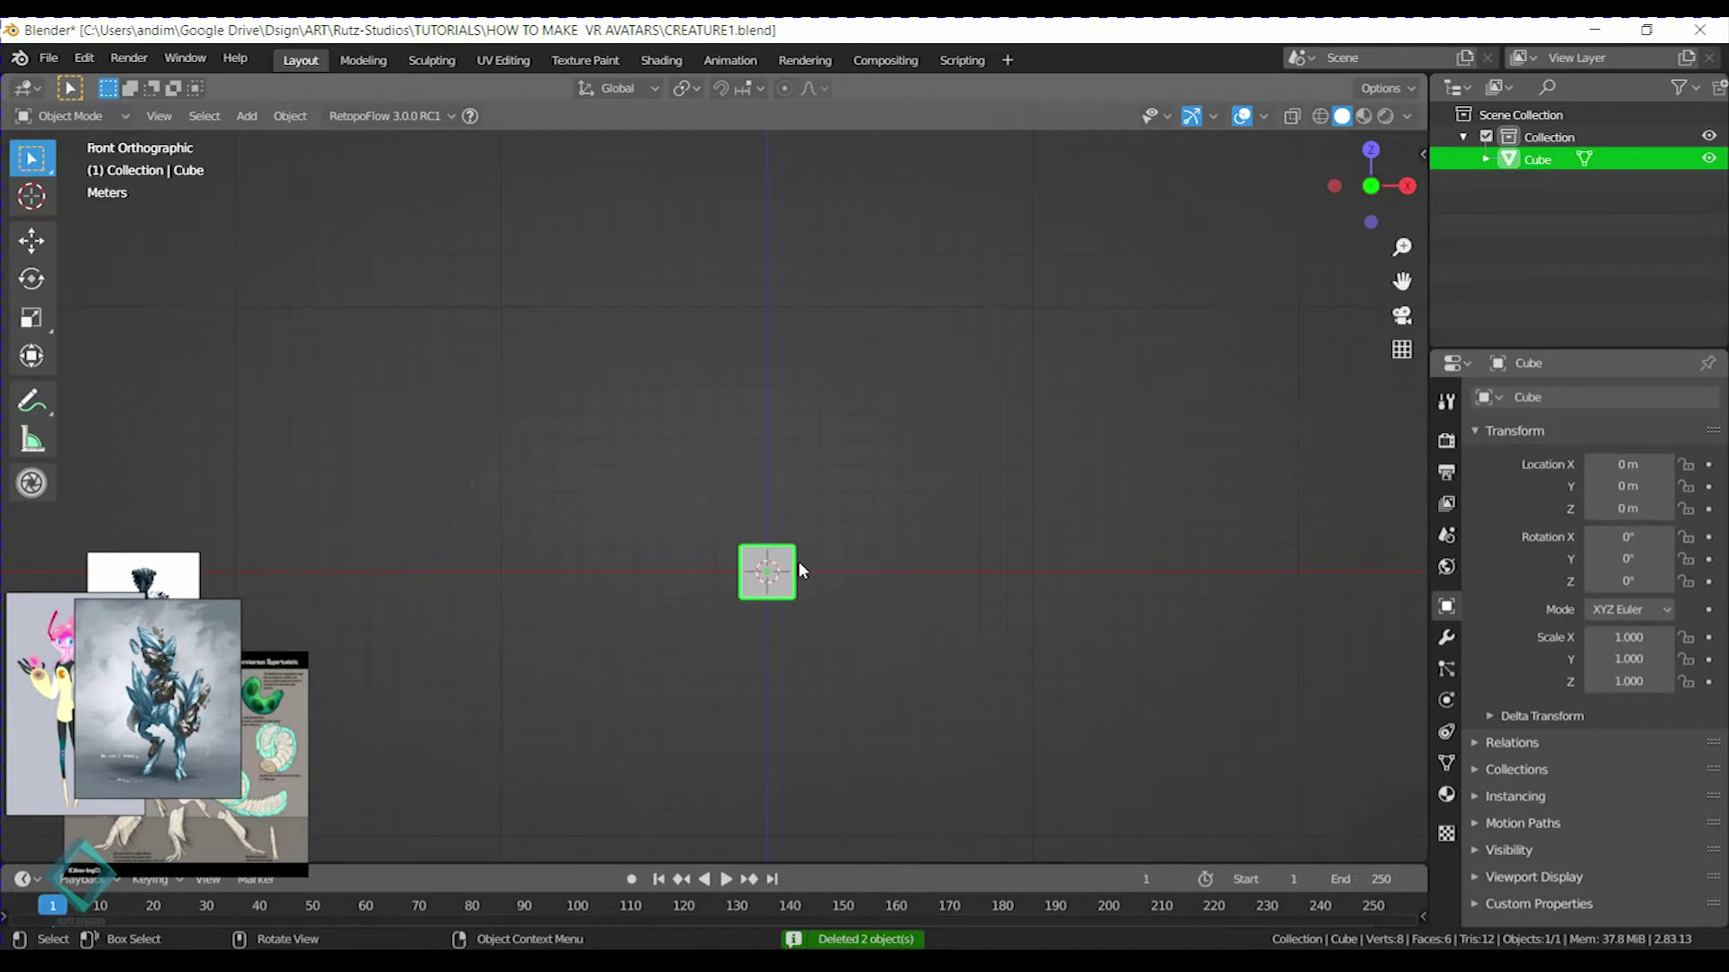
Find the Shortcut VUr add-on in the viewport sidebar and start its input display
{"action": "key", "text": "n"}
{"action": "left_click", "coordinate": [1412, 744]}
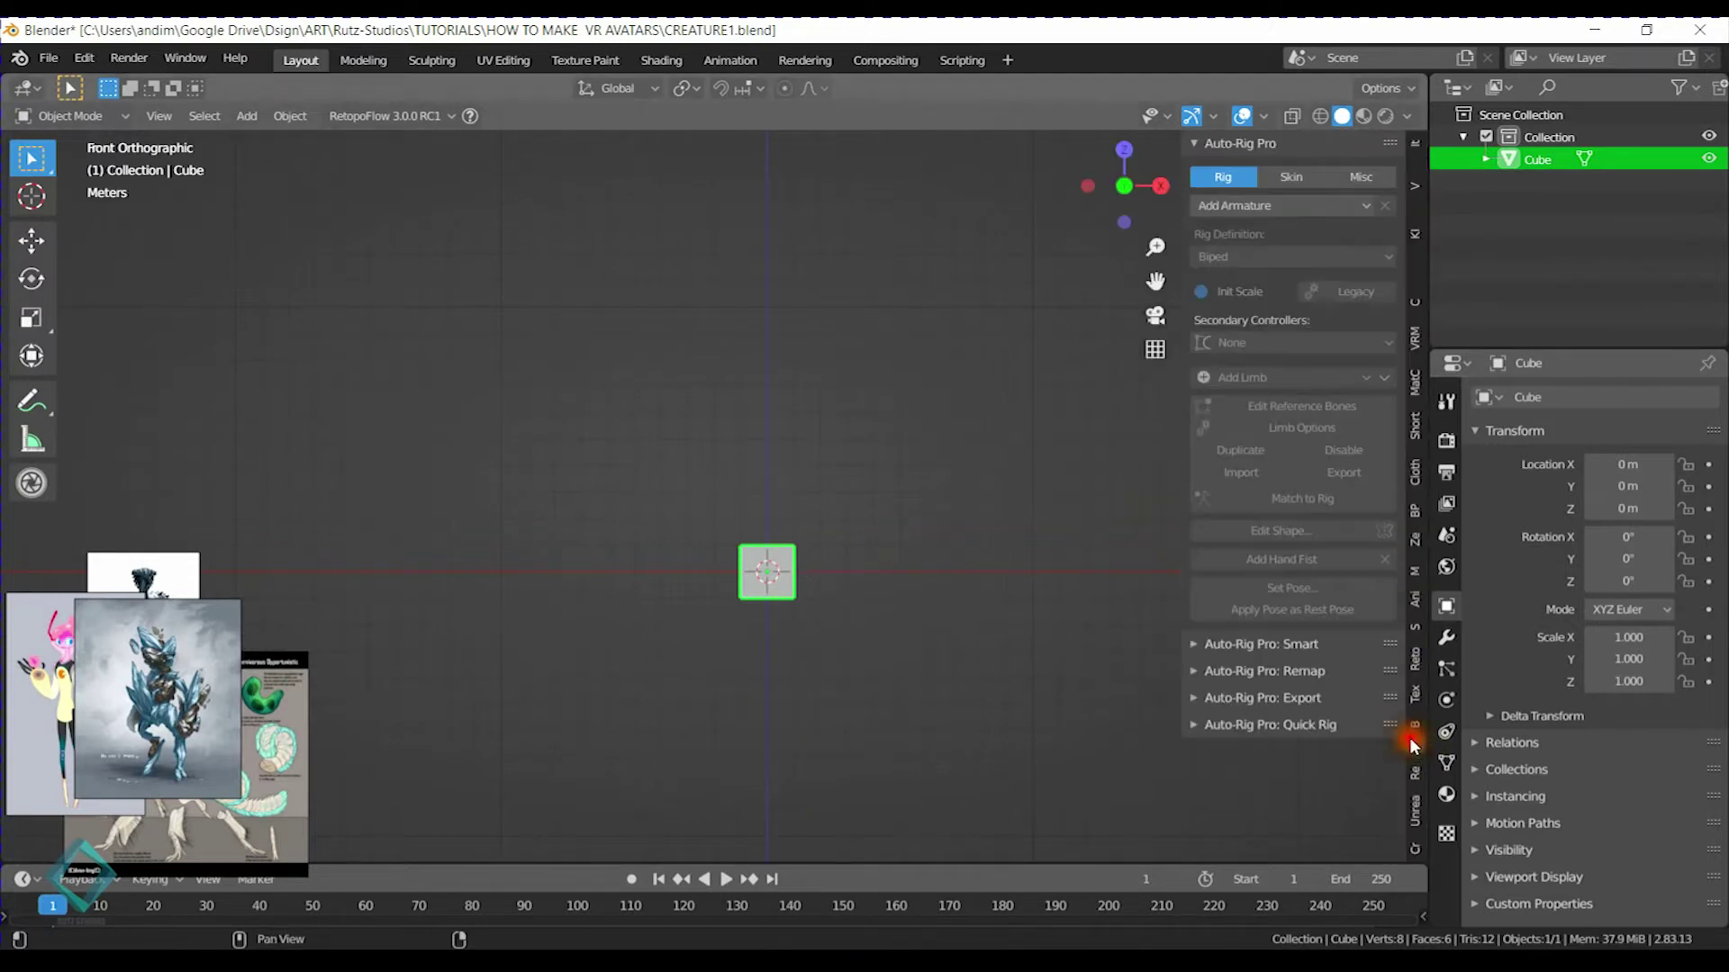
{"action": "left_click", "coordinate": [1420, 709]}
{"action": "left_click", "coordinate": [1421, 720]}
{"action": "left_click", "coordinate": [1422, 709]}
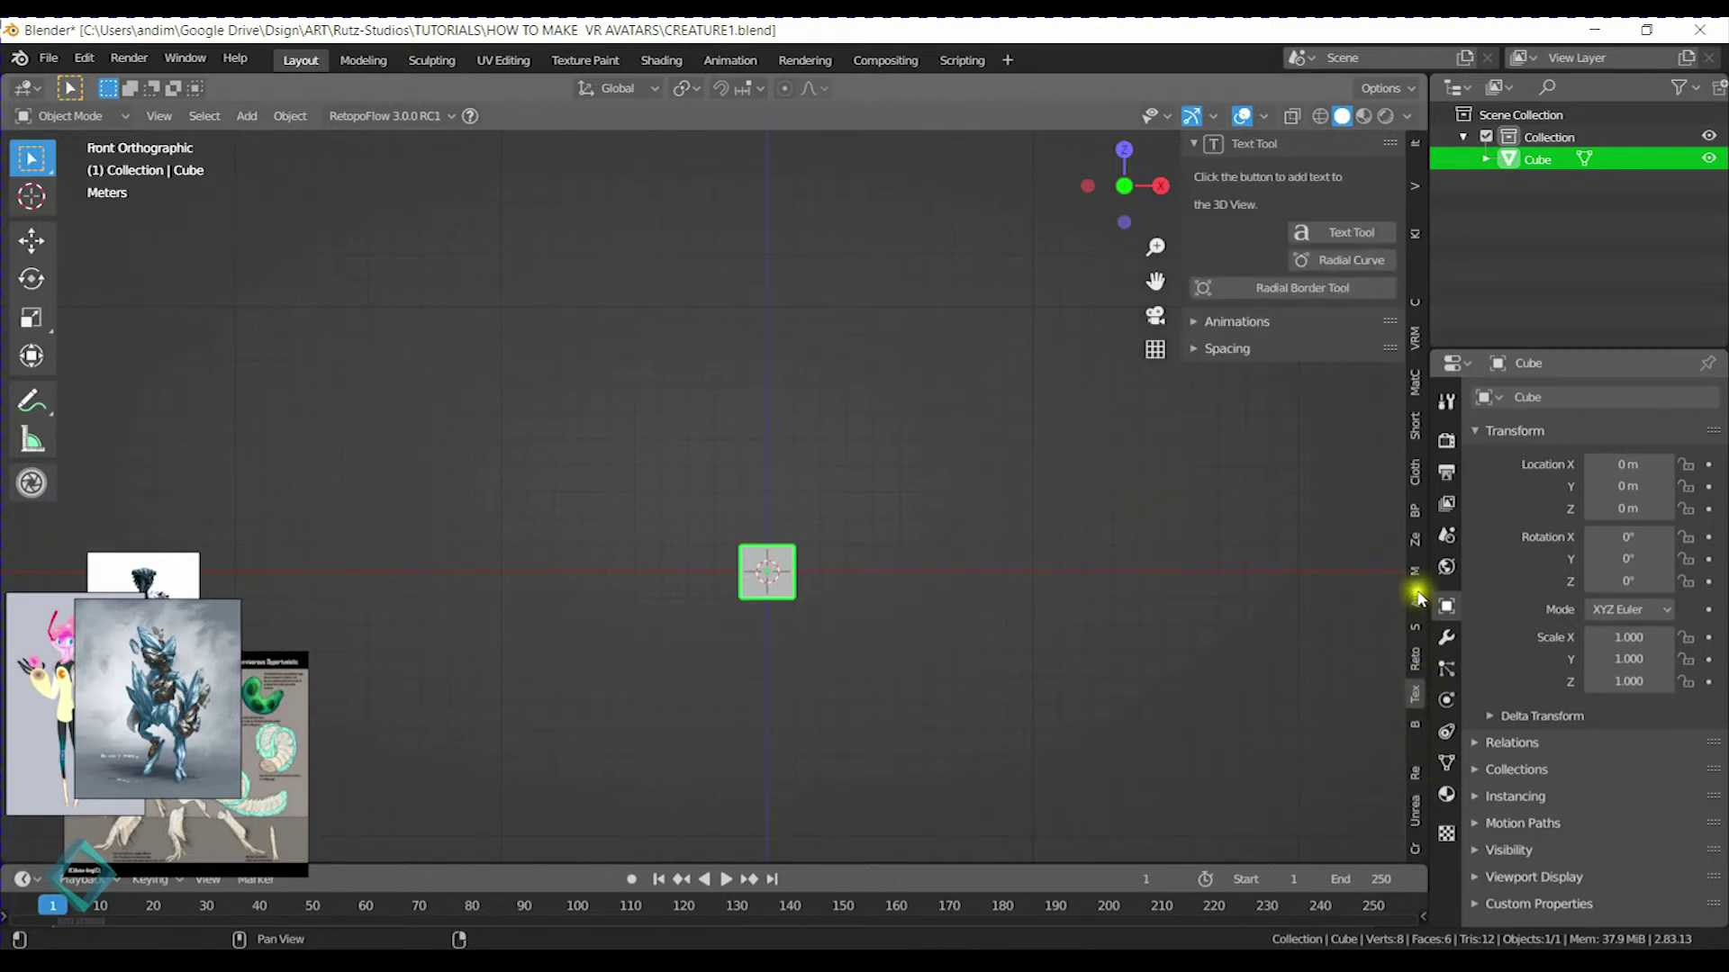
{"action": "left_click", "coordinate": [1417, 577]}
{"action": "scroll", "coordinate": [1418, 579], "scroll_direction": "down", "scroll_amount": 4}
{"action": "scroll", "coordinate": [1417, 577], "scroll_direction": "up", "scroll_amount": 6}
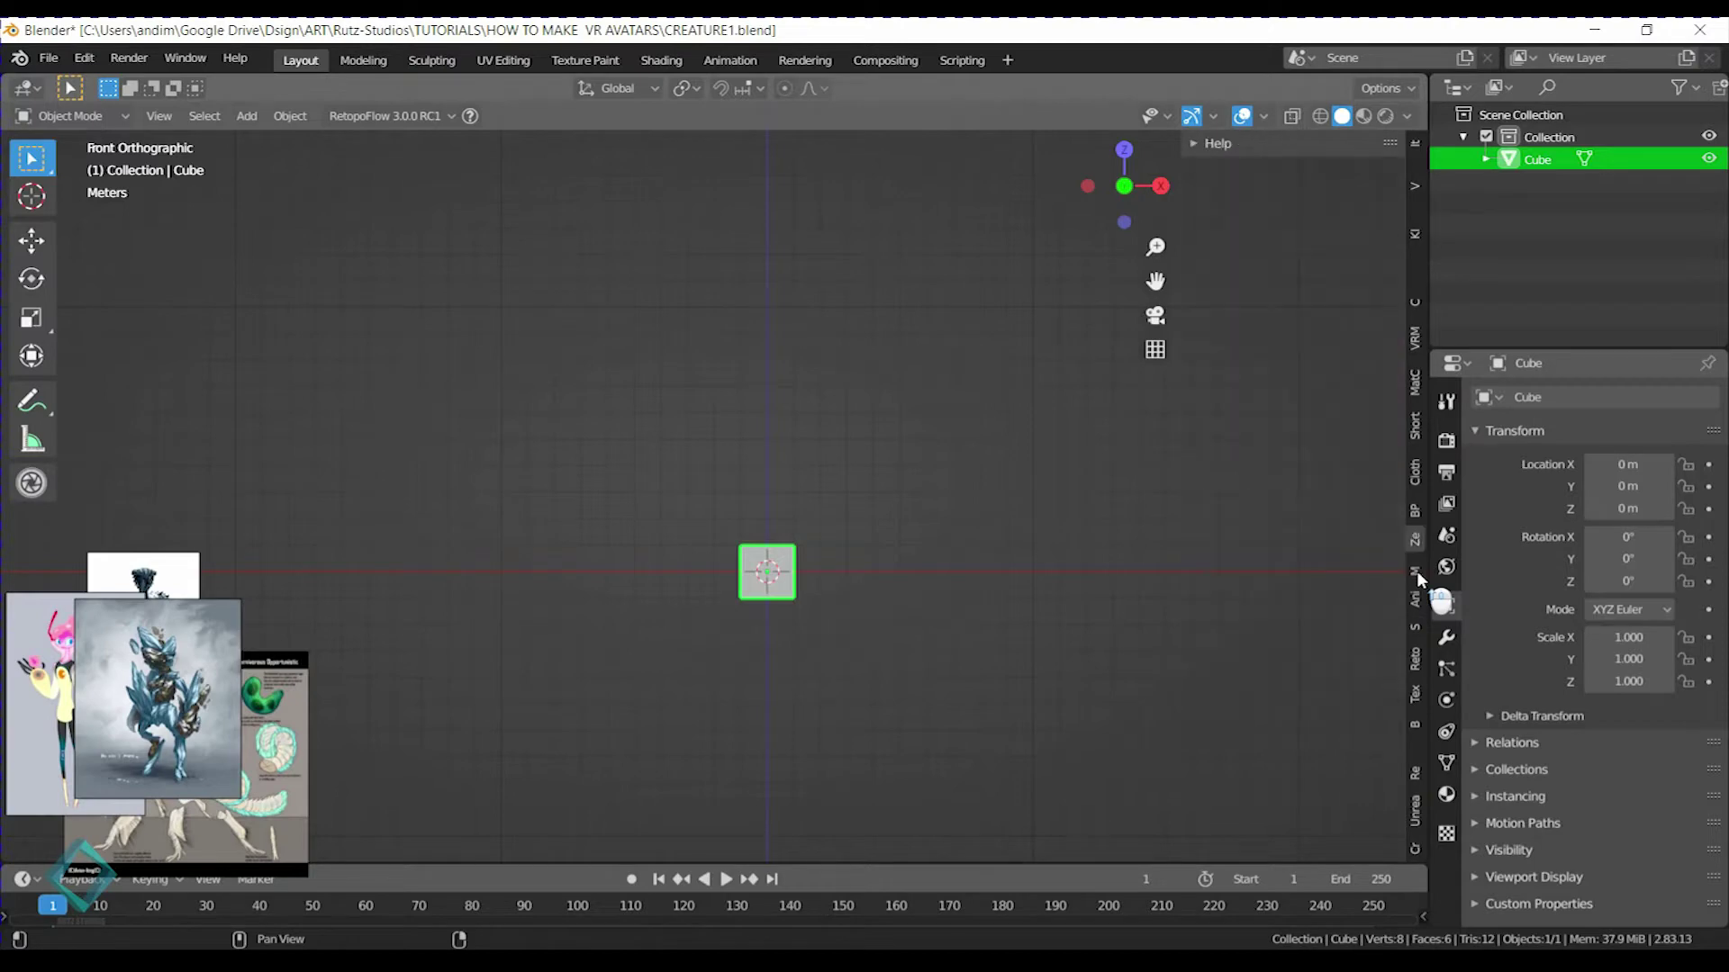
{"action": "scroll", "coordinate": [1417, 571], "scroll_direction": "up", "scroll_amount": 2}
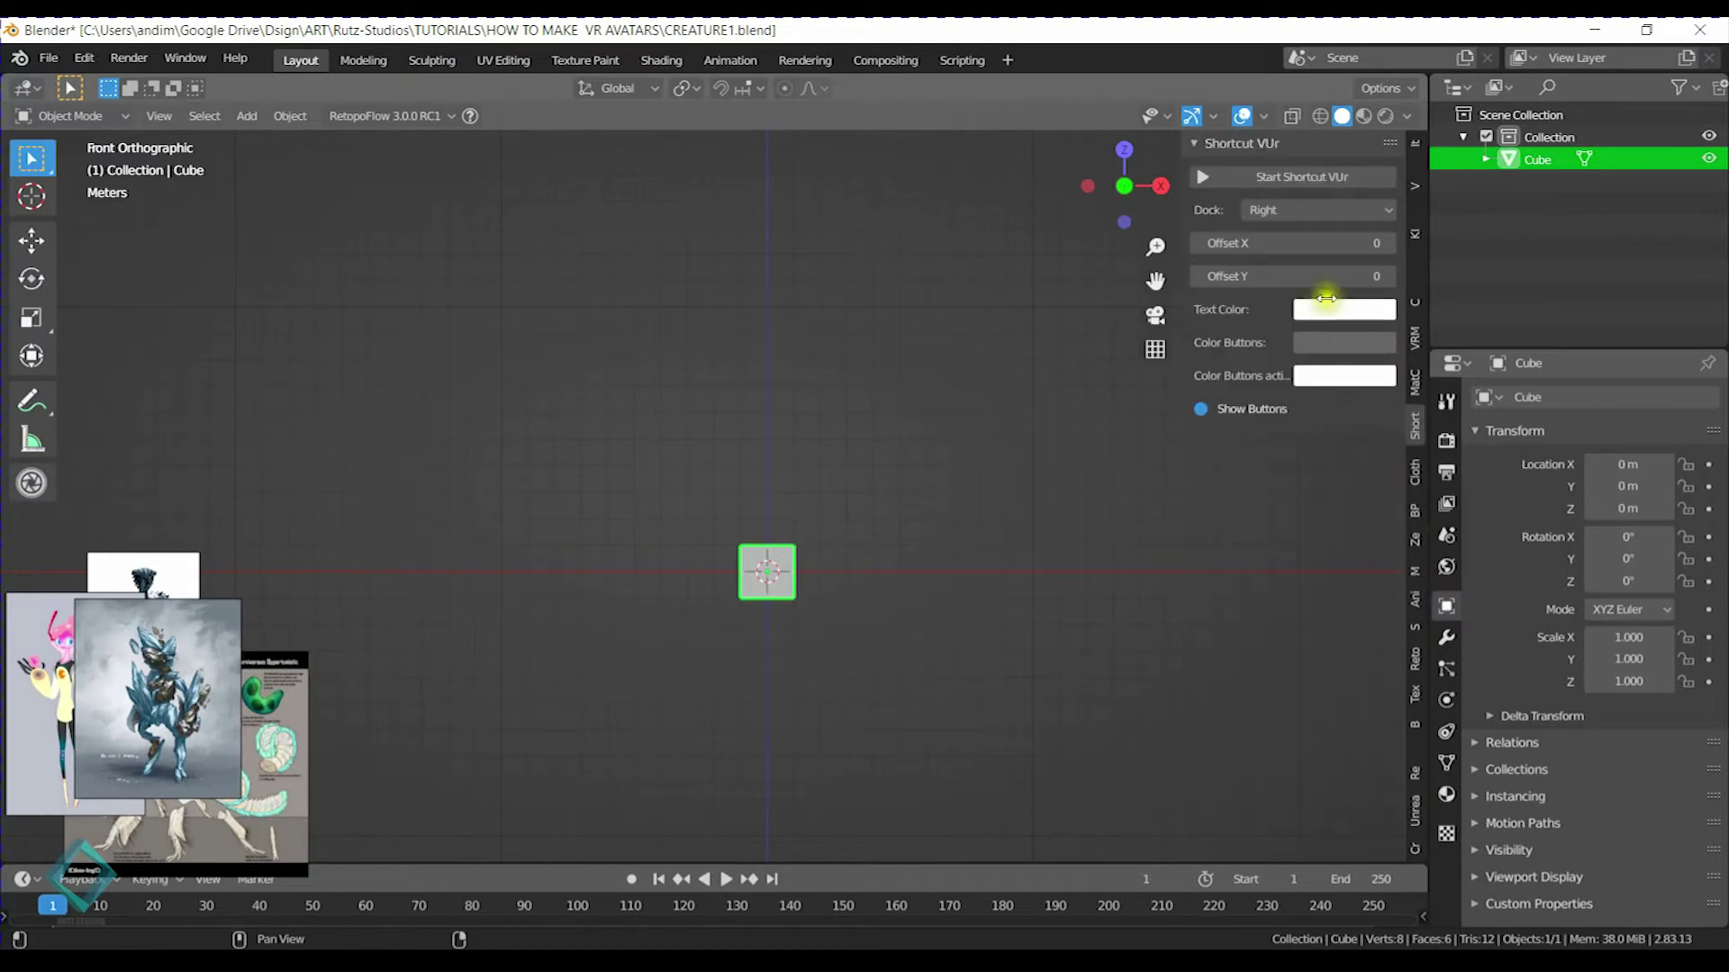
{"action": "left_click", "coordinate": [1304, 177]}
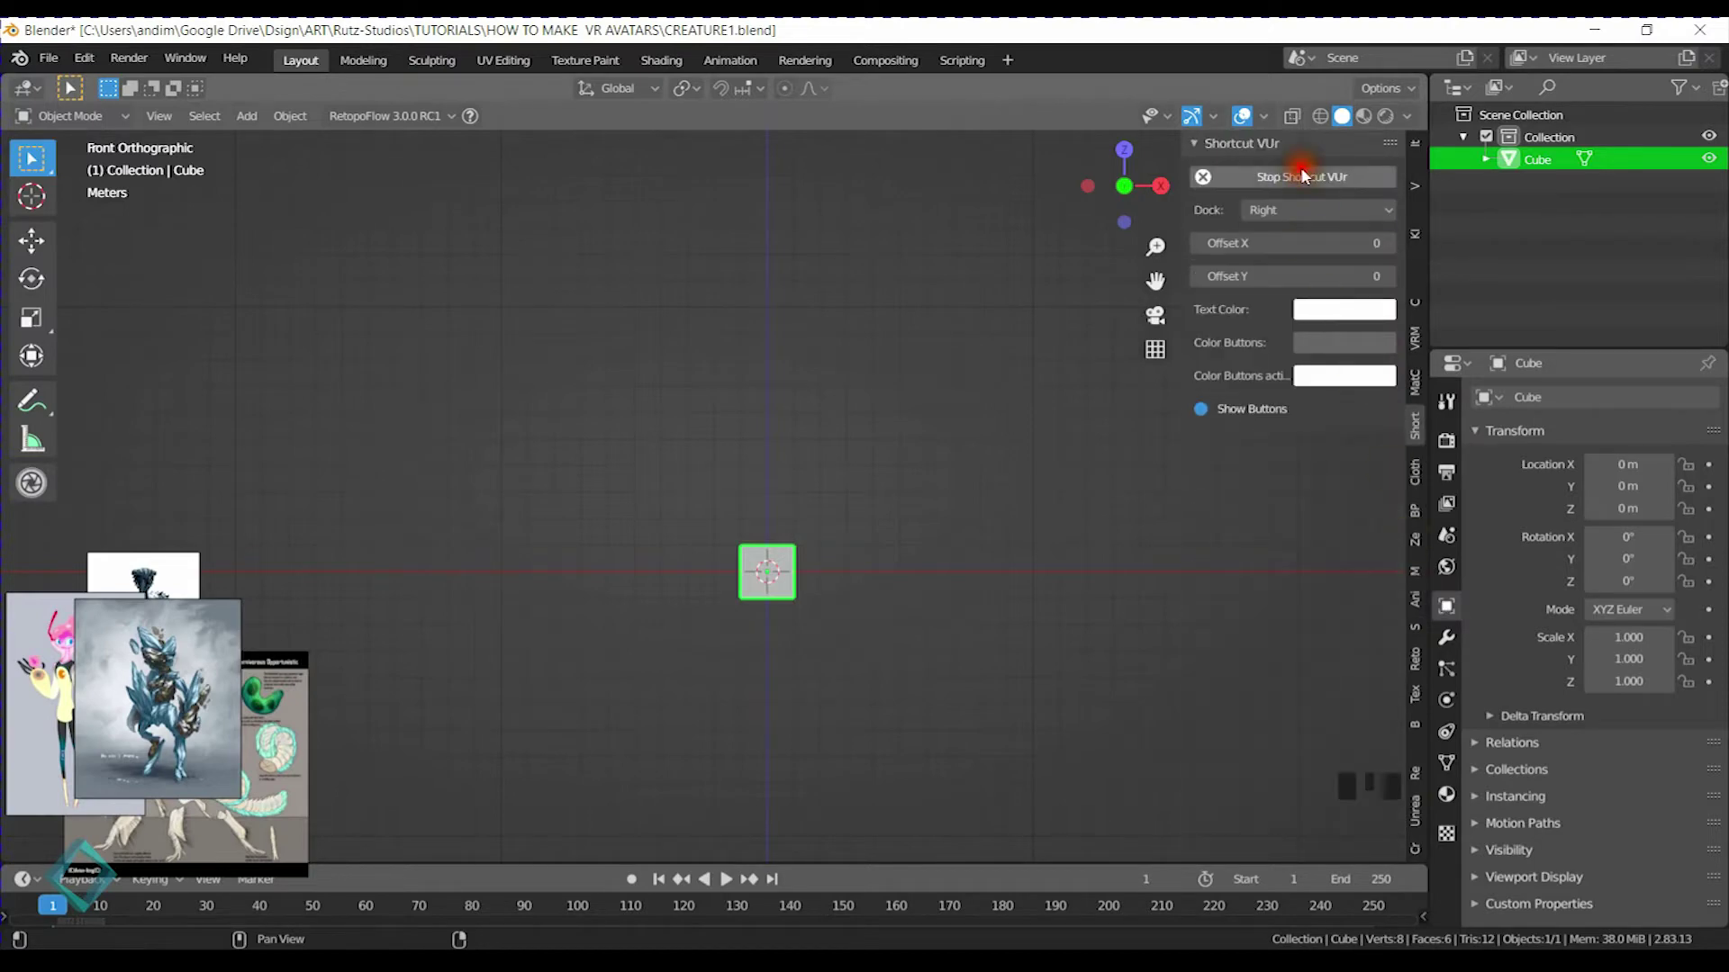
Set the Shortcut VUr display's Offset X to 49 and Offset Y to 19
{"action": "left_click", "coordinate": [1202, 144]}
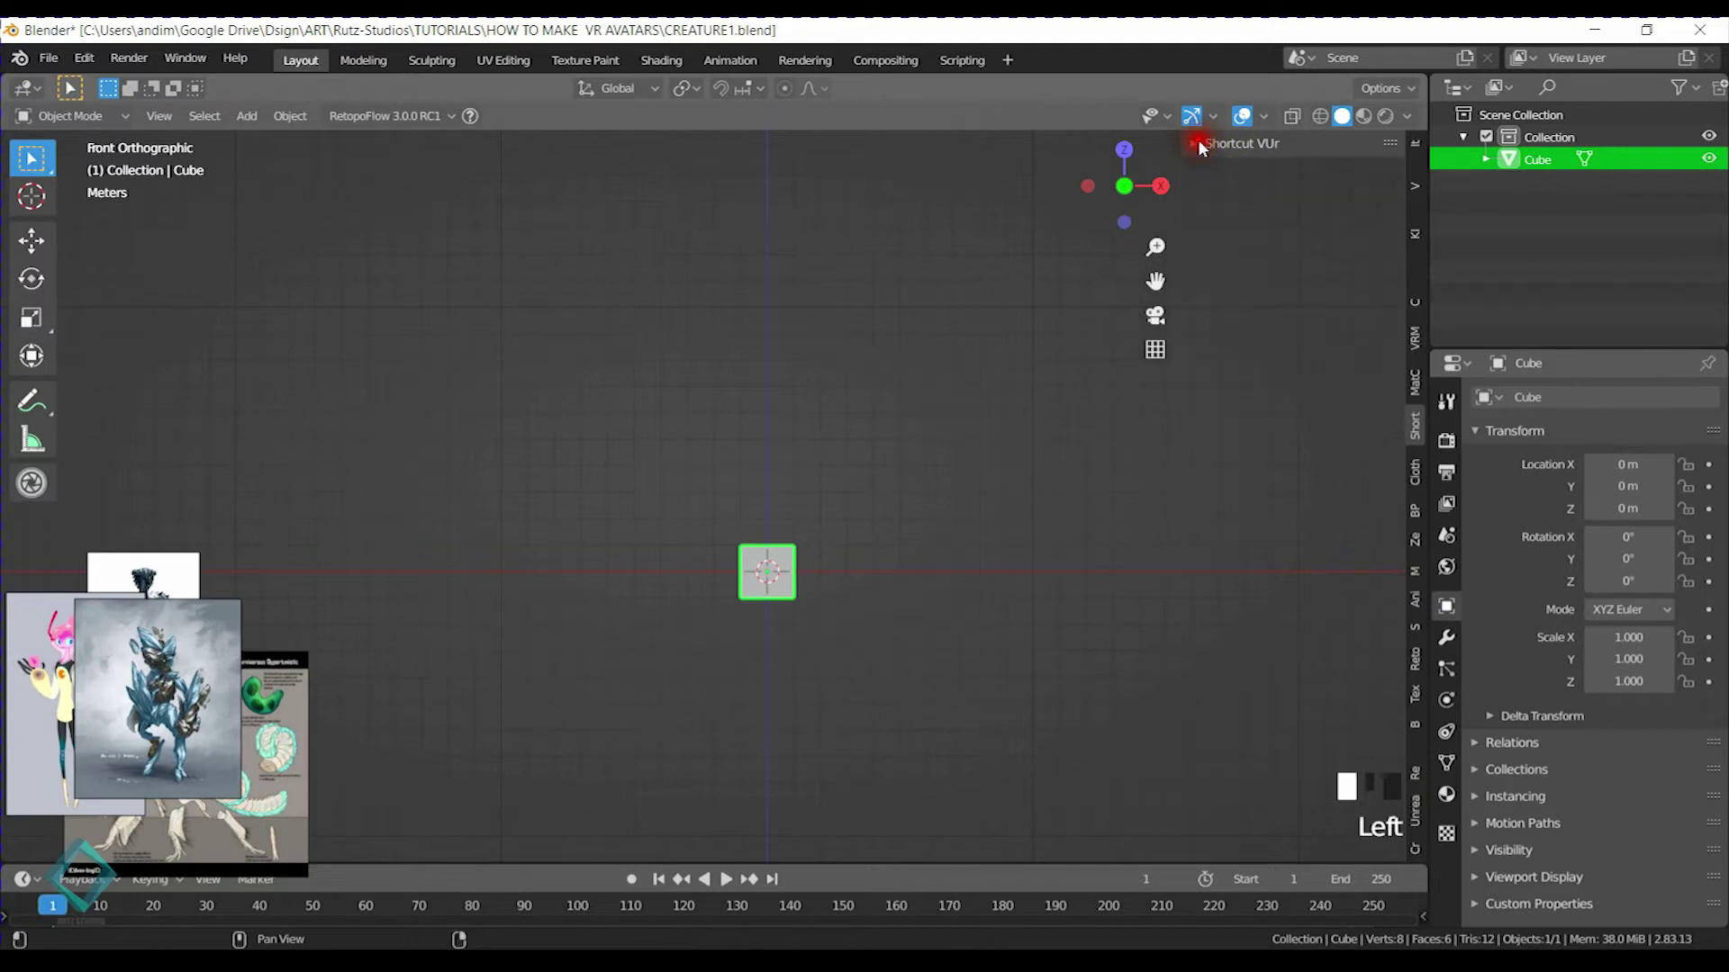
{"action": "left_click", "coordinate": [1245, 143]}
{"action": "left_click_drag", "start_coordinate": [1300, 241], "coordinate": [1367, 240]}
{"action": "left_click_drag", "start_coordinate": [1241, 274], "coordinate": [1245, 276]}
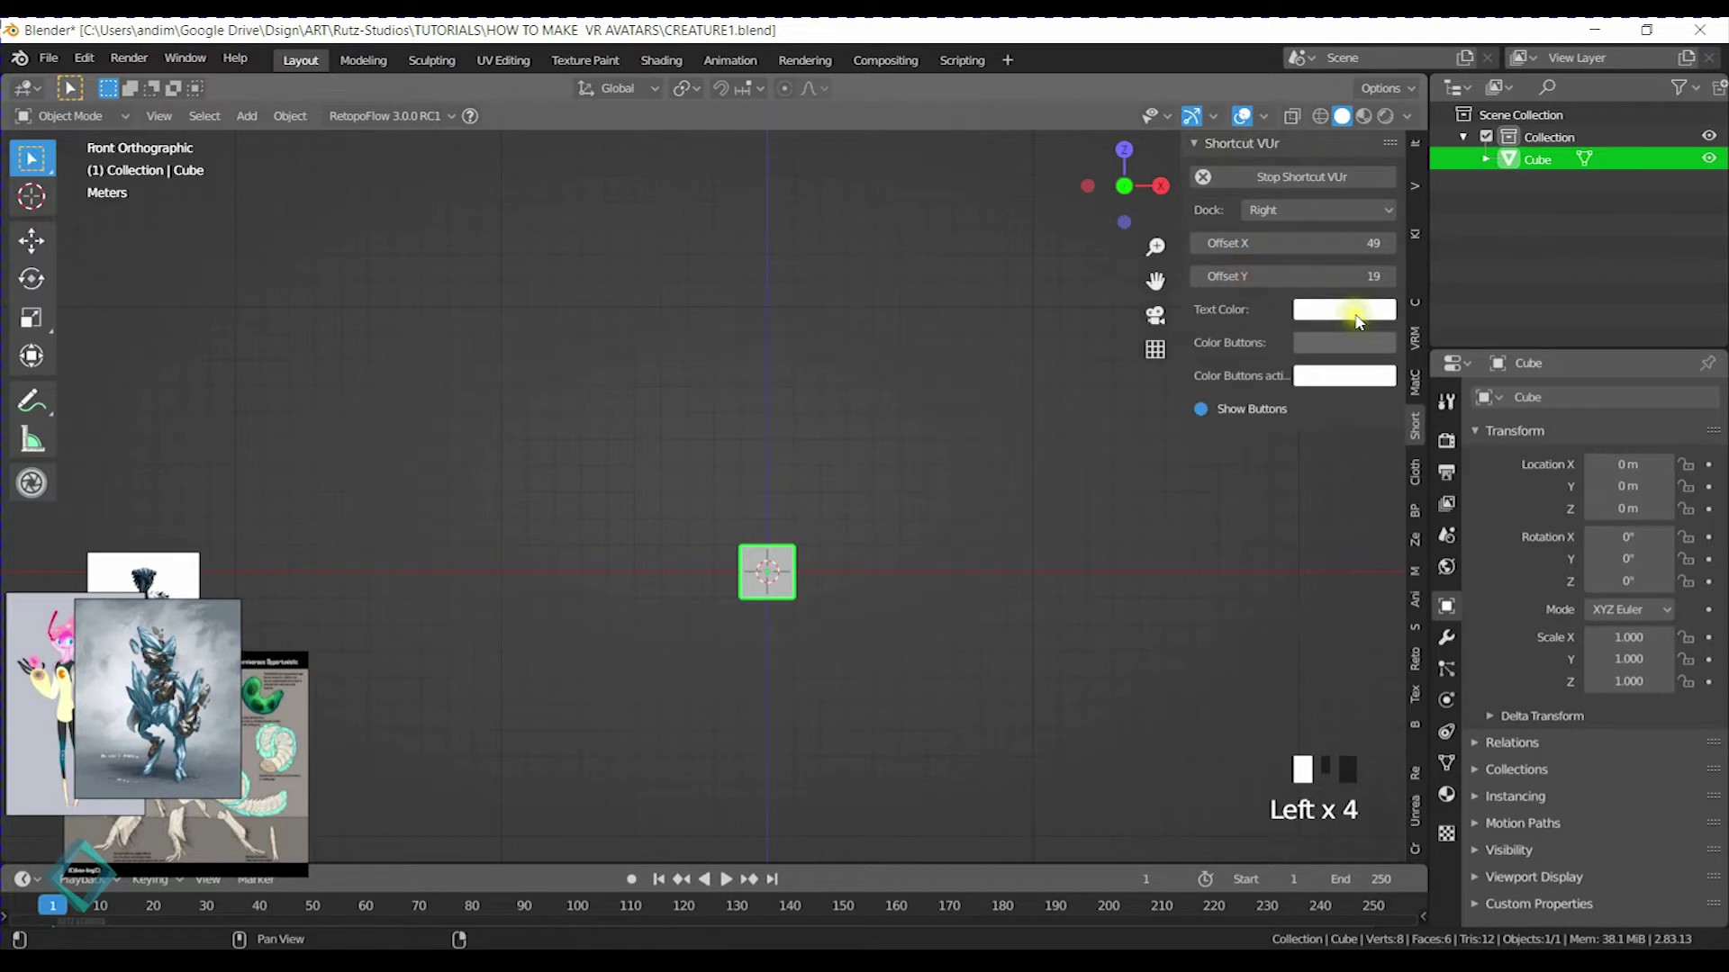
Make the Shortcut VUr text red and its active button colour cyan, test the display, and hide the sidebar
{"action": "left_click", "coordinate": [1358, 320]}
{"action": "left_click_drag", "start_coordinate": [1386, 423], "coordinate": [1384, 496]}
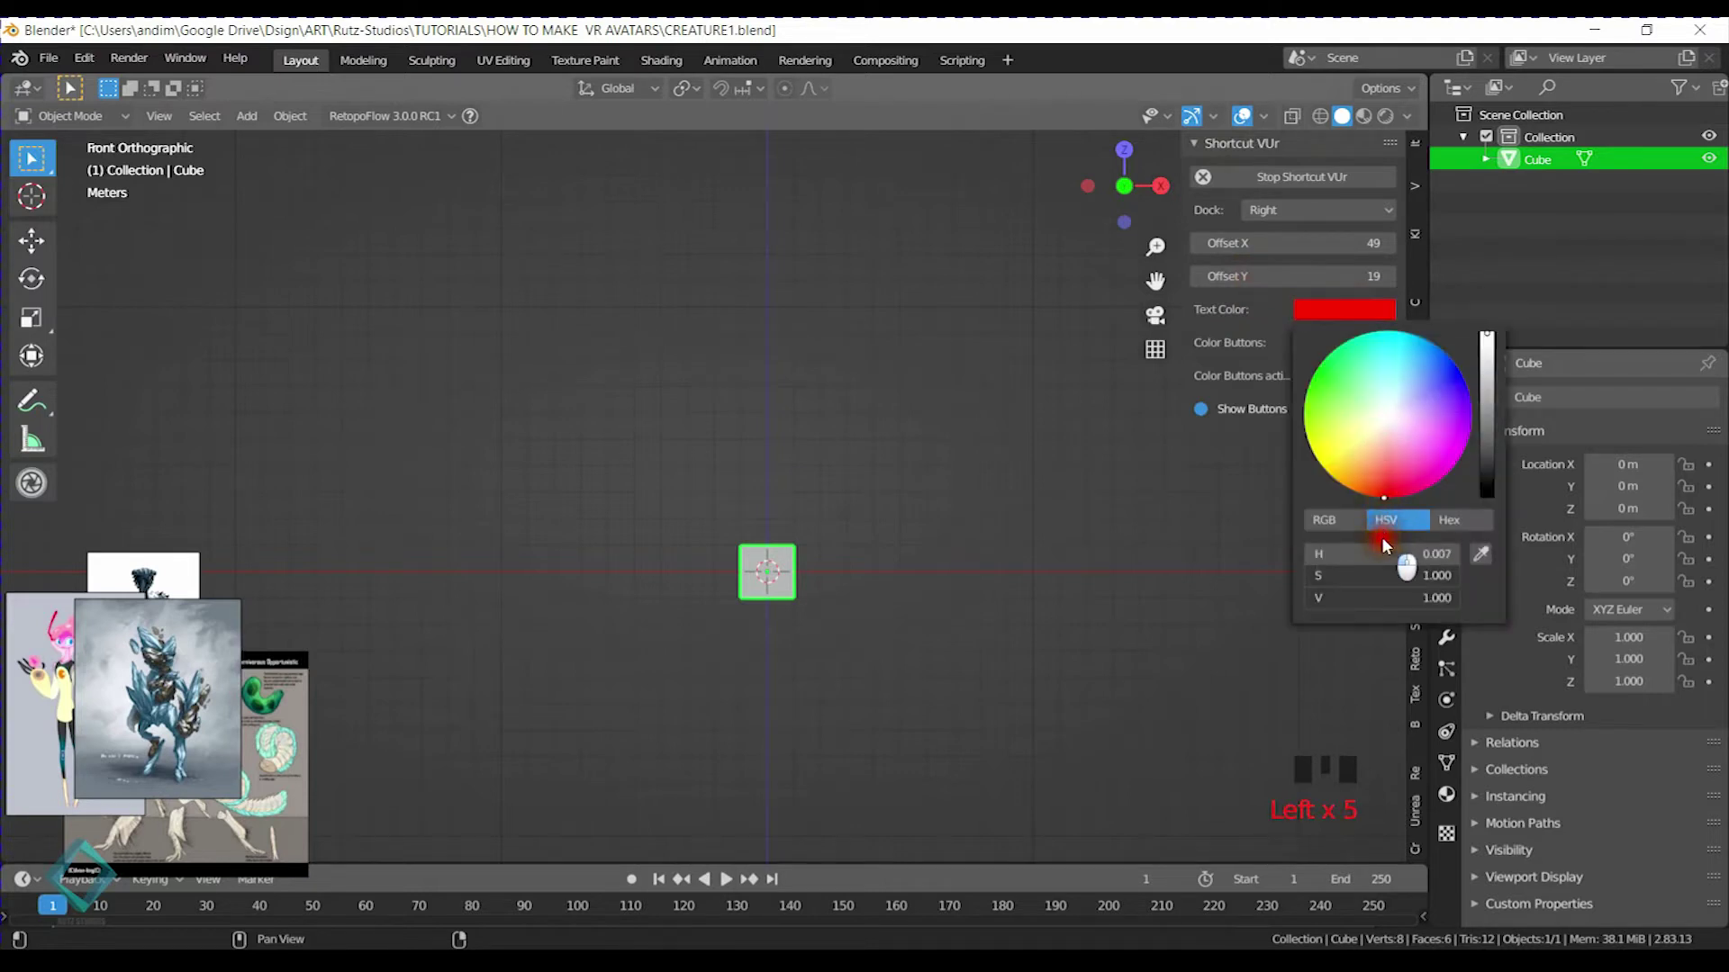
{"action": "left_click", "coordinate": [1330, 386]}
{"action": "left_click_drag", "start_coordinate": [1389, 168], "coordinate": [1403, 82]}
{"action": "left_click", "coordinate": [1037, 576]}
{"action": "right_click", "coordinate": [1080, 565]}
{"action": "left_click", "coordinate": [991, 378]}
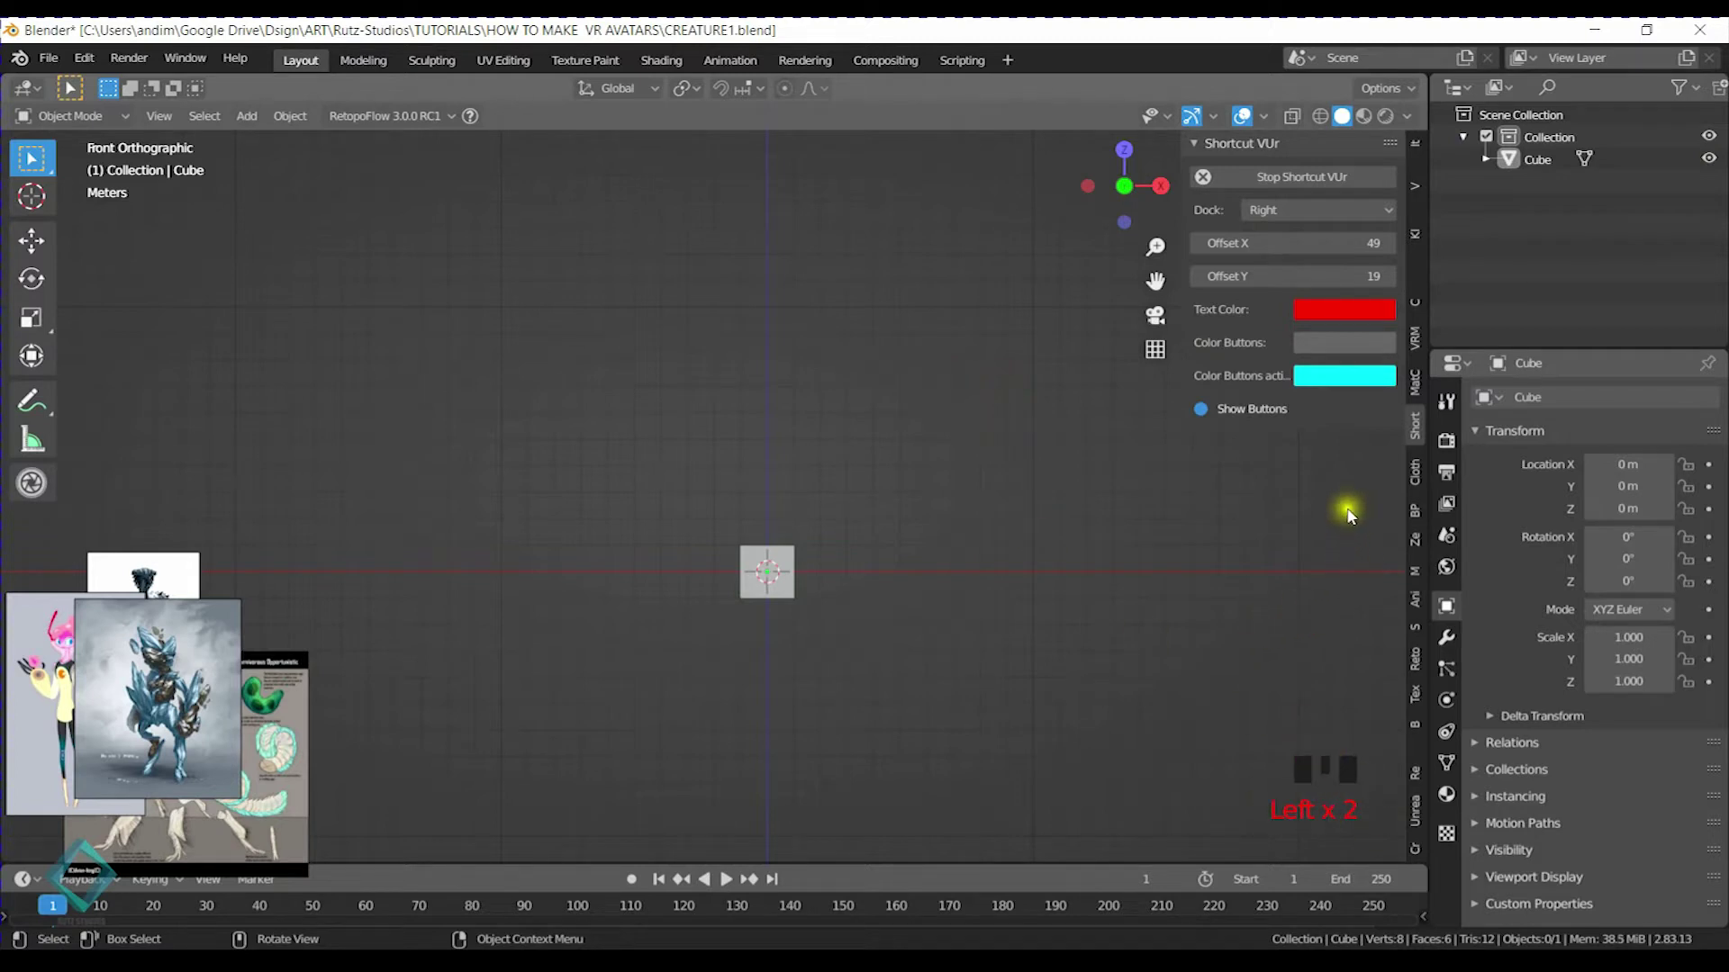
{"action": "key", "text": "n"}
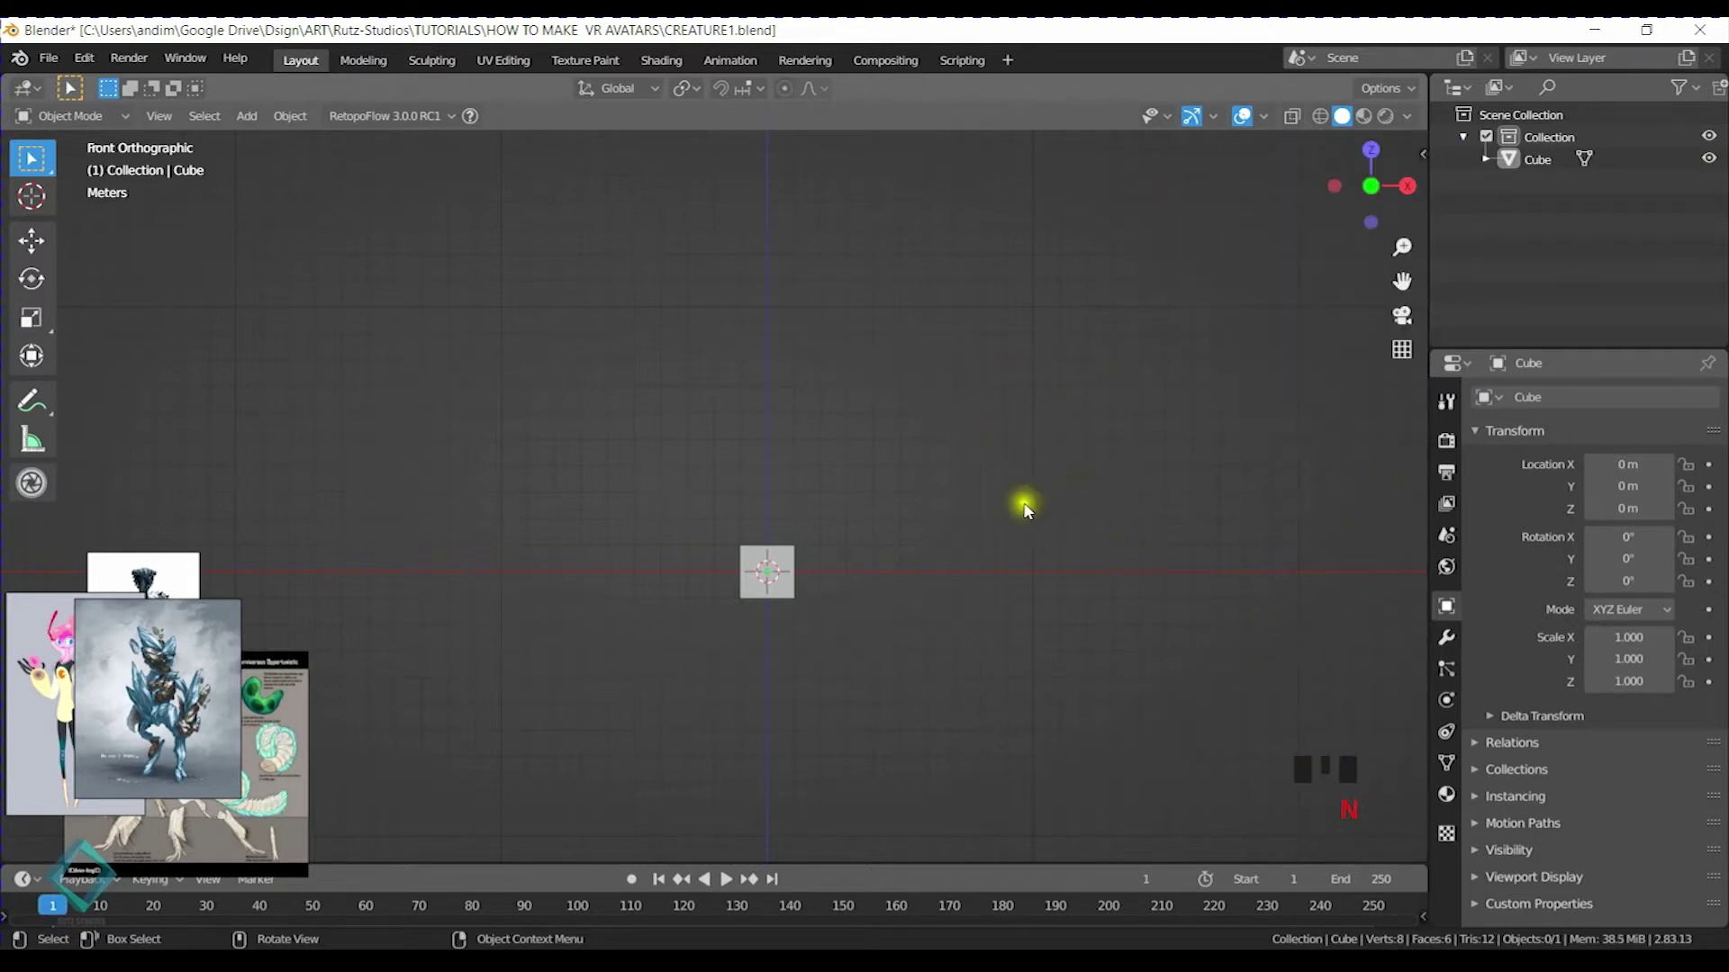
Enter Edit Mode on the cube and subdivide its whole mesh
{"action": "left_click", "coordinate": [792, 572]}
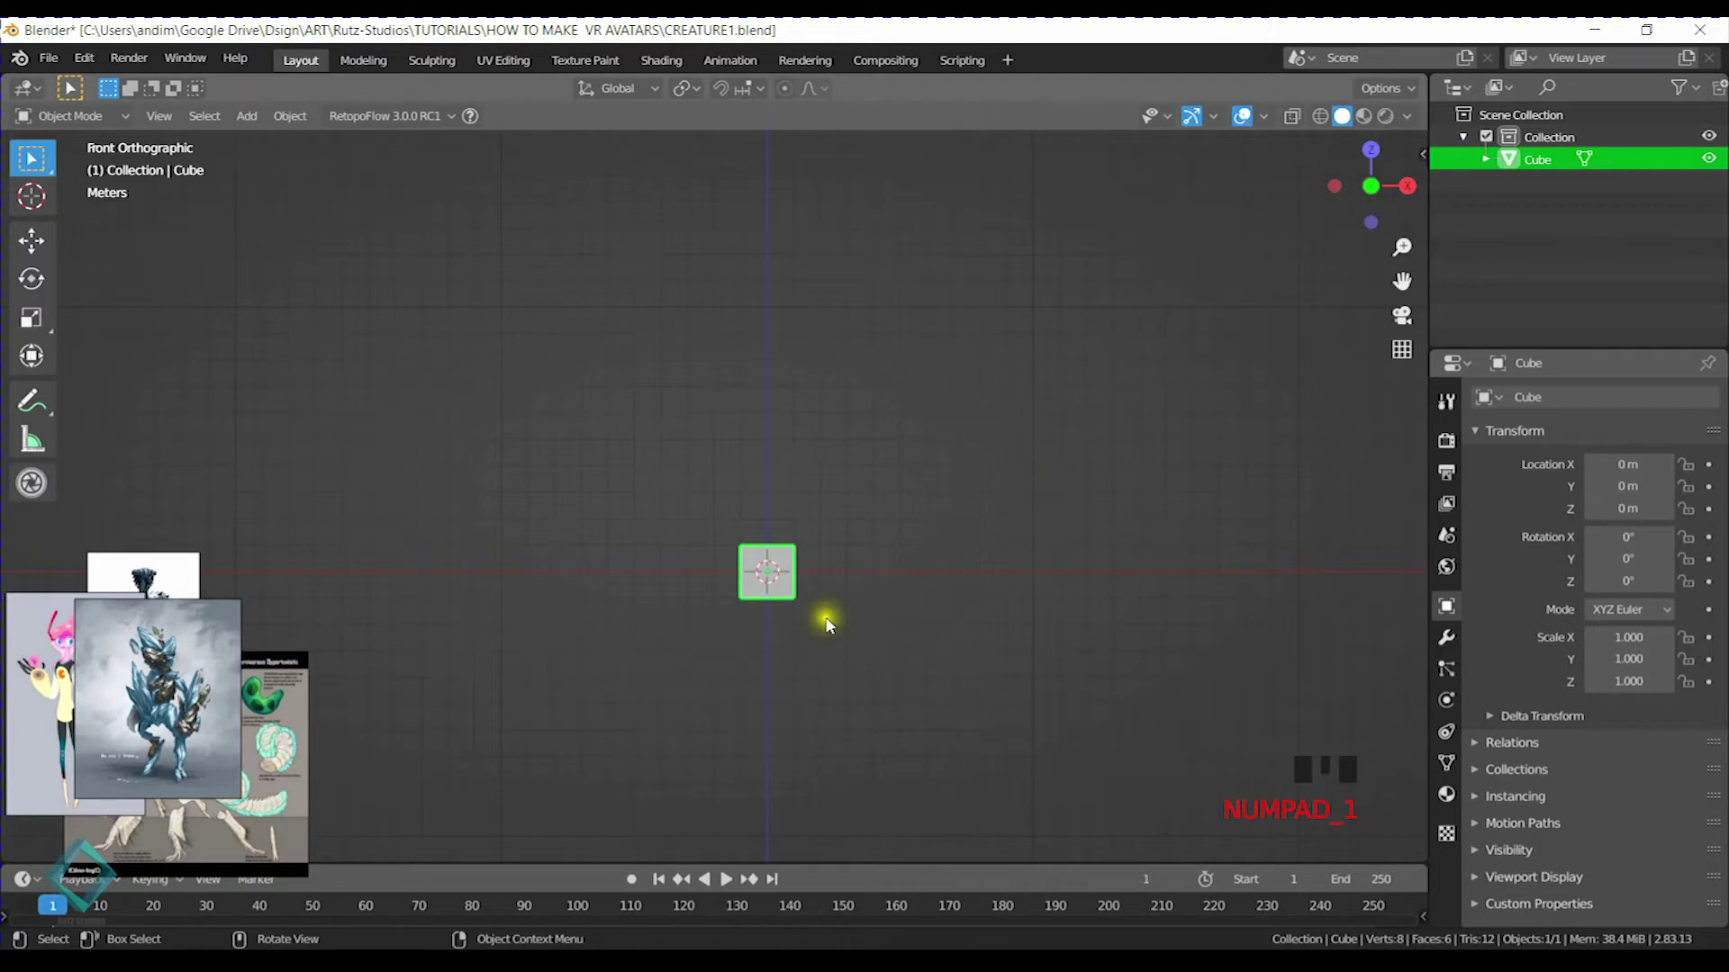
{"action": "scroll", "coordinate": [828, 623], "scroll_direction": "up", "scroll_amount": 4}
{"action": "middle_click_drag", "start_coordinate": [901, 639], "coordinate": [829, 477], "text": "shift"}
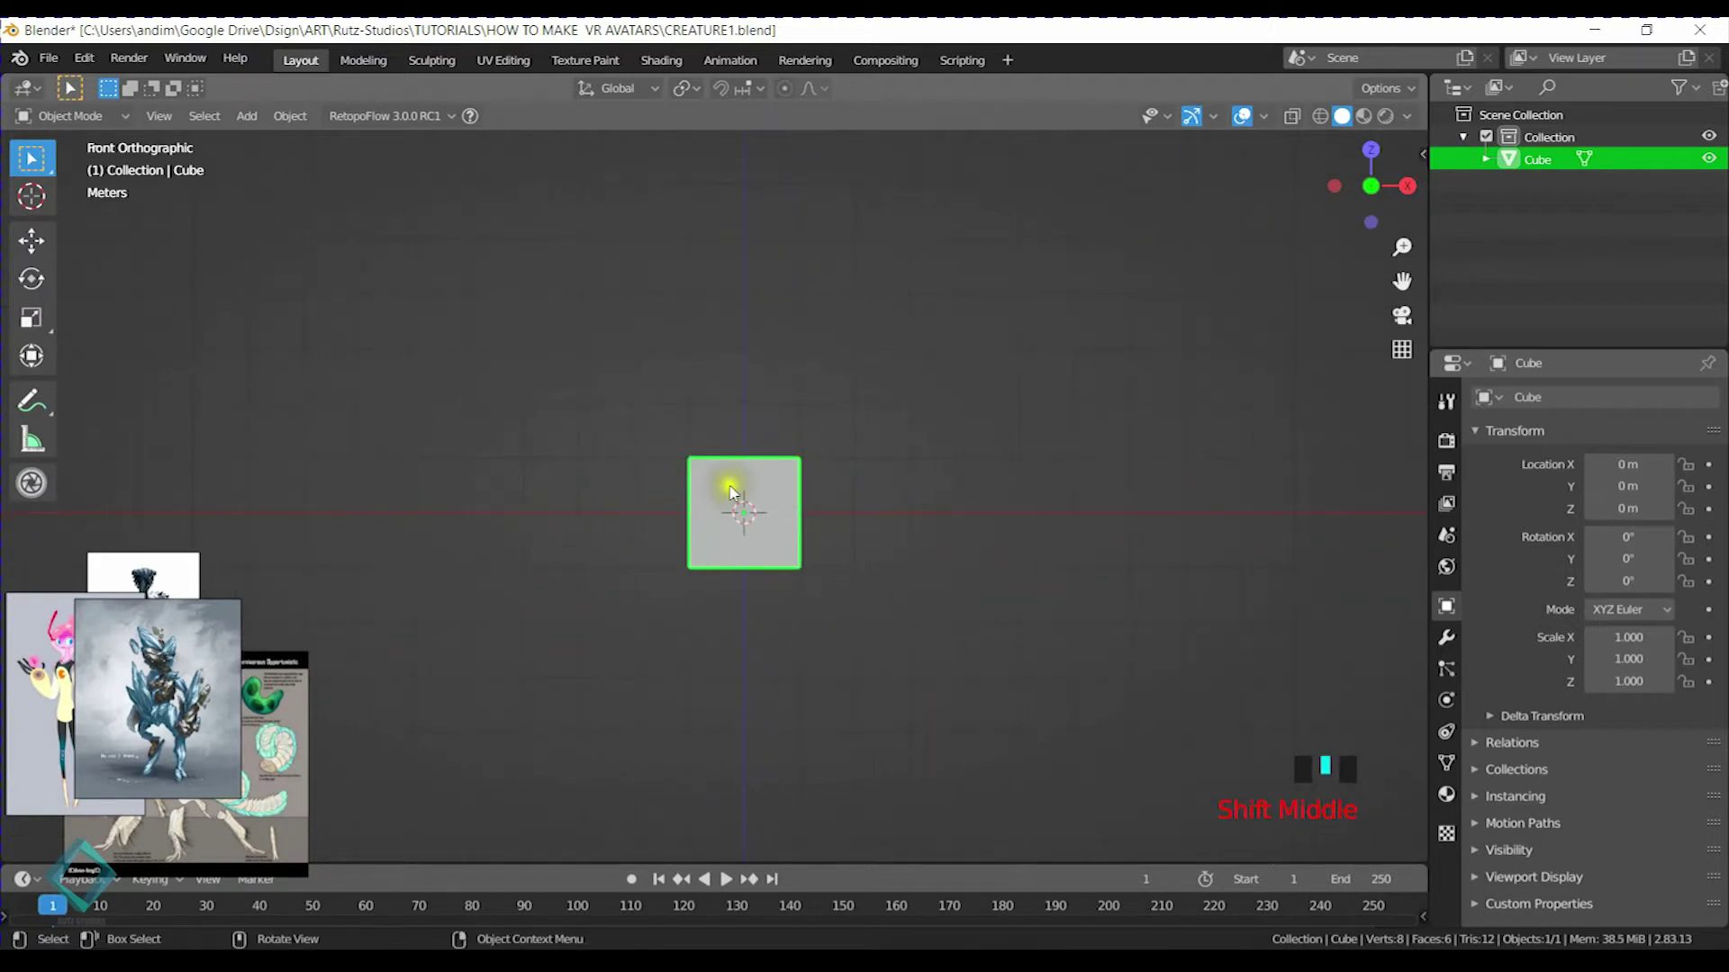
{"action": "key", "text": "Tab"}
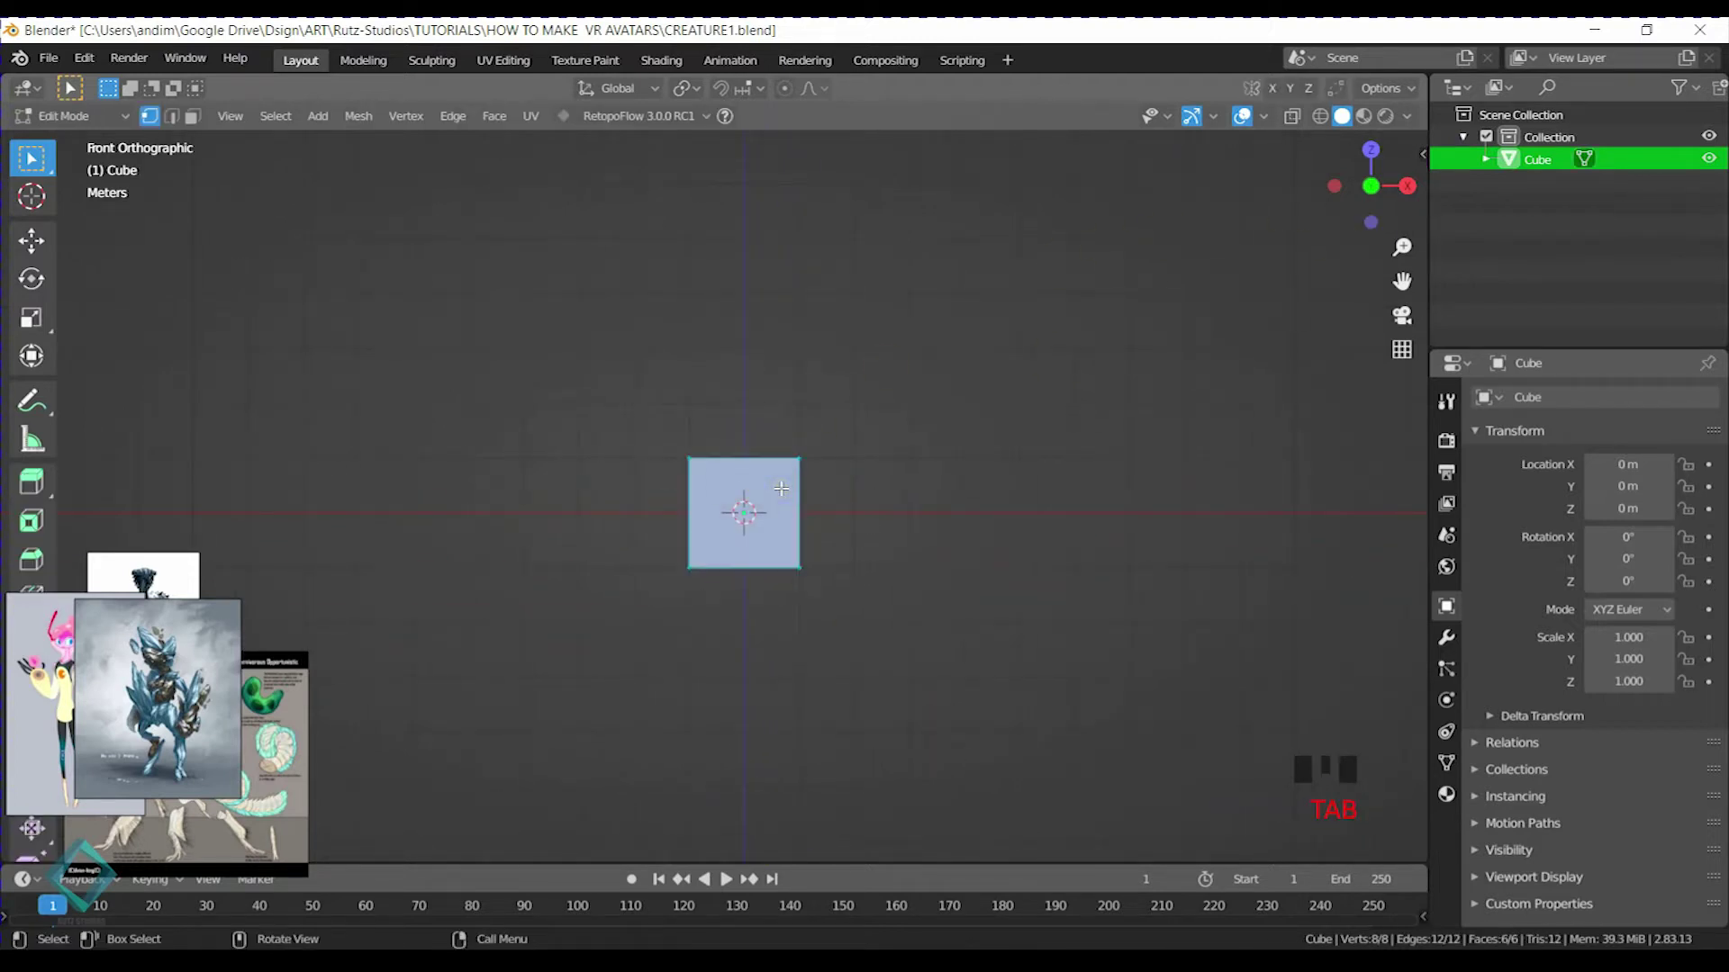
{"action": "key", "text": "ctrl+e"}
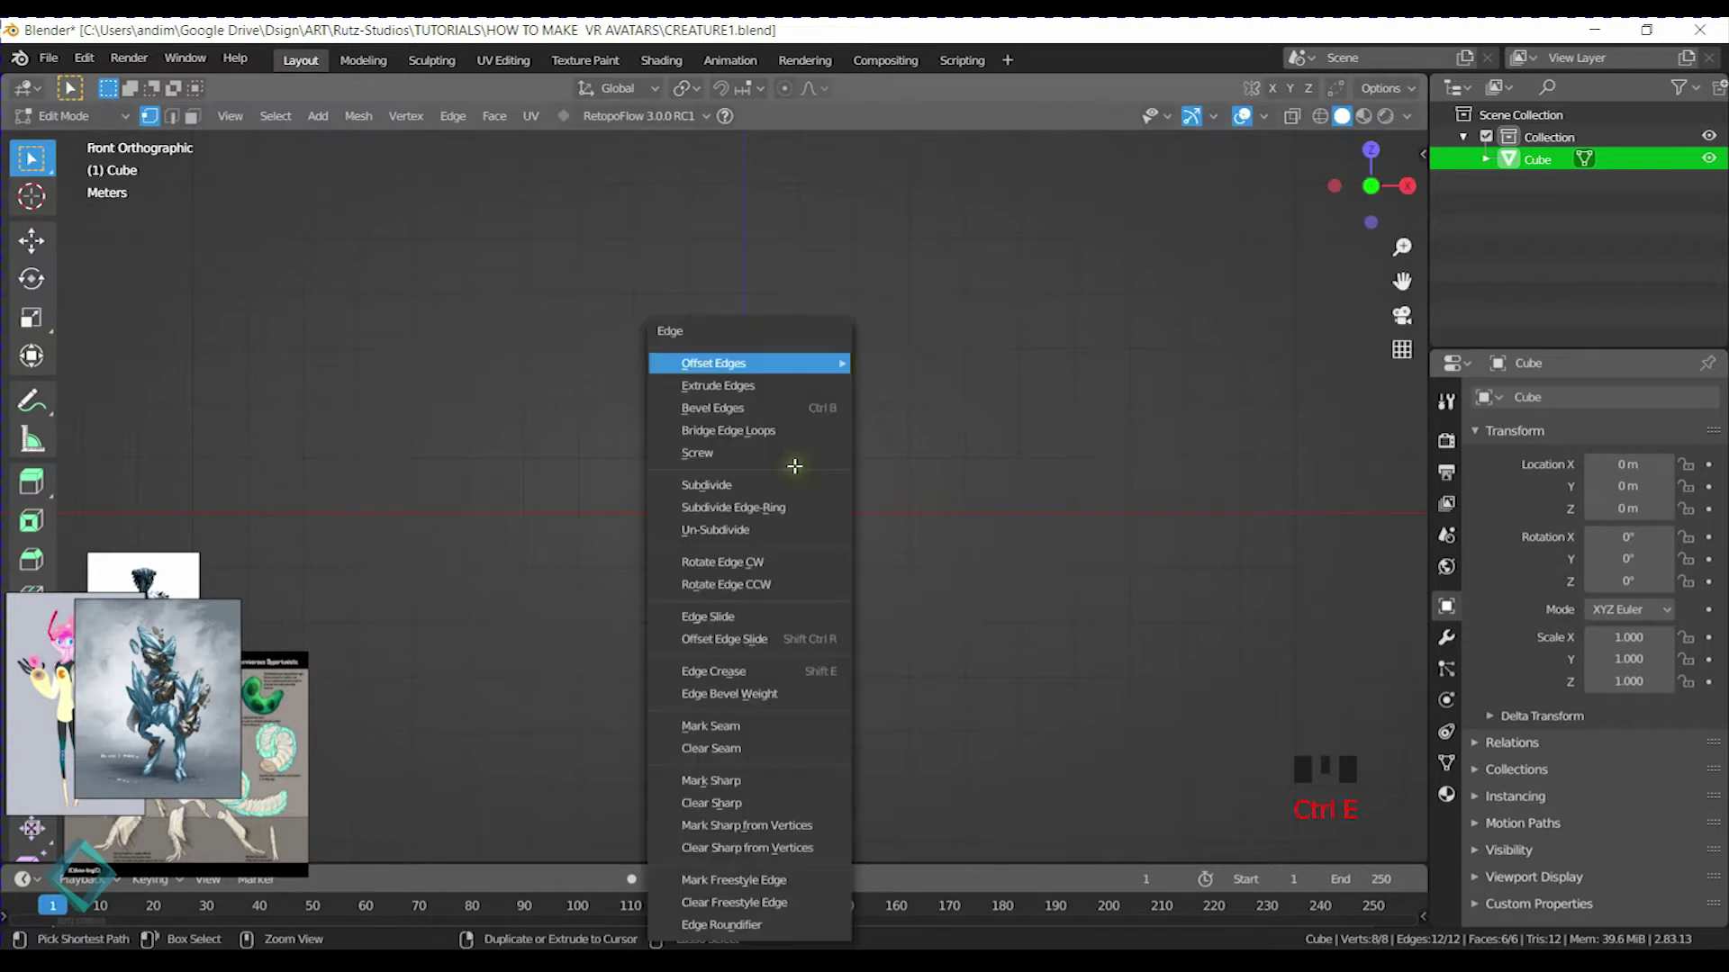
{"action": "mouse_move", "coordinate": [771, 361]}
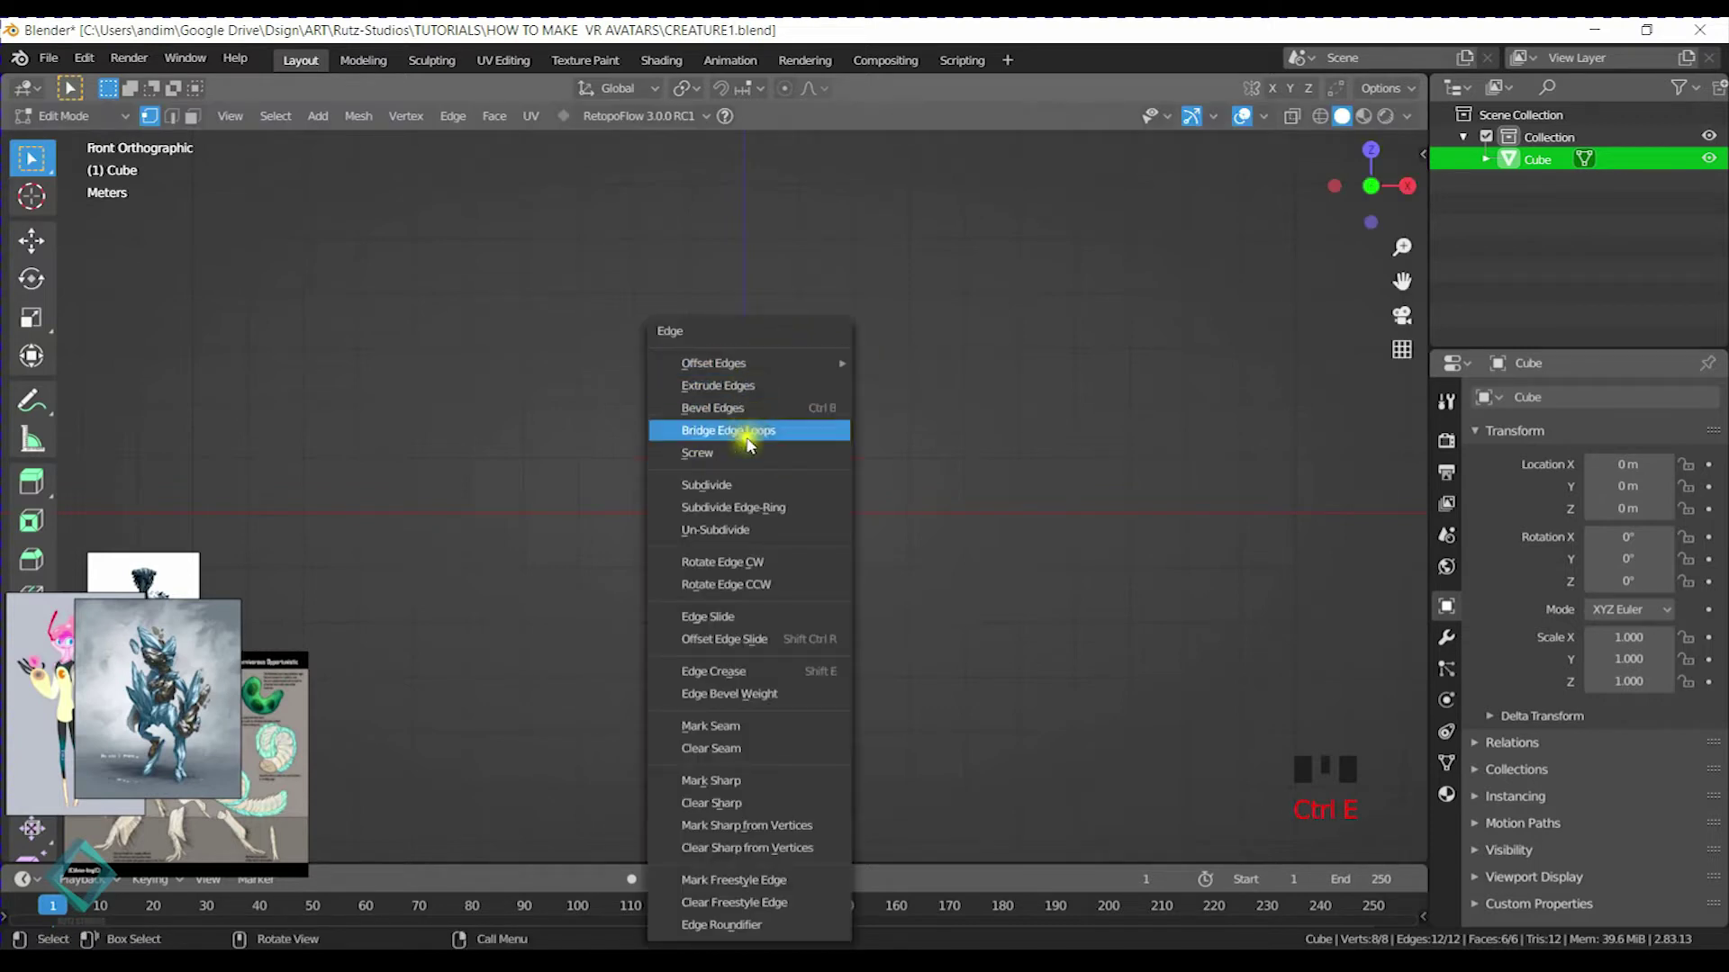
{"action": "left_click", "coordinate": [736, 485]}
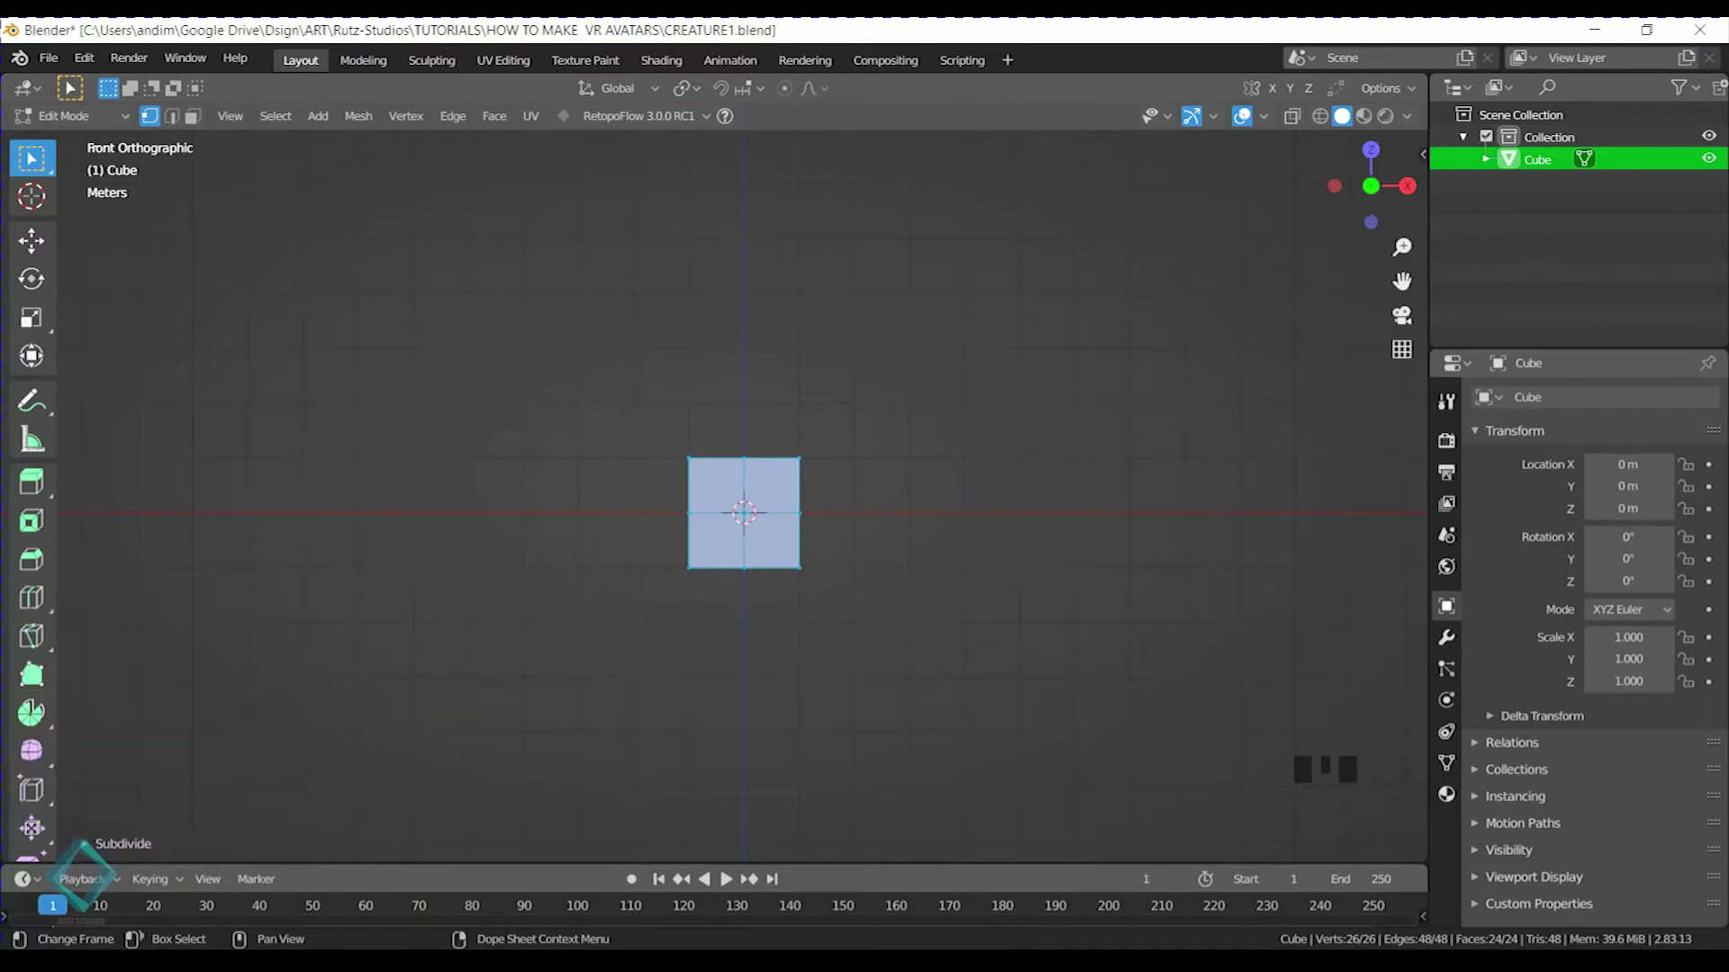
Round the cube into a sphere by setting the subdivision to 3 cuts with a smoothness of 1.000
{"action": "left_click", "coordinate": [126, 845]}
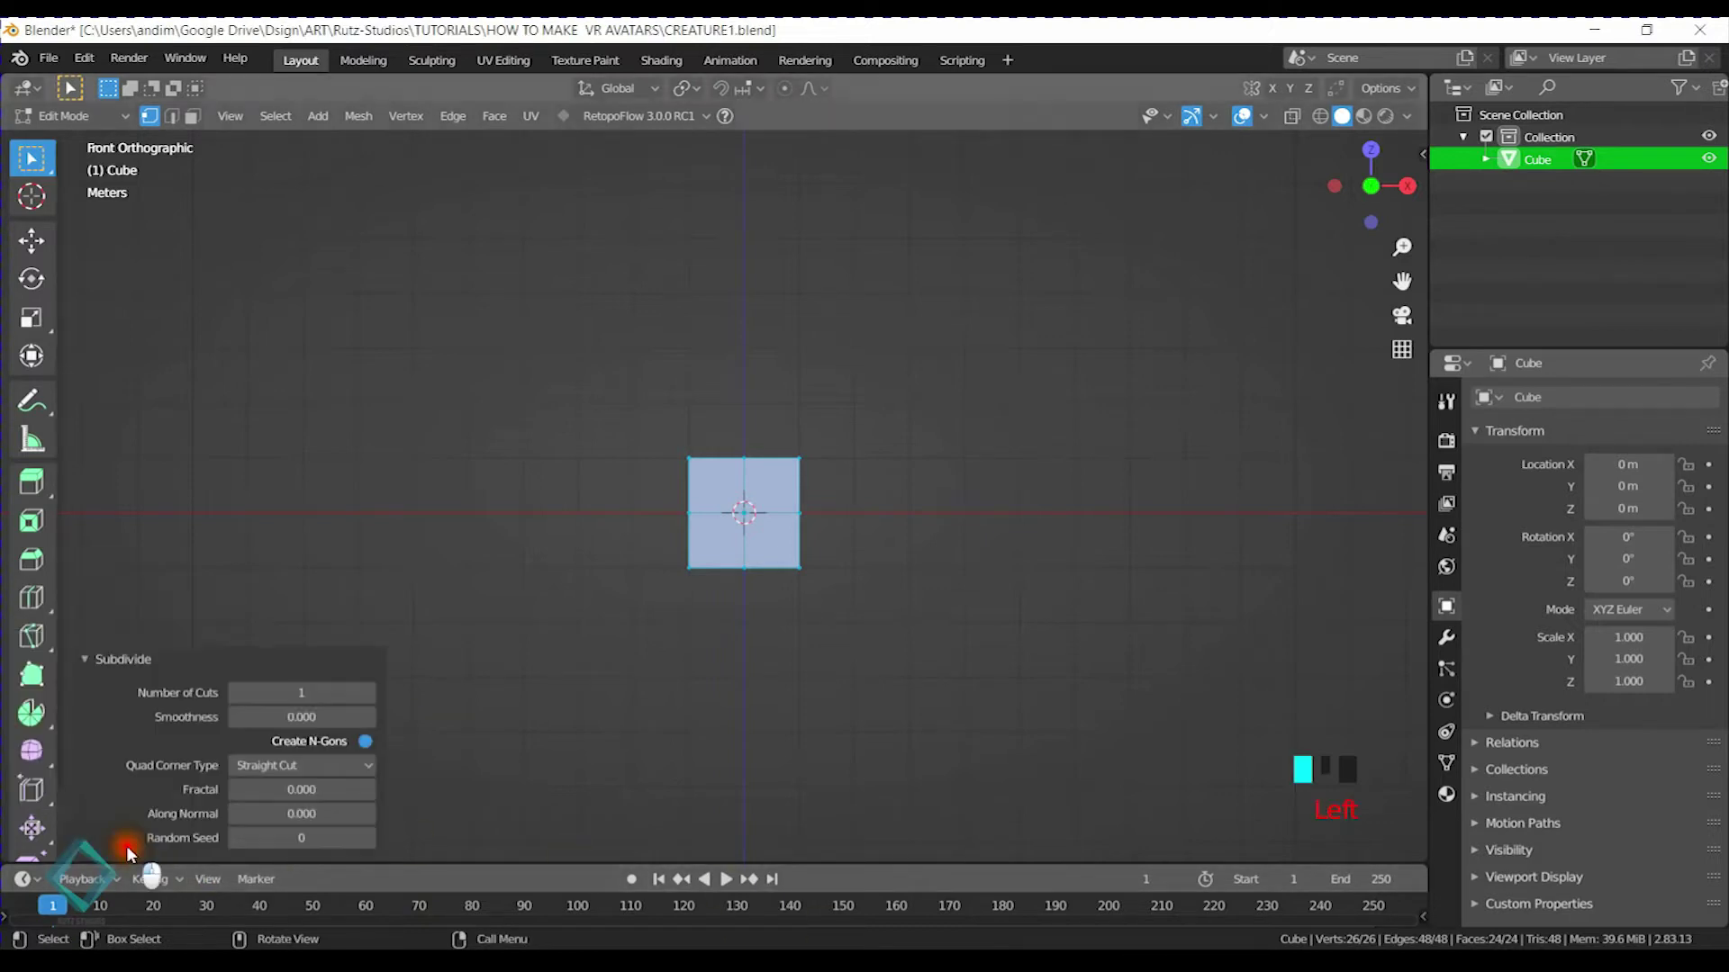
{"action": "left_click", "coordinate": [369, 692]}
{"action": "left_click", "coordinate": [369, 692]}
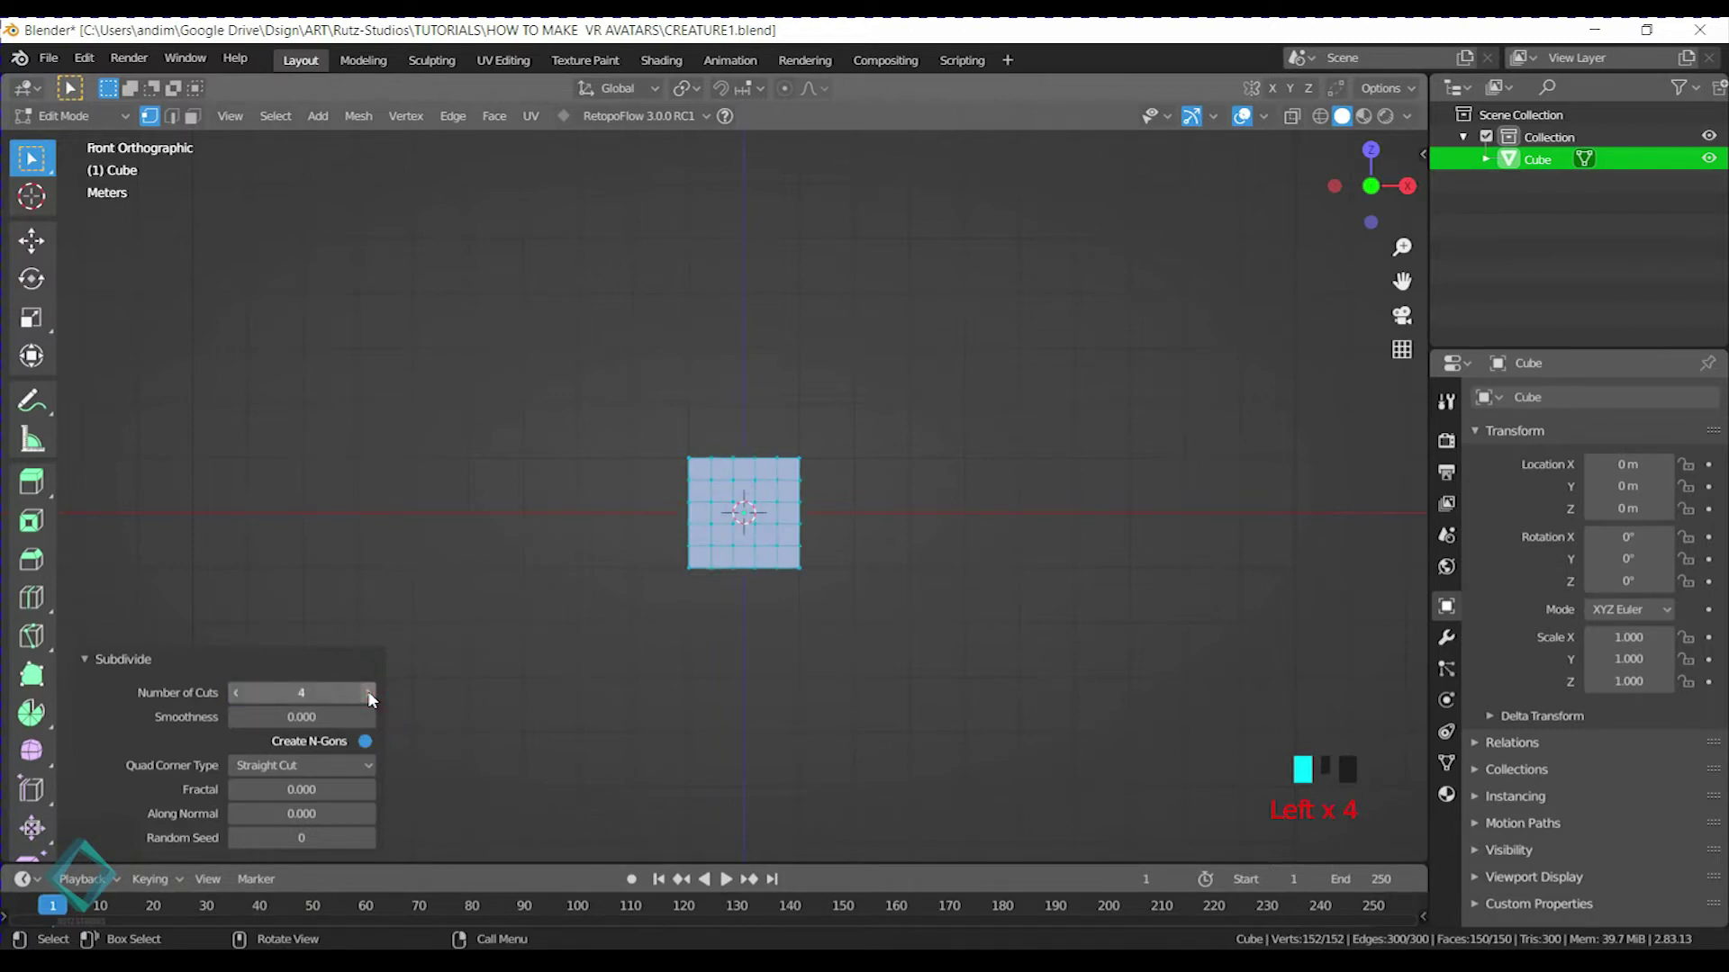
{"action": "left_click_drag", "start_coordinate": [297, 715], "coordinate": [496, 711]}
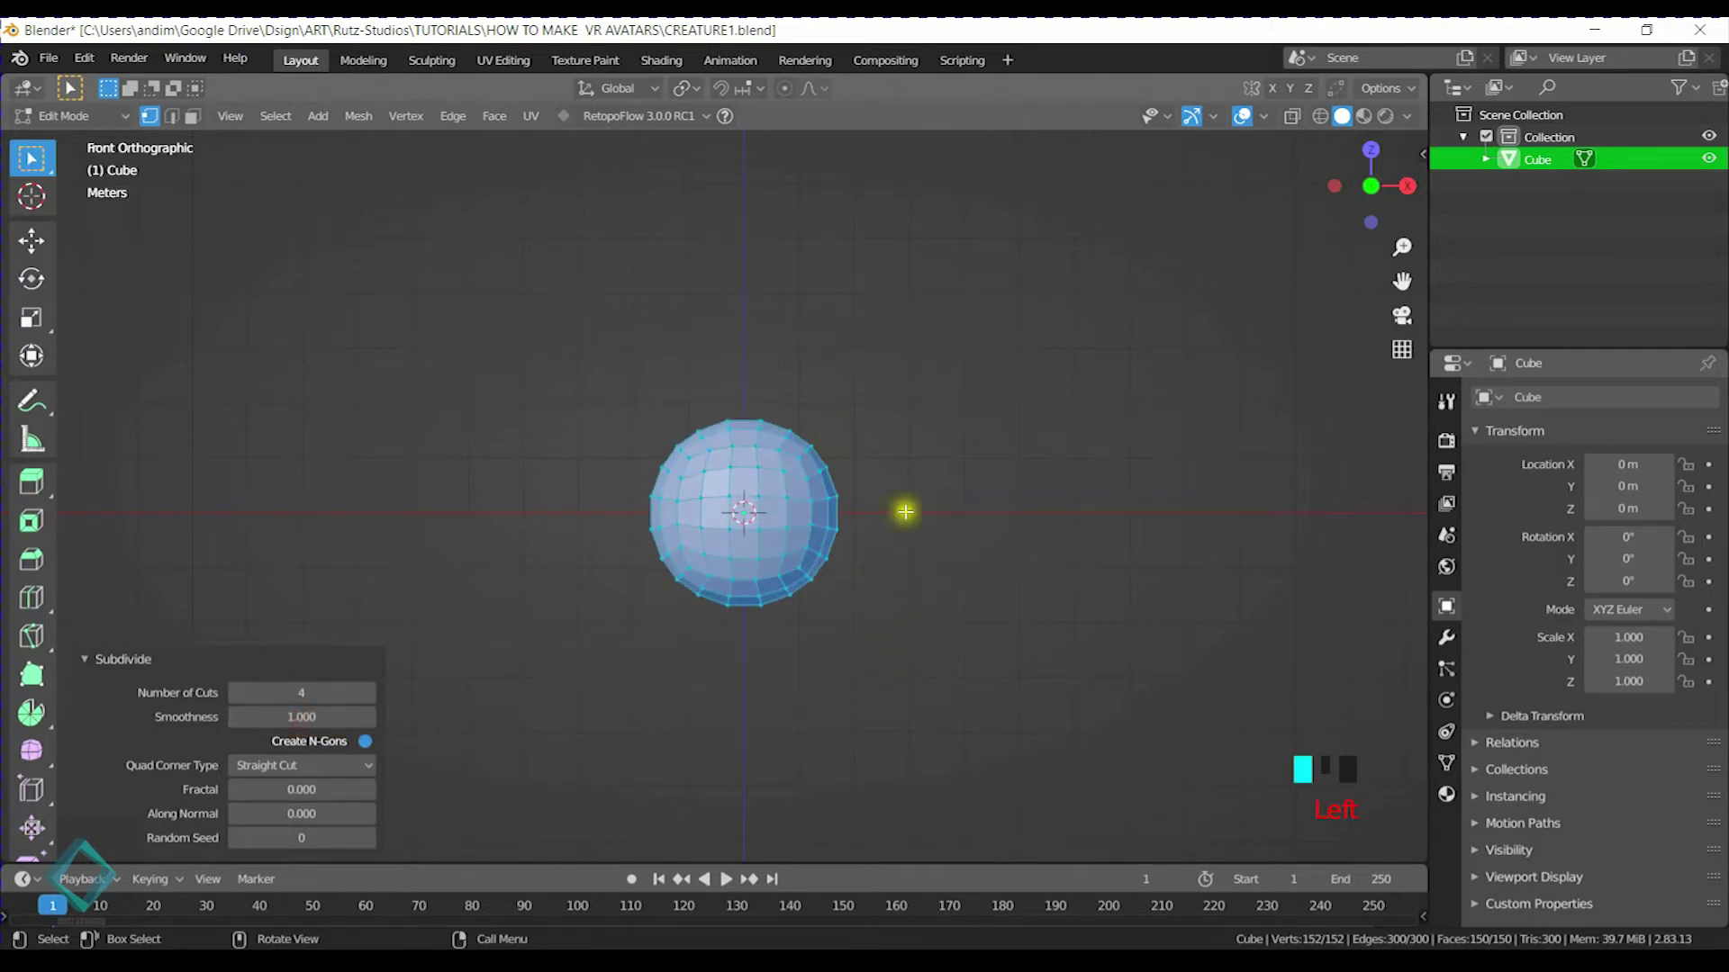
{"action": "left_click", "coordinate": [234, 692]}
{"action": "mouse_move", "coordinate": [830, 576]}
{"action": "middle_mouse_down"}
{"action": "mouse_move", "coordinate": [775, 490]}
{"action": "mouse_move", "coordinate": [648, 540]}
{"action": "mouse_move", "coordinate": [847, 579]}
{"action": "middle_mouse_up"}
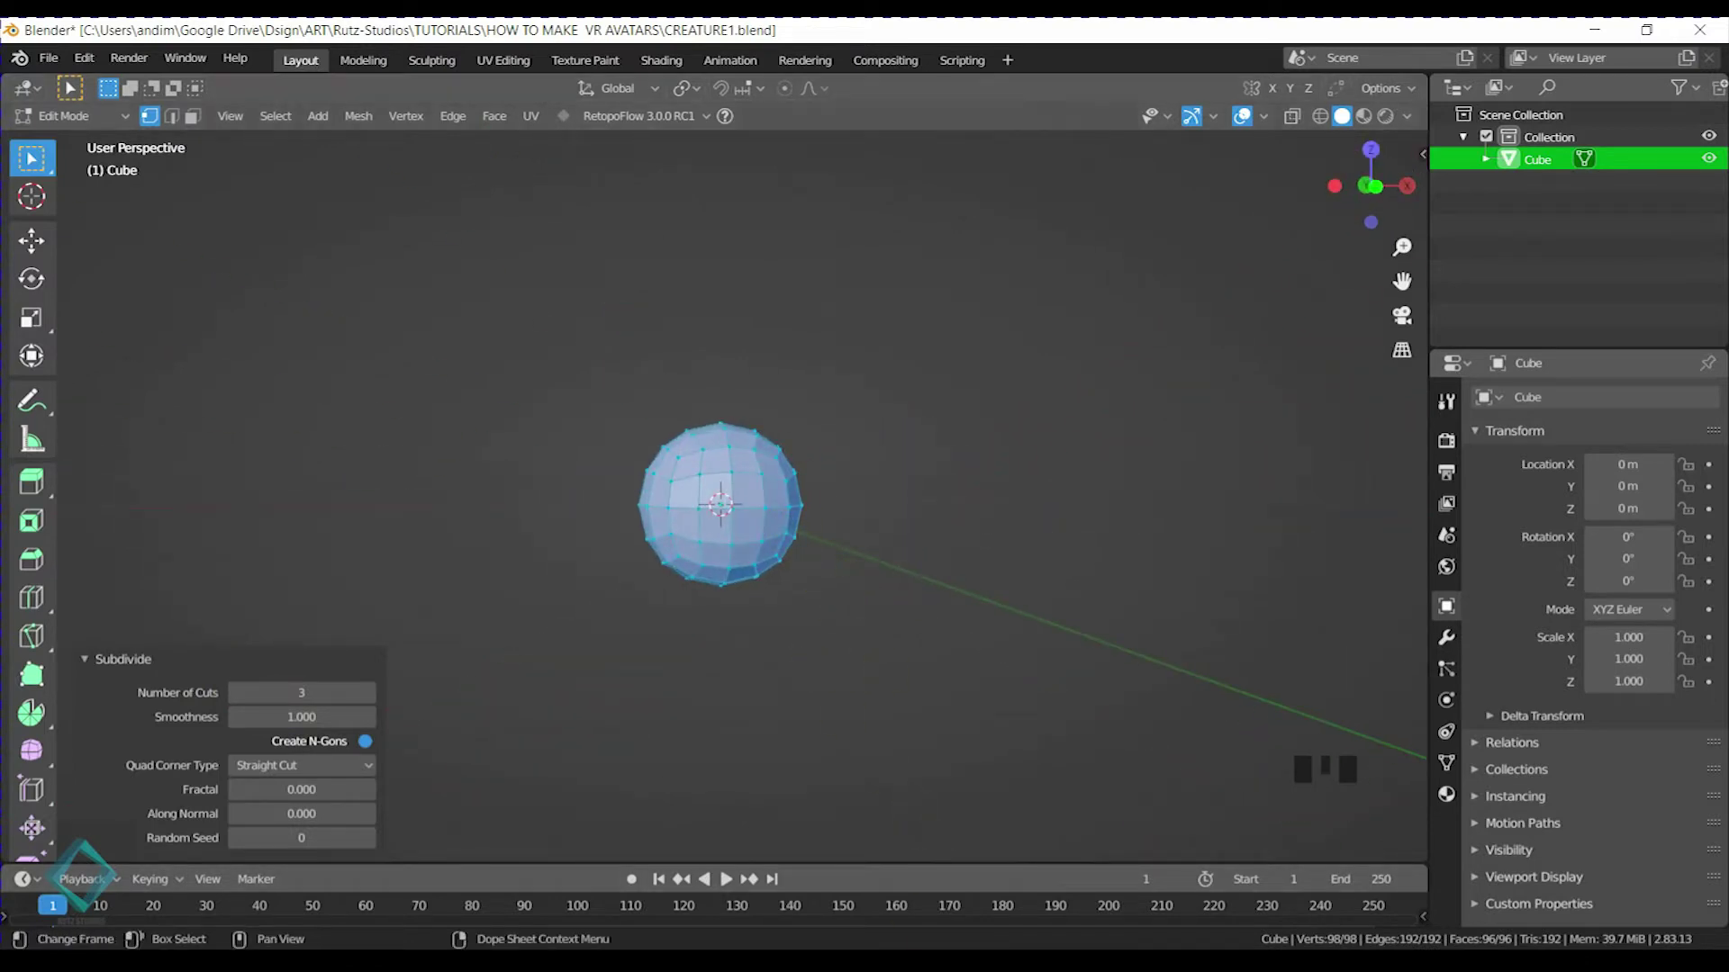
{"action": "key", "text": "n"}
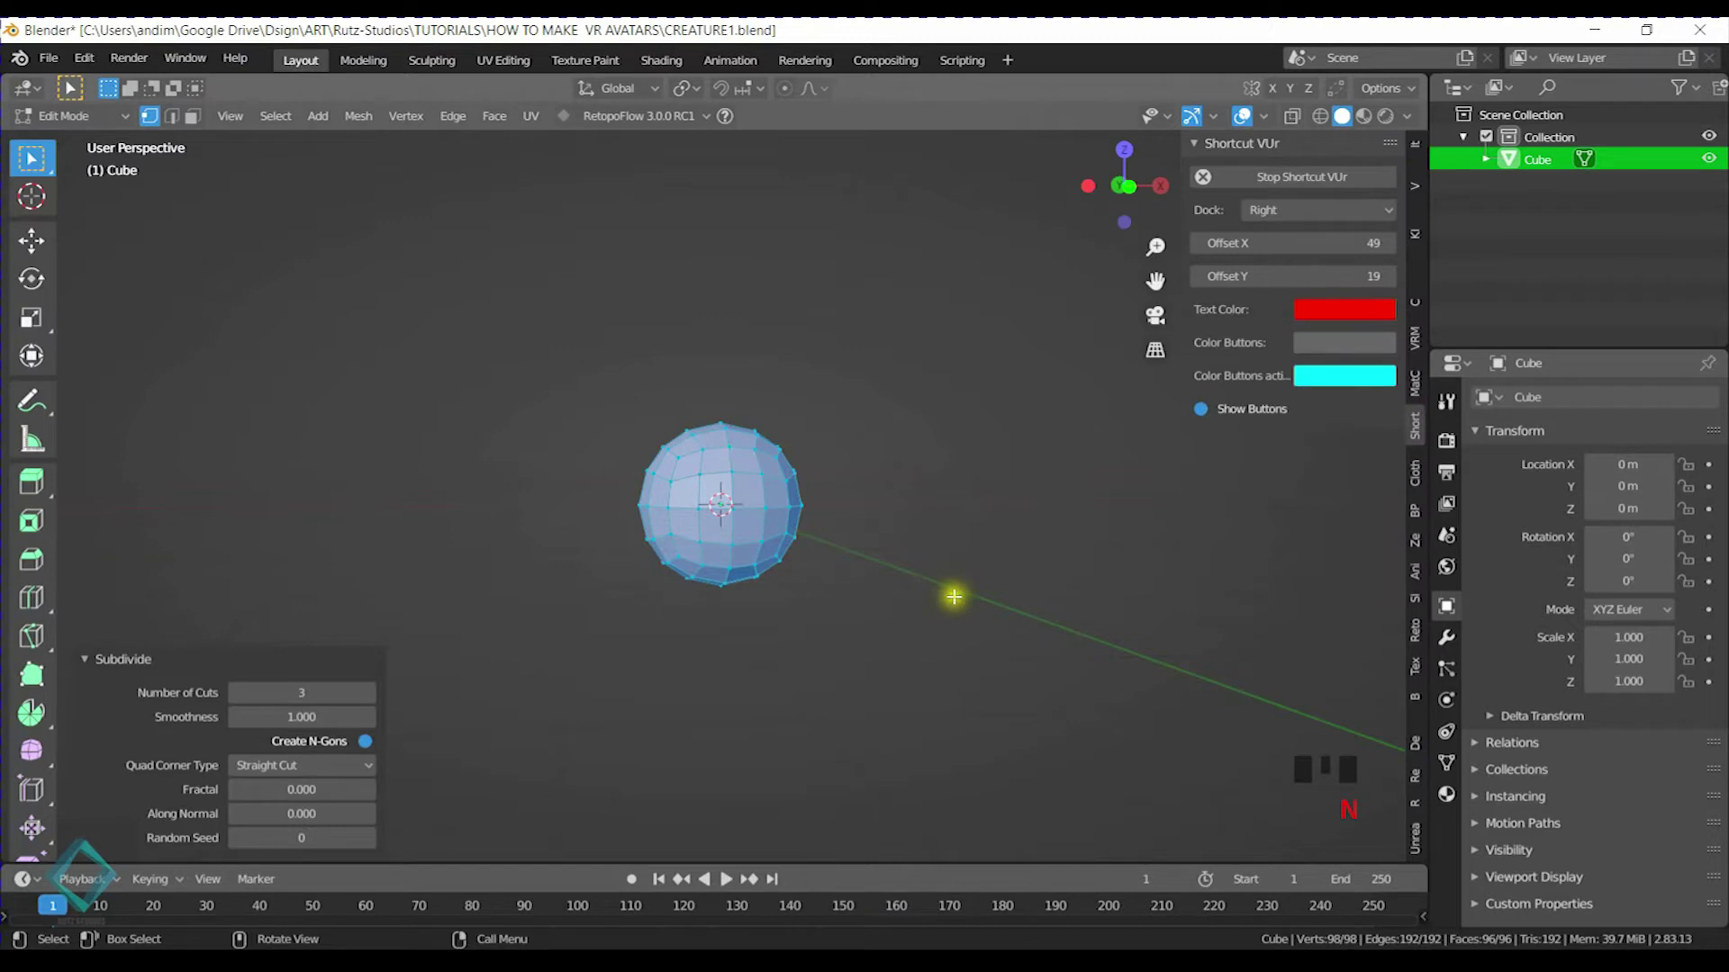
{"action": "key", "text": "n"}
Select a two-face-wide band running under the sphere and up both sides to one face row above the middle
{"action": "scroll", "coordinate": [808, 545], "scroll_direction": "up", "scroll_amount": 4}
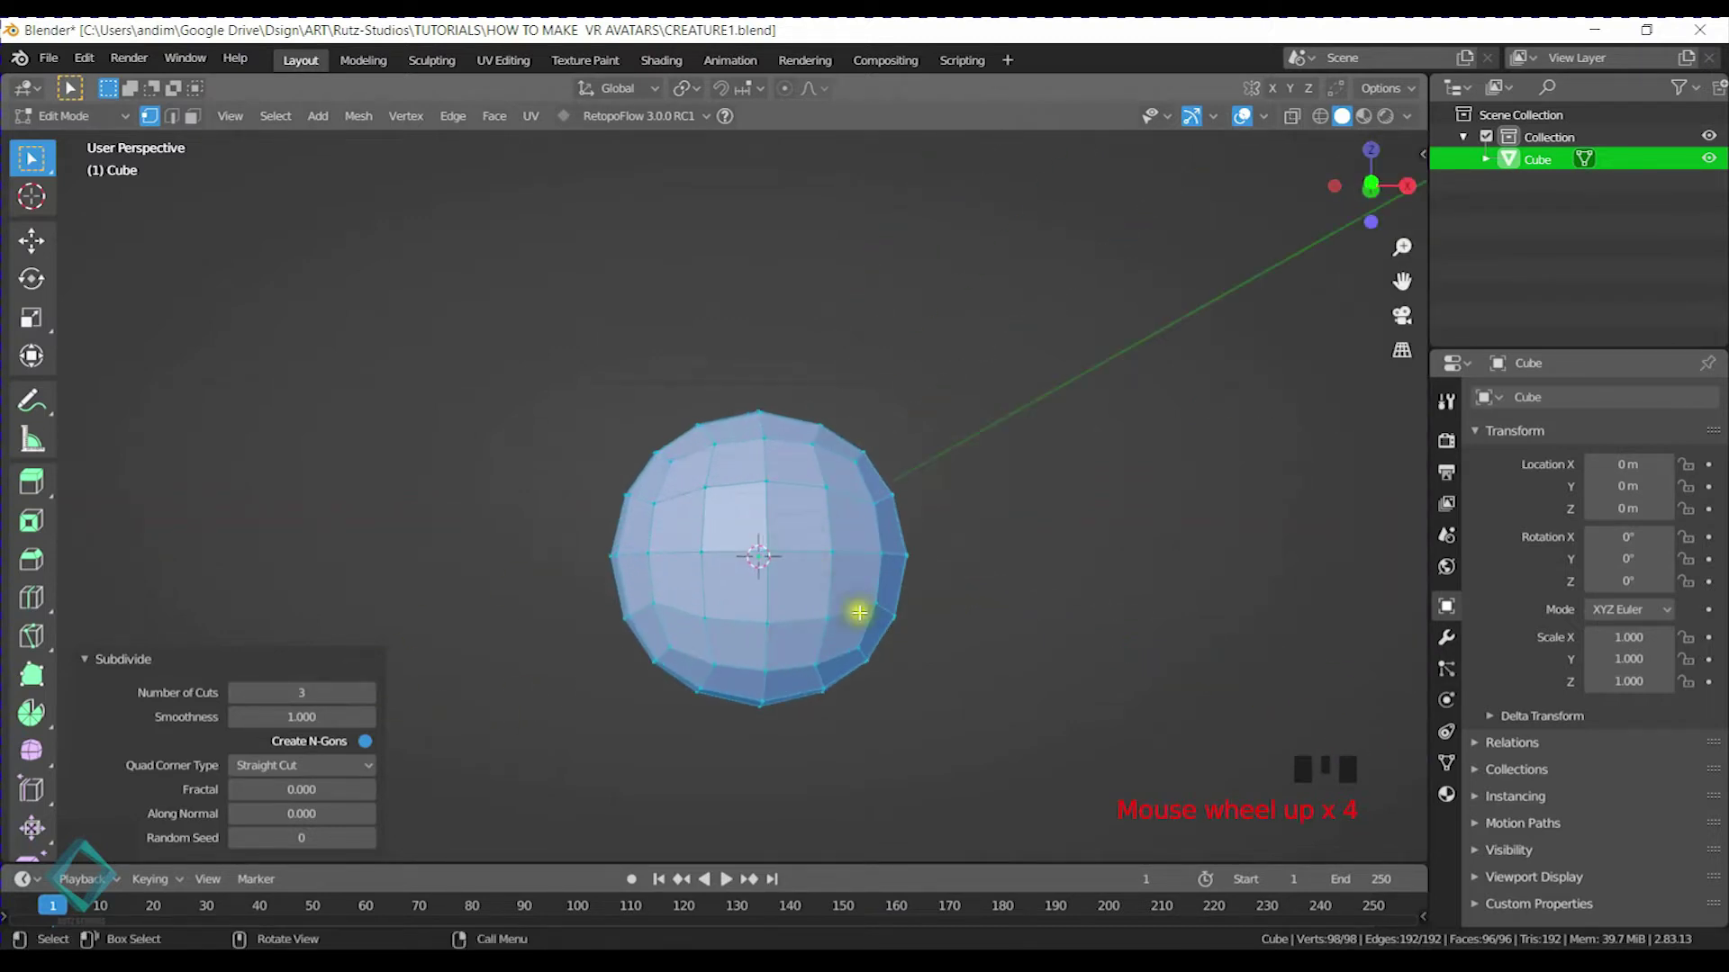
{"action": "key", "text": "KP_1"}
{"action": "middle_click_drag", "start_coordinate": [856, 771], "coordinate": [832, 525]}
{"action": "key", "text": "3"}
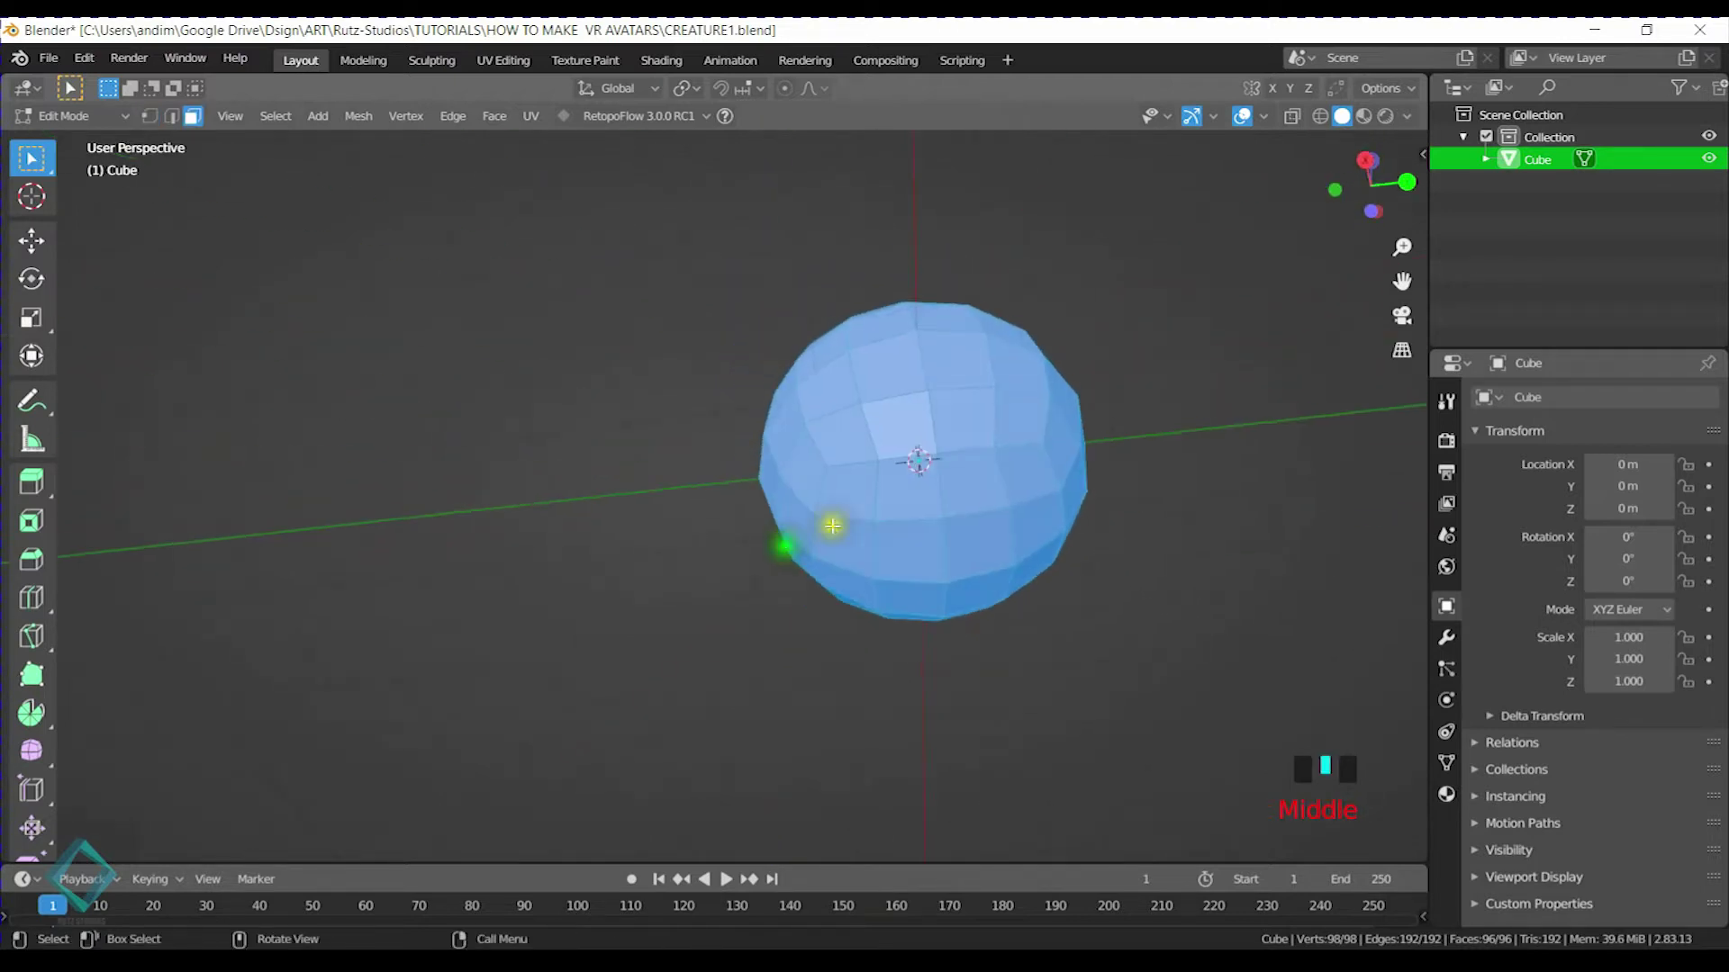
{"action": "left_click", "coordinate": [889, 406]}
{"action": "left_click", "coordinate": [941, 432], "text": "shift"}
{"action": "middle_click_drag", "start_coordinate": [942, 432], "coordinate": [939, 538]}
{"action": "left_click", "coordinate": [903, 342], "text": "shift"}
{"action": "middle_click_drag", "start_coordinate": [1032, 508], "coordinate": [814, 548]}
{"action": "middle_click_drag", "start_coordinate": [630, 320], "coordinate": [849, 501], "text": "shift"}
{"action": "left_click", "coordinate": [784, 609], "text": "shift"}
{"action": "middle_click_drag", "start_coordinate": [783, 609], "coordinate": [834, 579]}
{"action": "left_click_drag", "start_coordinate": [663, 531], "coordinate": [729, 614], "text": "shift"}
{"action": "middle_click_drag", "start_coordinate": [729, 614], "coordinate": [1023, 637]}
{"action": "left_click", "coordinate": [768, 552], "text": "shift"}
{"action": "middle_click_drag", "start_coordinate": [768, 552], "coordinate": [843, 643]}
Examine the selected face band from the front and from both sides of the sphere
{"action": "key", "text": "KP_3"}
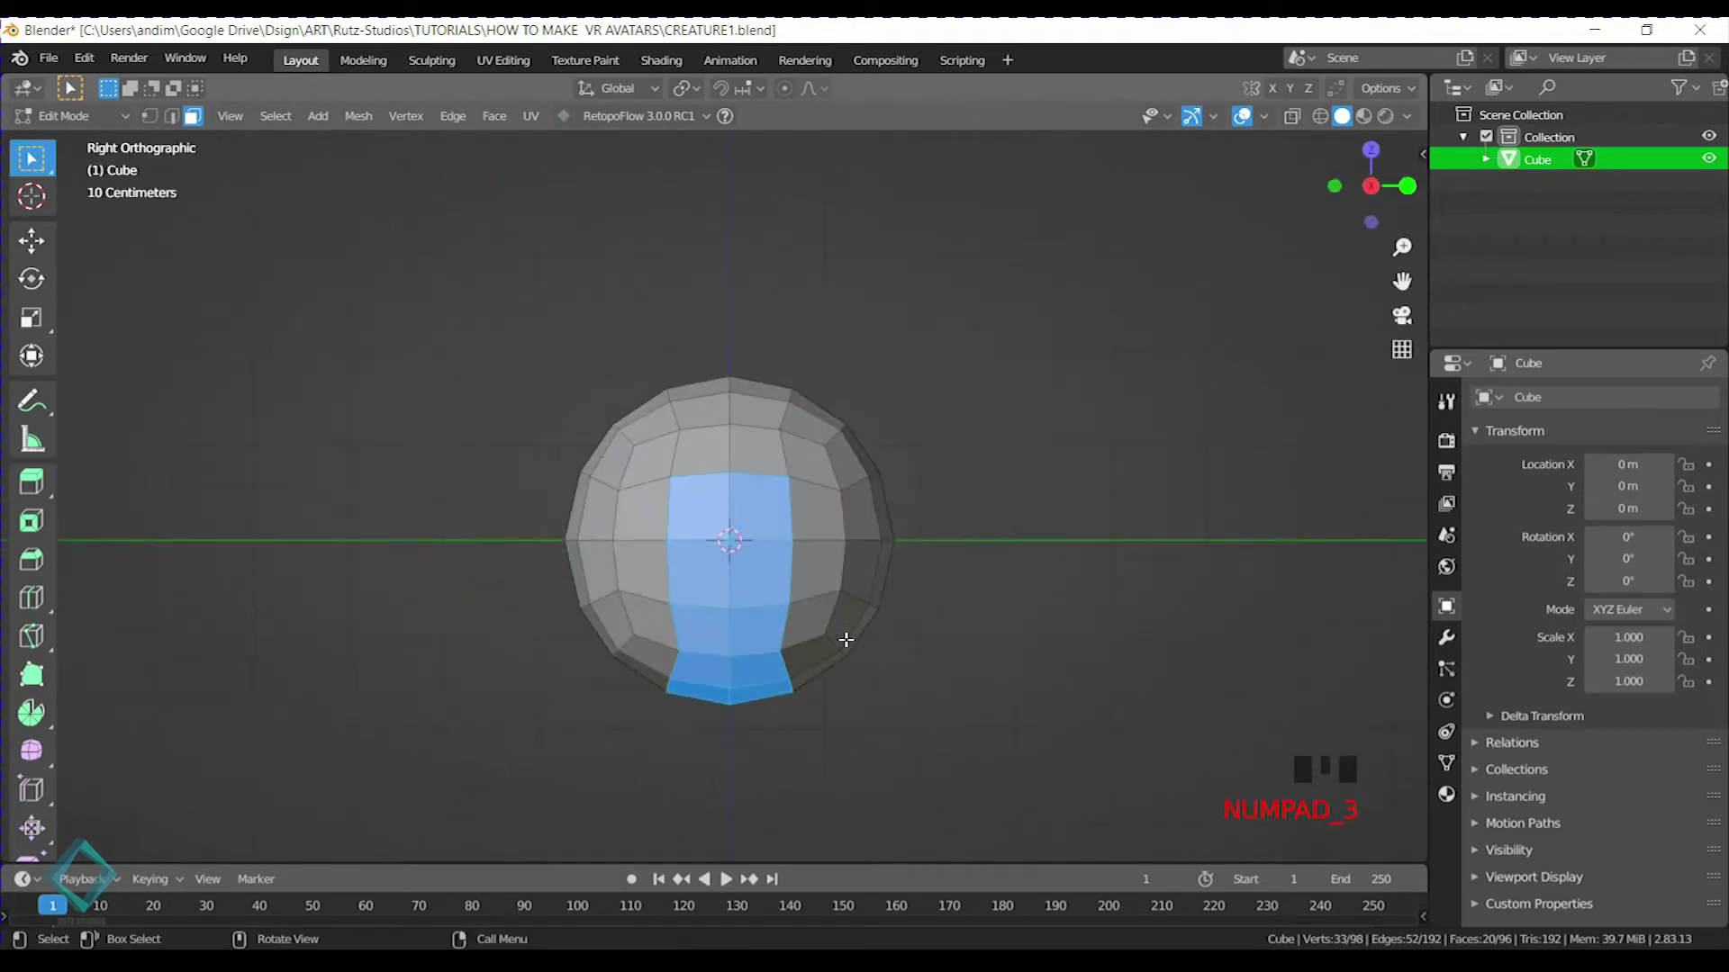
{"action": "key", "text": "KP_1"}
{"action": "middle_click_drag", "start_coordinate": [853, 656], "coordinate": [907, 586], "text": "shift"}
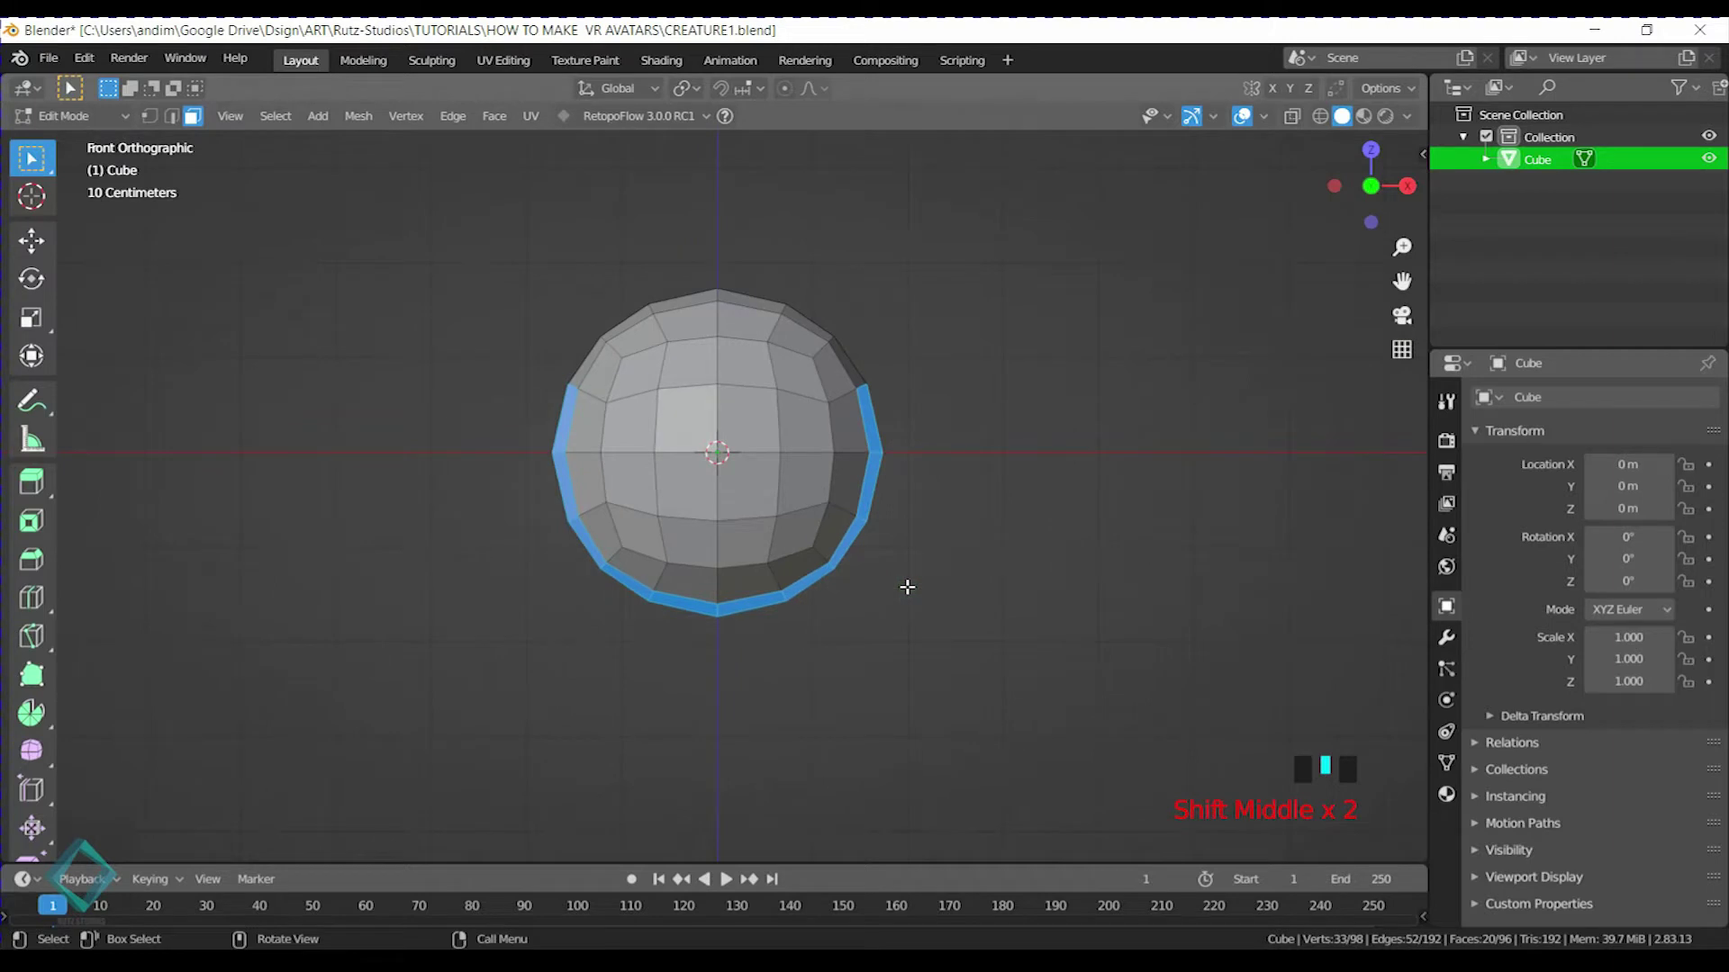
{"action": "middle_click_drag", "start_coordinate": [904, 359], "coordinate": [718, 563]}
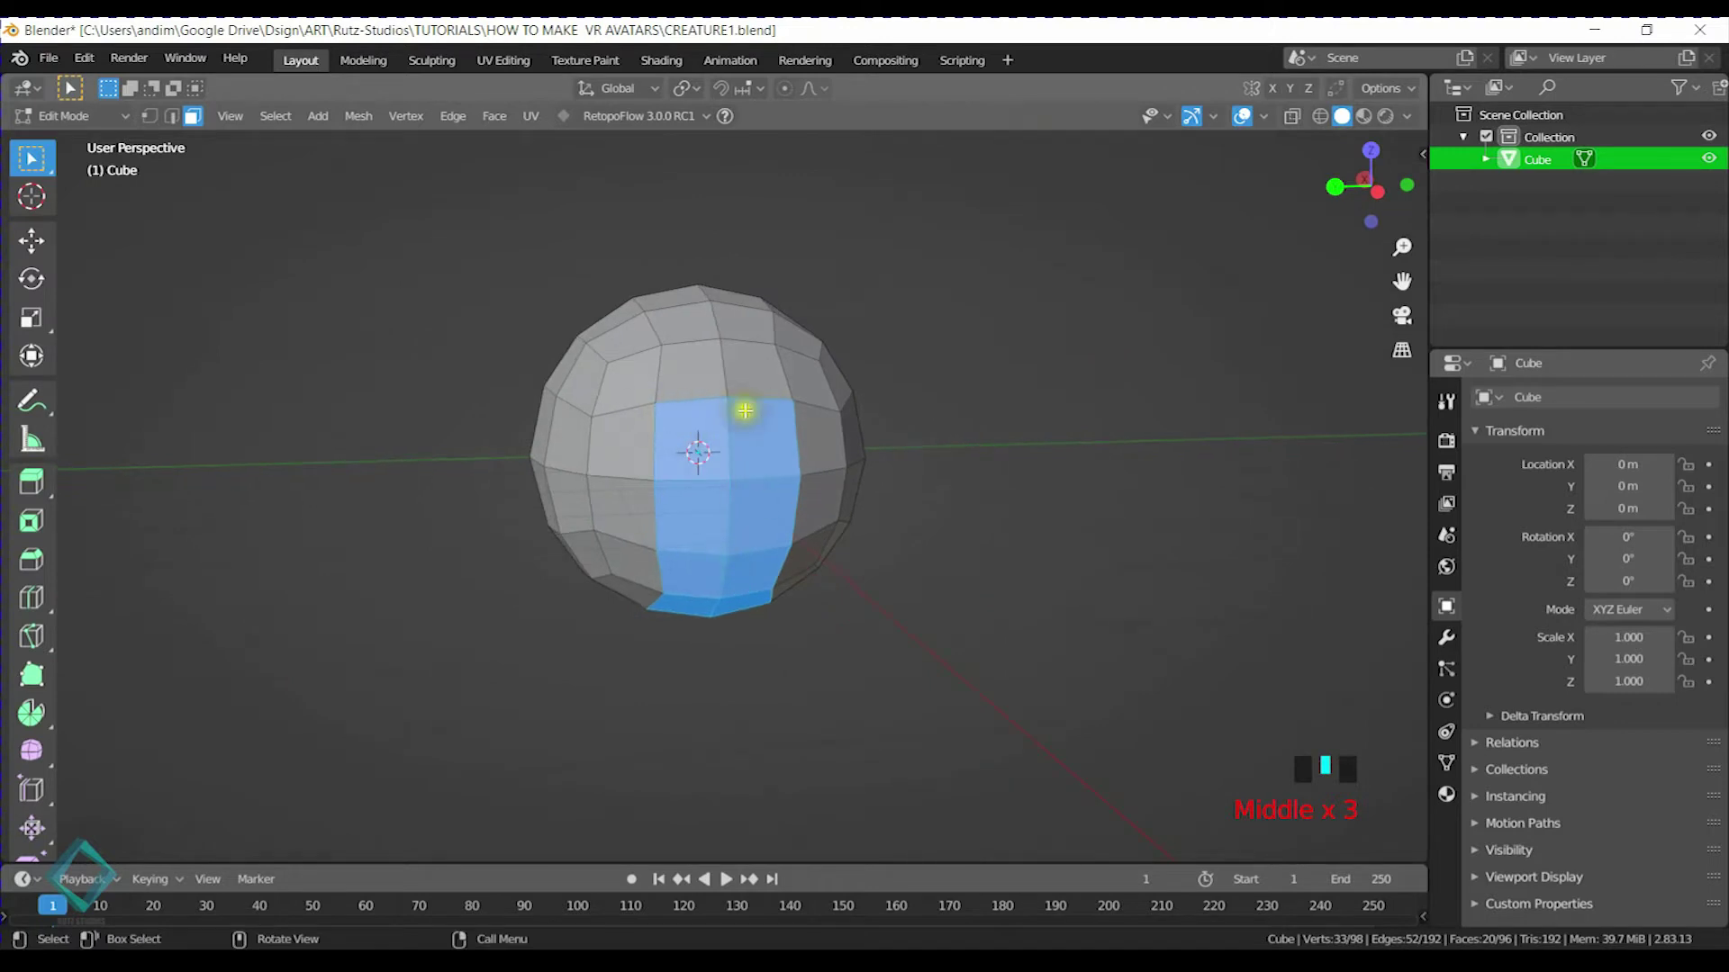
{"action": "middle_click_drag", "start_coordinate": [704, 396], "coordinate": [860, 397]}
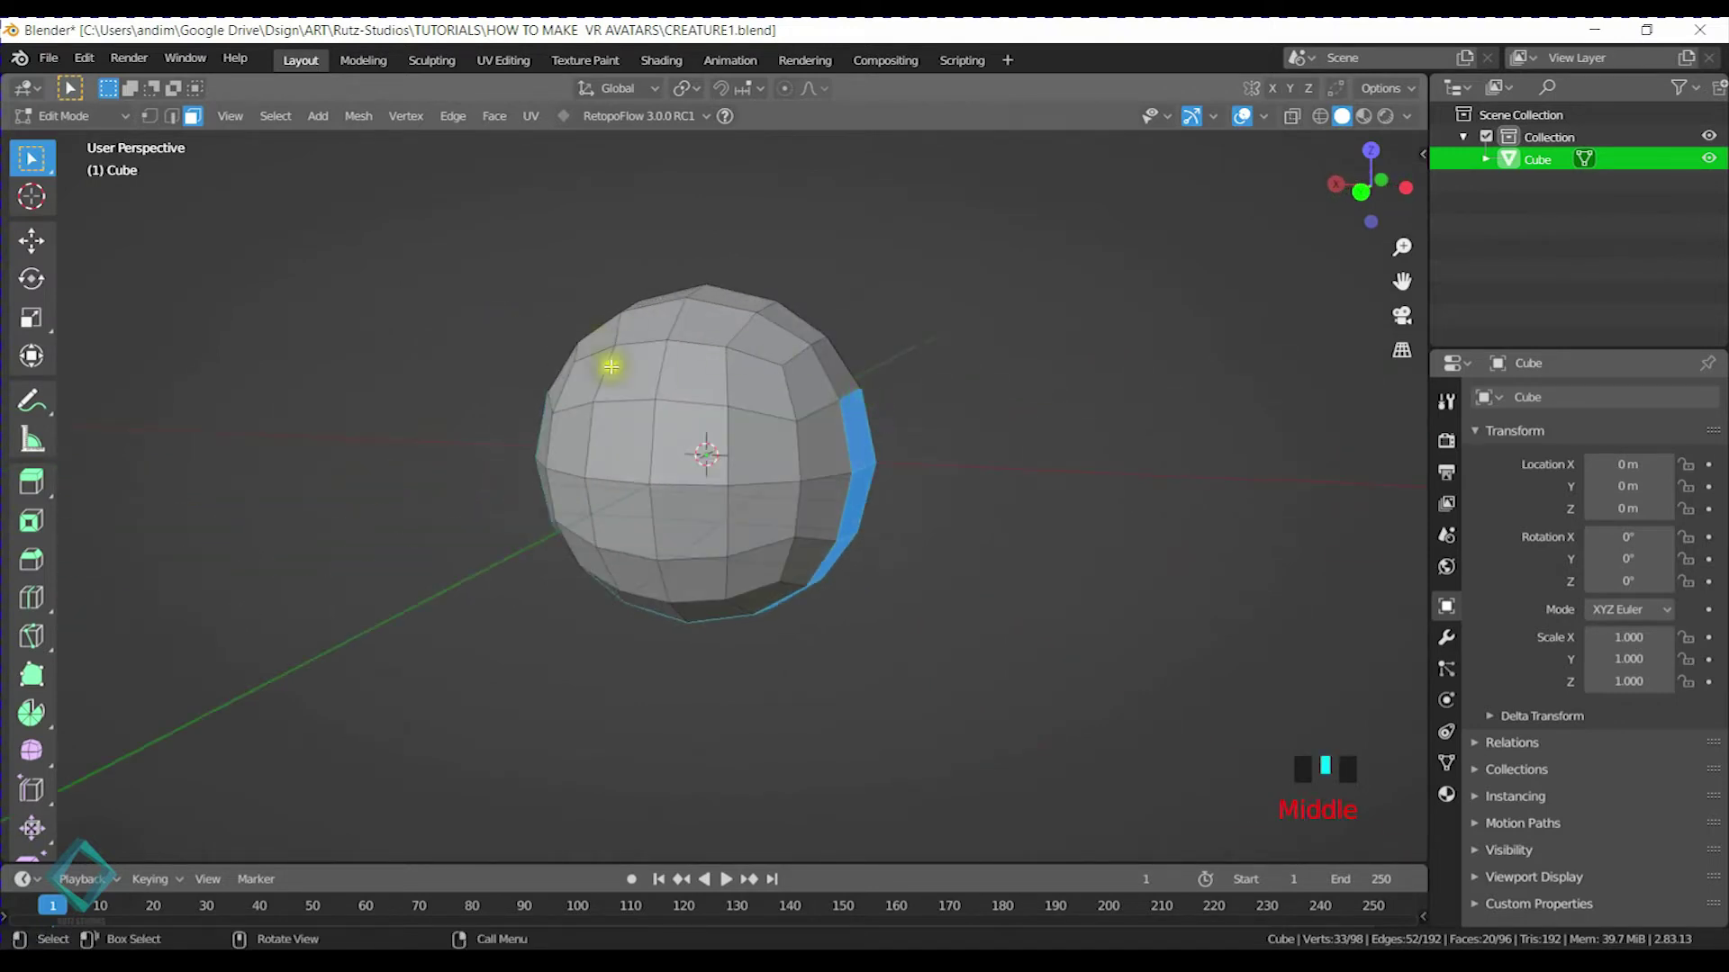
{"action": "middle_click_drag", "start_coordinate": [611, 366], "coordinate": [937, 408]}
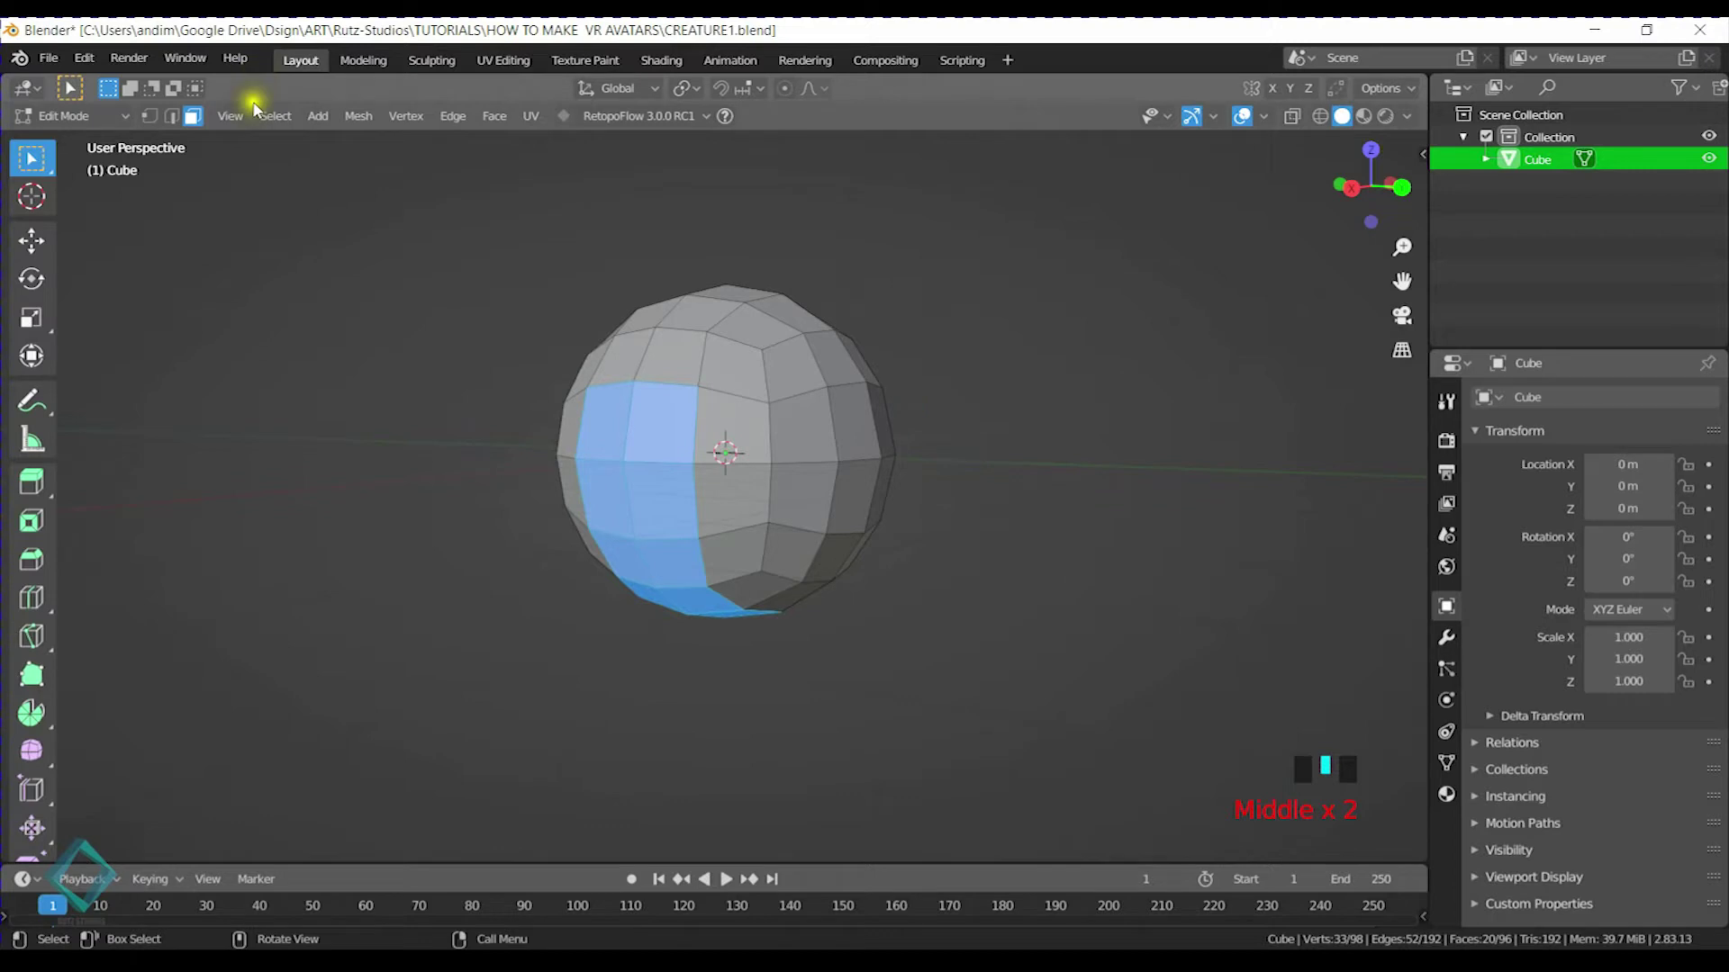
{"action": "middle_click_drag", "start_coordinate": [919, 461], "coordinate": [841, 456]}
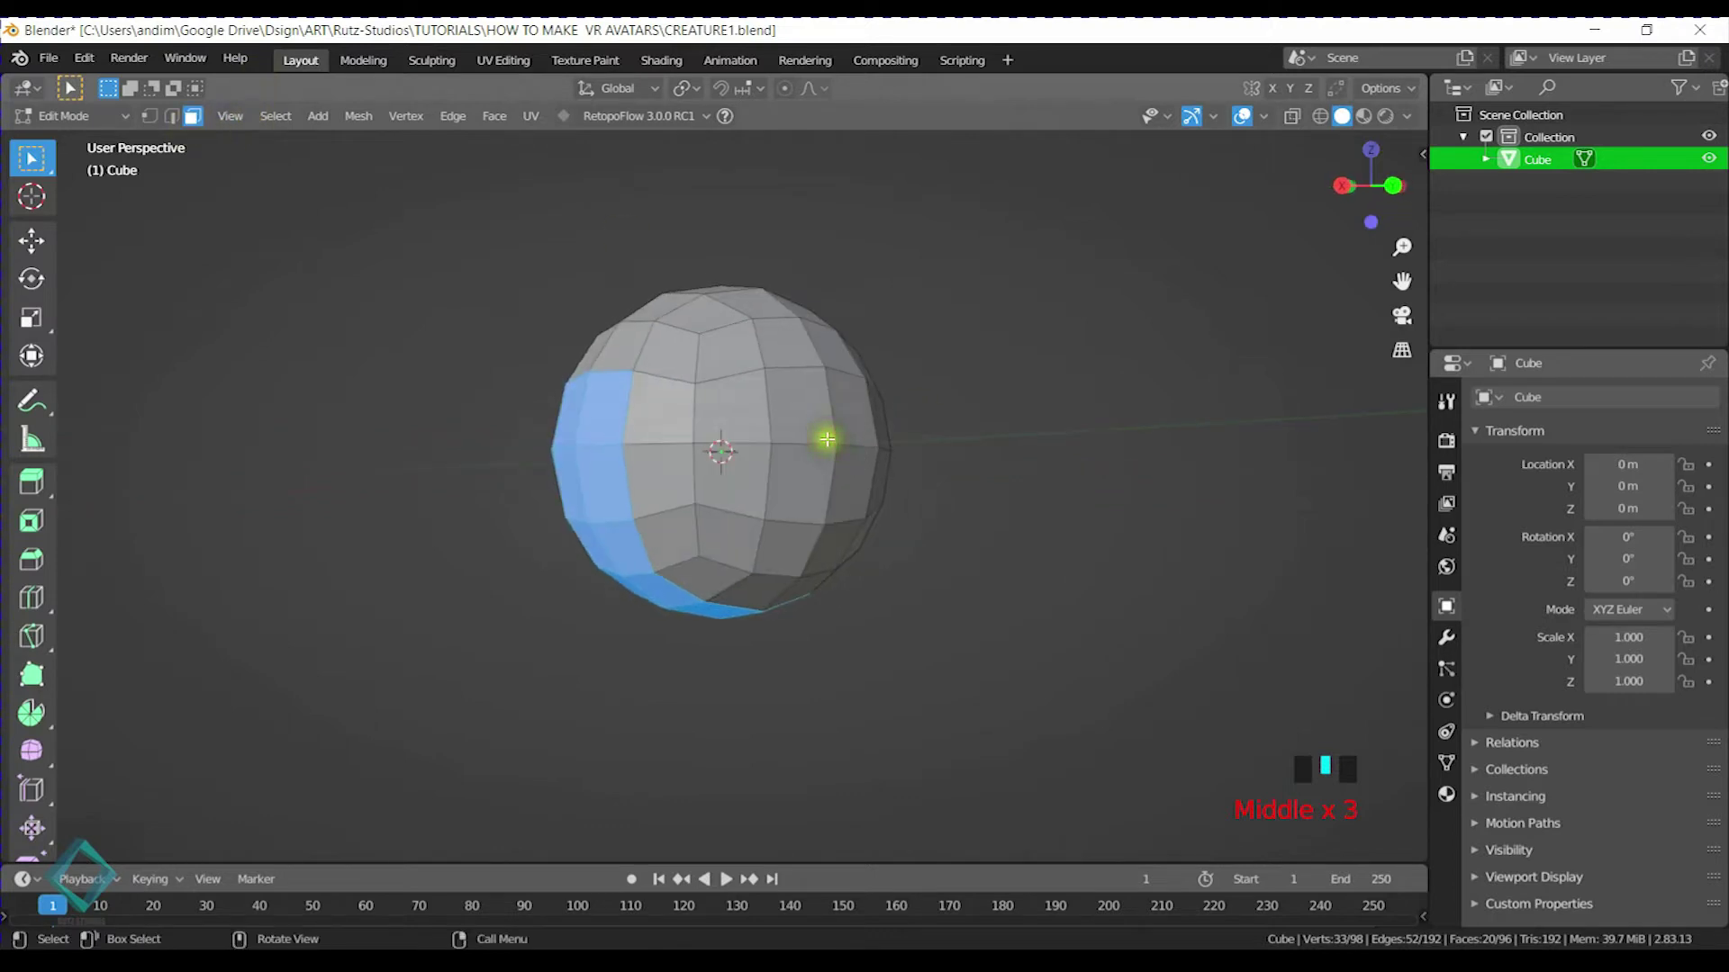
{"action": "key", "text": "KP_1"}
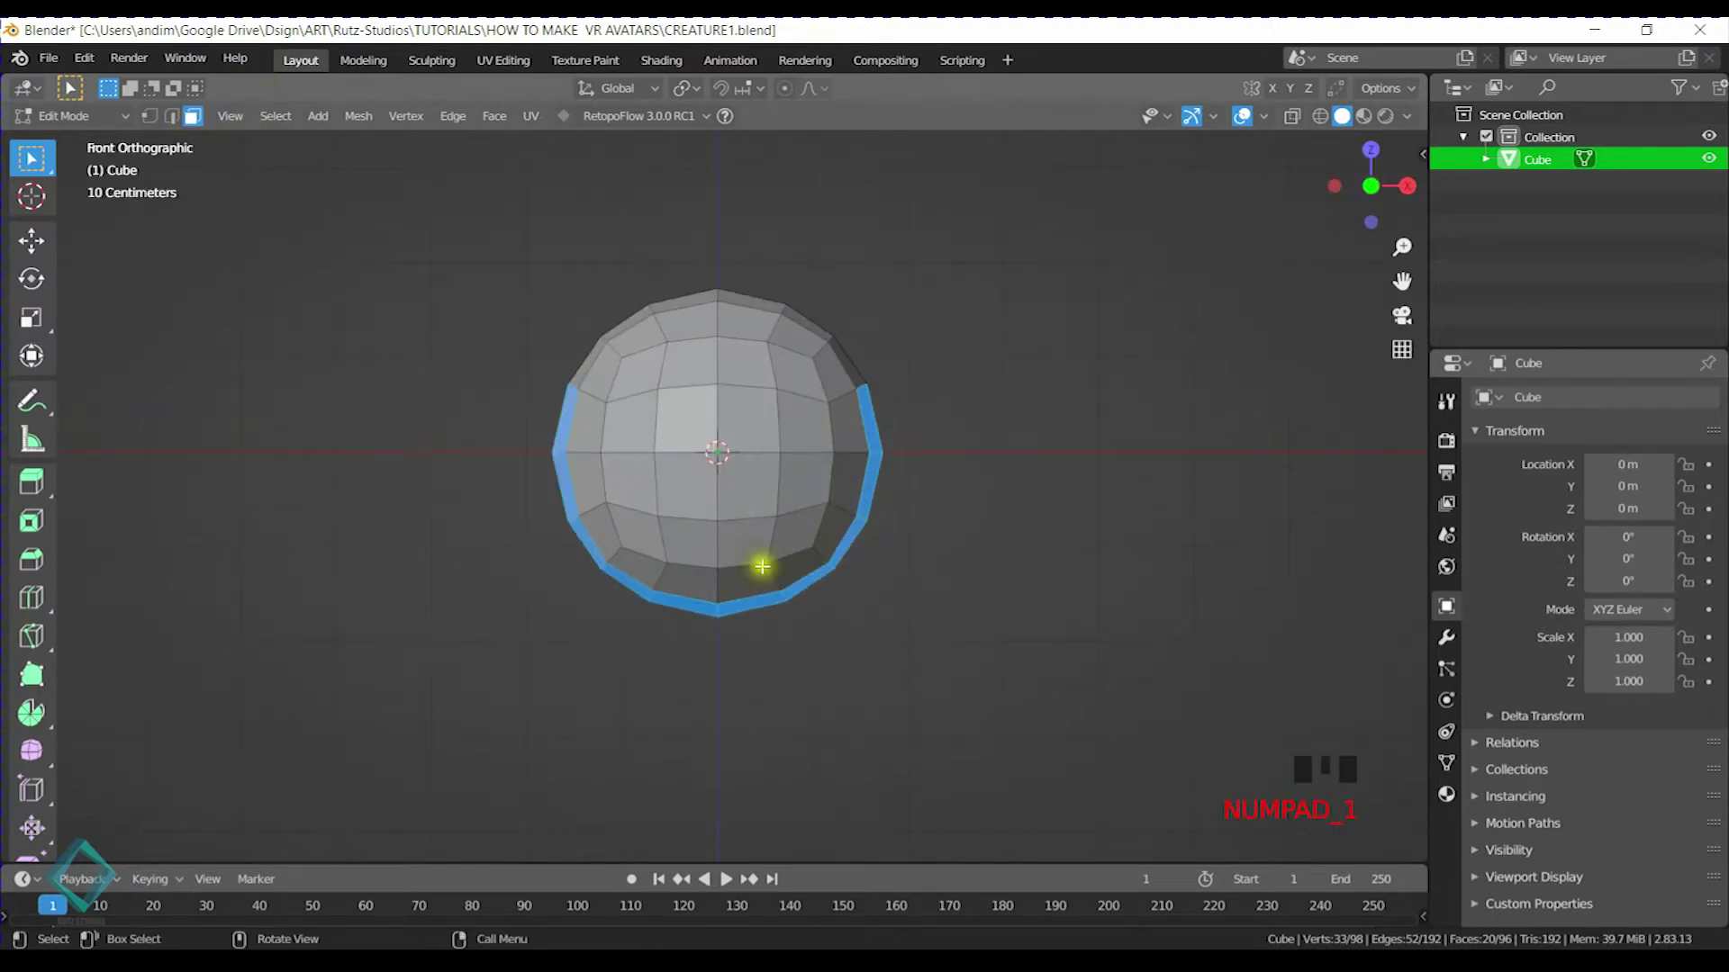
Extrude the selected face band in place and scale it outward by 1.944
{"action": "key", "text": "e"}
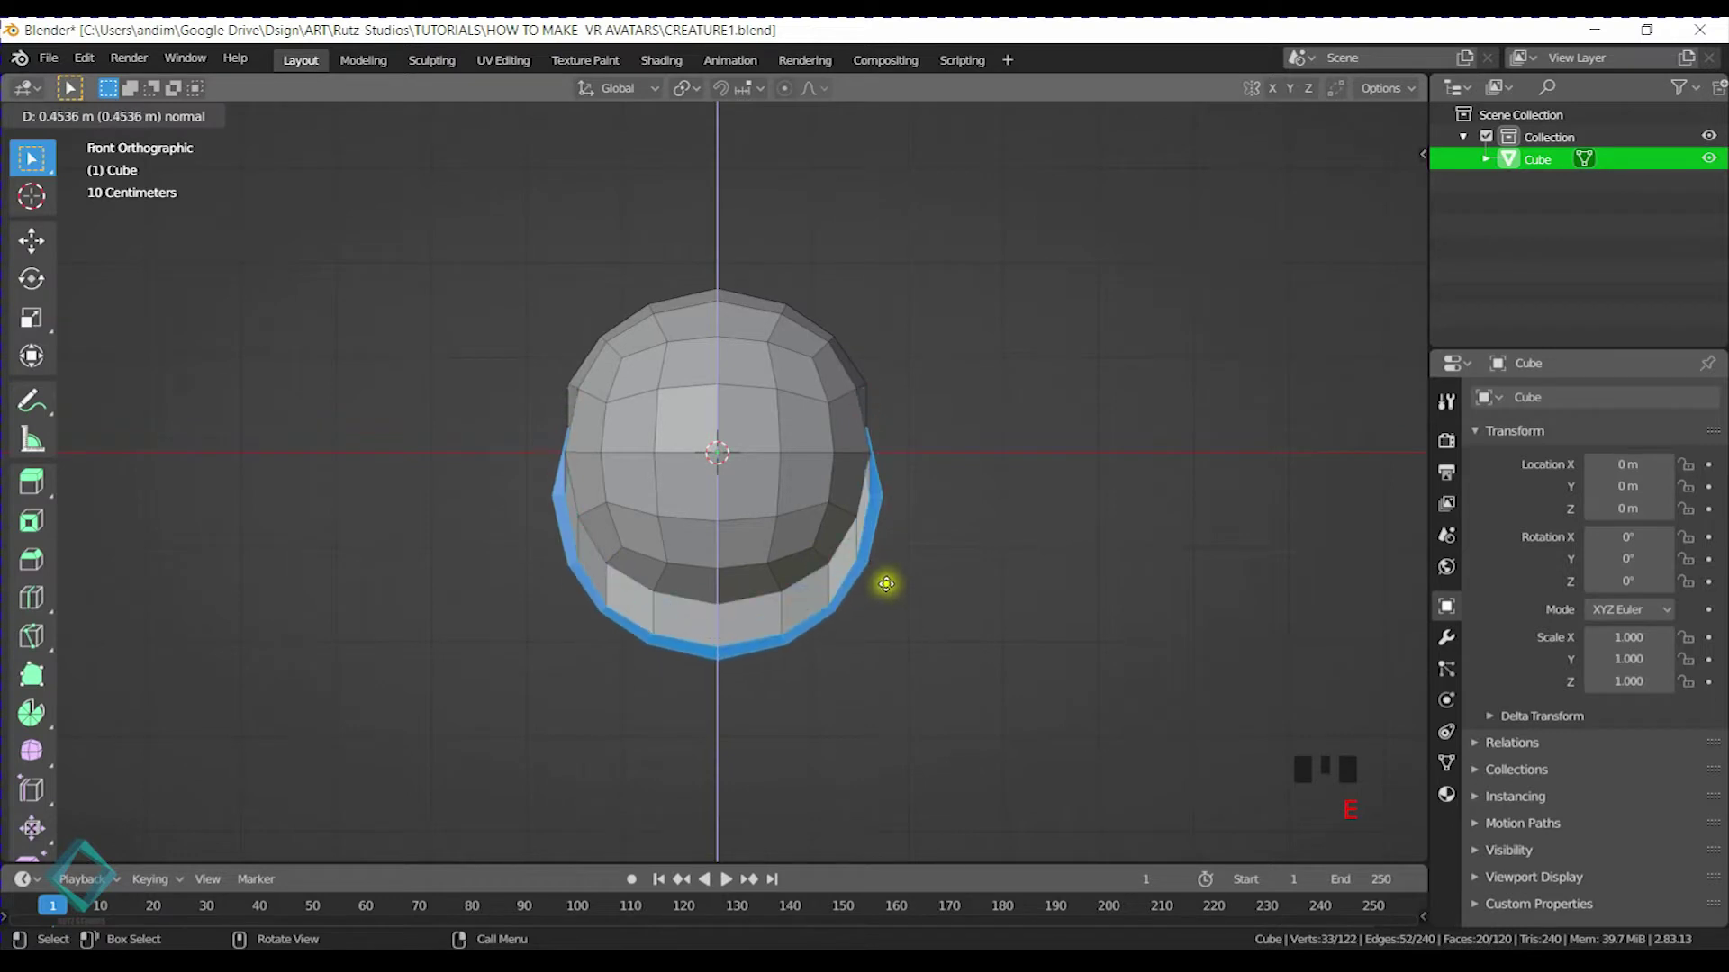
{"action": "right_click", "coordinate": [886, 565]}
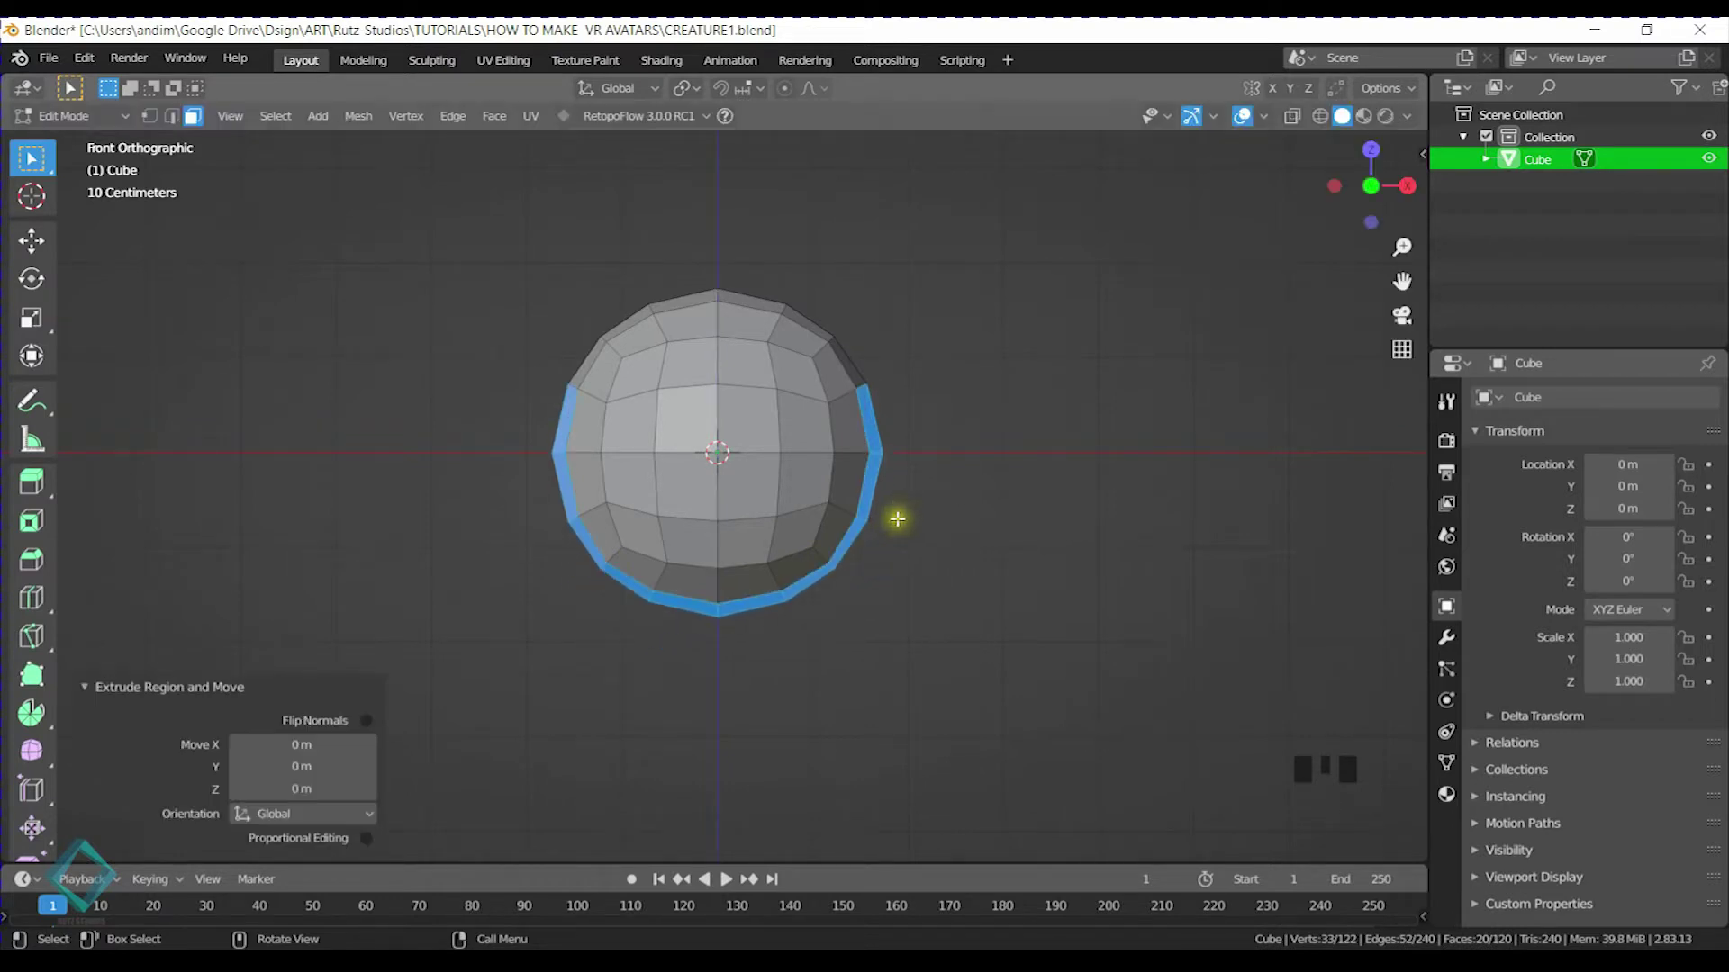
{"action": "key", "text": "s"}
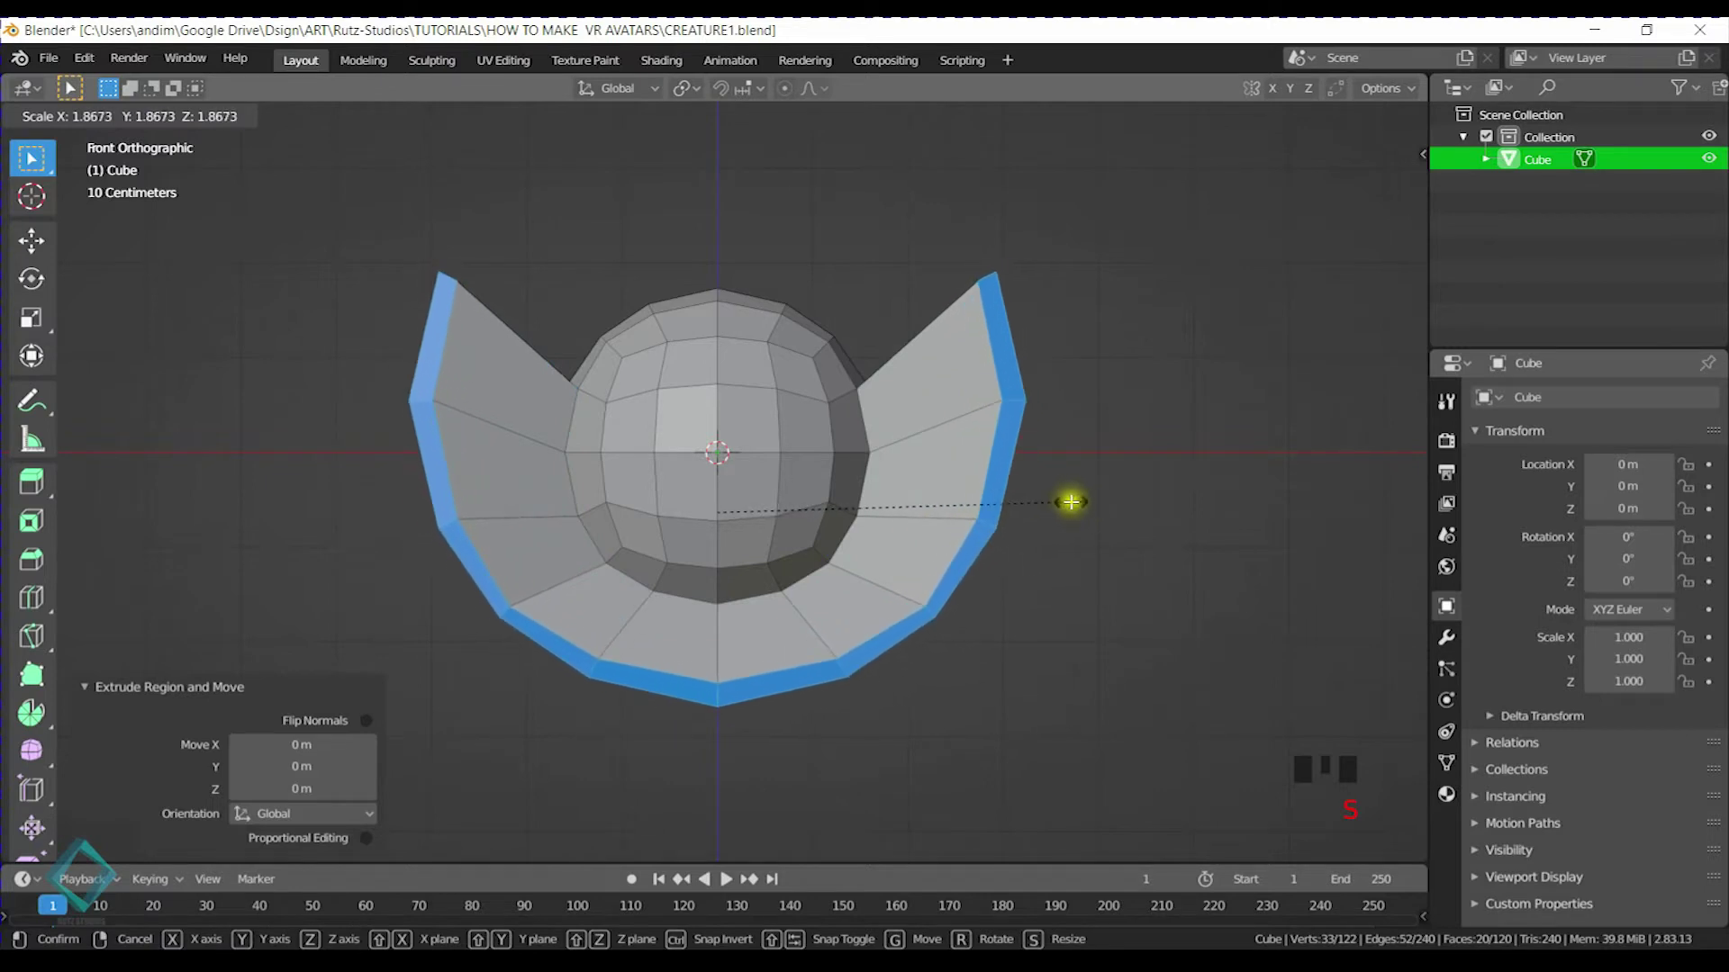
{"action": "left_click", "coordinate": [1085, 497]}
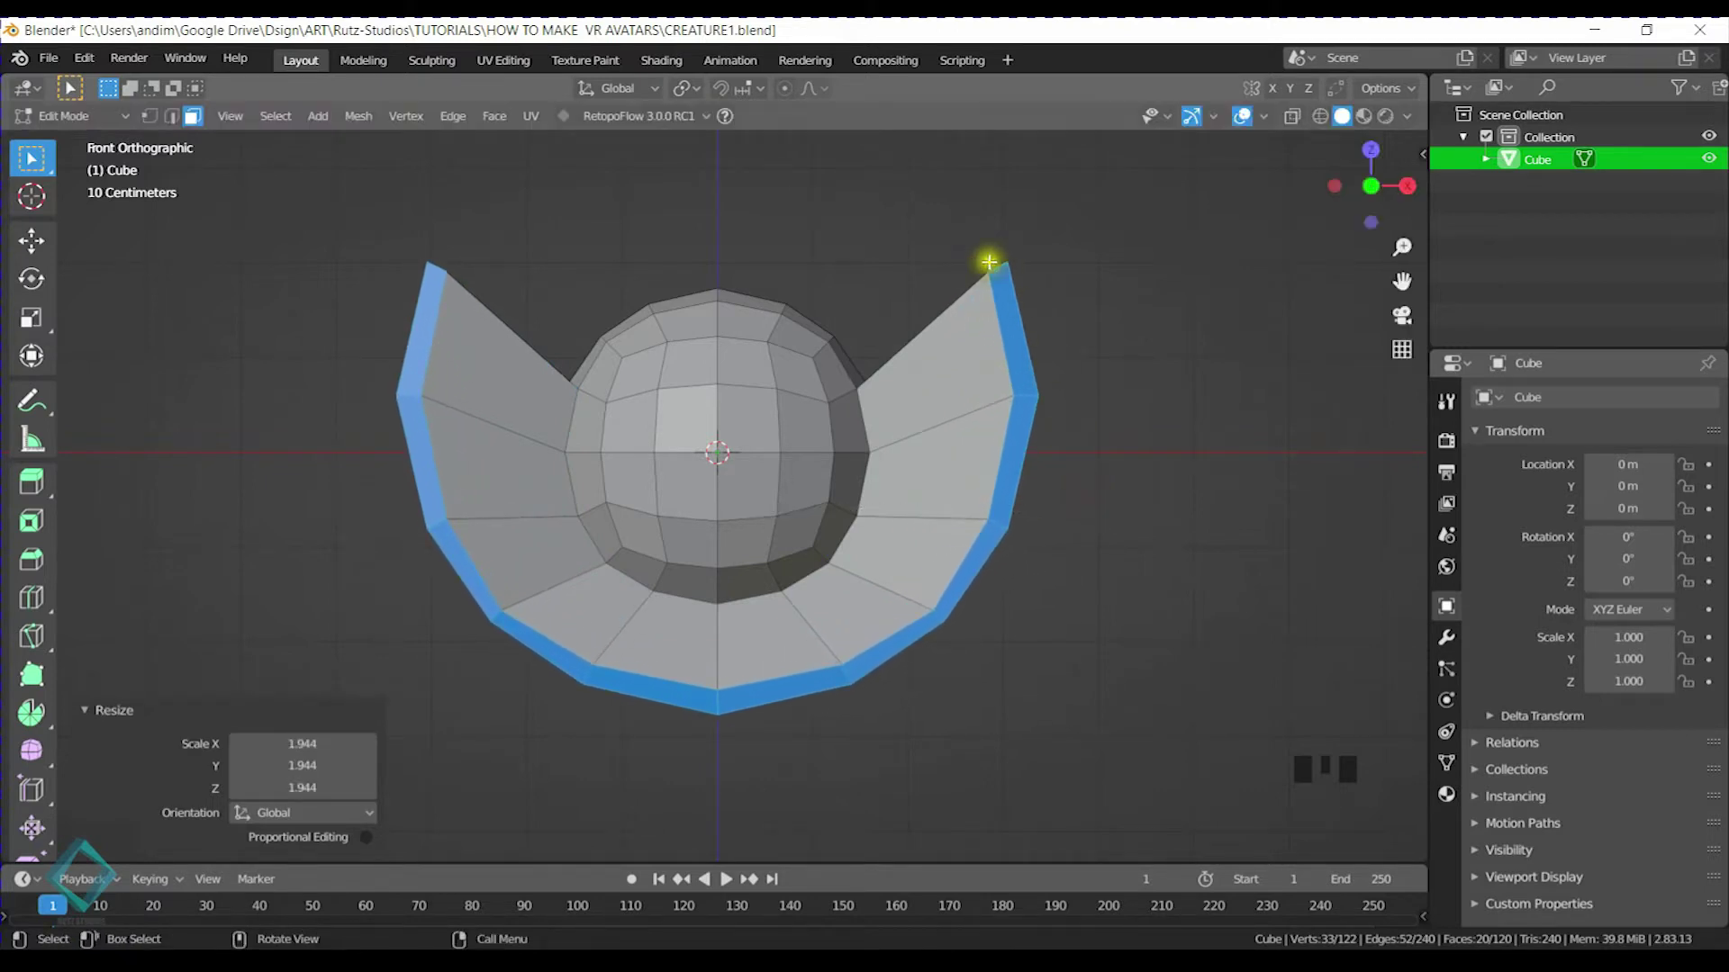
Move the enlarged face band down 1.2569 m along the Z axis
{"action": "key", "text": "g"}
{"action": "key", "text": "z"}
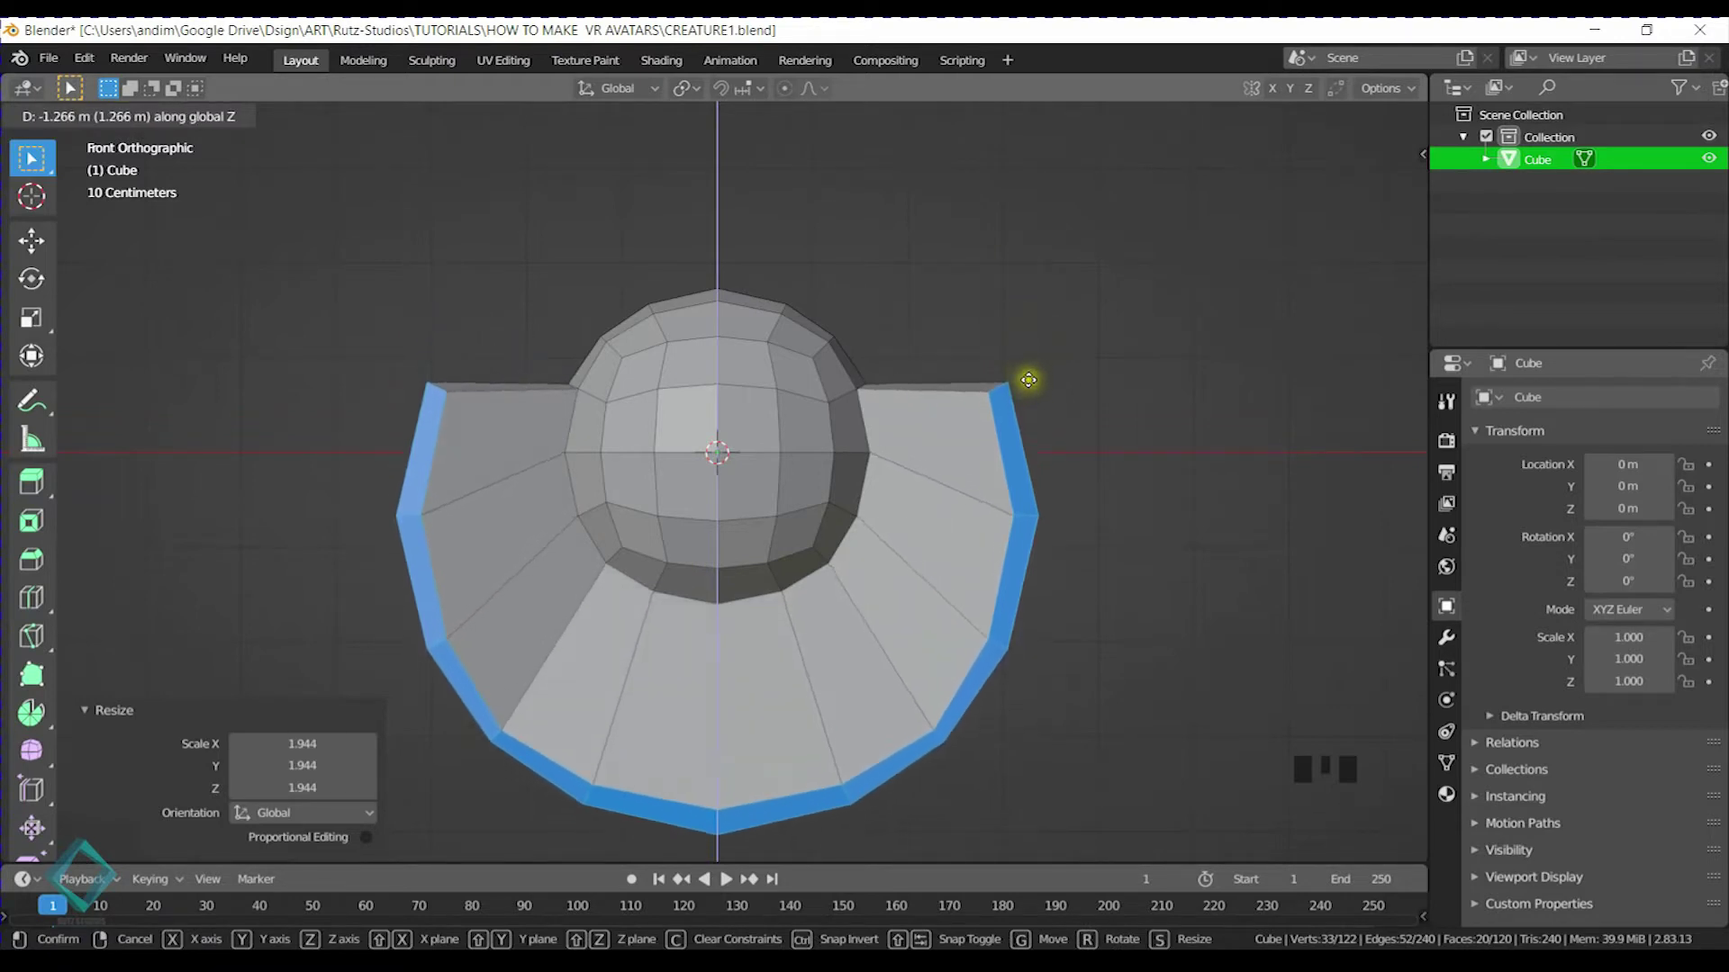
{"action": "left_click", "coordinate": [1029, 379]}
{"action": "scroll", "coordinate": [1016, 477], "scroll_direction": "down", "scroll_amount": 4}
{"action": "middle_click_drag", "start_coordinate": [1012, 508], "coordinate": [916, 489]}
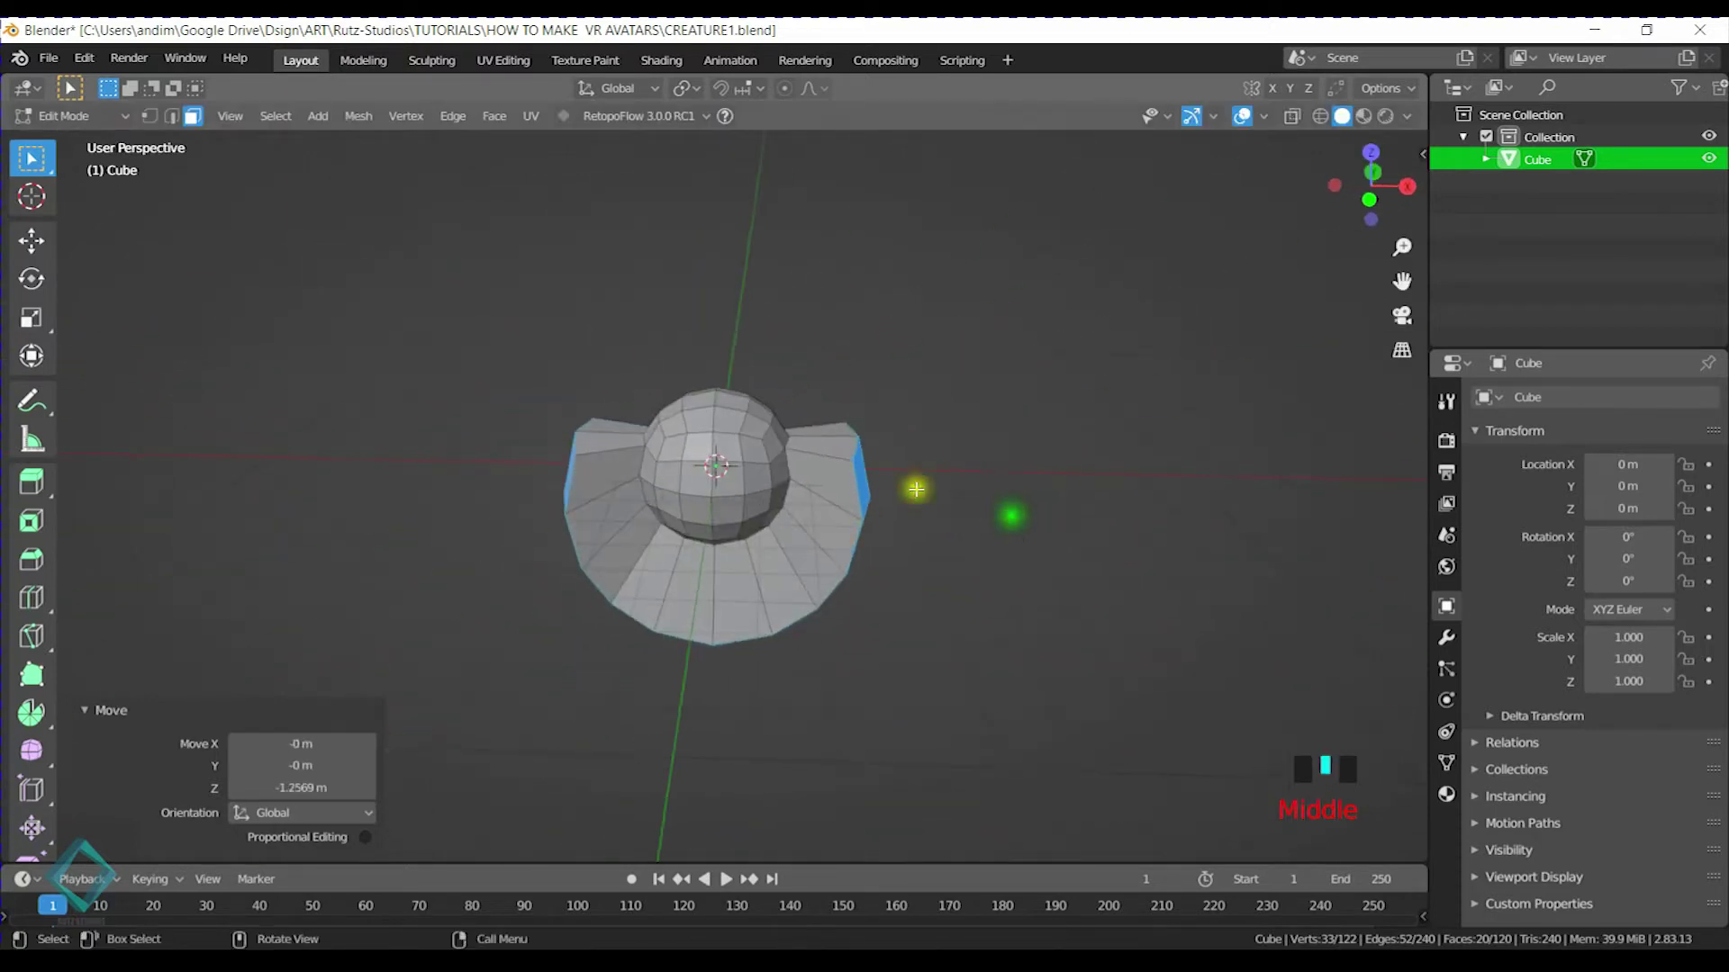
{"action": "scroll", "coordinate": [896, 486], "scroll_direction": "up", "scroll_amount": 4}
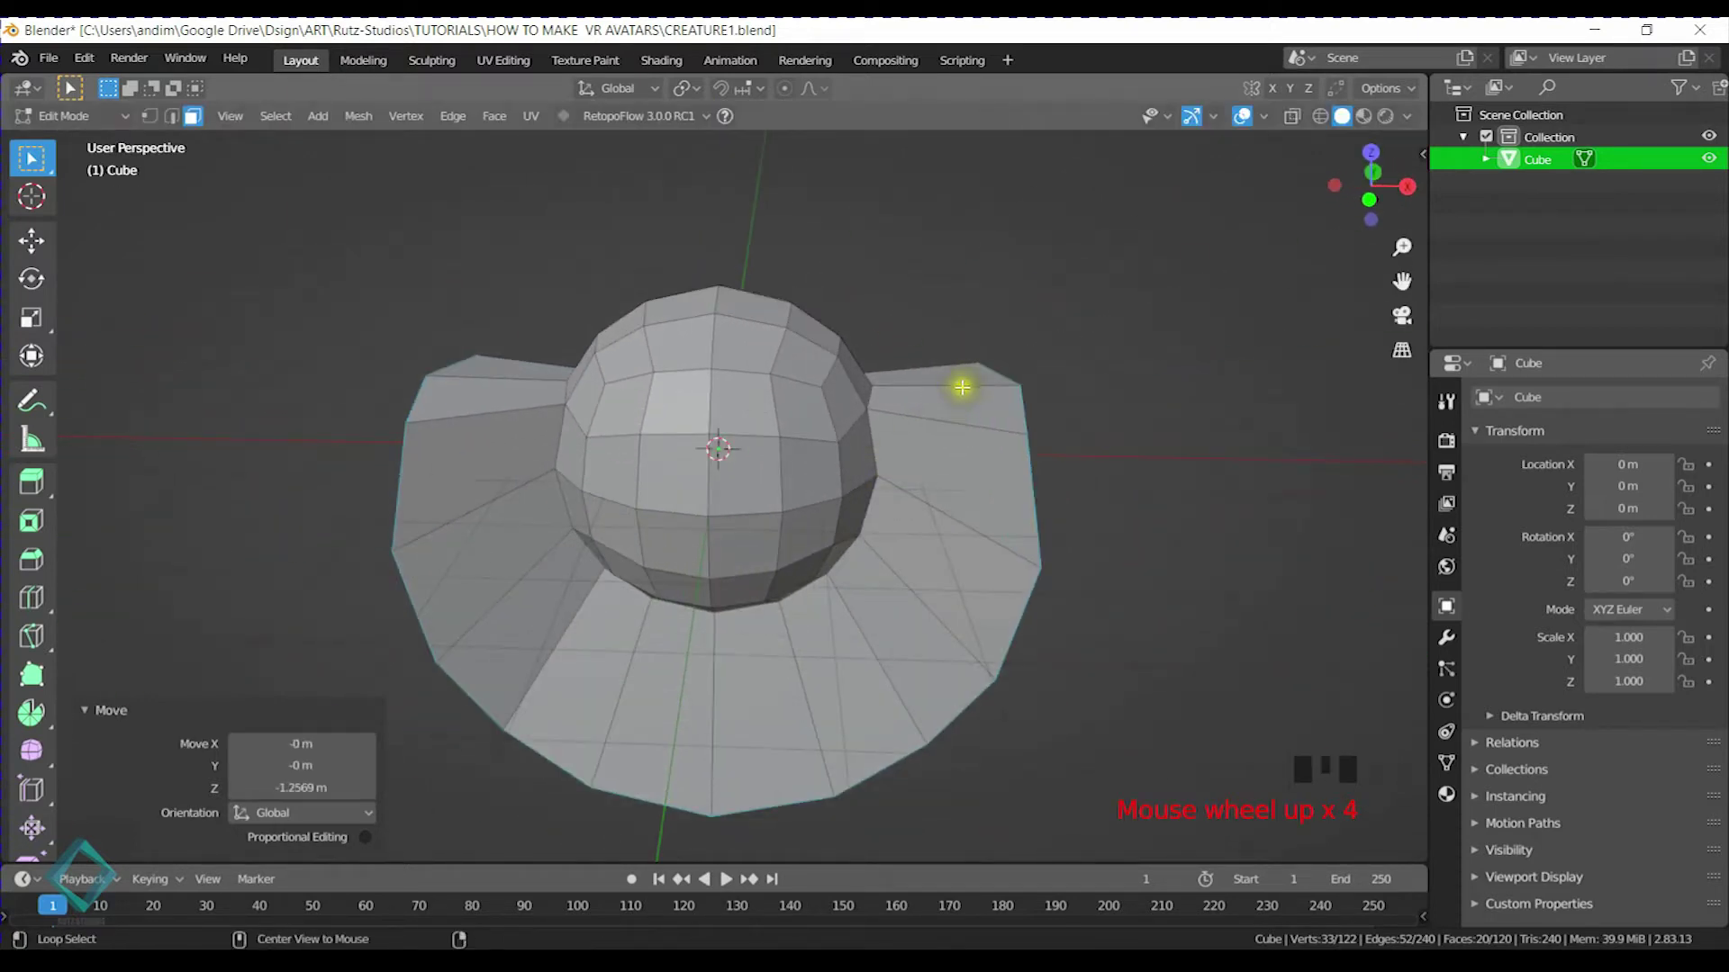
Add the extrusion's side faces to the band selection, invert the selection, and delete the remaining sphere faces
{"action": "left_click", "coordinate": [961, 387], "text": "alt"}
{"action": "middle_click_drag", "start_coordinate": [962, 387], "coordinate": [972, 443]}
{"action": "key", "text": "ctrl+z"}
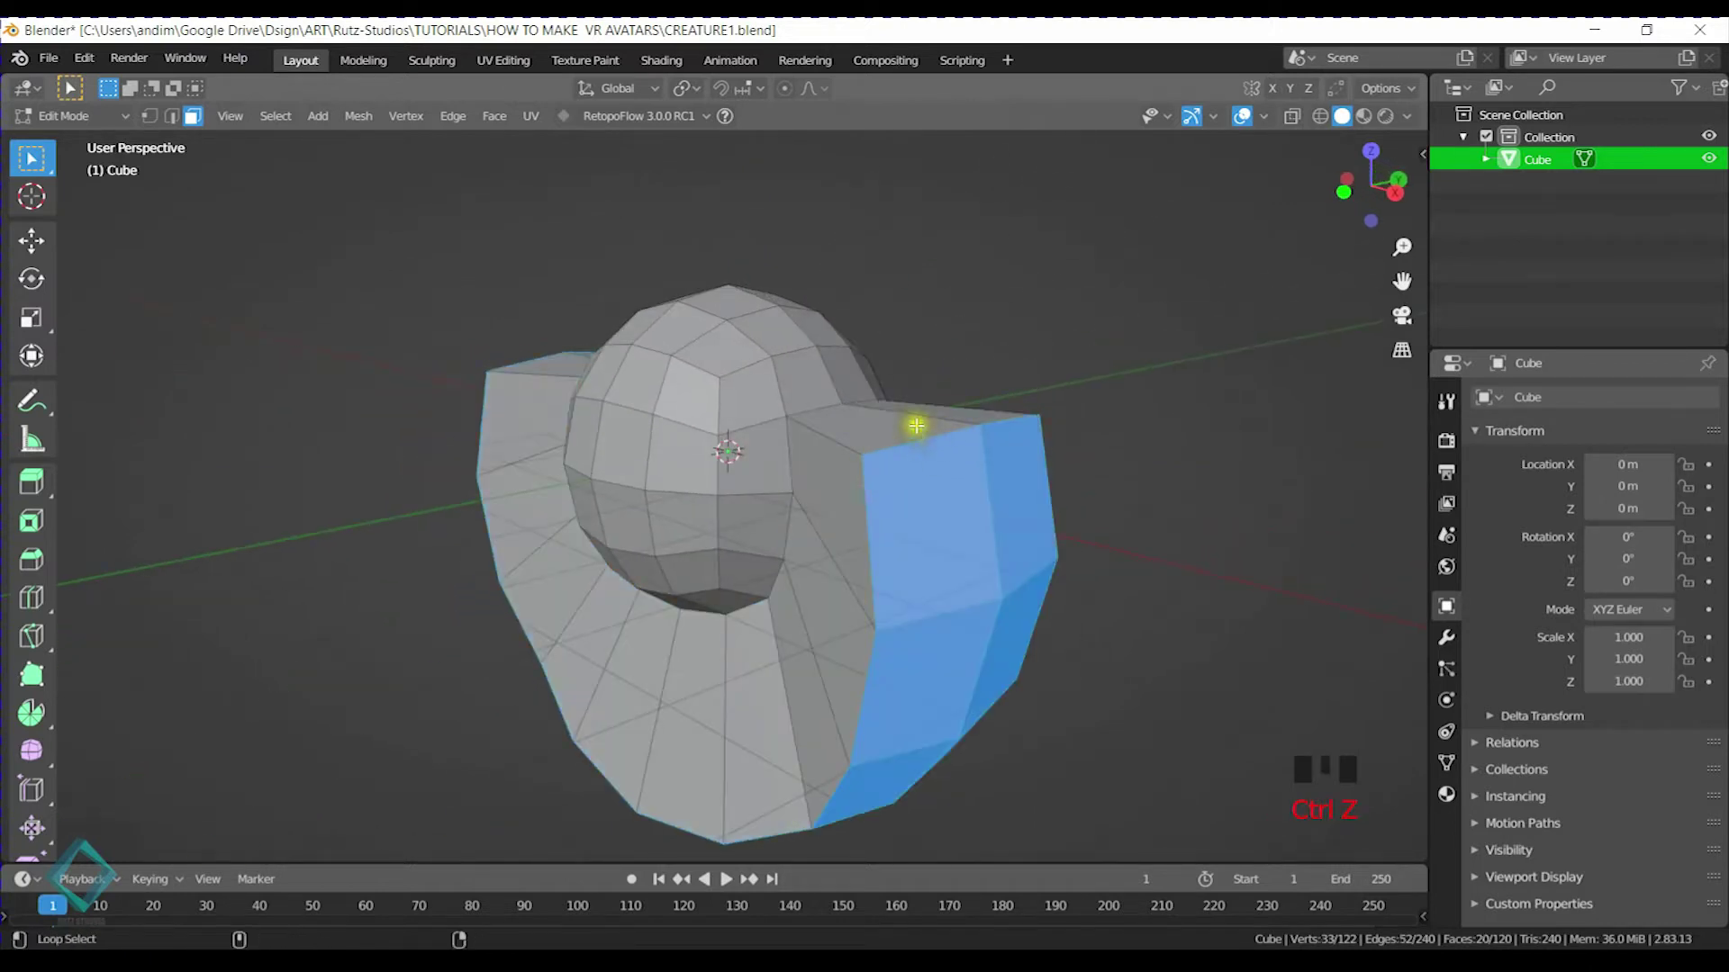
{"action": "left_click", "coordinate": [855, 437], "text": "alt"}
{"action": "mouse_move", "coordinate": [613, 664]}
{"action": "middle_mouse_down"}
{"action": "mouse_move", "coordinate": [862, 645]}
{"action": "mouse_move", "coordinate": [572, 599]}
{"action": "mouse_move", "coordinate": [640, 656]}
{"action": "middle_mouse_up"}
{"action": "middle_click_drag", "start_coordinate": [595, 436], "coordinate": [1032, 579]}
{"action": "key", "text": "ctrl+i"}
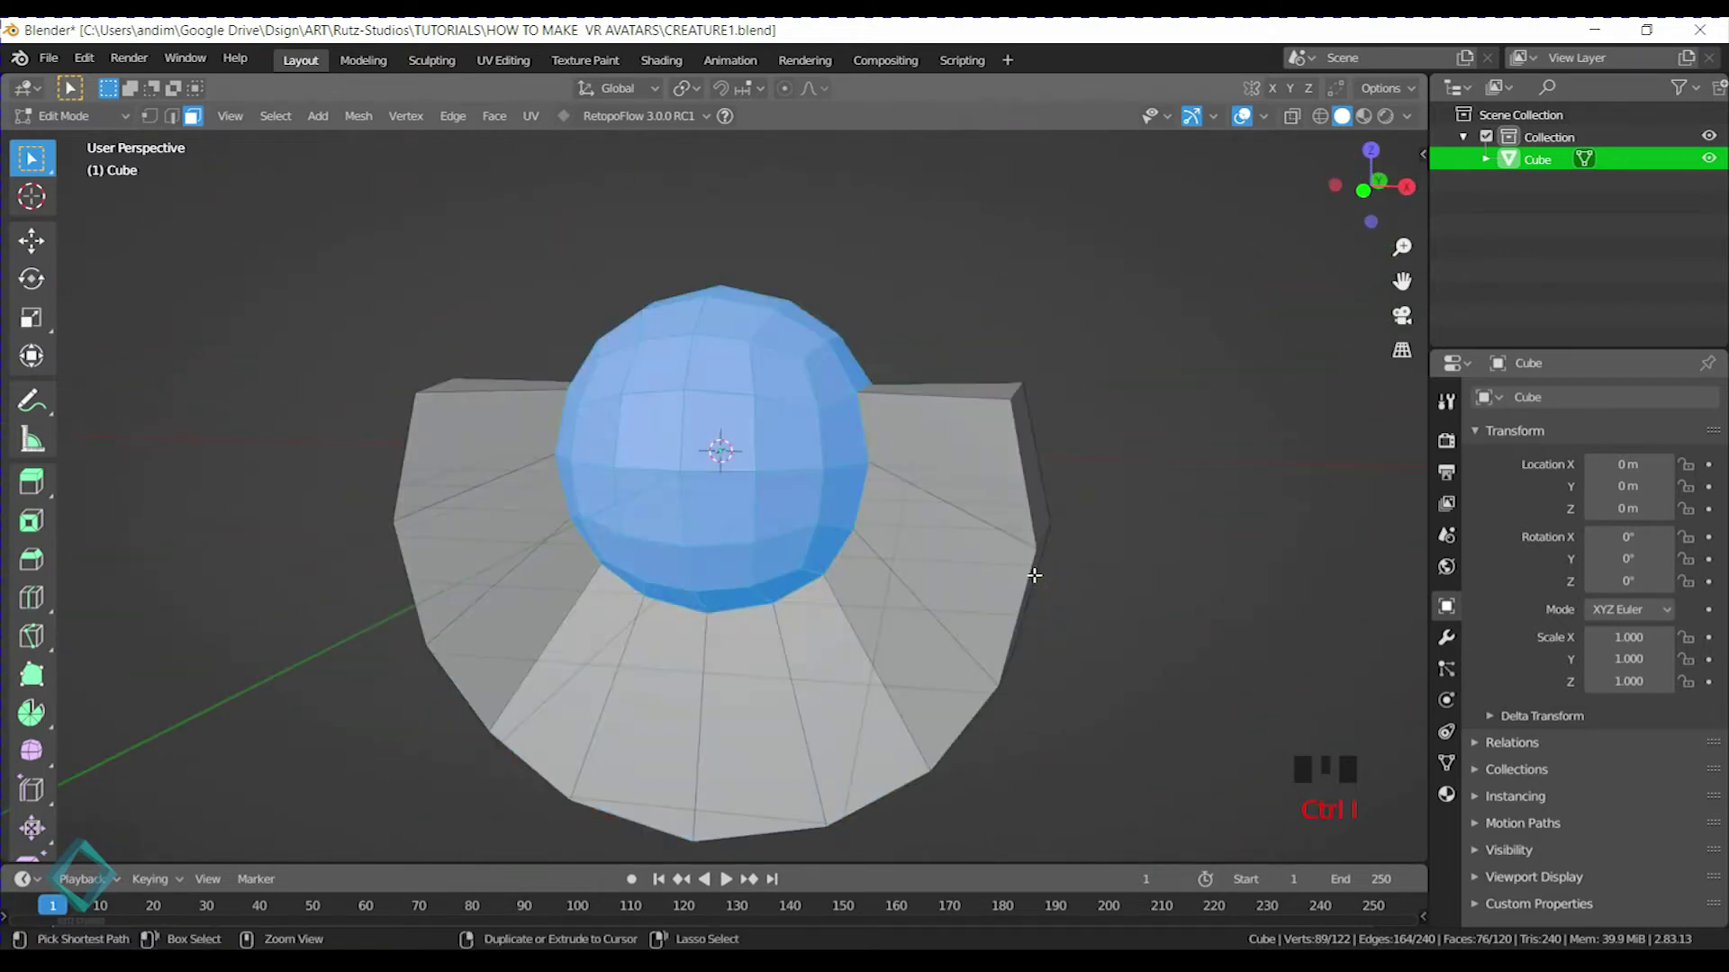
{"action": "key", "text": "x"}
{"action": "left_click", "coordinate": [771, 515]}
{"action": "middle_click_drag", "start_coordinate": [753, 544], "coordinate": [946, 532]}
{"action": "middle_click_drag", "start_coordinate": [788, 464], "coordinate": [783, 521]}
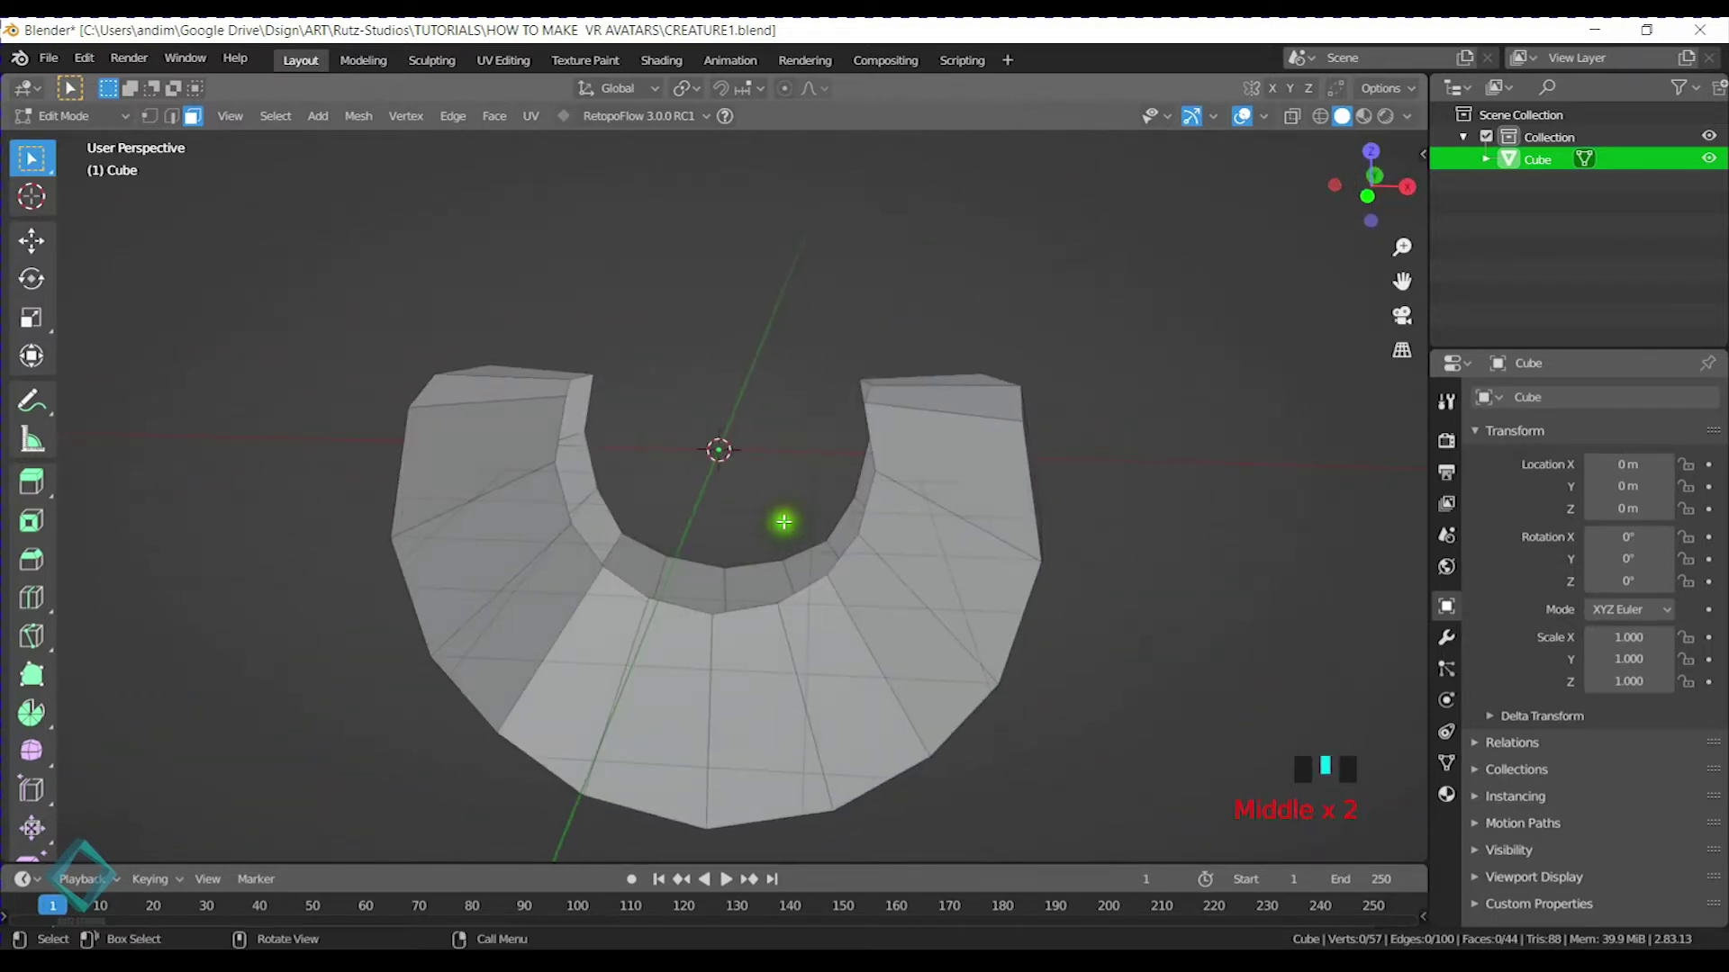
Hide the floor grid in the viewport overlays
{"action": "left_click", "coordinate": [1242, 117]}
{"action": "mouse_move", "coordinate": [864, 606]}
{"action": "middle_mouse_down"}
{"action": "mouse_move", "coordinate": [888, 617]}
{"action": "mouse_move", "coordinate": [867, 577]}
{"action": "middle_mouse_up"}
{"action": "left_click", "coordinate": [1242, 116]}
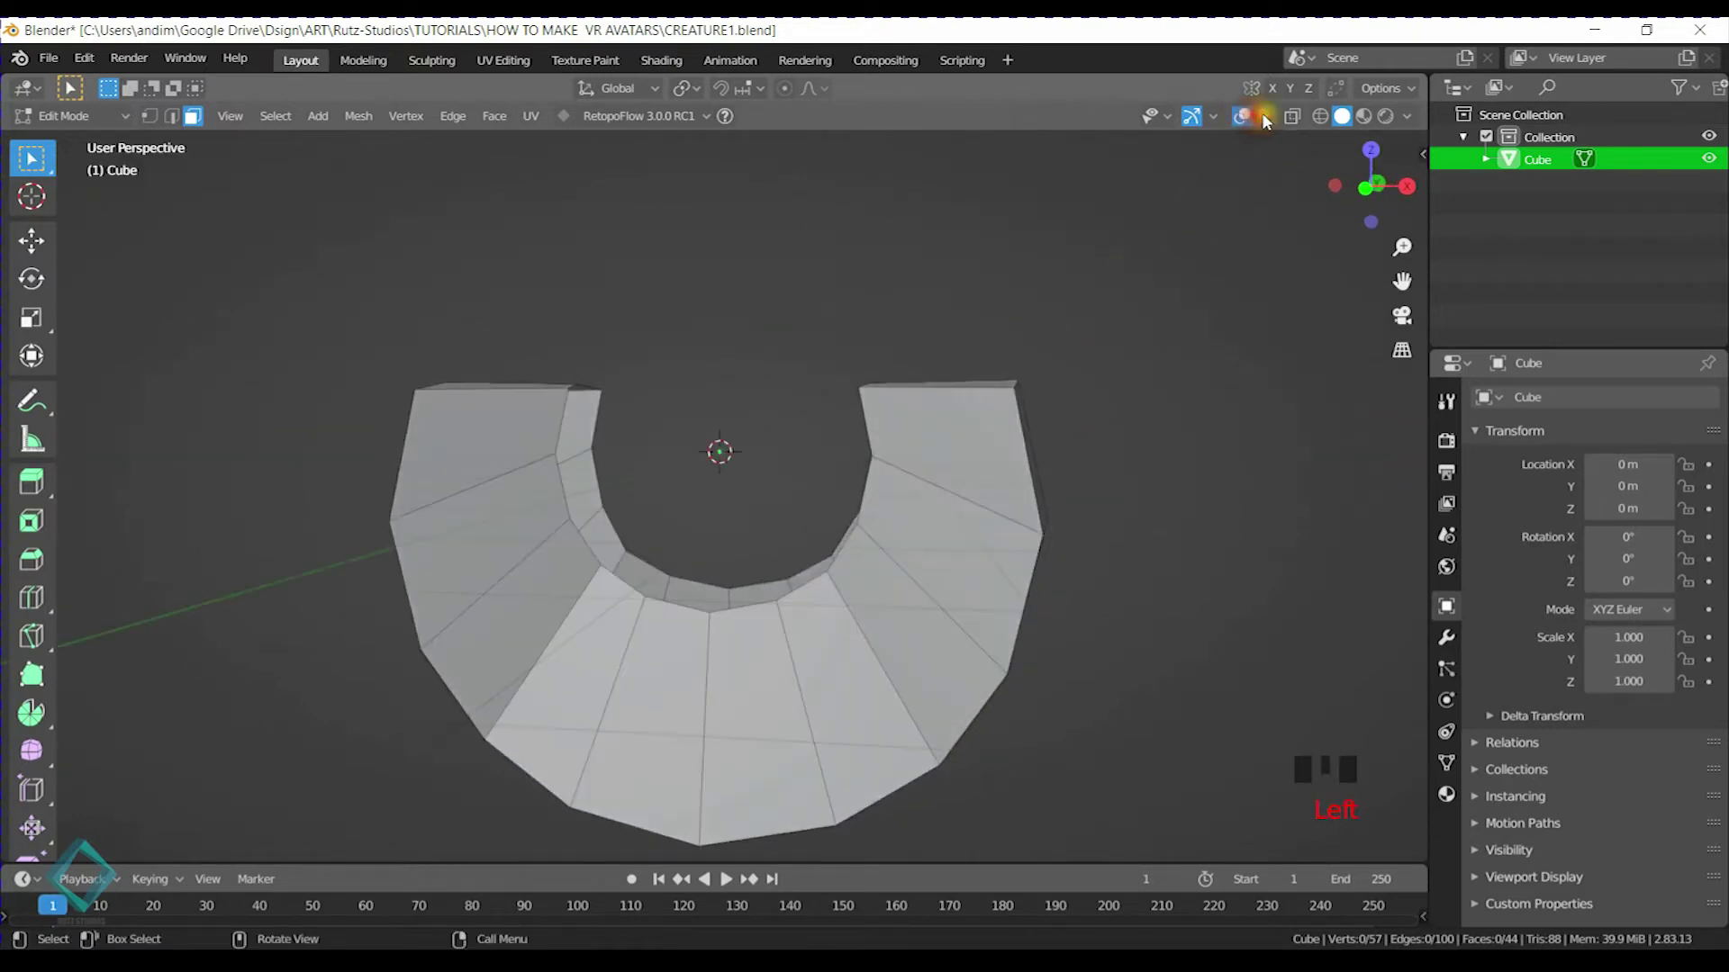
{"action": "left_click", "coordinate": [1264, 116]}
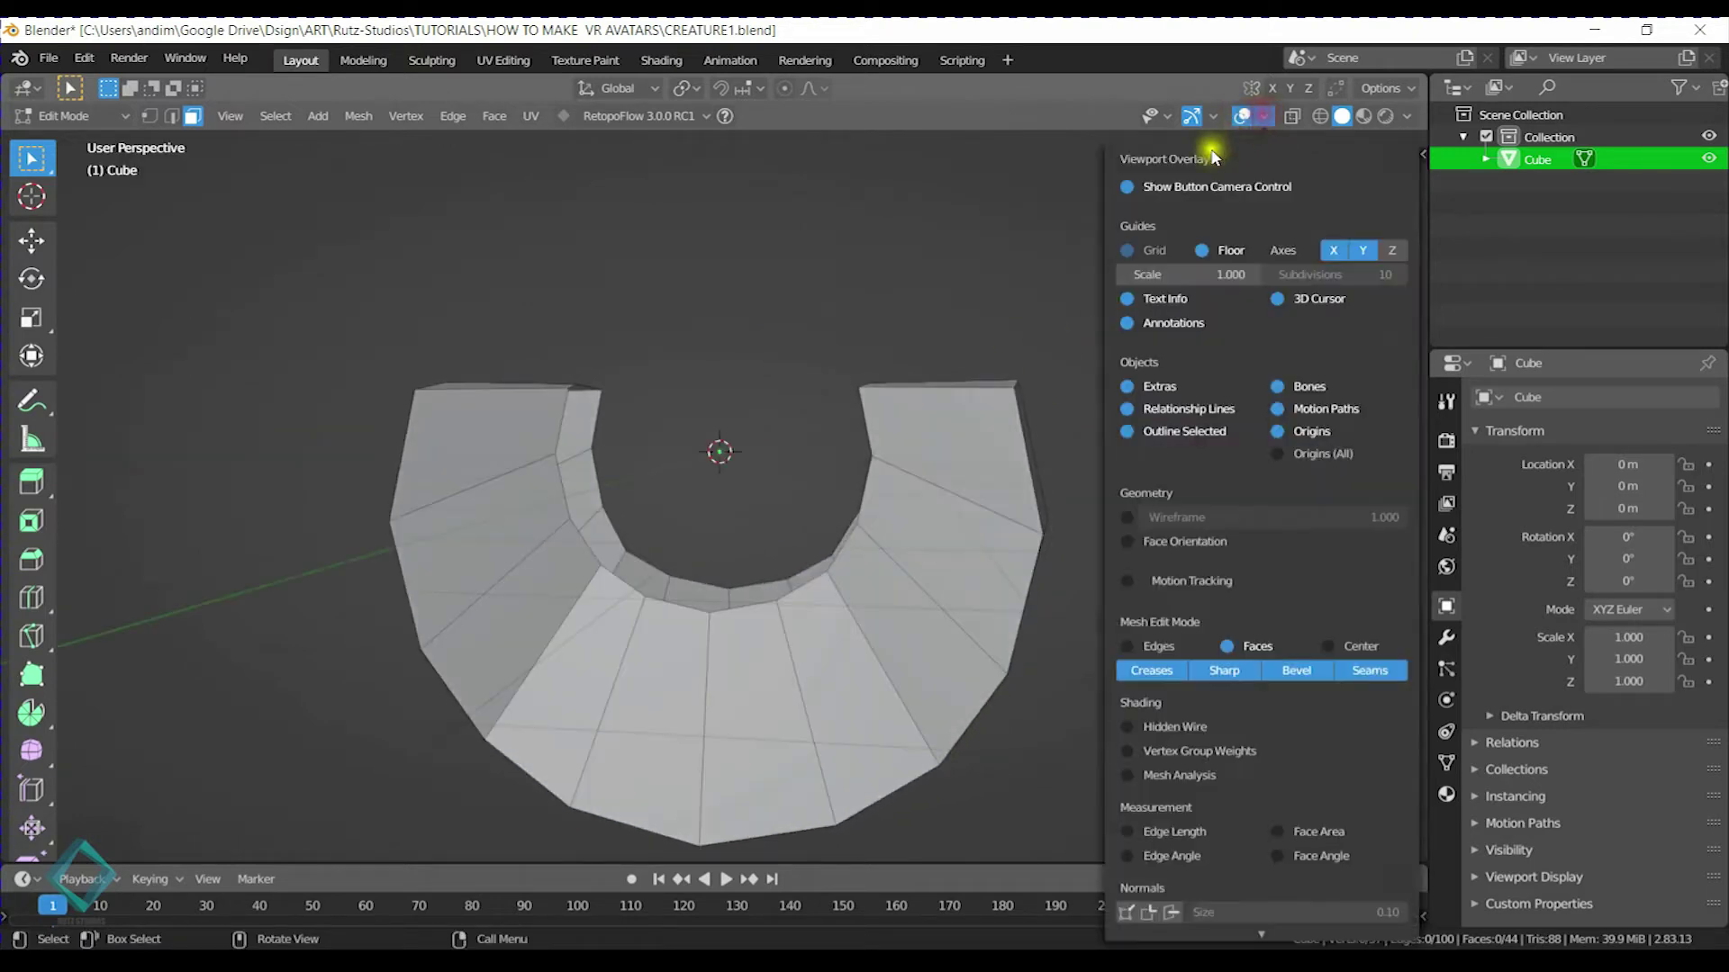
{"action": "left_click", "coordinate": [1206, 251]}
Add two evenly spaced loop cuts along the side walls of the U-shaped mesh, without sliding them
{"action": "middle_click_drag", "start_coordinate": [765, 374], "coordinate": [806, 532], "text": "ctrl"}
{"action": "key", "text": "ctrl+r"}
{"action": "scroll", "coordinate": [916, 385], "scroll_direction": "up", "scroll_amount": 1}
{"action": "left_click", "coordinate": [916, 384]}
{"action": "right_click", "coordinate": [903, 381]}
{"action": "middle_click_drag", "start_coordinate": [903, 382], "coordinate": [880, 444]}
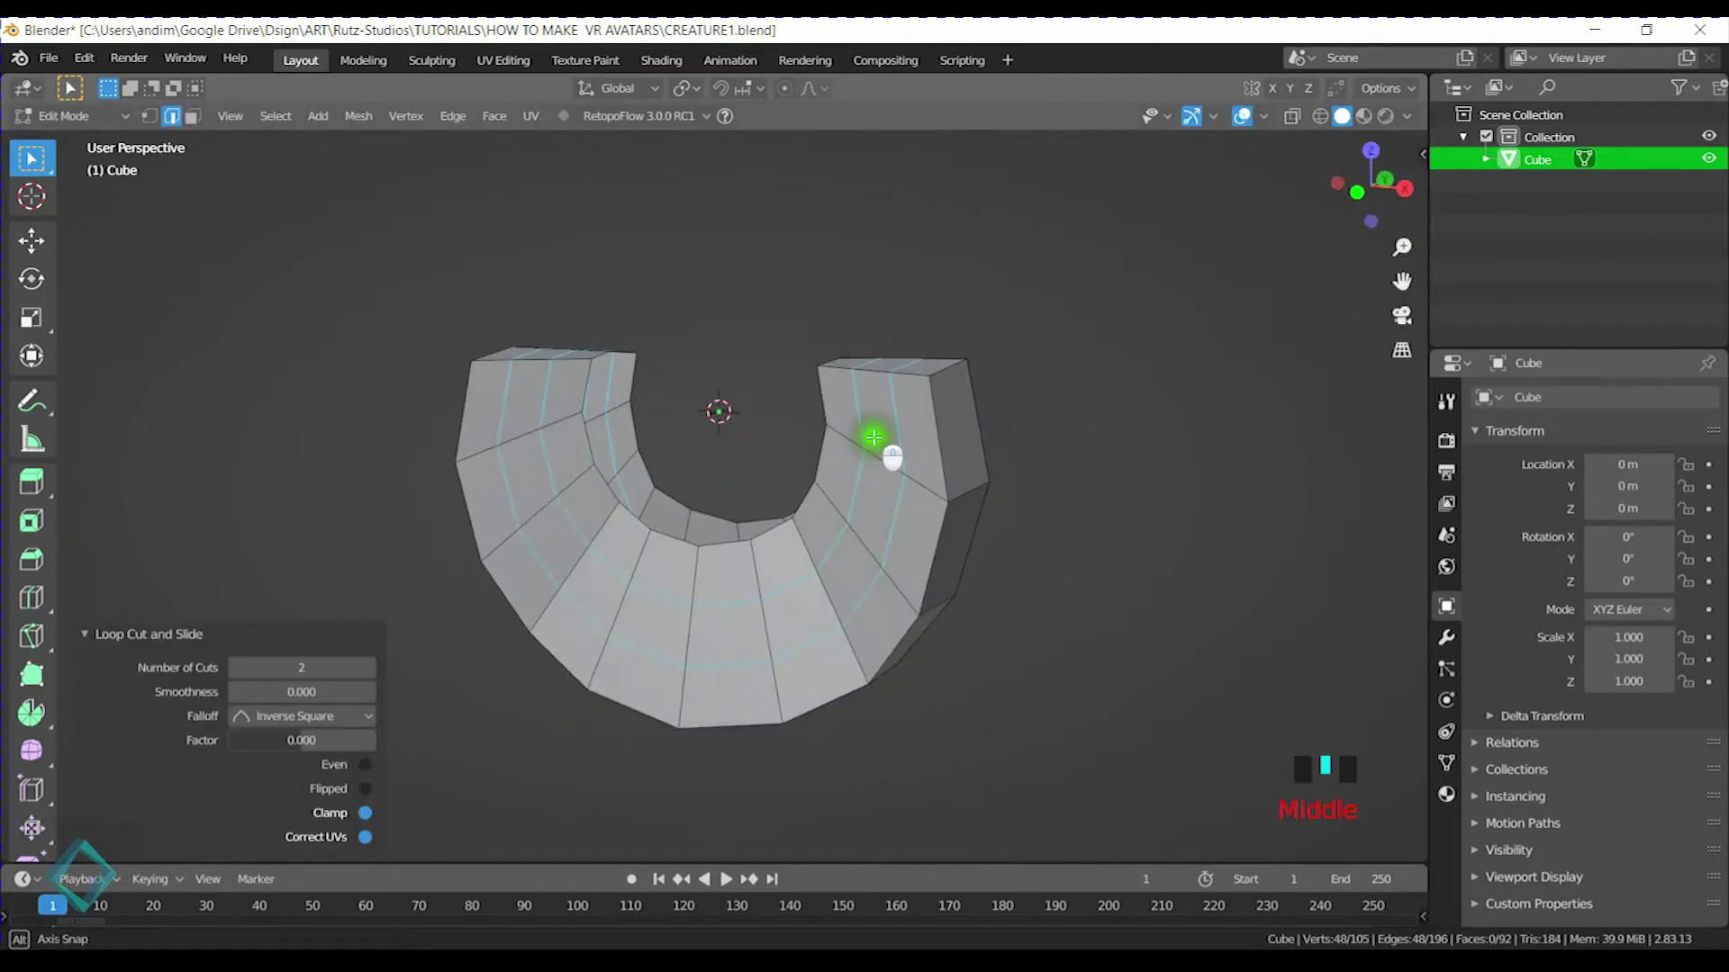
Select the open inner edge loop of the U-shape and expand the LoopTools commands
{"action": "middle_click_drag", "start_coordinate": [823, 563], "coordinate": [944, 430]}
{"action": "left_click", "coordinate": [827, 400], "text": "alt"}
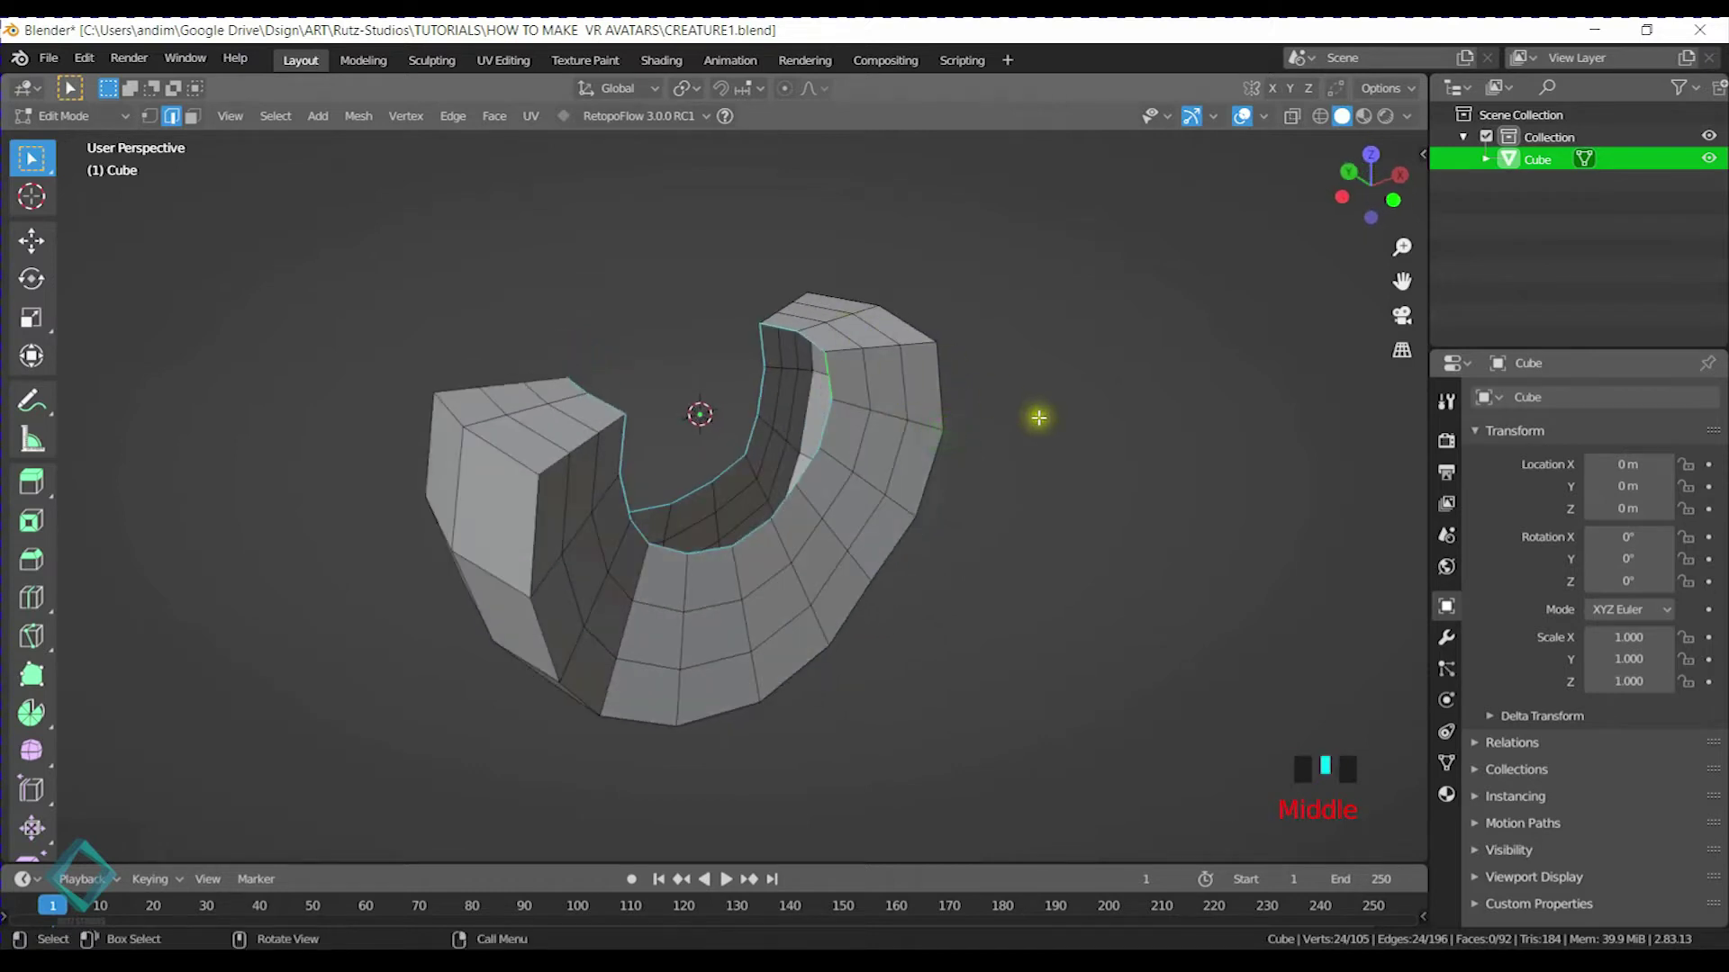
{"action": "key", "text": "n"}
{"action": "left_click", "coordinate": [1418, 214]}
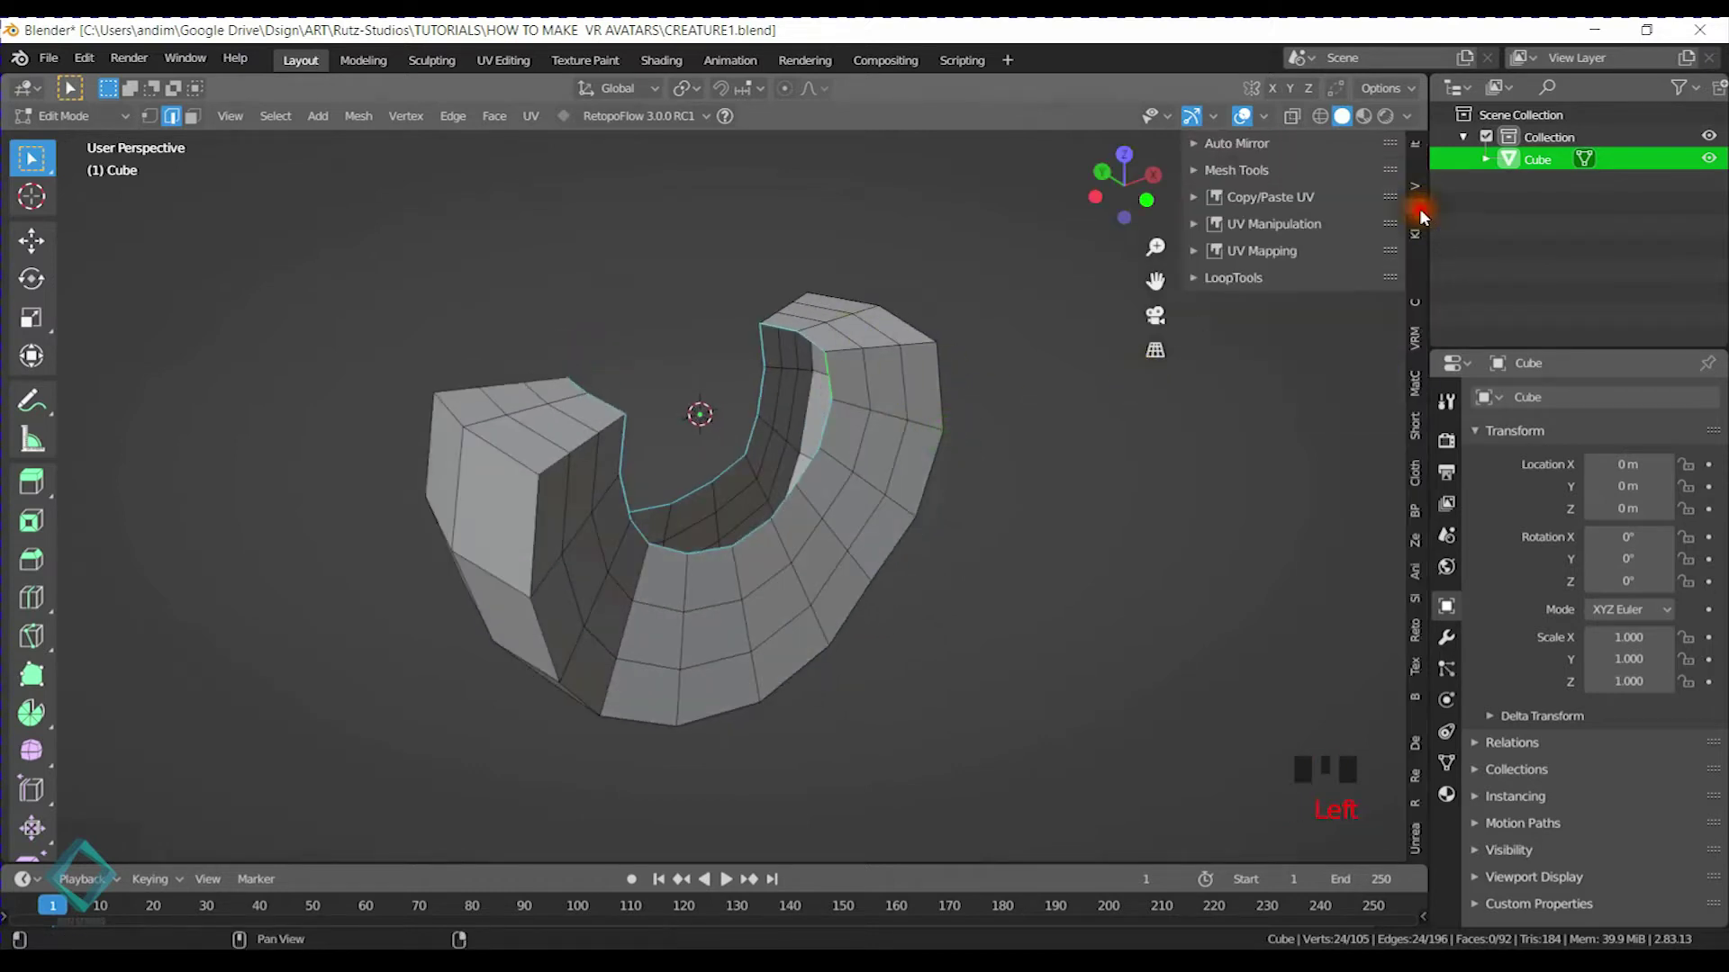
{"action": "left_click", "coordinate": [1232, 278]}
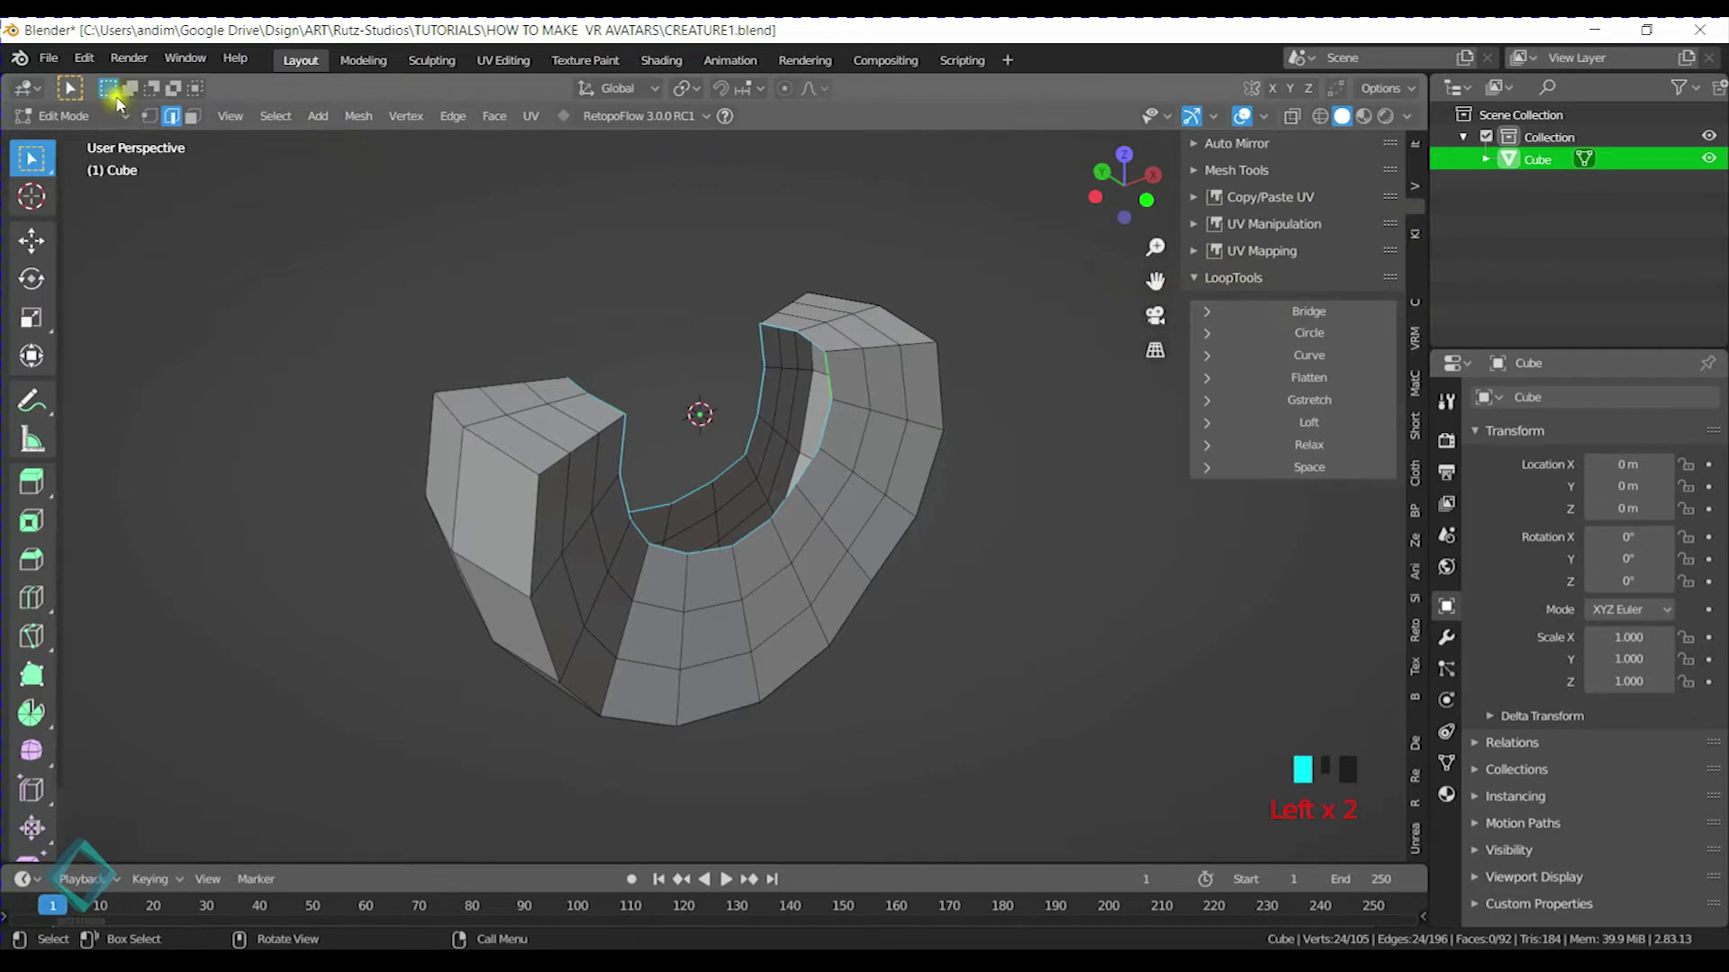
Search the add-on preferences for "loop" and "auto" to check that LoopTools and Auto Mirror are enabled
{"action": "left_click", "coordinate": [84, 57]}
{"action": "left_click", "coordinate": [117, 374]}
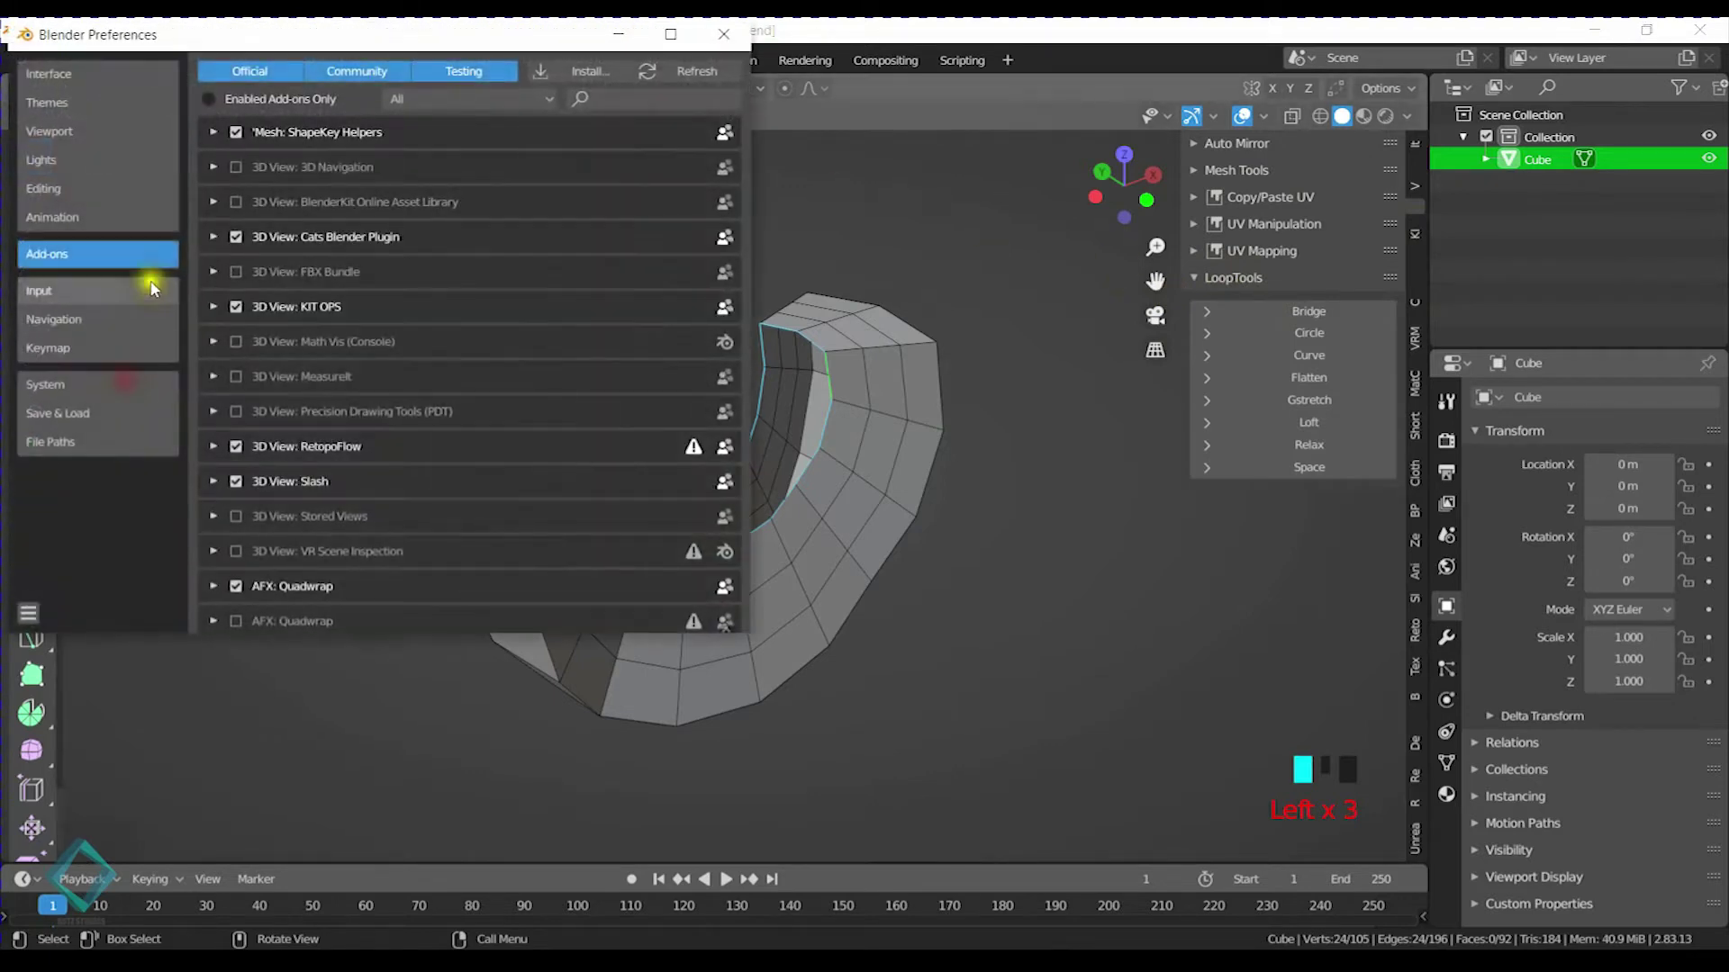
{"action": "left_click_drag", "start_coordinate": [400, 41], "coordinate": [516, 128]}
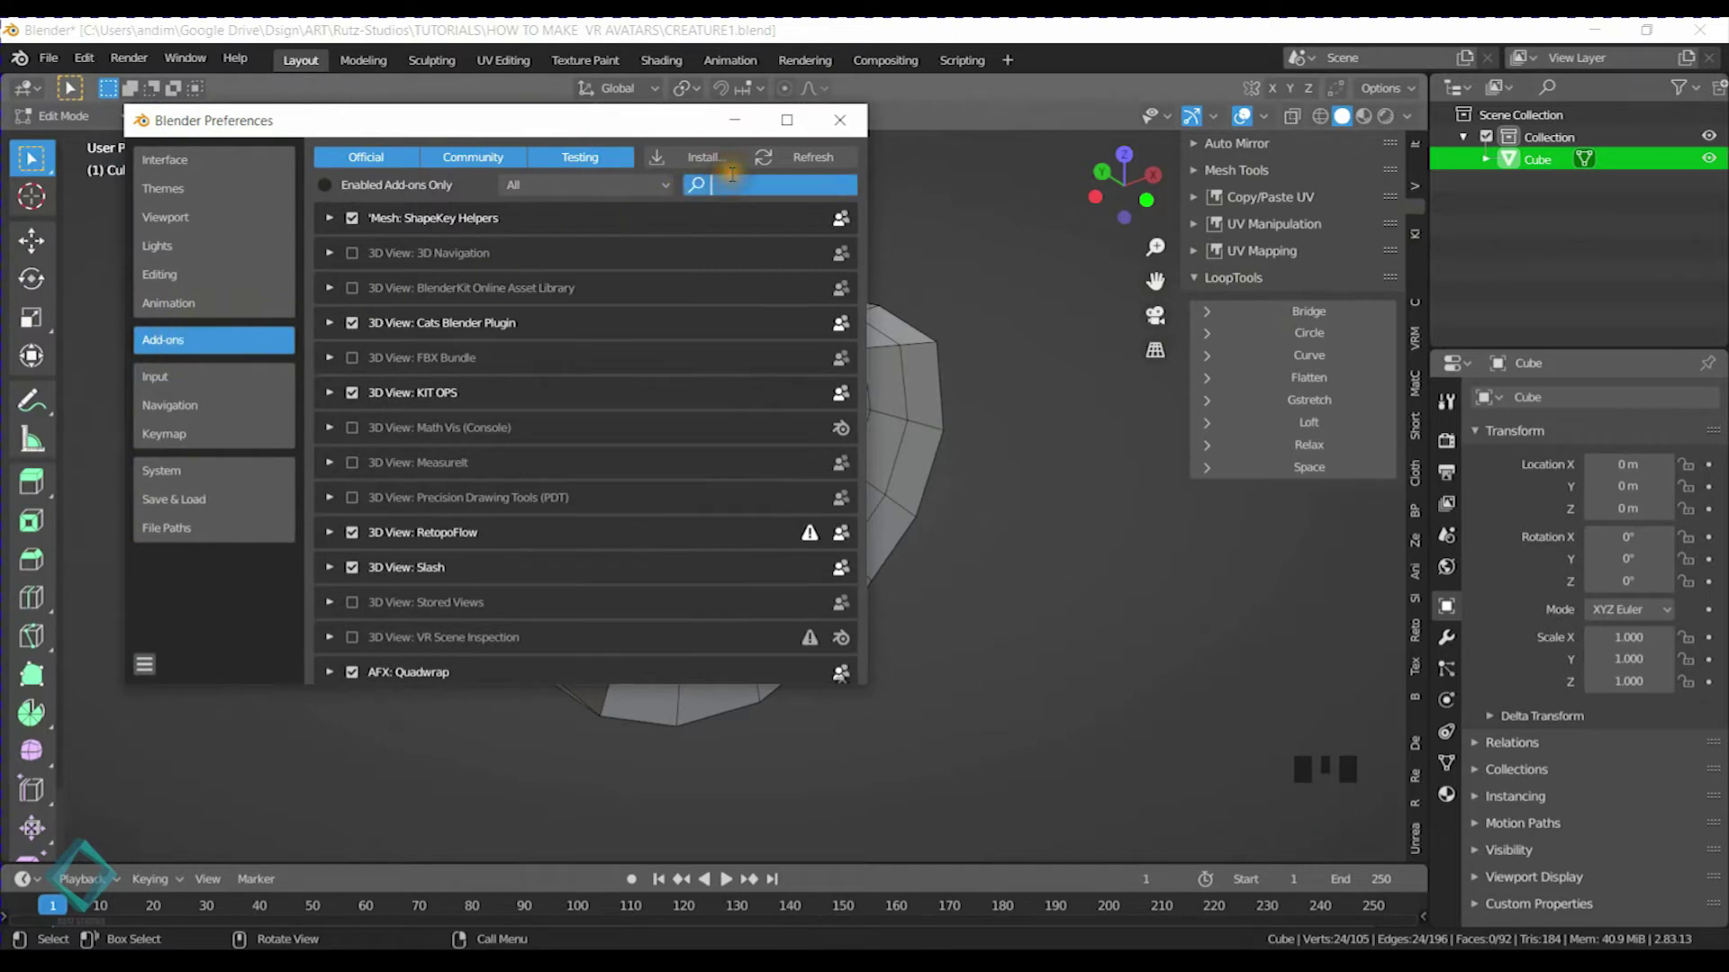
{"action": "type", "text": "loo"}
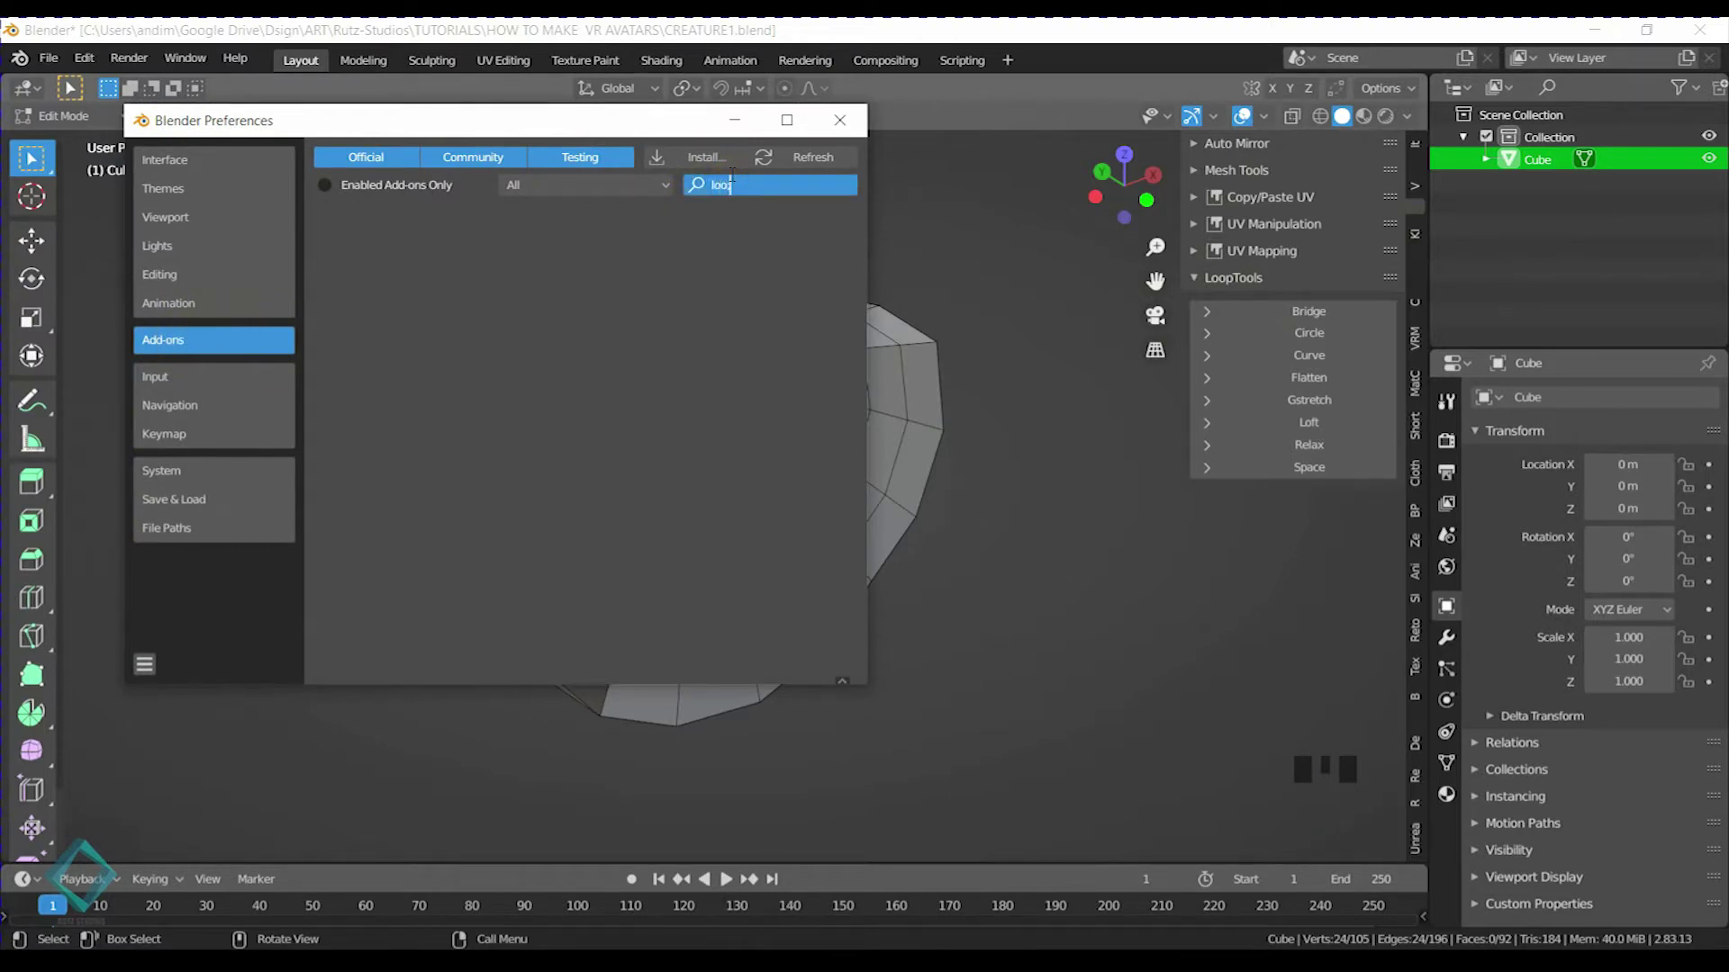
{"action": "type", "text": "p"}
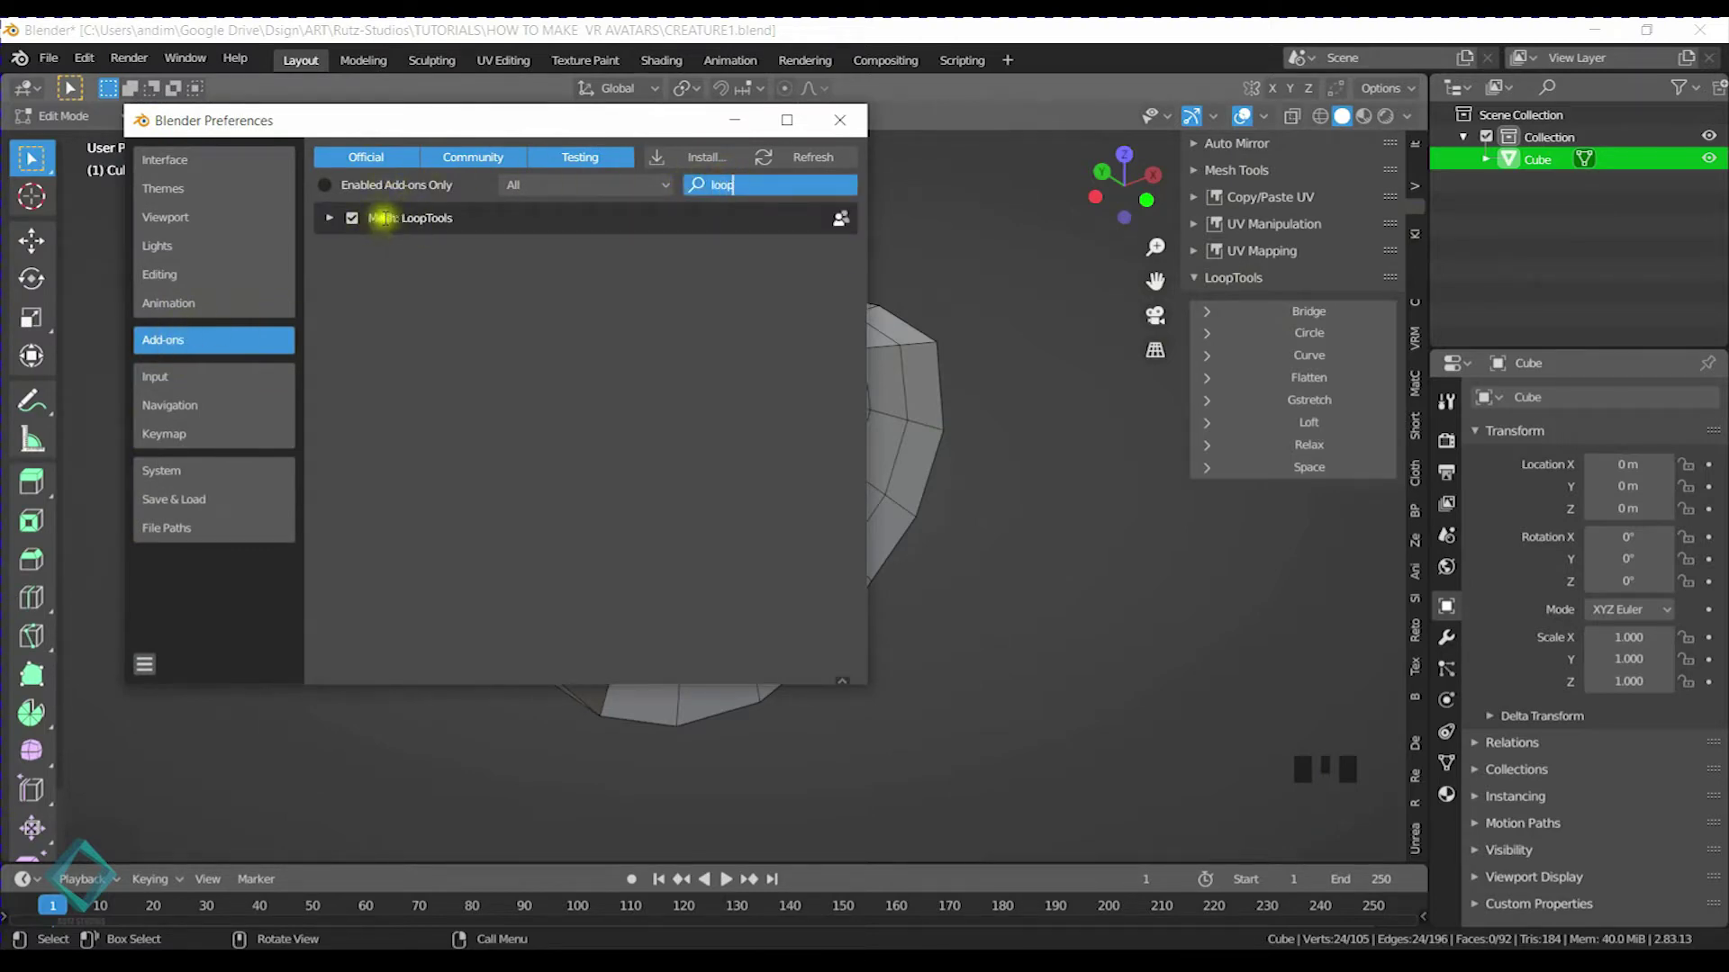
{"action": "type", "text": "auto"}
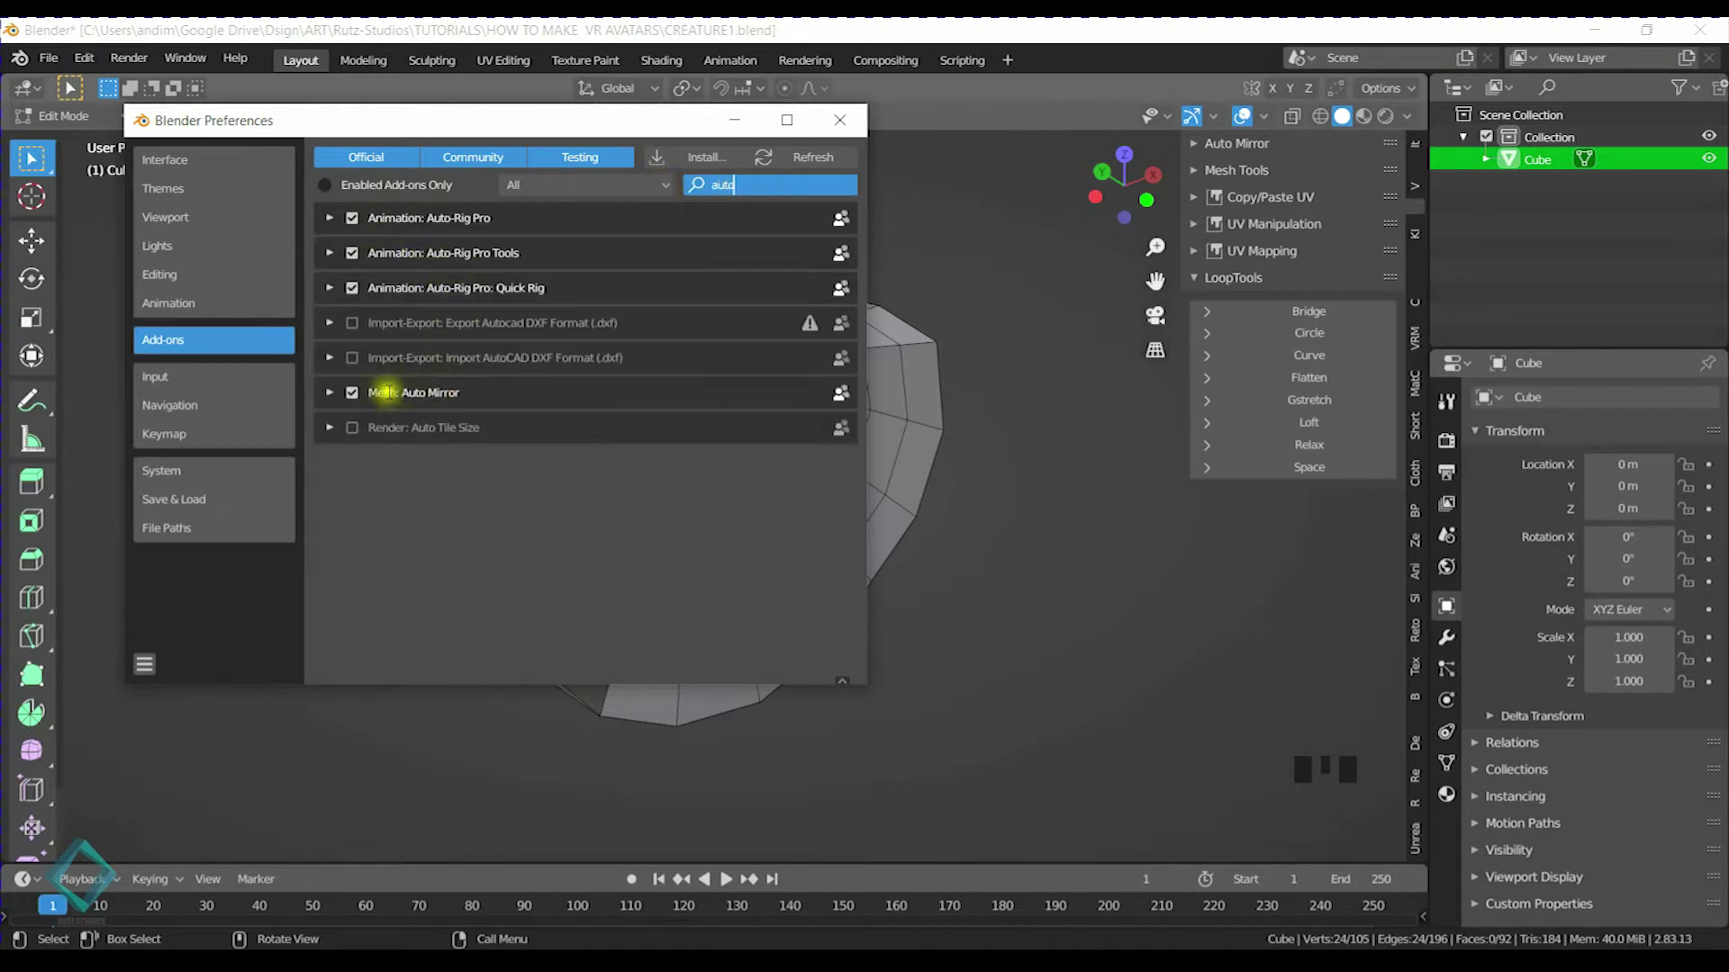
{"action": "left_click", "coordinate": [839, 119]}
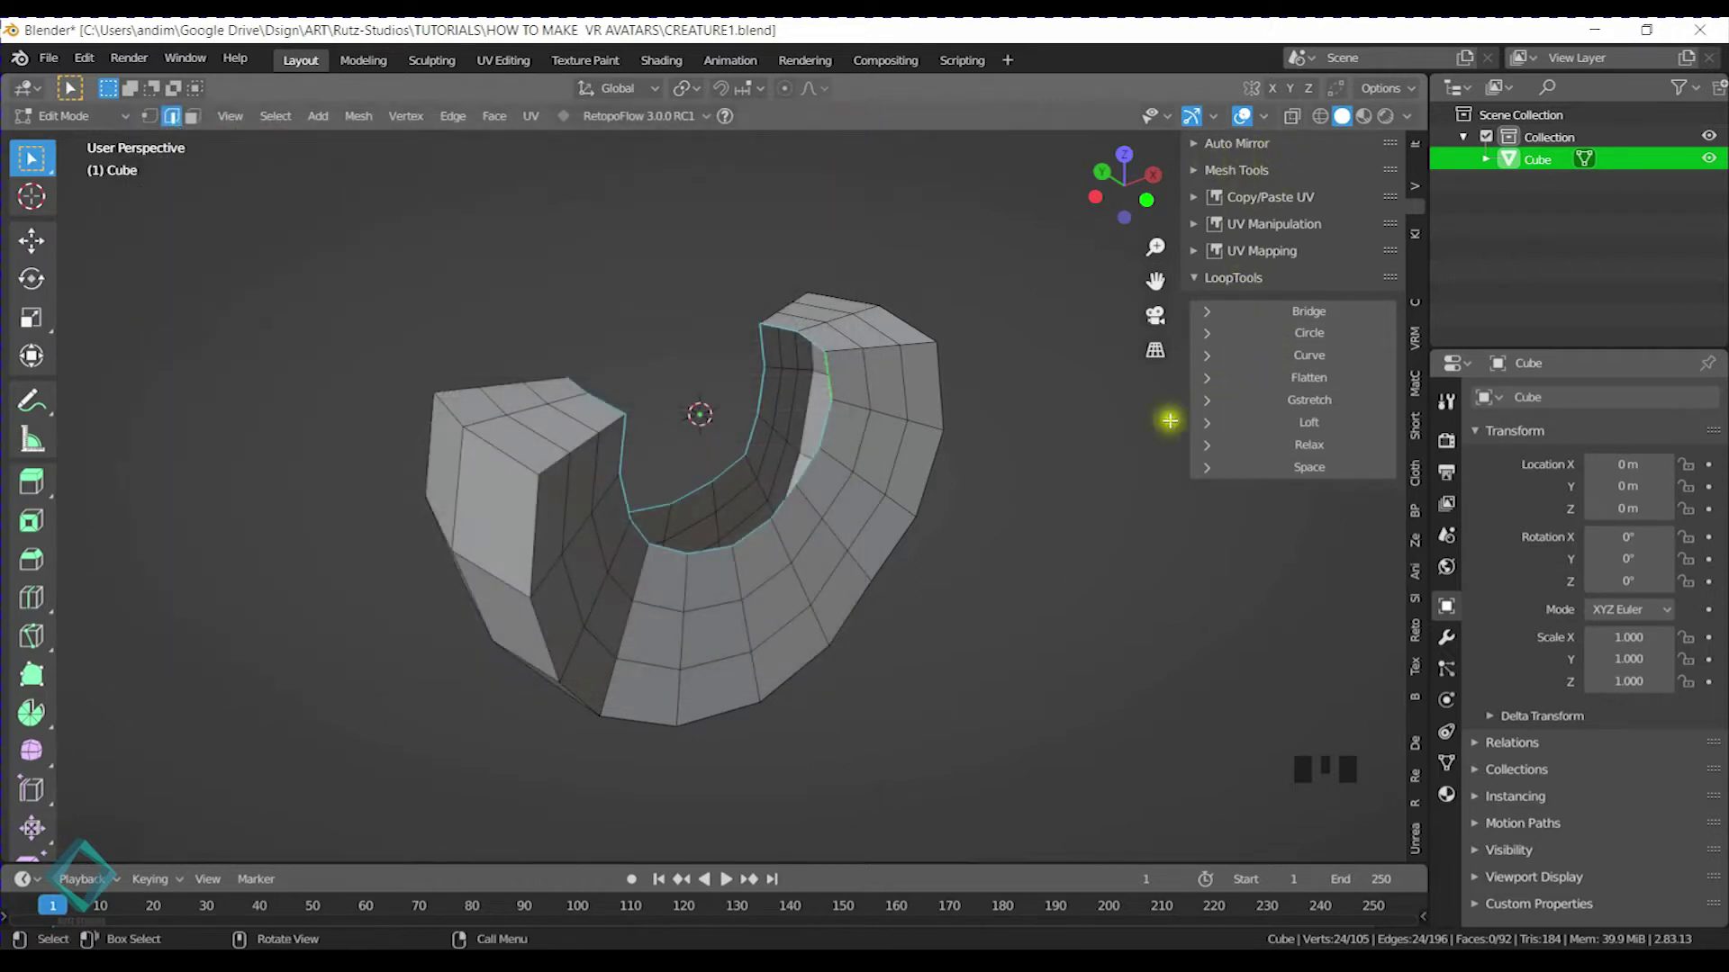
Smooth the U-shape's inner edge loop by applying LoopTools Relax repeatedly
{"action": "middle_click_drag", "start_coordinate": [903, 525], "coordinate": [839, 439]}
{"action": "left_click", "coordinate": [1307, 451]}
{"action": "left_click", "coordinate": [1308, 450]}
{"action": "left_click", "coordinate": [1307, 450]}
{"action": "left_click", "coordinate": [1307, 451]}
{"action": "left_click", "coordinate": [1310, 455]}
{"action": "left_click", "coordinate": [1310, 455]}
{"action": "left_click", "coordinate": [1312, 457]}
{"action": "left_click", "coordinate": [1312, 457]}
Select the two added edge loops on the side walls and relax them together repeatedly
{"action": "middle_click_drag", "start_coordinate": [975, 391], "coordinate": [876, 386], "text": "shift"}
{"action": "left_click", "coordinate": [865, 417], "text": "alt+shift"}
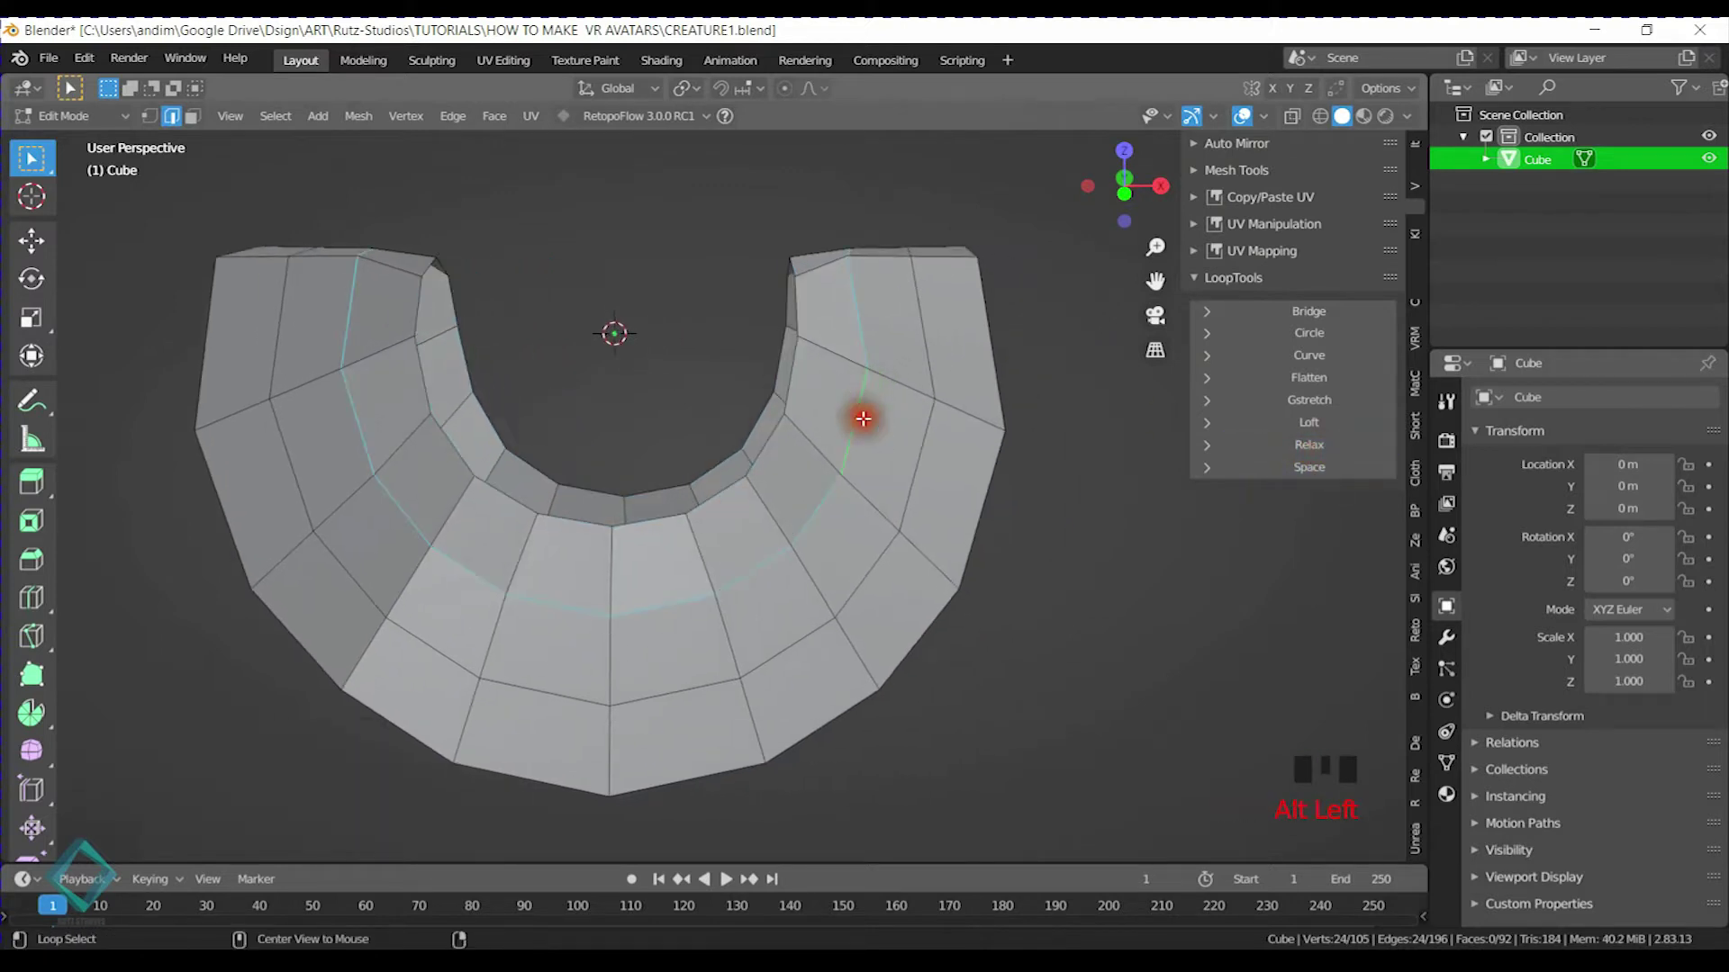
{"action": "left_click", "coordinate": [912, 445], "text": "alt+shift"}
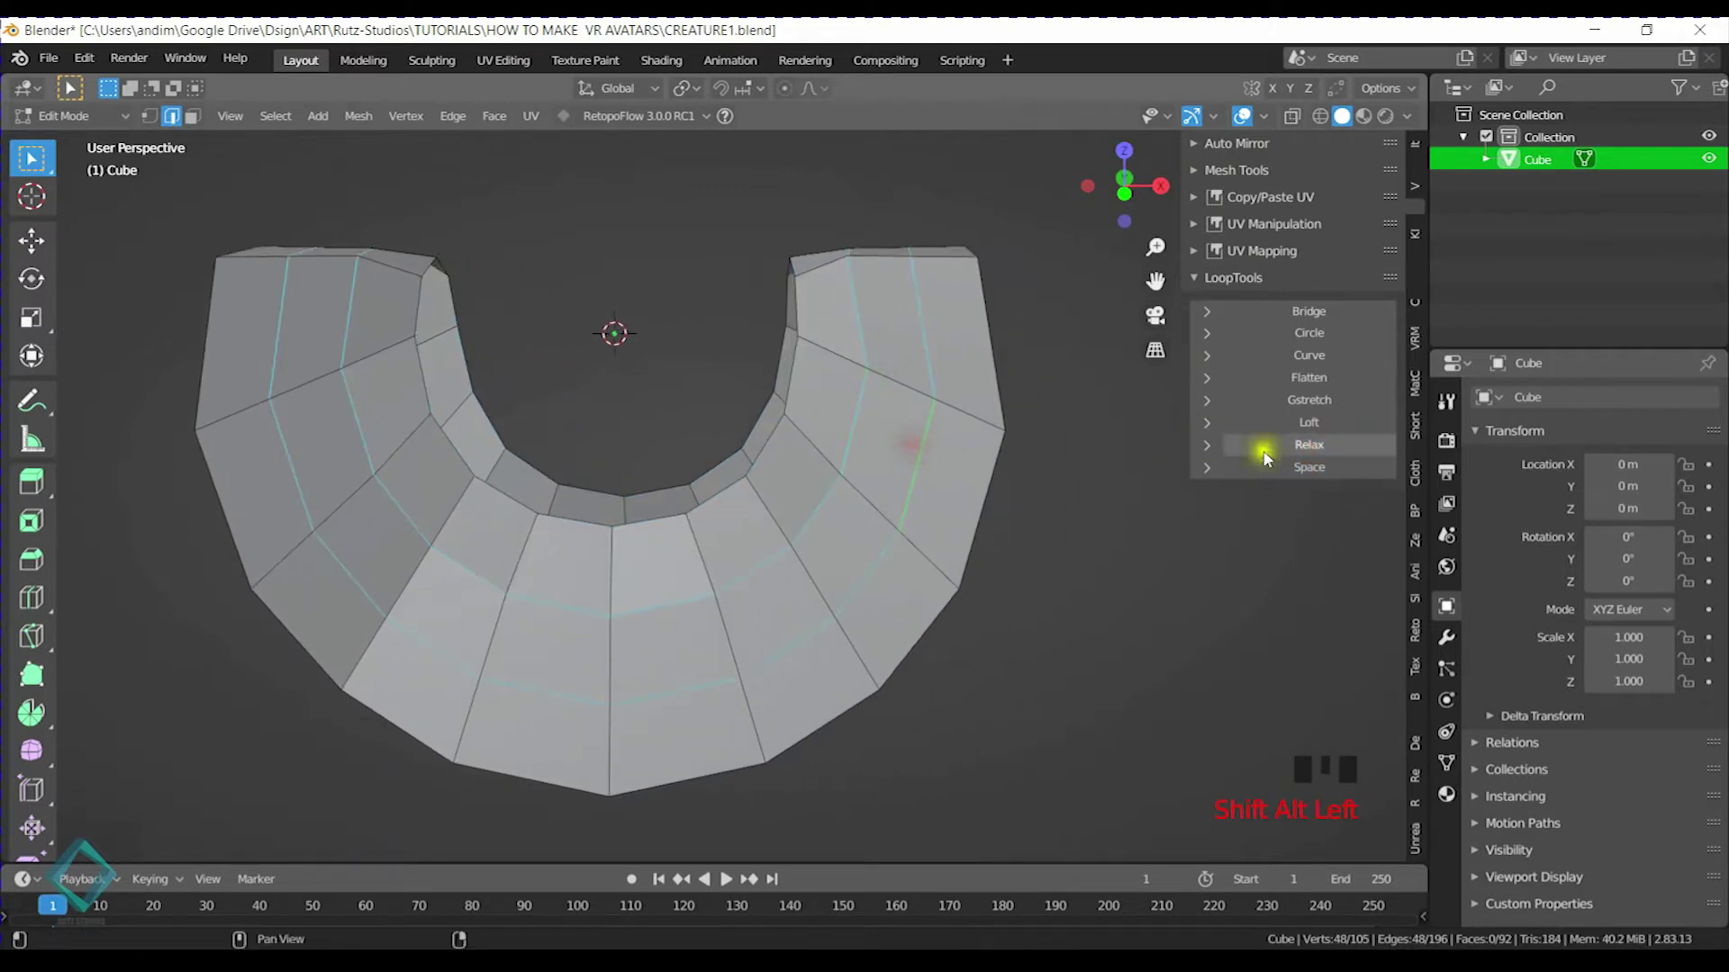
{"action": "left_click", "coordinate": [1319, 447]}
{"action": "left_click", "coordinate": [1319, 447]}
{"action": "left_click", "coordinate": [1319, 446]}
{"action": "left_click", "coordinate": [1319, 447]}
{"action": "left_click", "coordinate": [1319, 447]}
{"action": "left_click", "coordinate": [1318, 447]}
{"action": "left_click", "coordinate": [1319, 447]}
{"action": "left_click", "coordinate": [1319, 447]}
Select three more edge loops around the U-shaped mesh and apply LoopTools Relax to them repeatedly
{"action": "middle_click_drag", "start_coordinate": [880, 410], "coordinate": [822, 417]}
{"action": "left_click", "coordinate": [938, 348], "text": "alt"}
{"action": "middle_click_drag", "start_coordinate": [987, 301], "coordinate": [685, 342]}
{"action": "left_click", "coordinate": [673, 333], "text": "alt+shift"}
{"action": "middle_click_drag", "start_coordinate": [883, 459], "coordinate": [806, 498]}
{"action": "left_click", "coordinate": [718, 494], "text": "alt+shift"}
{"action": "scroll", "coordinate": [937, 504], "scroll_direction": "down", "scroll_amount": 2}
{"action": "left_click", "coordinate": [1323, 446]}
{"action": "left_click", "coordinate": [1322, 445]}
{"action": "left_click", "coordinate": [1323, 446]}
{"action": "left_click", "coordinate": [1323, 446]}
{"action": "left_click", "coordinate": [1323, 446]}
{"action": "left_click", "coordinate": [1322, 446]}
{"action": "left_click", "coordinate": [1322, 446]}
Switch to face selection and select the eight outer faces across the bottom of the U-shape, four across and two deep
{"action": "middle_click_drag", "start_coordinate": [957, 378], "coordinate": [925, 411]}
{"action": "middle_click_drag", "start_coordinate": [910, 490], "coordinate": [912, 431]}
{"action": "key", "text": "3"}
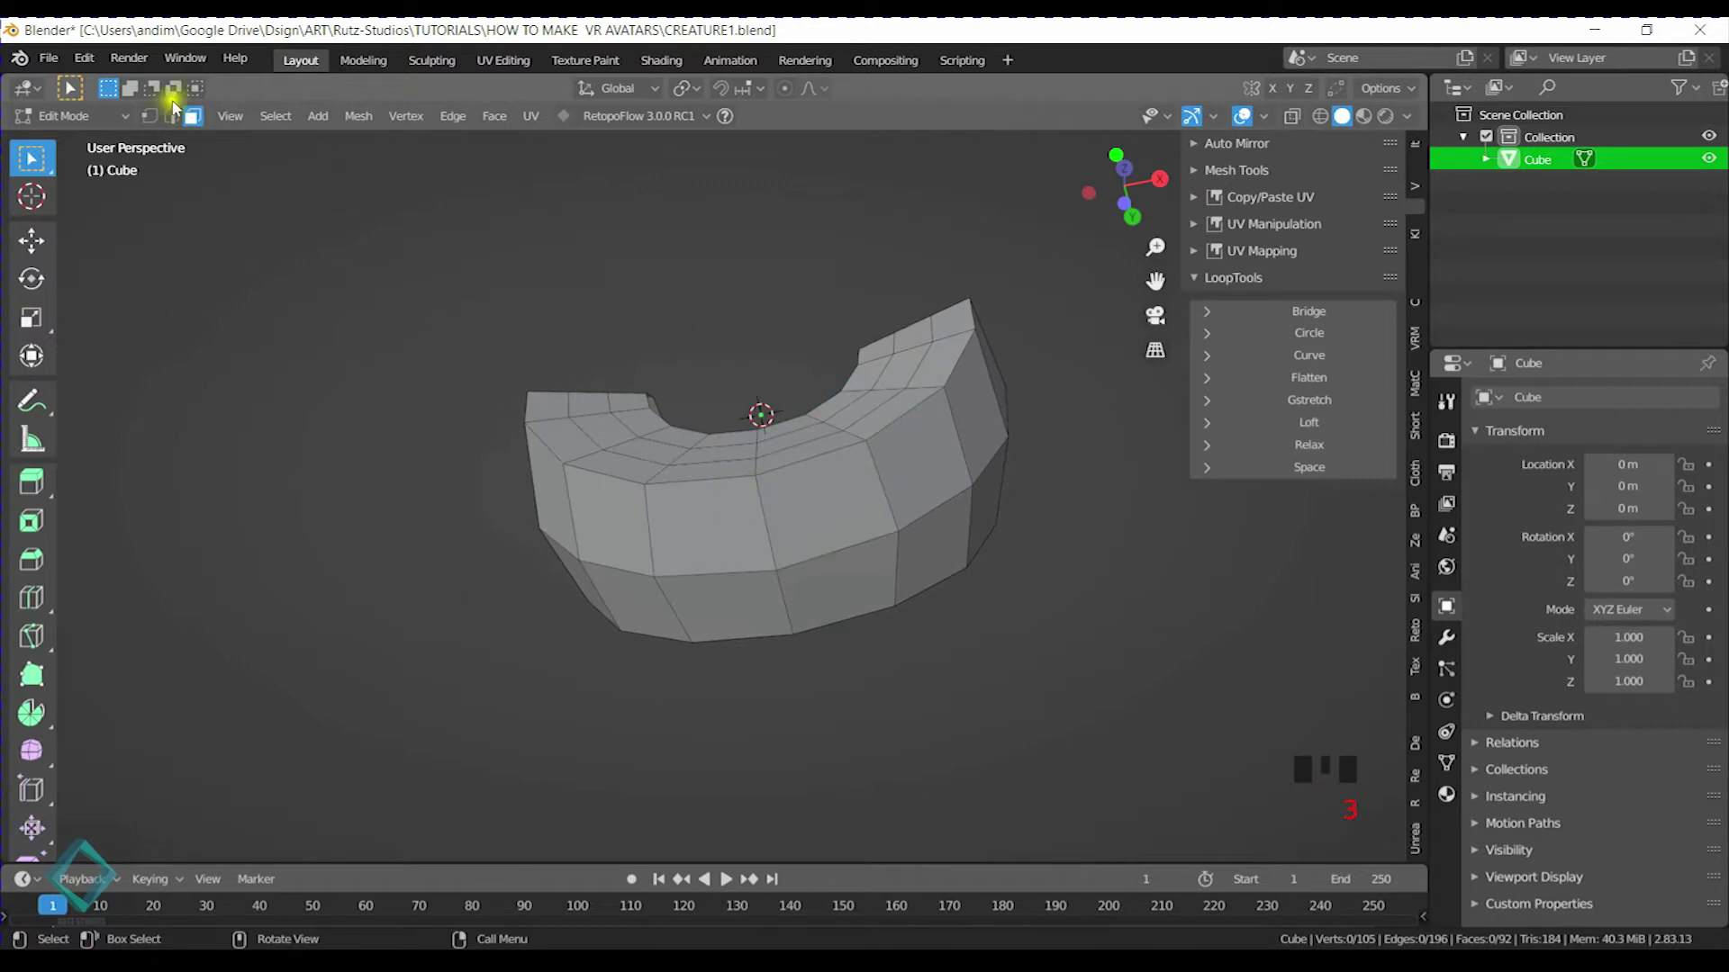
{"action": "middle_click_drag", "start_coordinate": [687, 439], "coordinate": [675, 510]}
{"action": "left_click_drag", "start_coordinate": [711, 504], "coordinate": [851, 590]}
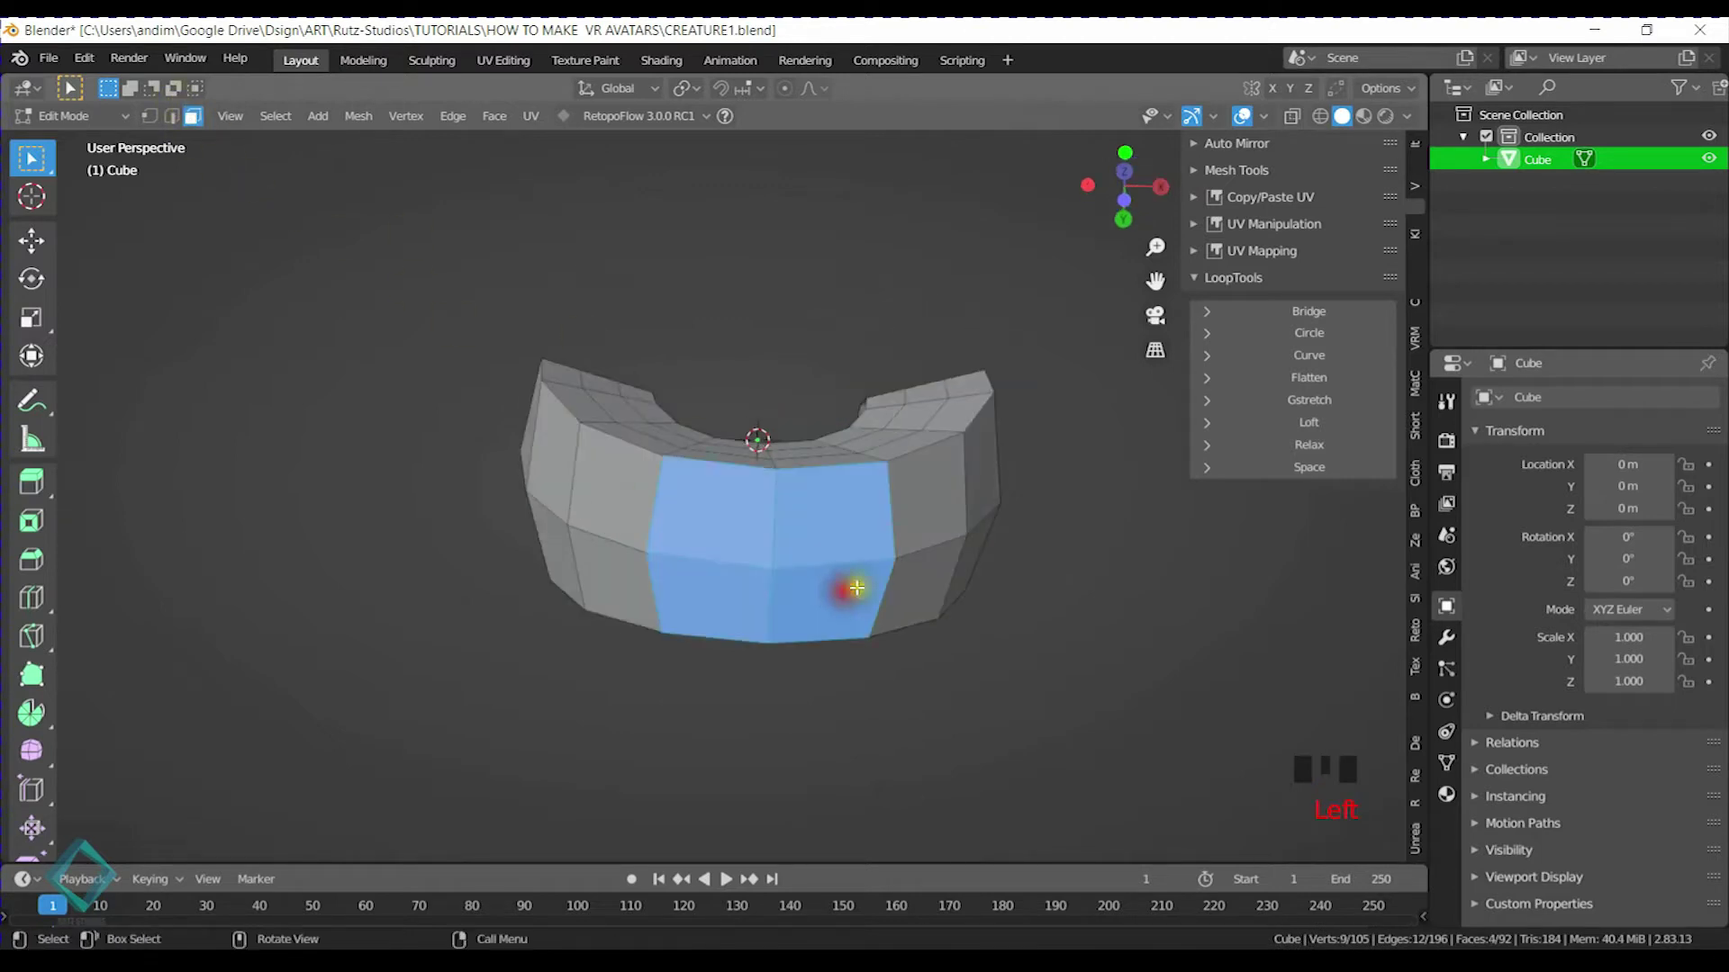
{"action": "left_click_drag", "start_coordinate": [913, 514], "coordinate": [926, 565], "text": "shift"}
{"action": "left_click", "coordinate": [609, 496], "text": "shift"}
{"action": "middle_click_drag", "start_coordinate": [610, 496], "coordinate": [811, 589]}
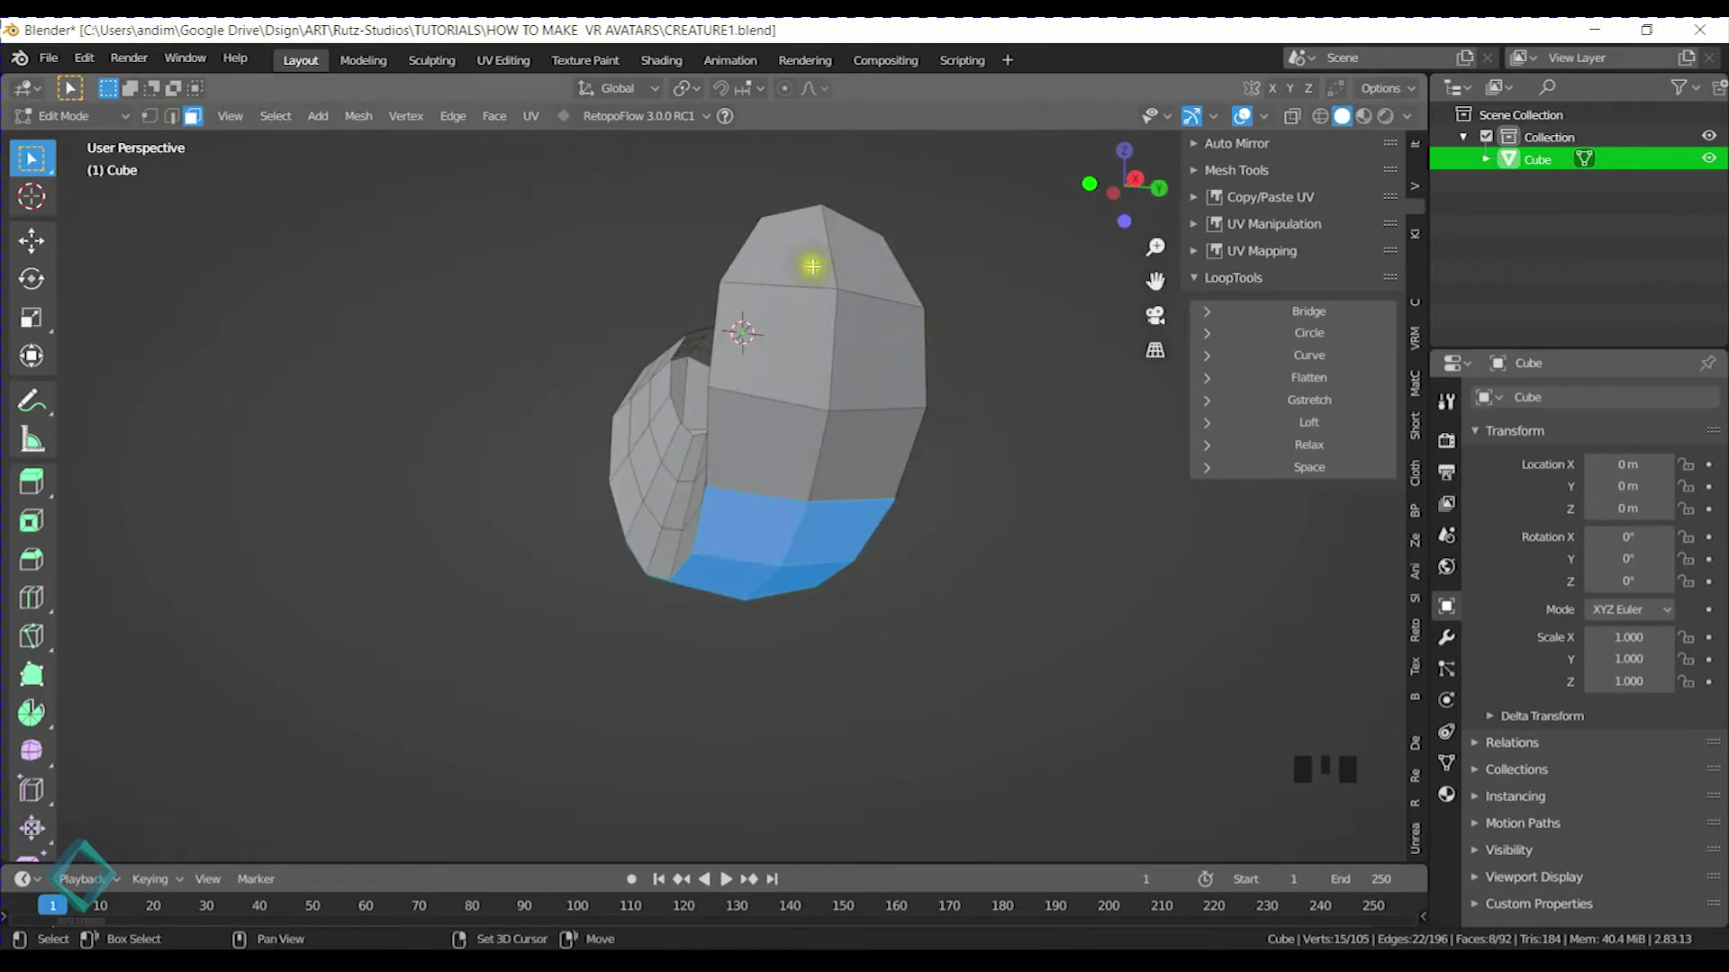
Extrude the eight bottom faces and move them straight down along Z in front view to form a long torso
{"action": "middle_click_drag", "start_coordinate": [822, 292], "coordinate": [964, 335]}
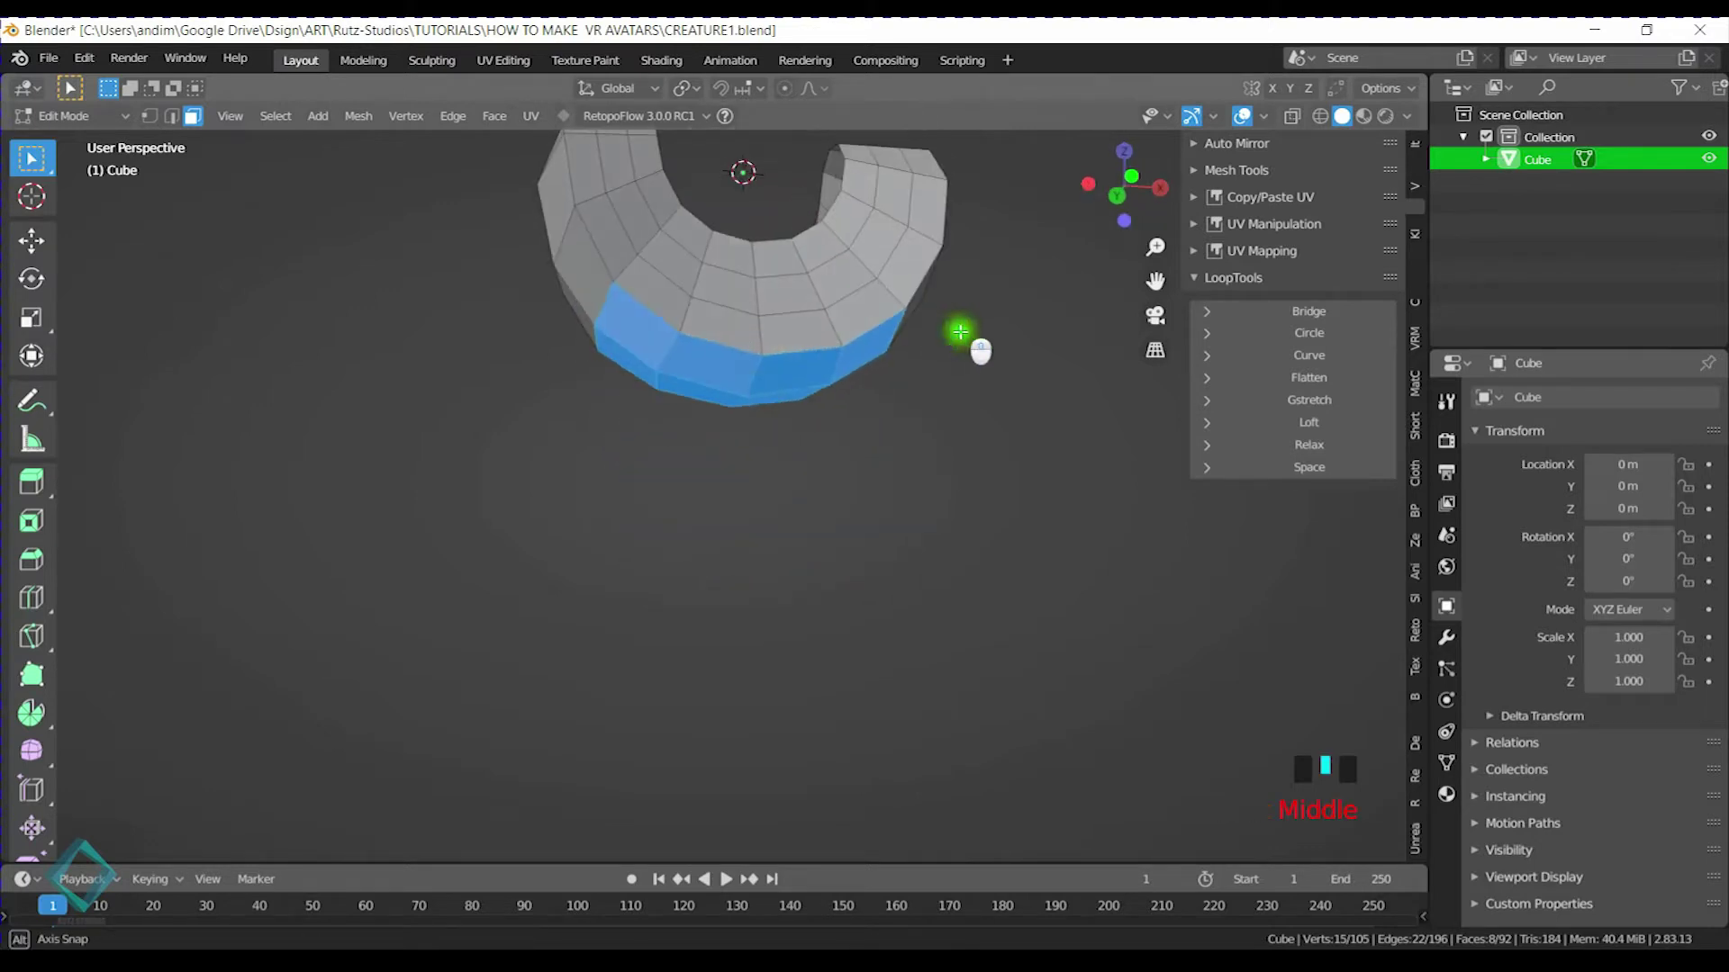
{"action": "middle_click_drag", "start_coordinate": [876, 389], "coordinate": [740, 443], "text": "shift"}
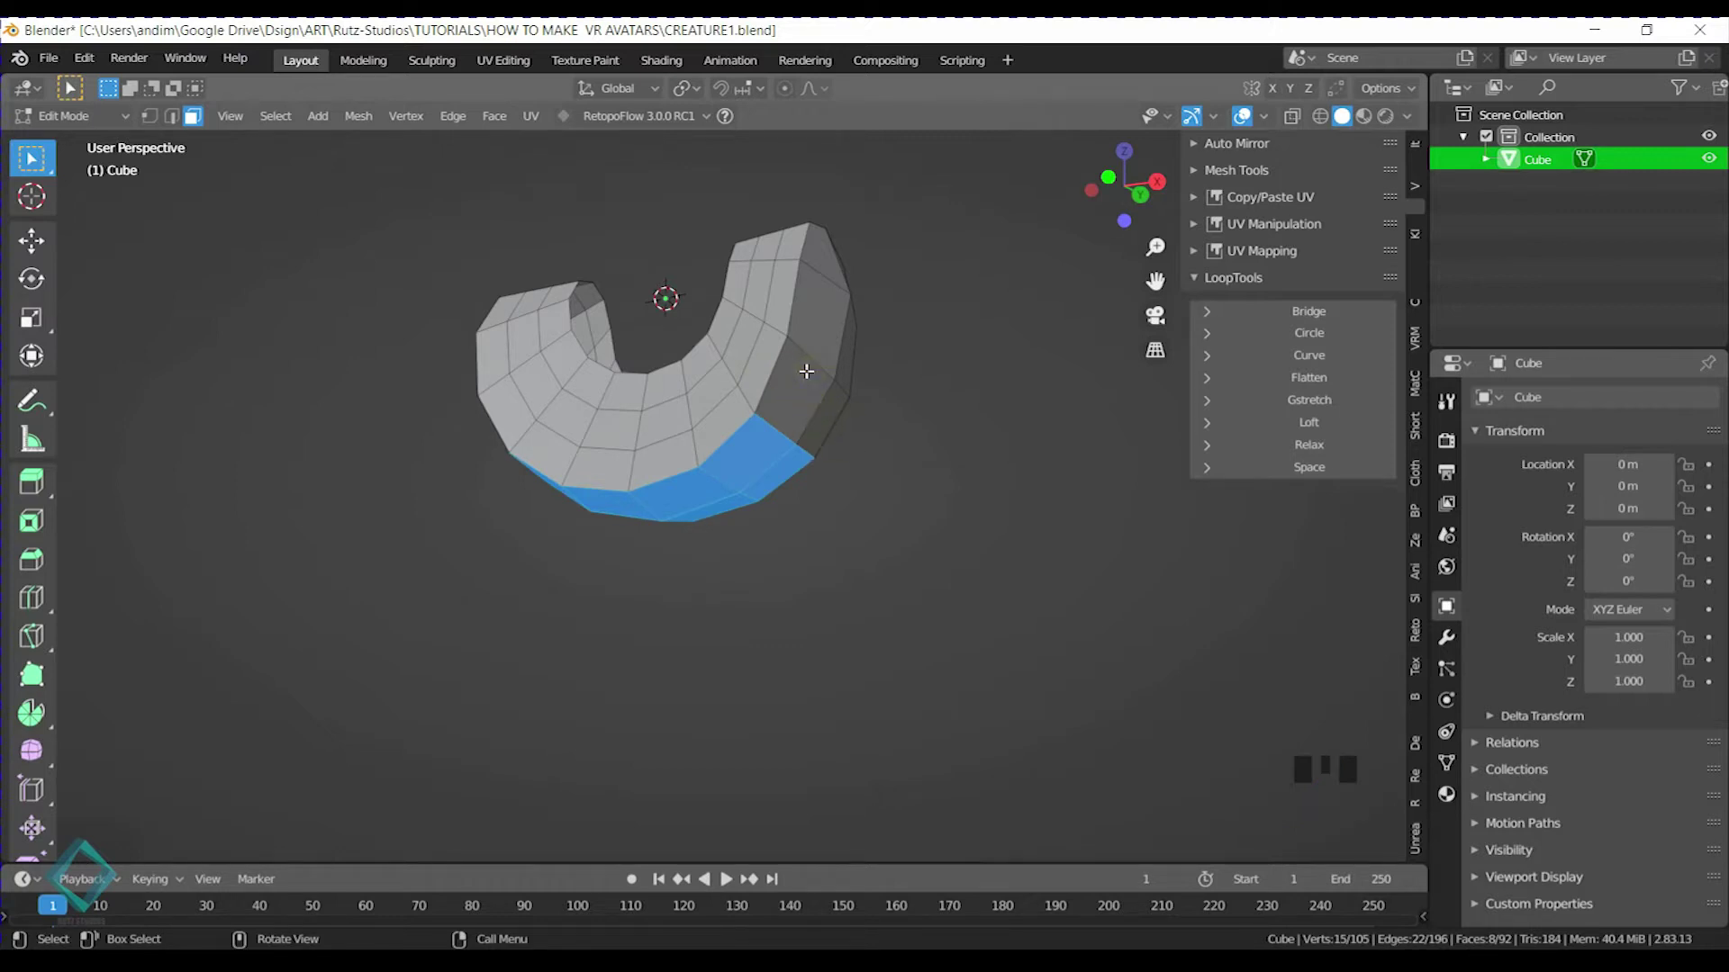
{"action": "key", "text": "KP_1"}
{"action": "middle_click_drag", "start_coordinate": [810, 406], "coordinate": [897, 558], "text": "shift"}
{"action": "key", "text": "e"}
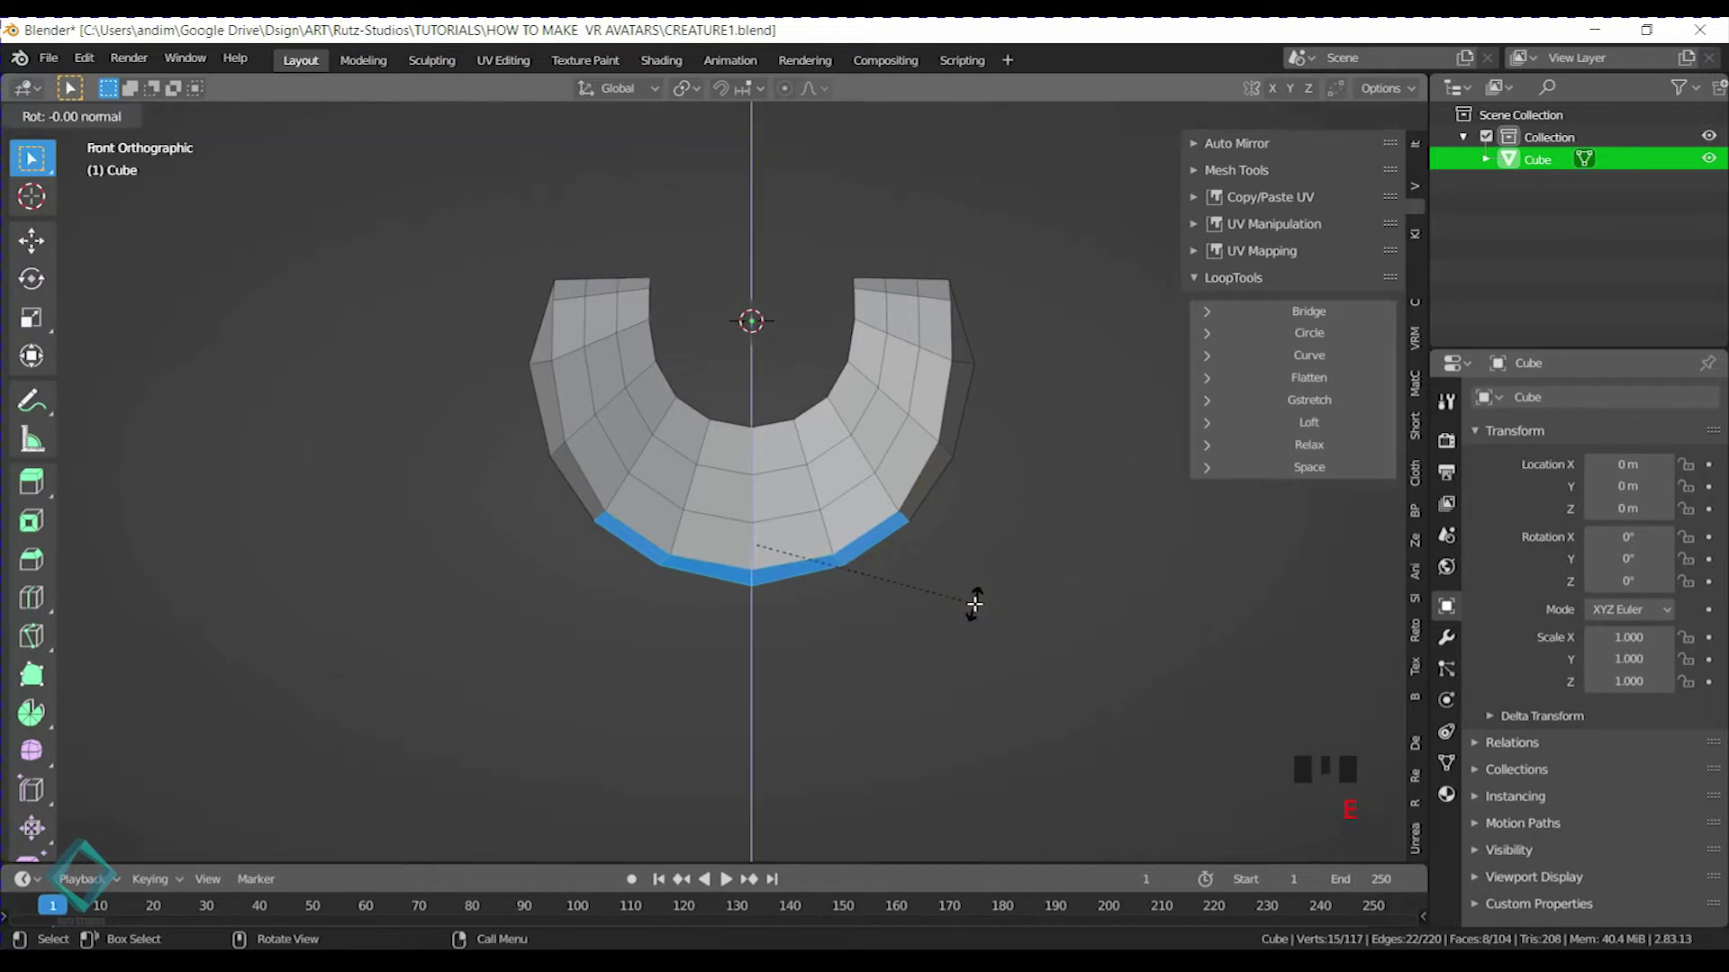
{"action": "left_click", "coordinate": [864, 618]}
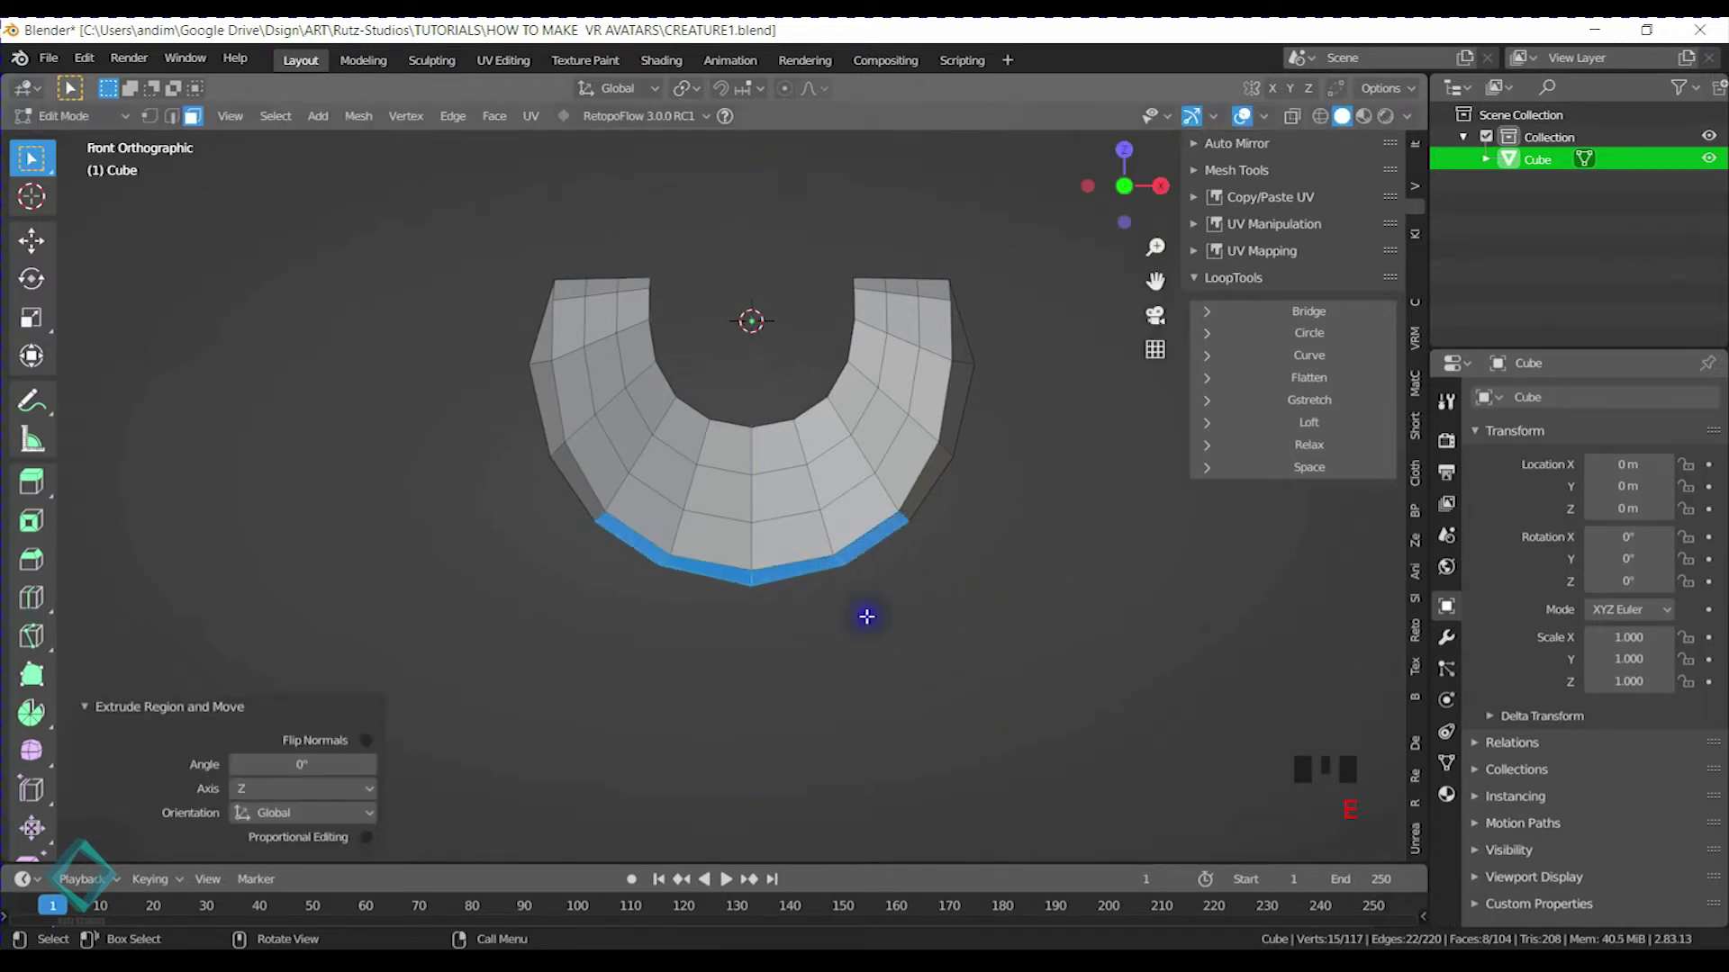
{"action": "middle_click_drag", "start_coordinate": [865, 618], "coordinate": [892, 490], "text": "shift"}
{"action": "key", "text": "g"}
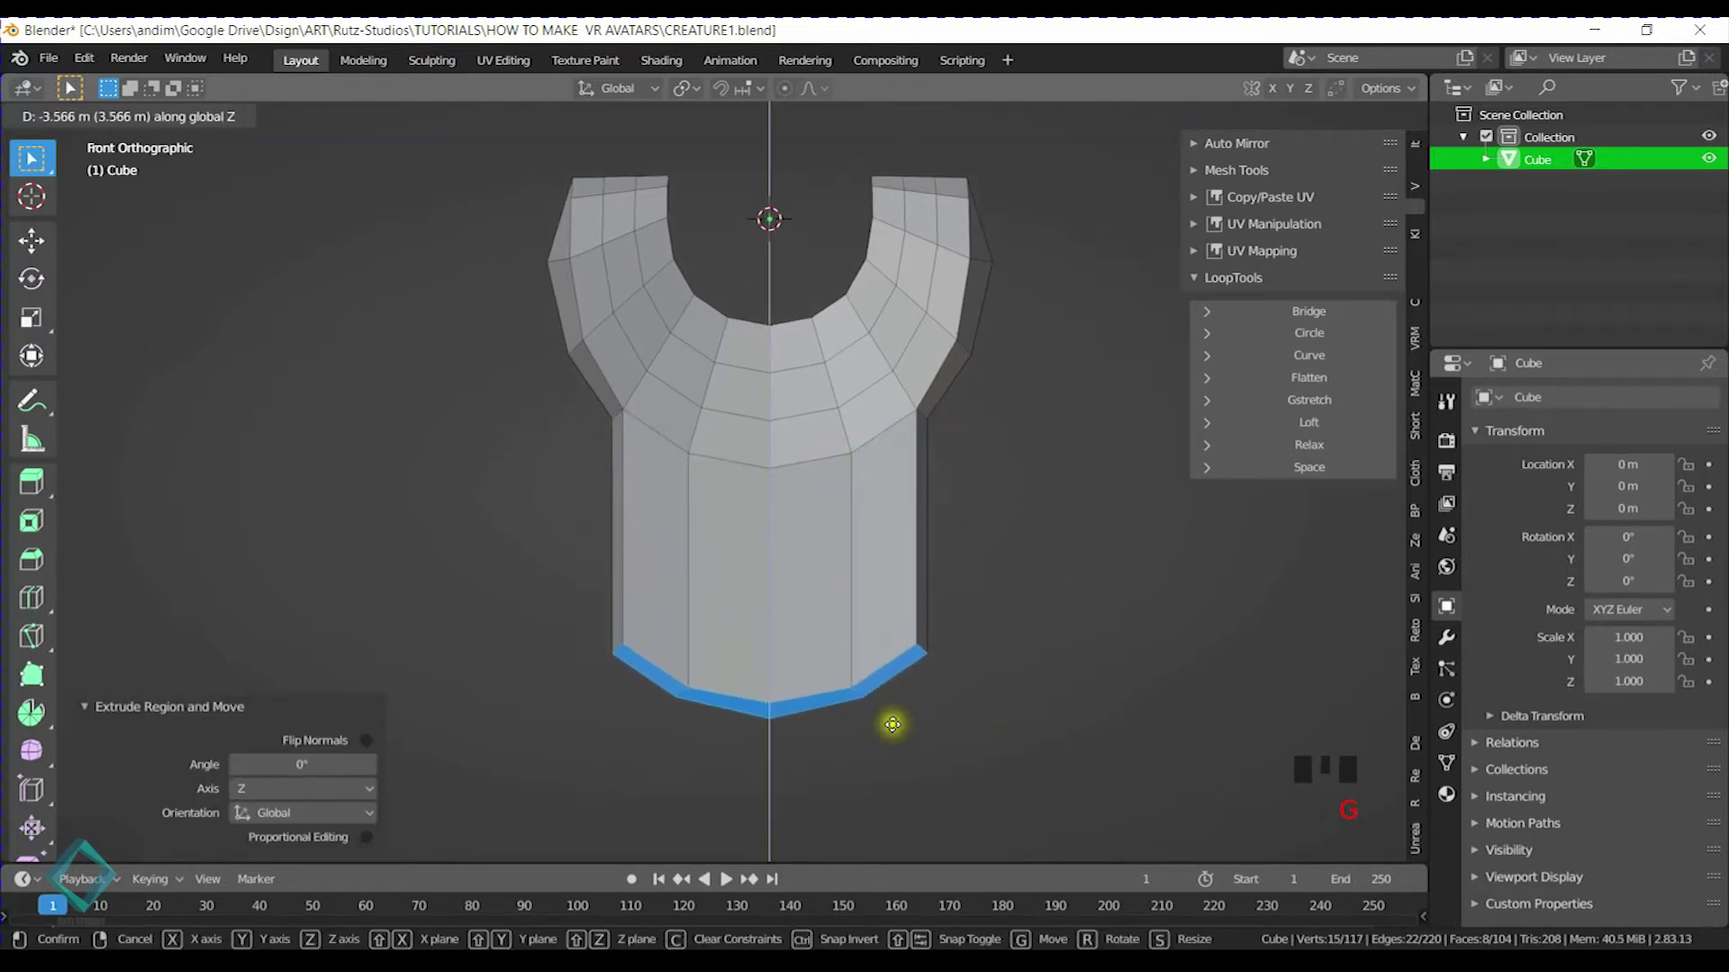
{"action": "left_click", "coordinate": [888, 753]}
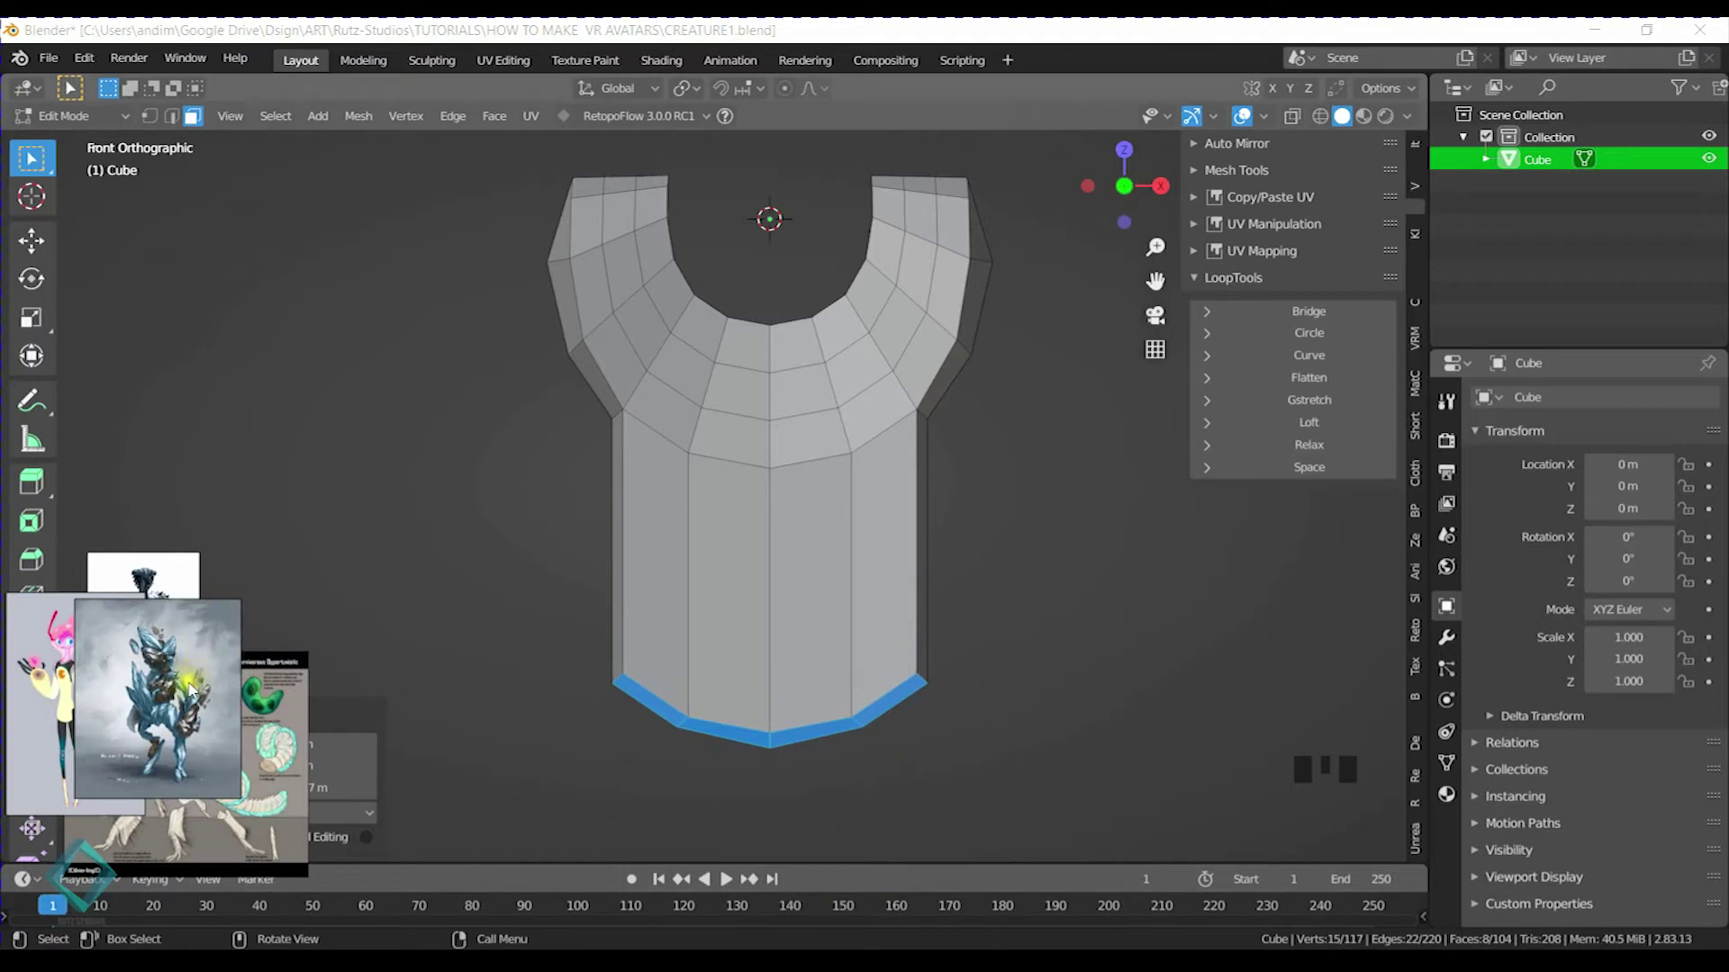
Spread out the overlapping creature reference images beside the model so that each character can be seen
{"action": "left_click_drag", "start_coordinate": [171, 693], "coordinate": [165, 379]}
{"action": "left_click_drag", "start_coordinate": [87, 698], "coordinate": [260, 598]}
{"action": "left_click_drag", "start_coordinate": [151, 621], "coordinate": [130, 565]}
{"action": "left_click_drag", "start_coordinate": [198, 769], "coordinate": [255, 701]}
{"action": "left_click", "coordinate": [267, 583]}
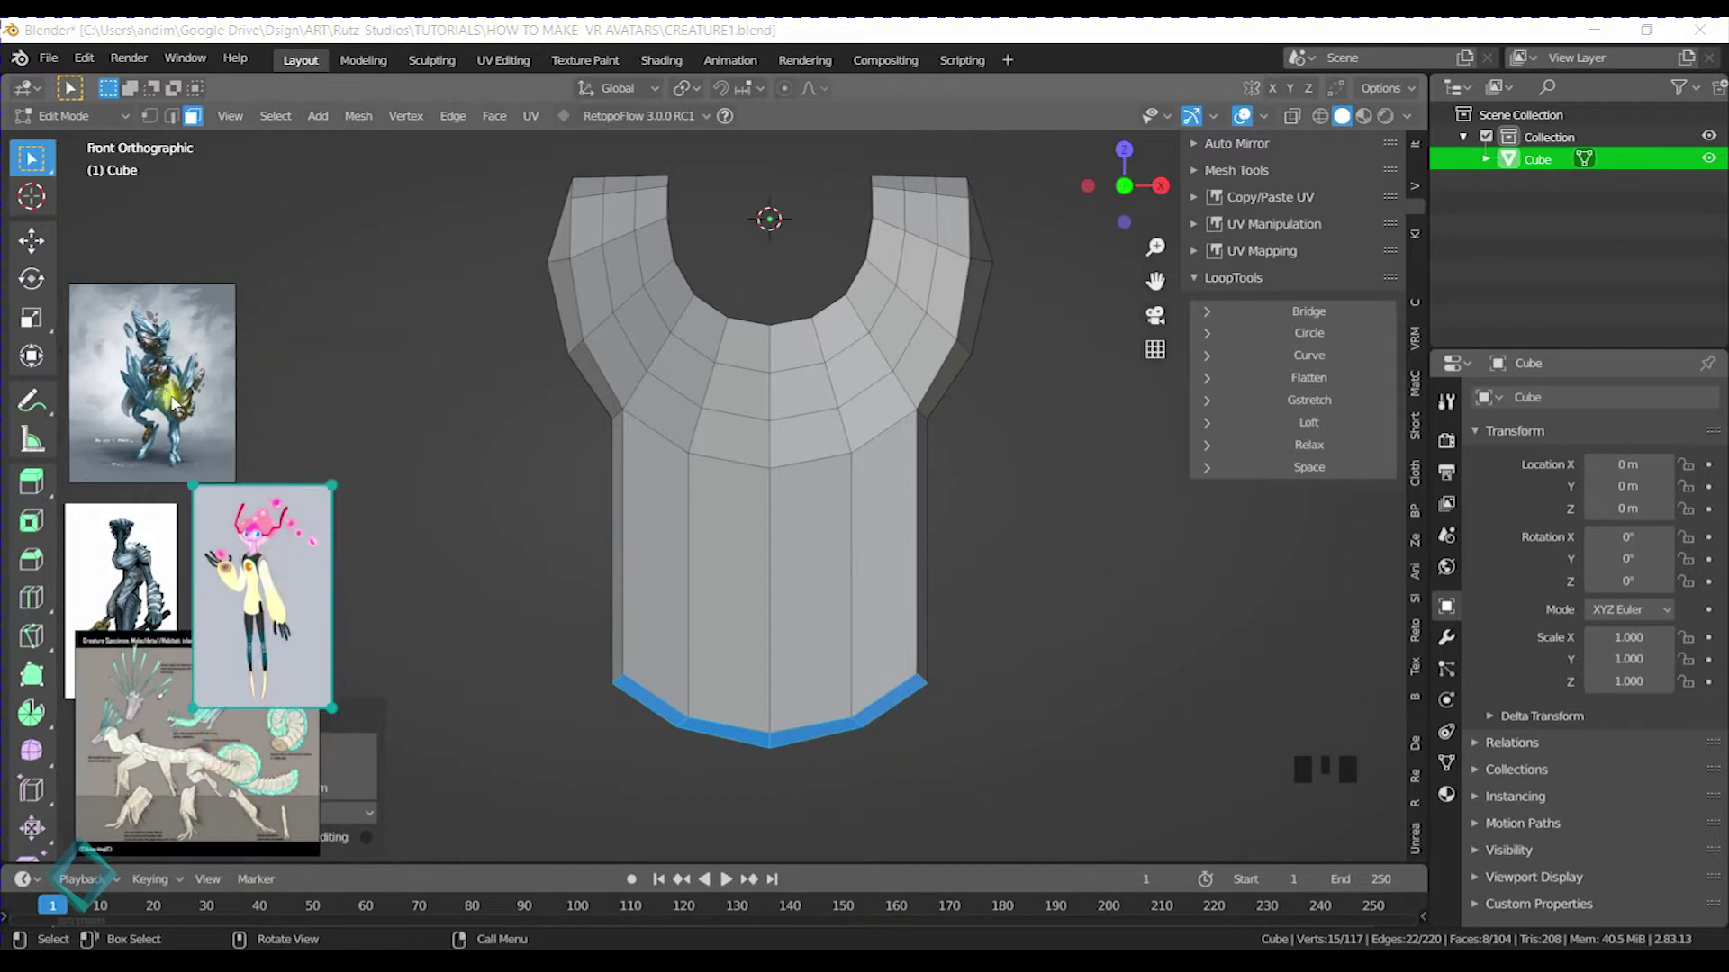
{"action": "left_click", "coordinate": [159, 589]}
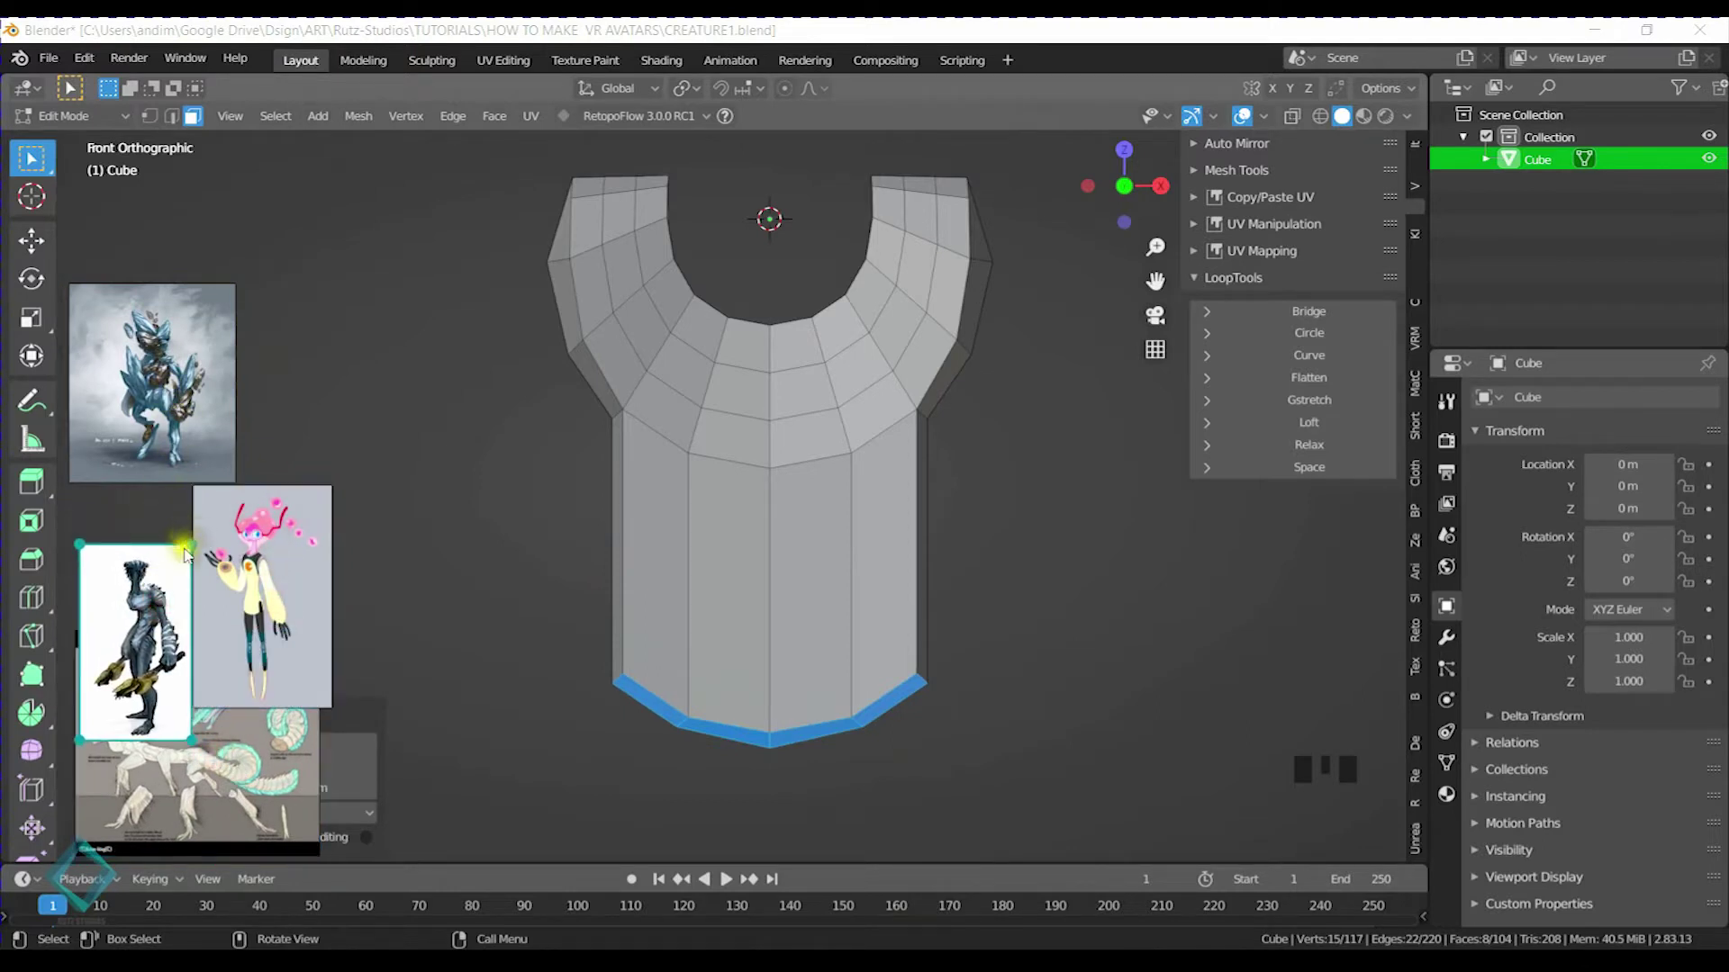
Enlarge the reference image of the standing blue creature with golden claws and compare its torso with the model
{"action": "left_click_drag", "start_coordinate": [190, 542], "coordinate": [316, 430]}
{"action": "left_click_drag", "start_coordinate": [387, 270], "coordinate": [410, 239]}
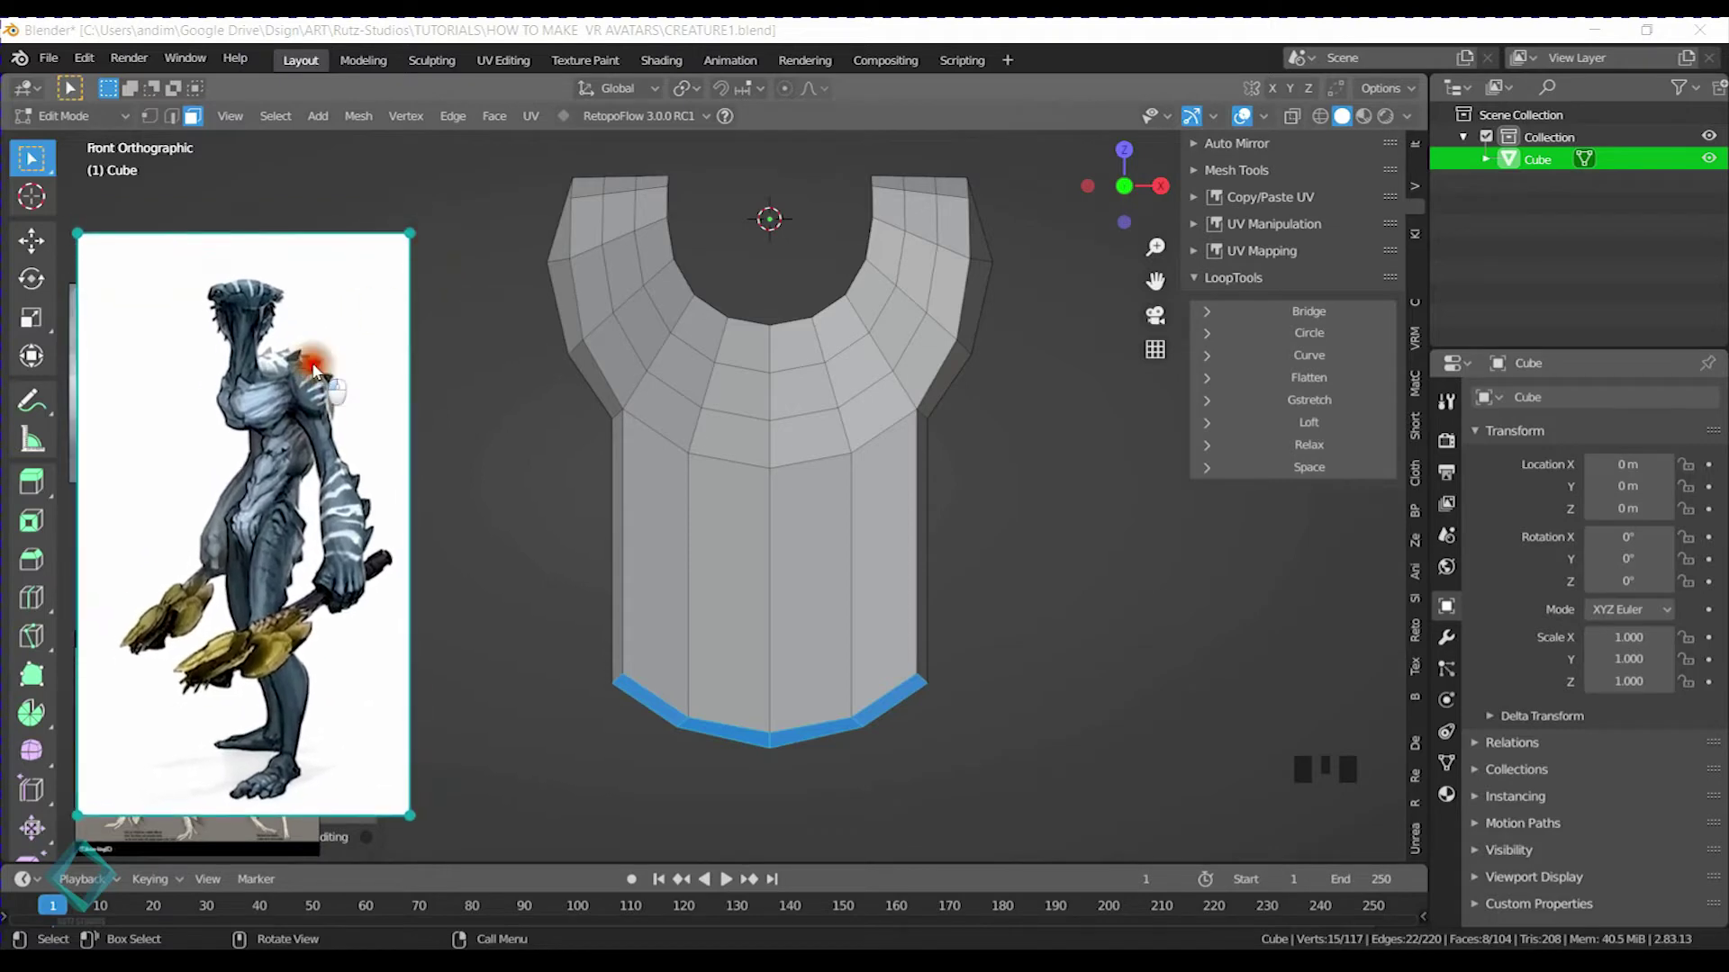
{"action": "middle_click_drag", "start_coordinate": [1030, 558], "coordinate": [862, 556]}
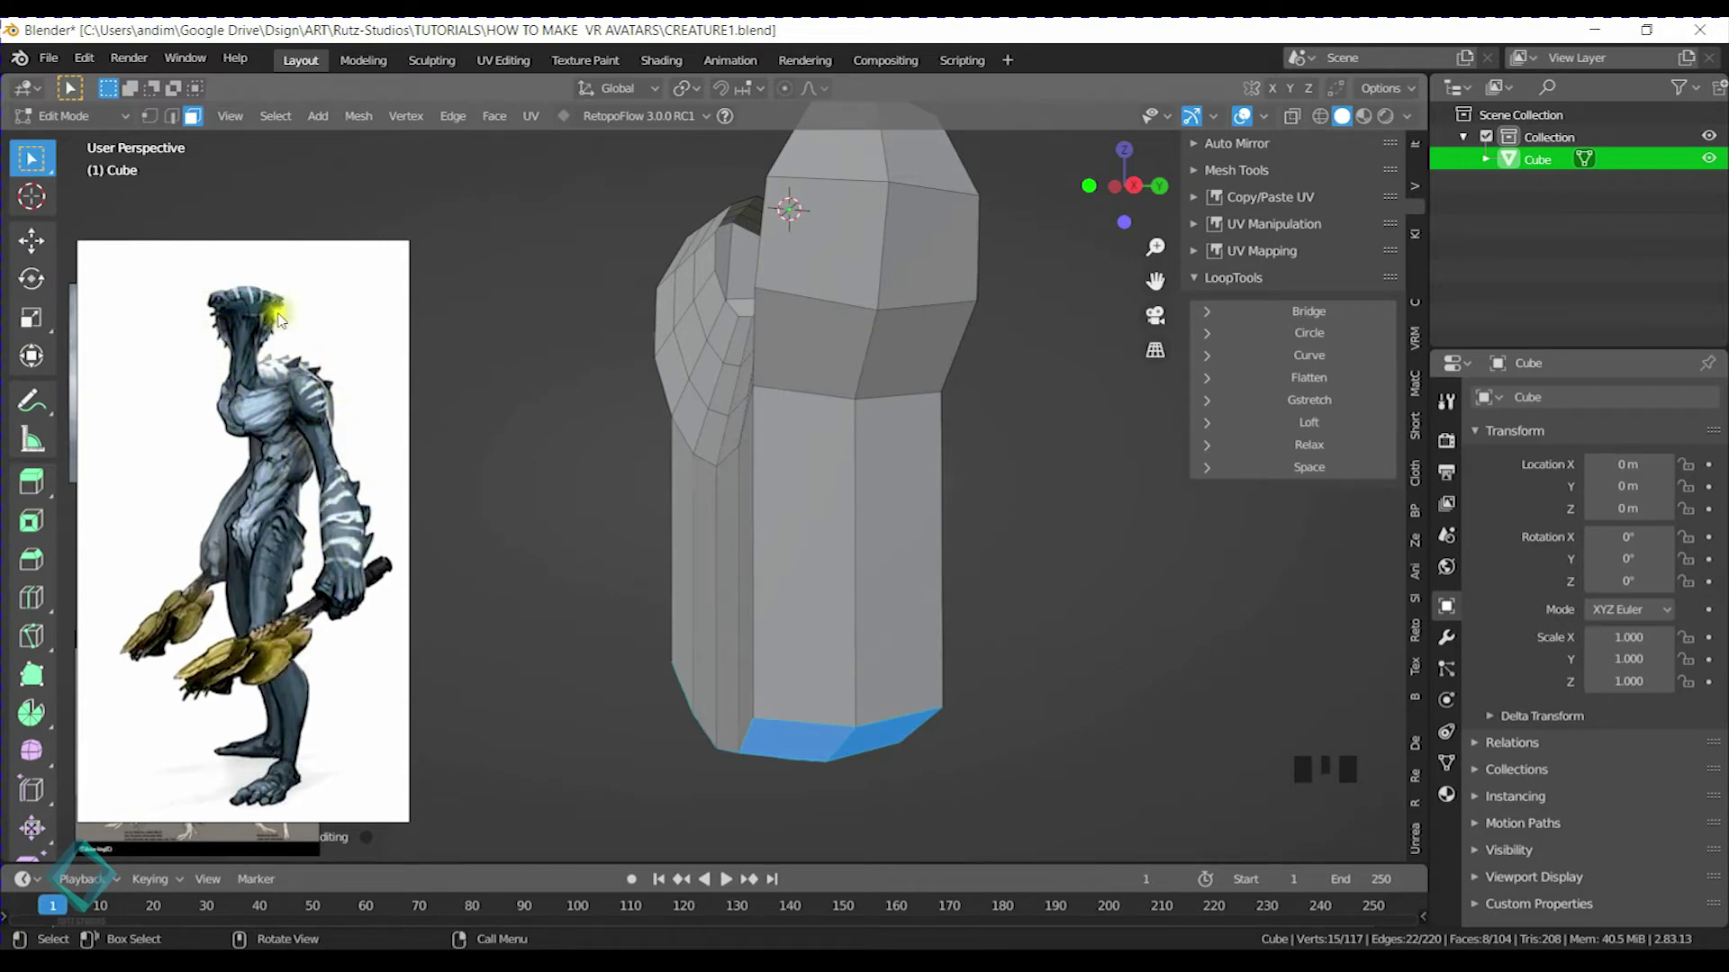
{"action": "middle_click_drag", "start_coordinate": [822, 433], "coordinate": [928, 459]}
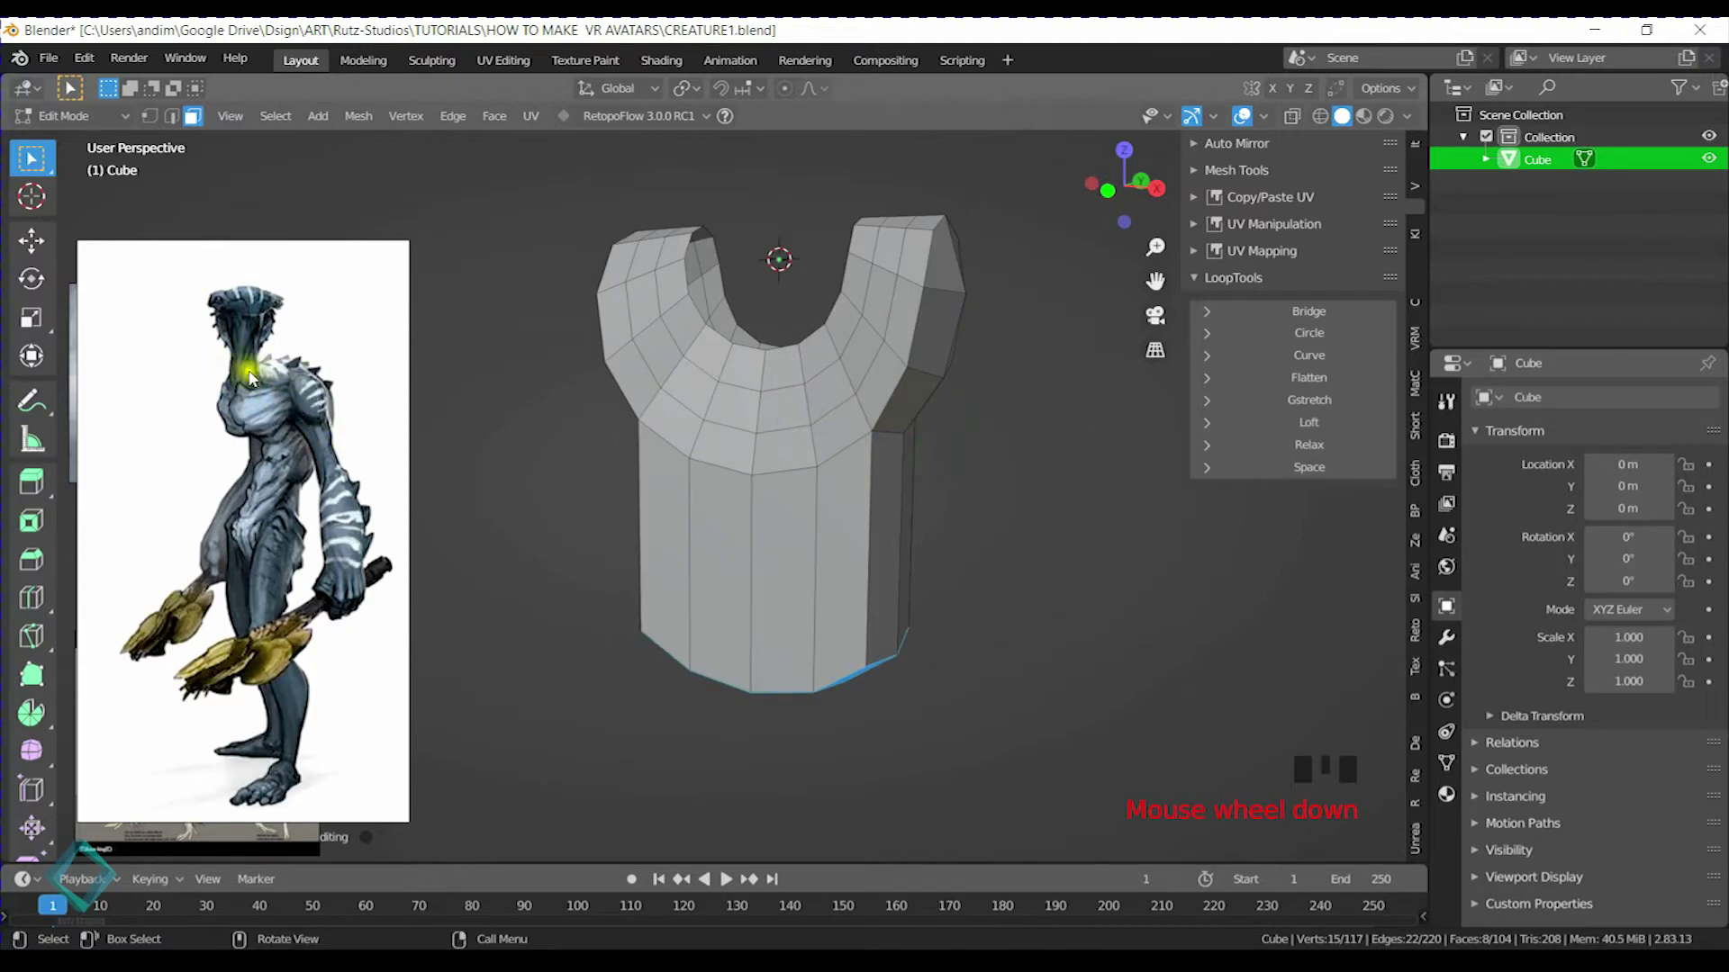
Flatten the eight selected faces at the torso's bottom by scaling them to zero along Z
{"action": "middle_click_drag", "start_coordinate": [387, 498], "coordinate": [771, 530]}
{"action": "key", "text": "s"}
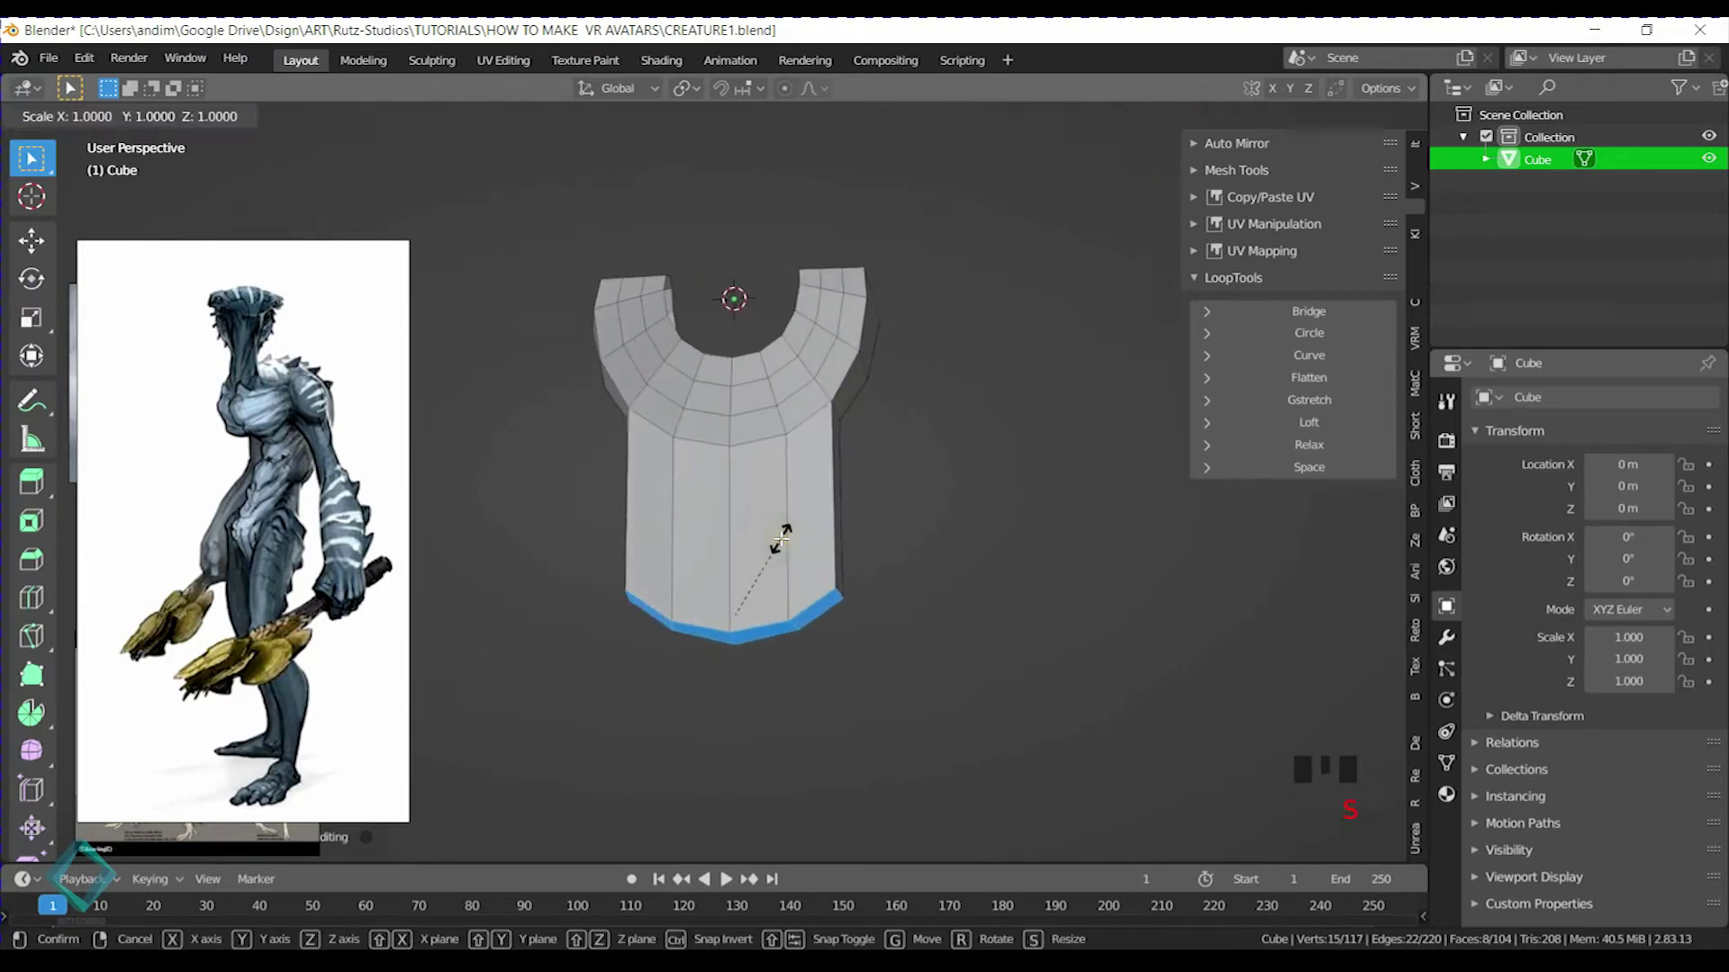
{"action": "left_click", "coordinate": [772, 537]}
Select the four outer faces of one shoulder and extrude them outward about 6.86 m in front view as an arm
{"action": "middle_click_drag", "start_coordinate": [884, 575], "coordinate": [783, 579]}
{"action": "left_click", "coordinate": [880, 450]}
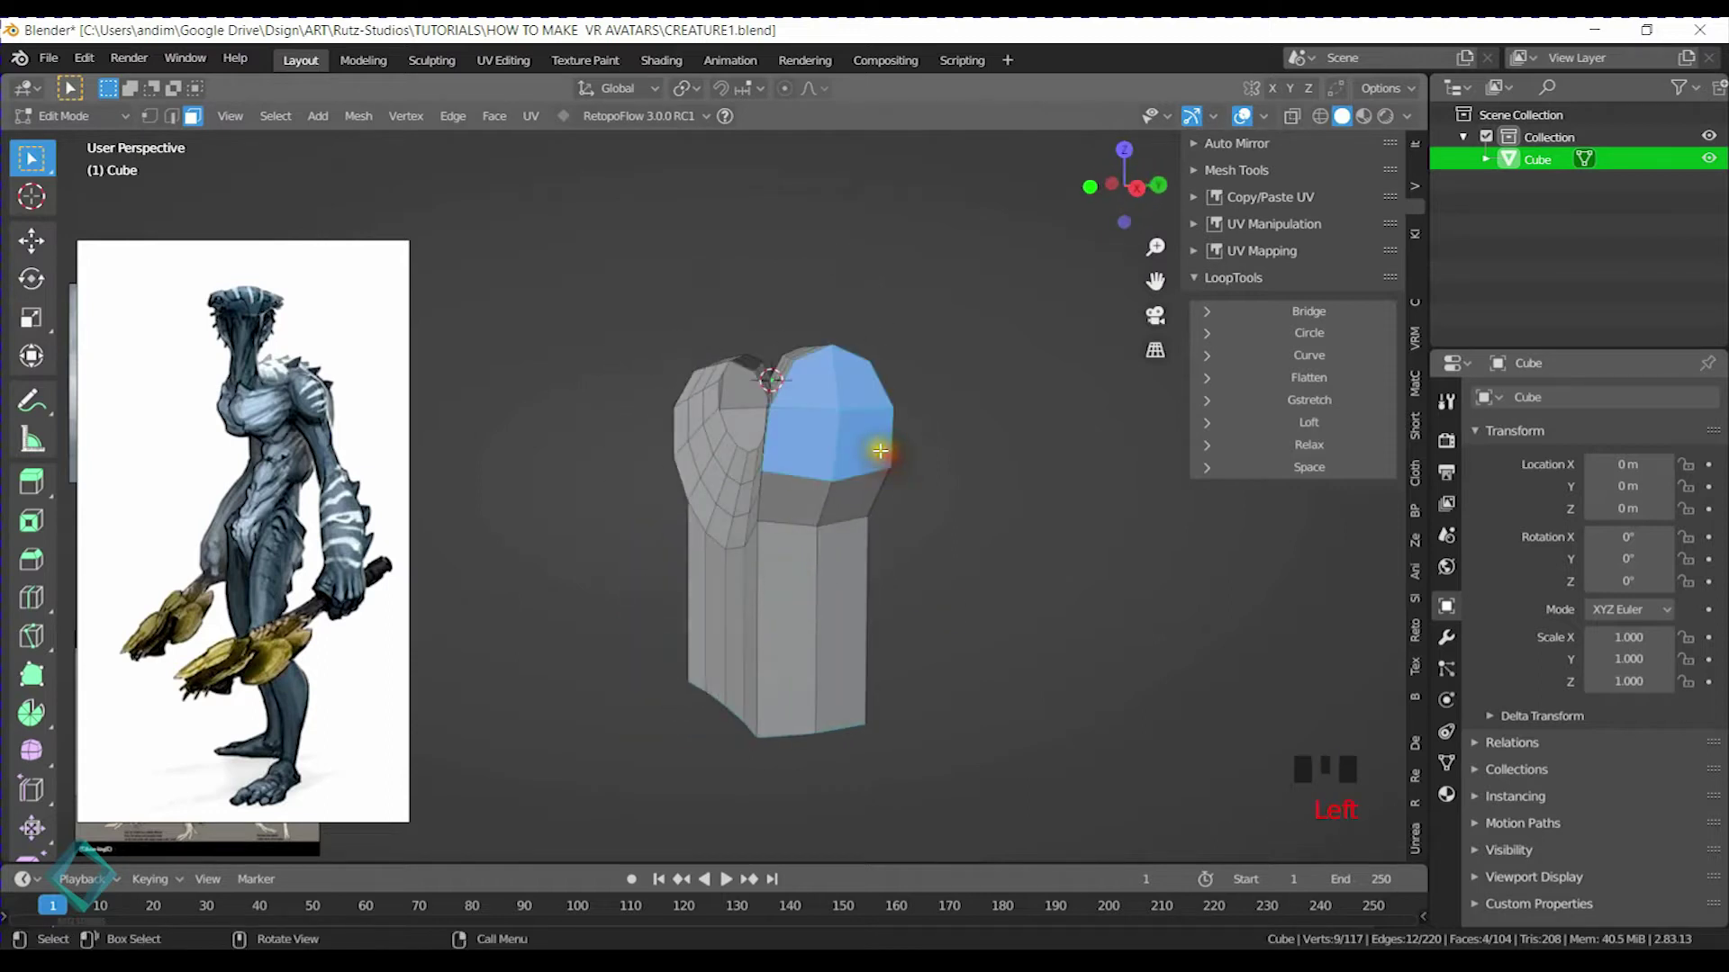
{"action": "key", "text": "KP_1"}
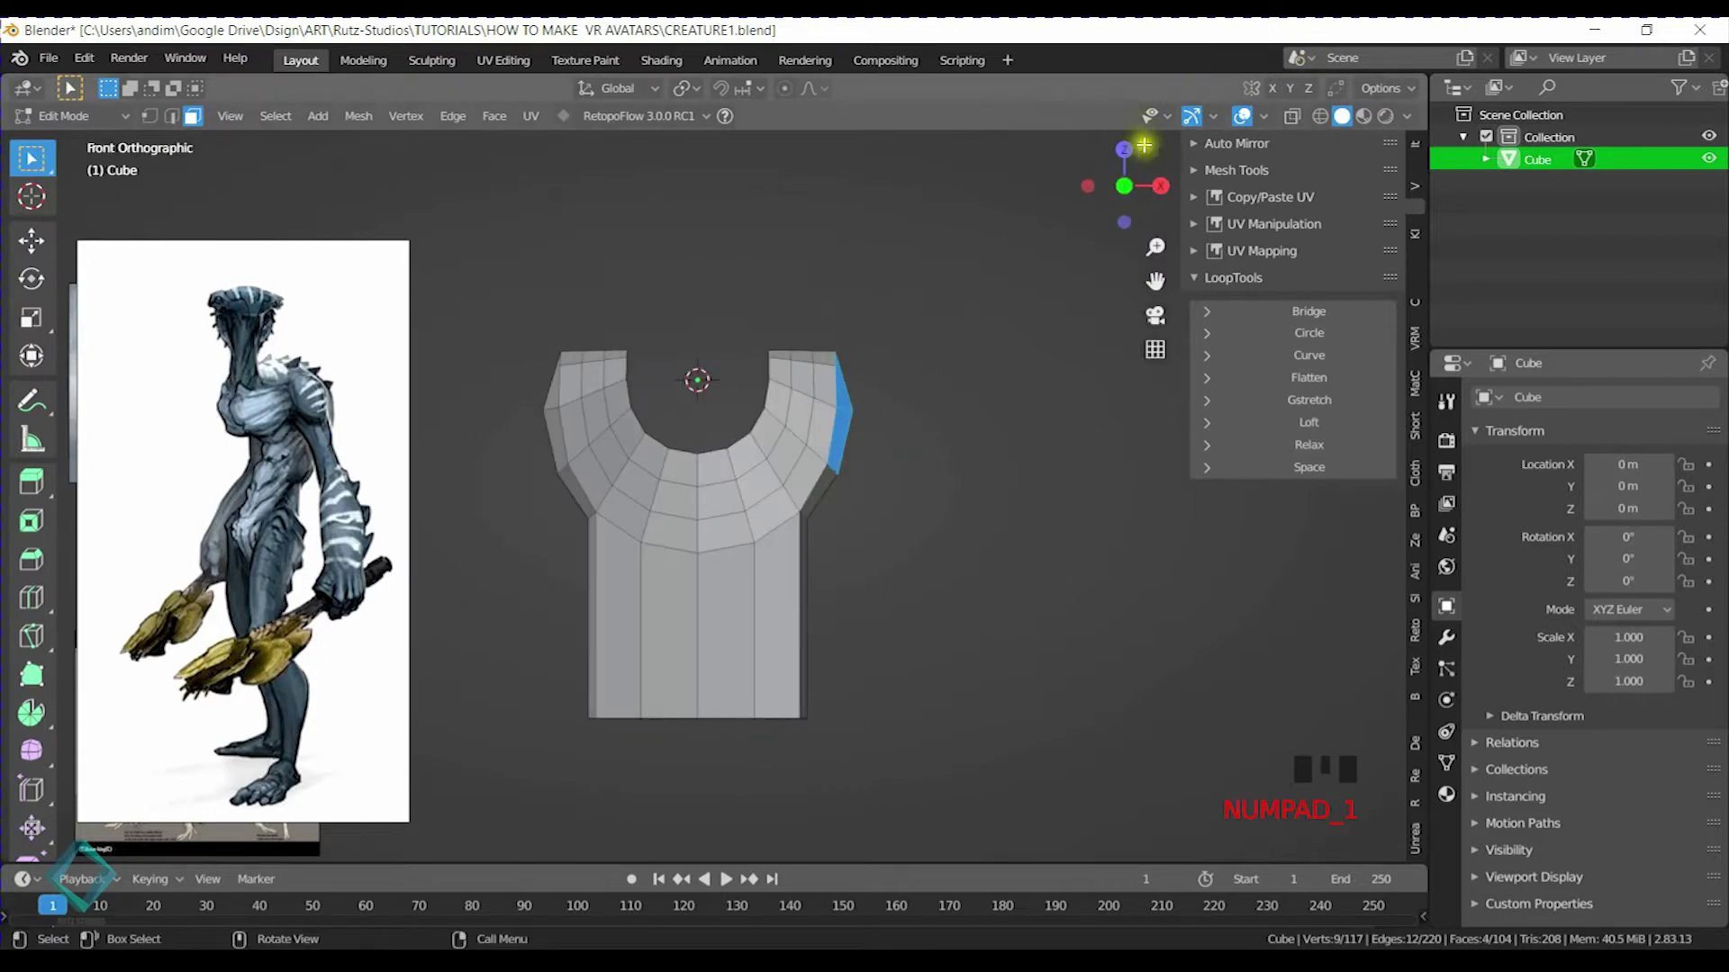
{"action": "middle_click_drag", "start_coordinate": [934, 478], "coordinate": [872, 466], "text": "shift"}
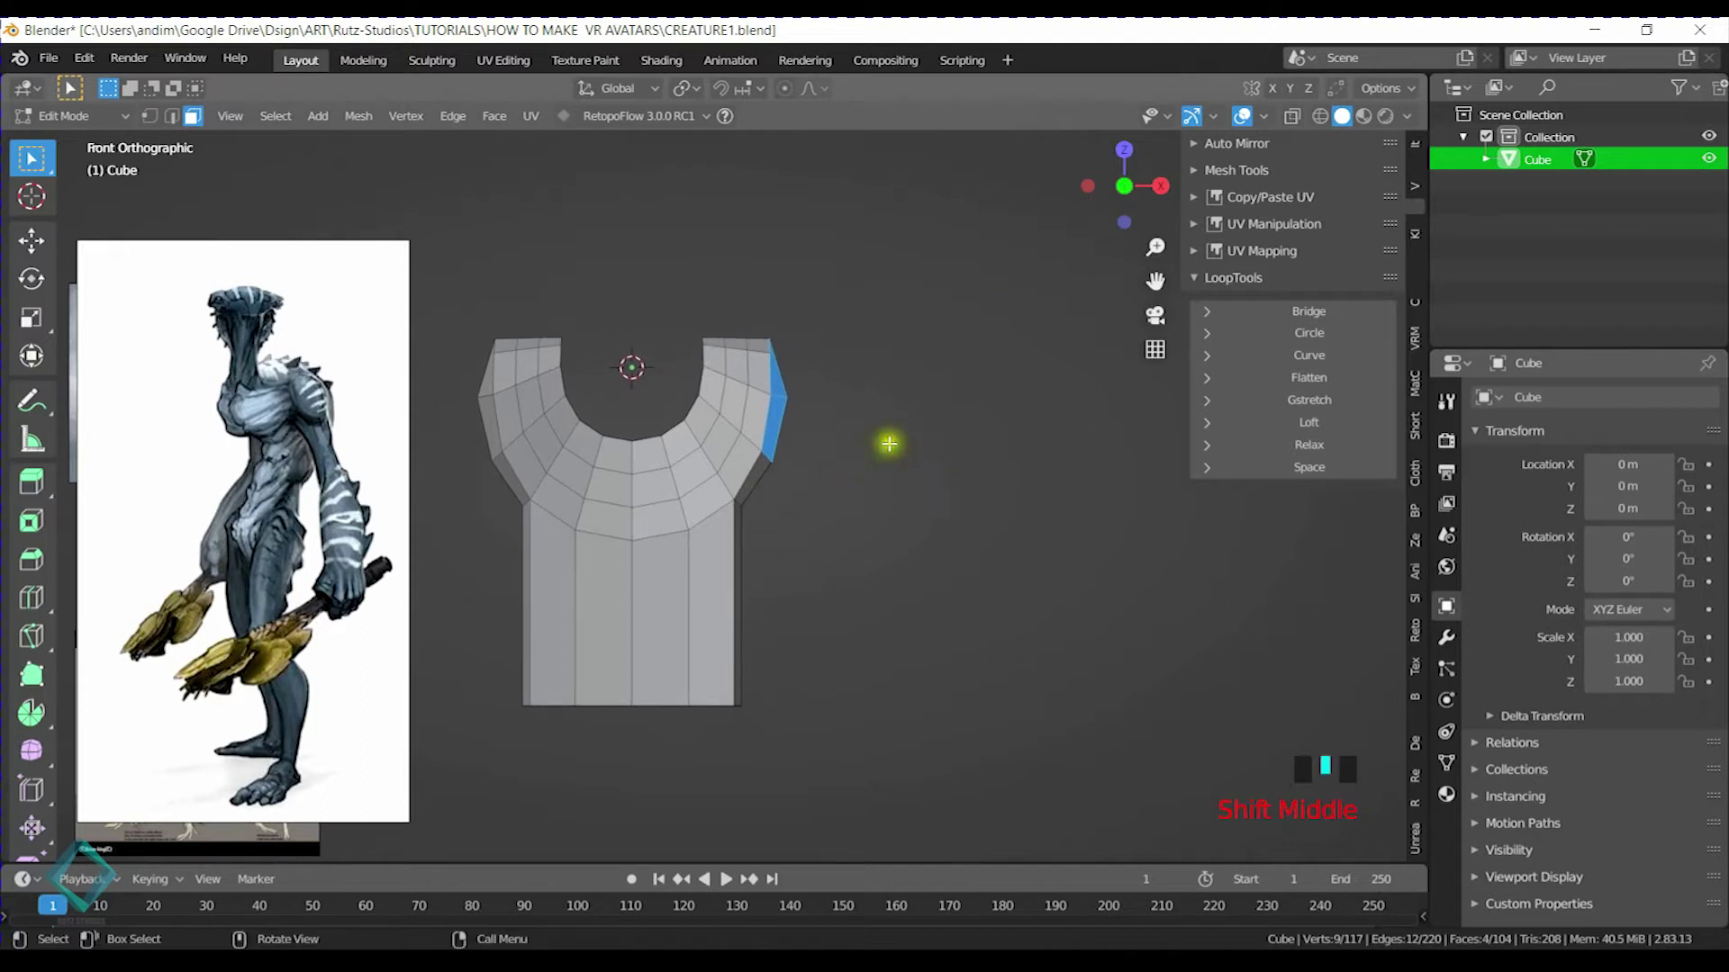
{"action": "key", "text": "e"}
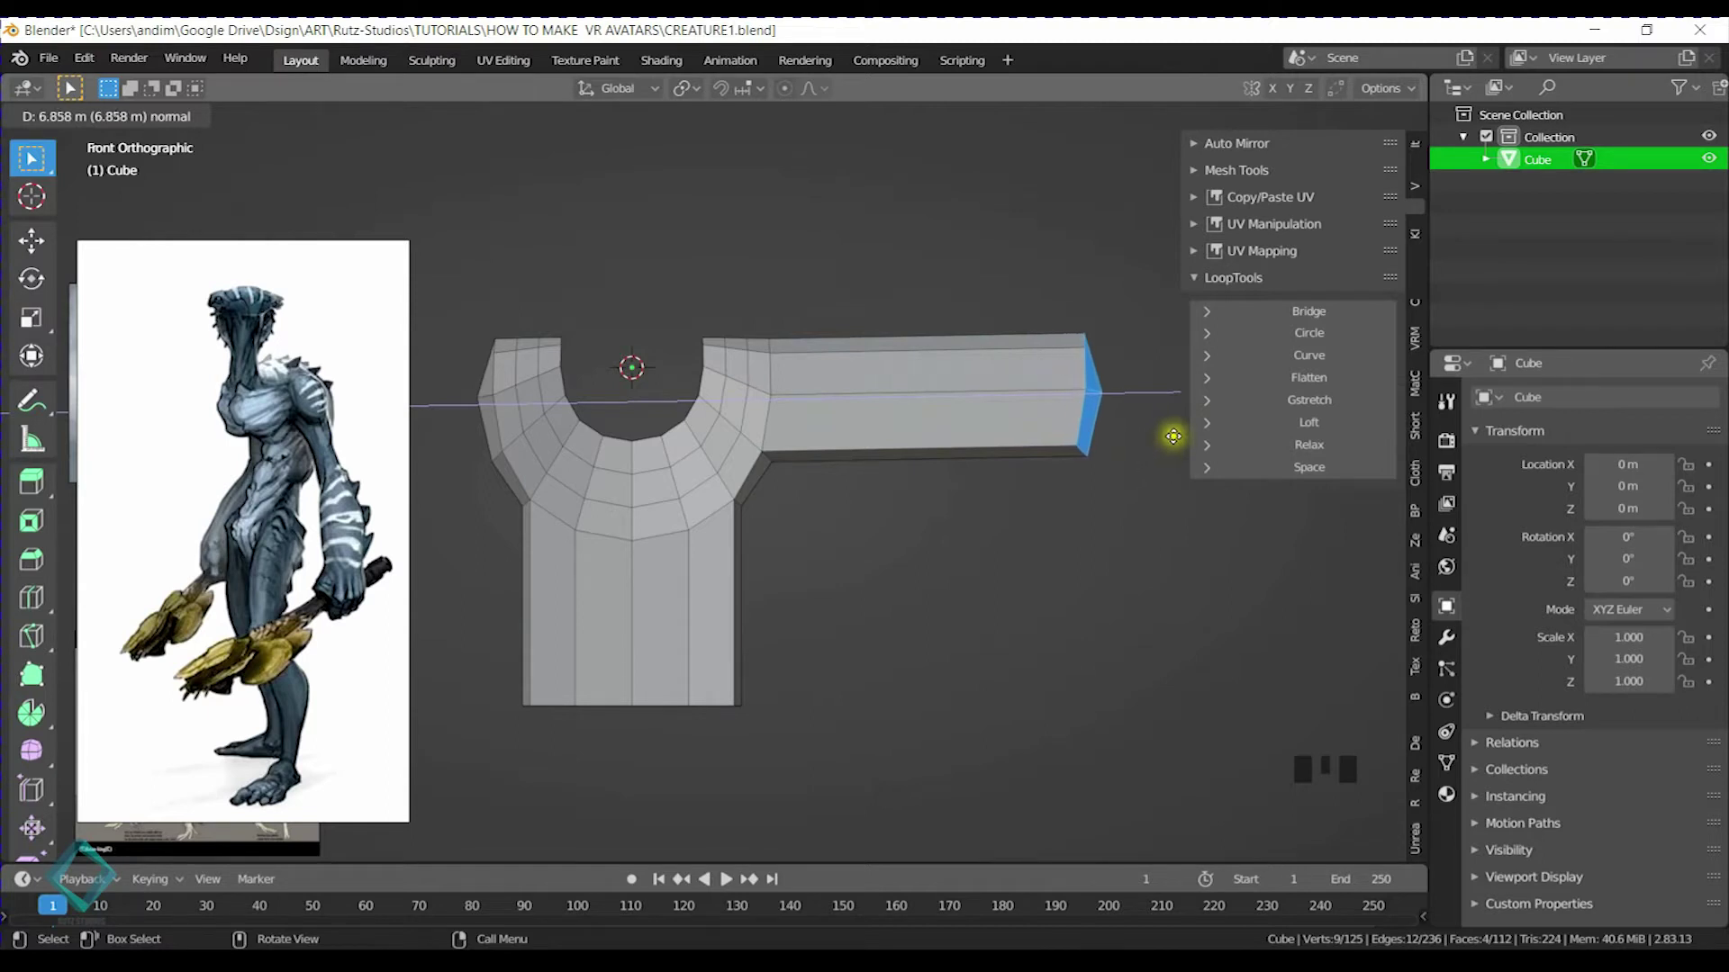
{"action": "left_click", "coordinate": [1173, 436]}
Scale the arm's end faces to about 0.51 and flatten them to zero along X
{"action": "key", "text": "s"}
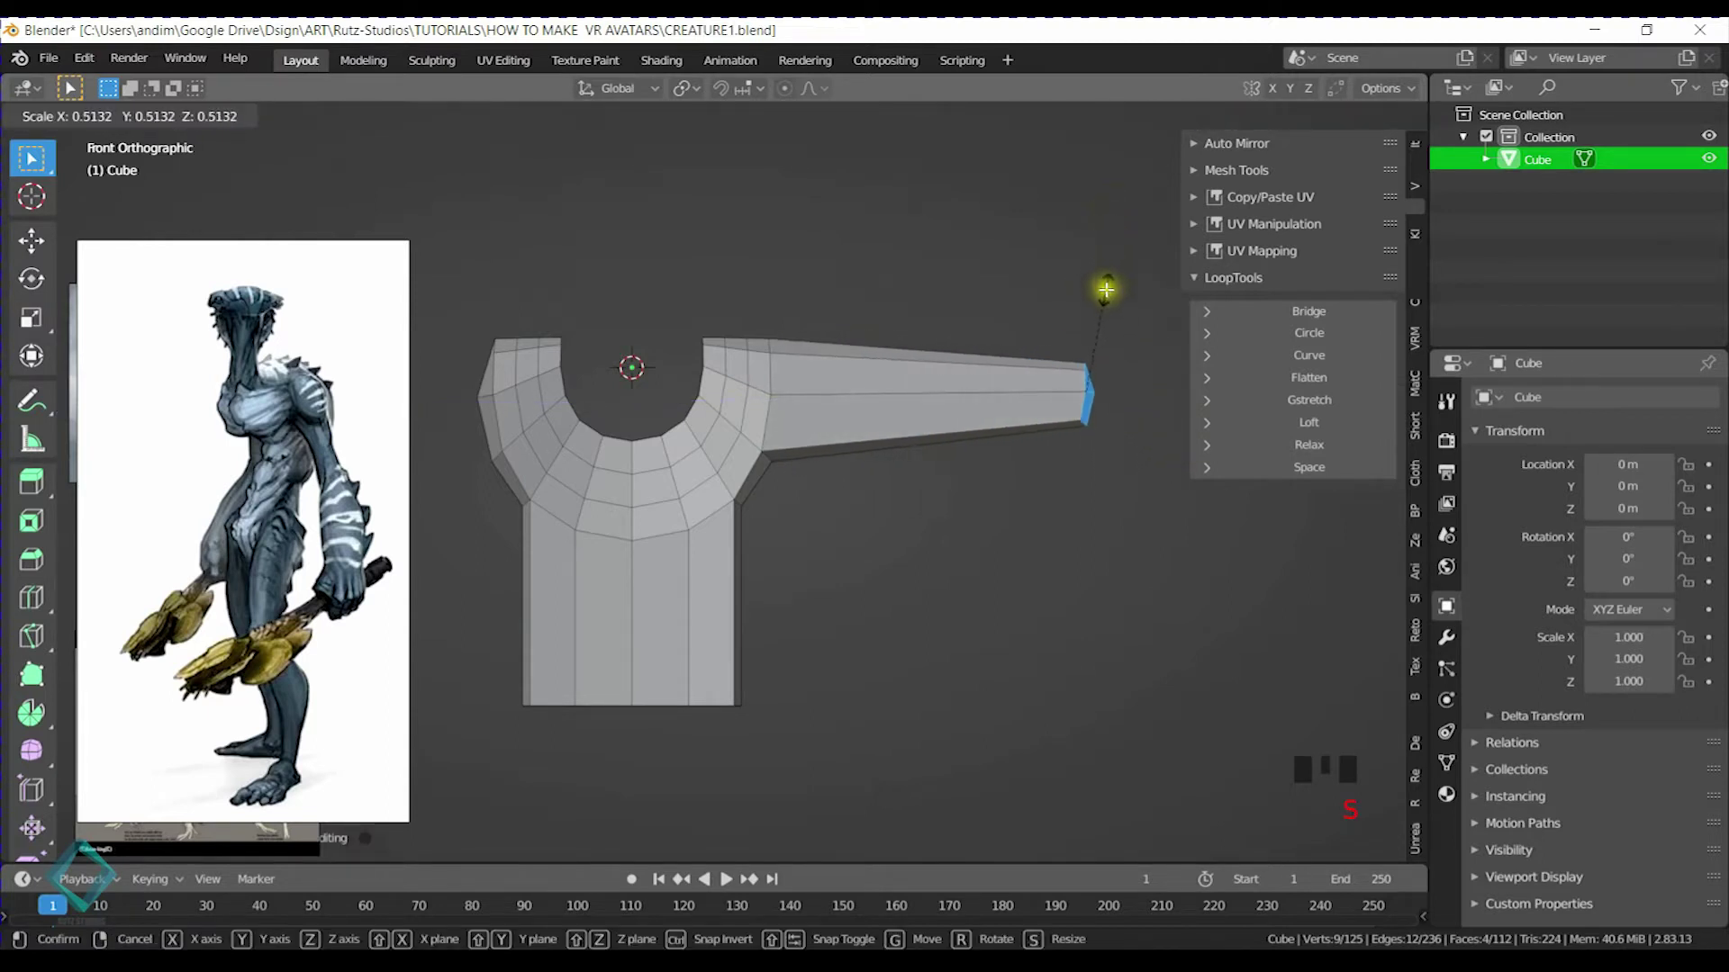
{"action": "left_click", "coordinate": [1105, 289]}
{"action": "key", "text": "ctrl+r"}
{"action": "right_click", "coordinate": [1031, 334]}
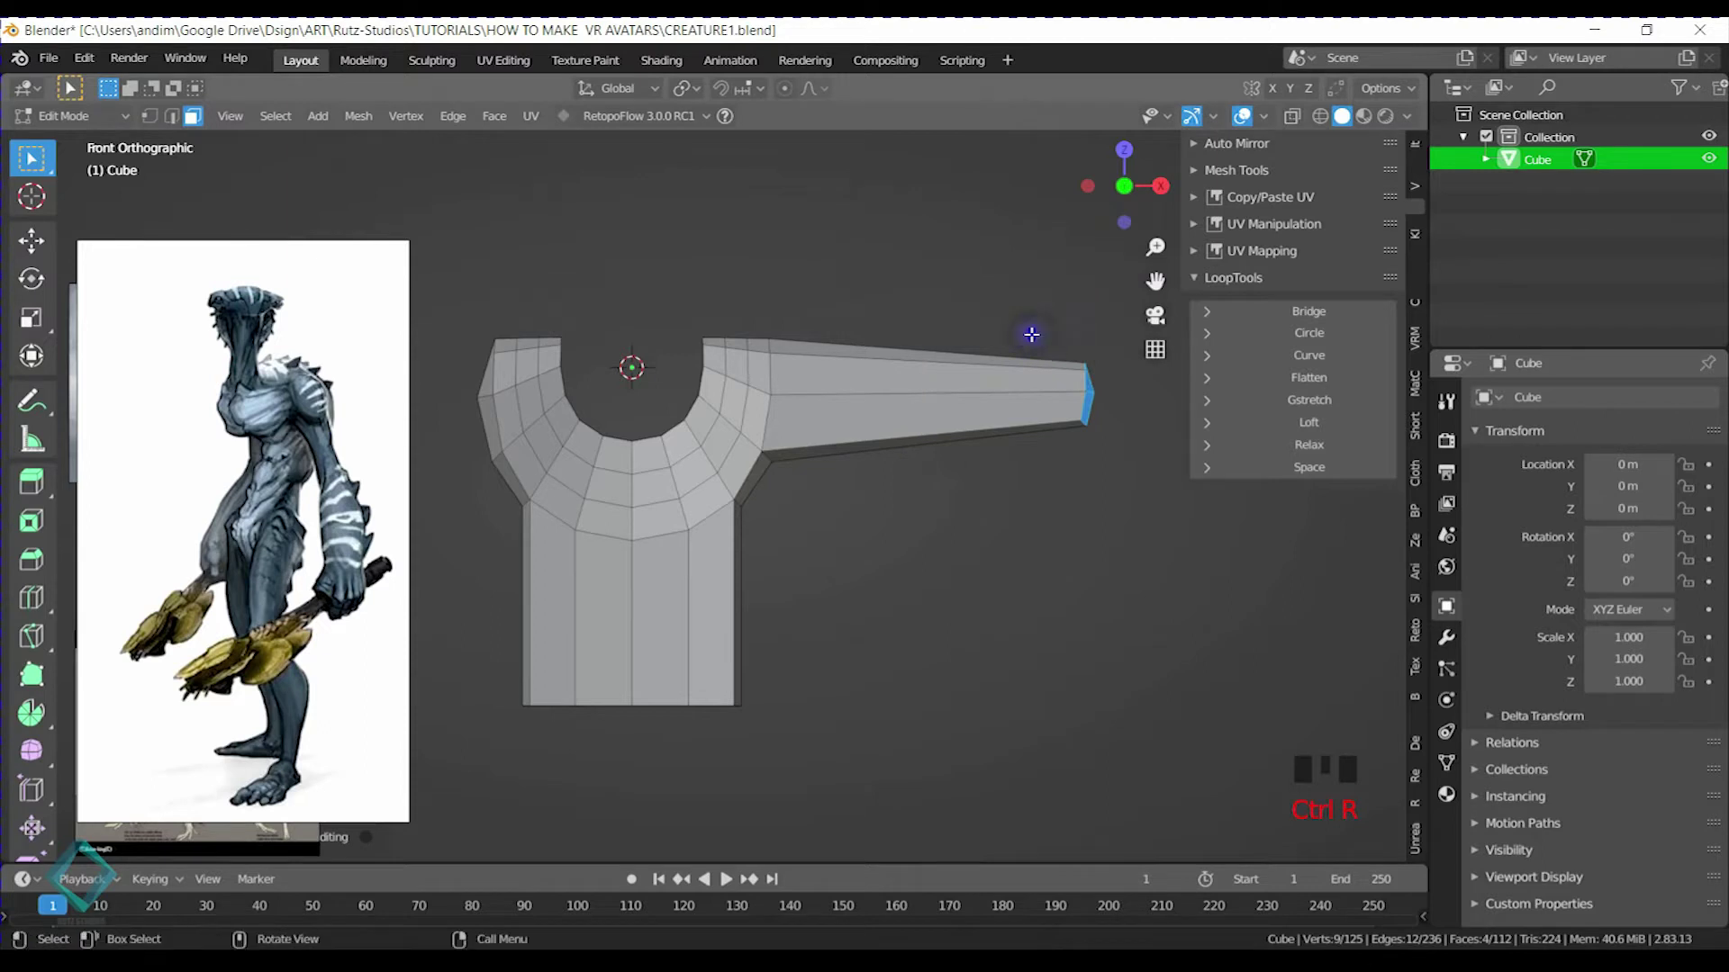
{"action": "type", "text": "sx"}
{"action": "type", "text": "0"}
{"action": "left_click", "coordinate": [1146, 441]}
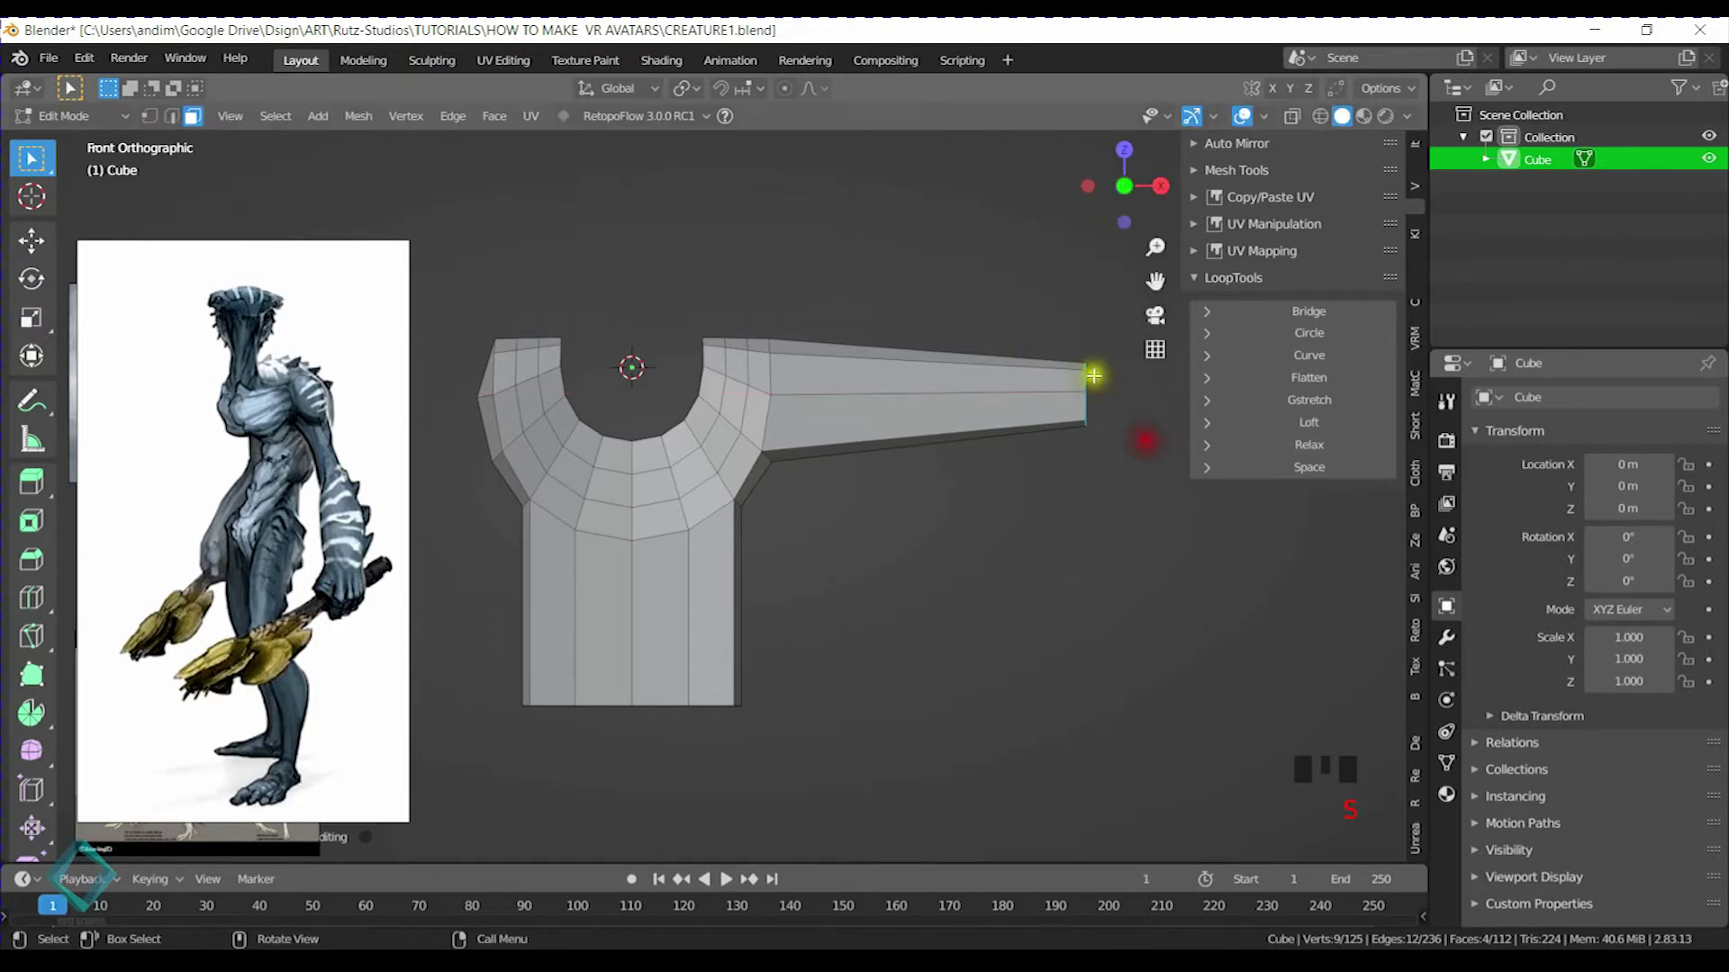
Add a loop cut around the middle of the arm and flatten it to zero along X
{"action": "key", "text": "ctrl+r"}
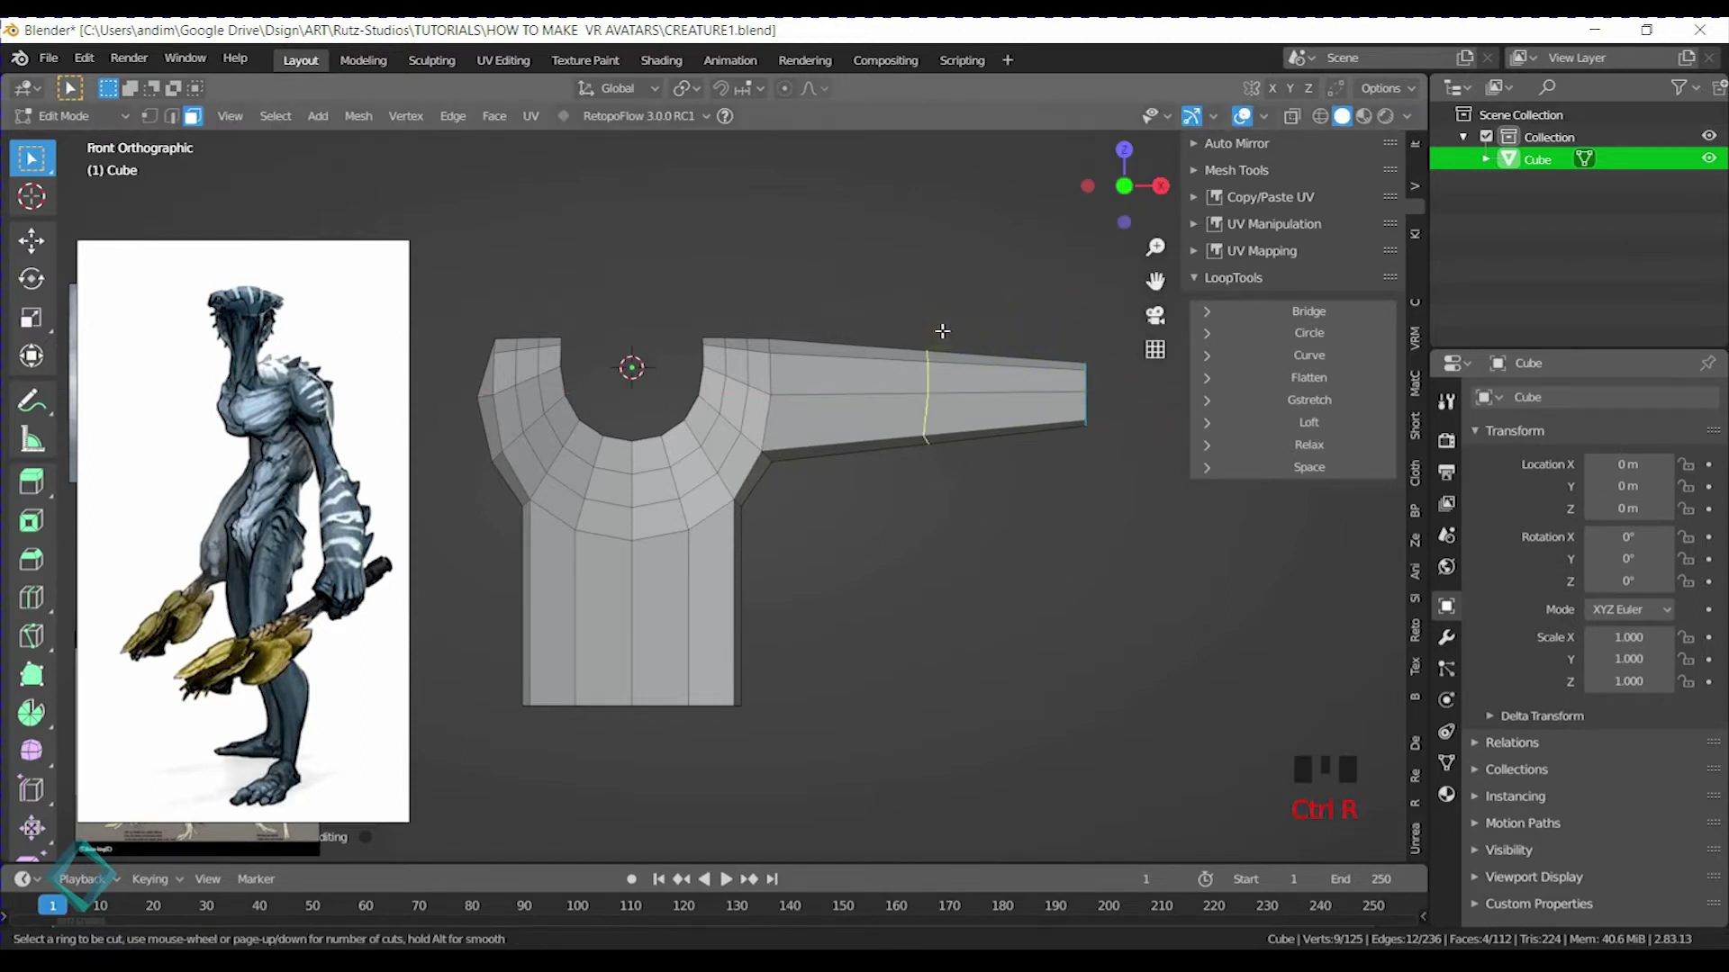
{"action": "left_click", "coordinate": [942, 331]}
{"action": "key", "text": "s"}
{"action": "key", "text": "x"}
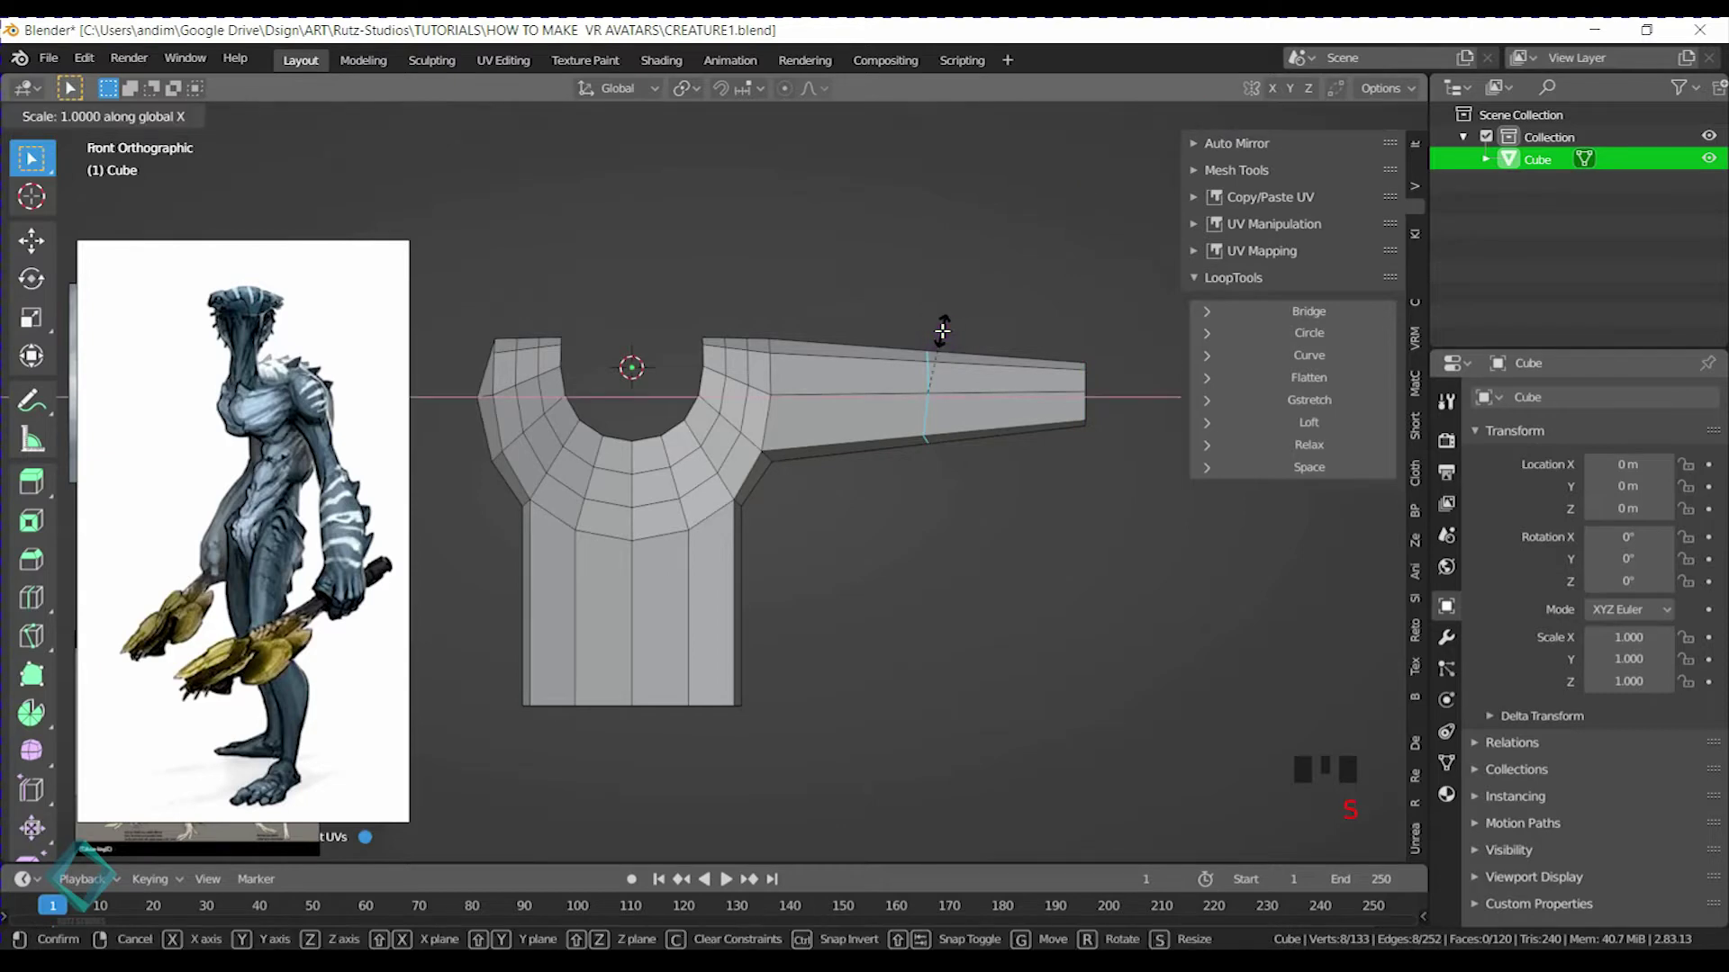
{"action": "key", "text": "Return"}
Select the two centre edges running front to back across the torso's underside
{"action": "middle_click_drag", "start_coordinate": [1062, 378], "coordinate": [781, 486]}
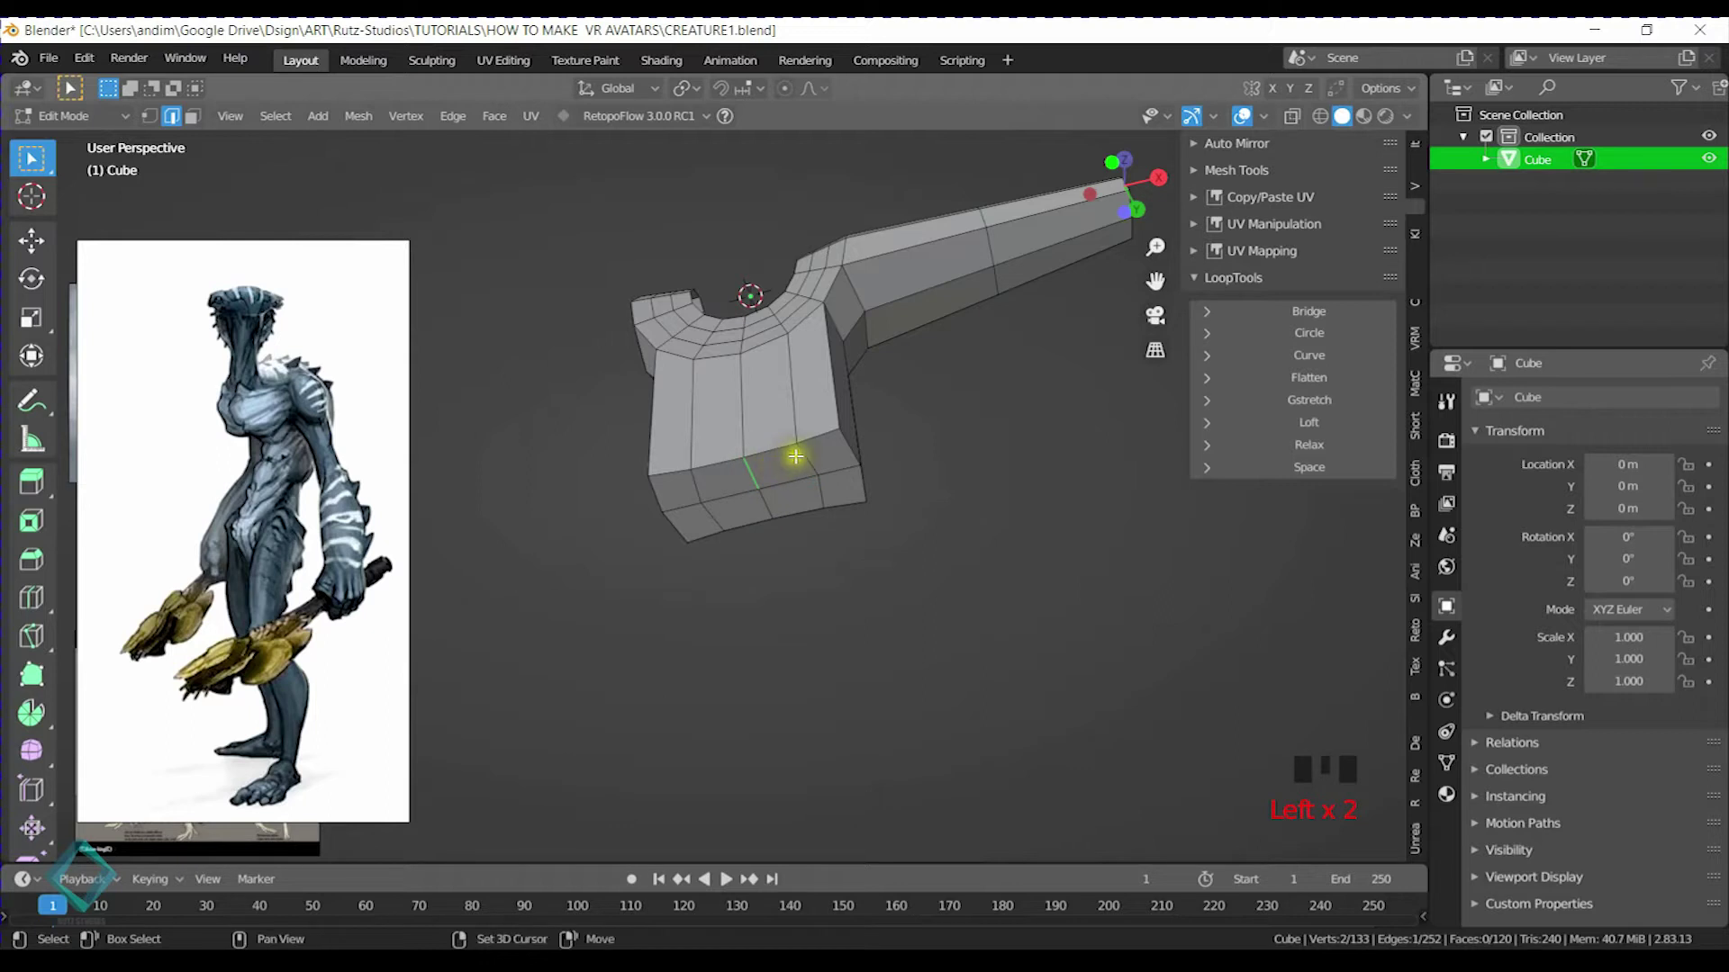
{"action": "middle_click_drag", "start_coordinate": [809, 461], "coordinate": [768, 479]}
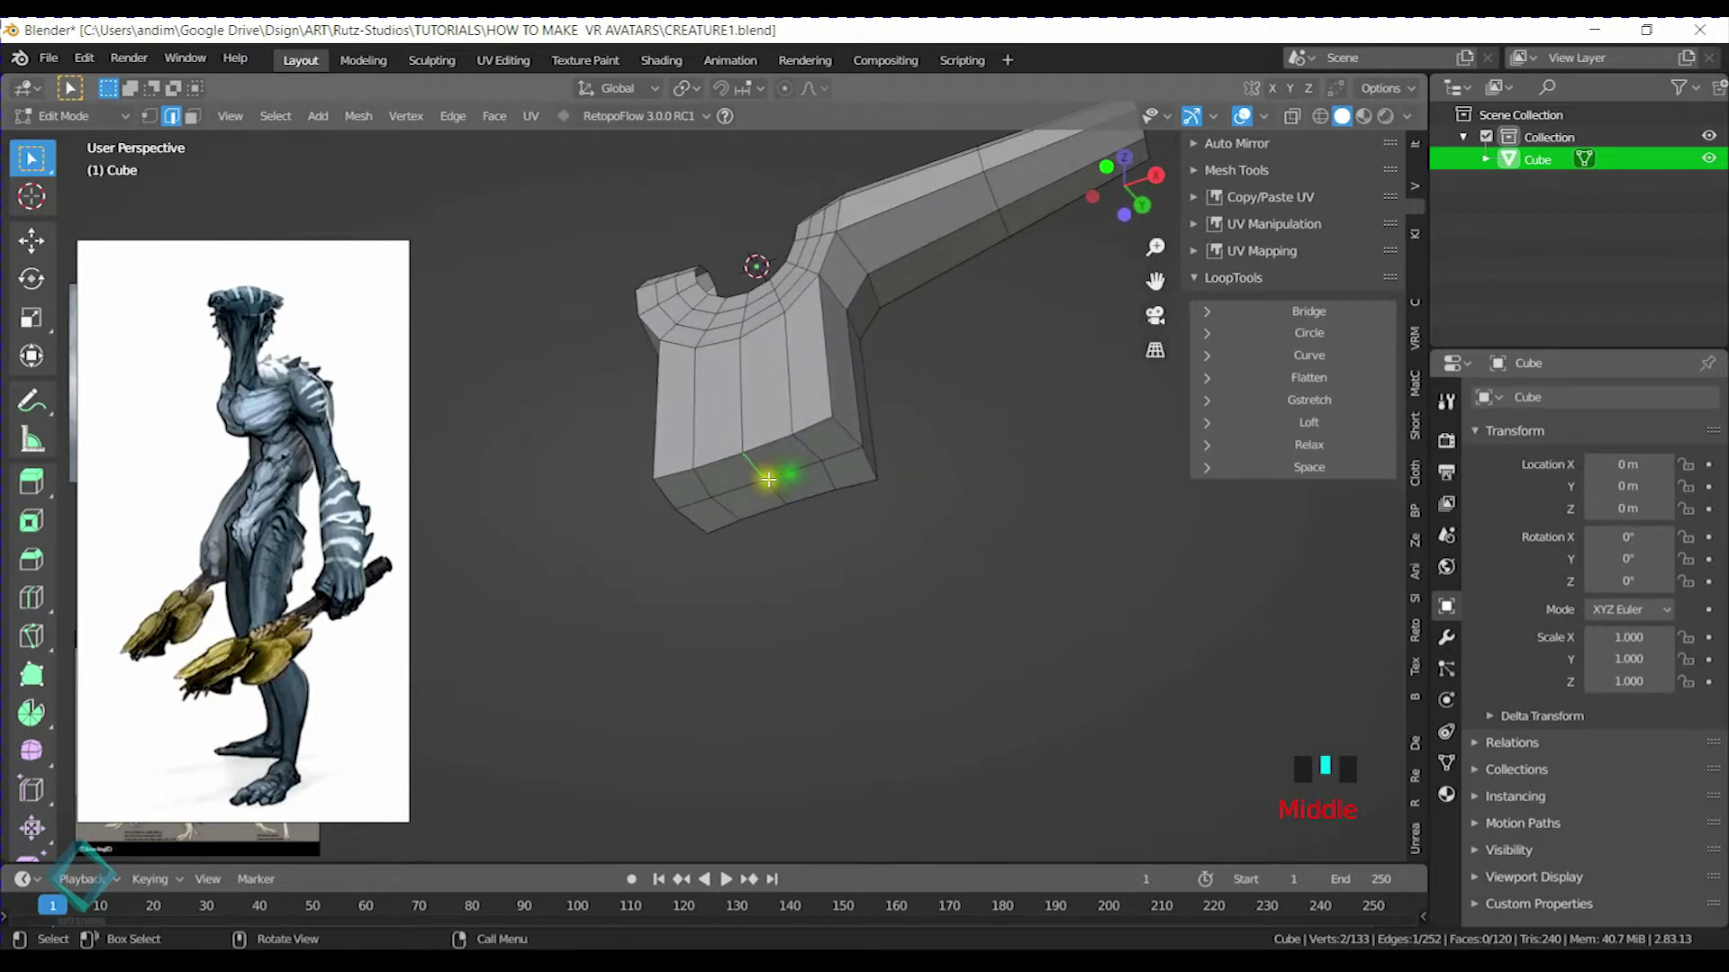
{"action": "mouse_move", "coordinate": [824, 472]}
{"action": "middle_mouse_down"}
{"action": "mouse_move", "coordinate": [799, 532]}
{"action": "mouse_move", "coordinate": [864, 521]}
{"action": "mouse_move", "coordinate": [841, 495]}
{"action": "middle_mouse_up"}
{"action": "key", "text": "g"}
{"action": "key", "text": "z"}
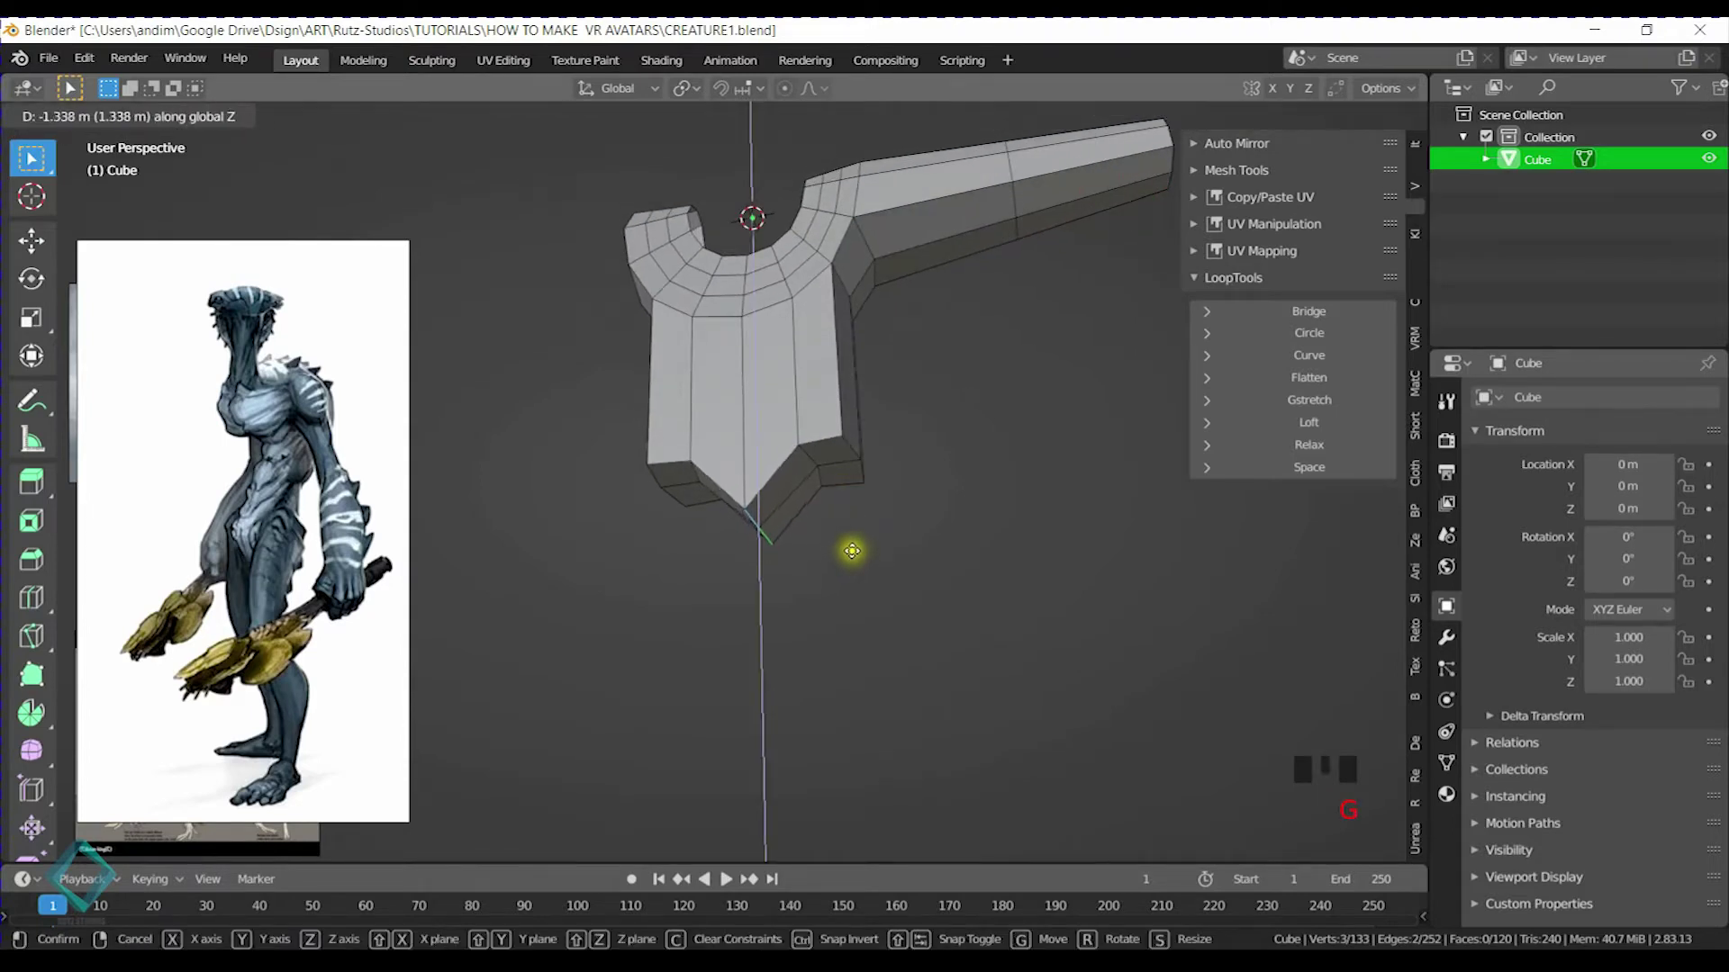
{"action": "right_click", "coordinate": [856, 546]}
Move the two centre edges of the torso's underside down along Z to form a pointed crotch
{"action": "middle_click_drag", "start_coordinate": [856, 545], "coordinate": [772, 490]}
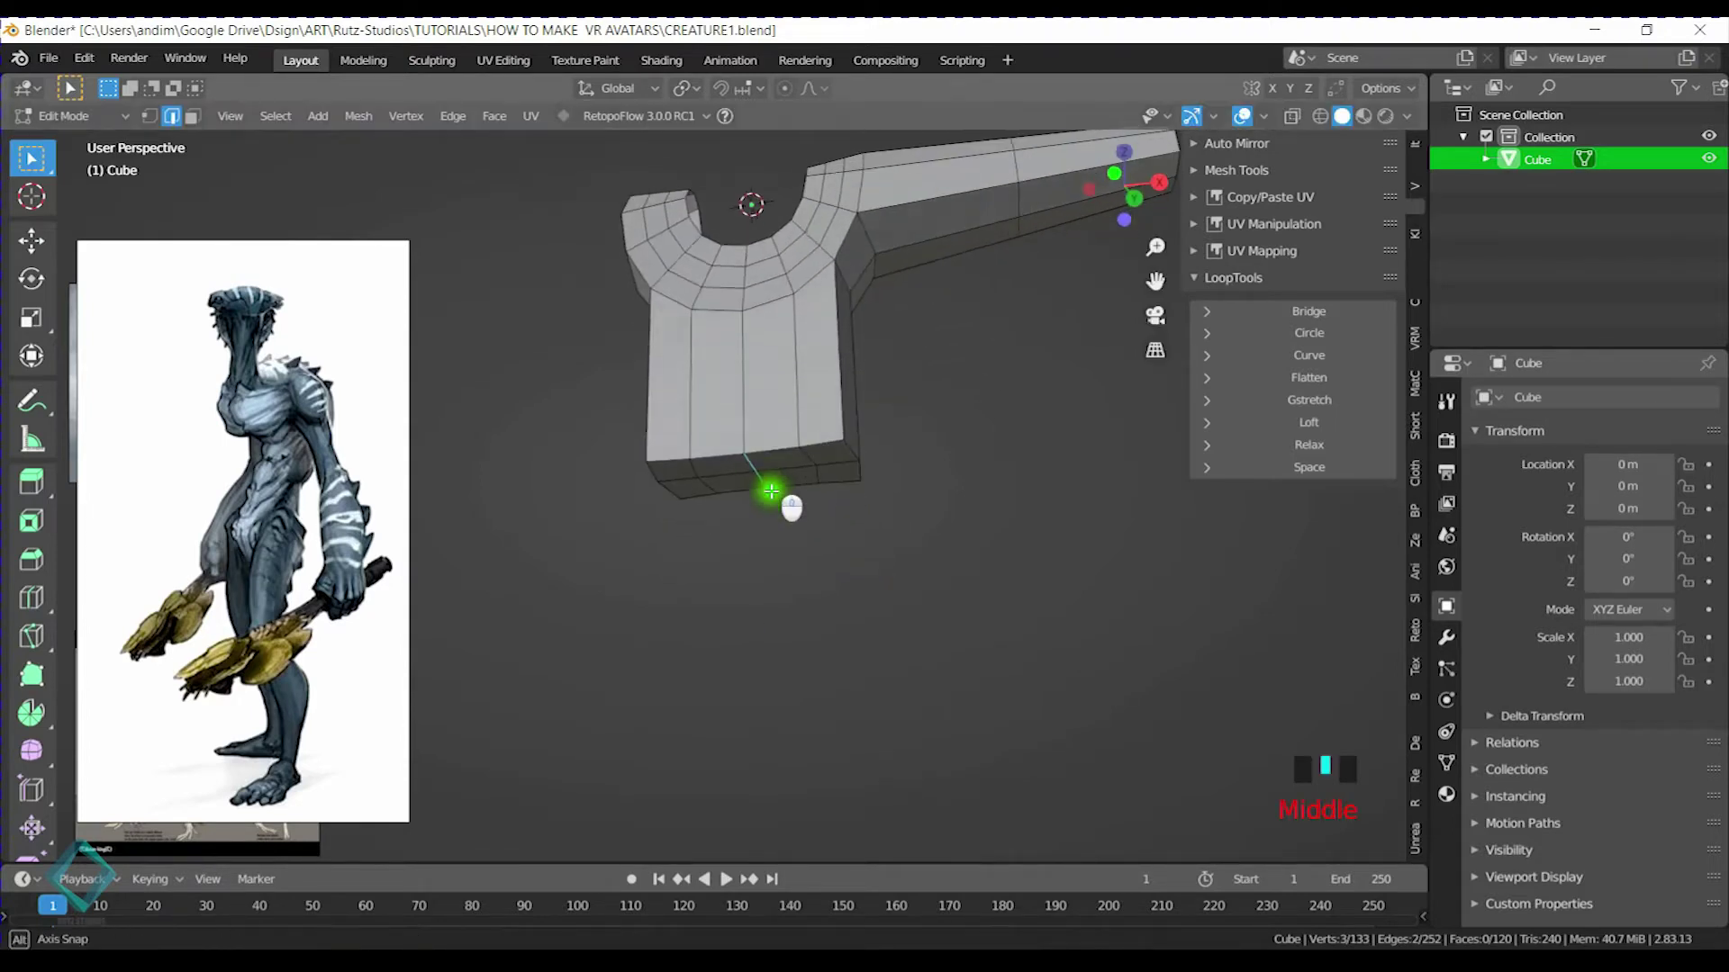
{"action": "key", "text": "g"}
{"action": "key", "text": "z"}
{"action": "key", "text": "z"}
{"action": "right_click", "coordinate": [775, 545]}
{"action": "middle_click_drag", "start_coordinate": [771, 559], "coordinate": [796, 472]}
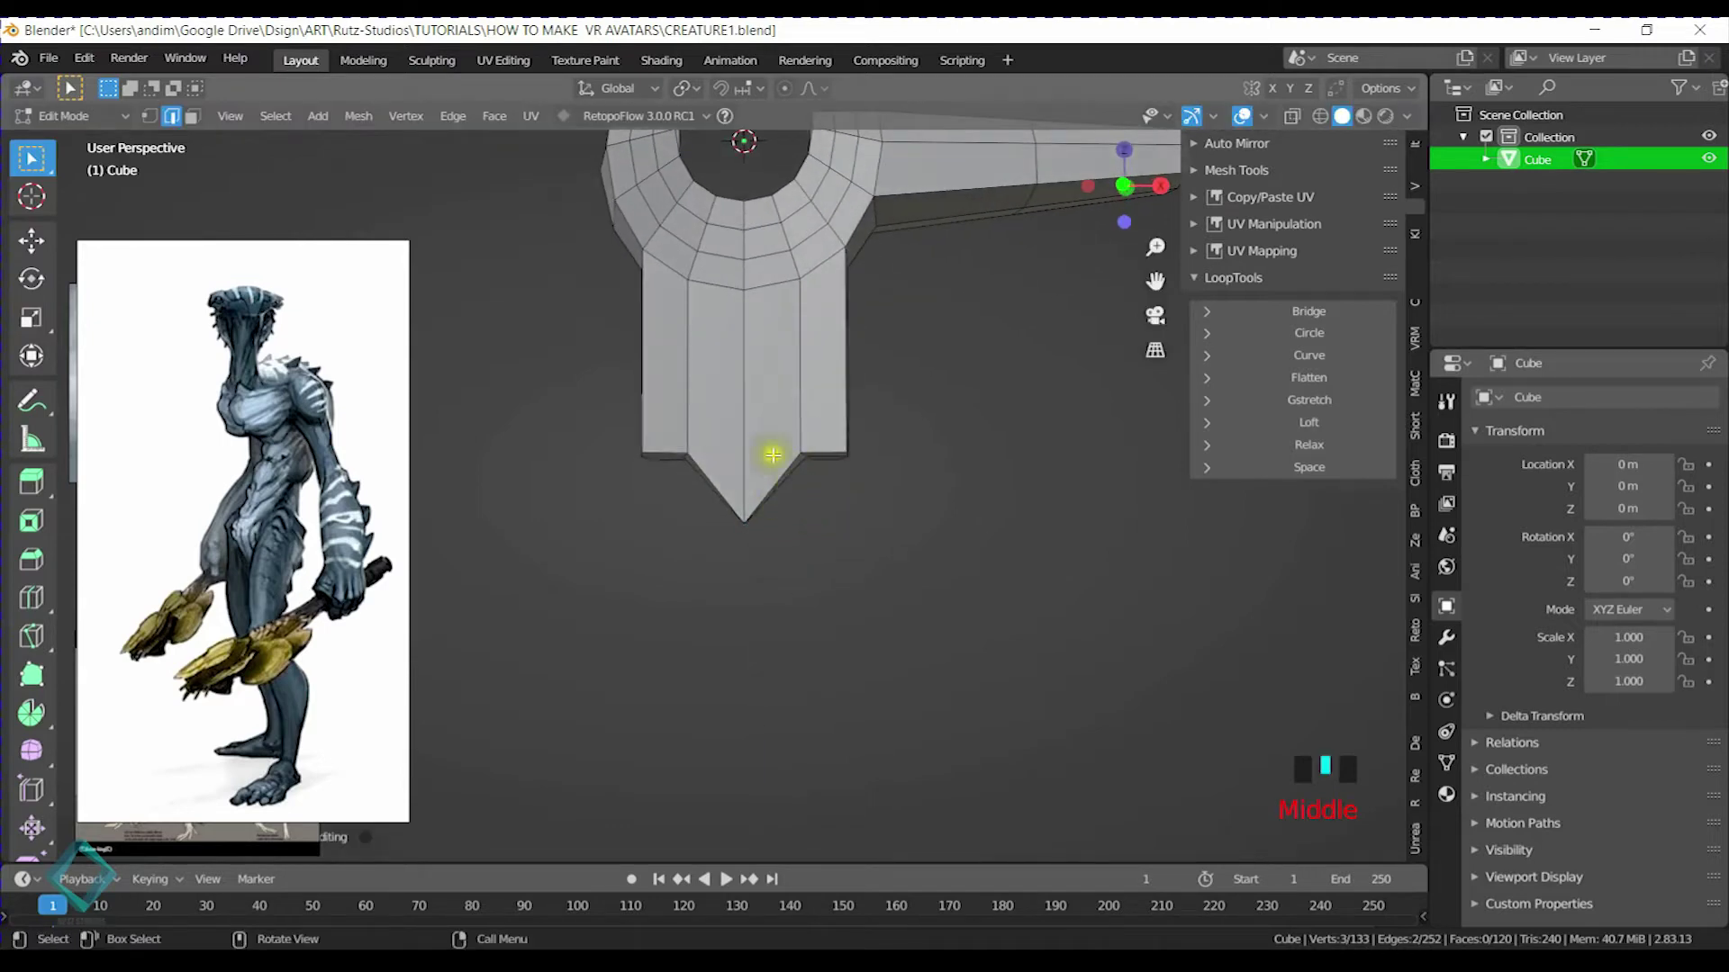
Add two vertical loop cuts down the torso, one on each side of the centre line
{"action": "middle_click_drag", "start_coordinate": [842, 466], "coordinate": [903, 474]}
{"action": "key", "text": "ctrl+r"}
{"action": "left_click", "coordinate": [772, 262]}
{"action": "right_click", "coordinate": [775, 262]}
{"action": "key", "text": "ctrl+r"}
{"action": "left_click", "coordinate": [728, 219]}
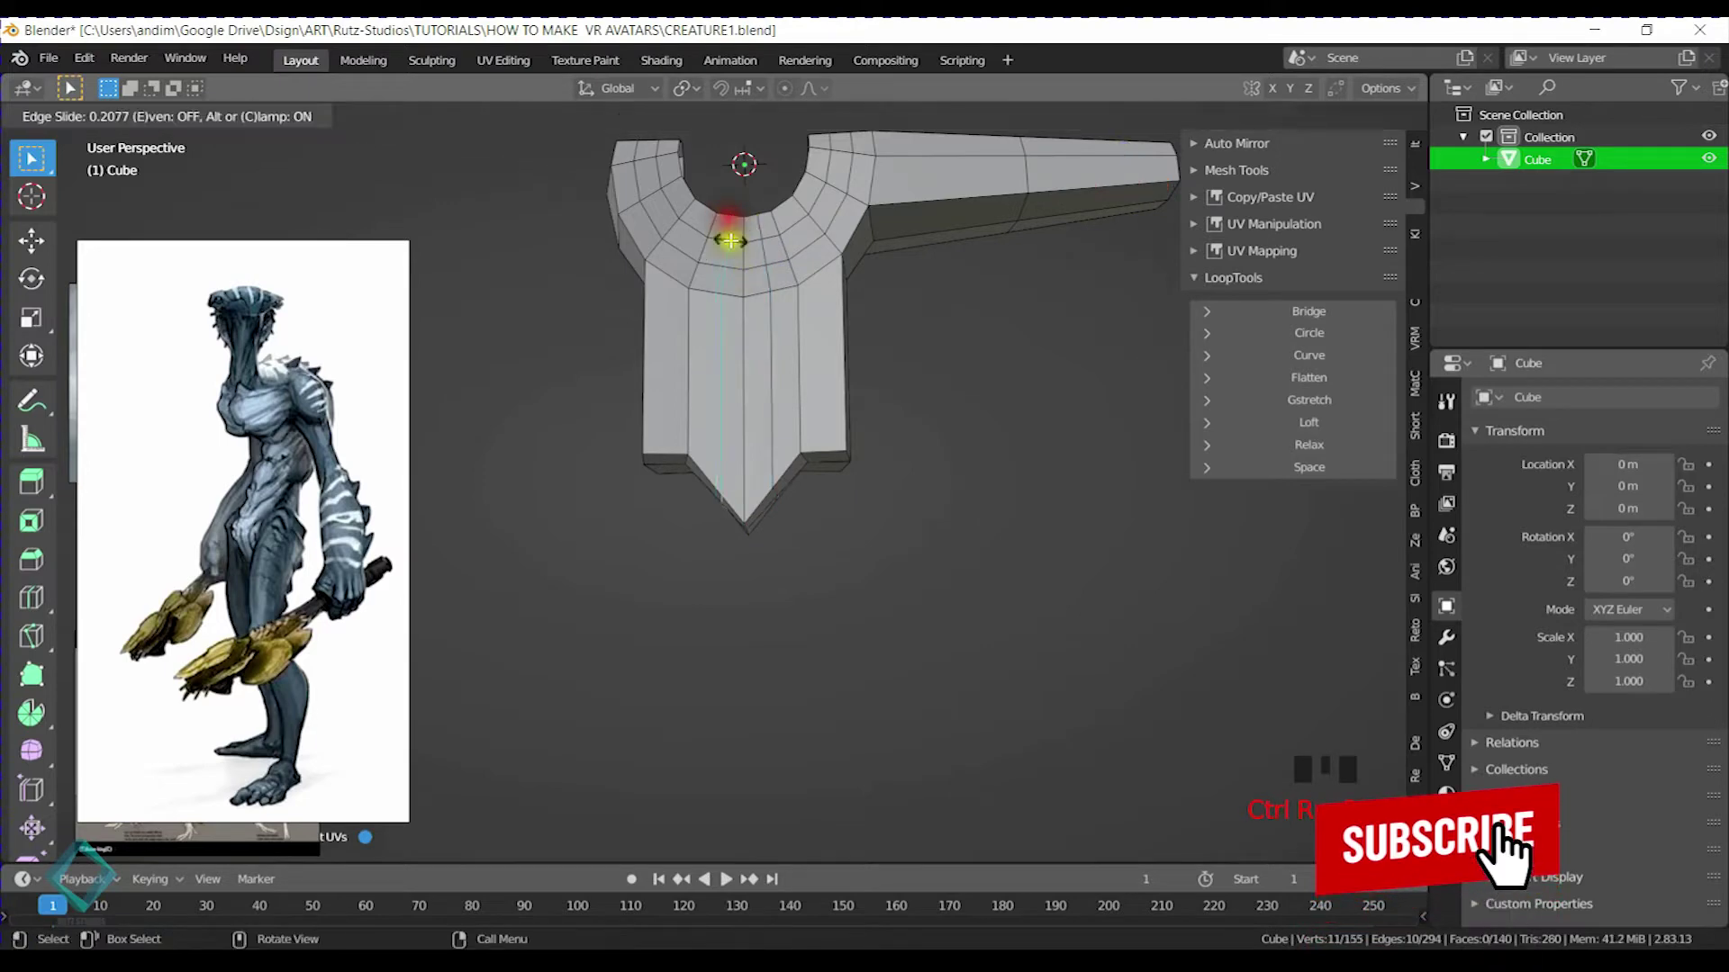
{"action": "right_click", "coordinate": [706, 305]}
Move the new loop's two underside edges on the arm side down along Z and along X to sit beside the crotch point
{"action": "middle_click_drag", "start_coordinate": [791, 474], "coordinate": [702, 498]}
{"action": "scroll", "coordinate": [779, 478], "scroll_direction": "up", "scroll_amount": 1}
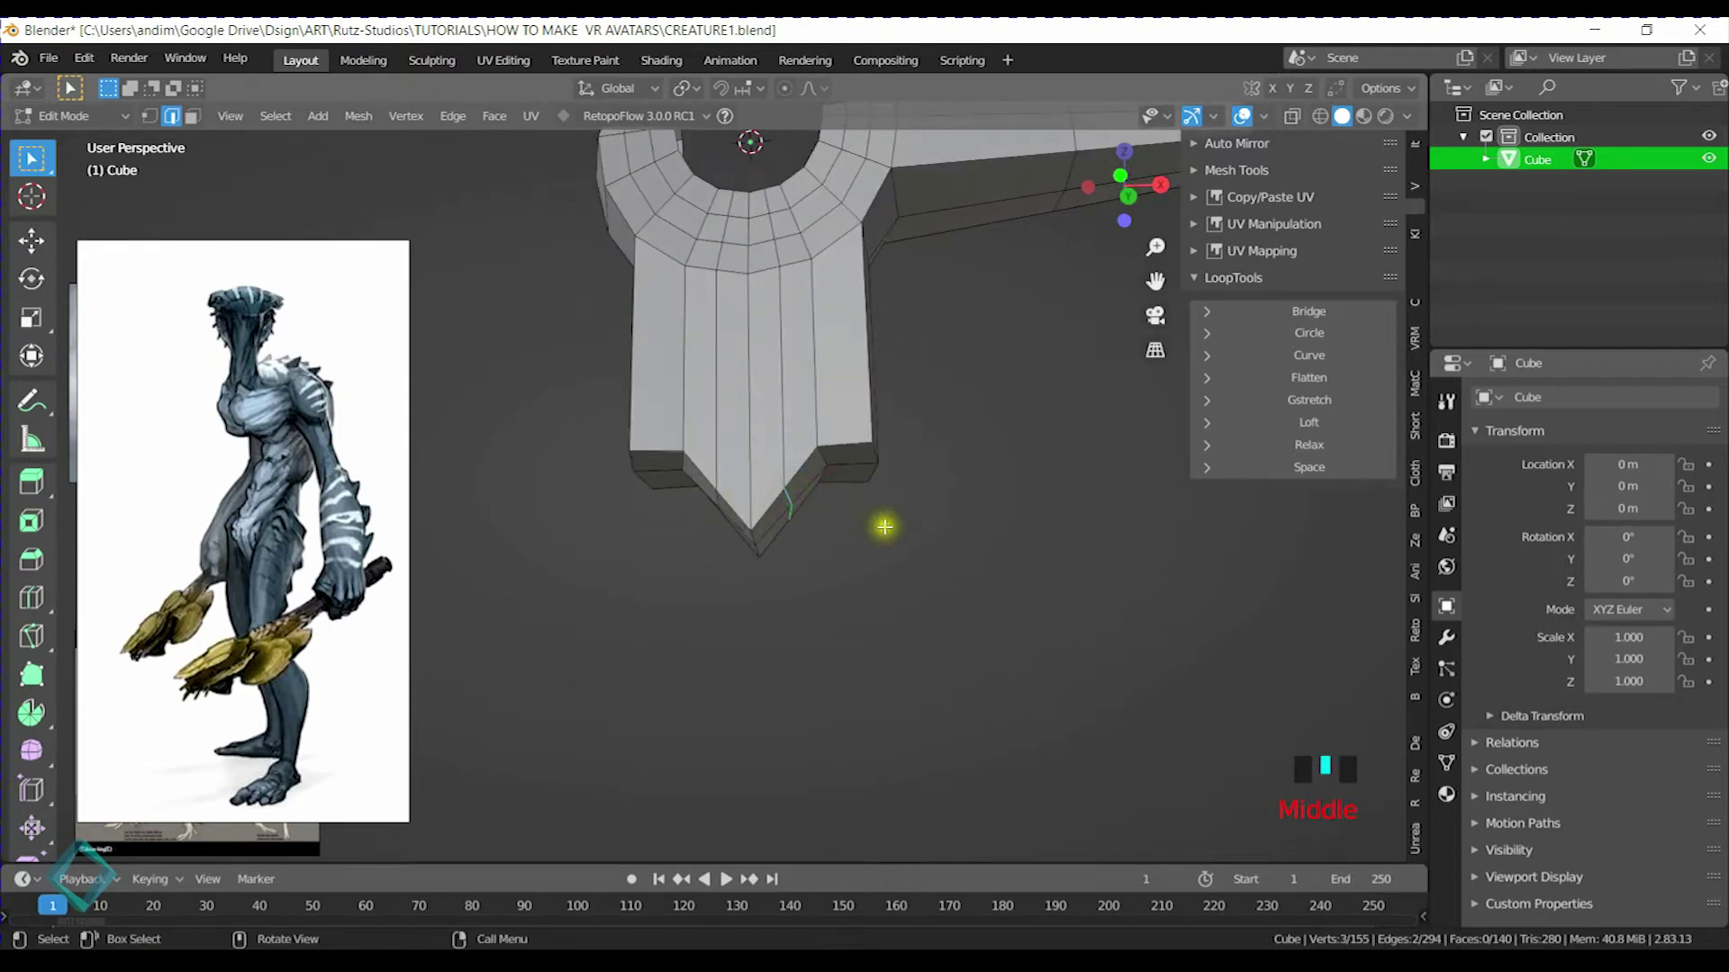
{"action": "key", "text": "g"}
{"action": "key", "text": "z"}
{"action": "left_click", "coordinate": [884, 564]}
{"action": "key", "text": "g"}
{"action": "key", "text": "x"}
{"action": "left_click", "coordinate": [787, 558]}
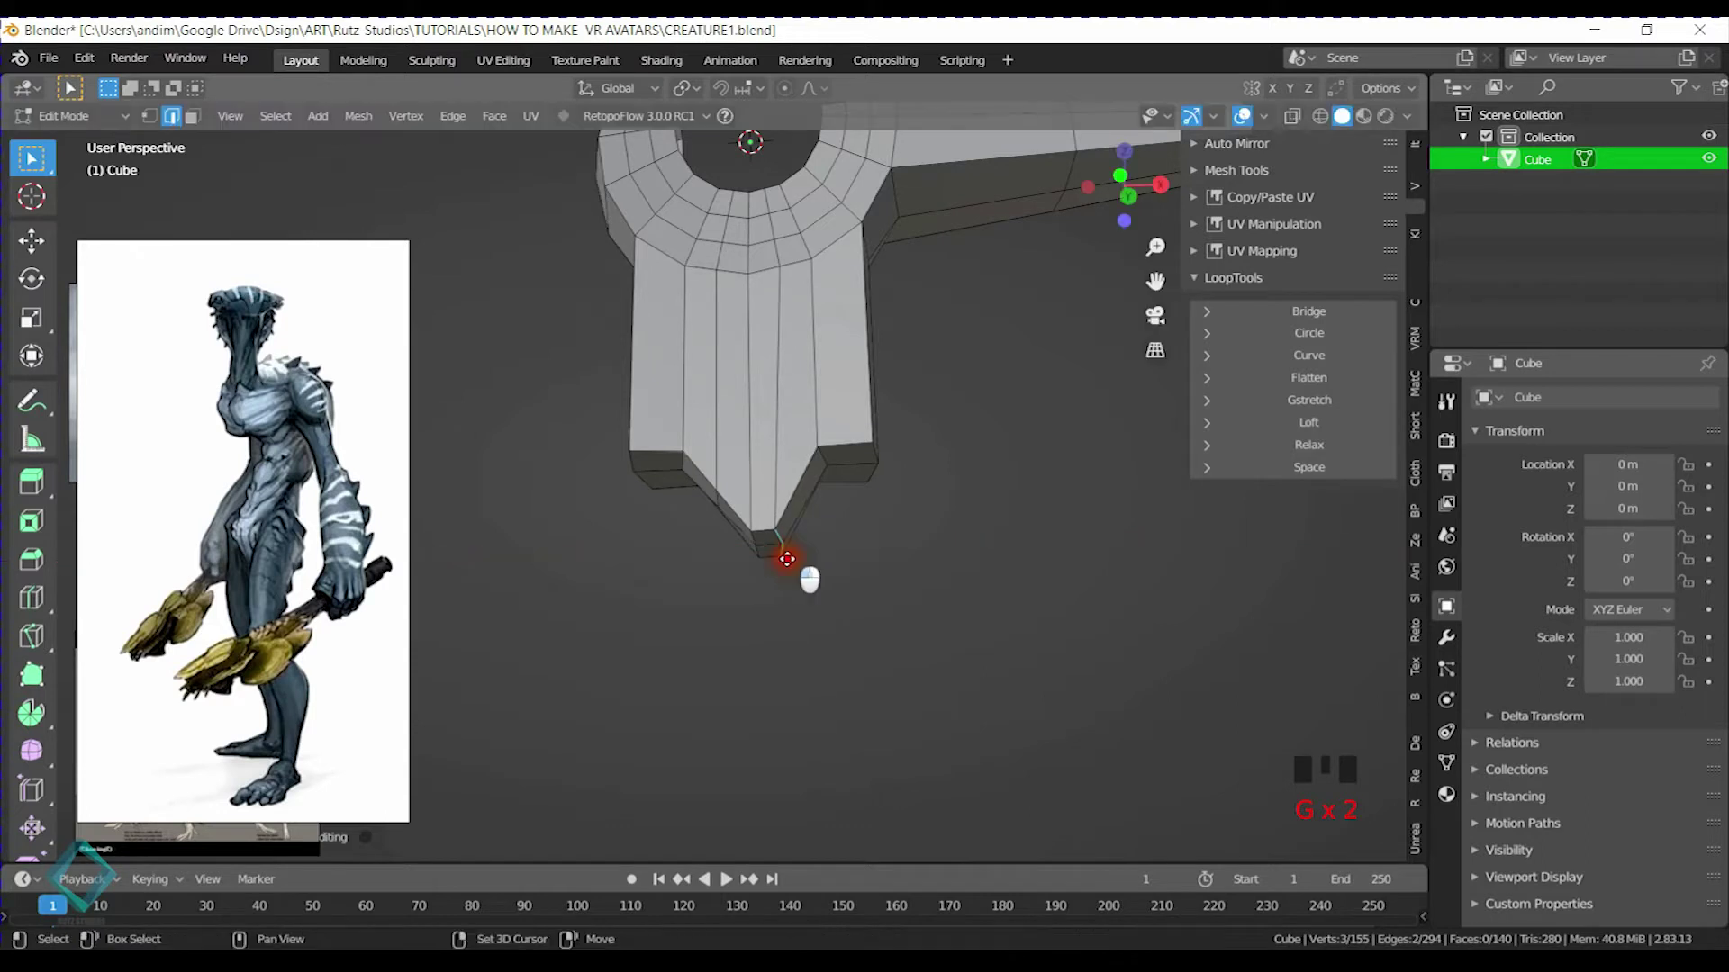
Select the eight edges bordering the arm-side leg area under the torso and round them with repeated LoopTools Relax
{"action": "middle_click_drag", "start_coordinate": [815, 452], "coordinate": [625, 415]}
{"action": "middle_click_drag", "start_coordinate": [685, 498], "coordinate": [903, 473]}
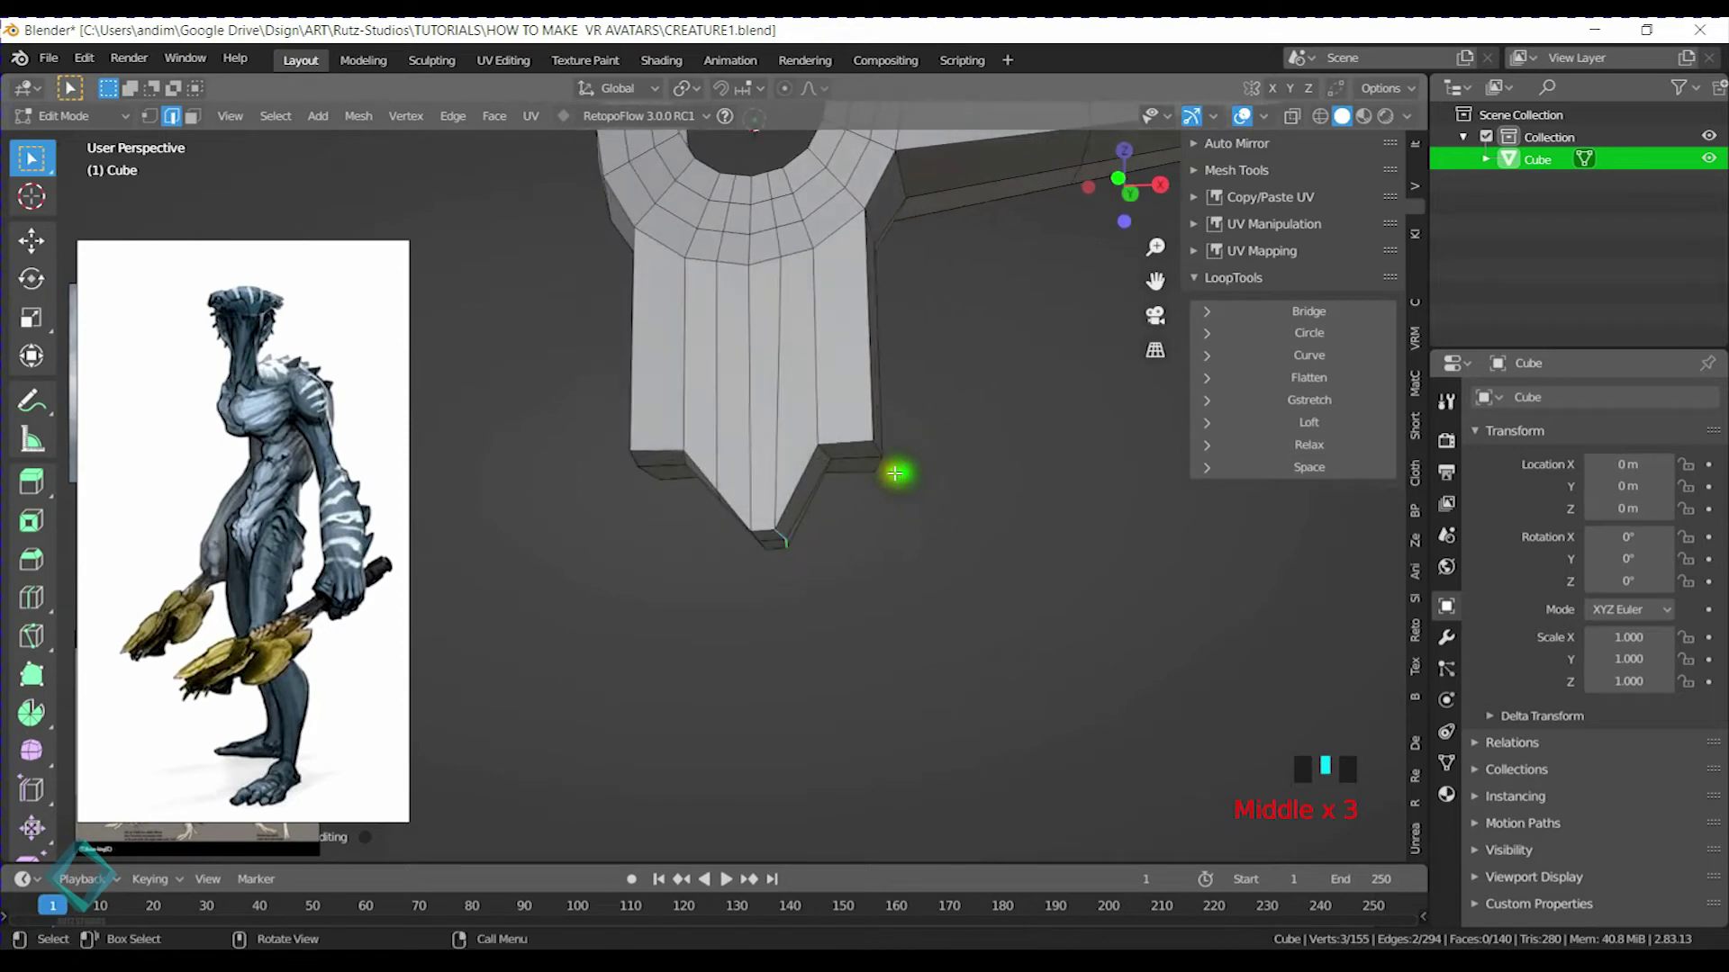
{"action": "left_click", "coordinate": [792, 483], "text": "alt"}
{"action": "middle_click_drag", "start_coordinate": [791, 483], "coordinate": [759, 469]}
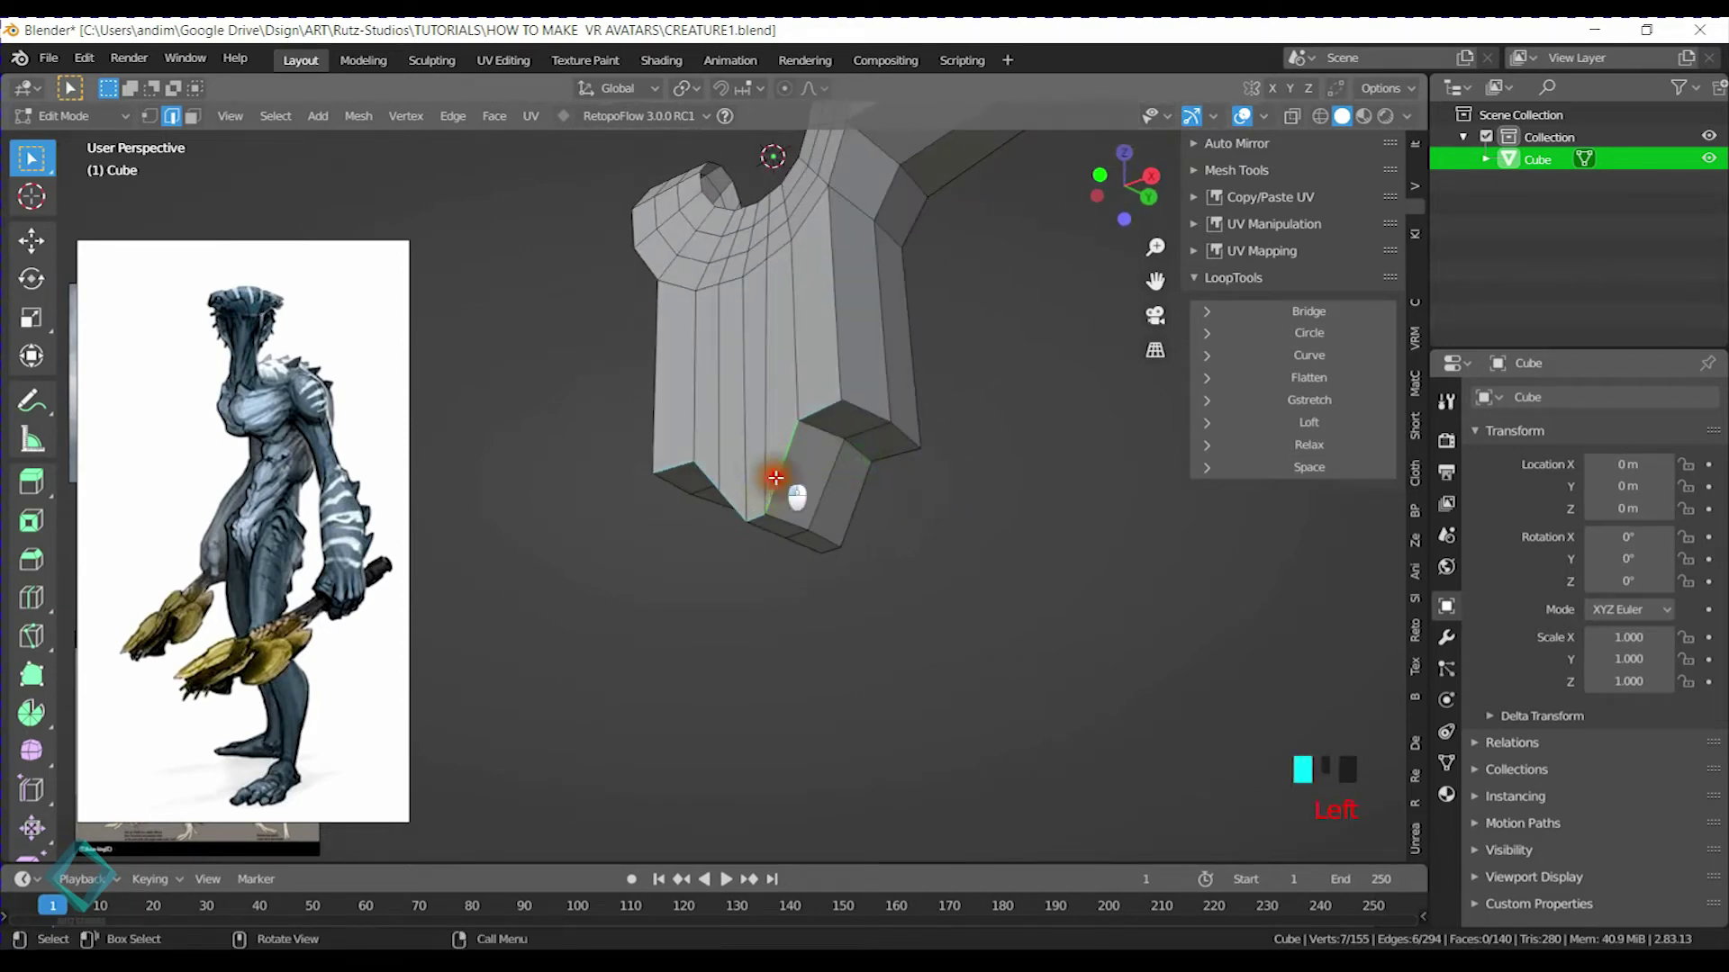
{"action": "left_click", "coordinate": [777, 491]}
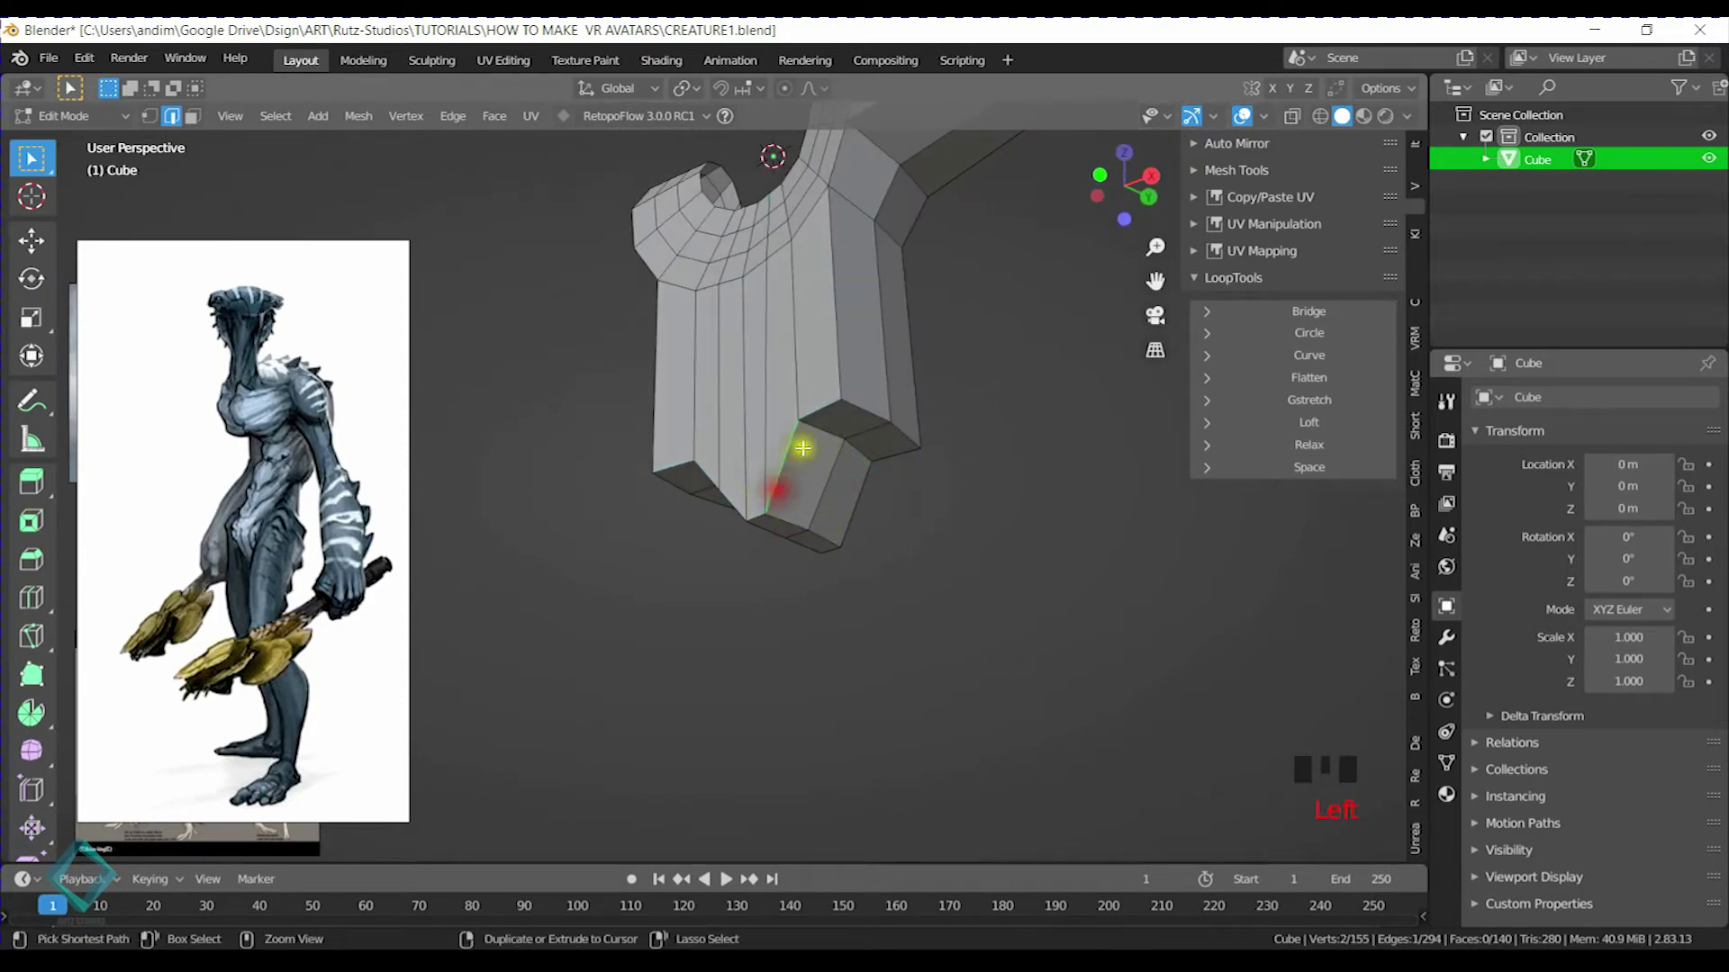
{"action": "middle_click_drag", "start_coordinate": [841, 406], "coordinate": [837, 428]}
{"action": "middle_click_drag", "start_coordinate": [756, 334], "coordinate": [642, 399]}
{"action": "middle_click_drag", "start_coordinate": [660, 464], "coordinate": [730, 440]}
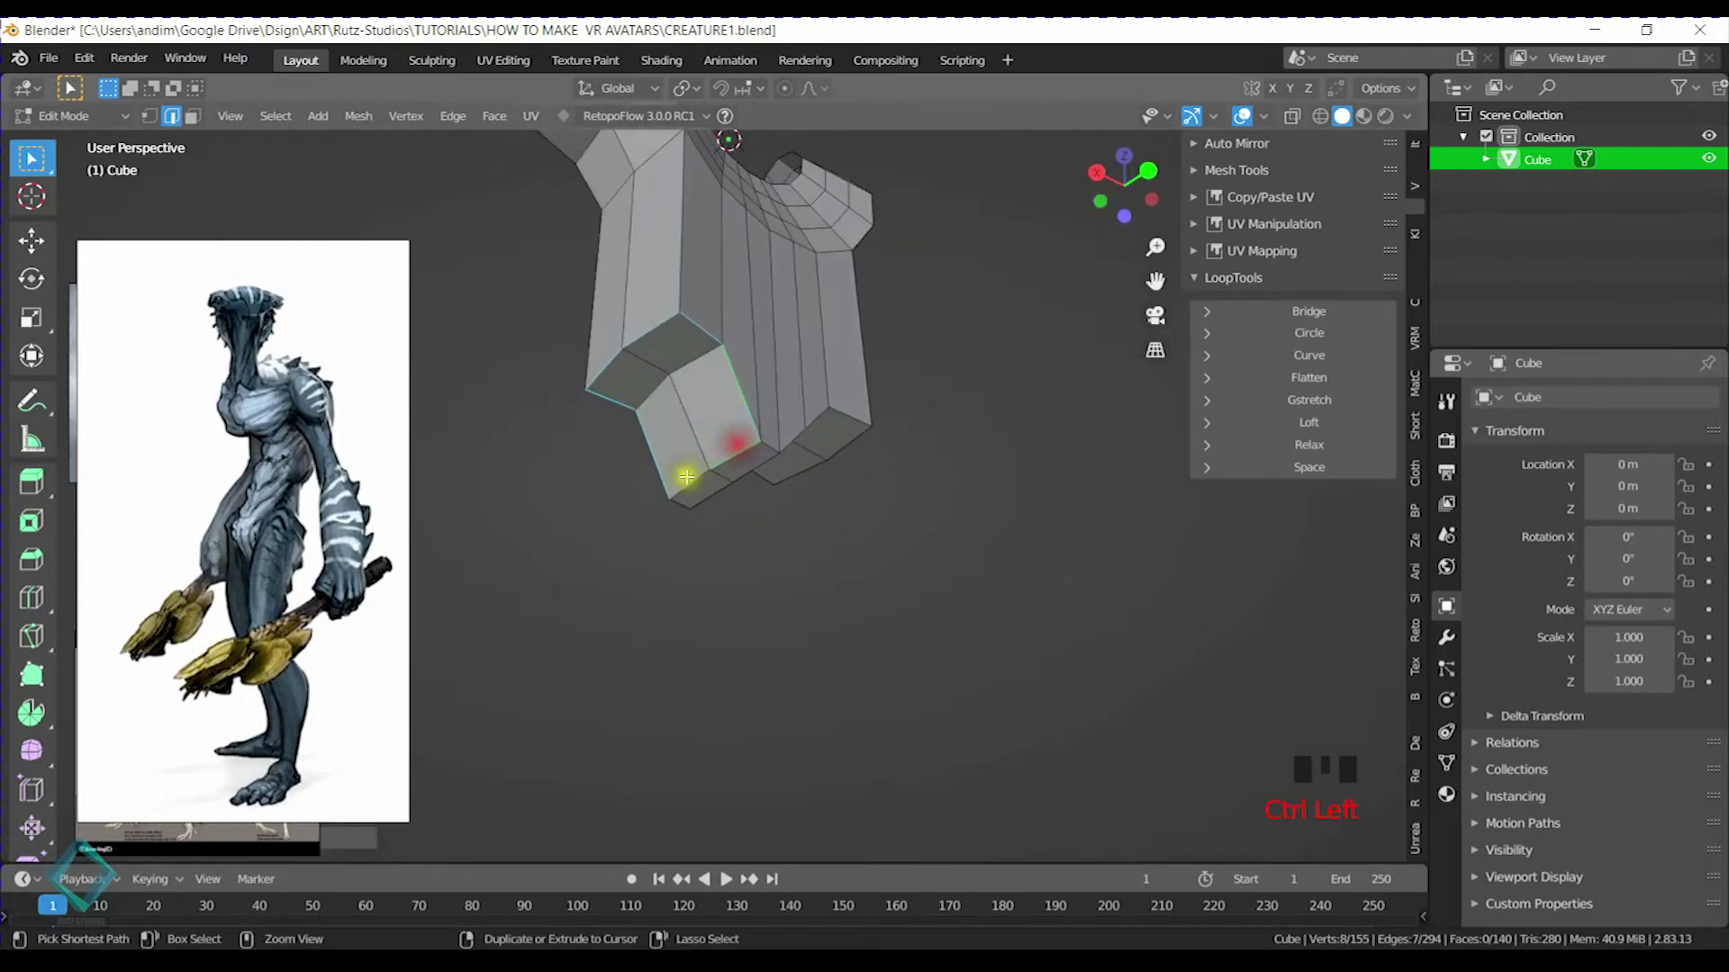
{"action": "middle_click_drag", "start_coordinate": [652, 363], "coordinate": [892, 388]}
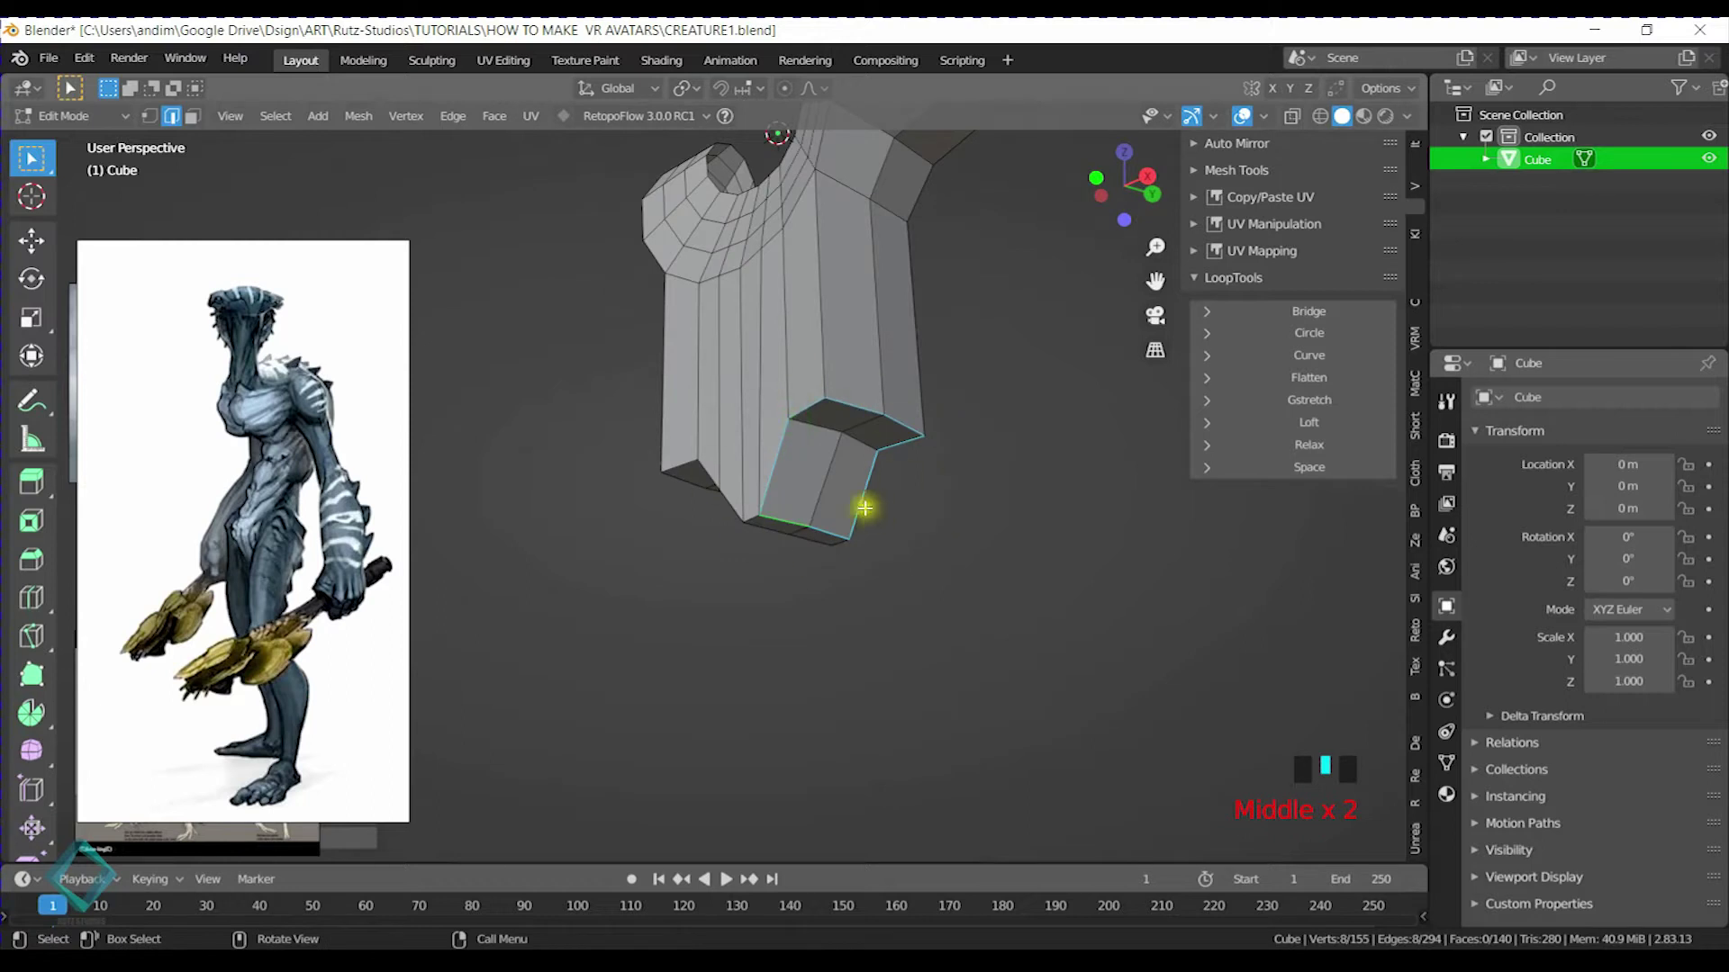
{"action": "left_click", "coordinate": [1331, 446]}
{"action": "left_click", "coordinate": [1334, 450]}
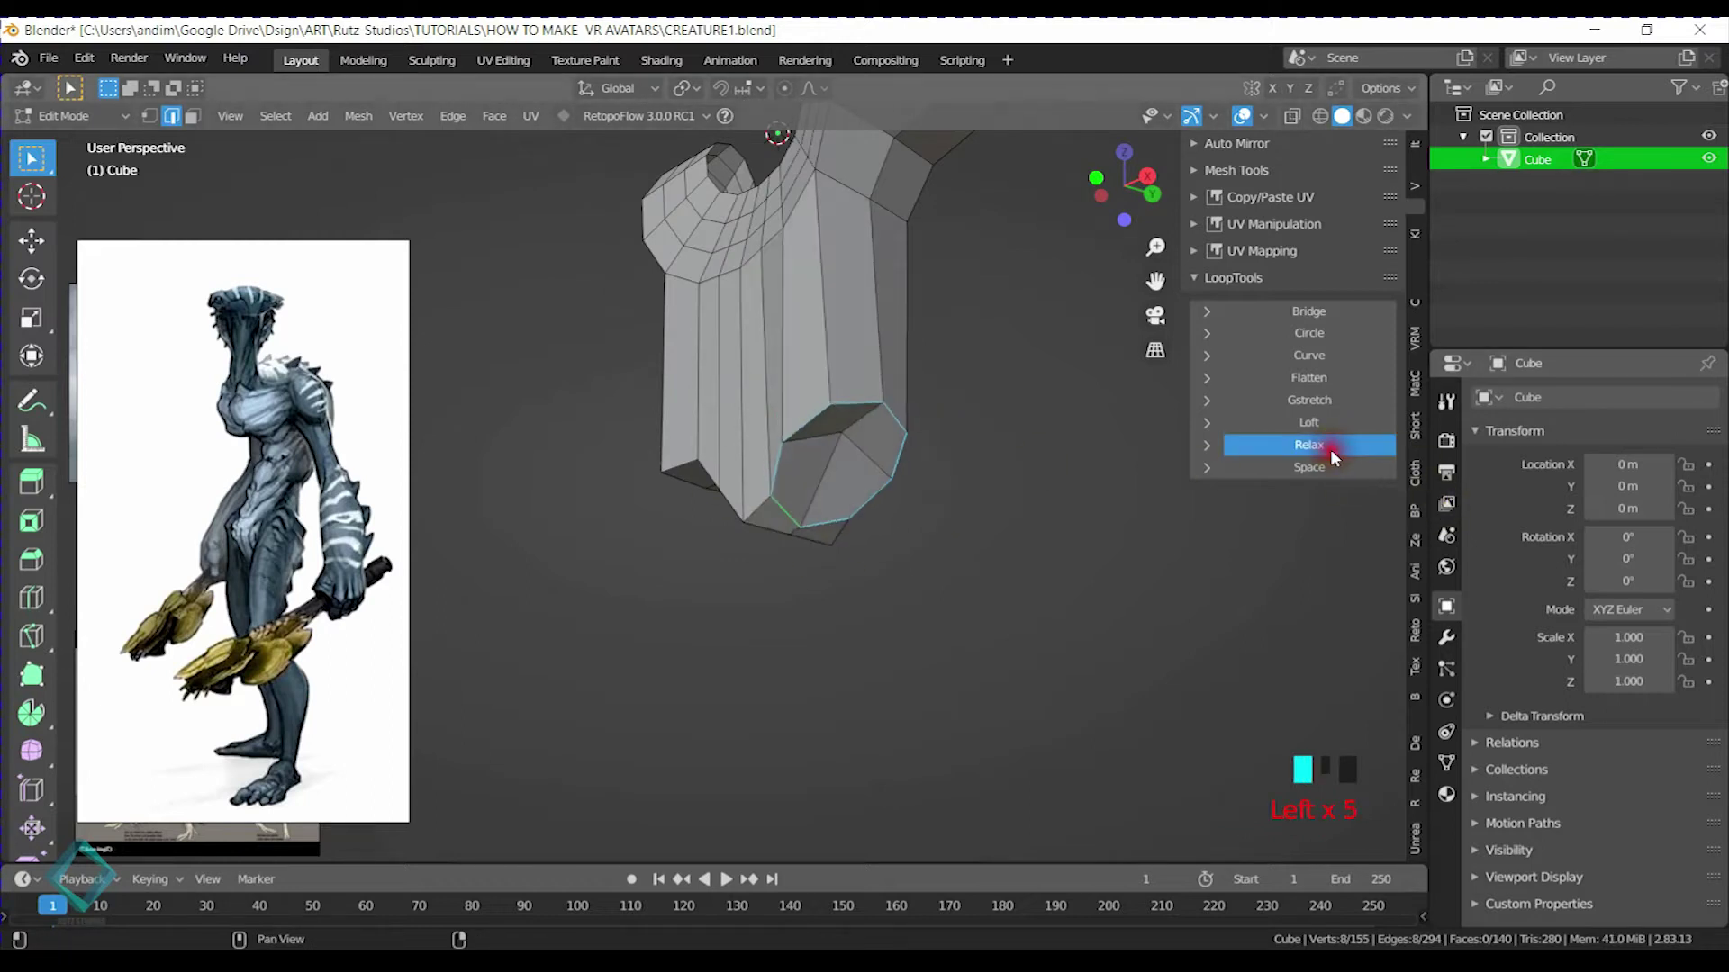
Raise the two centre crotch edges about 0.27 m along Z and scale them narrower
{"action": "middle_click_drag", "start_coordinate": [864, 454], "coordinate": [899, 424]}
{"action": "middle_click_drag", "start_coordinate": [729, 481], "coordinate": [772, 551]}
{"action": "key", "text": "g"}
{"action": "key", "text": "z"}
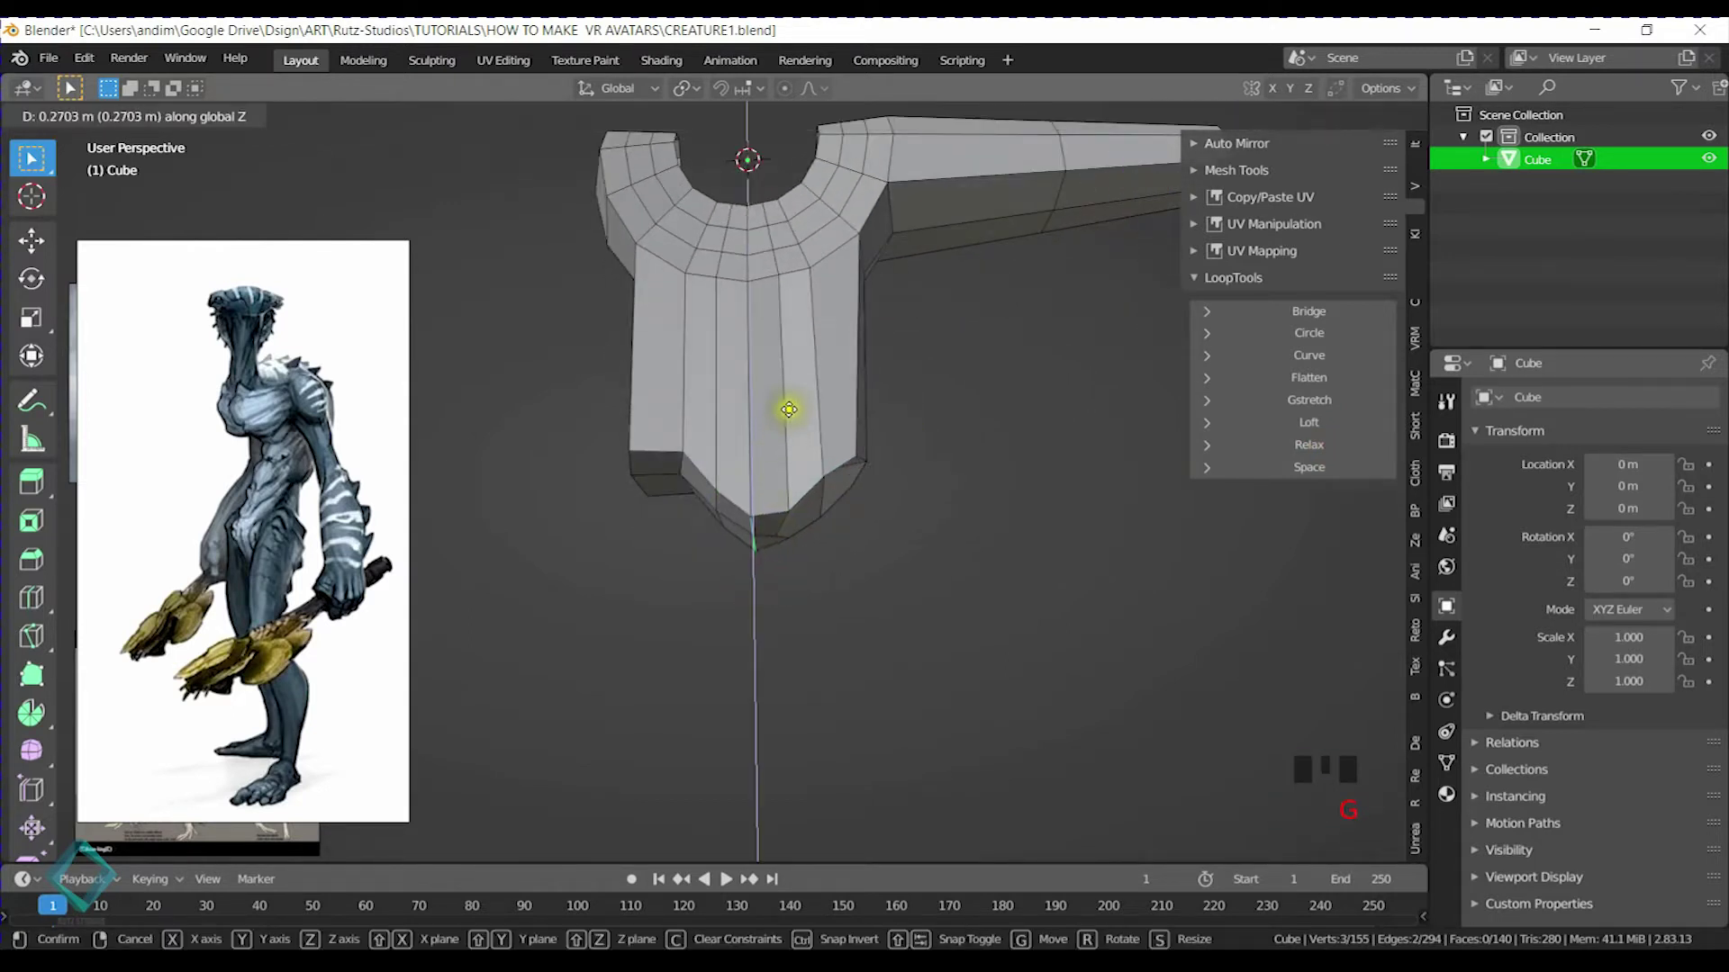
{"action": "left_click", "coordinate": [791, 403]}
{"action": "middle_click_drag", "start_coordinate": [790, 403], "coordinate": [668, 468]}
{"action": "key", "text": "s"}
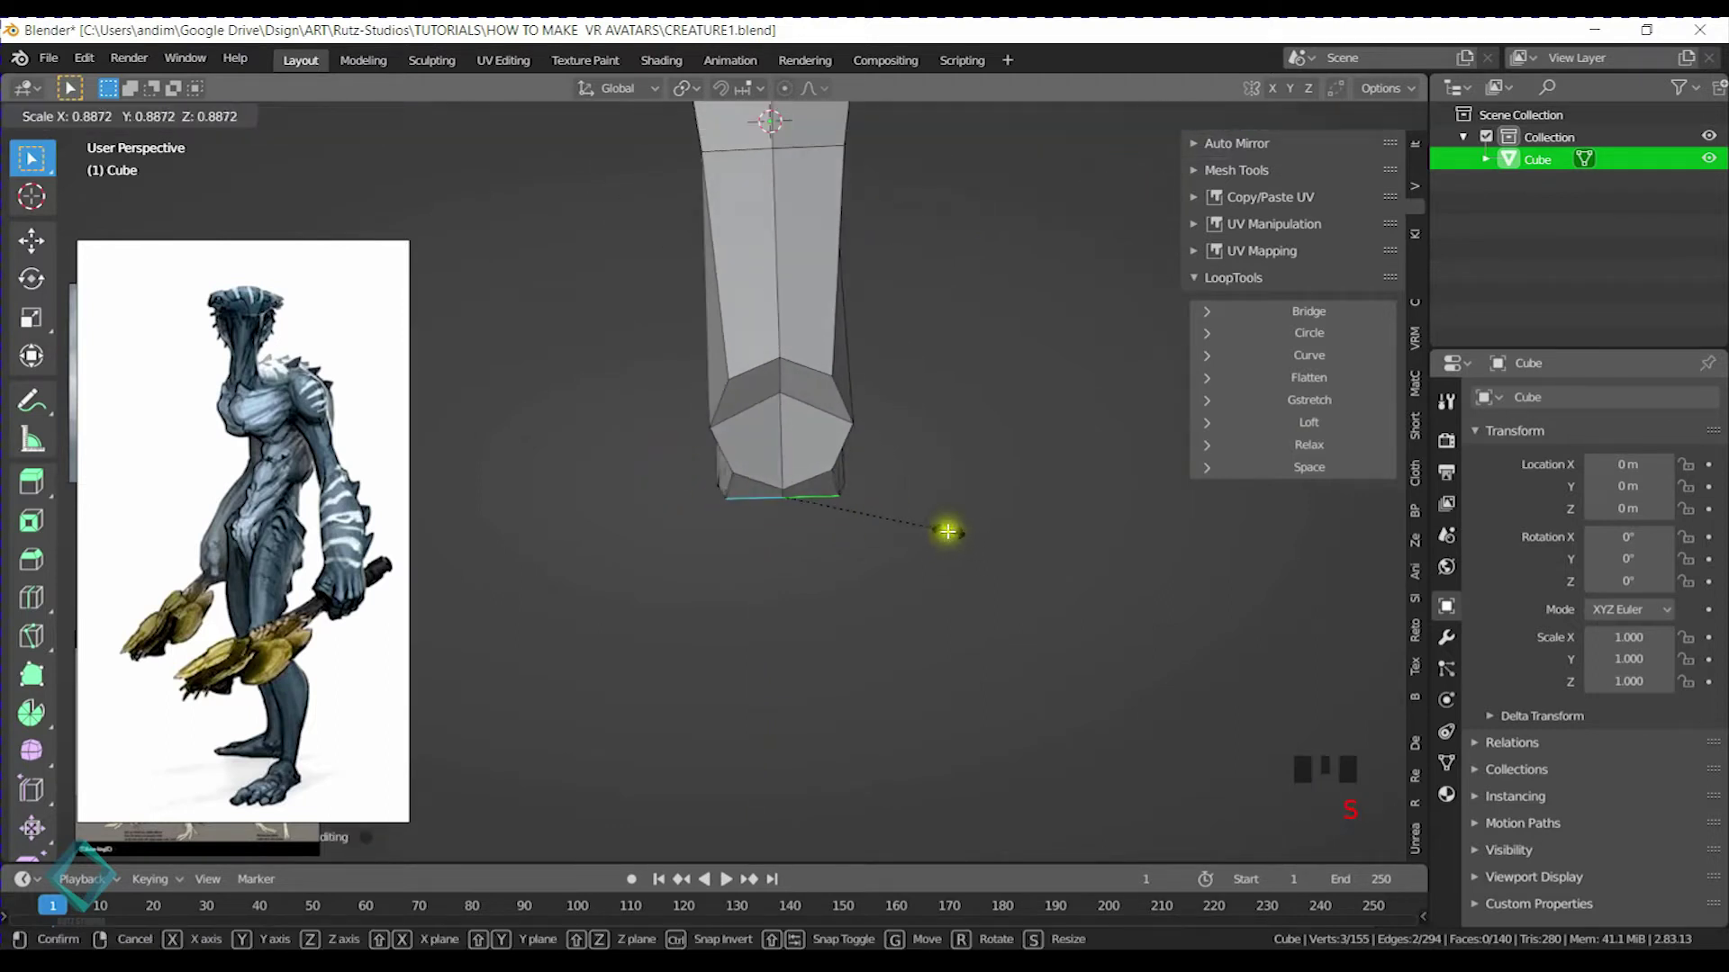
{"action": "left_click", "coordinate": [905, 523]}
Switch to face selection and delete the four faces inside the rounded leg outline
{"action": "middle_click_drag", "start_coordinate": [909, 522], "coordinate": [862, 420]}
{"action": "key", "text": "3"}
{"action": "left_click", "coordinate": [860, 472]}
{"action": "key", "text": "x"}
{"action": "left_click", "coordinate": [859, 476]}
Add two horizontal loop cuts around the torso
{"action": "key", "text": "ctrl+r"}
{"action": "scroll", "coordinate": [863, 419], "scroll_direction": "up", "scroll_amount": 1}
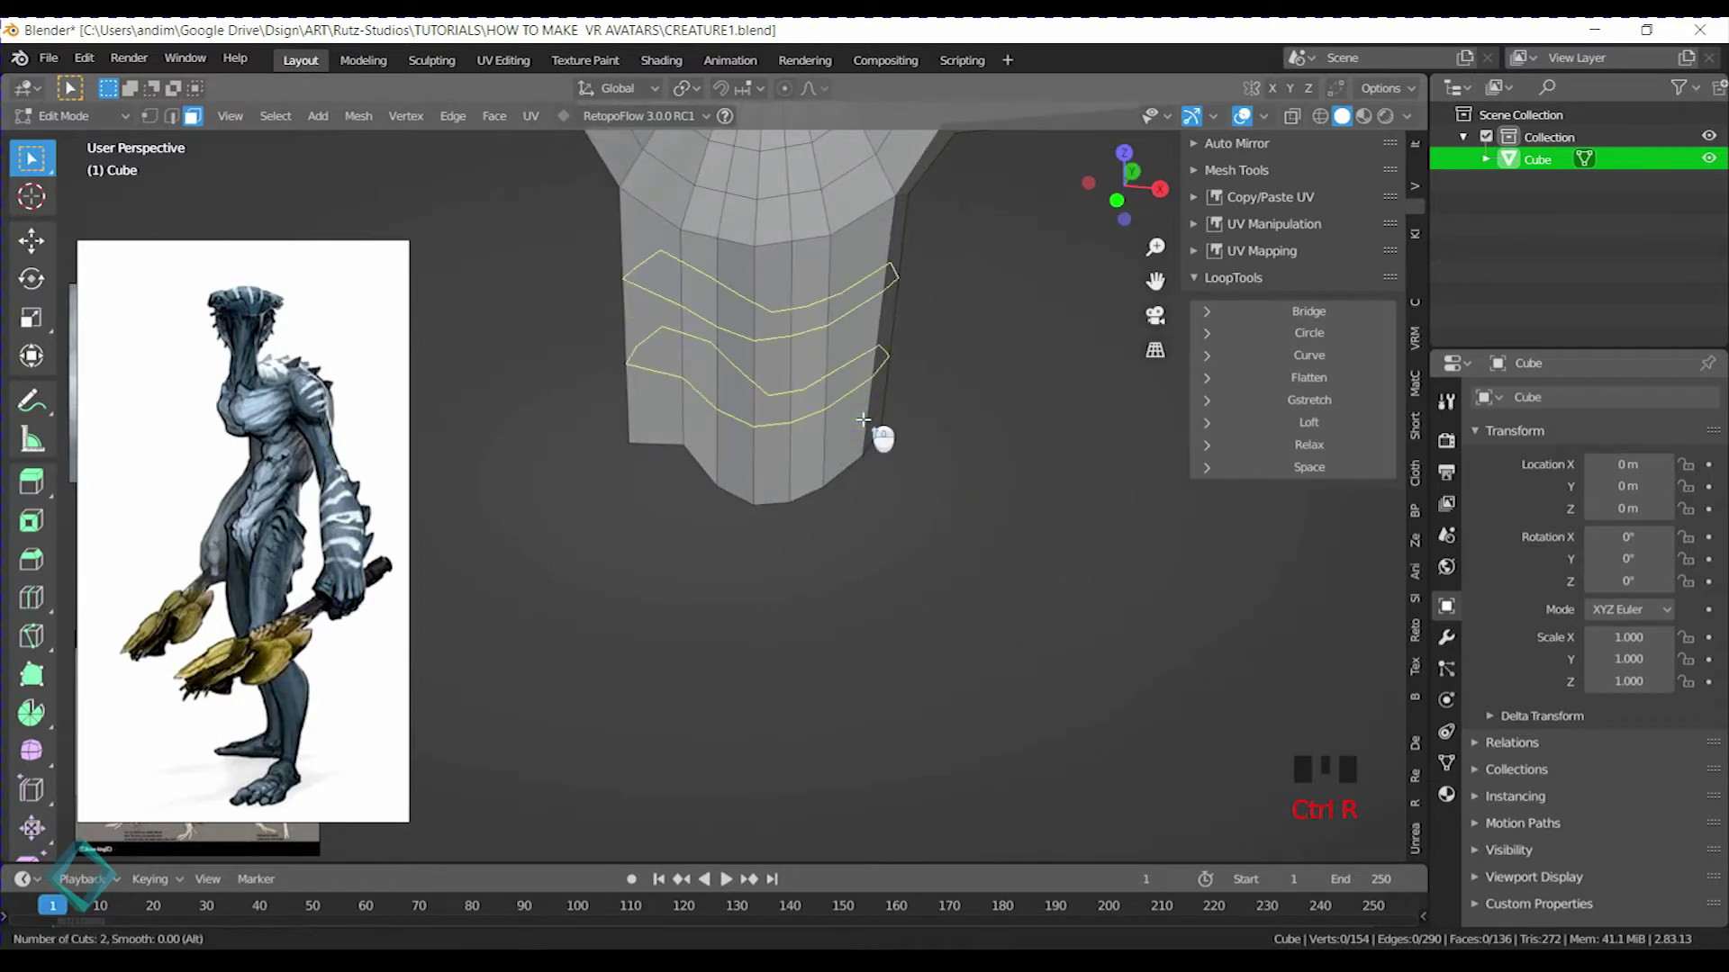
{"action": "left_click", "coordinate": [862, 420]}
{"action": "key", "text": "s"}
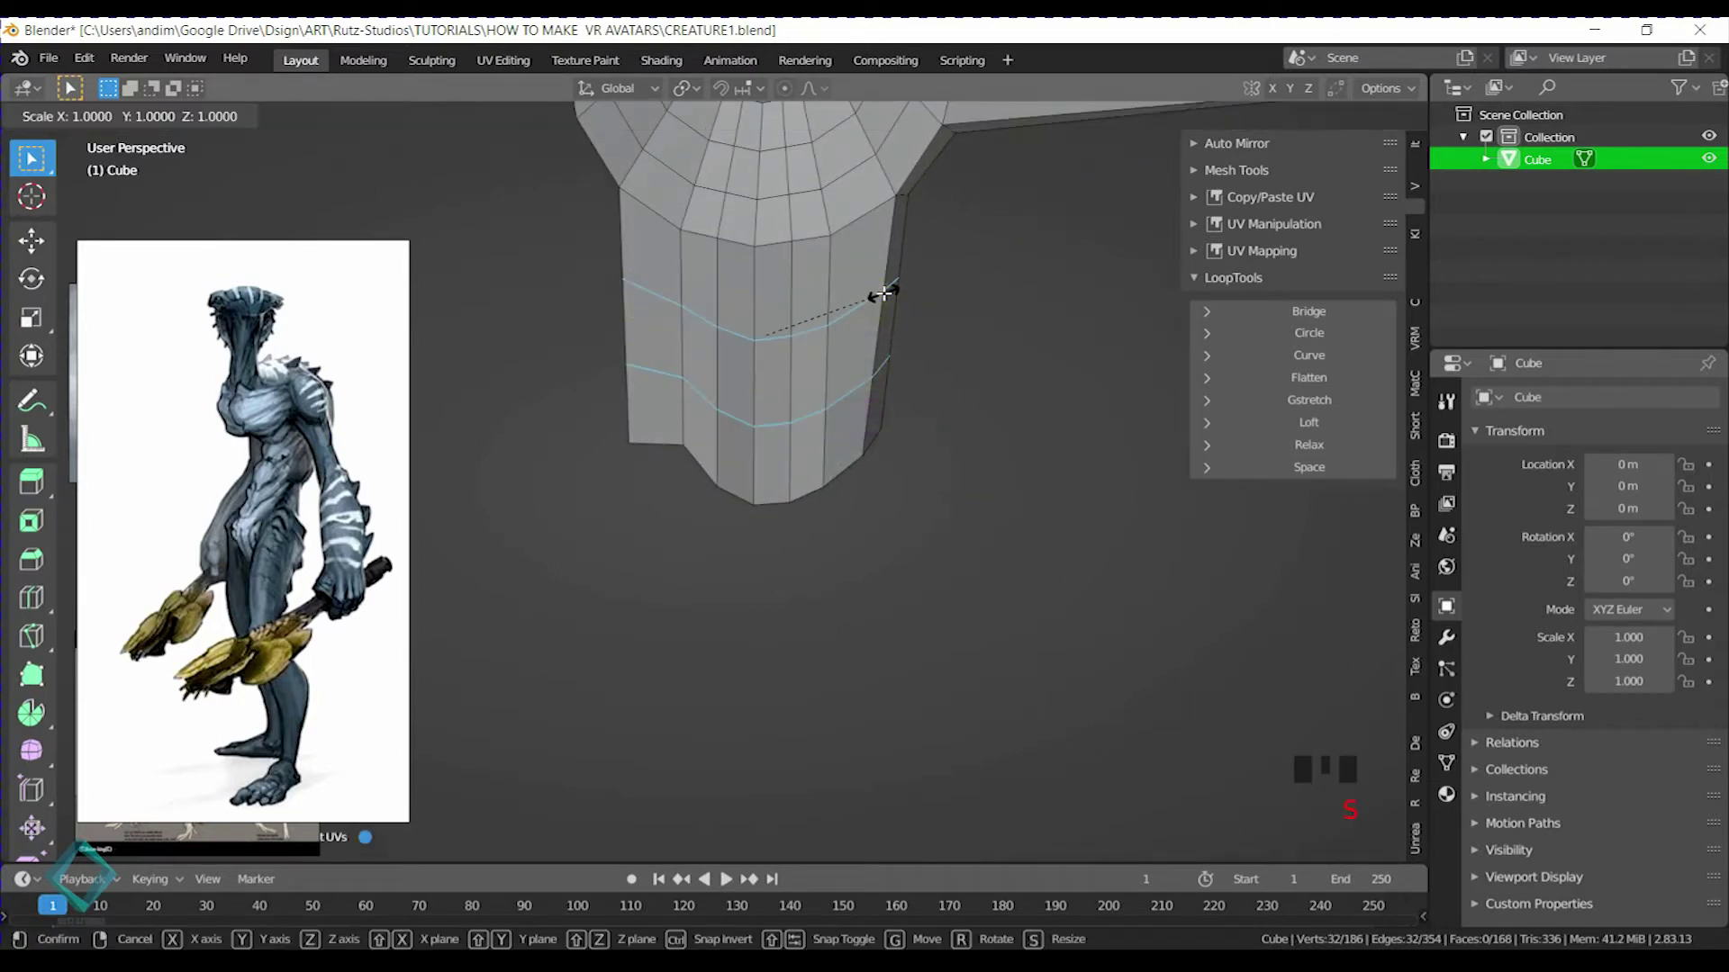
{"action": "type", "text": "z0"}
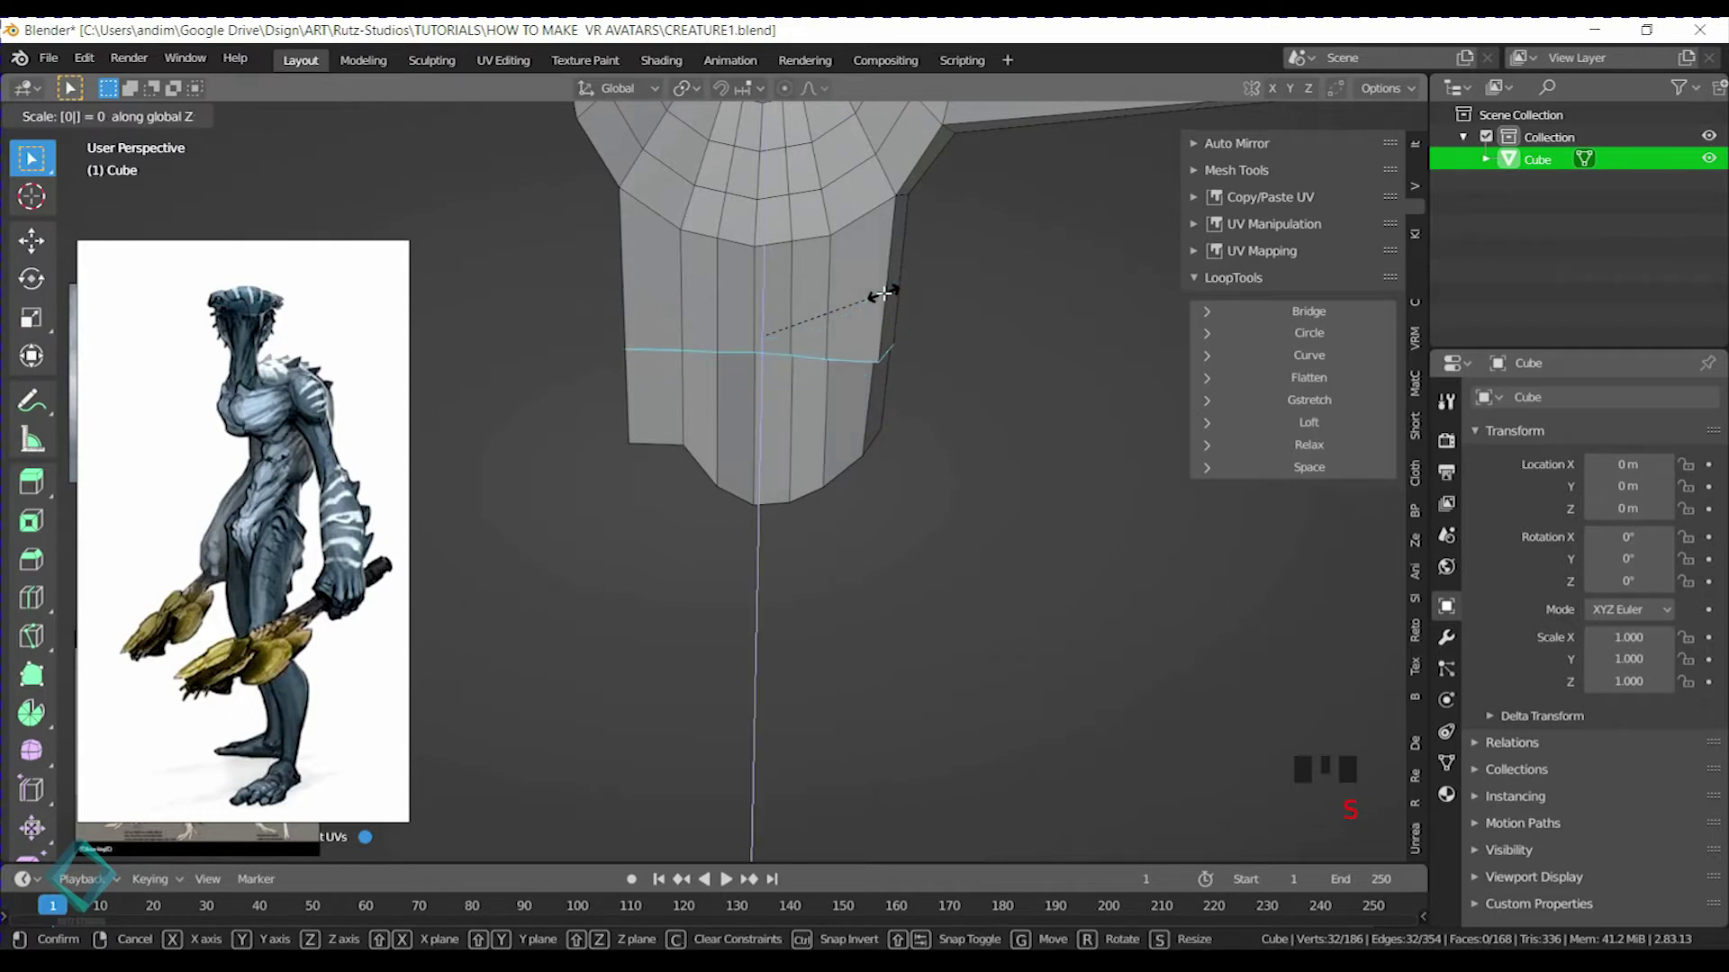
{"action": "right_click", "coordinate": [835, 323]}
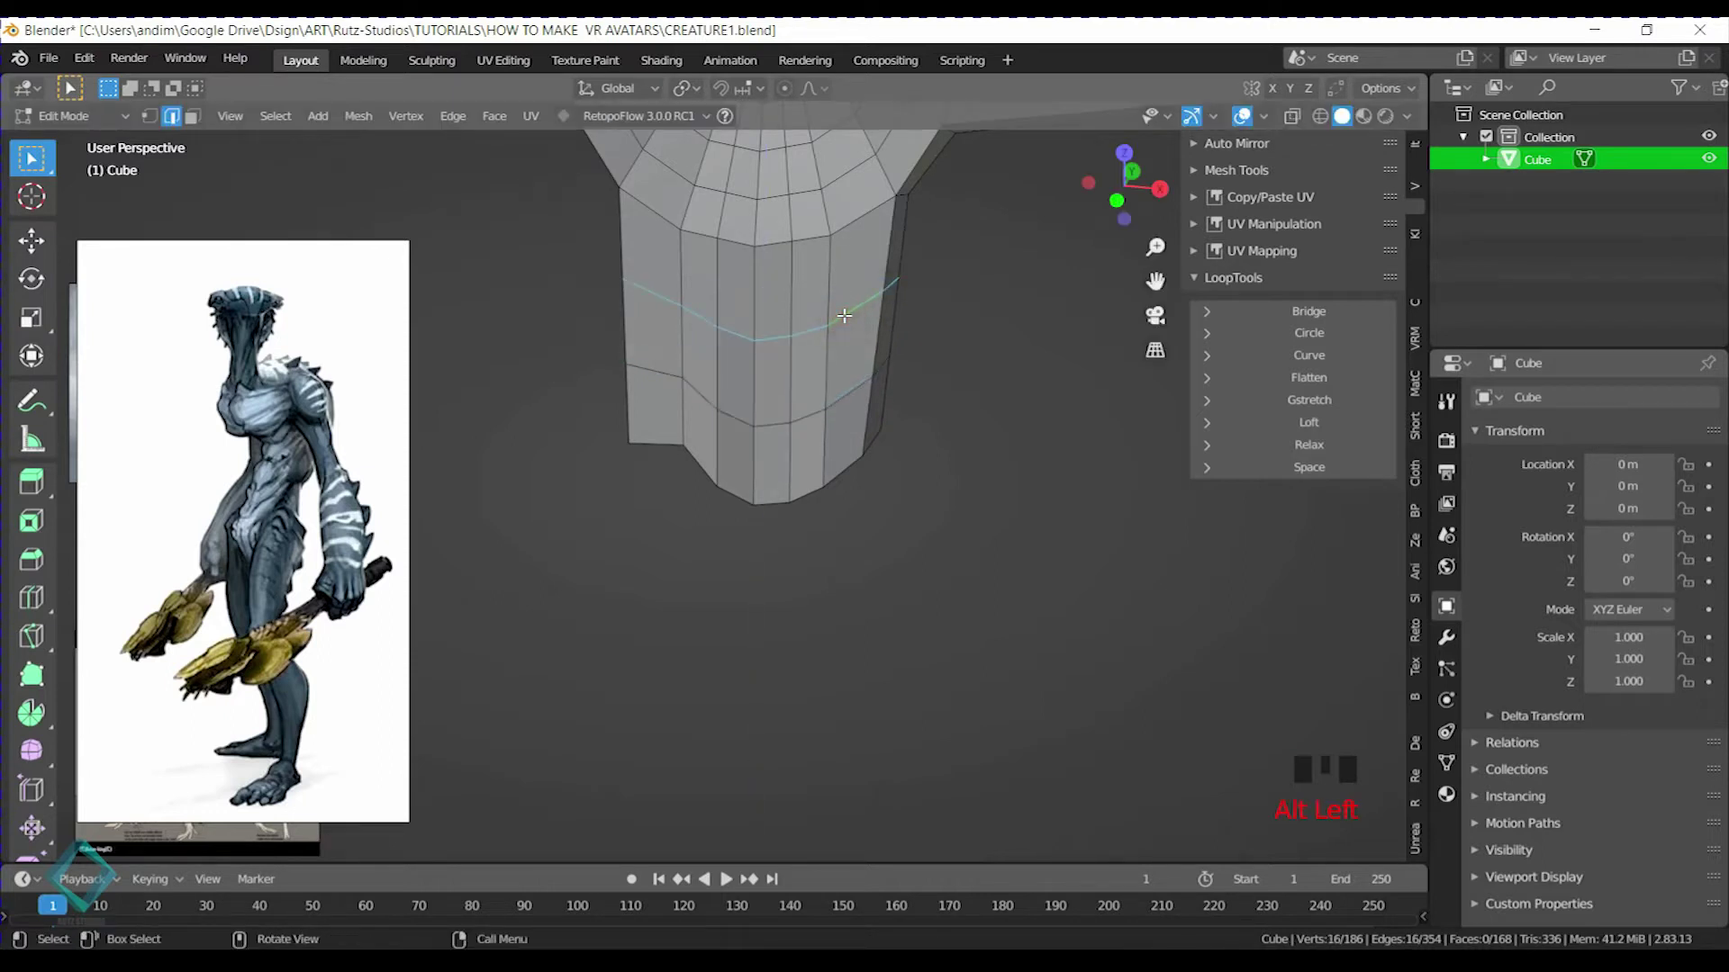
Flatten the two new horizontal edge loops around the torso by scaling each to 0 along Z
{"action": "key", "text": "s"}
{"action": "key", "text": "z"}
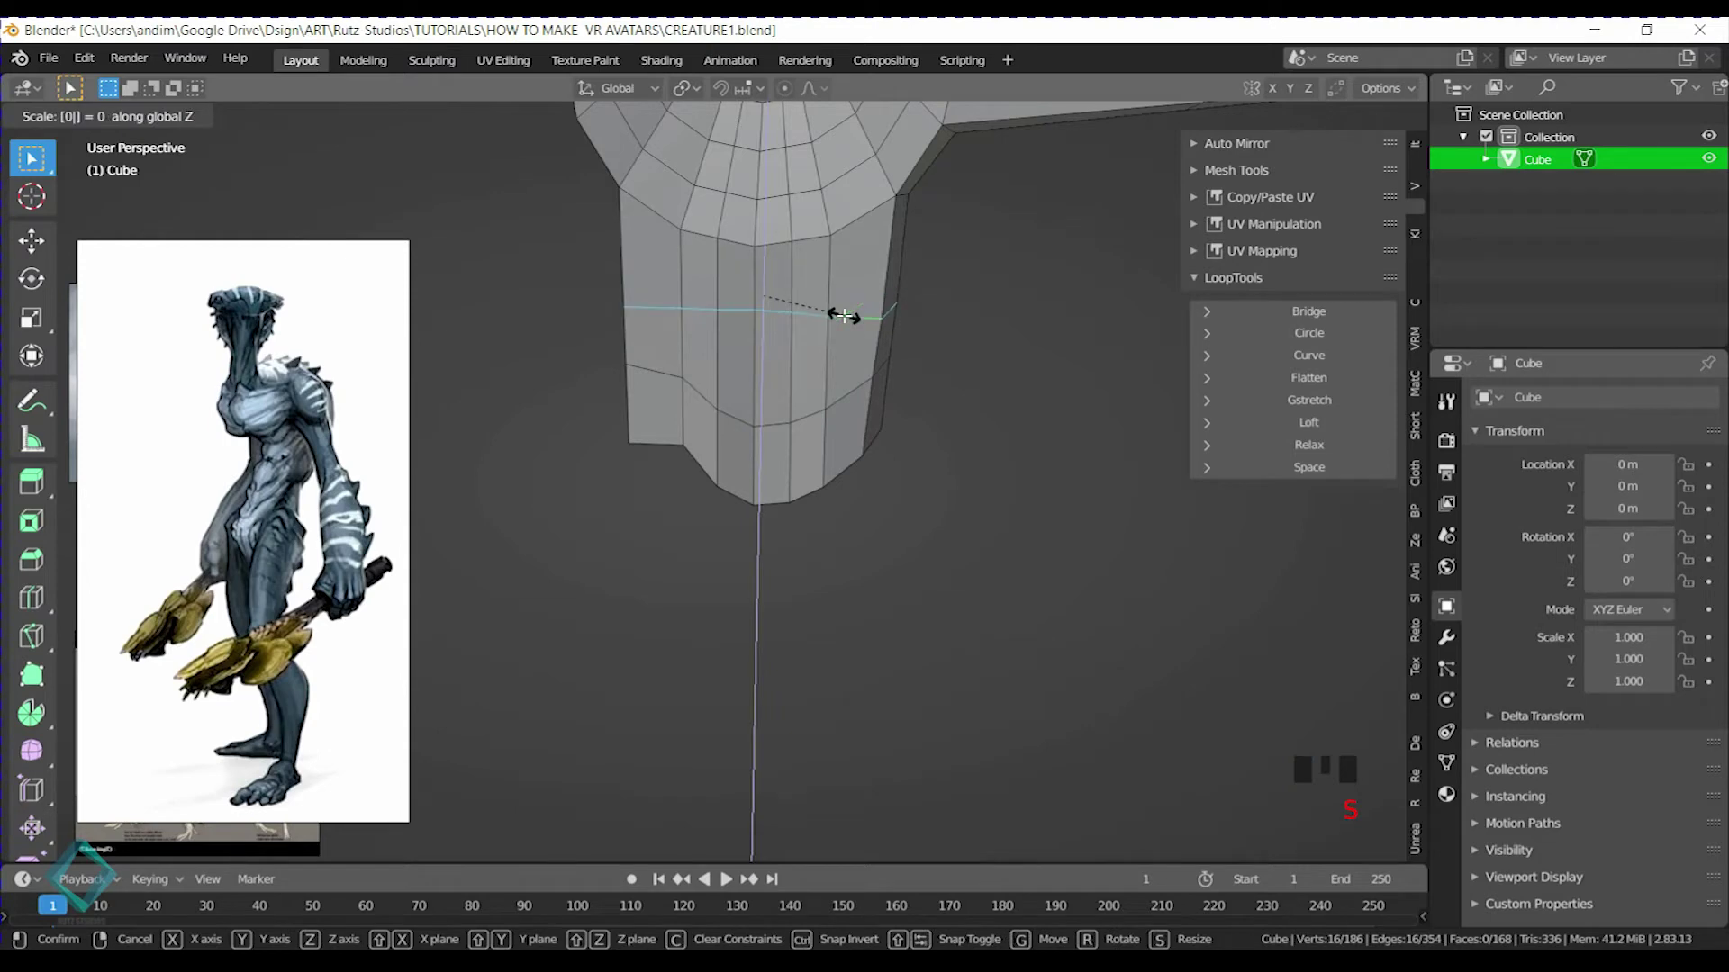
{"action": "left_click", "coordinate": [844, 316]}
{"action": "left_click", "coordinate": [847, 392], "text": "alt"}
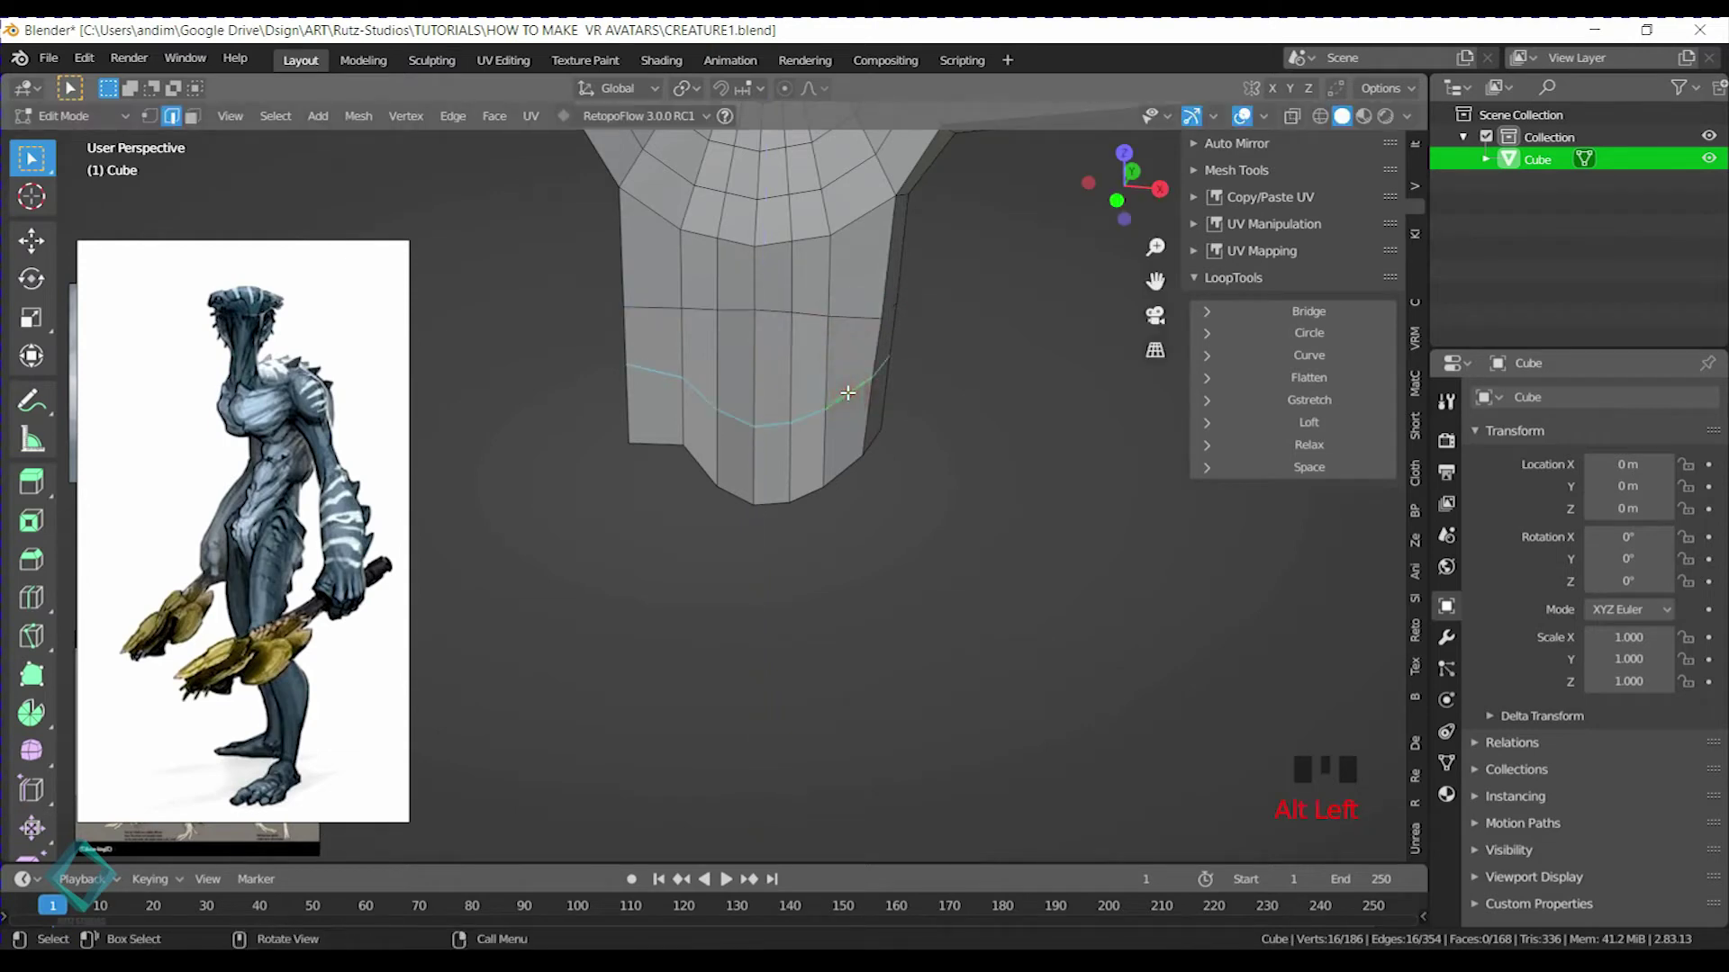
{"action": "key", "text": "s"}
{"action": "key", "text": "z"}
{"action": "left_click", "coordinate": [846, 392]}
{"action": "mouse_move", "coordinate": [952, 386]}
{"action": "middle_mouse_down"}
{"action": "mouse_move", "coordinate": [579, 370]}
{"action": "mouse_move", "coordinate": [956, 365]}
{"action": "middle_mouse_up"}
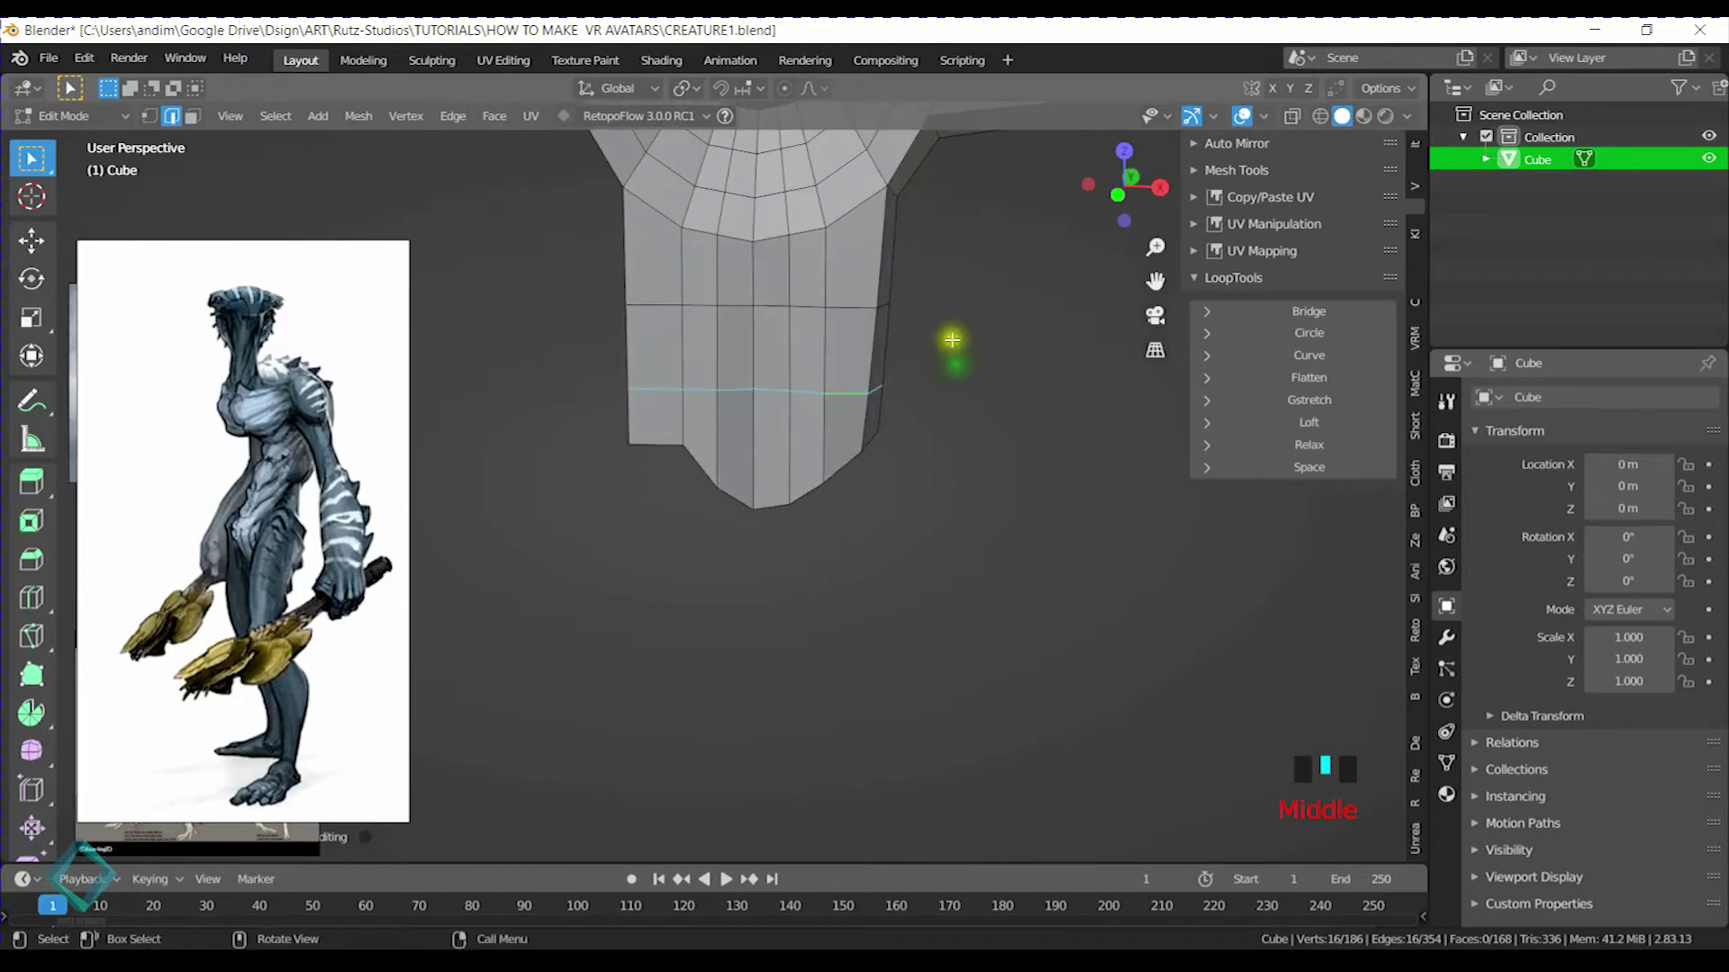
Leave mesh editing and apply AutoMirror to the body along the X axis with a positive orientation
{"action": "key", "text": "Tab"}
{"action": "middle_click_drag", "start_coordinate": [837, 305], "coordinate": [1001, 420], "text": "shift"}
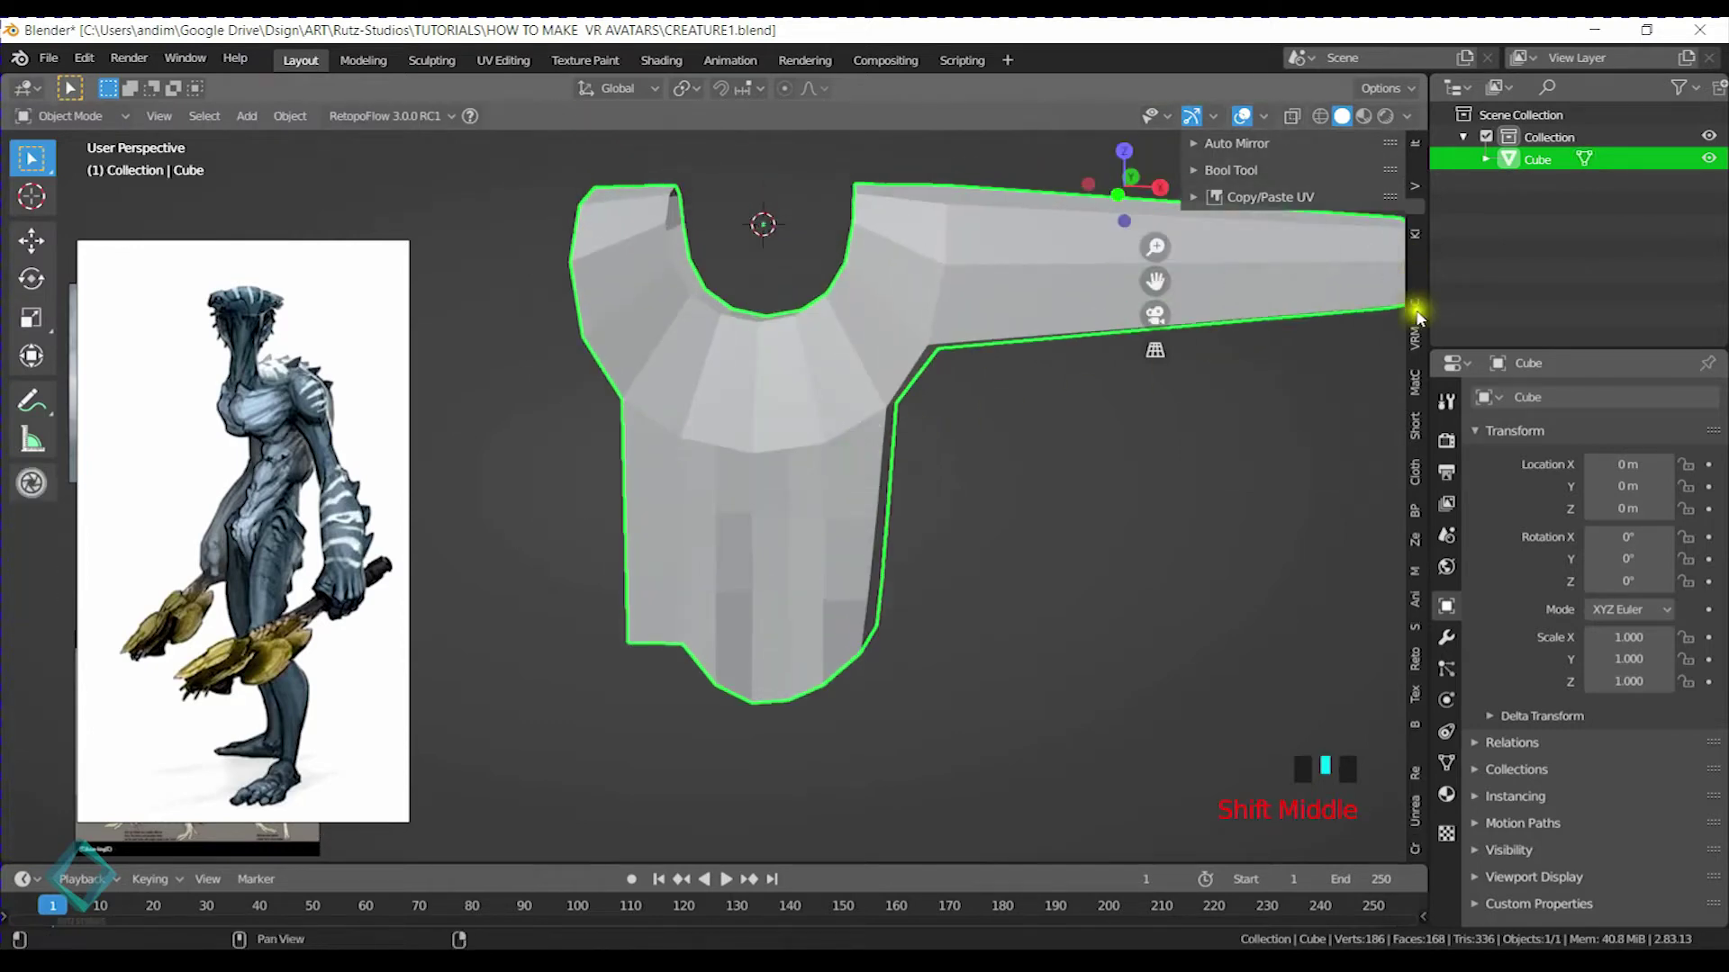
{"action": "left_click", "coordinate": [1233, 143]}
{"action": "left_click", "coordinate": [1292, 182]}
{"action": "middle_click_drag", "start_coordinate": [901, 387], "coordinate": [775, 455]}
{"action": "scroll", "coordinate": [833, 472], "scroll_direction": "down", "scroll_amount": 2}
In mesh editing from the front view, rotate the leg opening's edge loop to a shallower slope and shift it outward and slightly down
{"action": "key", "text": "Tab"}
{"action": "middle_click_drag", "start_coordinate": [842, 558], "coordinate": [802, 552]}
{"action": "scroll", "coordinate": [828, 353], "scroll_direction": "down", "scroll_amount": 1}
{"action": "middle_click_drag", "start_coordinate": [830, 349], "coordinate": [744, 424], "text": "shift"}
{"action": "scroll", "coordinate": [837, 514], "scroll_direction": "down", "scroll_amount": 2}
{"action": "scroll", "coordinate": [765, 543], "scroll_direction": "up", "scroll_amount": 4}
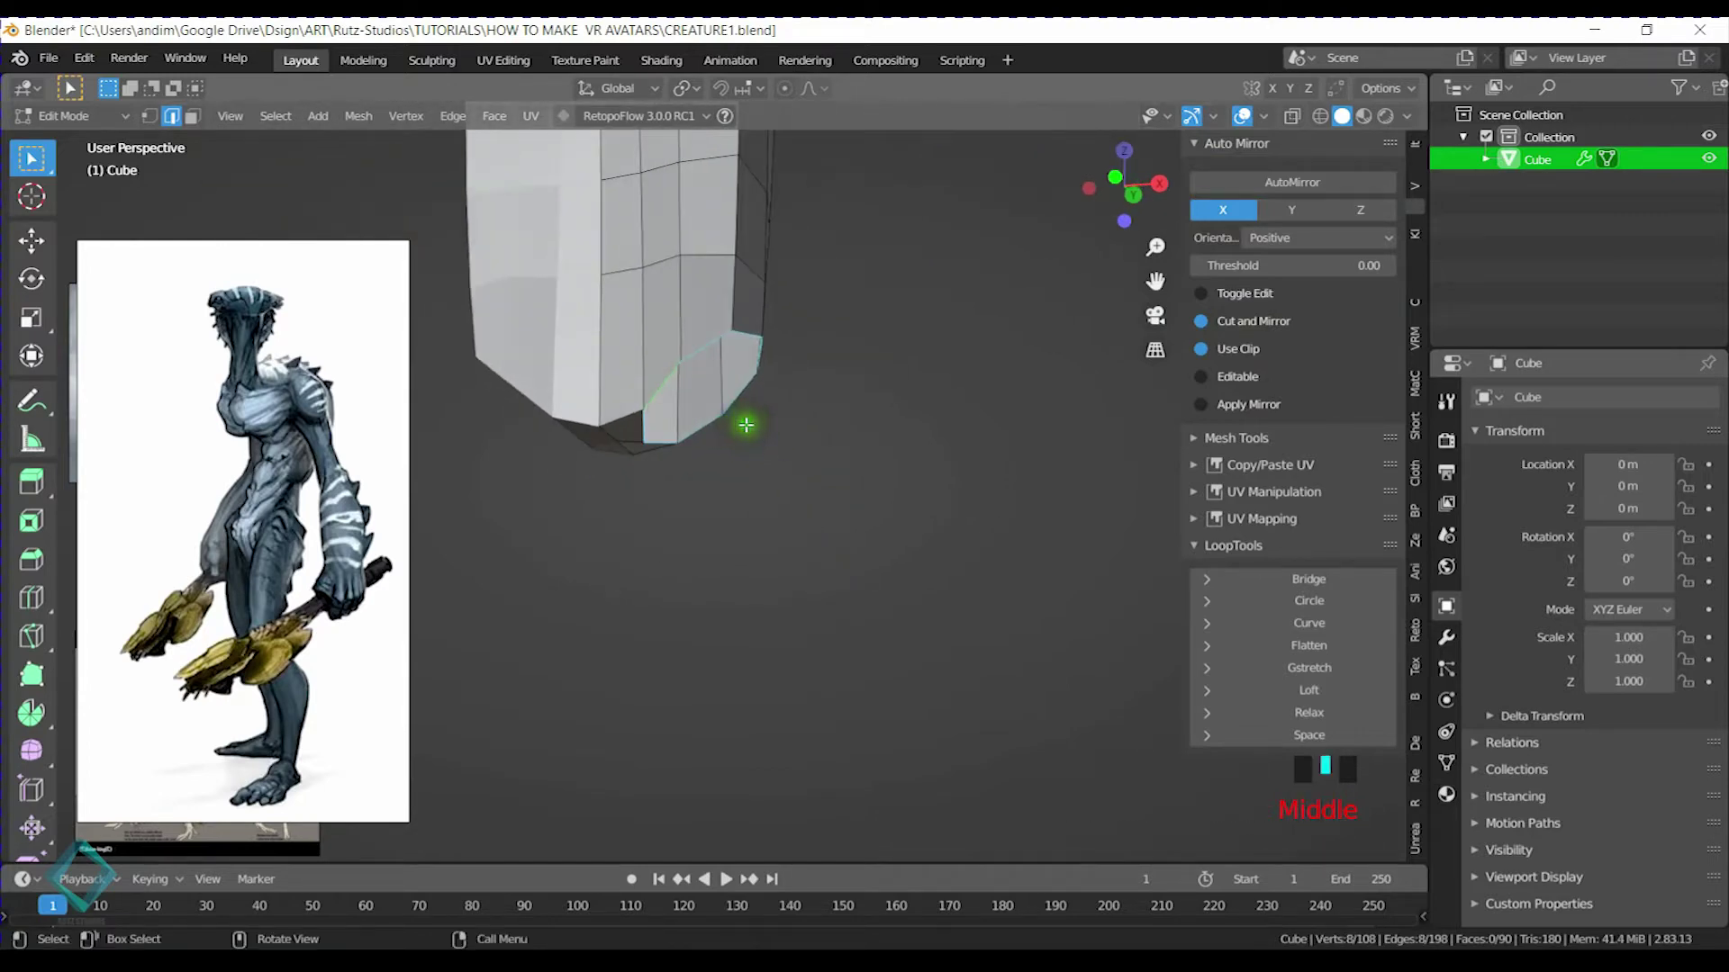
{"action": "key", "text": "KP_1"}
{"action": "scroll", "coordinate": [744, 459], "scroll_direction": "down", "scroll_amount": 2}
{"action": "middle_click_drag", "start_coordinate": [729, 514], "coordinate": [762, 418], "text": "shift"}
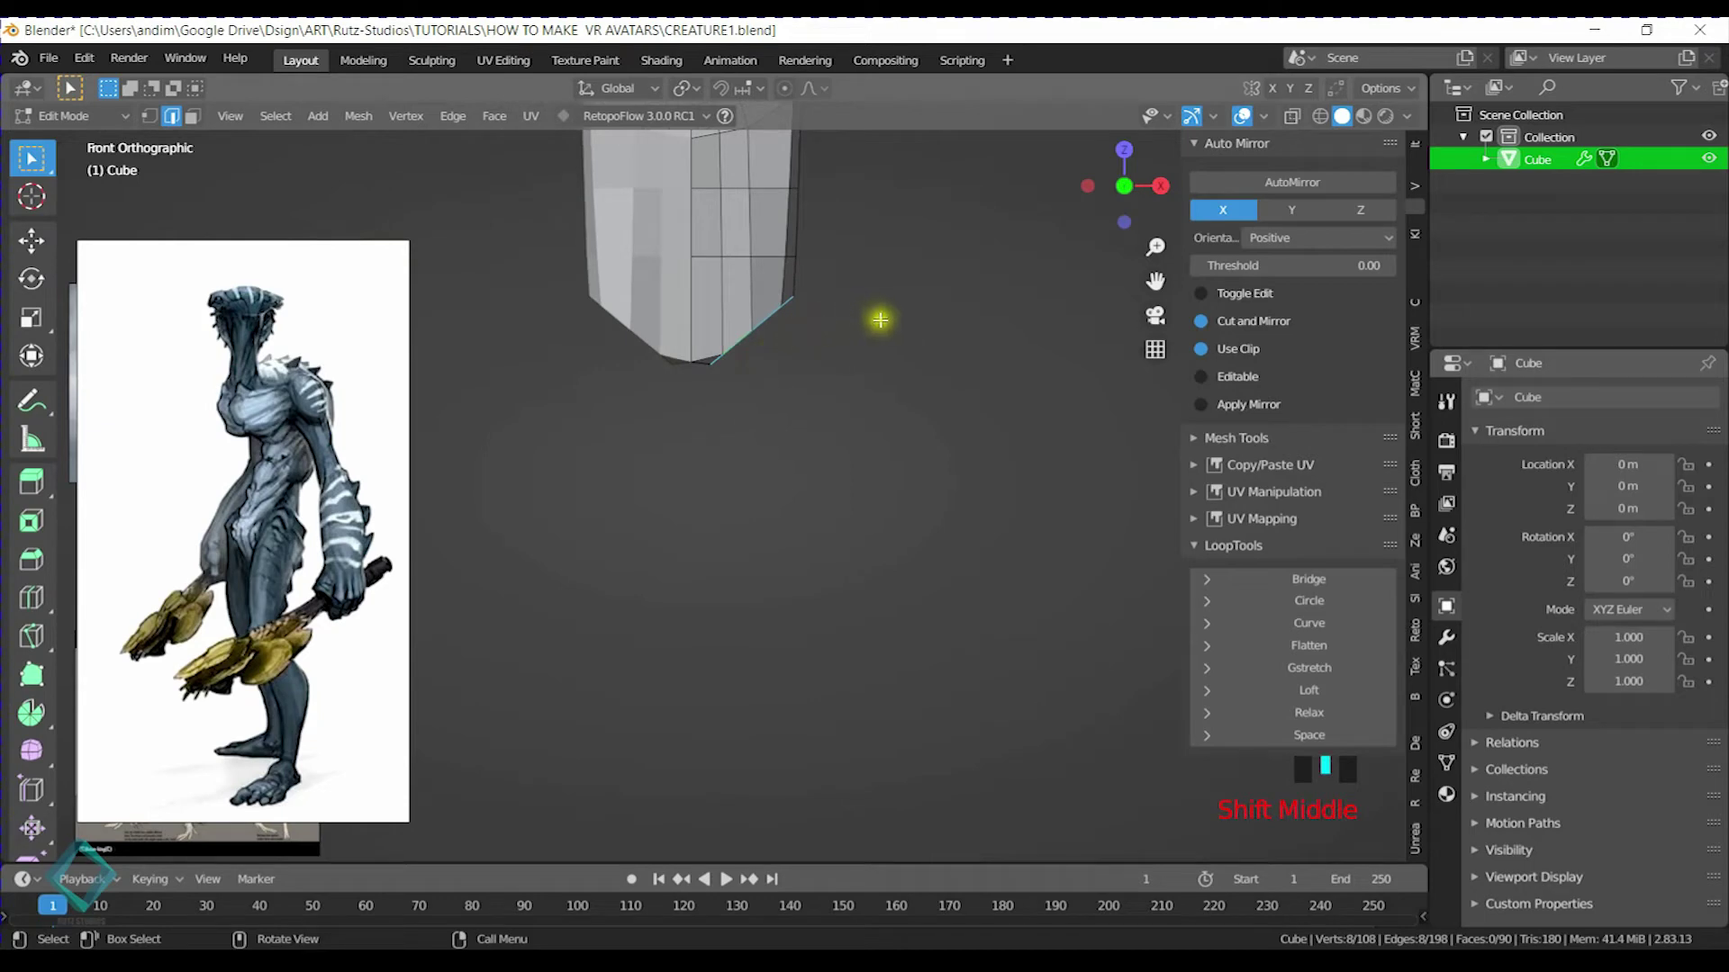
{"action": "key", "text": "r"}
{"action": "left_click", "coordinate": [891, 370]}
{"action": "key", "text": "g"}
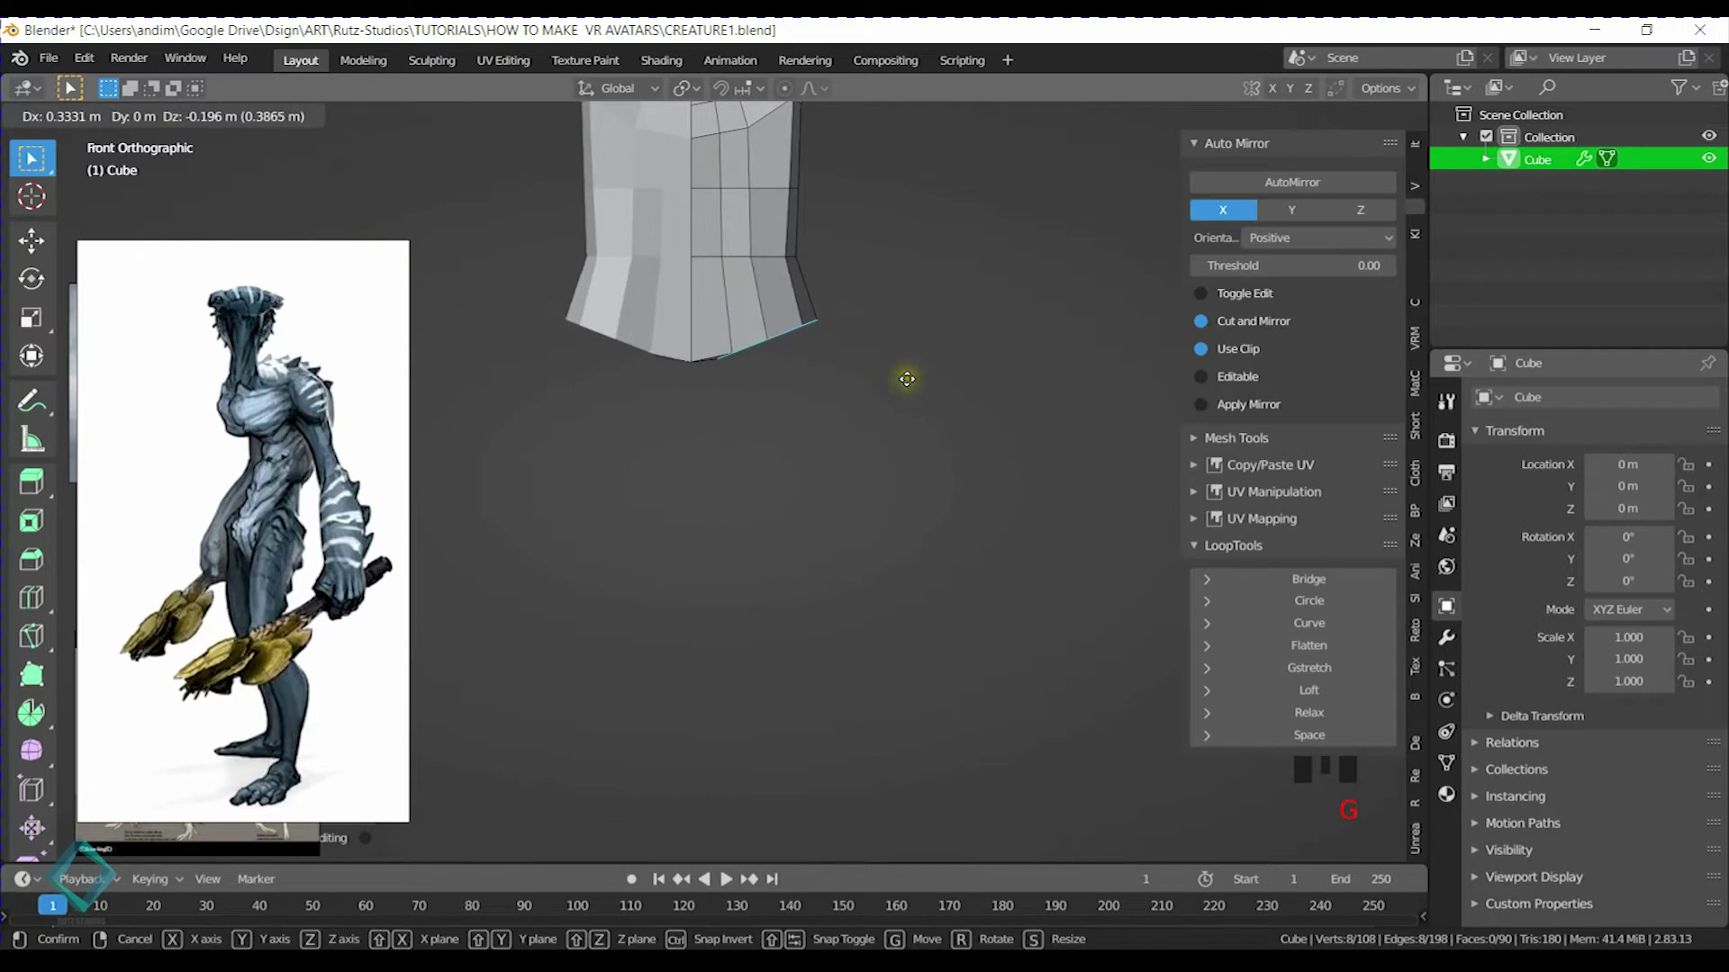
{"action": "left_click", "coordinate": [911, 365]}
{"action": "key", "text": "r"}
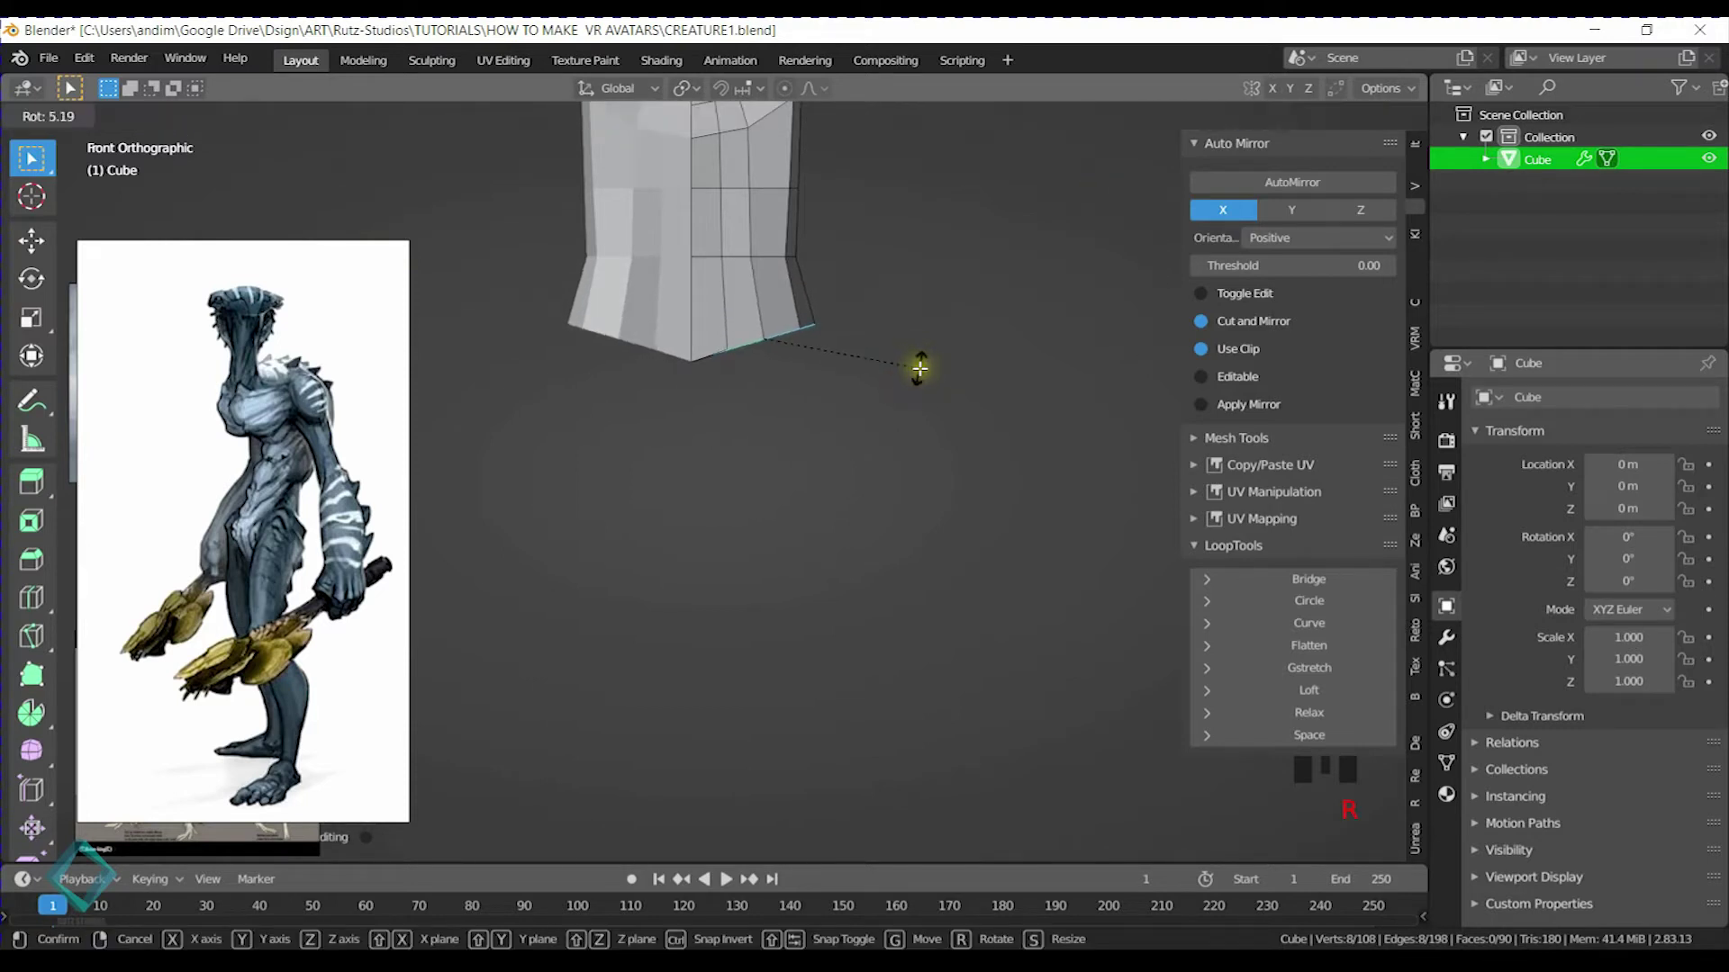
{"action": "left_click", "coordinate": [919, 363]}
{"action": "key", "text": "r"}
{"action": "left_click", "coordinate": [919, 374]}
{"action": "key", "text": "r"}
{"action": "left_click", "coordinate": [918, 378]}
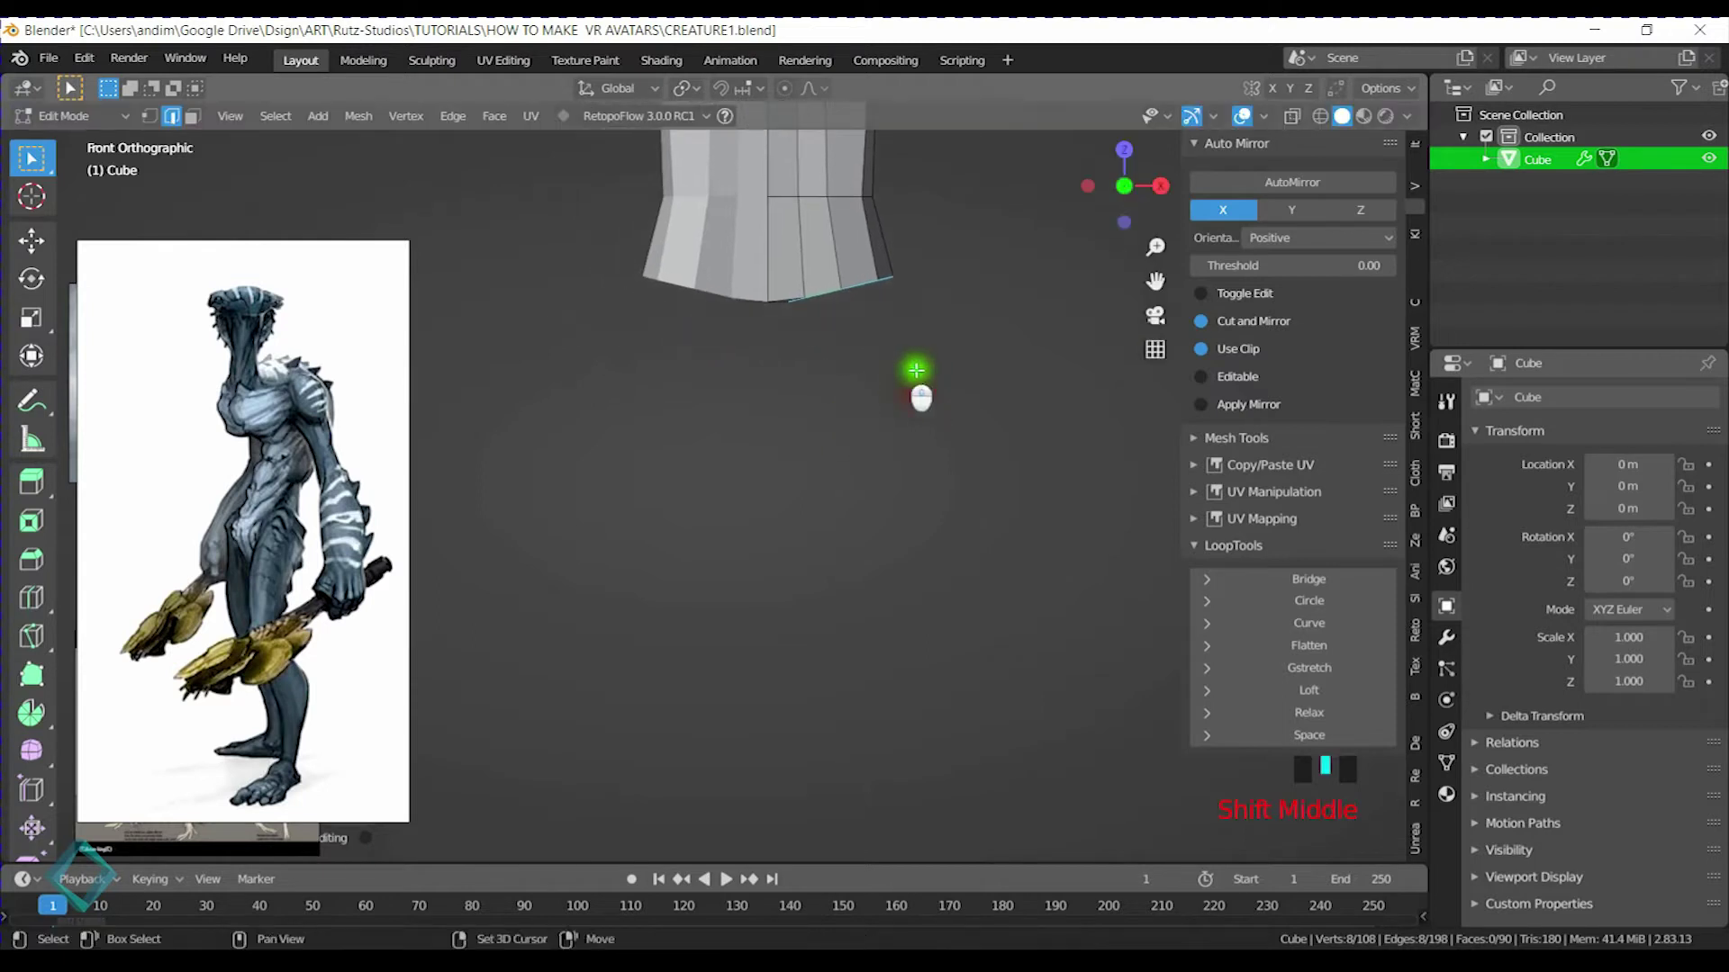
Extrude the leg opening straight down along Z and lower its end further, making the leg longer than the torso
{"action": "key", "text": "e"}
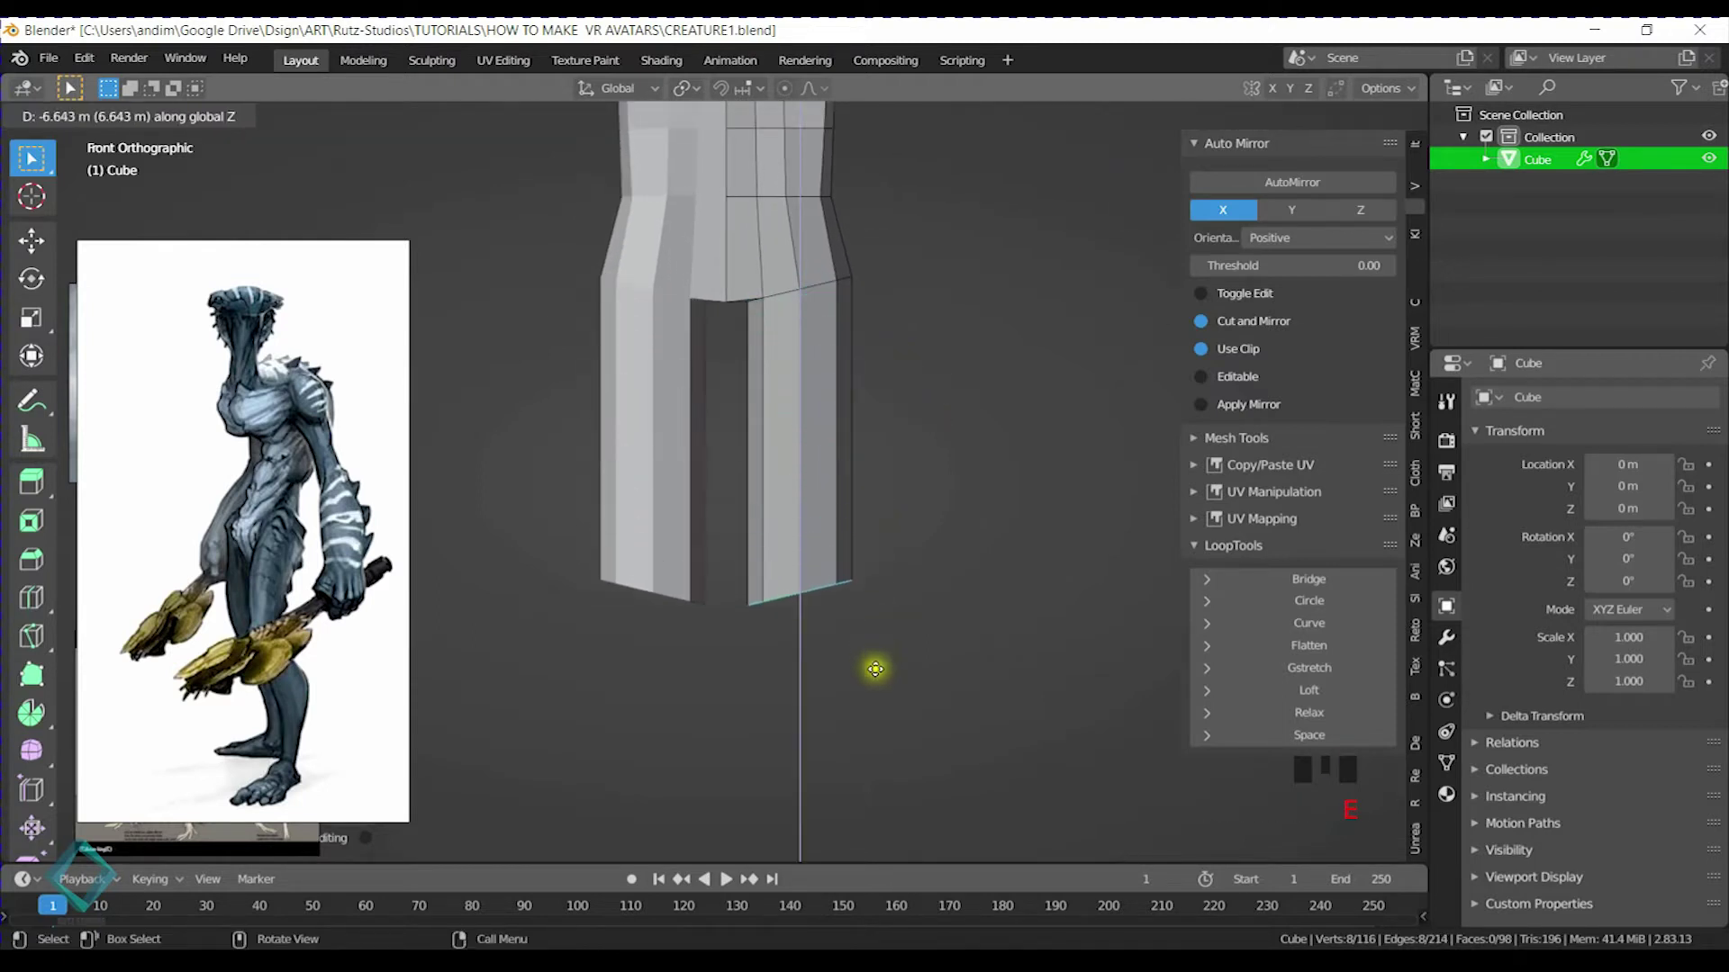
{"action": "scroll", "coordinate": [909, 756], "scroll_direction": "down", "scroll_amount": 3}
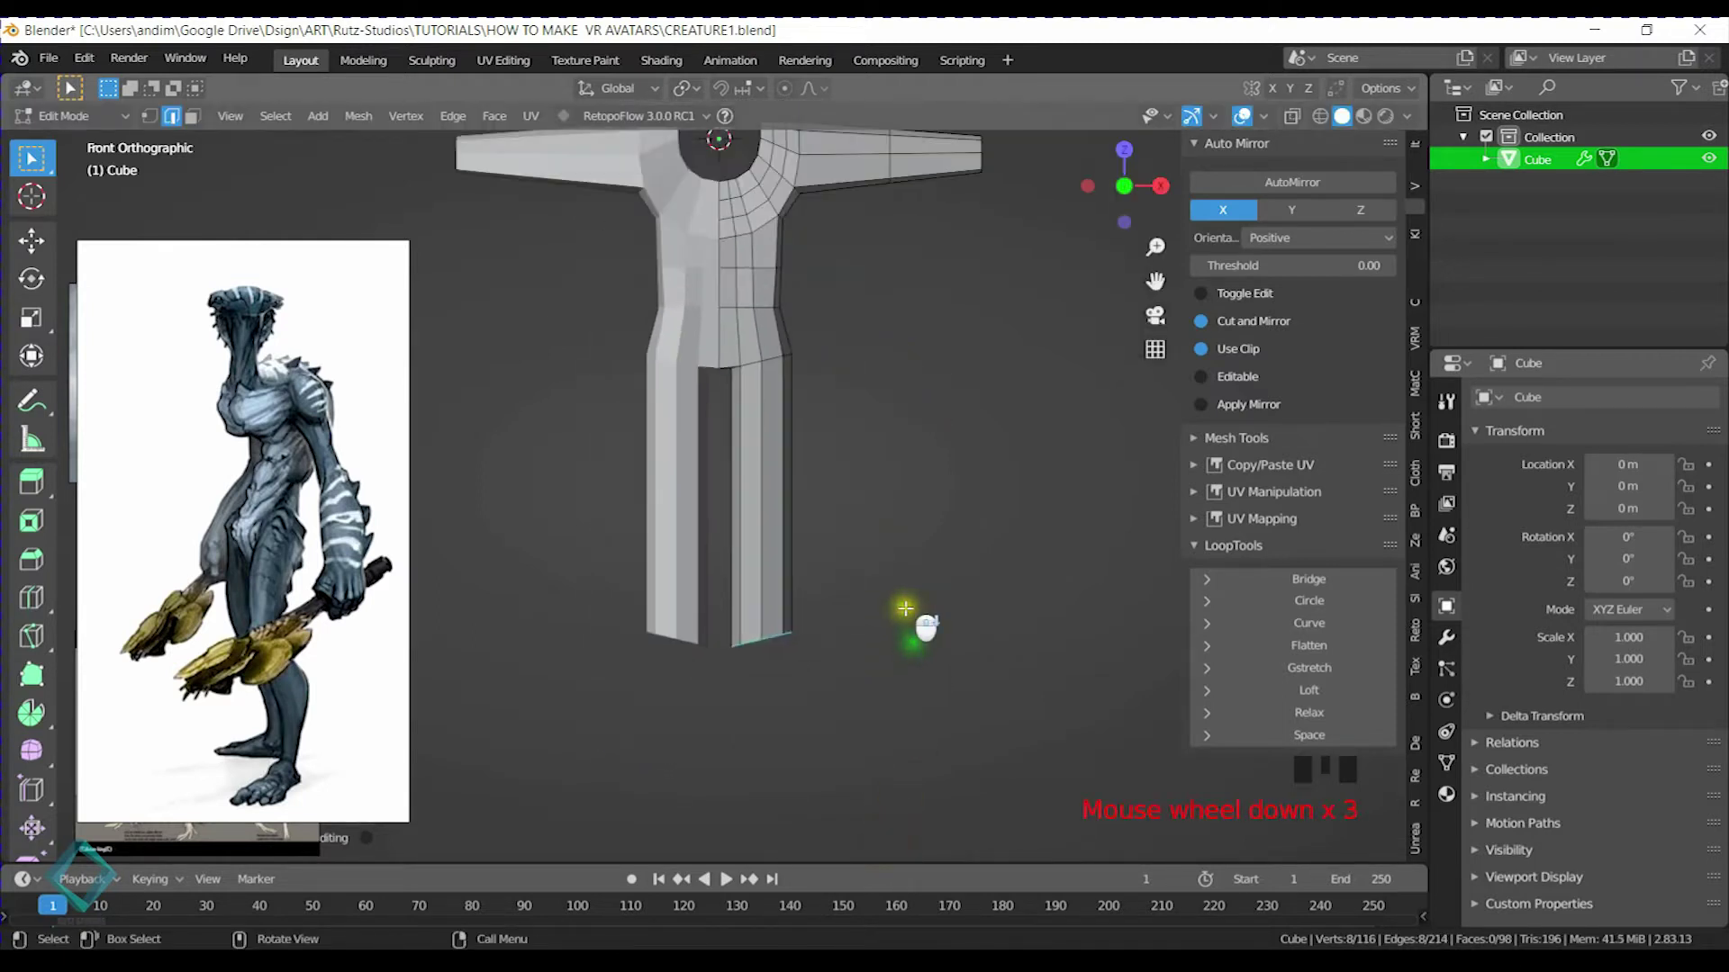
{"action": "key", "text": "g"}
{"action": "key", "text": "z"}
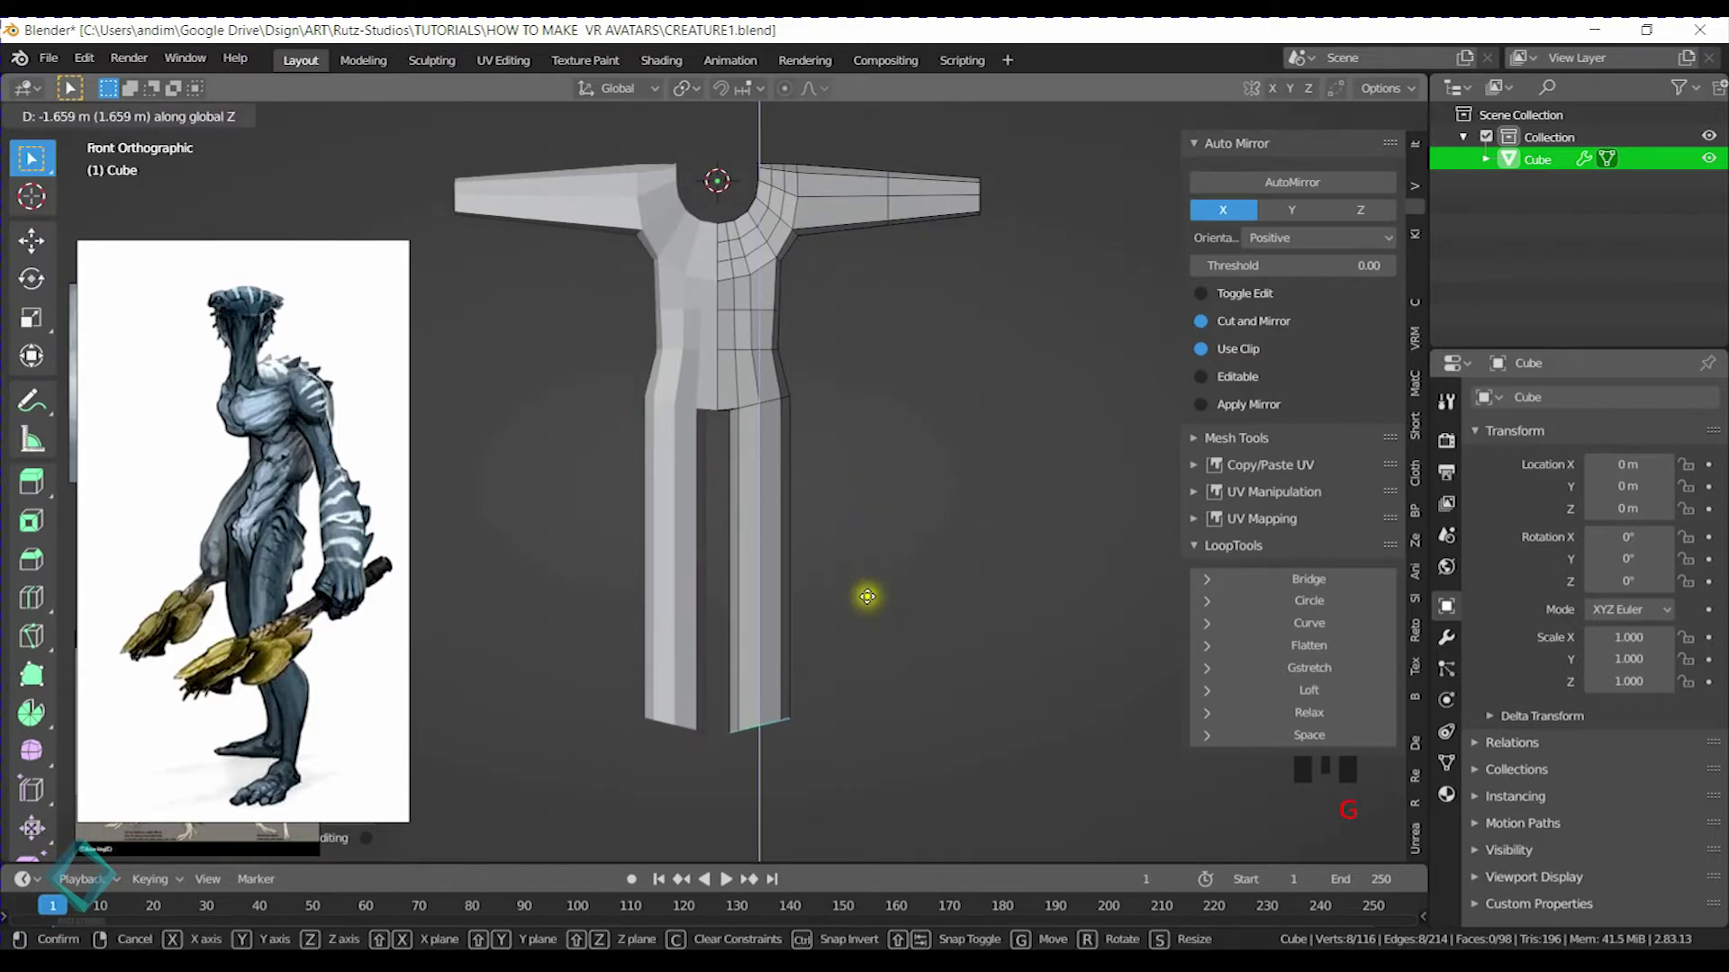
{"action": "left_click", "coordinate": [867, 605]}
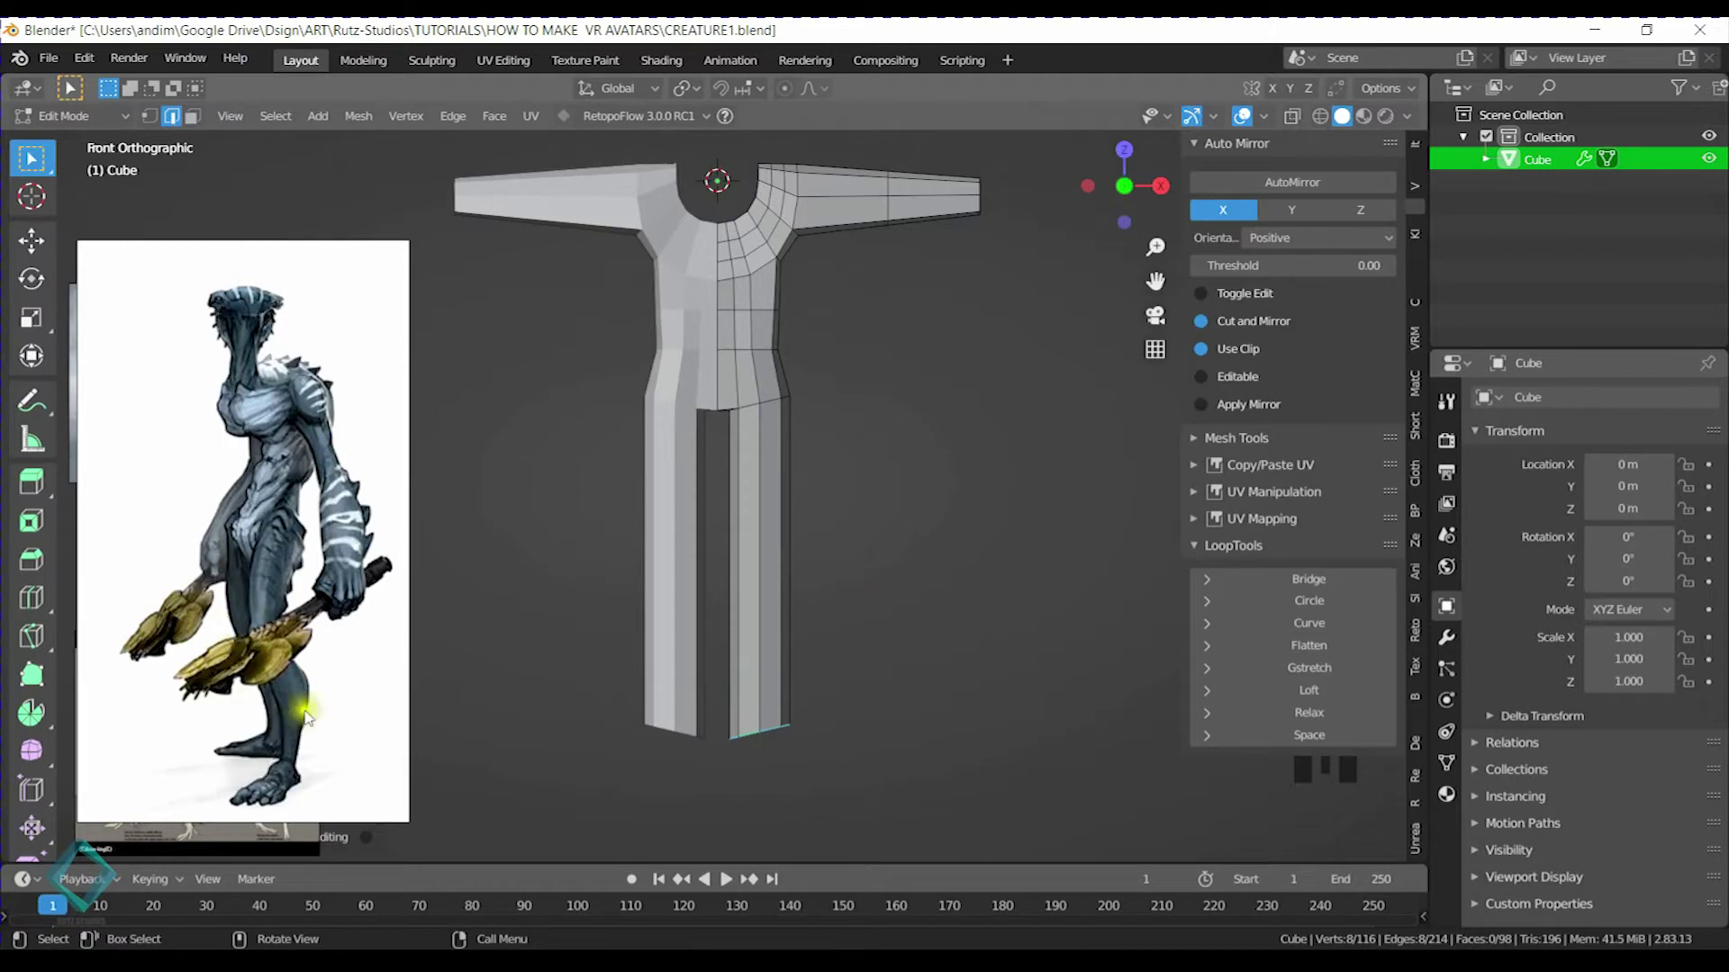
Enlarge the blue crystal creature reference to examine it, then set it aside and bring the standing humanoid reference back beside the model
{"action": "left_click_drag", "start_coordinate": [230, 540], "coordinate": [460, 475]}
{"action": "left_click_drag", "start_coordinate": [128, 407], "coordinate": [300, 434]}
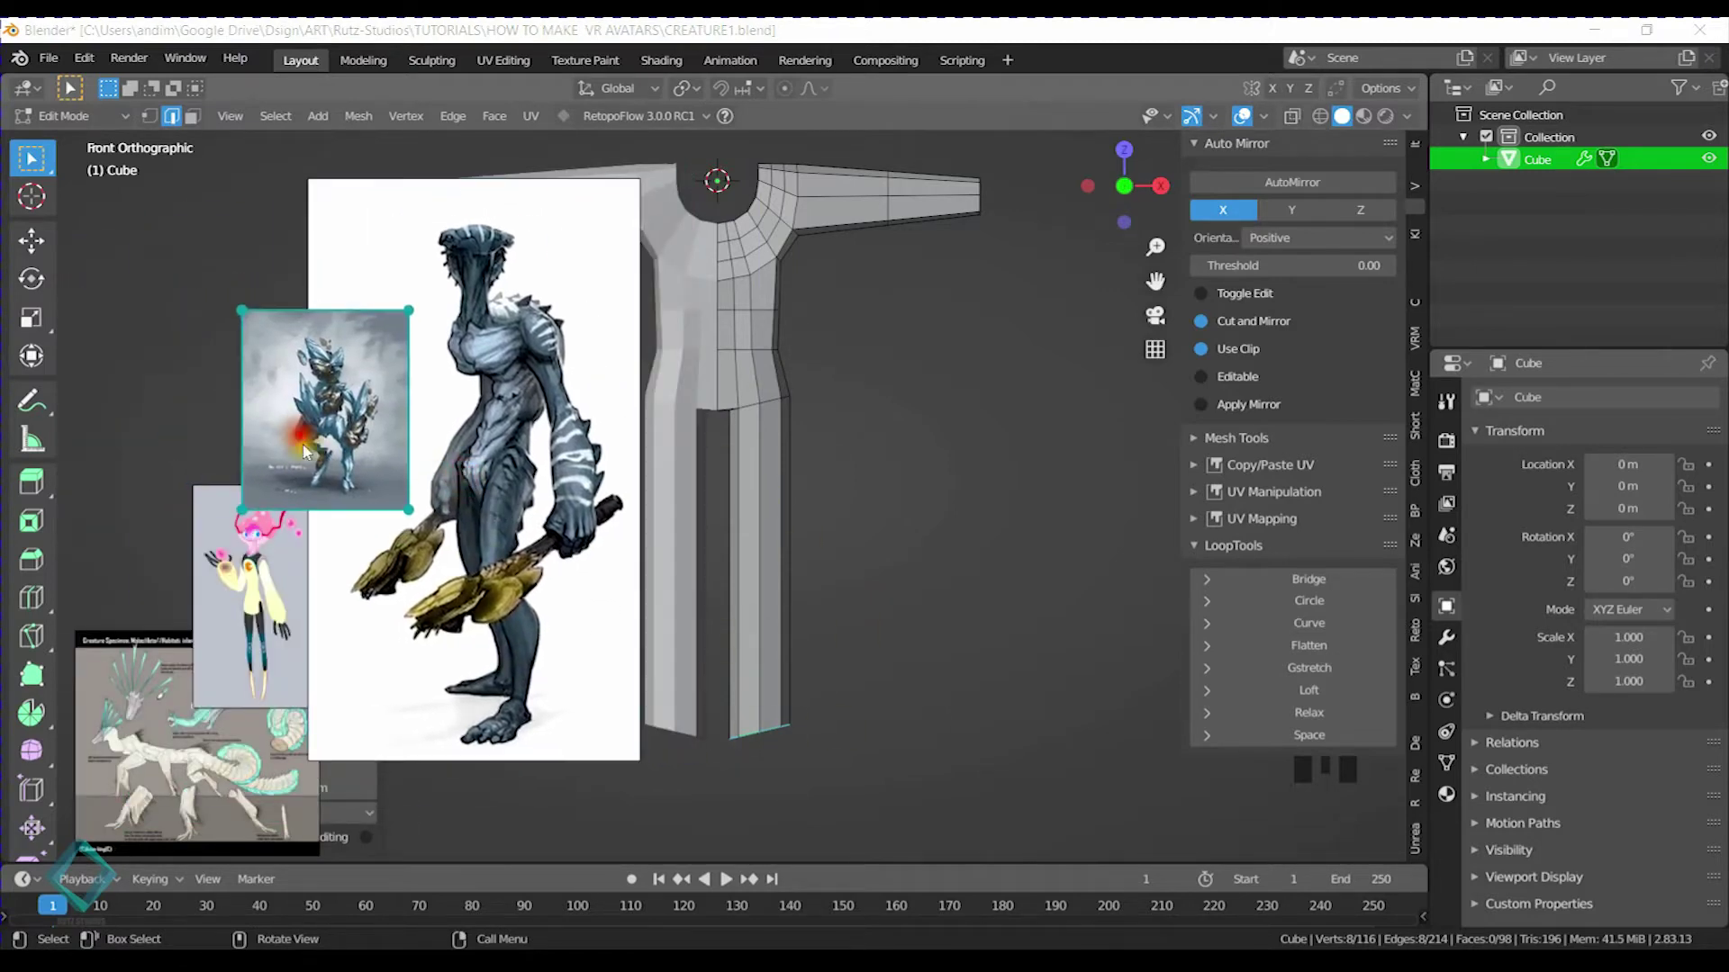
{"action": "left_click_drag", "start_coordinate": [404, 307], "coordinate": [557, 241]}
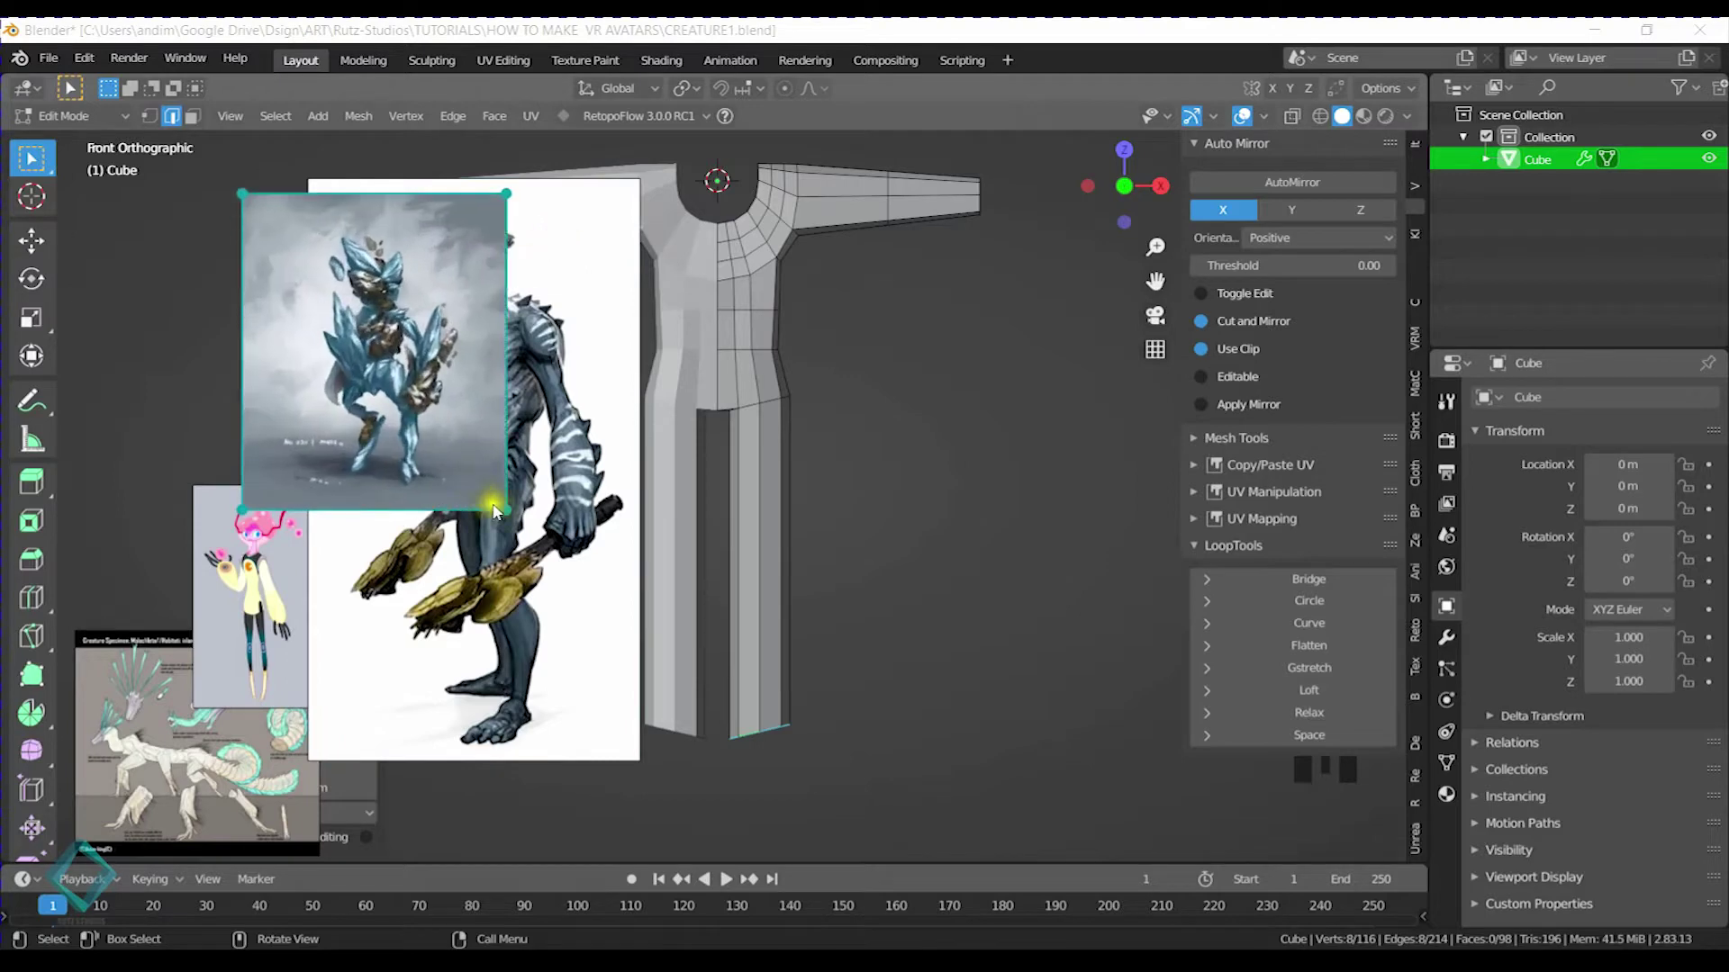
{"action": "left_click_drag", "start_coordinate": [506, 510], "coordinate": [443, 546]}
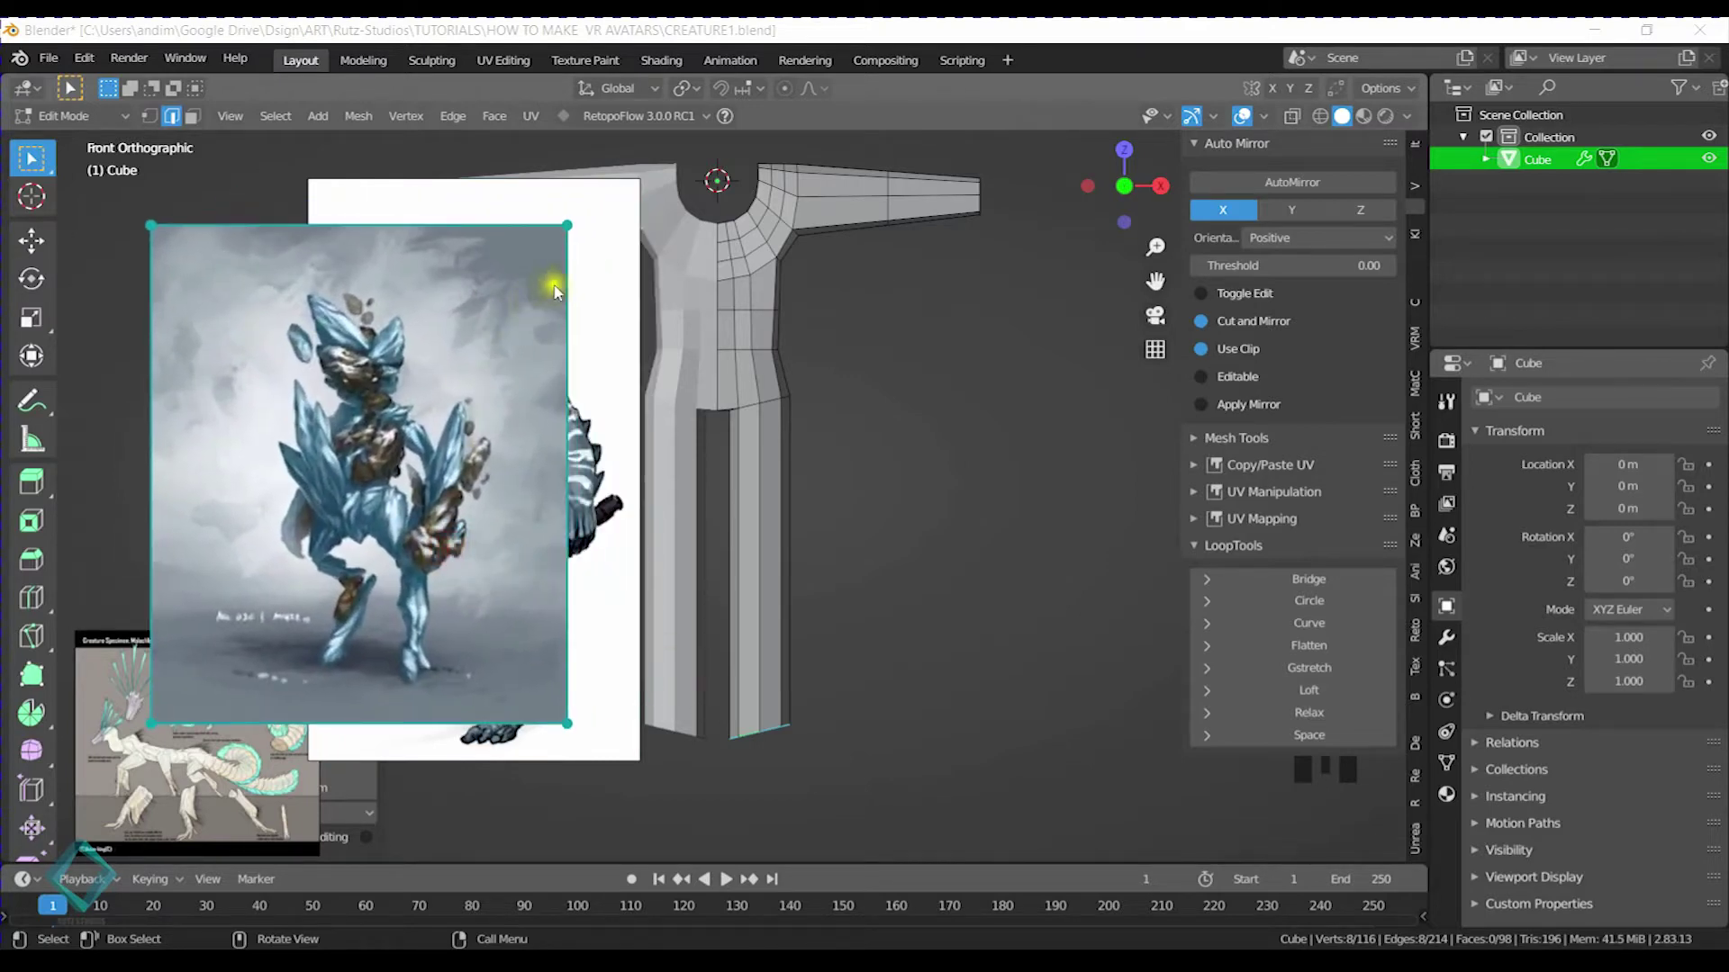
{"action": "left_click_drag", "start_coordinate": [570, 226], "coordinate": [388, 382]}
{"action": "left_click_drag", "start_coordinate": [332, 511], "coordinate": [153, 531]}
{"action": "left_click_drag", "start_coordinate": [453, 432], "coordinate": [197, 526]}
{"action": "left_click_drag", "start_coordinate": [300, 410], "coordinate": [311, 400]}
Flatten the leg's open lower end by scaling its edge loop along Z
{"action": "middle_click_drag", "start_coordinate": [828, 547], "coordinate": [798, 576]}
{"action": "key", "text": "s"}
{"action": "key", "text": "z"}
{"action": "left_click", "coordinate": [853, 585]}
Add one horizontal loop cut around the leg slightly above its midpoint and flatten it along Z
{"action": "key", "text": "ctrl+r"}
{"action": "scroll", "coordinate": [799, 559], "scroll_direction": "up", "scroll_amount": 1}
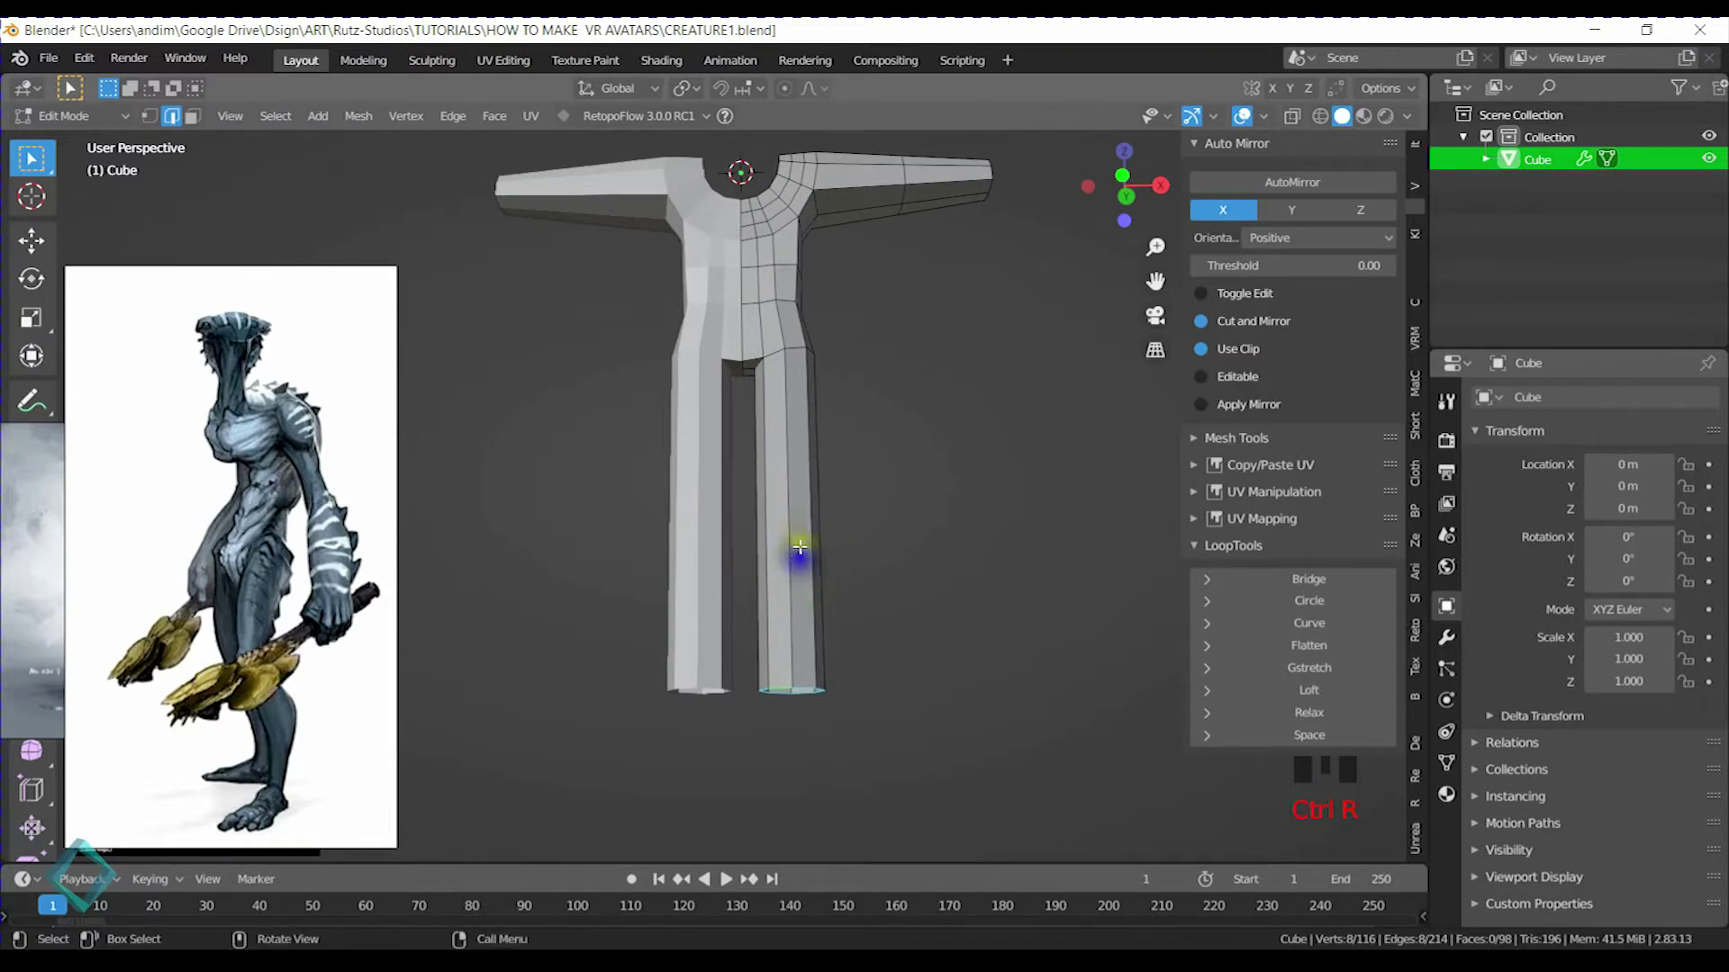
{"action": "left_click", "coordinate": [801, 540]}
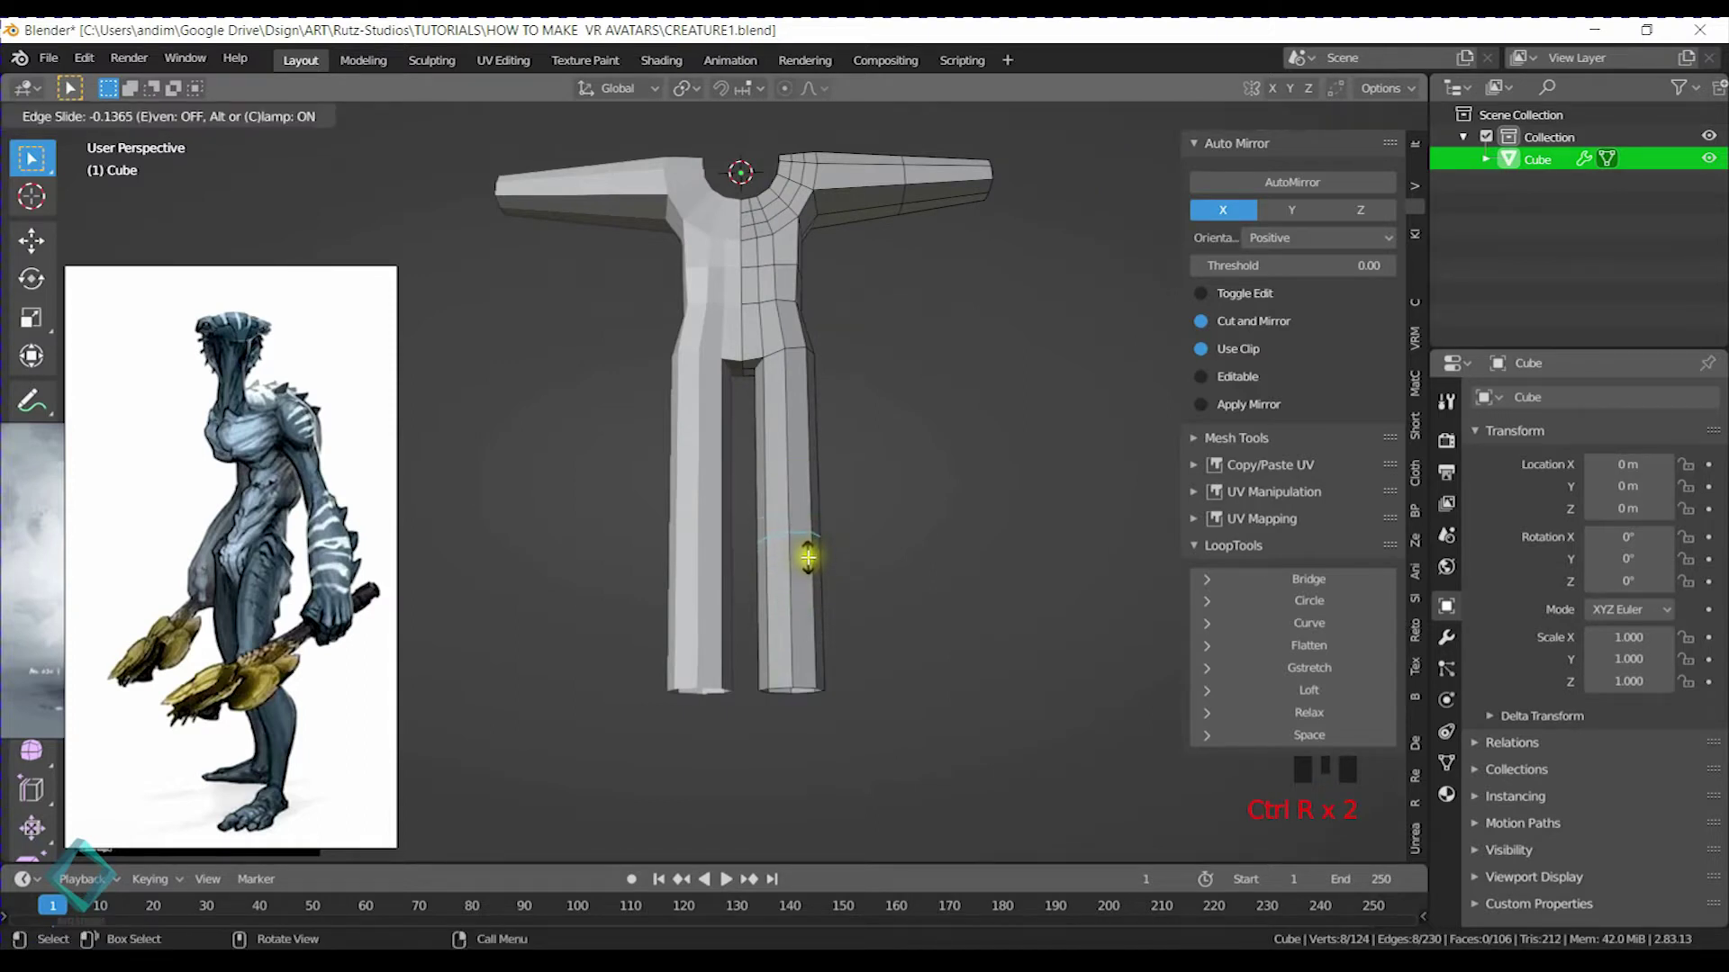
{"action": "left_click", "coordinate": [807, 537]}
{"action": "middle_click_drag", "start_coordinate": [810, 537], "coordinate": [831, 541]}
{"action": "key", "text": "s"}
{"action": "key", "text": "z"}
{"action": "left_click", "coordinate": [831, 541]}
Select the four end-cap faces at the tip of the arm and delete them to leave the arm open
{"action": "middle_click_drag", "start_coordinate": [829, 462], "coordinate": [906, 524]}
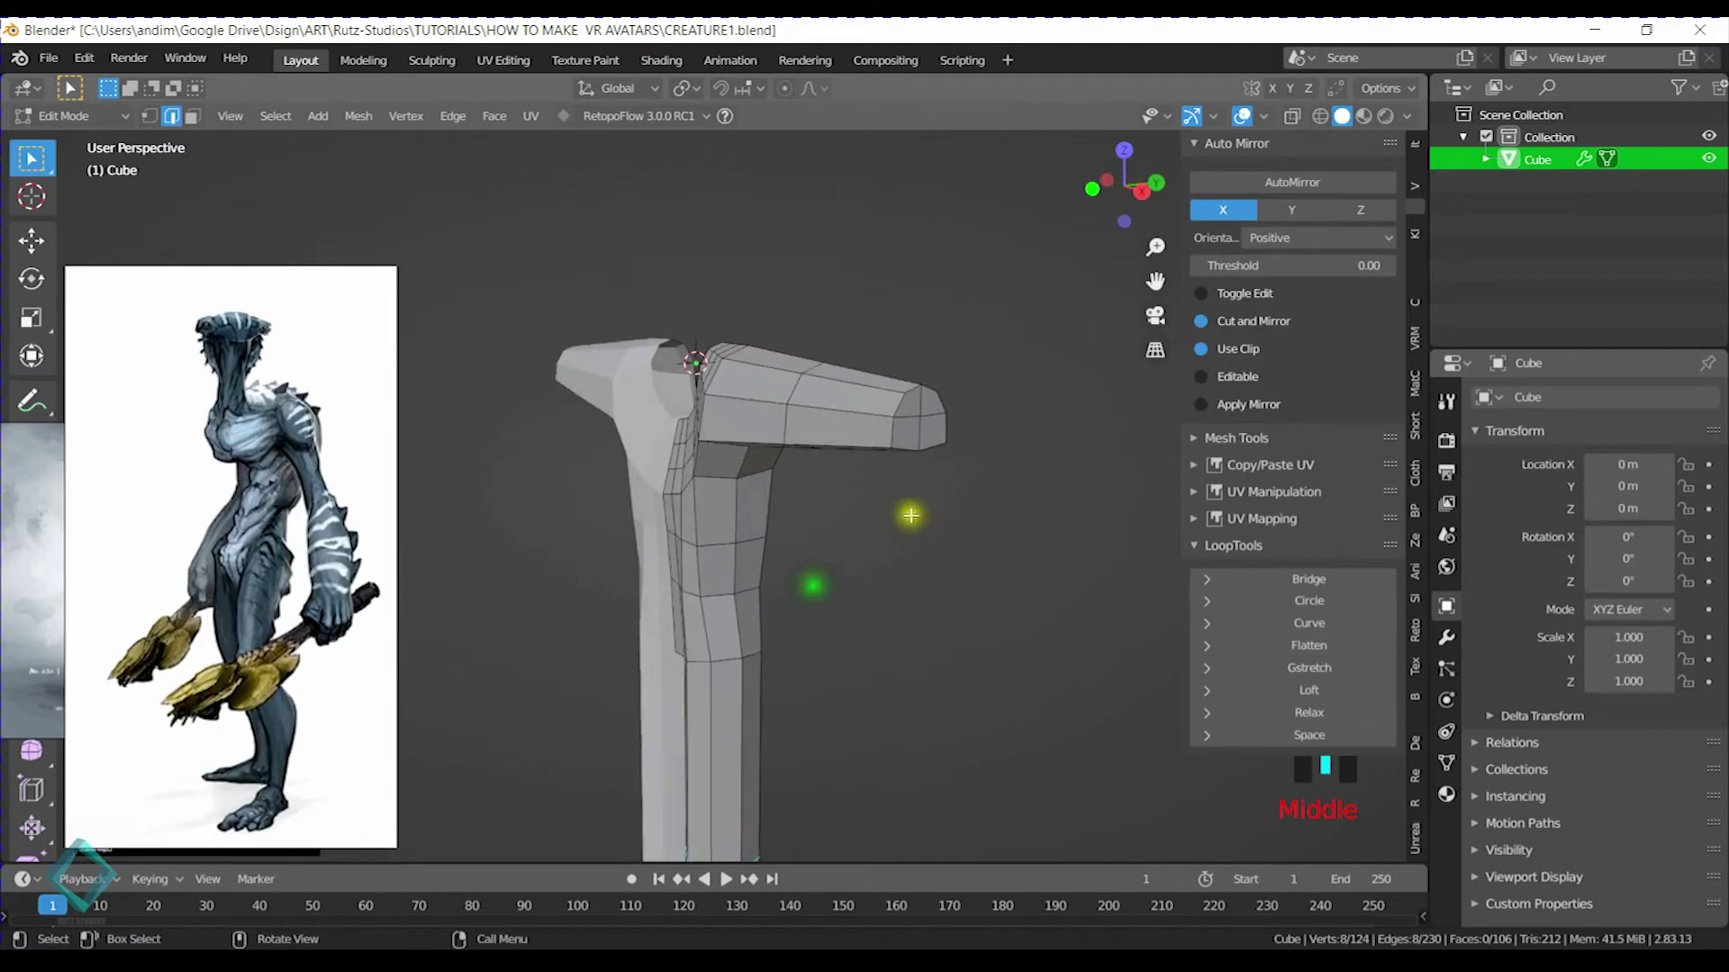
{"action": "left_click", "coordinate": [916, 413]}
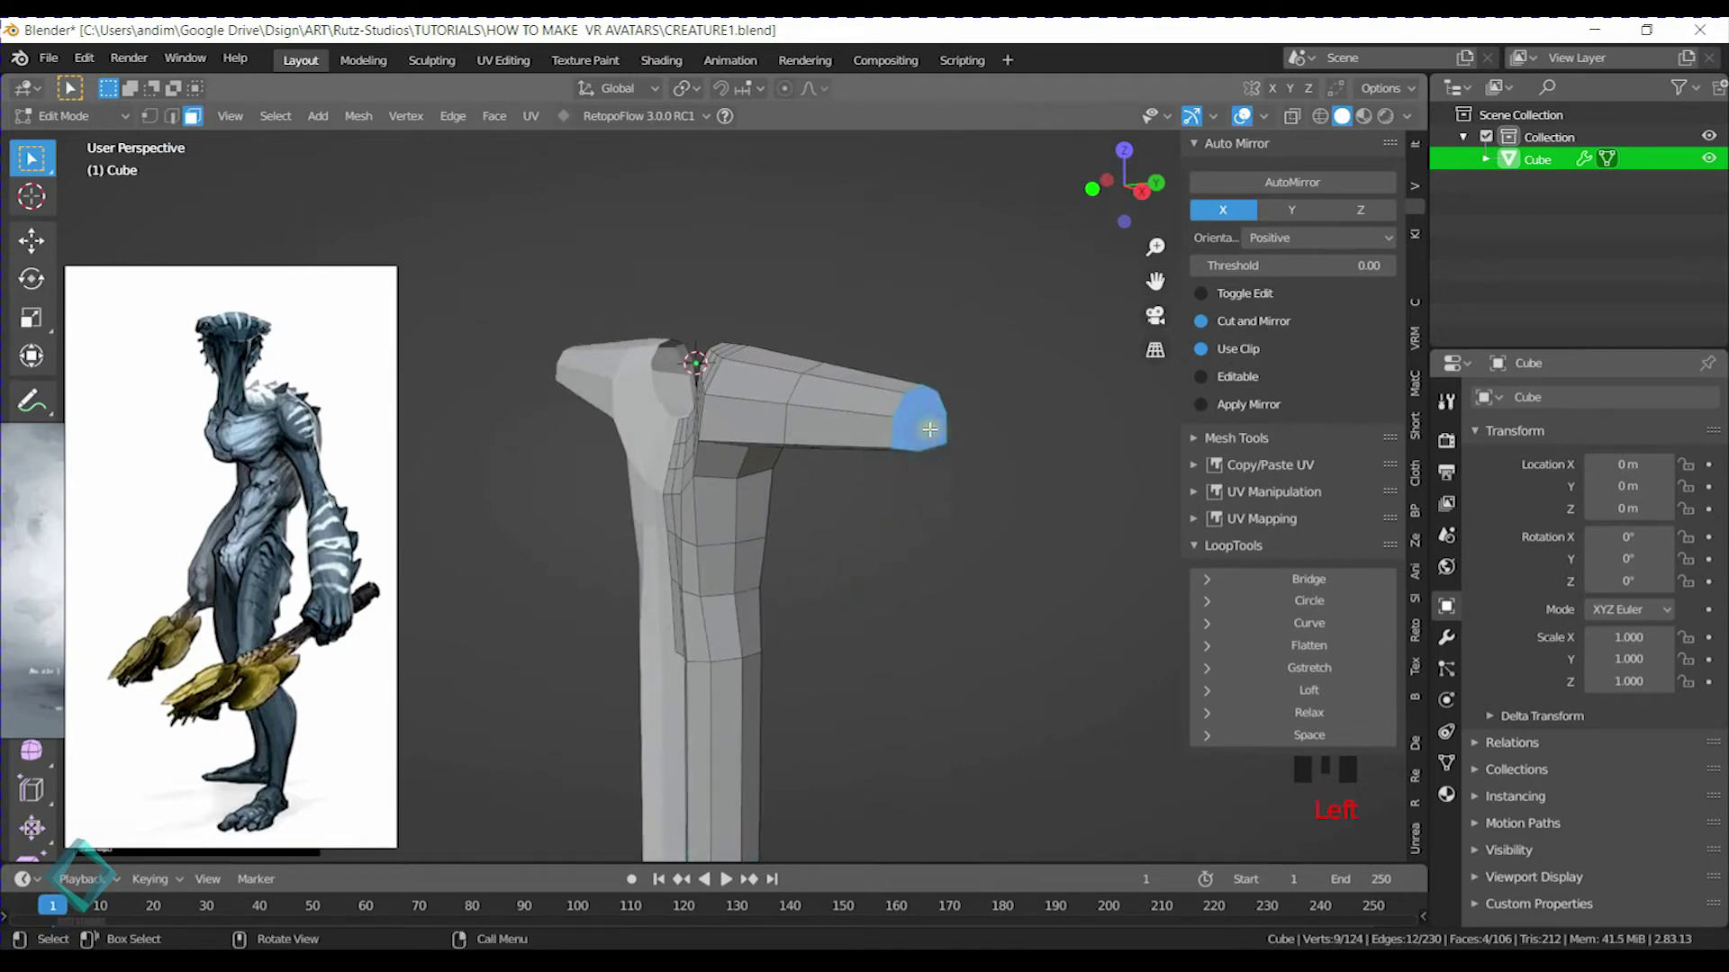
{"action": "key", "text": "x"}
{"action": "left_click", "coordinate": [930, 429]}
{"action": "middle_click_drag", "start_coordinate": [930, 429], "coordinate": [992, 539]}
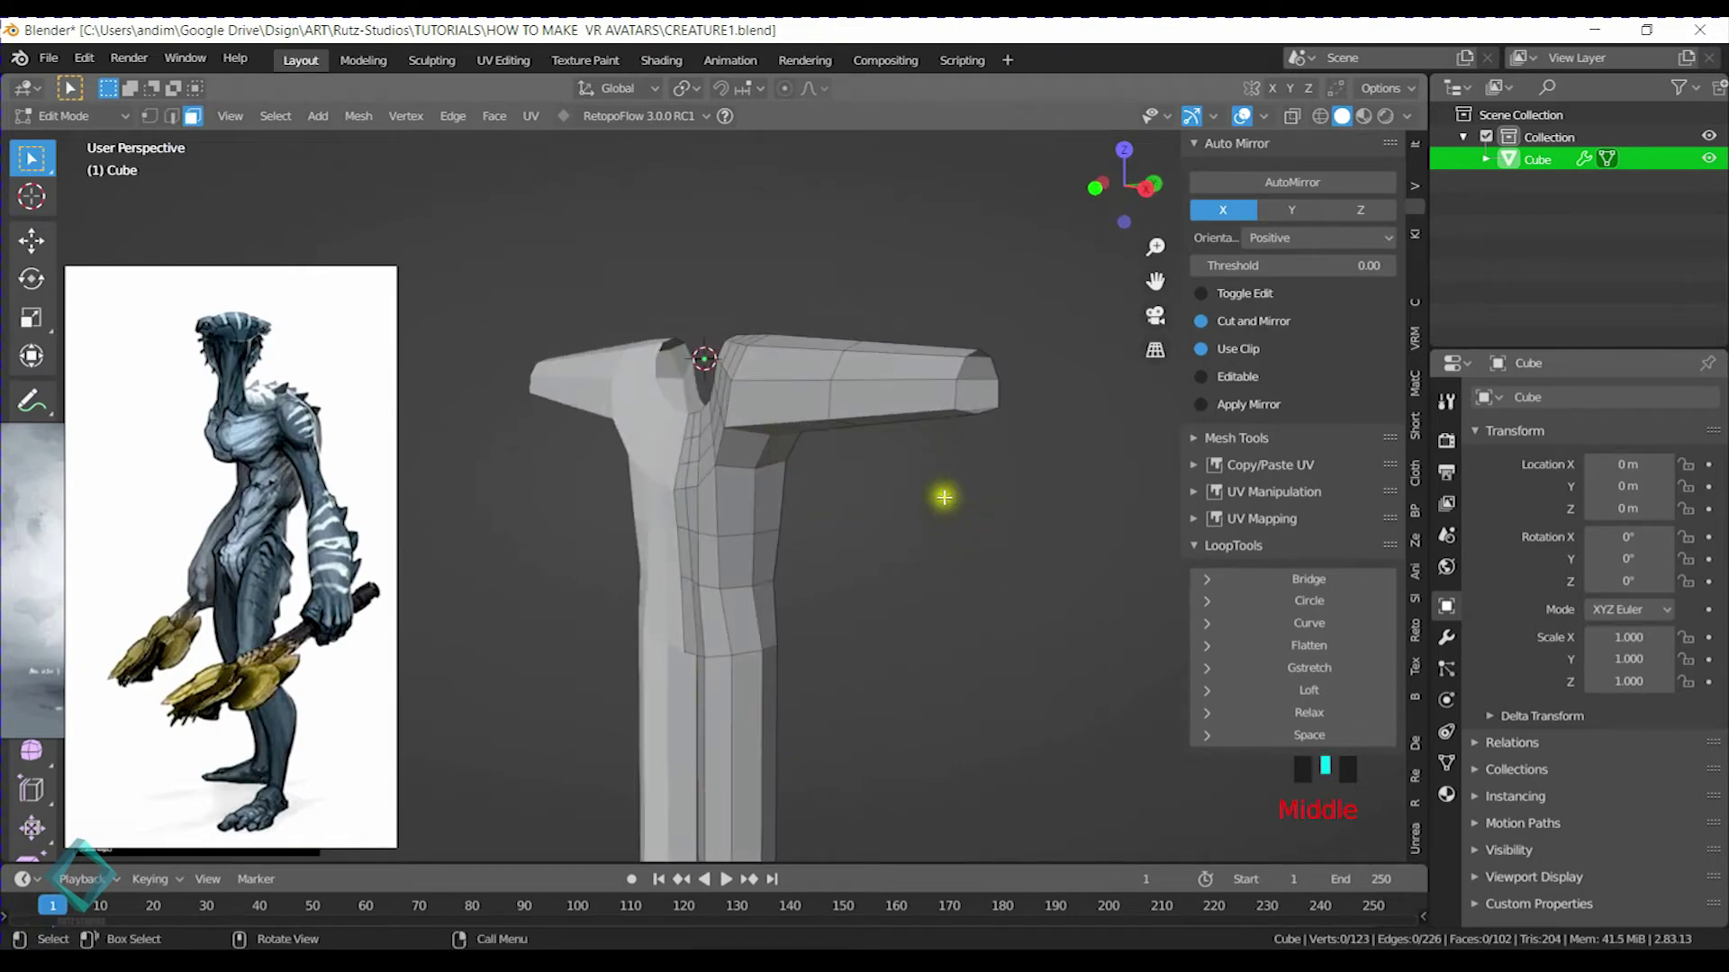
Switch to edge selection and smooth the two horizontal waist loops with LoopTools Relax
{"action": "key", "text": "2"}
{"action": "middle_click_drag", "start_coordinate": [834, 530], "coordinate": [756, 478]}
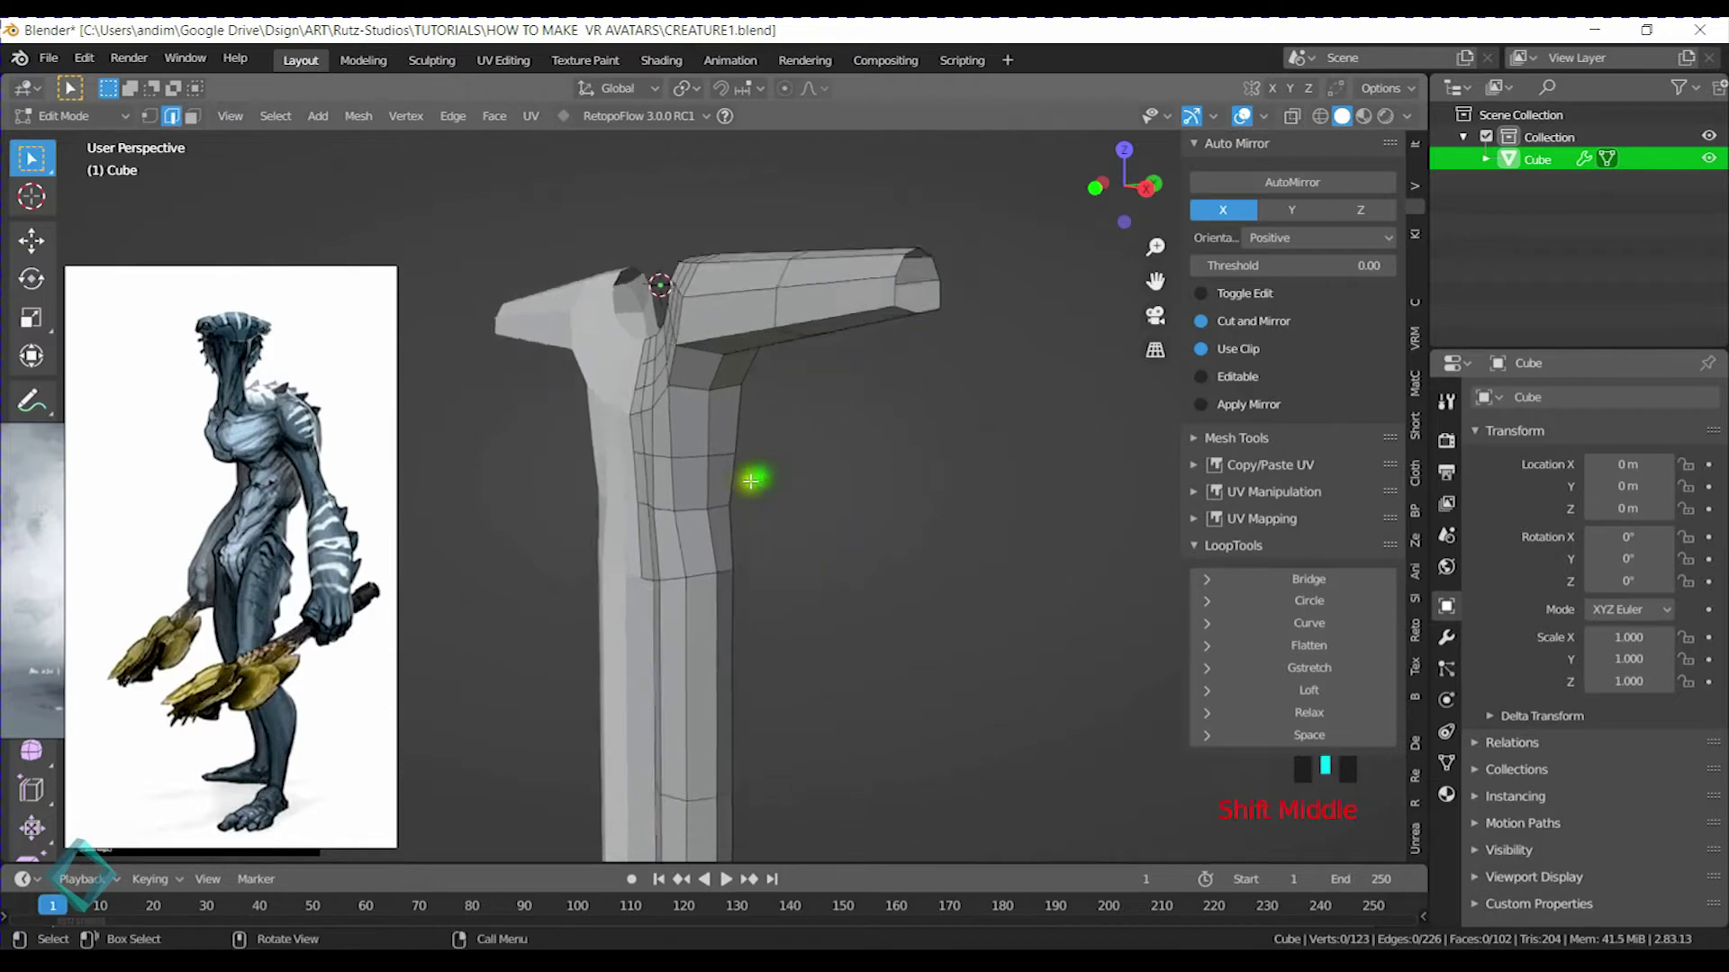
{"action": "scroll", "coordinate": [668, 463], "scroll_direction": "up", "scroll_amount": 2}
{"action": "left_click", "coordinate": [667, 455], "text": "alt"}
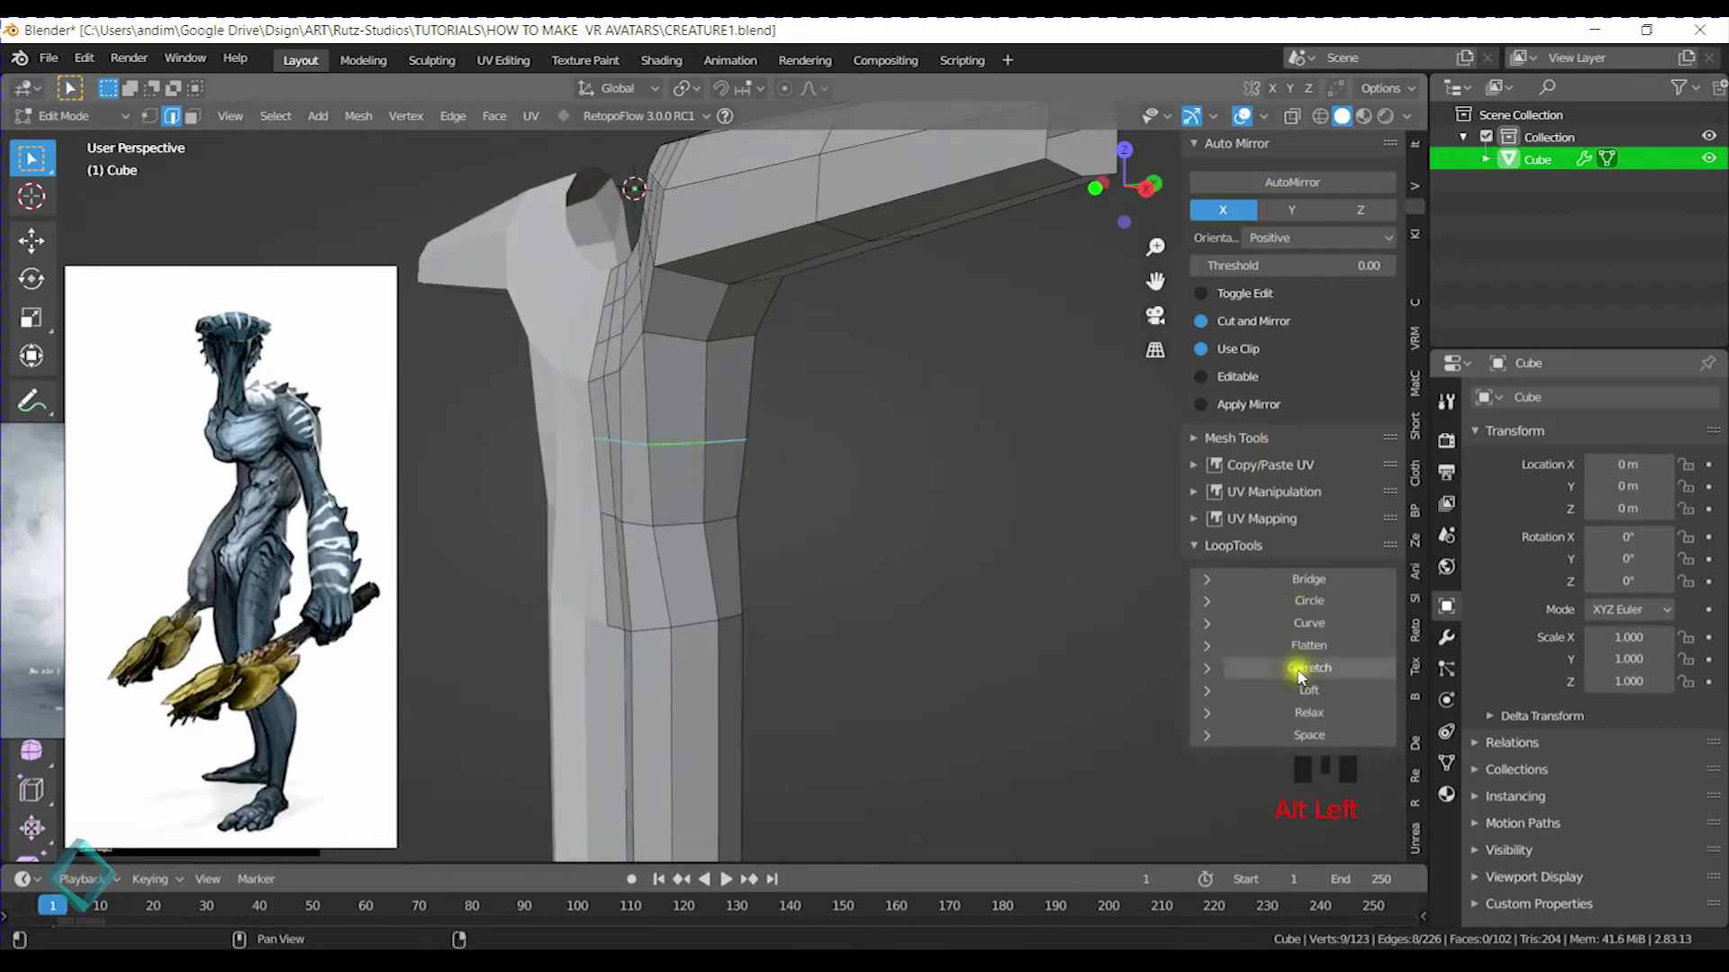
{"action": "left_click", "coordinate": [1247, 143]}
{"action": "left_click", "coordinate": [1331, 451]}
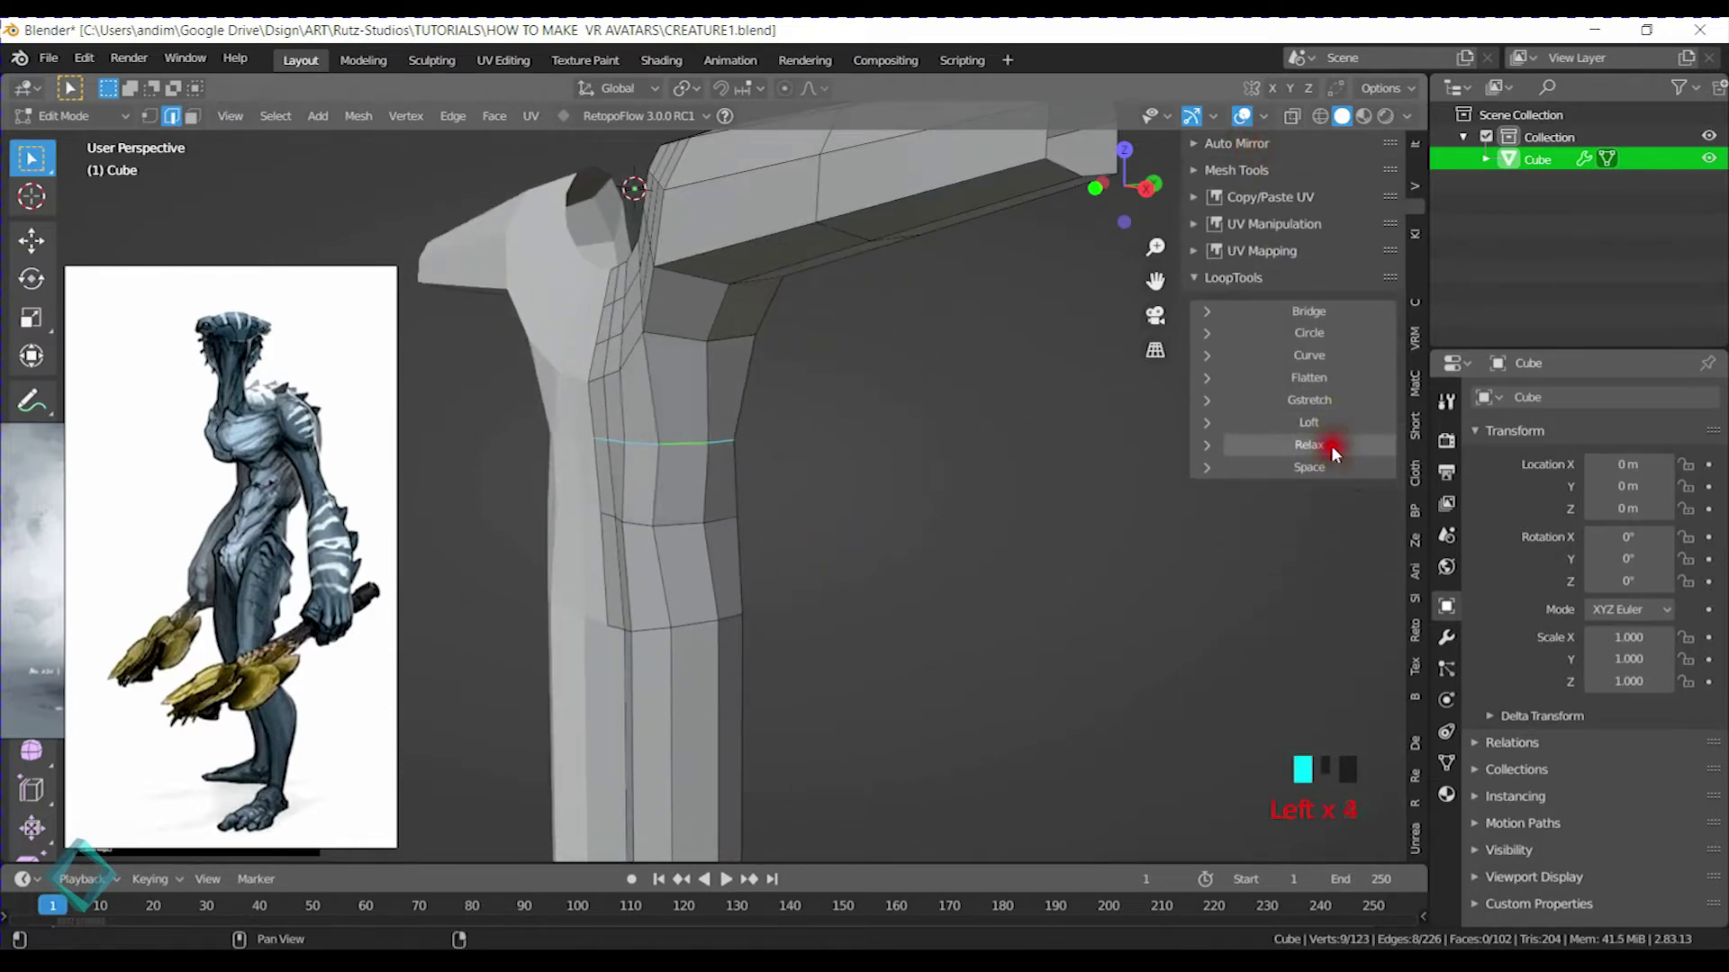
{"action": "middle_click_drag", "start_coordinate": [707, 478], "coordinate": [772, 501]}
{"action": "left_click", "coordinate": [772, 502], "text": "alt"}
{"action": "left_click", "coordinate": [1308, 467]}
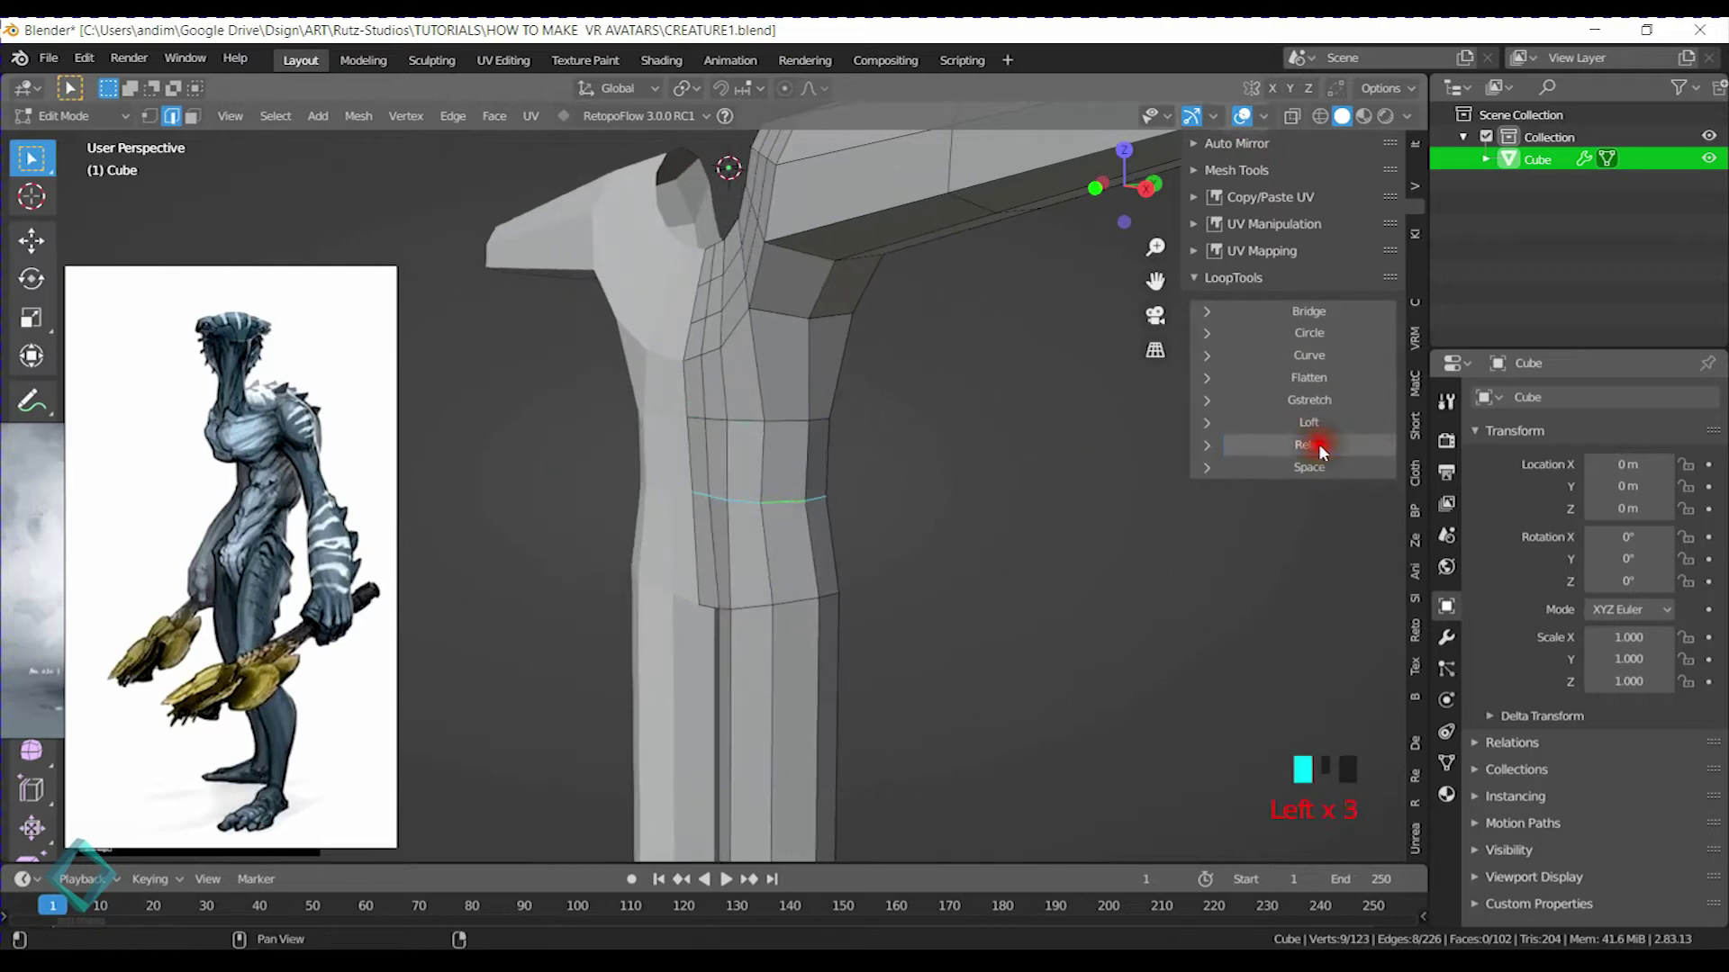
Select the outermost chest edge path, continuing over the shoulder to the back centre line, and smooth it with LoopTools Relax
{"action": "middle_click_drag", "start_coordinate": [881, 440], "coordinate": [822, 586]}
{"action": "left_click", "coordinate": [801, 493]}
{"action": "left_click", "coordinate": [799, 438], "text": "ctrl"}
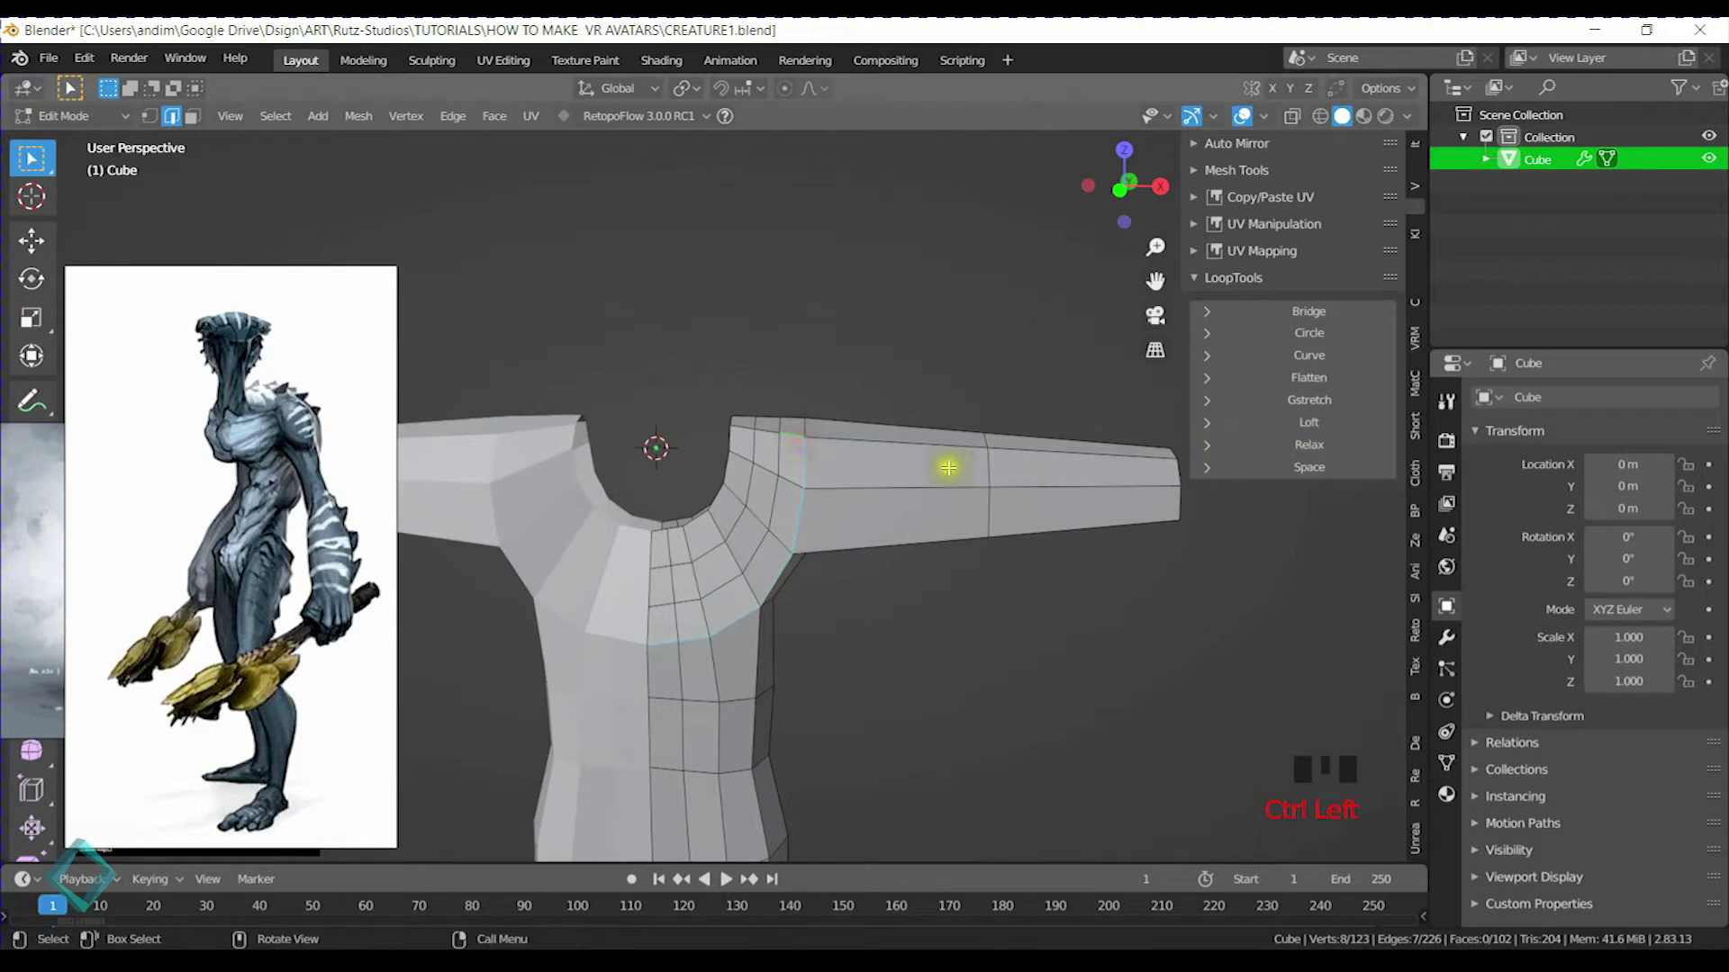
{"action": "left_click", "coordinate": [668, 638]}
{"action": "middle_click_drag", "start_coordinate": [810, 461], "coordinate": [650, 553]}
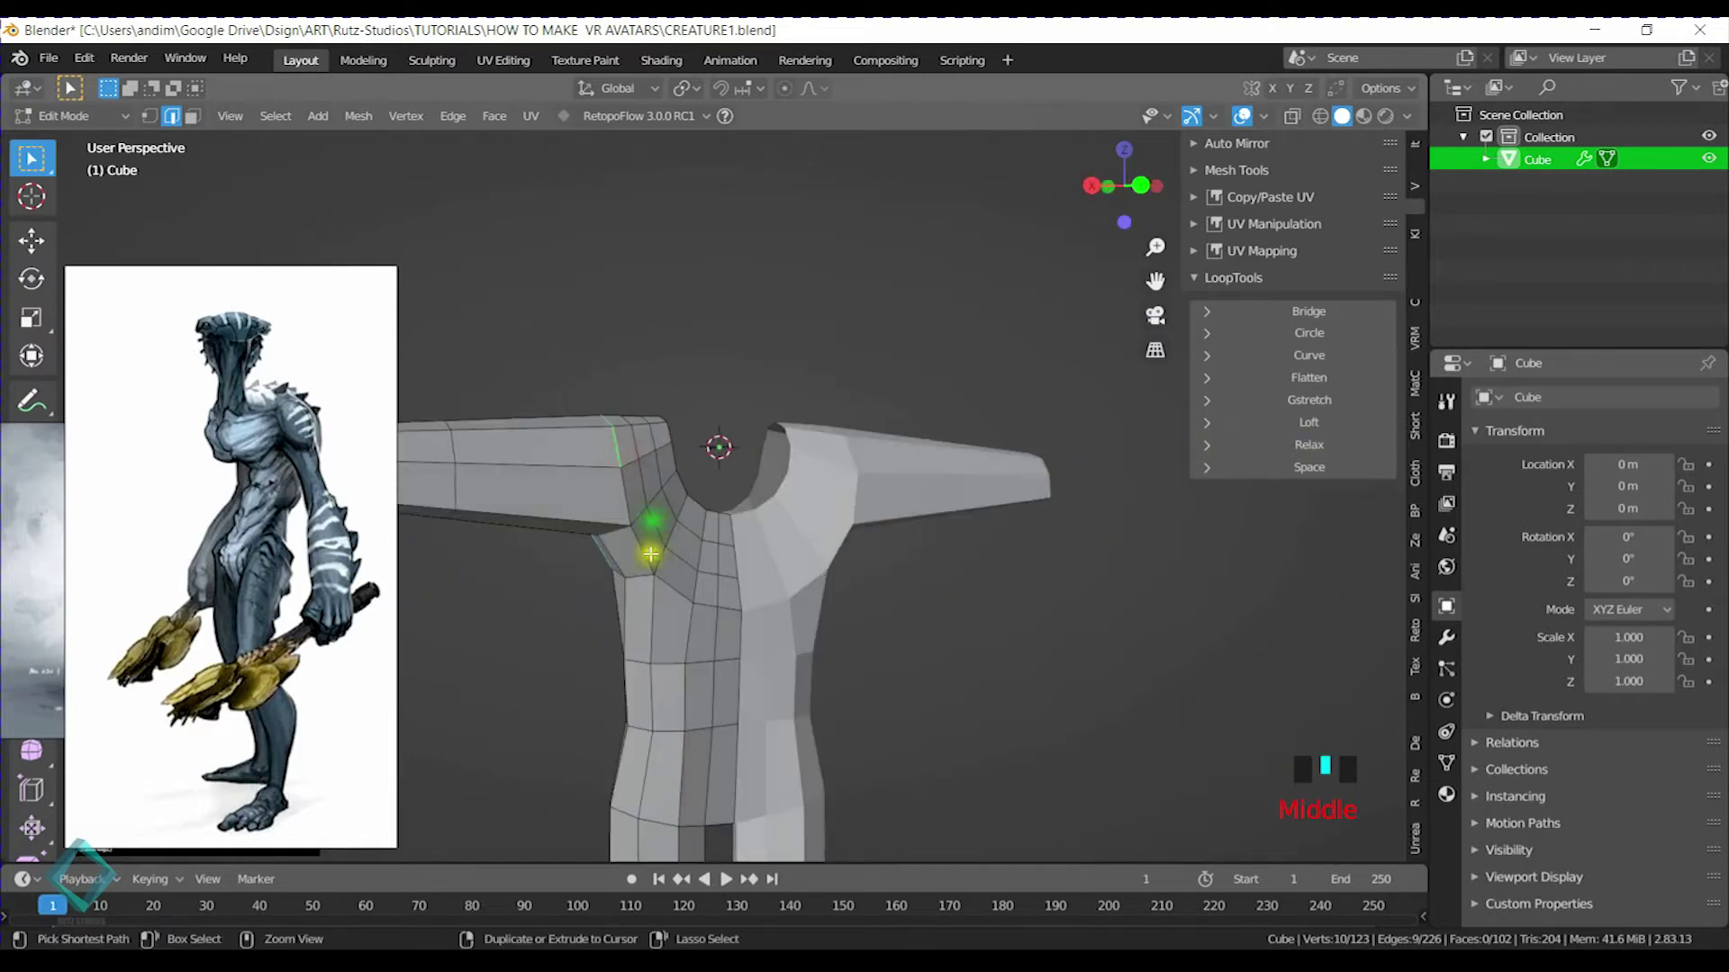
{"action": "left_click", "coordinate": [735, 613], "text": "ctrl"}
{"action": "left_click", "coordinate": [1309, 446]}
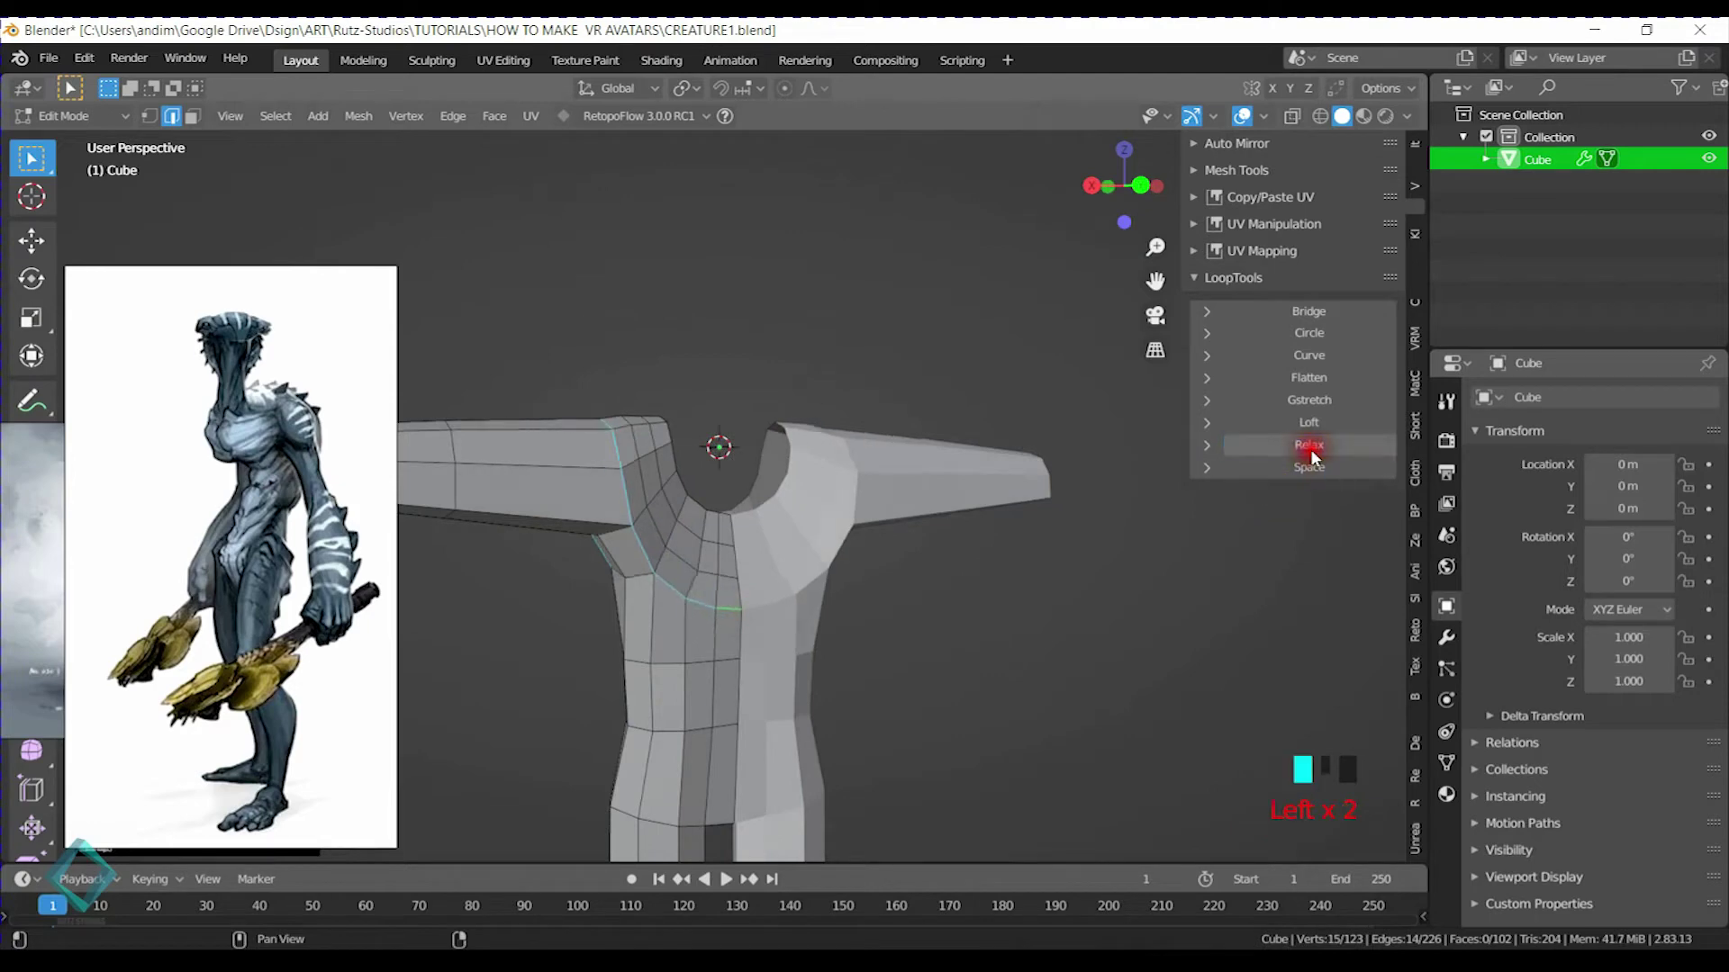
Select the middle ring of edges between neckline and chest, front and back, and smooth it with repeated LoopTools Relax
{"action": "middle_click_drag", "start_coordinate": [868, 514], "coordinate": [597, 583]}
{"action": "left_click", "coordinate": [749, 576]}
{"action": "left_click", "coordinate": [736, 577]}
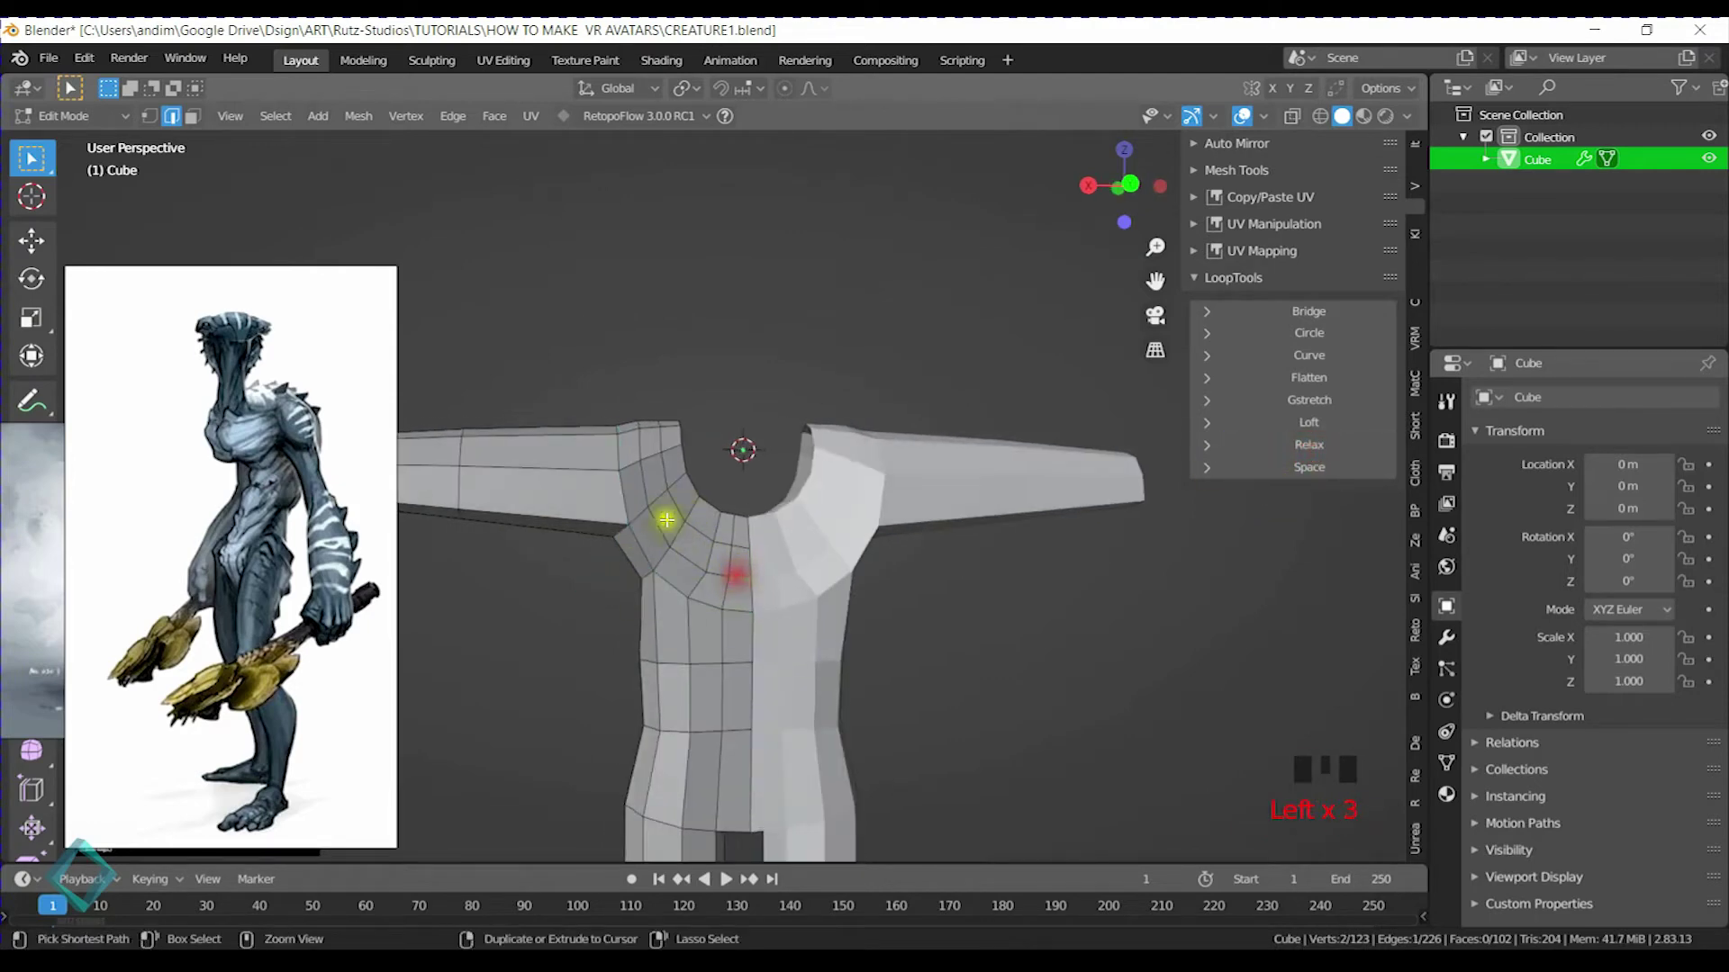
{"action": "left_click", "coordinate": [630, 447], "text": "ctrl"}
{"action": "middle_click_drag", "start_coordinate": [635, 451], "coordinate": [804, 492]}
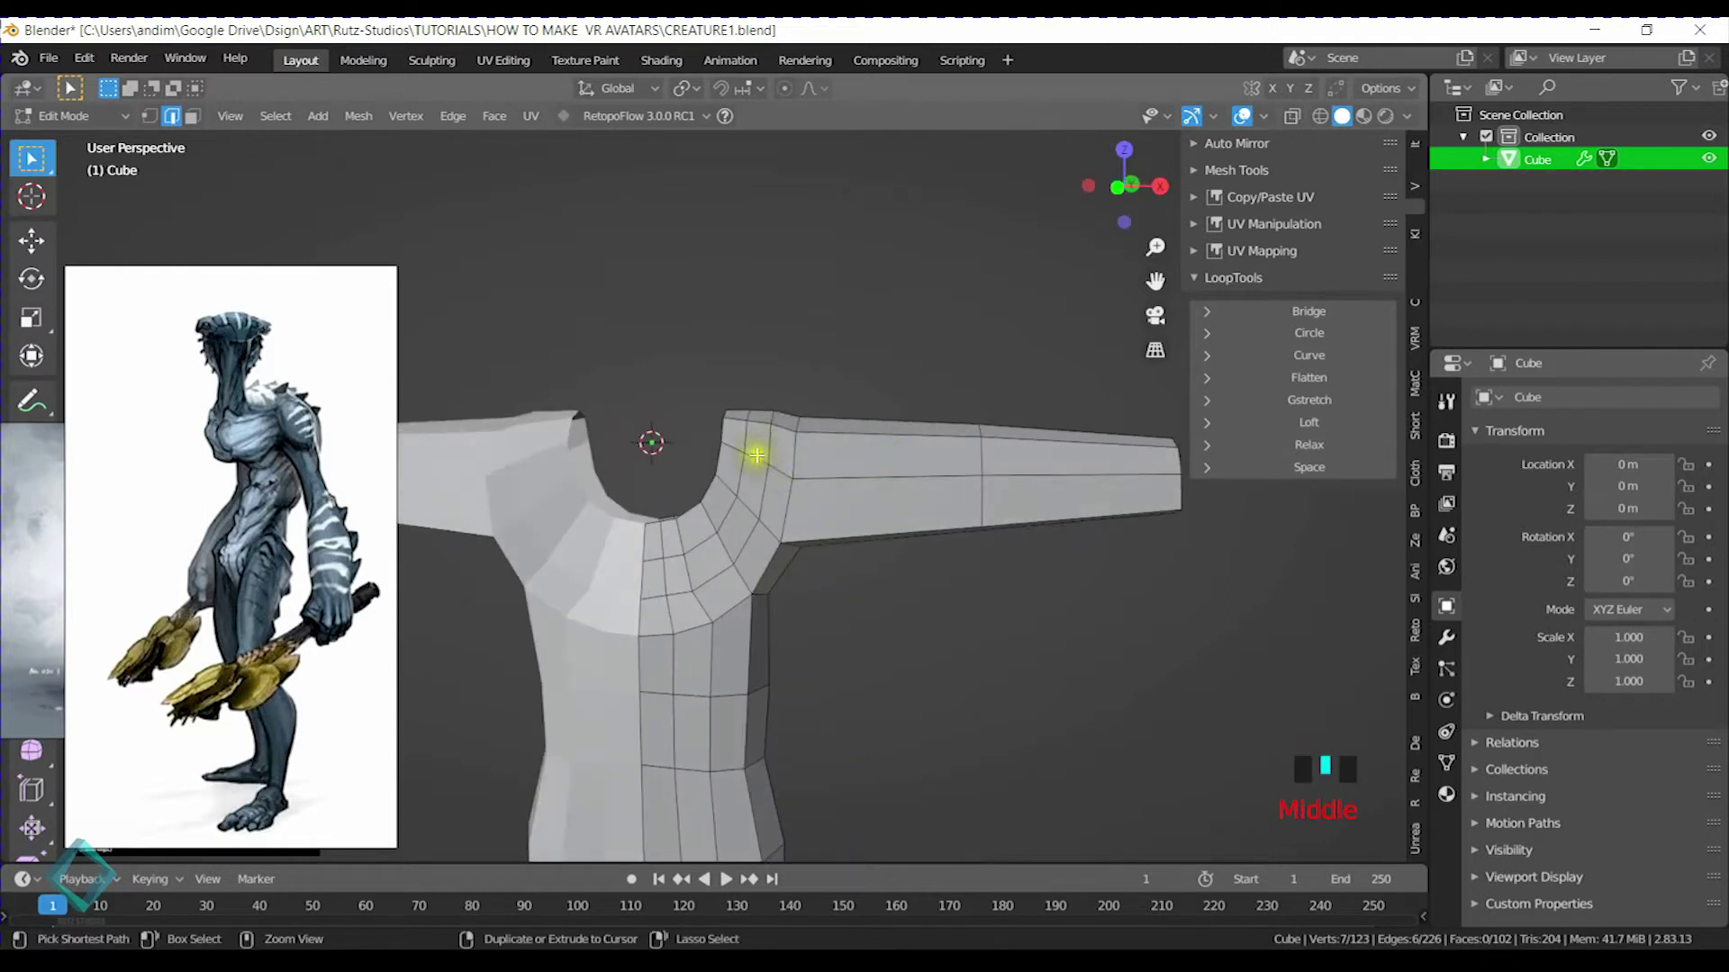
{"action": "left_click", "coordinate": [651, 594], "text": "ctrl"}
{"action": "left_click", "coordinate": [1310, 445]}
{"action": "left_click", "coordinate": [1314, 450]}
Select the edge ring just outside the neckline from front to back and smooth it with three LoopTools Relax passes
{"action": "left_click", "coordinate": [651, 558]}
{"action": "middle_click_drag", "start_coordinate": [652, 558], "coordinate": [705, 490]}
{"action": "left_click", "coordinate": [735, 472], "text": "ctrl"}
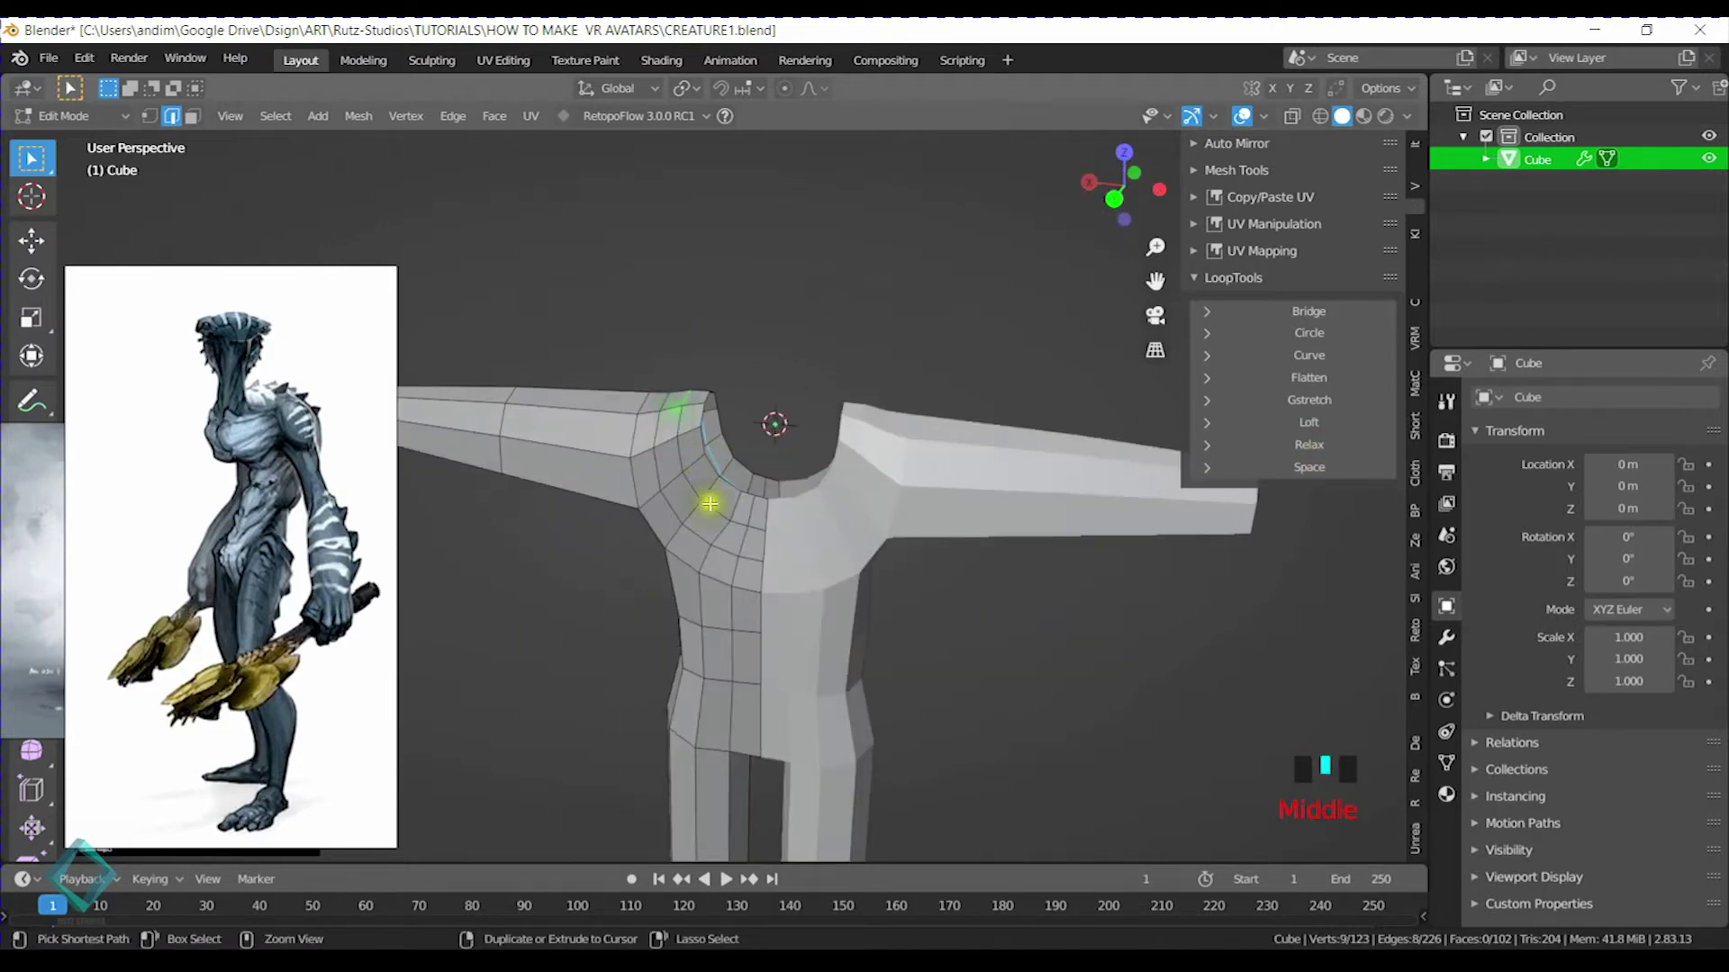
{"action": "left_click", "coordinate": [1354, 445]}
{"action": "left_click", "coordinate": [1354, 445]}
{"action": "left_click", "coordinate": [1354, 444]}
Select the edge loop where the arm meets the shoulder and round it with four LoopTools Relax passes
{"action": "middle_click_drag", "start_coordinate": [829, 467], "coordinate": [894, 465]}
{"action": "left_click", "coordinate": [879, 435], "text": "alt"}
{"action": "middle_click_drag", "start_coordinate": [764, 421], "coordinate": [860, 470]}
{"action": "left_click", "coordinate": [1323, 443]}
{"action": "left_click", "coordinate": [1331, 444]}
{"action": "left_click", "coordinate": [1331, 440]}
{"action": "left_click", "coordinate": [1331, 440]}
Select the edge loop around the middle of the arm and round it with three LoopTools Relax passes
{"action": "middle_click_drag", "start_coordinate": [751, 454], "coordinate": [781, 482]}
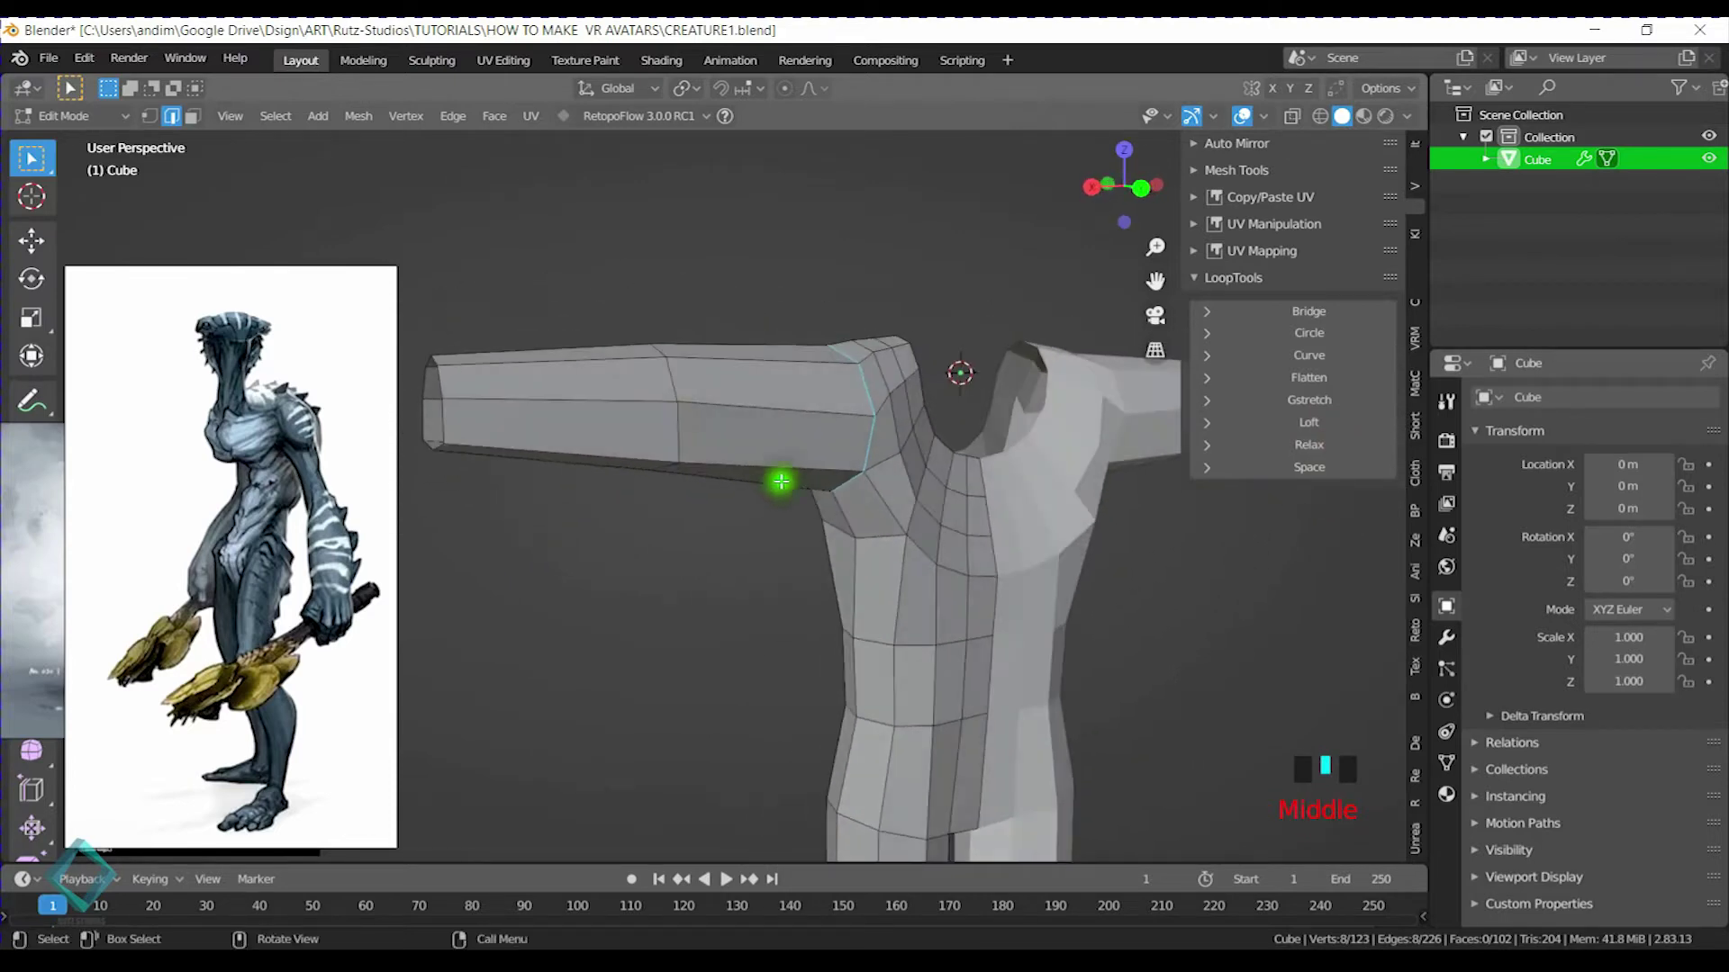
{"action": "left_click", "coordinate": [668, 391], "text": "alt"}
{"action": "left_click", "coordinate": [1321, 444]}
{"action": "left_click", "coordinate": [1321, 444]}
{"action": "left_click", "coordinate": [1320, 444]}
Select the arm's open wrist loop and round it with six LoopTools Relax passes
{"action": "left_click", "coordinate": [443, 411], "text": "alt"}
{"action": "left_click", "coordinate": [1308, 447]}
{"action": "left_click", "coordinate": [1310, 447]}
{"action": "left_click", "coordinate": [1310, 447]}
{"action": "left_click", "coordinate": [1310, 447]}
{"action": "left_click", "coordinate": [1309, 447]}
{"action": "left_click", "coordinate": [1310, 447]}
Select the lengthwise edge loops running along the arm into the shoulder and smooth them together with three LoopTools Relax passes
{"action": "middle_click_drag", "start_coordinate": [932, 445], "coordinate": [745, 463]}
{"action": "left_click", "coordinate": [736, 504], "text": "alt"}
{"action": "left_click", "coordinate": [541, 429], "text": "alt"}
{"action": "left_click", "coordinate": [660, 469], "text": "alt+shift"}
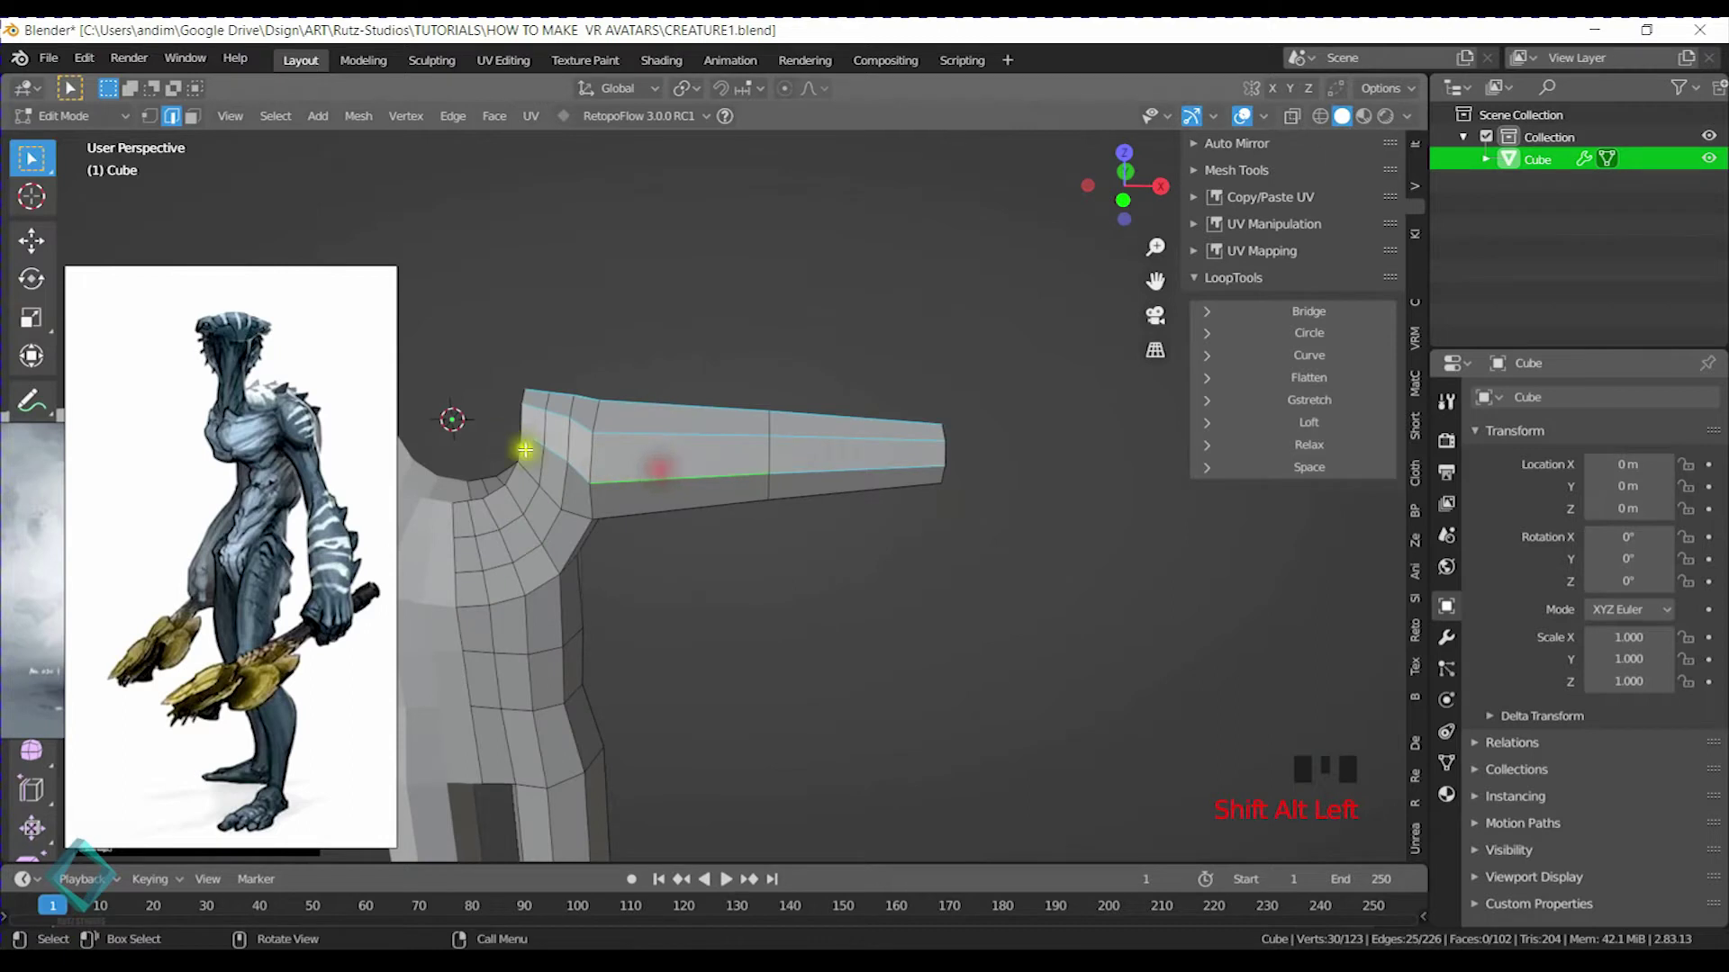
{"action": "left_click", "coordinate": [1325, 441]}
{"action": "middle_click_drag", "start_coordinate": [826, 495], "coordinate": [777, 433]}
{"action": "left_click", "coordinate": [1323, 443]}
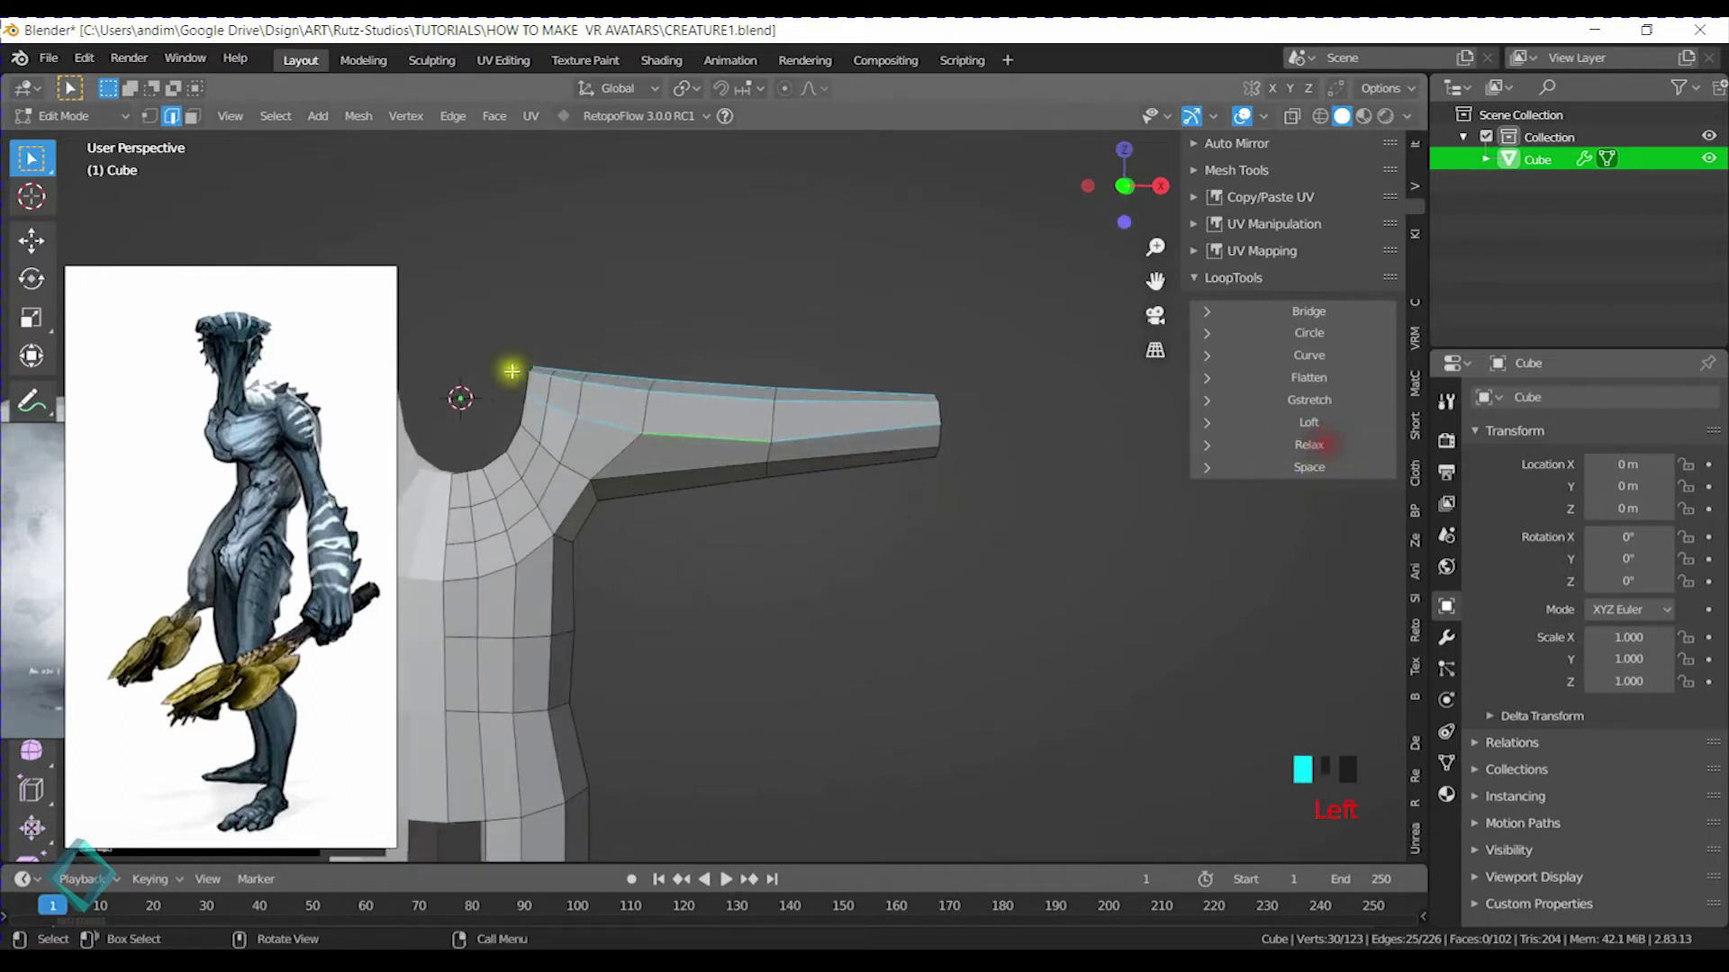
{"action": "left_click", "coordinate": [1309, 444]}
Select the edge path running over the shoulder from the neck opening to the armpit and smooth it with LoopTools Relax
{"action": "middle_click_drag", "start_coordinate": [708, 456], "coordinate": [746, 473], "text": "shift"}
{"action": "left_click", "coordinate": [582, 475], "text": "alt"}
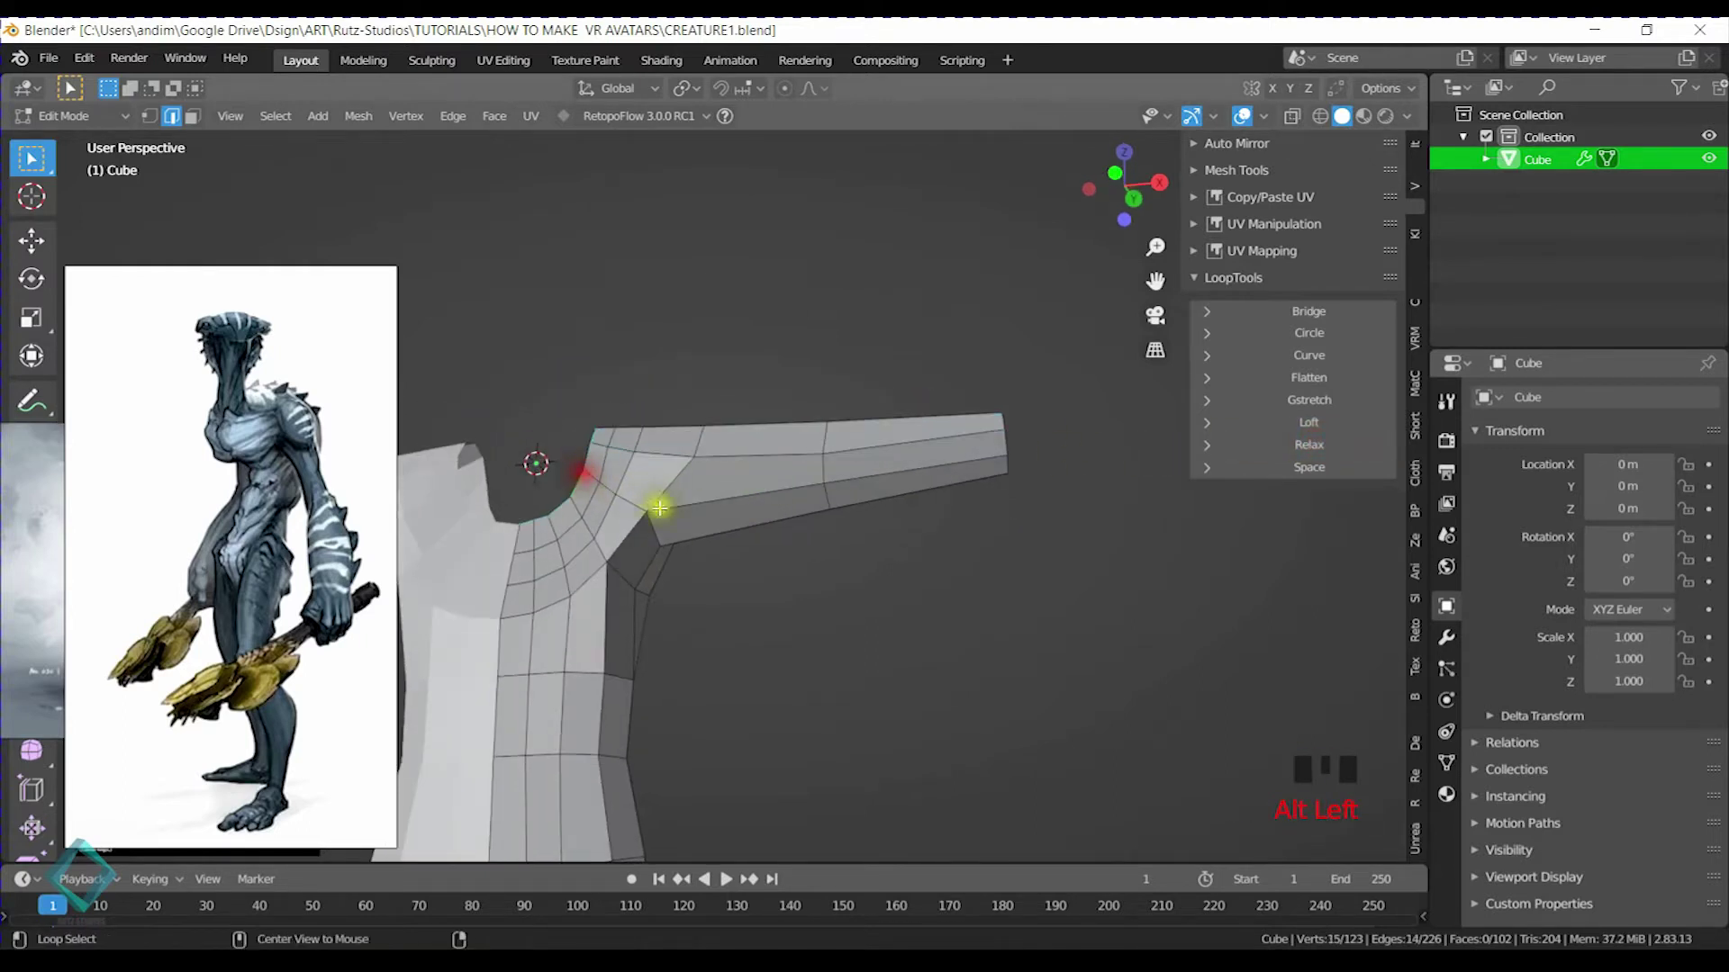
{"action": "middle_click_drag", "start_coordinate": [644, 489], "coordinate": [617, 517]}
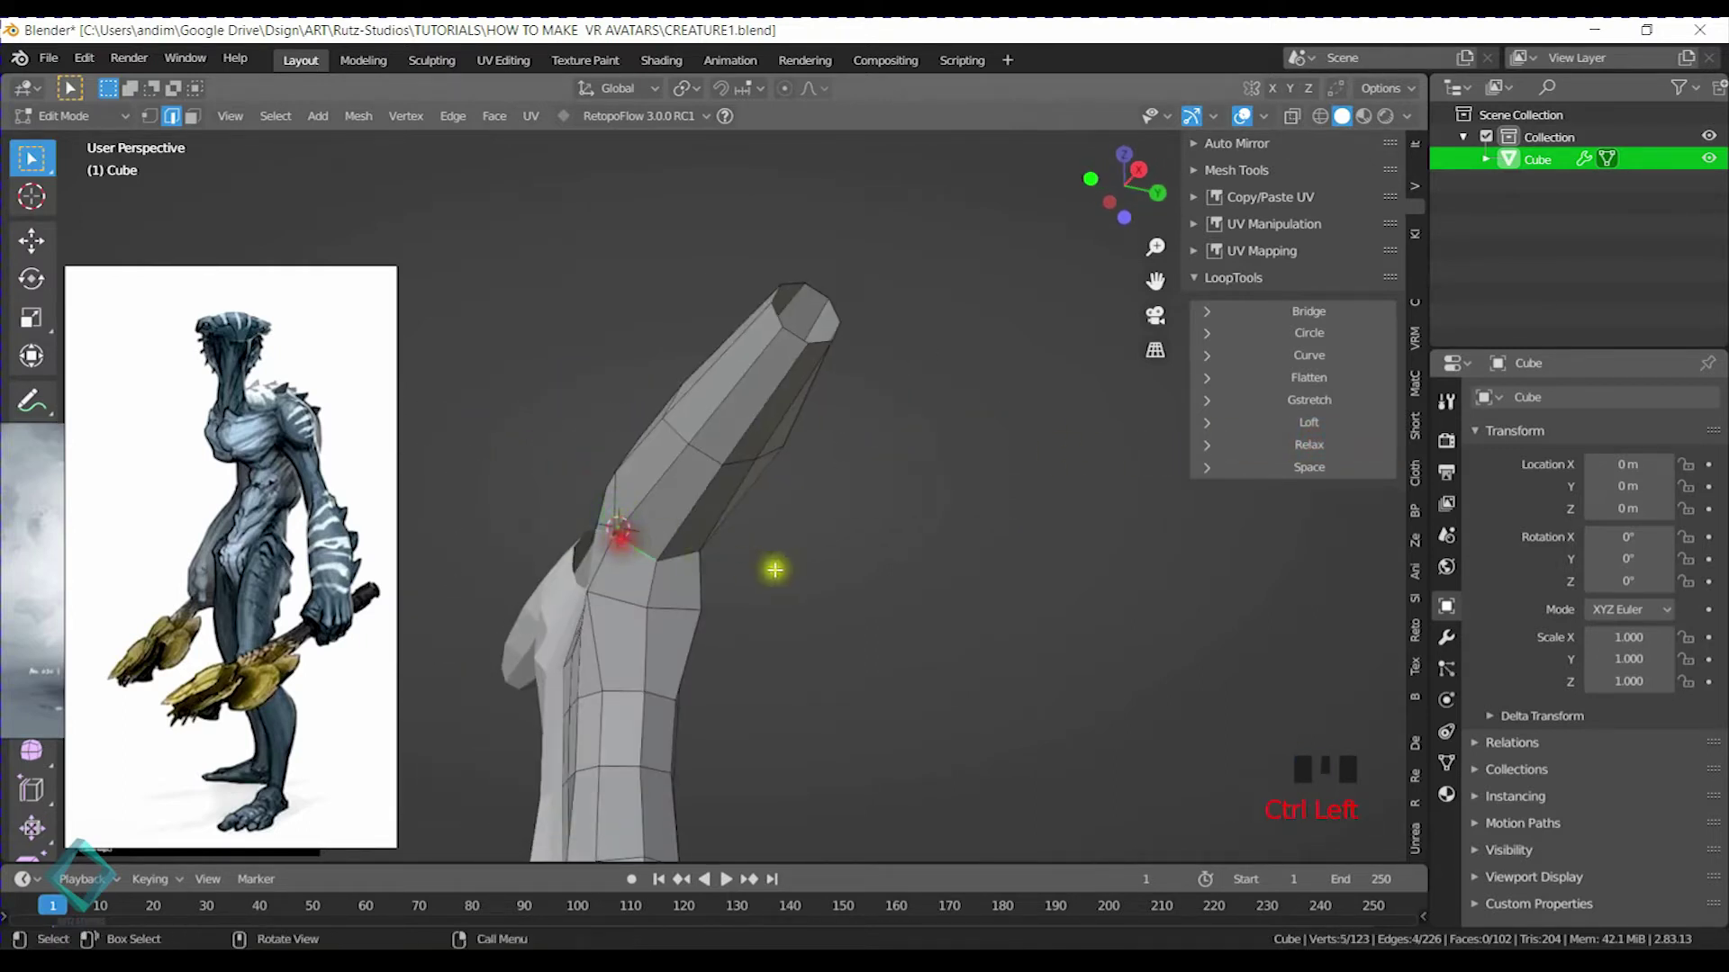
{"action": "middle_click_drag", "start_coordinate": [547, 591], "coordinate": [628, 570]}
{"action": "left_click", "coordinate": [806, 512], "text": "ctrl"}
{"action": "double_click", "coordinate": [1314, 443]}
{"action": "middle_click_drag", "start_coordinate": [658, 490], "coordinate": [880, 541], "text": "shift"}
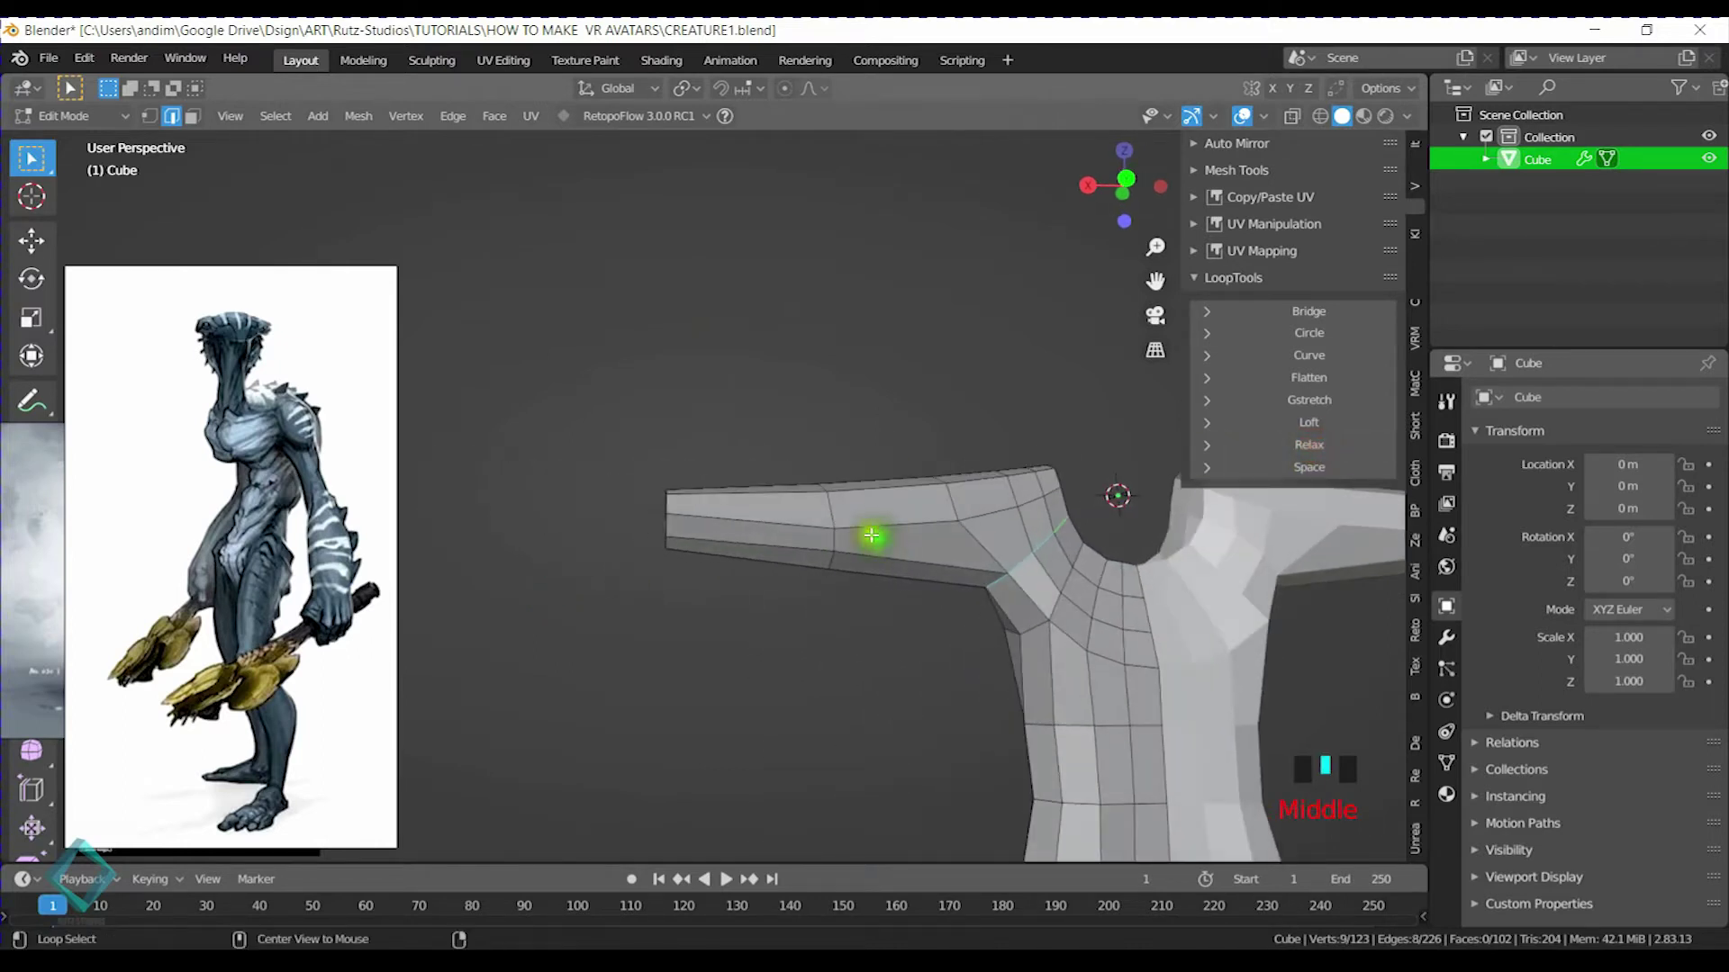
{"action": "left_click", "coordinate": [1343, 440]}
Select the edge path around the upper arm beside the shoulder, smooth it with LoopTools Relax, and save the file
{"action": "middle_click_drag", "start_coordinate": [814, 536], "coordinate": [853, 513]}
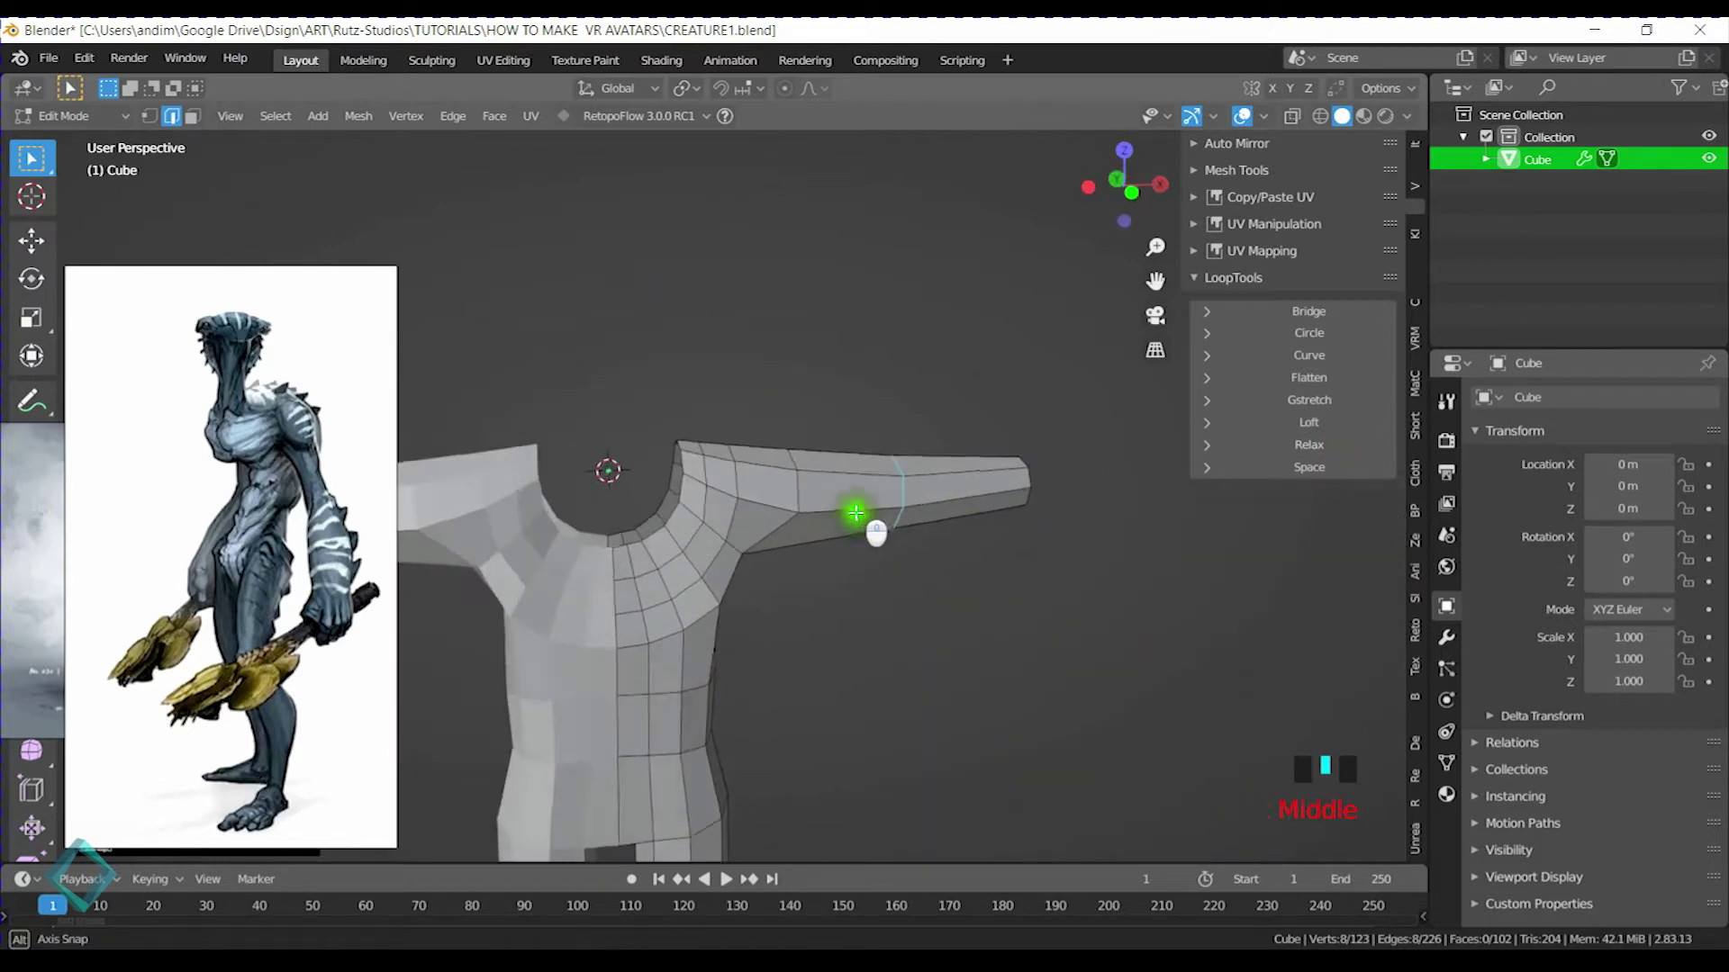
{"action": "scroll", "coordinate": [815, 502], "scroll_direction": "up", "scroll_amount": 2}
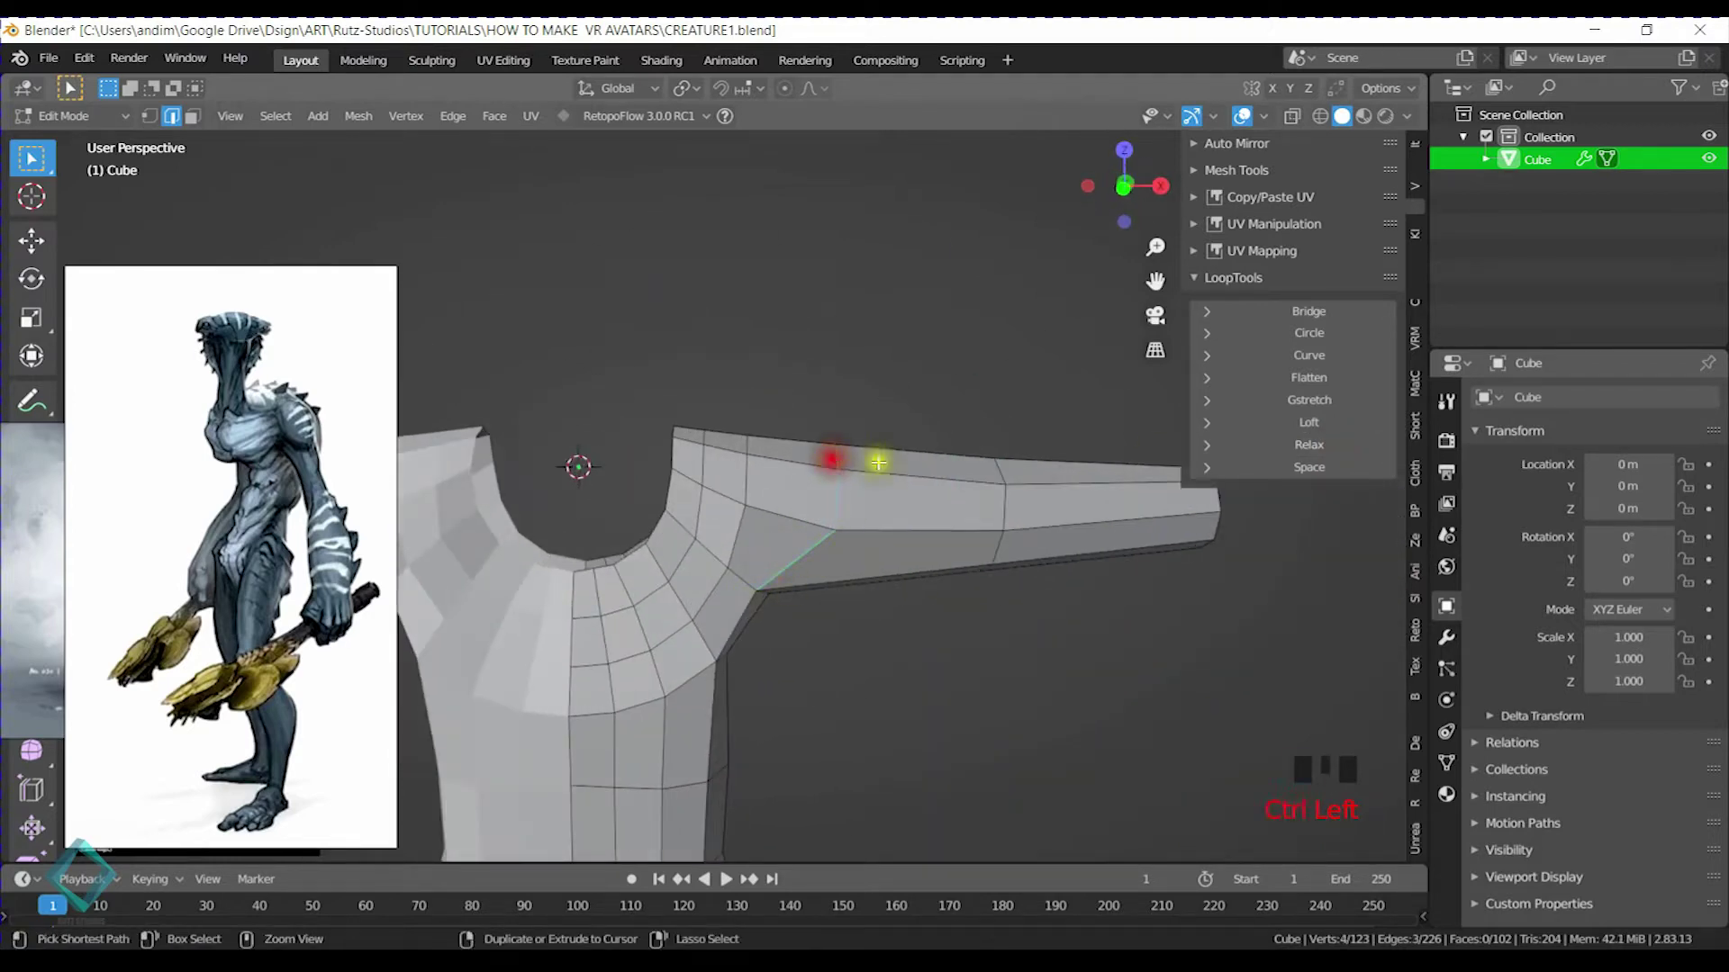
{"action": "middle_click_drag", "start_coordinate": [878, 463], "coordinate": [687, 463]}
{"action": "left_click", "coordinate": [1338, 446]}
{"action": "mouse_move", "coordinate": [991, 455]}
{"action": "middle_mouse_down"}
{"action": "mouse_move", "coordinate": [606, 471]}
{"action": "mouse_move", "coordinate": [943, 510]}
{"action": "mouse_move", "coordinate": [987, 486]}
{"action": "mouse_move", "coordinate": [879, 510]}
{"action": "middle_mouse_up"}
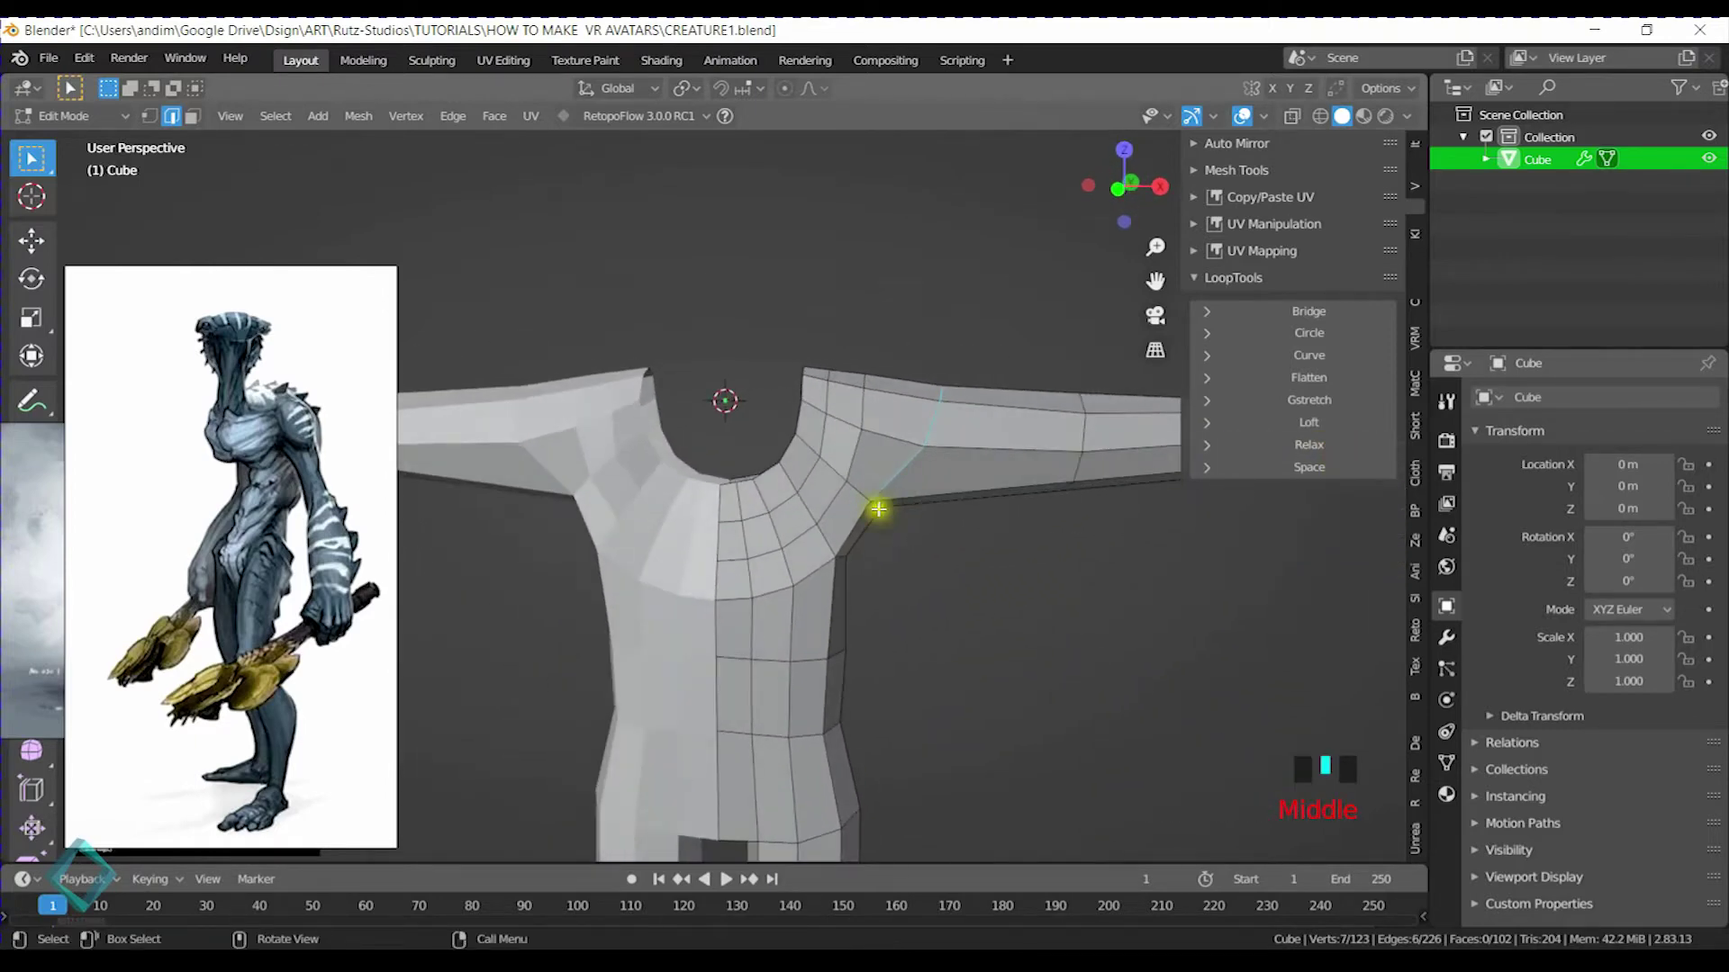
{"action": "key", "text": "ctrl+s"}
Add a horizontal loop cut around the hips between the waist and the top of the legs
{"action": "scroll", "coordinate": [891, 517], "scroll_direction": "down", "scroll_amount": 4}
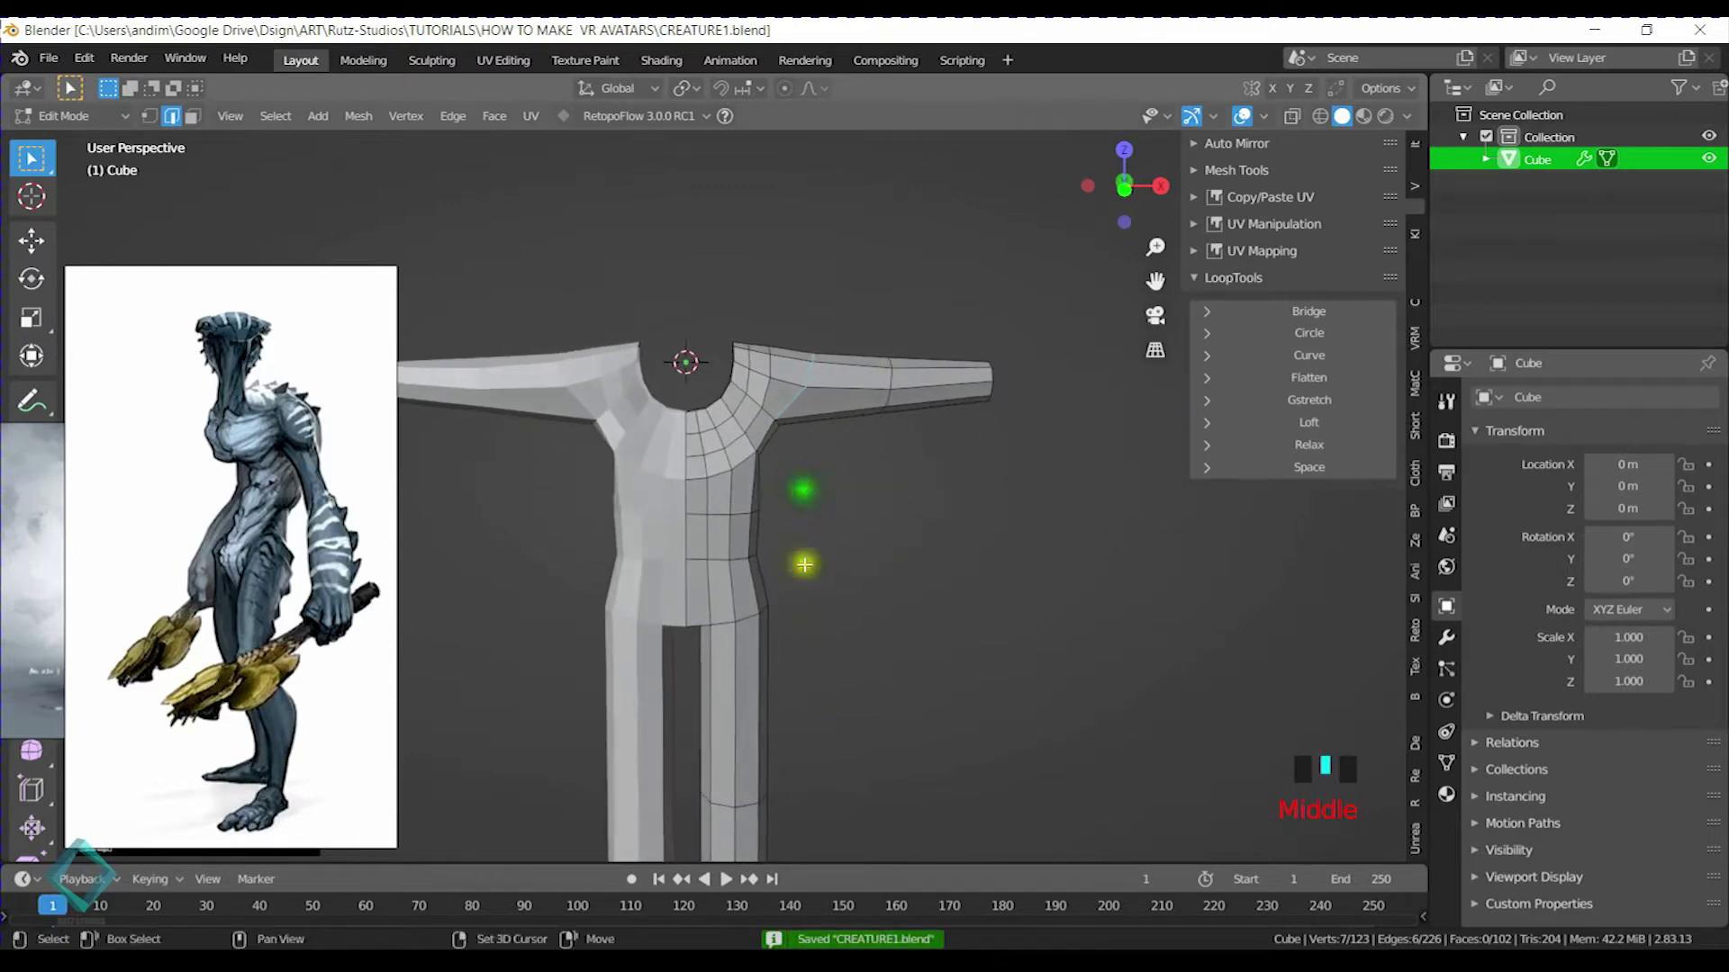
{"action": "scroll", "coordinate": [934, 657], "scroll_direction": "up", "scroll_amount": 3}
{"action": "scroll", "coordinate": [841, 501], "scroll_direction": "down", "scroll_amount": 4, "text": "shift"}
{"action": "scroll", "coordinate": [829, 559], "scroll_direction": "up", "scroll_amount": 3}
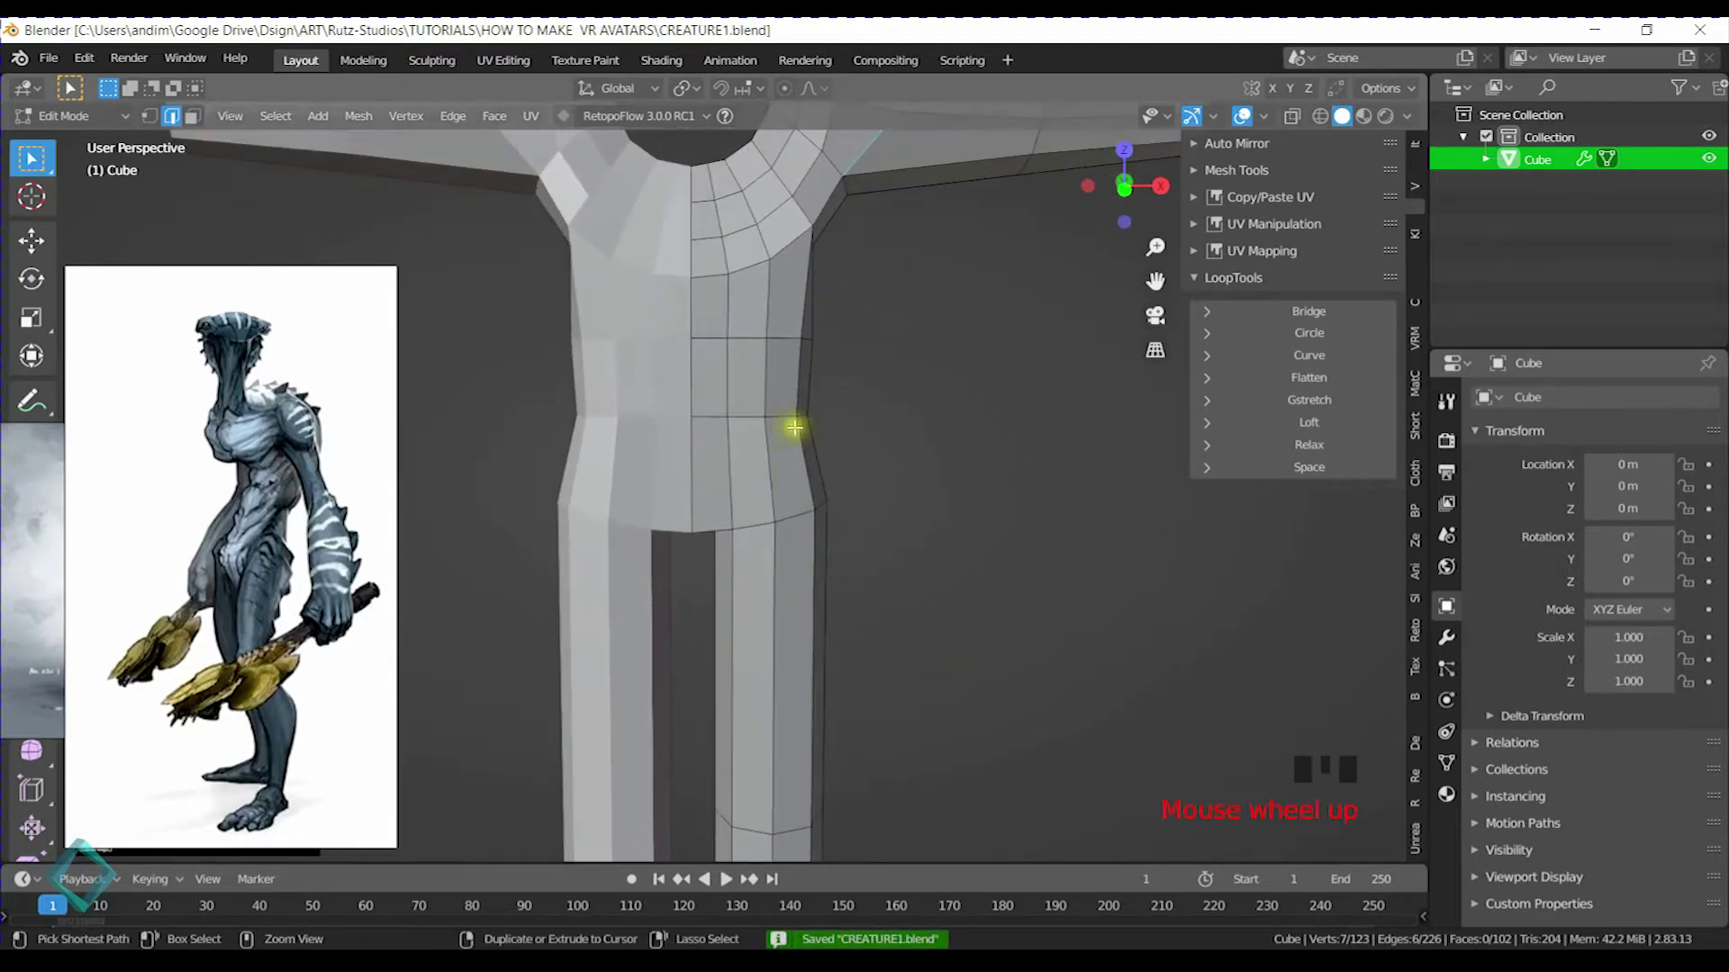
{"action": "key", "text": "ctrl+r"}
{"action": "left_click", "coordinate": [807, 471]}
{"action": "mouse_move", "coordinate": [806, 471]}
{"action": "middle_mouse_down", "text": "shift"}
{"action": "mouse_move", "coordinate": [784, 376]}
{"action": "mouse_move", "coordinate": [853, 459]}
{"action": "mouse_move", "coordinate": [718, 448]}
{"action": "mouse_move", "coordinate": [799, 495]}
{"action": "mouse_move", "coordinate": [835, 490]}
{"action": "middle_mouse_up", "text": "shift"}
Select the edge path from the neckline under the armpit, relax it twice with LoopTools, and edge-slide it toward the arm
{"action": "middle_click_drag", "start_coordinate": [897, 328], "coordinate": [856, 406]}
{"action": "left_click", "coordinate": [753, 331], "text": "ctrl"}
{"action": "left_click", "coordinate": [1332, 445]}
{"action": "left_click", "coordinate": [1332, 445]}
{"action": "middle_click_drag", "start_coordinate": [727, 477], "coordinate": [1034, 436]}
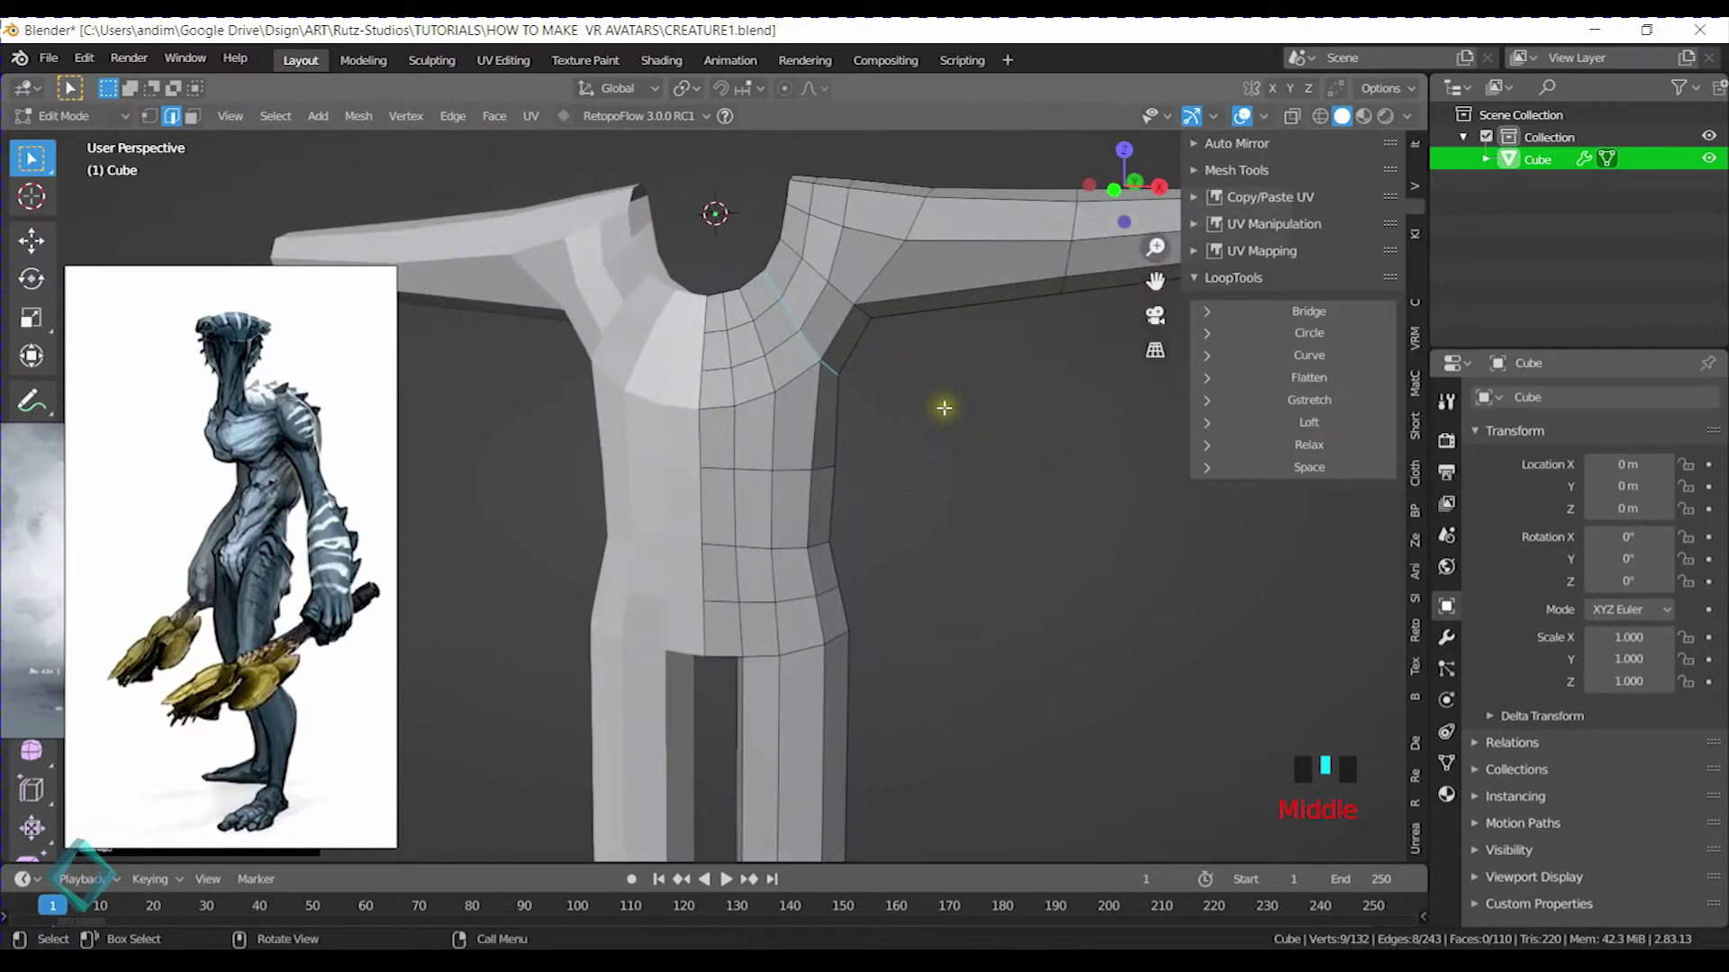
{"action": "key", "text": "g"}
{"action": "key", "text": "g"}
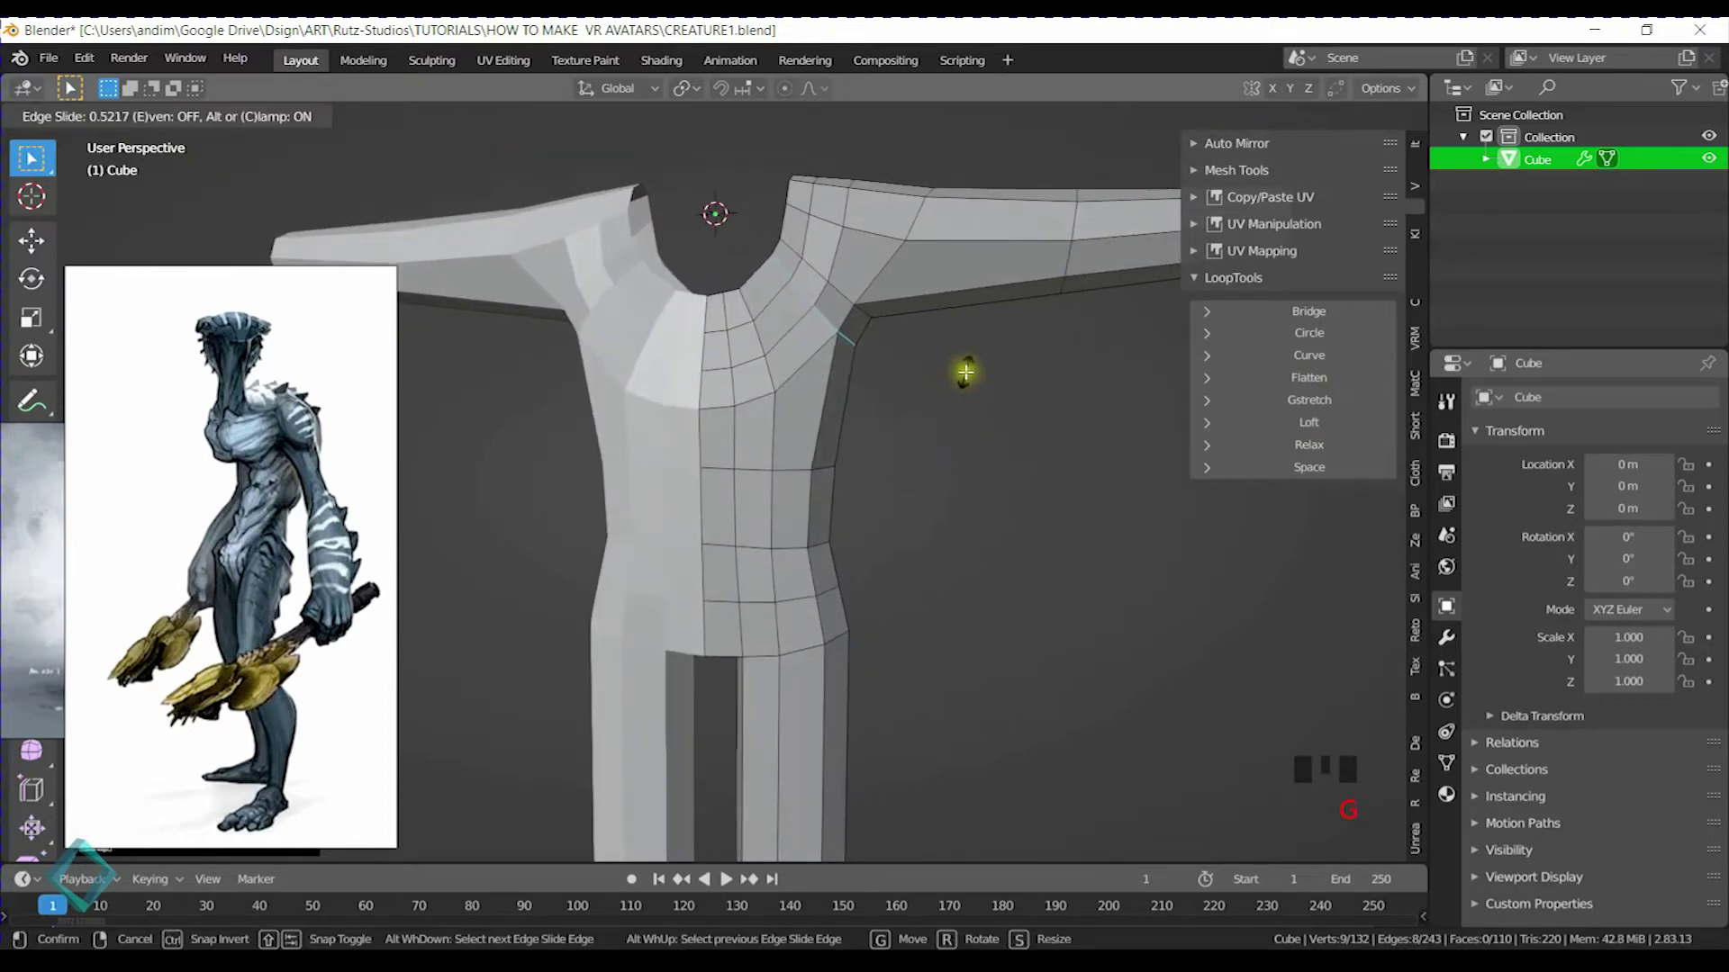
{"action": "left_click", "coordinate": [959, 376]}
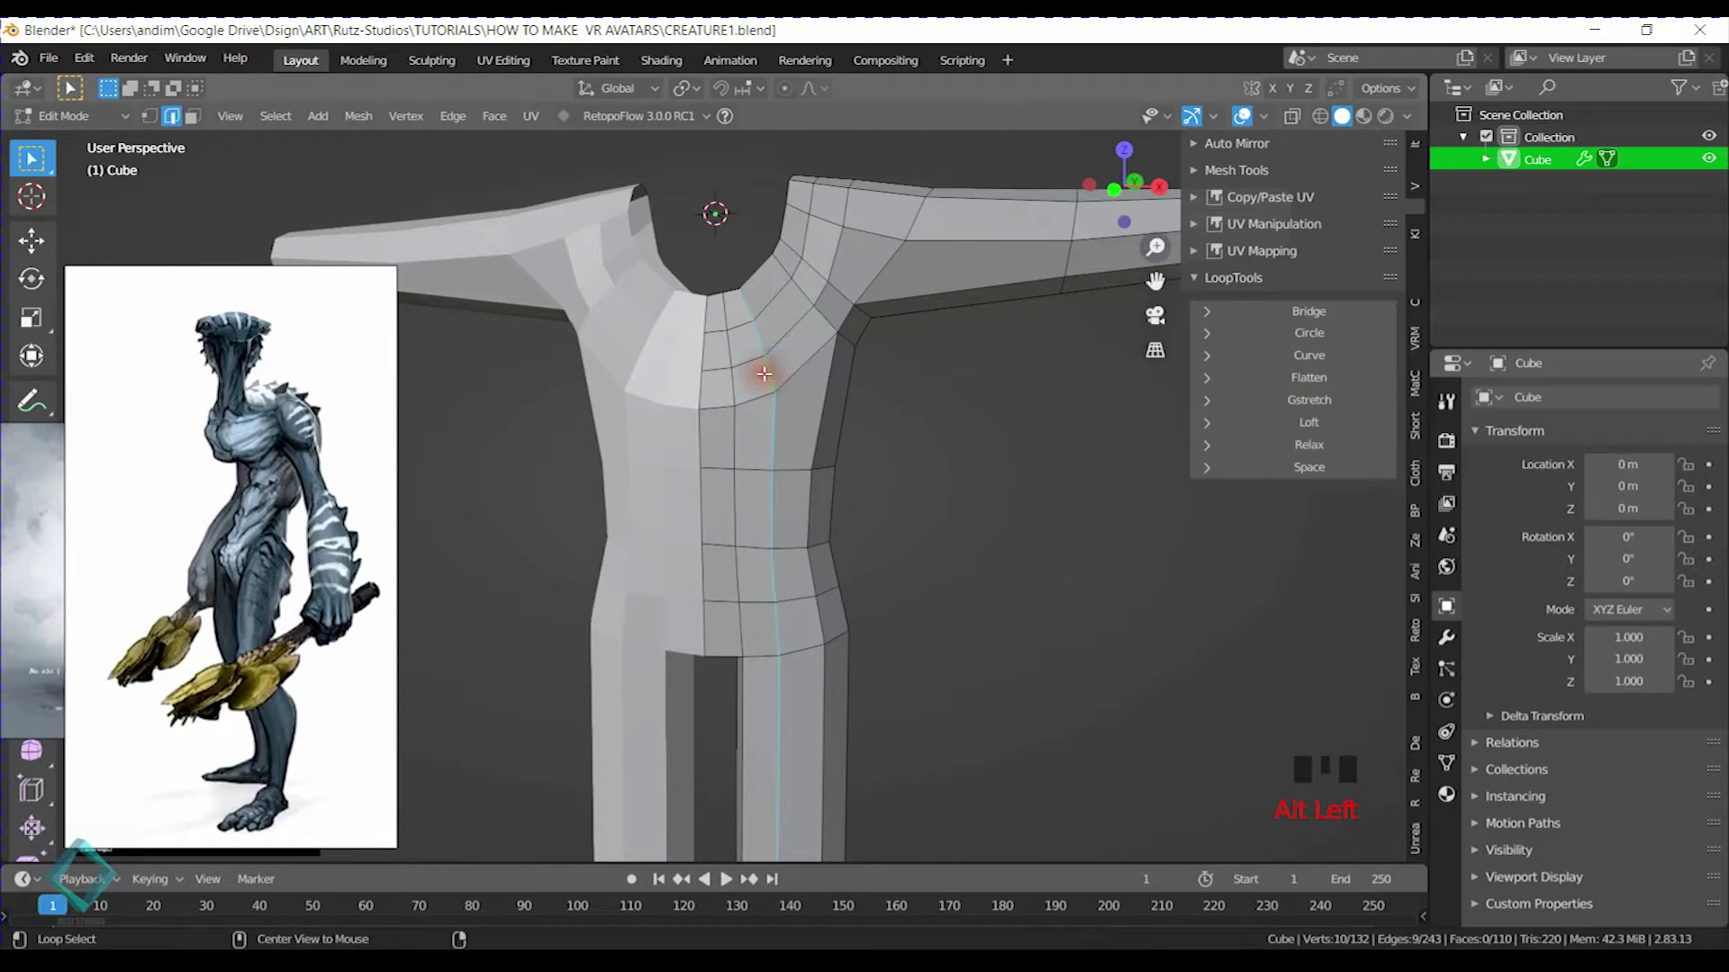
Select the short chest edge path below the front neckline and edge-slide it outward toward the shoulder
{"action": "left_click", "coordinate": [742, 299]}
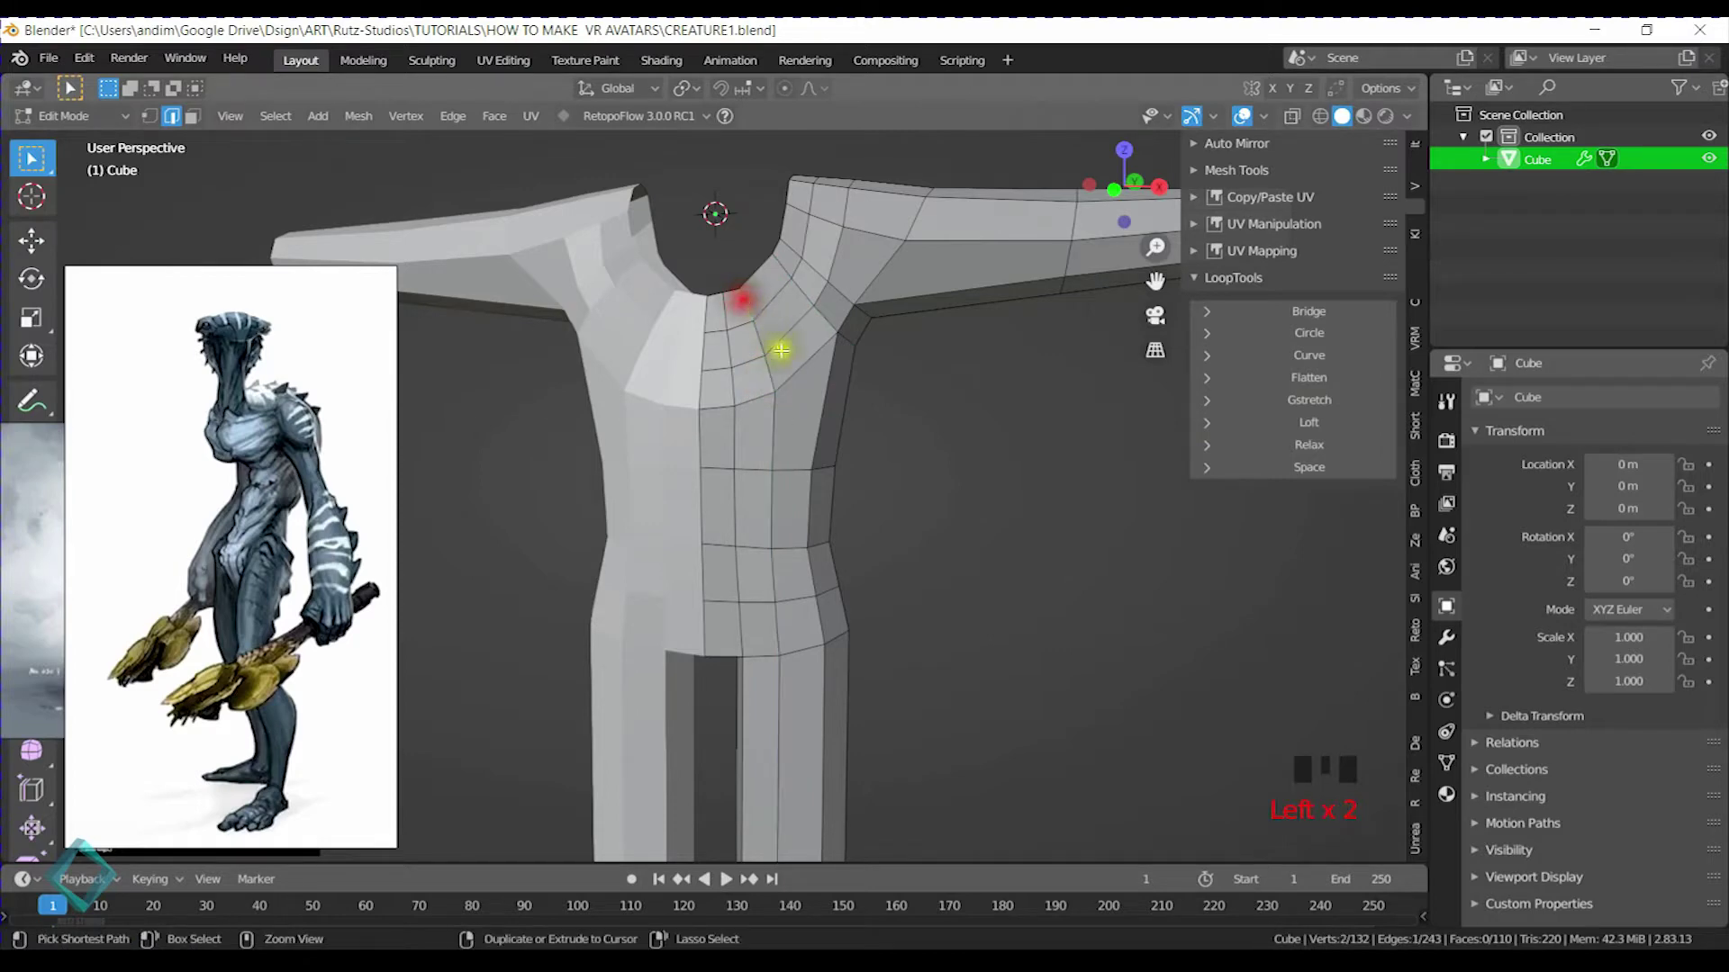
{"action": "key", "text": "g"}
{"action": "key", "text": "g"}
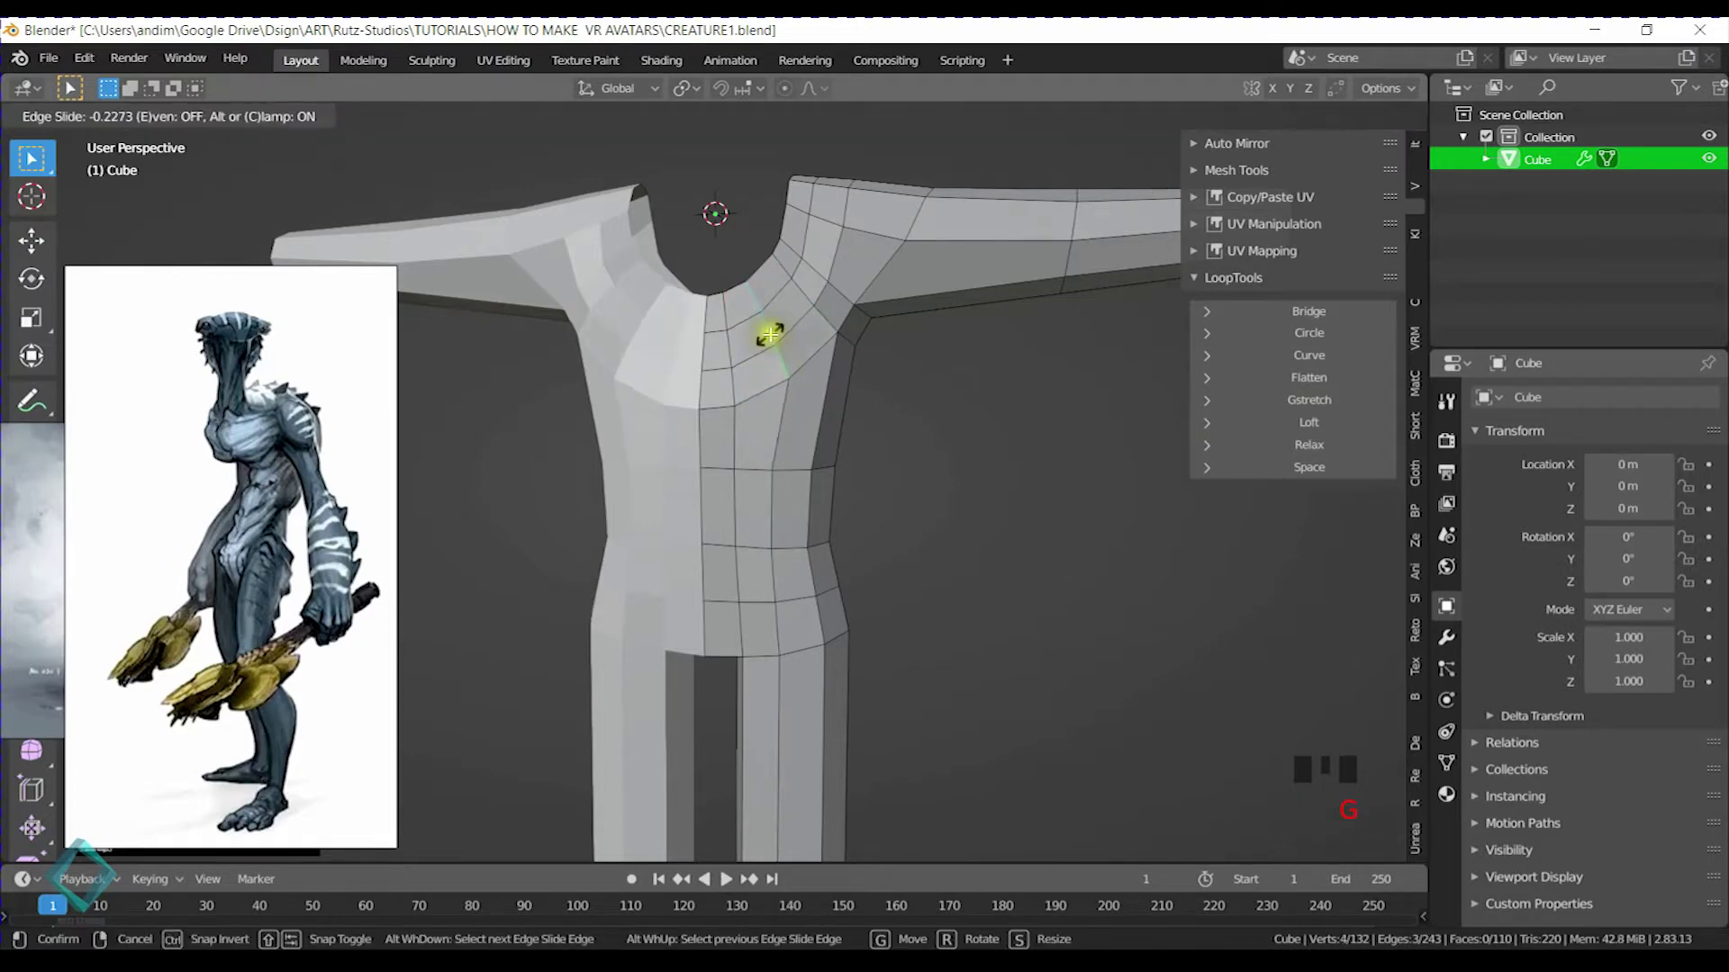
{"action": "left_click", "coordinate": [768, 334]}
Select the matching edge path below the back neckline, edge-slide it outward, and save the file
{"action": "middle_click_drag", "start_coordinate": [895, 482], "coordinate": [654, 461]}
{"action": "left_click", "coordinate": [753, 282]}
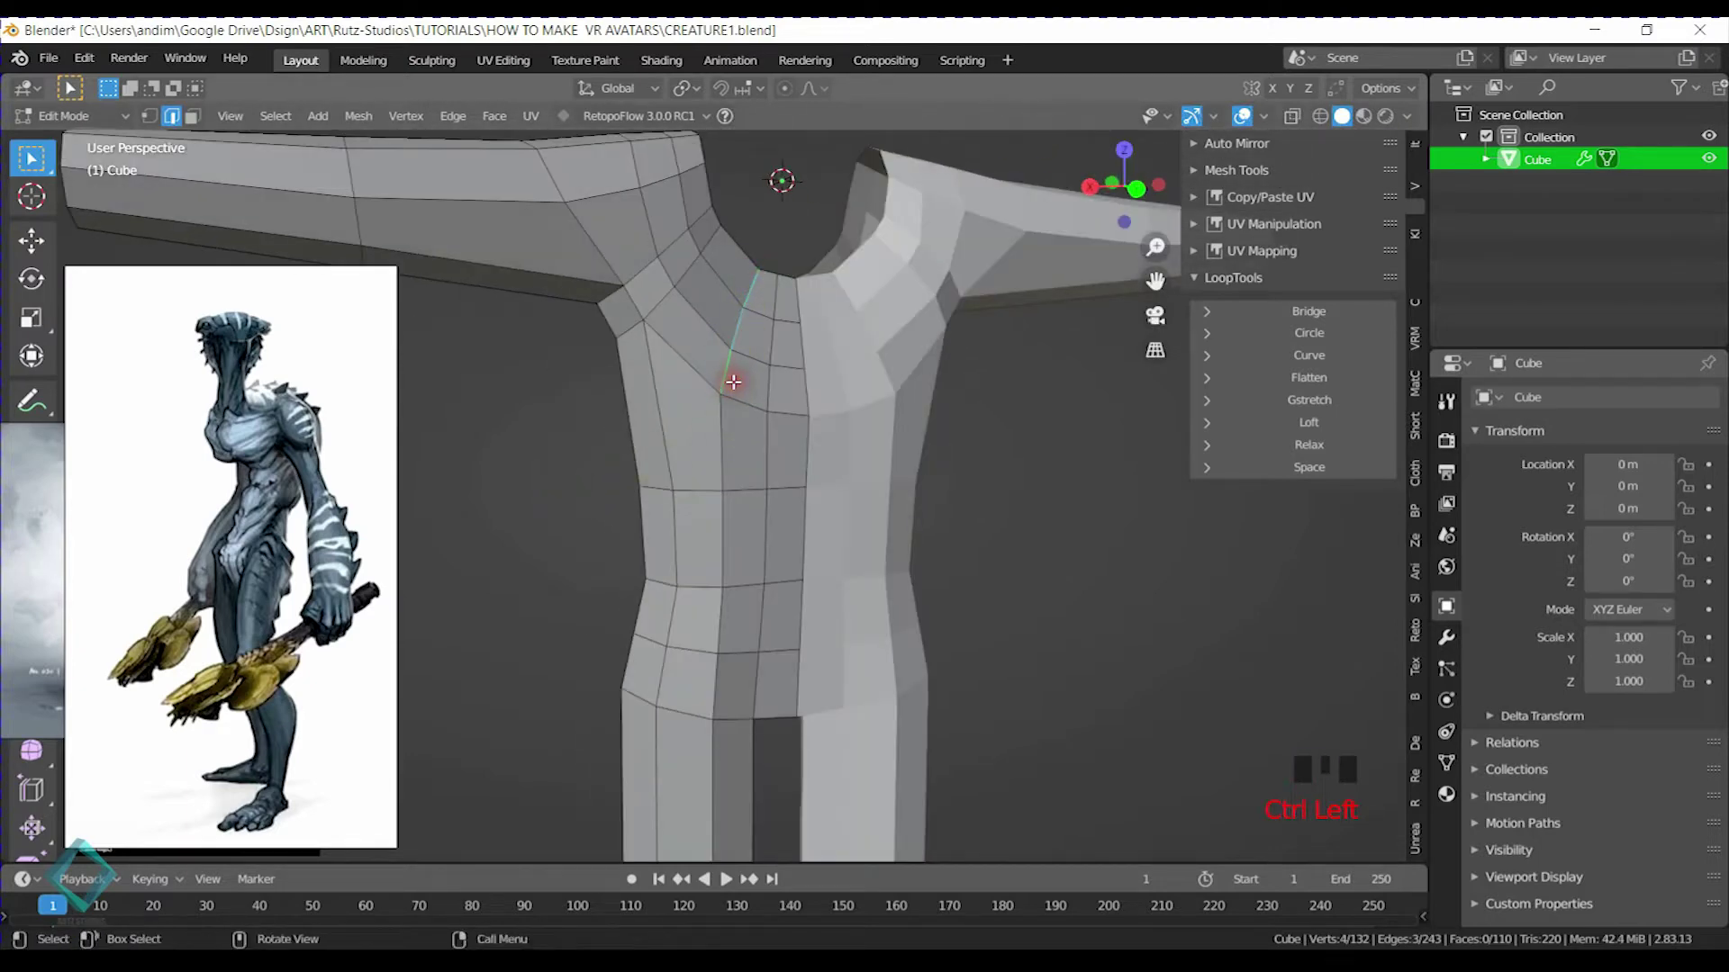
{"action": "key", "text": "g"}
{"action": "key", "text": "g"}
{"action": "left_click", "coordinate": [719, 369]}
{"action": "middle_click_drag", "start_coordinate": [716, 373], "coordinate": [873, 517]}
{"action": "scroll", "coordinate": [674, 484], "scroll_direction": "down", "scroll_amount": 3}
{"action": "key", "text": "ctrl+s"}
Select the open neckline loop and round it in front view with repeated LoopTools Relax passes
{"action": "middle_click_drag", "start_coordinate": [772, 571], "coordinate": [789, 439]}
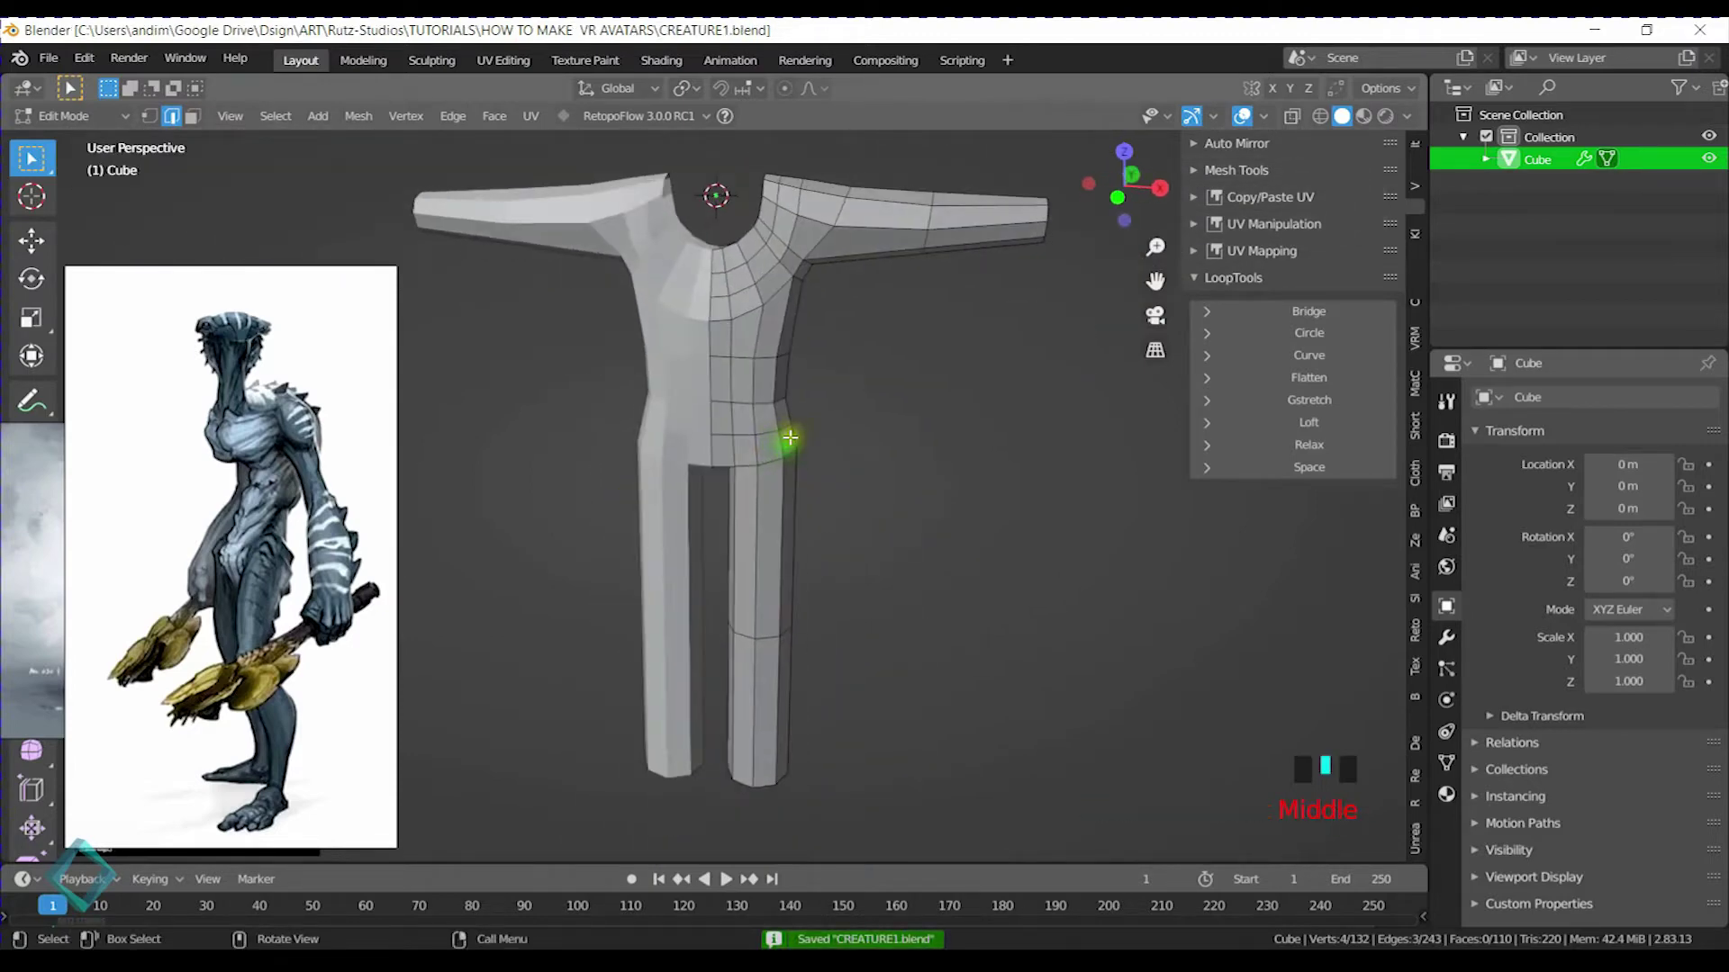
{"action": "scroll", "coordinate": [783, 432], "scroll_direction": "up", "scroll_amount": 4}
{"action": "left_click", "coordinate": [716, 422], "text": "alt"}
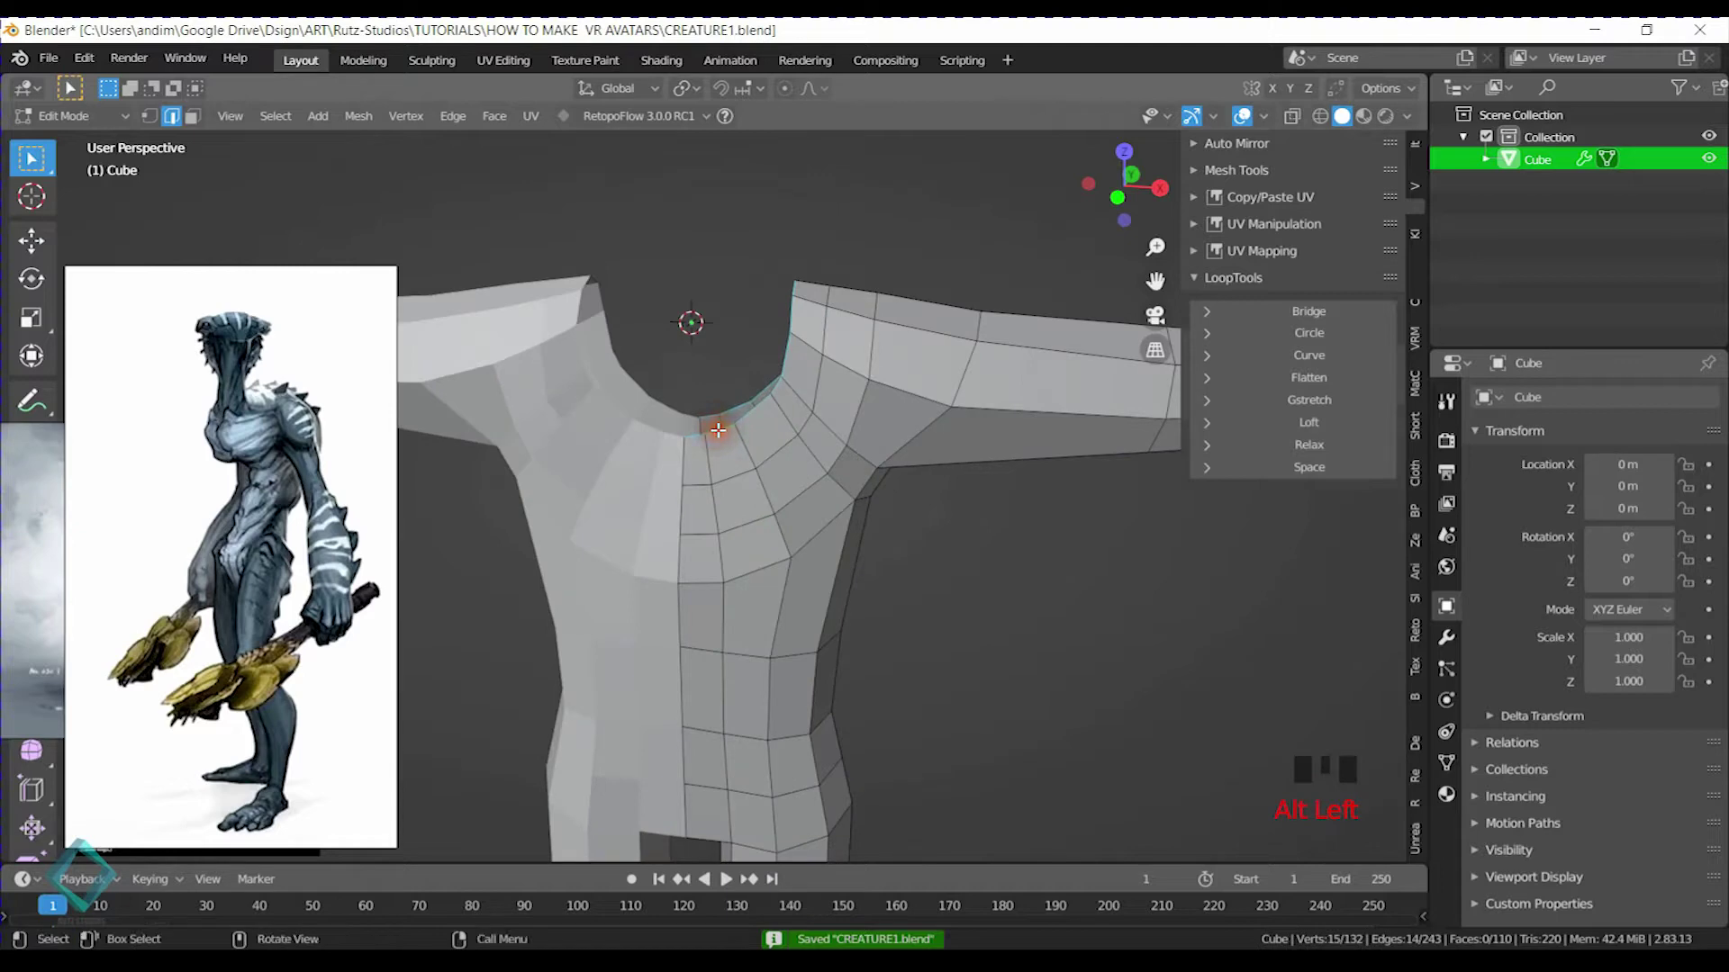
{"action": "middle_click_drag", "start_coordinate": [715, 421], "coordinate": [739, 425]}
{"action": "key", "text": "KP_1"}
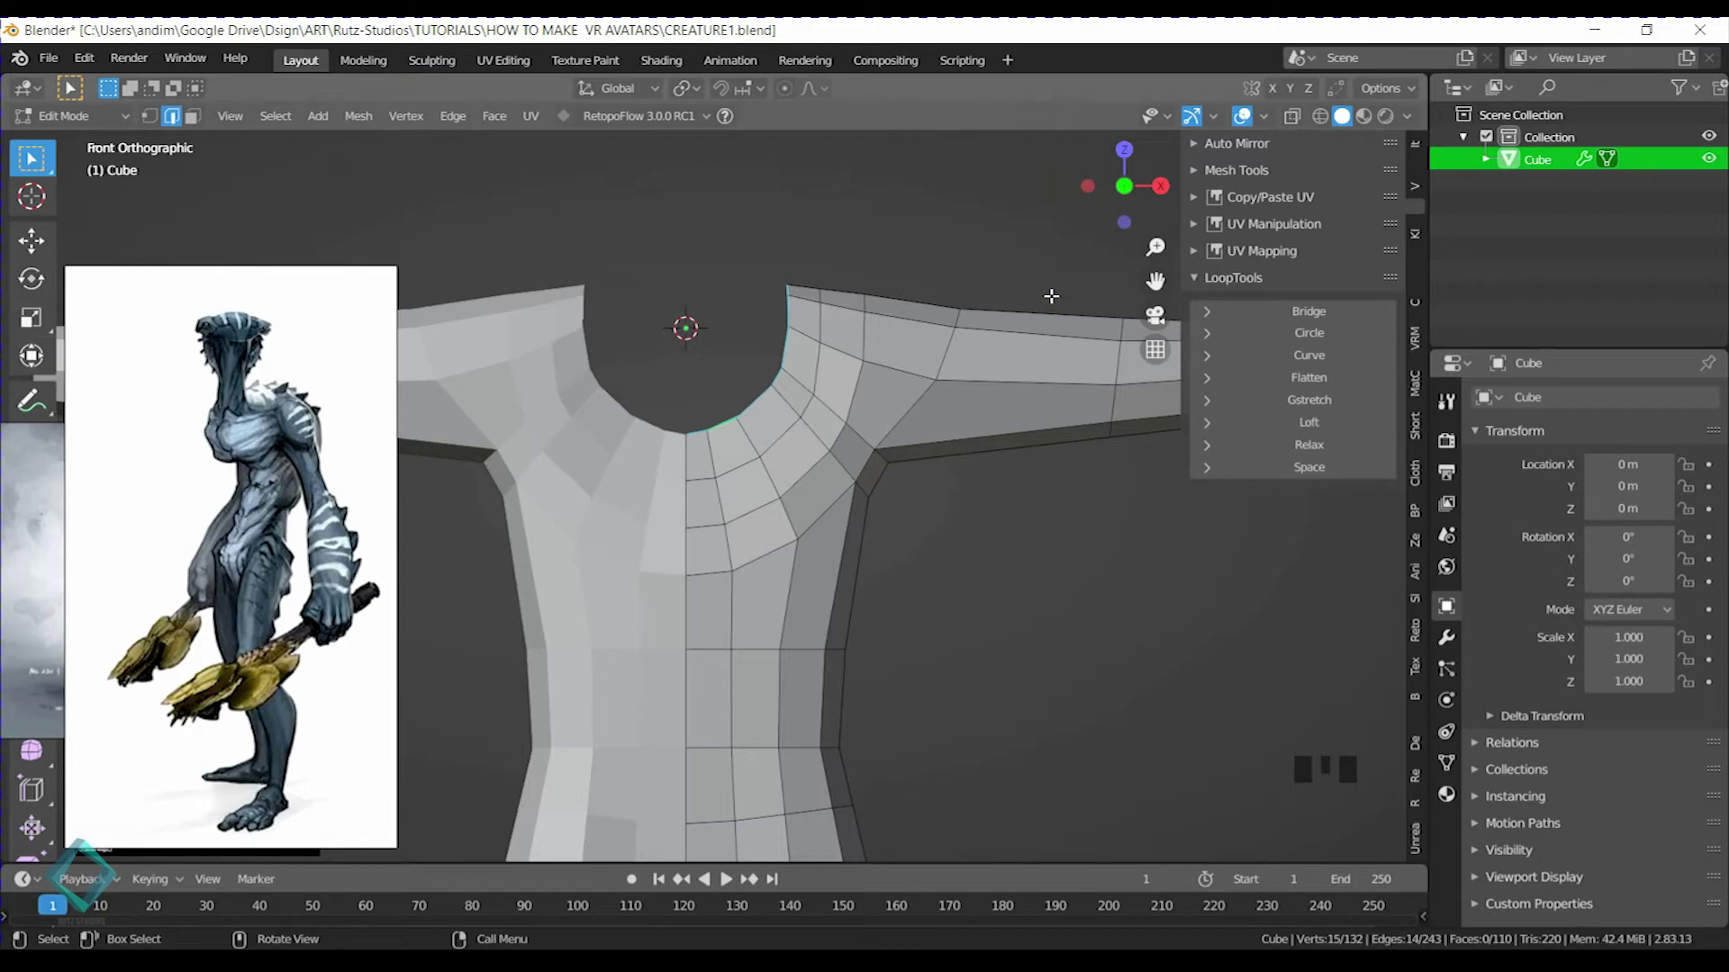
{"action": "key", "text": "n"}
{"action": "middle_click_drag", "start_coordinate": [876, 378], "coordinate": [857, 410], "text": "shift"}
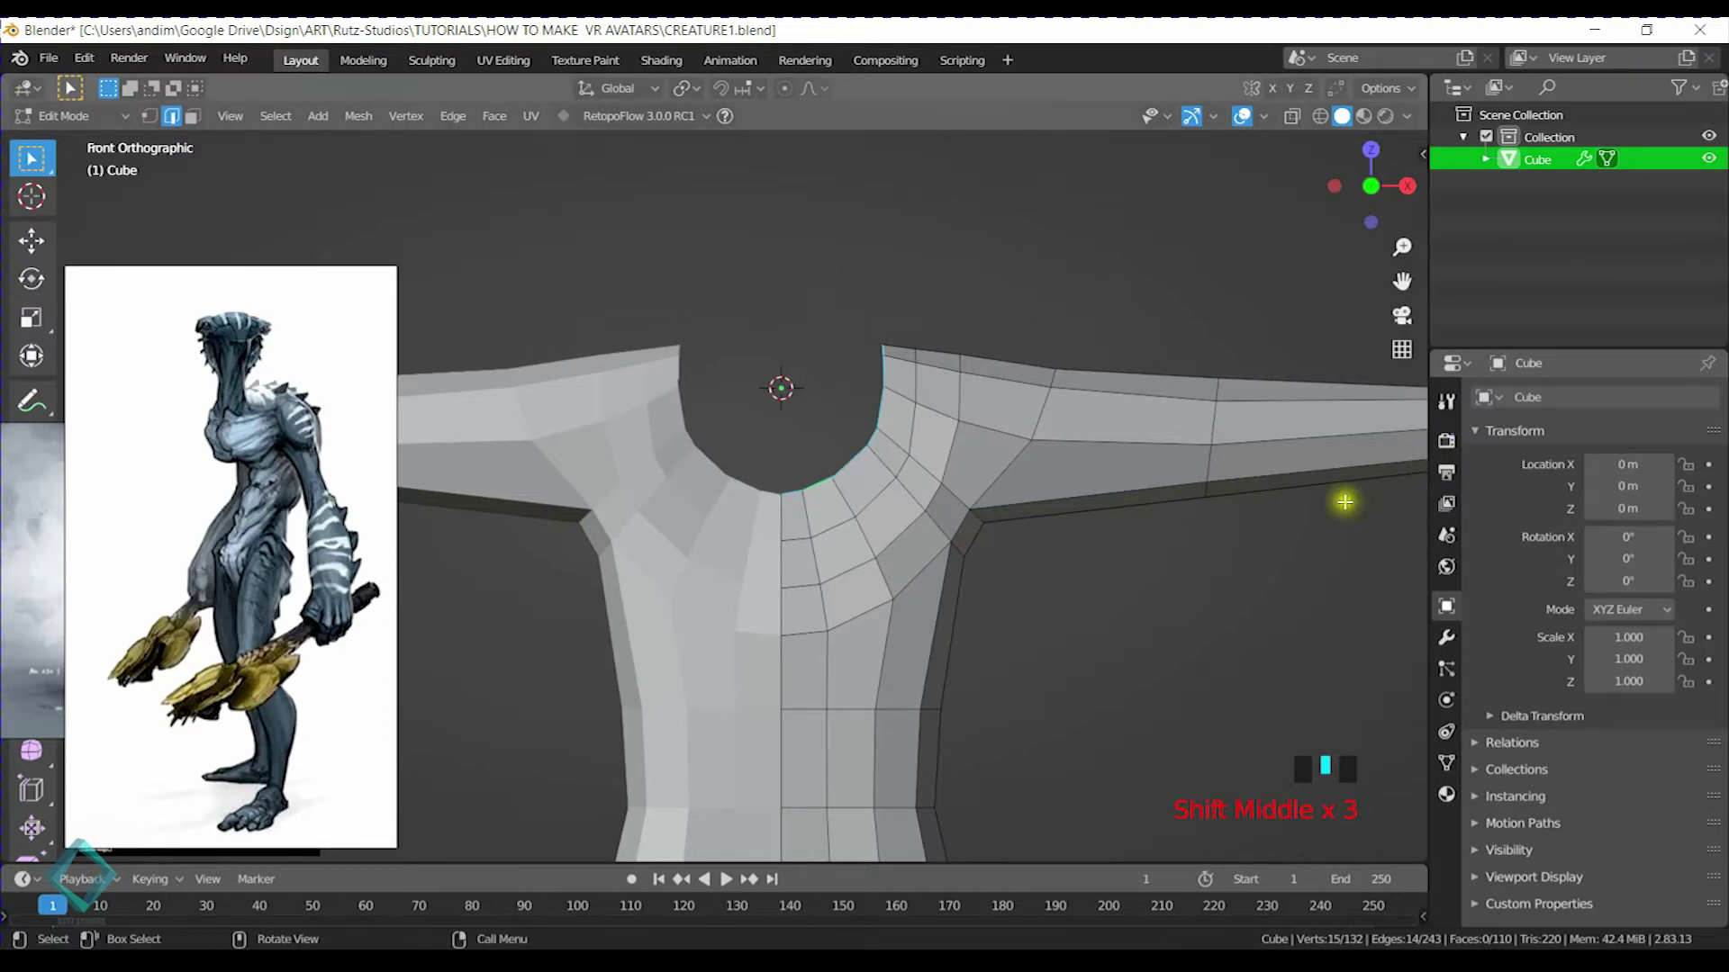
{"action": "key", "text": "n"}
{"action": "left_click", "coordinate": [1316, 445]}
{"action": "left_click", "coordinate": [1317, 445]}
{"action": "left_click", "coordinate": [1317, 445]}
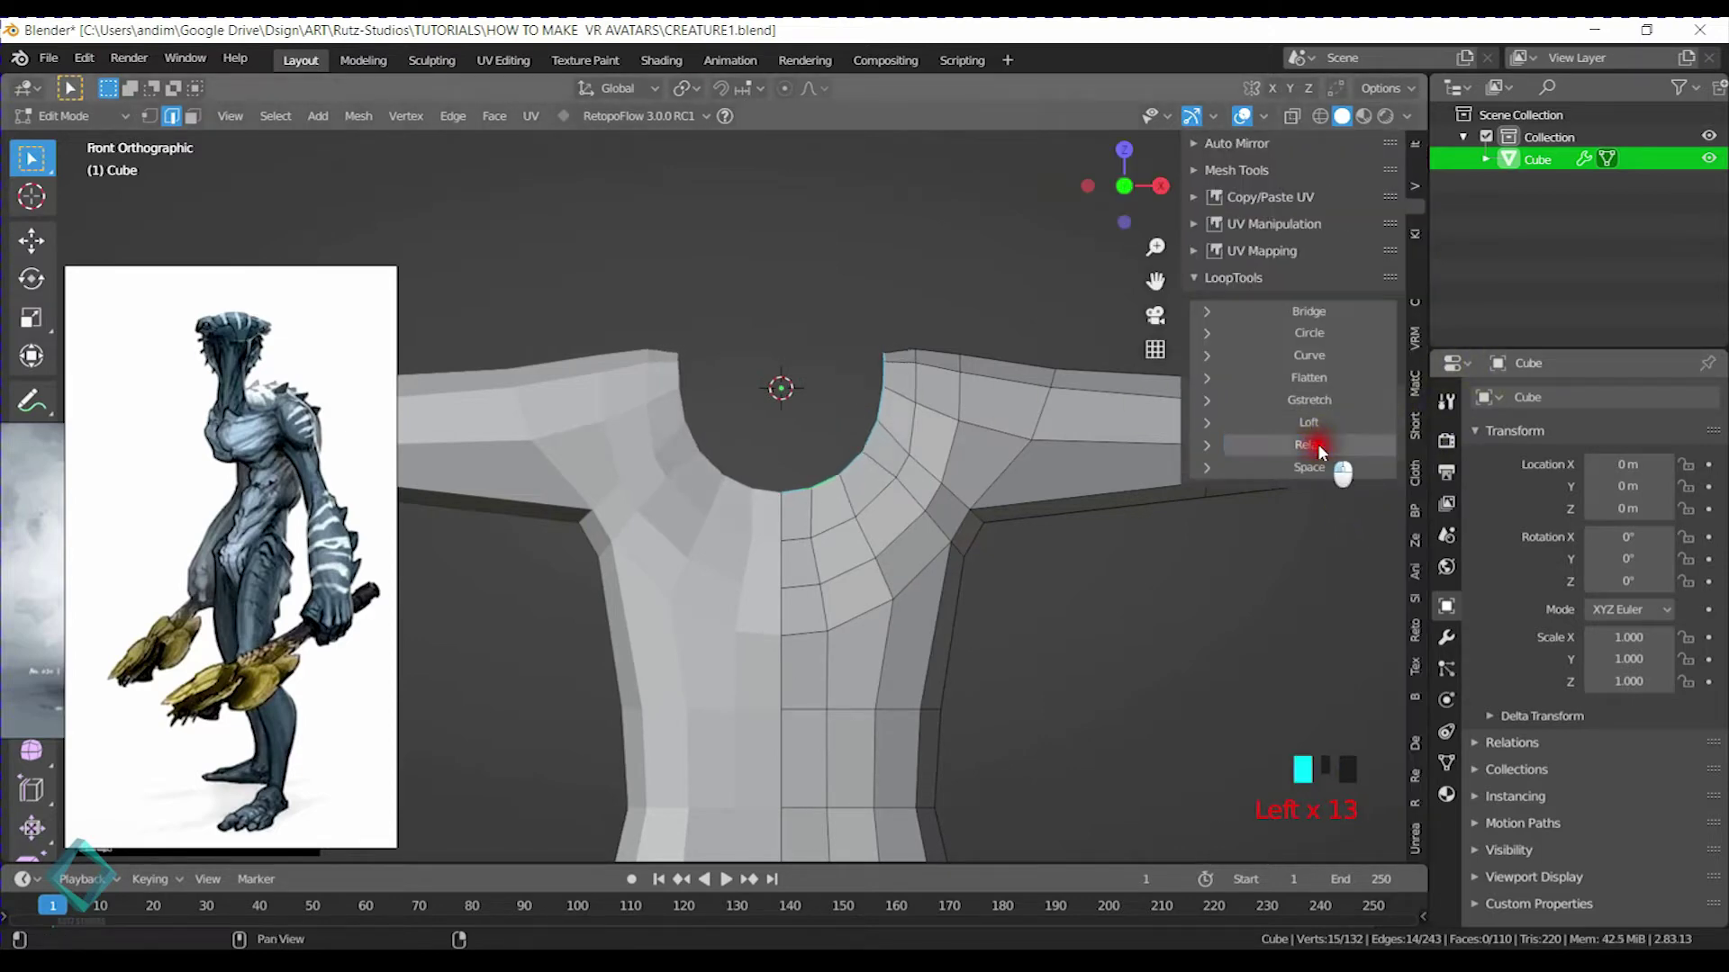
{"action": "key", "text": "n"}
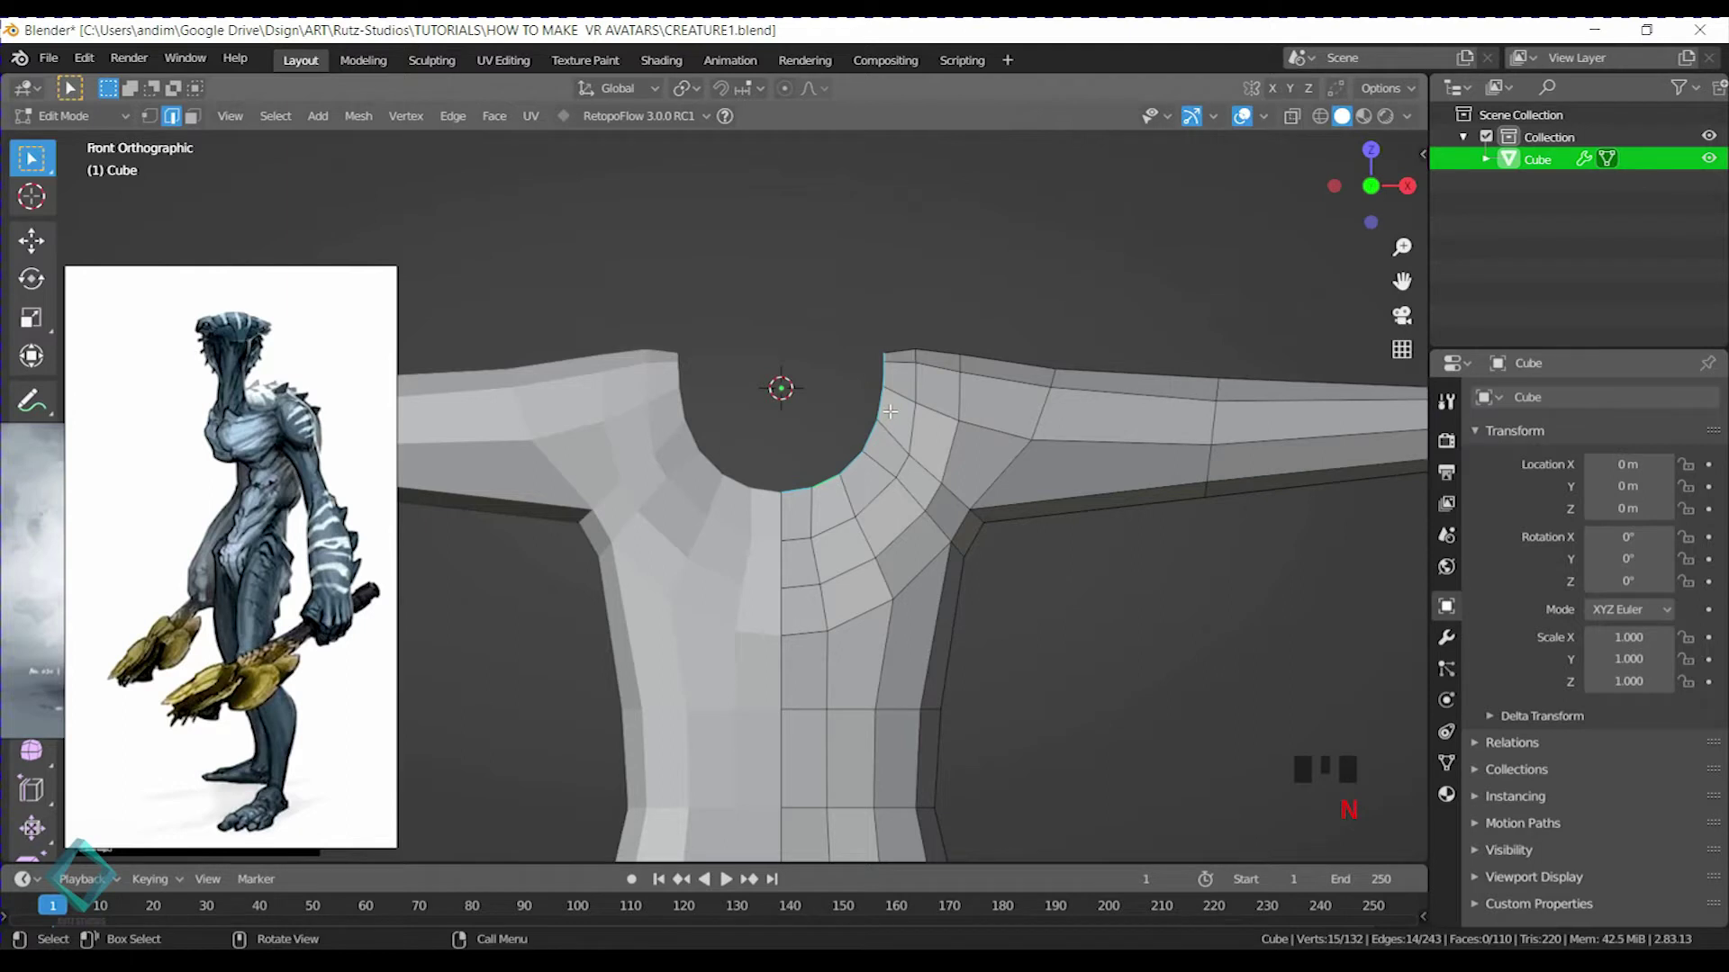
Extrude the neckline loop upward about 1.9 m along Z and scale it on Z to level the neck's top edge
{"action": "key", "text": "e"}
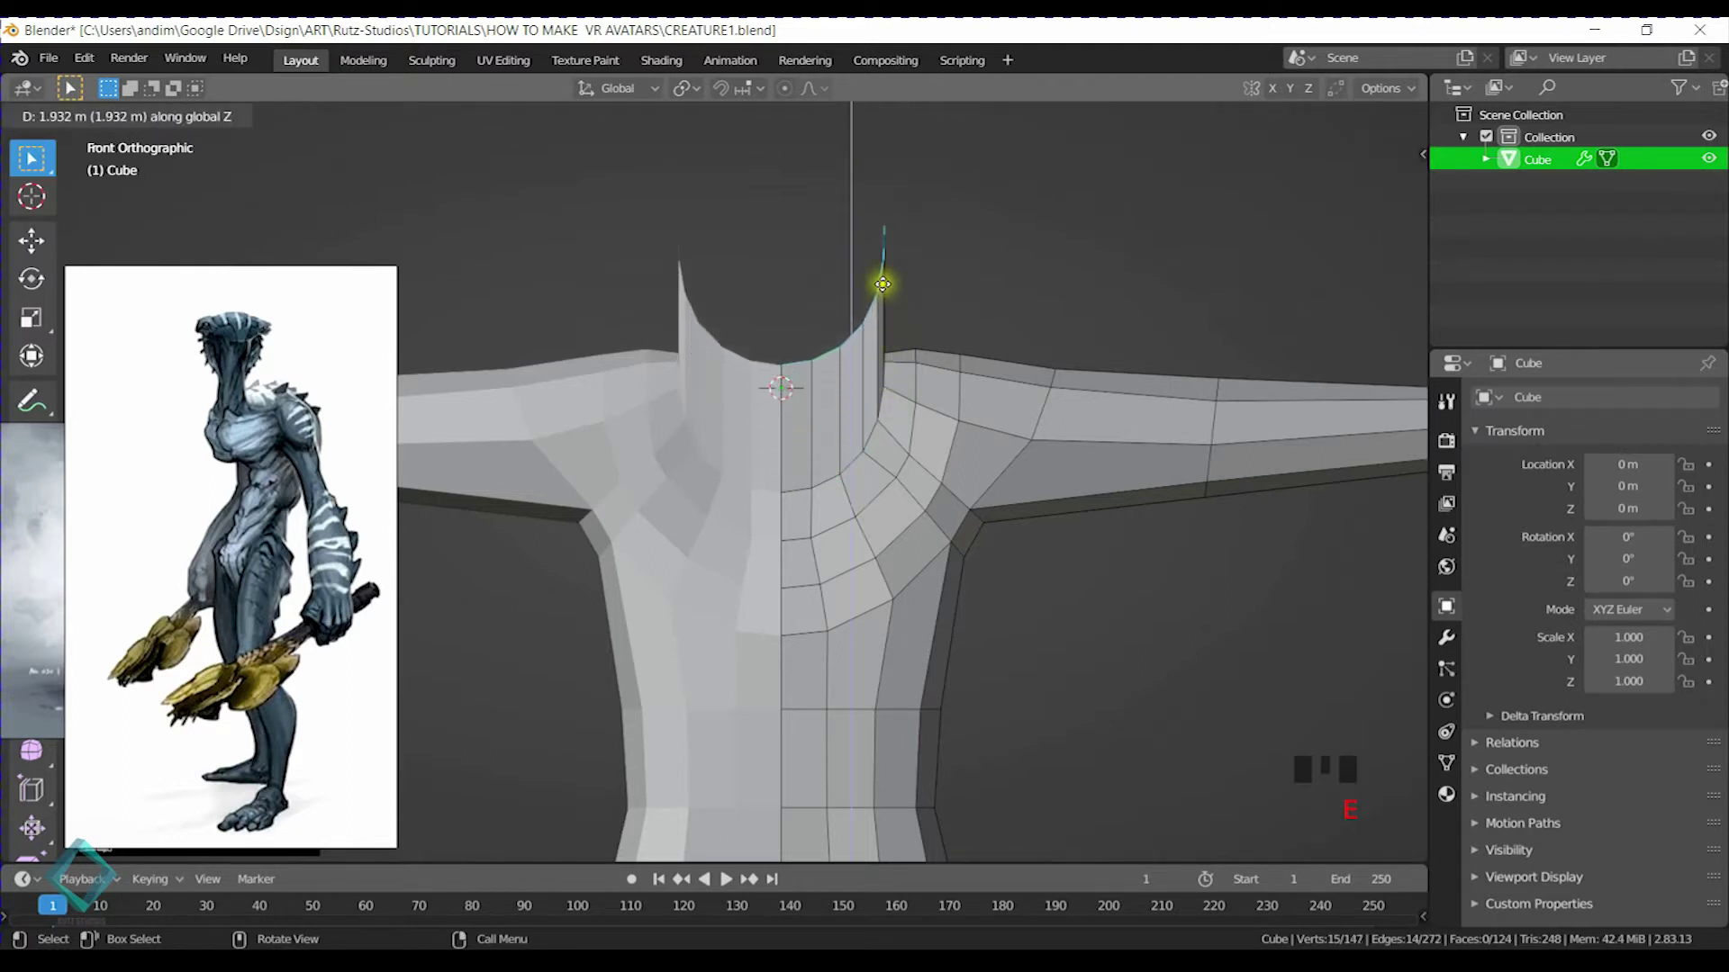
{"action": "left_click", "coordinate": [882, 283]}
{"action": "key", "text": "s"}
{"action": "key", "text": "z"}
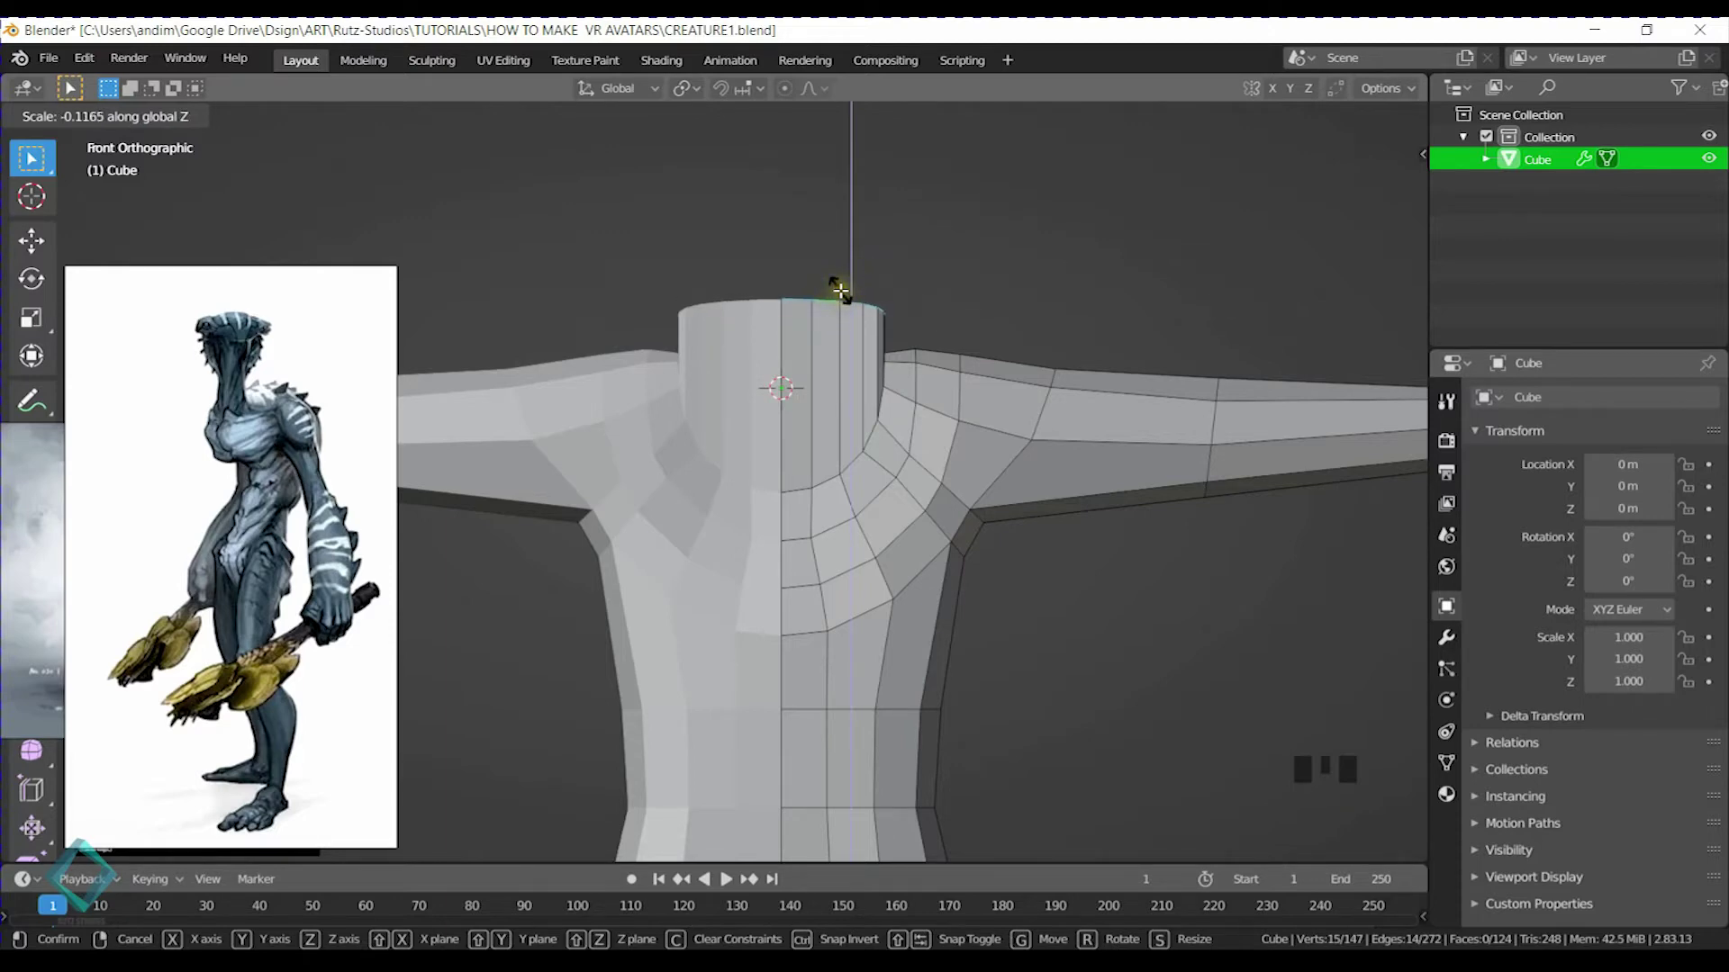
{"action": "left_click", "coordinate": [842, 288]}
Round the neck's extruded top loop with repeated LoopTools Relax passes
{"action": "middle_click_drag", "start_coordinate": [849, 285], "coordinate": [872, 385]}
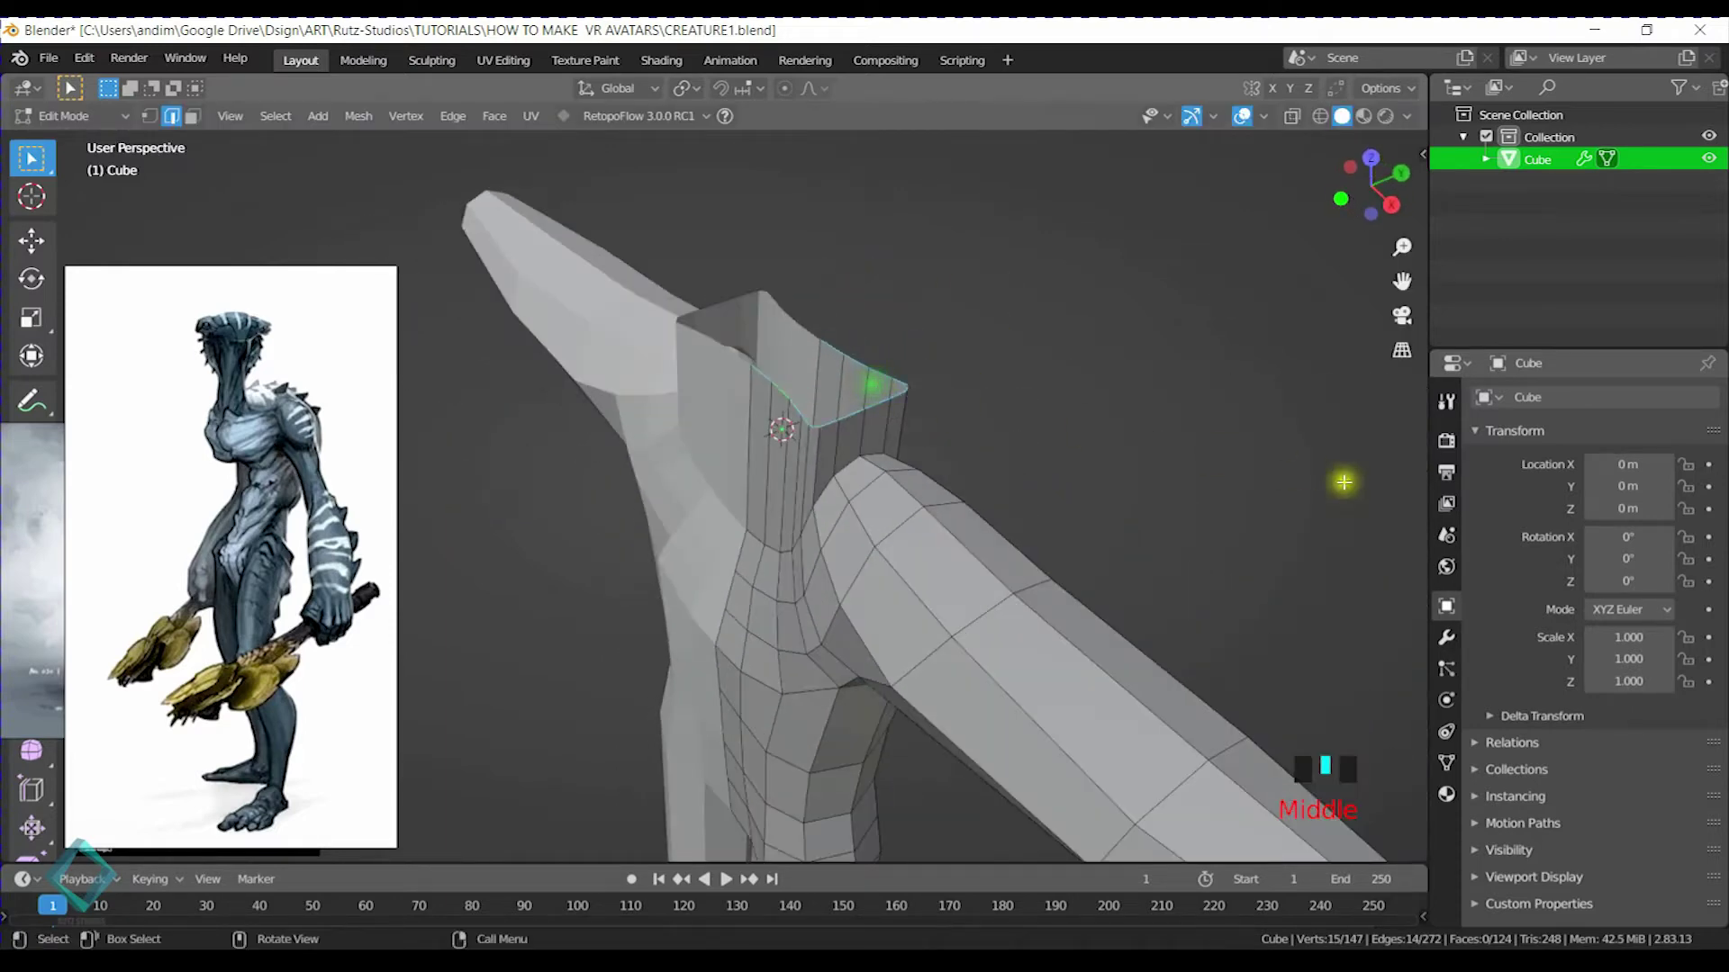
{"action": "key", "text": "n"}
{"action": "left_click", "coordinate": [1351, 444]}
{"action": "left_click", "coordinate": [1350, 445]}
{"action": "left_click", "coordinate": [1351, 445]}
{"action": "left_click", "coordinate": [1348, 444]}
{"action": "left_click", "coordinate": [1347, 445]}
{"action": "left_click", "coordinate": [1348, 445]}
{"action": "left_click", "coordinate": [1348, 443]}
{"action": "left_click", "coordinate": [1347, 443]}
{"action": "left_click", "coordinate": [1347, 443]}
{"action": "left_click", "coordinate": [1348, 443]}
{"action": "left_click", "coordinate": [1347, 443]}
Apply the Mirror modifier to the body in Object Mode and return to editing the full mesh
{"action": "middle_click_drag", "start_coordinate": [1035, 396], "coordinate": [798, 370]}
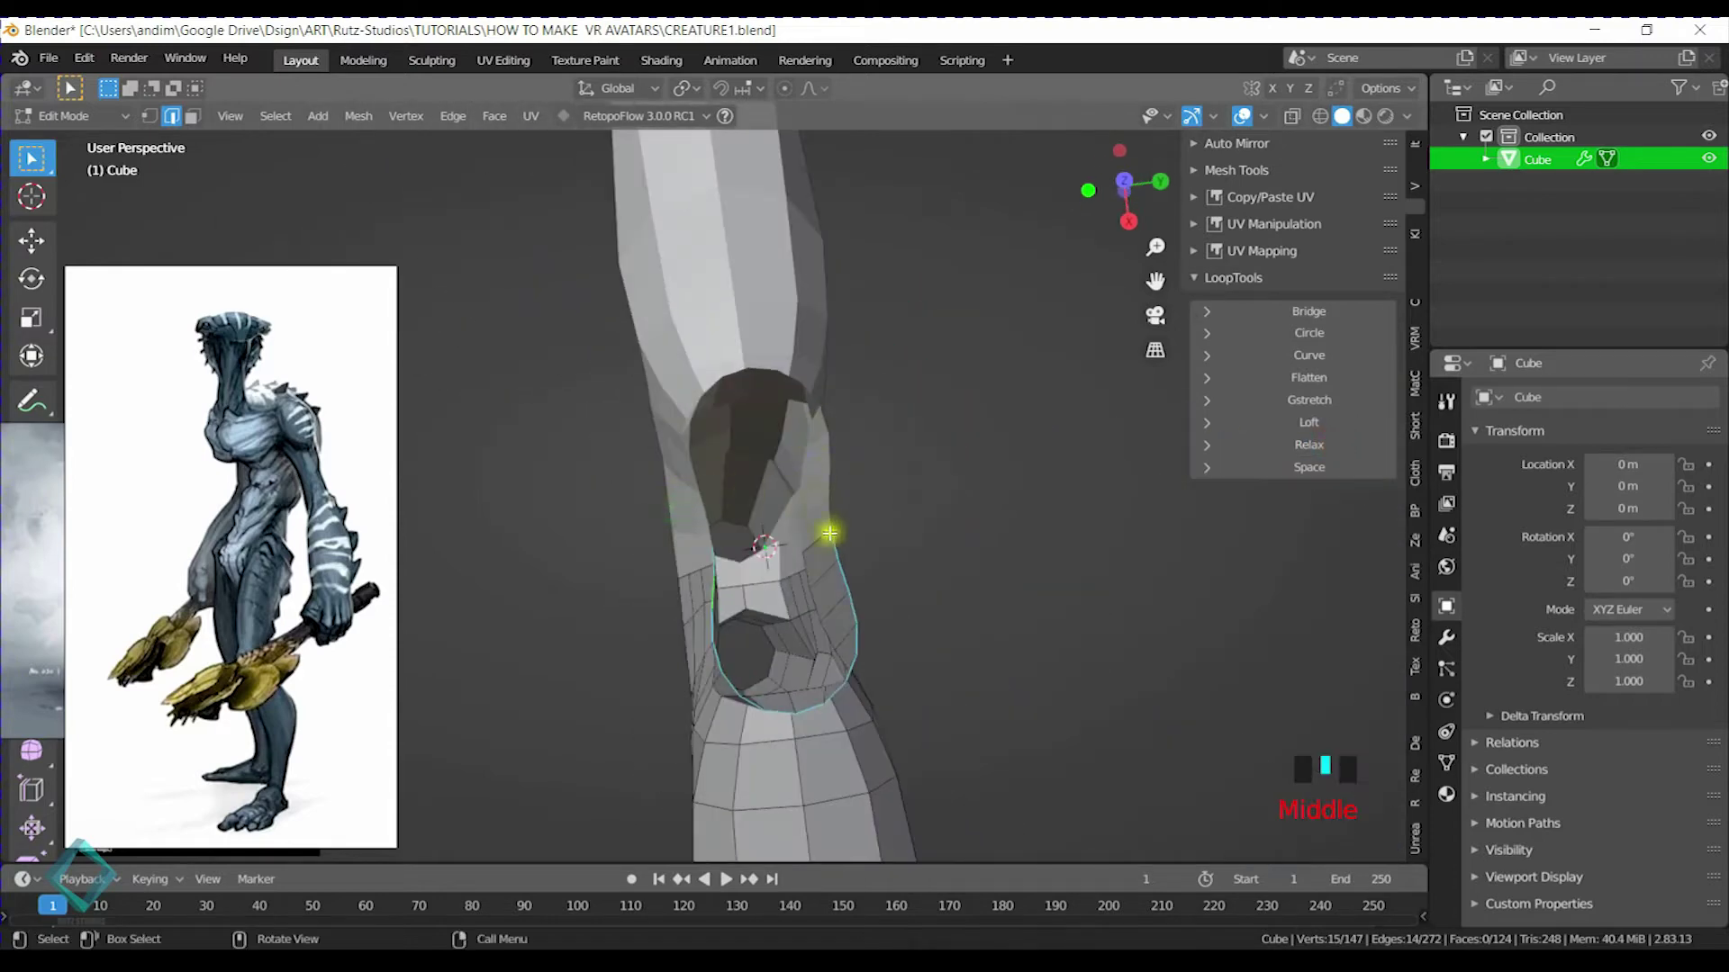
{"action": "middle_click_drag", "start_coordinate": [812, 448], "coordinate": [796, 491]}
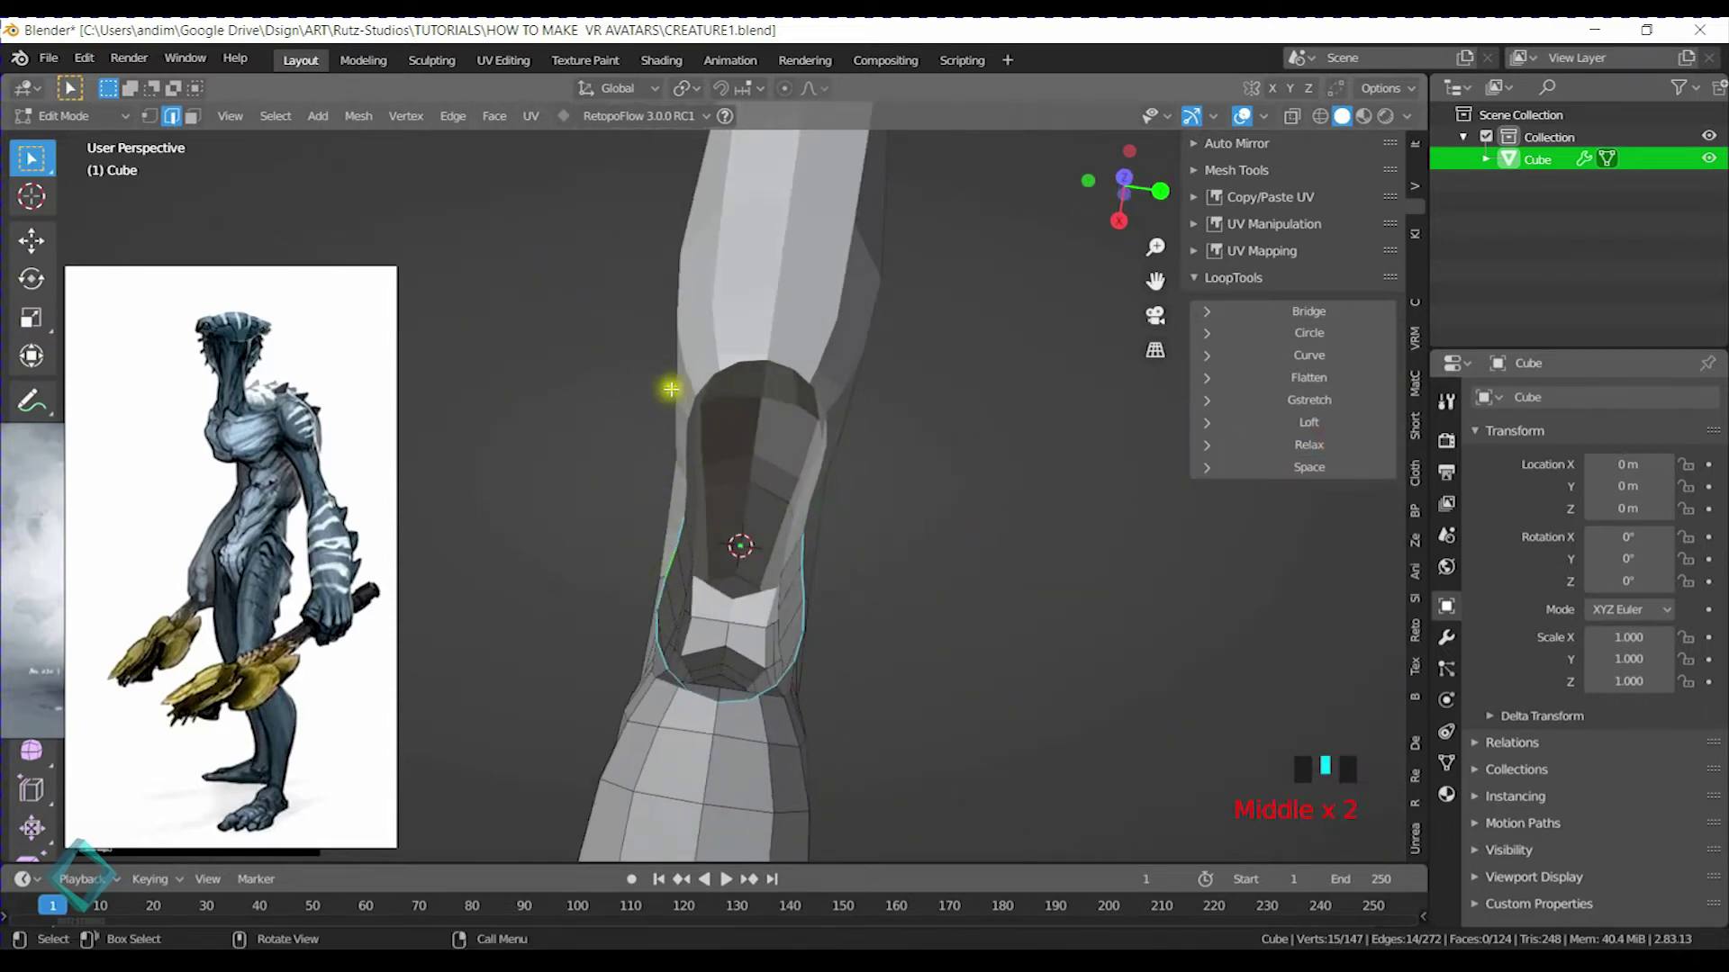
{"action": "middle_click_drag", "start_coordinate": [707, 527], "coordinate": [799, 336]}
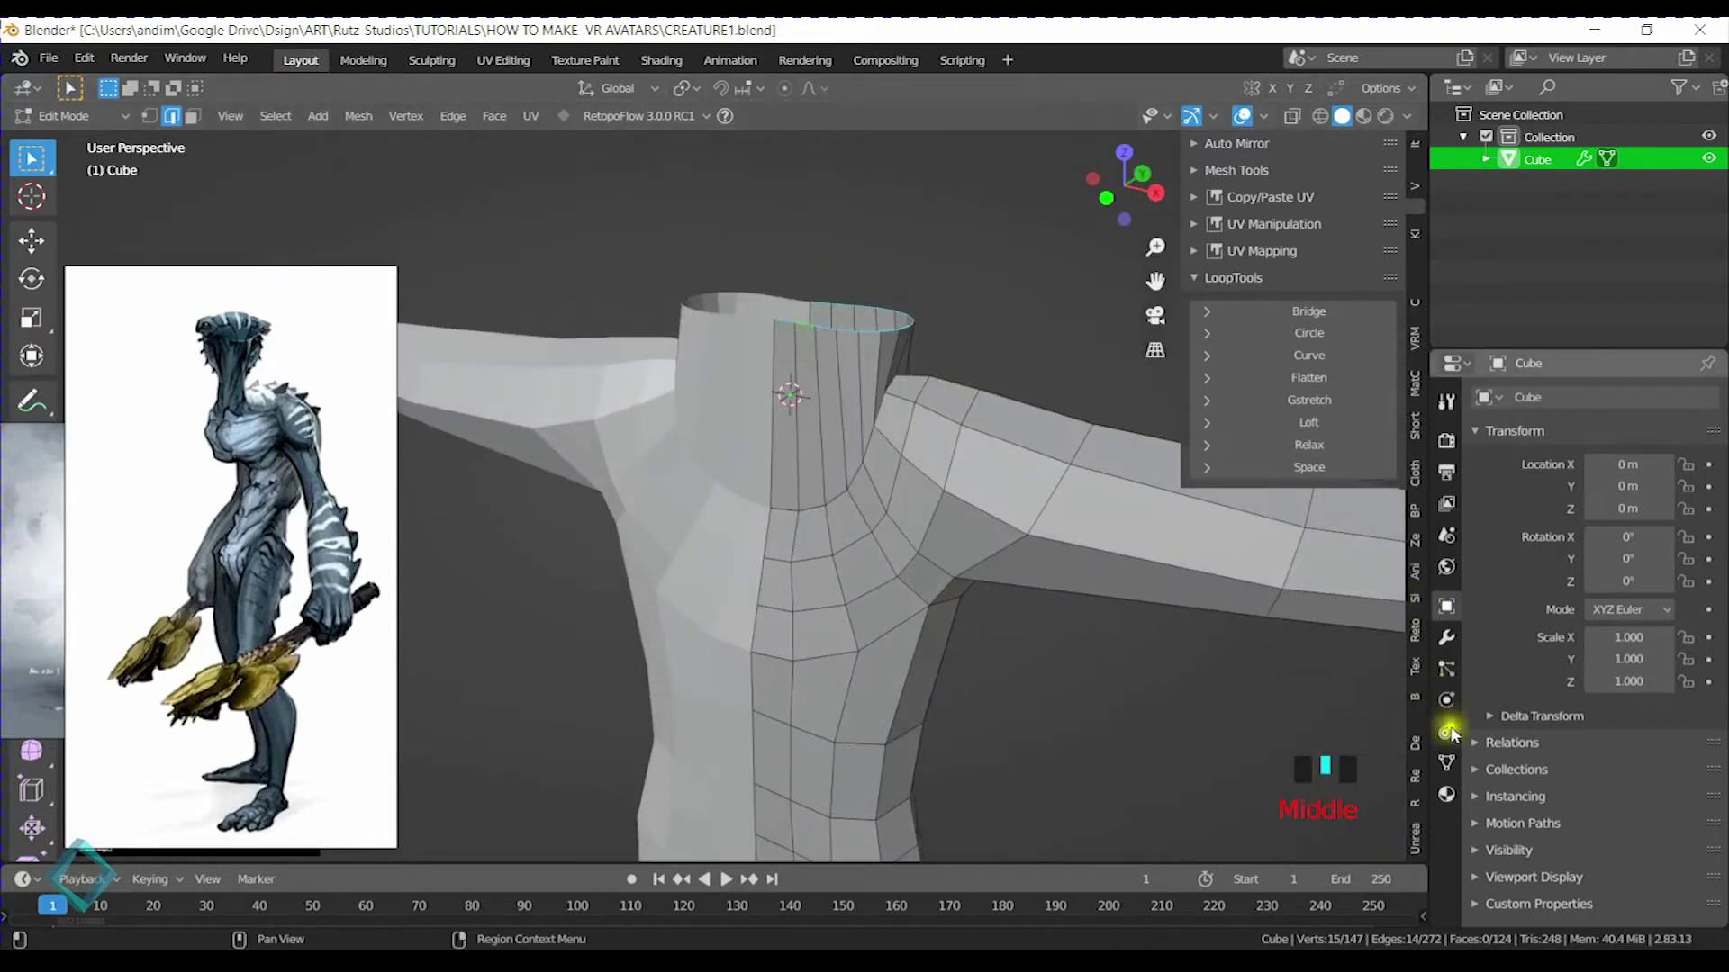
{"action": "key", "text": "Tab"}
{"action": "left_click", "coordinate": [1447, 636]}
{"action": "left_click", "coordinate": [1524, 467]}
{"action": "key", "text": "Tab"}
Try LoopTools Relax and Circle on the neck's complete top loop, and undo the Circle operation
{"action": "left_click", "coordinate": [1304, 446]}
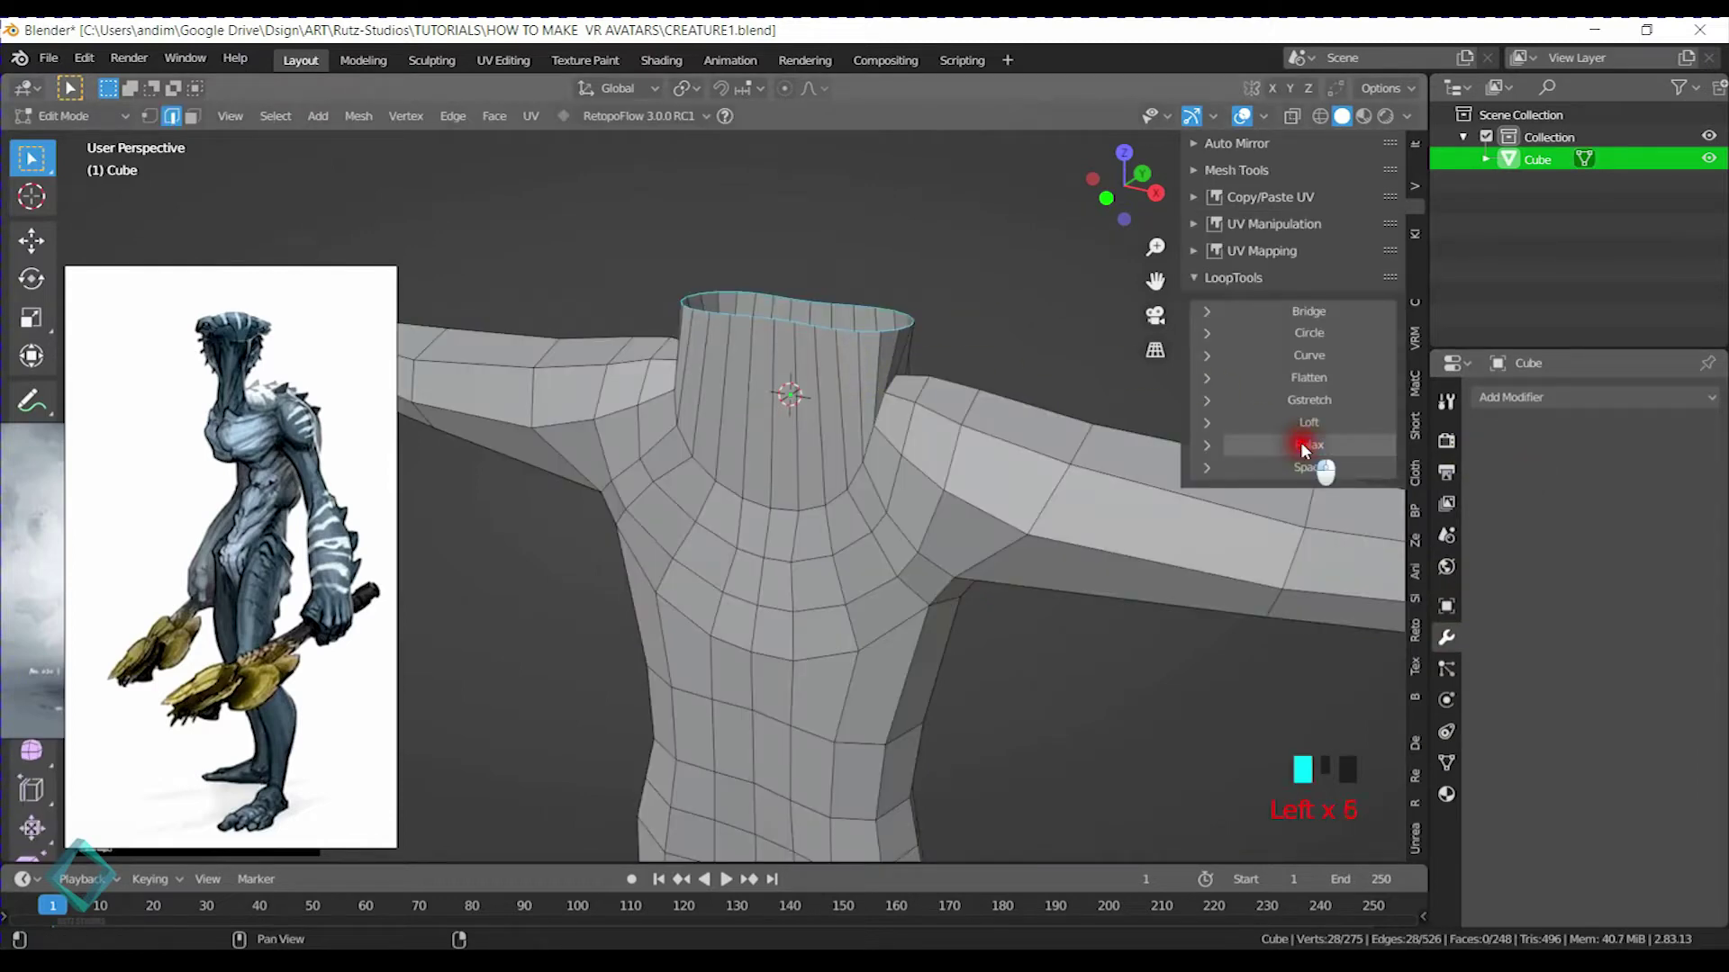
{"action": "middle_click_drag", "start_coordinate": [1041, 378], "coordinate": [912, 388]}
{"action": "left_click", "coordinate": [1310, 333]}
{"action": "key", "text": "ctrl+z"}
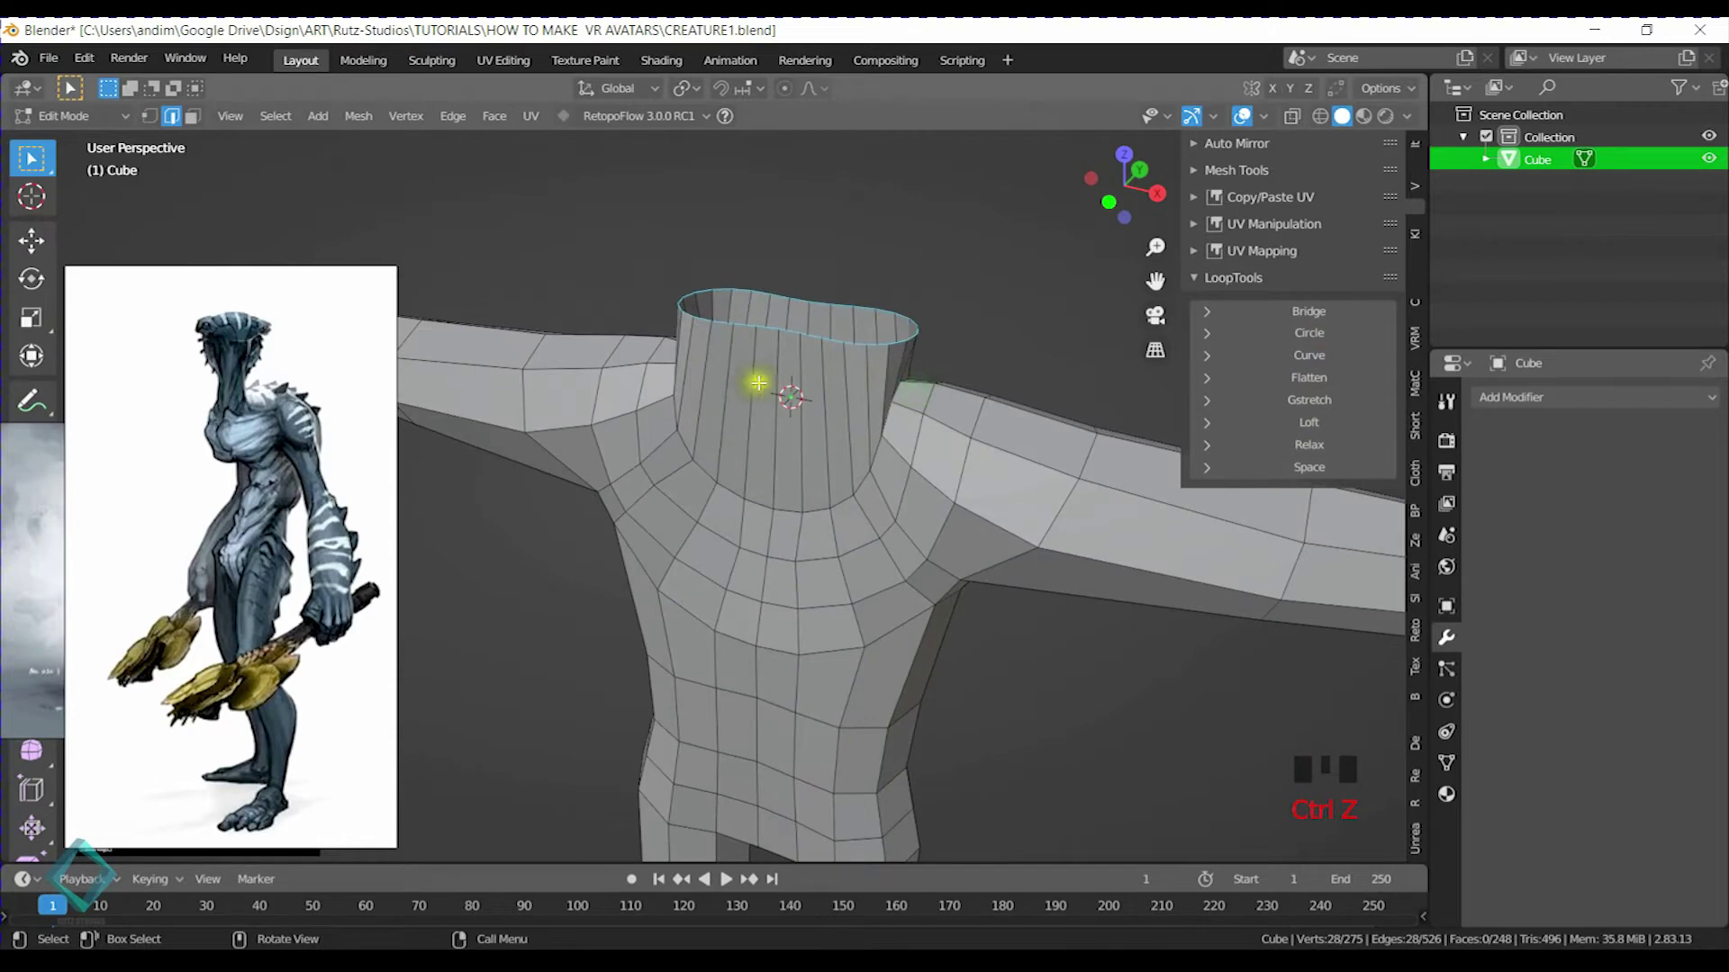
Shape the neck's complete top loop with LoopTools Circle and smooth it with repeated Relax passes
{"action": "middle_click_drag", "start_coordinate": [854, 303], "coordinate": [777, 356]}
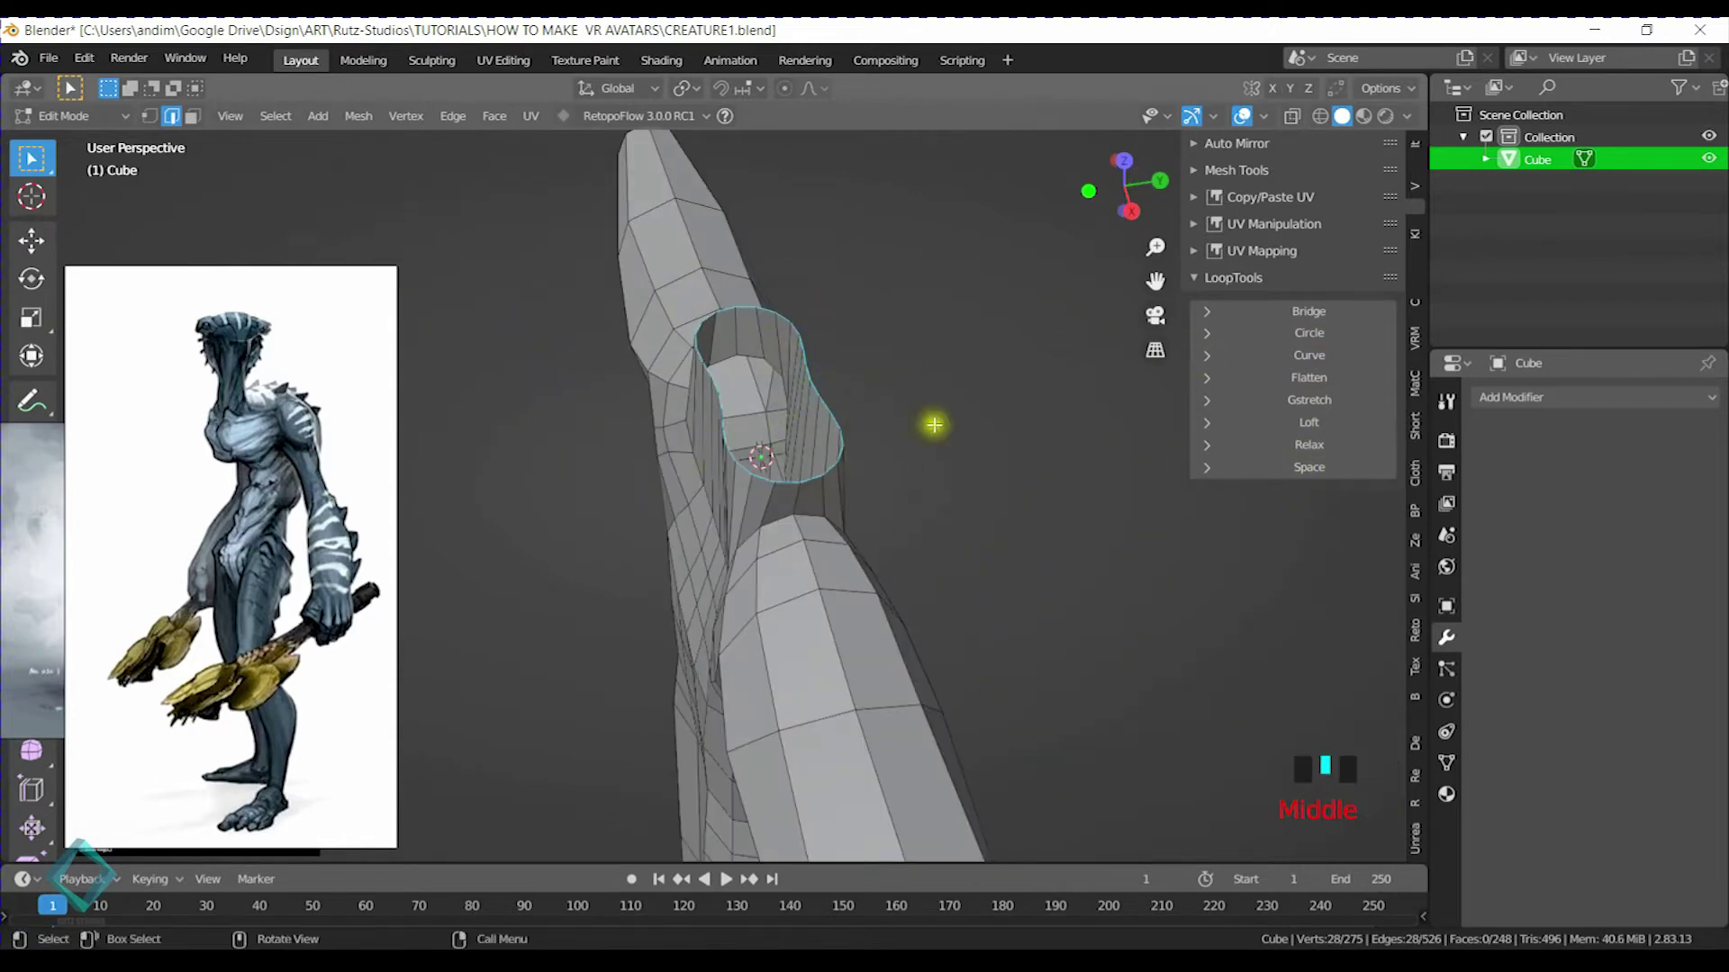
{"action": "middle_click_drag", "start_coordinate": [935, 424], "coordinate": [831, 387]}
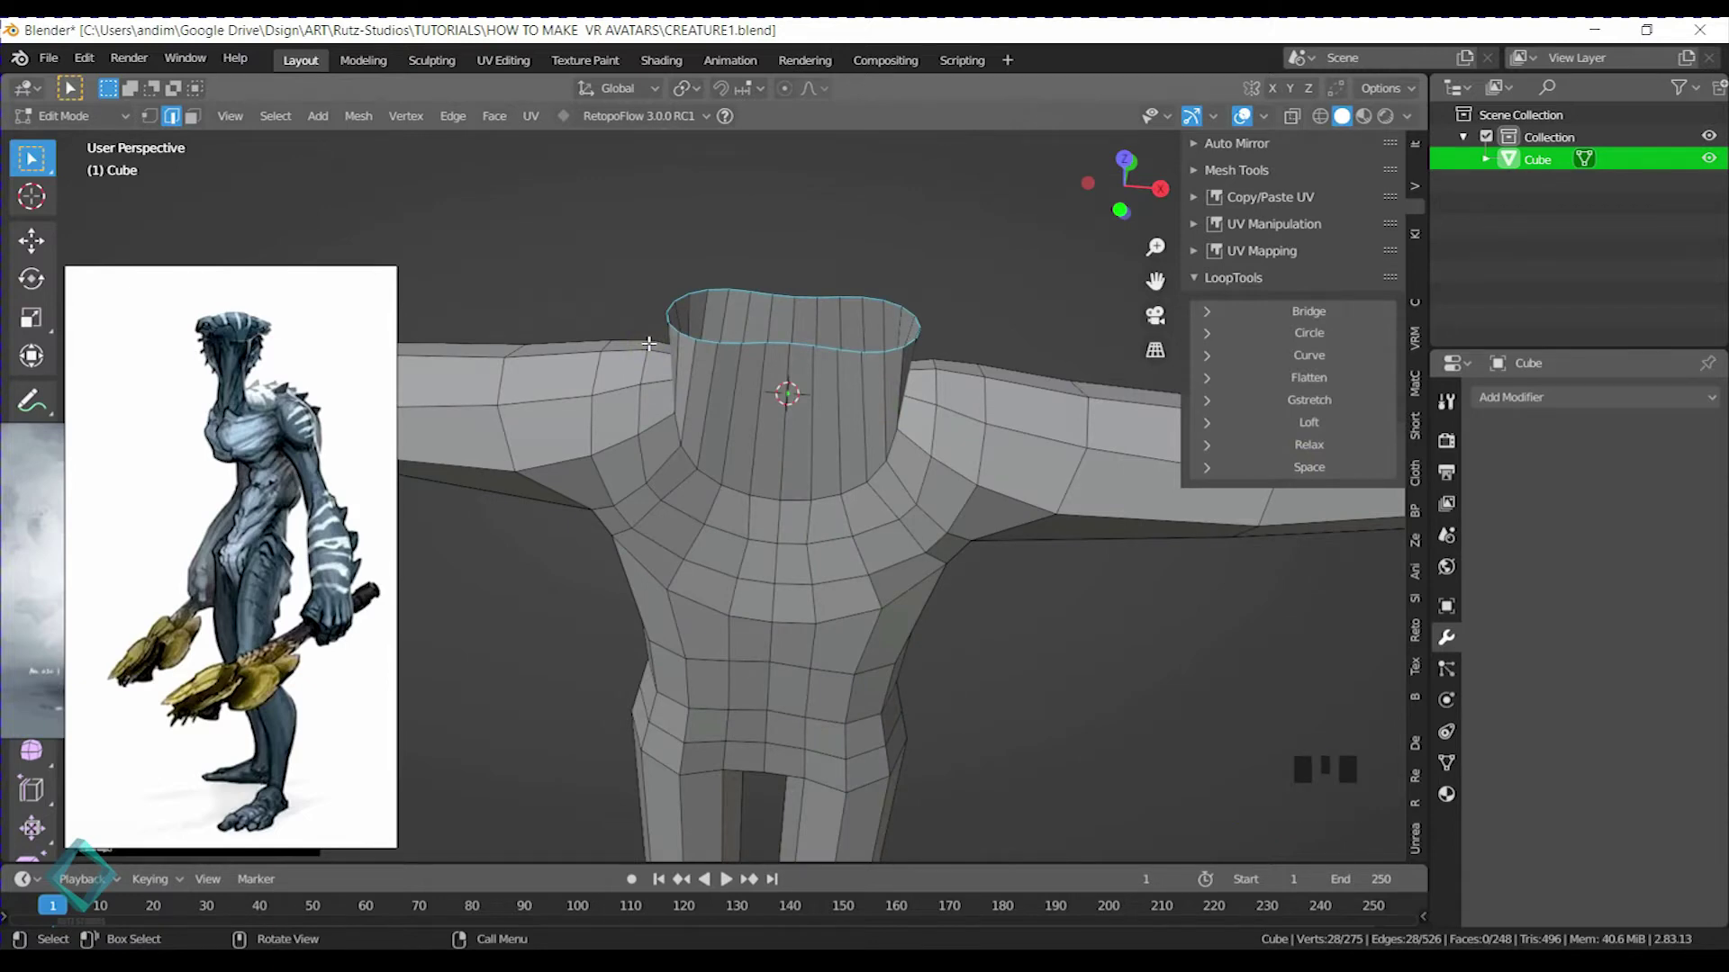
{"action": "middle_click_drag", "start_coordinate": [648, 343], "coordinate": [798, 342], "text": "shift"}
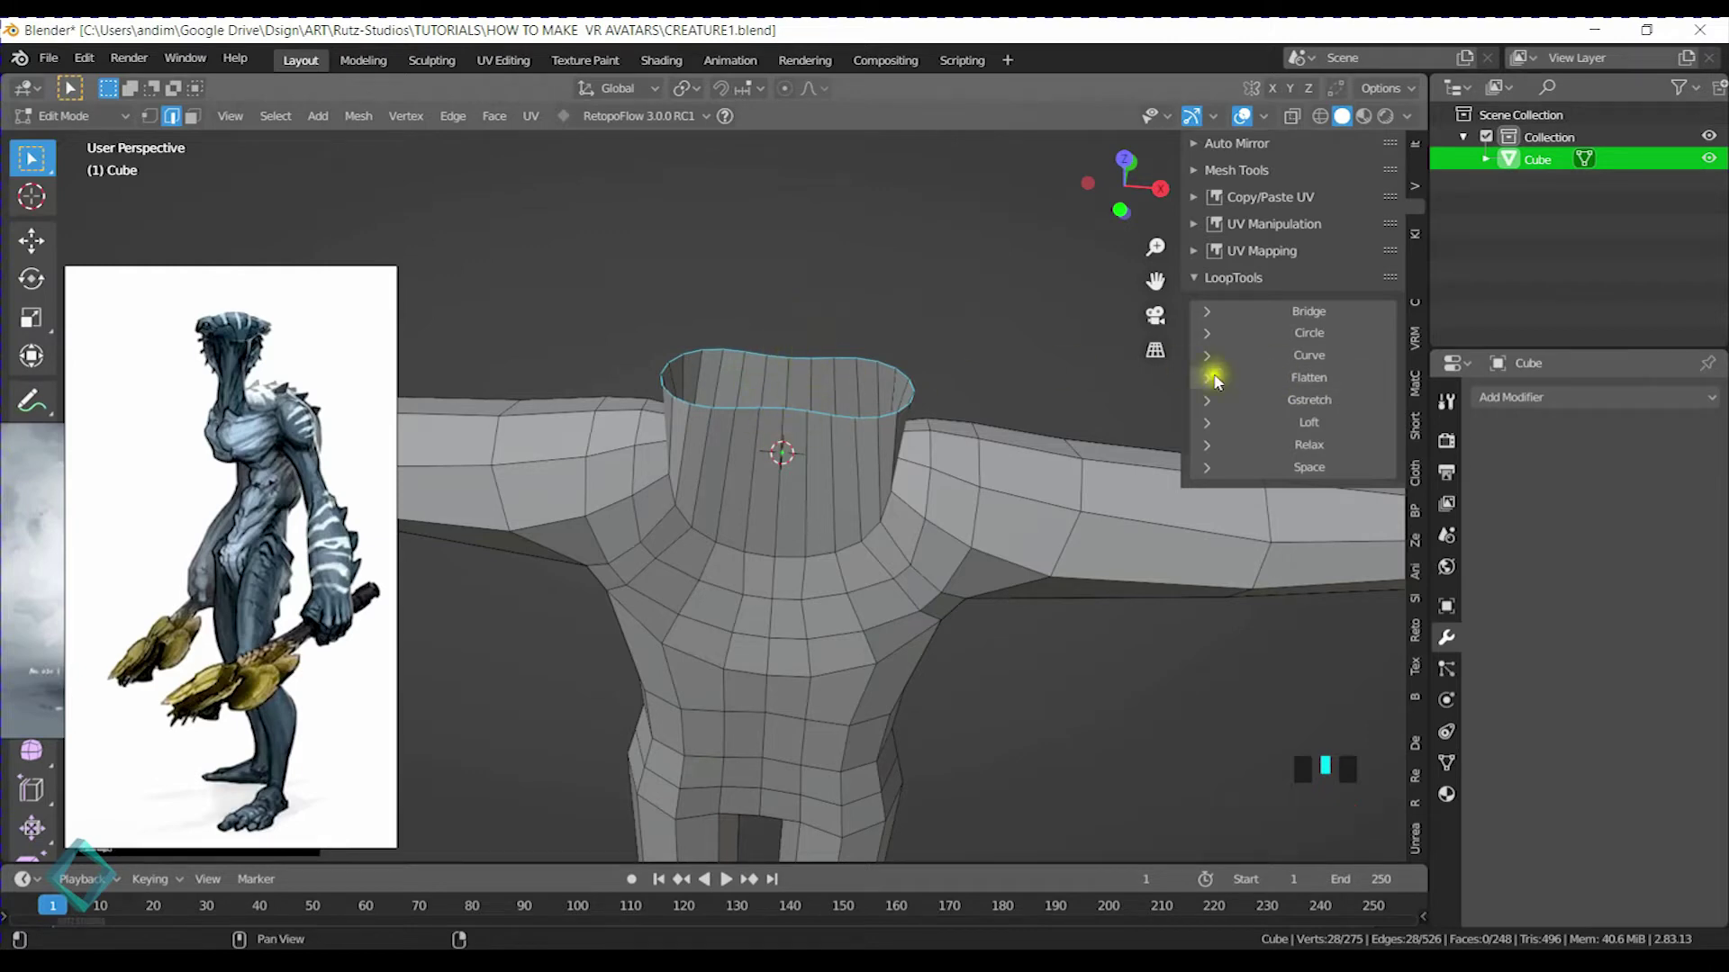
{"action": "middle_click_drag", "start_coordinate": [1060, 343], "coordinate": [1077, 432]}
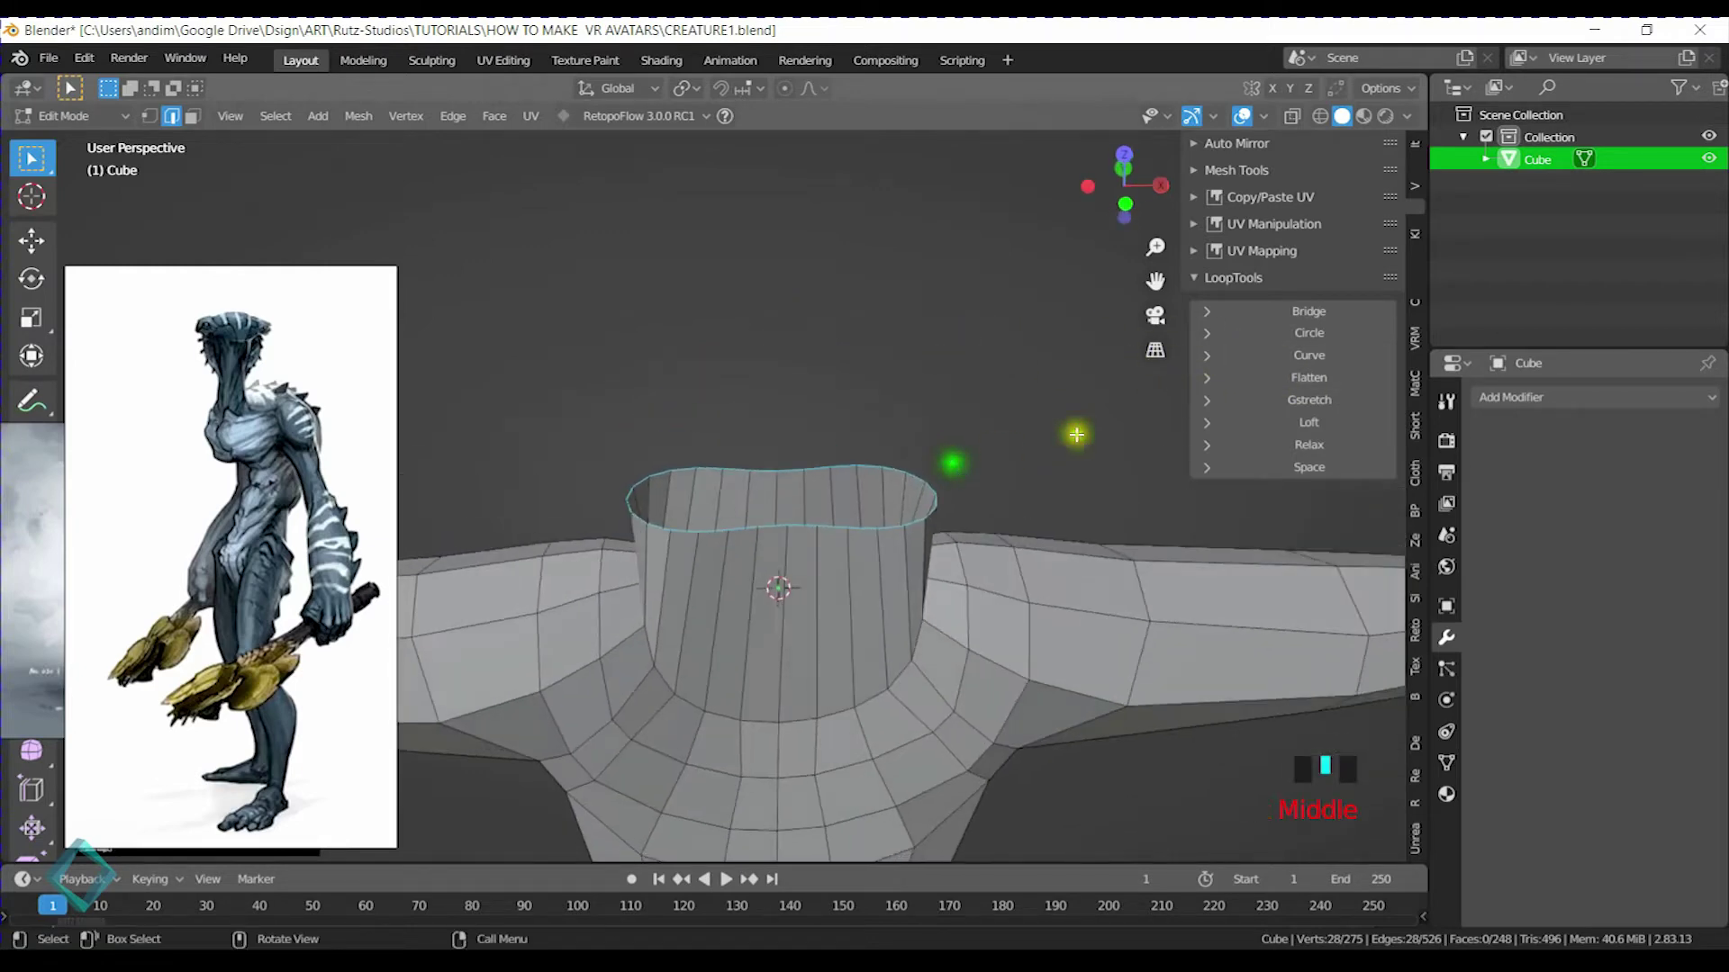
{"action": "left_click", "coordinate": [1309, 333]}
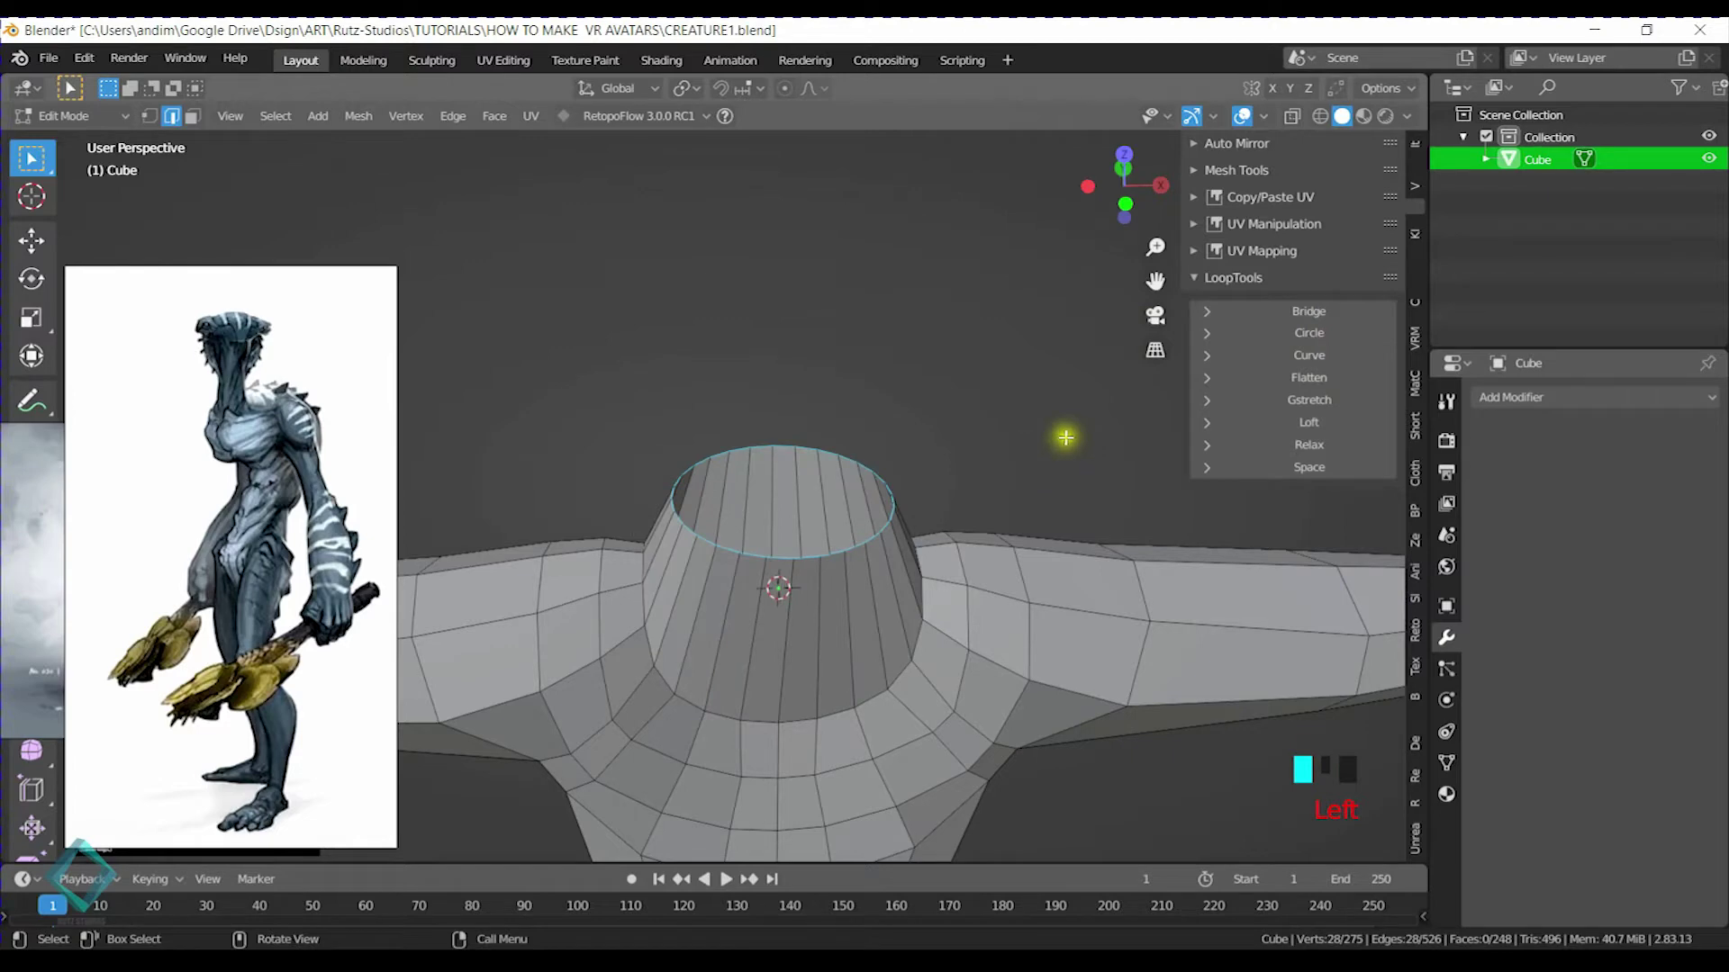
{"action": "middle_click_drag", "start_coordinate": [711, 434], "coordinate": [937, 444]}
{"action": "left_click", "coordinate": [1309, 444]}
{"action": "left_click", "coordinate": [1333, 446]}
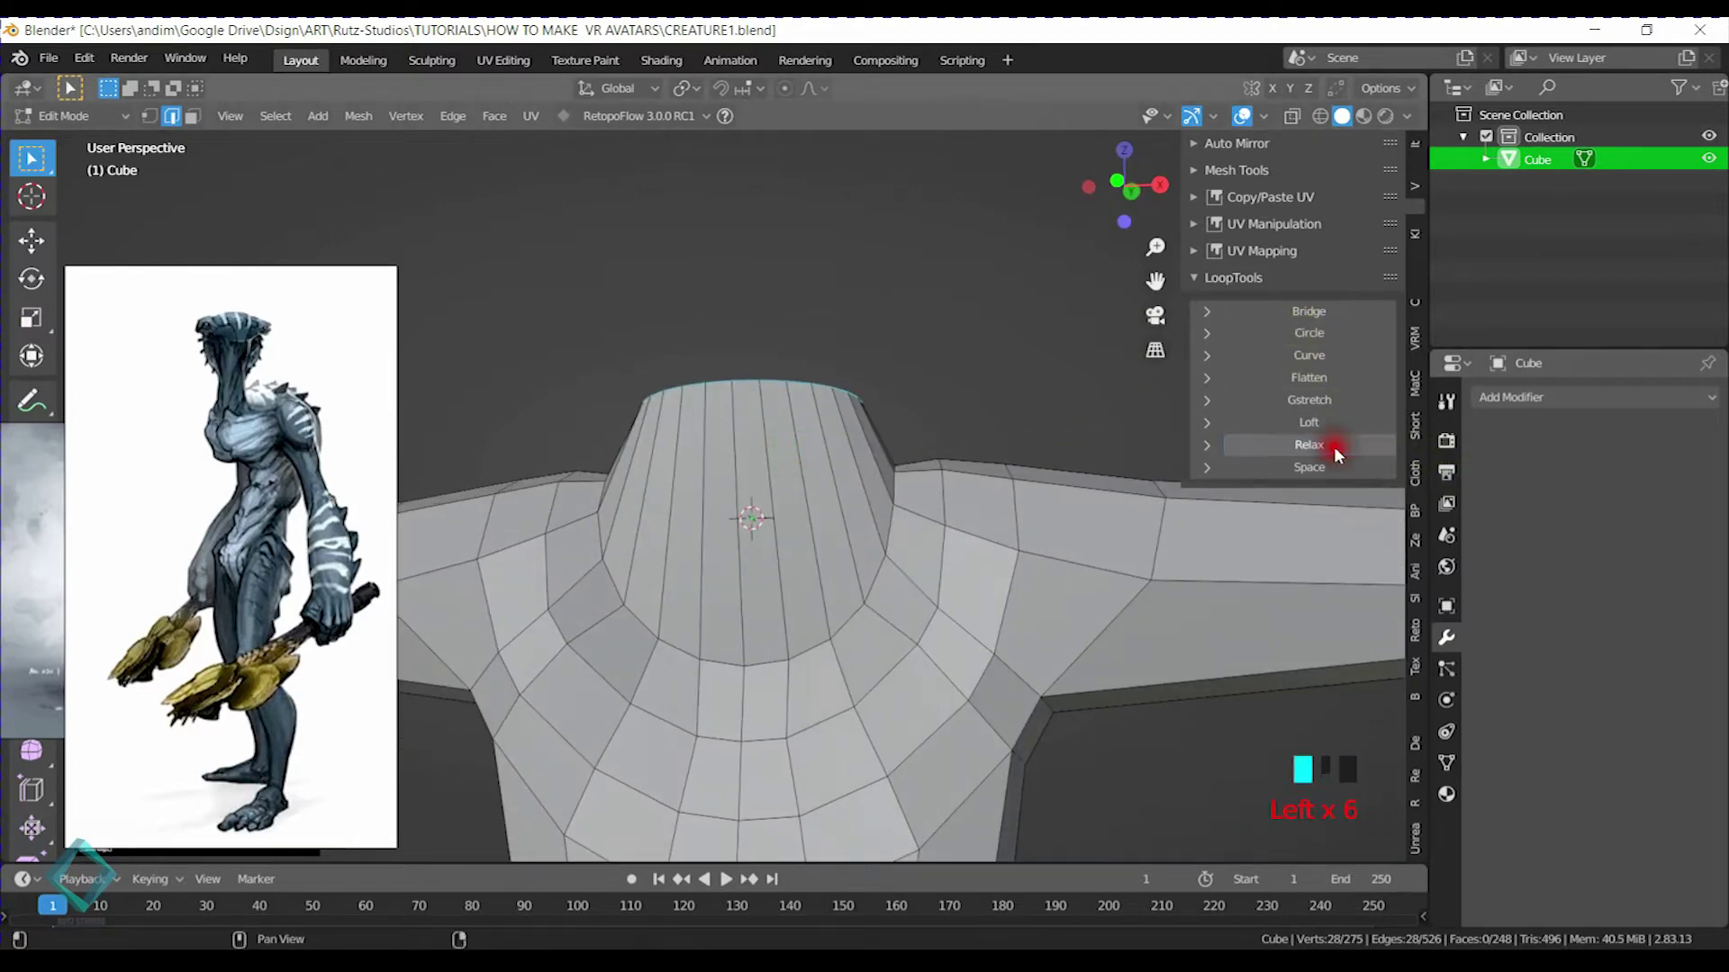
{"action": "middle_click_drag", "start_coordinate": [745, 374], "coordinate": [755, 589]}
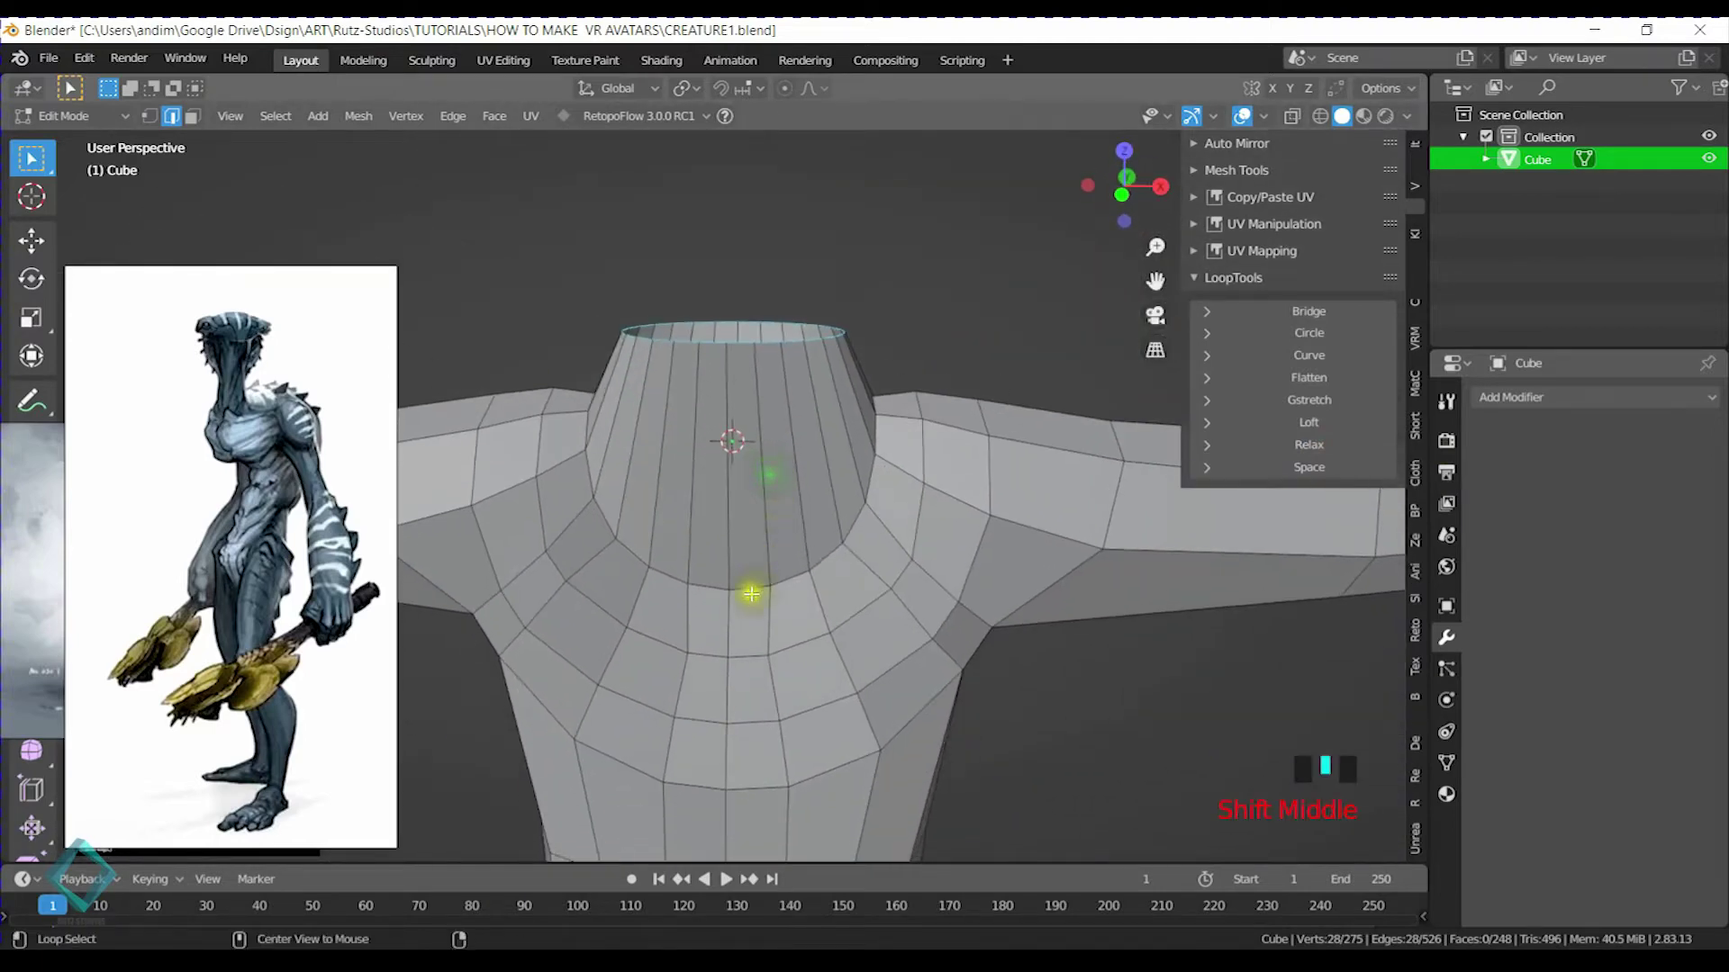
In Sculpt Mode, set the Grab brush radius to 108 px and pull the chest surface below the neck outward
{"action": "mouse_move", "coordinate": [747, 513]}
{"action": "middle_mouse_down"}
{"action": "mouse_move", "coordinate": [779, 512]}
{"action": "mouse_move", "coordinate": [841, 397]}
{"action": "mouse_move", "coordinate": [816, 535]}
{"action": "mouse_move", "coordinate": [814, 489]}
{"action": "middle_mouse_up"}
{"action": "key", "text": "ctrl+Tab"}
{"action": "key", "text": "g"}
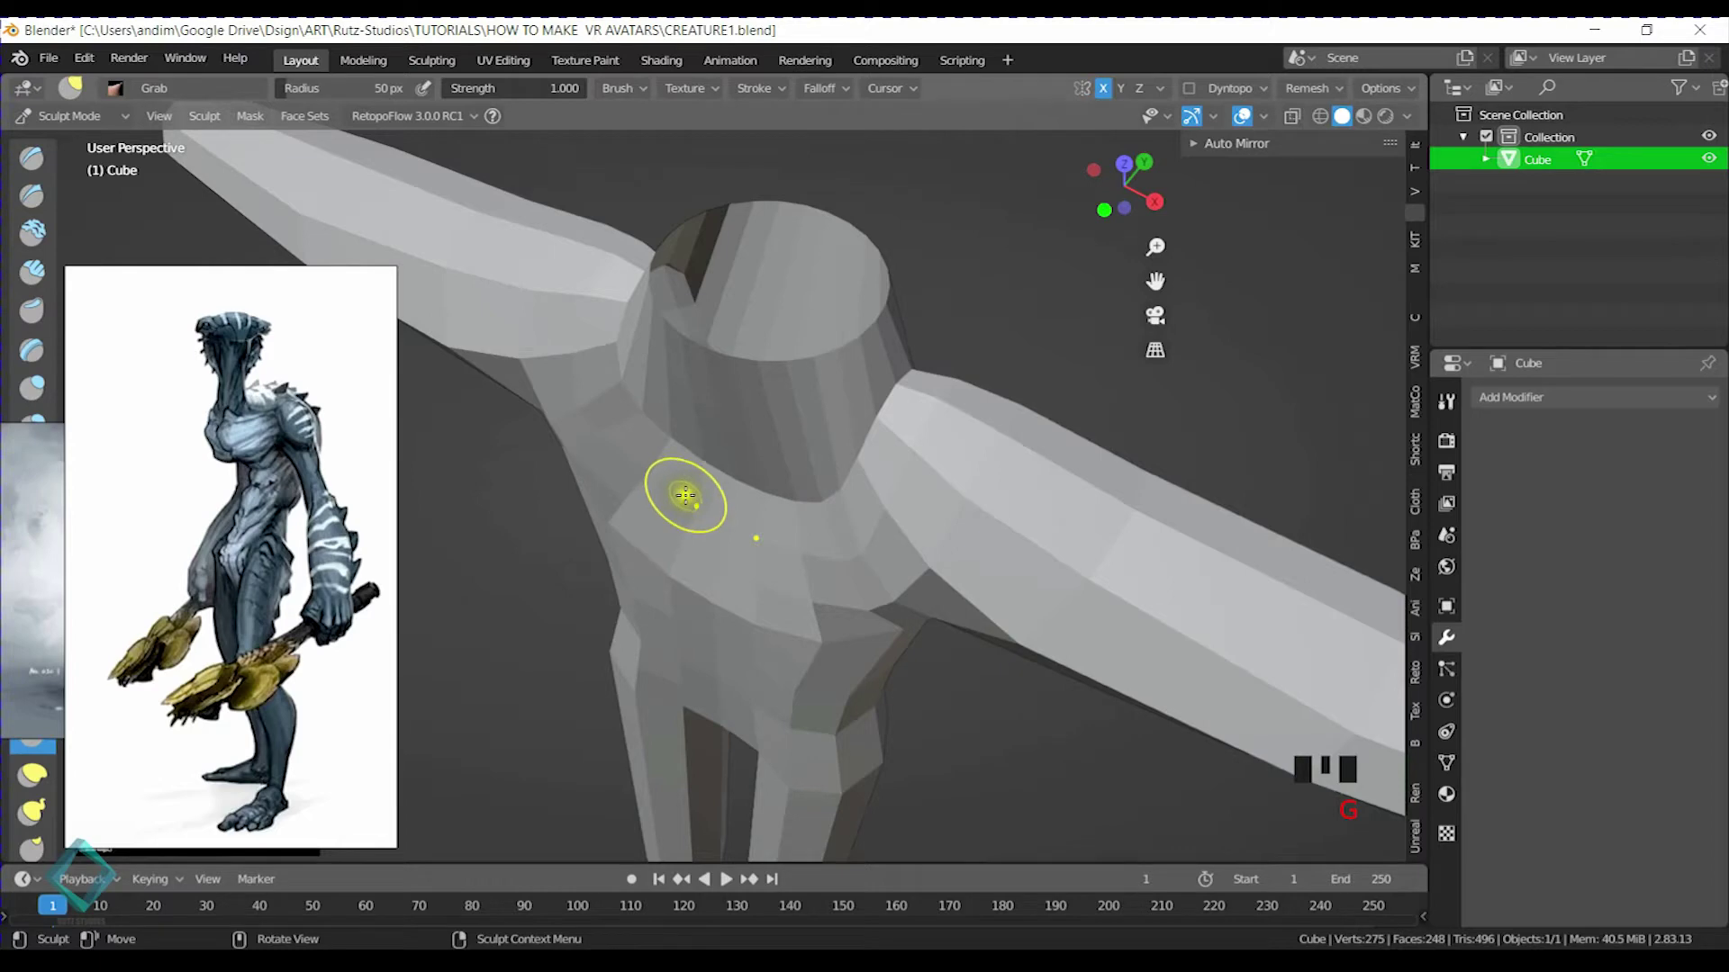
{"action": "mouse_move", "coordinate": [717, 466]}
{"action": "middle_mouse_down"}
{"action": "mouse_move", "coordinate": [789, 404]}
{"action": "mouse_move", "coordinate": [699, 475]}
{"action": "mouse_move", "coordinate": [663, 453]}
{"action": "middle_mouse_up"}
{"action": "key", "text": "f"}
{"action": "left_click", "coordinate": [802, 432]}
{"action": "left_click_drag", "start_coordinate": [681, 425], "coordinate": [629, 417]}
{"action": "middle_click_drag", "start_coordinate": [687, 463], "coordinate": [721, 474]}
{"action": "left_click_drag", "start_coordinate": [677, 494], "coordinate": [675, 509]}
{"action": "mouse_move", "coordinate": [675, 510]}
{"action": "middle_mouse_down"}
{"action": "mouse_move", "coordinate": [673, 532]}
{"action": "mouse_move", "coordinate": [677, 513]}
{"action": "middle_mouse_up"}
{"action": "left_click_drag", "start_coordinate": [677, 513], "coordinate": [634, 516]}
{"action": "middle_click_drag", "start_coordinate": [714, 516], "coordinate": [775, 370], "text": "shift"}
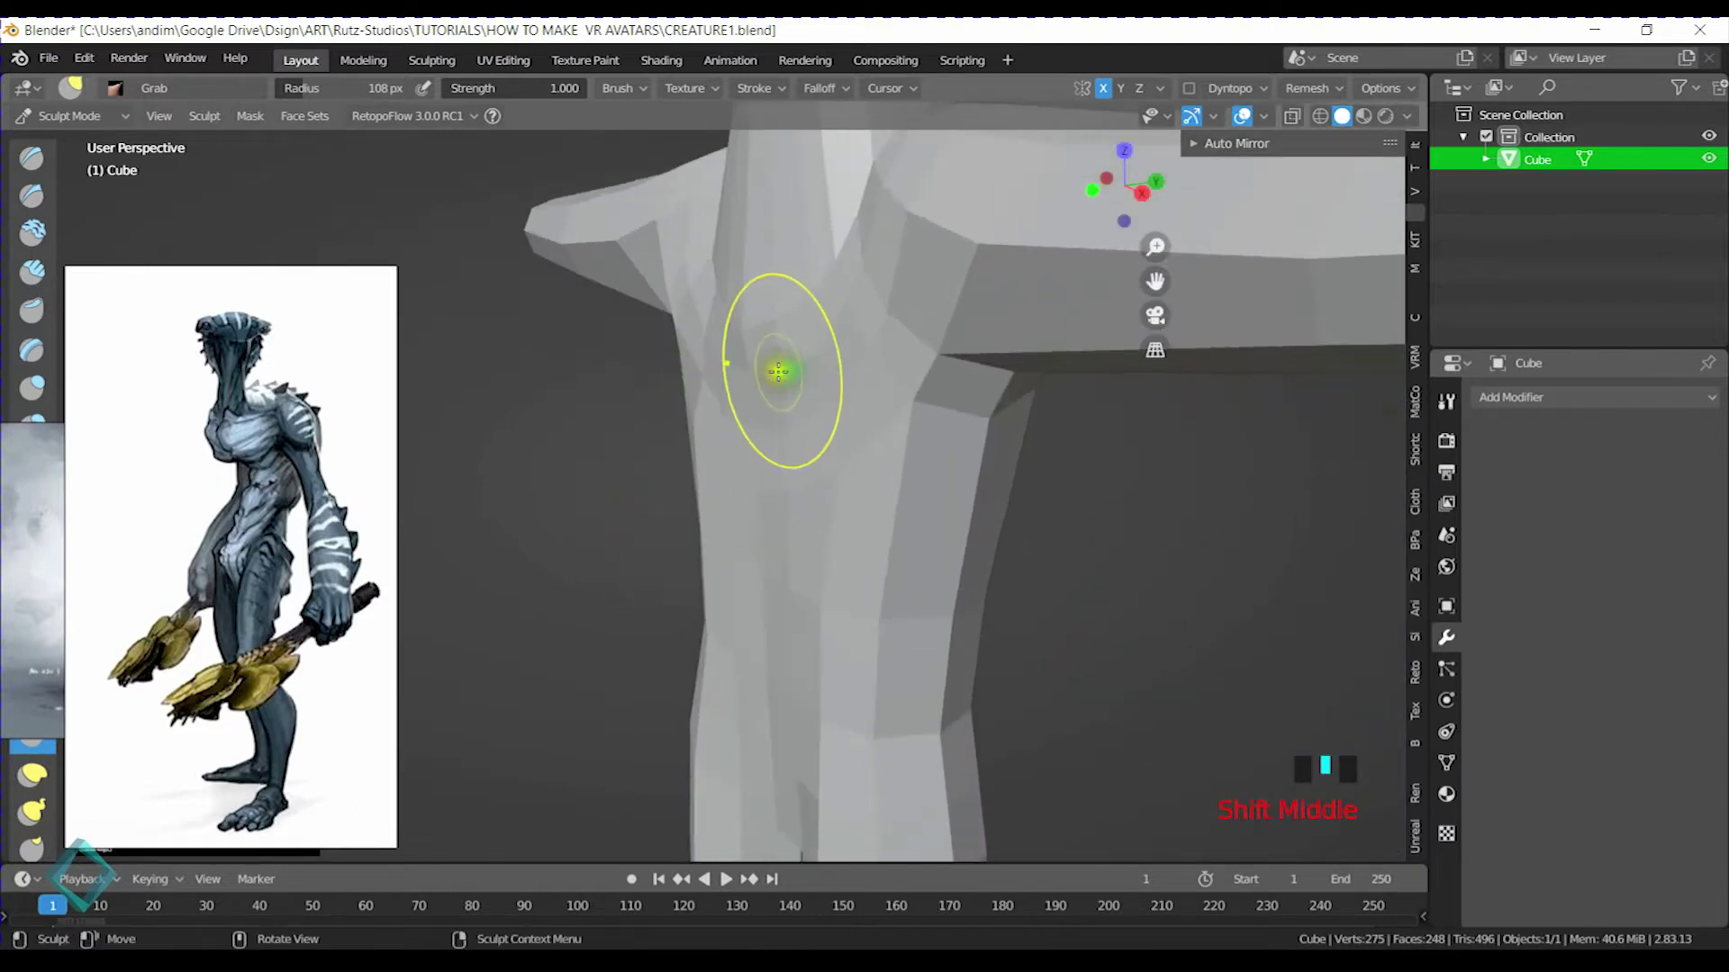
Shape the chest's side profile with the Grab brush, bulging it forward and lower down the front of the torso
{"action": "left_click", "coordinate": [1159, 189]}
{"action": "scroll", "coordinate": [868, 385], "scroll_direction": "down", "scroll_amount": 8}
{"action": "scroll", "coordinate": [782, 538], "scroll_direction": "up", "scroll_amount": 3}
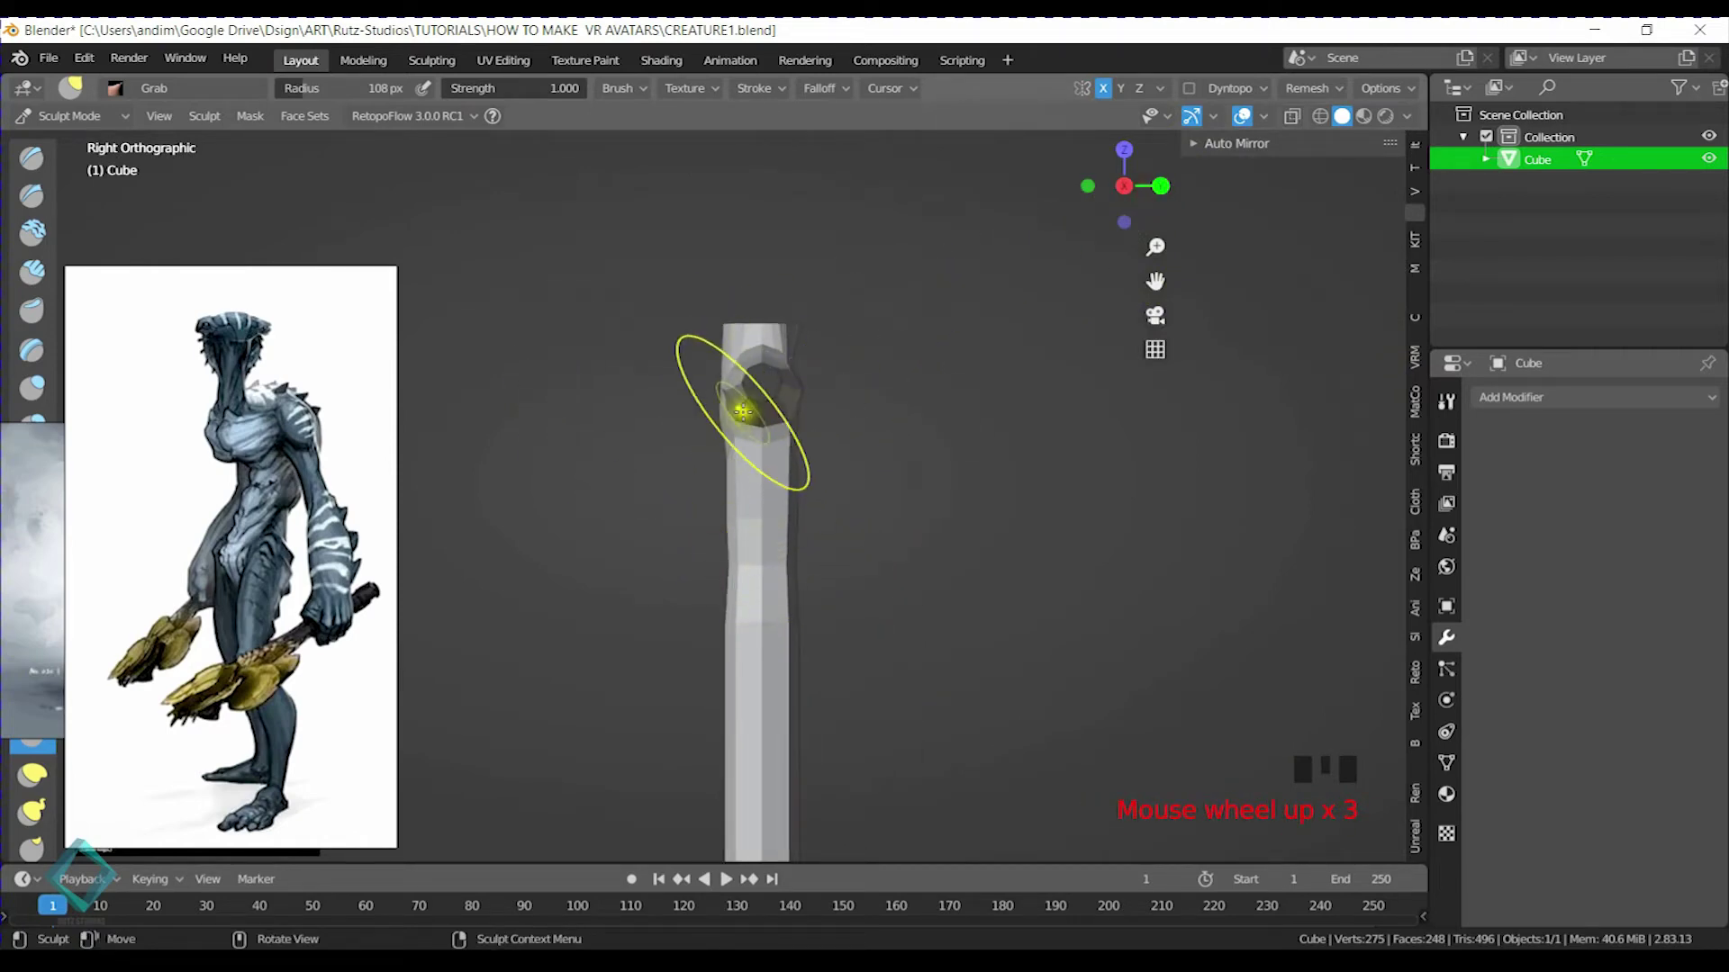
{"action": "middle_click_drag", "start_coordinate": [671, 374], "coordinate": [738, 407]}
{"action": "left_click_drag", "start_coordinate": [750, 424], "coordinate": [774, 450]}
{"action": "left_click_drag", "start_coordinate": [758, 390], "coordinate": [752, 461]}
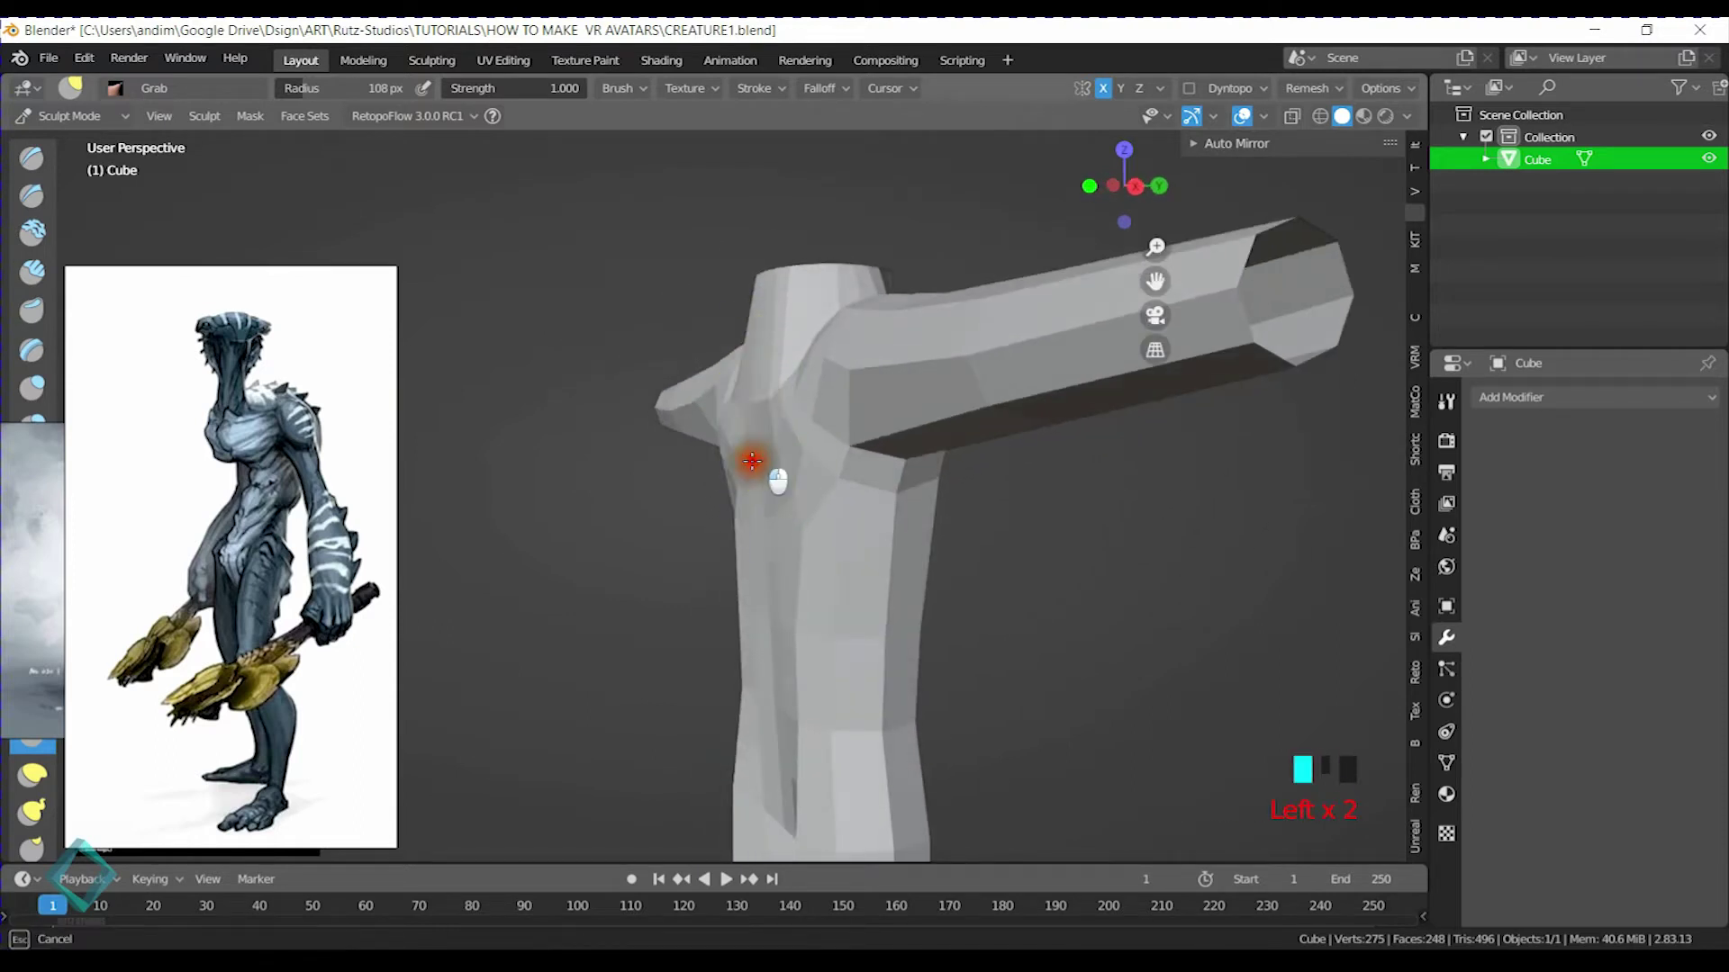
{"action": "mouse_move", "coordinate": [788, 532]}
{"action": "left_mouse_down"}
{"action": "mouse_move", "coordinate": [742, 551]}
{"action": "mouse_move", "coordinate": [774, 537]}
{"action": "left_mouse_up"}
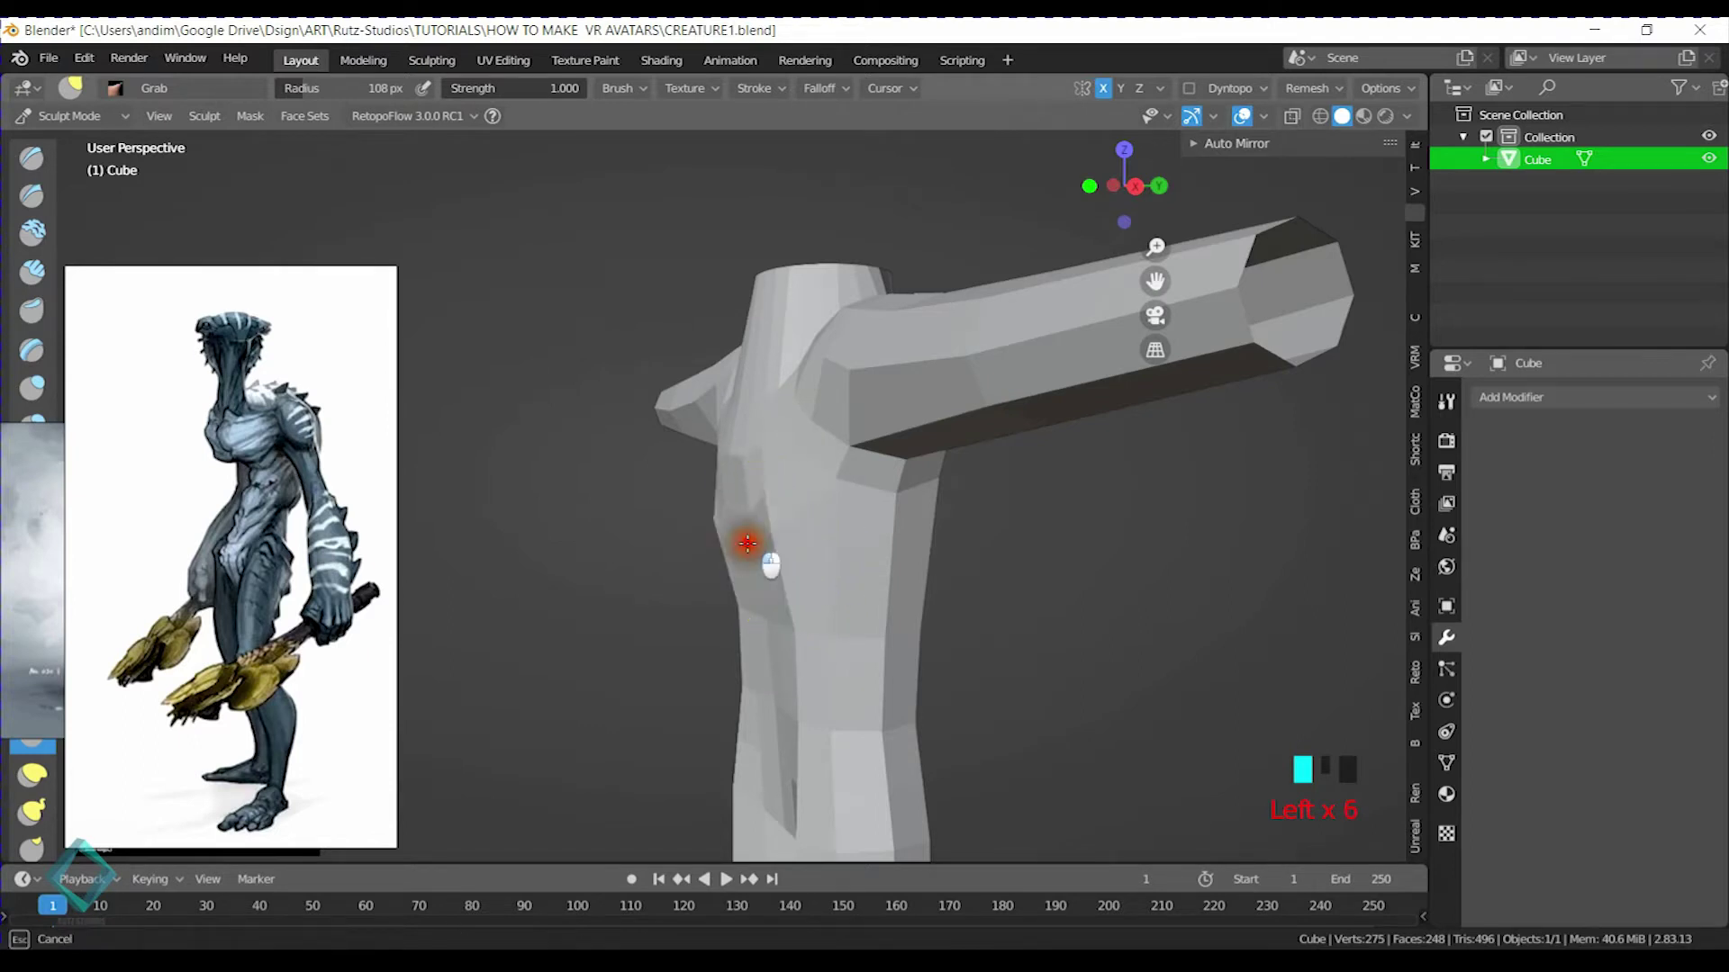
Try smoothing the front of the chest and undo the stroke
{"action": "middle_click_drag", "start_coordinate": [761, 396], "coordinate": [837, 408]}
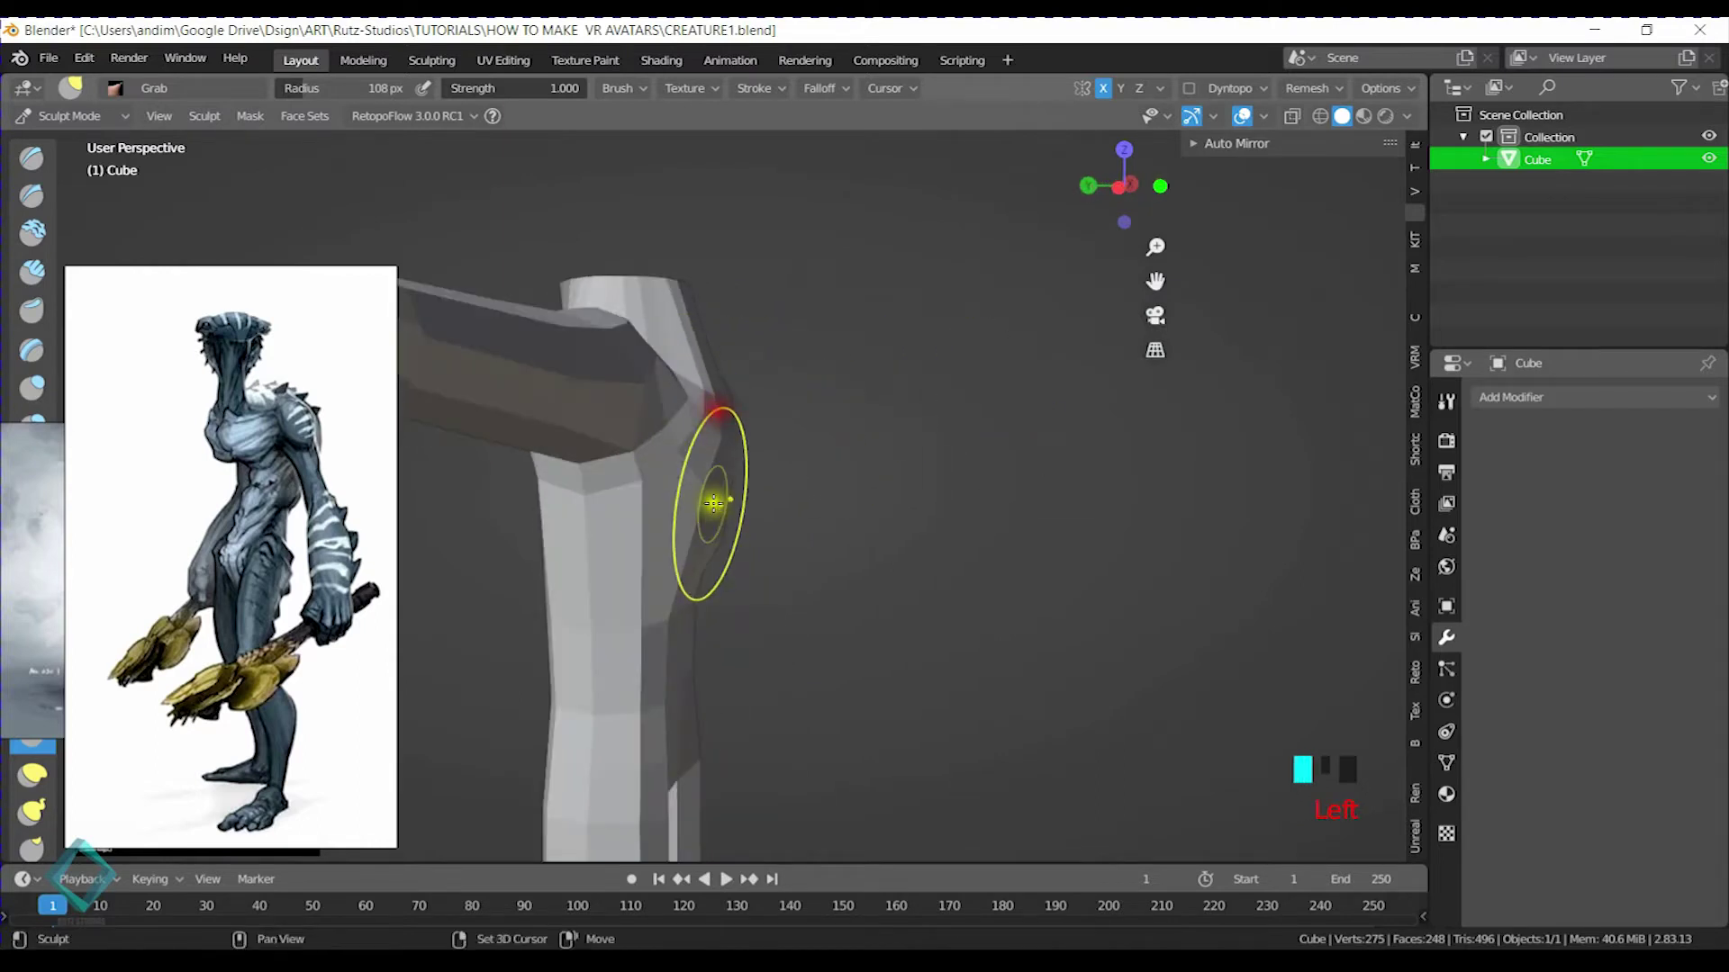
{"action": "left_click_drag", "start_coordinate": [713, 503], "coordinate": [706, 506], "text": "shift"}
{"action": "key", "text": "ctrl+z"}
Adjust the upper back beneath the shoulder with a short Grab stroke
{"action": "mouse_move", "coordinate": [701, 544]}
{"action": "middle_mouse_down"}
{"action": "mouse_move", "coordinate": [841, 436]}
{"action": "mouse_move", "coordinate": [788, 413]}
{"action": "mouse_move", "coordinate": [791, 463]}
{"action": "mouse_move", "coordinate": [777, 438]}
{"action": "mouse_move", "coordinate": [762, 447]}
{"action": "mouse_move", "coordinate": [951, 382]}
{"action": "middle_mouse_up"}
{"action": "middle_click_drag", "start_coordinate": [733, 391], "coordinate": [856, 381]}
{"action": "middle_click_drag", "start_coordinate": [698, 434], "coordinate": [657, 463]}
{"action": "left_click_drag", "start_coordinate": [647, 512], "coordinate": [644, 517]}
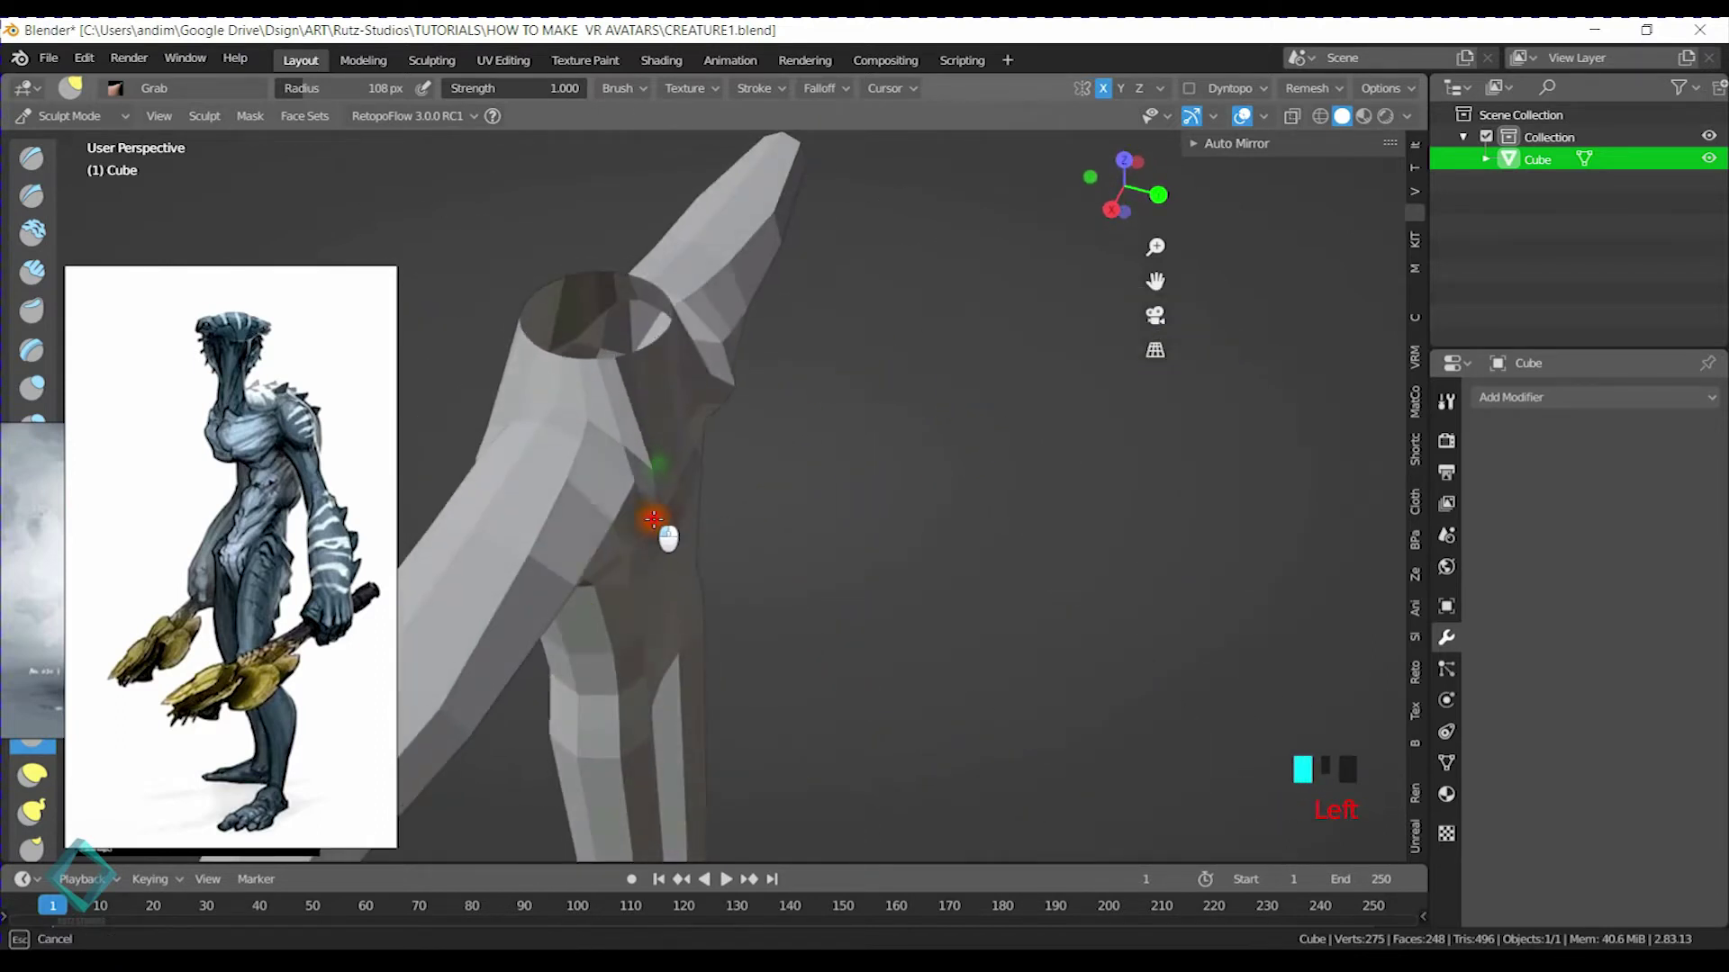
{"action": "middle_click_drag", "start_coordinate": [680, 476], "coordinate": [633, 452]}
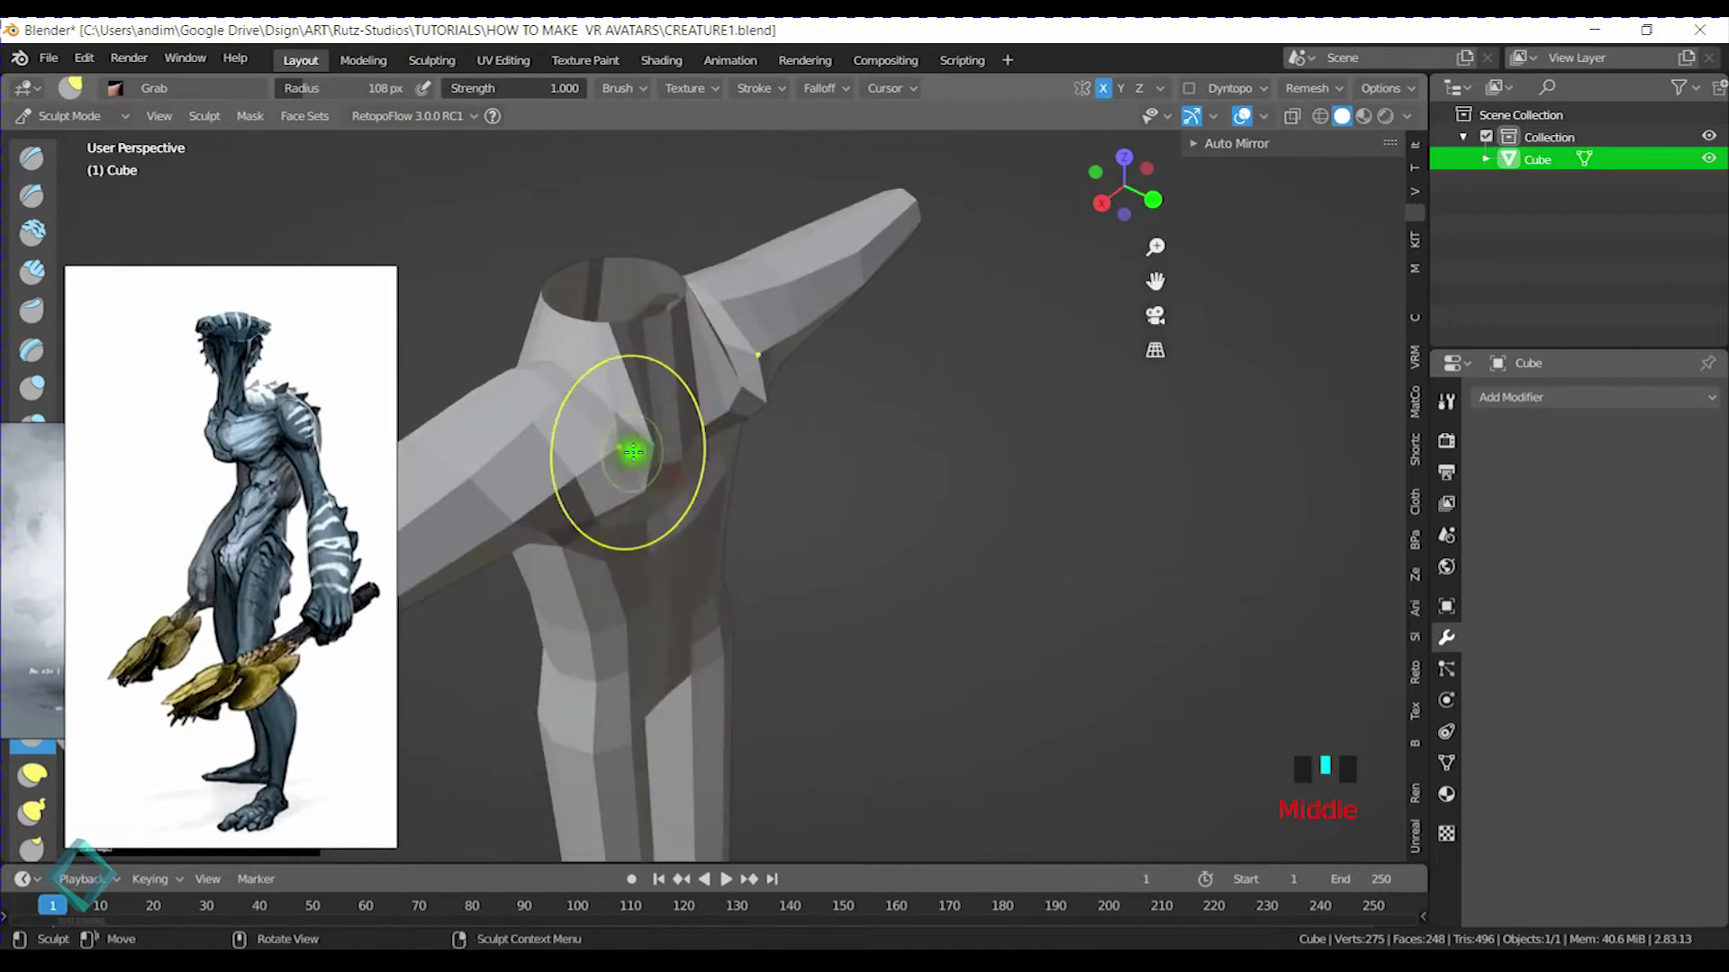
Reduce the Grab brush strength to 0.147 and smooth the upper back behind the shoulder
{"action": "key", "text": "shift+f"}
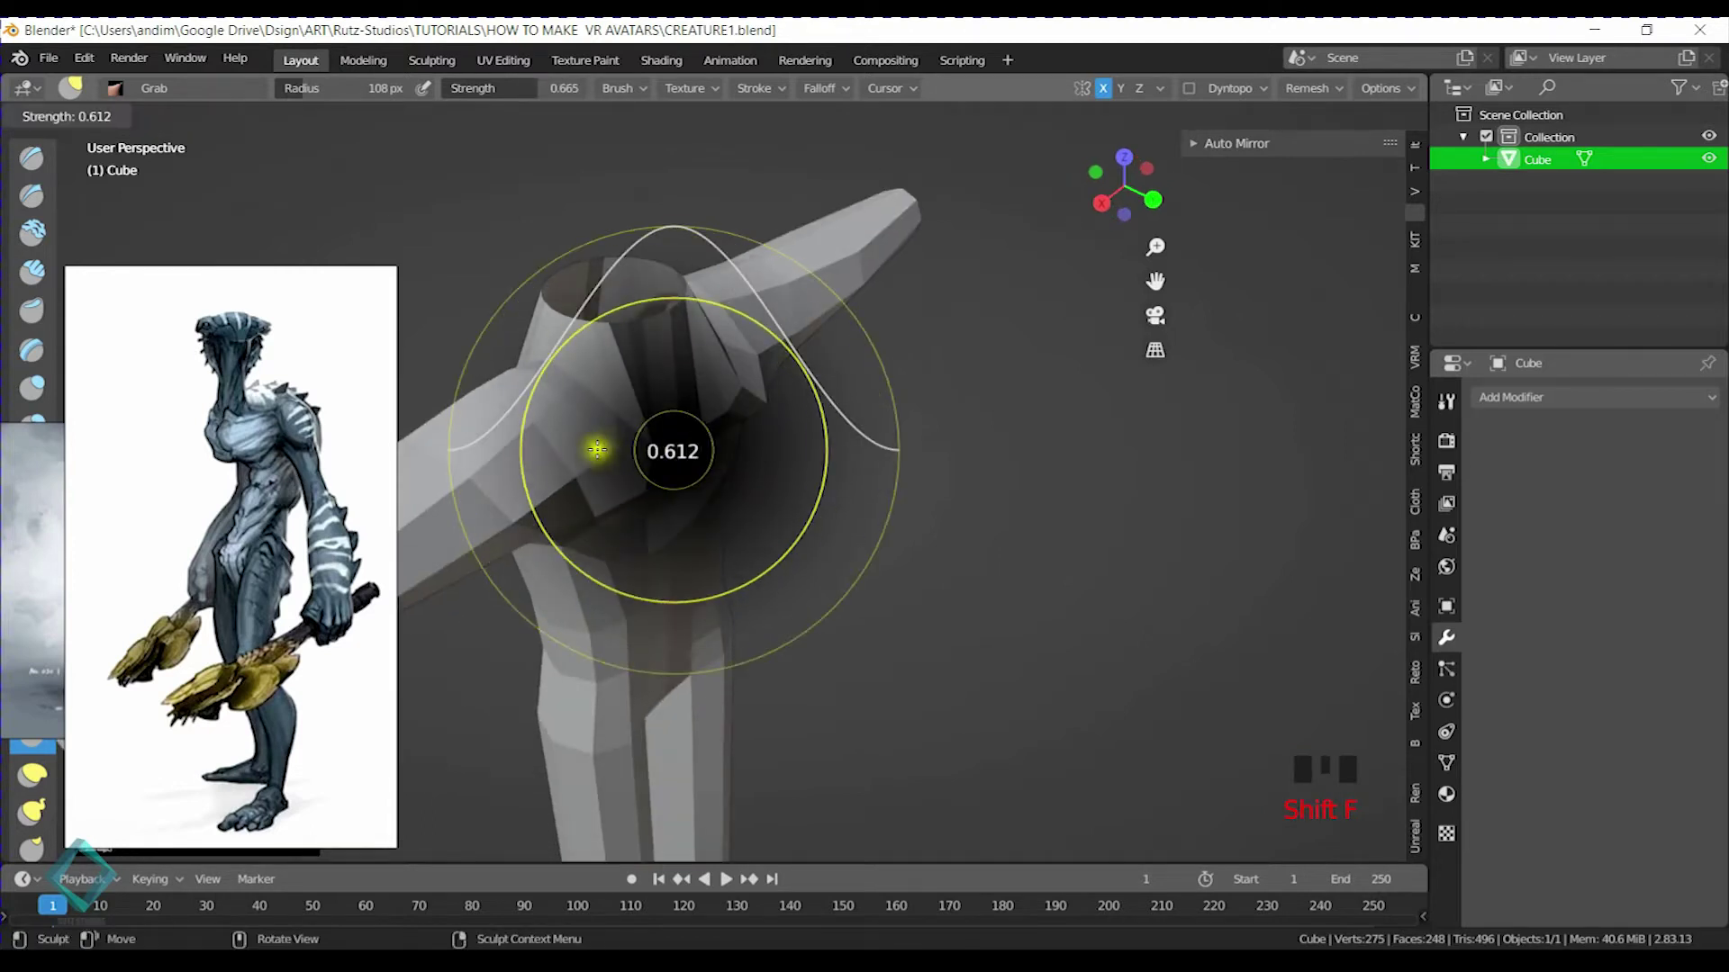
{"action": "left_click", "coordinate": [517, 451]}
{"action": "left_click_drag", "start_coordinate": [637, 493], "coordinate": [661, 471], "text": "shift"}
{"action": "left_click_drag", "start_coordinate": [628, 481], "coordinate": [661, 476], "text": "shift"}
{"action": "mouse_move", "coordinate": [621, 475]}
{"action": "left_mouse_down", "text": "shift"}
{"action": "mouse_move", "coordinate": [661, 484]}
{"action": "mouse_move", "coordinate": [666, 464]}
{"action": "left_mouse_up", "text": "shift"}
{"action": "left_click_drag", "start_coordinate": [626, 478], "coordinate": [674, 458], "text": "shift"}
Reshape the back of the neck base and raise the shoulder tops with Grab strokes
{"action": "middle_click_drag", "start_coordinate": [708, 463], "coordinate": [706, 413]}
{"action": "left_click_drag", "start_coordinate": [720, 383], "coordinate": [726, 373]}
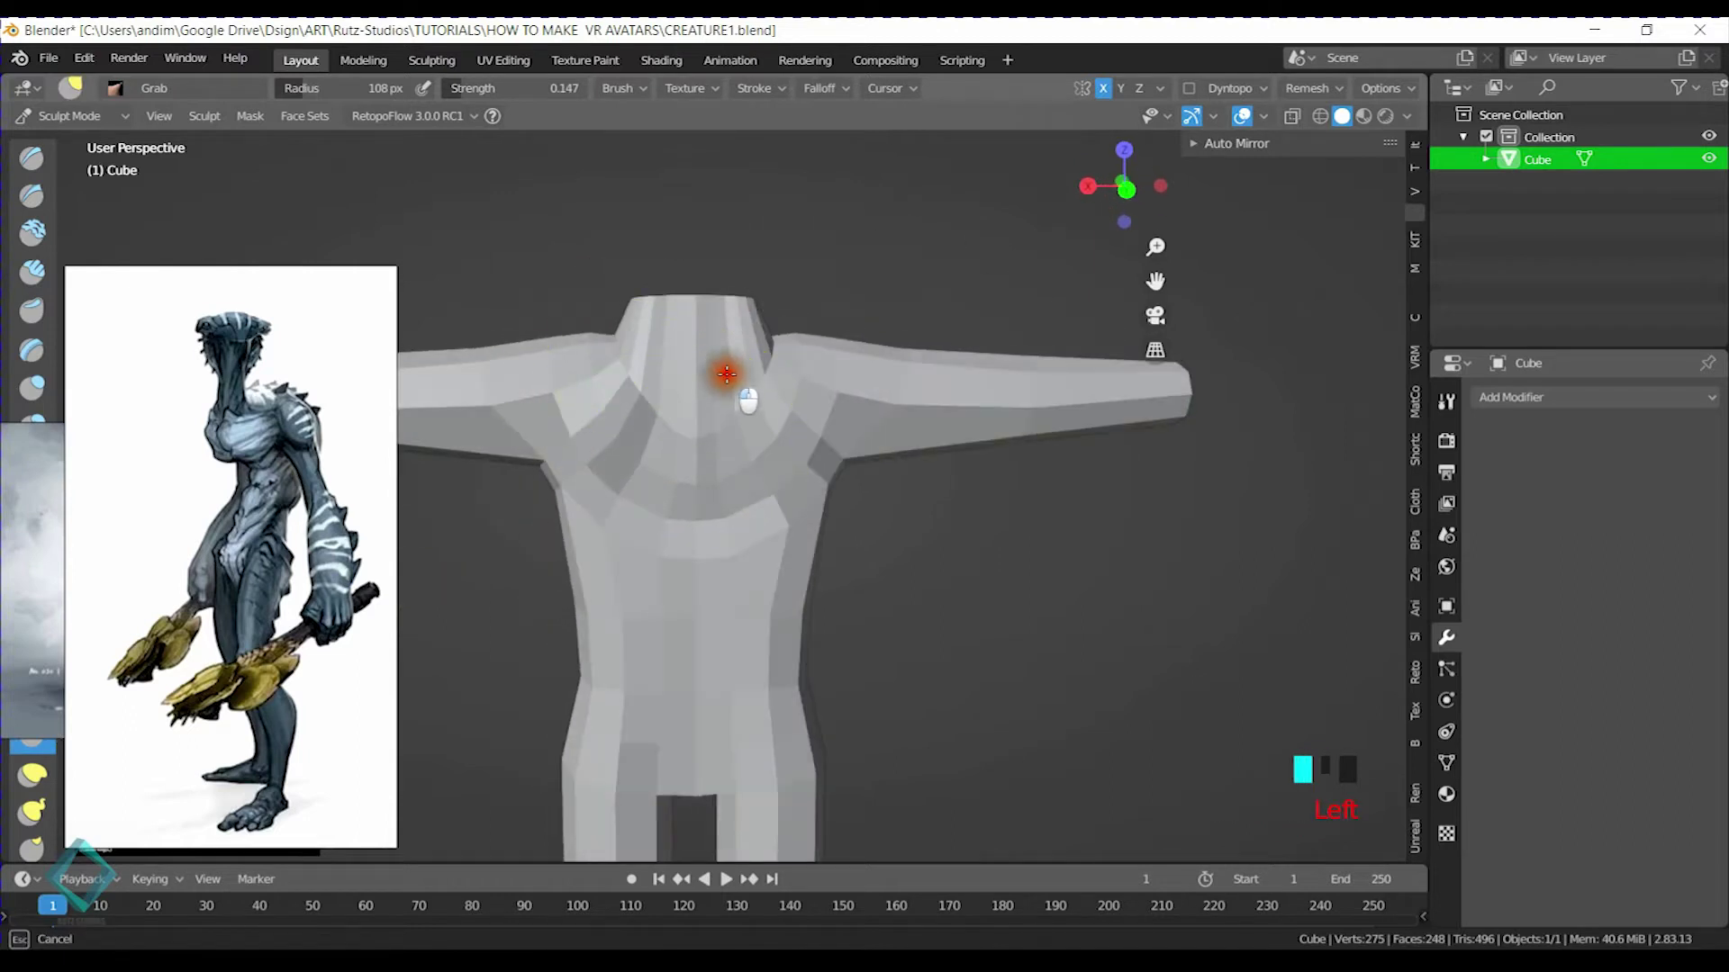
{"action": "left_click_drag", "start_coordinate": [603, 393], "coordinate": [608, 347]}
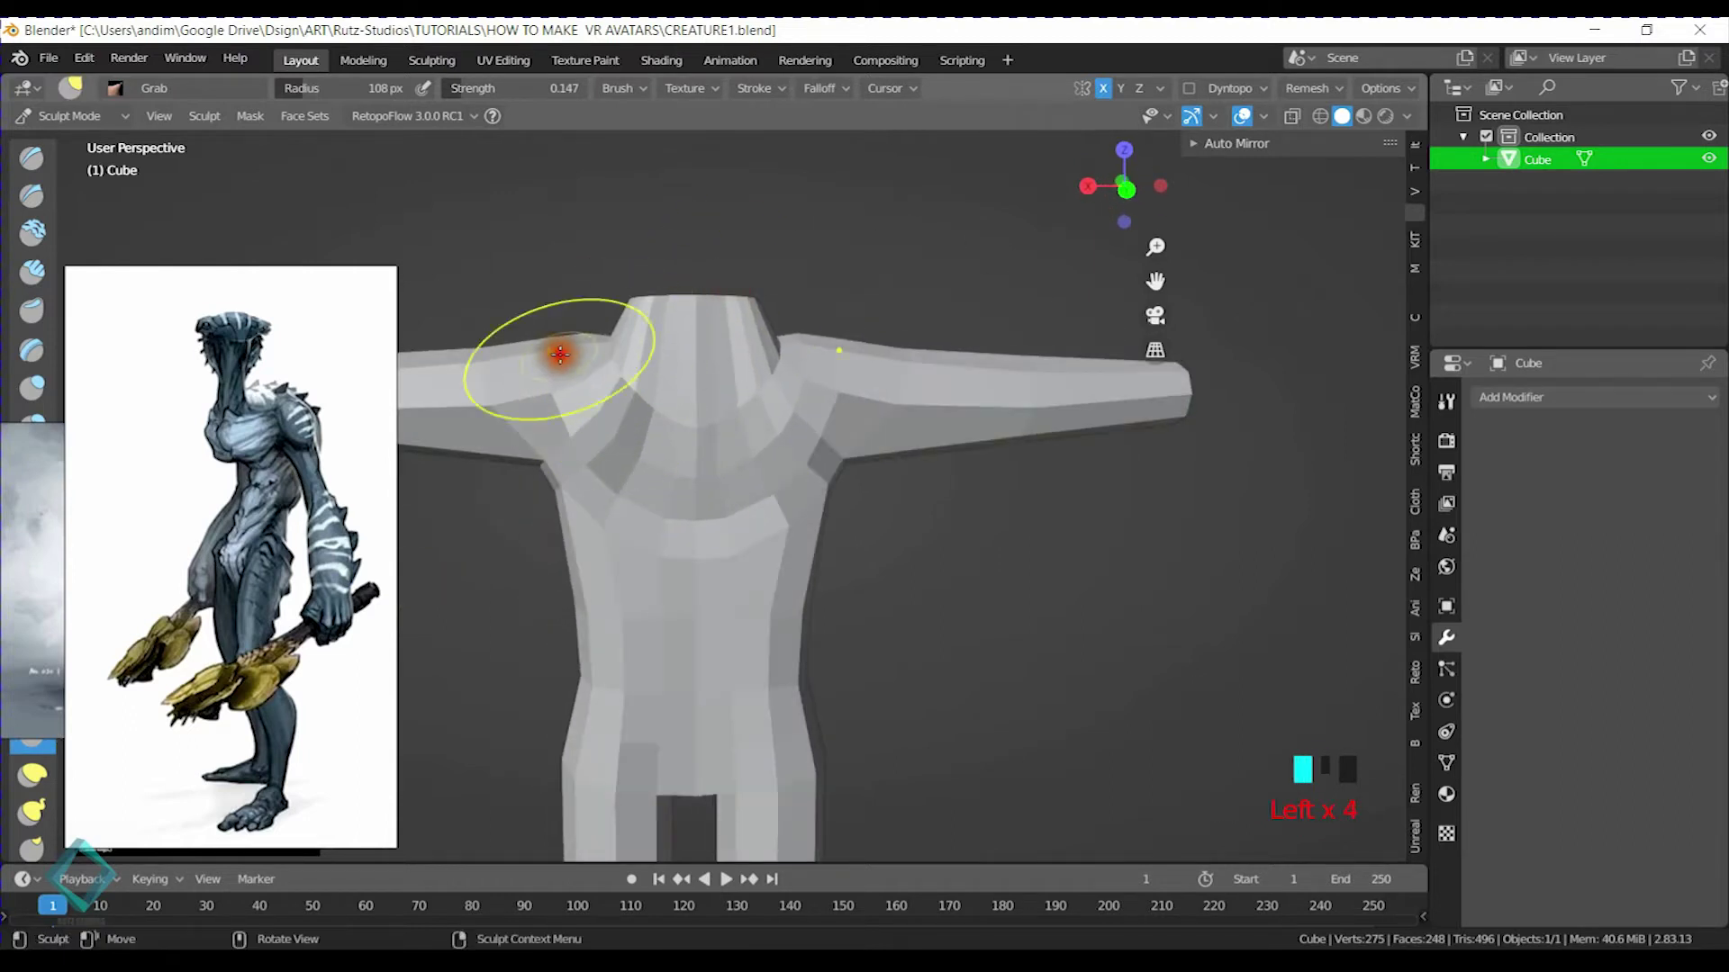
{"action": "left_click_drag", "start_coordinate": [699, 401], "coordinate": [692, 419]}
Refine the upper back's contour with Grab strokes and smooth the area beside the shoulder blade
{"action": "middle_click_drag", "start_coordinate": [673, 430], "coordinate": [756, 464]}
{"action": "left_click_drag", "start_coordinate": [721, 407], "coordinate": [734, 393]}
{"action": "mouse_move", "coordinate": [759, 389]}
{"action": "left_mouse_down"}
{"action": "mouse_move", "coordinate": [771, 381]}
{"action": "mouse_move", "coordinate": [745, 444]}
{"action": "left_mouse_up"}
{"action": "mouse_move", "coordinate": [744, 444]}
{"action": "middle_mouse_down"}
{"action": "mouse_move", "coordinate": [691, 520]}
{"action": "mouse_move", "coordinate": [784, 432]}
{"action": "mouse_move", "coordinate": [682, 443]}
{"action": "mouse_move", "coordinate": [714, 386]}
{"action": "middle_mouse_up"}
{"action": "left_click", "coordinate": [687, 511]}
{"action": "left_click_drag", "start_coordinate": [714, 386], "coordinate": [715, 391]}
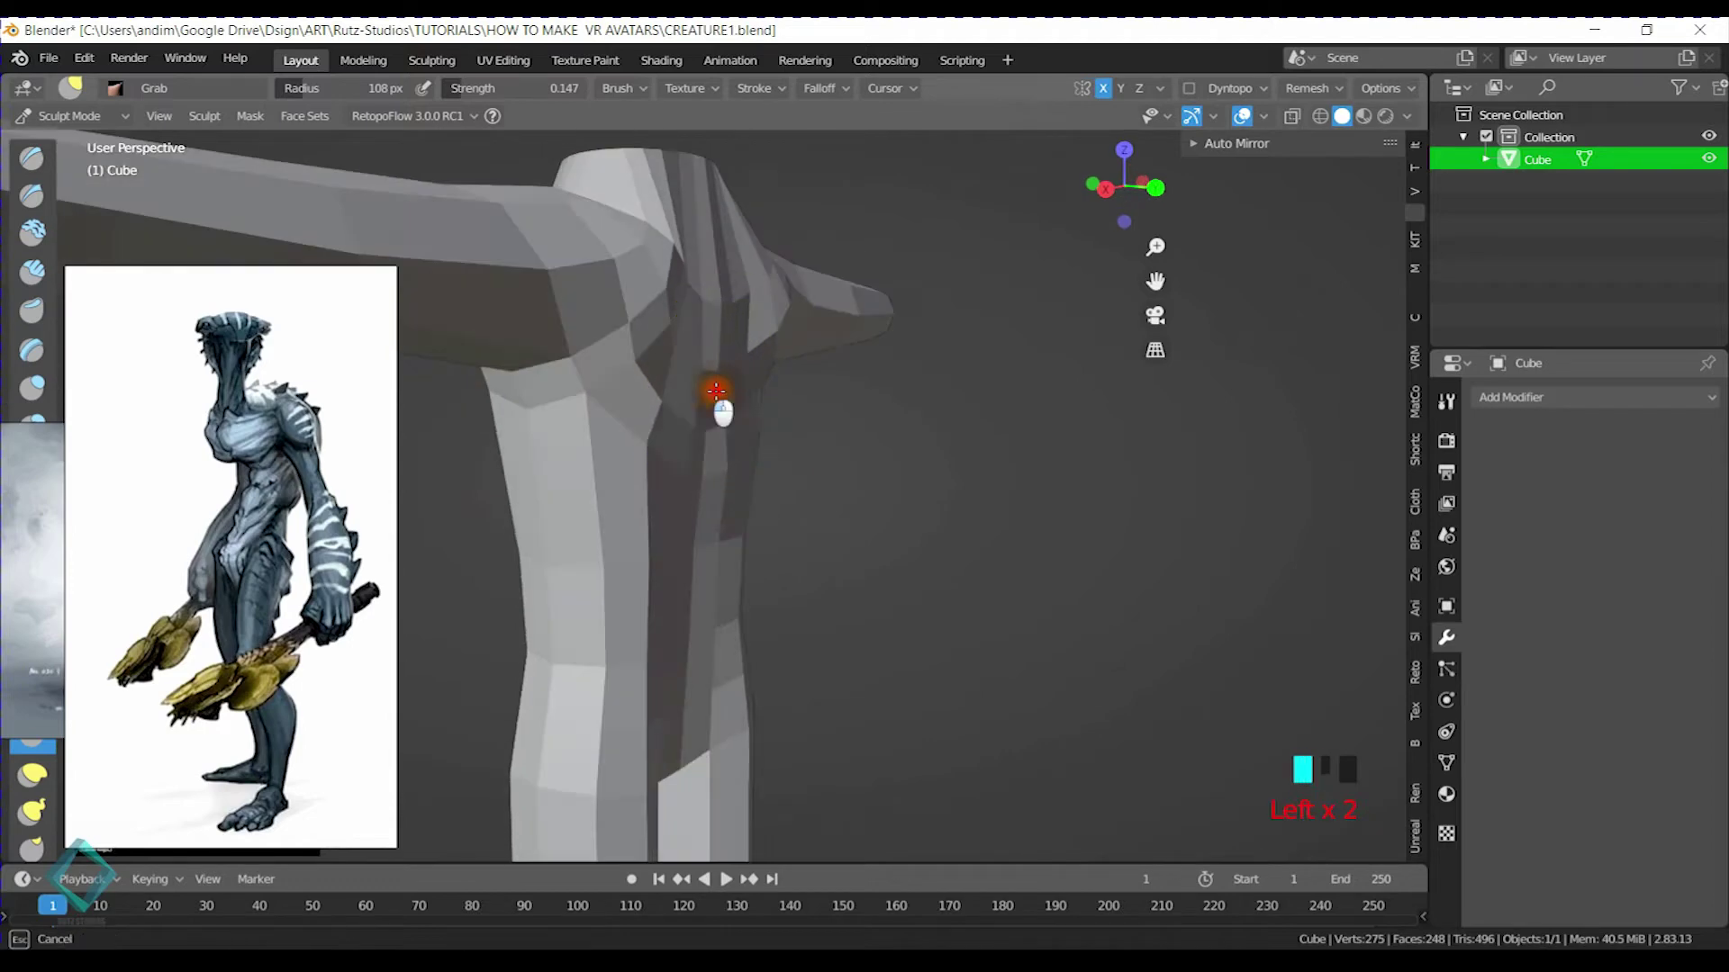
{"action": "middle_click_drag", "start_coordinate": [757, 447], "coordinate": [804, 436]}
{"action": "left_click", "coordinate": [688, 416], "text": "shift"}
{"action": "left_click_drag", "start_coordinate": [680, 412], "coordinate": [668, 406], "text": "shift"}
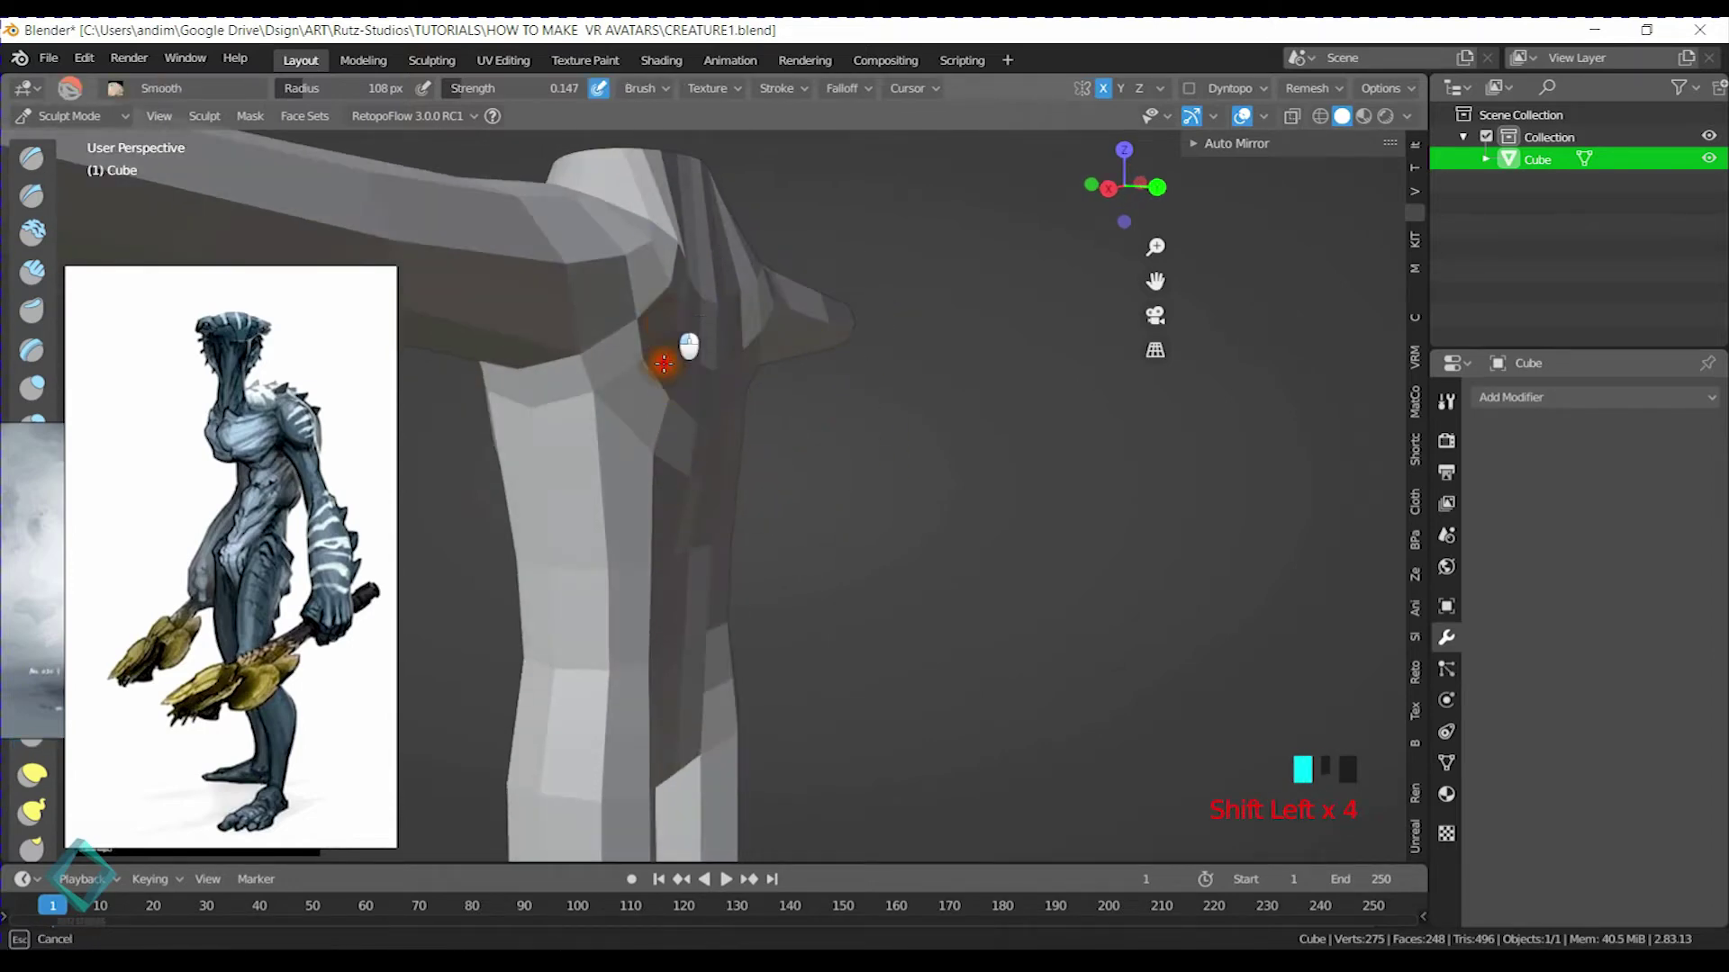
Work down the back from the shoulder blades with repeated short Grab strokes to refine its curve
{"action": "key", "text": "g"}
{"action": "mouse_move", "coordinate": [760, 355]}
{"action": "middle_mouse_down"}
{"action": "mouse_move", "coordinate": [675, 351]}
{"action": "mouse_move", "coordinate": [693, 378]}
{"action": "middle_mouse_up"}
{"action": "left_click", "coordinate": [693, 378]}
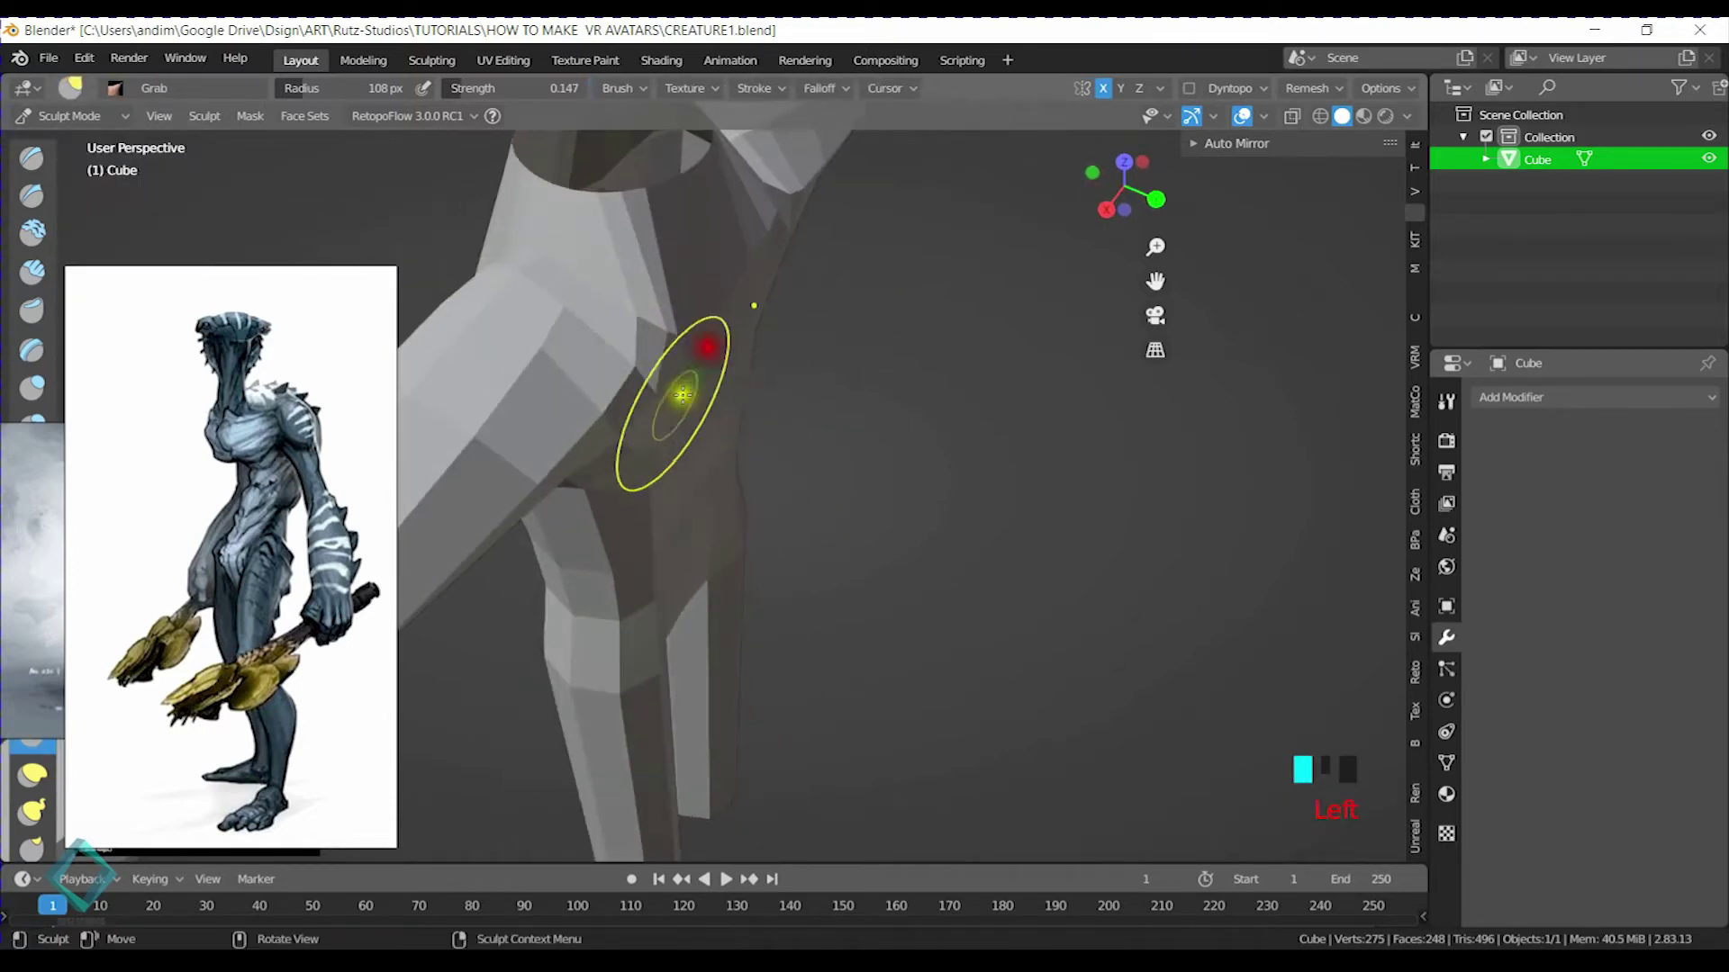
{"action": "middle_click_drag", "start_coordinate": [737, 504], "coordinate": [699, 436]}
{"action": "left_click", "coordinate": [694, 340]}
{"action": "left_click", "coordinate": [698, 436]}
{"action": "left_click", "coordinate": [699, 425]}
{"action": "left_click", "coordinate": [699, 413]}
{"action": "left_click", "coordinate": [694, 400]}
{"action": "left_click", "coordinate": [689, 389]}
{"action": "left_click", "coordinate": [683, 407]}
{"action": "left_click", "coordinate": [678, 426]}
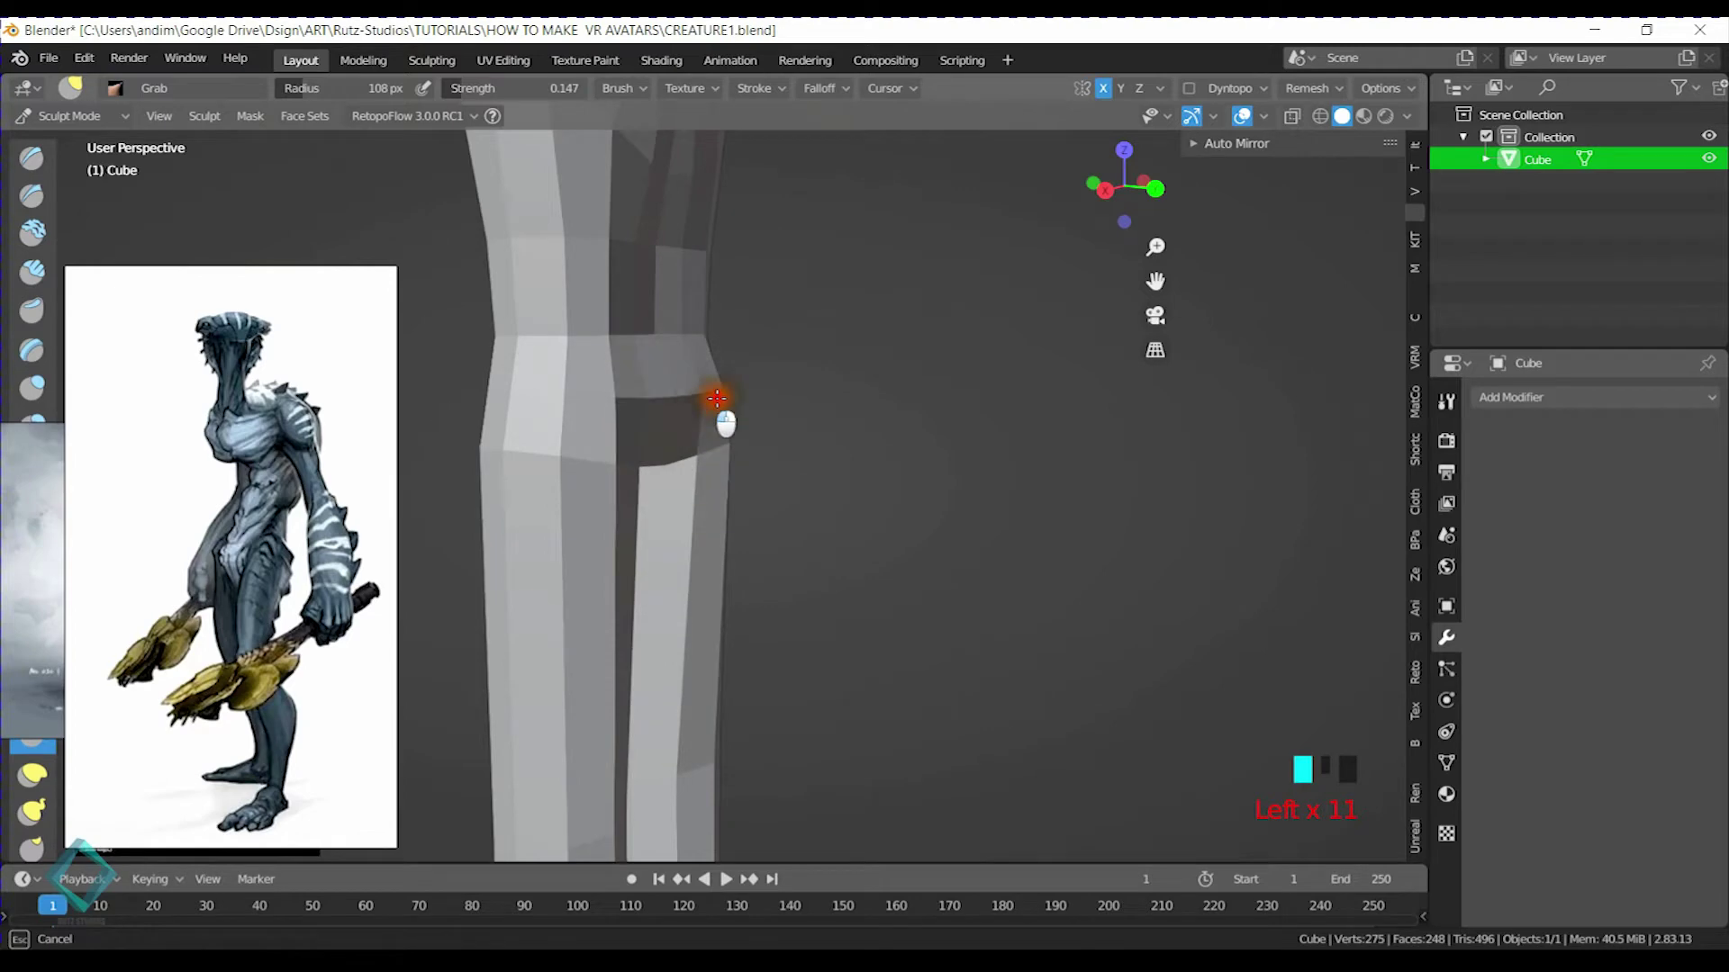
Build up the buttocks with Grab strokes and soften their transition into the thighs
{"action": "left_click_drag", "start_coordinate": [713, 371], "coordinate": [687, 366]}
{"action": "middle_click_drag", "start_coordinate": [687, 366], "coordinate": [733, 451]}
{"action": "left_click", "coordinate": [671, 478]}
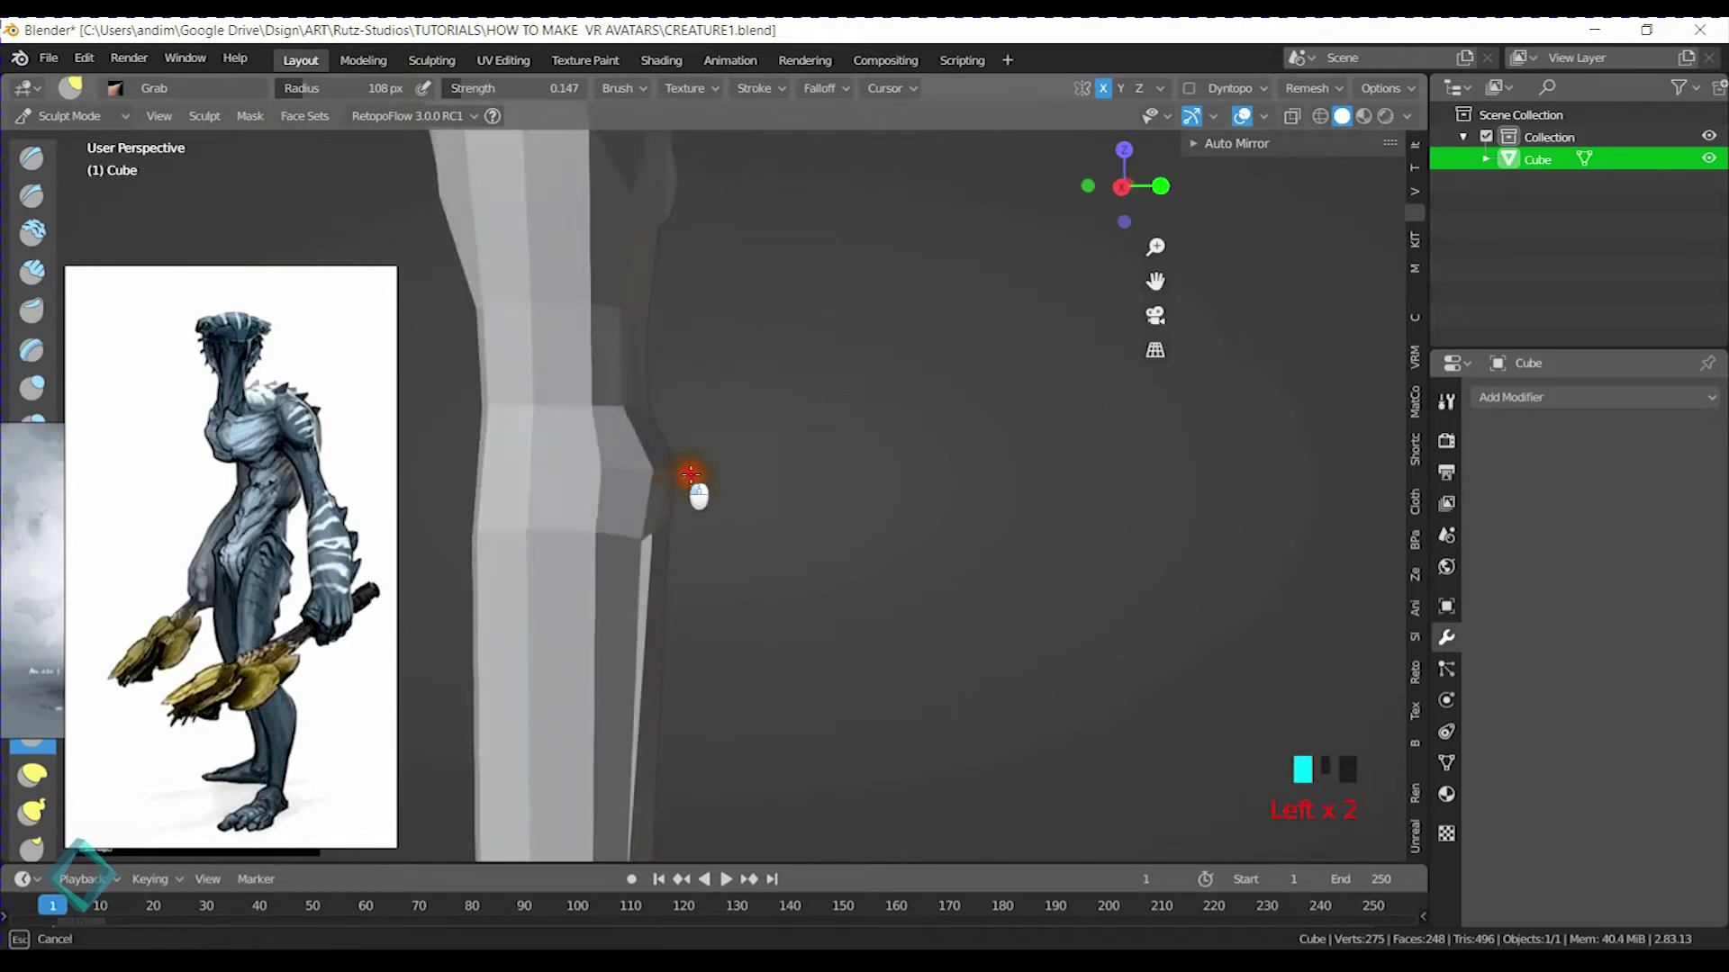
{"action": "left_click", "coordinate": [684, 493]}
{"action": "left_click", "coordinate": [695, 508]}
{"action": "left_click", "coordinate": [704, 522]}
{"action": "left_click", "coordinate": [664, 482], "text": "shift"}
{"action": "left_click", "coordinate": [662, 504], "text": "shift"}
{"action": "left_click", "coordinate": [660, 525], "text": "shift"}
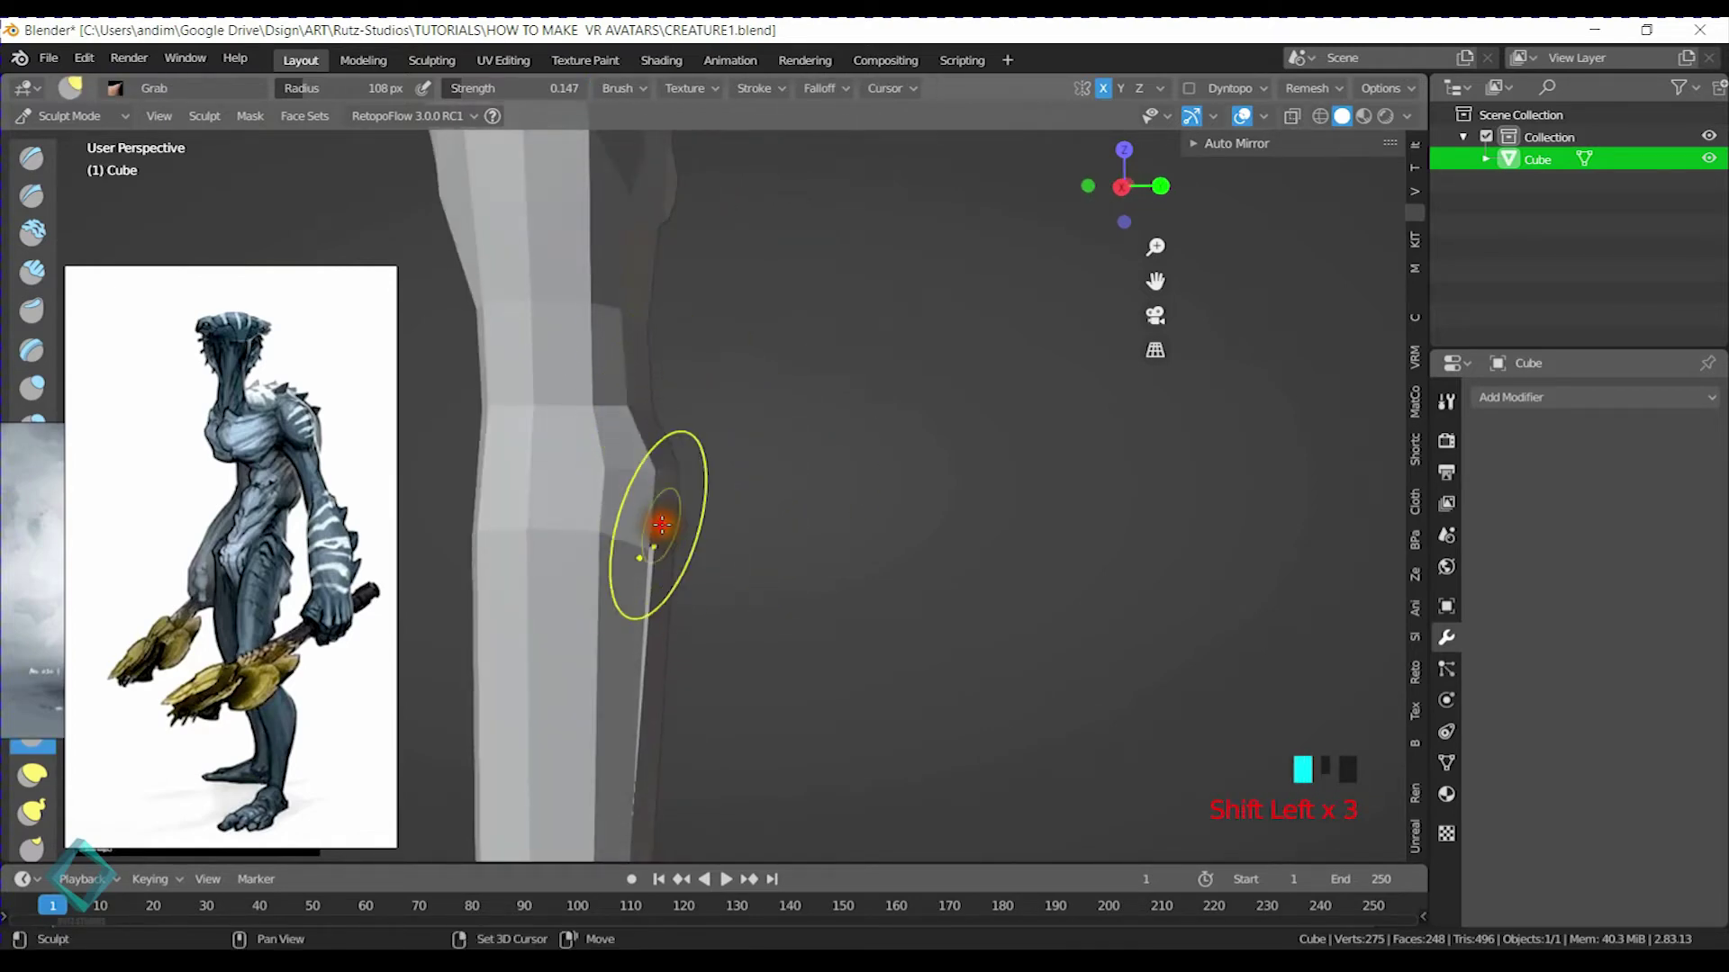
Set the Grab brush radius to 137 px and adjust the side profile of the waist and lower back
{"action": "middle_click_drag", "start_coordinate": [633, 394], "coordinate": [695, 443]}
{"action": "scroll", "coordinate": [901, 466], "scroll_direction": "down", "scroll_amount": 3}
{"action": "middle_click_drag", "start_coordinate": [900, 466], "coordinate": [761, 530]}
{"action": "scroll", "coordinate": [772, 509], "scroll_direction": "down", "scroll_amount": 3}
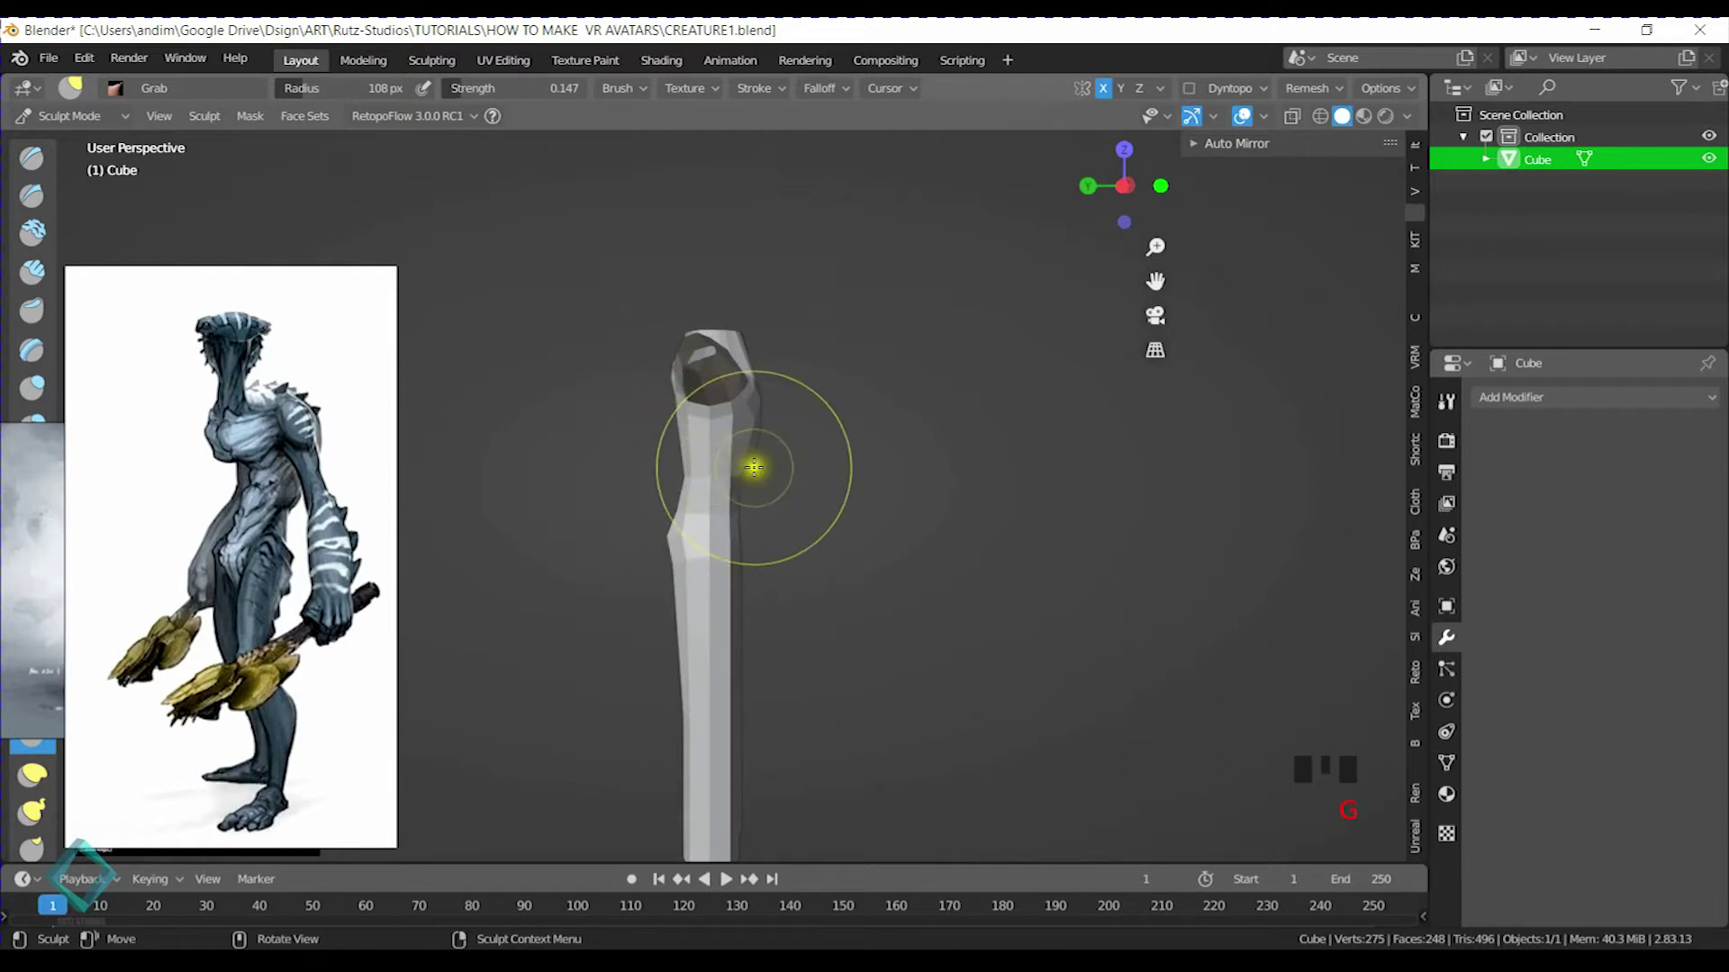
{"action": "key", "text": "f"}
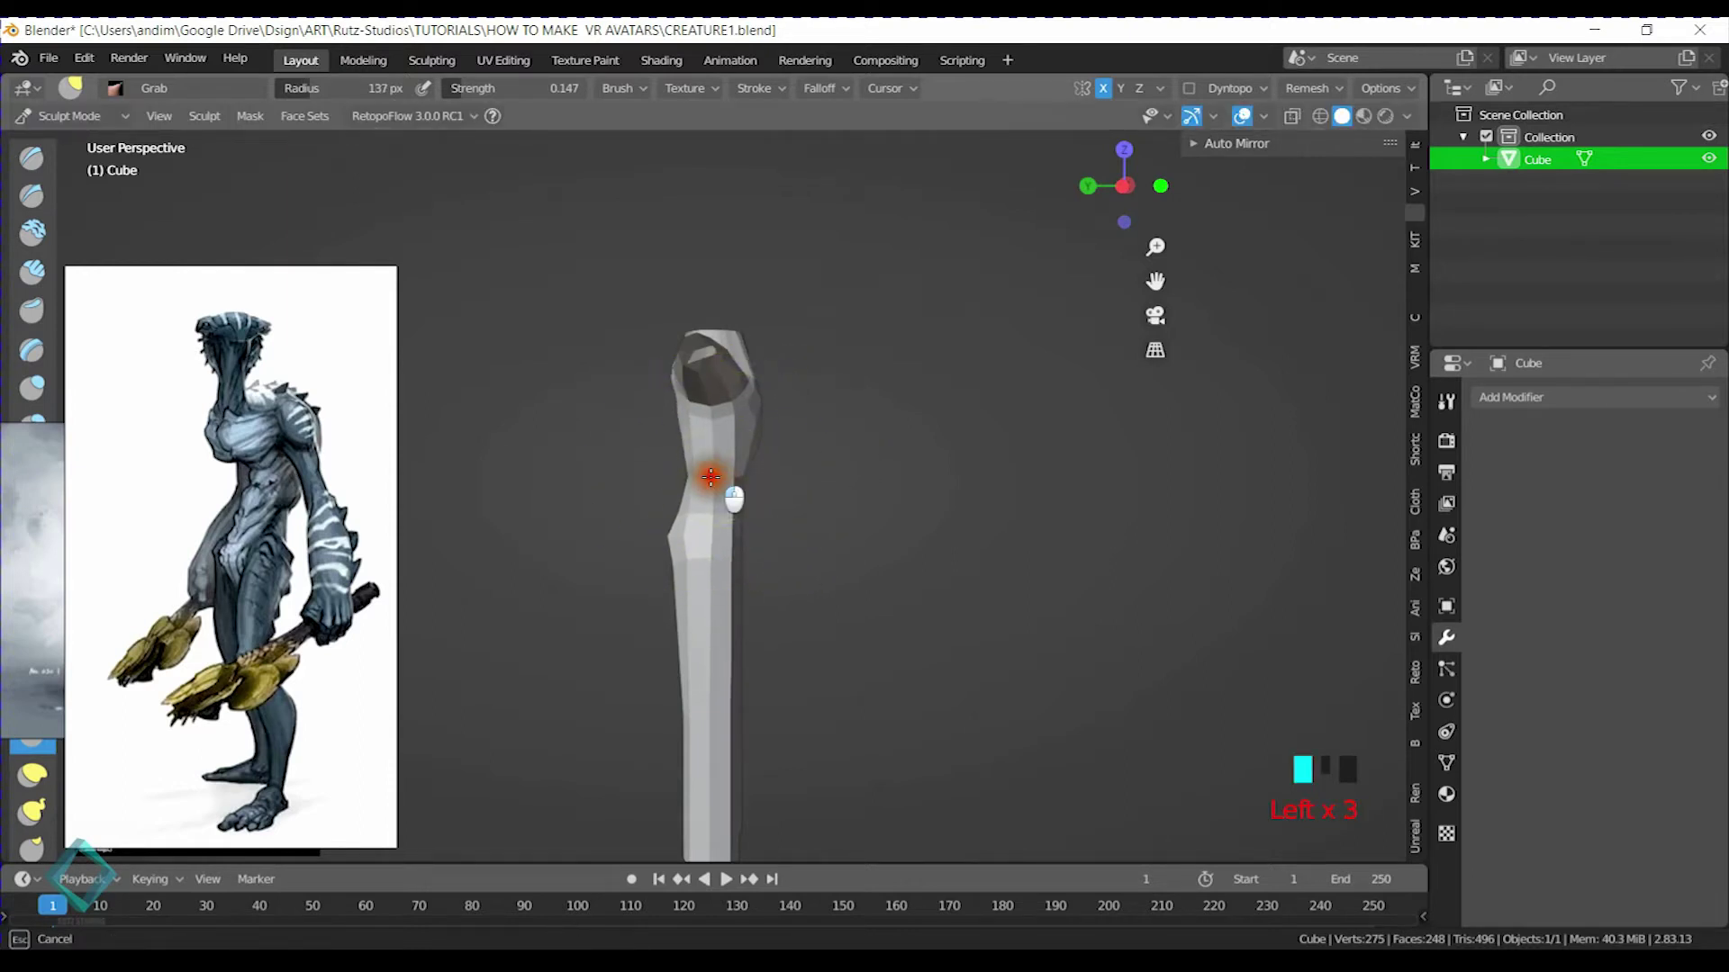
{"action": "scroll", "coordinate": [688, 504], "scroll_direction": "up", "scroll_amount": 5}
{"action": "mouse_move", "coordinate": [648, 552]}
{"action": "middle_mouse_down", "text": "shift"}
{"action": "mouse_move", "coordinate": [674, 555]}
{"action": "mouse_move", "coordinate": [744, 474]}
{"action": "mouse_move", "coordinate": [829, 478]}
{"action": "mouse_move", "coordinate": [818, 552]}
{"action": "mouse_move", "coordinate": [761, 364]}
{"action": "mouse_move", "coordinate": [780, 494]}
{"action": "mouse_move", "coordinate": [815, 389]}
{"action": "middle_mouse_up", "text": "shift"}
{"action": "left_click", "coordinate": [815, 389]}
Smooth the outer hips where the torso meets the thighs
{"action": "middle_click_drag", "start_coordinate": [816, 505], "coordinate": [868, 536]}
{"action": "left_click", "coordinate": [777, 492], "text": "shift"}
{"action": "middle_click_drag", "start_coordinate": [793, 479], "coordinate": [903, 475]}
{"action": "double_click", "coordinate": [864, 517], "text": "shift"}
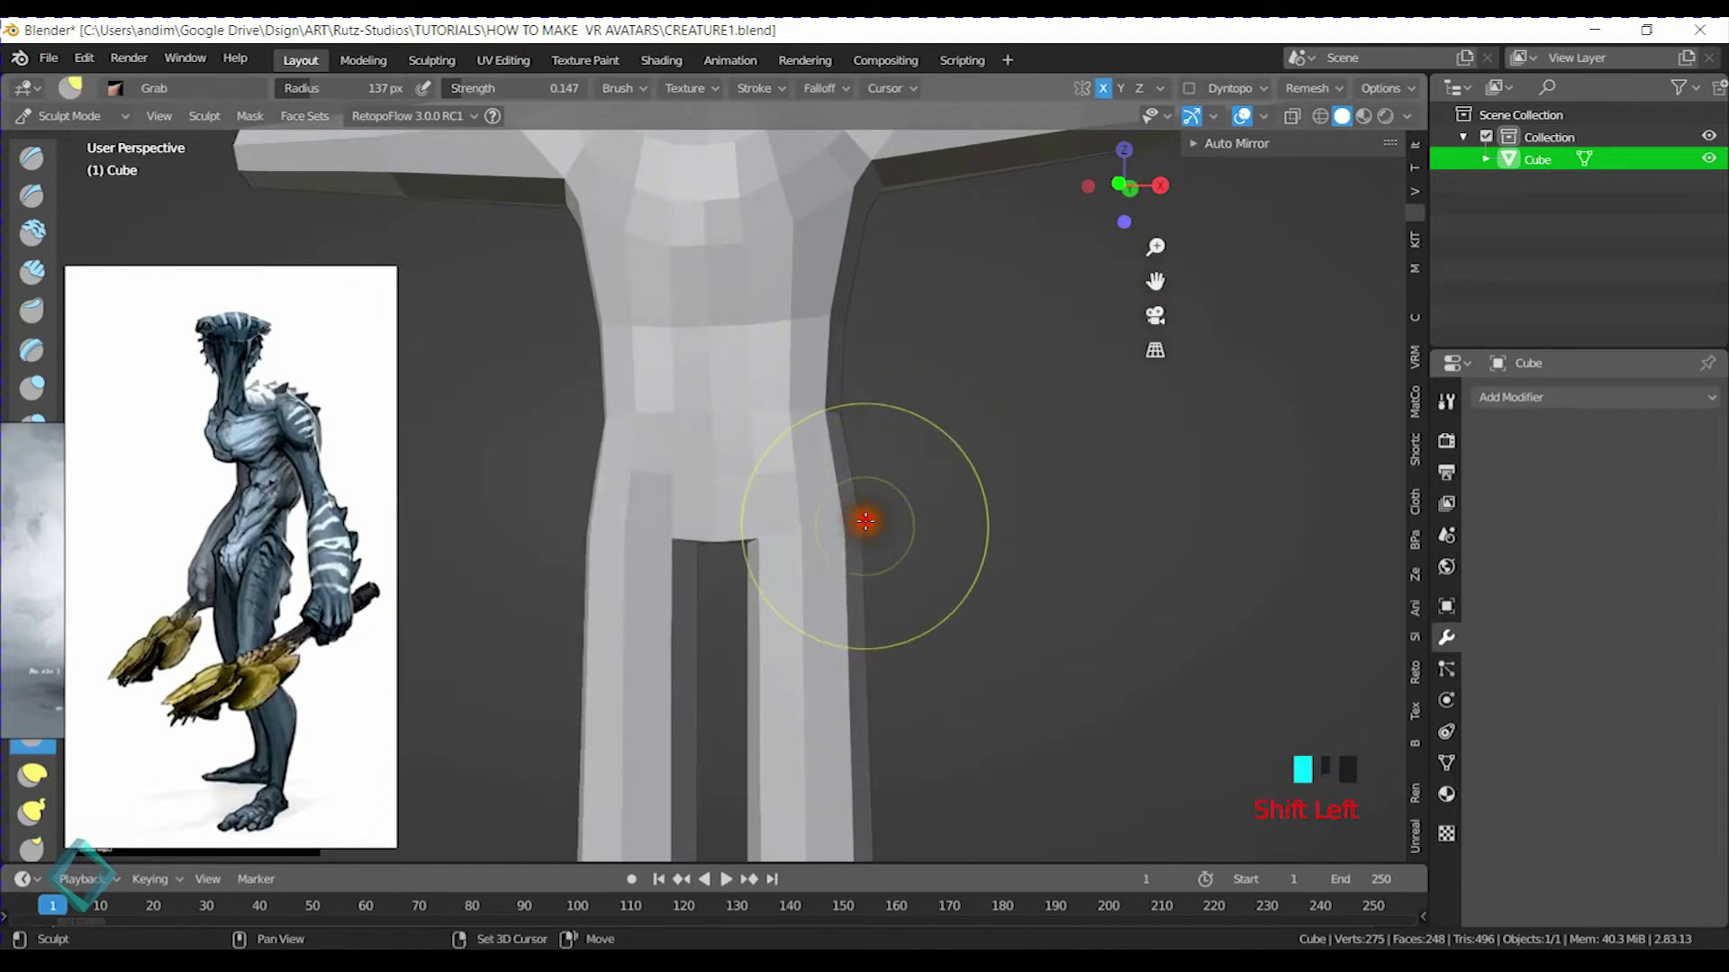
Smooth the neck base, inner shoulders and upper chest
{"action": "middle_click_drag", "start_coordinate": [872, 370], "coordinate": [764, 520]}
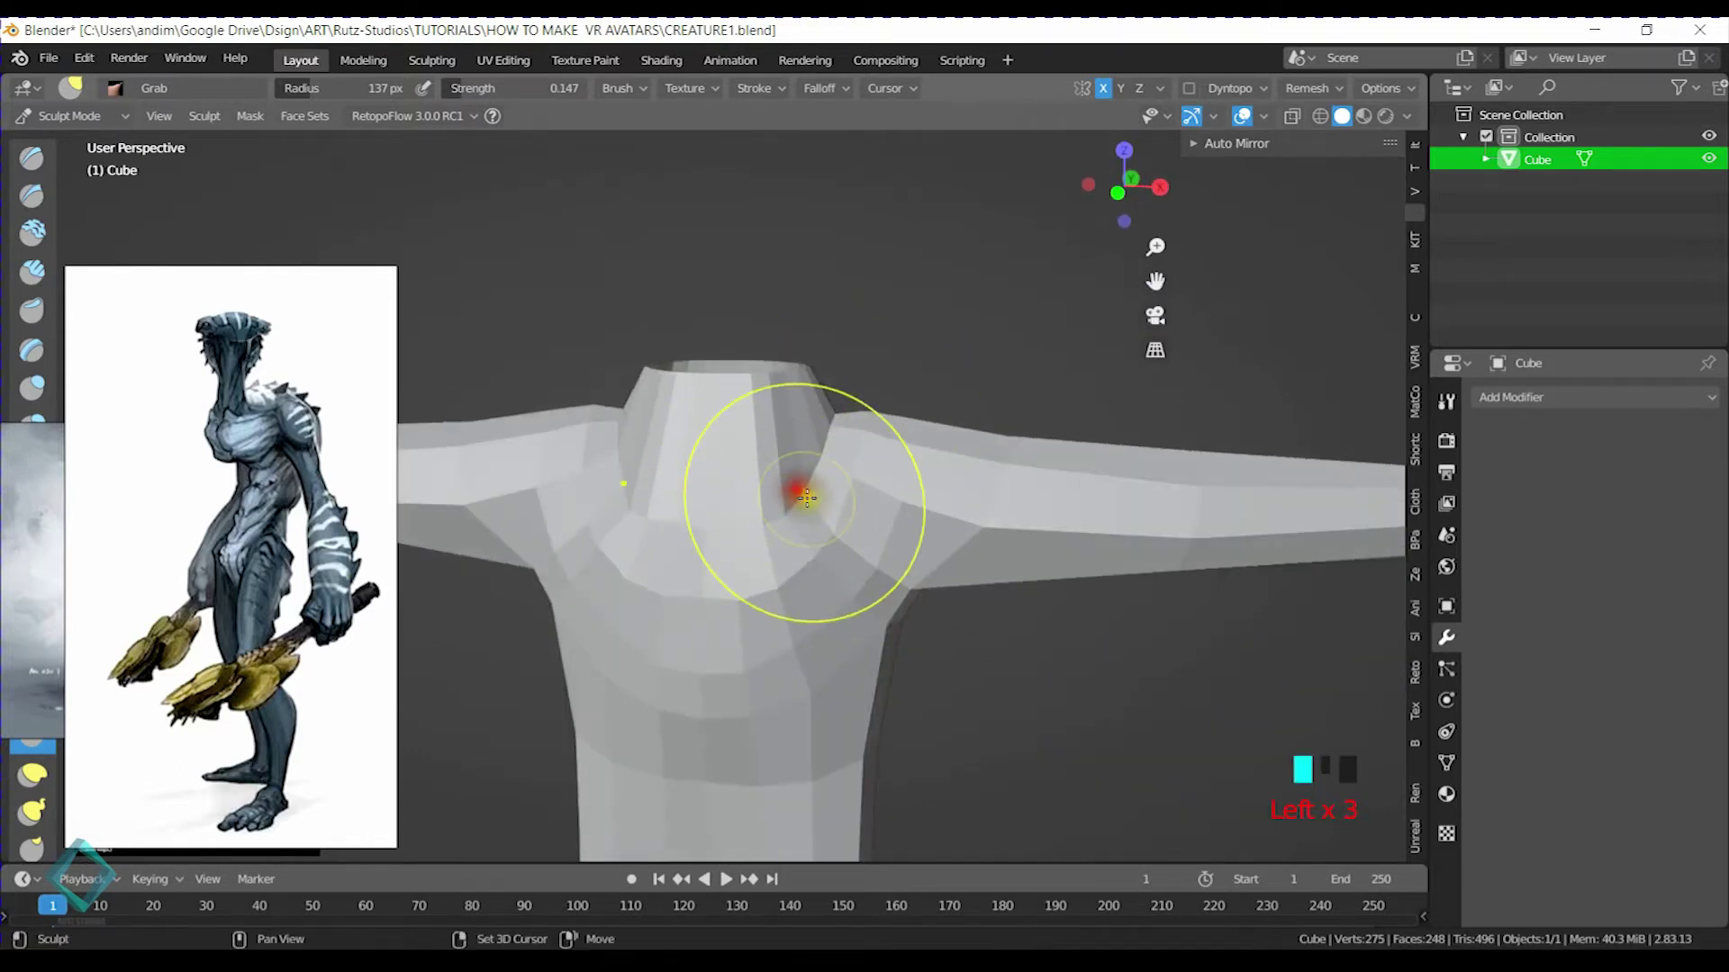
{"action": "mouse_move", "coordinate": [811, 506]}
{"action": "left_mouse_down", "text": "shift"}
{"action": "mouse_move", "coordinate": [714, 541]}
{"action": "mouse_move", "coordinate": [684, 611]}
{"action": "left_mouse_up", "text": "shift"}
{"action": "middle_click_drag", "start_coordinate": [810, 565], "coordinate": [876, 560]}
{"action": "left_click", "coordinate": [588, 486], "text": "shift"}
{"action": "scroll", "coordinate": [752, 558], "scroll_direction": "down", "scroll_amount": 2}
{"action": "middle_click_drag", "start_coordinate": [756, 560], "coordinate": [783, 542]}
{"action": "left_click", "coordinate": [814, 526], "text": "shift"}
{"action": "left_click_drag", "start_coordinate": [832, 513], "coordinate": [843, 498], "text": "shift"}
{"action": "left_click", "coordinate": [833, 532], "text": "shift"}
Smooth the shoulder area and the centre of the upper torso with longer strokes
{"action": "mouse_move", "coordinate": [680, 554]}
{"action": "middle_mouse_down"}
{"action": "mouse_move", "coordinate": [756, 409]}
{"action": "mouse_move", "coordinate": [823, 426]}
{"action": "middle_mouse_up"}
{"action": "left_click_drag", "start_coordinate": [833, 431], "coordinate": [802, 489], "text": "shift"}
{"action": "middle_click_drag", "start_coordinate": [792, 543], "coordinate": [711, 474], "text": "shift"}
{"action": "left_click_drag", "start_coordinate": [656, 312], "coordinate": [675, 363], "text": "shift"}
{"action": "middle_click_drag", "start_coordinate": [1008, 329], "coordinate": [1031, 437], "text": "shift"}
{"action": "mouse_move", "coordinate": [1042, 427]}
{"action": "middle_mouse_down"}
{"action": "mouse_move", "coordinate": [640, 444]}
{"action": "mouse_move", "coordinate": [761, 285]}
{"action": "middle_mouse_up"}
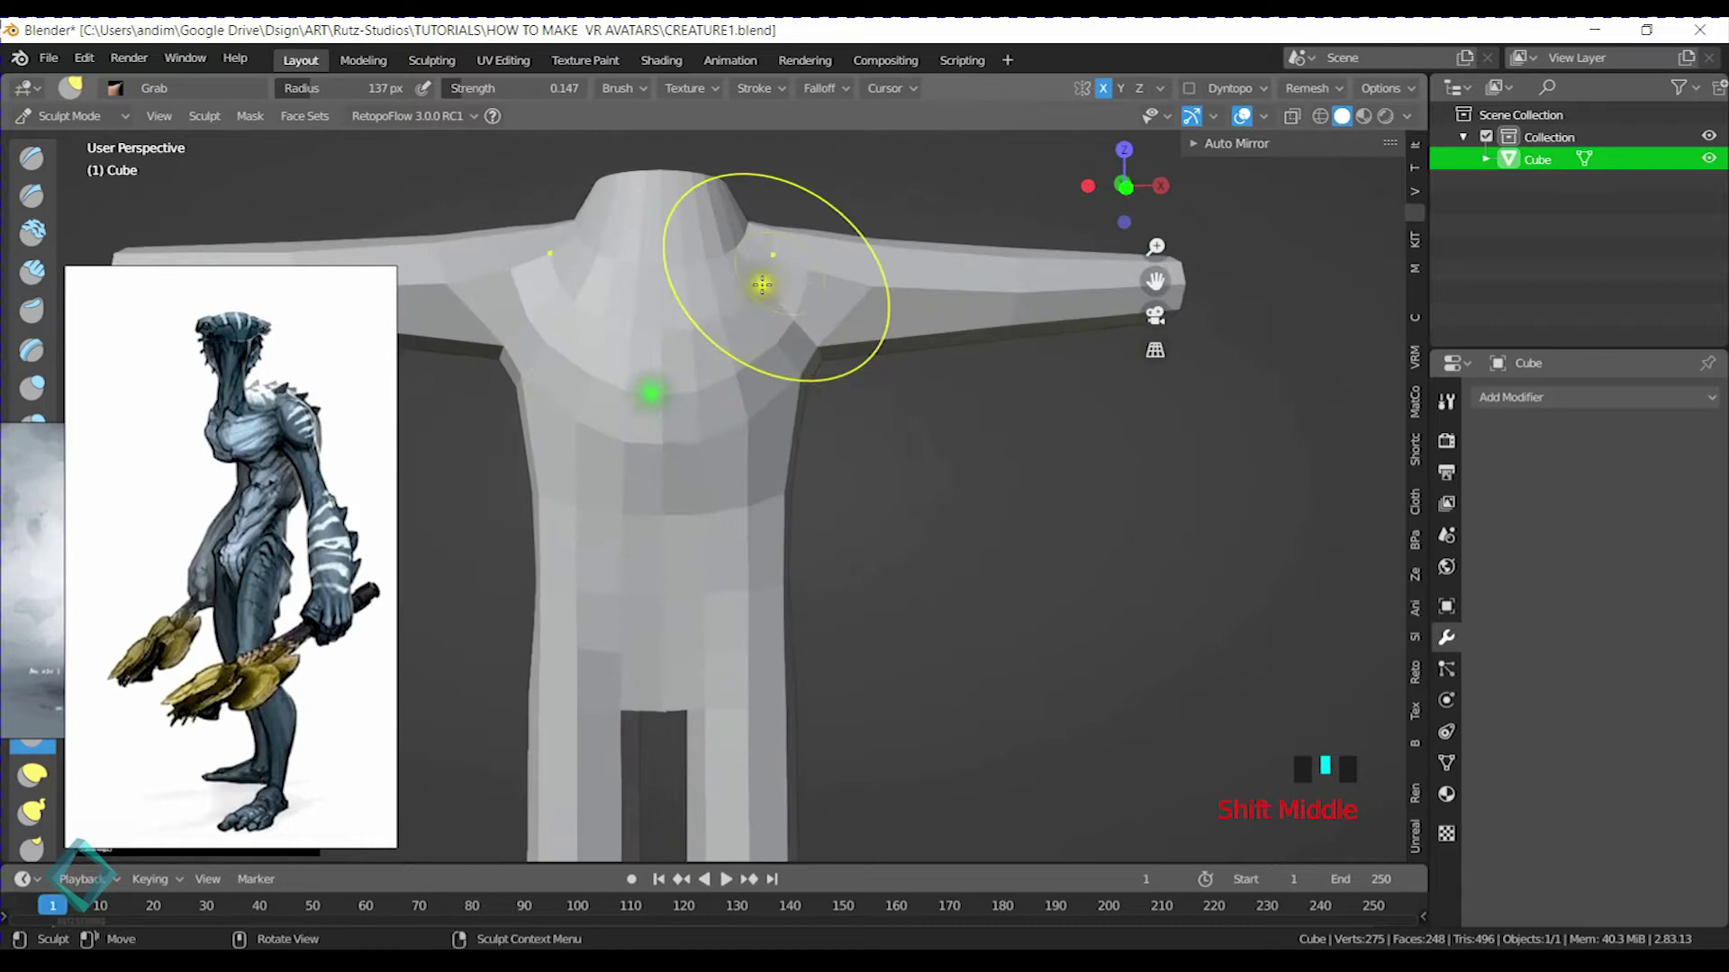
Return to Edit Mode and add two edge loops around one thigh with Loop Cut
{"action": "middle_click_drag", "start_coordinate": [811, 386], "coordinate": [775, 435]}
{"action": "middle_click_drag", "start_coordinate": [842, 310], "coordinate": [815, 355]}
{"action": "middle_click_drag", "start_coordinate": [815, 355], "coordinate": [837, 405], "text": "shift"}
{"action": "middle_click_drag", "start_coordinate": [824, 545], "coordinate": [832, 432], "text": "shift"}
{"action": "middle_click_drag", "start_coordinate": [815, 490], "coordinate": [818, 297], "text": "shift"}
{"action": "middle_click_drag", "start_coordinate": [807, 421], "coordinate": [722, 352]}
{"action": "scroll", "coordinate": [836, 440], "scroll_direction": "down", "scroll_amount": 3}
{"action": "key", "text": "ctrl+Tab"}
{"action": "left_click", "coordinate": [1034, 397]}
{"action": "key", "text": "ctrl+r"}
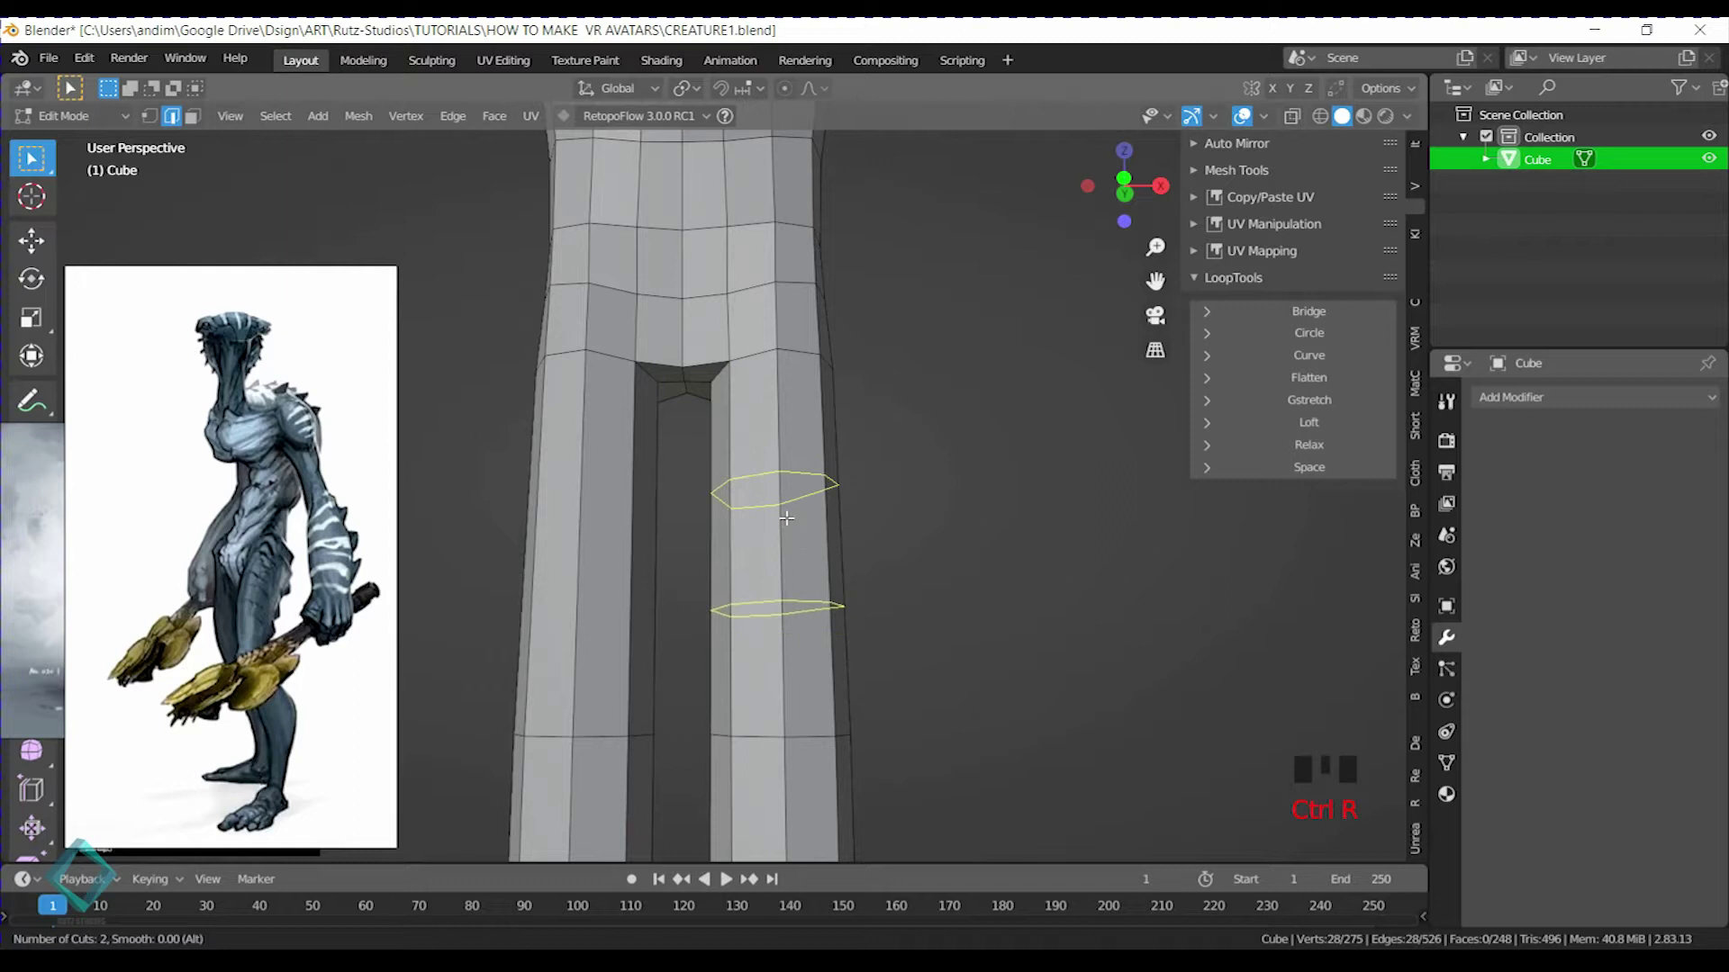
In Object Mode, apply AutoMirror to the body along X with Positive orientation and resume editing the mesh
{"action": "key", "text": "Tab"}
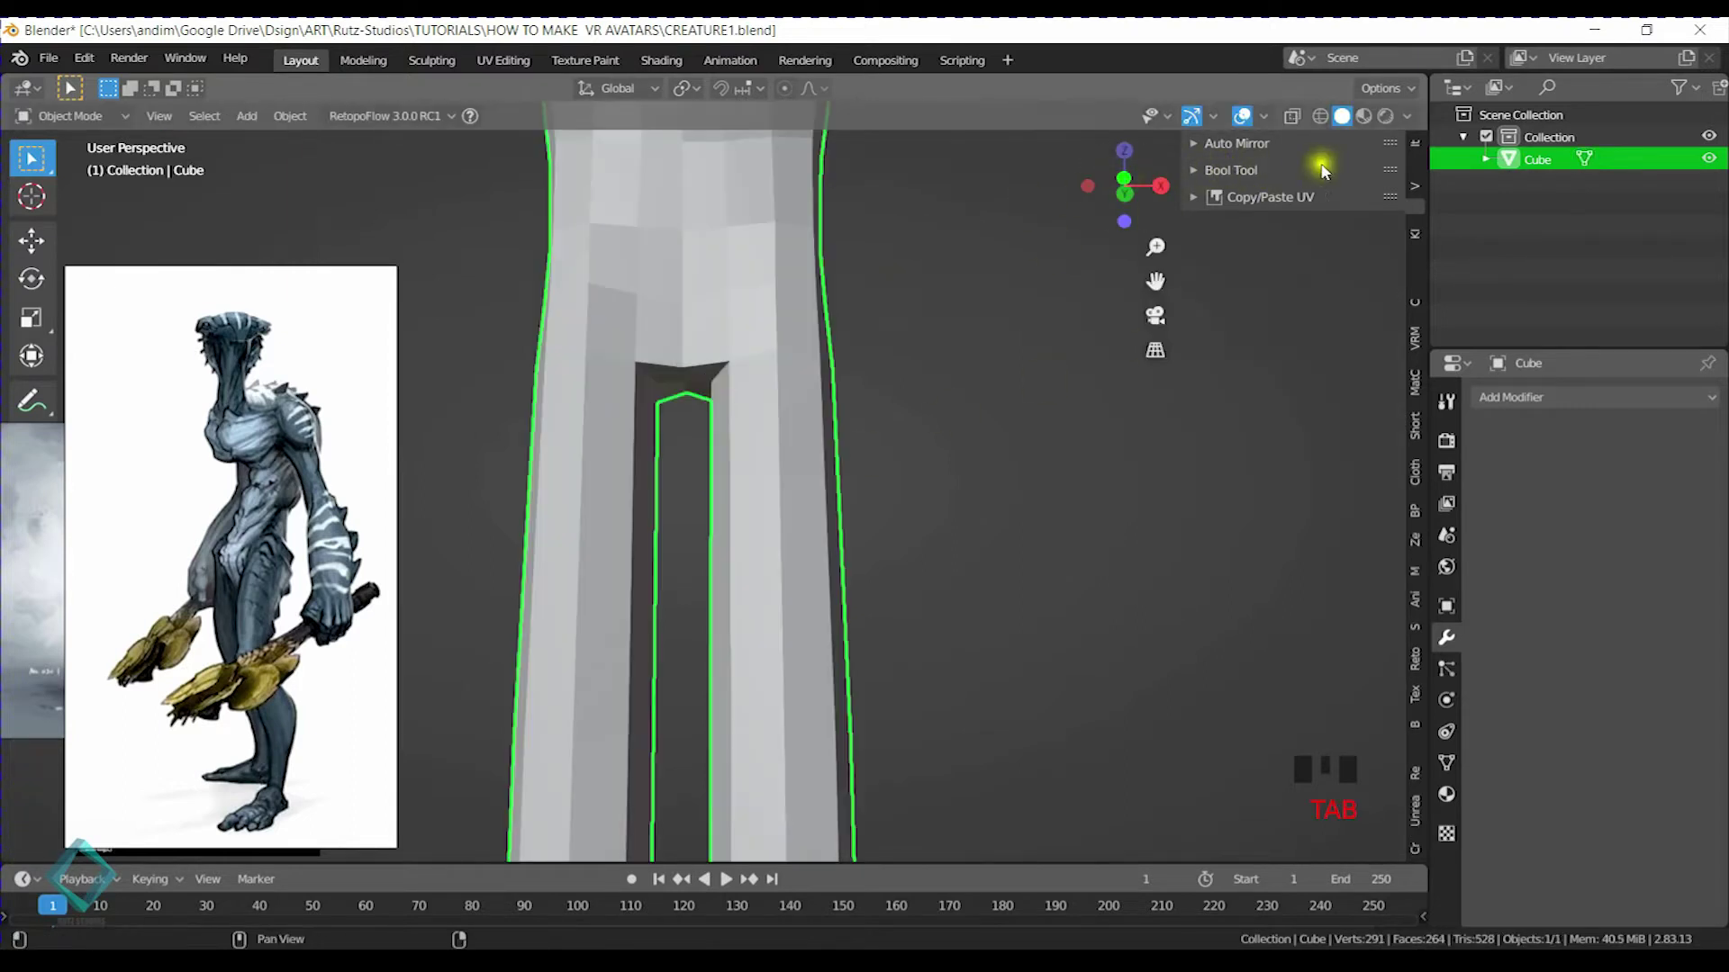
{"action": "left_click", "coordinate": [1290, 142]}
{"action": "left_click", "coordinate": [1282, 181]}
{"action": "key", "text": "Tab"}
Add two more edge loops around the leg with Loop Cut, keeping them centred
{"action": "middle_click_drag", "start_coordinate": [759, 386], "coordinate": [779, 544], "text": "shift"}
{"action": "key", "text": "ctrl+r"}
{"action": "scroll", "coordinate": [779, 543], "scroll_direction": "up", "scroll_amount": 1}
{"action": "left_click", "coordinate": [779, 544]}
{"action": "right_click", "coordinate": [775, 542]}
{"action": "middle_click_drag", "start_coordinate": [772, 274], "coordinate": [753, 598], "text": "shift"}
{"action": "scroll", "coordinate": [753, 598], "scroll_direction": "down", "scroll_amount": 3}
{"action": "middle_click_drag", "start_coordinate": [754, 400], "coordinate": [753, 582], "text": "shift"}
{"action": "middle_click_drag", "start_coordinate": [771, 471], "coordinate": [789, 525]}
{"action": "middle_click_drag", "start_coordinate": [774, 468], "coordinate": [772, 545], "text": "shift"}
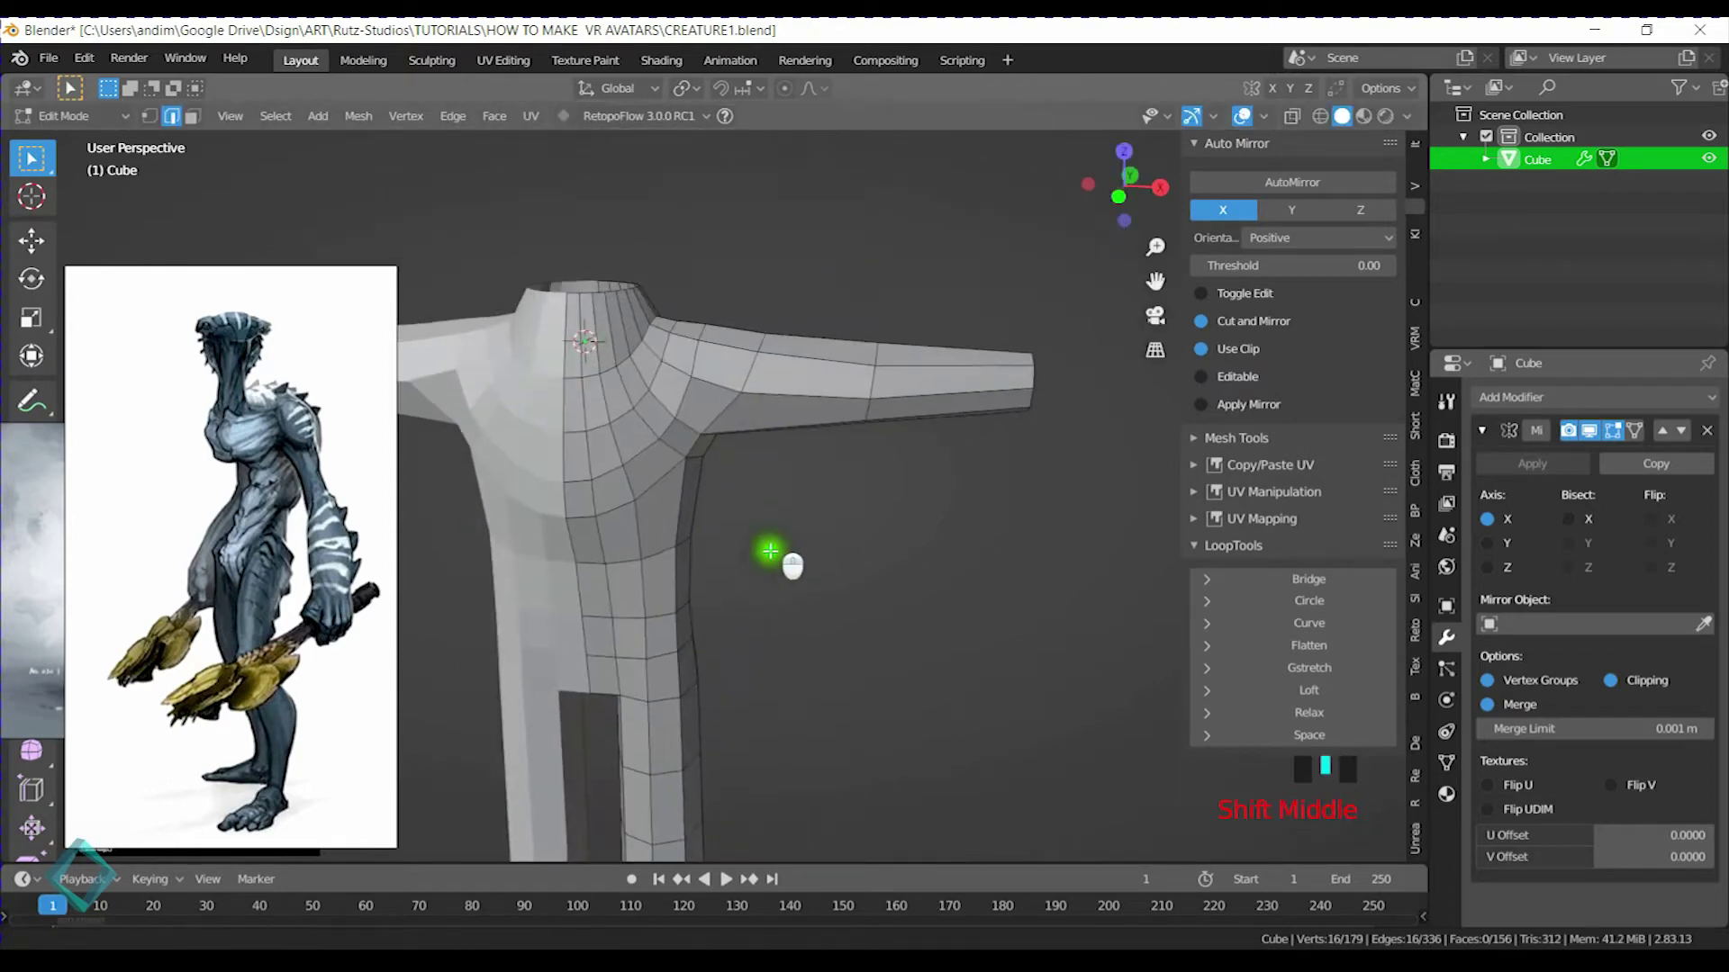
Add centred edge loops around the upper arm and the forearm
{"action": "key", "text": "ctrl+r"}
{"action": "left_click", "coordinate": [834, 340]}
{"action": "right_click", "coordinate": [972, 347]}
{"action": "key", "text": "ctrl+r"}
{"action": "left_click", "coordinate": [973, 348]}
{"action": "right_click", "coordinate": [972, 347]}
Straighten the upper arm's slanted edge loop by scaling it to 0 along the X axis
{"action": "middle_click_drag", "start_coordinate": [868, 436], "coordinate": [778, 461]}
{"action": "left_click", "coordinate": [767, 398], "text": "alt"}
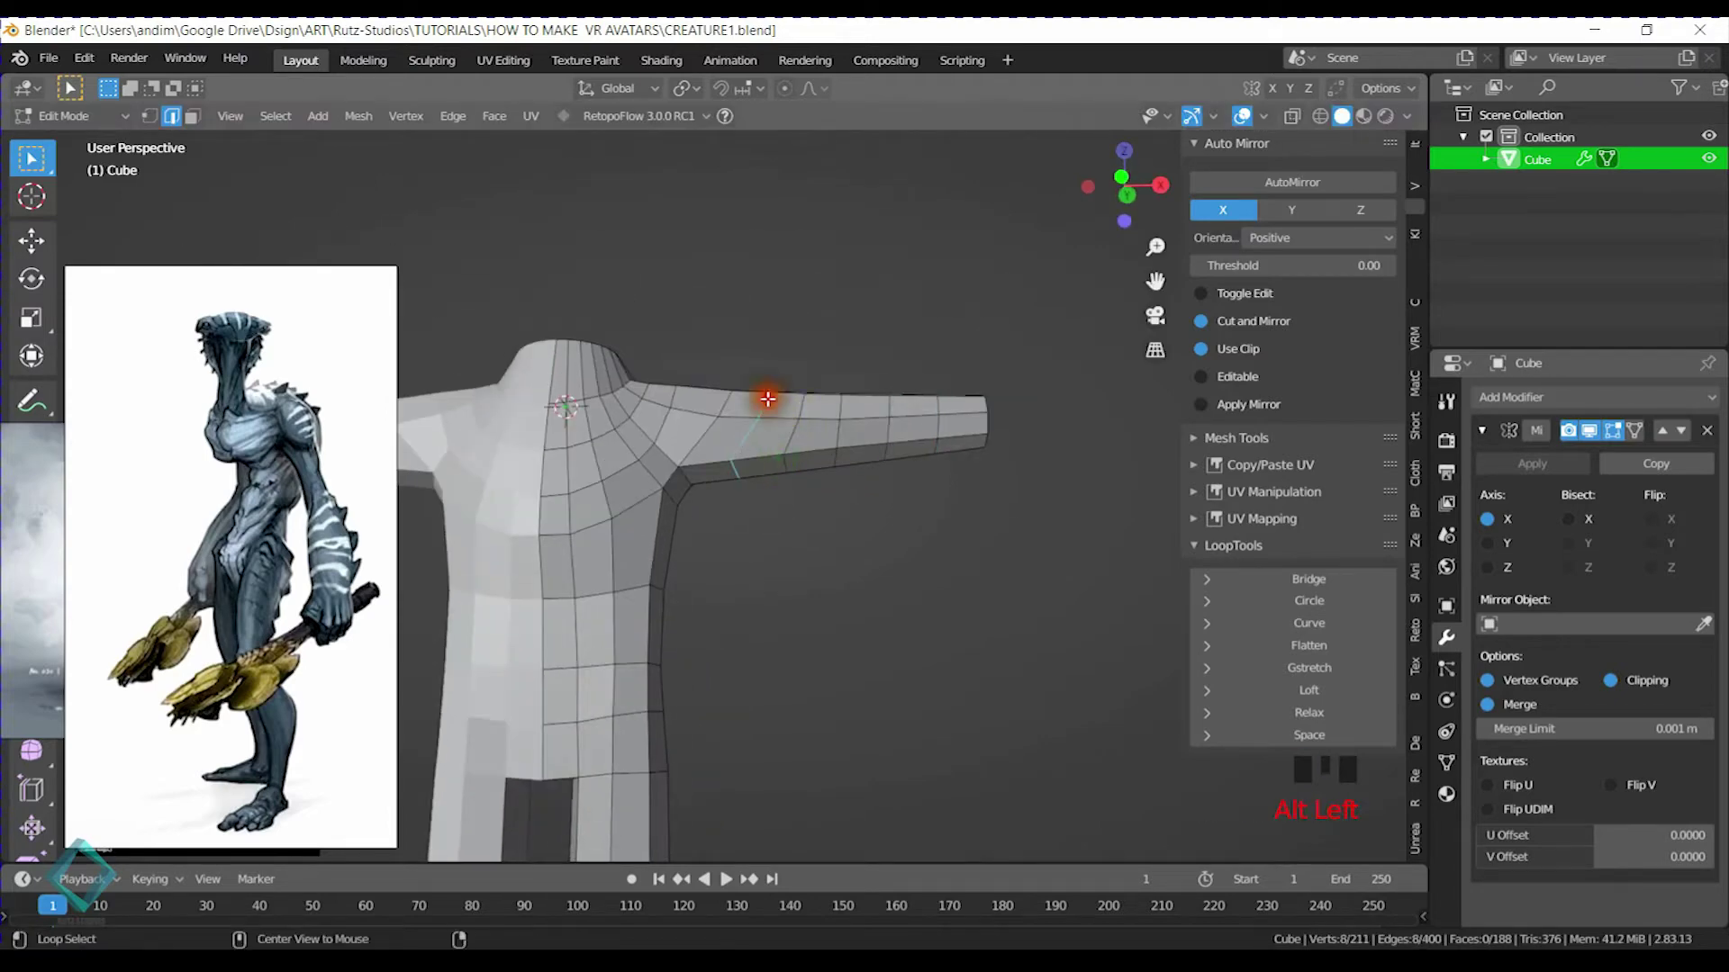
{"action": "key", "text": "s"}
{"action": "key", "text": "x"}
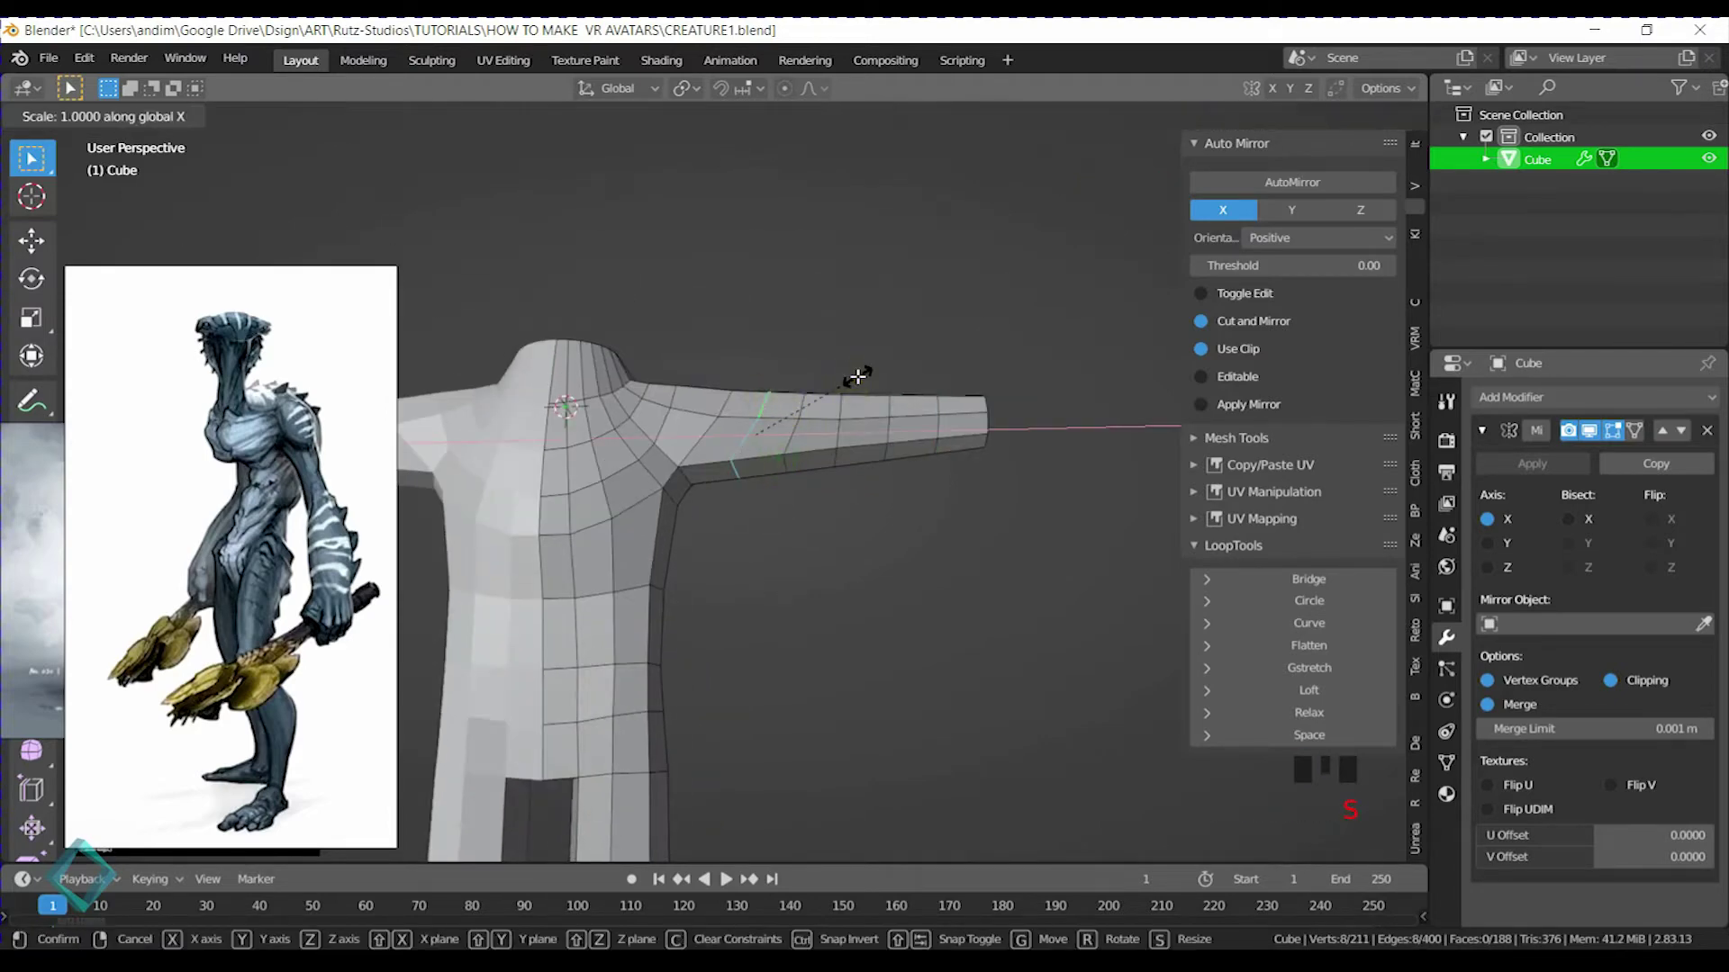
{"action": "key", "text": "0"}
{"action": "left_click", "coordinate": [857, 386]}
{"action": "key", "text": "s"}
{"action": "right_click", "coordinate": [795, 428]}
{"action": "key", "text": "s"}
{"action": "key", "text": "x"}
{"action": "key", "text": "0"}
{"action": "left_click", "coordinate": [878, 400]}
Try scaling an edge loop farther along the arm, and save CREATURE1.blend
{"action": "left_click", "coordinate": [889, 403], "text": "alt"}
{"action": "key", "text": "s"}
{"action": "right_click", "coordinate": [888, 404]}
{"action": "key", "text": "s"}
{"action": "right_click", "coordinate": [942, 405]}
{"action": "middle_click_drag", "start_coordinate": [650, 484], "coordinate": [780, 436], "text": "shift"}
{"action": "key", "text": "ctrl+s"}
{"action": "middle_click_drag", "start_coordinate": [768, 370], "coordinate": [810, 455]}
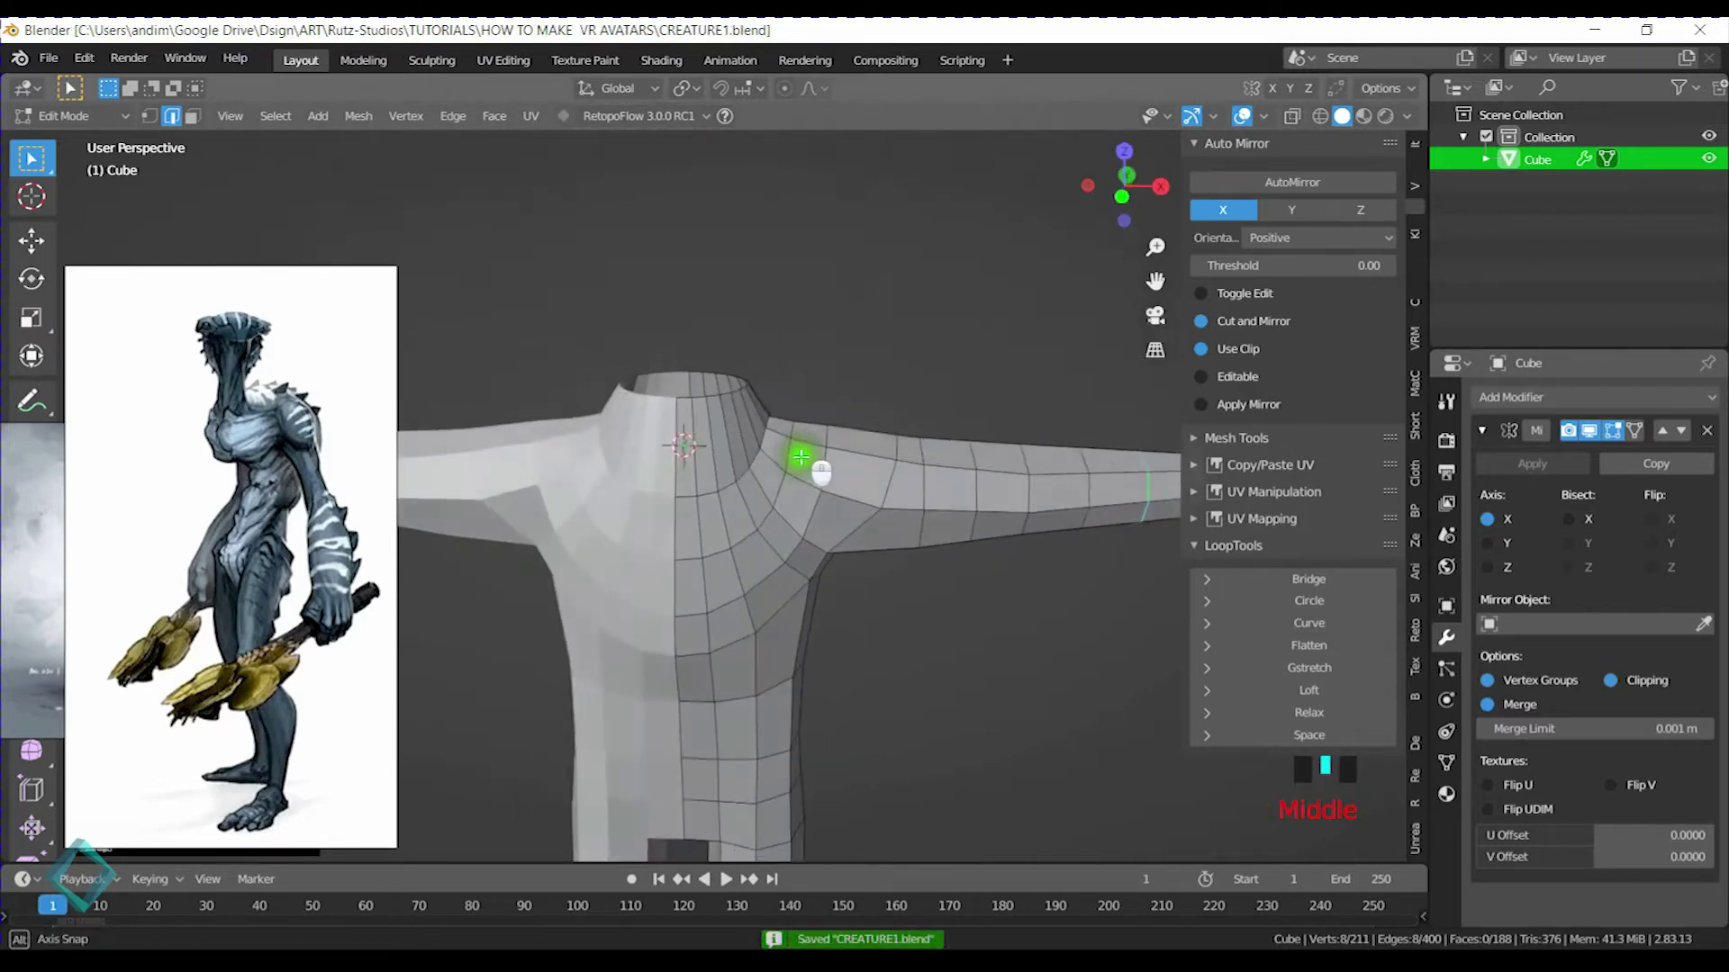
Add a centred edge loop around the middle of the neck
{"action": "scroll", "coordinate": [799, 455], "scroll_direction": "up", "scroll_amount": 2}
{"action": "left_click", "coordinate": [678, 352], "text": "alt"}
{"action": "key", "text": "ctrl+r"}
{"action": "left_click", "coordinate": [756, 371]}
{"action": "right_click", "coordinate": [758, 369]}
{"action": "middle_click_drag", "start_coordinate": [758, 370], "coordinate": [931, 294]}
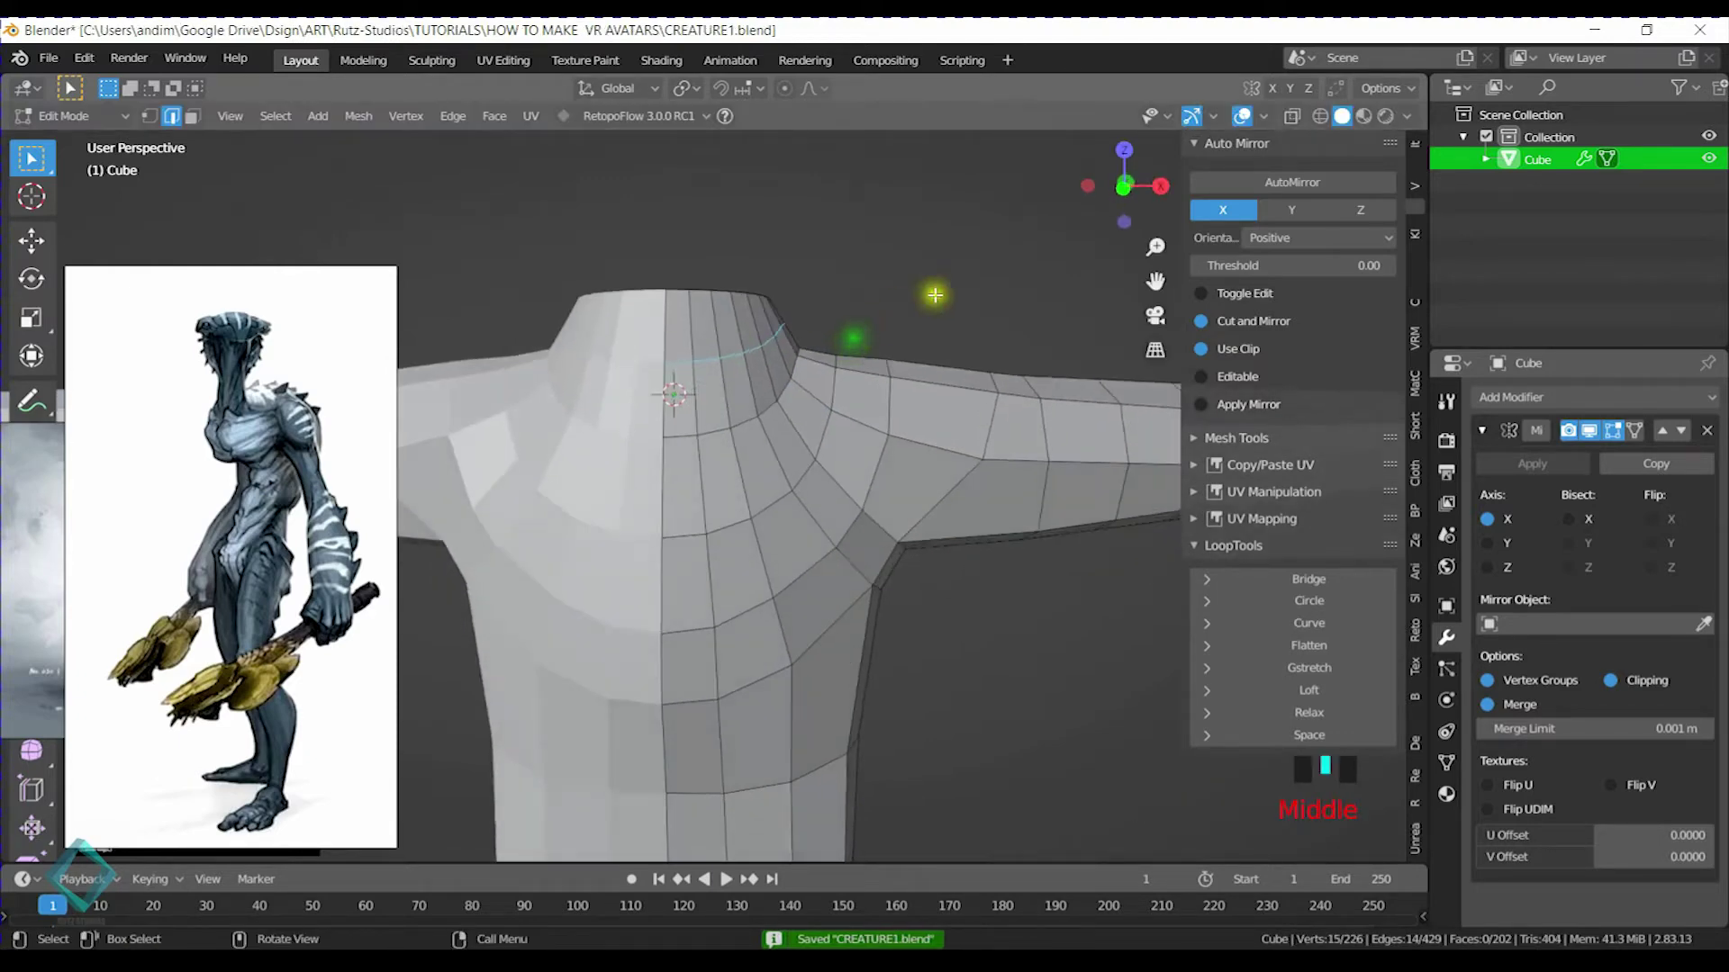
{"action": "key", "text": "s"}
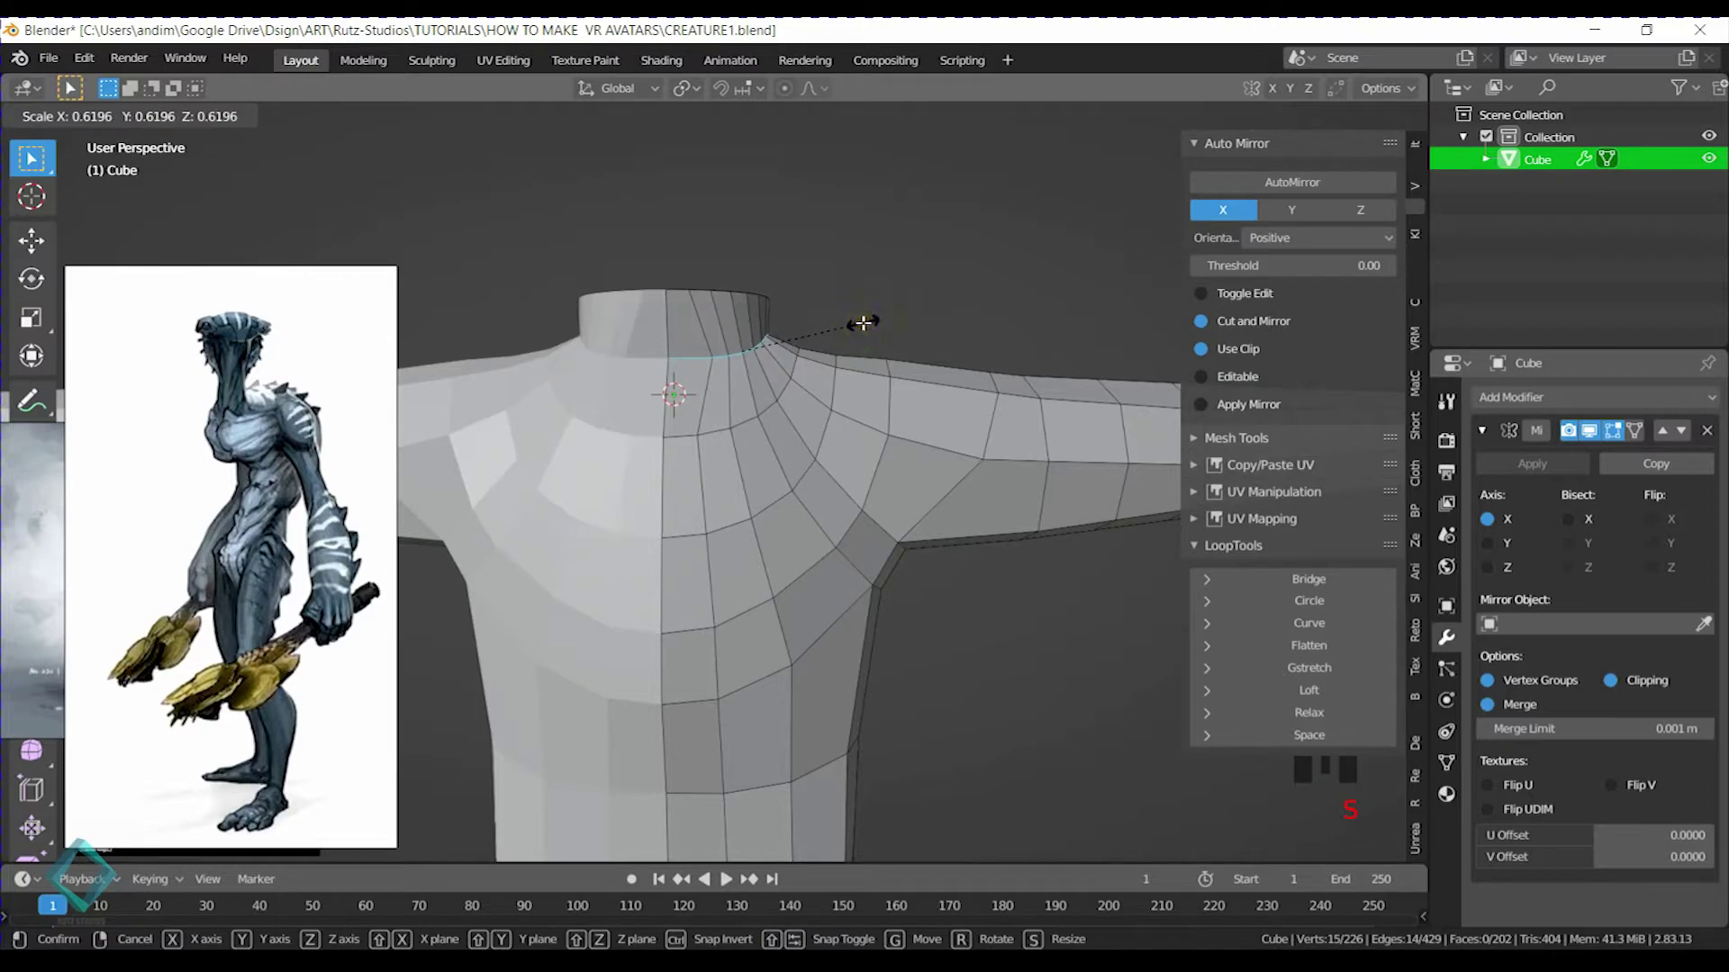
{"action": "left_click", "coordinate": [875, 315]}
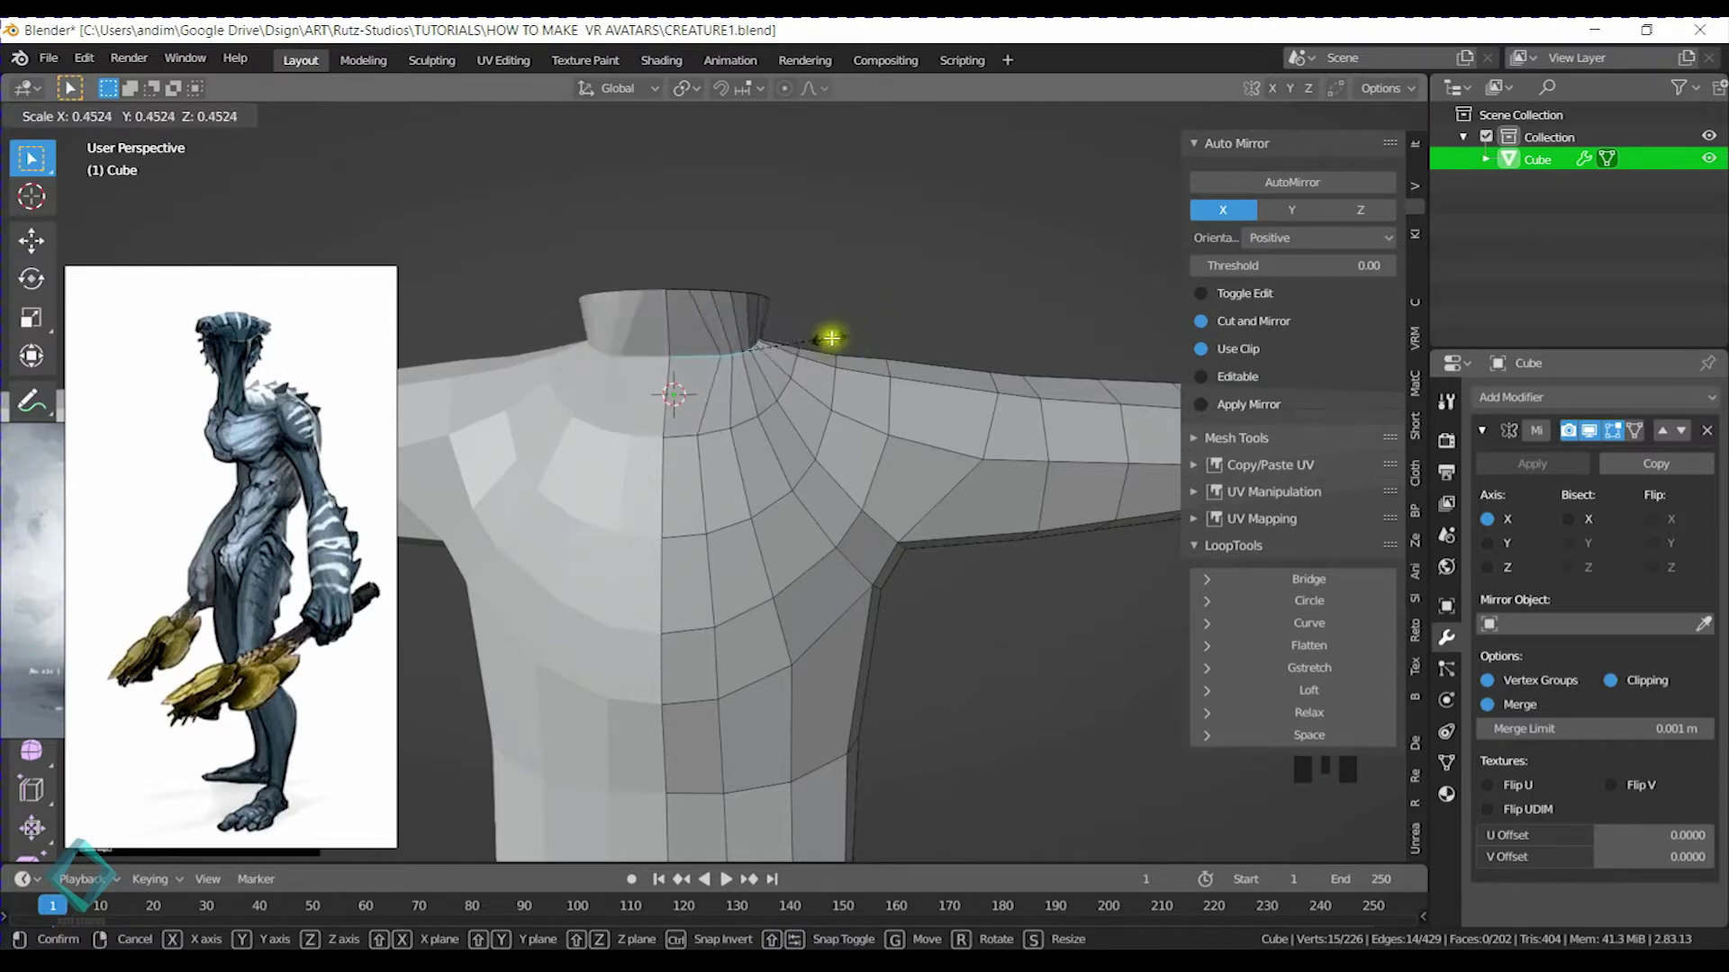
{"action": "right_click", "coordinate": [846, 326]}
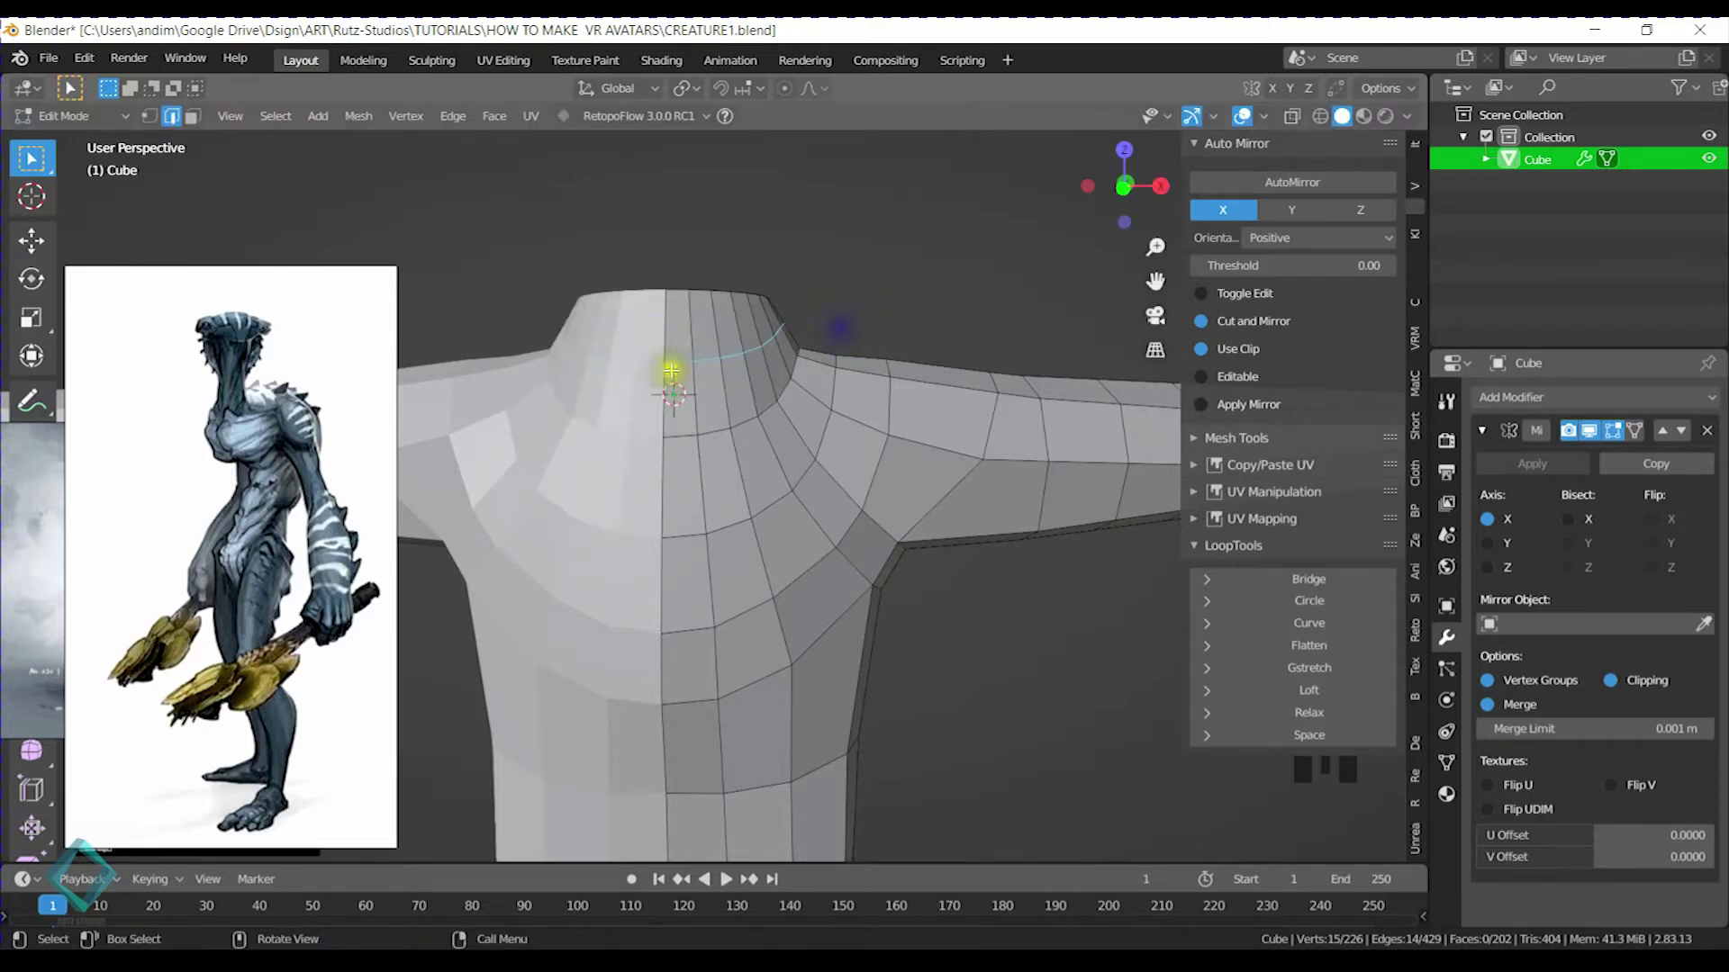
Set the transform pivot point to Individual Origins and try scaling the neck's middle edge loop
{"action": "left_click", "coordinate": [688, 88]}
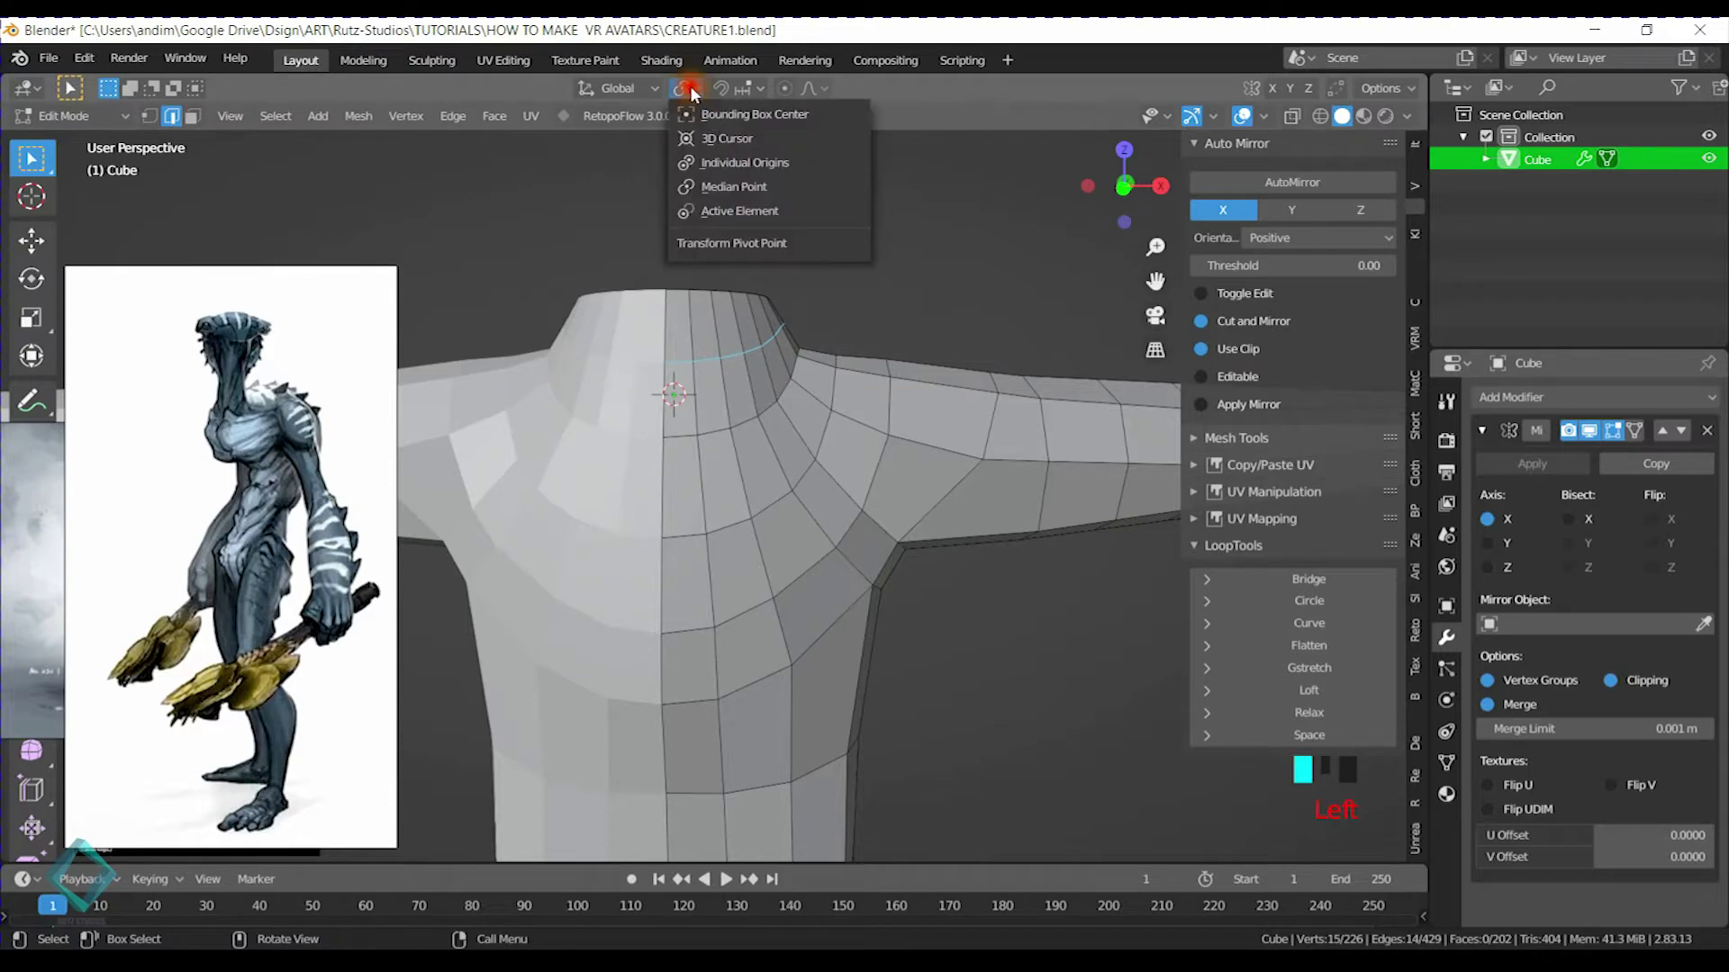
{"action": "left_click", "coordinate": [777, 162]}
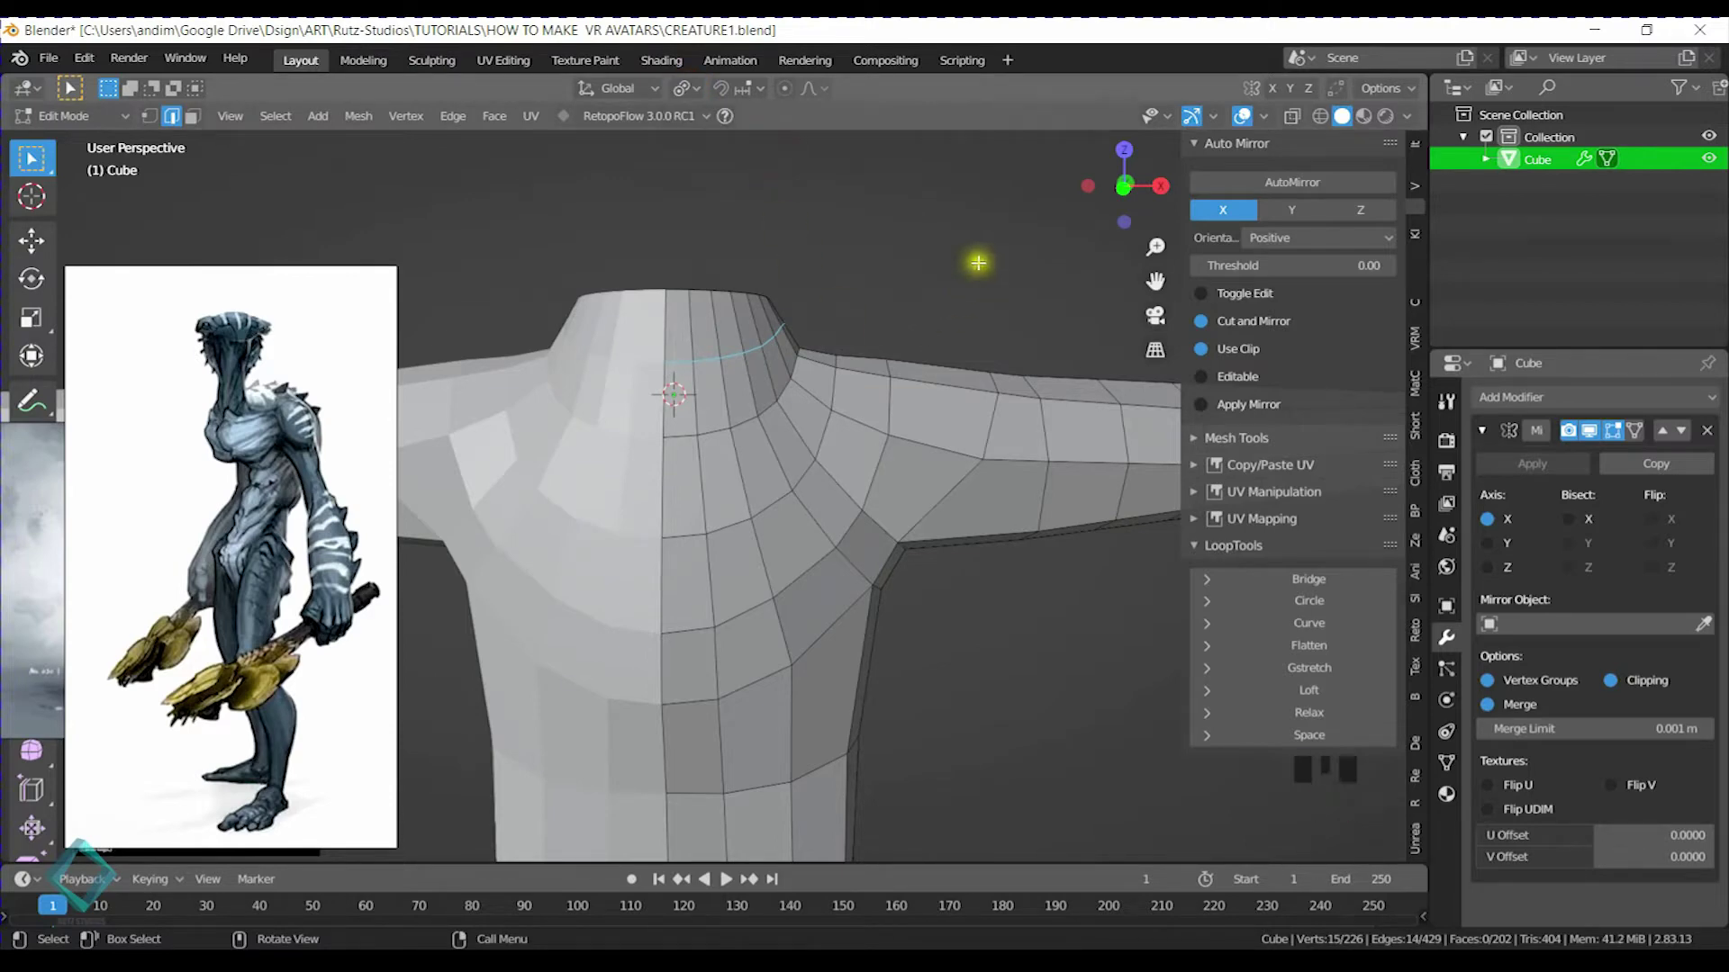
{"action": "key", "text": "s"}
{"action": "right_click", "coordinate": [886, 282]}
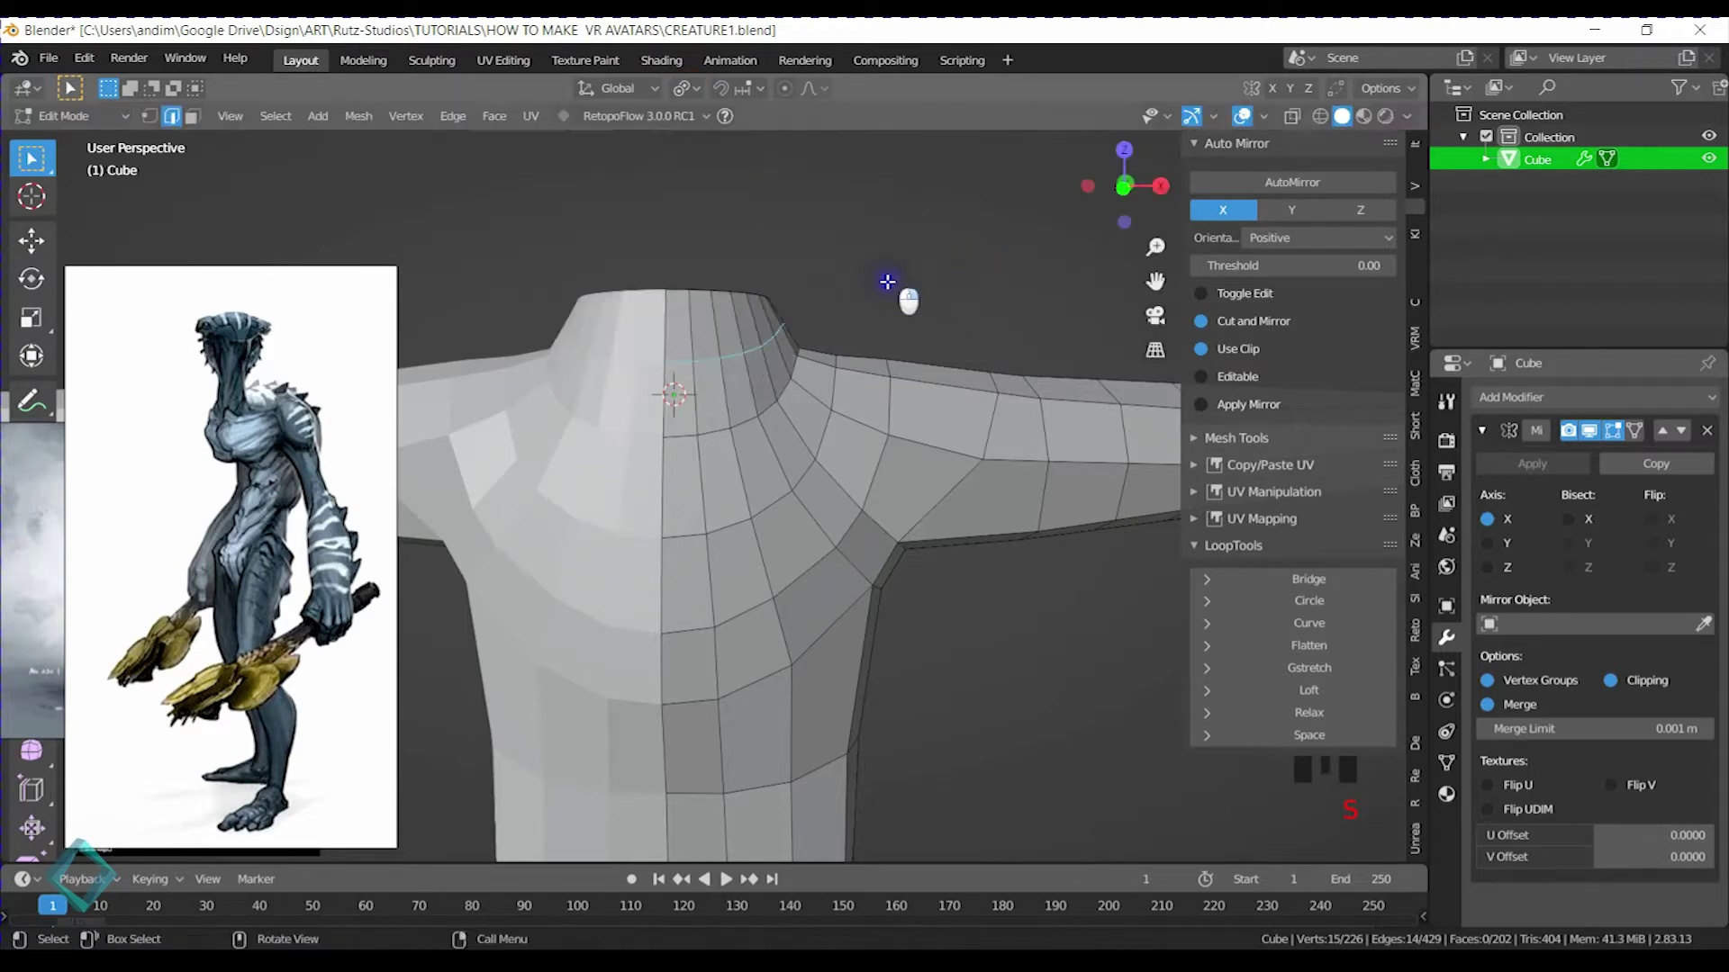
Apply the body's Mirror modifier in Object Mode and return to Edit Mode
{"action": "key", "text": "ctrl+Tab"}
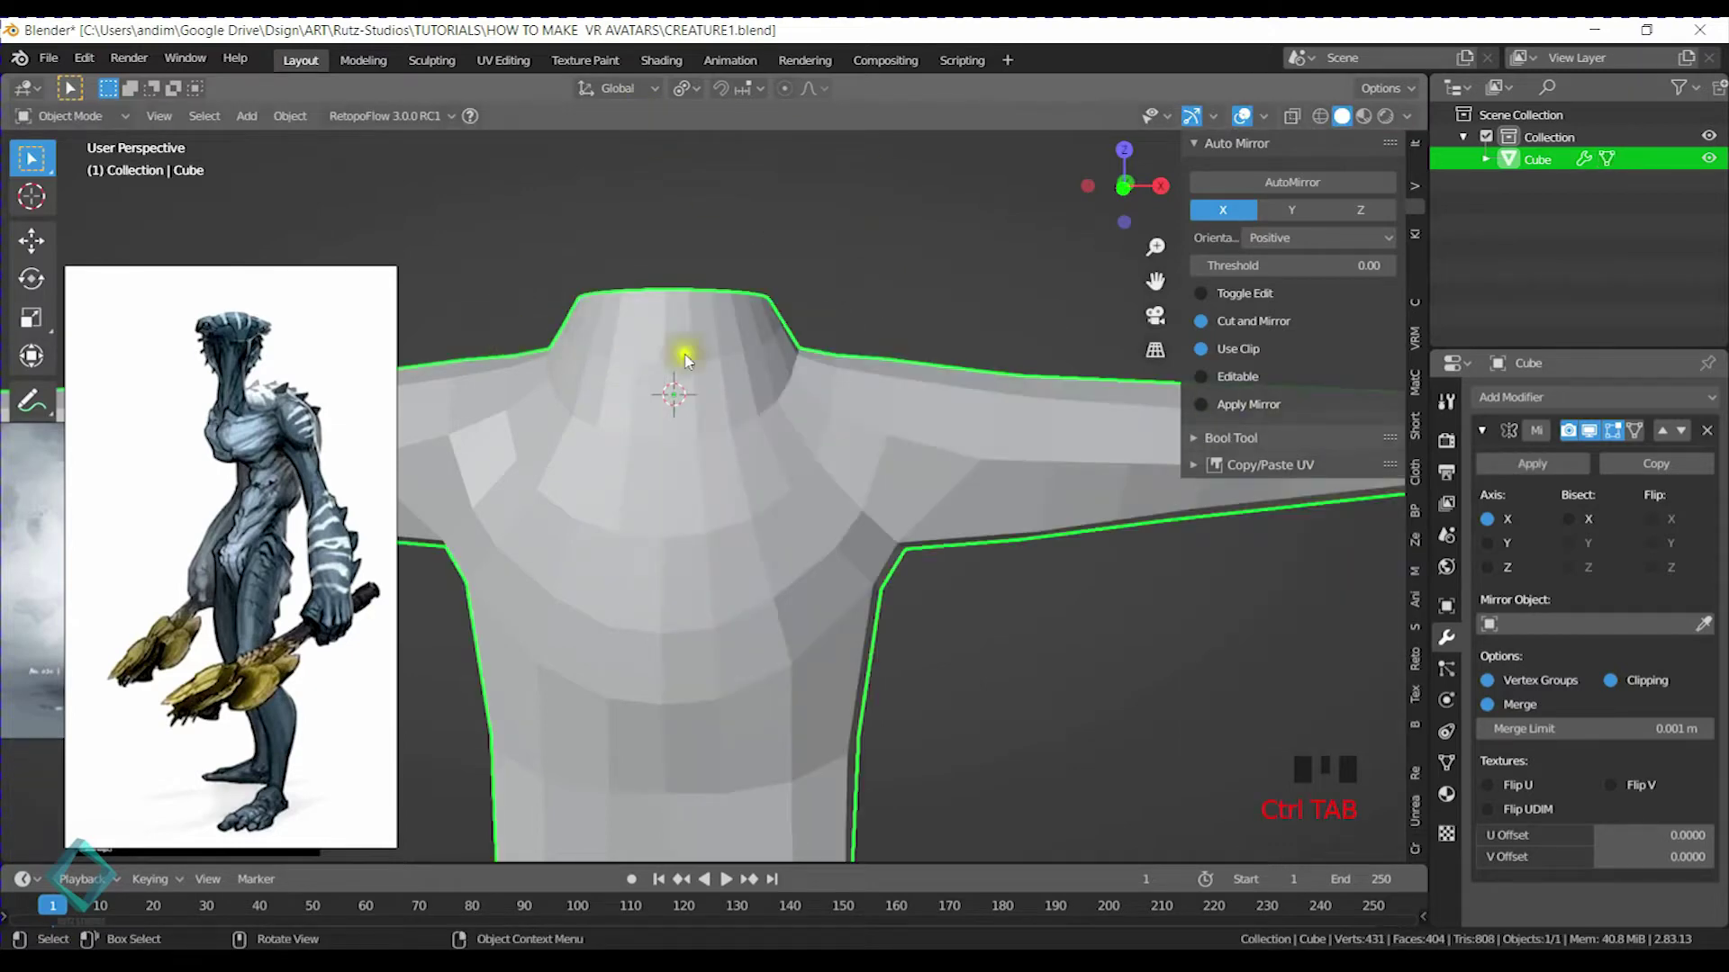
{"action": "left_click", "coordinate": [1527, 466]}
{"action": "key", "text": "ctrl+Tab"}
{"action": "key", "text": "ctrl+Tab"}
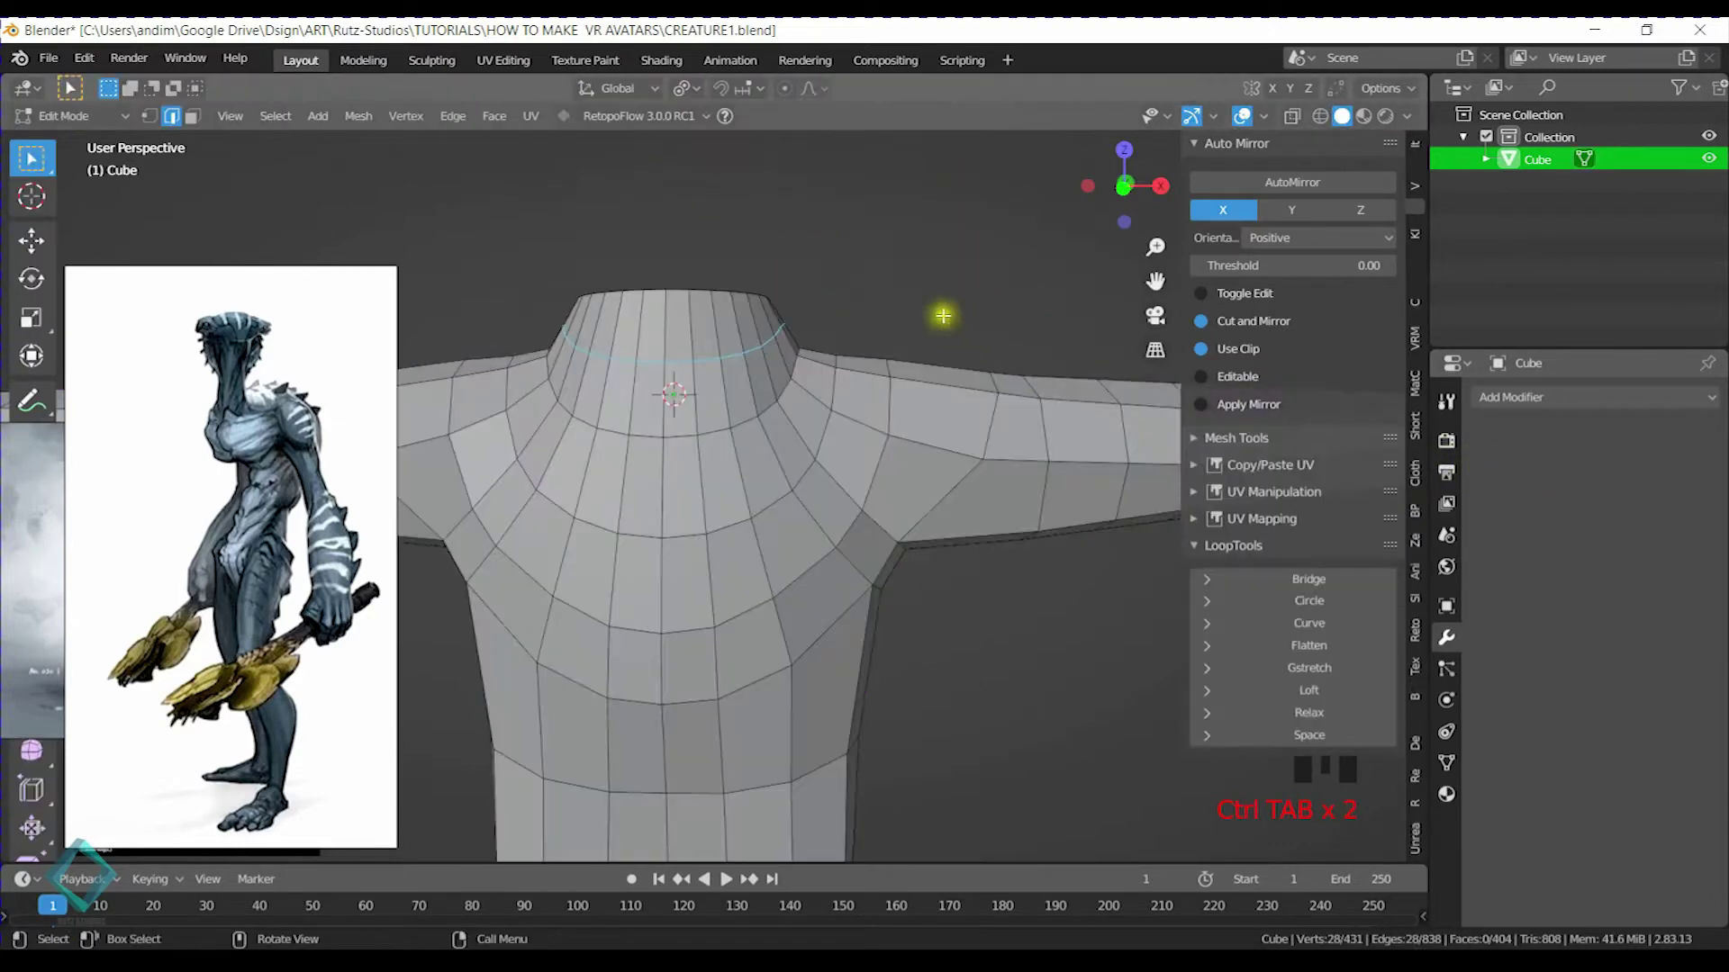
Scale the neck's middle edge loop to about 0.78 and lower it about 0.08 m along the Z axis
{"action": "key", "text": "s"}
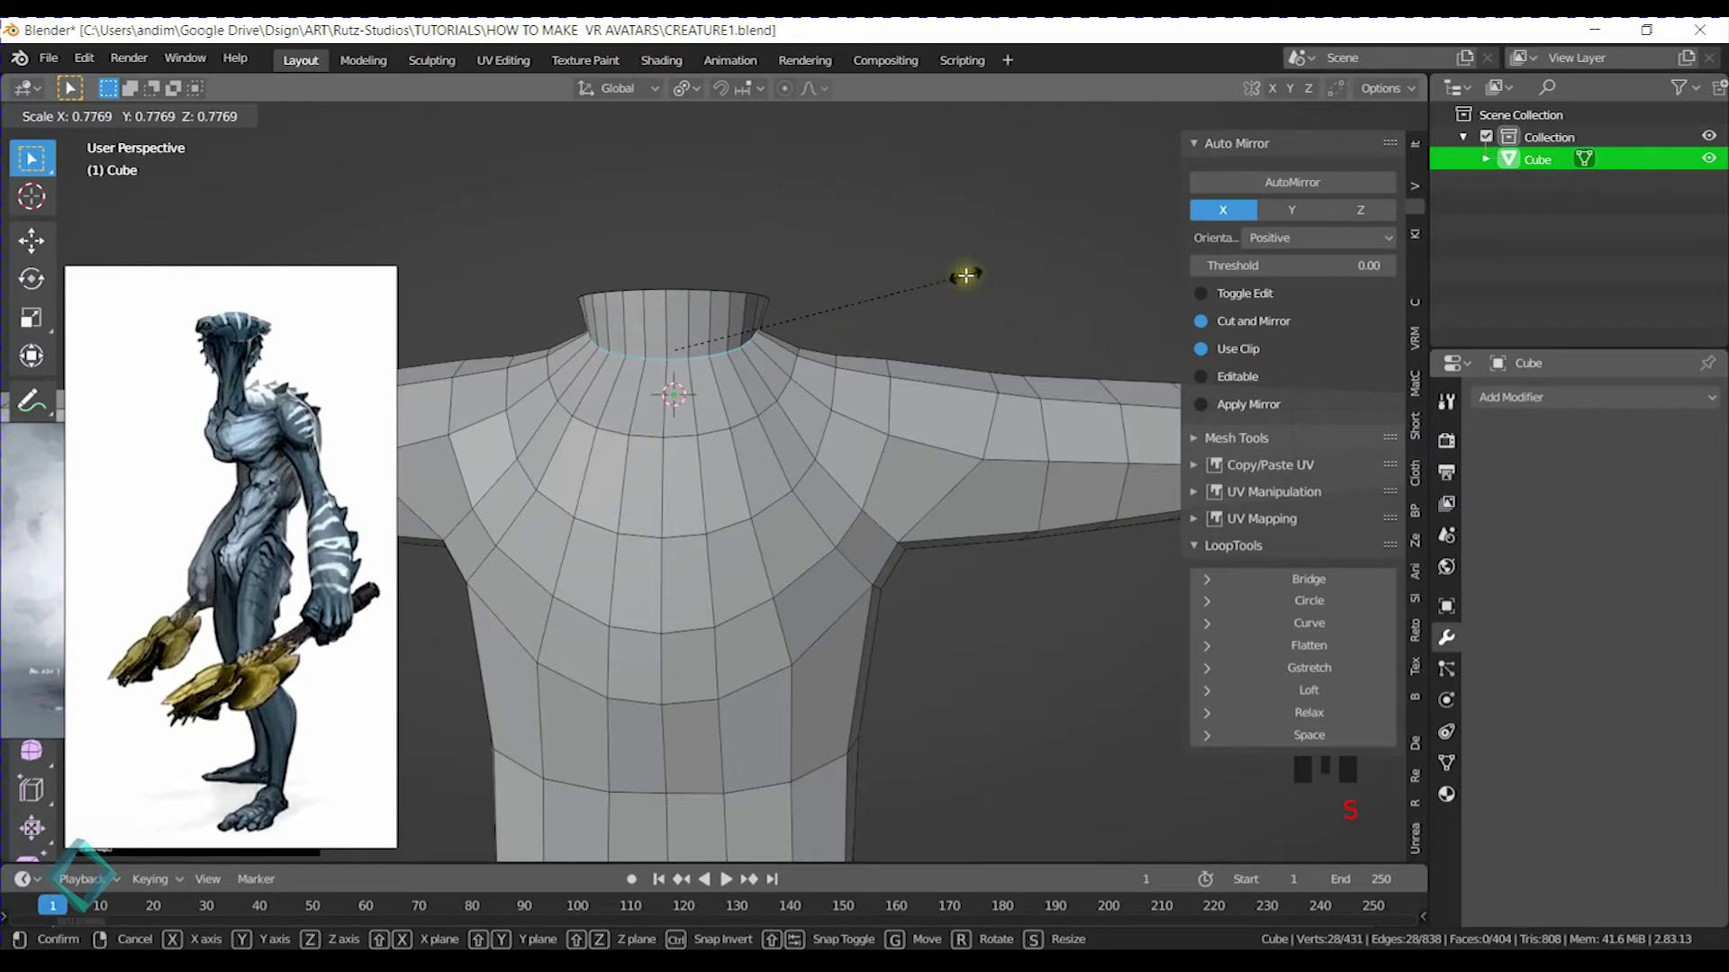
{"action": "left_click", "coordinate": [972, 277]}
{"action": "mouse_move", "coordinate": [807, 305]}
{"action": "middle_mouse_down"}
{"action": "mouse_move", "coordinate": [477, 323]}
{"action": "mouse_move", "coordinate": [797, 312]}
{"action": "middle_mouse_up"}
{"action": "key", "text": "g"}
{"action": "key", "text": "z"}
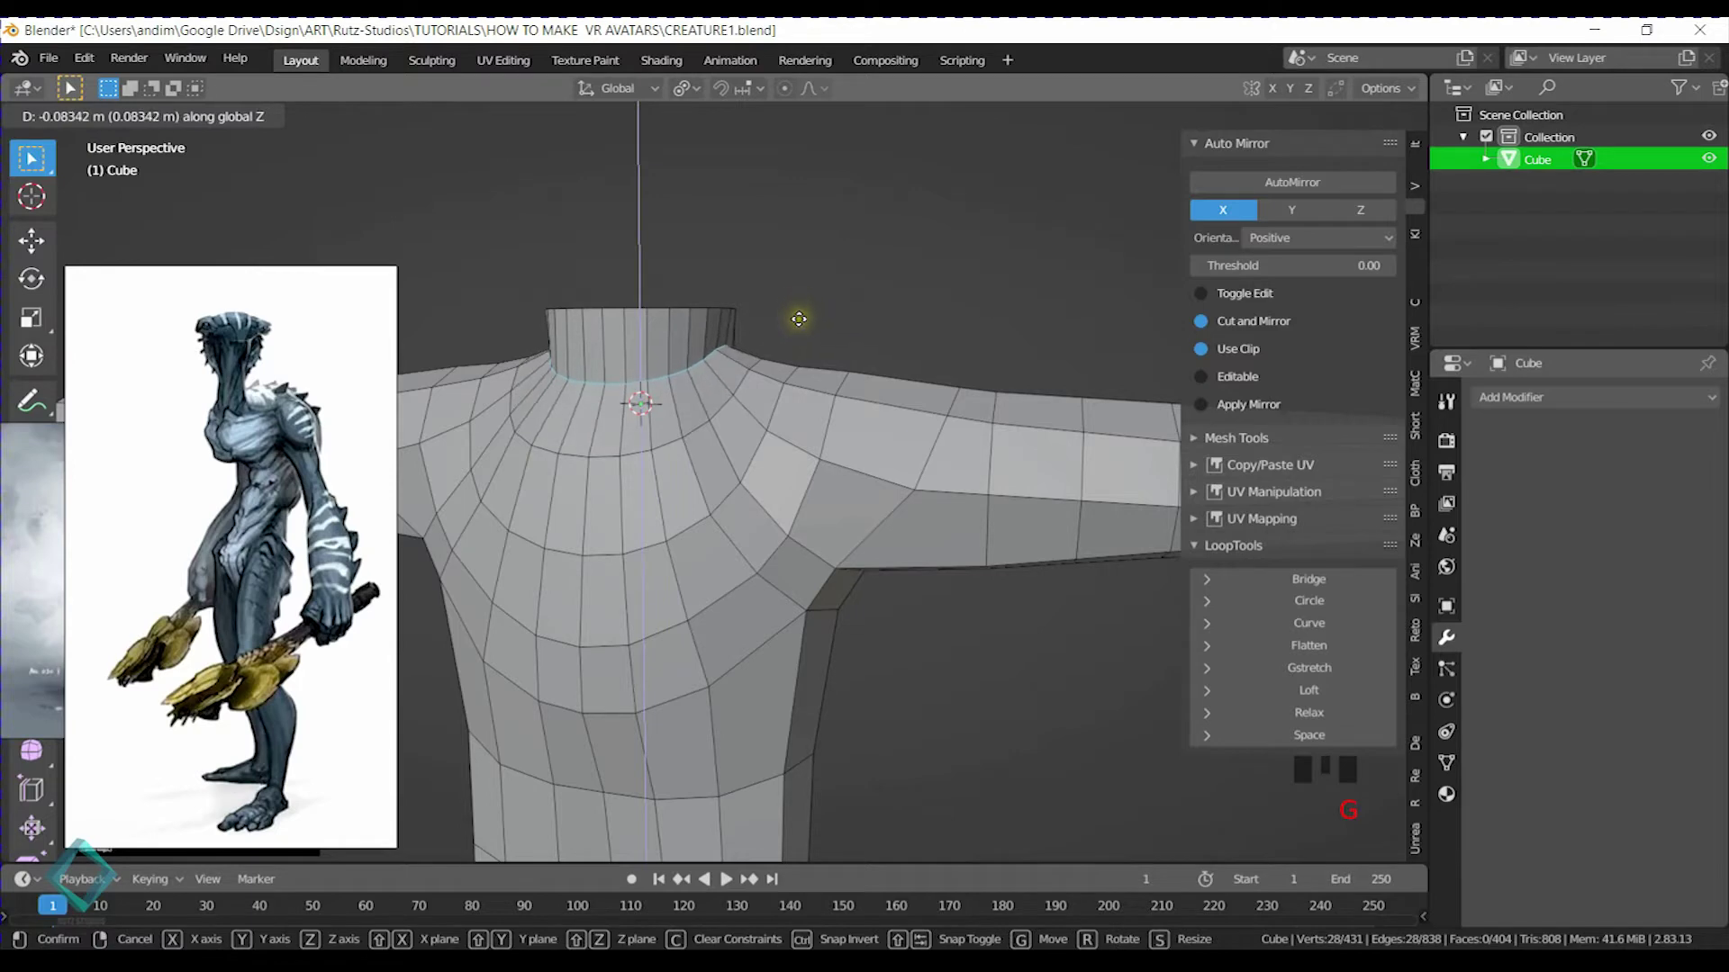
{"action": "left_click", "coordinate": [798, 319]}
{"action": "middle_click_drag", "start_coordinate": [799, 328], "coordinate": [763, 362]}
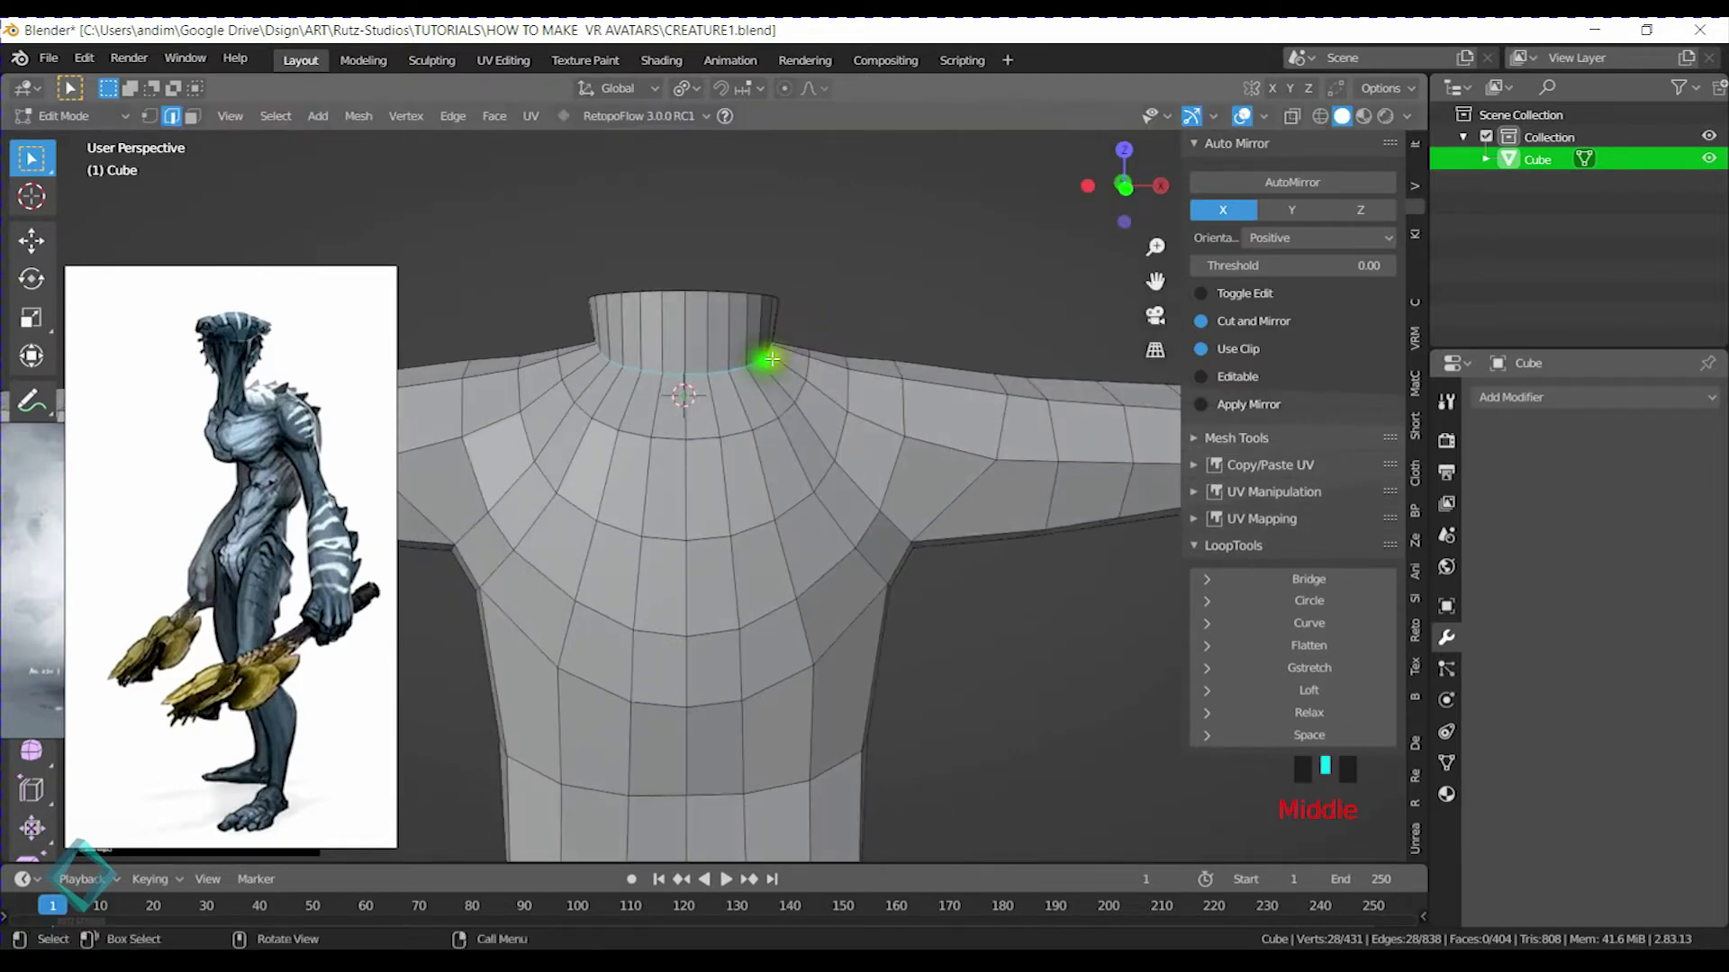
Scale down the neck's top opening, and readjust the size of the edge loop at the neck's base
{"action": "middle_click_drag", "start_coordinate": [895, 278], "coordinate": [895, 332]}
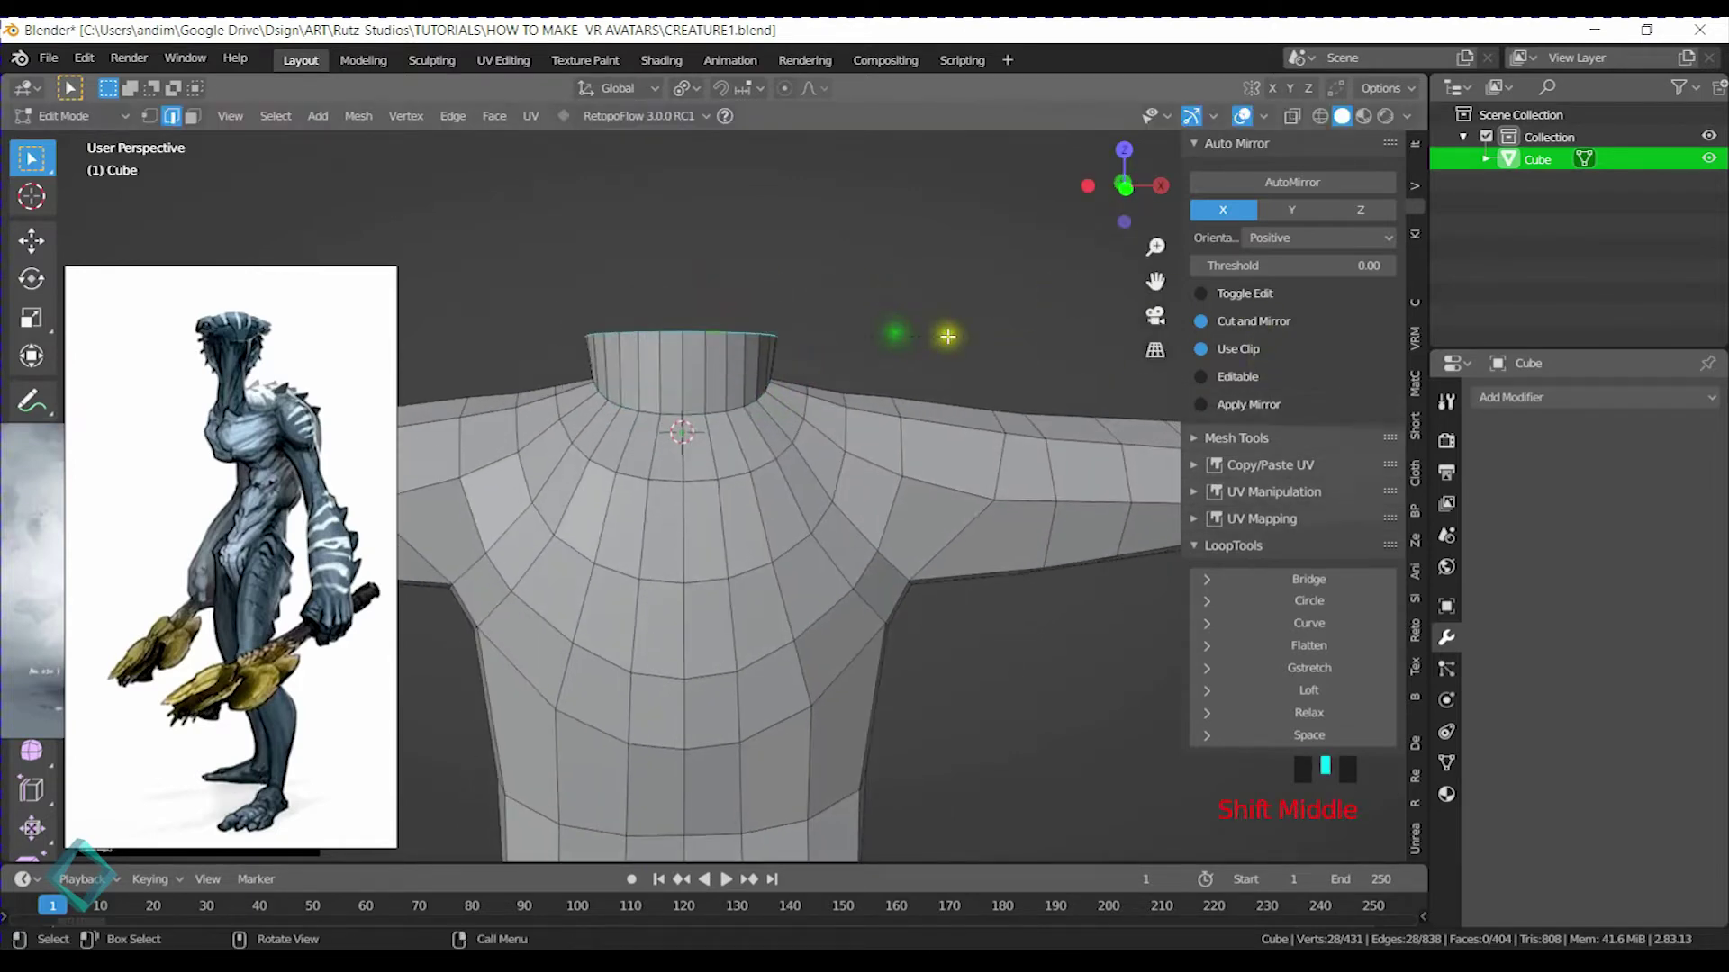
{"action": "key", "text": "s"}
{"action": "left_click", "coordinate": [876, 334]}
{"action": "left_click", "coordinate": [662, 413], "text": "alt"}
{"action": "key", "text": "s"}
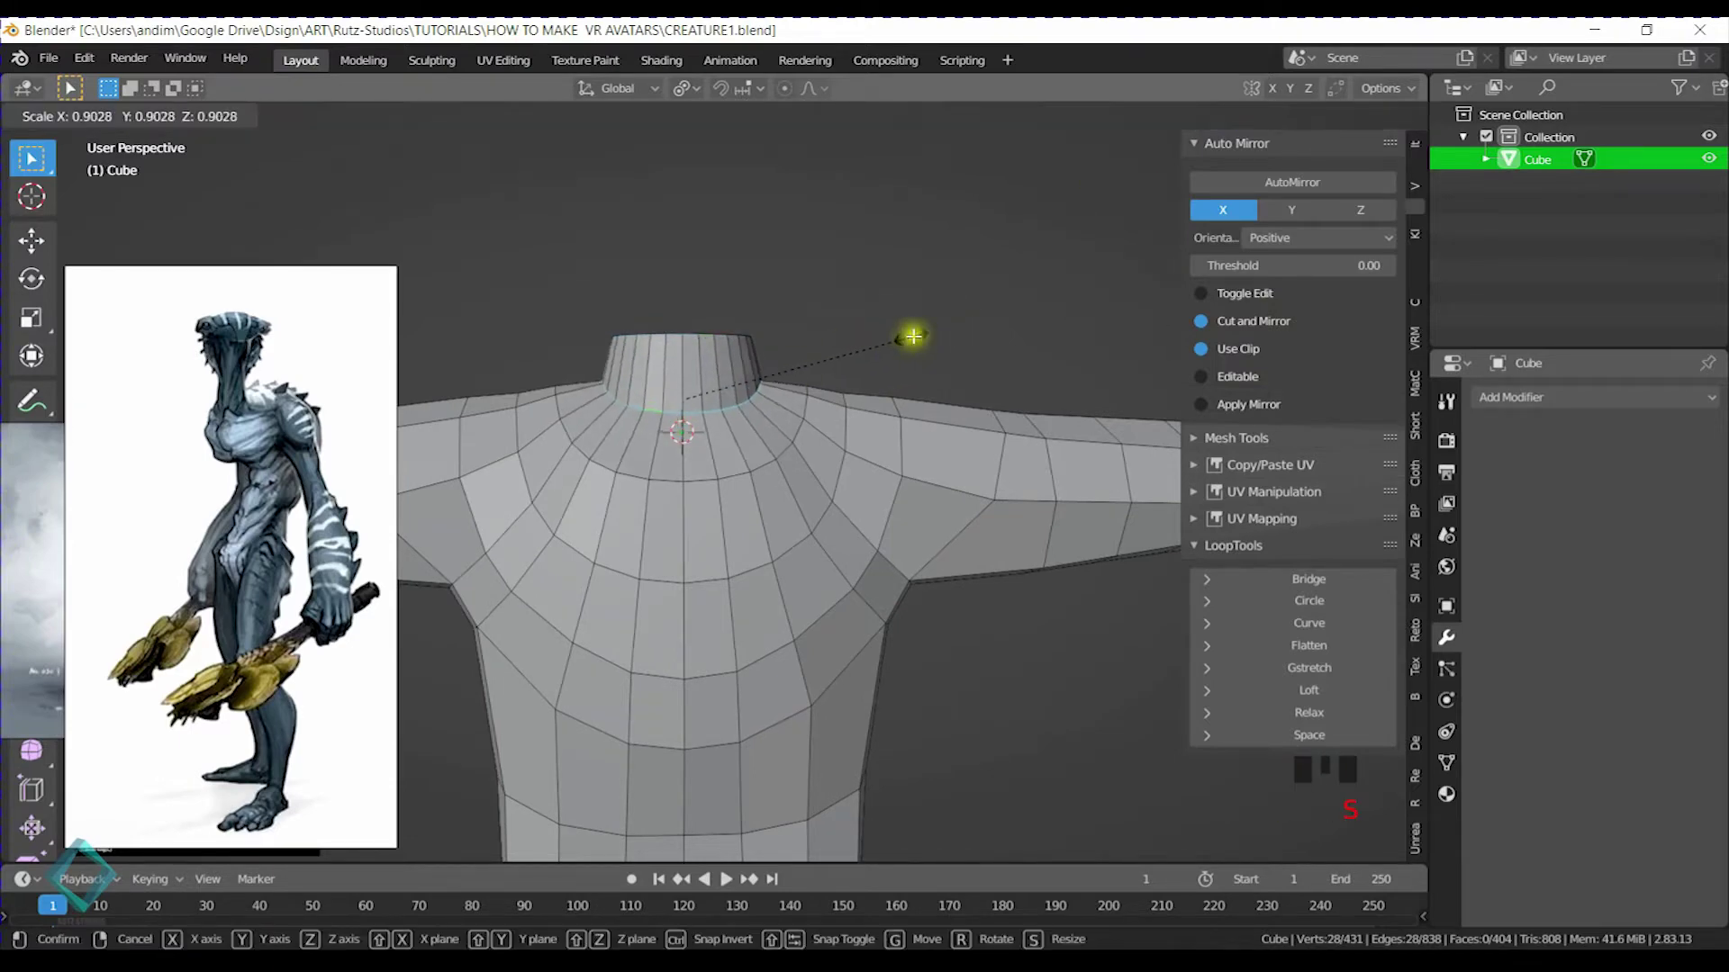
{"action": "left_click", "coordinate": [905, 338]}
Scale and edge-slide the collar loop below the neck, and smooth it with repeated LoopTools Relax
{"action": "key", "text": "s"}
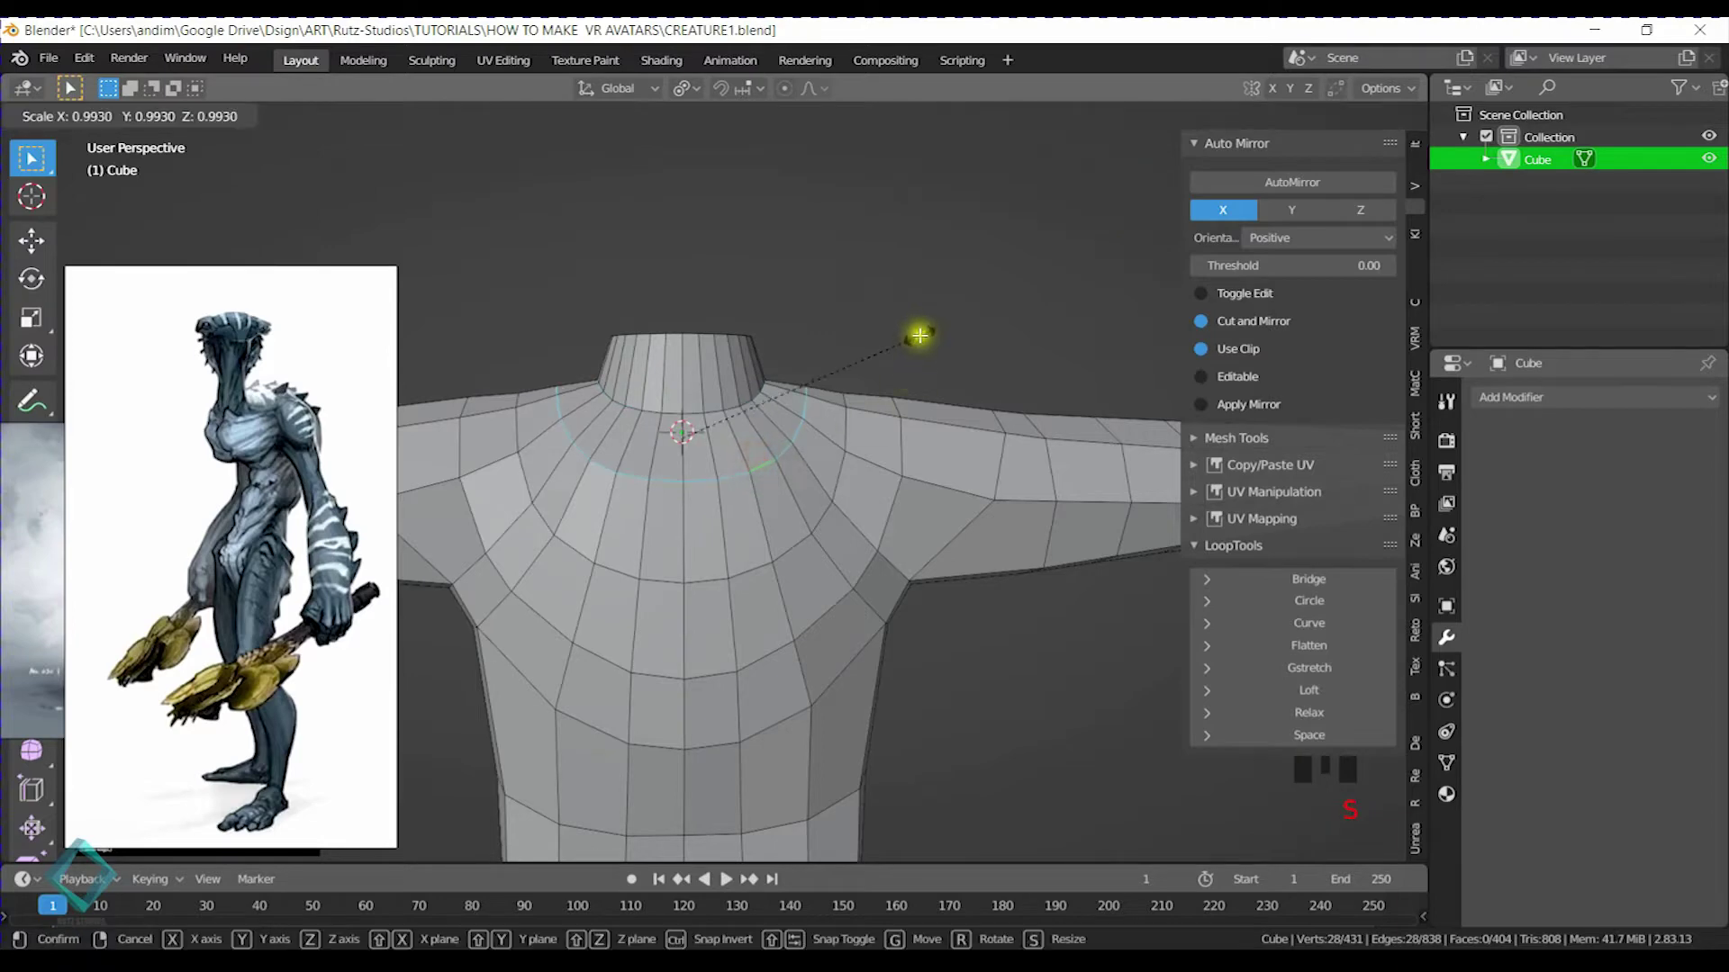
{"action": "left_click", "coordinate": [926, 348]}
{"action": "key", "text": "g"}
{"action": "key", "text": "g"}
{"action": "left_click", "coordinate": [928, 354]}
{"action": "left_click", "coordinate": [1309, 712]}
{"action": "left_click", "coordinate": [1309, 712]}
{"action": "left_click", "coordinate": [1309, 713]}
{"action": "left_click", "coordinate": [1309, 712]}
{"action": "left_click", "coordinate": [1309, 712]}
{"action": "left_click", "coordinate": [1338, 705]}
Relax the edge loops around the shoulder and the one running across the chest and upper arms with LoopTools
{"action": "middle_click_drag", "start_coordinate": [941, 446], "coordinate": [856, 443]}
{"action": "left_click", "coordinate": [856, 443], "text": "alt"}
{"action": "left_click", "coordinate": [1341, 711]}
{"action": "left_click", "coordinate": [912, 543], "text": "alt"}
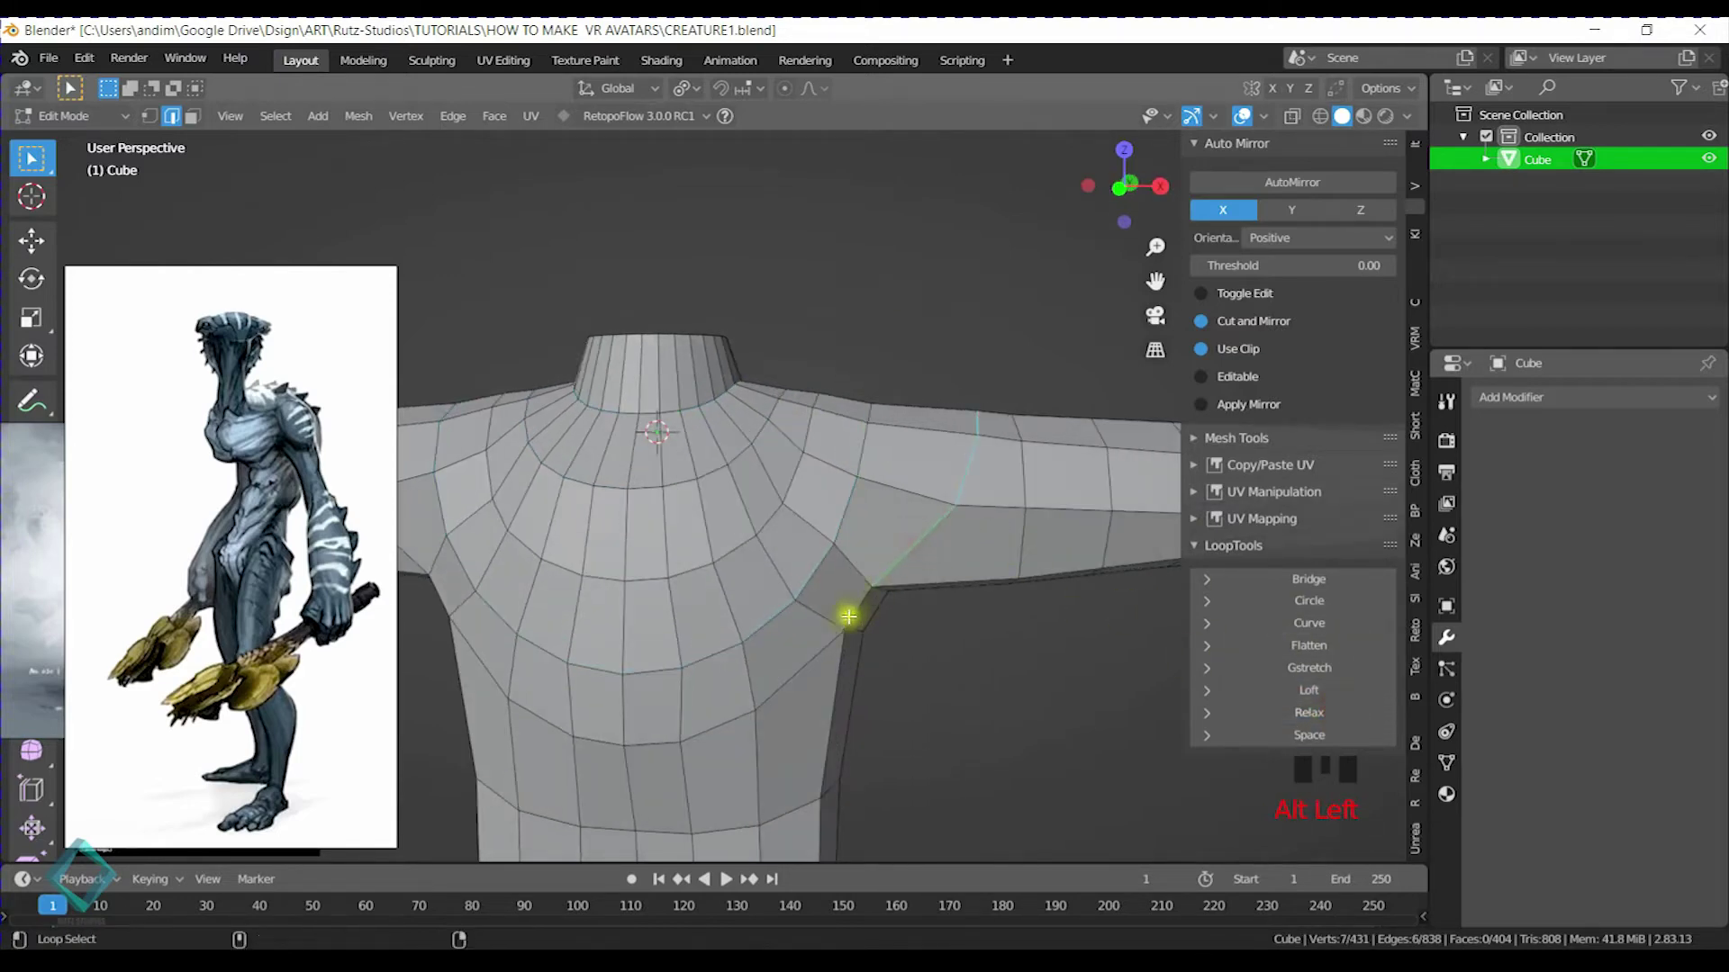
{"action": "middle_click_drag", "start_coordinate": [976, 590], "coordinate": [606, 567]}
{"action": "left_click", "coordinate": [655, 607], "text": "alt+shift"}
{"action": "key", "text": "ctrl+z"}
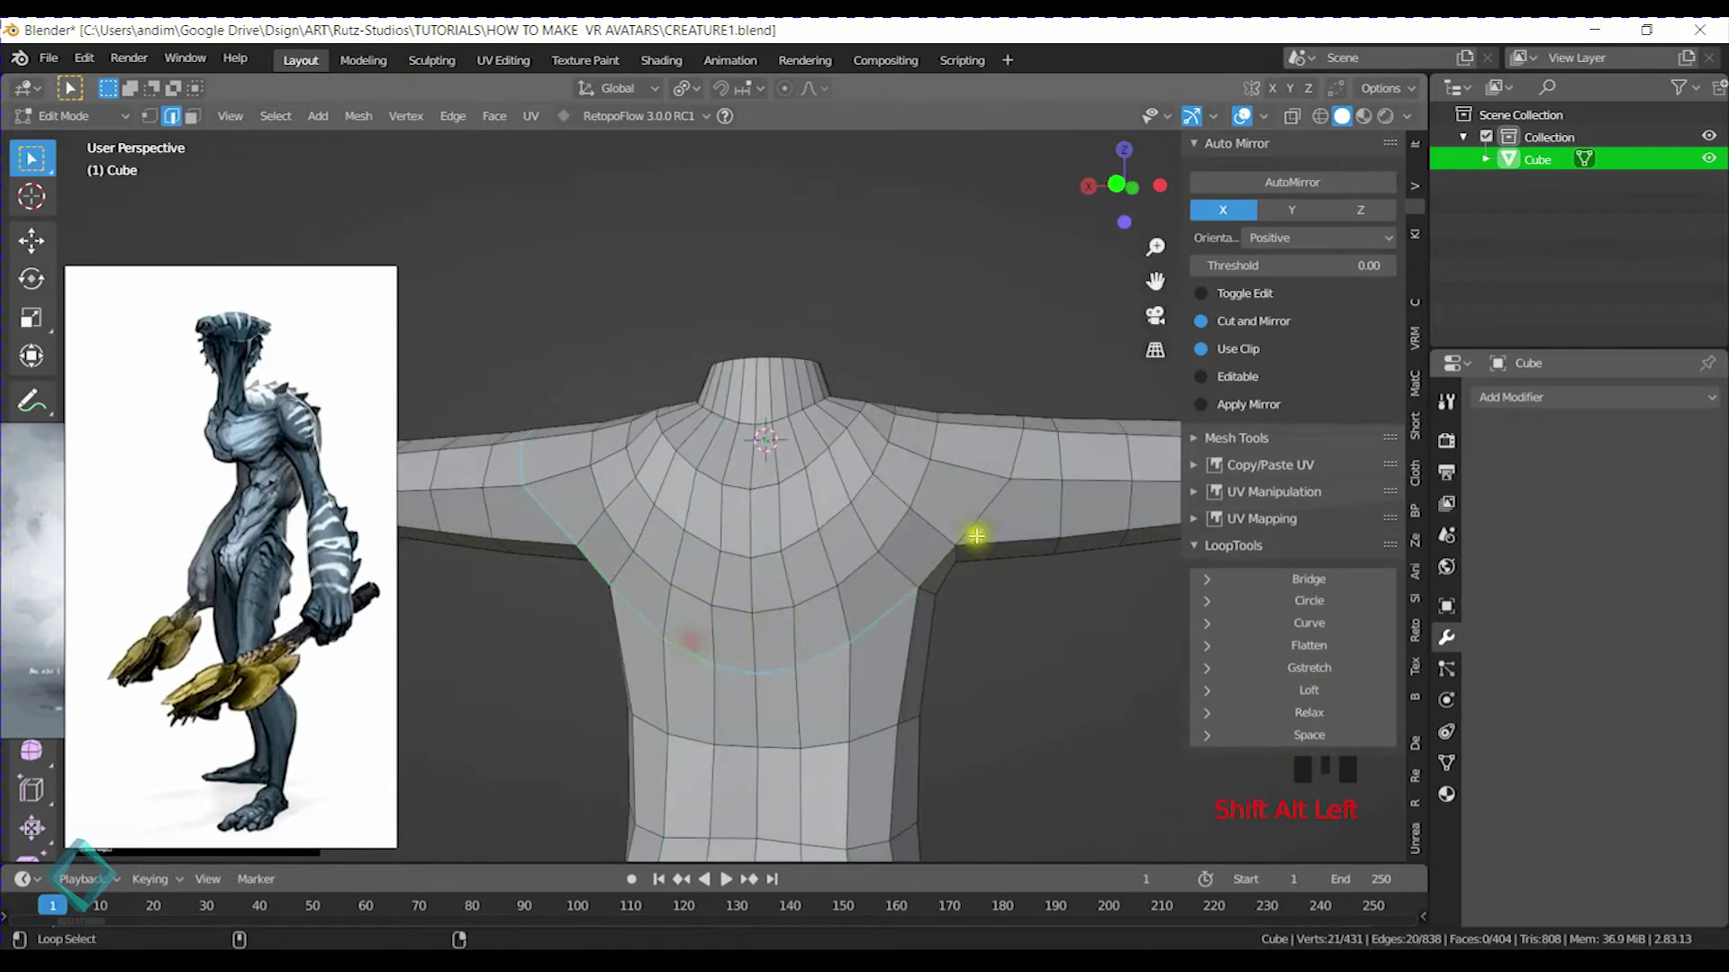
{"action": "middle_click_drag", "start_coordinate": [942, 567], "coordinate": [973, 596]}
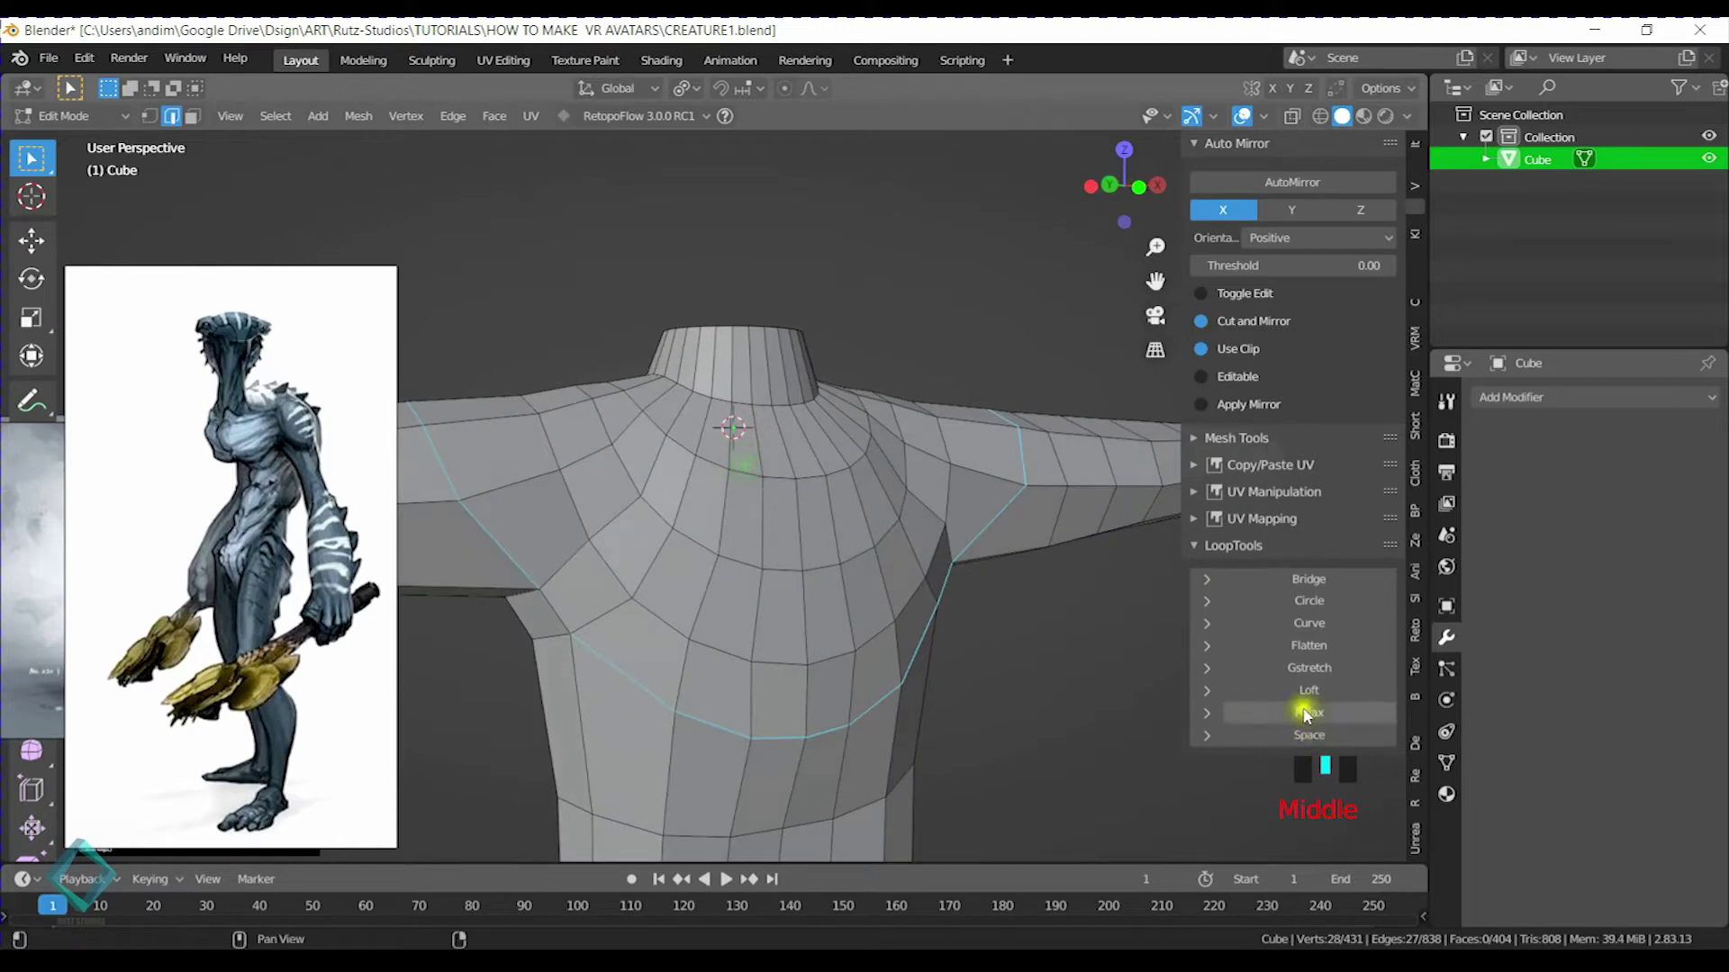
{"action": "left_click", "coordinate": [1215, 738]}
Relax the edge loops running over the shoulders between neck and armpits, and save the file
{"action": "middle_click_drag", "start_coordinate": [900, 564], "coordinate": [781, 505]}
{"action": "scroll", "coordinate": [956, 408], "scroll_direction": "down", "scroll_amount": 2}
{"action": "left_click", "coordinate": [815, 511], "text": "alt"}
{"action": "middle_click_drag", "start_coordinate": [611, 462], "coordinate": [702, 483]}
{"action": "left_click", "coordinate": [644, 471], "text": "alt"}
{"action": "middle_click_drag", "start_coordinate": [984, 494], "coordinate": [610, 502]}
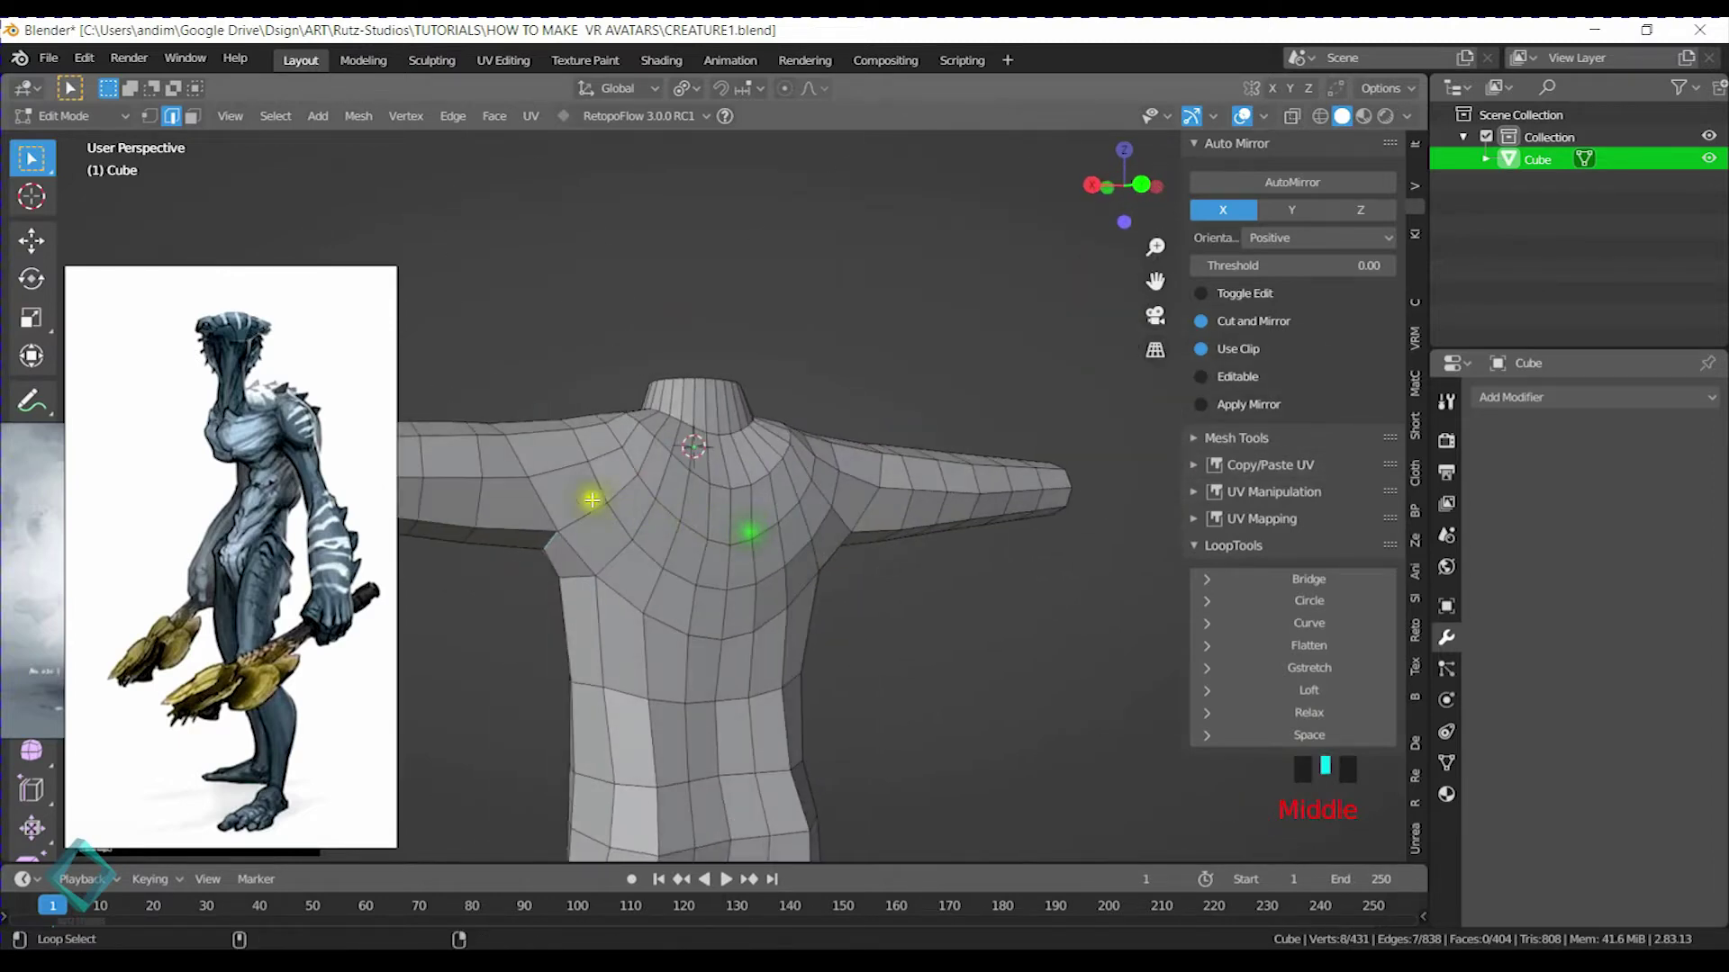
{"action": "left_click", "coordinate": [1308, 712]}
{"action": "middle_click_drag", "start_coordinate": [675, 473], "coordinate": [699, 399]}
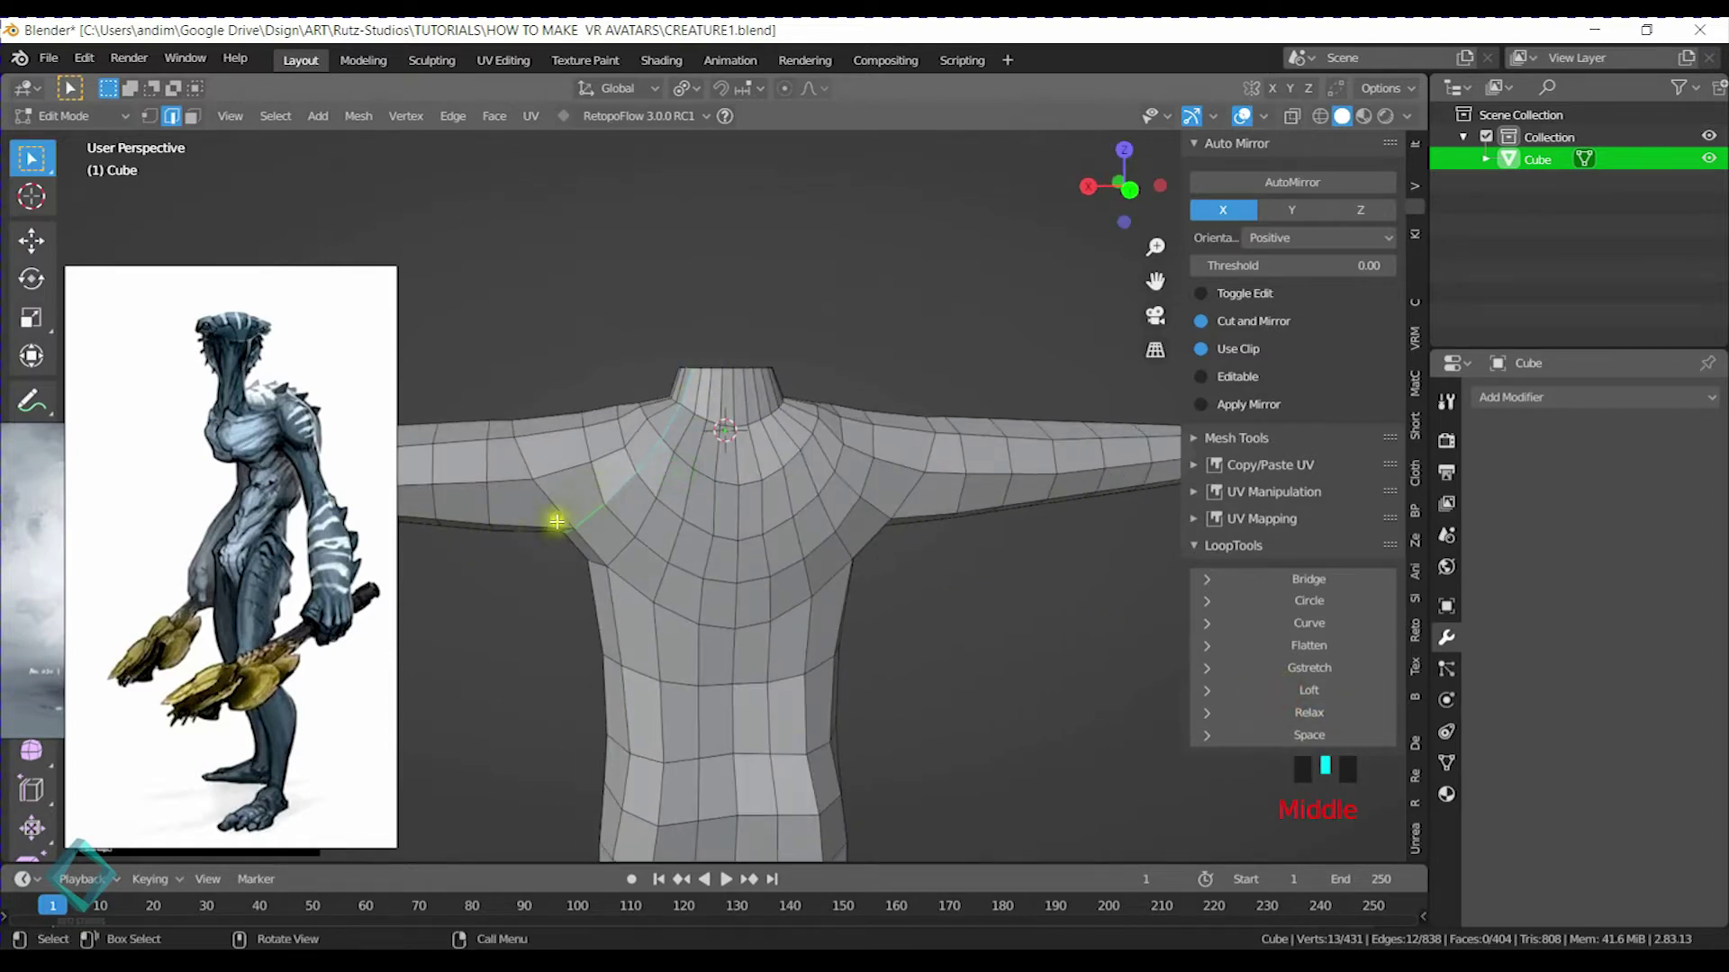
{"action": "middle_click_drag", "start_coordinate": [557, 521], "coordinate": [911, 502]}
{"action": "middle_click_drag", "start_coordinate": [837, 609], "coordinate": [843, 615]}
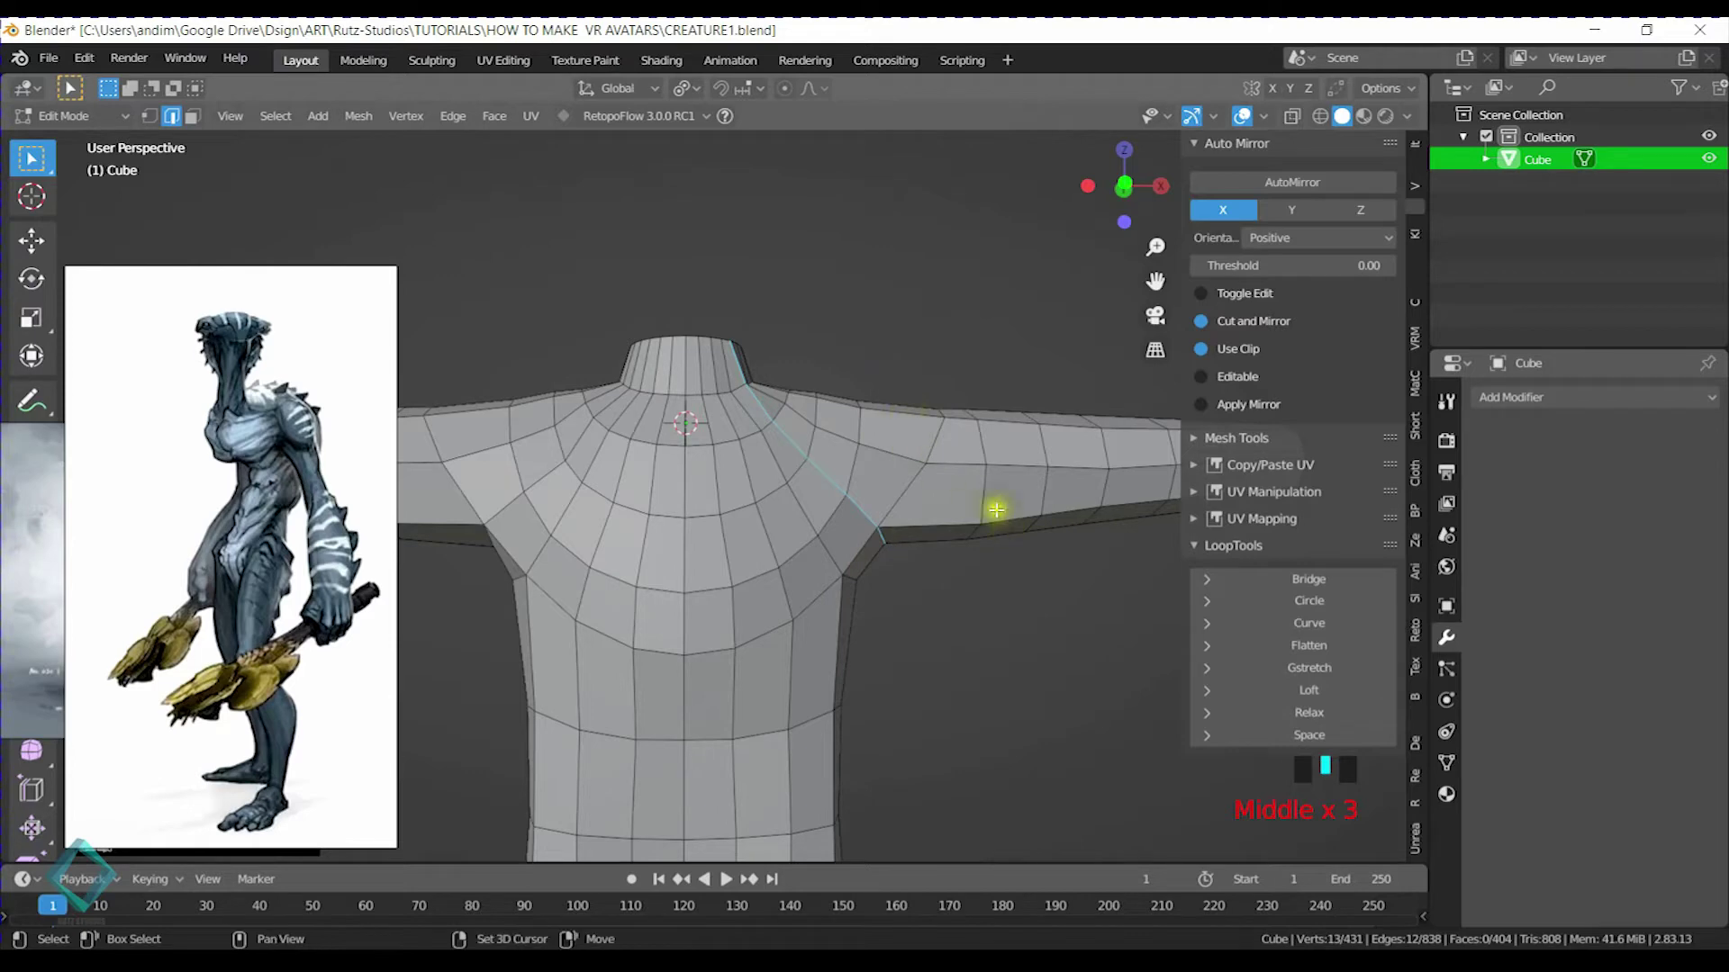
{"action": "middle_click_drag", "start_coordinate": [1006, 521], "coordinate": [931, 368], "text": "shift"}
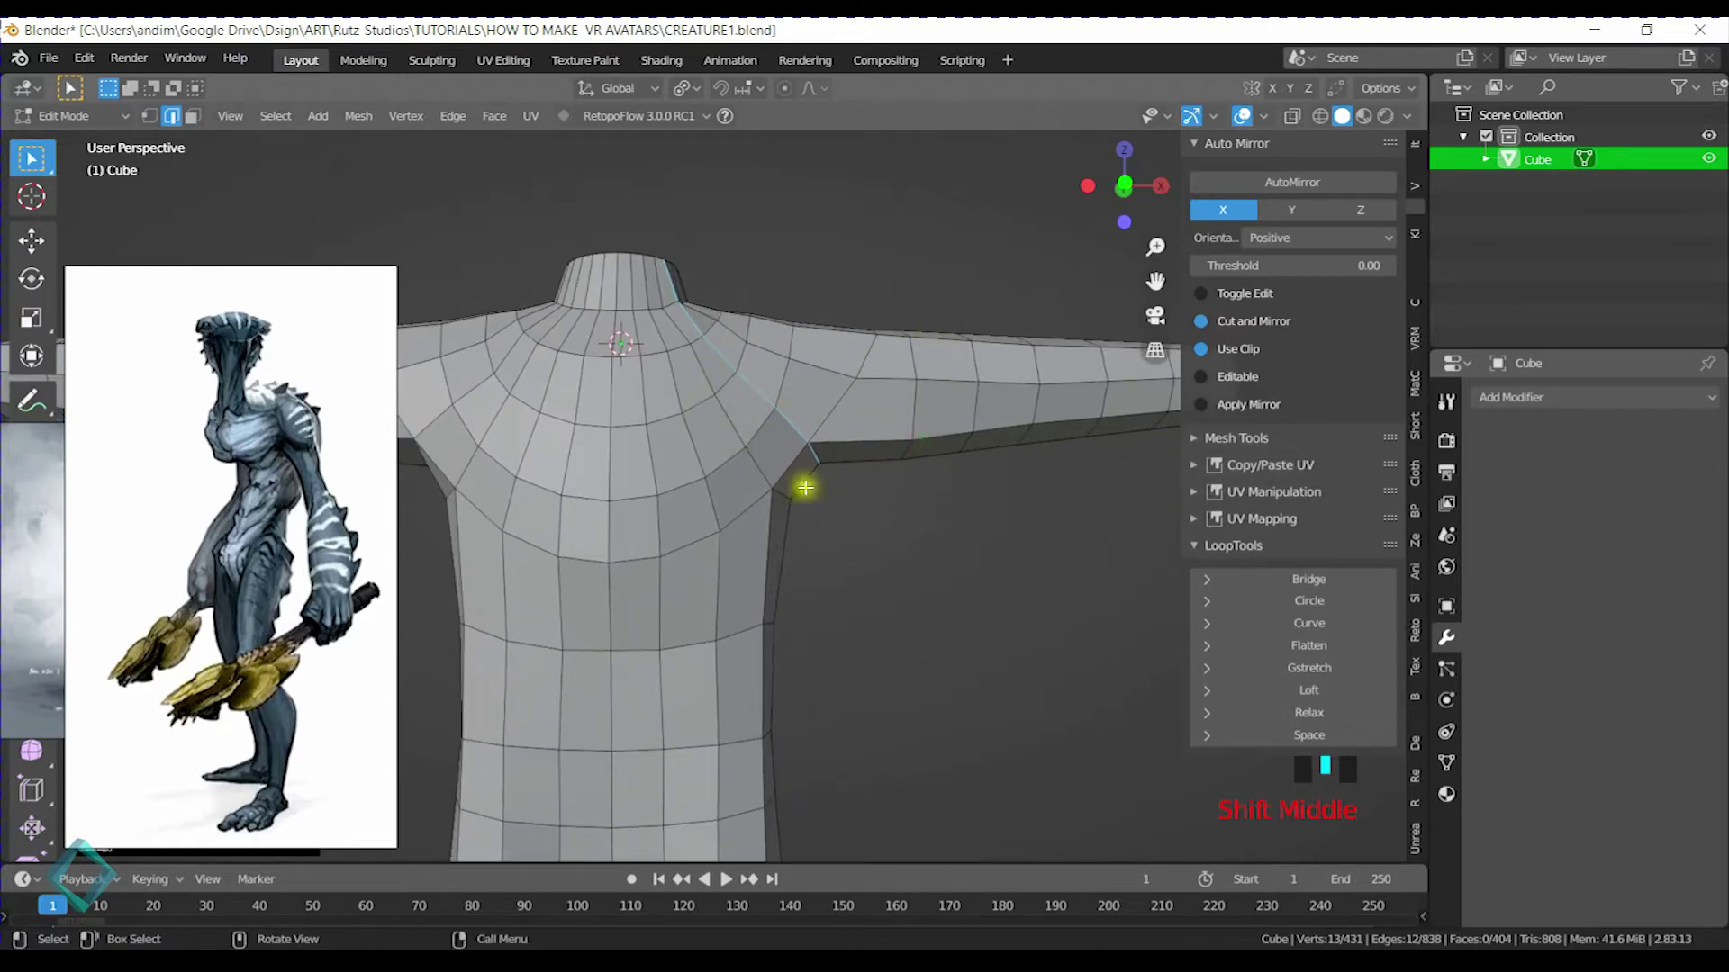
{"action": "middle_click_drag", "start_coordinate": [831, 513], "coordinate": [822, 529], "text": "ctrl"}
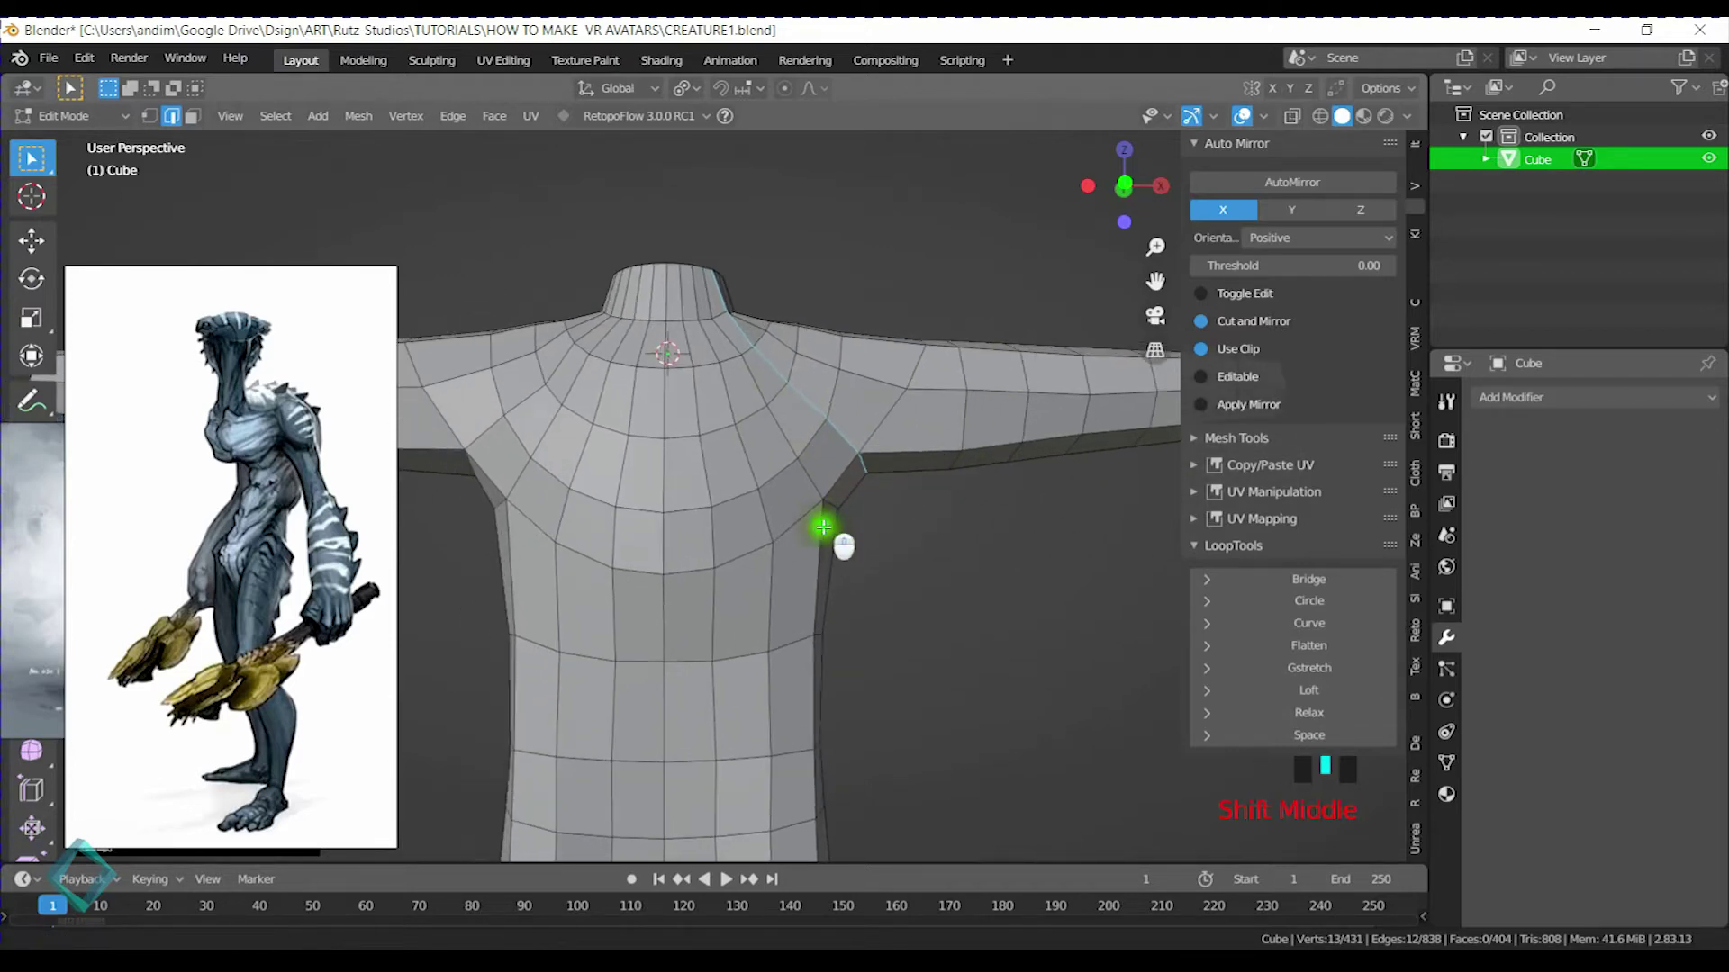
{"action": "key", "text": "ctrl+s"}
Smooth the torso surface in Sculpt Mode and activate the Grab brush
{"action": "middle_click_drag", "start_coordinate": [803, 424], "coordinate": [770, 493]}
{"action": "key", "text": "ctrl+Tab"}
{"action": "left_click", "coordinate": [756, 586], "text": "shift"}
{"action": "left_click", "coordinate": [761, 569], "text": "shift"}
{"action": "left_click", "coordinate": [872, 579], "text": "shift"}
{"action": "left_click", "coordinate": [915, 570], "text": "shift"}
{"action": "key", "text": "g"}
{"action": "mouse_move", "coordinate": [914, 571]}
{"action": "middle_mouse_down"}
{"action": "mouse_move", "coordinate": [814, 579]}
{"action": "mouse_move", "coordinate": [888, 519]}
{"action": "middle_mouse_up"}
{"action": "left_click", "coordinate": [889, 518], "text": "shift"}
{"action": "left_click_drag", "start_coordinate": [888, 518], "coordinate": [861, 532], "text": "shift"}
{"action": "mouse_move", "coordinate": [861, 540]}
{"action": "middle_mouse_down"}
{"action": "mouse_move", "coordinate": [924, 598]}
{"action": "mouse_move", "coordinate": [955, 567]}
{"action": "middle_mouse_up"}
Reshape the chest profile with the Grab brush and smooth the front of the torso
{"action": "left_click", "coordinate": [886, 590]}
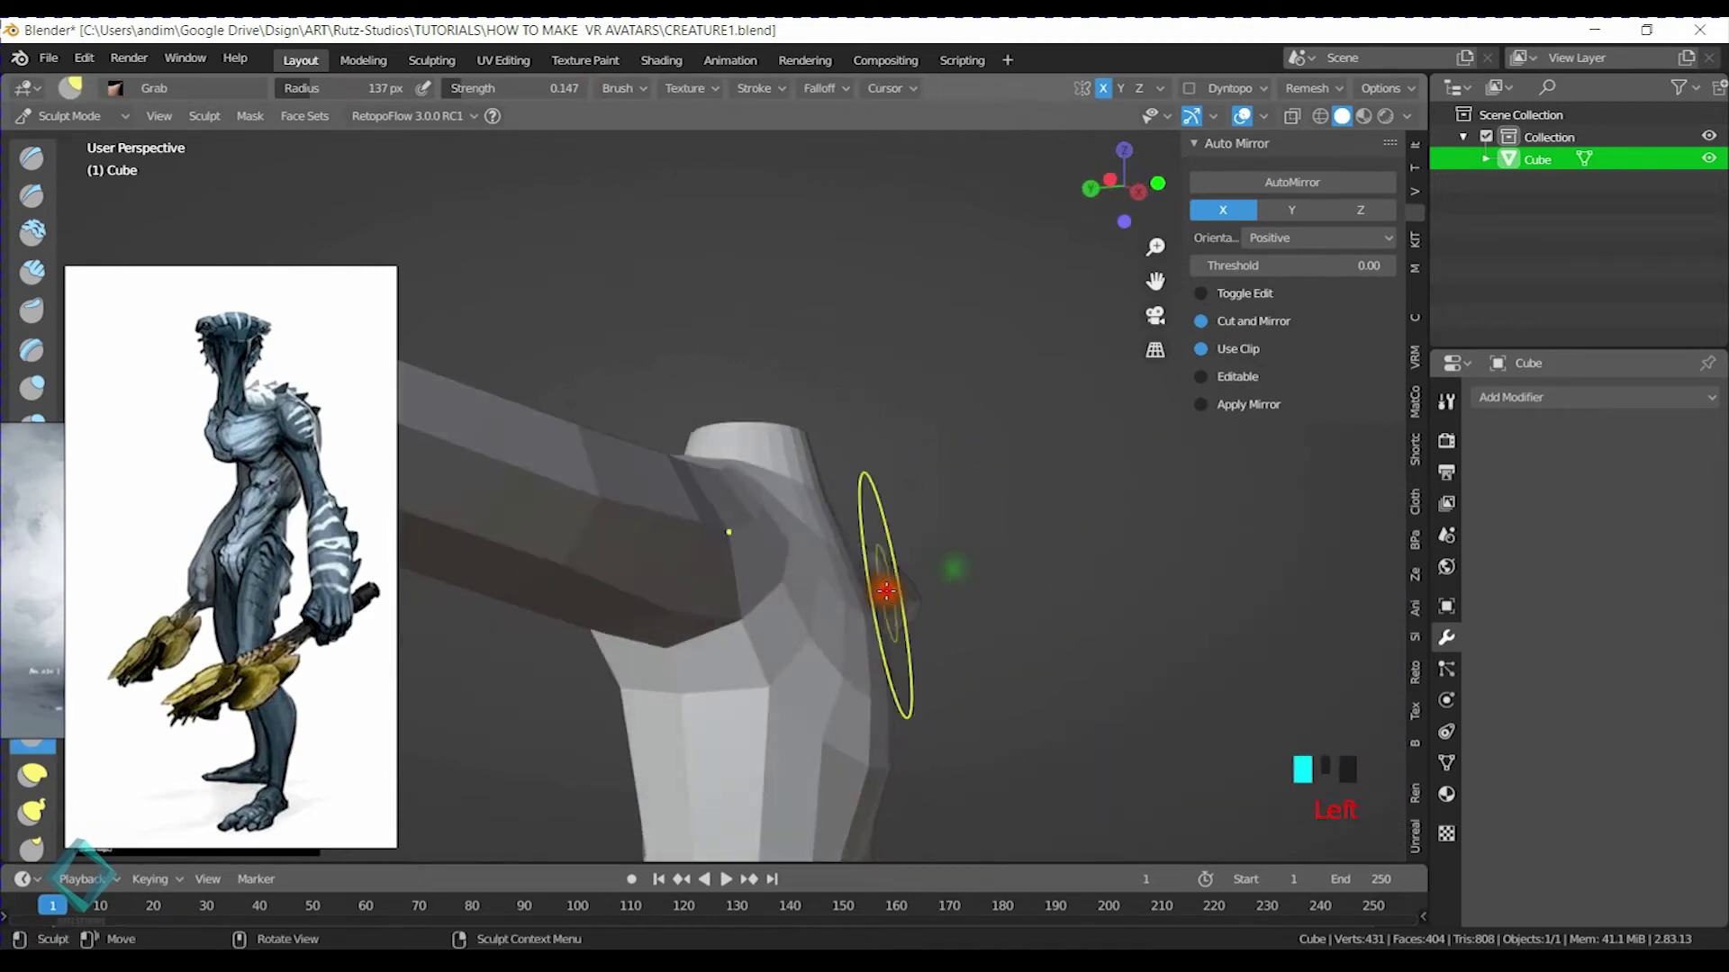
{"action": "mouse_move", "coordinate": [863, 624]}
{"action": "left_mouse_down"}
{"action": "mouse_move", "coordinate": [879, 702]}
{"action": "mouse_move", "coordinate": [926, 667]}
{"action": "left_mouse_up"}
{"action": "mouse_move", "coordinate": [1012, 648]}
{"action": "middle_mouse_down"}
{"action": "mouse_move", "coordinate": [1061, 667]}
{"action": "mouse_move", "coordinate": [682, 610]}
{"action": "mouse_move", "coordinate": [753, 571]}
{"action": "mouse_move", "coordinate": [766, 615]}
{"action": "middle_mouse_up"}
{"action": "double_click", "coordinate": [668, 525]}
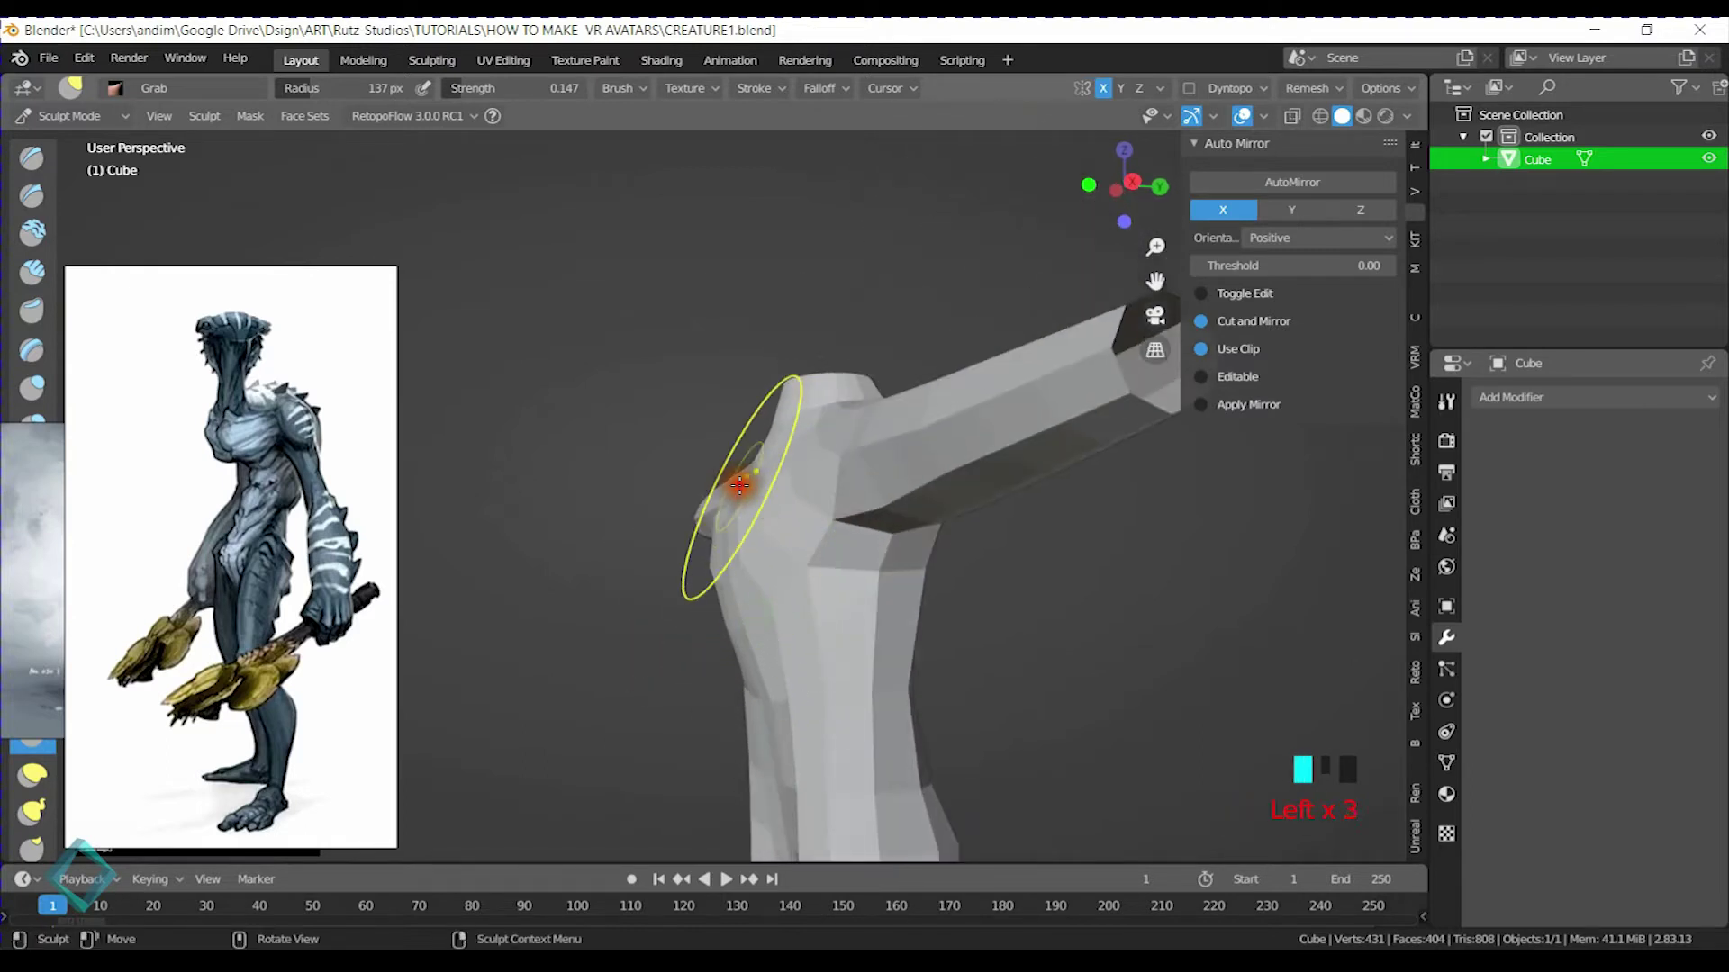
{"action": "middle_click_drag", "start_coordinate": [739, 485], "coordinate": [772, 506]}
{"action": "mouse_move", "coordinate": [872, 640]}
{"action": "middle_mouse_down"}
{"action": "mouse_move", "coordinate": [829, 540]}
{"action": "mouse_move", "coordinate": [753, 572]}
{"action": "middle_mouse_up"}
{"action": "left_click_drag", "start_coordinate": [753, 577], "coordinate": [781, 590], "text": "shift"}
{"action": "left_click", "coordinate": [828, 591], "text": "shift"}
{"action": "middle_click_drag", "start_coordinate": [828, 592], "coordinate": [822, 567]}
Return to Edit Mode and relax the edge loop around the middle of the torso with LoopTools
{"action": "key", "text": "ctrl+Tab"}
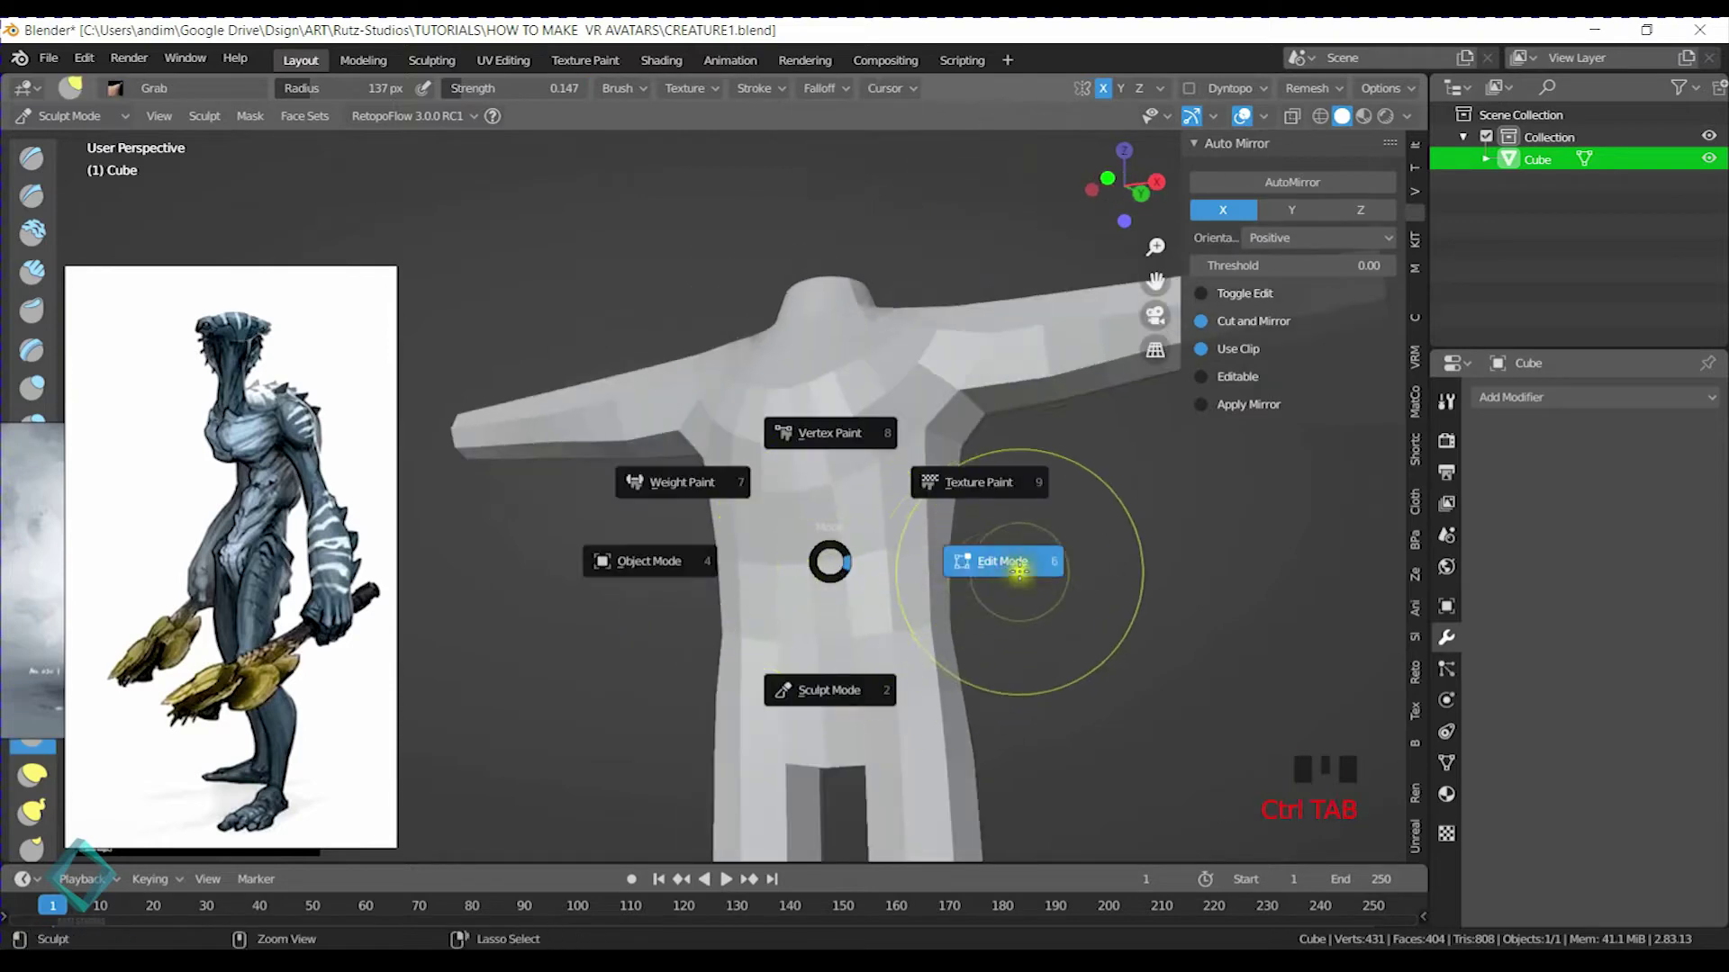
{"action": "left_click", "coordinate": [996, 561]}
{"action": "left_click", "coordinate": [1297, 713]}
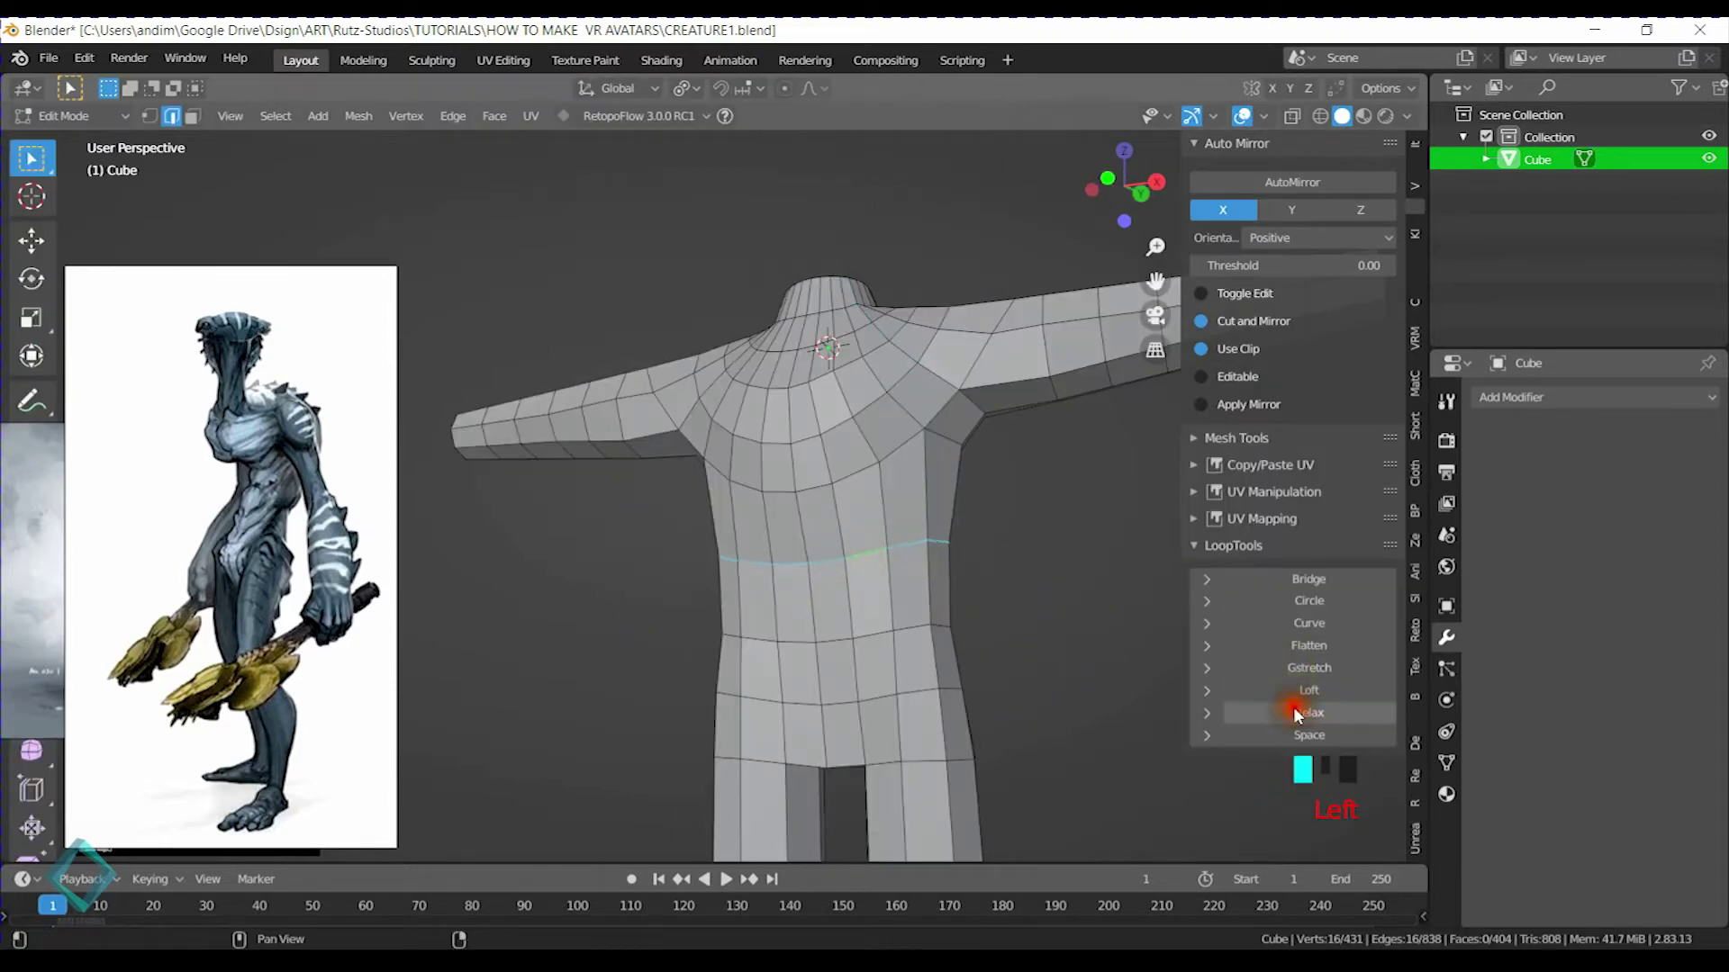
{"action": "left_click", "coordinate": [1296, 713]}
{"action": "left_click", "coordinate": [1295, 711]}
{"action": "left_click", "coordinate": [1287, 708]}
Relax the edge loop around the waist repeatedly, checking the torso's profile from the side
{"action": "left_click", "coordinate": [868, 630], "text": "alt"}
{"action": "left_click", "coordinate": [1310, 708]}
{"action": "left_click", "coordinate": [1311, 708]}
{"action": "left_click", "coordinate": [1310, 708]}
{"action": "left_click", "coordinate": [1311, 708]}
{"action": "left_click", "coordinate": [1311, 711]}
{"action": "mouse_move", "coordinate": [867, 548]}
{"action": "middle_mouse_down"}
{"action": "mouse_move", "coordinate": [926, 532]}
{"action": "mouse_move", "coordinate": [894, 533]}
{"action": "middle_mouse_up"}
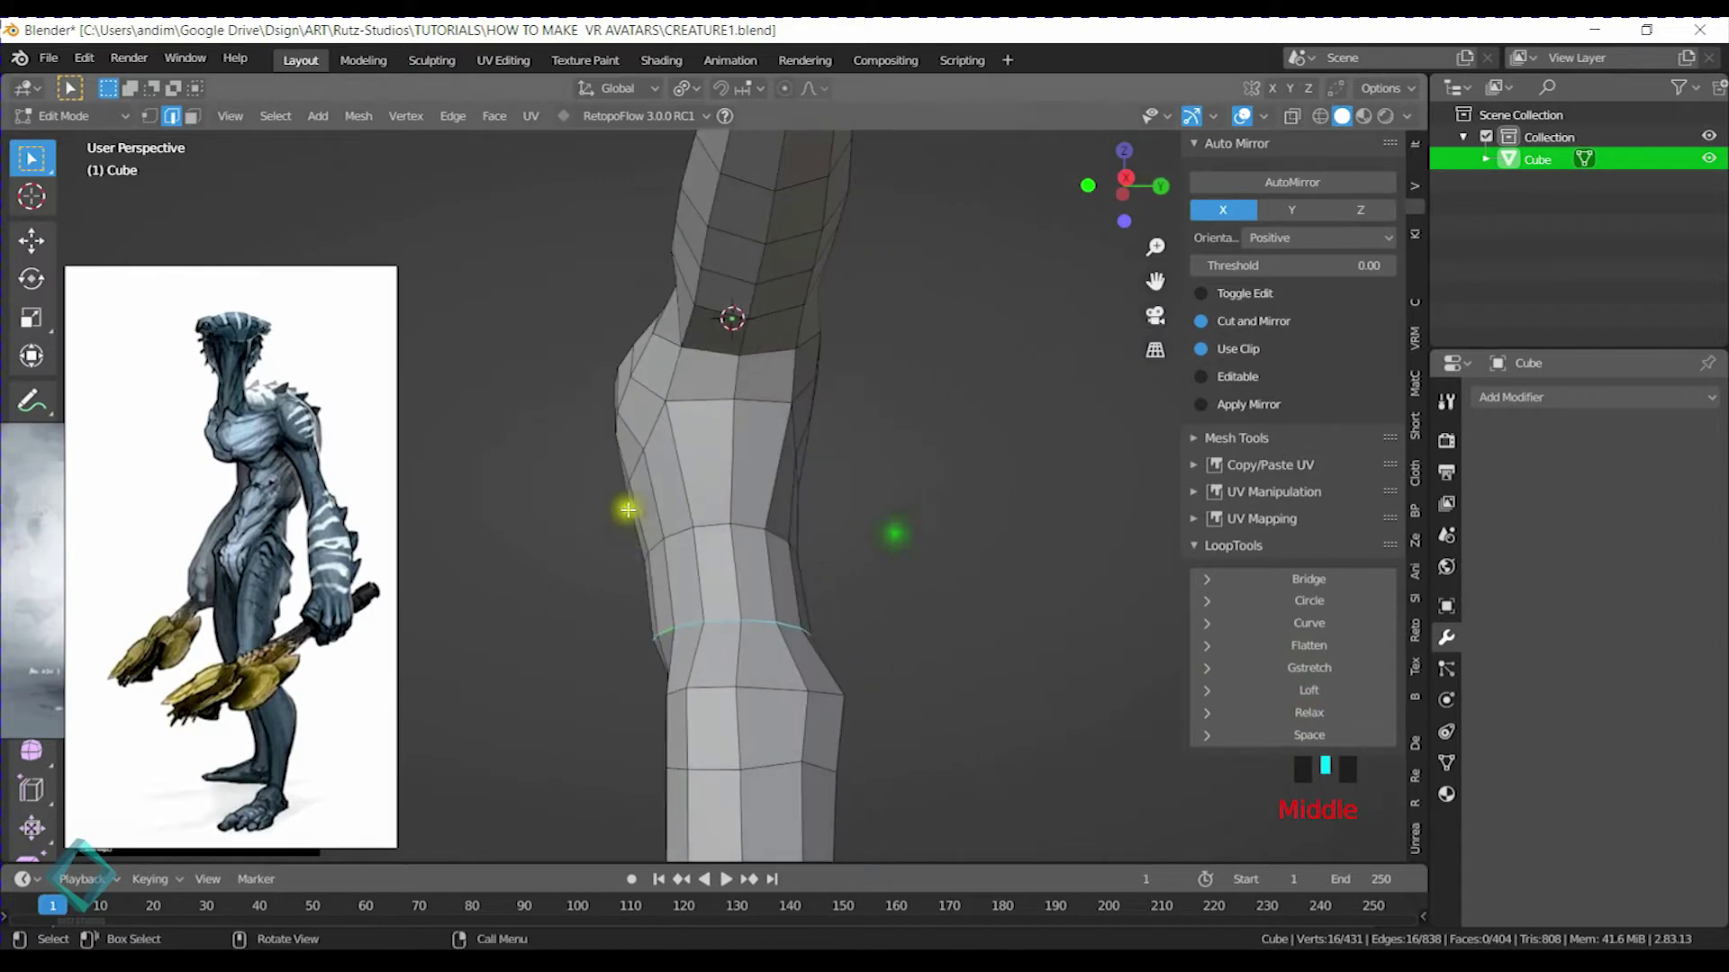
{"action": "mouse_move", "coordinate": [771, 553]}
{"action": "middle_mouse_down"}
{"action": "mouse_move", "coordinate": [803, 567]}
{"action": "mouse_move", "coordinate": [785, 556]}
{"action": "middle_mouse_up"}
{"action": "middle_click_drag", "start_coordinate": [907, 597], "coordinate": [694, 541]}
{"action": "left_click", "coordinate": [1299, 711]}
Reposition the vertex at the outer top of the thigh to even out the hip
{"action": "left_click", "coordinate": [784, 390]}
{"action": "scroll", "coordinate": [721, 441], "scroll_direction": "up", "scroll_amount": 2}
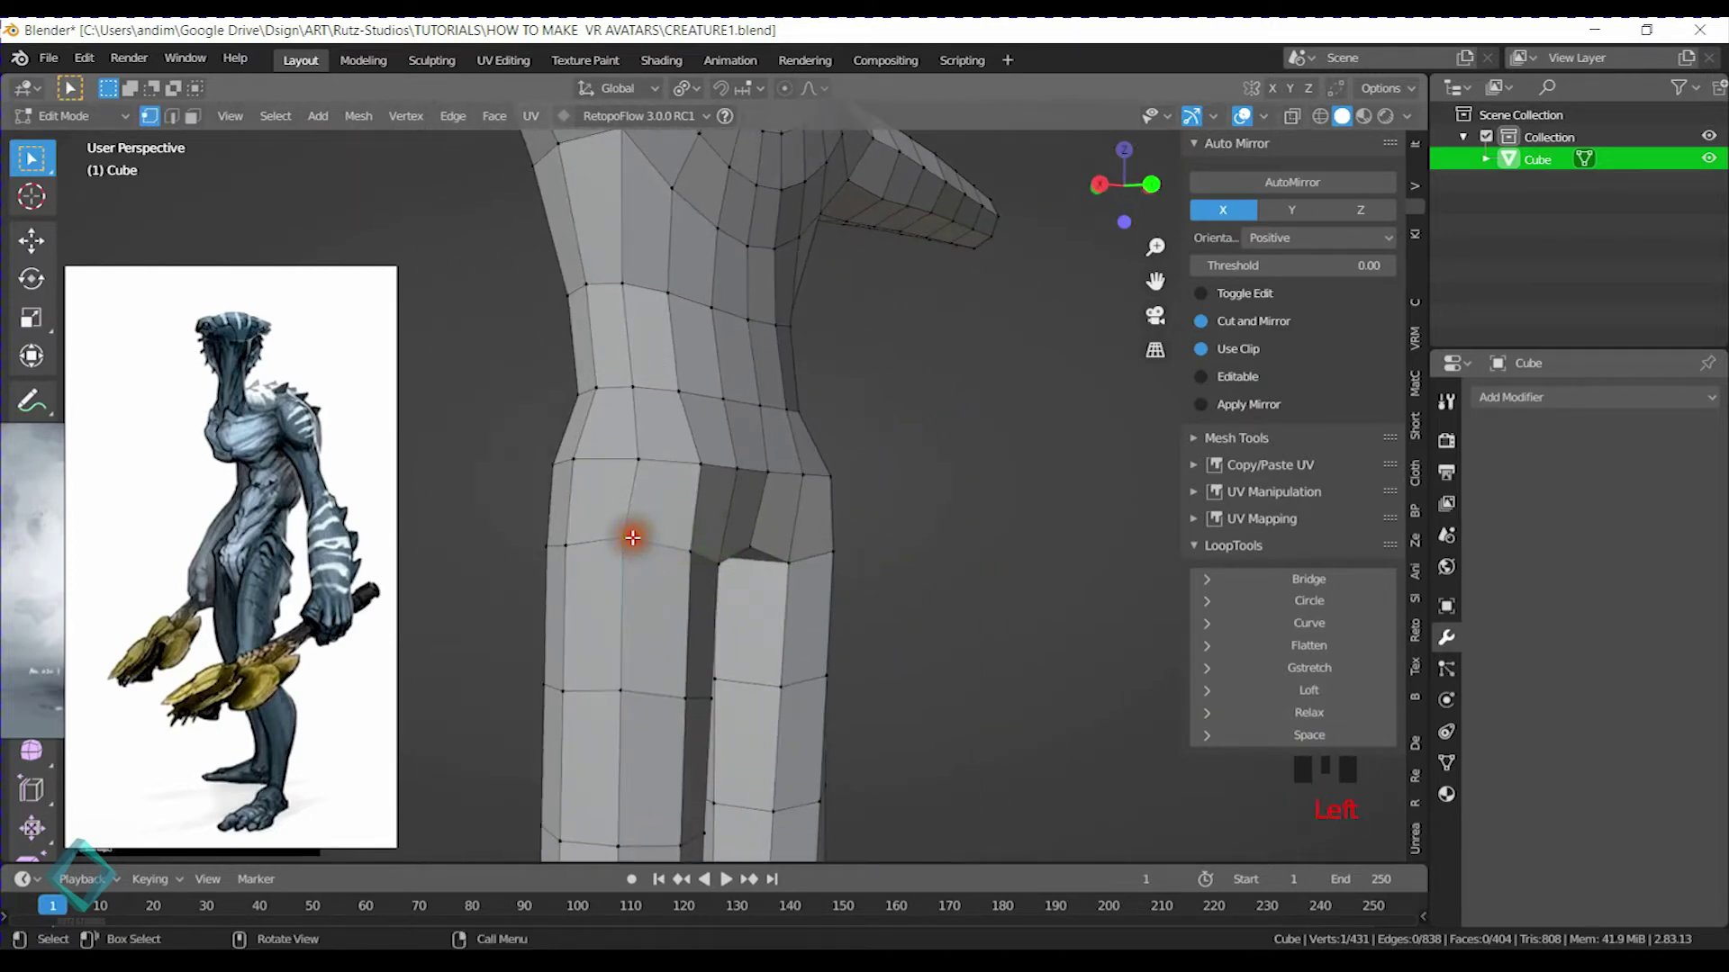
{"action": "key", "text": "g"}
{"action": "left_click", "coordinate": [782, 537]}
{"action": "middle_click_drag", "start_coordinate": [782, 537], "coordinate": [696, 528]}
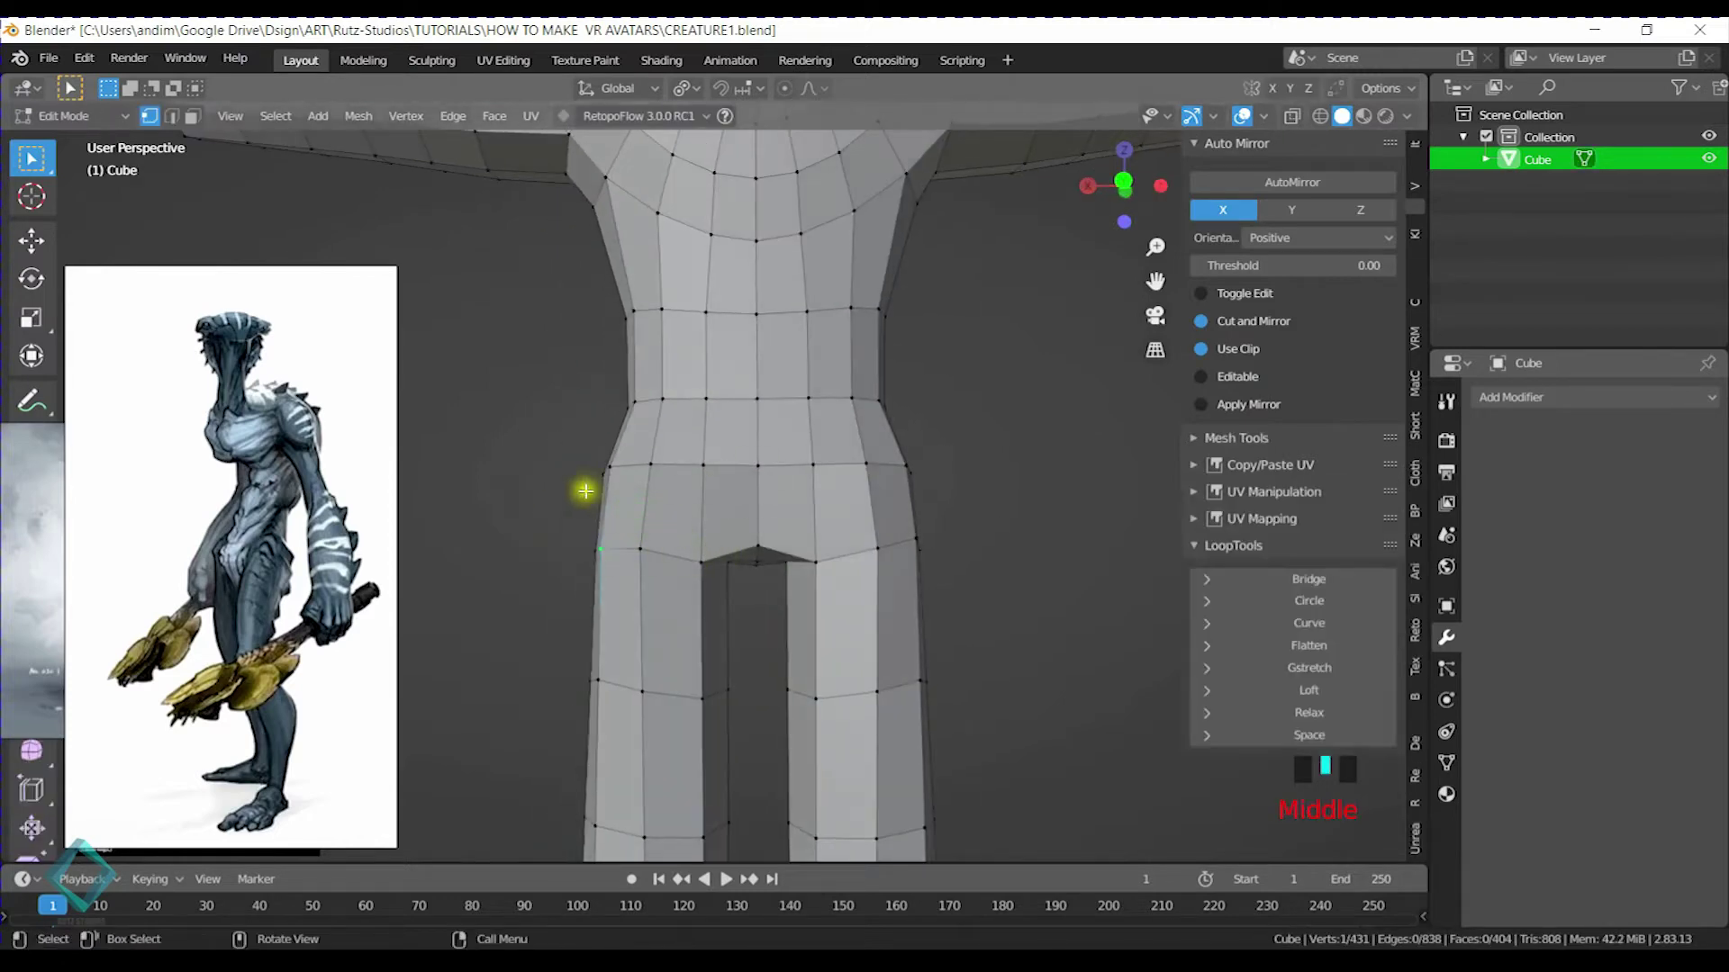
Narrow the hip edge loop to about 0.94 along the X axis and save the file
{"action": "middle_click_drag", "start_coordinate": [865, 513], "coordinate": [799, 586]}
{"action": "middle_click_drag", "start_coordinate": [829, 469], "coordinate": [926, 483]}
{"action": "key", "text": "s"}
{"action": "key", "text": "x"}
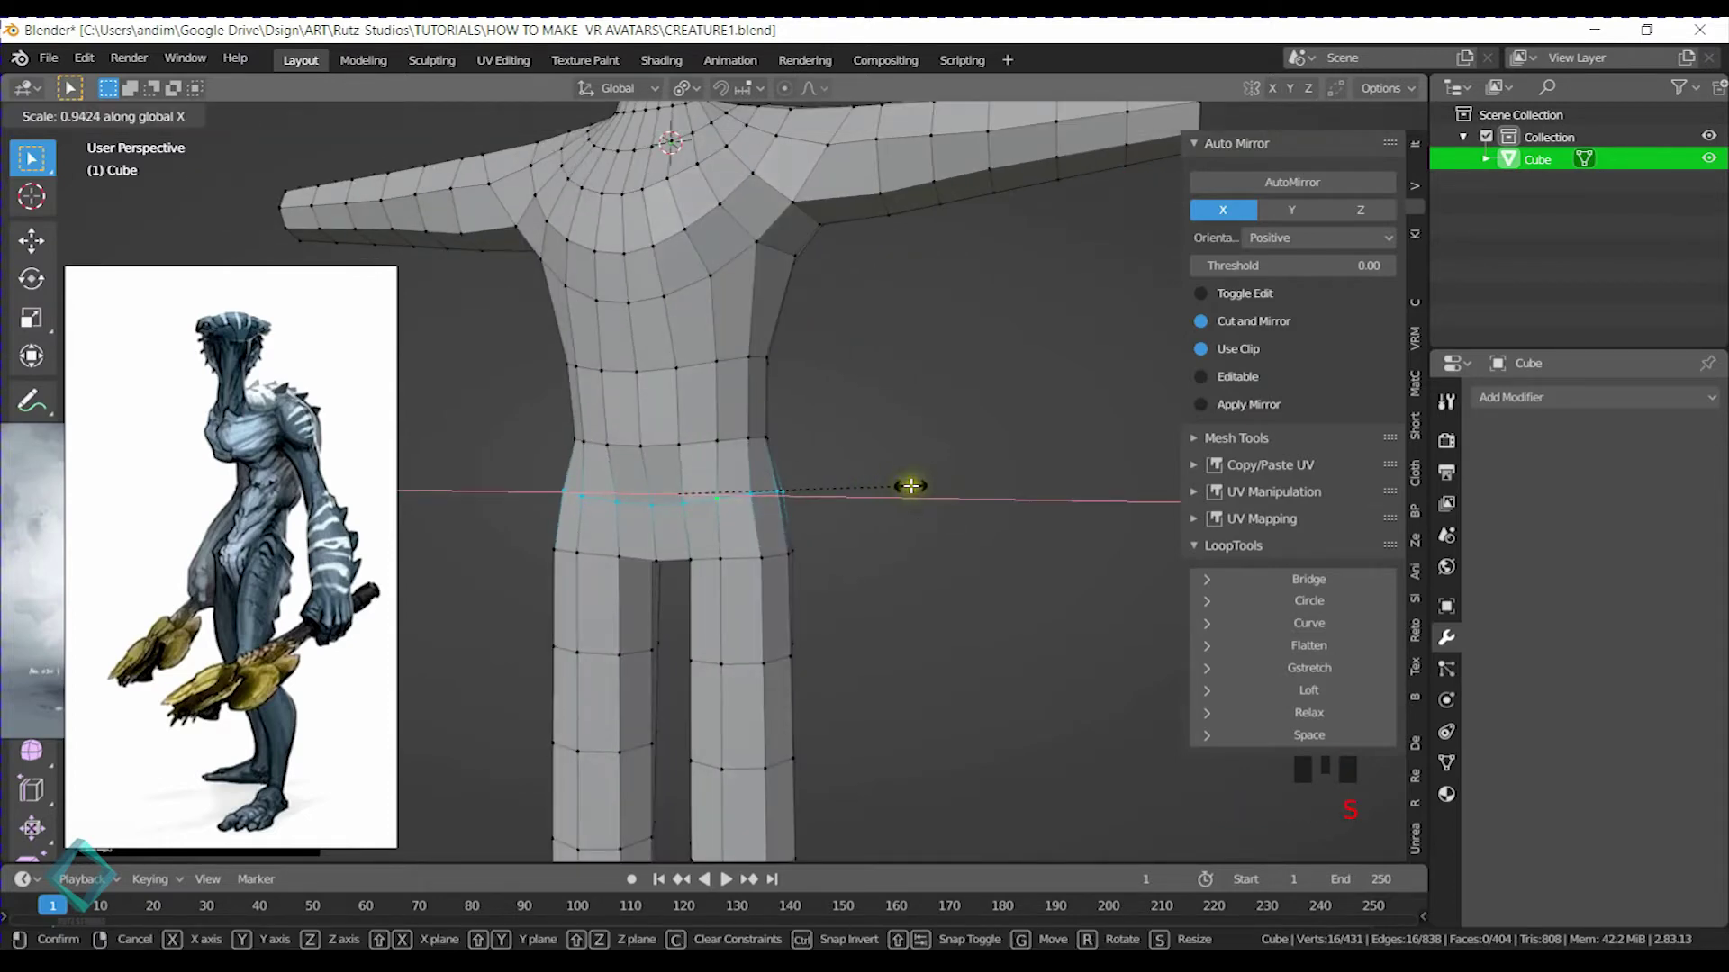
{"action": "left_click", "coordinate": [911, 486]}
{"action": "middle_click_drag", "start_coordinate": [829, 540], "coordinate": [798, 470], "text": "shift"}
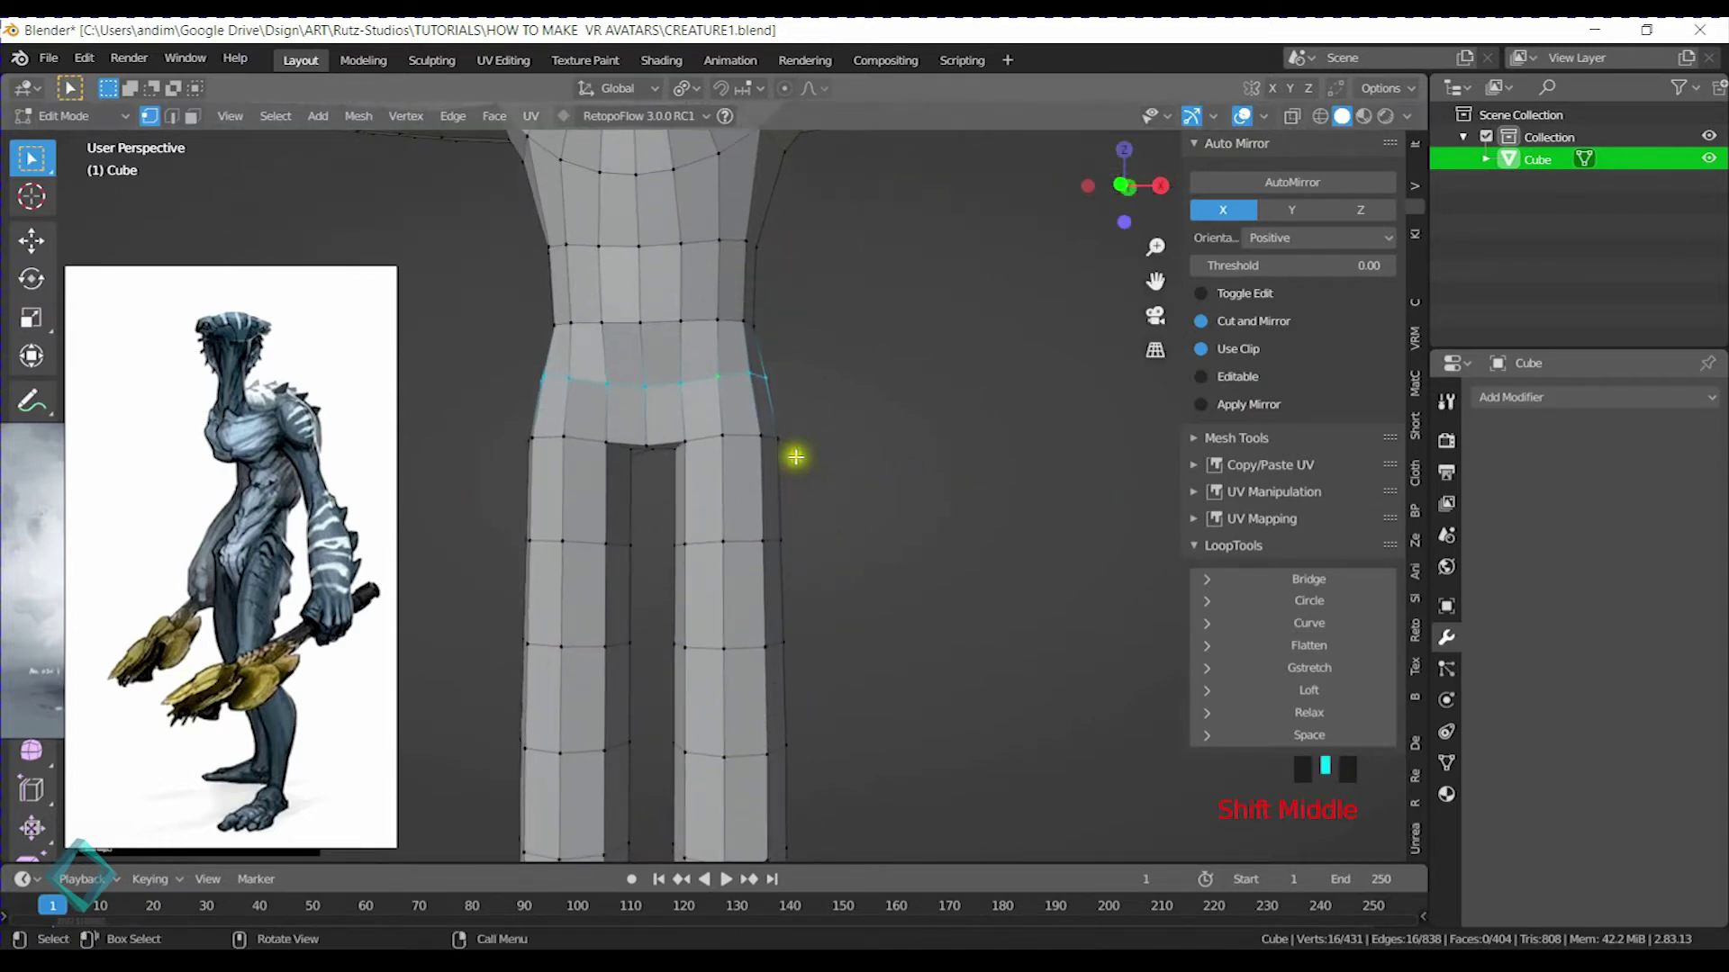
{"action": "scroll", "coordinate": [801, 459], "scroll_direction": "down", "scroll_amount": 3}
{"action": "key", "text": "ctrl+s"}
Slim the leg on the positive X side by scaling the two edge loops around the knee to about 0.74 and 0.71
{"action": "key", "text": "Tab"}
{"action": "middle_click_drag", "start_coordinate": [886, 531], "coordinate": [757, 429]}
{"action": "key", "text": "Tab"}
{"action": "scroll", "coordinate": [757, 444], "scroll_direction": "up", "scroll_amount": 2}
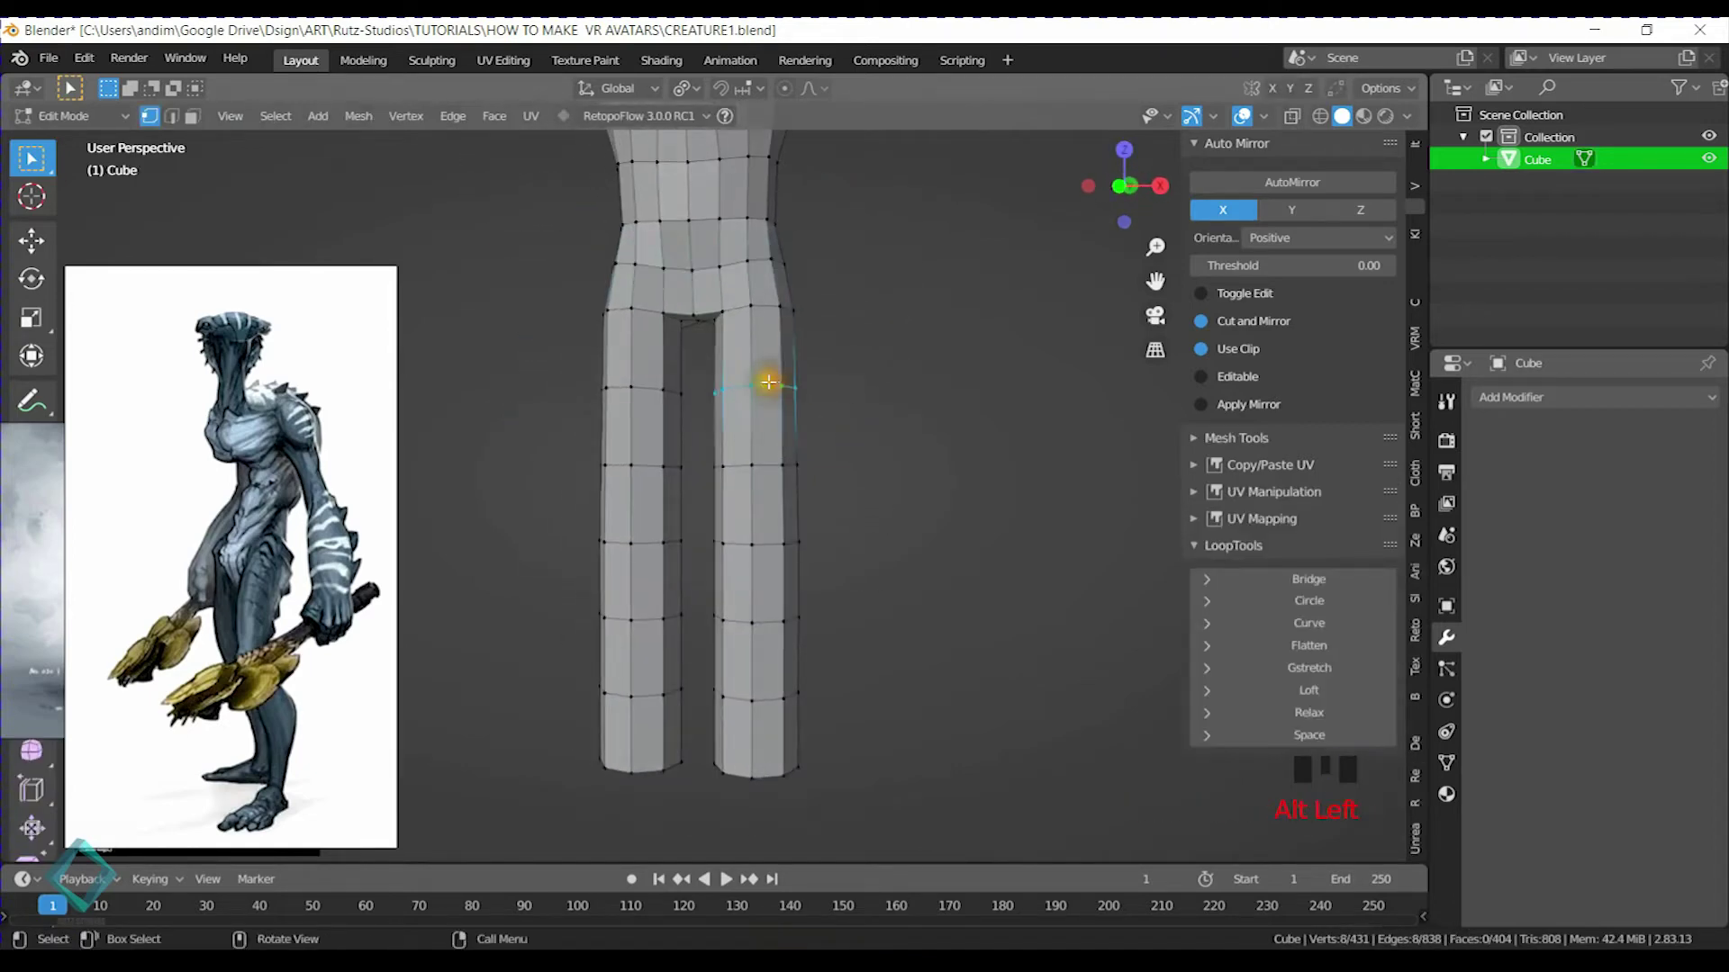
{"action": "key", "text": "s"}
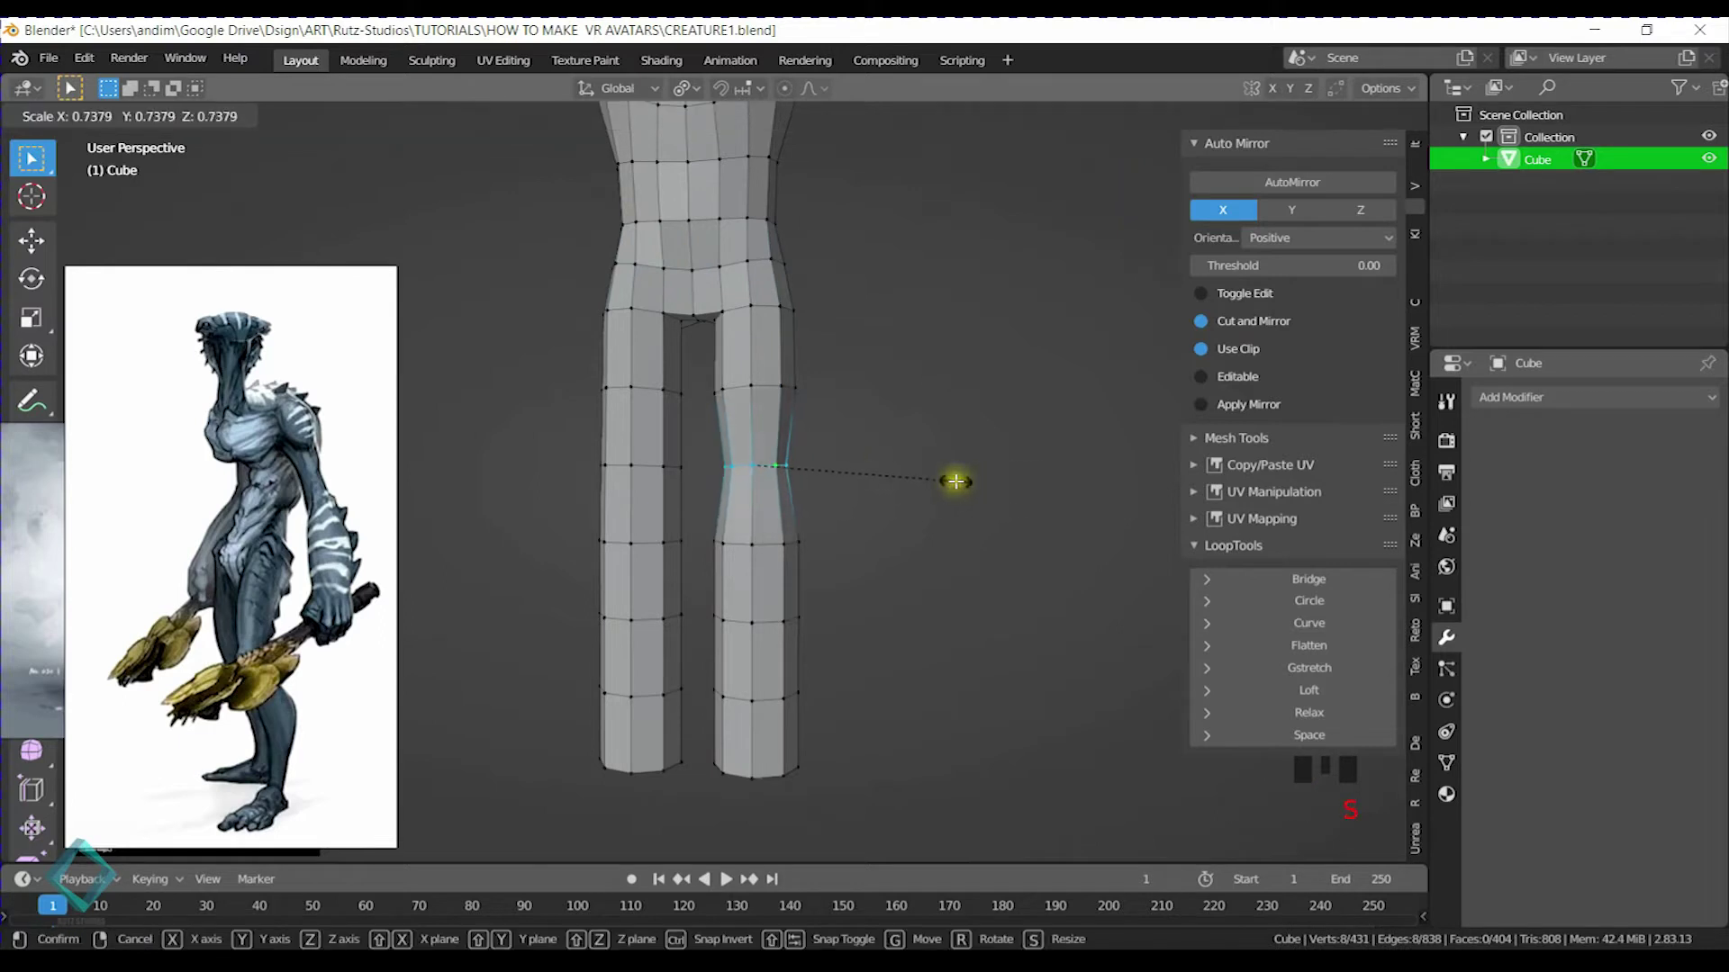
{"action": "left_click", "coordinate": [958, 480]}
{"action": "key", "text": "s"}
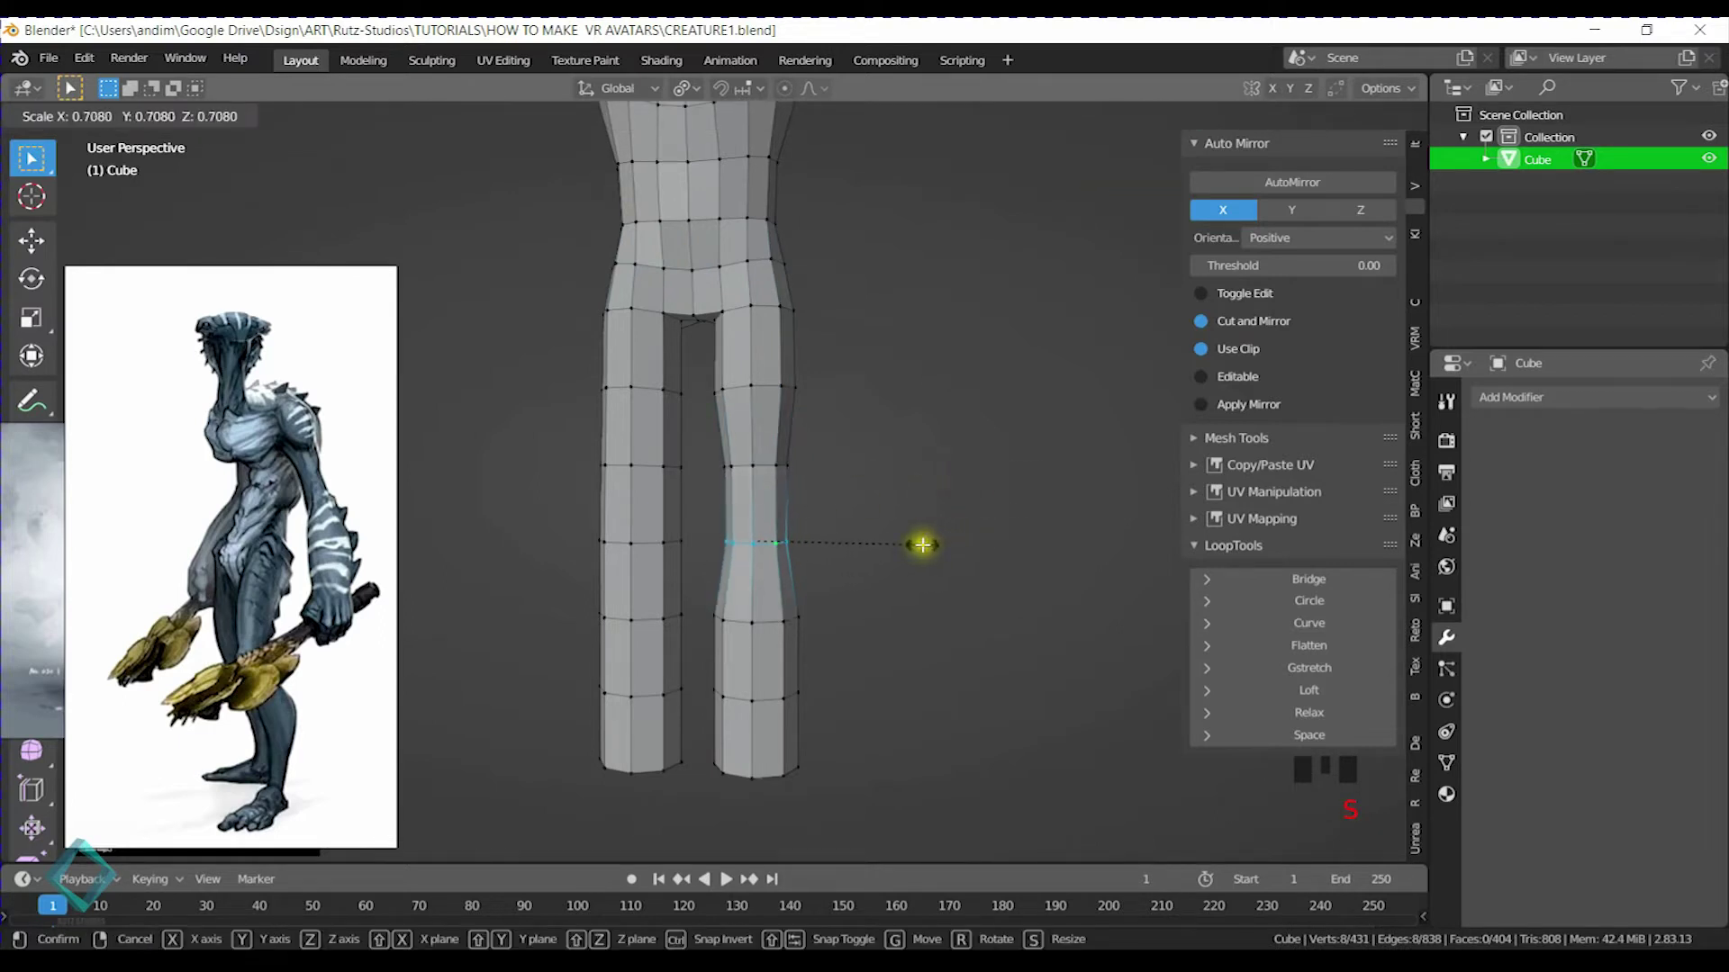
{"action": "left_click", "coordinate": [905, 556]}
Taper the same leg's shin and ankle by scaling down its lower edge loops and the bottom opening
{"action": "middle_click_drag", "start_coordinate": [856, 591], "coordinate": [766, 471], "text": "shift"}
{"action": "key", "text": "s"}
{"action": "left_click", "coordinate": [904, 460]}
{"action": "left_click", "coordinate": [763, 532], "text": "alt"}
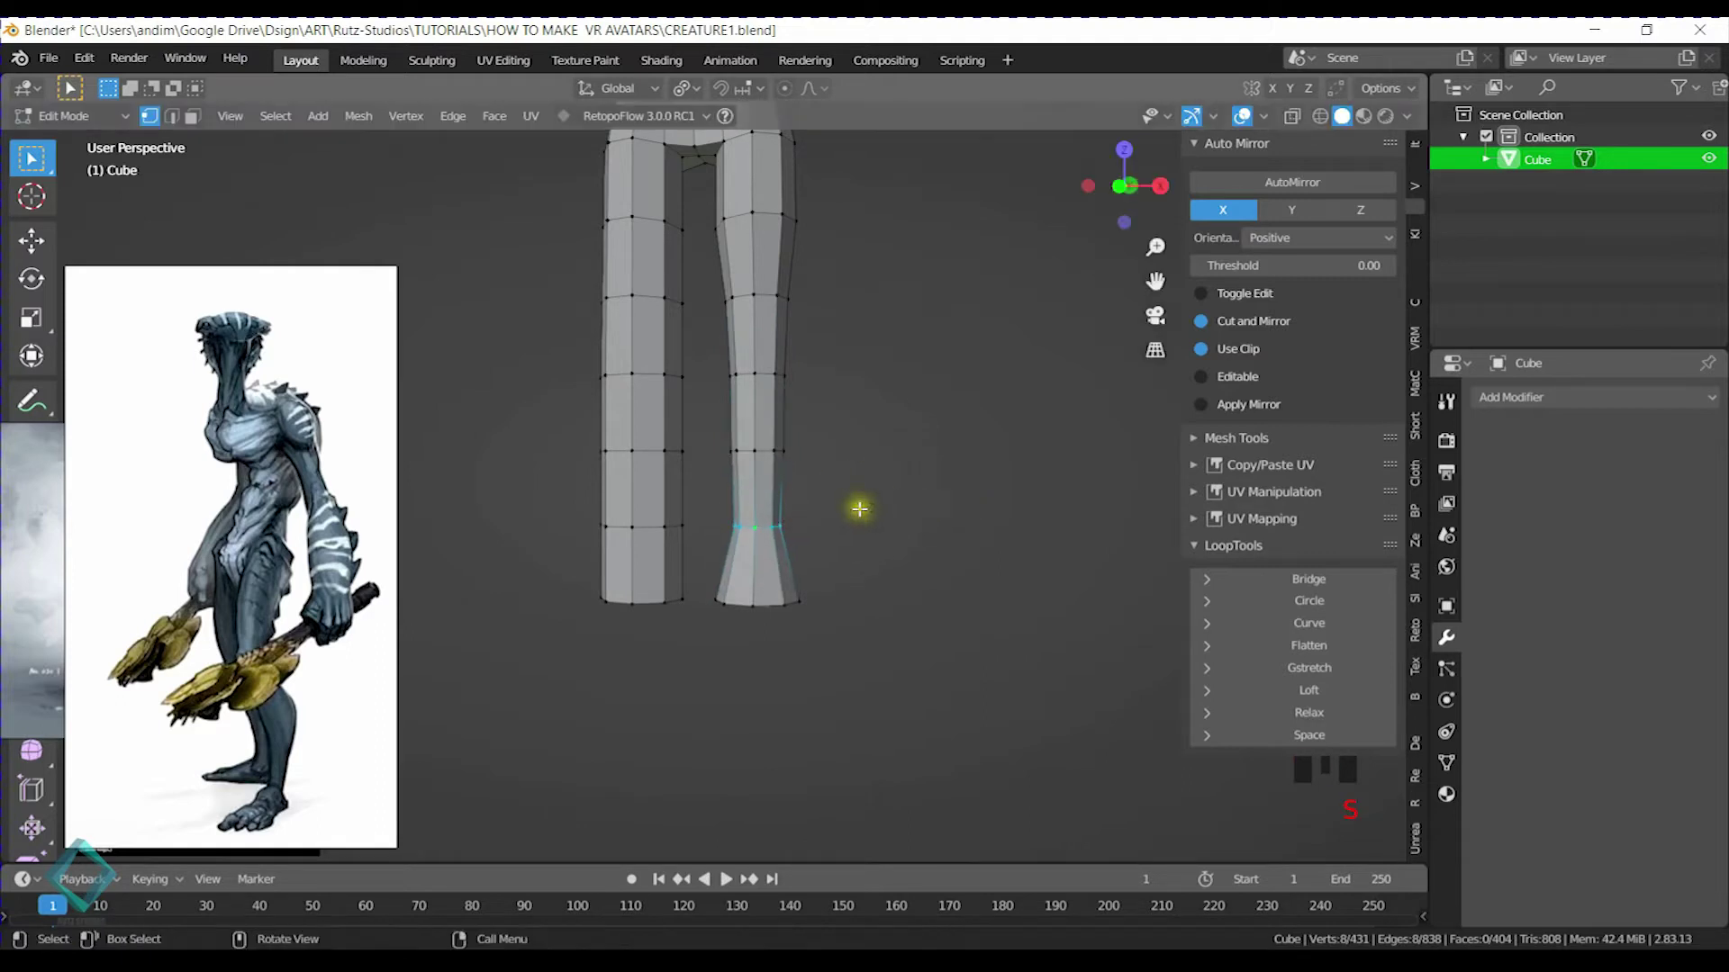
{"action": "left_click", "coordinate": [766, 602], "text": "alt"}
{"action": "key", "text": "s"}
{"action": "left_click", "coordinate": [841, 574]}
Rescale the edge loop above the knee to give the lower thigh more width
{"action": "middle_click_drag", "start_coordinate": [819, 557], "coordinate": [811, 411], "text": "shift"}
{"action": "key", "text": "s"}
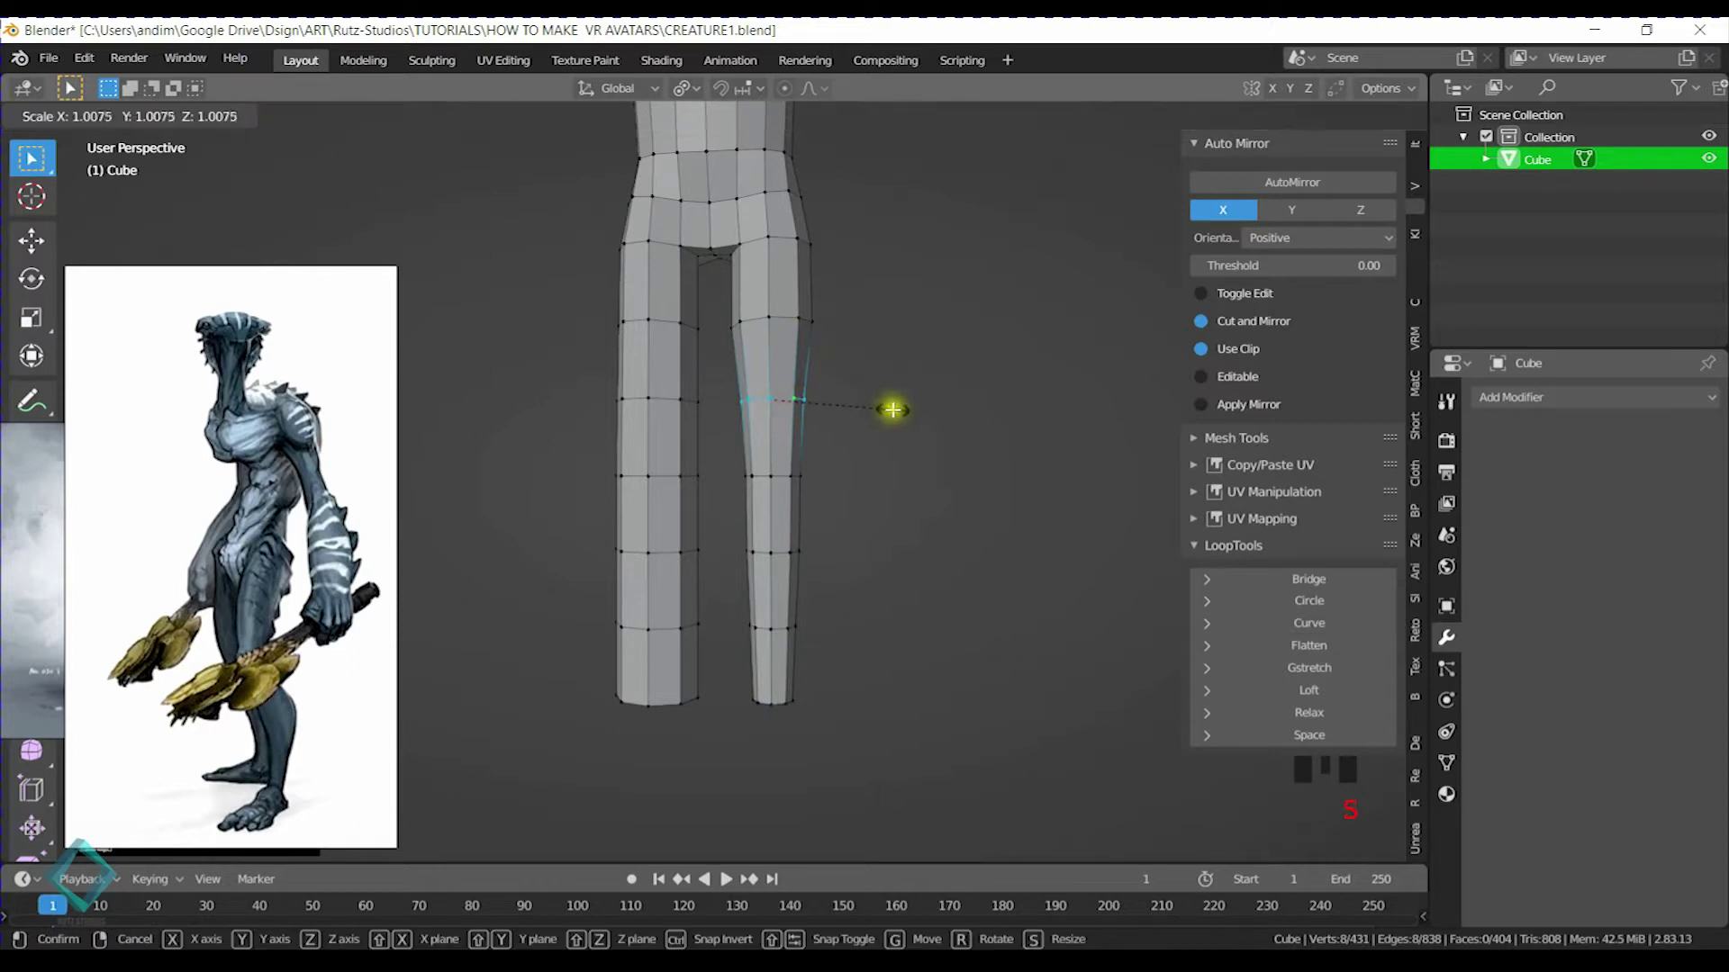
{"action": "left_click", "coordinate": [917, 411]}
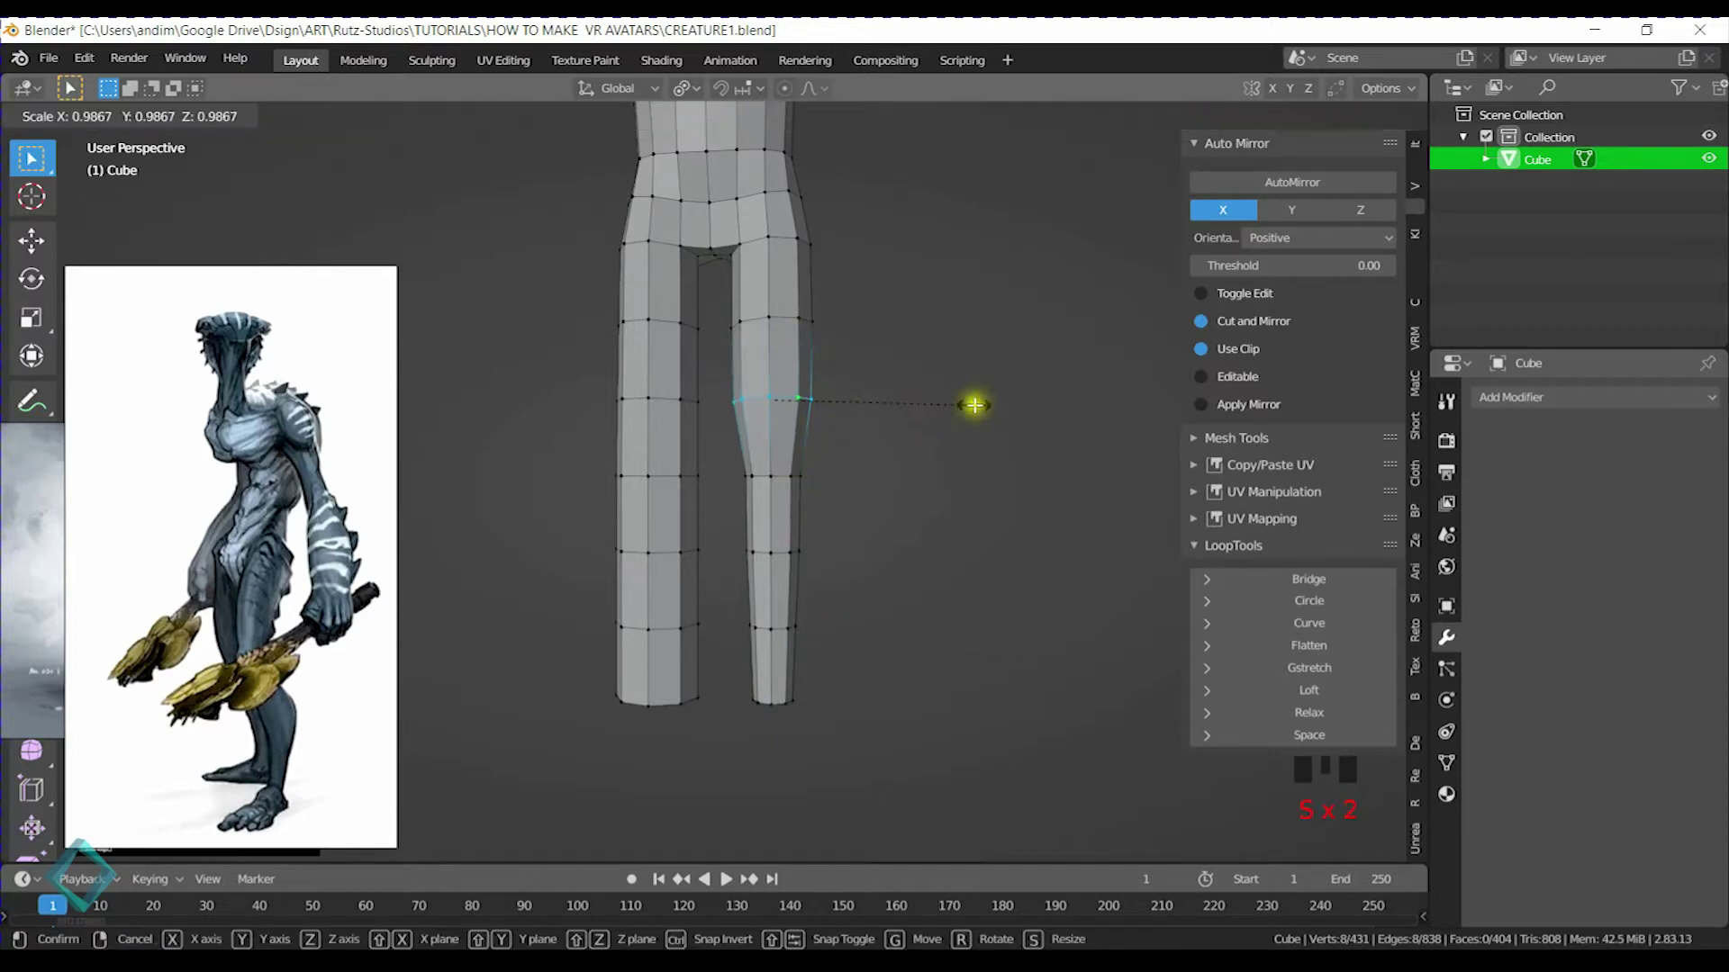
Add an edge loop just below the tapered leg's knee and slide it into place
{"action": "key", "text": "ctrl+r"}
{"action": "left_click", "coordinate": [793, 486]}
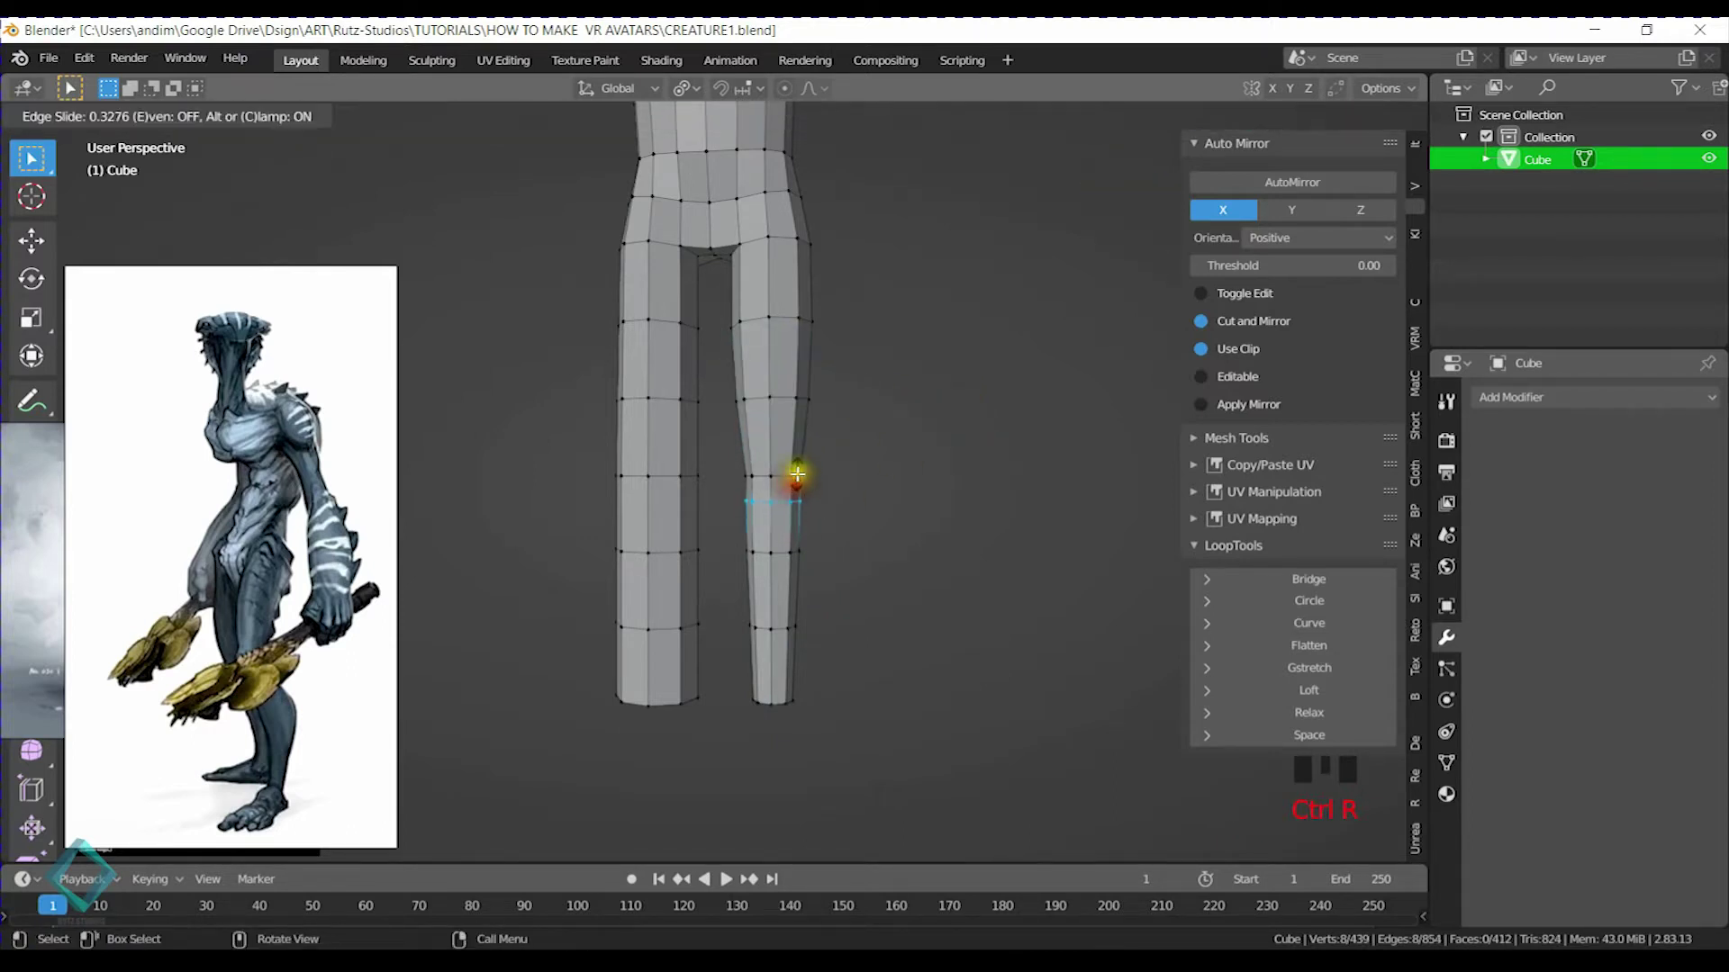
{"action": "left_click", "coordinate": [796, 485]}
{"action": "middle_click_drag", "start_coordinate": [904, 498], "coordinate": [803, 498]}
{"action": "middle_click_drag", "start_coordinate": [621, 457], "coordinate": [714, 459]}
{"action": "key", "text": "g"}
{"action": "key", "text": "g"}
{"action": "left_click", "coordinate": [781, 453]}
Add another edge loop just above the knee, and slide the middle knee loop to space the three evenly
{"action": "key", "text": "ctrl+r"}
{"action": "left_click", "coordinate": [847, 456]}
{"action": "left_click", "coordinate": [846, 471]}
{"action": "left_click", "coordinate": [793, 479], "text": "alt"}
{"action": "left_click", "coordinate": [779, 479]}
{"action": "key", "text": "g"}
{"action": "key", "text": "g"}
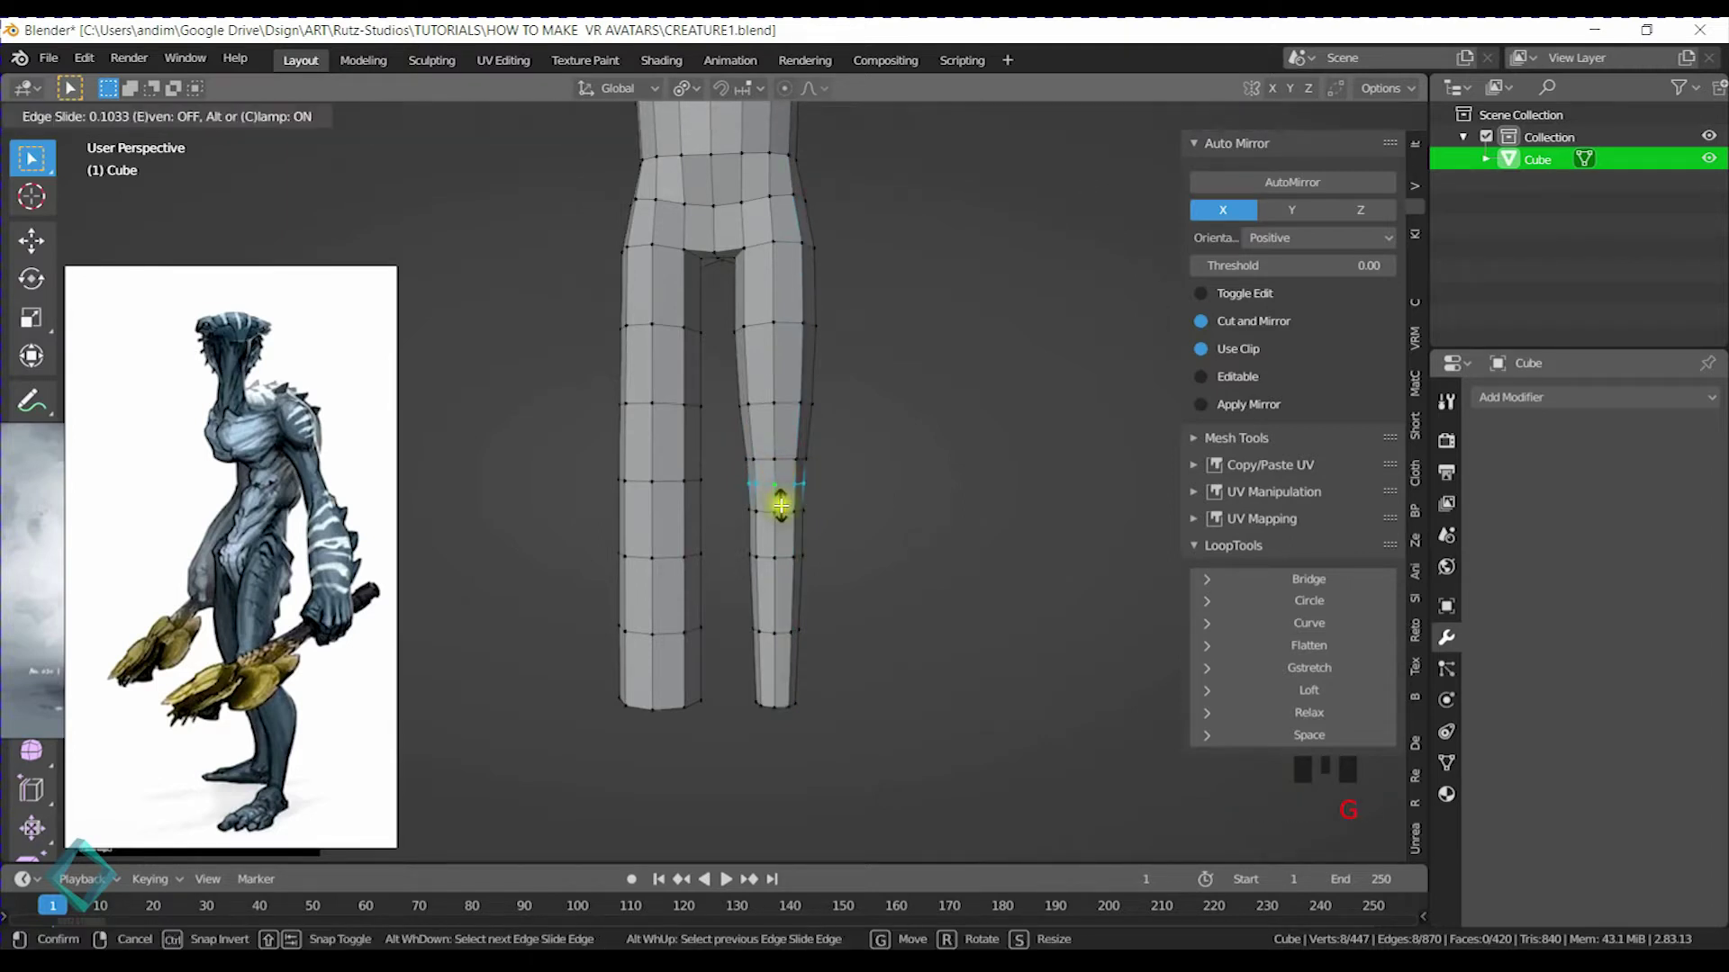
{"action": "left_click", "coordinate": [780, 504]}
Enlarge the calf edge loop to about 1.17 and switch to the right orthographic view
{"action": "scroll", "coordinate": [828, 509], "scroll_direction": "down", "scroll_amount": 6}
{"action": "scroll", "coordinate": [846, 498], "scroll_direction": "down", "scroll_amount": 5}
{"action": "middle_click_drag", "start_coordinate": [856, 510], "coordinate": [717, 586]}
{"action": "key", "text": "s"}
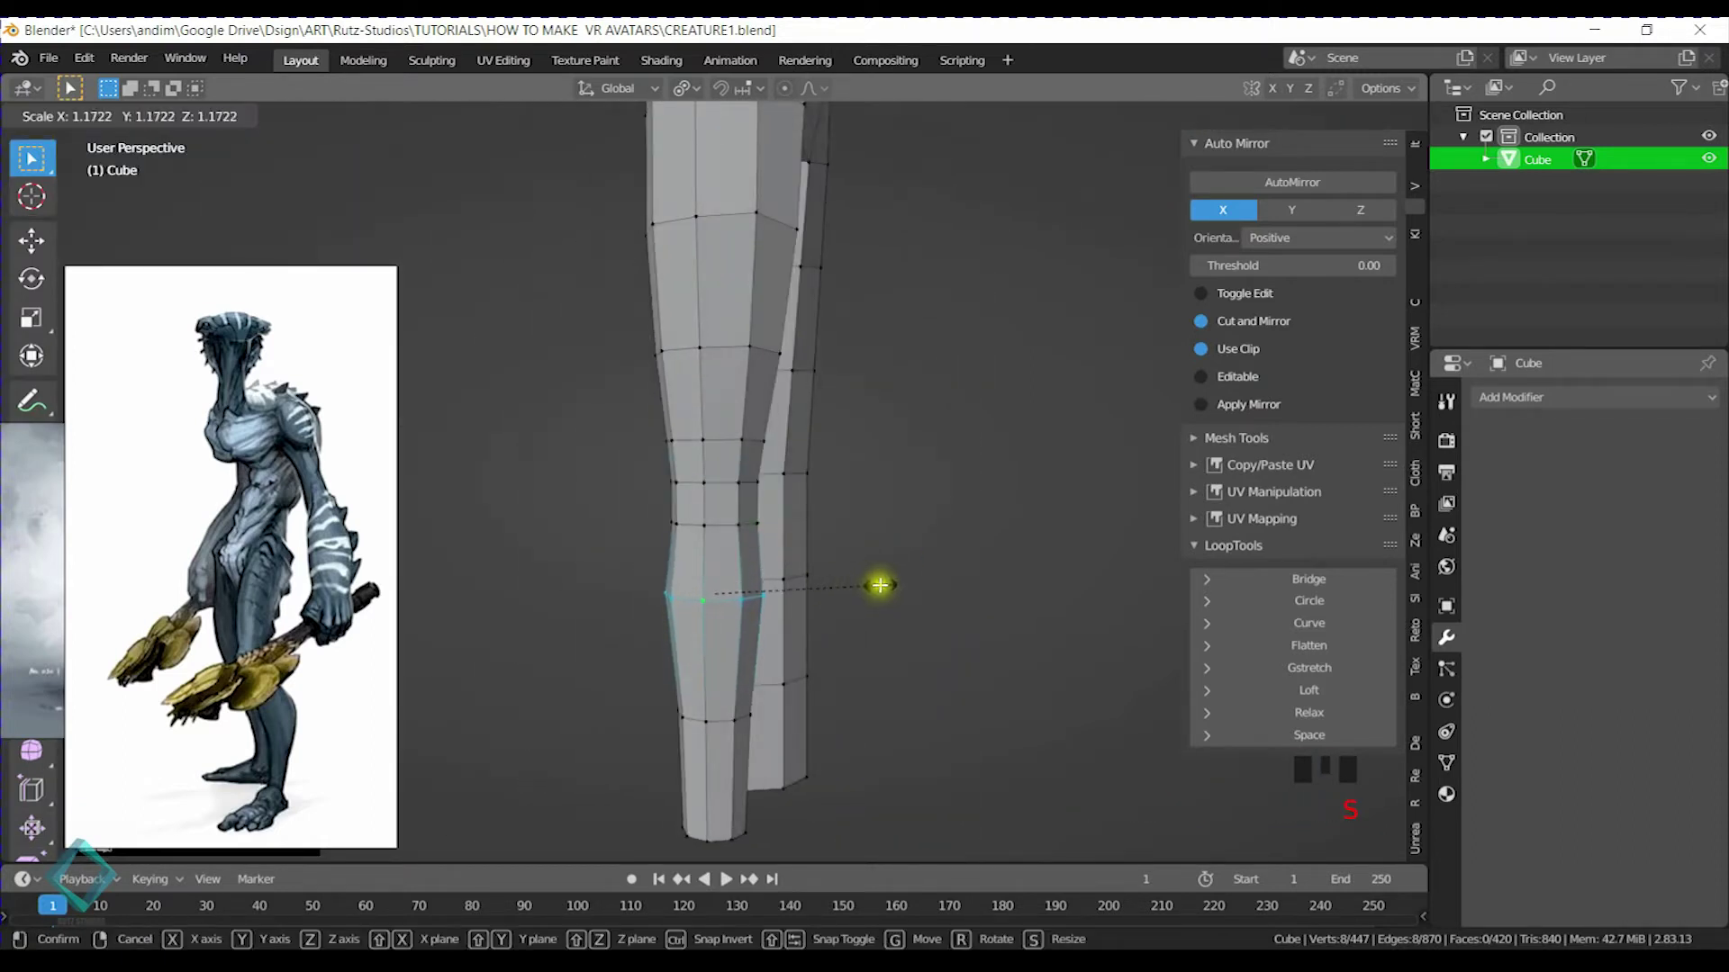
{"action": "left_click", "coordinate": [891, 585]}
{"action": "key", "text": "KP_3"}
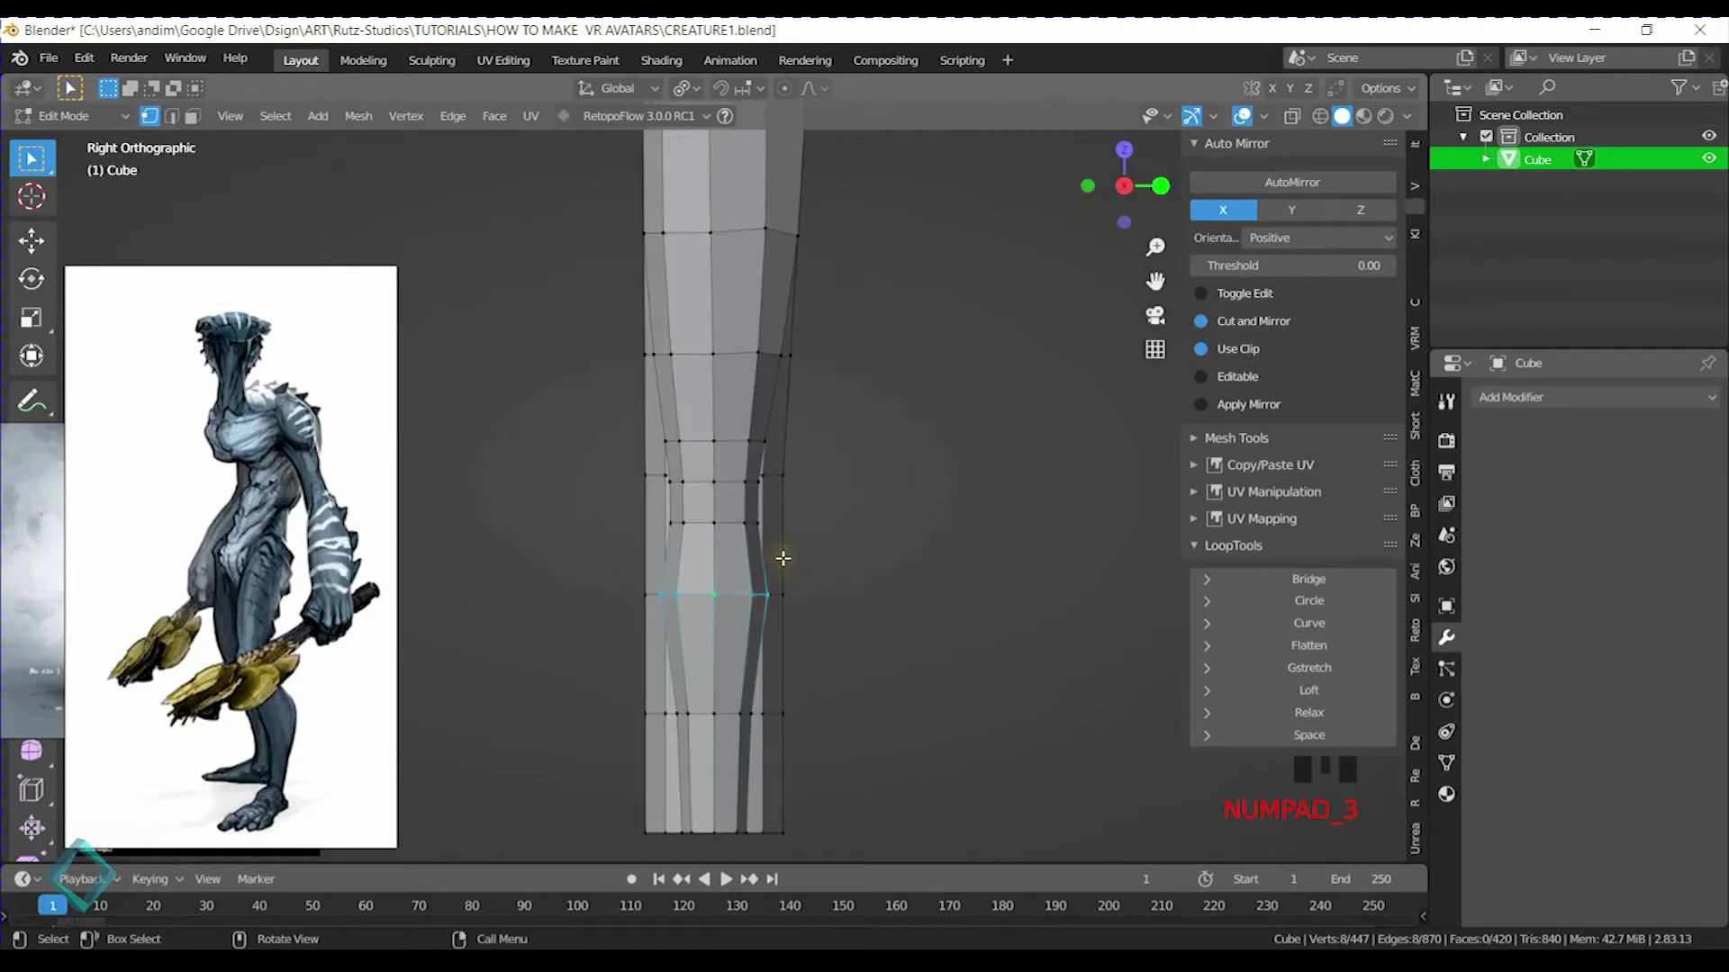
Move the calf edge loop about 0.17 m backward along Y and raise the three knee loops about 0.32 m
{"action": "key", "text": "g"}
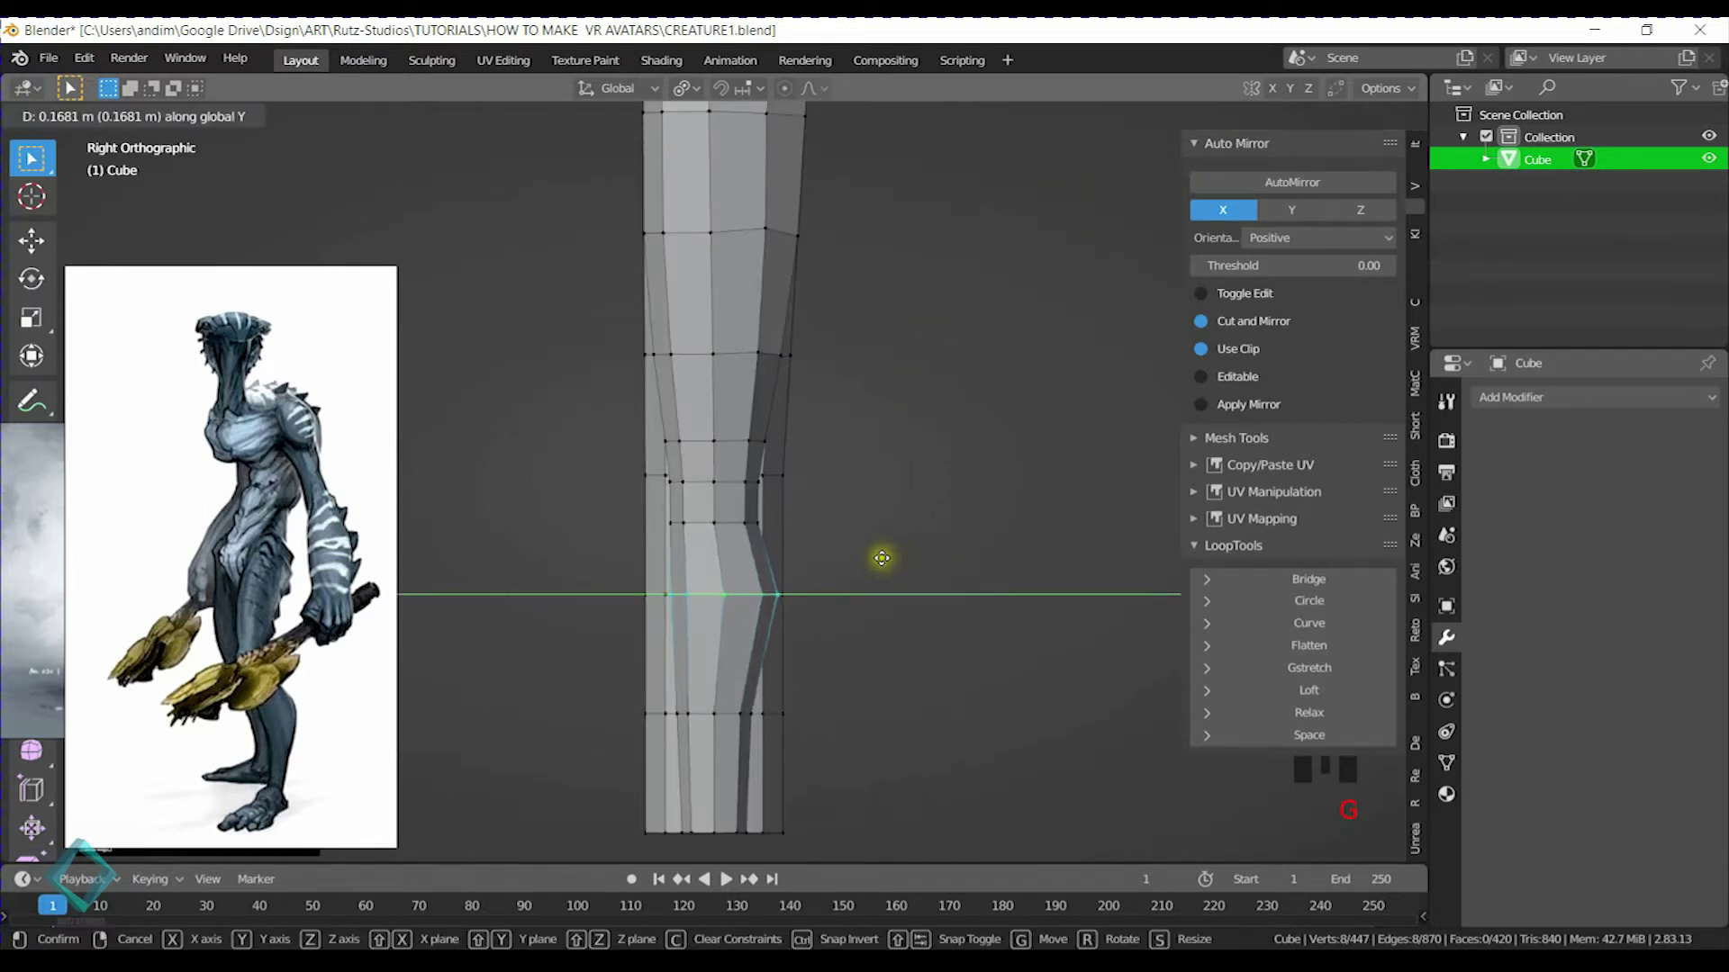
{"action": "left_click", "coordinate": [881, 558]}
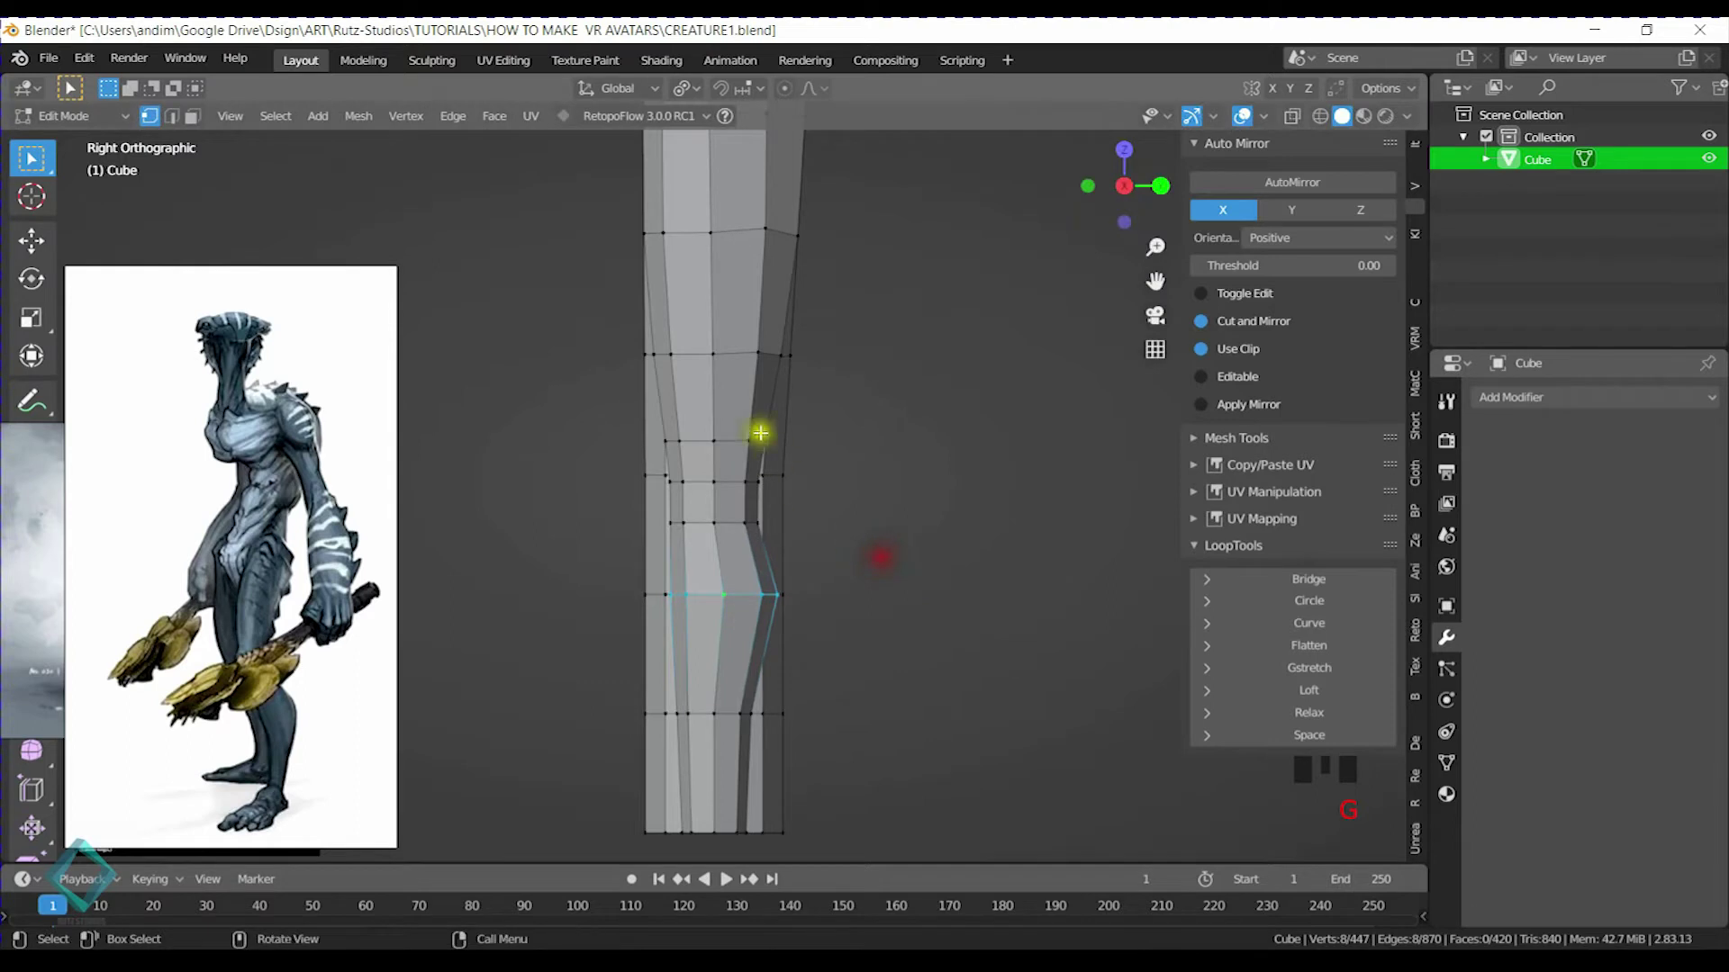
{"action": "left_click", "coordinate": [701, 485], "text": "alt+shift"}
{"action": "left_click", "coordinate": [696, 517], "text": "alt+shift"}
{"action": "key", "text": "g"}
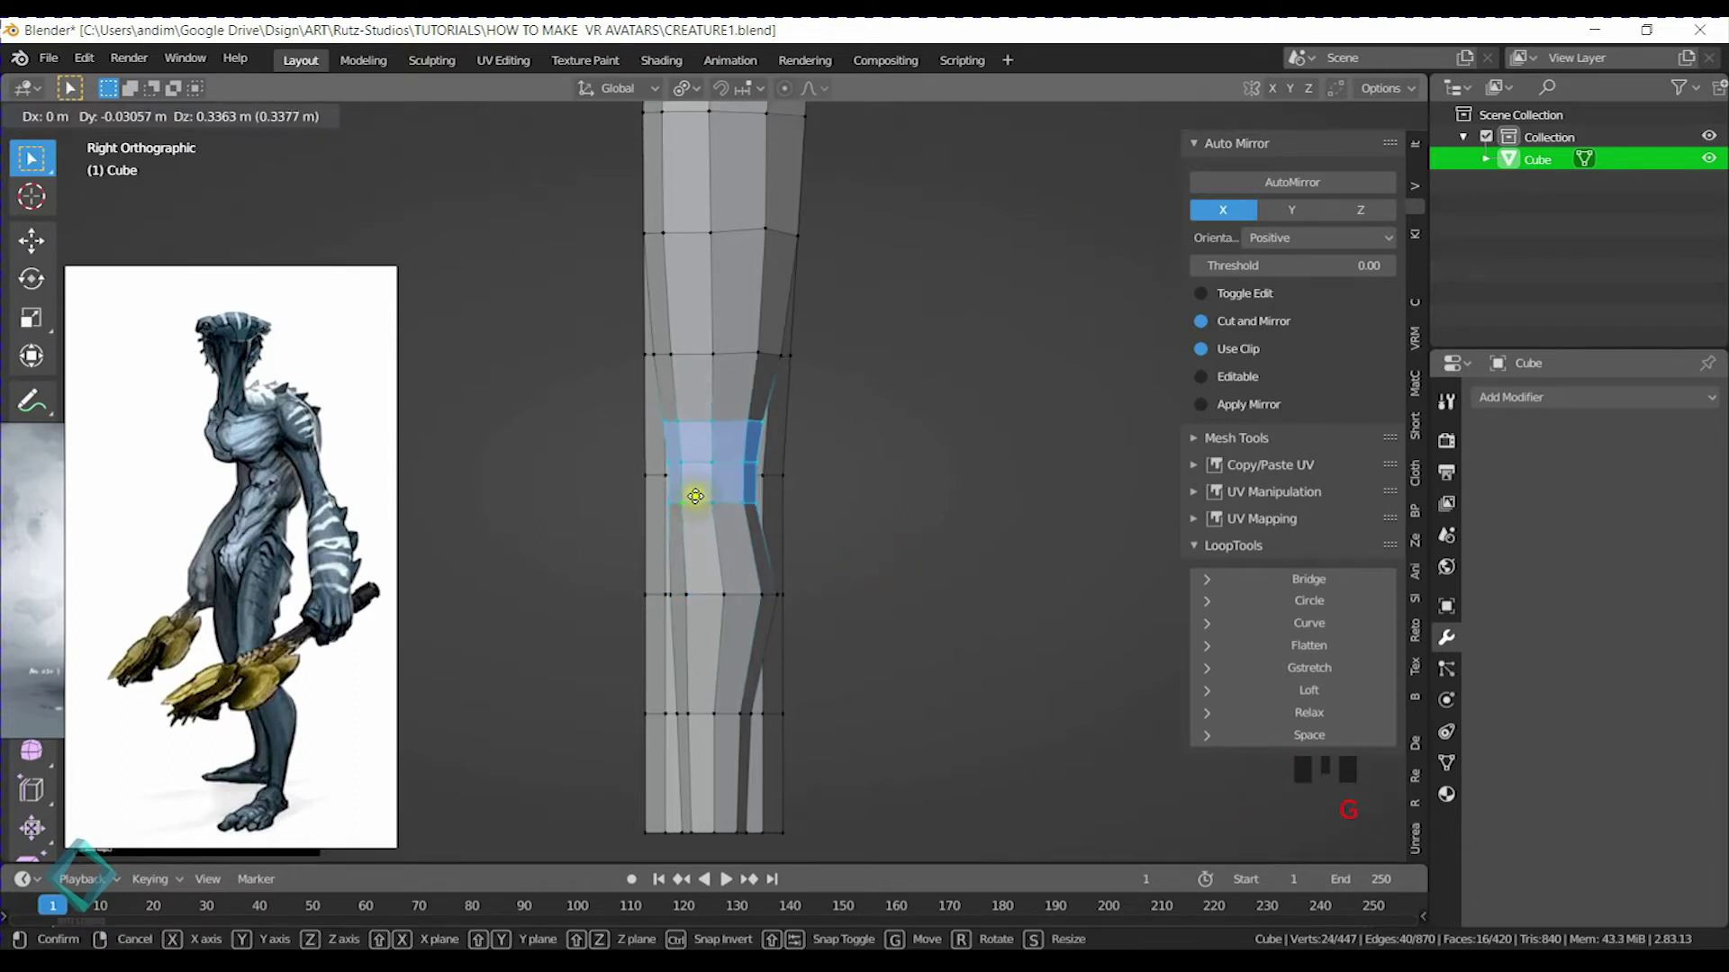
{"action": "key", "text": "g"}
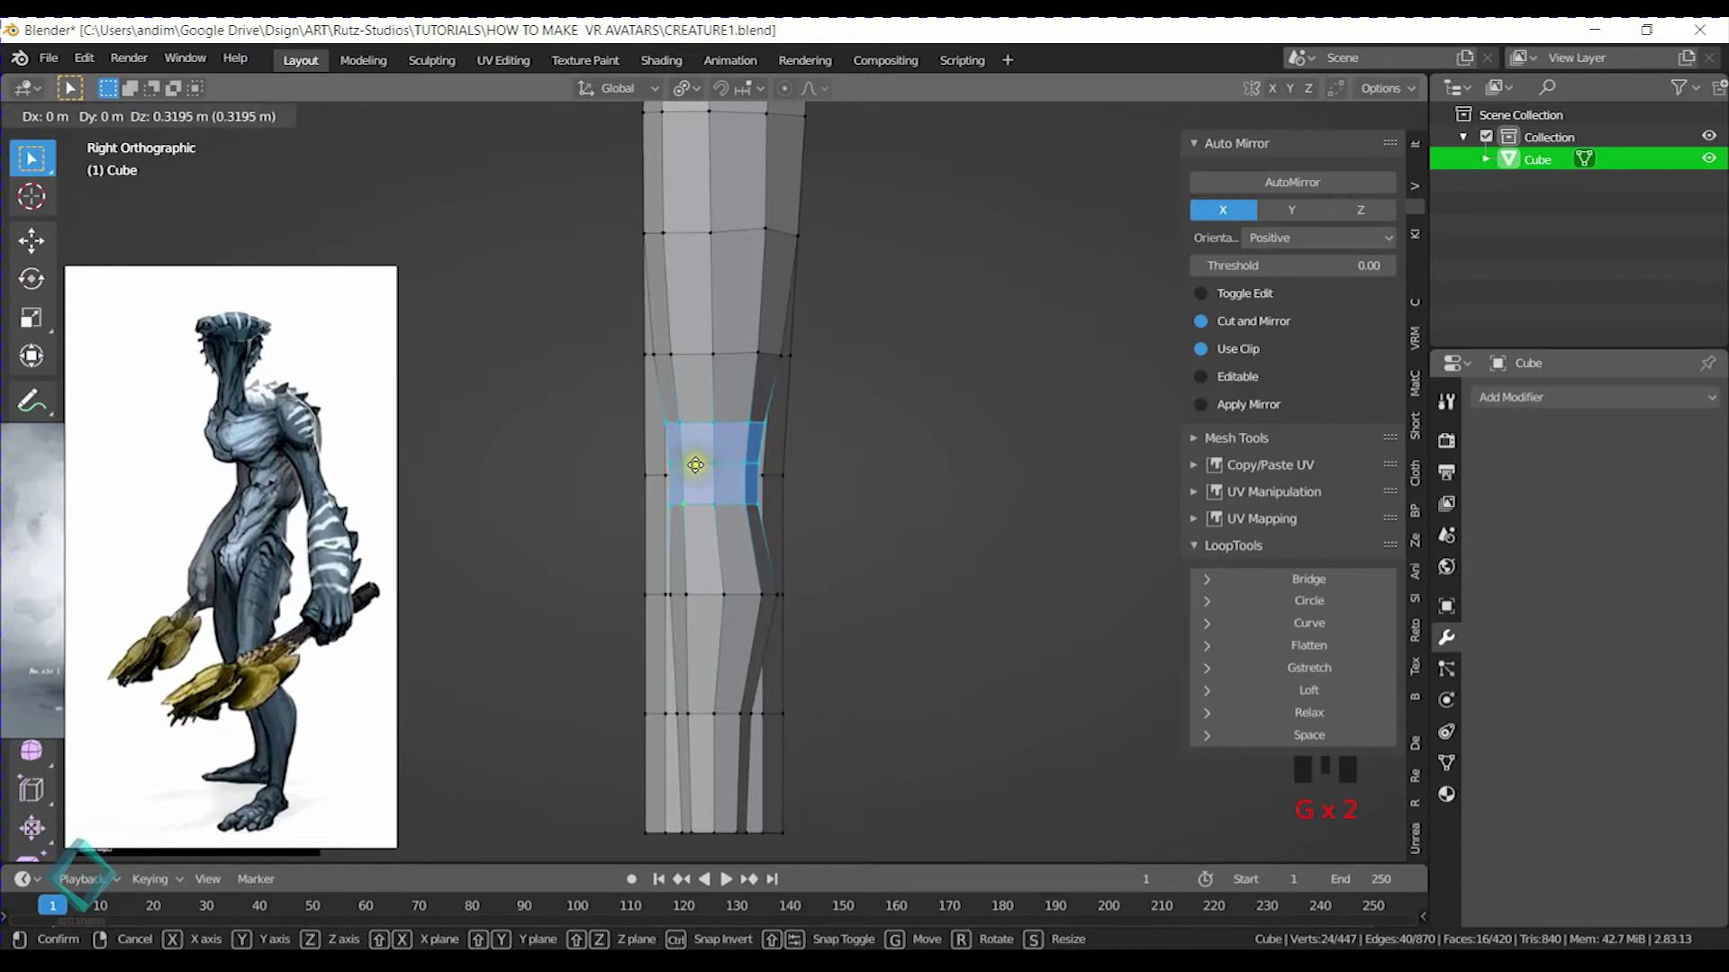
{"action": "left_click", "coordinate": [695, 464]}
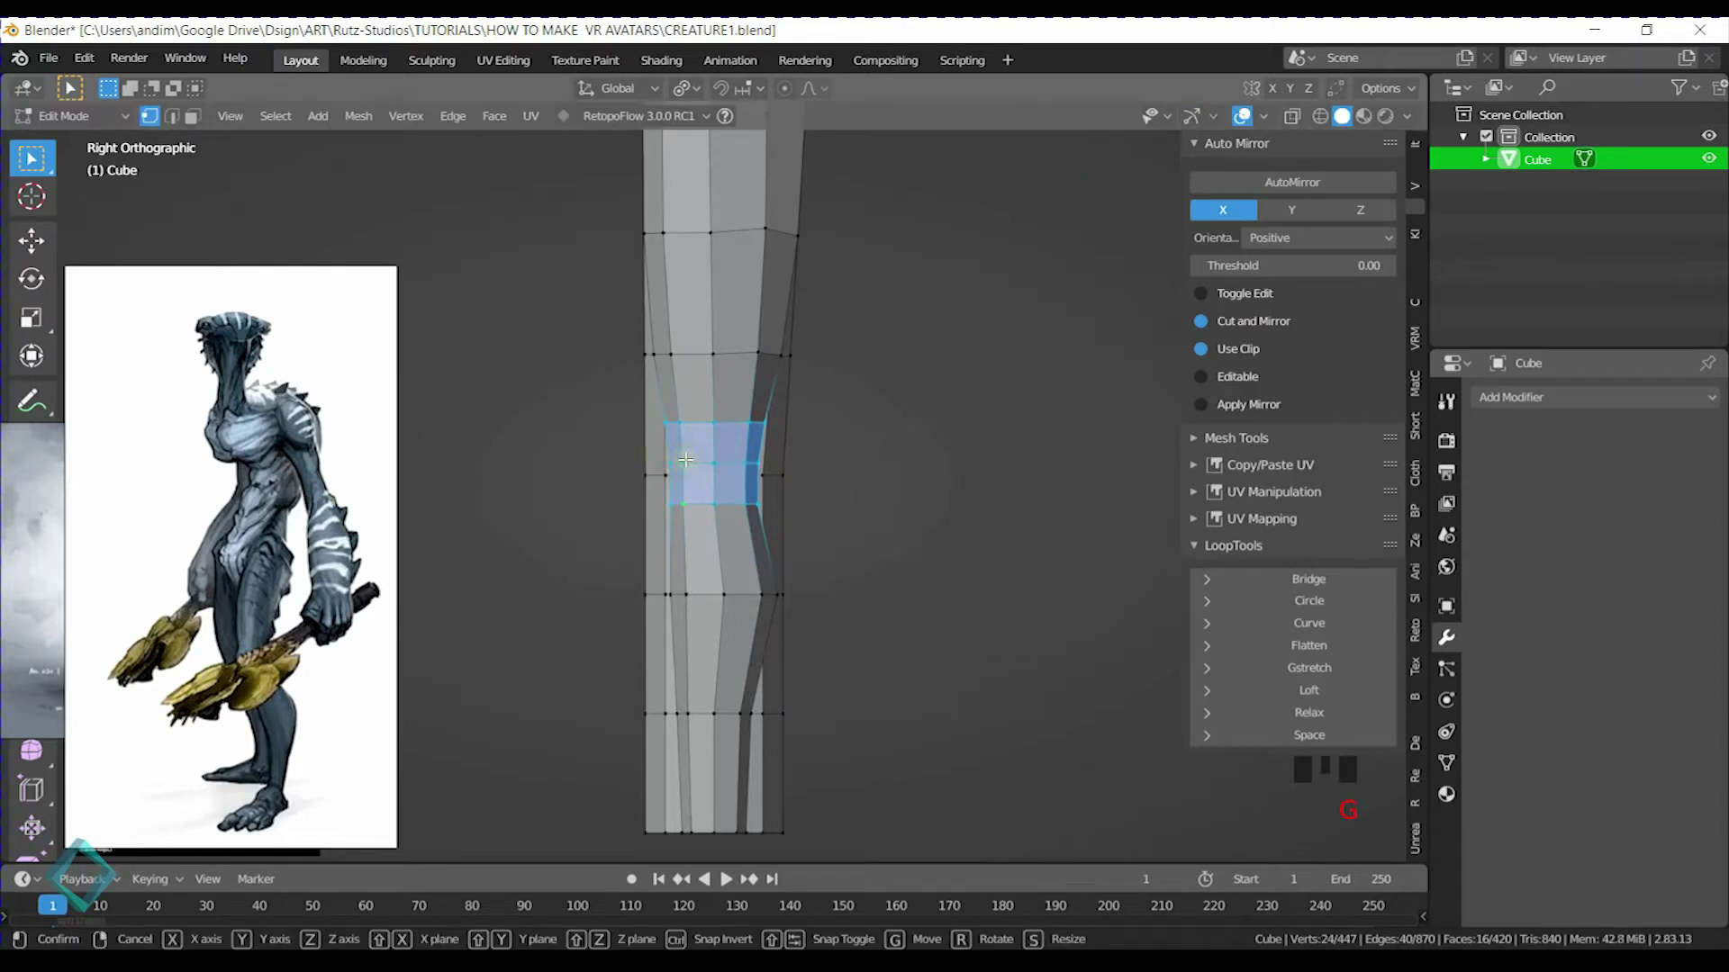
Shift the knee loops about 0.05 m forward along Y and reposition the two lower-thigh loops above them along Y
{"action": "key", "text": "g"}
{"action": "key", "text": "y"}
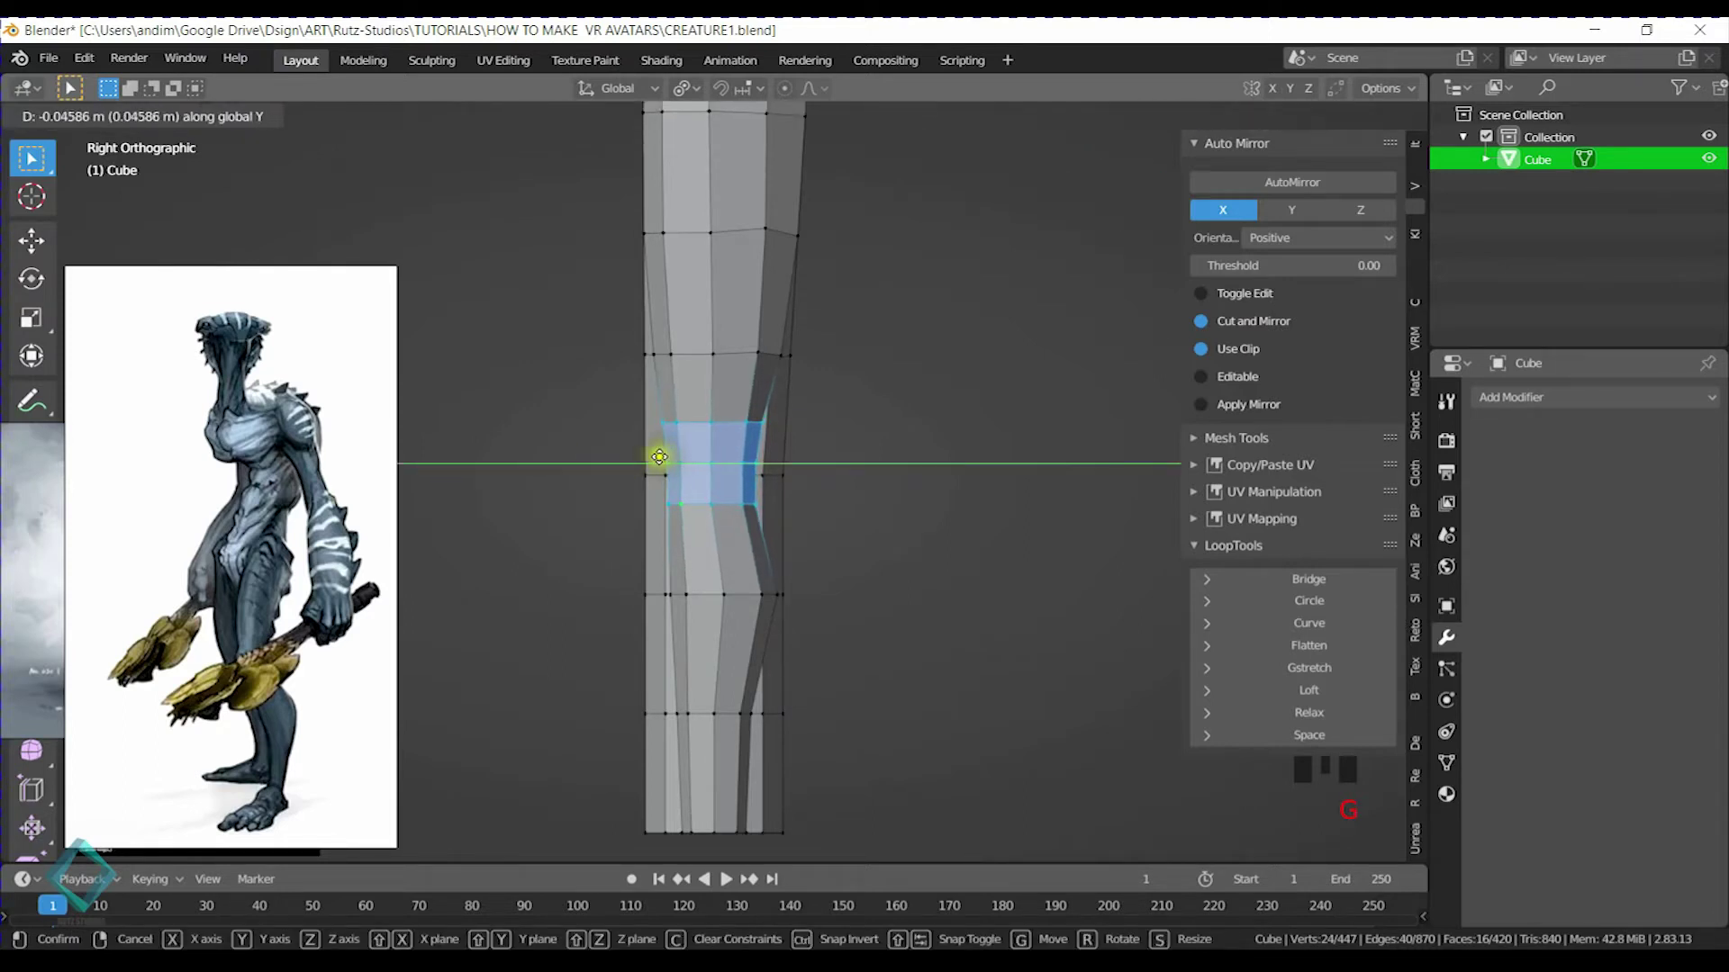
{"action": "left_click", "coordinate": [660, 463]}
{"action": "scroll", "coordinate": [706, 460], "scroll_direction": "down", "scroll_amount": 1}
{"action": "left_click", "coordinate": [694, 374], "text": "alt"}
{"action": "middle_click_drag", "start_coordinate": [733, 329], "coordinate": [721, 429], "text": "shift"}
{"action": "left_click", "coordinate": [682, 372], "text": "alt+shift"}
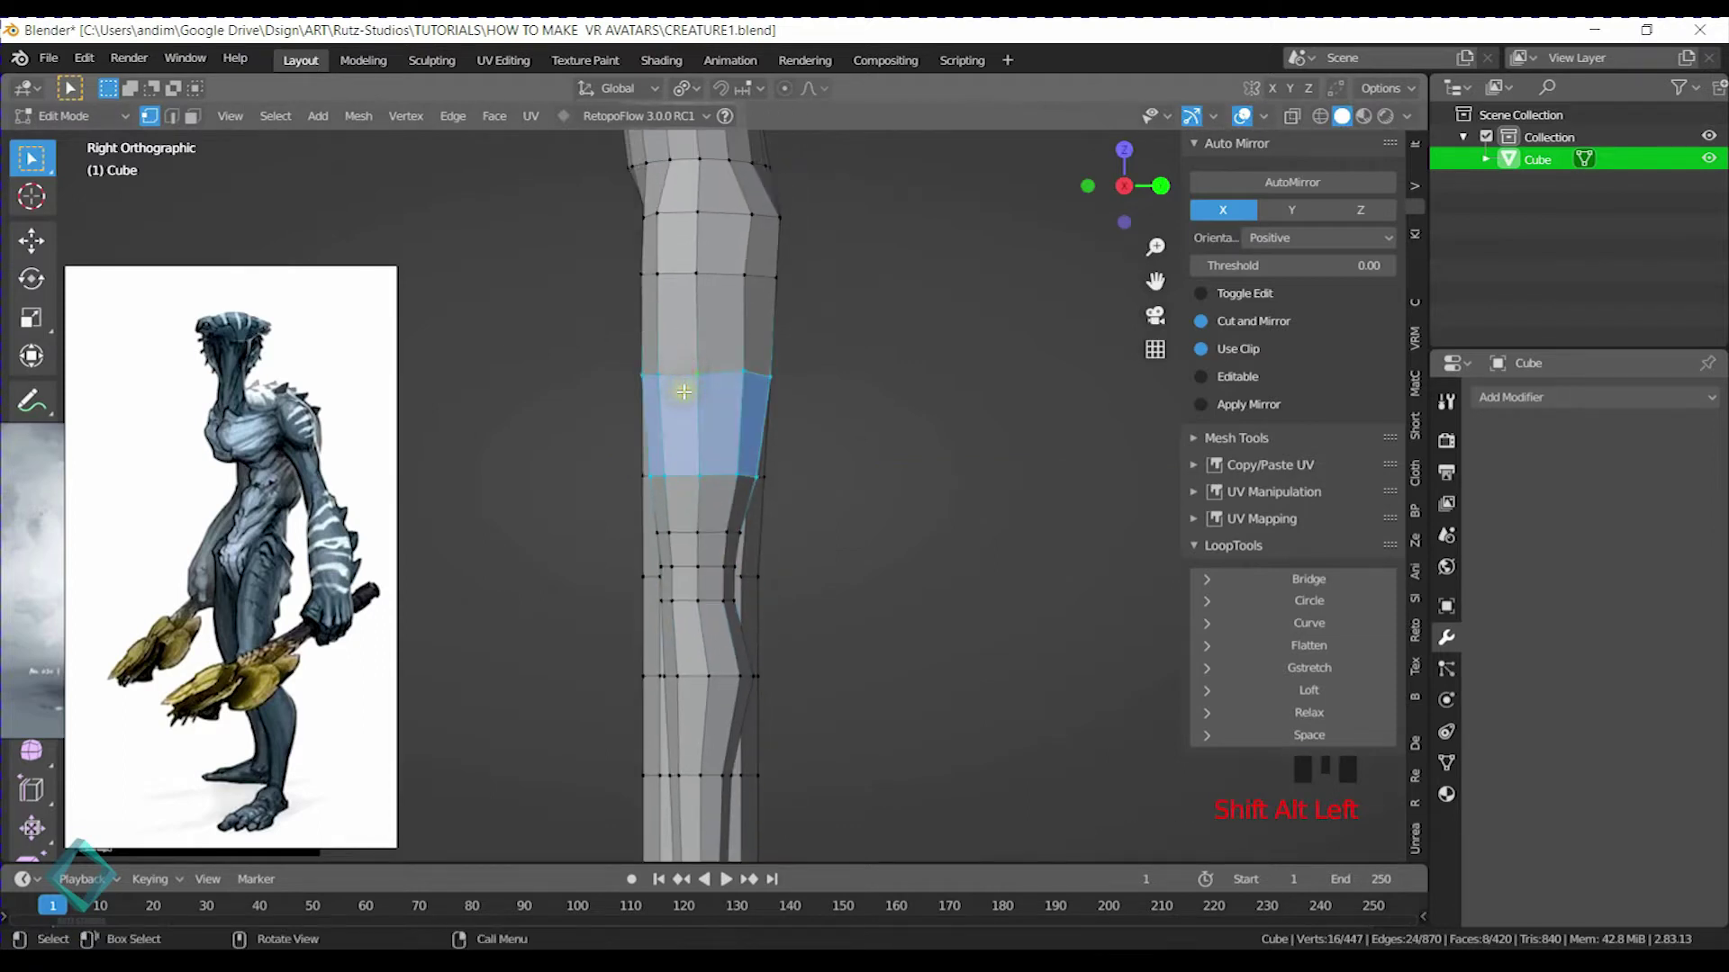
{"action": "key", "text": "g"}
{"action": "key", "text": "y"}
{"action": "left_click", "coordinate": [705, 390]}
Slide the rear upper-thigh vertex slightly and flatten the mid-thigh edge loop by scaling it to 0 along Z
{"action": "middle_click_drag", "start_coordinate": [705, 350], "coordinate": [705, 422], "text": "shift"}
{"action": "left_click", "coordinate": [745, 349]}
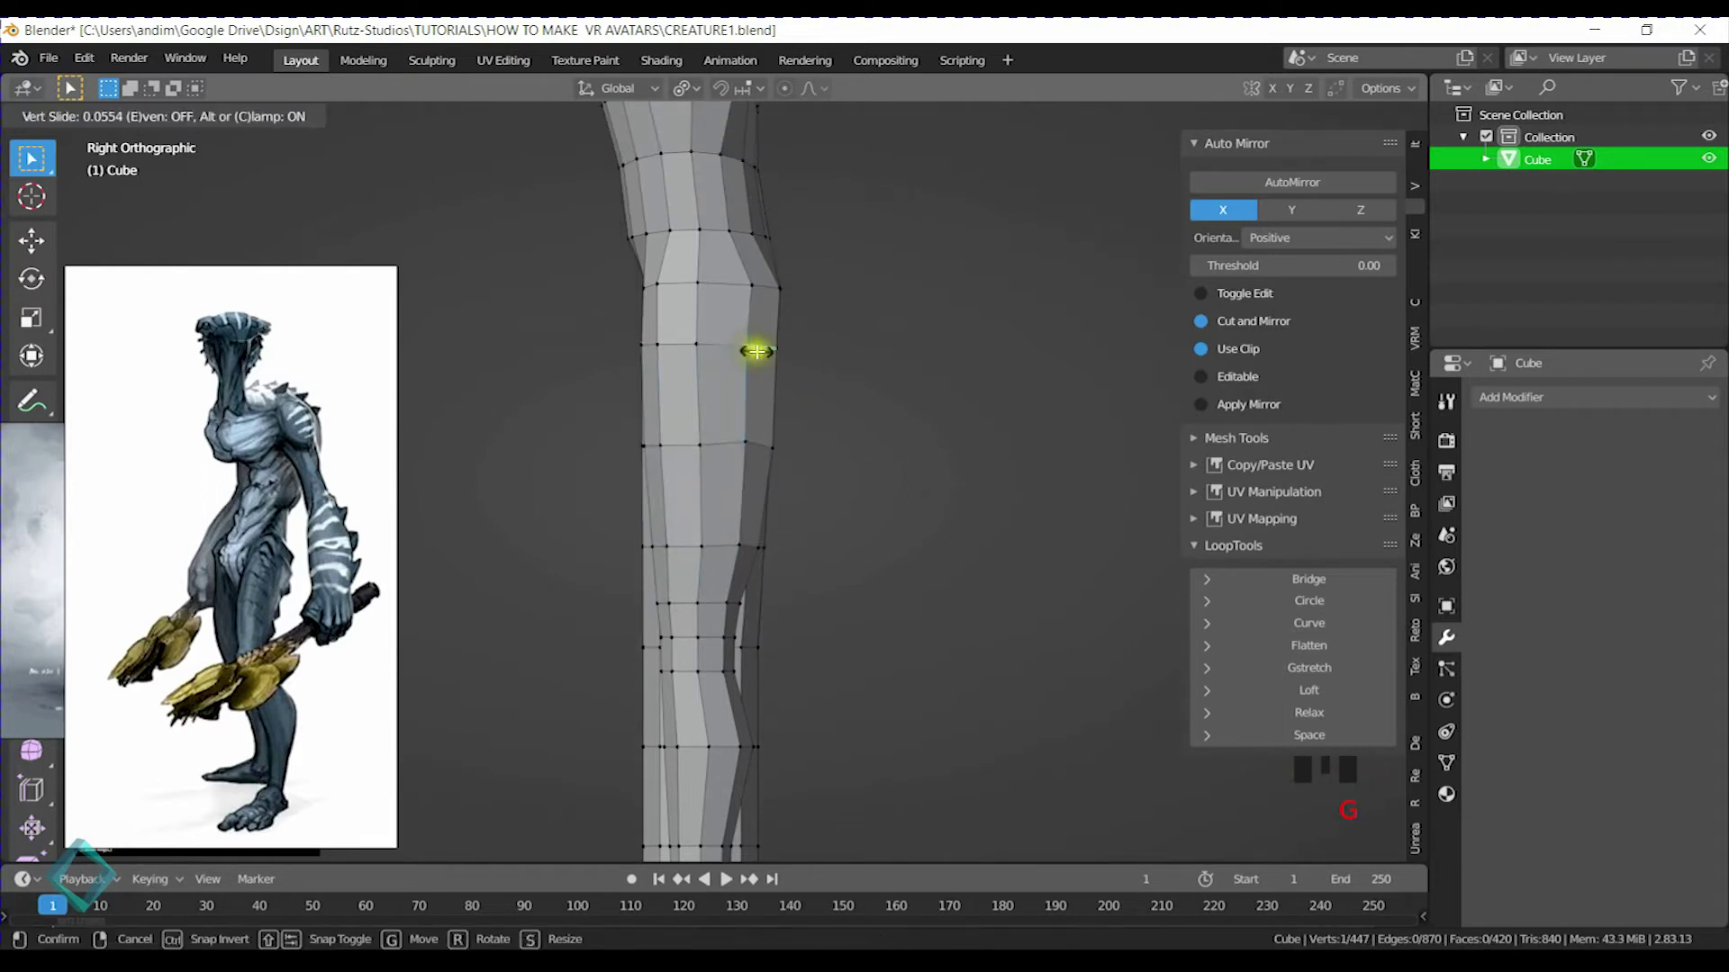
{"action": "left_click", "coordinate": [733, 449]}
{"action": "left_click", "coordinate": [734, 450], "text": "alt"}
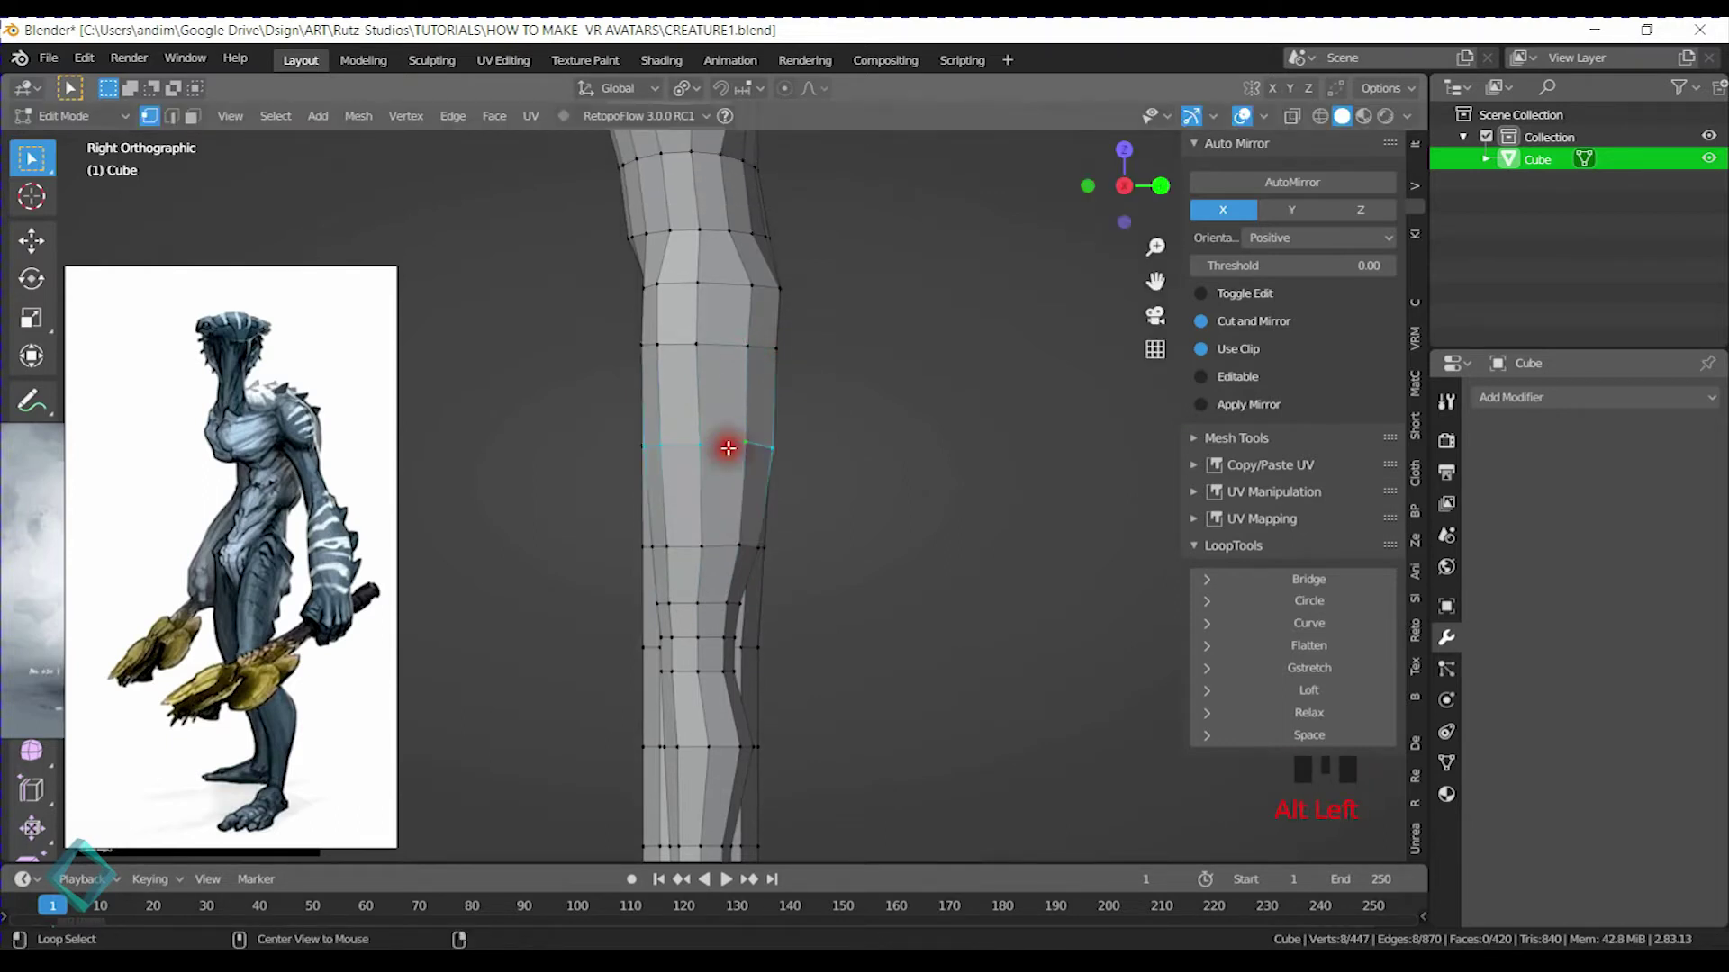
{"action": "key", "text": "s"}
{"action": "key", "text": "z"}
{"action": "key", "text": "0"}
{"action": "key", "text": "Return"}
{"action": "middle_click_drag", "start_coordinate": [824, 550], "coordinate": [815, 396], "text": "shift"}
{"action": "left_click", "coordinate": [722, 220], "text": "alt"}
{"action": "key", "text": "s"}
{"action": "right_click", "coordinate": [719, 225]}
Move the blue creature reference aside and enlarge the pink-headed character reference to examine its limb proportions
{"action": "middle_click_drag", "start_coordinate": [684, 504], "coordinate": [490, 559]}
{"action": "middle_click_drag", "start_coordinate": [249, 570], "coordinate": [478, 489]}
{"action": "left_click_drag", "start_coordinate": [477, 490], "coordinate": [632, 556]}
{"action": "left_click_drag", "start_coordinate": [305, 576], "coordinate": [384, 522]}
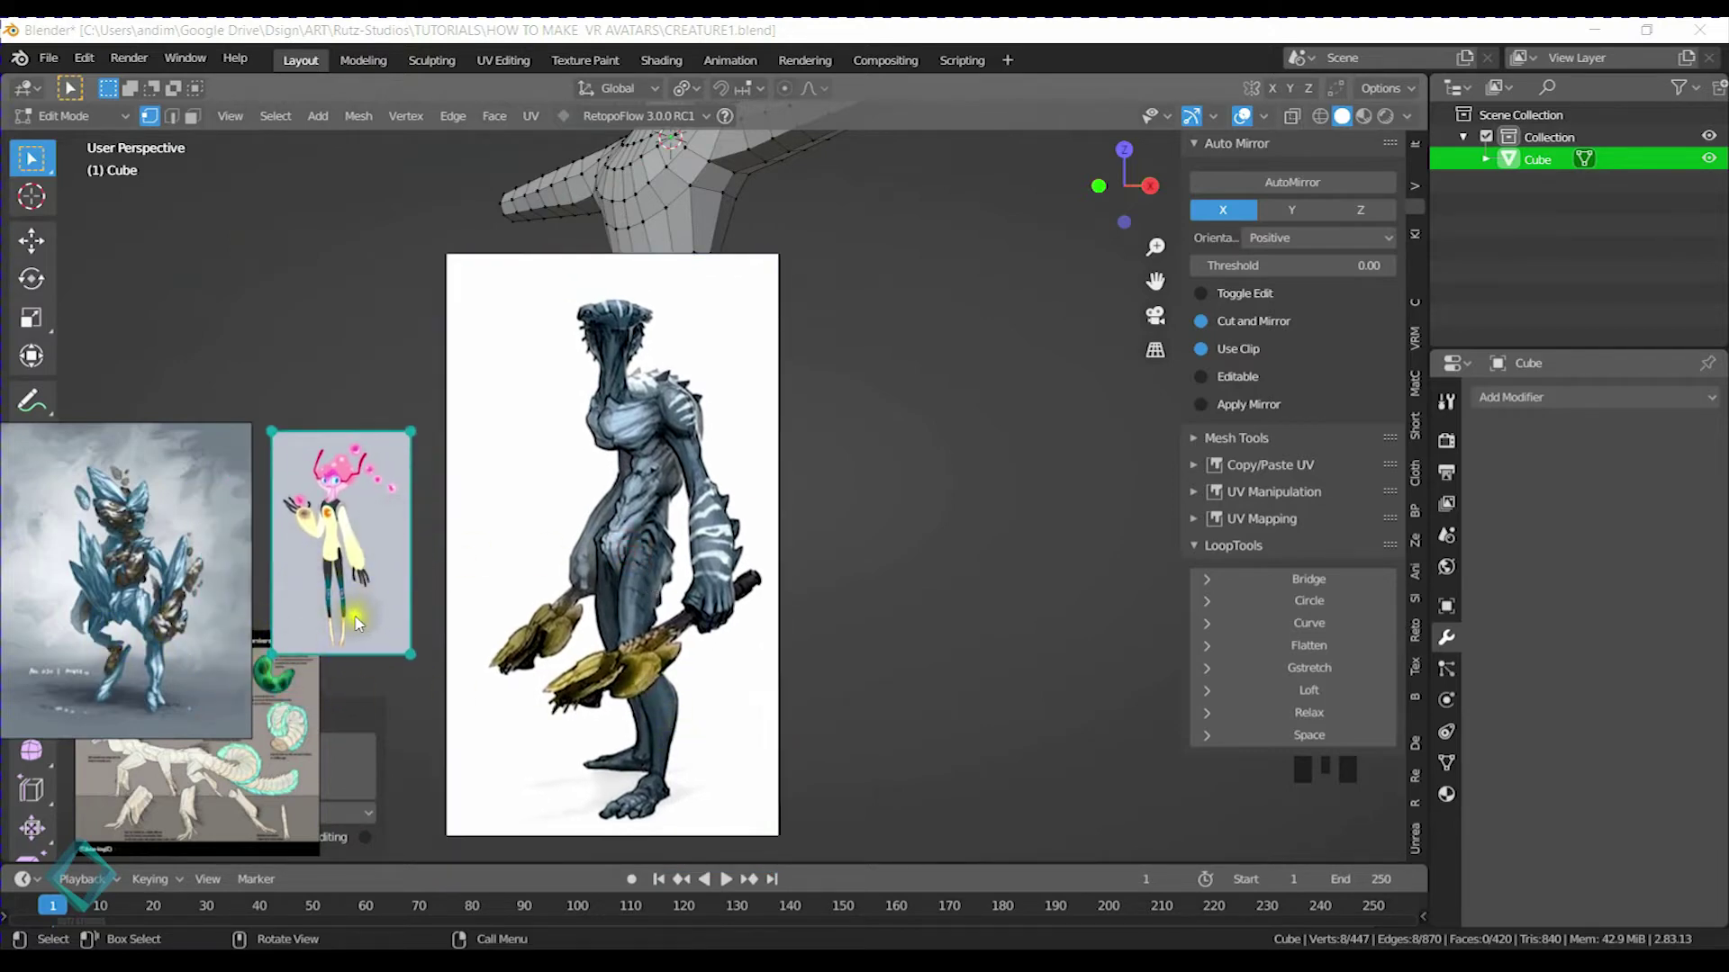
{"action": "left_click_drag", "start_coordinate": [355, 612], "coordinate": [217, 563]}
{"action": "left_click_drag", "start_coordinate": [261, 641], "coordinate": [416, 767]}
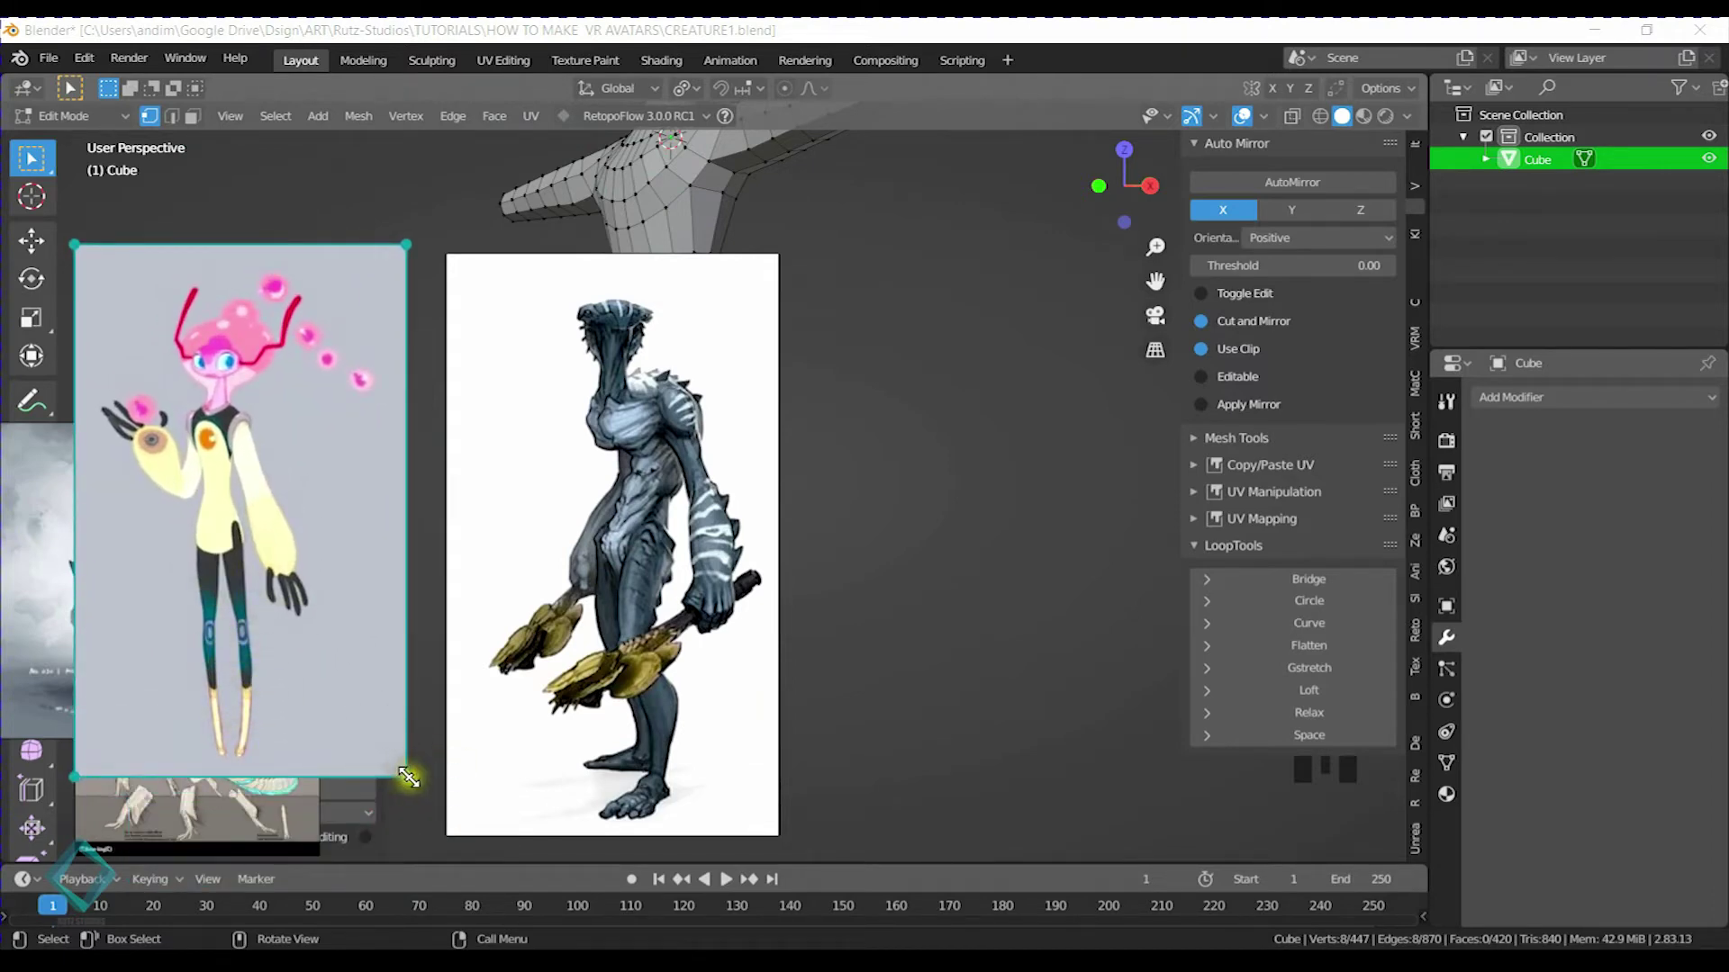
Shrink the pink-headed character reference, set it aside and put the blue creature reference back beside the model
{"action": "left_click_drag", "start_coordinate": [406, 776], "coordinate": [290, 593]}
{"action": "left_click_drag", "start_coordinate": [232, 525], "coordinate": [227, 685]}
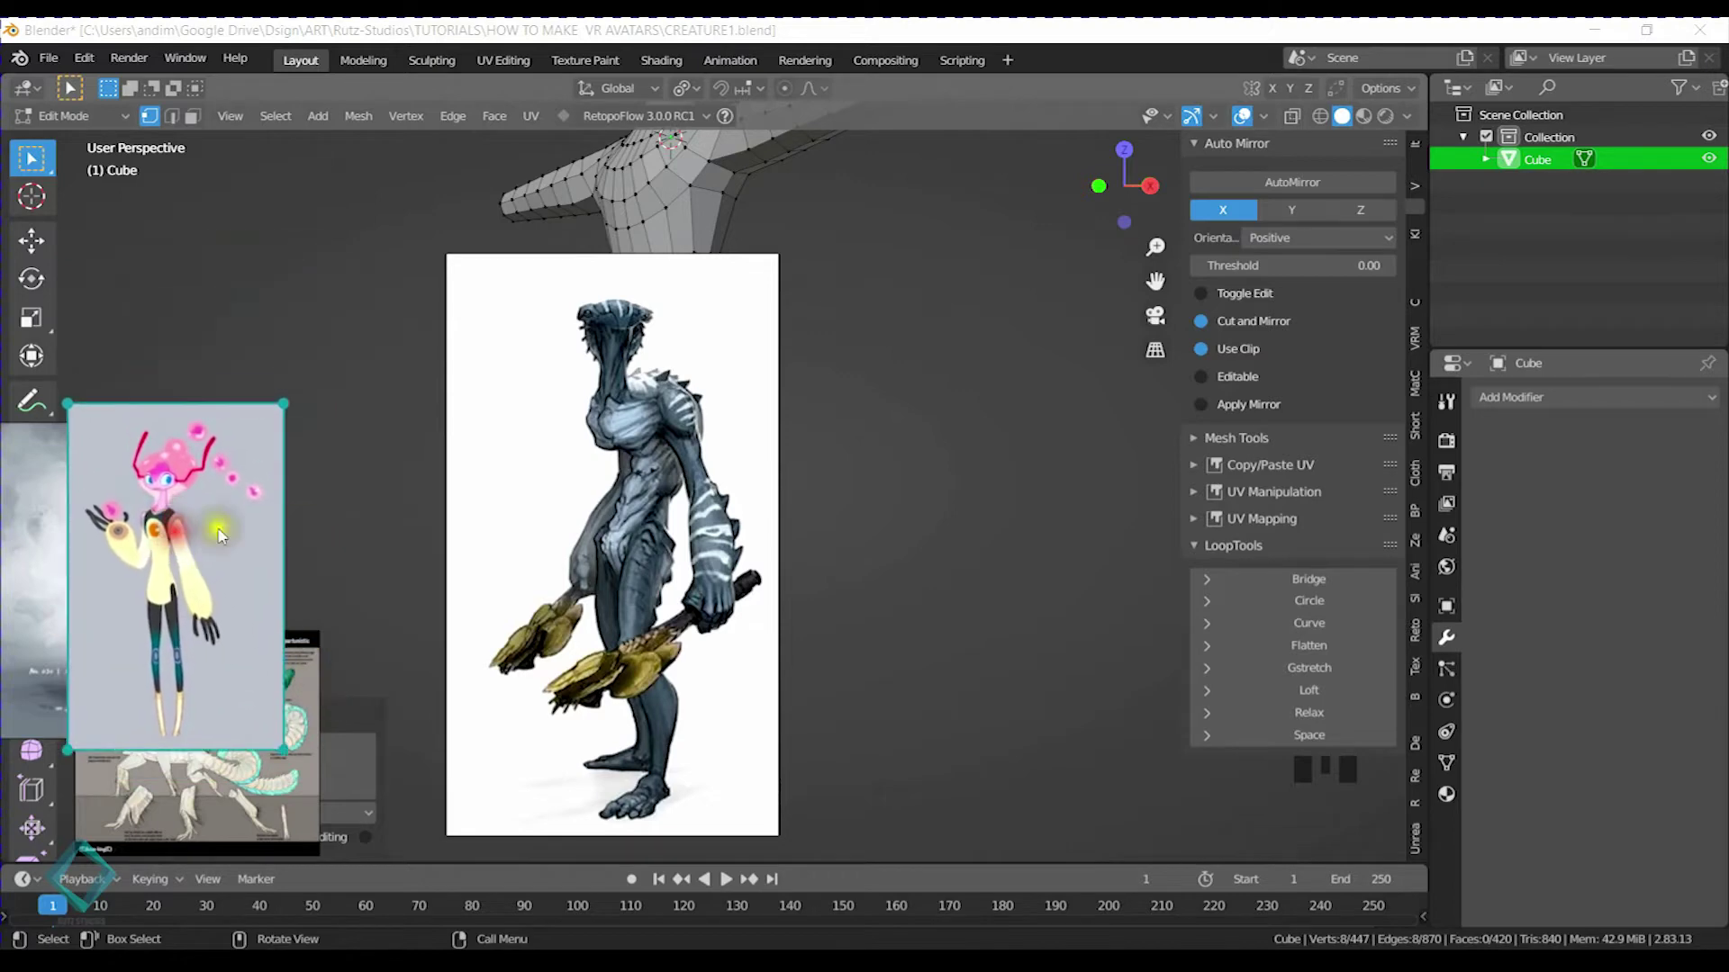
{"action": "left_click_drag", "start_coordinate": [612, 504], "coordinate": [252, 504]}
{"action": "middle_click_drag", "start_coordinate": [637, 413], "coordinate": [678, 537]}
{"action": "scroll", "coordinate": [679, 536], "scroll_direction": "up", "scroll_amount": 1}
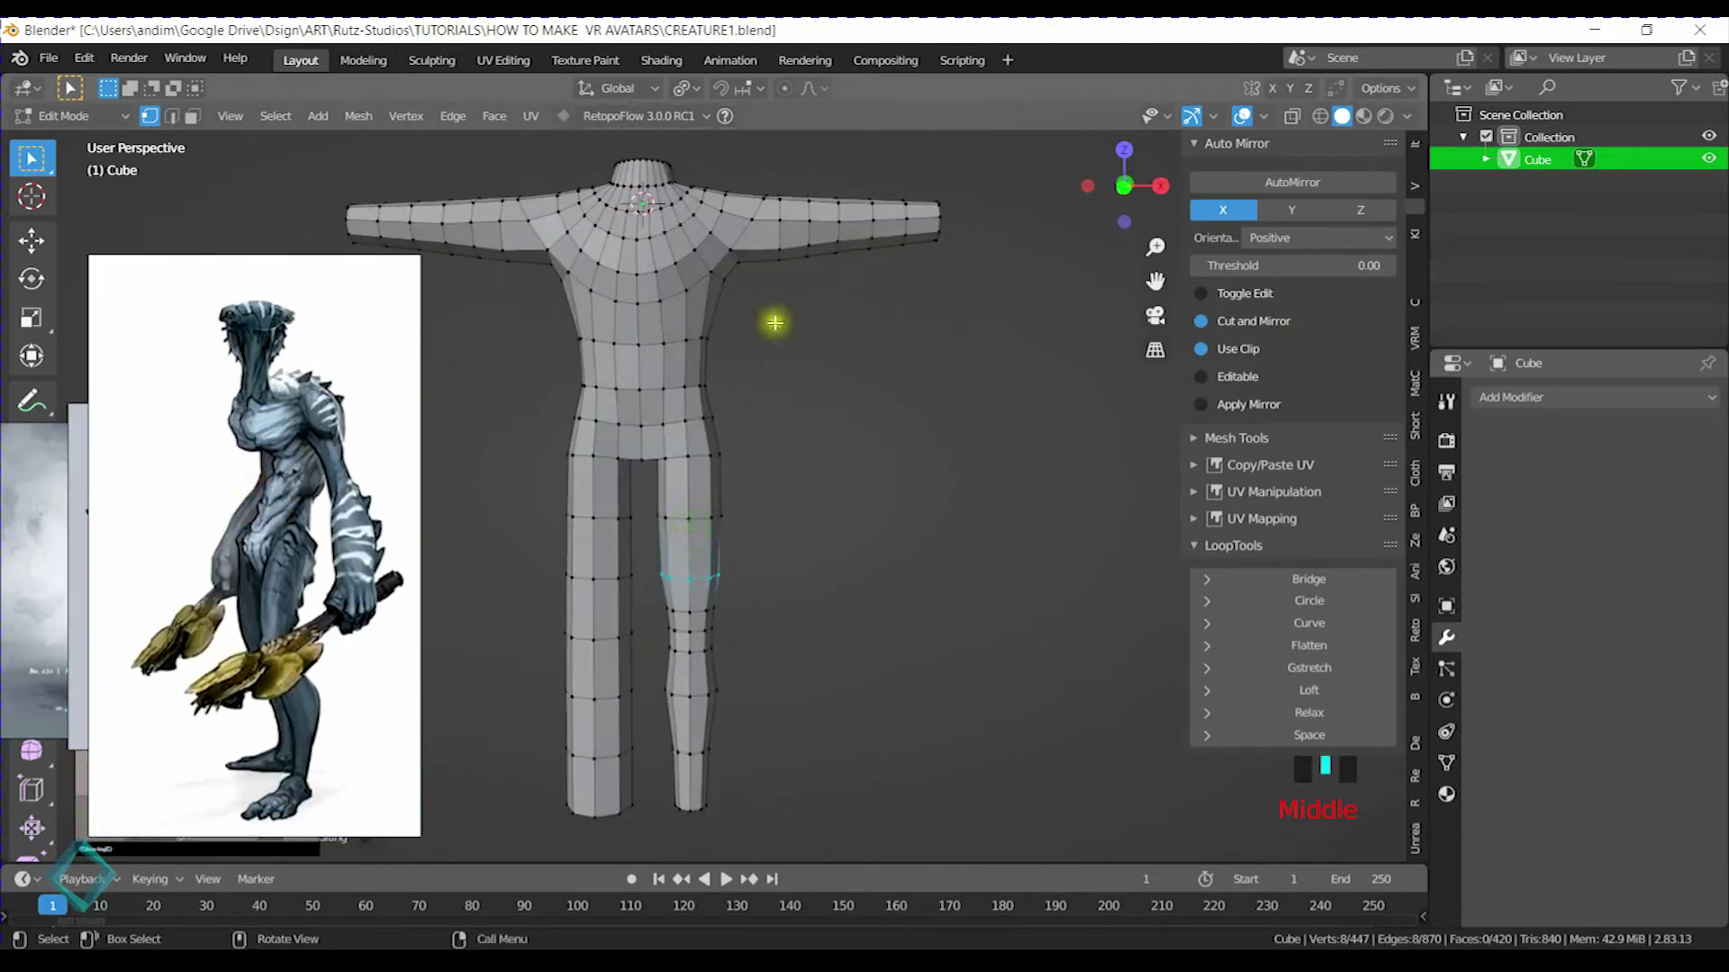
Mirror the edited half of the body across the X axis with AutoMirror
{"action": "left_click", "coordinate": [1291, 181]}
{"action": "key", "text": "Tab"}
{"action": "scroll", "coordinate": [675, 552], "scroll_direction": "up", "scroll_amount": 2}
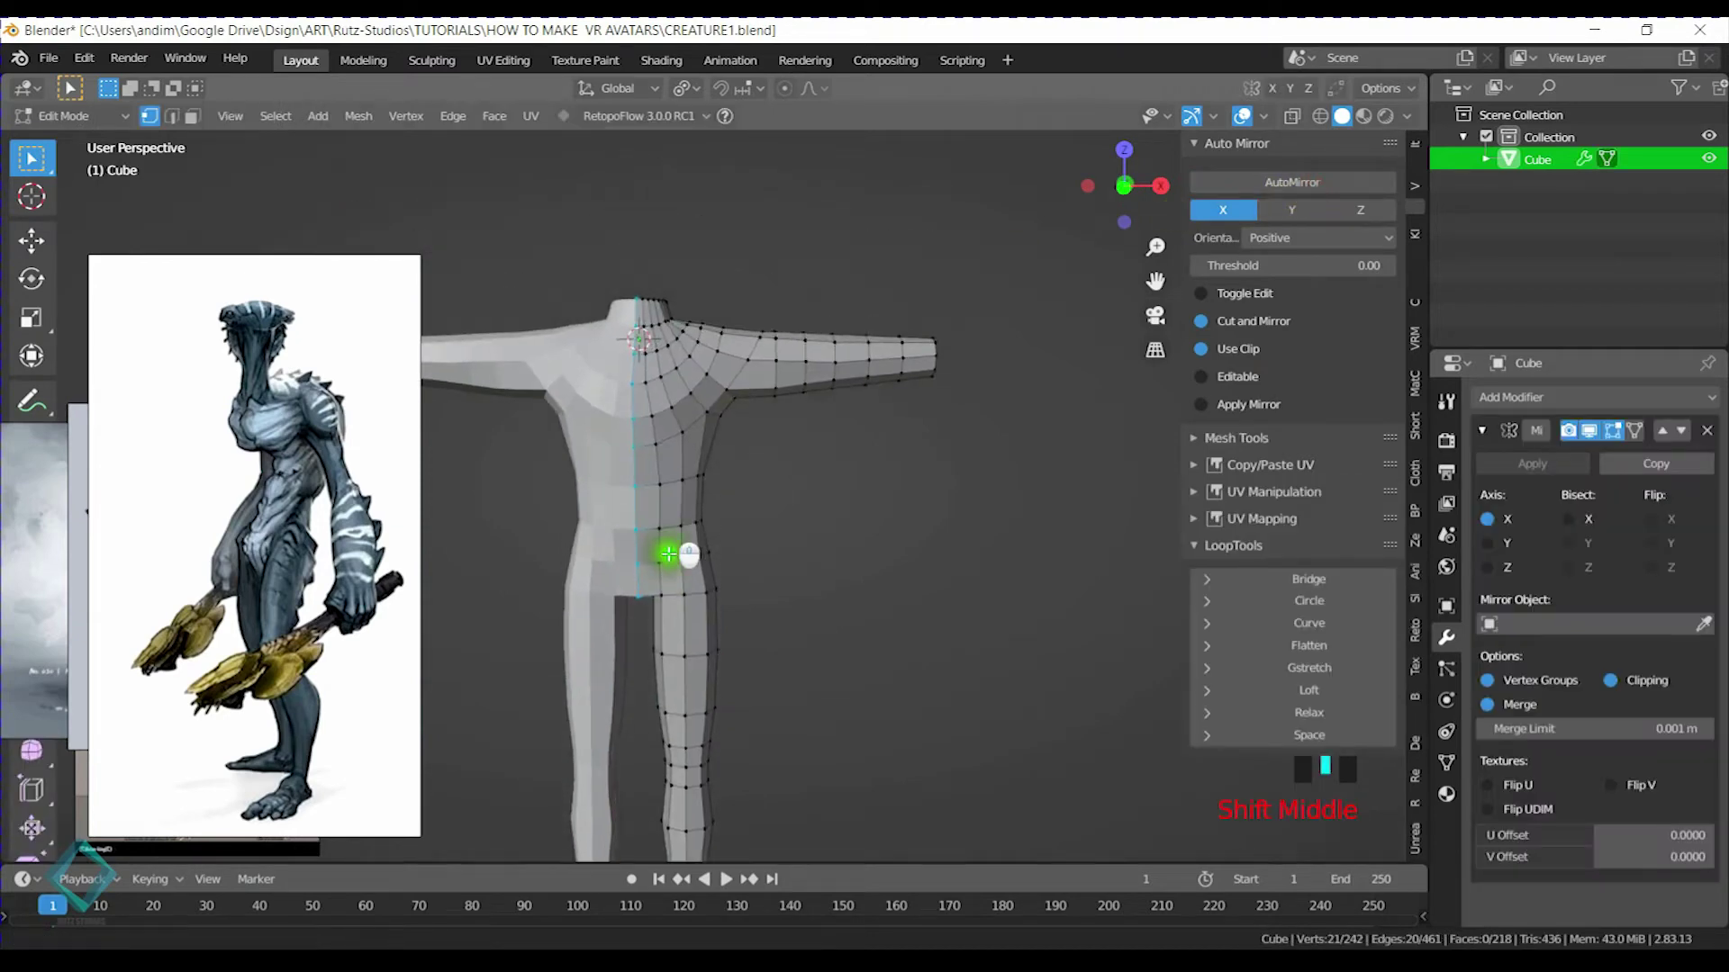
Try narrowing two upper-arm edge loops to about 0.72 and 0.65, and add a centred edge loop beside them
{"action": "scroll", "coordinate": [687, 510], "scroll_direction": "up", "scroll_amount": 3, "text": "shift"}
{"action": "scroll", "coordinate": [705, 490], "scroll_direction": "up", "scroll_amount": 2}
{"action": "left_click", "coordinate": [691, 477], "text": "alt"}
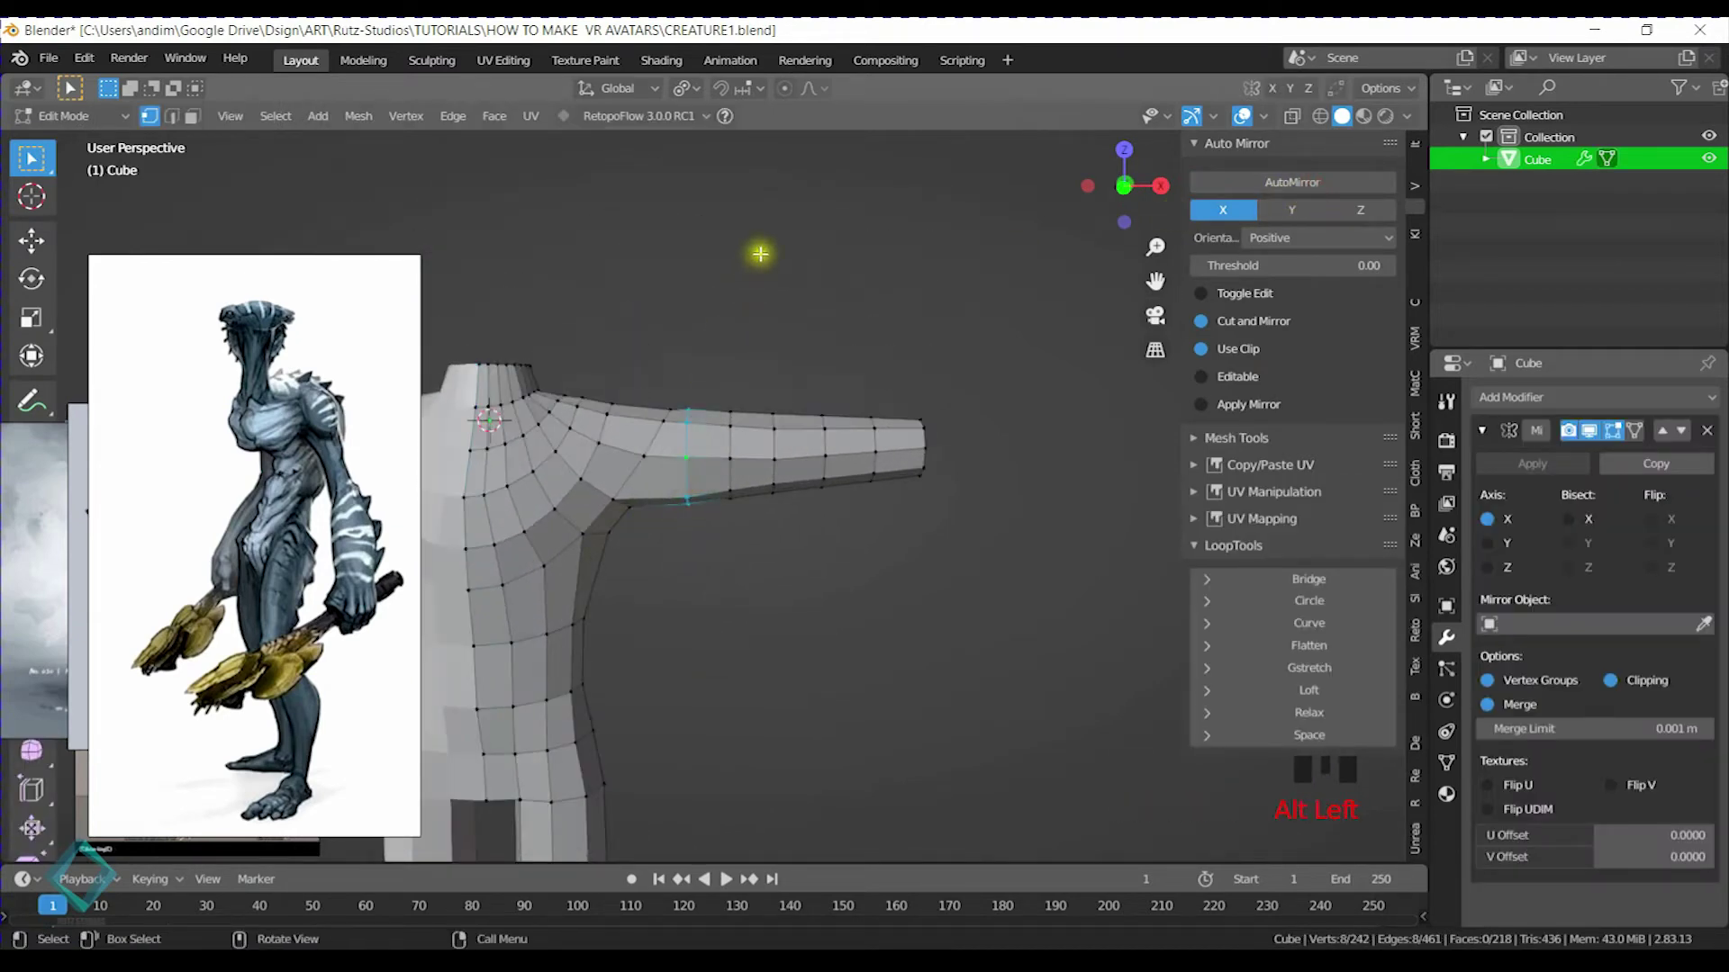
{"action": "key", "text": "s"}
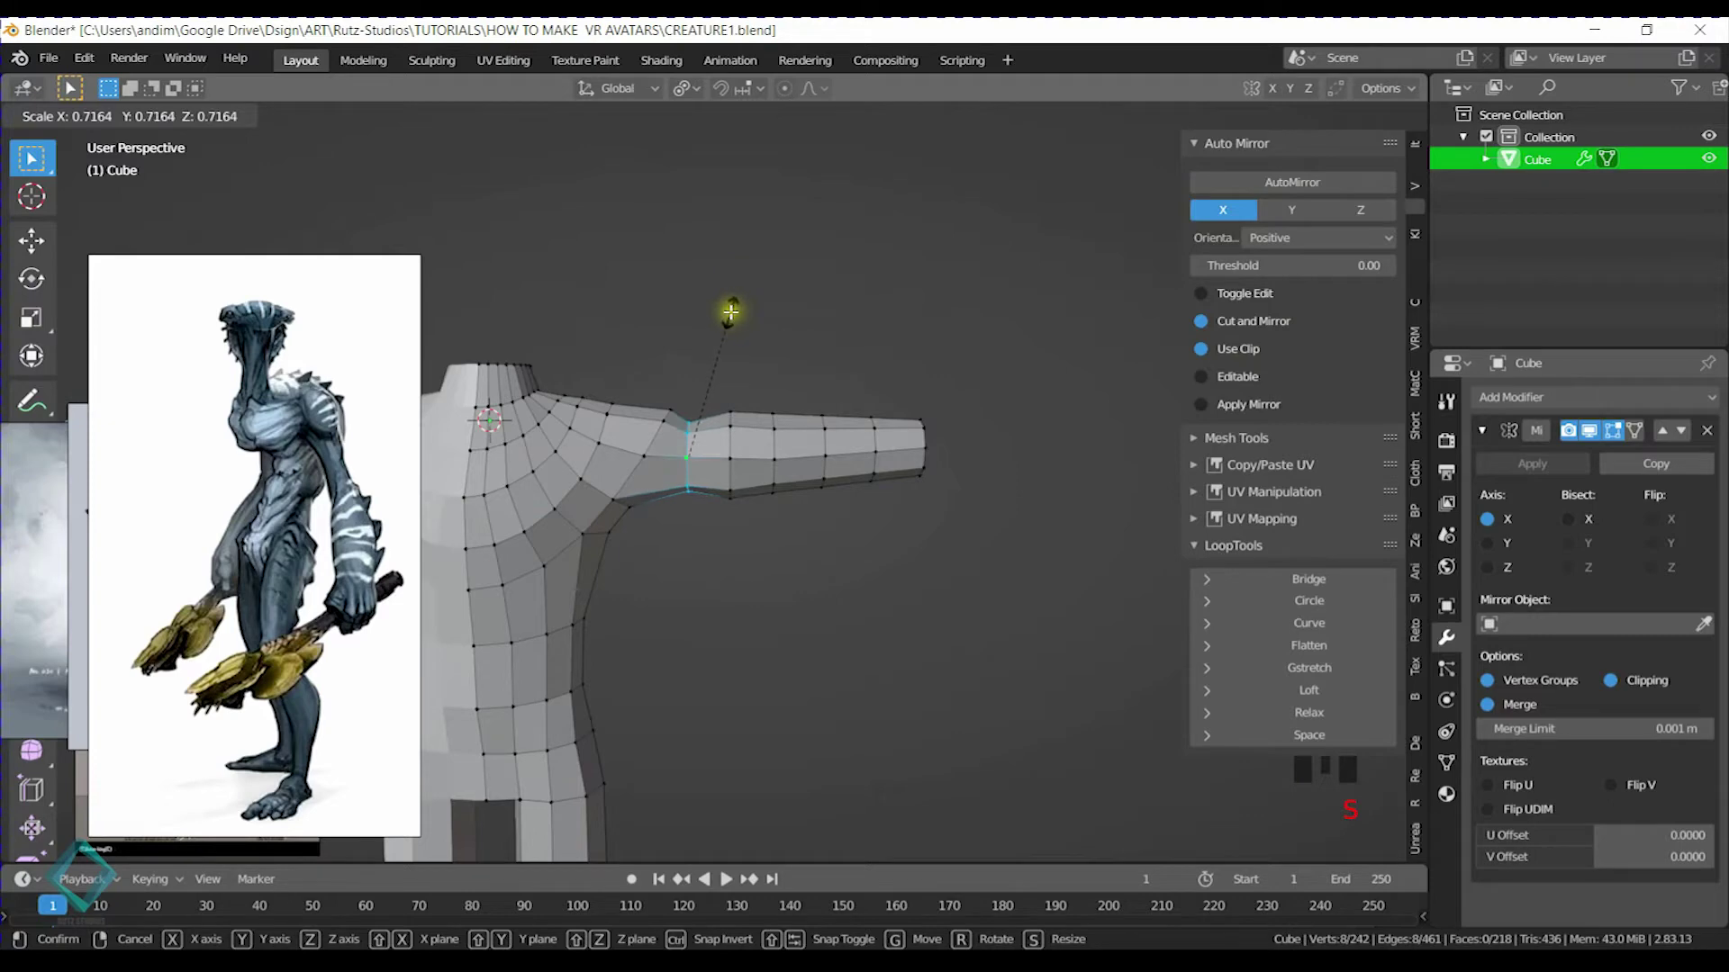
{"action": "right_click", "coordinate": [730, 311]}
{"action": "left_click", "coordinate": [726, 471], "text": "alt"}
{"action": "key", "text": "s"}
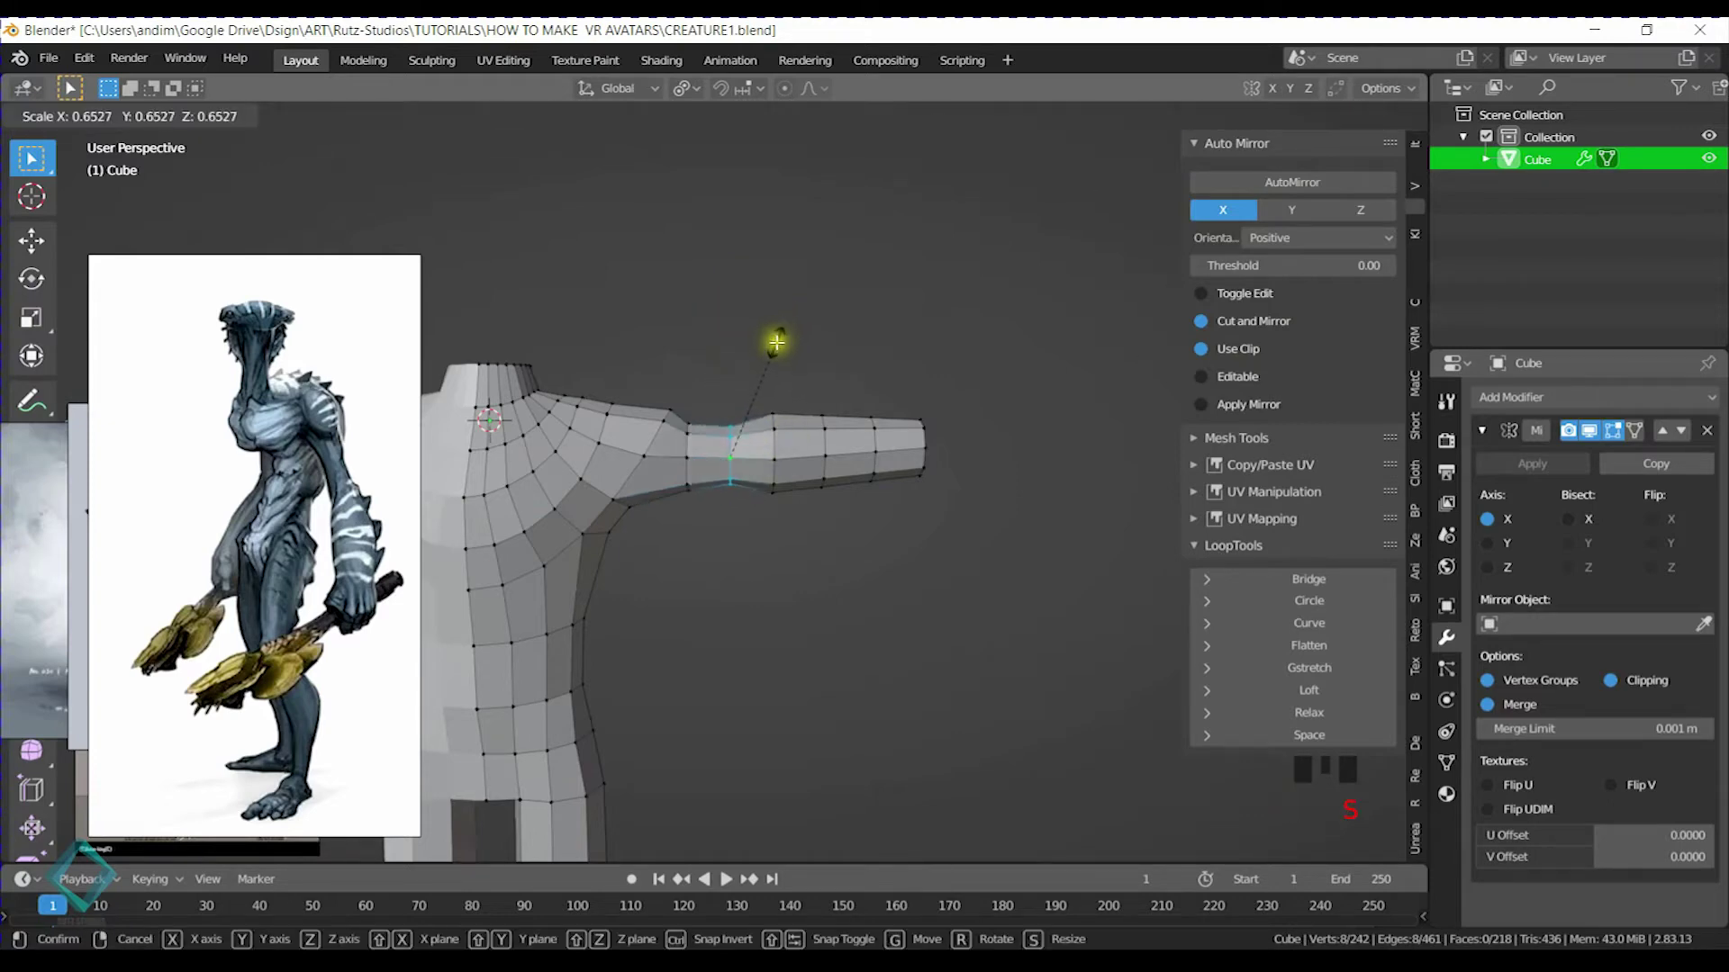
{"action": "left_click", "coordinate": [776, 342]}
{"action": "key", "text": "ctrl+r"}
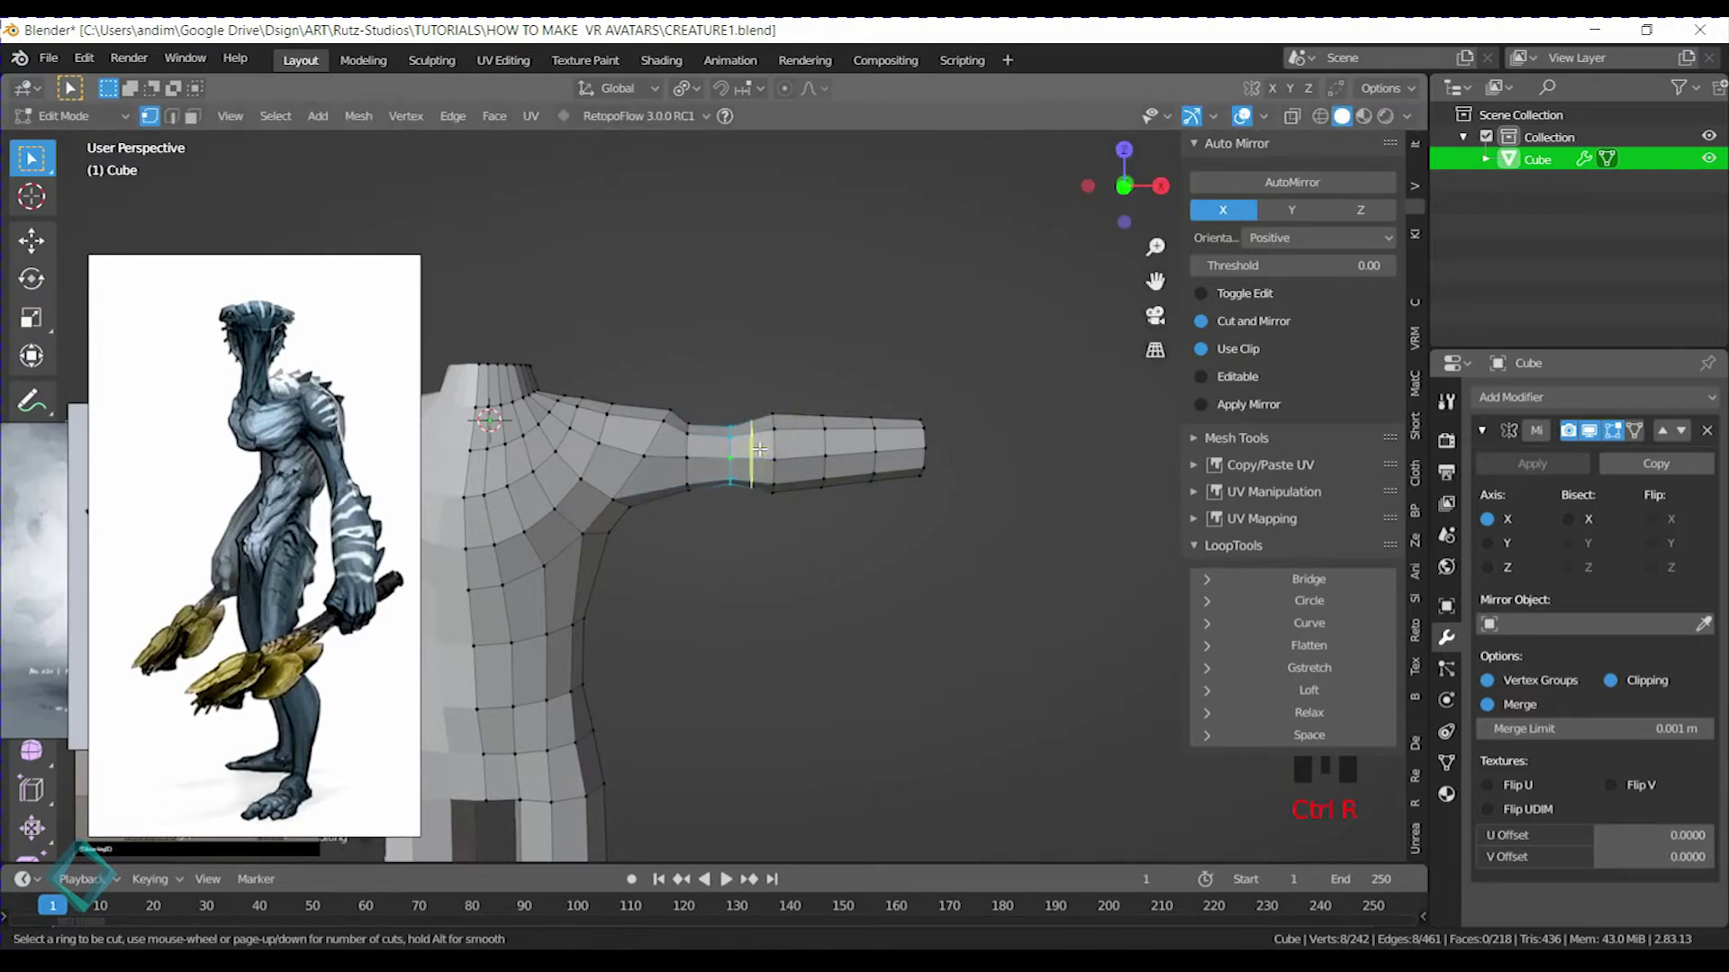
{"action": "left_click", "coordinate": [759, 448]}
{"action": "right_click", "coordinate": [757, 468]}
Undo the added arm edge loop and the scaling of the upper-arm loops
{"action": "scroll", "coordinate": [814, 470], "scroll_direction": "down", "scroll_amount": 3}
{"action": "middle_click_drag", "start_coordinate": [822, 482], "coordinate": [896, 374], "text": "shift"}
{"action": "key", "text": "KP_1"}
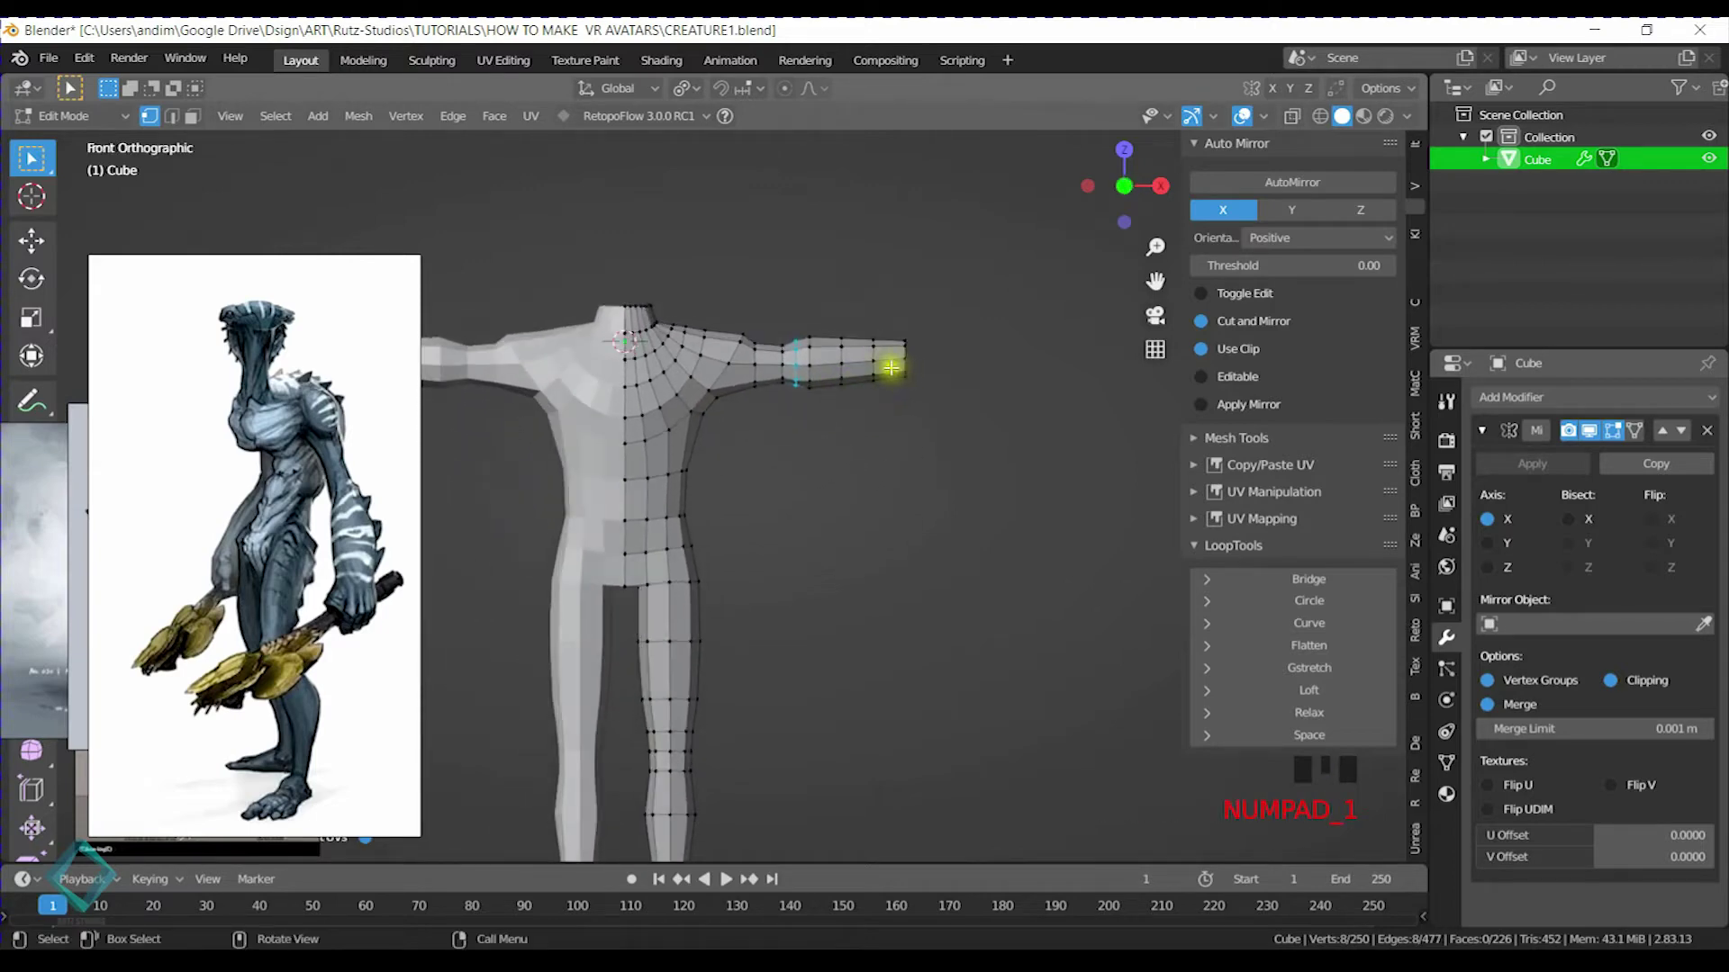
{"action": "middle_click_drag", "start_coordinate": [852, 389], "coordinate": [771, 412], "text": "shift"}
{"action": "key", "text": "ctrl+z"}
{"action": "key", "text": "ctrl+z"}
{"action": "key", "text": "ctrl+z"}
{"action": "key", "text": "ctrl+z"}
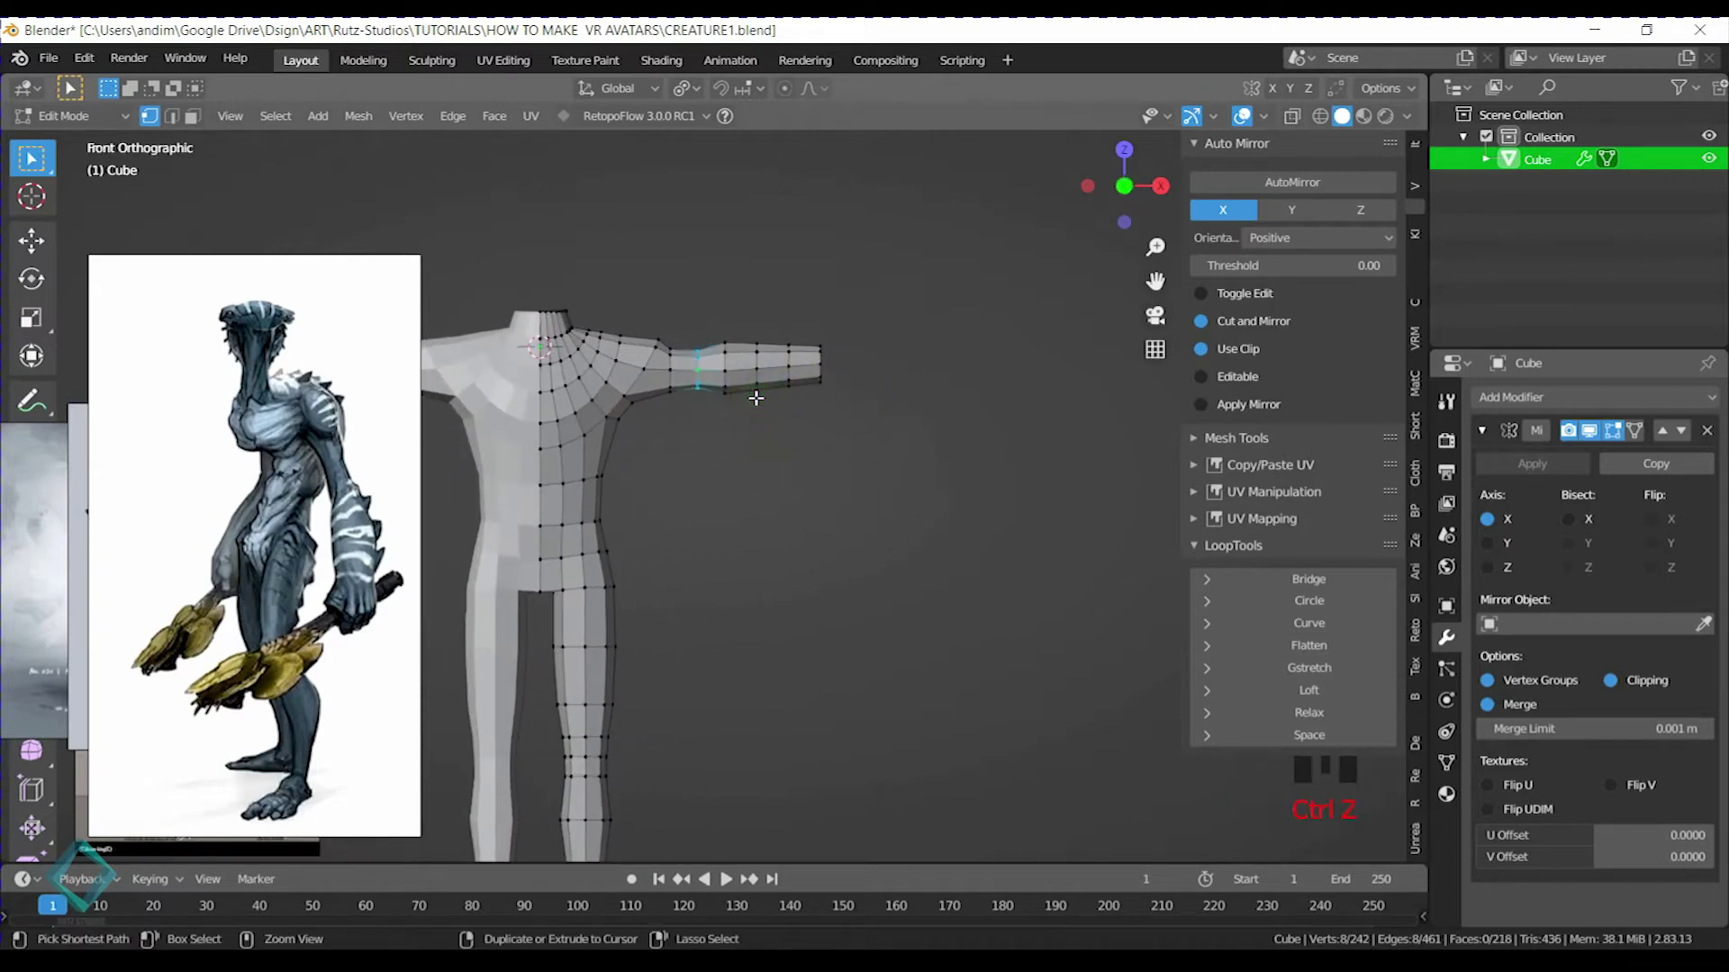
{"action": "key", "text": "ctrl+z"}
{"action": "key", "text": "ctrl+z"}
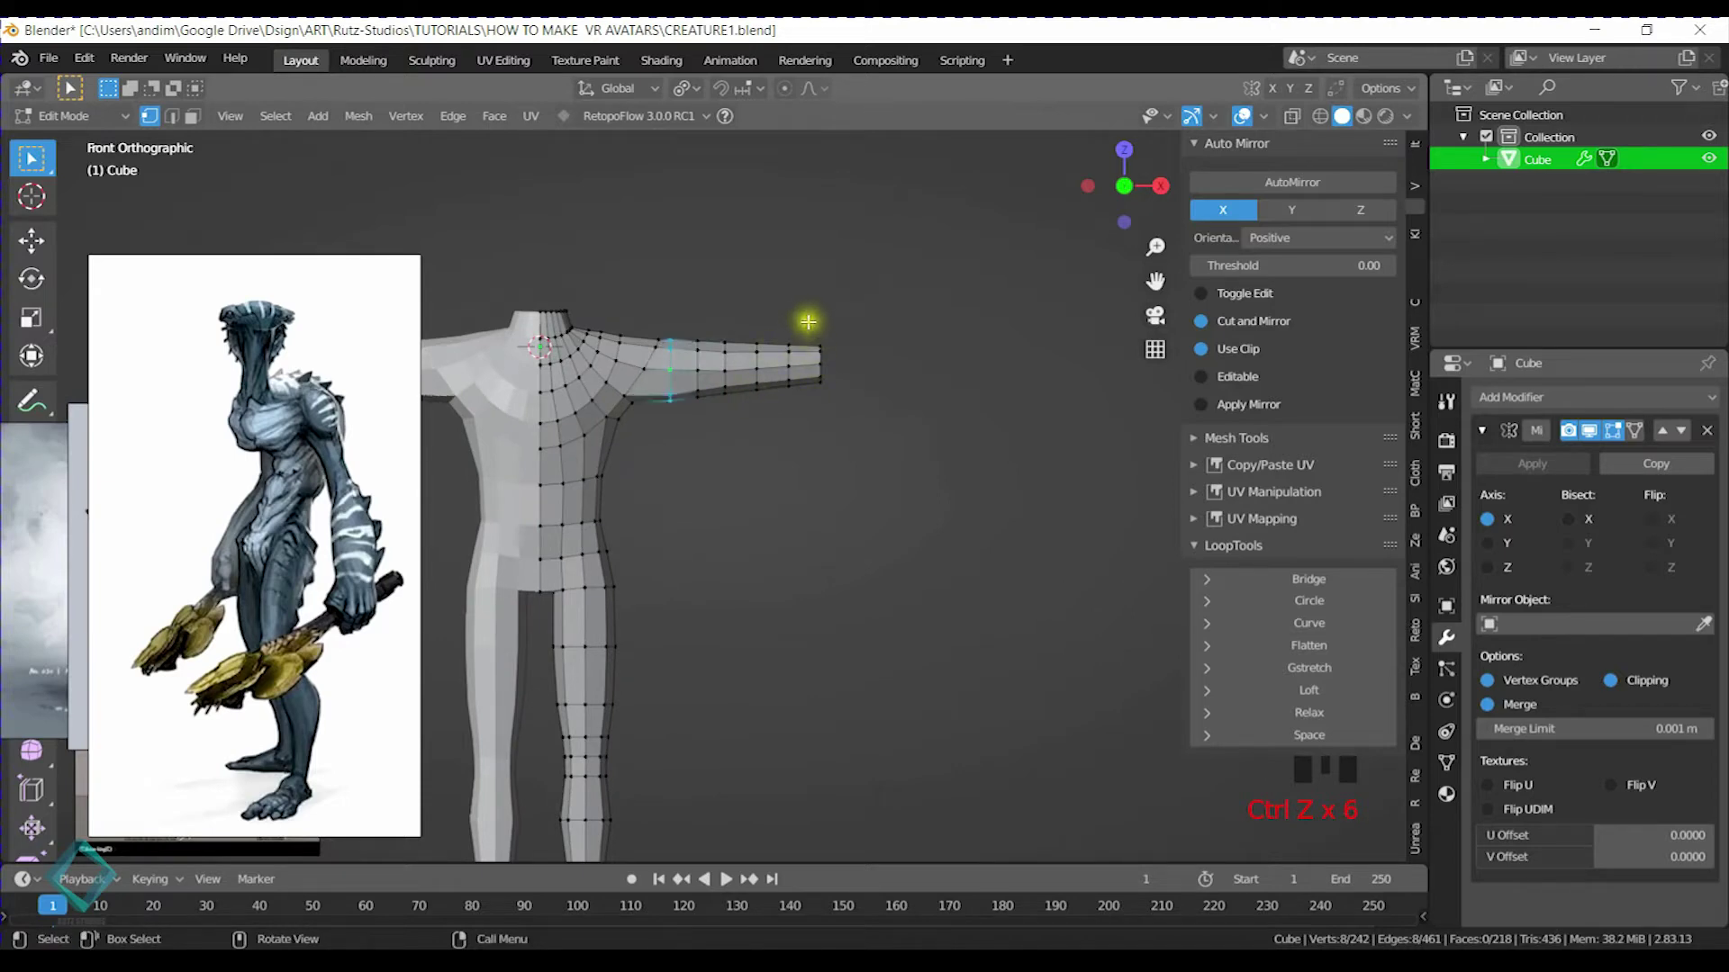
Select the vertices of the forearm's wrist end and enable proportional editing
{"action": "left_click", "coordinate": [819, 356]}
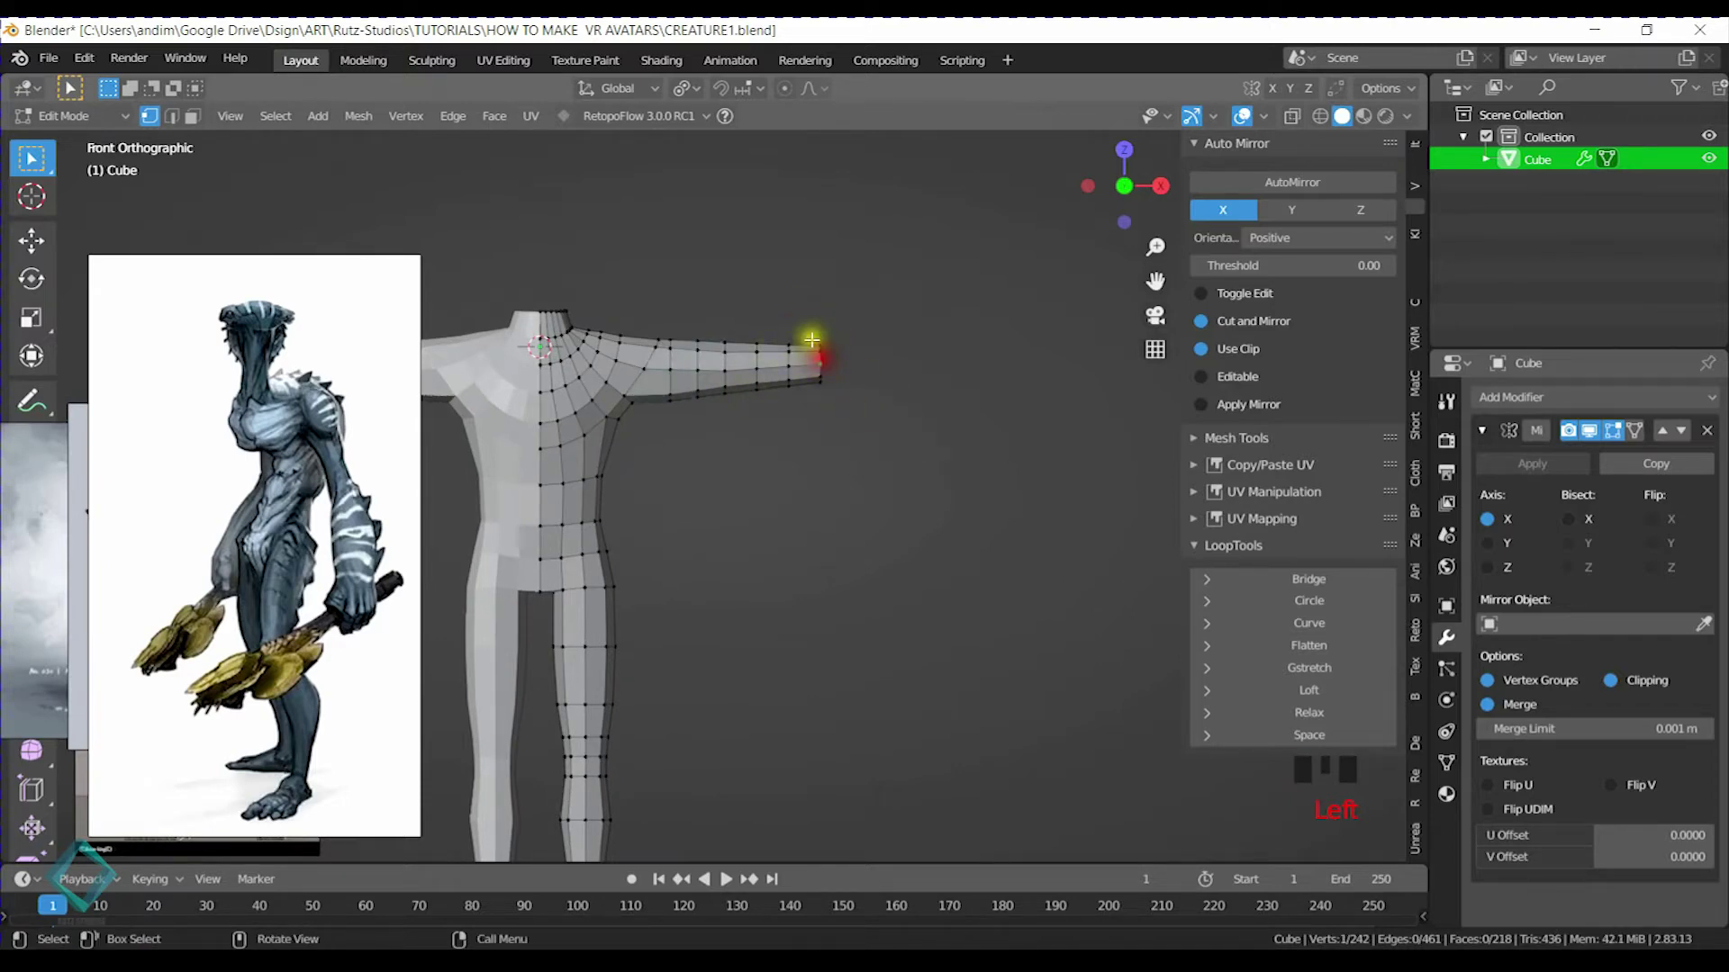
{"action": "left_click_drag", "start_coordinate": [805, 334], "coordinate": [866, 471], "text": "shift"}
{"action": "left_click_drag", "start_coordinate": [740, 284], "coordinate": [882, 451], "text": "shift"}
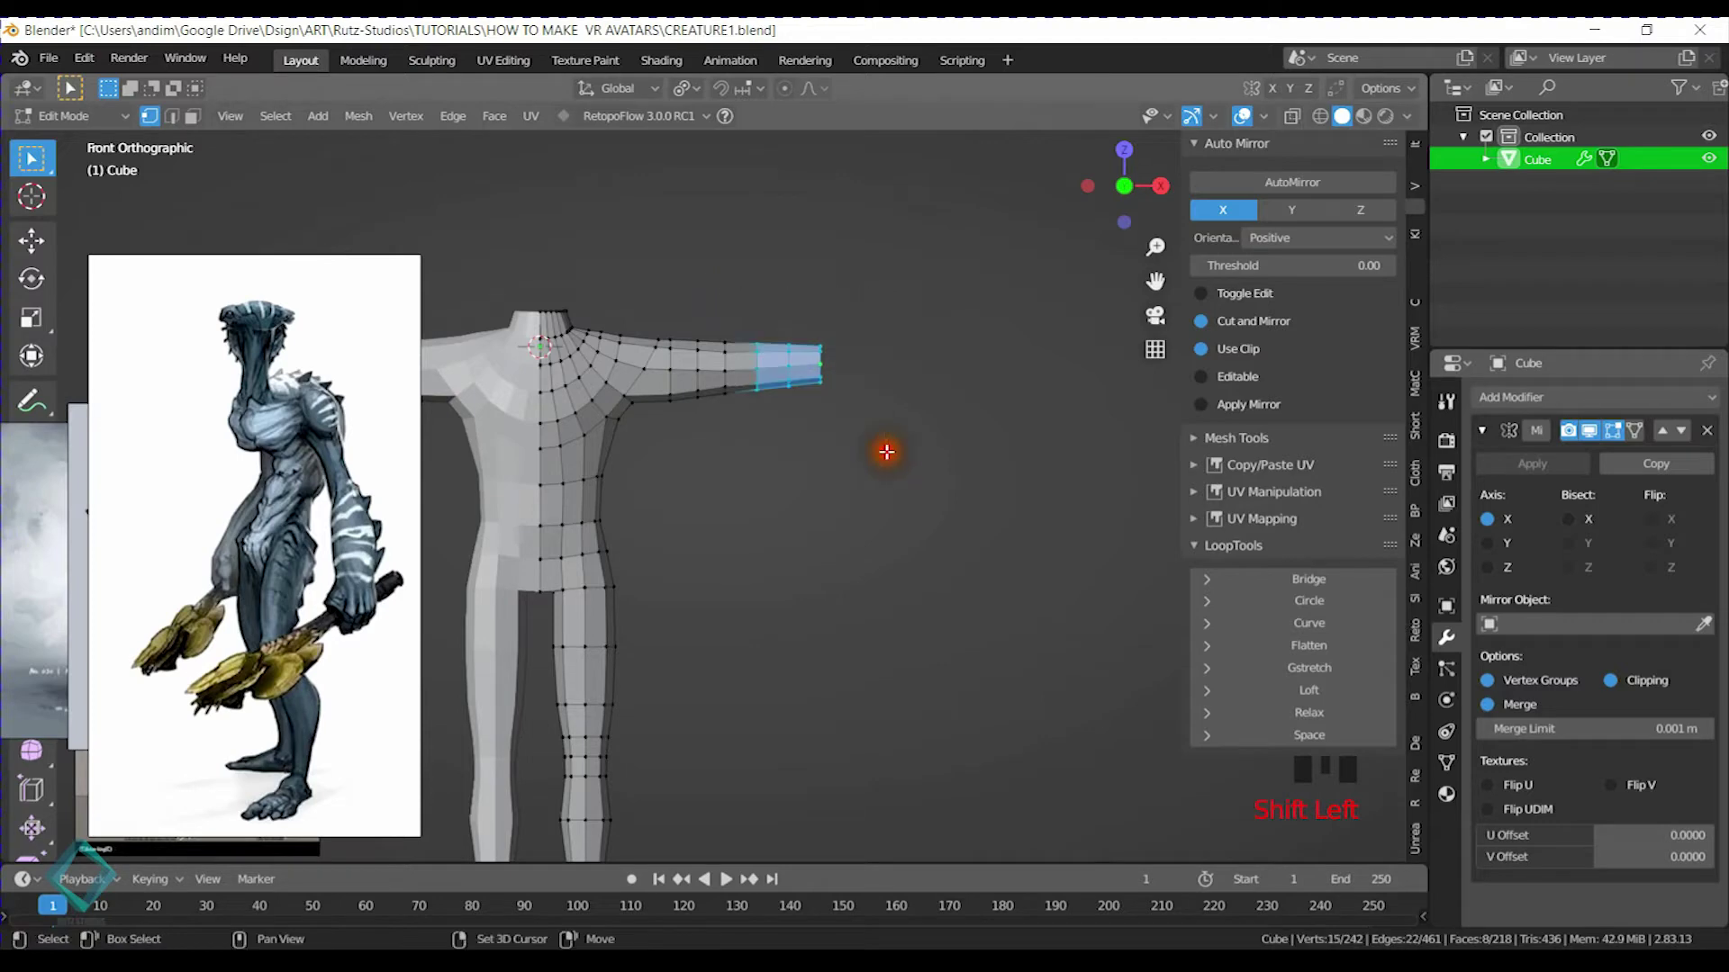
{"action": "left_click", "coordinate": [783, 89]}
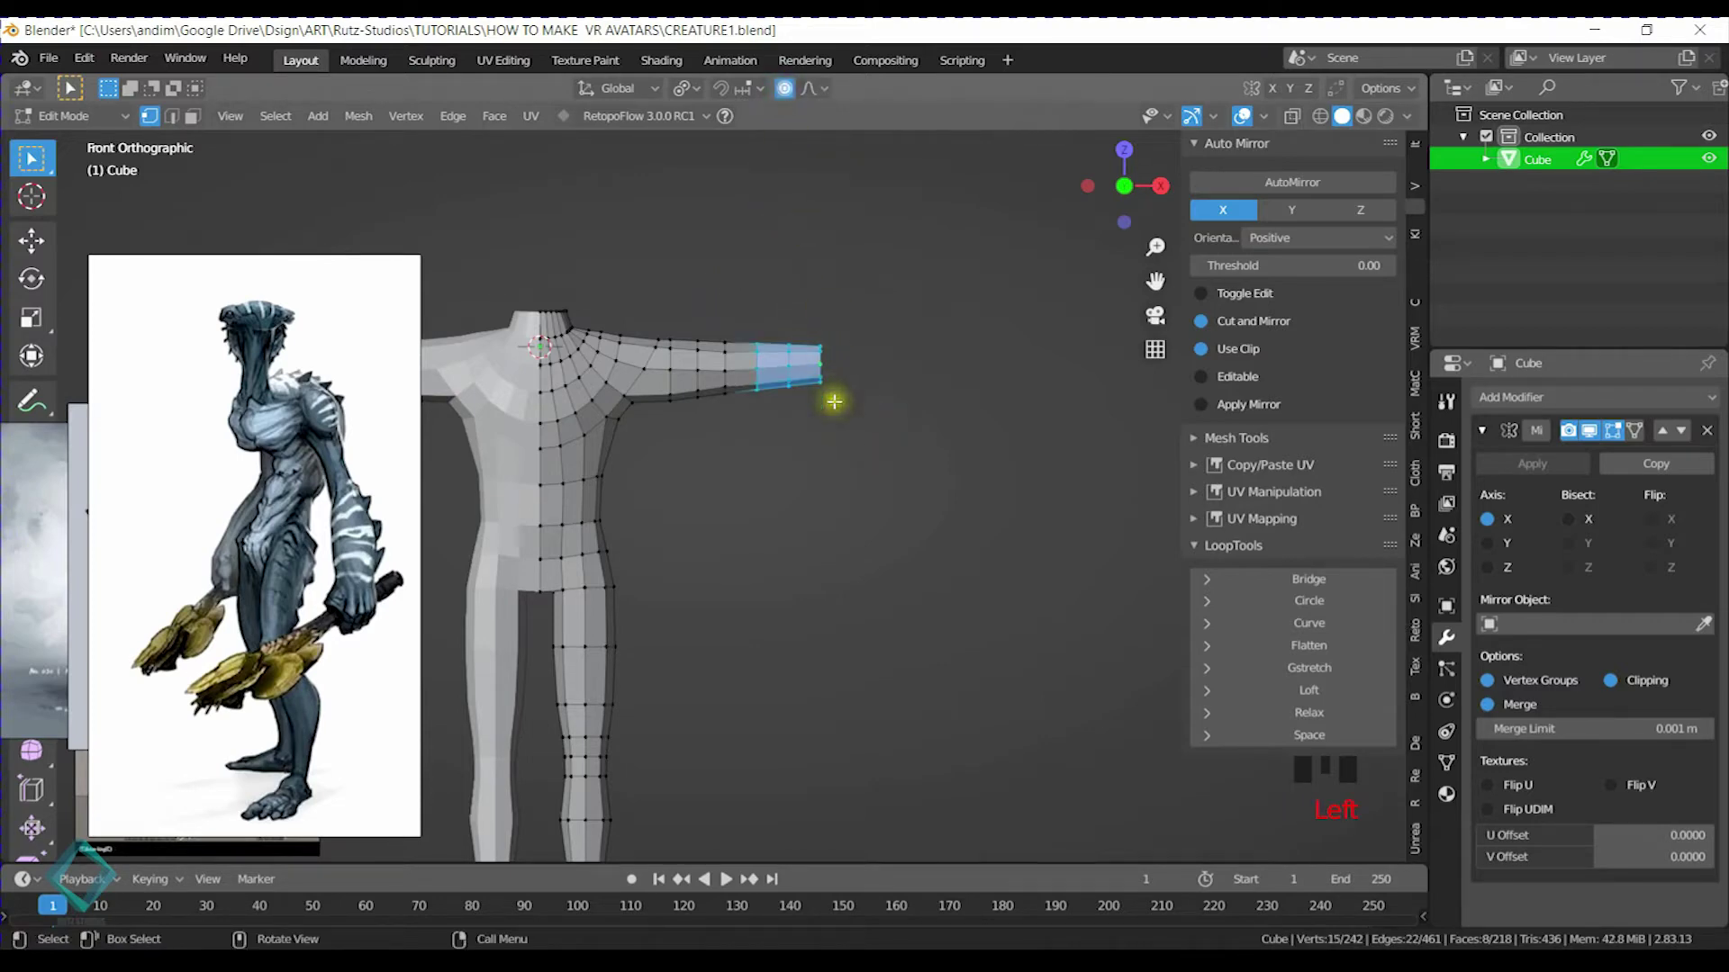
Try pulling the wrist section outward freely with different proportional sizes to lengthen the arm
{"action": "key", "text": "g"}
{"action": "right_click", "coordinate": [930, 383]}
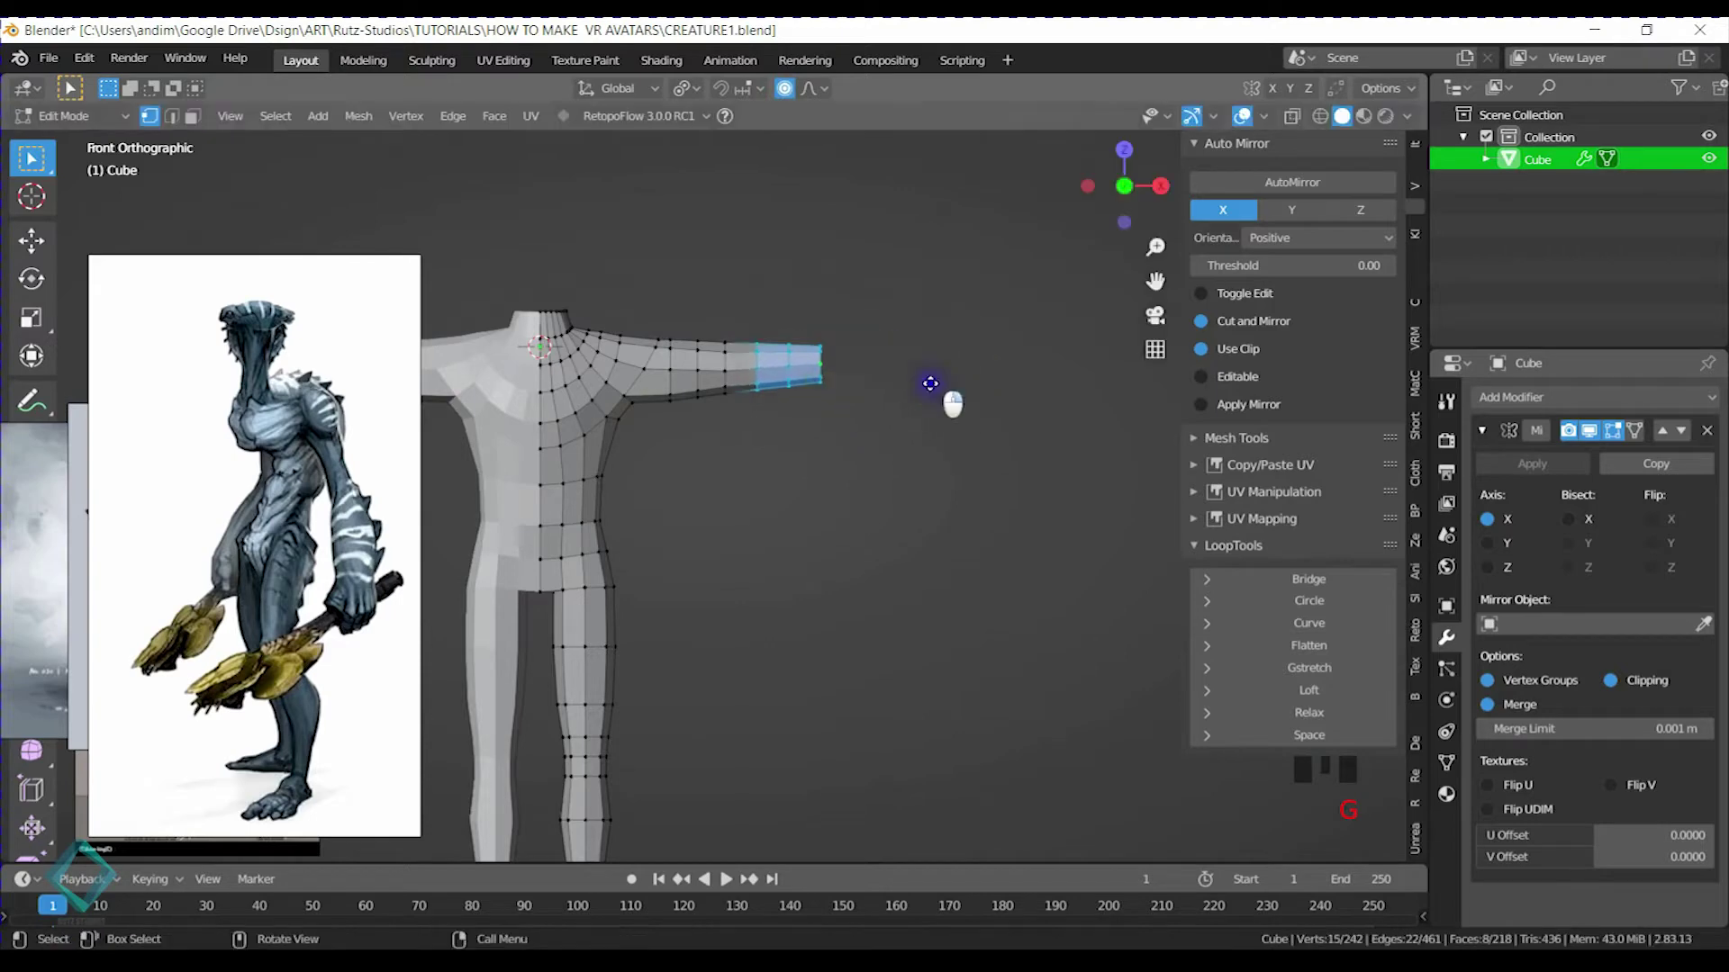
{"action": "key", "text": "g"}
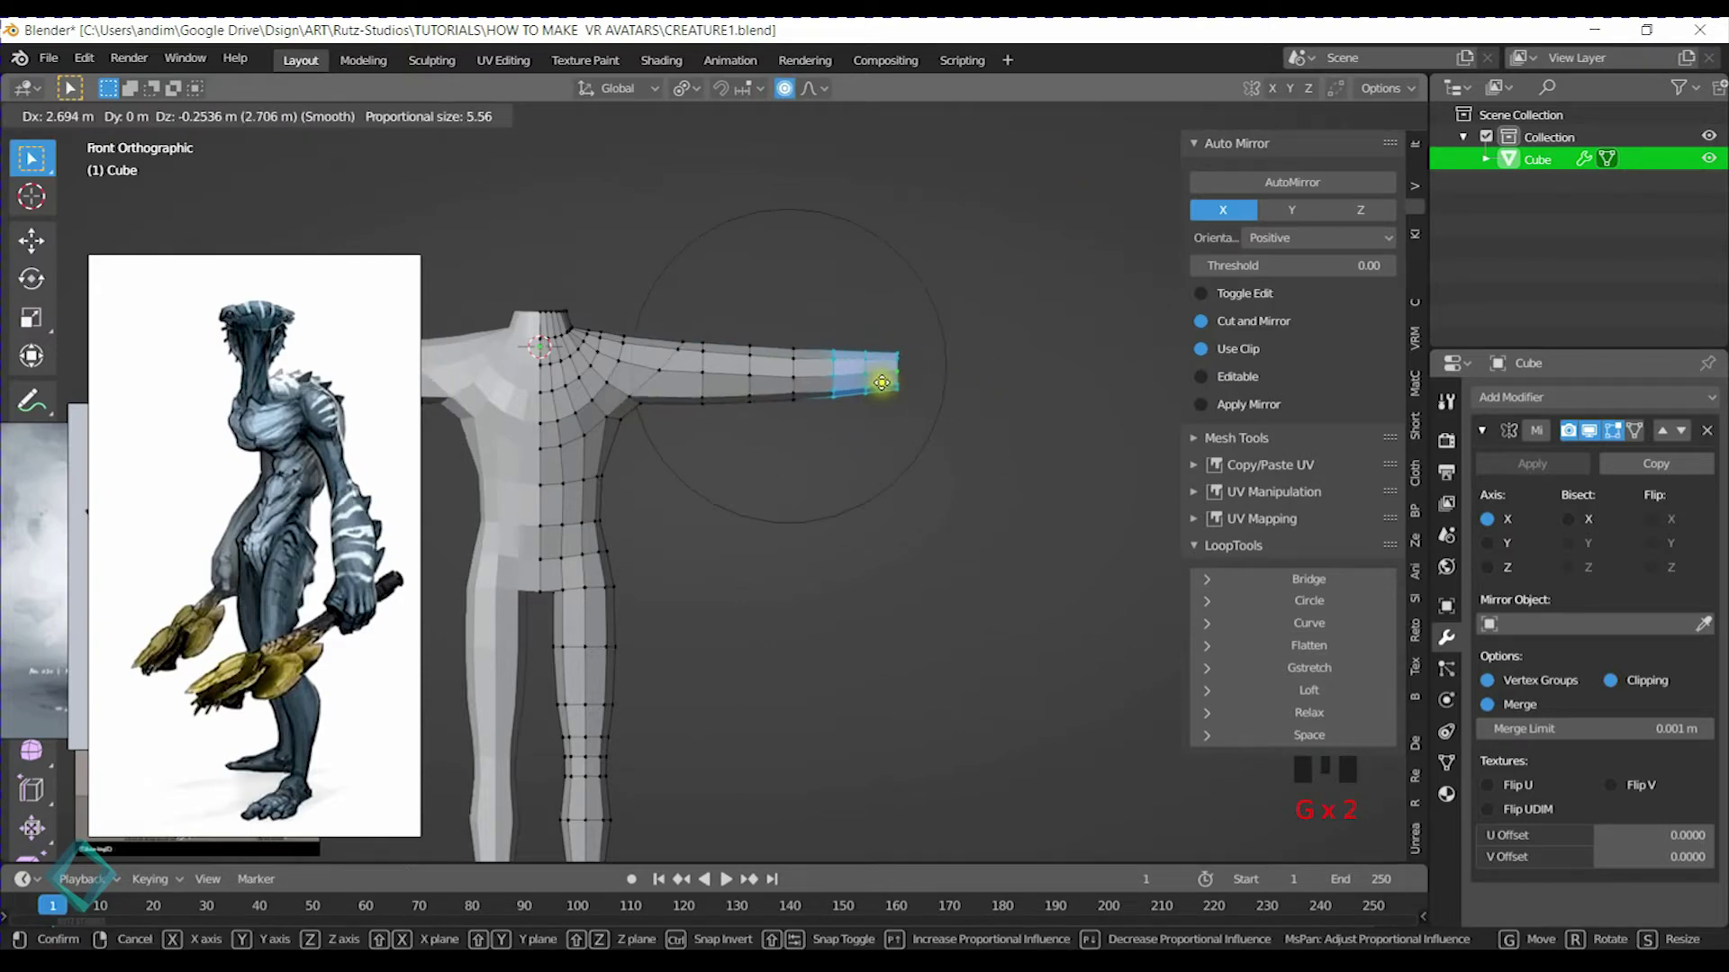
{"action": "scroll", "coordinate": [903, 363], "scroll_direction": "up", "scroll_amount": 6}
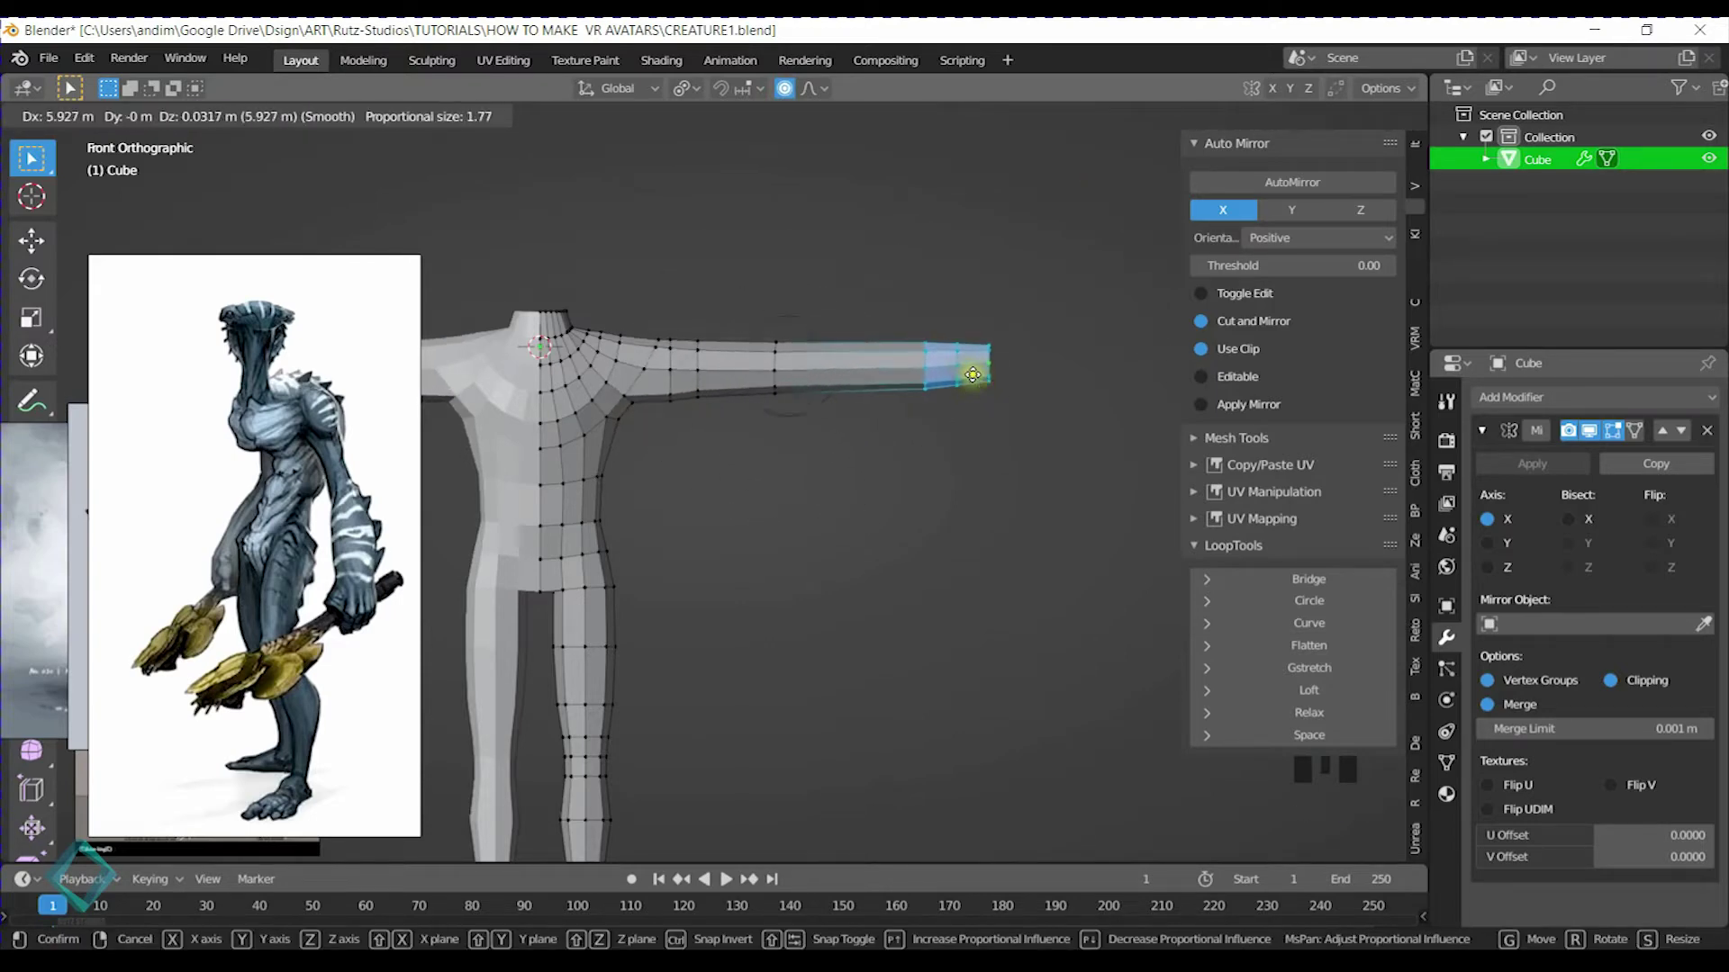
{"action": "scroll", "coordinate": [945, 368], "scroll_direction": "down", "scroll_amount": 14}
{"action": "scroll", "coordinate": [973, 375], "scroll_direction": "up", "scroll_amount": 1}
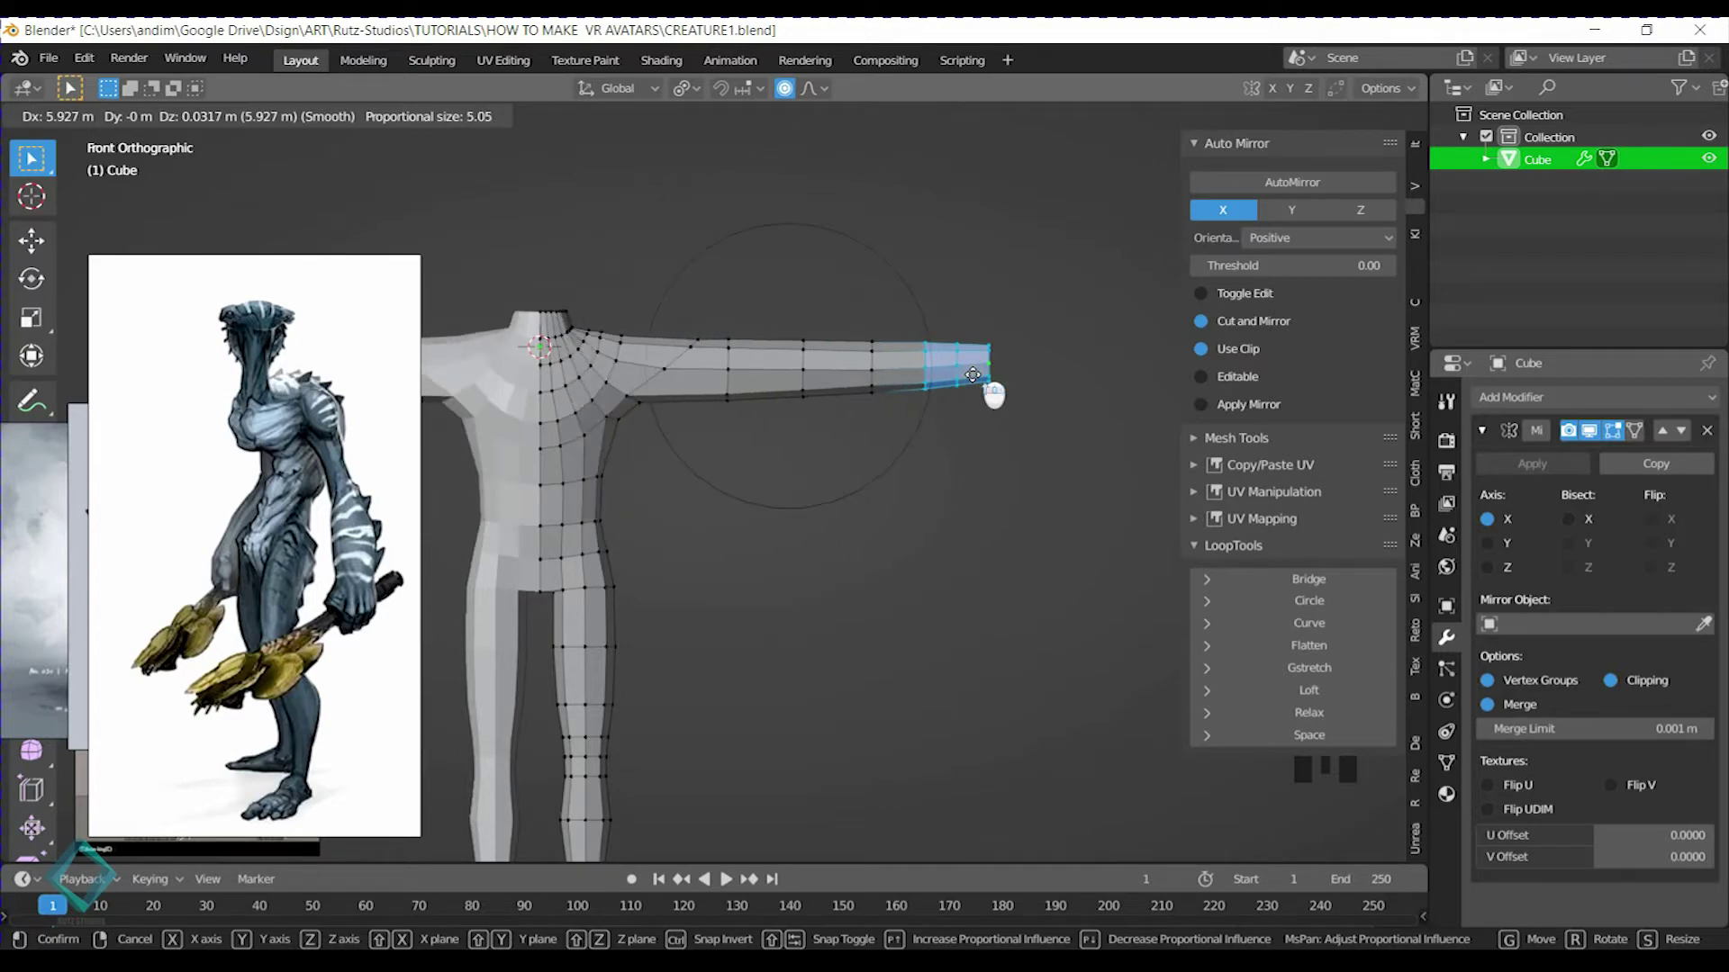
{"action": "scroll", "coordinate": [991, 376], "scroll_direction": "down", "scroll_amount": 4}
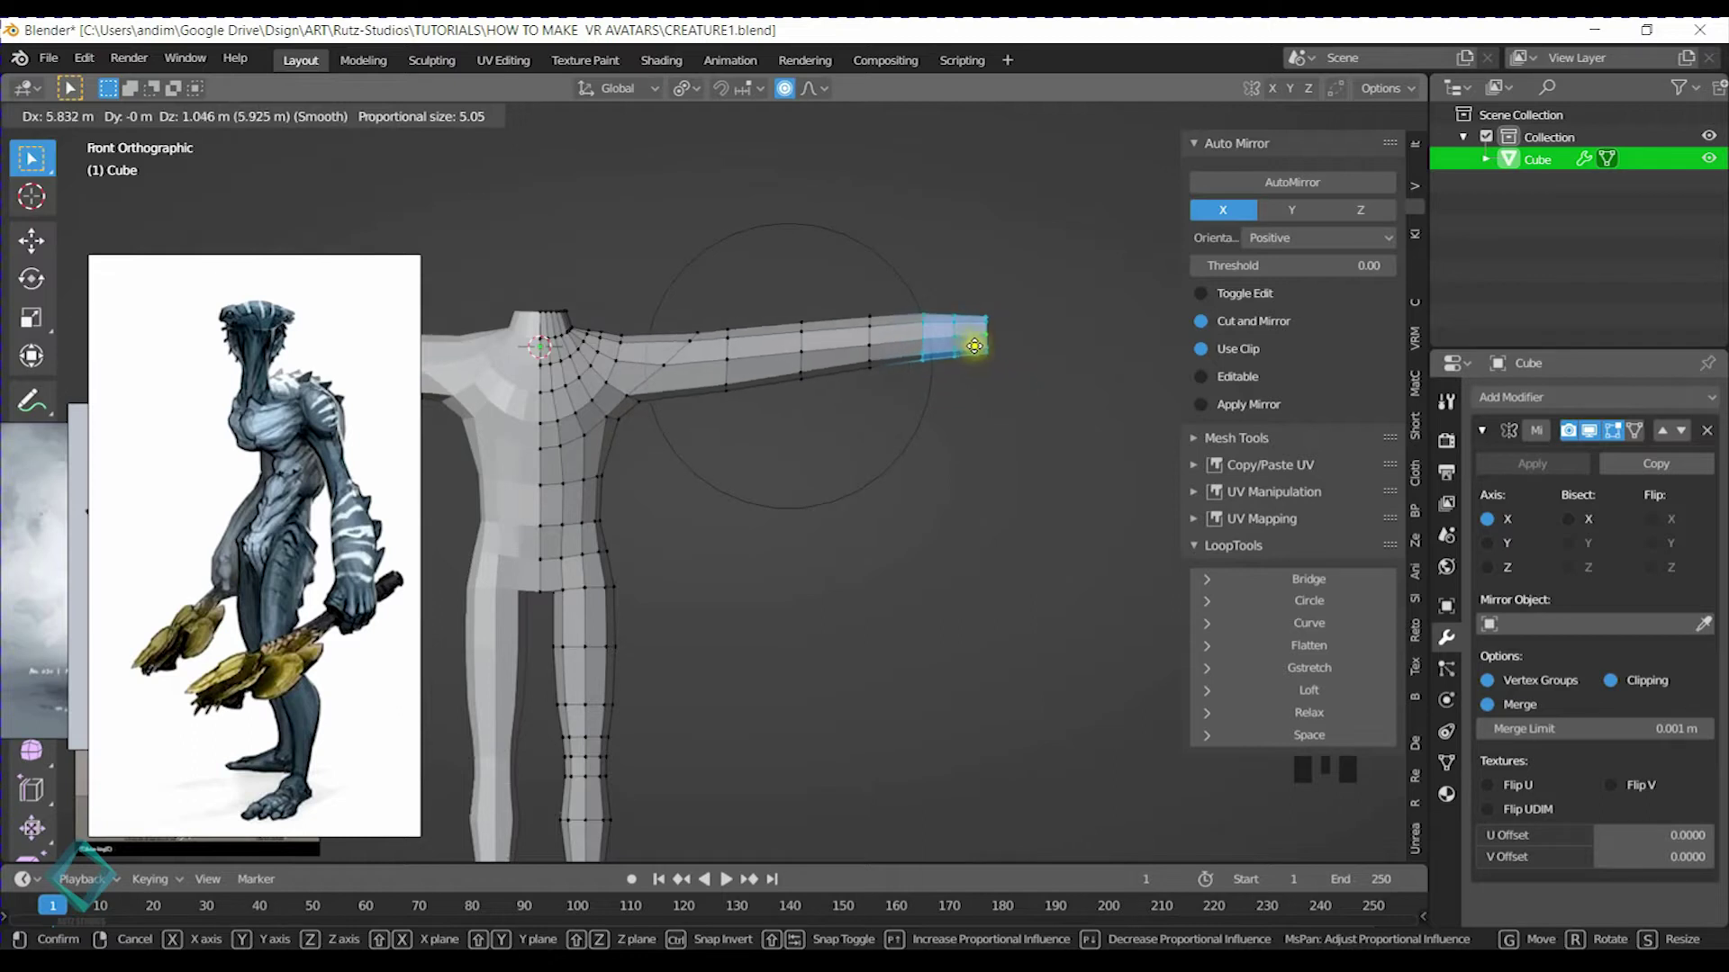
{"action": "scroll", "coordinate": [962, 374], "scroll_direction": "up", "scroll_amount": 13}
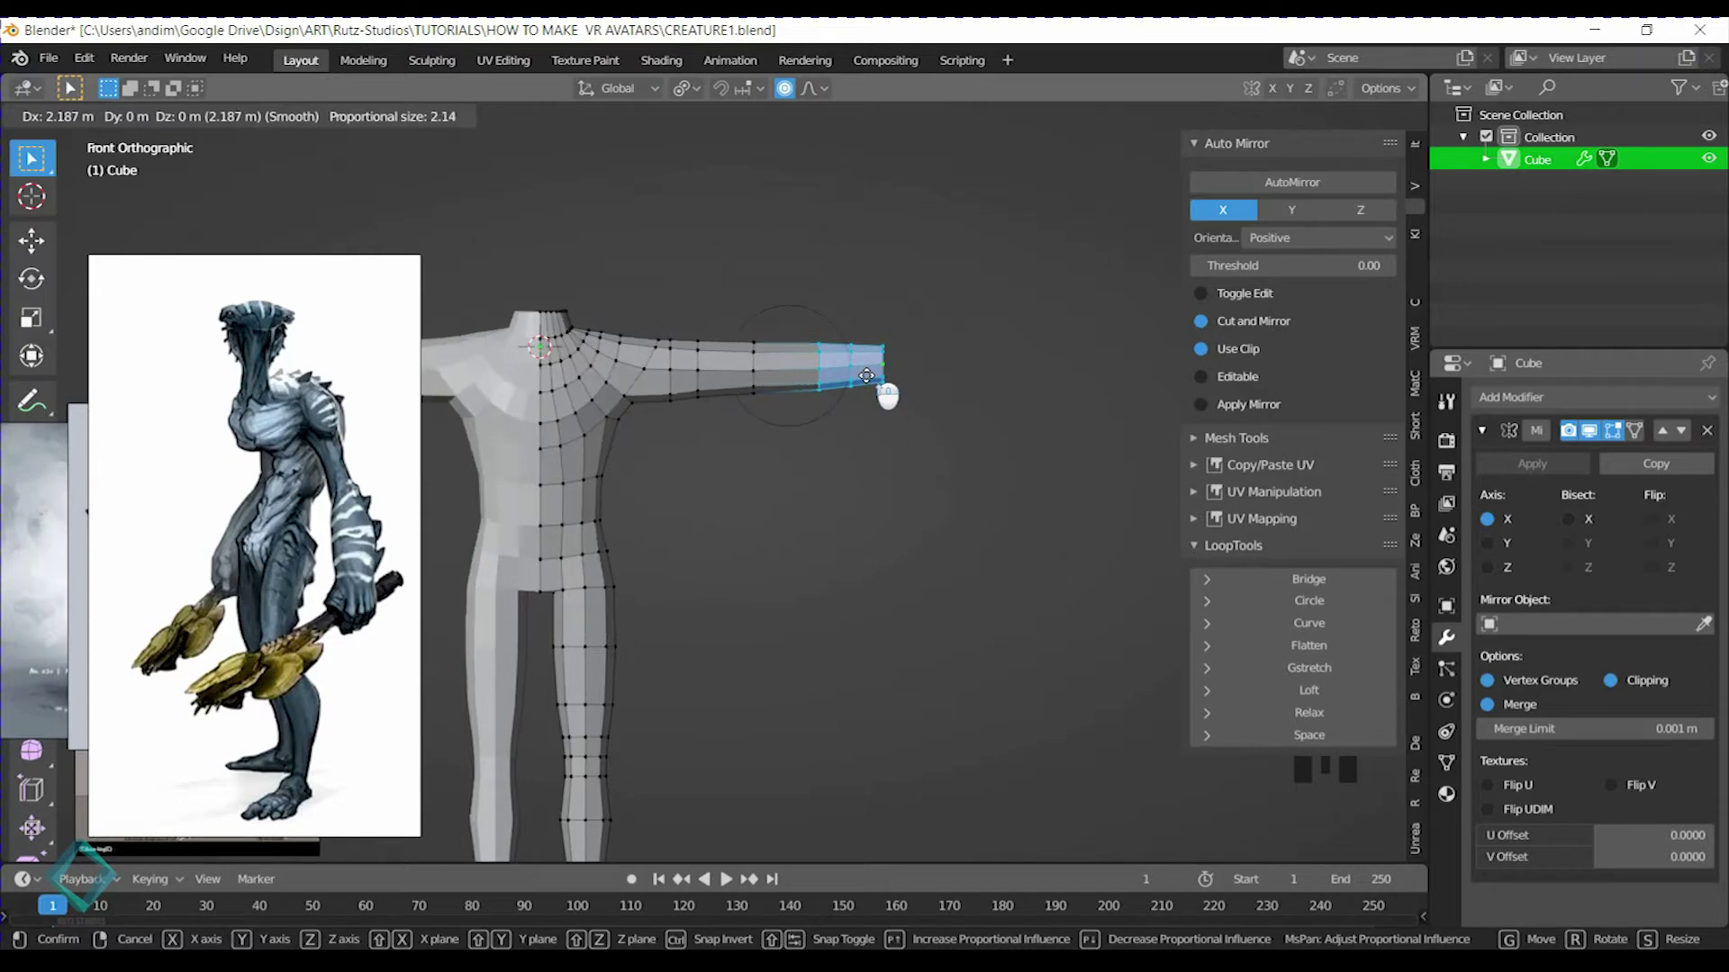
{"action": "scroll", "coordinate": [968, 376], "scroll_direction": "down", "scroll_amount": 11}
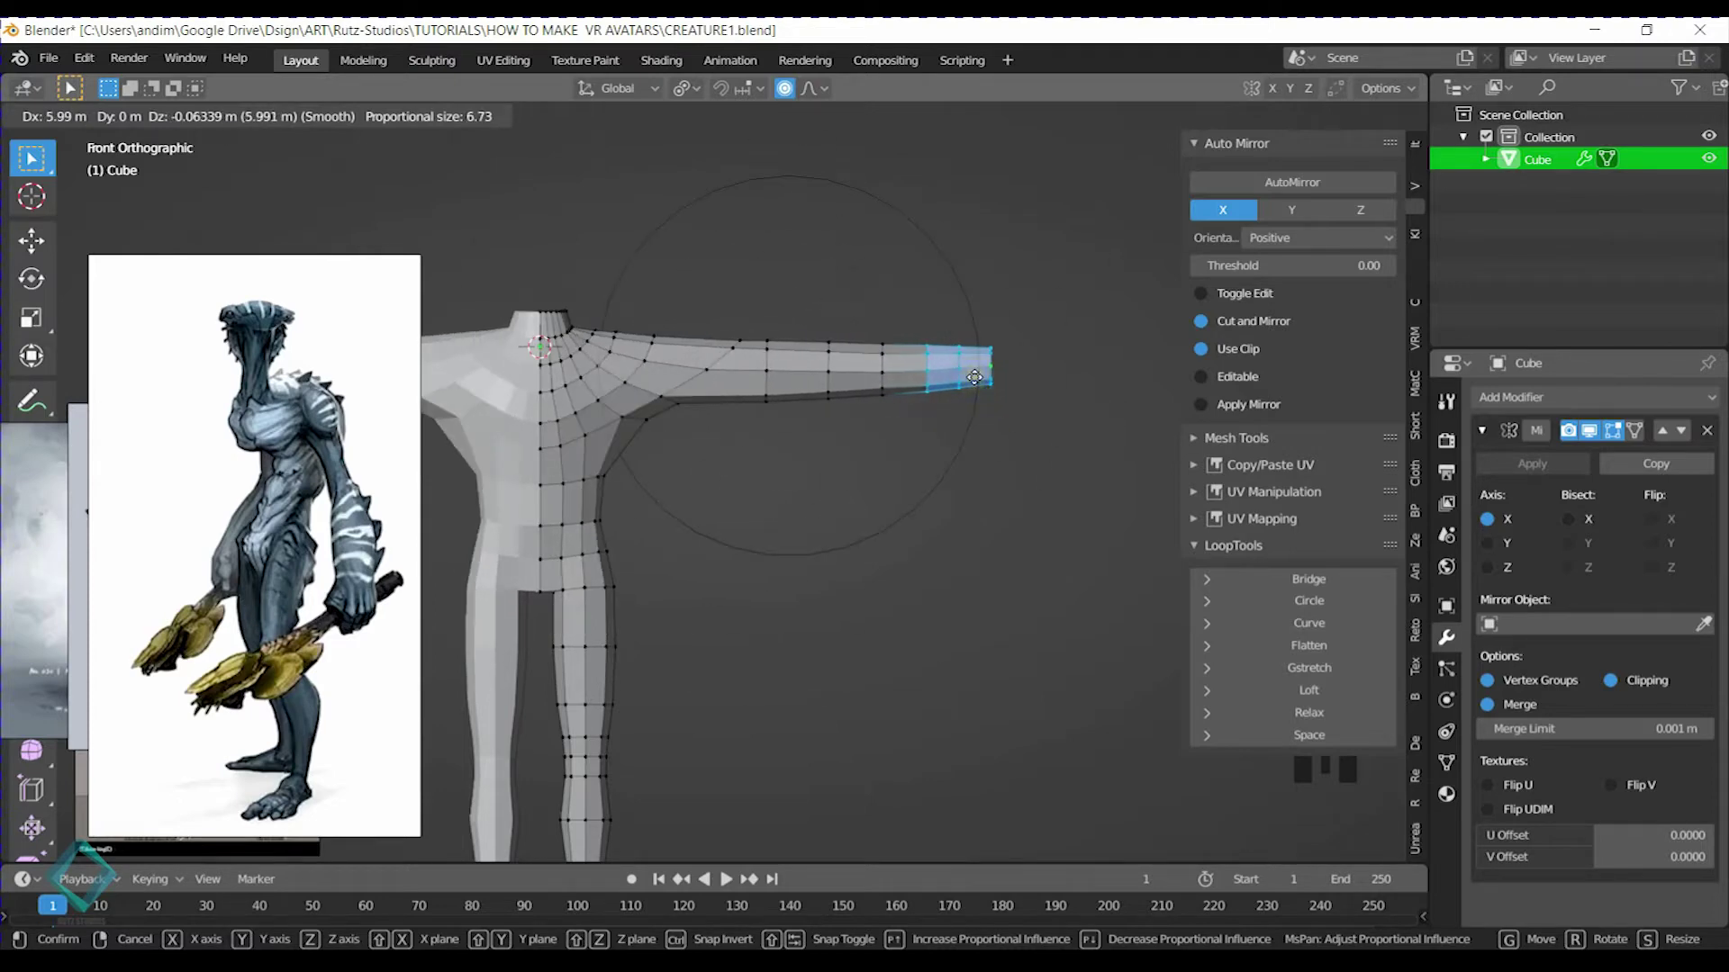
{"action": "right_click", "coordinate": [880, 375]}
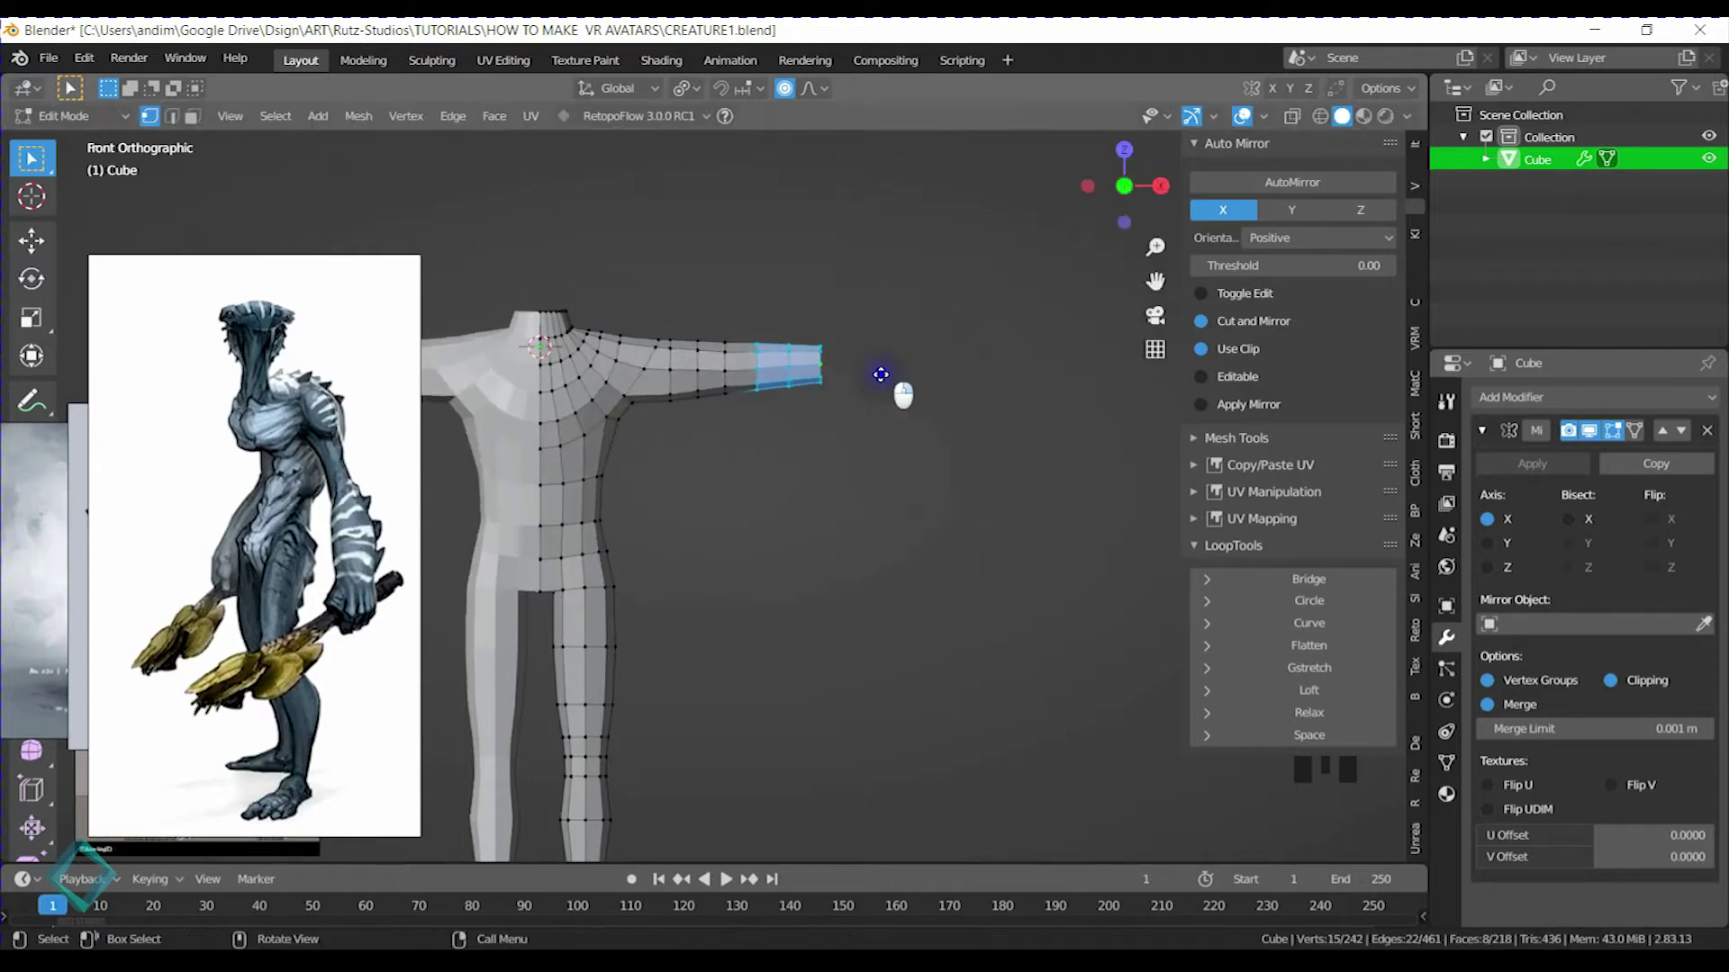
Lengthen the arm by moving the wrist section about 3.52 m along X with a proportional size of about 3.8
{"action": "key", "text": "g"}
{"action": "middle_click", "coordinate": [809, 373]}
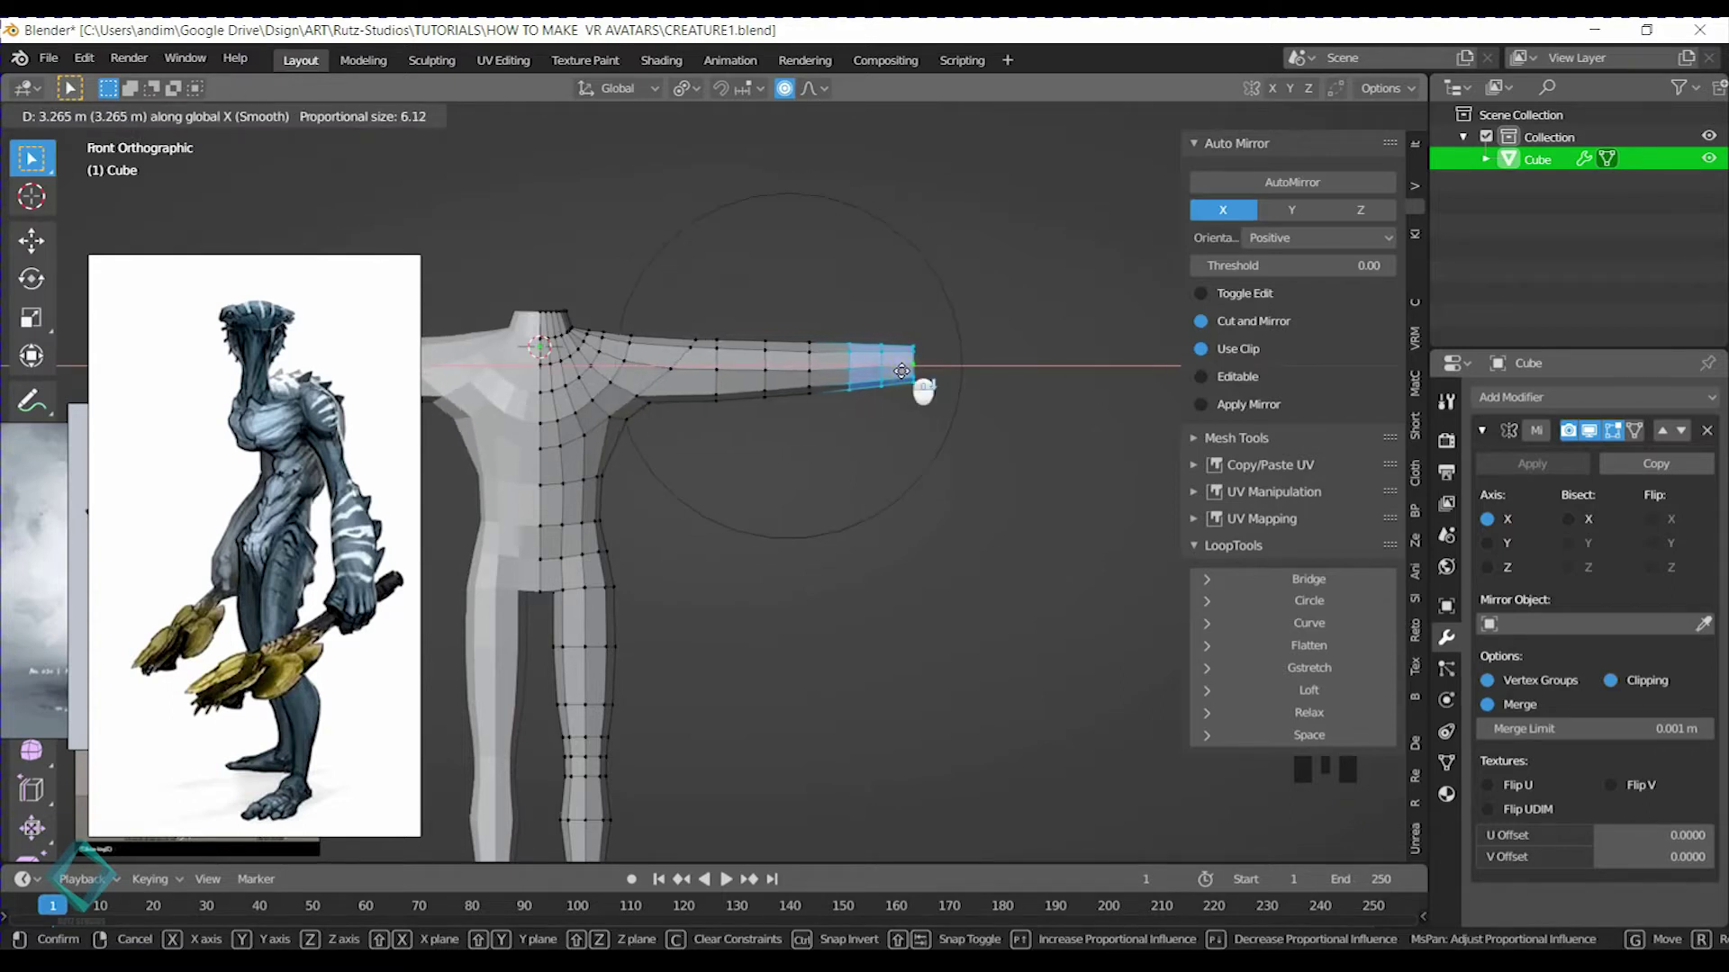
{"action": "scroll", "coordinate": [897, 371], "scroll_direction": "up", "scroll_amount": 2}
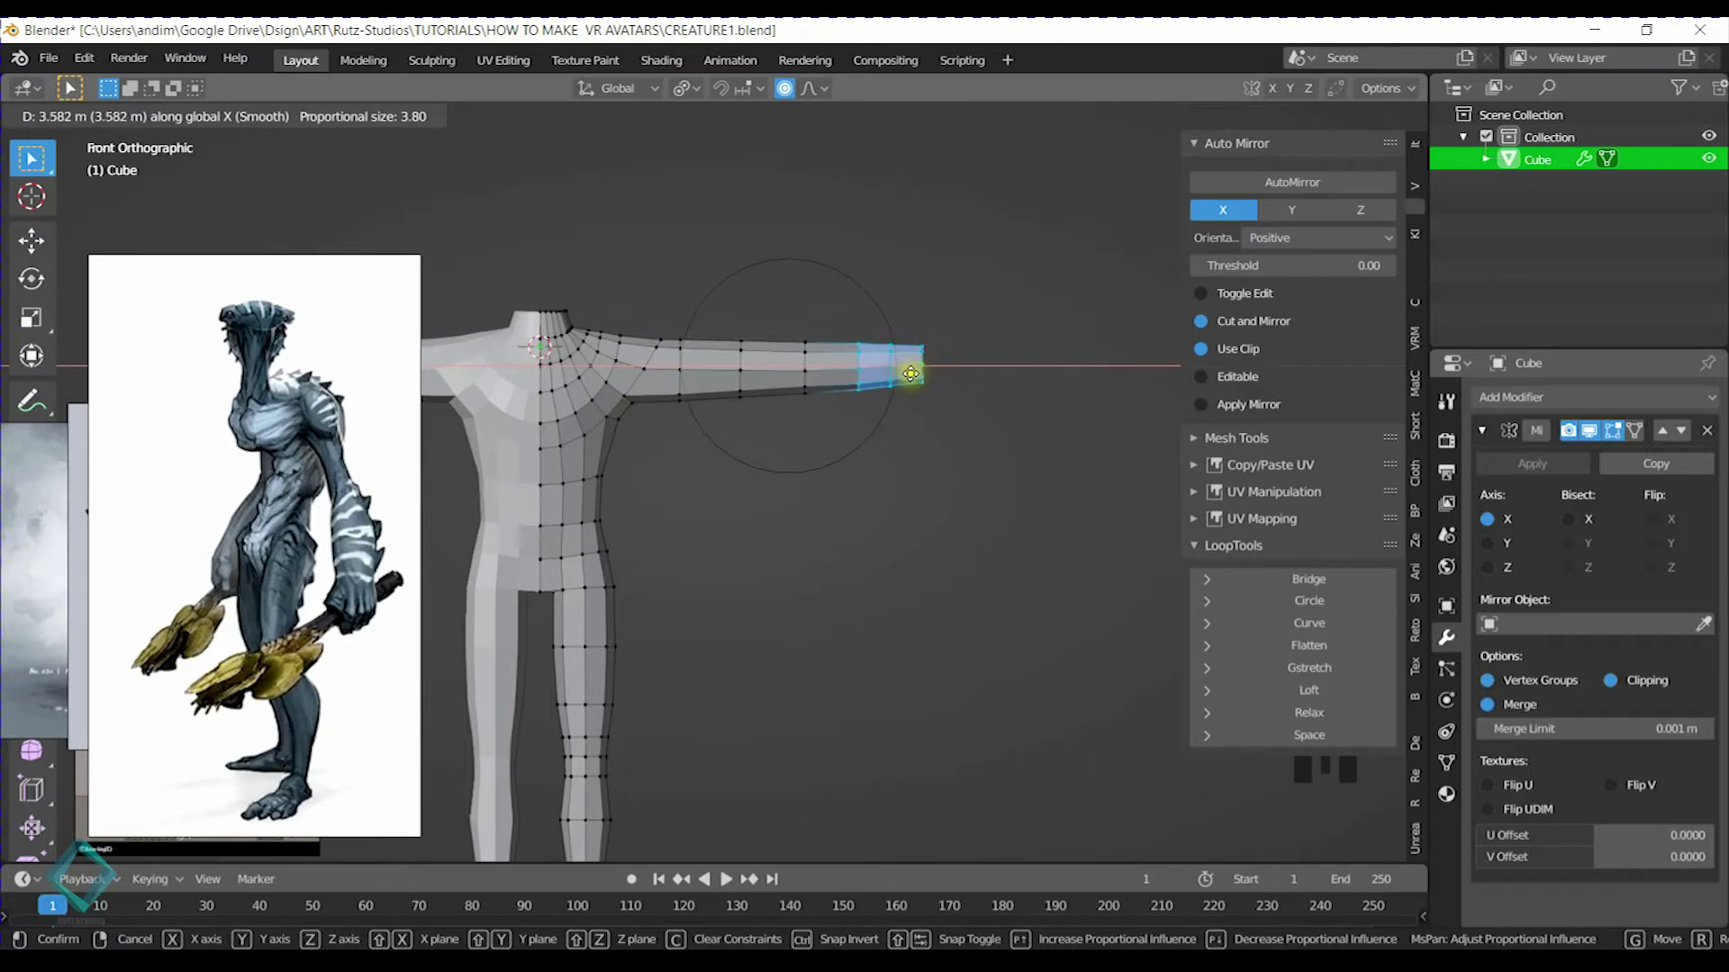
{"action": "left_click", "coordinate": [909, 373]}
{"action": "scroll", "coordinate": [915, 397], "scroll_direction": "down", "scroll_amount": 2}
{"action": "middle_click_drag", "start_coordinate": [914, 397], "coordinate": [874, 359], "text": "shift"}
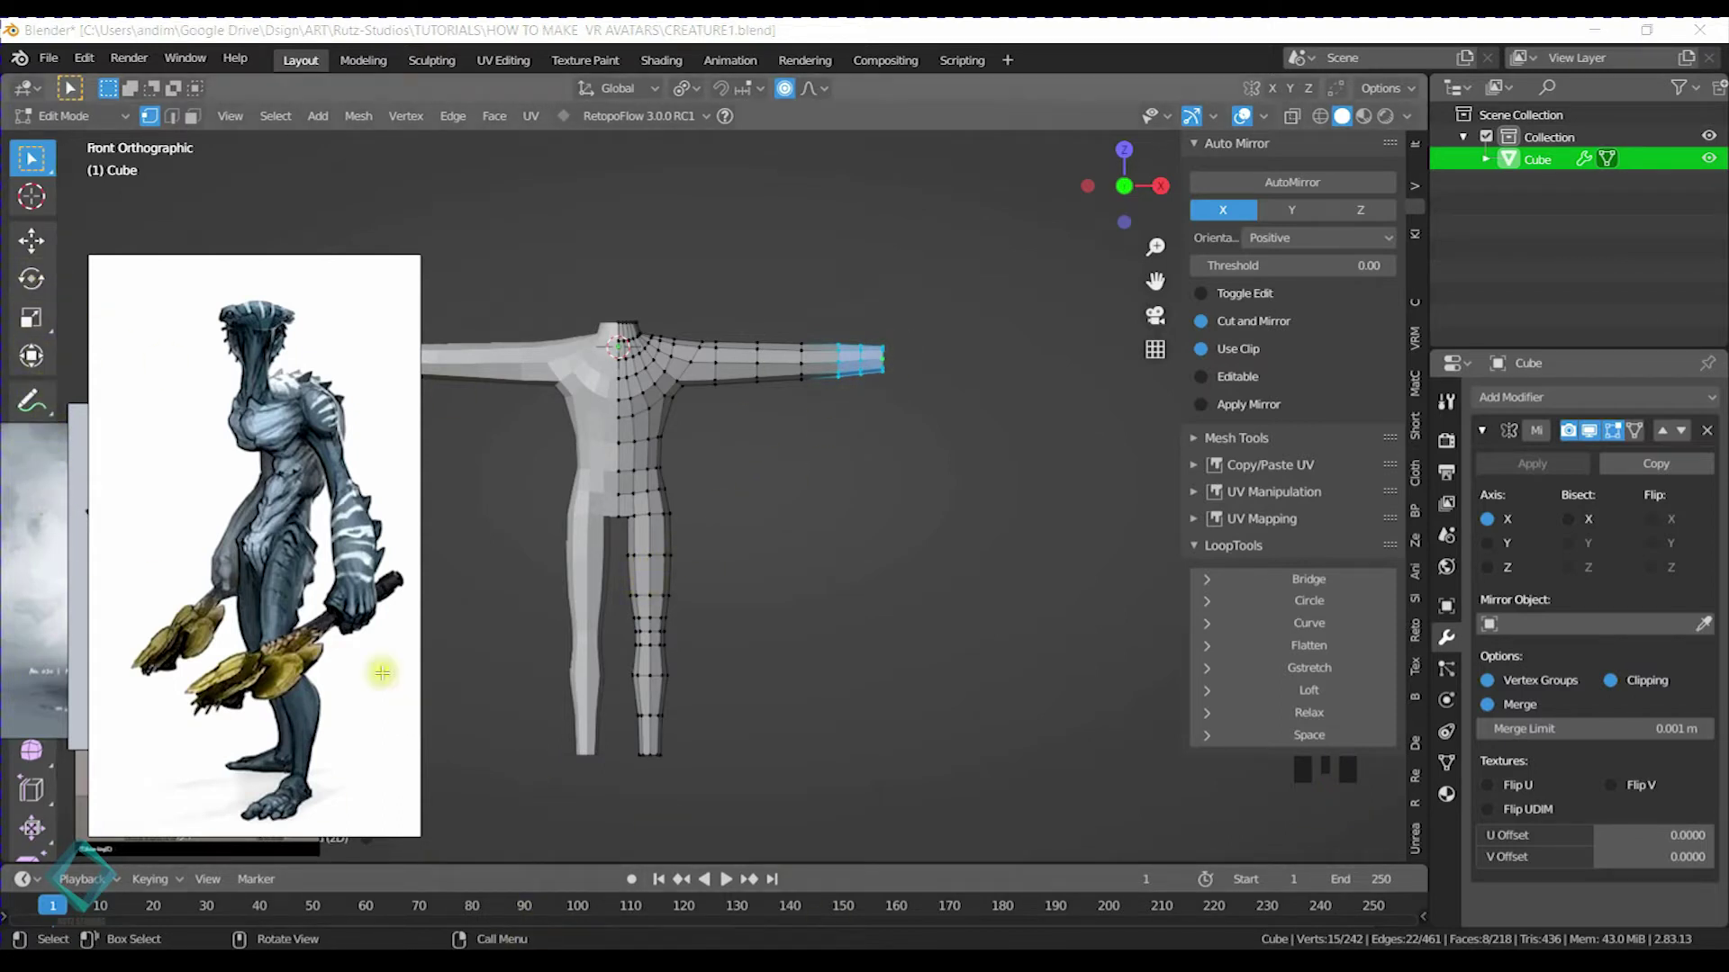
{"action": "left_click", "coordinate": [872, 942]}
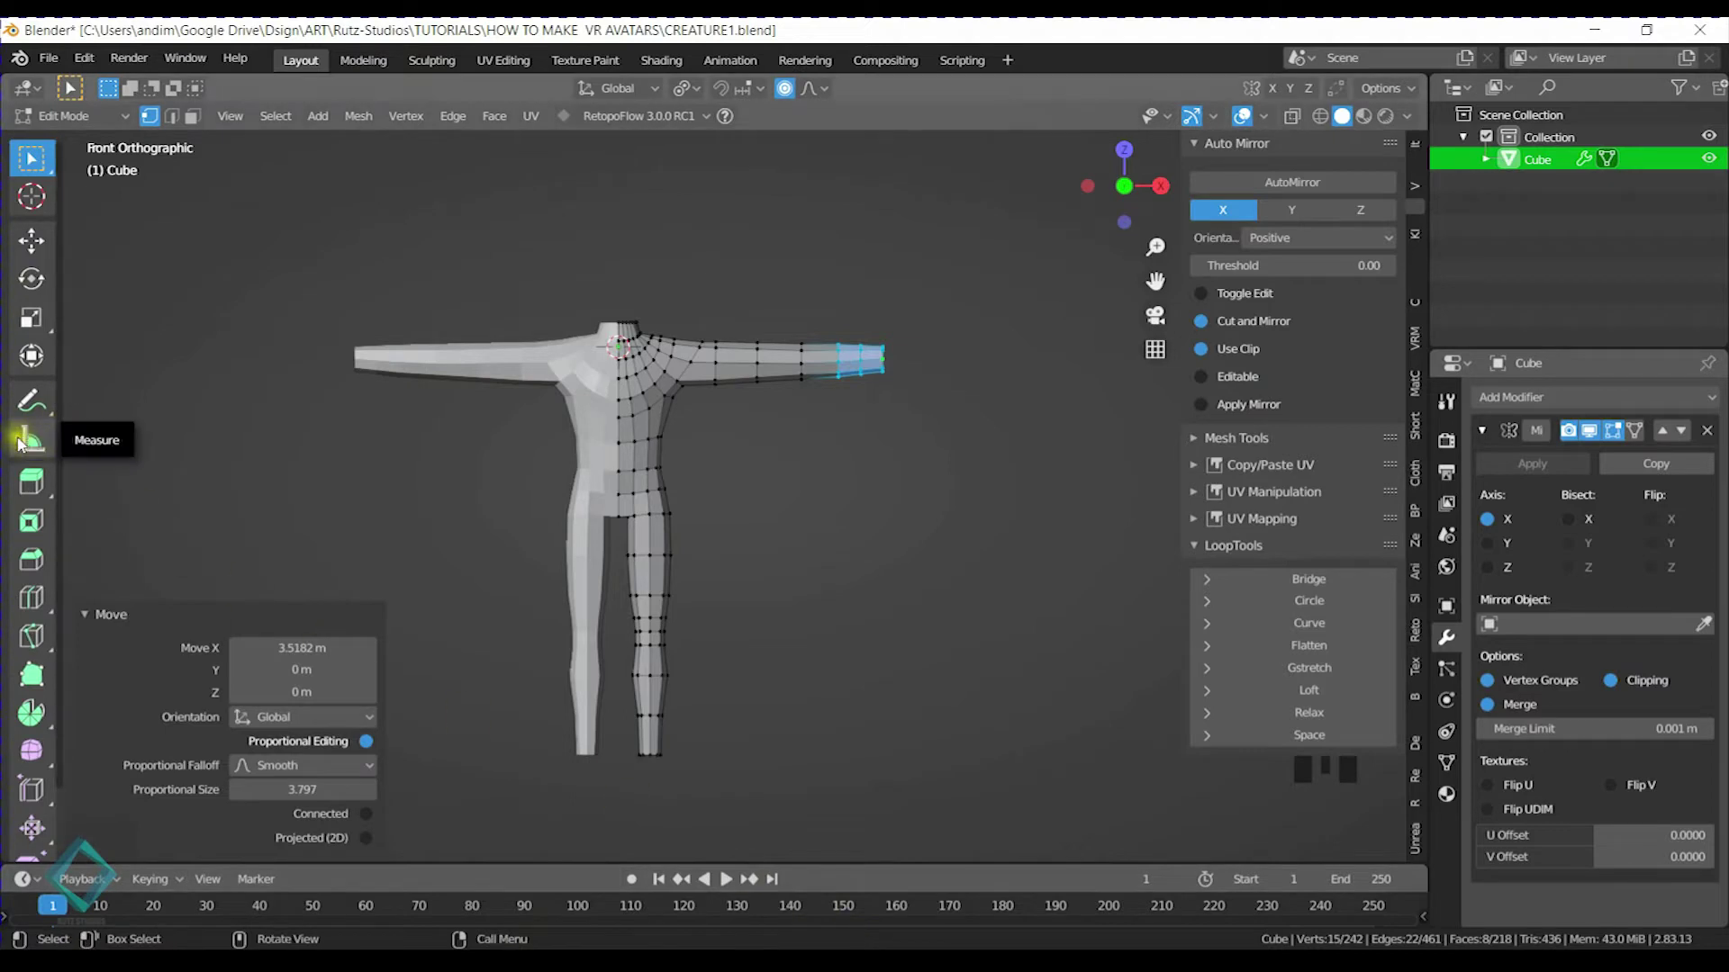
Measure the extended arm from armpit to wrist, and swing the ruler down the body's side to compare proportions
{"action": "left_click", "coordinate": [20, 443]}
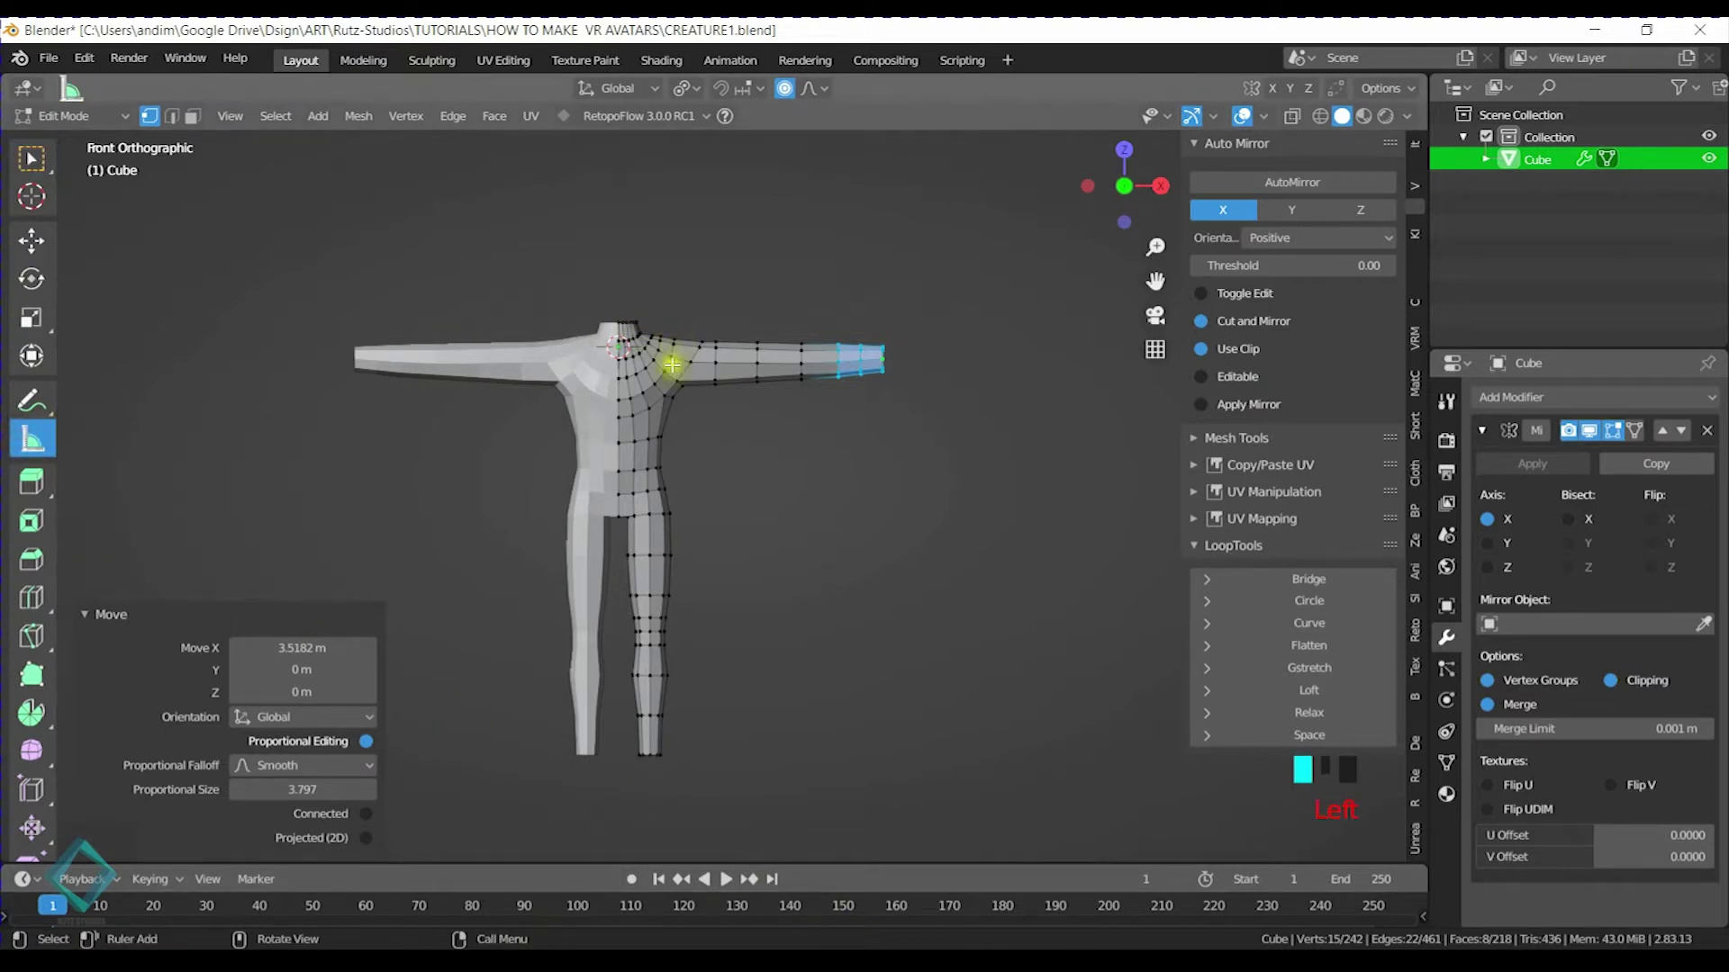
{"action": "left_click_drag", "start_coordinate": [670, 356], "coordinate": [882, 358]}
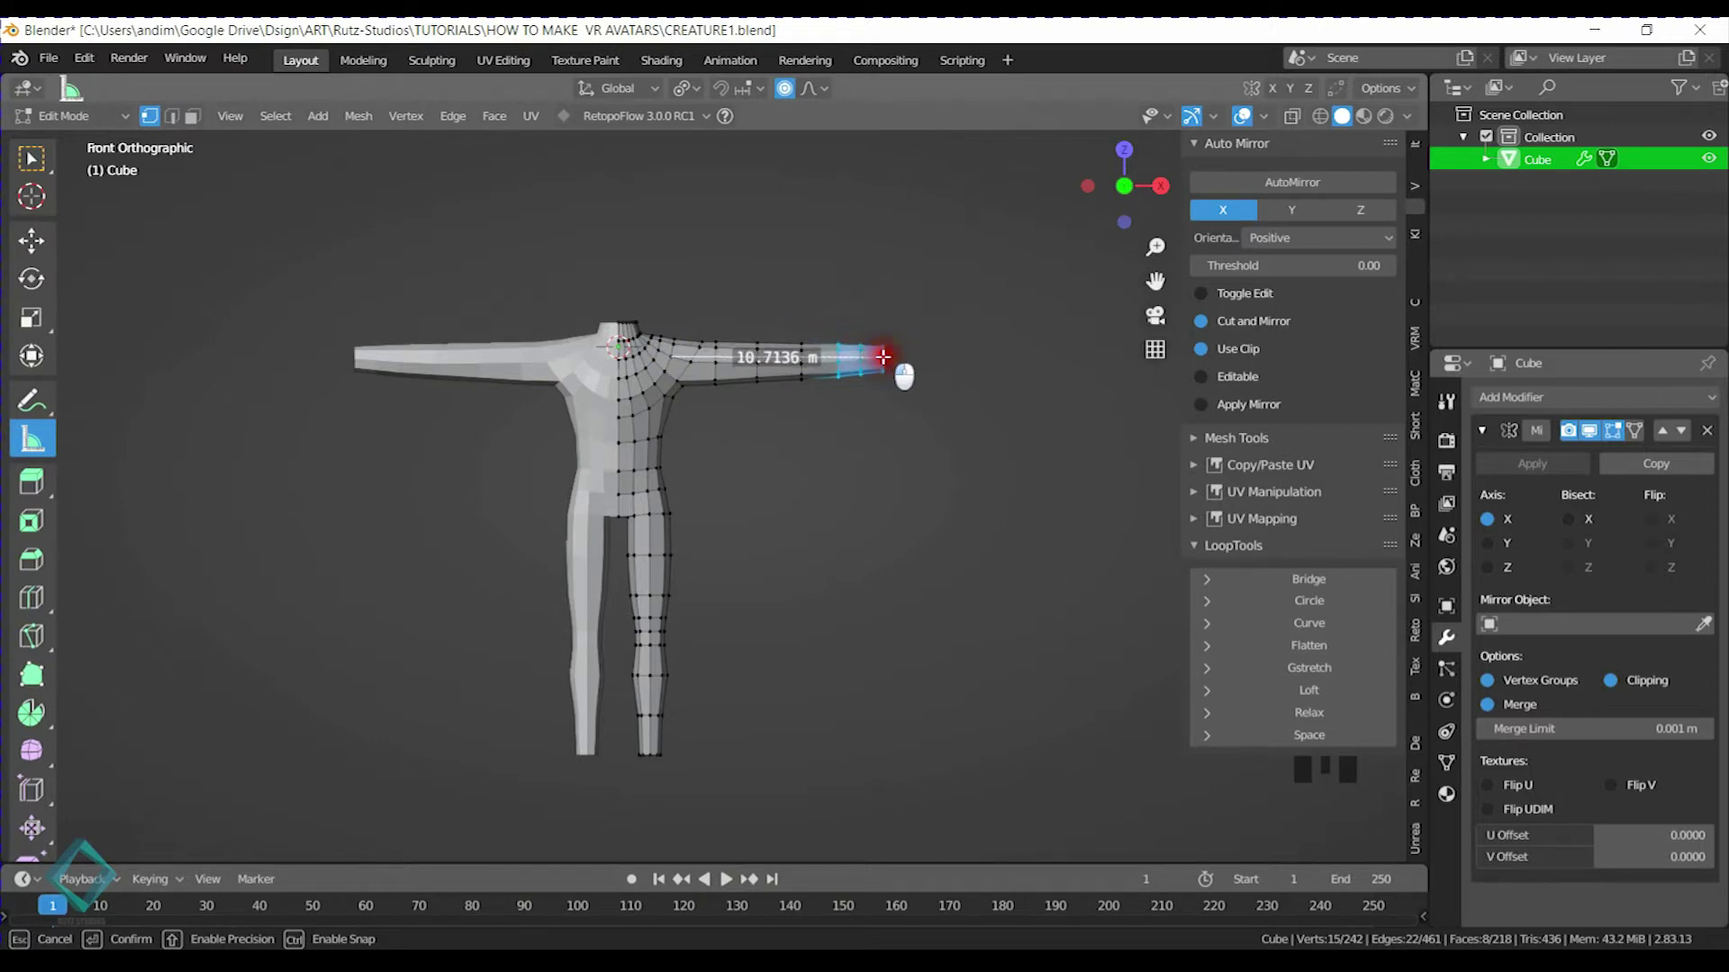
{"action": "left_click_drag", "start_coordinate": [883, 358], "coordinate": [883, 356]}
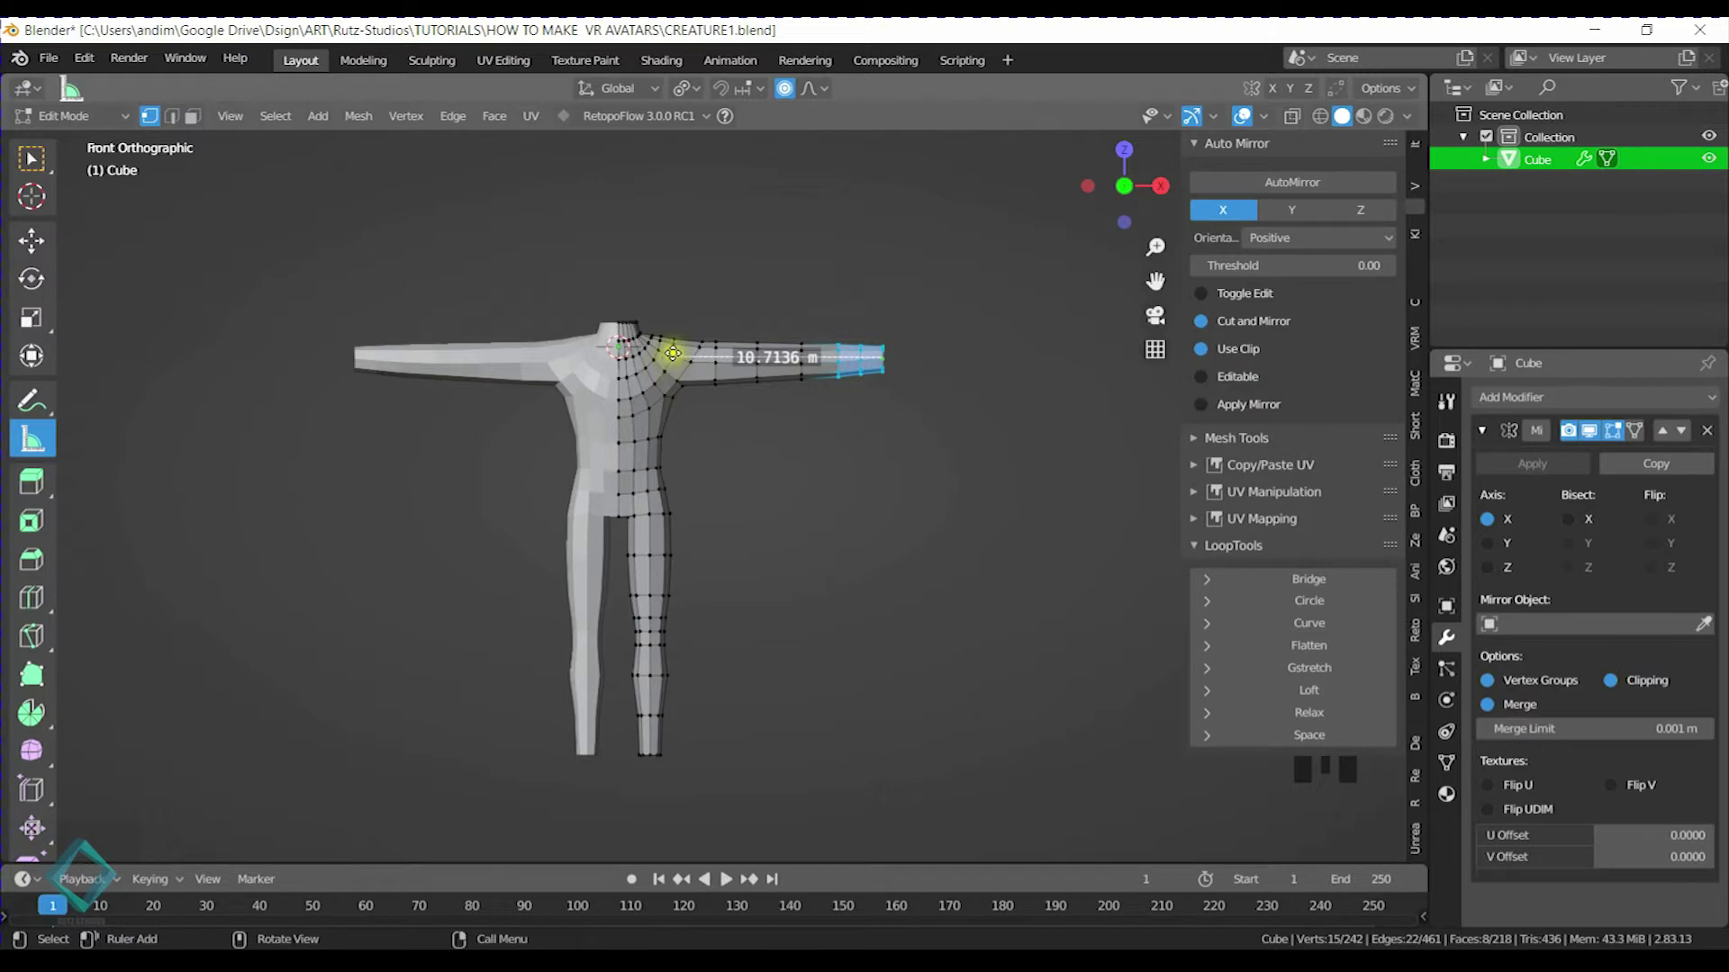
{"action": "left_click", "coordinate": [436, 306]}
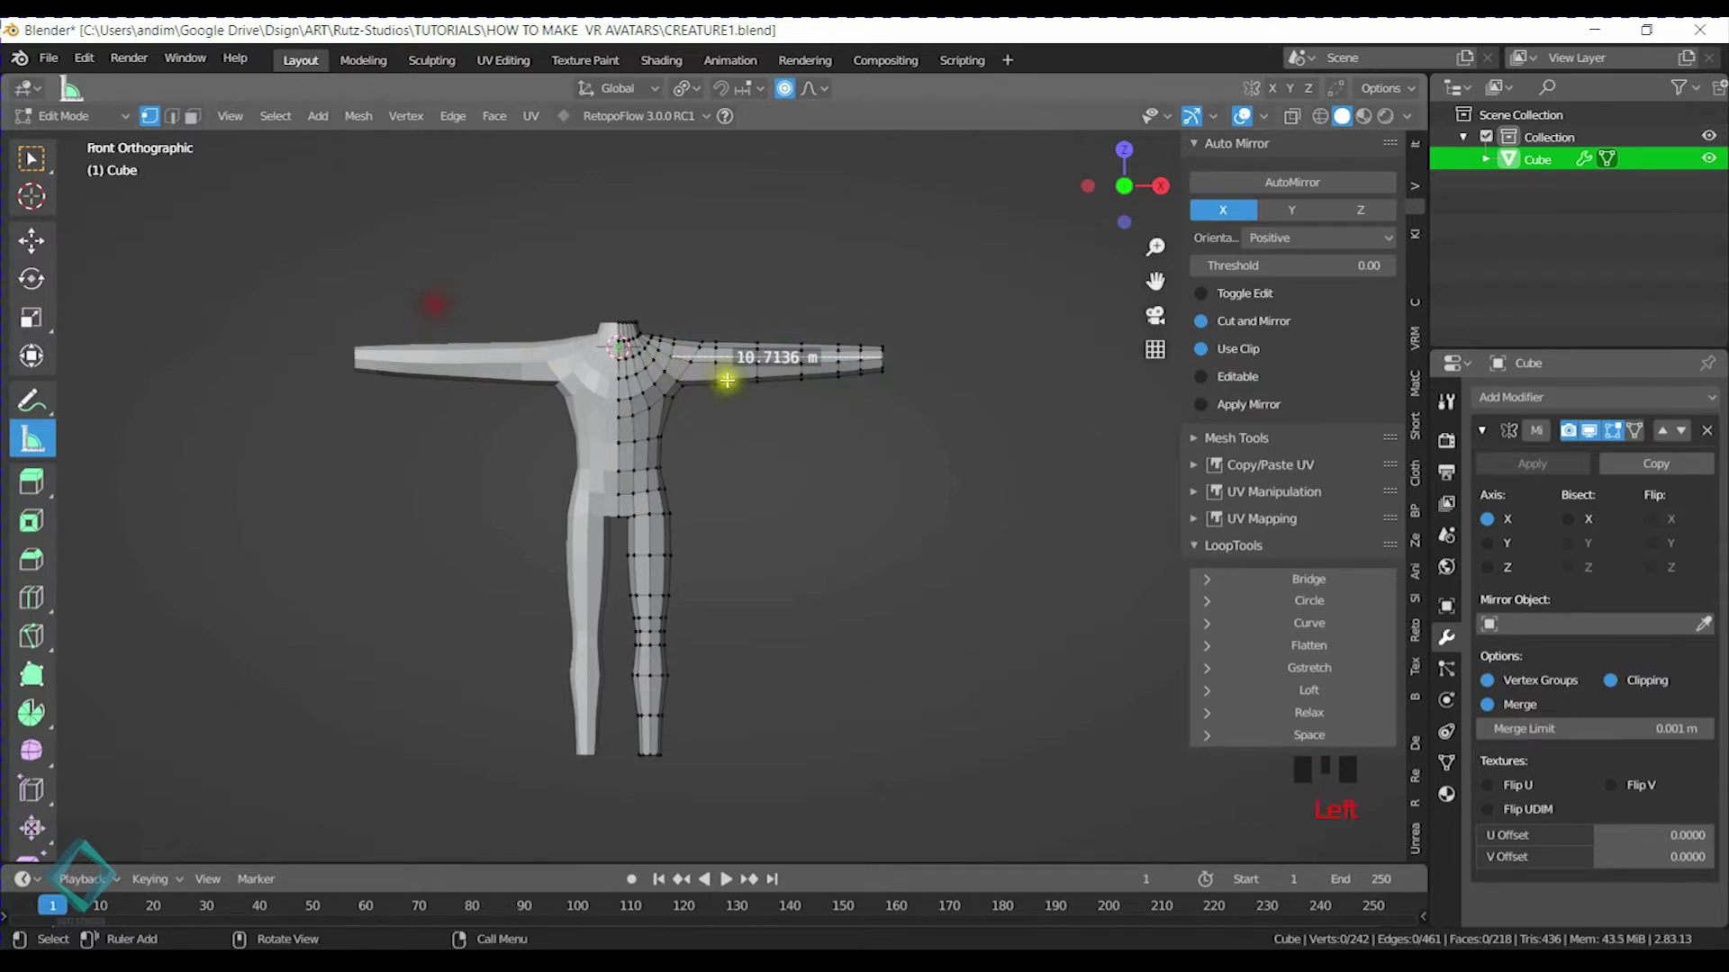
{"action": "mouse_move", "coordinate": [671, 353]}
{"action": "left_mouse_down"}
{"action": "mouse_move", "coordinate": [684, 484]}
{"action": "mouse_move", "coordinate": [673, 374]}
{"action": "left_mouse_up"}
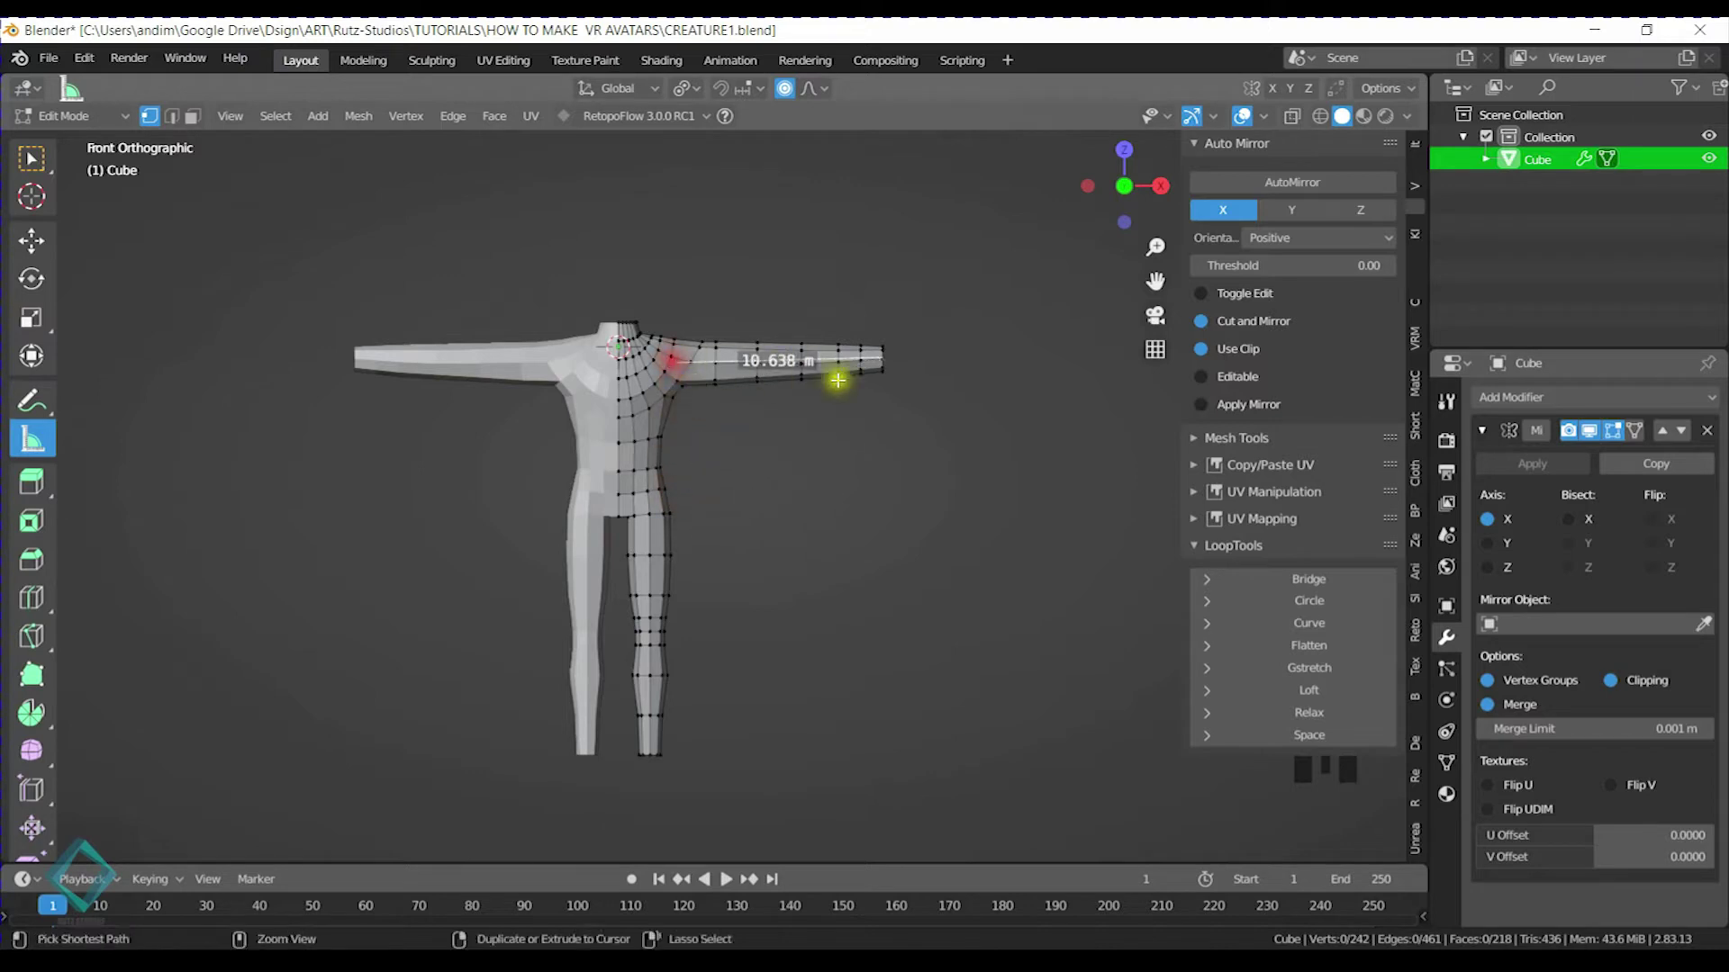
{"action": "key", "text": "ctrl+z"}
{"action": "key", "text": "ctrl+shift+z"}
{"action": "left_click_drag", "start_coordinate": [867, 359], "coordinate": [674, 567]}
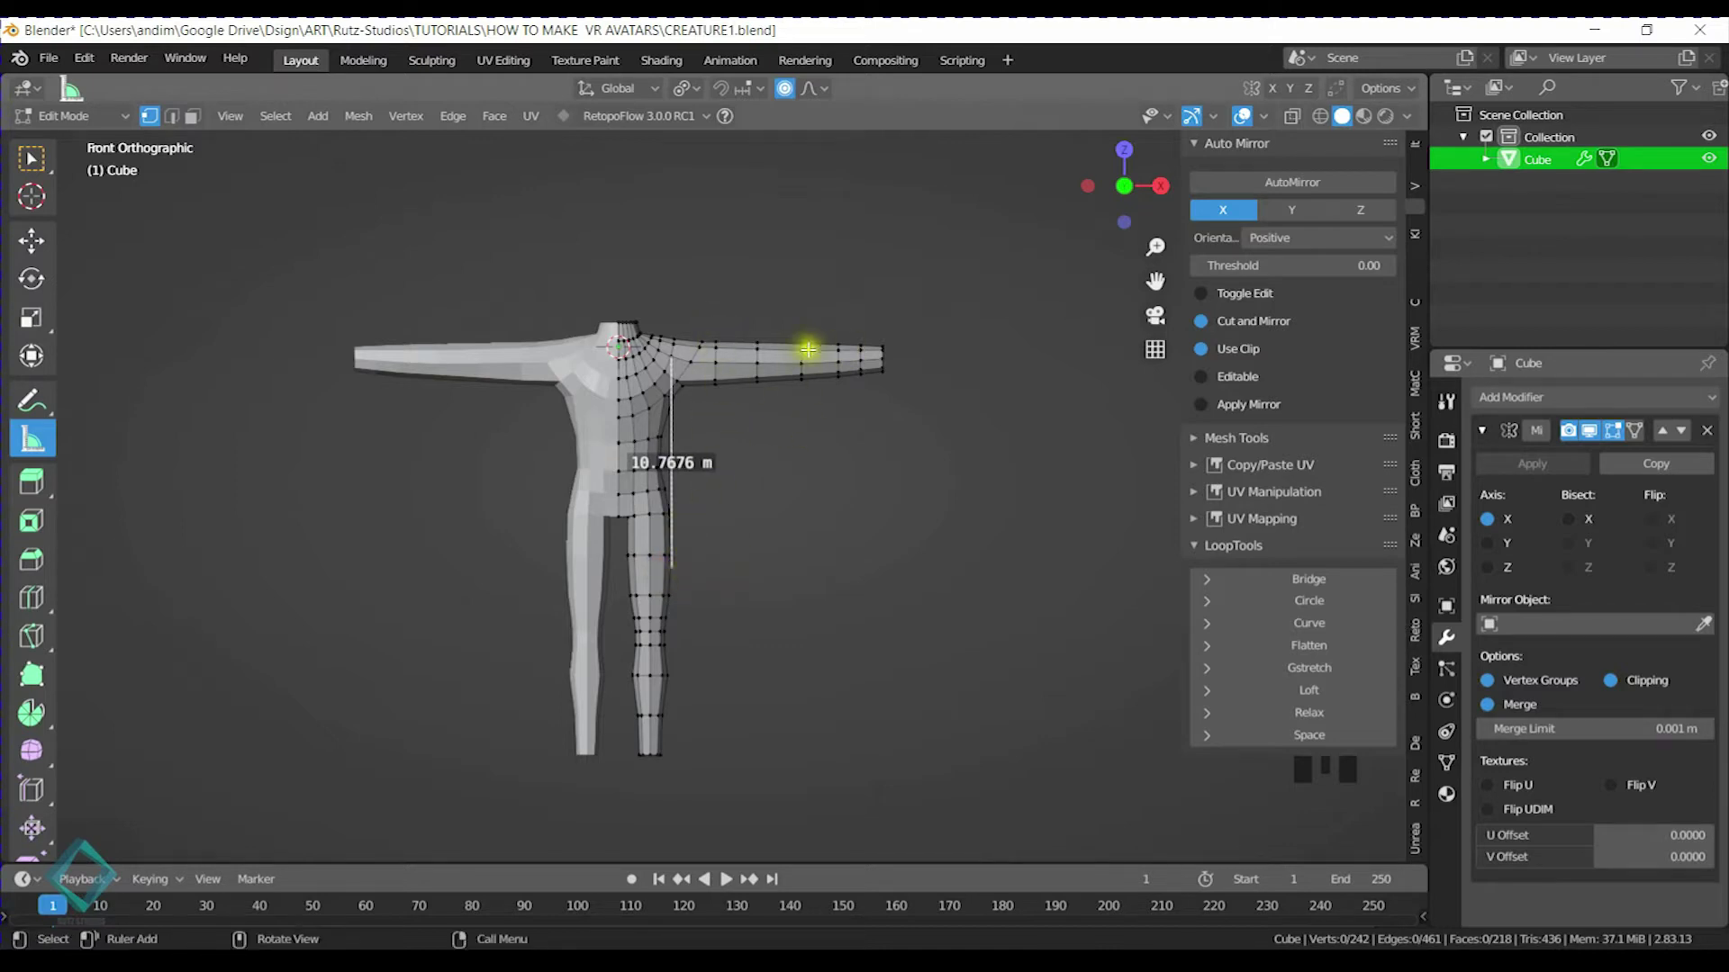
Shorten the arm by moving its end vertices about -2.01 m and then -0.37 m along X, with proportional size 8.14
{"action": "left_click_drag", "start_coordinate": [823, 288], "coordinate": [922, 441]}
{"action": "left_click", "coordinate": [31, 158]}
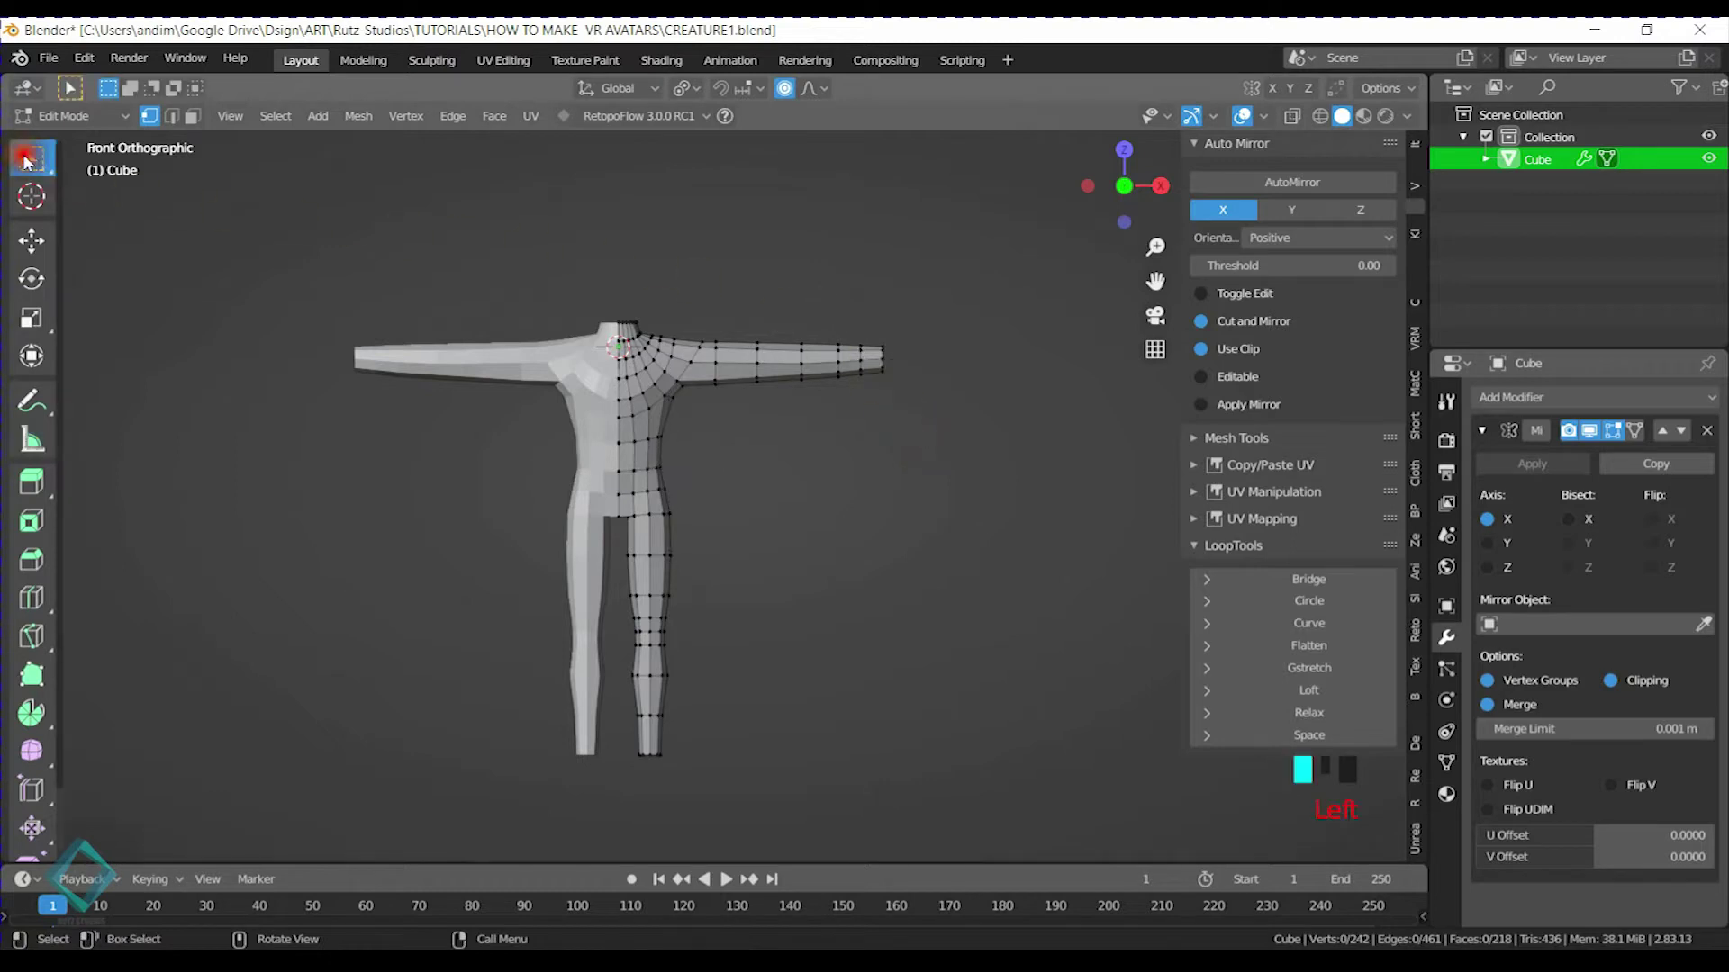
{"action": "left_click_drag", "start_coordinate": [704, 293], "coordinate": [937, 370]}
{"action": "key", "text": "g"}
{"action": "key", "text": "x"}
{"action": "scroll", "coordinate": [927, 368], "scroll_direction": "down", "scroll_amount": 5}
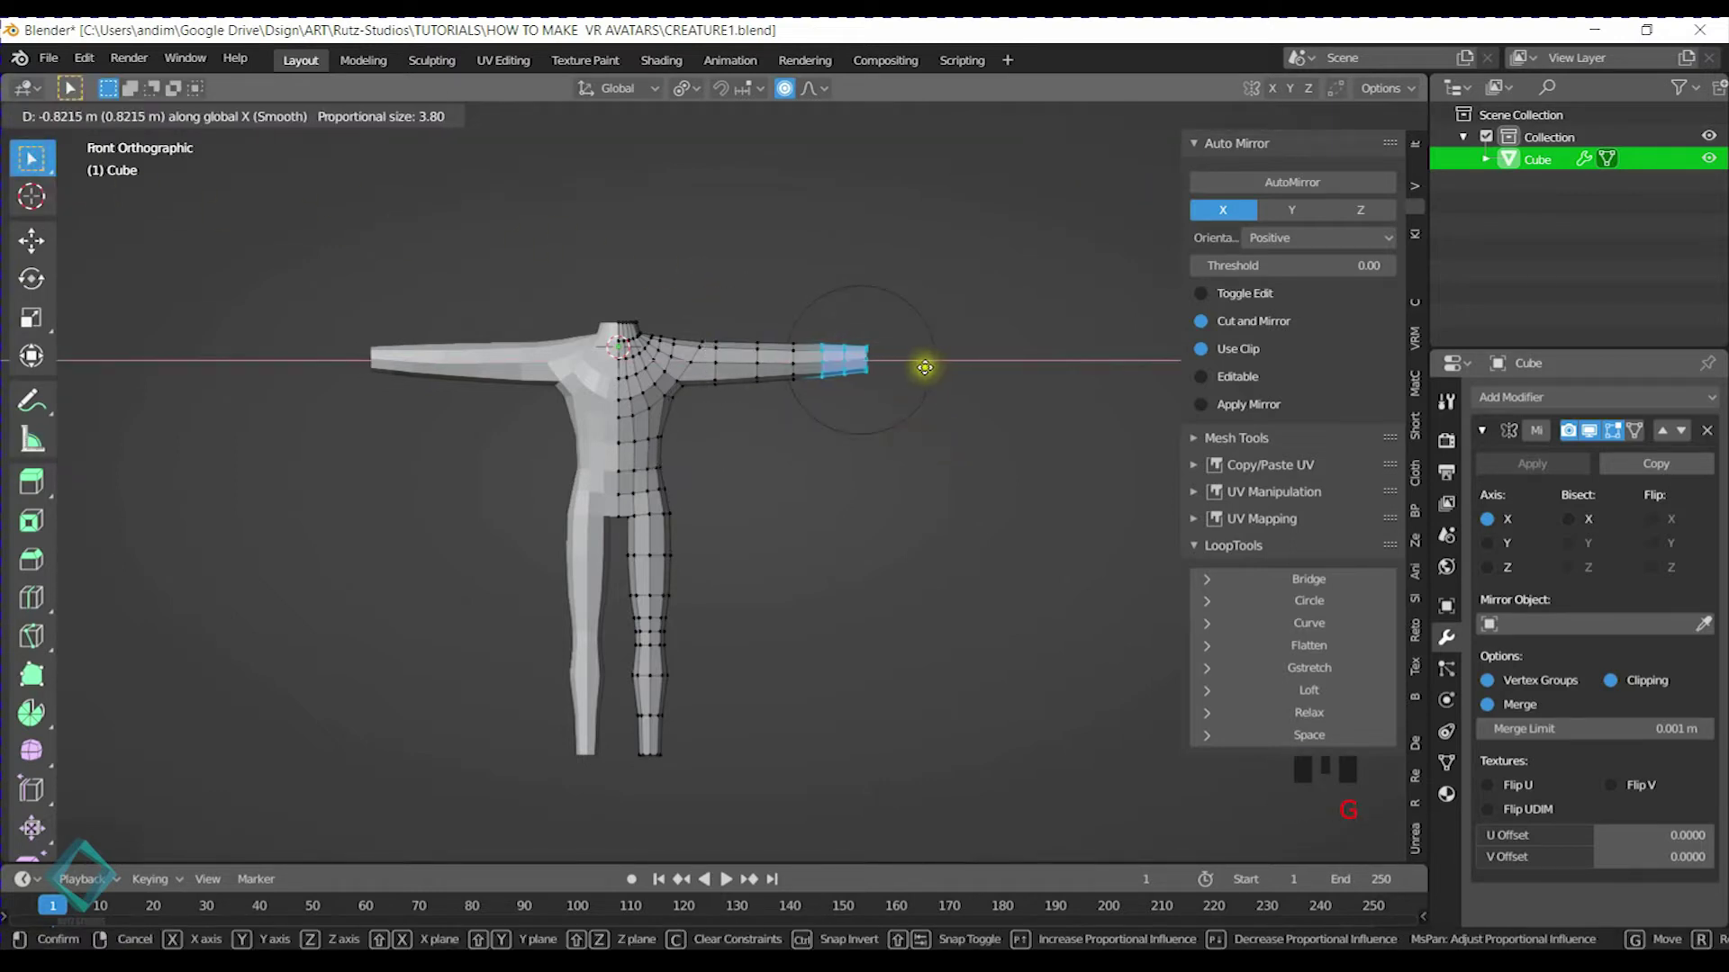
{"action": "left_click", "coordinate": [906, 368]}
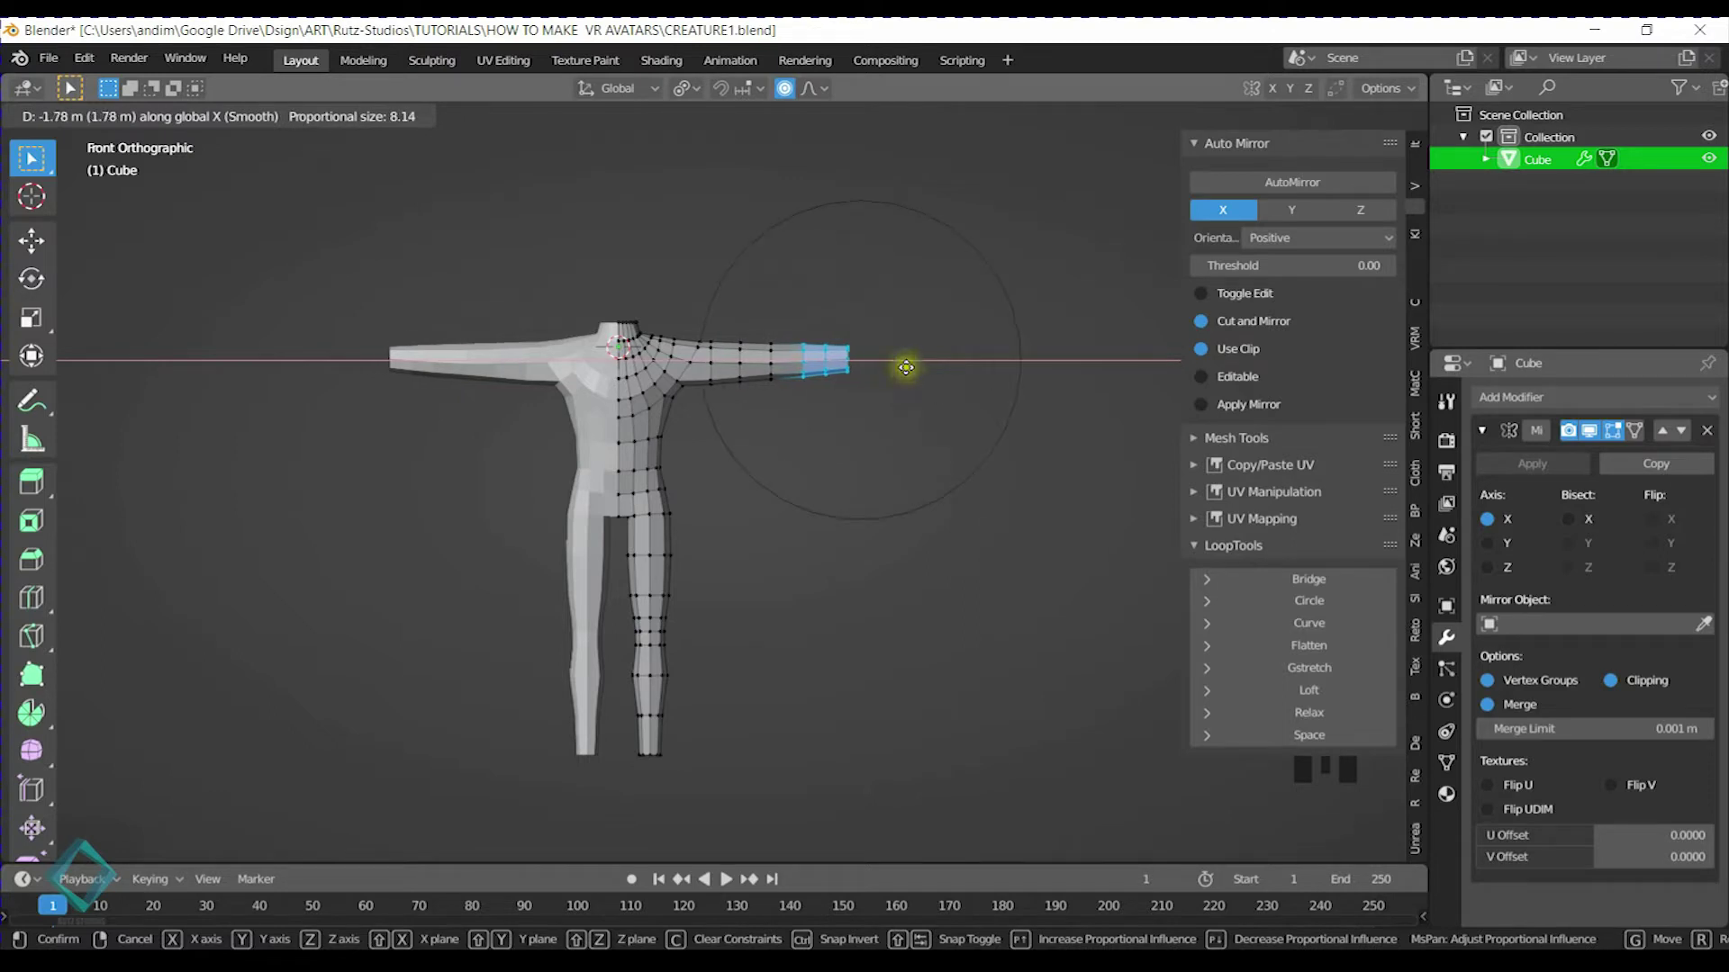
{"action": "left_click", "coordinate": [898, 366]}
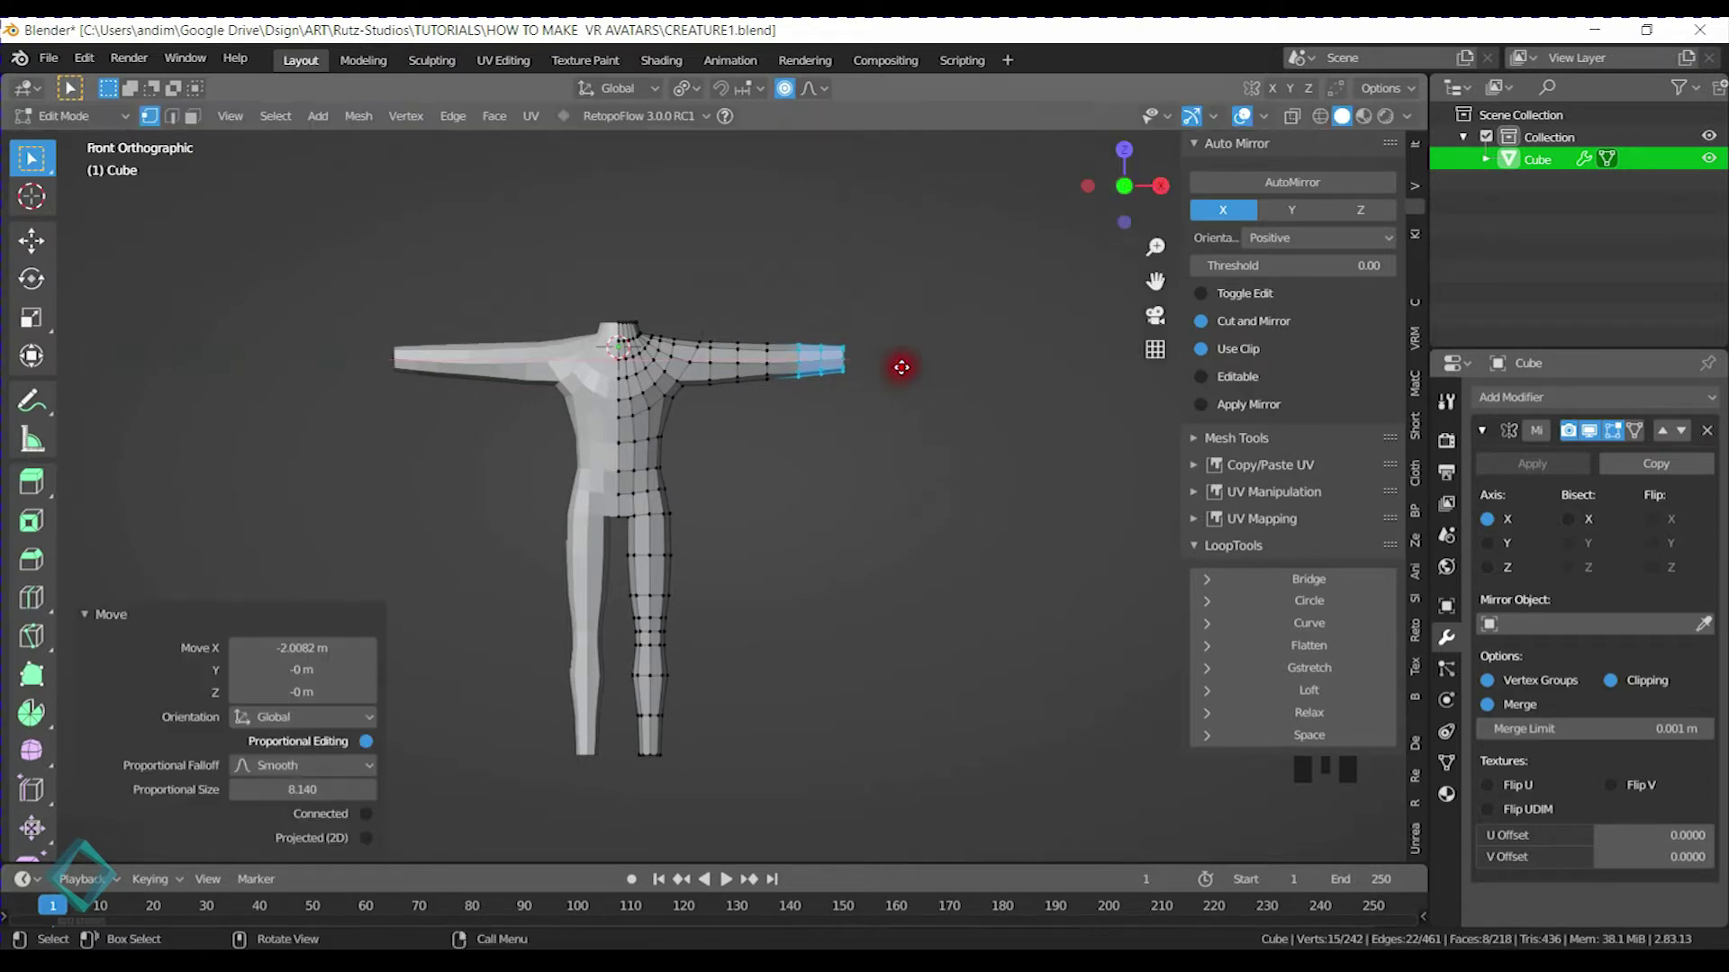
{"action": "key", "text": "g"}
{"action": "left_click", "coordinate": [859, 392]}
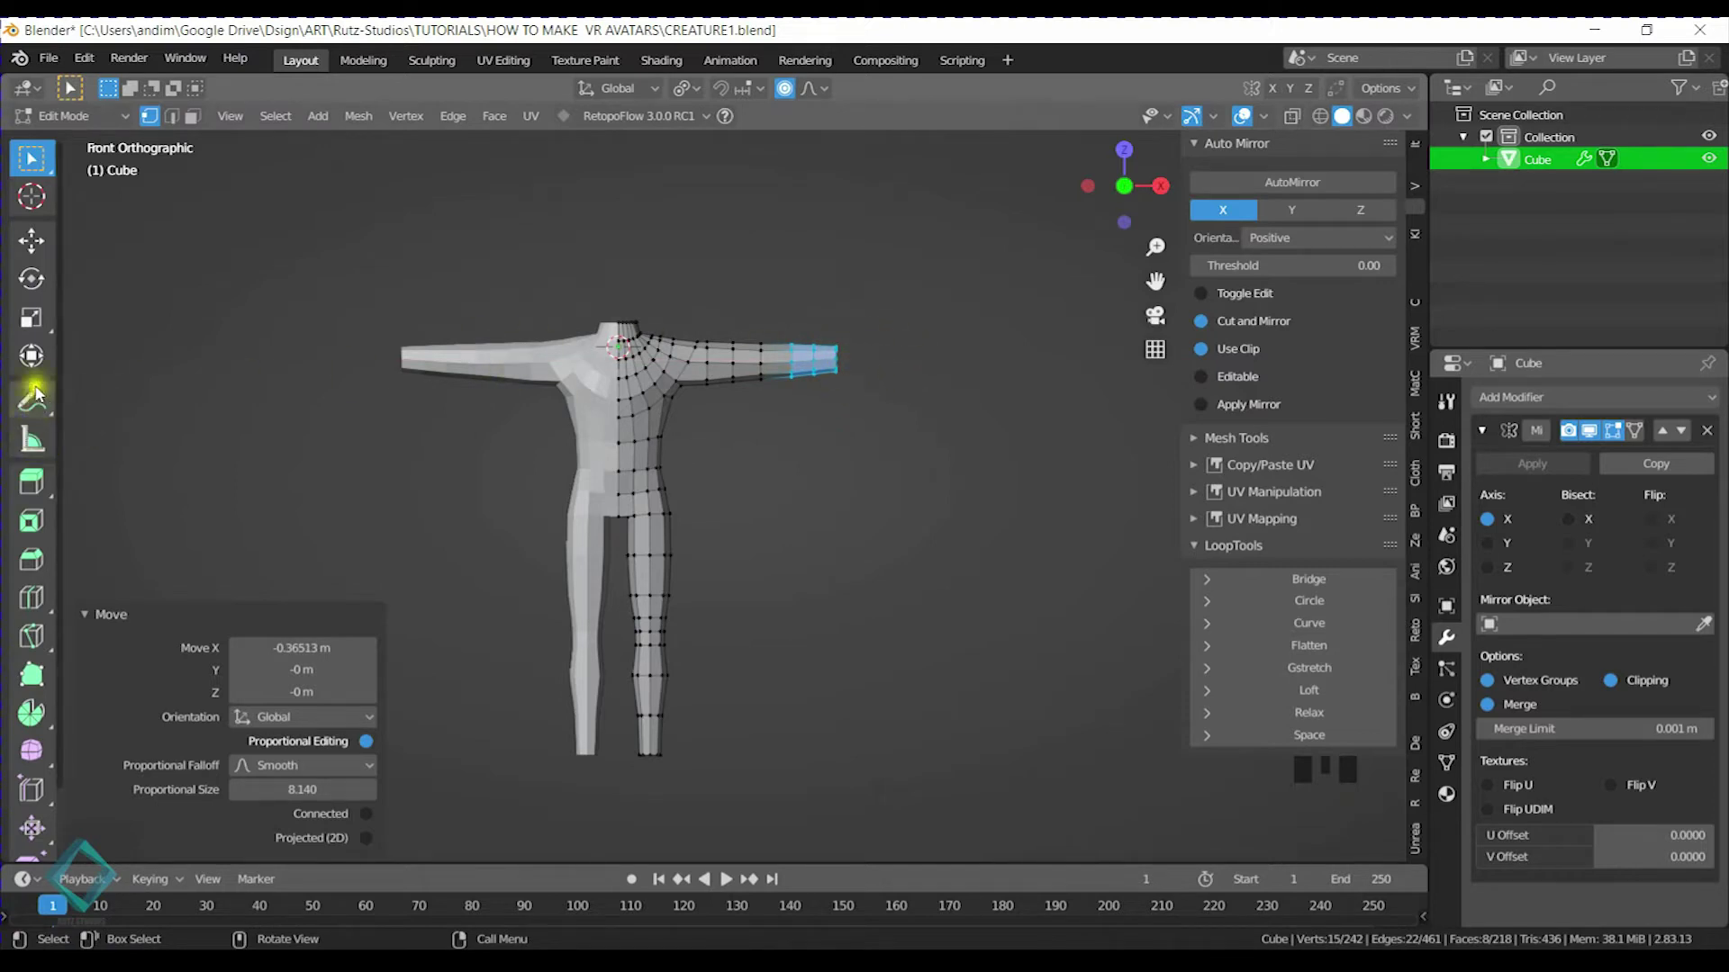
Reposition both rulers to measure the shortened arm against the torso side, and stretch them to check a longer arm
{"action": "left_click", "coordinate": [32, 440]}
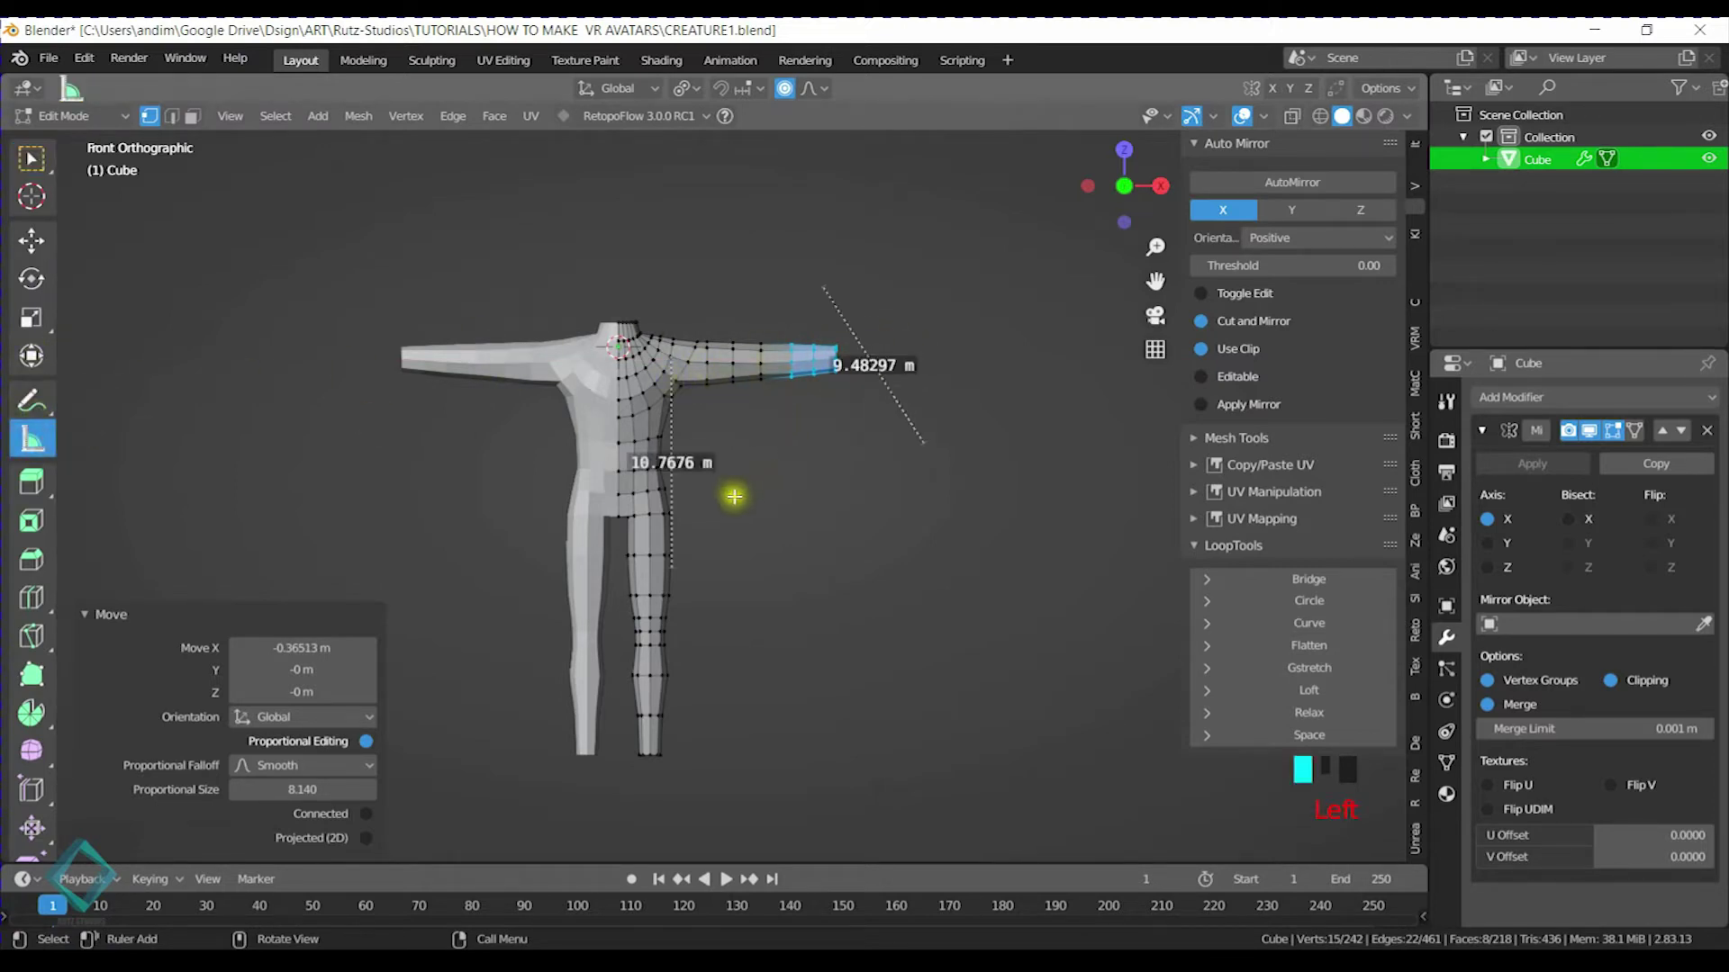
{"action": "left_click_drag", "start_coordinate": [821, 288], "coordinate": [668, 360]}
{"action": "left_click_drag", "start_coordinate": [925, 443], "coordinate": [837, 356]}
{"action": "left_click_drag", "start_coordinate": [672, 565], "coordinate": [673, 519]}
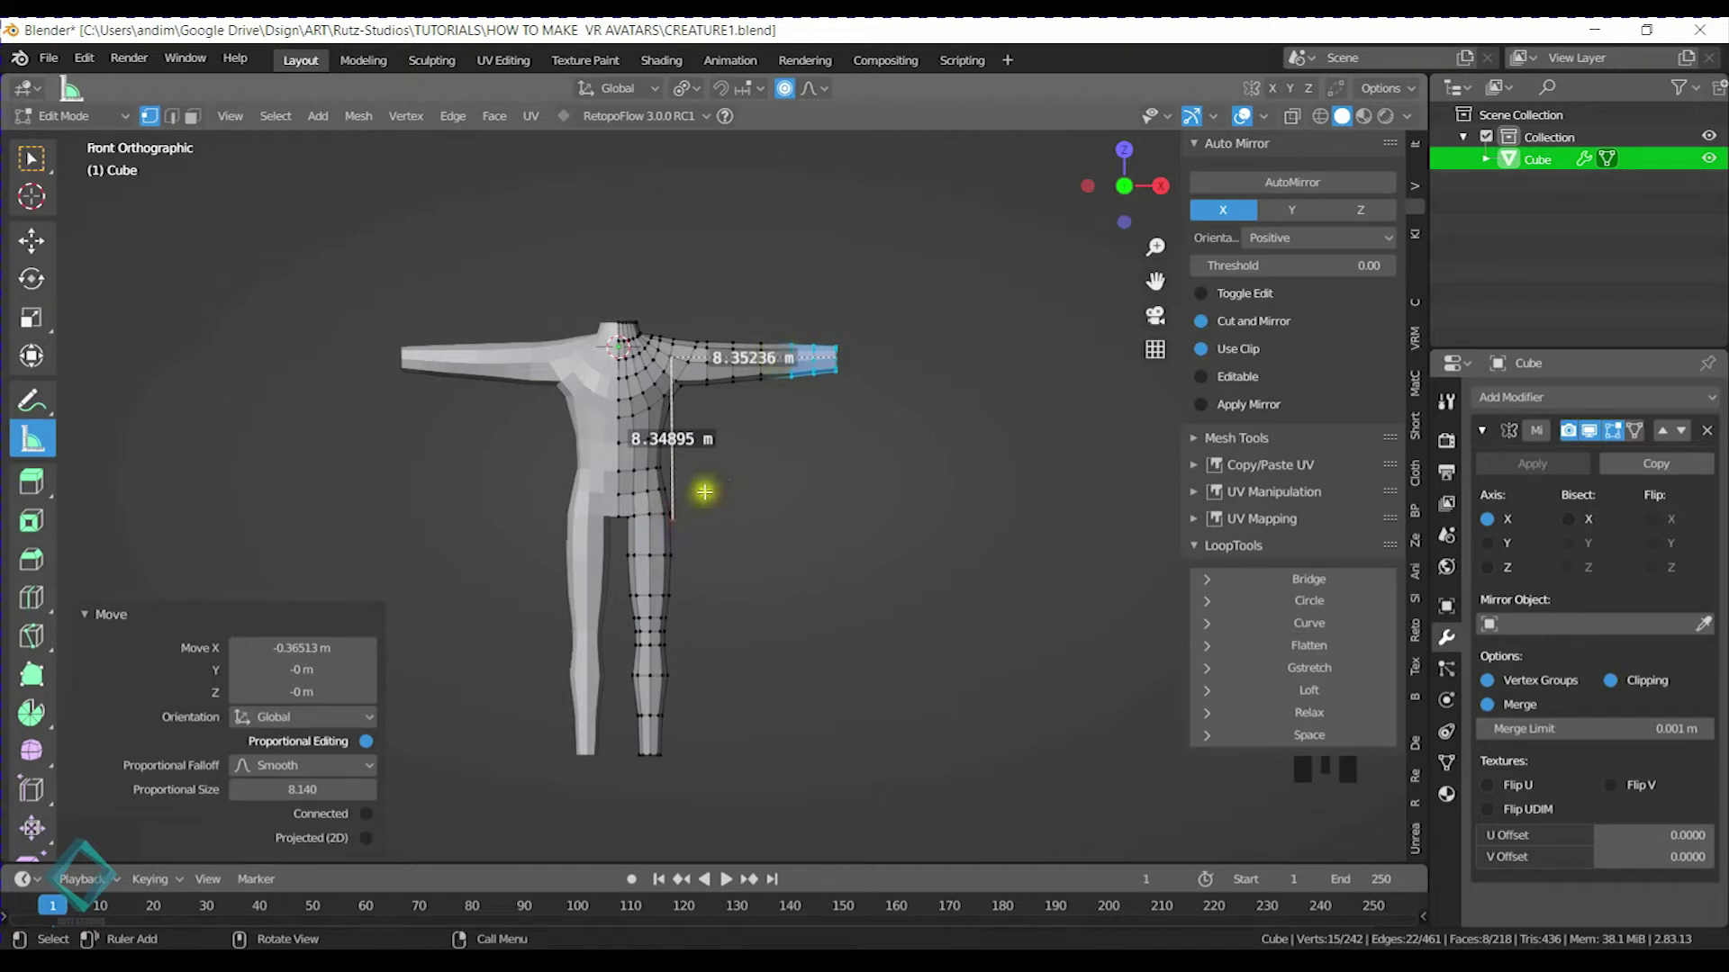
{"action": "left_click_drag", "start_coordinate": [822, 364], "coordinate": [881, 357]}
{"action": "left_click_drag", "start_coordinate": [673, 519], "coordinate": [672, 565]}
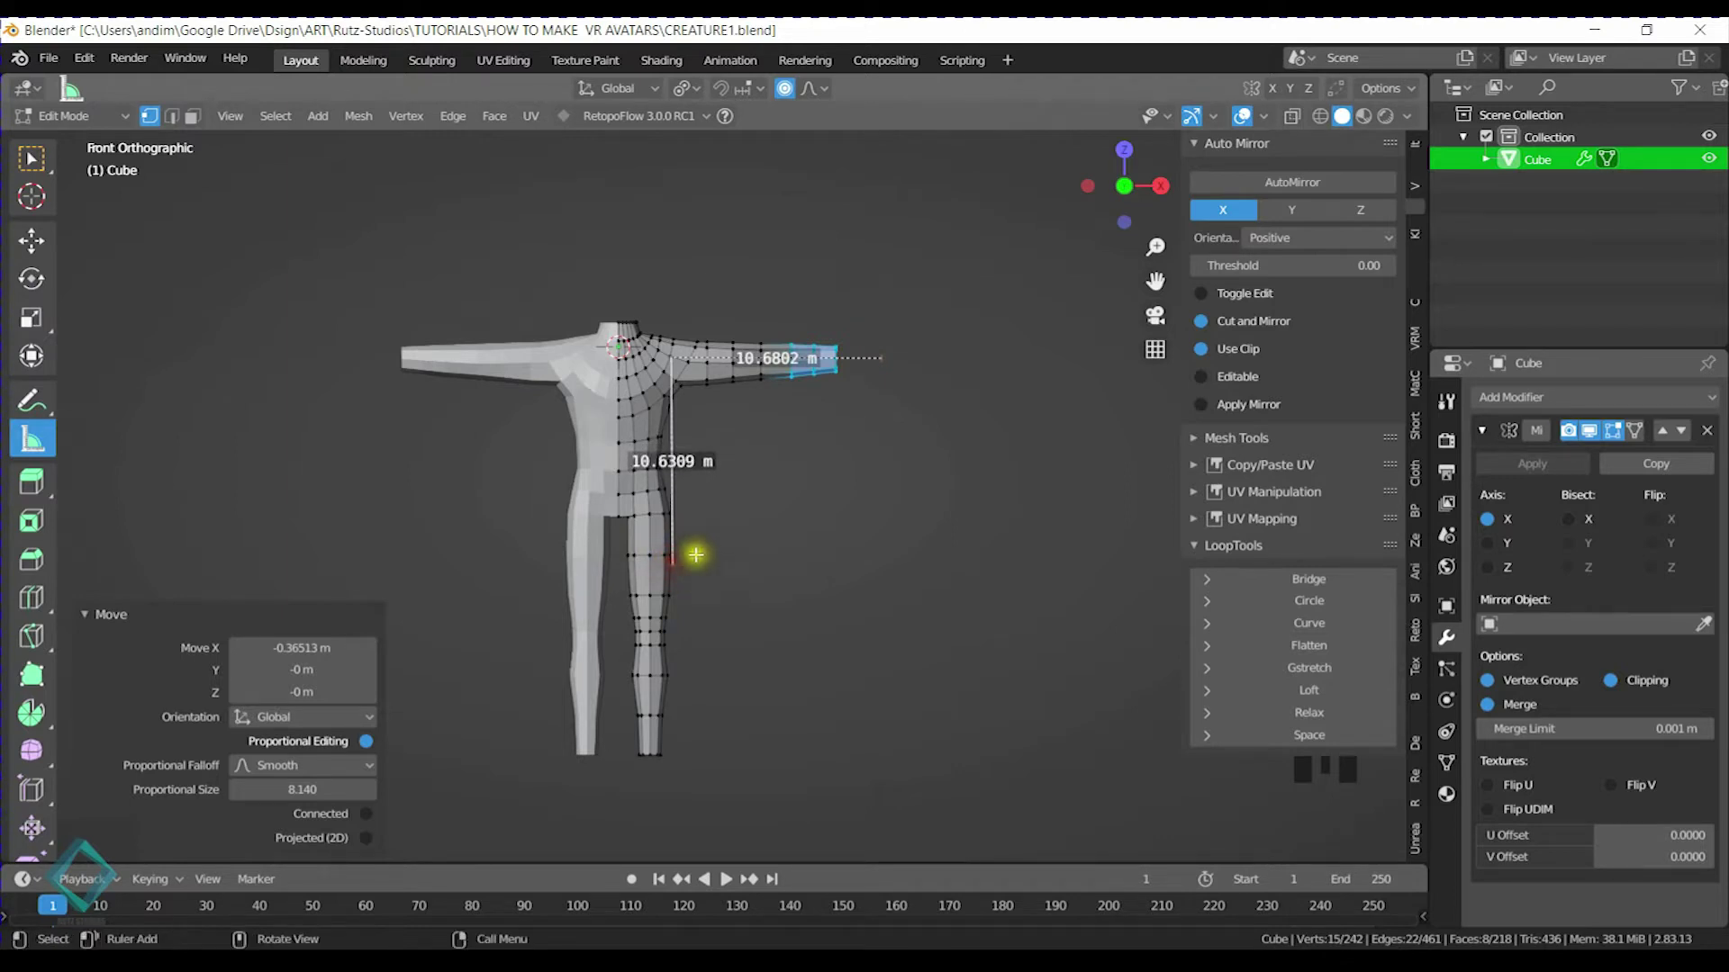
Compare the body's arm proportions with the blue creature in the reference images, and return to the model
{"action": "middle_click_drag", "start_coordinate": [796, 445], "coordinate": [371, 479], "text": "ctrl"}
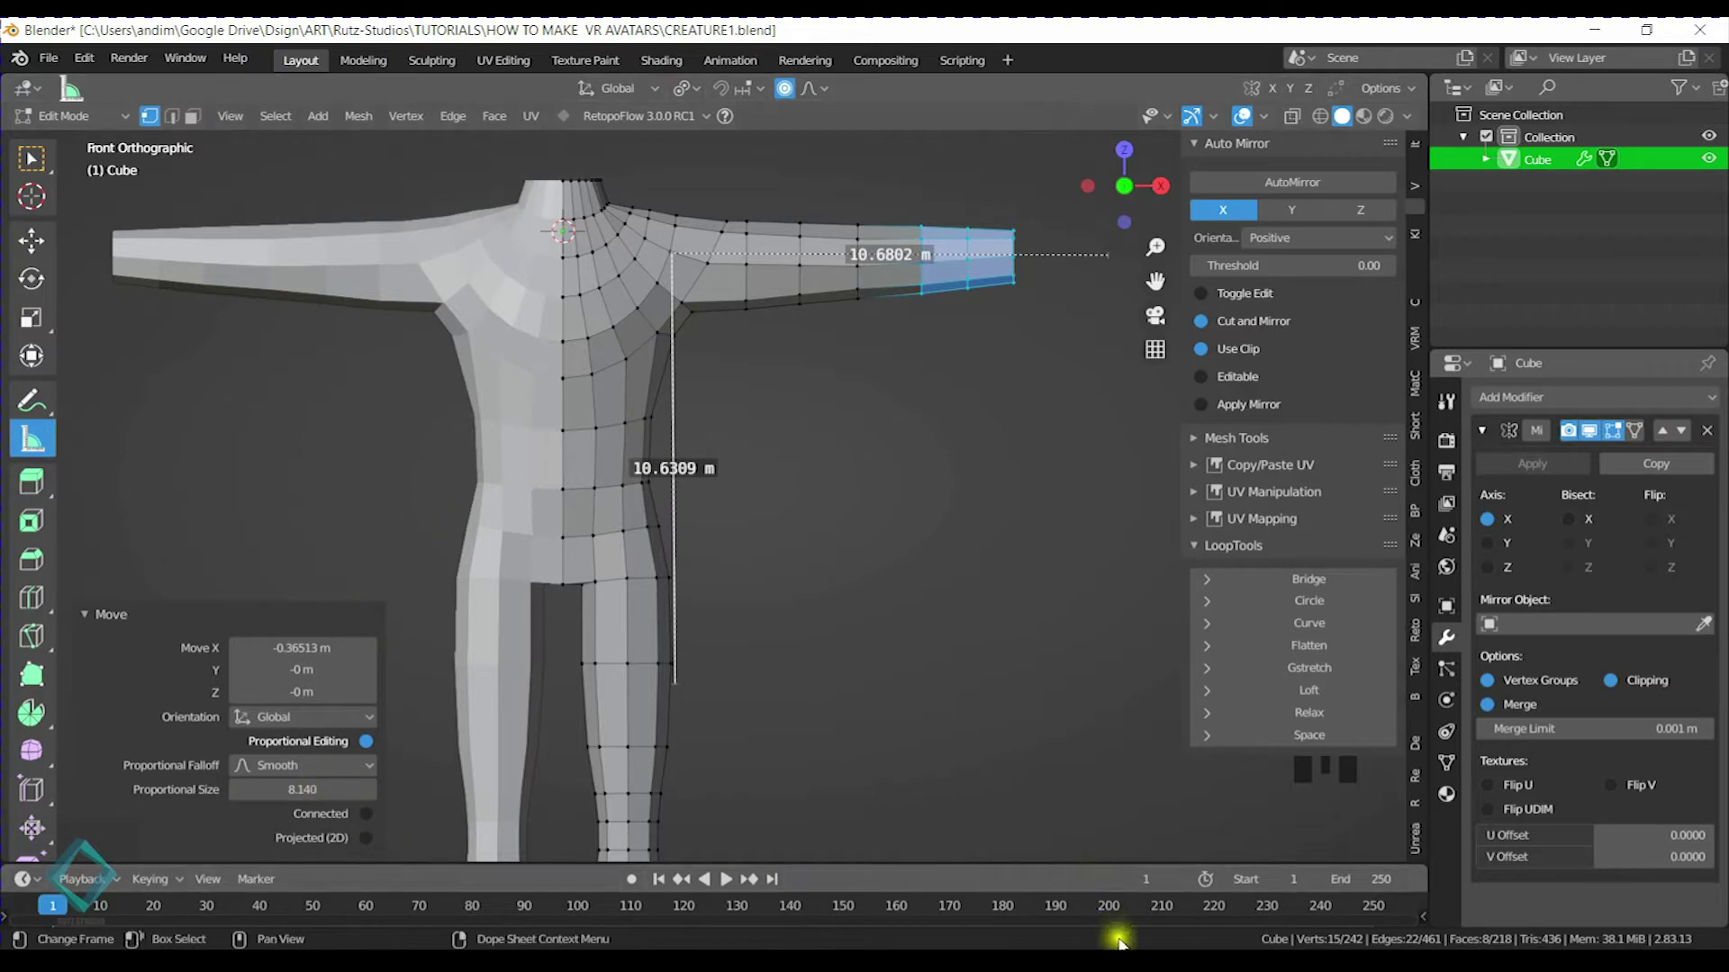
{"action": "key", "text": "alt+Tab"}
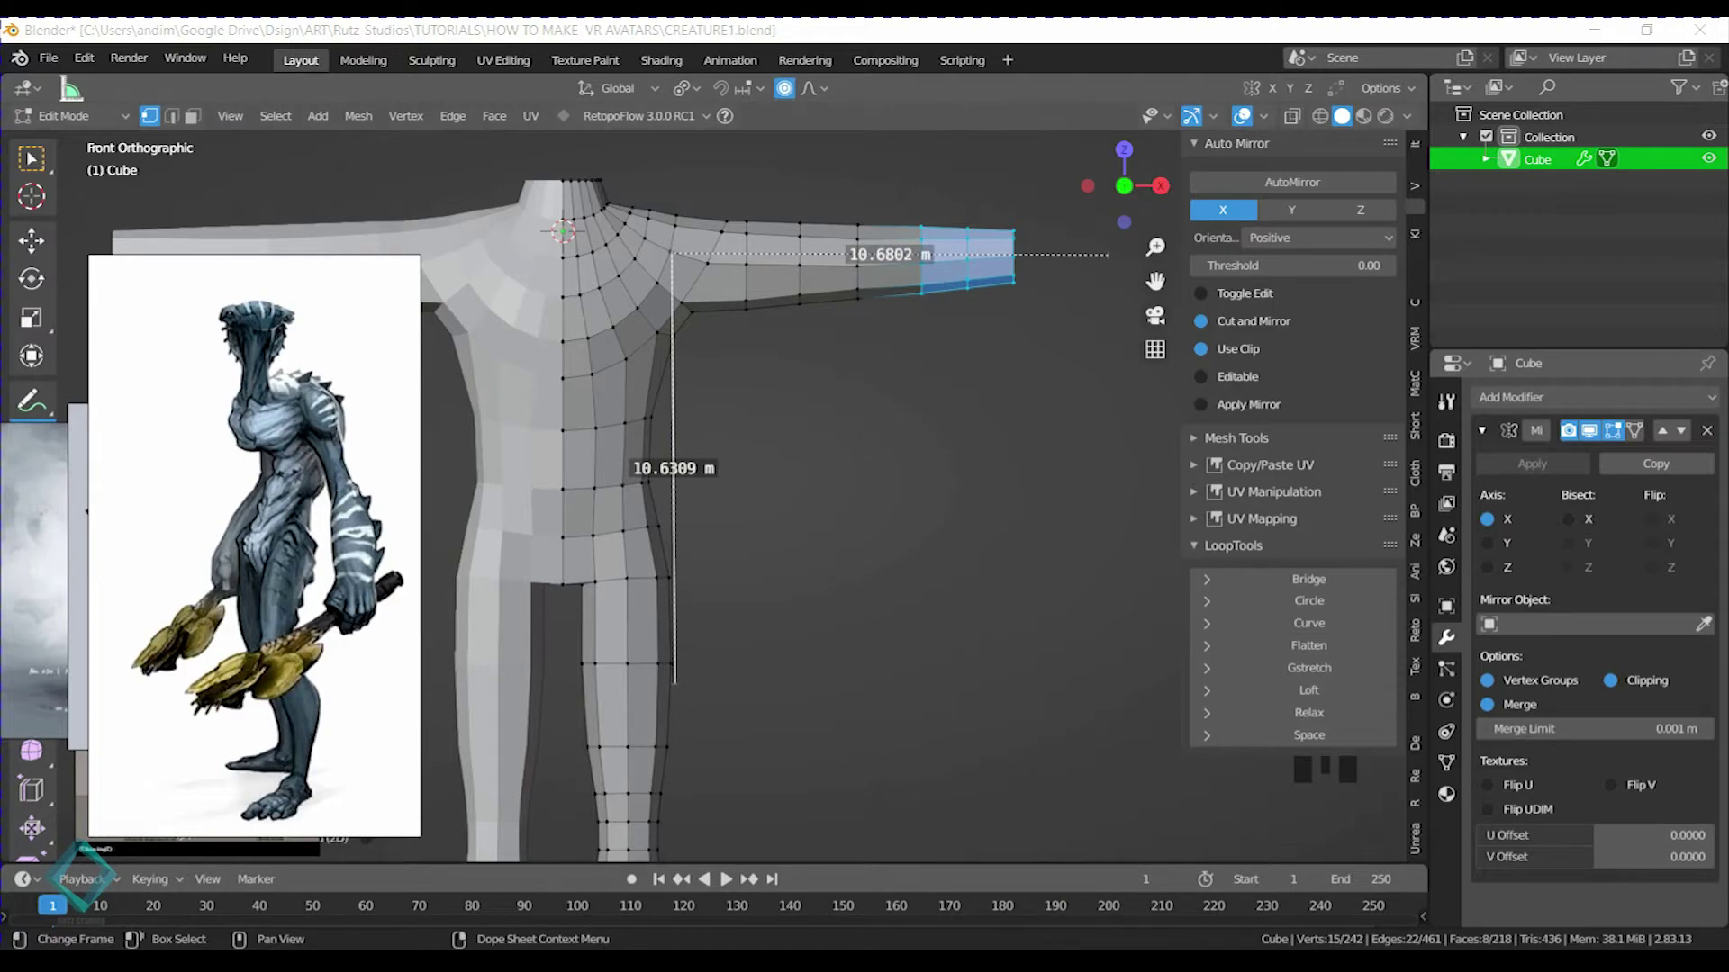
{"action": "left_click", "coordinate": [541, 961]}
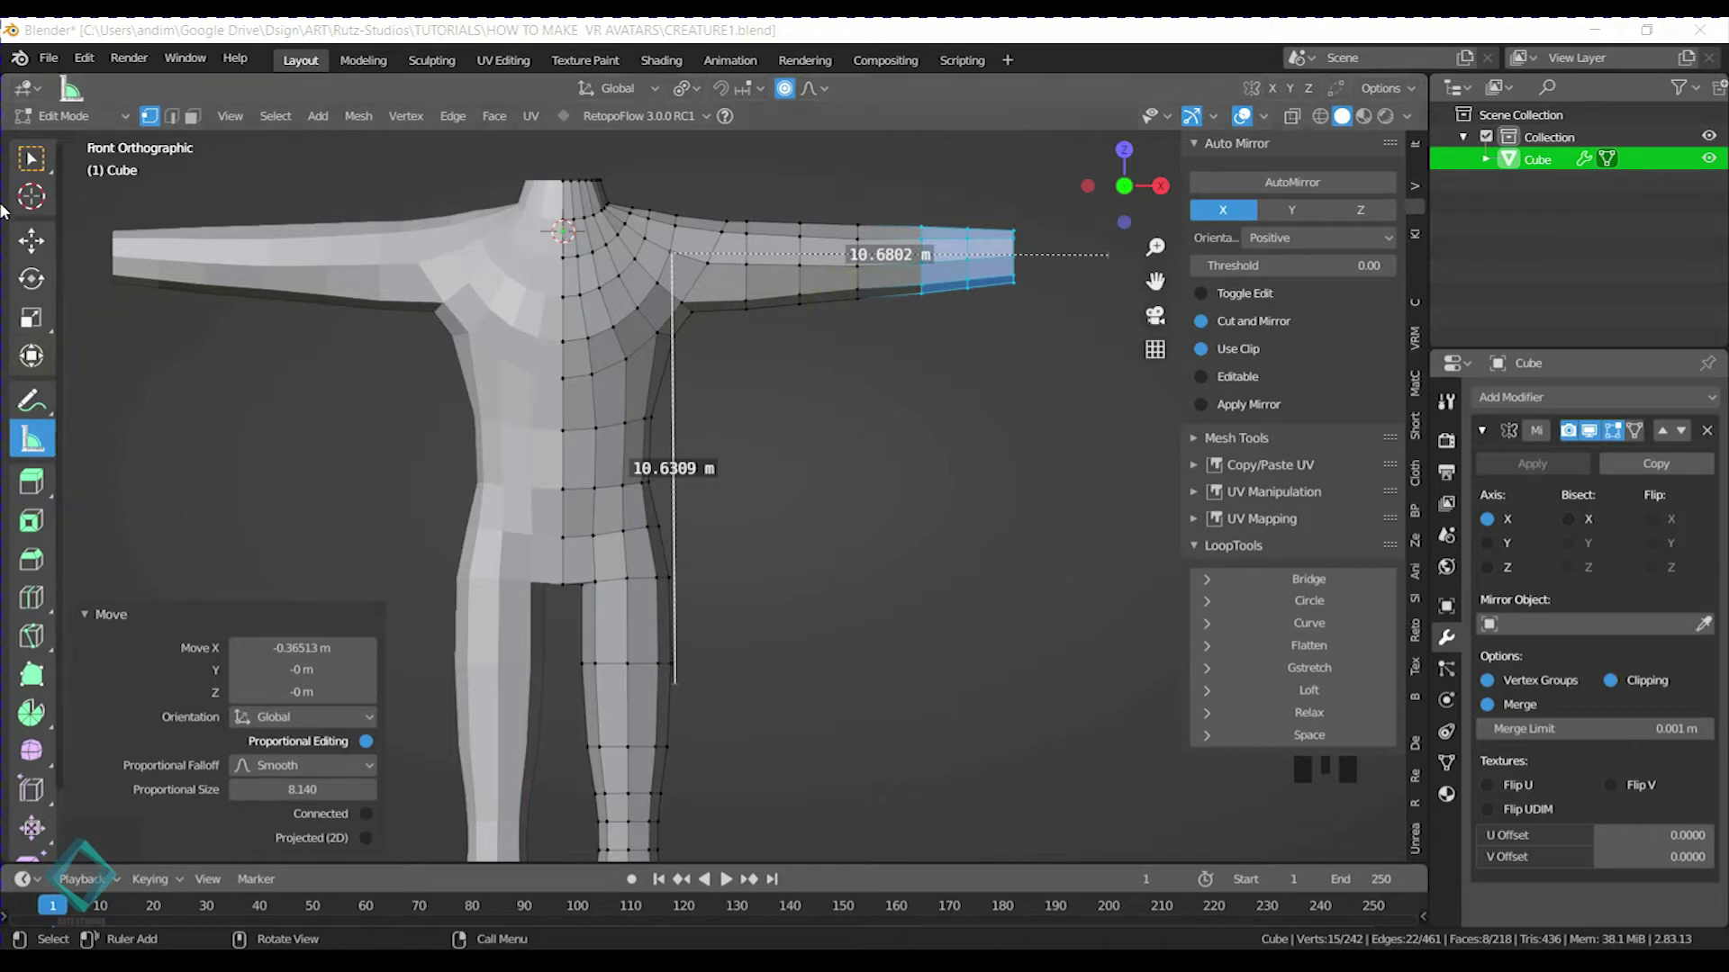
Measure the body's height from the feet to the shoulder with a vertical ruler beside the leg
{"action": "middle_click_drag", "start_coordinate": [899, 436], "coordinate": [482, 528]}
{"action": "left_click", "coordinate": [716, 700]}
{"action": "left_click_drag", "start_coordinate": [699, 782], "coordinate": [693, 339]}
{"action": "middle_click_drag", "start_coordinate": [747, 433], "coordinate": [760, 483]}
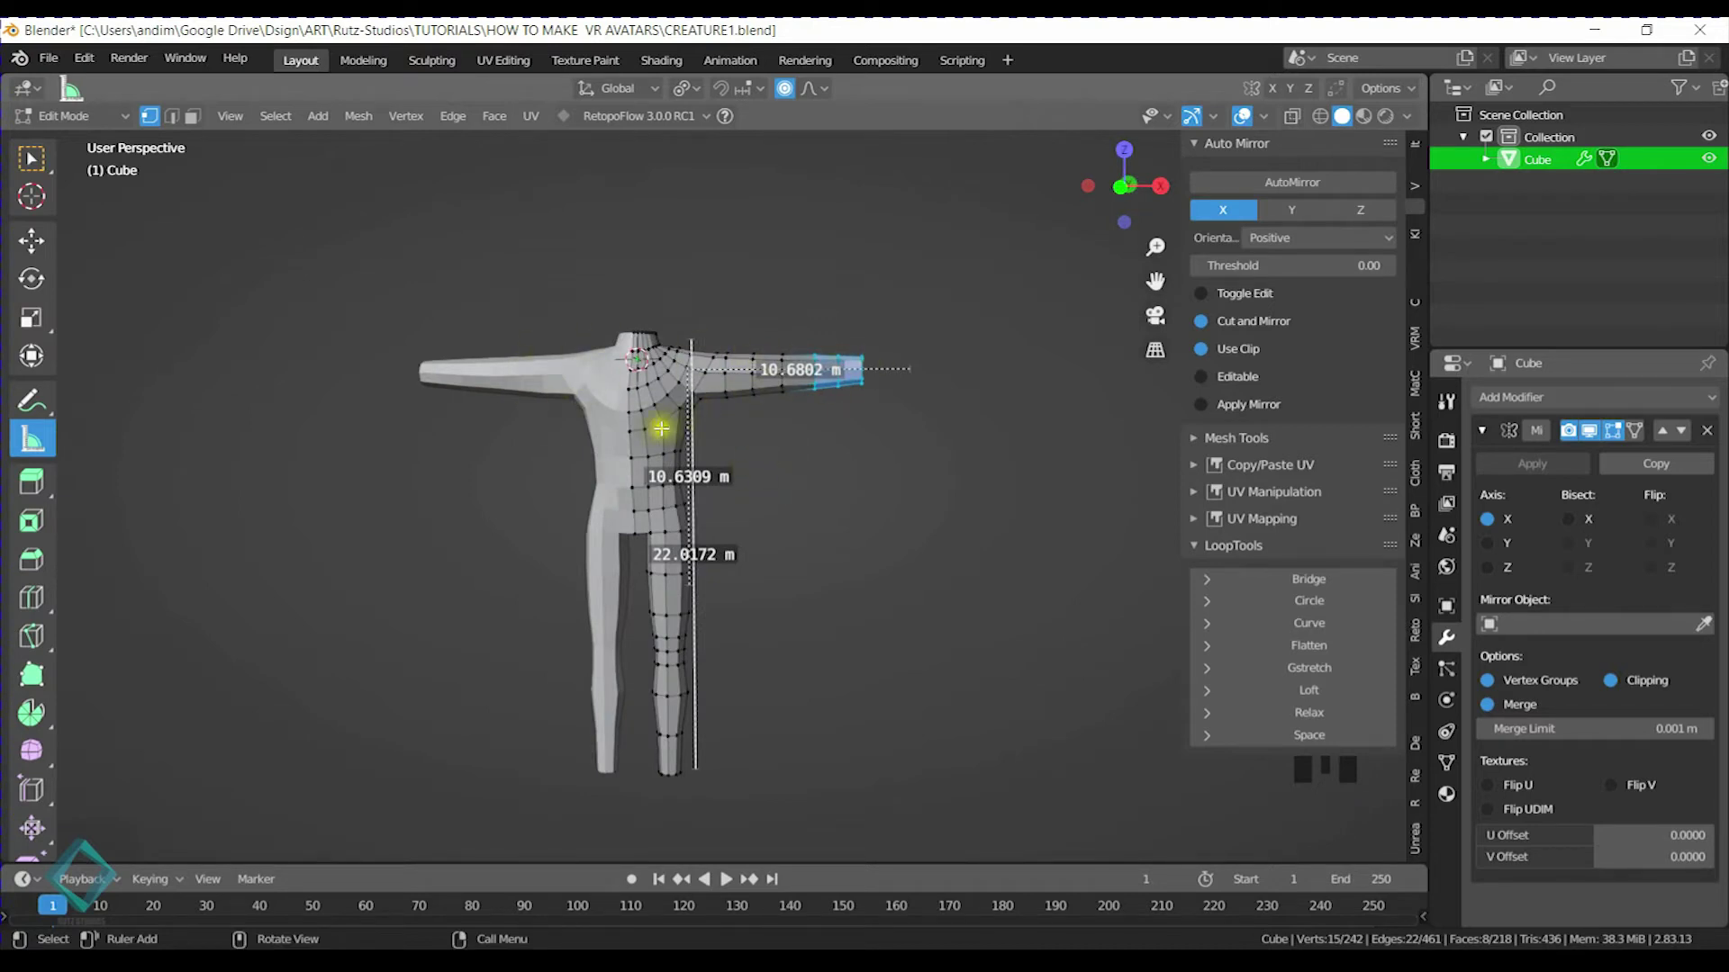
{"action": "middle_click_drag", "start_coordinate": [660, 429], "coordinate": [696, 429]}
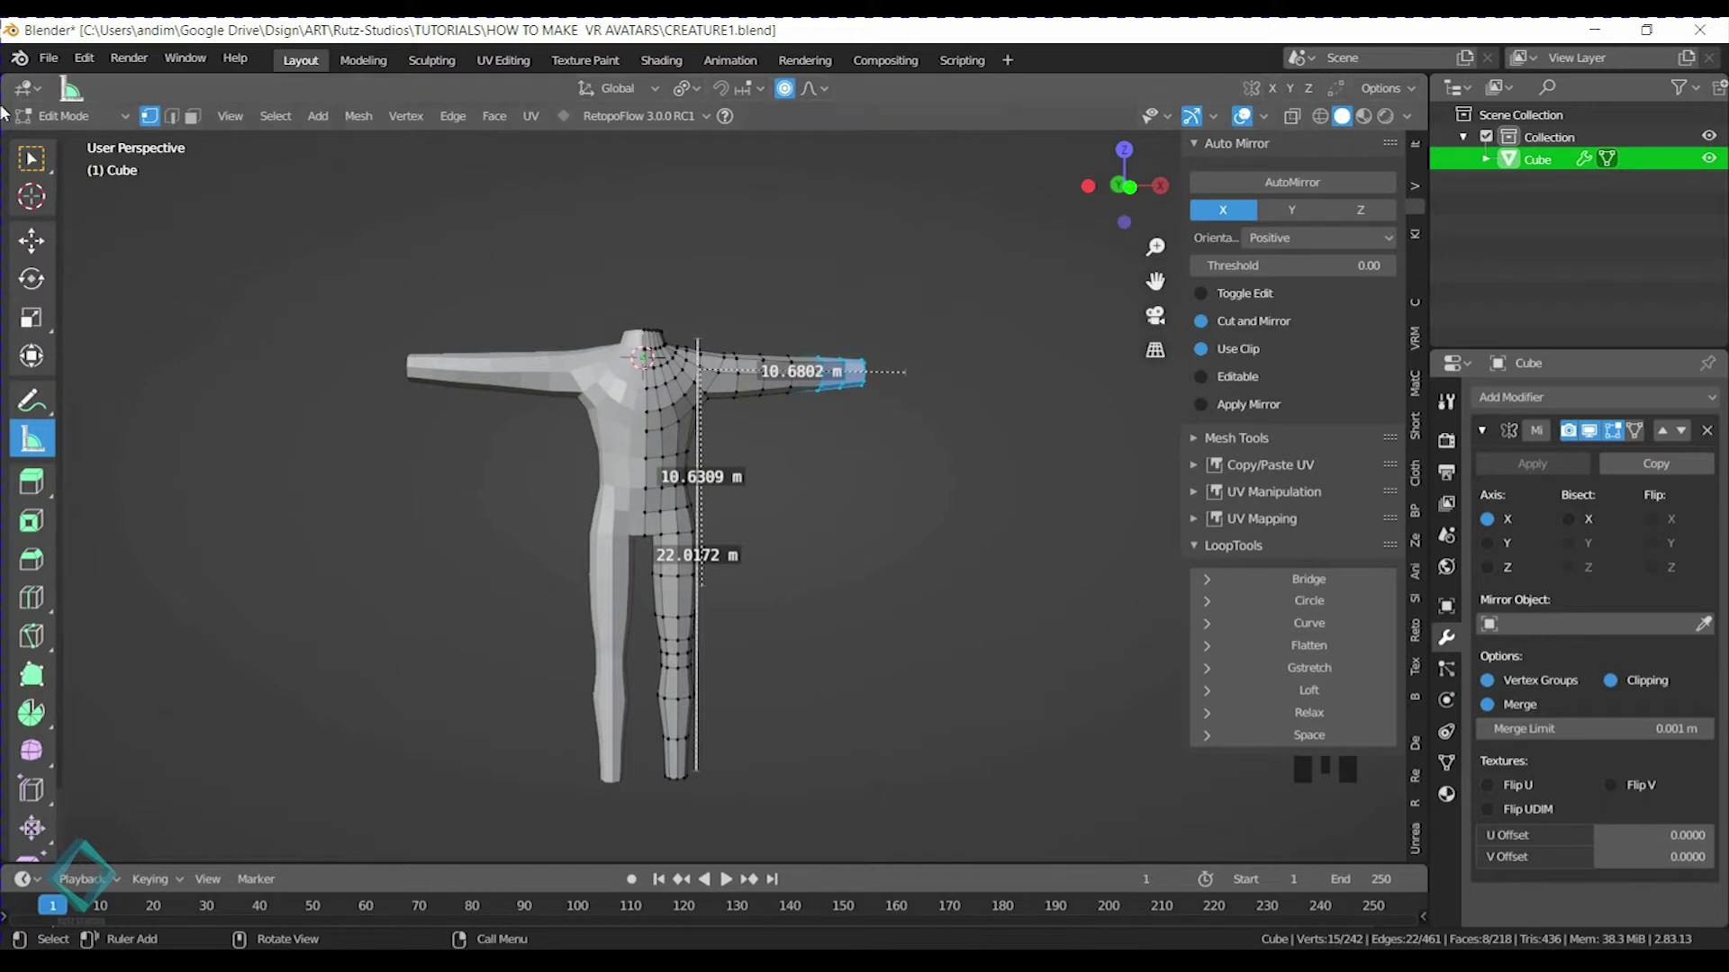
Switch back to the box selection tool and save the file
{"action": "left_click", "coordinate": [31, 159]}
{"action": "scroll", "coordinate": [863, 443], "scroll_direction": "up", "scroll_amount": 4}
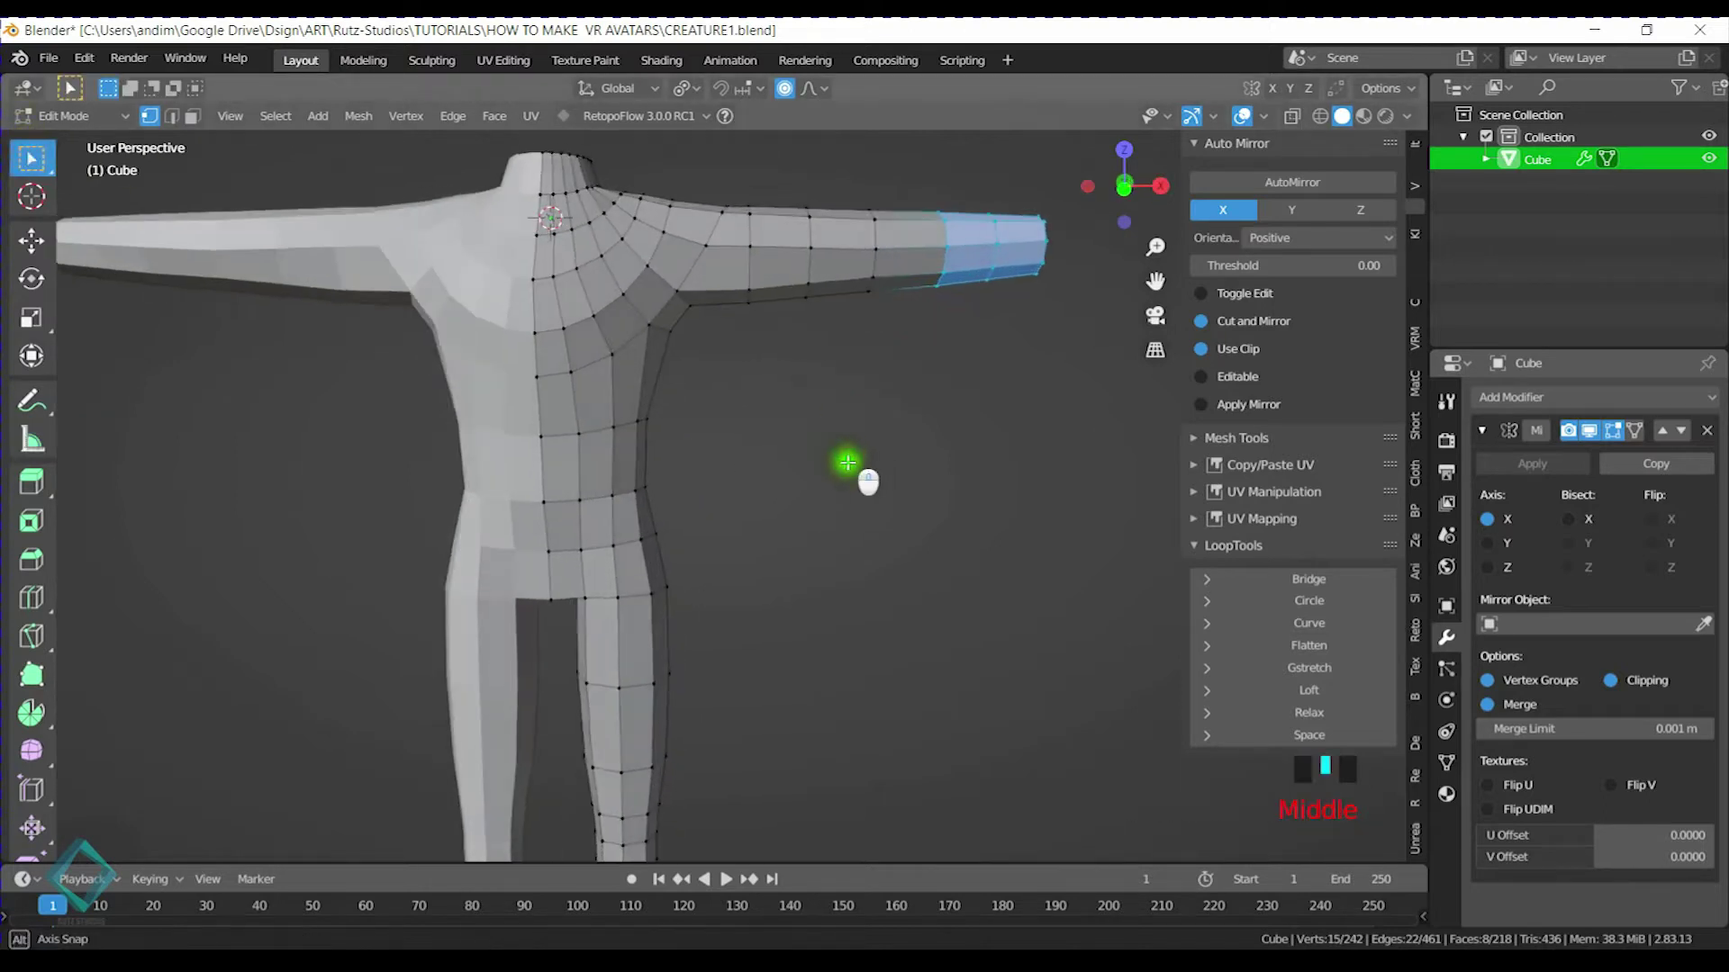
{"action": "key", "text": "ctrl+s"}
Turn off proportional editing and scale the two edge loops of the upper arm down to about 0.6 each
{"action": "middle_click_drag", "start_coordinate": [833, 402], "coordinate": [887, 541]}
{"action": "middle_click_drag", "start_coordinate": [732, 432], "coordinate": [798, 436]}
{"action": "scroll", "coordinate": [765, 551], "scroll_direction": "up", "scroll_amount": 5}
{"action": "left_click", "coordinate": [641, 466], "text": "alt"}
{"action": "key", "text": "s"}
{"action": "key", "text": "Escape"}
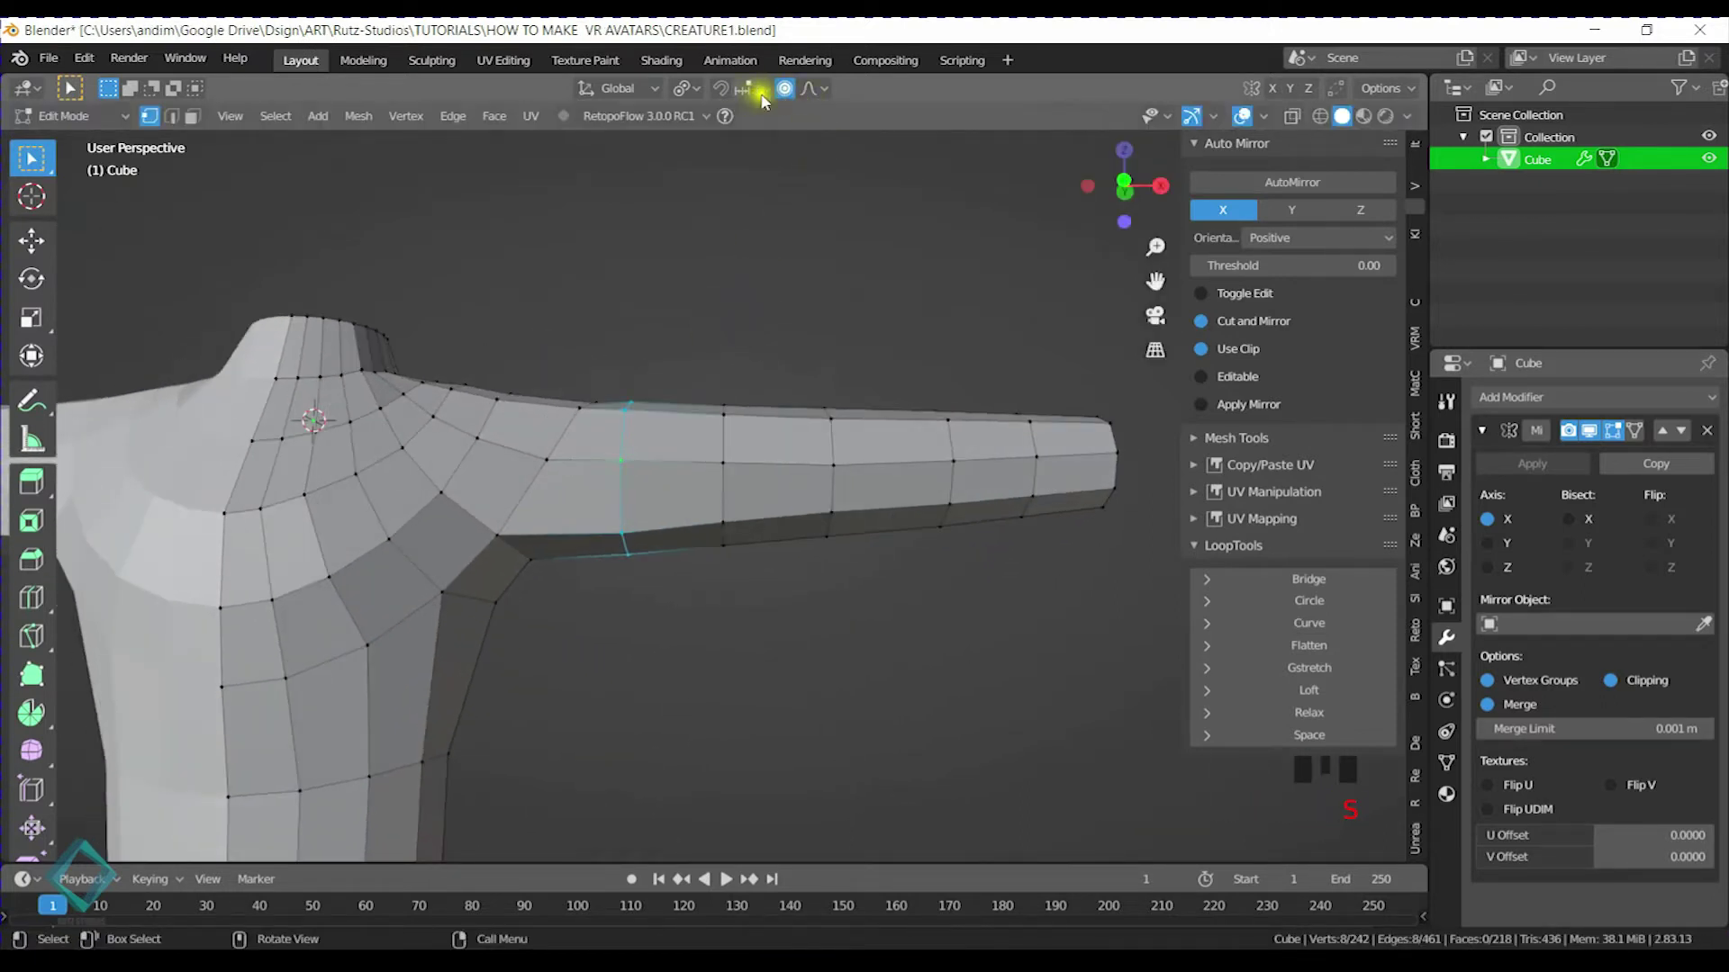
{"action": "key", "text": "s"}
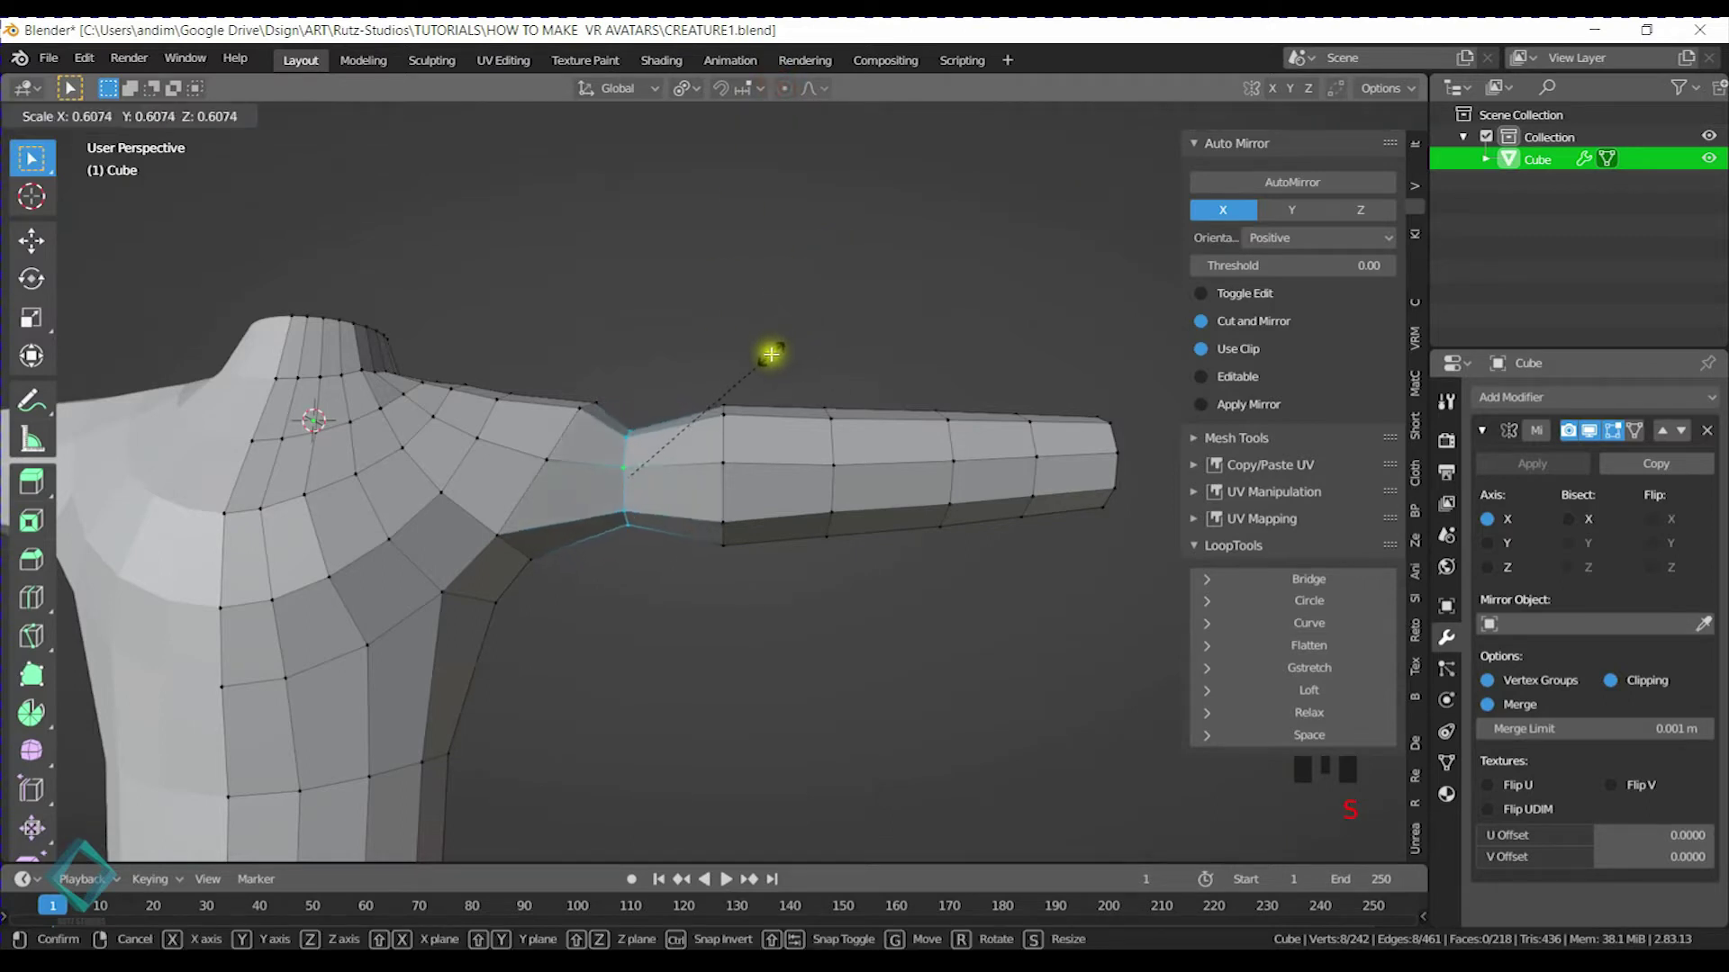
{"action": "left_click", "coordinate": [782, 335]}
{"action": "left_click", "coordinate": [723, 448], "text": "alt"}
{"action": "key", "text": "s"}
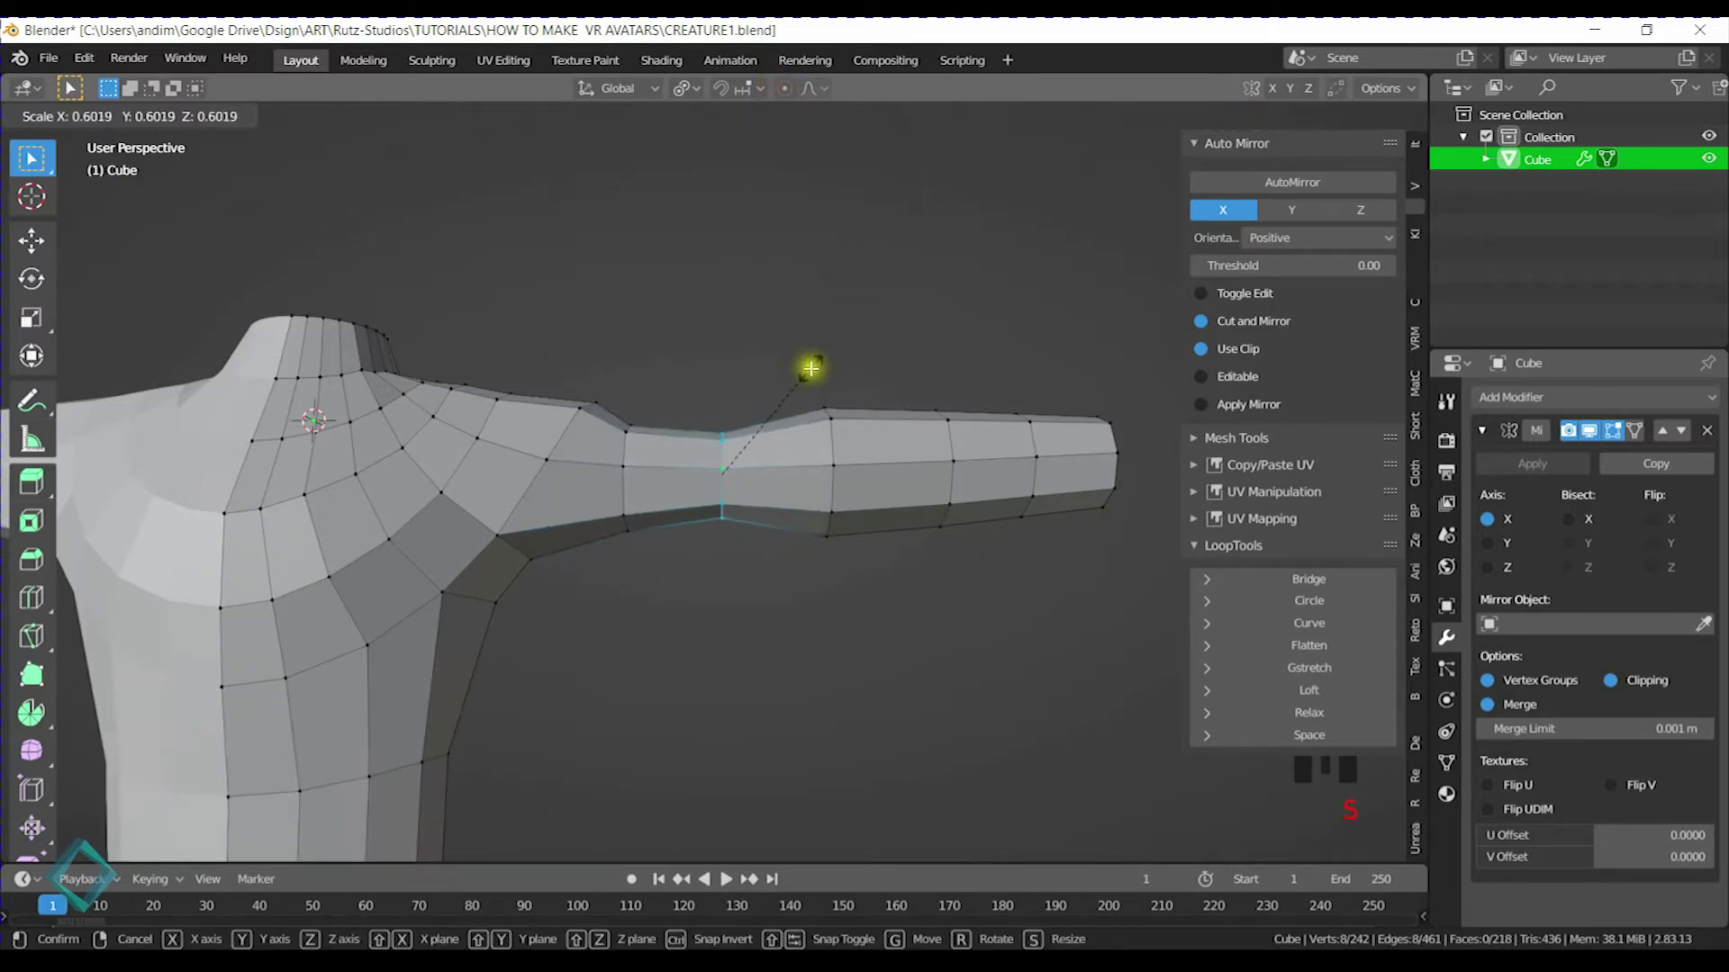
{"action": "left_click", "coordinate": [810, 364]}
Add a centred loop cut just past the narrowed upper arm and scale it to about 0.75
{"action": "key", "text": "ctrl+r"}
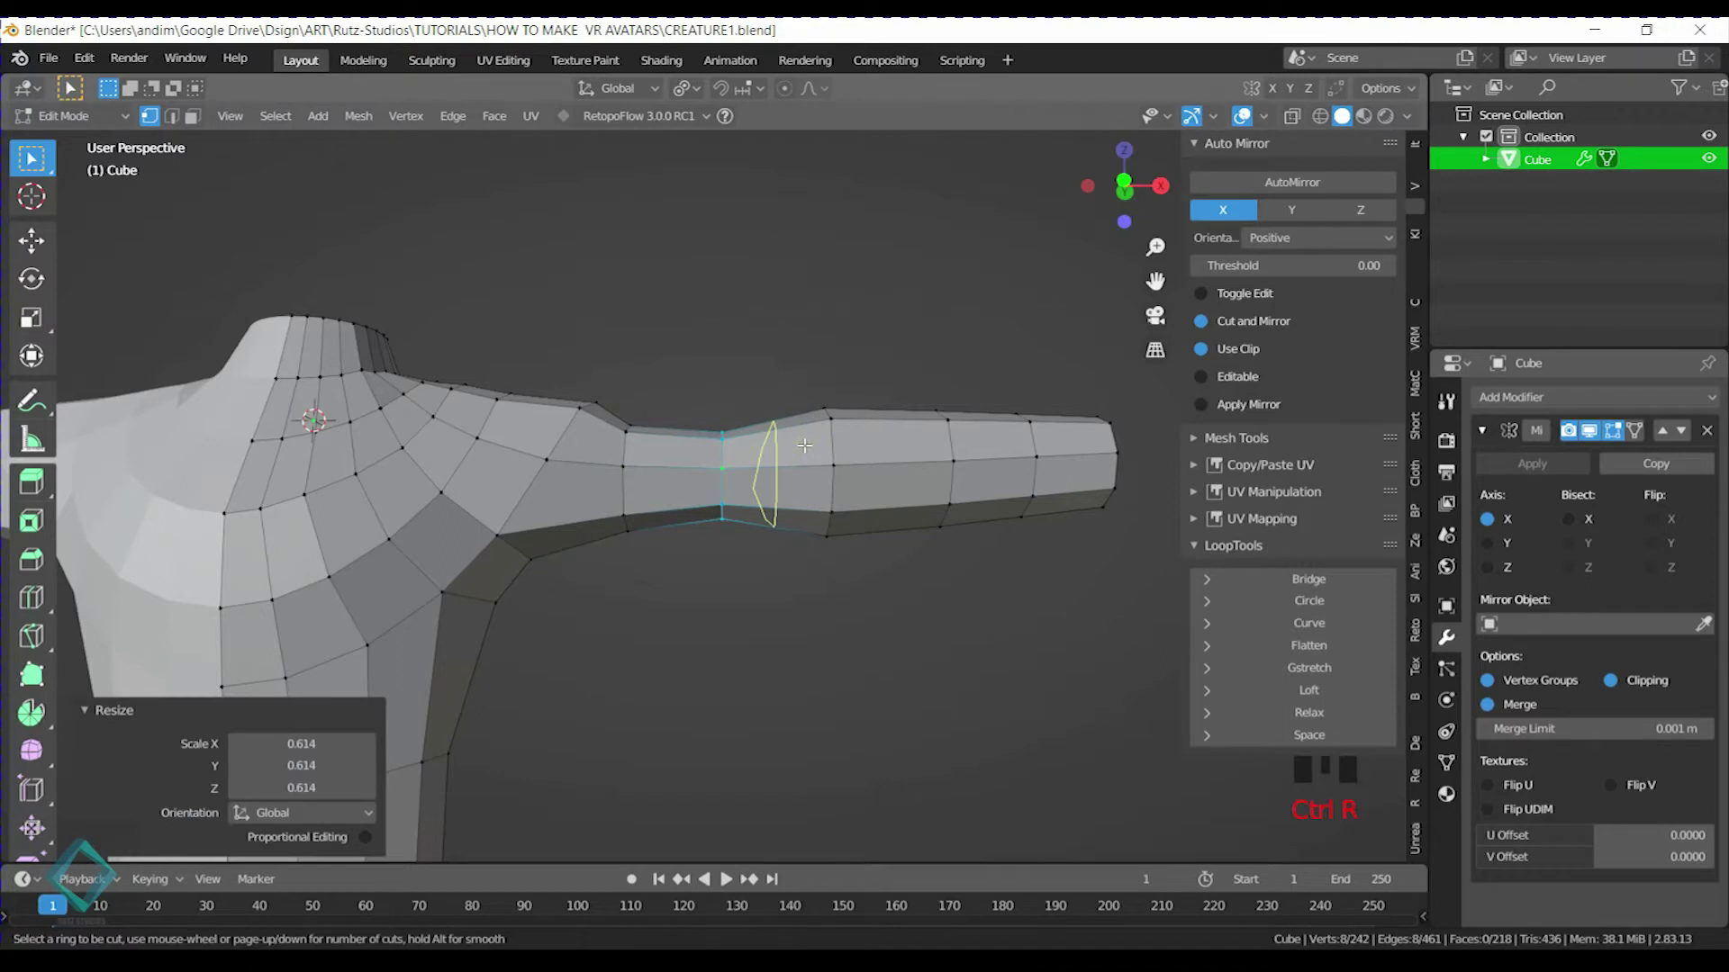
{"action": "left_click", "coordinate": [804, 444]}
{"action": "right_click", "coordinate": [802, 444]}
{"action": "middle_click_drag", "start_coordinate": [855, 423], "coordinate": [756, 432], "text": "shift"}
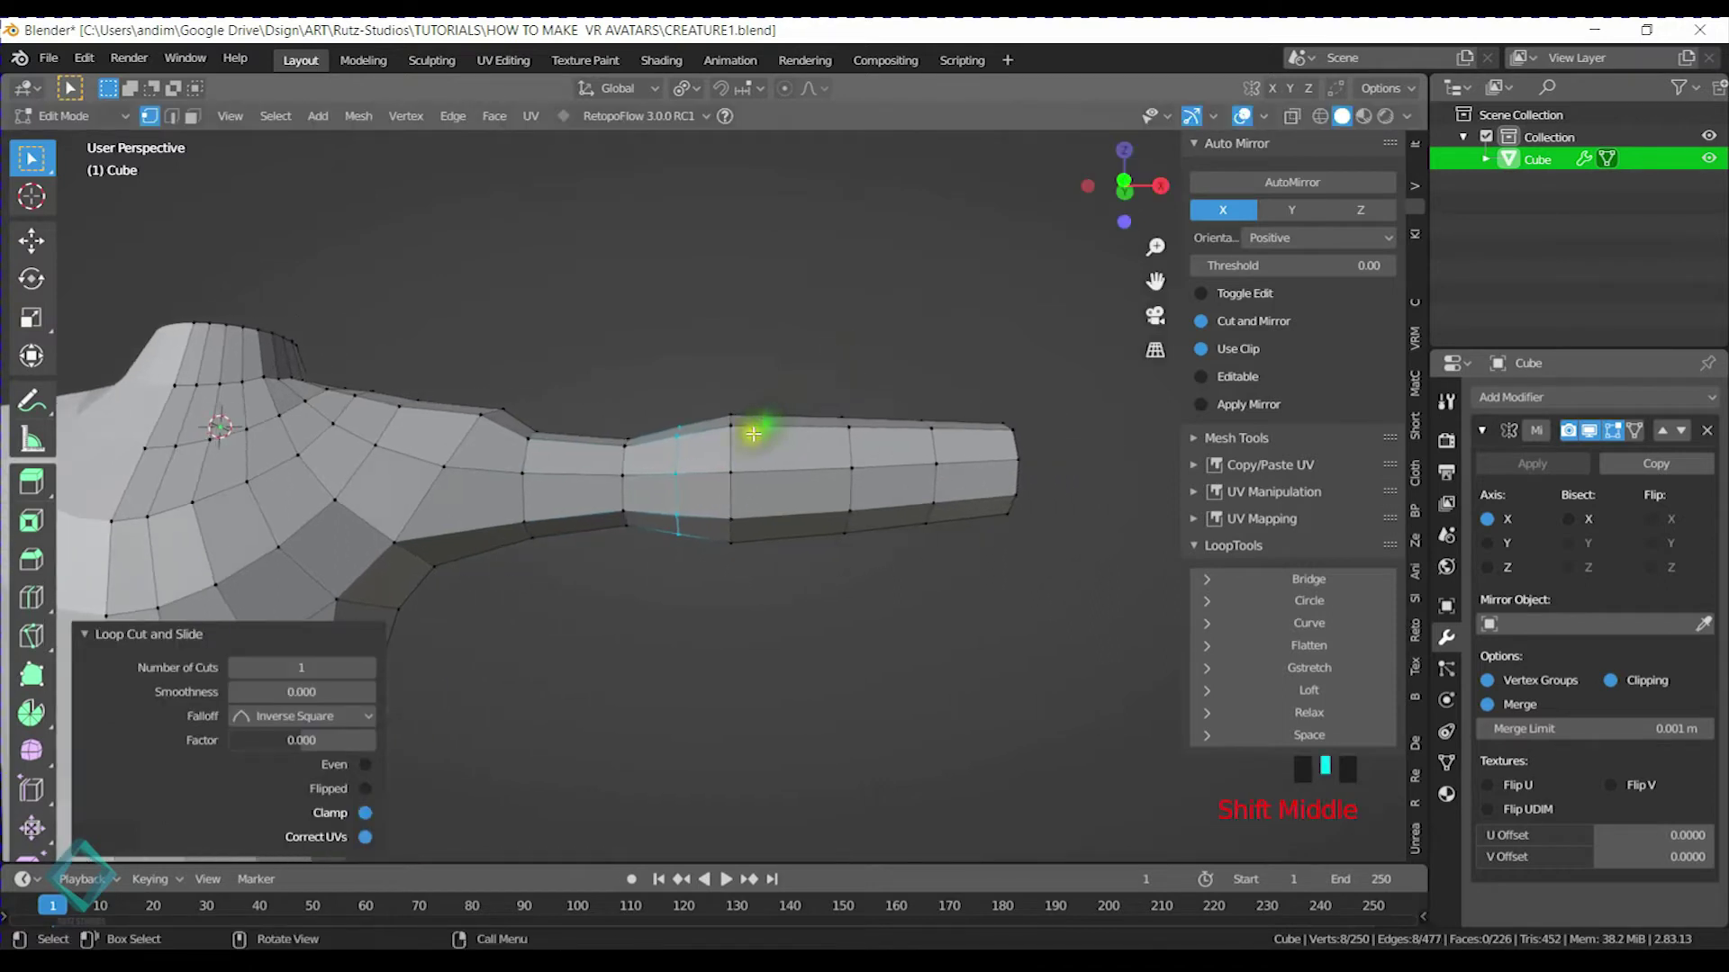
{"action": "key", "text": "shift+space"}
{"action": "key", "text": "s"}
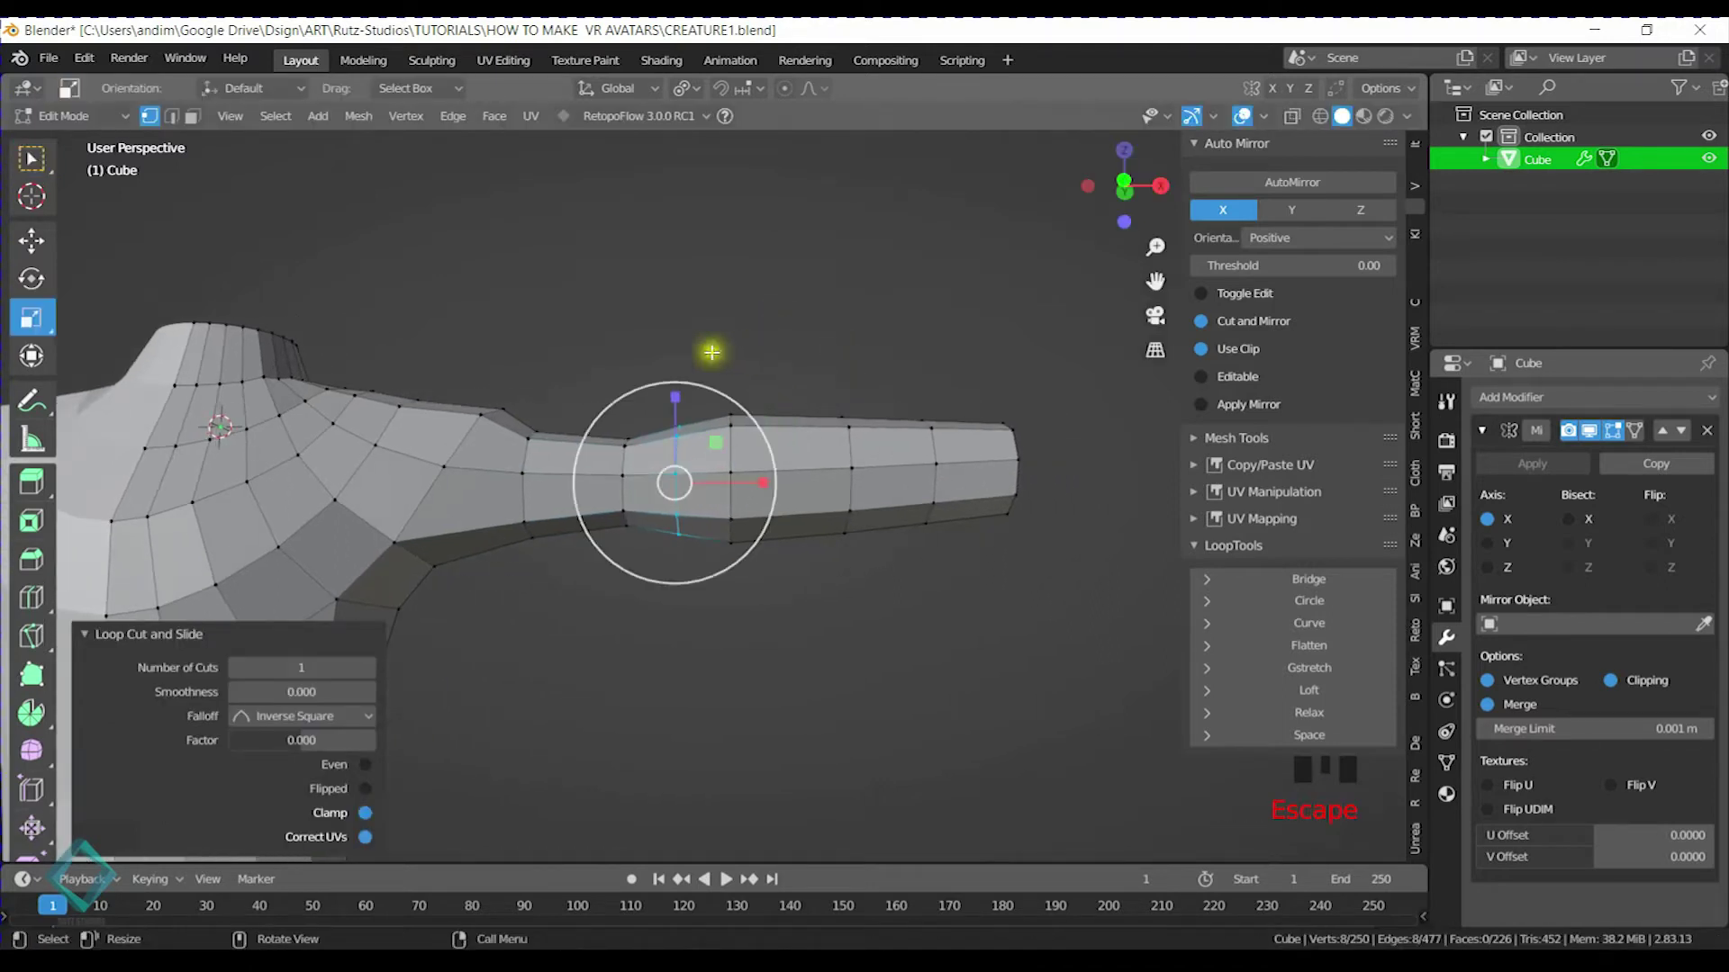
{"action": "key", "text": "w"}
{"action": "key", "text": "s"}
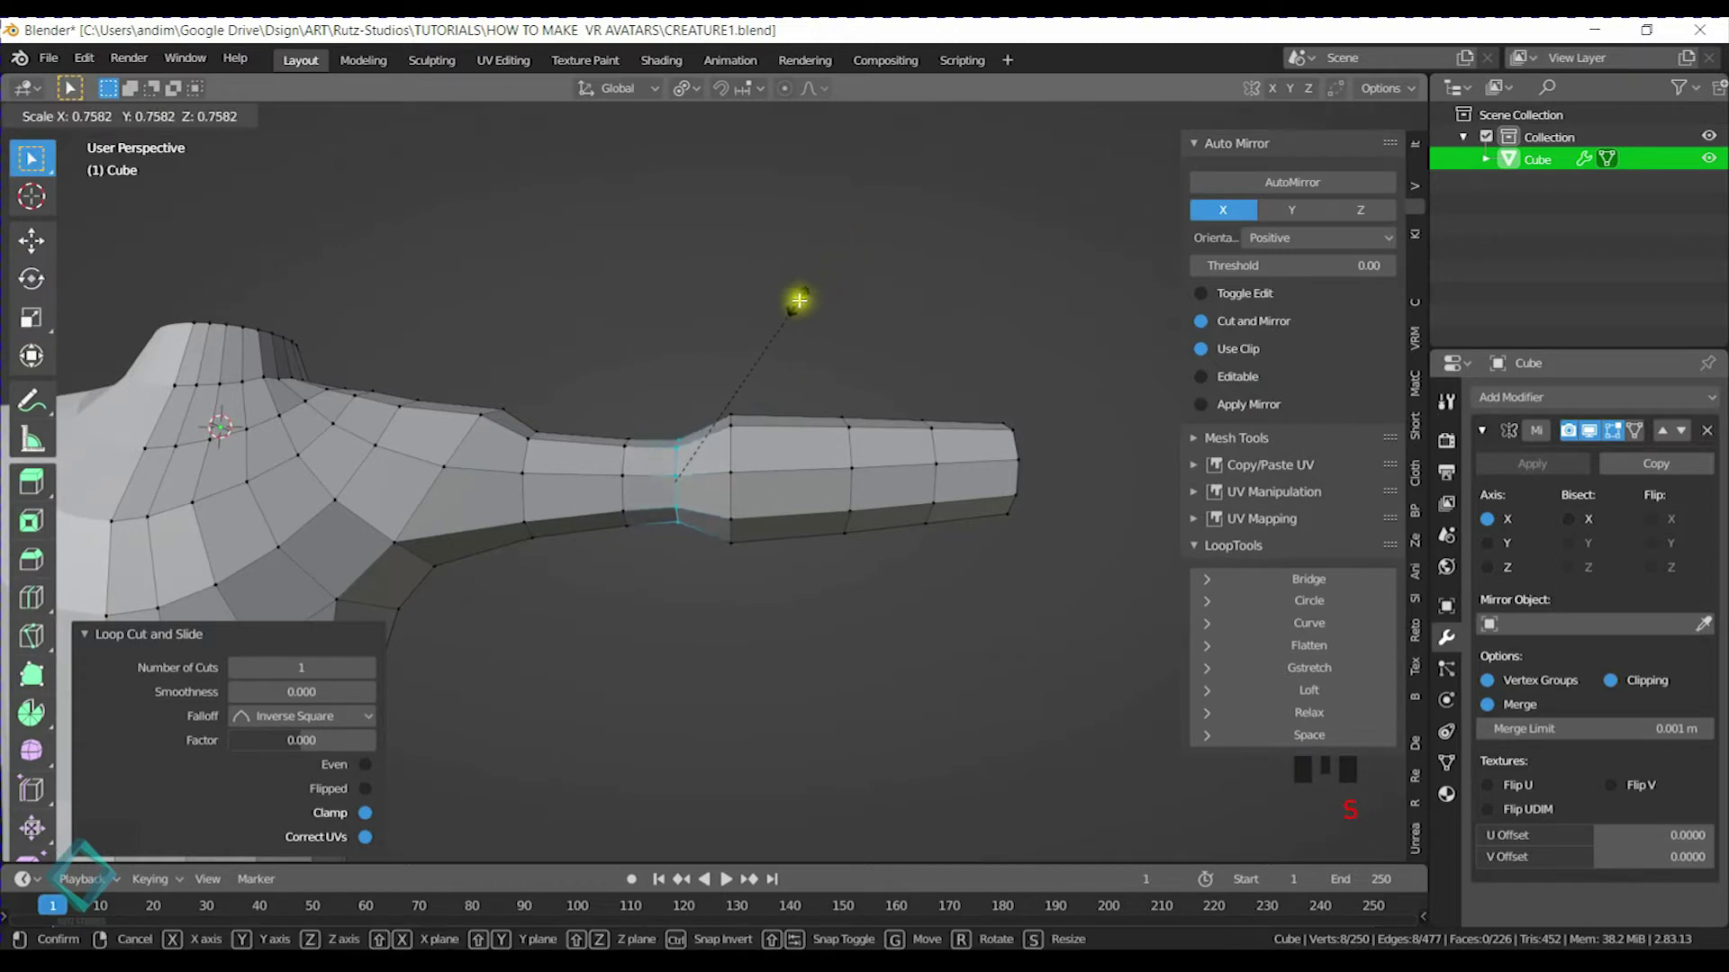
{"action": "left_click", "coordinate": [799, 306]}
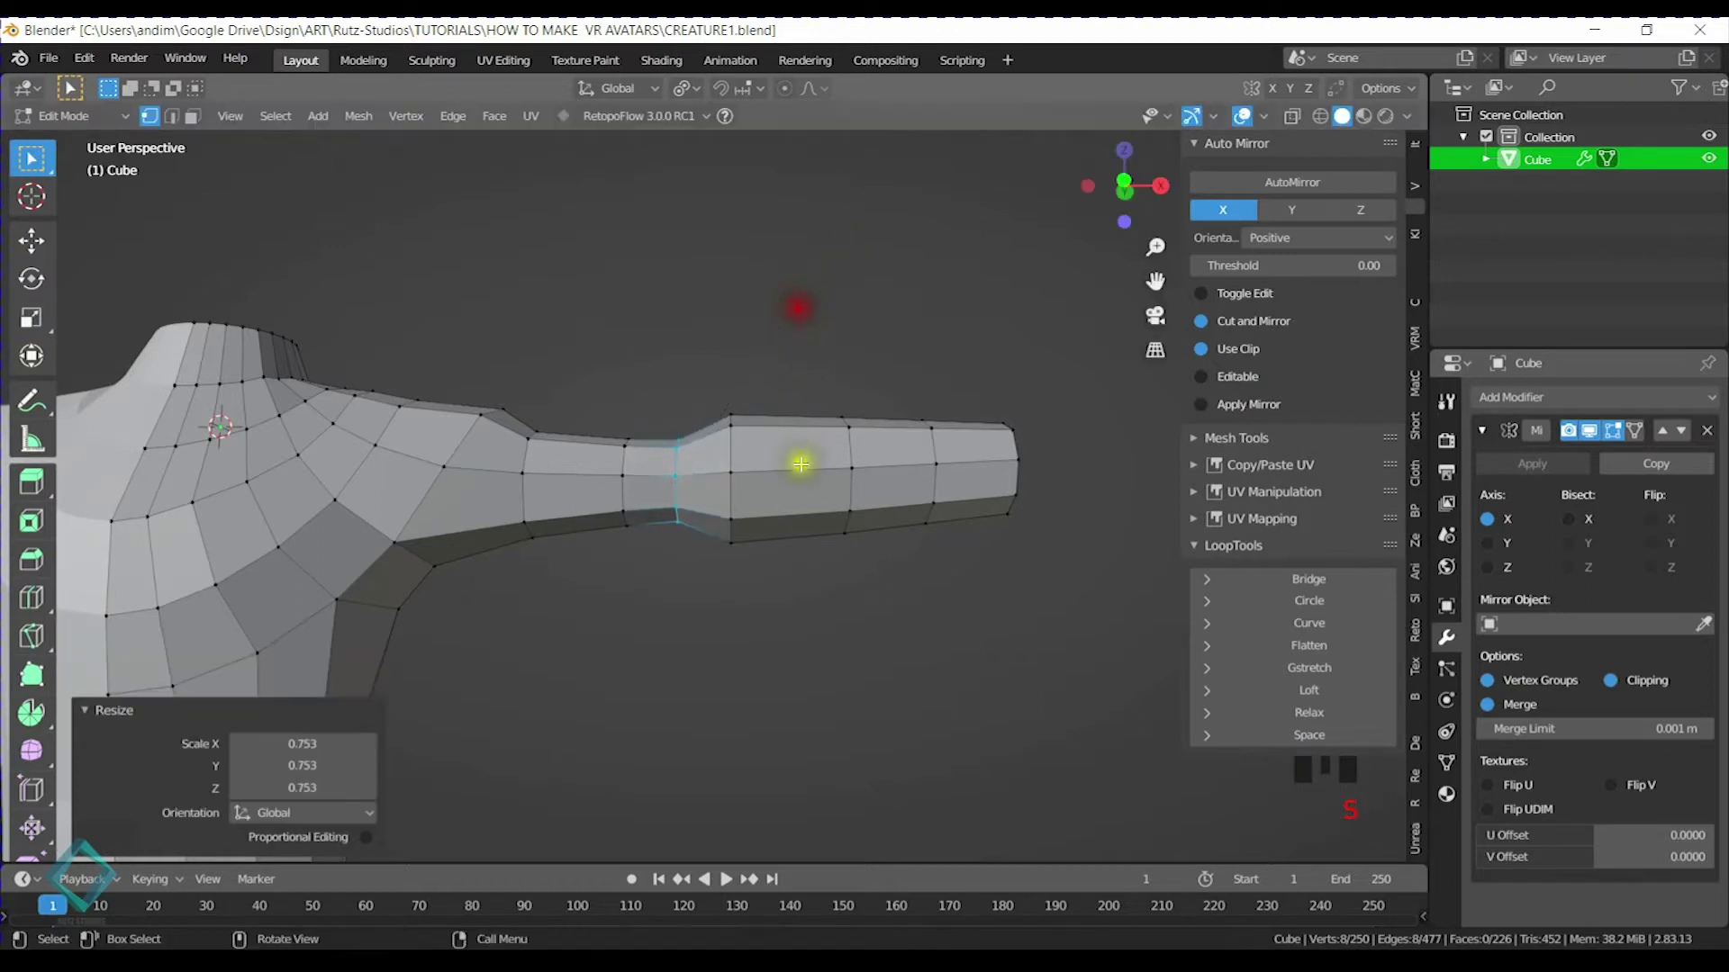
Scale the next edge loop towards the wrist down to 0.63
{"action": "left_click", "coordinate": [743, 450], "text": "alt"}
{"action": "key", "text": "s"}
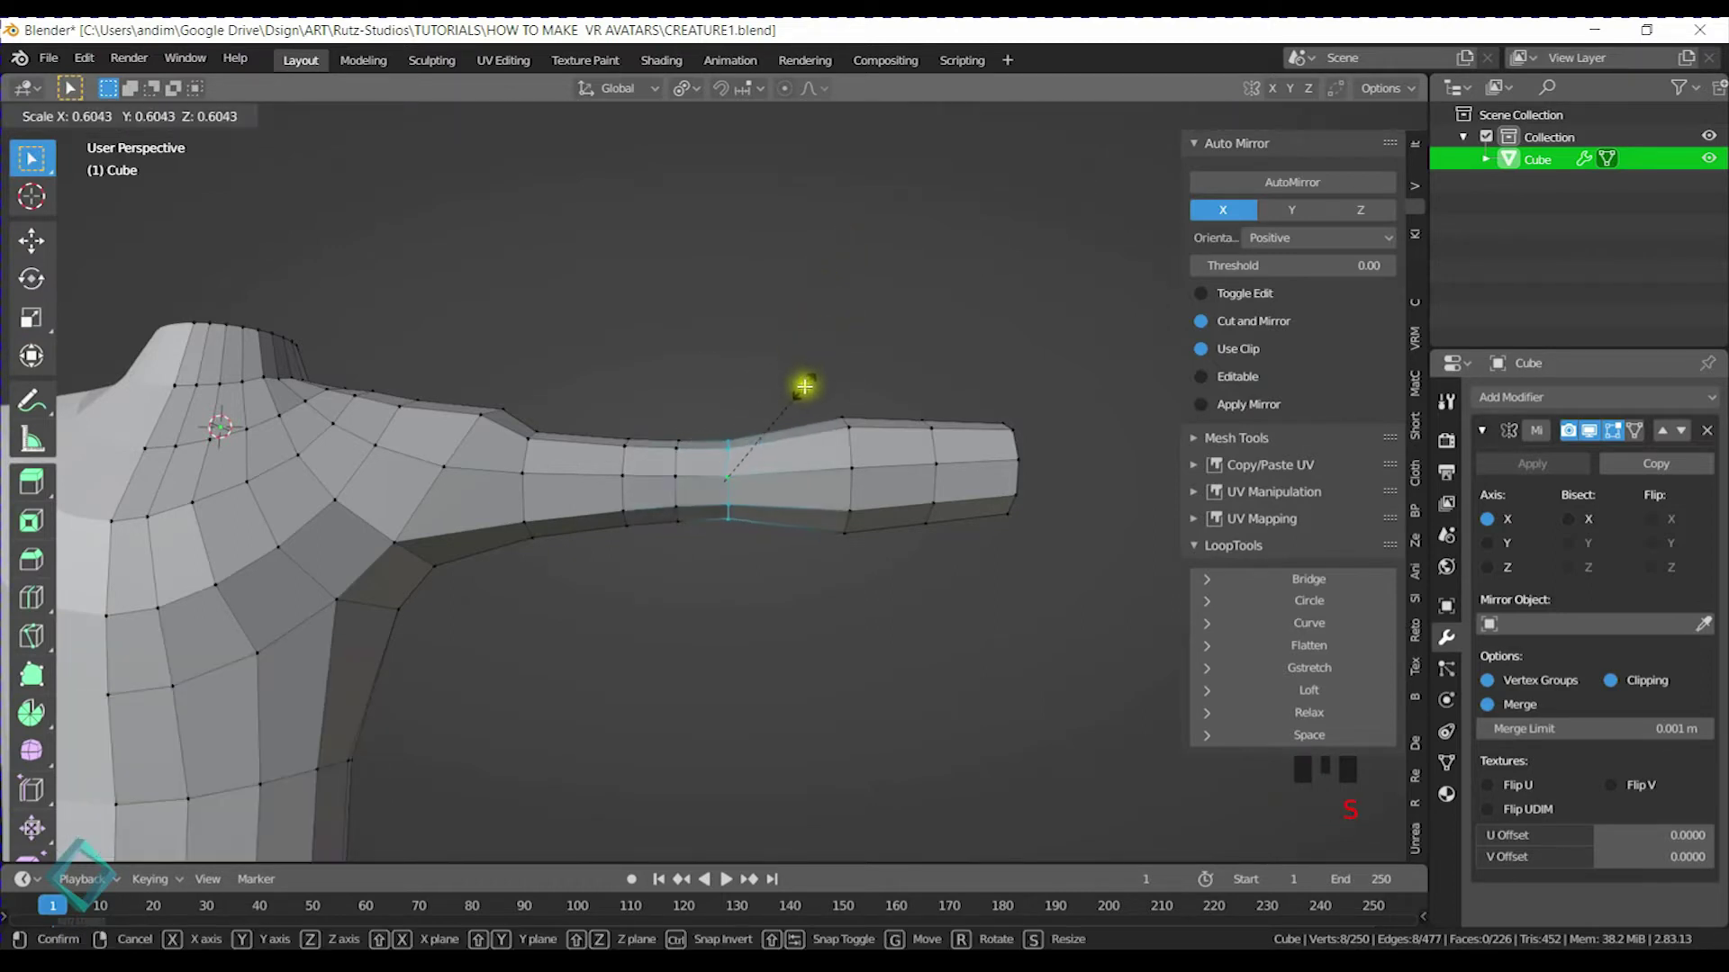
{"action": "left_click", "coordinate": [802, 378]}
Add a centred loop cut at the start of the forearm and scale it up slightly
{"action": "key", "text": "ctrl+r"}
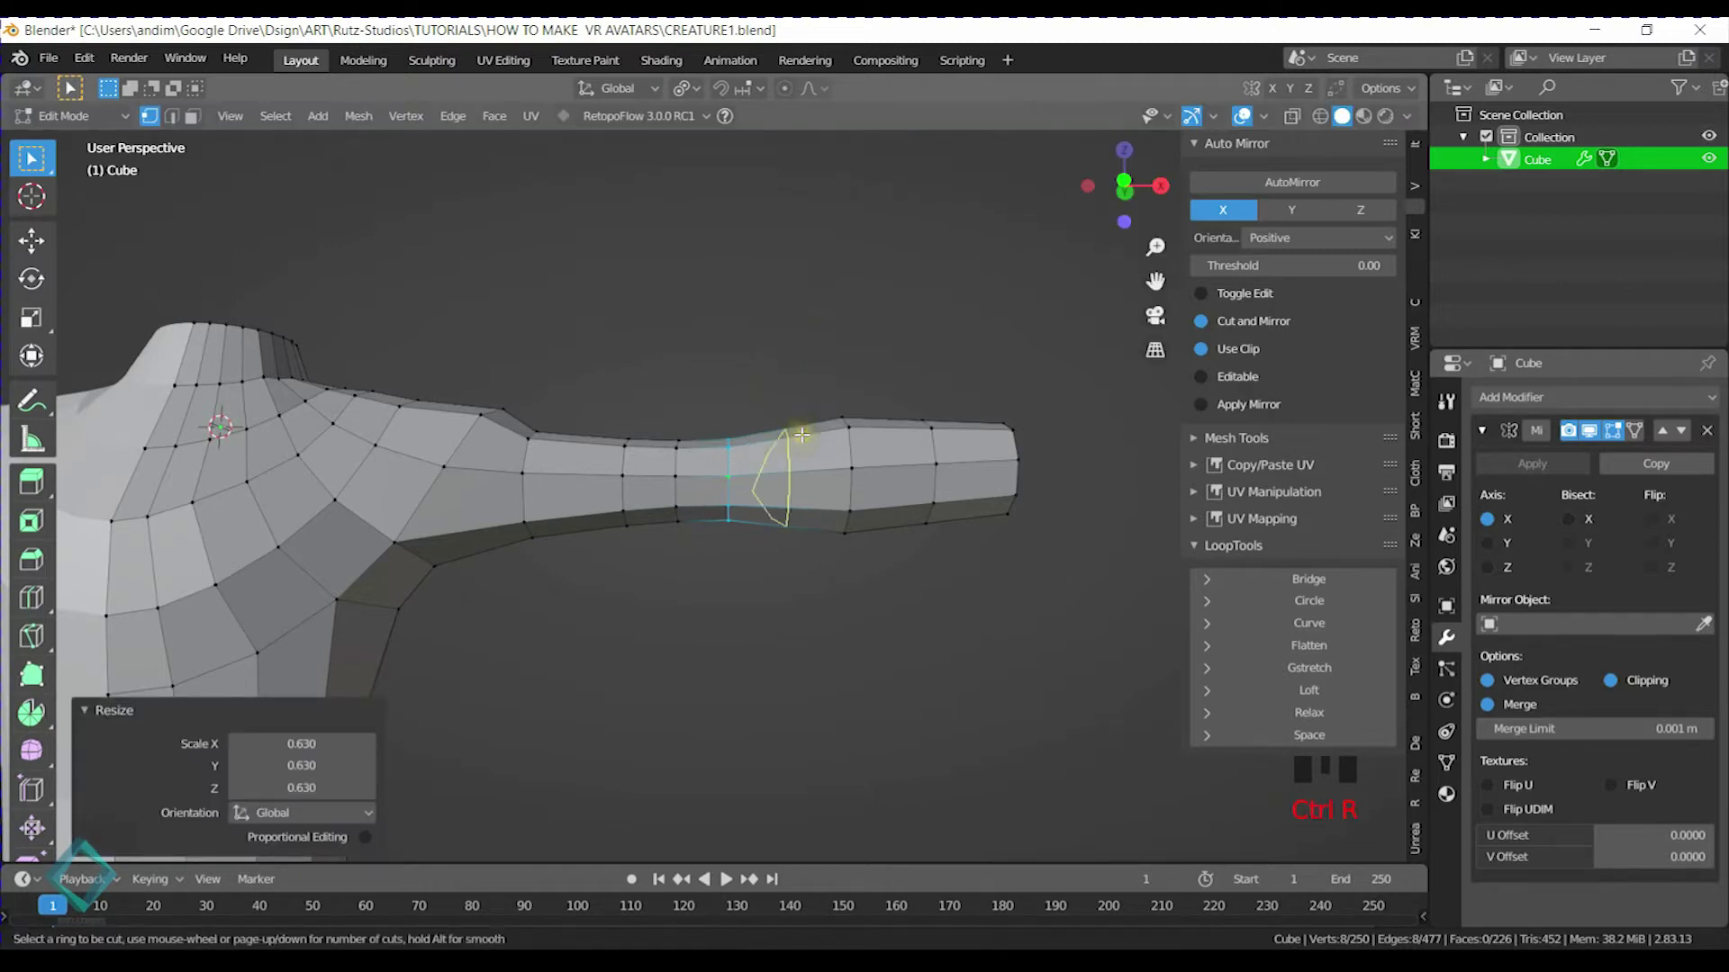
{"action": "left_click", "coordinate": [801, 435]}
{"action": "right_click", "coordinate": [801, 435]}
{"action": "key", "text": "s"}
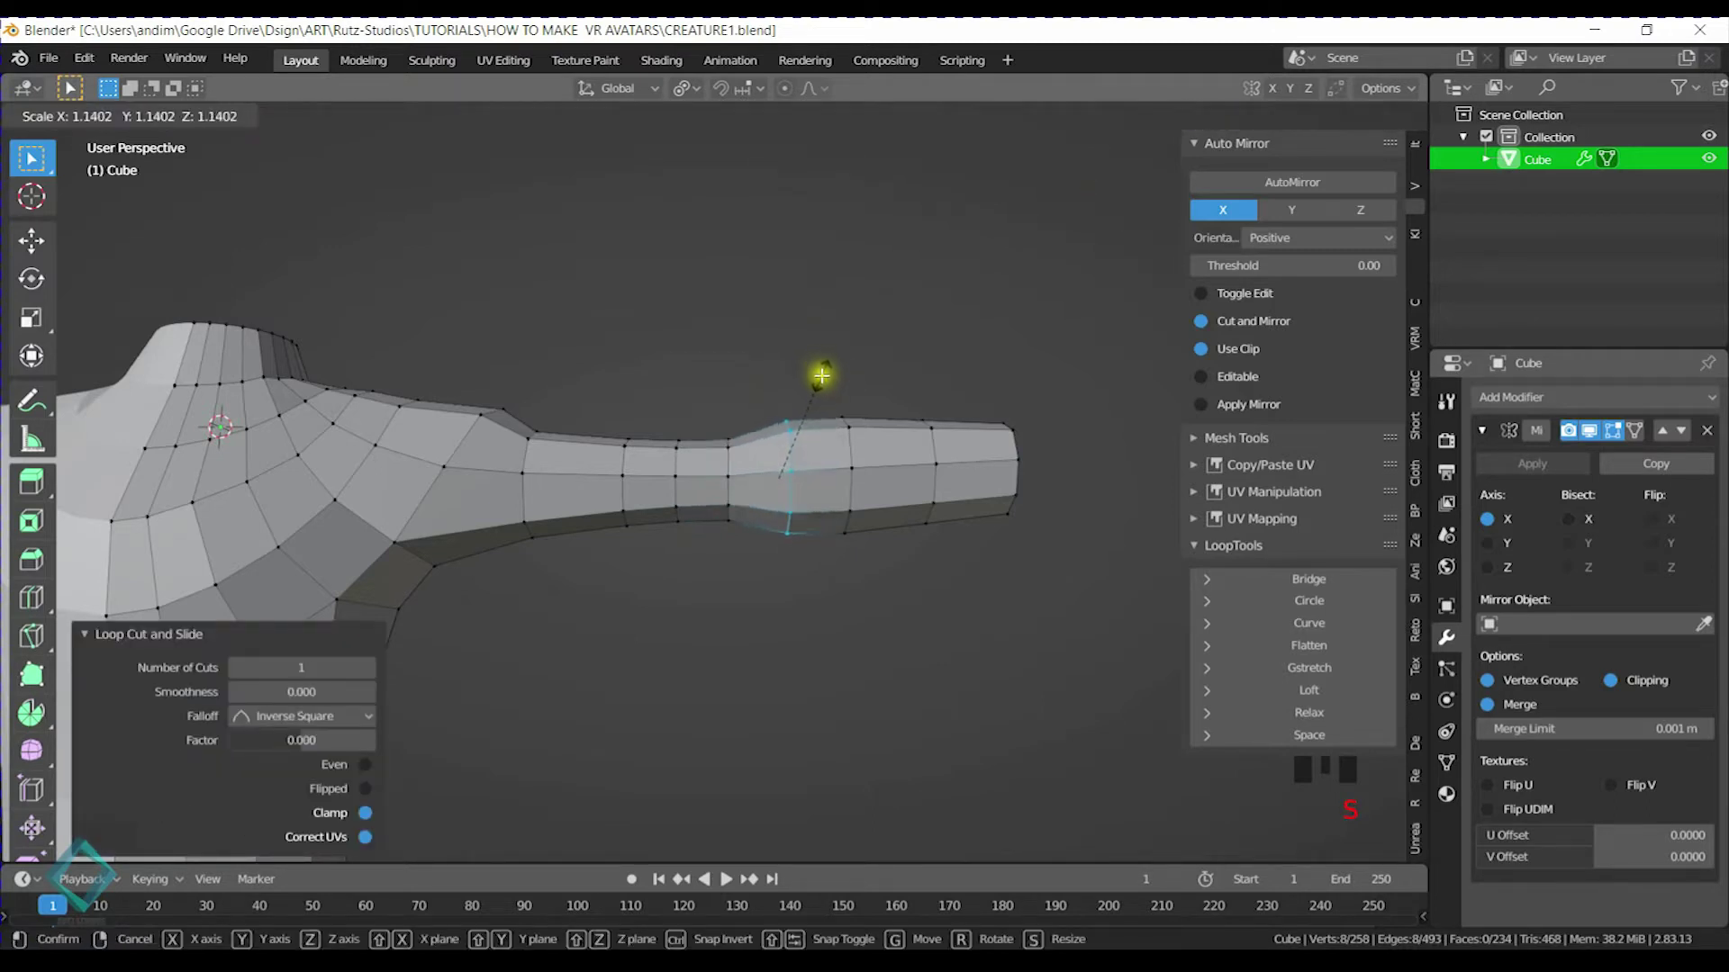
{"action": "left_click", "coordinate": [817, 388]}
Enlarge the last three edge loops of the forearm one by one, scaling the end loop to 1.49
{"action": "left_click", "coordinate": [849, 449]}
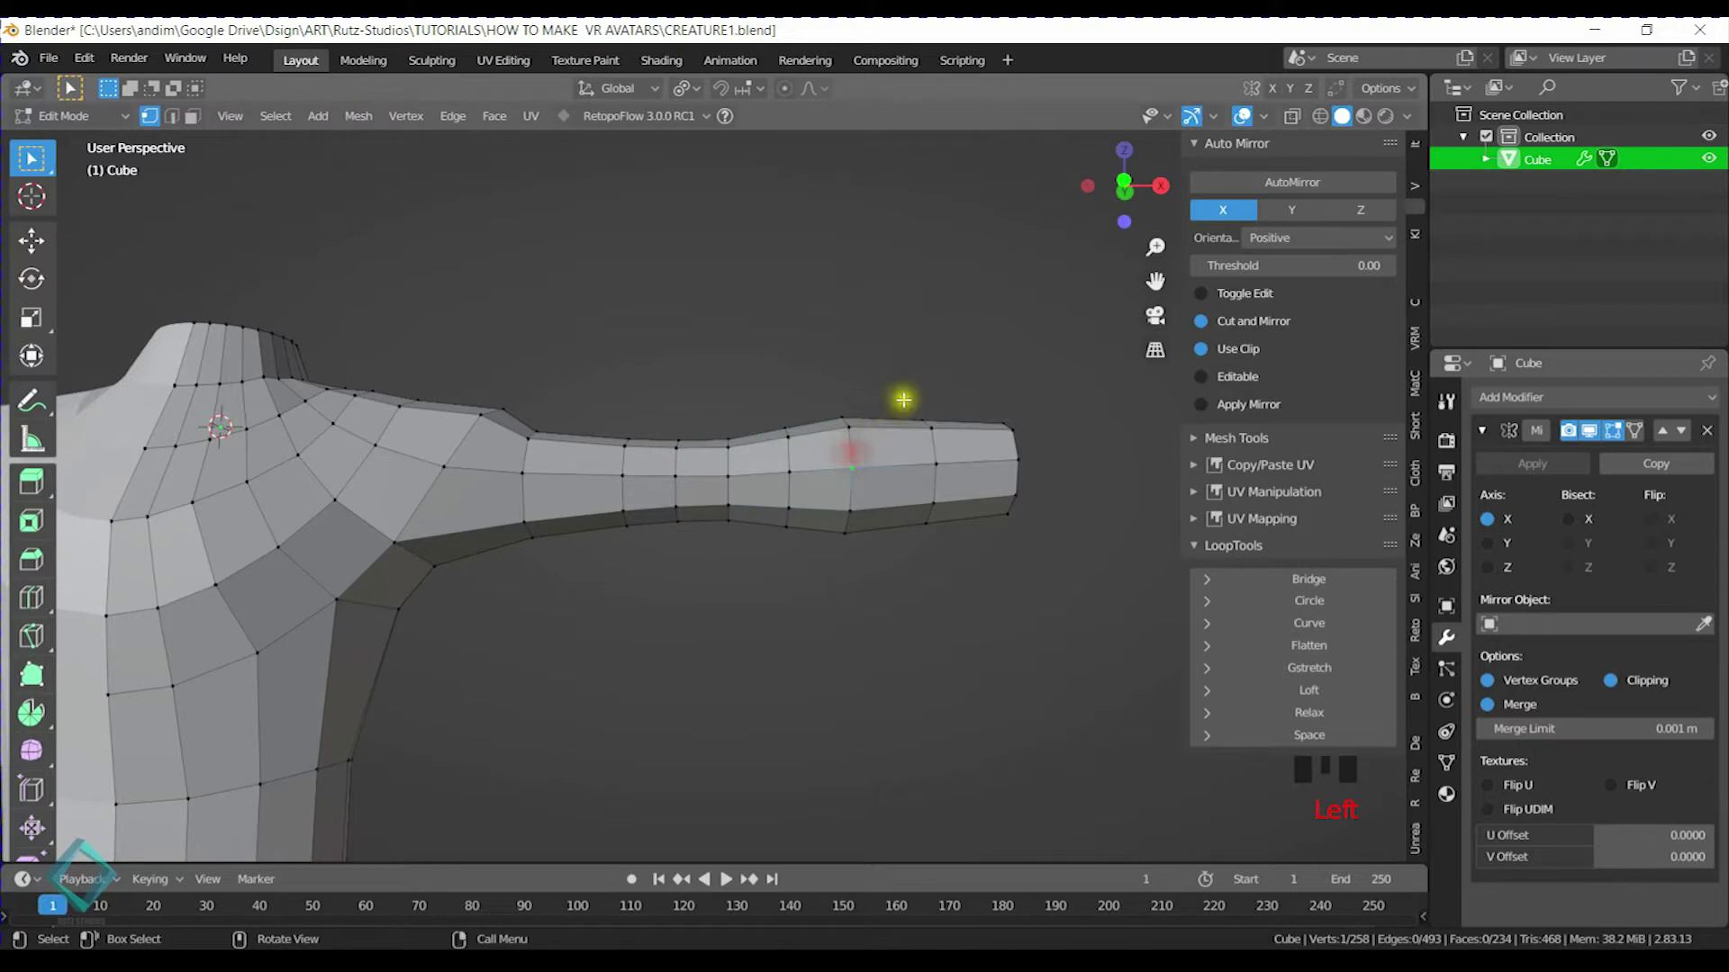
{"action": "left_click", "coordinate": [858, 450], "text": "alt"}
{"action": "key", "text": "a"}
{"action": "left_click", "coordinate": [853, 449]}
{"action": "left_click", "coordinate": [848, 450], "text": "alt"}
{"action": "key", "text": "s"}
{"action": "left_click", "coordinate": [880, 367]}
{"action": "left_click", "coordinate": [937, 455], "text": "alt"}
{"action": "key", "text": "s"}
{"action": "left_click", "coordinate": [962, 376]}
{"action": "left_click", "coordinate": [1015, 451], "text": "alt"}
{"action": "key", "text": "s"}
{"action": "left_click", "coordinate": [1036, 385]}
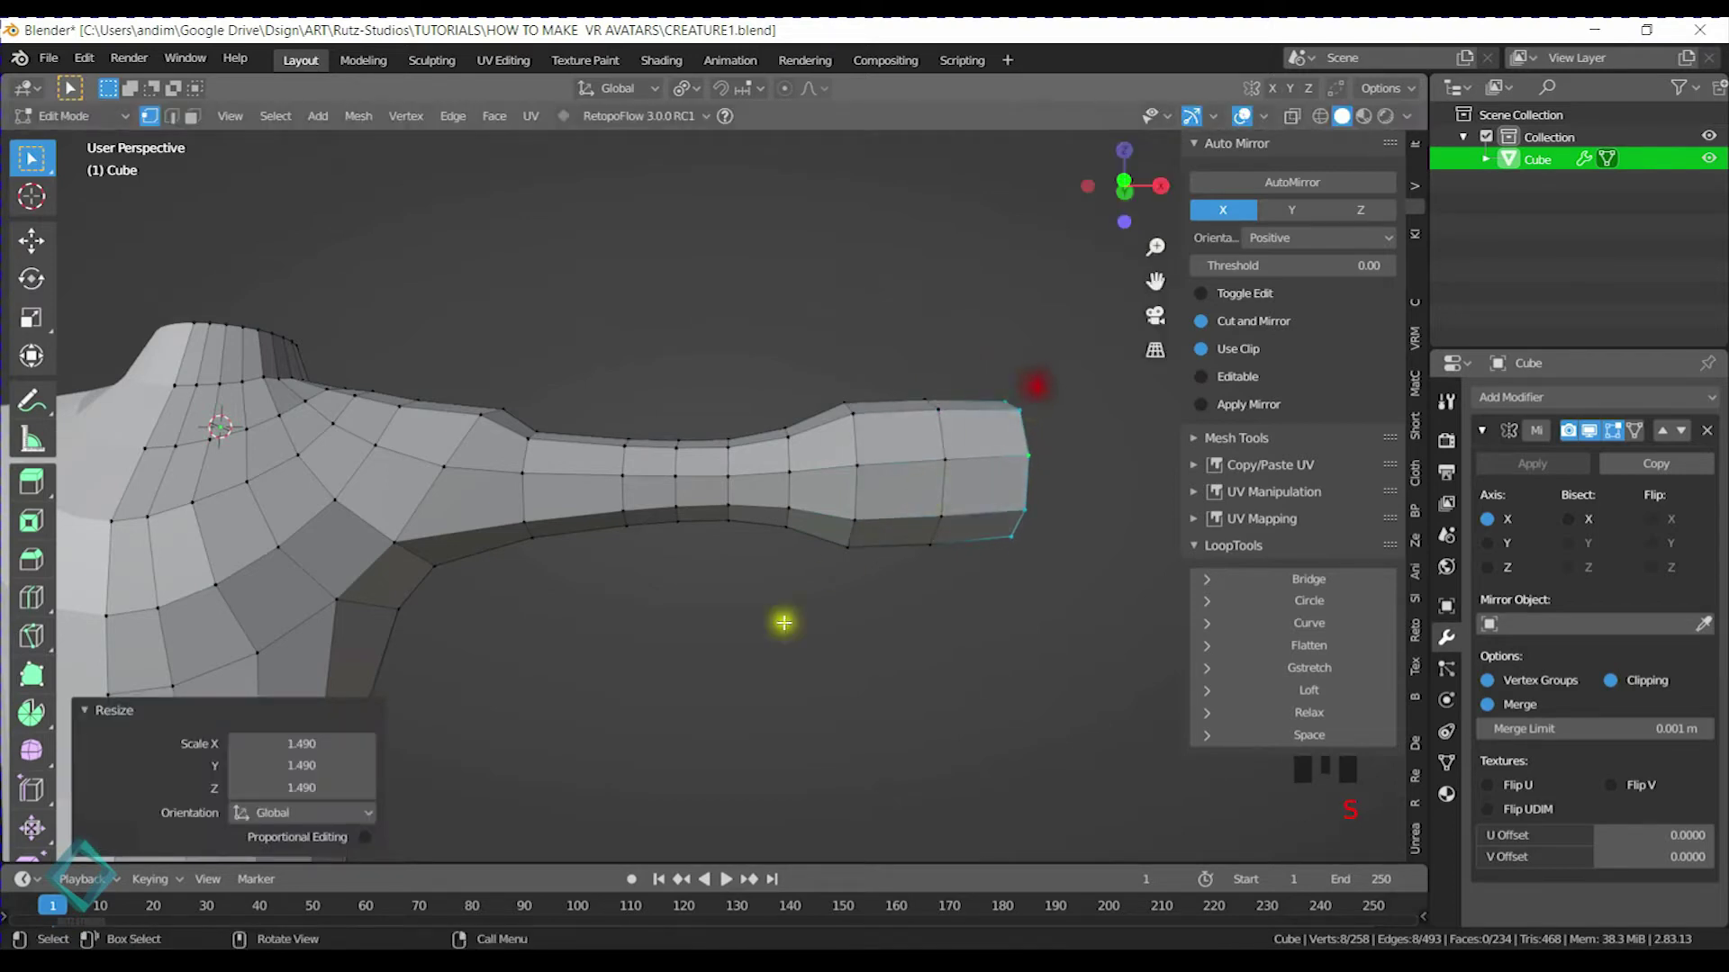
Bring up the reference board and move the creature picture aside so that it sits beside the arm model
{"action": "left_click", "coordinate": [504, 965]}
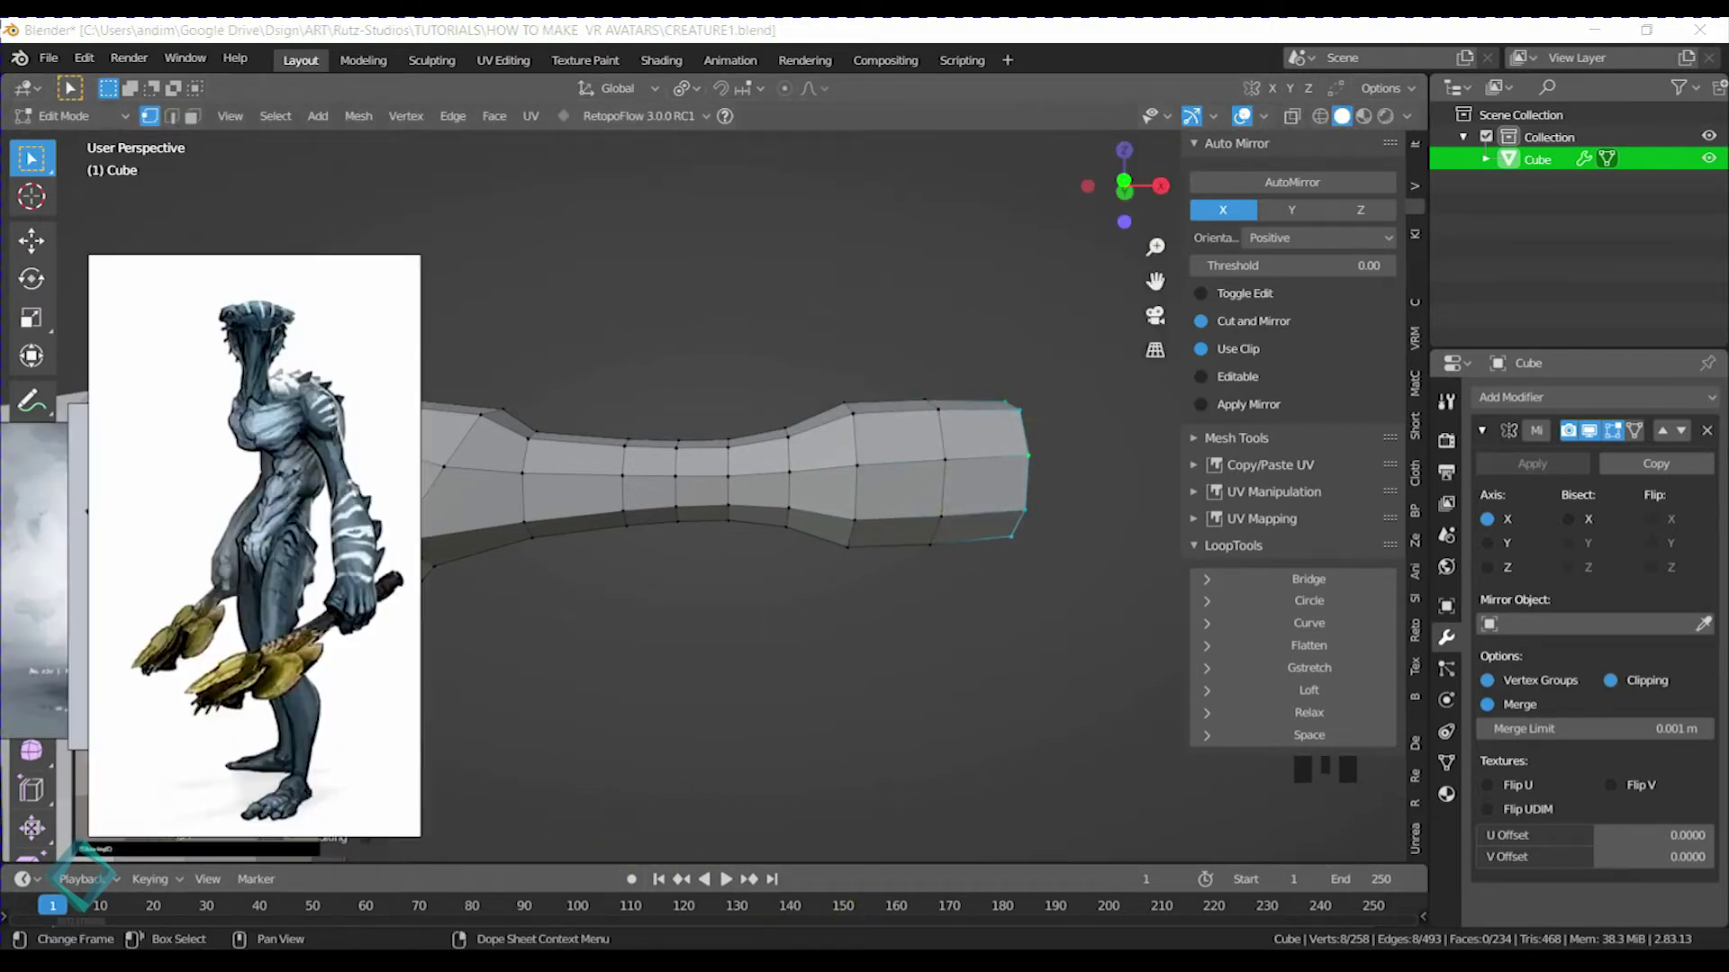
{"action": "left_click", "coordinate": [80, 581]}
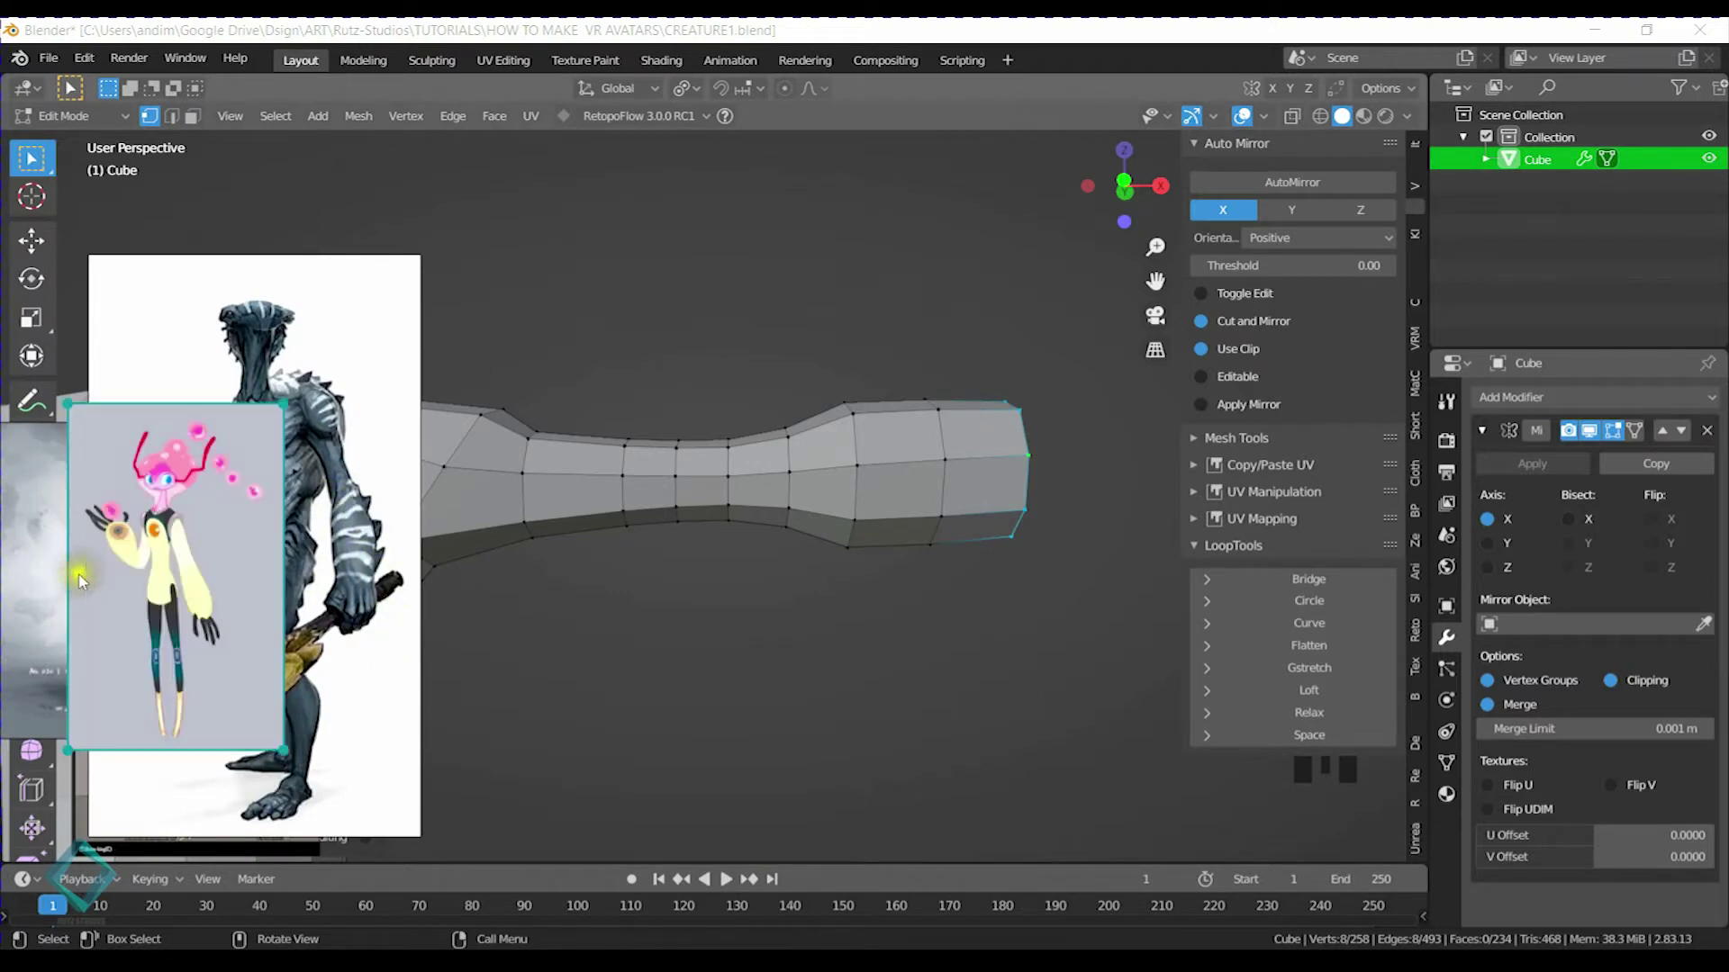
{"action": "left_click", "coordinate": [326, 463]}
{"action": "middle_click_drag", "start_coordinate": [535, 452], "coordinate": [645, 478]}
{"action": "scroll", "coordinate": [648, 479], "scroll_direction": "down", "scroll_amount": 3}
{"action": "middle_click_drag", "start_coordinate": [751, 508], "coordinate": [995, 541], "text": "shift"}
{"action": "left_click_drag", "start_coordinate": [356, 501], "coordinate": [261, 564]}
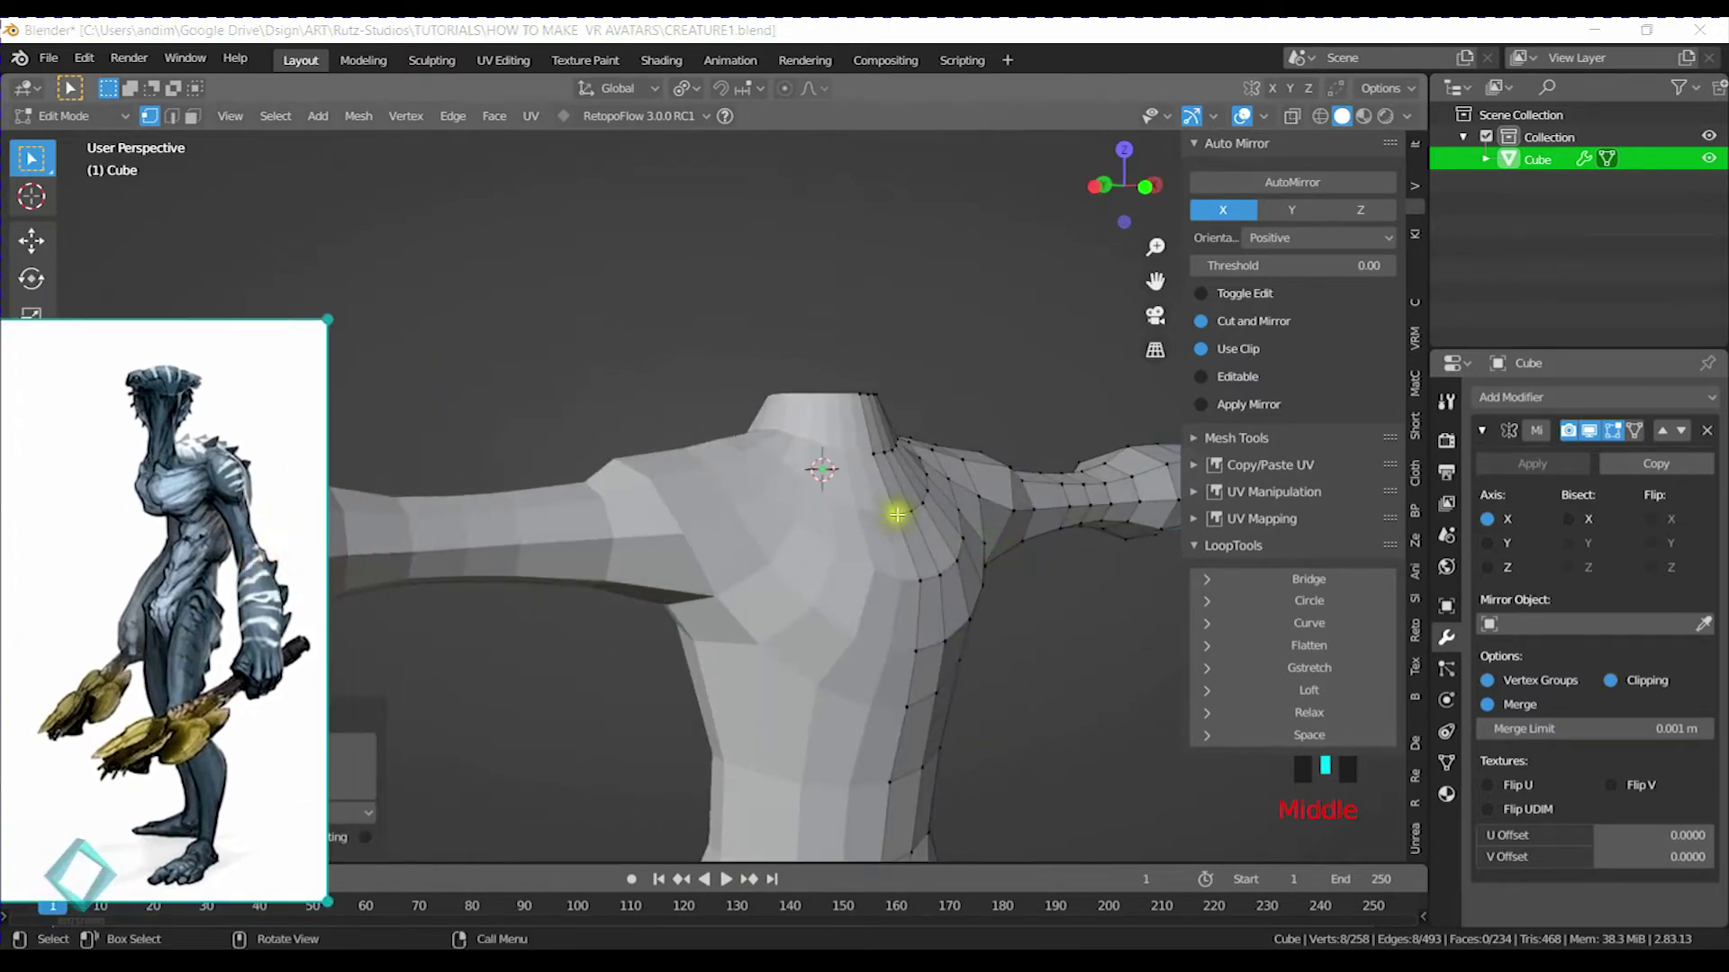
Slide the first upper-arm edge loop back towards the shoulder and scale it to about 0.91
{"action": "middle_click_drag", "start_coordinate": [896, 515], "coordinate": [865, 502]}
{"action": "scroll", "coordinate": [928, 576], "scroll_direction": "down", "scroll_amount": 4}
{"action": "middle_click_drag", "start_coordinate": [928, 576], "coordinate": [723, 560]}
{"action": "scroll", "coordinate": [873, 600], "scroll_direction": "up", "scroll_amount": 5}
{"action": "middle_click_drag", "start_coordinate": [788, 453], "coordinate": [772, 444]}
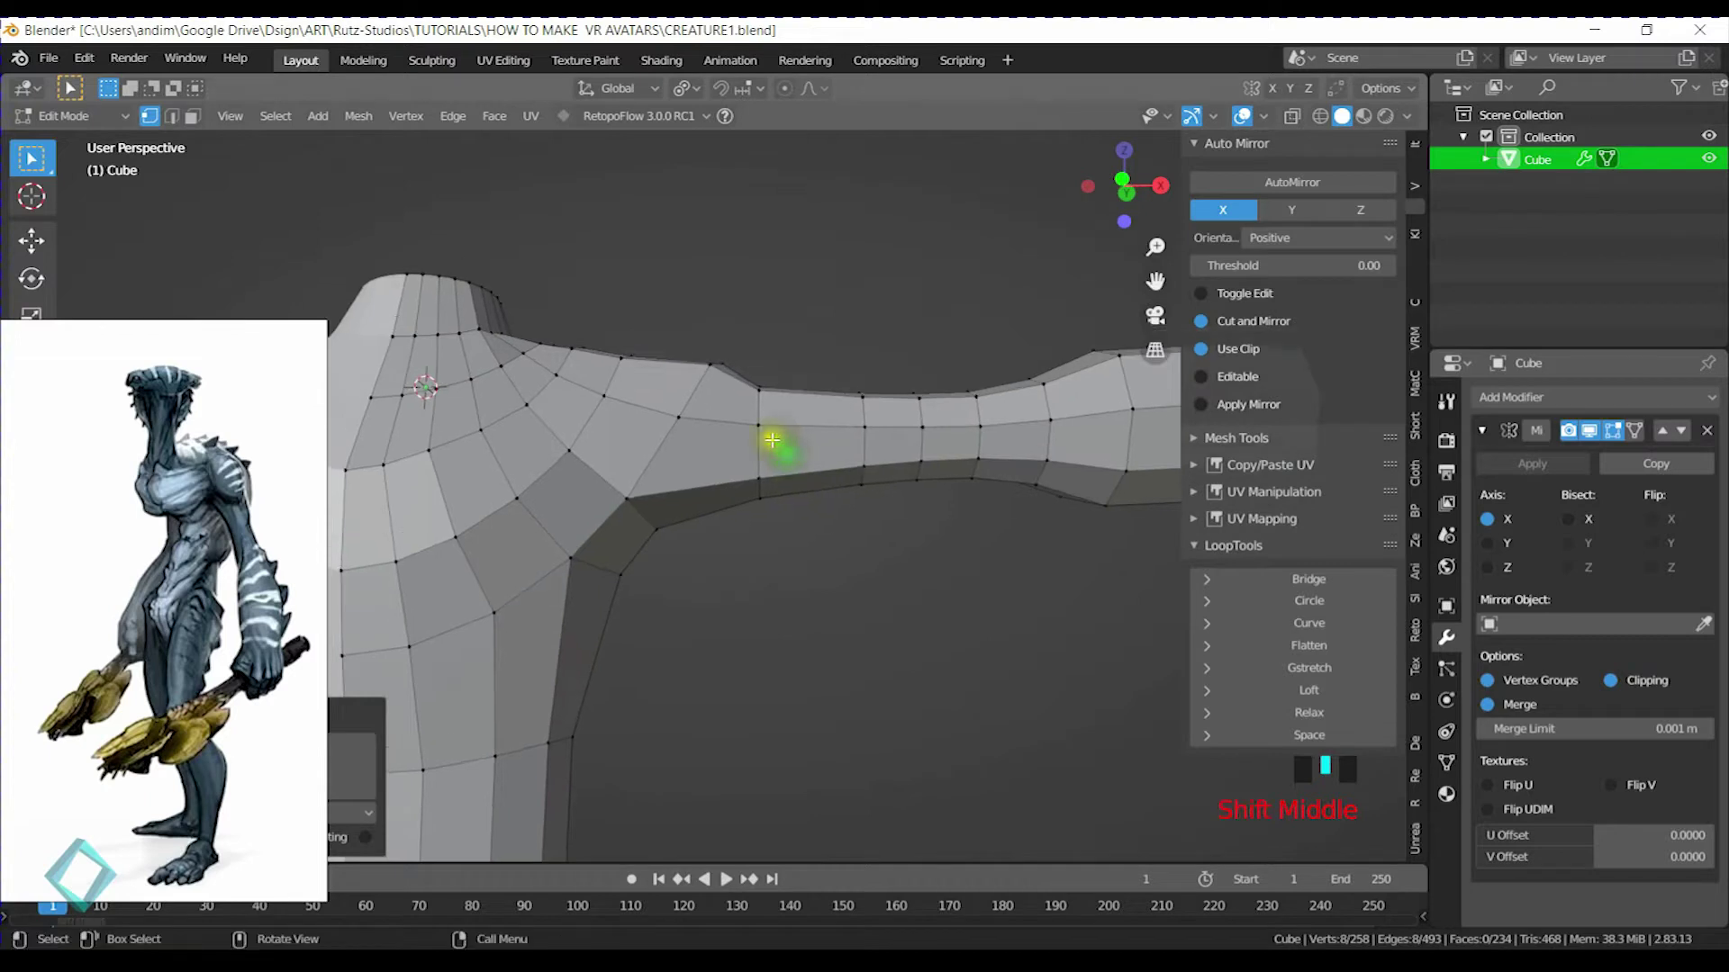
{"action": "left_click", "coordinate": [761, 450], "text": "alt"}
{"action": "key", "text": "g"}
{"action": "key", "text": "g"}
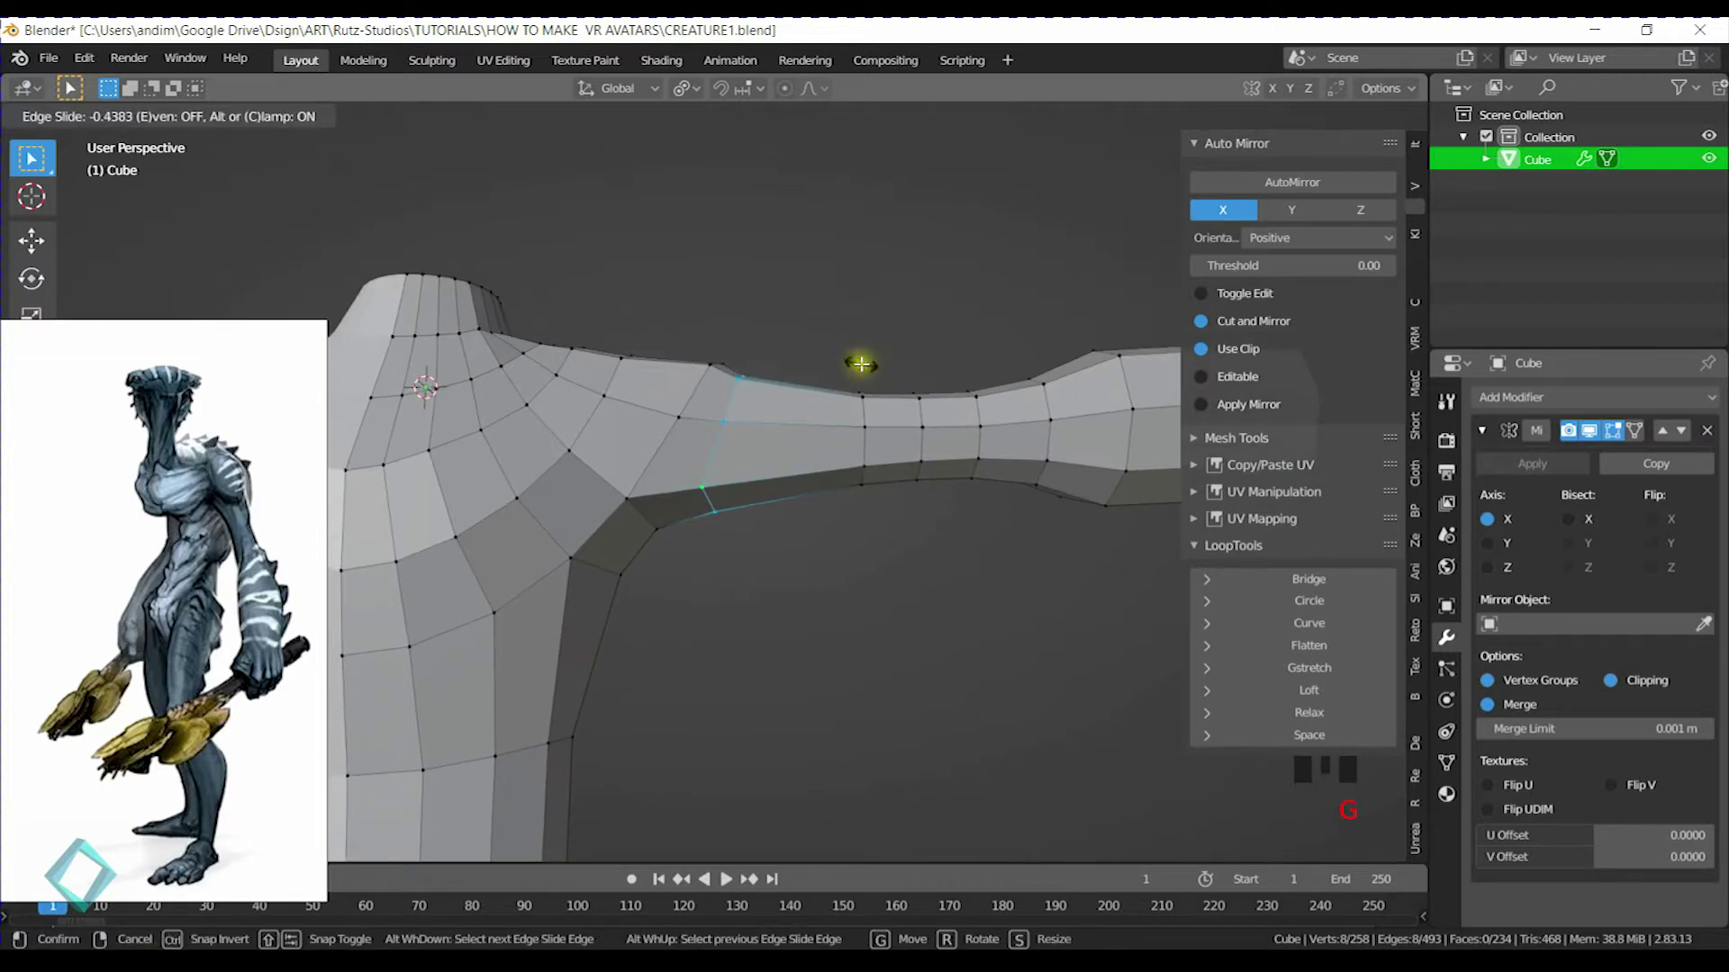
{"action": "left_click", "coordinate": [851, 371]}
{"action": "key", "text": "s"}
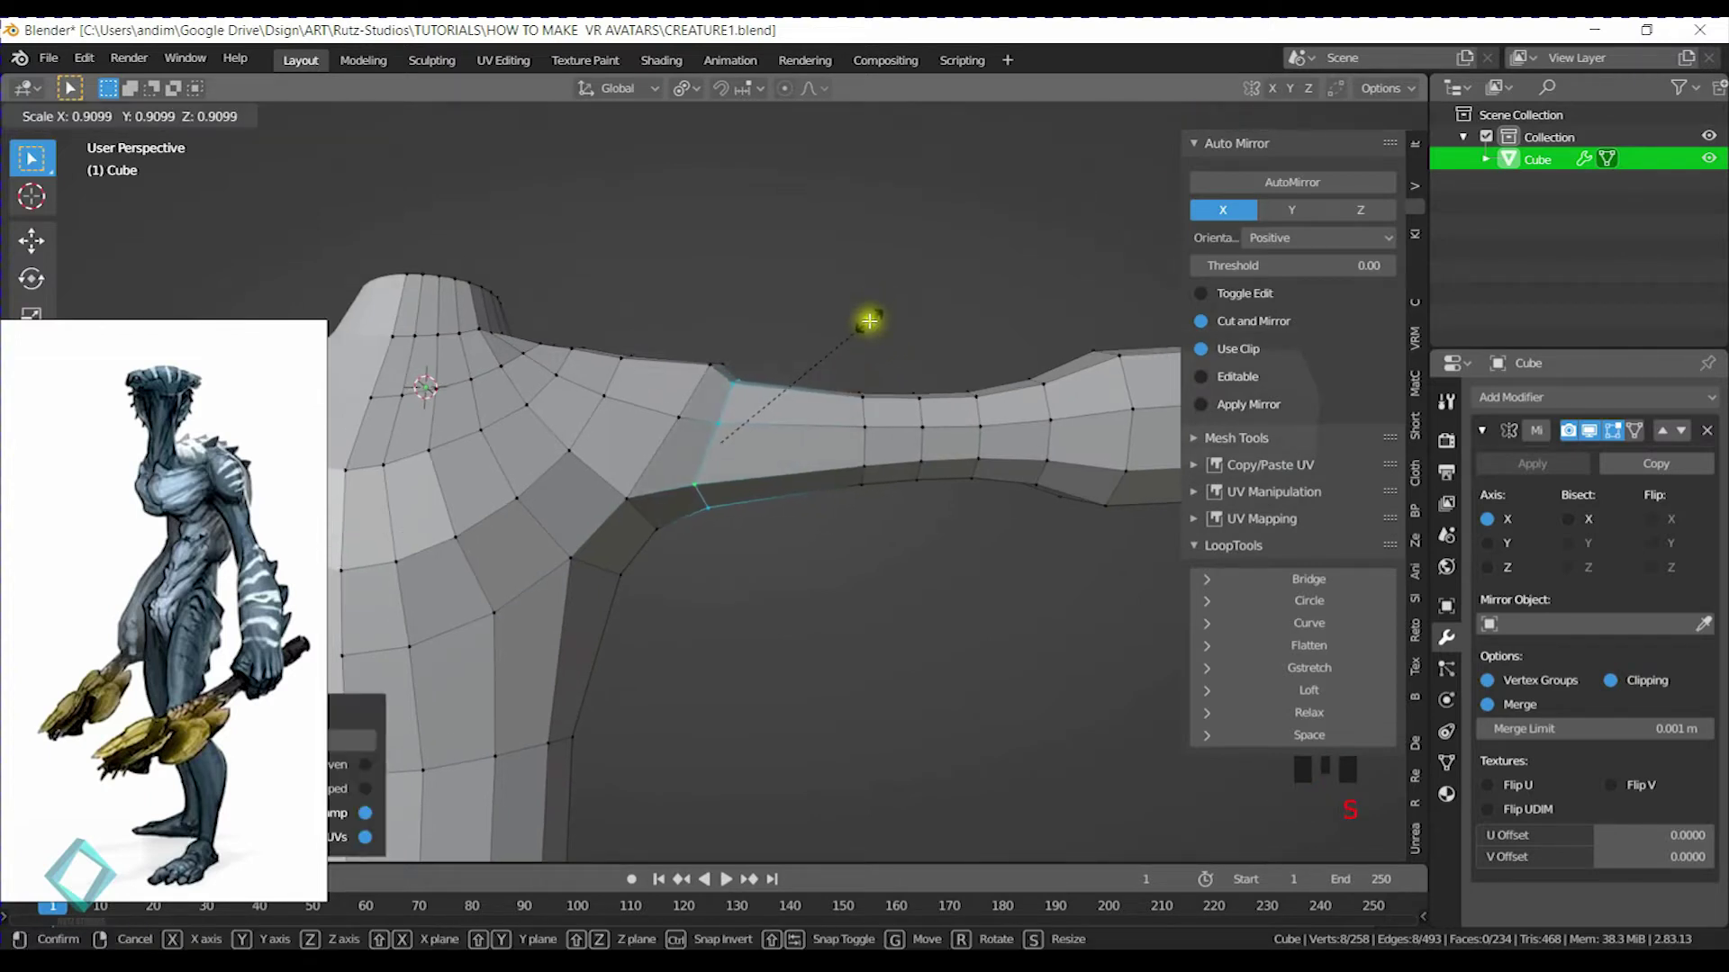
{"action": "left_click", "coordinate": [867, 320]}
Add a centred loop cut in the long upper-arm segment and scale it up to about 1.21
{"action": "key", "text": "ctrl+r"}
{"action": "left_click", "coordinate": [774, 416]}
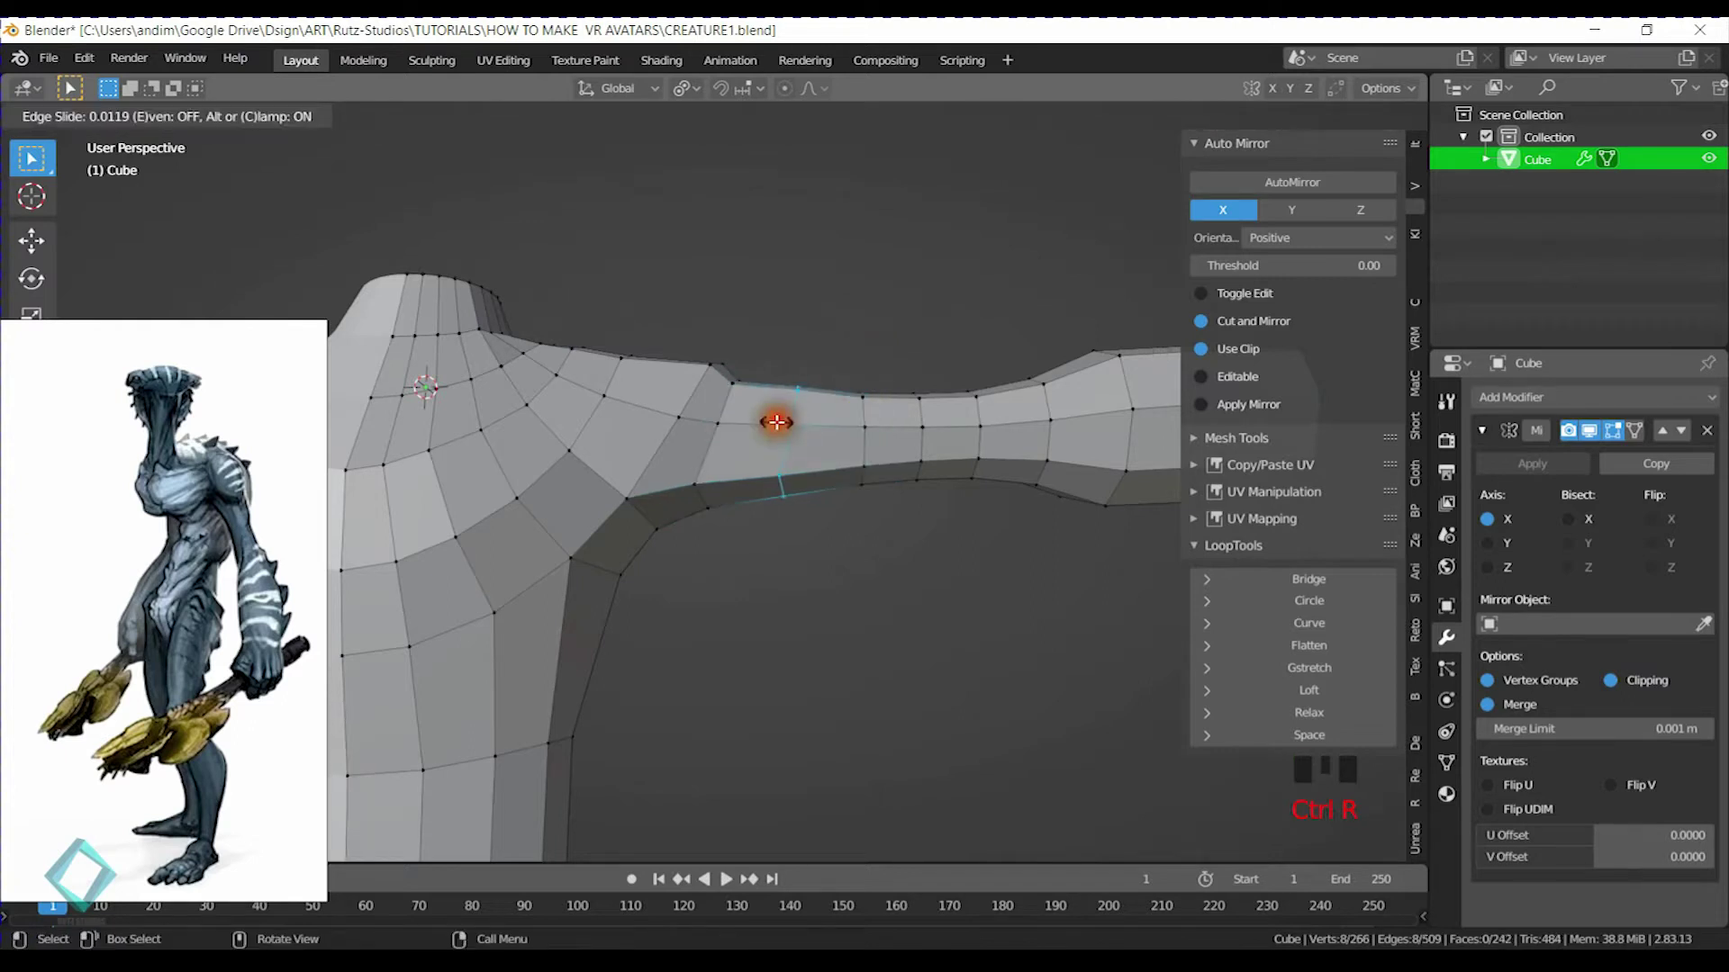
{"action": "left_click", "coordinate": [786, 380]}
{"action": "key", "text": "s"}
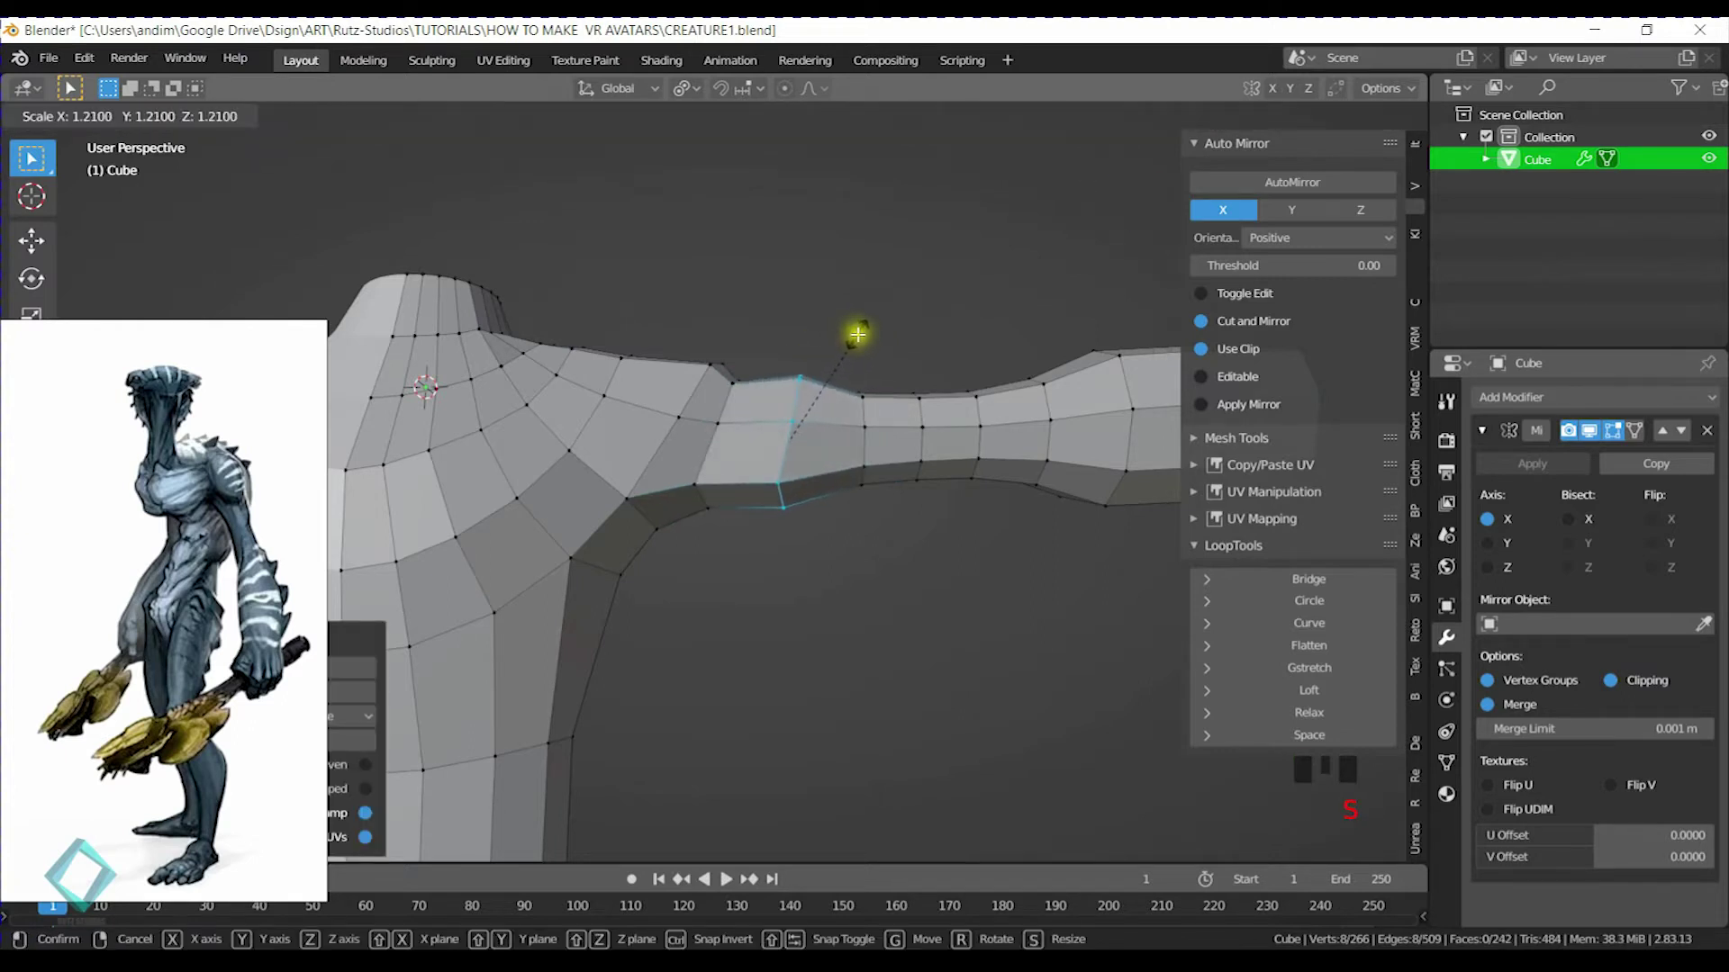
{"action": "left_click", "coordinate": [856, 335]}
Scale the next upper-arm edge loop towards the elbow to about 1.18
{"action": "left_click", "coordinate": [855, 400], "text": "alt"}
{"action": "key", "text": "s"}
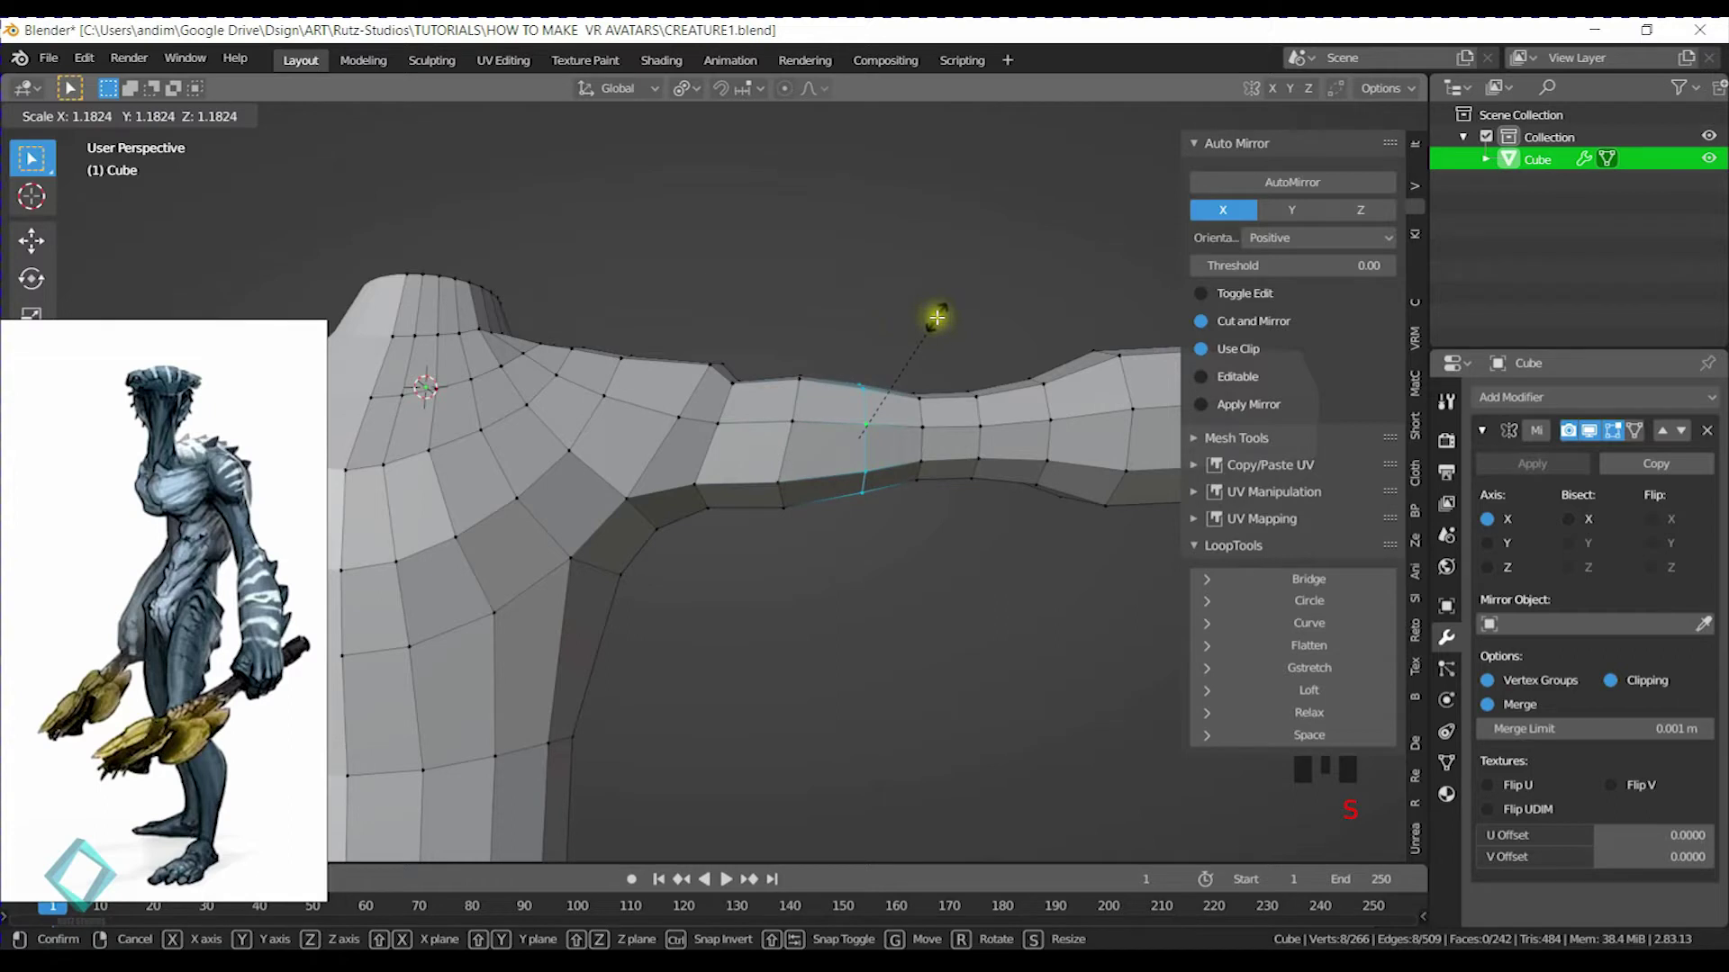
{"action": "left_click", "coordinate": [936, 317]}
In top view, flatten the edge loop at the widest start of the forearm by scaling it to 0 along X
{"action": "middle_click_drag", "start_coordinate": [876, 402], "coordinate": [826, 451]}
{"action": "key", "text": "KP_7"}
{"action": "scroll", "coordinate": [730, 411], "scroll_direction": "up", "scroll_amount": 2}
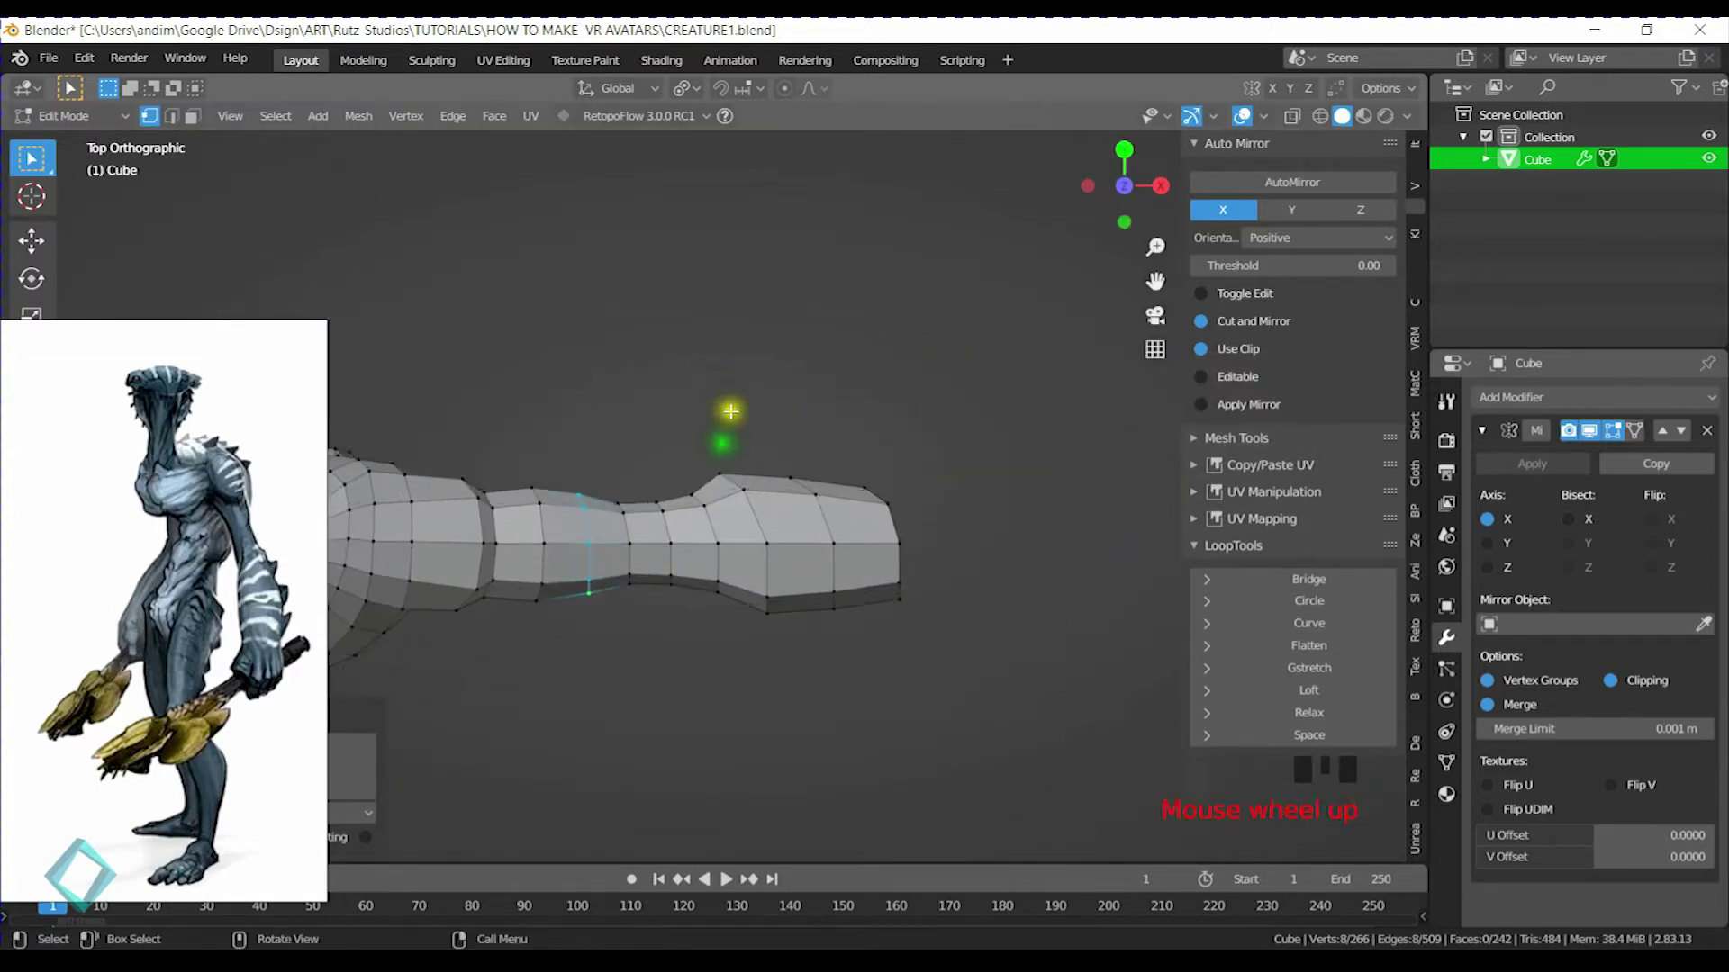
{"action": "scroll", "coordinate": [822, 494], "scroll_direction": "down", "scroll_amount": 1}
{"action": "left_click", "coordinate": [706, 494], "text": "alt"}
{"action": "scroll", "coordinate": [850, 498], "scroll_direction": "down", "scroll_amount": 1}
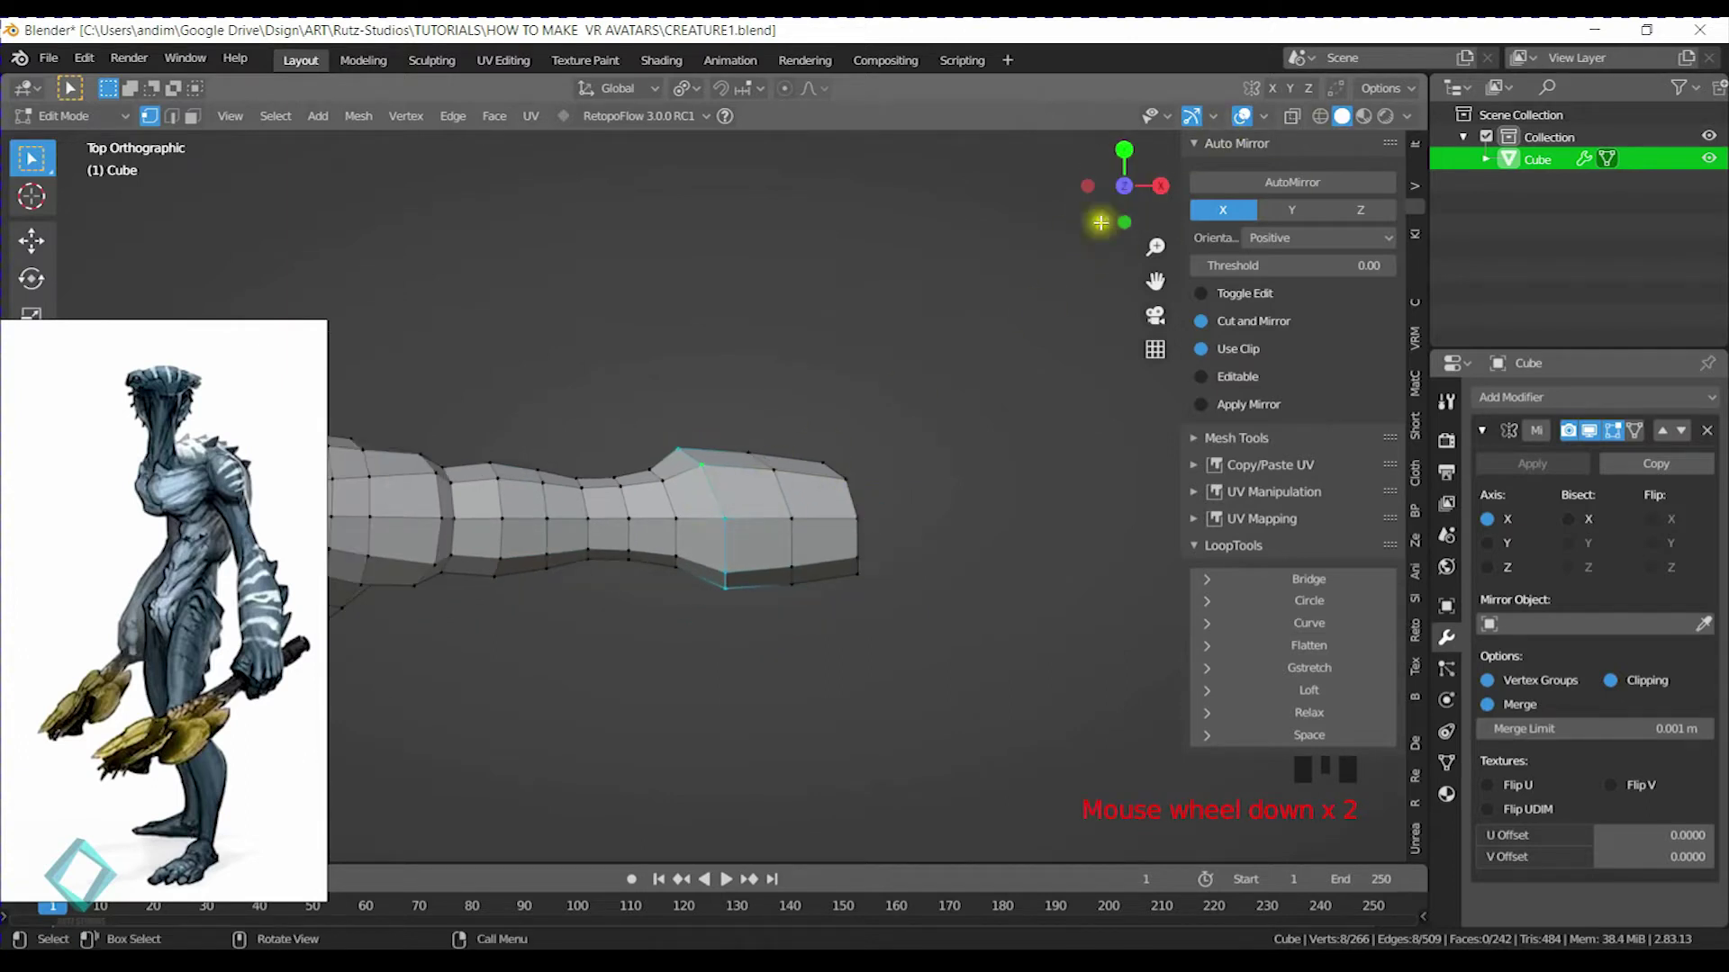
{"action": "key", "text": "s"}
{"action": "key", "text": "x"}
{"action": "key", "text": "0"}
{"action": "left_click", "coordinate": [864, 437]}
Flatten the middle forearm loop and the open wrist loop straight along X, using a scale of 0
{"action": "left_click", "coordinate": [782, 491], "text": "alt"}
{"action": "key", "text": "s"}
{"action": "left_click", "coordinate": [816, 443]}
{"action": "left_click", "coordinate": [850, 491], "text": "alt"}
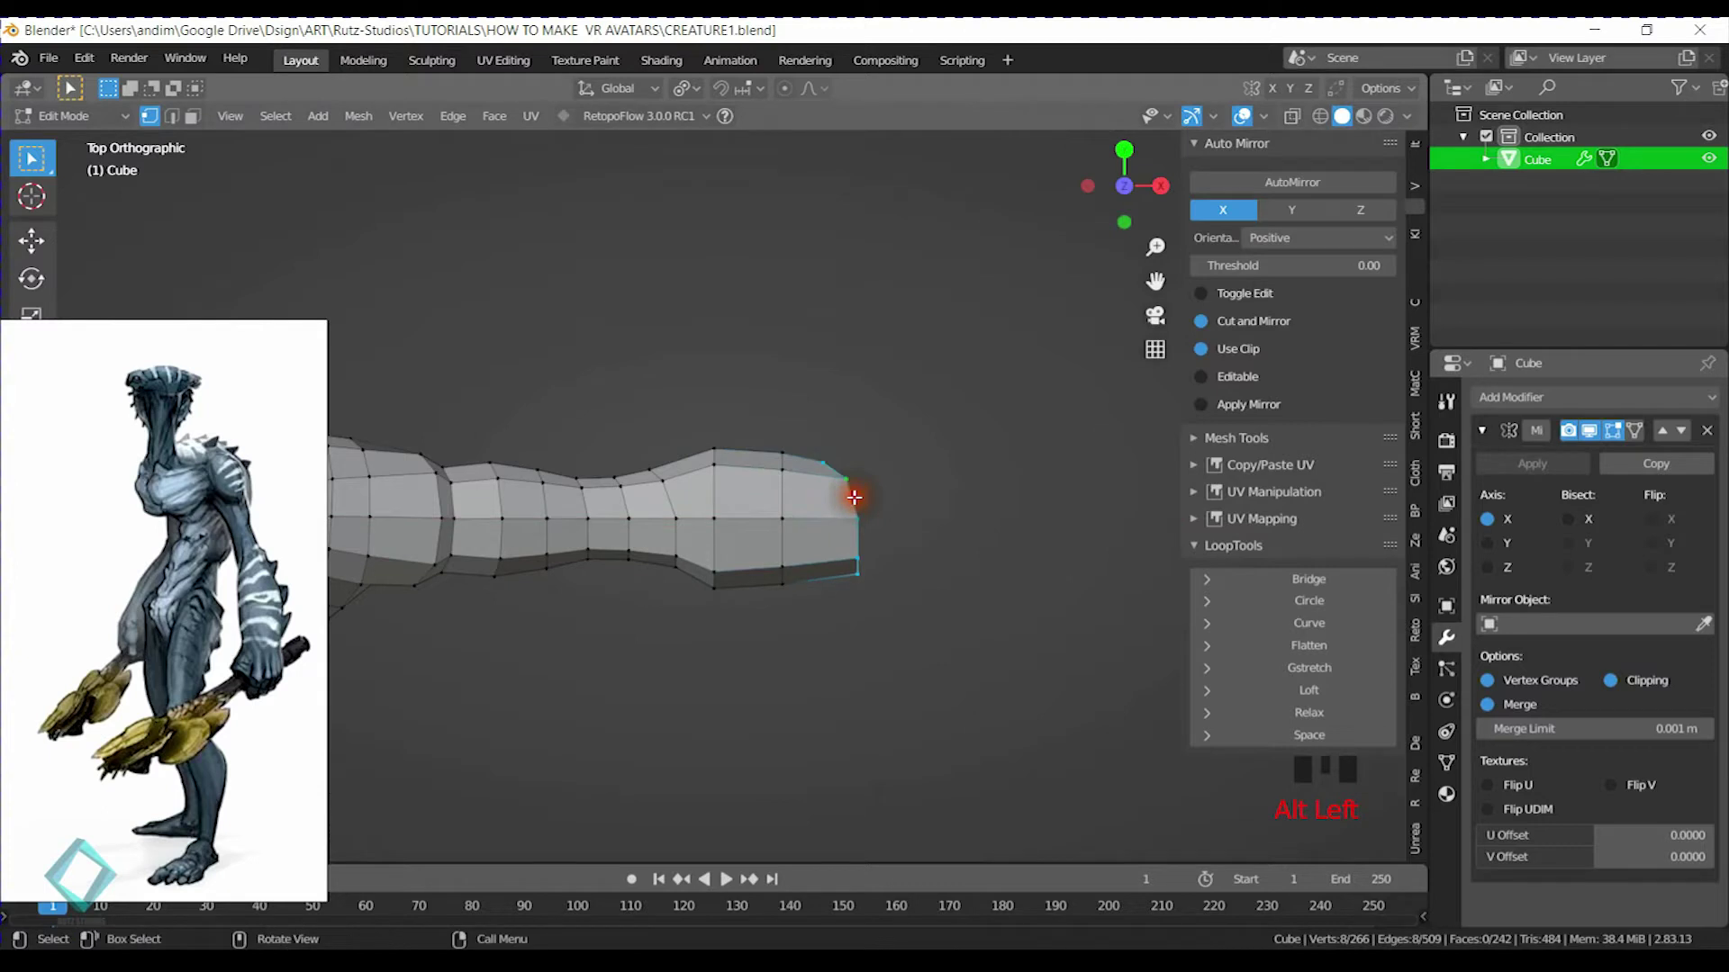
{"action": "key", "text": "s"}
{"action": "key", "text": "x"}
{"action": "key", "text": "0"}
{"action": "left_click", "coordinate": [855, 494]}
Flatten the two edge loops between the elbow and the wide forearm by scaling each to 0 along X
{"action": "left_click", "coordinate": [677, 495], "text": "alt"}
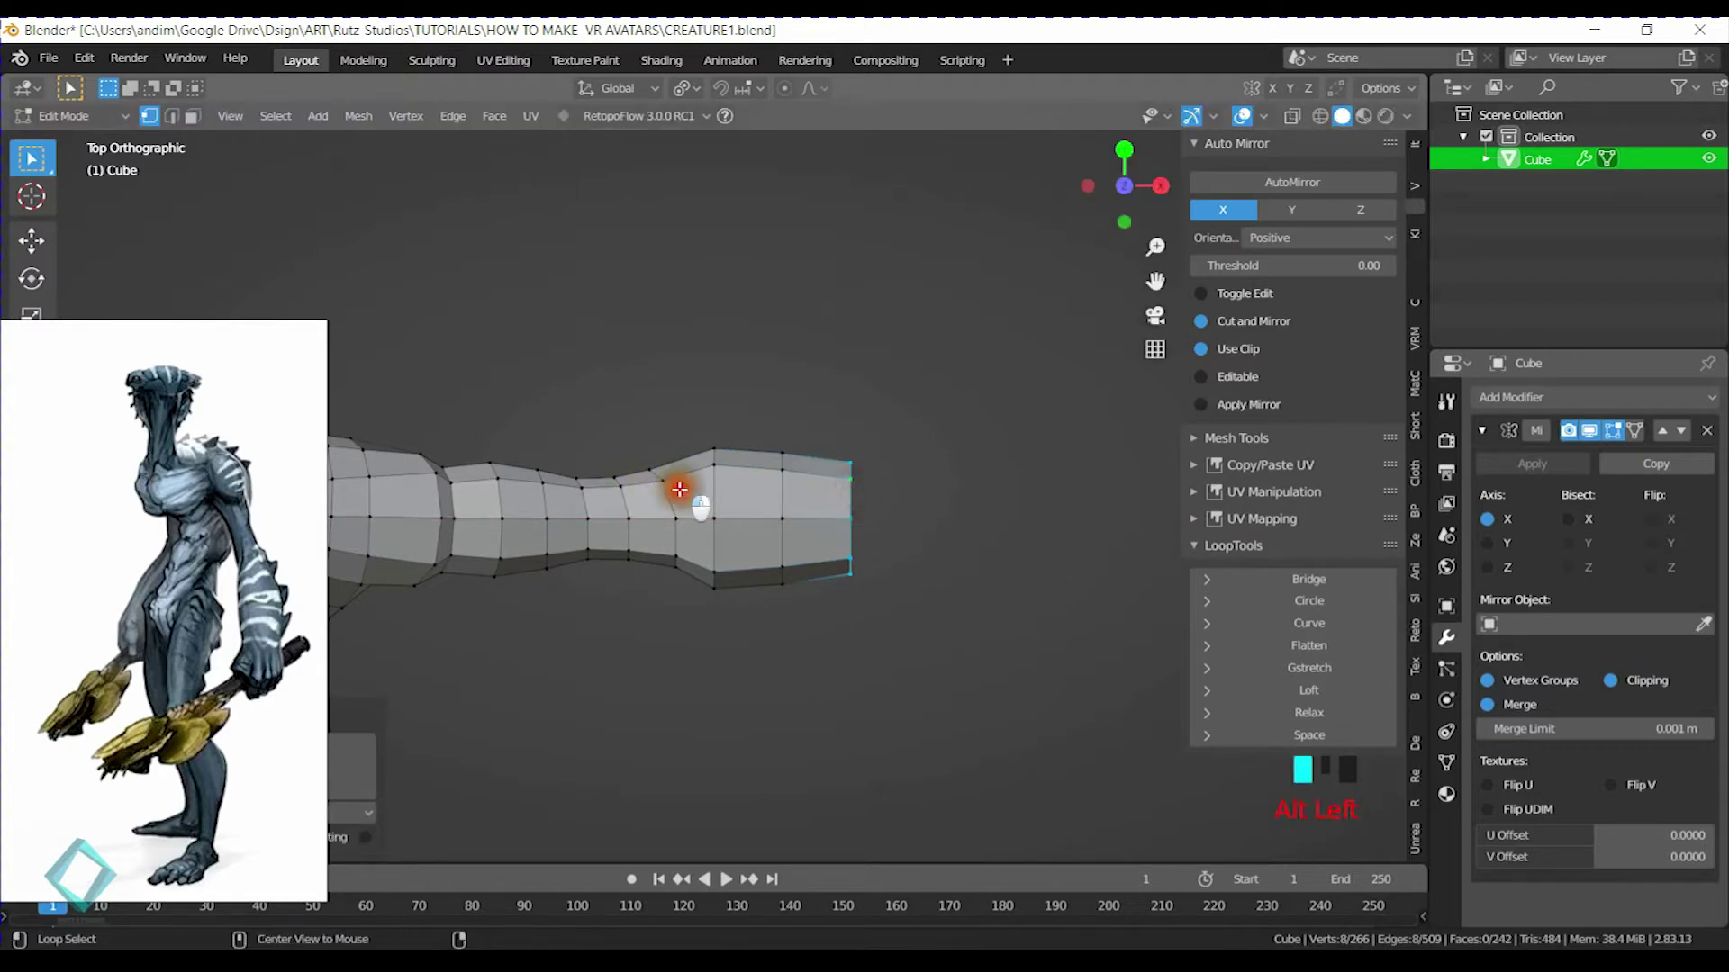
{"action": "left_click", "coordinate": [669, 495], "text": "alt"}
{"action": "key", "text": "s"}
{"action": "key", "text": "x"}
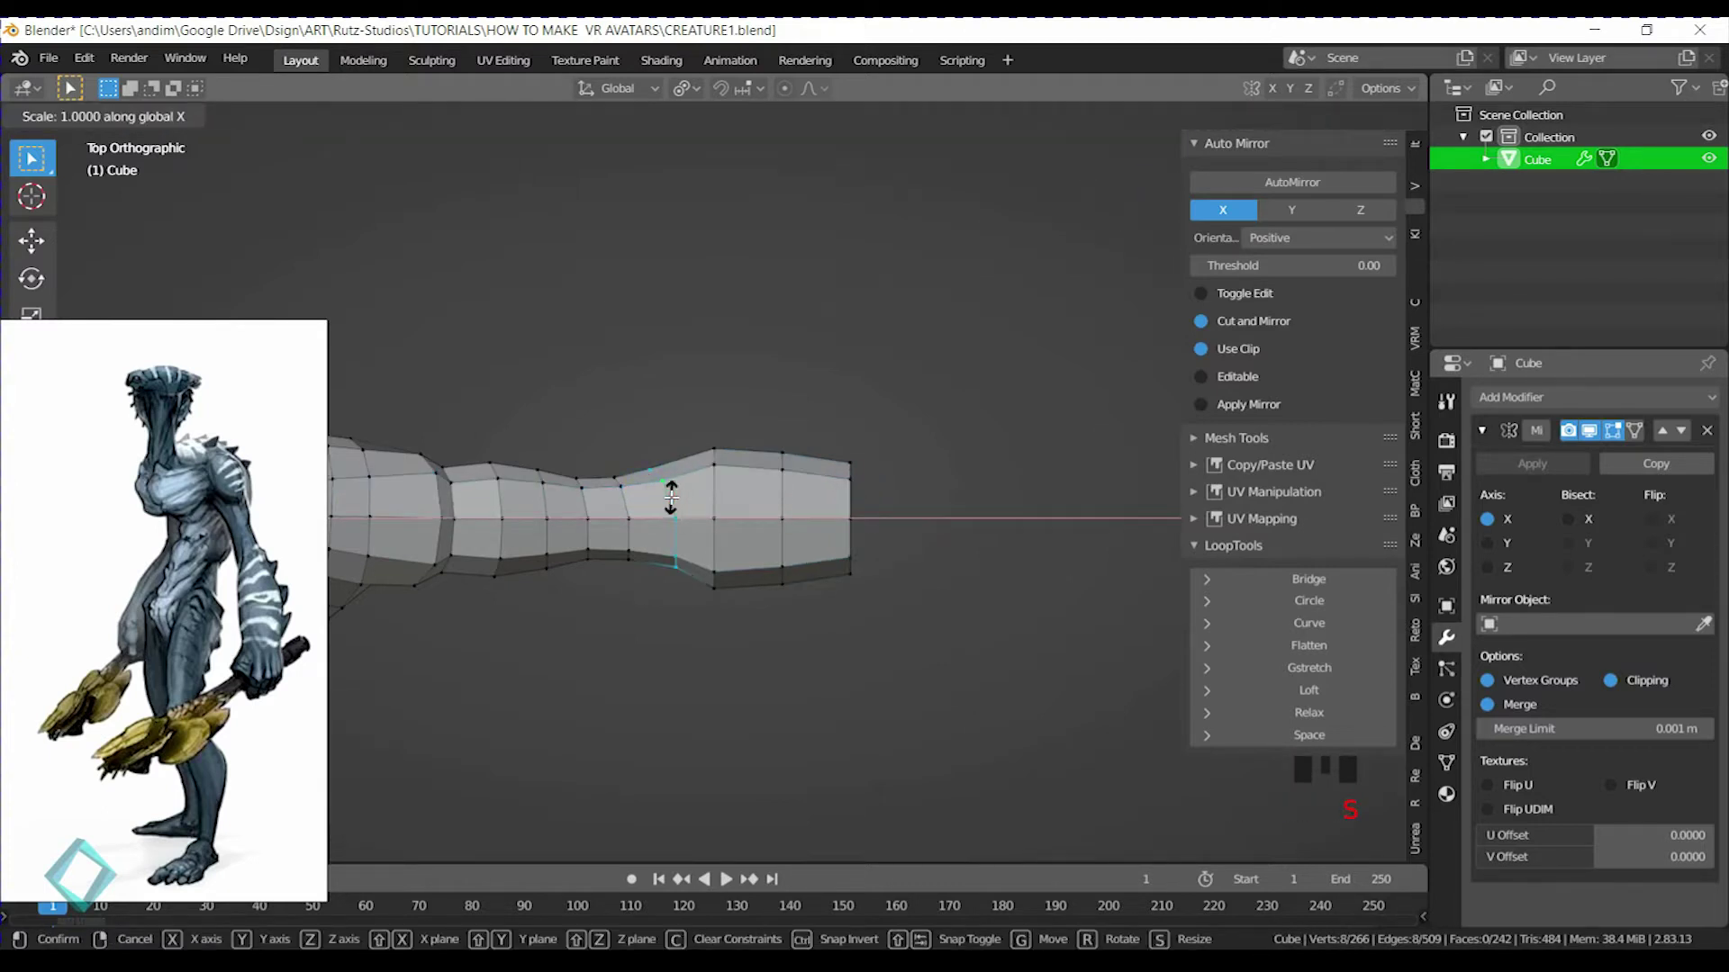
{"action": "left_click", "coordinate": [671, 498]}
{"action": "left_click", "coordinate": [641, 486], "text": "alt"}
{"action": "key", "text": "s"}
{"action": "key", "text": "x"}
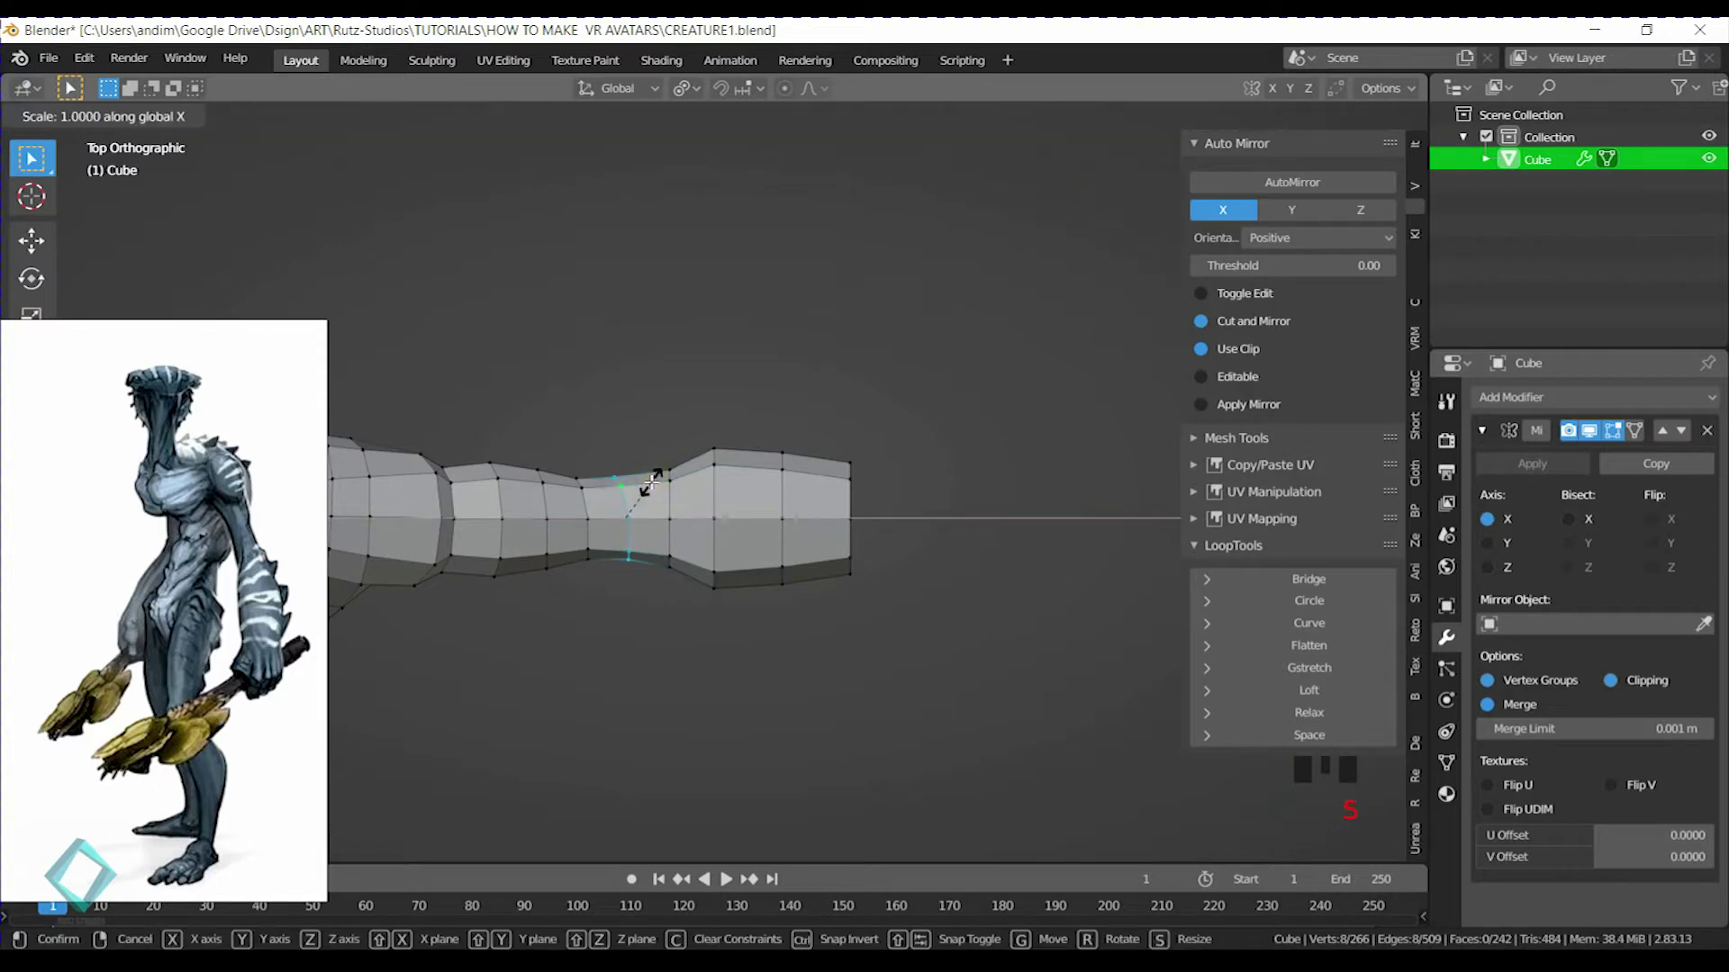
{"action": "key", "text": "0"}
{"action": "left_click", "coordinate": [651, 482]}
Flatten the next two edge loops, at the elbow and lower upper arm, by scaling each to 0 along X
{"action": "left_click", "coordinate": [586, 501], "text": "alt"}
{"action": "key", "text": "s"}
{"action": "key", "text": "x"}
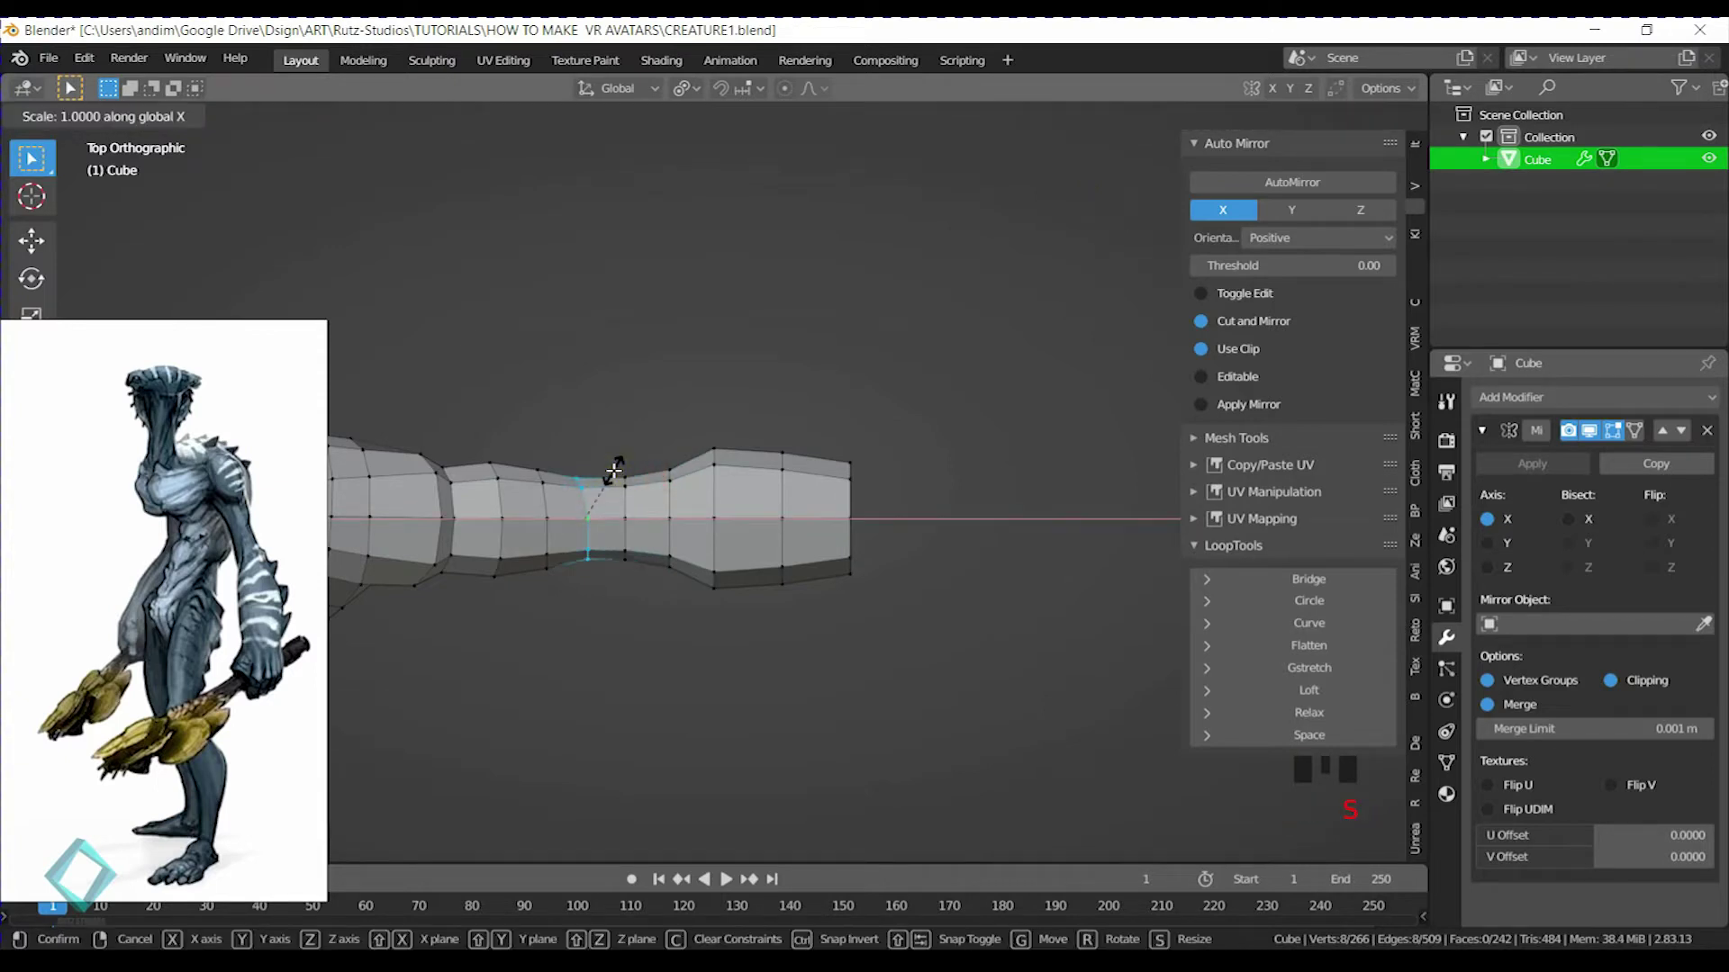
{"action": "key", "text": "0"}
{"action": "left_click", "coordinate": [613, 469]}
{"action": "left_click", "coordinate": [549, 497], "text": "alt"}
{"action": "key", "text": "s"}
{"action": "key", "text": "x"}
{"action": "key", "text": "0"}
{"action": "left_click", "coordinate": [536, 500]}
Flatten the upper arm's bulge loop to 0 along X and slide it slightly towards the shoulder
{"action": "left_click", "coordinate": [501, 494], "text": "alt"}
{"action": "key", "text": "s"}
{"action": "key", "text": "x"}
{"action": "key", "text": "0"}
{"action": "left_click", "coordinate": [590, 507]}
{"action": "middle_click_drag", "start_coordinate": [589, 506], "coordinate": [799, 530]}
{"action": "key", "text": "g"}
{"action": "key", "text": "g"}
{"action": "left_click", "coordinate": [771, 356]}
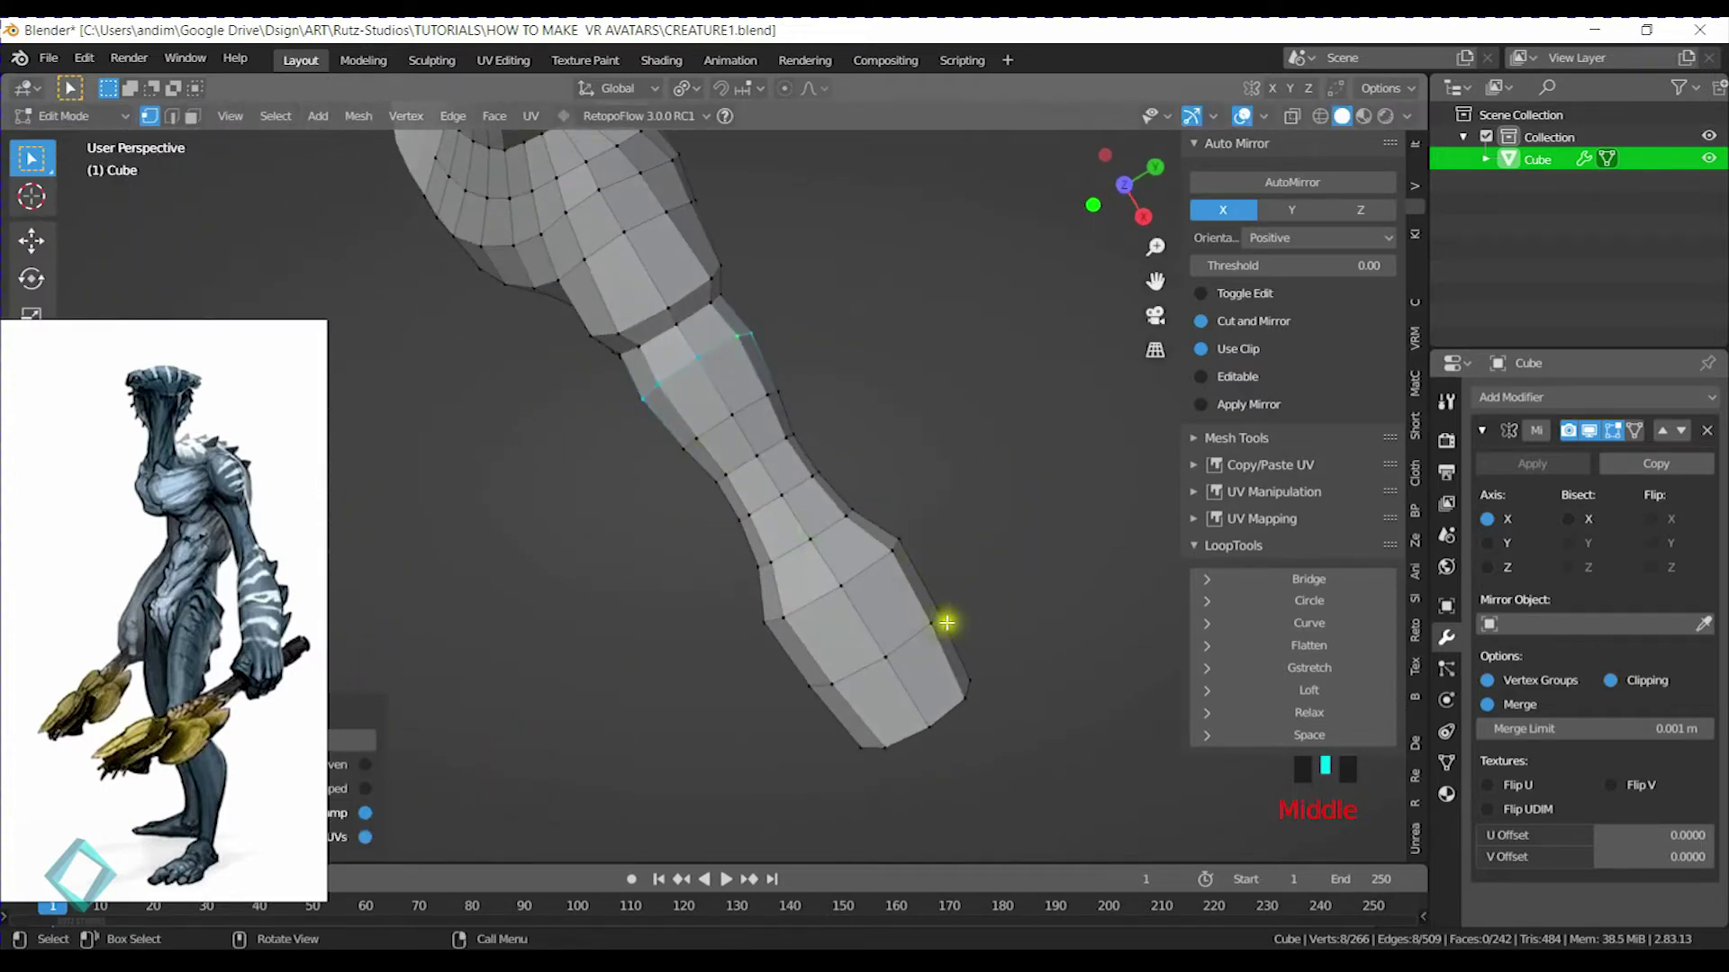
Select the three-vertex edge path across the top of the shoulder and slide it towards the arm
{"action": "middle_click_drag", "start_coordinate": [469, 462], "coordinate": [915, 305]}
{"action": "scroll", "coordinate": [868, 351], "scroll_direction": "down", "scroll_amount": 4}
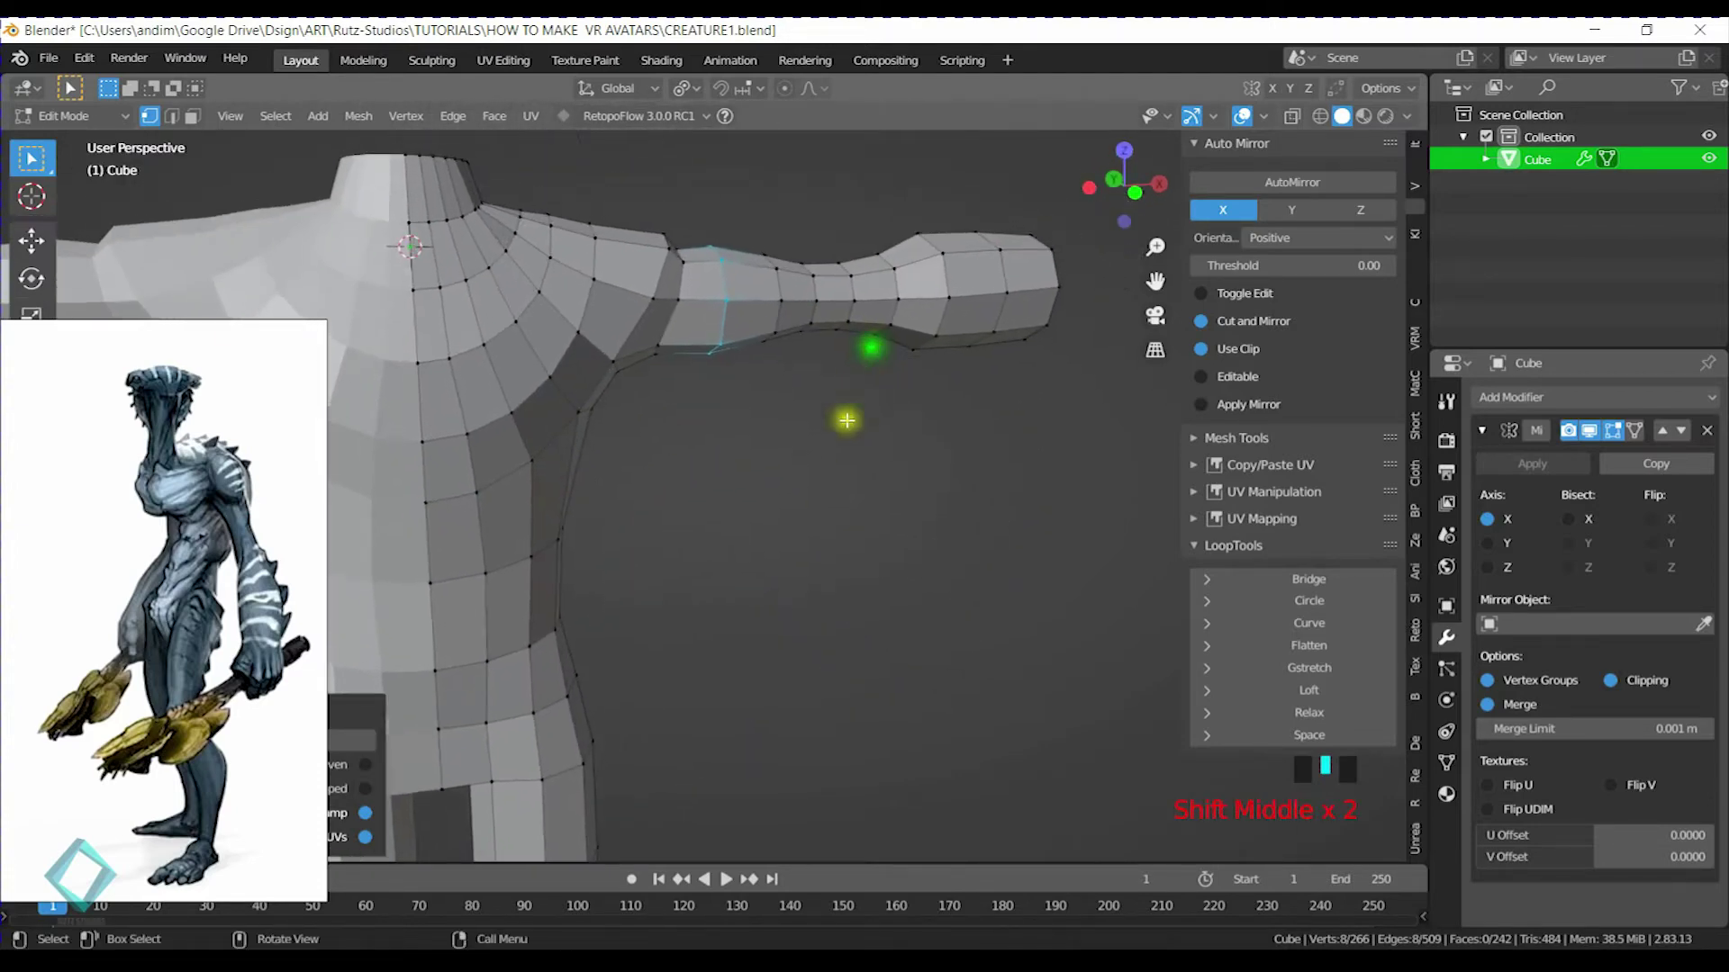
{"action": "scroll", "coordinate": [900, 328], "scroll_direction": "down", "scroll_amount": 3}
{"action": "middle_click_drag", "start_coordinate": [779, 416], "coordinate": [926, 429]}
{"action": "scroll", "coordinate": [831, 514], "scroll_direction": "up", "scroll_amount": 4}
{"action": "middle_click_drag", "start_coordinate": [808, 469], "coordinate": [1027, 468], "text": "shift"}
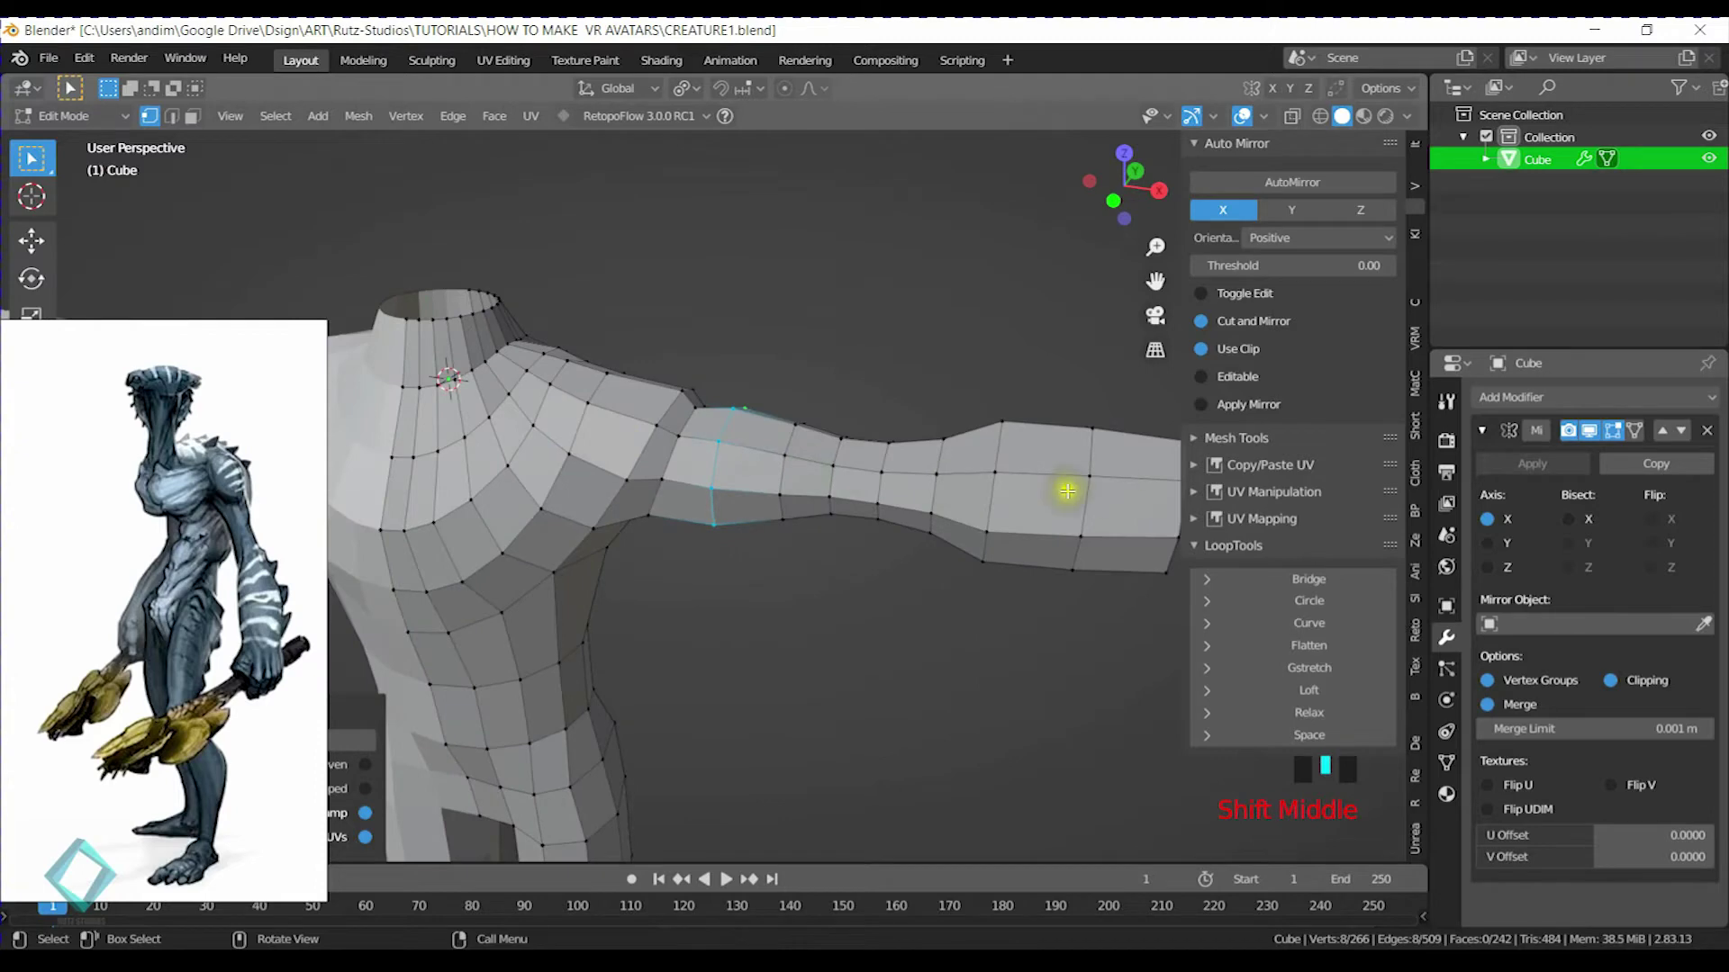
{"action": "middle_click_drag", "start_coordinate": [783, 491], "coordinate": [872, 455]}
{"action": "left_click", "coordinate": [662, 394], "text": "alt"}
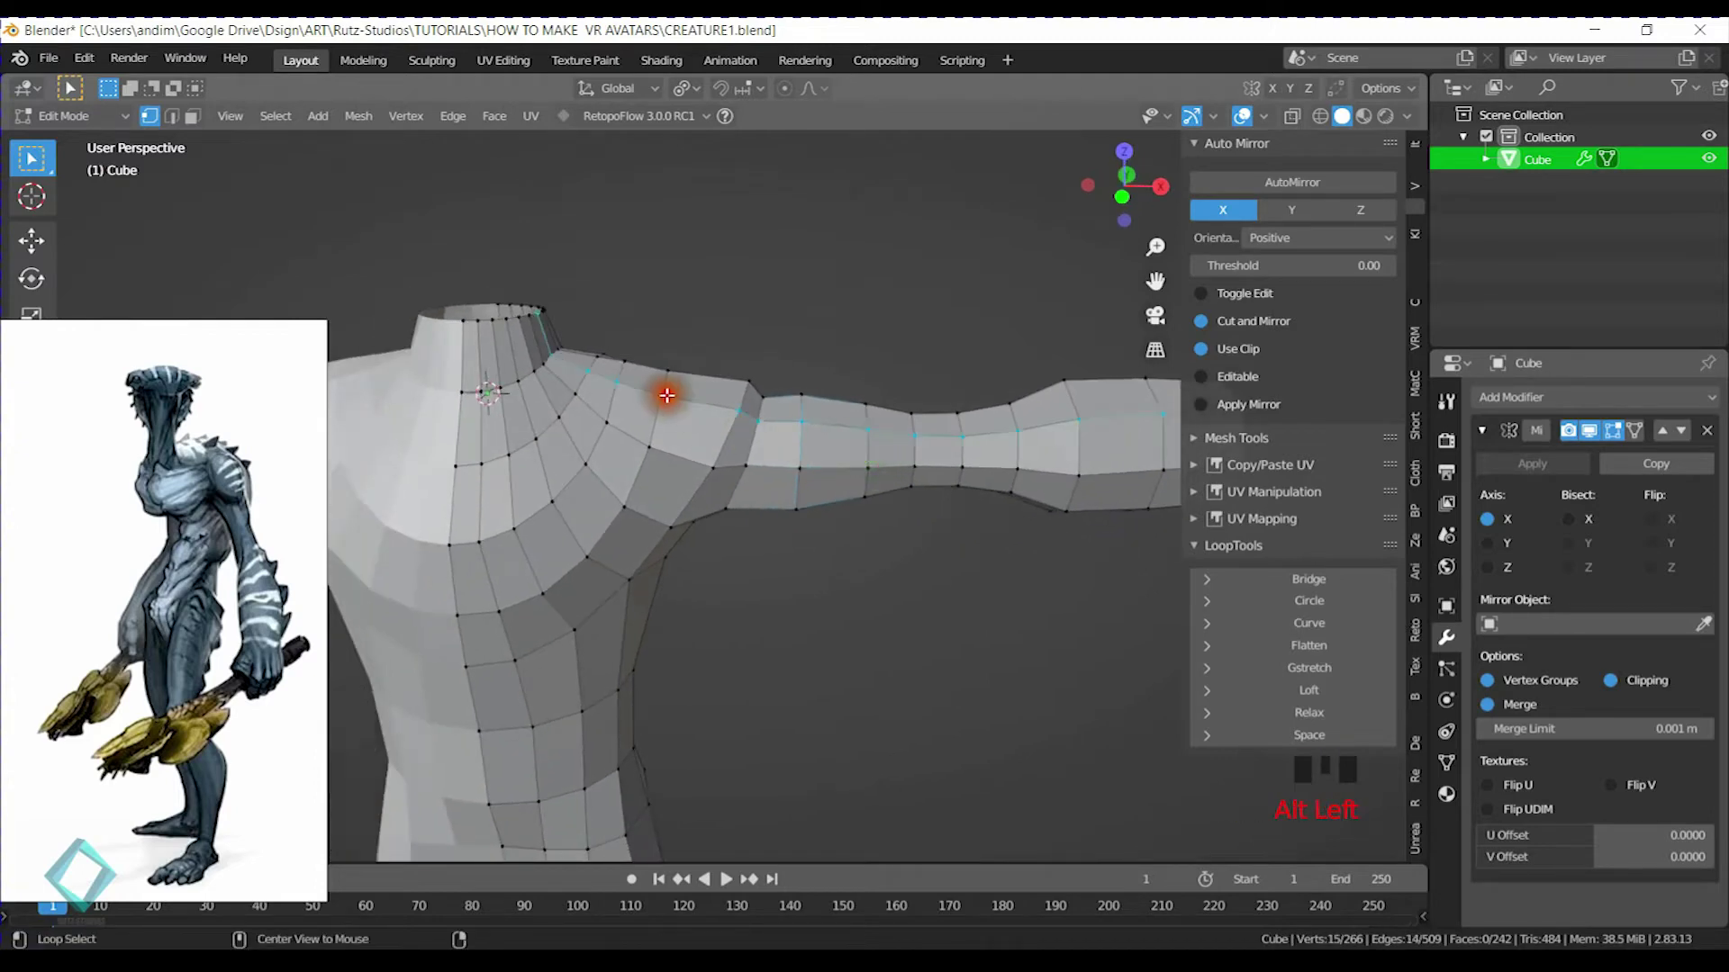
{"action": "middle_click_drag", "start_coordinate": [774, 338], "coordinate": [753, 451]}
{"action": "left_click", "coordinate": [675, 398]}
{"action": "left_click", "coordinate": [710, 323], "text": "ctrl"}
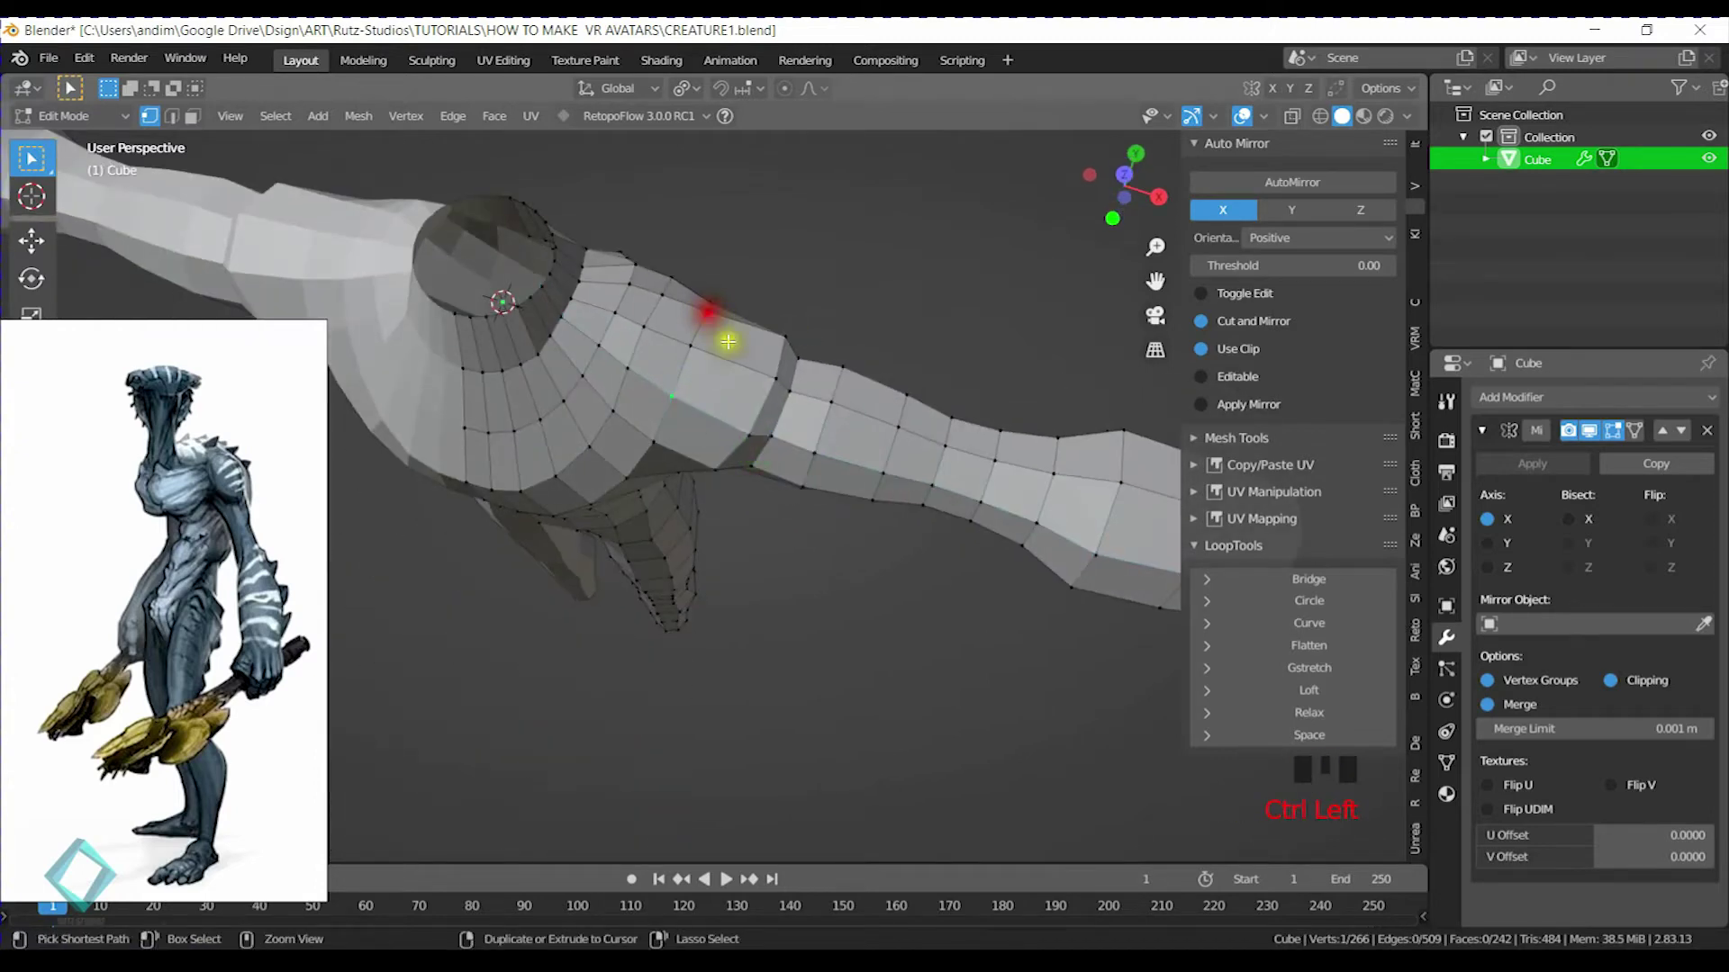
{"action": "left_click", "coordinate": [700, 314], "text": "ctrl"}
{"action": "key", "text": "g"}
{"action": "key", "text": "g"}
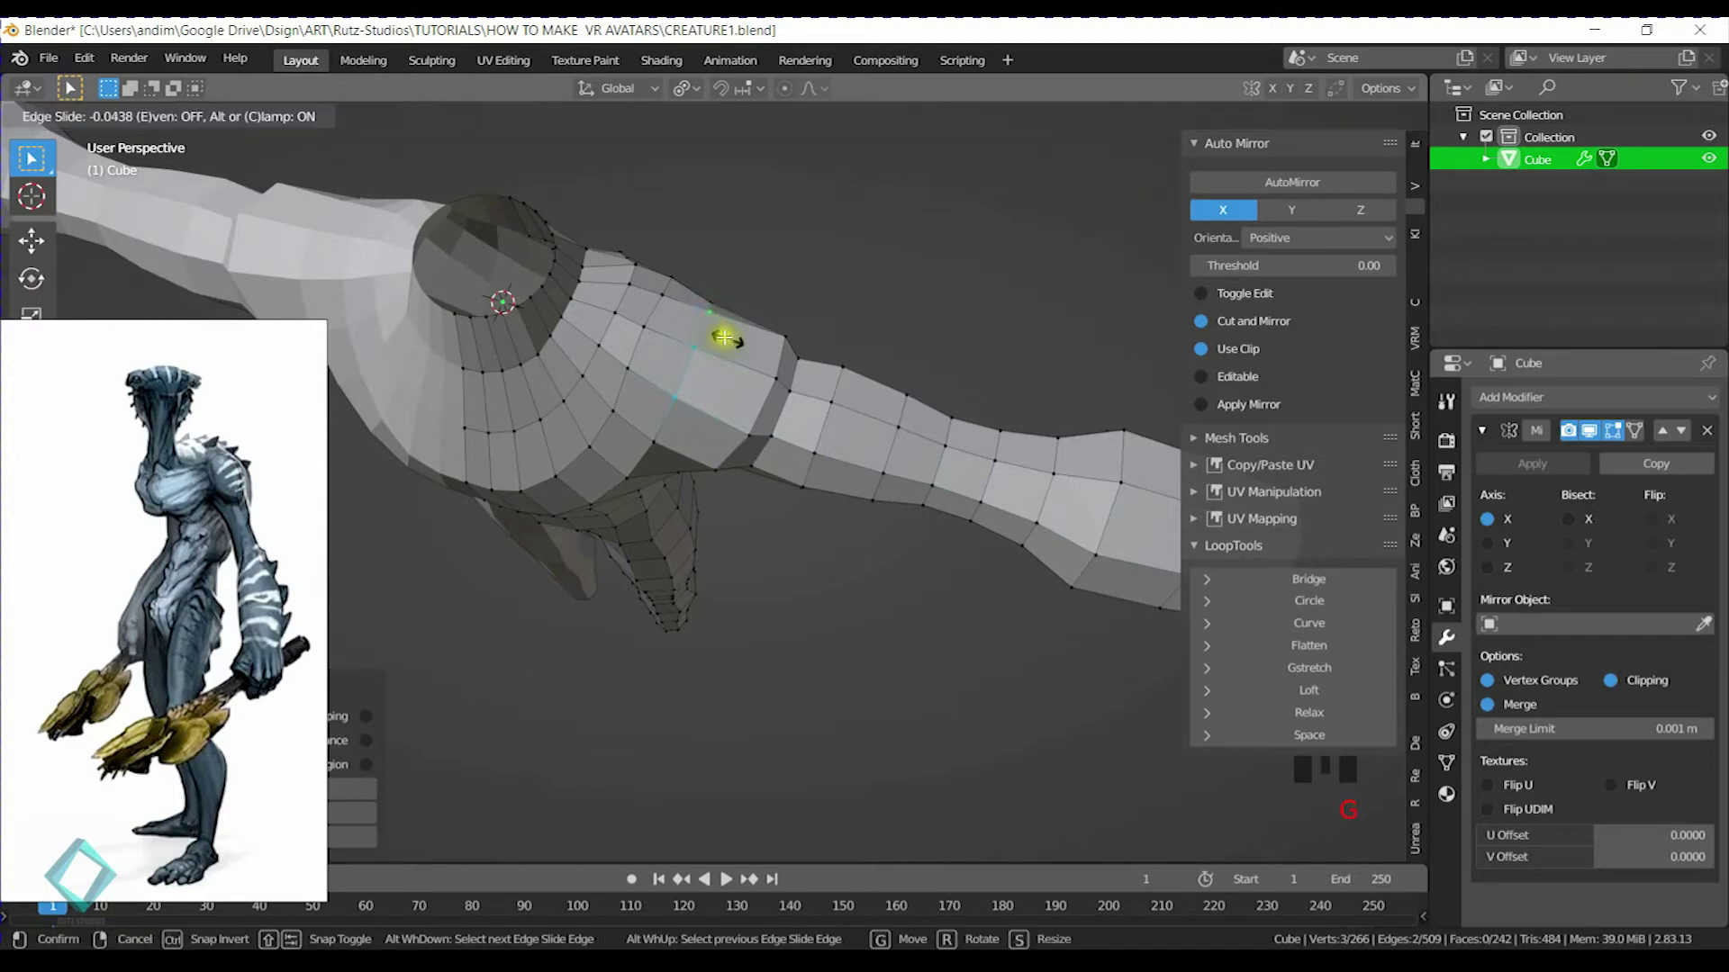
{"action": "left_click", "coordinate": [831, 359]}
Slide the lower shoulder vertices and one vertex on top of the shoulder along their edges towards the arm
{"action": "left_click", "coordinate": [657, 441]}
{"action": "middle_click_drag", "start_coordinate": [656, 442], "coordinate": [841, 532]}
{"action": "left_click", "coordinate": [845, 576], "text": "shift"}
{"action": "key", "text": "g"}
{"action": "key", "text": "g"}
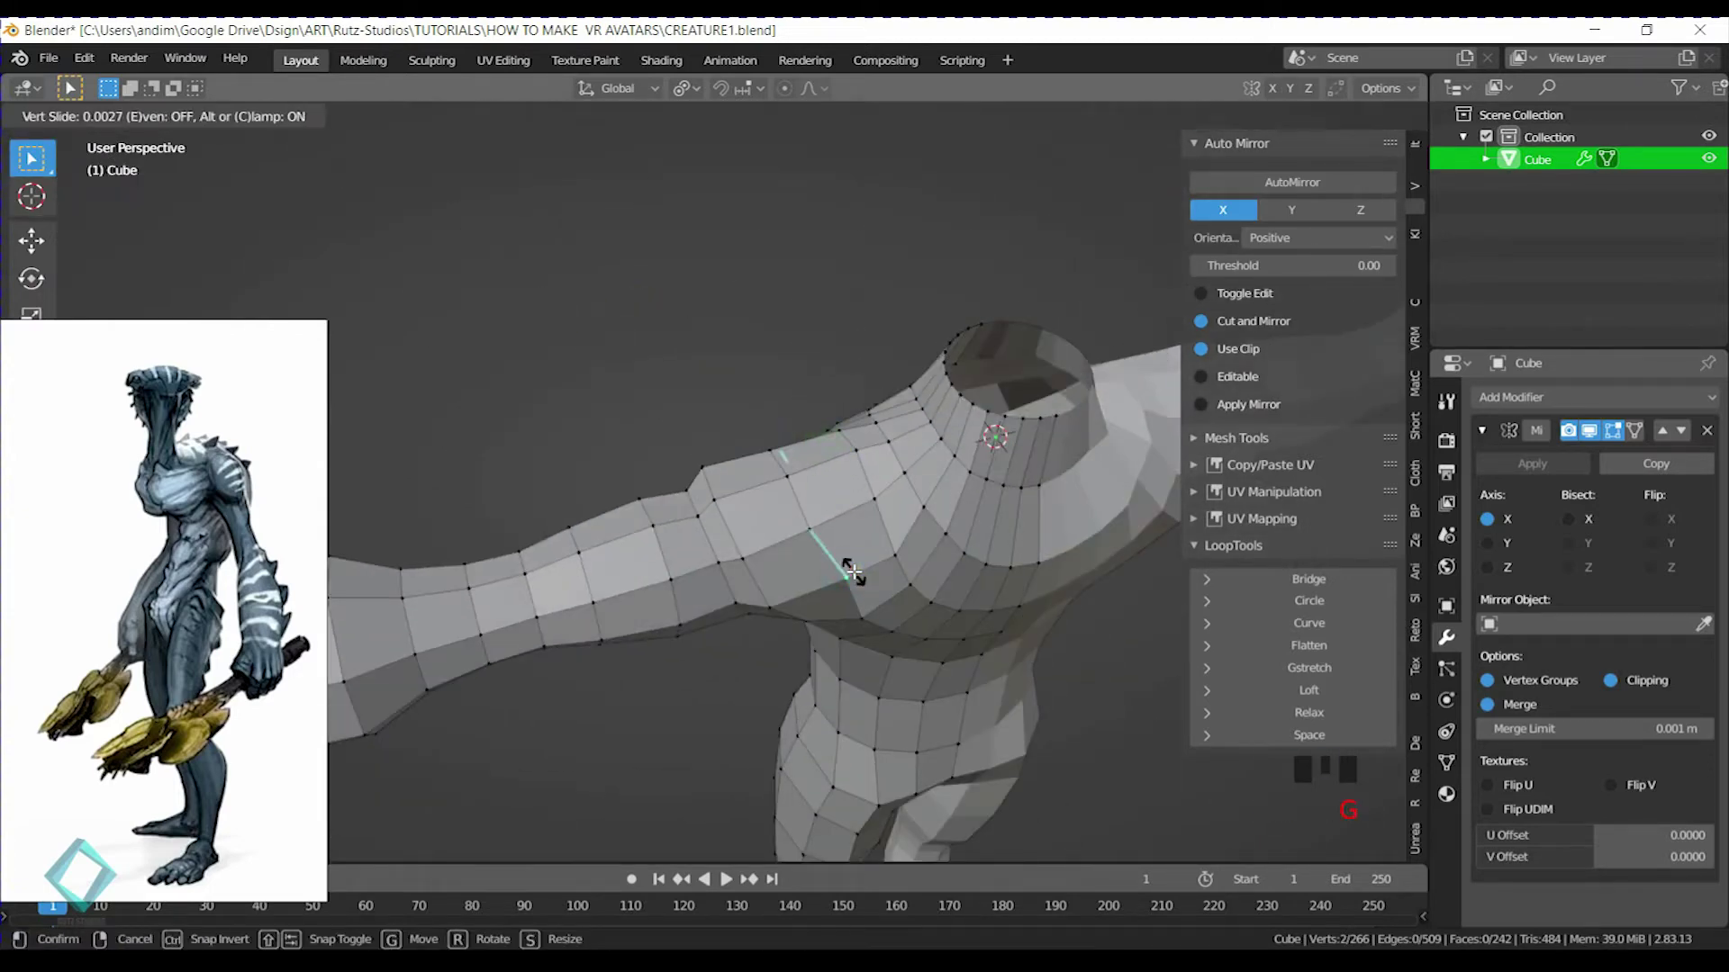
{"action": "left_click", "coordinate": [779, 595]}
{"action": "left_click", "coordinate": [791, 453]}
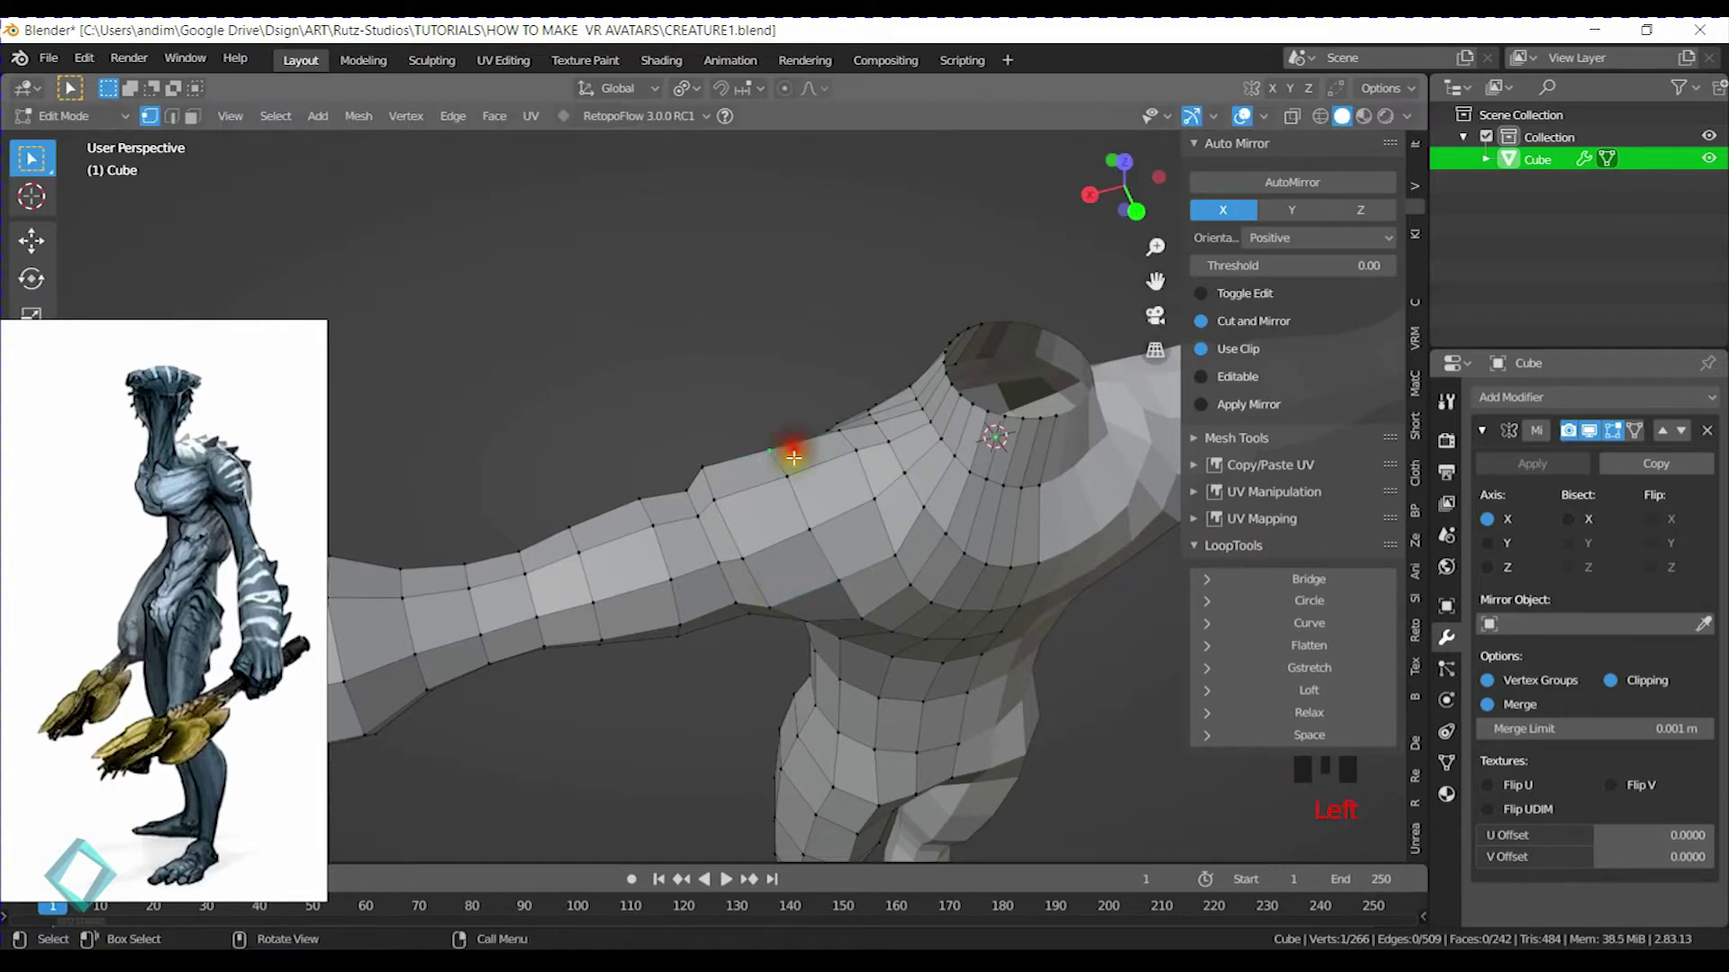
{"action": "key", "text": "g"}
{"action": "key", "text": "g"}
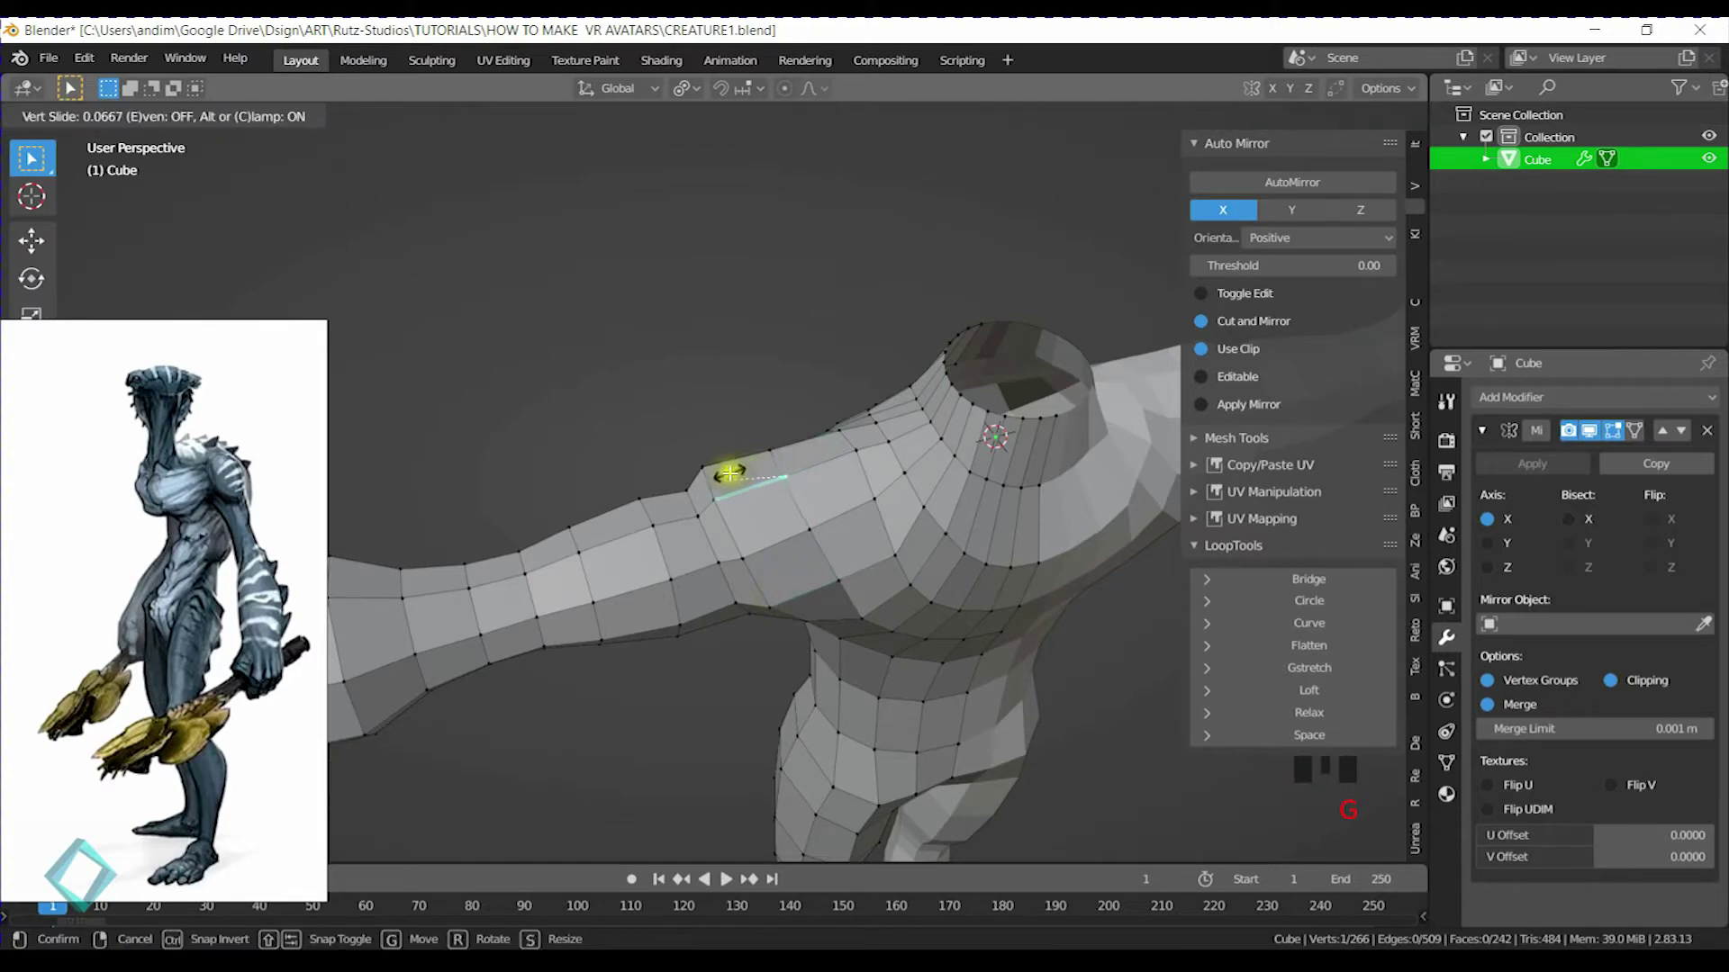
{"action": "left_click", "coordinate": [737, 468]}
Slide two more vertices at the back of the shoulder along their edges, and save the file
{"action": "middle_click_drag", "start_coordinate": [664, 417], "coordinate": [528, 366]}
{"action": "left_click", "coordinate": [656, 435]}
{"action": "key", "text": "g"}
{"action": "key", "text": "g"}
{"action": "left_click", "coordinate": [722, 475]}
{"action": "left_click", "coordinate": [822, 521]}
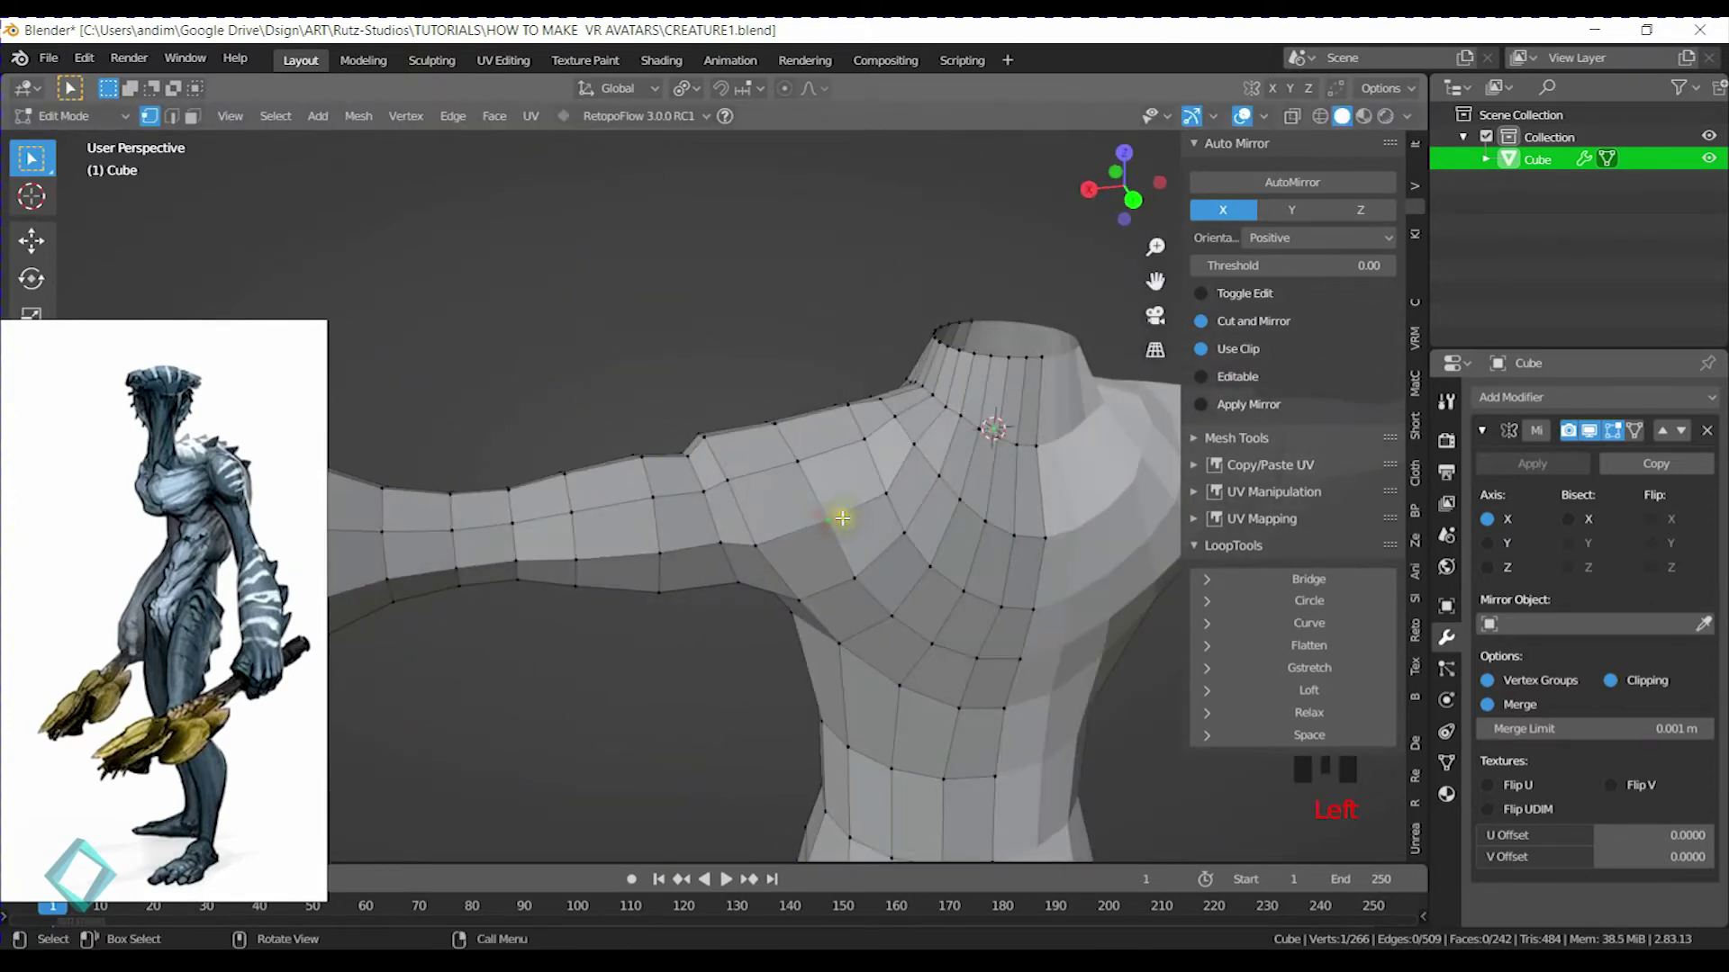
{"action": "key", "text": "g"}
{"action": "key", "text": "g"}
{"action": "left_click", "coordinate": [811, 526]}
{"action": "key", "text": "ctrl+s"}
{"action": "scroll", "coordinate": [586, 386], "scroll_direction": "down", "scroll_amount": 2}
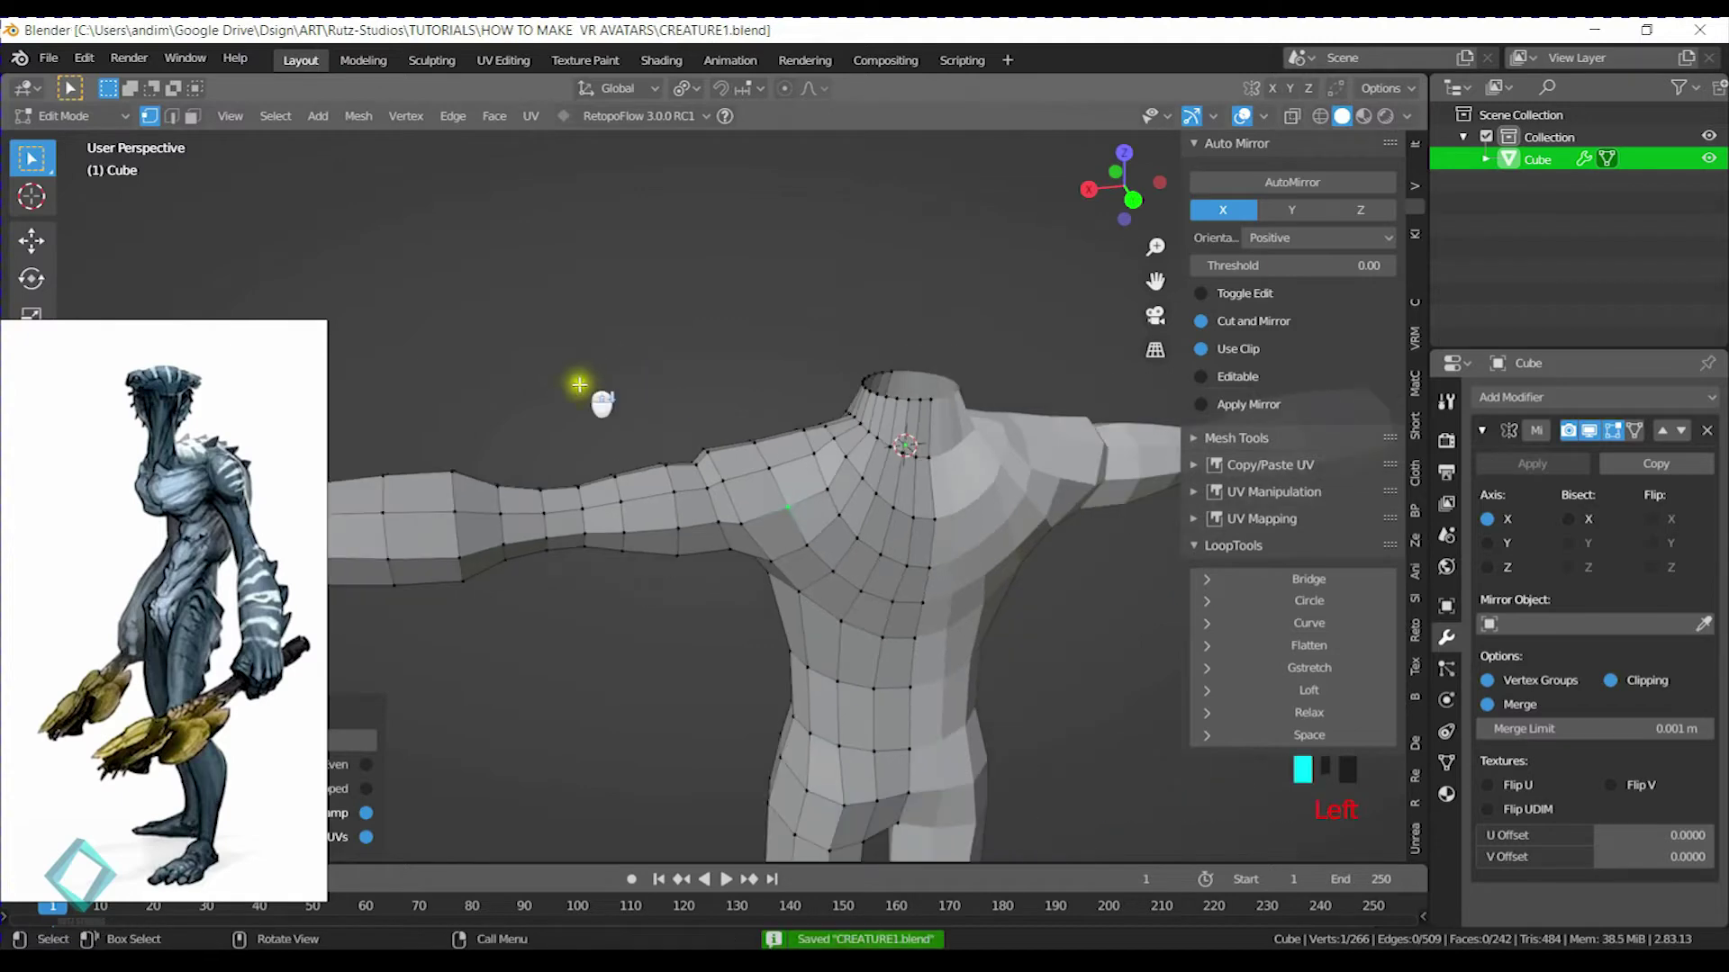
Examine the whole body and the arm from several angles, comparing the proportions with the creature reference
{"action": "middle_click_drag", "start_coordinate": [570, 386], "coordinate": [903, 436]}
{"action": "scroll", "coordinate": [903, 436], "scroll_direction": "down", "scroll_amount": 1}
{"action": "middle_click_drag", "start_coordinate": [855, 635], "coordinate": [926, 459], "text": "shift"}
{"action": "middle_click_drag", "start_coordinate": [765, 545], "coordinate": [813, 455], "text": "shift"}
{"action": "middle_click_drag", "start_coordinate": [961, 589], "coordinate": [896, 582]}
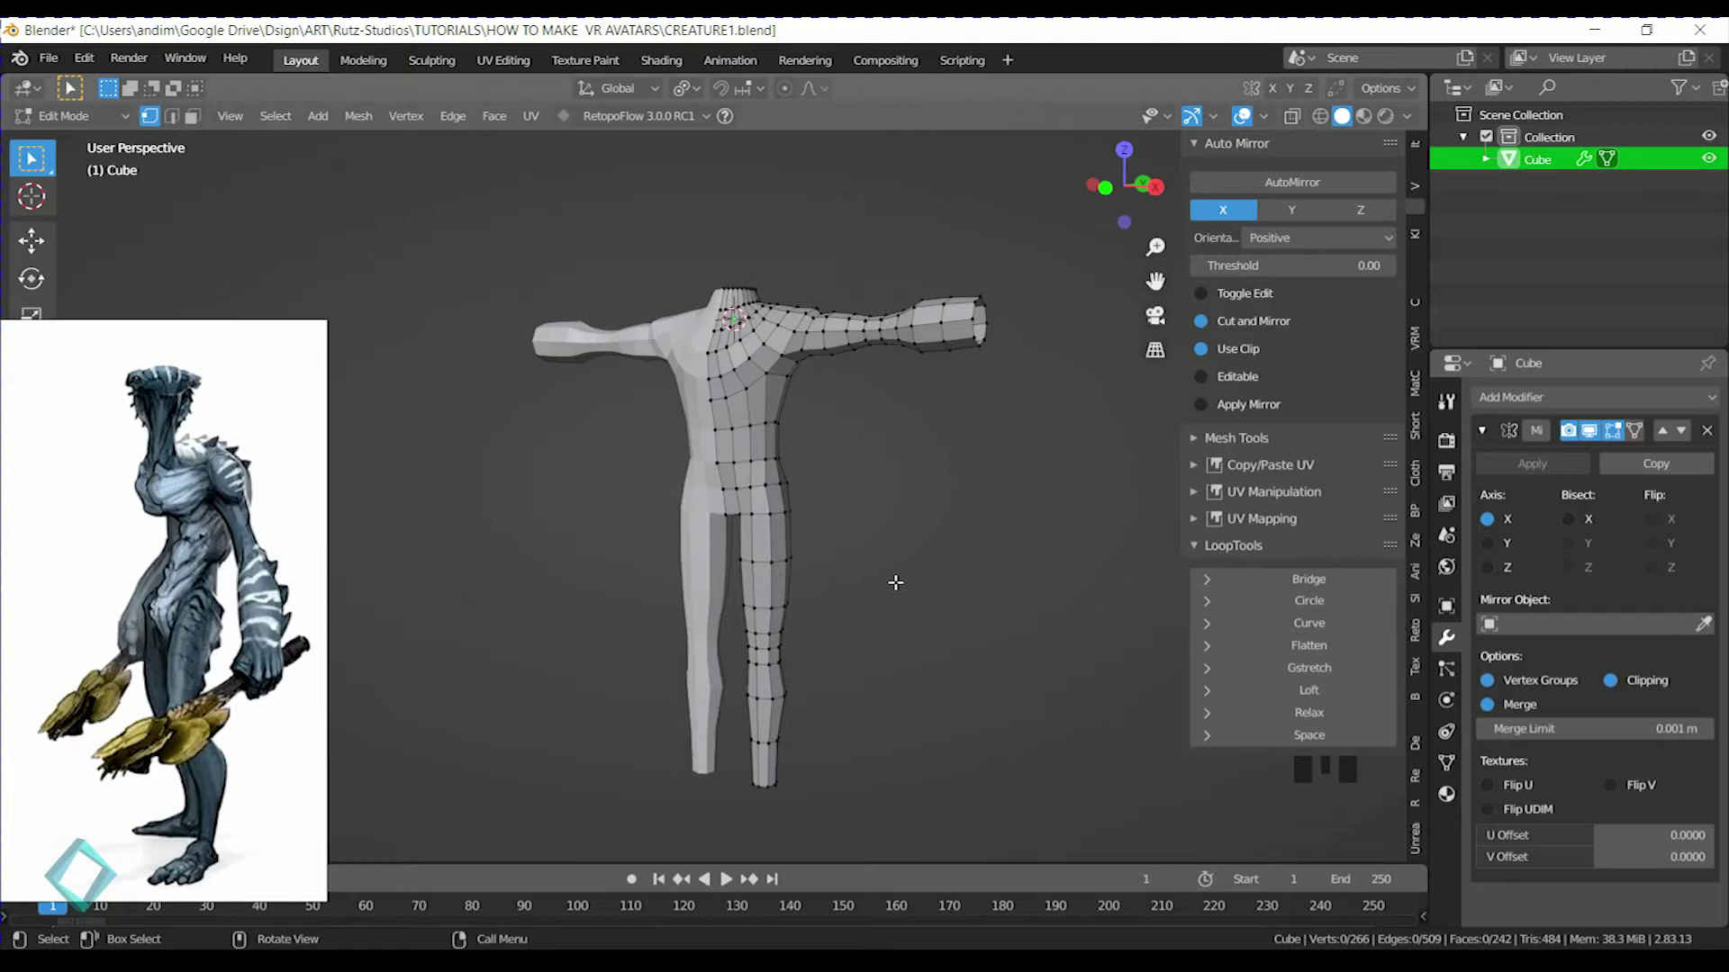
{"action": "scroll", "coordinate": [839, 469], "scroll_direction": "up", "scroll_amount": 1}
{"action": "middle_click_drag", "start_coordinate": [838, 534], "coordinate": [698, 559], "text": "shift"}
{"action": "middle_click_drag", "start_coordinate": [688, 555], "coordinate": [812, 514]}
{"action": "middle_click_drag", "start_coordinate": [684, 522], "coordinate": [721, 630], "text": "shift"}
{"action": "scroll", "coordinate": [721, 629], "scroll_direction": "up", "scroll_amount": 3}
{"action": "middle_click_drag", "start_coordinate": [940, 477], "coordinate": [870, 651], "text": "shift"}
{"action": "middle_click_drag", "start_coordinate": [870, 650], "coordinate": [748, 552]}
{"action": "scroll", "coordinate": [748, 552], "scroll_direction": "down", "scroll_amount": 1}
{"action": "middle_click_drag", "start_coordinate": [895, 525], "coordinate": [765, 577], "text": "shift"}
{"action": "middle_click_drag", "start_coordinate": [765, 576], "coordinate": [796, 549]}
{"action": "scroll", "coordinate": [790, 513], "scroll_direction": "down", "scroll_amount": 1}
{"action": "scroll", "coordinate": [790, 502], "scroll_direction": "up", "scroll_amount": 2}
In front view, extrude the open wrist loop outwards by about 0.79 m and scale it to about 0.88
{"action": "left_click", "coordinate": [834, 432], "text": "alt"}
{"action": "mouse_move", "coordinate": [935, 440]}
{"action": "middle_mouse_down"}
{"action": "mouse_move", "coordinate": [838, 447]}
{"action": "mouse_move", "coordinate": [919, 441]}
{"action": "mouse_move", "coordinate": [918, 425]}
{"action": "middle_mouse_up"}
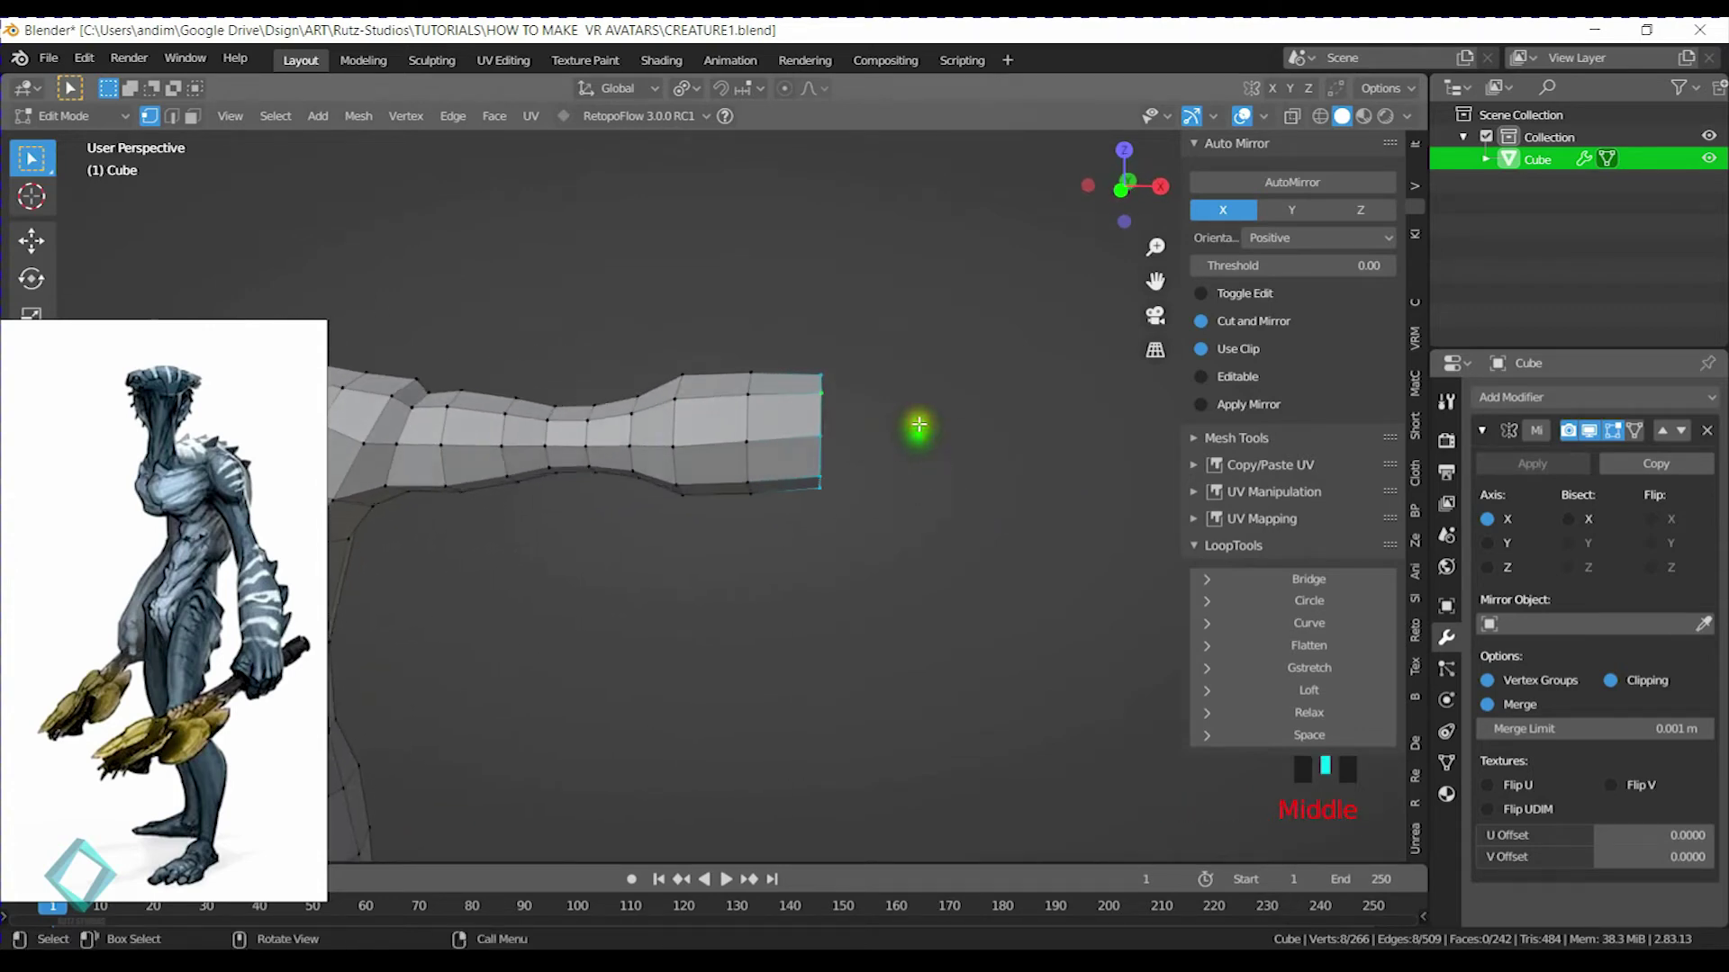
{"action": "key", "text": "KP_1"}
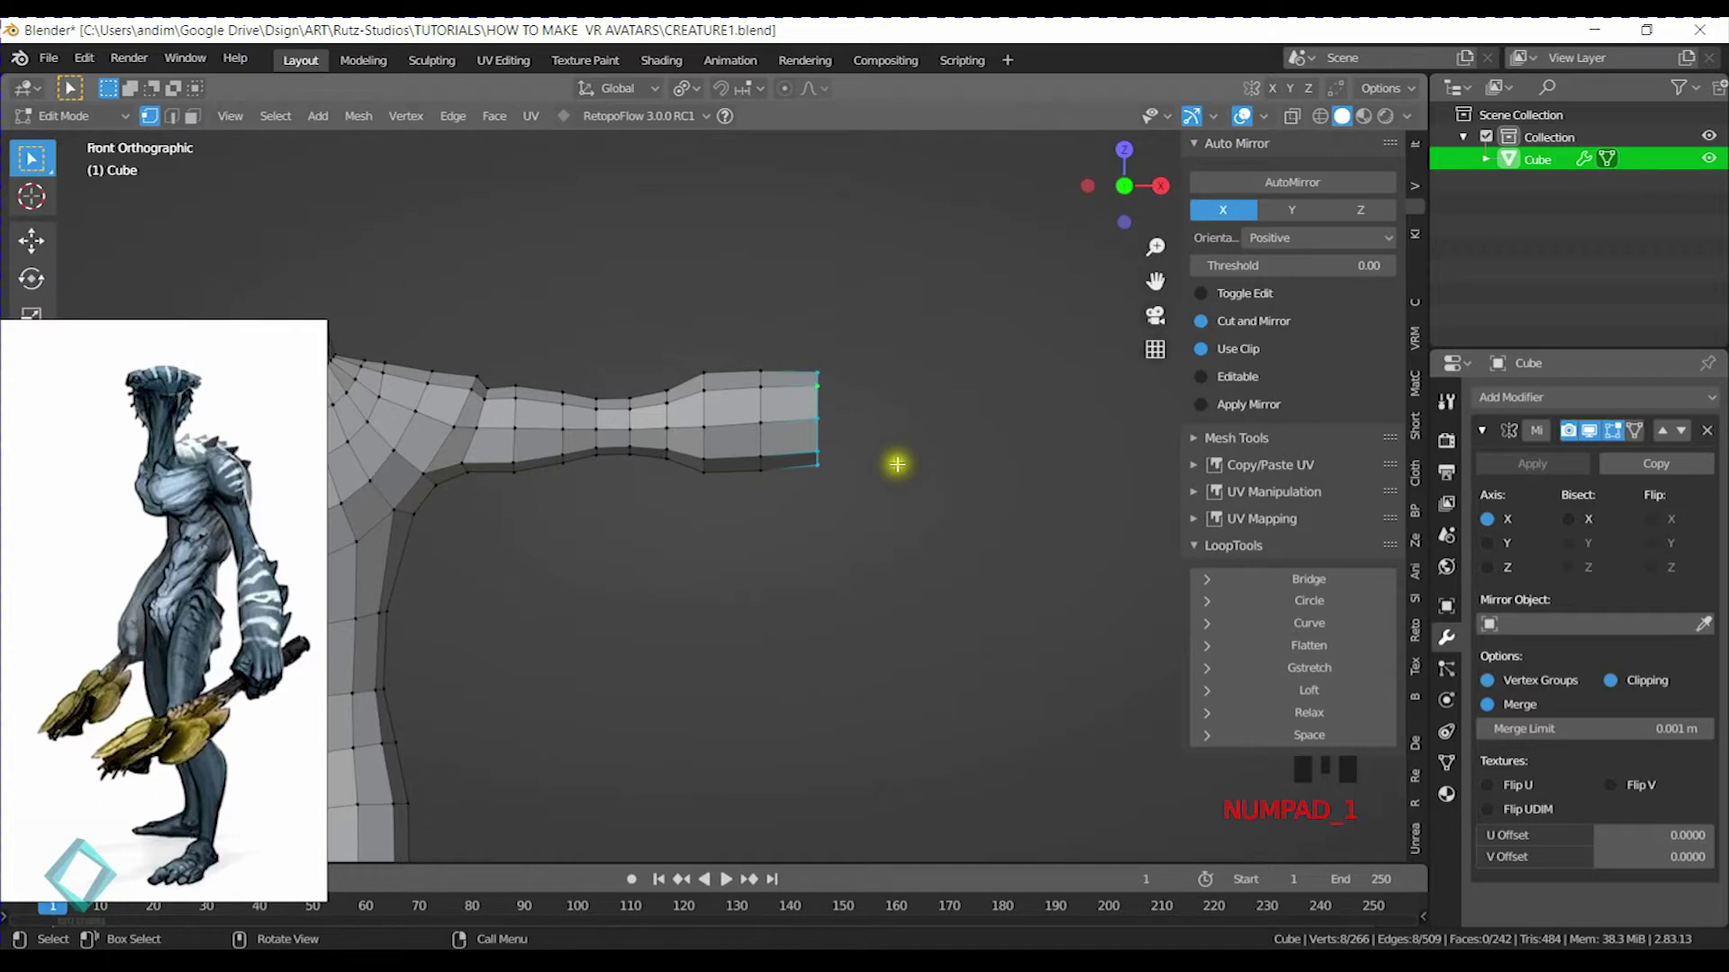
{"action": "key", "text": "e"}
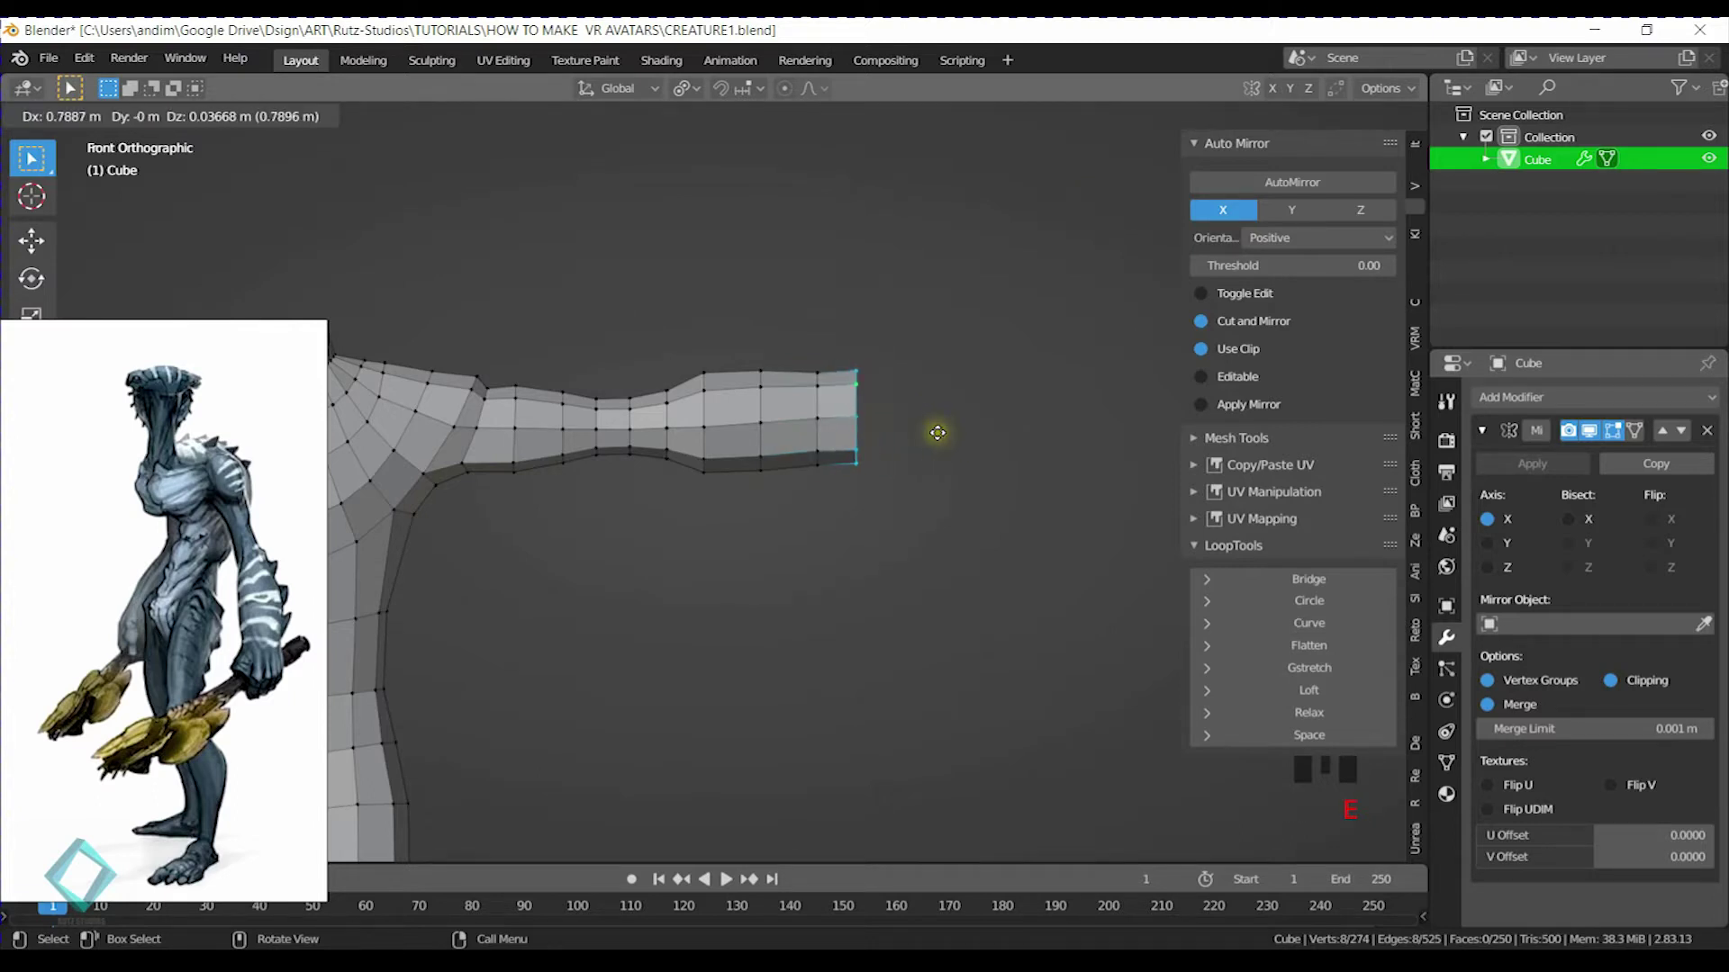
{"action": "left_click", "coordinate": [937, 432]}
{"action": "key", "text": "s"}
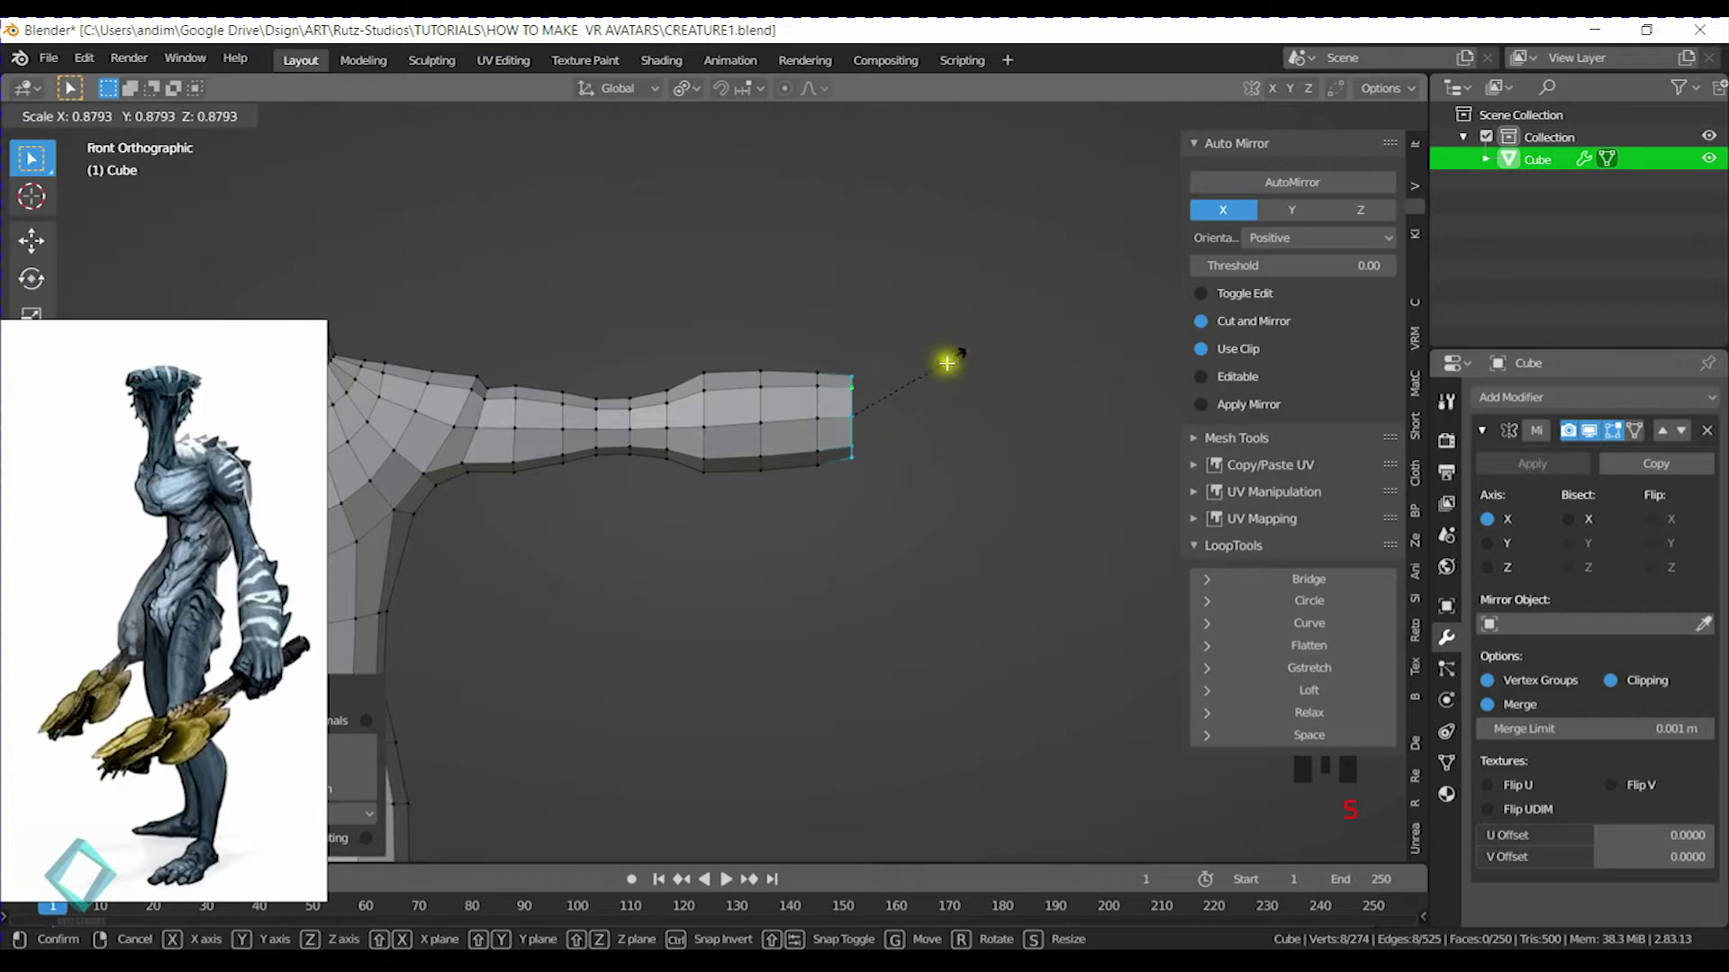
{"action": "left_click", "coordinate": [950, 366]}
In top view, move the elbow's face loop about 0.33 m backwards along Y with smooth proportional editing at size 4.59
{"action": "middle_click_drag", "start_coordinate": [825, 408], "coordinate": [777, 491]}
{"action": "middle_click_drag", "start_coordinate": [809, 472], "coordinate": [786, 458]}
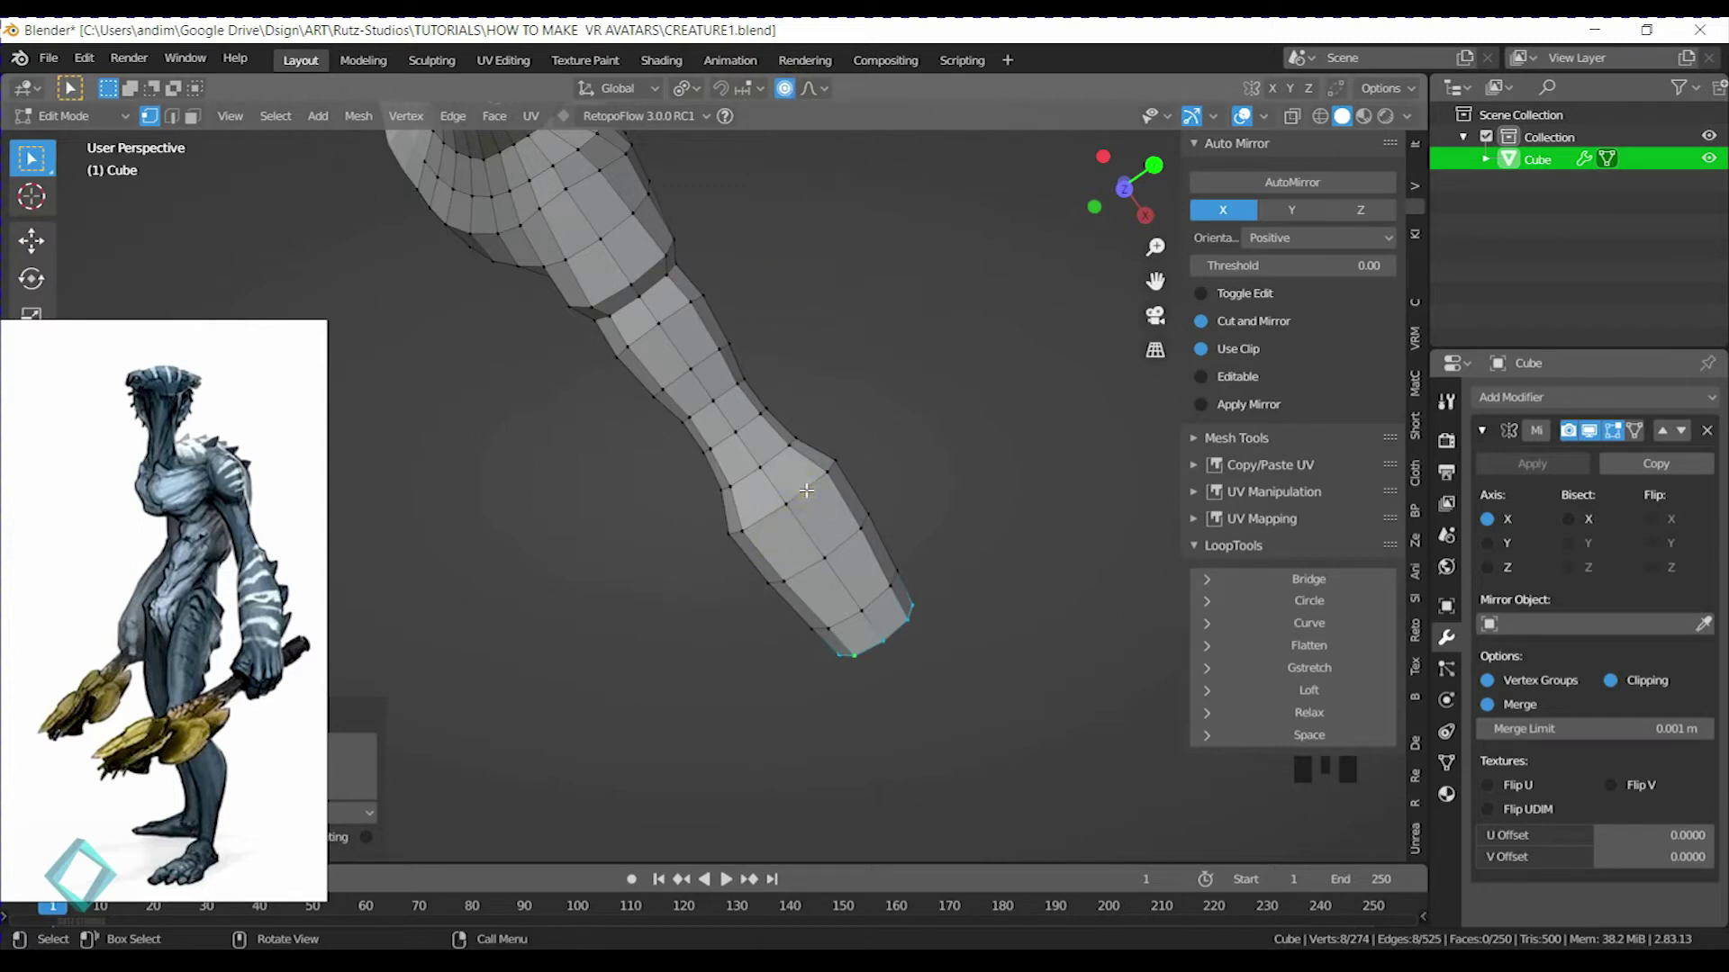
{"action": "left_click", "coordinate": [194, 115]}
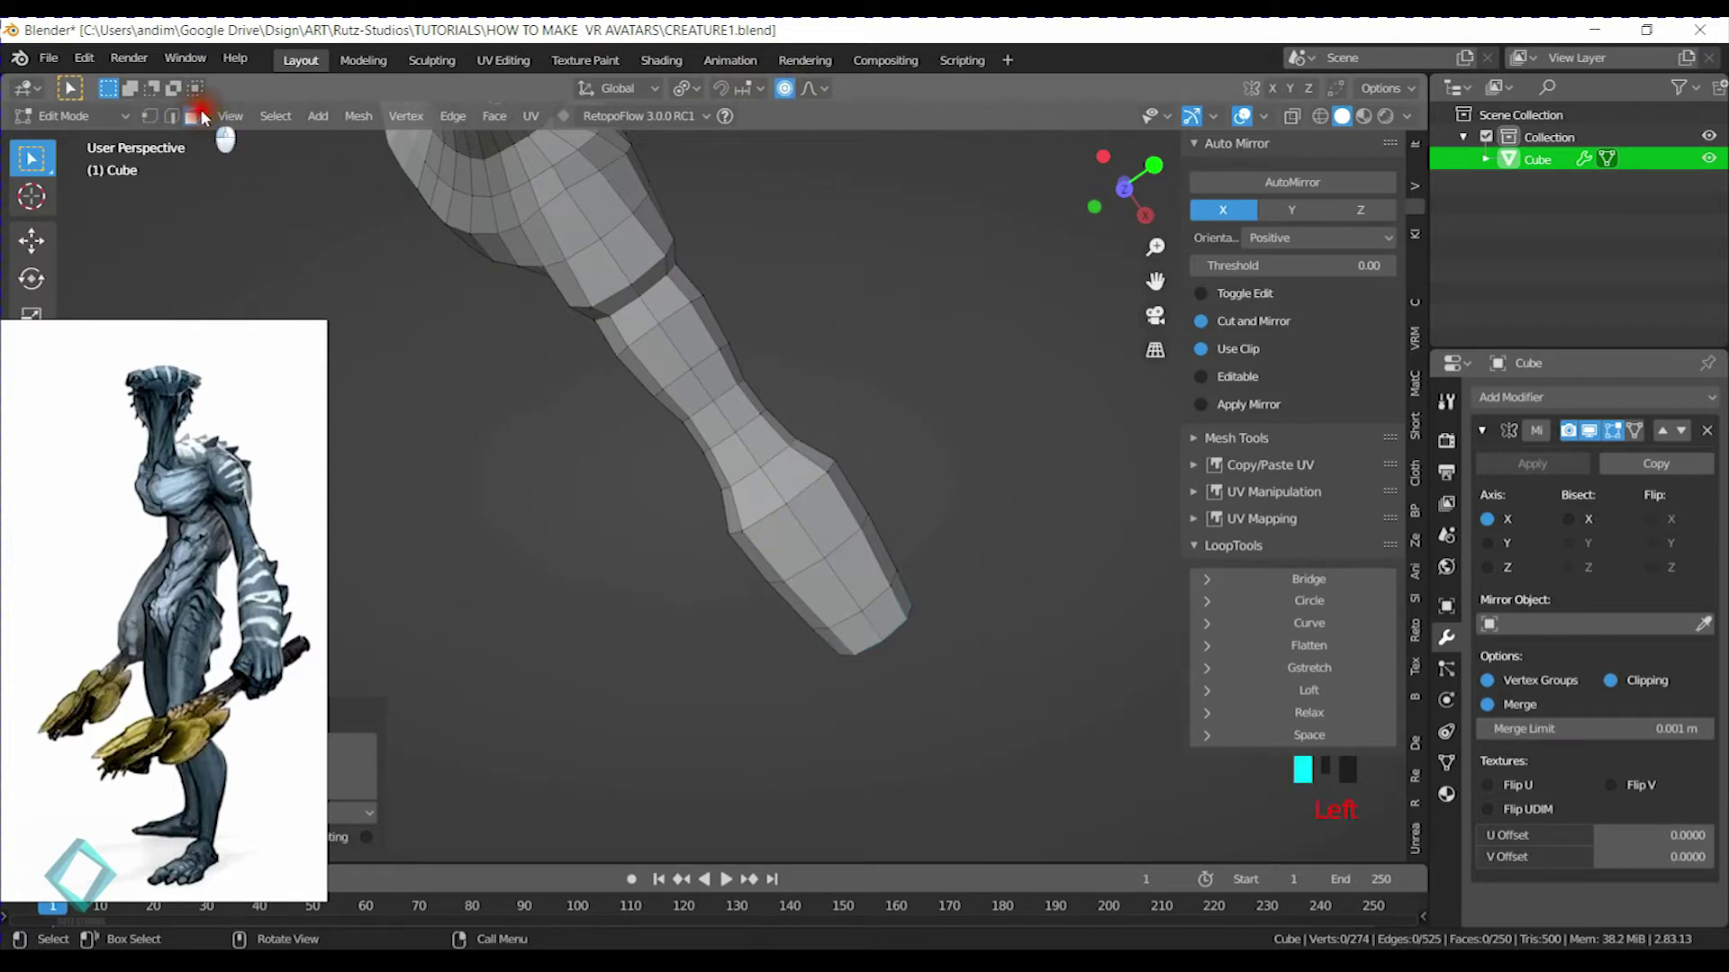
{"action": "left_click", "coordinate": [723, 412], "text": "alt"}
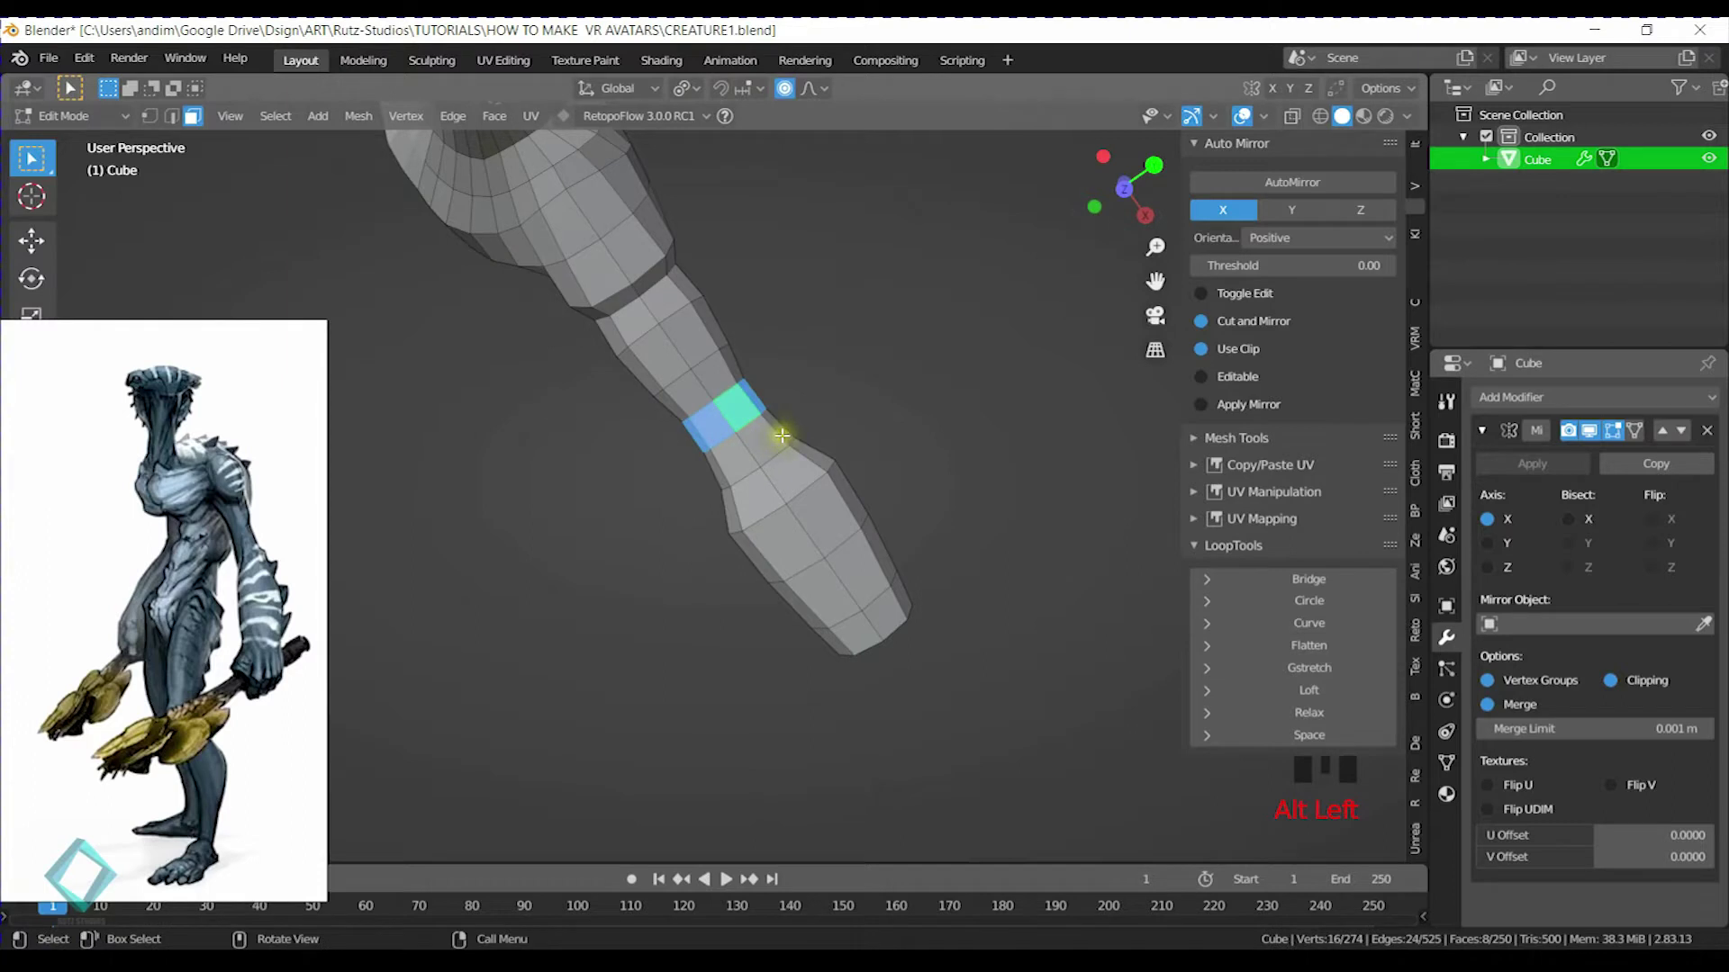
{"action": "key", "text": "KP_7"}
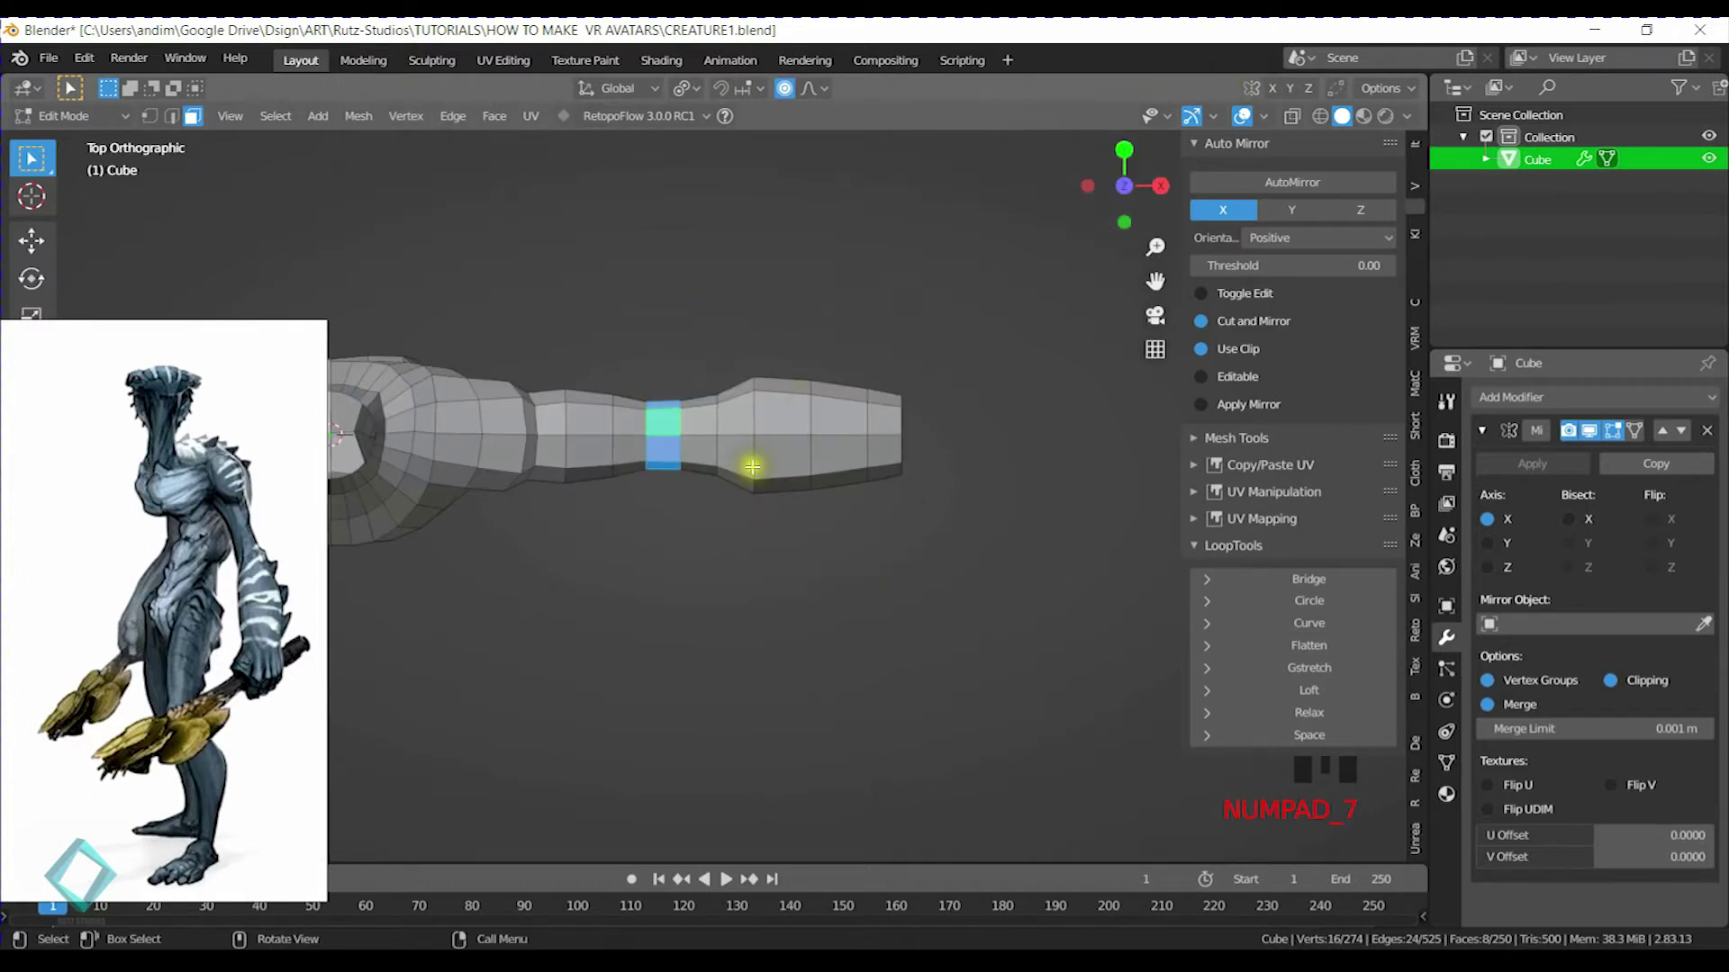
{"action": "key", "text": "g"}
{"action": "key", "text": "y"}
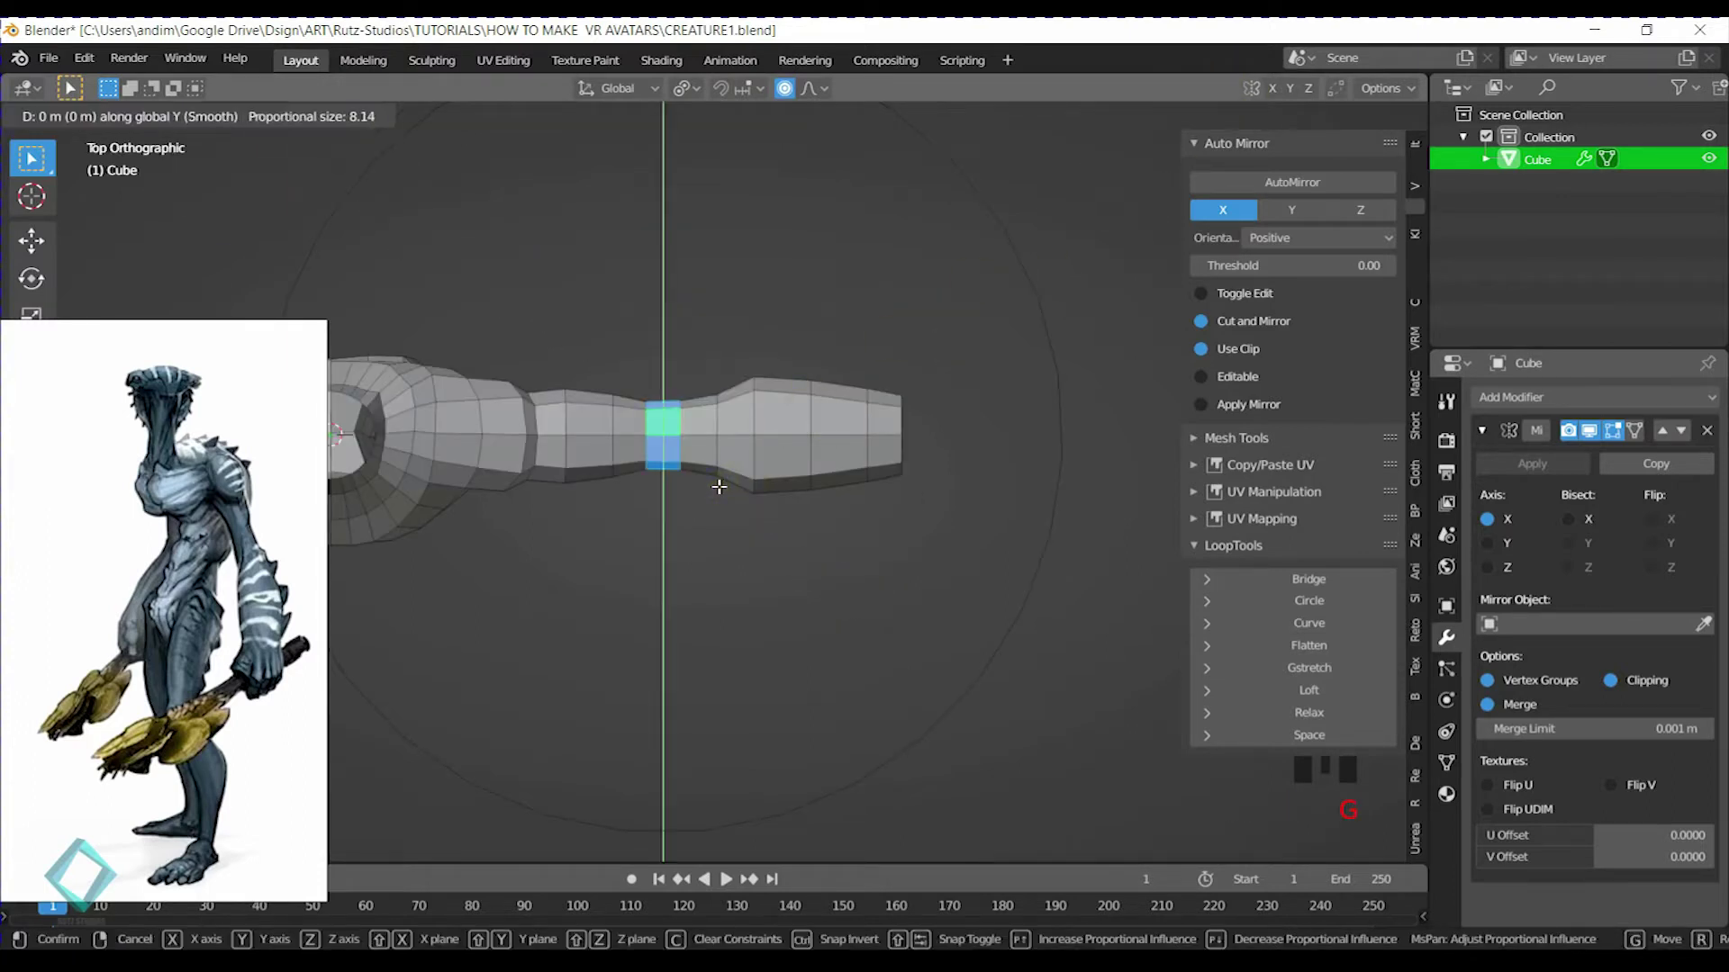
{"action": "scroll", "coordinate": [716, 477], "scroll_direction": "up", "scroll_amount": 6}
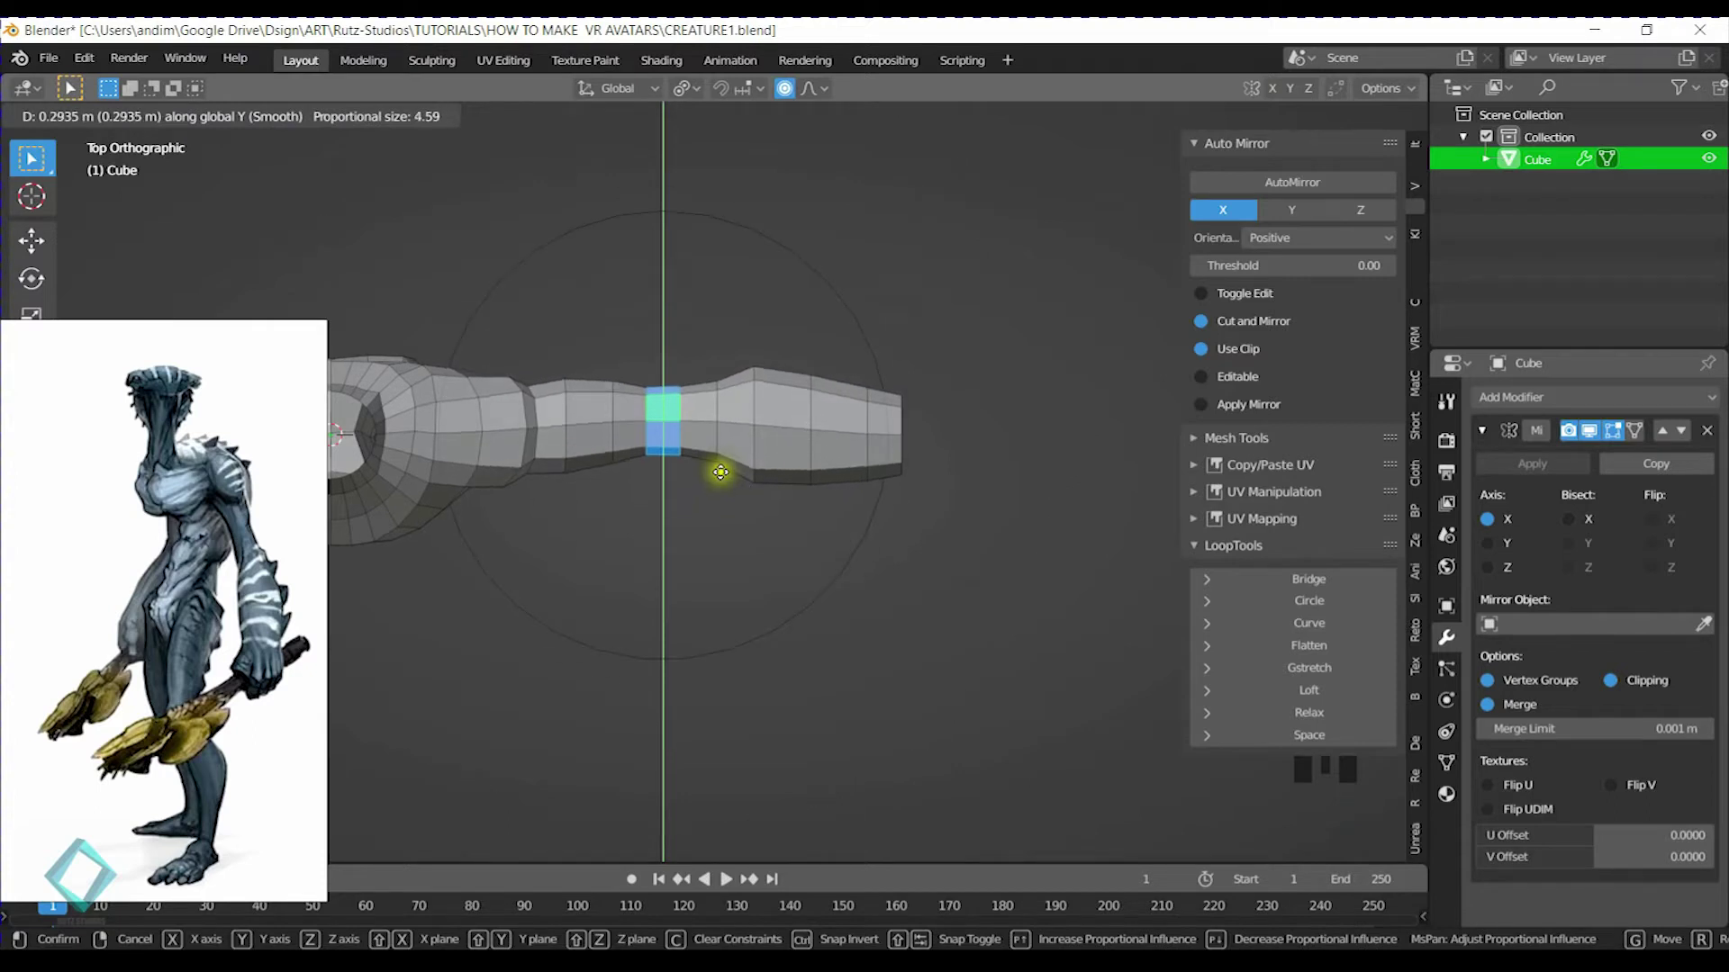
{"action": "left_click", "coordinate": [720, 470]}
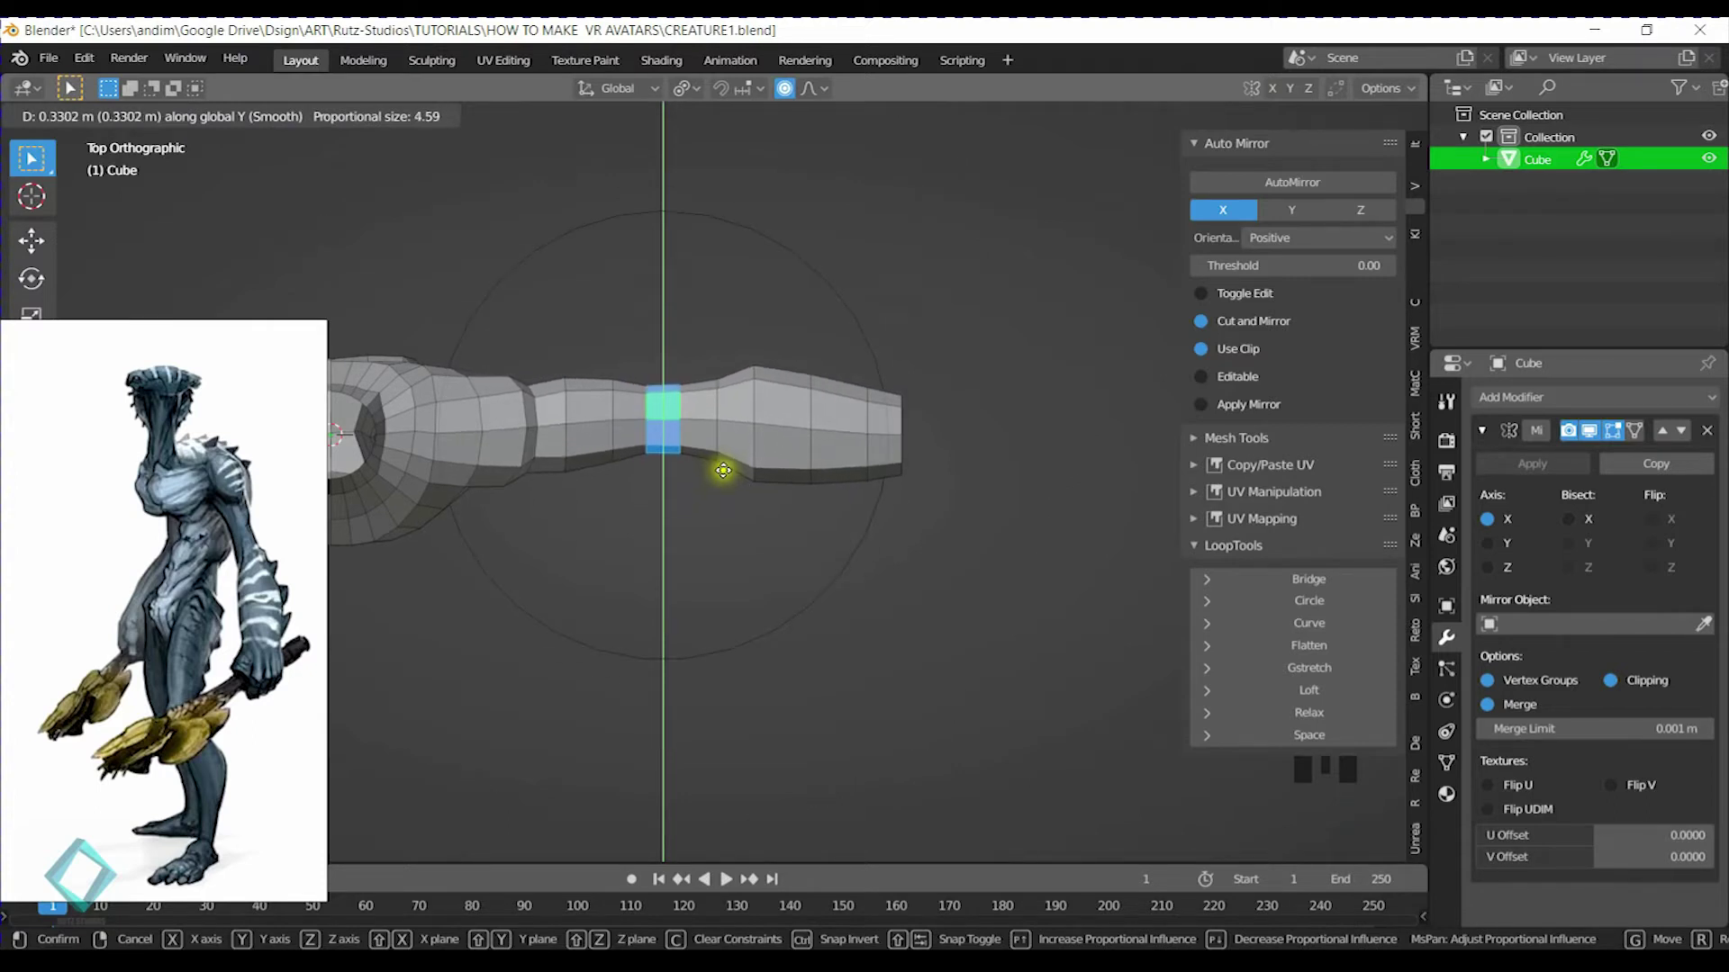
{"action": "left_click", "coordinate": [723, 470]}
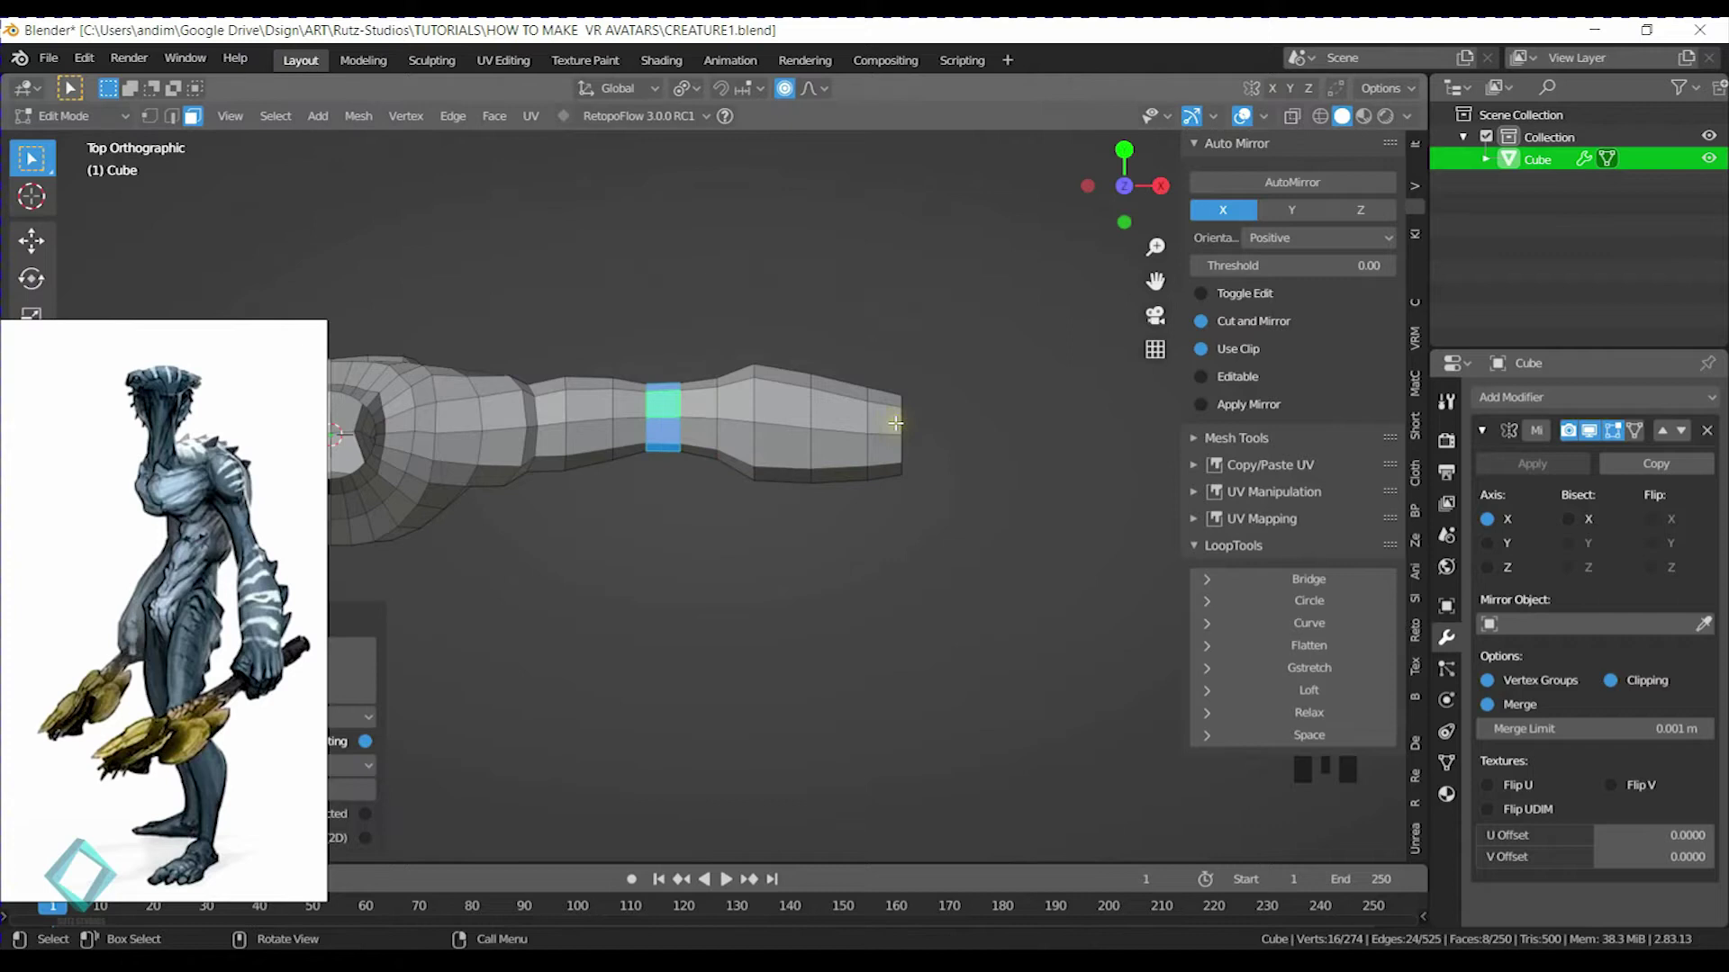
Rotate the open wrist edge loop by about -6.9° in top view and move it about 0.12 m forwards along Y
{"action": "key", "text": "2"}
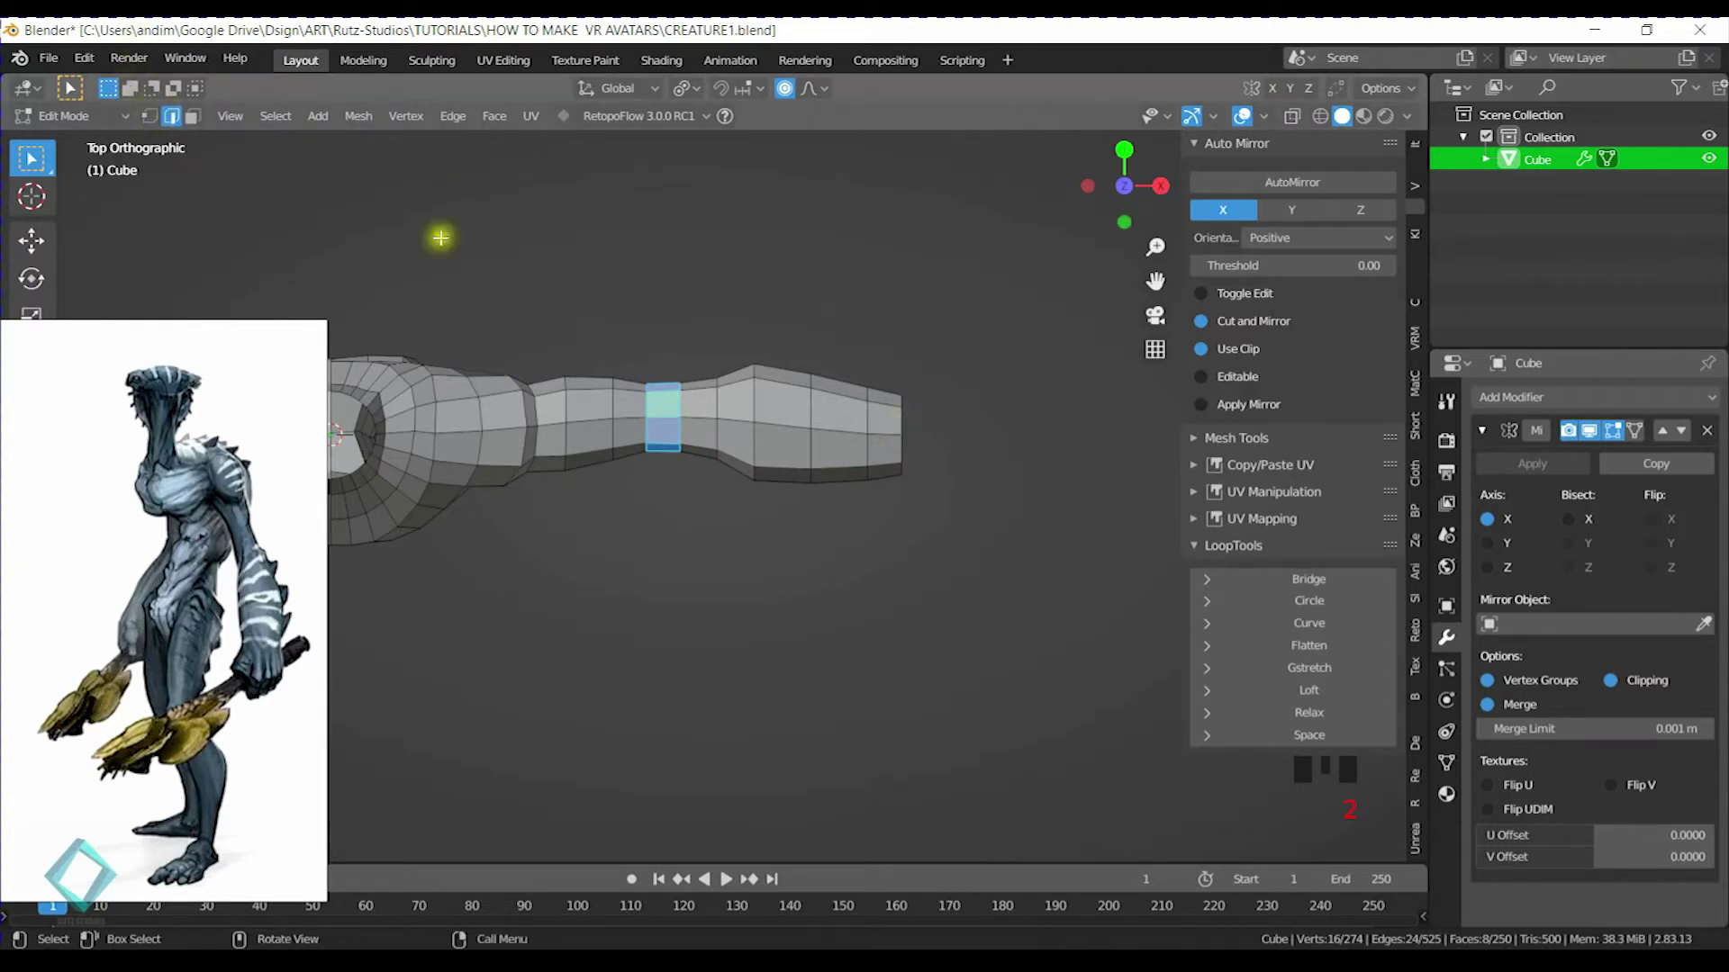
{"action": "left_click", "coordinate": [908, 423], "text": "alt"}
{"action": "key", "text": "r"}
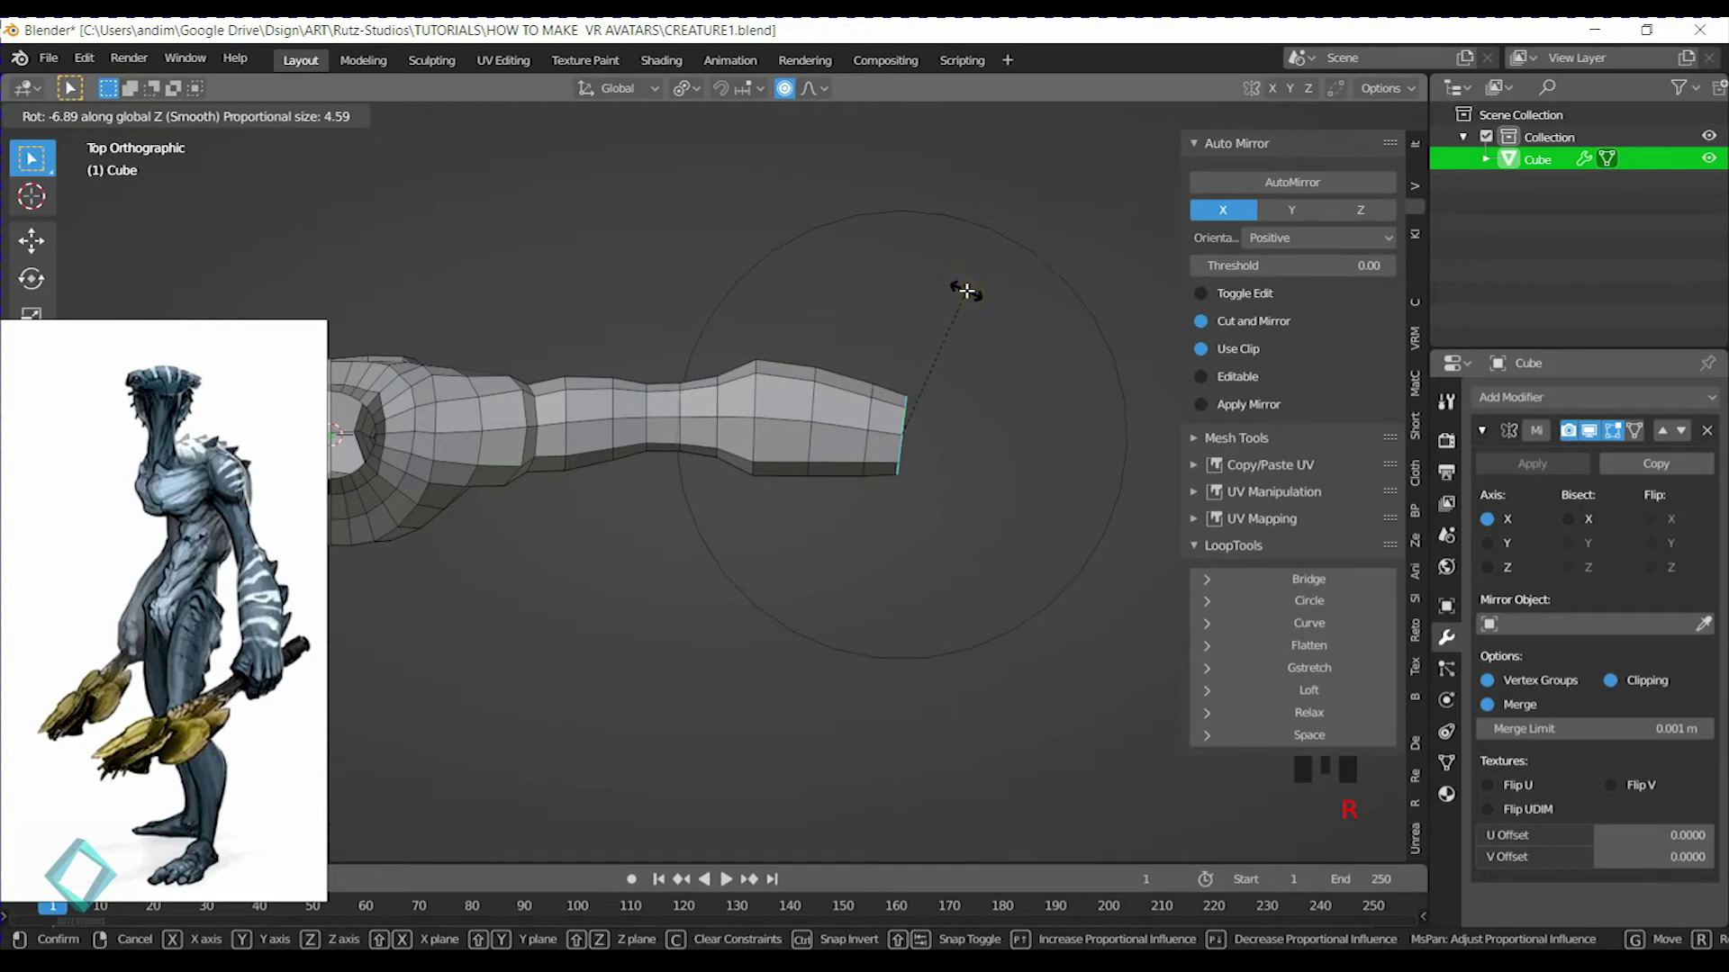
{"action": "left_click", "coordinate": [966, 290]}
{"action": "key", "text": "g"}
{"action": "key", "text": "y"}
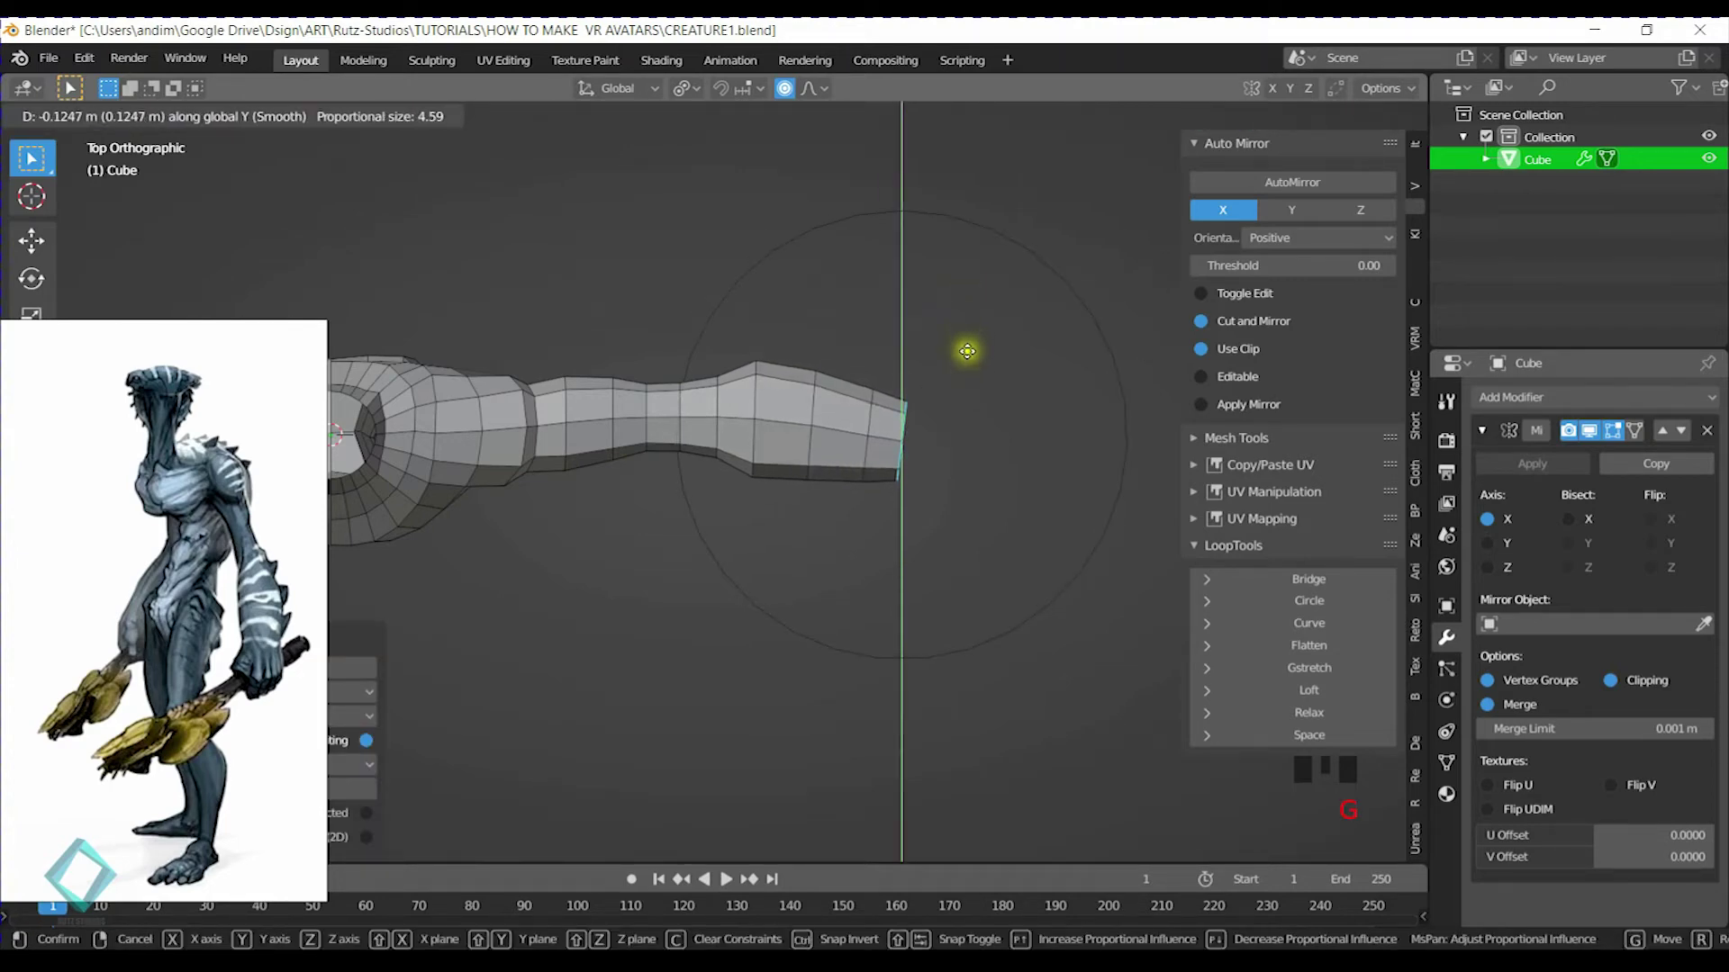
{"action": "left_click", "coordinate": [966, 351]}
Add the forearm's widest edge loop to the wrist loop selection and move both about 0.10 m forwards along Y
{"action": "left_click", "coordinate": [757, 397], "text": "alt+shift"}
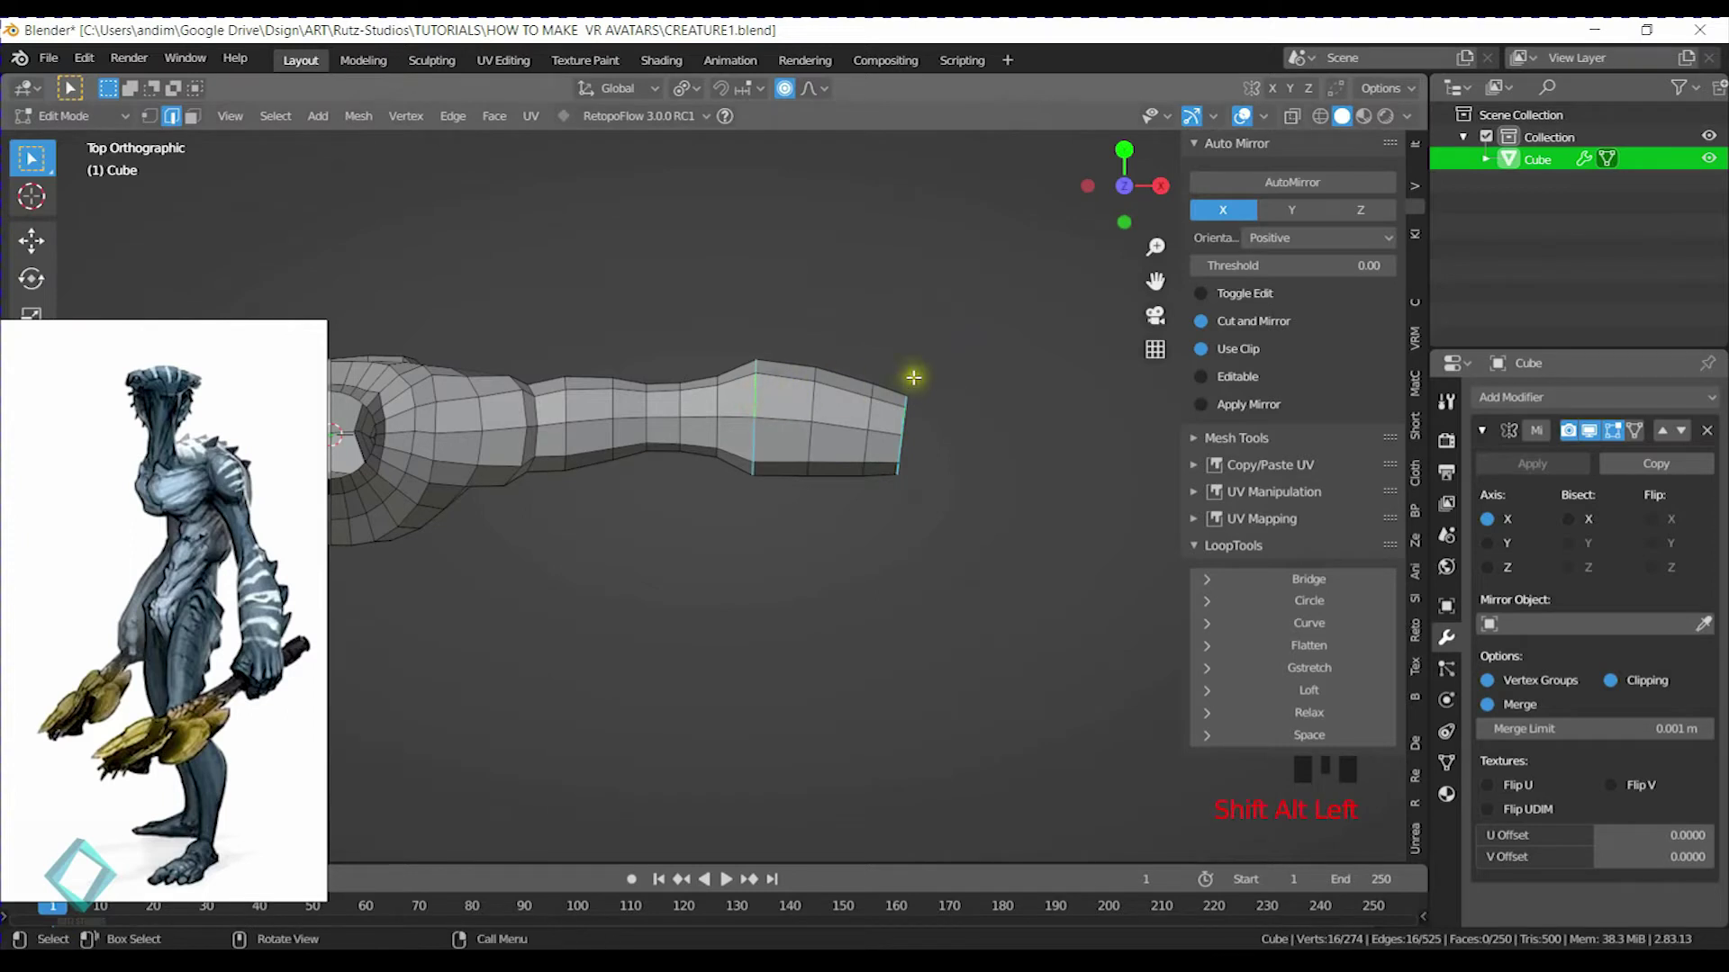
{"action": "key", "text": "g"}
{"action": "key", "text": "y"}
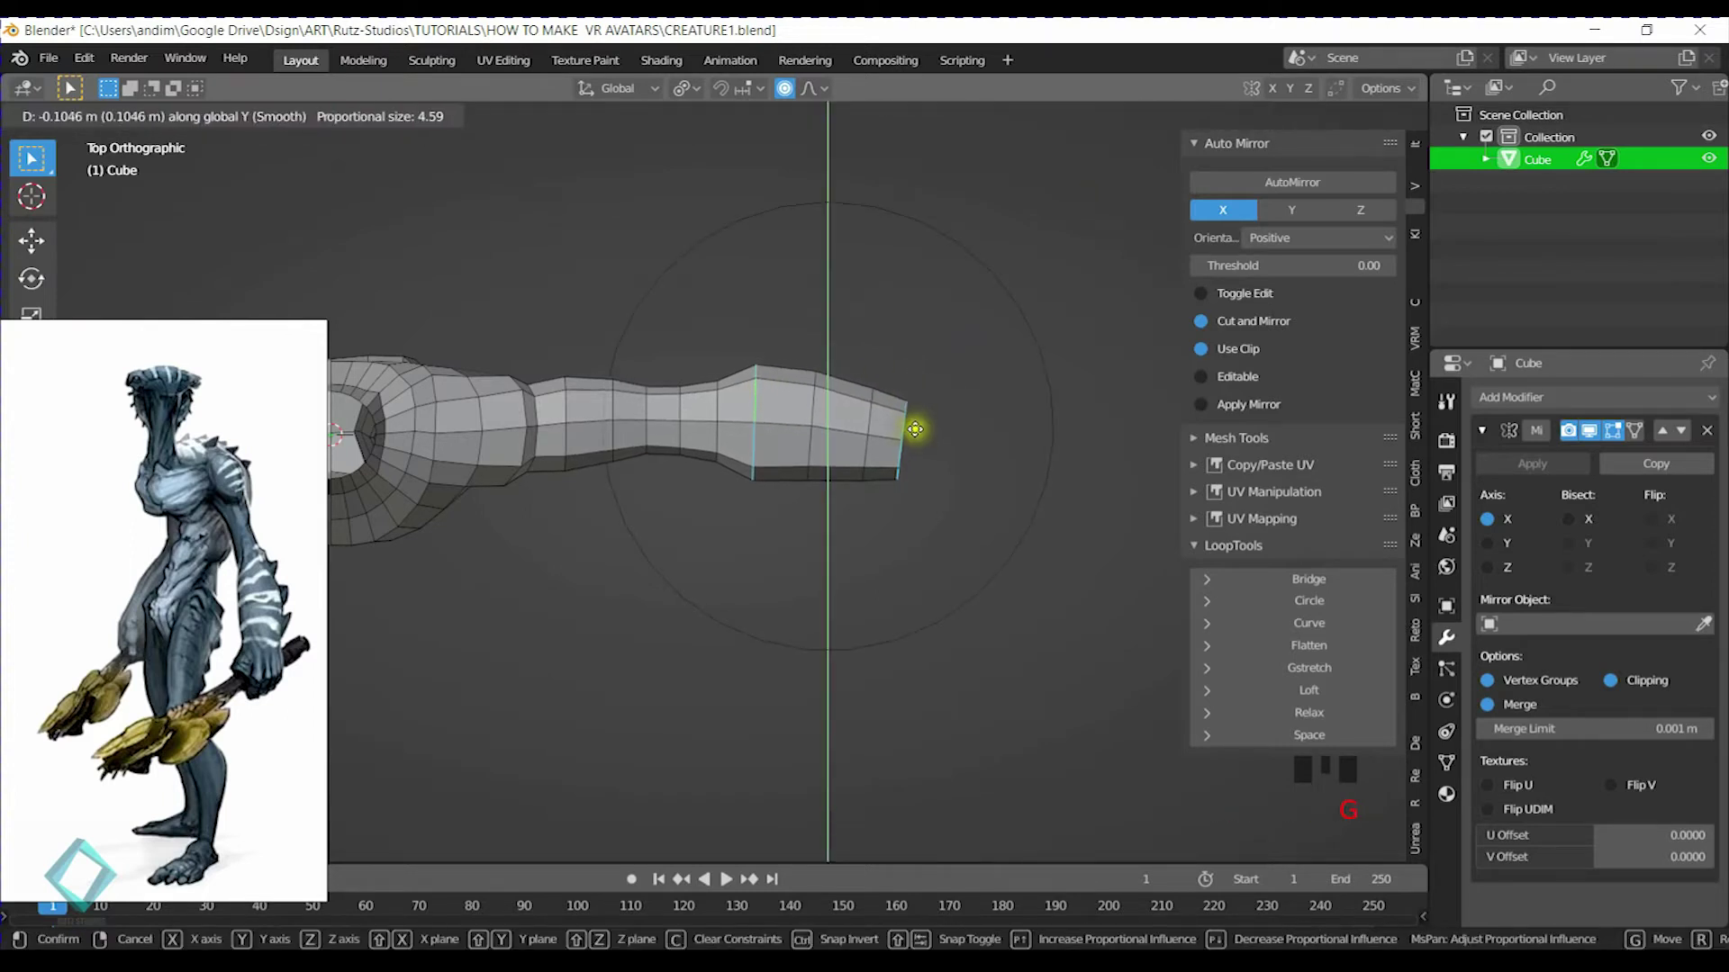
{"action": "left_click", "coordinate": [914, 424]}
In right view, move the knee's middle edge loop about 0.23 m forwards along Y with proportional editing
{"action": "scroll", "coordinate": [926, 463], "scroll_direction": "up", "scroll_amount": 2}
{"action": "middle_click_drag", "start_coordinate": [927, 463], "coordinate": [583, 548]}
{"action": "middle_click_drag", "start_coordinate": [732, 531], "coordinate": [810, 522]}
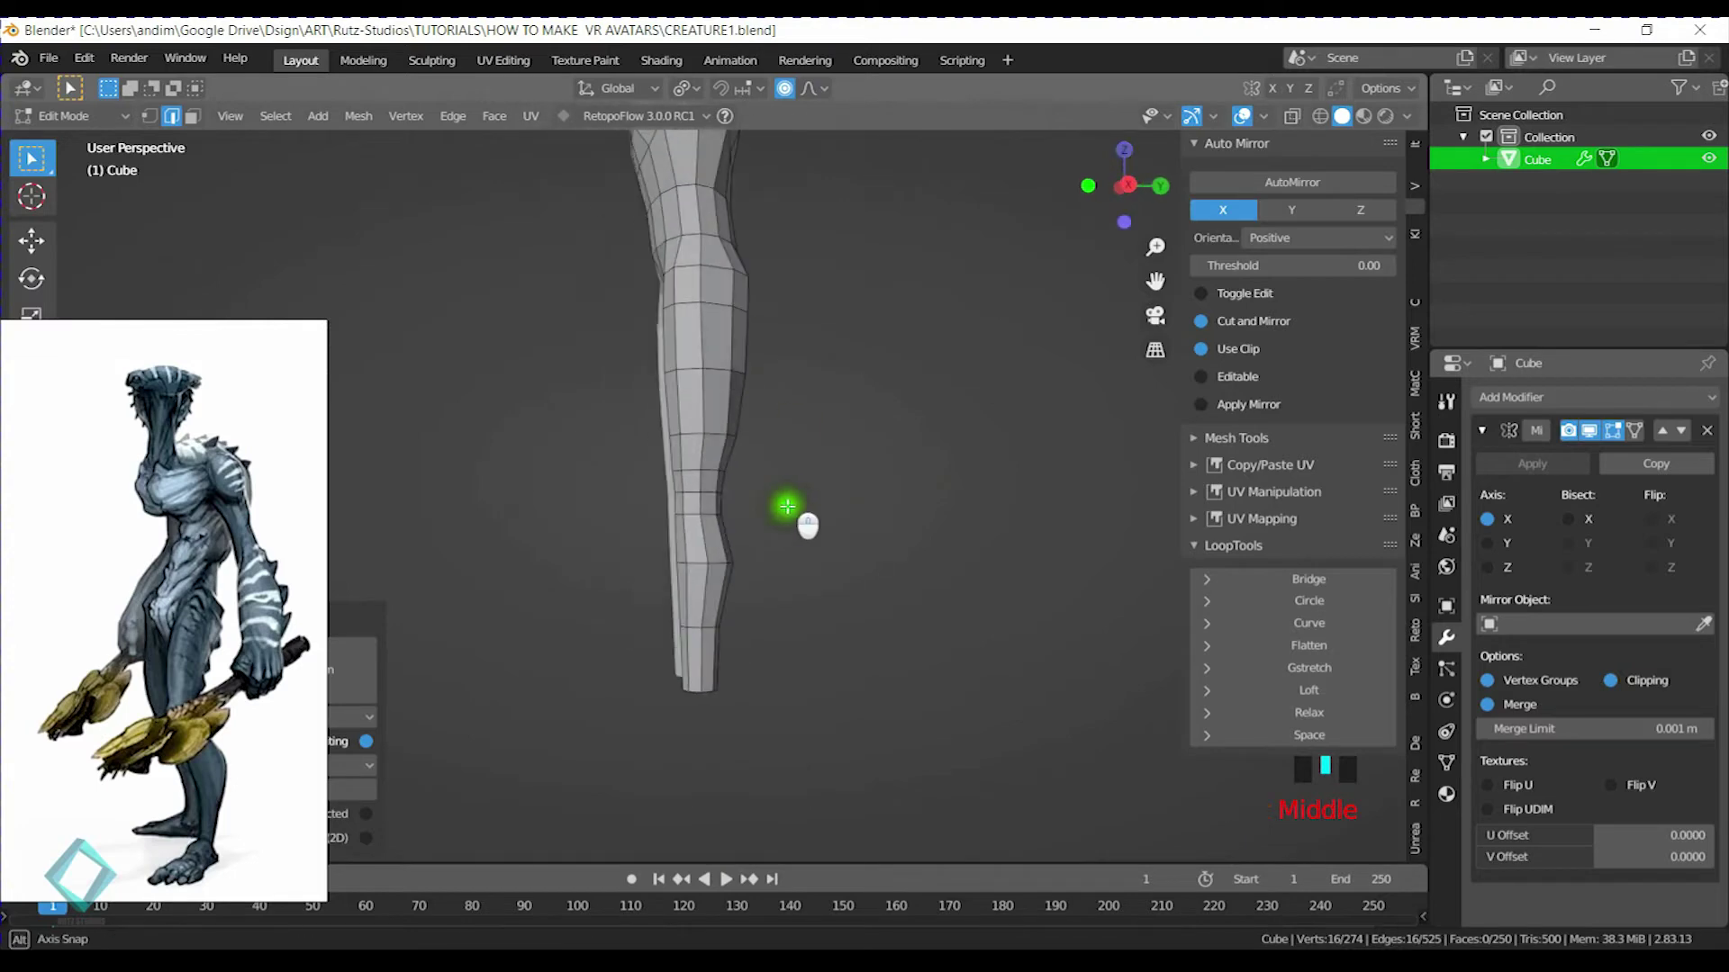
{"action": "key", "text": "KP_3"}
{"action": "scroll", "coordinate": [746, 467], "scroll_direction": "down", "scroll_amount": 3}
{"action": "left_click", "coordinate": [721, 437], "text": "alt"}
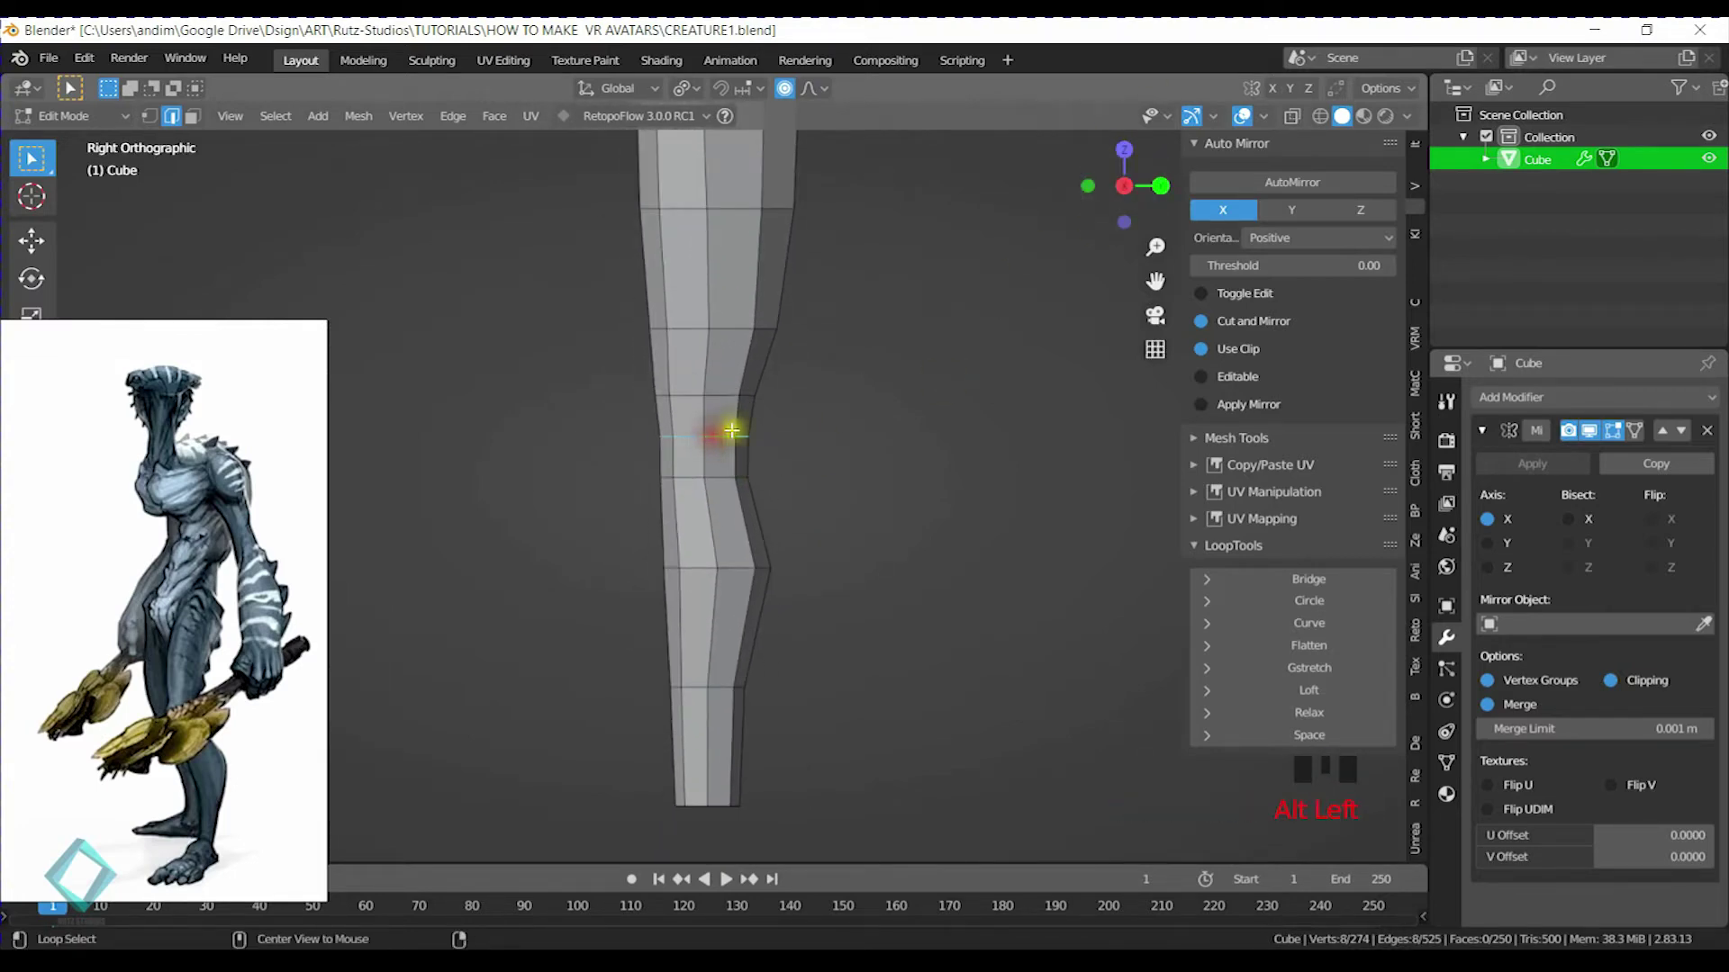
{"action": "key", "text": "g"}
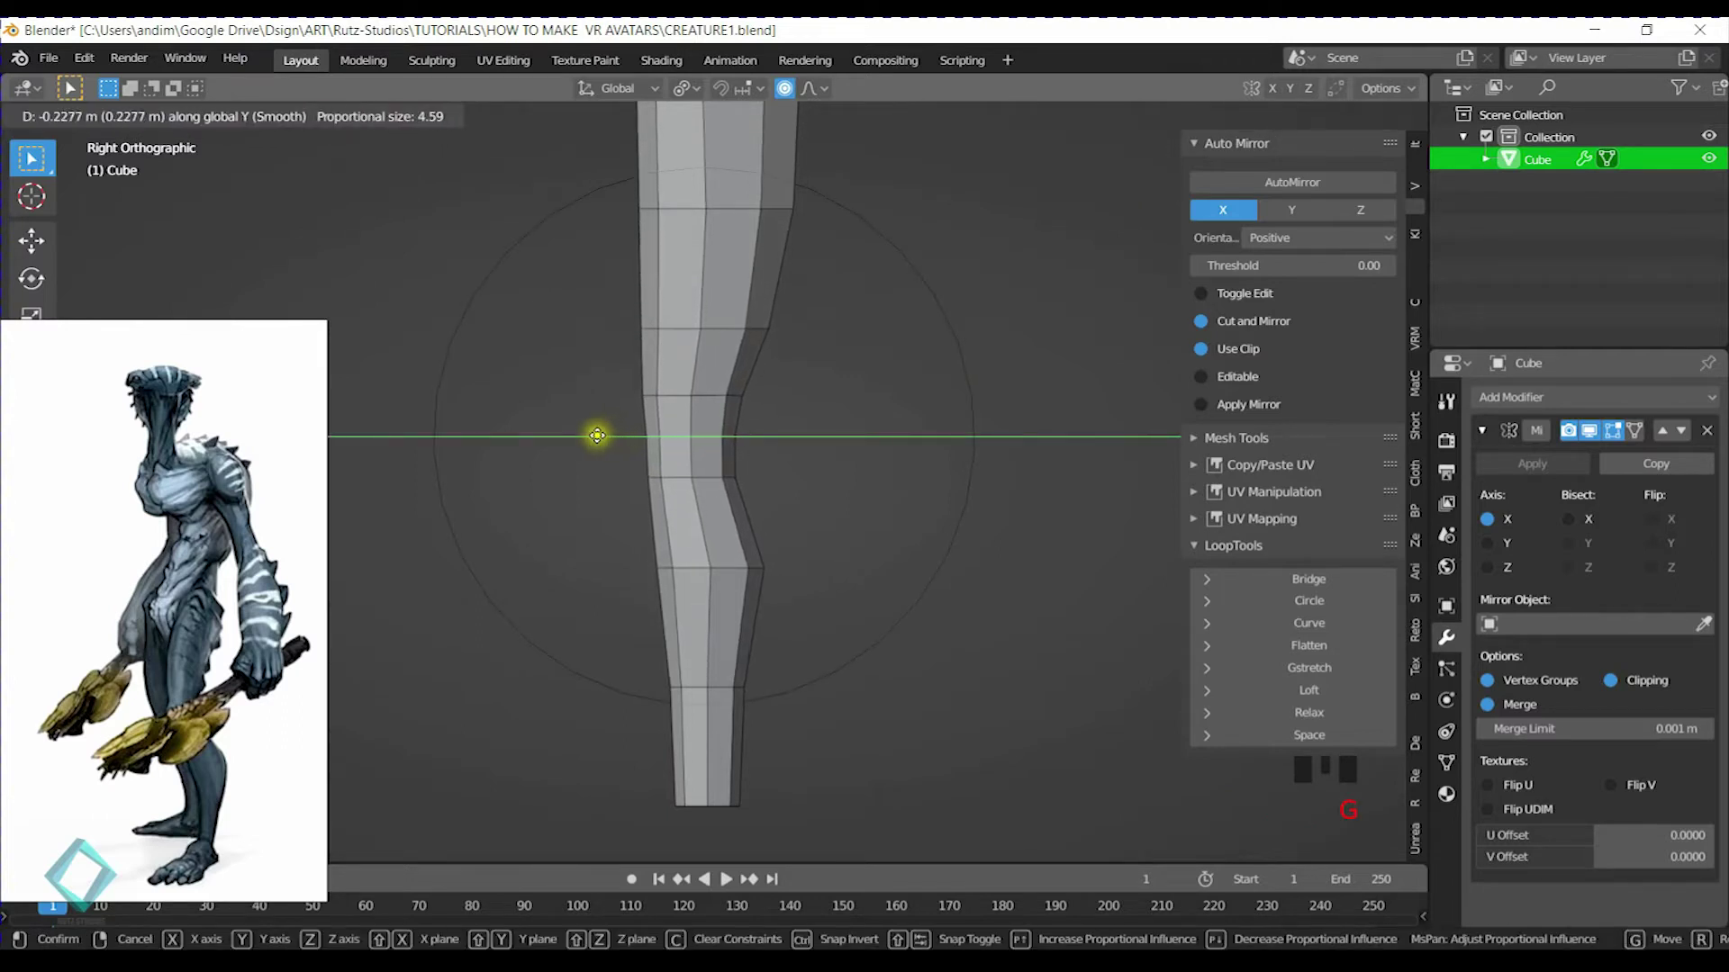
{"action": "left_click", "coordinate": [581, 435]}
Move the open edge loop at the leg's lower end about 0.18 m backwards along Y
{"action": "left_click", "coordinate": [764, 398], "text": "alt"}
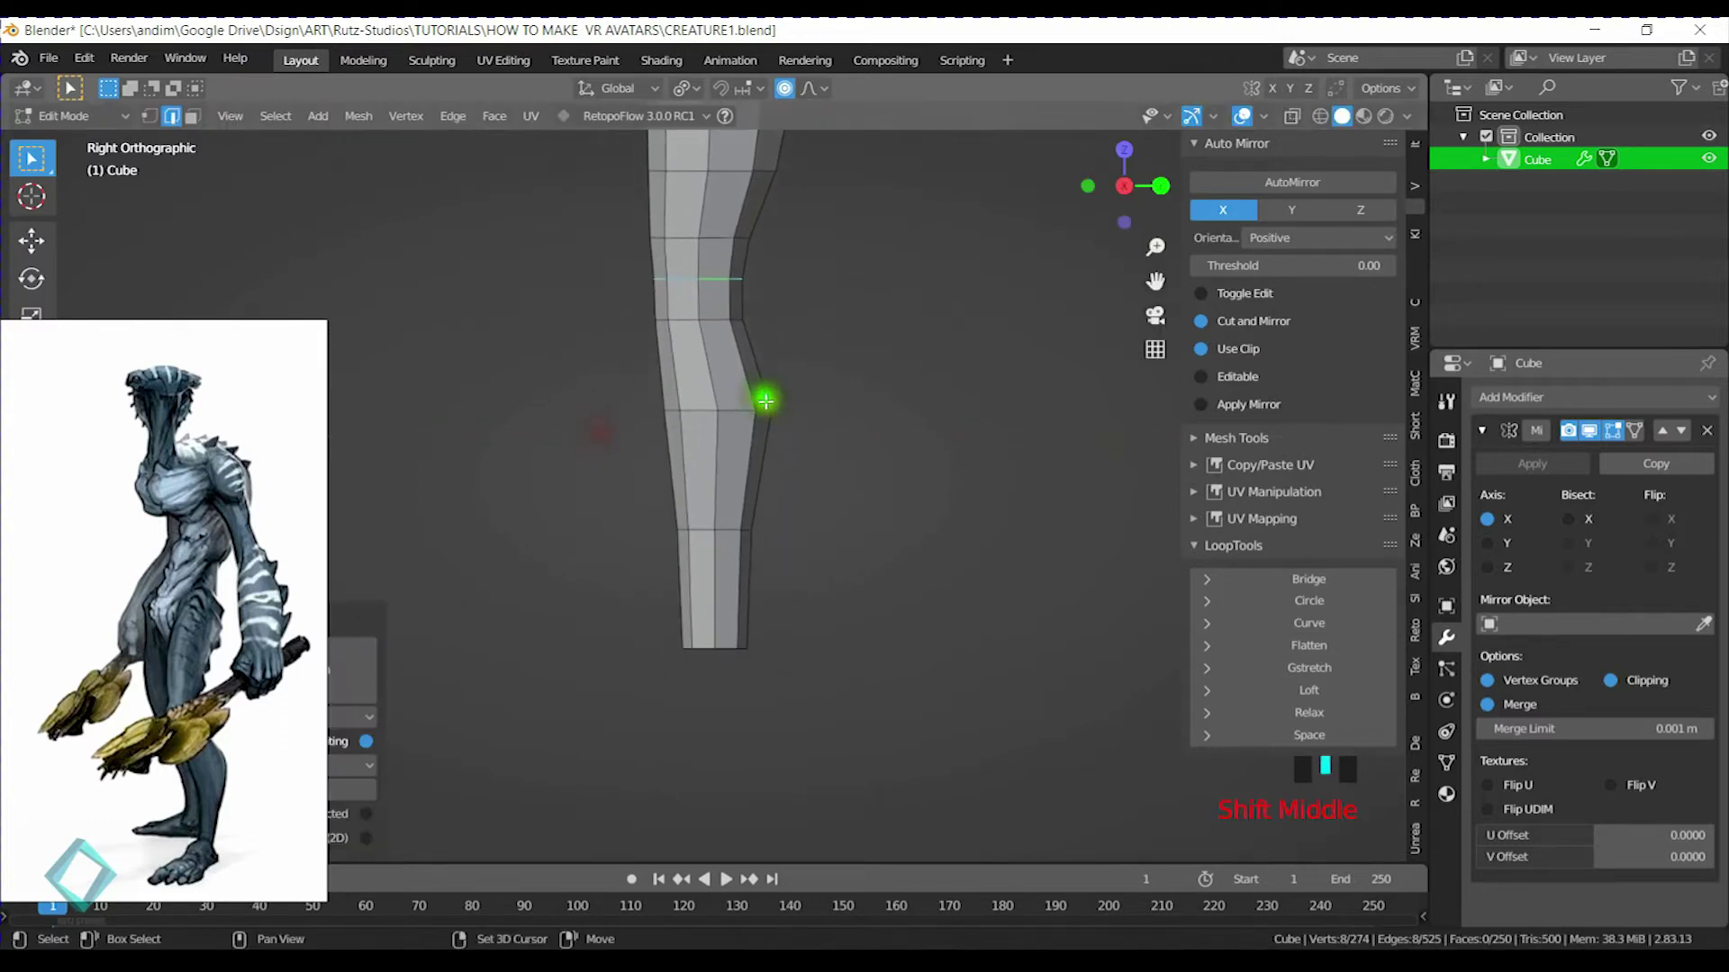
{"action": "left_click", "coordinate": [733, 647], "text": "alt"}
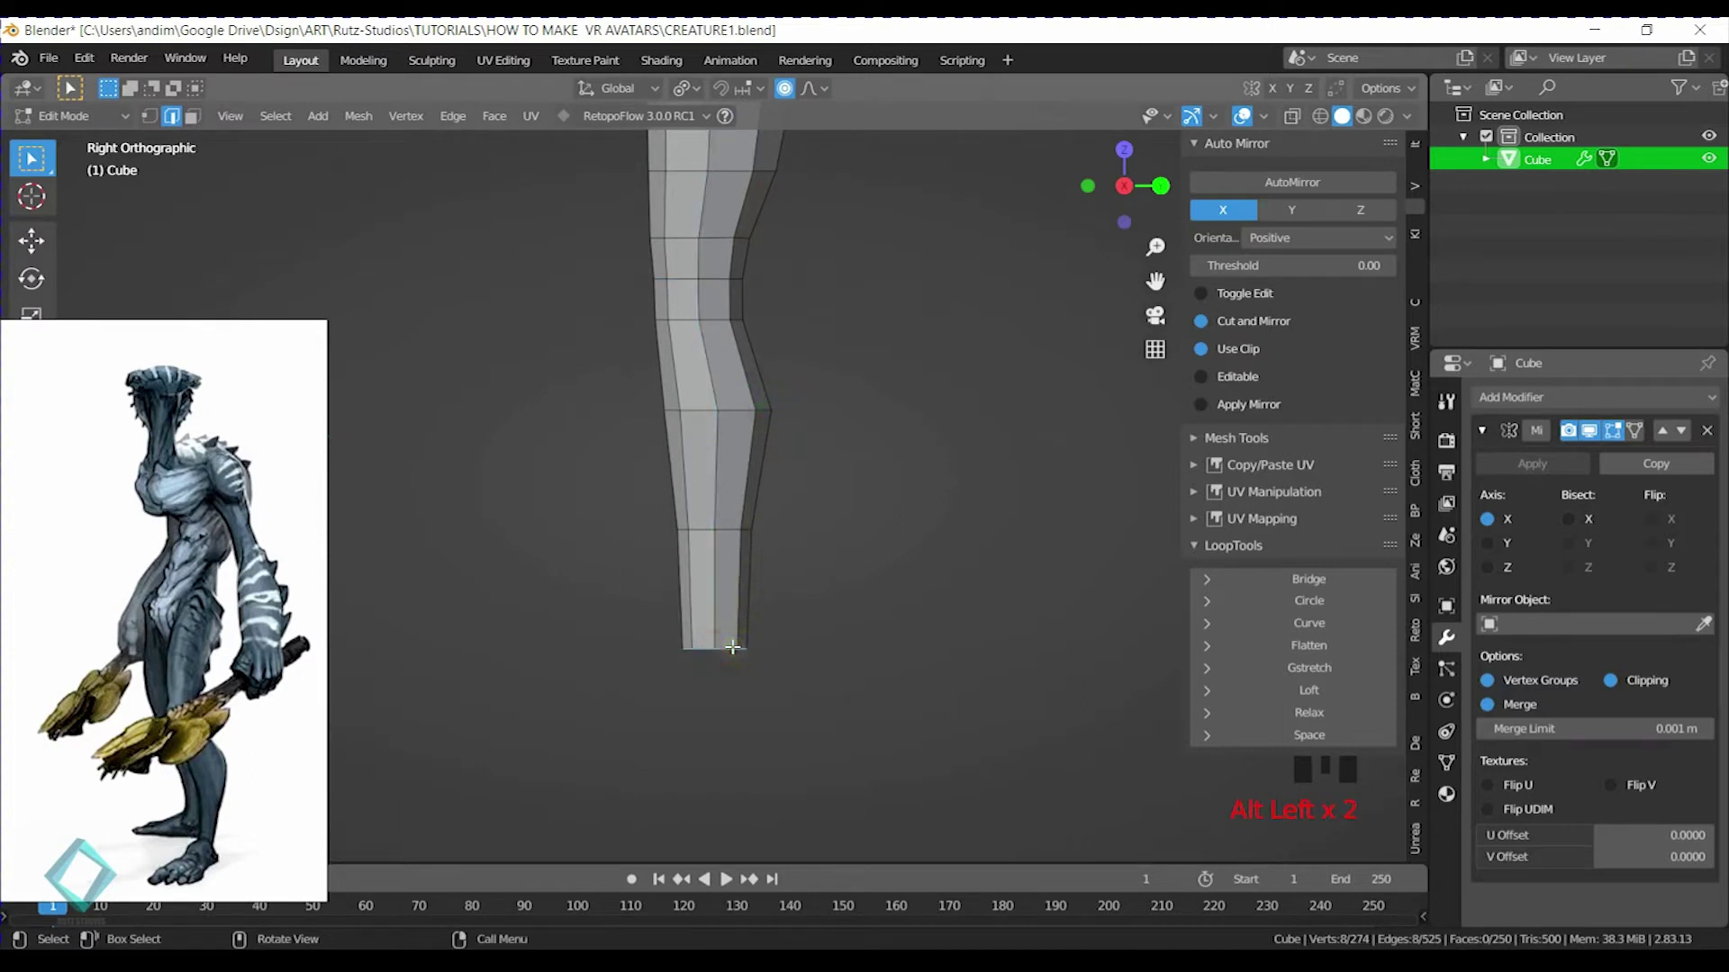
{"action": "key", "text": "g"}
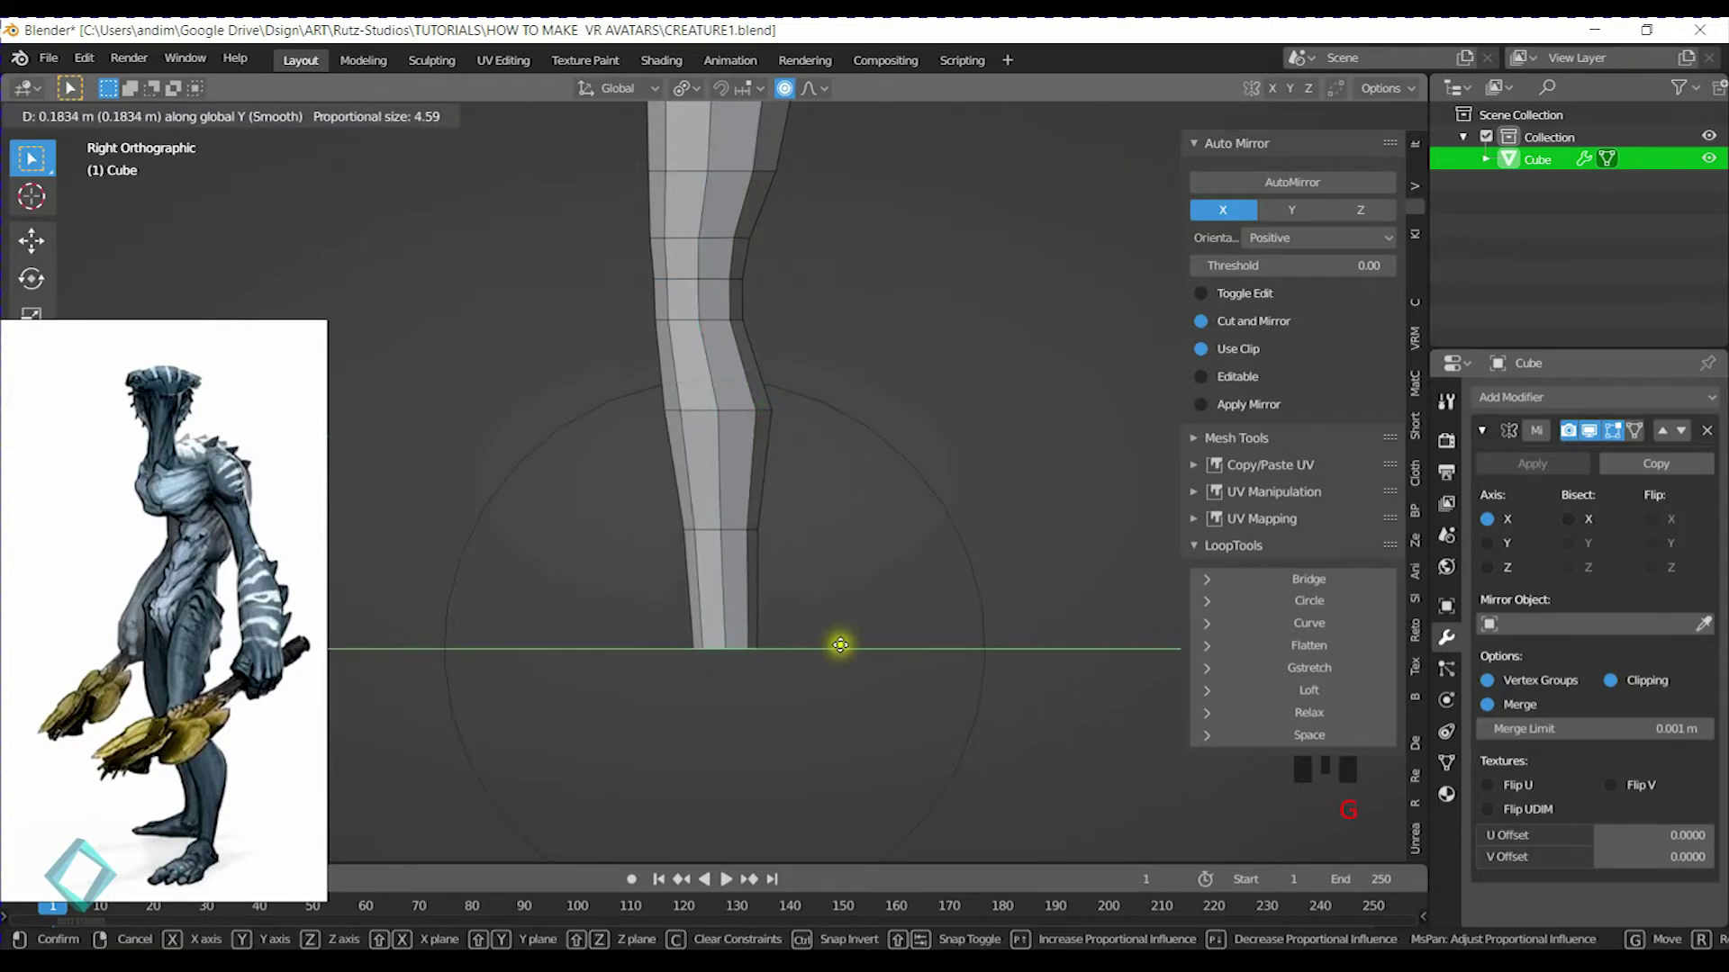
{"action": "left_click", "coordinate": [840, 643]}
Move the edge loop just above the hips about 0.47 m forwards along Y with proportional editing
{"action": "middle_click_drag", "start_coordinate": [810, 525], "coordinate": [757, 565], "text": "shift"}
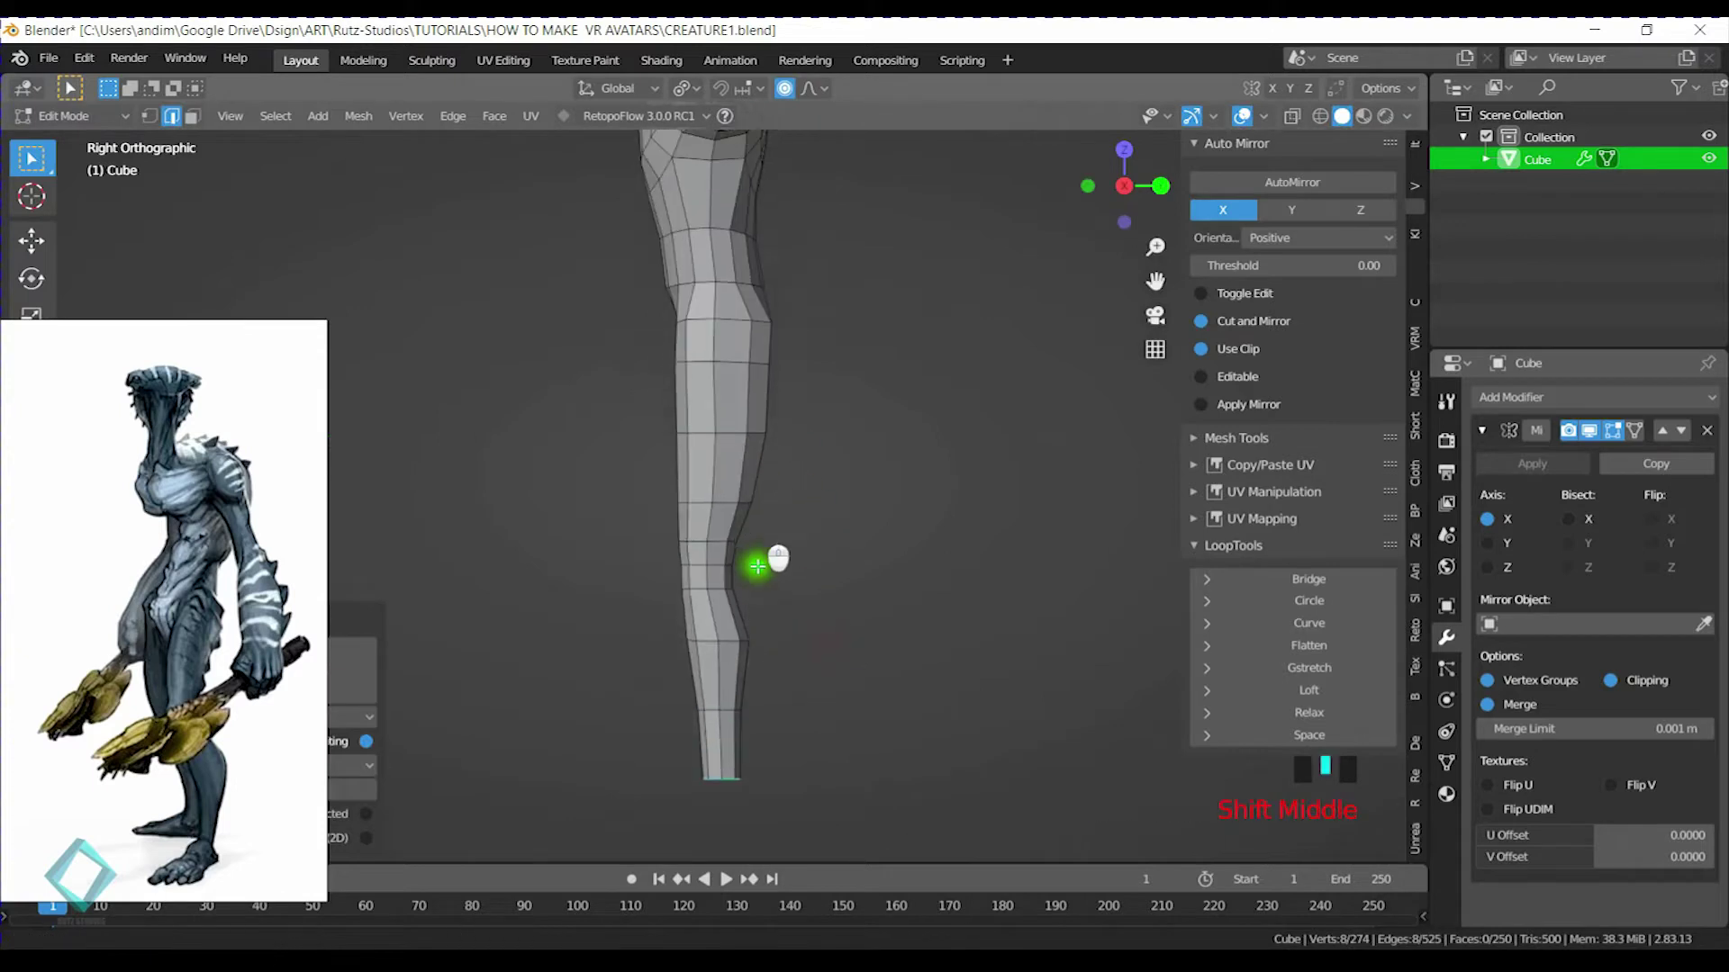
{"action": "middle_click_drag", "start_coordinate": [733, 394], "coordinate": [714, 470], "text": "shift"}
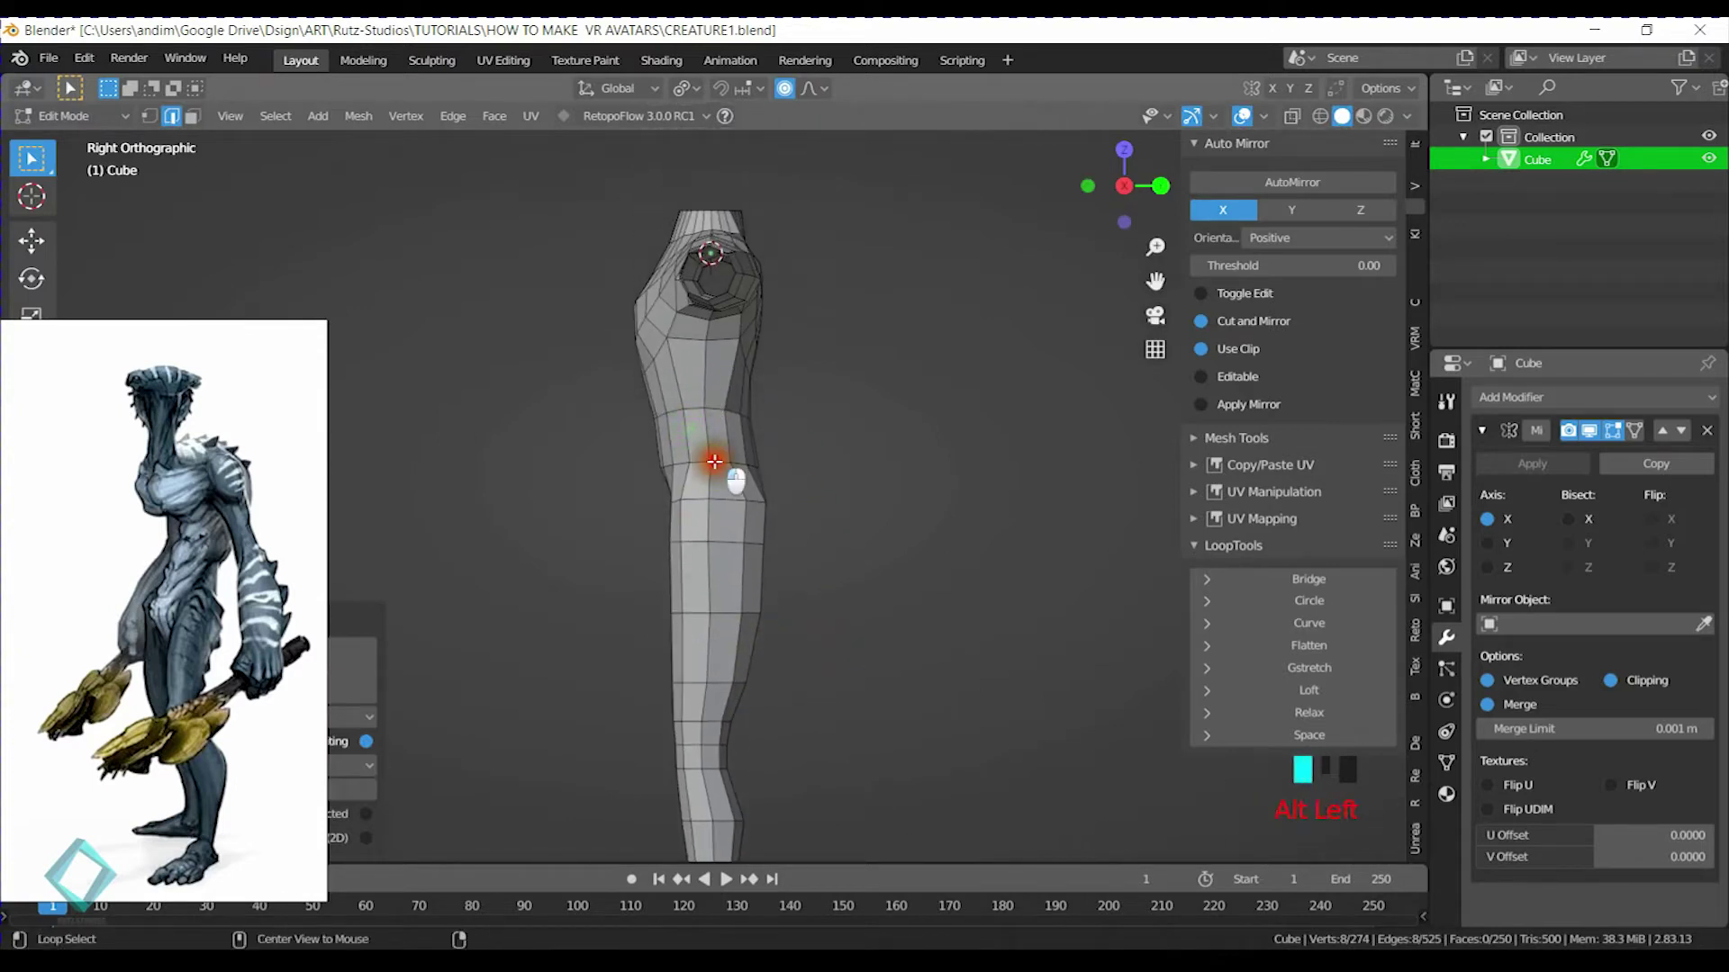
{"action": "left_click", "coordinate": [714, 461], "text": "alt"}
{"action": "key", "text": "g"}
{"action": "key", "text": "y"}
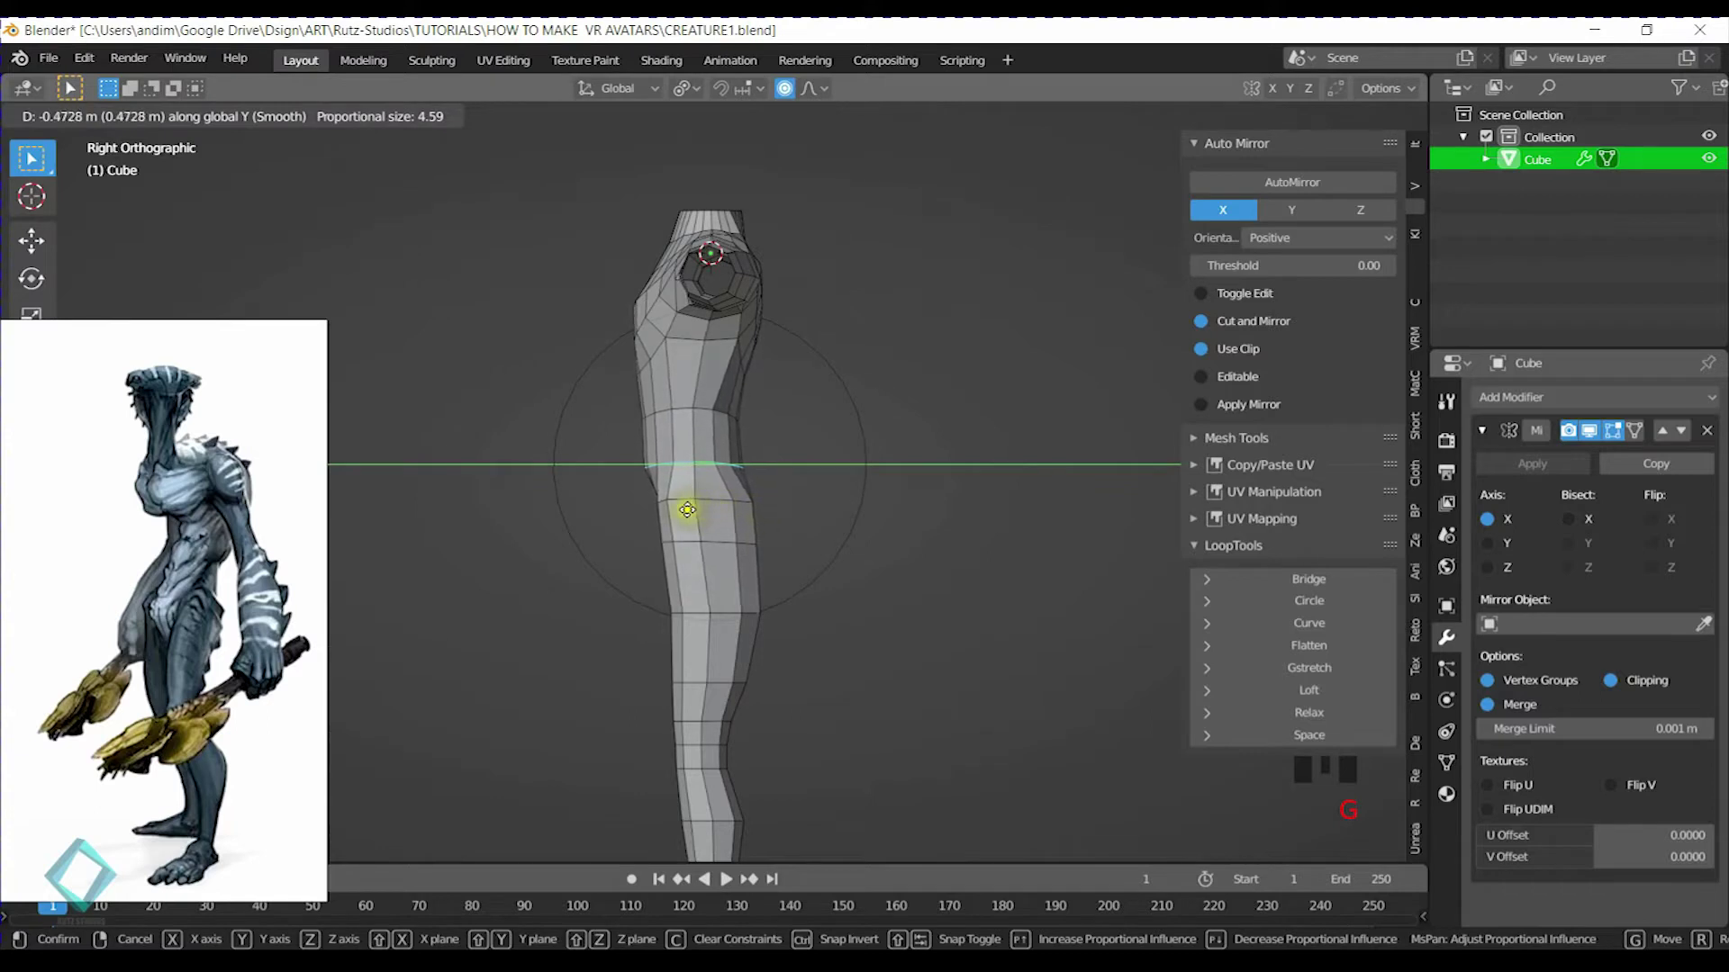
{"action": "left_click", "coordinate": [692, 510]}
Move the mid-thigh edge loop about 0.41 m forwards along Y with proportional editing, and save the file
{"action": "left_click", "coordinate": [734, 539], "text": "alt"}
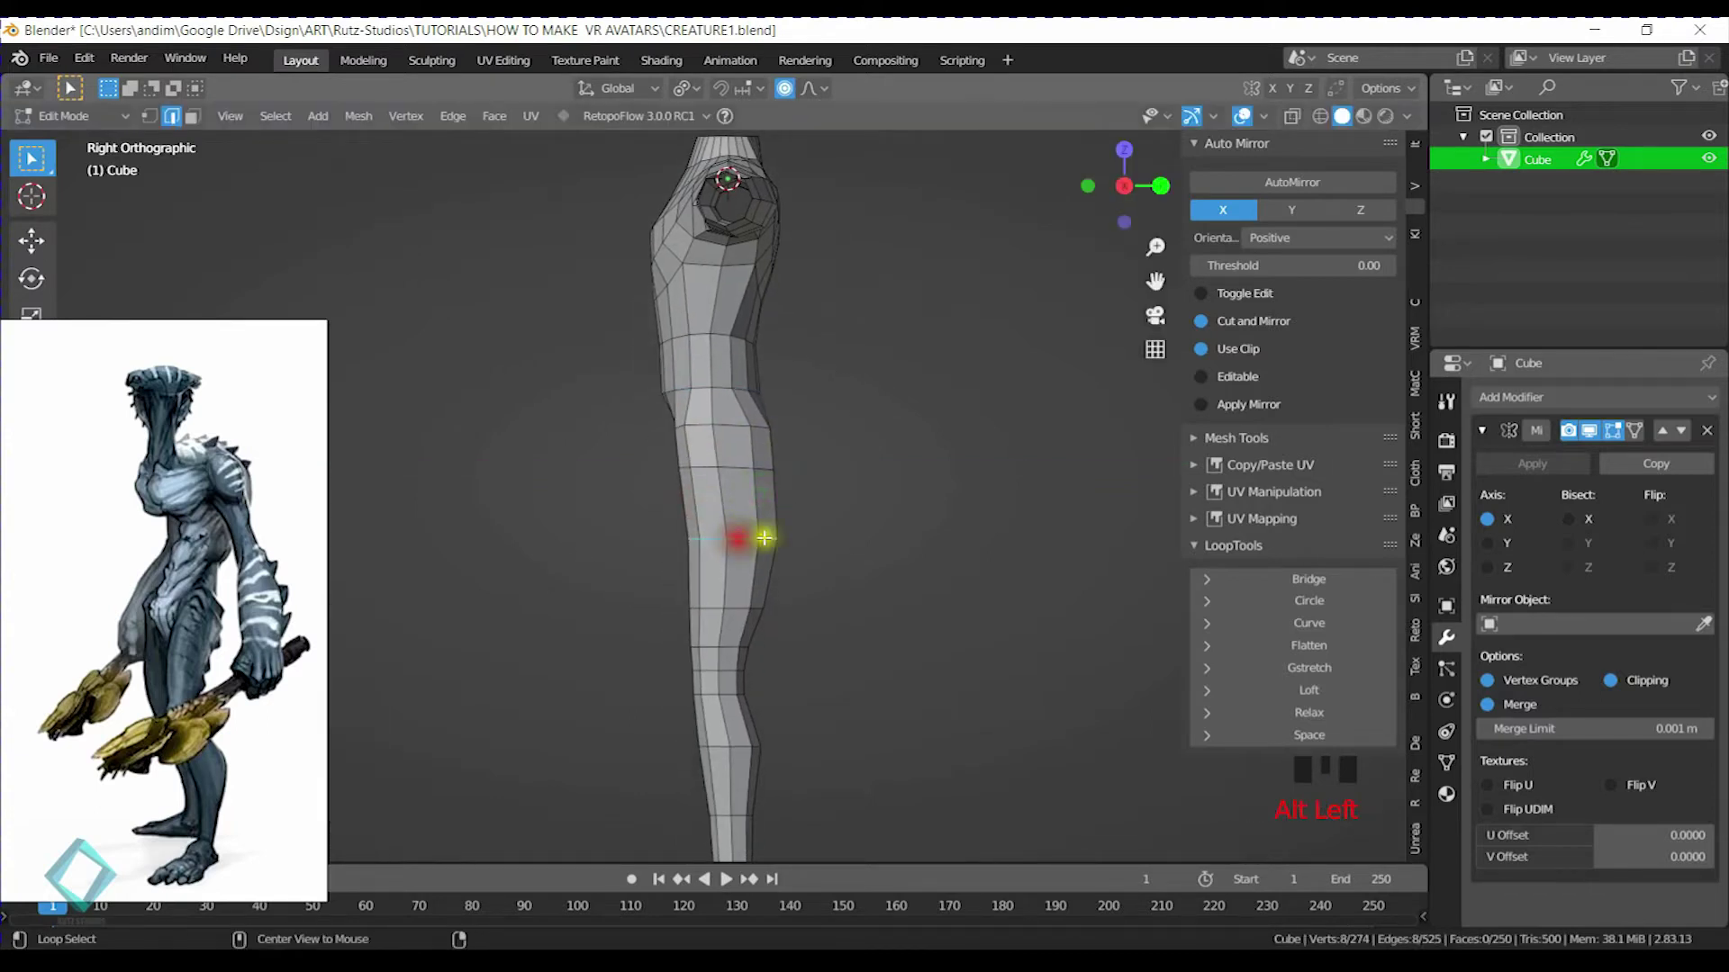
{"action": "key", "text": "g"}
{"action": "key", "text": "y"}
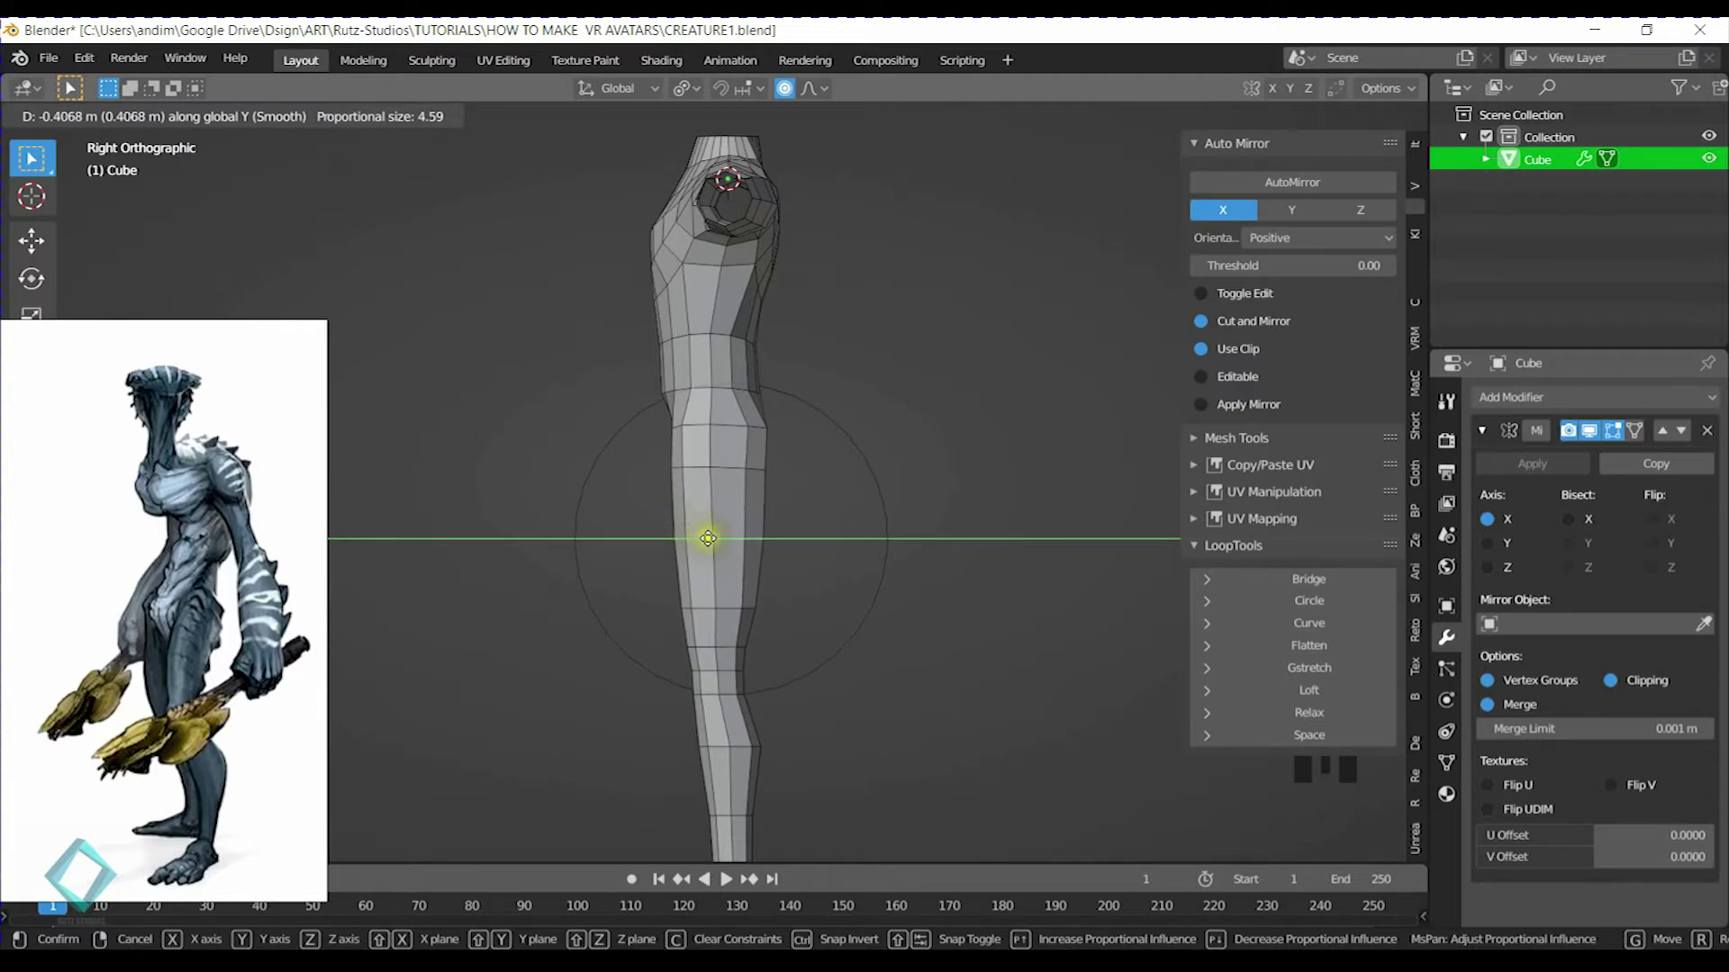
{"action": "left_click", "coordinate": [708, 539]}
{"action": "middle_click_drag", "start_coordinate": [664, 606], "coordinate": [540, 482]}
{"action": "key", "text": "KP_3"}
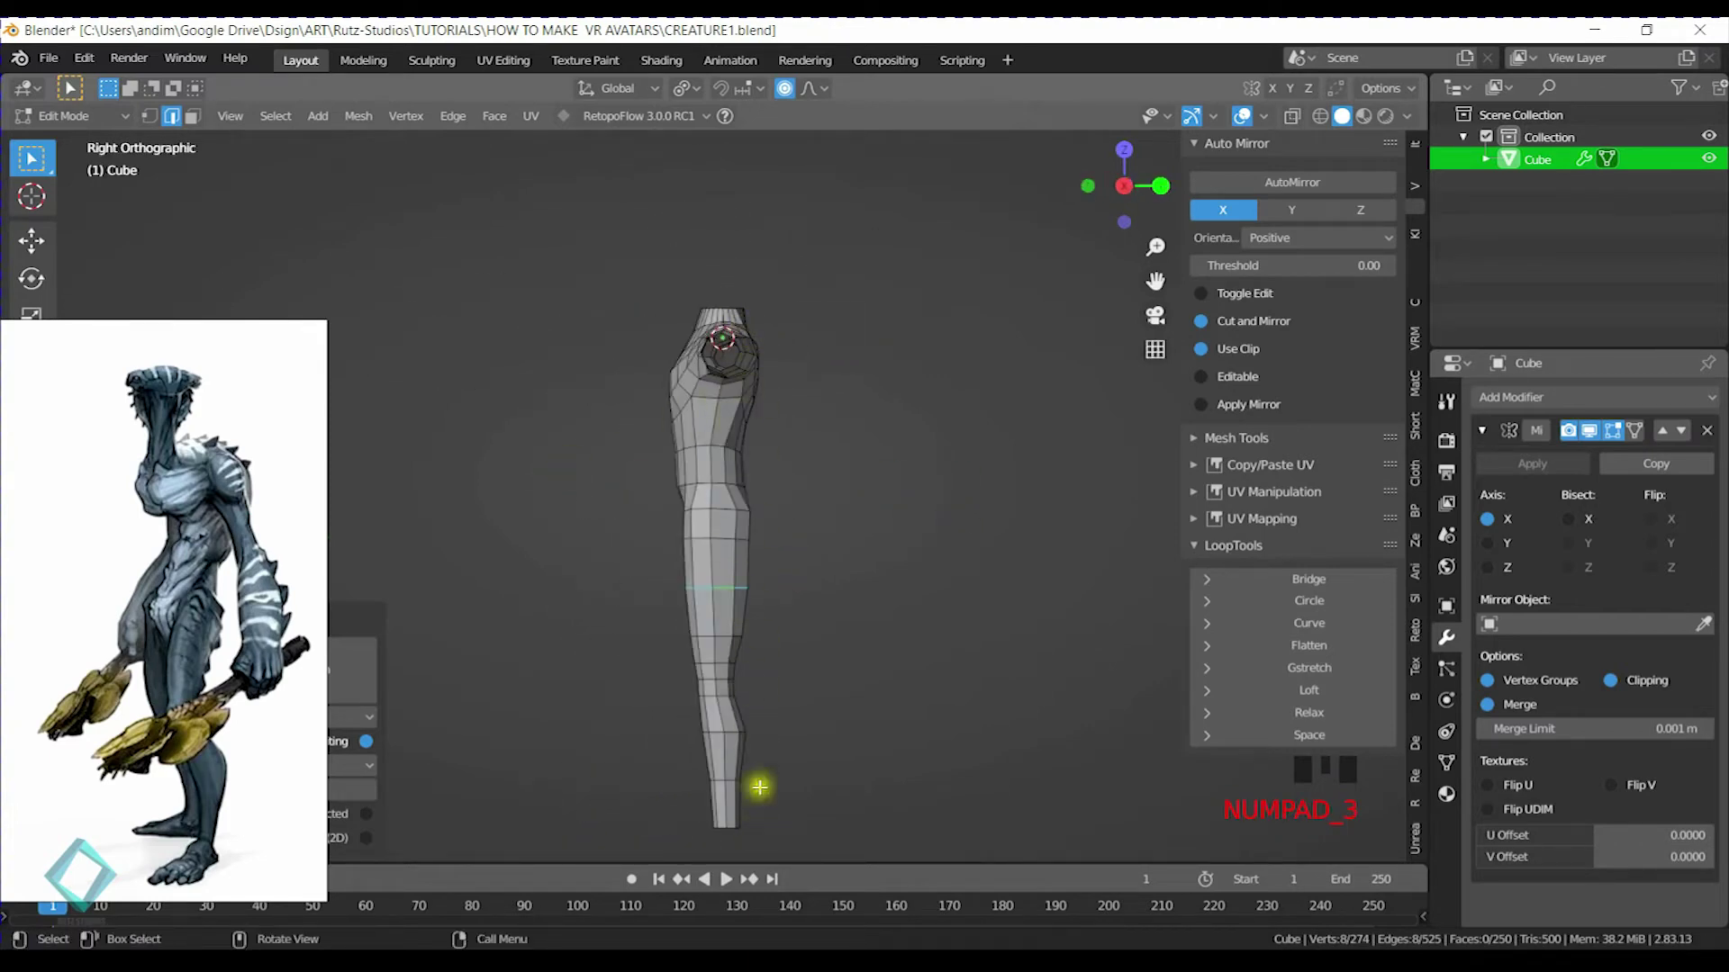
{"action": "key", "text": "ctrl+s"}
Switch to vertex selection and slide one vertex at the back of the shoulder, beside the neck, along its edge
{"action": "middle_click_drag", "start_coordinate": [775, 648], "coordinate": [737, 505]}
{"action": "scroll", "coordinate": [800, 565], "scroll_direction": "up", "scroll_amount": 2}
{"action": "middle_click_drag", "start_coordinate": [801, 564], "coordinate": [723, 600]}
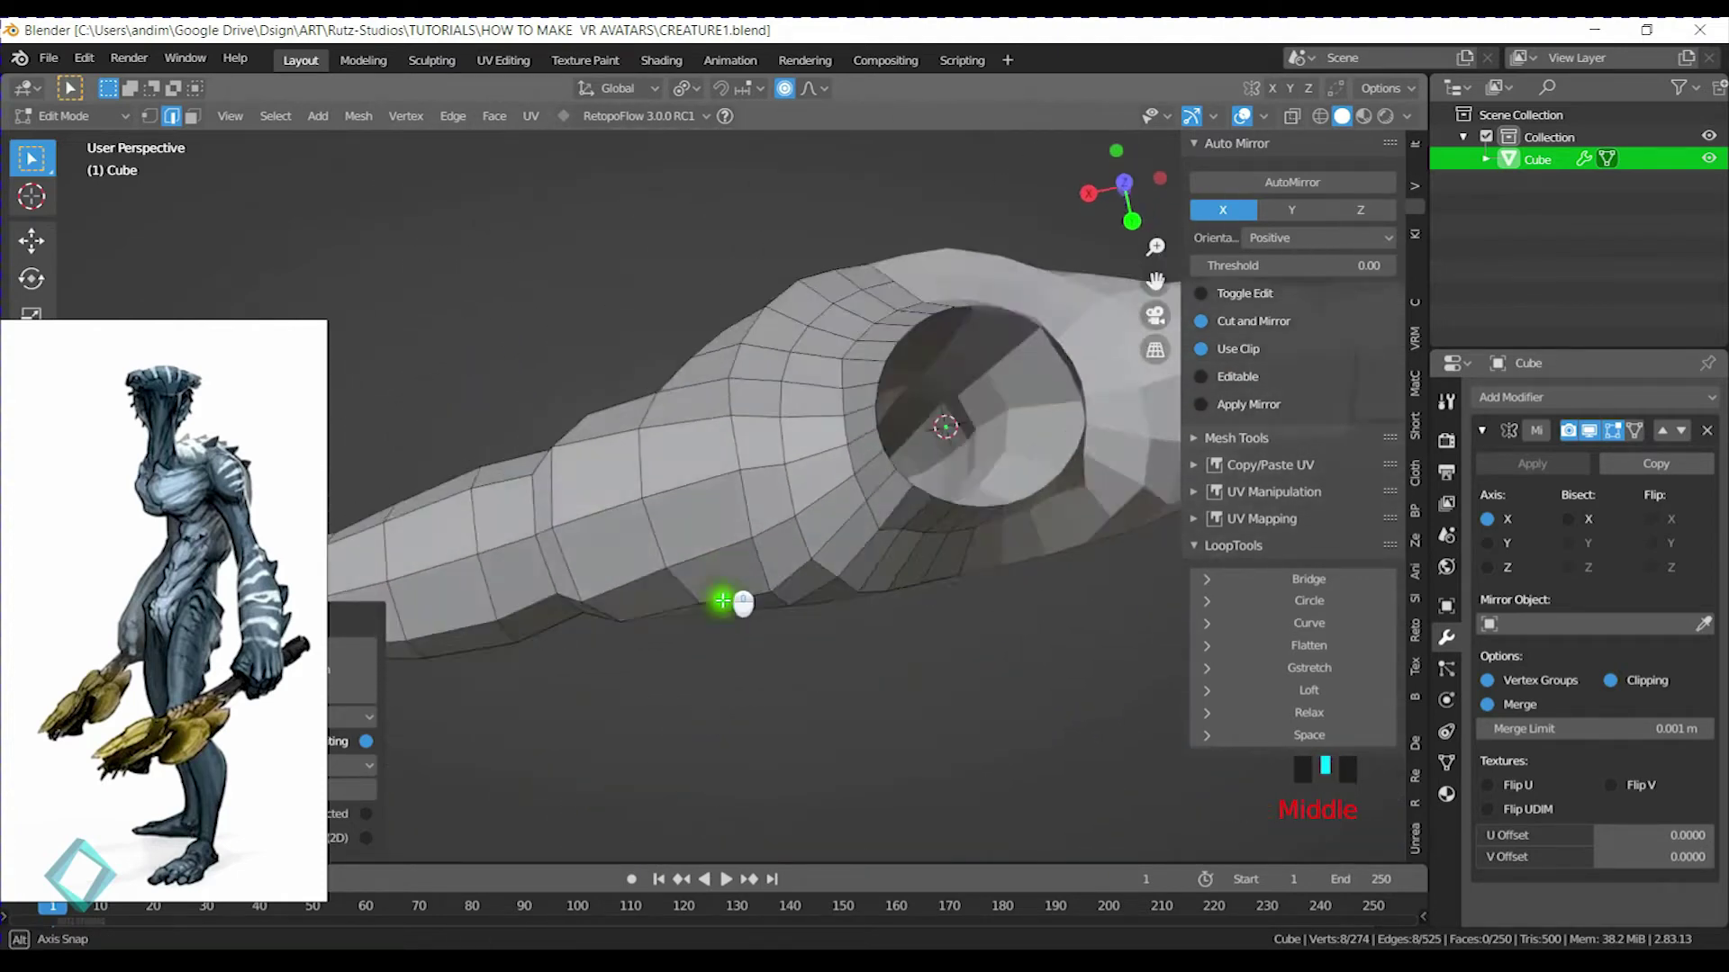
{"action": "scroll", "coordinate": [741, 483], "scroll_direction": "down", "scroll_amount": 2}
{"action": "key", "text": "1"}
{"action": "left_click", "coordinate": [737, 495]}
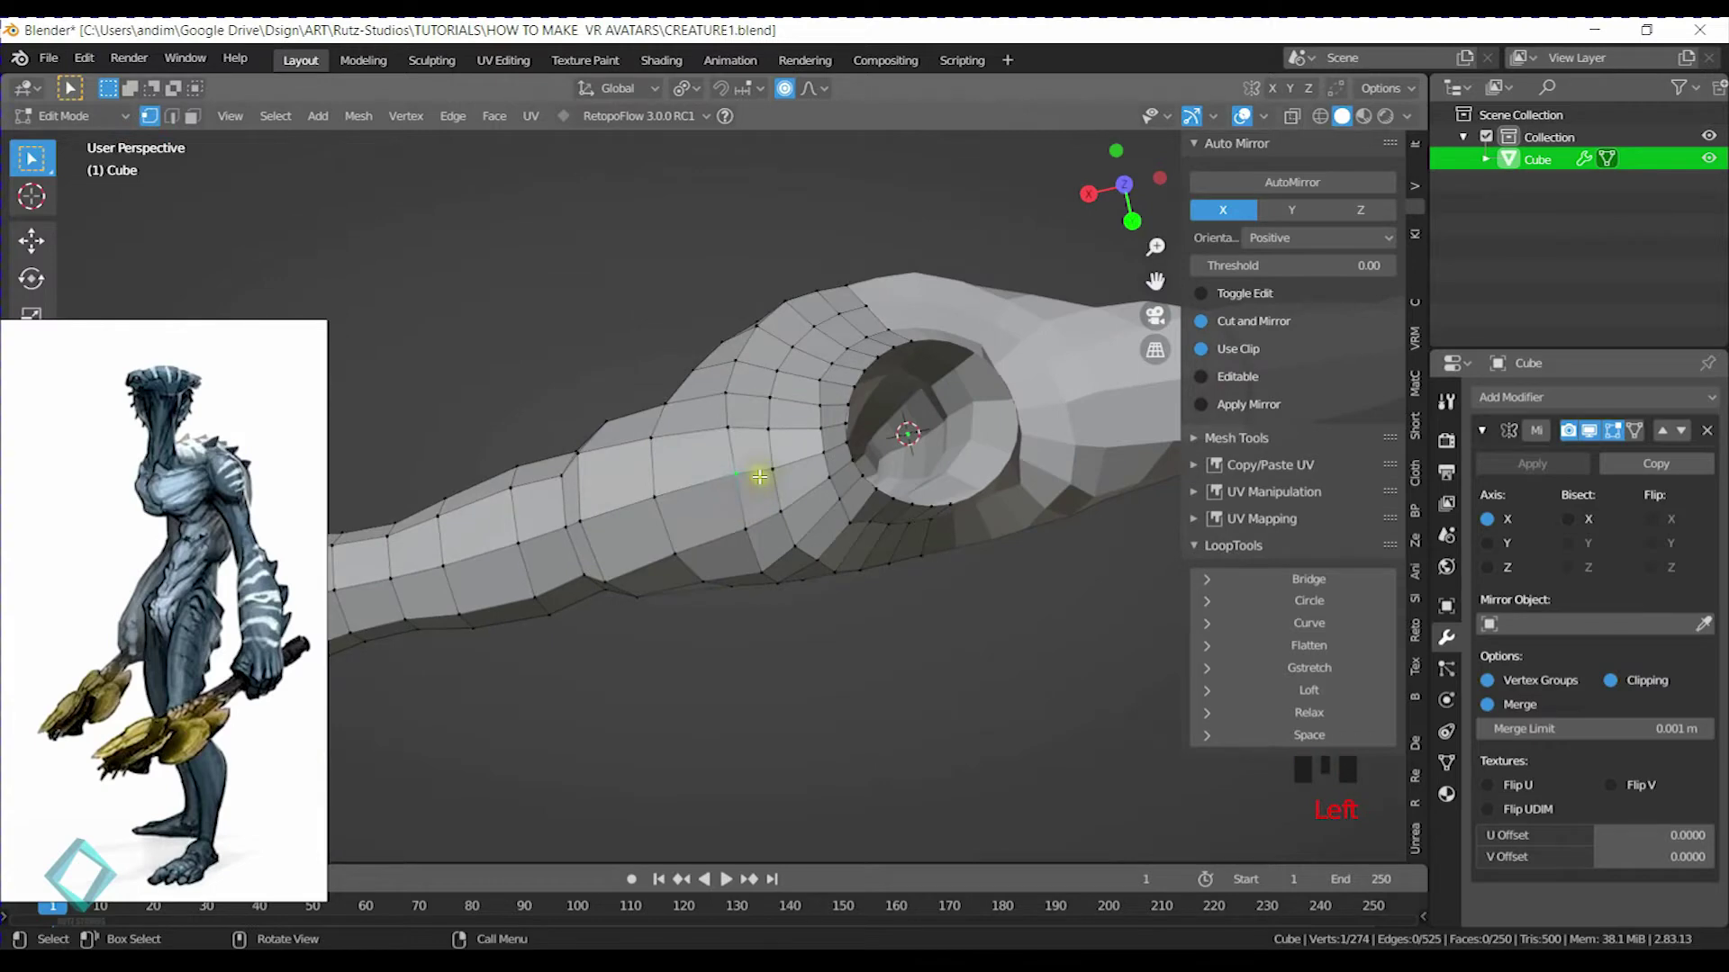
{"action": "key", "text": "g"}
{"action": "key", "text": "g"}
{"action": "left_click", "coordinate": [728, 482]}
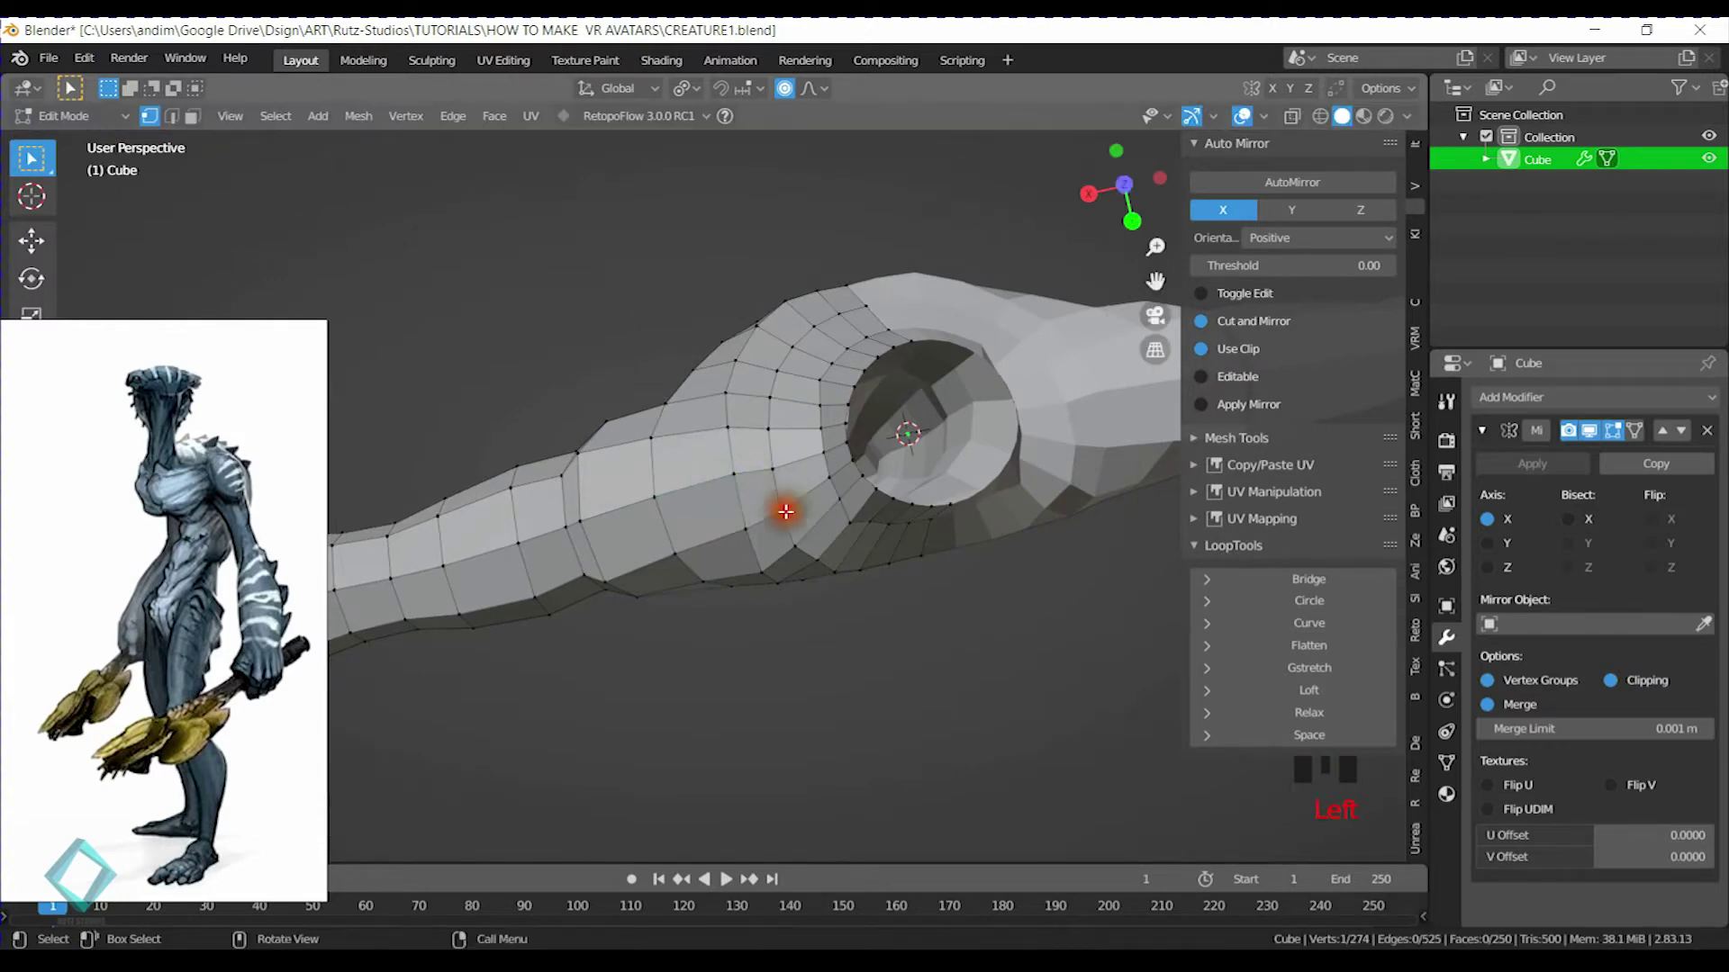
Slide two vertices on the upper back, between the shoulder and the neck base, along their edges
{"action": "middle_click_drag", "start_coordinate": [814, 559], "coordinate": [783, 501]}
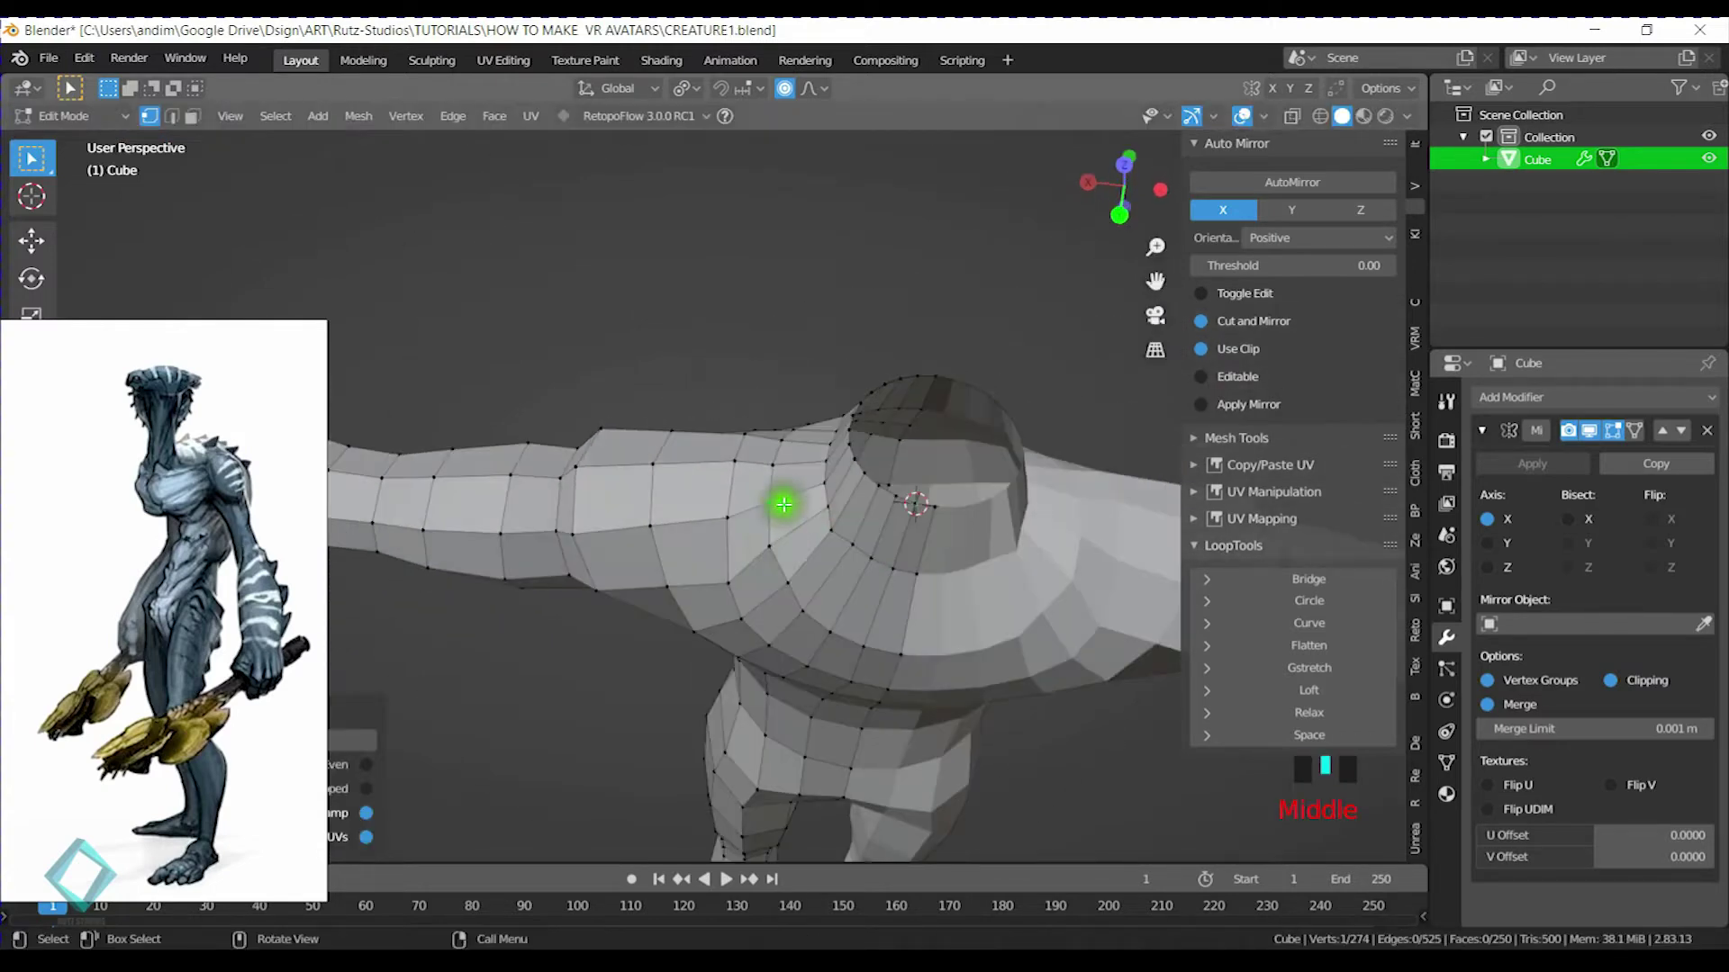
{"action": "middle_click_drag", "start_coordinate": [817, 598], "coordinate": [829, 540]}
{"action": "key", "text": "g"}
{"action": "key", "text": "g"}
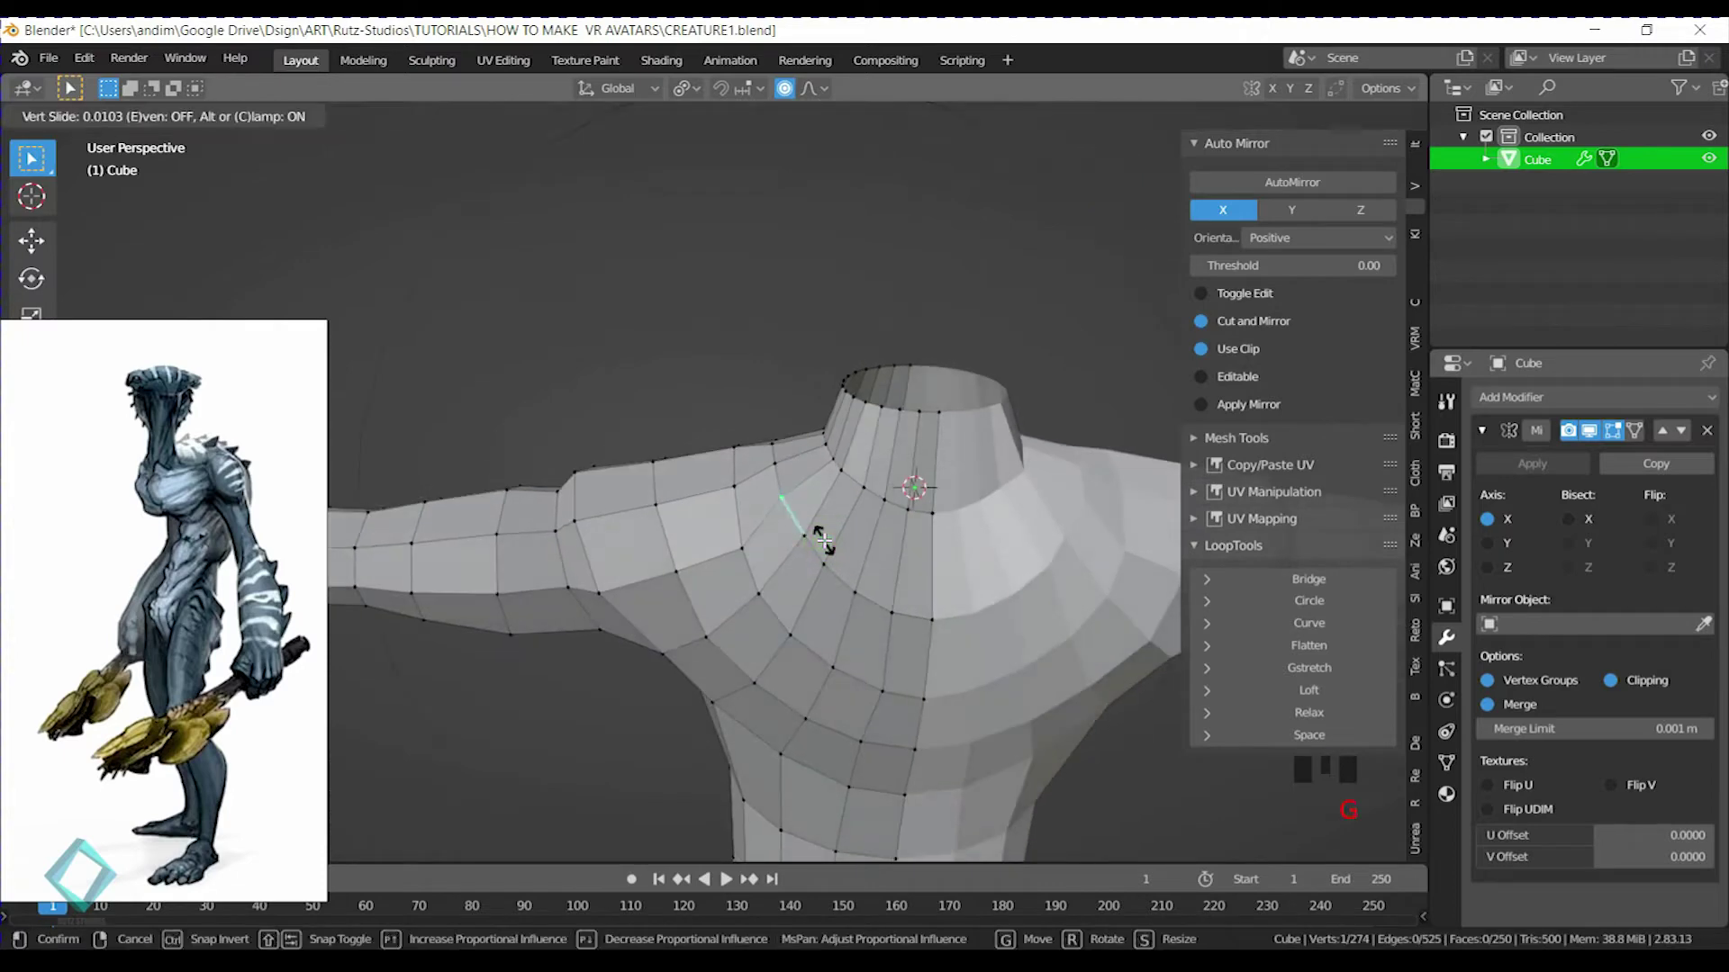
{"action": "left_click", "coordinate": [851, 664]}
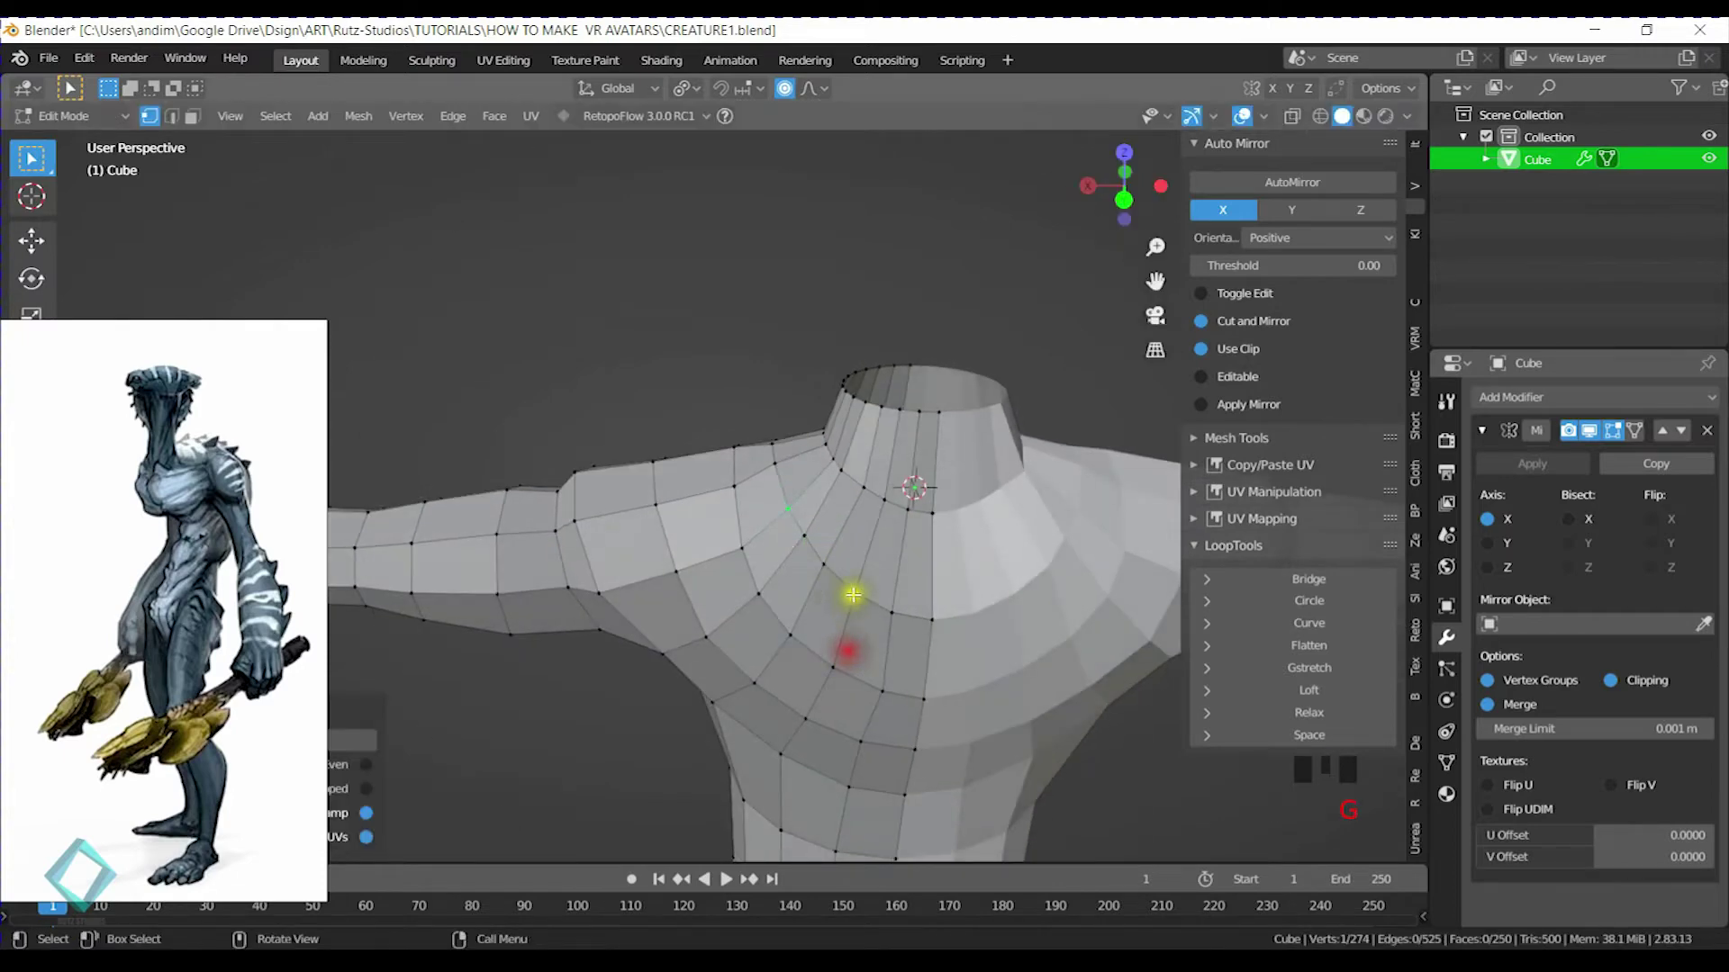
{"action": "left_click", "coordinate": [780, 468]}
{"action": "key", "text": "g"}
{"action": "key", "text": "g"}
{"action": "left_click", "coordinate": [811, 558]}
Slide two upper-back vertices below the neck along their edges towards the body's midline
{"action": "middle_click_drag", "start_coordinate": [879, 598], "coordinate": [830, 579]}
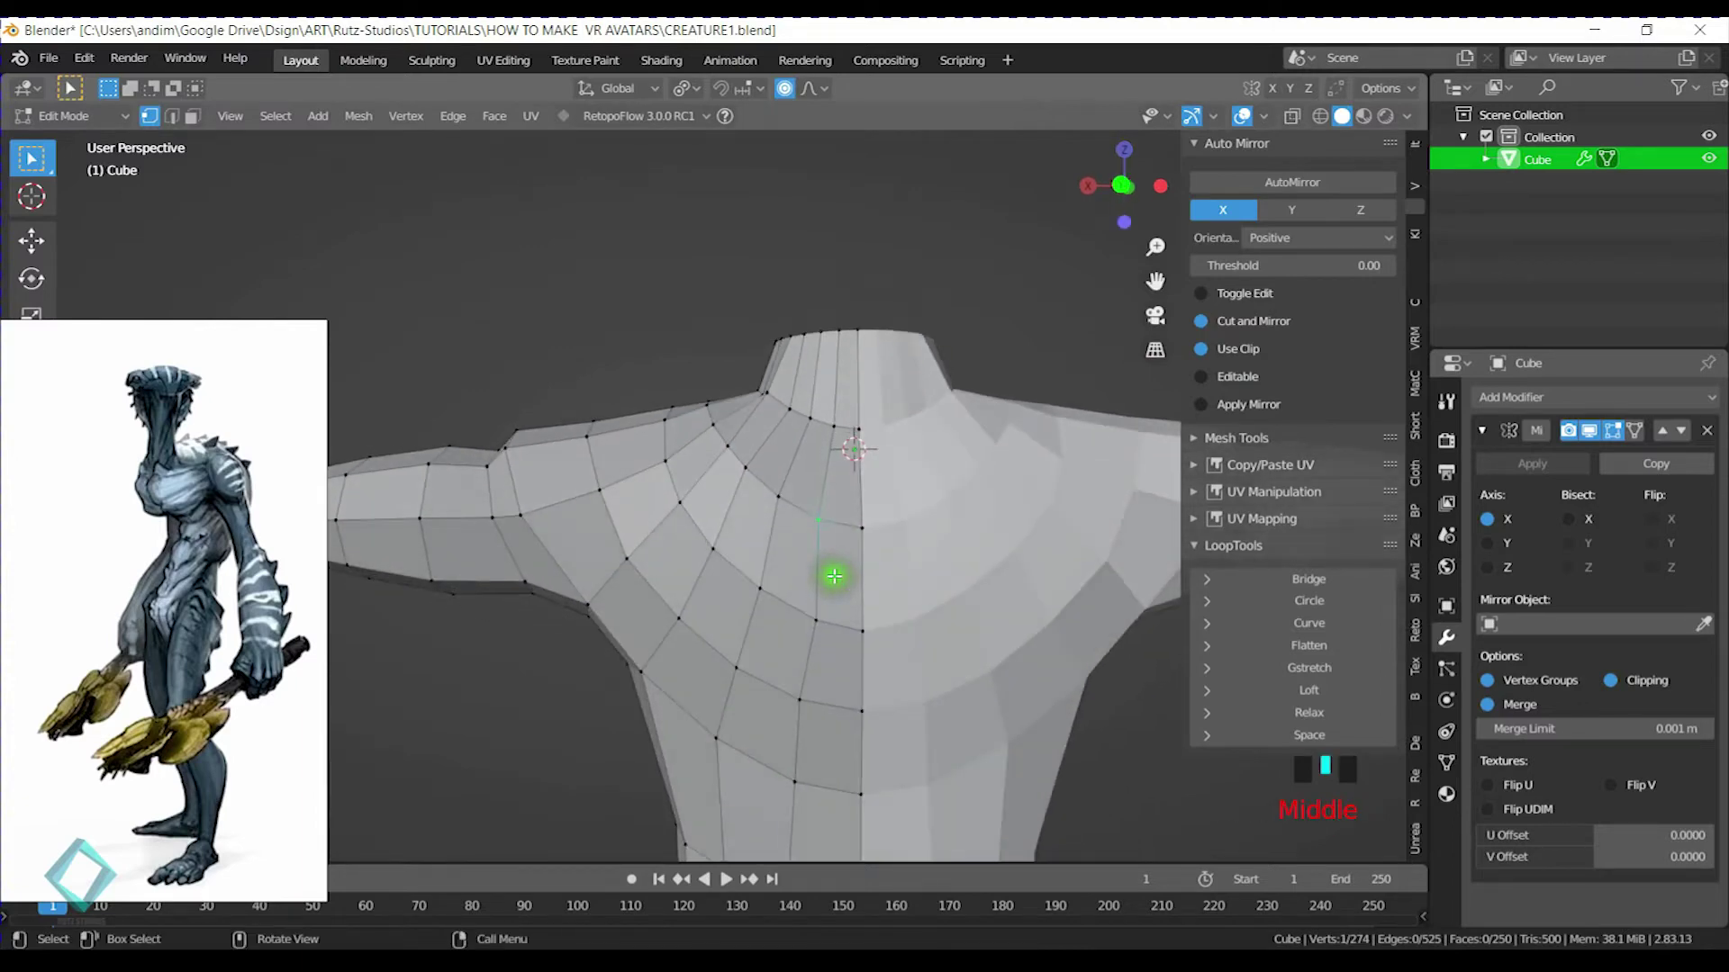
{"action": "key", "text": "g"}
{"action": "key", "text": "g"}
{"action": "left_click", "coordinate": [900, 594]}
{"action": "left_click", "coordinate": [786, 499]}
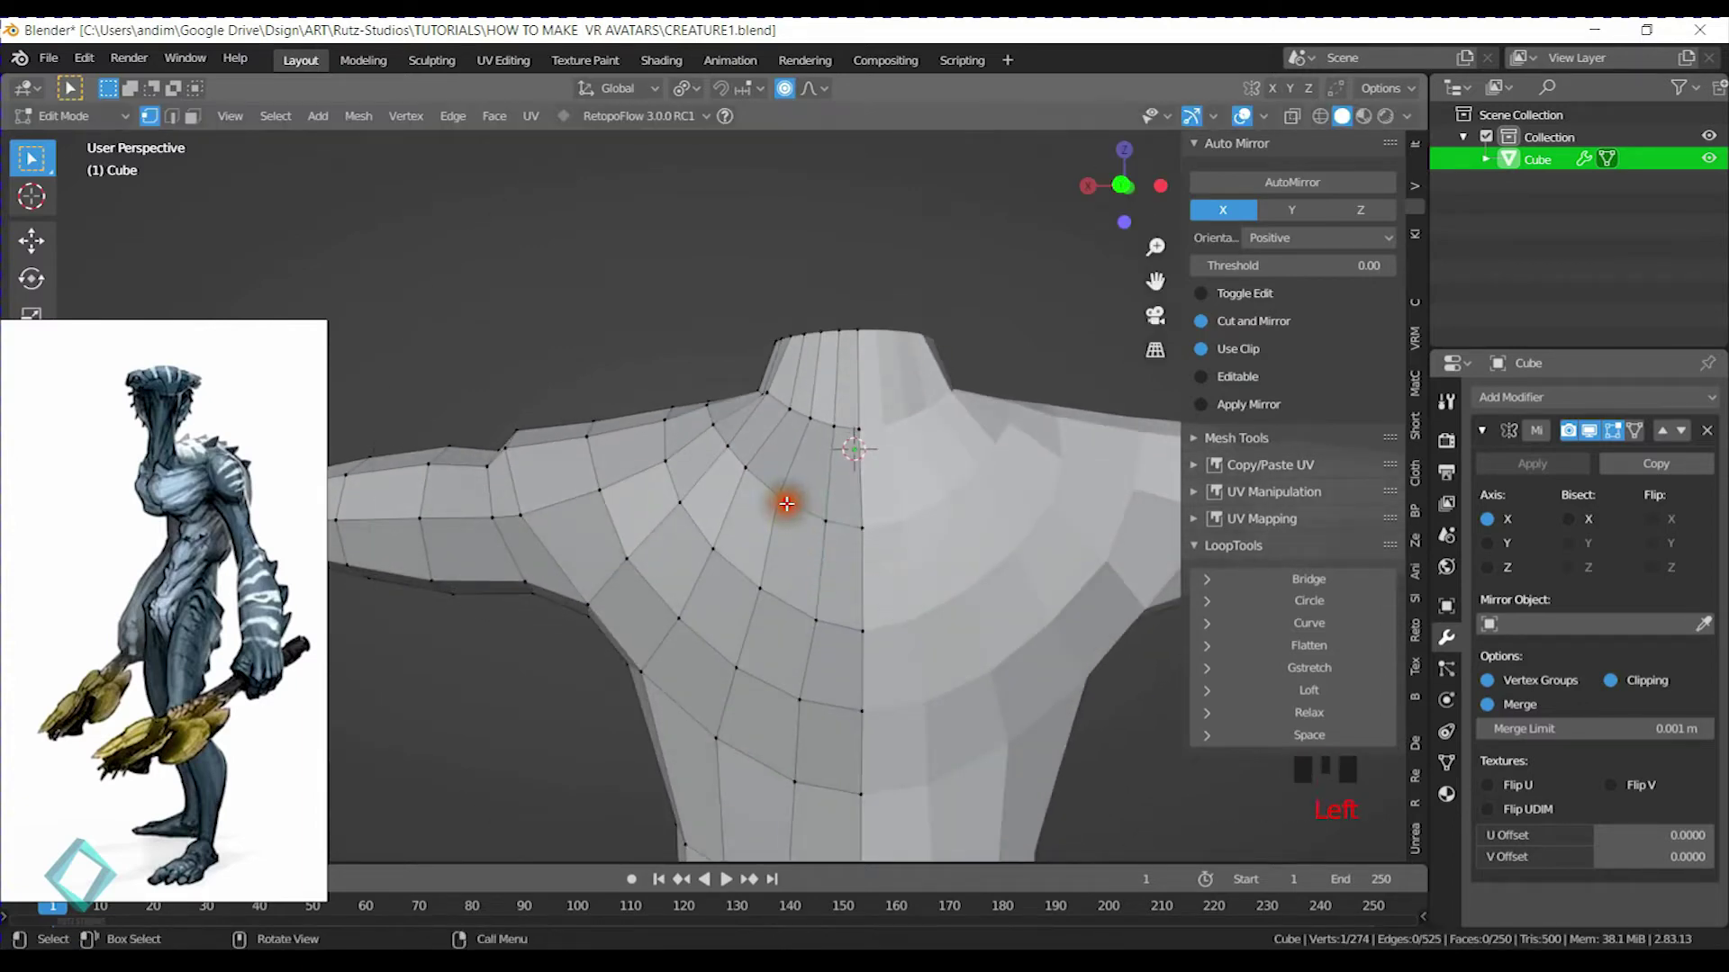
{"action": "key", "text": "g"}
{"action": "key", "text": "g"}
{"action": "left_click", "coordinate": [856, 524]}
{"action": "left_click", "coordinate": [754, 461]}
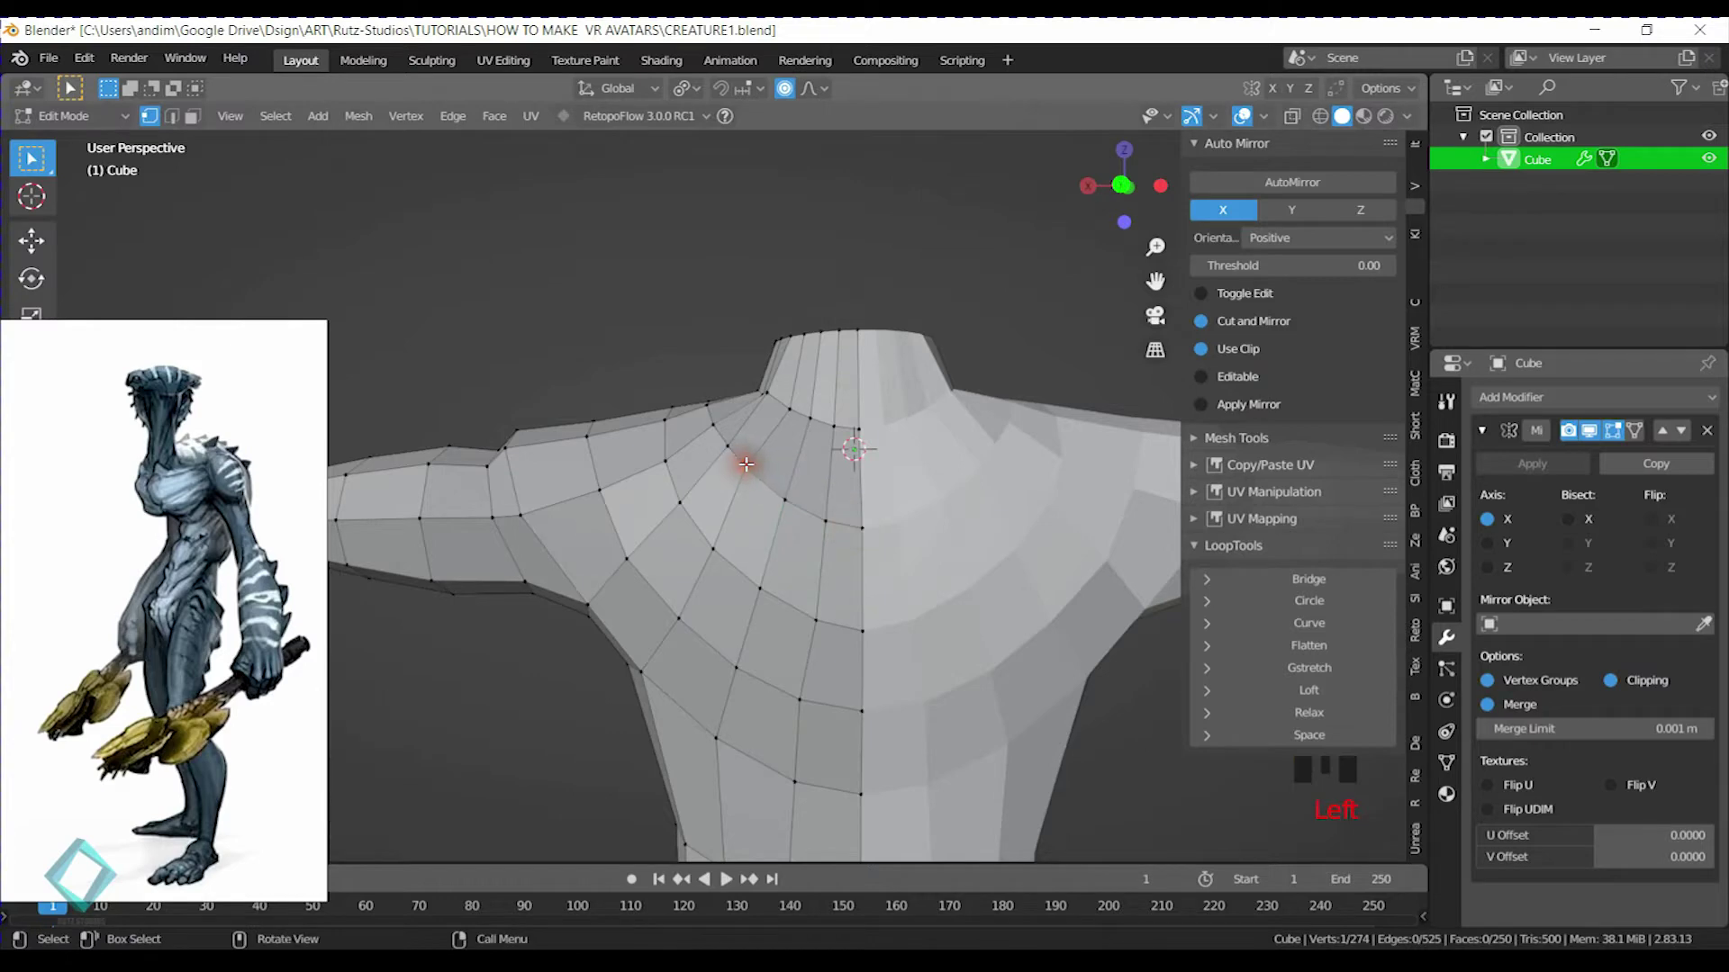
{"action": "key", "text": "g"}
{"action": "right_click", "coordinate": [757, 468]}
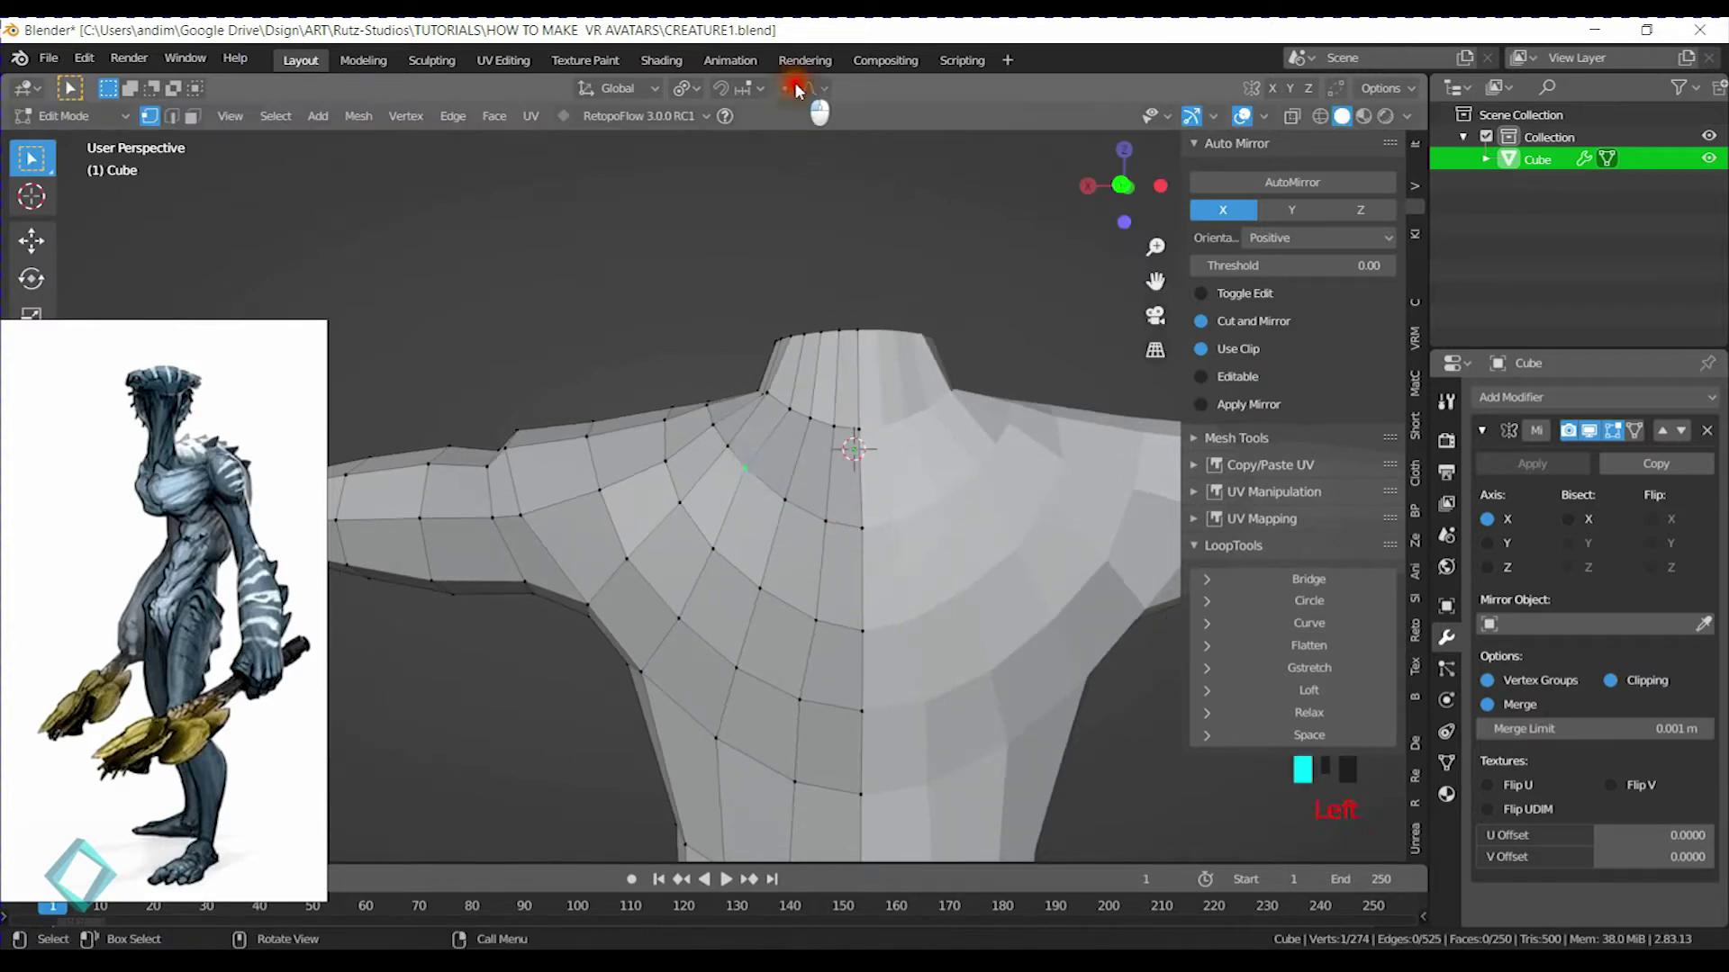
Slide three vertices between the shoulder and the upper back's midline along their edges to even out the flow
{"action": "key", "text": "g"}
{"action": "key", "text": "g"}
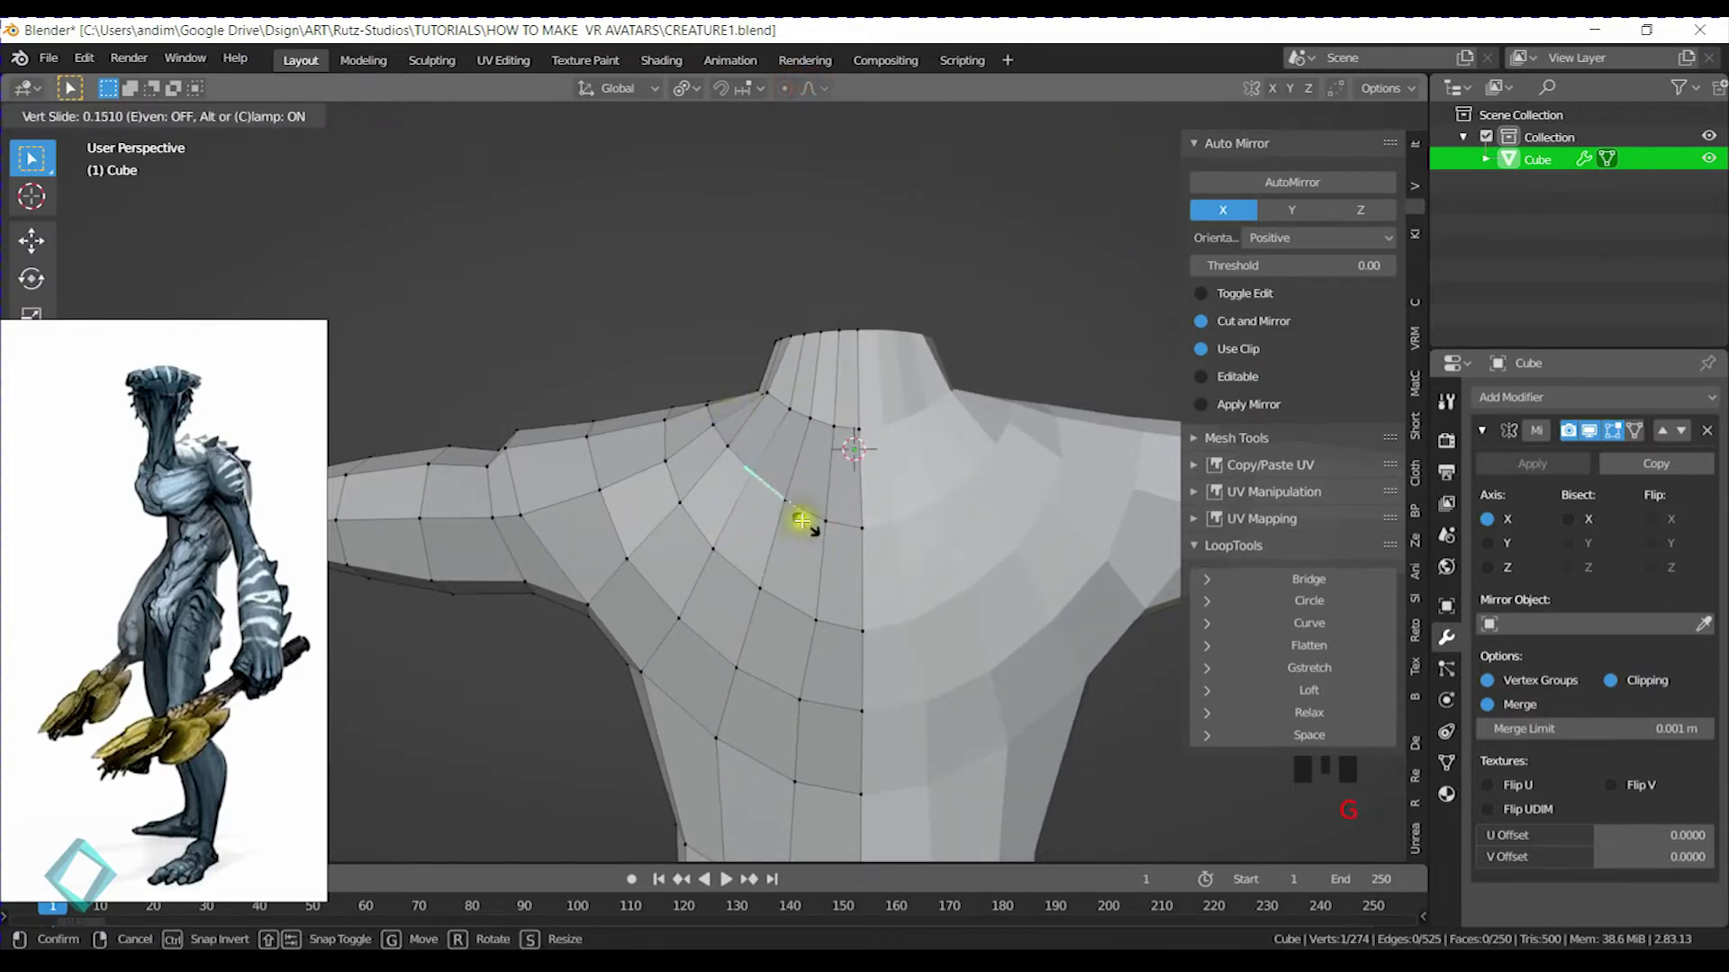
{"action": "left_click", "coordinate": [706, 552]}
{"action": "key", "text": "g"}
{"action": "key", "text": "g"}
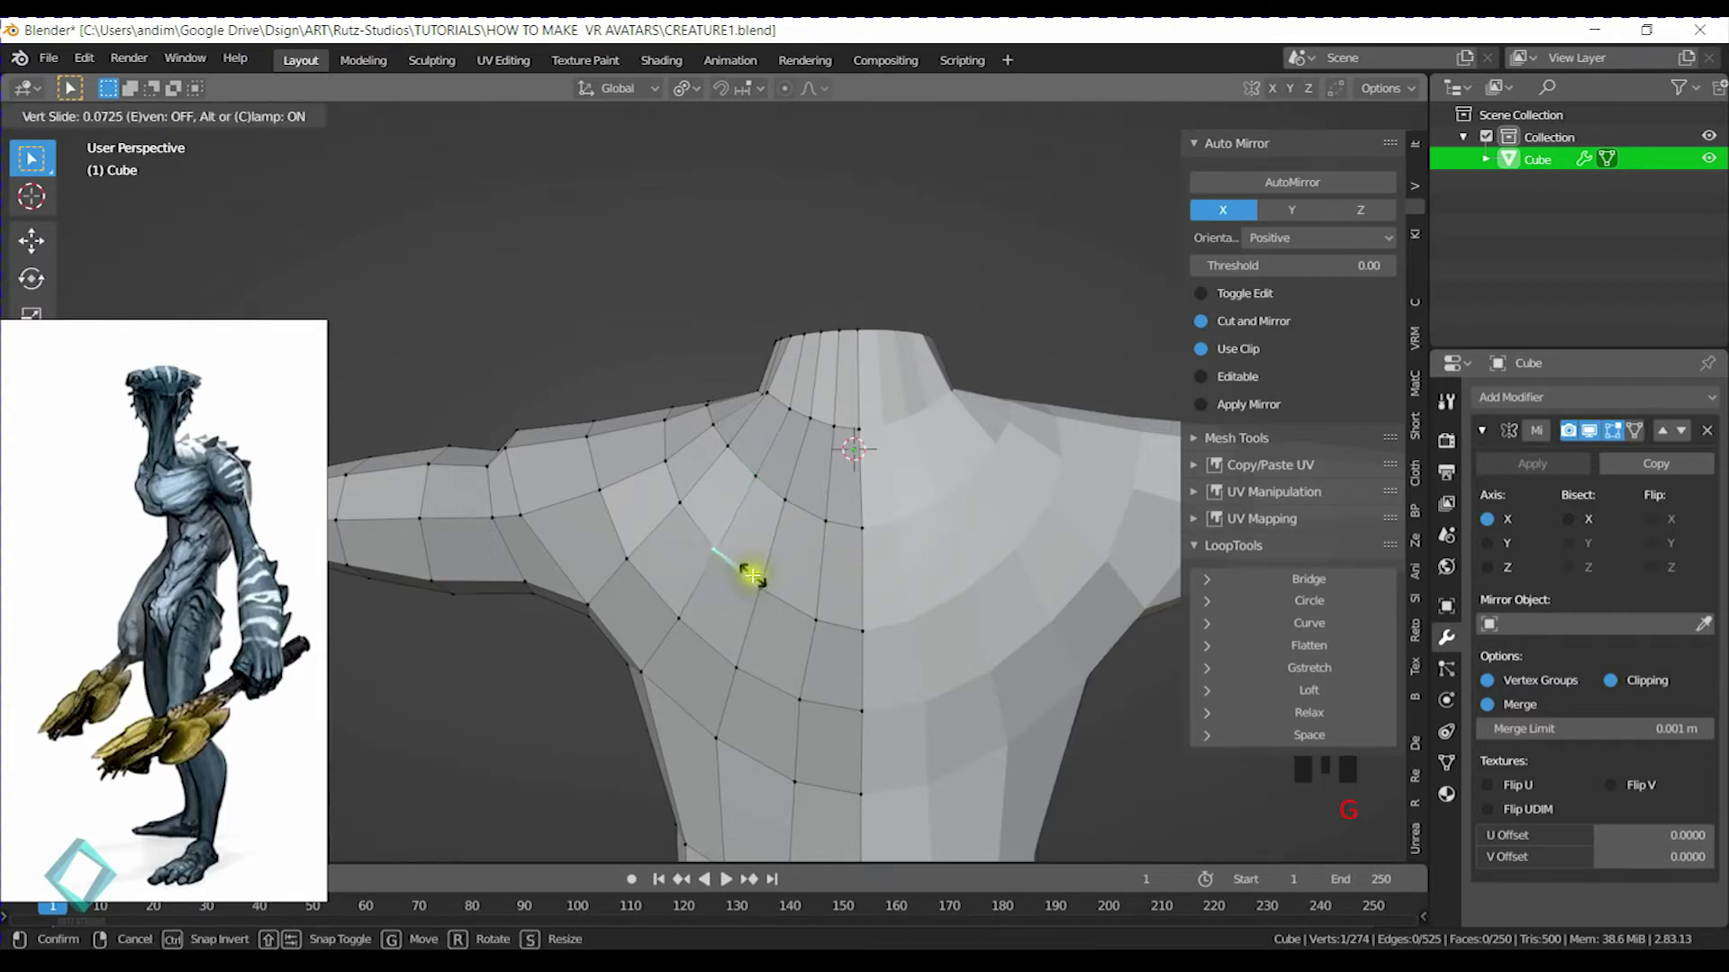
{"action": "left_click", "coordinate": [755, 576]}
{"action": "left_click", "coordinate": [724, 435]}
{"action": "key", "text": "g"}
{"action": "key", "text": "g"}
{"action": "left_click", "coordinate": [748, 484]}
Turn on automatic merging of vertices that are moved onto each other
{"action": "middle_click_drag", "start_coordinate": [717, 432], "coordinate": [752, 460]}
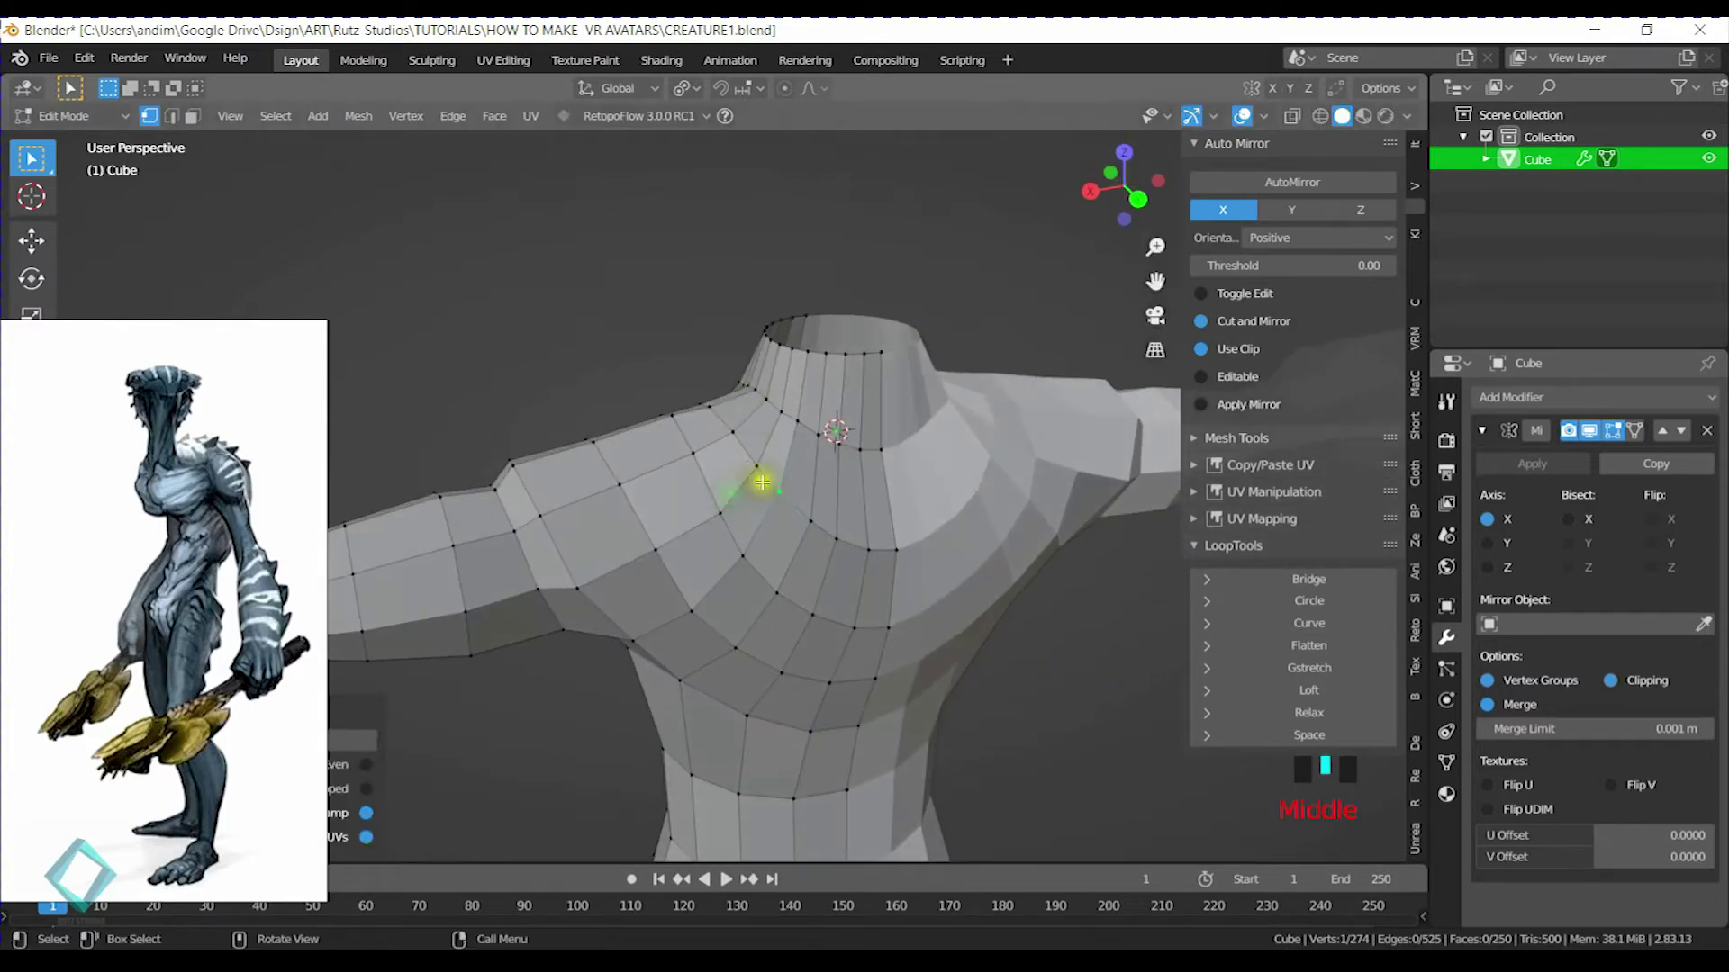
{"action": "middle_click_drag", "start_coordinate": [808, 396], "coordinate": [714, 455]}
{"action": "middle_click_drag", "start_coordinate": [913, 488], "coordinate": [652, 488]}
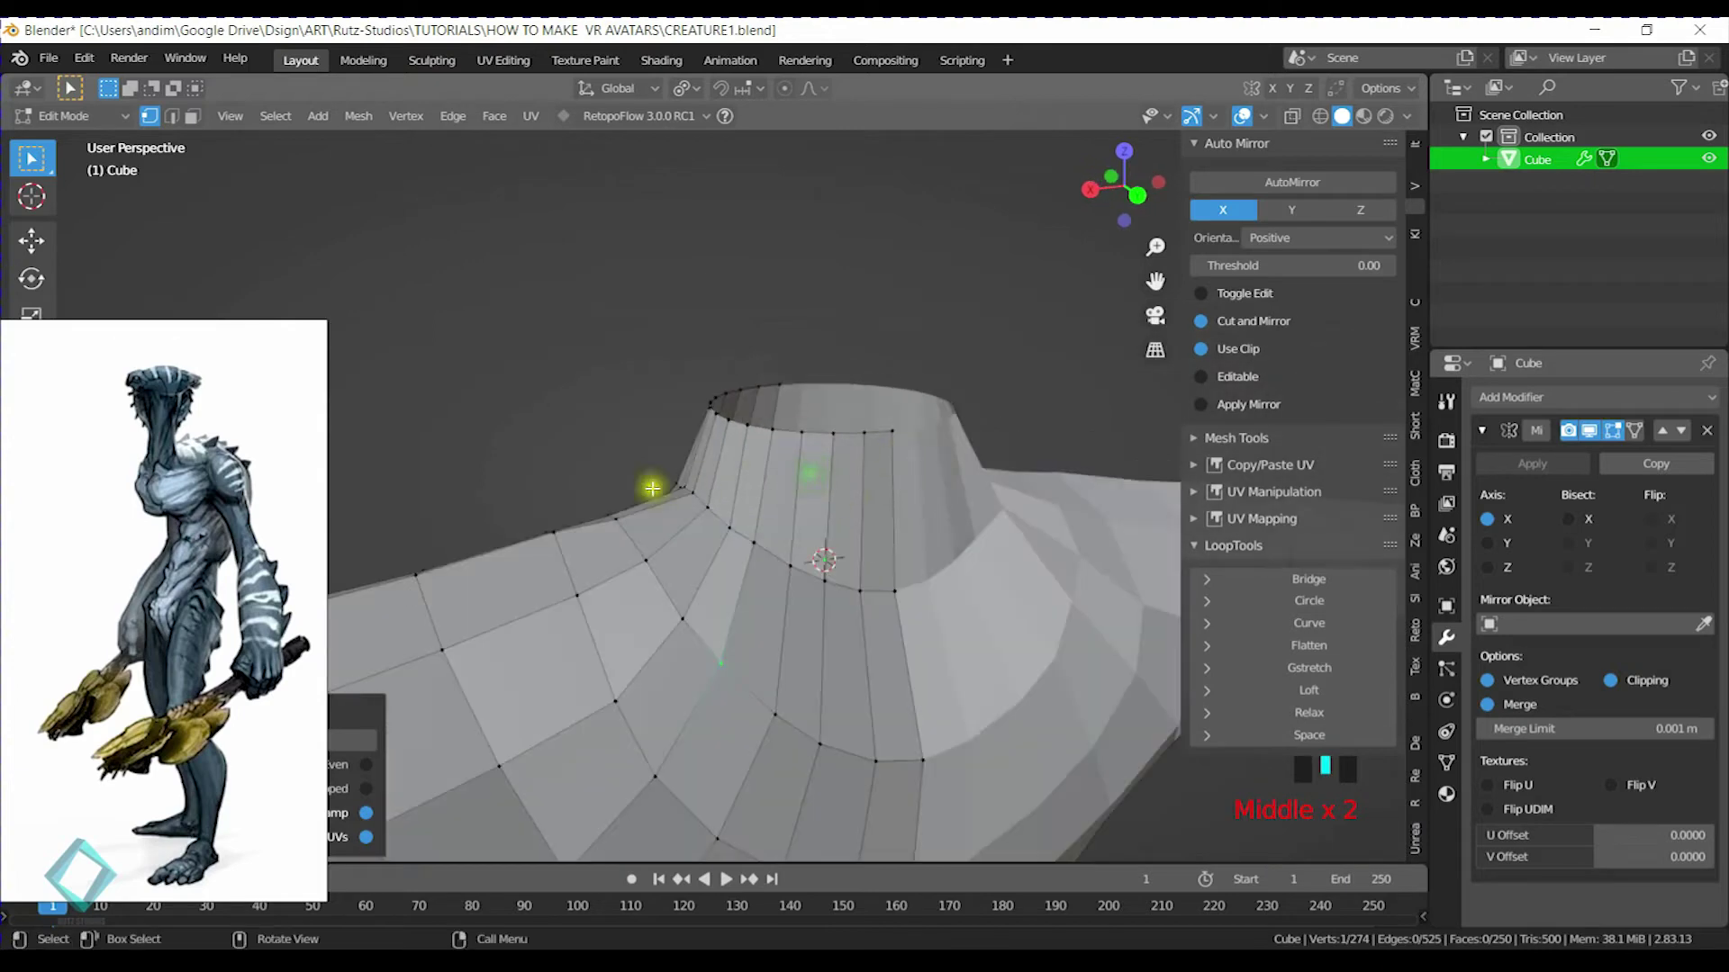
{"action": "middle_click_drag", "start_coordinate": [883, 602], "coordinate": [881, 576], "text": "shift"}
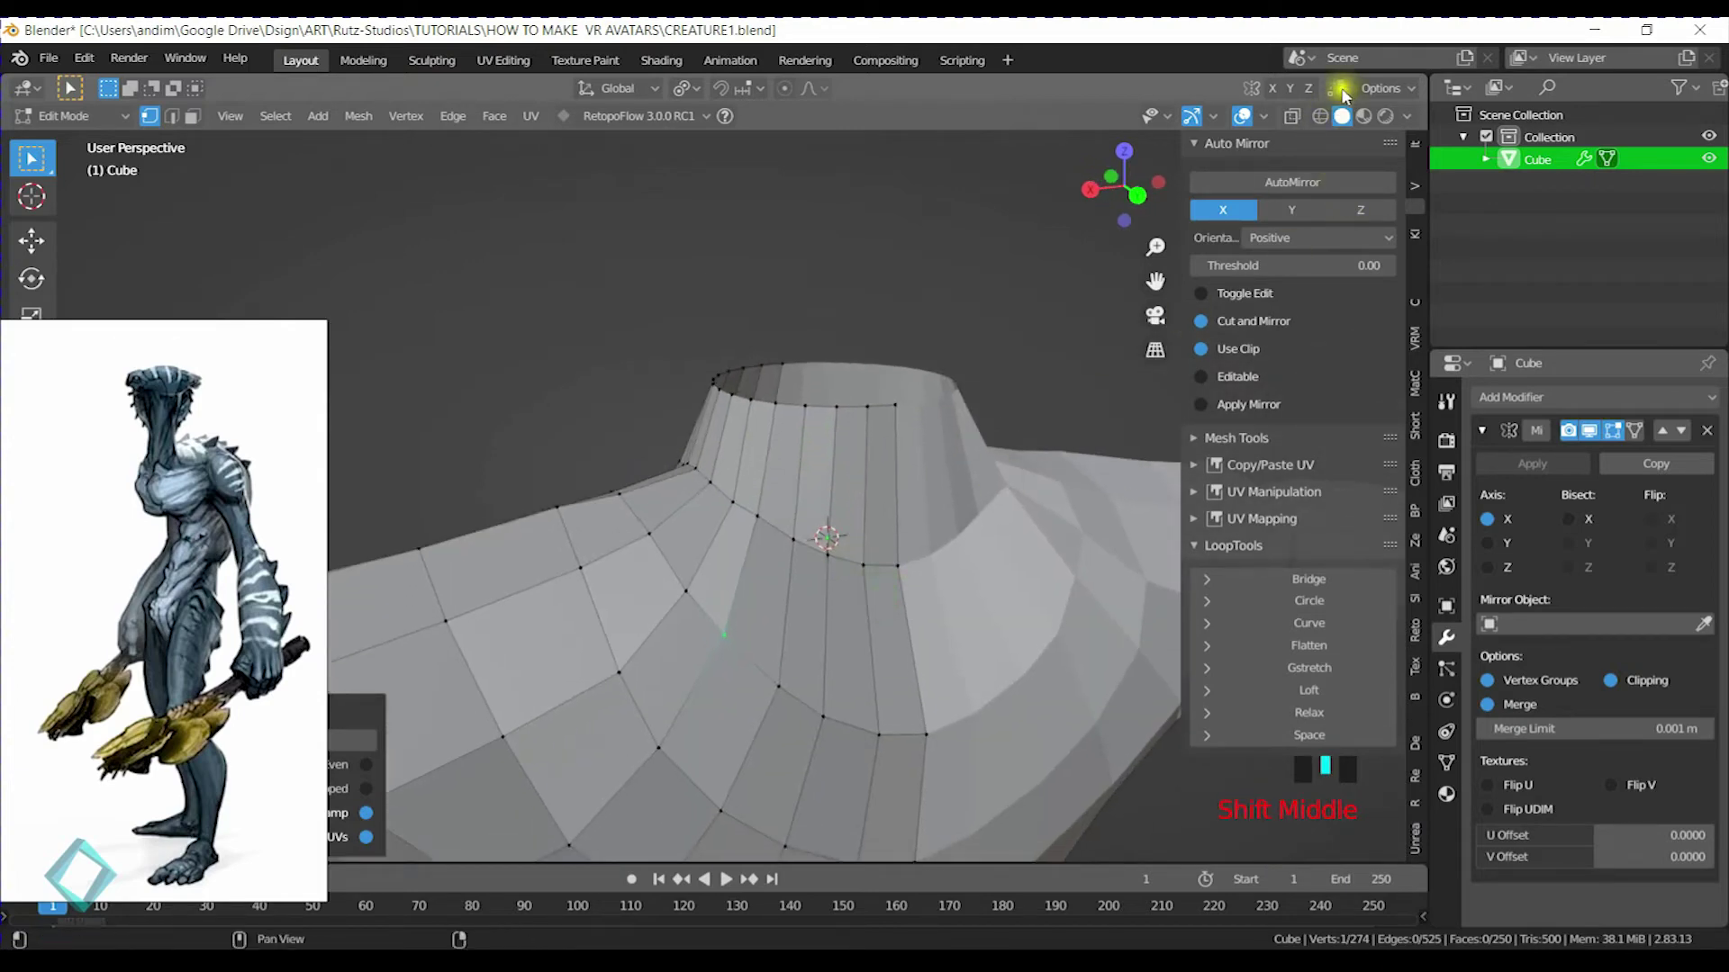
{"action": "left_click", "coordinate": [1341, 90]}
{"action": "middle_click_drag", "start_coordinate": [816, 627], "coordinate": [799, 444]}
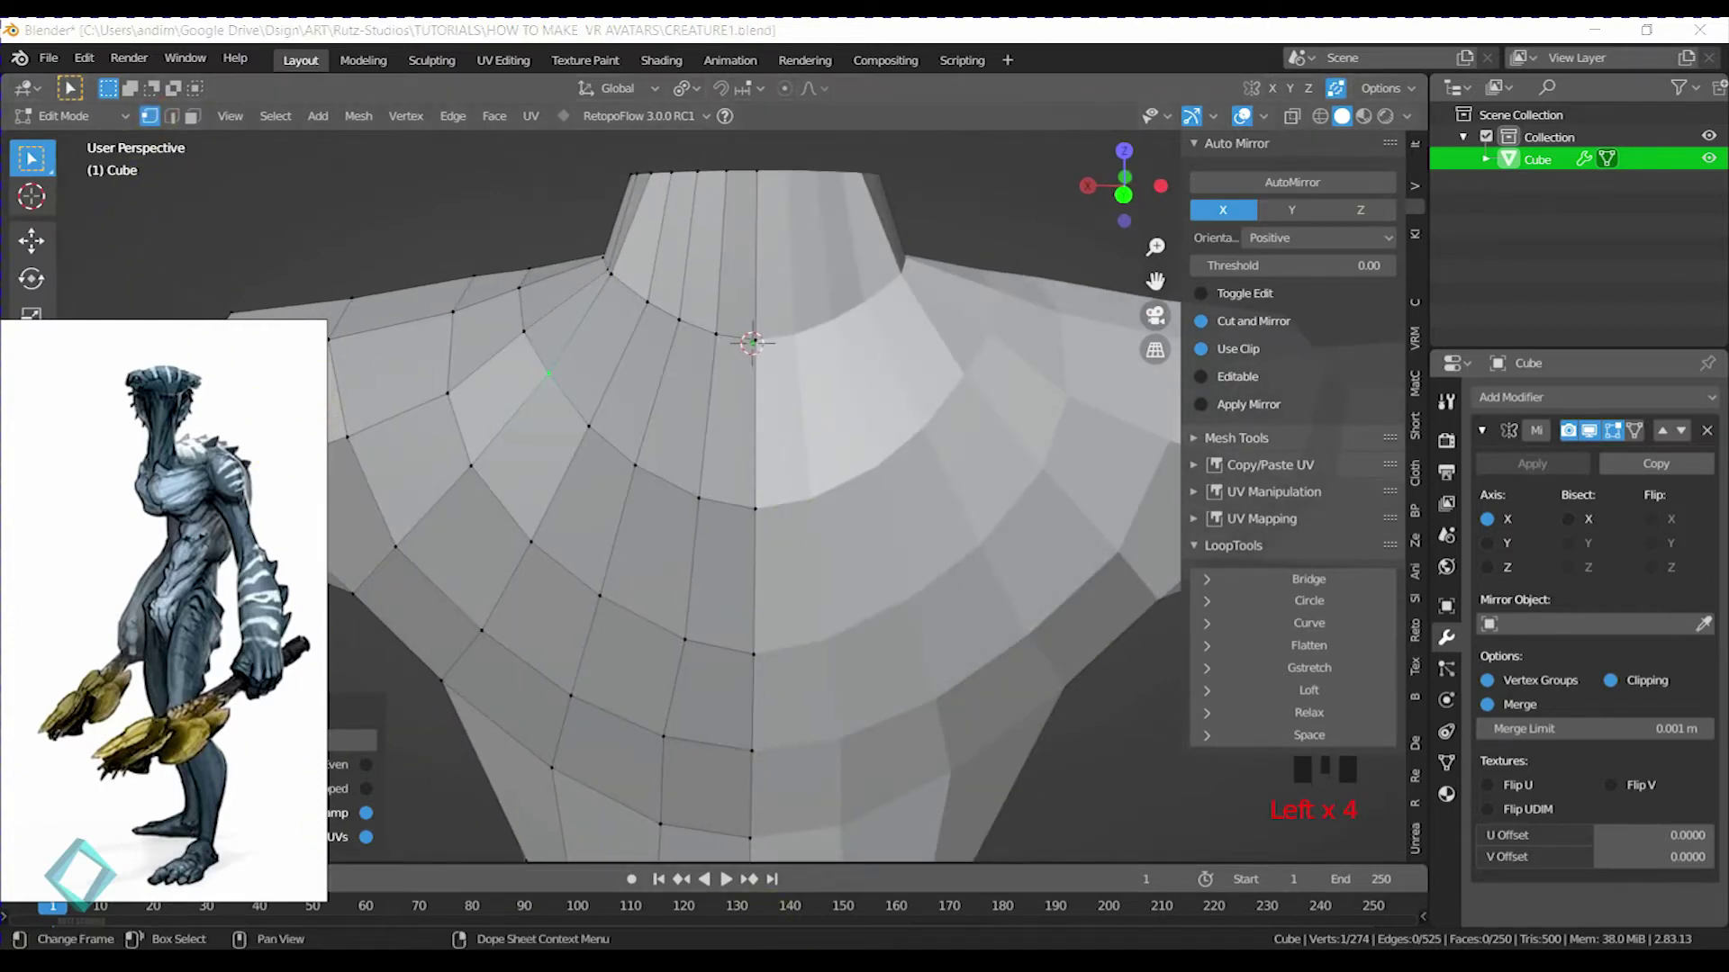
Hide the viewport sidebar and save the file
{"action": "middle_click_drag", "start_coordinate": [494, 745], "coordinate": [821, 540]}
{"action": "key", "text": "n"}
{"action": "key", "text": "ctrl+s"}
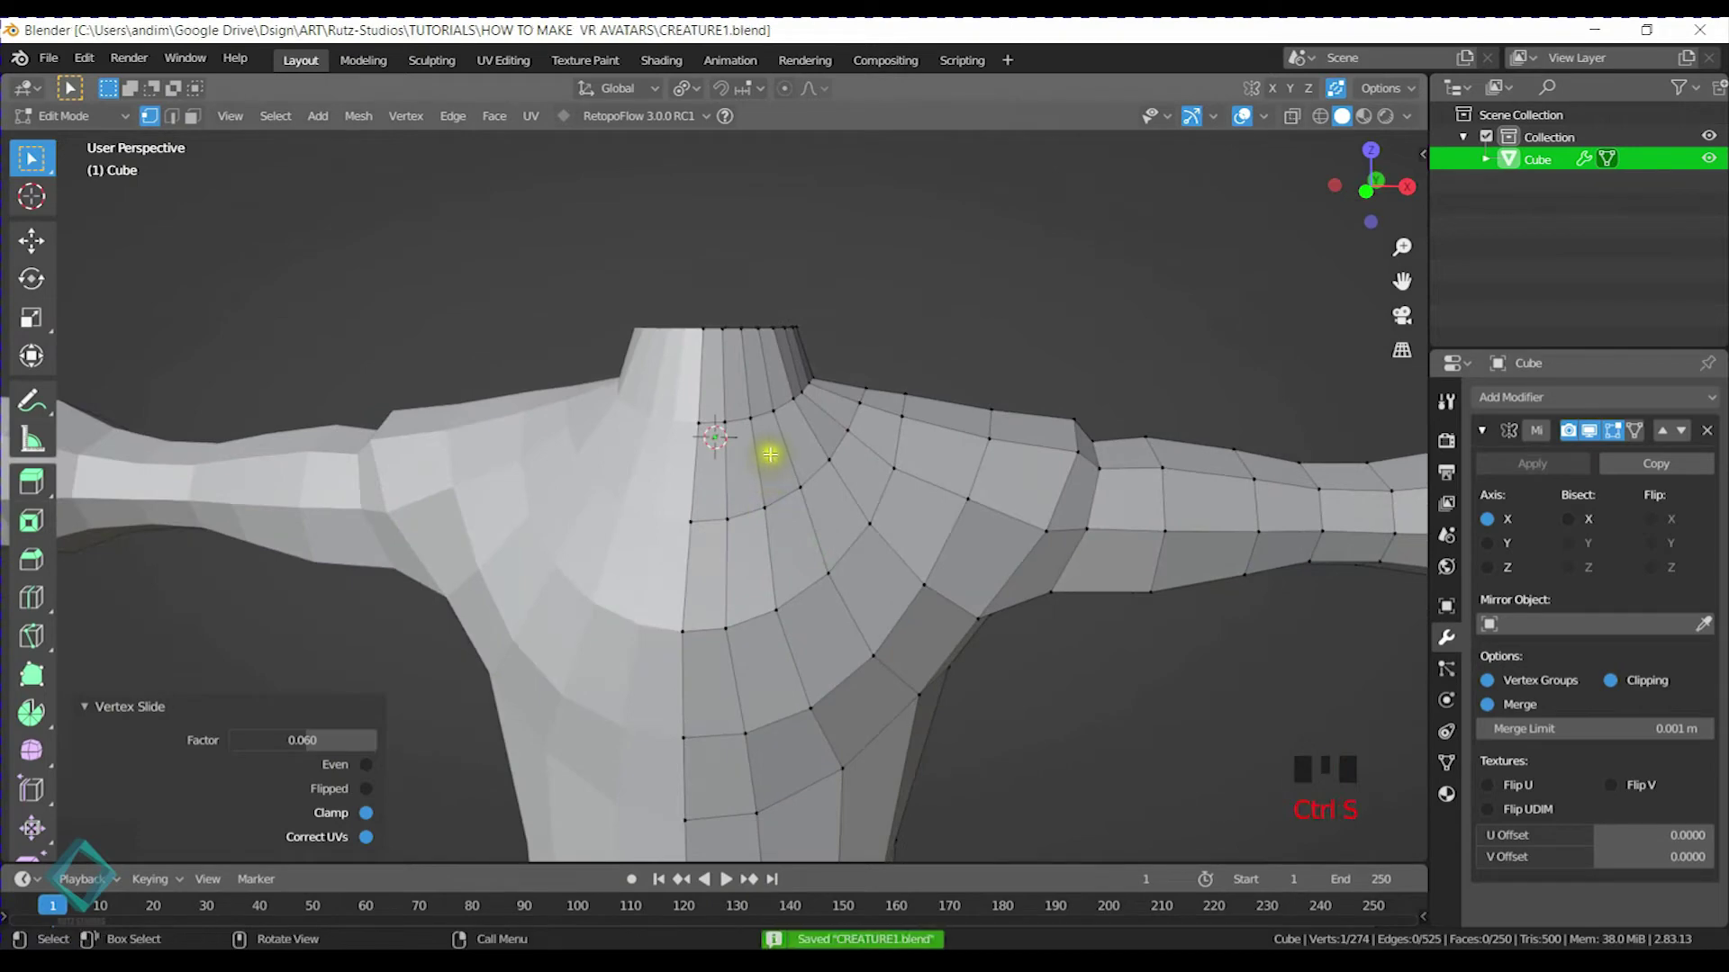
Slide the midline vertex at the rear base of the neck along its edge by a factor of 0.011
{"action": "middle_click_drag", "start_coordinate": [1078, 447], "coordinate": [772, 536]}
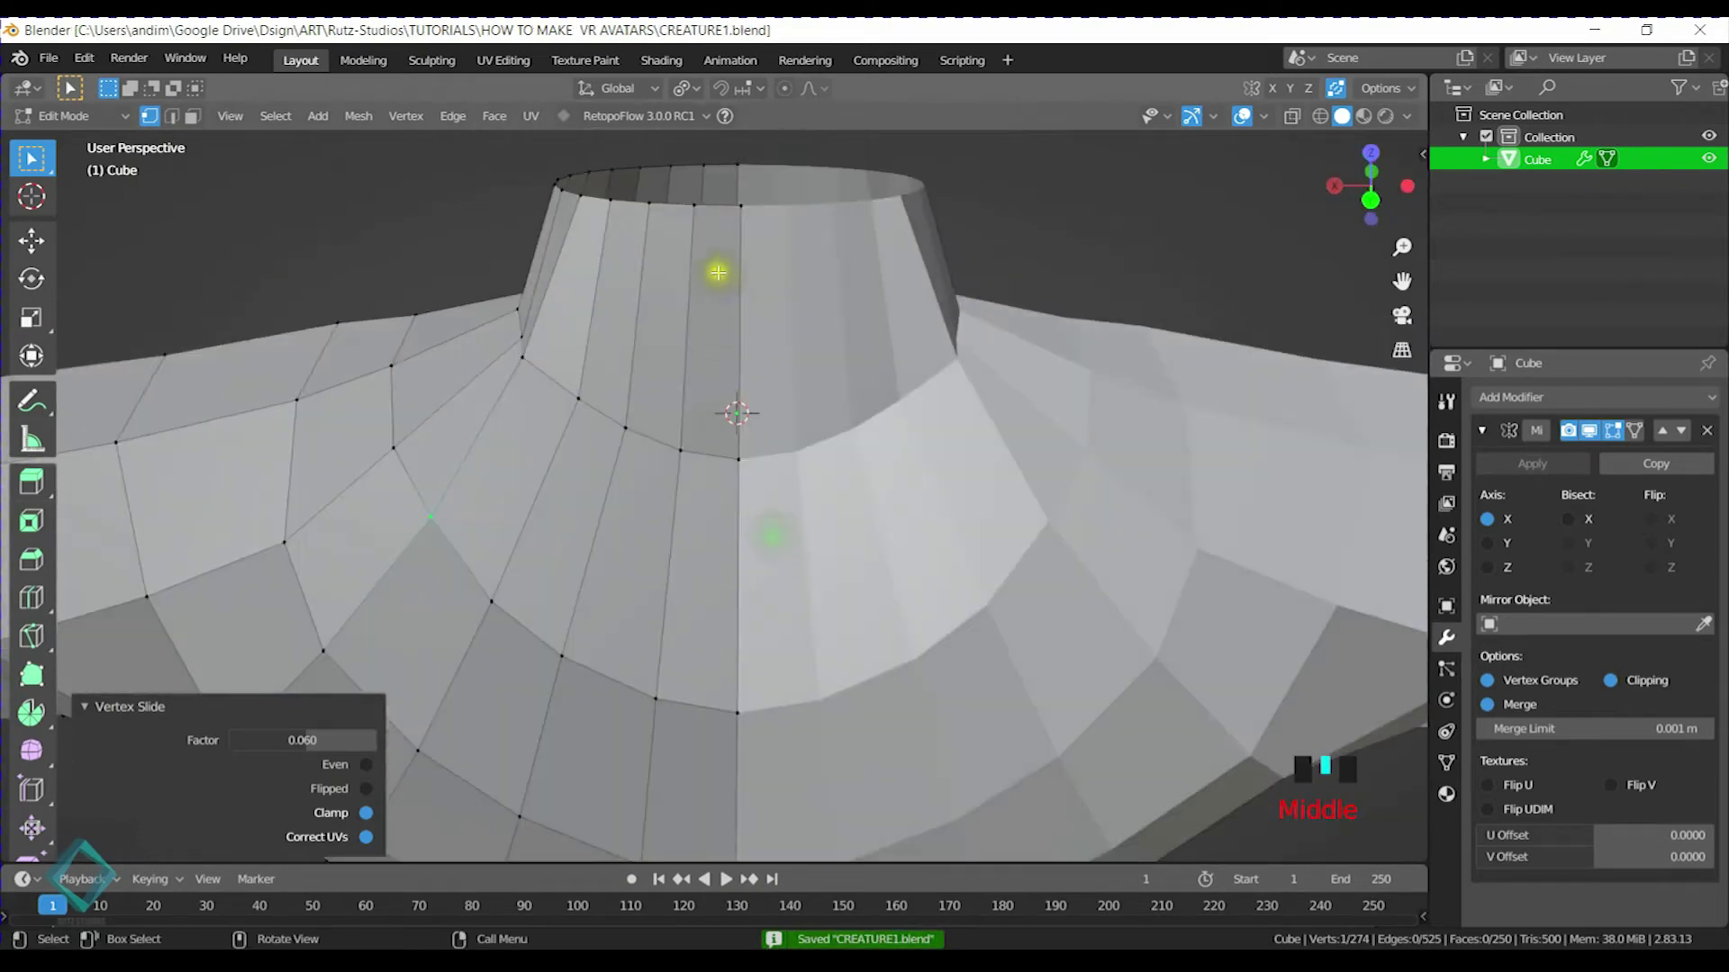
{"action": "left_click", "coordinate": [760, 459]}
{"action": "key", "text": "g"}
{"action": "key", "text": "g"}
{"action": "left_click", "coordinate": [760, 434]}
{"action": "middle_click_drag", "start_coordinate": [760, 429], "coordinate": [794, 363]}
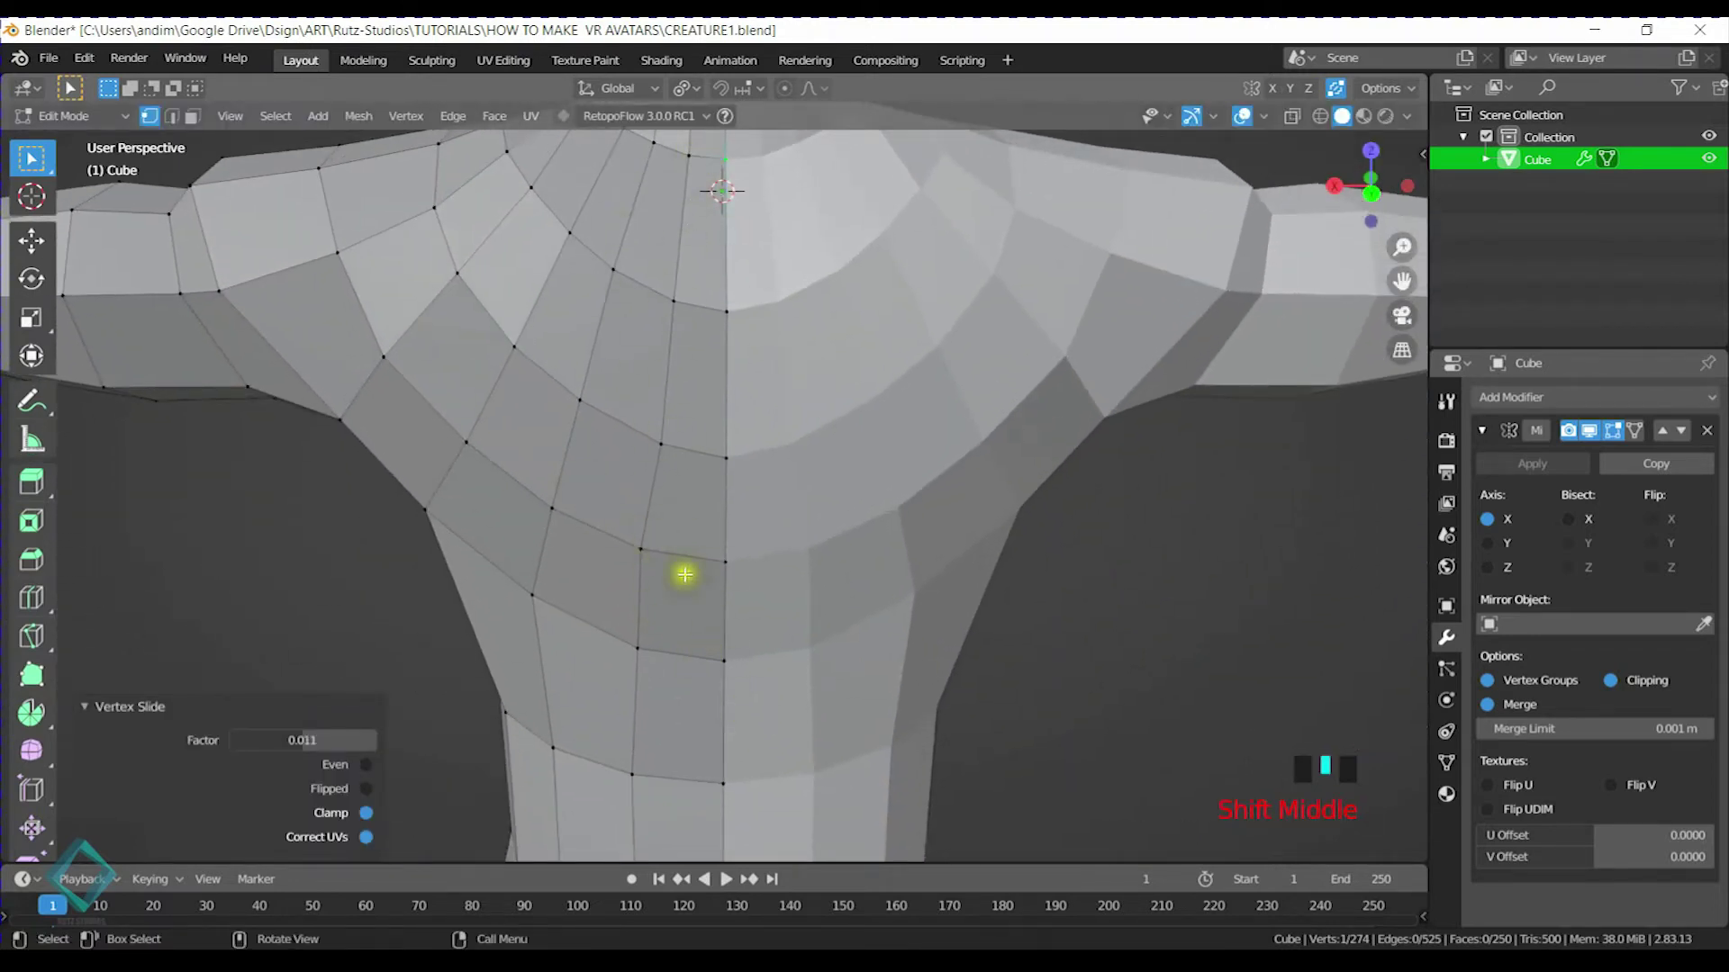
Slide the mid-back vertex beside the midline along its edge towards the shoulder by a factor of 0.091
{"action": "middle_click_drag", "start_coordinate": [688, 563], "coordinate": [687, 536], "text": "shift"}
{"action": "left_click", "coordinate": [661, 441]}
{"action": "key", "text": "g"}
{"action": "key", "text": "g"}
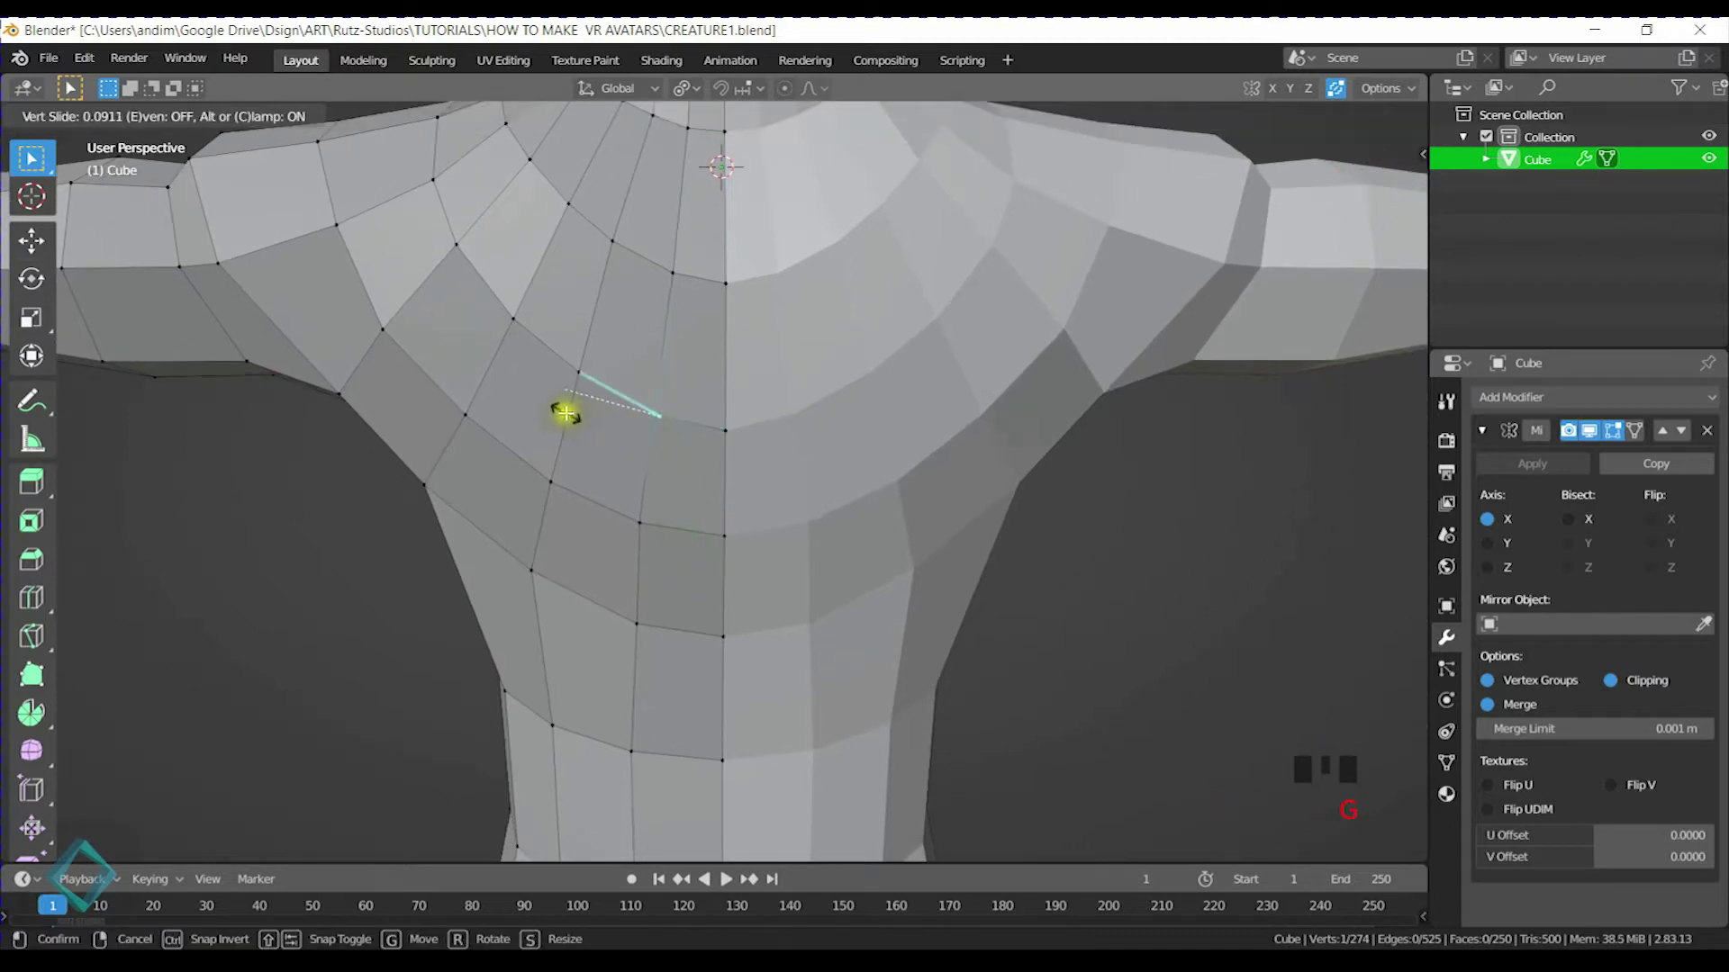
{"action": "left_click", "coordinate": [566, 413]}
{"action": "middle_click_drag", "start_coordinate": [717, 590], "coordinate": [718, 538], "text": "shift"}
{"action": "middle_click_drag", "start_coordinate": [618, 439], "coordinate": [626, 499], "text": "shift"}
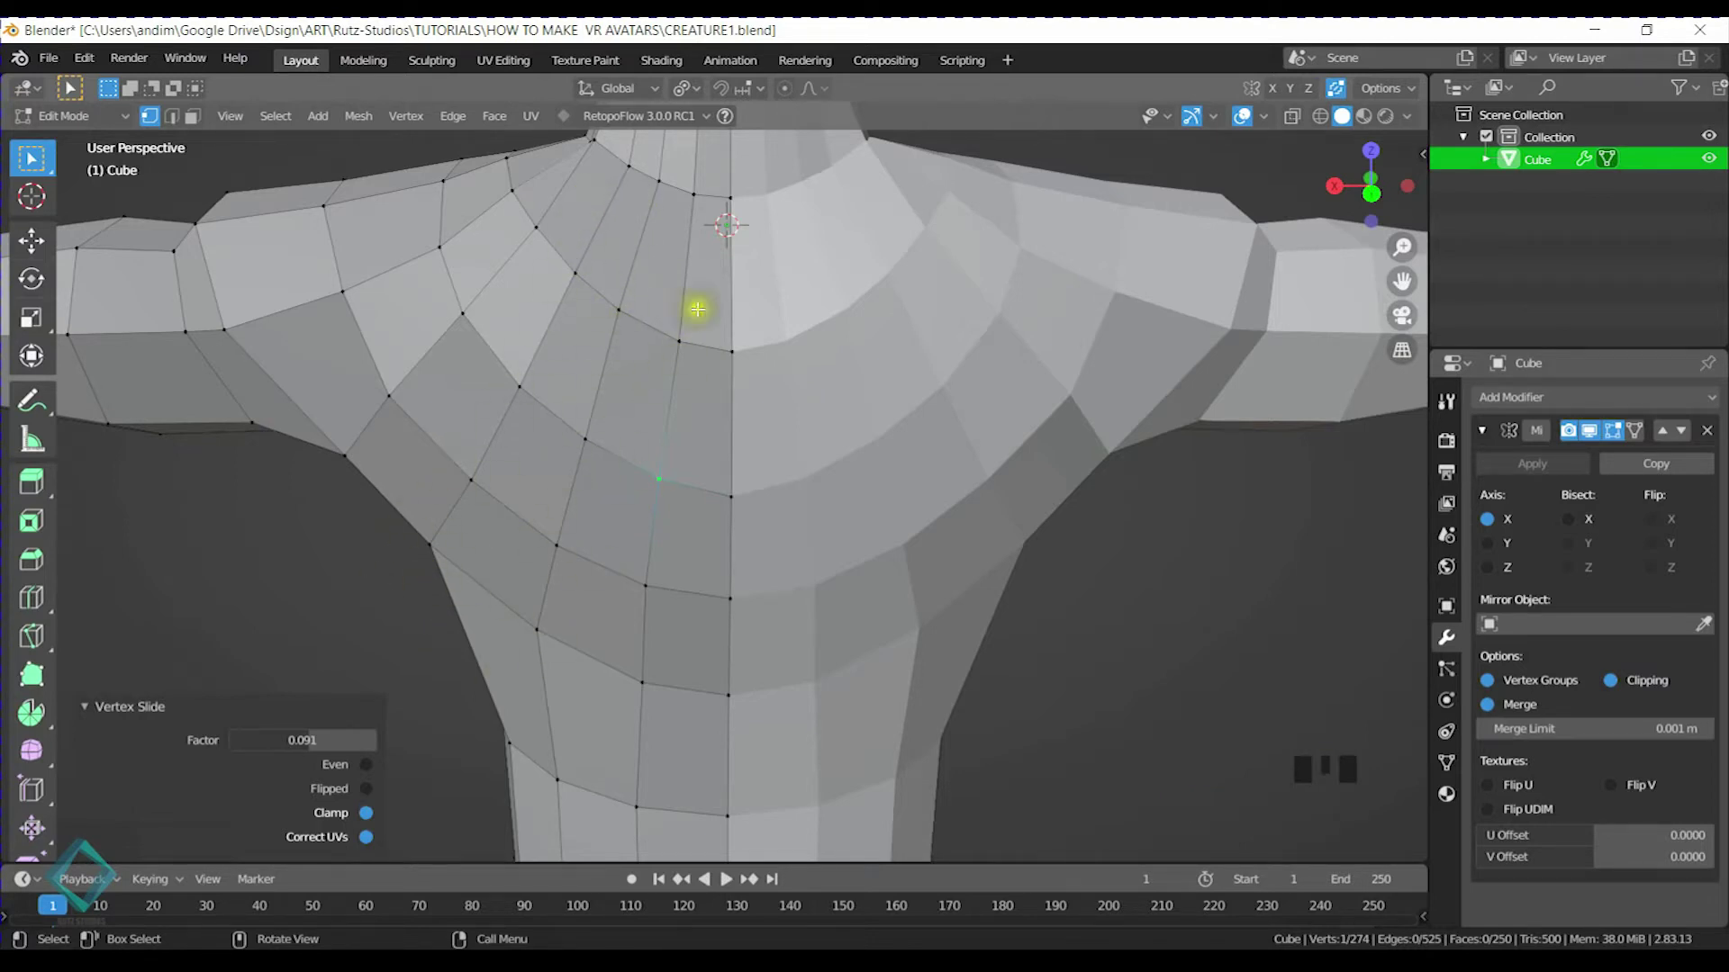
{"action": "scroll", "coordinate": [656, 482], "scroll_direction": "down", "scroll_amount": 4}
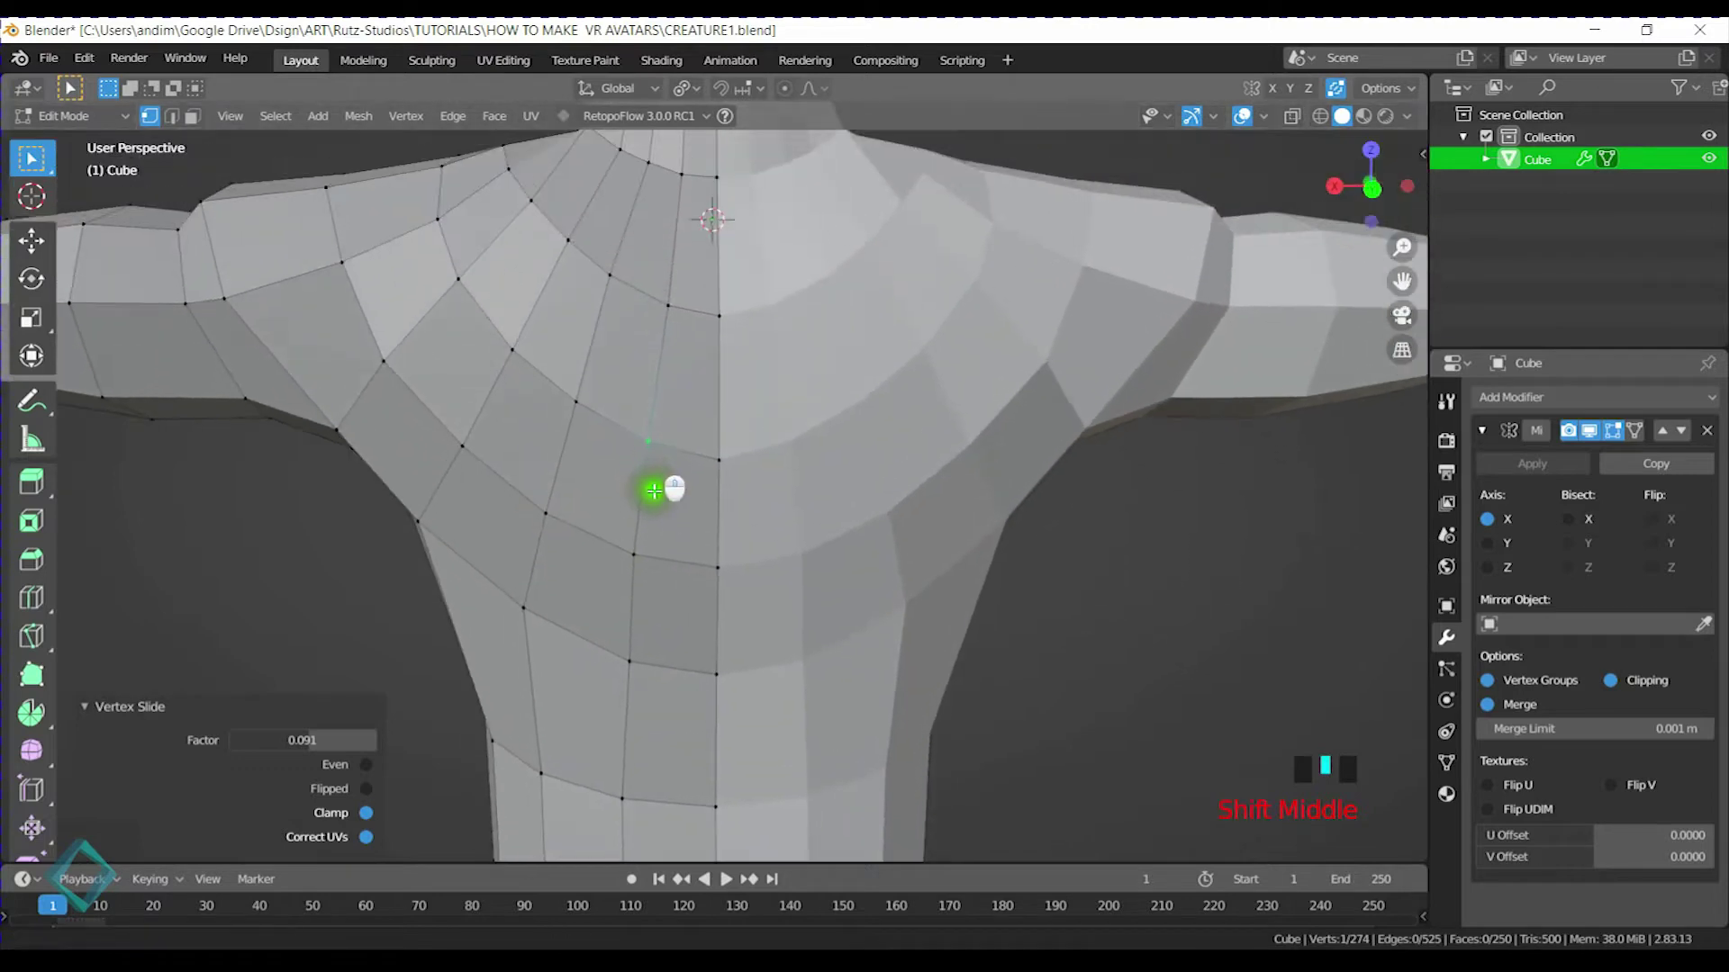
Try to slide the rear neck vertices beside the midline onto the midline so that they merge
{"action": "middle_click_drag", "start_coordinate": [596, 425], "coordinate": [623, 479], "text": "shift"}
{"action": "scroll", "coordinate": [652, 459], "scroll_direction": "up", "scroll_amount": 3}
{"action": "middle_click_drag", "start_coordinate": [657, 383], "coordinate": [659, 586], "text": "shift"}
{"action": "scroll", "coordinate": [748, 369], "scroll_direction": "up", "scroll_amount": 2}
{"action": "middle_click_drag", "start_coordinate": [754, 357], "coordinate": [756, 465], "text": "shift"}
{"action": "left_click", "coordinate": [759, 376]}
{"action": "left_click", "coordinate": [667, 286]}
{"action": "left_click", "coordinate": [721, 280]}
{"action": "key", "text": "g"}
{"action": "key", "text": "g"}
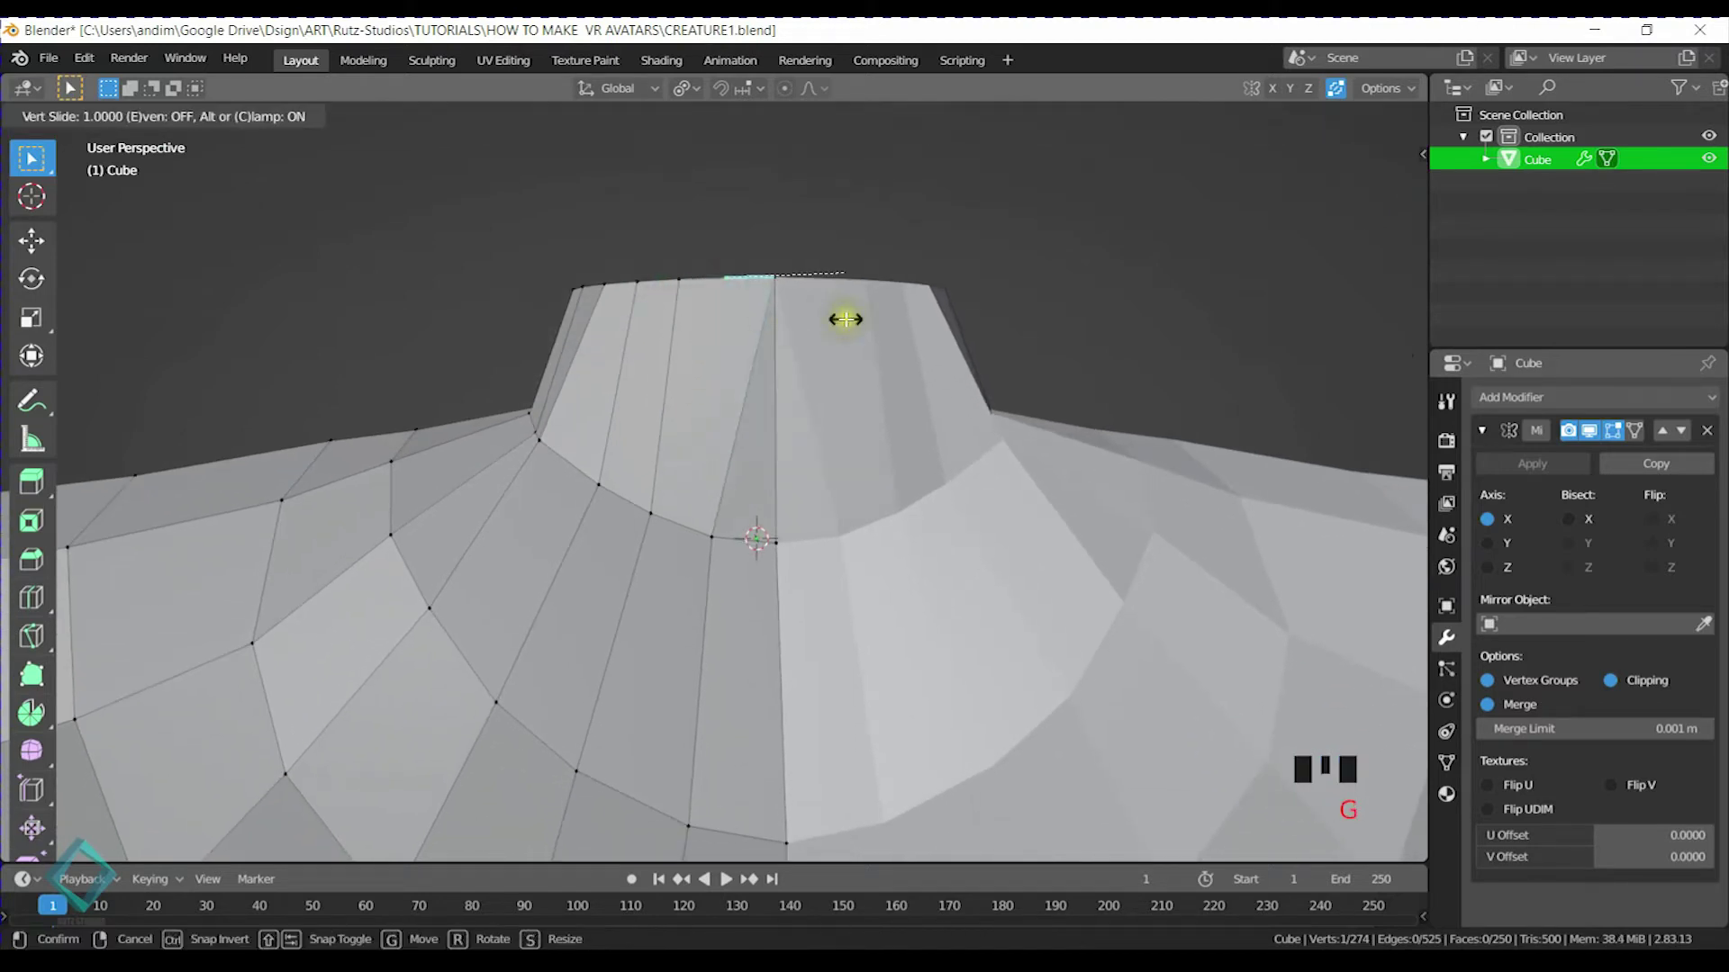
{"action": "left_click", "coordinate": [674, 313]}
{"action": "middle_click_drag", "start_coordinate": [641, 472], "coordinate": [676, 501]}
{"action": "left_click", "coordinate": [745, 571]}
{"action": "key", "text": "g"}
{"action": "left_click", "coordinate": [649, 559]}
Try sliding the upper-back vertex below the neck base along its edge, and undo the recent neck and back edits
{"action": "middle_click_drag", "start_coordinate": [648, 559], "coordinate": [744, 417]}
{"action": "left_click", "coordinate": [737, 548]}
{"action": "middle_click_drag", "start_coordinate": [736, 549], "coordinate": [756, 435]}
{"action": "key", "text": "g"}
{"action": "key", "text": "g"}
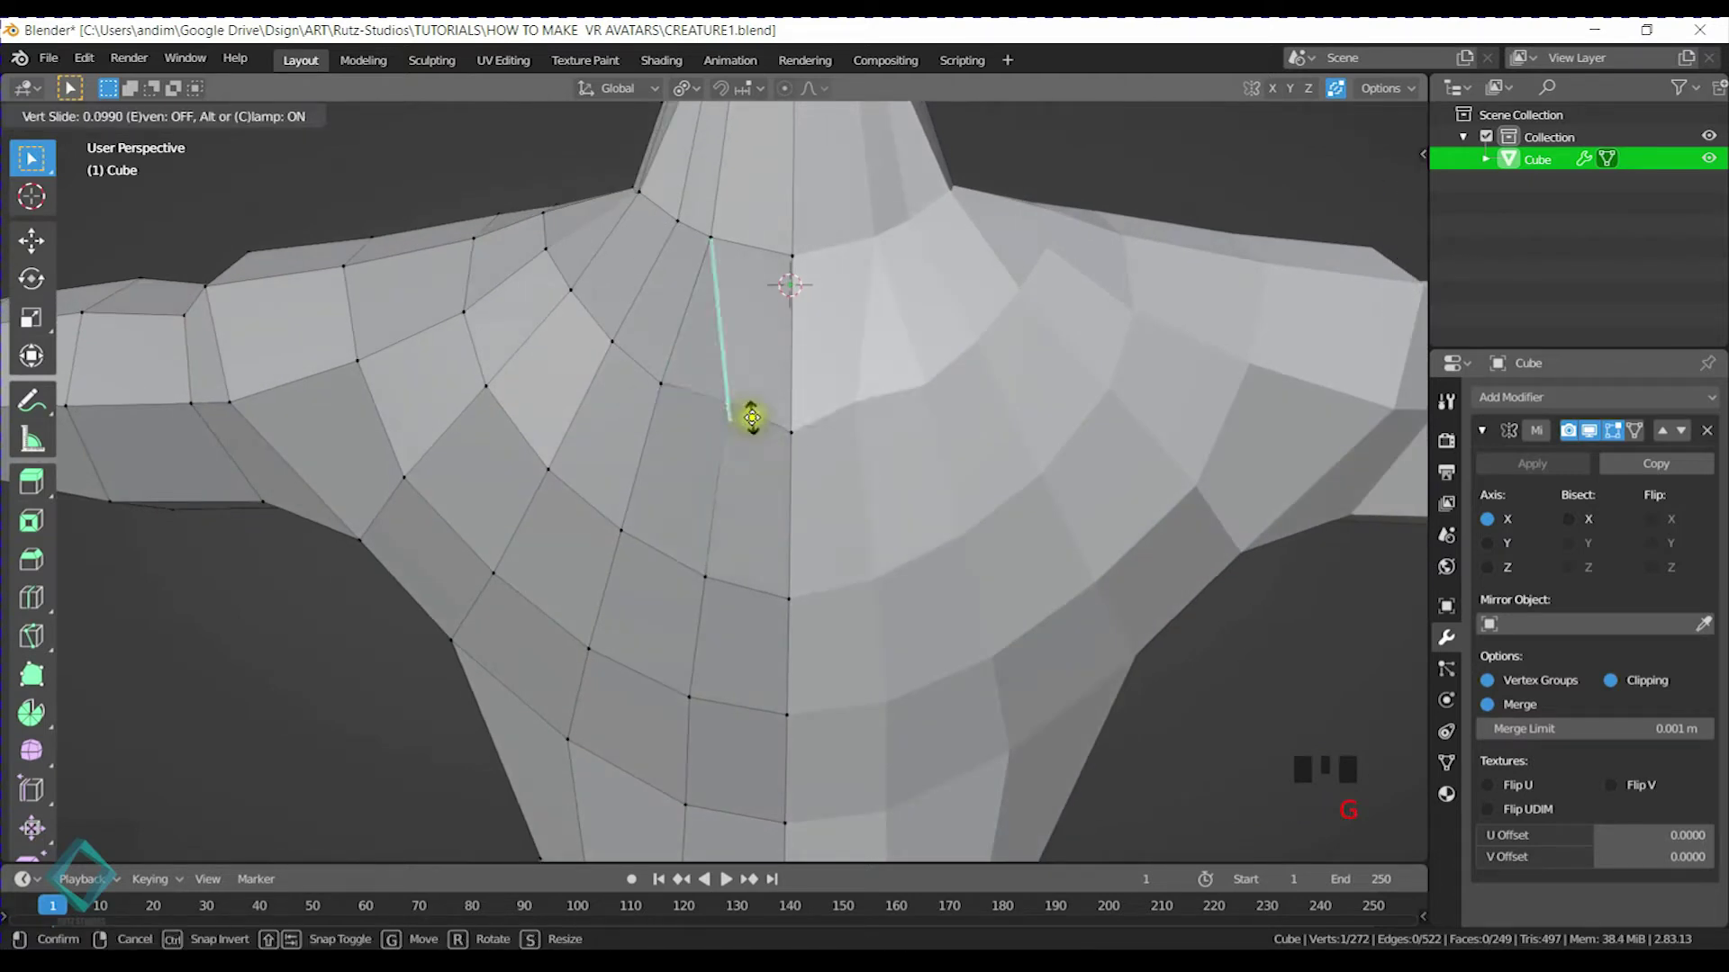
{"action": "left_click", "coordinate": [743, 405]}
{"action": "middle_click_drag", "start_coordinate": [733, 398], "coordinate": [715, 352]}
{"action": "key", "text": "ctrl+z"}
{"action": "key", "text": "ctrl+z"}
{"action": "key", "text": "ctrl+z"}
{"action": "key", "text": "ctrl+z"}
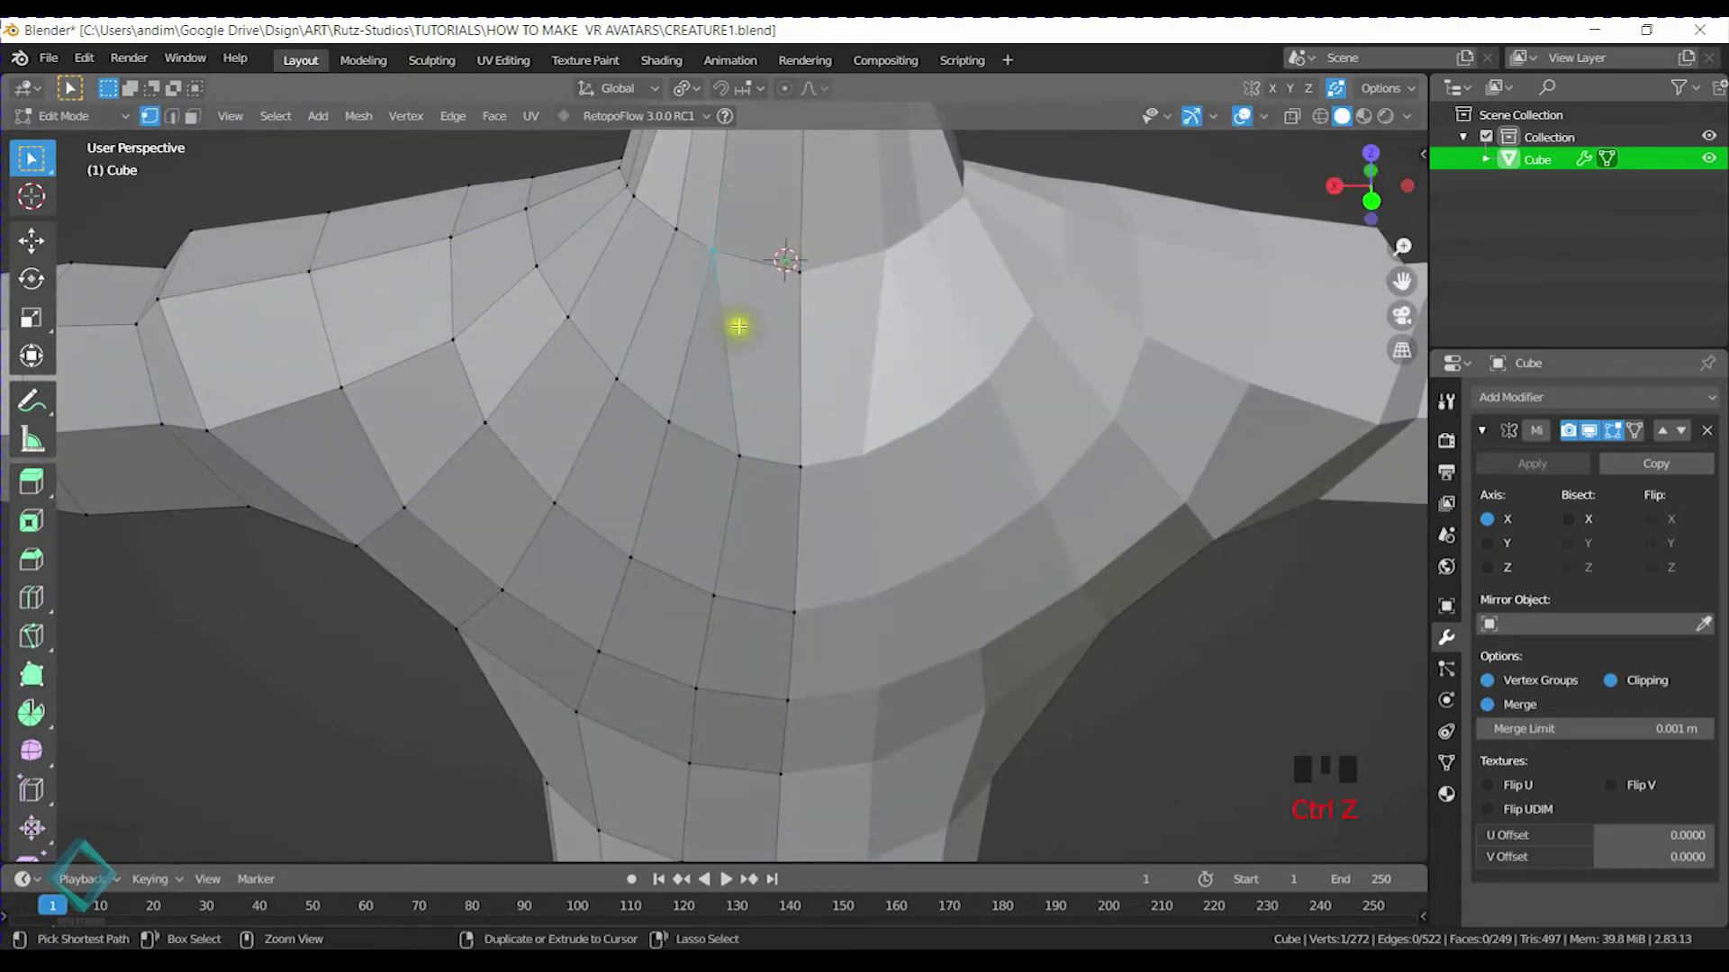
{"action": "middle_click_drag", "start_coordinate": [748, 249], "coordinate": [728, 373], "text": "shift"}
{"action": "left_click", "coordinate": [704, 244]}
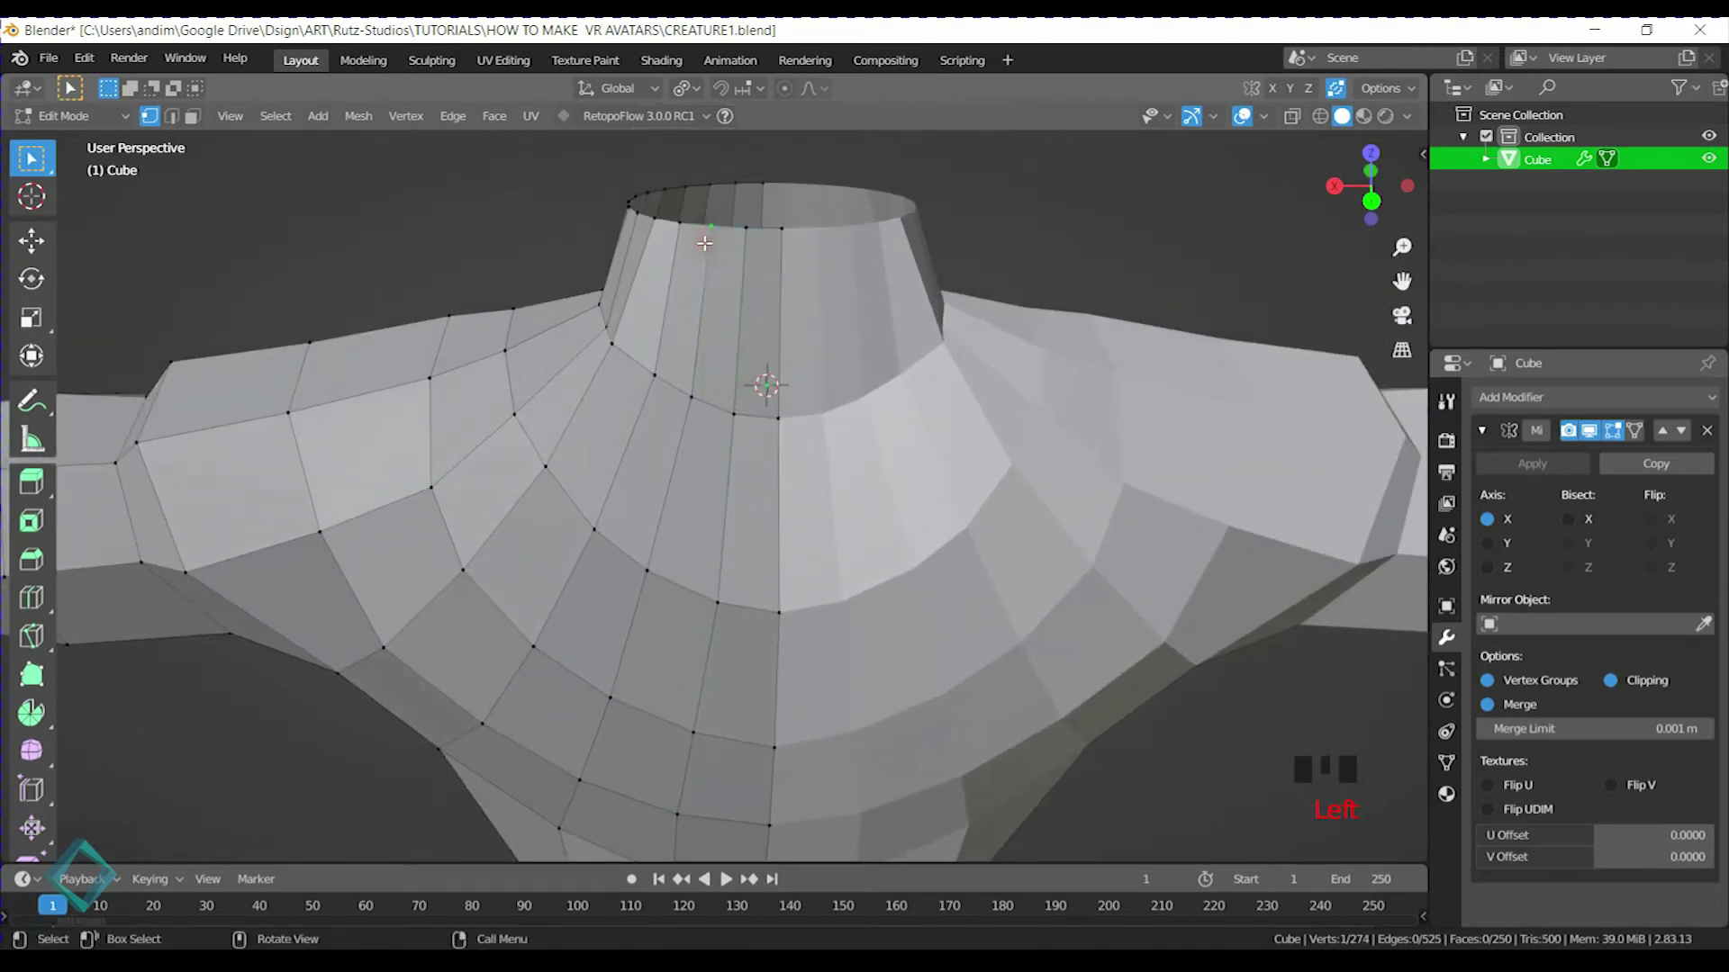
{"action": "key", "text": "g"}
{"action": "key", "text": "g"}
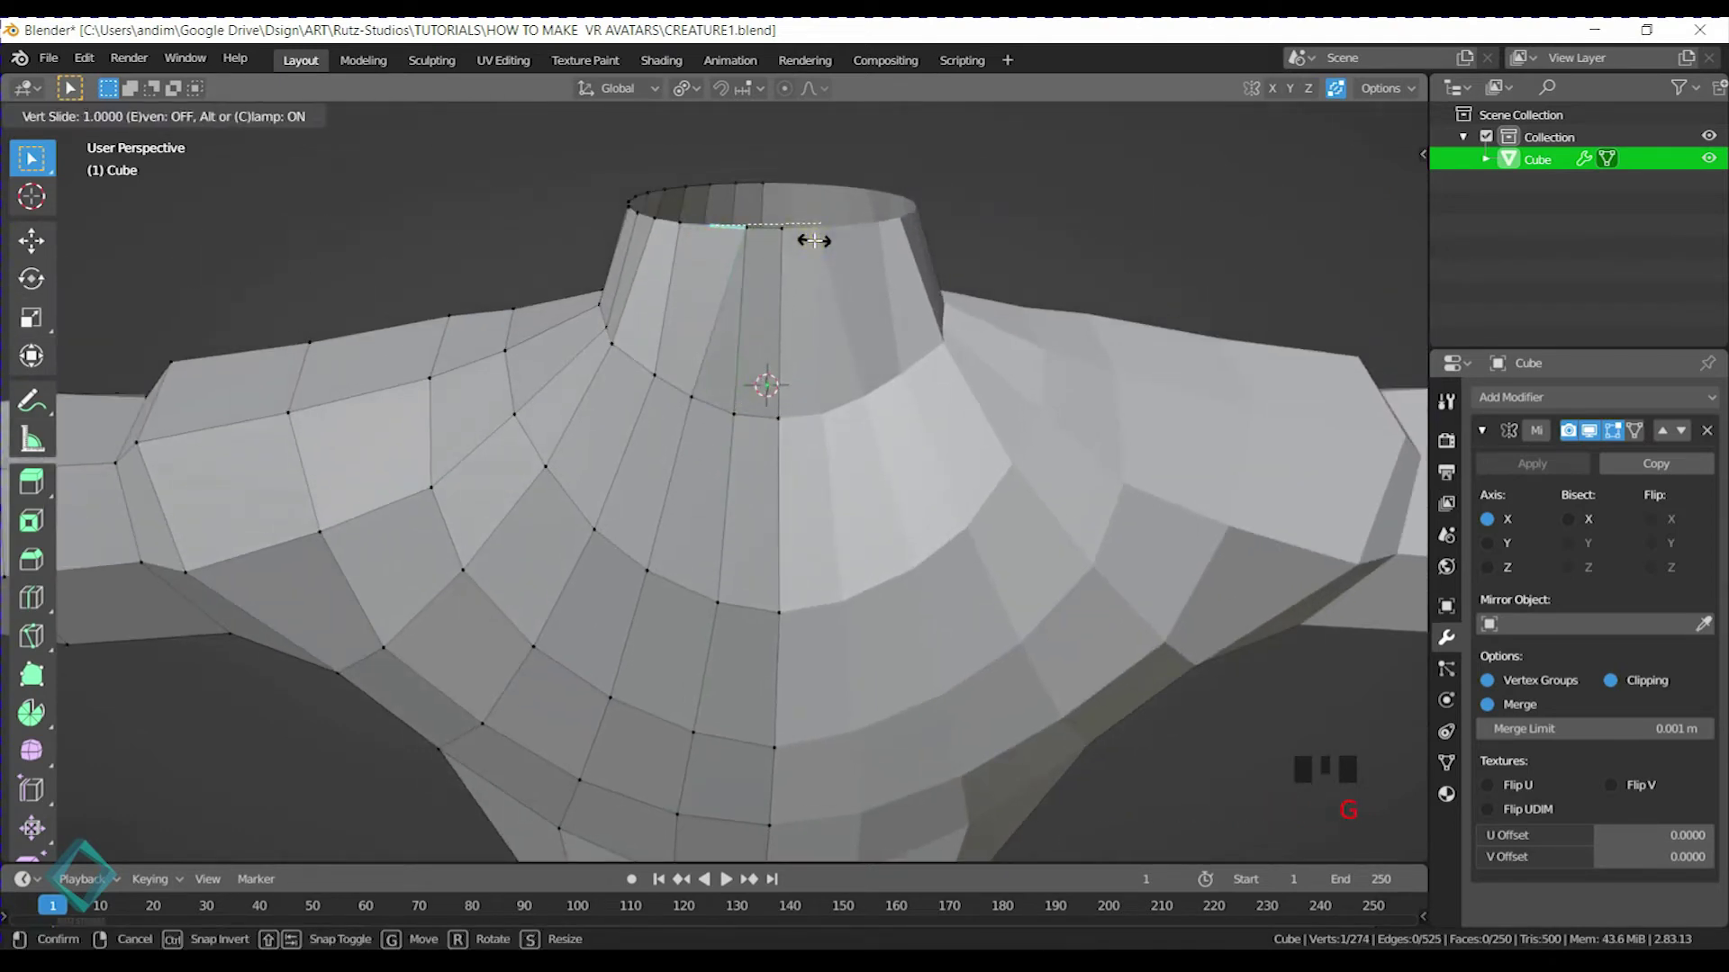
Merge the two adjacent vertices on the neck's rear rim, nearest the midline vertex, at their centre
{"action": "left_click", "coordinate": [740, 229]}
{"action": "left_click", "coordinate": [707, 238], "text": "shift"}
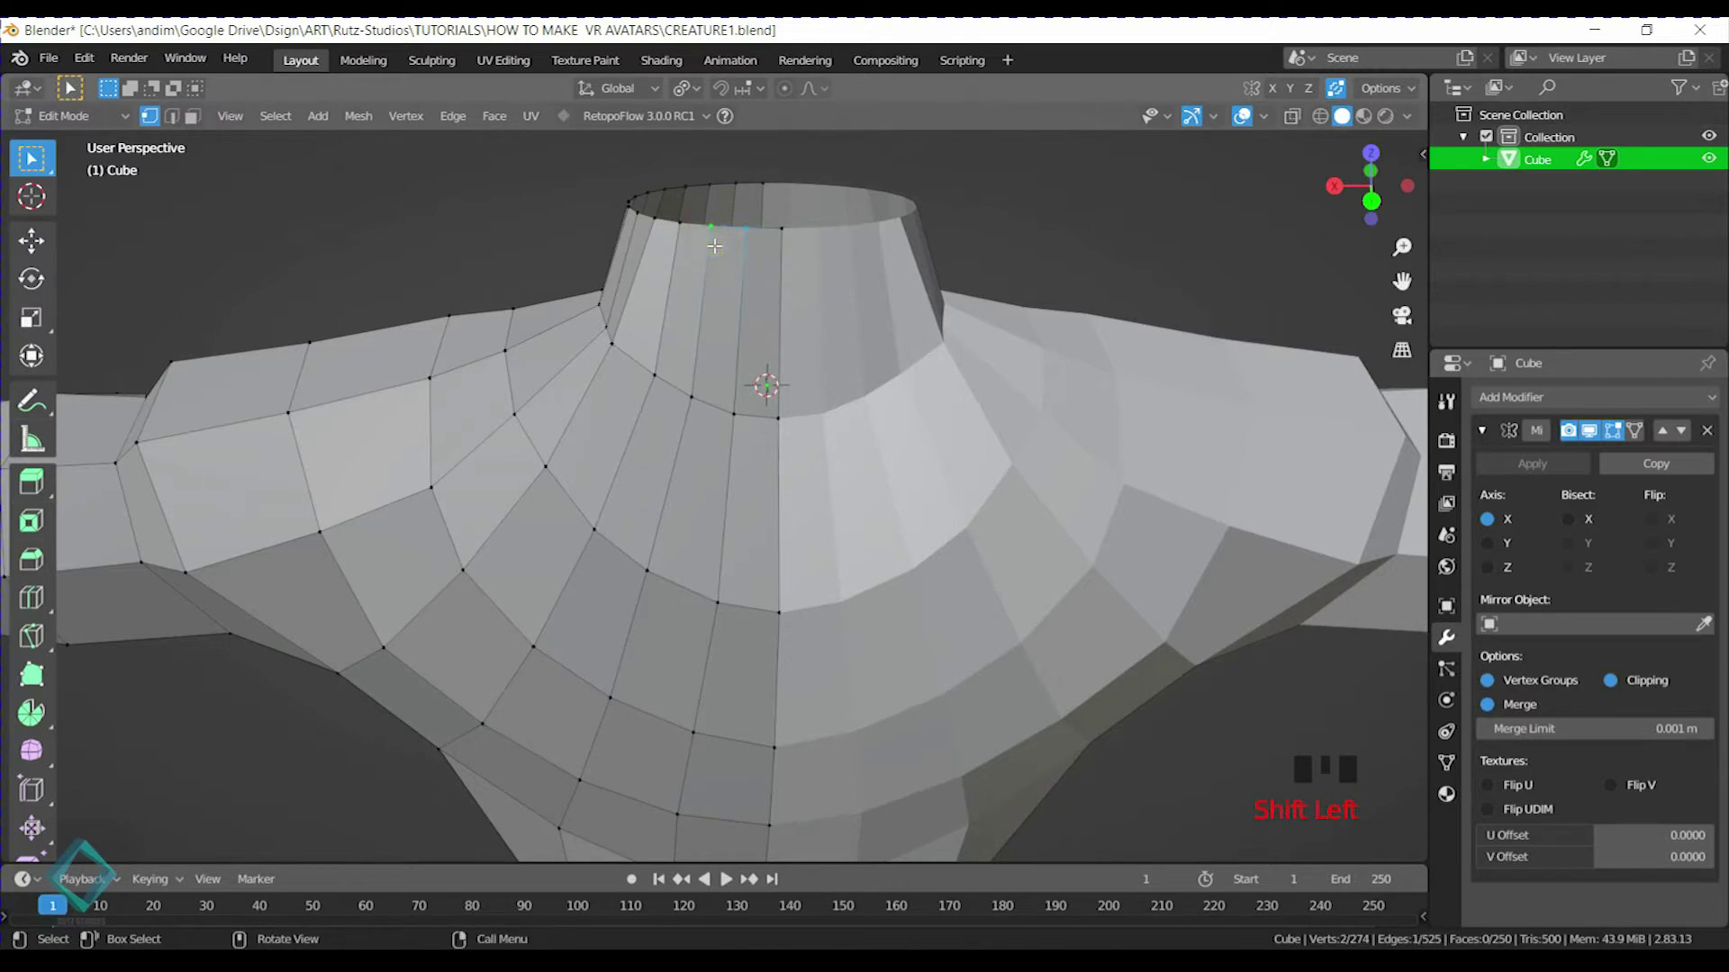
{"action": "key", "text": "m"}
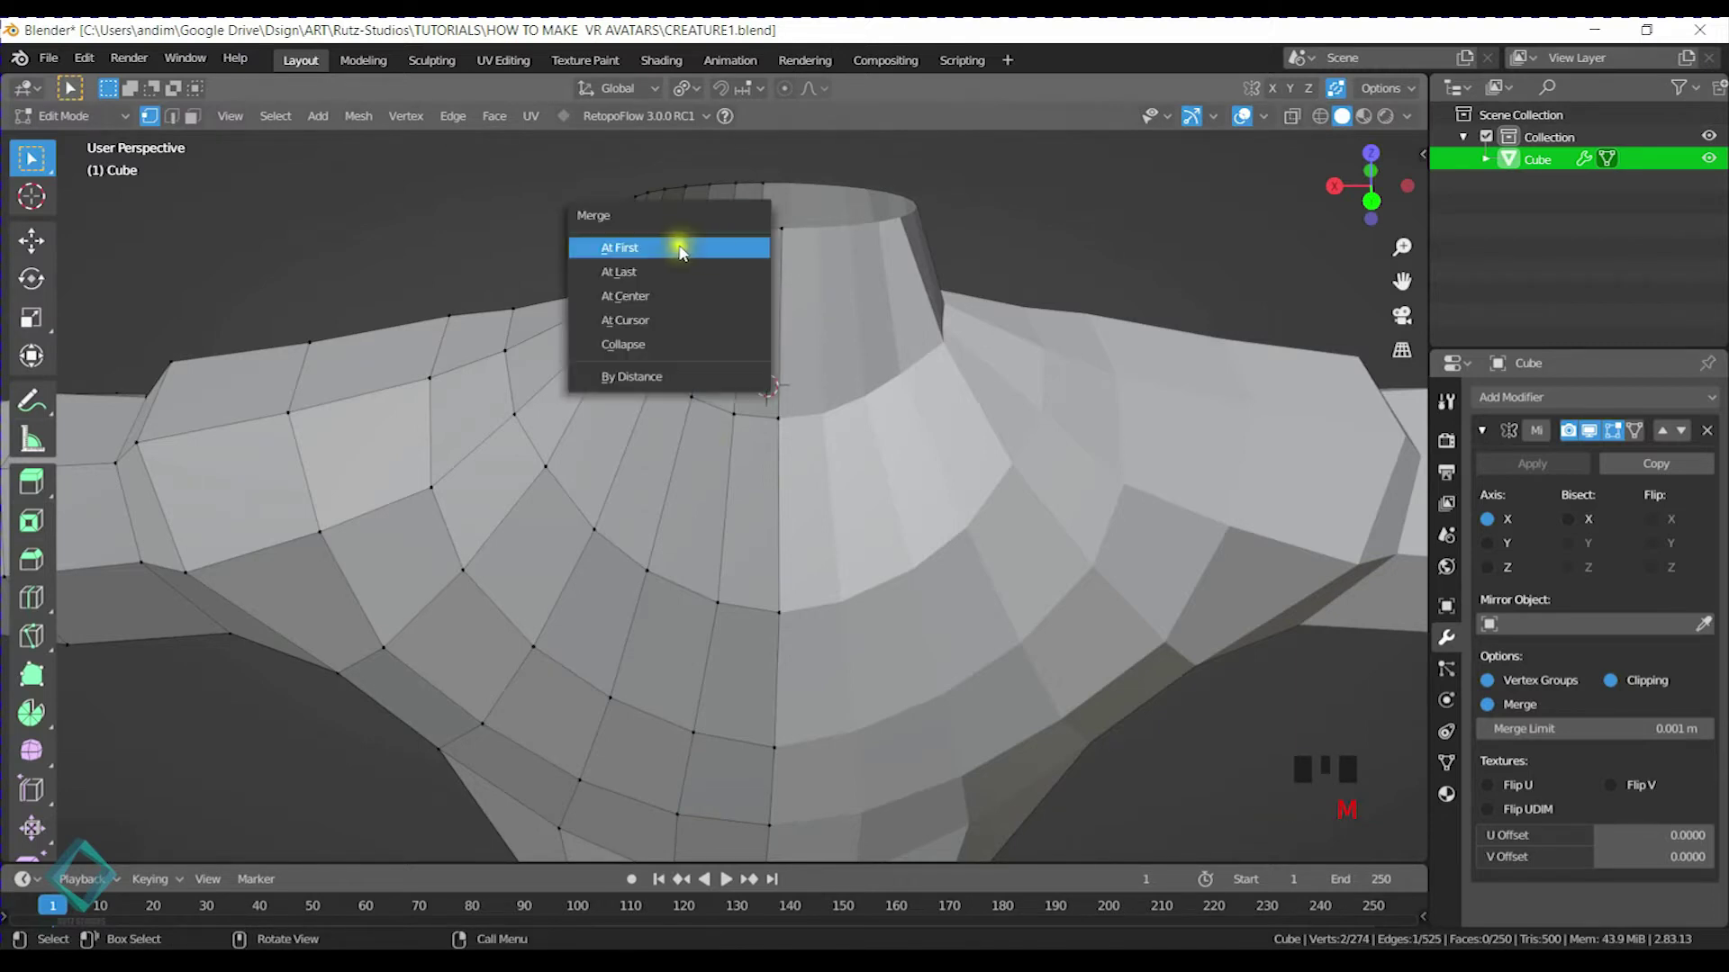
{"action": "left_click", "coordinate": [666, 295]}
Merge two adjacent lower-back vertices near the waist at their centre, and likewise the pair directly above them
{"action": "middle_click_drag", "start_coordinate": [663, 297], "coordinate": [590, 401]}
{"action": "left_click", "coordinate": [579, 436]}
{"action": "middle_click_drag", "start_coordinate": [658, 603], "coordinate": [633, 386], "text": "shift"}
{"action": "middle_click_drag", "start_coordinate": [632, 477], "coordinate": [633, 494]}
{"action": "scroll", "coordinate": [635, 497], "scroll_direction": "down", "scroll_amount": 1}
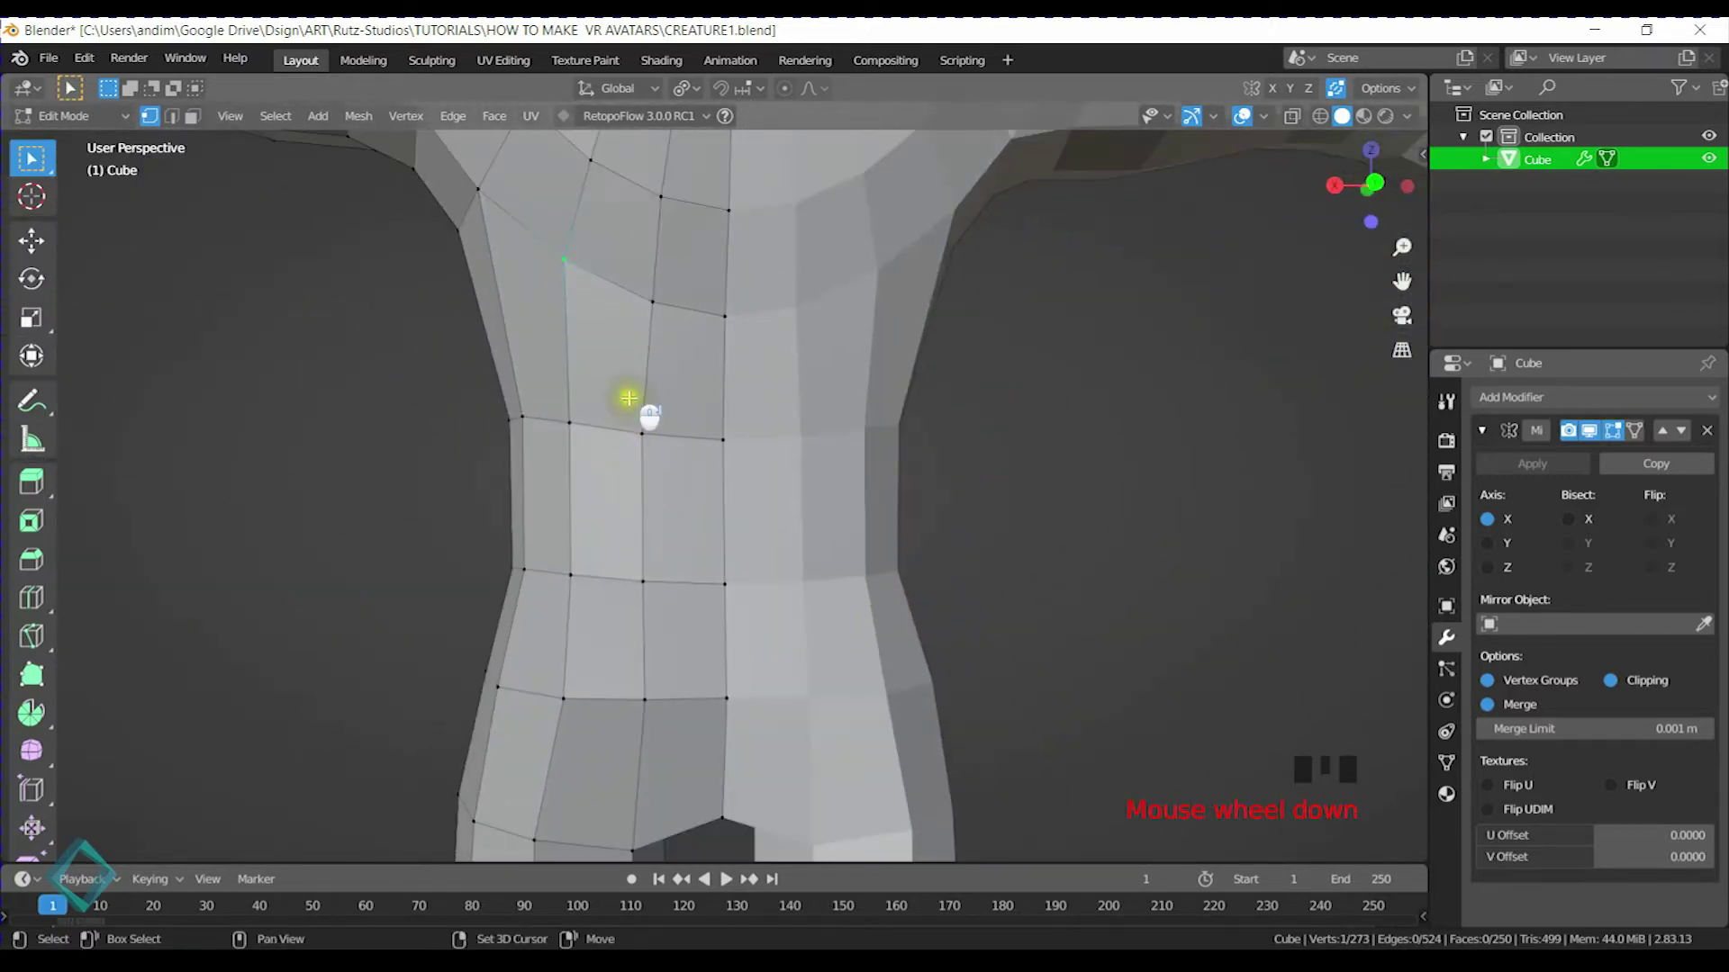
{"action": "middle_click_drag", "start_coordinate": [628, 397], "coordinate": [646, 463], "text": "shift"}
{"action": "left_click", "coordinate": [645, 336], "text": "shift"}
{"action": "middle_click_drag", "start_coordinate": [644, 336], "coordinate": [645, 360], "text": "shift"}
{"action": "left_click", "coordinate": [617, 358]}
{"action": "middle_click_drag", "start_coordinate": [643, 348], "coordinate": [665, 496], "text": "shift"}
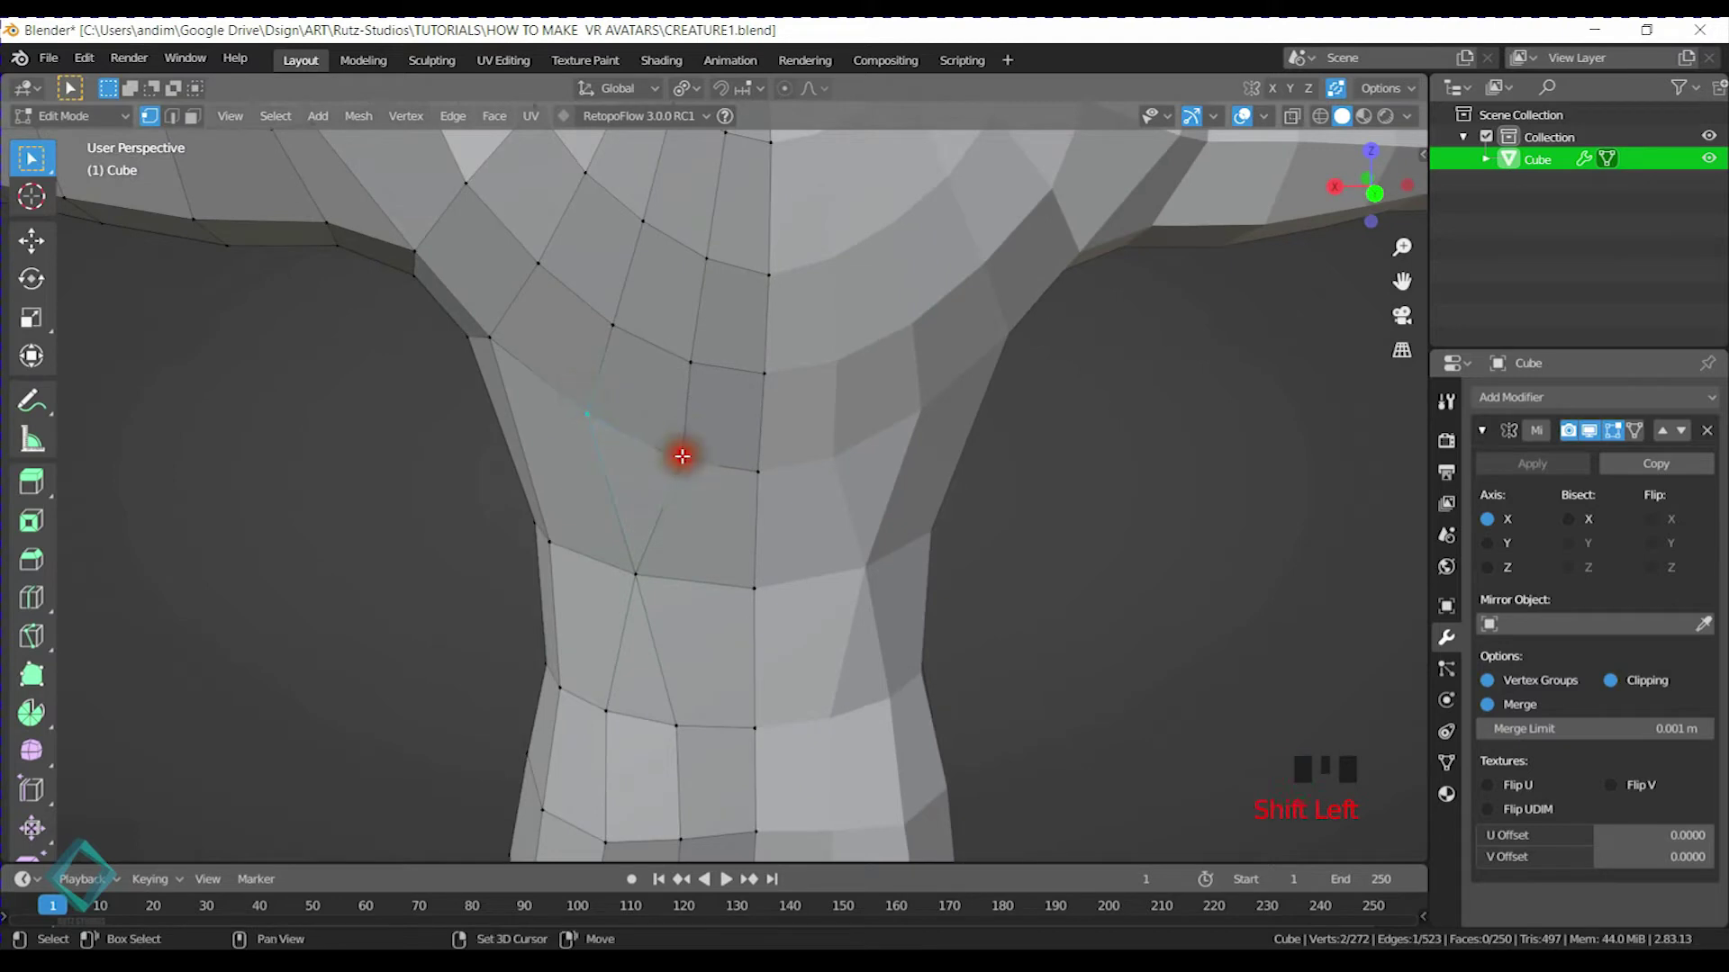
{"action": "key", "text": "m"}
{"action": "left_click", "coordinate": [678, 399]}
Try to merge the following vertex pair up the back at its centre, and undo that merge
{"action": "middle_click_drag", "start_coordinate": [679, 399], "coordinate": [676, 494], "text": "shift"}
{"action": "left_click_drag", "start_coordinate": [588, 422], "coordinate": [699, 526]}
{"action": "key", "text": "m"}
{"action": "left_click", "coordinate": [693, 513]}
{"action": "middle_click_drag", "start_coordinate": [693, 513], "coordinate": [684, 455]}
{"action": "key", "text": "ctrl+z"}
{"action": "middle_click_drag", "start_coordinate": [683, 572], "coordinate": [676, 432], "text": "shift"}
{"action": "middle_click_drag", "start_coordinate": [570, 358], "coordinate": [751, 447], "text": "shift"}
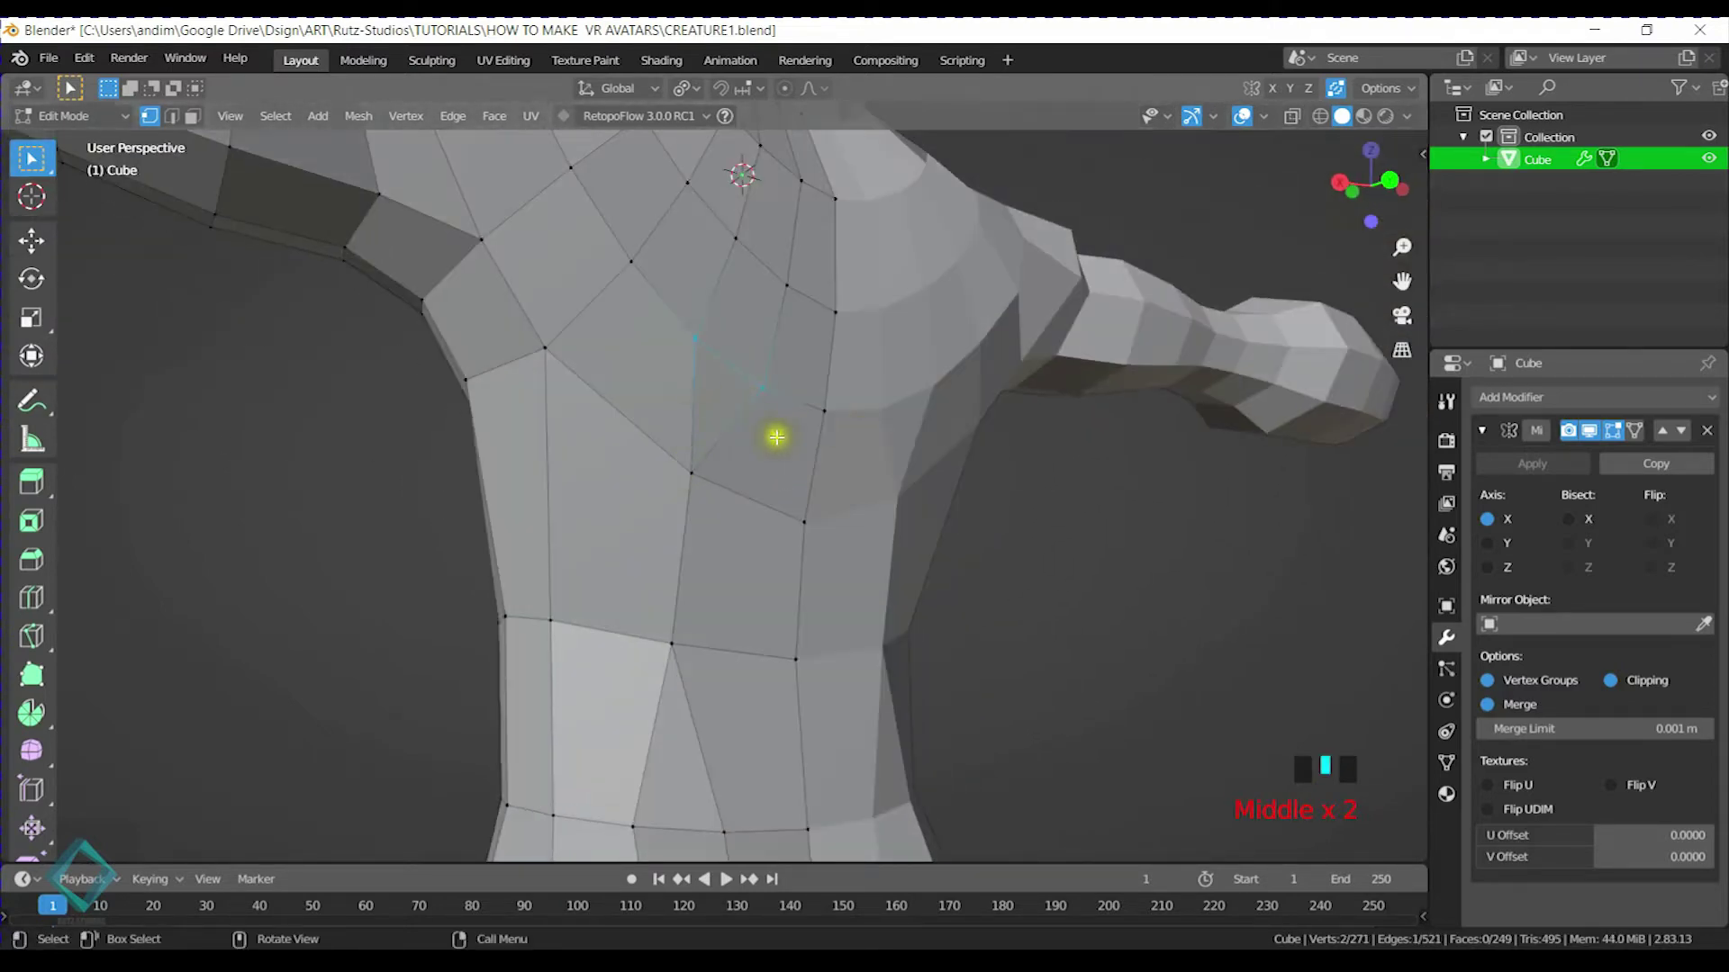
{"action": "middle_click_drag", "start_coordinate": [432, 429], "coordinate": [890, 439]}
{"action": "middle_click_drag", "start_coordinate": [511, 462], "coordinate": [624, 505]}
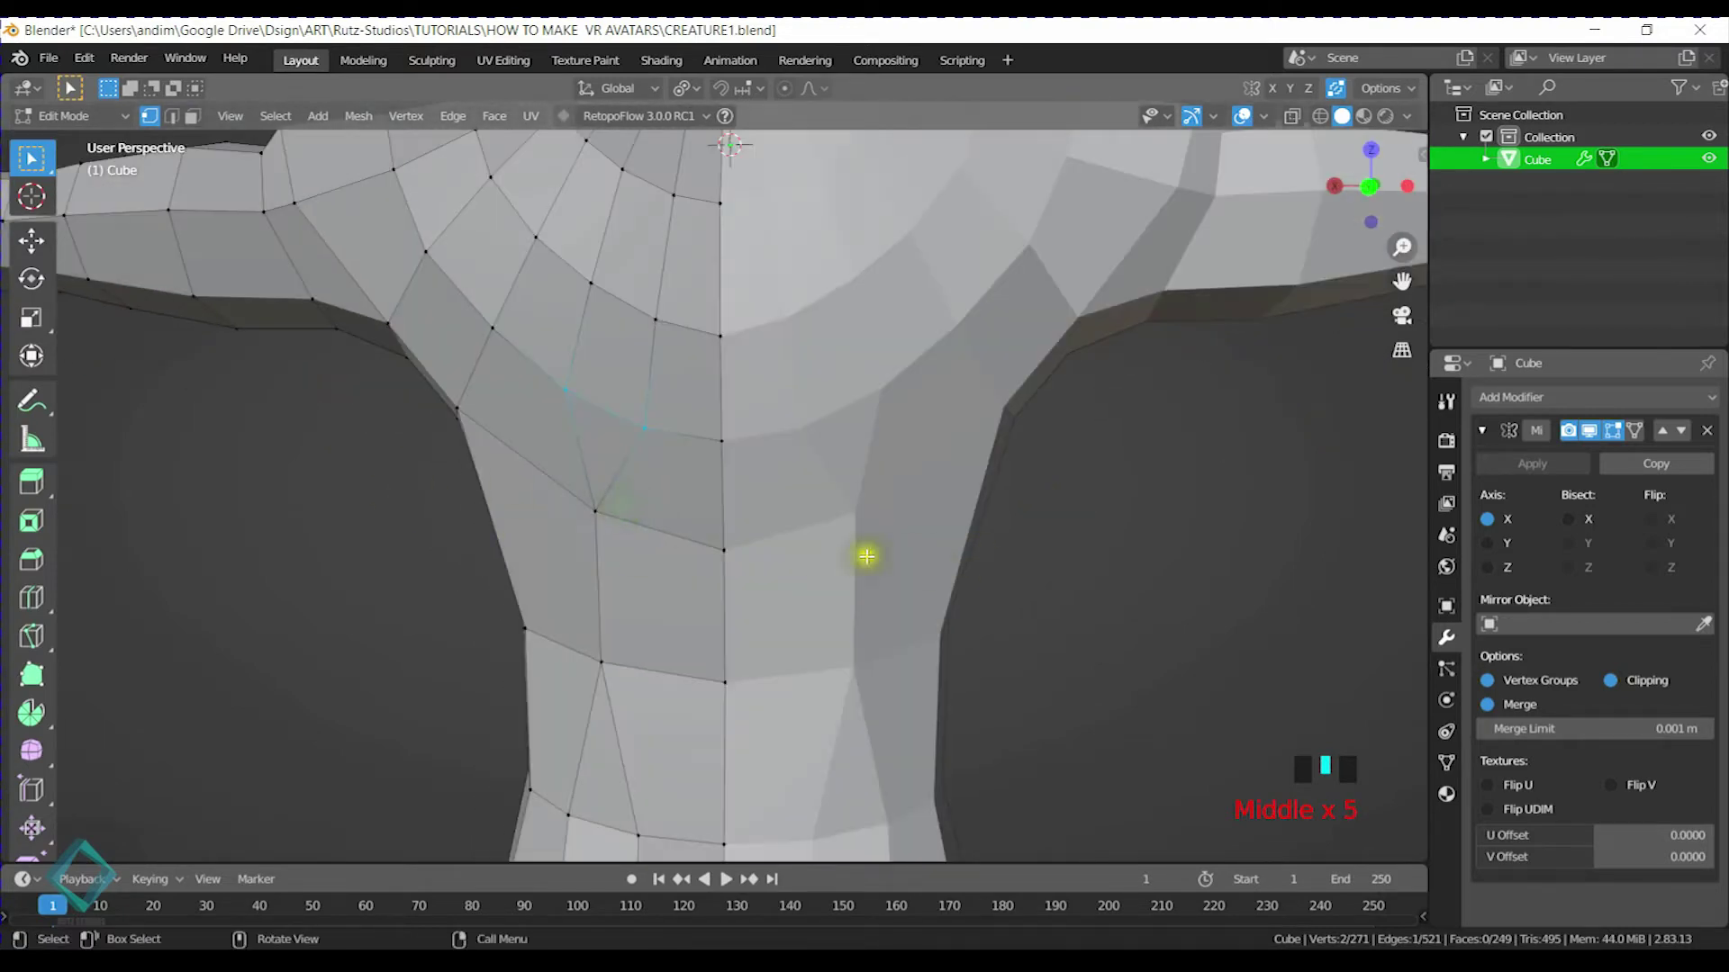
{"action": "middle_click_drag", "start_coordinate": [716, 538], "coordinate": [674, 496]}
{"action": "left_click", "coordinate": [579, 442]}
{"action": "key", "text": "g"}
{"action": "key", "text": "g"}
{"action": "left_click", "coordinate": [579, 439]}
Merge the vertex pair at the rear base of the neck and the pair below it at their centres
{"action": "middle_click_drag", "start_coordinate": [699, 381], "coordinate": [768, 393]}
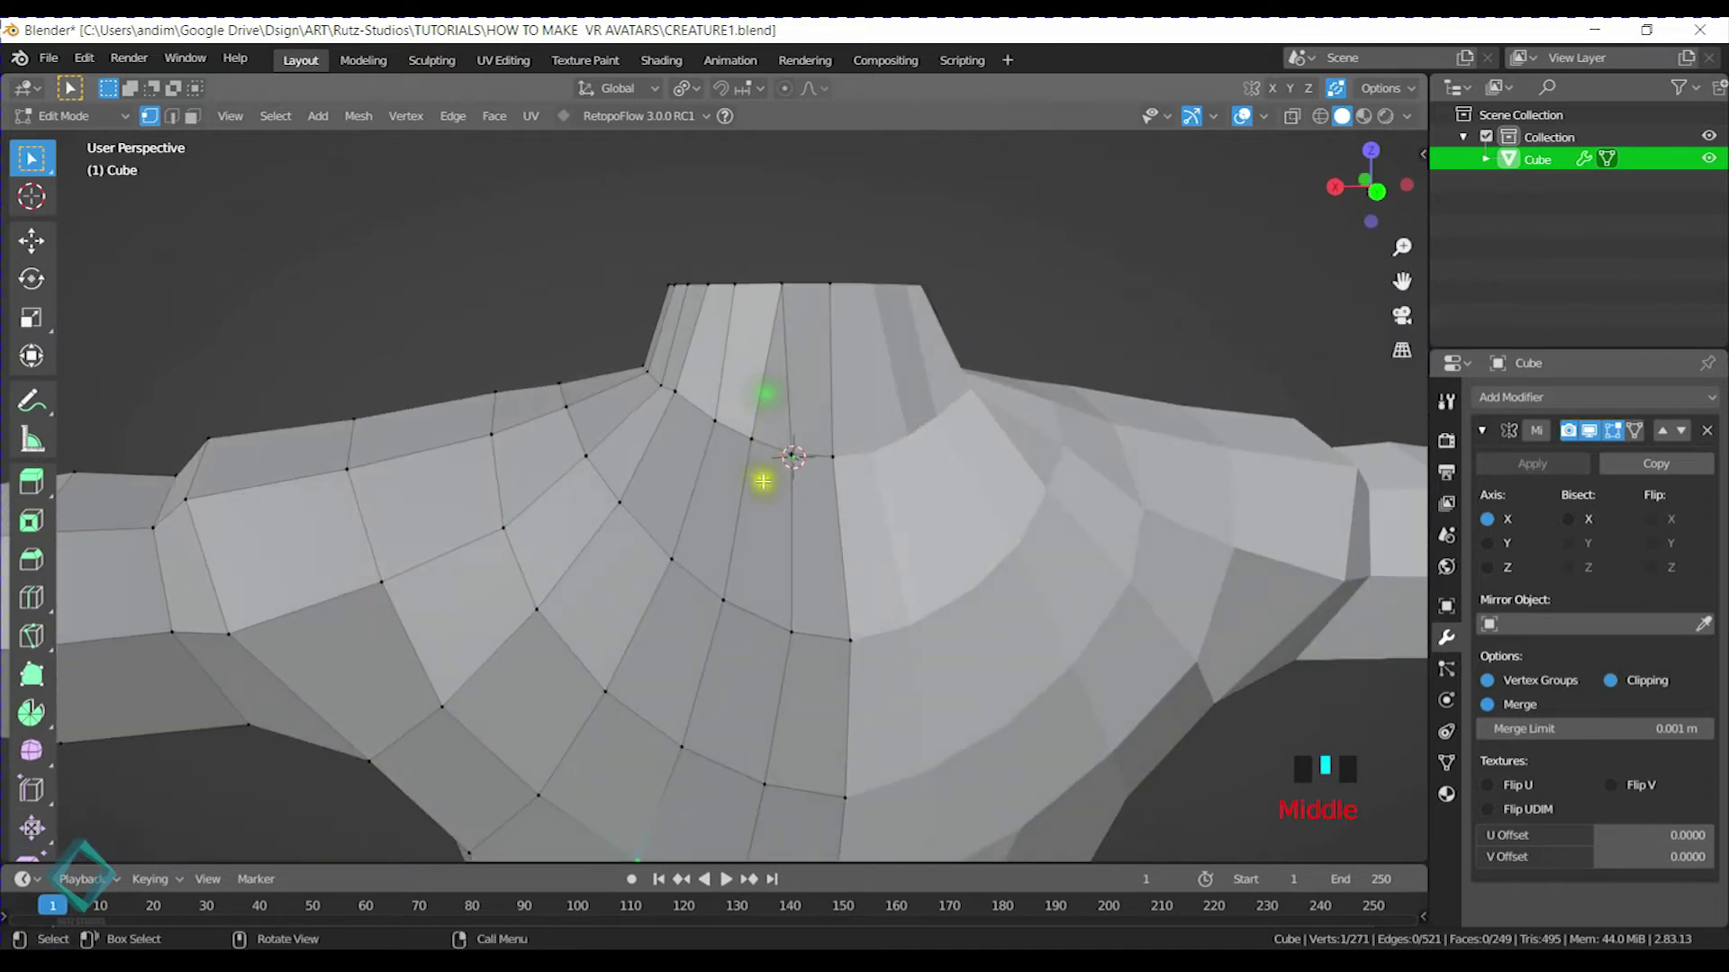
{"action": "scroll", "coordinate": [765, 483], "scroll_direction": "down", "scroll_amount": 2}
{"action": "left_click", "coordinate": [737, 453]}
{"action": "scroll", "coordinate": [780, 462], "scroll_direction": "up", "scroll_amount": 1}
{"action": "key", "text": "m"}
{"action": "left_click", "coordinate": [787, 451]}
{"action": "middle_click_drag", "start_coordinate": [760, 421], "coordinate": [733, 385]}
{"action": "scroll", "coordinate": [756, 494], "scroll_direction": "down", "scroll_amount": 2}
{"action": "middle_click_drag", "start_coordinate": [757, 495], "coordinate": [694, 386], "text": "shift"}
{"action": "left_click", "coordinate": [695, 357]}
{"action": "key", "text": "m"}
{"action": "left_click", "coordinate": [690, 353]}
Merge the two remaining vertex pairs of the same column on the mid back at their centres
{"action": "left_click", "coordinate": [602, 413]}
{"action": "left_click", "coordinate": [660, 446], "text": "shift"}
{"action": "key", "text": "m"}
{"action": "left_click", "coordinate": [684, 468]}
{"action": "left_click", "coordinate": [645, 555]}
{"action": "key", "text": "m"}
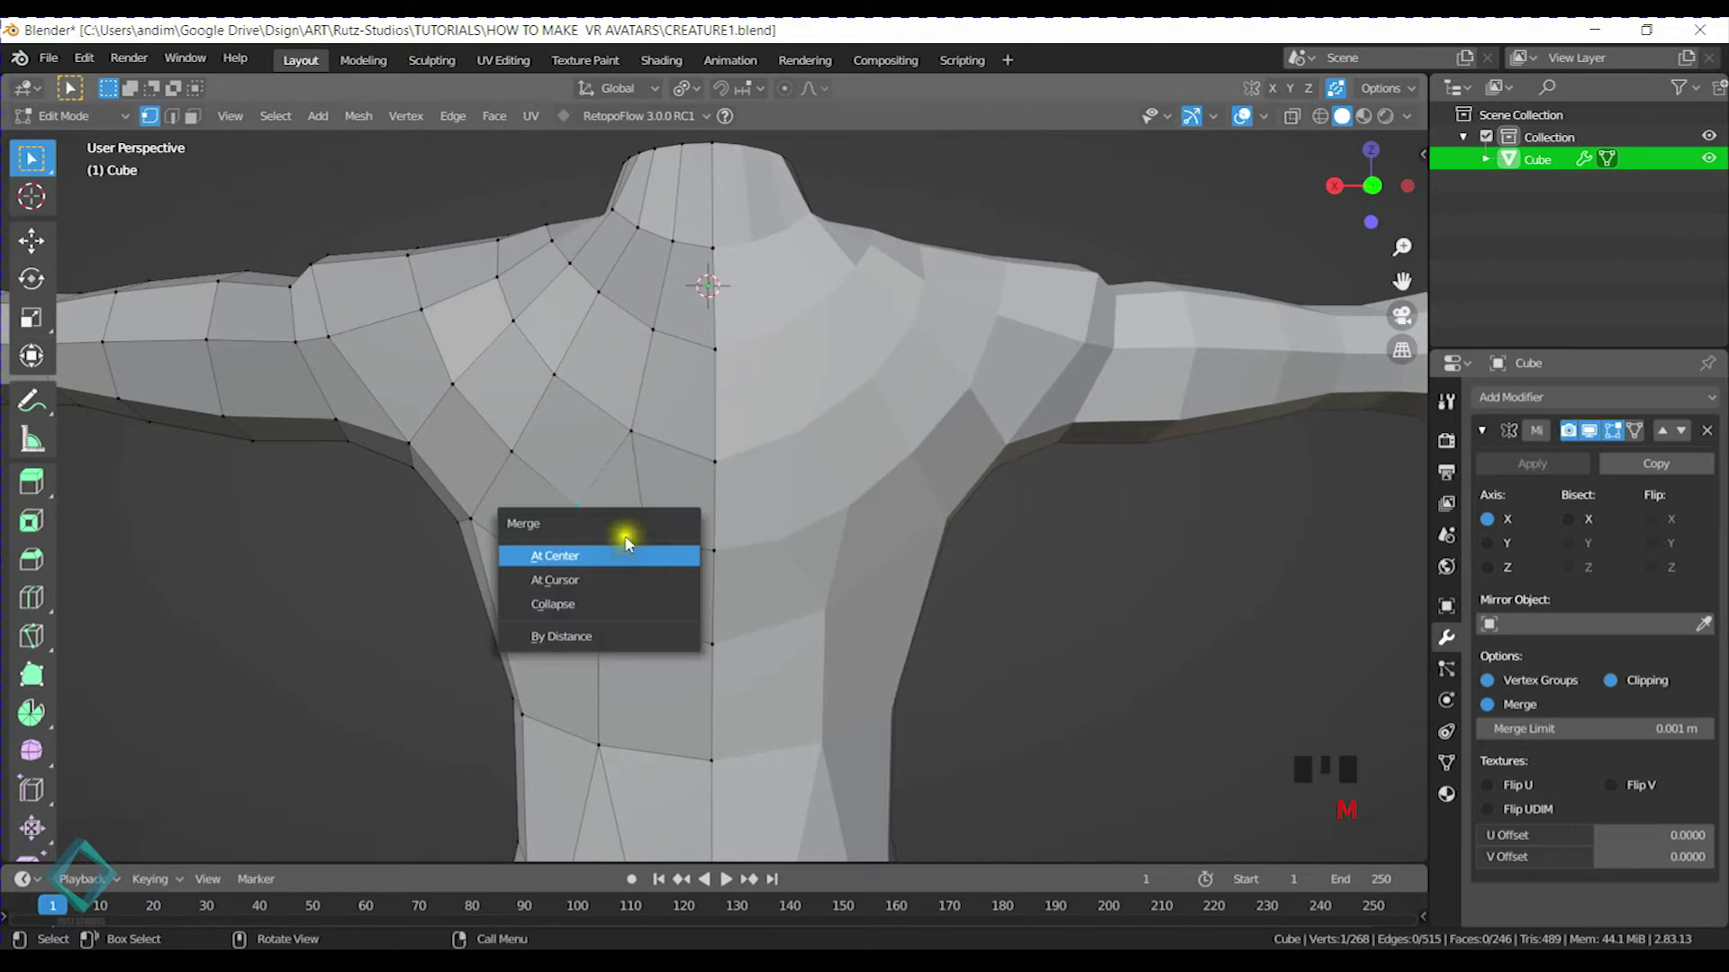
{"action": "left_click", "coordinate": [559, 463]}
{"action": "left_click", "coordinate": [653, 563], "text": "shift"}
{"action": "key", "text": "m"}
{"action": "left_click", "coordinate": [656, 568]}
Merge another adjacent vertex pair on the neck's rear rim and the pair below it at the neck base, each at its centre
{"action": "scroll", "coordinate": [656, 552], "scroll_direction": "down", "scroll_amount": 3}
{"action": "middle_click_drag", "start_coordinate": [657, 552], "coordinate": [790, 453], "text": "shift"}
{"action": "scroll", "coordinate": [667, 537], "scroll_direction": "up", "scroll_amount": 2}
{"action": "left_click", "coordinate": [746, 328], "text": "shift"}
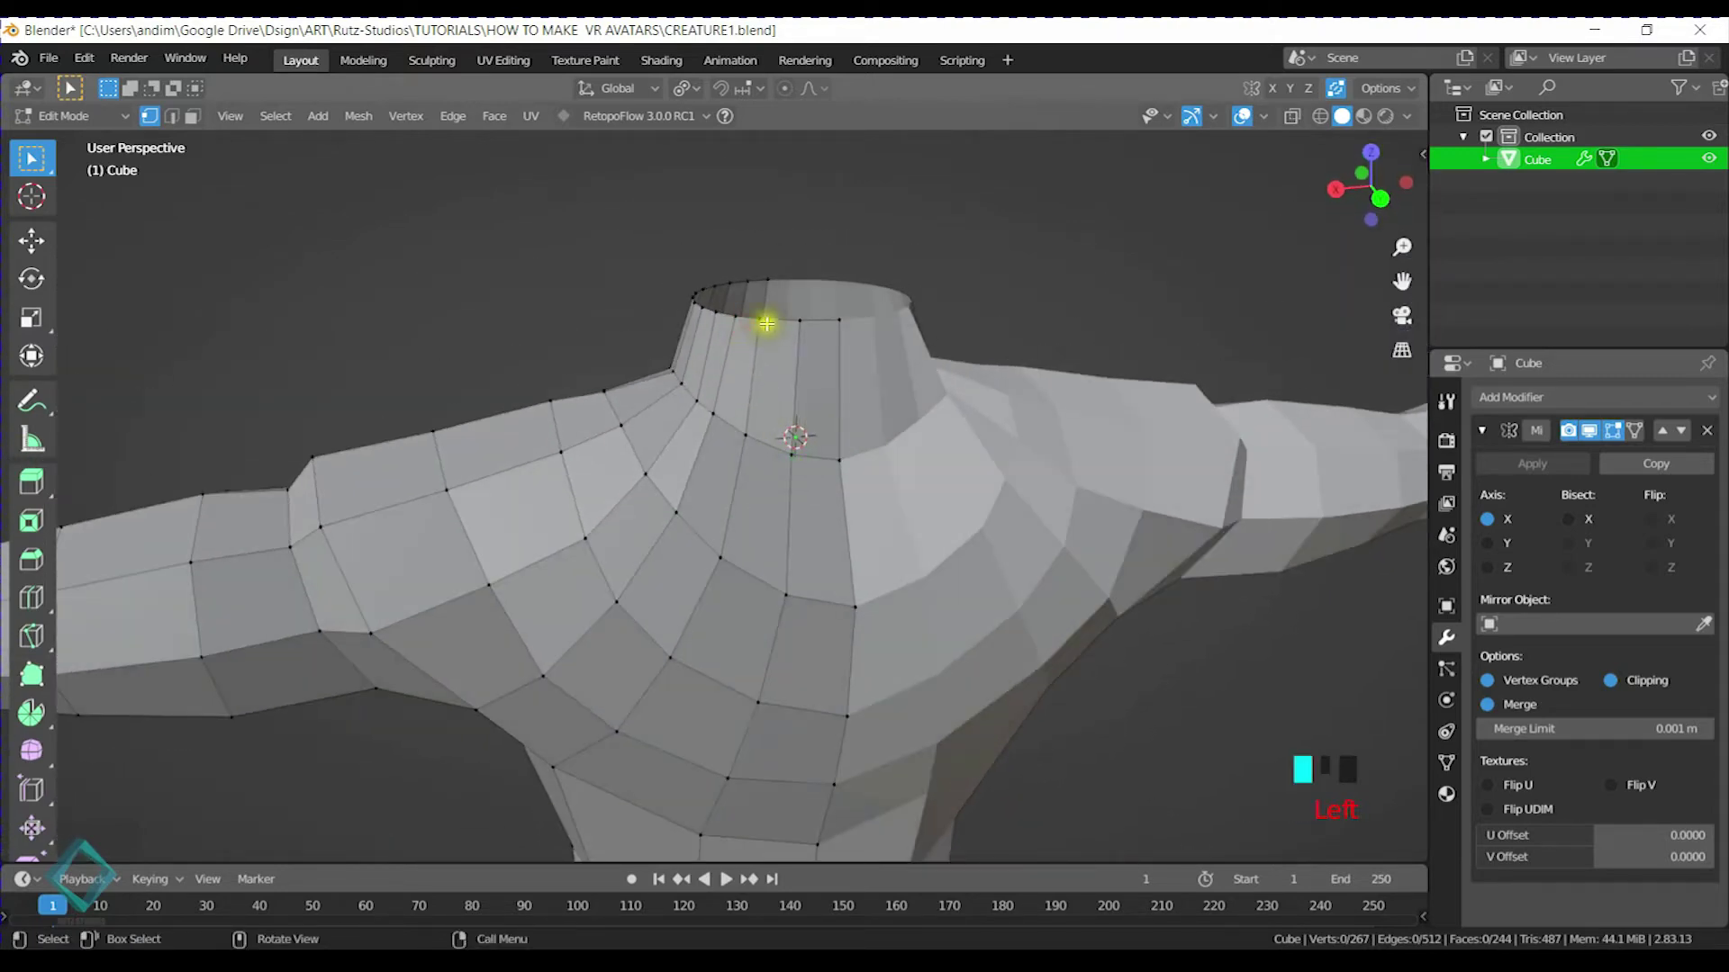
{"action": "mouse_move", "coordinate": [736, 325]}
{"action": "middle_mouse_down"}
{"action": "mouse_move", "coordinate": [762, 378]}
{"action": "mouse_move", "coordinate": [761, 348]}
{"action": "middle_mouse_up"}
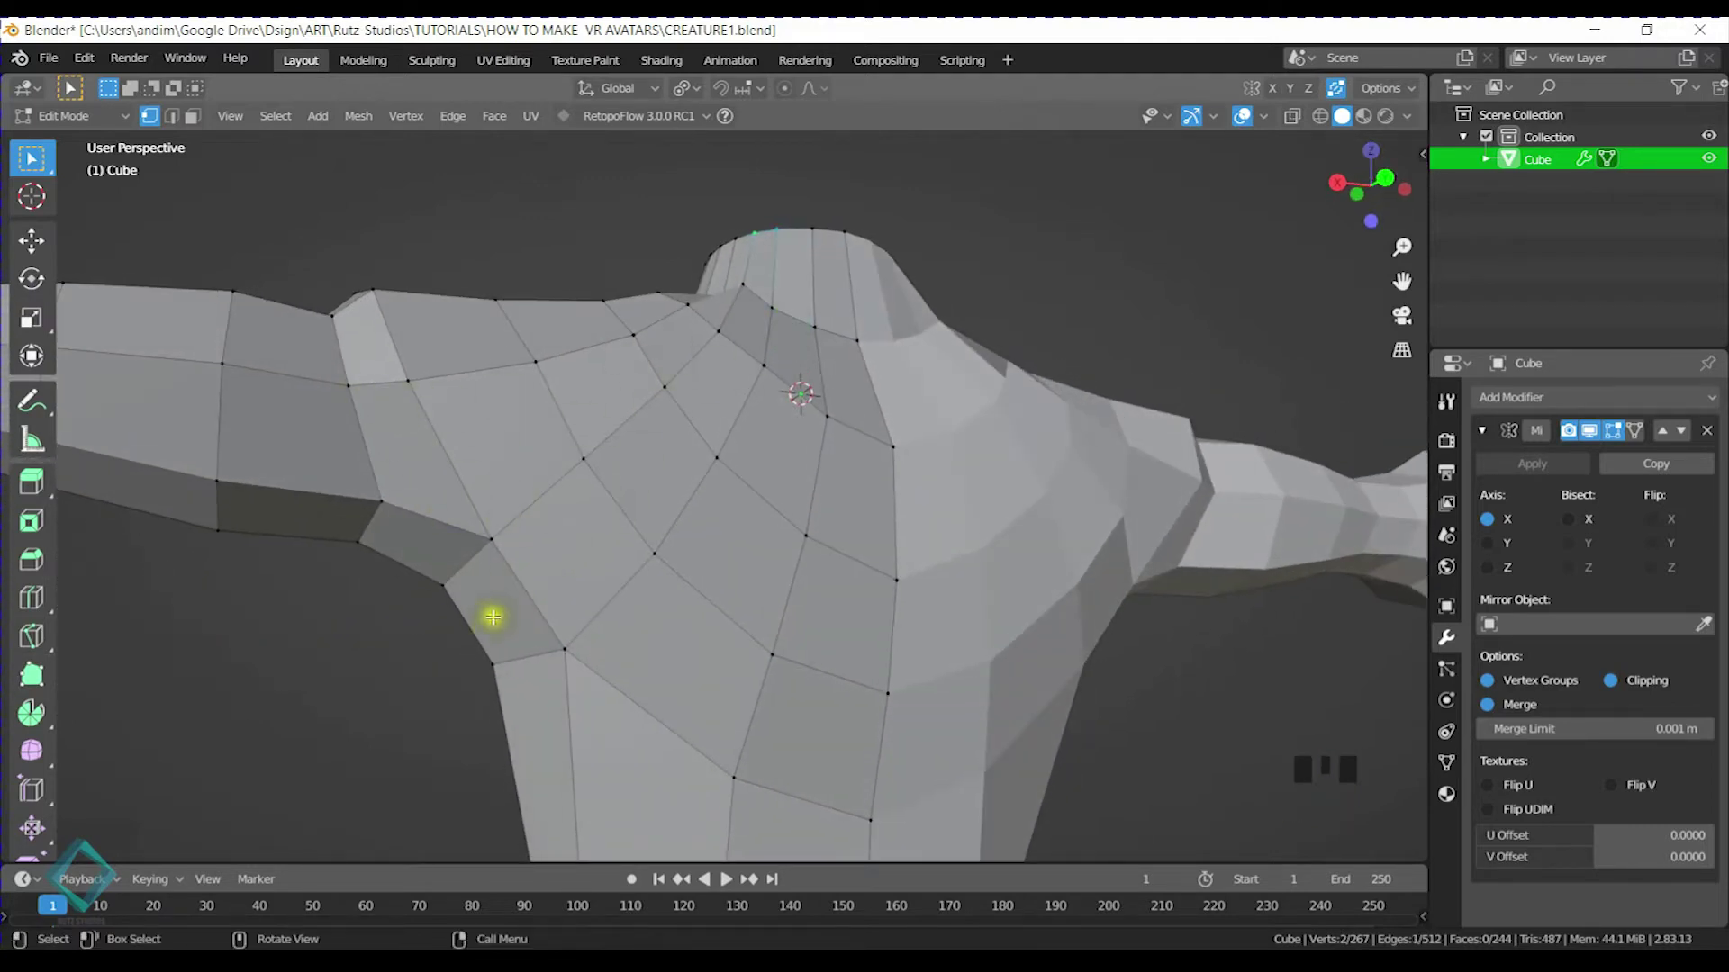
{"action": "mouse_move", "coordinate": [755, 359]}
{"action": "middle_mouse_down"}
{"action": "mouse_move", "coordinate": [739, 396]}
{"action": "mouse_move", "coordinate": [743, 366]}
{"action": "middle_mouse_up"}
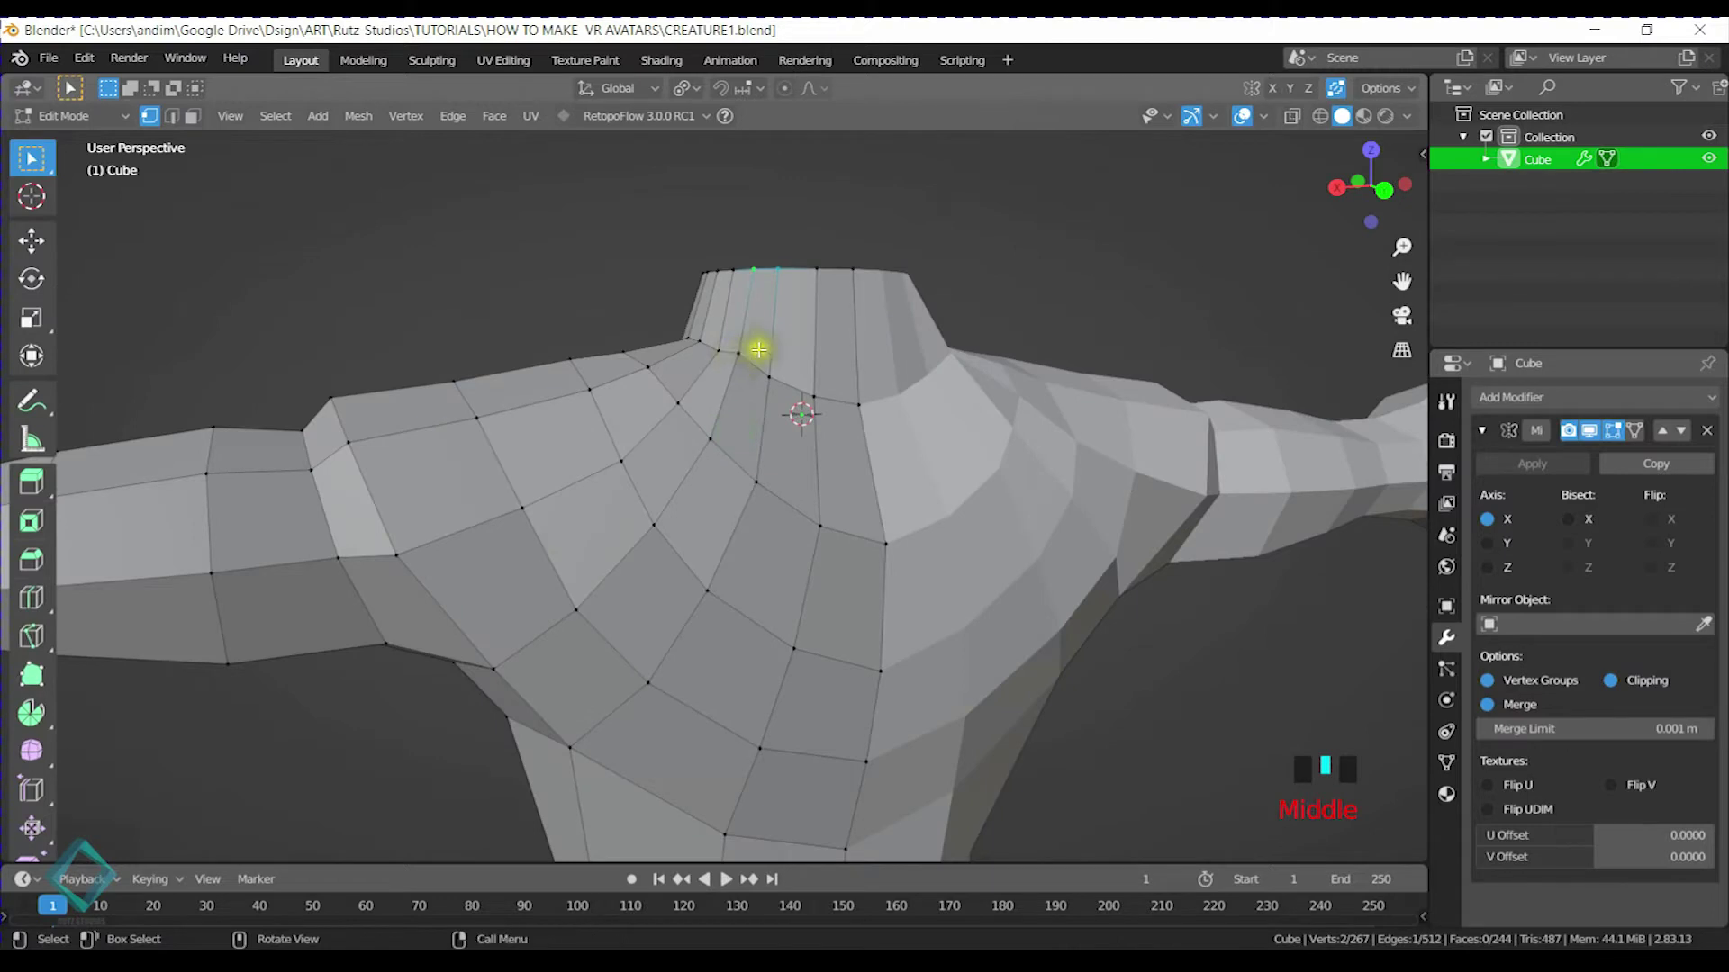
{"action": "key", "text": "m"}
{"action": "left_click", "coordinate": [759, 349]}
{"action": "left_click", "coordinate": [773, 378], "text": "shift"}
{"action": "key", "text": "m"}
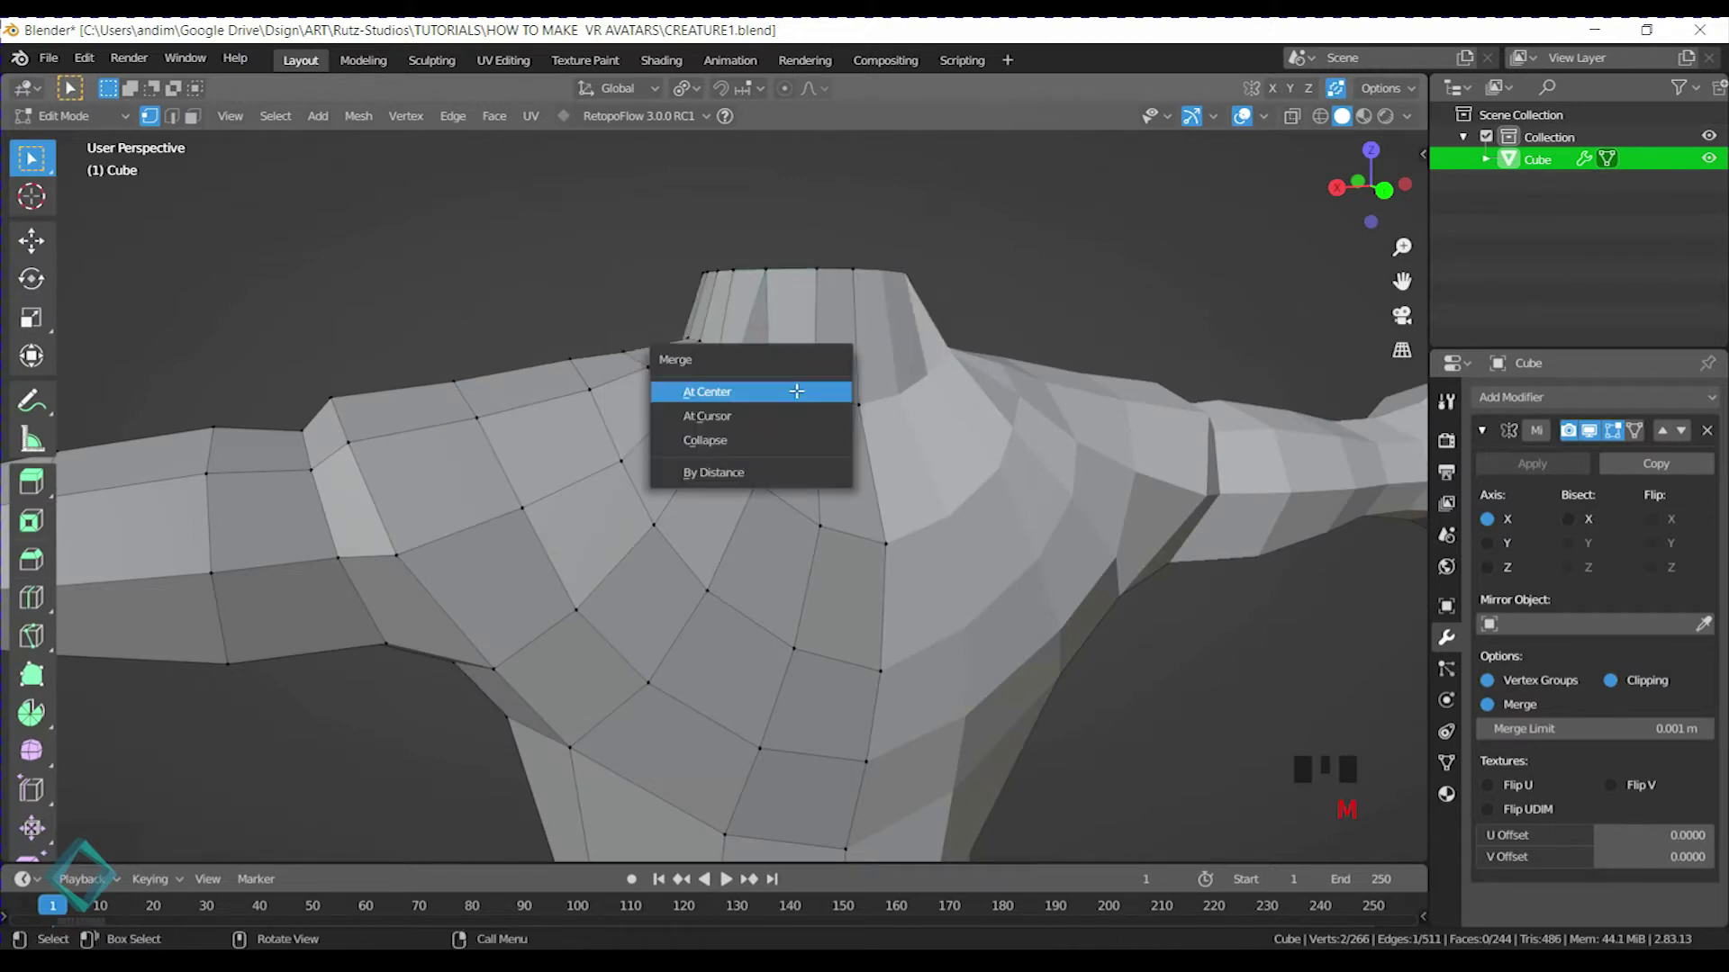
{"action": "left_click", "coordinate": [791, 387]}
Continue down the upper back by merging the two vertex pairs below the neck base at their centres
{"action": "left_click", "coordinate": [698, 432], "text": "shift"}
{"action": "key", "text": "m"}
{"action": "left_click", "coordinate": [784, 521]}
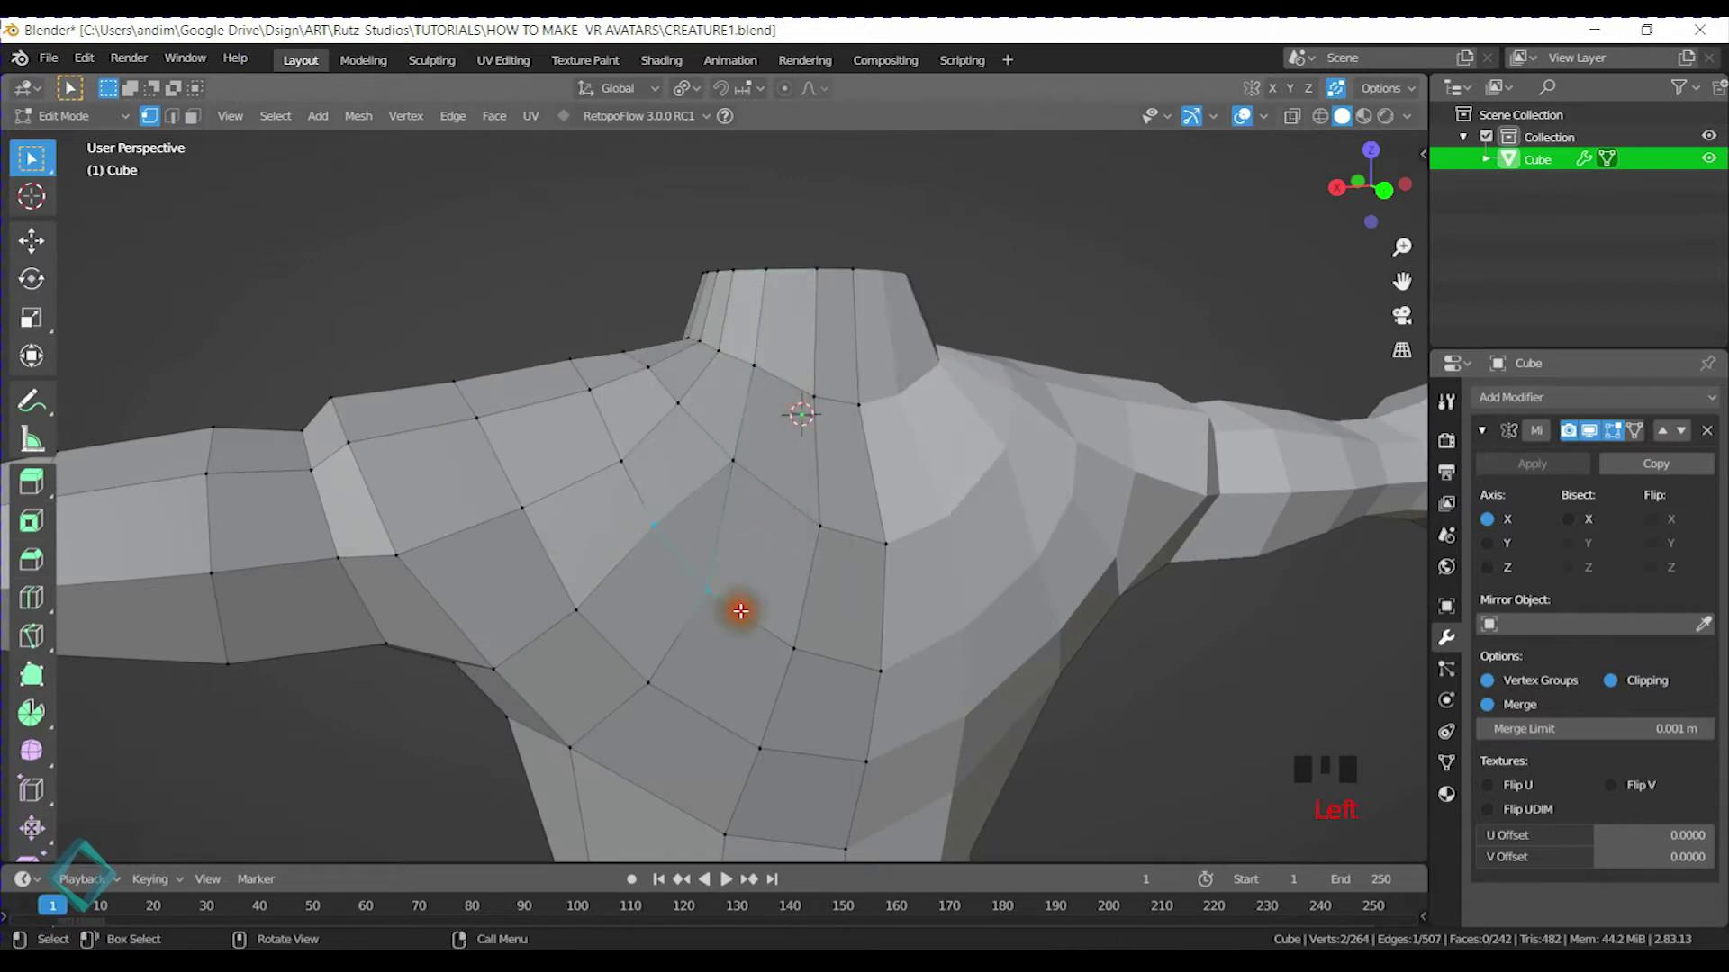
{"action": "middle_click_drag", "start_coordinate": [733, 610], "coordinate": [641, 607]}
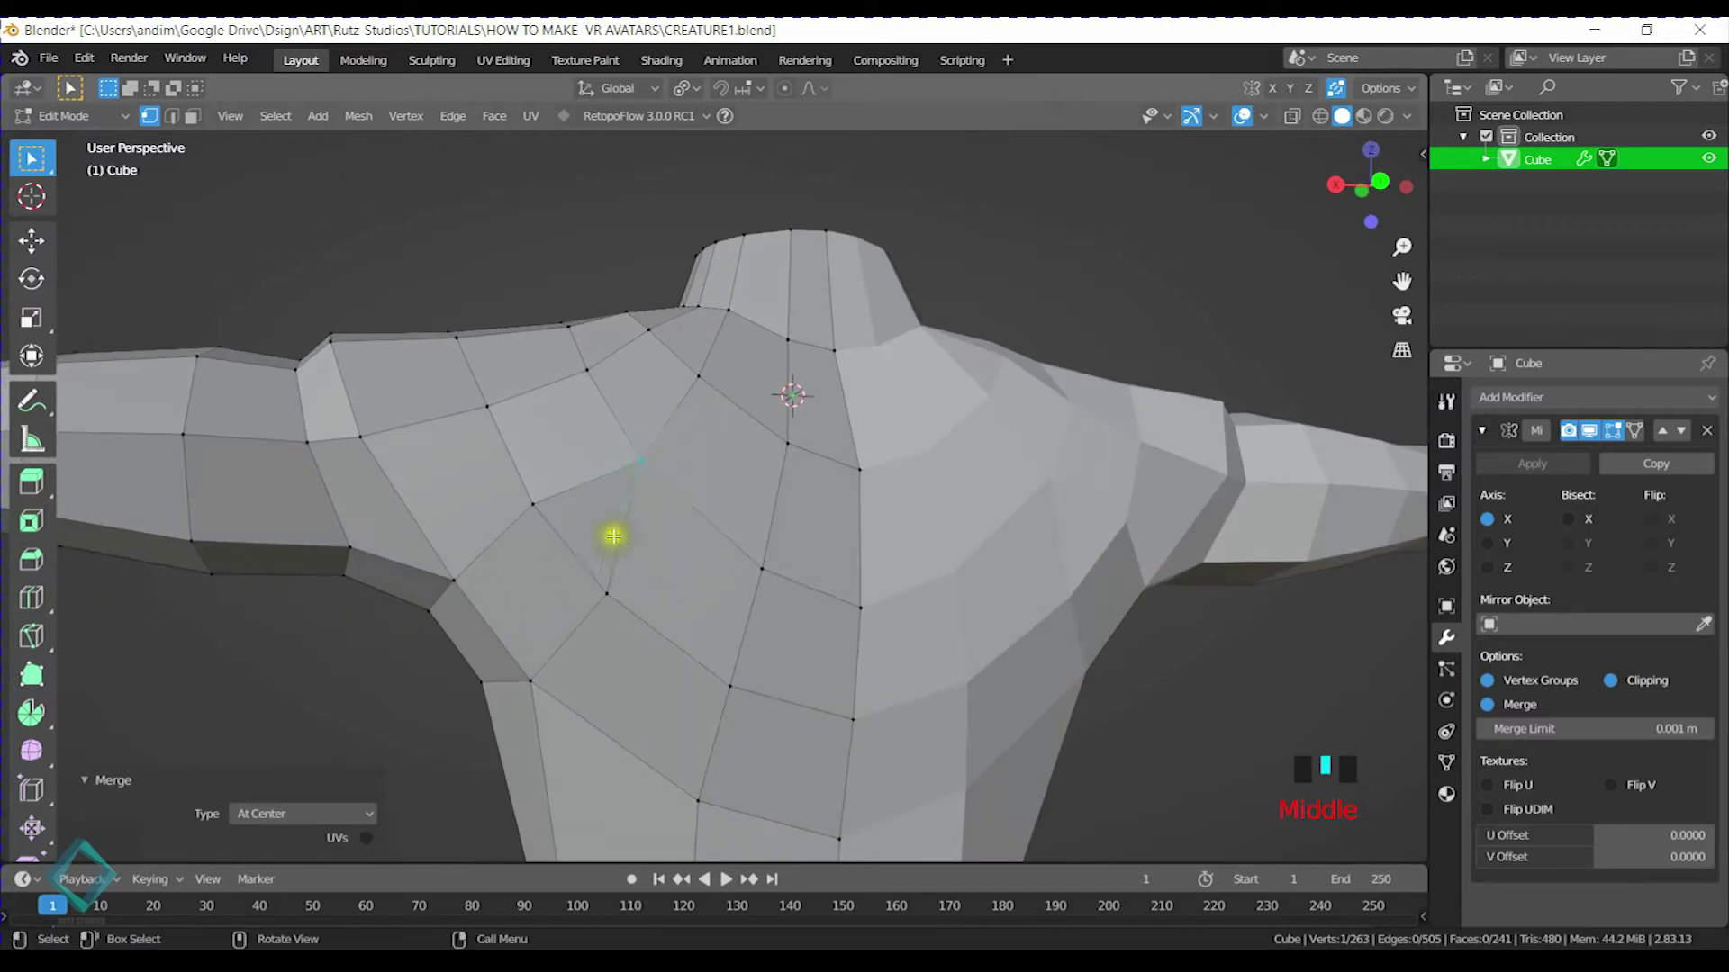
{"action": "middle_click_drag", "start_coordinate": [668, 529], "coordinate": [730, 475]}
On the front of the body, merge two pairs of adjacent chest vertices at their centres
{"action": "middle_click_drag", "start_coordinate": [533, 622], "coordinate": [802, 494]}
{"action": "left_click", "coordinate": [869, 577], "text": "shift"}
{"action": "key", "text": "comma"}
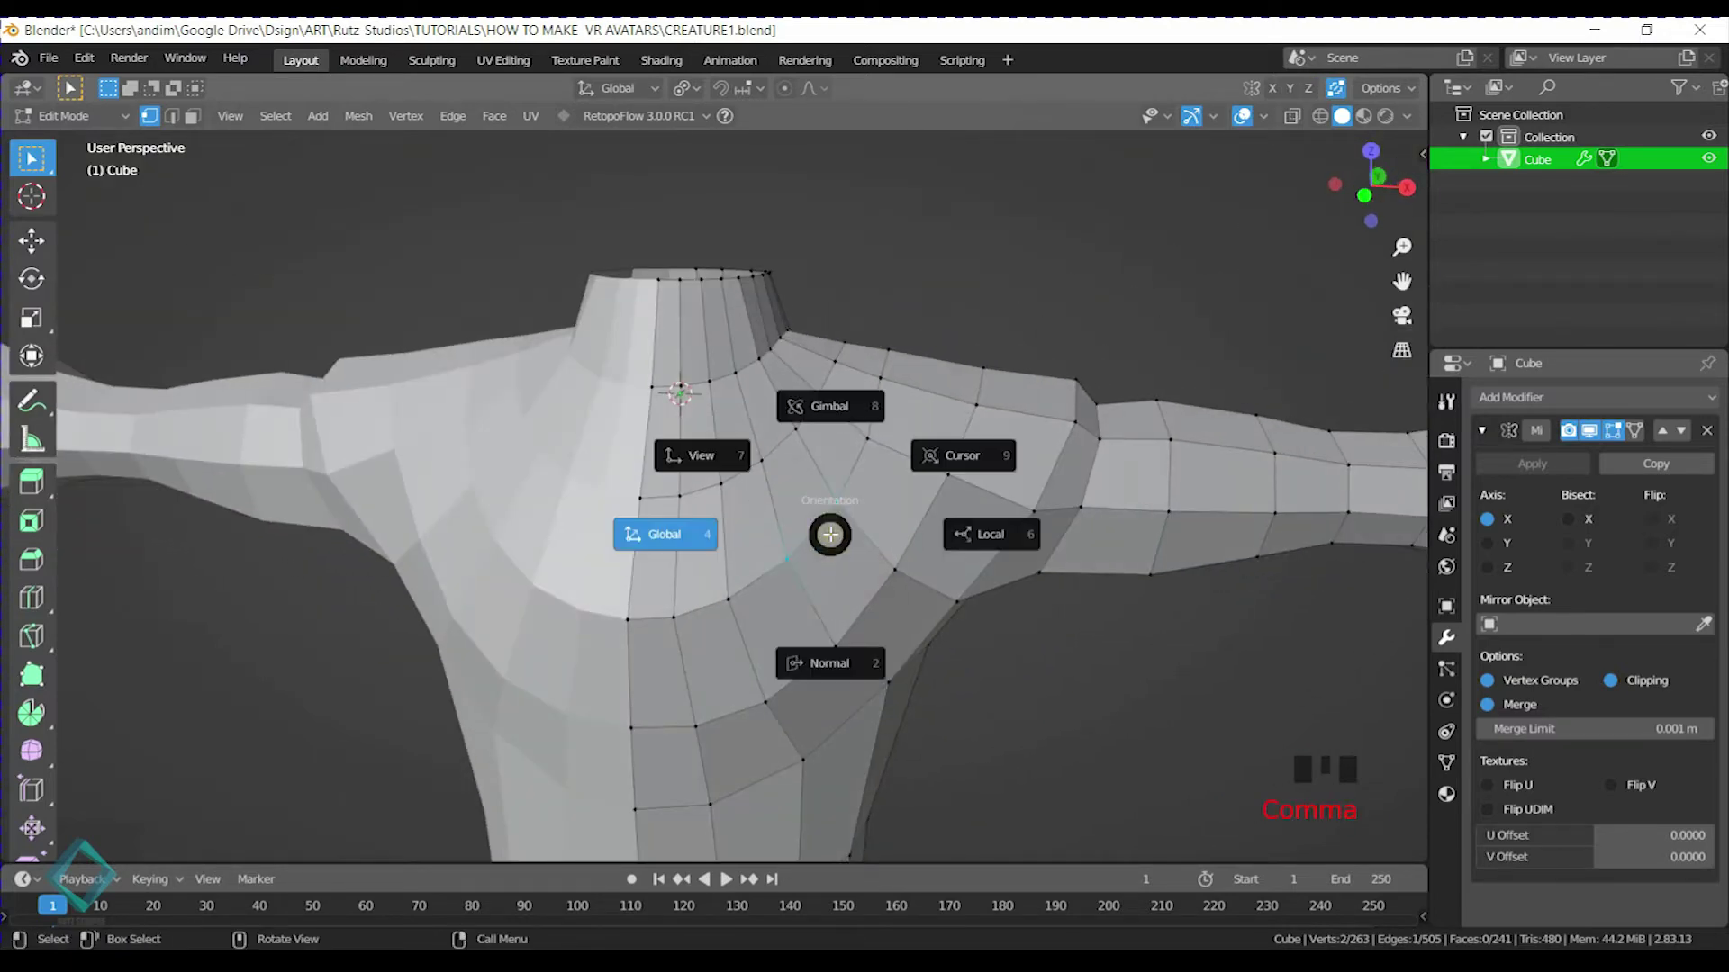
{"action": "left_click", "coordinate": [698, 531]}
{"action": "key", "text": "m"}
{"action": "left_click", "coordinate": [835, 495]}
{"action": "key", "text": "m"}
{"action": "left_click", "coordinate": [815, 480]}
Merge two adjacent vertices on the neck's front rim and the pair below them at the front neck base
{"action": "middle_click_drag", "start_coordinate": [792, 446], "coordinate": [760, 348]}
{"action": "left_click", "coordinate": [791, 397], "text": "shift"}
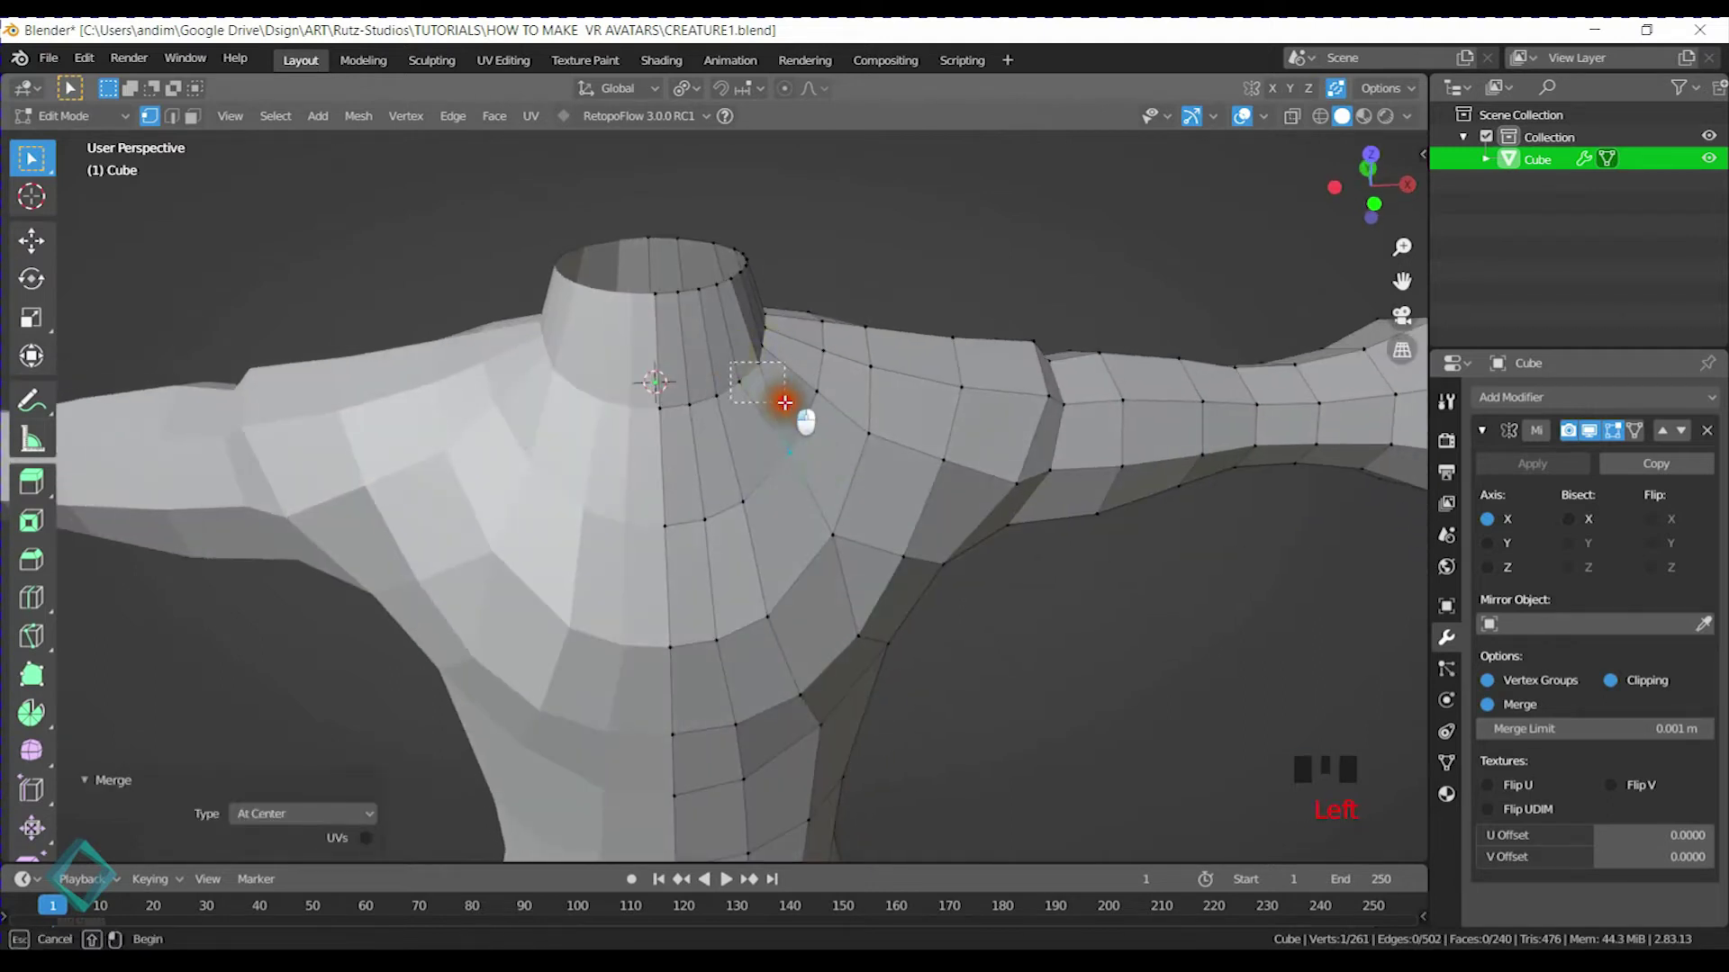
{"action": "key", "text": "m"}
{"action": "middle_click_drag", "start_coordinate": [766, 283], "coordinate": [714, 278]}
{"action": "left_click", "coordinate": [758, 299], "text": "shift"}
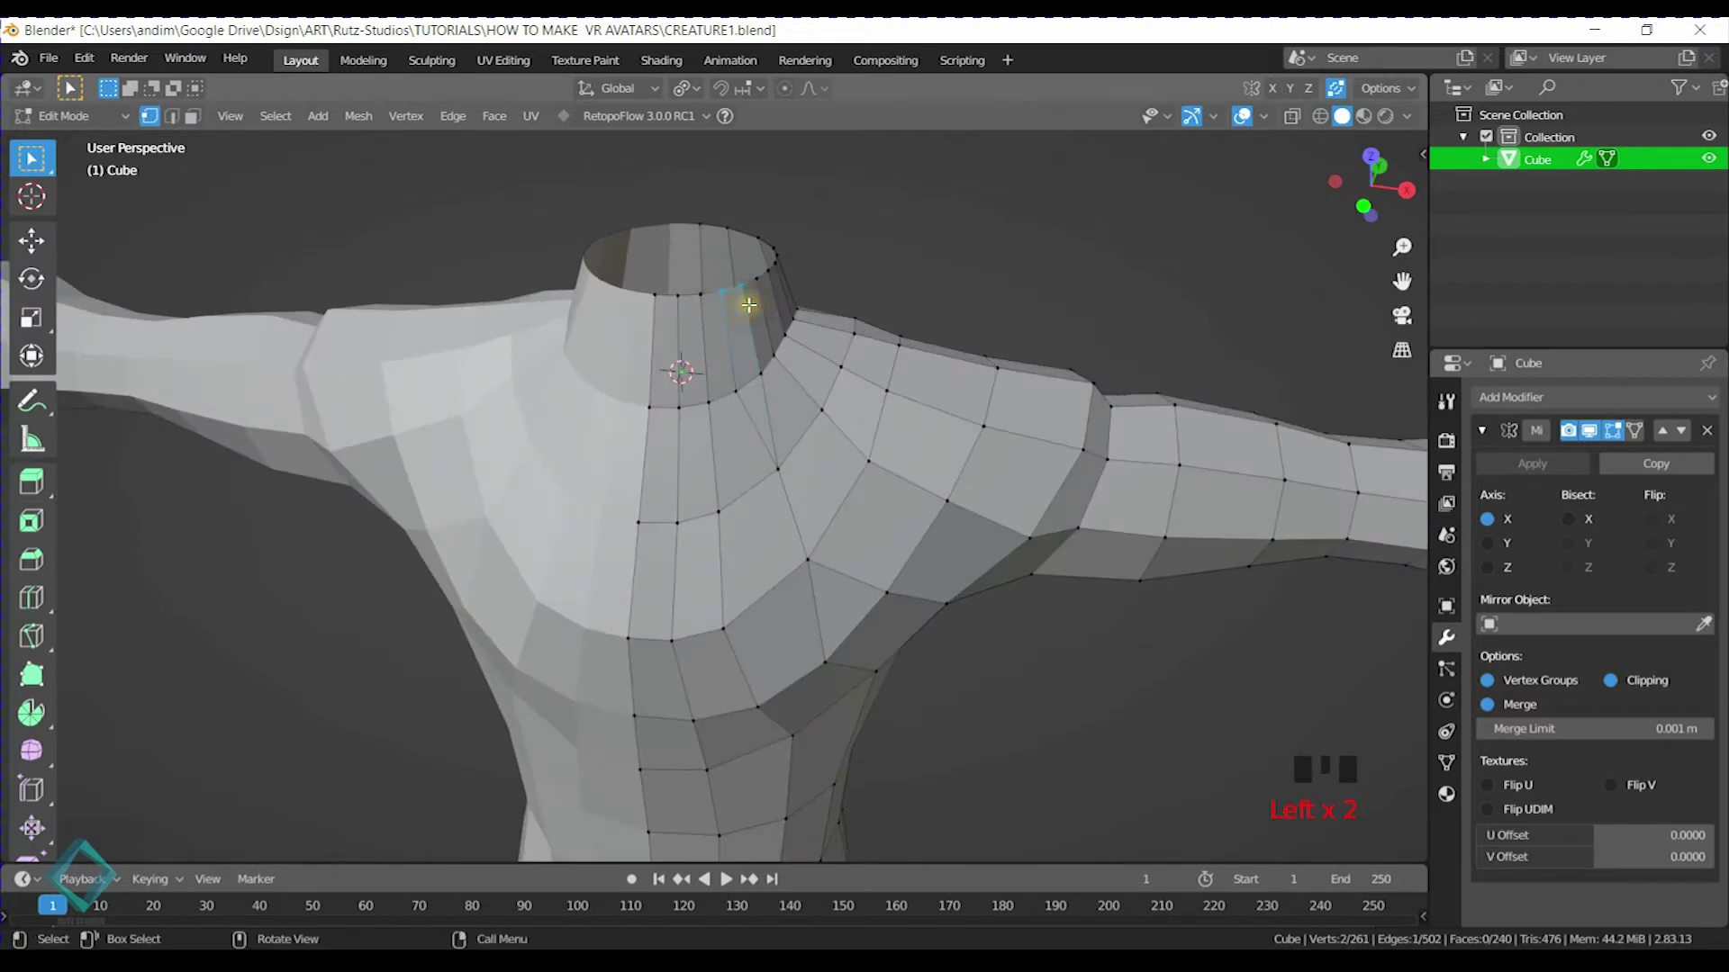
{"action": "key", "text": "m"}
{"action": "left_click", "coordinate": [755, 314]}
{"action": "middle_click_drag", "start_coordinate": [792, 366], "coordinate": [858, 461]}
{"action": "left_click", "coordinate": [768, 397], "text": "shift"}
{"action": "key", "text": "m"}
{"action": "left_click", "coordinate": [792, 405]}
Try merging adjacent vertex pairs at their centres on the neck's side rim, the neck base below and the upper shoulder
{"action": "middle_click_drag", "start_coordinate": [791, 406], "coordinate": [880, 618]}
{"action": "left_click", "coordinate": [768, 587]}
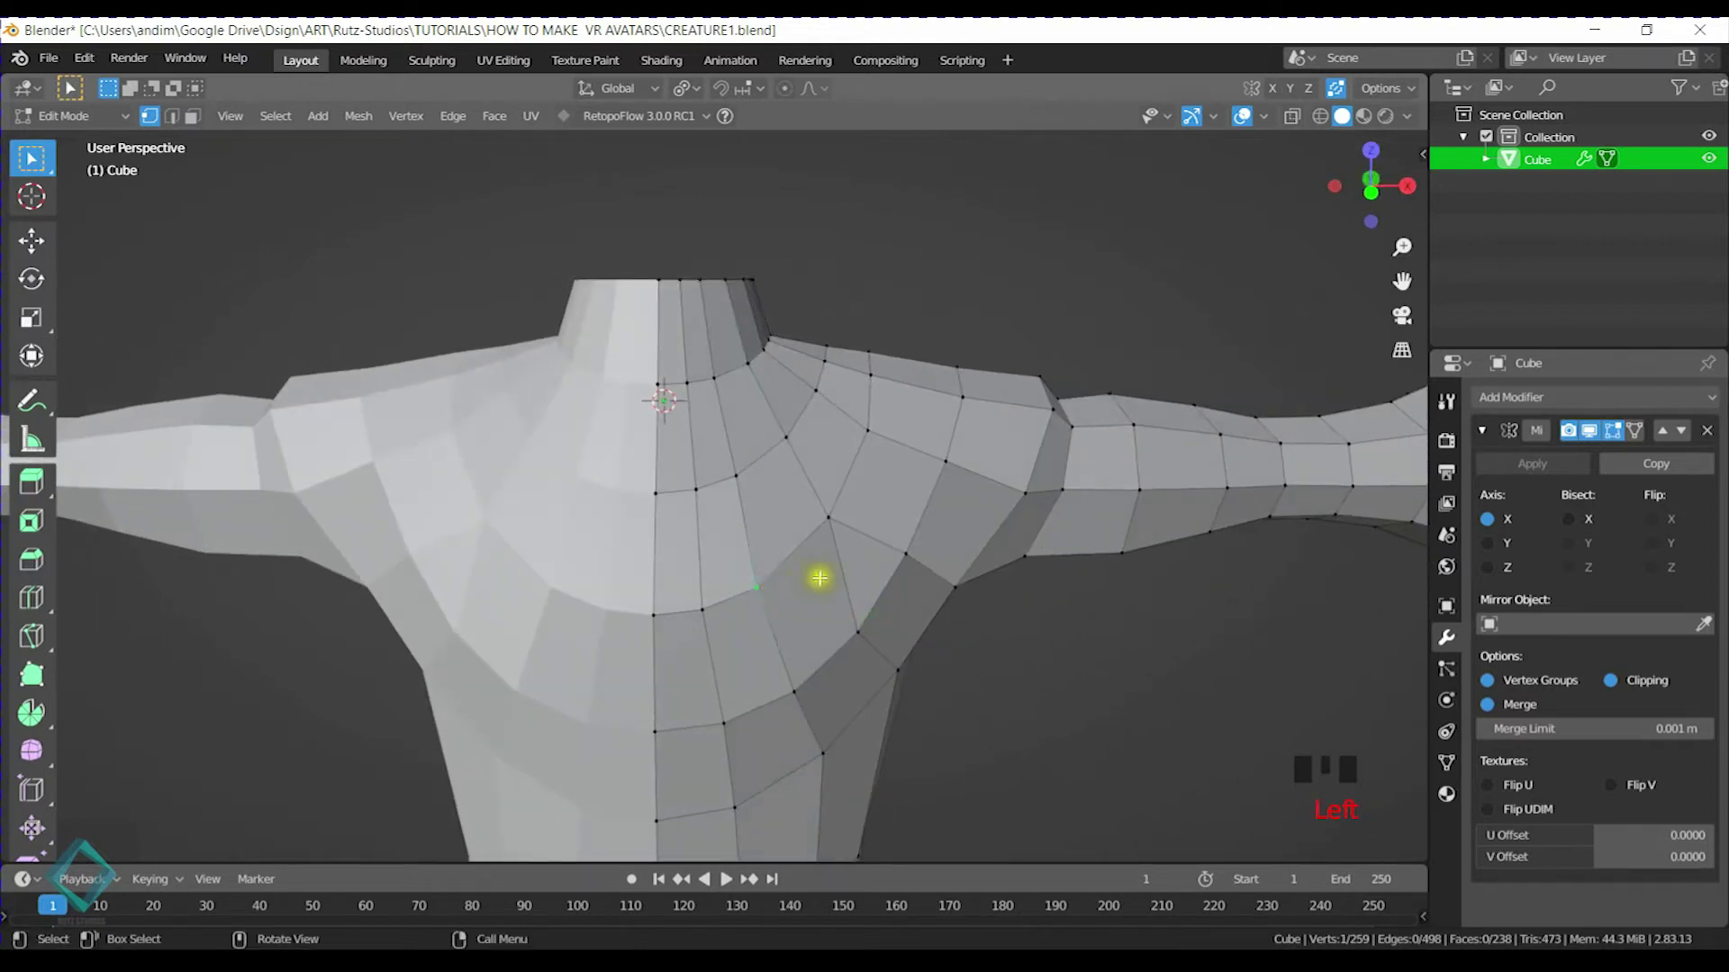
{"action": "middle_click_drag", "start_coordinate": [896, 611], "coordinate": [685, 425]}
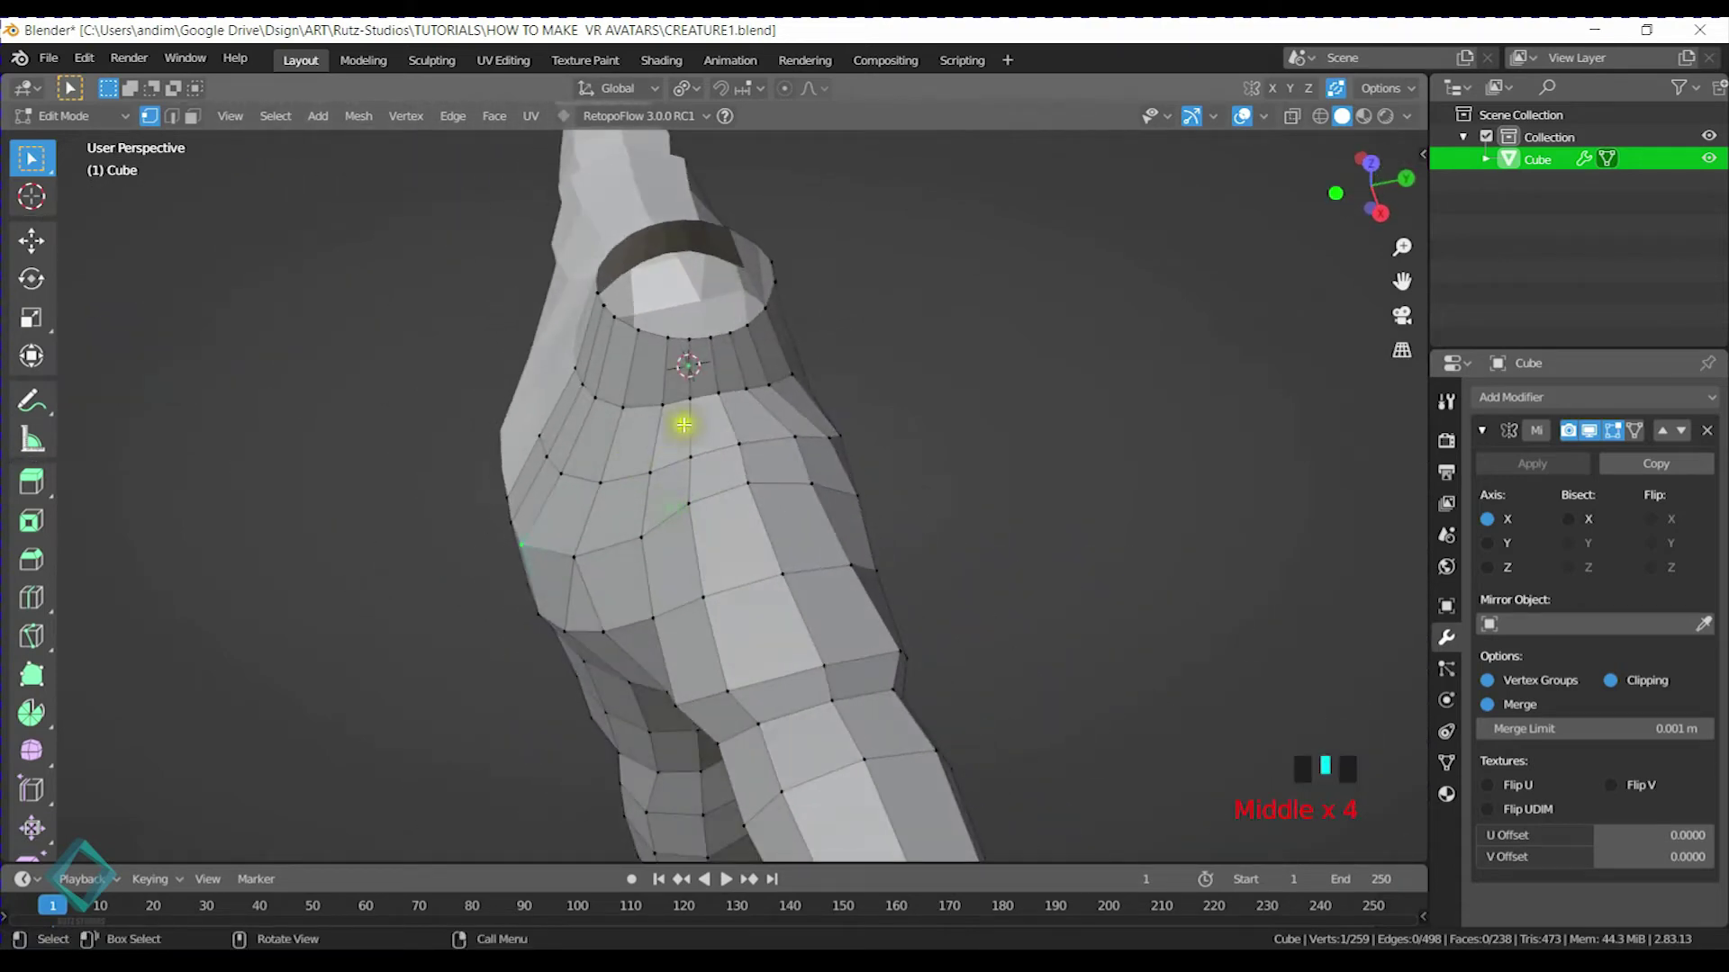
{"action": "key", "text": "m"}
{"action": "left_click", "coordinate": [720, 349]}
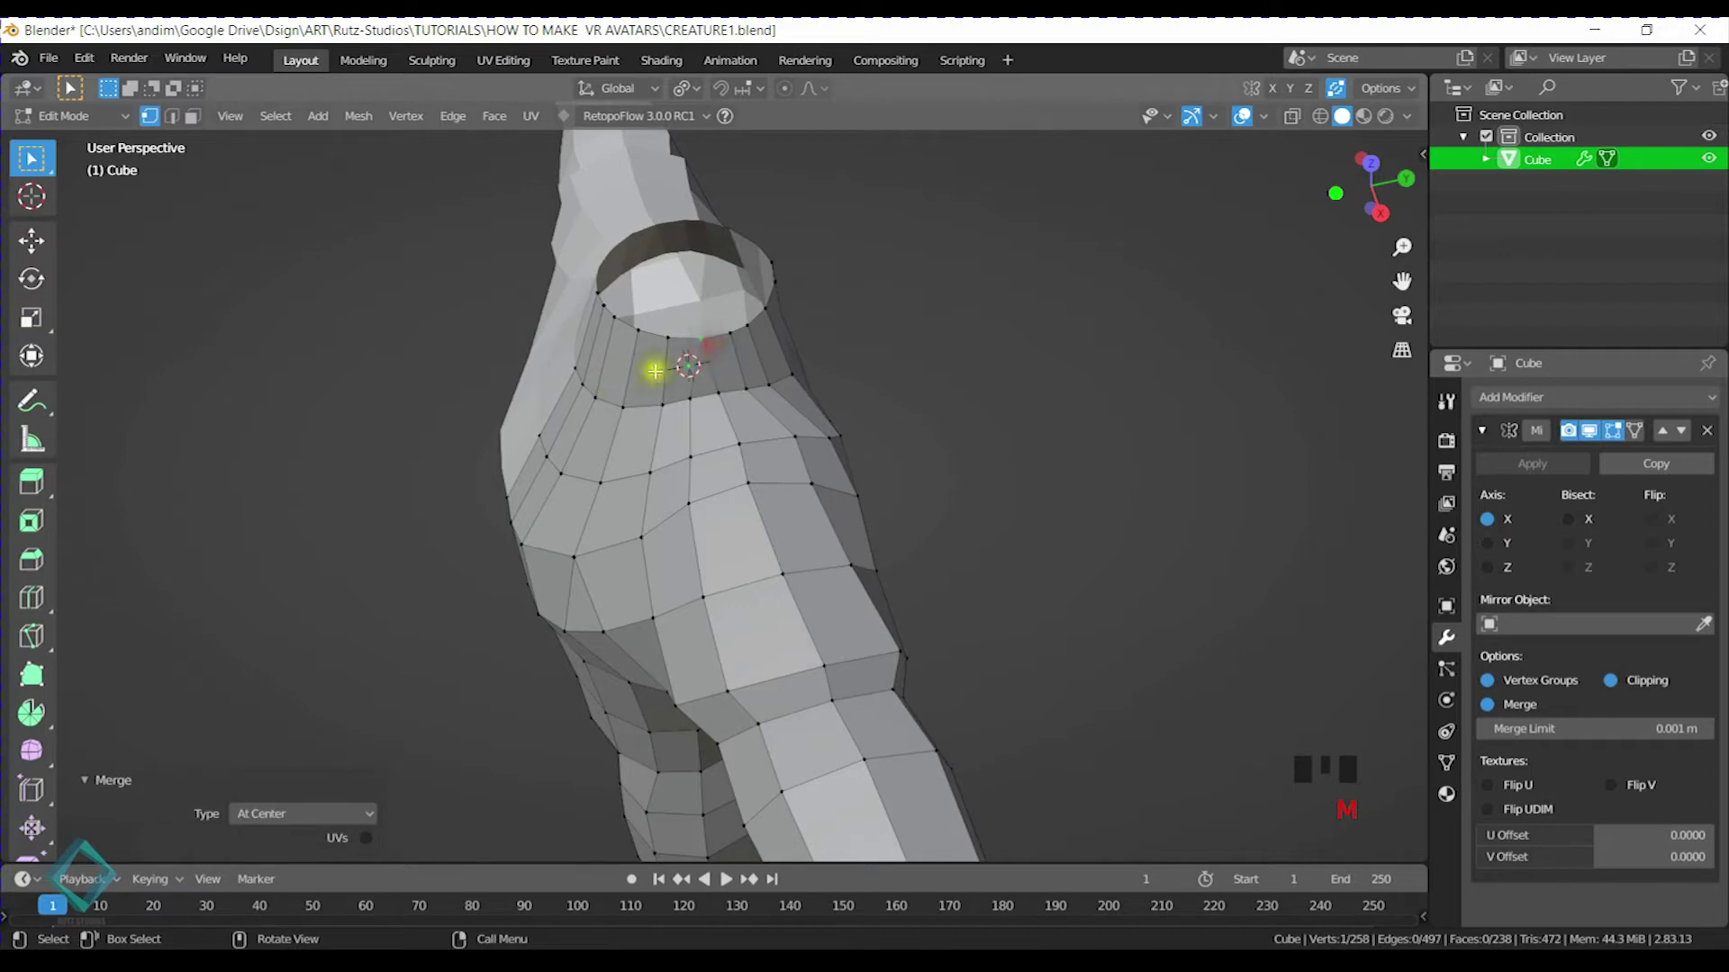
{"action": "key", "text": "m"}
{"action": "left_click_drag", "start_coordinate": [676, 379], "coordinate": [745, 479]}
{"action": "left_click", "coordinate": [725, 413]}
{"action": "key", "text": "m"}
{"action": "left_click", "coordinate": [745, 471]}
{"action": "mouse_move", "coordinate": [748, 471]}
{"action": "middle_mouse_down"}
{"action": "mouse_move", "coordinate": [724, 516]}
{"action": "mouse_move", "coordinate": [749, 501]}
{"action": "middle_mouse_up"}
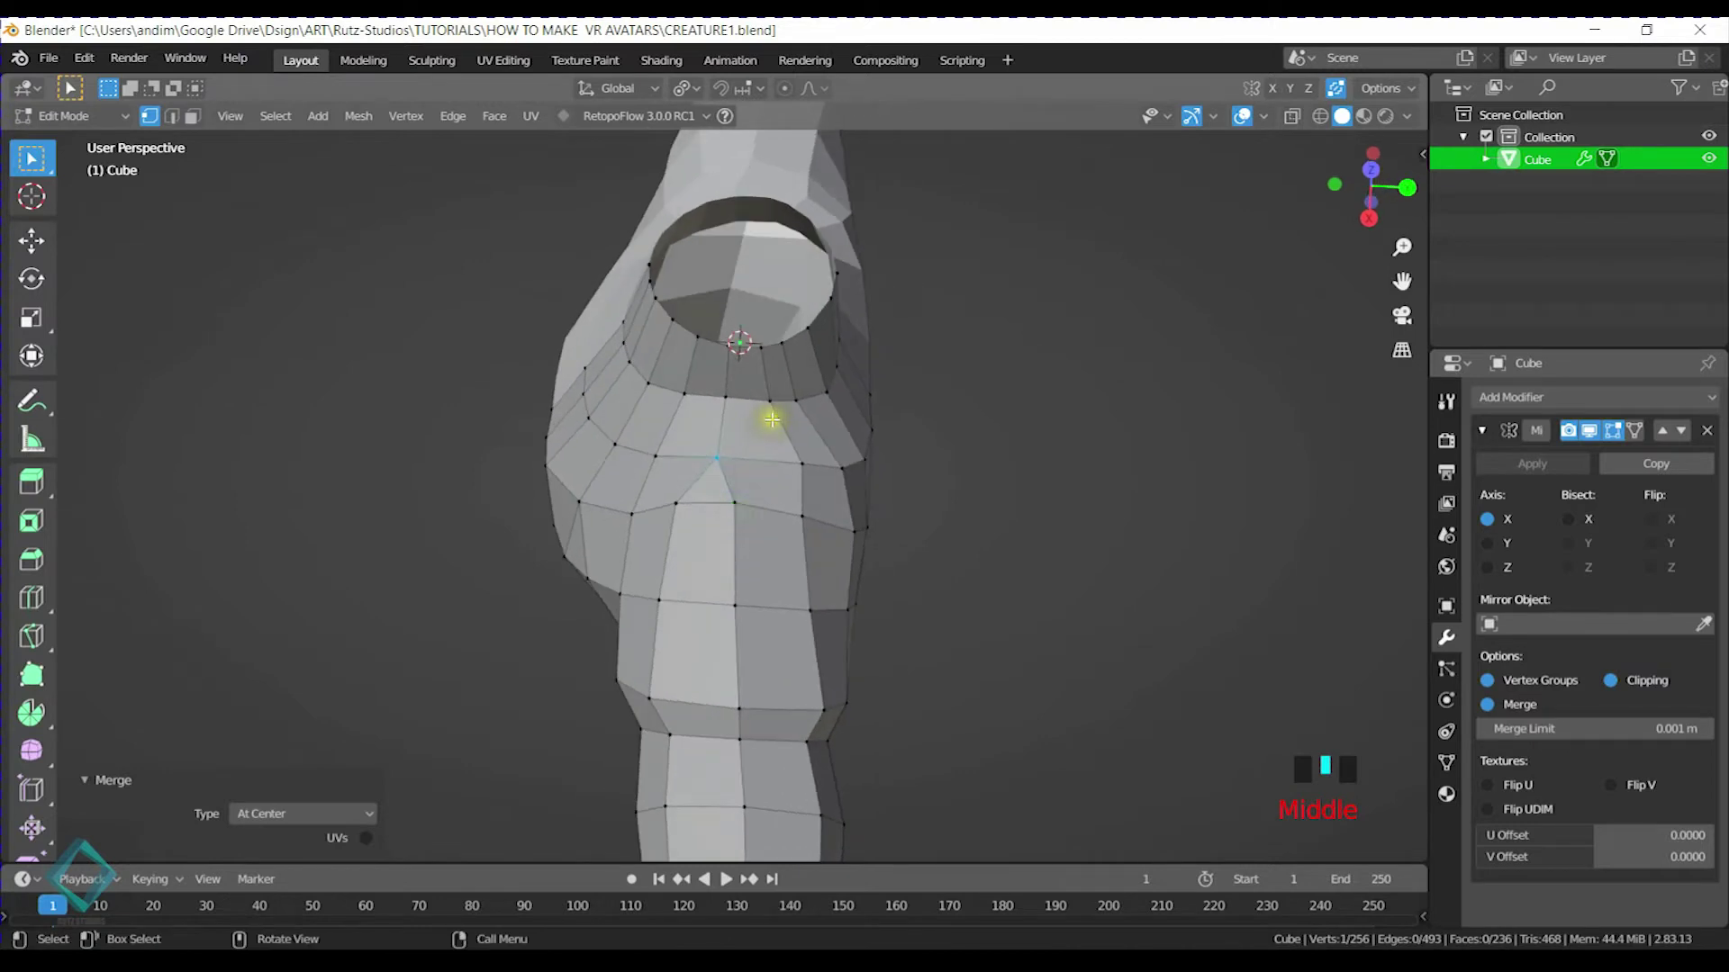
Try merging the next column of vertex pairs toward the back at their centres, from the shoulder up to the neck rim
{"action": "middle_click_drag", "start_coordinate": [770, 397], "coordinate": [818, 475]}
{"action": "left_click", "coordinate": [778, 494]}
{"action": "left_click", "coordinate": [830, 537], "text": "shift"}
{"action": "key", "text": "m"}
{"action": "left_click", "coordinate": [831, 538]}
{"action": "left_click", "coordinate": [825, 454], "text": "shift"}
{"action": "key", "text": "m"}
{"action": "left_click", "coordinate": [825, 453]}
{"action": "left_click", "coordinate": [819, 388], "text": "shift"}
{"action": "key", "text": "m"}
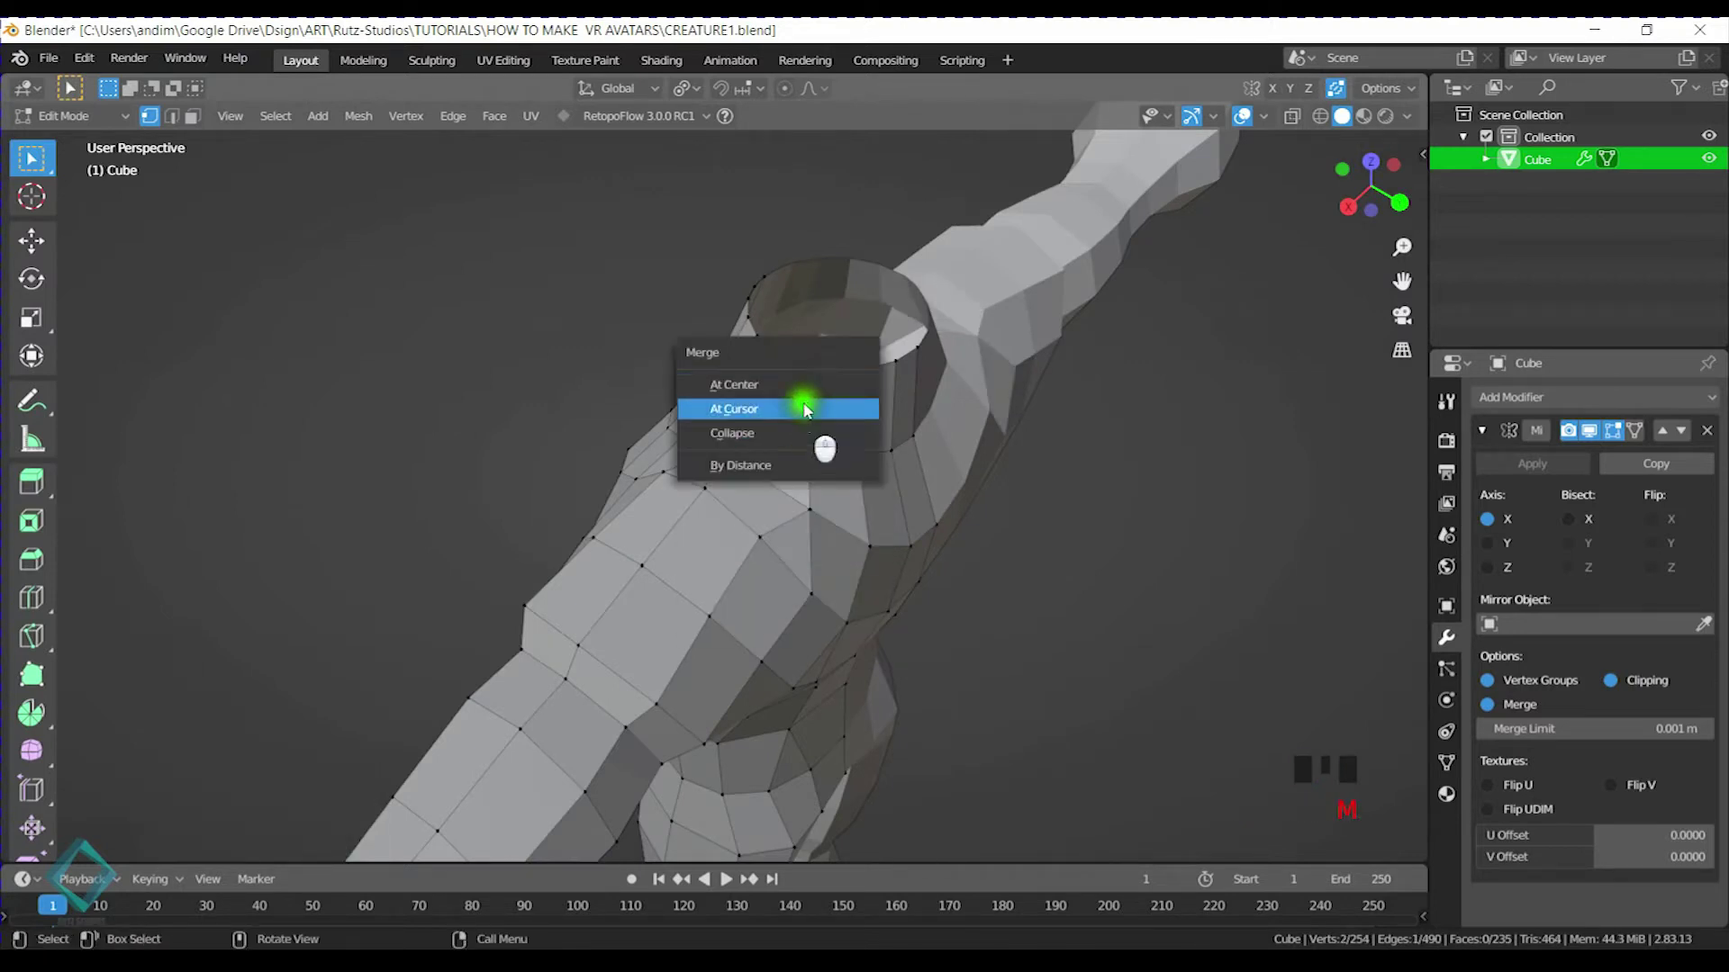
{"action": "left_click", "coordinate": [798, 382]}
{"action": "middle_click_drag", "start_coordinate": [798, 382], "coordinate": [672, 371]}
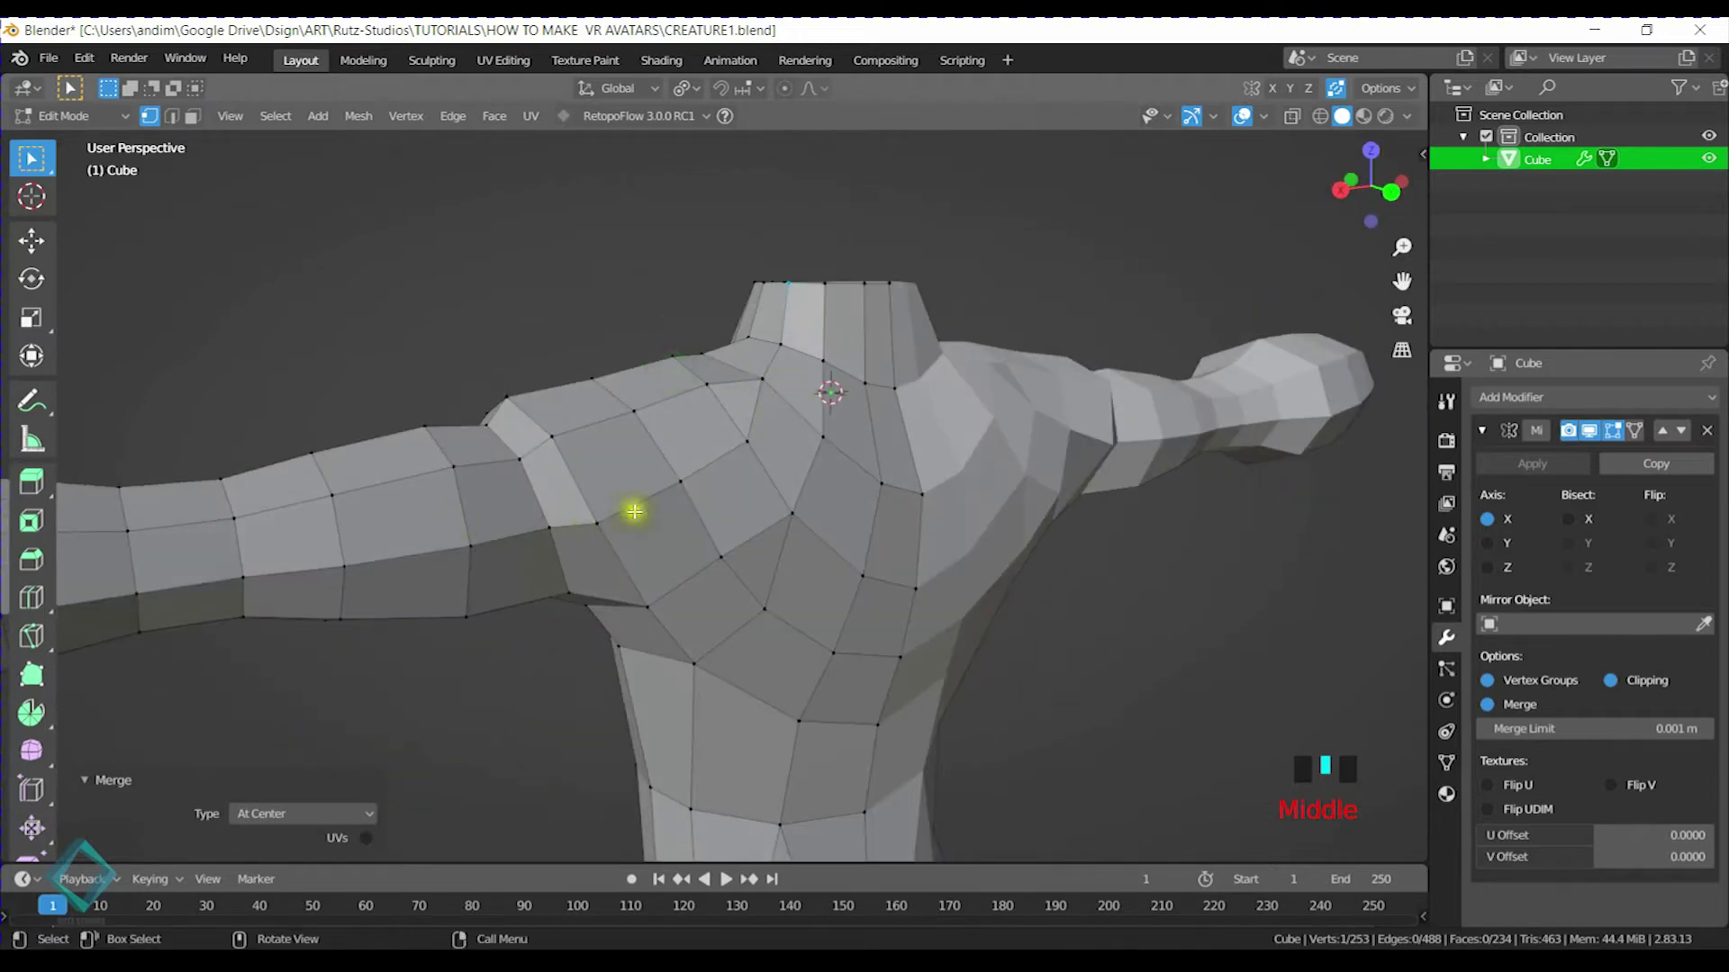
Undo the recent merges around the side of the neck and shoulder
{"action": "middle_click_drag", "start_coordinate": [634, 511], "coordinate": [728, 431]}
{"action": "middle_click_drag", "start_coordinate": [744, 589], "coordinate": [598, 502]}
{"action": "key", "text": "ctrl+z"}
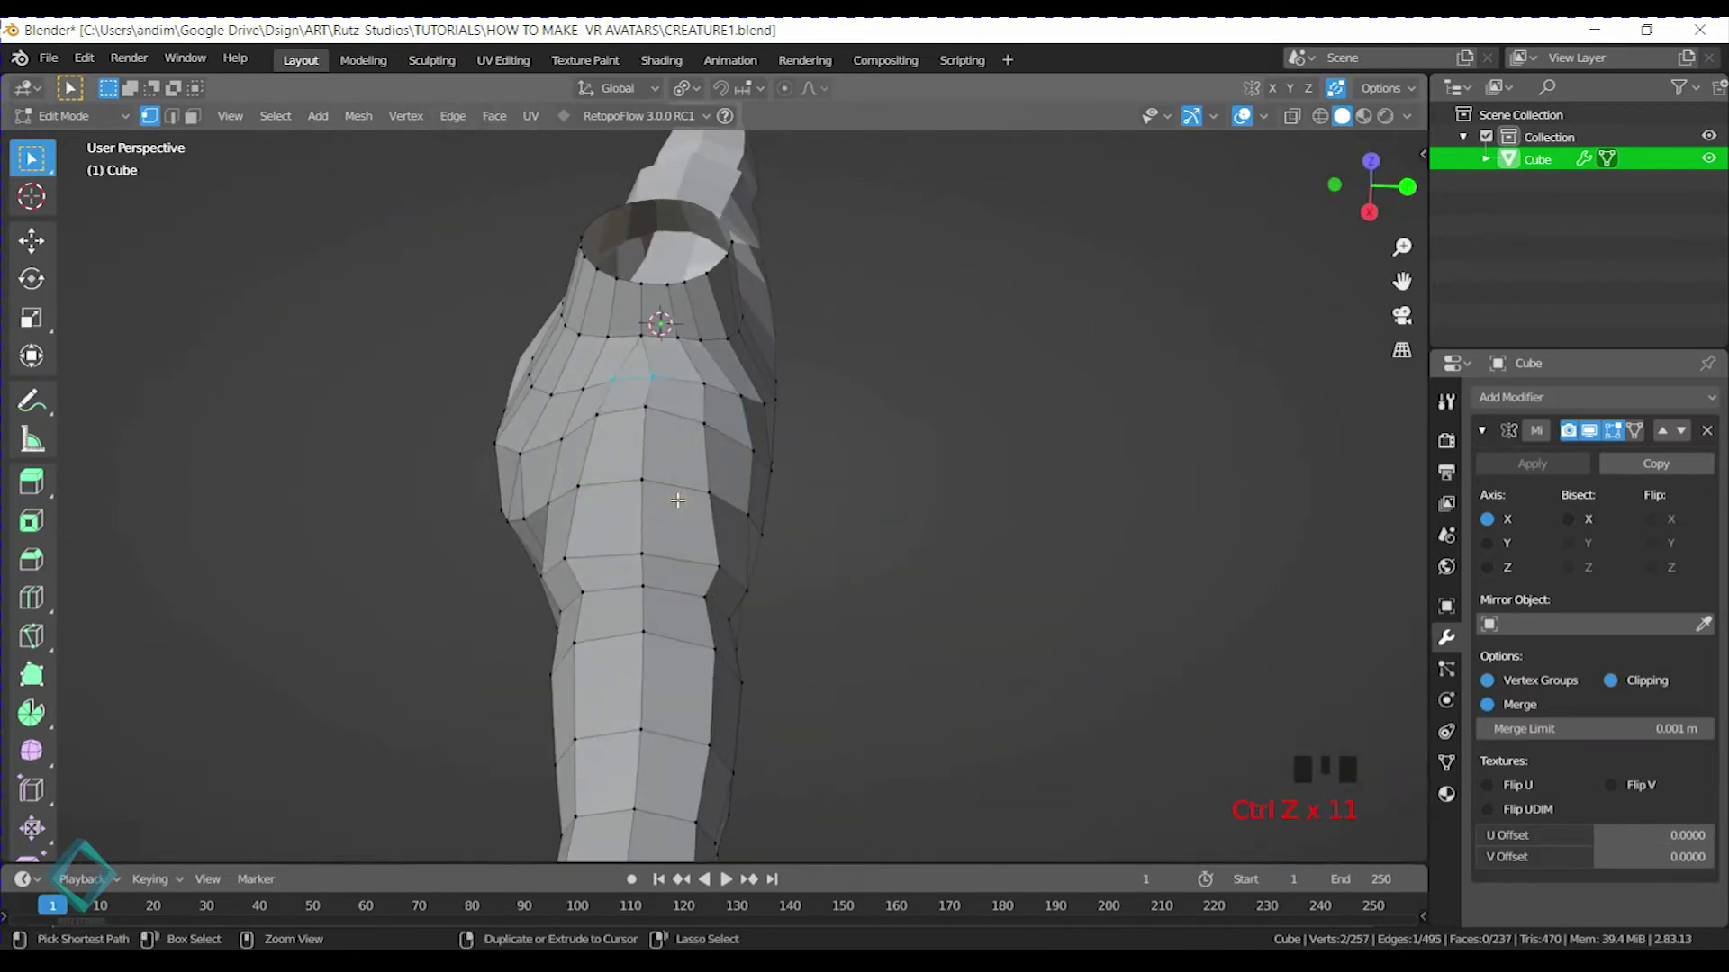
Merge two adjacent vertices on the neck's front-side rim and the pair below them at the neck base, each at its centre
{"action": "middle_click_drag", "start_coordinate": [642, 499], "coordinate": [743, 478]}
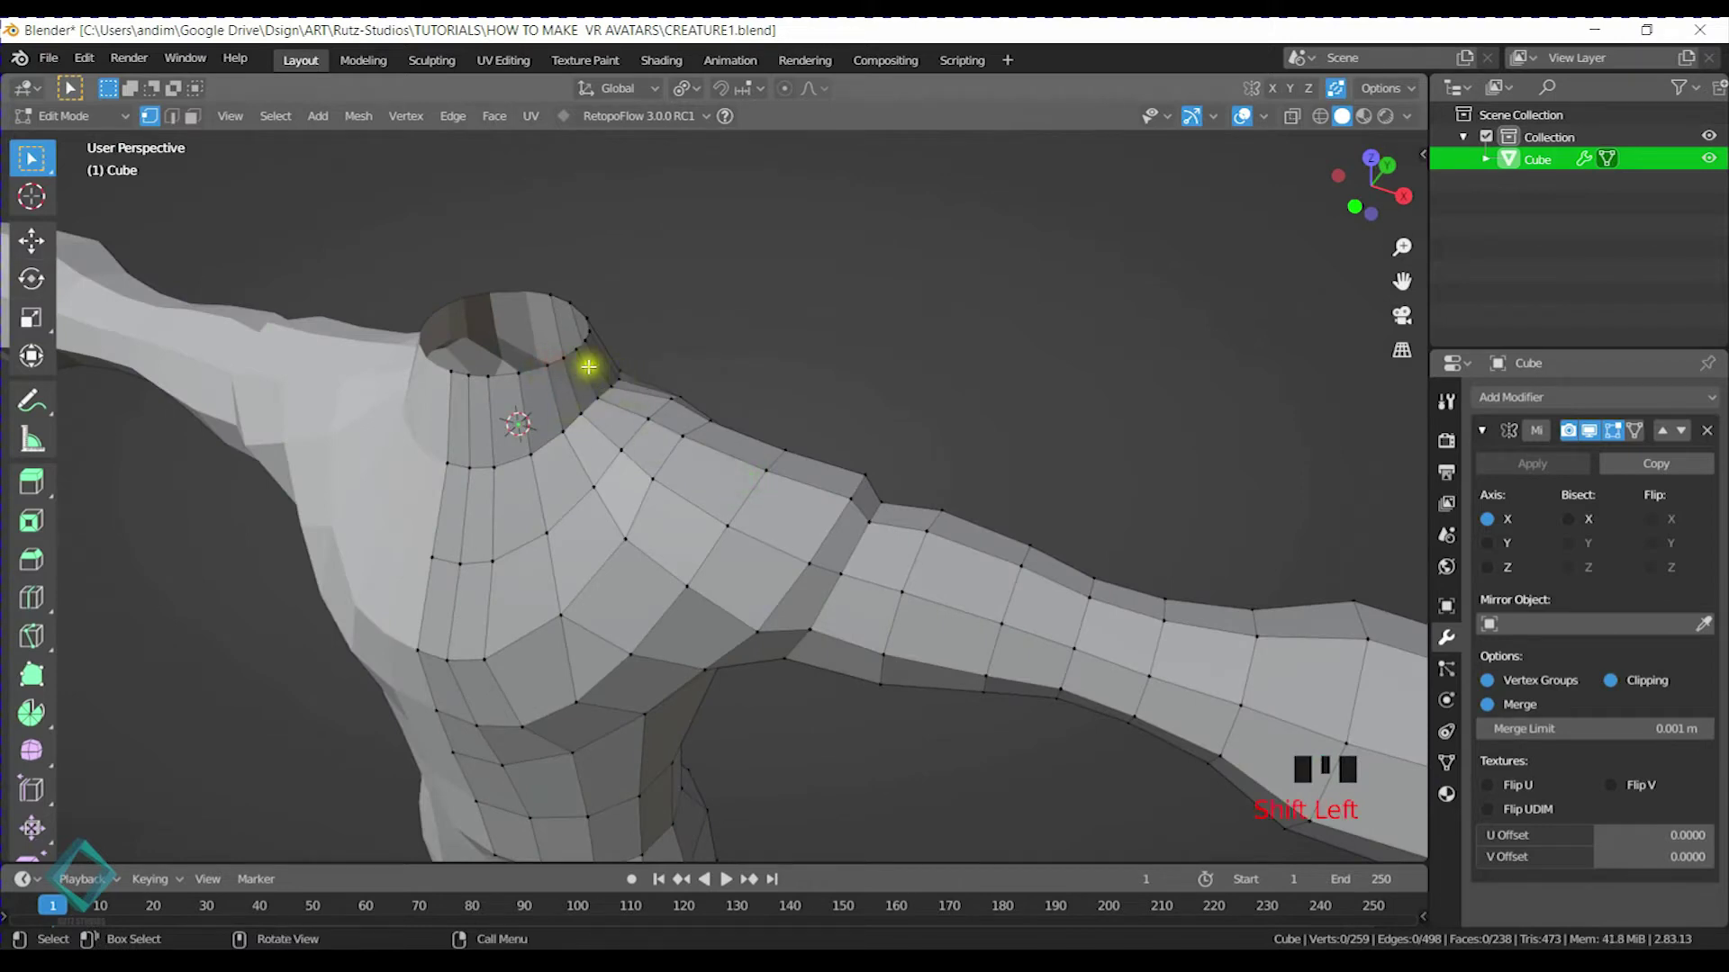
{"action": "key", "text": "m"}
{"action": "left_click", "coordinate": [570, 387]}
{"action": "left_click", "coordinate": [574, 423]}
{"action": "key", "text": "m"}
{"action": "left_click", "coordinate": [605, 456]}
Try merging the vertex pair just below the neck base on the shoulder at its centre, then undo it
{"action": "left_click", "coordinate": [589, 489], "text": "shift"}
{"action": "key", "text": "m"}
{"action": "left_click", "coordinate": [597, 493]}
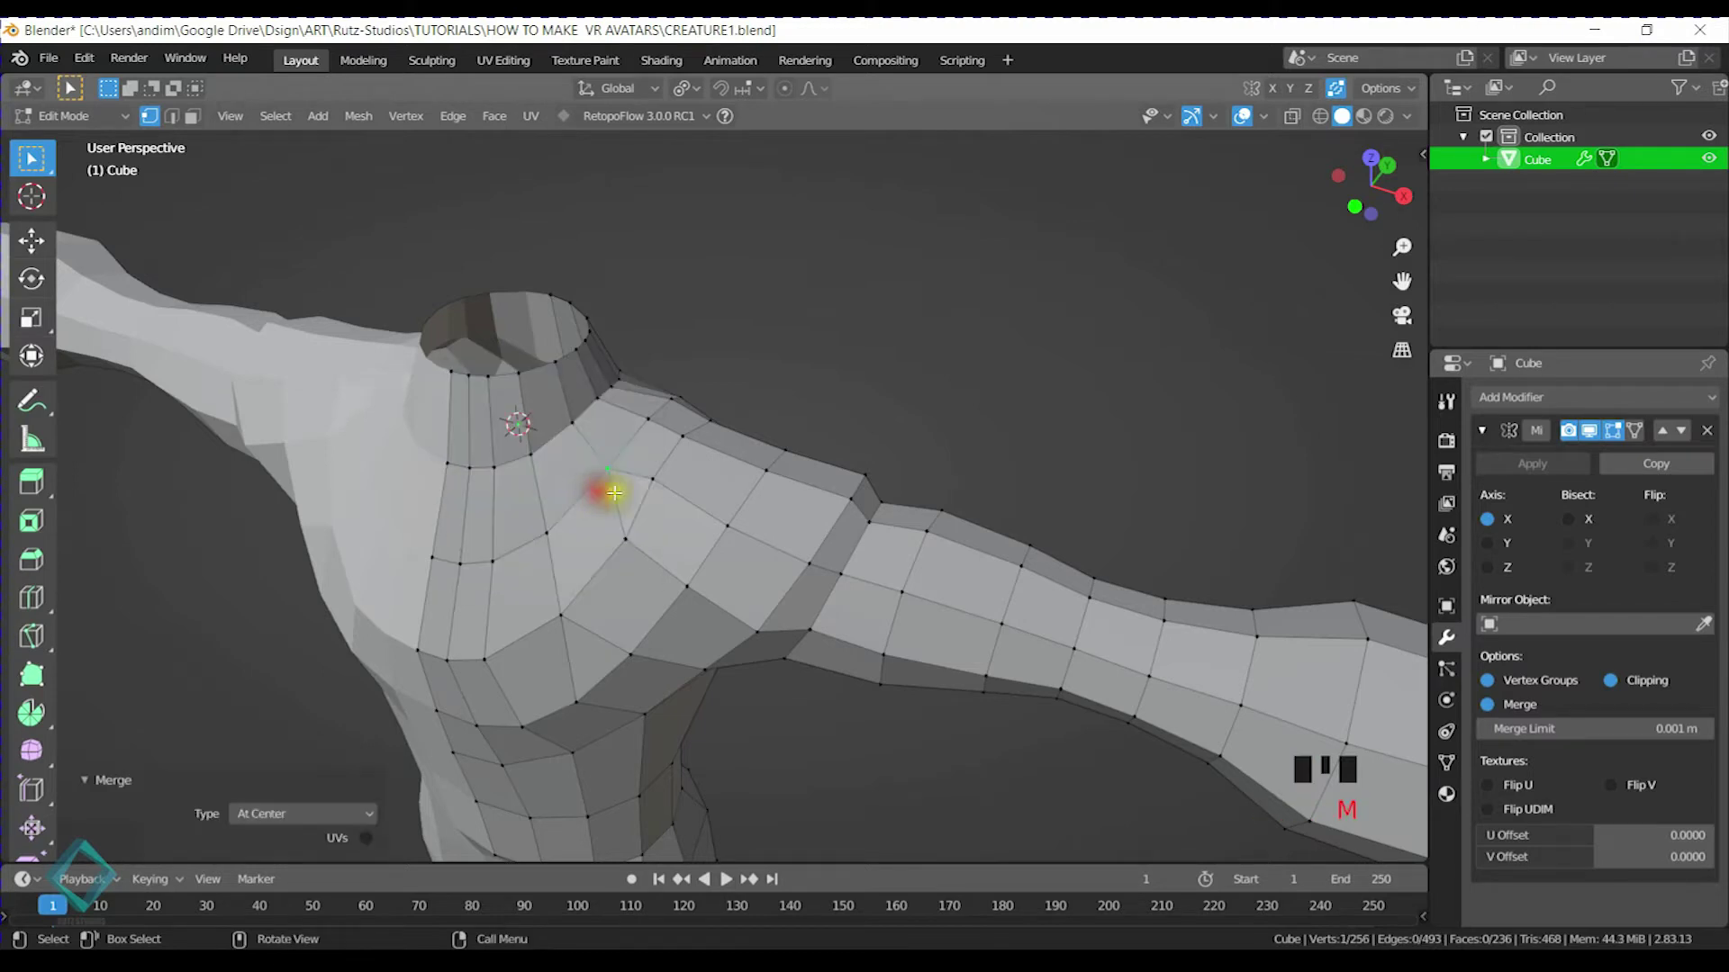
{"action": "key", "text": "ctrl+z"}
Merge two adjacent vertices at the rear side of the neck base and the pair above them on the rim at their centres
{"action": "middle_click_drag", "start_coordinate": [661, 478], "coordinate": [577, 522]}
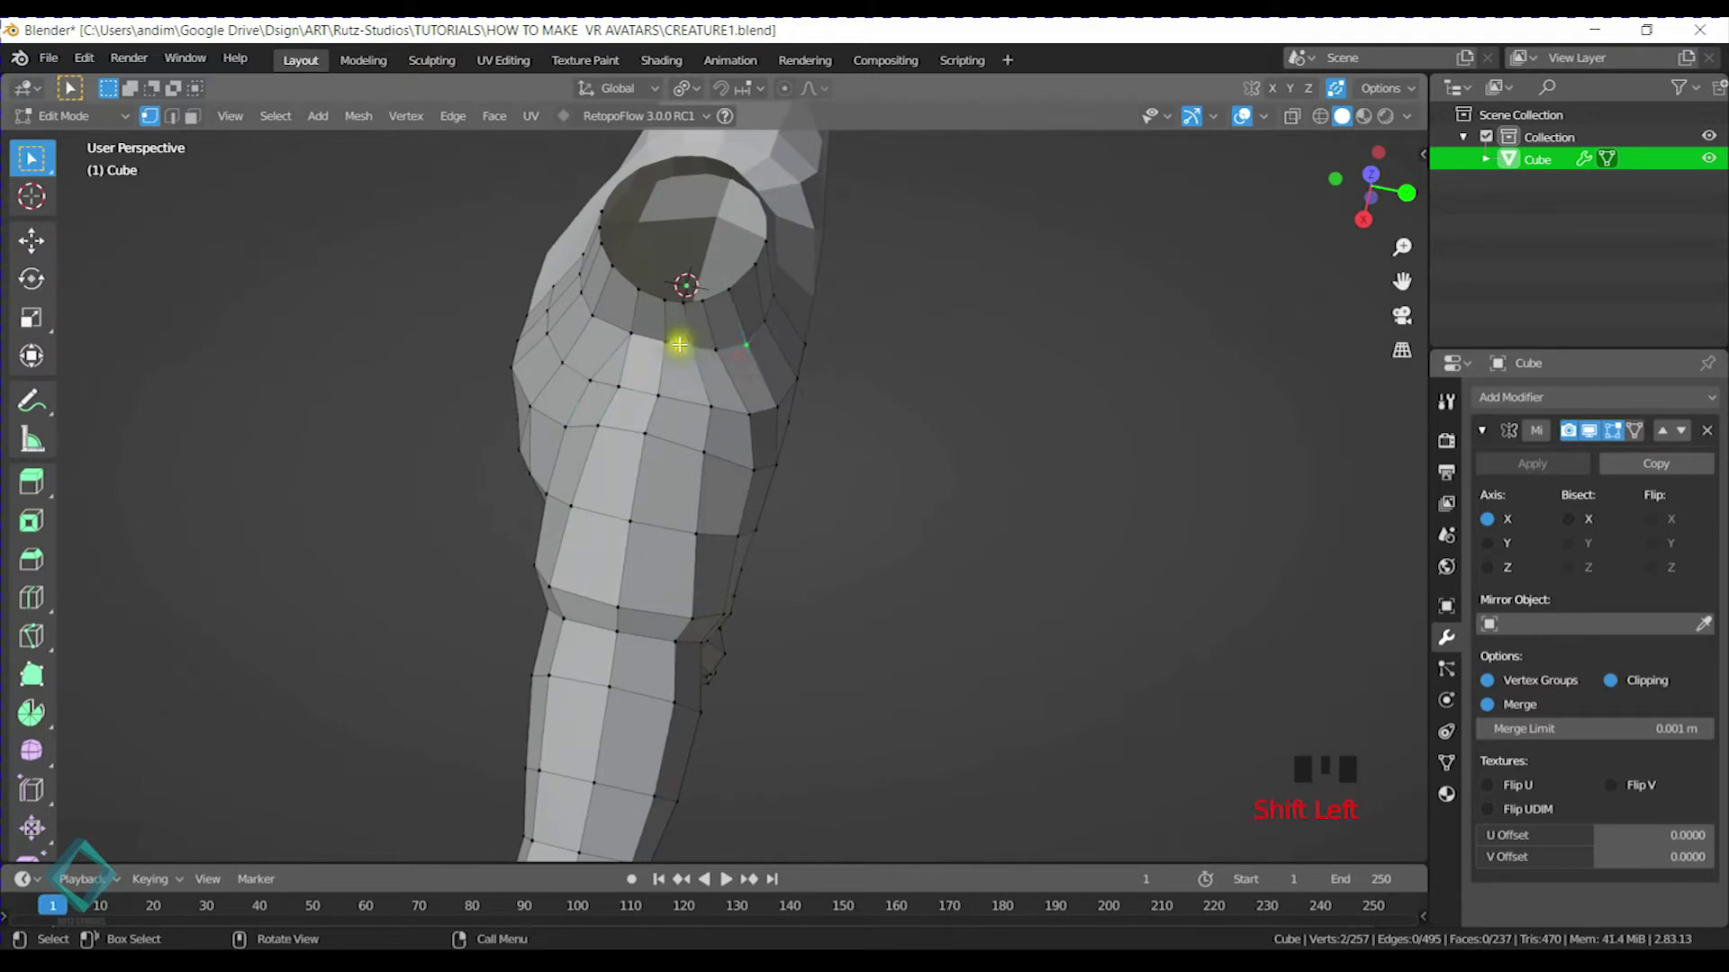
{"action": "key", "text": "m"}
{"action": "left_click", "coordinate": [714, 350]}
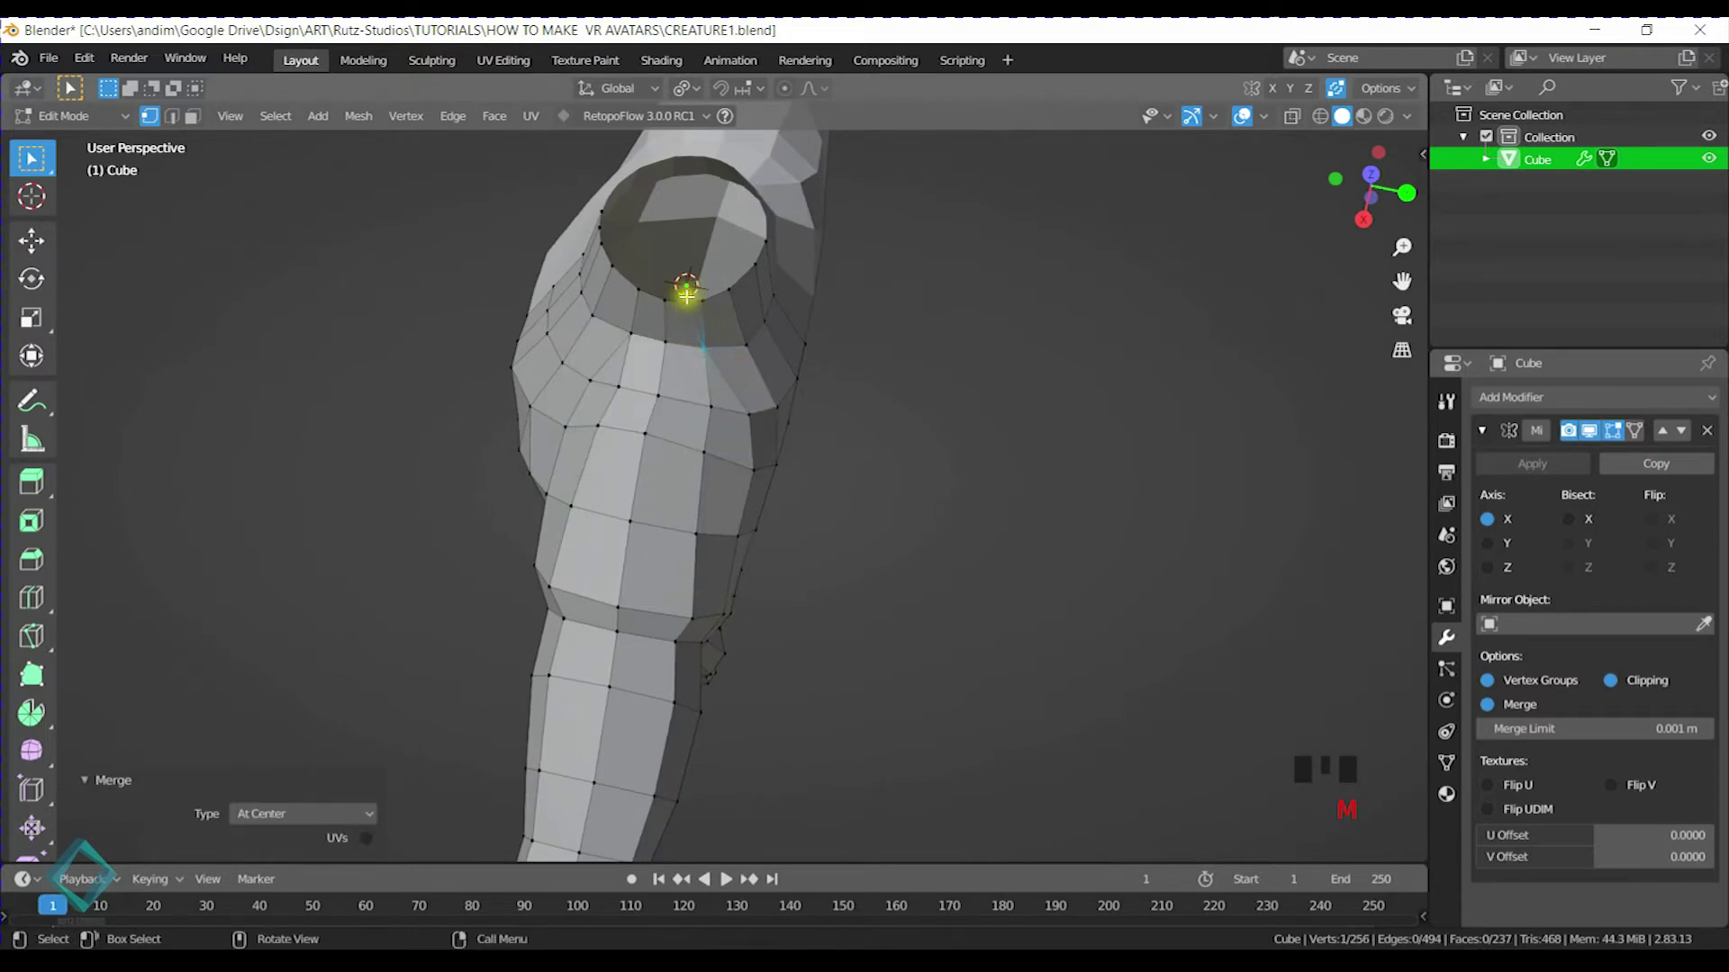
{"action": "left_click", "coordinate": [689, 309], "text": "shift"}
{"action": "key", "text": "n"}
{"action": "key", "text": "m"}
{"action": "left_click", "coordinate": [695, 321]}
{"action": "key", "text": "n"}
{"action": "middle_click_drag", "start_coordinate": [688, 388], "coordinate": [810, 390]}
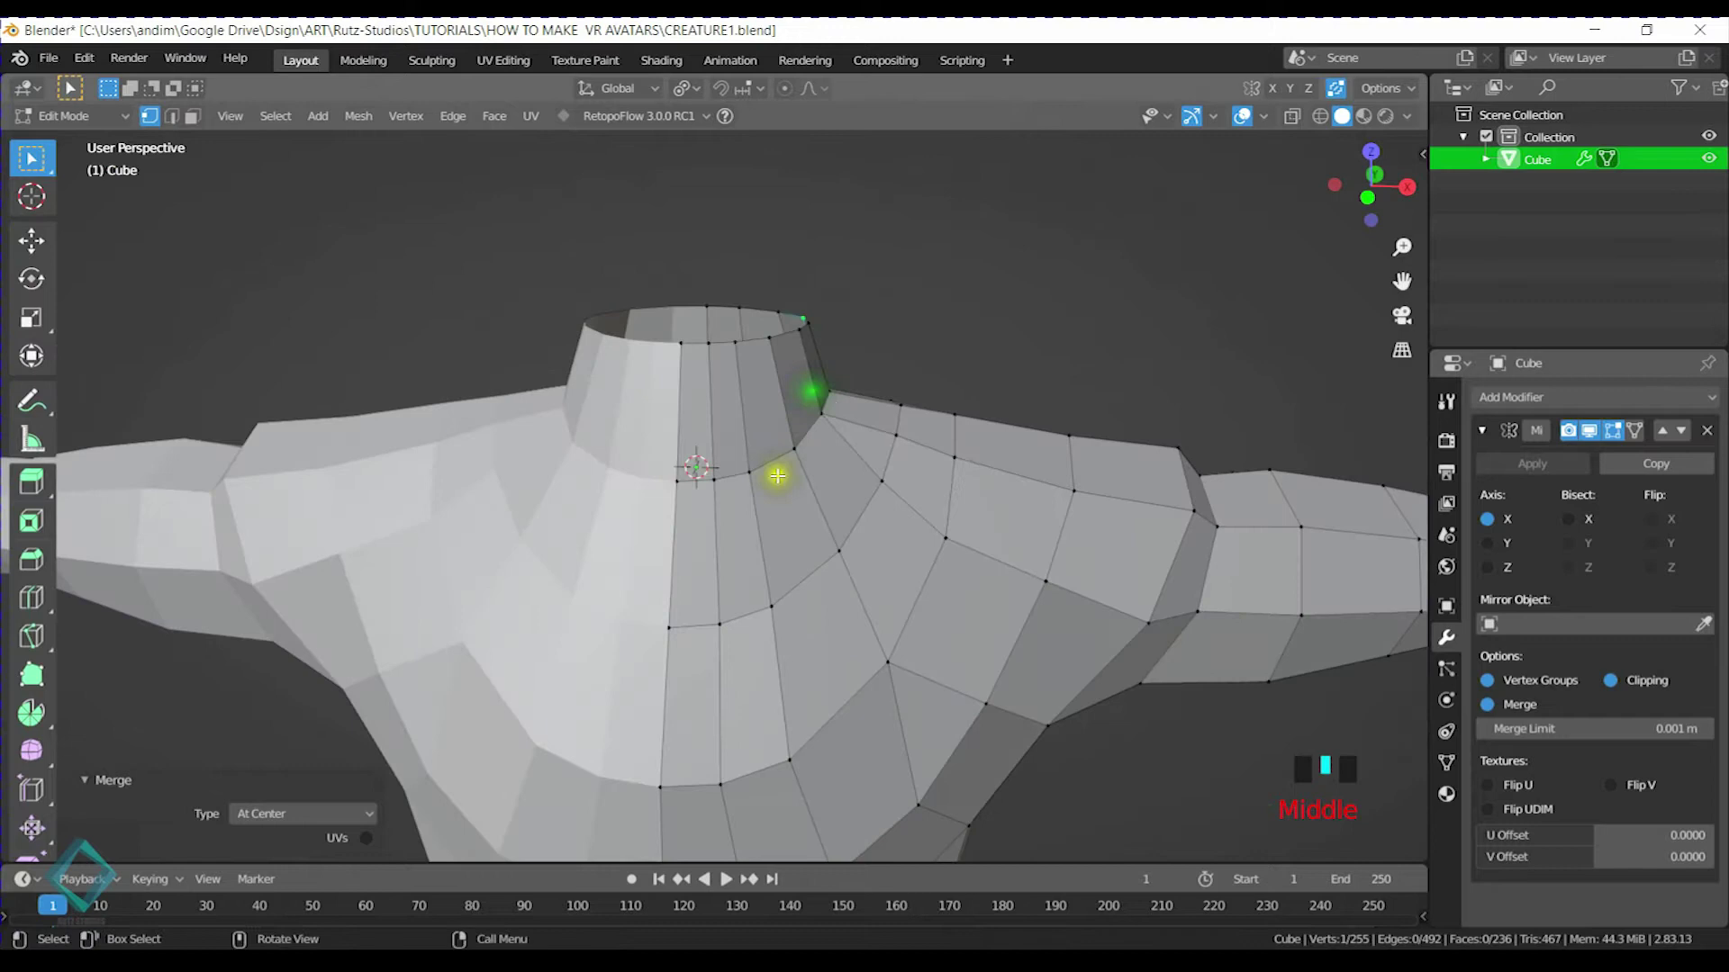
At the front of the neck, merge two adjacent rim vertices and the pair below them at the neck base at their centres
{"action": "left_click", "coordinate": [733, 348]}
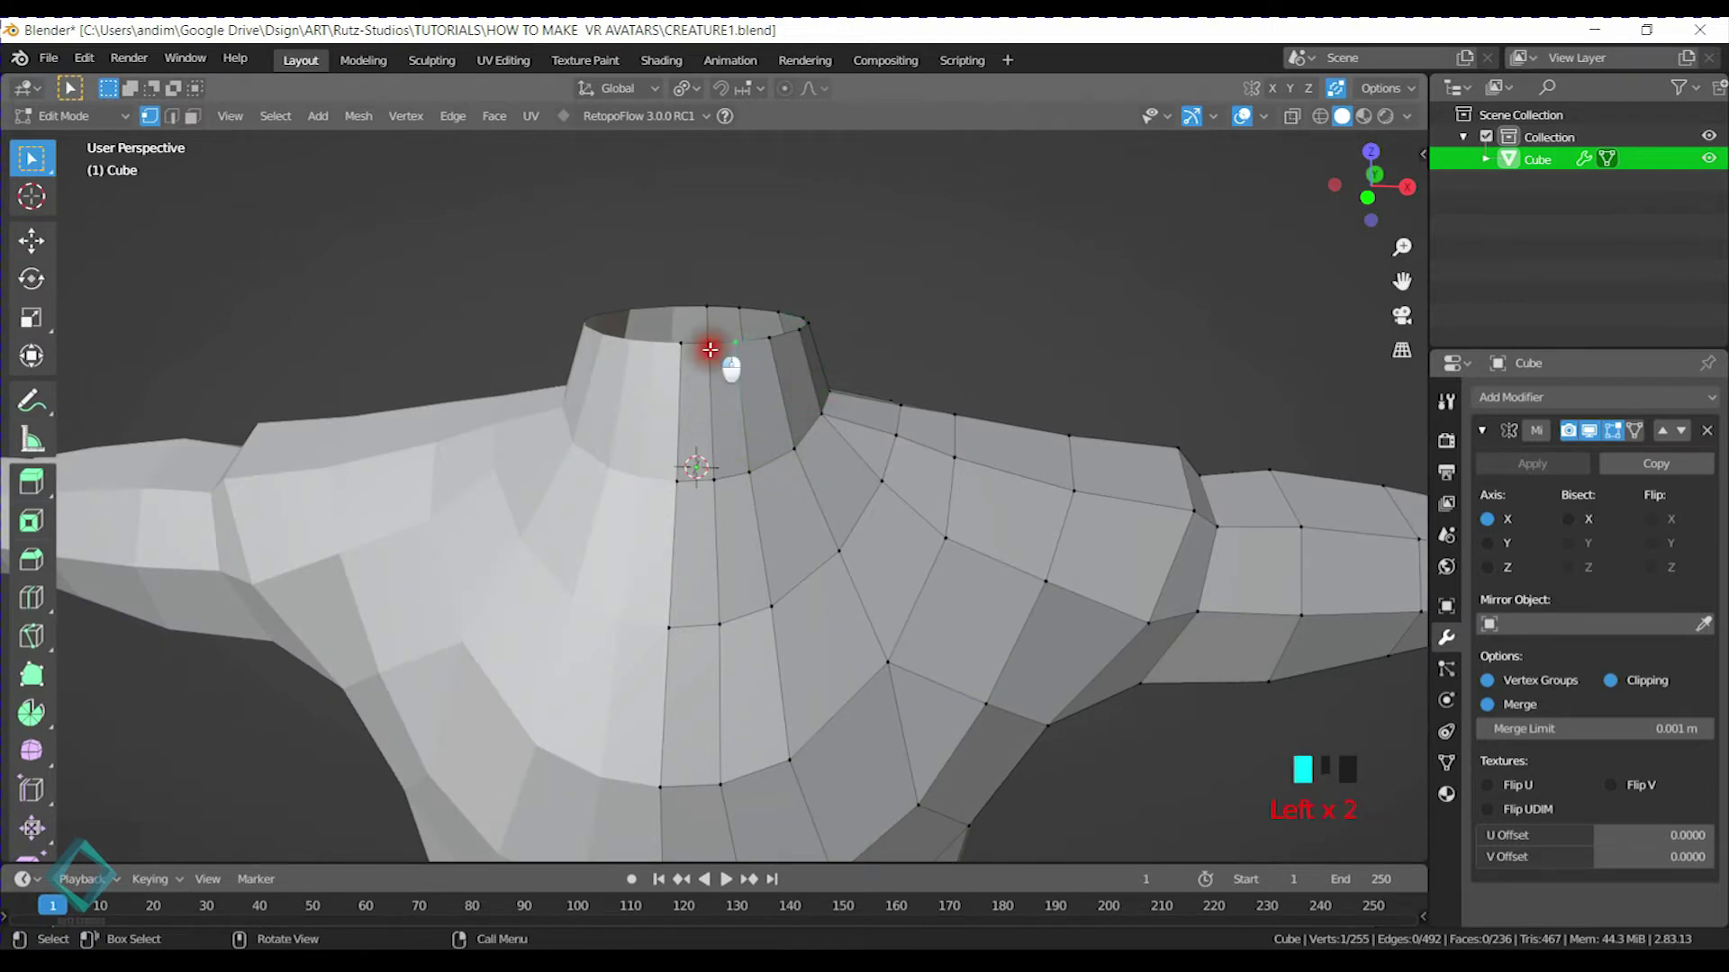
{"action": "mouse_move", "coordinate": [715, 385]}
{"action": "middle_mouse_down"}
{"action": "mouse_move", "coordinate": [721, 495]}
{"action": "mouse_move", "coordinate": [729, 347]}
{"action": "mouse_move", "coordinate": [747, 393]}
{"action": "middle_mouse_up"}
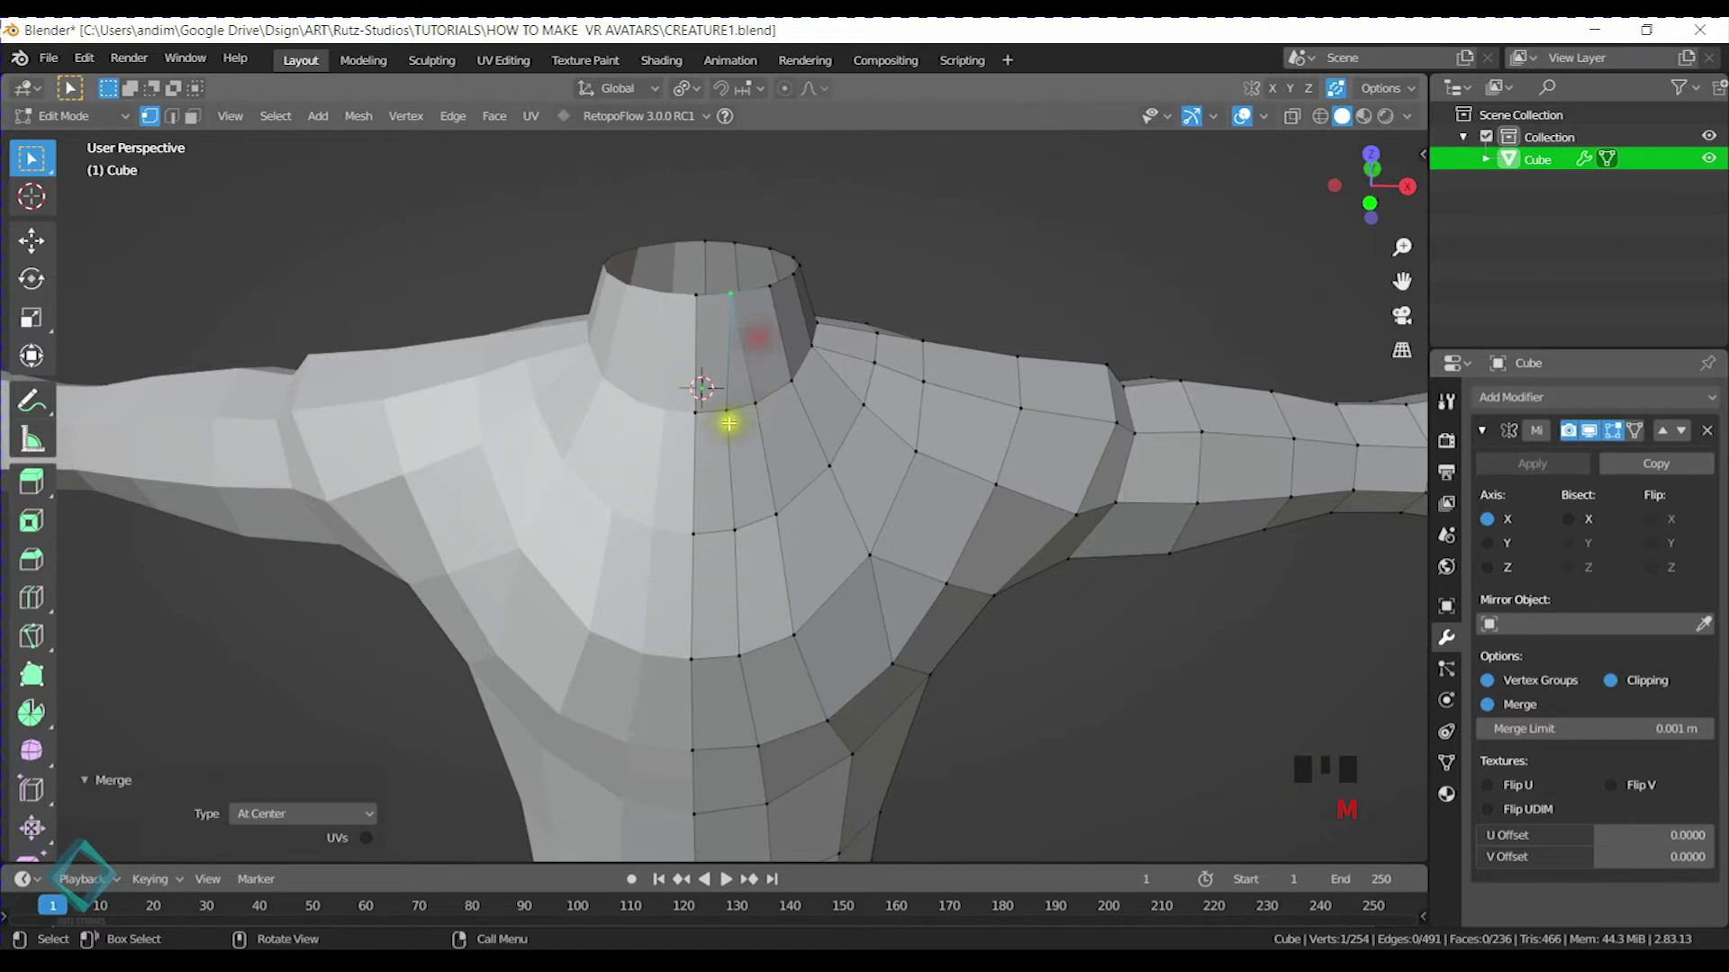
{"action": "left_click_drag", "start_coordinate": [720, 390], "coordinate": [767, 413]}
{"action": "key", "text": "m"}
{"action": "left_click", "coordinate": [768, 420]}
Try merging the upper chest vertex pair below the front neck base at its centre, then undo it
{"action": "middle_click_drag", "start_coordinate": [768, 420], "coordinate": [789, 477]}
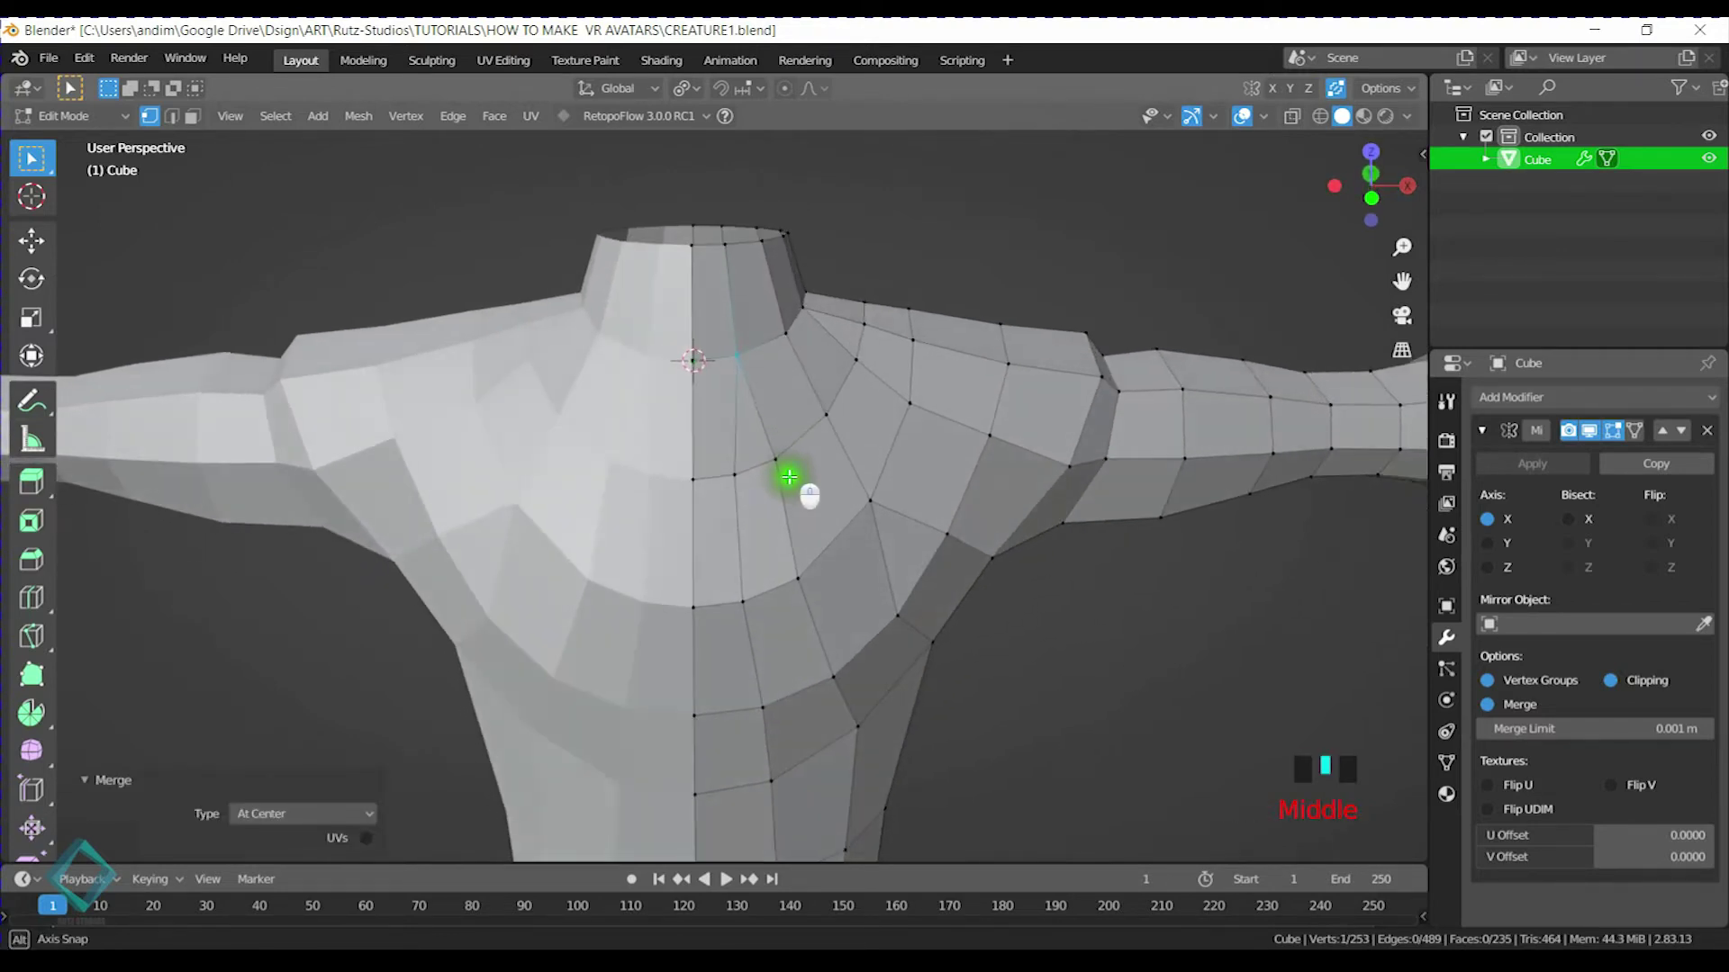
{"action": "key", "text": "m"}
{"action": "left_click", "coordinate": [789, 488]}
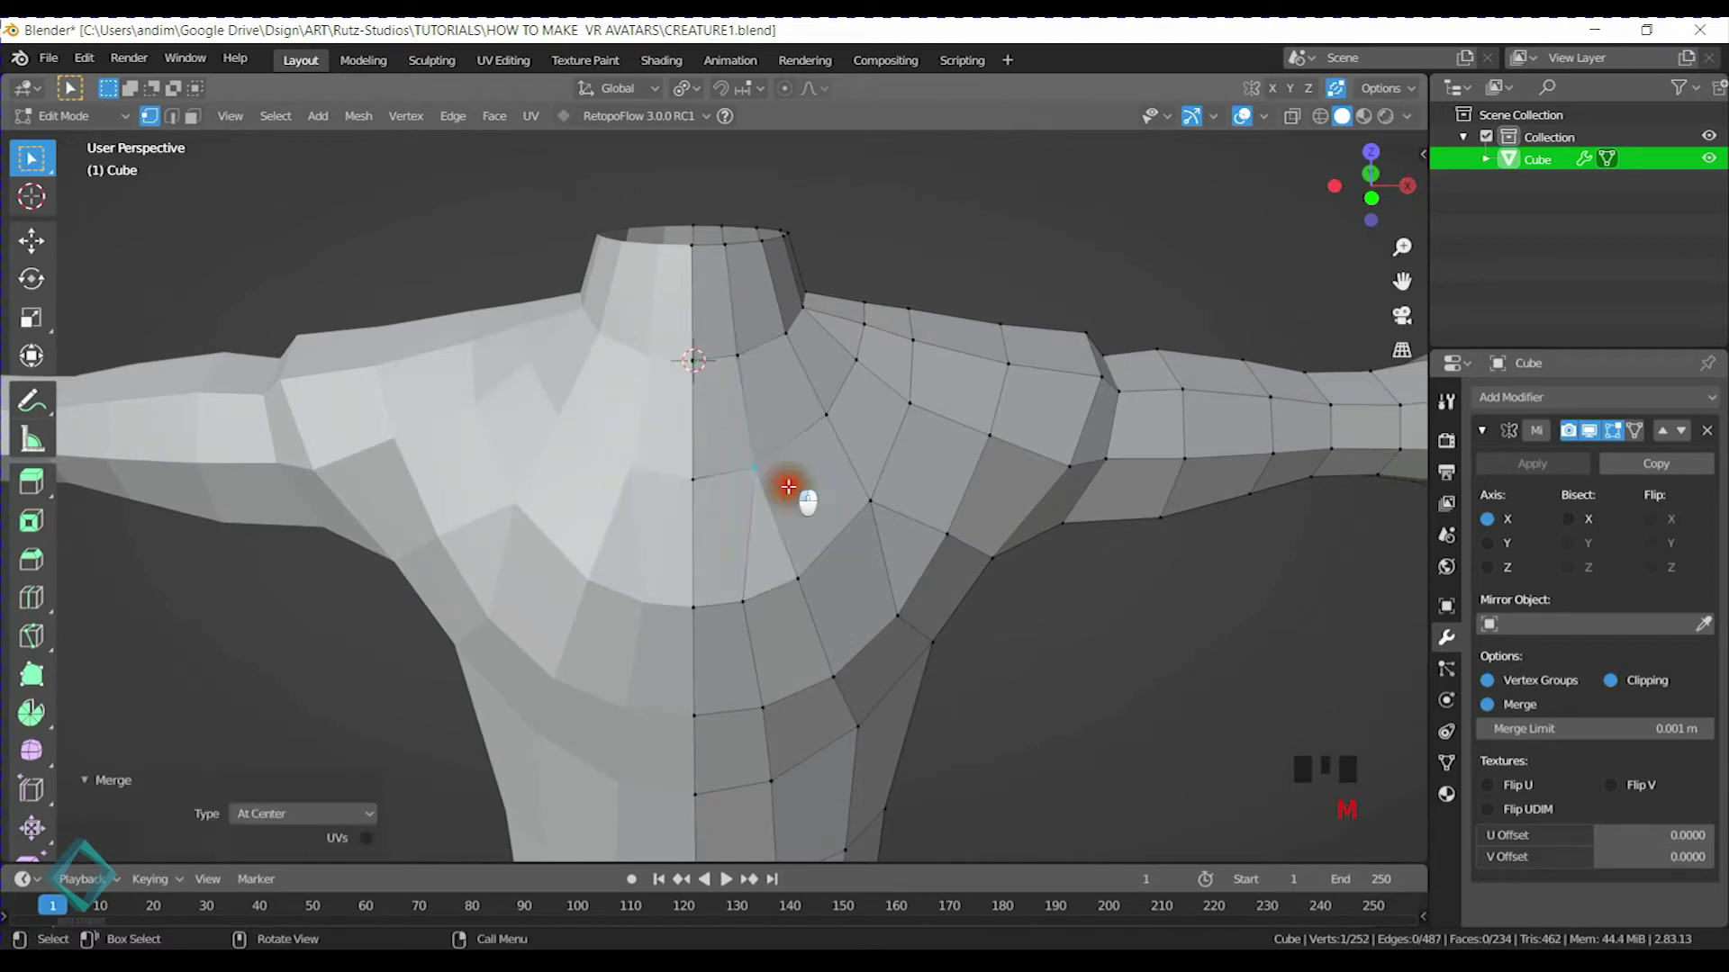
{"action": "middle_click_drag", "start_coordinate": [790, 487], "coordinate": [816, 495]}
{"action": "key", "text": "ctrl+z"}
Save the file and switch the body from Edit Mode to Object Mode
{"action": "mouse_move", "coordinate": [753, 378]}
{"action": "middle_mouse_down"}
{"action": "mouse_move", "coordinate": [740, 444]}
{"action": "mouse_move", "coordinate": [811, 471]}
{"action": "mouse_move", "coordinate": [725, 513]}
{"action": "mouse_move", "coordinate": [713, 370]}
{"action": "mouse_move", "coordinate": [829, 367]}
{"action": "mouse_move", "coordinate": [796, 454]}
{"action": "mouse_move", "coordinate": [780, 429]}
{"action": "mouse_move", "coordinate": [760, 478]}
{"action": "mouse_move", "coordinate": [741, 359]}
{"action": "middle_mouse_up"}
{"action": "middle_click_drag", "start_coordinate": [653, 316], "coordinate": [805, 384]}
{"action": "scroll", "coordinate": [758, 496], "scroll_direction": "down", "scroll_amount": 2}
{"action": "middle_click_drag", "start_coordinate": [767, 502], "coordinate": [694, 481], "text": "shift"}
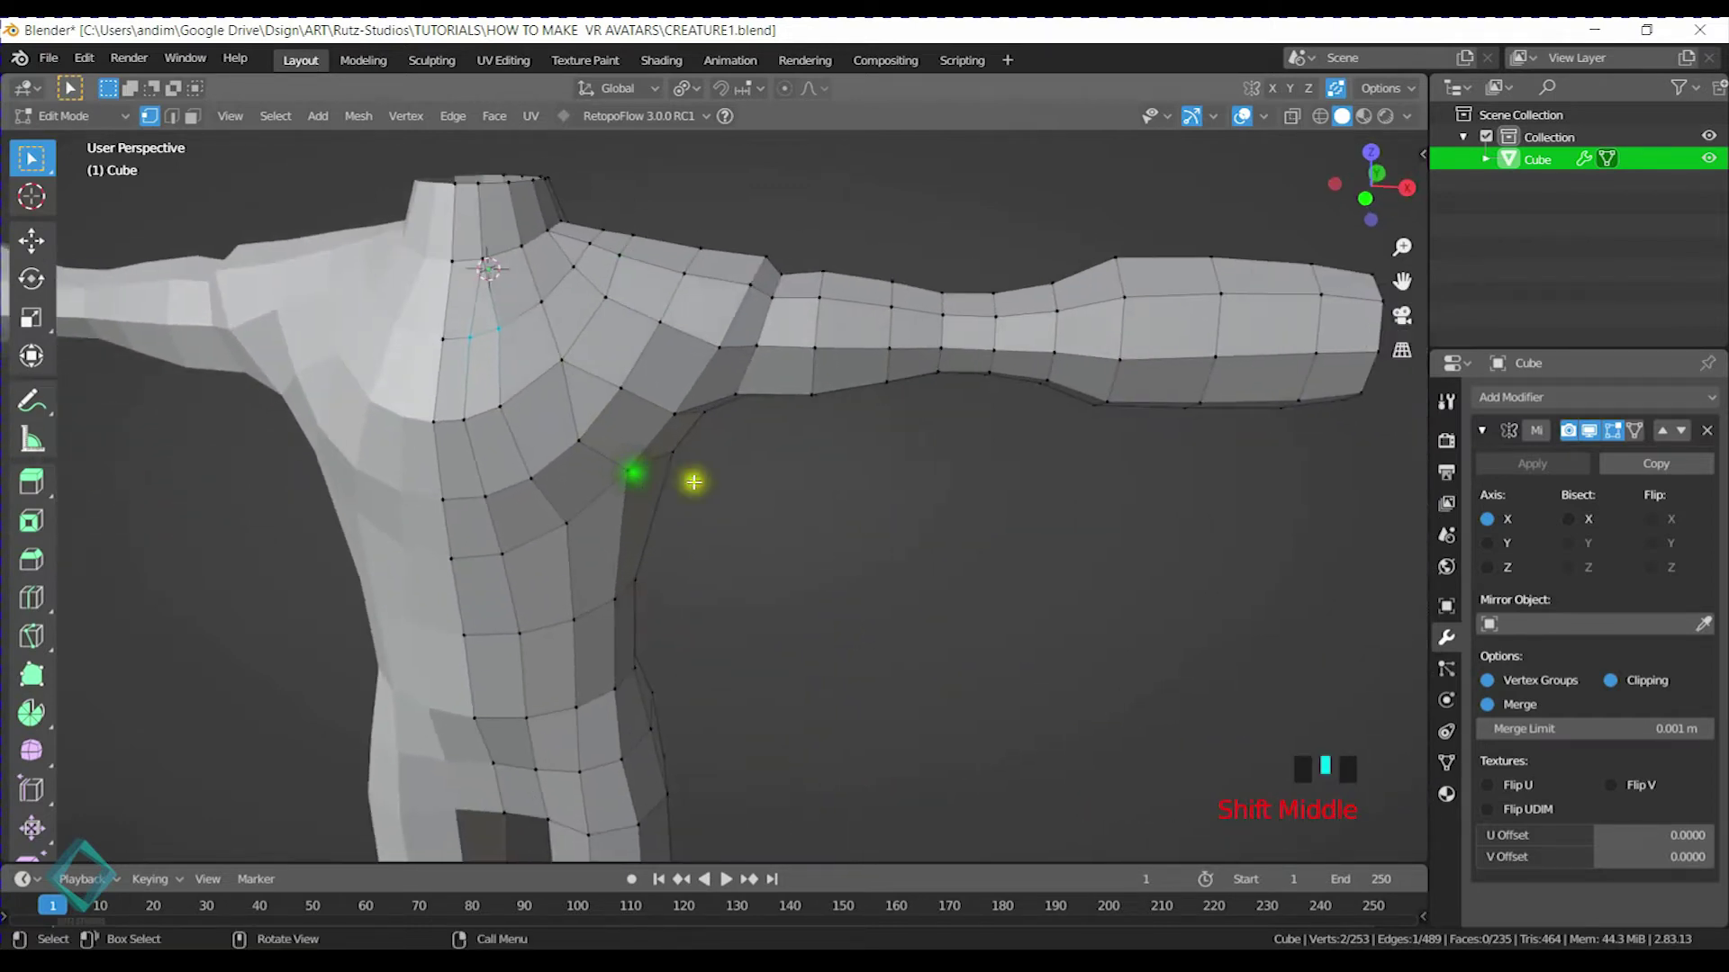
{"action": "key", "text": "ctrl+s"}
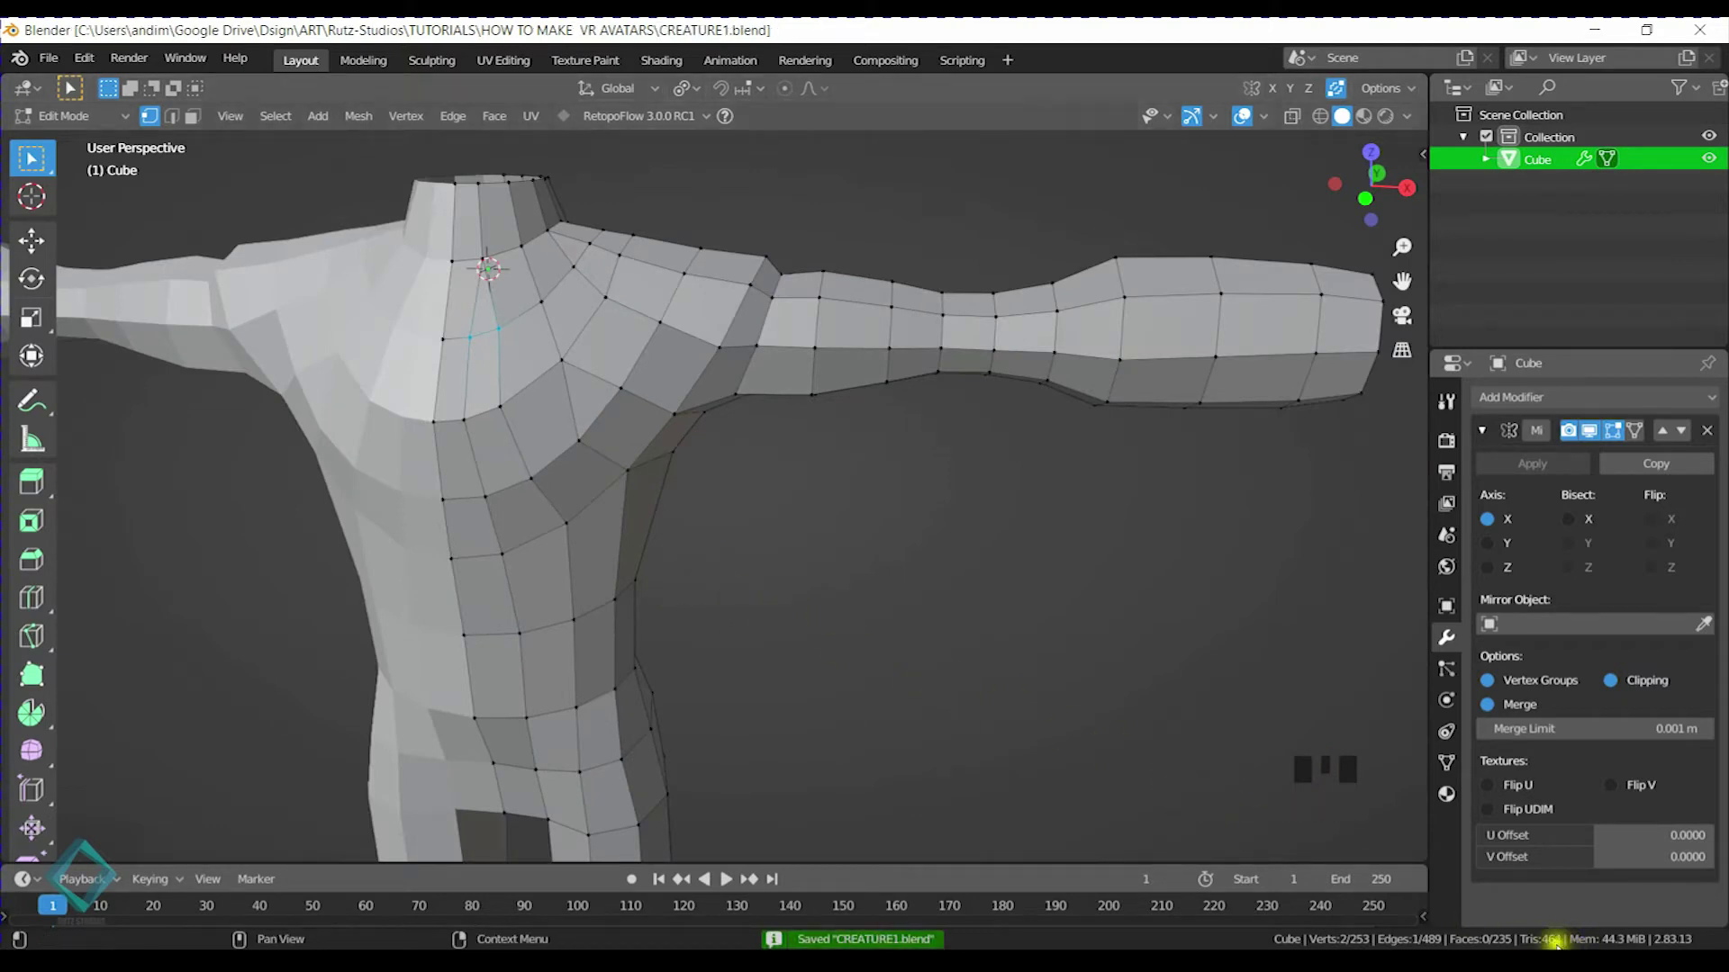
{"action": "key", "text": "ctrl+Tab"}
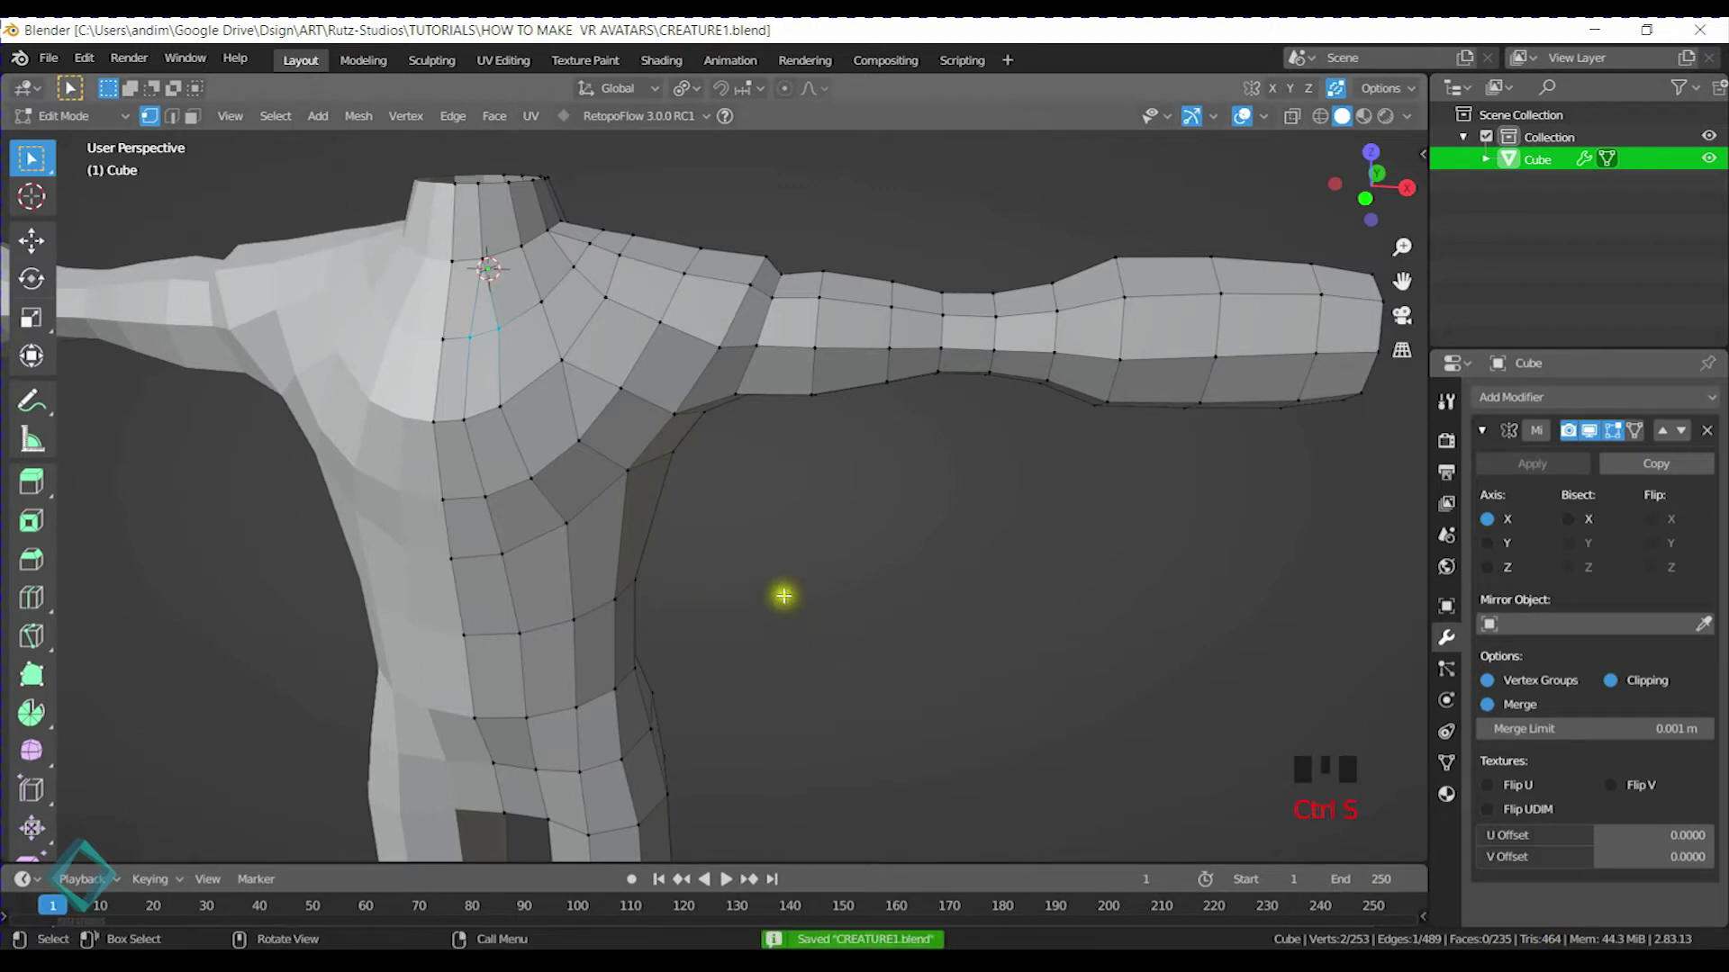
{"action": "left_click", "coordinate": [862, 624]}
{"action": "scroll", "coordinate": [851, 630], "scroll_direction": "down", "scroll_amount": 3}
{"action": "middle_click_drag", "start_coordinate": [850, 630], "coordinate": [891, 521]}
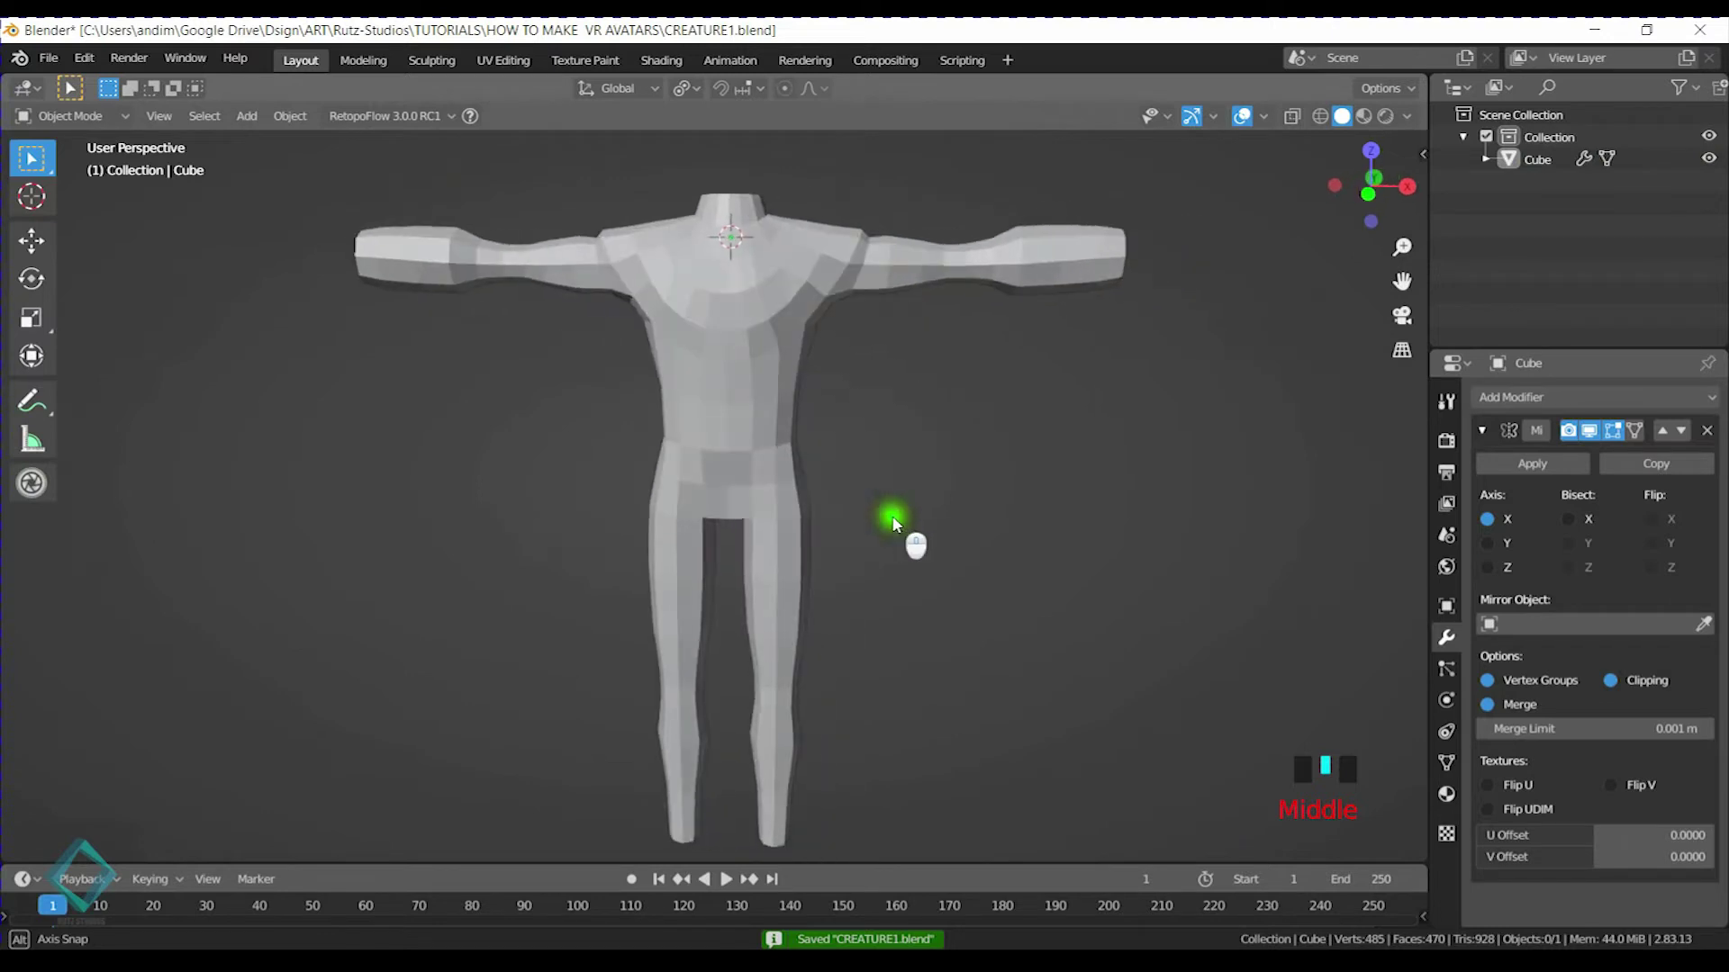
Apply smooth shading to the body and inspect its silhouette from several sides
{"action": "left_click", "coordinate": [708, 375]}
{"action": "right_click", "coordinate": [746, 370]}
{"action": "left_click", "coordinate": [746, 370]}
{"action": "left_click", "coordinate": [1034, 521]}
{"action": "middle_click_drag", "start_coordinate": [1033, 521], "coordinate": [668, 461]}
{"action": "mouse_move", "coordinate": [629, 381]}
{"action": "middle_mouse_down"}
{"action": "mouse_move", "coordinate": [945, 351]}
{"action": "mouse_move", "coordinate": [603, 372]}
{"action": "middle_mouse_up"}
{"action": "middle_click_drag", "start_coordinate": [1139, 305], "coordinate": [915, 424]}
Return the body to flat shading and save the file
{"action": "right_click", "coordinate": [790, 352]}
{"action": "left_click", "coordinate": [754, 379]}
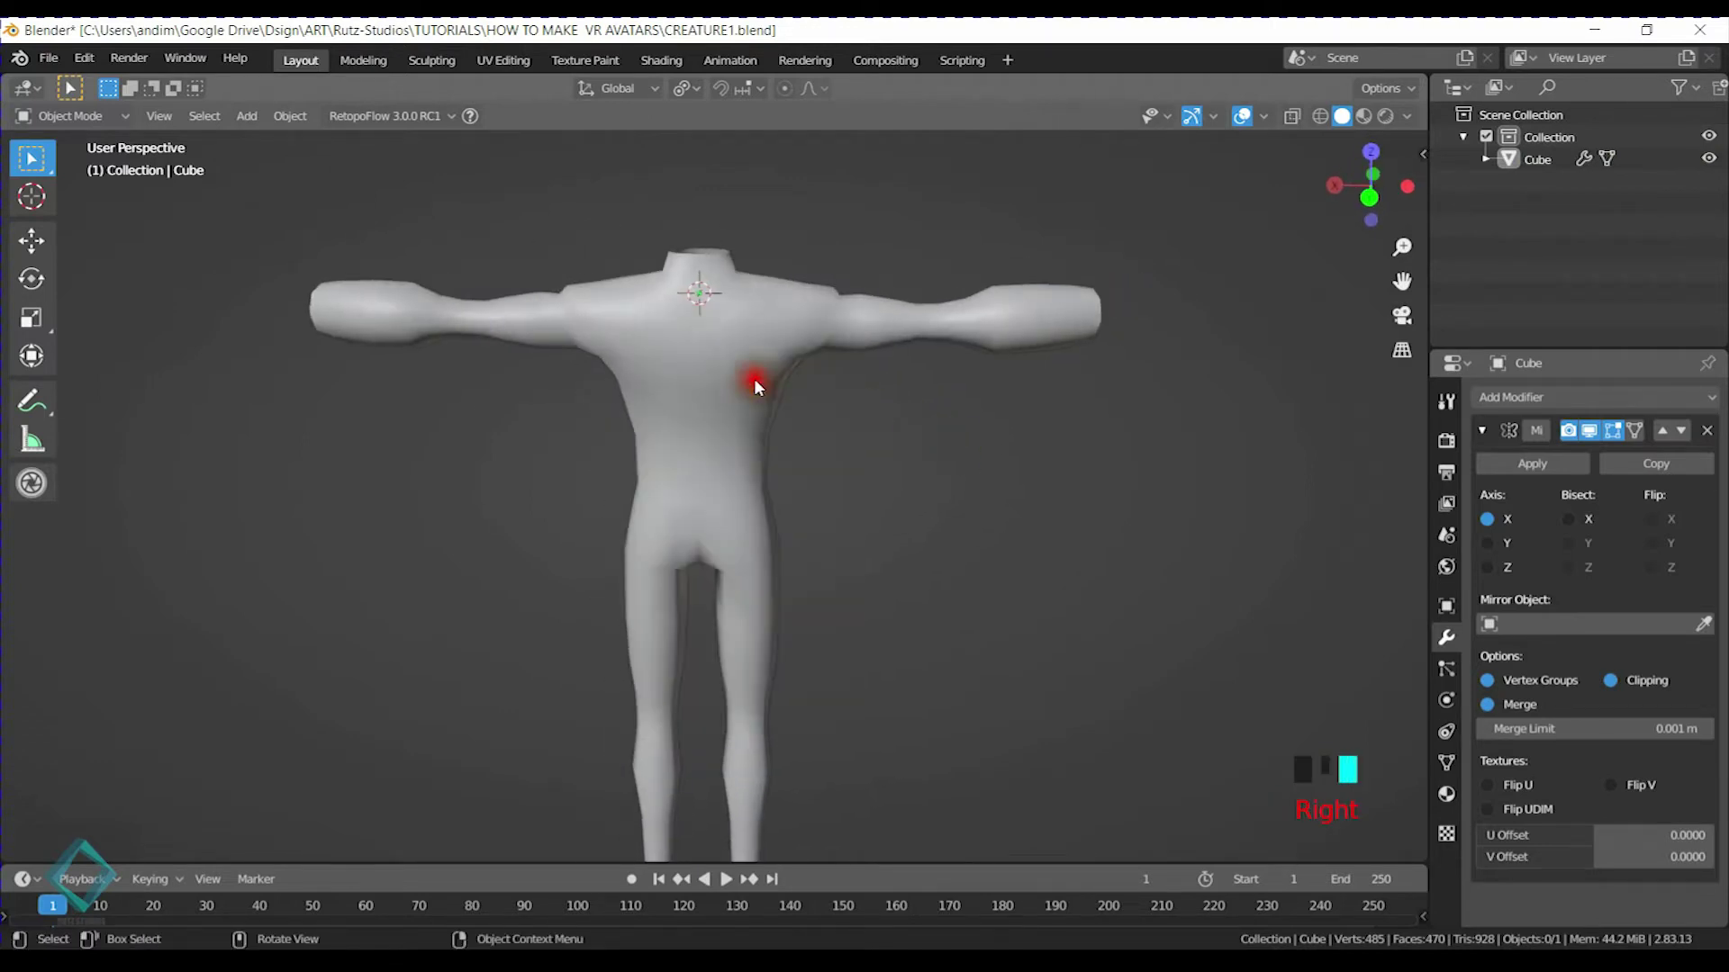
{"action": "right_click", "coordinate": [726, 338]}
{"action": "left_click", "coordinate": [726, 340]}
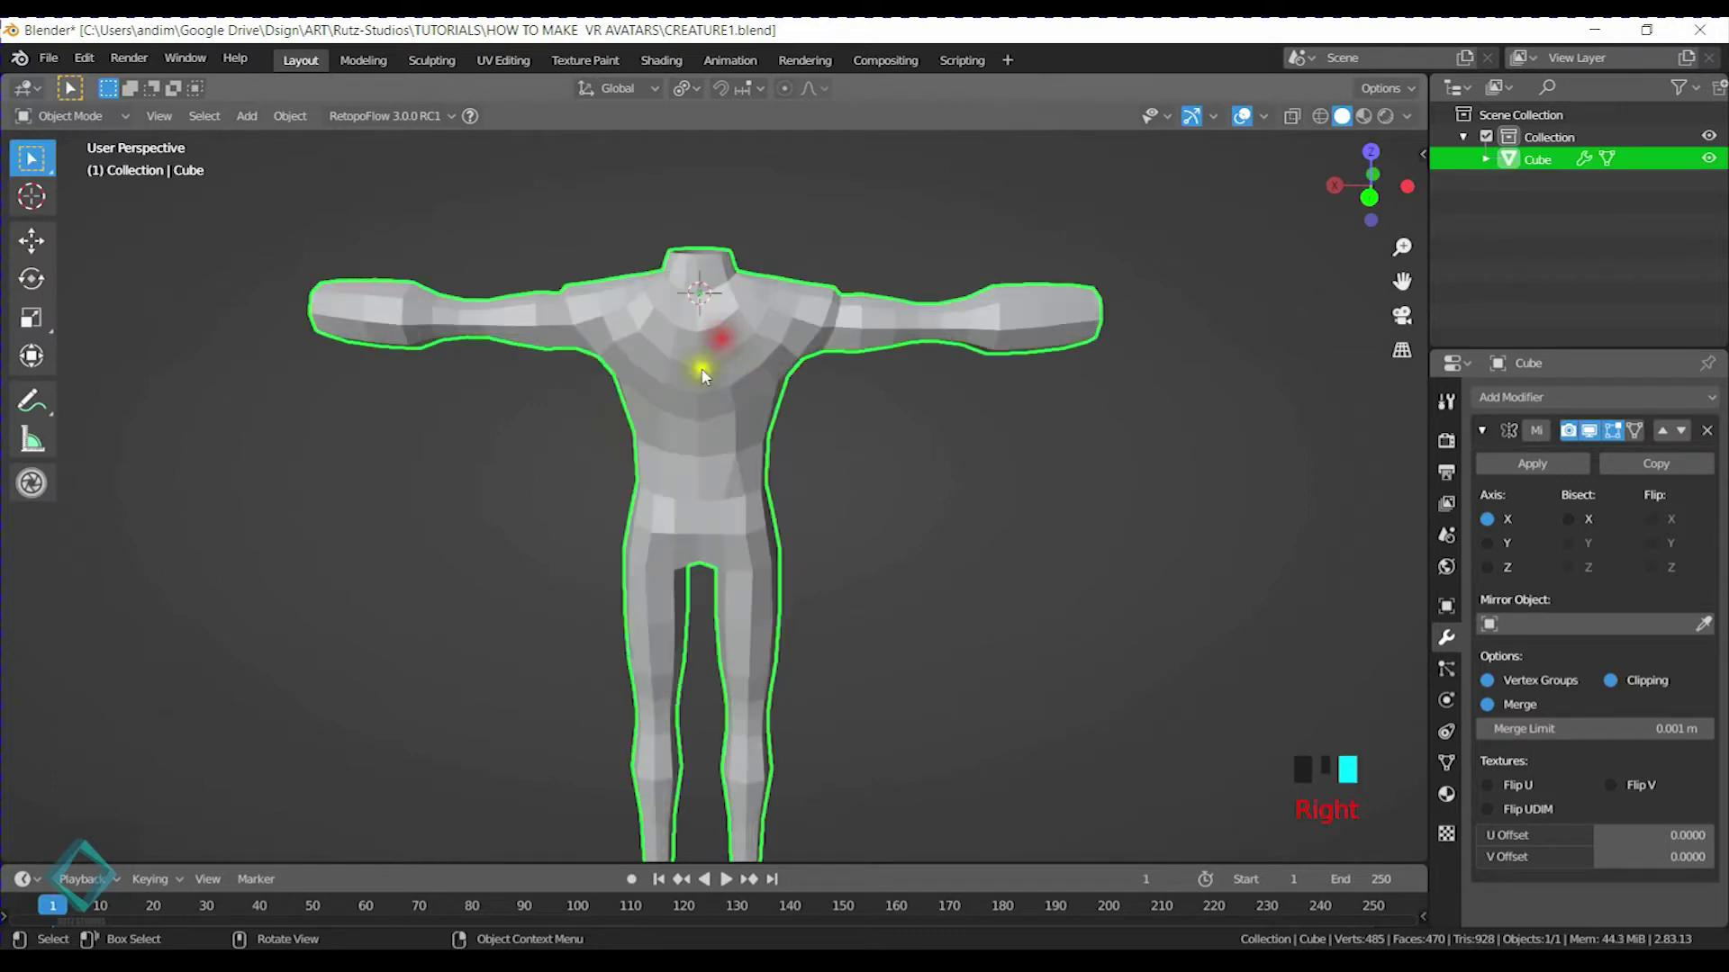
{"action": "key", "text": "ctrl+s"}
Bring up the creature reference images and arrange them beside the model, with the crystal-armoured creature in front of the others
{"action": "middle_click_drag", "start_coordinate": [694, 436], "coordinate": [837, 503]}
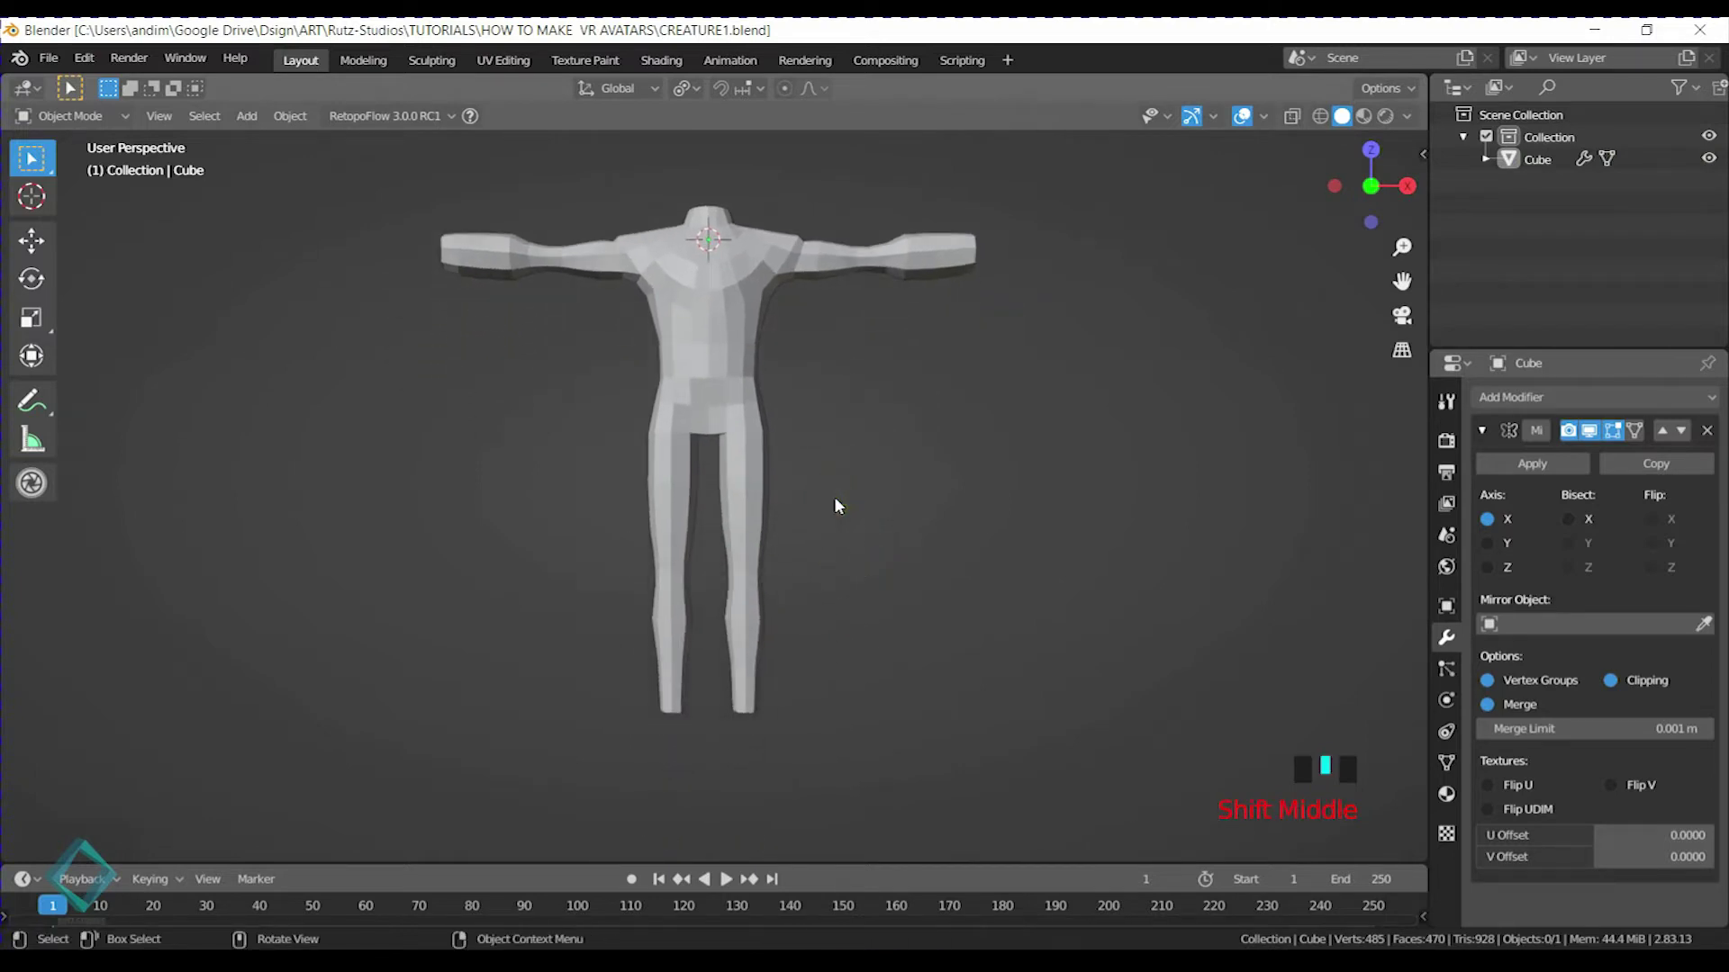
{"action": "scroll", "coordinate": [836, 498], "scroll_direction": "up", "scroll_amount": 3}
{"action": "middle_click_drag", "start_coordinate": [770, 411], "coordinate": [755, 513], "text": "shift"}
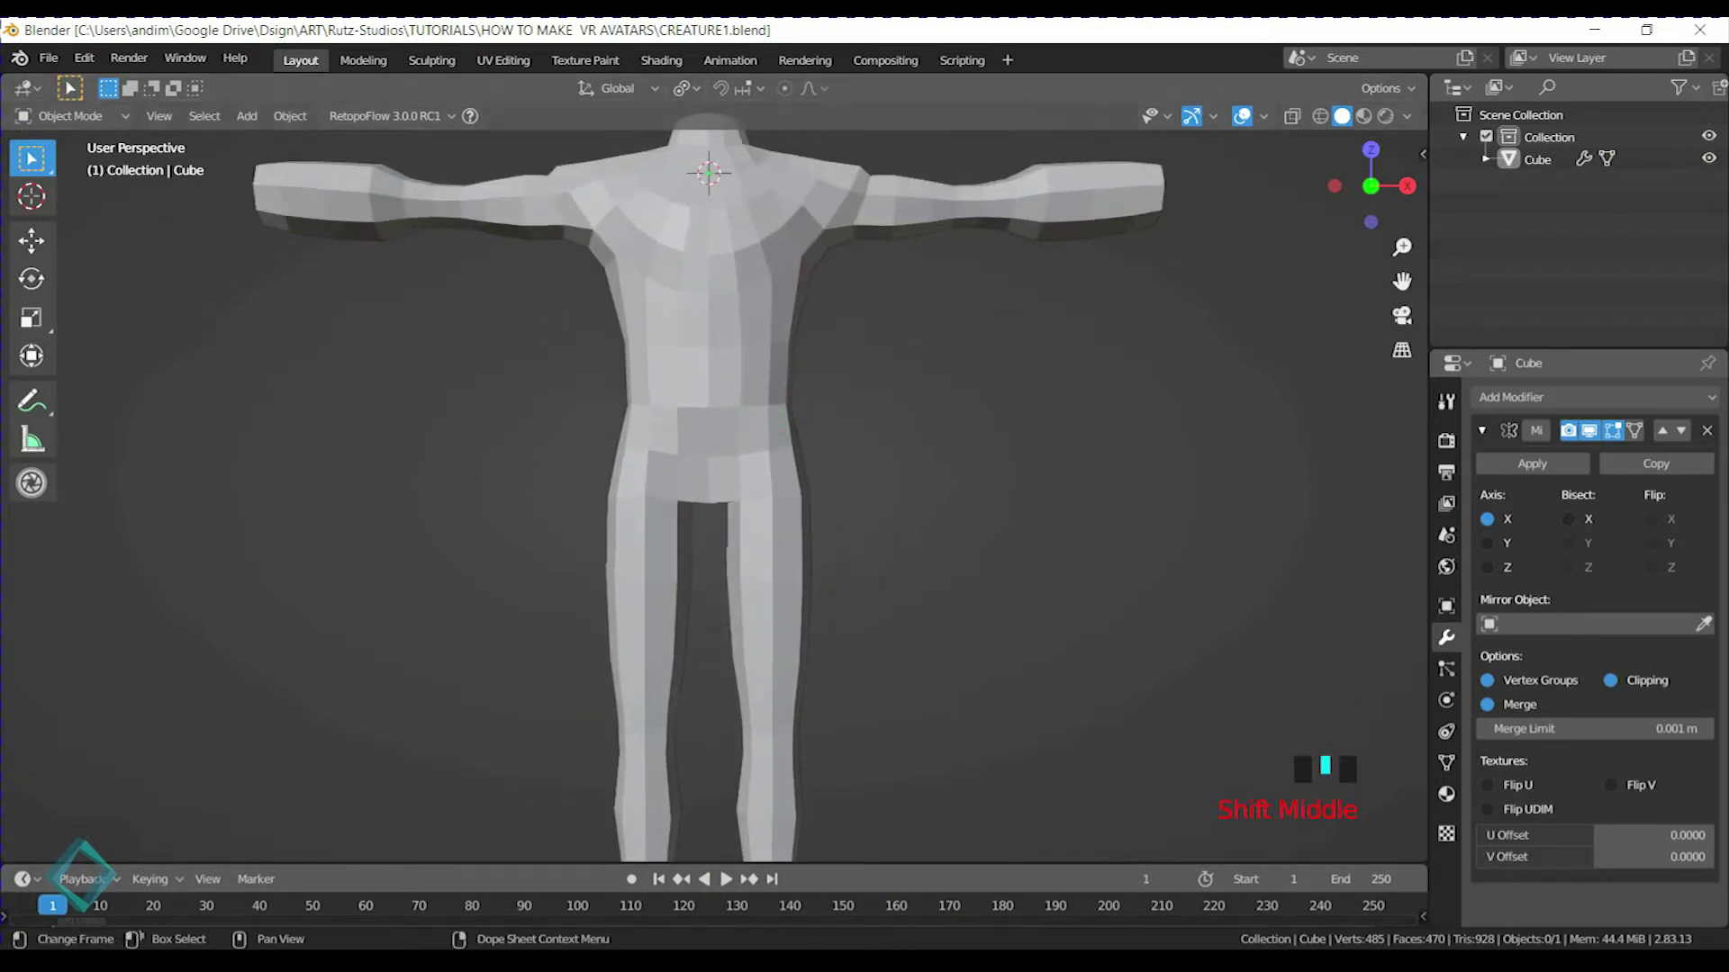
{"action": "left_click", "coordinate": [379, 962]}
{"action": "left_click_drag", "start_coordinate": [175, 515], "coordinate": [238, 416]}
{"action": "left_click_drag", "start_coordinate": [281, 480], "coordinate": [251, 486]}
{"action": "middle_click_drag", "start_coordinate": [812, 539], "coordinate": [818, 375]}
{"action": "left_click_drag", "start_coordinate": [213, 560], "coordinate": [333, 401]}
{"action": "left_click", "coordinate": [131, 671]}
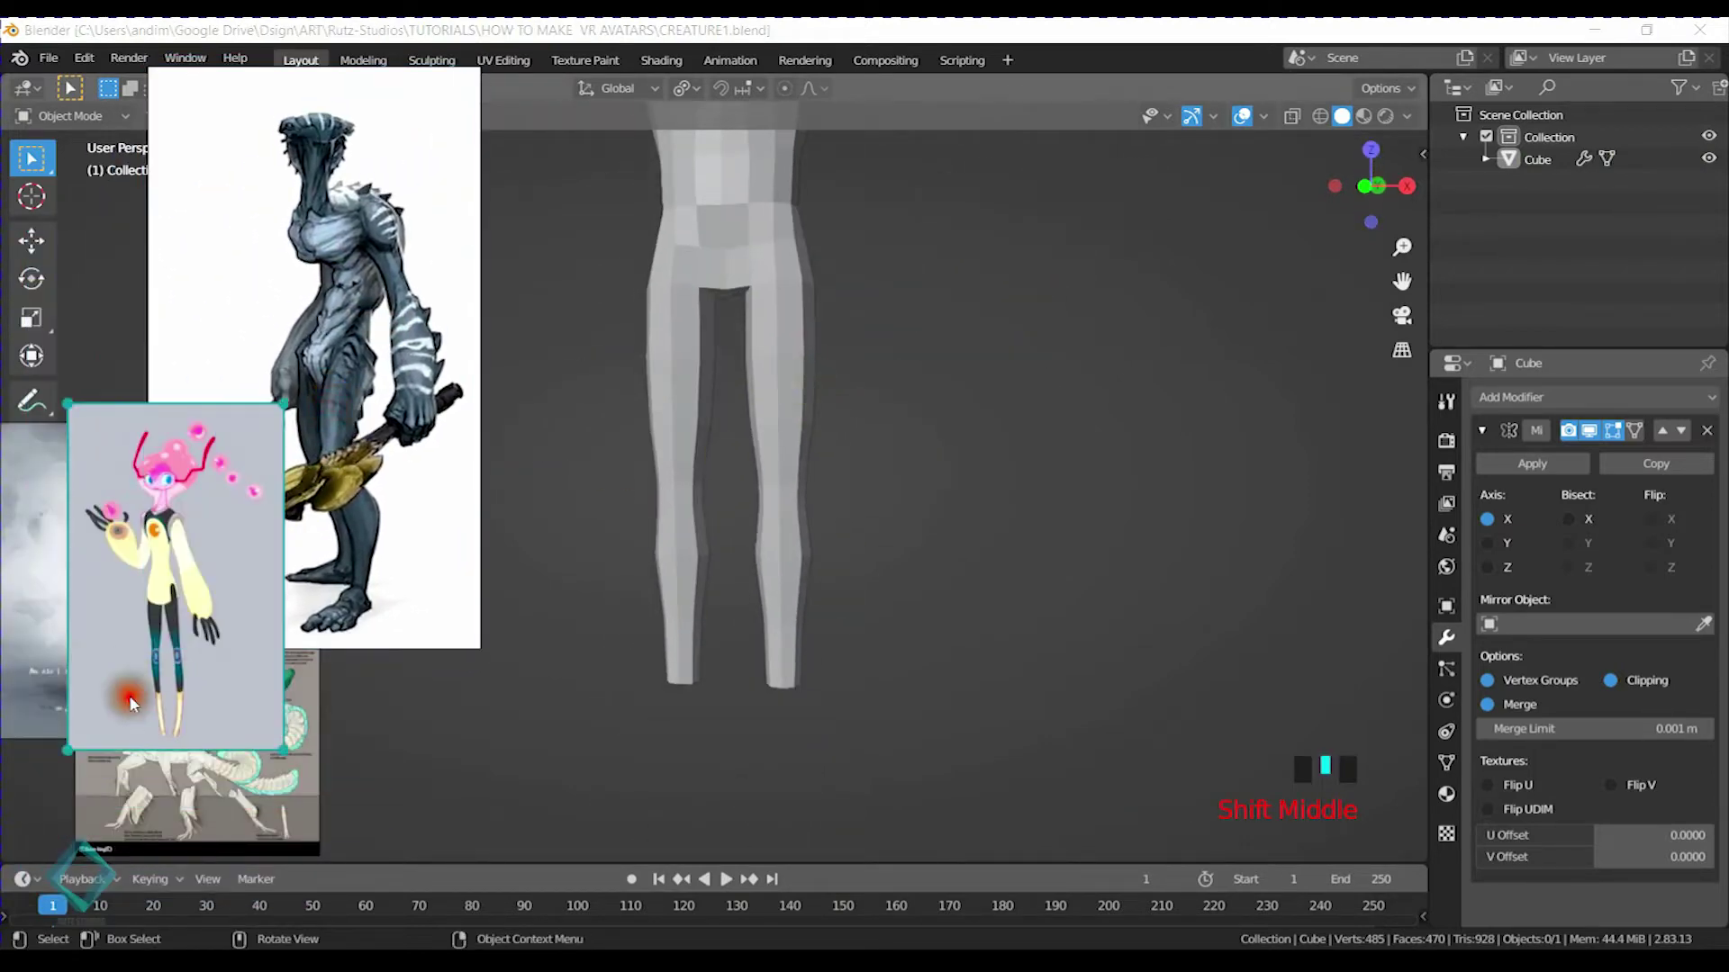
{"action": "left_click", "coordinate": [59, 576]}
{"action": "left_click_drag", "start_coordinate": [63, 573], "coordinate": [142, 498]}
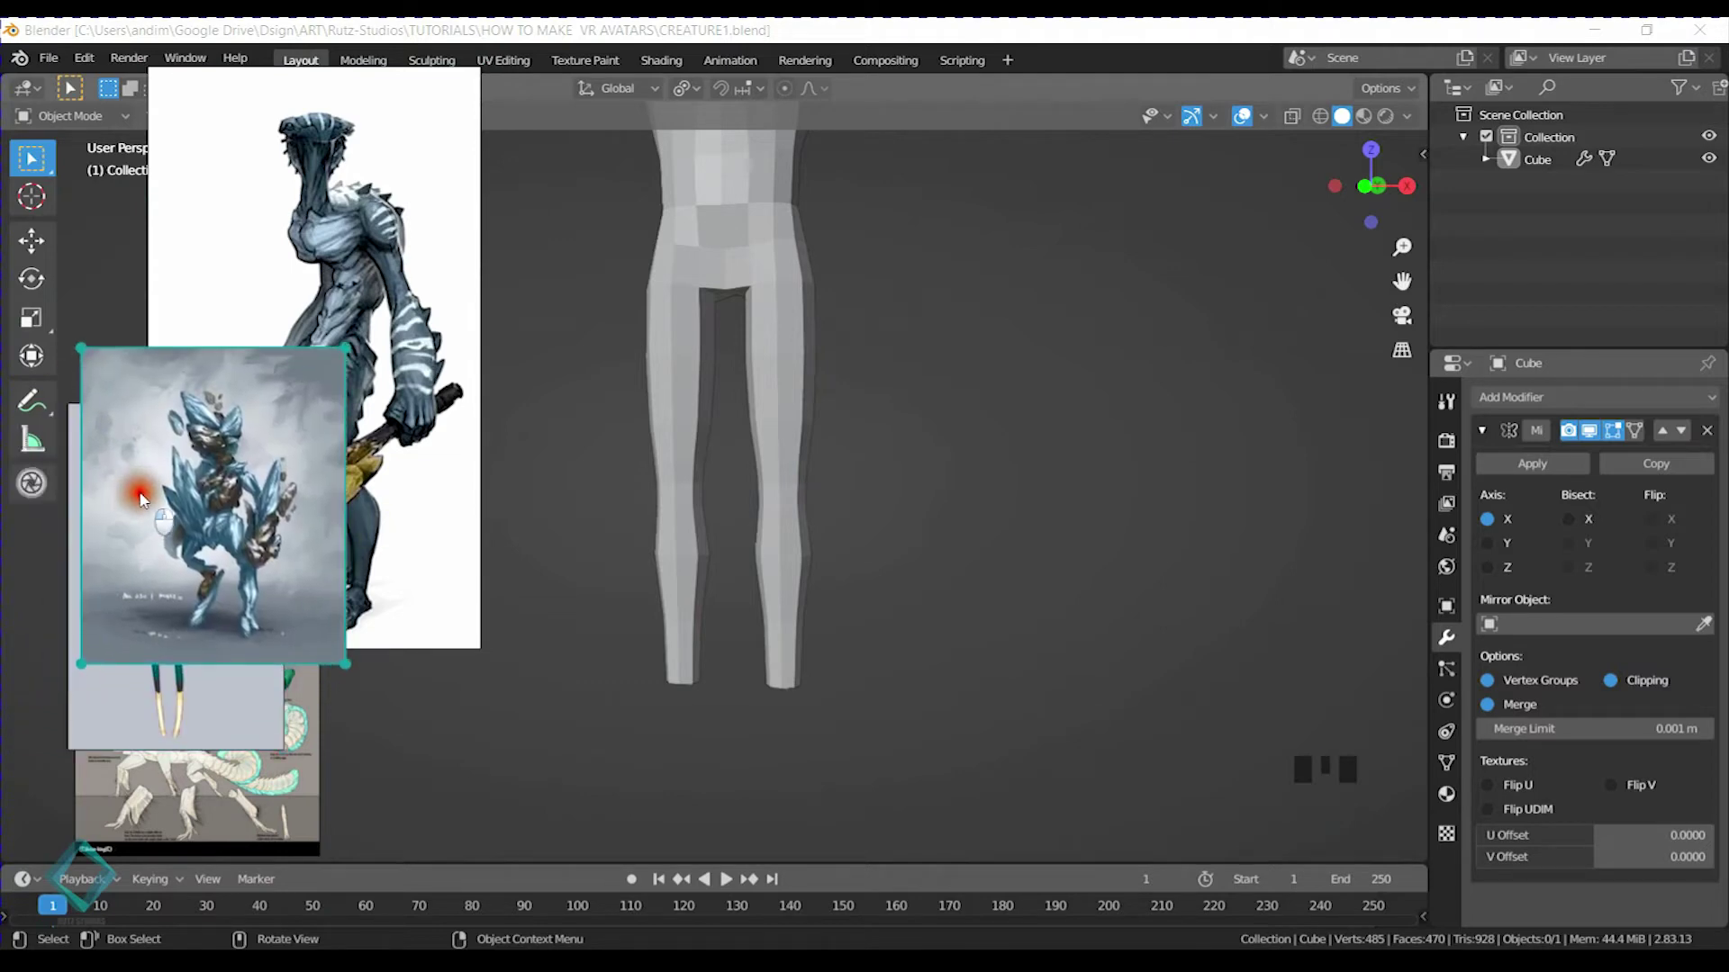
Check the legs from the side, and move the tall blue creature and crystal-armoured creature references lower beside the model
{"action": "middle_click_drag", "start_coordinate": [815, 433], "coordinate": [754, 439]}
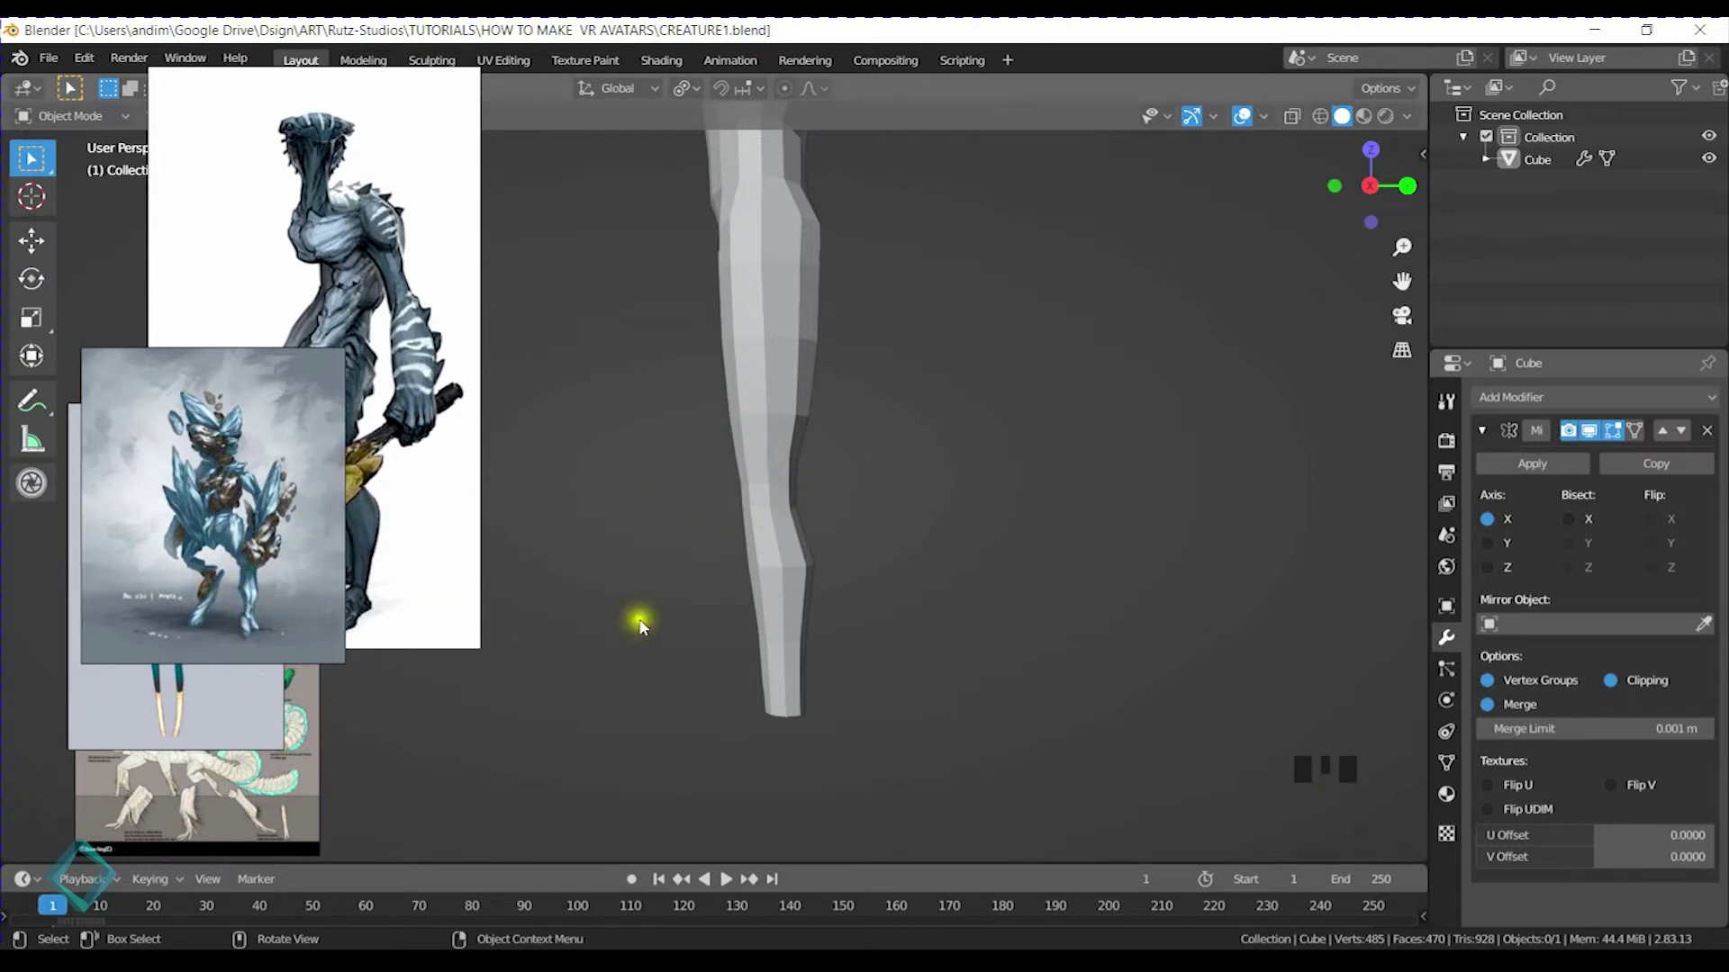
{"action": "middle_click_drag", "start_coordinate": [730, 608], "coordinate": [852, 477]}
{"action": "left_click_drag", "start_coordinate": [400, 312], "coordinate": [389, 475]}
{"action": "left_click_drag", "start_coordinate": [129, 431], "coordinate": [207, 594]}
{"action": "left_click_drag", "start_coordinate": [400, 530], "coordinate": [385, 532]}
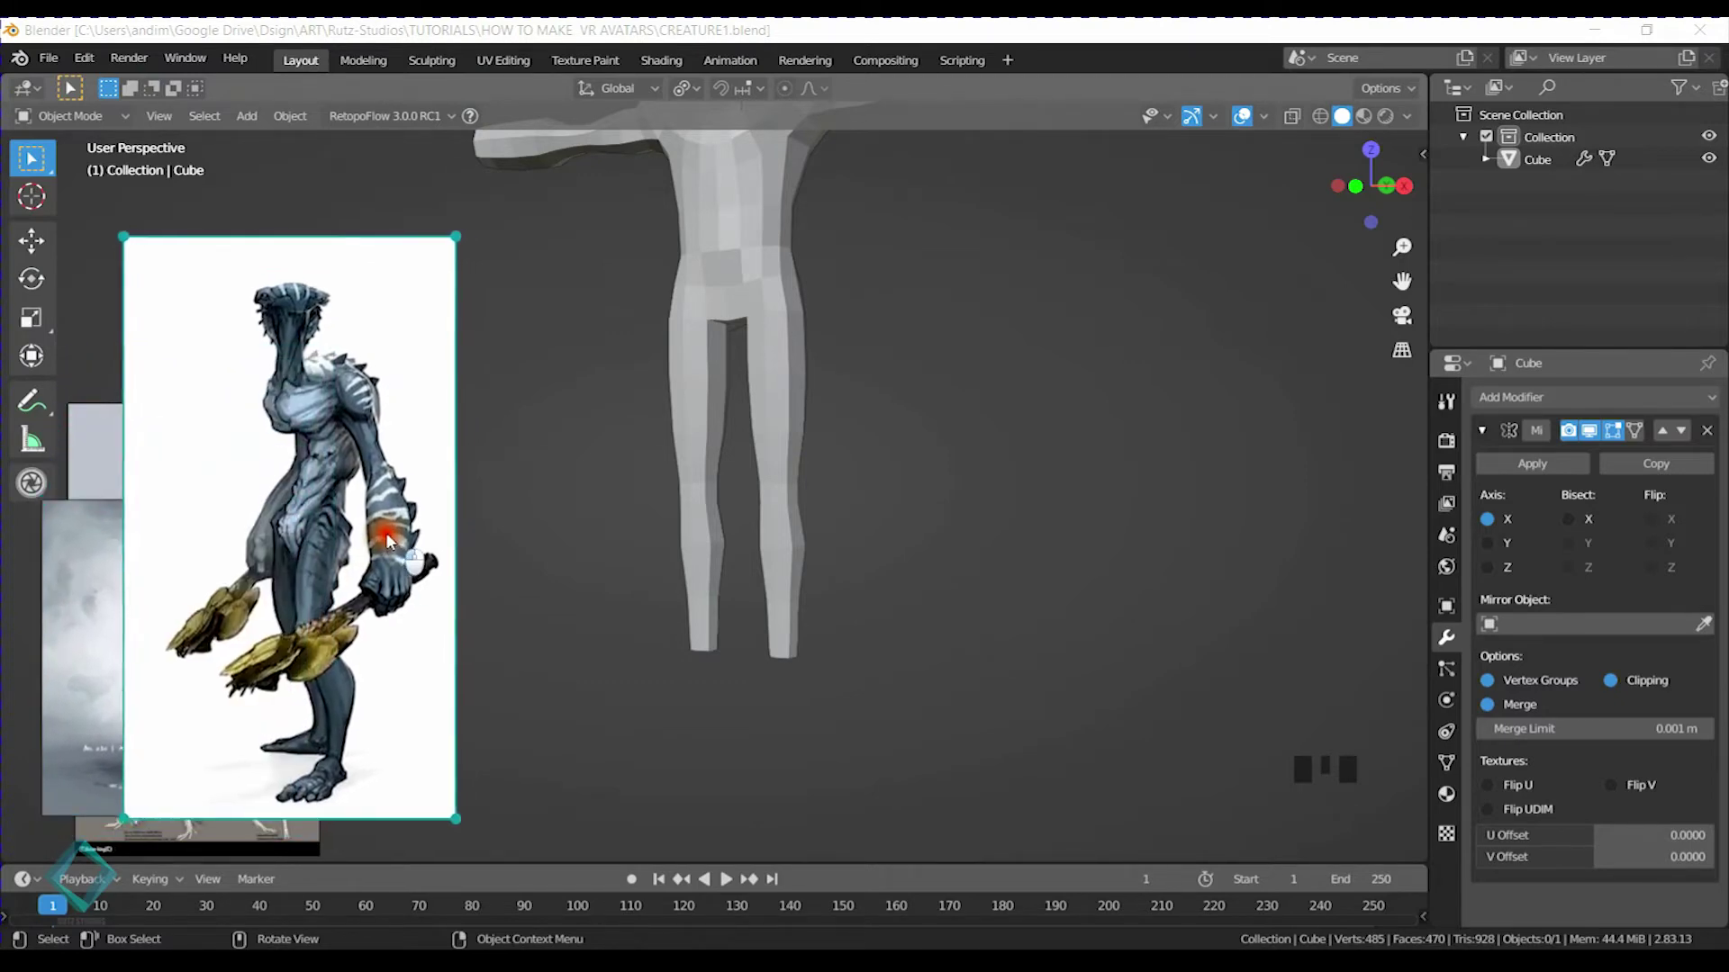
Compare the tall blue and crystal-armoured creature references by bringing each in front, and move the crystal one slightly lower
{"action": "left_click", "coordinate": [97, 551]}
{"action": "left_click", "coordinate": [365, 486]}
{"action": "left_click_drag", "start_coordinate": [180, 551], "coordinate": [170, 574]}
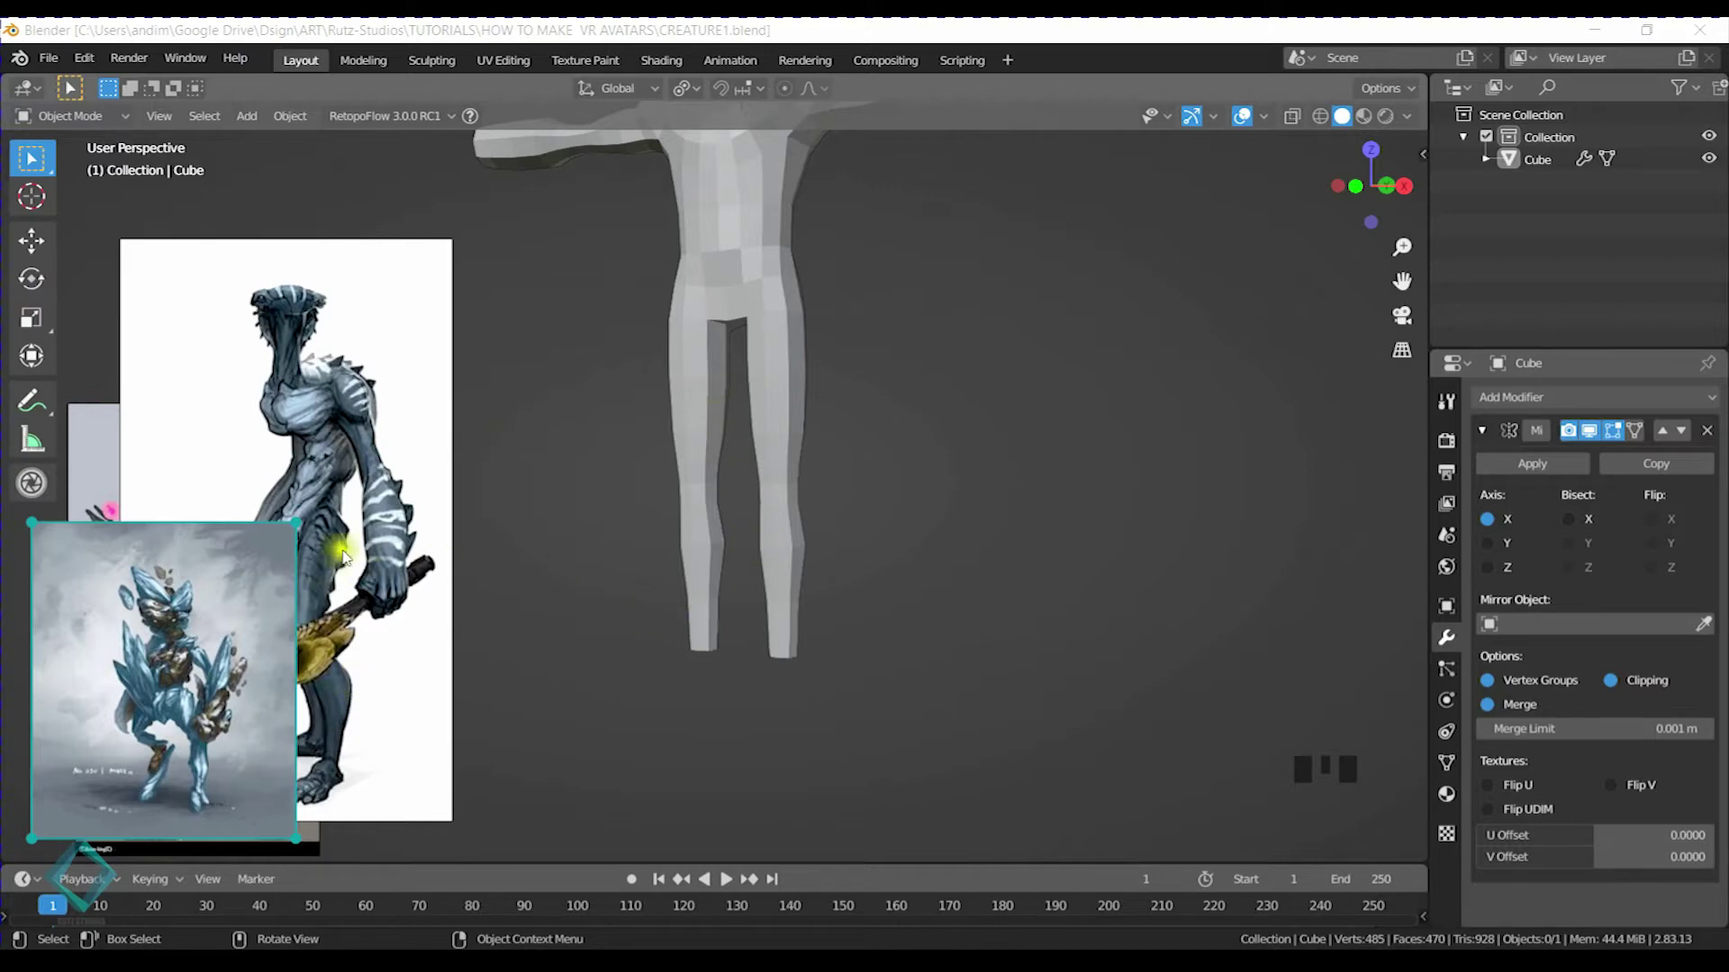
{"action": "left_click", "coordinate": [349, 593]}
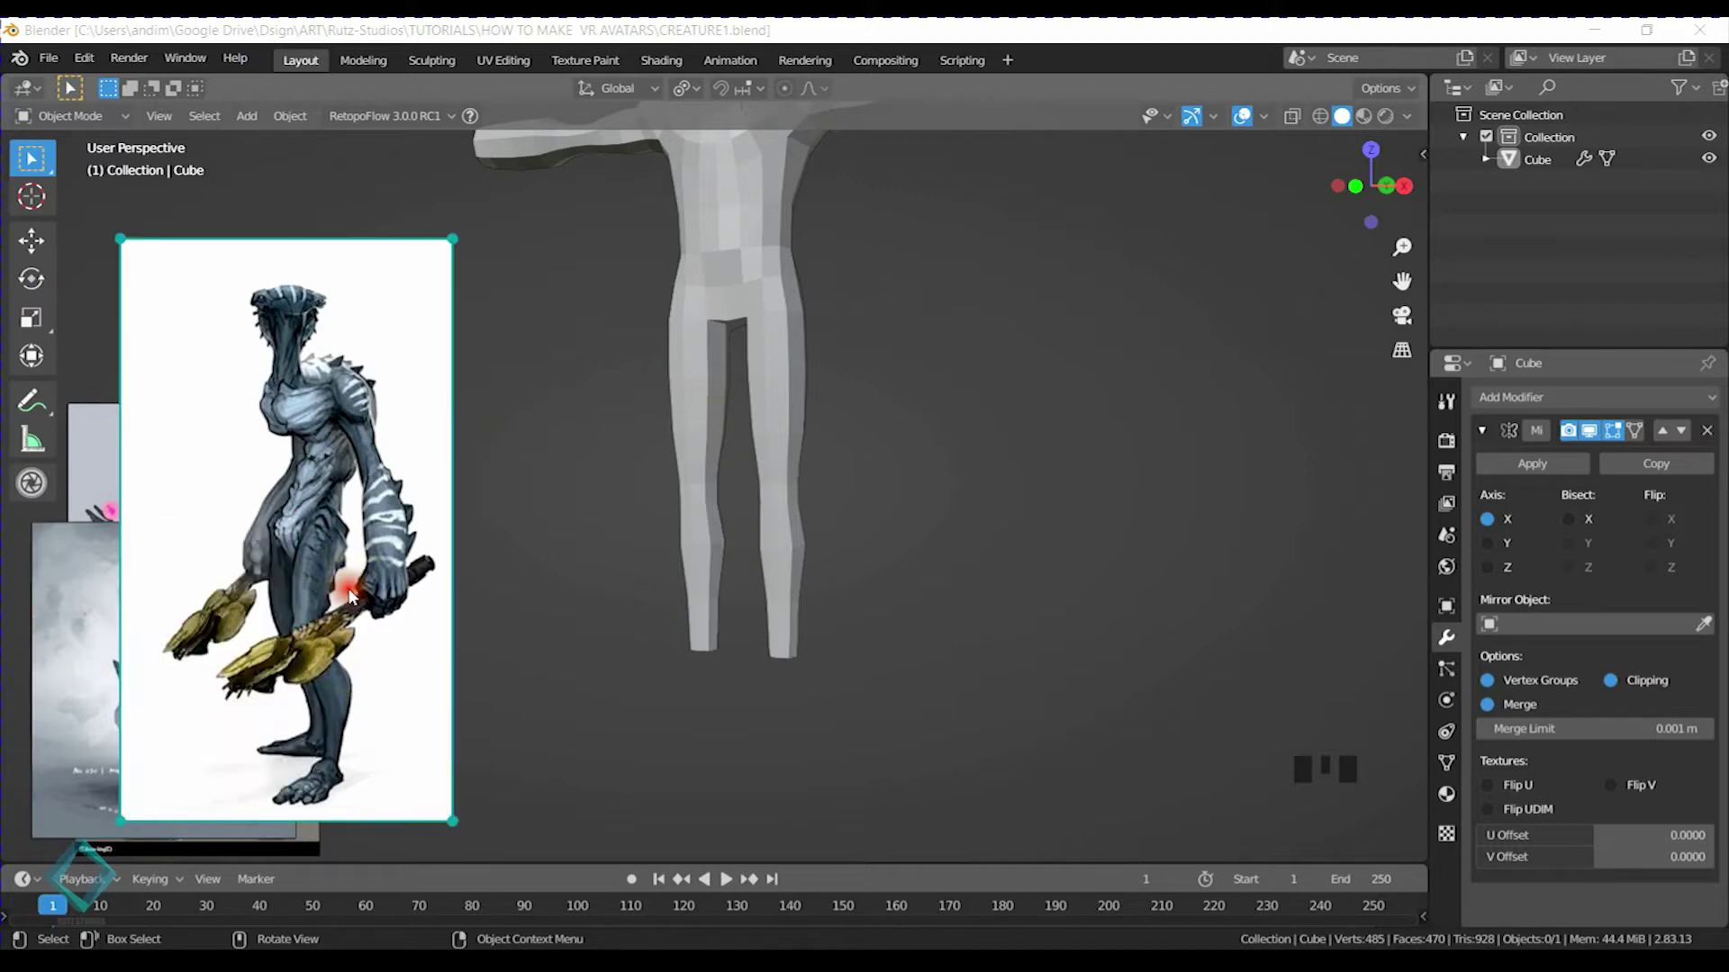
{"action": "left_click", "coordinate": [94, 598]}
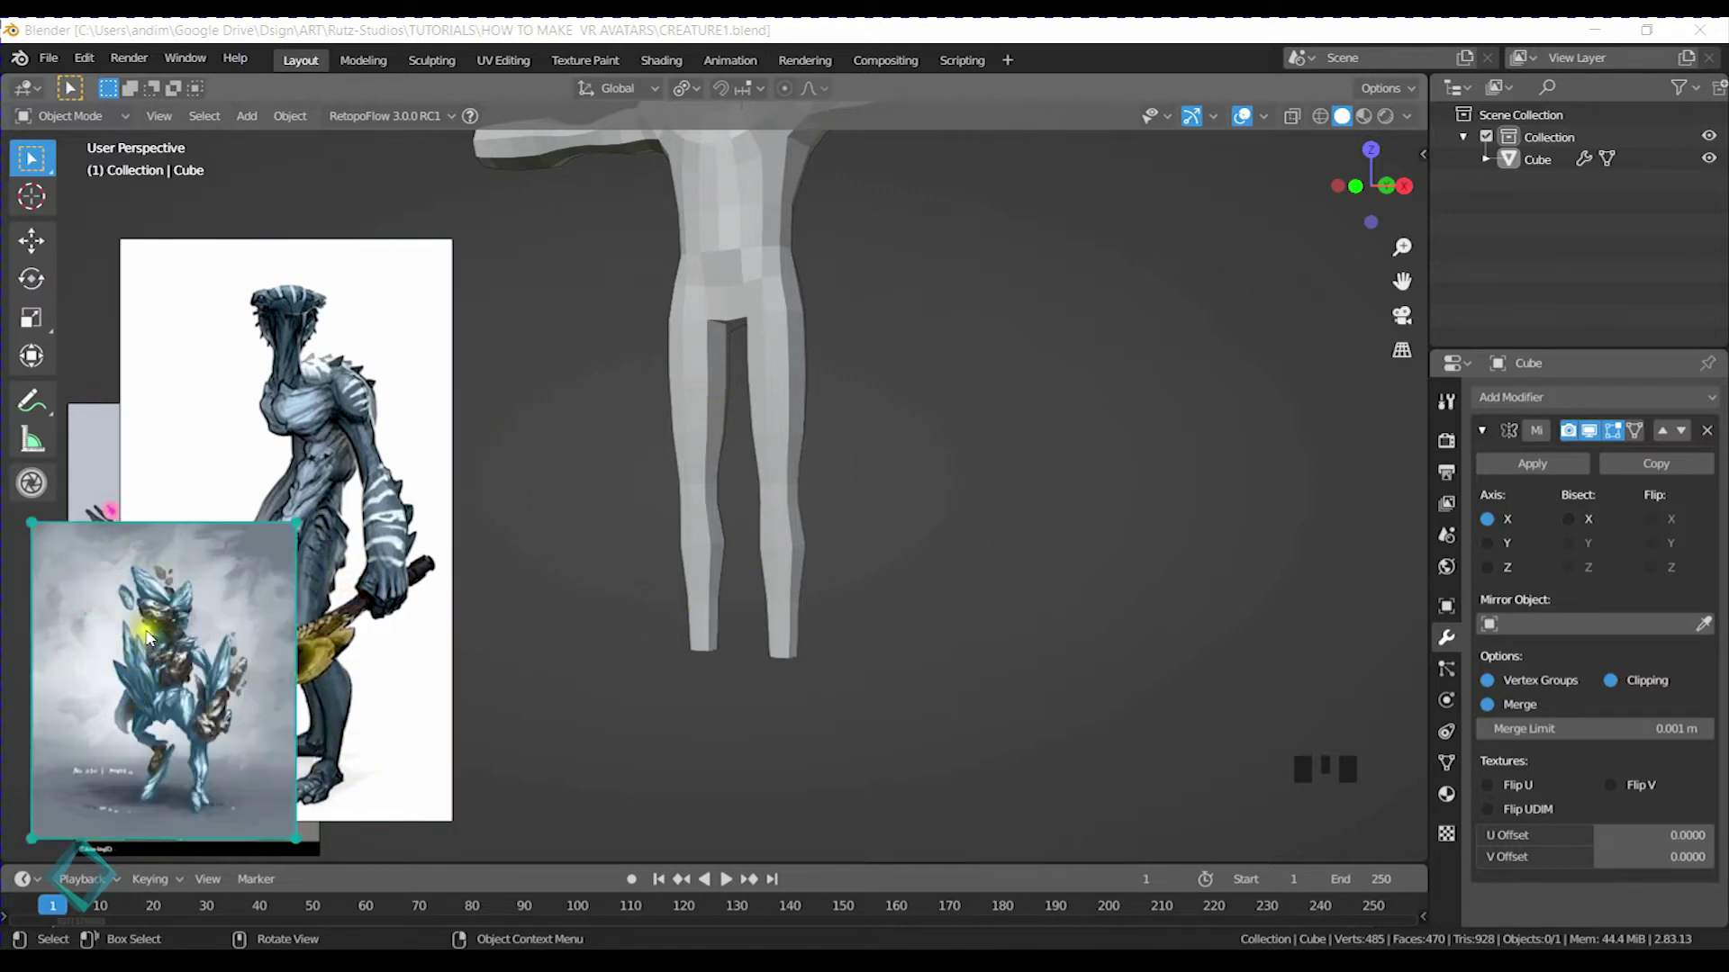
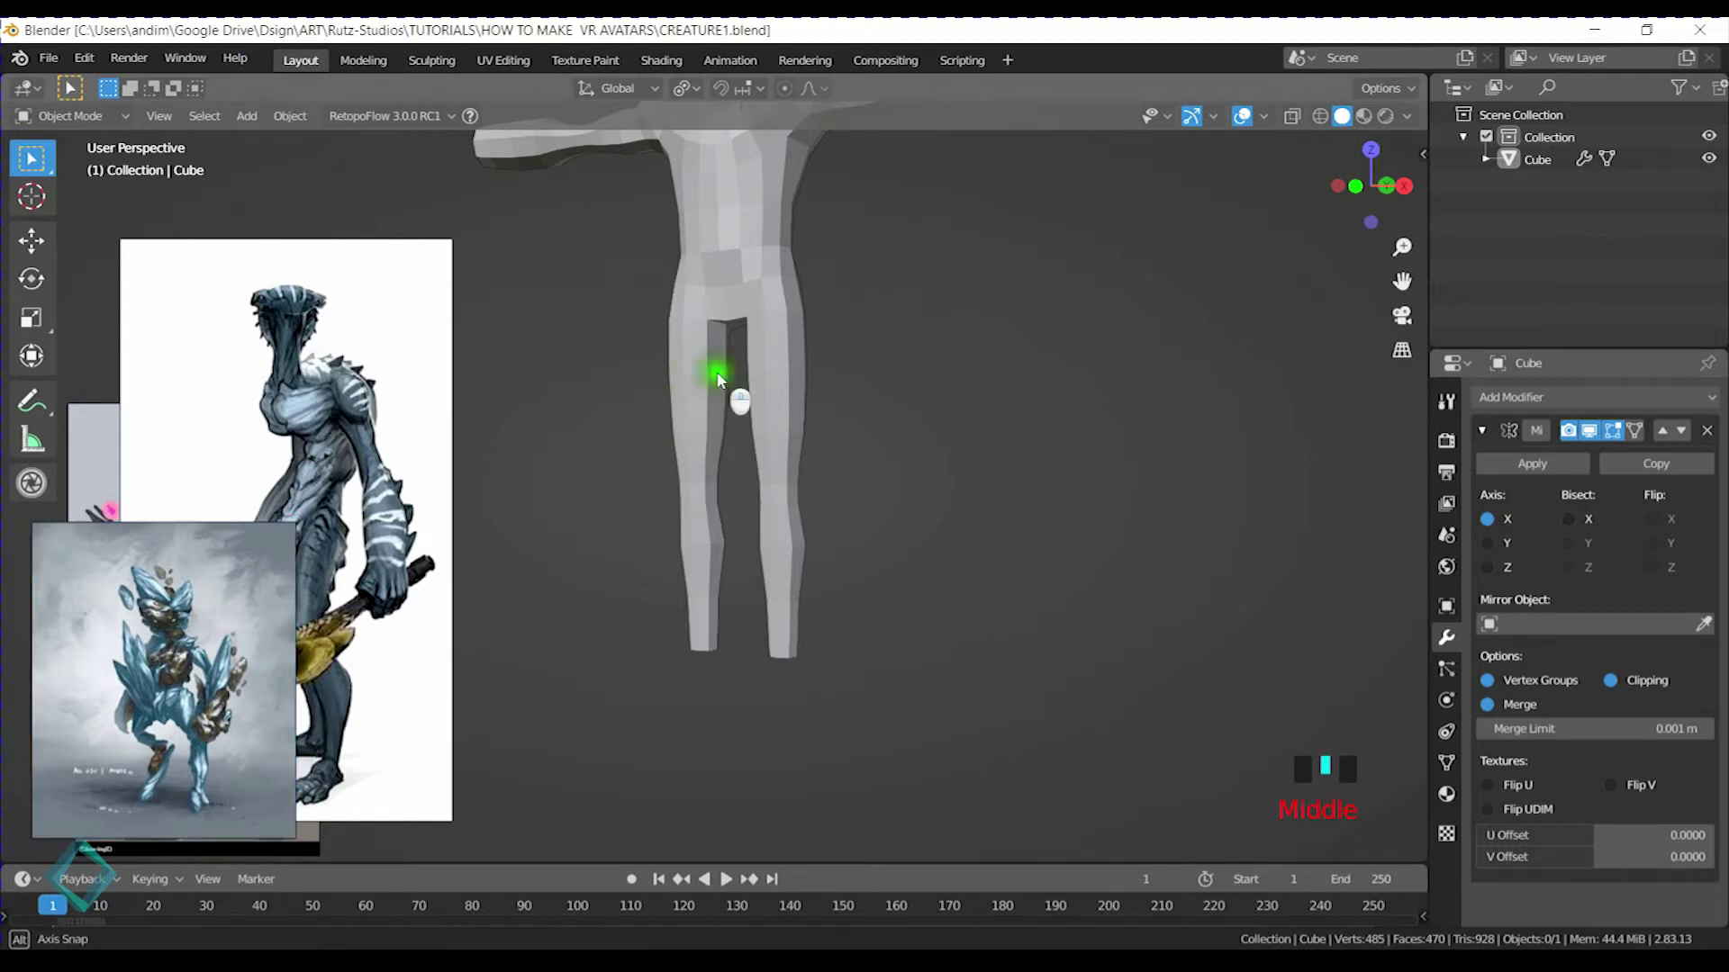
Bring the tall blue creature reference to the front and shift it farther away from the body
{"action": "middle_click_drag", "start_coordinate": [717, 374], "coordinate": [725, 359]}
{"action": "scroll", "coordinate": [729, 621], "scroll_direction": "down", "scroll_amount": 2}
{"action": "left_click_drag", "start_coordinate": [385, 385], "coordinate": [335, 424]}
In Sculpt Mode, inflate the shoulders using the Inflate/Deflate brush at strength 0.568 with X symmetry
{"action": "scroll", "coordinate": [862, 395], "scroll_direction": "up", "scroll_amount": 4}
{"action": "key", "text": "ctrl+Tab"}
{"action": "mouse_move", "coordinate": [862, 395]}
{"action": "middle_mouse_down"}
{"action": "mouse_move", "coordinate": [752, 474]}
{"action": "mouse_move", "coordinate": [933, 390]}
{"action": "middle_mouse_up"}
{"action": "key", "text": "g"}
{"action": "scroll", "coordinate": [839, 618], "scroll_direction": "up", "scroll_amount": 2}
{"action": "middle_click_drag", "start_coordinate": [839, 617], "coordinate": [846, 513]}
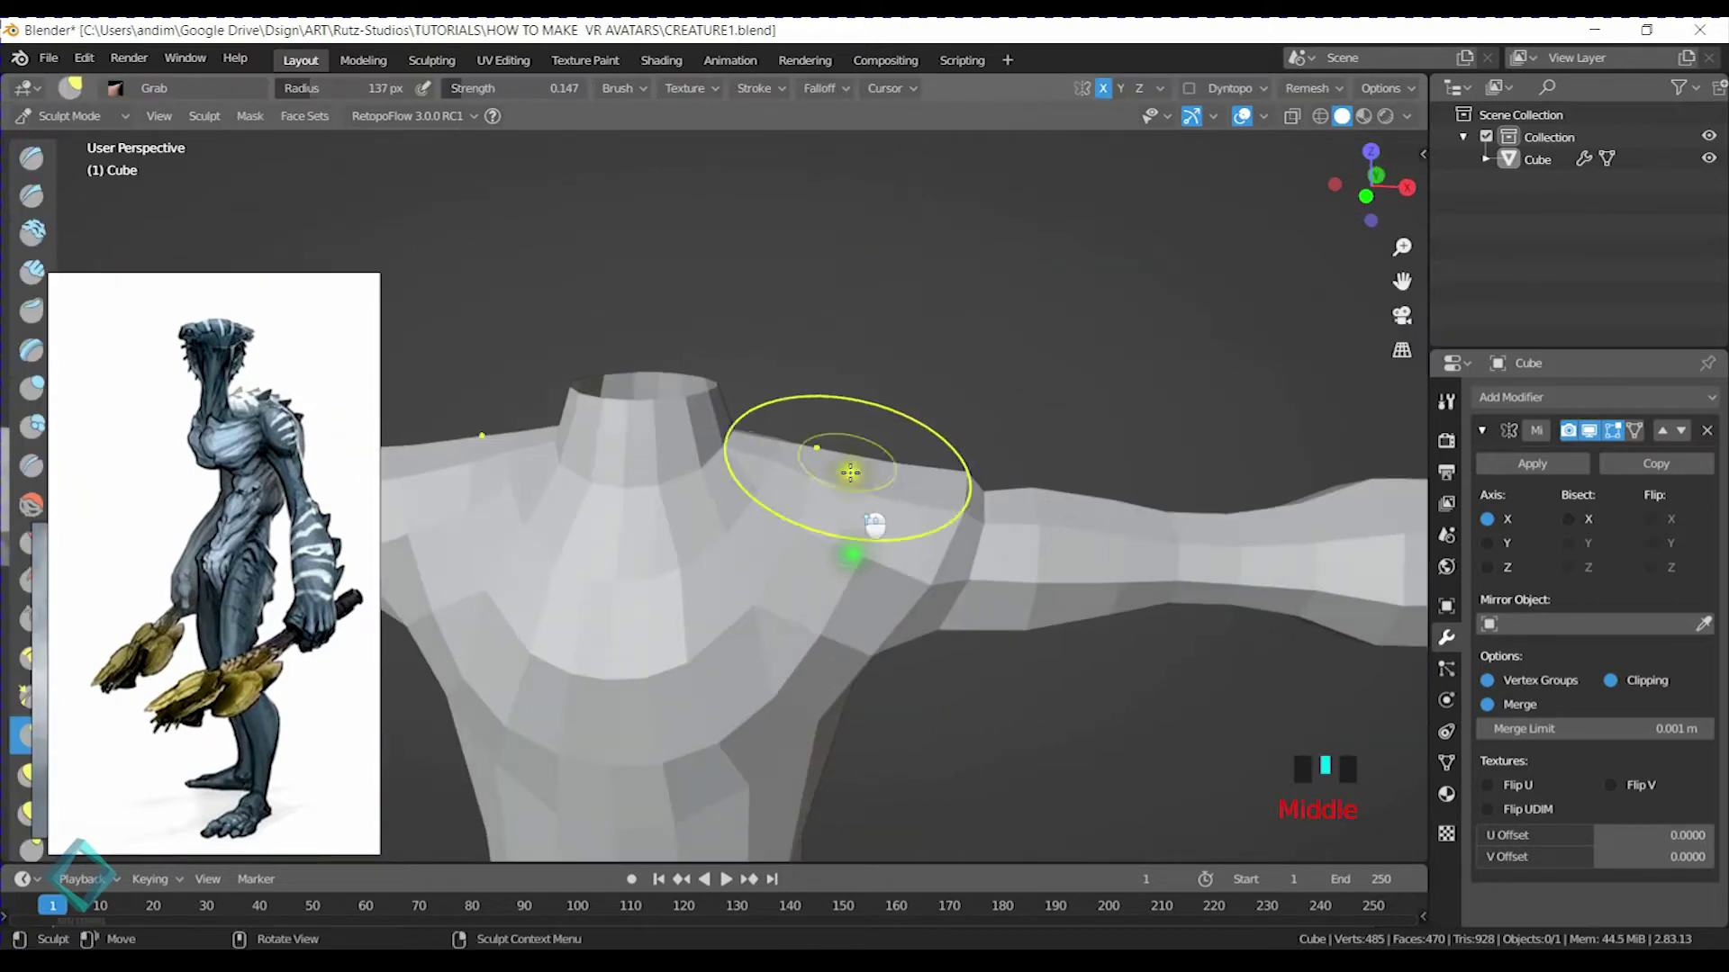
{"action": "left_click", "coordinate": [32, 390]}
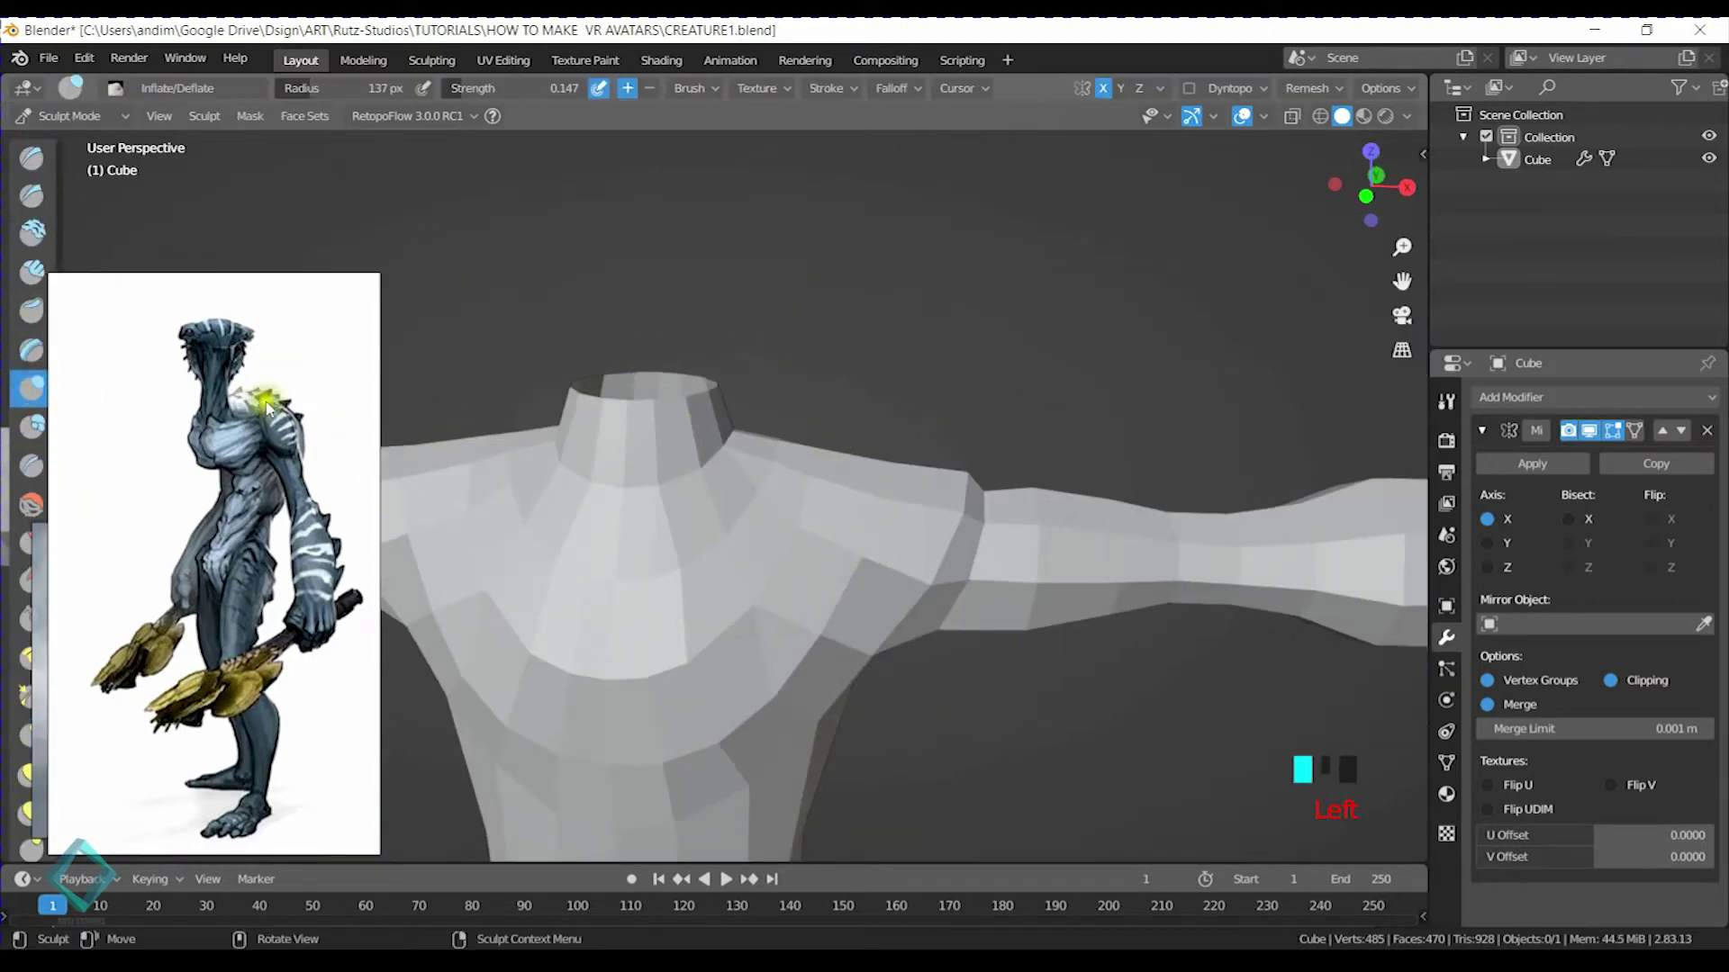
{"action": "key", "text": "shift+f"}
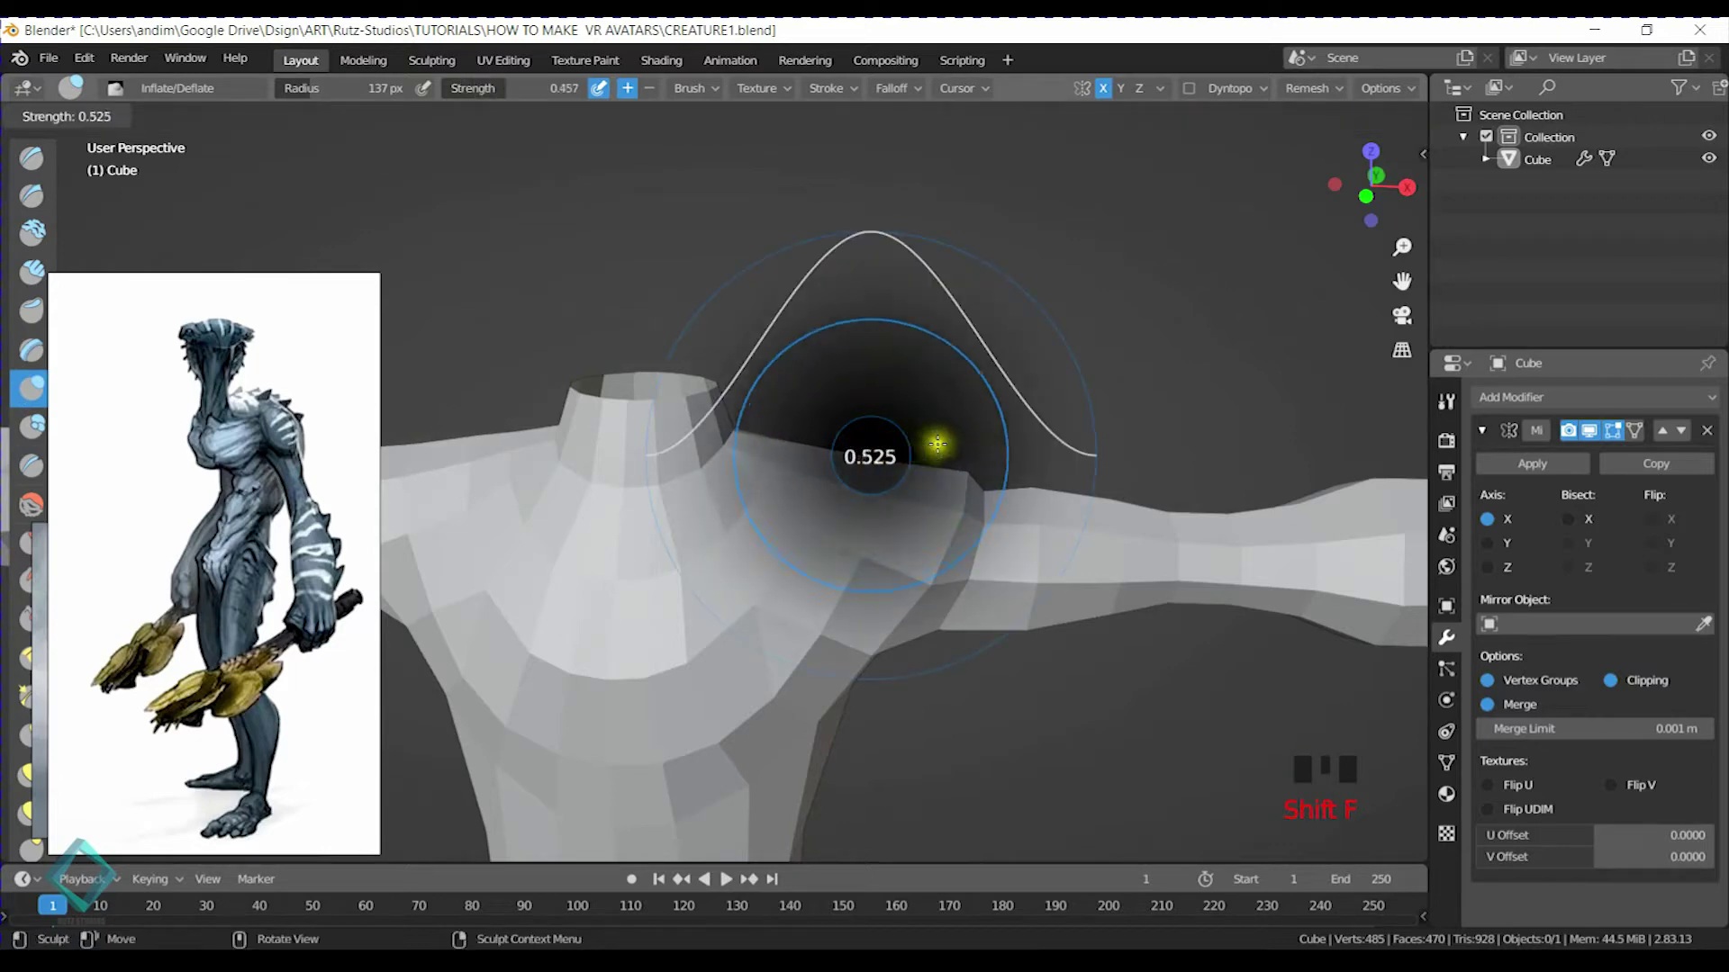
{"action": "left_click", "coordinate": [939, 441]}
{"action": "middle_click_drag", "start_coordinate": [900, 459], "coordinate": [777, 487]}
{"action": "left_click_drag", "start_coordinate": [777, 487], "coordinate": [701, 498]}
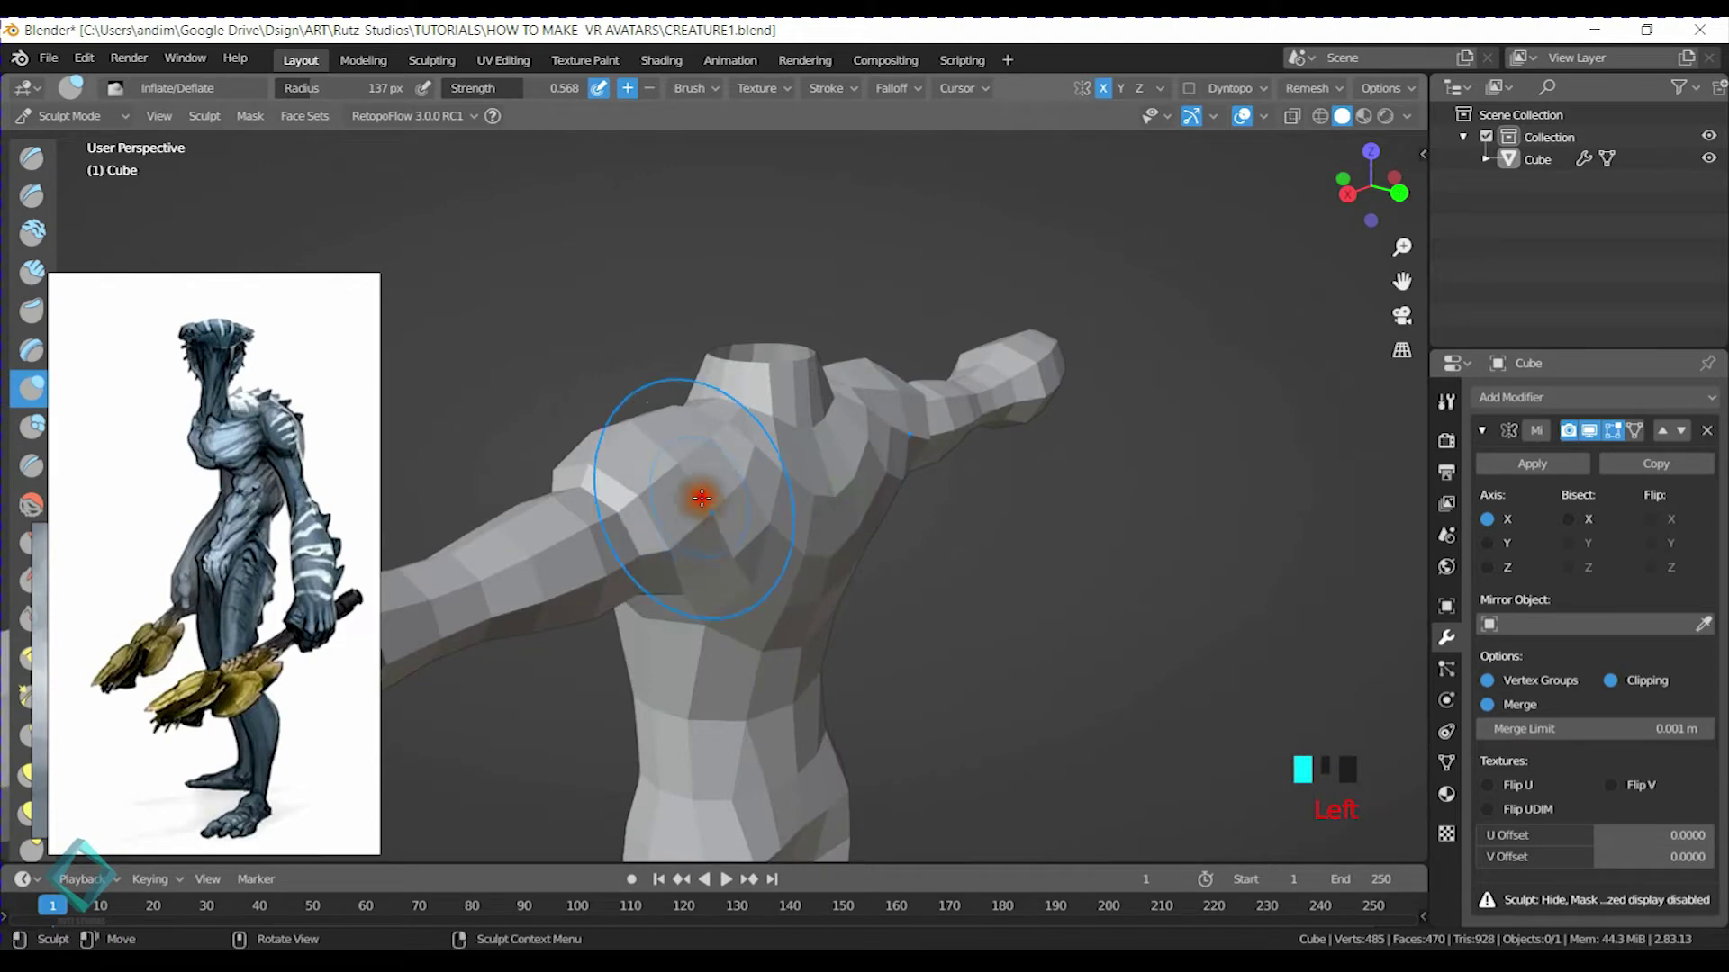
Inflate the upper torso between and below the shoulders, undoing and redoing the last stroke to compare the shape
{"action": "mouse_move", "coordinate": [397, 424]}
{"action": "middle_mouse_down"}
{"action": "mouse_move", "coordinate": [866, 479]}
{"action": "mouse_move", "coordinate": [720, 491]}
{"action": "middle_mouse_up"}
{"action": "left_click", "coordinate": [765, 491]}
{"action": "mouse_move", "coordinate": [720, 491]}
{"action": "left_mouse_down"}
{"action": "mouse_move", "coordinate": [707, 494]}
{"action": "mouse_move", "coordinate": [818, 565]}
{"action": "left_mouse_up"}
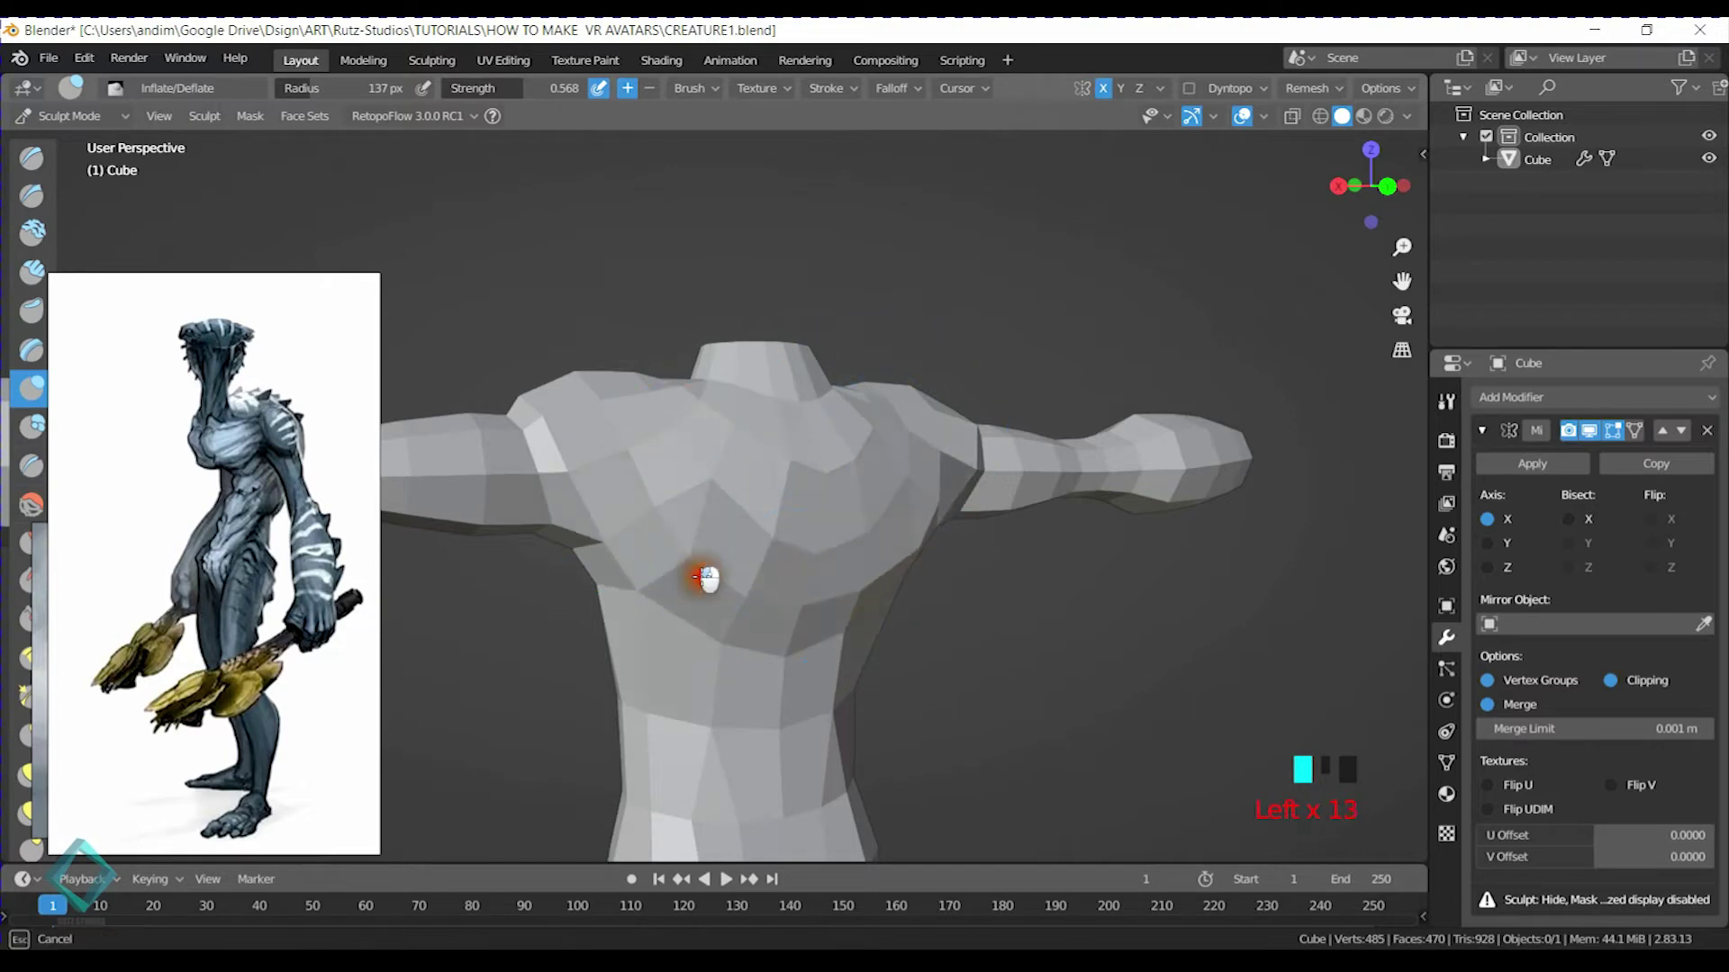
{"action": "left_click_drag", "start_coordinate": [707, 578], "coordinate": [980, 574]}
{"action": "mouse_move", "coordinate": [979, 574]}
{"action": "middle_mouse_down"}
{"action": "mouse_move", "coordinate": [722, 571]}
{"action": "mouse_move", "coordinate": [622, 465]}
{"action": "middle_mouse_up"}
{"action": "middle_click_drag", "start_coordinate": [801, 506], "coordinate": [879, 489]}
{"action": "key", "text": "ctrl+z"}
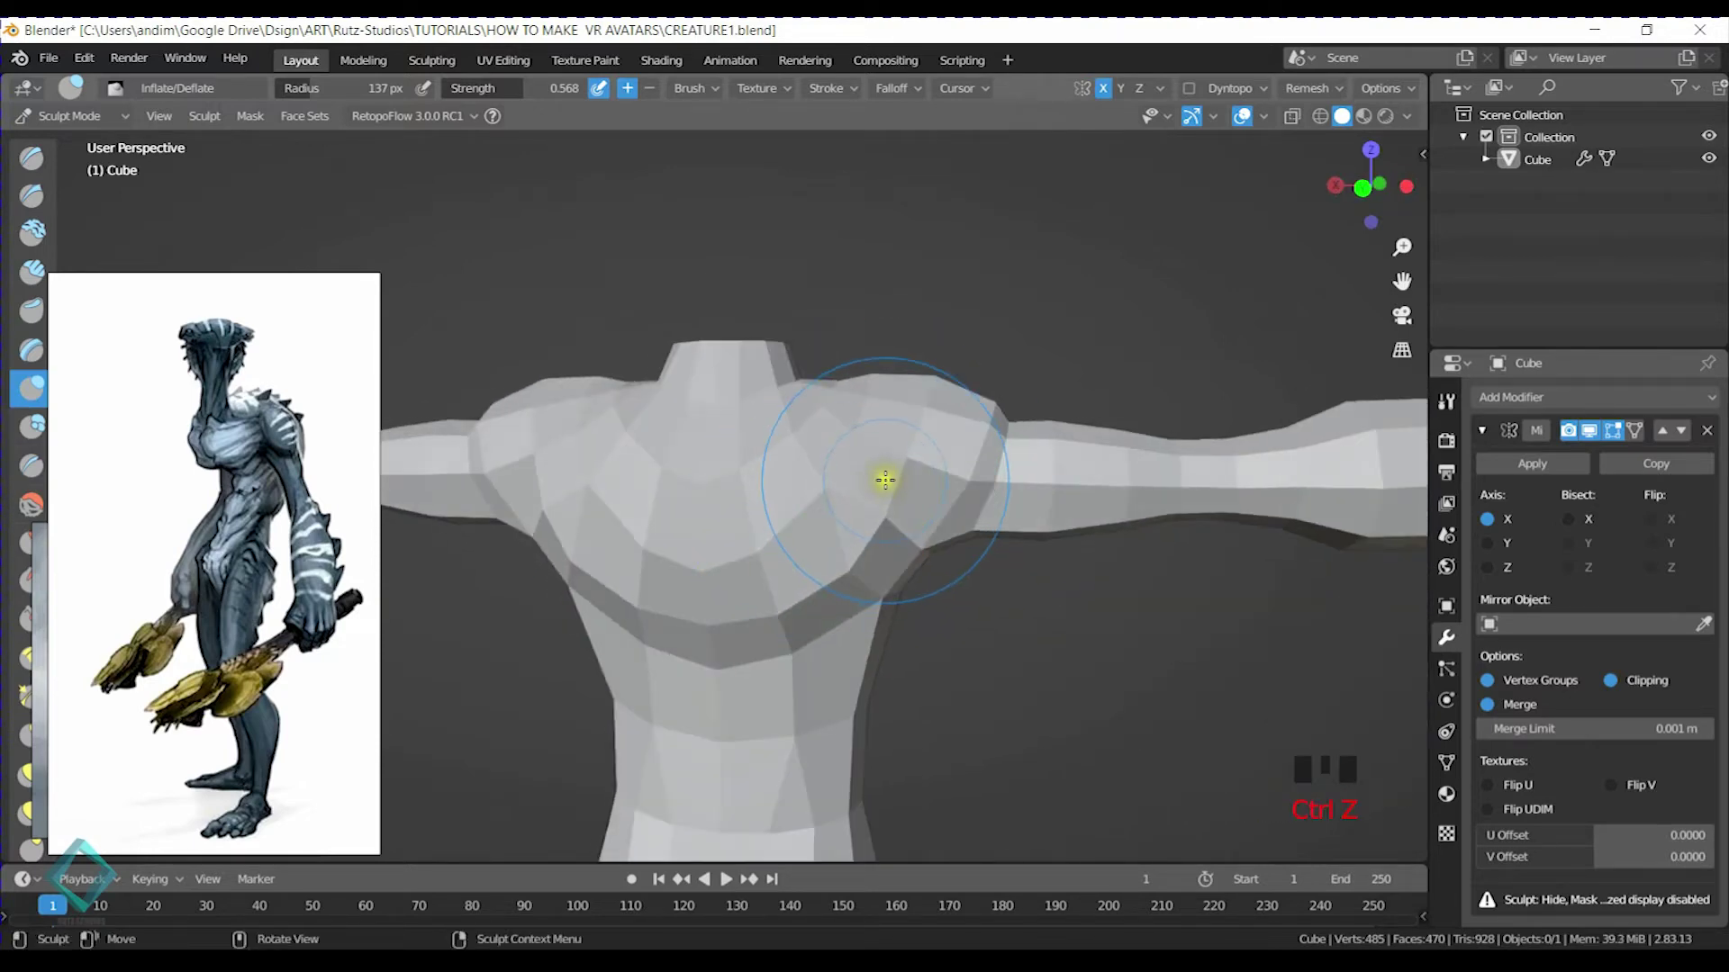
{"action": "key", "text": "ctrl+shift+z"}
Build up more volume on the upper torso beside the neck and along the shoulder tops
{"action": "middle_click_drag", "start_coordinate": [760, 511], "coordinate": [738, 487]}
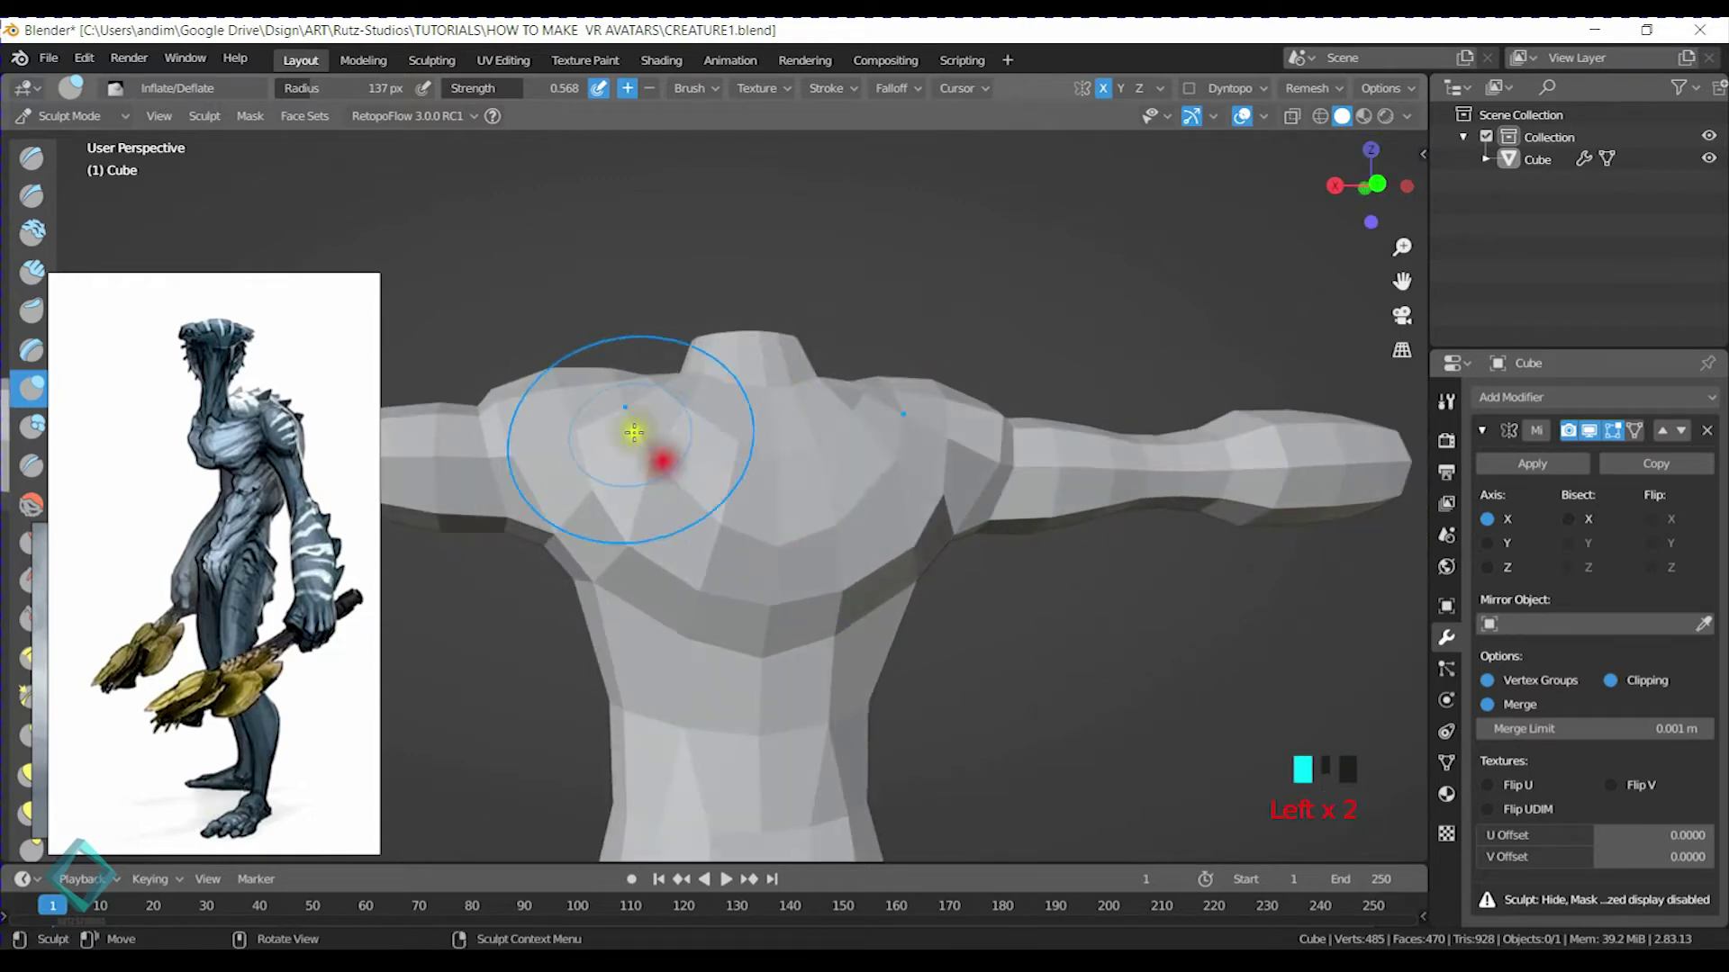
{"action": "middle_click_drag", "start_coordinate": [879, 587], "coordinate": [852, 487]}
{"action": "middle_click_drag", "start_coordinate": [854, 623], "coordinate": [879, 590]}
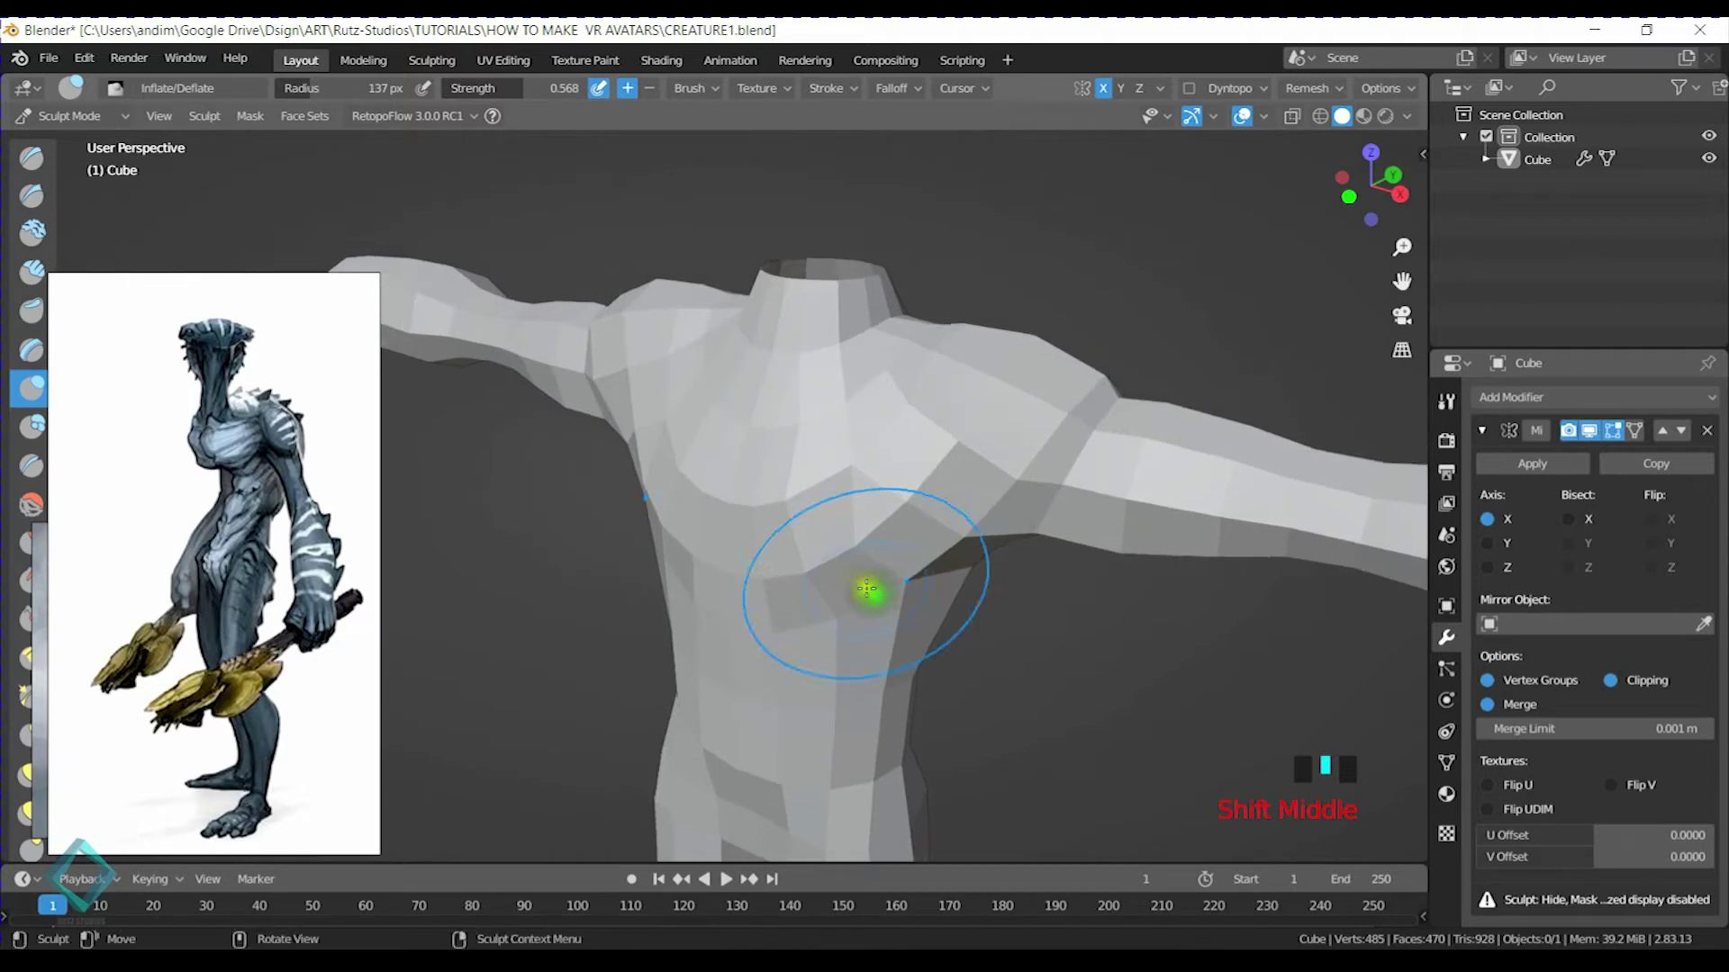
{"action": "left_click", "coordinate": [731, 396]}
{"action": "left_click_drag", "start_coordinate": [849, 367], "coordinate": [936, 340]}
{"action": "left_click_drag", "start_coordinate": [936, 341], "coordinate": [953, 333]}
Inflate the base of the neck and the centre of the upper torso
{"action": "mouse_move", "coordinate": [815, 402]}
{"action": "middle_mouse_down"}
{"action": "mouse_move", "coordinate": [894, 416]}
{"action": "mouse_move", "coordinate": [733, 590]}
{"action": "mouse_move", "coordinate": [743, 479]}
{"action": "mouse_move", "coordinate": [969, 540]}
{"action": "middle_mouse_up"}
{"action": "left_click", "coordinate": [796, 381]}
{"action": "left_click", "coordinate": [746, 541]}
{"action": "middle_click_drag", "start_coordinate": [731, 549], "coordinate": [731, 491]}
{"action": "middle_click_drag", "start_coordinate": [637, 542], "coordinate": [723, 542]}
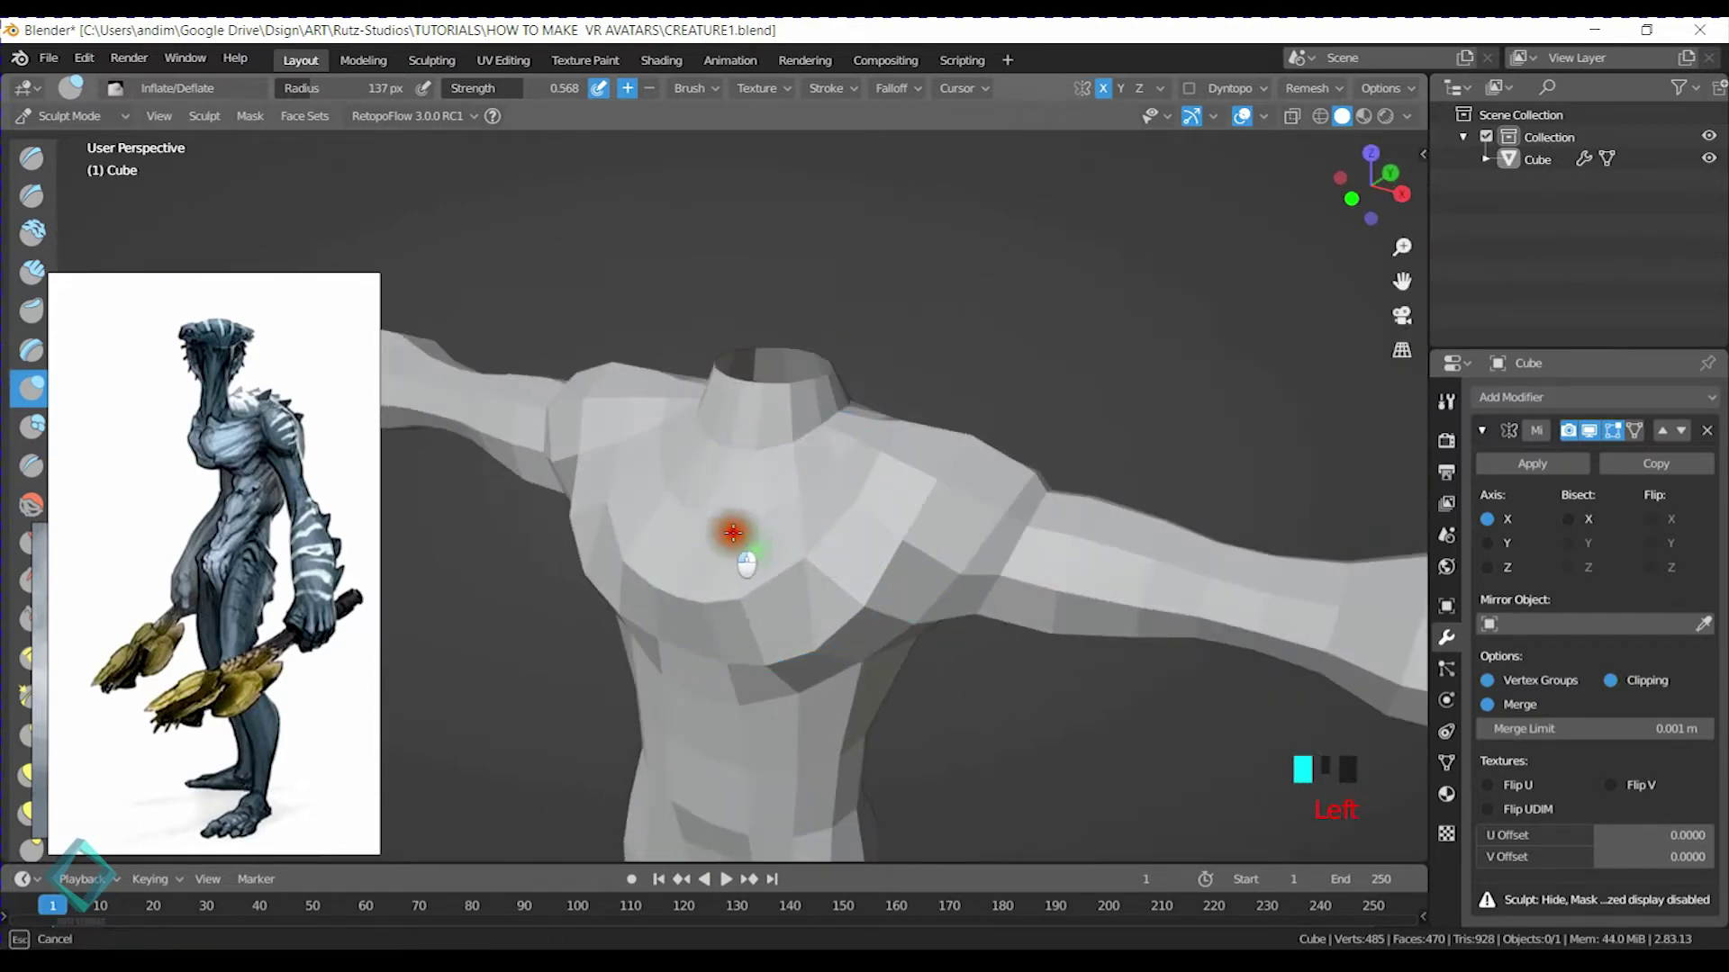
{"action": "mouse_move", "coordinate": [829, 519]}
{"action": "middle_mouse_down"}
{"action": "mouse_move", "coordinate": [840, 548]}
{"action": "mouse_move", "coordinate": [621, 538]}
{"action": "middle_mouse_up"}
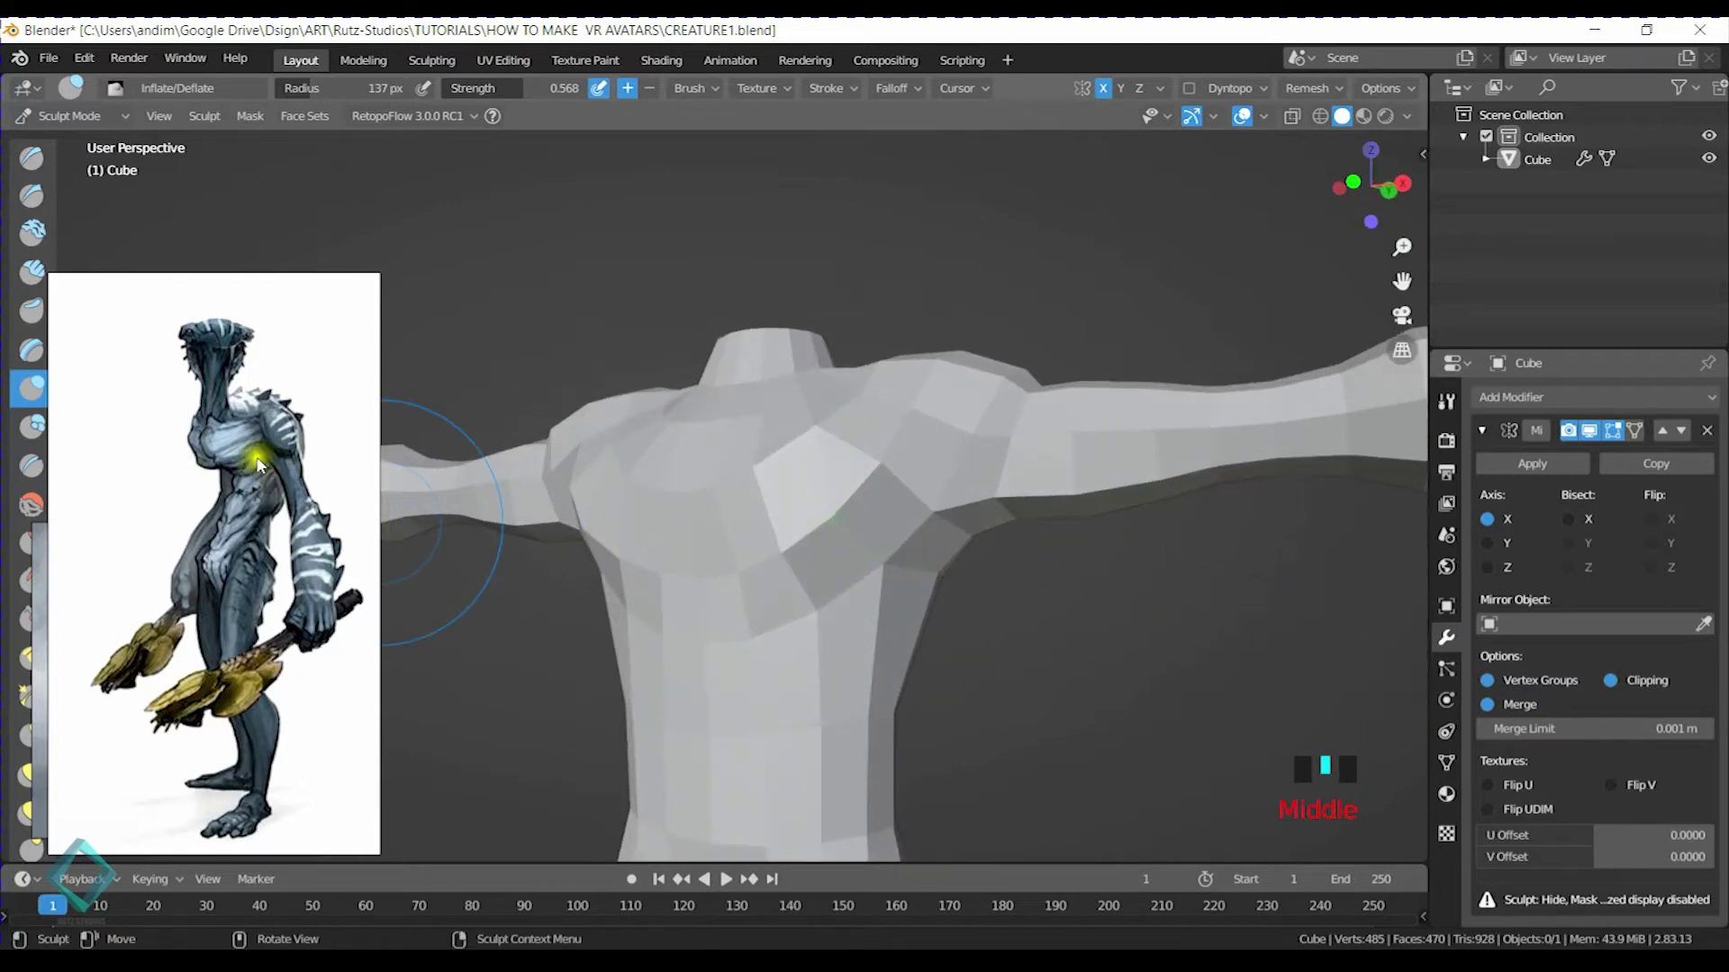
Smooth the middle of the upper torso and set the brush strength to 0.195
{"action": "middle_click_drag", "start_coordinate": [918, 618], "coordinate": [887, 427]}
{"action": "middle_click_drag", "start_coordinate": [621, 313], "coordinate": [801, 412]}
{"action": "left_click_drag", "start_coordinate": [752, 415], "coordinate": [737, 416], "text": "shift"}
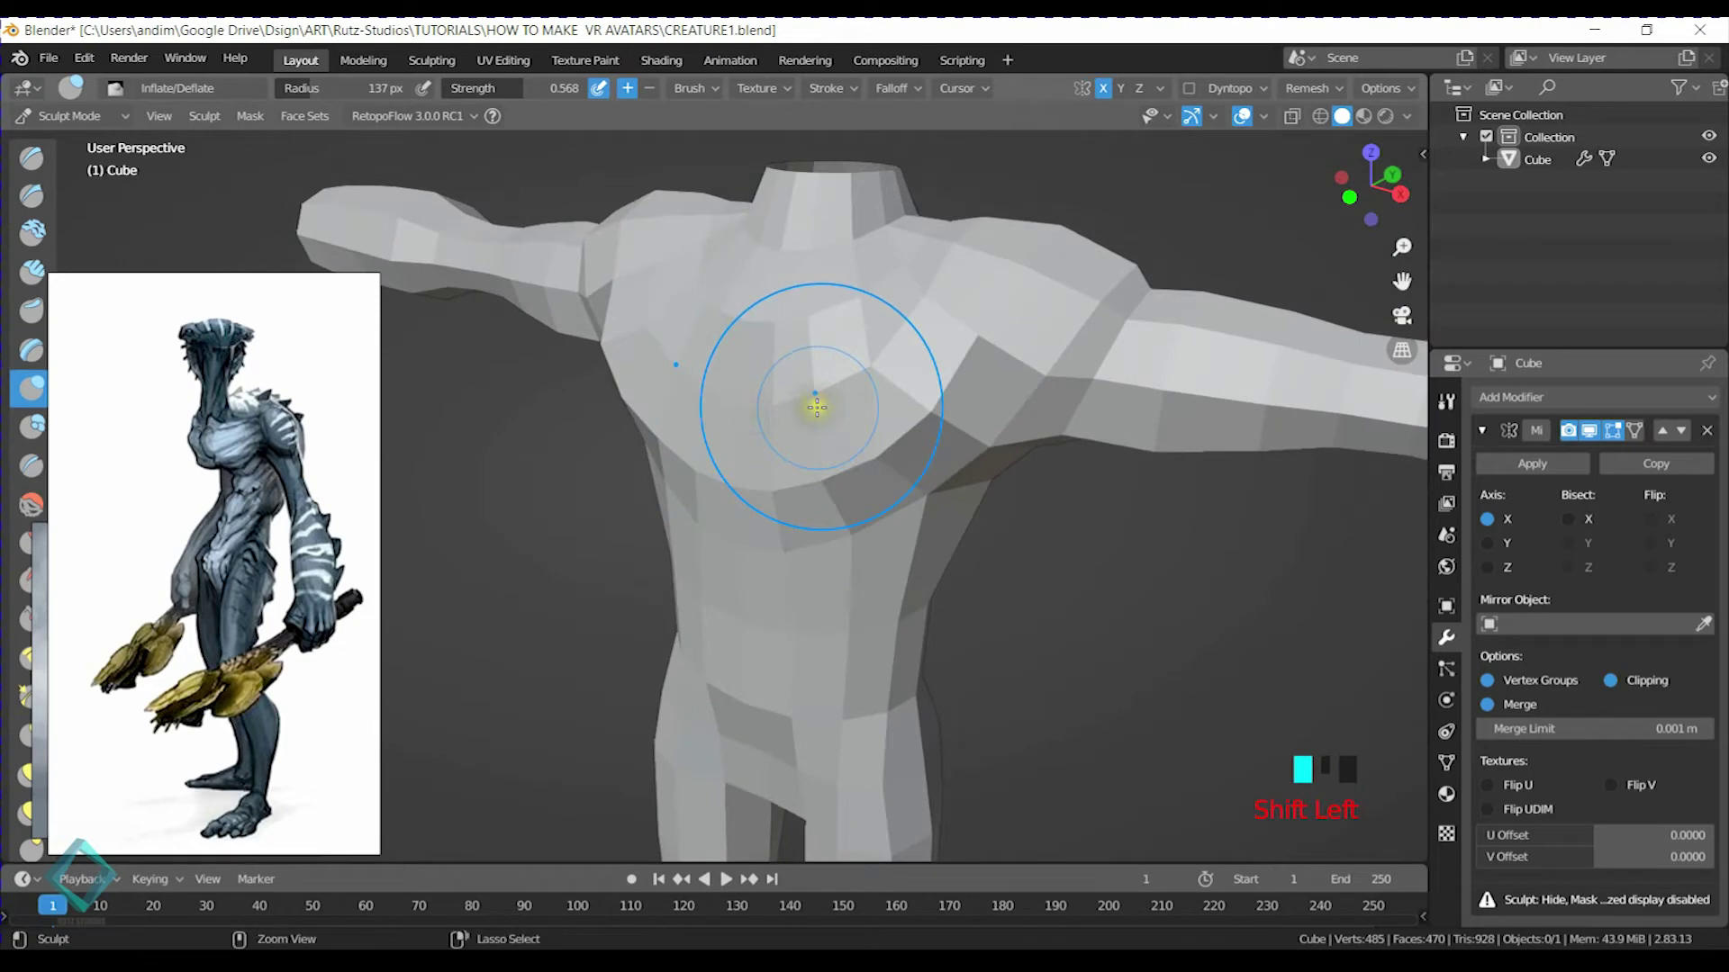
{"action": "key", "text": "shift+f"}
{"action": "left_click", "coordinate": [778, 405]}
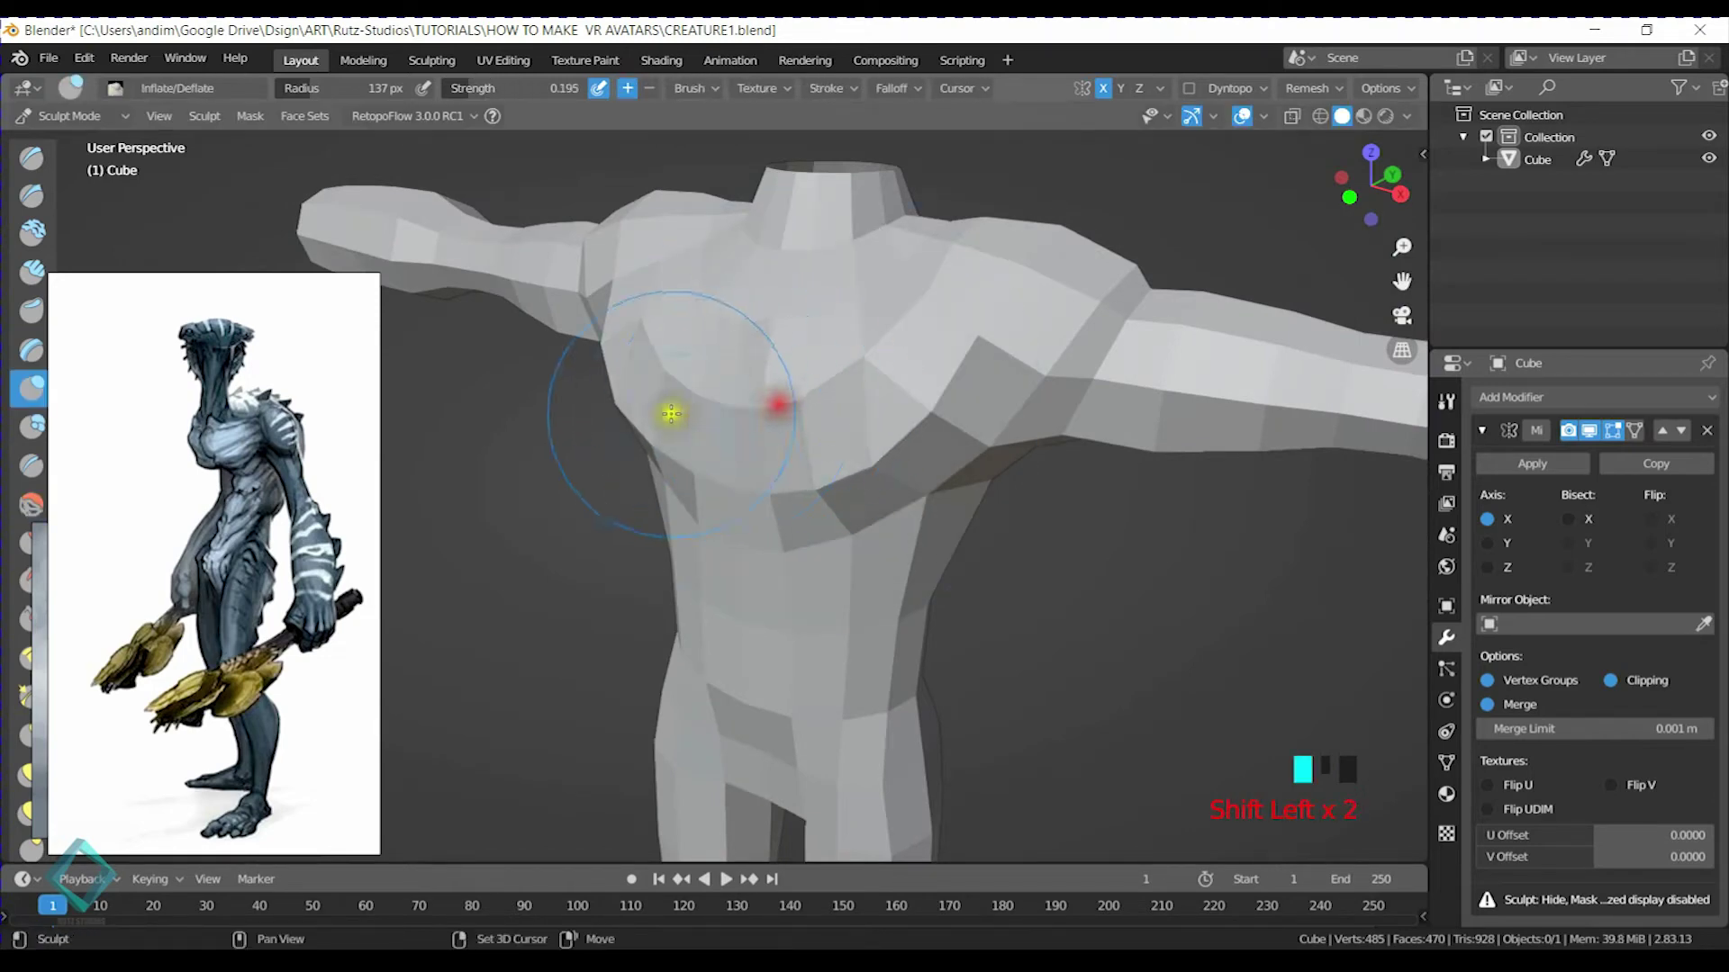
Softly inflate the lower edge of the rib cage and check the torso's profile from the side
{"action": "middle_click_drag", "start_coordinate": [909, 477], "coordinate": [340, 538]}
{"action": "mouse_move", "coordinate": [796, 421]}
{"action": "middle_mouse_down"}
{"action": "mouse_move", "coordinate": [878, 545]}
{"action": "mouse_move", "coordinate": [898, 539]}
{"action": "middle_mouse_up"}
{"action": "left_click_drag", "start_coordinate": [783, 550], "coordinate": [811, 550]}
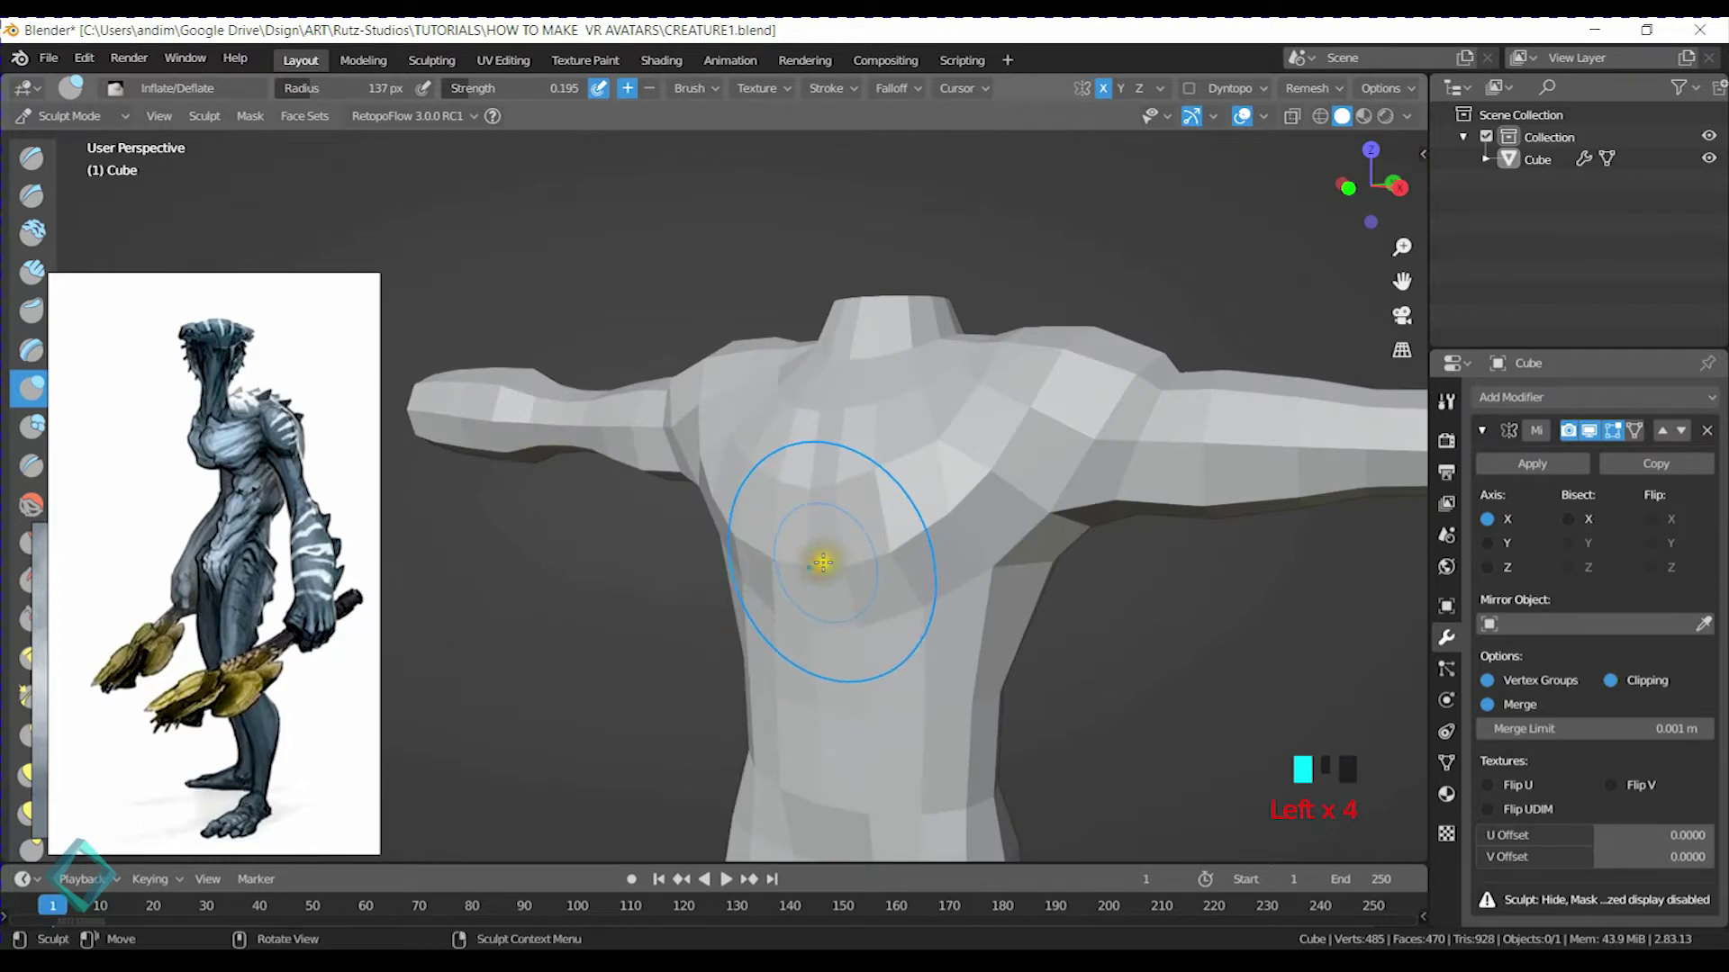
{"action": "mouse_move", "coordinate": [841, 558]}
{"action": "middle_mouse_down"}
{"action": "mouse_move", "coordinate": [795, 505]}
{"action": "mouse_move", "coordinate": [903, 471]}
{"action": "mouse_move", "coordinate": [941, 382]}
{"action": "mouse_move", "coordinate": [824, 536]}
{"action": "mouse_move", "coordinate": [861, 583]}
{"action": "mouse_move", "coordinate": [823, 568]}
{"action": "middle_mouse_up"}
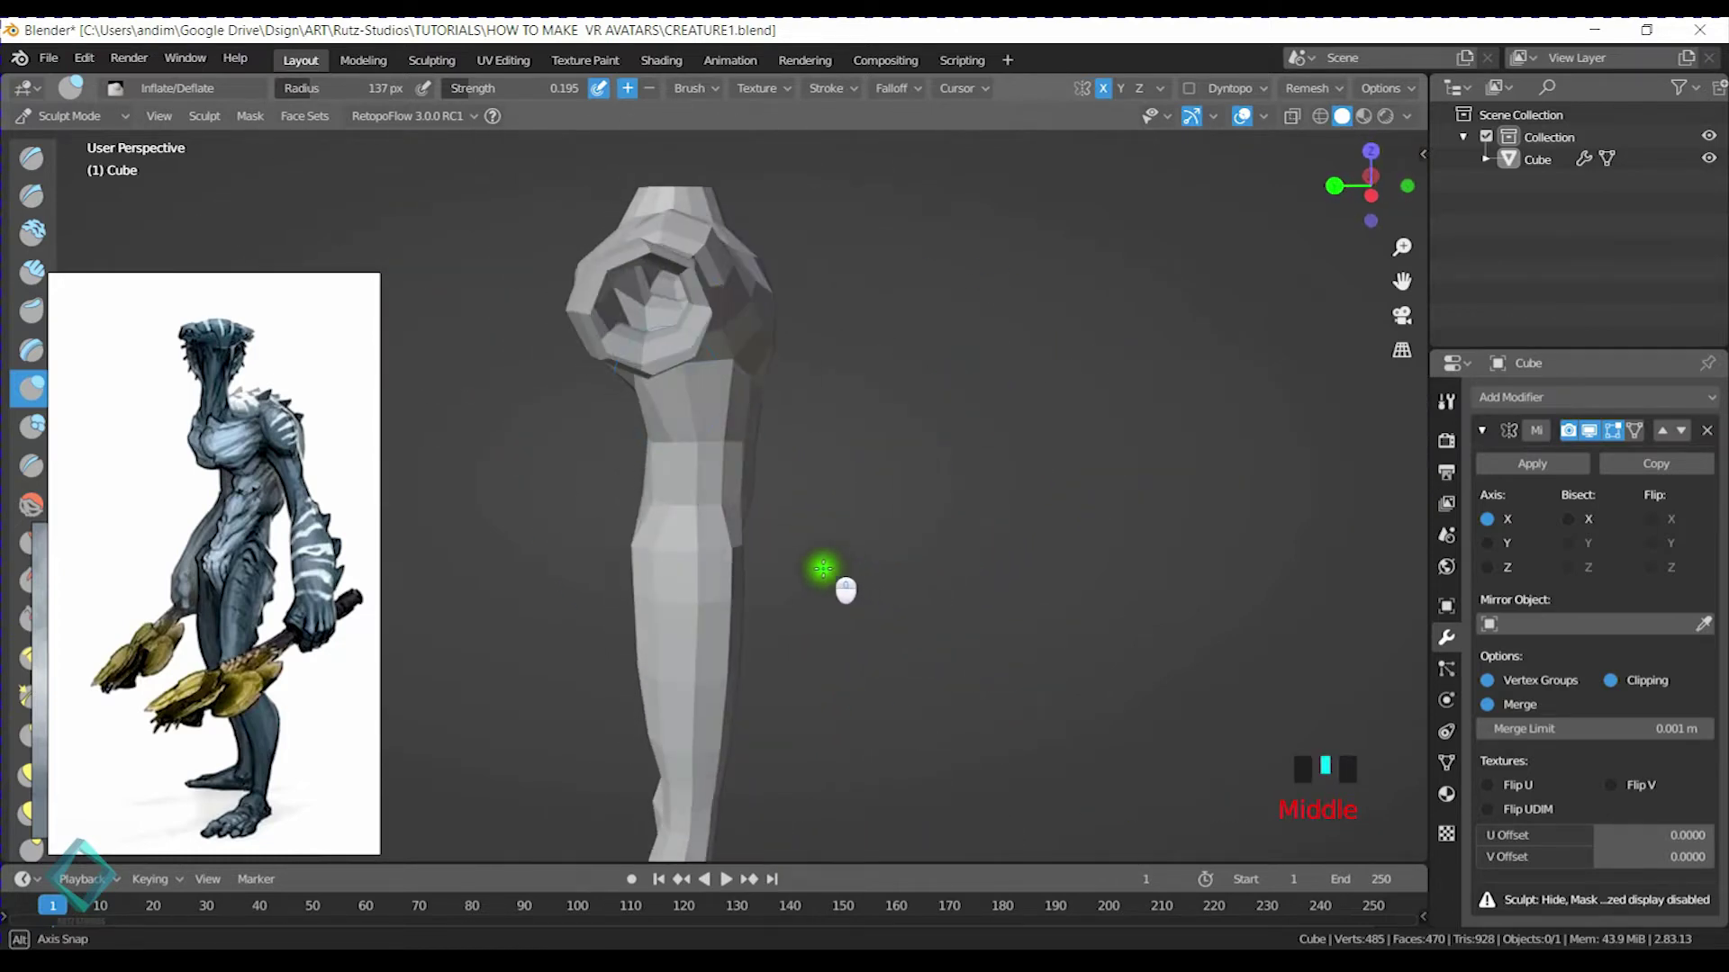
{"action": "middle_click_drag", "start_coordinate": [522, 315], "coordinate": [726, 559]}
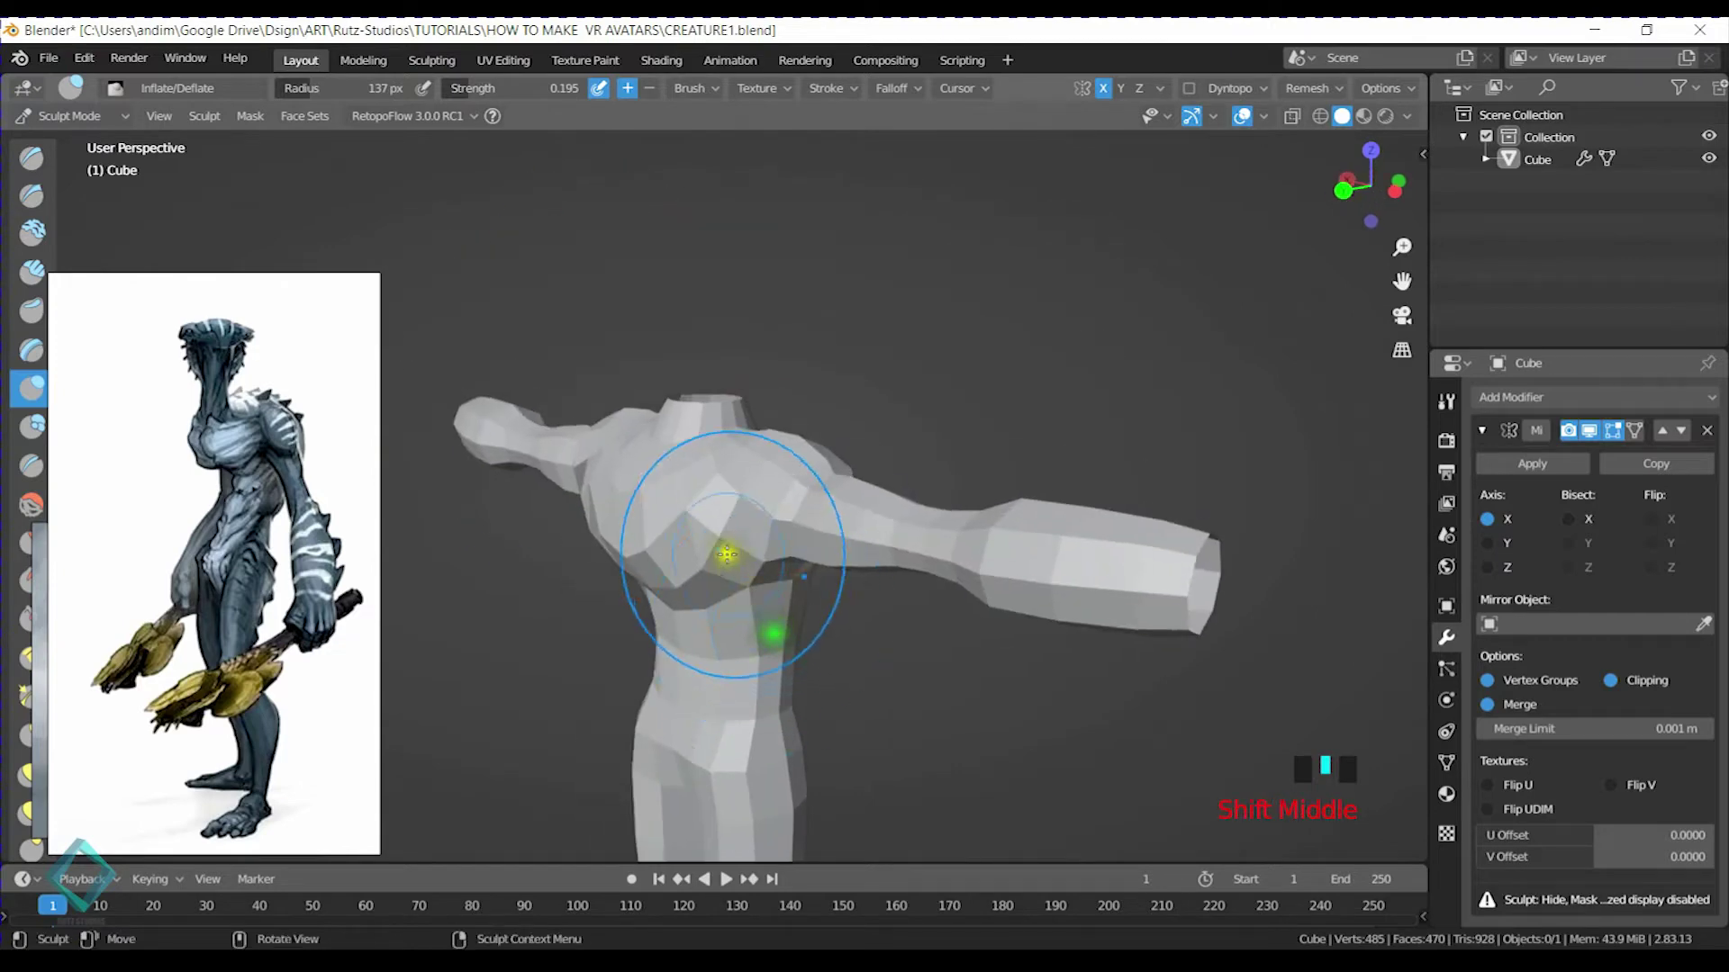
Raise the brush strength to 0.491 and inflate the upper torso below the neck
{"action": "scroll", "coordinate": [833, 599], "scroll_direction": "up", "scroll_amount": 3}
{"action": "middle_click_drag", "start_coordinate": [833, 599], "coordinate": [772, 491]}
{"action": "key", "text": "shift+f"}
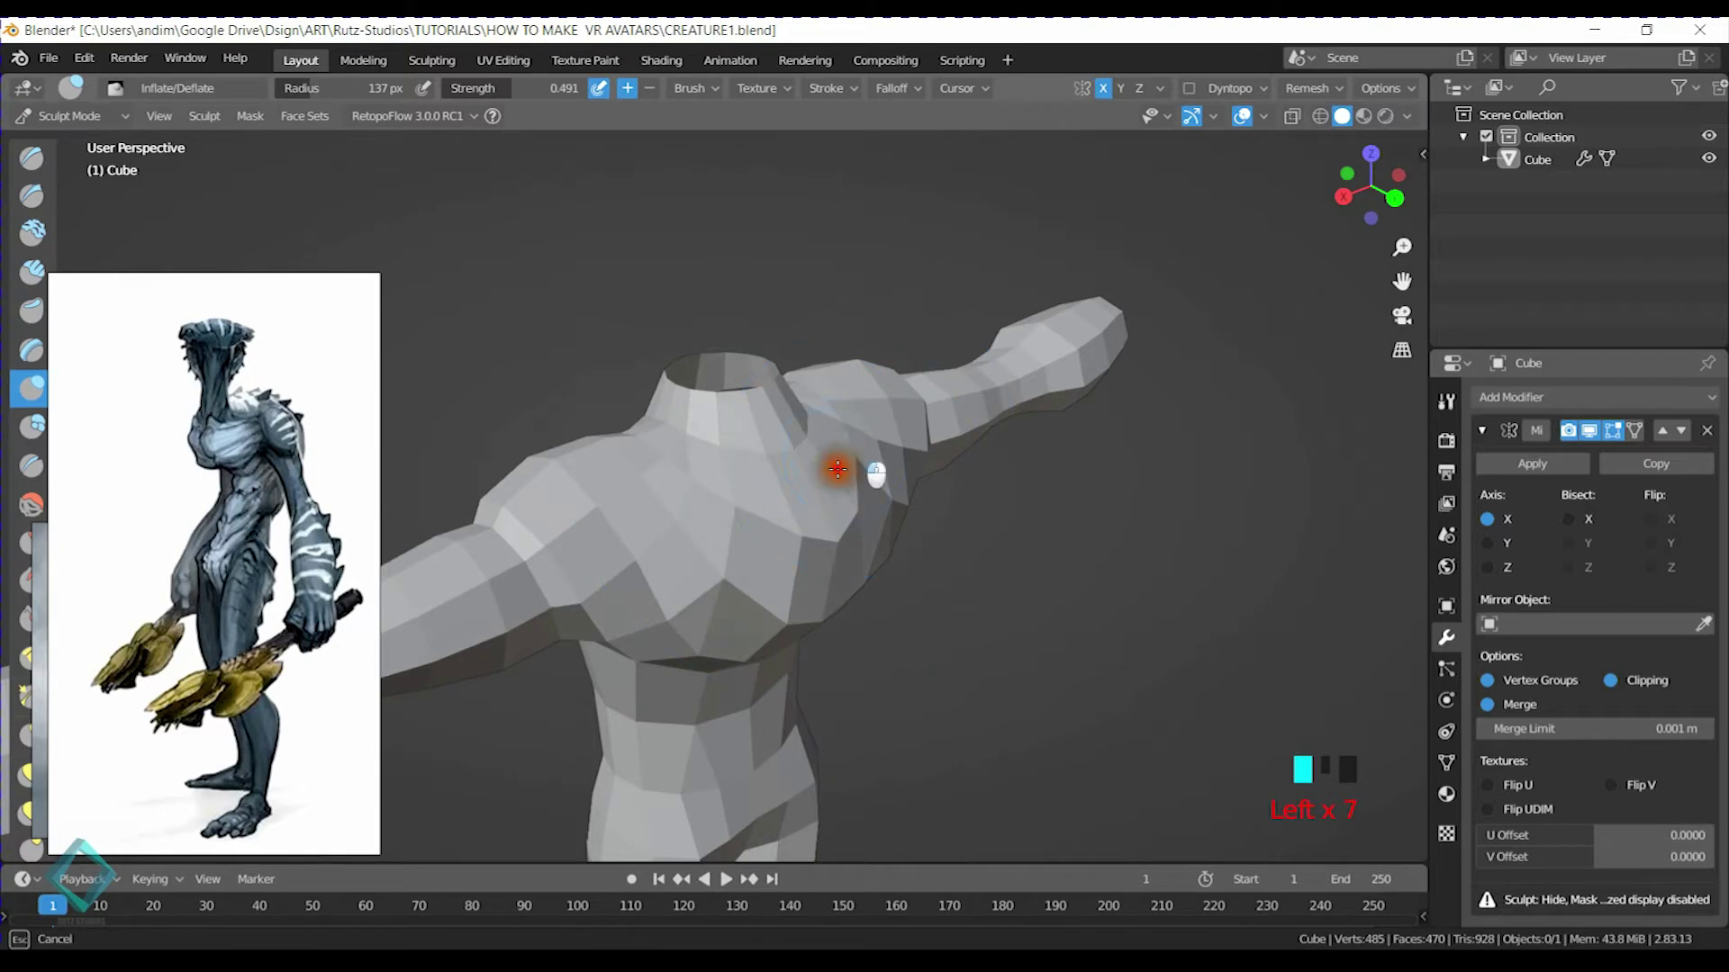
{"action": "middle_click_drag", "start_coordinate": [886, 519], "coordinate": [720, 411]}
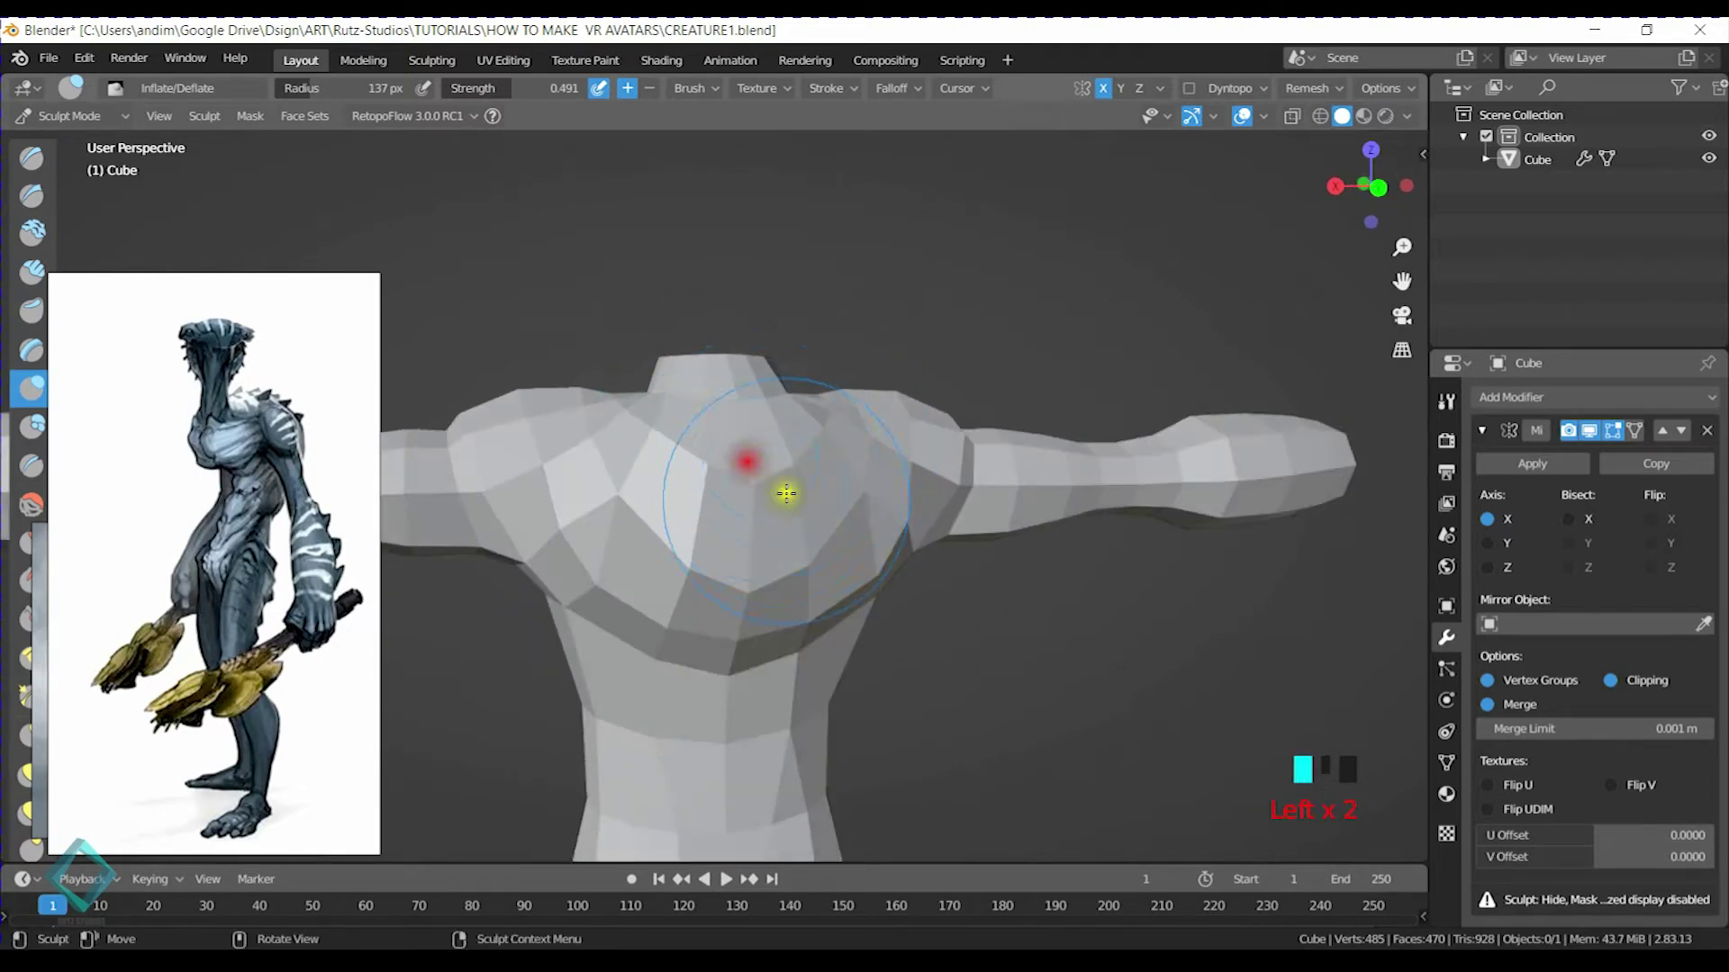
Choose the Grab brush, apply the body's Mirror modifier in Object Mode, and return to Sculpt Mode
{"action": "key", "text": "g"}
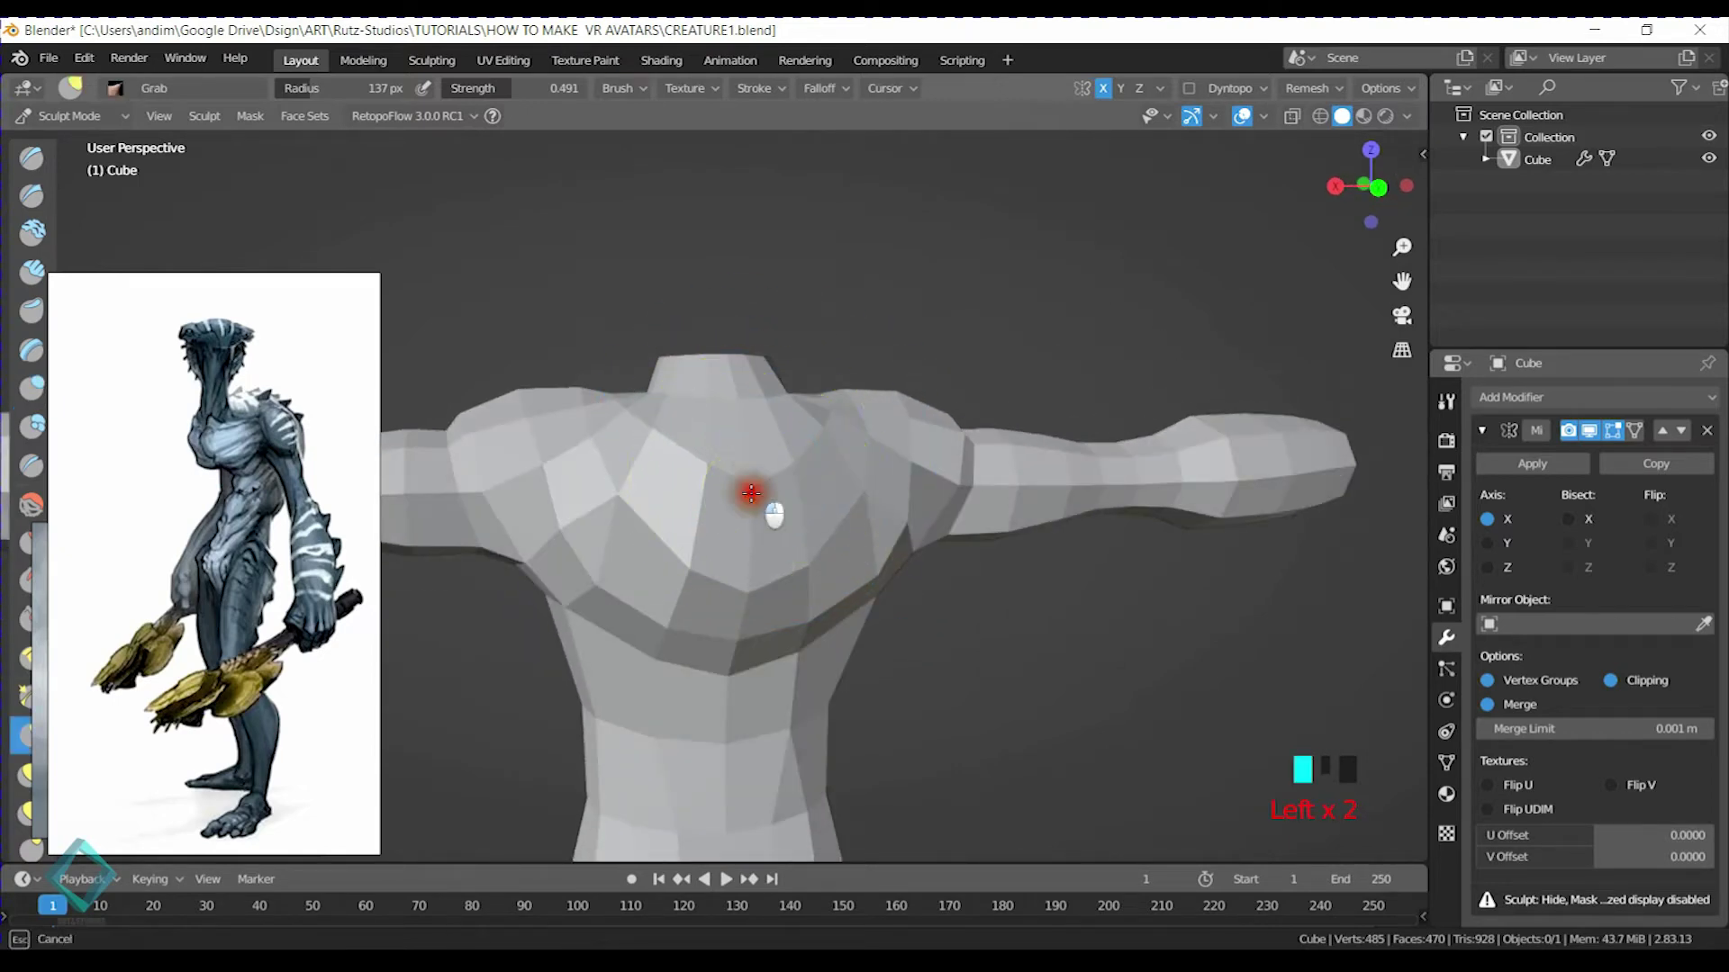
{"action": "middle_click_drag", "start_coordinate": [751, 492], "coordinate": [721, 467]}
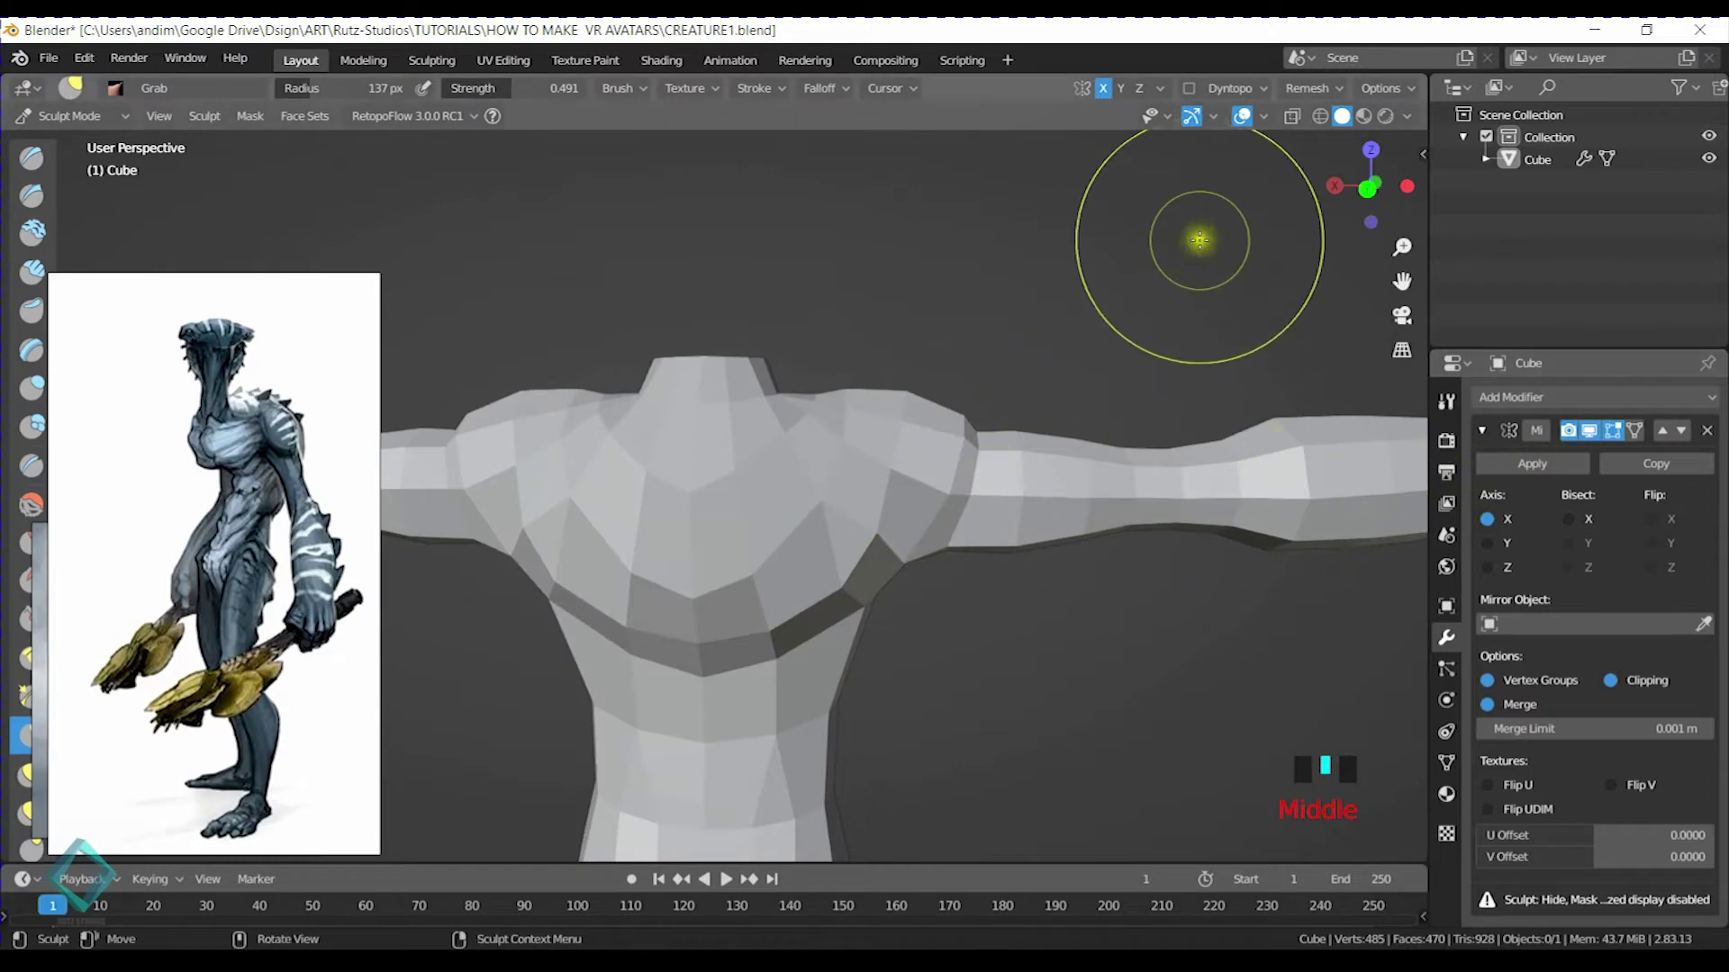
{"action": "key", "text": "ctrl+Tab"}
{"action": "left_click", "coordinate": [714, 435]}
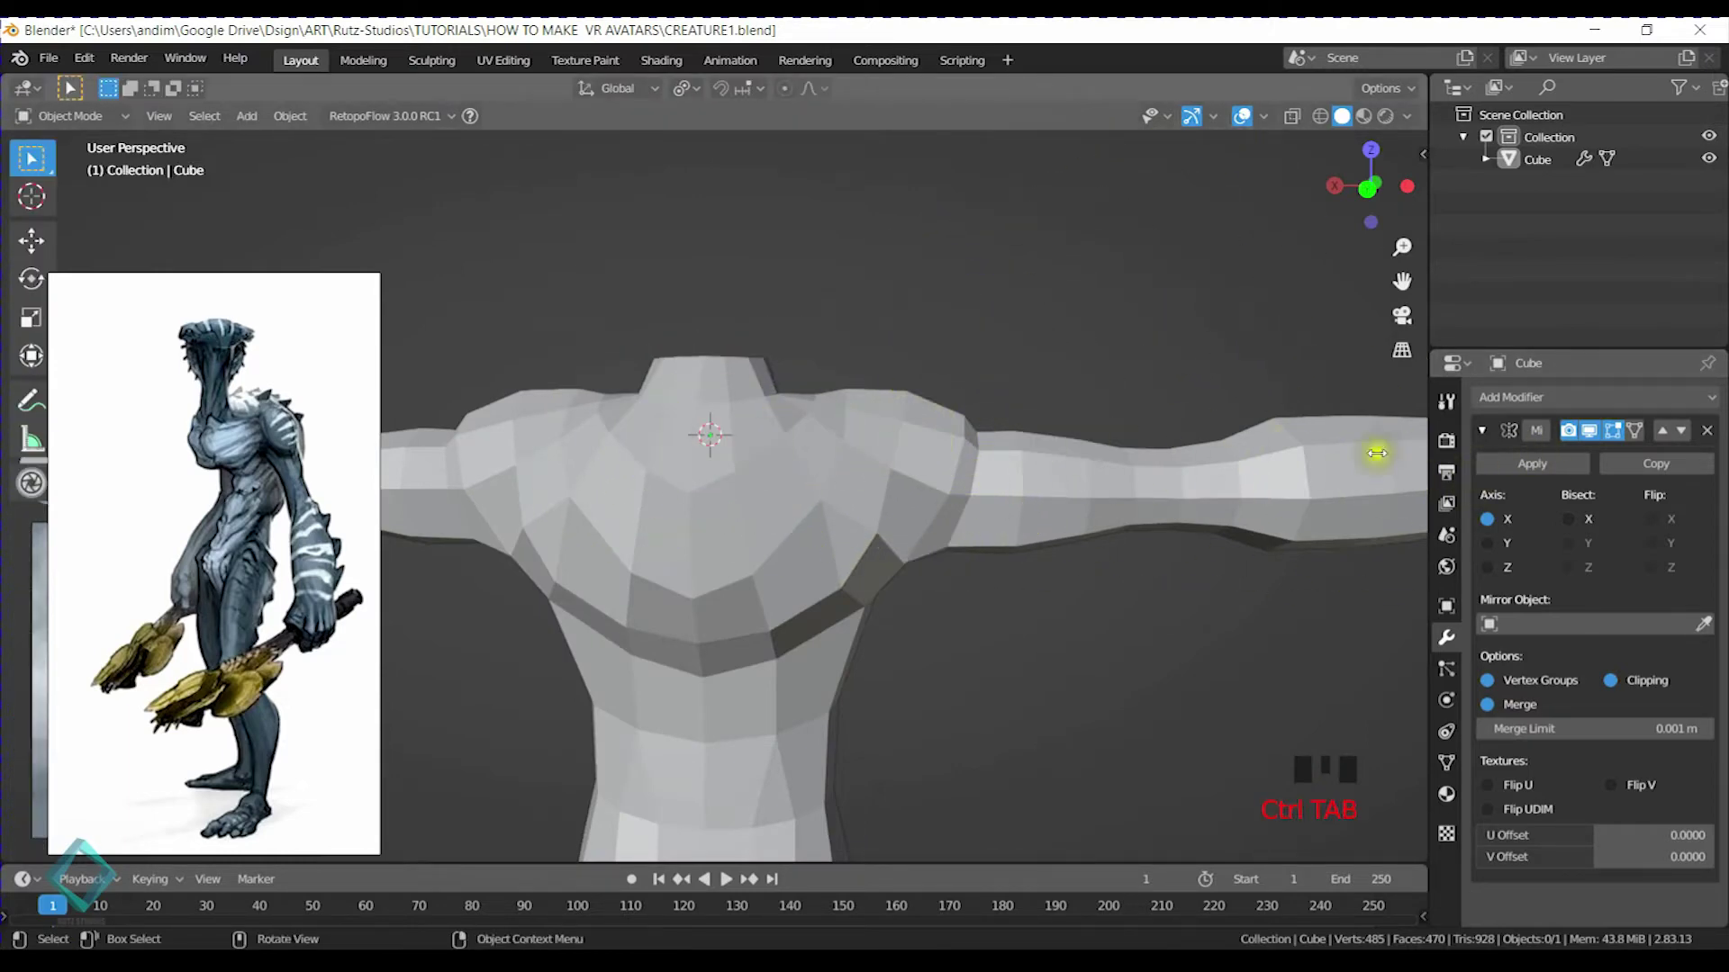
{"action": "left_click", "coordinate": [1533, 464]}
{"action": "key", "text": "ctrl+Tab"}
{"action": "left_click", "coordinate": [778, 560]}
Reshape the centre of the upper torso and the slope between neck and shoulder using the Grab brush
{"action": "mouse_move", "coordinate": [725, 486]}
{"action": "left_mouse_down"}
{"action": "mouse_move", "coordinate": [692, 491]}
{"action": "mouse_move", "coordinate": [694, 419]}
{"action": "mouse_move", "coordinate": [695, 547]}
{"action": "mouse_move", "coordinate": [718, 492]}
{"action": "mouse_move", "coordinate": [814, 492]}
{"action": "left_mouse_up"}
{"action": "middle_click_drag", "start_coordinate": [815, 492], "coordinate": [808, 488]}
{"action": "left_click", "coordinate": [618, 483]}
{"action": "left_click_drag", "start_coordinate": [618, 483], "coordinate": [672, 447]}
{"action": "middle_click_drag", "start_coordinate": [672, 448], "coordinate": [789, 425]}
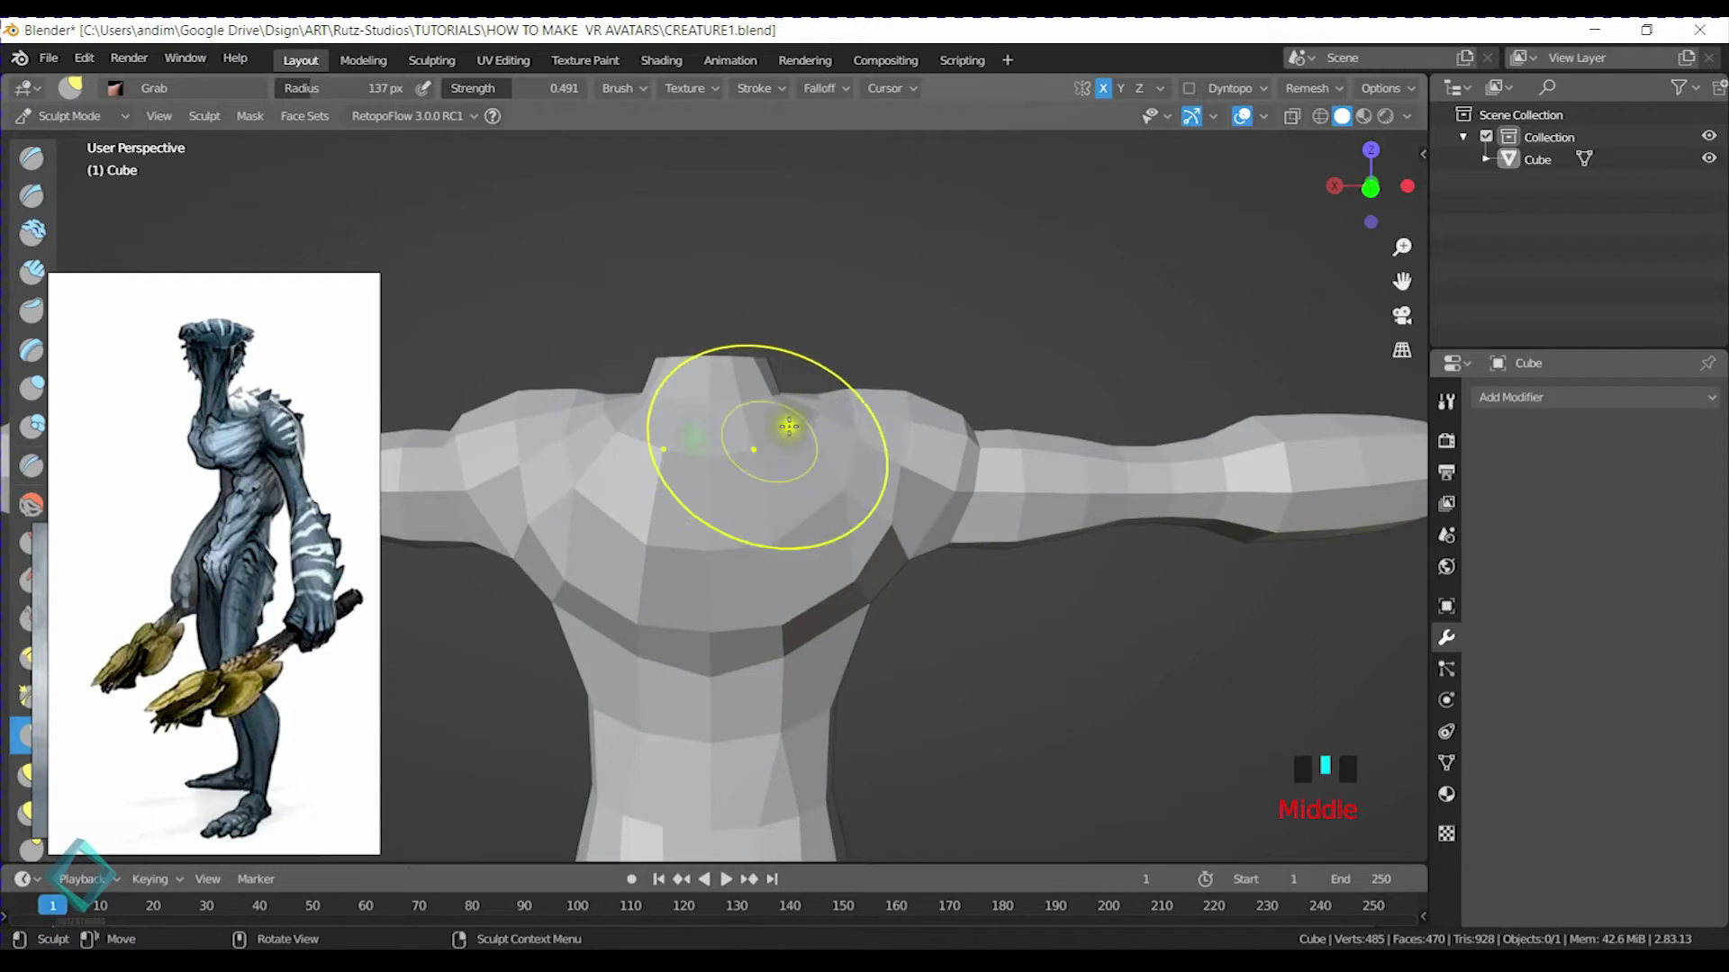
{"action": "middle_click_drag", "start_coordinate": [578, 394], "coordinate": [618, 455]}
{"action": "left_click", "coordinate": [618, 405]}
{"action": "mouse_move", "coordinate": [618, 405]}
{"action": "left_mouse_down"}
{"action": "mouse_move", "coordinate": [624, 436]}
{"action": "mouse_move", "coordinate": [656, 456]}
{"action": "left_mouse_up"}
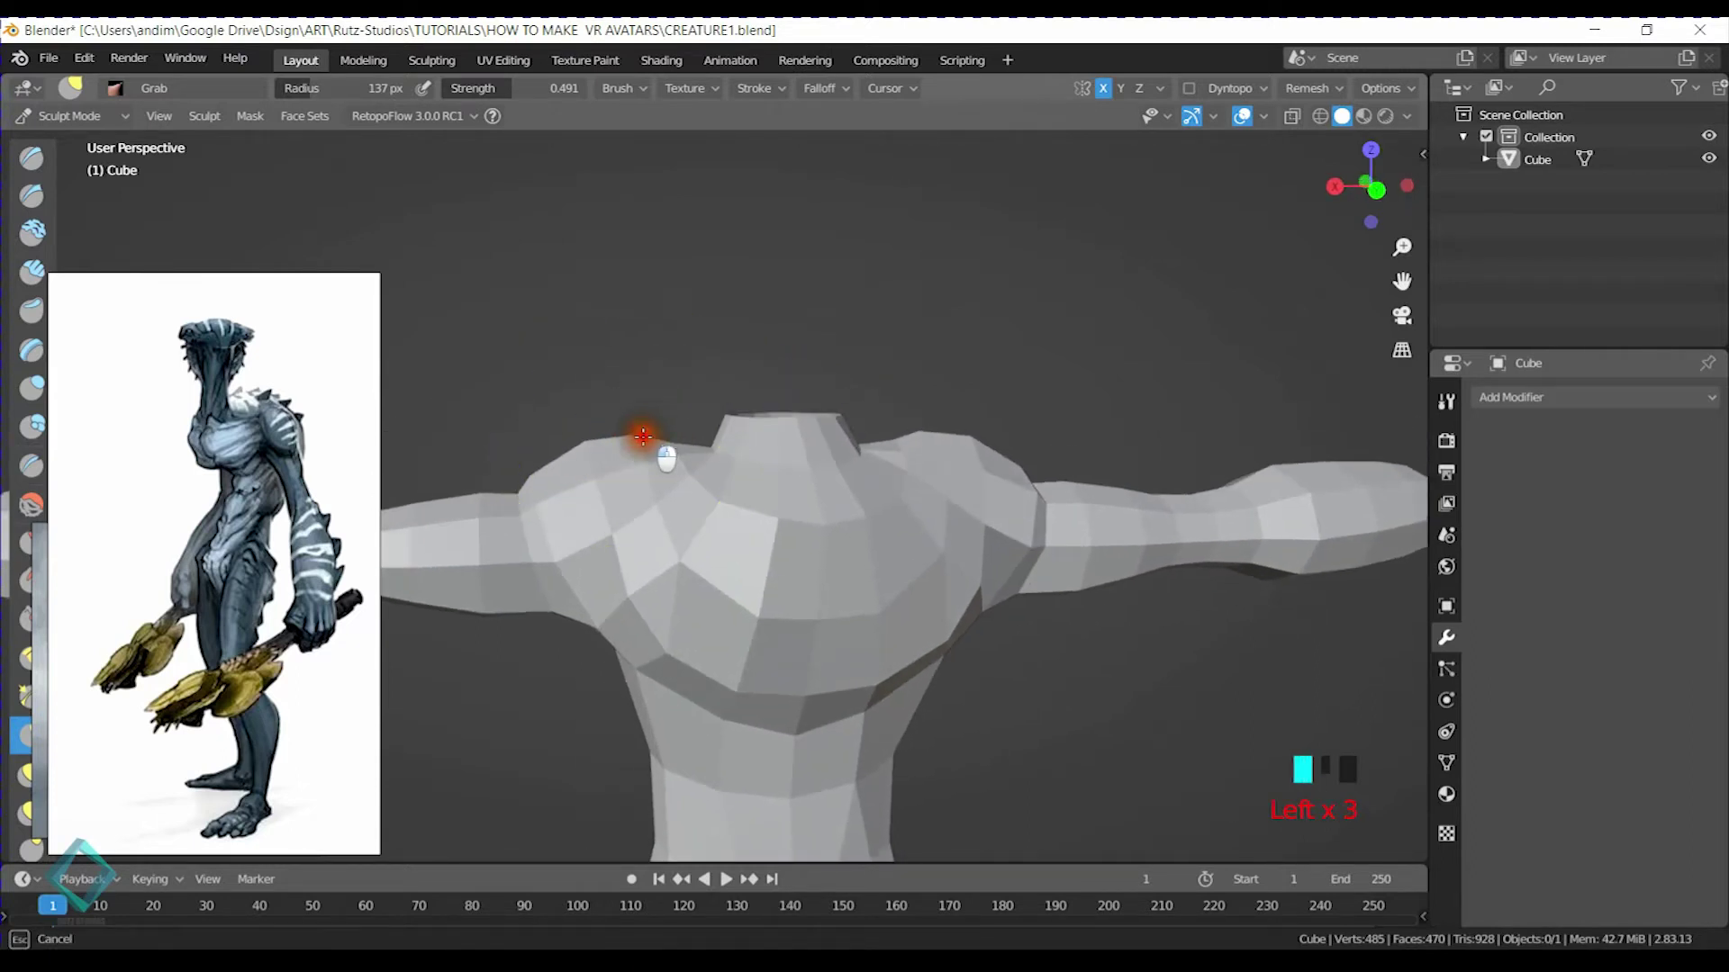
Pull the vertices beside and below the neck base into place with small Grab strokes
{"action": "middle_click_drag", "start_coordinate": [687, 502], "coordinate": [706, 586]}
{"action": "left_click", "coordinate": [616, 605]}
{"action": "left_click_drag", "start_coordinate": [616, 605], "coordinate": [596, 555]}
{"action": "scroll", "coordinate": [631, 531], "scroll_direction": "up", "scroll_amount": 3}
{"action": "left_click", "coordinate": [636, 574]}
{"action": "scroll", "coordinate": [884, 656], "scroll_direction": "down", "scroll_amount": 3}
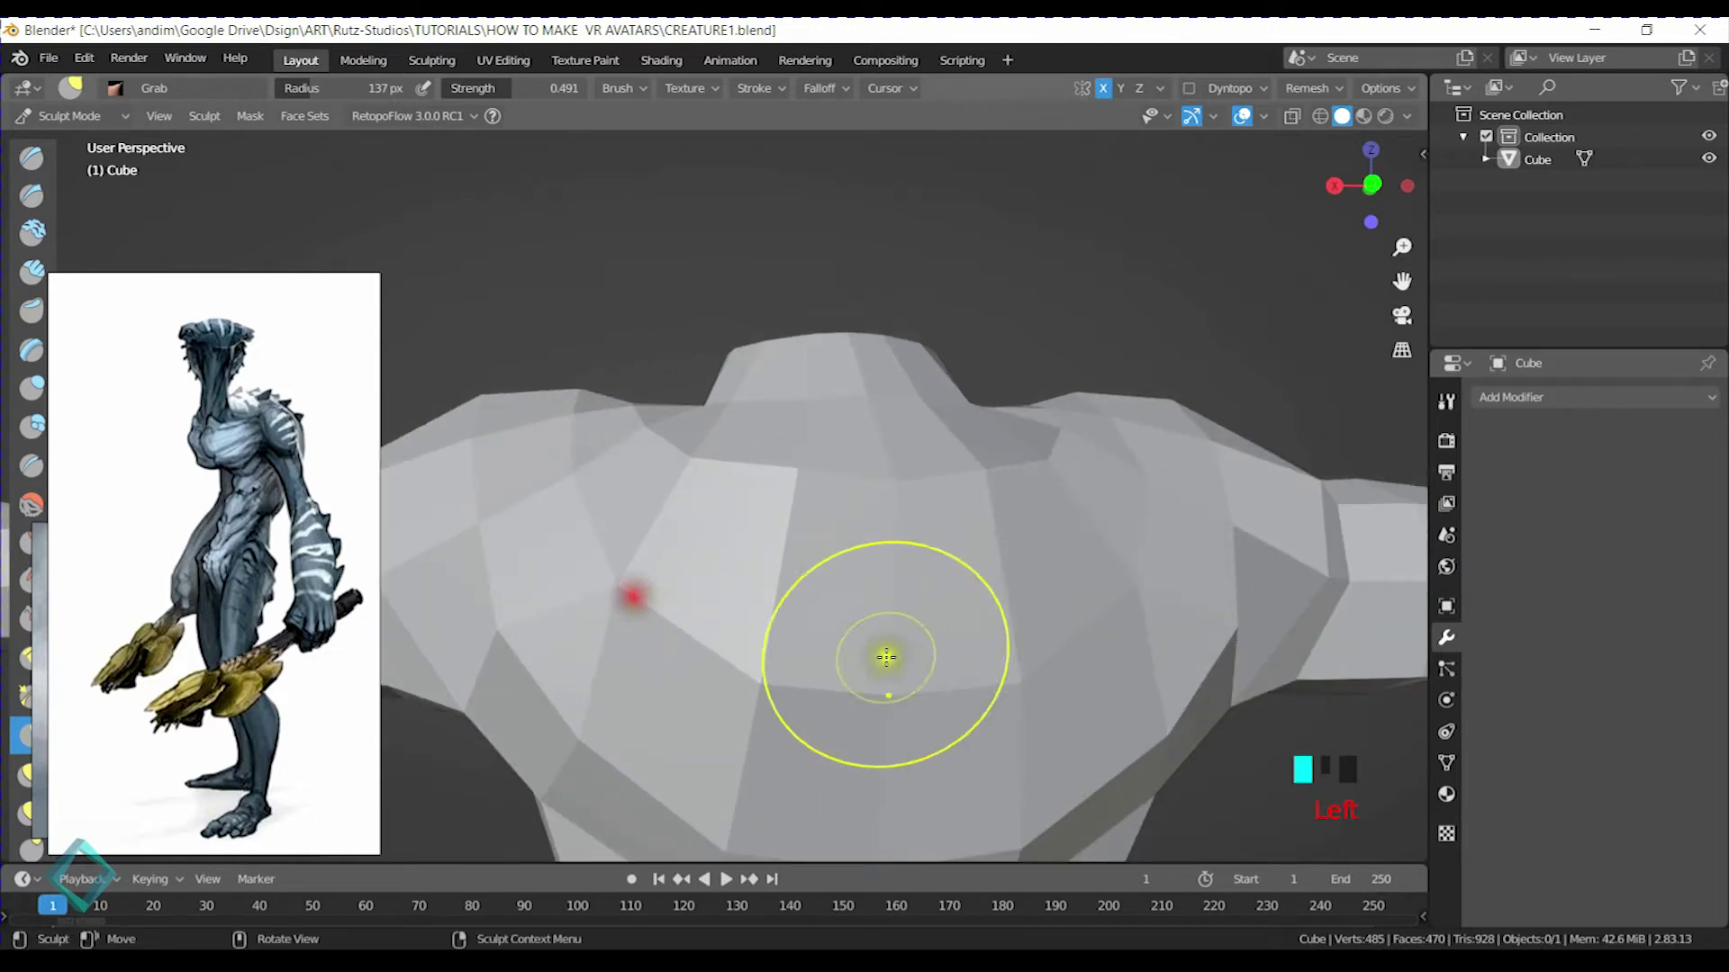
{"action": "scroll", "coordinate": [829, 645], "scroll_direction": "up", "scroll_amount": 4}
{"action": "left_click", "coordinate": [723, 602]}
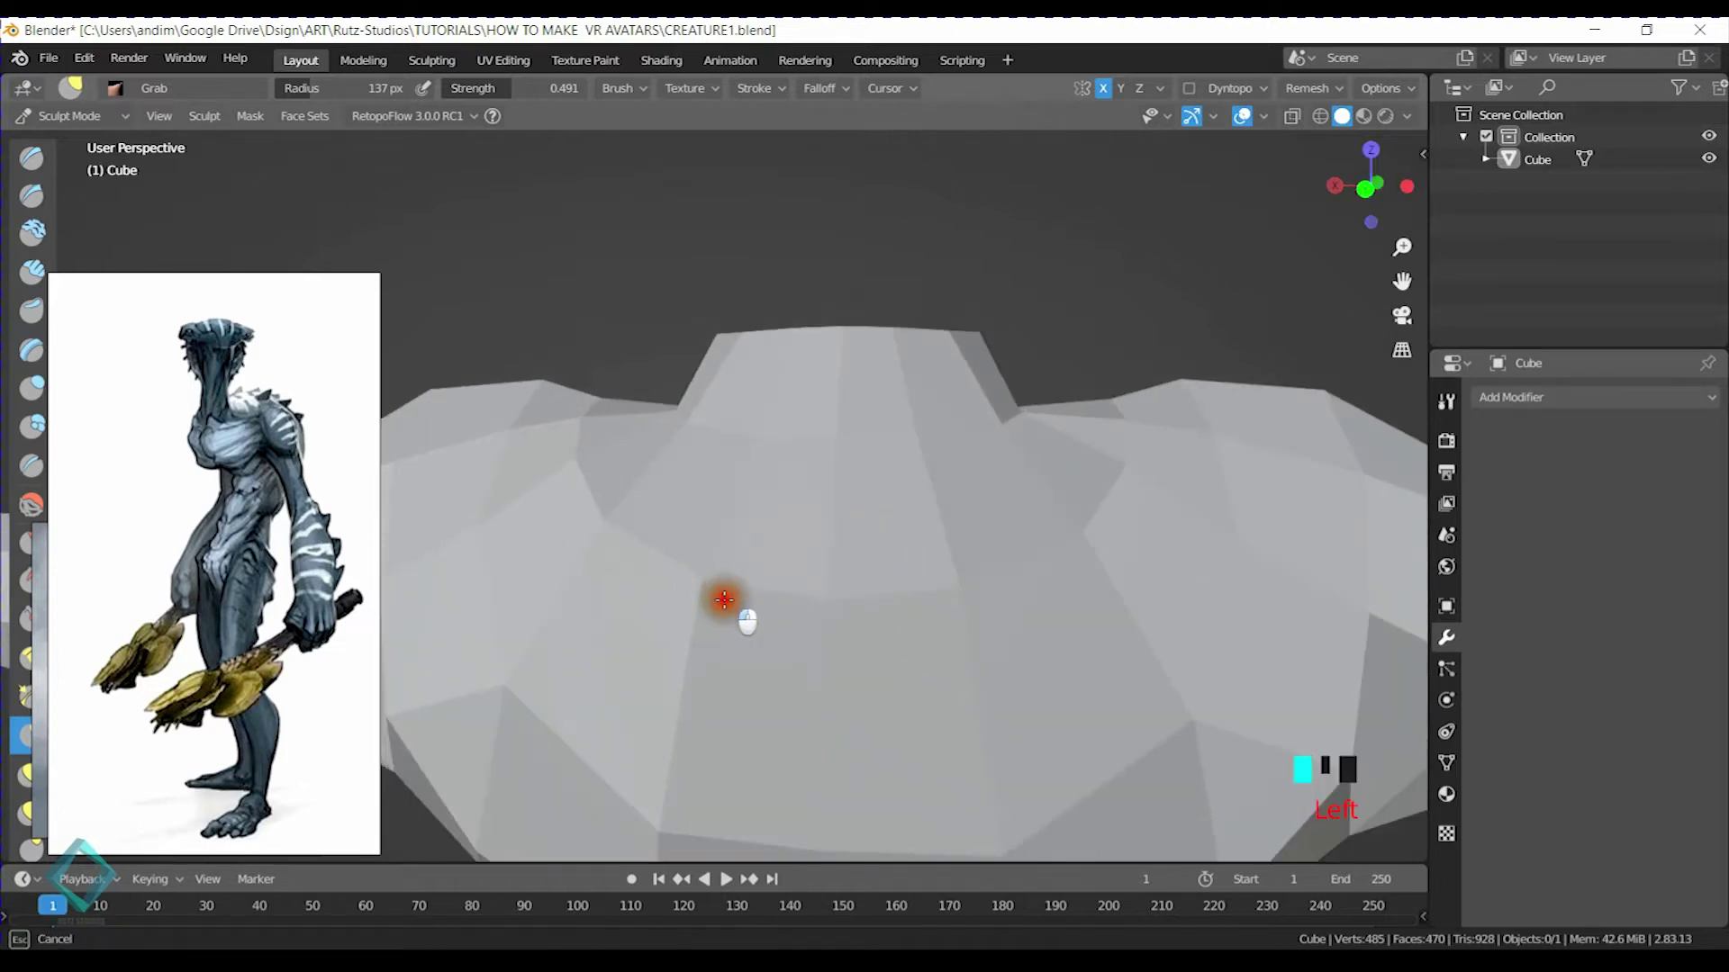
Examine the upper torso and neck opening up close and from a distance to judge the proportions
{"action": "scroll", "coordinate": [855, 570], "scroll_direction": "down", "scroll_amount": 5}
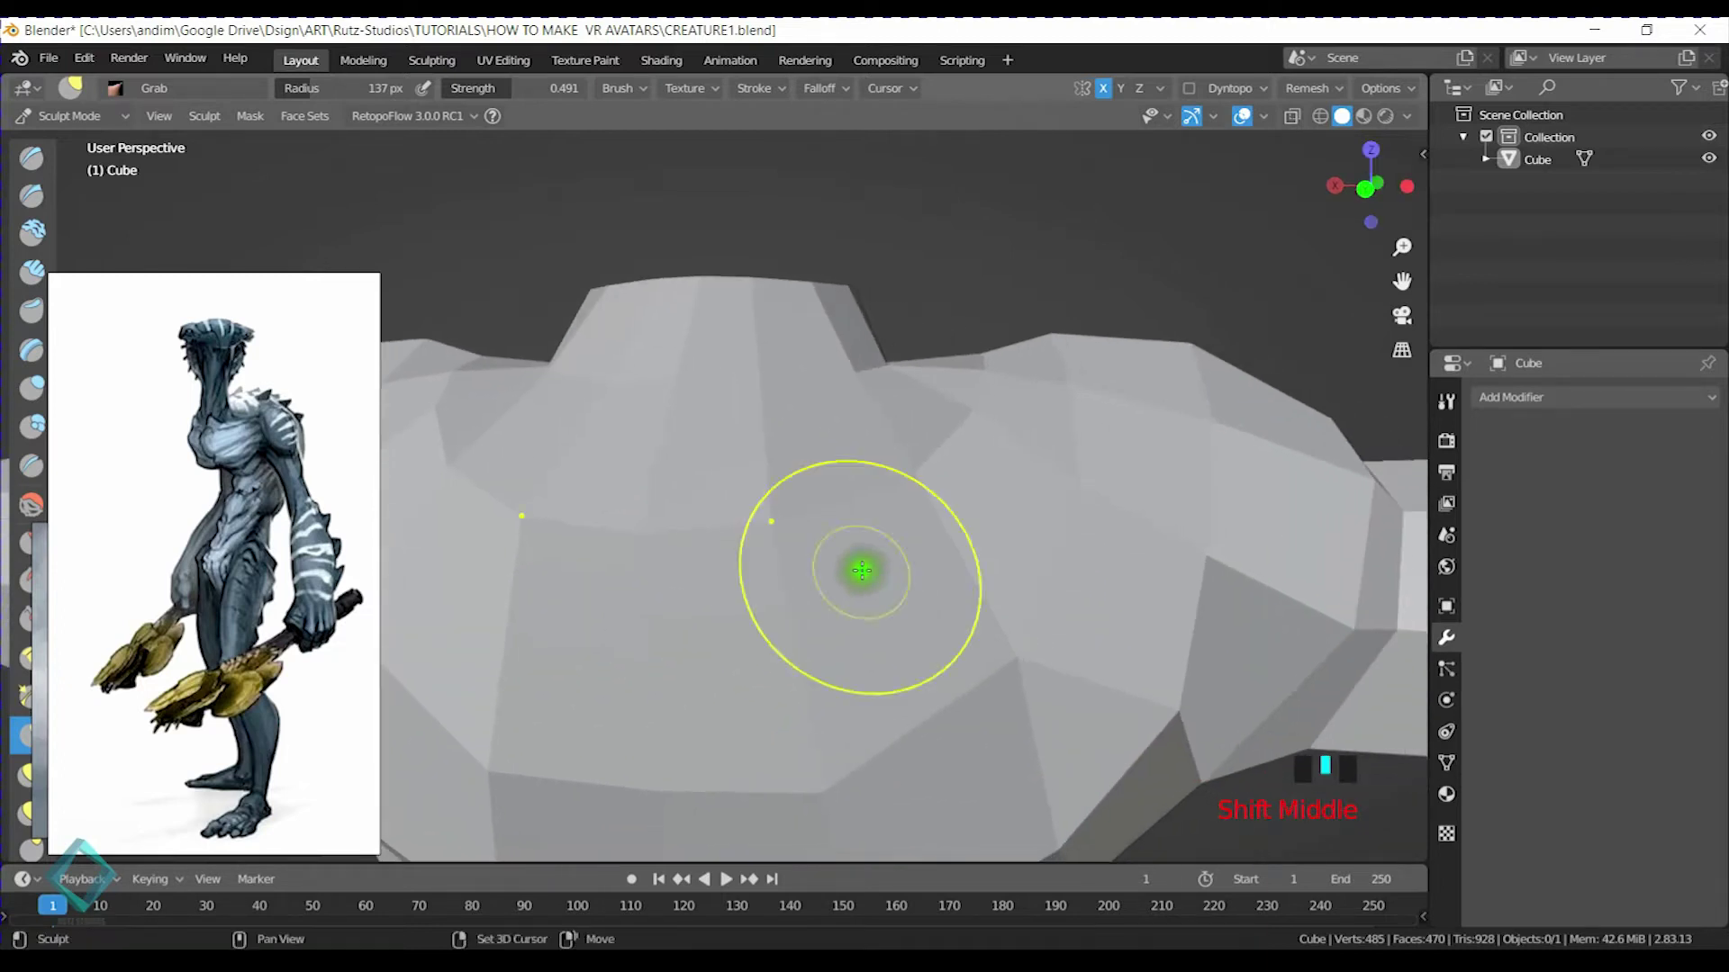
{"action": "scroll", "coordinate": [783, 532], "scroll_direction": "up", "scroll_amount": 5}
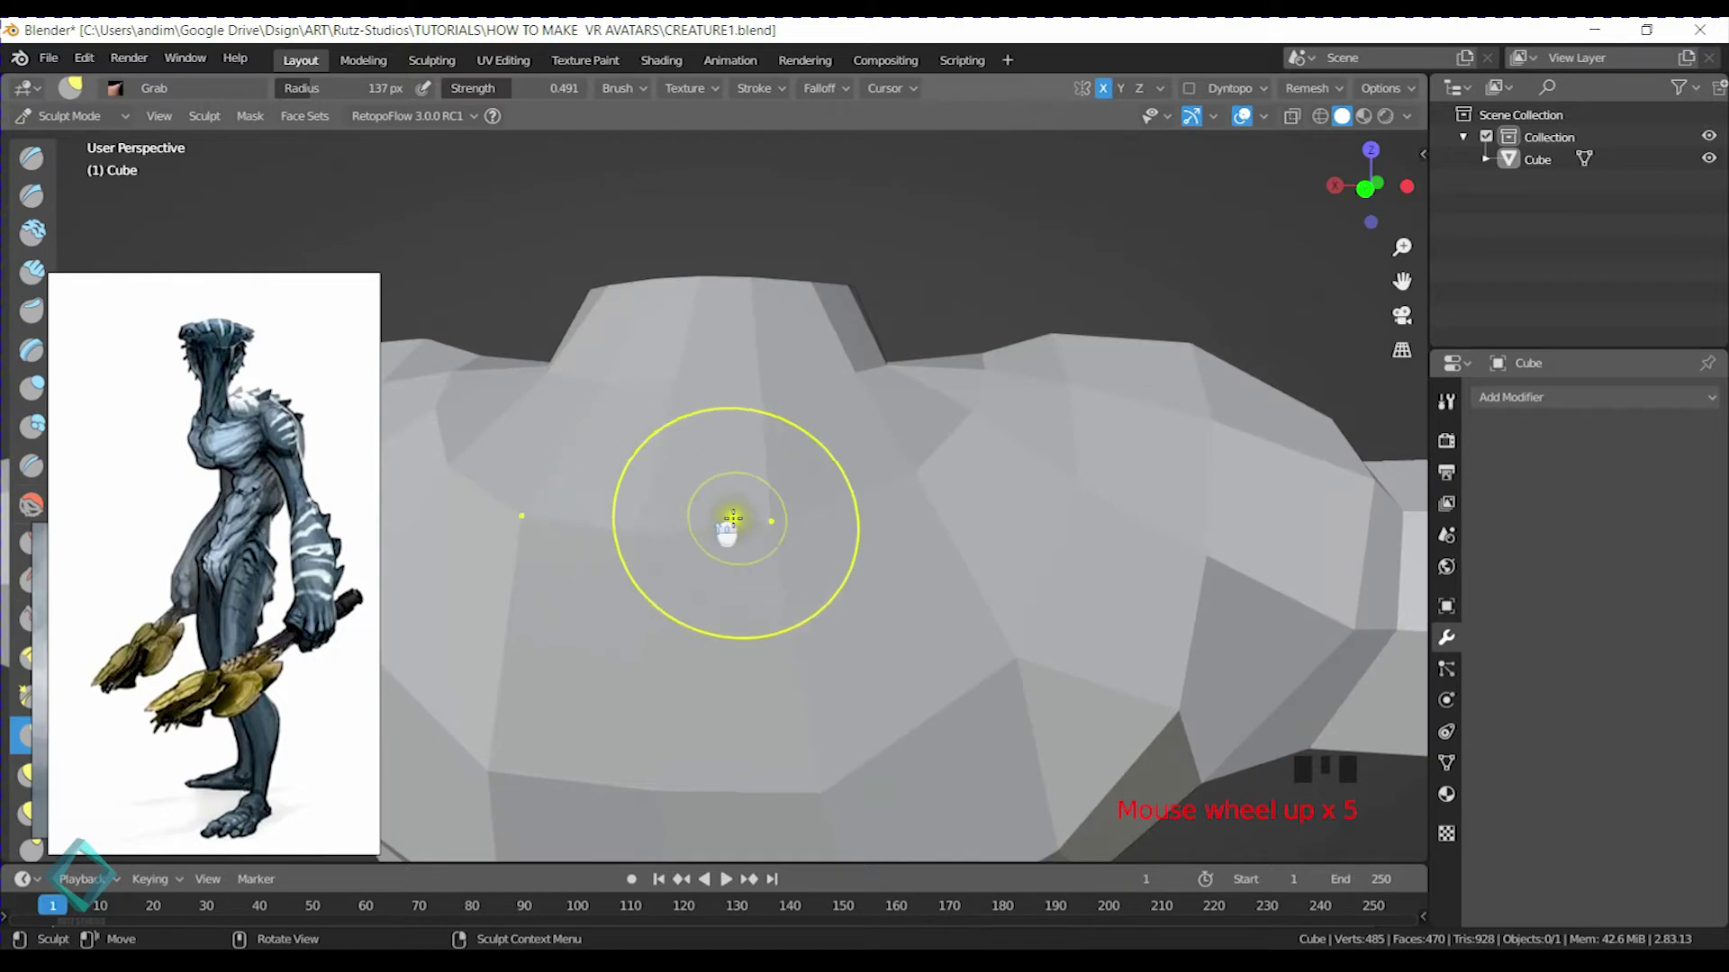
{"action": "middle_click_drag", "start_coordinate": [815, 522], "coordinate": [882, 498]}
{"action": "scroll", "coordinate": [727, 526], "scroll_direction": "down", "scroll_amount": 3}
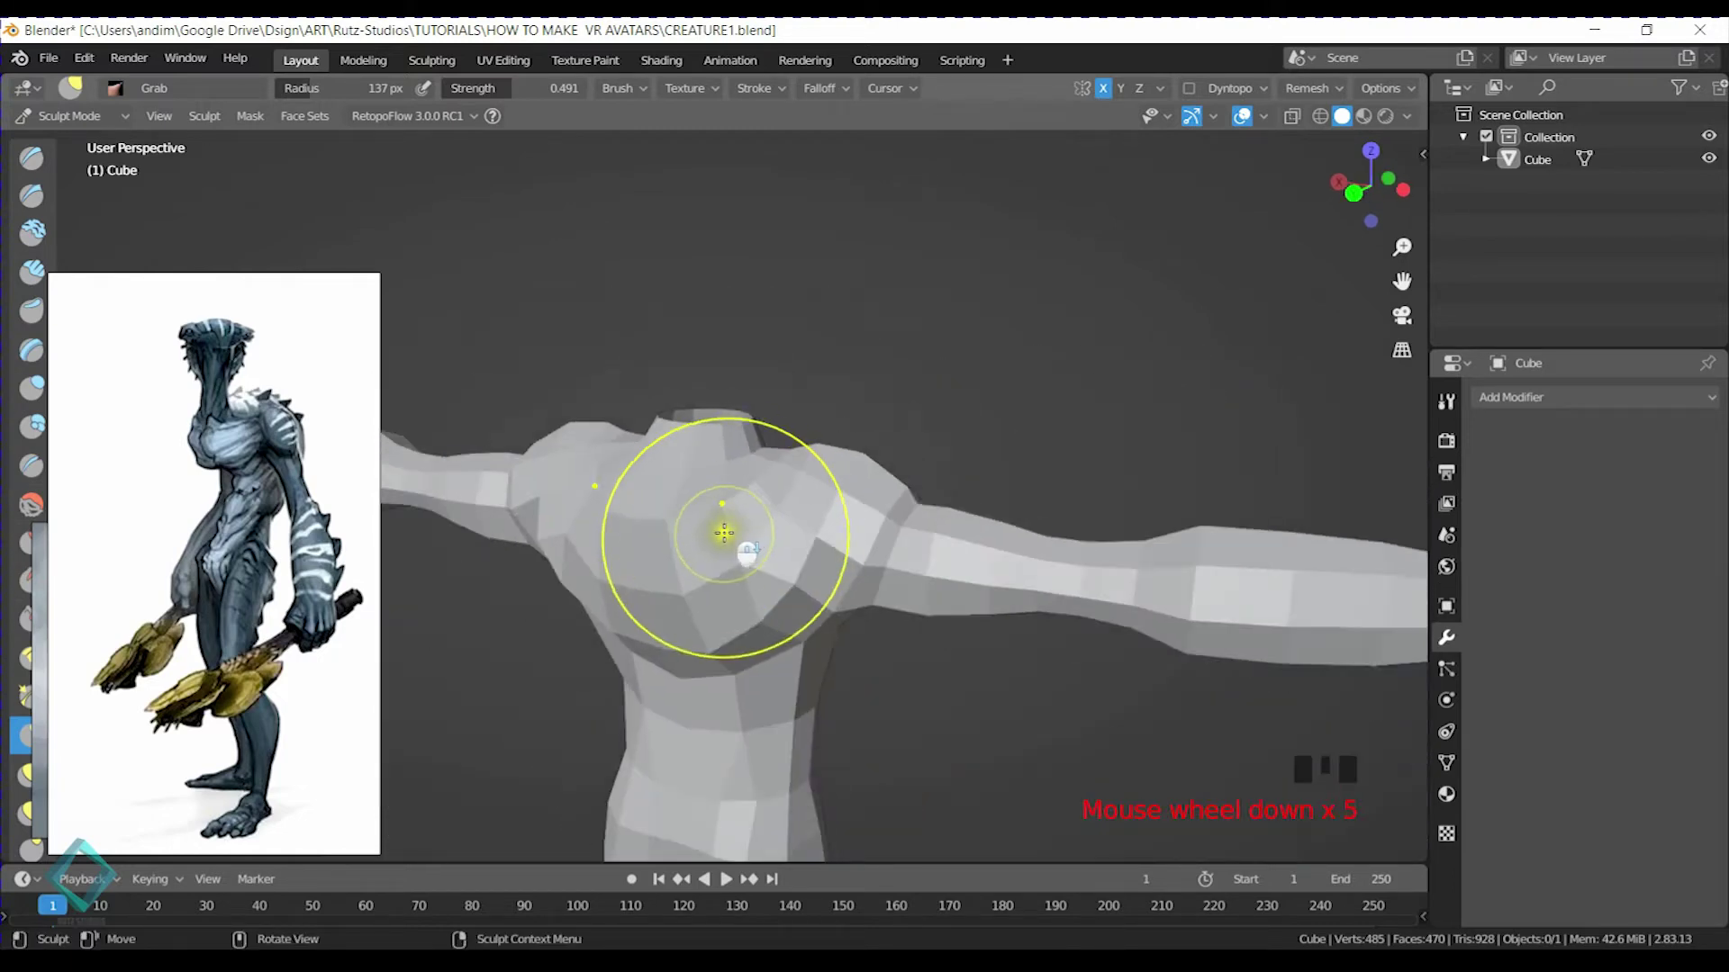
{"action": "scroll", "coordinate": [733, 528], "scroll_direction": "up", "scroll_amount": 6}
{"action": "mouse_move", "coordinate": [733, 529]}
{"action": "middle_mouse_down"}
{"action": "mouse_move", "coordinate": [810, 506]}
{"action": "mouse_move", "coordinate": [644, 533]}
{"action": "mouse_move", "coordinate": [791, 528]}
{"action": "mouse_move", "coordinate": [664, 544]}
{"action": "middle_mouse_up"}
{"action": "key", "text": "f"}
{"action": "right_click", "coordinate": [833, 560]}
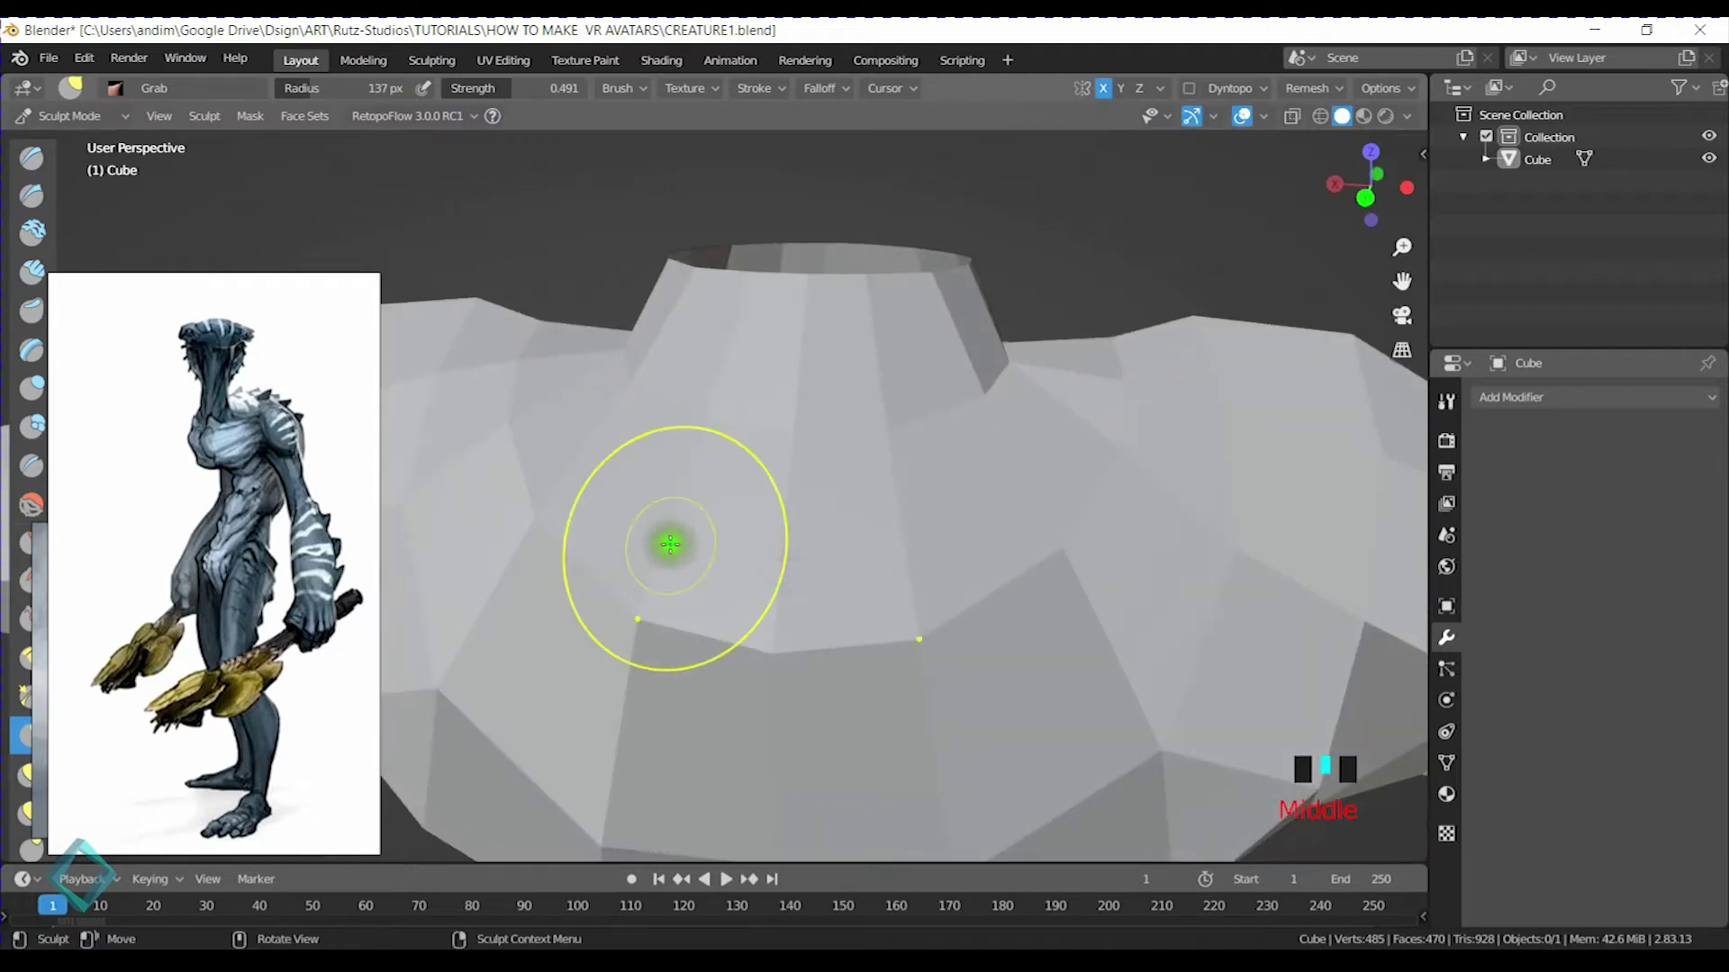
{"action": "scroll", "coordinate": [772, 570], "scroll_direction": "down", "scroll_amount": 5}
{"action": "middle_click_drag", "start_coordinate": [772, 562], "coordinate": [714, 505]}
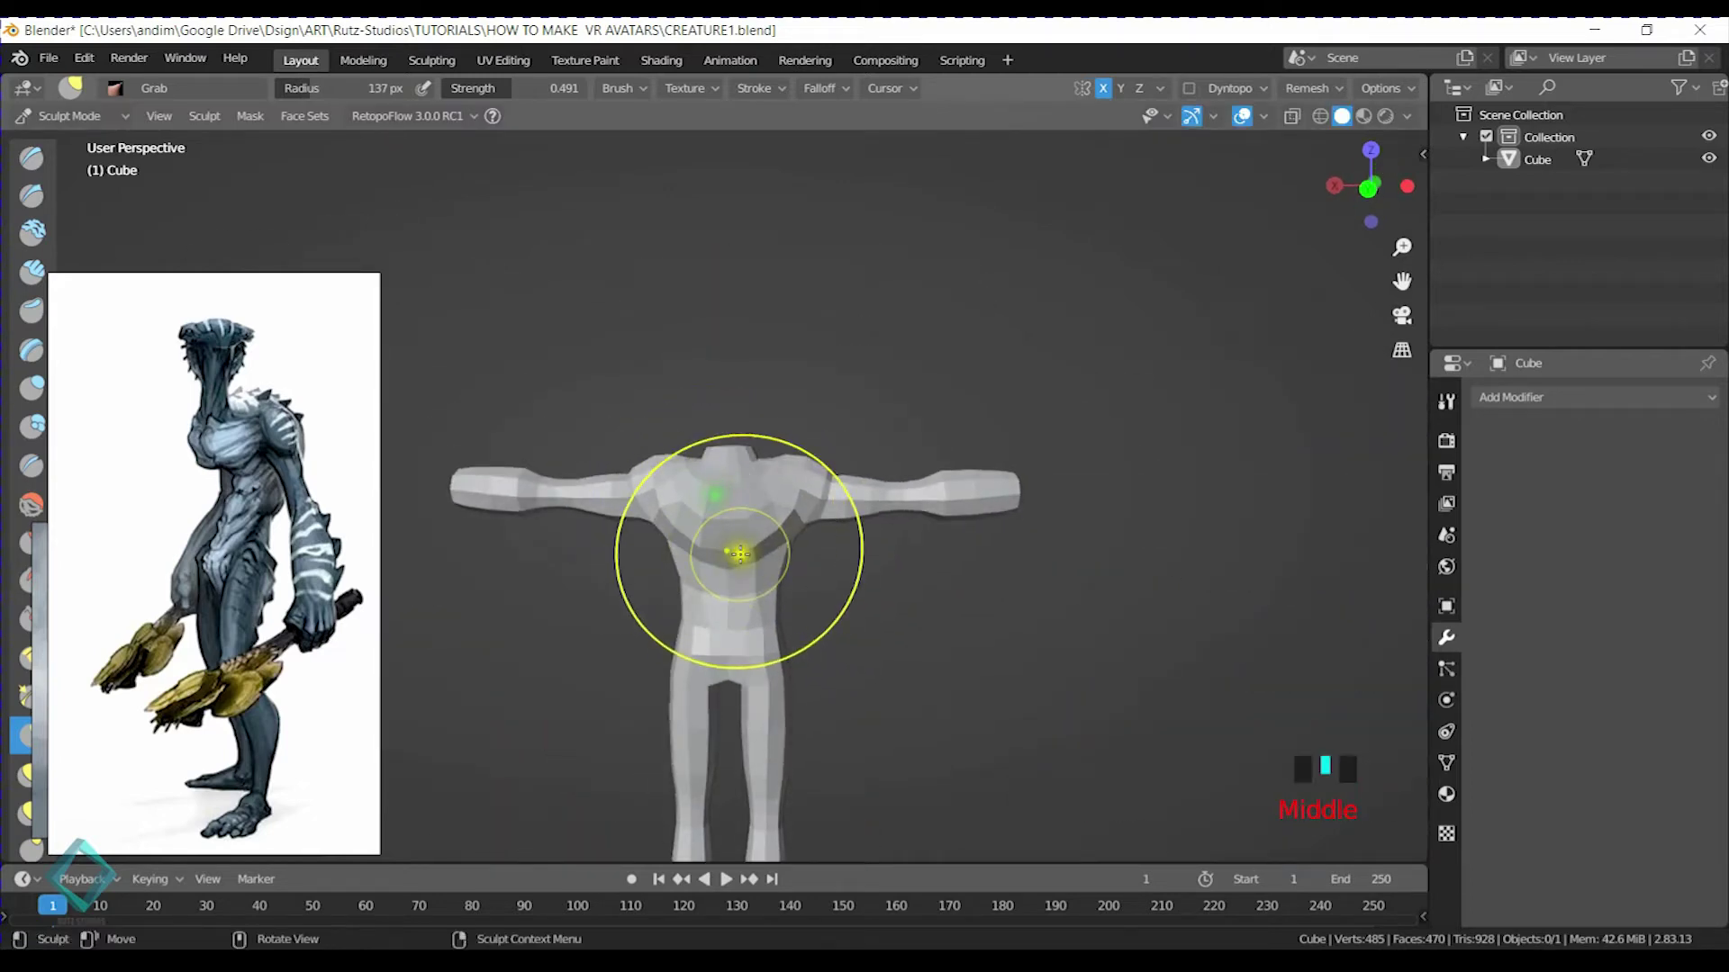
Grab the middle of the upper torso and shift its vertices to refine the bulge below the neck
{"action": "left_click_drag", "start_coordinate": [731, 538], "coordinate": [709, 586]}
{"action": "scroll", "coordinate": [787, 563], "scroll_direction": "up", "scroll_amount": 6}
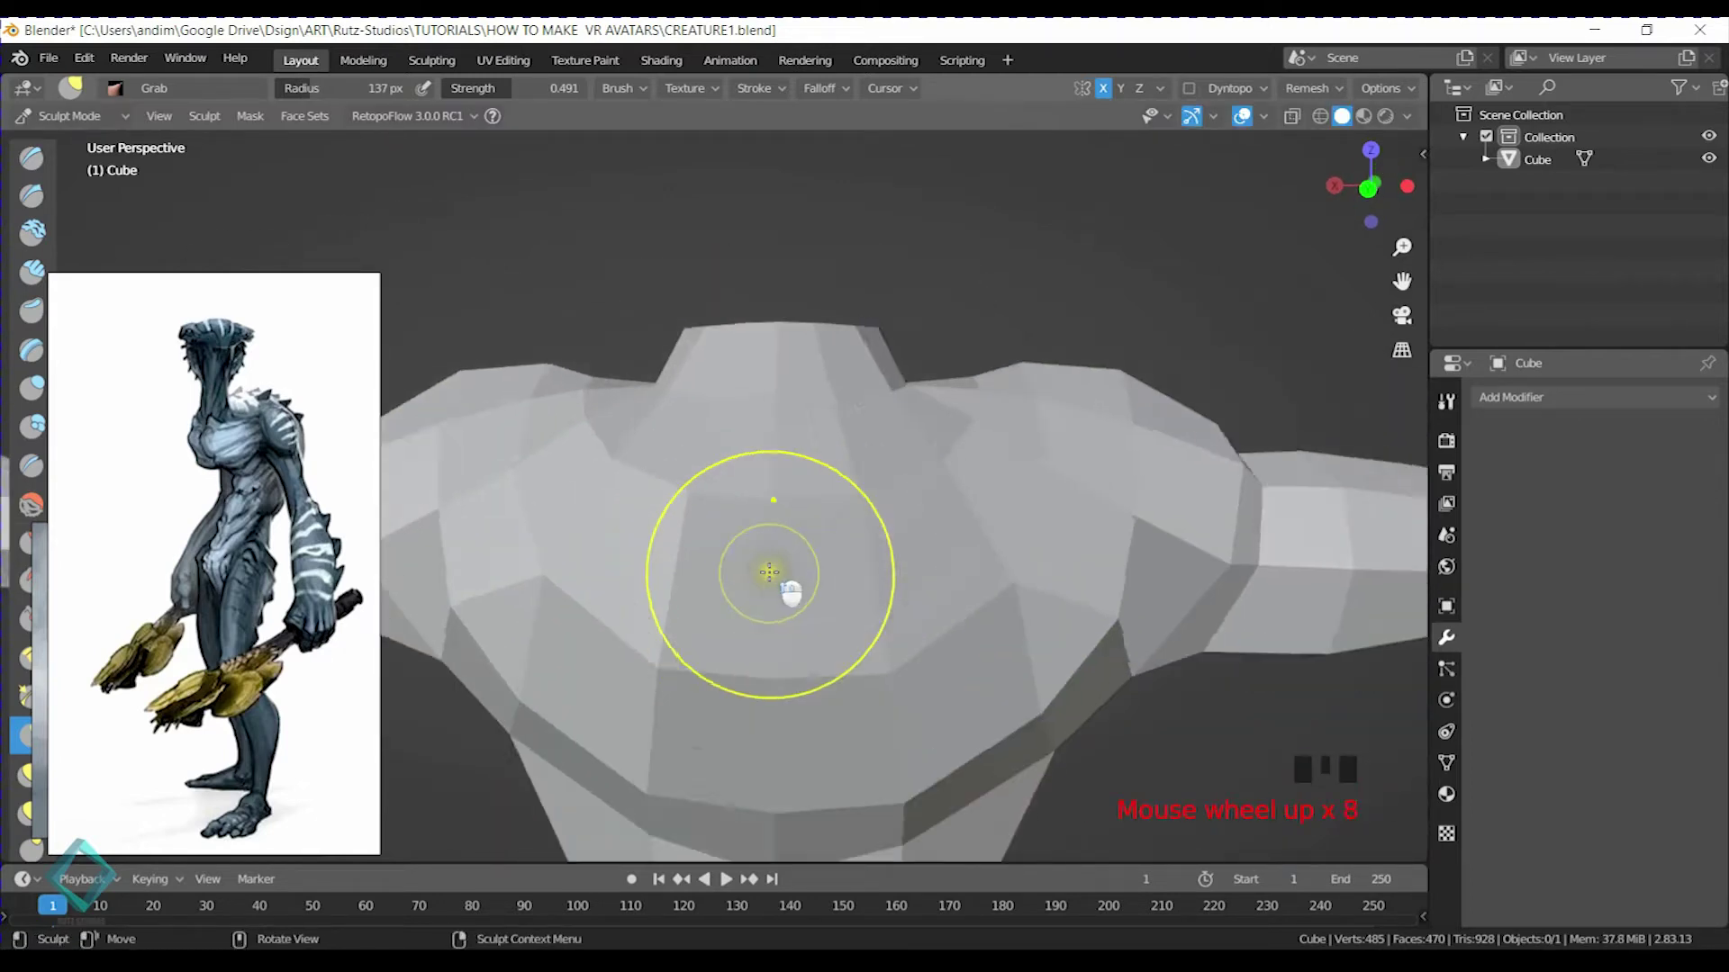
{"action": "mouse_move", "coordinate": [806, 501]}
{"action": "left_mouse_down"}
{"action": "mouse_move", "coordinate": [828, 522]}
{"action": "mouse_move", "coordinate": [821, 486]}
{"action": "mouse_move", "coordinate": [837, 549]}
{"action": "left_mouse_up"}
{"action": "mouse_move", "coordinate": [837, 550]}
{"action": "middle_mouse_down"}
{"action": "mouse_move", "coordinate": [791, 552]}
{"action": "mouse_move", "coordinate": [822, 490]}
{"action": "mouse_move", "coordinate": [971, 437]}
{"action": "mouse_move", "coordinate": [657, 586]}
{"action": "middle_mouse_up"}
{"action": "left_click_drag", "start_coordinate": [637, 598], "coordinate": [749, 563]}
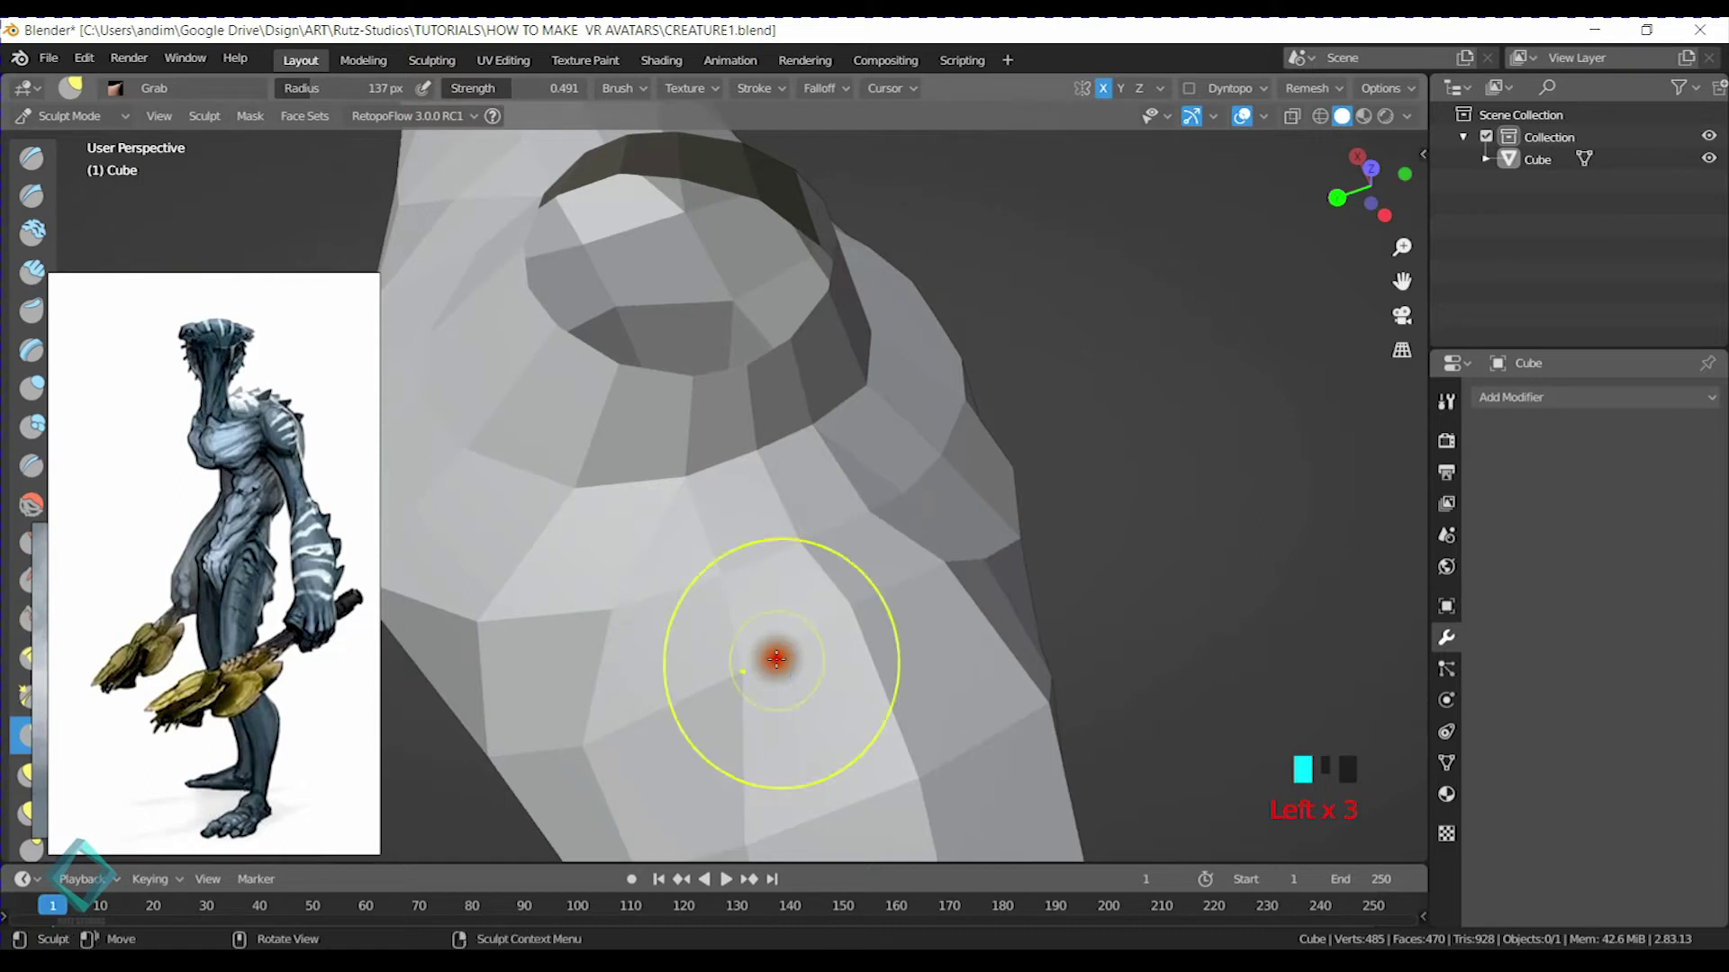
Even out the faces below the neck opening with Grab strokes, working from an oblique view above
{"action": "middle_click_drag", "start_coordinate": [775, 656], "coordinate": [637, 560]}
{"action": "left_click_drag", "start_coordinate": [636, 560], "coordinate": [692, 596]}
{"action": "left_click_drag", "start_coordinate": [835, 666], "coordinate": [904, 663]}
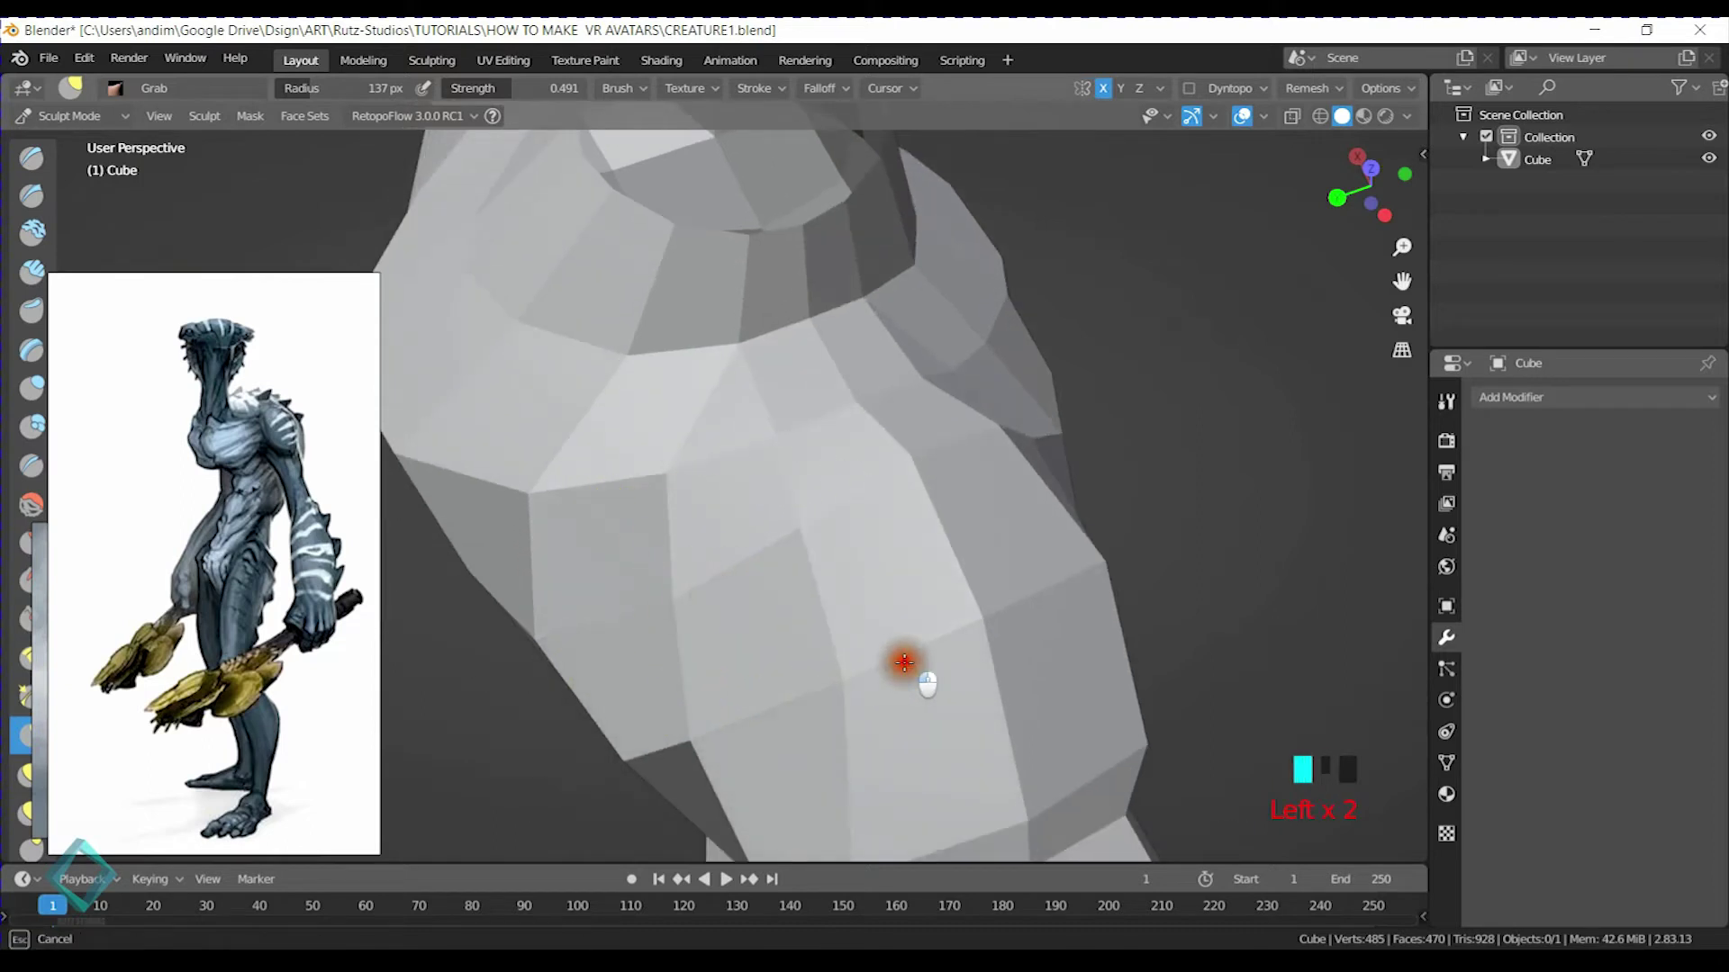
{"action": "left_click_drag", "start_coordinate": [823, 525], "coordinate": [860, 557]}
{"action": "middle_click_drag", "start_coordinate": [864, 562], "coordinate": [775, 567]}
{"action": "scroll", "coordinate": [866, 612], "scroll_direction": "down", "scroll_amount": 1}
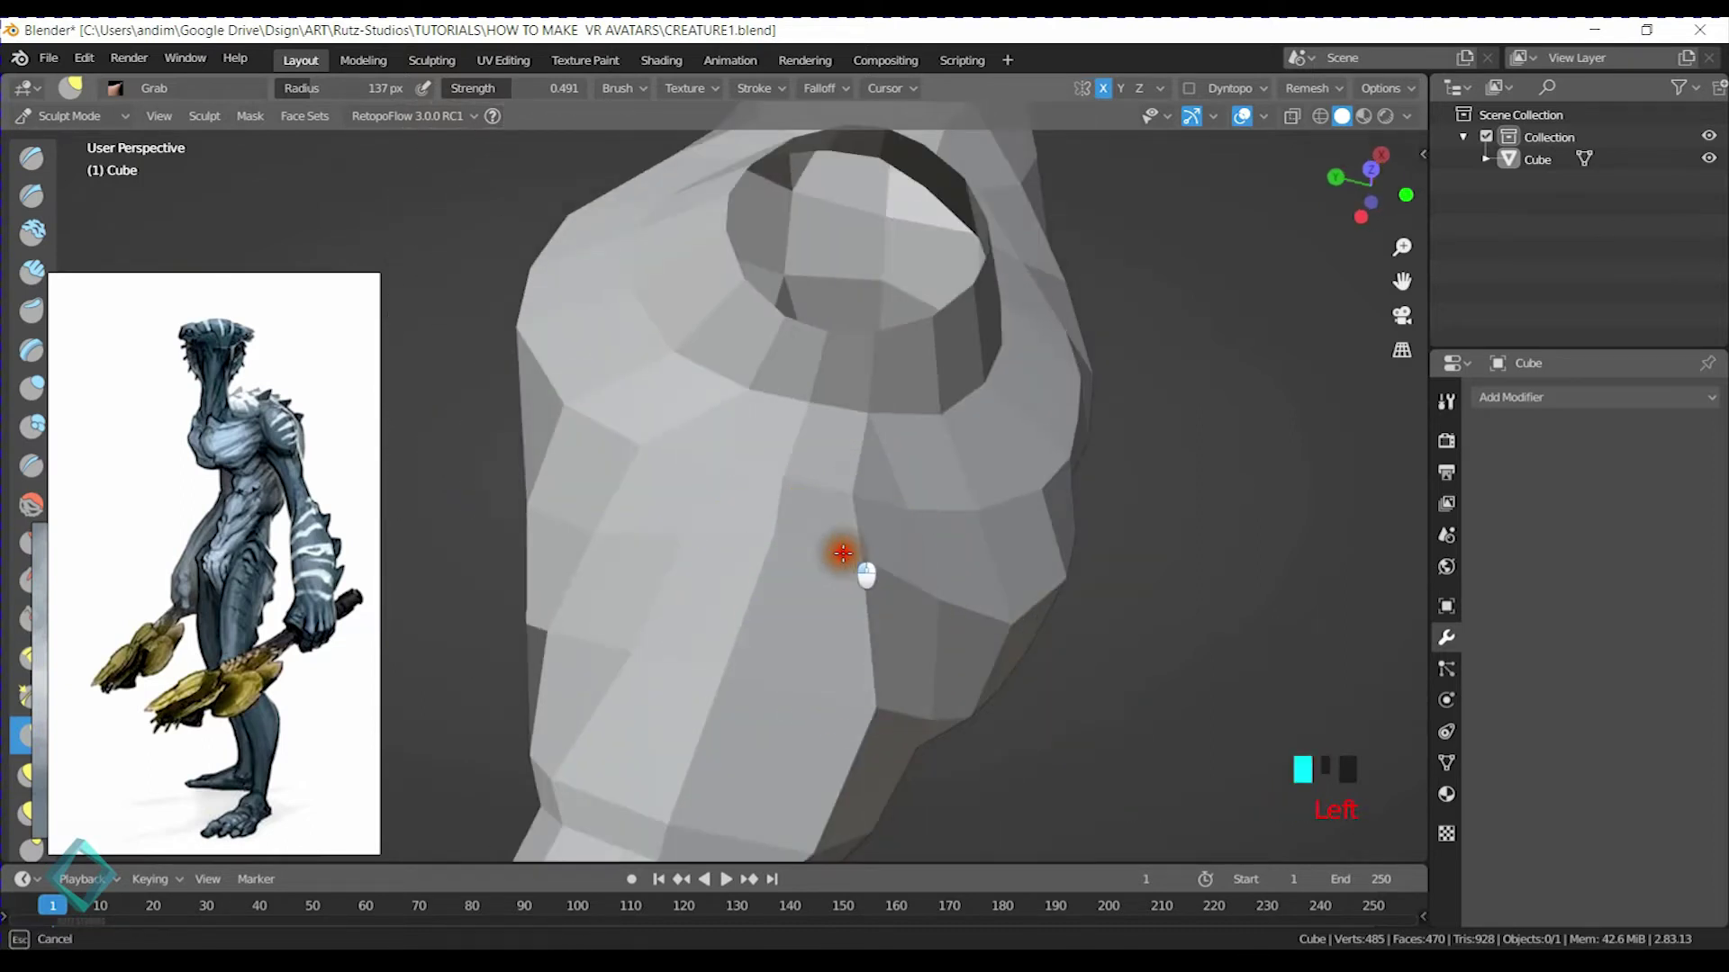
Pull the torso surface along the centre line down to the lower rib cage into a cleaner contour
{"action": "left_click_drag", "start_coordinate": [843, 552], "coordinate": [818, 691]}
{"action": "mouse_move", "coordinate": [819, 691]}
{"action": "middle_mouse_down"}
{"action": "mouse_move", "coordinate": [636, 765]}
{"action": "mouse_move", "coordinate": [675, 605]}
{"action": "mouse_move", "coordinate": [630, 714]}
{"action": "middle_mouse_up"}
{"action": "left_click_drag", "start_coordinate": [630, 733], "coordinate": [814, 751]}
{"action": "left_click_drag", "start_coordinate": [887, 612], "coordinate": [875, 609]}
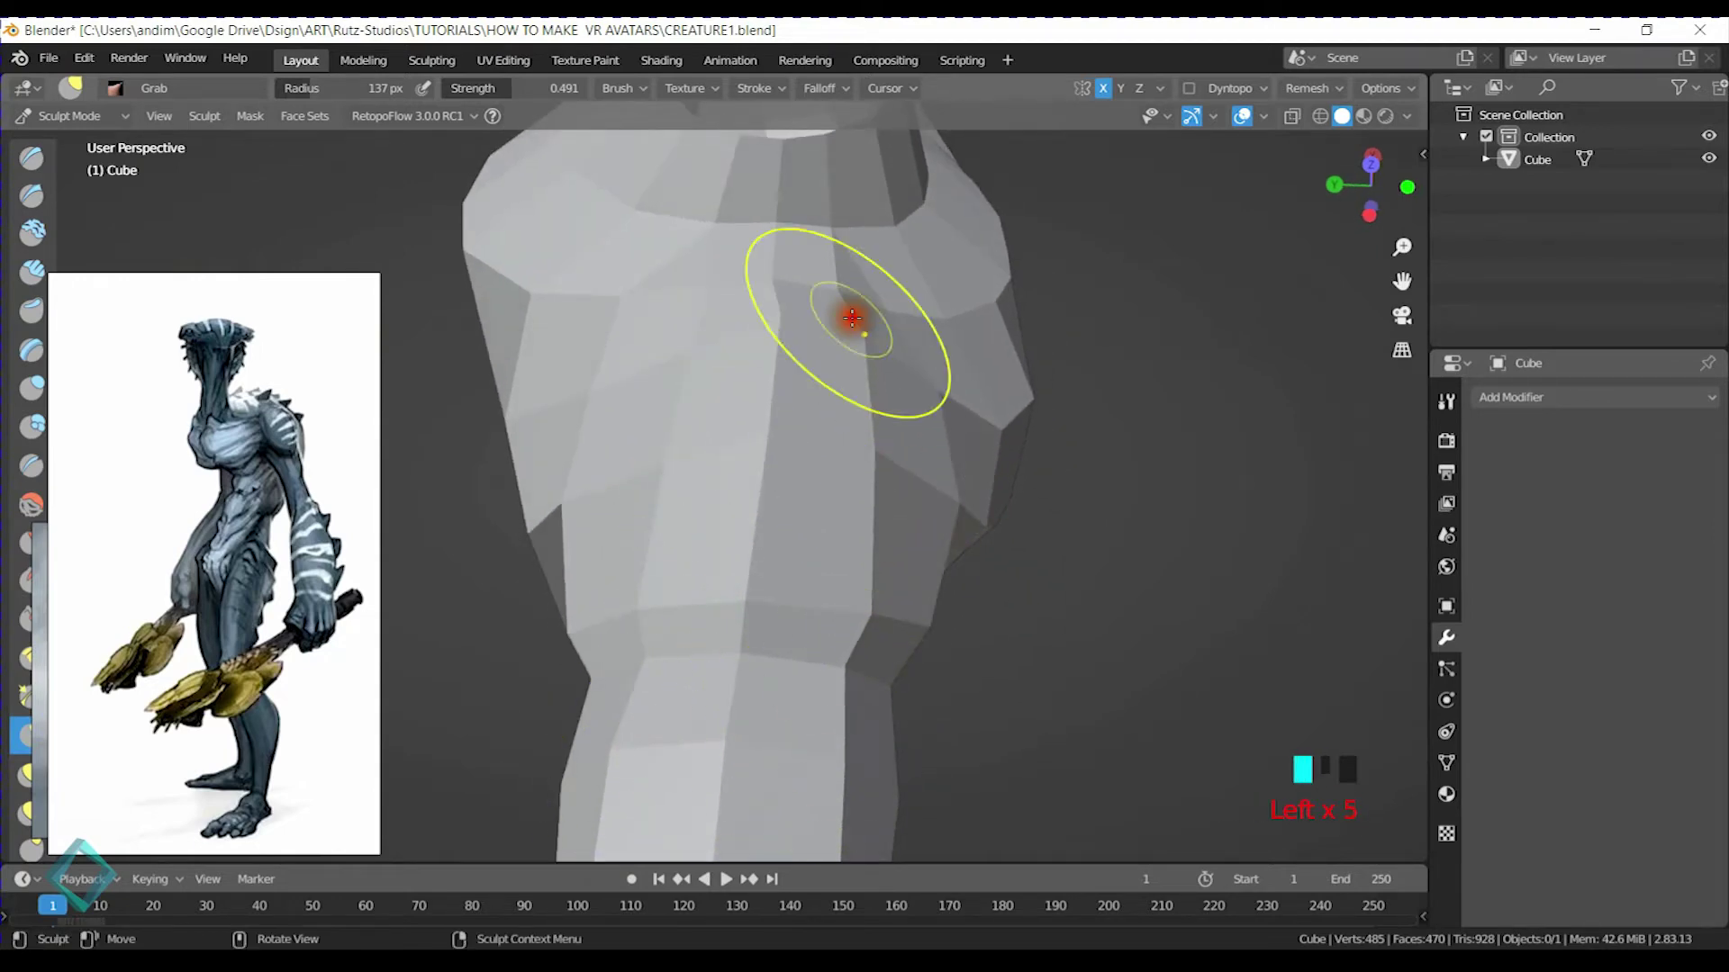
Adjust the vertices just below the neck with Grab strokes and smooth the centre of the upper torso
{"action": "middle_click_drag", "start_coordinate": [830, 328], "coordinate": [880, 289]}
{"action": "left_click_drag", "start_coordinate": [889, 281], "coordinate": [913, 279]}
{"action": "middle_click_drag", "start_coordinate": [913, 279], "coordinate": [849, 432]}
{"action": "left_click_drag", "start_coordinate": [822, 340], "coordinate": [855, 365]}
{"action": "left_click_drag", "start_coordinate": [882, 457], "coordinate": [733, 552]}
{"action": "middle_click_drag", "start_coordinate": [733, 552], "coordinate": [750, 461]}
{"action": "left_click", "coordinate": [750, 459]}
{"action": "left_click_drag", "start_coordinate": [770, 513], "coordinate": [772, 455]}
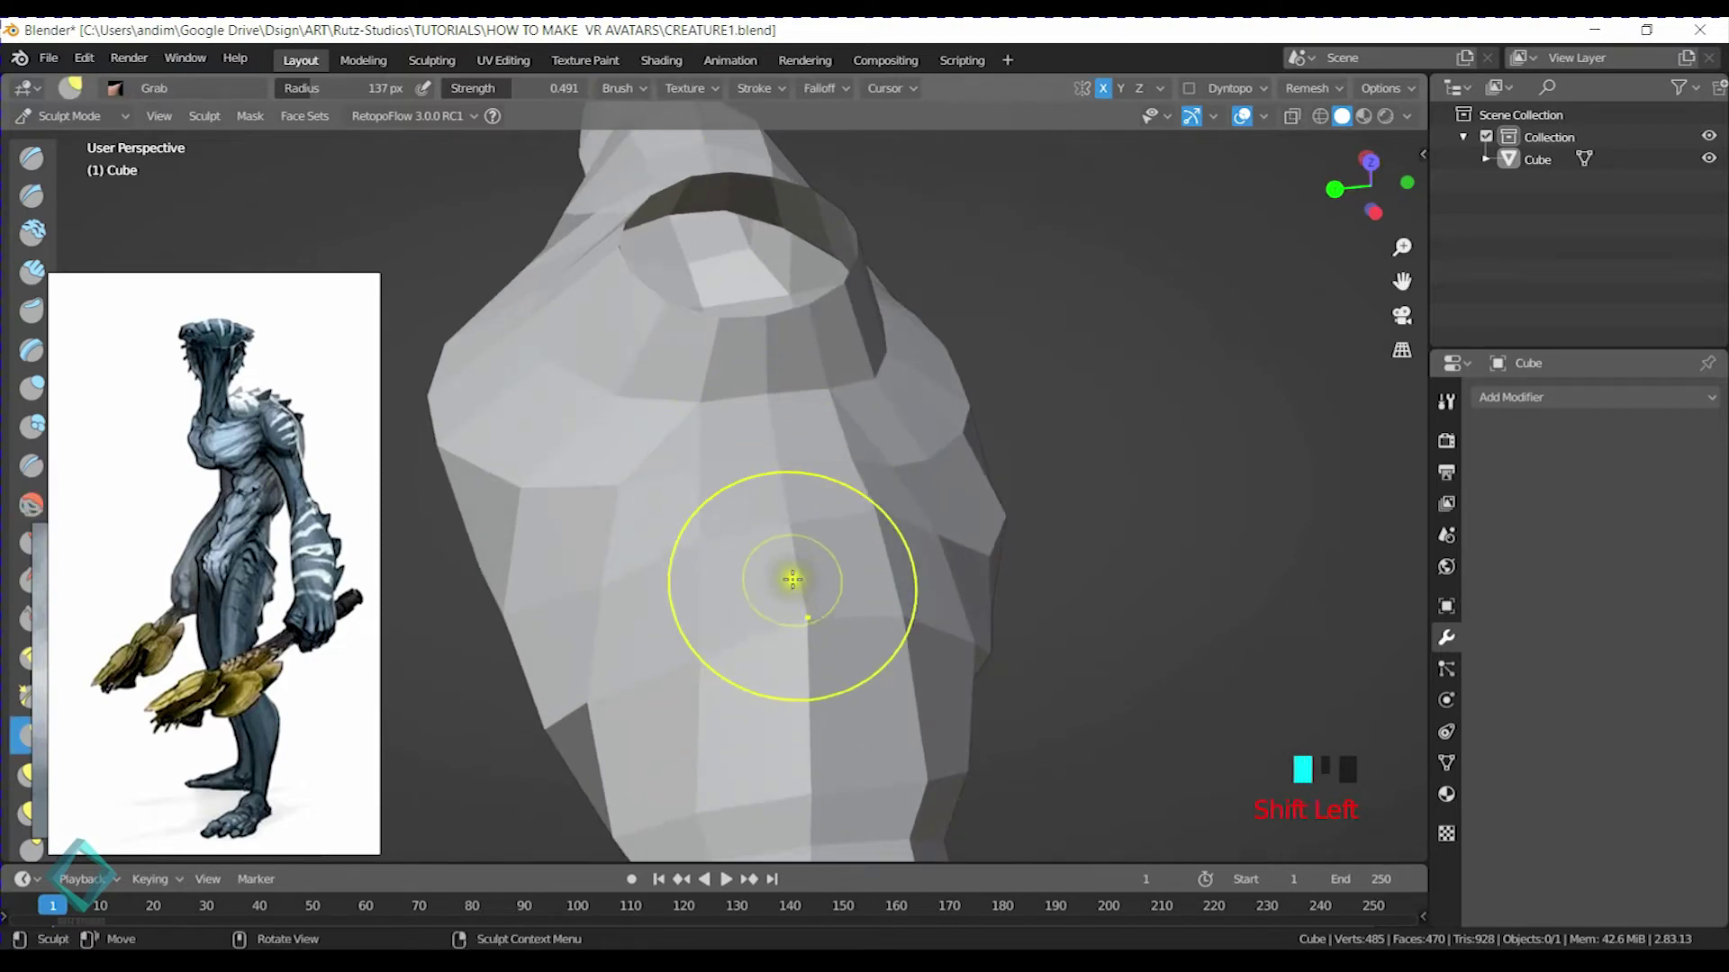
Lower the Grab brush strength to 0.132 and smooth the faces of the upper torso below the neck opening
{"action": "key", "text": "ctrl+d"}
{"action": "key", "text": "Escape"}
{"action": "key", "text": "ctrl+f"}
{"action": "right_click", "coordinate": [766, 540]}
{"action": "key", "text": "shift+f"}
{"action": "left_click", "coordinate": [965, 476]}
{"action": "mouse_move", "coordinate": [964, 476]}
{"action": "left_mouse_down", "text": "shift"}
{"action": "mouse_move", "coordinate": [879, 471]}
{"action": "mouse_move", "coordinate": [787, 514]}
{"action": "mouse_move", "coordinate": [791, 637]}
{"action": "mouse_move", "coordinate": [888, 624]}
{"action": "left_mouse_up", "text": "shift"}
{"action": "mouse_move", "coordinate": [888, 625]}
{"action": "middle_mouse_down"}
{"action": "mouse_move", "coordinate": [774, 666]}
{"action": "mouse_move", "coordinate": [617, 544]}
{"action": "mouse_move", "coordinate": [887, 513]}
{"action": "mouse_move", "coordinate": [834, 555]}
{"action": "middle_mouse_up"}
{"action": "left_click_drag", "start_coordinate": [834, 554], "coordinate": [834, 555]}
Enlarge the Grab brush radius to 206 px and pull the top of the shoulder upward beside the neck
{"action": "key", "text": "f"}
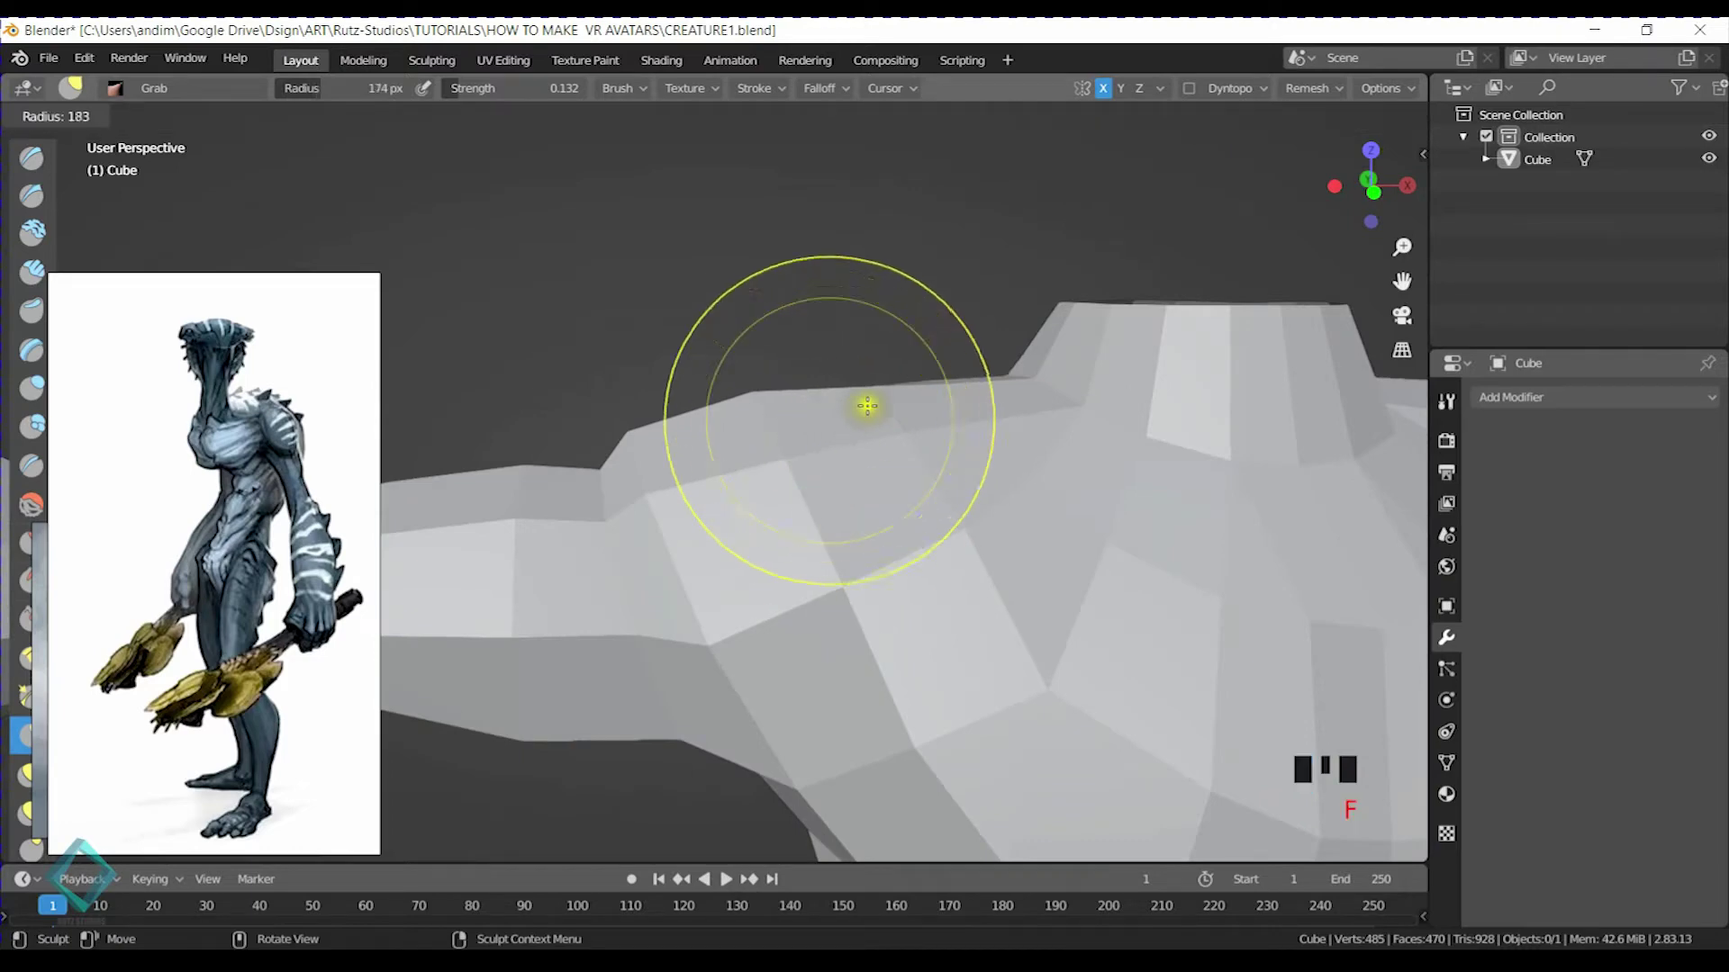
{"action": "left_click", "coordinate": [880, 390]}
{"action": "scroll", "coordinate": [774, 410], "scroll_direction": "down", "scroll_amount": 2}
{"action": "left_click_drag", "start_coordinate": [832, 402], "coordinate": [817, 348]}
{"action": "left_click_drag", "start_coordinate": [821, 396], "coordinate": [816, 345]}
{"action": "mouse_move", "coordinate": [837, 378]}
{"action": "left_mouse_down"}
{"action": "mouse_move", "coordinate": [814, 343]}
{"action": "mouse_move", "coordinate": [784, 360]}
{"action": "left_mouse_up"}
{"action": "left_click_drag", "start_coordinate": [758, 415], "coordinate": [756, 390]}
{"action": "mouse_move", "coordinate": [594, 441]}
{"action": "middle_mouse_down"}
{"action": "mouse_move", "coordinate": [844, 463]}
{"action": "mouse_move", "coordinate": [822, 462]}
{"action": "middle_mouse_up"}
{"action": "left_click_drag", "start_coordinate": [724, 421], "coordinate": [687, 428]}
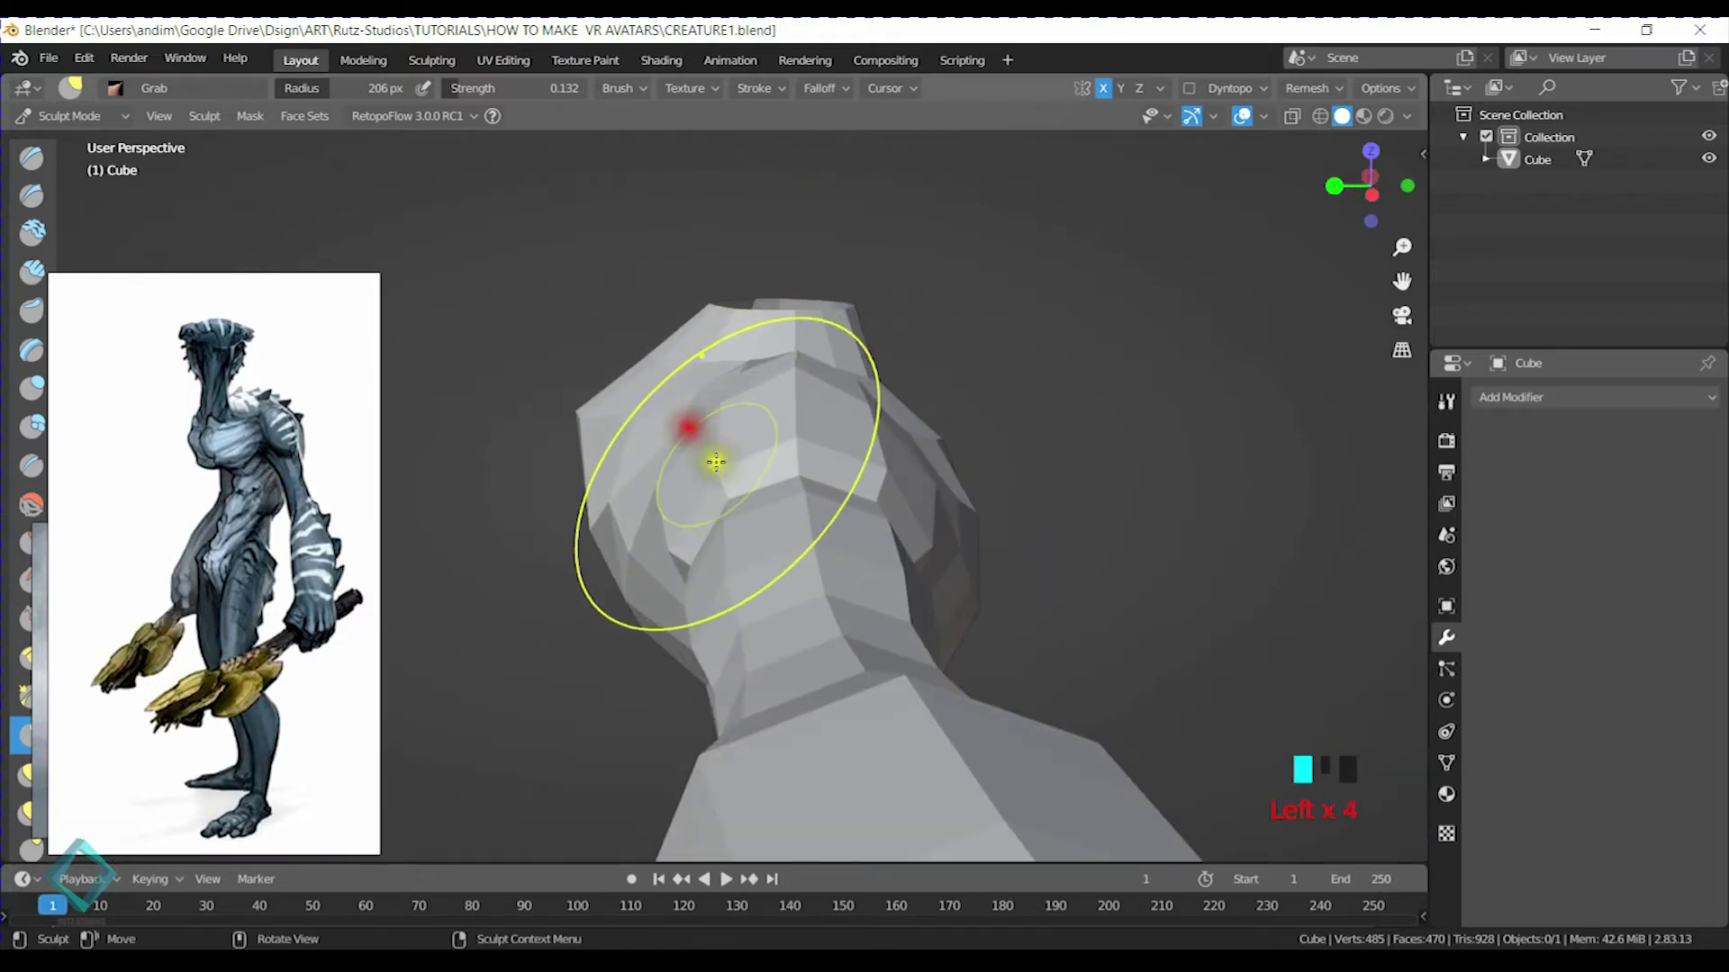
Pull the rear of the shoulder outward with Grab strokes while looking along the arm
{"action": "middle_click_drag", "start_coordinate": [689, 436], "coordinate": [729, 429]}
{"action": "left_click_drag", "start_coordinate": [691, 434], "coordinate": [634, 409]}
{"action": "left_click_drag", "start_coordinate": [686, 435], "coordinate": [637, 412]}
{"action": "left_click_drag", "start_coordinate": [680, 434], "coordinate": [645, 416]}
{"action": "middle_click_drag", "start_coordinate": [648, 418], "coordinate": [714, 424]}
{"action": "left_click_drag", "start_coordinate": [923, 432], "coordinate": [957, 432]}
{"action": "middle_click_drag", "start_coordinate": [948, 443], "coordinate": [797, 443]}
{"action": "left_click_drag", "start_coordinate": [695, 439], "coordinate": [610, 432]}
Refine the shoulder contour and its transition into the upper back with Grab strokes from several angles
{"action": "middle_click_drag", "start_coordinate": [621, 436], "coordinate": [898, 457]}
{"action": "left_click_drag", "start_coordinate": [838, 472], "coordinate": [802, 487]}
{"action": "middle_click_drag", "start_coordinate": [787, 500], "coordinate": [655, 491]}
{"action": "left_click_drag", "start_coordinate": [662, 488], "coordinate": [636, 469]}
{"action": "mouse_move", "coordinate": [646, 475]}
{"action": "middle_mouse_down"}
{"action": "mouse_move", "coordinate": [610, 467]}
{"action": "mouse_move", "coordinate": [739, 477]}
{"action": "mouse_move", "coordinate": [679, 502]}
{"action": "middle_mouse_up"}
{"action": "left_click_drag", "start_coordinate": [694, 352], "coordinate": [683, 378]}
{"action": "left_click_drag", "start_coordinate": [667, 455], "coordinate": [716, 411]}
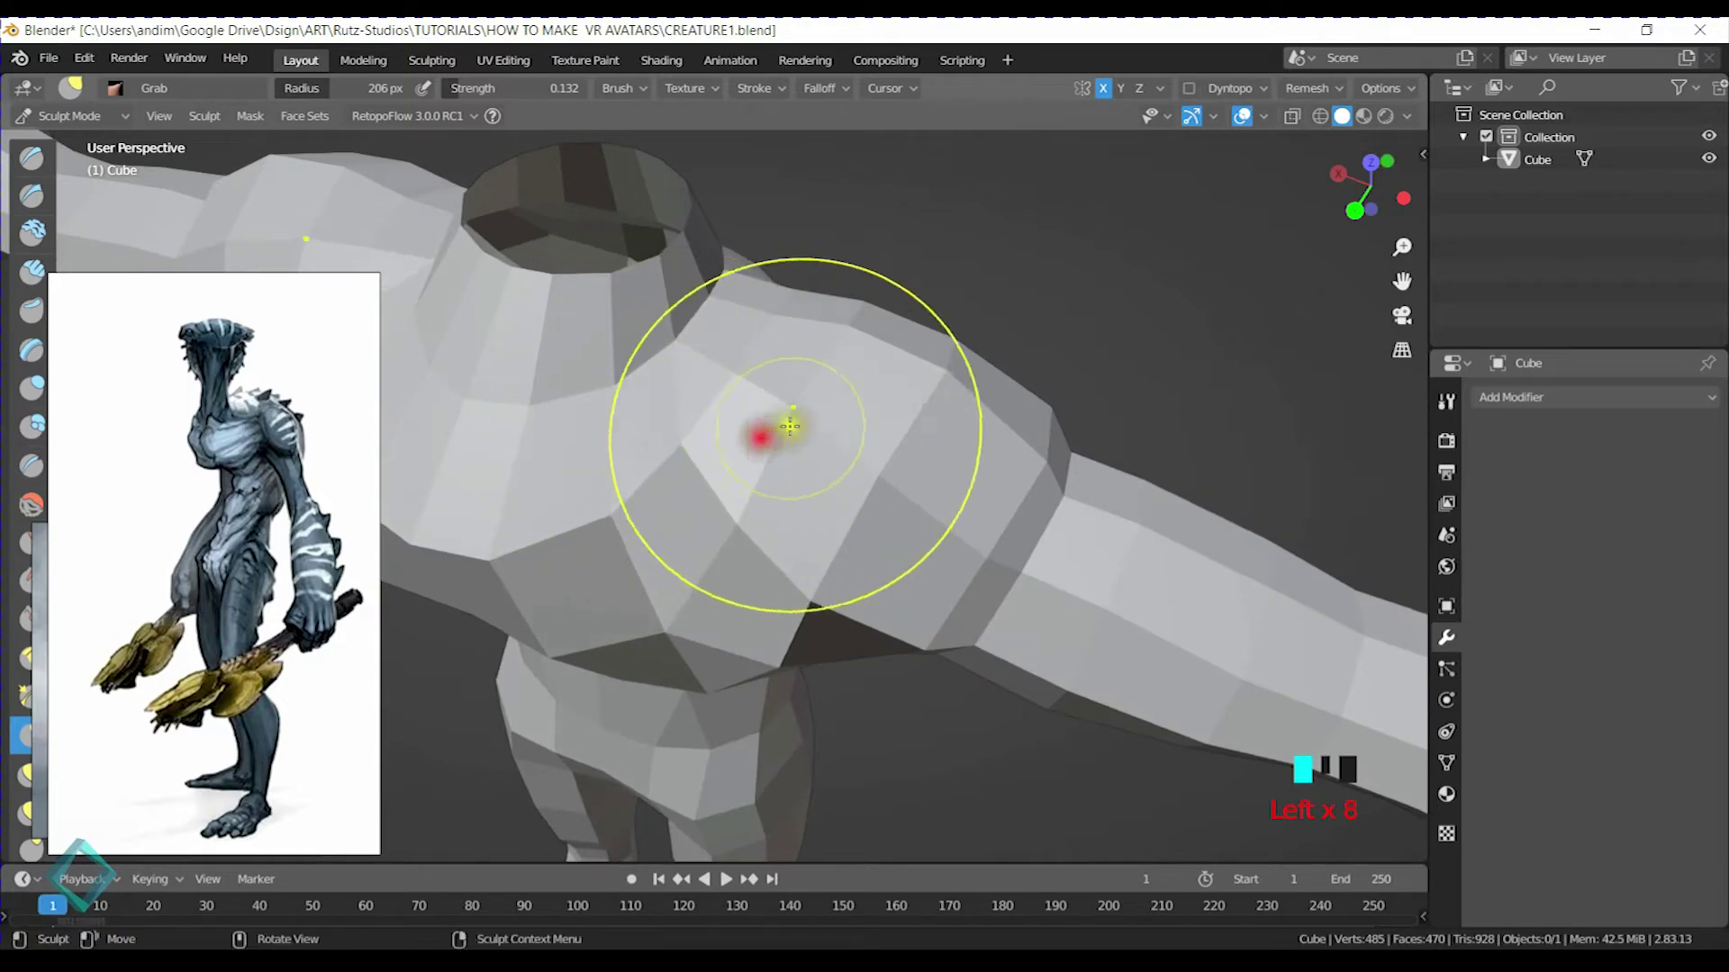
Save the file, switch to Object Mode and check the whole body from several angles
{"action": "middle_click_drag", "start_coordinate": [806, 443], "coordinate": [962, 443]}
{"action": "mouse_move", "coordinate": [931, 678]}
{"action": "middle_mouse_down"}
{"action": "mouse_move", "coordinate": [745, 456]}
{"action": "mouse_move", "coordinate": [829, 502]}
{"action": "middle_mouse_up"}
{"action": "key", "text": "ctrl+s"}
{"action": "key", "text": "ctrl+Tab"}
{"action": "left_click", "coordinate": [1130, 394]}
{"action": "scroll", "coordinate": [1149, 515], "scroll_direction": "down", "scroll_amount": 3}
{"action": "middle_click_drag", "start_coordinate": [1150, 517], "coordinate": [855, 464]}
{"action": "middle_click_drag", "start_coordinate": [932, 550], "coordinate": [857, 392], "text": "shift"}
{"action": "scroll", "coordinate": [821, 593], "scroll_direction": "down", "scroll_amount": 3}
{"action": "middle_click_drag", "start_coordinate": [821, 592], "coordinate": [610, 494]}
{"action": "middle_click_drag", "start_coordinate": [880, 510], "coordinate": [687, 463]}
{"action": "key", "text": "ctrl+s"}
{"action": "middle_click_drag", "start_coordinate": [635, 351], "coordinate": [791, 499]}
{"action": "key", "text": "shift+a"}
{"action": "mouse_move", "coordinate": [760, 474]}
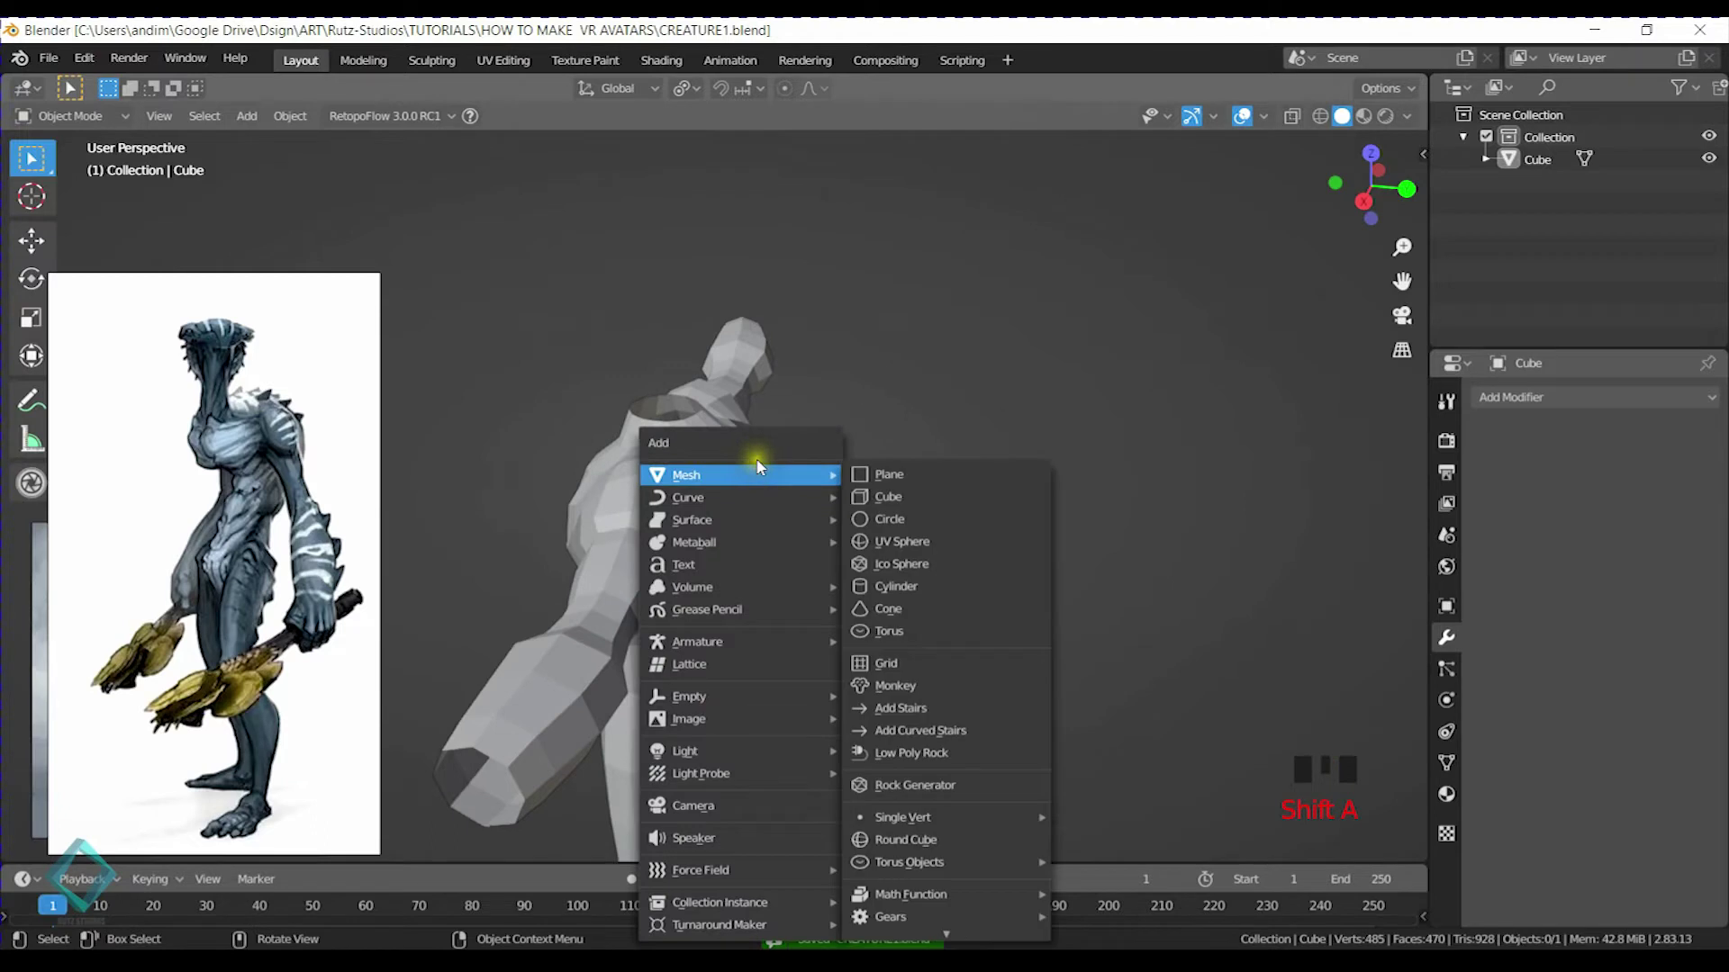
{"action": "left_click", "coordinate": [891, 496]}
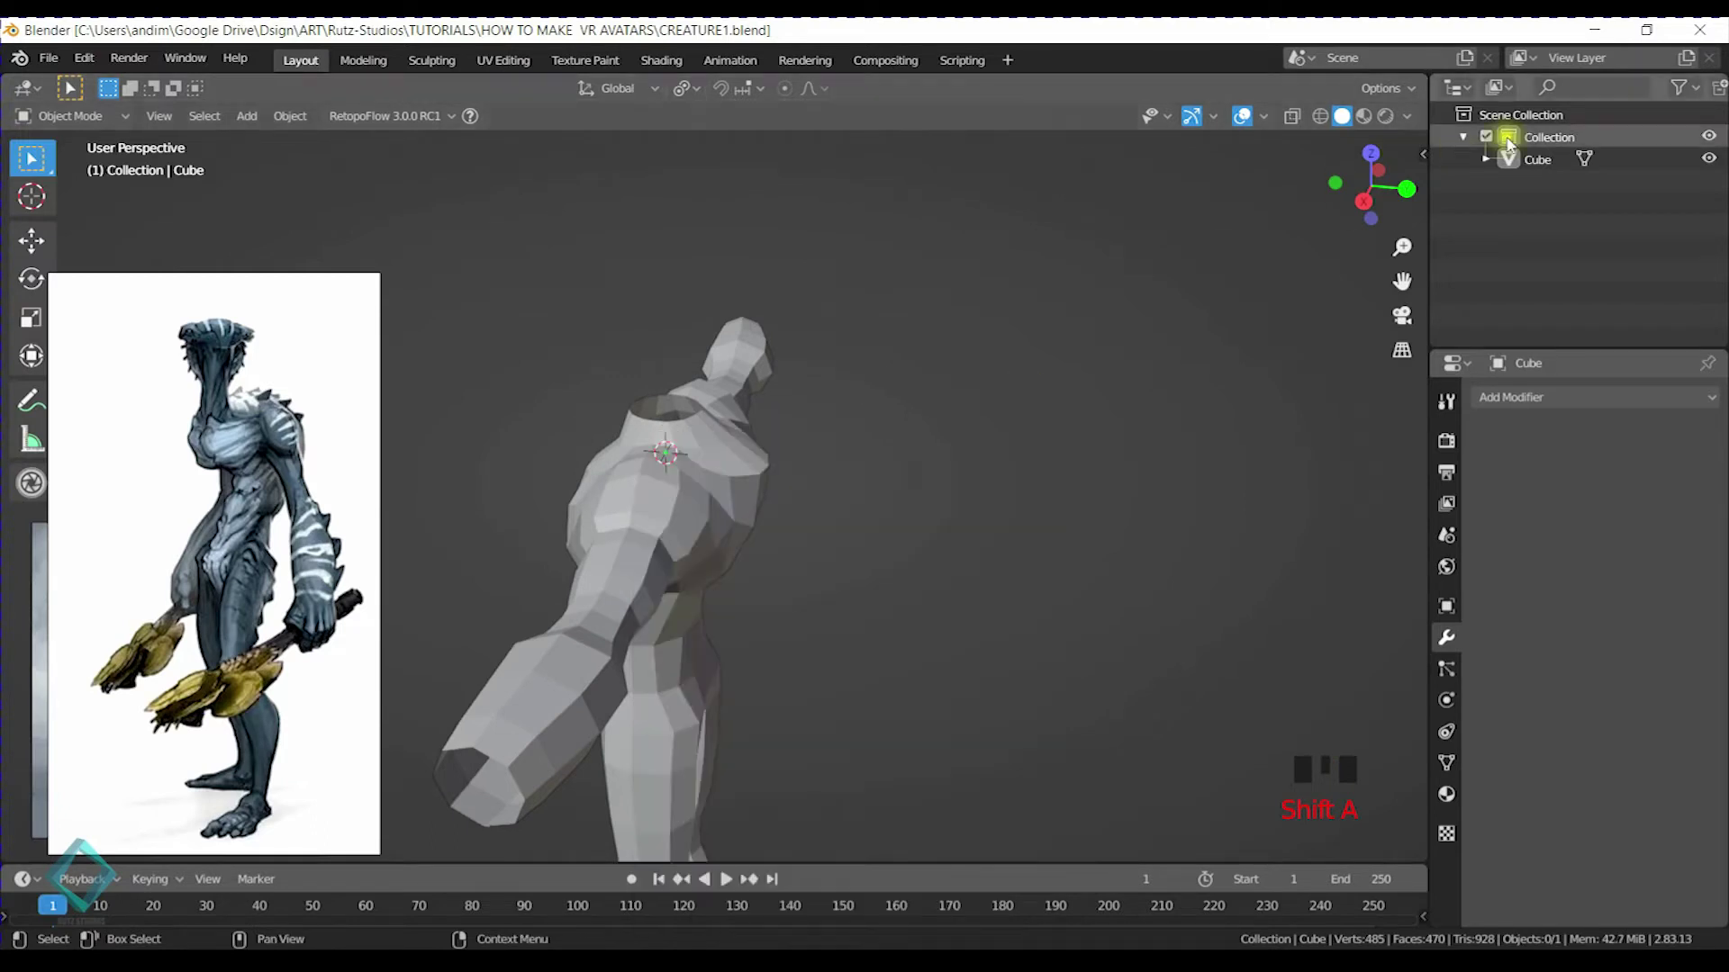
Add a cube mesh and raise it 2.177 m along Z to just above the neck
{"action": "key", "text": "shift+a"}
{"action": "mouse_move", "coordinate": [785, 446]}
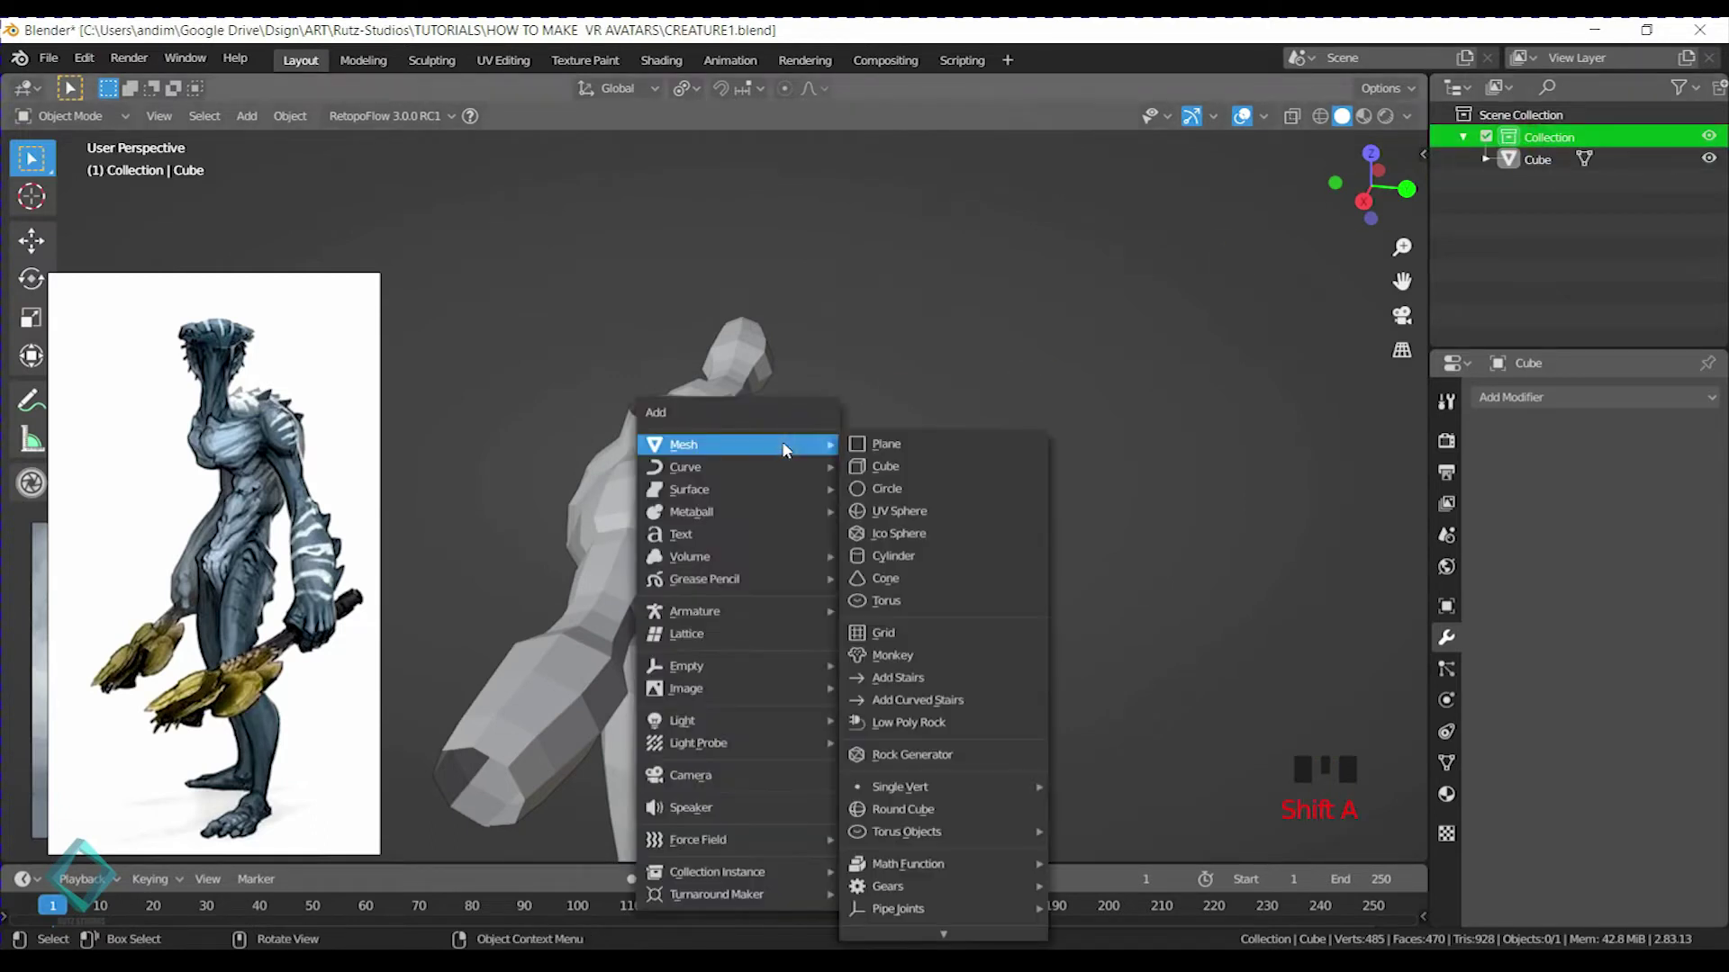
{"action": "left_click", "coordinate": [887, 467]}
{"action": "middle_click_drag", "start_coordinate": [720, 510], "coordinate": [813, 472]}
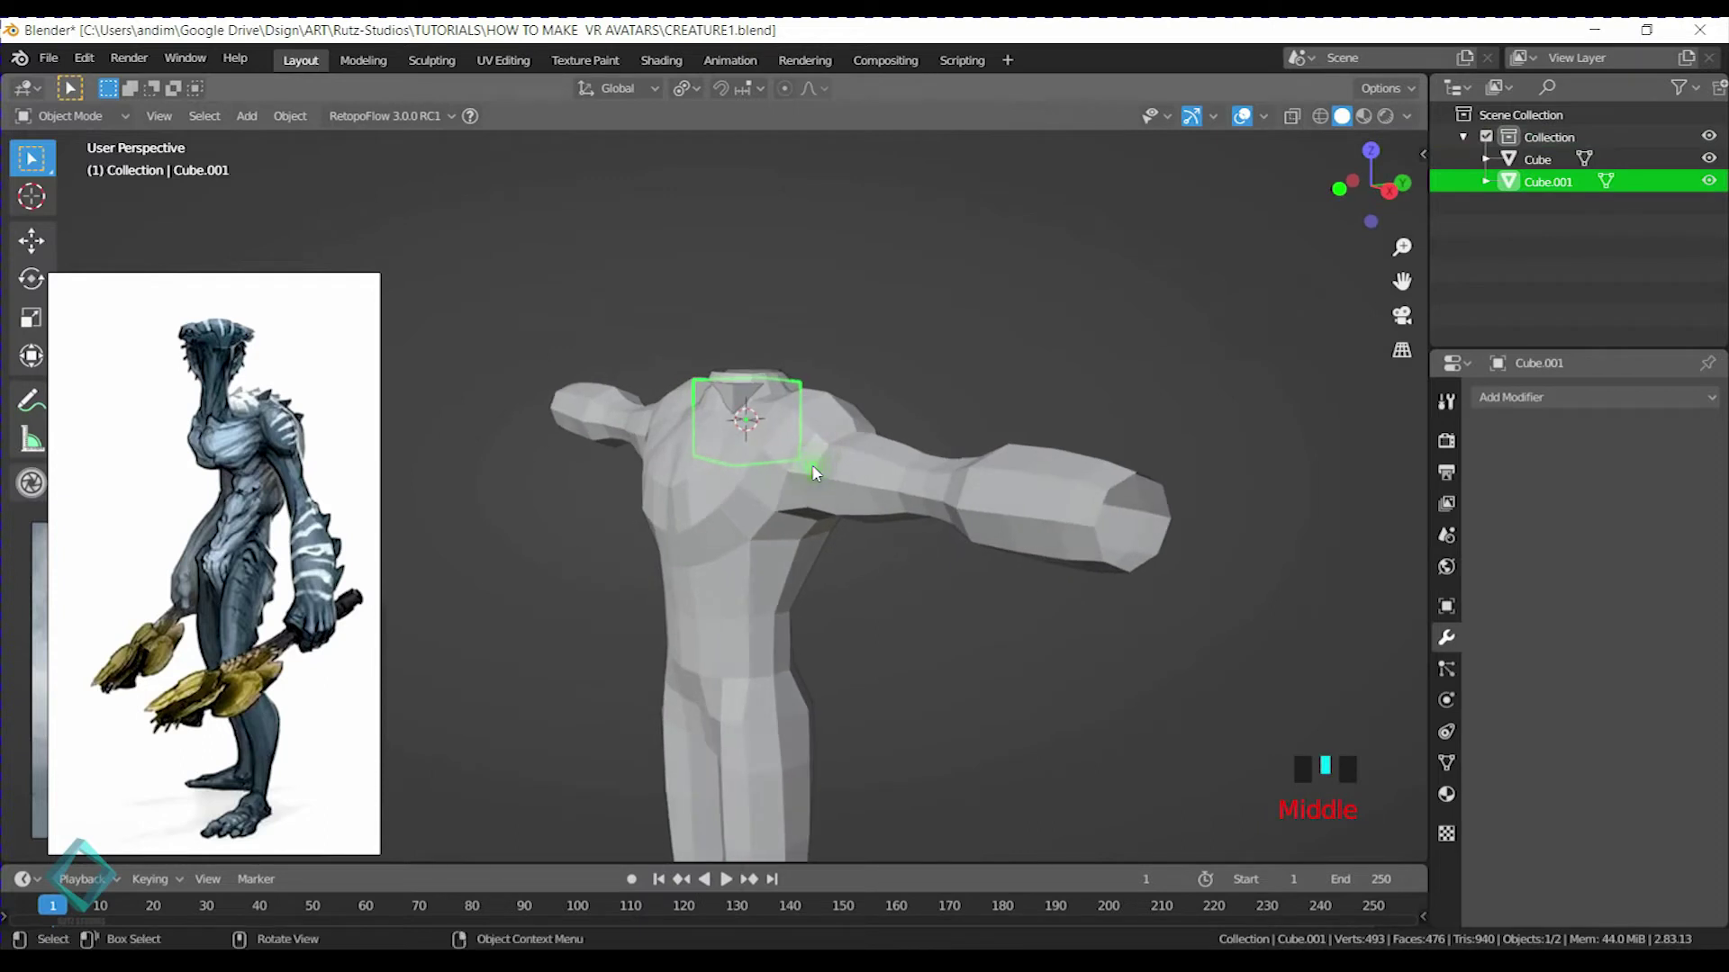
{"action": "key", "text": "g"}
{"action": "key", "text": "z"}
{"action": "left_click", "coordinate": [815, 376]}
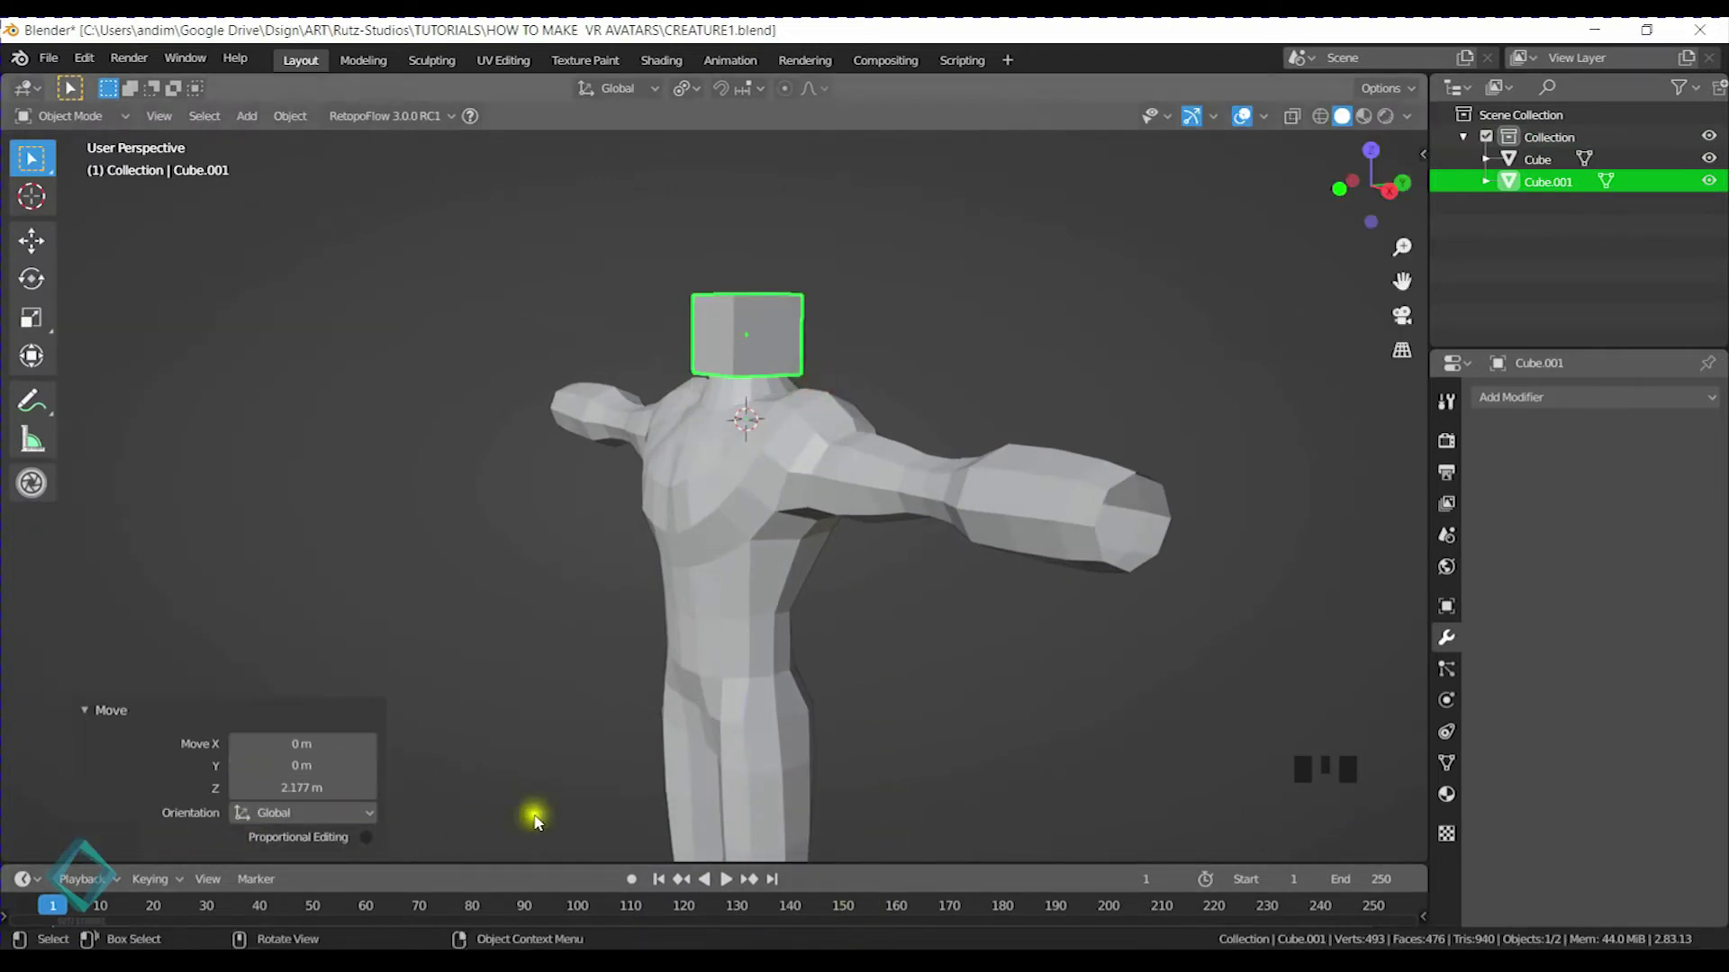
Subdivide the new cube with 4 cuts and a smoothness of 1.000 to round it into a head sphere
{"action": "key", "text": "Tab"}
{"action": "key", "text": "ctrl+e"}
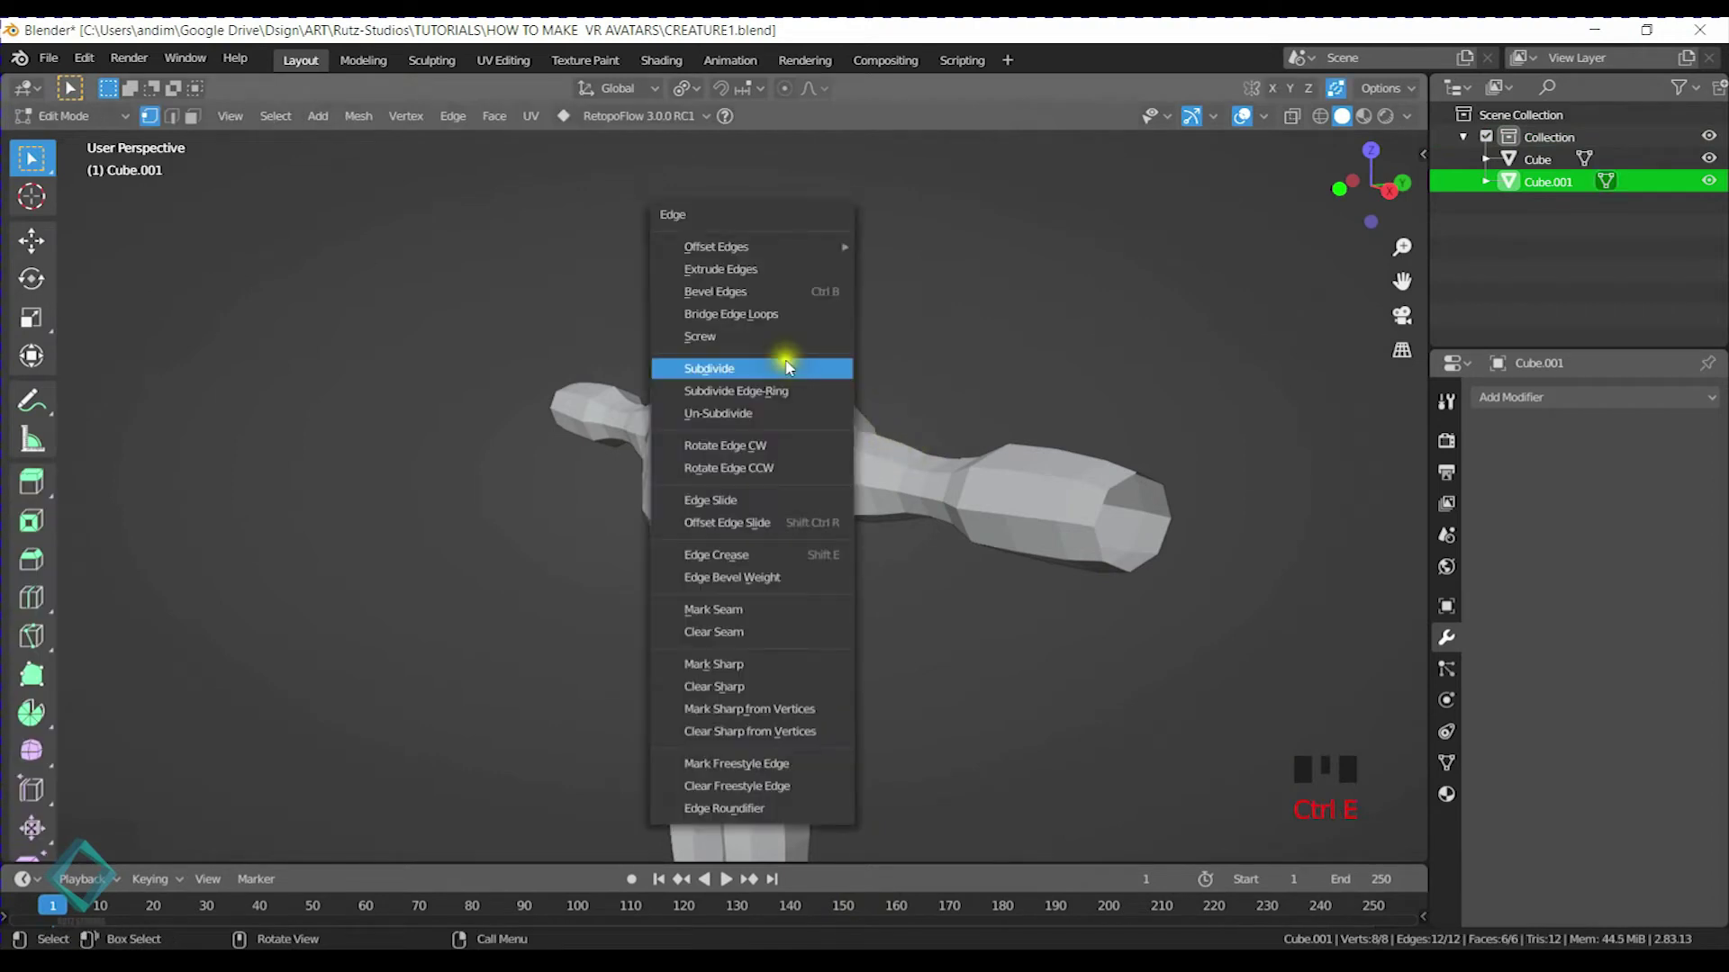
{"action": "left_click", "coordinate": [756, 370]}
{"action": "left_click", "coordinate": [370, 693]}
{"action": "left_click", "coordinate": [369, 692]}
{"action": "middle_click_drag", "start_coordinate": [793, 369], "coordinate": [853, 375]}
{"action": "scroll", "coordinate": [796, 522], "scroll_direction": "up", "scroll_amount": 3}
{"action": "left_click", "coordinate": [370, 693]}
{"action": "middle_click_drag", "start_coordinate": [760, 552], "coordinate": [896, 495]}
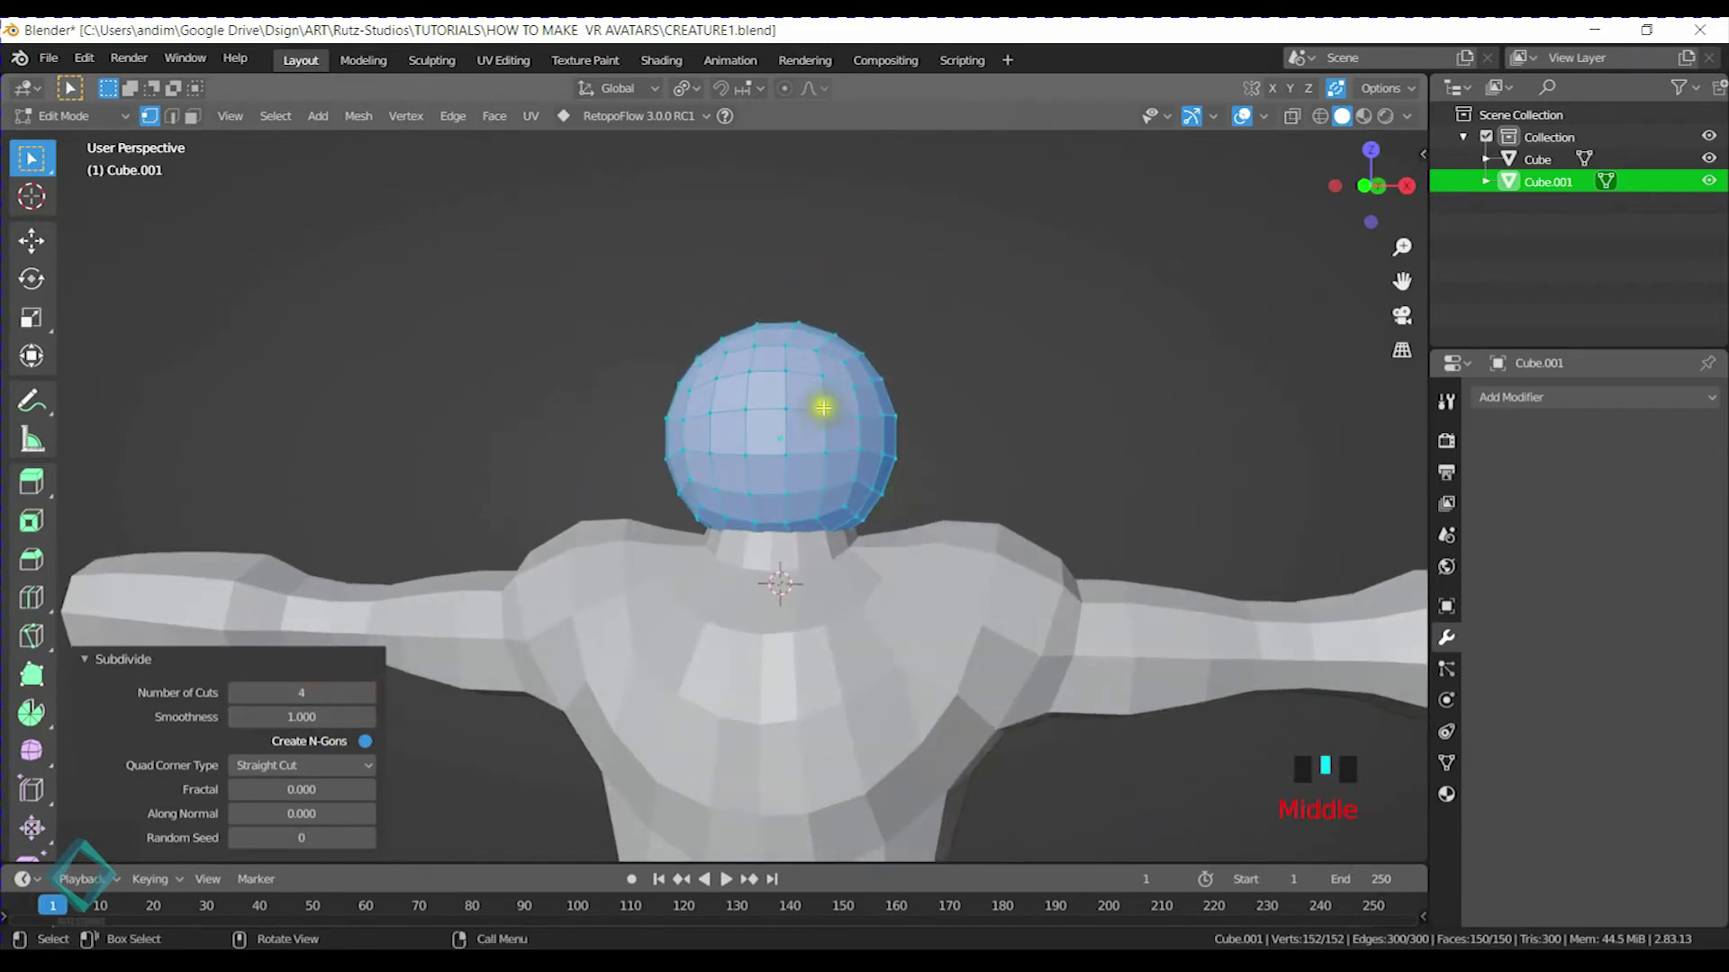
{"action": "middle_click_drag", "start_coordinate": [806, 397], "coordinate": [785, 396]}
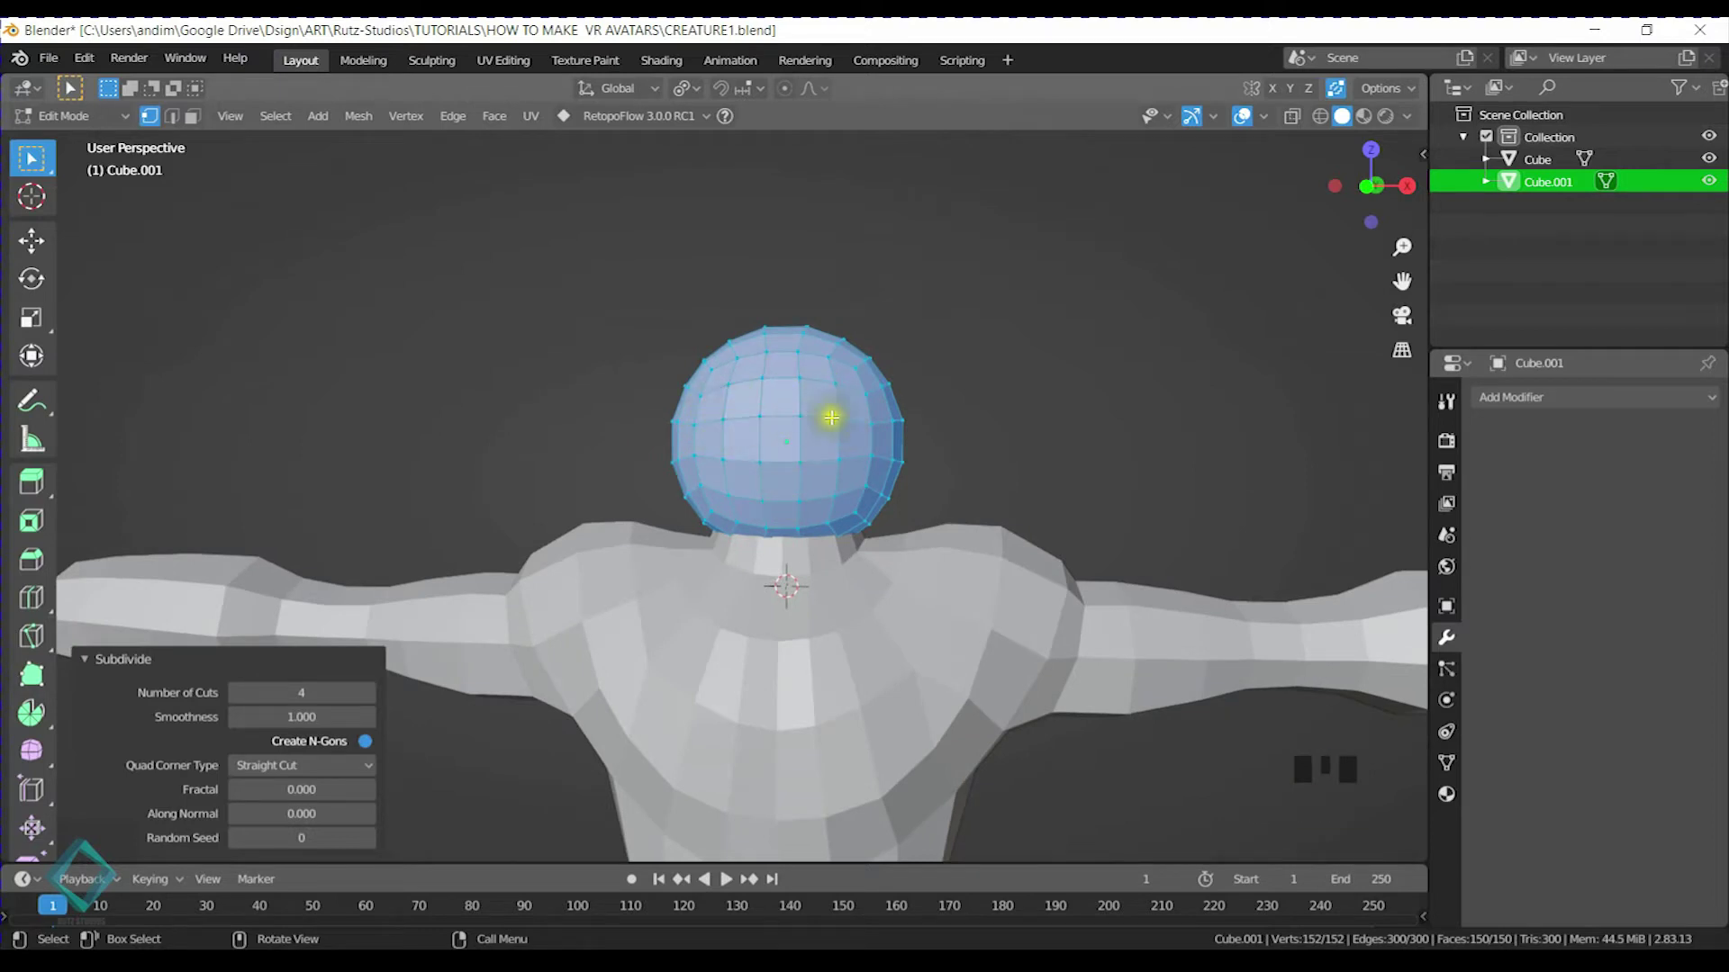
{"action": "mouse_move", "coordinate": [904, 470]}
{"action": "middle_mouse_down"}
{"action": "mouse_move", "coordinate": [783, 486]}
{"action": "mouse_move", "coordinate": [760, 462]}
{"action": "middle_mouse_up"}
{"action": "key", "text": "Tab"}
{"action": "key", "text": "Tab"}
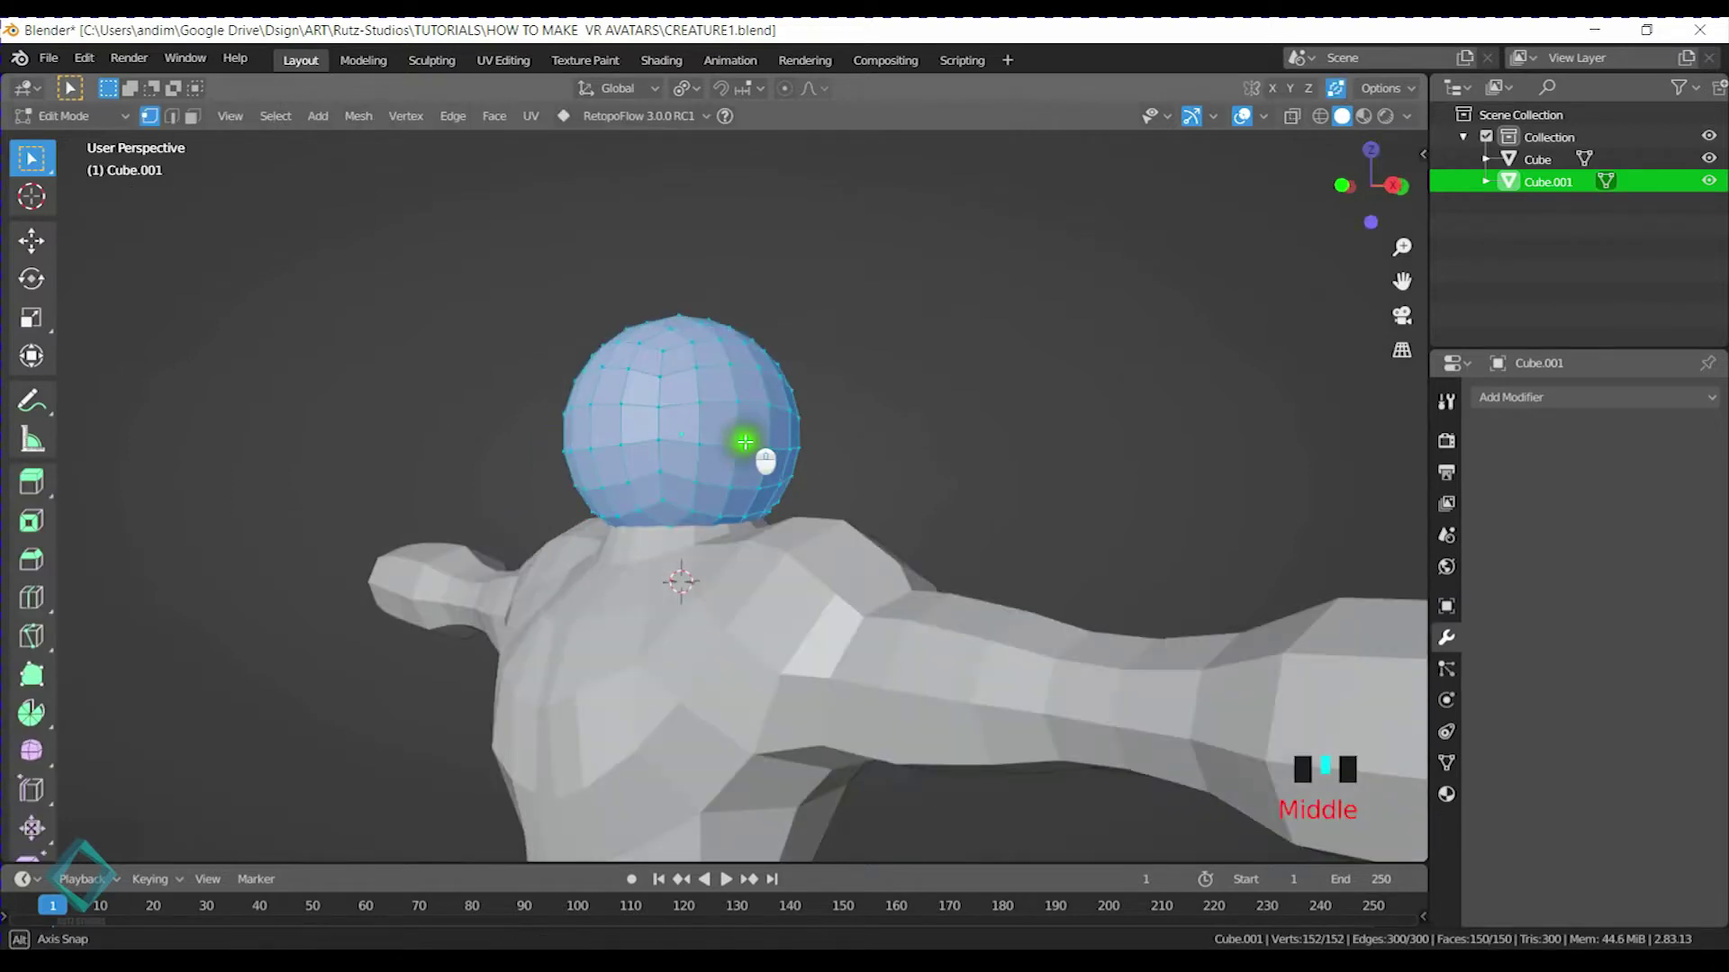
In Object Mode, raise the head sphere 1.7341 m along Z clear of the neck opening
{"action": "key", "text": "ctrl+Tab"}
{"action": "left_click", "coordinate": [745, 543]}
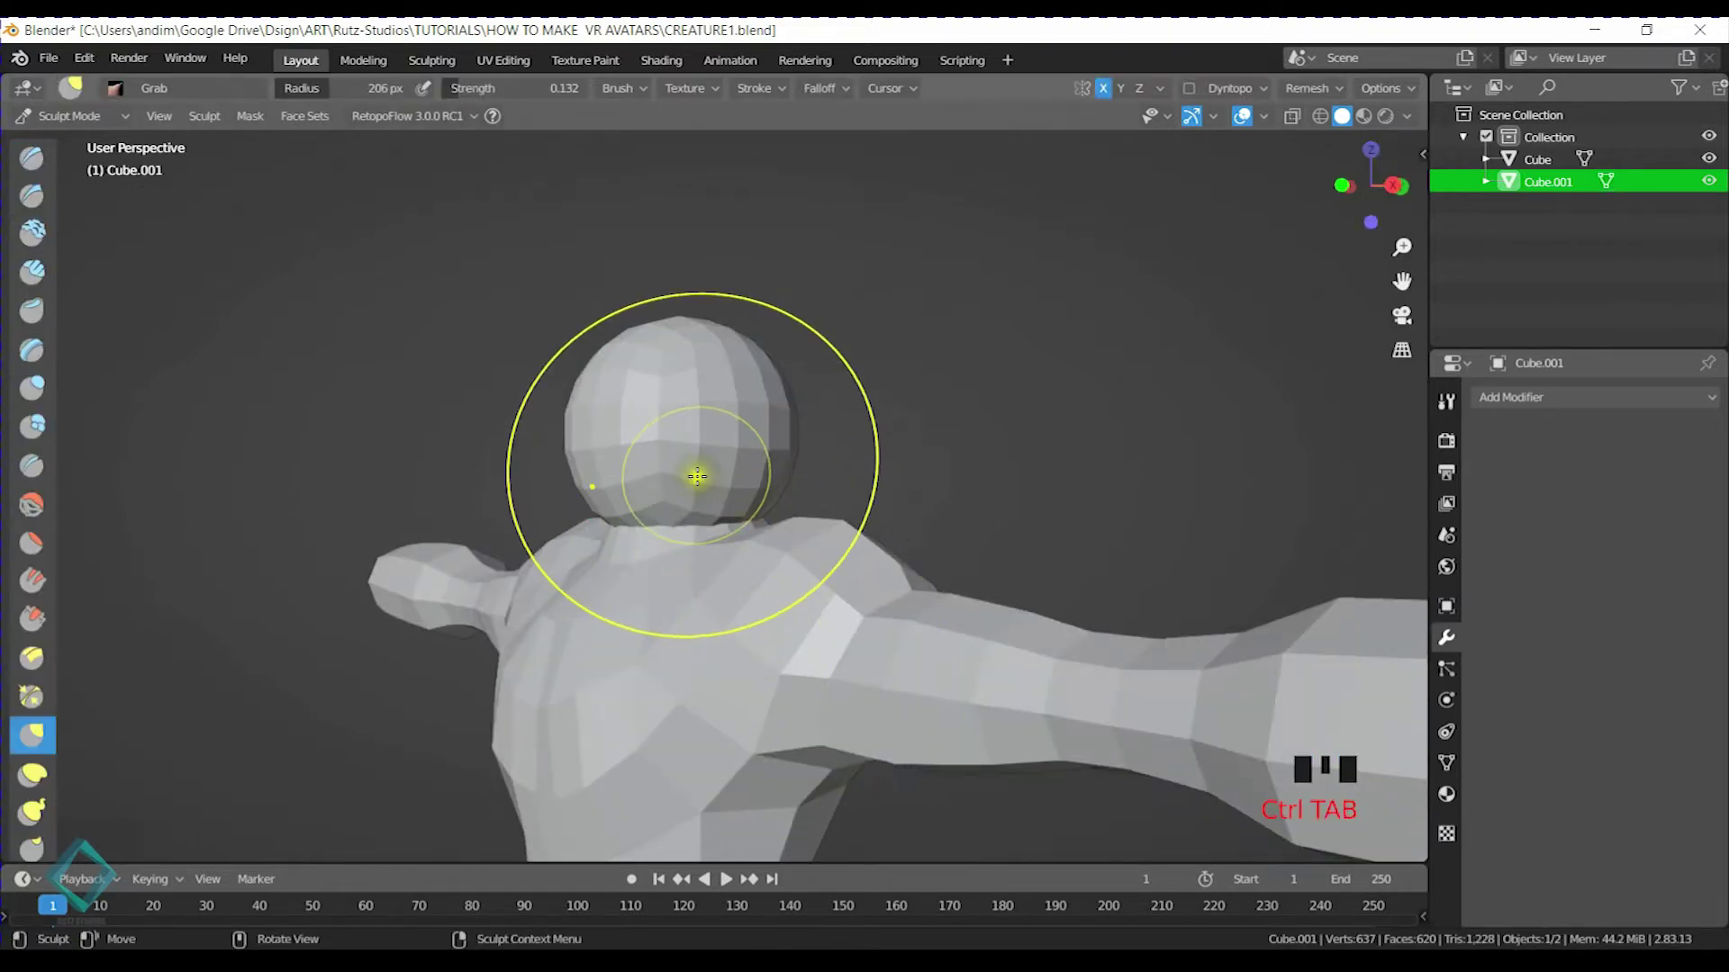
{"action": "key", "text": "ctrl+Tab"}
{"action": "key", "text": "g"}
{"action": "key", "text": "z"}
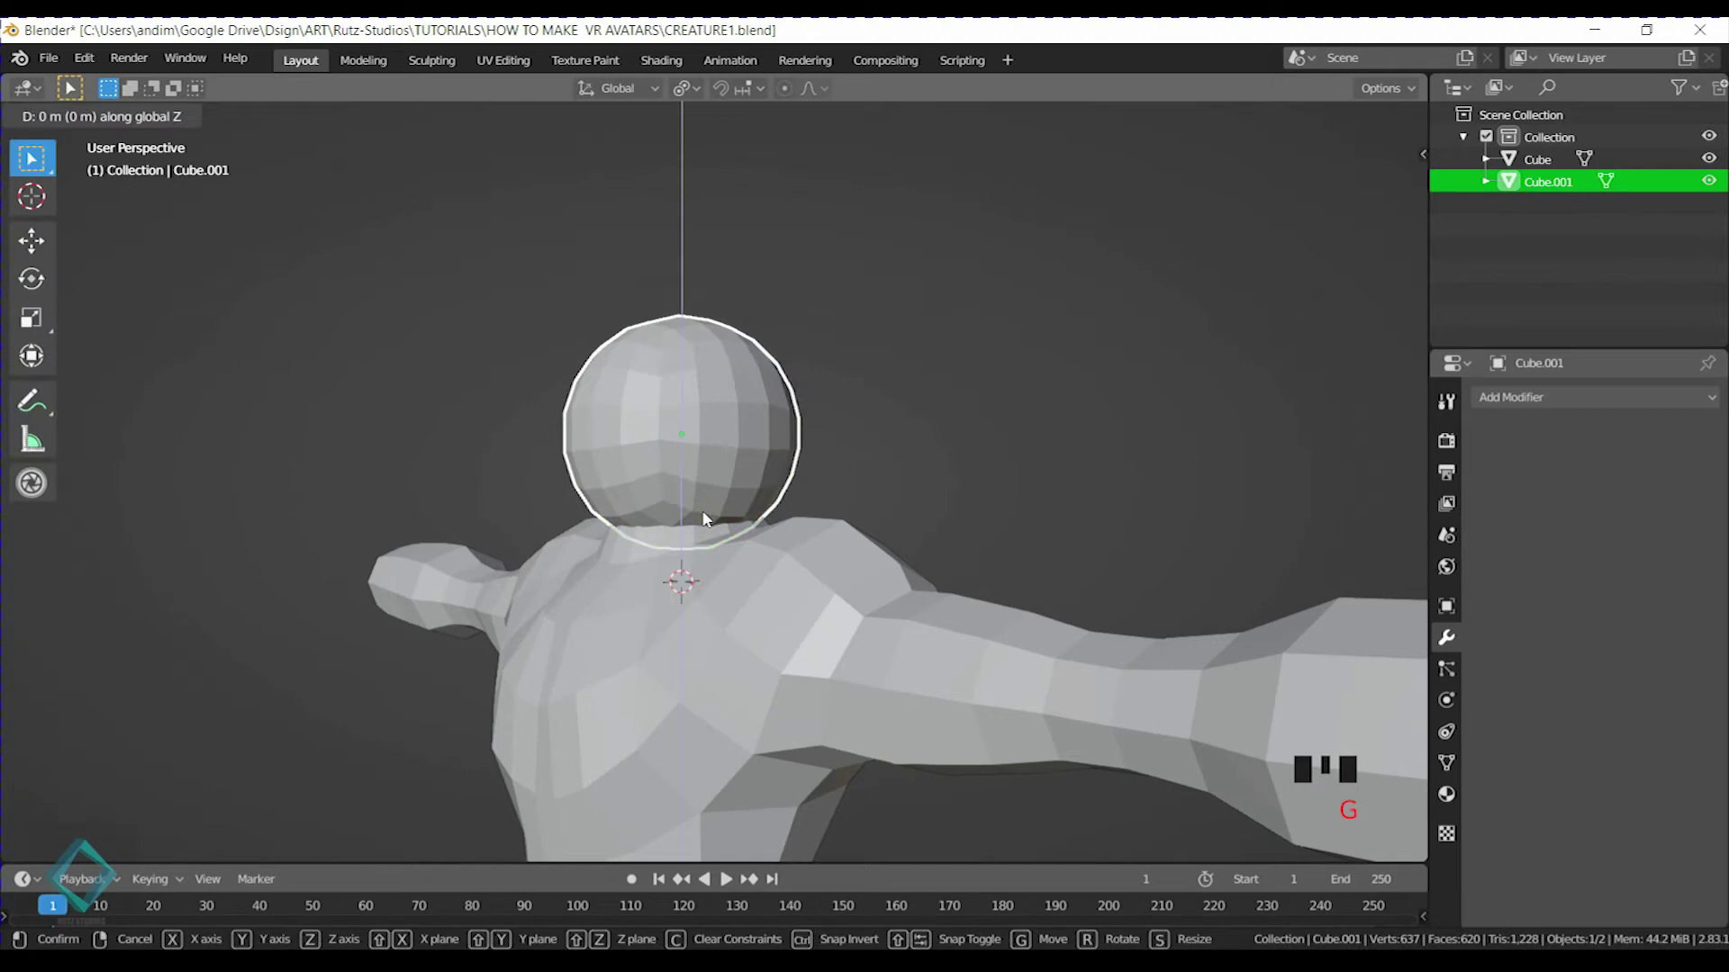
{"action": "left_click", "coordinate": [704, 388]}
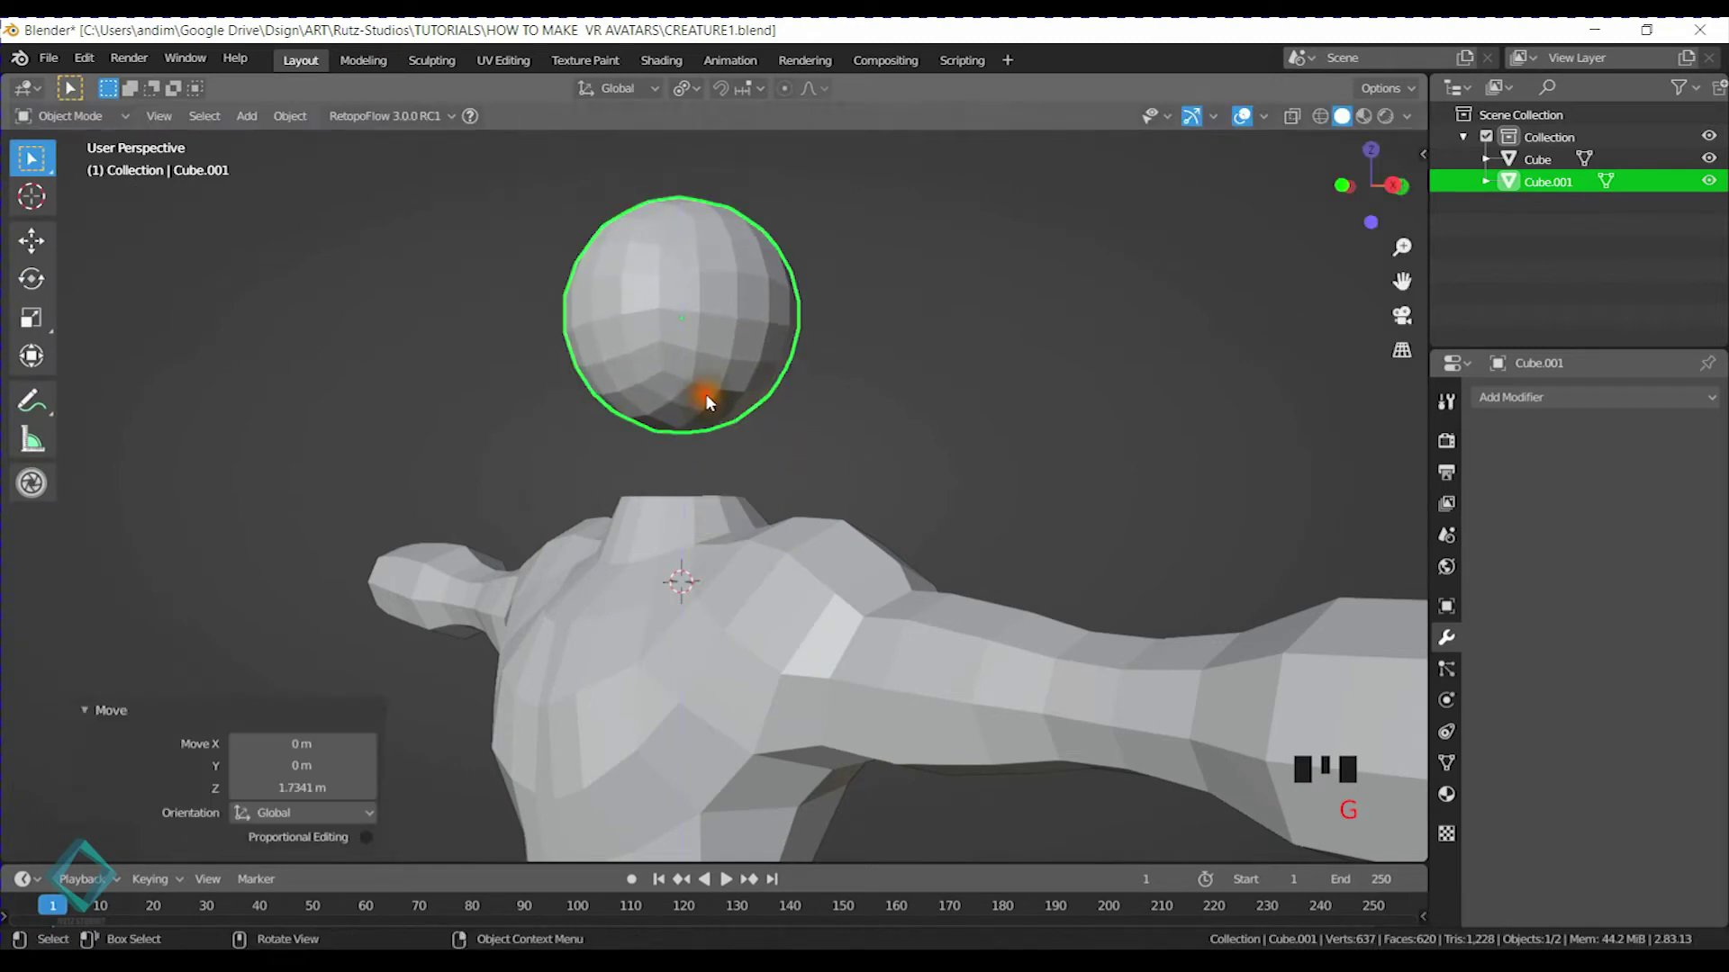
Set the right orthographic view and enter Sculpt Mode on the head sphere
{"action": "key", "text": "KP_3"}
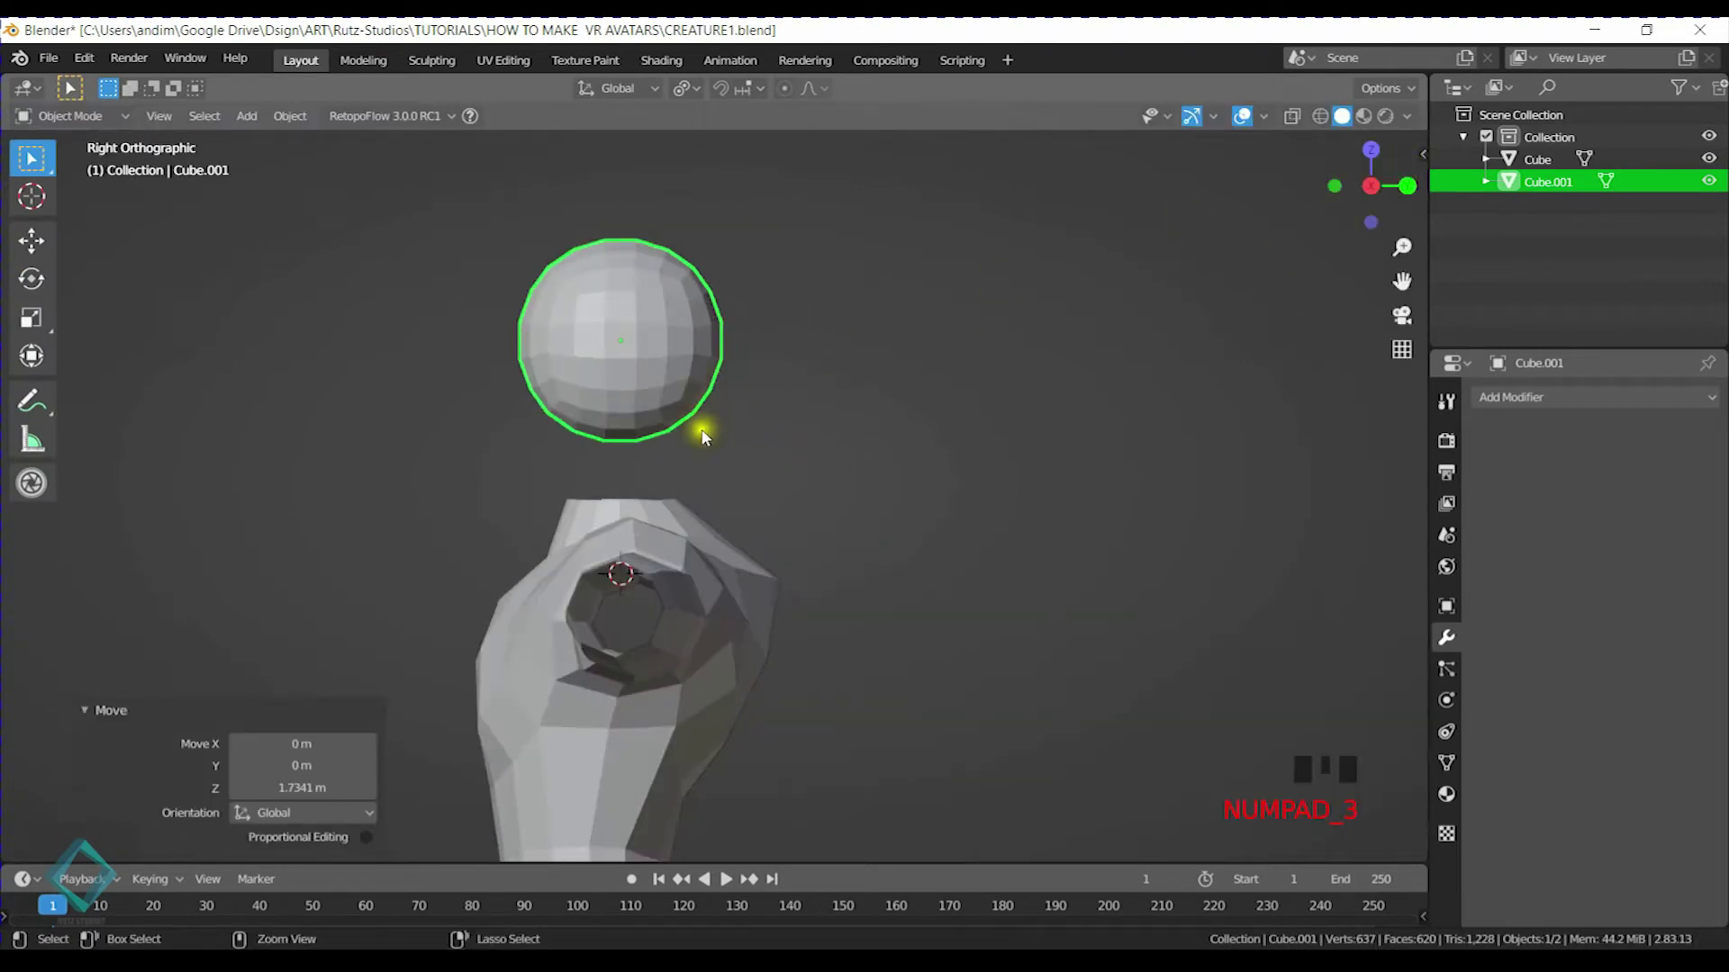
{"action": "key", "text": "ctrl+Tab"}
{"action": "scroll", "coordinate": [833, 675], "scroll_direction": "up", "scroll_amount": 2}
{"action": "middle_click_drag", "start_coordinate": [833, 675], "coordinate": [669, 524], "text": "shift"}
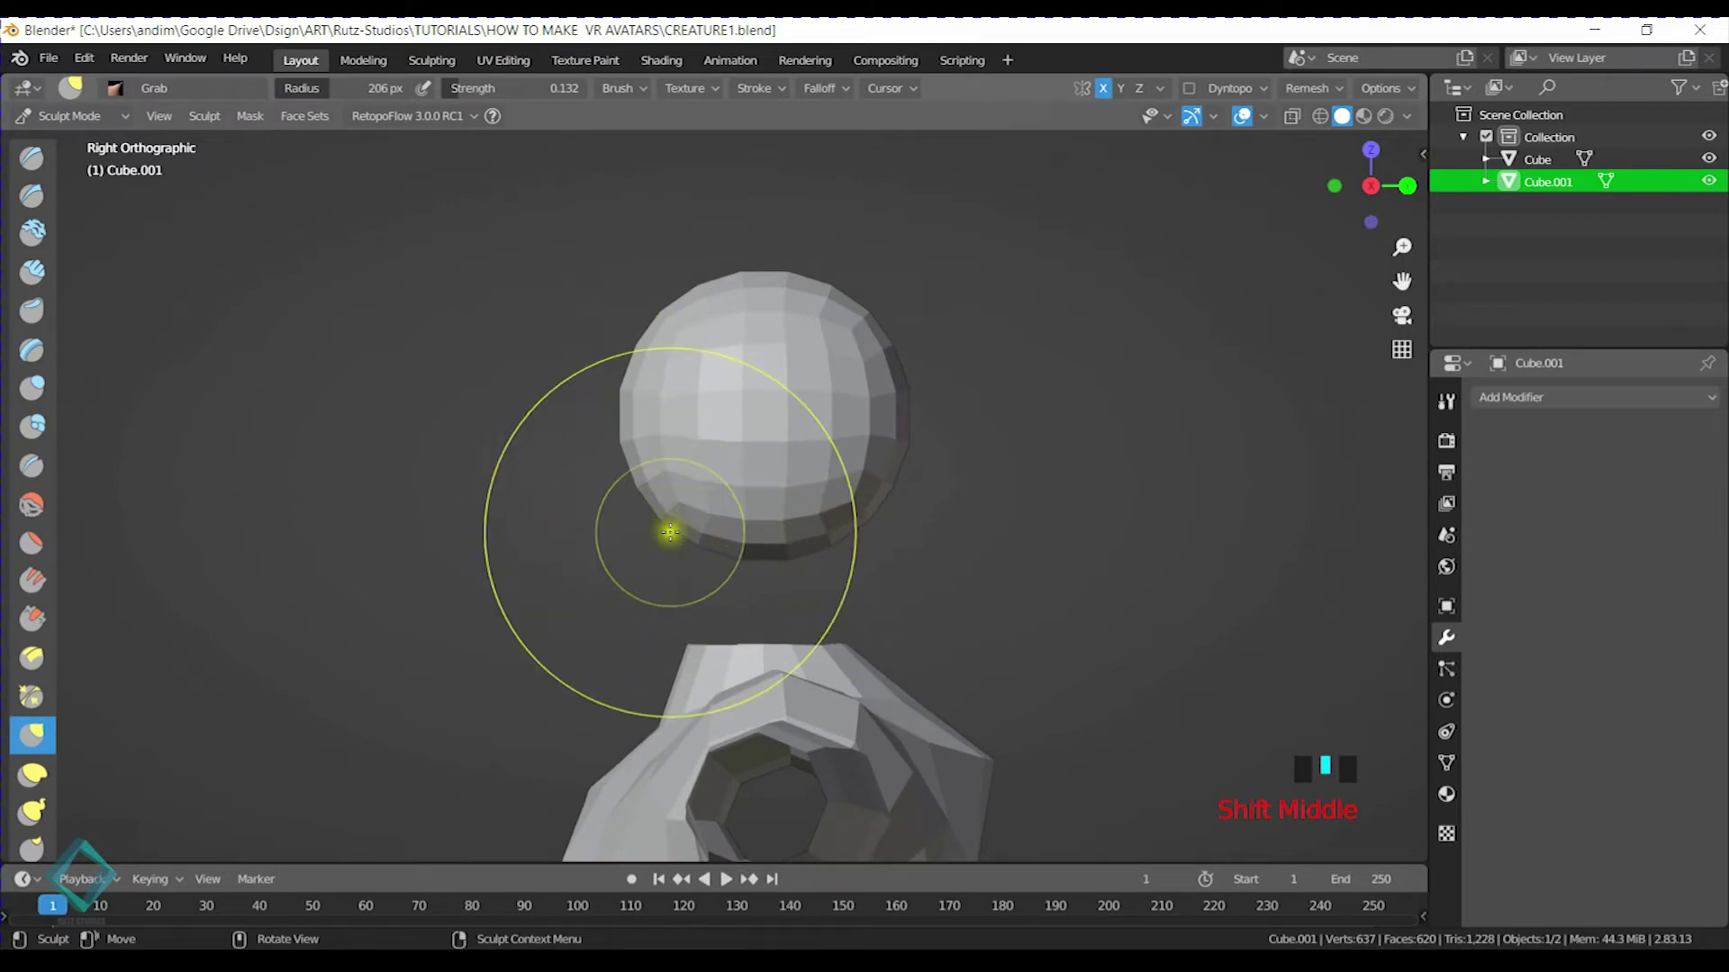
Switch to the floating reference images and spread them out to reach the pink-haired character
{"action": "key", "text": "alt+Tab"}
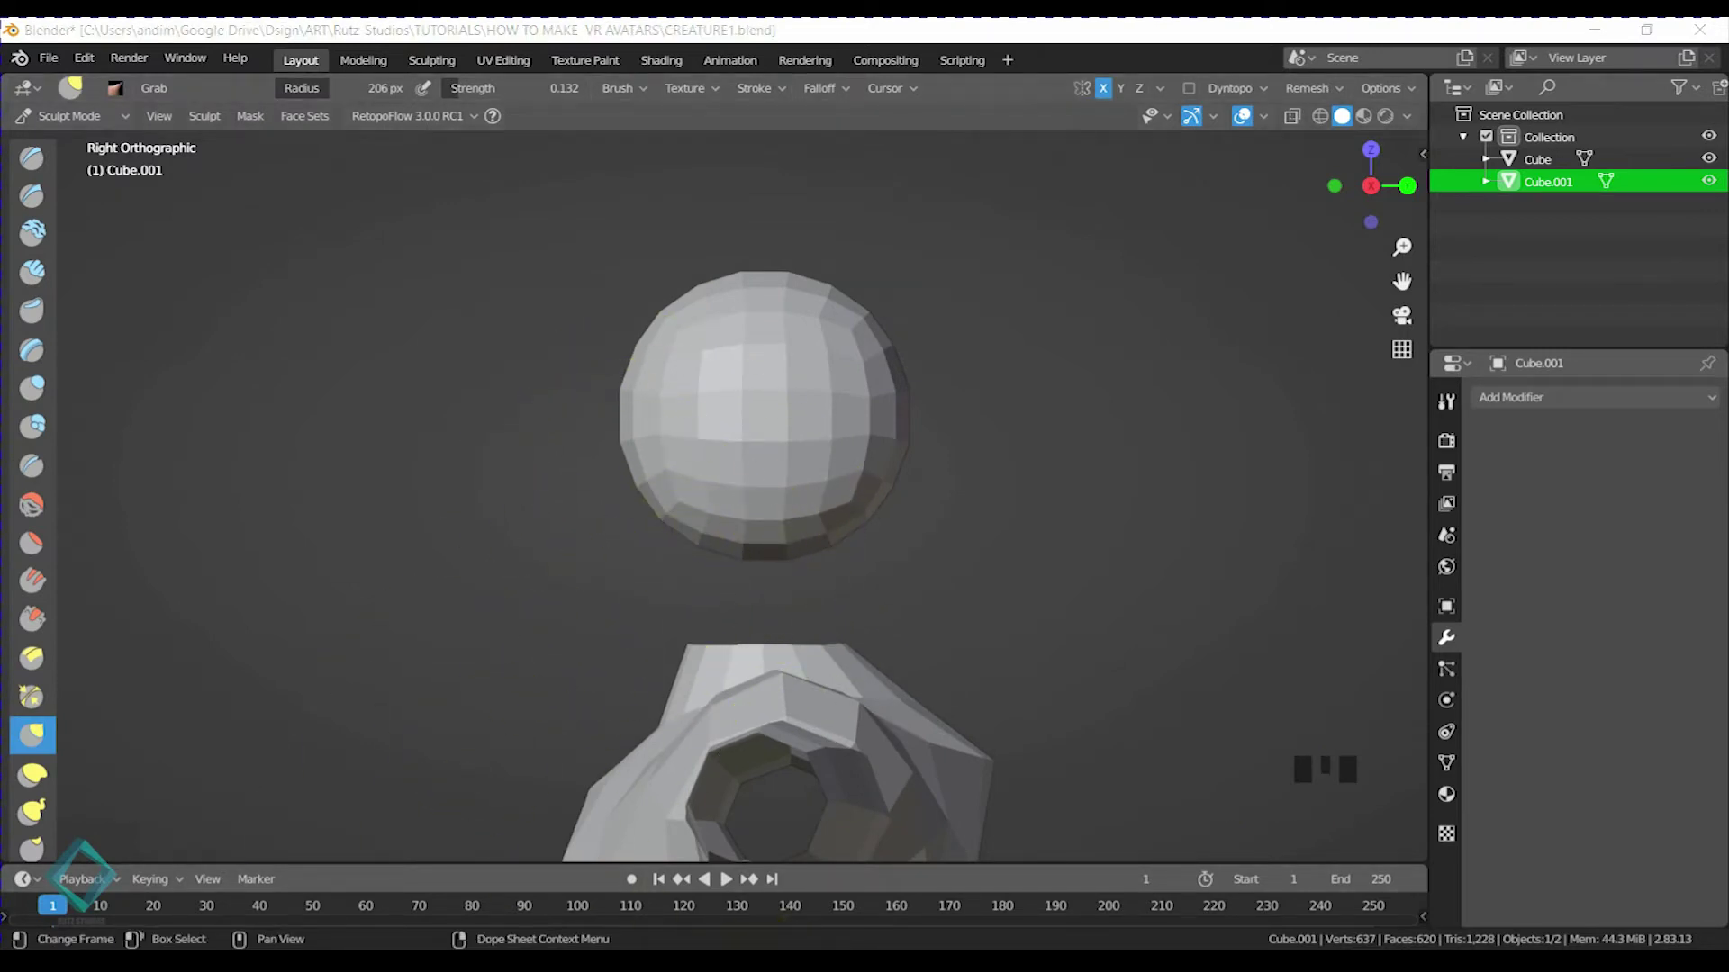
{"action": "left_click", "coordinate": [464, 511]}
{"action": "left_click_drag", "start_coordinate": [464, 512], "coordinate": [394, 534]}
{"action": "left_click_drag", "start_coordinate": [102, 627], "coordinate": [315, 484]}
{"action": "left_click_drag", "start_coordinate": [144, 583], "coordinate": [191, 559]}
{"action": "left_click_drag", "start_coordinate": [187, 753], "coordinate": [171, 714]}
{"action": "left_click_drag", "start_coordinate": [275, 423], "coordinate": [249, 540]}
{"action": "left_click_drag", "start_coordinate": [322, 473], "coordinate": [294, 590]}
Enlarge the pink-haired character reference, shrink the blue creature image and move it out of the way
{"action": "left_click", "coordinate": [163, 515]}
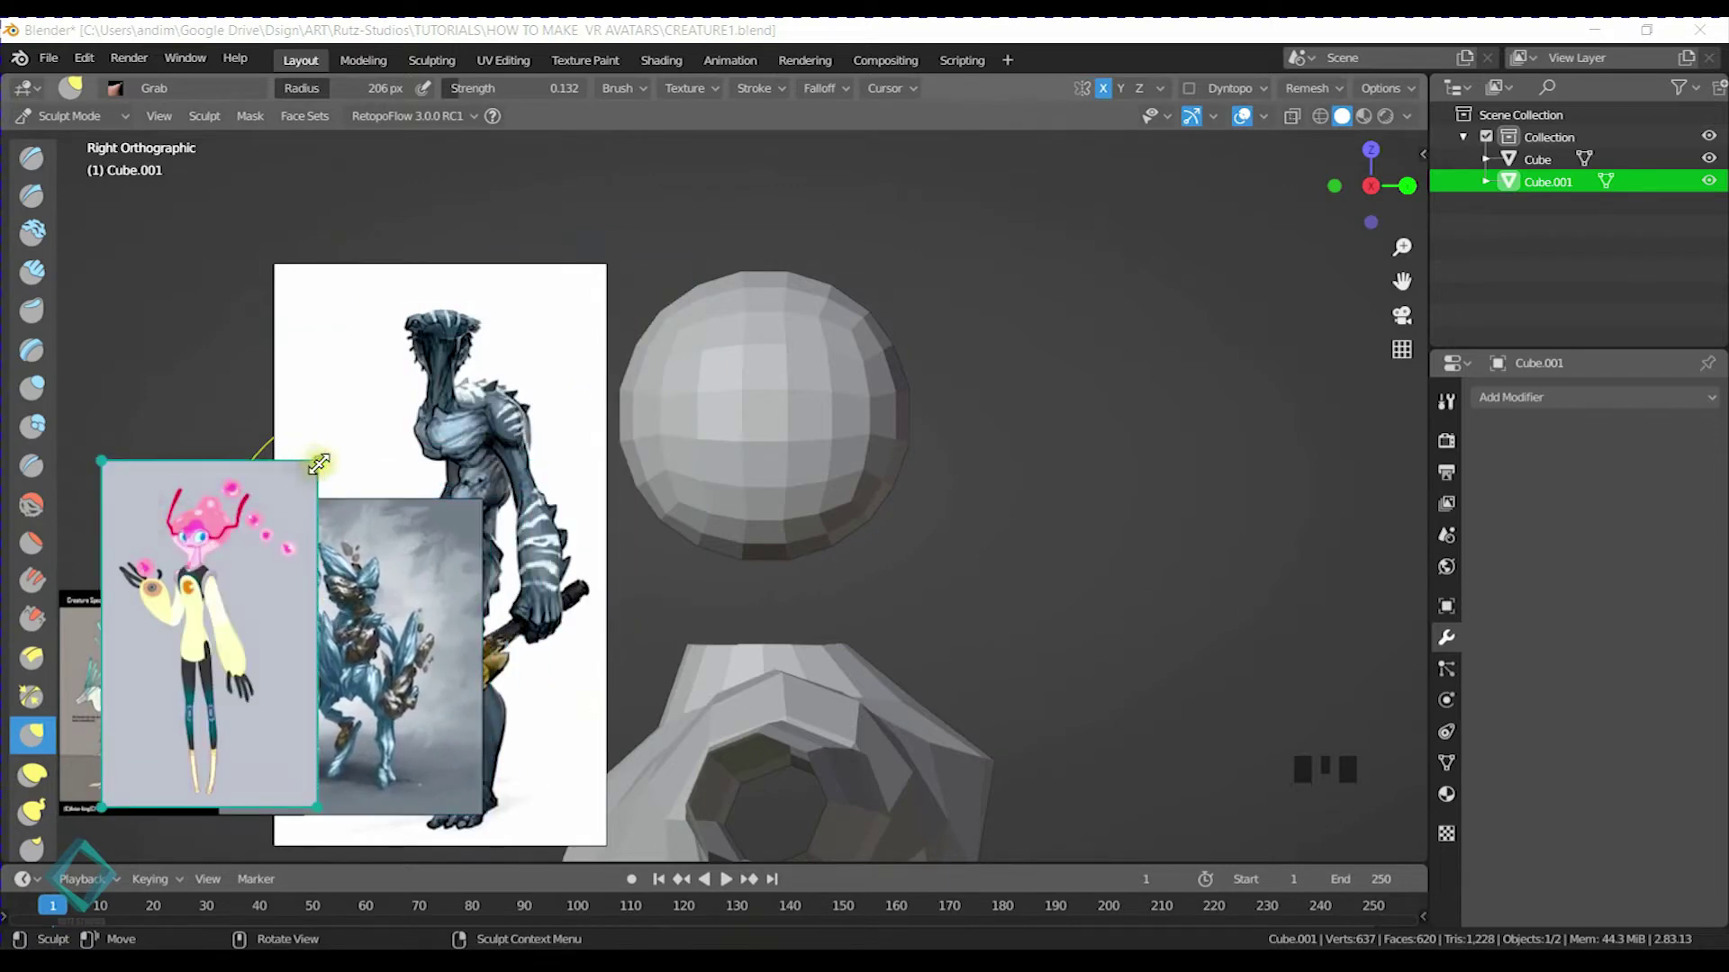
{"action": "left_click_drag", "start_coordinate": [319, 463], "coordinate": [612, 254]}
{"action": "left_click_drag", "start_coordinate": [374, 317], "coordinate": [334, 417]}
{"action": "left_click", "coordinate": [514, 420]}
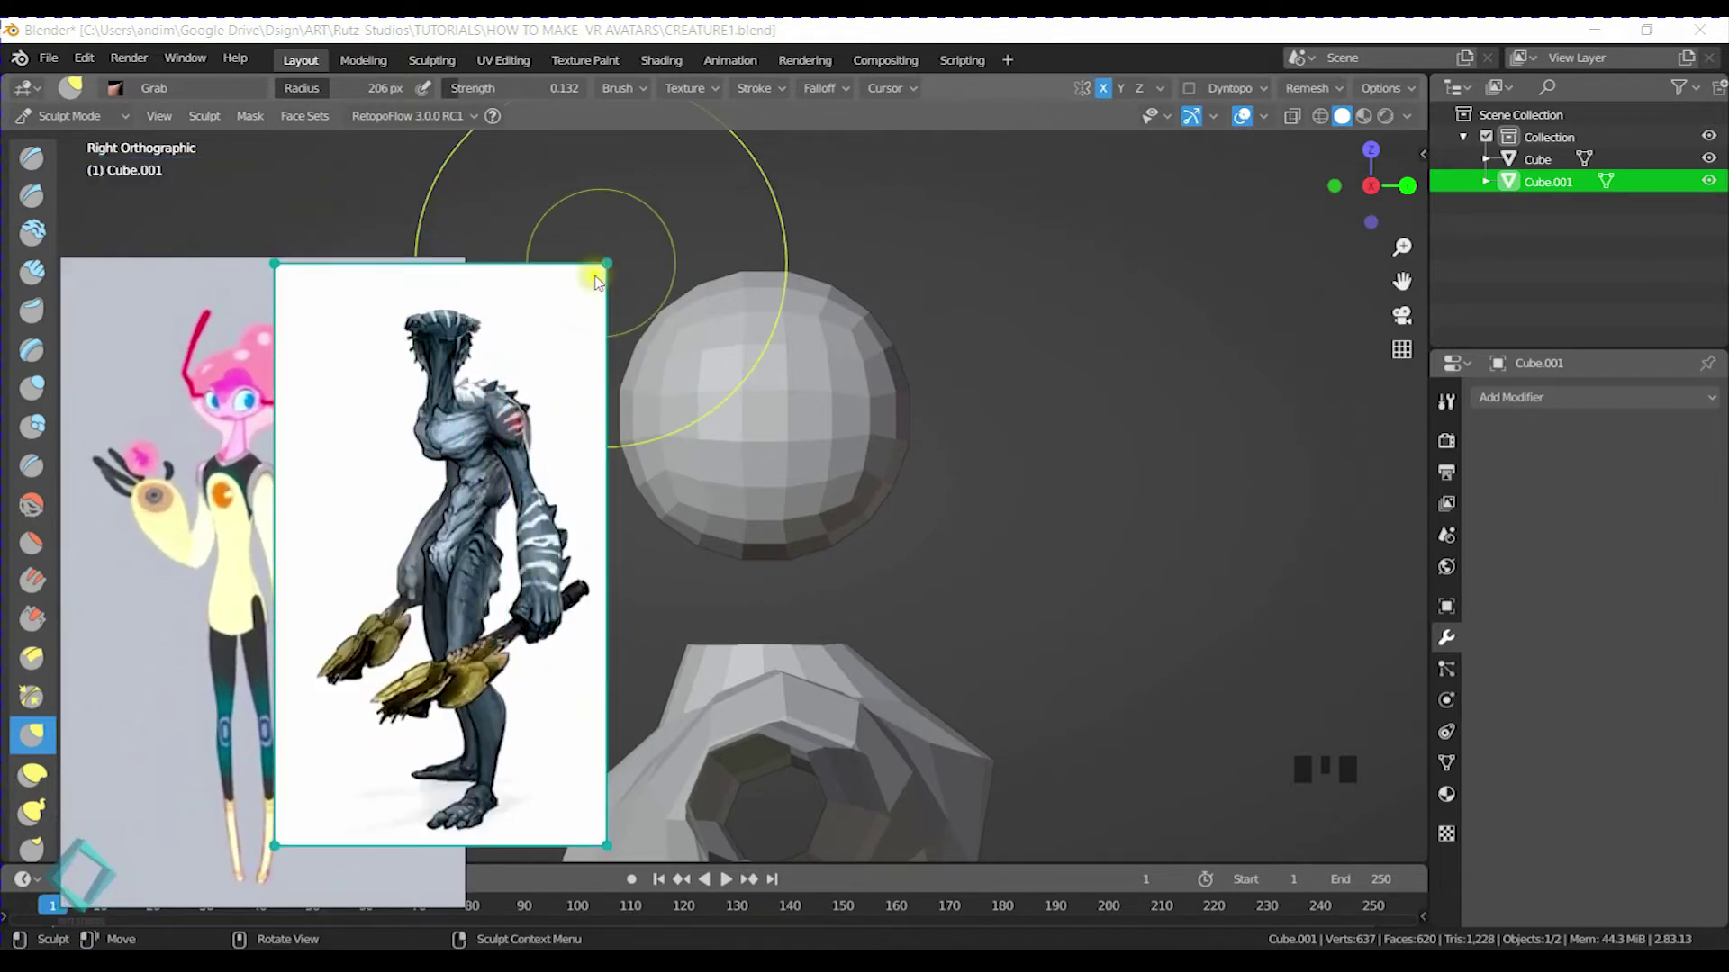
{"action": "left_click_drag", "start_coordinate": [605, 267], "coordinate": [358, 477]}
{"action": "left_click_drag", "start_coordinate": [354, 650], "coordinate": [165, 750]}
{"action": "left_click", "coordinate": [332, 481]}
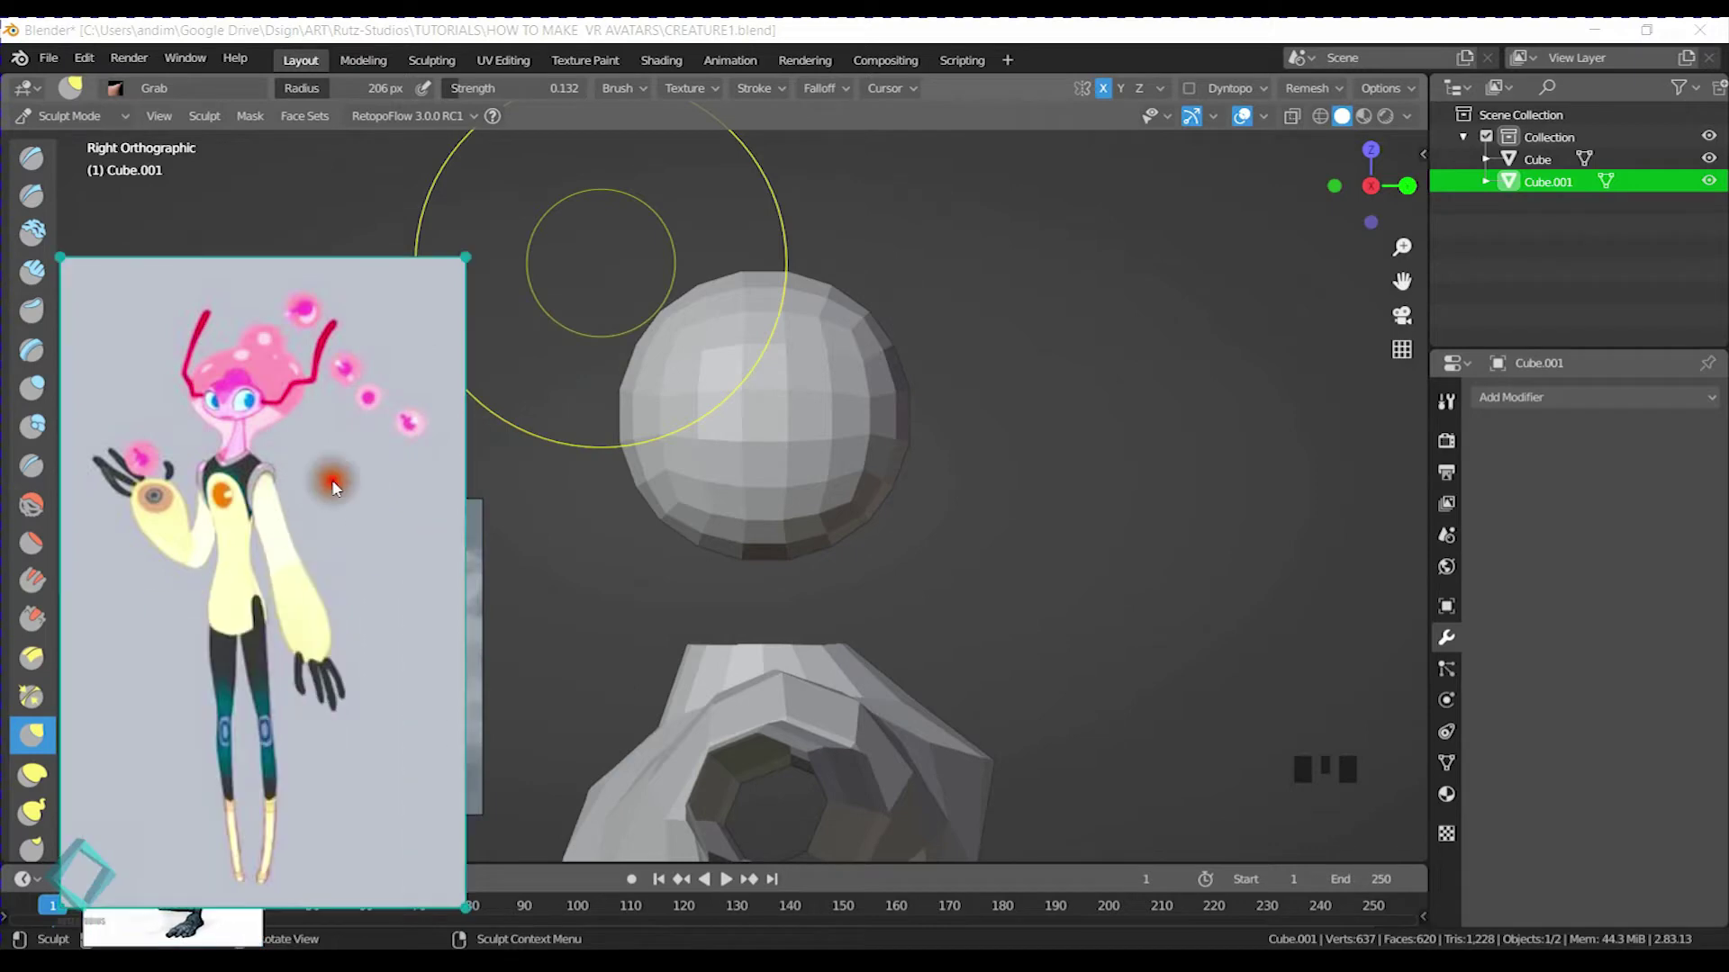
{"action": "left_click_drag", "start_coordinate": [281, 573], "coordinate": [322, 518]}
{"action": "left_click_drag", "start_coordinate": [320, 416], "coordinate": [271, 453]}
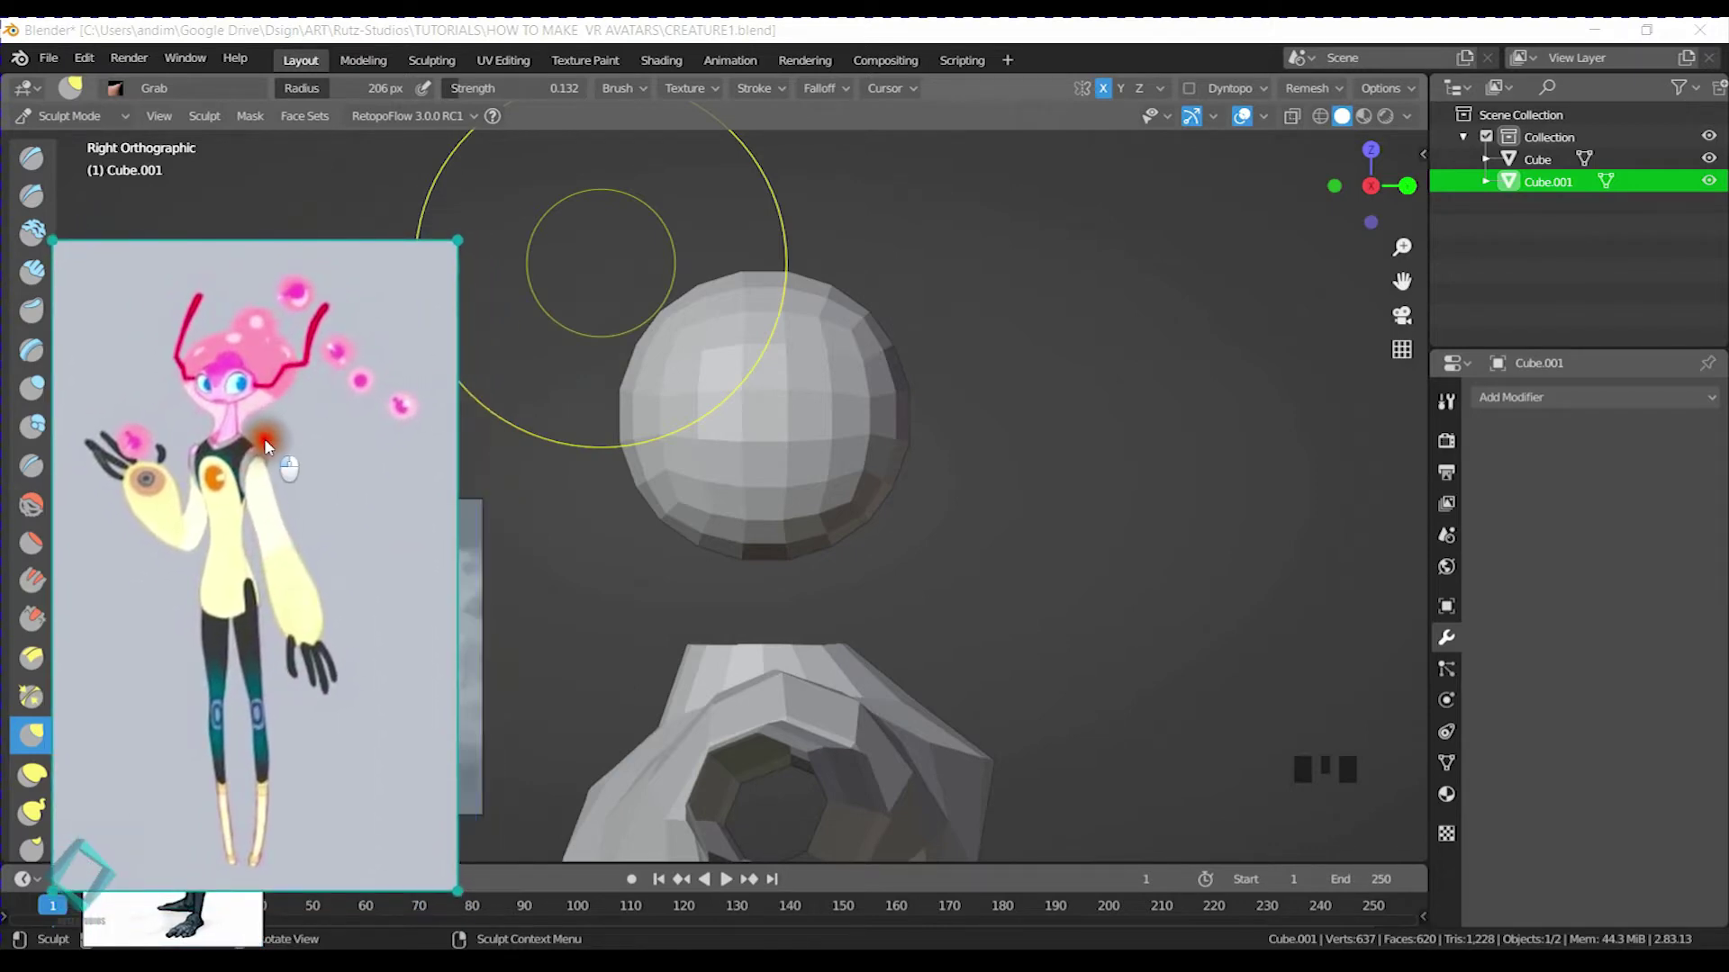
Widen the head sphere sideways with Grab strokes from the front view and adjust its top and underside
{"action": "mouse_move", "coordinate": [718, 466]}
{"action": "middle_mouse_down"}
{"action": "mouse_move", "coordinate": [849, 413]}
{"action": "mouse_move", "coordinate": [822, 470]}
{"action": "mouse_move", "coordinate": [990, 486]}
{"action": "mouse_move", "coordinate": [986, 462]}
{"action": "middle_mouse_up"}
{"action": "key", "text": "KP_1"}
{"action": "left_click_drag", "start_coordinate": [964, 428], "coordinate": [1319, 432]}
{"action": "mouse_move", "coordinate": [926, 413]}
{"action": "left_mouse_down"}
{"action": "mouse_move", "coordinate": [995, 375]}
{"action": "mouse_move", "coordinate": [1175, 359]}
{"action": "left_mouse_up"}
{"action": "mouse_move", "coordinate": [829, 289]}
{"action": "left_mouse_down"}
{"action": "mouse_move", "coordinate": [675, 316]}
{"action": "mouse_move", "coordinate": [636, 244]}
{"action": "left_mouse_up"}
{"action": "mouse_move", "coordinate": [707, 510]}
{"action": "left_mouse_down"}
{"action": "mouse_move", "coordinate": [602, 586]}
{"action": "mouse_move", "coordinate": [617, 563]}
{"action": "mouse_move", "coordinate": [603, 615]}
{"action": "left_mouse_up"}
{"action": "mouse_move", "coordinate": [1062, 571]}
{"action": "middle_mouse_down"}
{"action": "mouse_move", "coordinate": [856, 590]}
{"action": "mouse_move", "coordinate": [871, 590]}
{"action": "middle_mouse_up"}
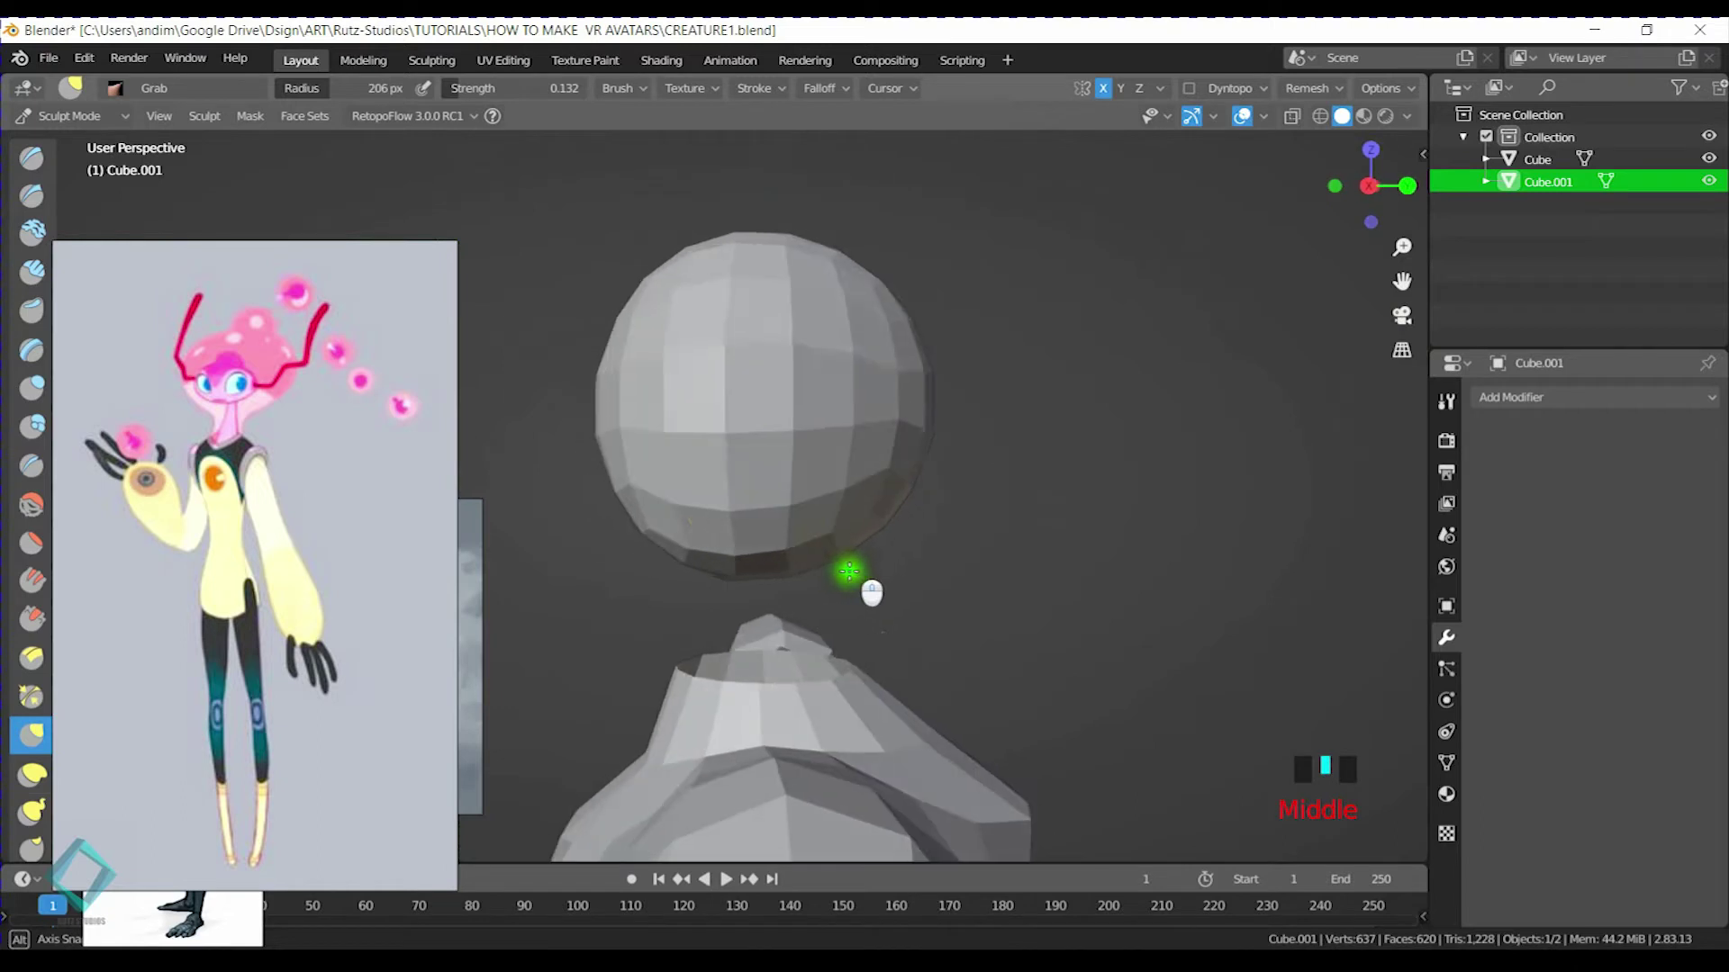
Push the upper front of the head back and up with Grab strokes to slope the forehead
{"action": "mouse_move", "coordinate": [895, 501]}
{"action": "middle_mouse_down"}
{"action": "mouse_move", "coordinate": [957, 509]}
{"action": "mouse_move", "coordinate": [918, 505]}
{"action": "middle_mouse_up"}
{"action": "left_click_drag", "start_coordinate": [705, 352], "coordinate": [705, 352]}
{"action": "left_click_drag", "start_coordinate": [865, 379], "coordinate": [861, 376]}
{"action": "mouse_move", "coordinate": [714, 348]}
{"action": "left_mouse_down"}
{"action": "mouse_move", "coordinate": [764, 347]}
{"action": "mouse_move", "coordinate": [766, 311]}
{"action": "left_mouse_up"}
{"action": "mouse_move", "coordinate": [719, 349]}
{"action": "left_mouse_down"}
{"action": "mouse_move", "coordinate": [755, 352]}
{"action": "mouse_move", "coordinate": [765, 274]}
{"action": "left_mouse_up"}
{"action": "left_click", "coordinate": [764, 275]}
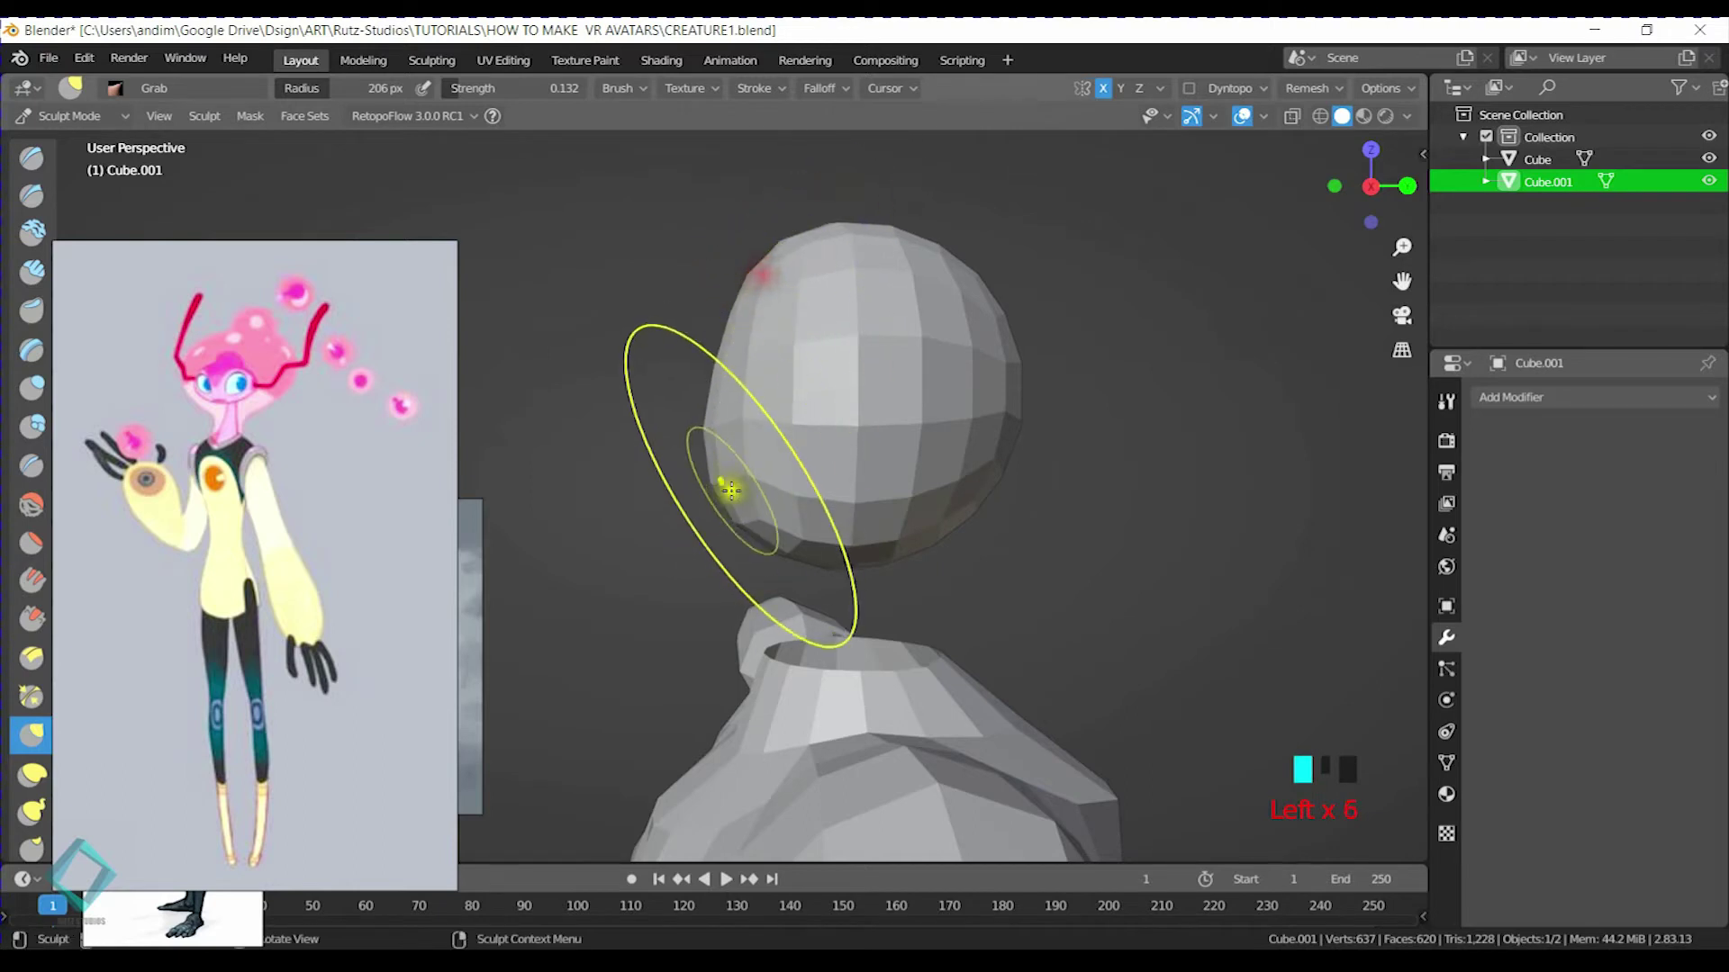
Pull the lower front of the head down into a chin and smooth the face above it
{"action": "middle_click_drag", "start_coordinate": [741, 520], "coordinate": [731, 515]}
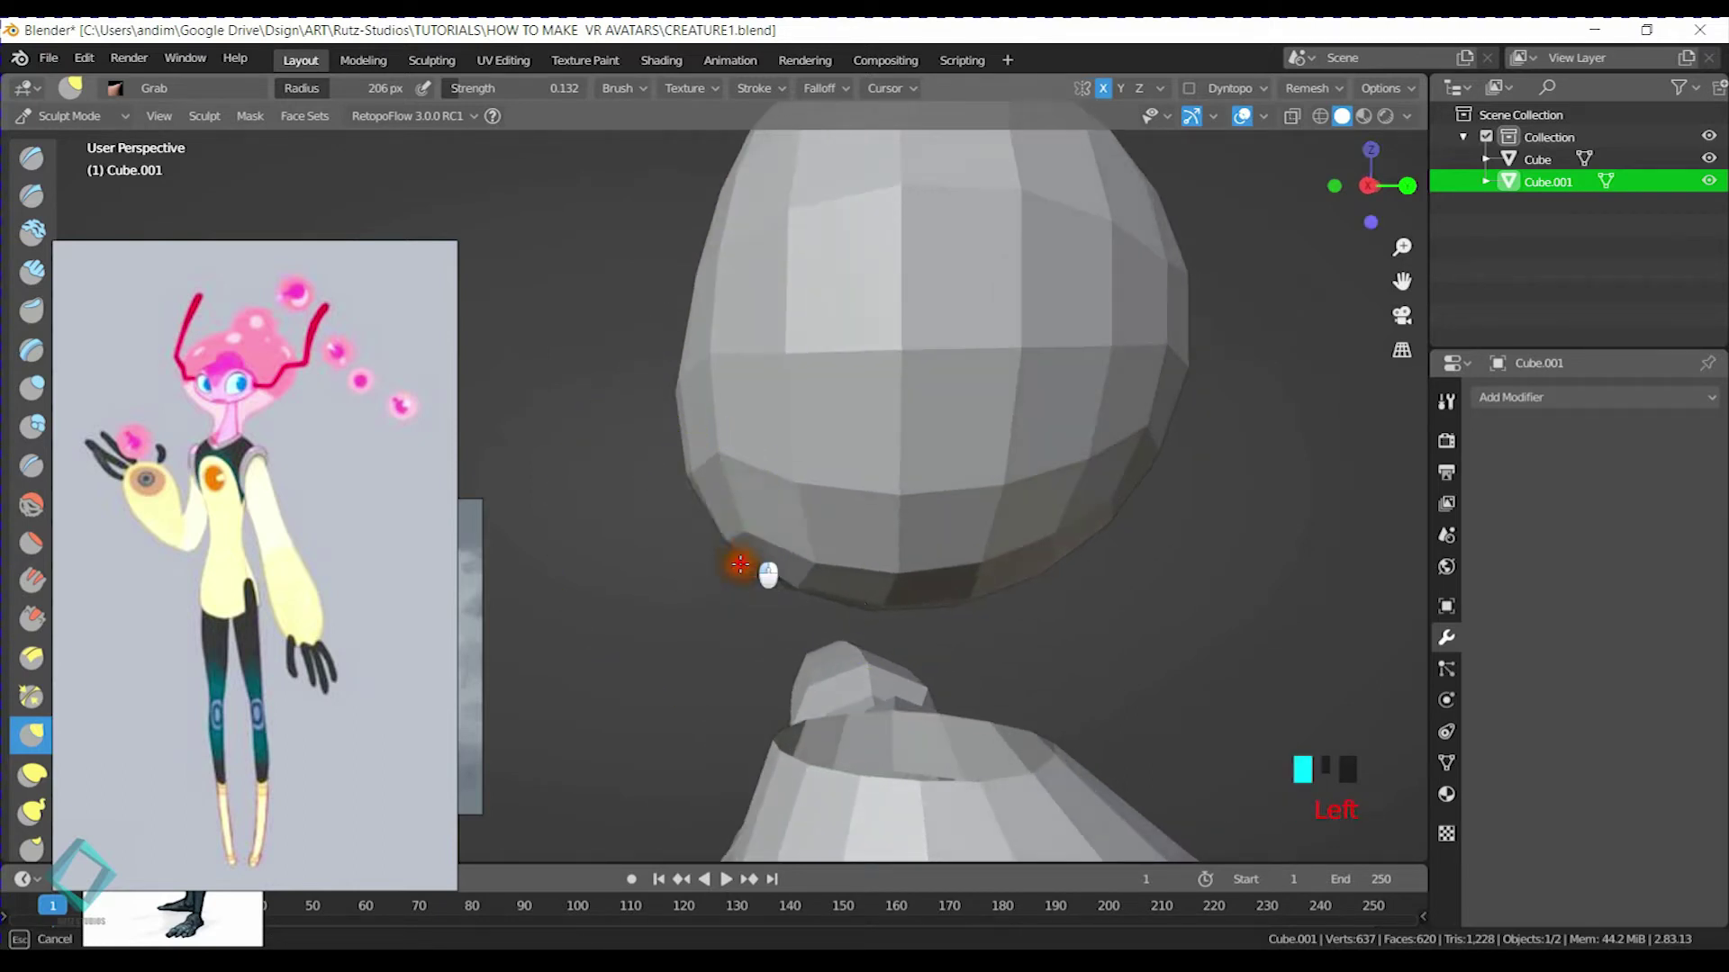
{"action": "scroll", "coordinate": [727, 615], "scroll_direction": "down", "scroll_amount": 2}
{"action": "middle_click_drag", "start_coordinate": [698, 637], "coordinate": [936, 512]}
{"action": "left_click", "coordinate": [819, 695]}
{"action": "mouse_move", "coordinate": [818, 694]}
{"action": "middle_mouse_down"}
{"action": "mouse_move", "coordinate": [814, 591]}
{"action": "mouse_move", "coordinate": [775, 553]}
{"action": "mouse_move", "coordinate": [752, 573]}
{"action": "middle_mouse_up"}
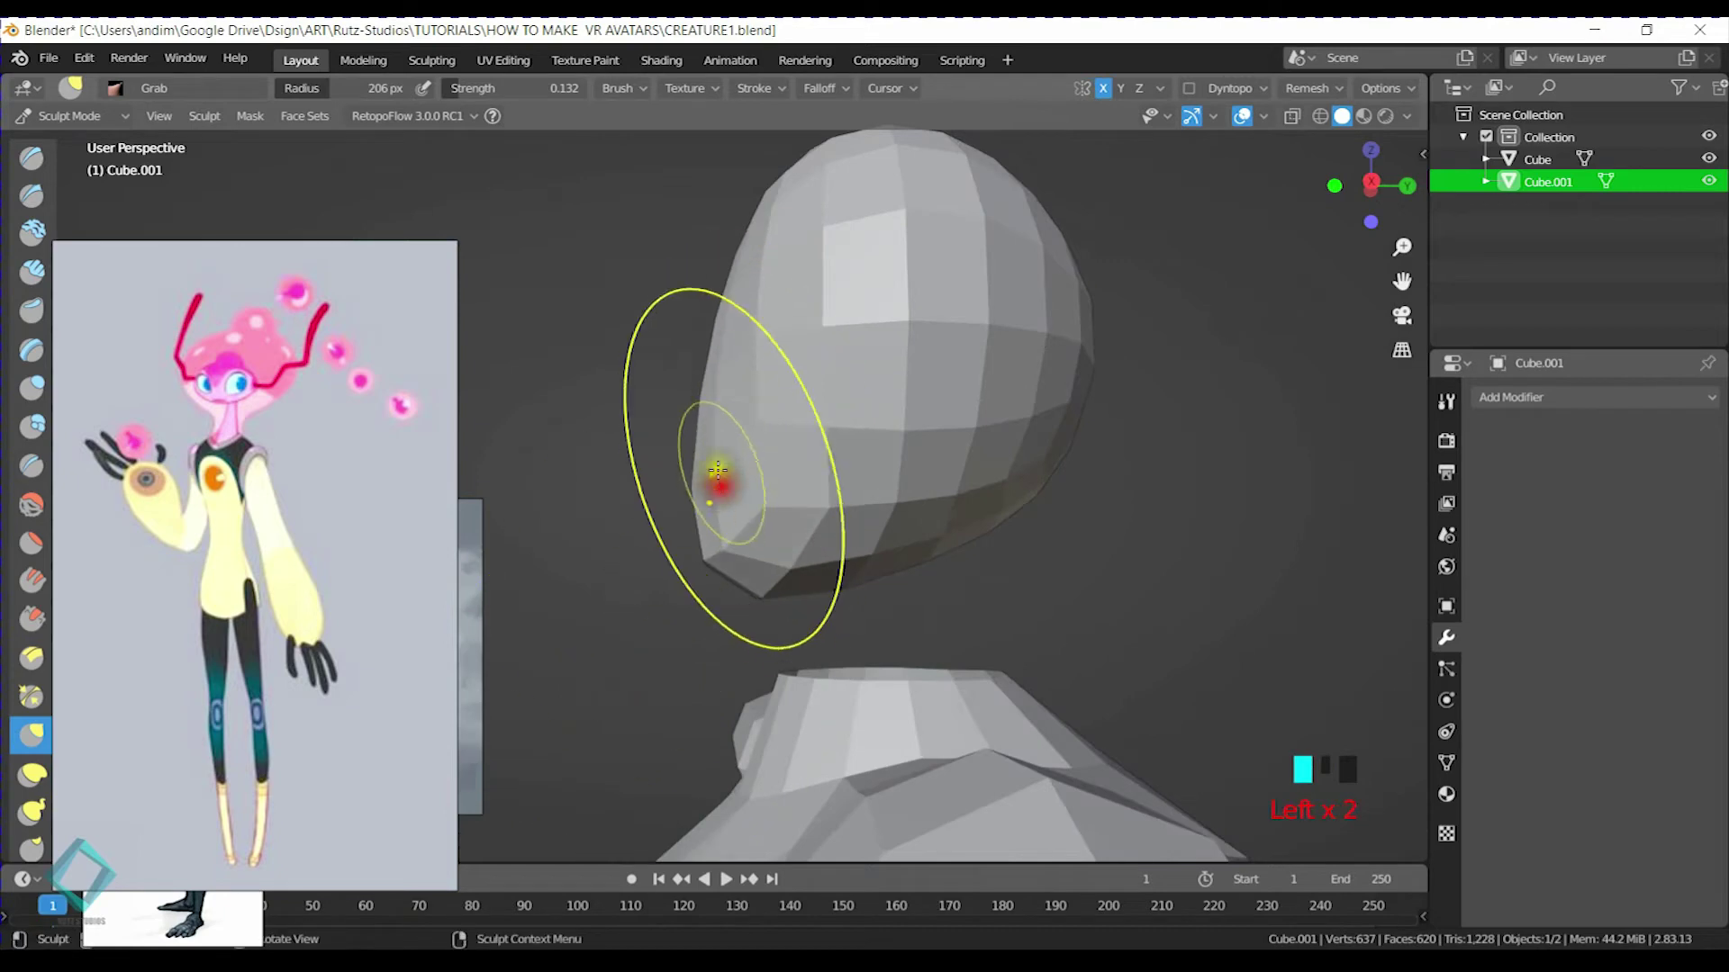
{"action": "left_click_drag", "start_coordinate": [721, 485], "coordinate": [708, 478], "text": "shift"}
Smooth the side, back and upper surface of the head from the side view
{"action": "scroll", "coordinate": [771, 489], "scroll_direction": "down", "scroll_amount": 3}
{"action": "key", "text": "g"}
{"action": "middle_click_drag", "start_coordinate": [769, 414], "coordinate": [761, 433]}
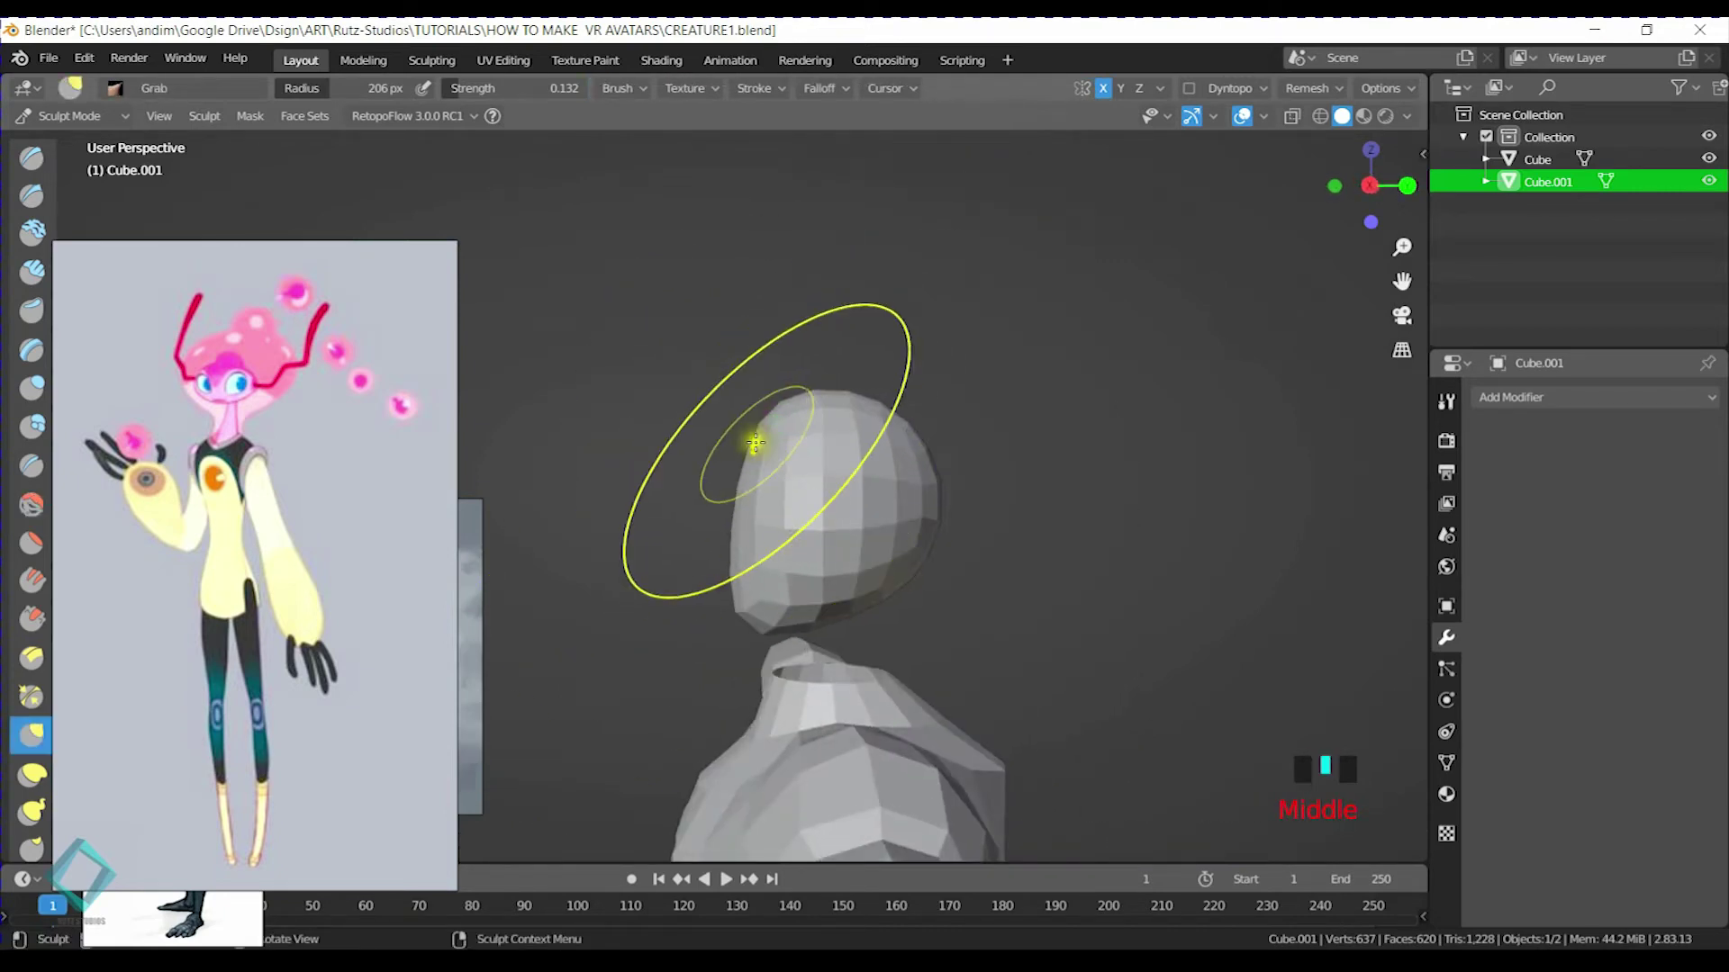
{"action": "mouse_move", "coordinate": [794, 458]}
{"action": "middle_mouse_down"}
{"action": "mouse_move", "coordinate": [841, 474]}
{"action": "mouse_move", "coordinate": [687, 467]}
{"action": "mouse_move", "coordinate": [822, 469]}
{"action": "middle_mouse_up"}
{"action": "mouse_move", "coordinate": [864, 551]}
{"action": "left_mouse_down", "text": "shift"}
{"action": "mouse_move", "coordinate": [875, 568]}
{"action": "mouse_move", "coordinate": [900, 551]}
{"action": "left_mouse_up", "text": "shift"}
{"action": "middle_click_drag", "start_coordinate": [908, 556], "coordinate": [930, 562]}
{"action": "left_click_drag", "start_coordinate": [878, 567], "coordinate": [922, 471], "text": "shift"}
{"action": "left_click_drag", "start_coordinate": [864, 396], "coordinate": [887, 456], "text": "shift"}
{"action": "mouse_move", "coordinate": [867, 413]}
{"action": "middle_mouse_down"}
{"action": "mouse_move", "coordinate": [973, 482]}
{"action": "mouse_move", "coordinate": [886, 454]}
{"action": "middle_mouse_up"}
{"action": "left_click_drag", "start_coordinate": [886, 454], "coordinate": [910, 468], "text": "shift"}
{"action": "middle_click_drag", "start_coordinate": [909, 468], "coordinate": [1079, 470]}
Narrow the lower sides of the head toward the chin with Grab strokes from the front
{"action": "scroll", "coordinate": [900, 559], "scroll_direction": "up", "scroll_amount": 3}
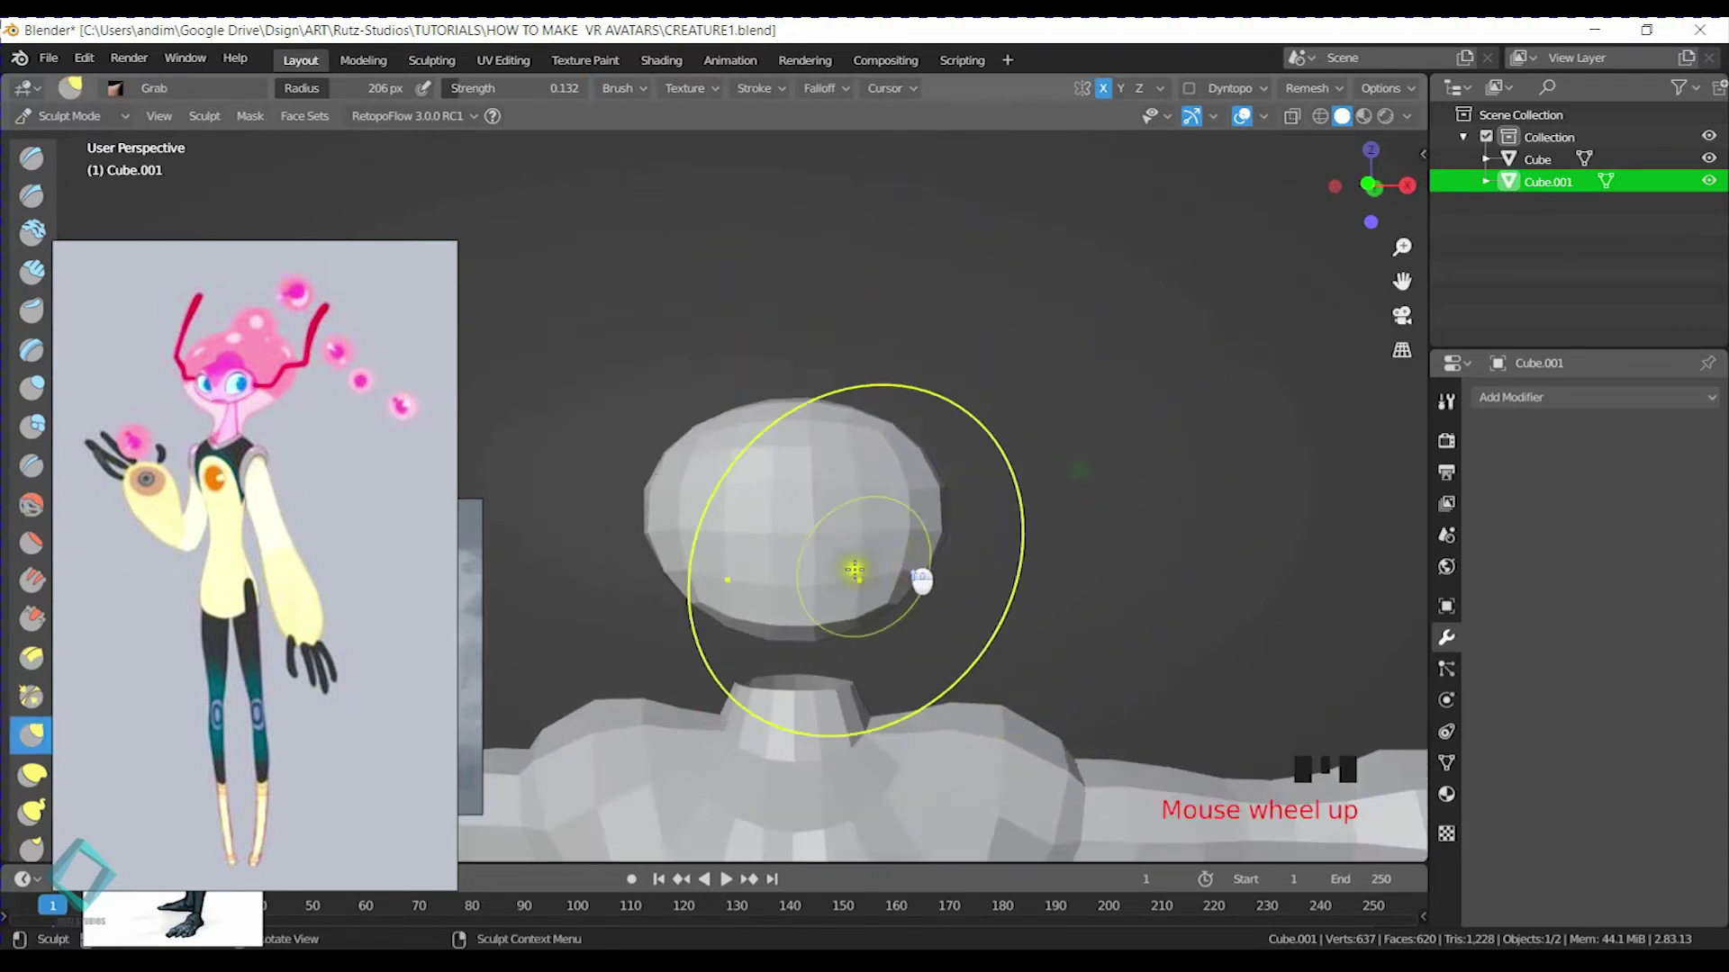
{"action": "left_click_drag", "start_coordinate": [921, 610], "coordinate": [803, 548]}
{"action": "left_click_drag", "start_coordinate": [799, 544], "coordinate": [783, 552]}
{"action": "middle_click_drag", "start_coordinate": [1003, 567], "coordinate": [880, 567]}
{"action": "left_click_drag", "start_coordinate": [879, 529], "coordinate": [878, 524]}
{"action": "middle_click_drag", "start_coordinate": [940, 533], "coordinate": [834, 540]}
Switch to face selection in Edit Mode and select mirrored eye patches, two faces wide and three high, on the head's front
{"action": "key", "text": "ctrl+Tab"}
{"action": "middle_click_drag", "start_coordinate": [1096, 510], "coordinate": [964, 559]}
{"action": "left_click", "coordinate": [945, 578]}
{"action": "key", "text": "3"}
{"action": "middle_click_drag", "start_coordinate": [893, 476], "coordinate": [715, 488]}
{"action": "left_click", "coordinate": [926, 571], "text": "shift"}
{"action": "key", "text": "ctrl+shift+m"}
{"action": "middle_click_drag", "start_coordinate": [822, 586], "coordinate": [812, 579]}
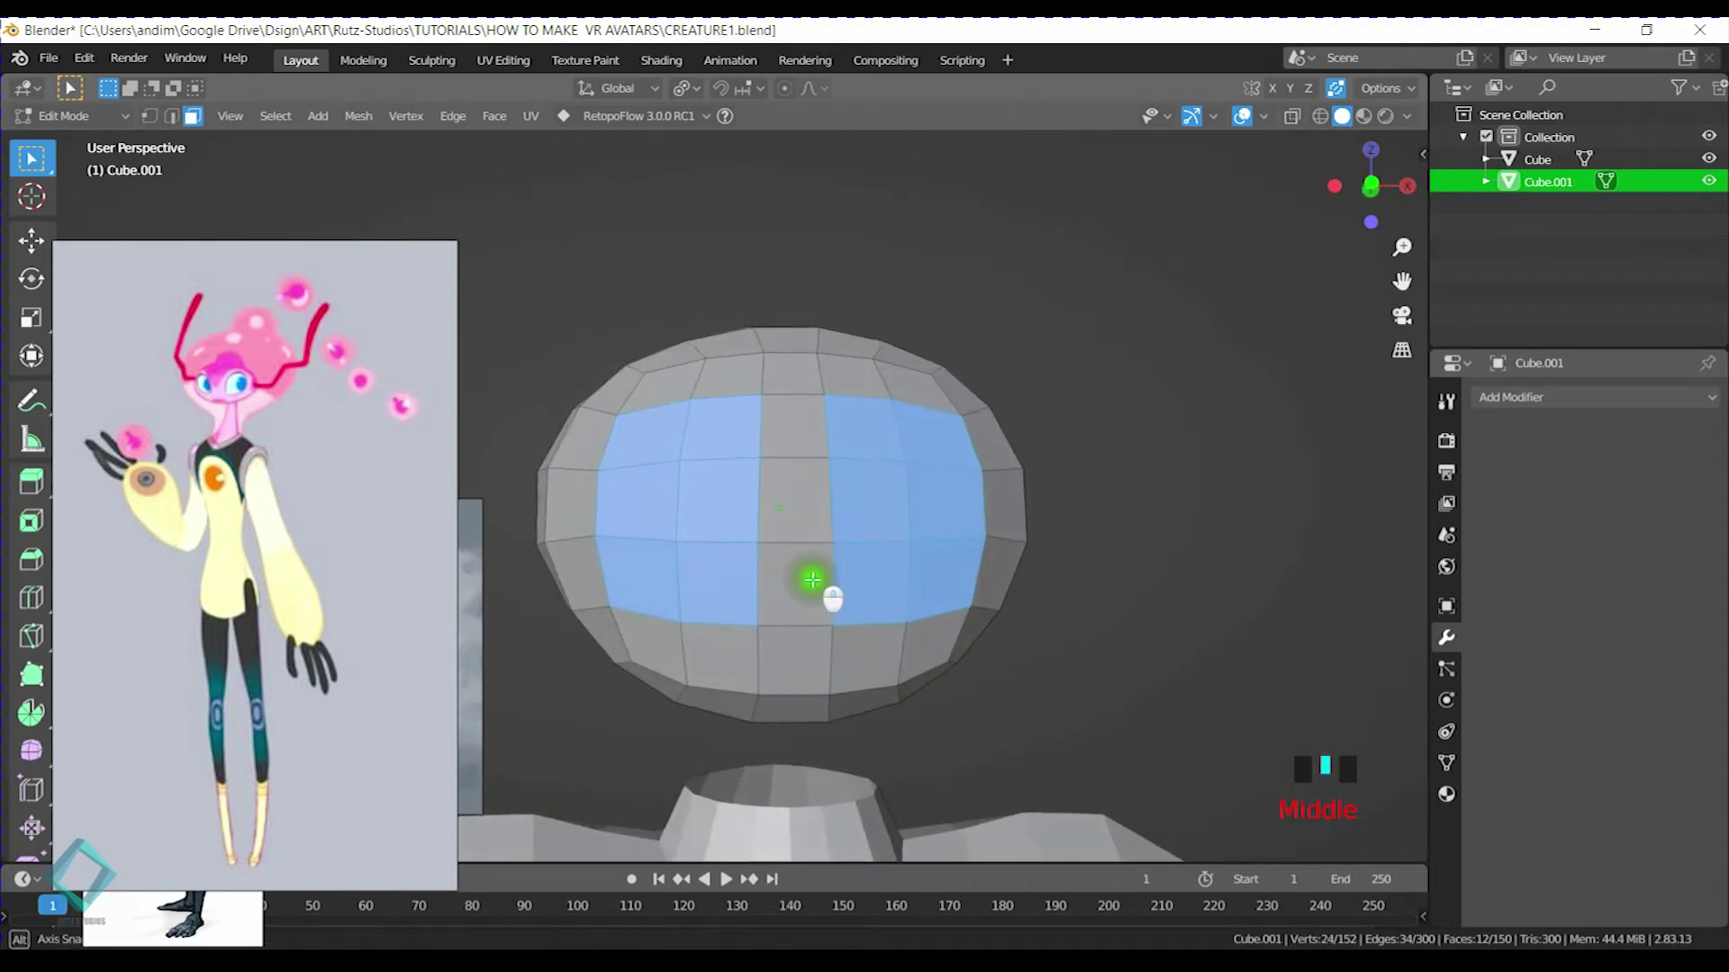
Reduce the mirrored selection to a two-by-two block of faces per eye and try to subdivide it
{"action": "key", "text": "ctrl+z"}
{"action": "key", "text": "ctrl+z"}
{"action": "key", "text": "ctrl+shift+m"}
{"action": "middle_click_drag", "start_coordinate": [819, 521], "coordinate": [836, 520]}
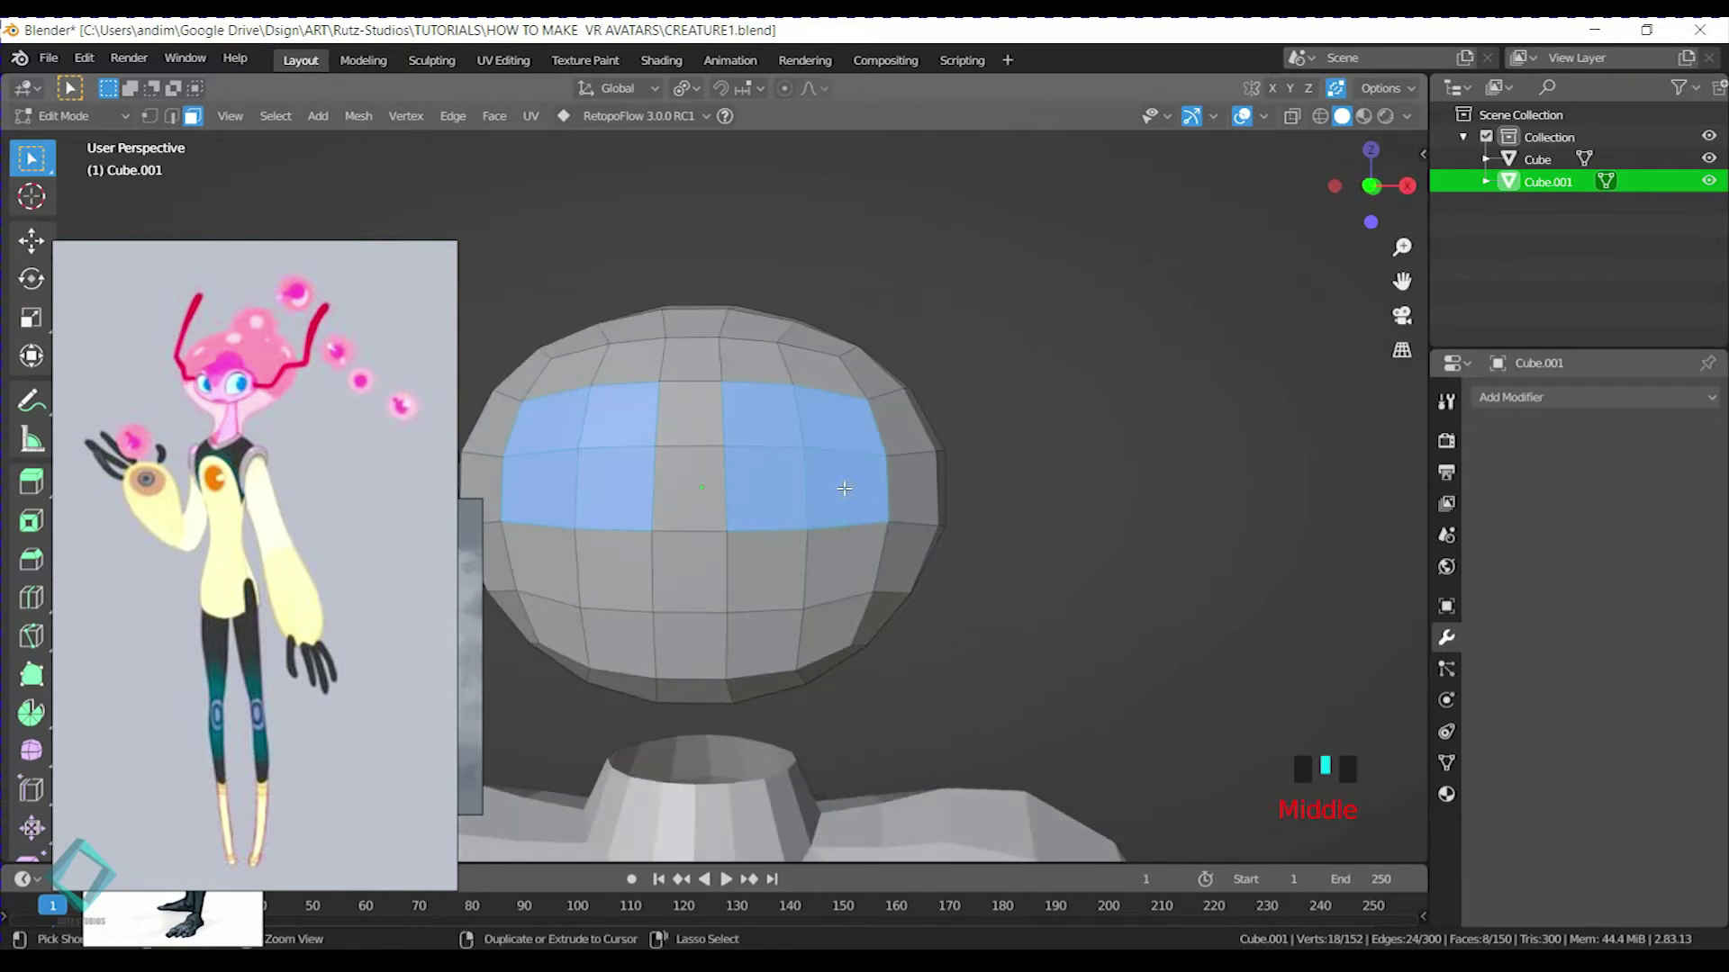
{"action": "key", "text": "ctrl+e"}
{"action": "left_click", "coordinate": [844, 485]}
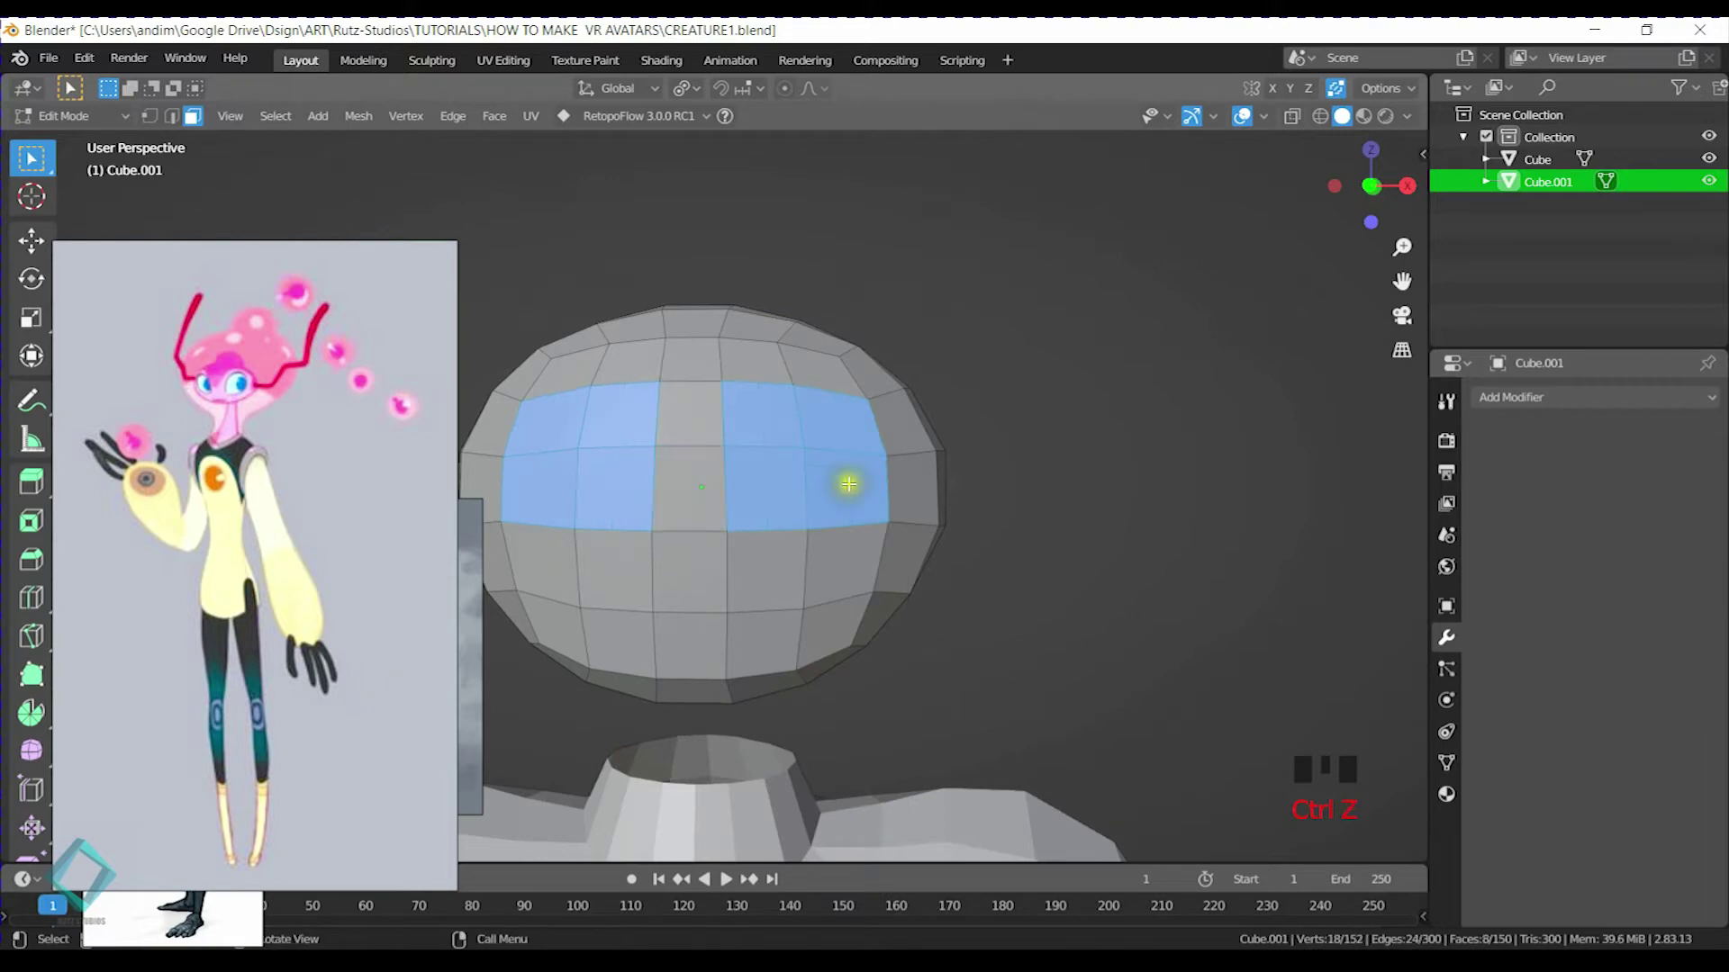
Select the two-by-two faces of one eye, subdivide them and dissolve them into a single face
{"action": "left_click_drag", "start_coordinate": [776, 416], "coordinate": [853, 492]}
{"action": "key", "text": "ctrl+e"}
{"action": "left_click", "coordinate": [854, 488]}
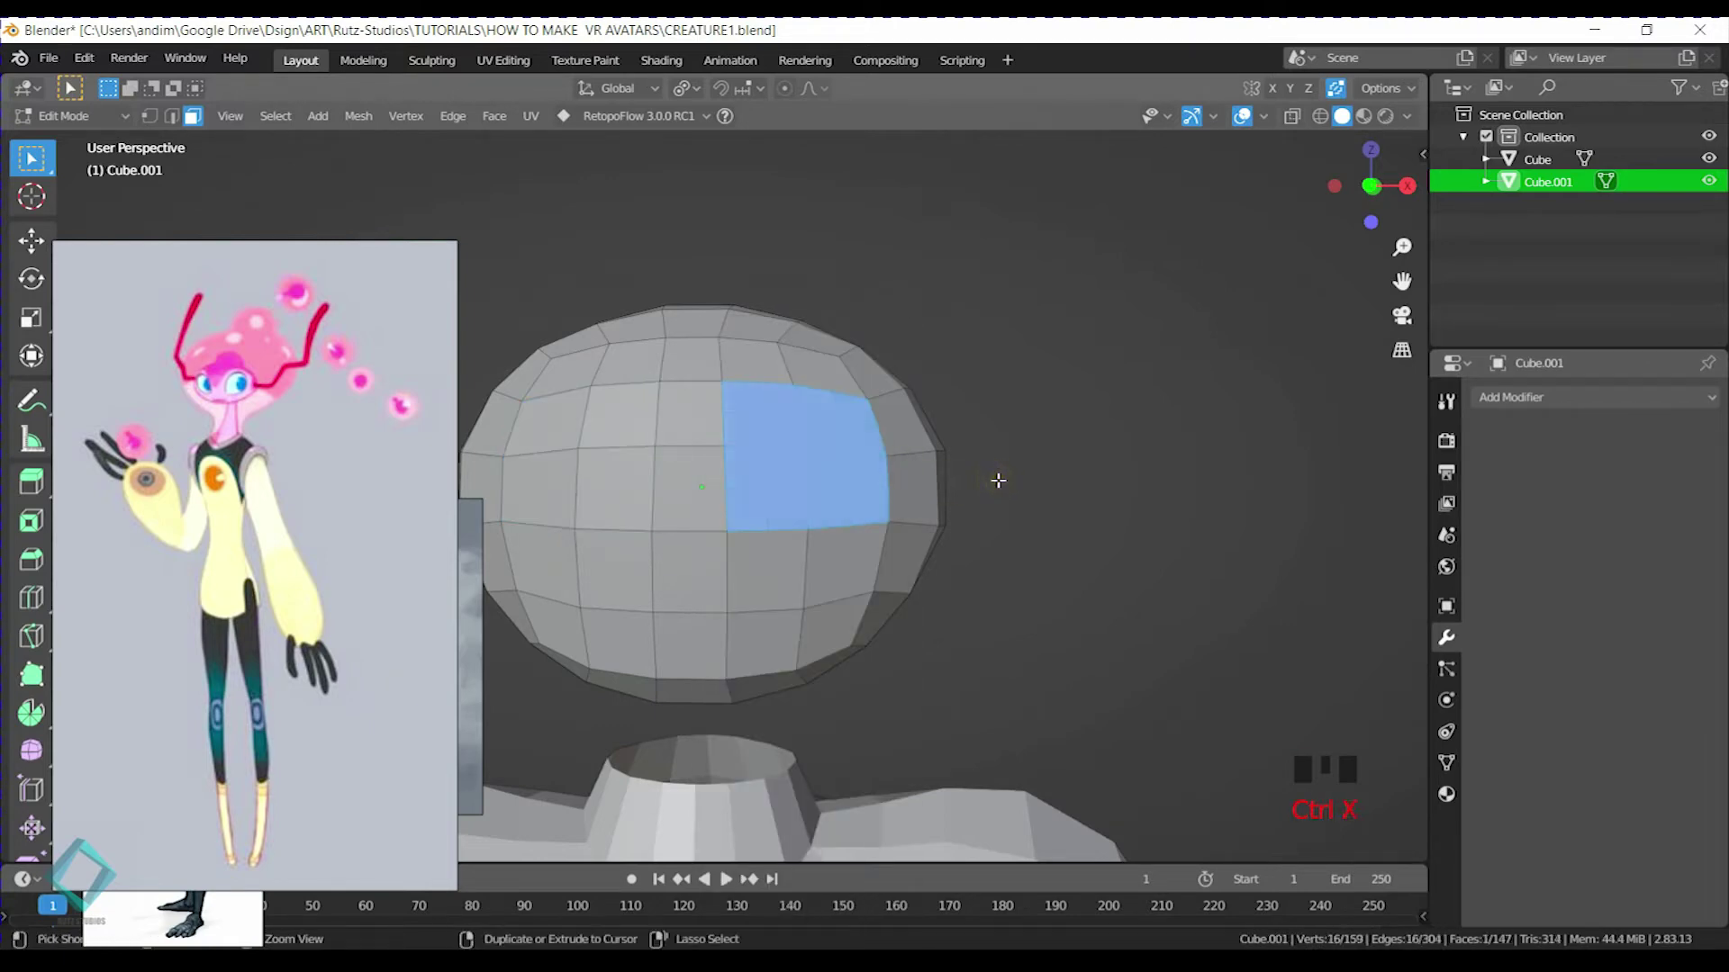
Round the outline of the eye face by applying LoopTools Relax four times
{"action": "key", "text": "n"}
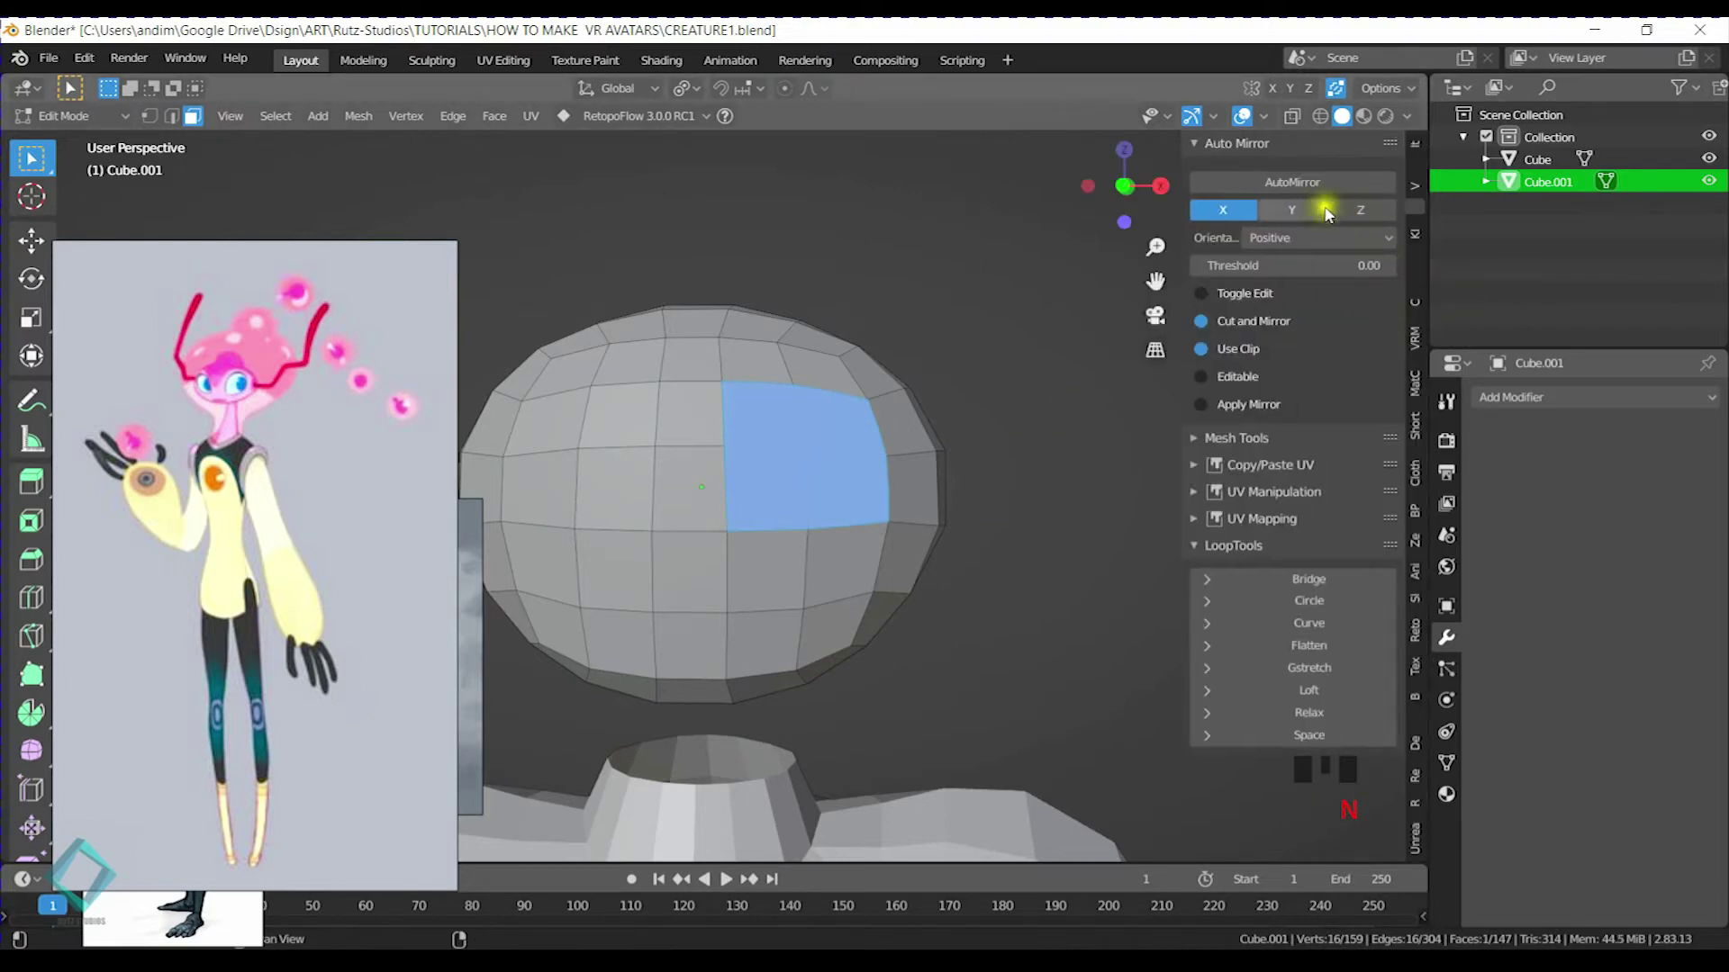
{"action": "left_click", "coordinate": [1310, 713]}
{"action": "left_click", "coordinate": [1310, 713]}
{"action": "left_click", "coordinate": [1310, 713]}
{"action": "left_click", "coordinate": [1310, 713]}
Extrude the rounded eye face about 0.11 m into the head and scale it down
{"action": "middle_click_drag", "start_coordinate": [900, 450], "coordinate": [805, 452]}
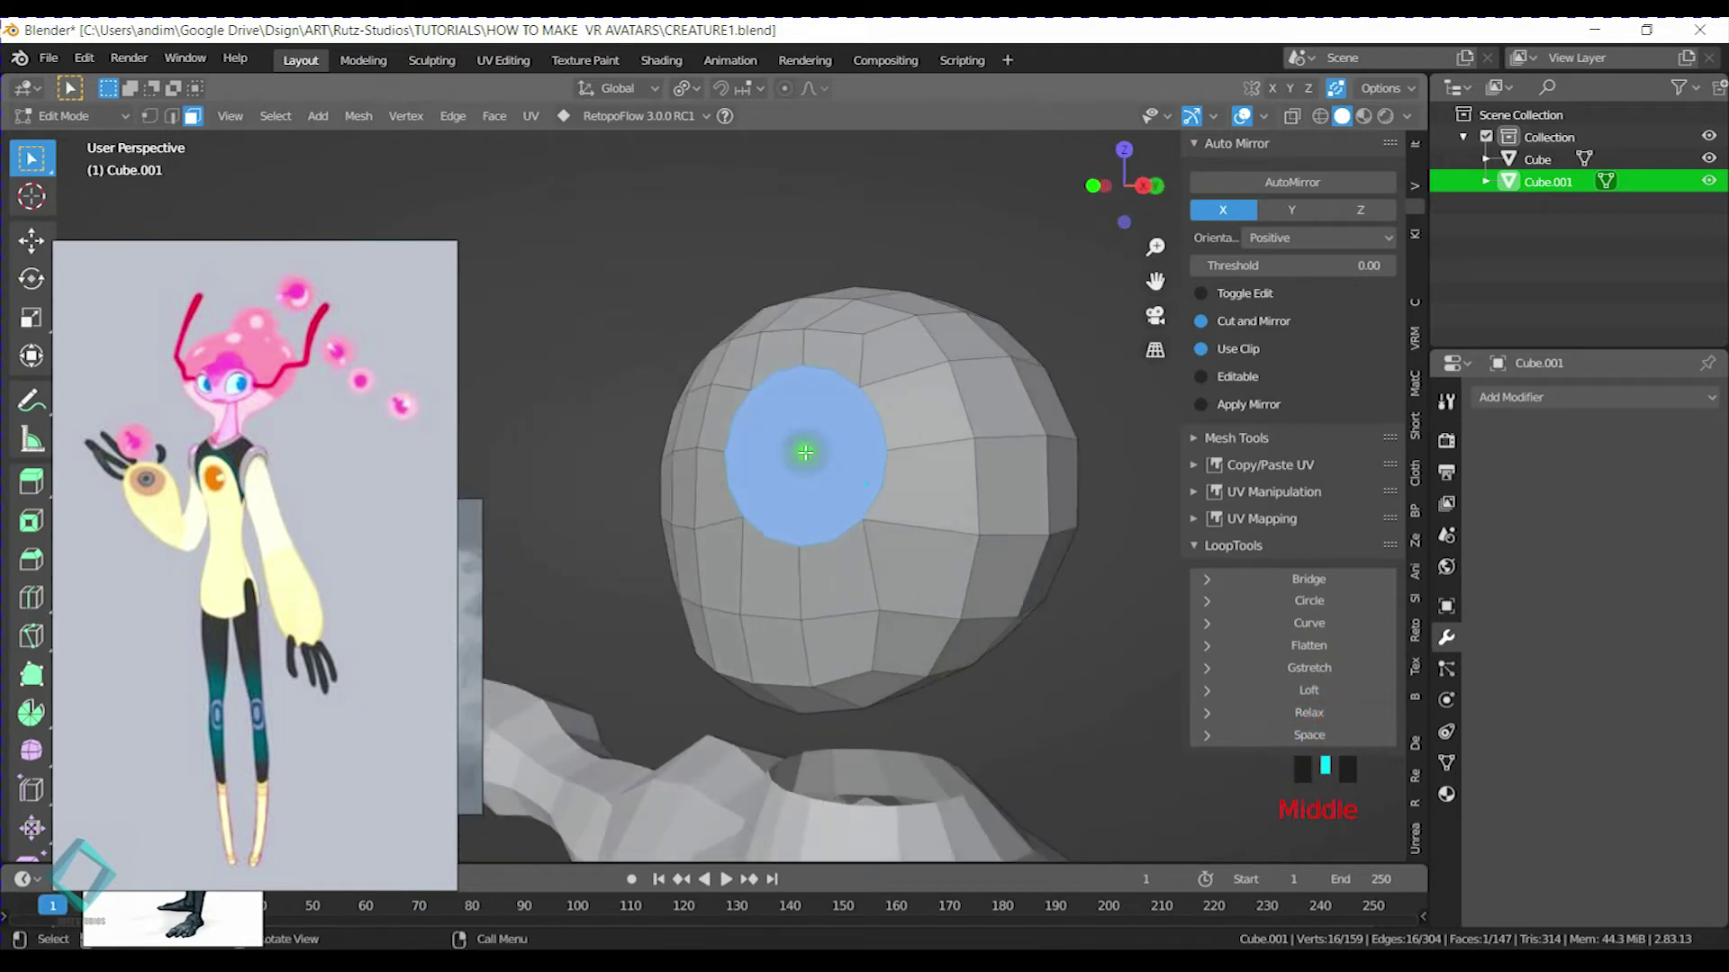
{"action": "key", "text": "e"}
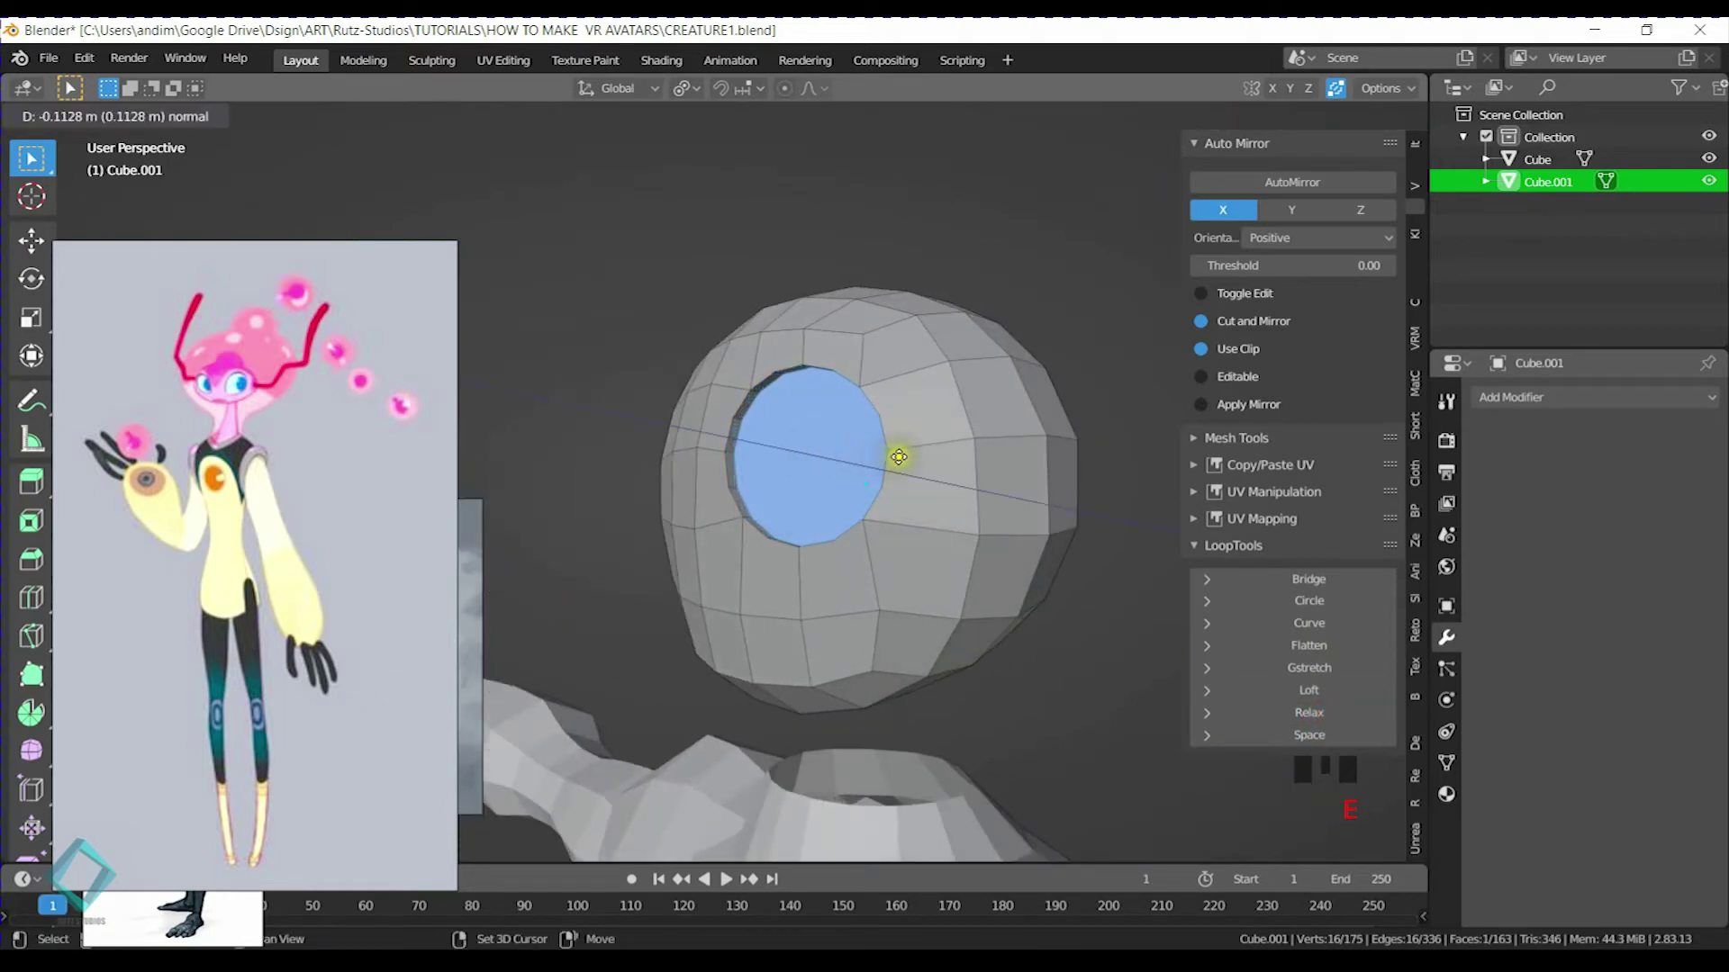
{"action": "left_click", "coordinate": [894, 459]}
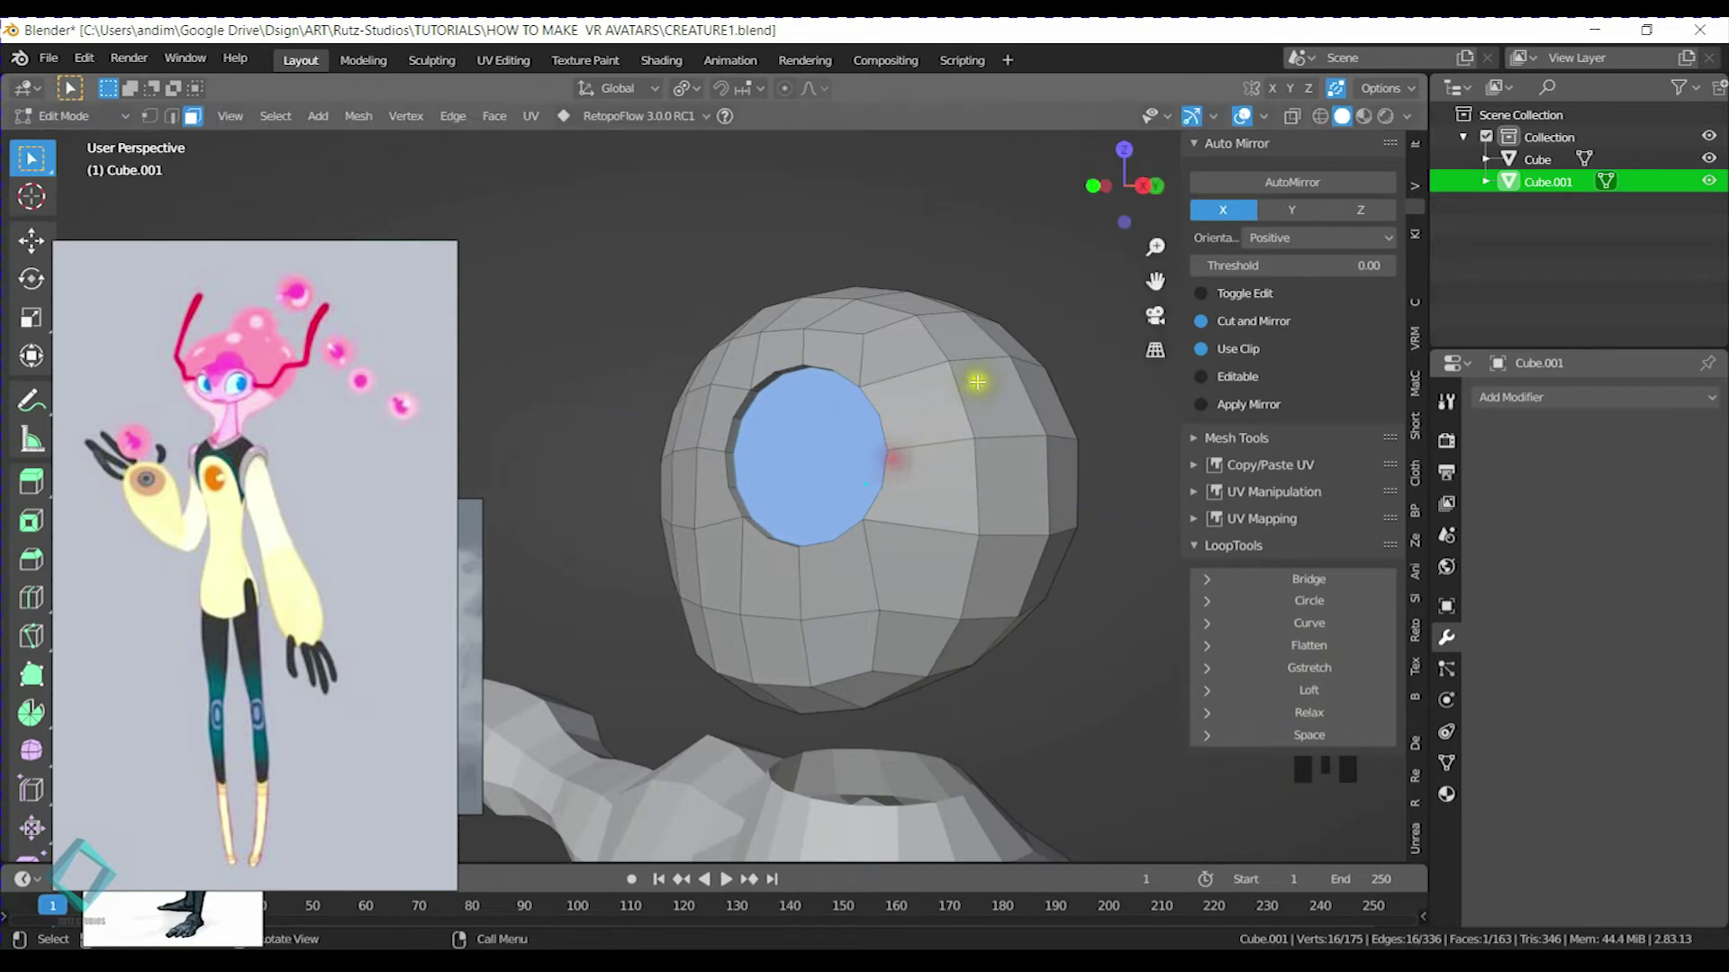
{"action": "key", "text": "s"}
{"action": "left_click", "coordinate": [966, 372]}
{"action": "middle_click_drag", "start_coordinate": [875, 423], "coordinate": [810, 443]}
{"action": "key", "text": "s"}
{"action": "left_click", "coordinate": [969, 436]}
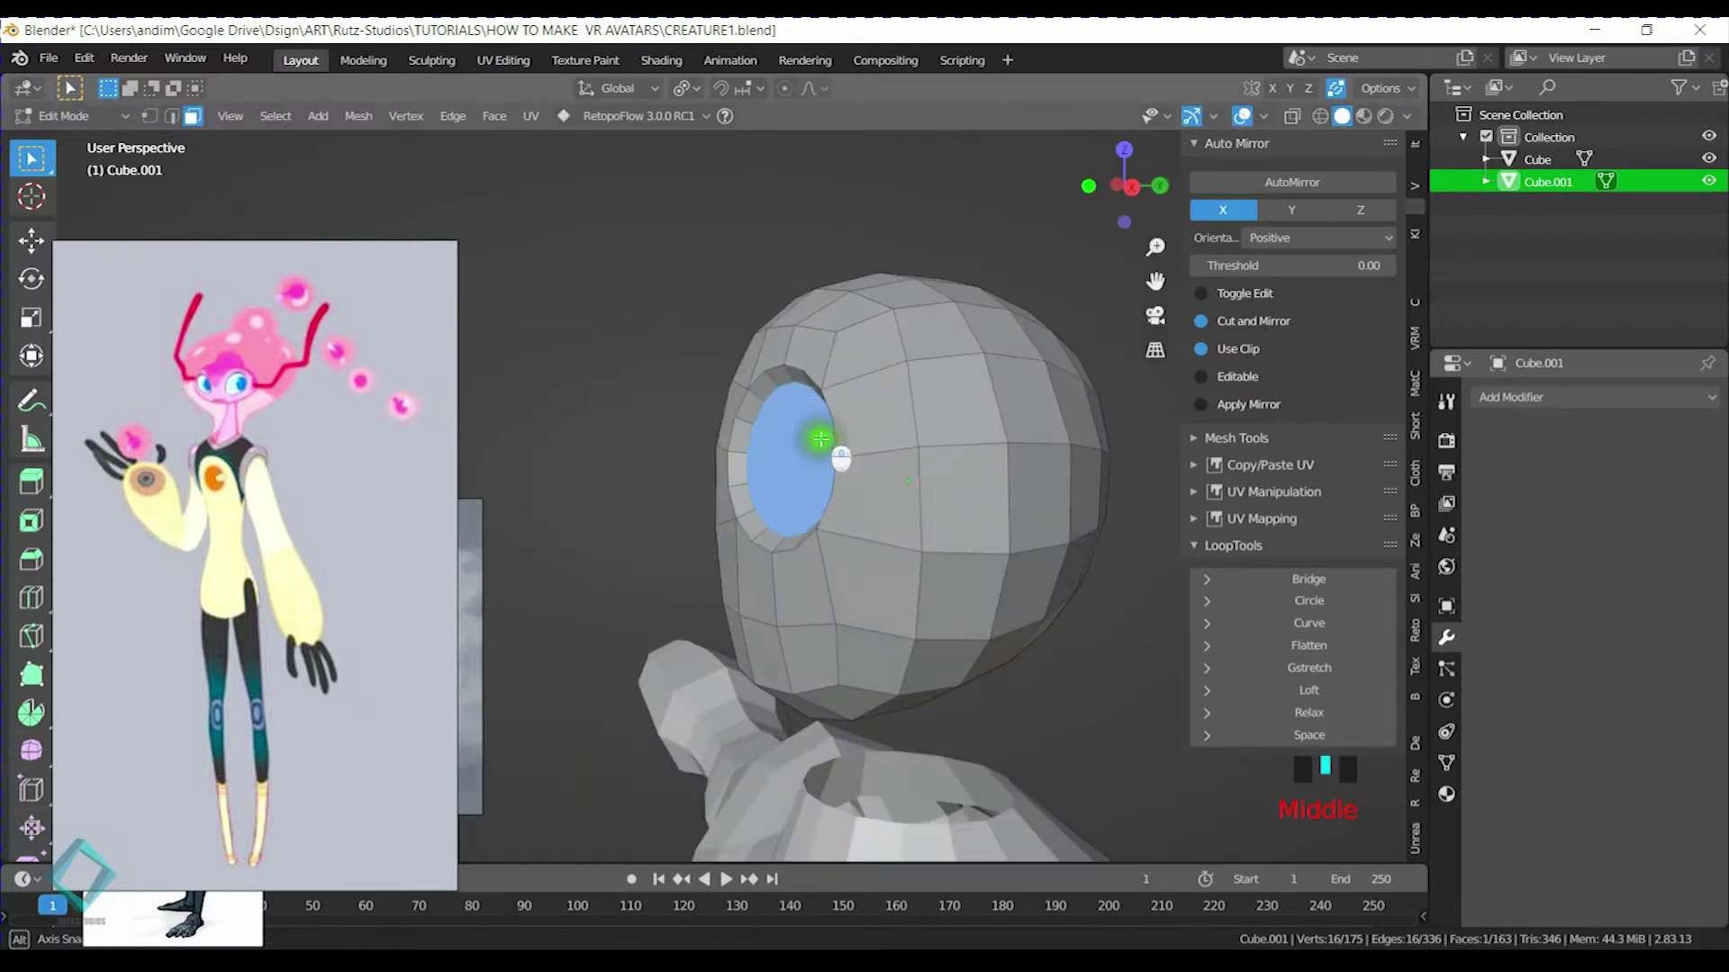
Inset the recessed eye face by about 0.14 m and push it deeper into the head along Y
{"action": "key", "text": "g"}
{"action": "key", "text": "y"}
{"action": "left_click", "coordinate": [793, 438]}
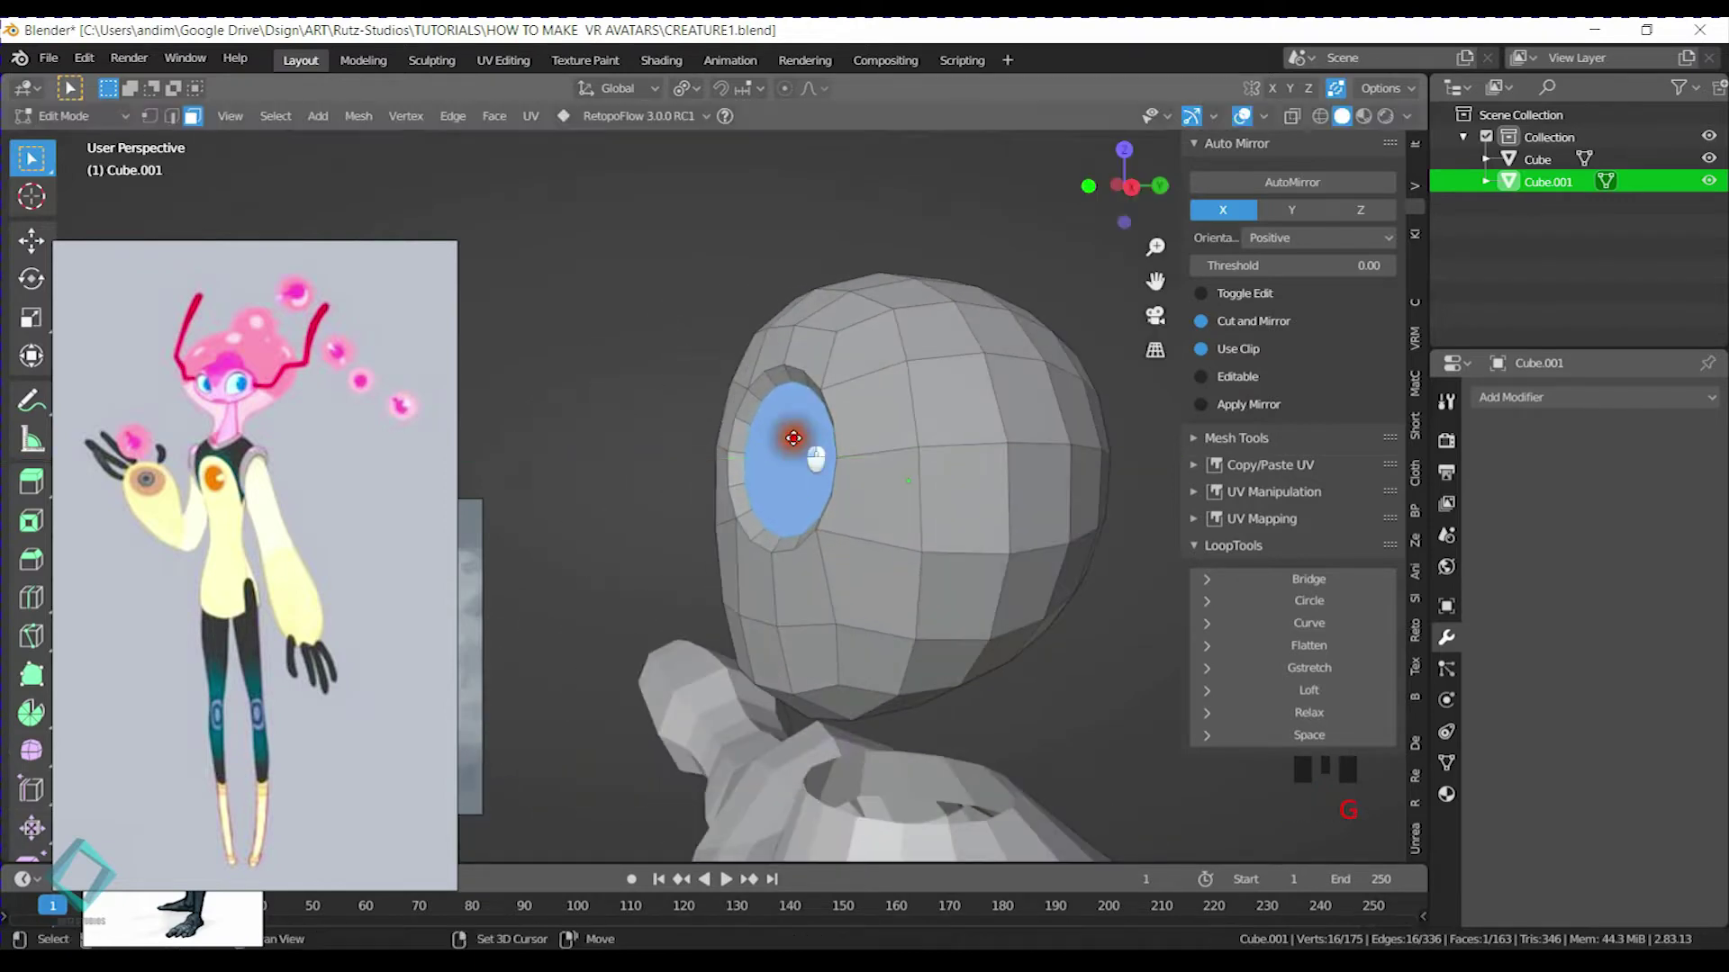
{"action": "key", "text": "i"}
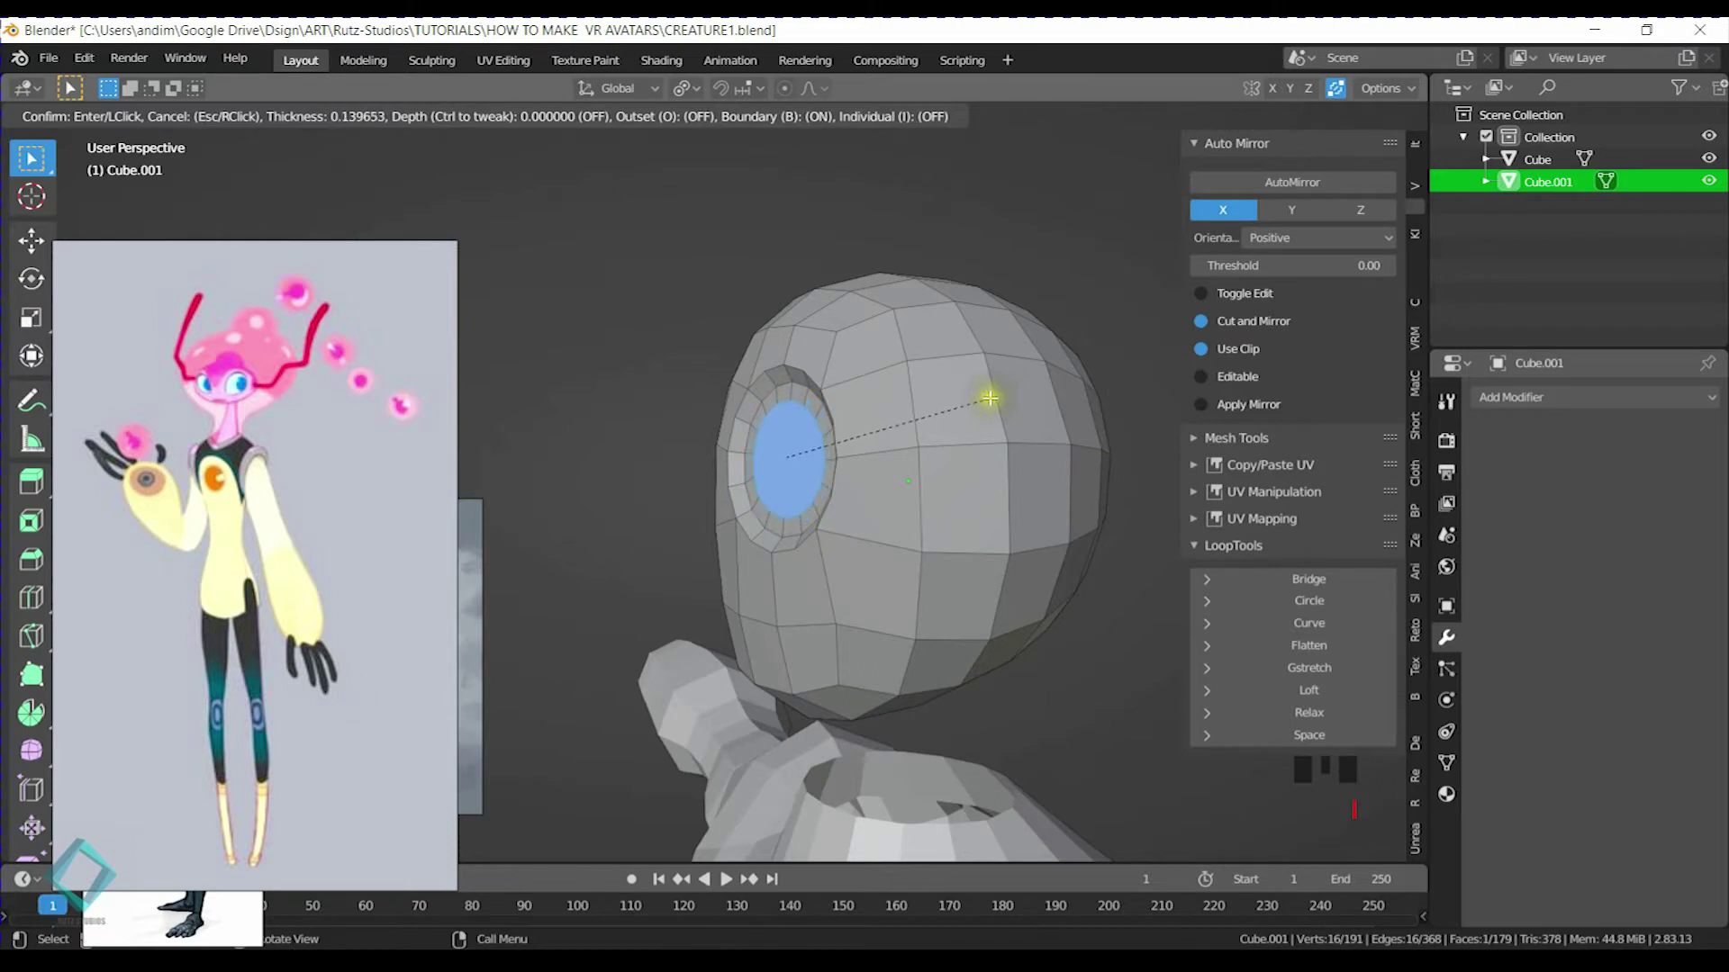
{"action": "left_click", "coordinate": [989, 397]}
{"action": "middle_click_drag", "start_coordinate": [984, 390], "coordinate": [783, 463]}
{"action": "key", "text": "g"}
{"action": "key", "text": "y"}
{"action": "left_click", "coordinate": [889, 457]}
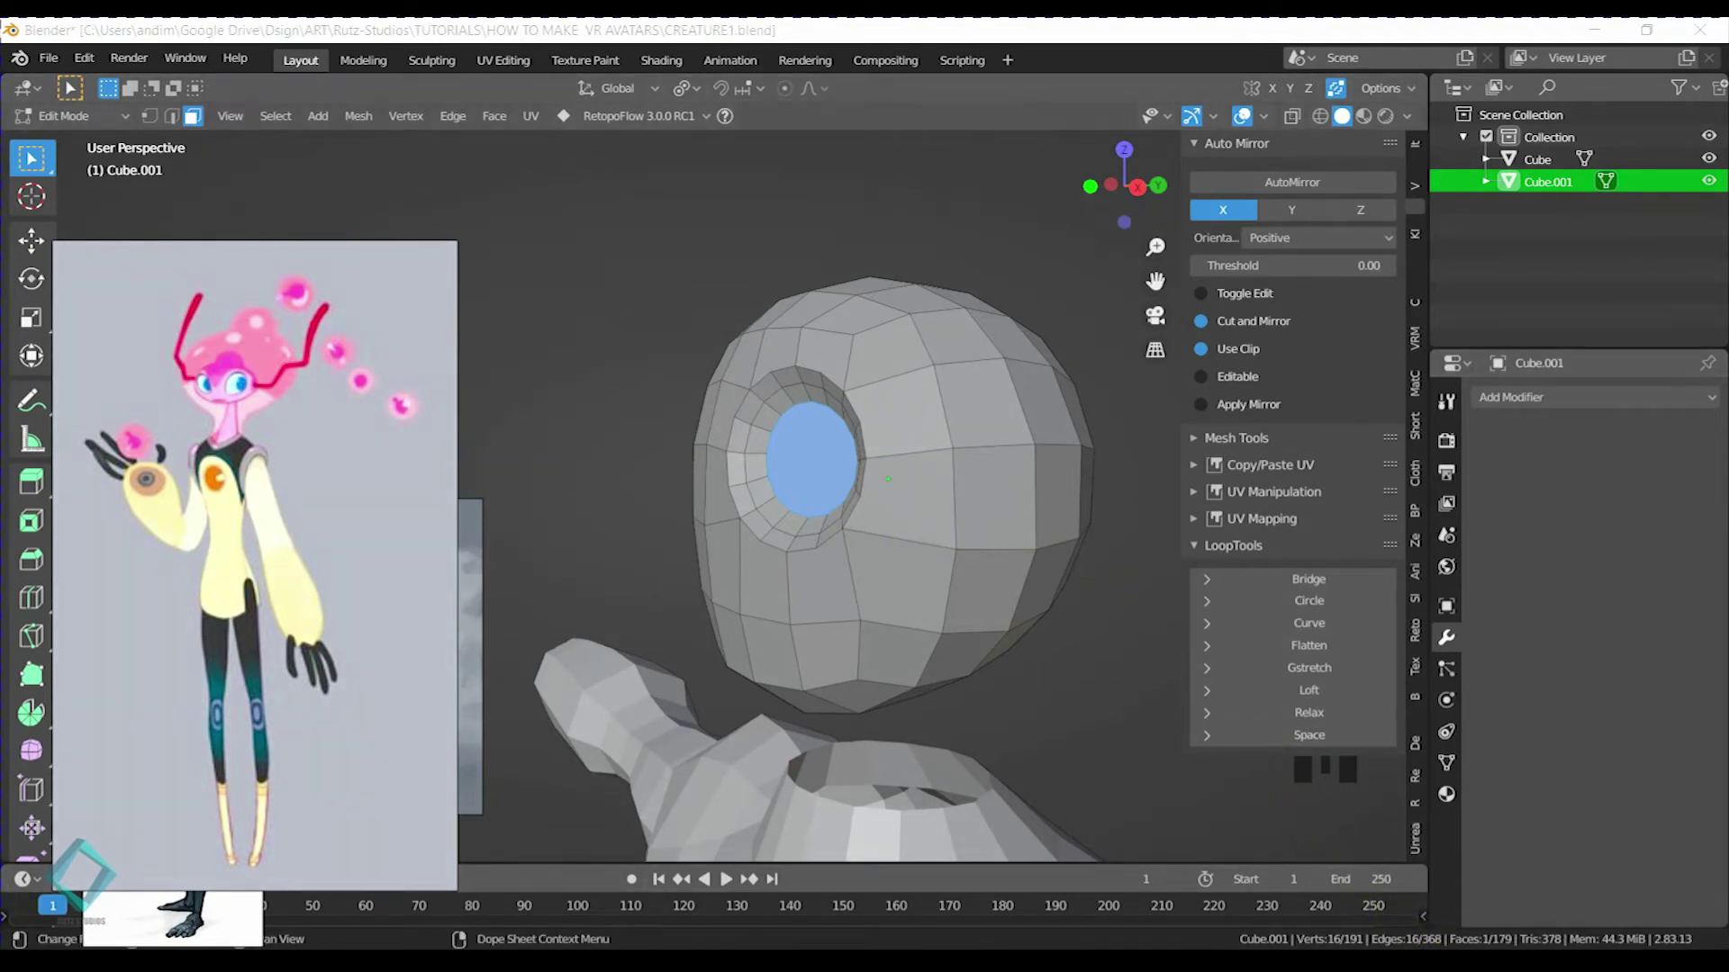
Return to Object Mode and mirror the head with its eye socket across X using AutoMirror
{"action": "middle_click_drag", "start_coordinate": [787, 508], "coordinate": [895, 579]}
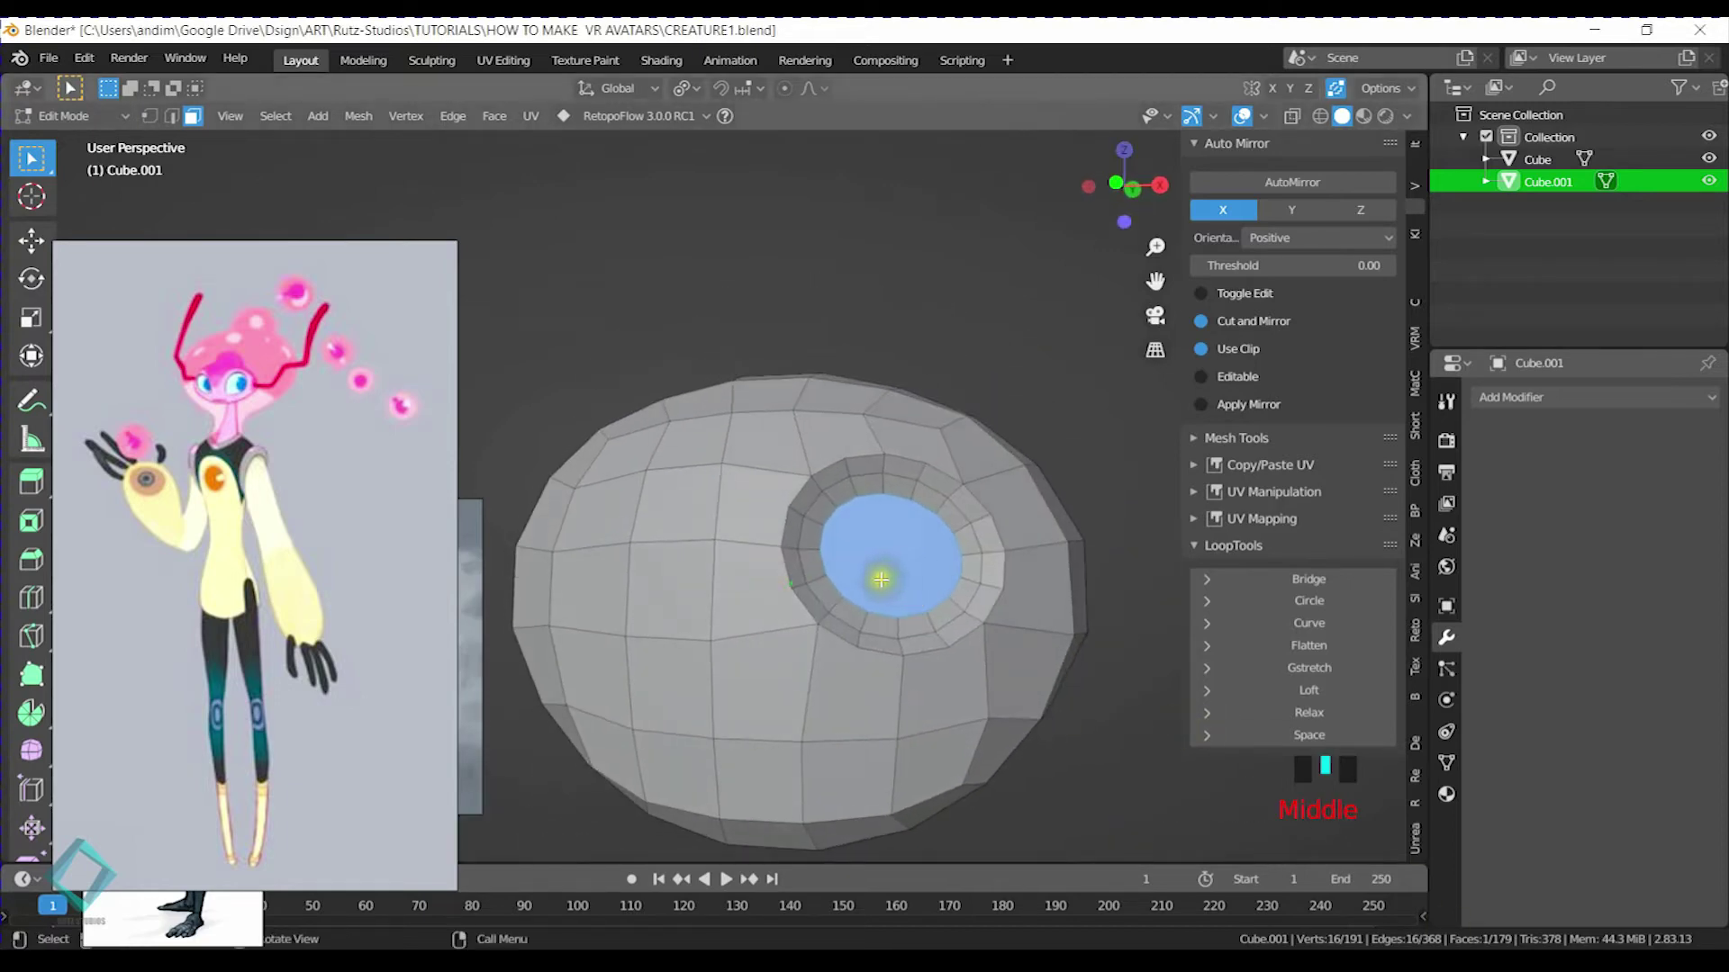
{"action": "middle_click_drag", "start_coordinate": [835, 573], "coordinate": [937, 498]}
{"action": "key", "text": "Tab"}
{"action": "key", "text": "Tab"}
{"action": "scroll", "coordinate": [919, 502], "scroll_direction": "up", "scroll_amount": 3}
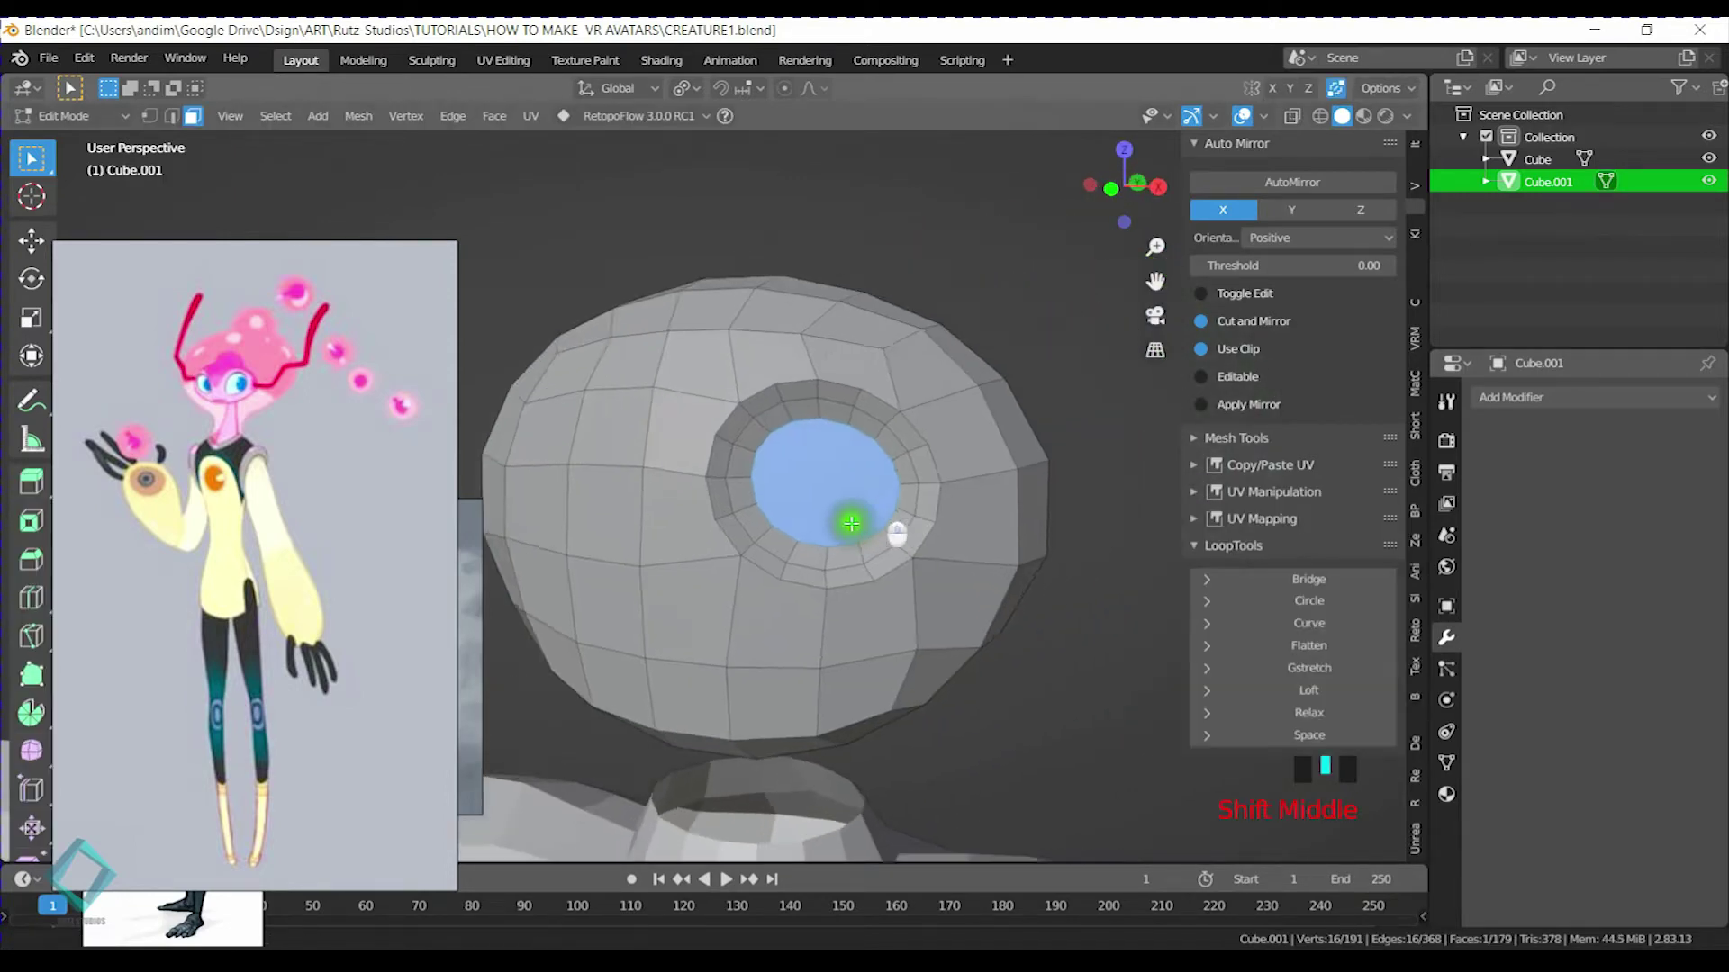
{"action": "mouse_move", "coordinate": [886, 490]}
{"action": "middle_mouse_down"}
{"action": "mouse_move", "coordinate": [1019, 461]}
{"action": "mouse_move", "coordinate": [992, 548]}
{"action": "mouse_move", "coordinate": [865, 500]}
{"action": "middle_mouse_up"}
{"action": "mouse_move", "coordinate": [836, 563]}
{"action": "middle_mouse_down", "text": "shift"}
{"action": "mouse_move", "coordinate": [878, 459]}
{"action": "mouse_move", "coordinate": [791, 474]}
{"action": "mouse_move", "coordinate": [807, 518]}
{"action": "mouse_move", "coordinate": [821, 445]}
{"action": "mouse_move", "coordinate": [791, 457]}
{"action": "mouse_move", "coordinate": [830, 516]}
{"action": "mouse_move", "coordinate": [851, 506]}
{"action": "mouse_move", "coordinate": [810, 551]}
{"action": "middle_mouse_up", "text": "shift"}
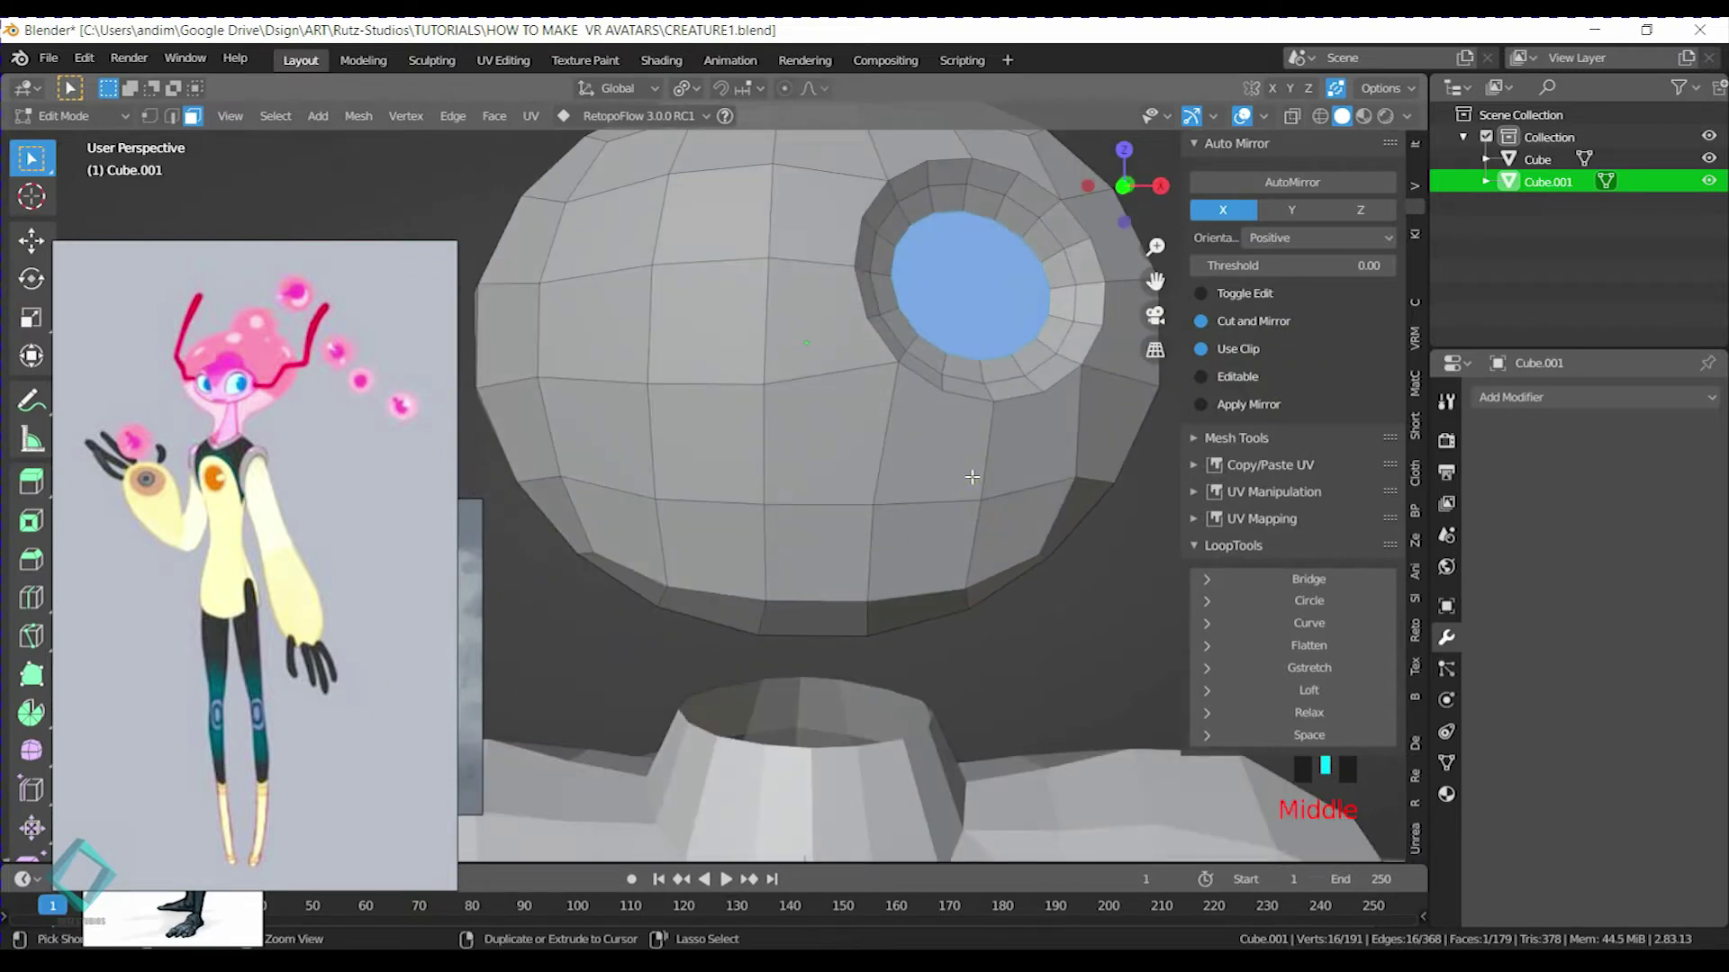
{"action": "key", "text": "Tab"}
{"action": "left_click", "coordinate": [1271, 183]}
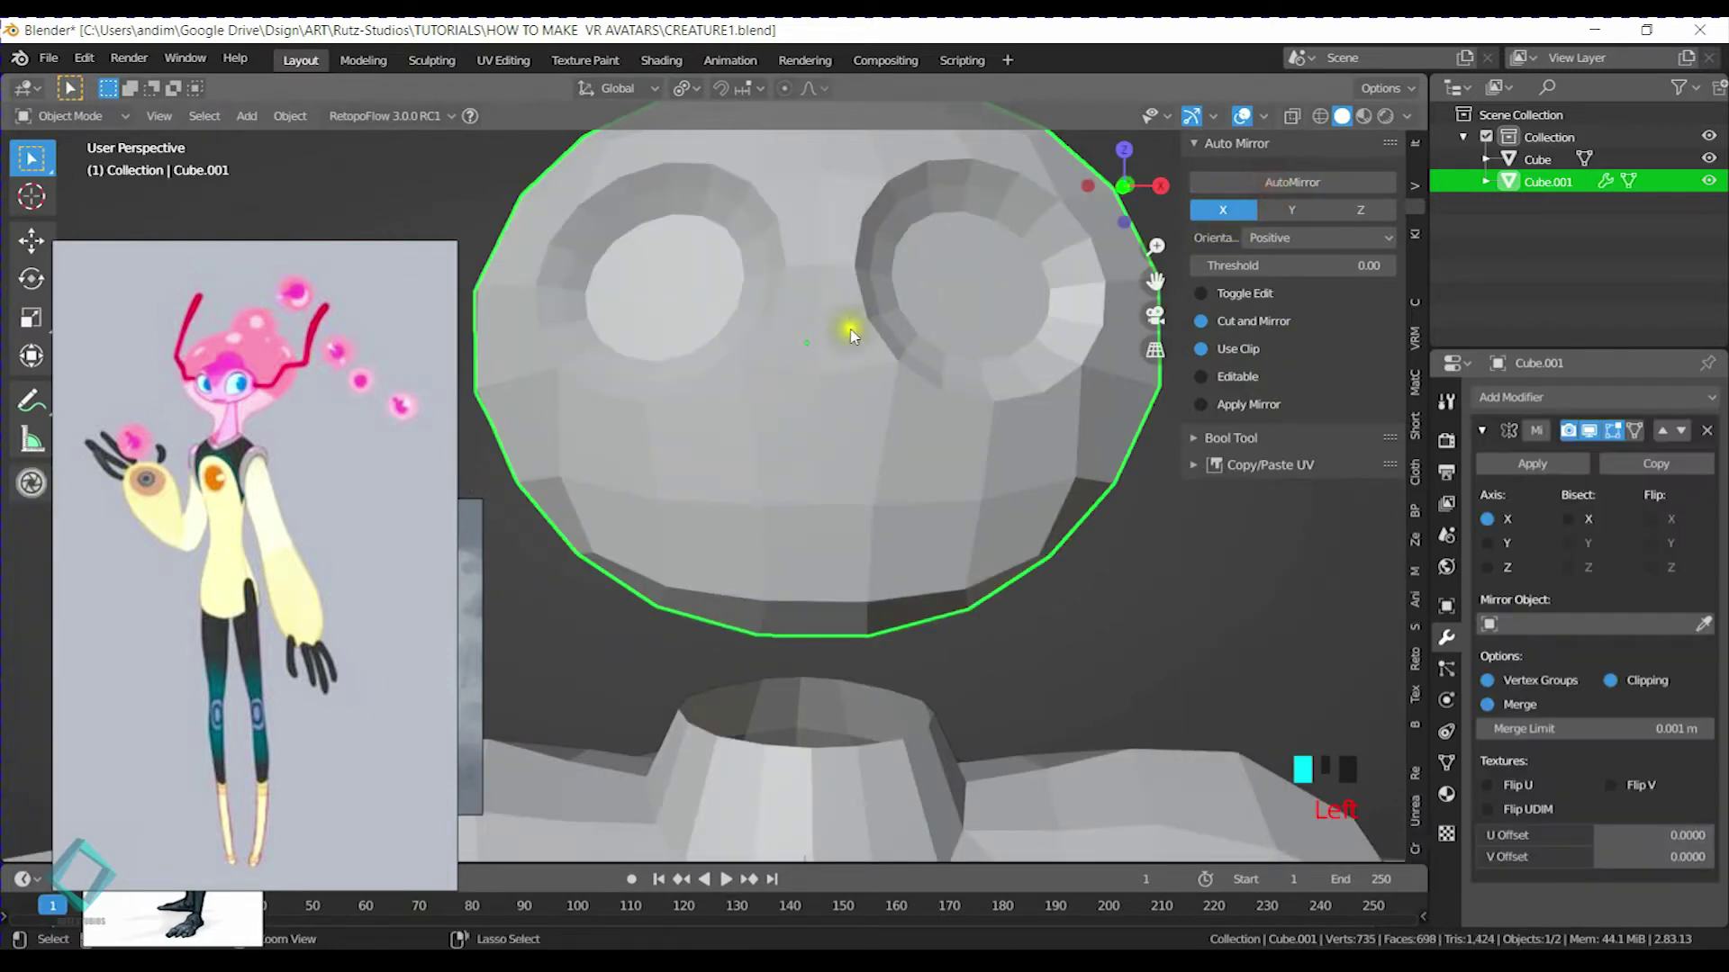
Switch the head to Sculpt Mode and reshape the inner edges of the eye sockets with the Grab brush
{"action": "key", "text": "ctrl+Tab"}
{"action": "middle_click_drag", "start_coordinate": [880, 437], "coordinate": [862, 502], "text": "shift"}
{"action": "left_click", "coordinate": [855, 695]}
{"action": "scroll", "coordinate": [899, 586], "scroll_direction": "up", "scroll_amount": 3}
{"action": "middle_click_drag", "start_coordinate": [949, 543], "coordinate": [887, 552], "text": "shift"}
{"action": "mouse_move", "coordinate": [887, 552]}
{"action": "left_mouse_down"}
{"action": "mouse_move", "coordinate": [927, 552]}
{"action": "mouse_move", "coordinate": [895, 494]}
{"action": "mouse_move", "coordinate": [927, 493]}
{"action": "left_mouse_up"}
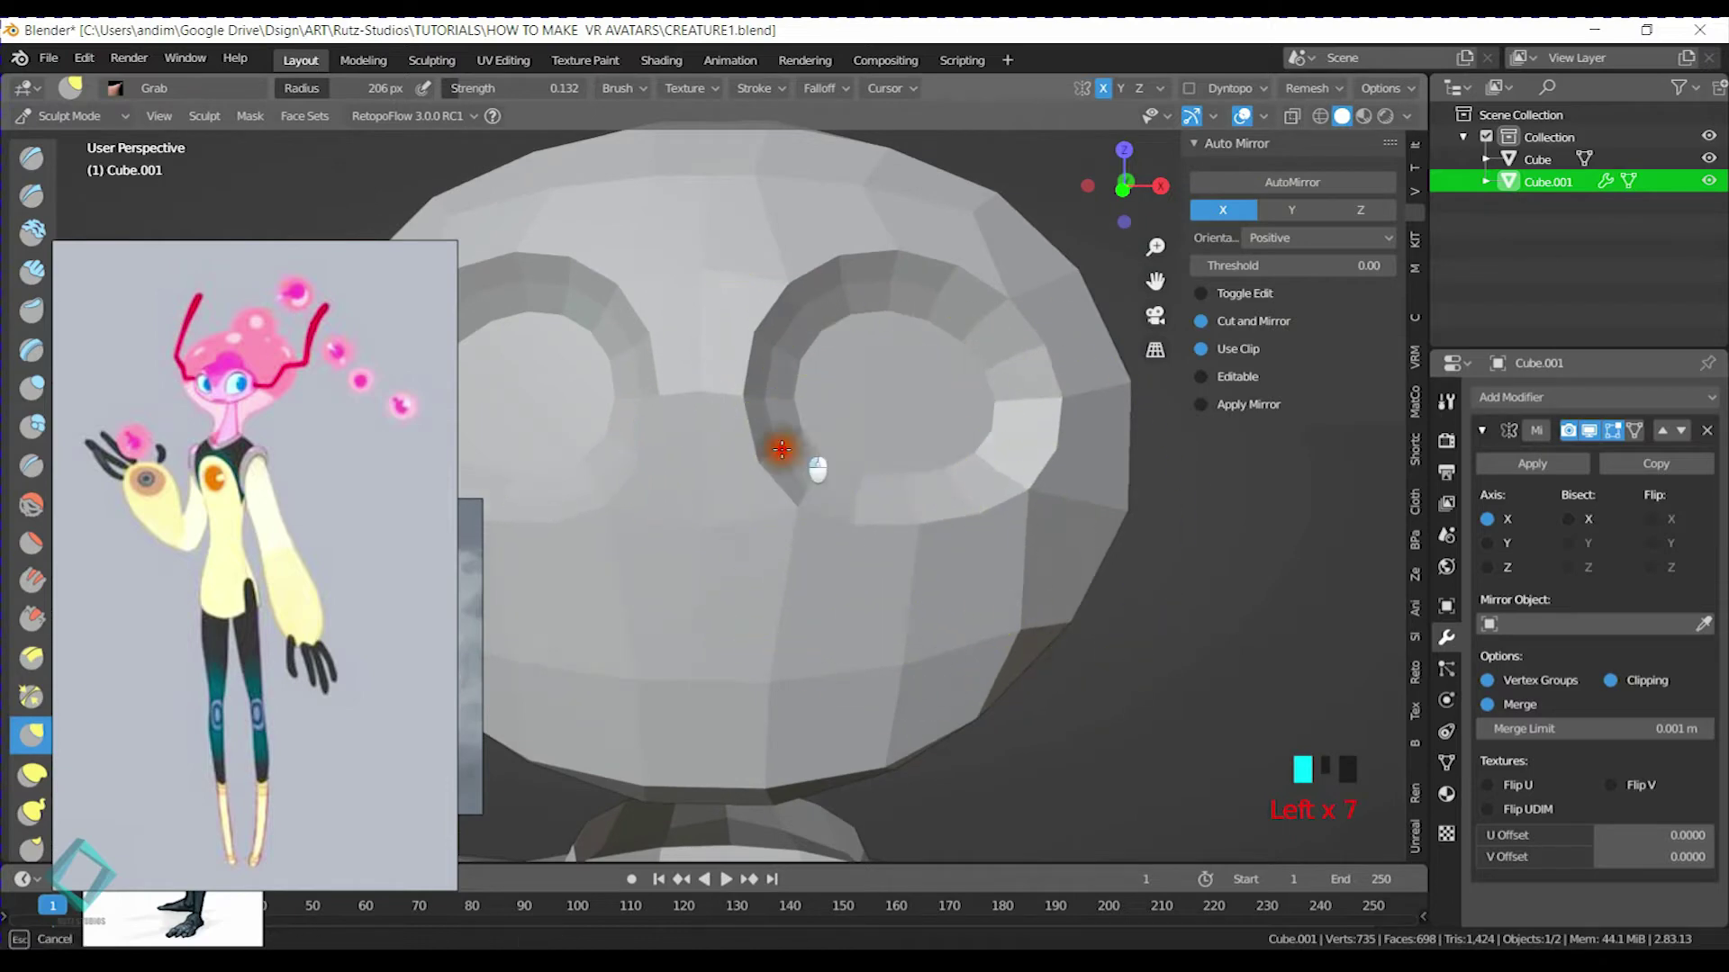
{"action": "left_click_drag", "start_coordinate": [755, 454], "coordinate": [764, 455]}
Pull the lower, outer and upper rims of the eye sockets into a slanted oval with the Grab brush
{"action": "middle_click_drag", "start_coordinate": [765, 455], "coordinate": [829, 435]}
{"action": "mouse_move", "coordinate": [829, 436]}
{"action": "left_mouse_down"}
{"action": "mouse_move", "coordinate": [756, 374]}
{"action": "mouse_move", "coordinate": [714, 402]}
{"action": "mouse_move", "coordinate": [705, 471]}
{"action": "mouse_move", "coordinate": [752, 378]}
{"action": "mouse_move", "coordinate": [799, 374]}
{"action": "mouse_move", "coordinate": [843, 340]}
{"action": "mouse_move", "coordinate": [880, 359]}
{"action": "mouse_move", "coordinate": [698, 491]}
{"action": "mouse_move", "coordinate": [760, 501]}
{"action": "mouse_move", "coordinate": [733, 522]}
{"action": "mouse_move", "coordinate": [949, 579]}
{"action": "mouse_move", "coordinate": [966, 546]}
{"action": "mouse_move", "coordinate": [944, 477]}
{"action": "mouse_move", "coordinate": [942, 586]}
{"action": "left_mouse_up"}
{"action": "middle_click_drag", "start_coordinate": [927, 521], "coordinate": [976, 625]}
{"action": "left_click", "coordinate": [943, 637]}
{"action": "middle_click_drag", "start_coordinate": [853, 559], "coordinate": [993, 541]}
{"action": "mouse_move", "coordinate": [993, 541]}
{"action": "left_mouse_down"}
{"action": "mouse_move", "coordinate": [901, 450]}
{"action": "mouse_move", "coordinate": [1034, 456]}
{"action": "mouse_move", "coordinate": [985, 530]}
{"action": "left_mouse_up"}
{"action": "scroll", "coordinate": [938, 425], "scroll_direction": "up", "scroll_amount": 2}
{"action": "left_click_drag", "start_coordinate": [938, 425], "coordinate": [963, 406]}
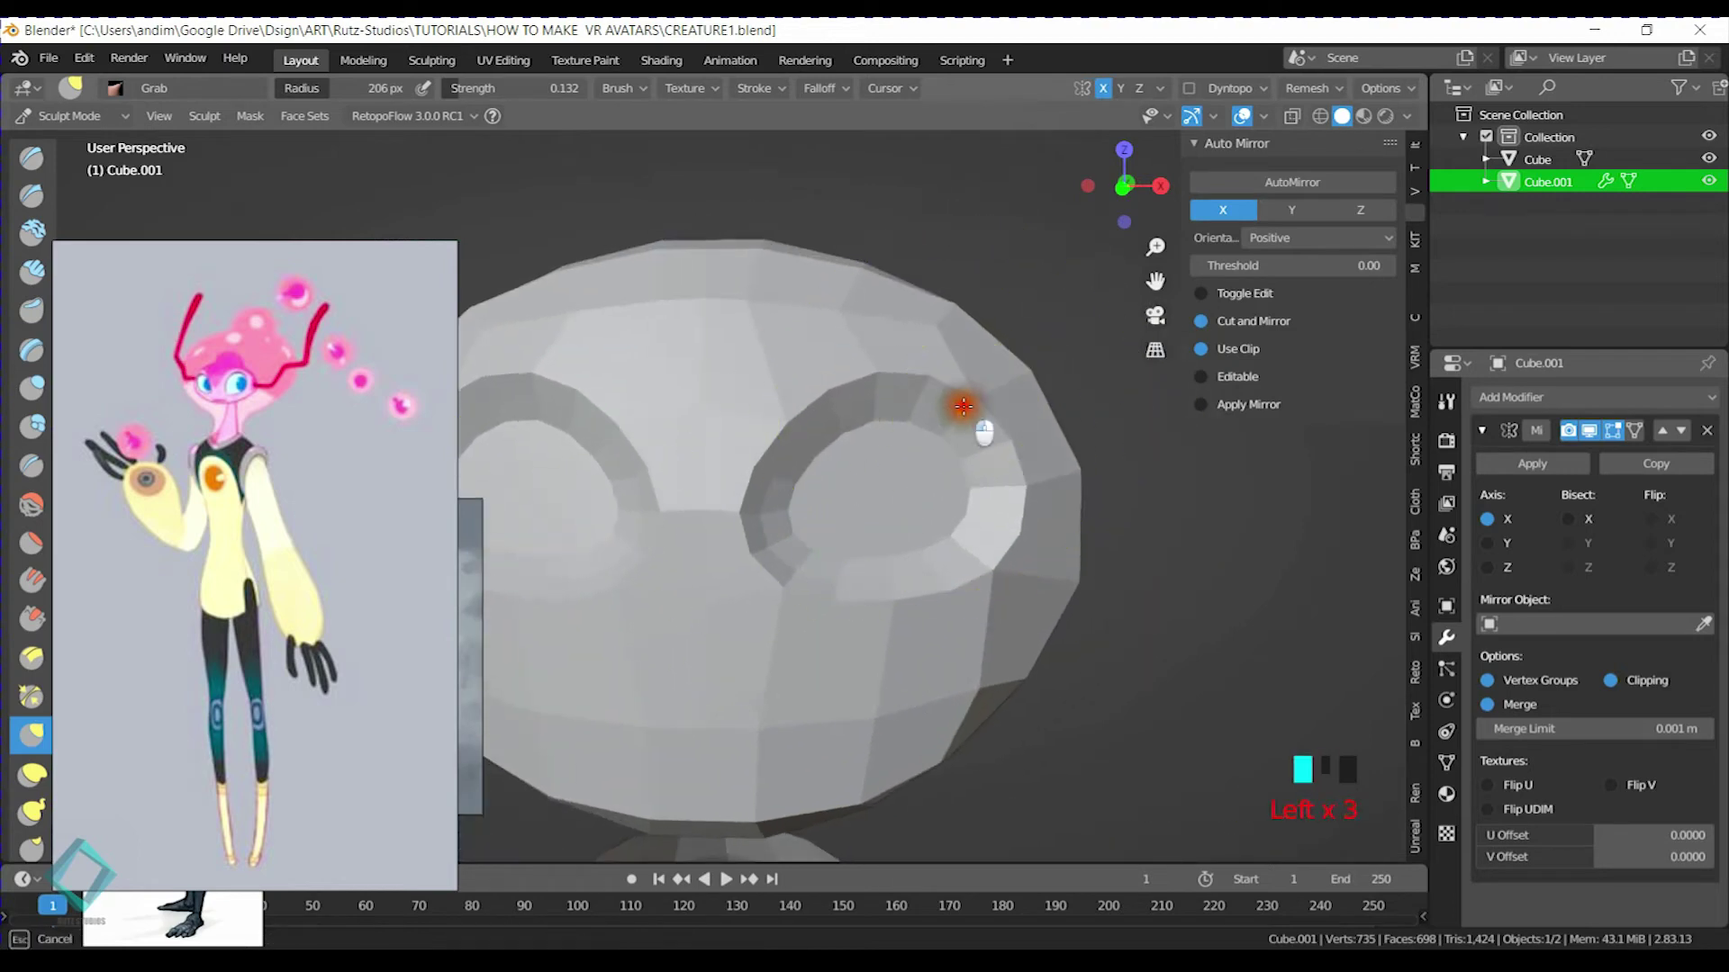
{"action": "mouse_move", "coordinate": [858, 410]}
{"action": "left_mouse_down"}
{"action": "mouse_move", "coordinate": [995, 409]}
{"action": "mouse_move", "coordinate": [1026, 486]}
{"action": "mouse_move", "coordinate": [984, 611]}
{"action": "mouse_move", "coordinate": [1034, 567]}
{"action": "mouse_move", "coordinate": [915, 348]}
{"action": "mouse_move", "coordinate": [872, 397]}
{"action": "left_mouse_up"}
Set the Grab brush radius to 161 px and refine the eye socket outline all around its rim
{"action": "key", "text": "f"}
{"action": "left_click", "coordinate": [1042, 389]}
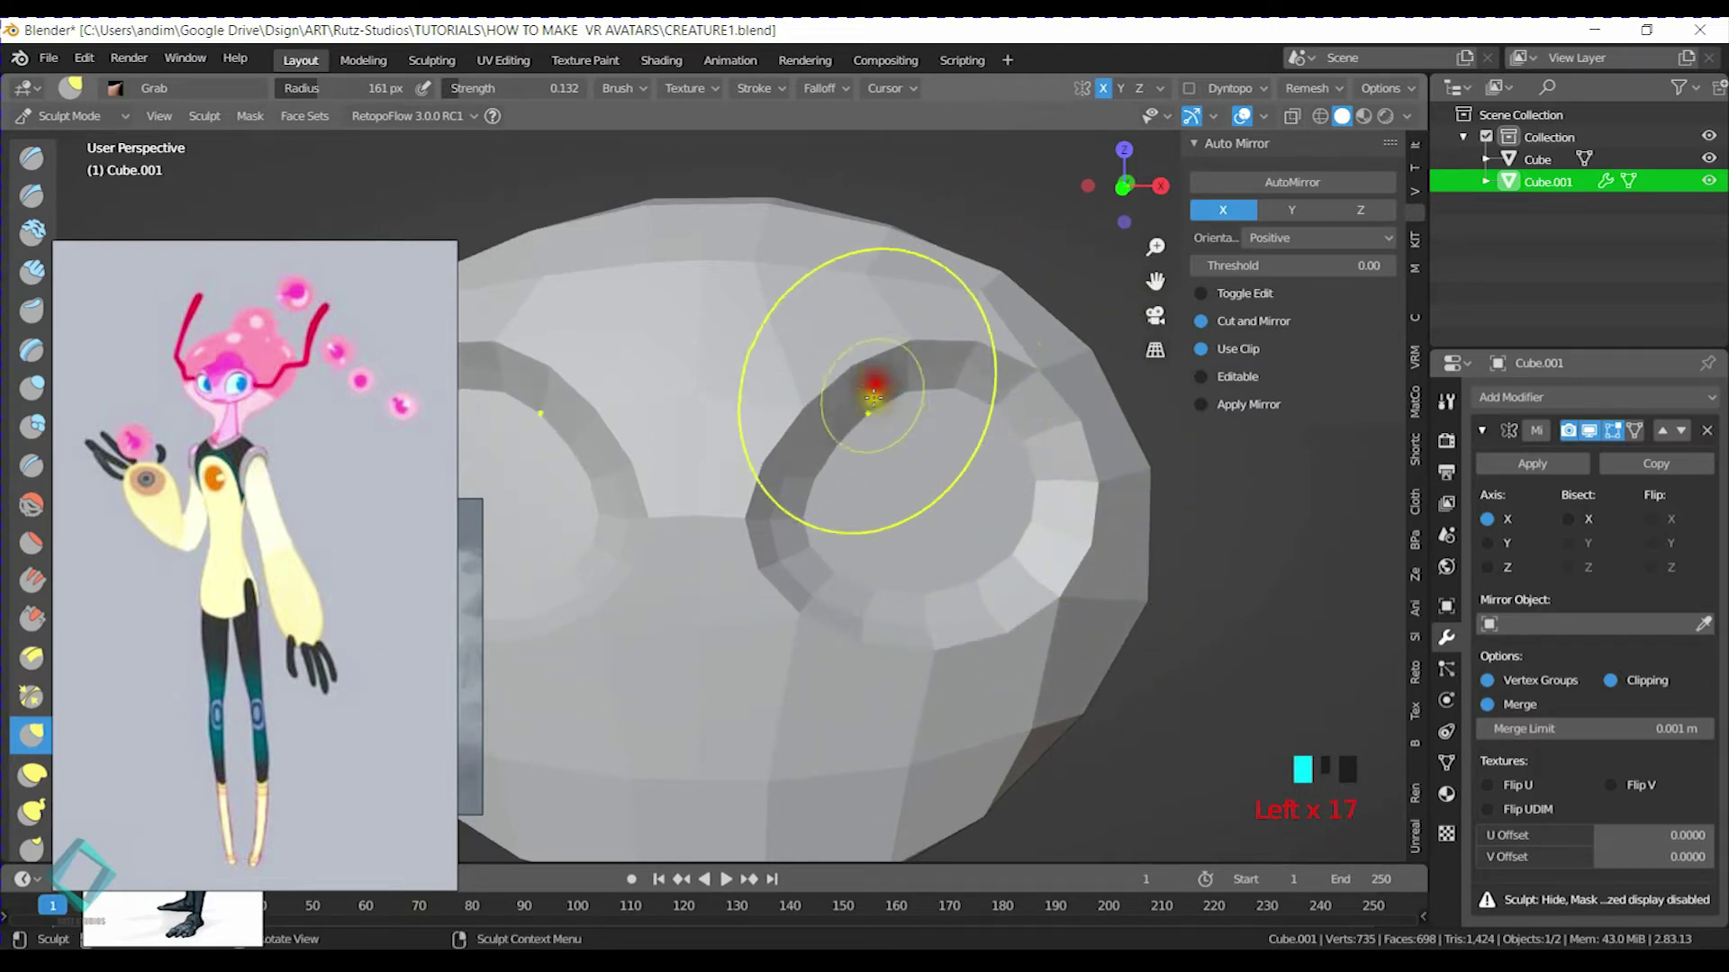
{"action": "mouse_move", "coordinate": [781, 600]}
{"action": "left_mouse_down"}
{"action": "mouse_move", "coordinate": [756, 606]}
{"action": "mouse_move", "coordinate": [900, 694]}
{"action": "mouse_move", "coordinate": [1017, 653]}
{"action": "mouse_move", "coordinate": [1045, 590]}
{"action": "left_mouse_up"}
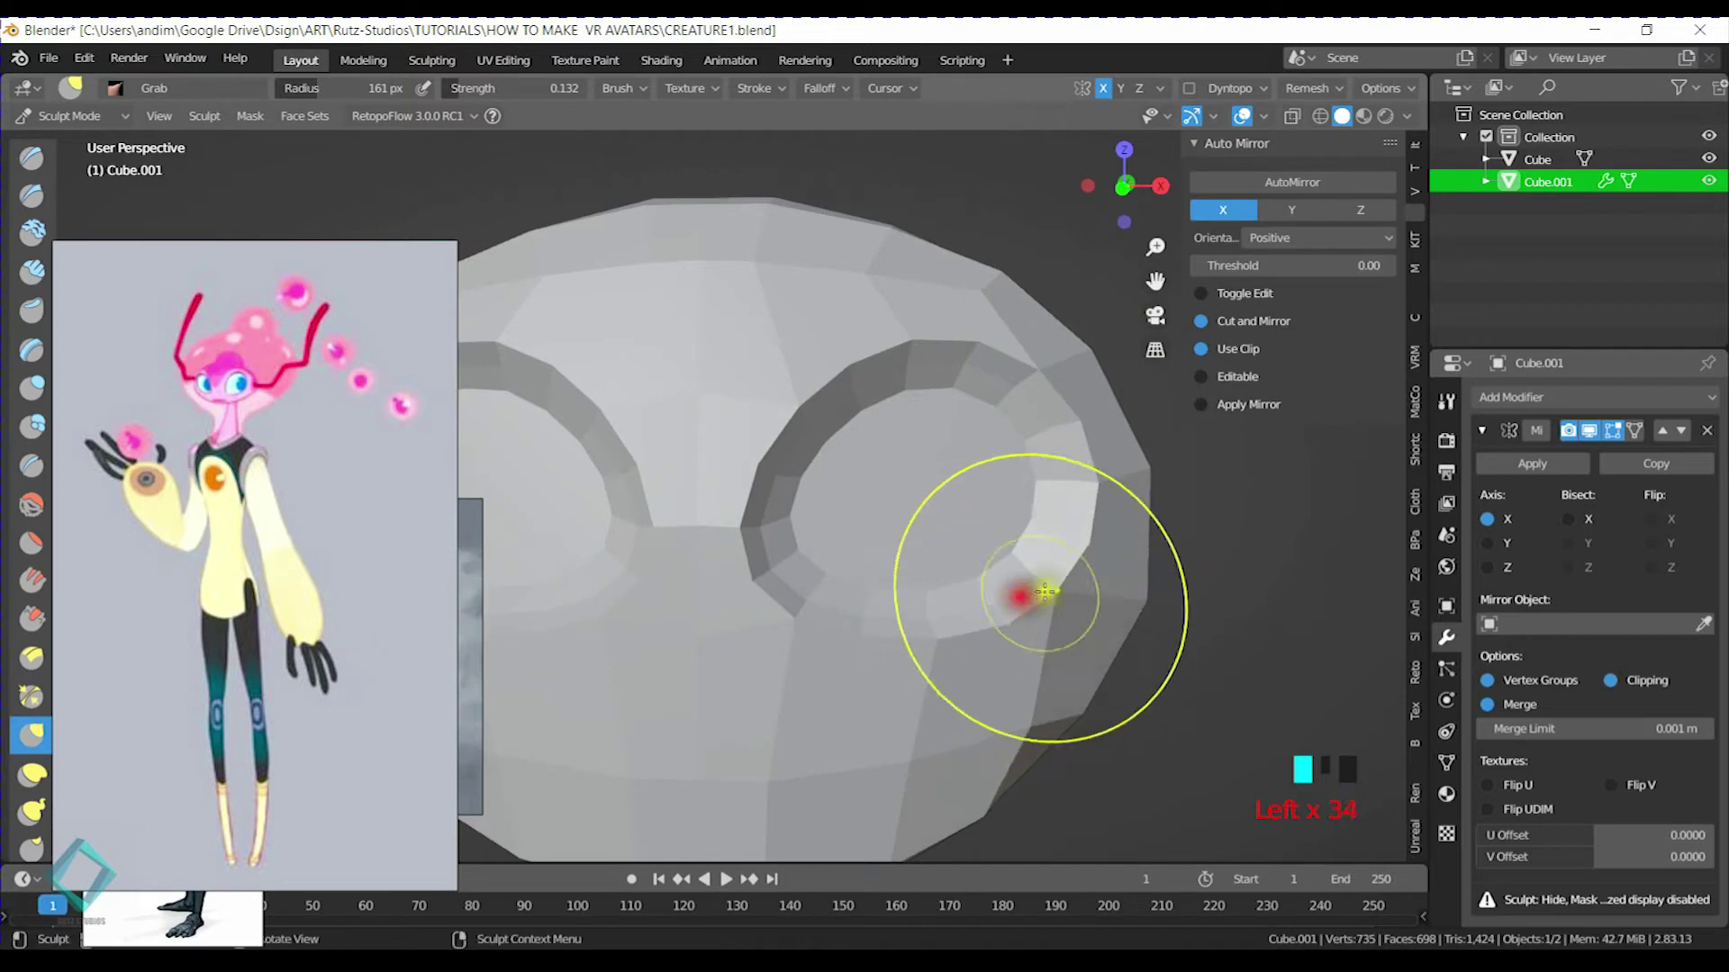
In the right side view, enlarge the Grab brush to 263 px and flatten the face profile around the eye sockets
{"action": "scroll", "coordinate": [946, 687], "scroll_direction": "down", "scroll_amount": 2}
{"action": "middle_click_drag", "start_coordinate": [946, 687], "coordinate": [810, 567]}
{"action": "scroll", "coordinate": [898, 514], "scroll_direction": "up", "scroll_amount": 2}
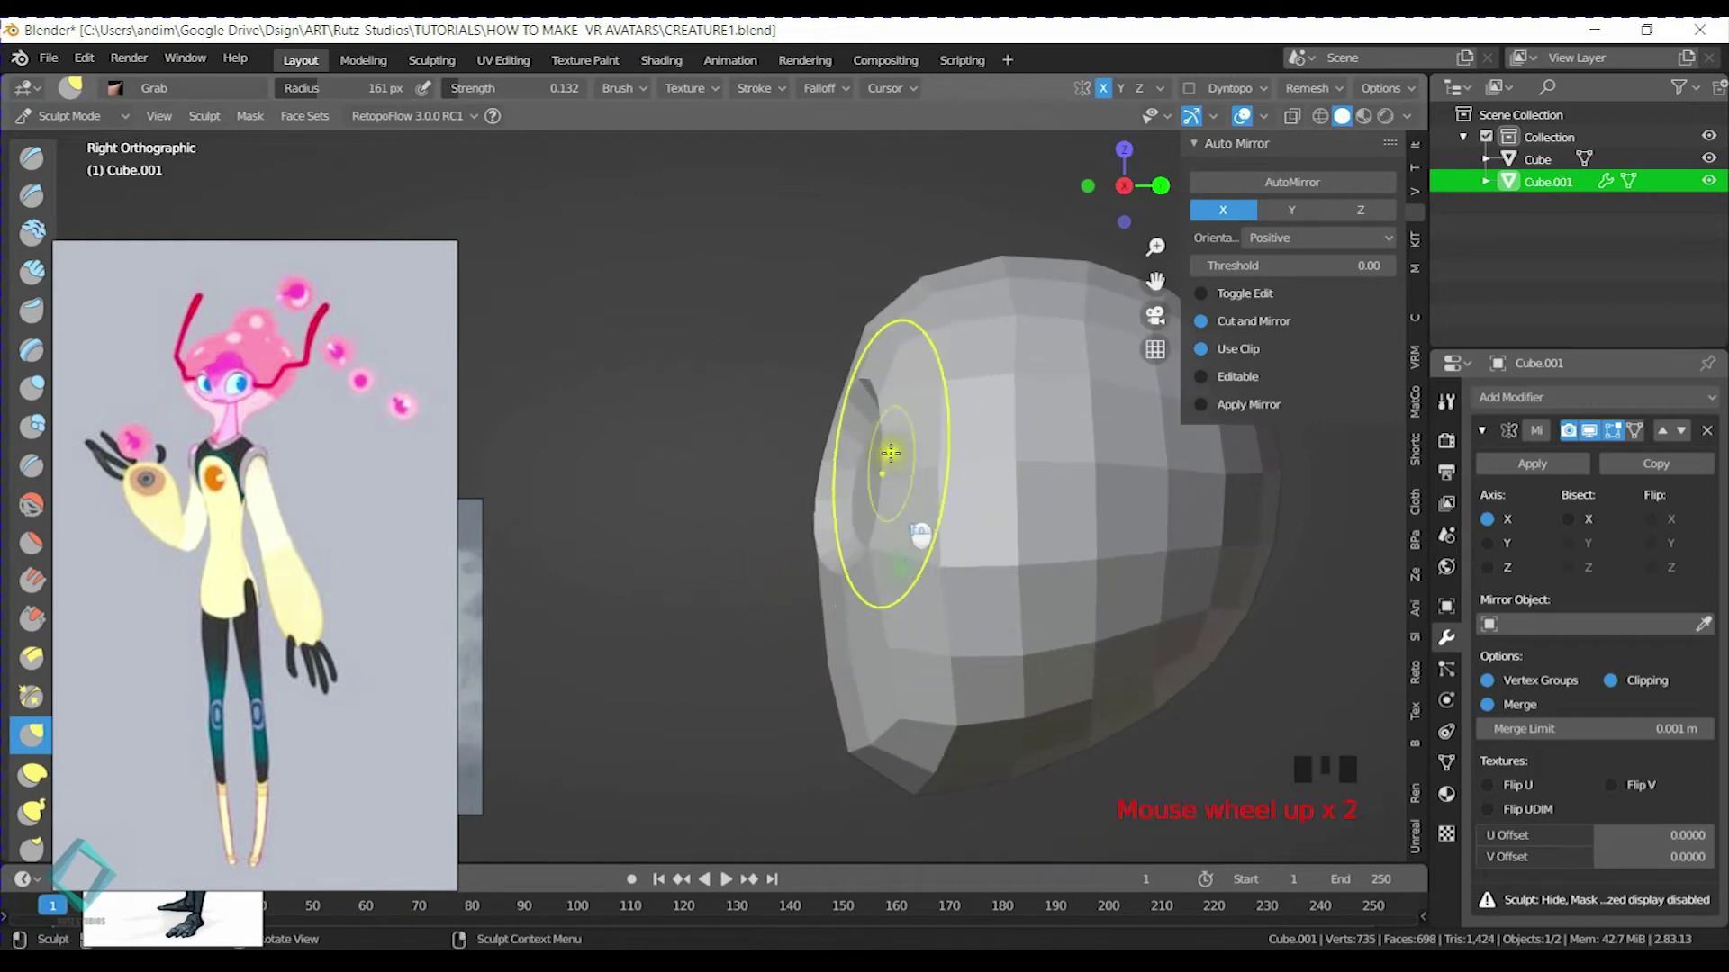
{"action": "middle_click_drag", "start_coordinate": [891, 502], "coordinate": [810, 500], "text": "shift"}
{"action": "key", "text": "f"}
{"action": "left_click", "coordinate": [804, 480]}
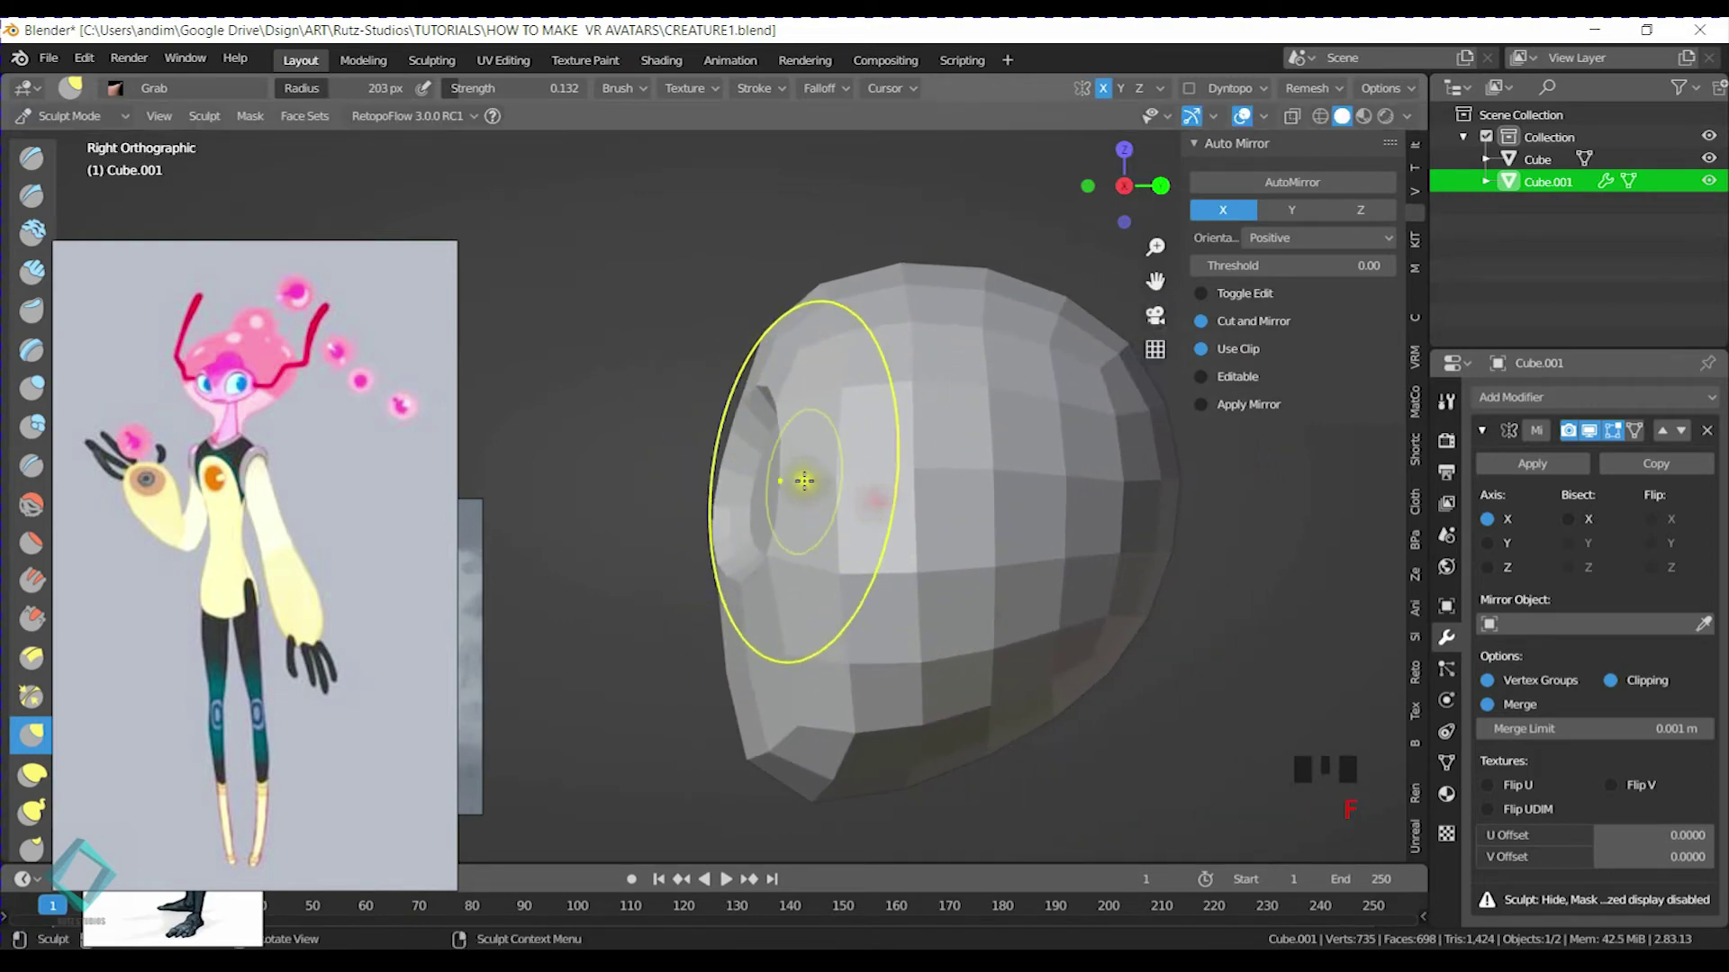
{"action": "left_click", "coordinate": [806, 463]}
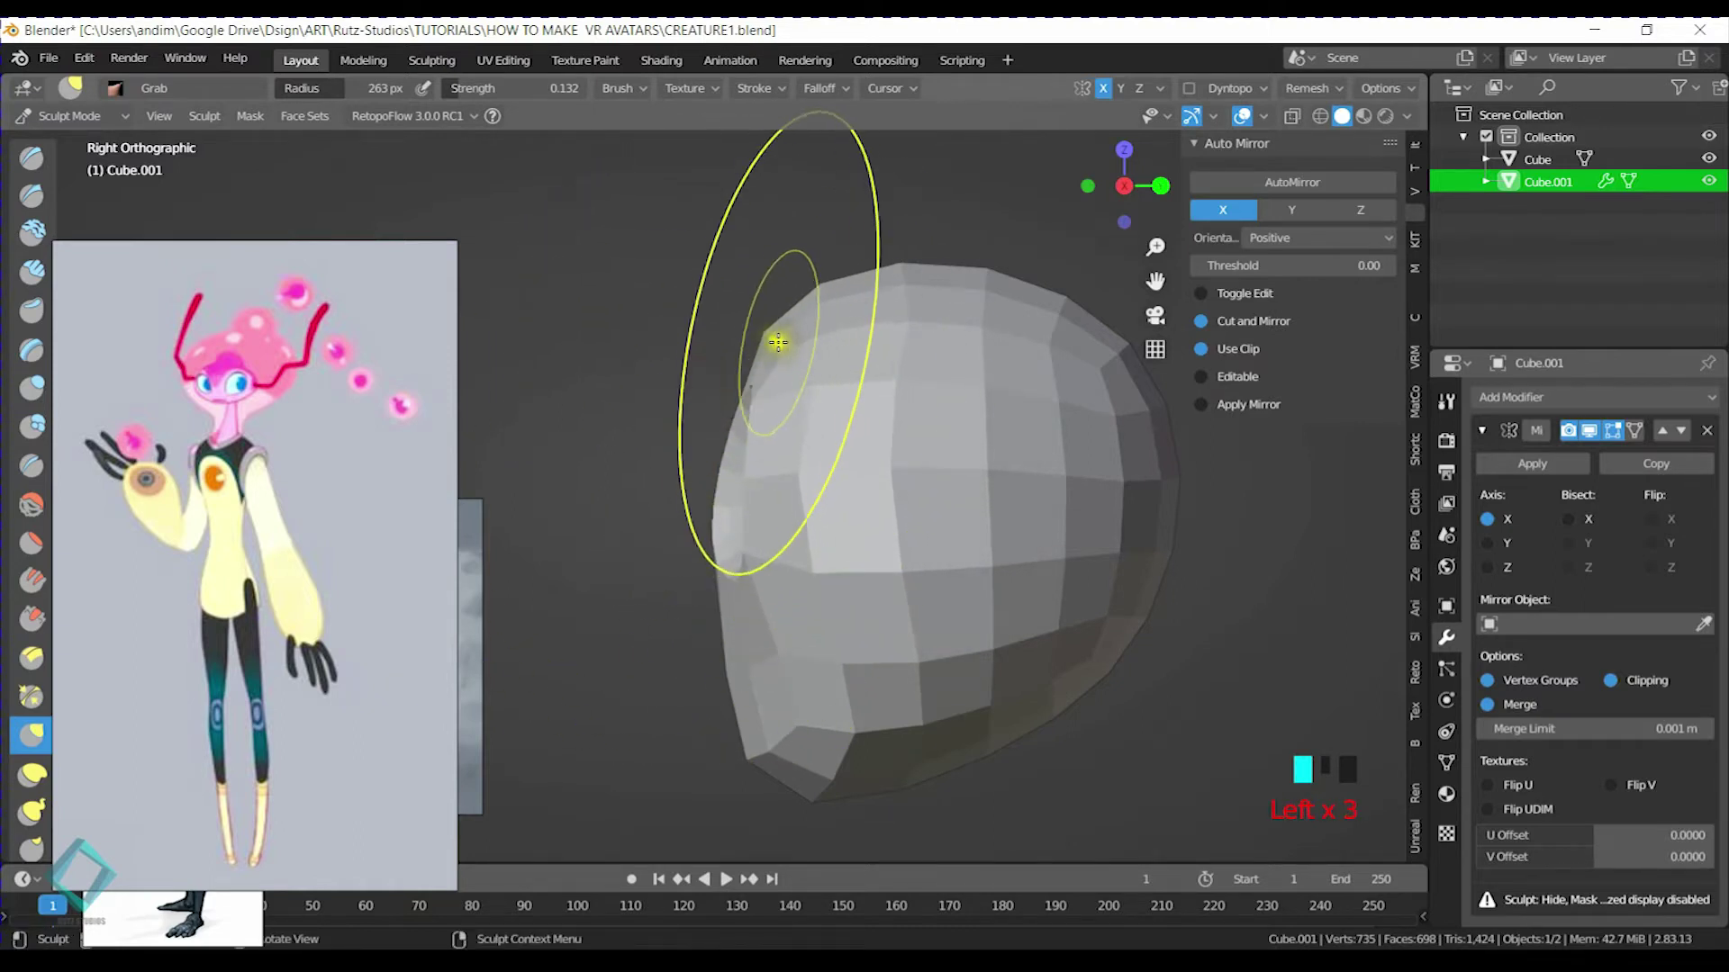
{"action": "left_click_drag", "start_coordinate": [694, 506], "coordinate": [747, 491]}
{"action": "left_click_drag", "start_coordinate": [742, 429], "coordinate": [744, 339]}
{"action": "left_click", "coordinate": [699, 339]}
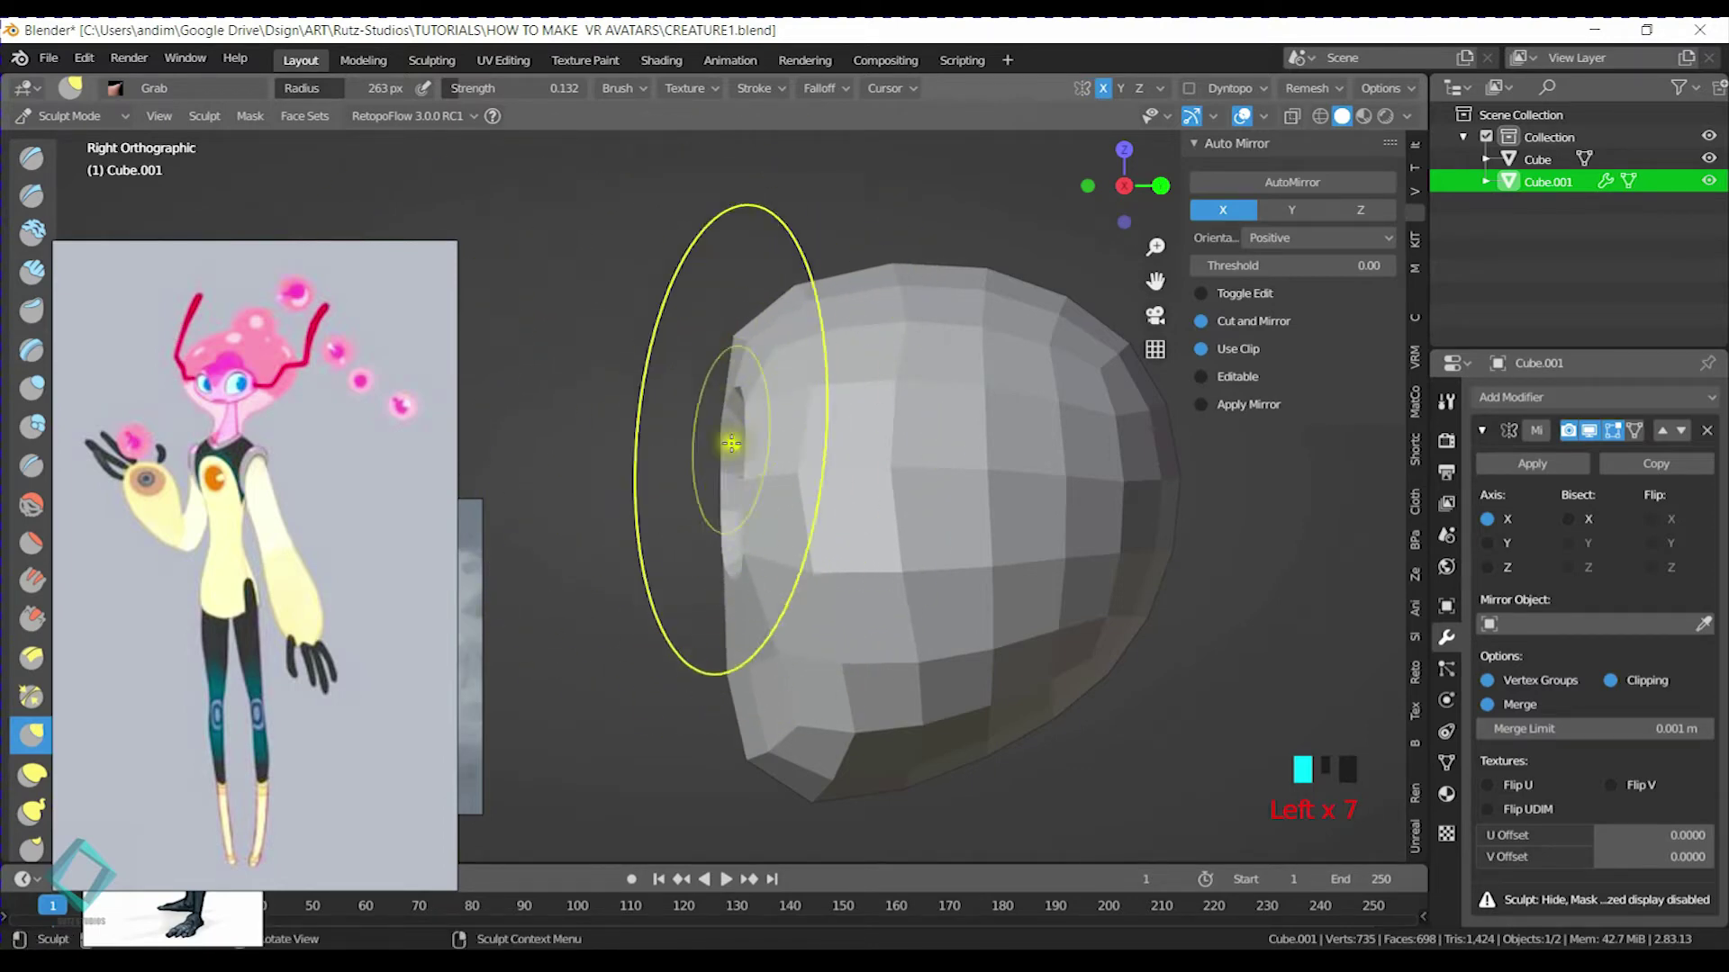
{"action": "mouse_move", "coordinate": [773, 479]}
{"action": "left_mouse_down"}
{"action": "mouse_move", "coordinate": [733, 478]}
{"action": "mouse_move", "coordinate": [733, 432]}
{"action": "mouse_move", "coordinate": [753, 505]}
{"action": "left_mouse_up"}
Smooth the side of the head beside the eye socket and pull the brow edge with the Grab brush
{"action": "mouse_move", "coordinate": [753, 505]}
{"action": "middle_mouse_down"}
{"action": "mouse_move", "coordinate": [988, 522]}
{"action": "mouse_move", "coordinate": [737, 502]}
{"action": "mouse_move", "coordinate": [746, 455]}
{"action": "middle_mouse_up"}
{"action": "left_click_drag", "start_coordinate": [1085, 506], "coordinate": [1088, 510]}
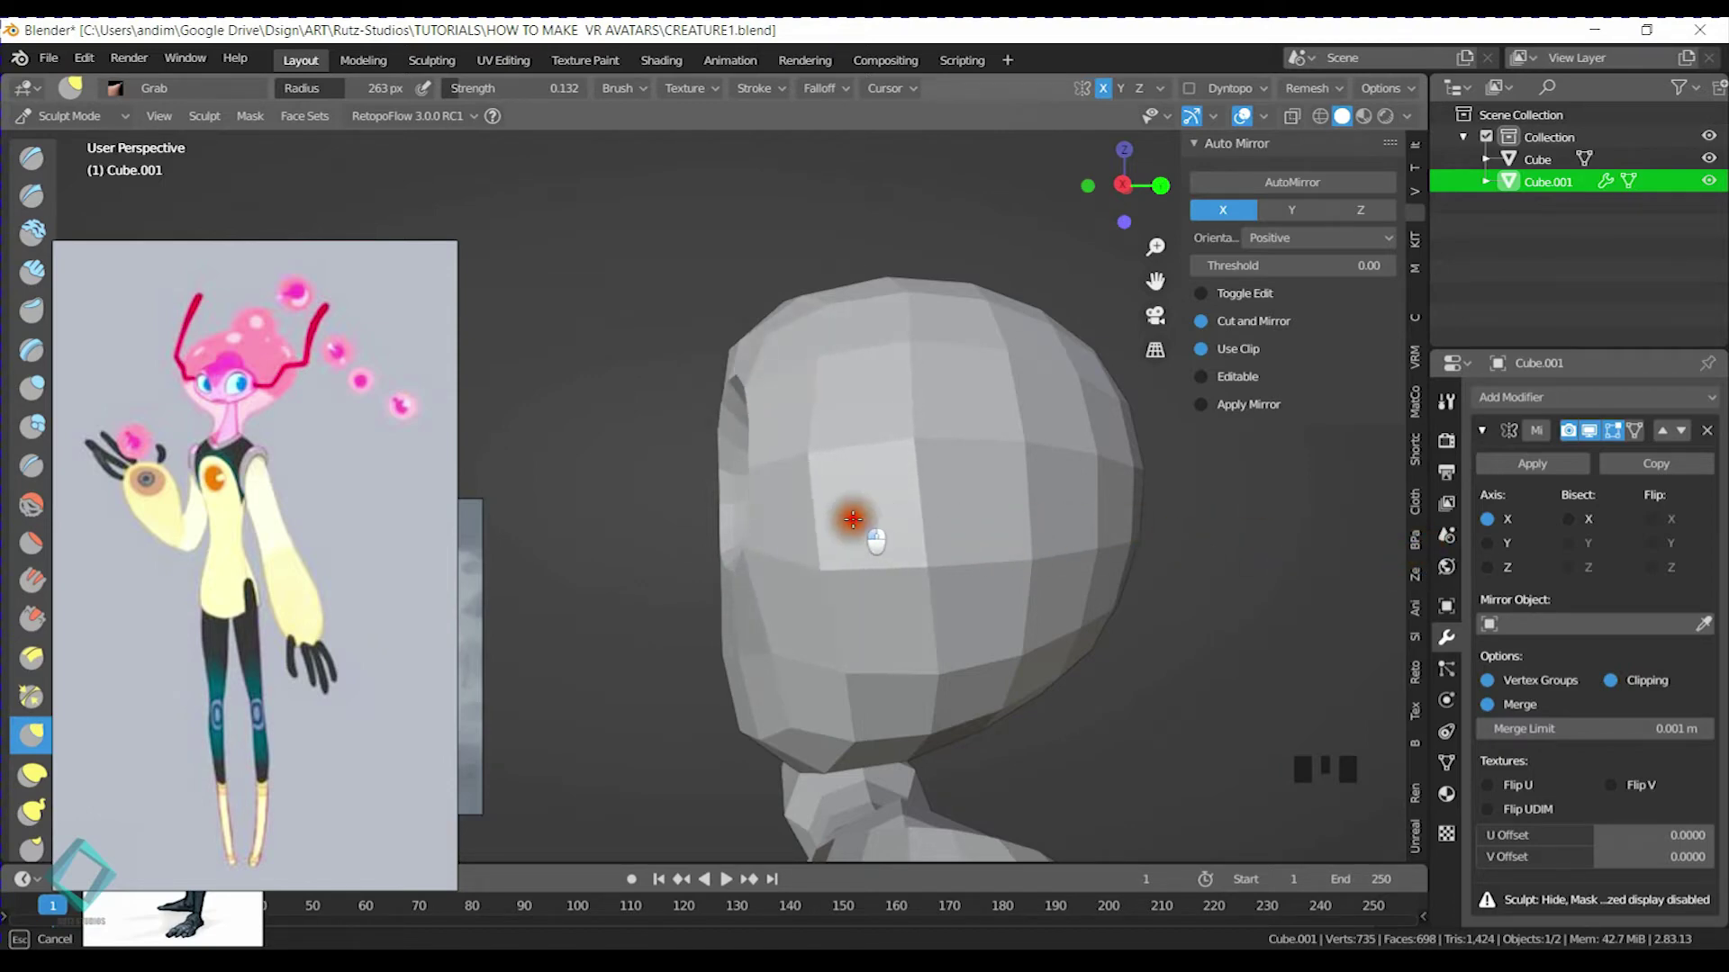
{"action": "left_click_drag", "start_coordinate": [817, 483], "coordinate": [763, 460], "text": "shift"}
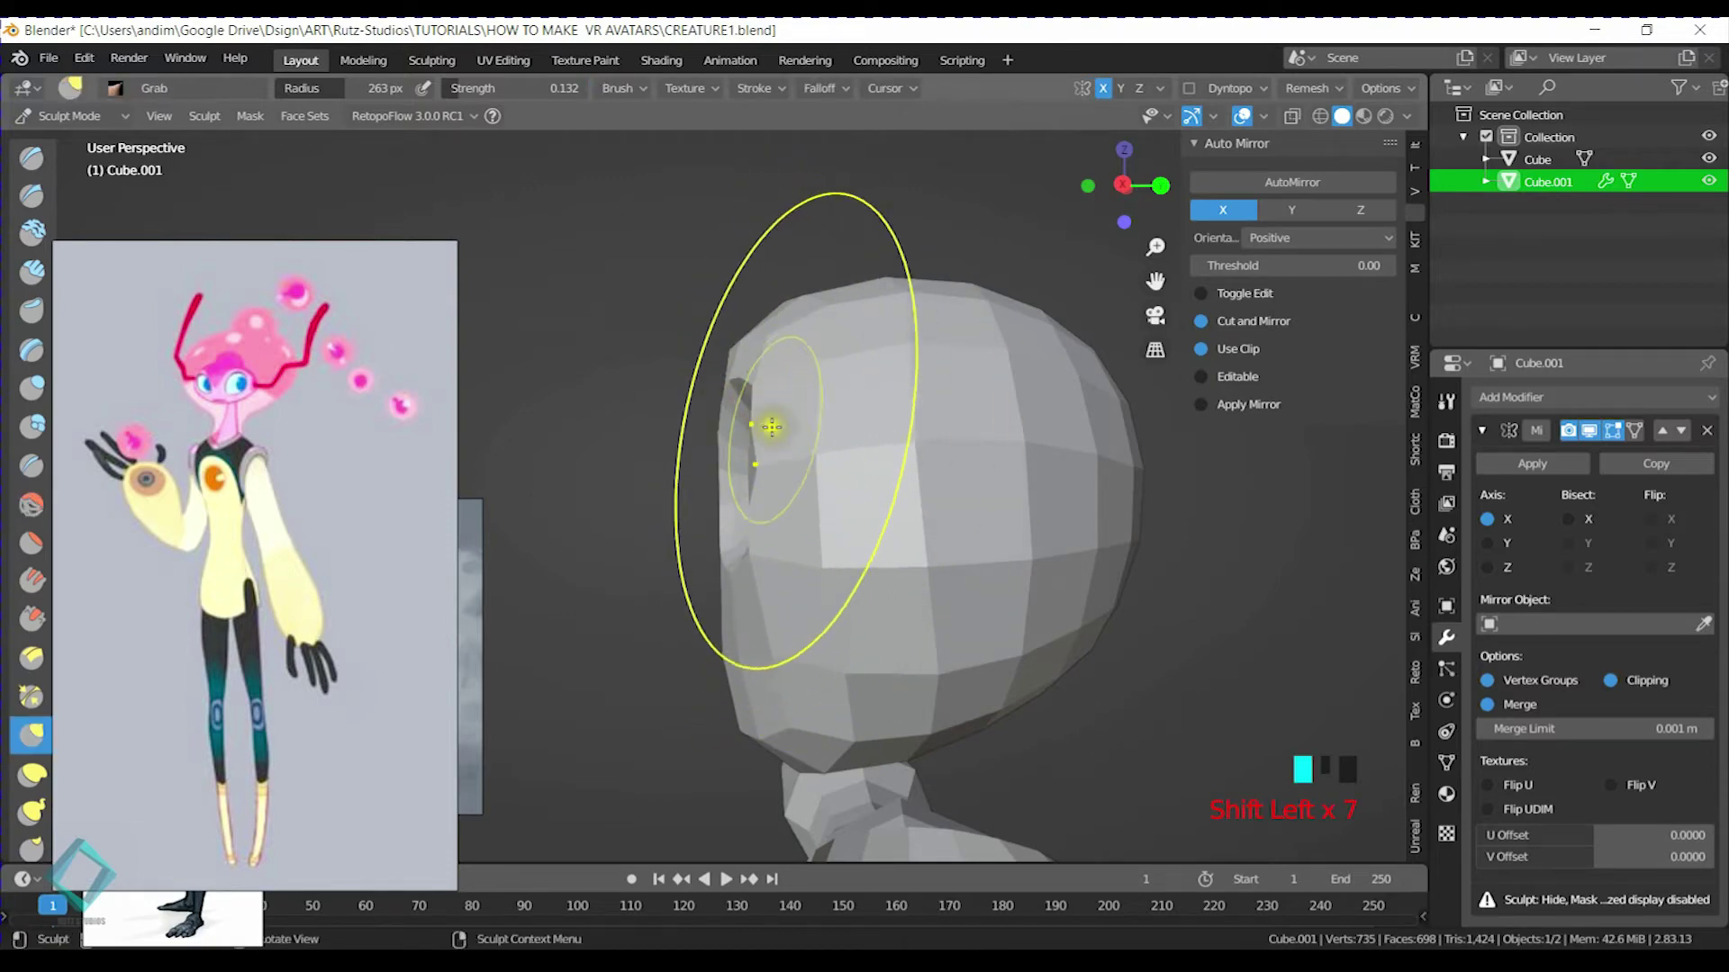
{"action": "mouse_move", "coordinate": [768, 424]}
{"action": "middle_mouse_down"}
{"action": "mouse_move", "coordinate": [880, 444]}
{"action": "mouse_move", "coordinate": [775, 432]}
{"action": "middle_mouse_up"}
{"action": "scroll", "coordinate": [783, 435], "scroll_direction": "up", "scroll_amount": 1}
{"action": "scroll", "coordinate": [784, 434], "scroll_direction": "up", "scroll_amount": 1}
{"action": "left_click_drag", "start_coordinate": [772, 375], "coordinate": [739, 361]}
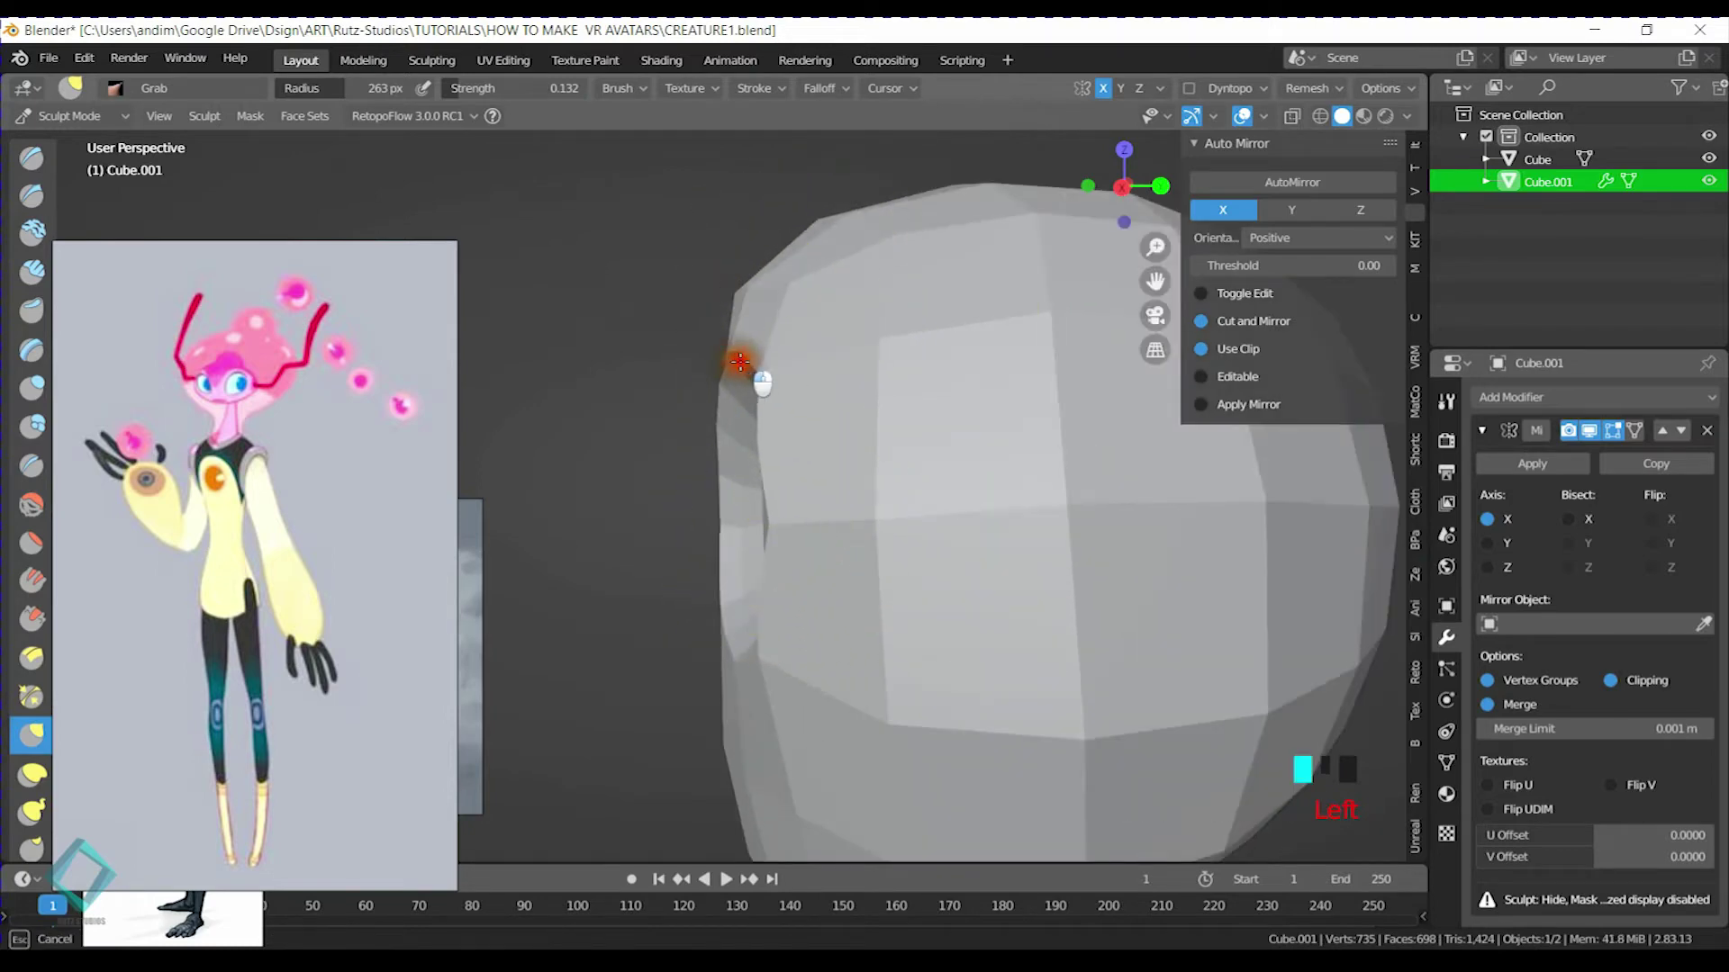
Set the Grab brush radius to 145 px and adjust the outer rim of the eye socket
{"action": "key", "text": "f"}
{"action": "left_click", "coordinate": [669, 454]}
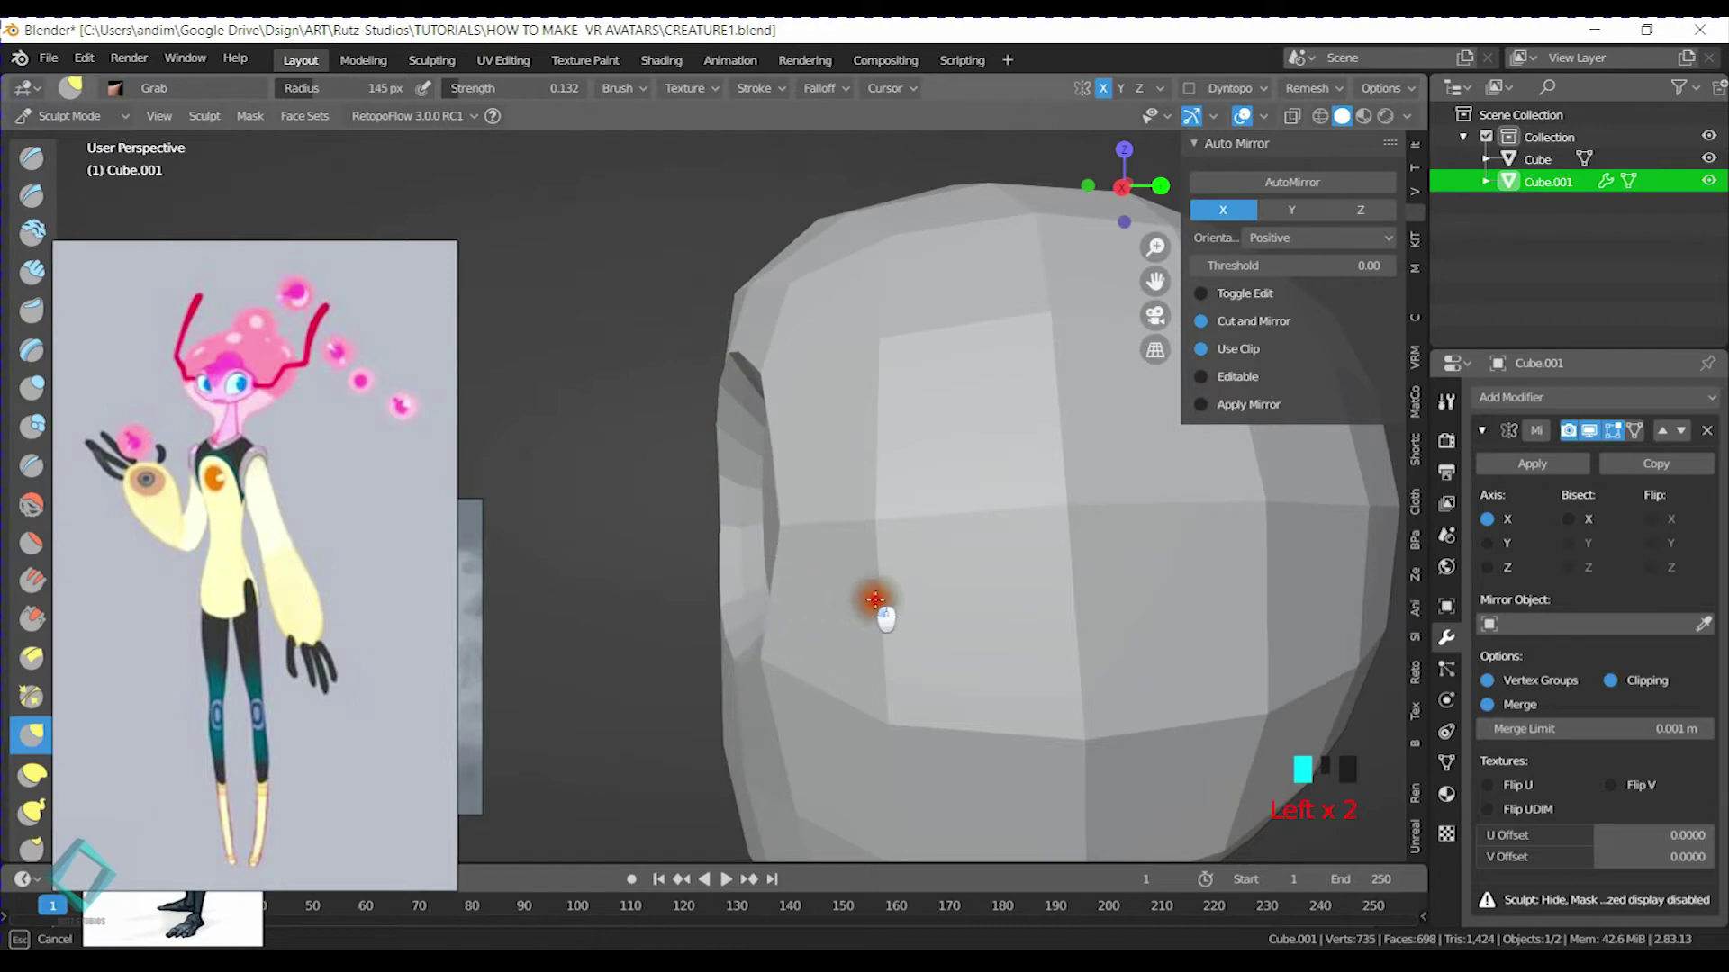
{"action": "middle_click_drag", "start_coordinate": [895, 597], "coordinate": [722, 498]}
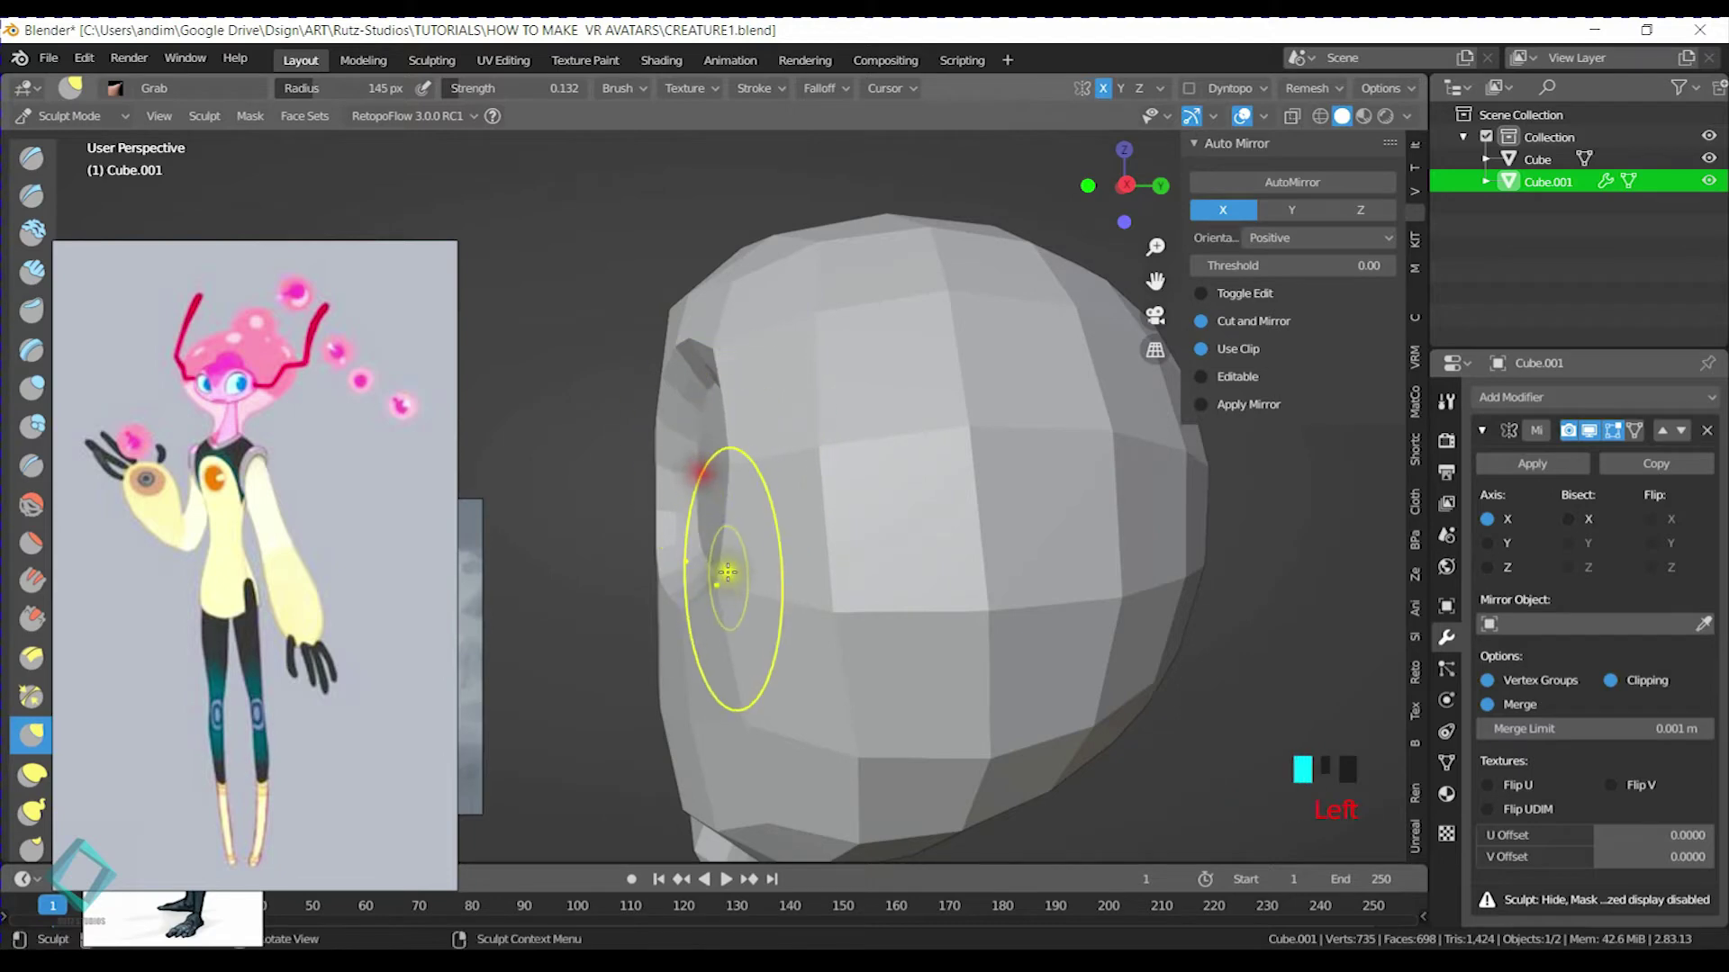
{"action": "mouse_move", "coordinate": [693, 358]}
{"action": "middle_mouse_down"}
{"action": "mouse_move", "coordinate": [721, 490]}
{"action": "mouse_move", "coordinate": [779, 455]}
{"action": "mouse_move", "coordinate": [915, 505]}
{"action": "mouse_move", "coordinate": [714, 513]}
{"action": "mouse_move", "coordinate": [772, 505]}
{"action": "mouse_move", "coordinate": [711, 414]}
{"action": "mouse_move", "coordinate": [708, 497]}
{"action": "middle_mouse_up"}
{"action": "scroll", "coordinate": [819, 551], "scroll_direction": "down", "scroll_amount": 2}
Switch the head from Sculpt Mode back to Edit Mode
{"action": "key", "text": "ctrl+Tab"}
{"action": "left_click", "coordinate": [785, 506]}
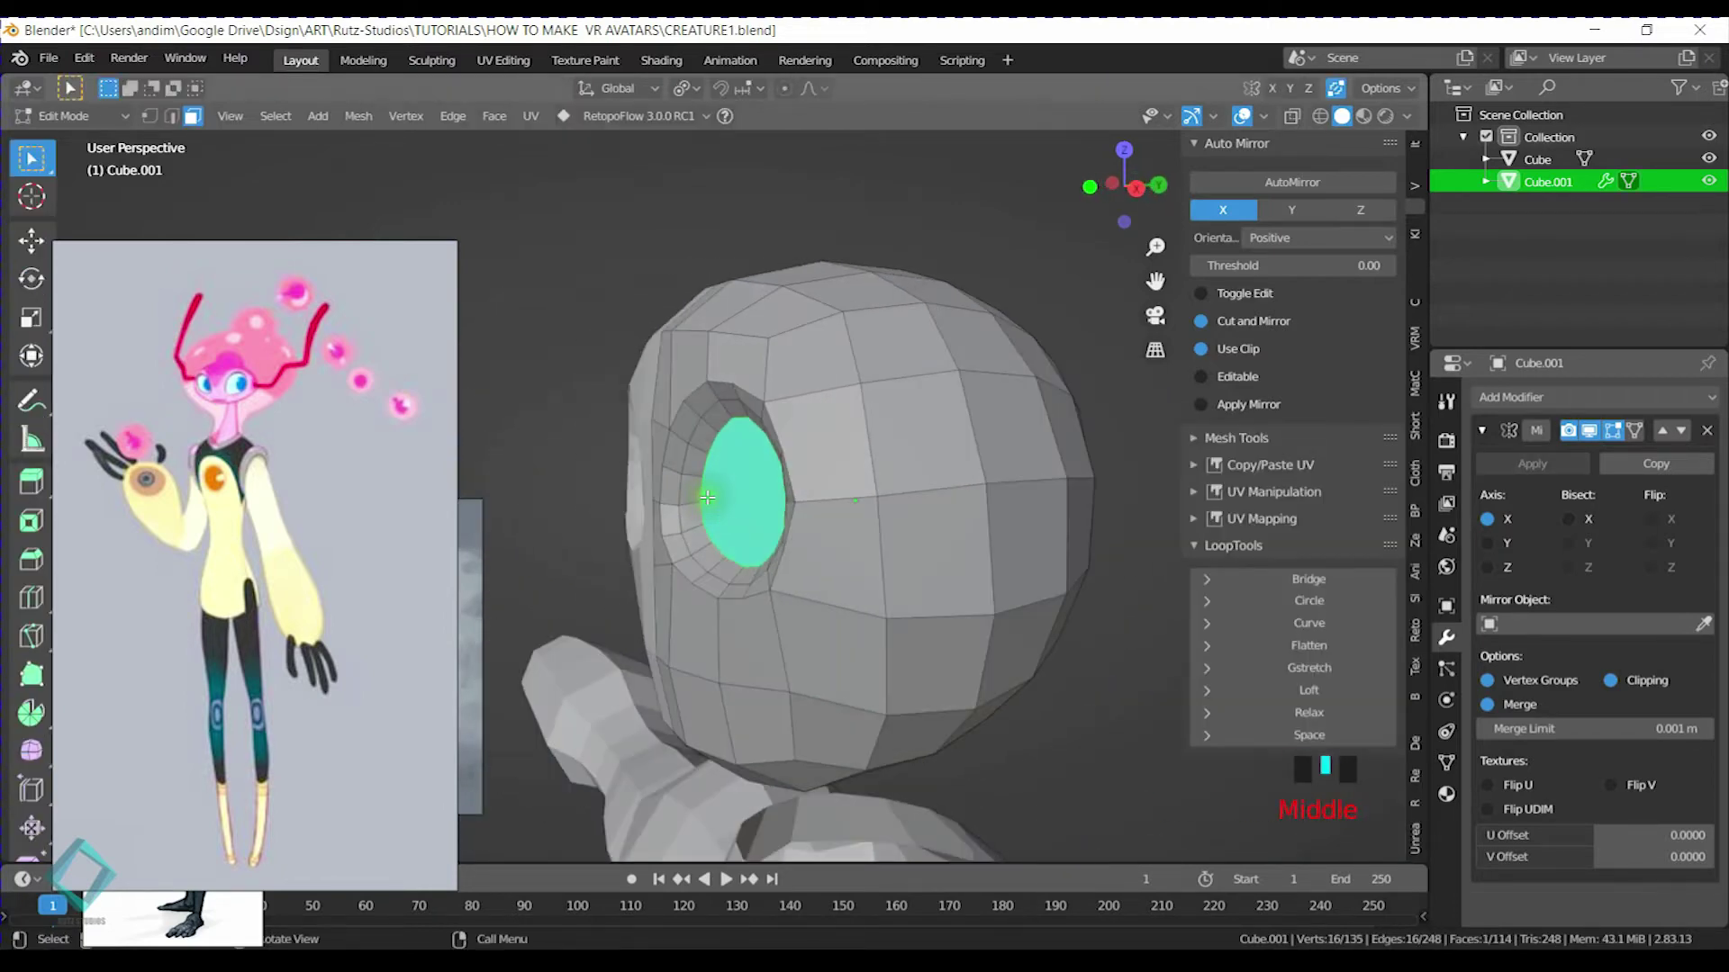
{"action": "key", "text": "g"}
{"action": "key", "text": "y"}
{"action": "right_click", "coordinate": [773, 511]}
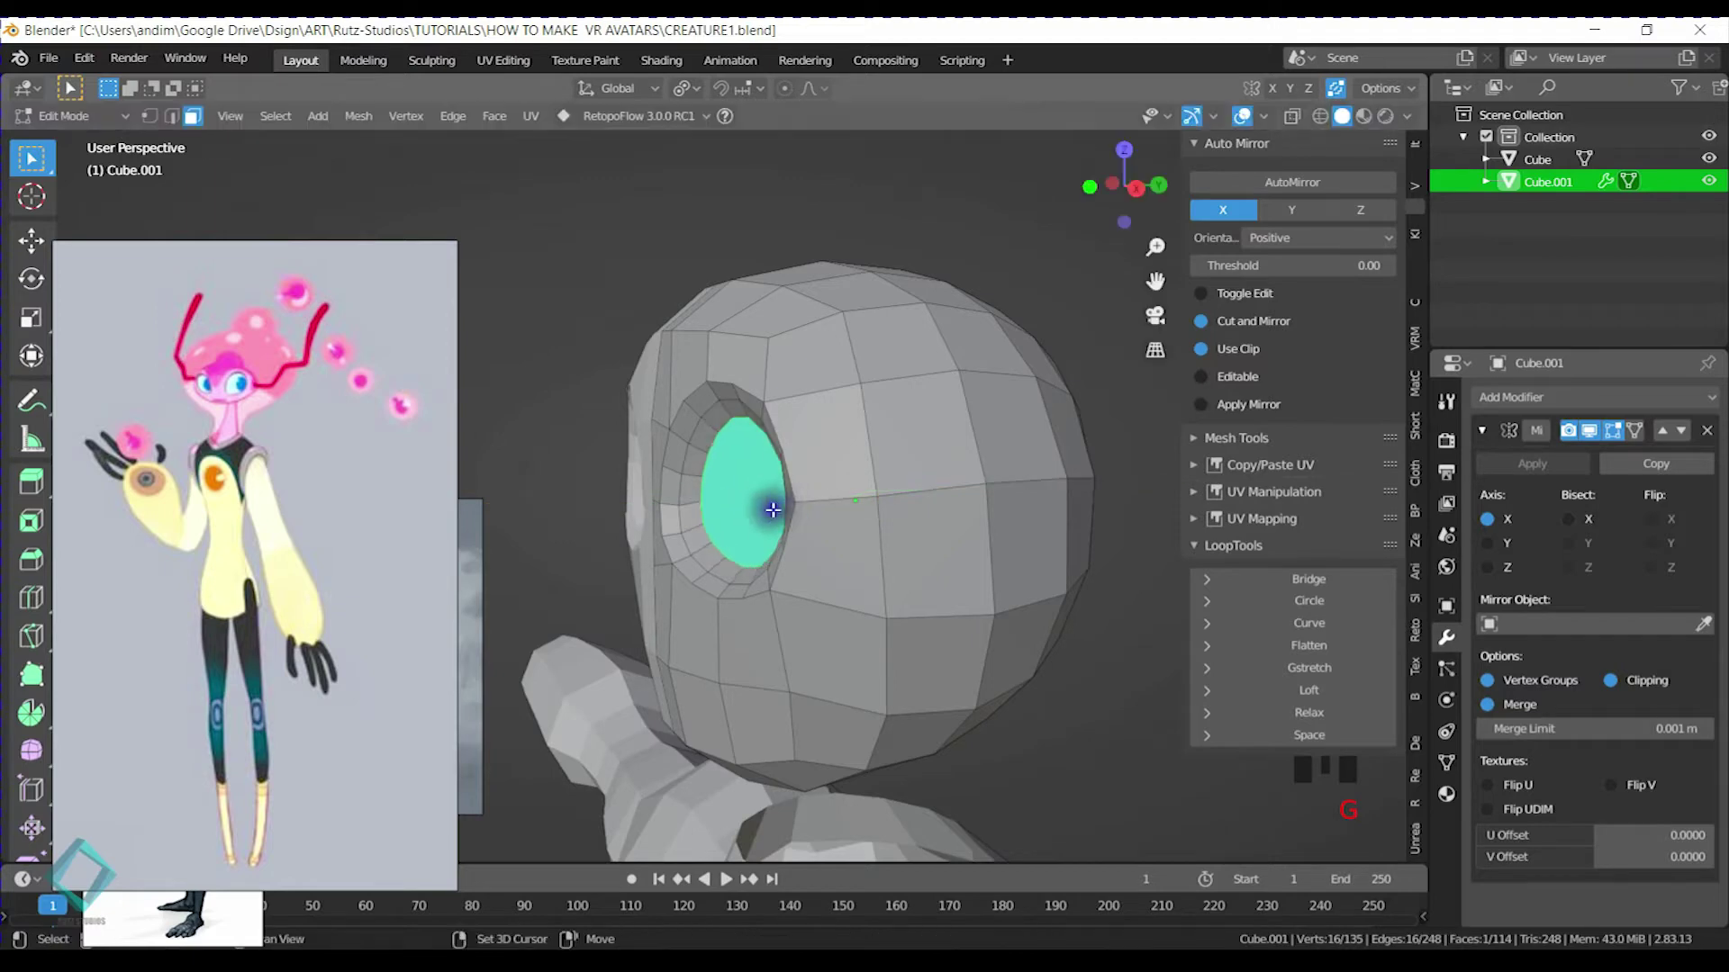
Inset the selected eye face again and even out its outline with LoopTools Relax
{"action": "key", "text": "i"}
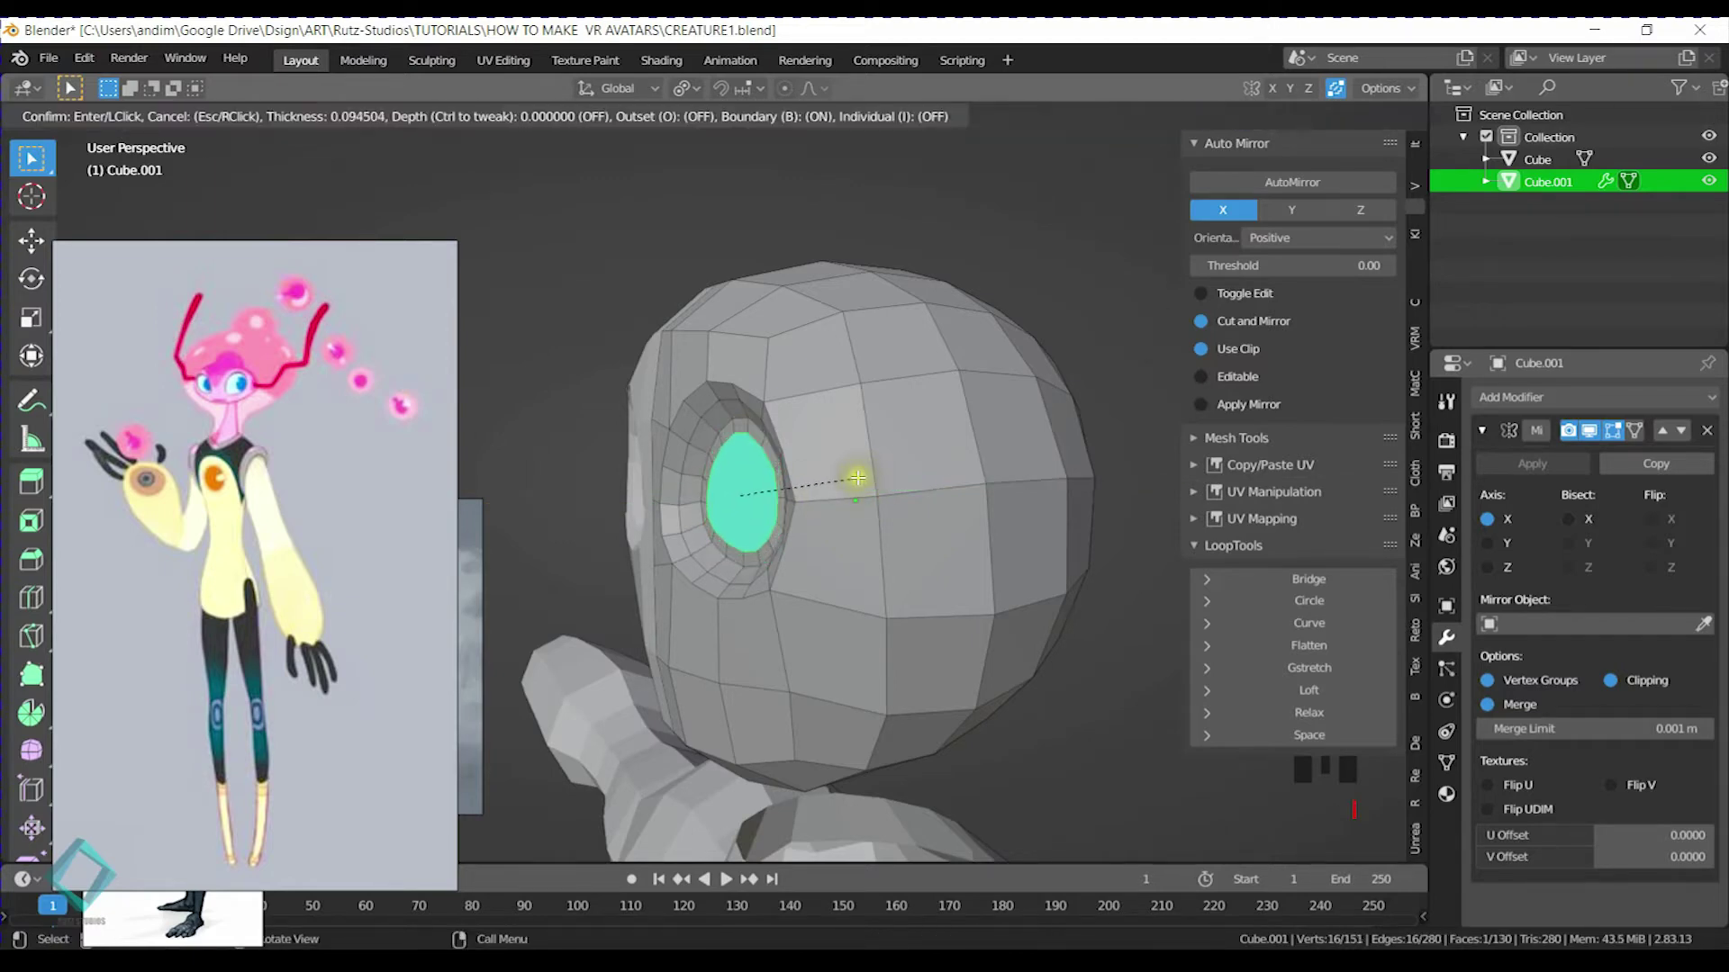
{"action": "left_click", "coordinate": [848, 481]}
{"action": "left_click", "coordinate": [1281, 711]}
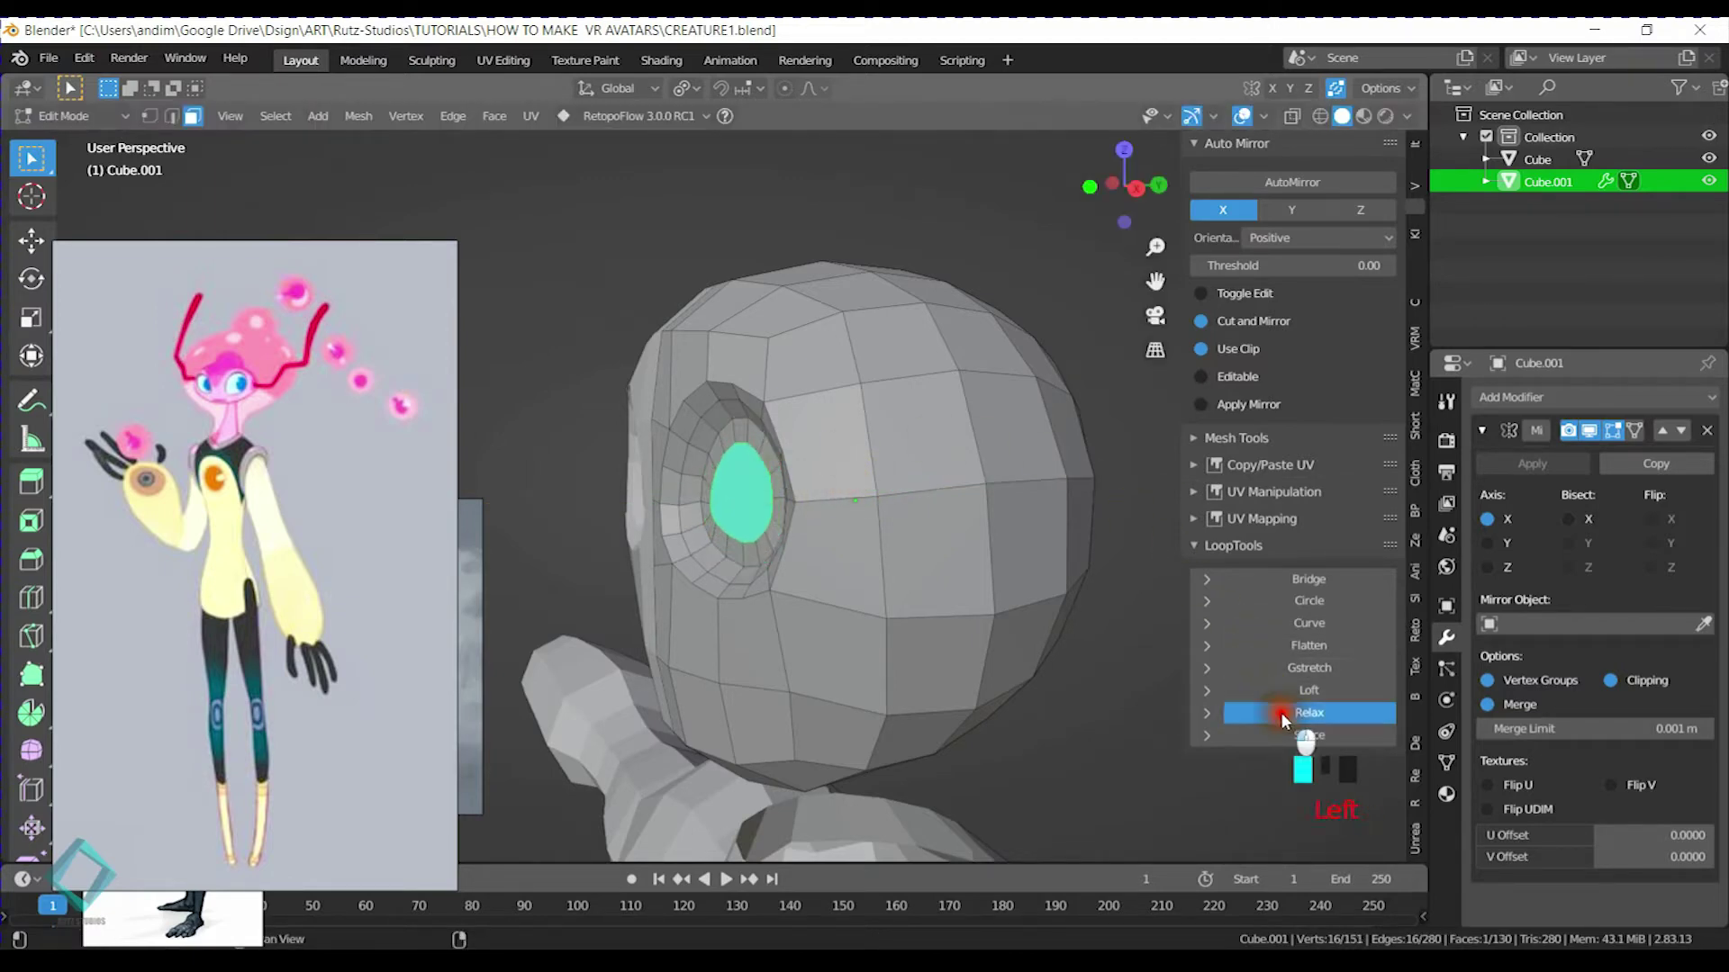
Push the inner eye face deeper into the socket along Y and save the file
{"action": "key", "text": "g"}
{"action": "key", "text": "y"}
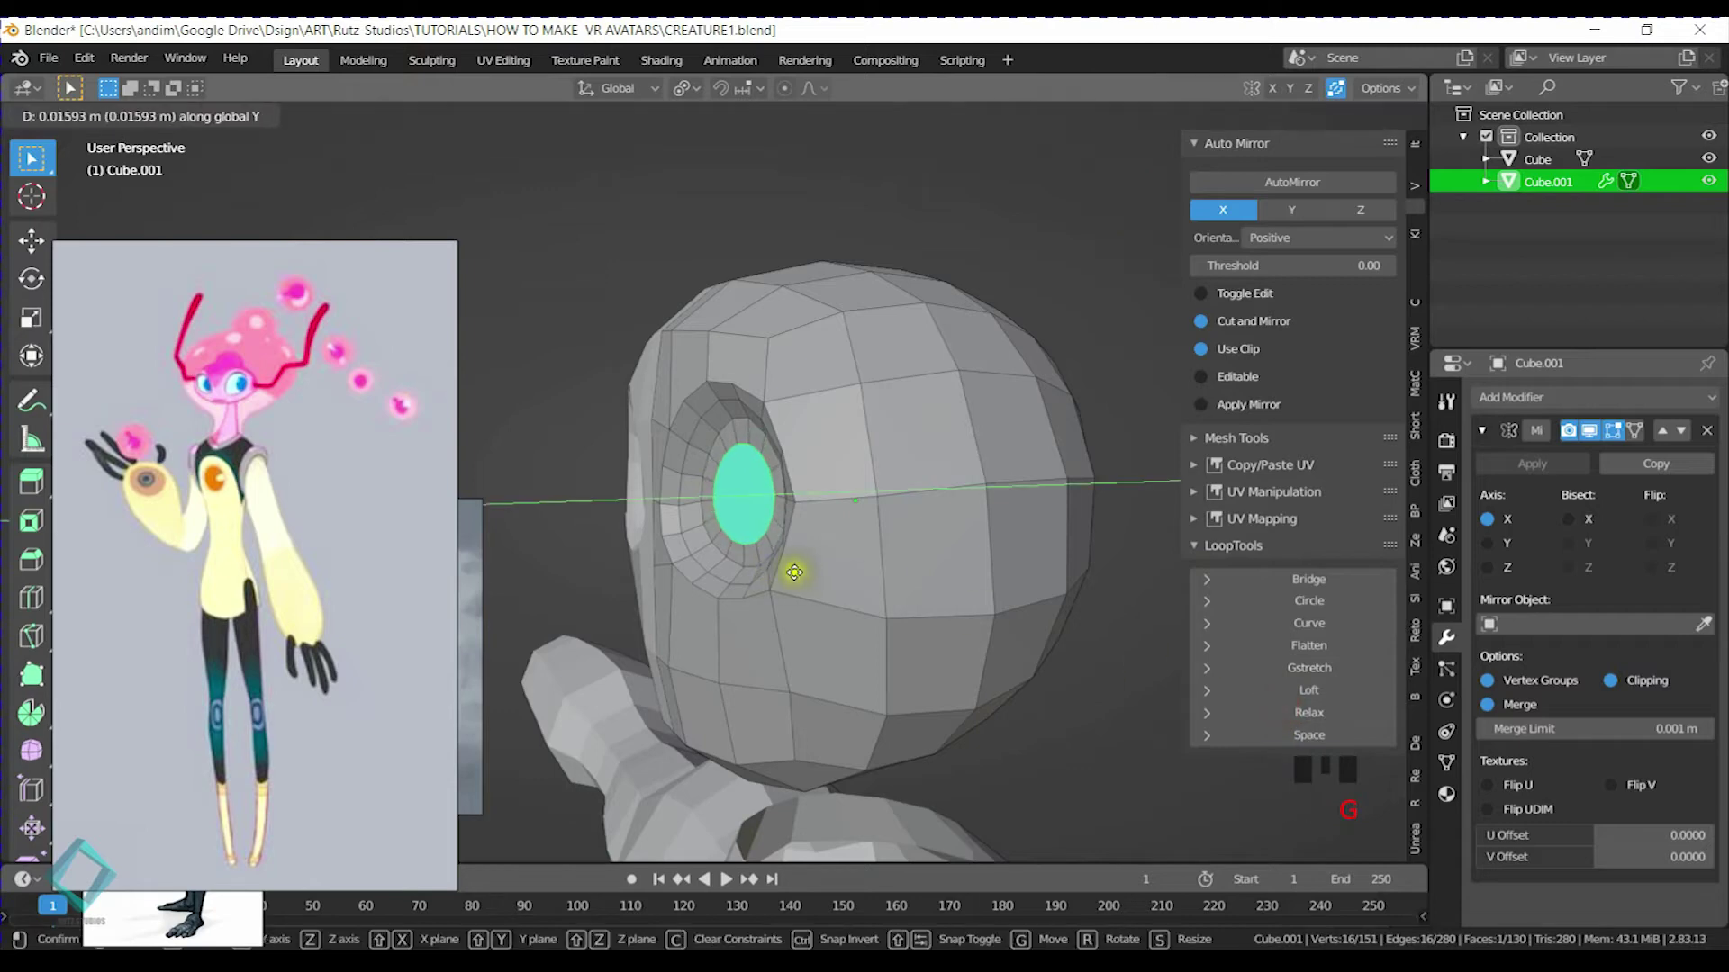
{"action": "left_click", "coordinate": [959, 581]}
{"action": "middle_click_drag", "start_coordinate": [945, 579], "coordinate": [833, 509]}
{"action": "key", "text": "ctrl+s"}
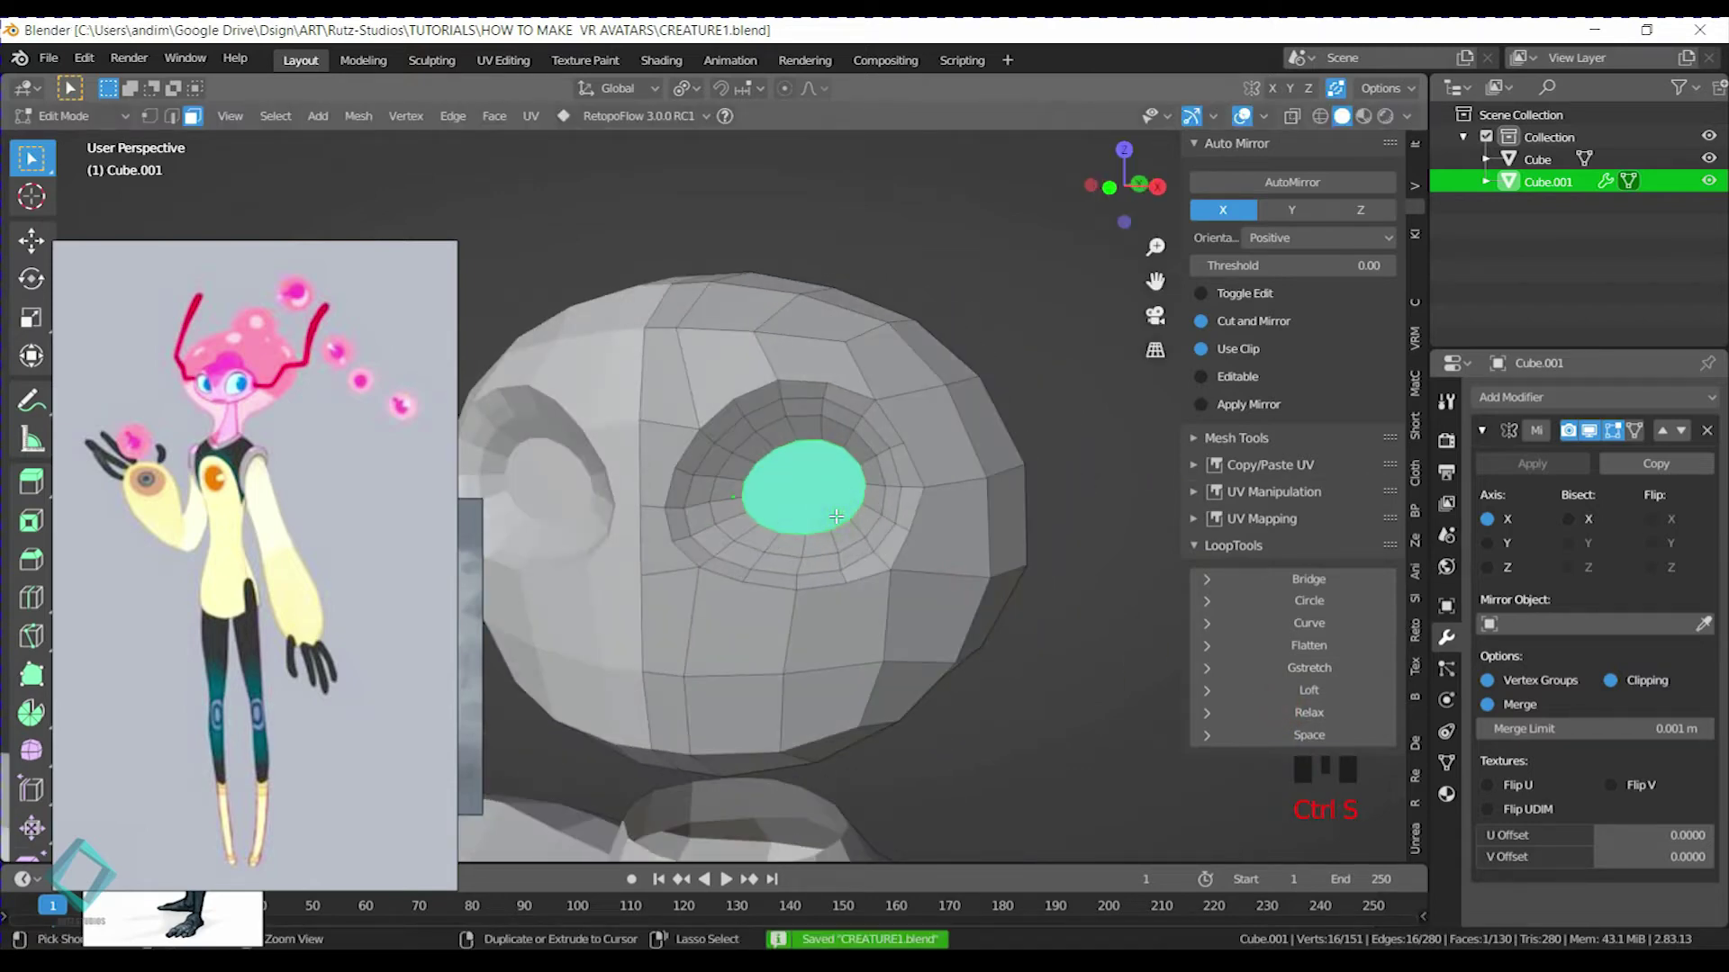
Examine the mirrored head and its eye sockets from several angles in Object Mode
{"action": "key", "text": "Tab"}
{"action": "scroll", "coordinate": [867, 577], "scroll_direction": "down", "scroll_amount": 3}
{"action": "middle_click_drag", "start_coordinate": [867, 576], "coordinate": [1030, 586]}
{"action": "scroll", "coordinate": [926, 571], "scroll_direction": "up", "scroll_amount": 3}
{"action": "middle_click_drag", "start_coordinate": [927, 571], "coordinate": [819, 502]}
{"action": "scroll", "coordinate": [771, 375], "scroll_direction": "up", "scroll_amount": 3}
{"action": "middle_click_drag", "start_coordinate": [771, 375], "coordinate": [791, 455]}
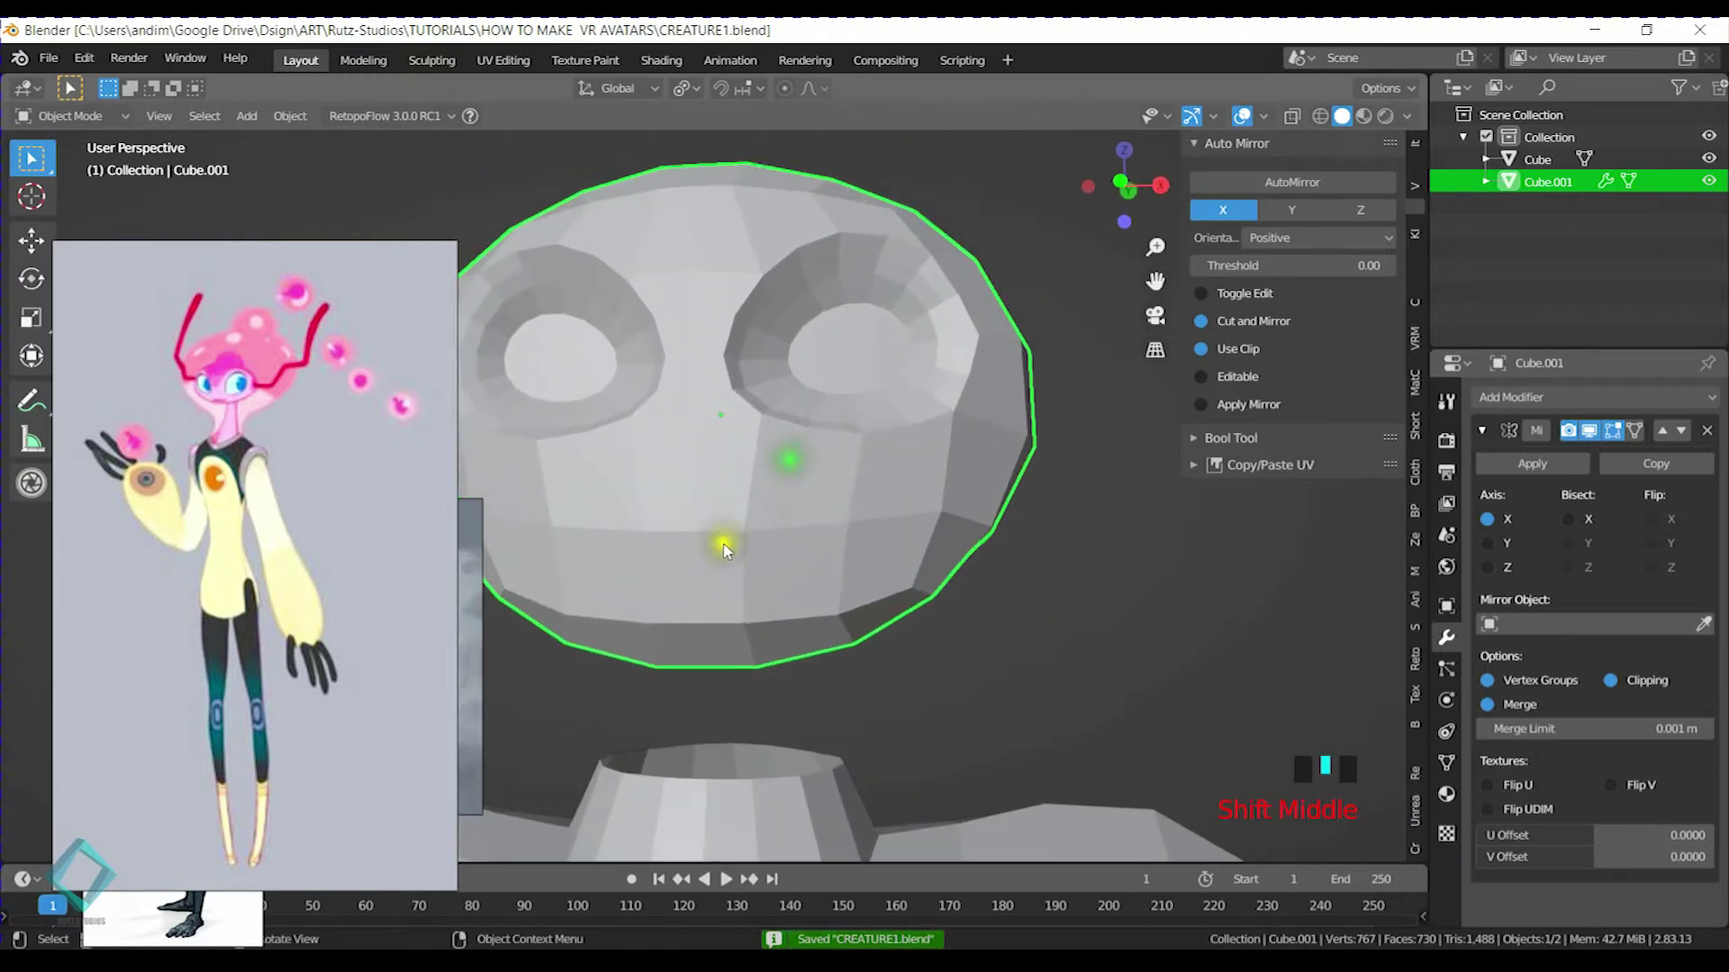
In Edit Mode, select the two mouth faces on the head and raise them about 0.11 m along Z
{"action": "key", "text": "Tab"}
{"action": "left_click", "coordinate": [720, 543]}
{"action": "left_click", "coordinate": [810, 589], "text": "shift"}
{"action": "middle_click_drag", "start_coordinate": [810, 589], "coordinate": [804, 551]}
{"action": "key", "text": "g"}
{"action": "key", "text": "z"}
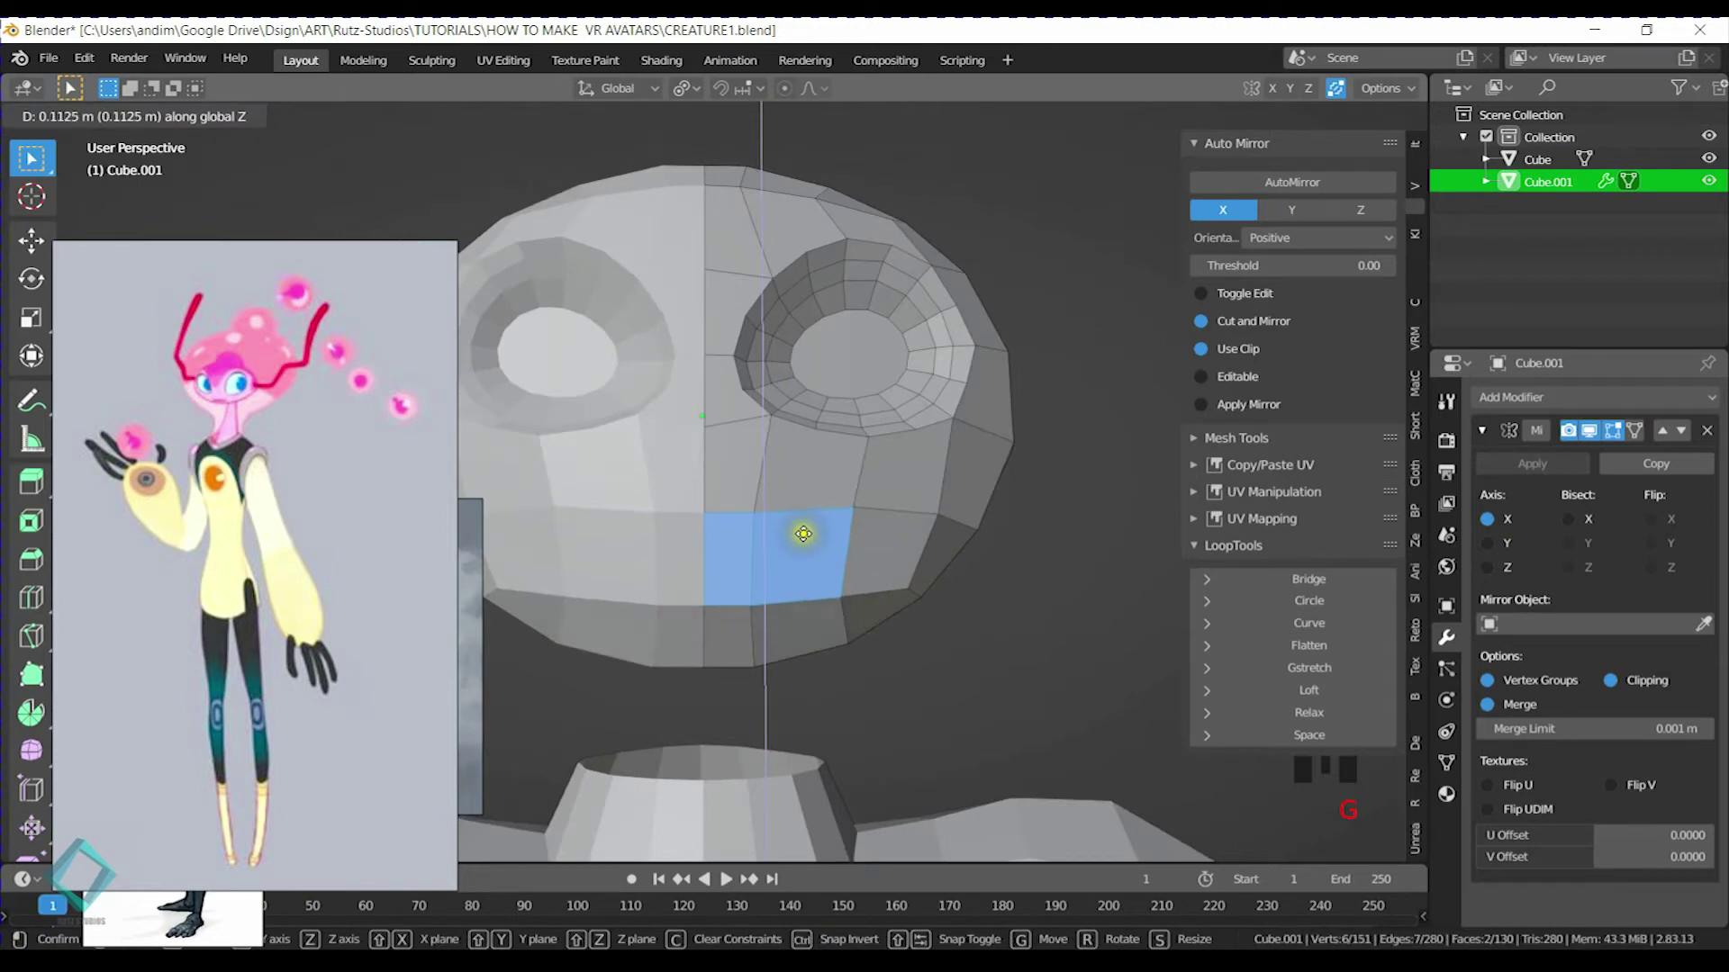
{"action": "left_click", "coordinate": [803, 528]}
{"action": "middle_click_drag", "start_coordinate": [803, 527], "coordinate": [909, 539]}
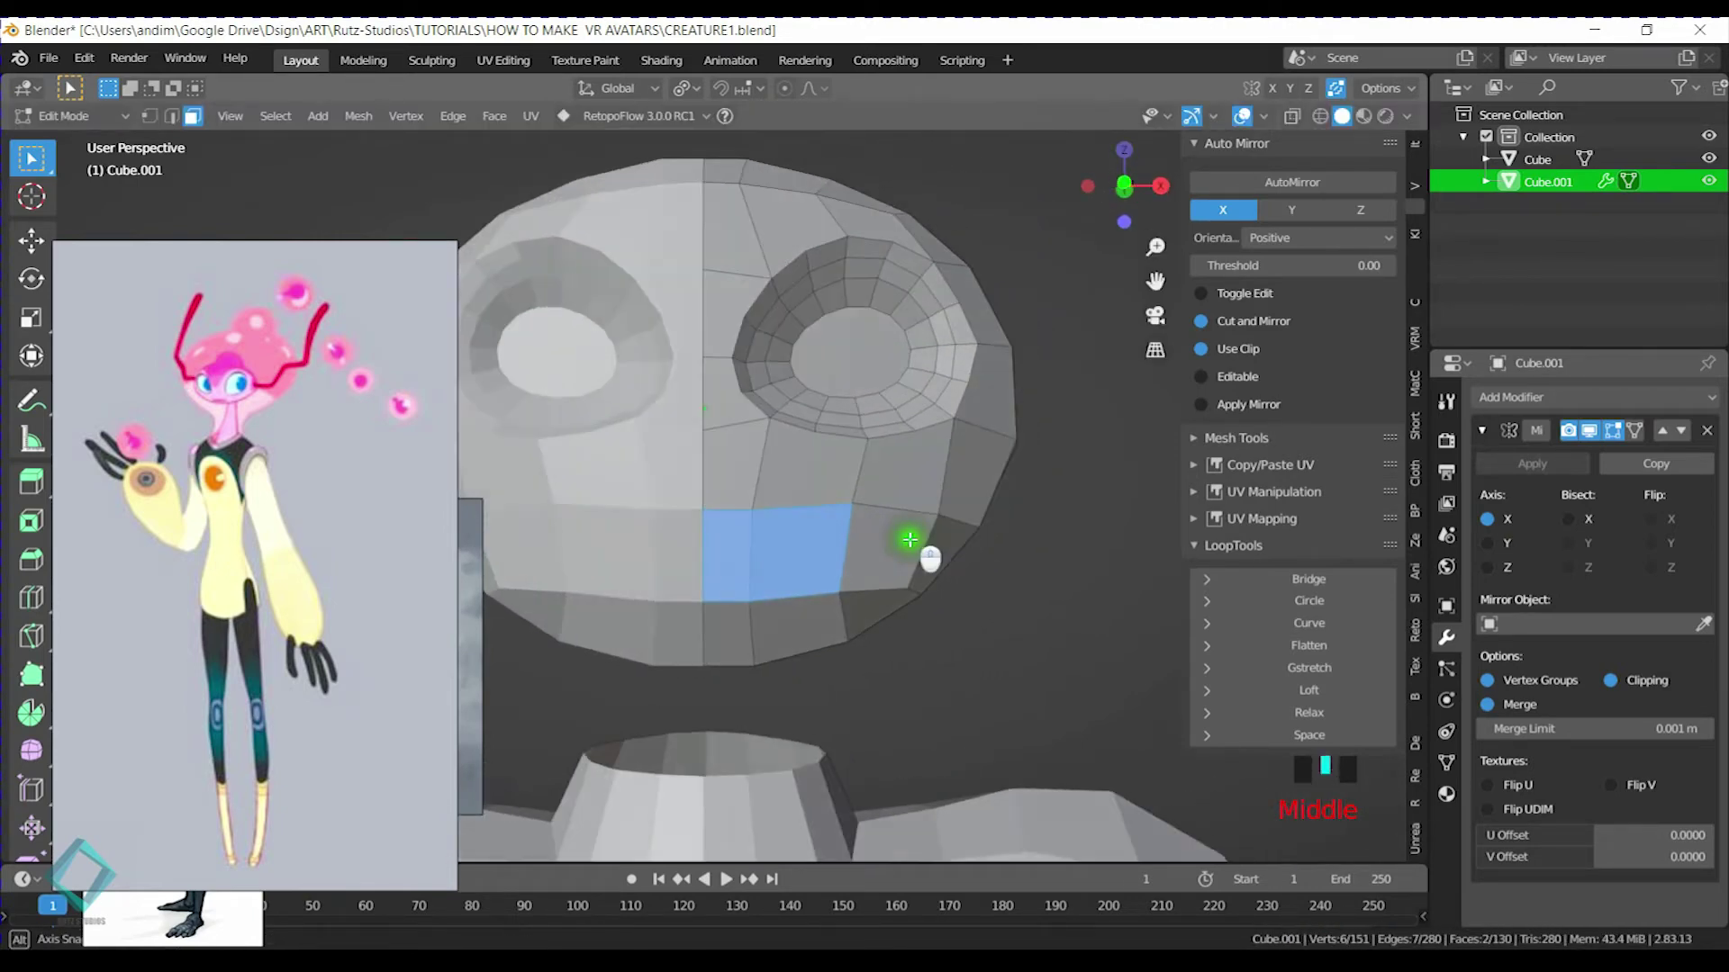
Apply the head's Mirror modifier and return to Edit Mode with the full head mesh
{"action": "key", "text": "ctrl+e"}
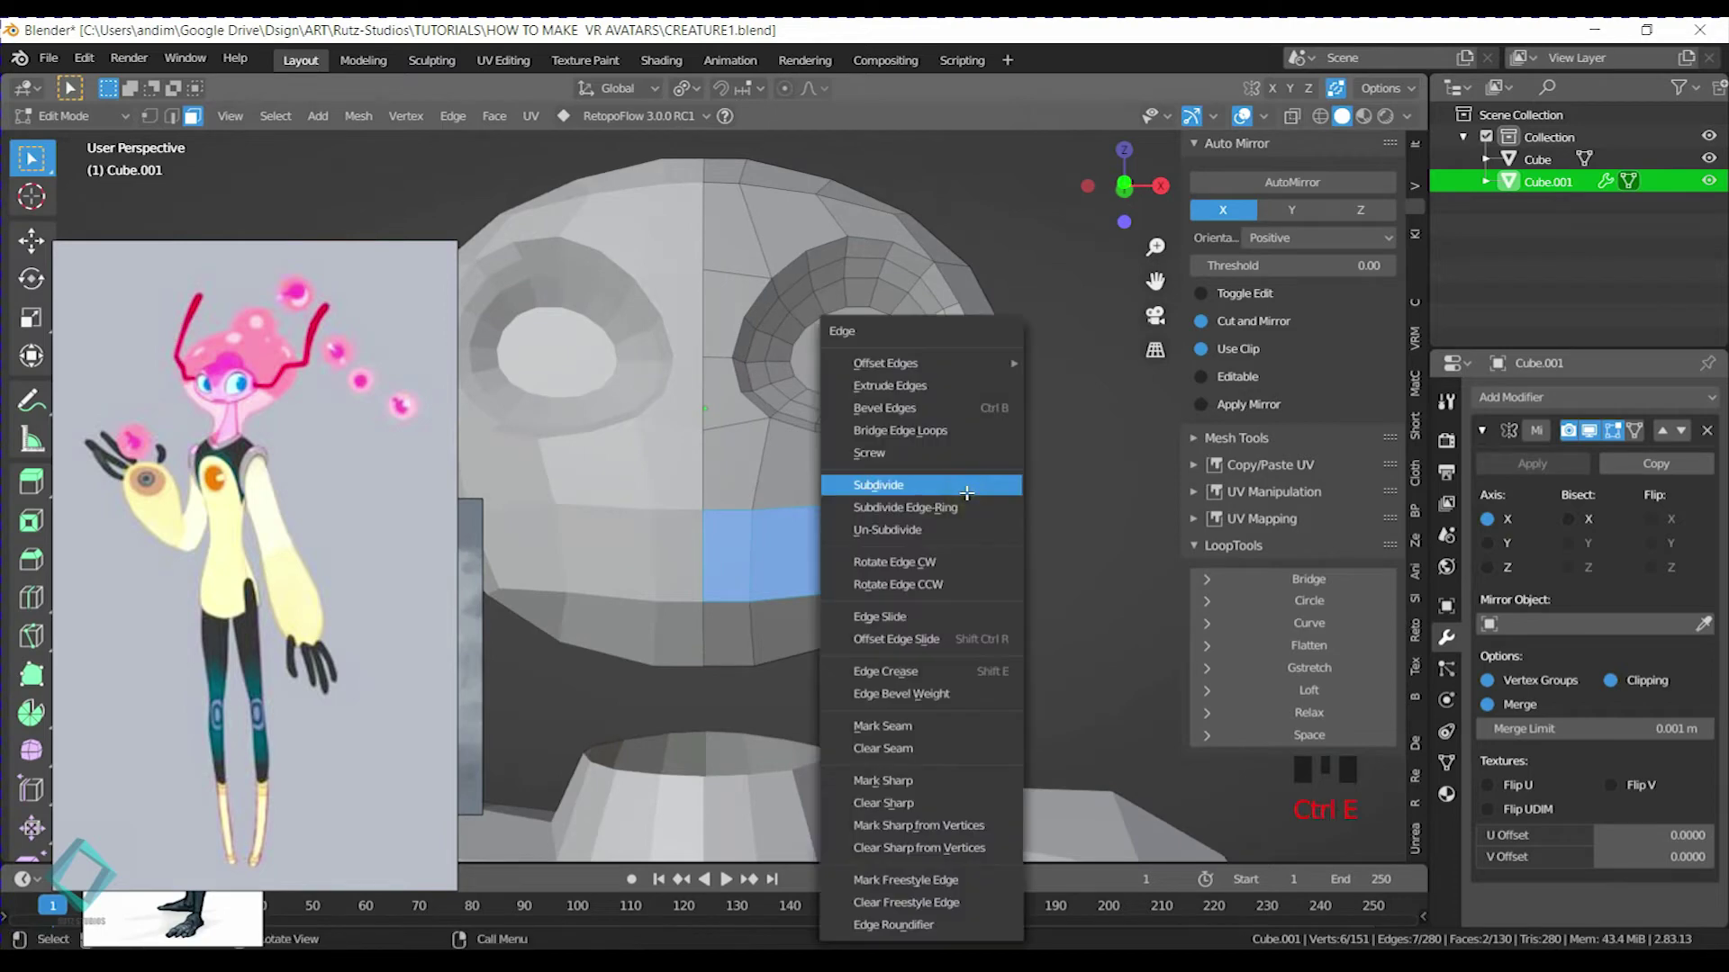
{"action": "left_click", "coordinate": [918, 487]}
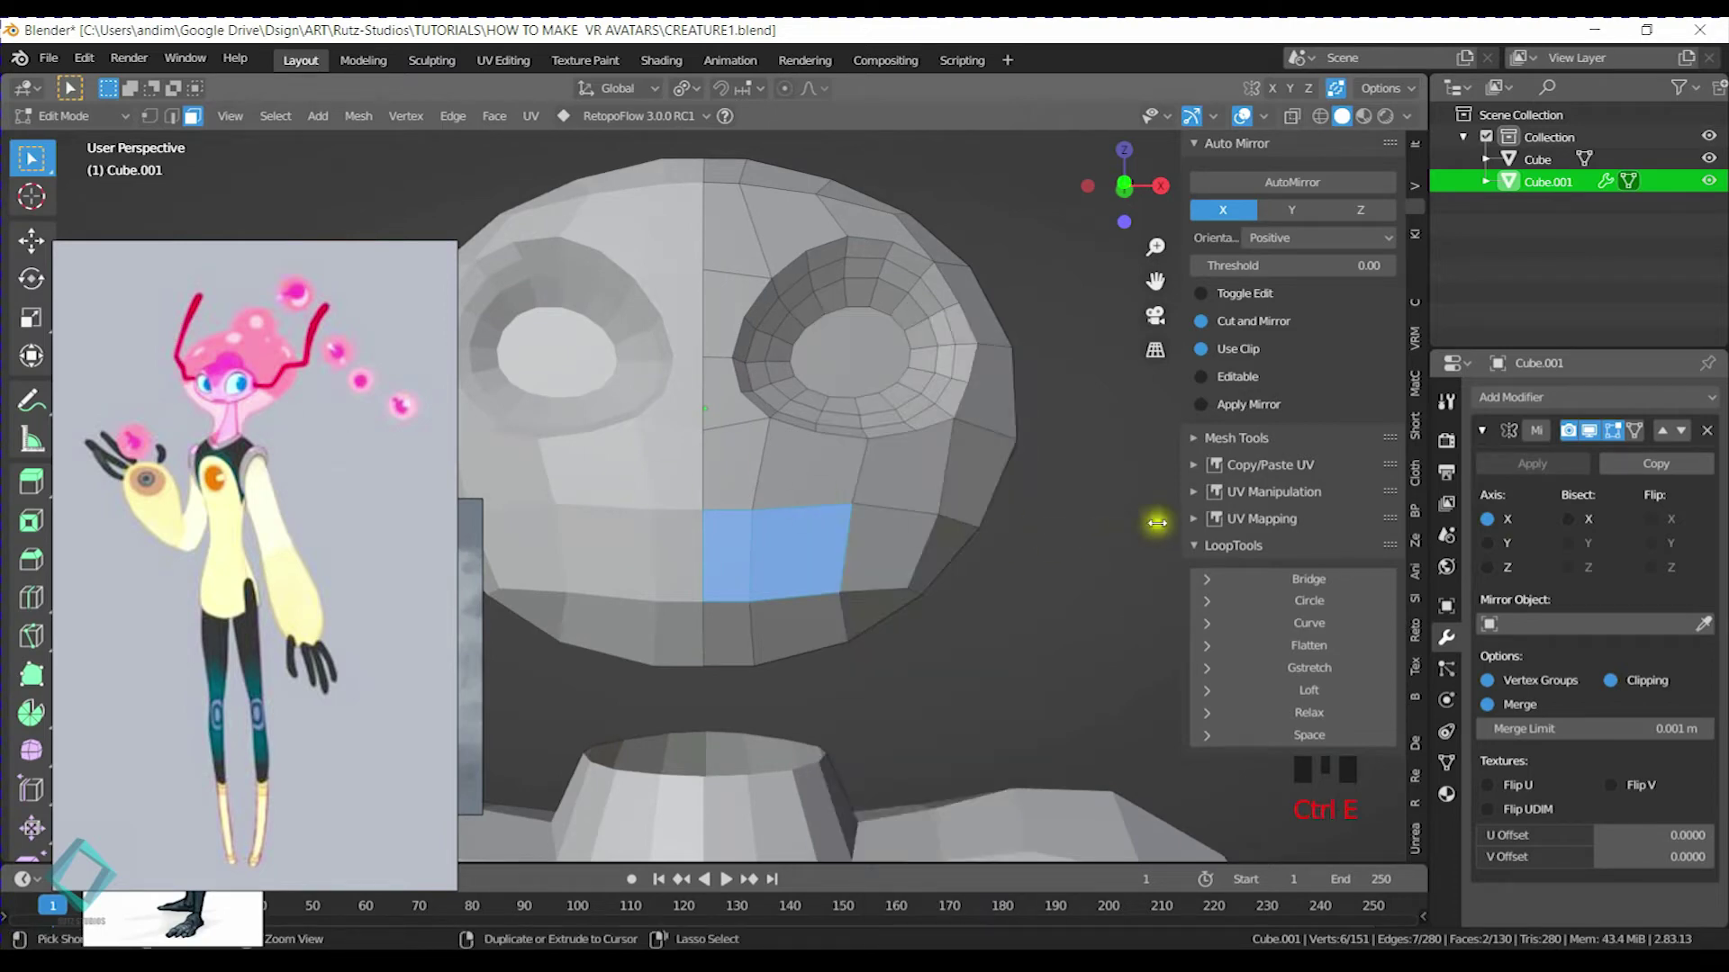
{"action": "key", "text": "Tab"}
{"action": "left_click", "coordinate": [1526, 460]}
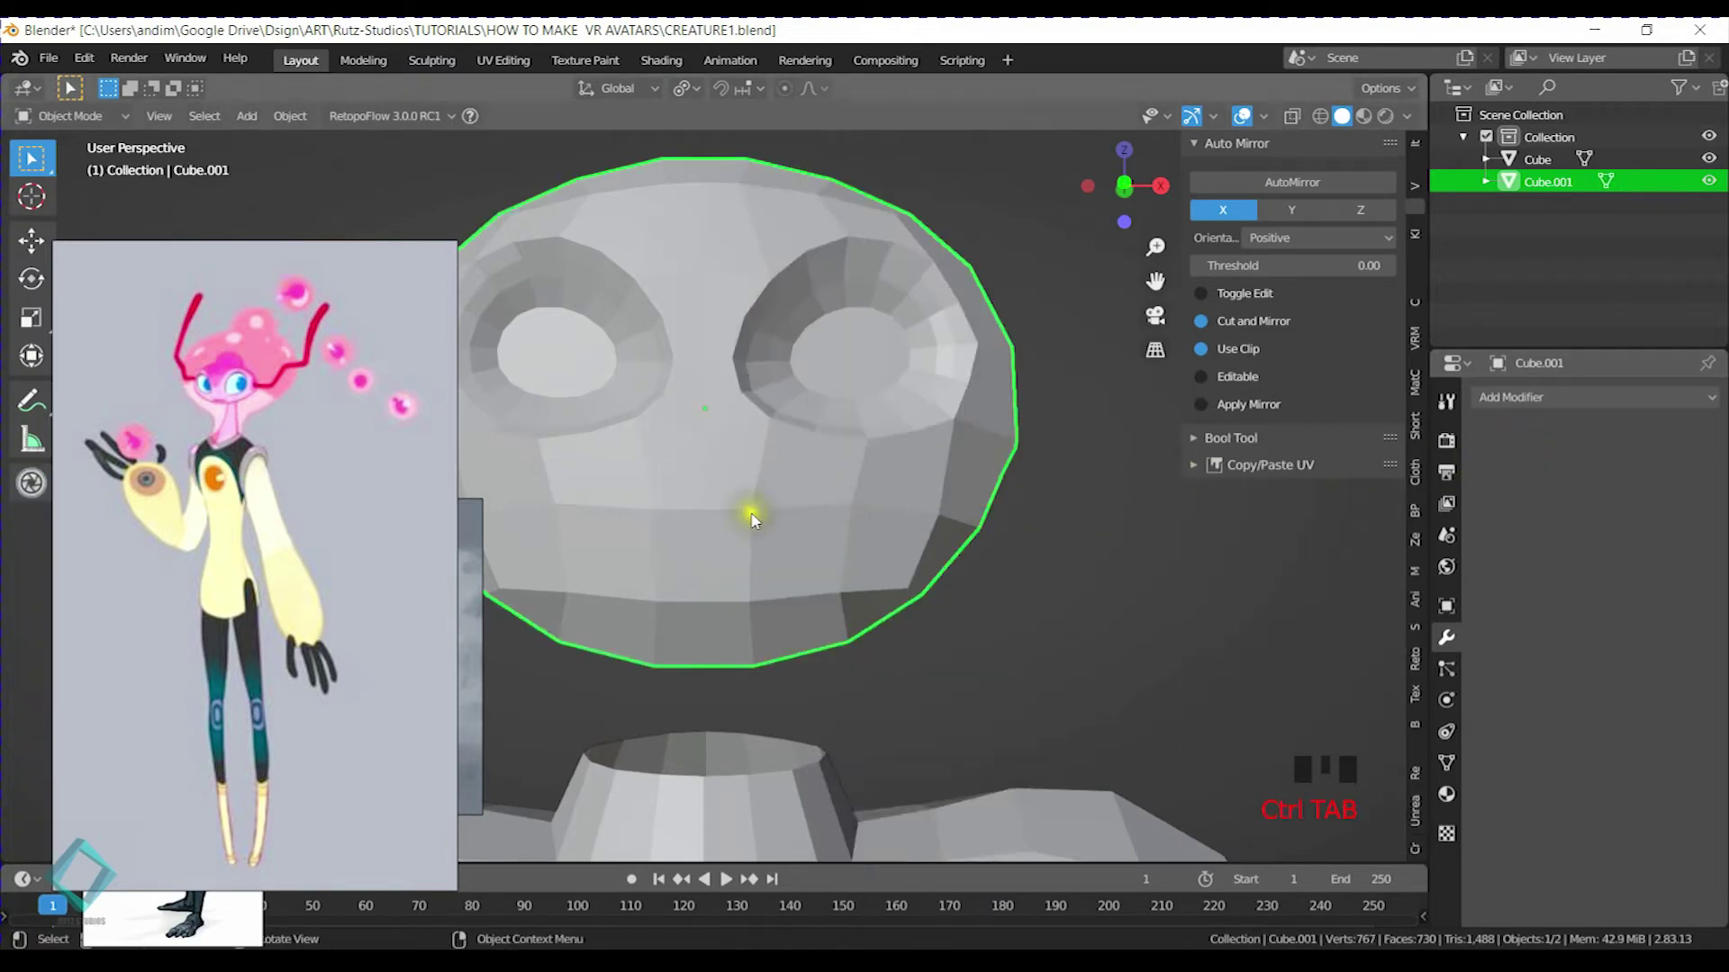
{"action": "key", "text": "ctrl+Tab"}
{"action": "middle_click_drag", "start_coordinate": [729, 553], "coordinate": [880, 525], "text": "shift"}
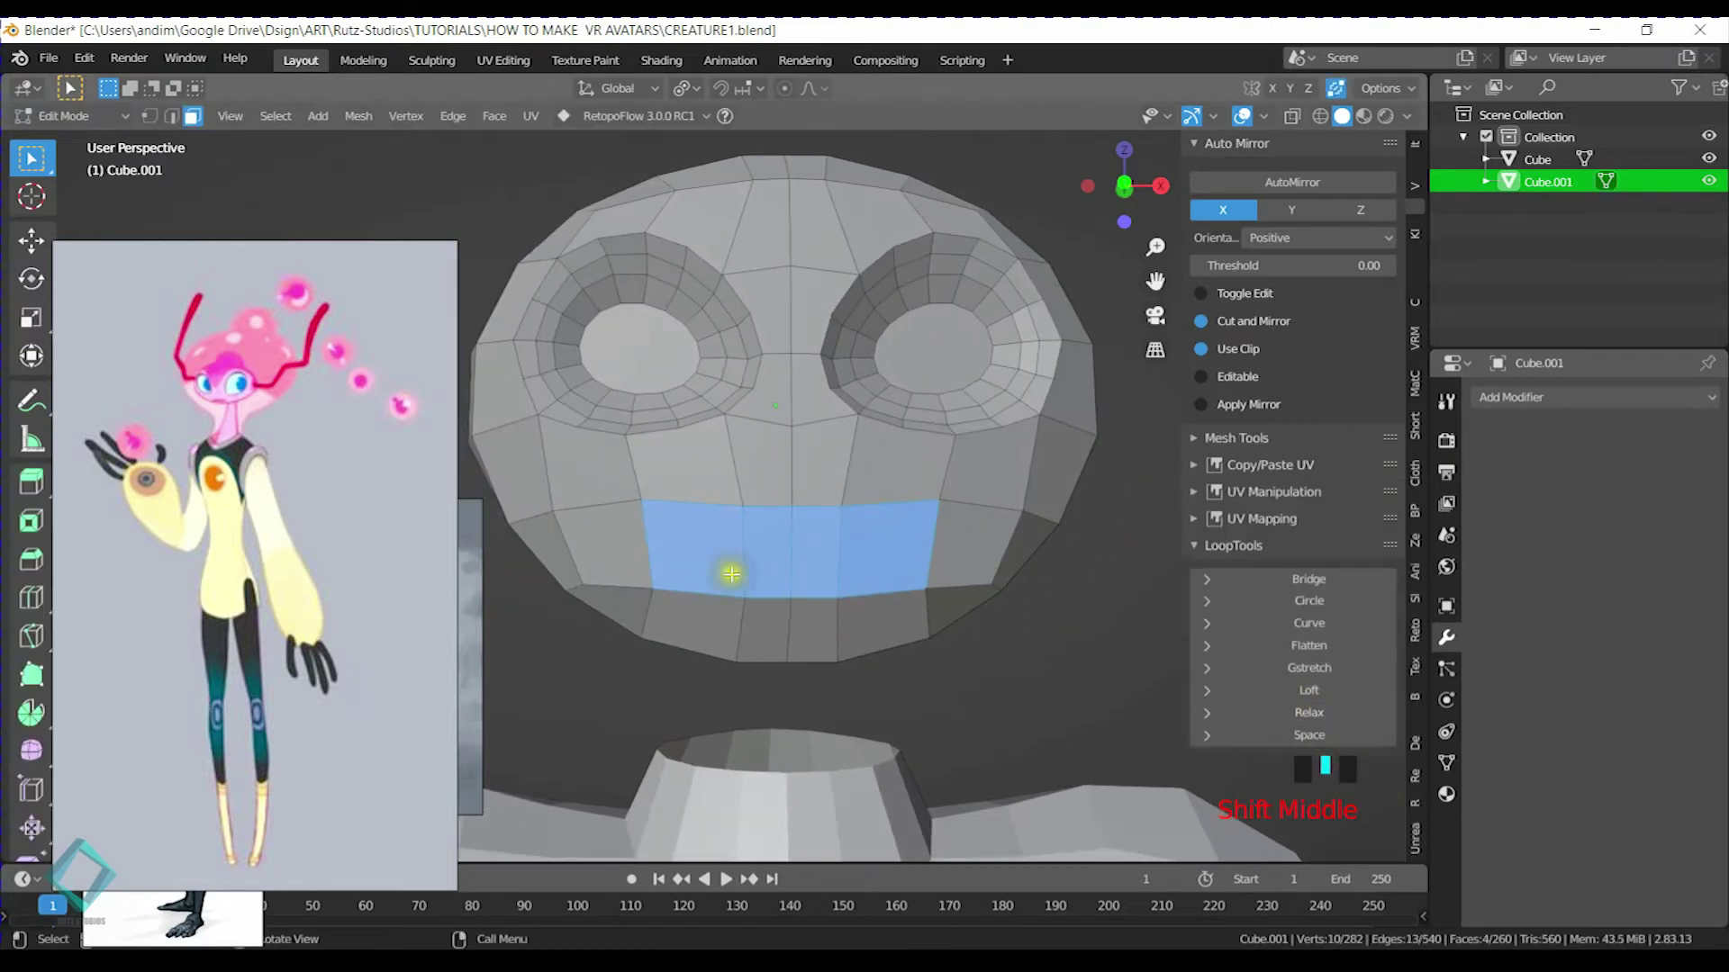
Subdivide the four selected mouth faces and dissolve them into a single face
{"action": "key", "text": "ctrl+e"}
{"action": "left_click", "coordinate": [988, 478]}
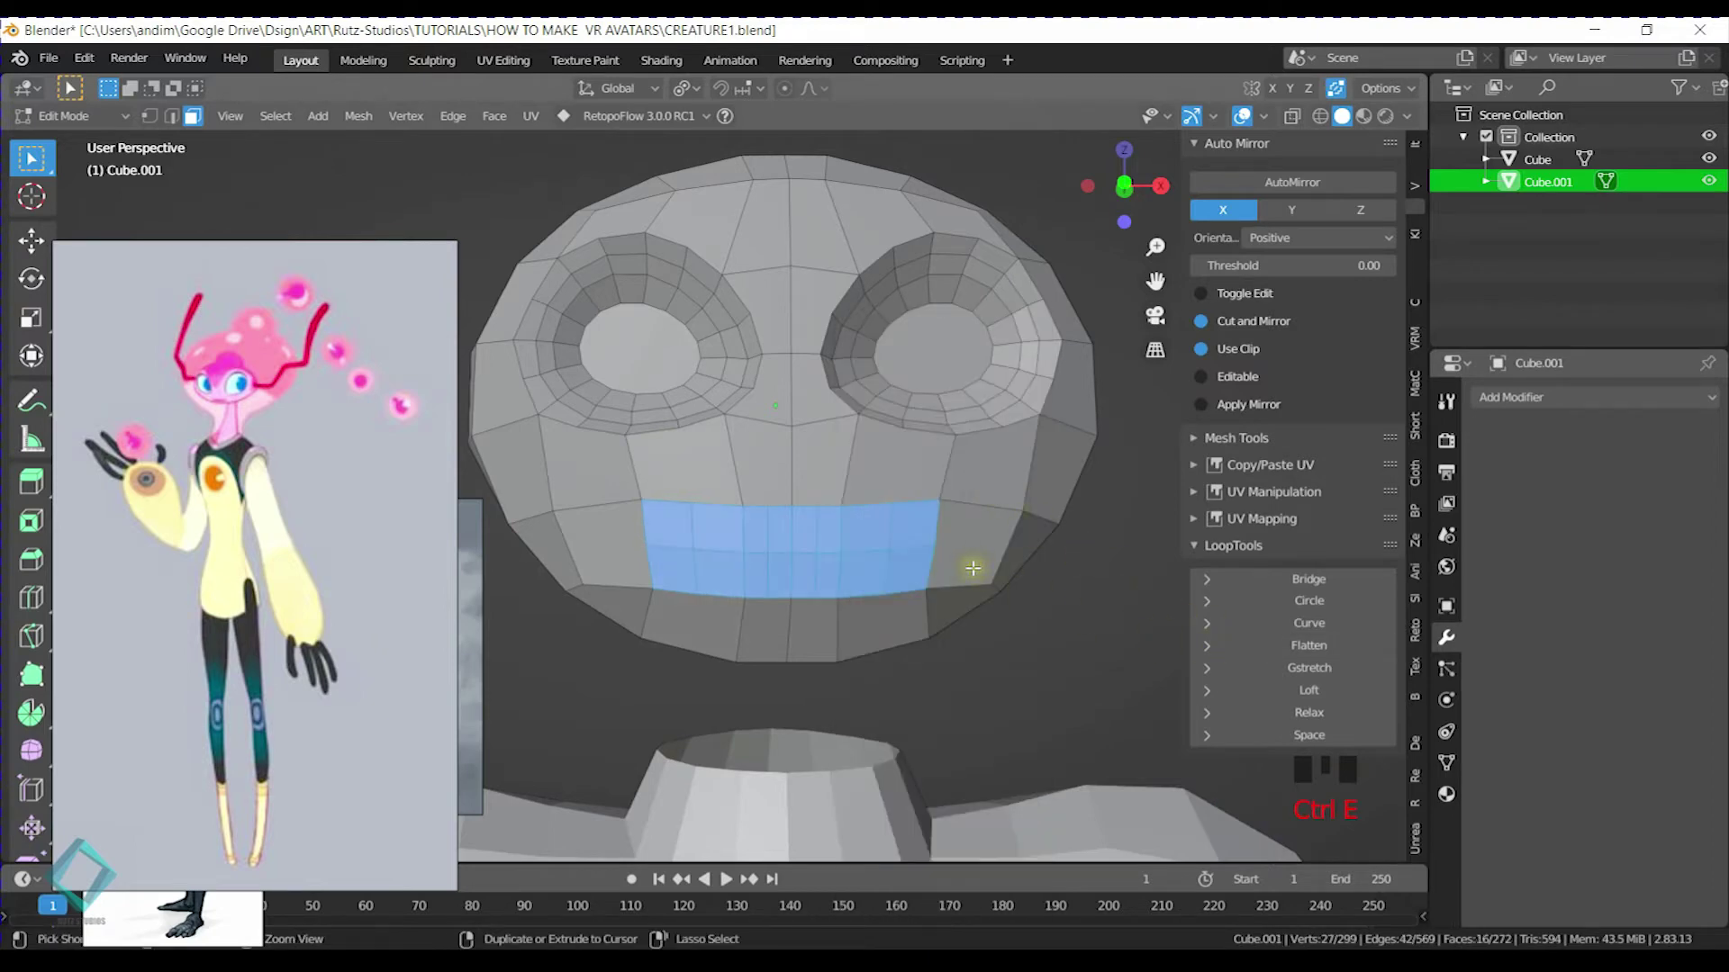
{"action": "key", "text": "ctrl+x"}
Round the mouth face's outline by applying LoopTools Relax repeatedly
{"action": "left_click", "coordinate": [1306, 717]}
{"action": "left_click", "coordinate": [1305, 717]}
{"action": "left_click", "coordinate": [1305, 717]}
{"action": "left_click", "coordinate": [1306, 717]}
{"action": "left_click", "coordinate": [1305, 716]}
{"action": "left_click", "coordinate": [1306, 716]}
{"action": "left_click", "coordinate": [1305, 717]}
{"action": "left_click", "coordinate": [1306, 716]}
{"action": "left_click", "coordinate": [1305, 716]}
{"action": "left_click", "coordinate": [1305, 716]}
{"action": "left_click", "coordinate": [1306, 716]}
{"action": "left_click", "coordinate": [1305, 716]}
{"action": "left_click", "coordinate": [1305, 717]}
{"action": "left_click", "coordinate": [1306, 717]}
{"action": "left_click", "coordinate": [1305, 717]}
{"action": "left_click", "coordinate": [1305, 717]}
{"action": "left_click", "coordinate": [1305, 717]}
{"action": "left_click", "coordinate": [1306, 716]}
{"action": "left_click", "coordinate": [1305, 717]}
{"action": "left_click", "coordinate": [1306, 717]}
{"action": "left_click", "coordinate": [1306, 716]}
{"action": "left_click", "coordinate": [1306, 717]}
{"action": "left_click", "coordinate": [1305, 717]}
{"action": "left_click", "coordinate": [1306, 716]}
{"action": "left_click", "coordinate": [1306, 716]}
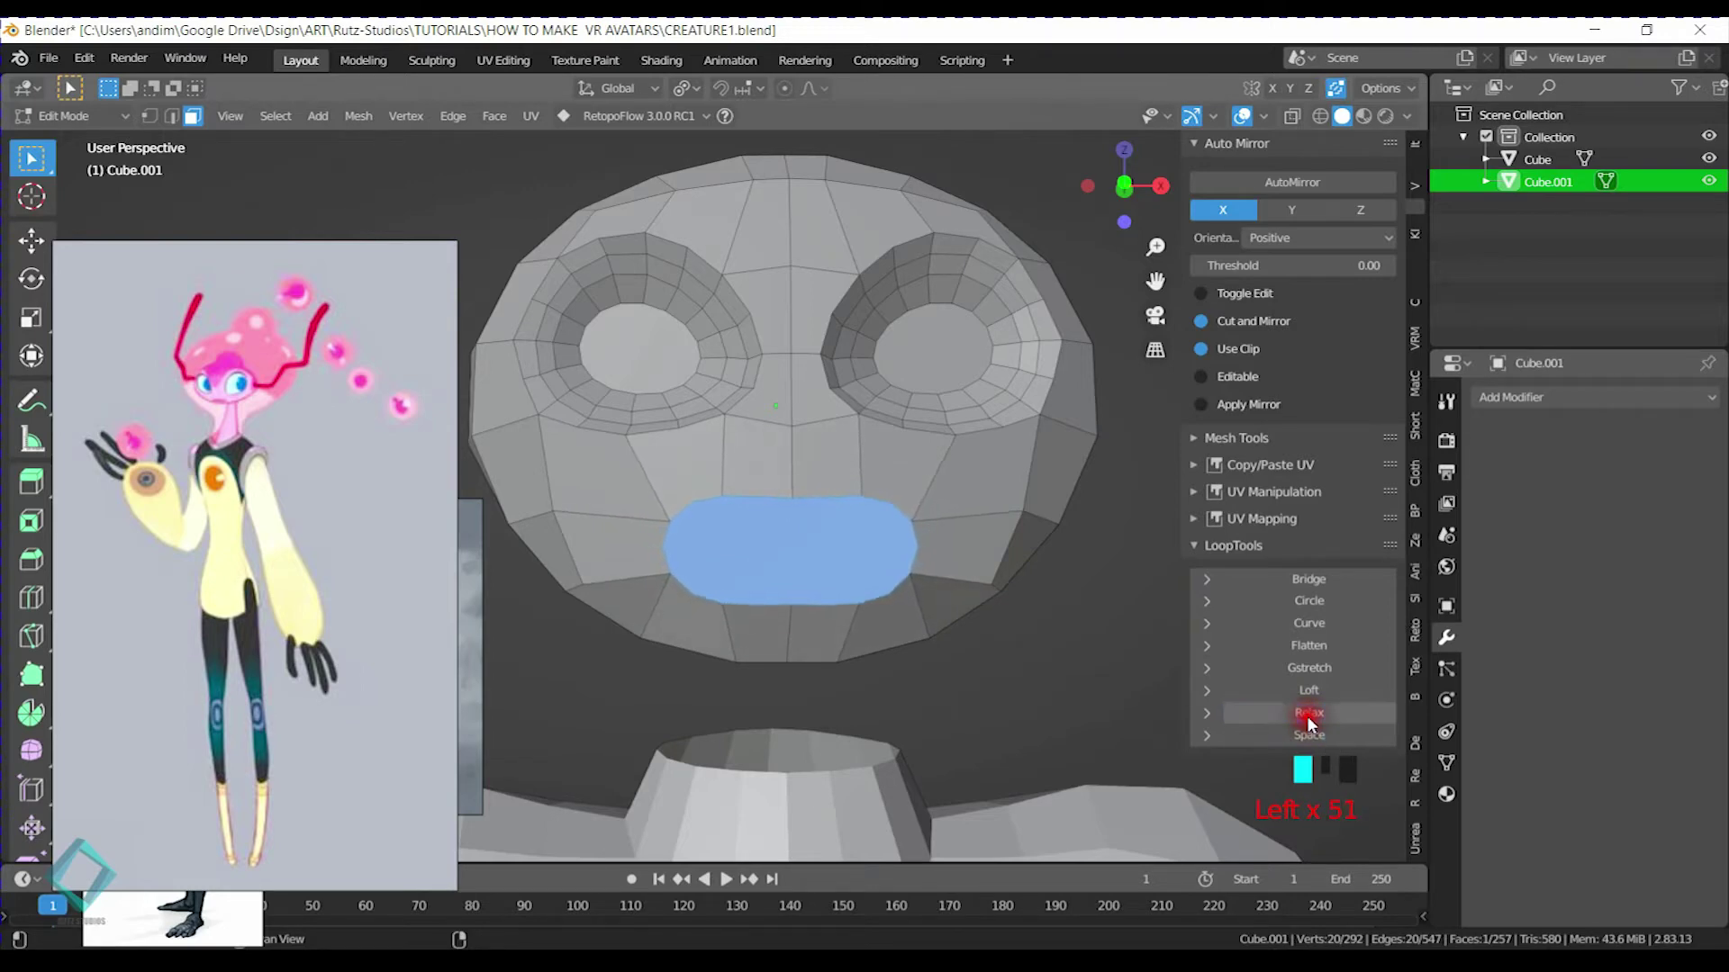
Widen the mouth face to about 1.2 times along X and inset it by a thin border
{"action": "middle_click_drag", "start_coordinate": [887, 506], "coordinate": [906, 513]}
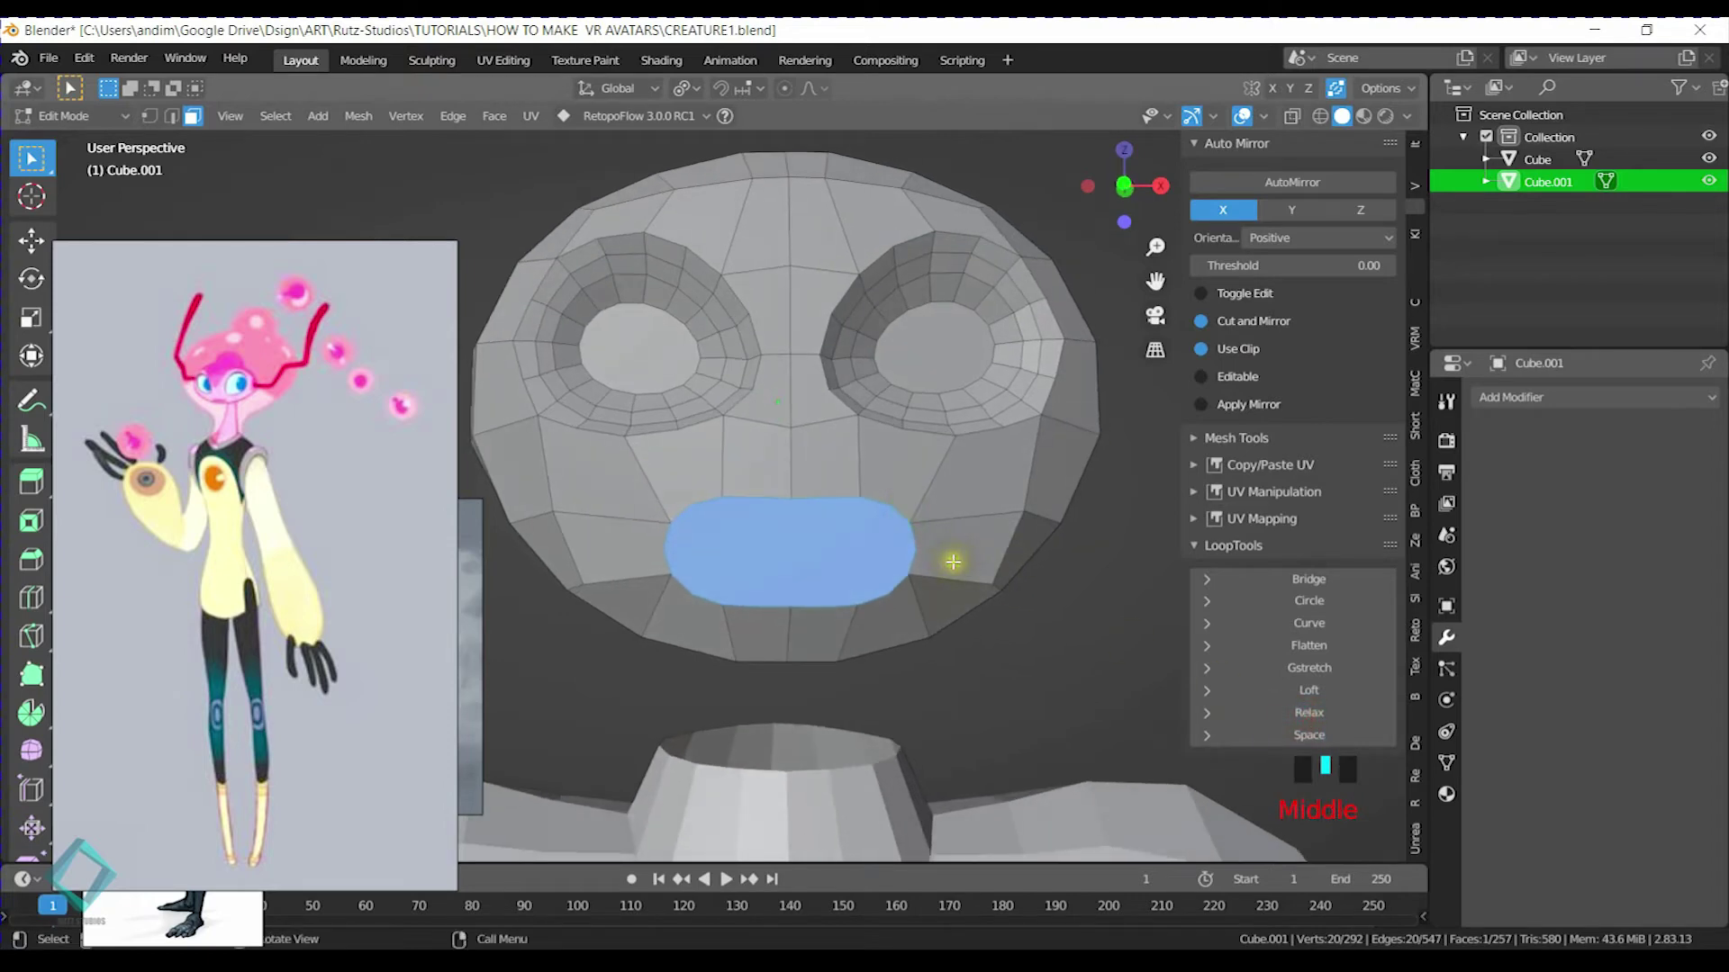
{"action": "key", "text": "s"}
{"action": "key", "text": "x"}
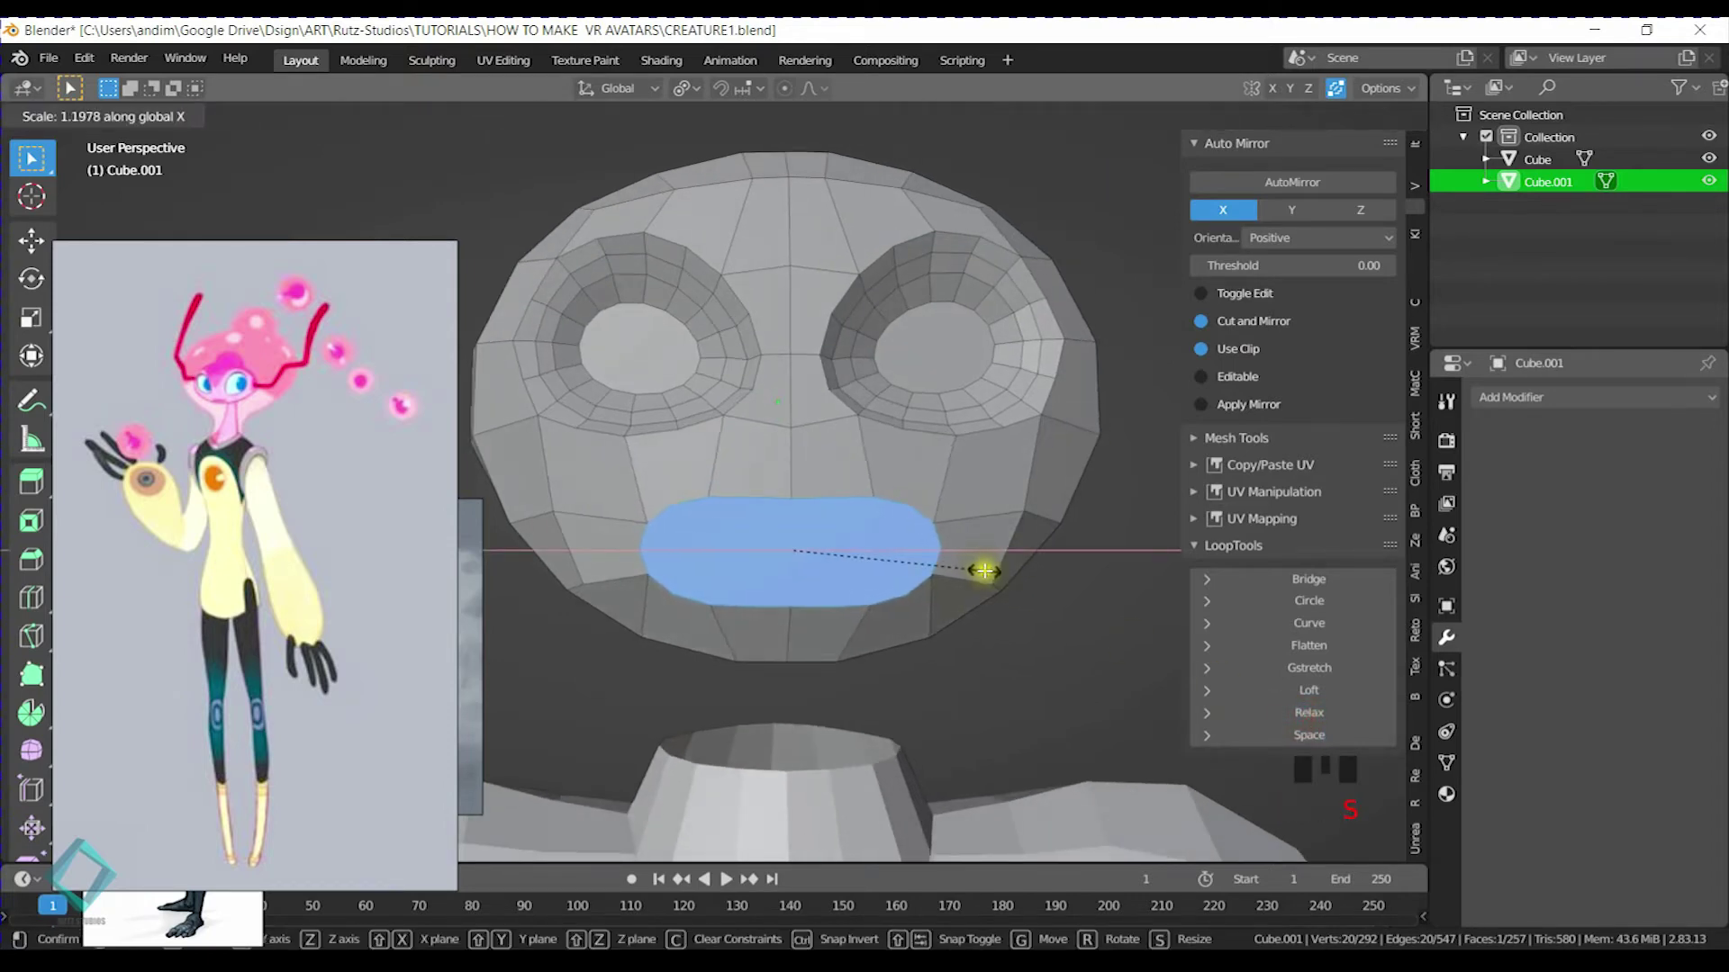
{"action": "left_click", "coordinate": [981, 569]}
{"action": "middle_click_drag", "start_coordinate": [849, 483], "coordinate": [974, 471]}
{"action": "key", "text": "i"}
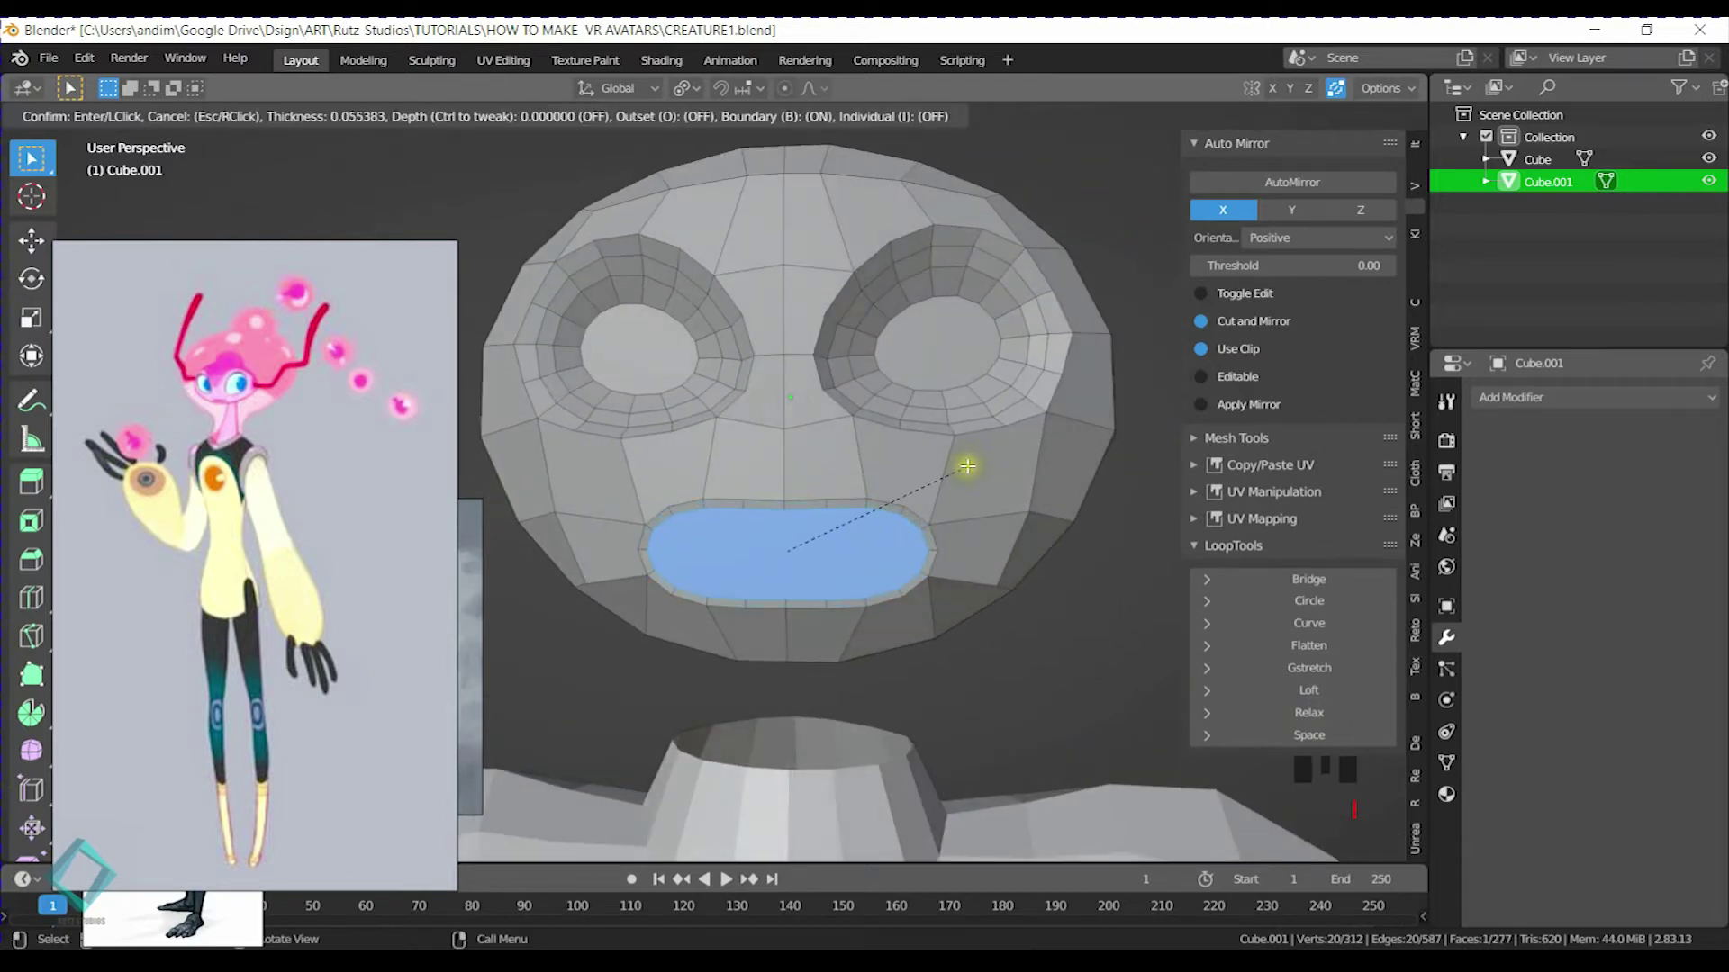
{"action": "left_click", "coordinate": [961, 470]}
Push the inner mouth face slightly into the head along Y and inset it again to form the lips
{"action": "middle_click_drag", "start_coordinate": [818, 540], "coordinate": [734, 568]}
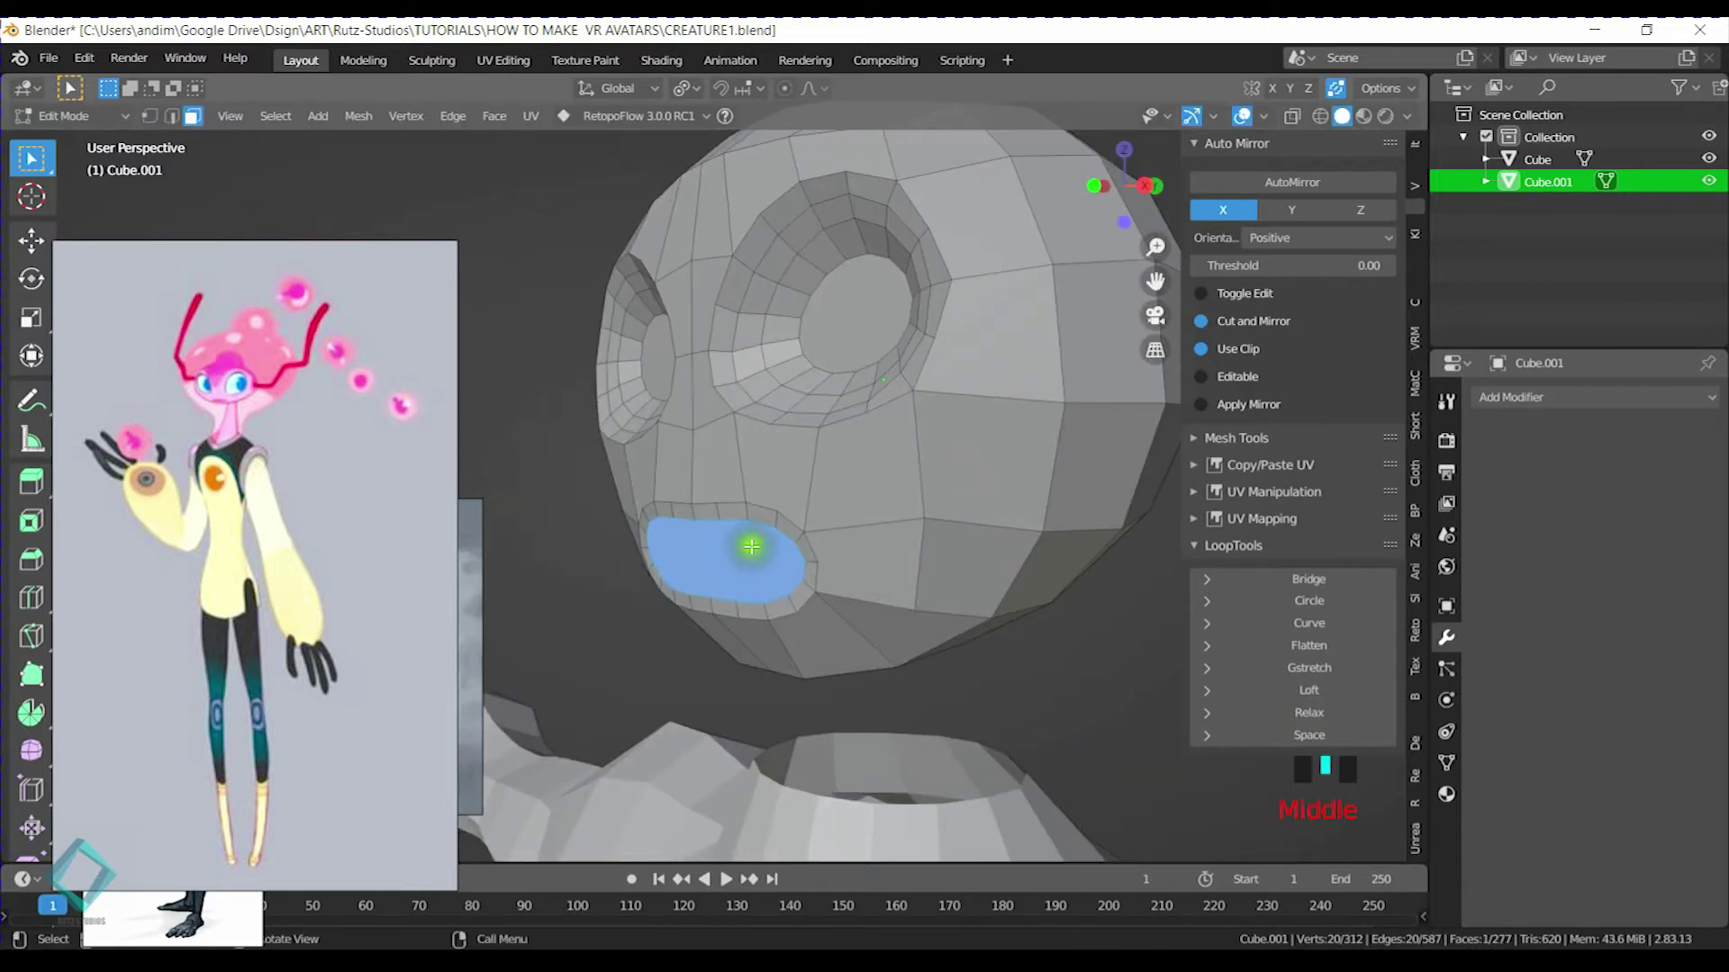
{"action": "key", "text": "g"}
{"action": "key", "text": "y"}
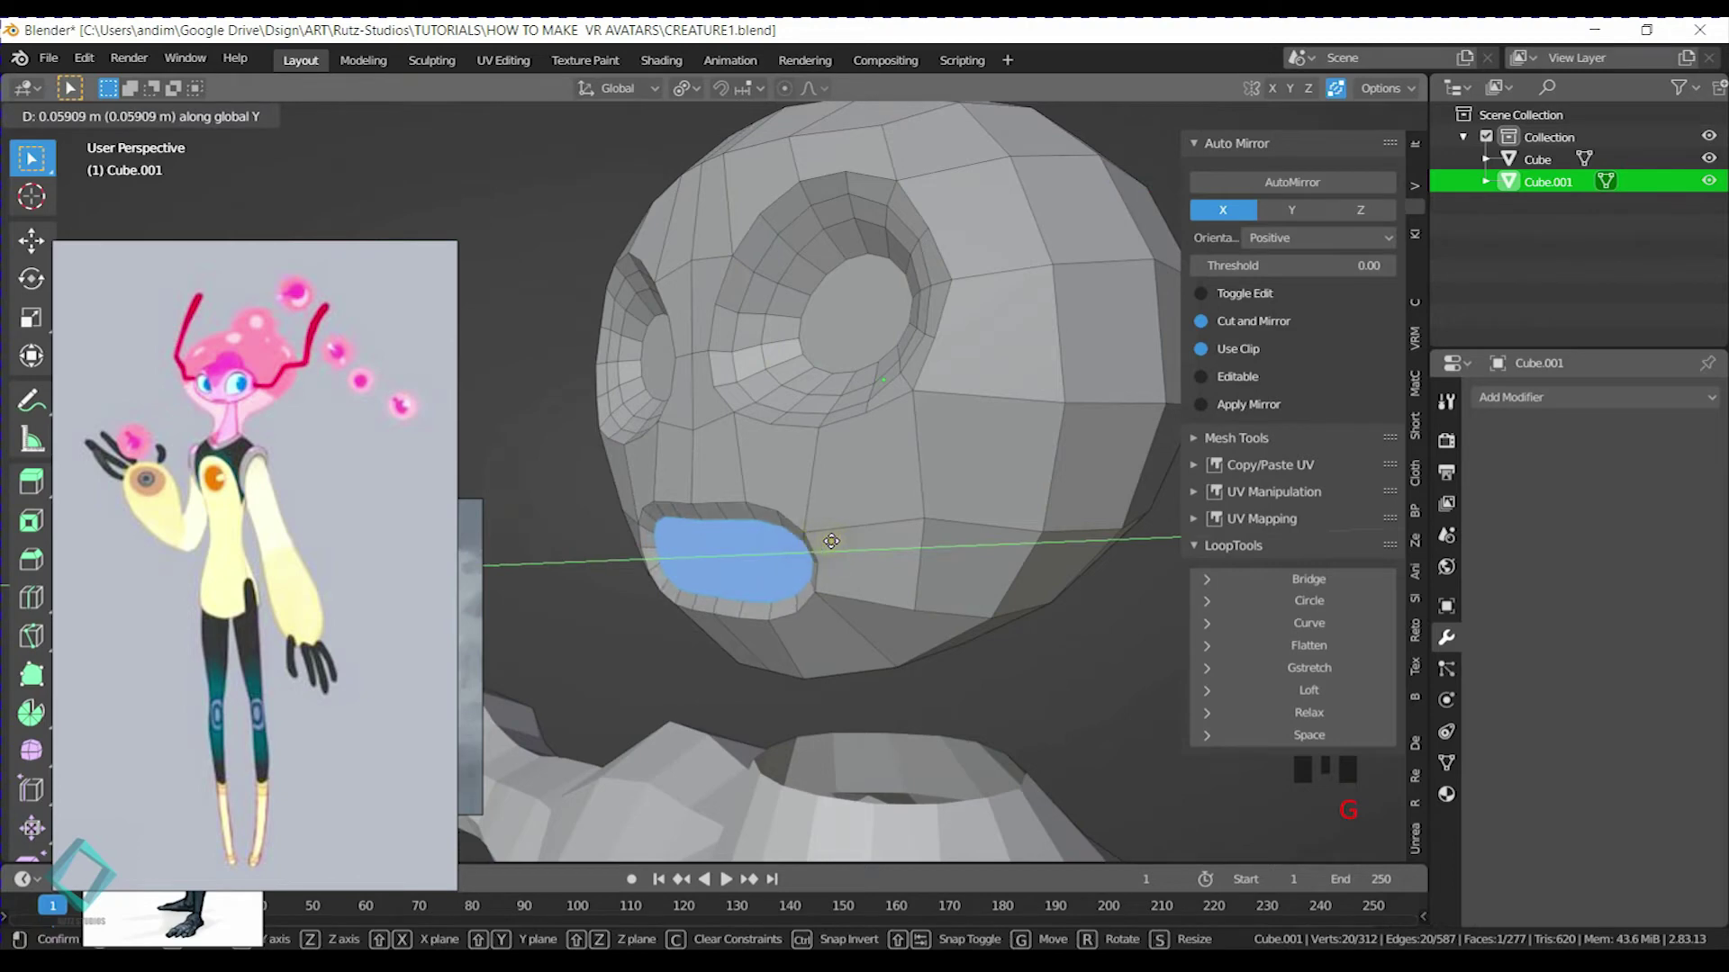
{"action": "left_click", "coordinate": [808, 539]}
{"action": "middle_click_drag", "start_coordinate": [807, 538], "coordinate": [844, 514]}
{"action": "key", "text": "i"}
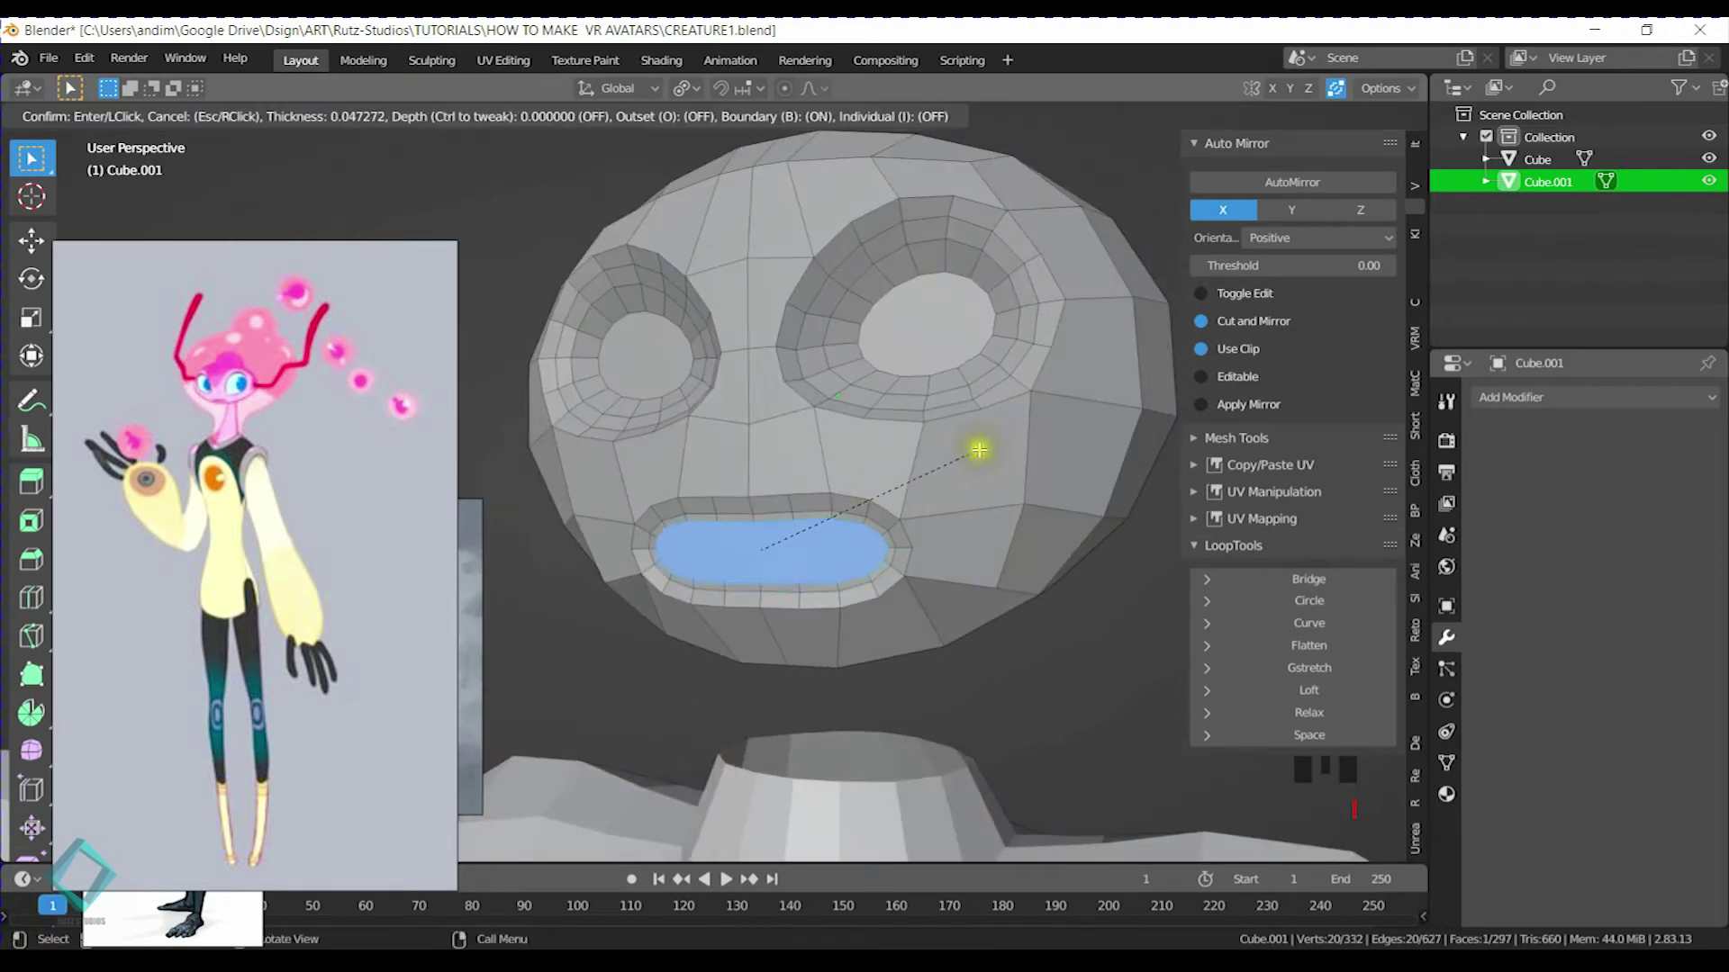
{"action": "left_click", "coordinate": [962, 453]}
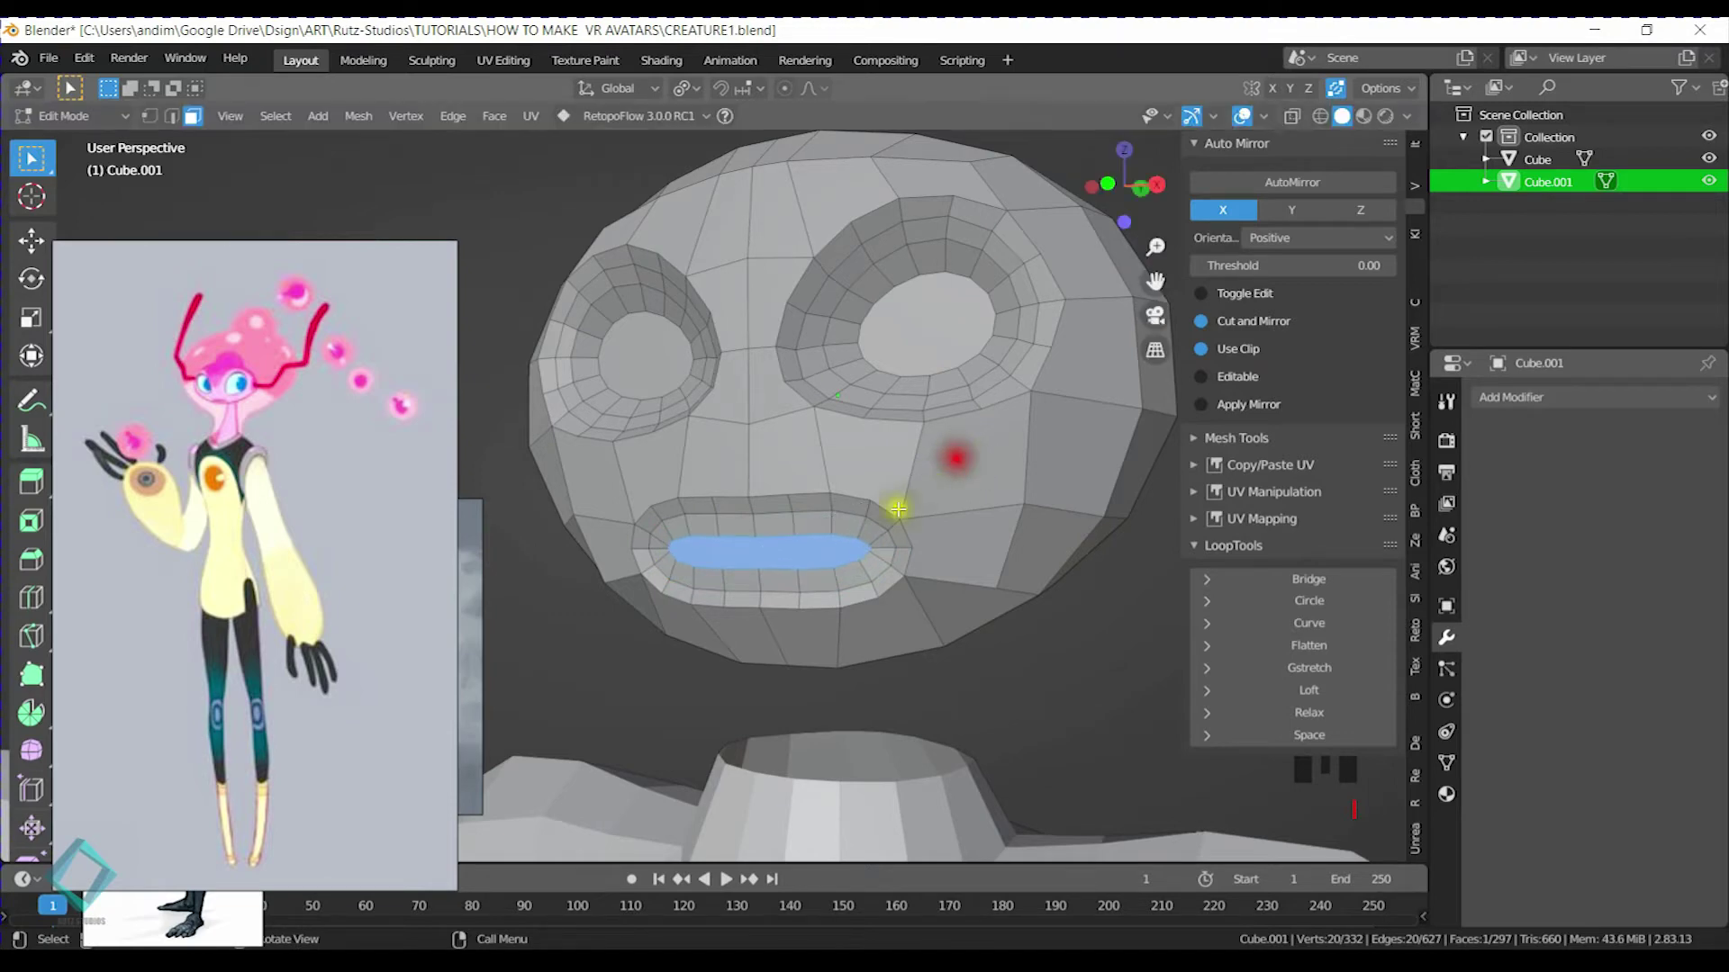
Extrude the inner mouth face about 0.08 m into the head along Y
{"action": "scroll", "coordinate": [957, 496], "scroll_direction": "up", "scroll_amount": 3}
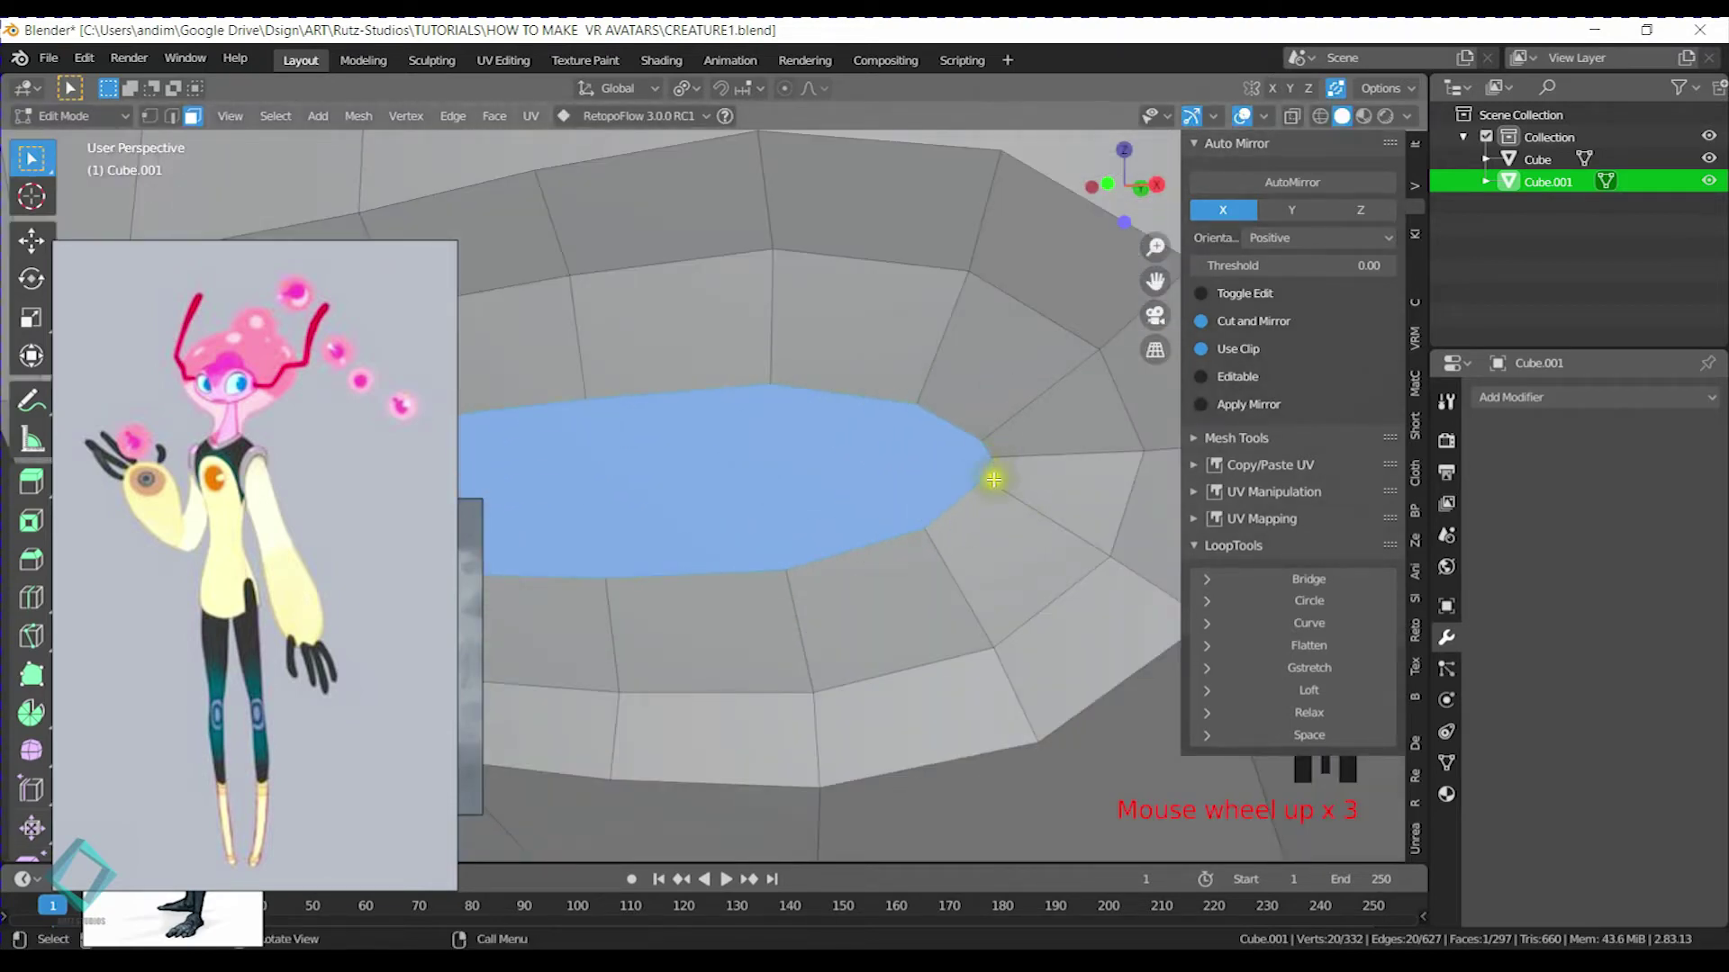
{"action": "scroll", "coordinate": [993, 479], "scroll_direction": "down", "scroll_amount": 1}
{"action": "scroll", "coordinate": [880, 397], "scroll_direction": "down", "scroll_amount": 3}
{"action": "middle_click_drag", "start_coordinate": [879, 397], "coordinate": [943, 478]}
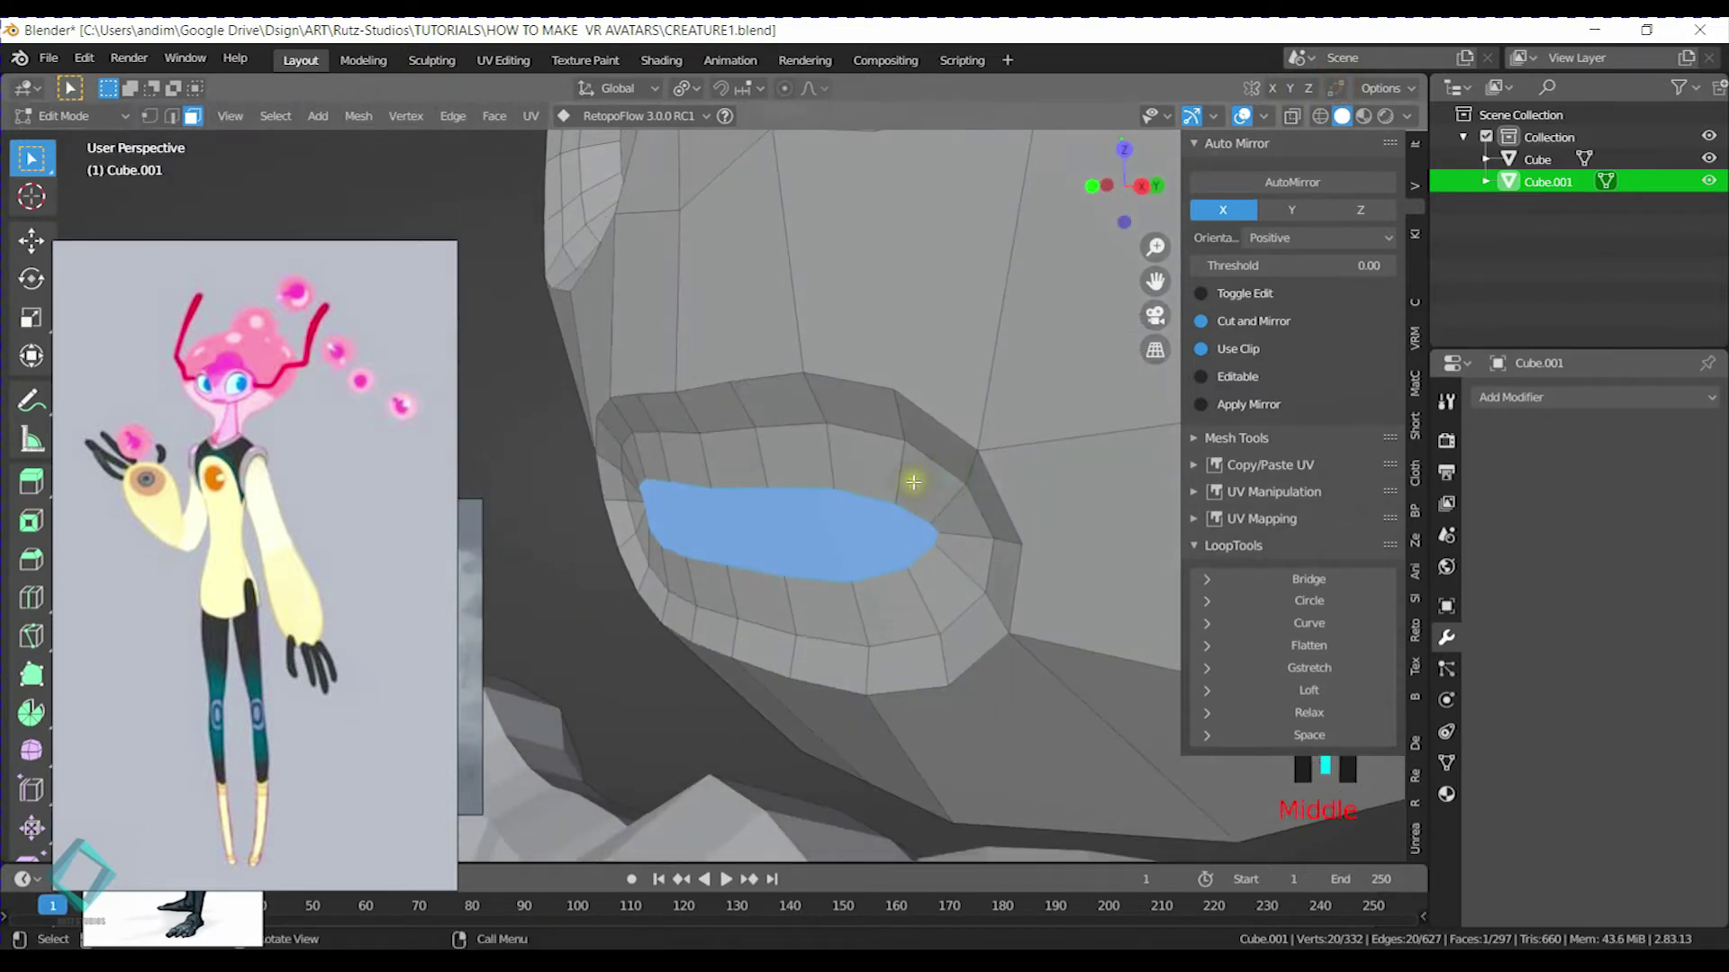
{"action": "key", "text": "e"}
{"action": "key", "text": "y"}
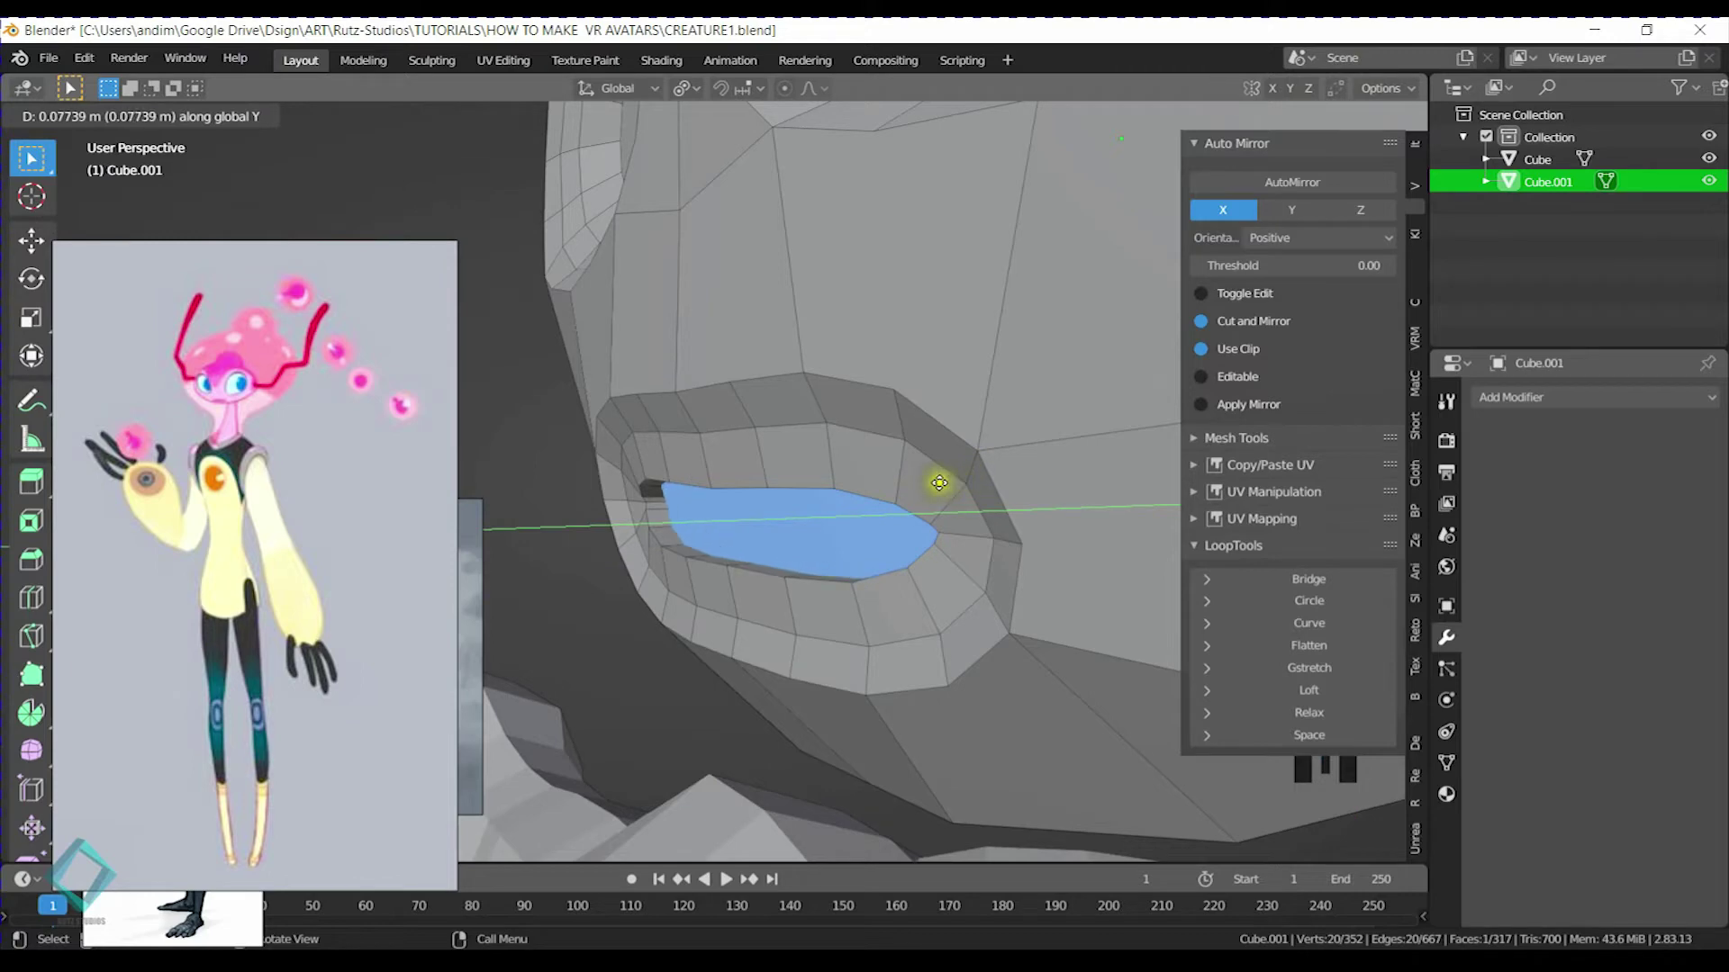
{"action": "left_click", "coordinate": [933, 481]}
{"action": "middle_click_drag", "start_coordinate": [934, 481], "coordinate": [881, 528]}
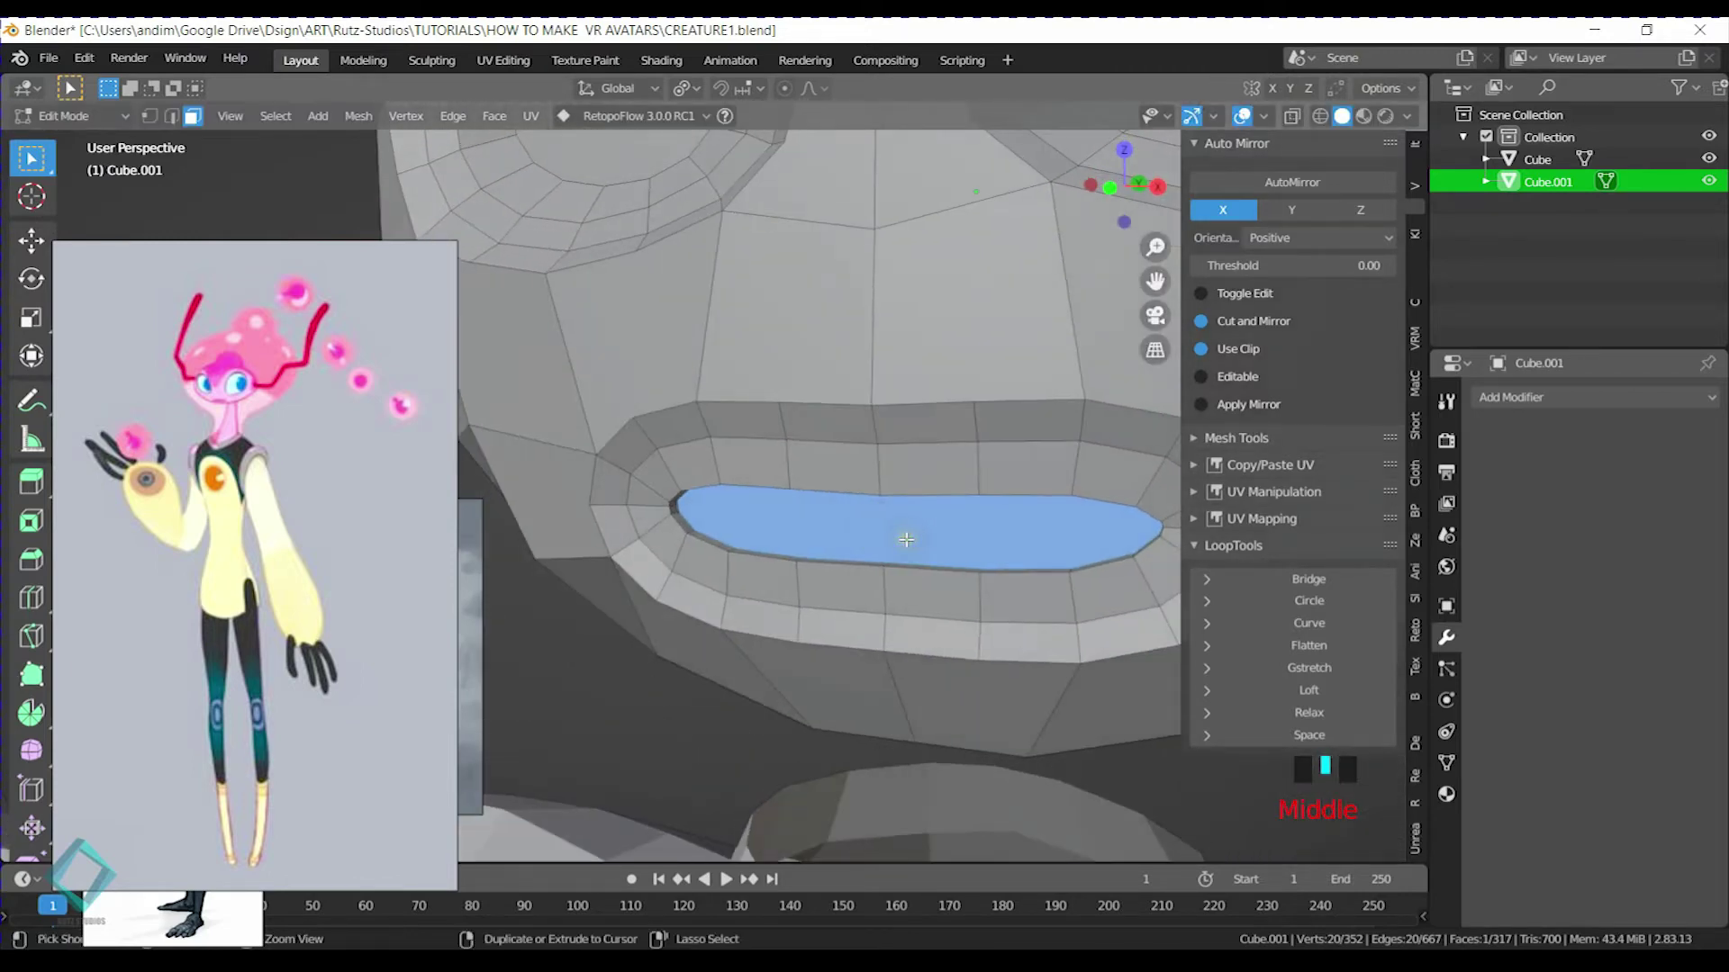
Delete the extruded inner face to open the mouth
{"action": "key", "text": "x"}
{"action": "left_click", "coordinate": [903, 540]}
{"action": "middle_click_drag", "start_coordinate": [898, 537], "coordinate": [792, 486], "text": "shift"}
{"action": "key", "text": "alt"}
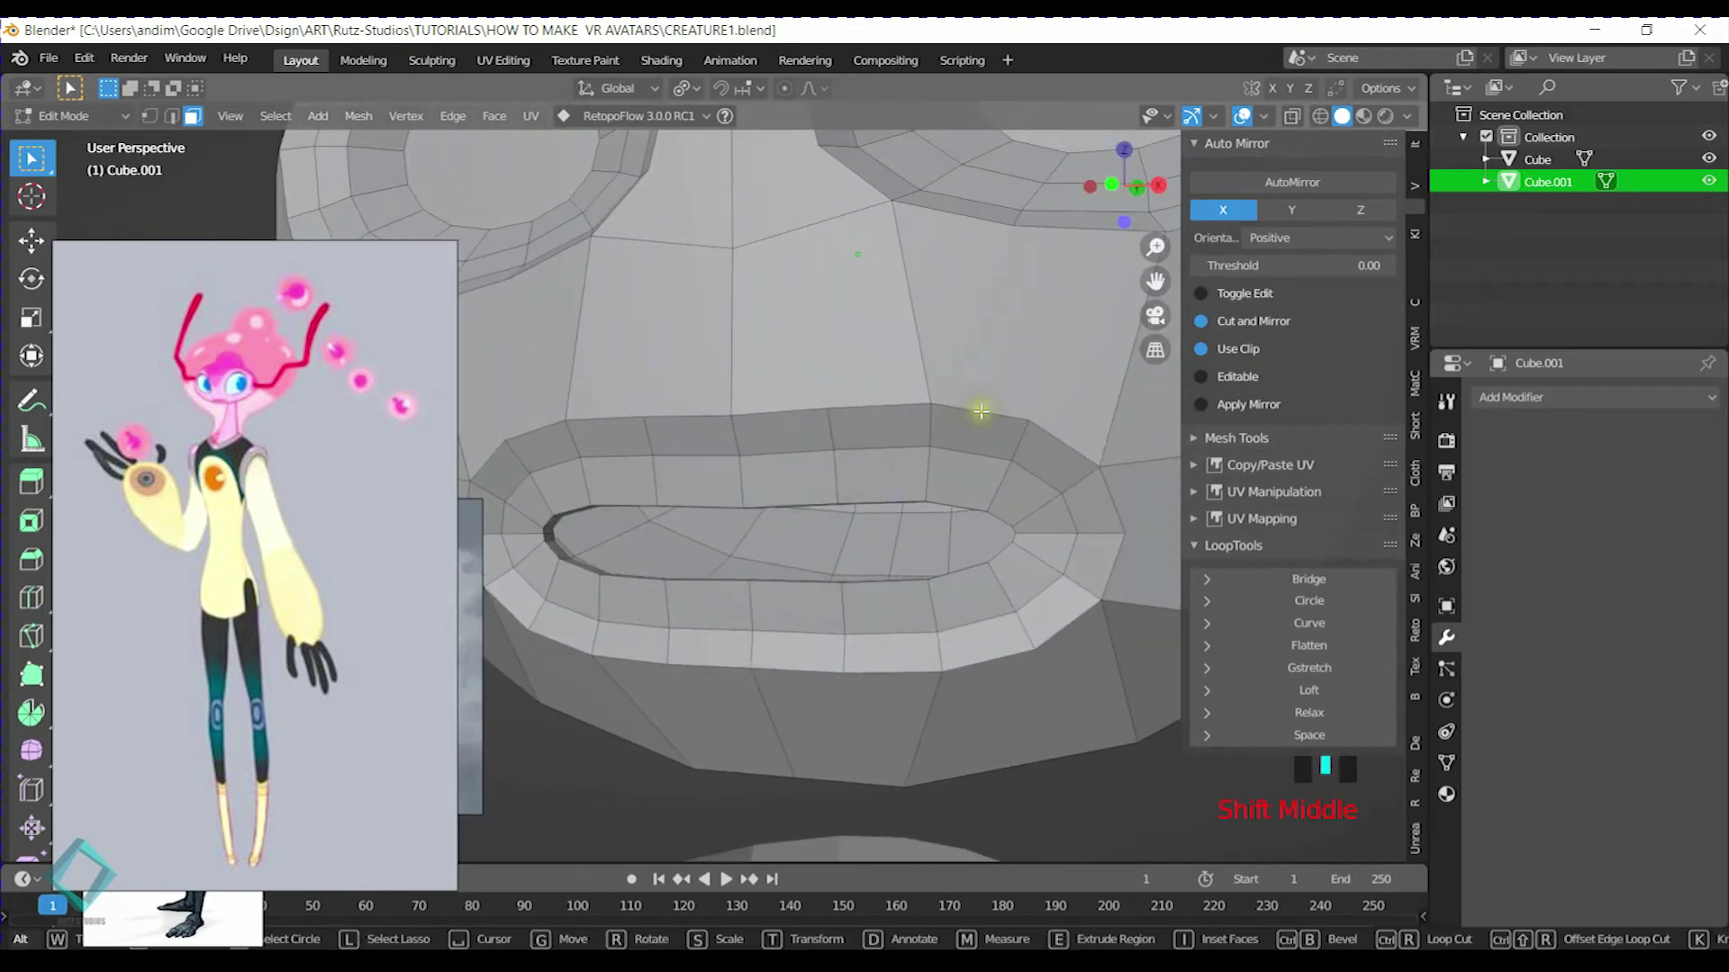
Switch the head to Sculpt Mode and lower the brush strength to about 0.14
{"action": "mouse_move", "coordinate": [868, 424]}
{"action": "middle_mouse_down"}
{"action": "mouse_move", "coordinate": [1057, 455]}
{"action": "mouse_move", "coordinate": [760, 455]}
{"action": "mouse_move", "coordinate": [864, 494]}
{"action": "mouse_move", "coordinate": [844, 521]}
{"action": "mouse_move", "coordinate": [791, 474]}
{"action": "middle_mouse_up"}
{"action": "key", "text": "ctrl+Tab"}
{"action": "key", "text": "shift+f"}
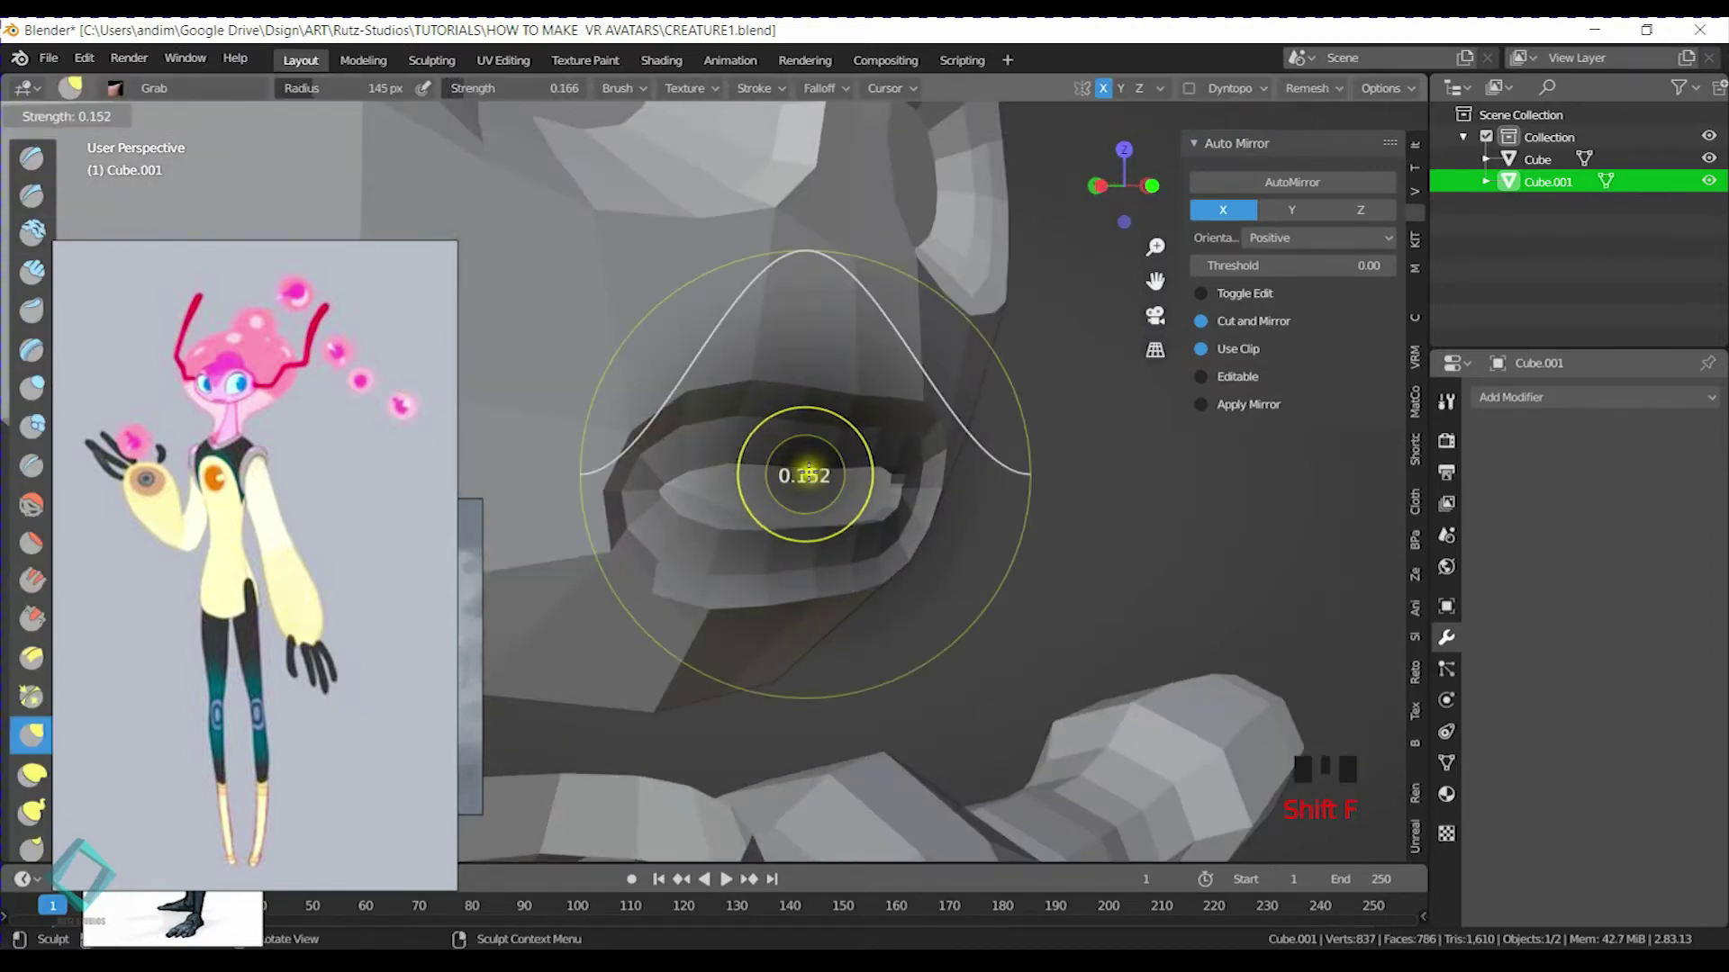
{"action": "left_click", "coordinate": [806, 470]}
Smooth the mesh around the upper lip, mouth corners and chin with Smooth brush strokes
{"action": "middle_click_drag", "start_coordinate": [980, 478], "coordinate": [901, 478]}
{"action": "left_click_drag", "start_coordinate": [756, 375], "coordinate": [938, 394], "text": "shift"}
{"action": "mouse_move", "coordinate": [812, 382]}
{"action": "left_mouse_down", "text": "shift"}
{"action": "mouse_move", "coordinate": [1034, 377]}
{"action": "mouse_move", "coordinate": [837, 374]}
{"action": "mouse_move", "coordinate": [1030, 450]}
{"action": "left_mouse_up", "text": "shift"}
{"action": "middle_click_drag", "start_coordinate": [984, 414], "coordinate": [1121, 457], "text": "shift"}
{"action": "mouse_move", "coordinate": [1129, 458]}
{"action": "left_mouse_down", "text": "shift"}
{"action": "mouse_move", "coordinate": [1119, 567]}
{"action": "mouse_move", "coordinate": [895, 606]}
{"action": "mouse_move", "coordinate": [784, 603]}
{"action": "mouse_move", "coordinate": [866, 613]}
{"action": "mouse_move", "coordinate": [1076, 581]}
{"action": "left_mouse_up", "text": "shift"}
{"action": "mouse_move", "coordinate": [860, 605]}
{"action": "left_mouse_down"}
{"action": "mouse_move", "coordinate": [883, 633]}
{"action": "mouse_move", "coordinate": [867, 667]}
{"action": "mouse_move", "coordinate": [764, 657]}
{"action": "left_mouse_up"}
{"action": "mouse_move", "coordinate": [1136, 406]}
{"action": "left_mouse_down"}
{"action": "mouse_move", "coordinate": [1134, 367]}
{"action": "mouse_move", "coordinate": [1050, 356]}
{"action": "mouse_move", "coordinate": [1138, 501]}
{"action": "left_mouse_up"}
{"action": "mouse_move", "coordinate": [1138, 501]}
{"action": "left_mouse_down", "text": "shift"}
{"action": "mouse_move", "coordinate": [1098, 580]}
{"action": "mouse_move", "coordinate": [1011, 590]}
{"action": "left_mouse_up", "text": "shift"}
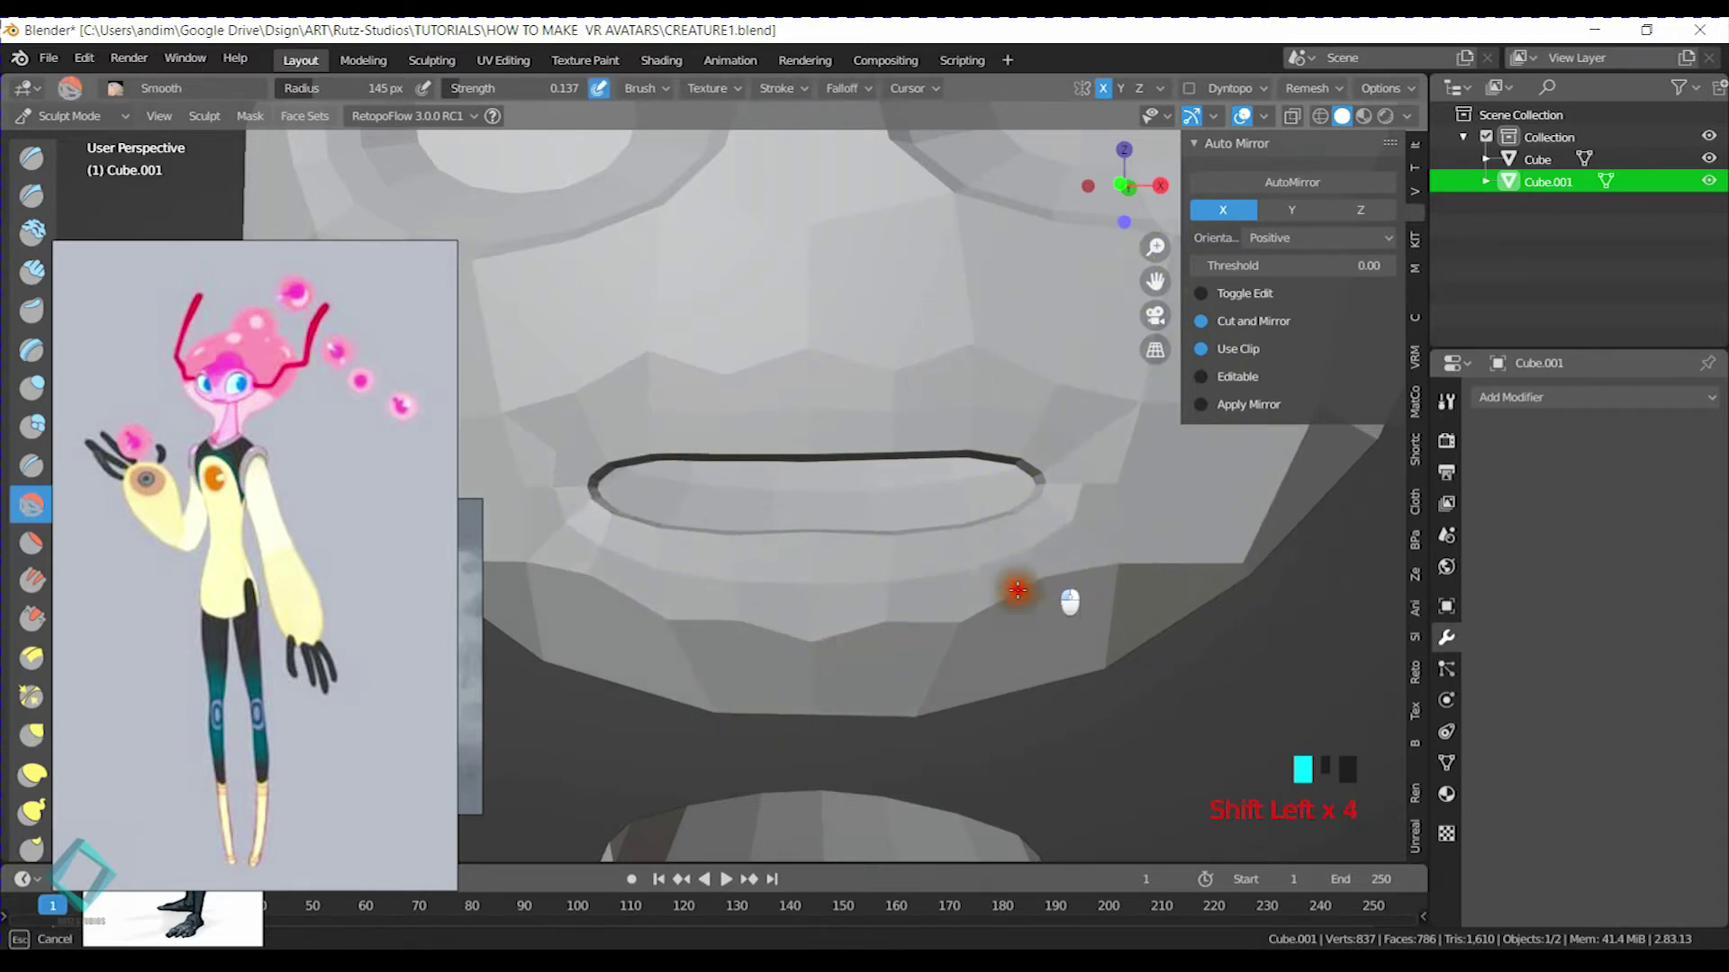
{"action": "mouse_move", "coordinate": [957, 355]}
{"action": "middle_mouse_down"}
{"action": "mouse_move", "coordinate": [979, 403]}
{"action": "mouse_move", "coordinate": [879, 348]}
{"action": "middle_mouse_up"}
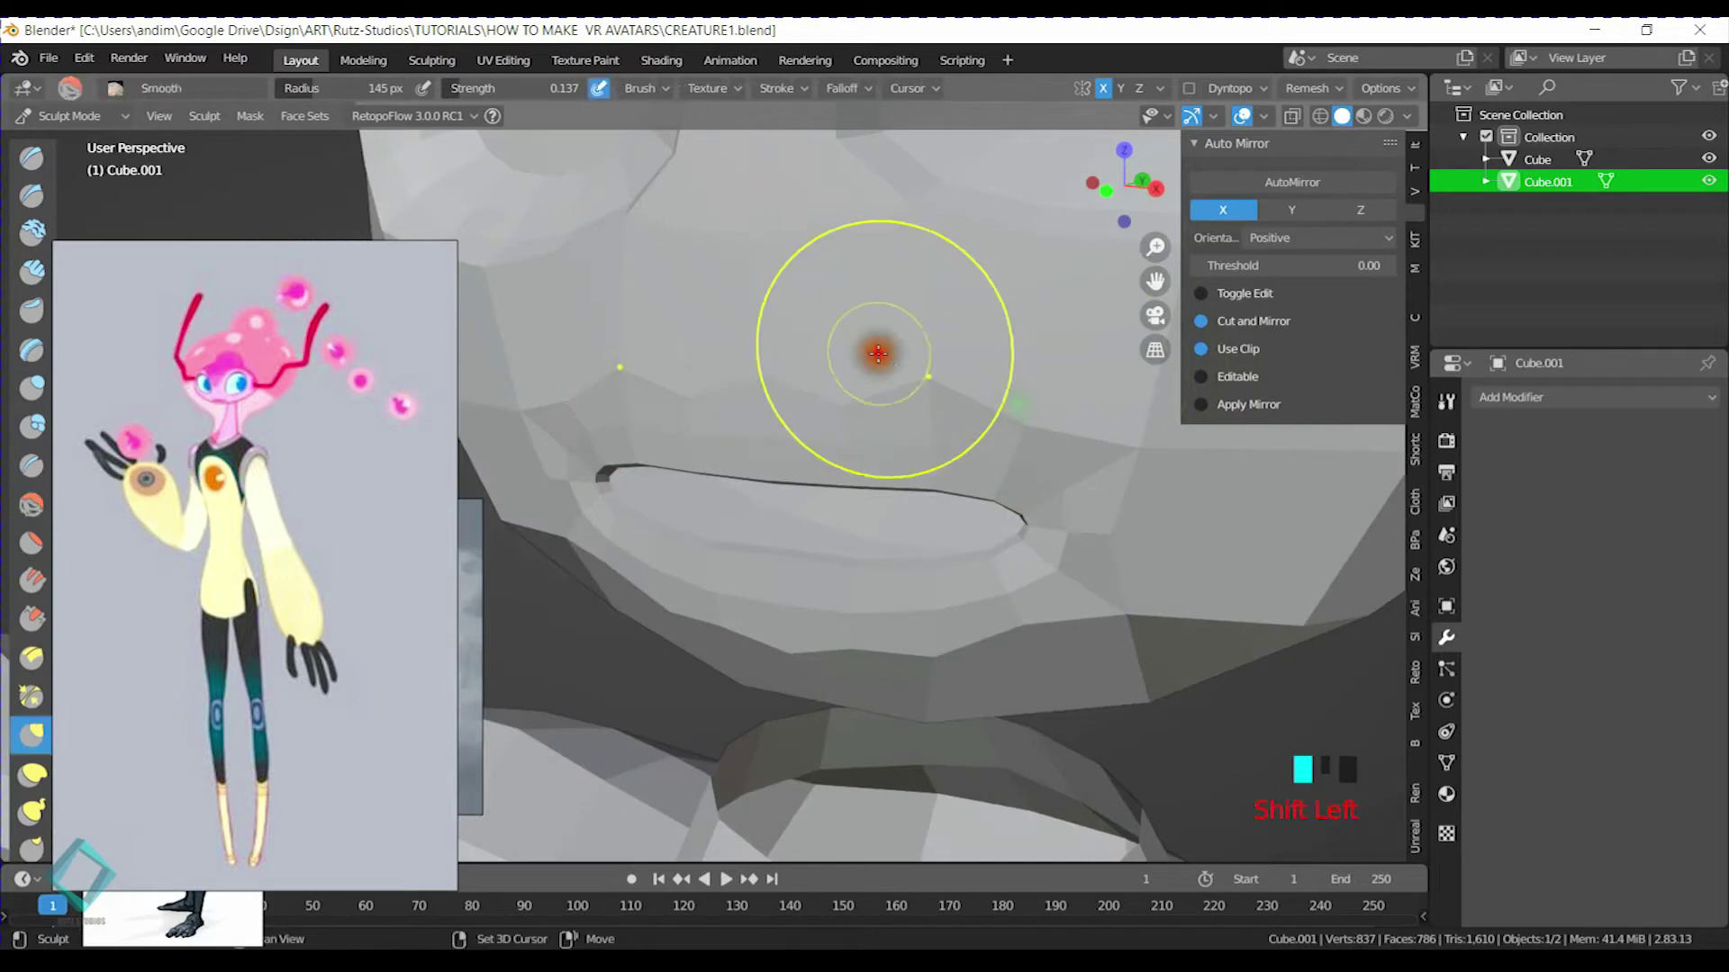
{"action": "middle_click_drag", "start_coordinate": [1196, 529], "coordinate": [985, 572]}
{"action": "scroll", "coordinate": [1011, 588], "scroll_direction": "up", "scroll_amount": 2}
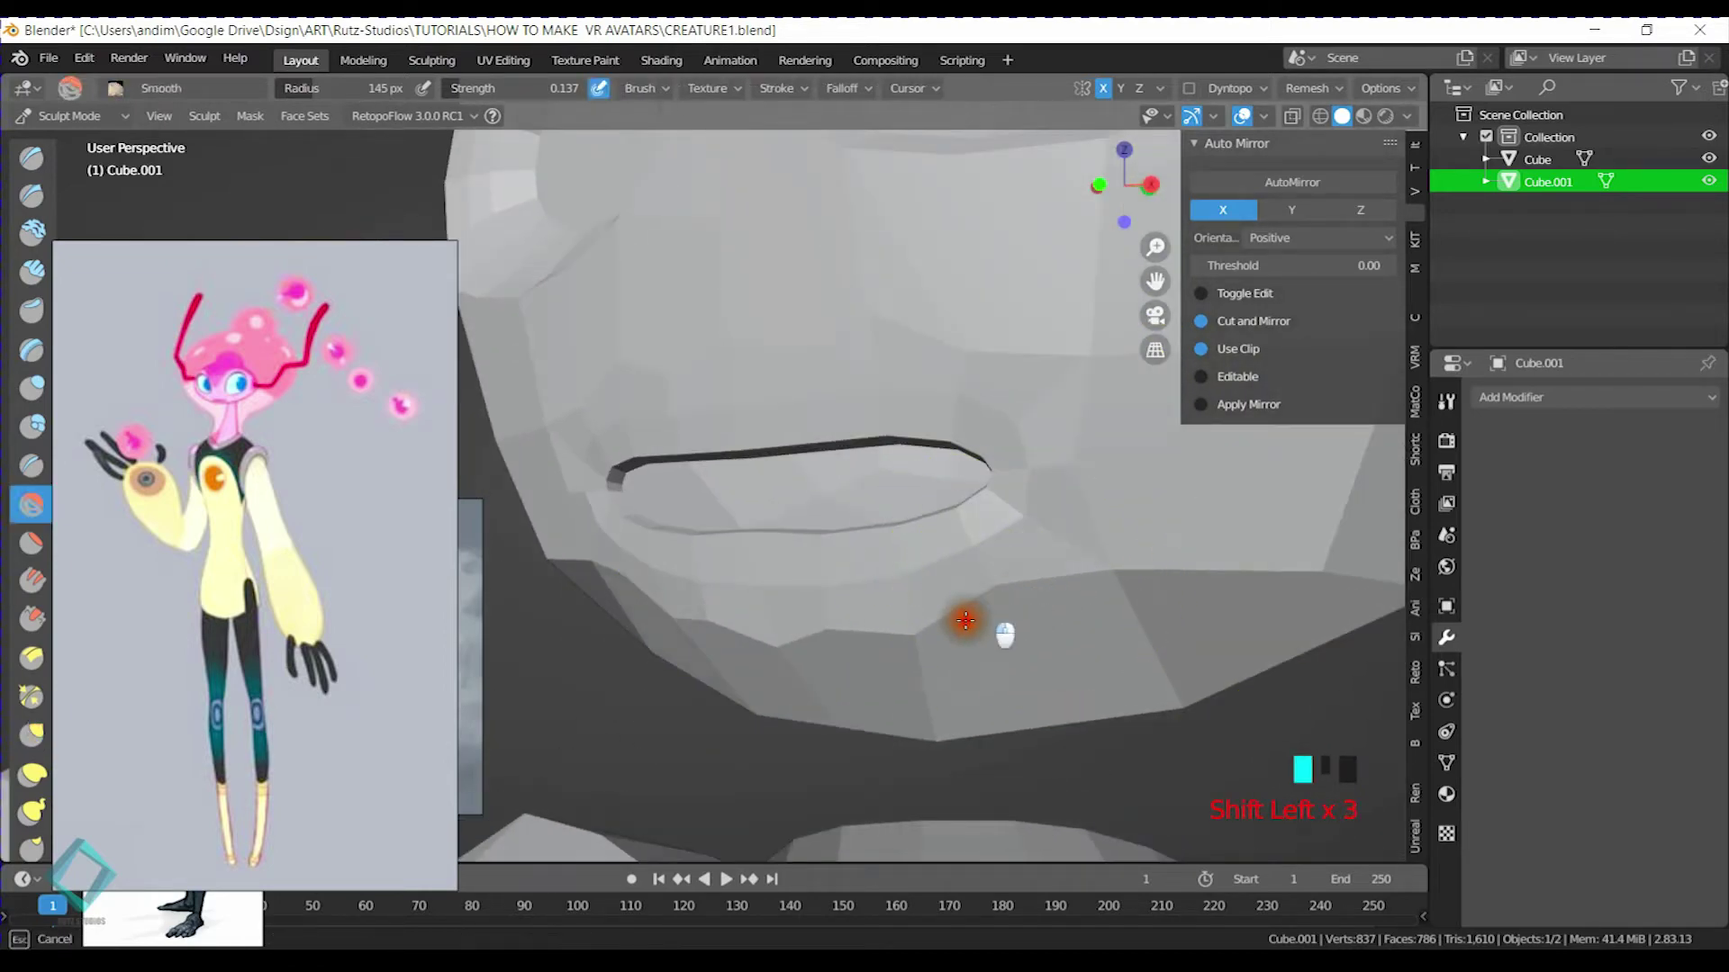
In Edit Mode, select the outer edge loop around the lips and even it out with LoopTools Relax
{"action": "key", "text": "ctrl+Tab"}
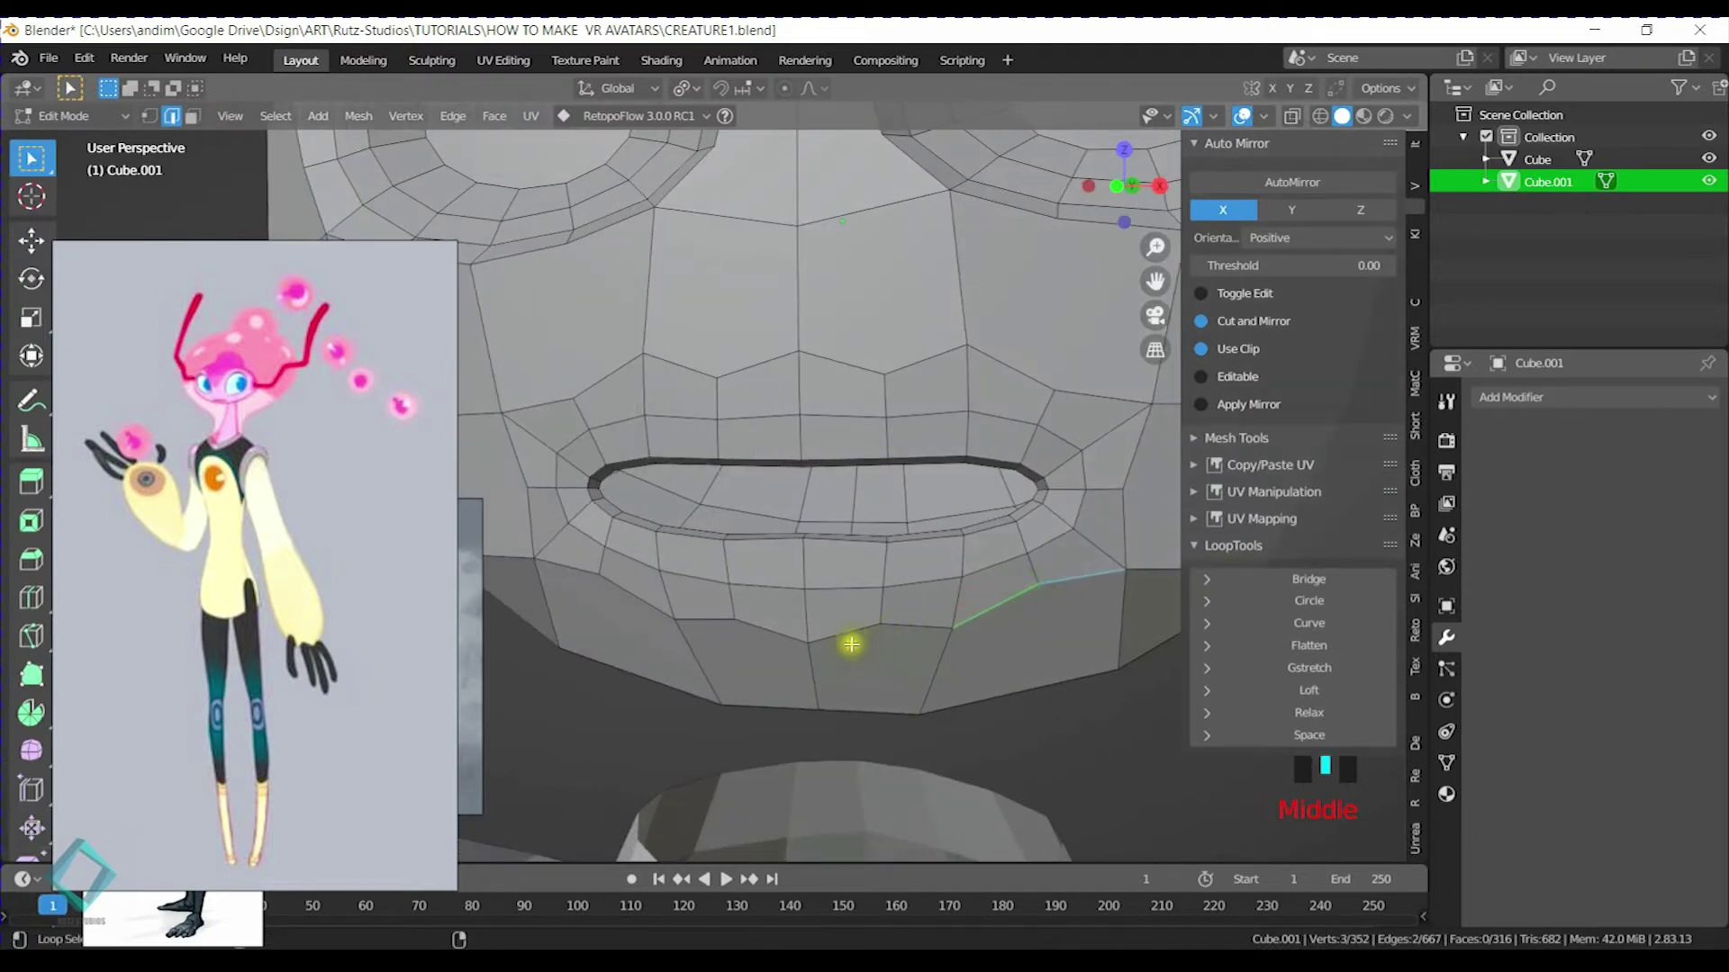
{"action": "left_click", "coordinate": [532, 513], "text": "ctrl"}
{"action": "left_click", "coordinate": [525, 393], "text": "ctrl"}
{"action": "left_click", "coordinate": [1020, 364], "text": "ctrl"}
{"action": "left_click", "coordinate": [1131, 397], "text": "ctrl"}
{"action": "left_click", "coordinate": [1126, 533], "text": "ctrl"}
{"action": "left_click", "coordinate": [1312, 711]}
Save the file and check the reshaped mouth in Object Mode
{"action": "middle_click_drag", "start_coordinate": [1072, 540], "coordinate": [900, 531]}
{"action": "key", "text": "ctrl+s"}
{"action": "key", "text": "Tab"}
{"action": "key", "text": "Tab"}
Knife-cut two edge paths from the outer lip loop near the mouth corner up to the eye socket's rim
{"action": "scroll", "coordinate": [891, 540], "scroll_direction": "down", "scroll_amount": 2}
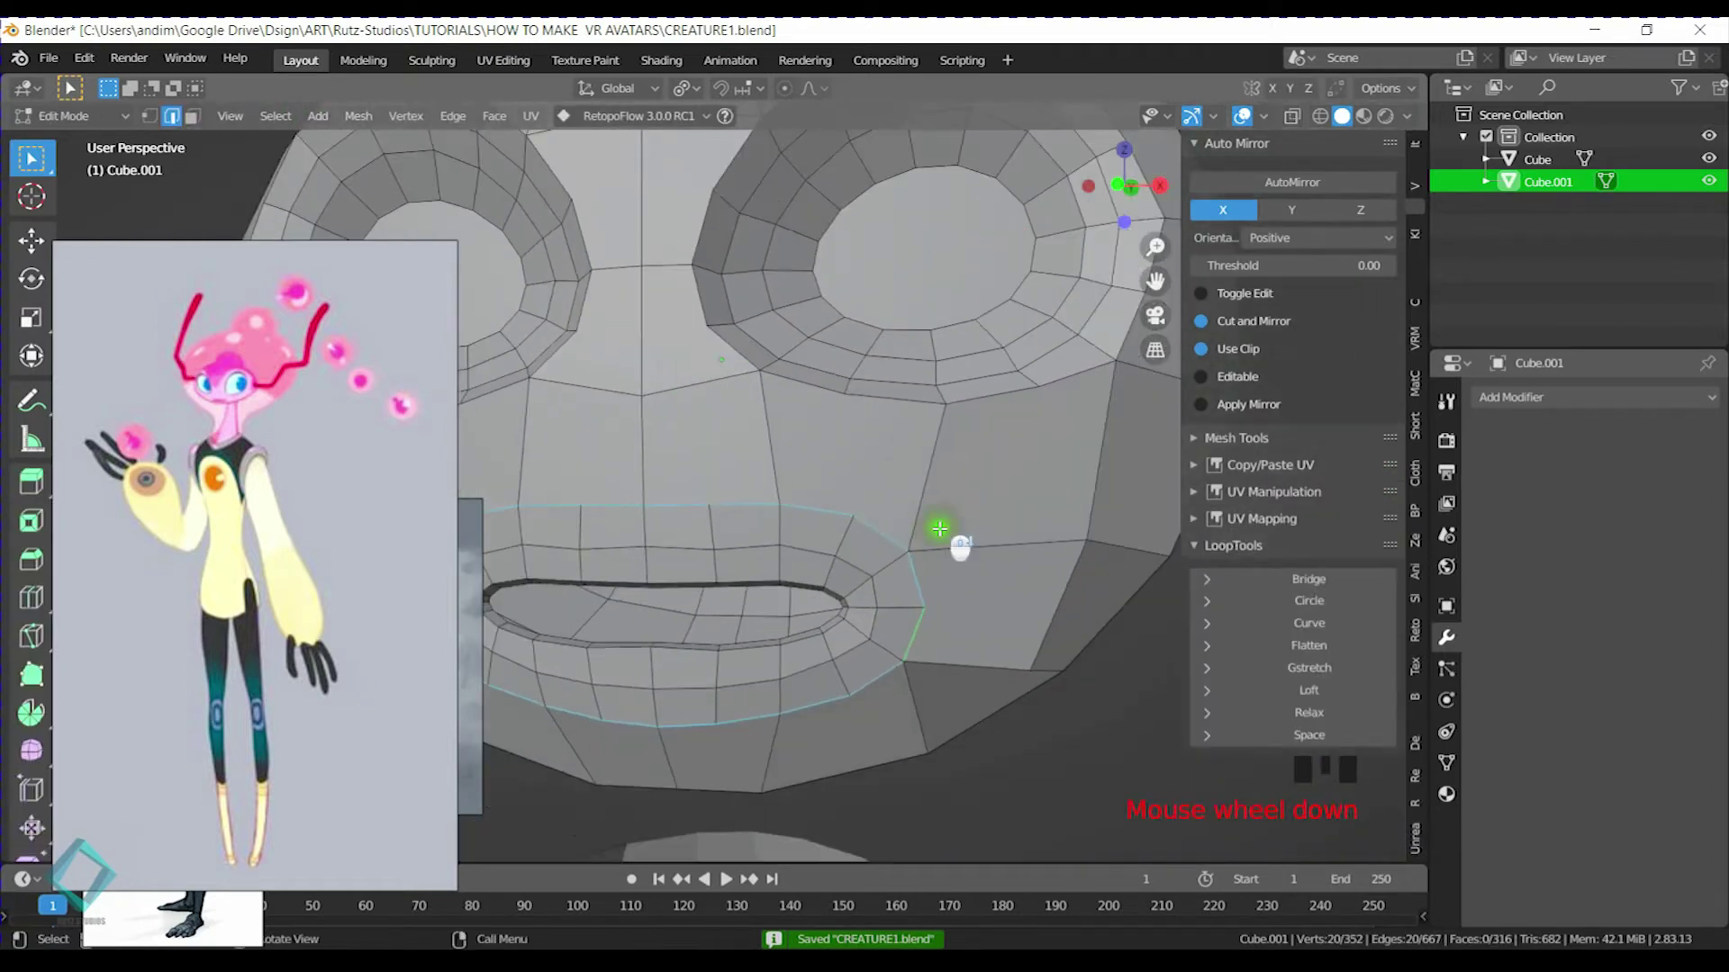
{"action": "scroll", "coordinate": [900, 463], "scroll_direction": "down", "scroll_amount": 1}
{"action": "key", "text": "k"}
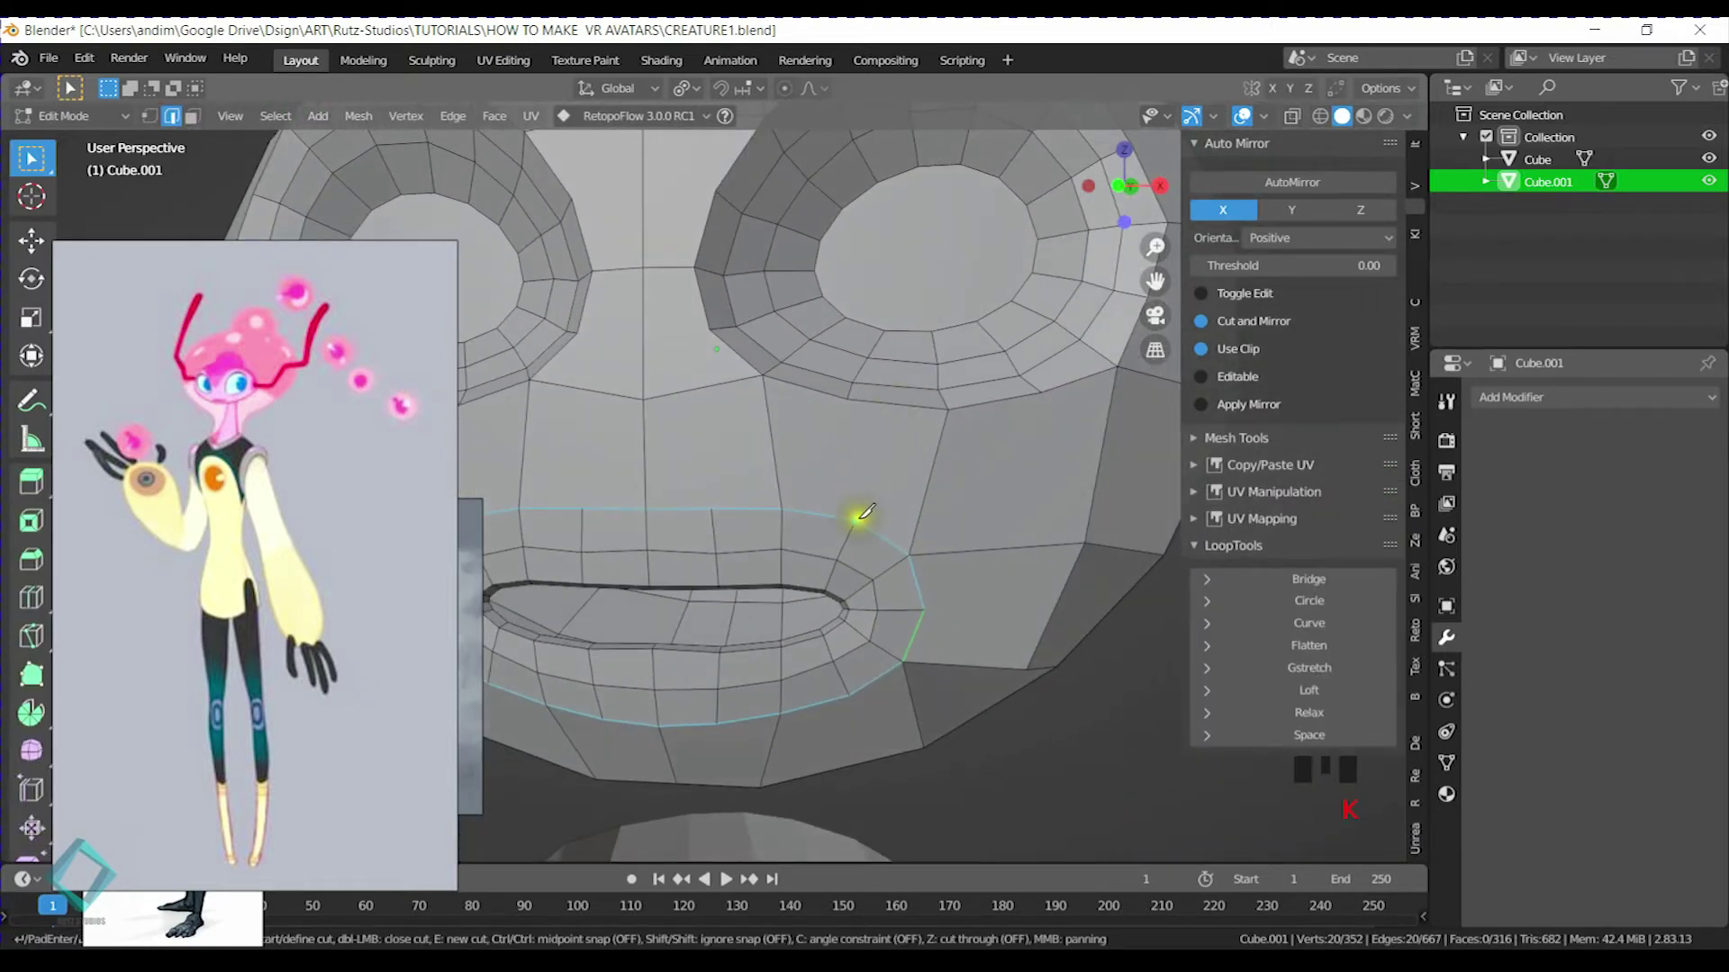
{"action": "left_click", "coordinate": [852, 389]}
{"action": "key", "text": "Return"}
{"action": "middle_click_drag", "start_coordinate": [972, 536], "coordinate": [930, 544]}
{"action": "key", "text": "k"}
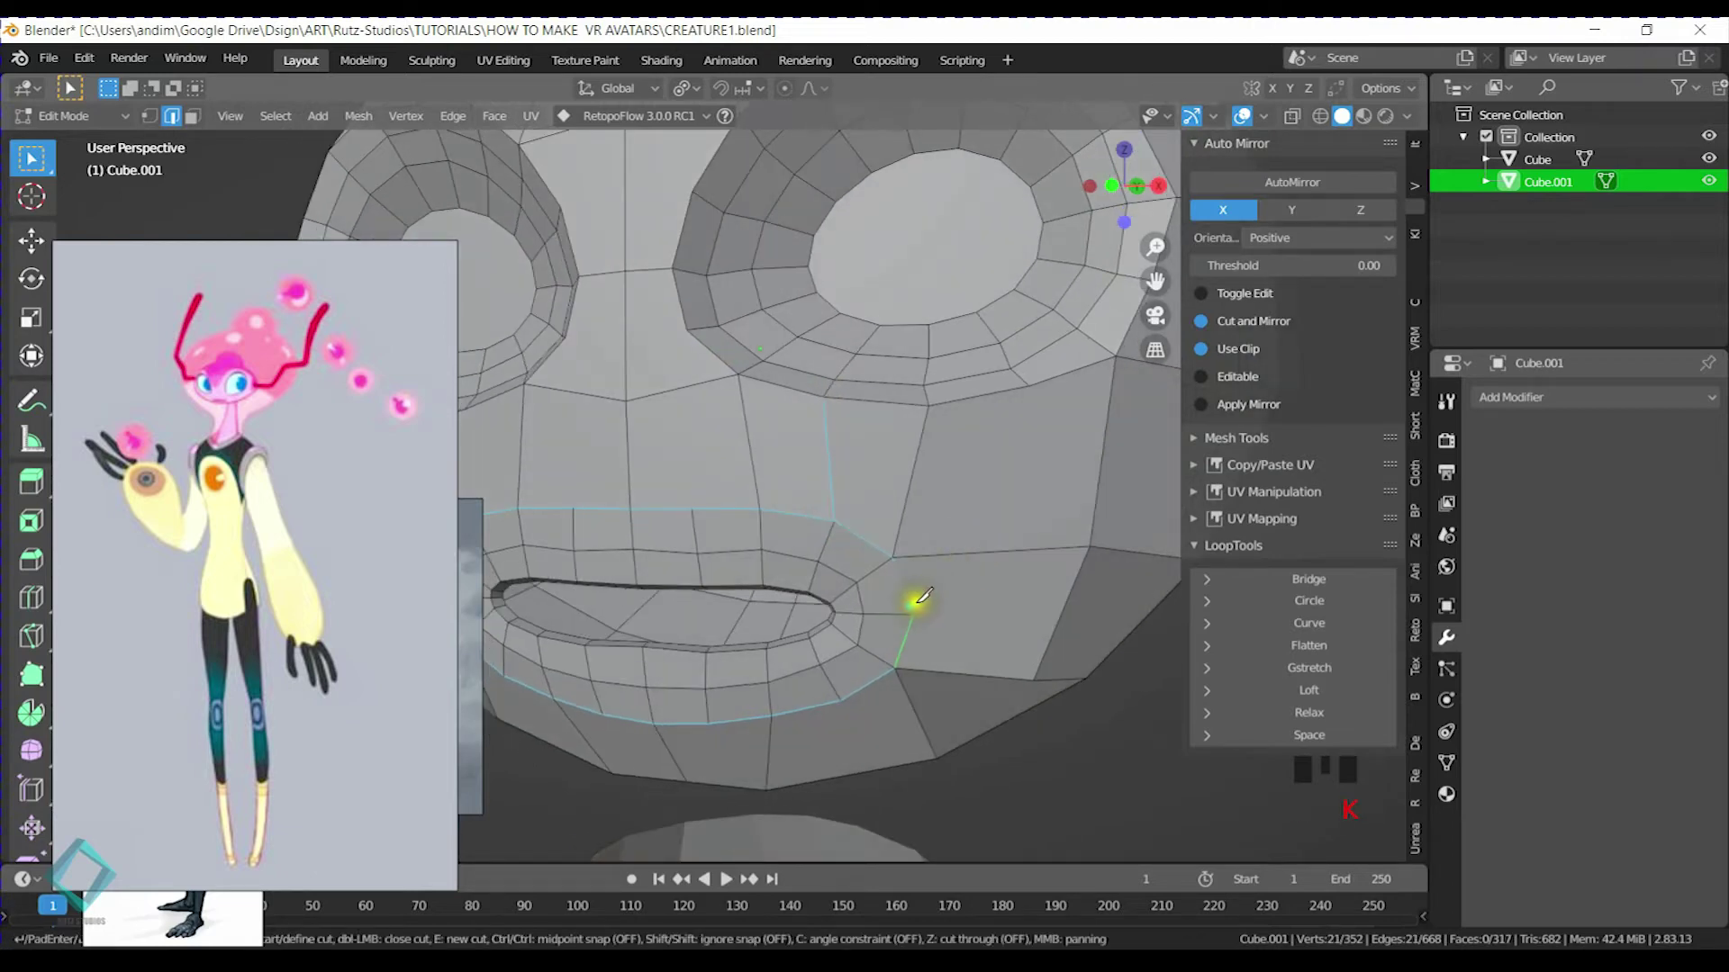
{"action": "left_click", "coordinate": [1029, 383]}
{"action": "key", "text": "Return"}
{"action": "middle_click_drag", "start_coordinate": [1028, 413], "coordinate": [894, 513]}
{"action": "key", "text": "k"}
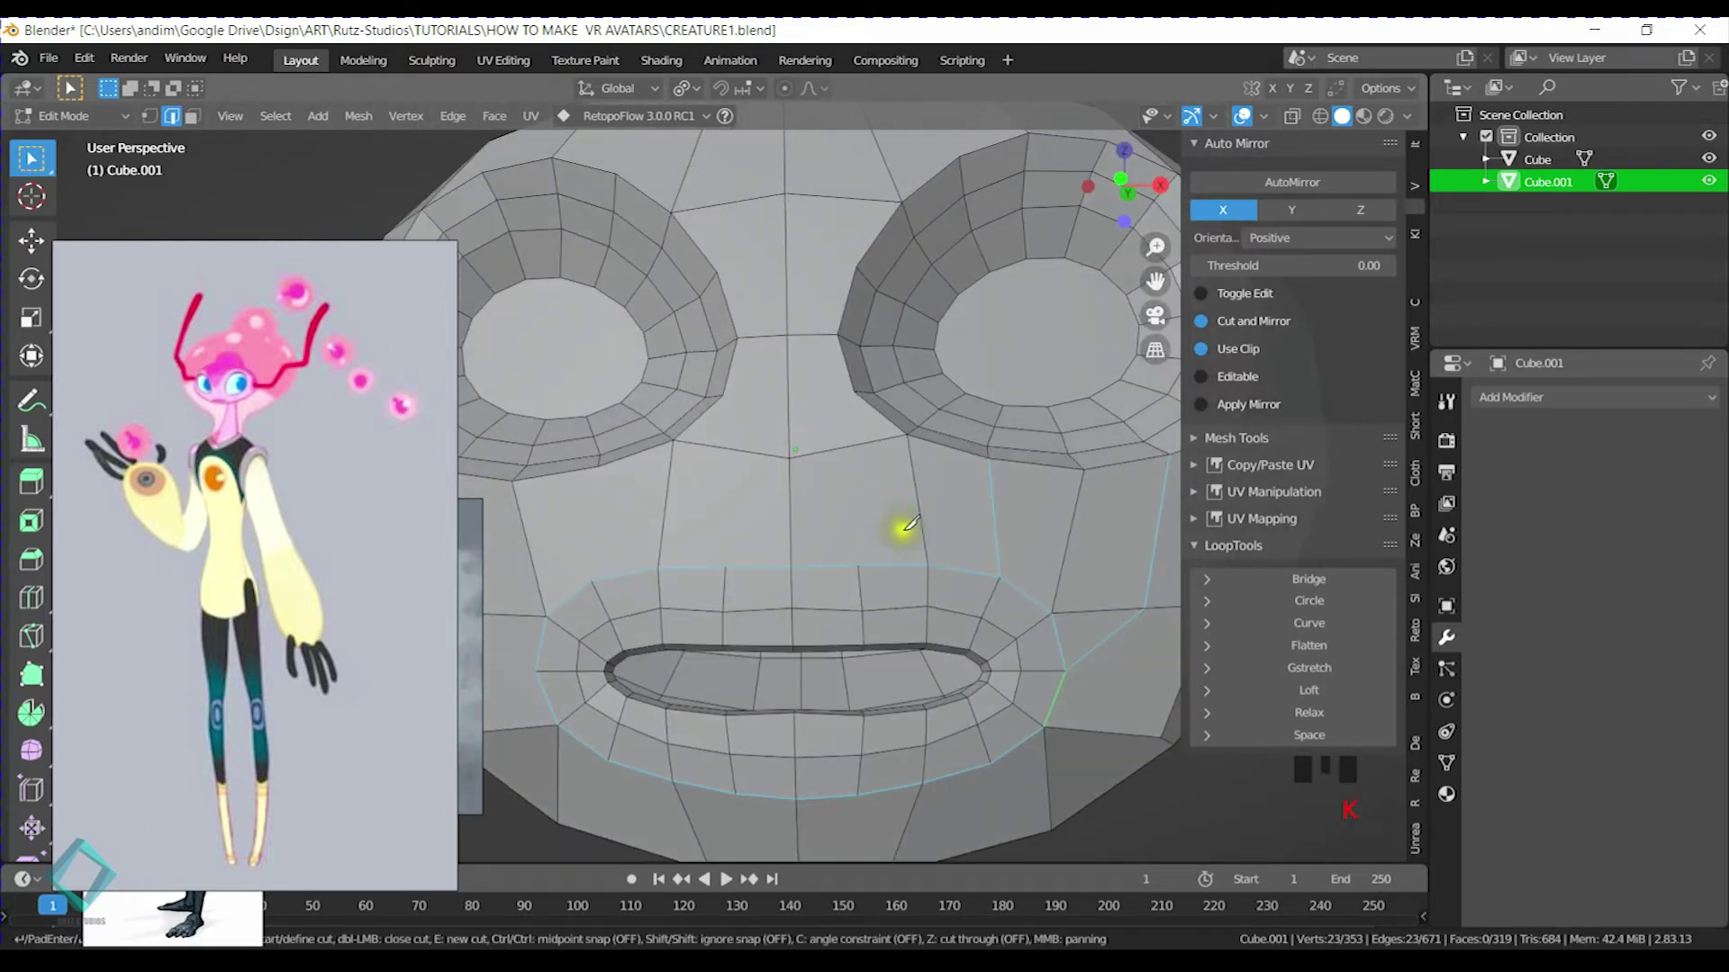
{"action": "right_click", "coordinate": [860, 559]}
{"action": "key", "text": "ctrl+r"}
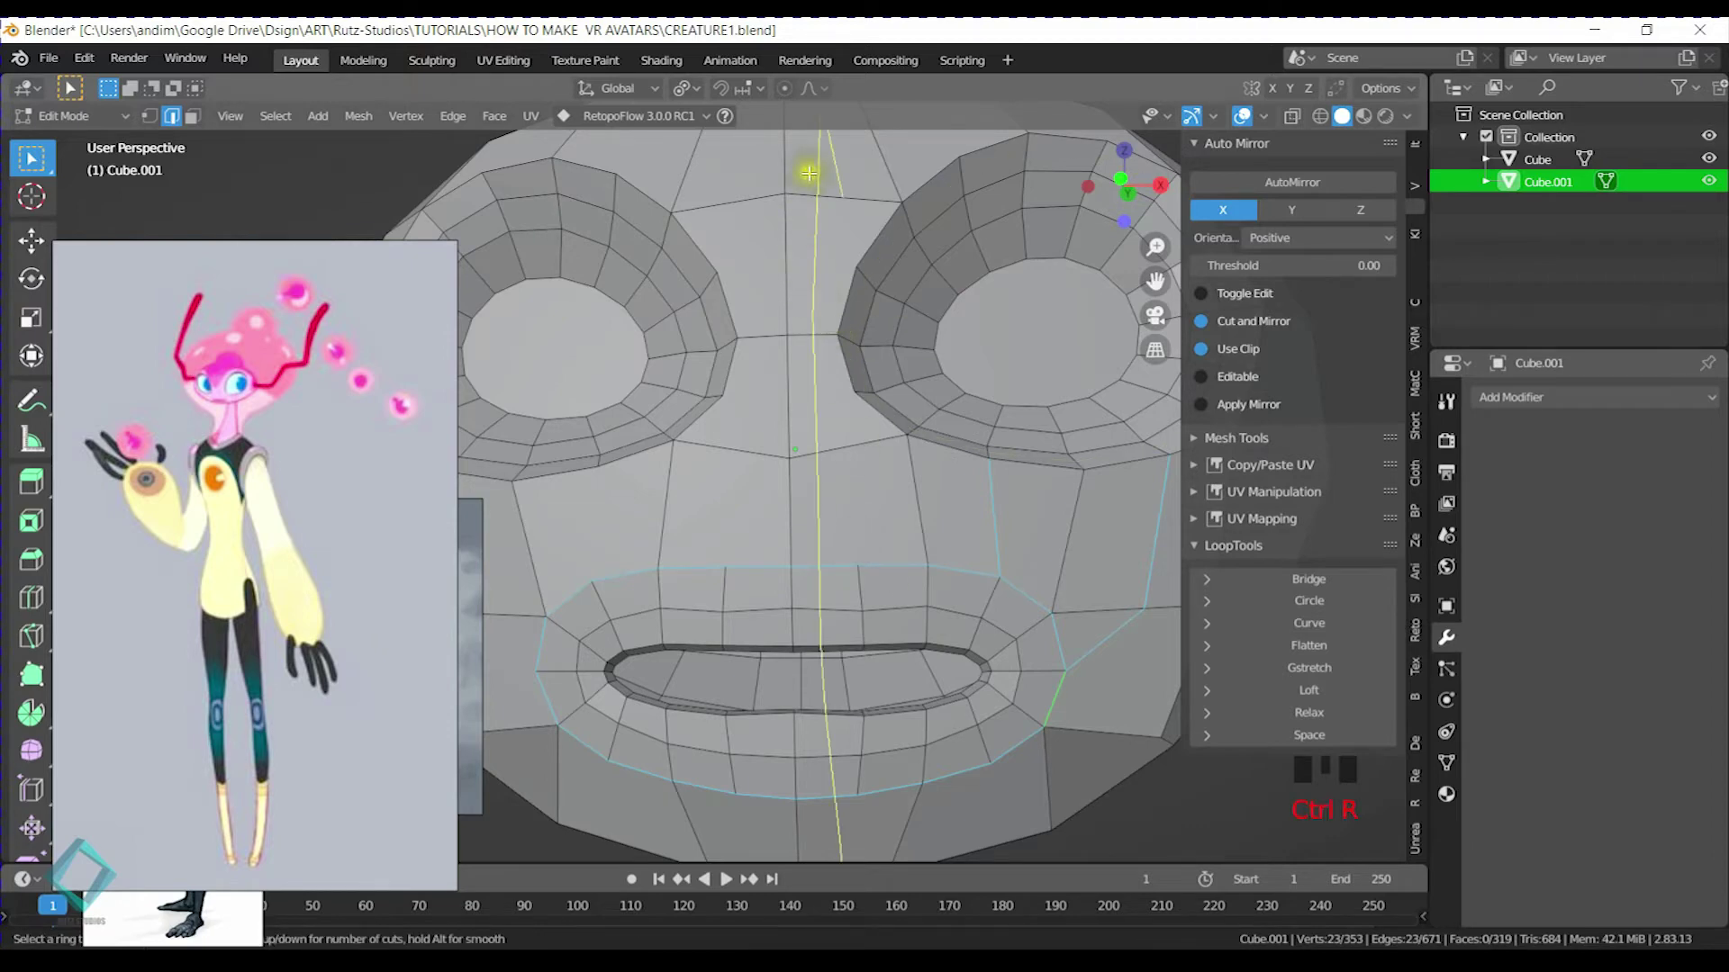
{"action": "right_click", "coordinate": [851, 508]}
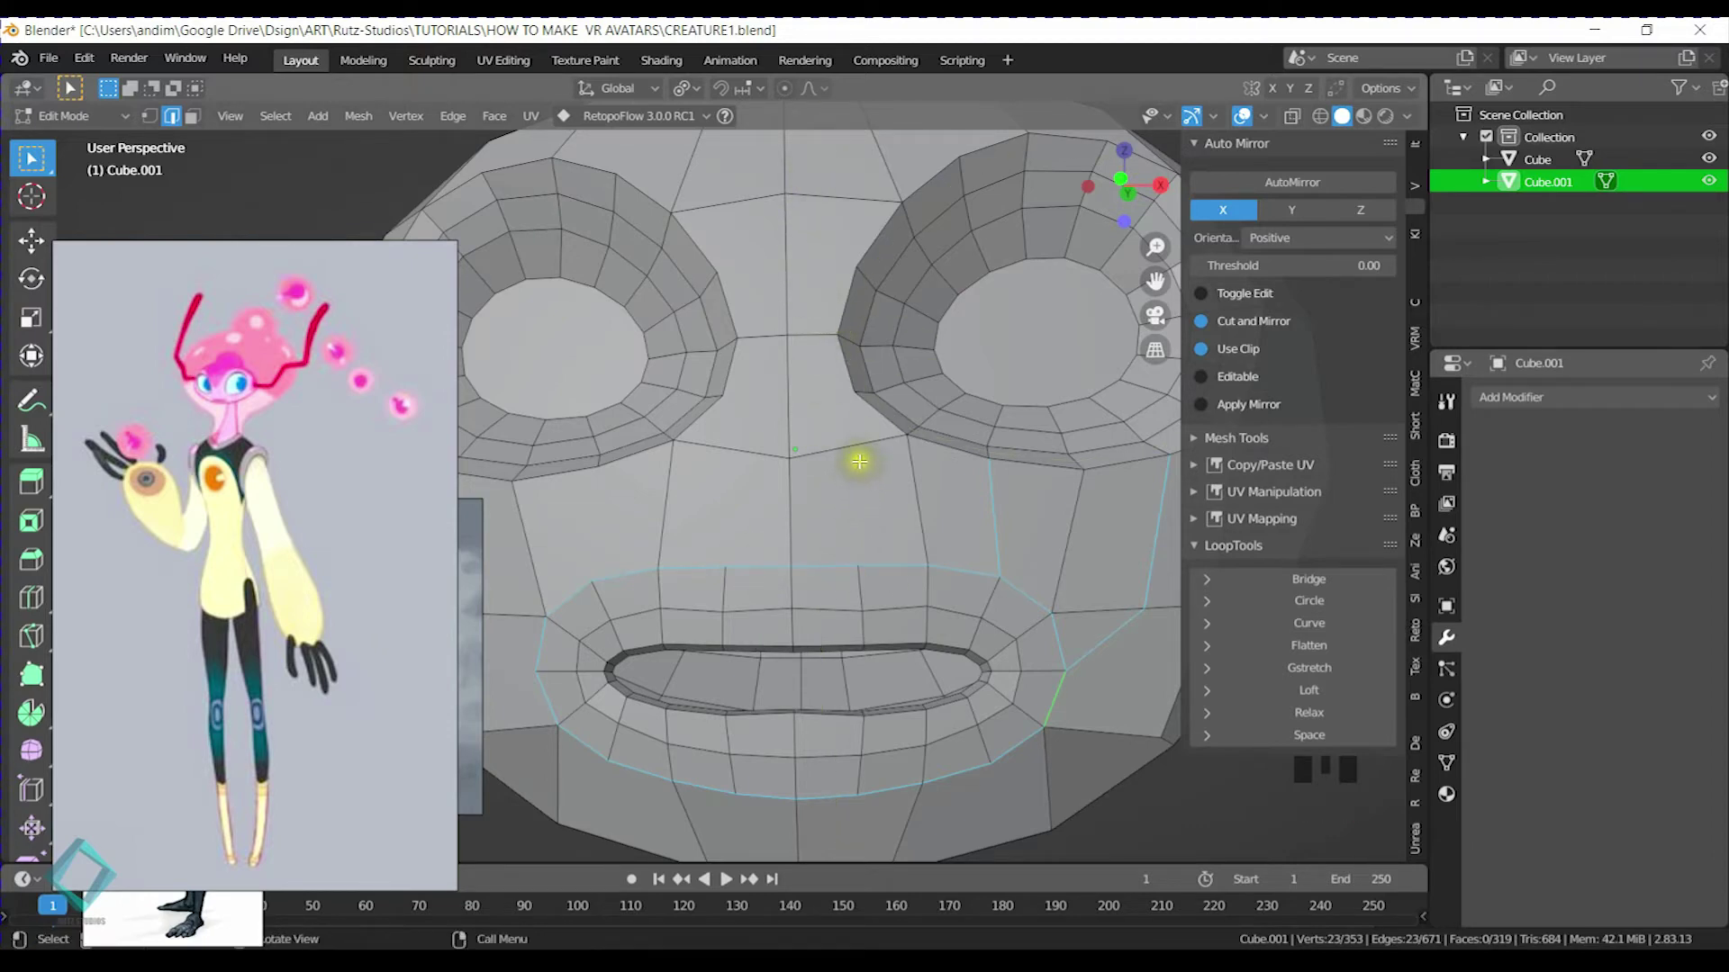
Knife-cut an edge path from the upper lip up between the eyes to the forehead
{"action": "key", "text": "k"}
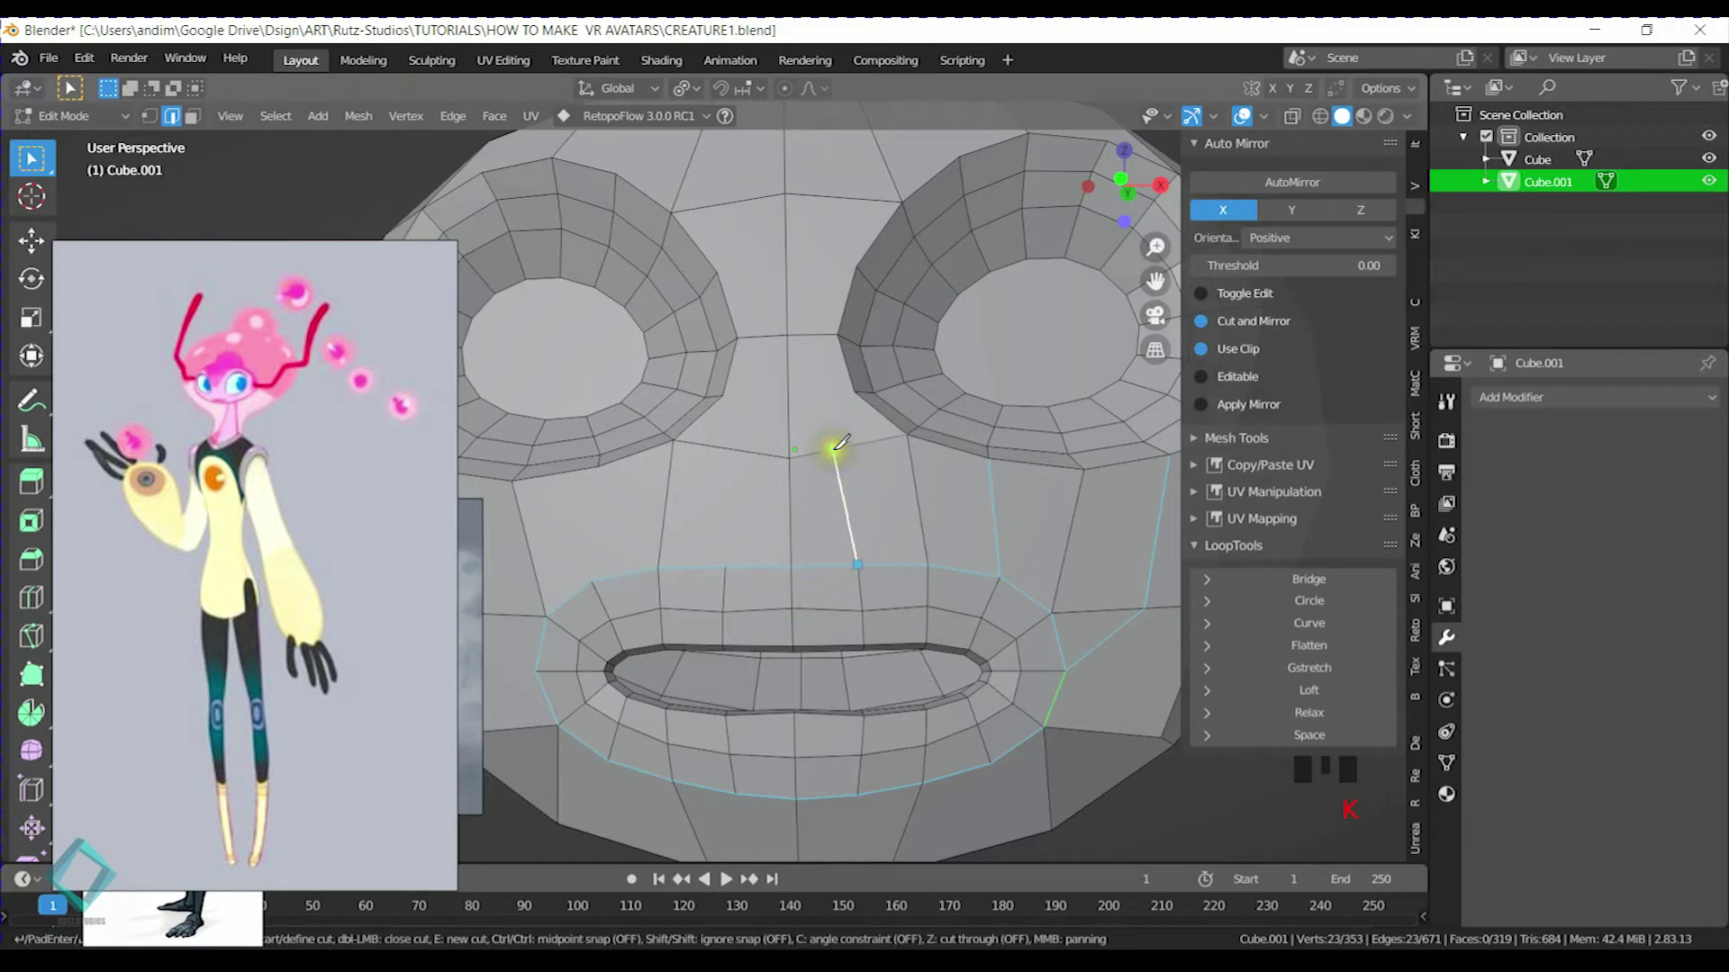
{"action": "middle_click_drag", "start_coordinate": [825, 329], "coordinate": [840, 475], "text": "shift"}
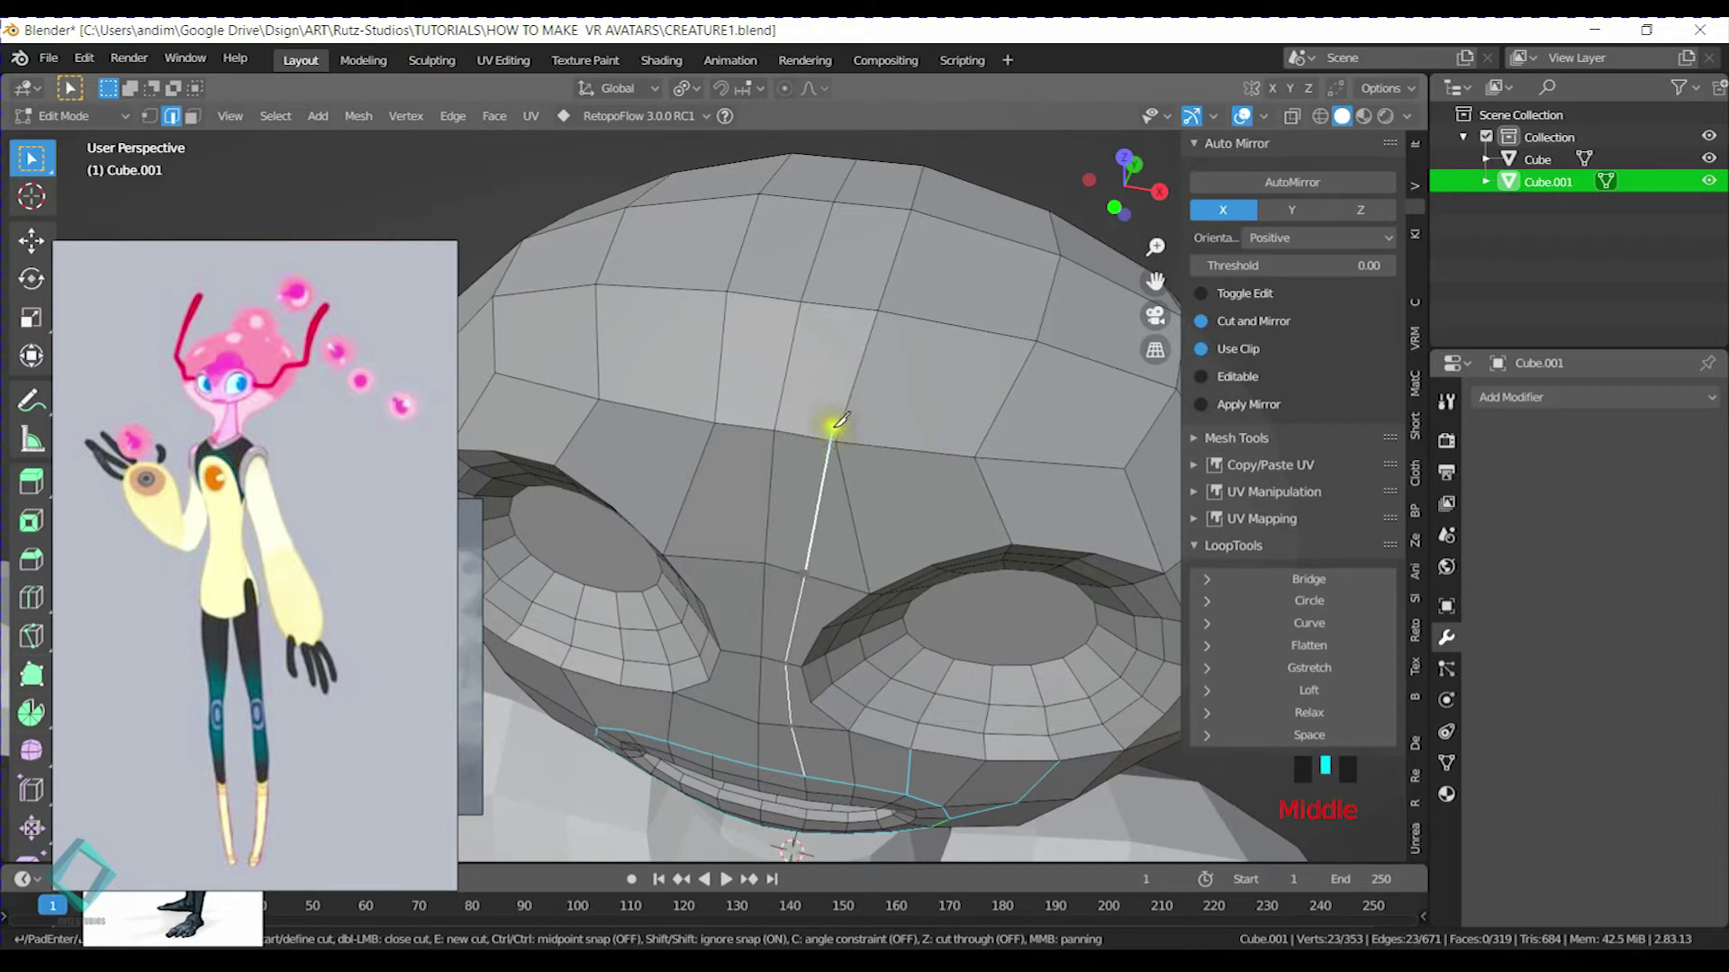
{"action": "key", "text": "Return"}
Extend the knife-cut path between the eyes from the brow edge up to the forehead vertex
{"action": "mouse_move", "coordinate": [818, 529]}
{"action": "middle_mouse_down"}
{"action": "mouse_move", "coordinate": [826, 567]}
{"action": "mouse_move", "coordinate": [822, 528]}
{"action": "middle_mouse_up"}
{"action": "left_click", "coordinate": [795, 610]}
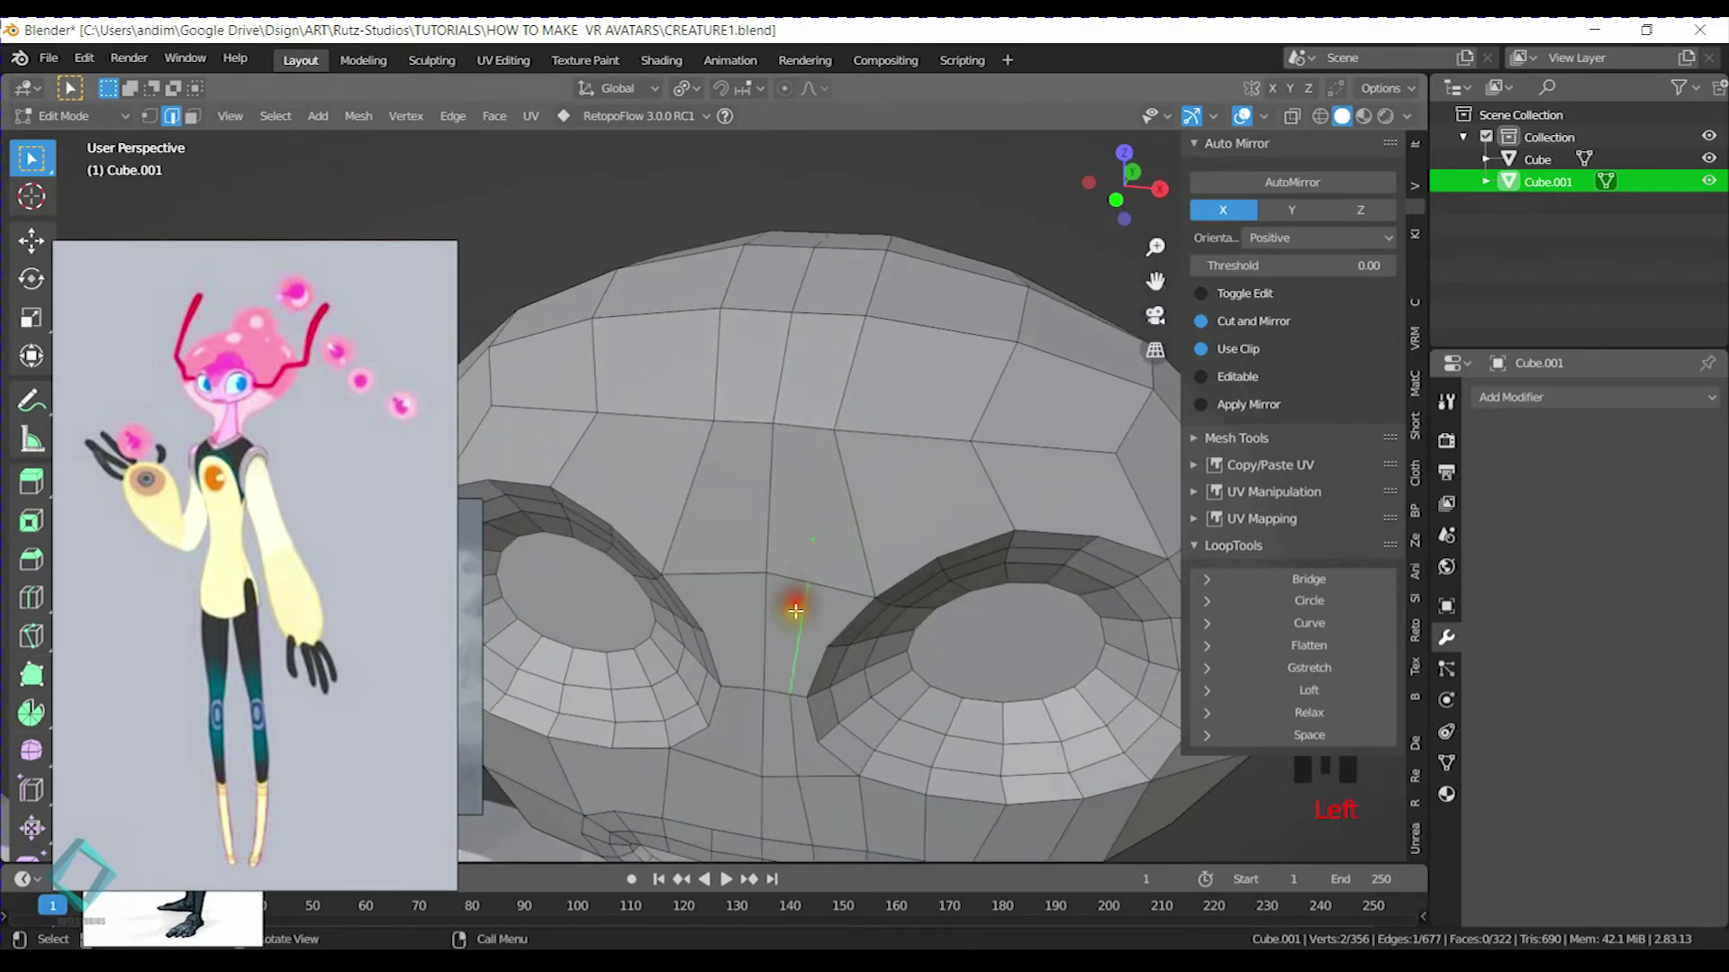
{"action": "key", "text": "k"}
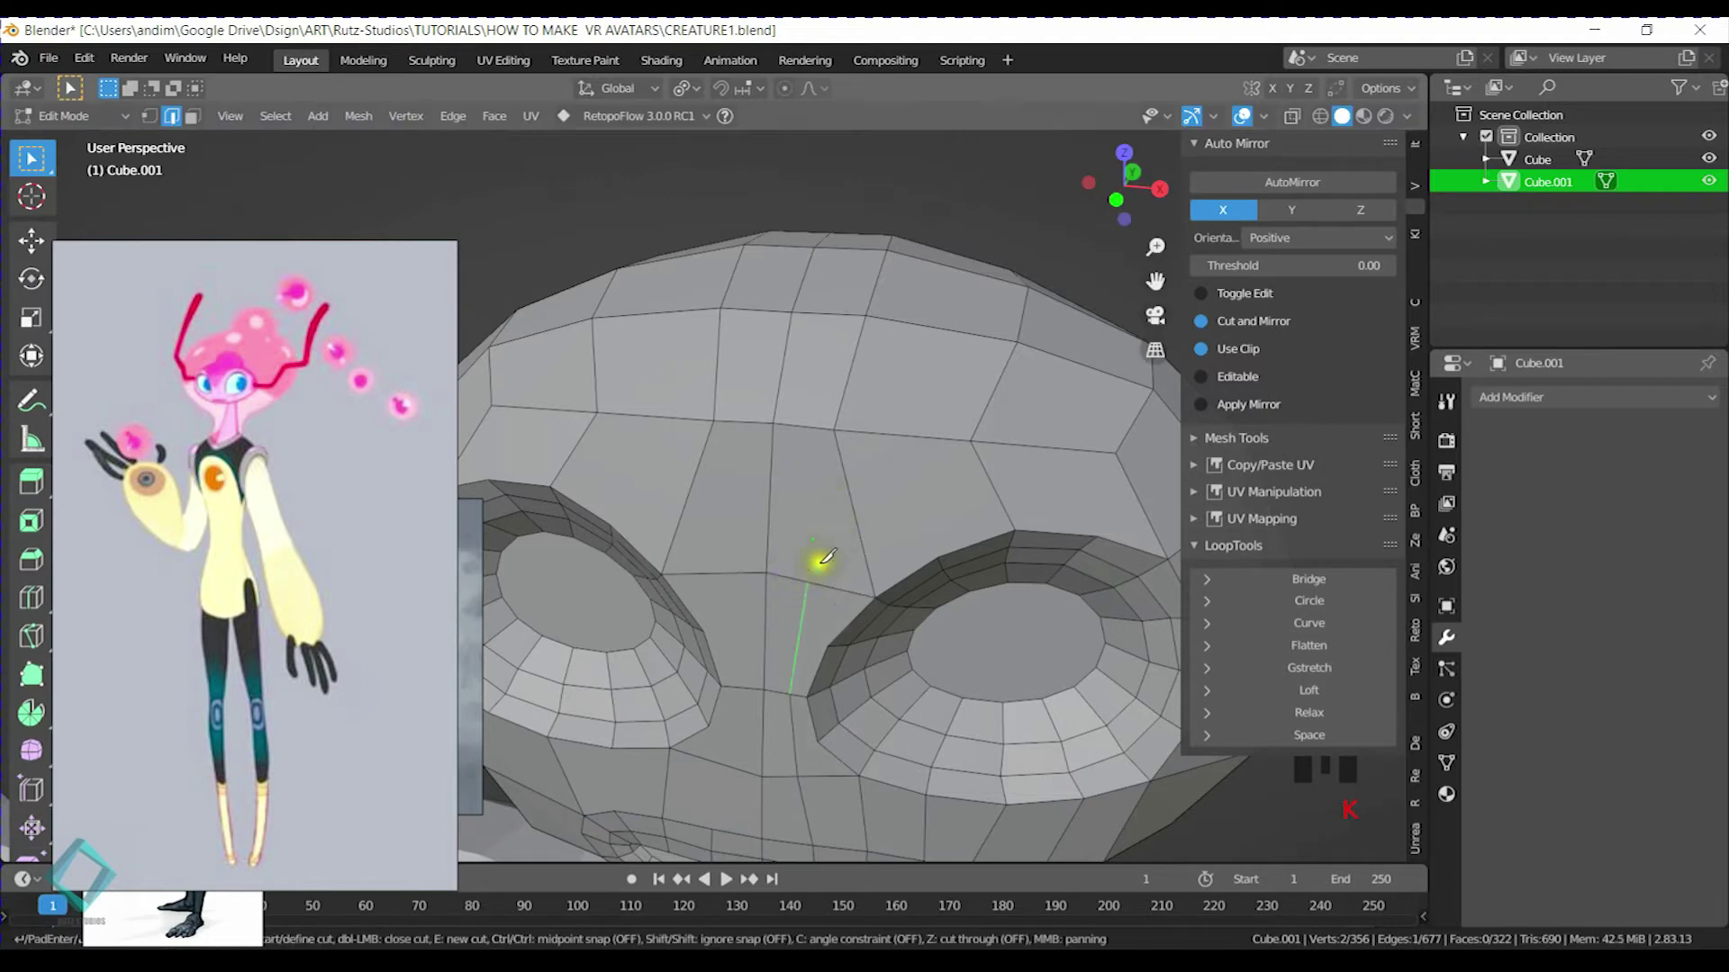
{"action": "left_click", "coordinate": [813, 579]}
{"action": "left_click", "coordinate": [832, 429]}
{"action": "key", "text": "Return"}
{"action": "middle_click_drag", "start_coordinate": [835, 429], "coordinate": [847, 392], "text": "shift"}
{"action": "left_click", "coordinate": [804, 684], "text": "ctrl"}
{"action": "key", "text": "ctrl+z"}
Knife-cut two edges from the eye socket's upper rim up to the forehead edge loop
{"action": "key", "text": "k"}
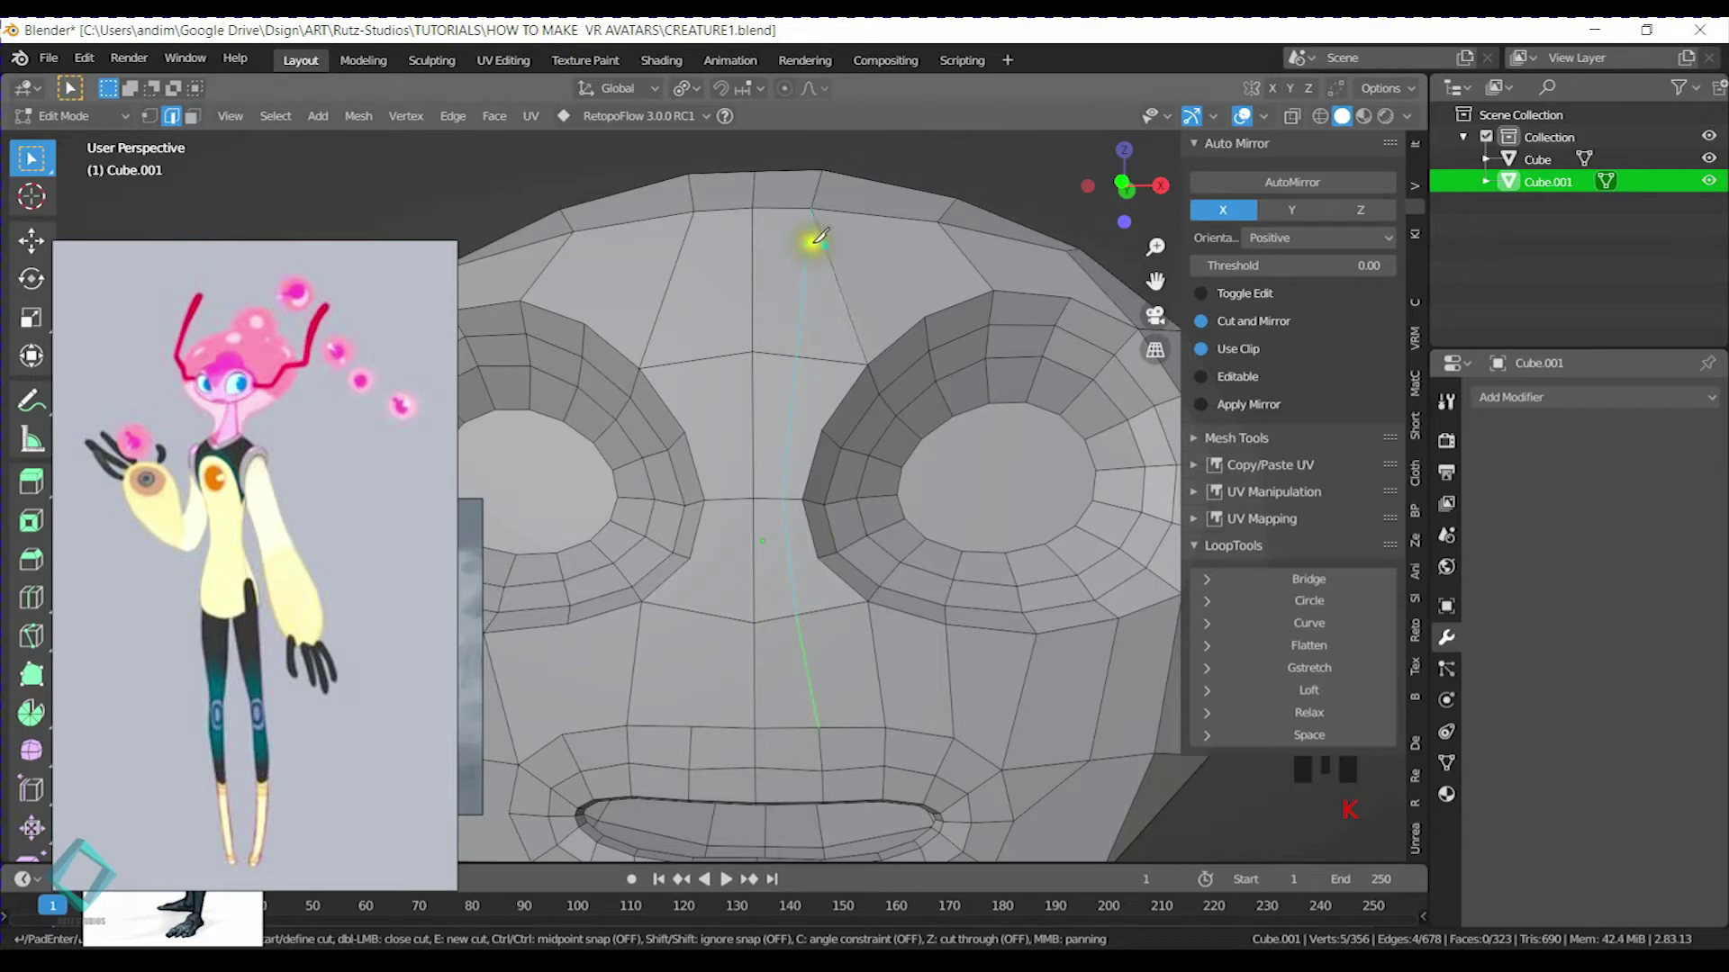
{"action": "middle_click_drag", "start_coordinate": [899, 378], "coordinate": [804, 389]}
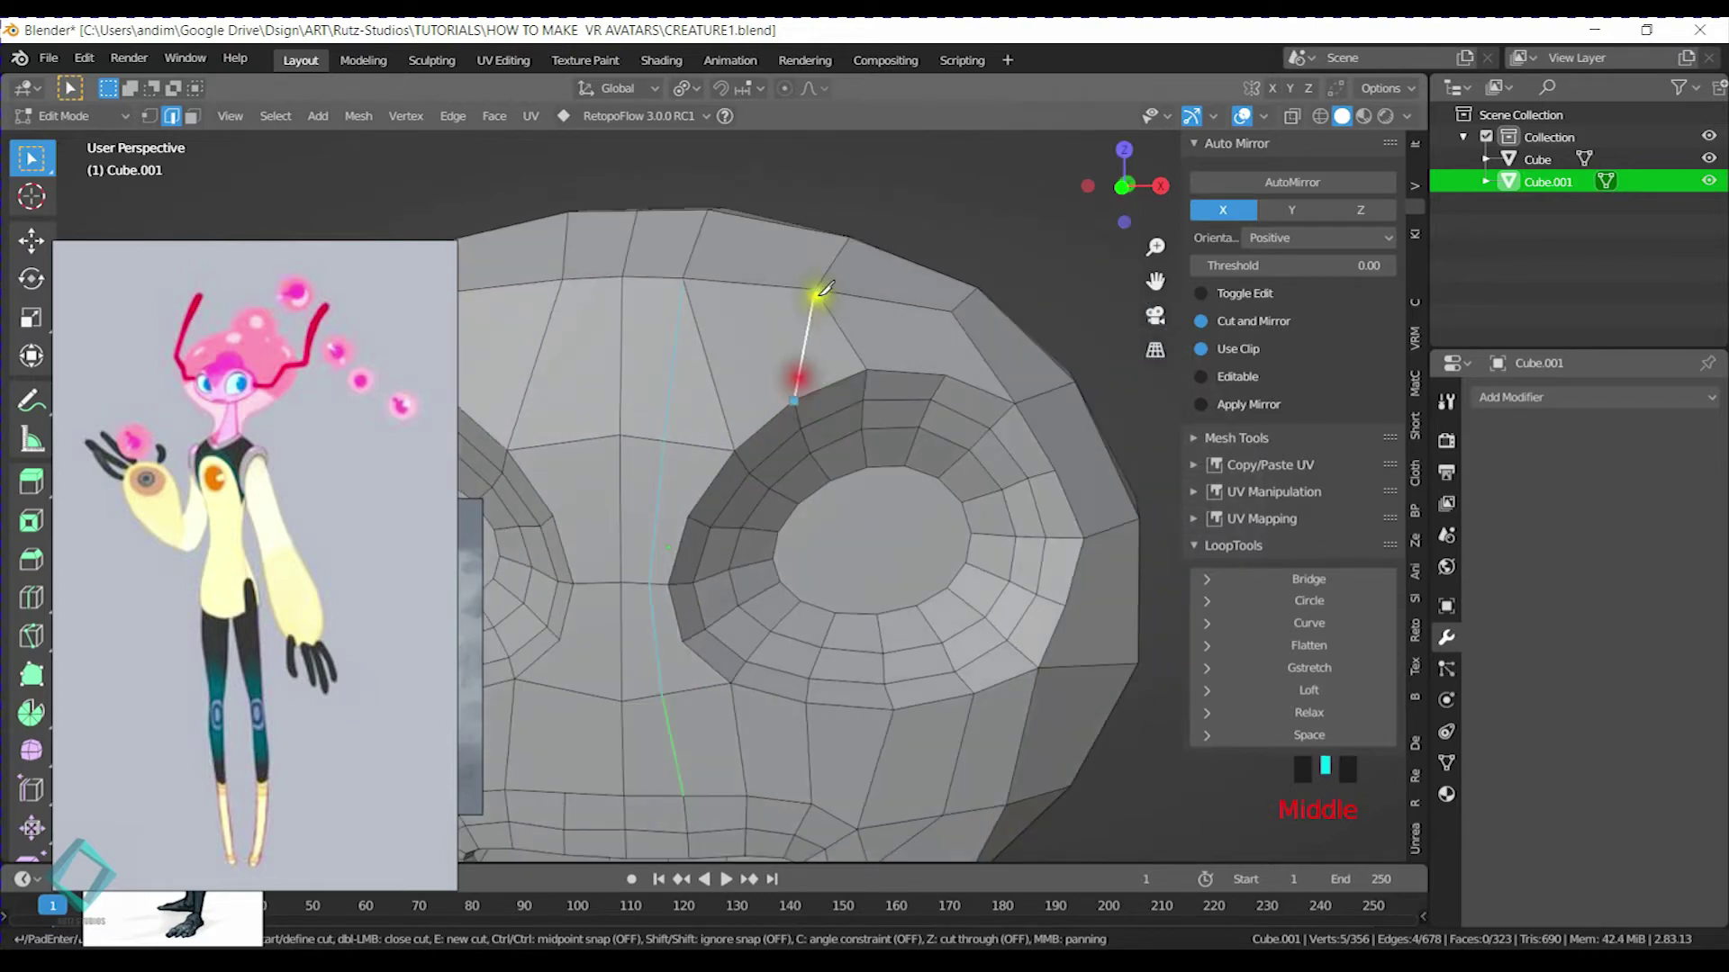
{"action": "key", "text": "Return"}
{"action": "middle_click_drag", "start_coordinate": [1006, 470], "coordinate": [832, 322]}
{"action": "key", "text": "k"}
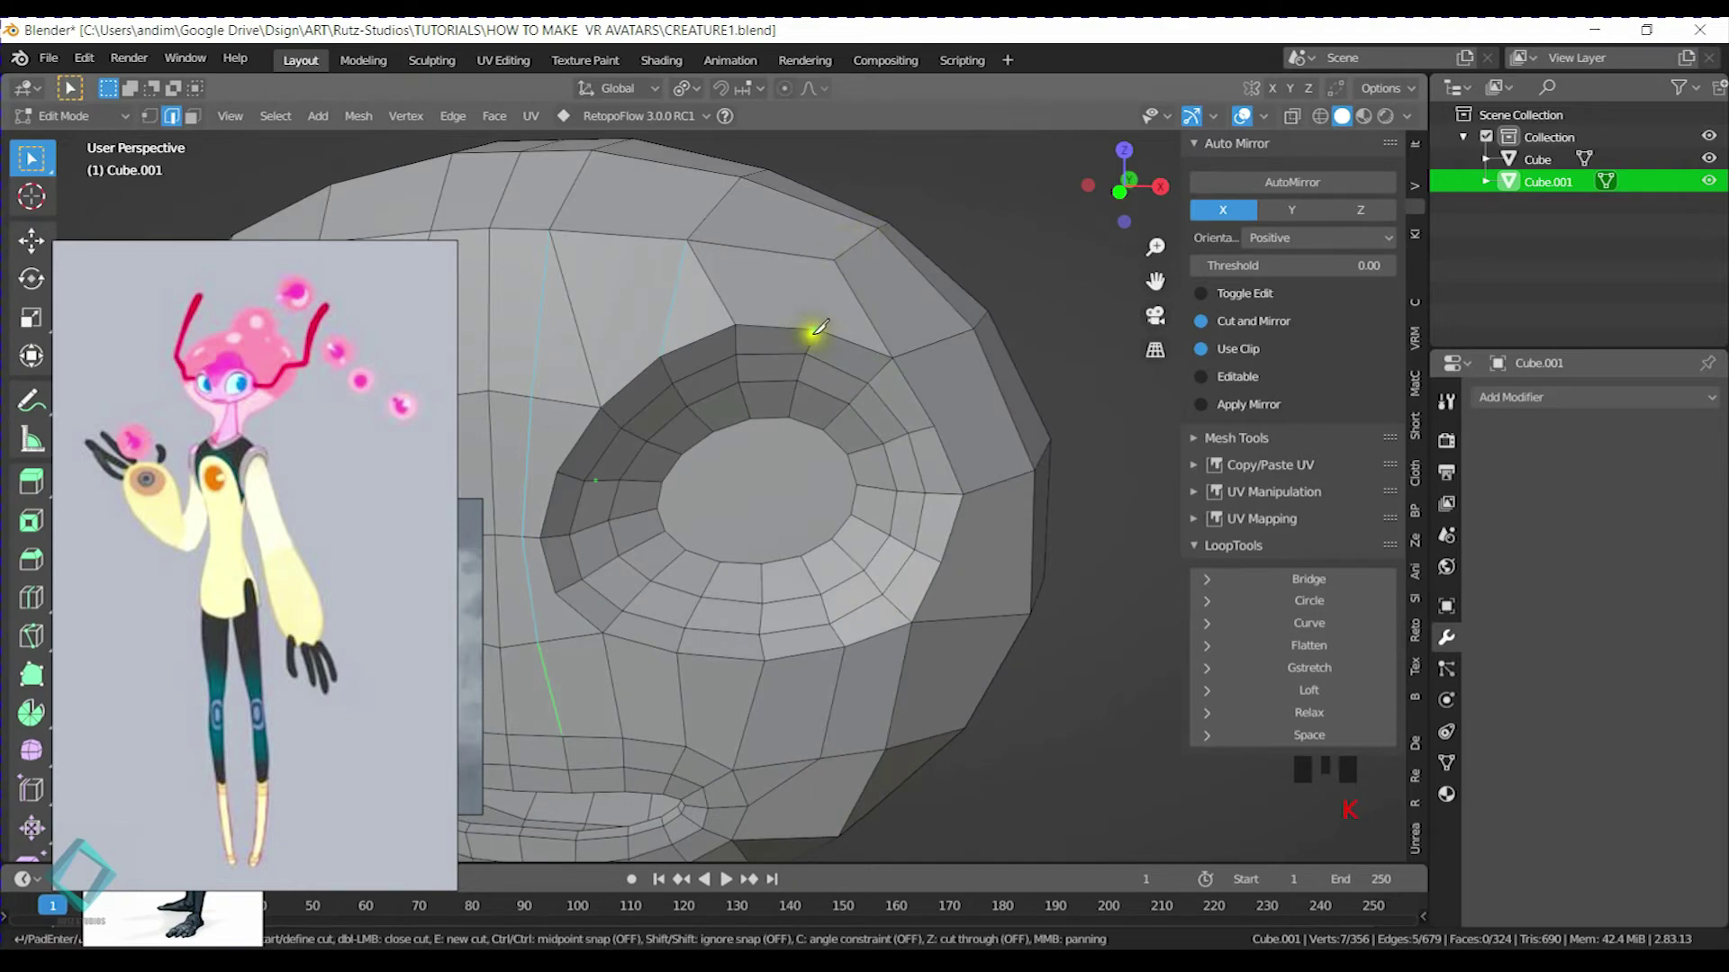
{"action": "key", "text": "Return"}
Knife-cut an edge from the eye socket's upper outer rim to the nearest vertex on the side of the head
{"action": "middle_click_drag", "start_coordinate": [921, 462], "coordinate": [775, 432]}
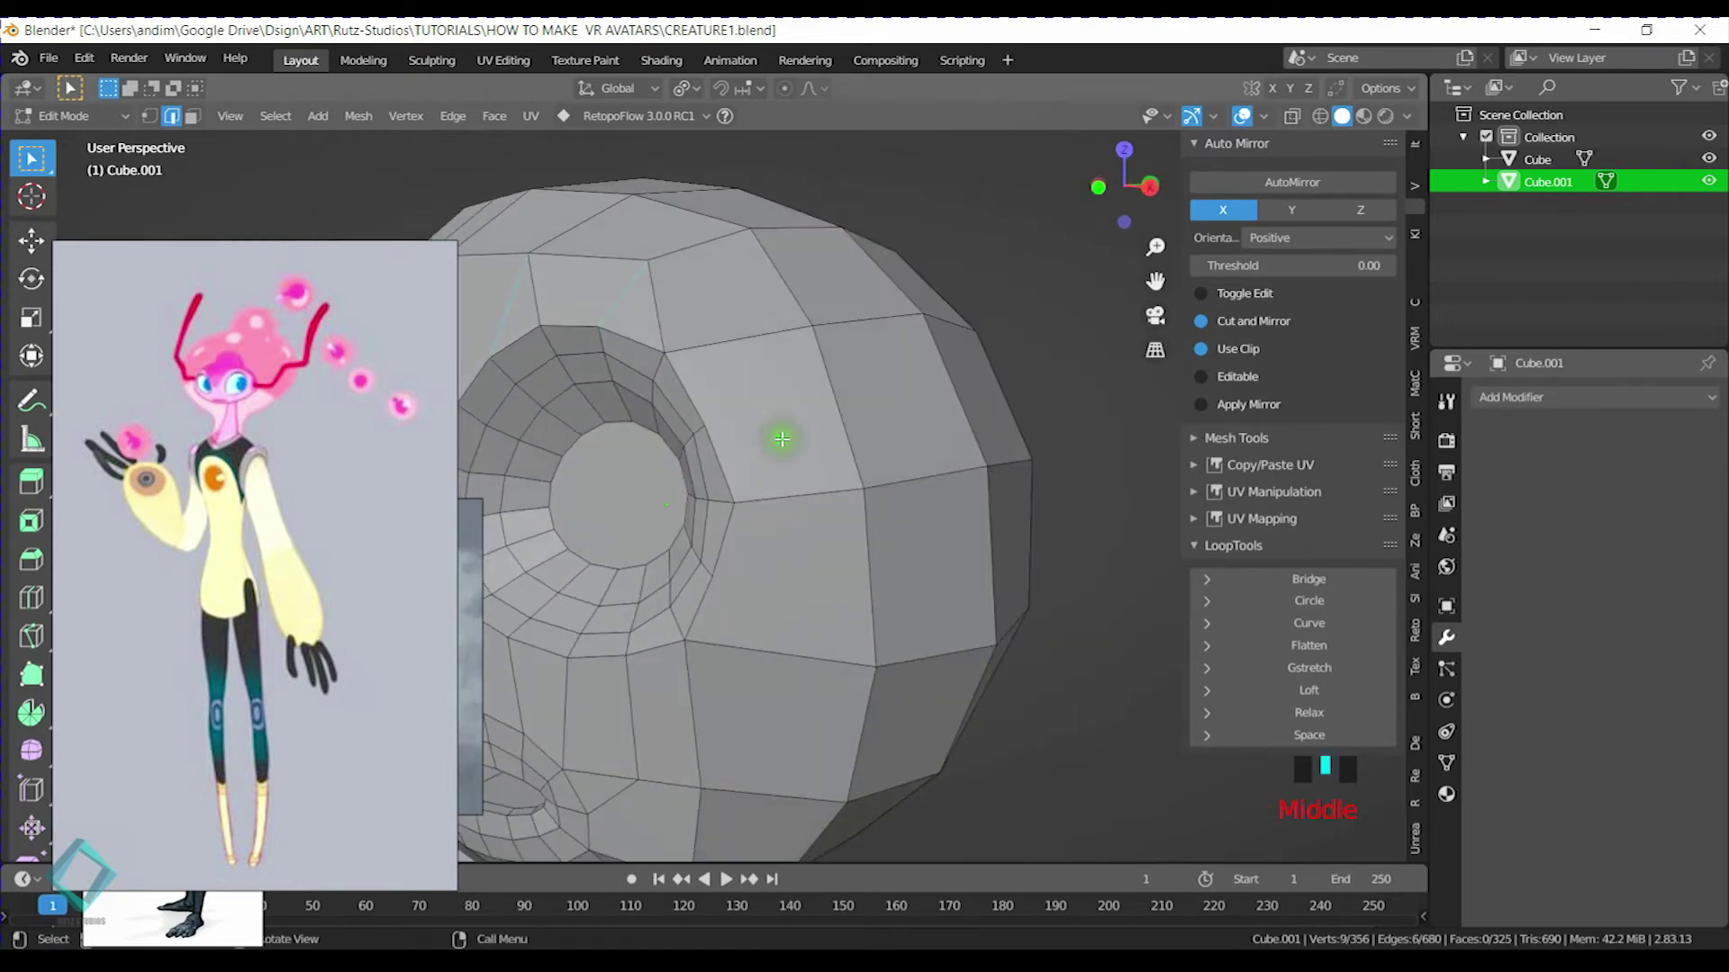
{"action": "key", "text": "ctrl+r"}
{"action": "right_click", "coordinate": [736, 443]}
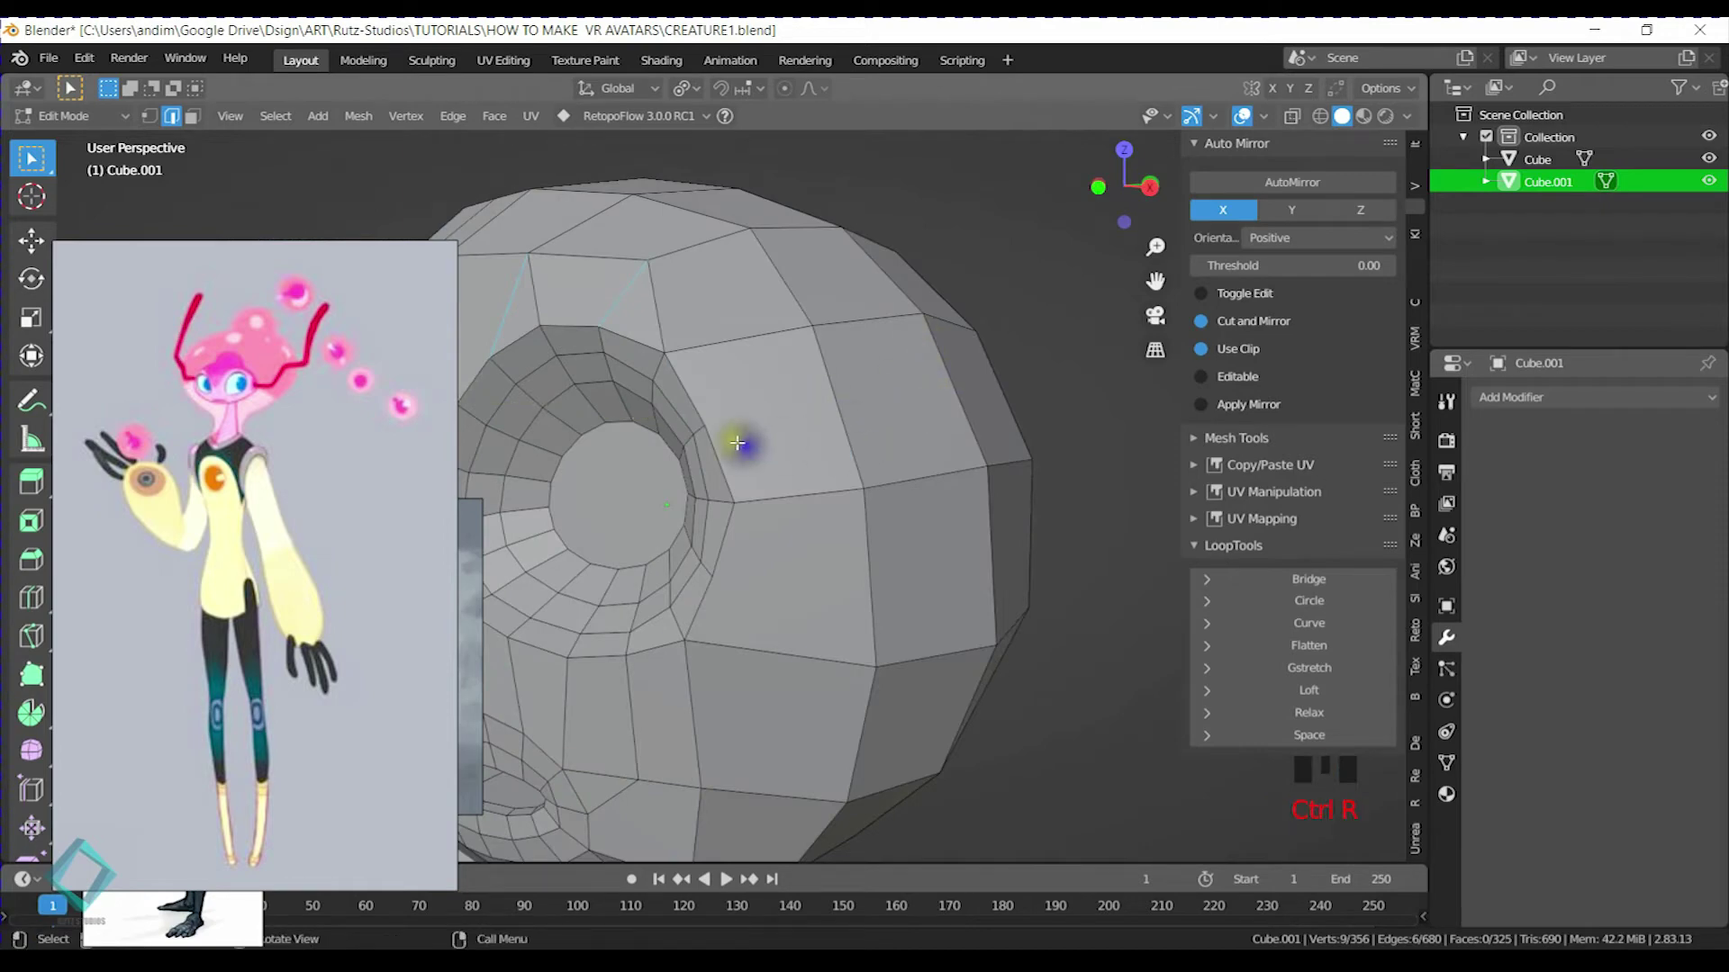
{"action": "key", "text": "k"}
{"action": "left_click", "coordinate": [705, 424]}
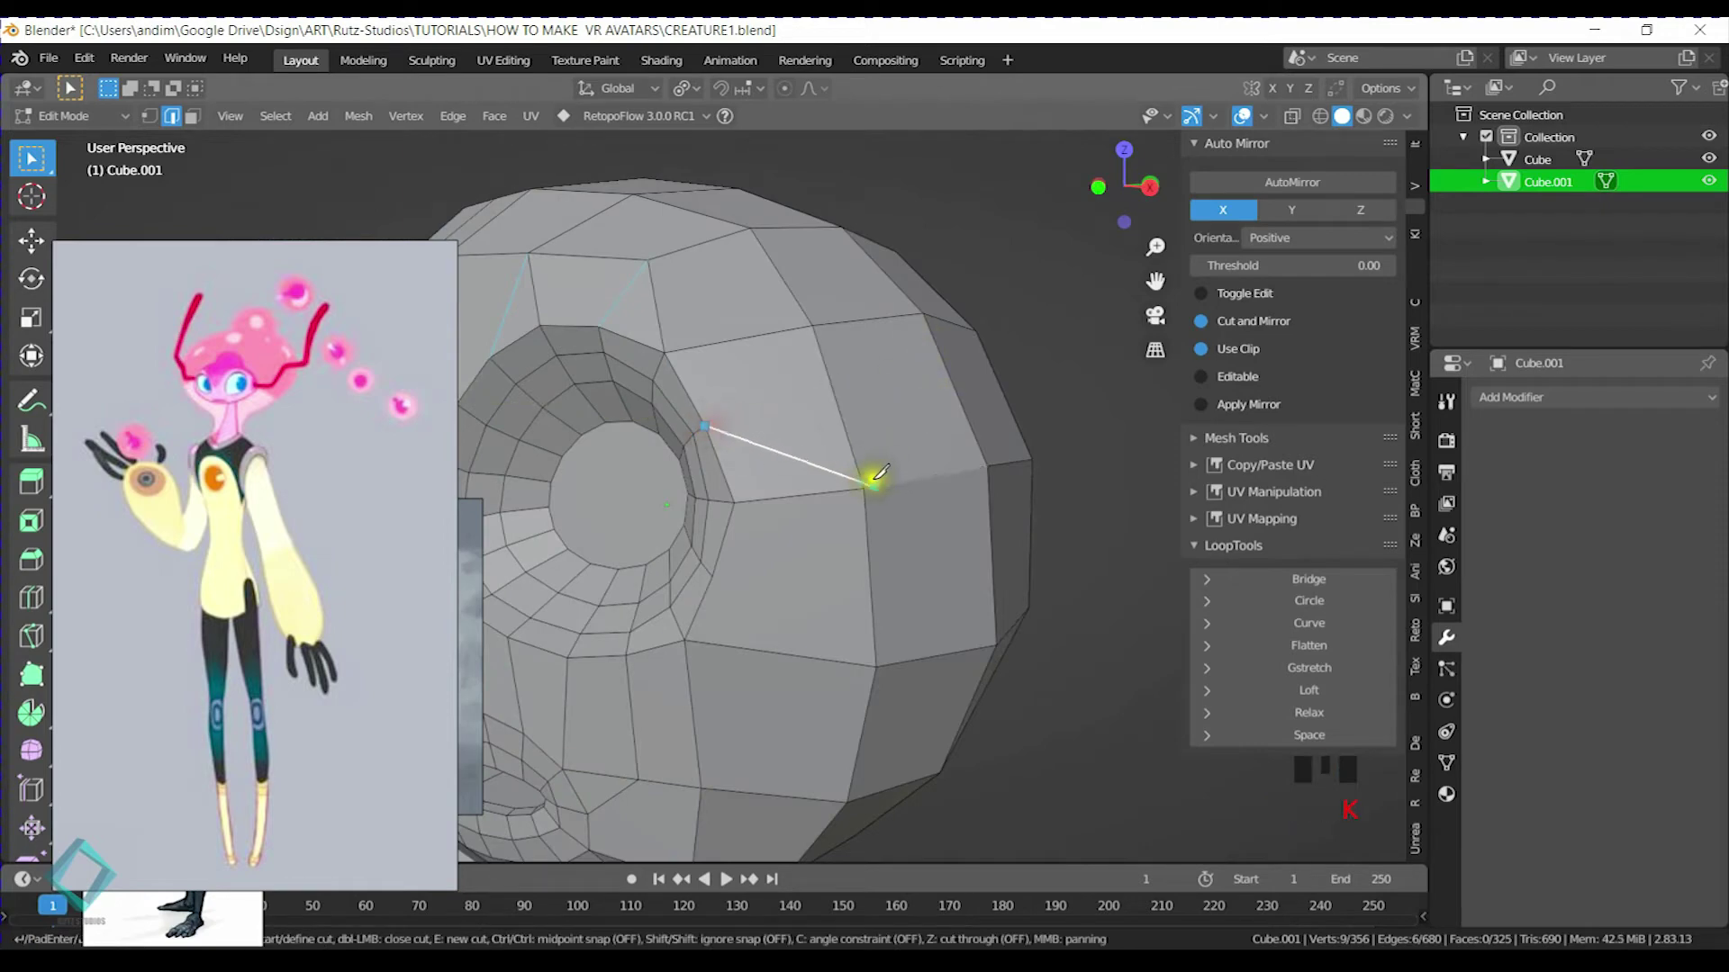
{"action": "left_click", "coordinate": [864, 477]}
{"action": "key", "text": "Return"}
Knife-cut a second edge from the eye socket's lower outer rim to the side of the head
{"action": "middle_click_drag", "start_coordinate": [818, 544], "coordinate": [838, 484]}
{"action": "key", "text": "k"}
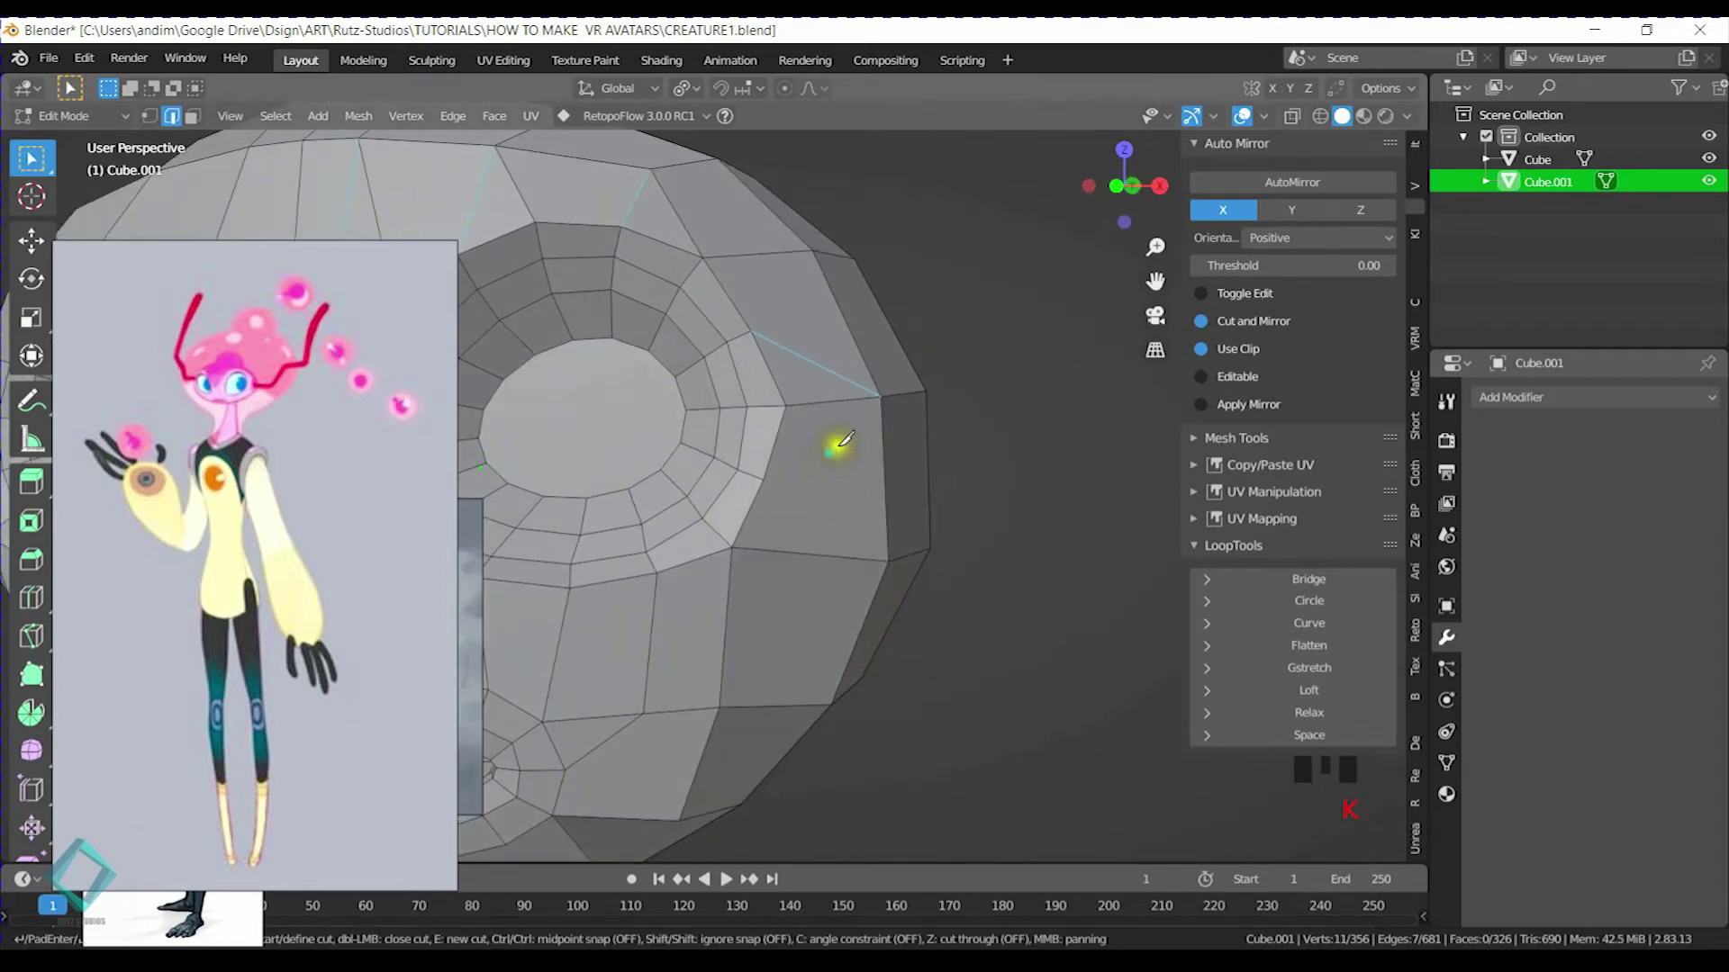
{"action": "left_click", "coordinate": [764, 478]}
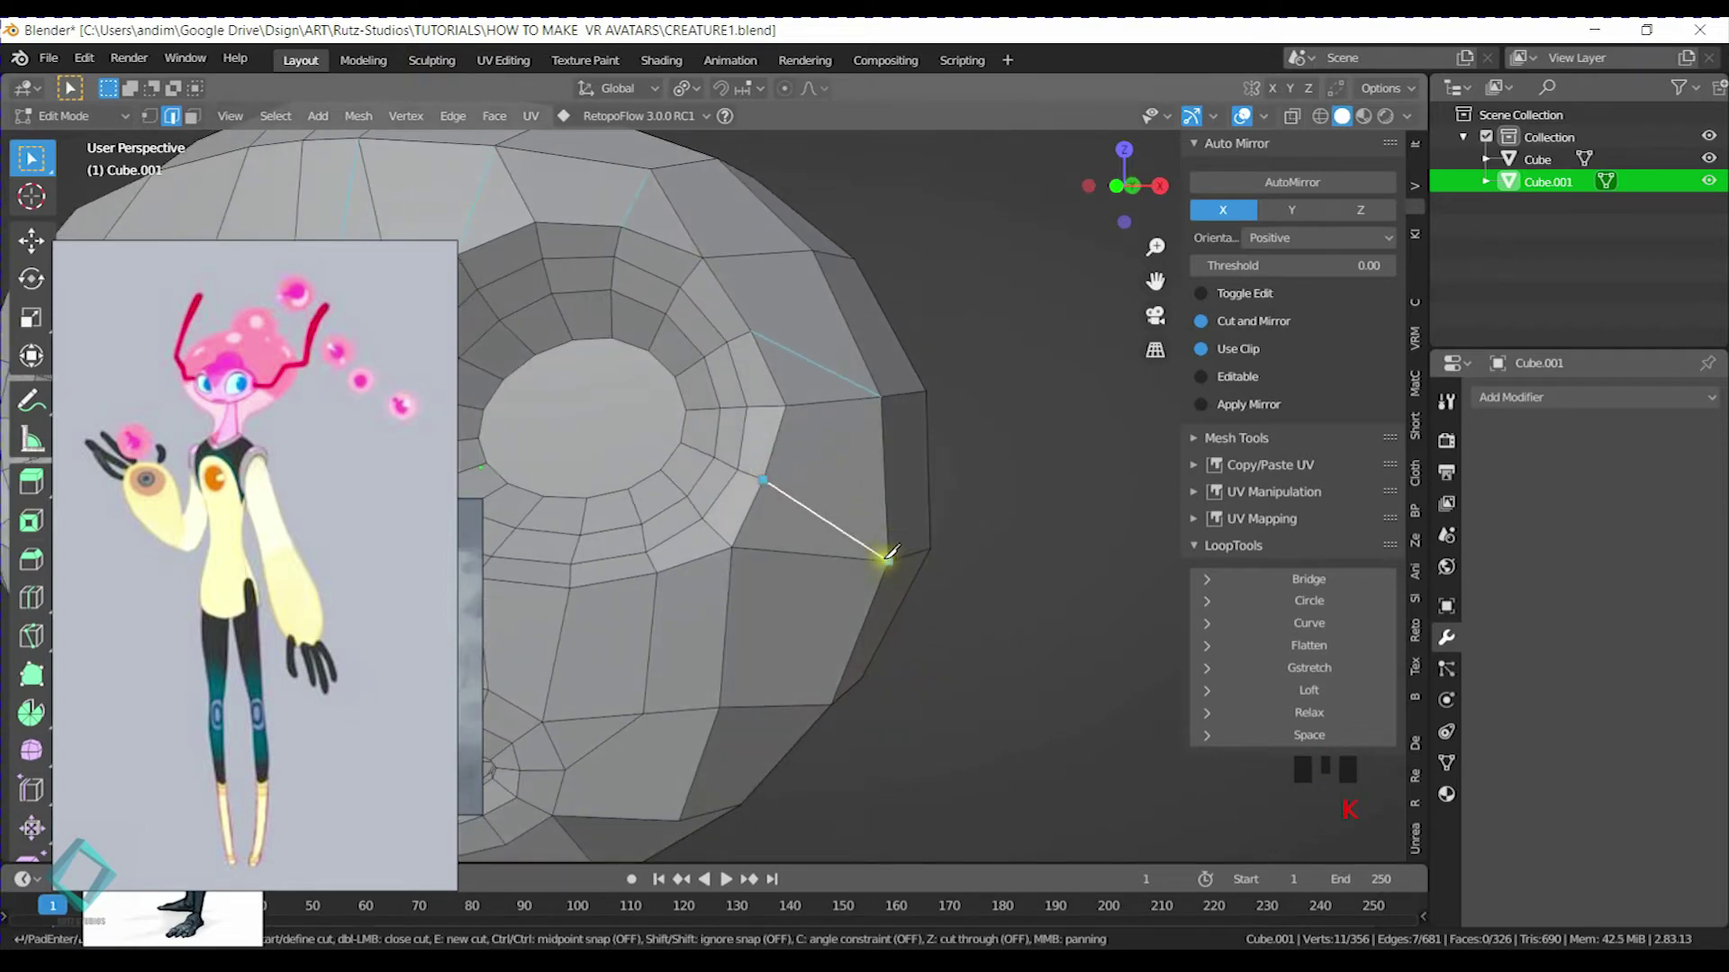
{"action": "left_click", "coordinate": [888, 557]}
{"action": "key", "text": "Return"}
Save the file and check the recut head in Object Mode
{"action": "middle_click_drag", "start_coordinate": [856, 563], "coordinate": [840, 455]}
{"action": "middle_click_drag", "start_coordinate": [846, 563], "coordinate": [810, 502], "text": "shift"}
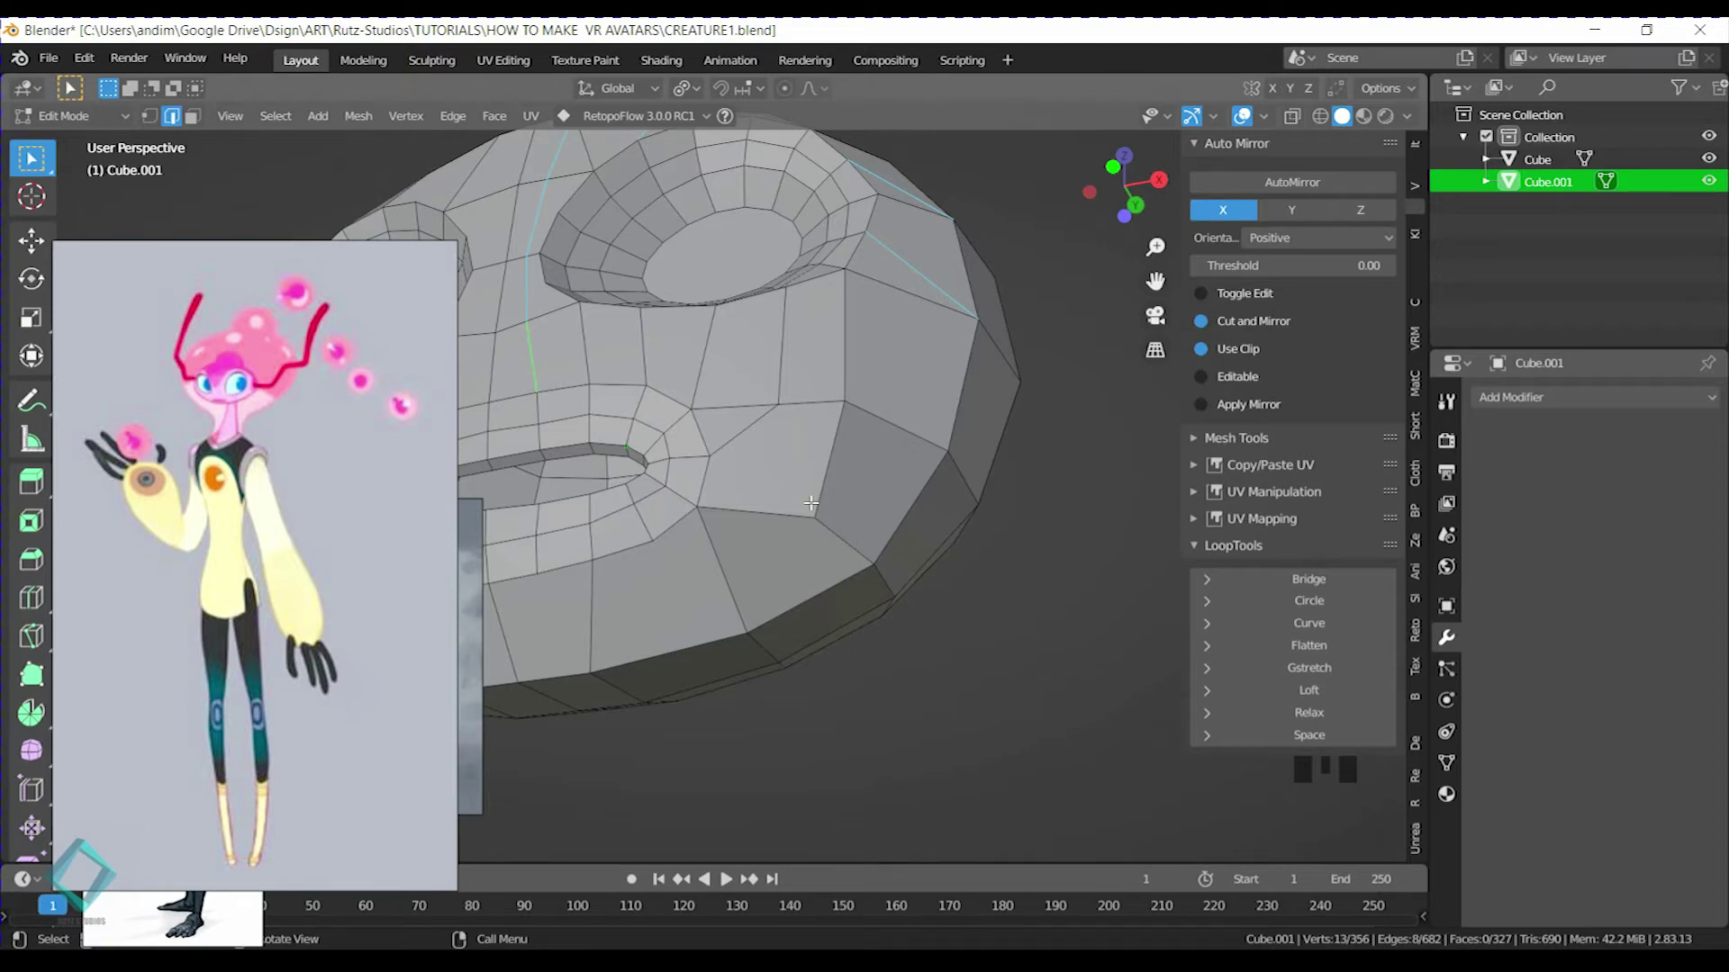
{"action": "key", "text": "ctrl+s"}
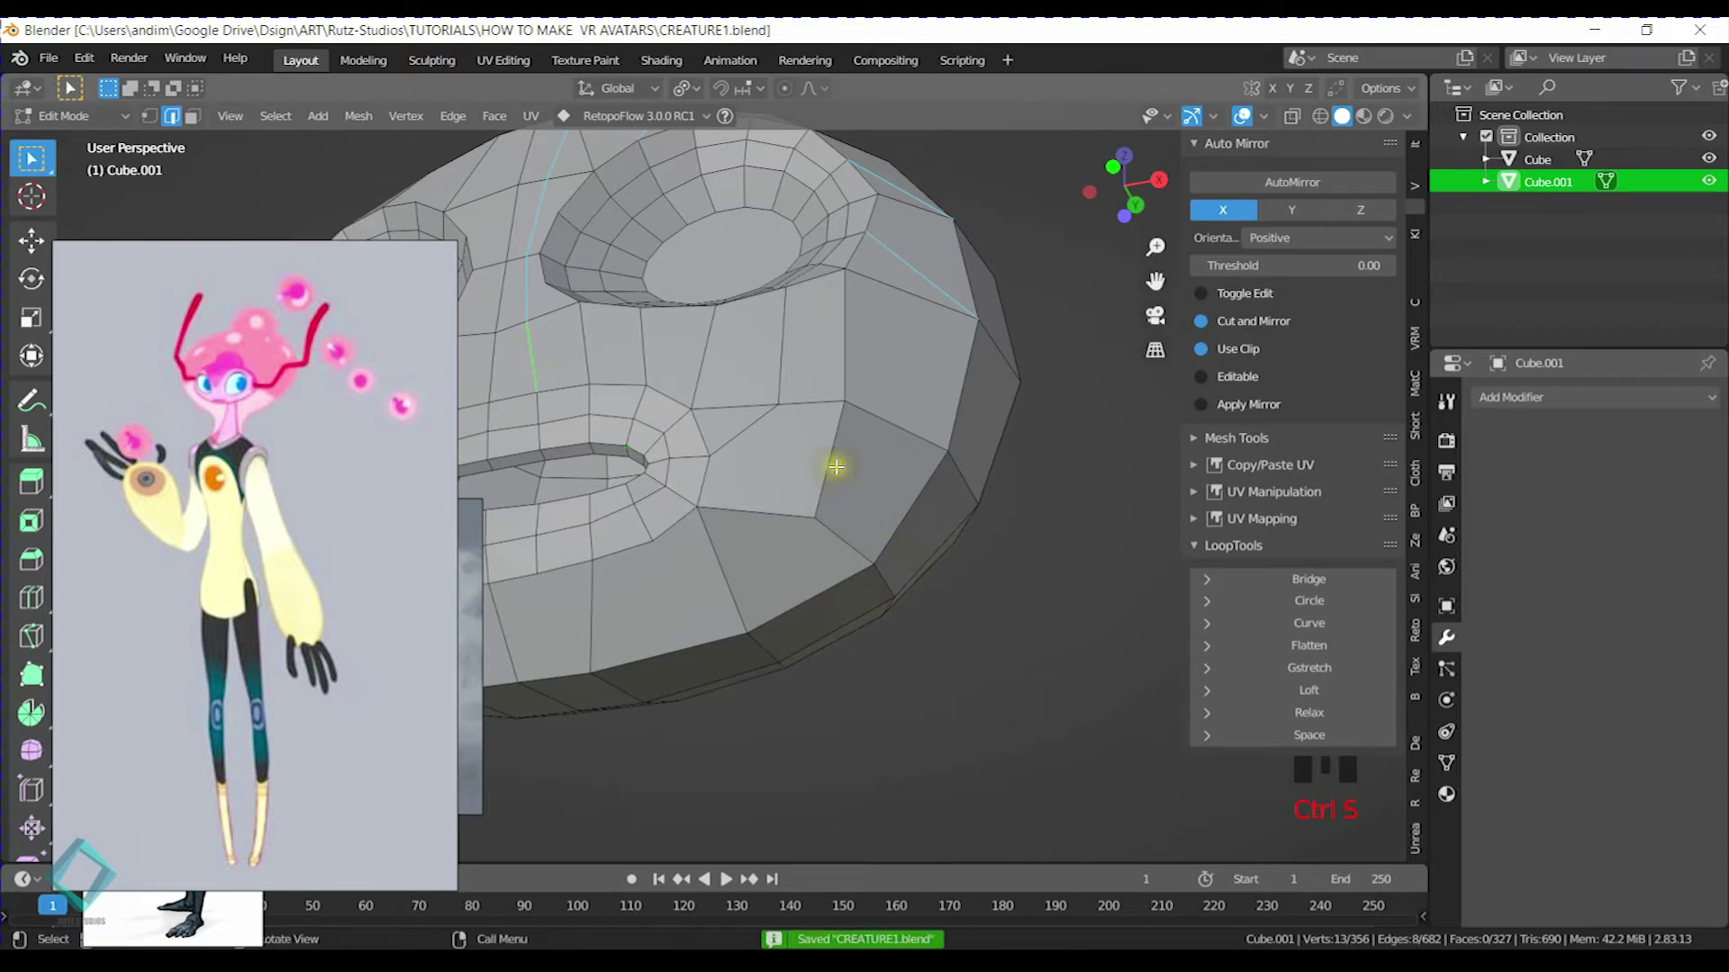
{"action": "middle_click_drag", "start_coordinate": [765, 458], "coordinate": [836, 515], "text": "shift"}
{"action": "middle_click_drag", "start_coordinate": [909, 411], "coordinate": [956, 484]}
{"action": "scroll", "coordinate": [1043, 301], "scroll_direction": "down", "scroll_amount": 3}
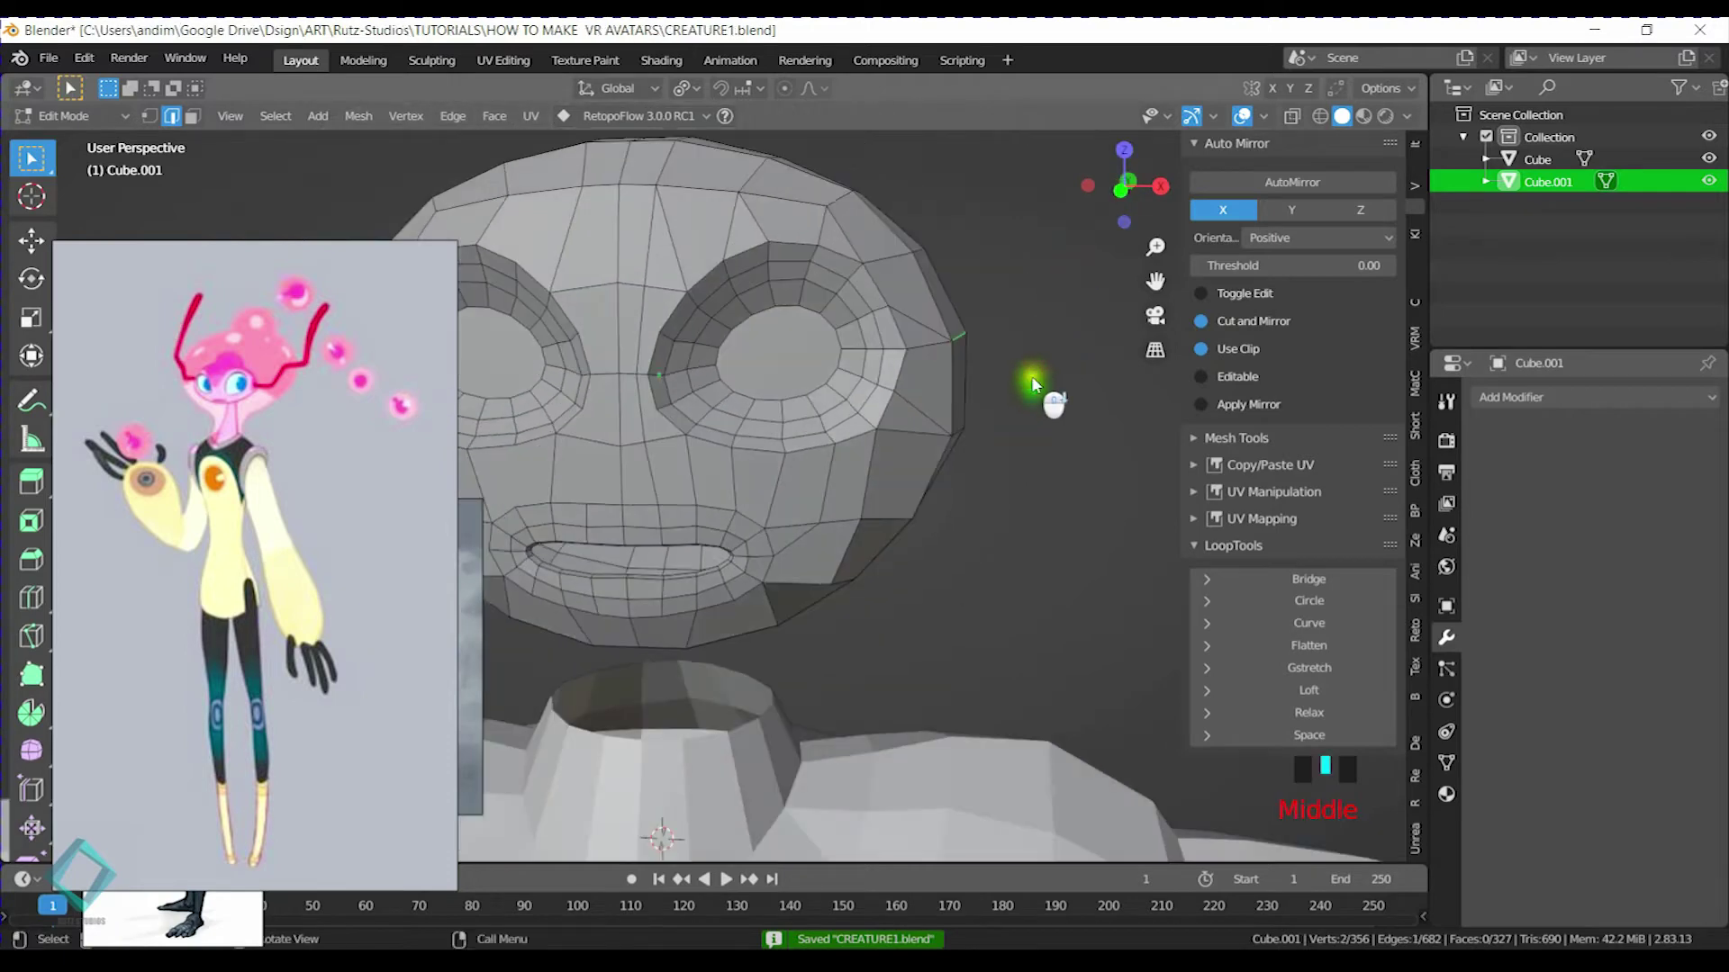
{"action": "key", "text": "Tab"}
{"action": "middle_click_drag", "start_coordinate": [1015, 378], "coordinate": [973, 417]}
{"action": "key", "text": "Tab"}
In vertex selection, select the horizontal edge loop around the back of the head at eye level and edge-slide it slightly upward
{"action": "key", "text": "1"}
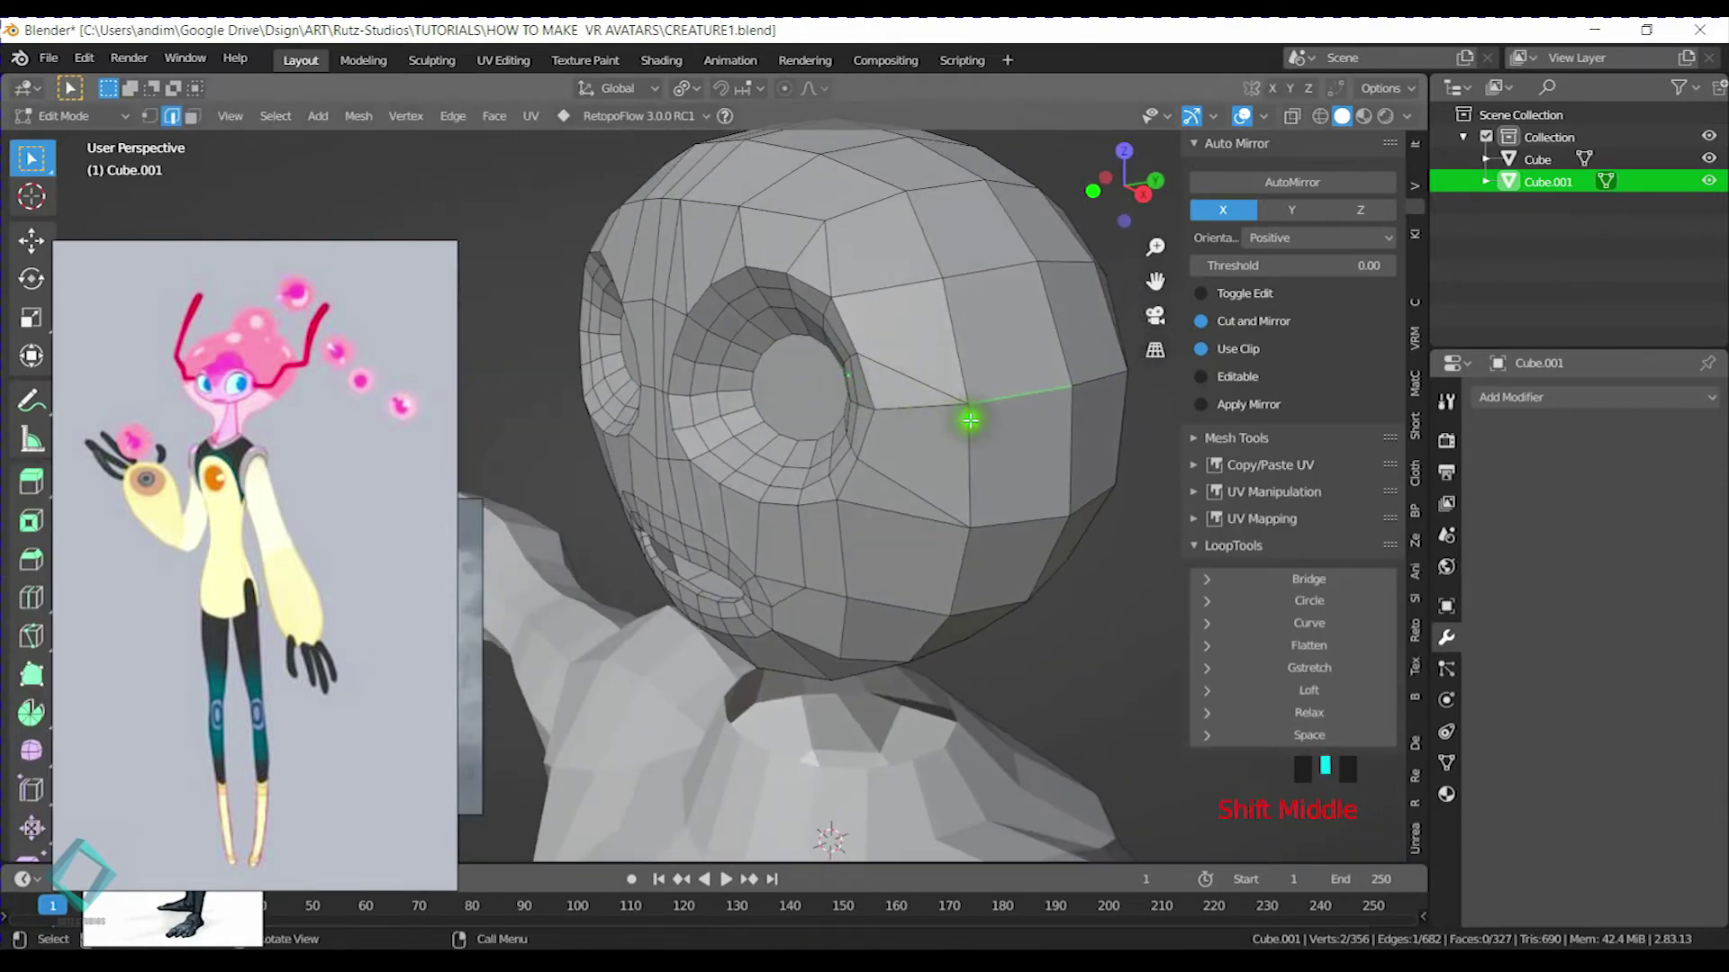
{"action": "left_click", "coordinate": [963, 402]}
{"action": "middle_click_drag", "start_coordinate": [996, 339], "coordinate": [955, 435]}
{"action": "left_click", "coordinate": [841, 468], "text": "alt"}
{"action": "scroll", "coordinate": [900, 426], "scroll_direction": "up", "scroll_amount": 2}
{"action": "left_click", "coordinate": [888, 398], "text": "alt"}
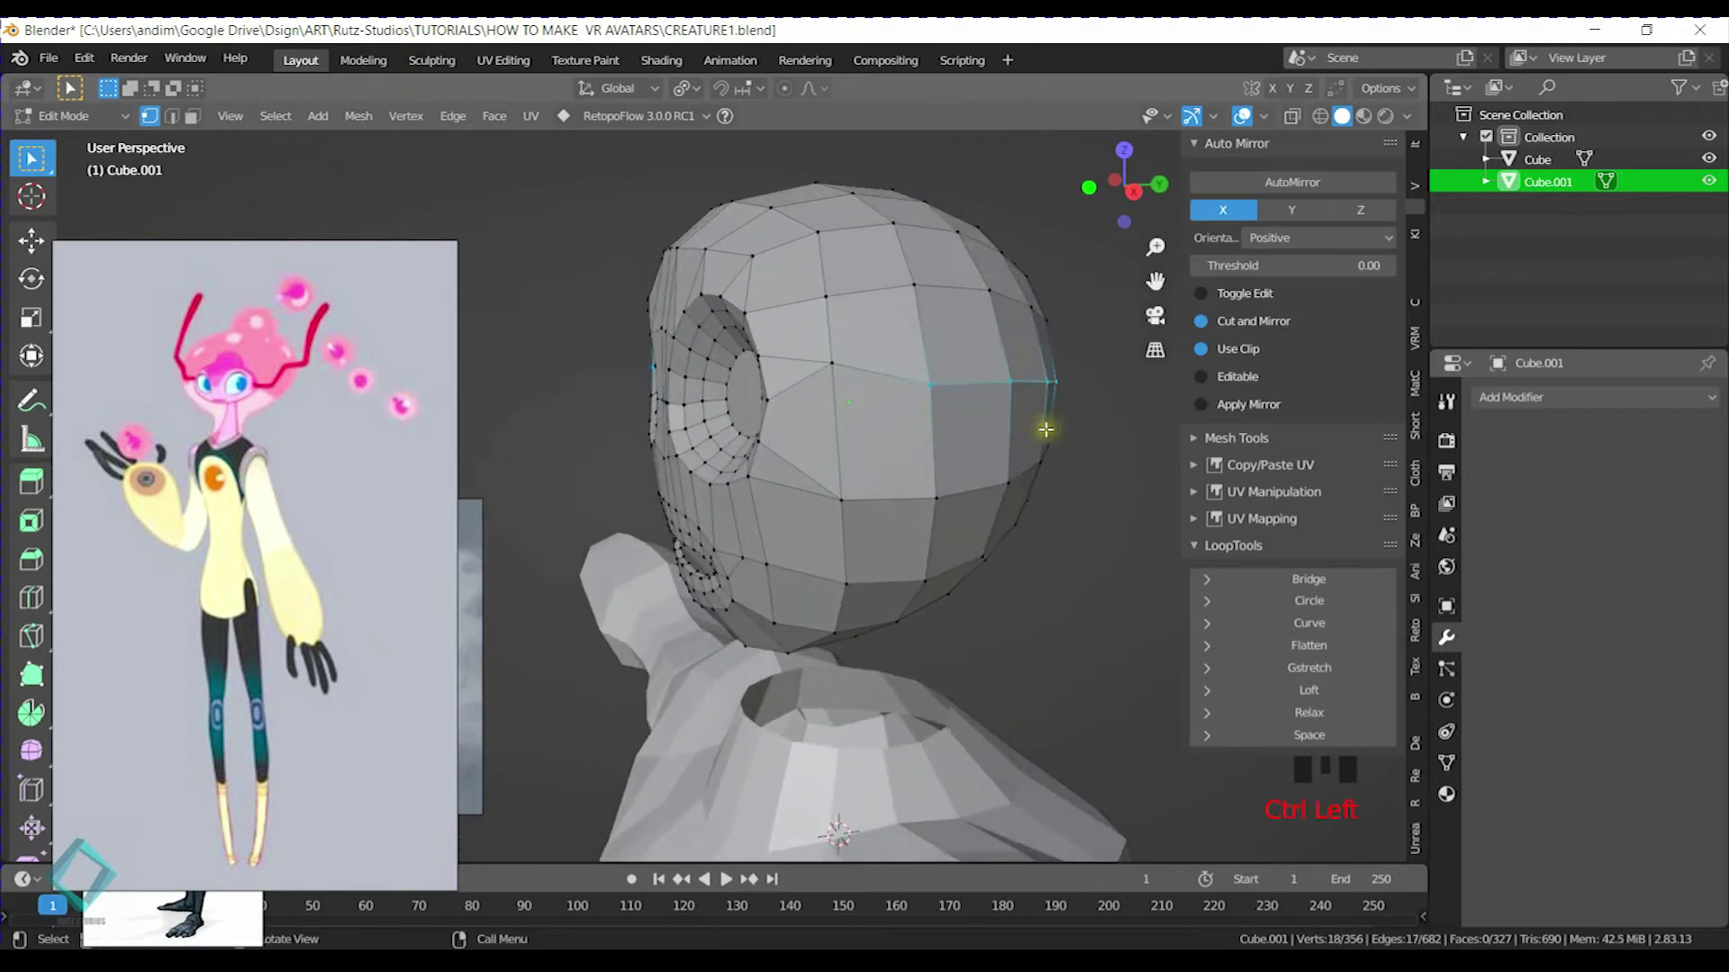
{"action": "key", "text": "g"}
{"action": "key", "text": "g"}
{"action": "left_click", "coordinate": [1028, 266]}
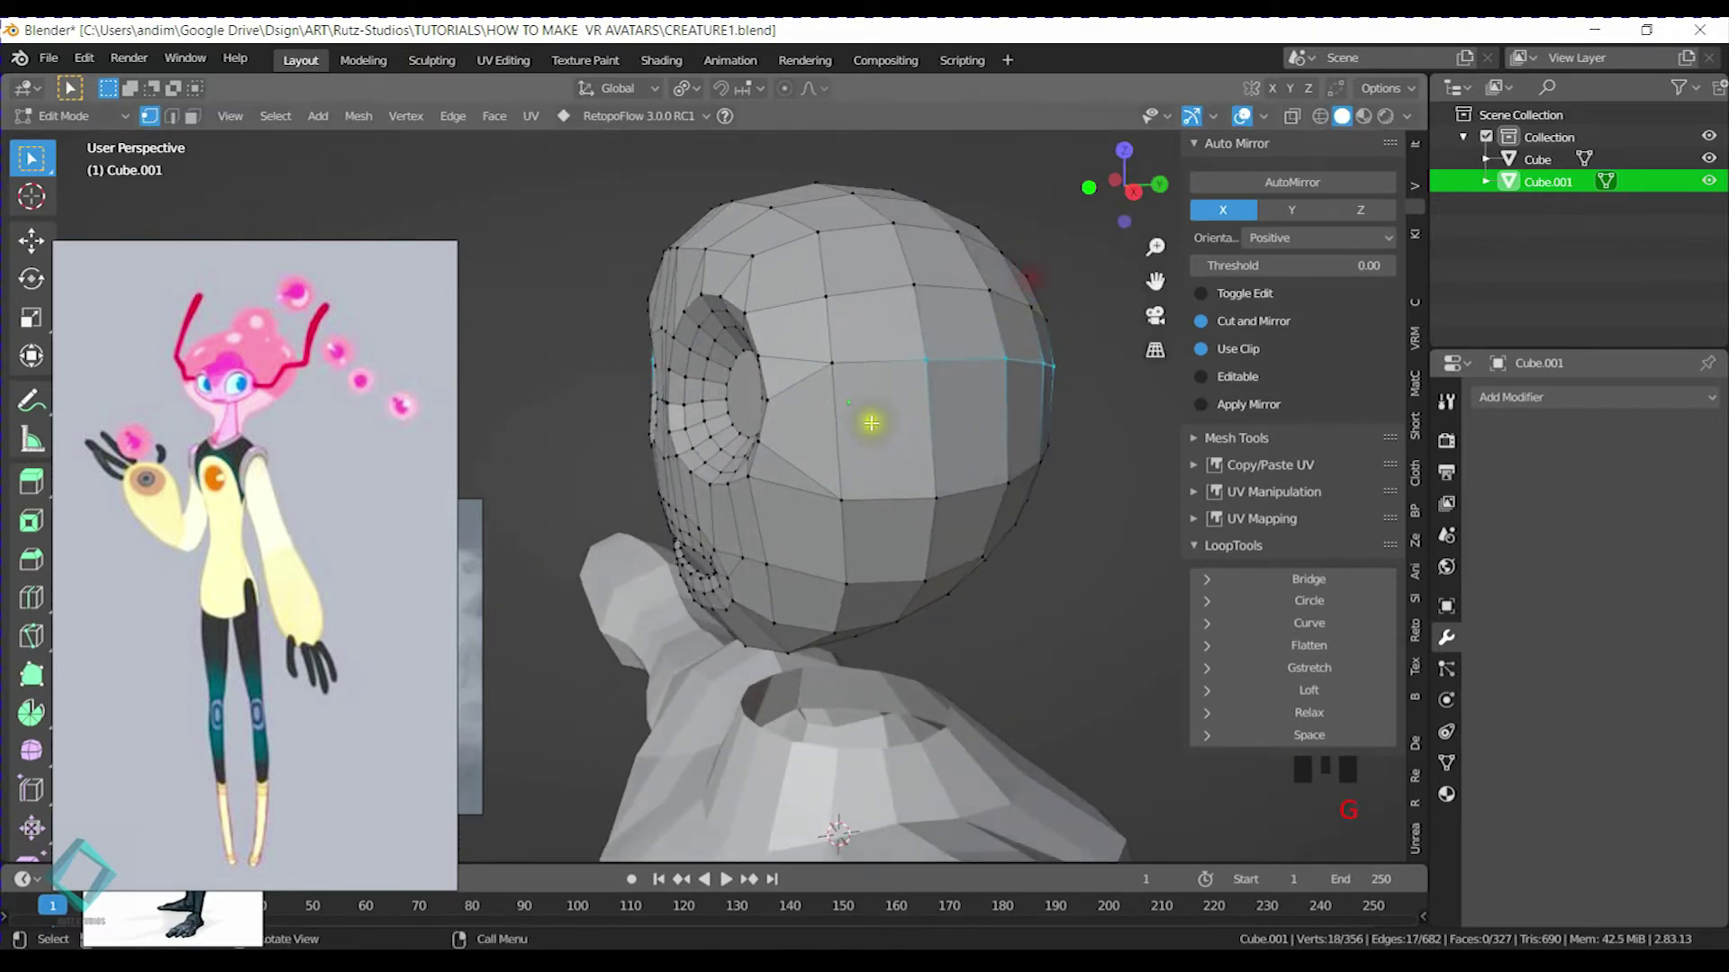
Mirror the head mesh across the X axis with AutoMirror
{"action": "key", "text": "Tab"}
{"action": "left_click", "coordinate": [1296, 182]}
{"action": "middle_click_drag", "start_coordinate": [856, 359], "coordinate": [855, 418]}
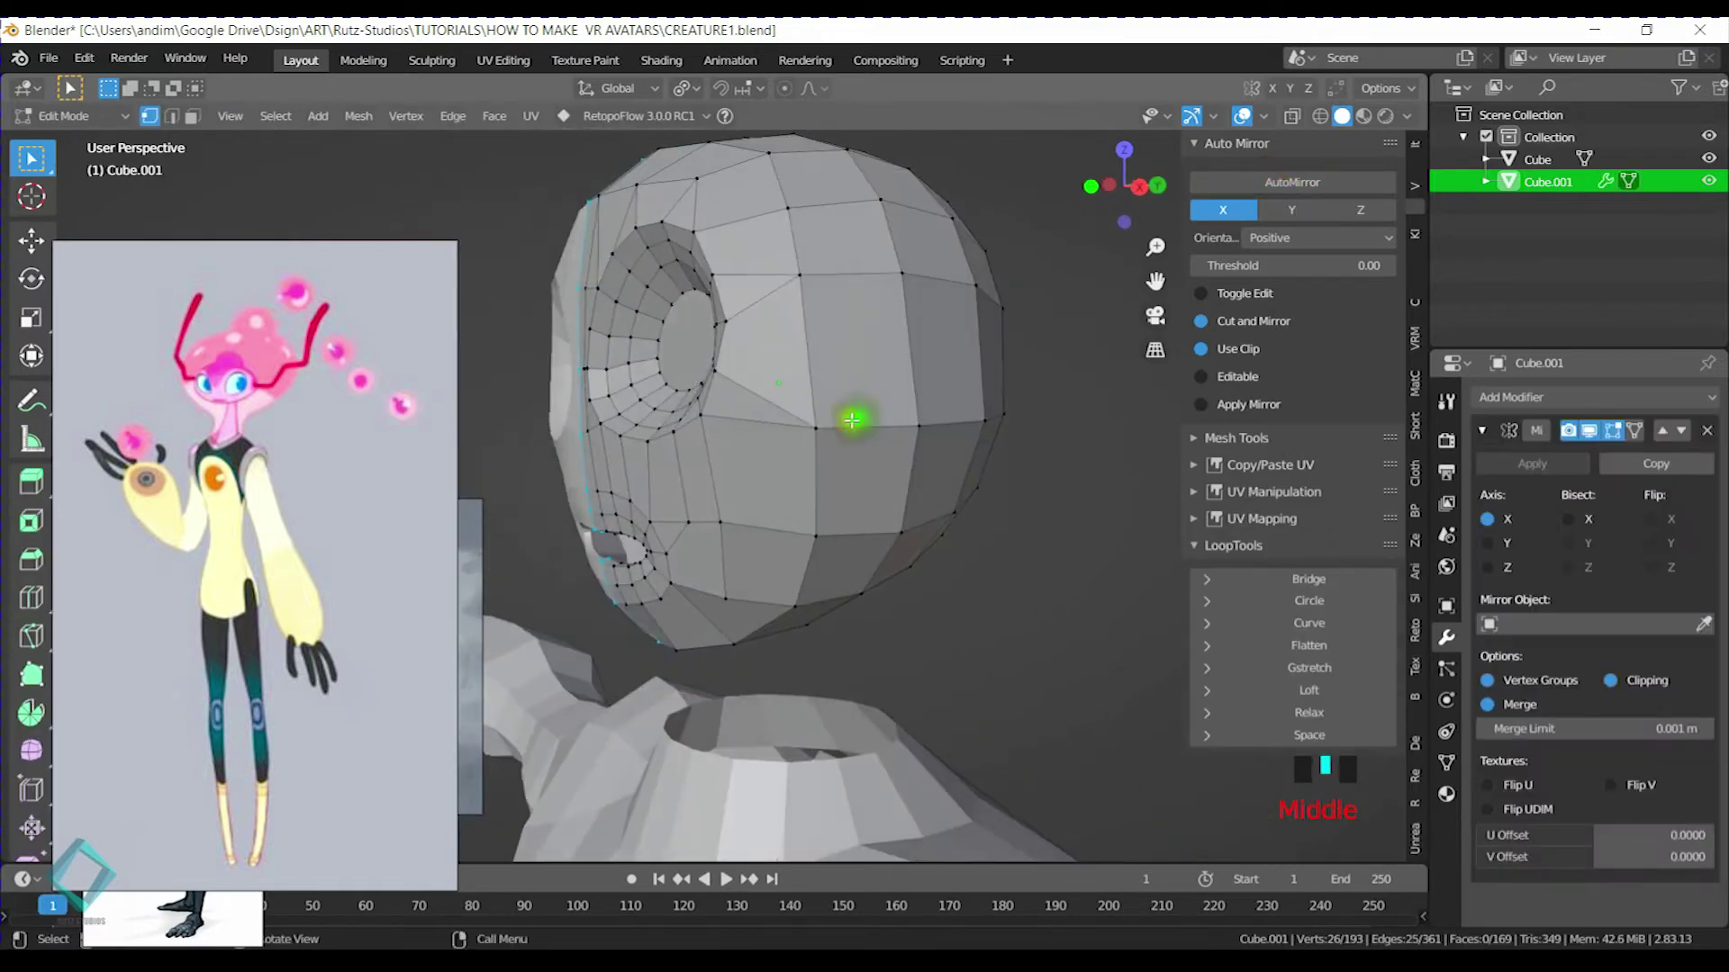
Select the lower horizontal edge loop behind the eye and edge-slide it slightly downward
{"action": "left_click", "coordinate": [841, 427]}
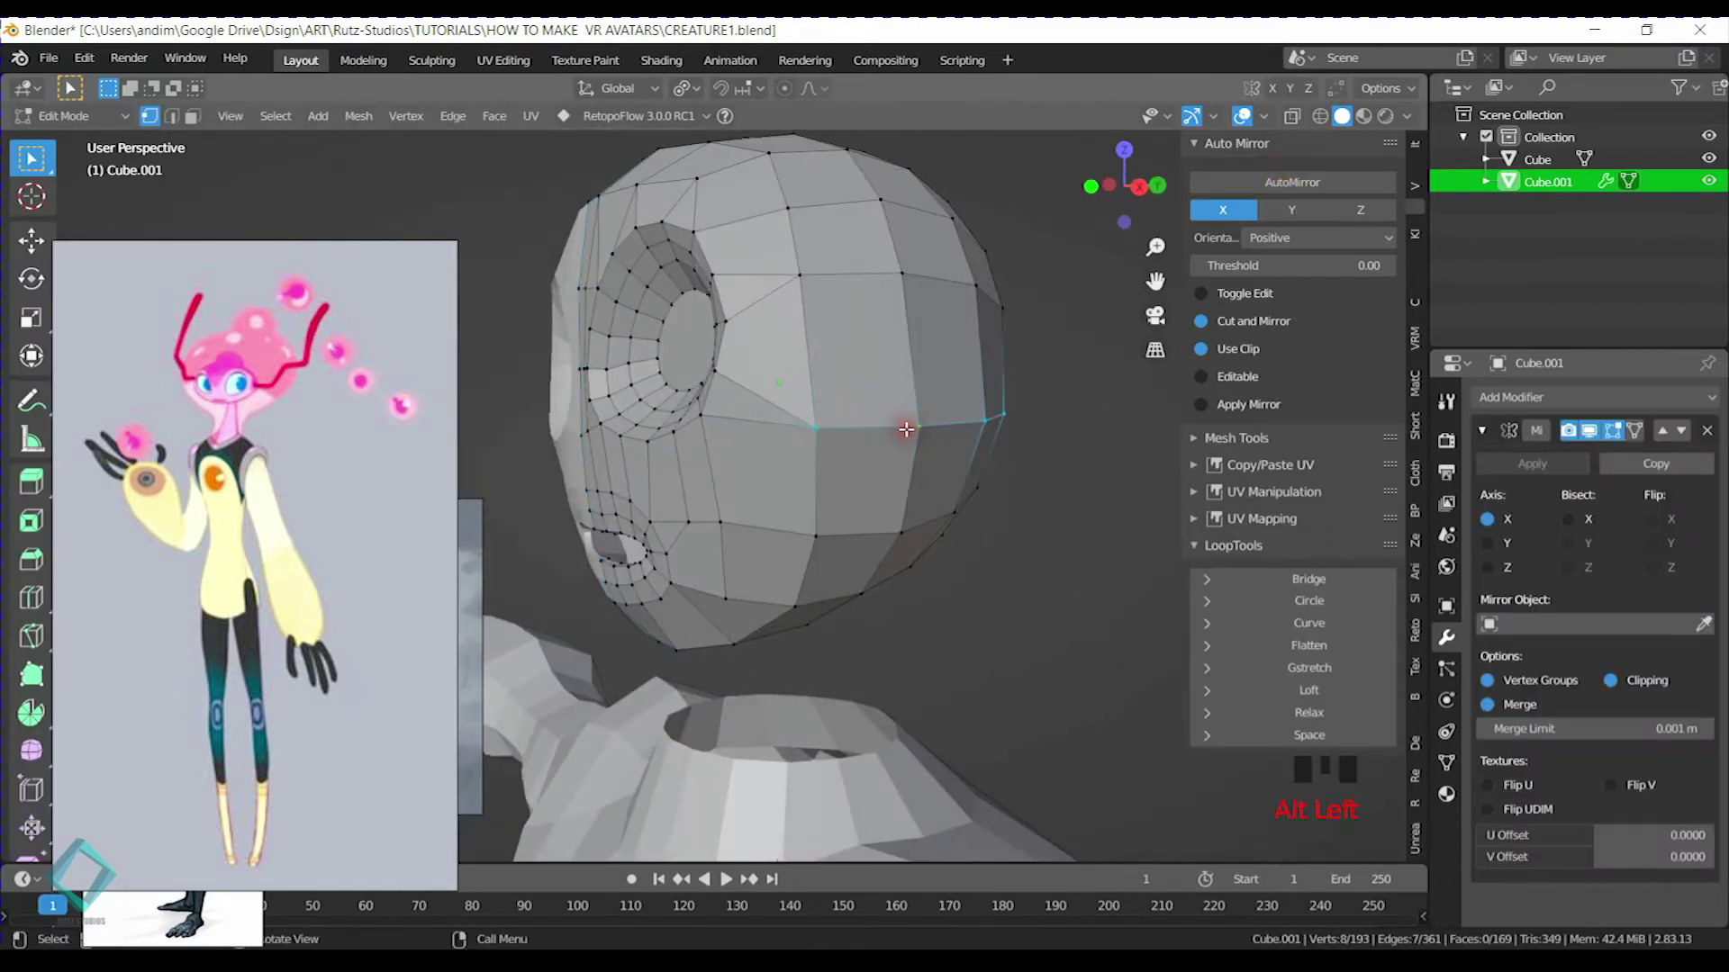
{"action": "key", "text": "g"}
{"action": "key", "text": "g"}
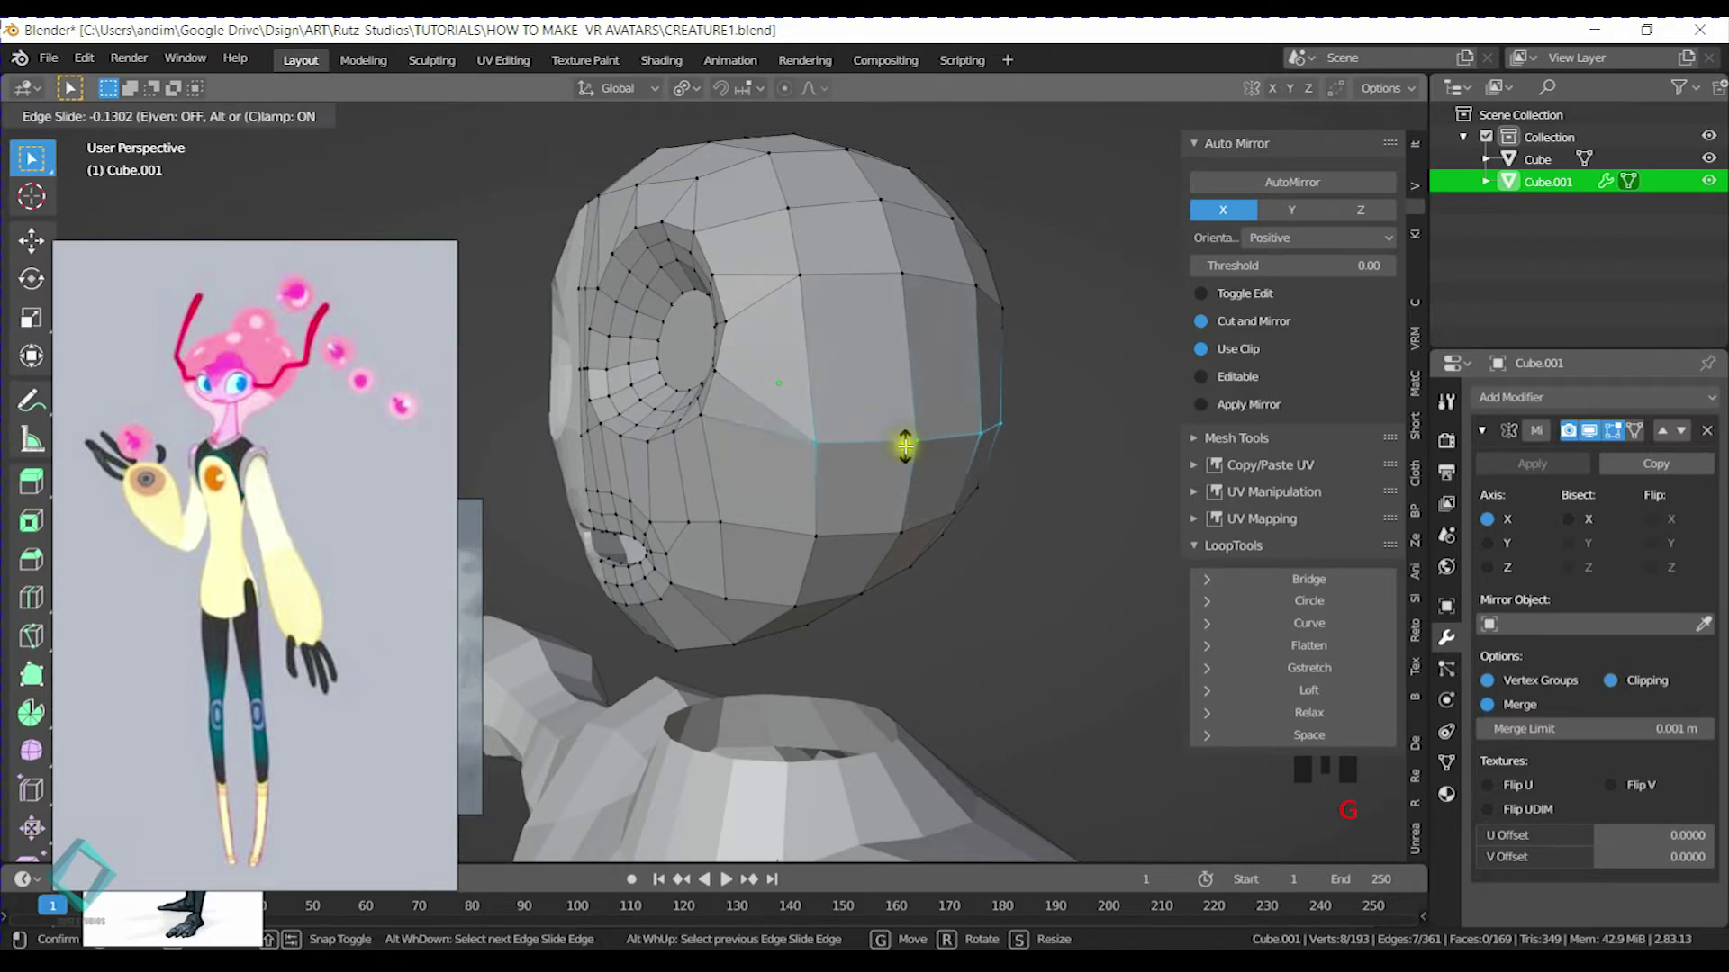
{"action": "left_click", "coordinate": [905, 433]}
{"action": "mouse_move", "coordinate": [822, 393]}
{"action": "middle_mouse_down"}
{"action": "mouse_move", "coordinate": [829, 370]}
{"action": "mouse_move", "coordinate": [813, 372]}
{"action": "middle_mouse_up"}
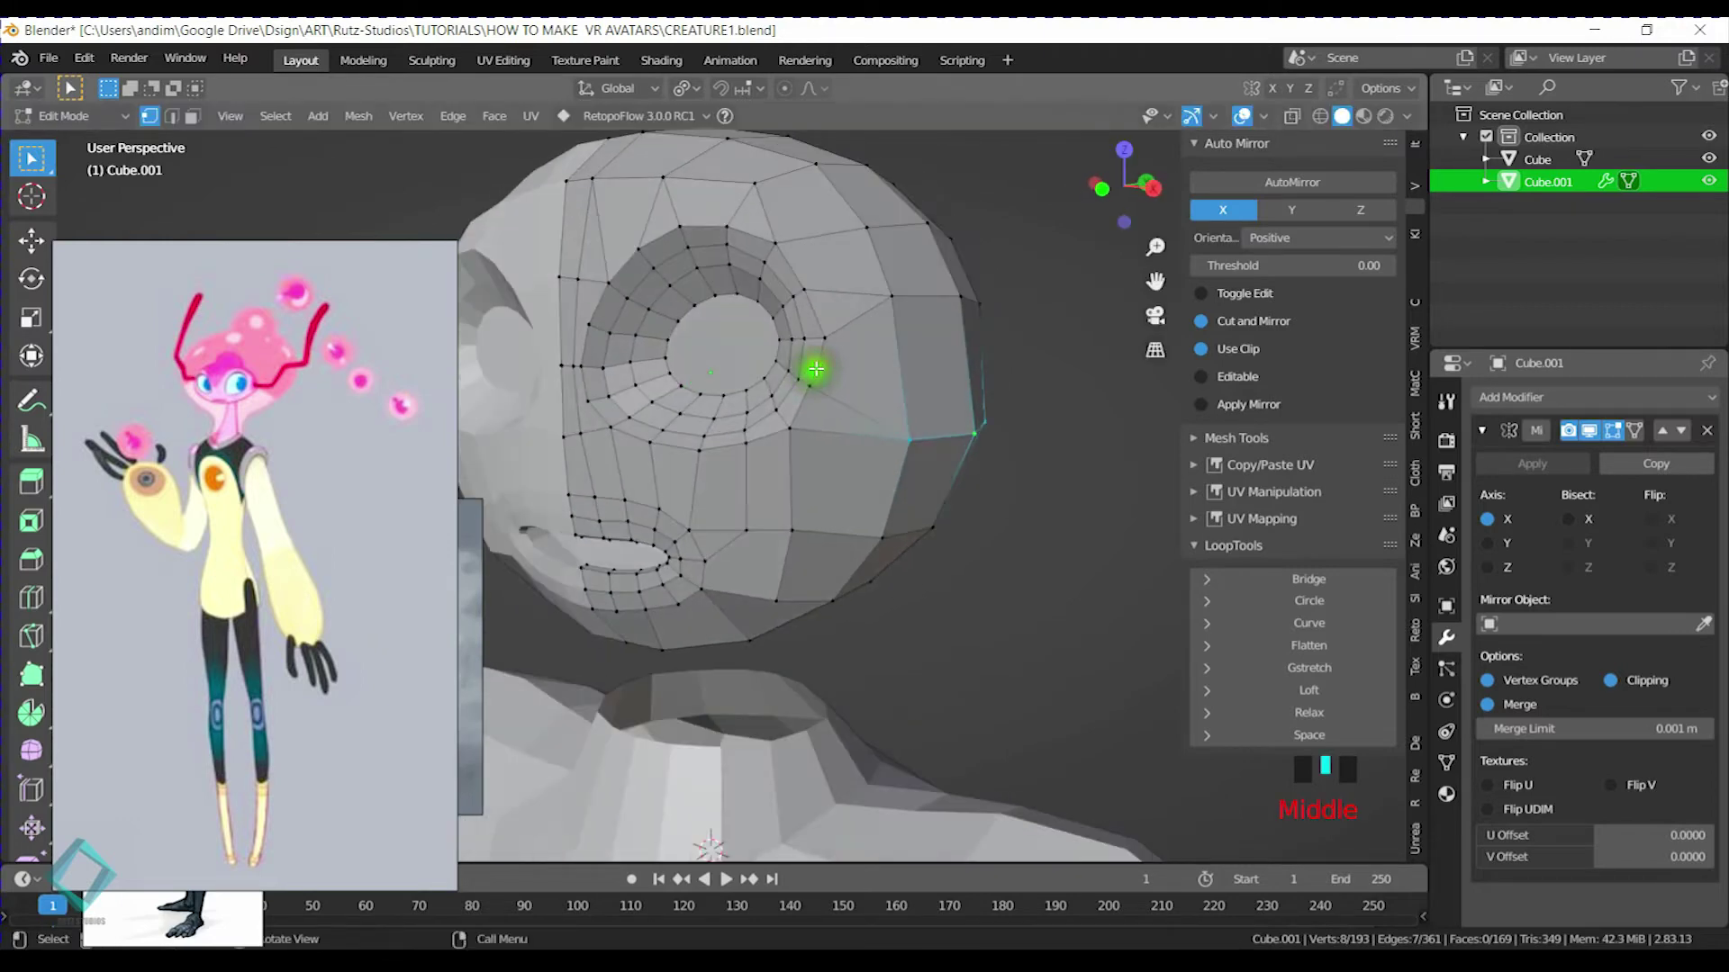
Select the upper horizontal edge loop behind the eye and edge-slide it down for more even face rows
{"action": "left_click", "coordinate": [896, 282], "text": "alt"}
{"action": "key", "text": "g"}
{"action": "key", "text": "g"}
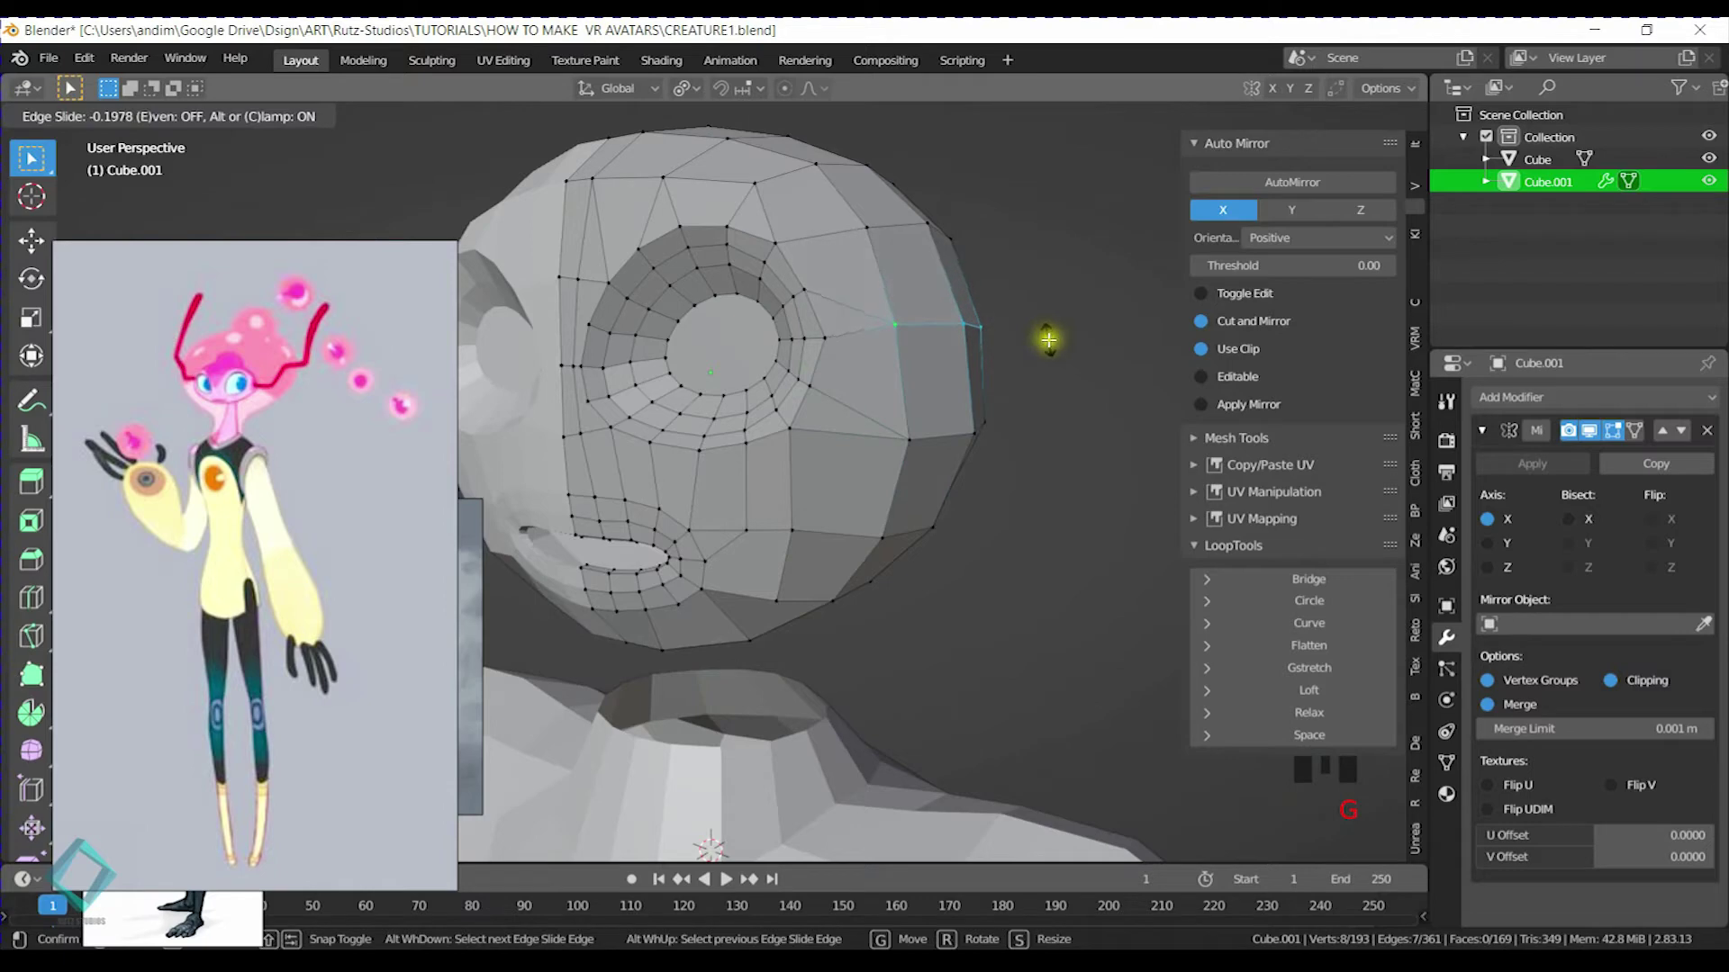
{"action": "left_click", "coordinate": [1044, 321]}
Slide and move individual vertices on the cheek and jaw beside the mouth corner to even out their spacing
{"action": "mouse_move", "coordinate": [1035, 326]}
{"action": "middle_mouse_down"}
{"action": "mouse_move", "coordinate": [957, 365]}
{"action": "mouse_move", "coordinate": [938, 412]}
{"action": "mouse_move", "coordinate": [1011, 444]}
{"action": "mouse_move", "coordinate": [957, 417]}
{"action": "mouse_move", "coordinate": [864, 451]}
{"action": "mouse_move", "coordinate": [883, 405]}
{"action": "mouse_move", "coordinate": [874, 439]}
{"action": "mouse_move", "coordinate": [831, 464]}
{"action": "mouse_move", "coordinate": [818, 444]}
{"action": "mouse_move", "coordinate": [873, 506]}
{"action": "middle_mouse_up"}
{"action": "key", "text": "g"}
{"action": "key", "text": "g"}
{"action": "left_click", "coordinate": [955, 407]}
{"action": "left_click", "coordinate": [852, 463]}
{"action": "key", "text": "g"}
{"action": "left_click", "coordinate": [861, 451]}
{"action": "left_click", "coordinate": [857, 487]}
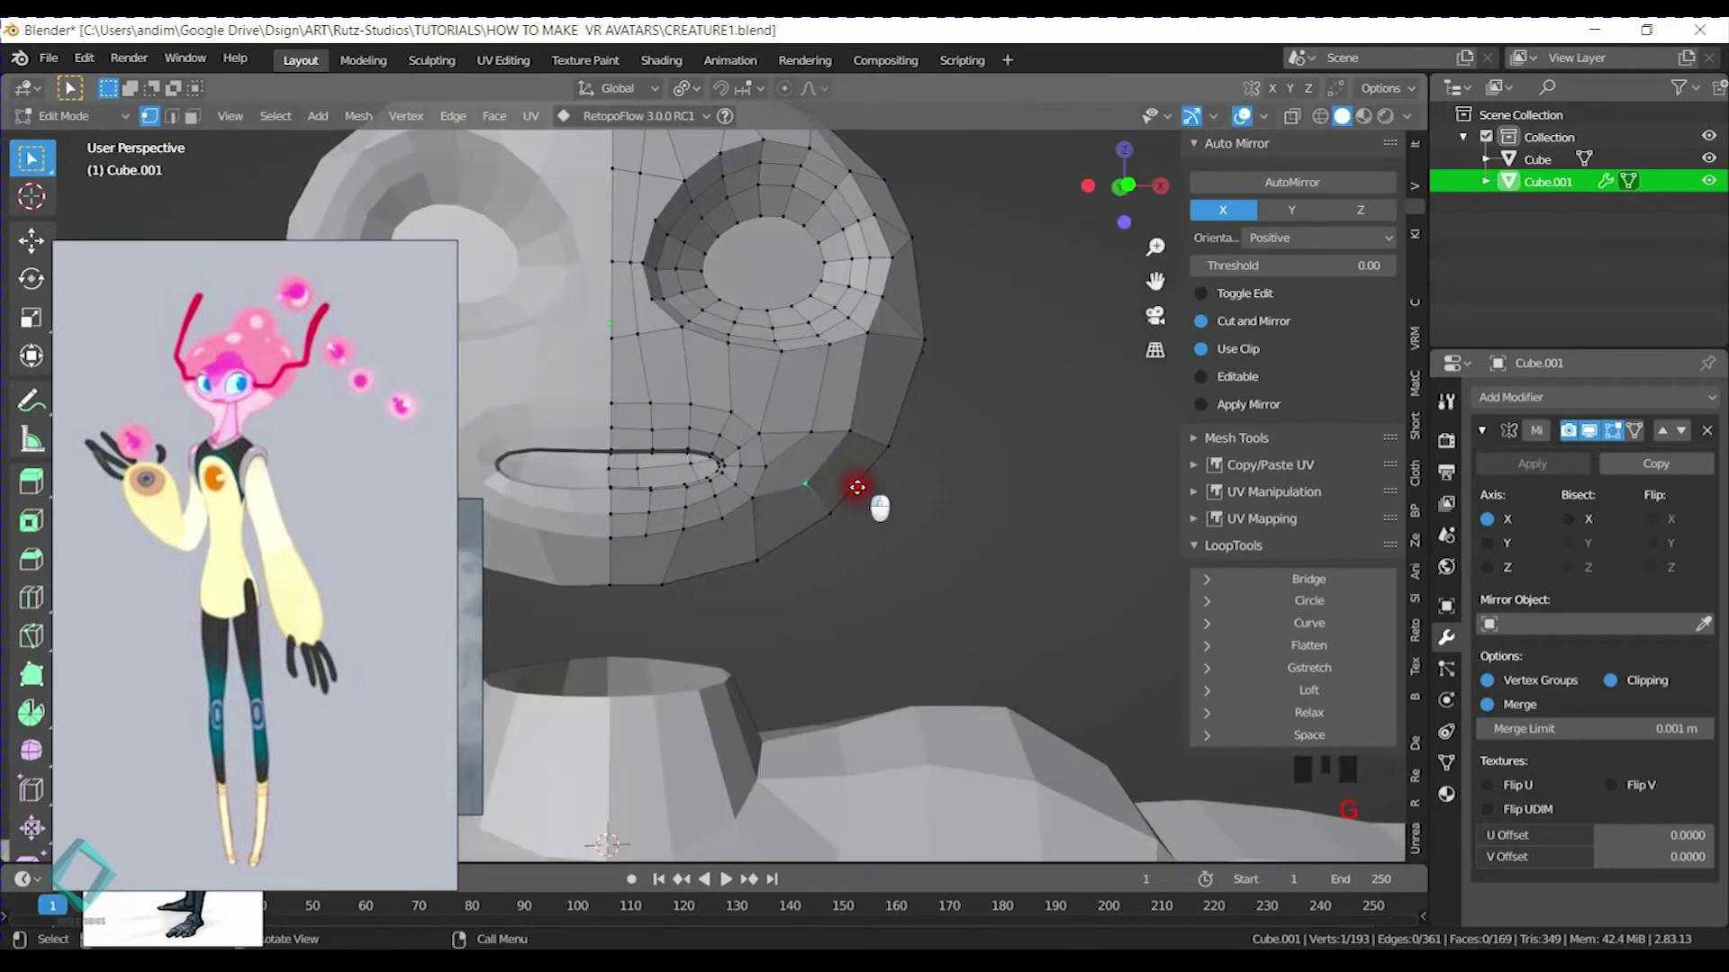
{"action": "key", "text": "g"}
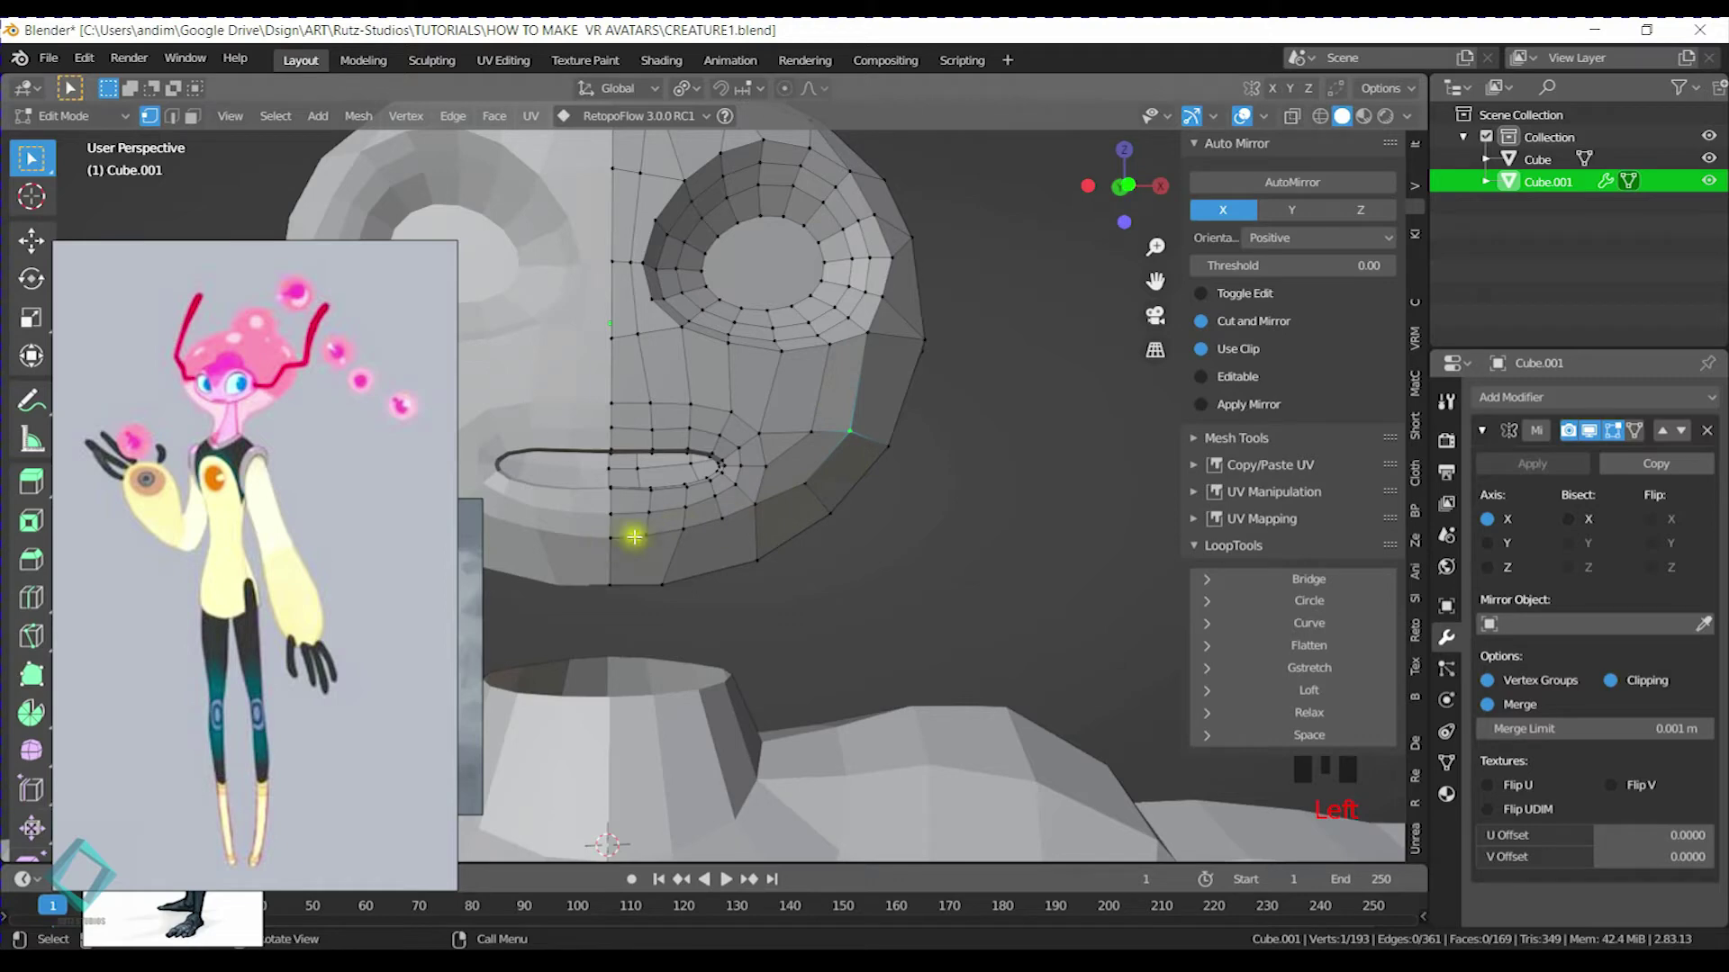
Move single vertices along the lower jaw and chin edge to round out the jawline
{"action": "middle_click_drag", "start_coordinate": [760, 517], "coordinate": [856, 512], "text": "shift"}
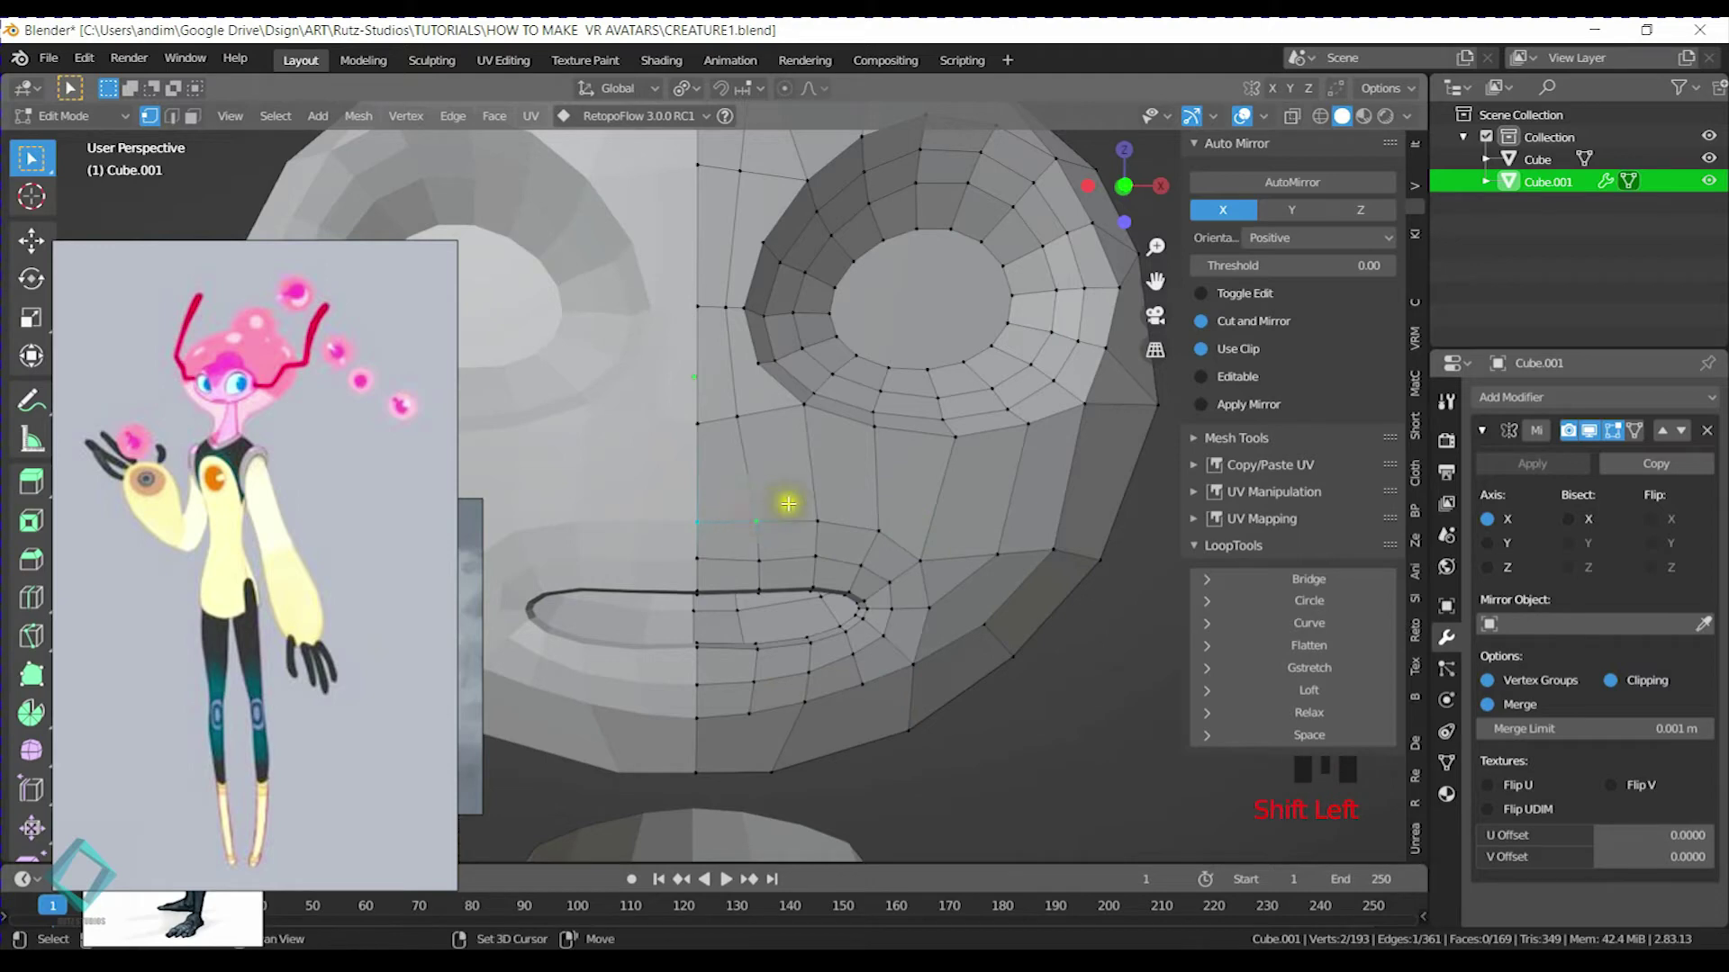
{"action": "left_click", "coordinate": [790, 513], "text": "alt"}
{"action": "left_click", "coordinate": [887, 675], "text": "alt+shift"}
{"action": "middle_click_drag", "start_coordinate": [934, 714], "coordinate": [972, 513], "text": "shift"}
{"action": "left_click", "coordinate": [958, 502]}
{"action": "key", "text": "g"}
{"action": "left_click", "coordinate": [962, 510]}
{"action": "middle_click_drag", "start_coordinate": [885, 598], "coordinate": [859, 499], "text": "shift"}
{"action": "left_click", "coordinate": [771, 522]}
{"action": "key", "text": "g"}
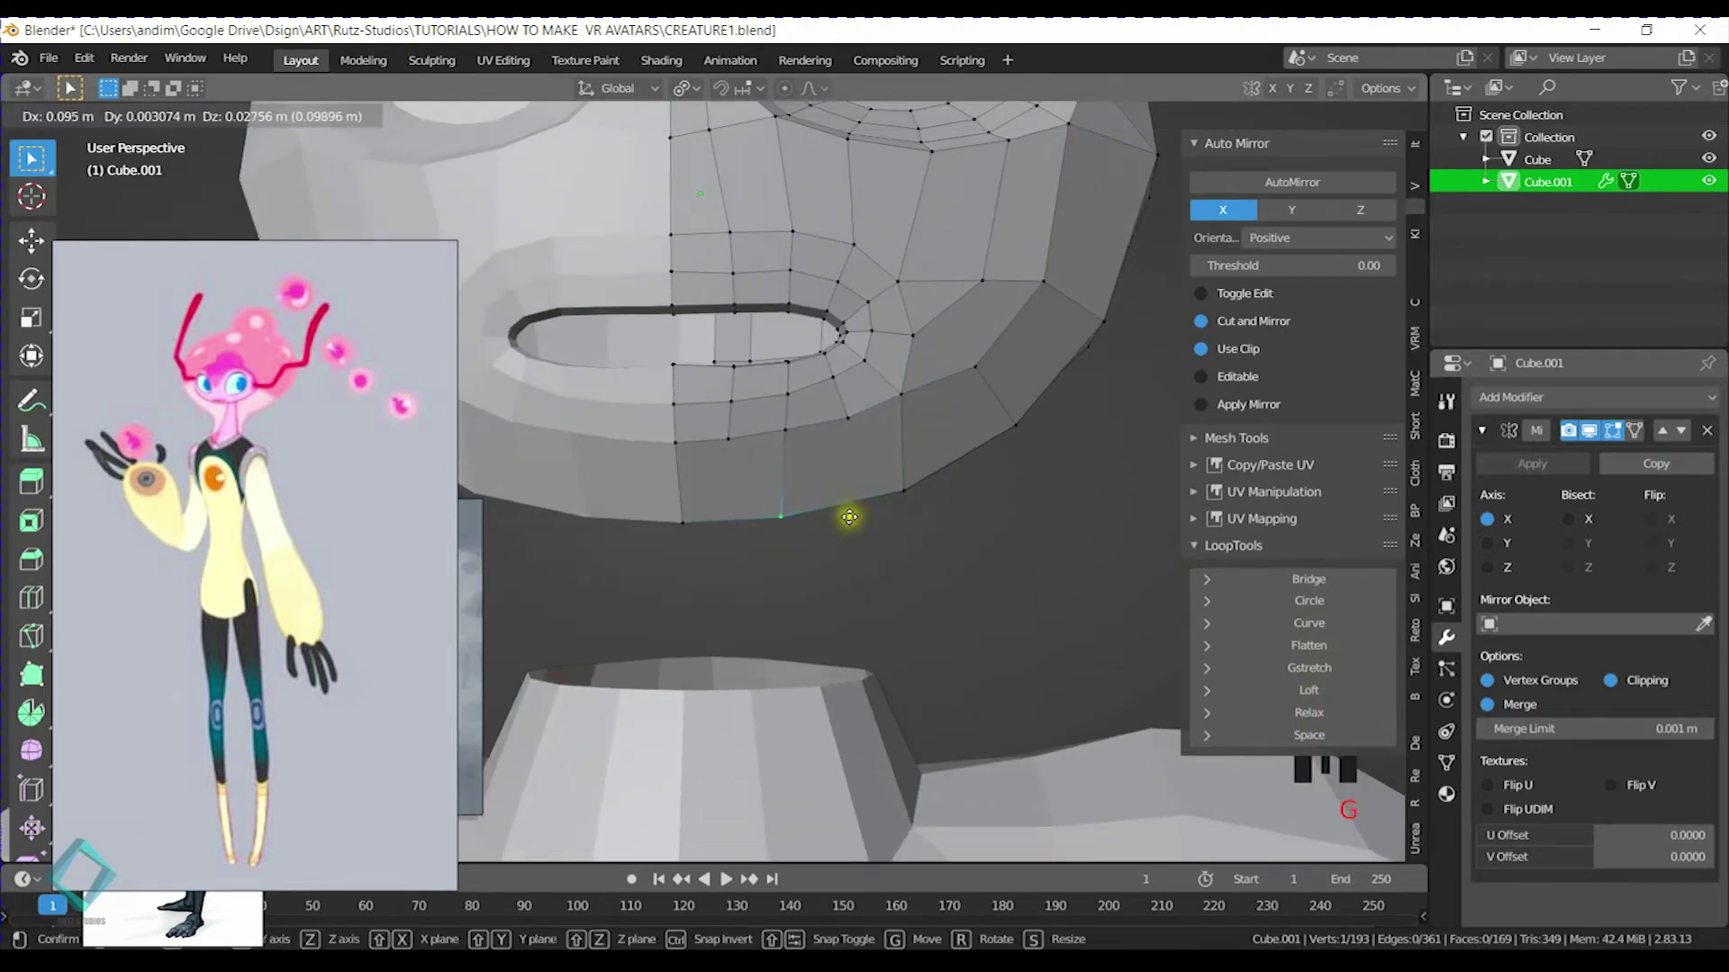
{"action": "left_click", "coordinate": [849, 517]}
Knife-cut an edge from the lower lip's outer loop down to the chin's centre vertex
{"action": "left_click", "coordinate": [714, 424]}
{"action": "middle_click_drag", "start_coordinate": [759, 413], "coordinate": [801, 432], "text": "shift"}
{"action": "key", "text": "k"}
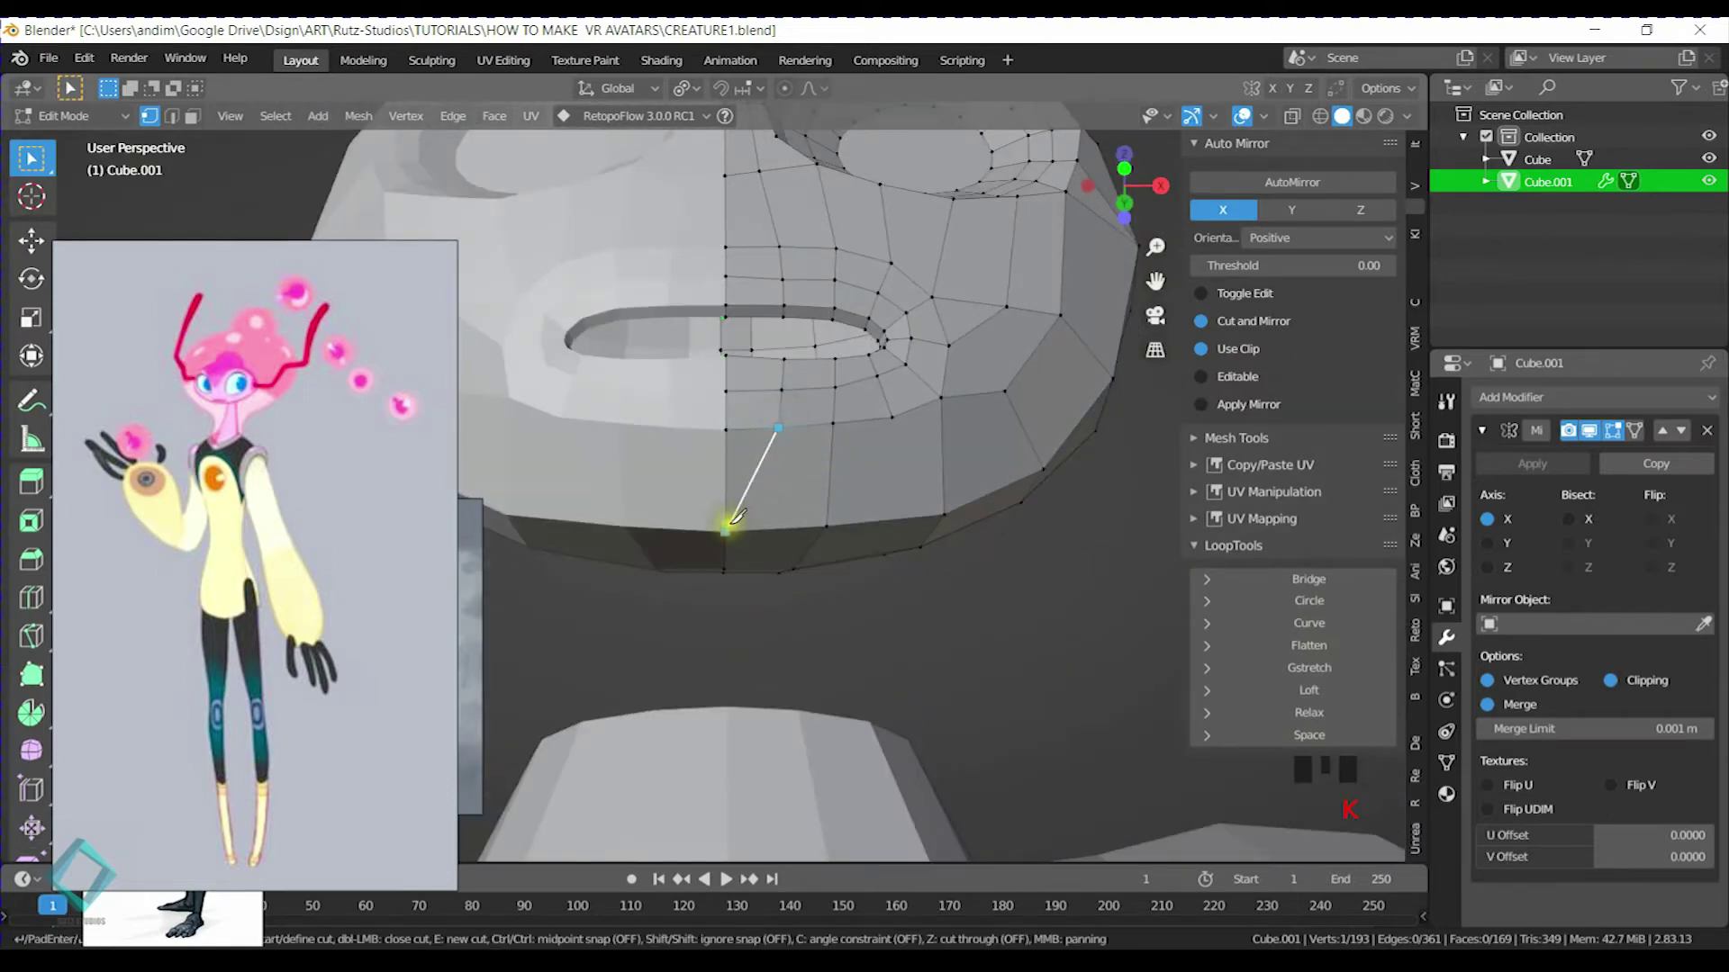
{"action": "left_click", "coordinate": [725, 531]}
{"action": "key", "text": "Return"}
Save the file and shade the head smooth in Object Mode
{"action": "mouse_move", "coordinate": [787, 532]}
{"action": "middle_mouse_down"}
{"action": "mouse_move", "coordinate": [811, 445]}
{"action": "mouse_move", "coordinate": [880, 417]}
{"action": "middle_mouse_up"}
{"action": "key", "text": "ctrl+s"}
{"action": "key", "text": "Tab"}
{"action": "scroll", "coordinate": [802, 504], "scroll_direction": "down", "scroll_amount": 2}
{"action": "right_click", "coordinate": [879, 421]}
{"action": "left_click", "coordinate": [879, 403]}
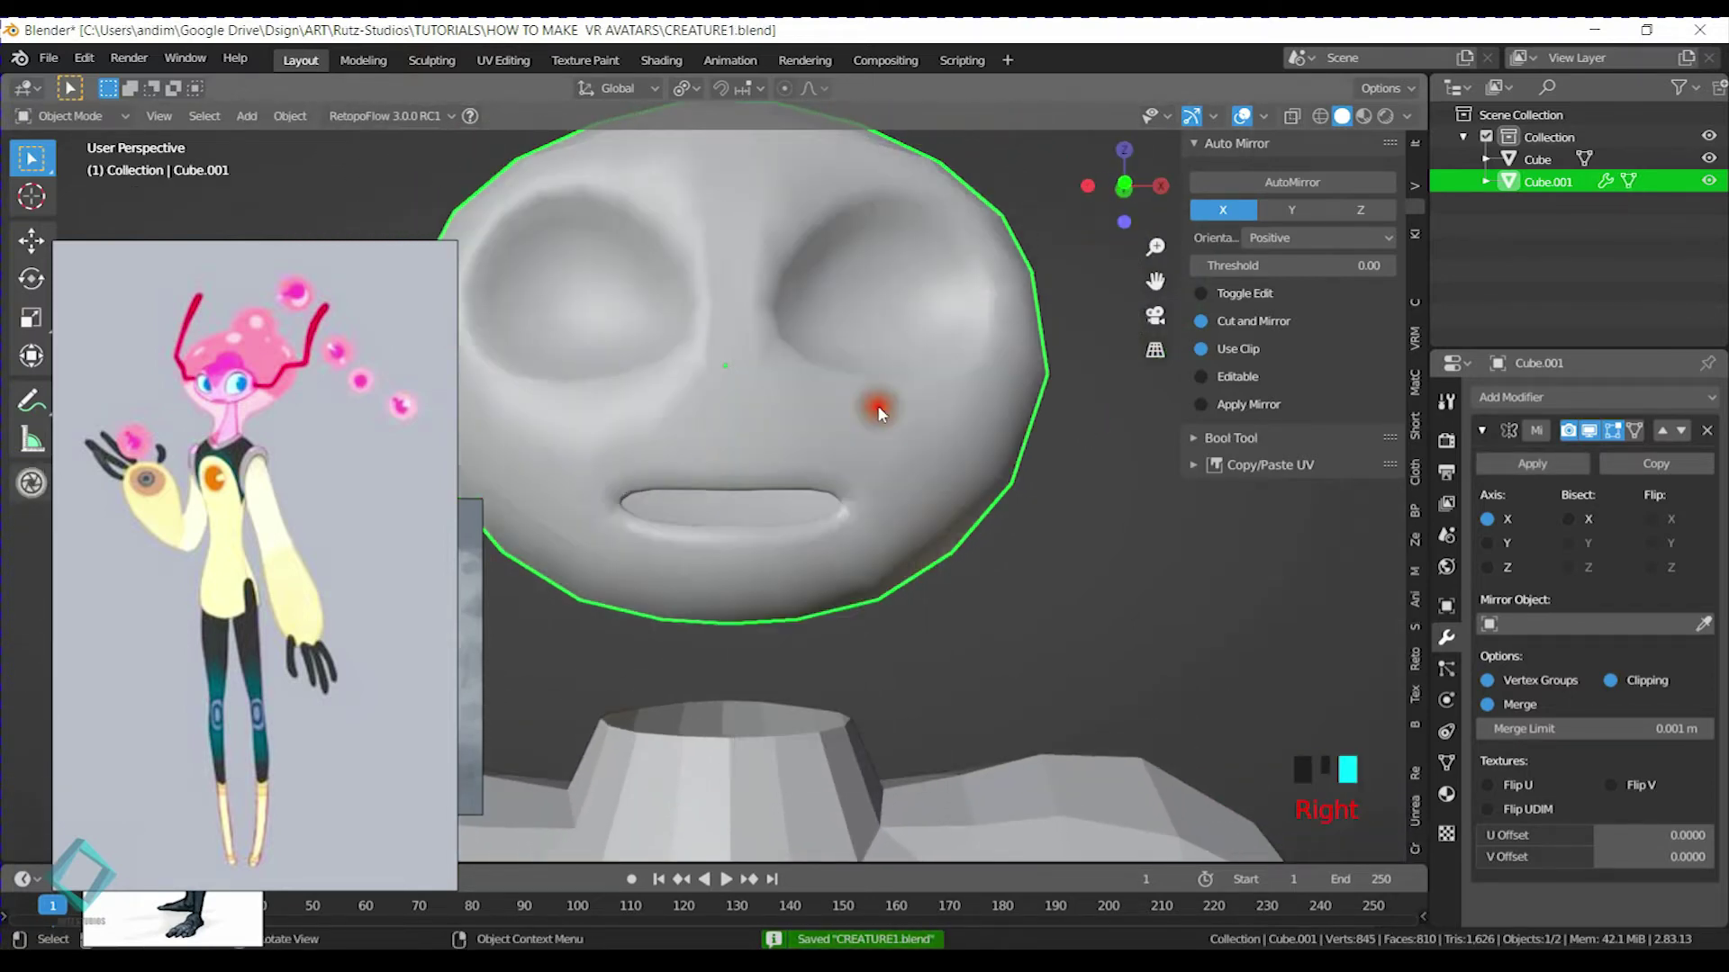
Enable Auto Smooth for the head's normals and save the file
{"action": "left_click", "coordinate": [1446, 762]}
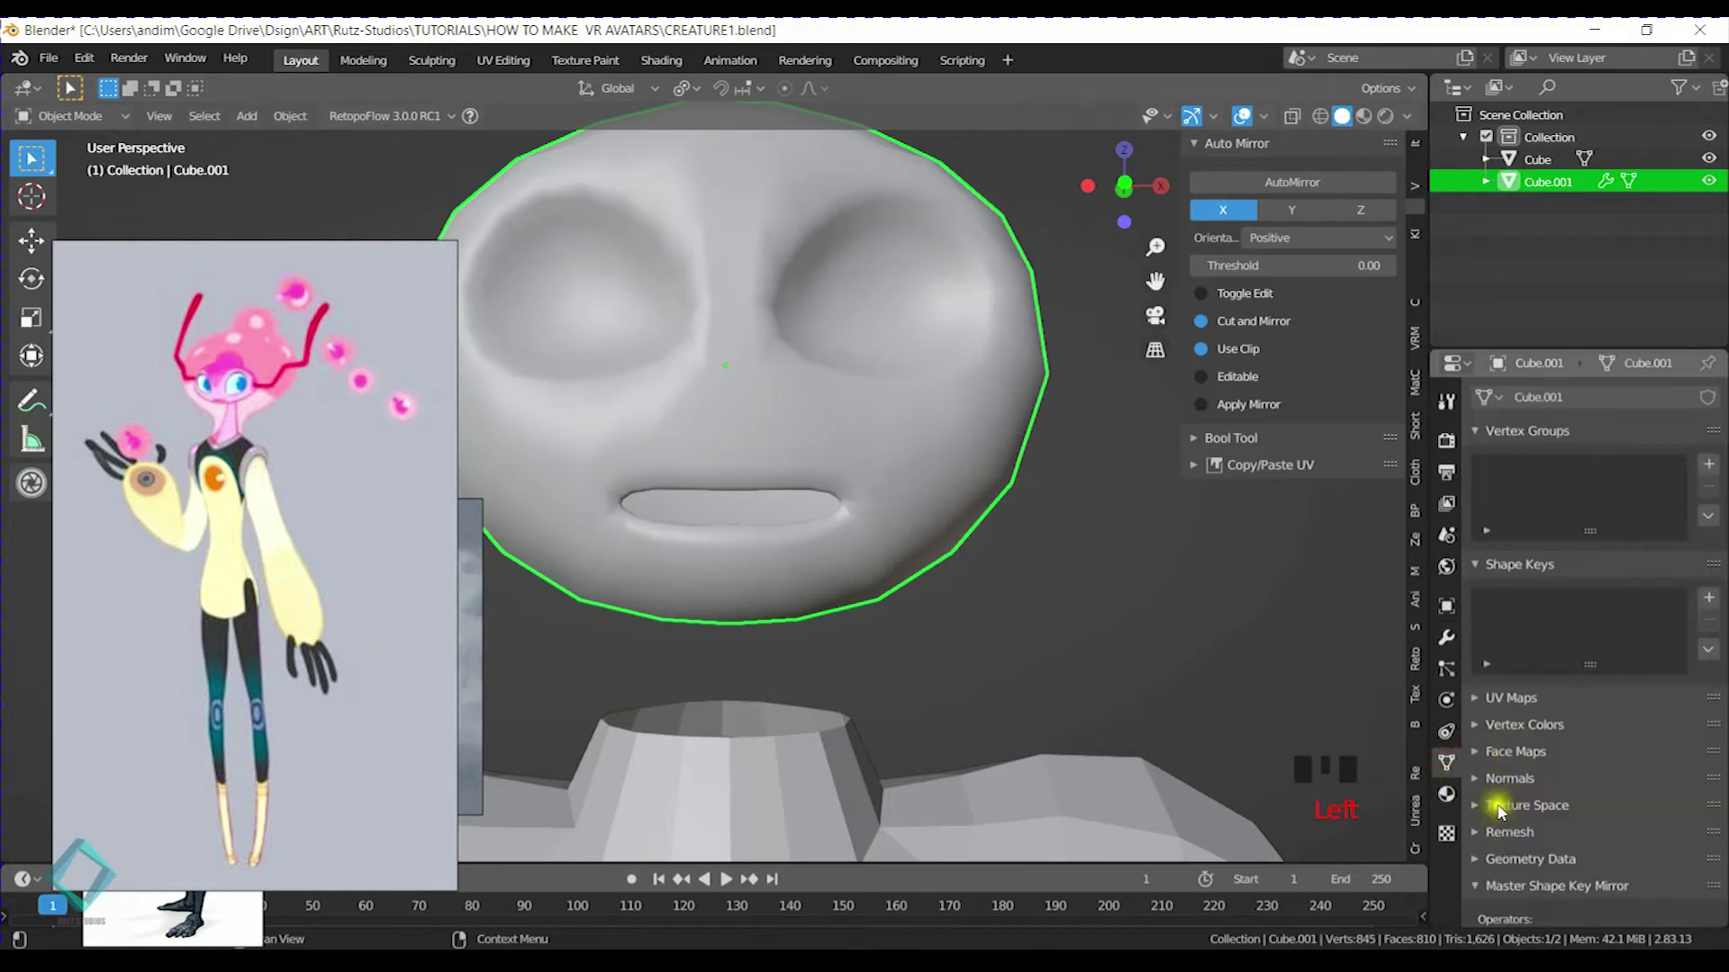
{"action": "left_click", "coordinate": [1511, 779]}
{"action": "left_click", "coordinate": [1510, 806]}
{"action": "left_click", "coordinate": [1061, 552]}
{"action": "middle_click_drag", "start_coordinate": [1062, 552], "coordinate": [918, 567]}
{"action": "scroll", "coordinate": [919, 567], "scroll_direction": "down", "scroll_amount": 2}
{"action": "key", "text": "ctrl+s"}
{"action": "middle_click_drag", "start_coordinate": [942, 689], "coordinate": [907, 506], "text": "shift"}
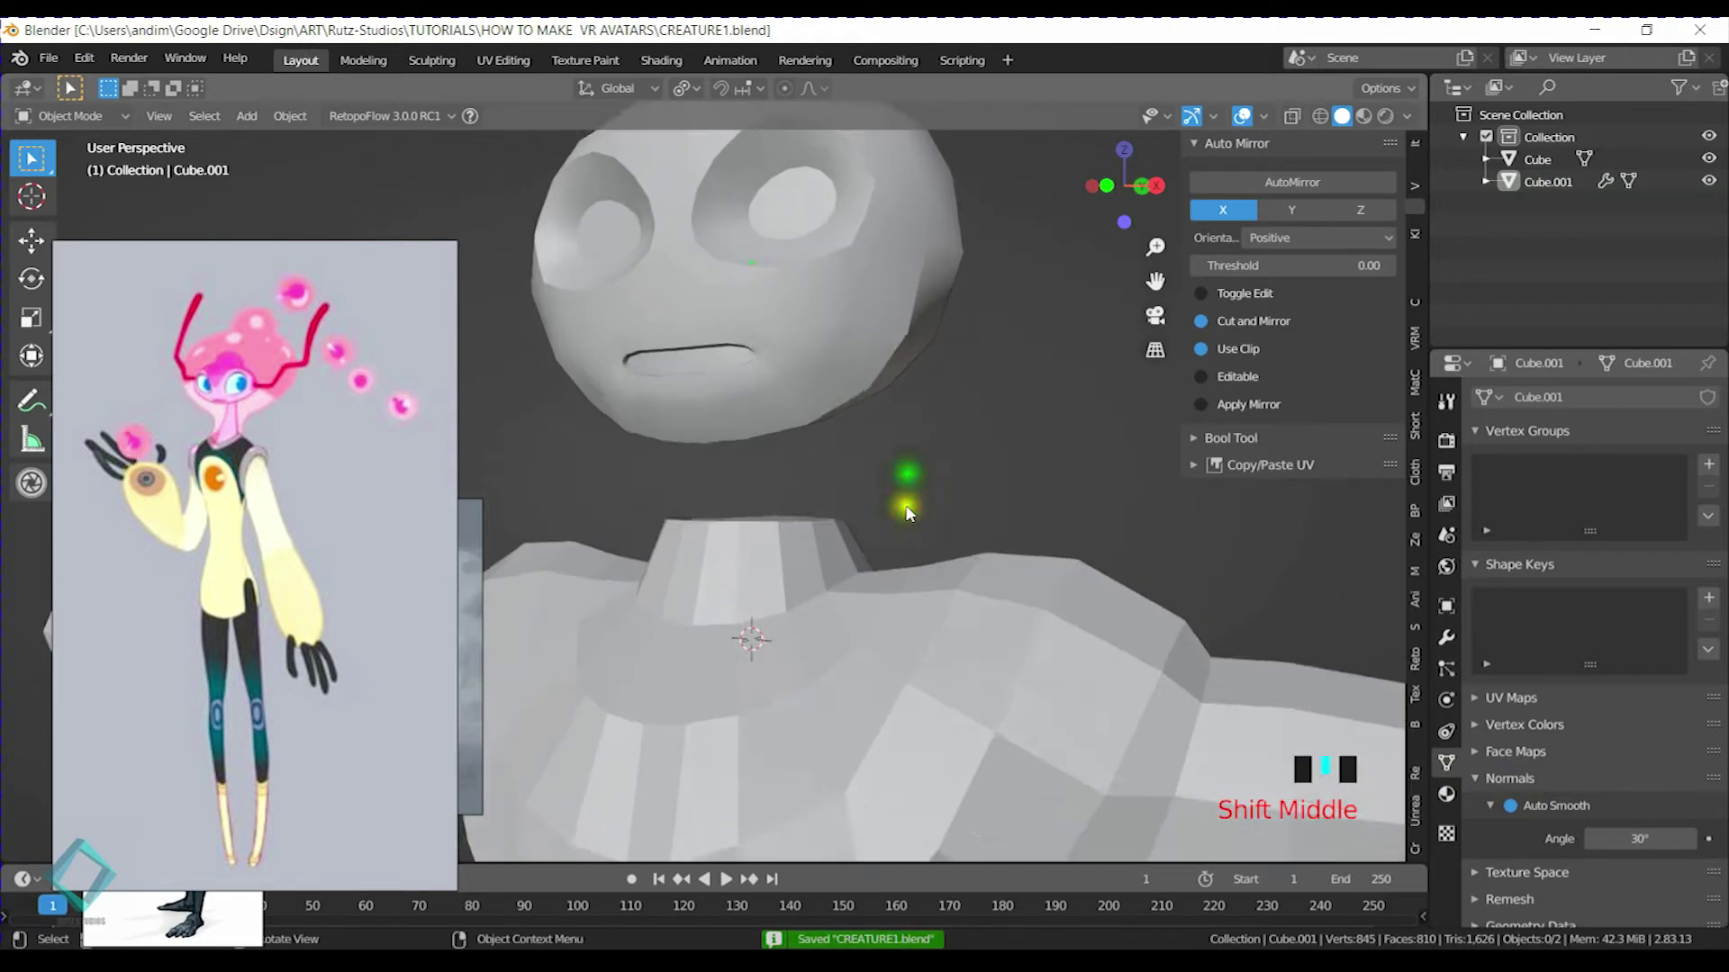
Shade the body smooth and enable Auto Smooth for its normals
{"action": "scroll", "coordinate": [905, 506], "scroll_direction": "down", "scroll_amount": 2}
{"action": "left_click", "coordinate": [838, 635]}
{"action": "right_click", "coordinate": [835, 632]}
{"action": "left_click", "coordinate": [793, 565]}
{"action": "left_click", "coordinate": [1509, 806]}
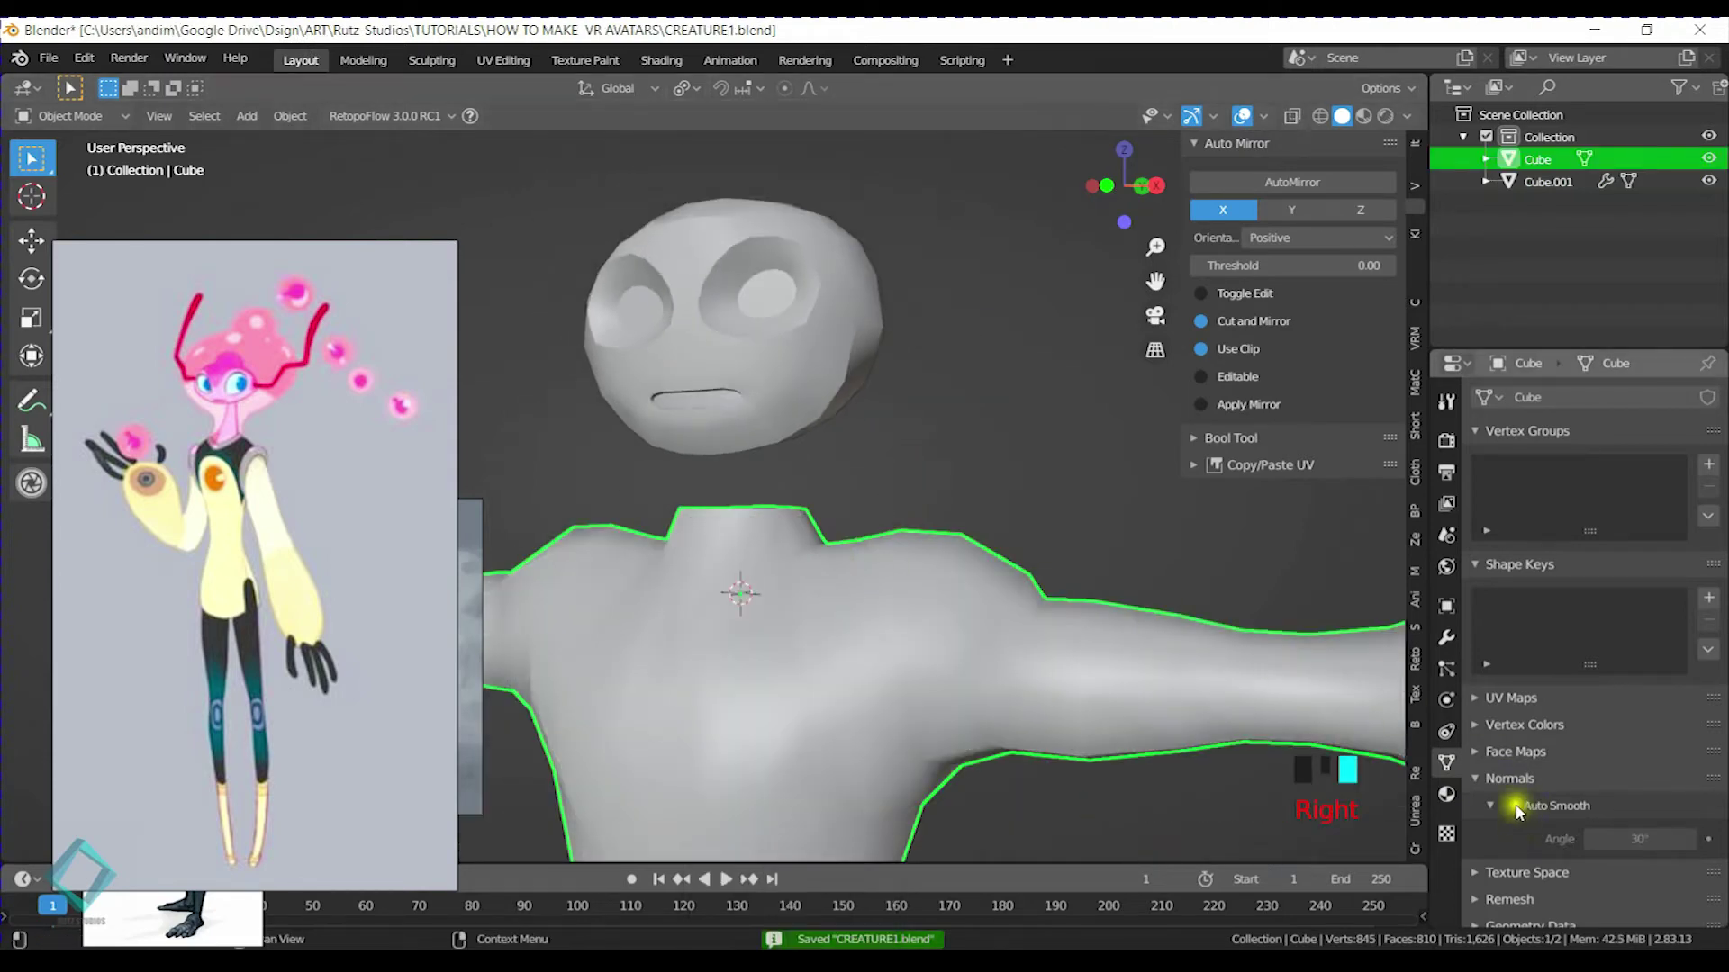
{"action": "left_click", "coordinate": [1029, 513]}
Save the file, hide the viewport sidebar and check the smooth-shaded body and head from several angles
{"action": "scroll", "coordinate": [927, 526], "scroll_direction": "down", "scroll_amount": 4}
{"action": "mouse_move", "coordinate": [895, 530]}
{"action": "middle_mouse_down"}
{"action": "mouse_move", "coordinate": [988, 547]}
{"action": "mouse_move", "coordinate": [951, 436]}
{"action": "mouse_move", "coordinate": [908, 487]}
{"action": "mouse_move", "coordinate": [675, 490]}
{"action": "mouse_move", "coordinate": [656, 475]}
{"action": "mouse_move", "coordinate": [710, 478]}
{"action": "mouse_move", "coordinate": [791, 432]}
{"action": "mouse_move", "coordinate": [764, 586]}
{"action": "mouse_move", "coordinate": [911, 519]}
{"action": "middle_mouse_up"}
{"action": "scroll", "coordinate": [946, 439], "scroll_direction": "down", "scroll_amount": 4}
{"action": "scroll", "coordinate": [708, 471], "scroll_direction": "up", "scroll_amount": 4}
{"action": "key", "text": "ctrl+s"}
{"action": "scroll", "coordinate": [788, 558], "scroll_direction": "up", "scroll_amount": 3}
{"action": "key", "text": "n"}
{"action": "middle_click_drag", "start_coordinate": [1054, 505], "coordinate": [875, 468]}
{"action": "scroll", "coordinate": [964, 540], "scroll_direction": "up", "scroll_amount": 2}
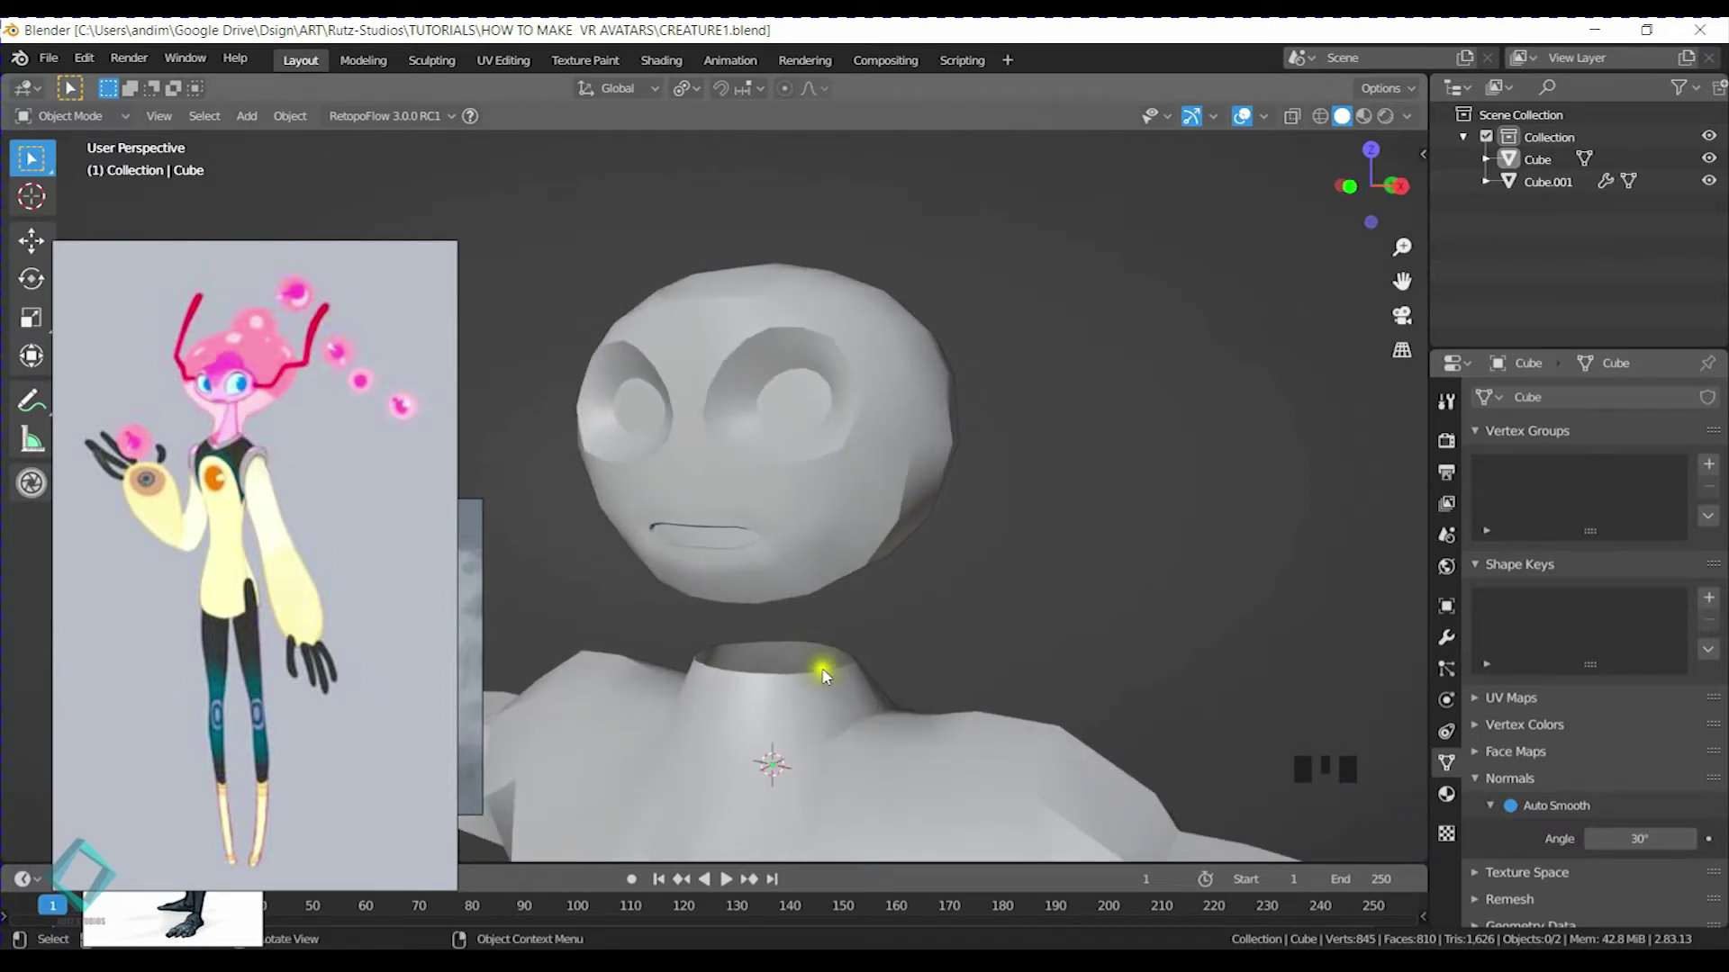
{"action": "scroll", "coordinate": [910, 483], "scroll_direction": "down", "scroll_amount": 2}
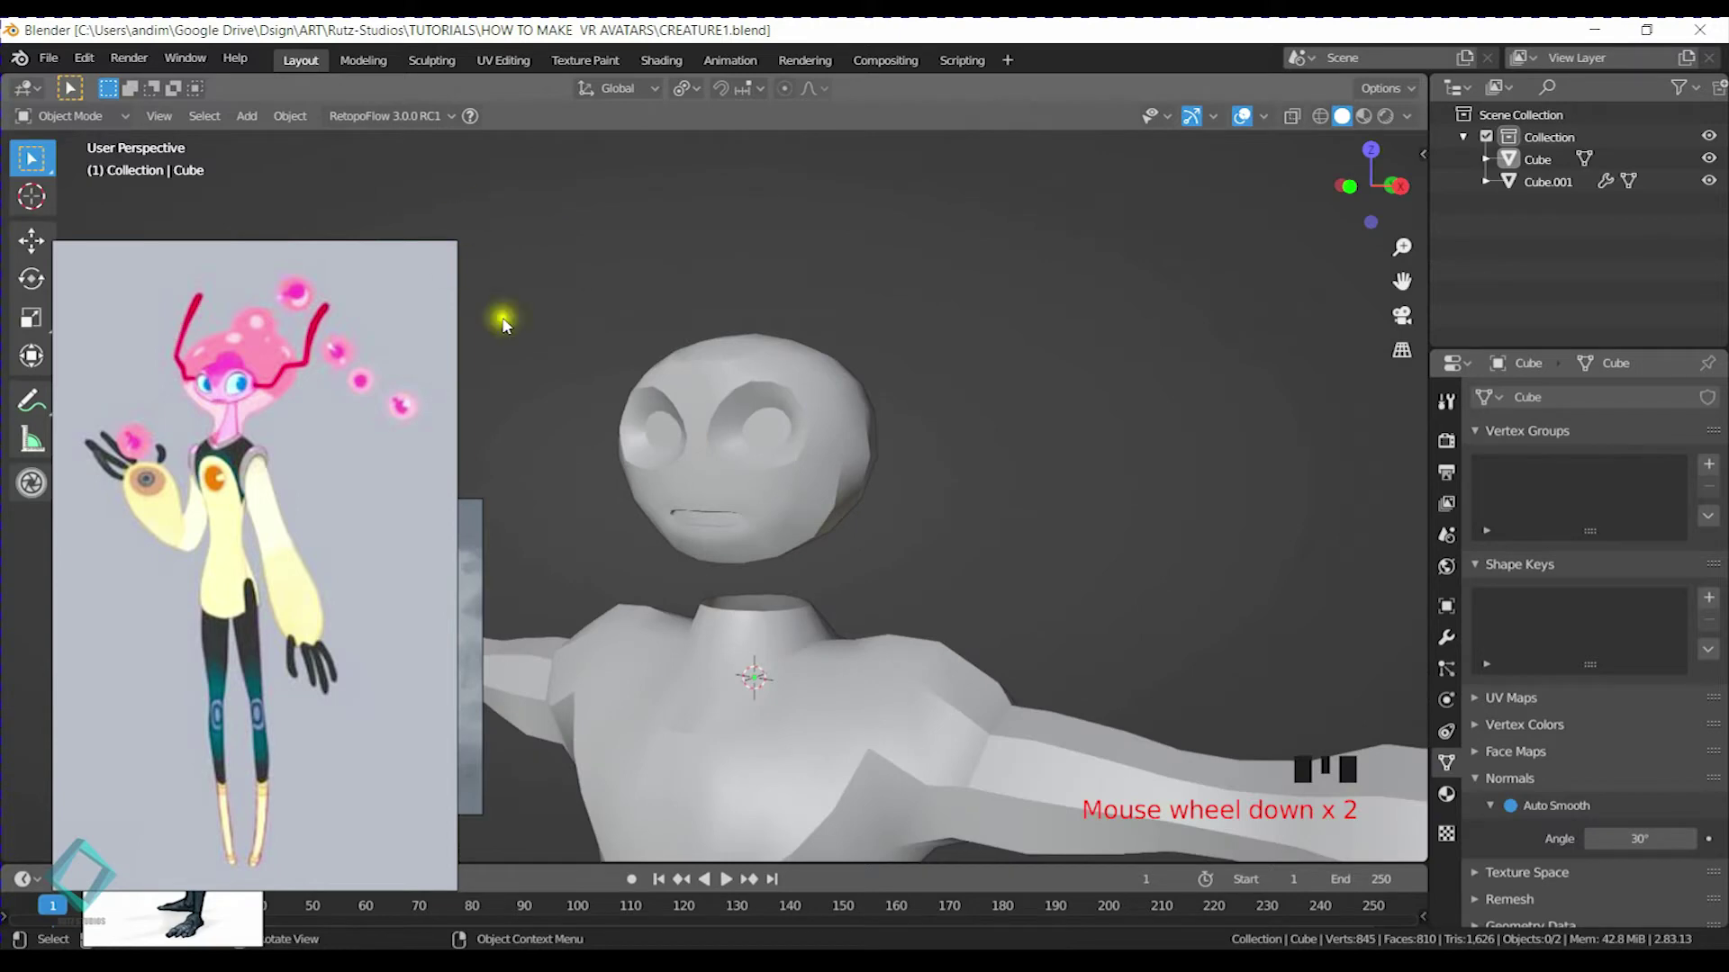
{"action": "middle_click_drag", "start_coordinate": [666, 576], "coordinate": [830, 573]}
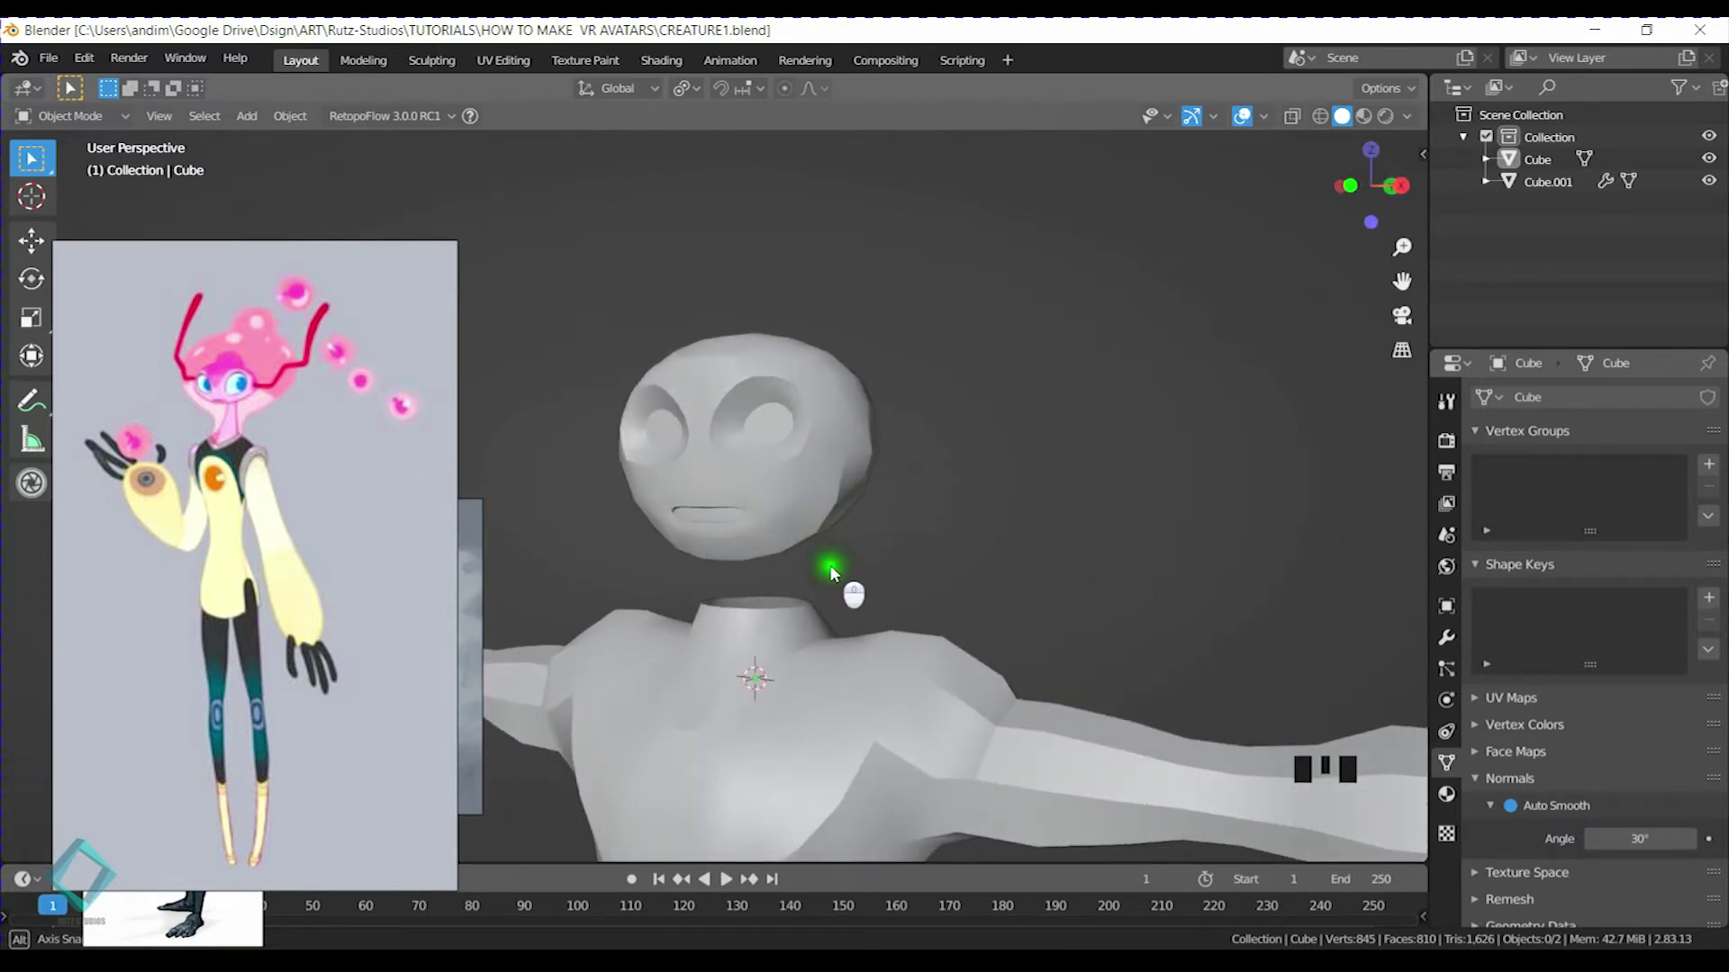
{"action": "middle_click_drag", "start_coordinate": [830, 573], "coordinate": [706, 489]}
Switch Edit Mode from the body to the head mesh and bring the back of the head above the neck into view
{"action": "key", "text": "Tab"}
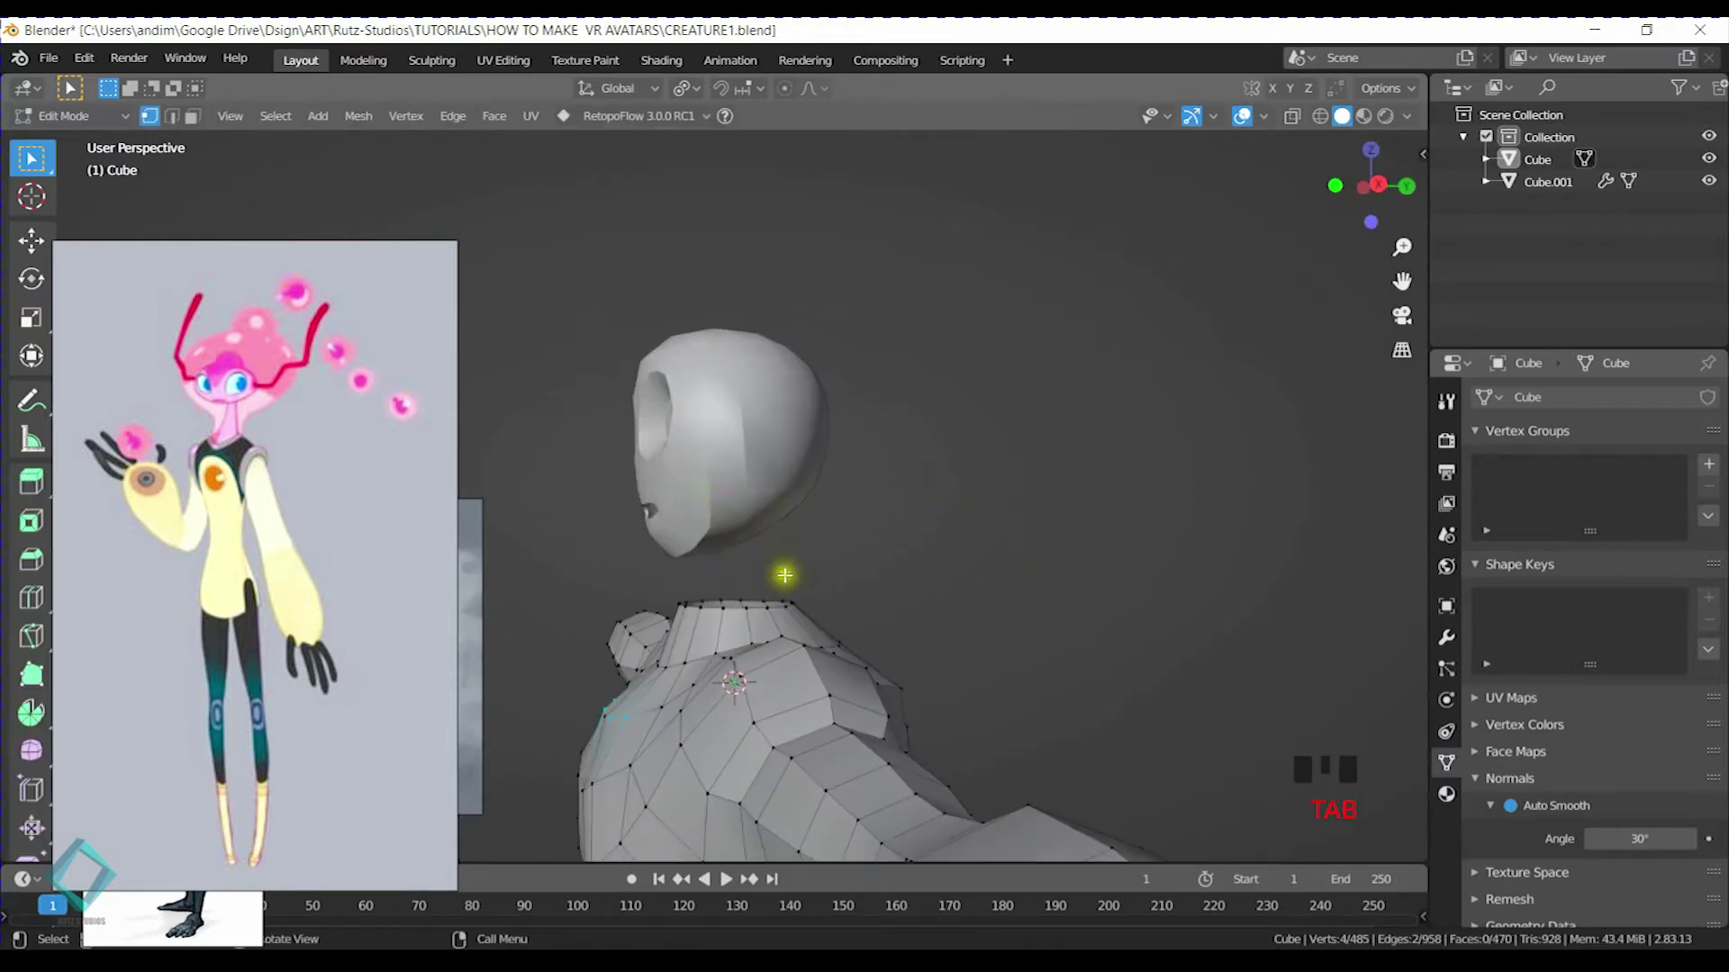
{"action": "scroll", "coordinate": [783, 575], "scroll_direction": "up", "scroll_amount": 3}
{"action": "middle_click_drag", "start_coordinate": [783, 576], "coordinate": [882, 498], "text": "shift"}
{"action": "key", "text": "Tab"}
{"action": "left_click", "coordinate": [895, 409]}
{"action": "key", "text": "Tab"}
{"action": "middle_click_drag", "start_coordinate": [895, 408], "coordinate": [888, 487]}
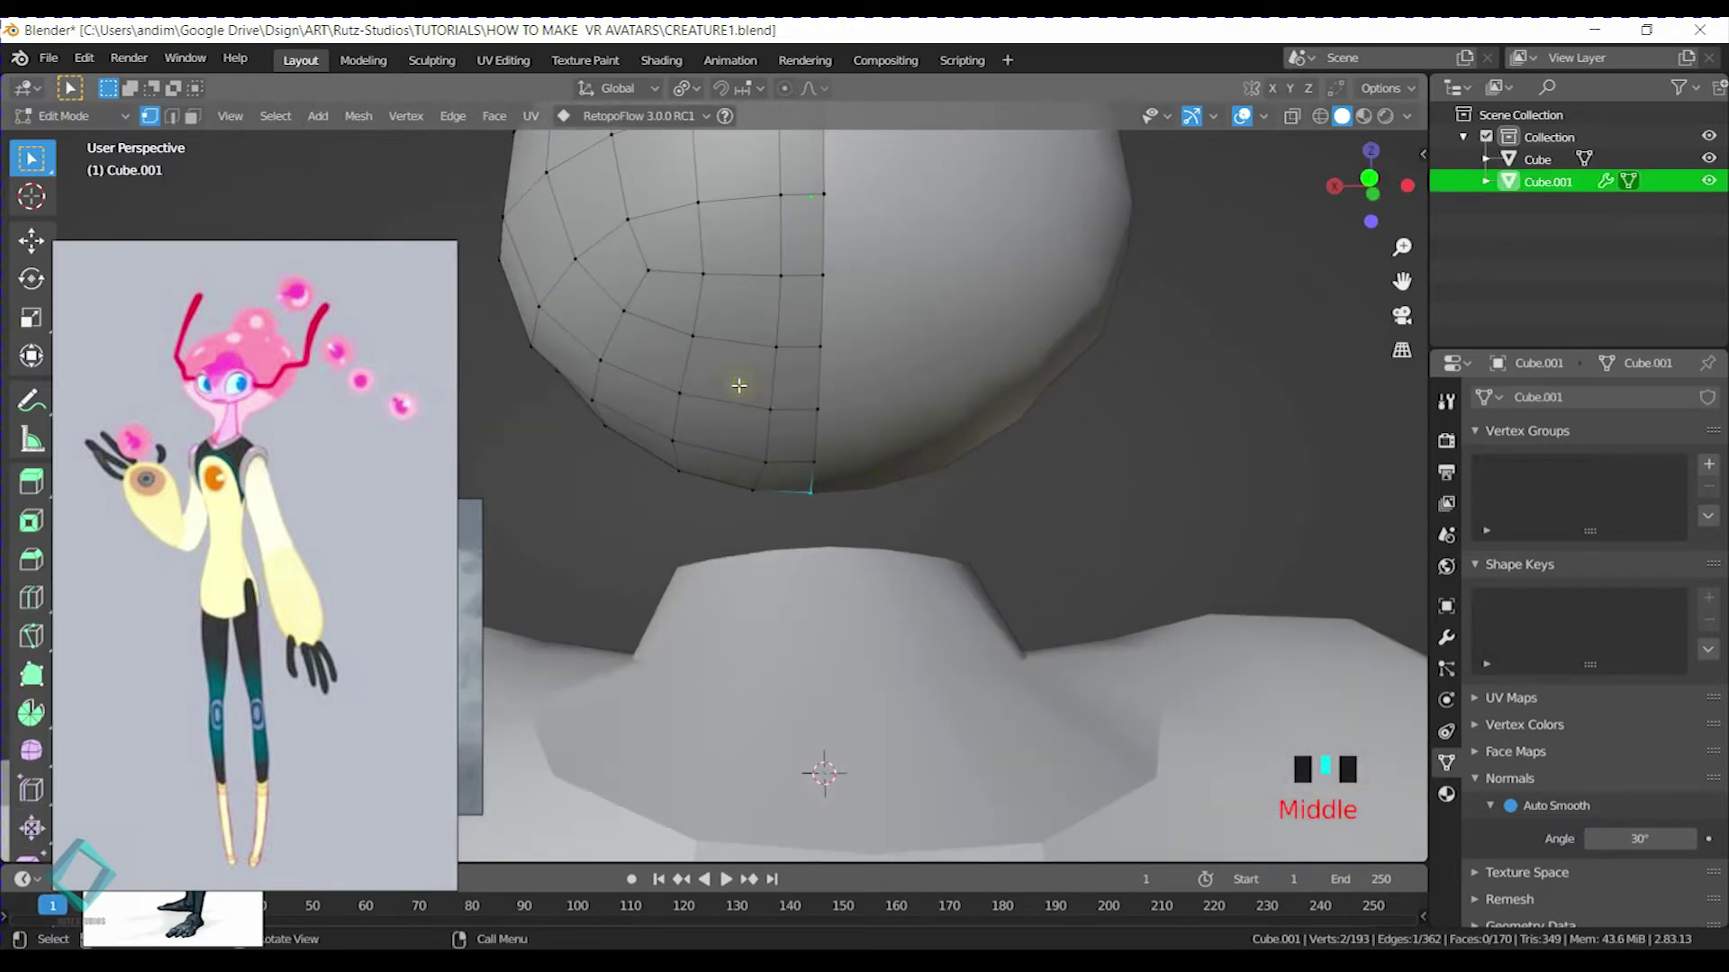
Delete the faces on the underside of the head's back above the neck to open a hole there
{"action": "left_click_drag", "start_coordinate": [714, 366], "coordinate": [881, 486]}
{"action": "middle_click_drag", "start_coordinate": [815, 441], "coordinate": [996, 463]}
{"action": "scroll", "coordinate": [760, 544], "scroll_direction": "up", "scroll_amount": 3}
{"action": "middle_click_drag", "start_coordinate": [759, 544], "coordinate": [886, 555]}
{"action": "left_click_drag", "start_coordinate": [841, 435], "coordinate": [899, 566], "text": "ctrl"}
{"action": "middle_click_drag", "start_coordinate": [899, 566], "coordinate": [919, 513]}
{"action": "scroll", "coordinate": [897, 551], "scroll_direction": "down", "scroll_amount": 2}
{"action": "left_click", "coordinate": [949, 424], "text": "shift"}
{"action": "middle_click_drag", "start_coordinate": [949, 424], "coordinate": [1002, 591]}
{"action": "key", "text": "x"}
{"action": "left_click", "coordinate": [1000, 456]}
{"action": "key", "text": "Tab"}
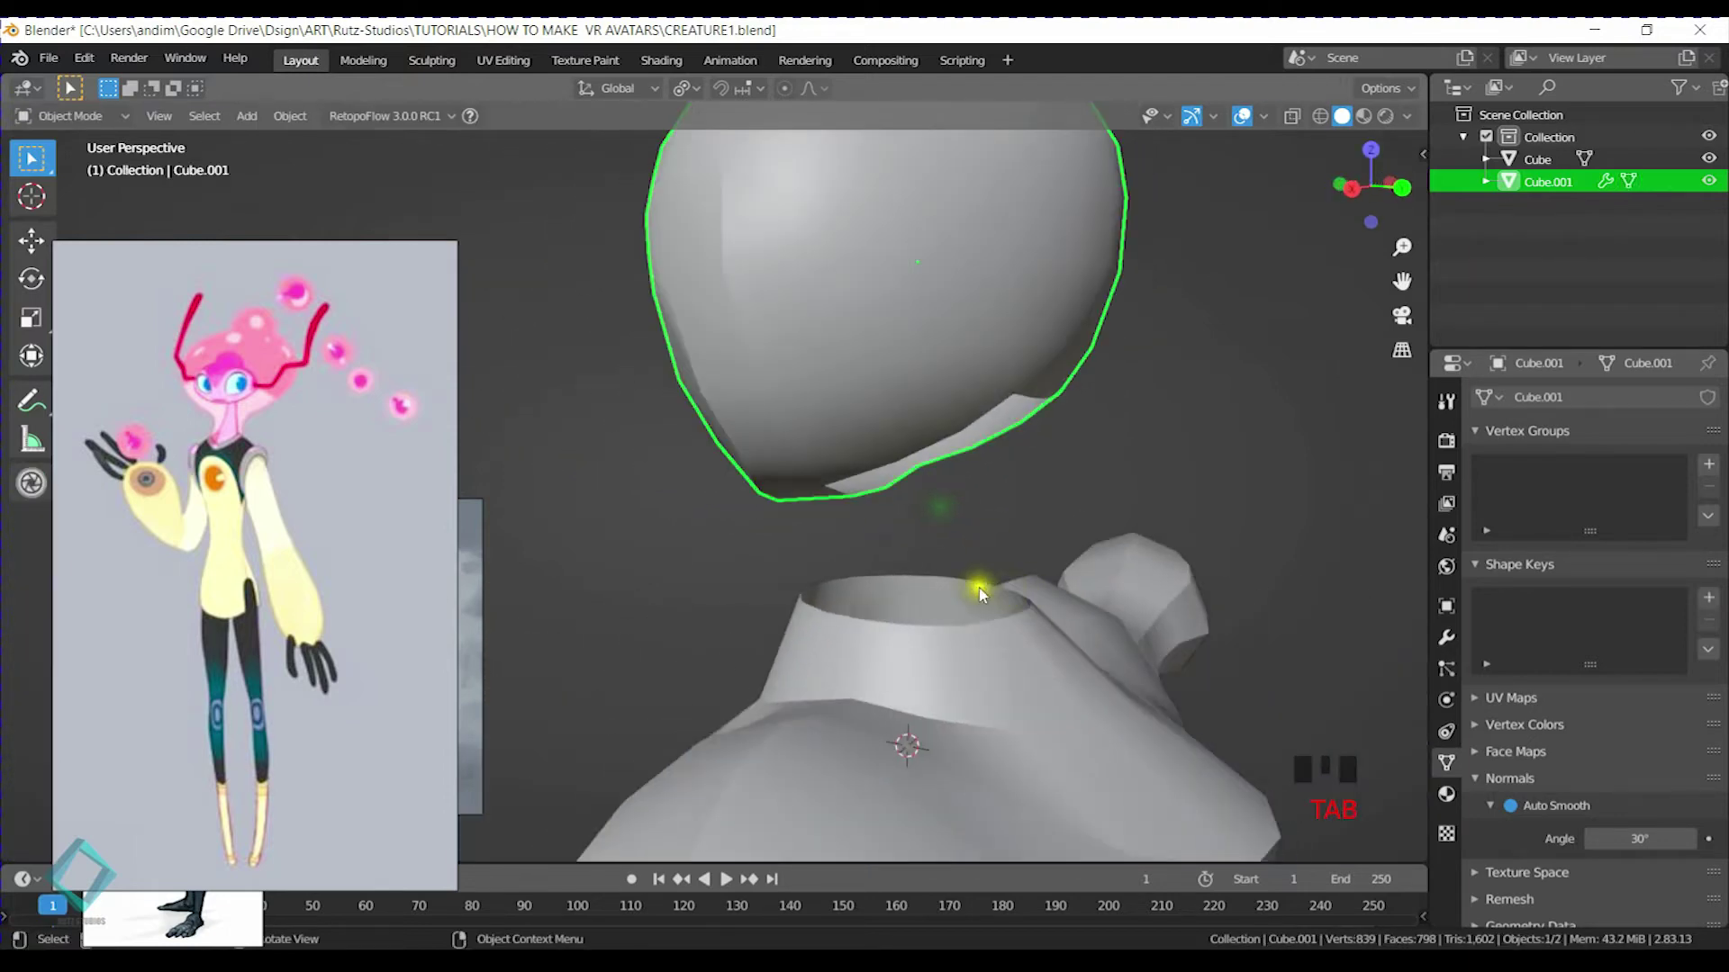
{"action": "key", "text": "Tab"}
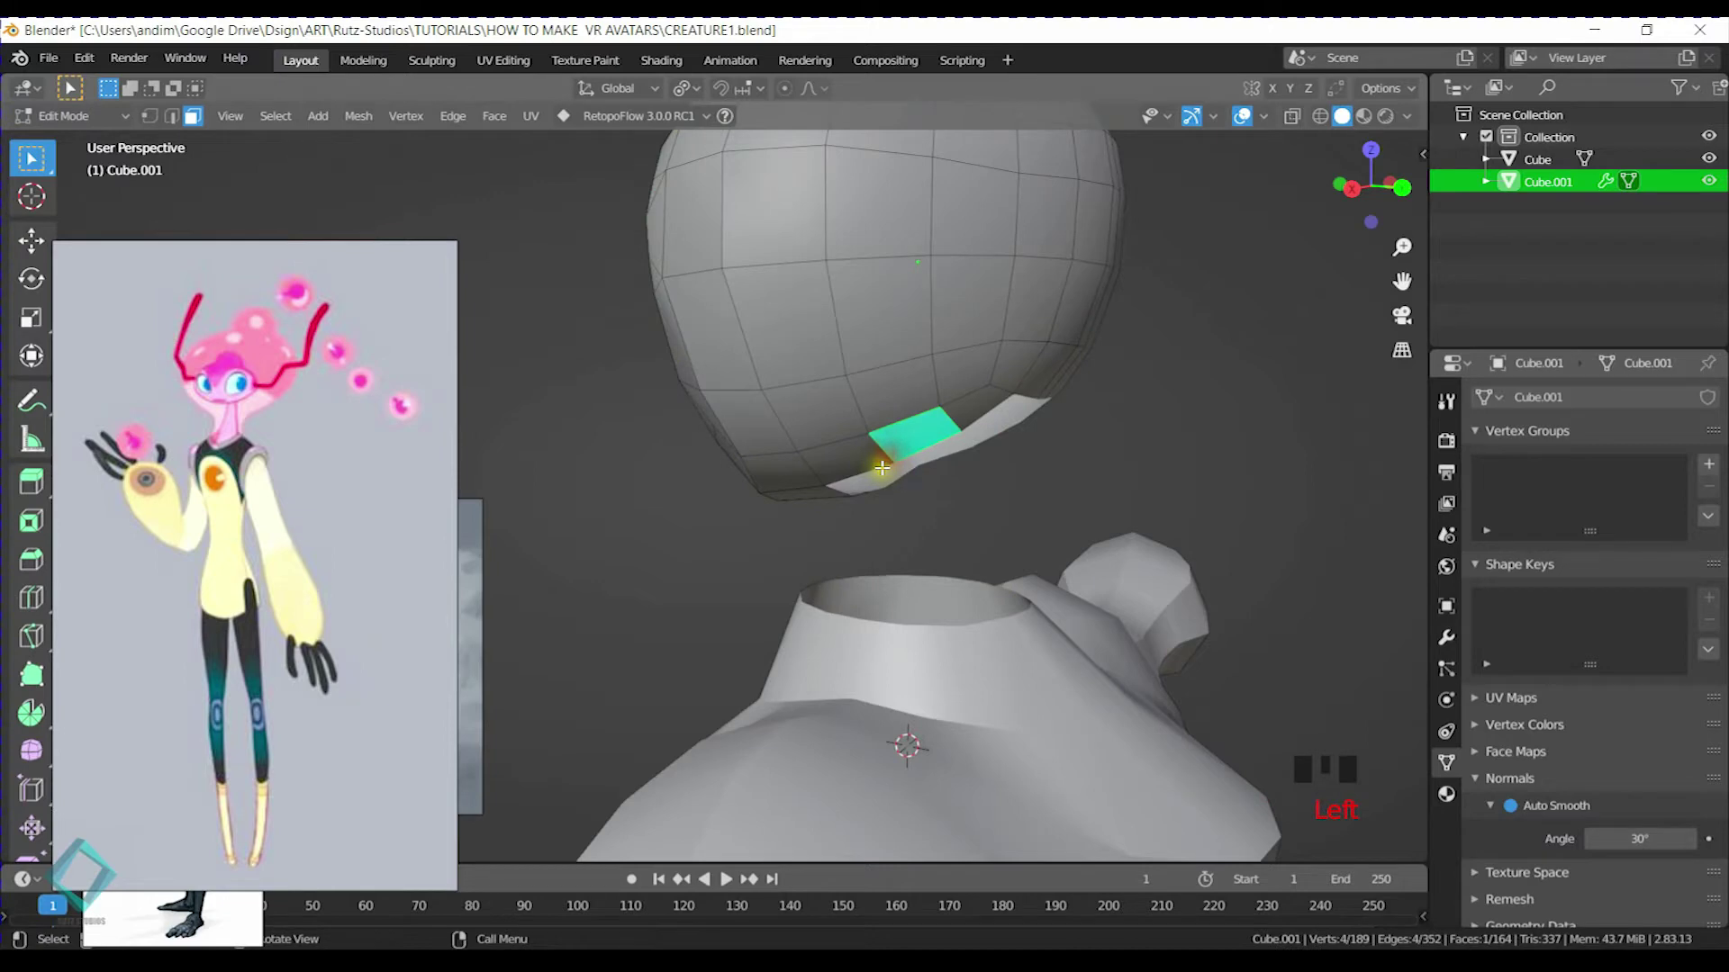
Select the edge loop around the head's lower opening and apply the Mirror modifier to the head
{"action": "left_click", "coordinate": [881, 467], "text": "alt"}
{"action": "middle_click_drag", "start_coordinate": [917, 496], "coordinate": [1016, 431]}
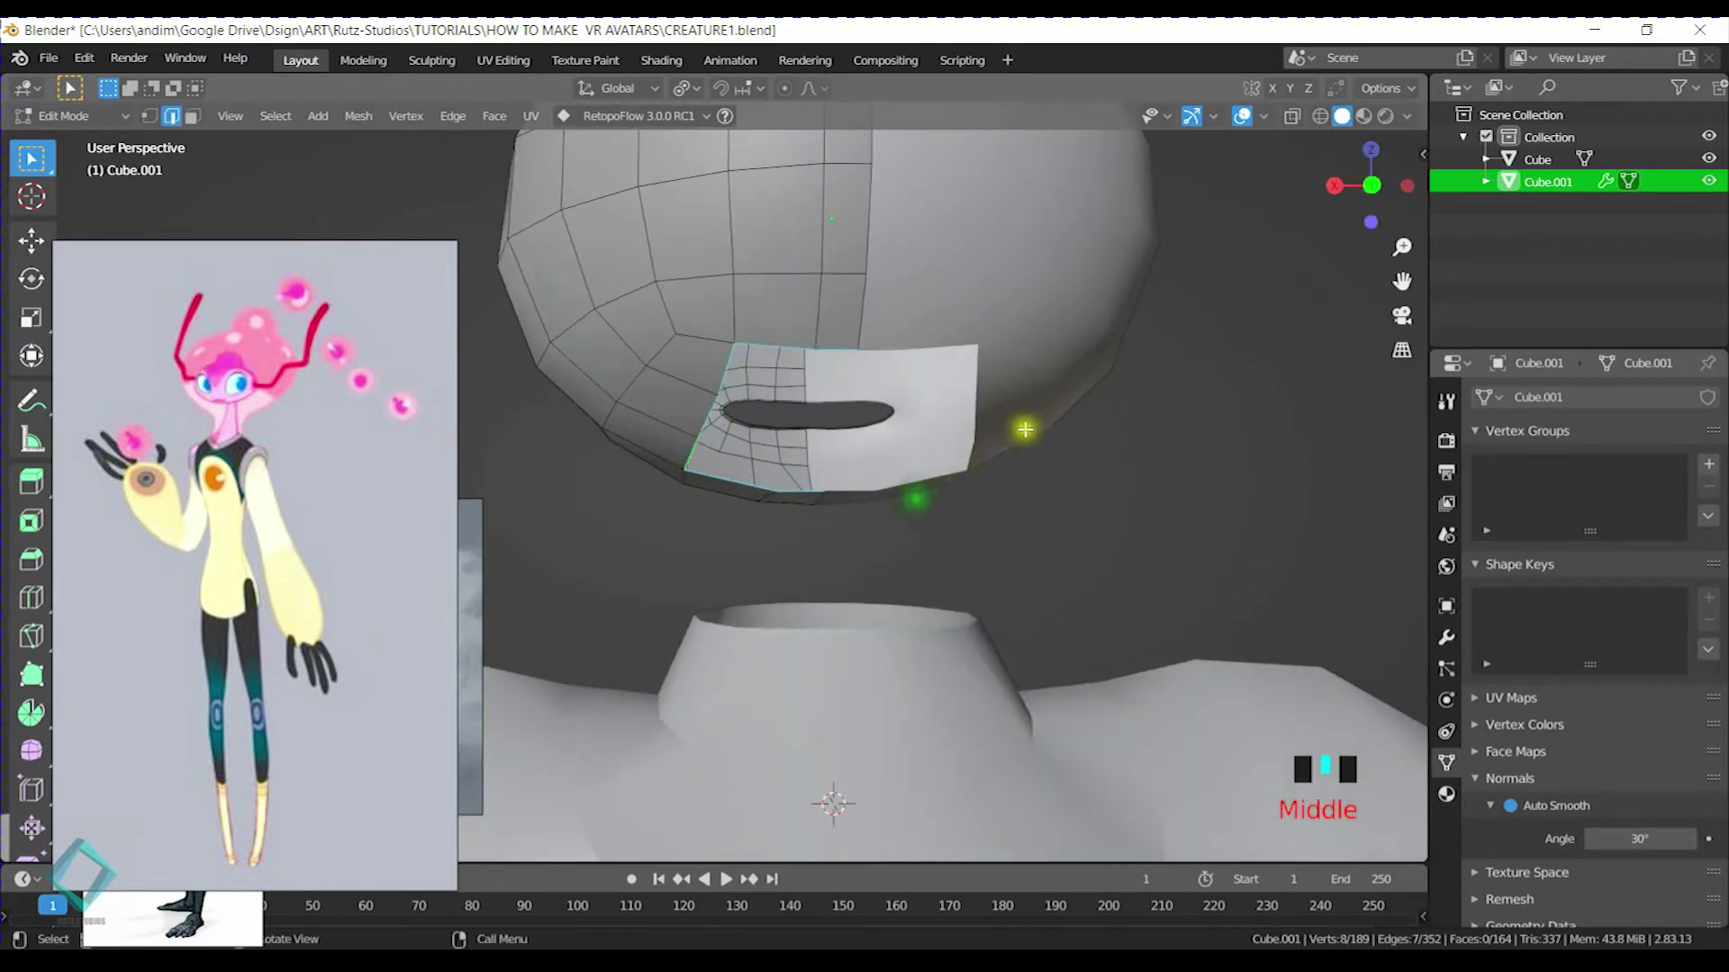
{"action": "key", "text": "Tab"}
{"action": "left_click", "coordinate": [1445, 636]}
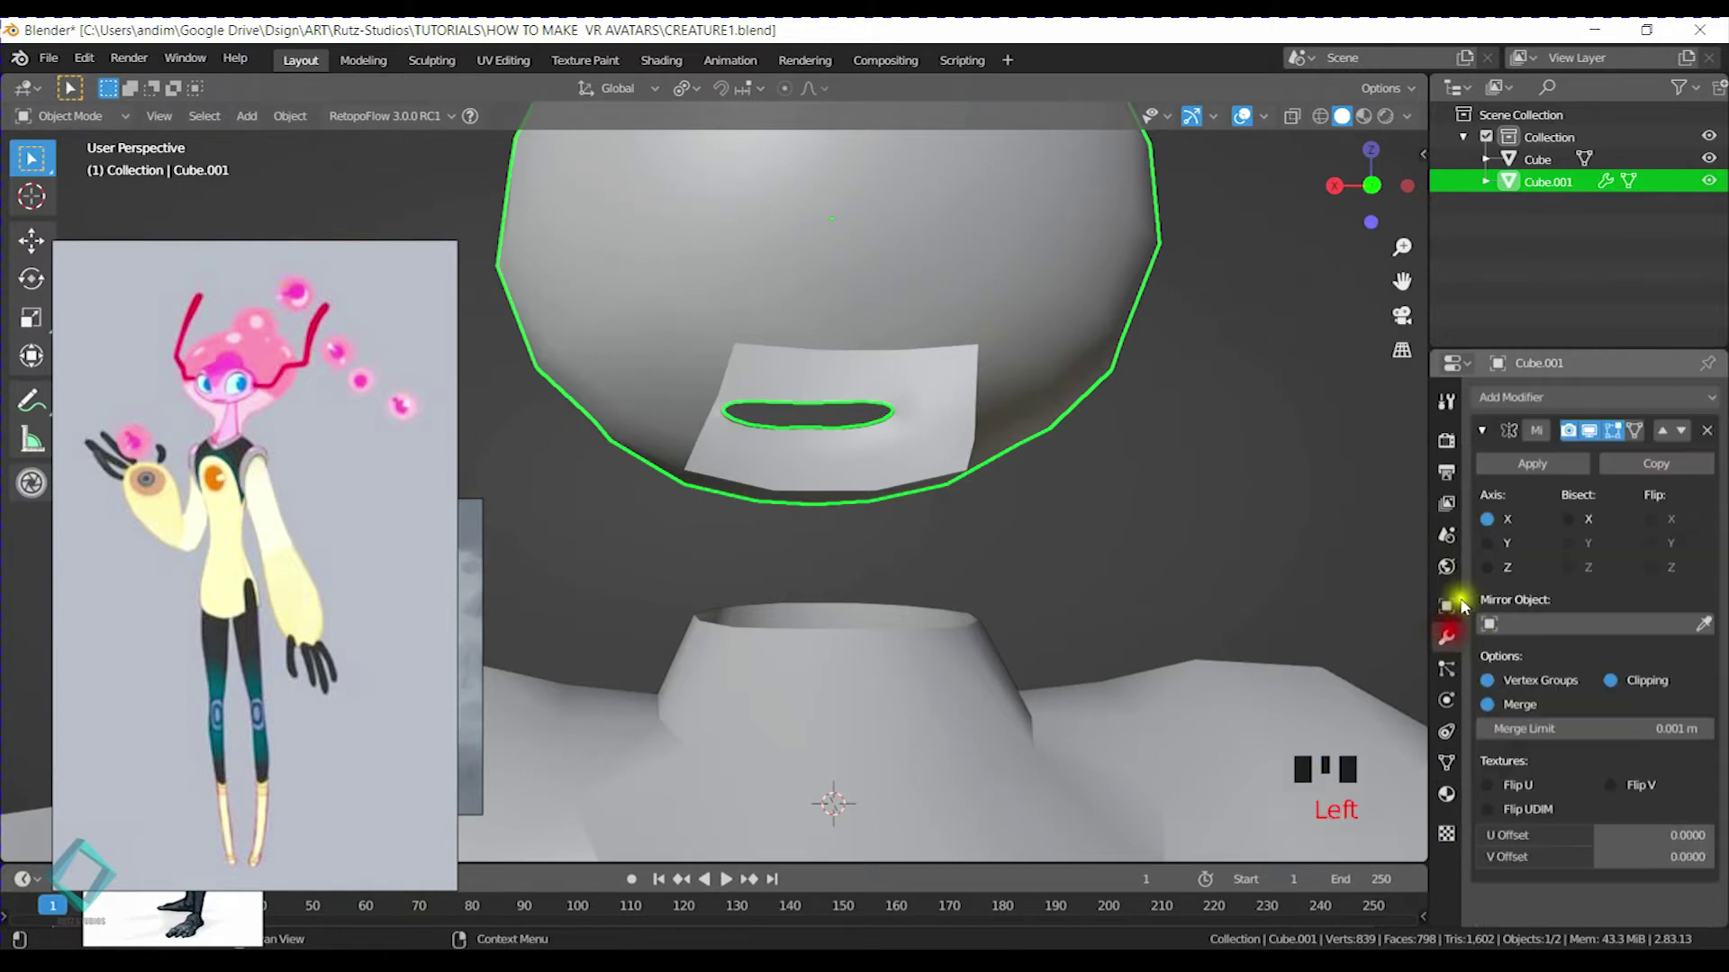
{"action": "left_click", "coordinate": [1531, 463]}
{"action": "key", "text": "ctrl+Tab"}
{"action": "left_click", "coordinate": [868, 505]}
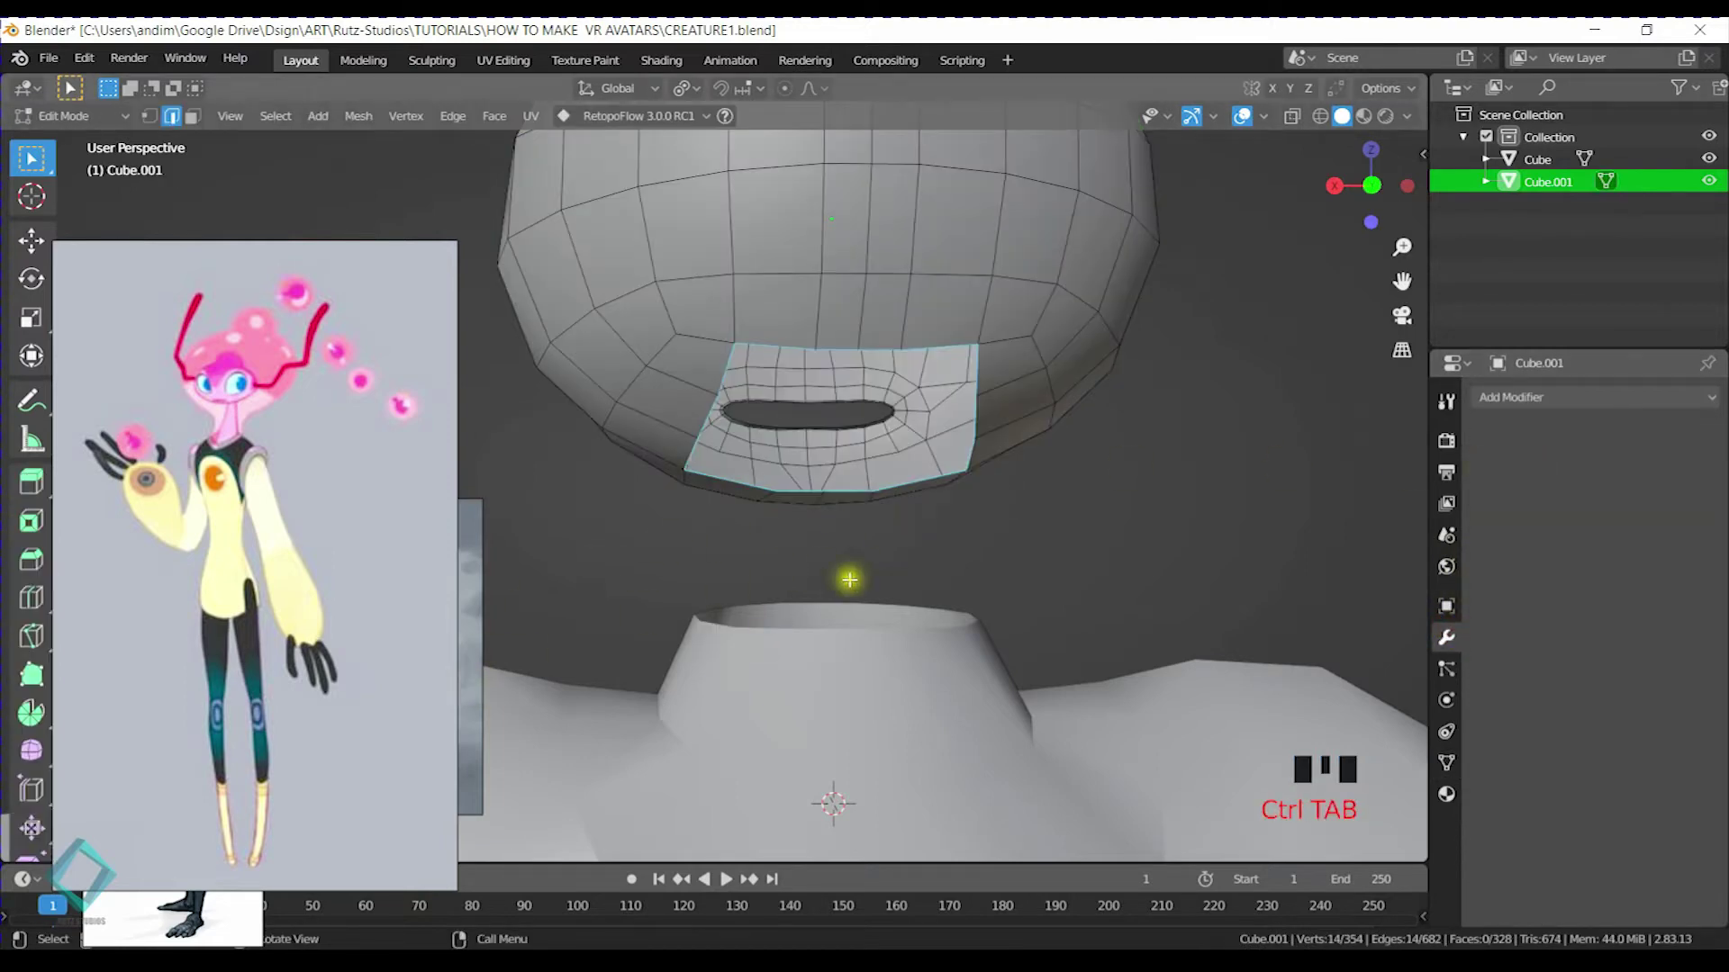
Round off the selected opening loop by repeatedly applying LoopTools Relax
{"action": "key", "text": "n"}
{"action": "left_click", "coordinate": [1337, 713]}
{"action": "triple_click", "coordinate": [1337, 713]}
{"action": "double_click", "coordinate": [1337, 713]}
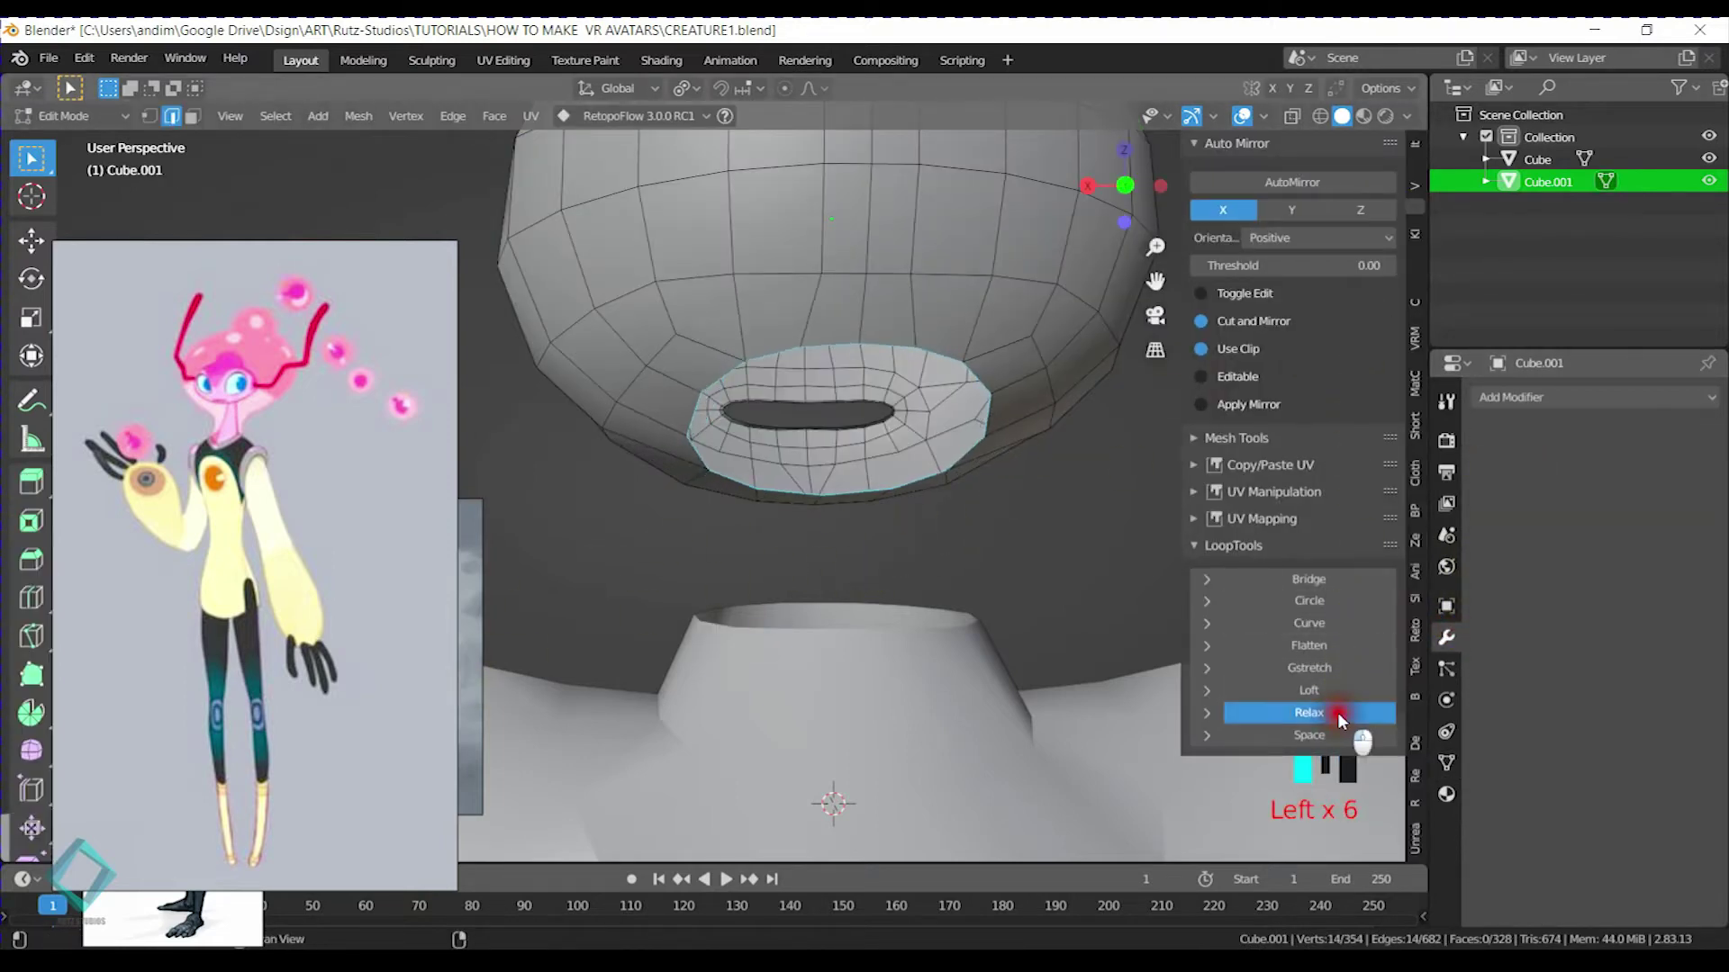
{"action": "double_click", "coordinate": [1337, 713]}
In right side view, move the whole head mesh about 0.36 m forward and raise it along Z above the body's neck
{"action": "middle_click_drag", "start_coordinate": [801, 529], "coordinate": [1013, 512]}
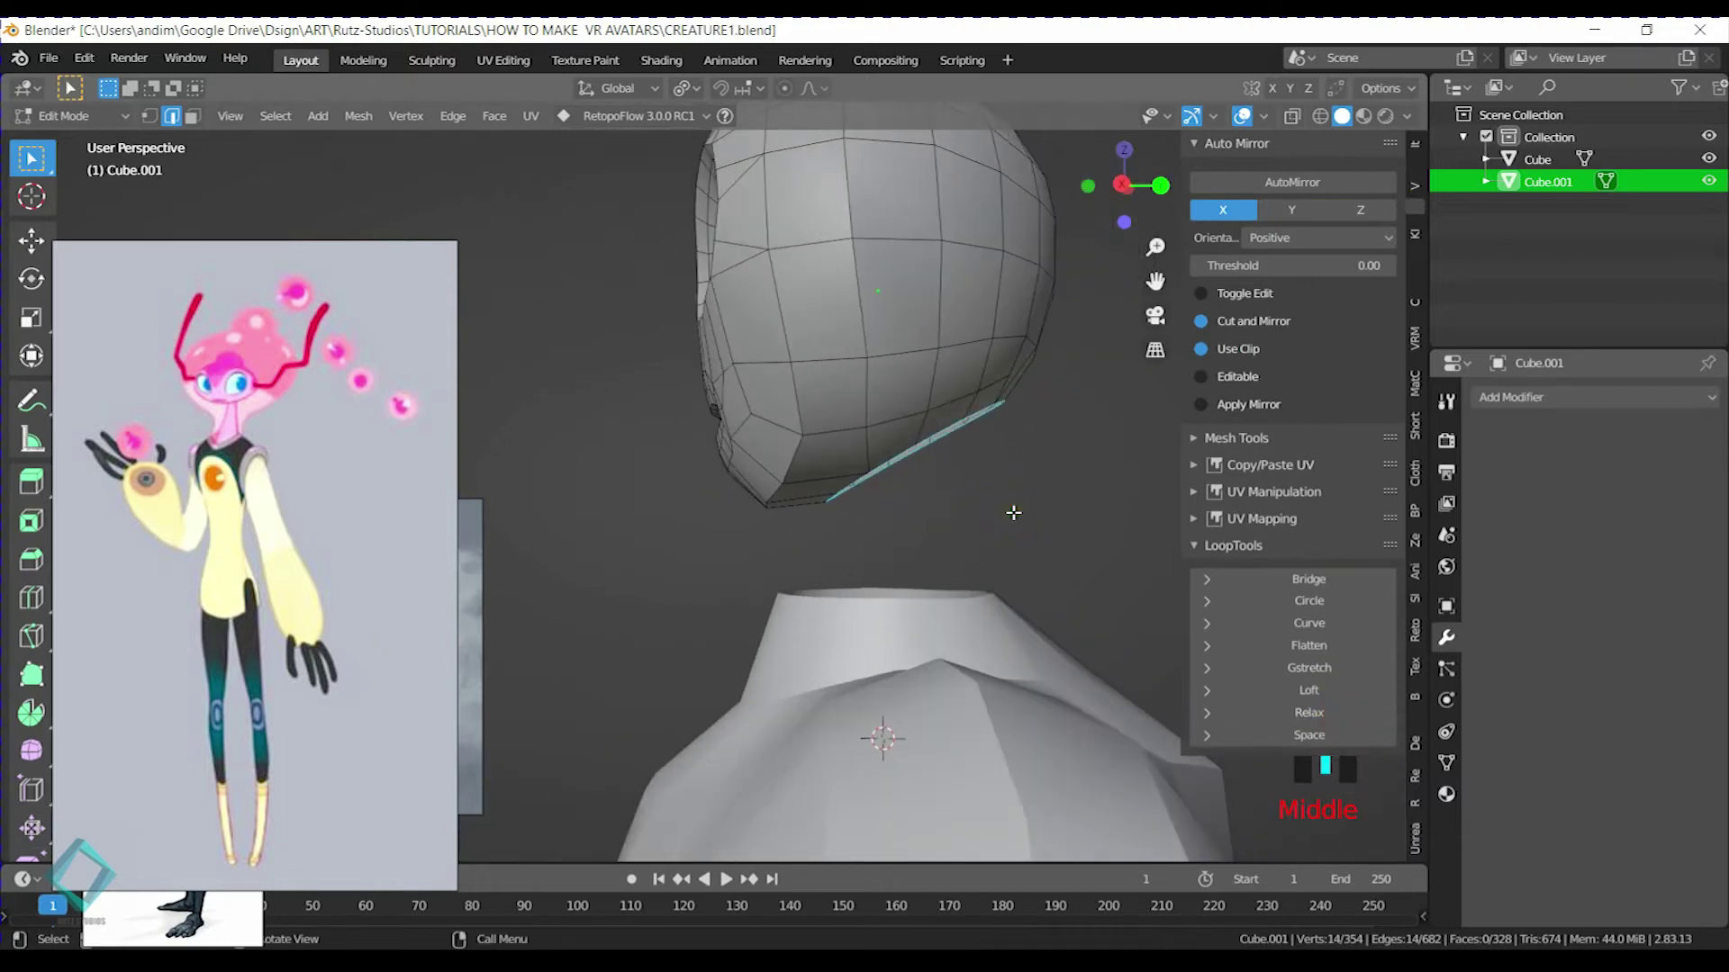
{"action": "key", "text": "KP_3"}
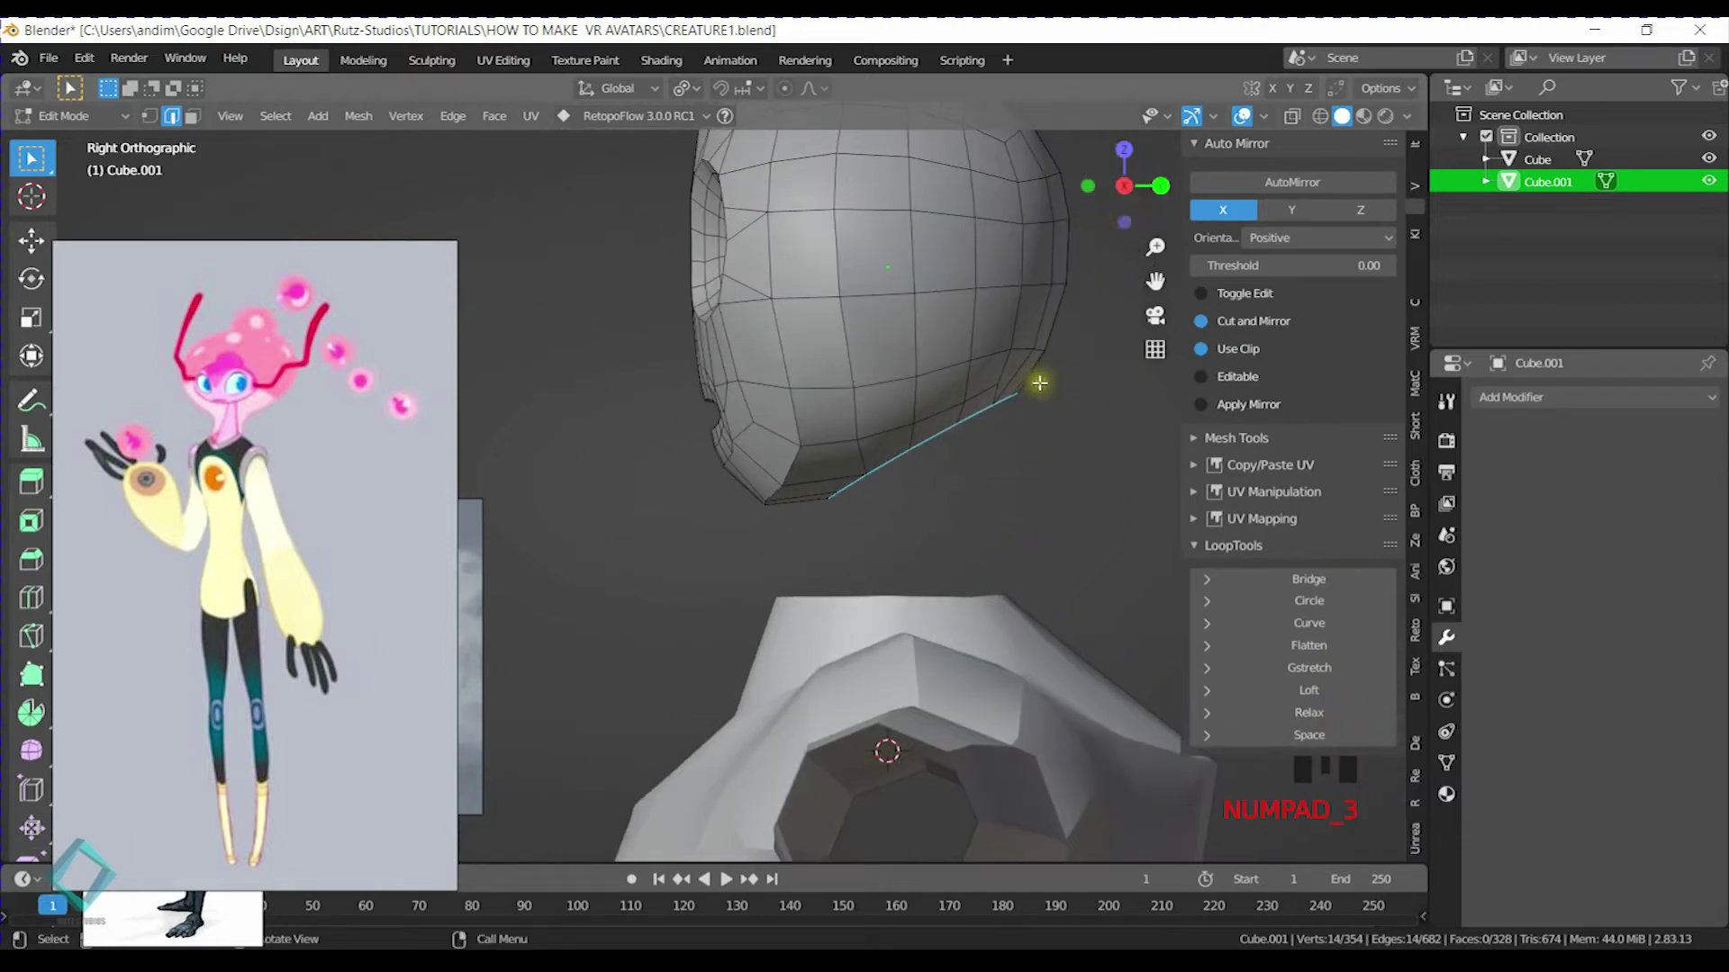
{"action": "key", "text": "a"}
{"action": "key", "text": "g"}
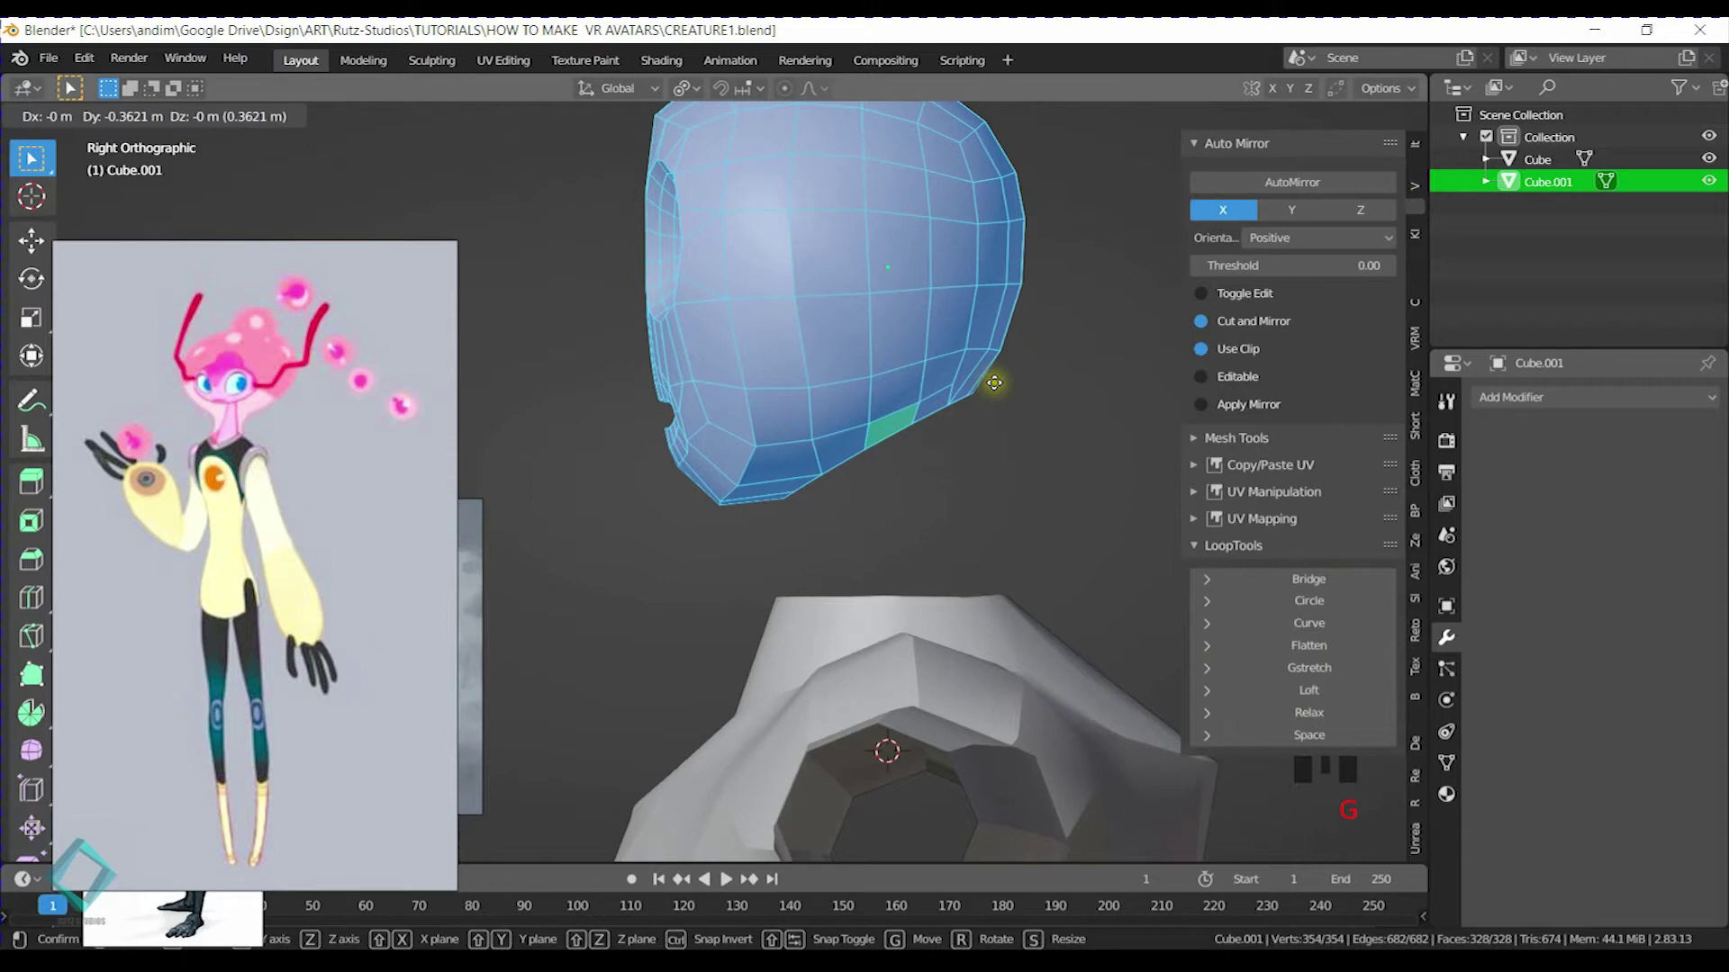
{"action": "left_click", "coordinate": [994, 384]}
{"action": "scroll", "coordinate": [994, 392], "scroll_direction": "down", "scroll_amount": 2}
{"action": "middle_click_drag", "start_coordinate": [992, 405], "coordinate": [937, 396], "text": "shift"}
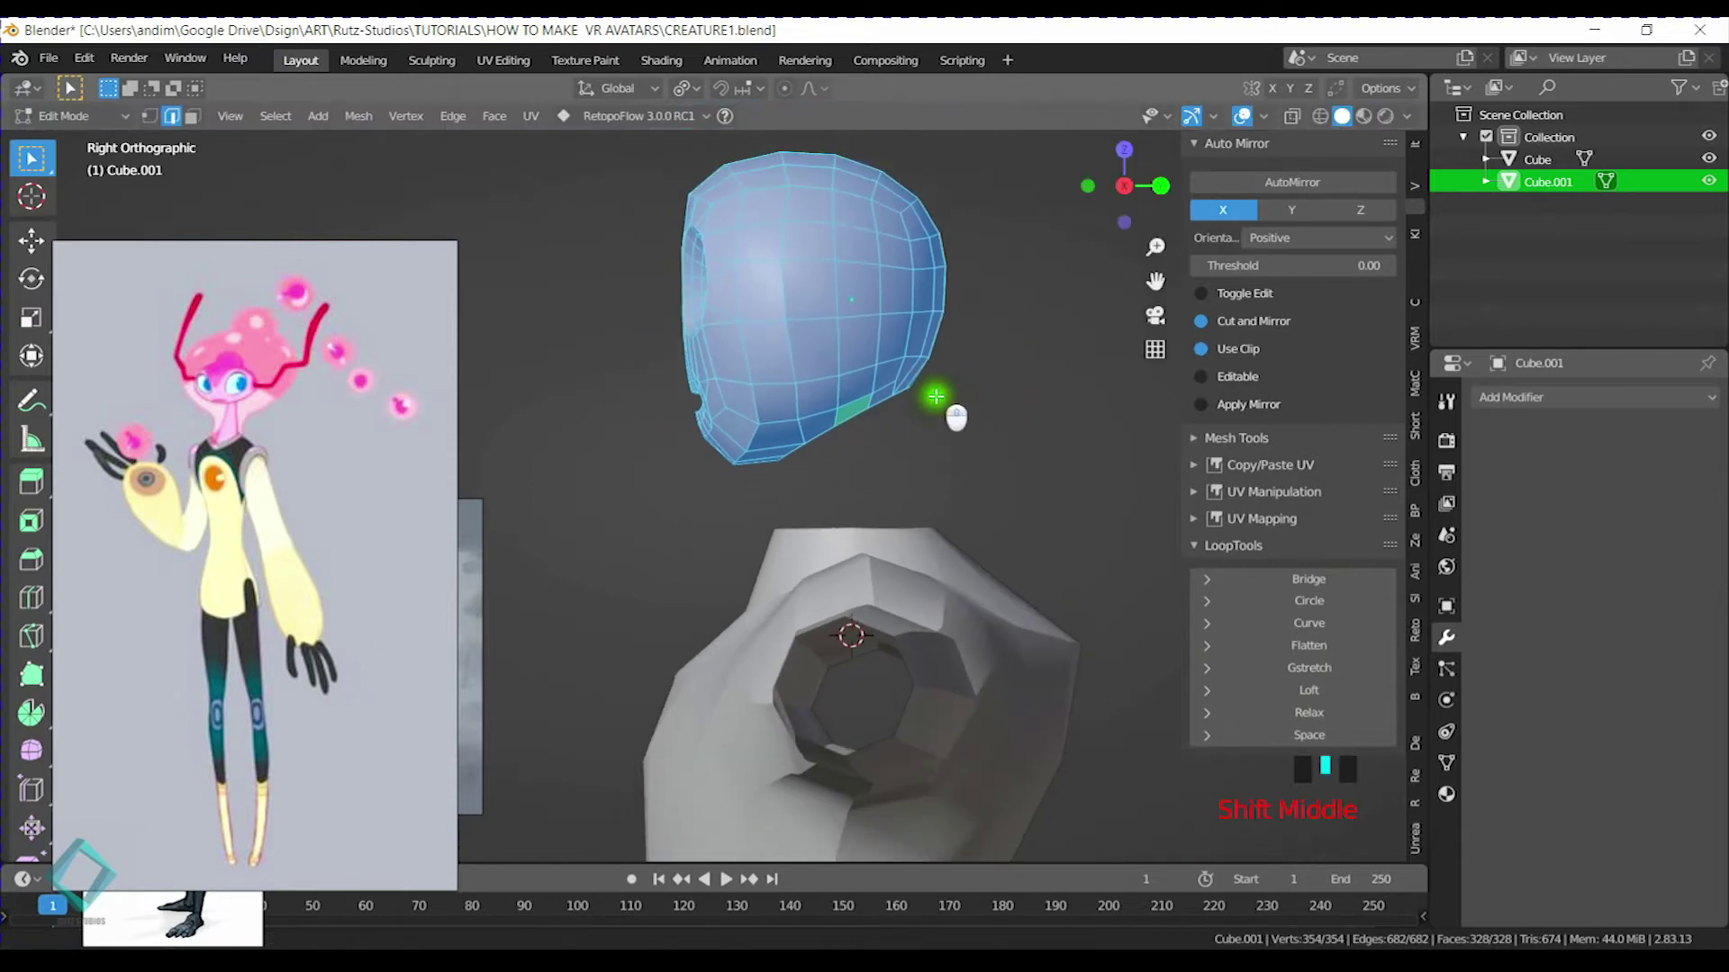
{"action": "scroll", "coordinate": [936, 396], "scroll_direction": "down", "scroll_amount": 5}
{"action": "scroll", "coordinate": [854, 468], "scroll_direction": "up", "scroll_amount": 4}
{"action": "mouse_move", "coordinate": [879, 354]}
{"action": "middle_mouse_down", "text": "shift"}
{"action": "mouse_move", "coordinate": [821, 494]}
{"action": "mouse_move", "coordinate": [833, 382]}
{"action": "mouse_move", "coordinate": [837, 432]}
{"action": "mouse_move", "coordinate": [803, 380]}
{"action": "mouse_move", "coordinate": [904, 359]}
{"action": "middle_mouse_up", "text": "shift"}
{"action": "key", "text": "g"}
{"action": "key", "text": "z"}
{"action": "left_click", "coordinate": [837, 445]}
Extrude the head's opening loop downward as the first neck section, levelling and resizing its lower edge ring
{"action": "left_click", "coordinate": [791, 330], "text": "alt"}
{"action": "key", "text": "KP_3"}
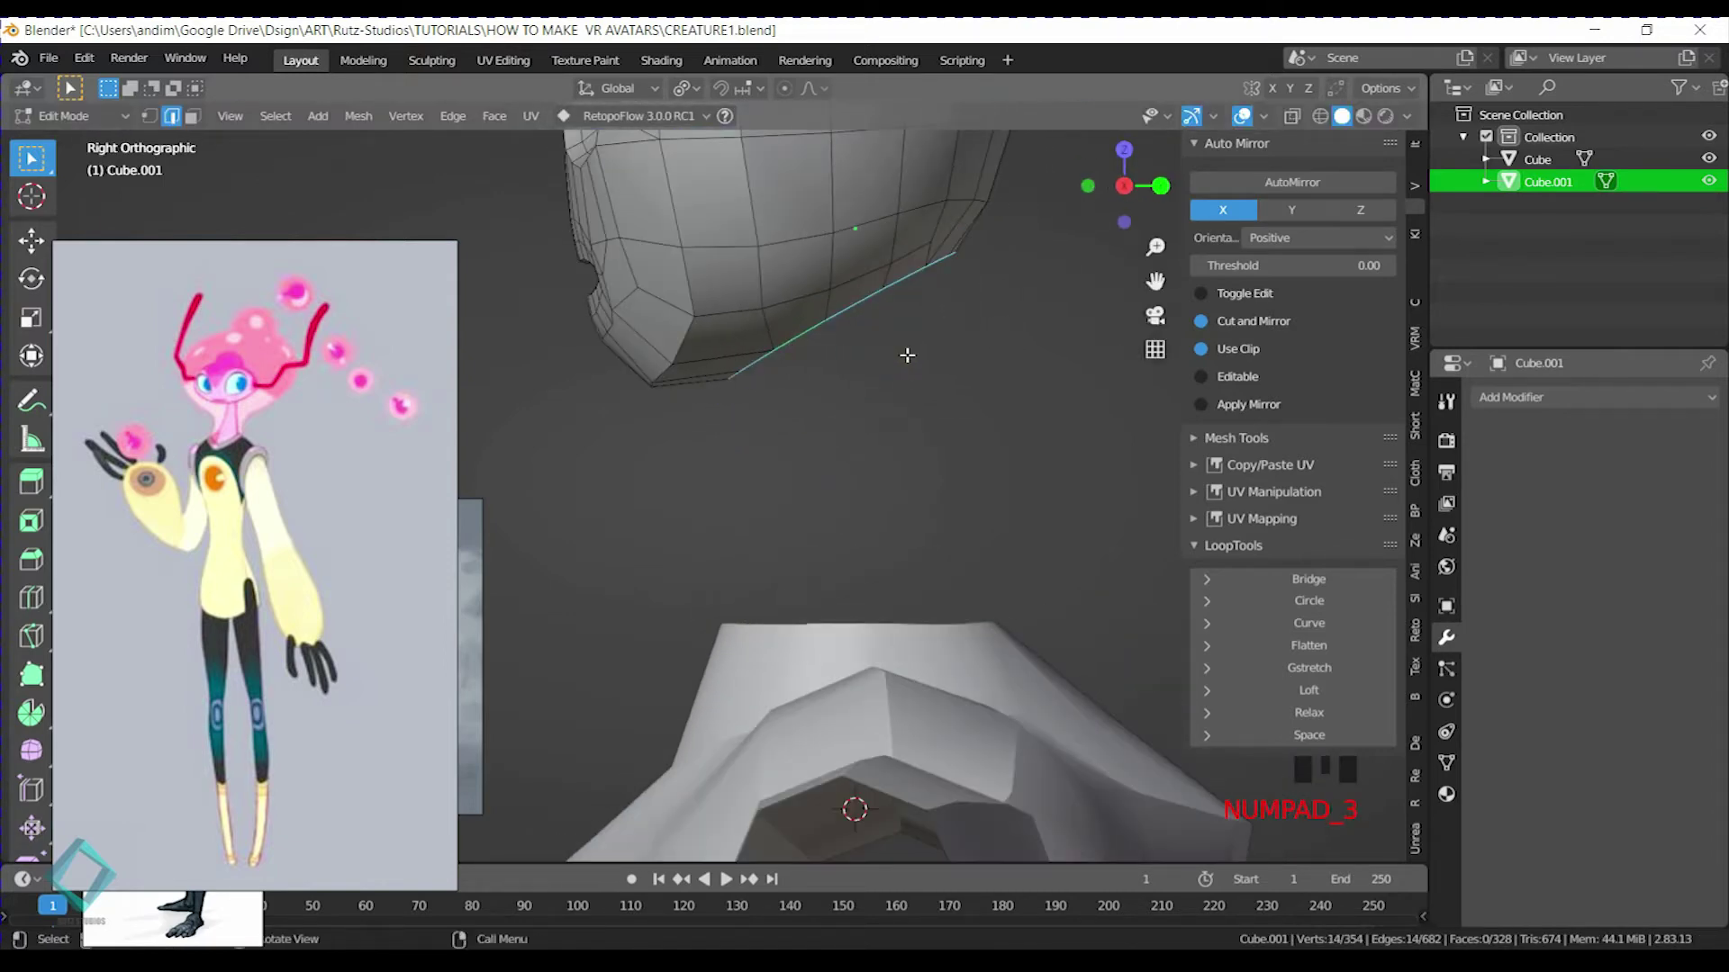
{"action": "key", "text": "e"}
{"action": "left_click", "coordinate": [916, 449]}
{"action": "key", "text": "r"}
{"action": "left_click", "coordinate": [1047, 409]}
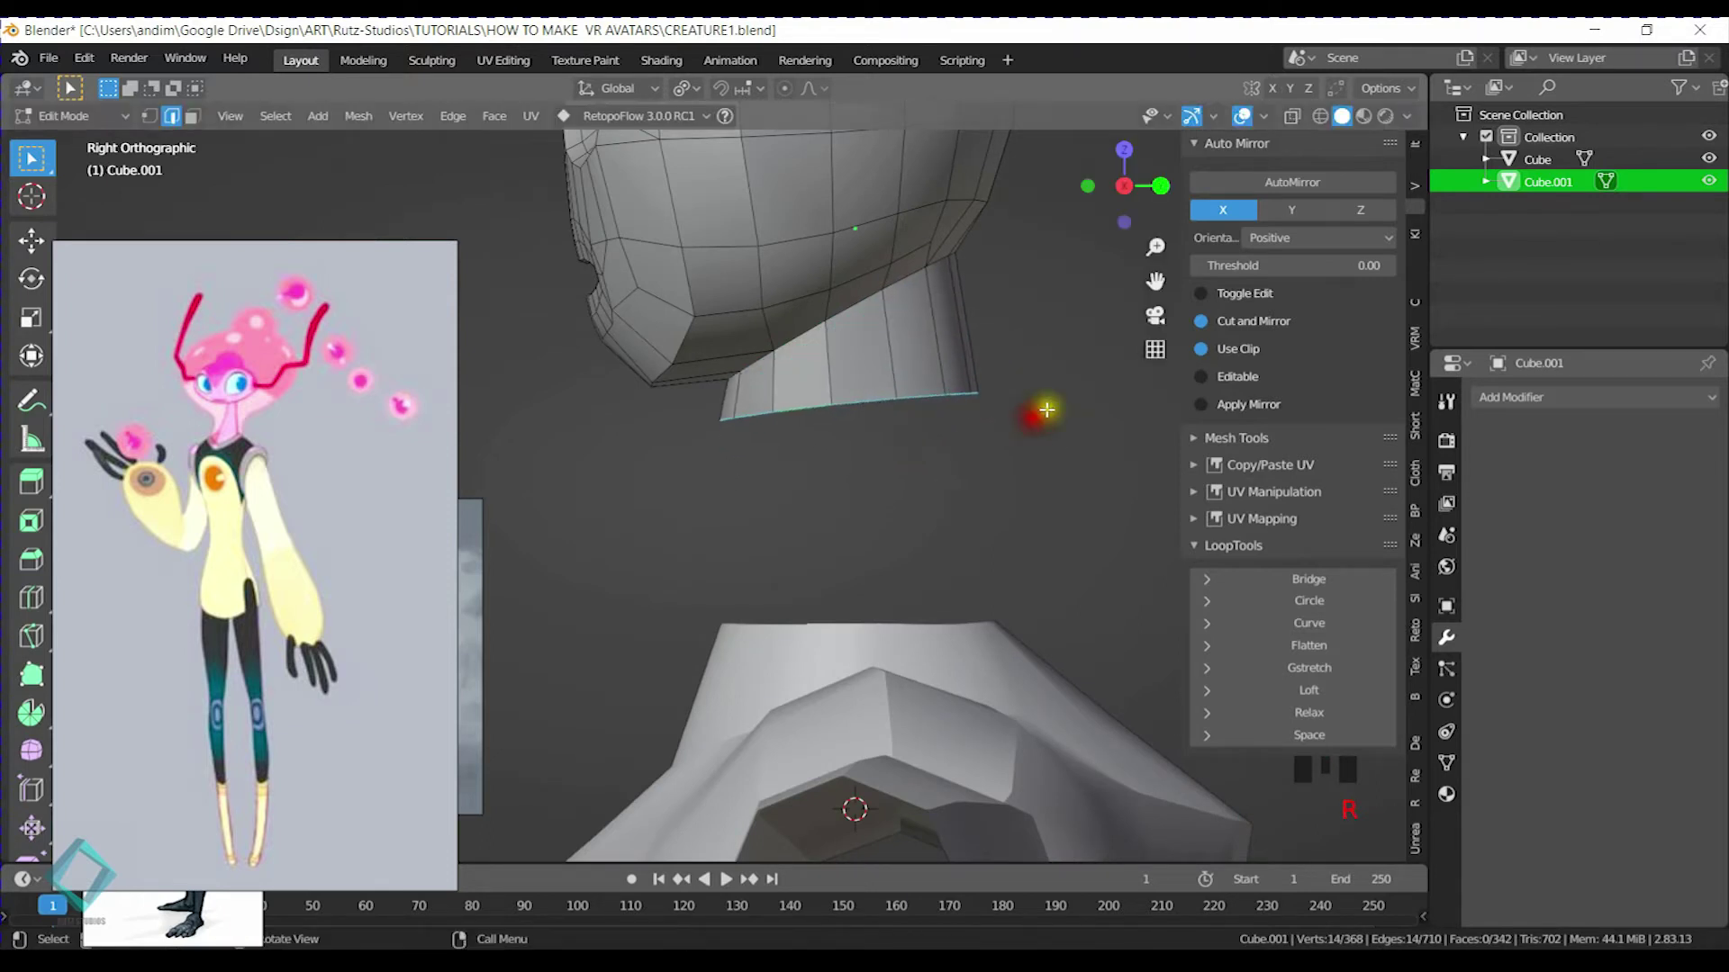
{"action": "key", "text": "s"}
{"action": "left_click", "coordinate": [1028, 415]}
{"action": "key", "text": "g"}
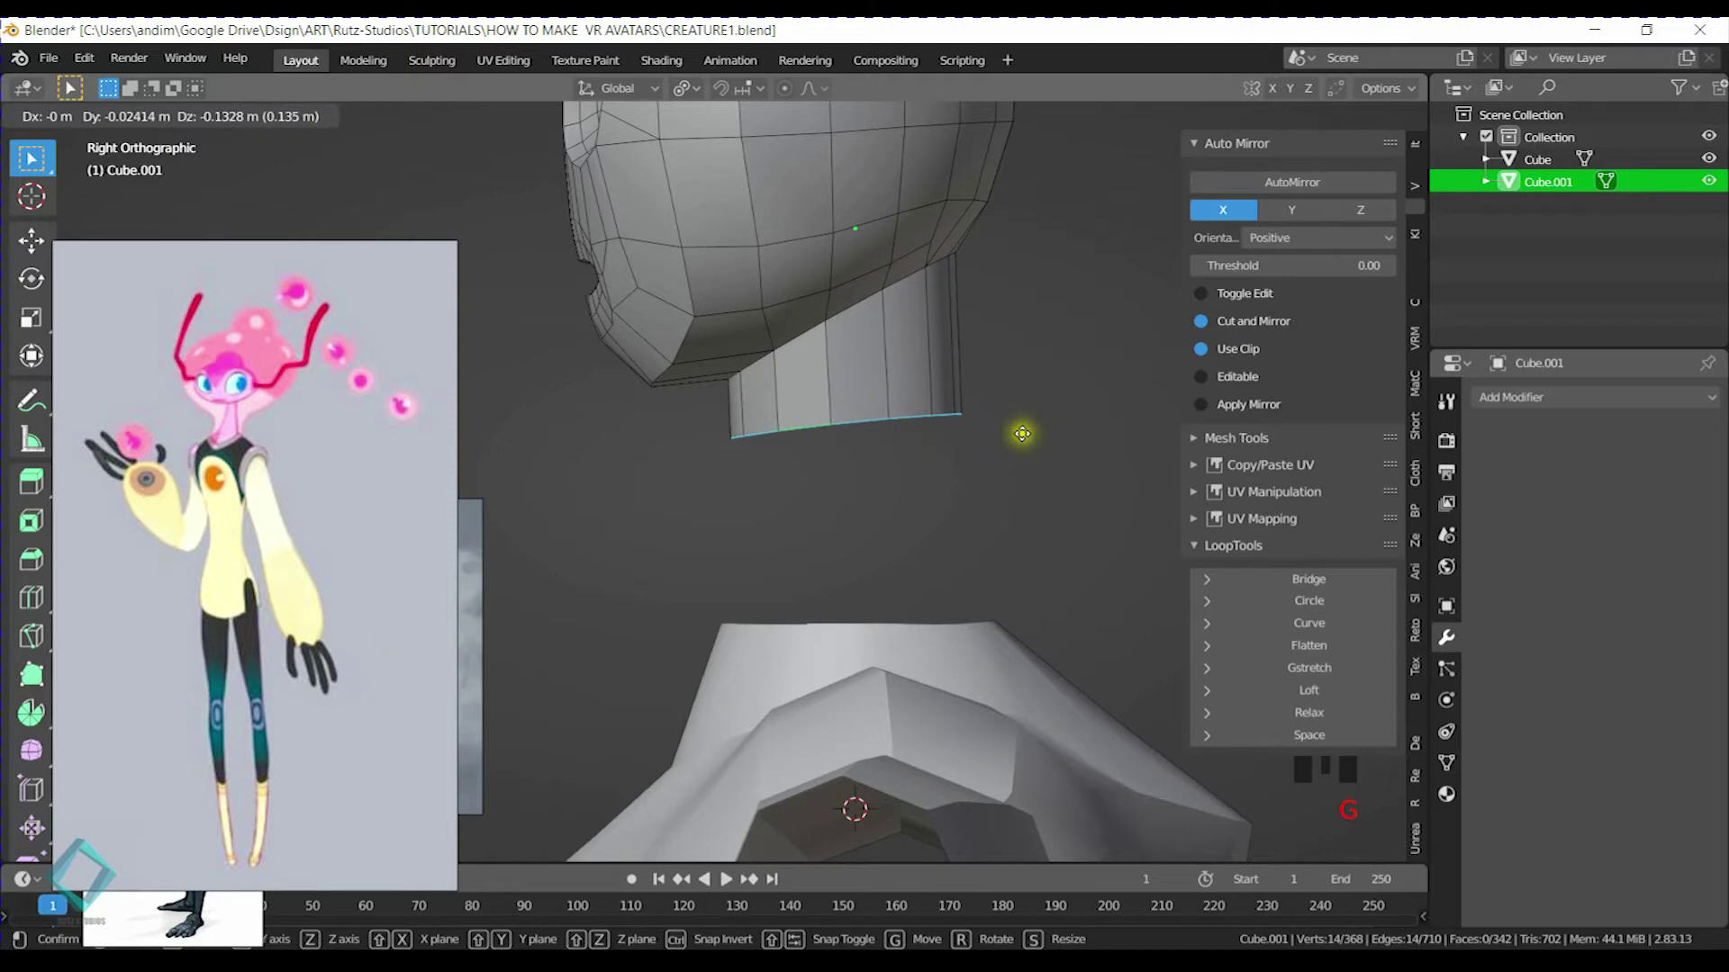
{"action": "left_click", "coordinate": [1022, 434]}
{"action": "key", "text": "s"}
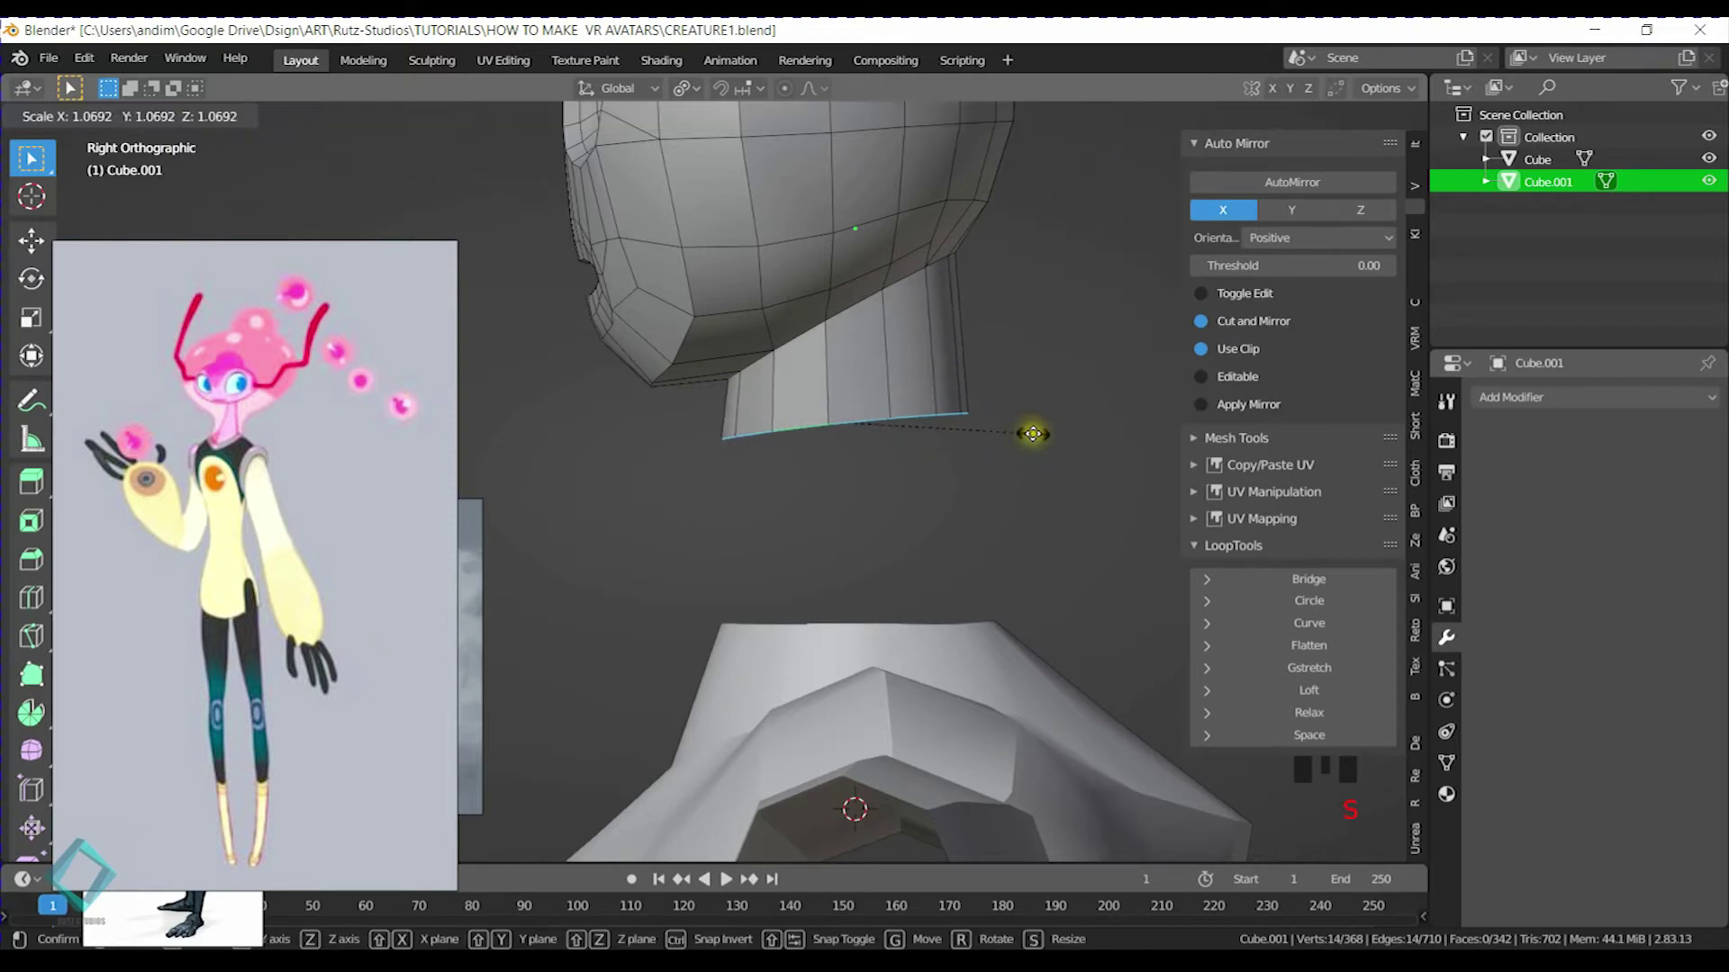
{"action": "left_click", "coordinate": [1033, 433]}
Extrude a second neck section downward, rotating, widening and shifting its bottom ring towards the body's neck opening
{"action": "key", "text": "e"}
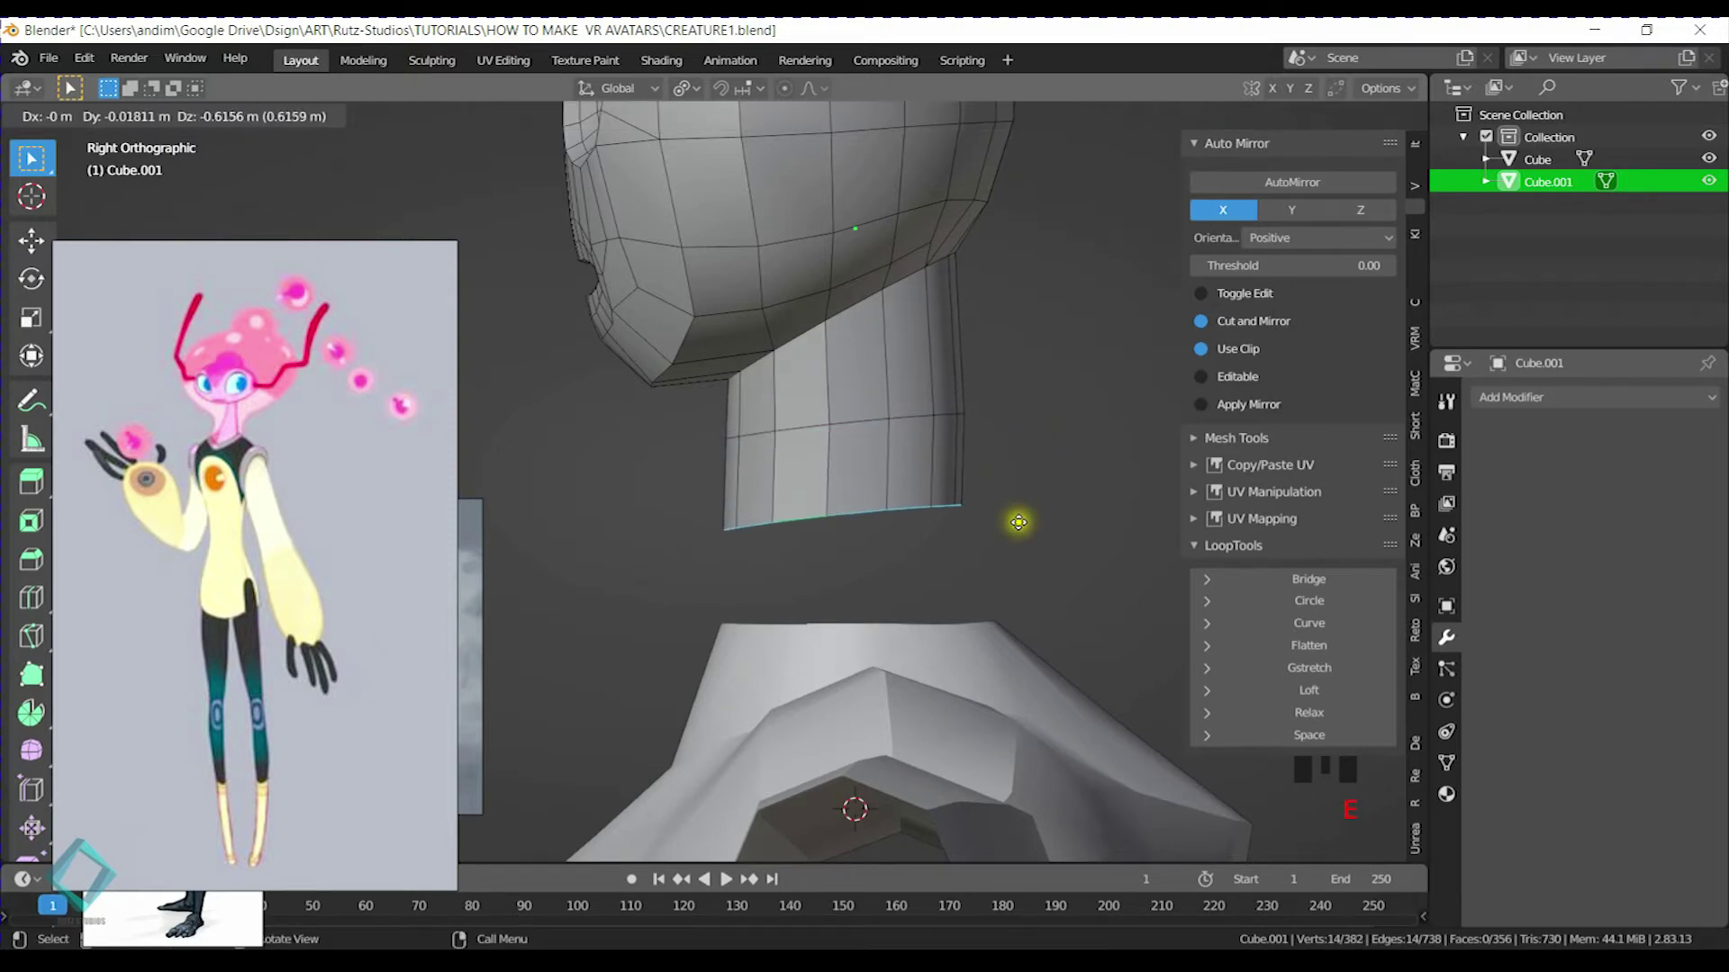
{"action": "left_click", "coordinate": [1020, 533]}
{"action": "key", "text": "r"}
{"action": "left_click", "coordinate": [1050, 479]}
{"action": "key", "text": "s"}
{"action": "left_click", "coordinate": [1080, 500]}
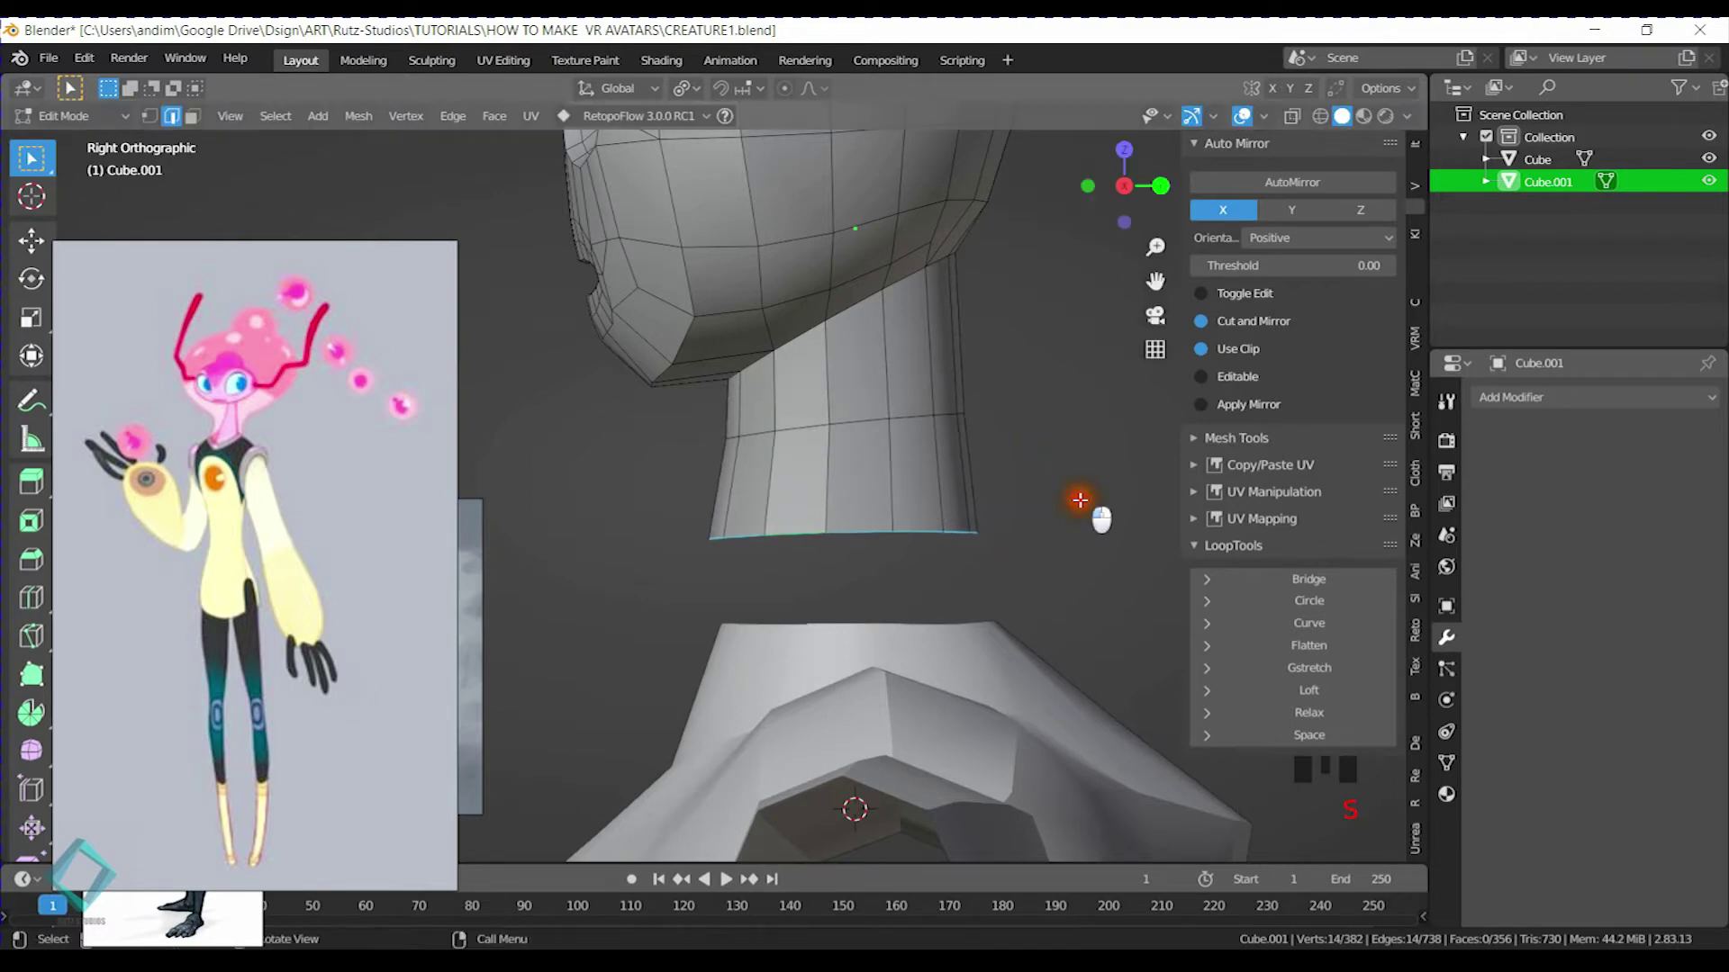
{"action": "key", "text": "g"}
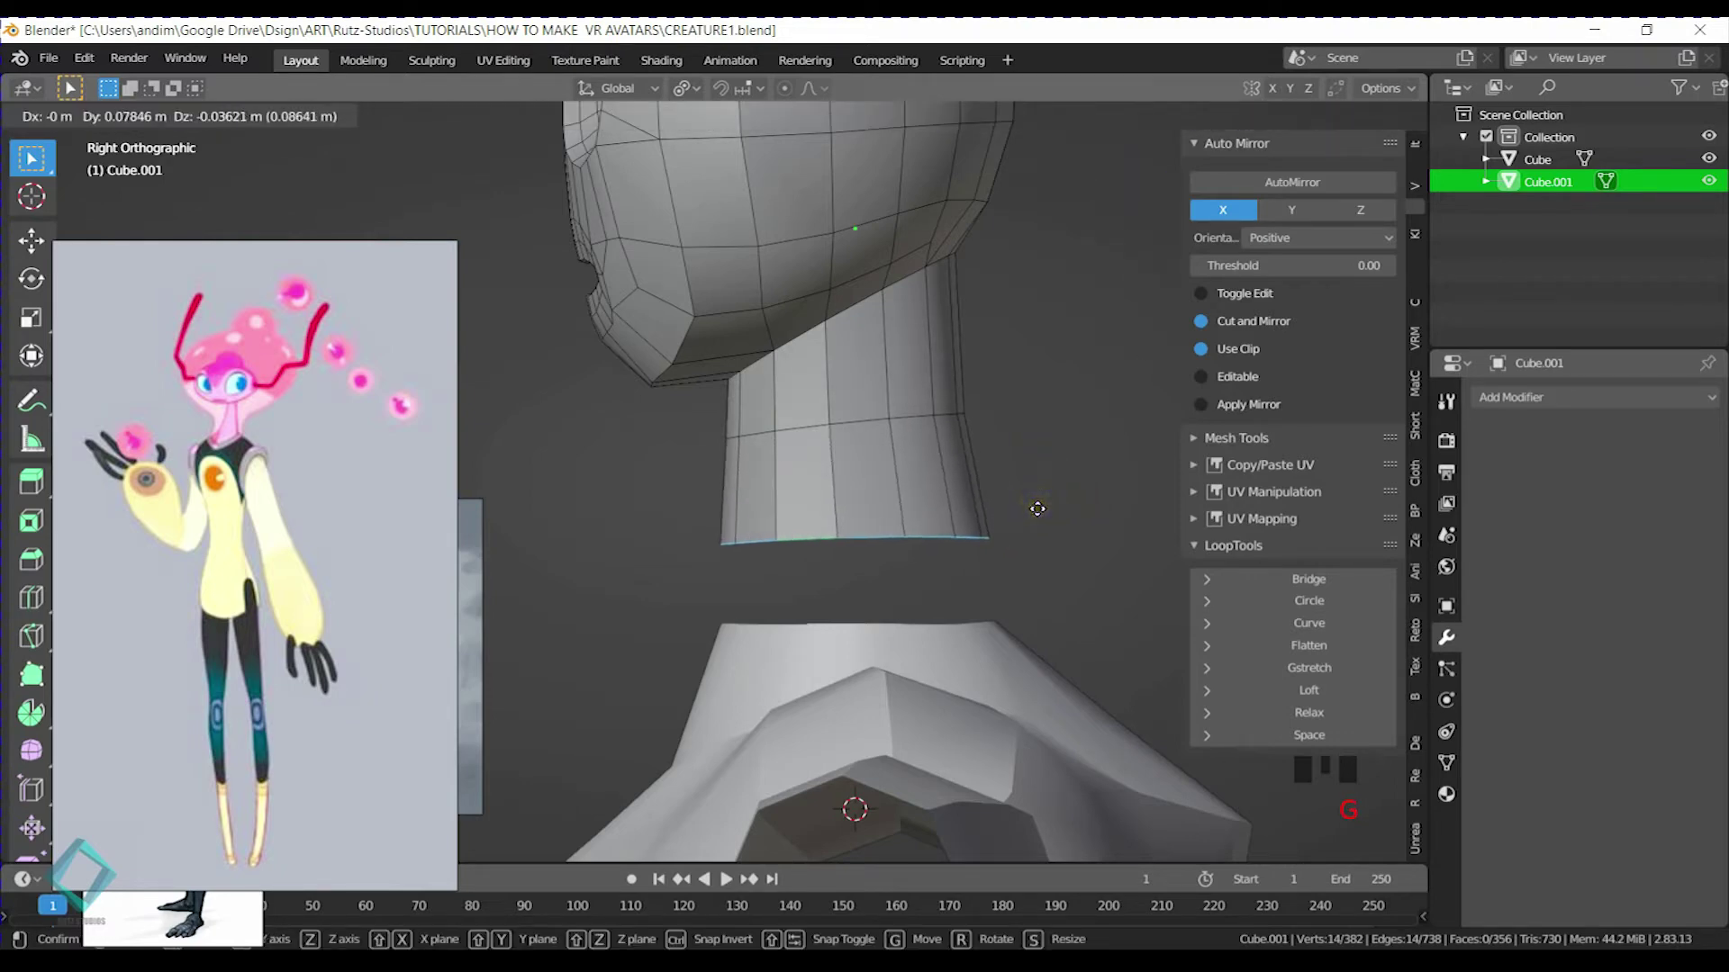
{"action": "left_click", "coordinate": [1037, 509]}
Extrude the body's neck opening loop upward along Z to meet the bottom of the head's neck
{"action": "middle_click_drag", "start_coordinate": [981, 510], "coordinate": [802, 490]}
{"action": "scroll", "coordinate": [791, 486], "scroll_direction": "down", "scroll_amount": 3}
{"action": "left_click", "coordinate": [806, 495]}
{"action": "key", "text": "Tab"}
{"action": "left_click", "coordinate": [787, 496]}
{"action": "scroll", "coordinate": [787, 493], "scroll_direction": "up", "scroll_amount": 3}
{"action": "key", "text": "Tab"}
{"action": "left_click", "coordinate": [758, 489], "text": "alt"}
{"action": "key", "text": "e"}
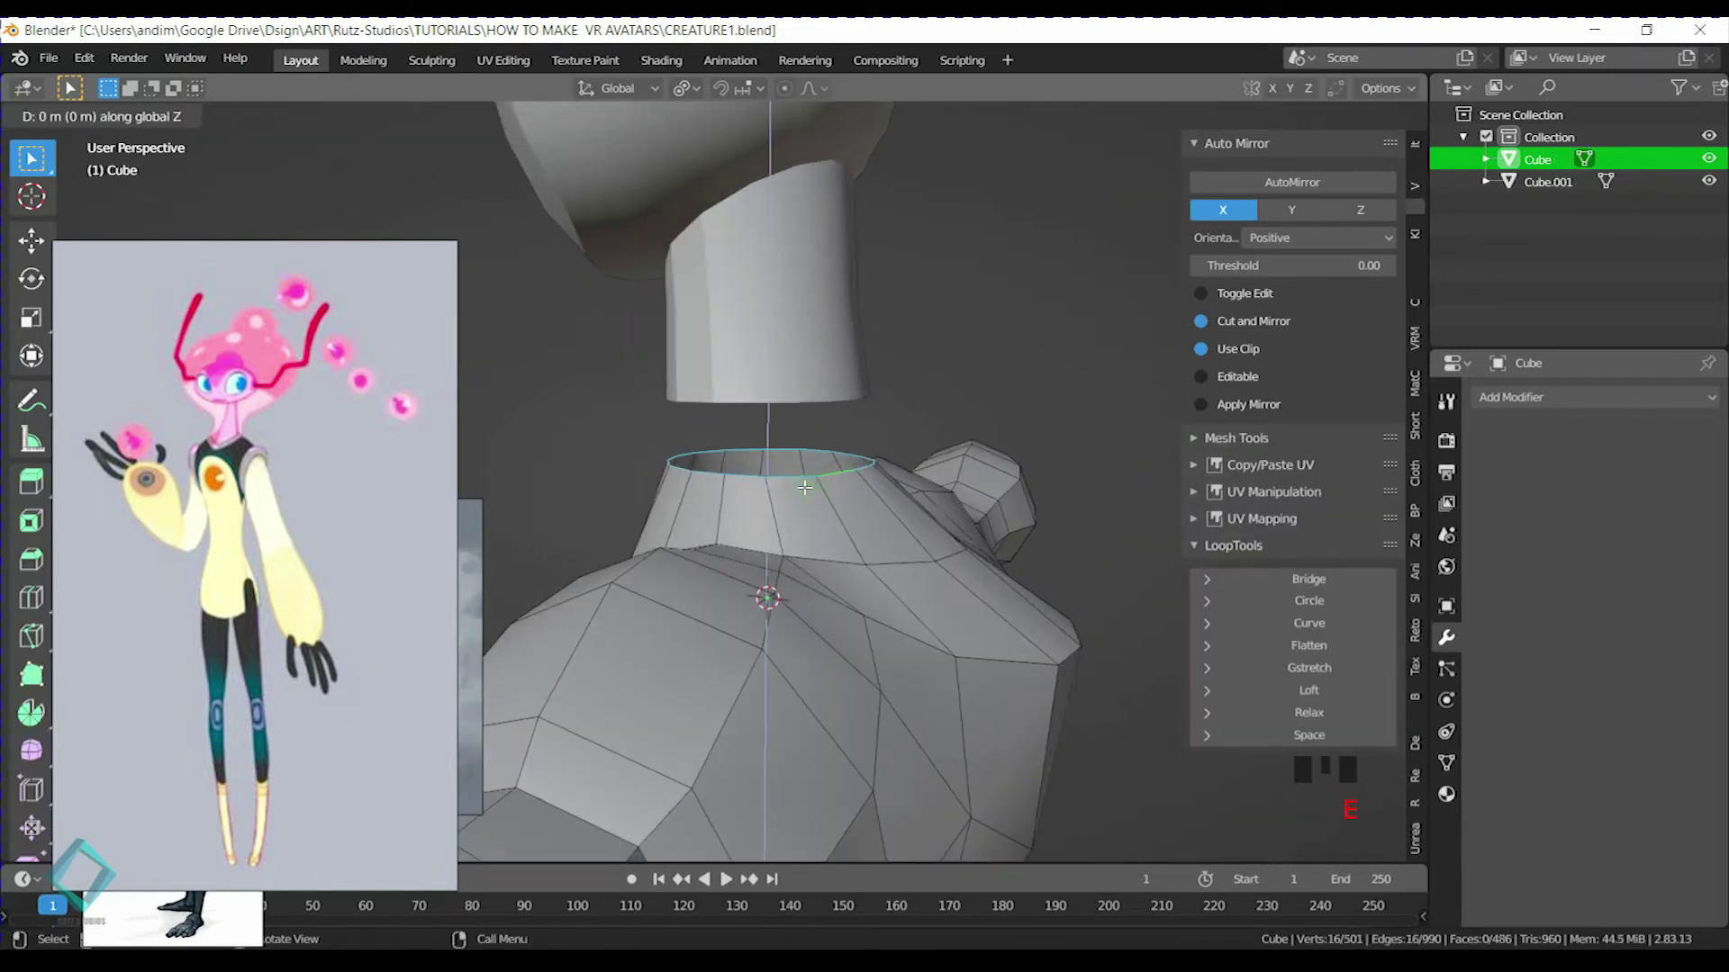
{"action": "left_click", "coordinate": [806, 424]}
{"action": "middle_click_drag", "start_coordinate": [806, 424], "coordinate": [872, 386]}
{"action": "key", "text": "Tab"}
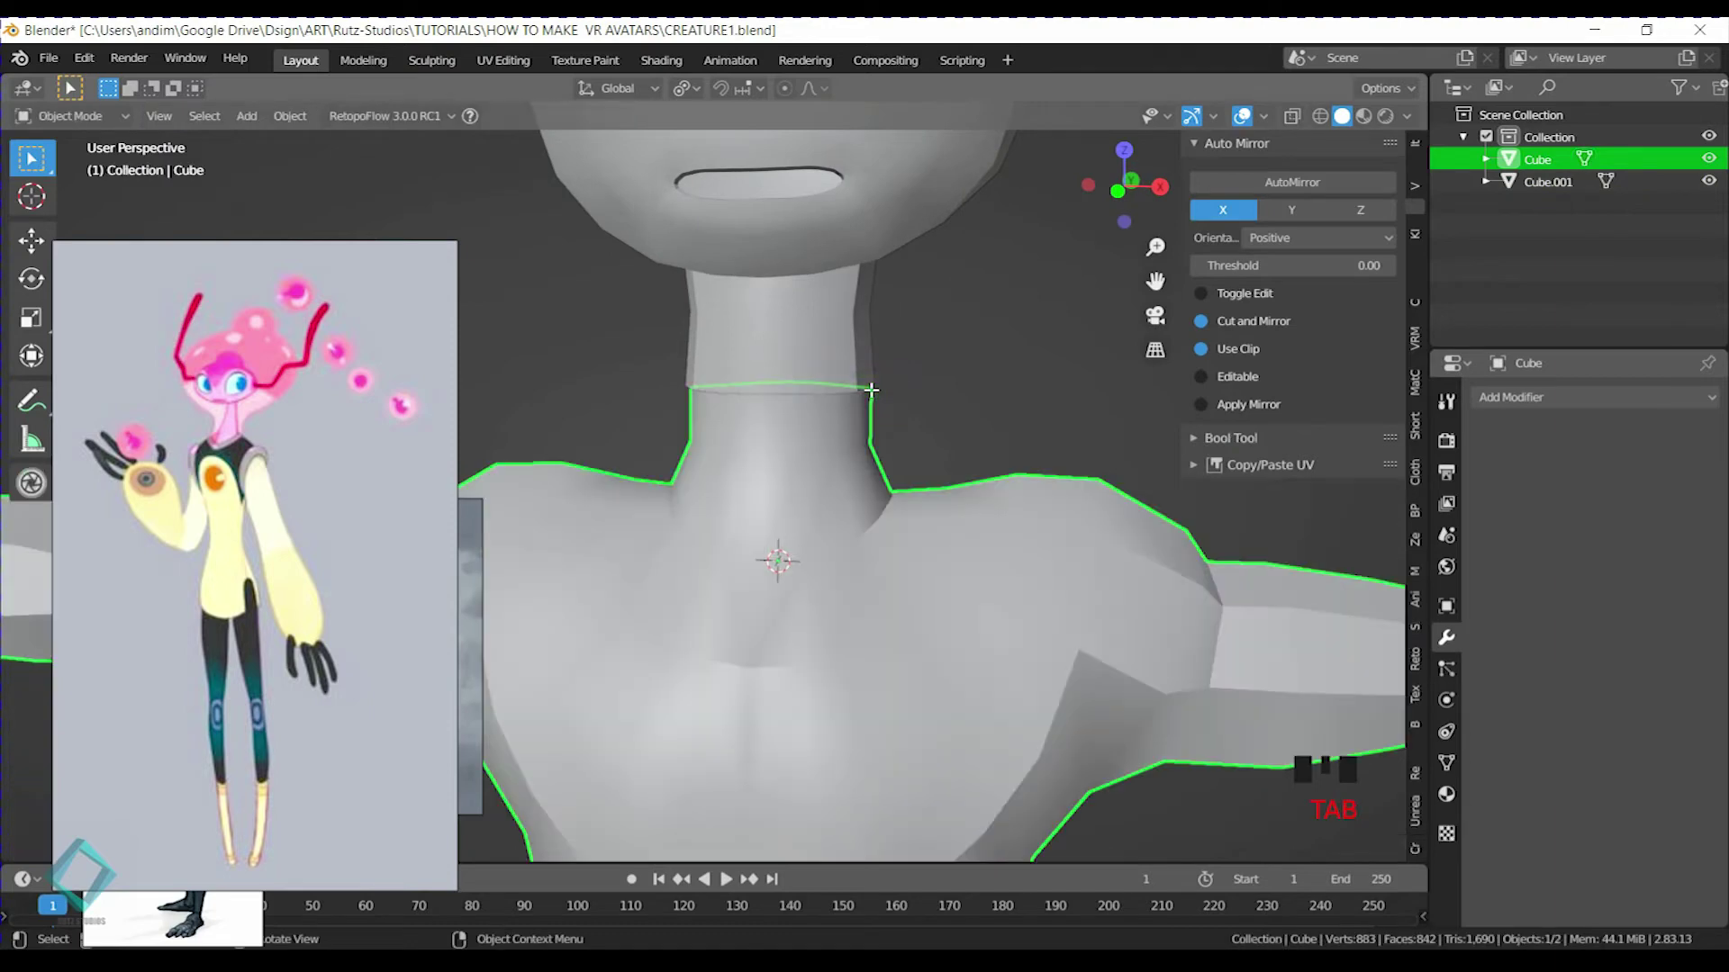
Edge-slide the bottom loop of the head's neck to just above the body's neck rim and save the file
{"action": "left_click", "coordinate": [816, 338]}
{"action": "key", "text": "Tab"}
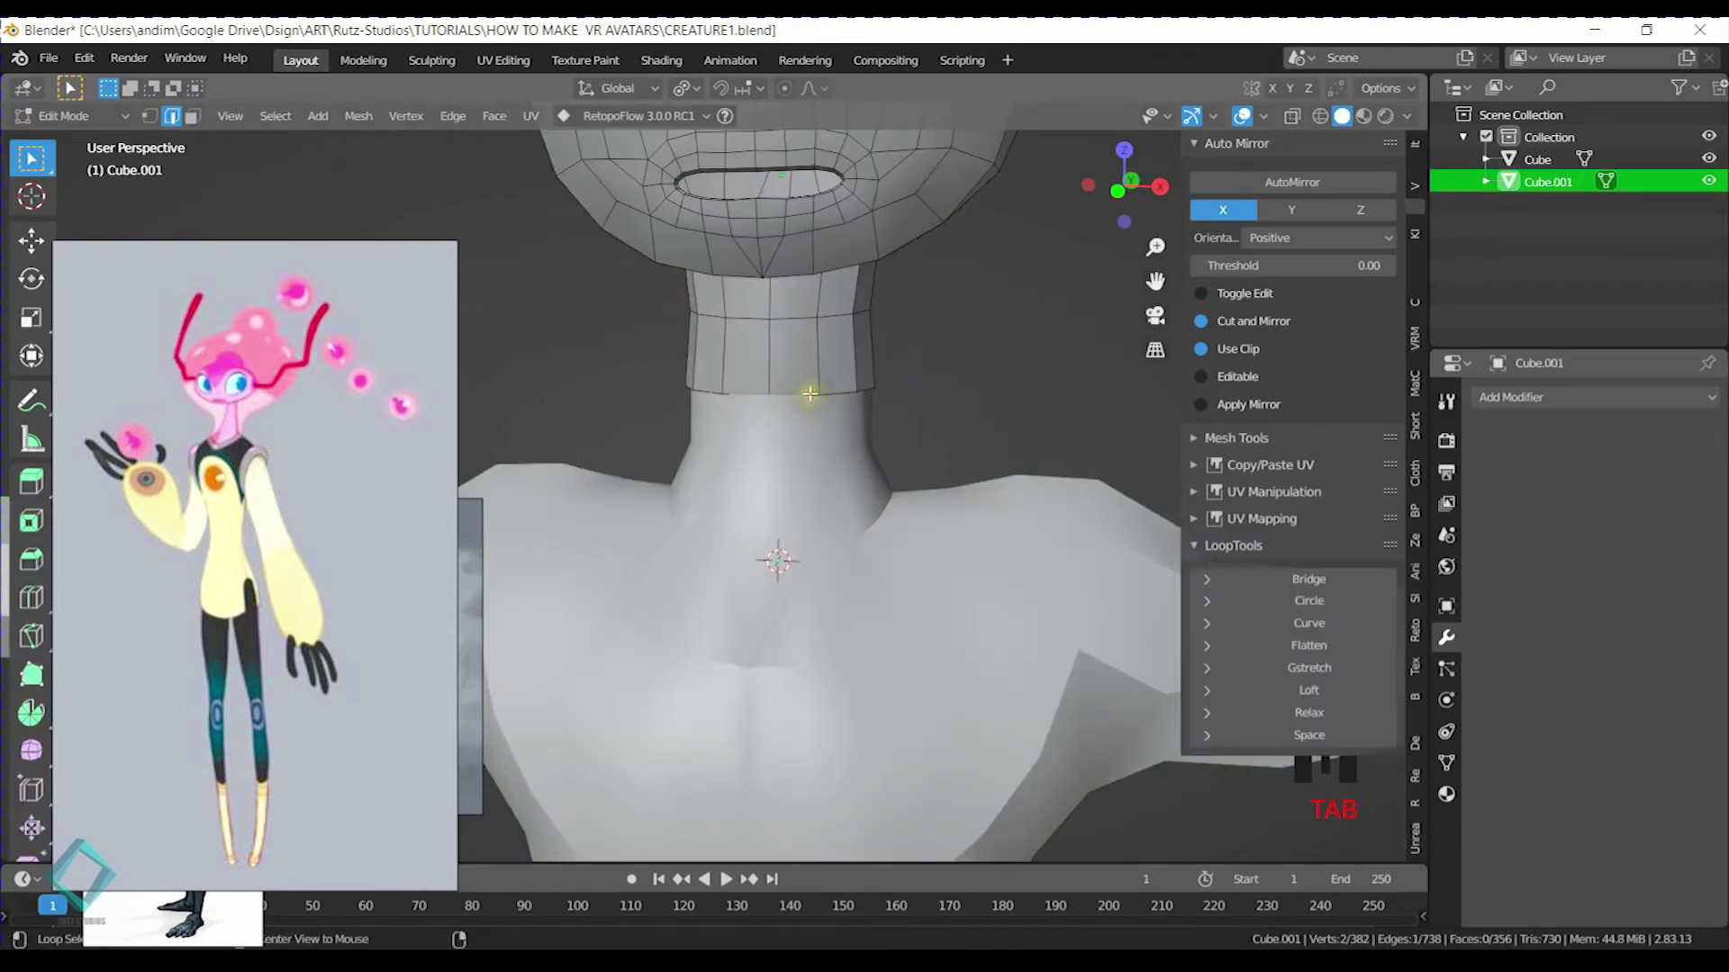
{"action": "key", "text": "g"}
{"action": "key", "text": "g"}
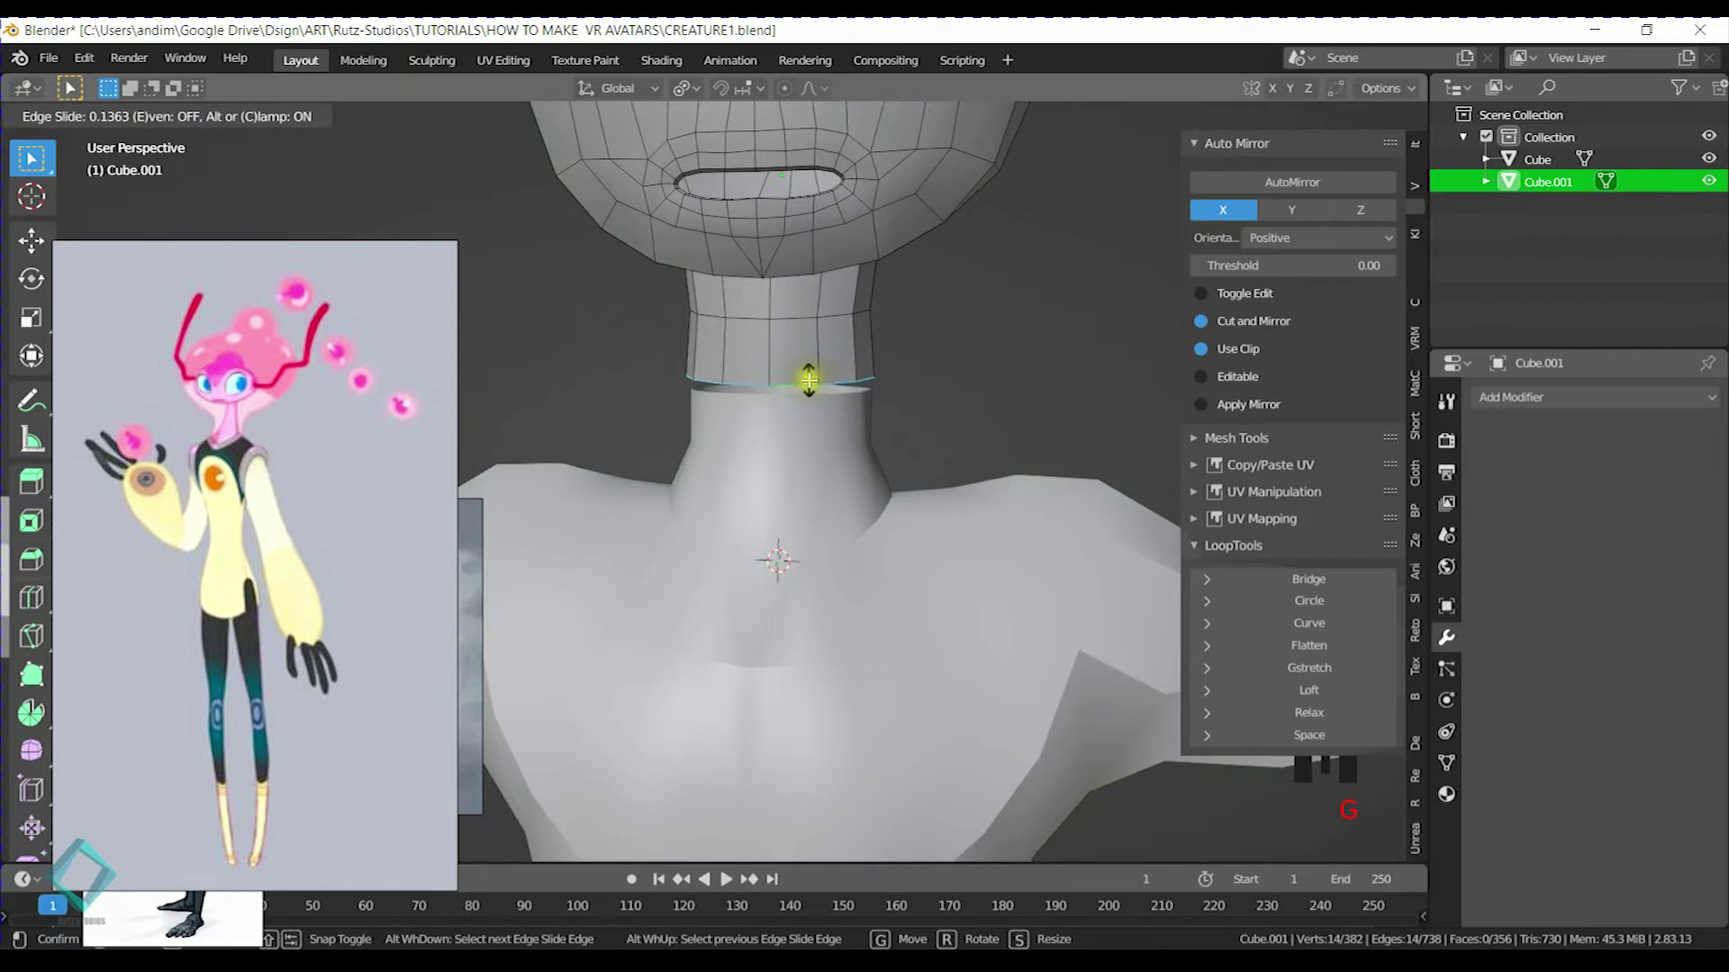
{"action": "left_click", "coordinate": [809, 389]}
{"action": "middle_click_drag", "start_coordinate": [937, 375], "coordinate": [934, 443]}
{"action": "key", "text": "ctrl+s"}
Join the head object into the body object
{"action": "key", "text": "Tab"}
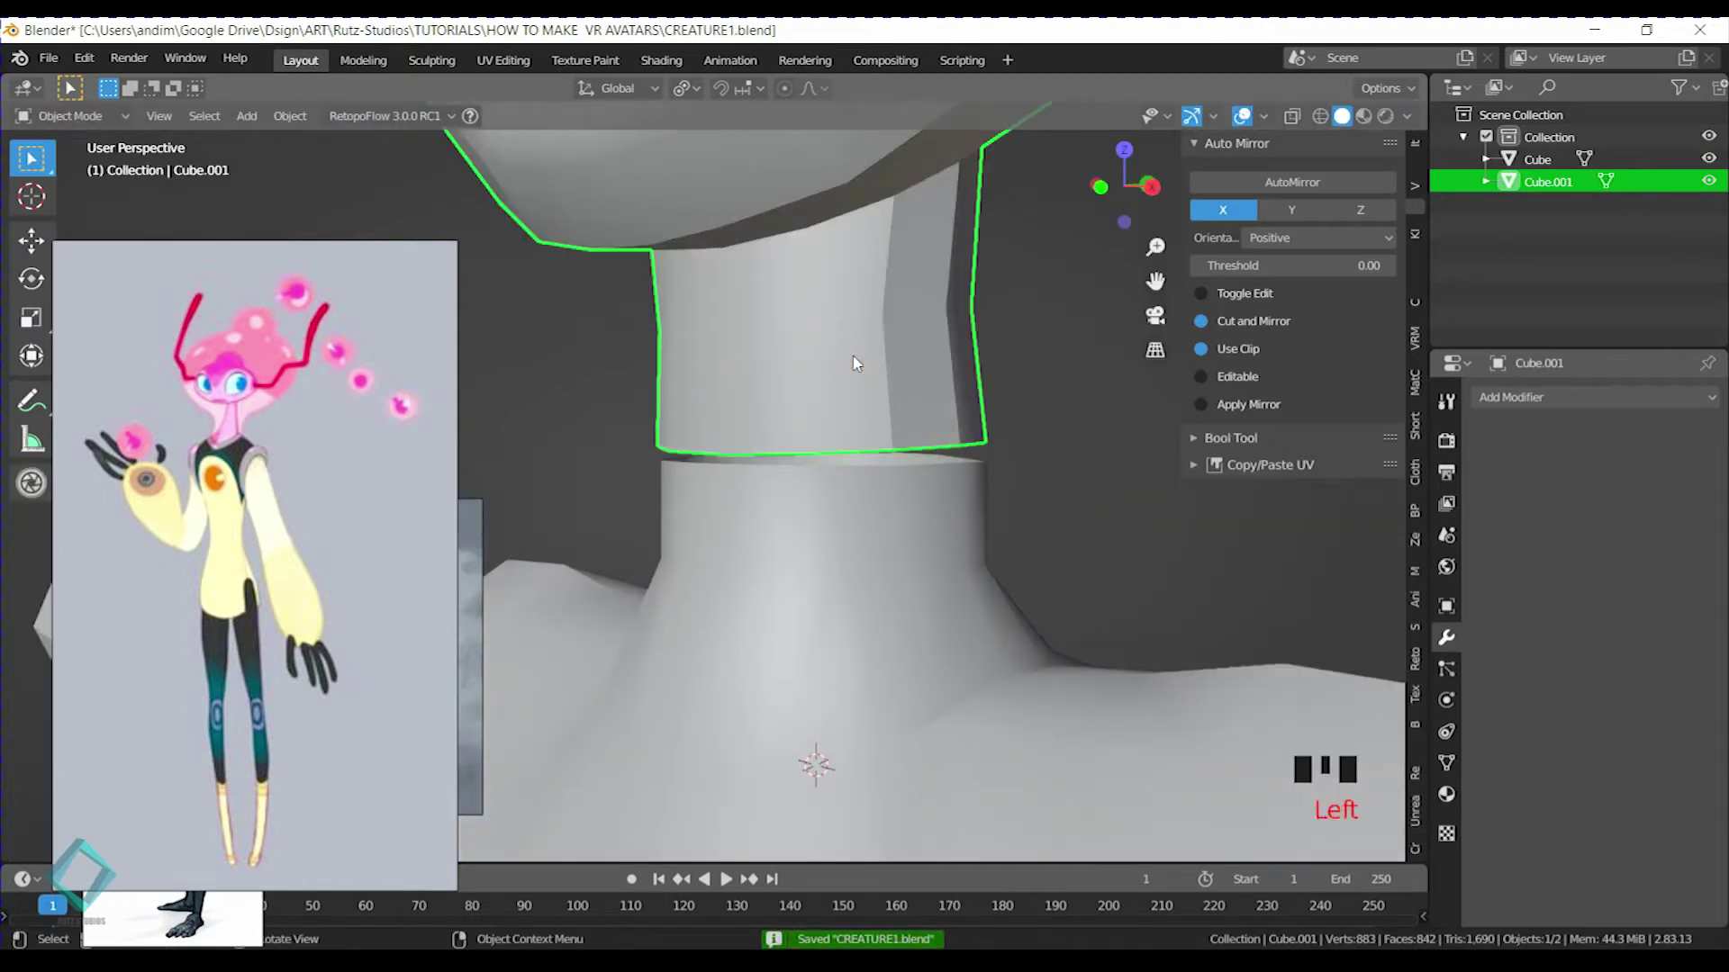
{"action": "left_click", "coordinate": [871, 584], "text": "shift"}
{"action": "key", "text": "ctrl+j"}
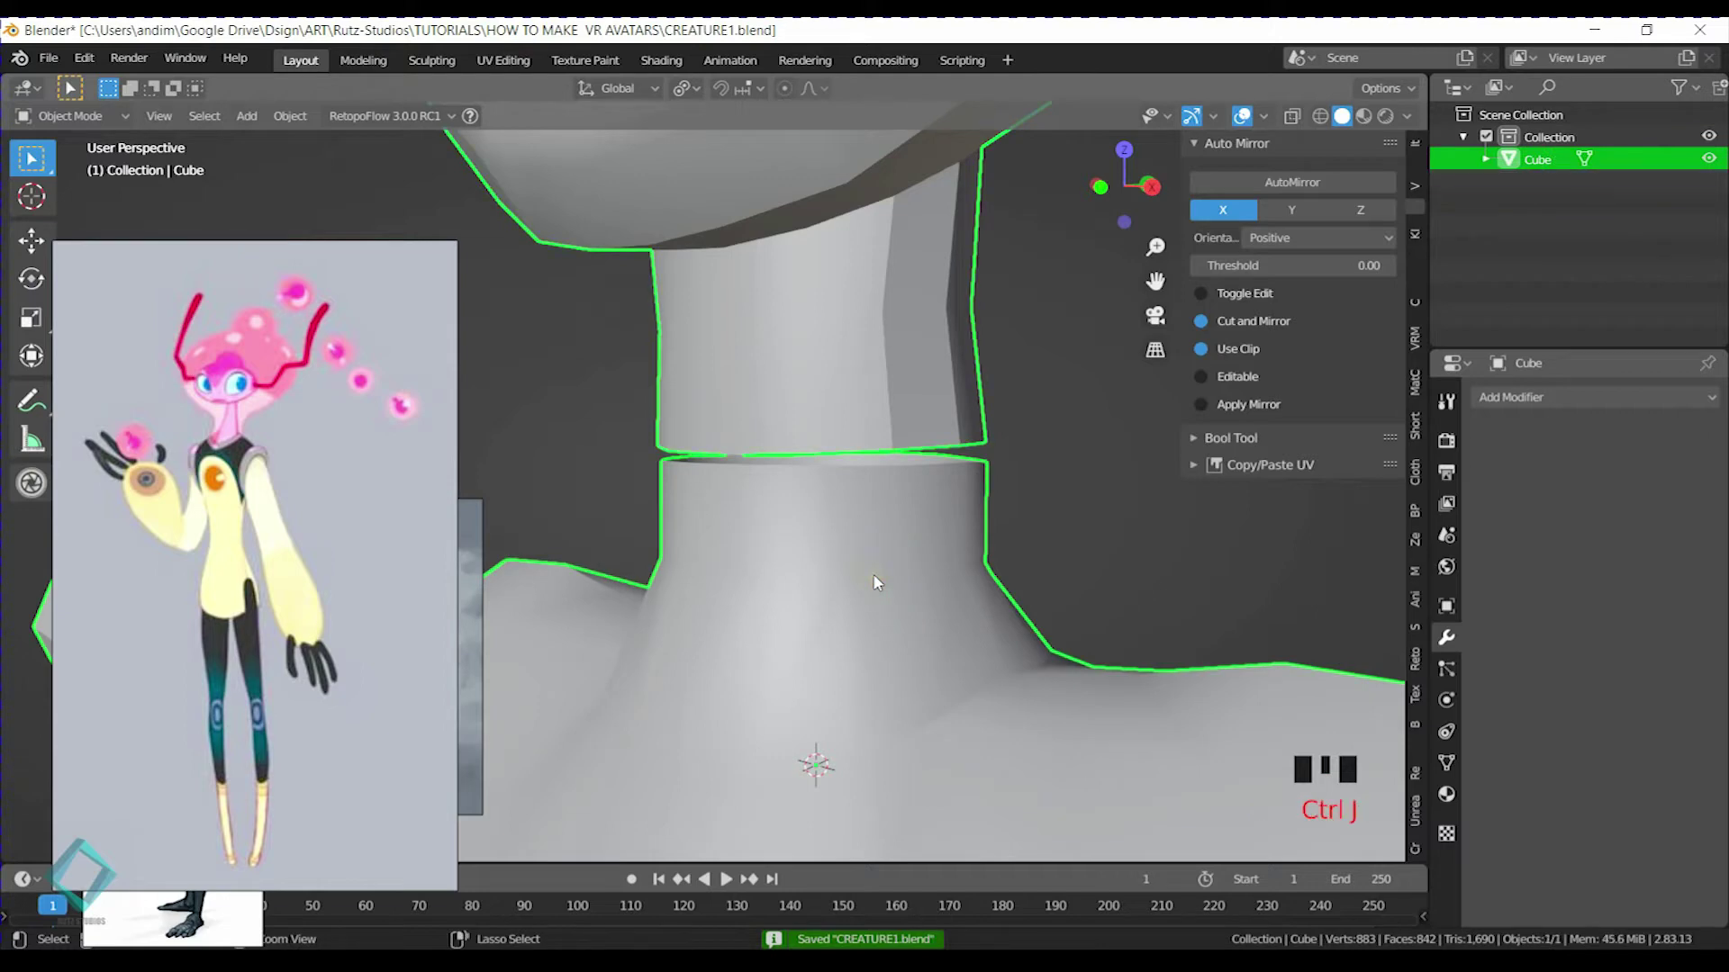
Merge the front centre vertex of the upper neck rim with the matching vertex of the lower rim
{"action": "key", "text": "Tab"}
{"action": "mouse_move", "coordinate": [903, 494]}
{"action": "middle_mouse_down"}
{"action": "mouse_move", "coordinate": [922, 459]}
{"action": "mouse_move", "coordinate": [892, 478]}
{"action": "mouse_move", "coordinate": [815, 468]}
{"action": "mouse_move", "coordinate": [946, 478]}
{"action": "mouse_move", "coordinate": [829, 495]}
{"action": "mouse_move", "coordinate": [802, 525]}
{"action": "mouse_move", "coordinate": [991, 522]}
{"action": "mouse_move", "coordinate": [741, 505]}
{"action": "mouse_move", "coordinate": [959, 504]}
{"action": "middle_mouse_up"}
{"action": "key", "text": "1"}
{"action": "scroll", "coordinate": [810, 495], "scroll_direction": "up", "scroll_amount": 2}
{"action": "left_click", "coordinate": [798, 429]}
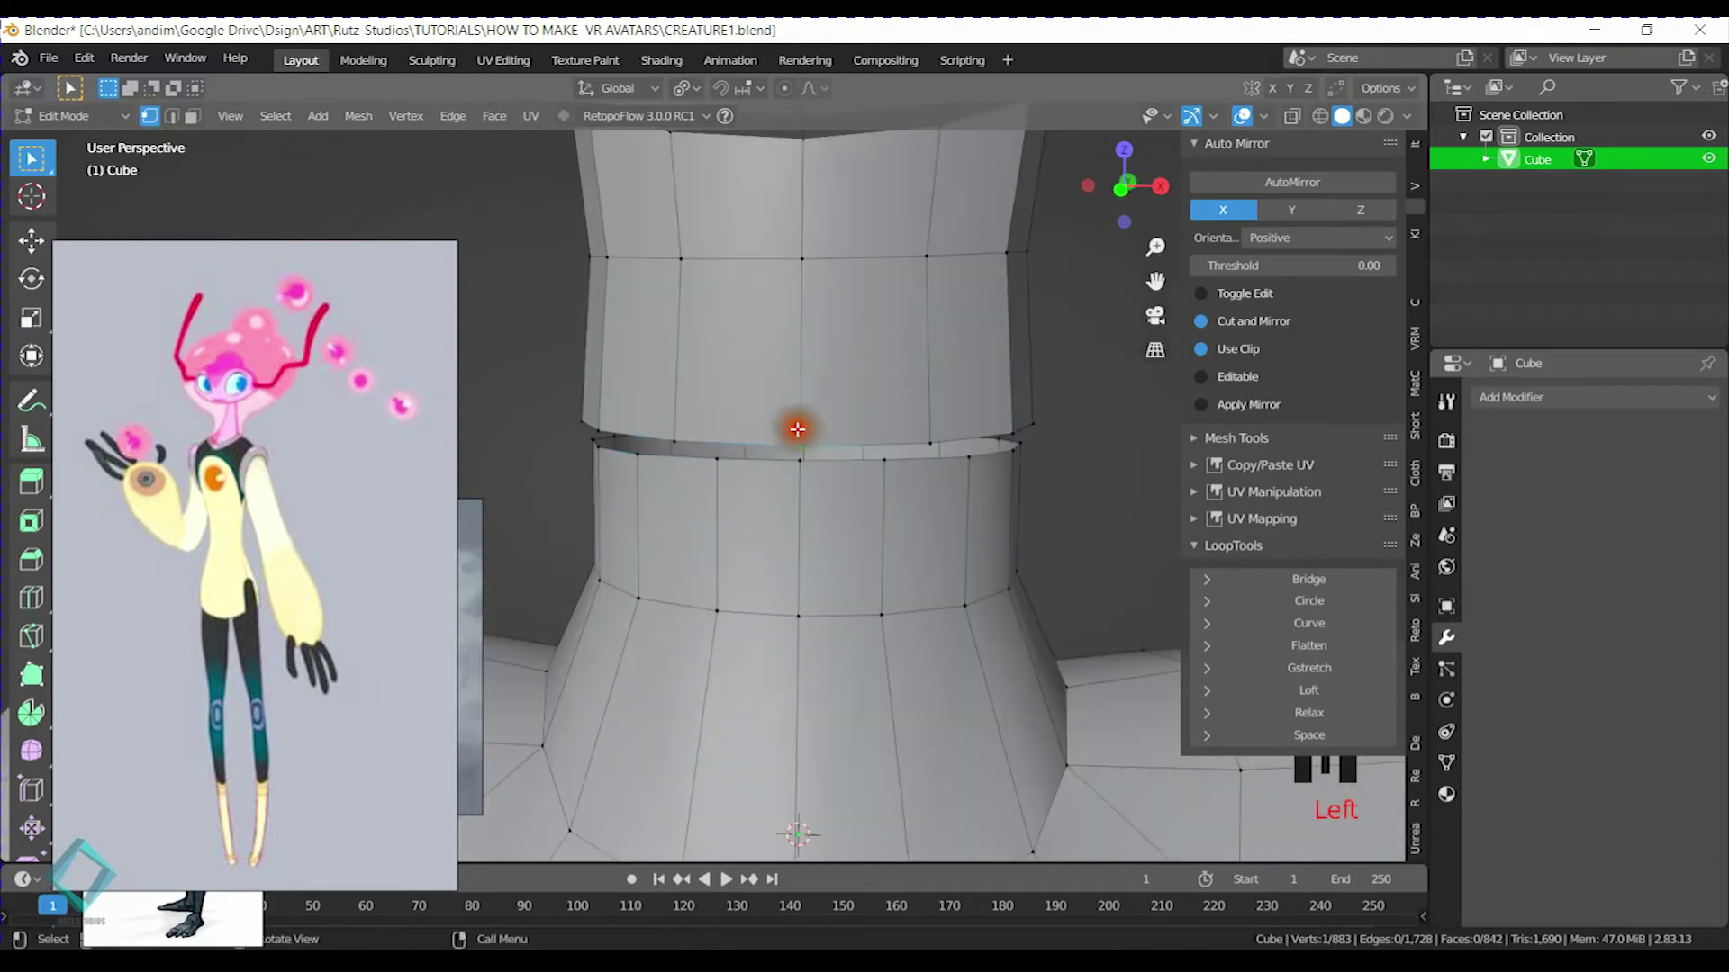
{"action": "middle_click_drag", "start_coordinate": [887, 479], "coordinate": [780, 473]}
{"action": "scroll", "coordinate": [791, 478], "scroll_direction": "down", "scroll_amount": 1}
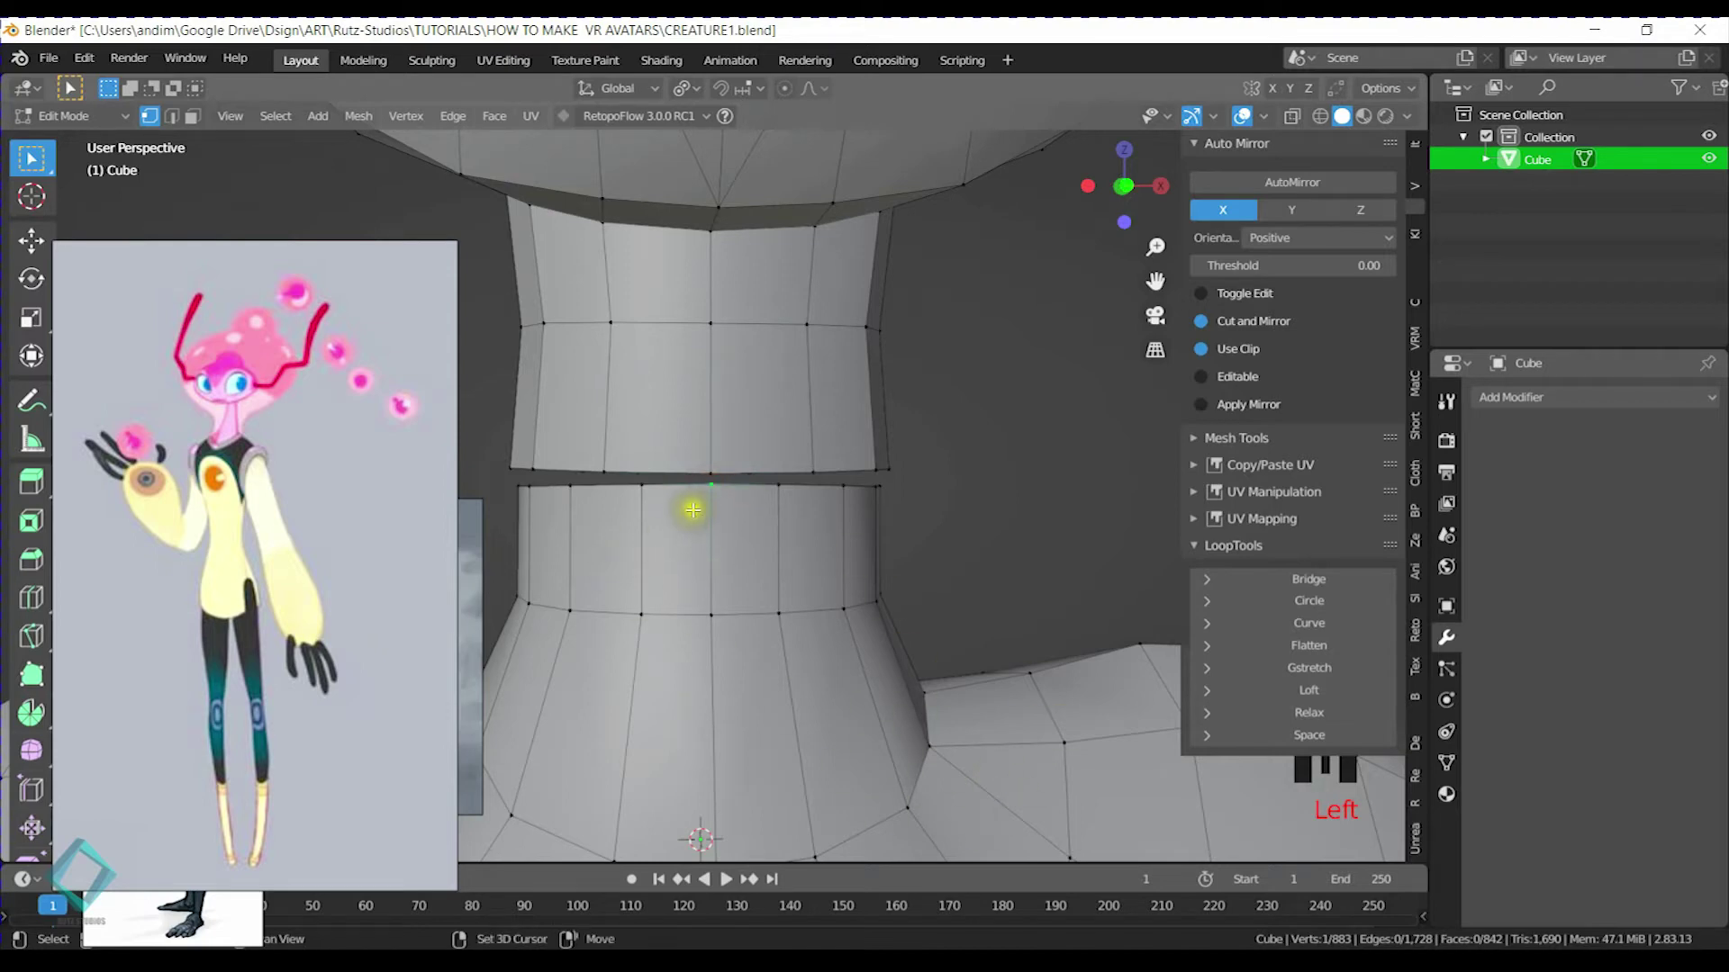
{"action": "middle_click_drag", "start_coordinate": [692, 511], "coordinate": [772, 512]}
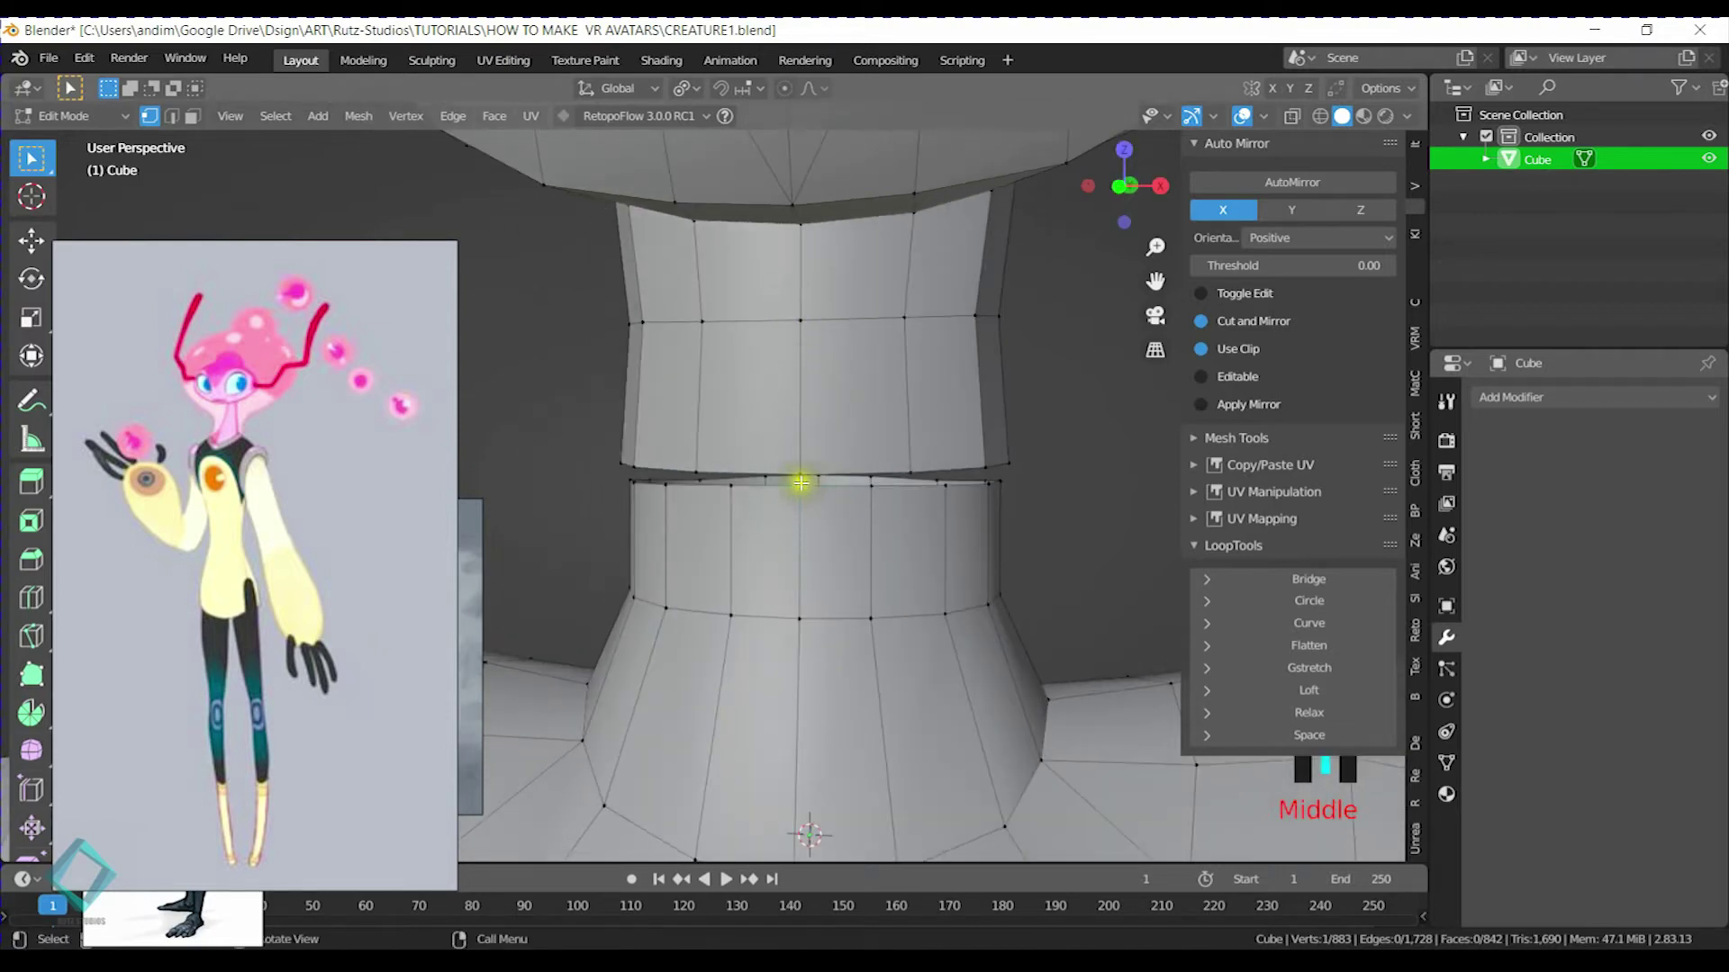
{"action": "scroll", "coordinate": [846, 701], "scroll_direction": "up", "scroll_amount": 3}
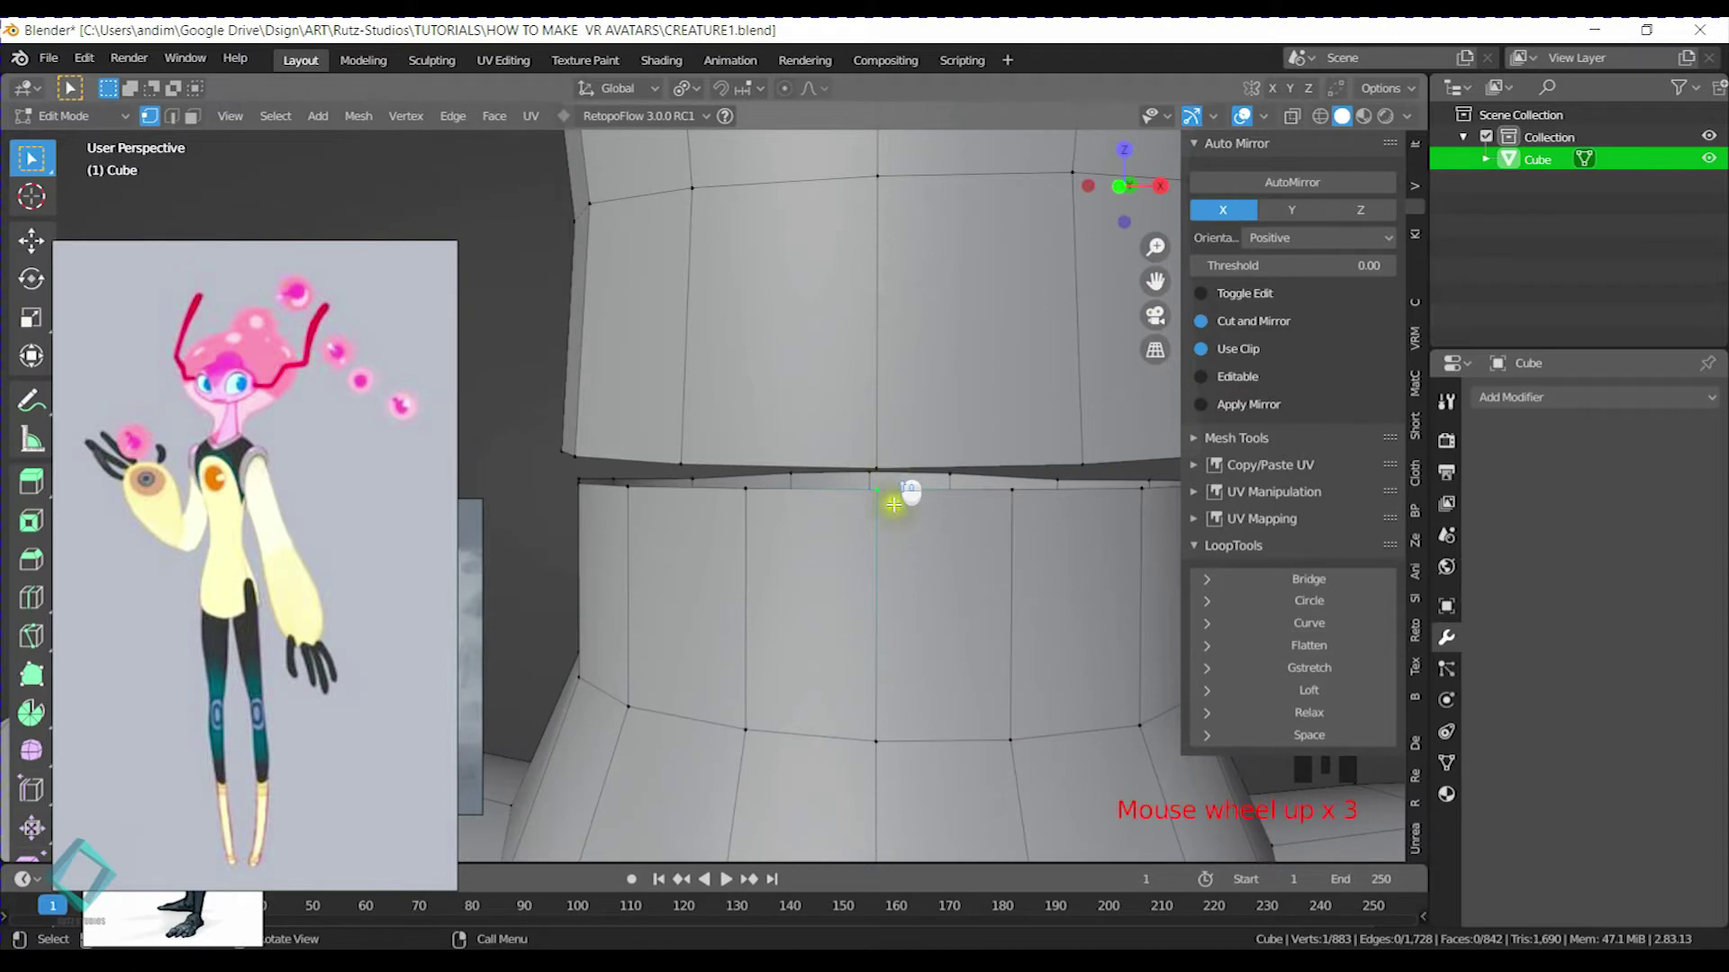
{"action": "middle_click_drag", "start_coordinate": [892, 474], "coordinate": [825, 524], "text": "shift"}
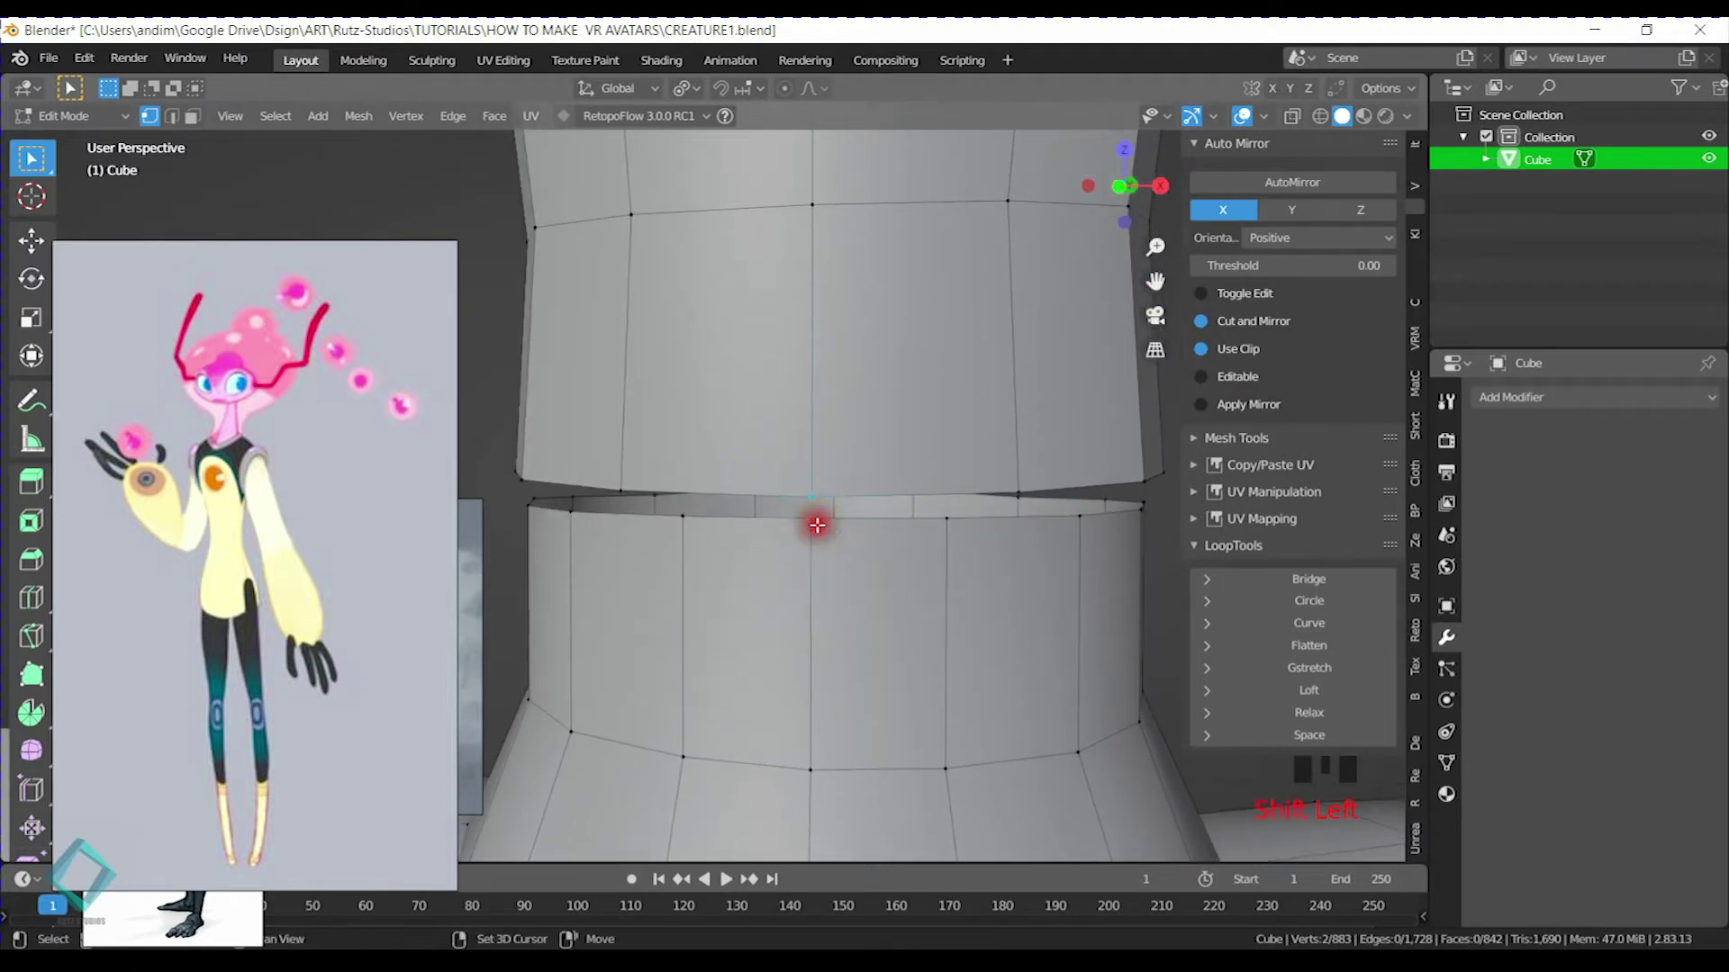
{"action": "key", "text": "m"}
{"action": "left_click", "coordinate": [809, 525]}
Merge the next two vertices beside the front seam on the lower neck rim at center, and merge the result with the upper rim vertex above
{"action": "middle_click_drag", "start_coordinate": [1035, 488], "coordinate": [621, 544]}
{"action": "left_click", "coordinate": [608, 543], "text": "shift"}
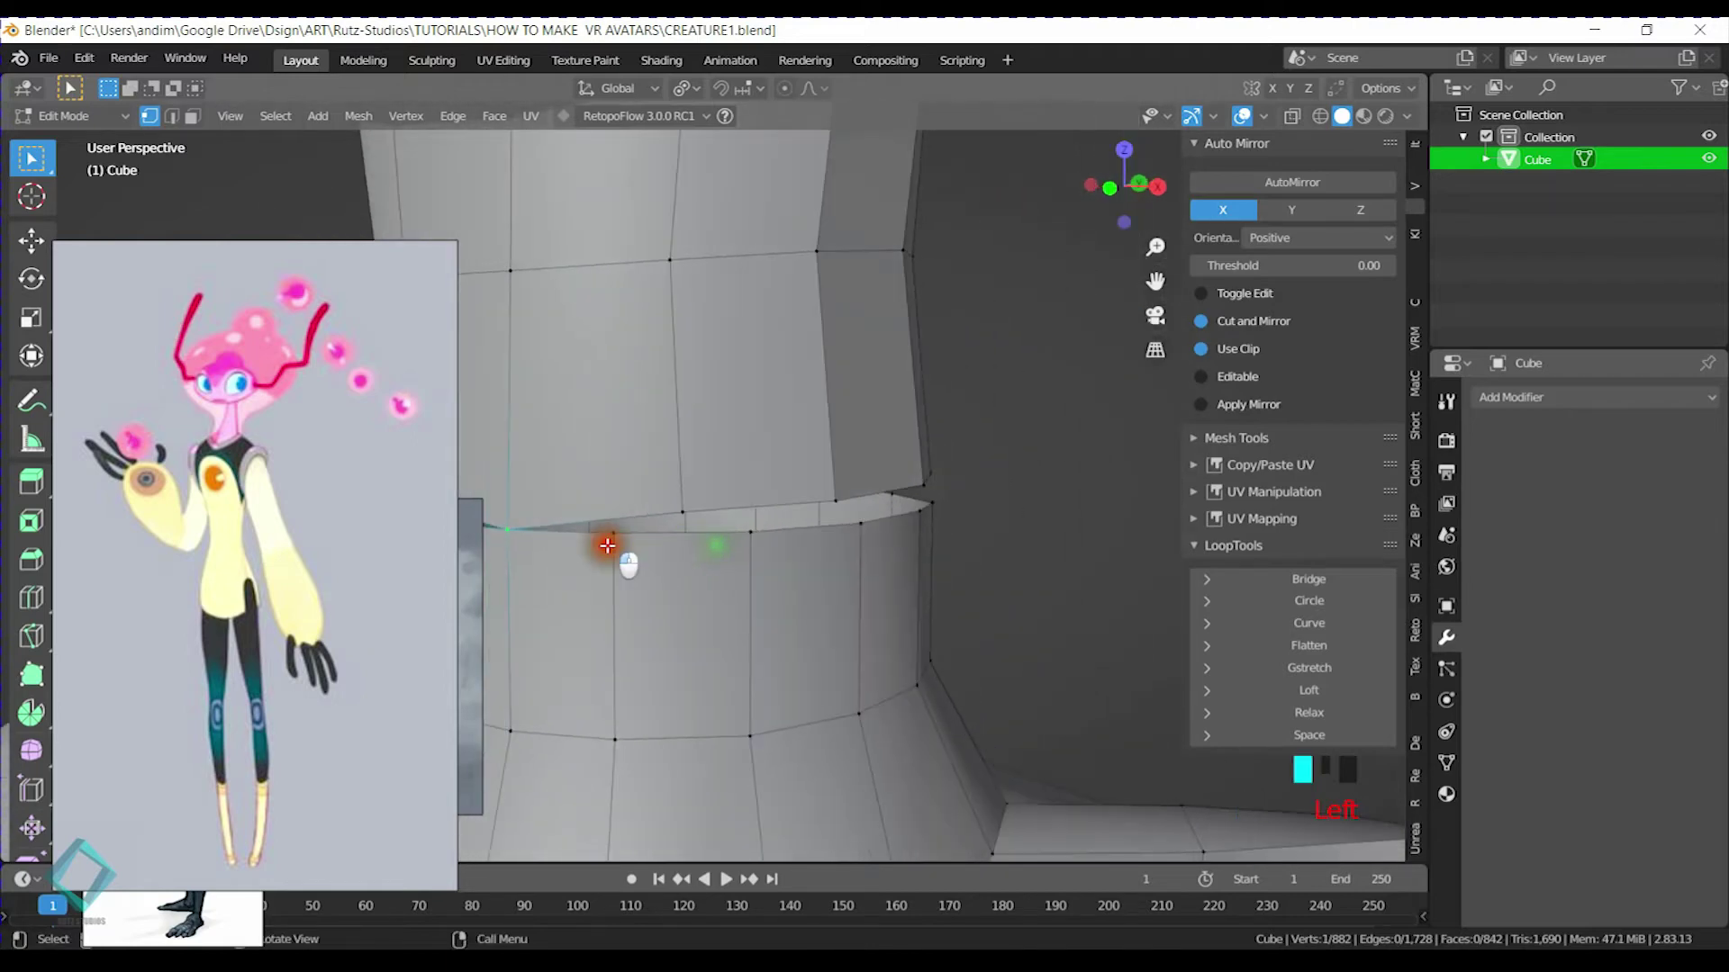
{"action": "key", "text": "m"}
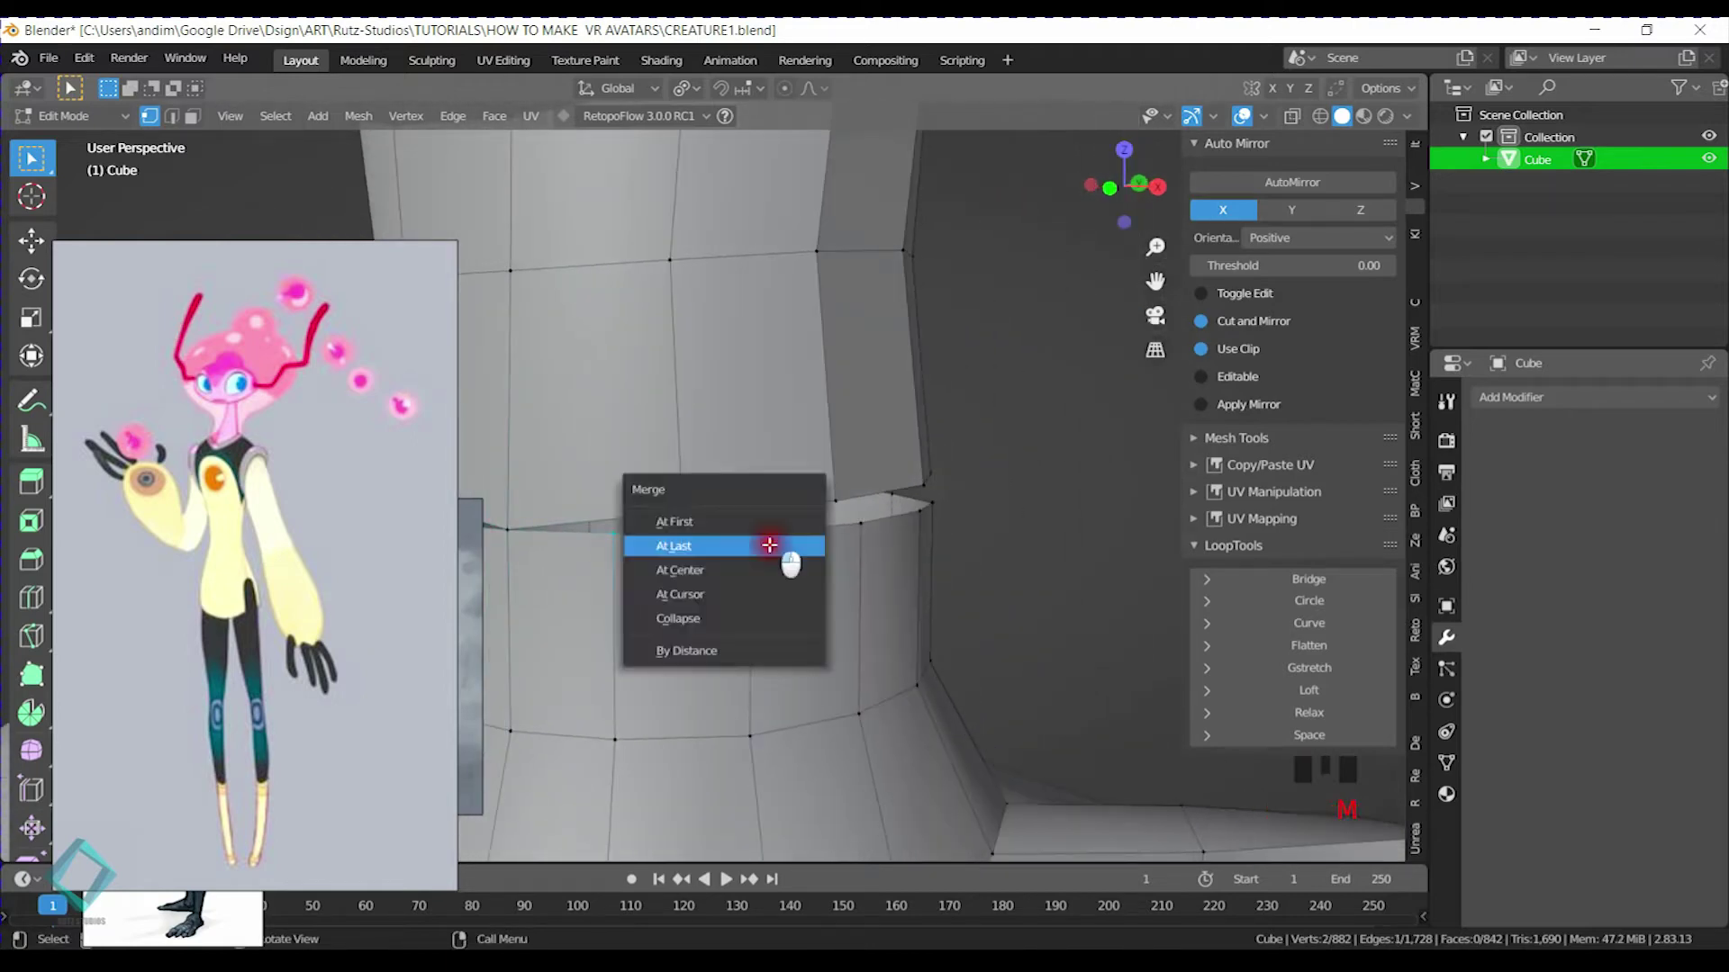
{"action": "left_click", "coordinate": [720, 570]}
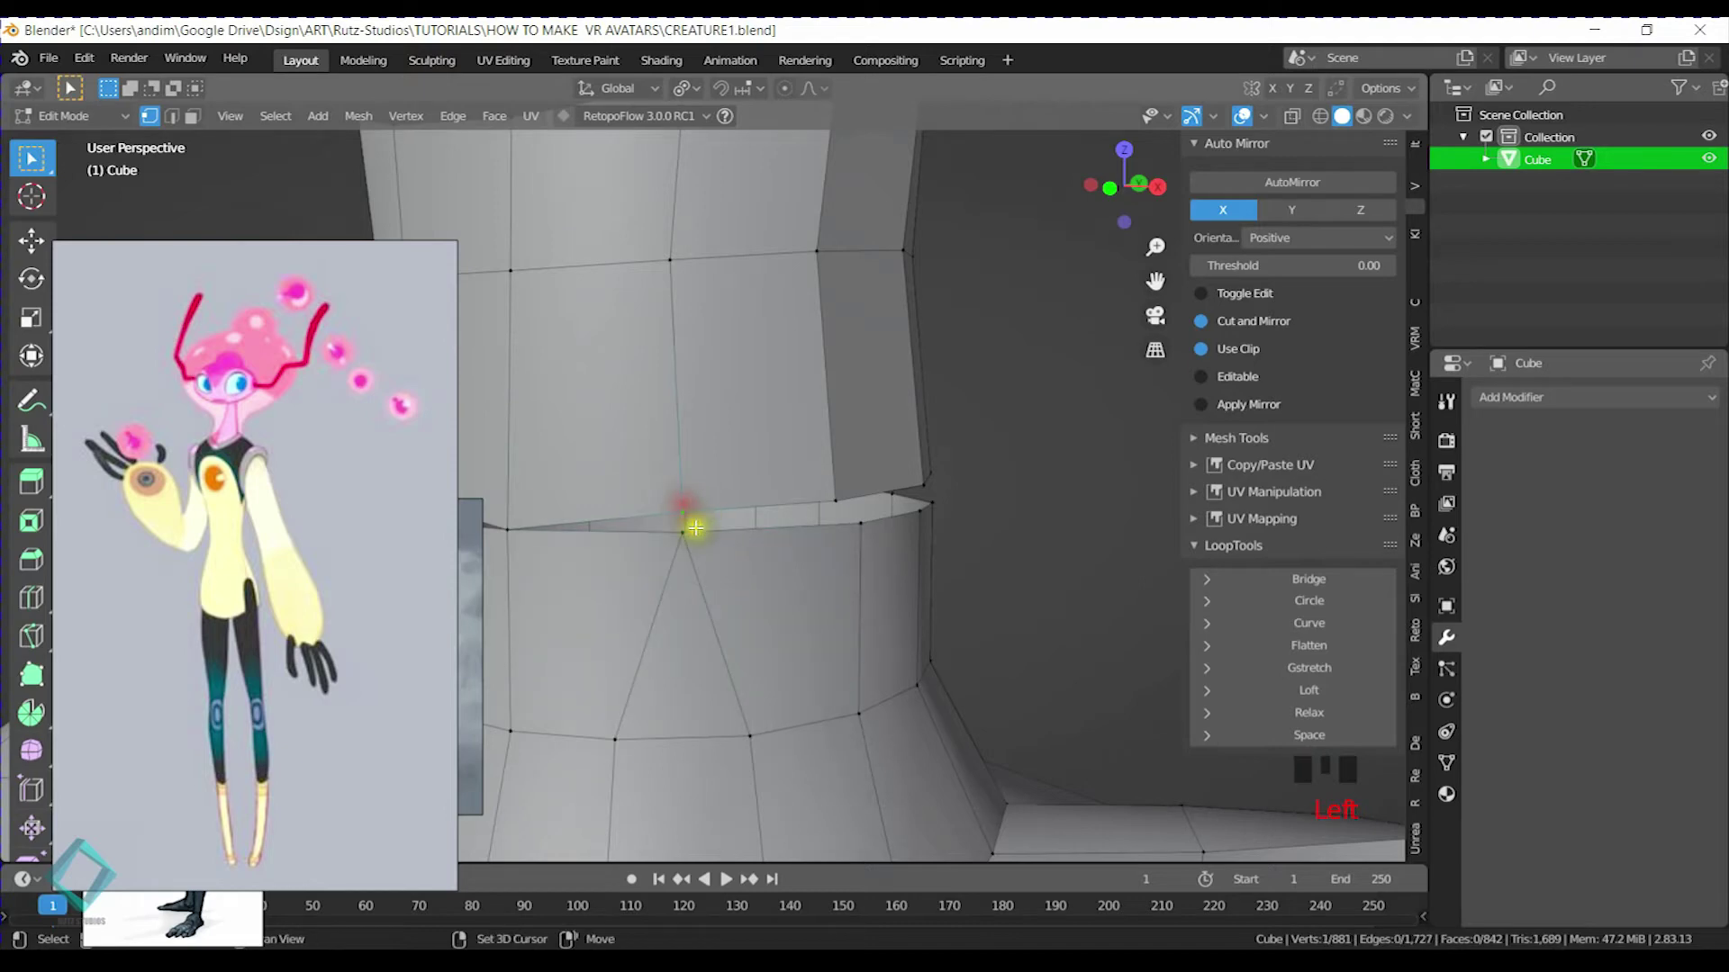
{"action": "key", "text": "m"}
{"action": "left_click", "coordinate": [722, 505]}
{"action": "middle_click_drag", "start_coordinate": [722, 505], "coordinate": [776, 491]}
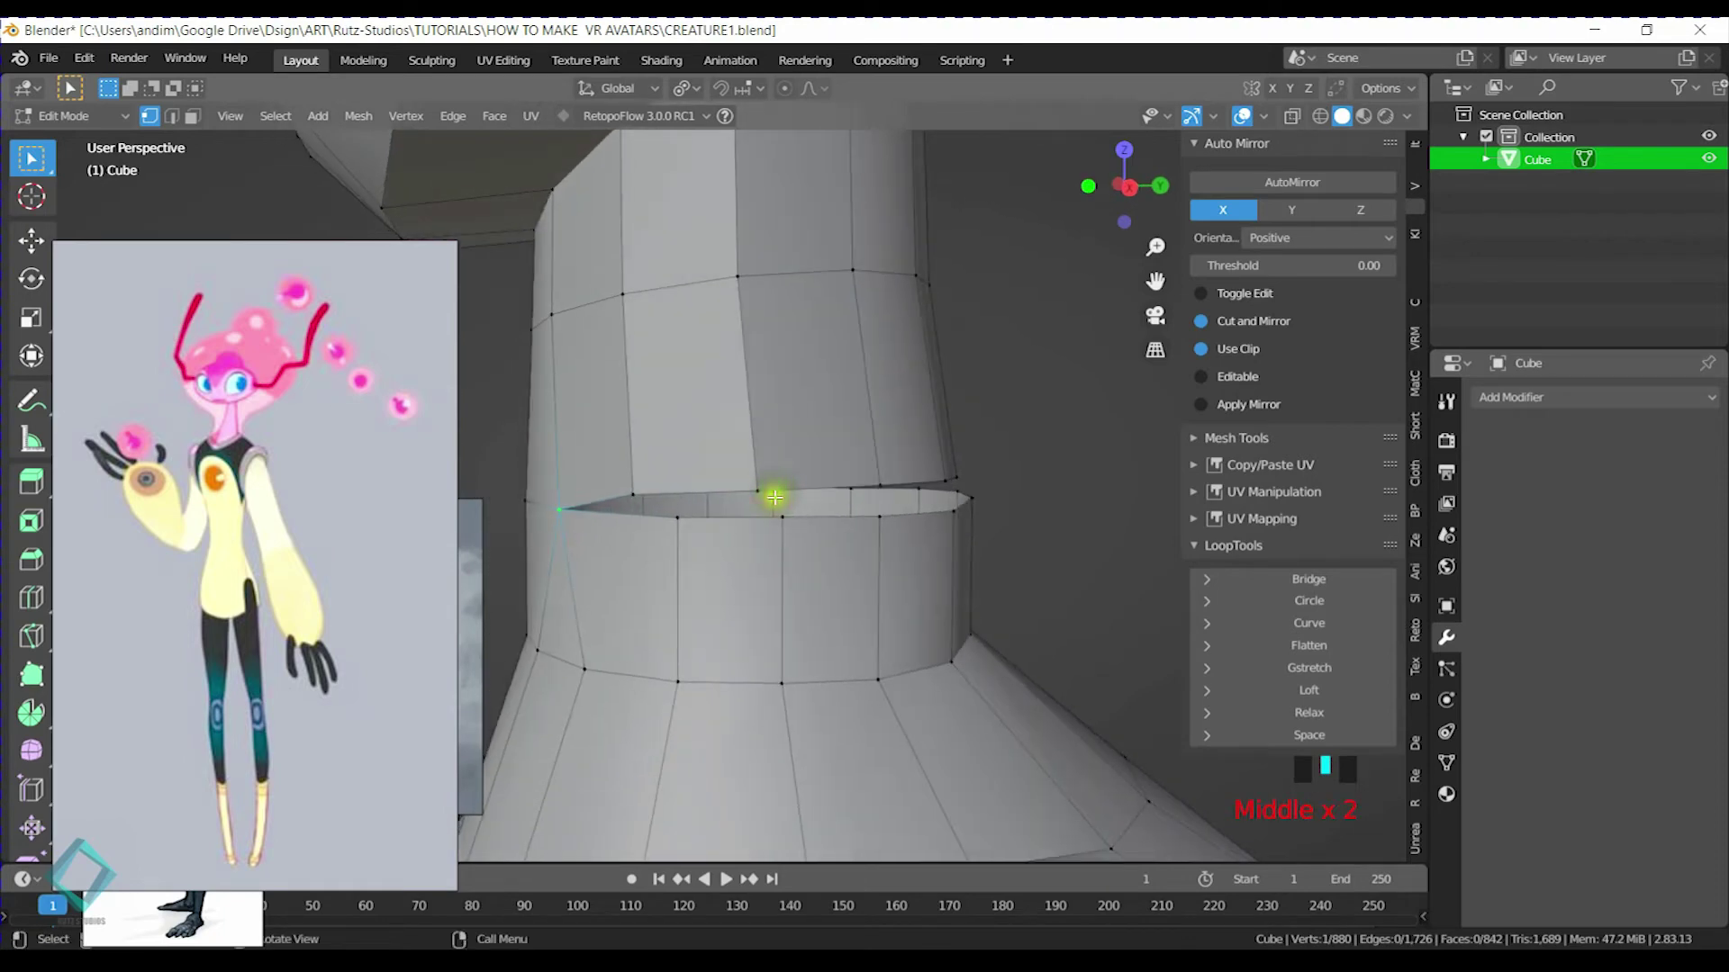
{"action": "middle_click_drag", "start_coordinate": [639, 311], "coordinate": [652, 463]}
{"action": "mouse_move", "coordinate": [826, 570]}
{"action": "middle_mouse_down"}
{"action": "mouse_move", "coordinate": [789, 610]}
{"action": "mouse_move", "coordinate": [780, 471]}
{"action": "mouse_move", "coordinate": [794, 558]}
{"action": "middle_mouse_up"}
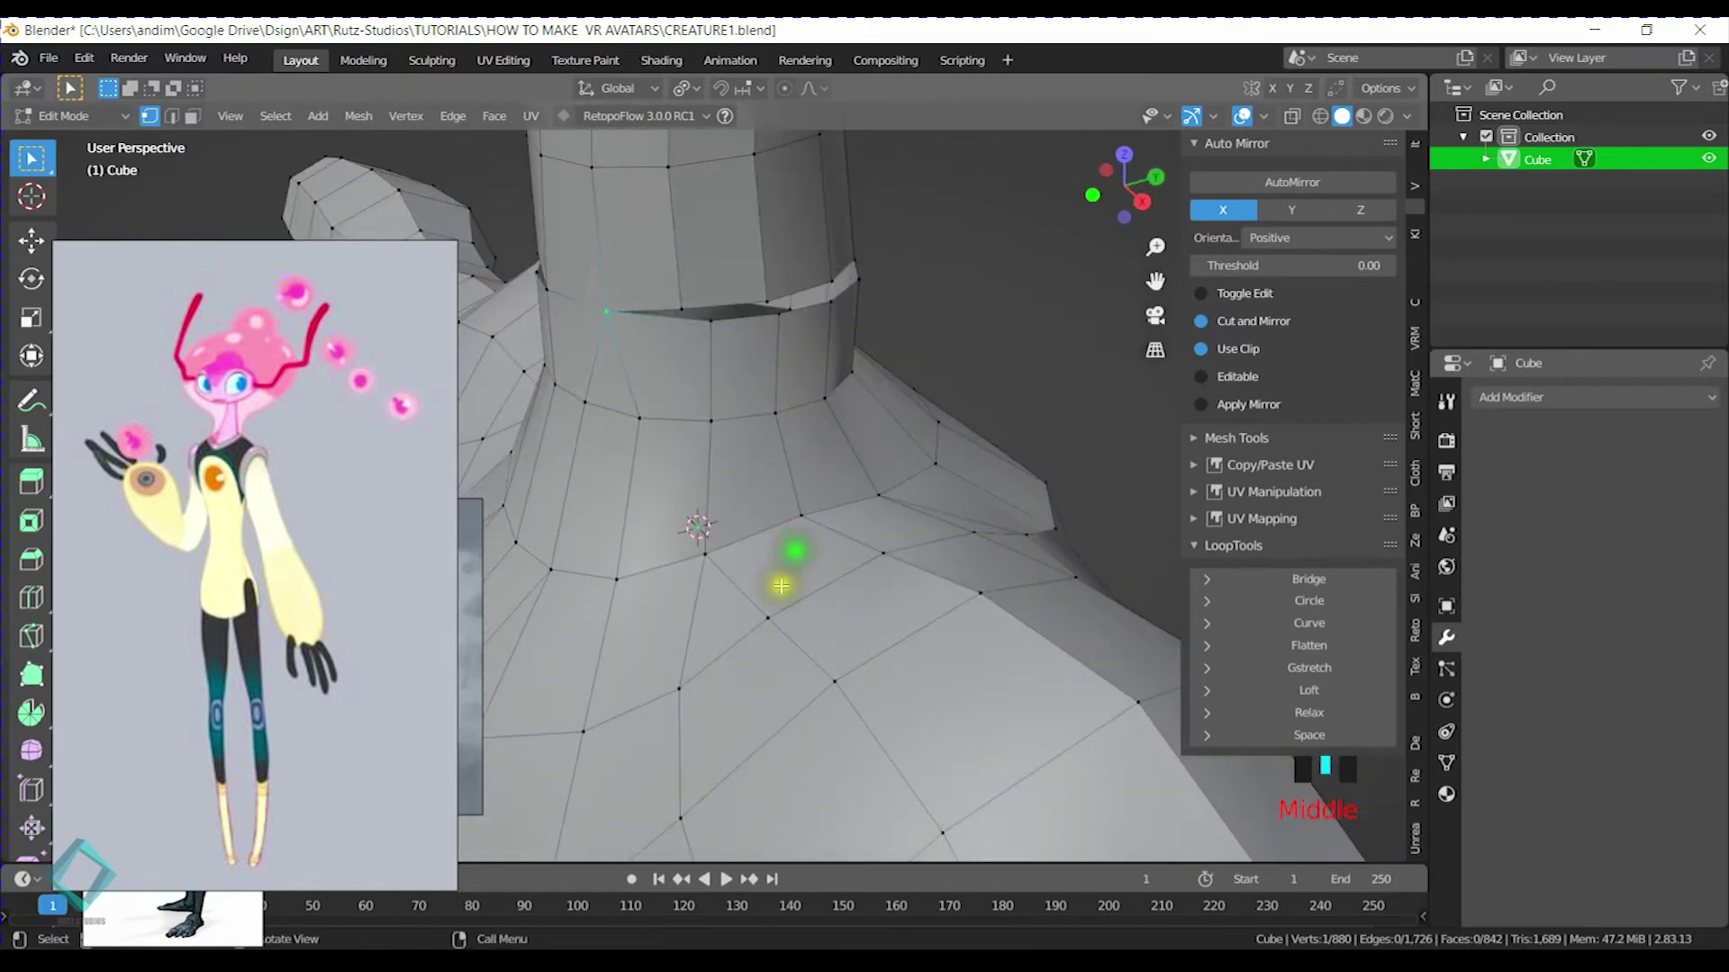
Merge three pairs of split vertices along the side of the neck to start closing the gap
{"action": "left_click", "coordinate": [723, 306], "text": "shift"}
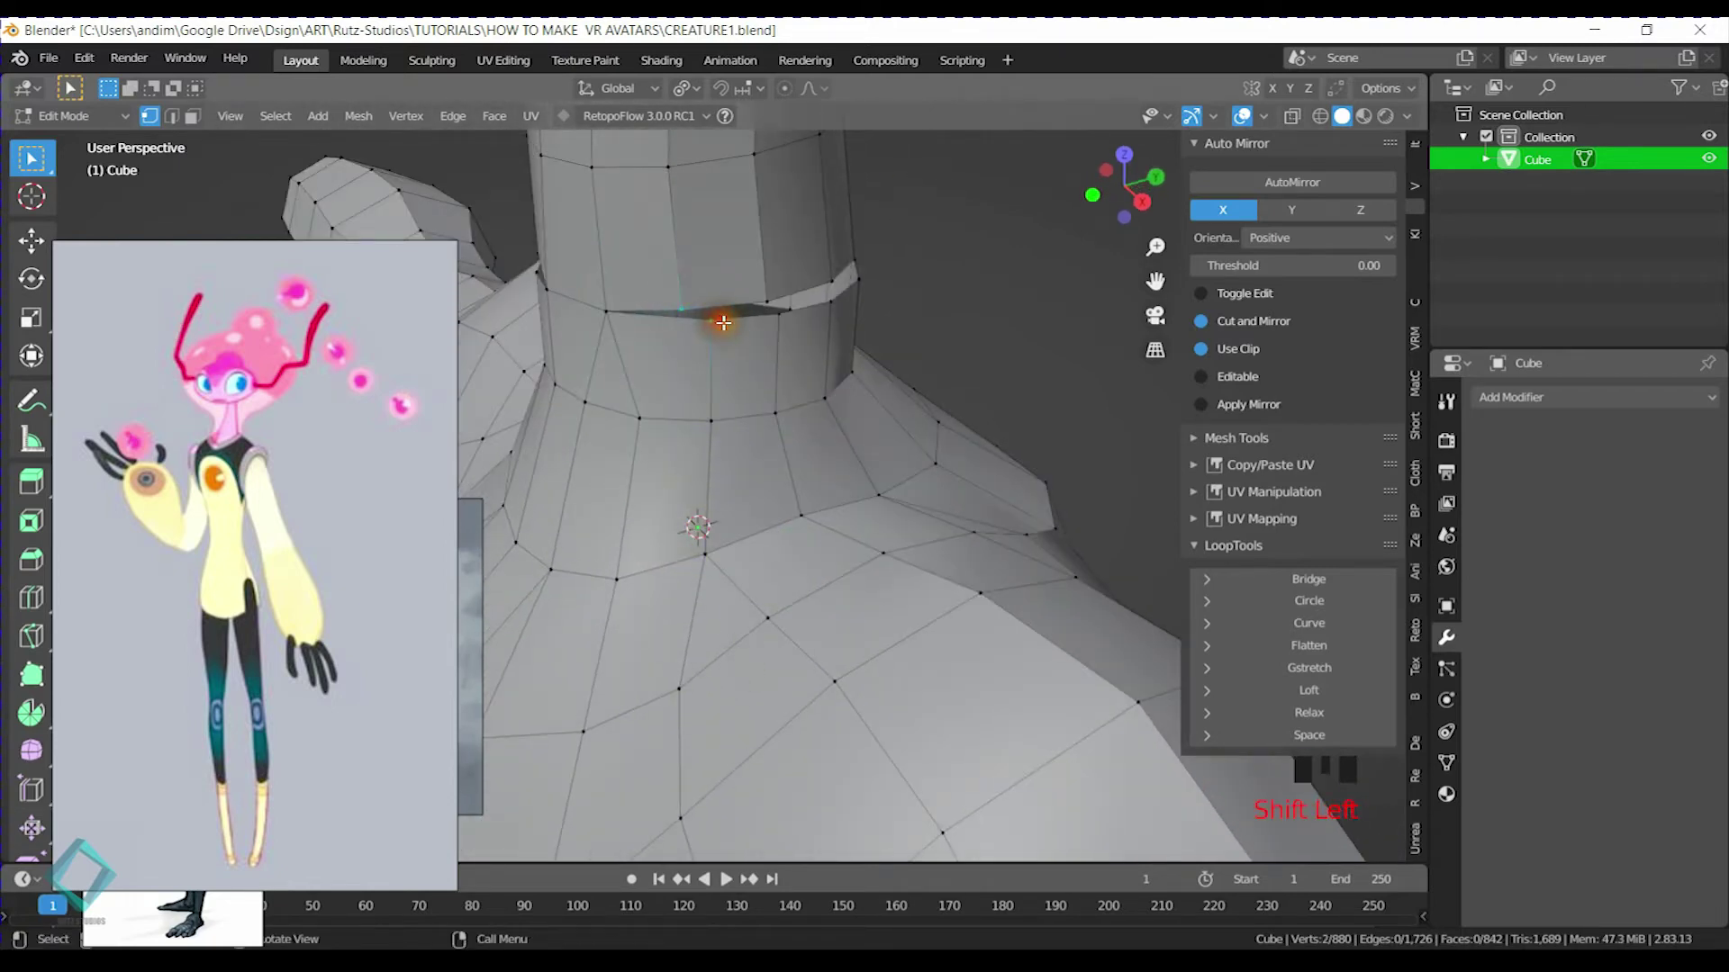
{"action": "key", "text": "m"}
{"action": "left_click", "coordinate": [723, 322]}
{"action": "middle_click_drag", "start_coordinate": [723, 321], "coordinate": [748, 368], "text": "shift"}
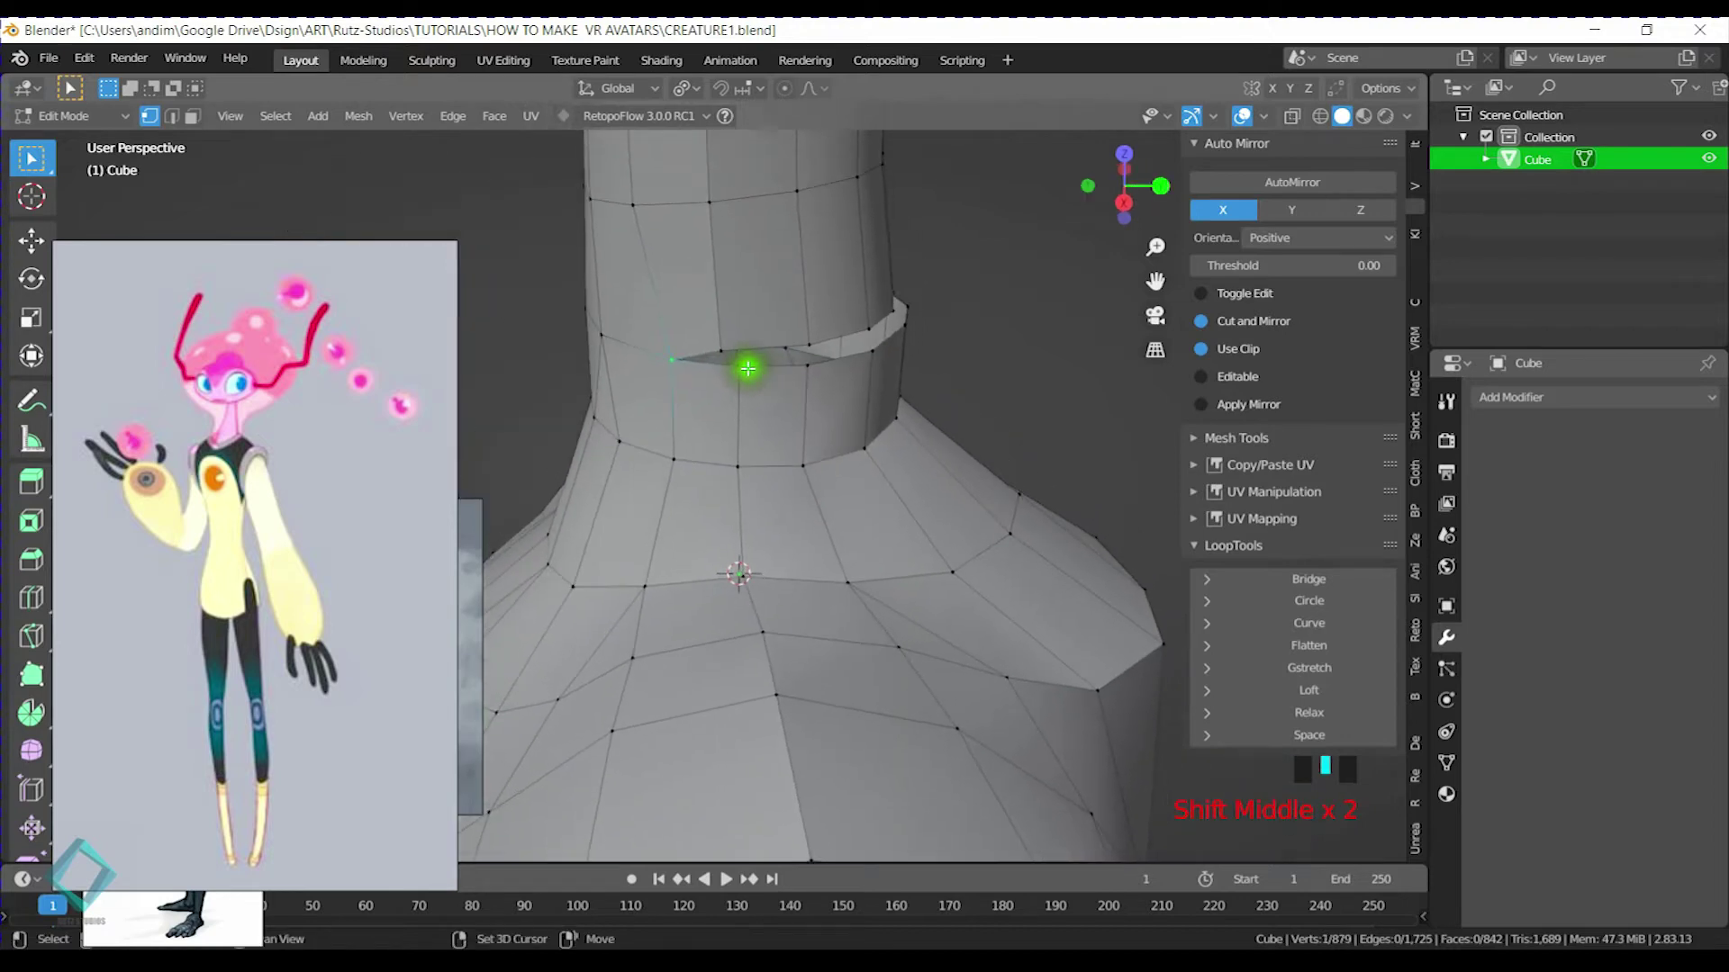
{"action": "key", "text": "m"}
{"action": "left_click", "coordinate": [744, 391]}
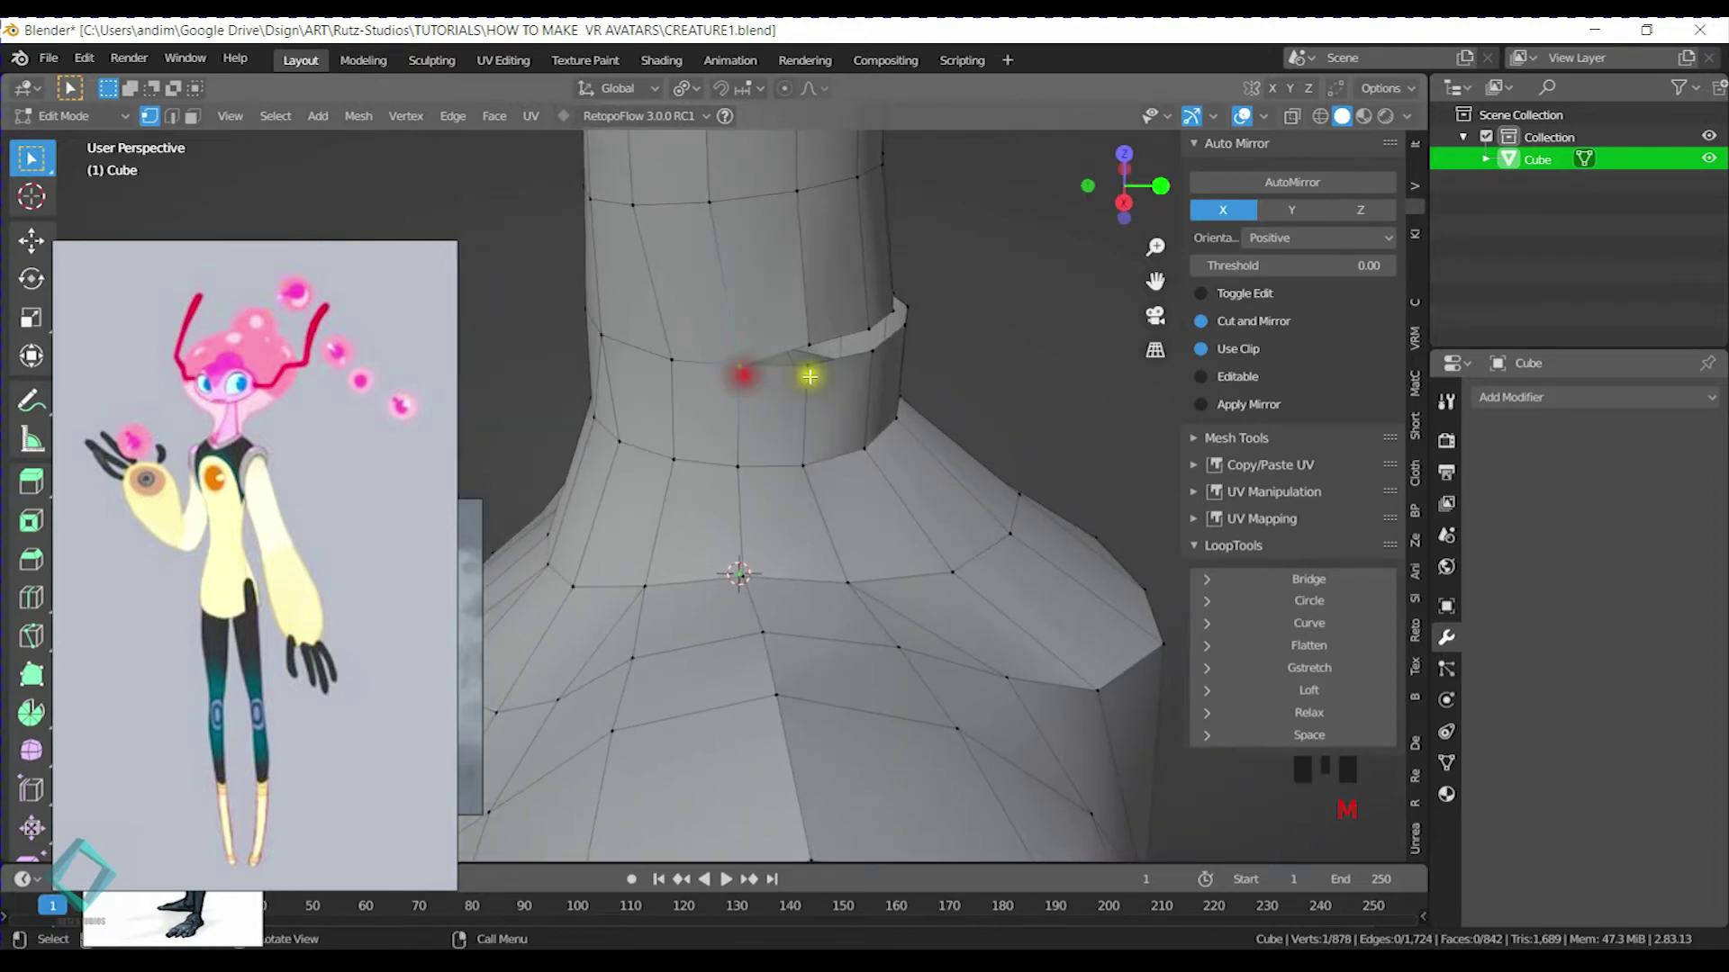
{"action": "scroll", "coordinate": [780, 346], "scroll_direction": "down", "scroll_amount": 2}
{"action": "key", "text": "m"}
{"action": "left_click", "coordinate": [773, 399]}
Merge two more split vertex pairs along the back of the neck gap
{"action": "middle_click_drag", "start_coordinate": [772, 397], "coordinate": [733, 401]}
{"action": "scroll", "coordinate": [733, 402], "scroll_direction": "up", "scroll_amount": 2}
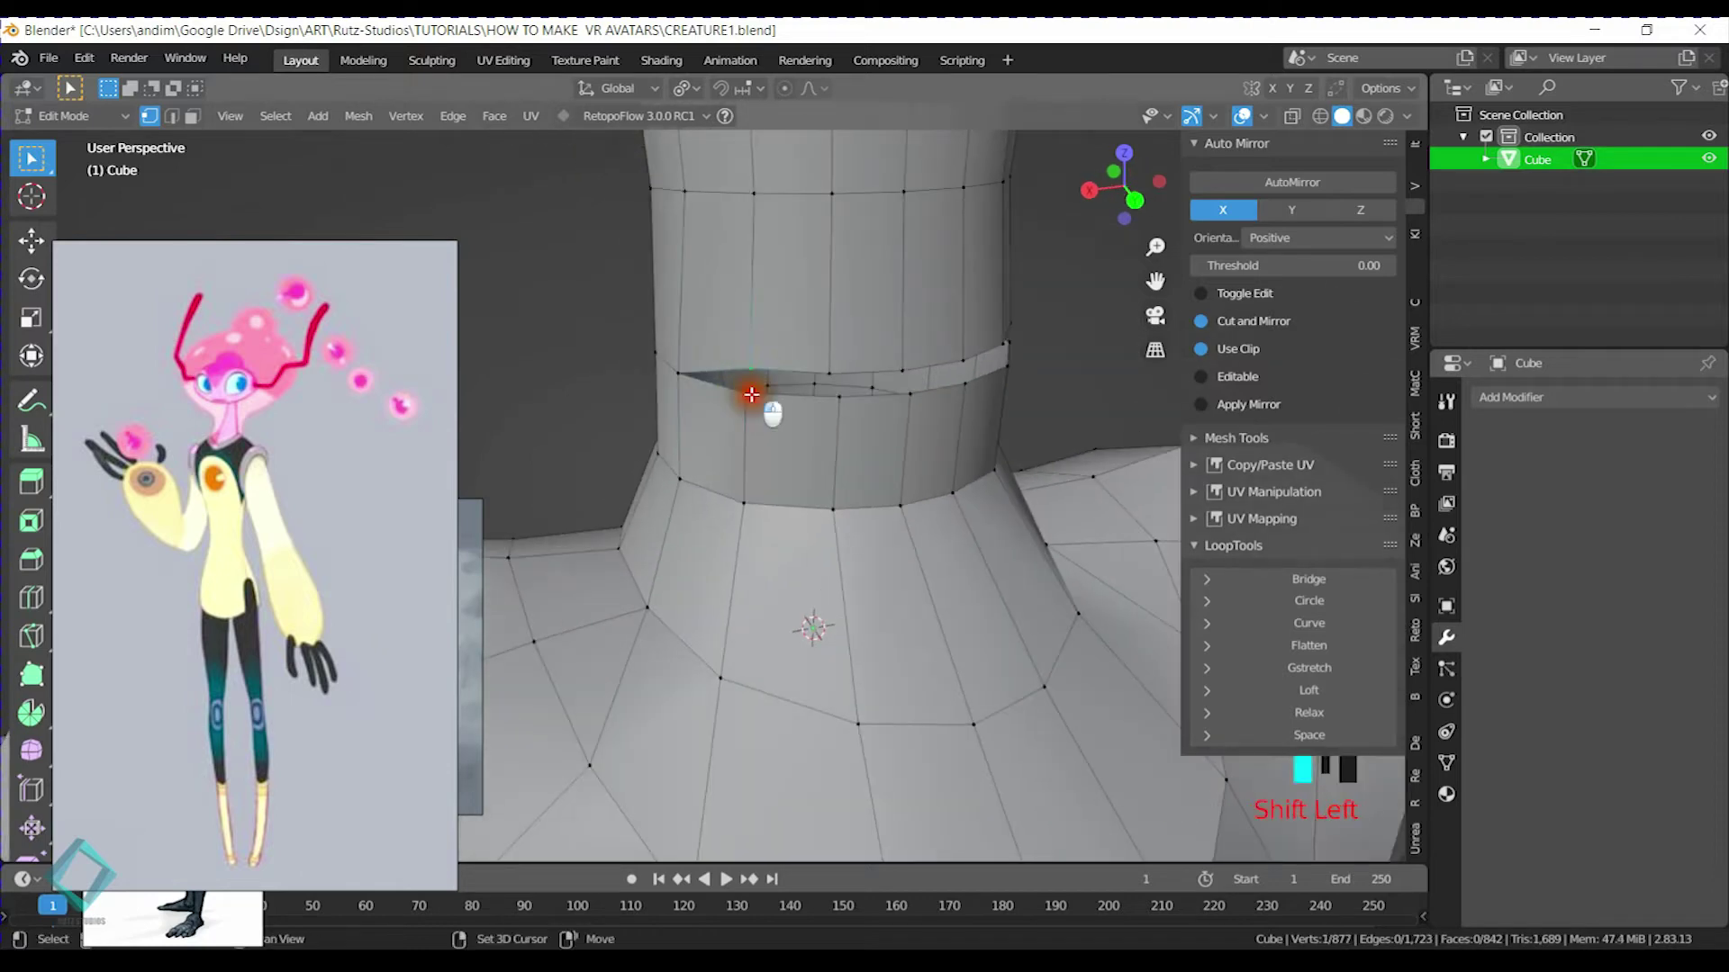
{"action": "key", "text": "m"}
{"action": "left_click", "coordinate": [818, 388]}
{"action": "key", "text": "m"}
{"action": "left_click", "coordinate": [872, 424]}
Merge the split vertices on the centre line at the back of the neck gap
{"action": "middle_click_drag", "start_coordinate": [908, 417], "coordinate": [853, 362]}
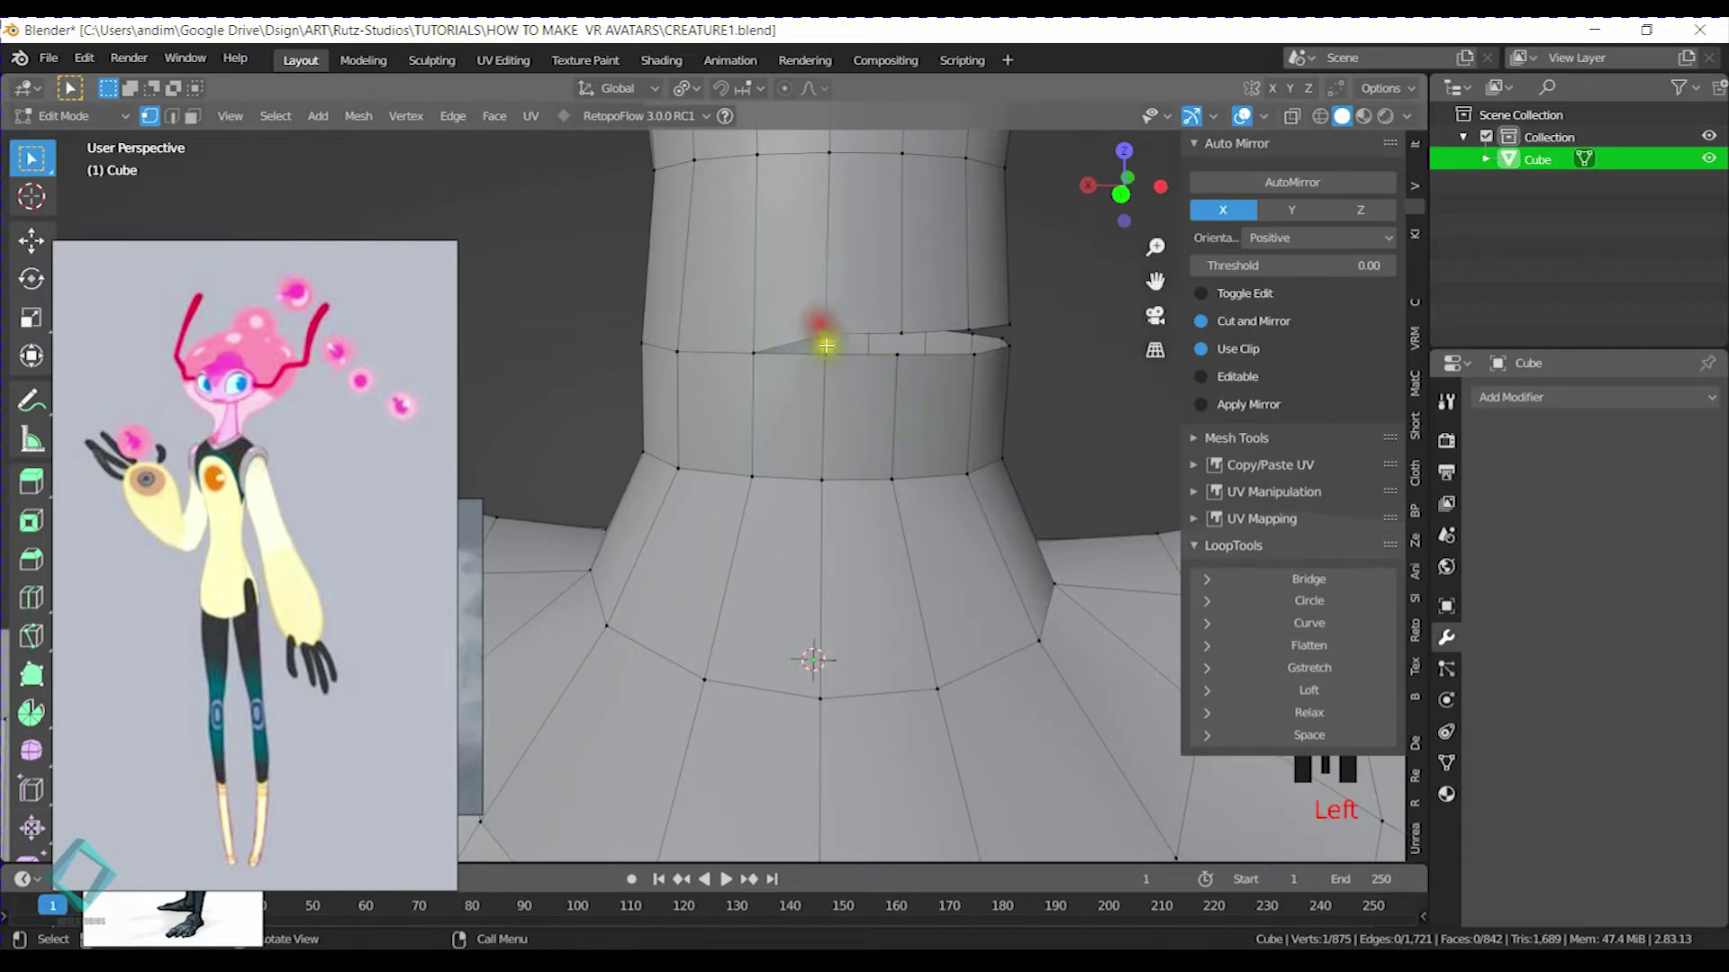
{"action": "key", "text": "m"}
{"action": "left_click", "coordinate": [811, 382]}
{"action": "left_click", "coordinate": [824, 360], "text": "shift"}
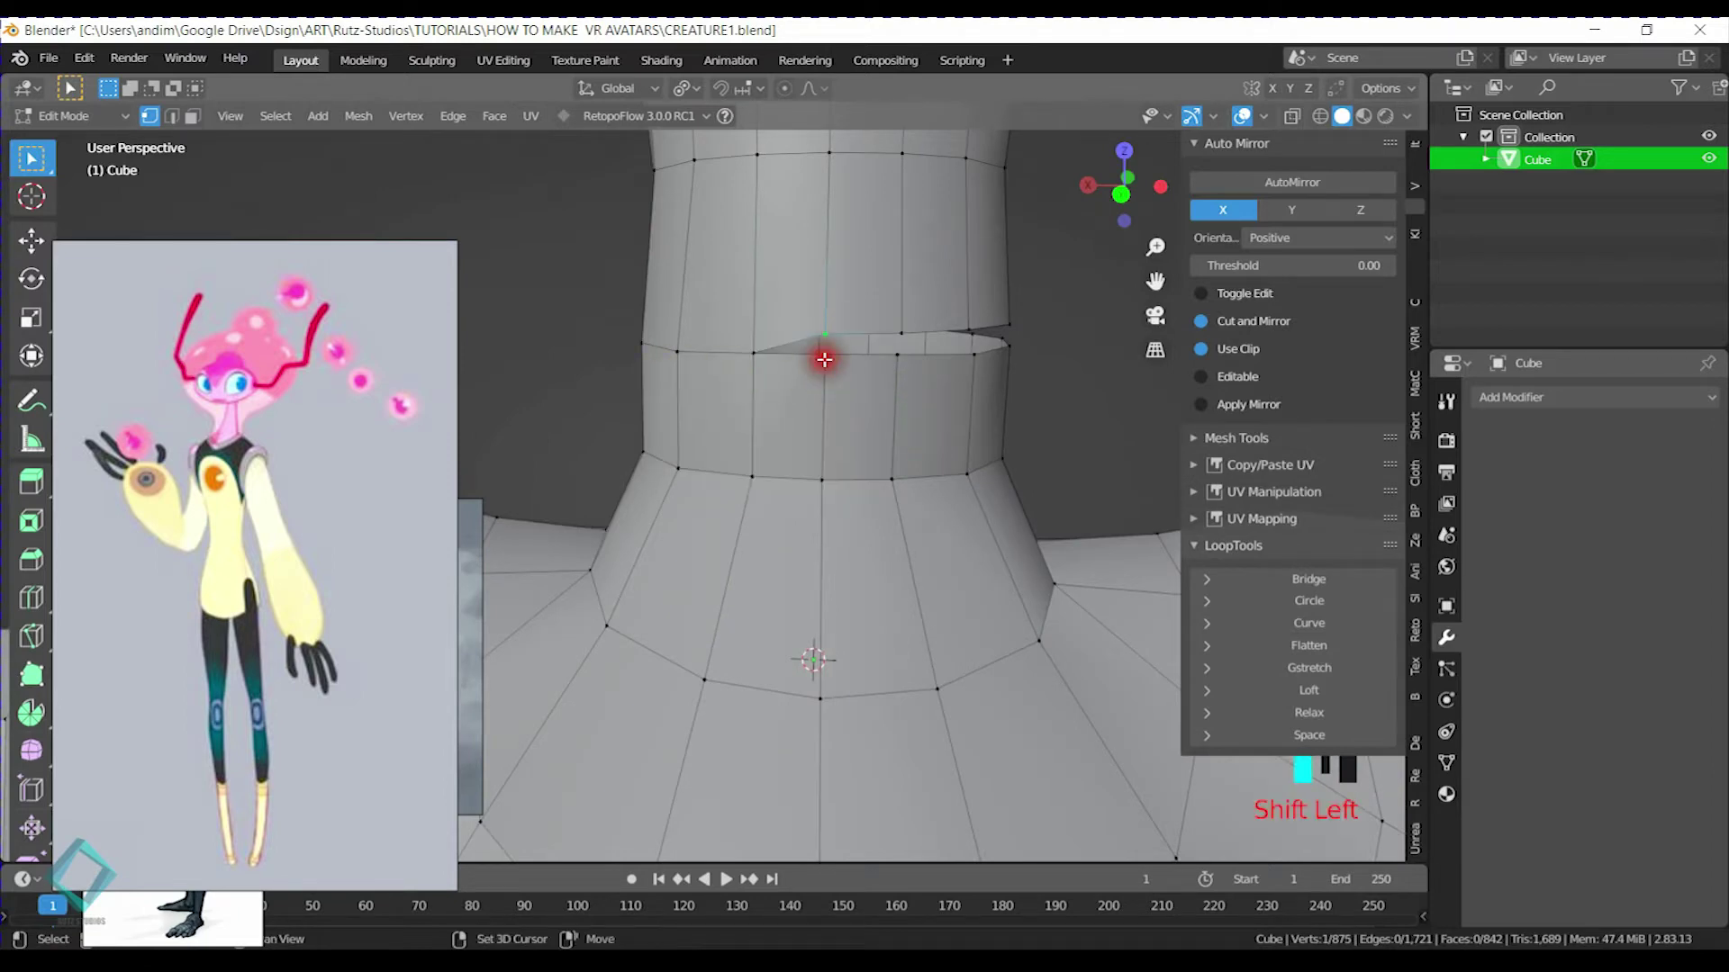
{"action": "key", "text": "m"}
{"action": "left_click", "coordinate": [830, 379]}
{"action": "middle_click_drag", "start_coordinate": [829, 378], "coordinate": [753, 397]}
Leave mesh editing and mirror the body across X with AutoMirror
{"action": "key", "text": "Tab"}
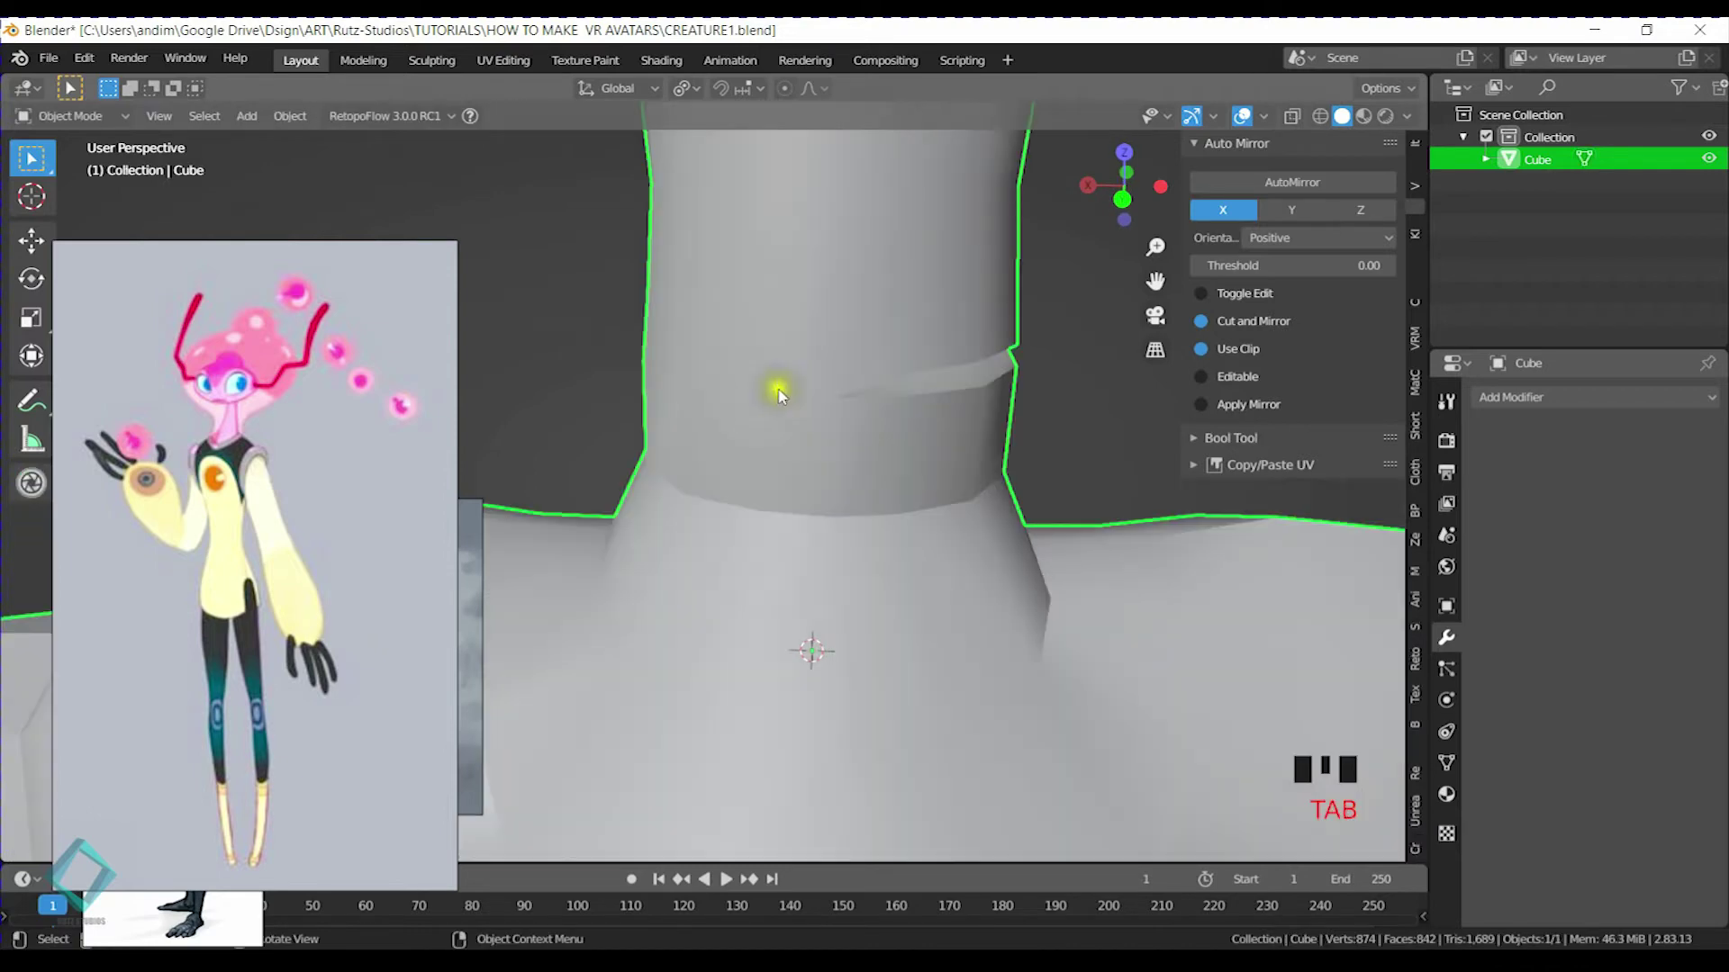
{"action": "left_click", "coordinate": [1307, 189]}
{"action": "scroll", "coordinate": [792, 397], "scroll_direction": "down", "scroll_amount": 3}
{"action": "middle_click_drag", "start_coordinate": [791, 397], "coordinate": [990, 412]}
Return to mesh editing and slide a mid-neck vertex on the side of the neck to even out its spacing
{"action": "key", "text": "Tab"}
{"action": "scroll", "coordinate": [792, 471], "scroll_direction": "up", "scroll_amount": 3}
{"action": "middle_click_drag", "start_coordinate": [791, 471], "coordinate": [787, 435]}
{"action": "left_click", "coordinate": [737, 277]}
{"action": "middle_click_drag", "start_coordinate": [737, 278], "coordinate": [745, 297]}
{"action": "middle_click_drag", "start_coordinate": [745, 297], "coordinate": [714, 408], "text": "shift"}
{"action": "key", "text": "g"}
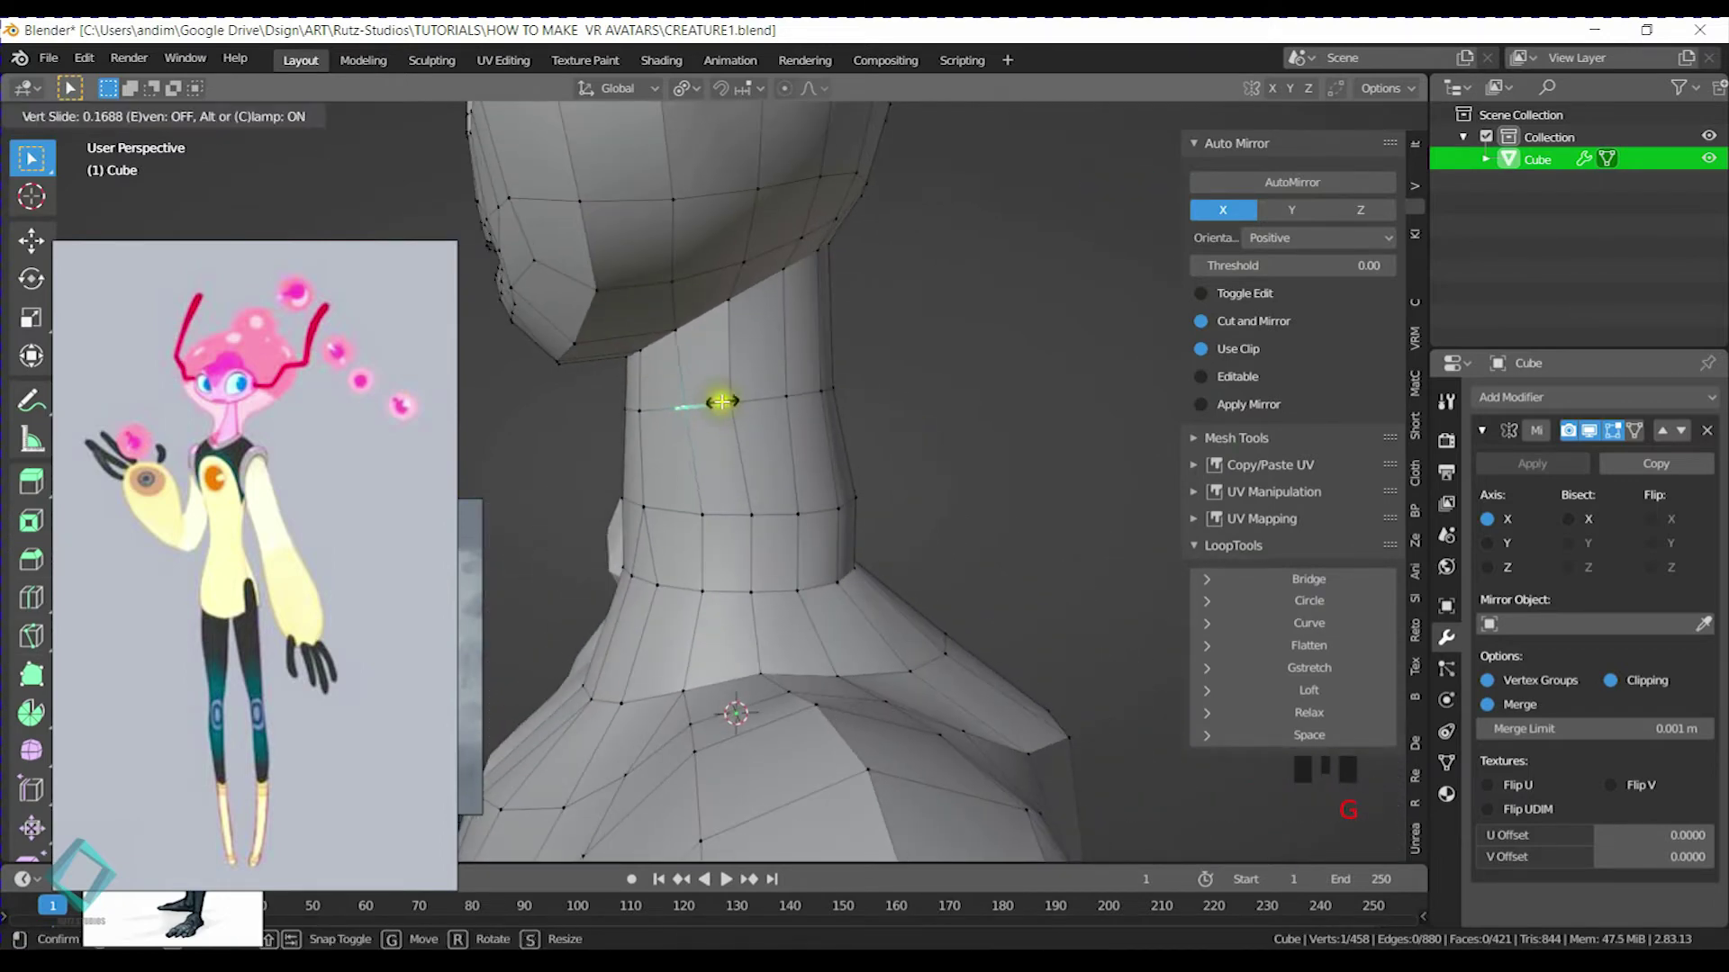
{"action": "key", "text": "g"}
{"action": "left_click", "coordinate": [753, 377]}
Slide the vertices where the side of the neck meets the jaw to space them evenly
{"action": "left_click", "coordinate": [738, 301]}
{"action": "key", "text": "g"}
{"action": "key", "text": "g"}
{"action": "left_click", "coordinate": [751, 297]}
{"action": "key", "text": "g"}
{"action": "key", "text": "g"}
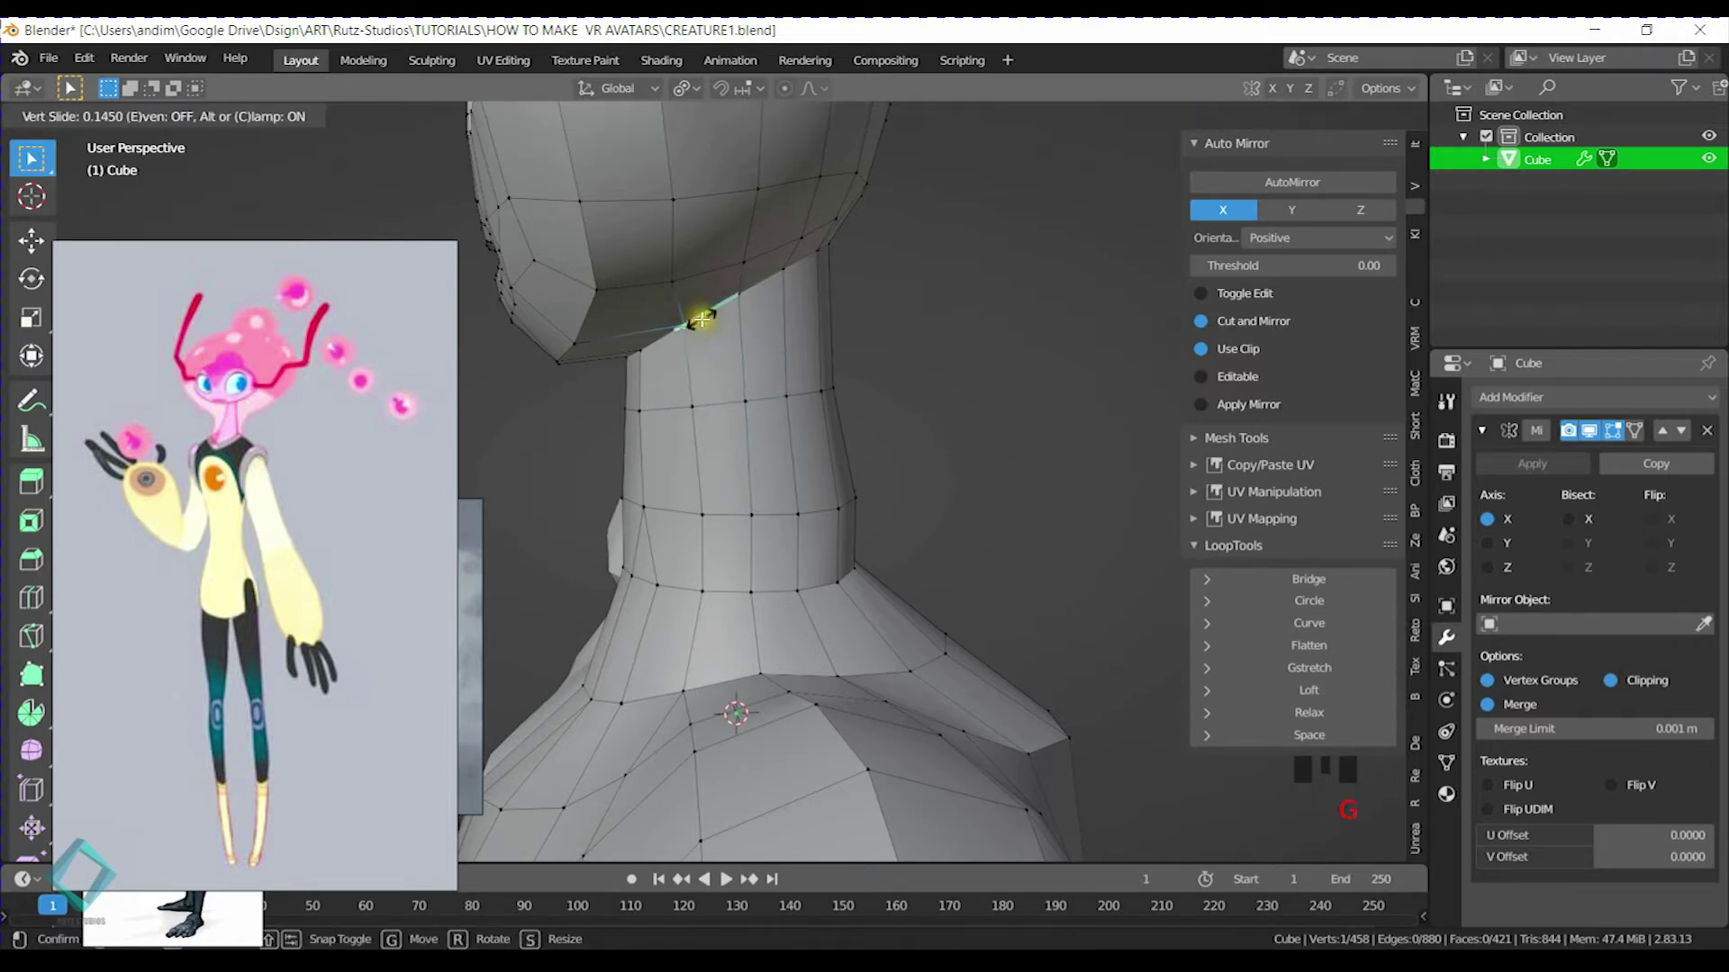
{"action": "left_click", "coordinate": [699, 318]}
Slide the lower-neck vertex and the neck-base vertex below it along their edge loops
{"action": "left_click", "coordinate": [704, 518]}
{"action": "key", "text": "g"}
{"action": "key", "text": "g"}
{"action": "left_click", "coordinate": [702, 515]}
{"action": "left_click", "coordinate": [699, 590]}
{"action": "key", "text": "g"}
{"action": "key", "text": "g"}
{"action": "left_click", "coordinate": [697, 591]}
Slide the mid-neck vertex and the vertex under the jaw to refine the column of edges above
{"action": "left_click", "coordinate": [699, 412]}
{"action": "key", "text": "g"}
{"action": "key", "text": "g"}
{"action": "left_click", "coordinate": [695, 410]}
{"action": "key", "text": "g"}
{"action": "key", "text": "g"}
{"action": "left_click", "coordinate": [687, 270]}
{"action": "middle_click_drag", "start_coordinate": [807, 335], "coordinate": [791, 359]}
{"action": "middle_click_drag", "start_coordinate": [695, 274], "coordinate": [734, 386]}
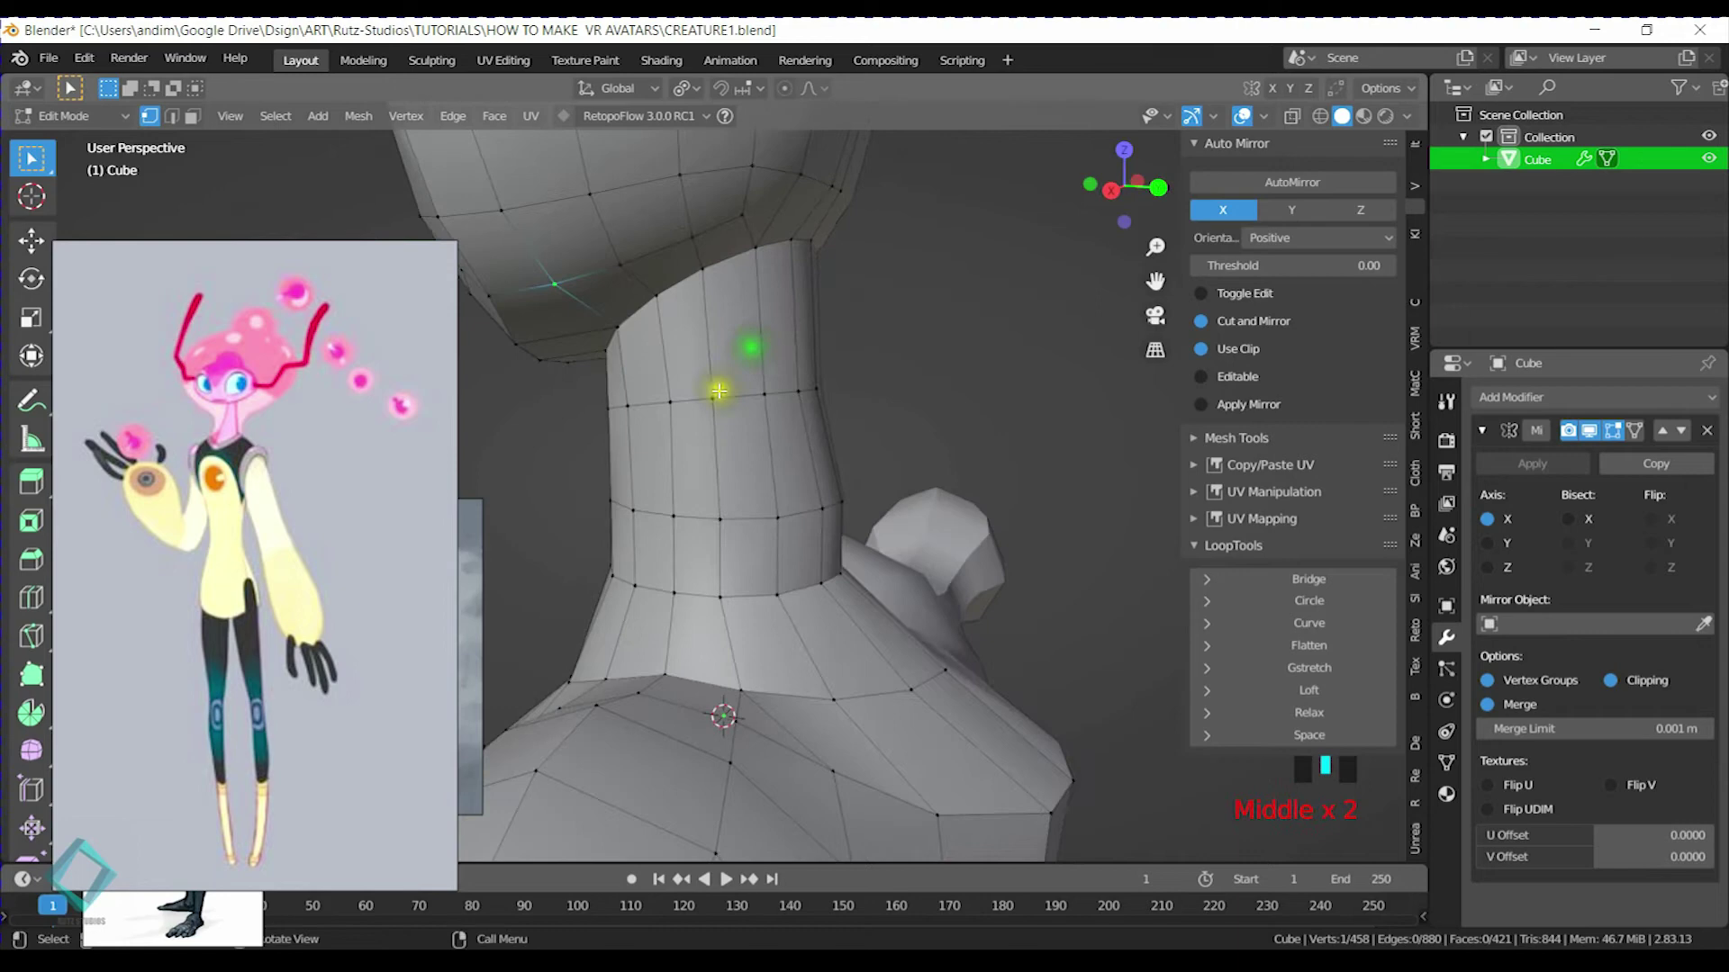
Slide the mid-neck, lower-neck and base vertices of the next edge column toward the back
{"action": "left_click", "coordinate": [718, 390]}
{"action": "key", "text": "g"}
{"action": "key", "text": "g"}
{"action": "left_click", "coordinate": [723, 391]}
{"action": "left_click", "coordinate": [716, 519]}
{"action": "key", "text": "g"}
{"action": "key", "text": "g"}
{"action": "left_click", "coordinate": [716, 531]}
{"action": "left_click", "coordinate": [719, 594]}
{"action": "key", "text": "g"}
{"action": "key", "text": "g"}
{"action": "left_click", "coordinate": [732, 595]}
Readjust the same edge column's vertices with further slides to straighten it down to the neck base
{"action": "left_click", "coordinate": [715, 519]}
{"action": "key", "text": "g"}
{"action": "key", "text": "g"}
{"action": "left_click", "coordinate": [725, 518]}
{"action": "key", "text": "g"}
{"action": "key", "text": "g"}
{"action": "left_click", "coordinate": [721, 387]}
{"action": "left_click", "coordinate": [733, 597]}
{"action": "key", "text": "g"}
{"action": "key", "text": "g"}
{"action": "left_click", "coordinate": [733, 598]}
Slide two upper-back vertices behind the shoulder to even out the surrounding faces
{"action": "middle_click_drag", "start_coordinate": [776, 521], "coordinate": [778, 626]}
{"action": "middle_click_drag", "start_coordinate": [778, 626], "coordinate": [767, 451], "text": "shift"}
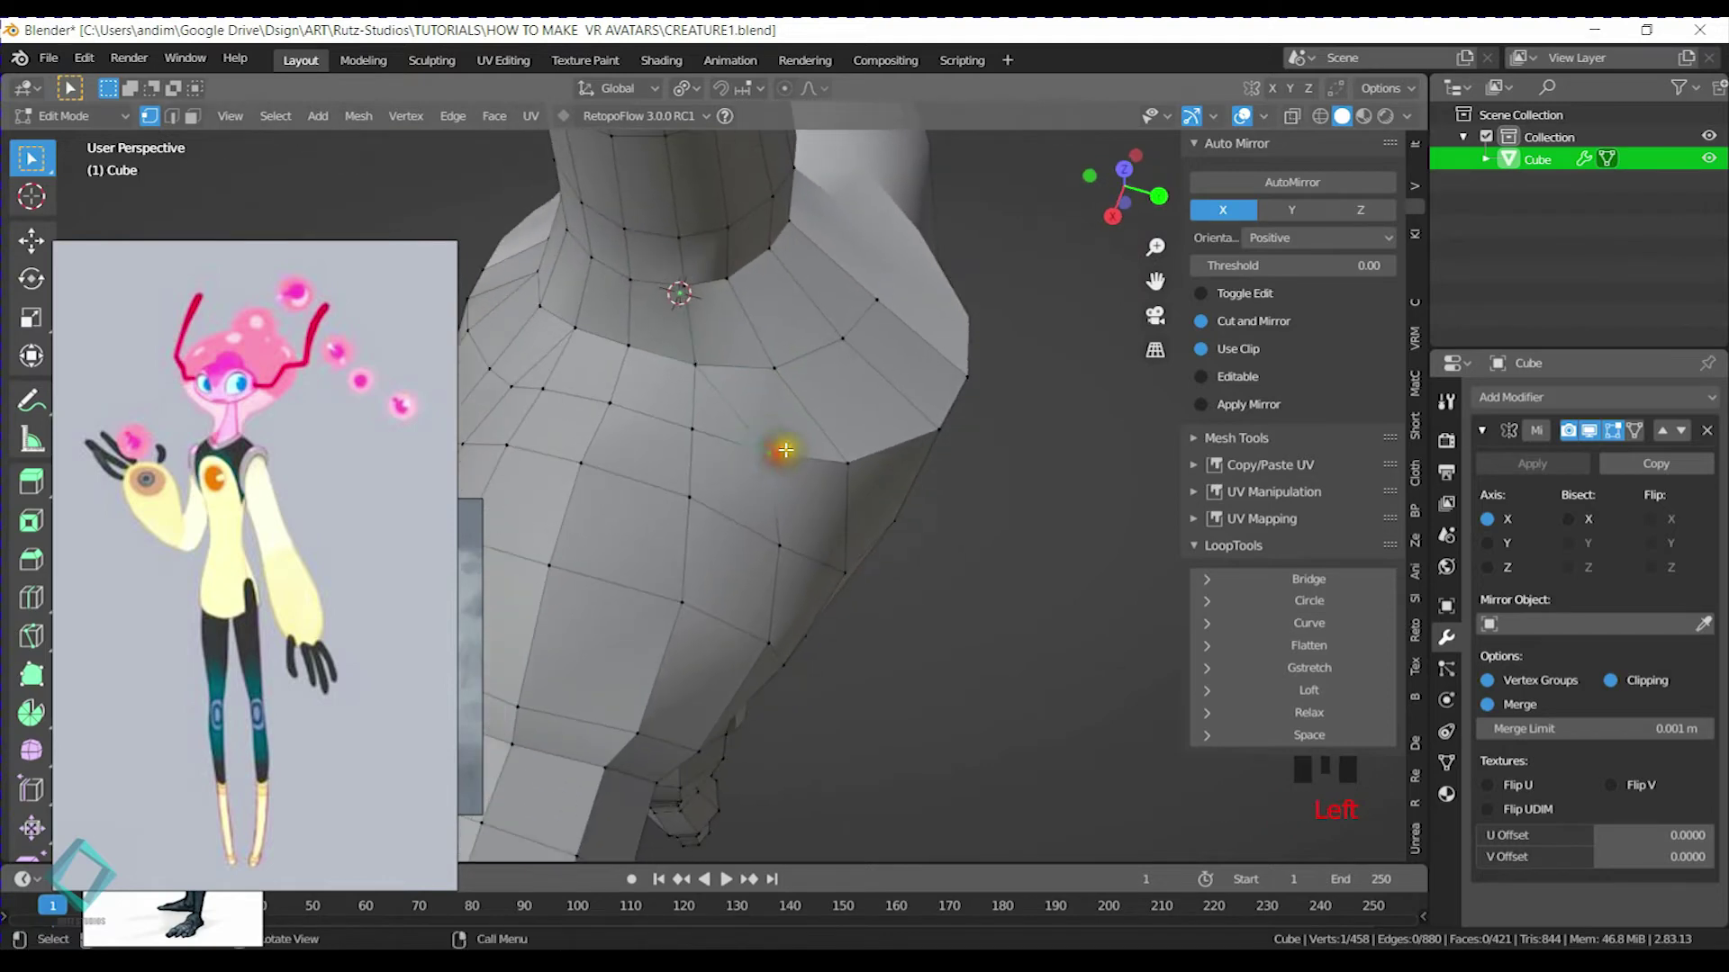
{"action": "key", "text": "g"}
{"action": "key", "text": "g"}
{"action": "left_click", "coordinate": [765, 452]}
{"action": "left_click", "coordinate": [772, 541]}
{"action": "key", "text": "g"}
{"action": "key", "text": "g"}
{"action": "left_click", "coordinate": [766, 542]}
Switch to sculpt mode and smooth the transition from the back of the neck into the shoulders
{"action": "middle_click_drag", "start_coordinate": [766, 542], "coordinate": [776, 350]}
{"action": "scroll", "coordinate": [722, 347], "scroll_direction": "up", "scroll_amount": 4}
{"action": "middle_click_drag", "start_coordinate": [716, 477], "coordinate": [707, 428]}
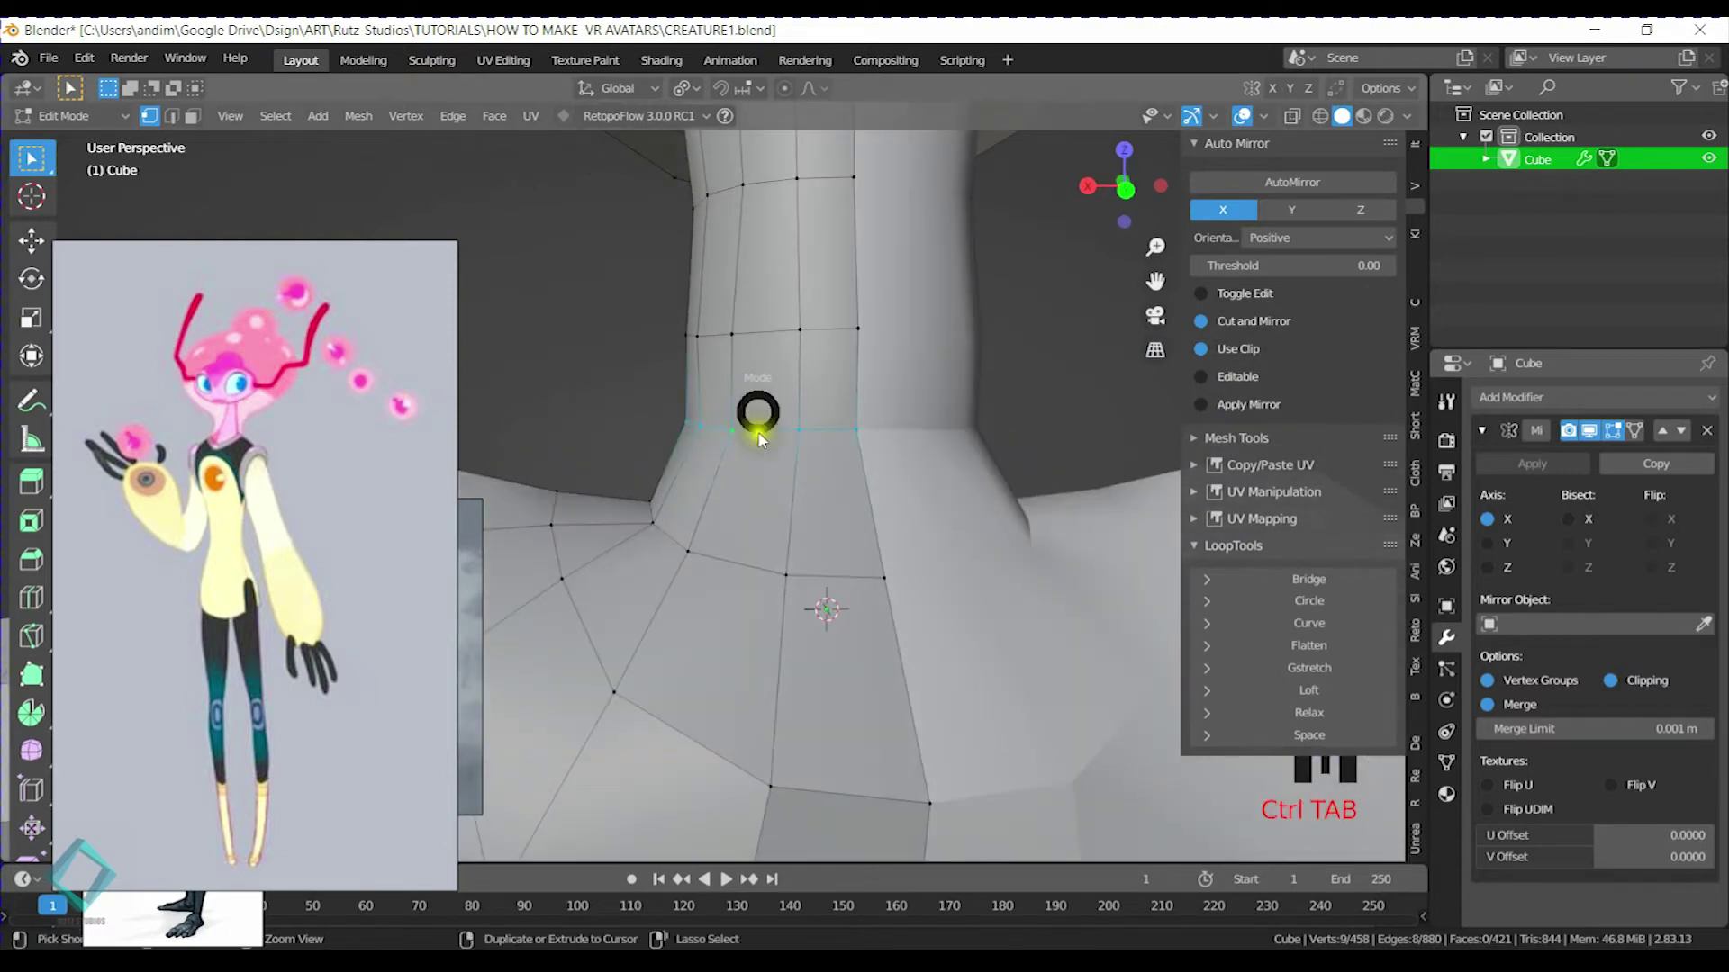
{"action": "left_click", "coordinate": [745, 472]}
{"action": "left_click_drag", "start_coordinate": [614, 407], "coordinate": [672, 454], "text": "shift"}
{"action": "mouse_move", "coordinate": [690, 351]}
{"action": "left_mouse_down", "text": "shift"}
{"action": "mouse_move", "coordinate": [693, 398]}
{"action": "mouse_move", "coordinate": [822, 455]}
{"action": "mouse_move", "coordinate": [866, 330]}
{"action": "left_mouse_up", "text": "shift"}
{"action": "mouse_move", "coordinate": [710, 452]}
{"action": "left_mouse_down", "text": "shift"}
{"action": "mouse_move", "coordinate": [663, 486]}
{"action": "mouse_move", "coordinate": [679, 494]}
{"action": "mouse_move", "coordinate": [637, 489]}
{"action": "mouse_move", "coordinate": [677, 550]}
{"action": "left_mouse_up", "text": "shift"}
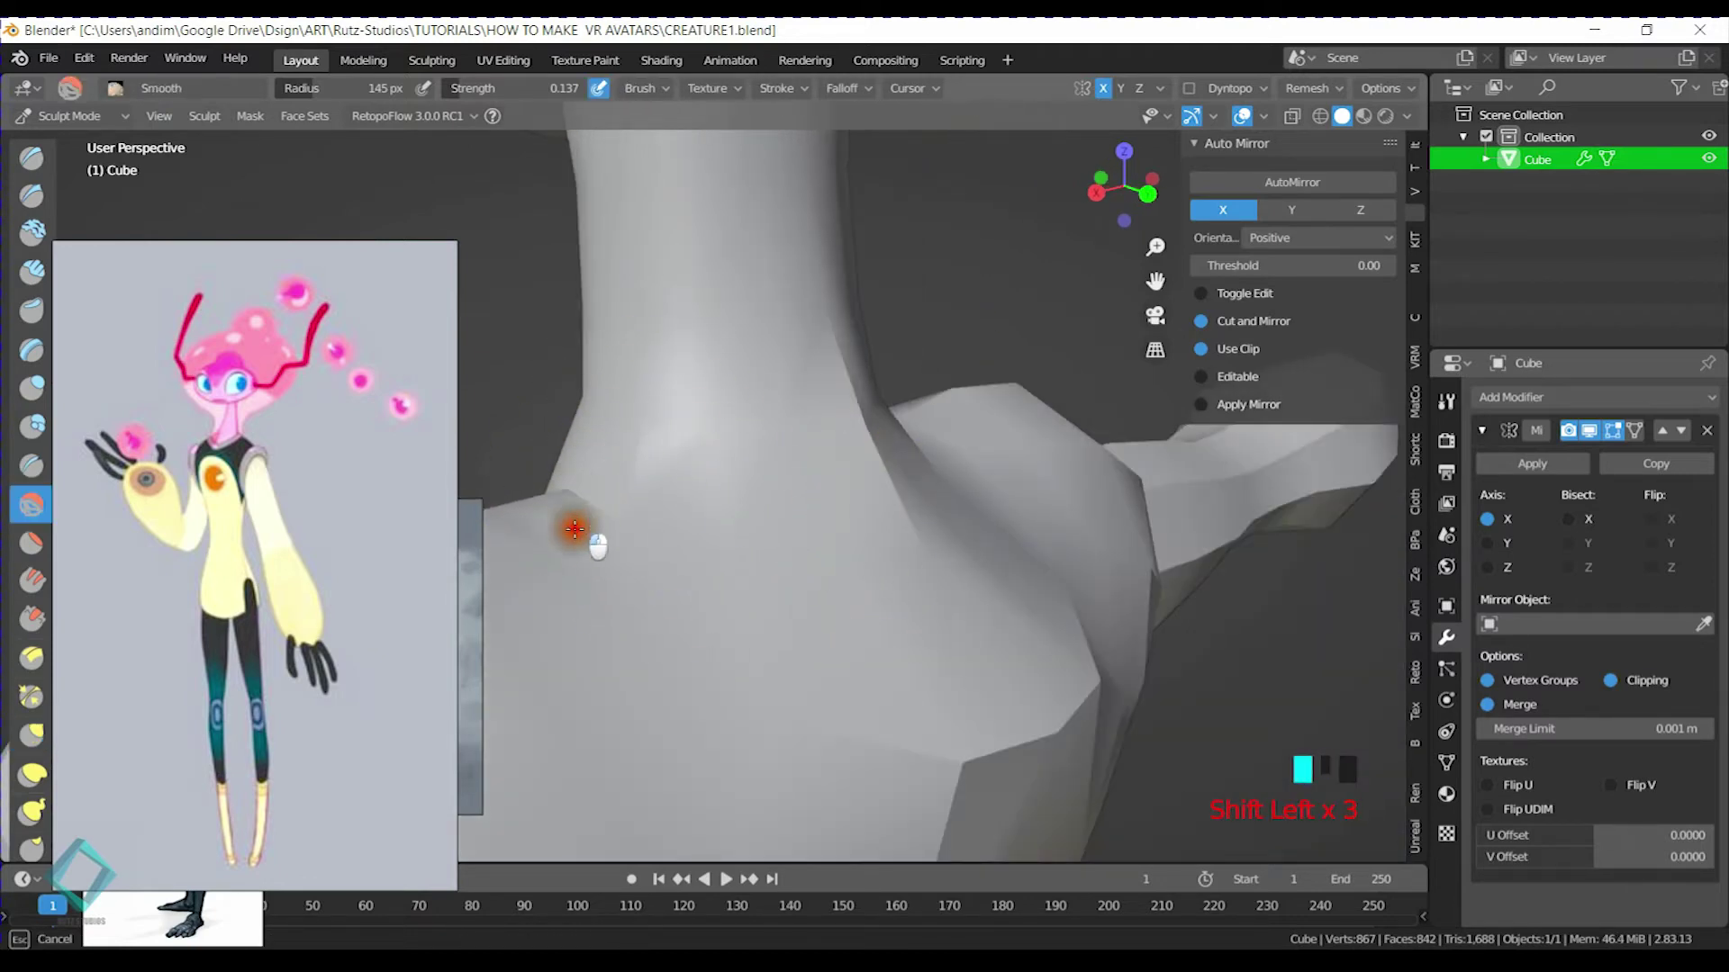
Smooth the side of the neck down to where it joins the shoulder
{"action": "middle_click_drag", "start_coordinate": [571, 528], "coordinate": [822, 361], "text": "shift"}
{"action": "left_click", "coordinate": [822, 359], "text": "shift"}
{"action": "left_click", "coordinate": [821, 387], "text": "shift"}
{"action": "left_click", "coordinate": [819, 419], "text": "shift"}
{"action": "left_click", "coordinate": [818, 447], "text": "shift"}
{"action": "mouse_move", "coordinate": [841, 444]}
{"action": "middle_mouse_down"}
{"action": "mouse_move", "coordinate": [891, 366]}
{"action": "mouse_move", "coordinate": [846, 435]}
{"action": "middle_mouse_up"}
{"action": "left_click", "coordinate": [767, 460], "text": "shift"}
{"action": "left_click", "coordinate": [782, 512], "text": "shift"}
{"action": "left_click", "coordinate": [798, 565], "text": "shift"}
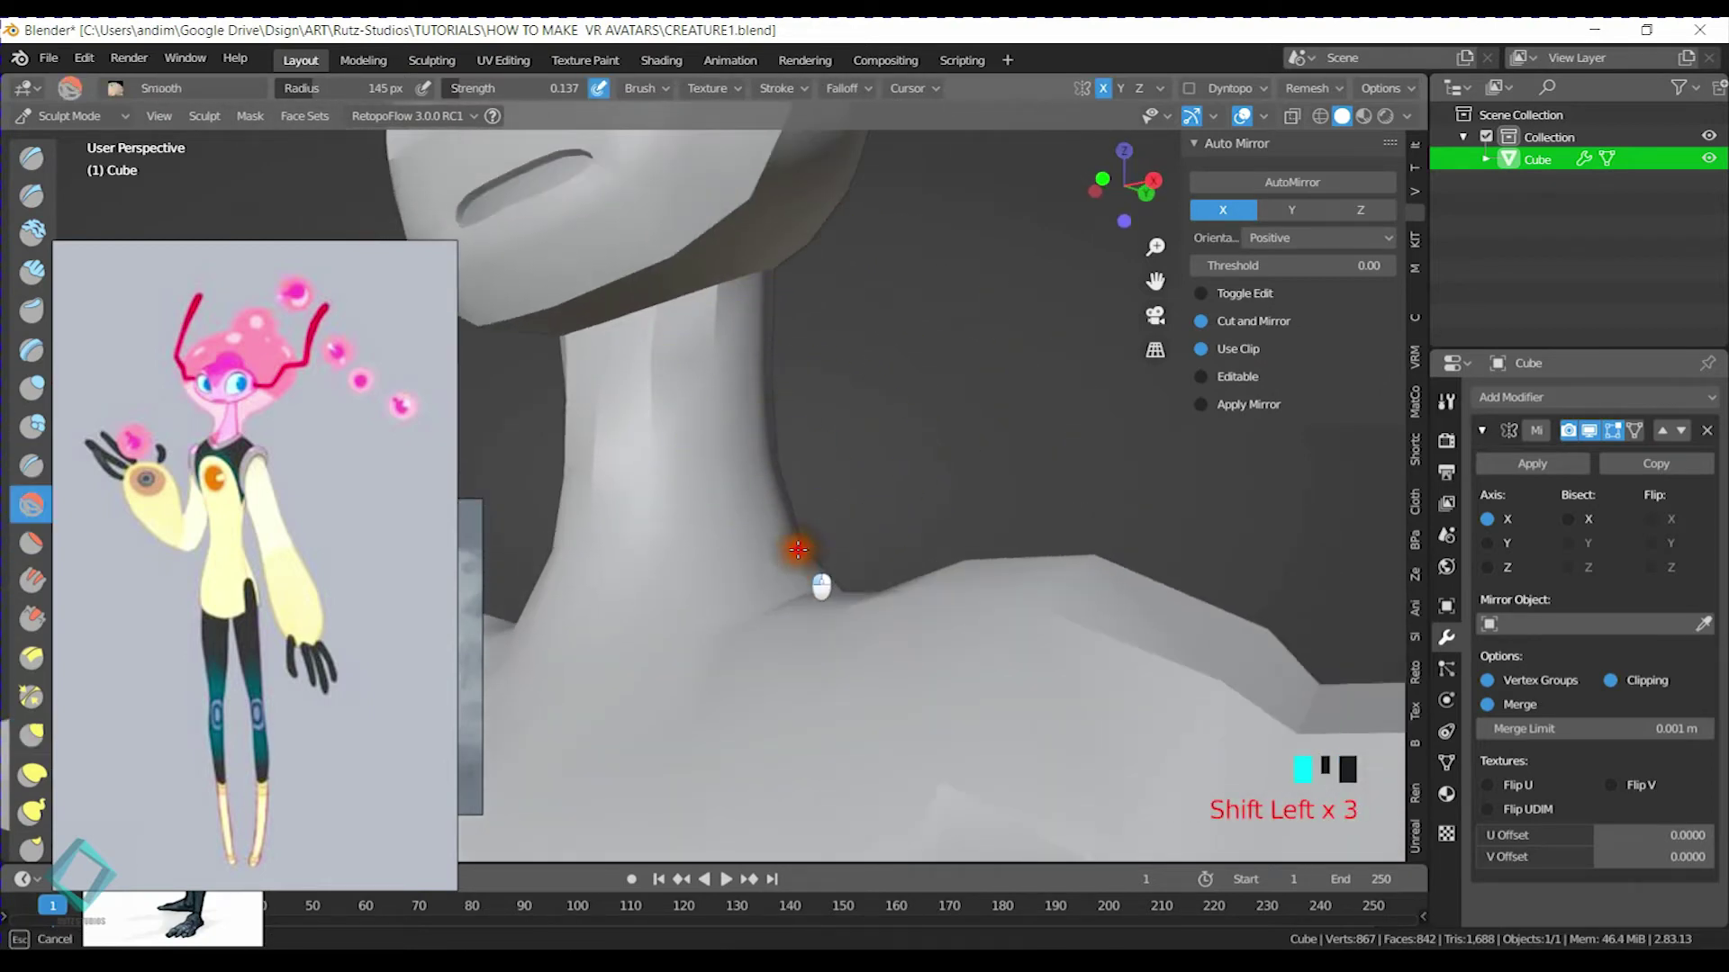
{"action": "mouse_move", "coordinate": [940, 466]}
{"action": "middle_mouse_down"}
{"action": "mouse_move", "coordinate": [753, 568]}
{"action": "mouse_move", "coordinate": [1019, 618]}
{"action": "mouse_move", "coordinate": [898, 635]}
{"action": "middle_mouse_up"}
{"action": "left_click", "coordinate": [825, 598], "text": "shift"}
{"action": "left_click", "coordinate": [831, 583], "text": "shift"}
Reshape the neck-to-shoulder slope and the neck base with the Grab brush
{"action": "mouse_move", "coordinate": [865, 552]}
{"action": "middle_mouse_down"}
{"action": "mouse_move", "coordinate": [917, 621]}
{"action": "mouse_move", "coordinate": [748, 566]}
{"action": "mouse_move", "coordinate": [928, 602]}
{"action": "middle_mouse_up"}
{"action": "left_click_drag", "start_coordinate": [927, 601], "coordinate": [885, 602]}
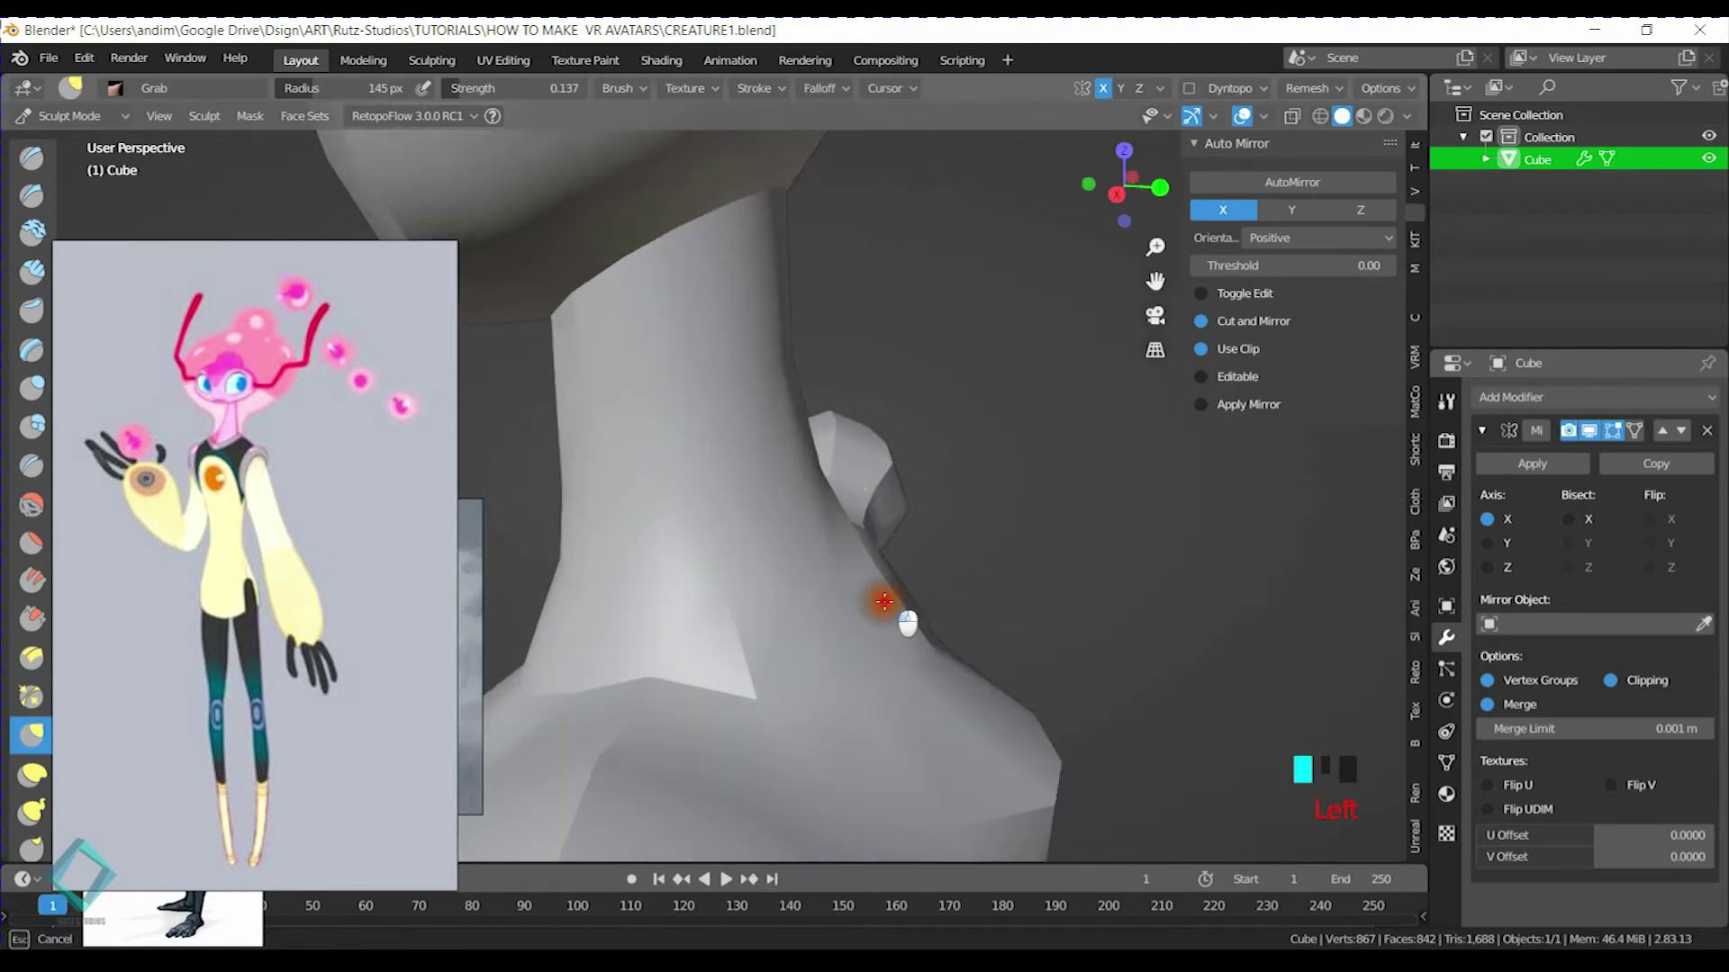
{"action": "left_click", "coordinate": [972, 581]}
{"action": "left_click_drag", "start_coordinate": [995, 590], "coordinate": [945, 664]}
{"action": "left_click", "coordinate": [1006, 594]}
{"action": "mouse_move", "coordinate": [999, 606]}
{"action": "middle_mouse_down"}
{"action": "mouse_move", "coordinate": [905, 464]}
{"action": "mouse_move", "coordinate": [932, 513]}
{"action": "mouse_move", "coordinate": [563, 502]}
{"action": "mouse_move", "coordinate": [714, 540]}
{"action": "middle_mouse_up"}
{"action": "left_click", "coordinate": [656, 483]}
{"action": "left_click_drag", "start_coordinate": [647, 521], "coordinate": [684, 542]}
Refine the neck's silhouette with further Grab strokes and smooth its surface
{"action": "mouse_move", "coordinate": [645, 512]}
{"action": "middle_mouse_down"}
{"action": "mouse_move", "coordinate": [880, 520]}
{"action": "mouse_move", "coordinate": [810, 490]}
{"action": "mouse_move", "coordinate": [938, 520]}
{"action": "mouse_move", "coordinate": [721, 513]}
{"action": "mouse_move", "coordinate": [719, 493]}
{"action": "mouse_move", "coordinate": [743, 495]}
{"action": "middle_mouse_up"}
{"action": "left_click_drag", "start_coordinate": [743, 496], "coordinate": [805, 499]}
{"action": "middle_click_drag", "start_coordinate": [812, 564], "coordinate": [857, 417]}
{"action": "left_click_drag", "start_coordinate": [856, 417], "coordinate": [655, 374], "text": "shift"}
{"action": "mouse_move", "coordinate": [655, 374]}
{"action": "middle_mouse_down"}
{"action": "mouse_move", "coordinate": [937, 432]}
{"action": "mouse_move", "coordinate": [900, 423]}
{"action": "middle_mouse_up"}
{"action": "mouse_move", "coordinate": [656, 405]}
{"action": "left_mouse_down"}
{"action": "mouse_move", "coordinate": [954, 266]}
{"action": "mouse_move", "coordinate": [721, 455]}
{"action": "left_mouse_up"}
{"action": "middle_click_drag", "start_coordinate": [957, 366], "coordinate": [824, 362]}
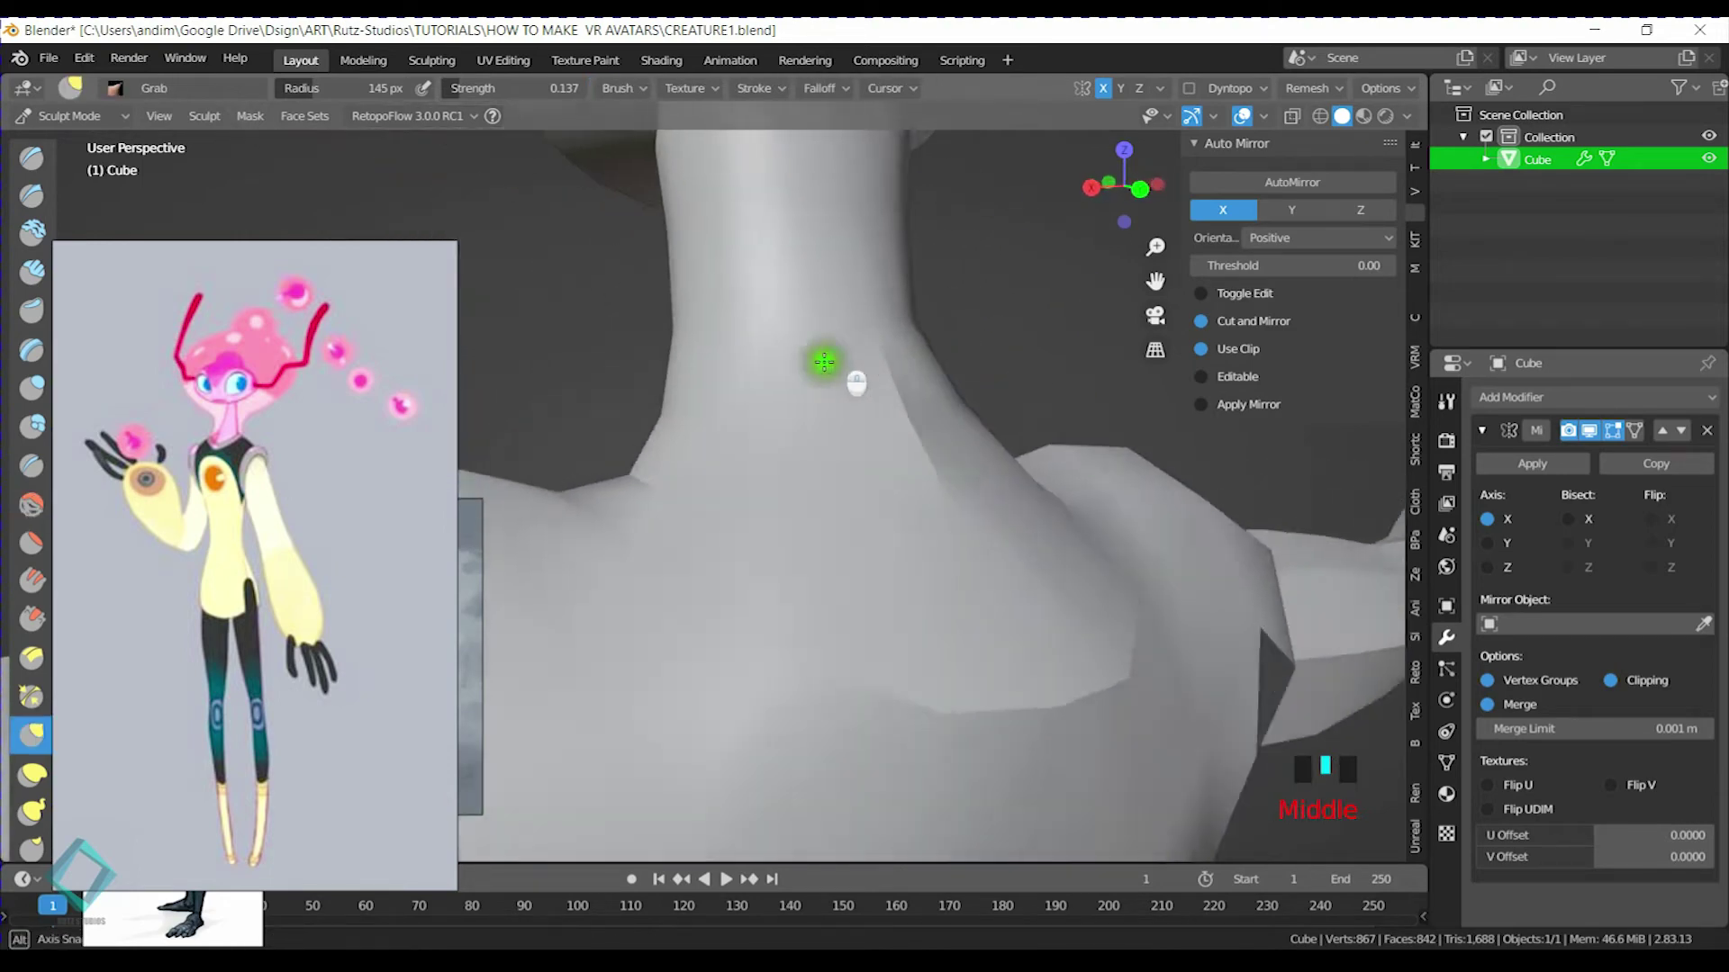
Return to object mode and save CREATURE1.blend
{"action": "key", "text": "ctrl+s"}
{"action": "key", "text": "ctrl+Tab"}
{"action": "scroll", "coordinate": [586, 389], "scroll_direction": "down", "scroll_amount": 5}
{"action": "mouse_move", "coordinate": [586, 390]}
{"action": "middle_mouse_down"}
{"action": "mouse_move", "coordinate": [755, 414]}
{"action": "mouse_move", "coordinate": [675, 471]}
{"action": "mouse_move", "coordinate": [883, 483]}
{"action": "mouse_move", "coordinate": [851, 466]}
{"action": "mouse_move", "coordinate": [814, 386]}
{"action": "mouse_move", "coordinate": [675, 386]}
{"action": "mouse_move", "coordinate": [776, 335]}
{"action": "mouse_move", "coordinate": [822, 386]}
{"action": "mouse_move", "coordinate": [782, 447]}
{"action": "mouse_move", "coordinate": [752, 387]}
{"action": "mouse_move", "coordinate": [676, 397]}
{"action": "mouse_move", "coordinate": [711, 394]}
{"action": "middle_mouse_up"}
{"action": "scroll", "coordinate": [851, 466], "scroll_direction": "down", "scroll_amount": 4}
{"action": "scroll", "coordinate": [761, 498], "scroll_direction": "up", "scroll_amount": 4}
{"action": "middle_click_drag", "start_coordinate": [762, 498], "coordinate": [734, 407]}
{"action": "key", "text": "ctrl+s"}
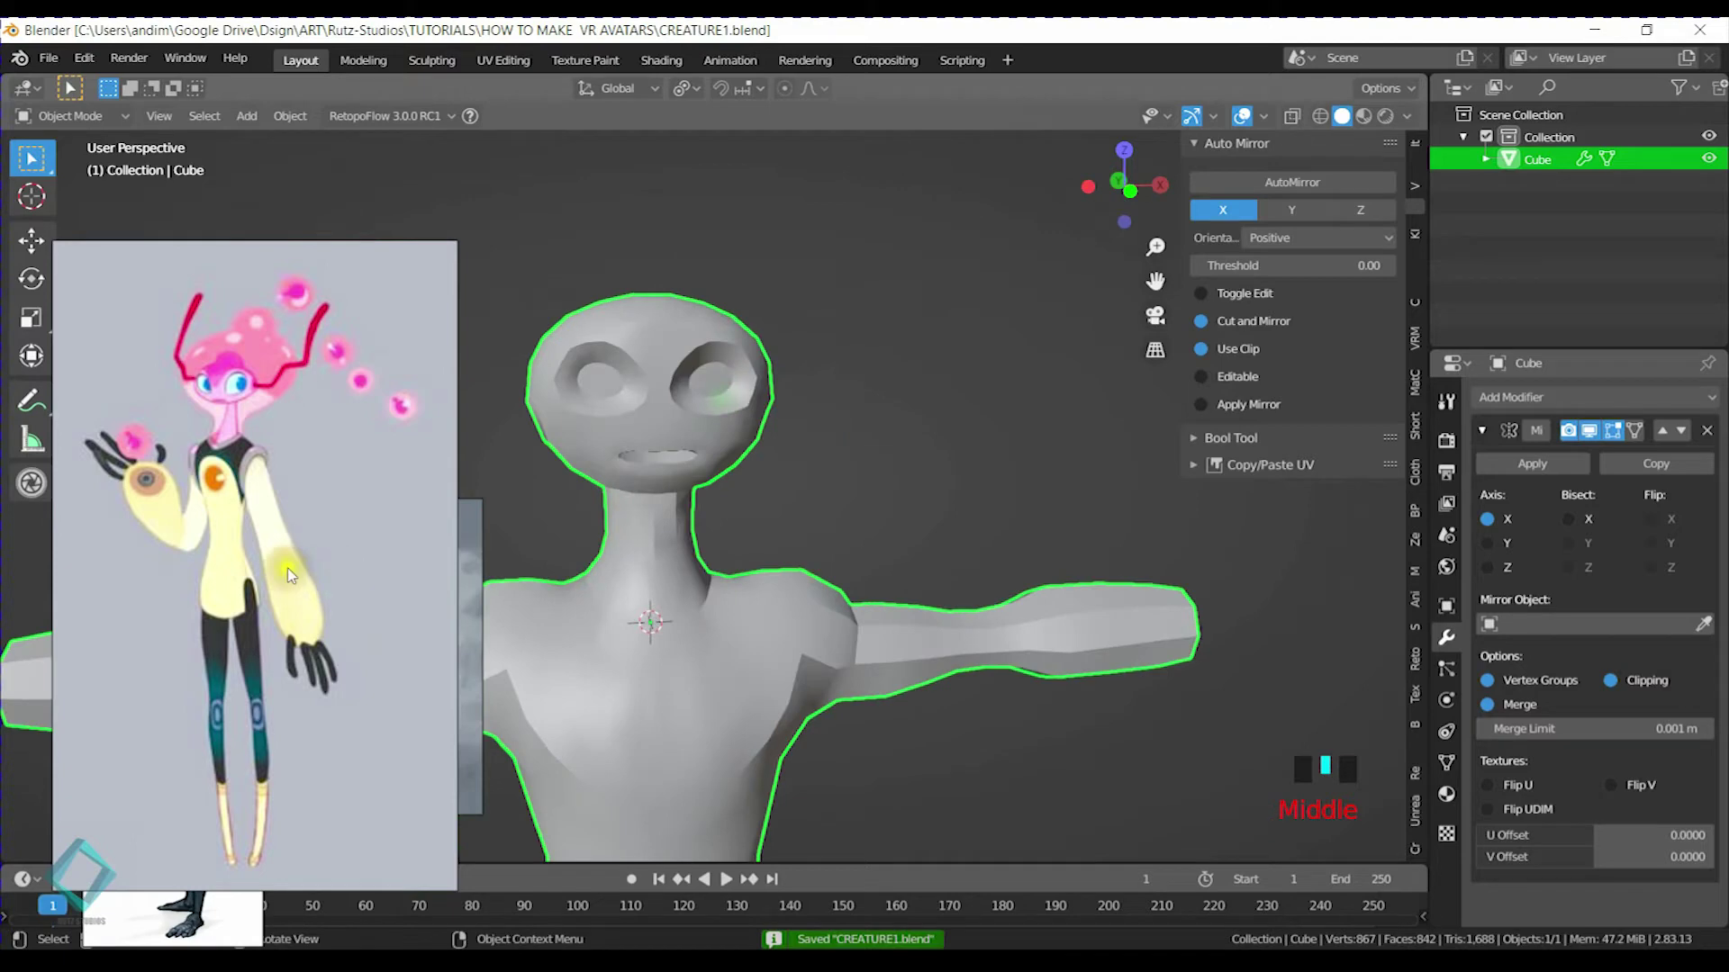
Rearrange the reference images, bringing out the creature specimen sheet and shifting the pink-haired character
{"action": "left_click", "coordinate": [473, 527]}
{"action": "left_click_drag", "start_coordinate": [243, 915], "coordinate": [338, 734]}
{"action": "left_click_drag", "start_coordinate": [64, 748], "coordinate": [183, 684]}
{"action": "left_click", "coordinate": [115, 712]}
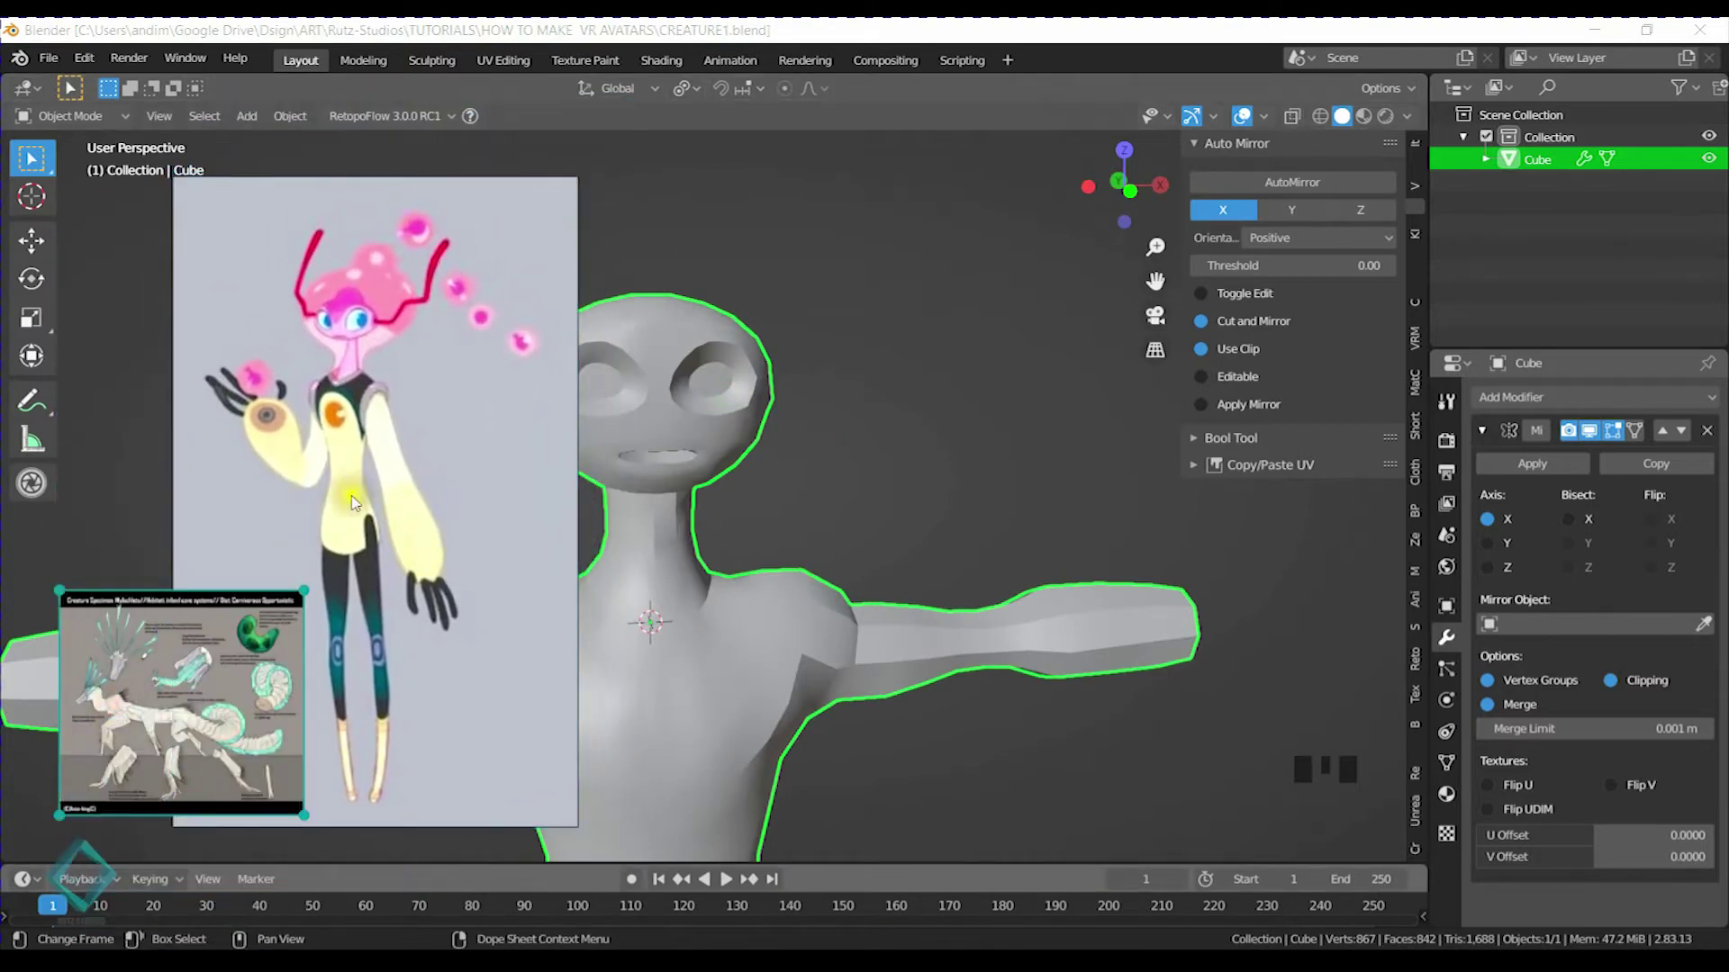
{"action": "left_click_drag", "start_coordinate": [494, 424], "coordinate": [365, 483]}
{"action": "left_click", "coordinate": [471, 571]}
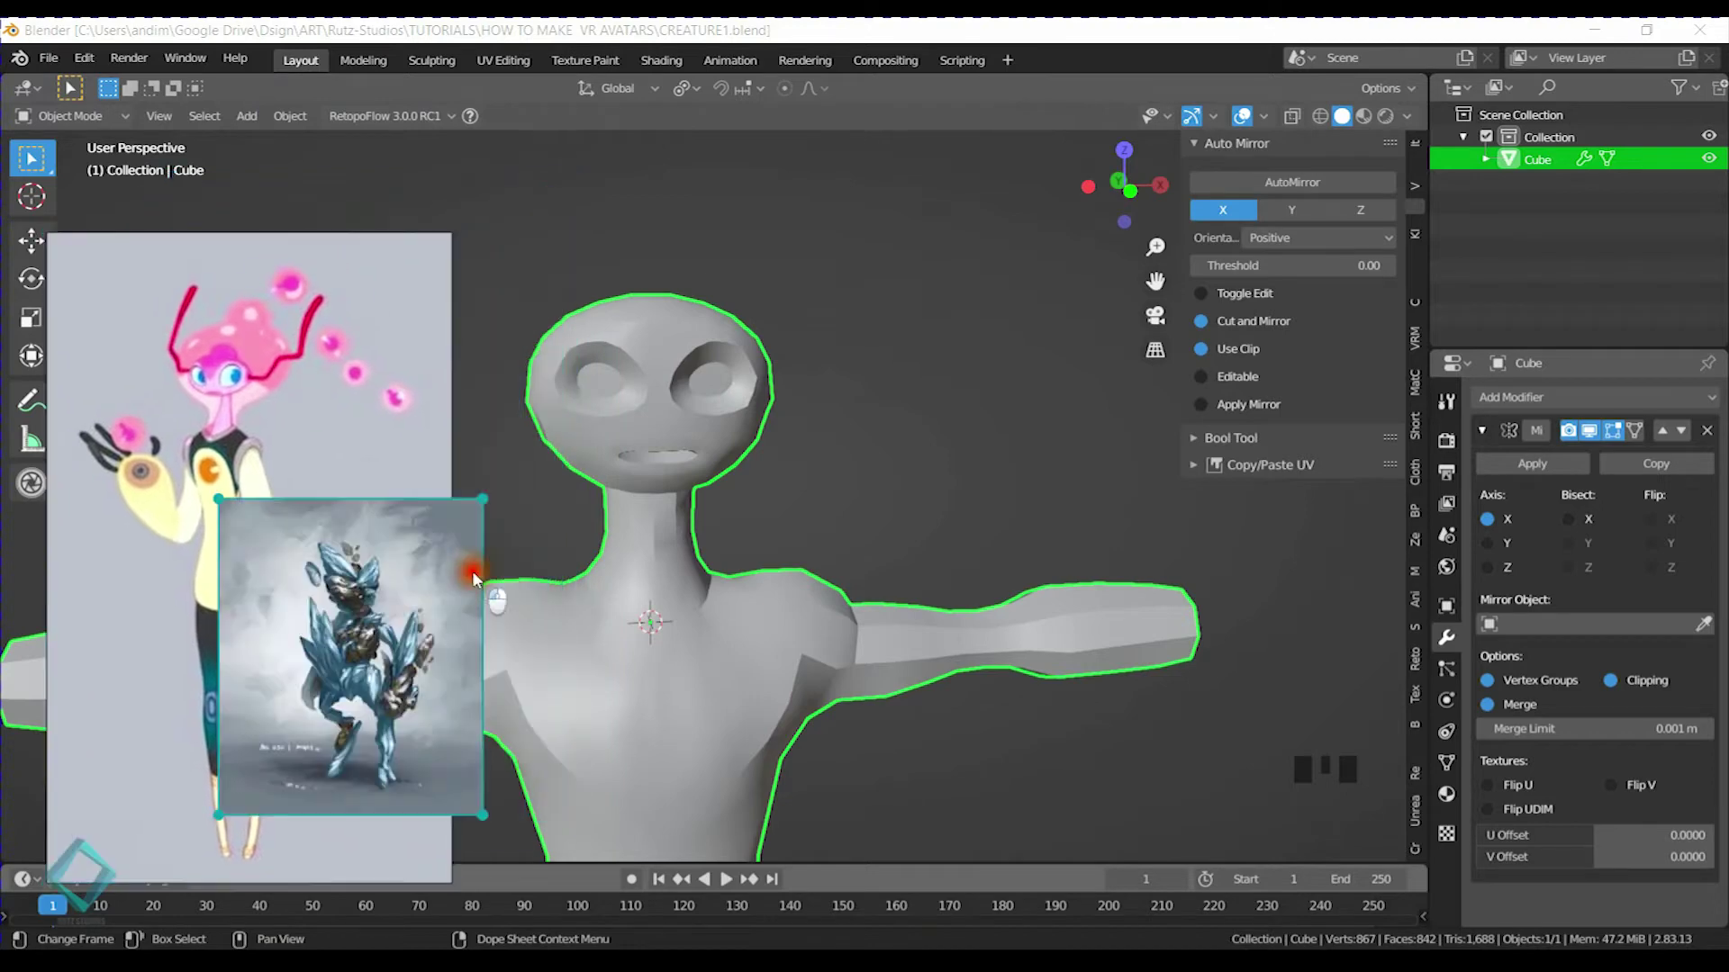
{"action": "left_click_drag", "start_coordinate": [154, 456], "coordinate": [339, 419]}
Bring the creature specimen sheet forward, enlarge it for inspection, and shrink it to a smaller size
{"action": "left_click", "coordinate": [121, 704]}
{"action": "left_click_drag", "start_coordinate": [291, 643], "coordinate": [977, 212]}
{"action": "left_click_drag", "start_coordinate": [523, 384], "coordinate": [405, 479]}
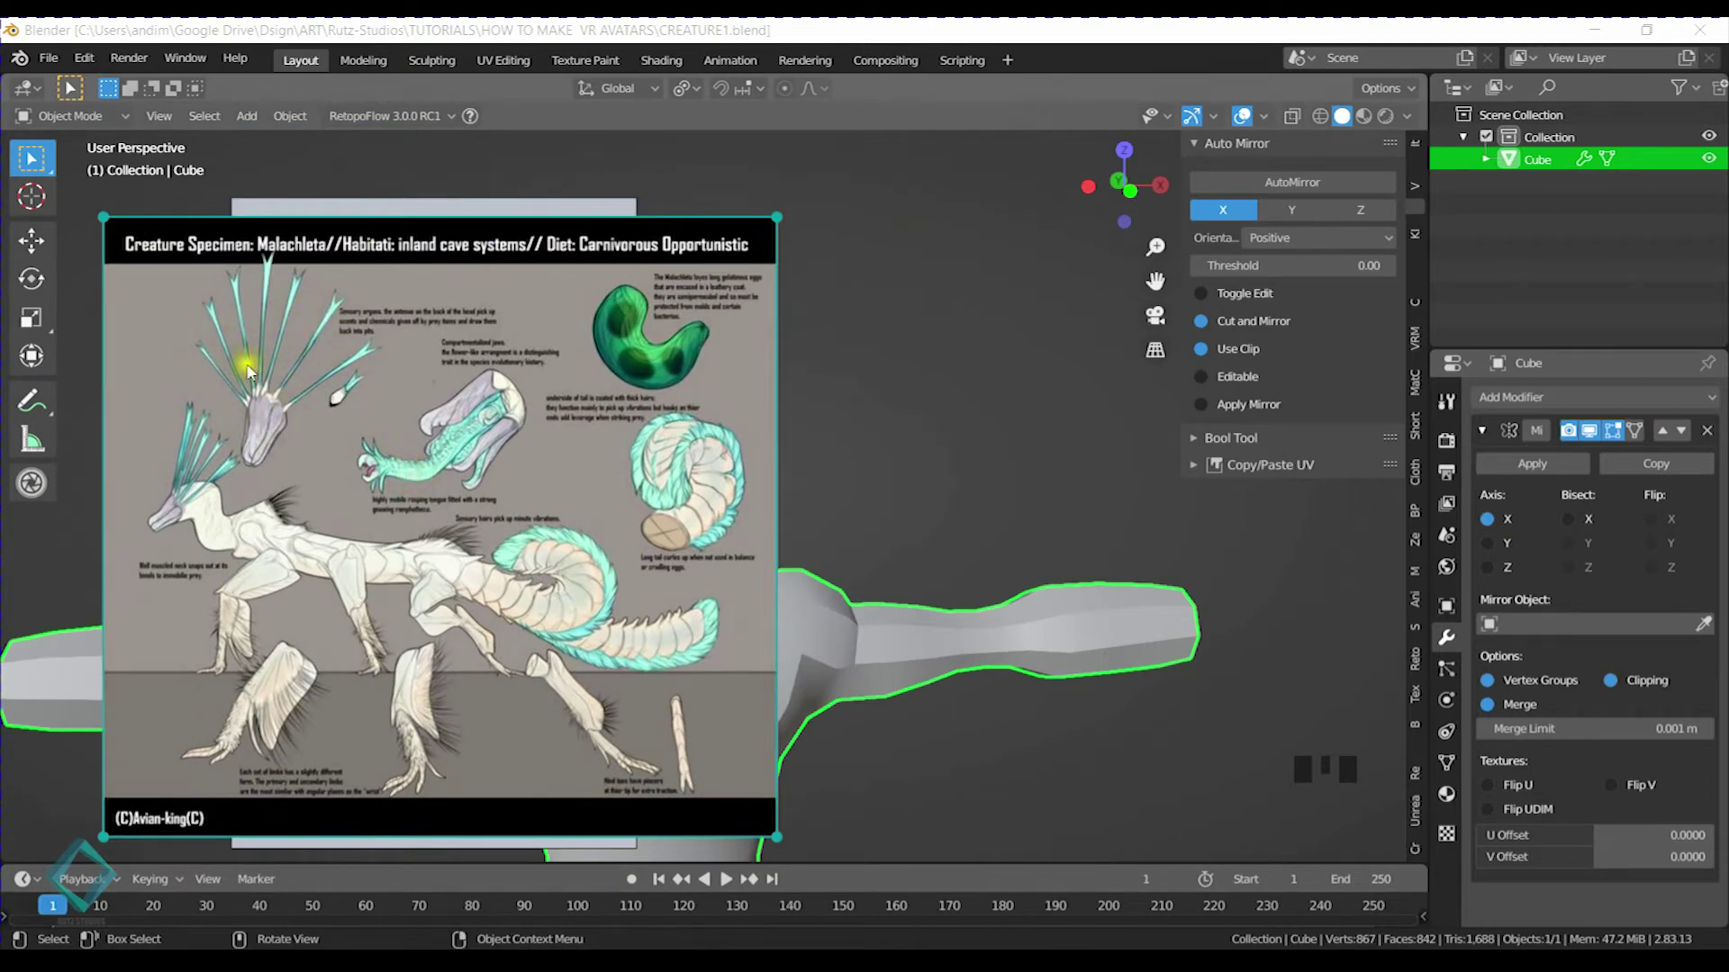
{"action": "left_click_drag", "start_coordinate": [610, 400], "coordinate": [558, 393]}
{"action": "left_click_drag", "start_coordinate": [687, 219], "coordinate": [413, 472]}
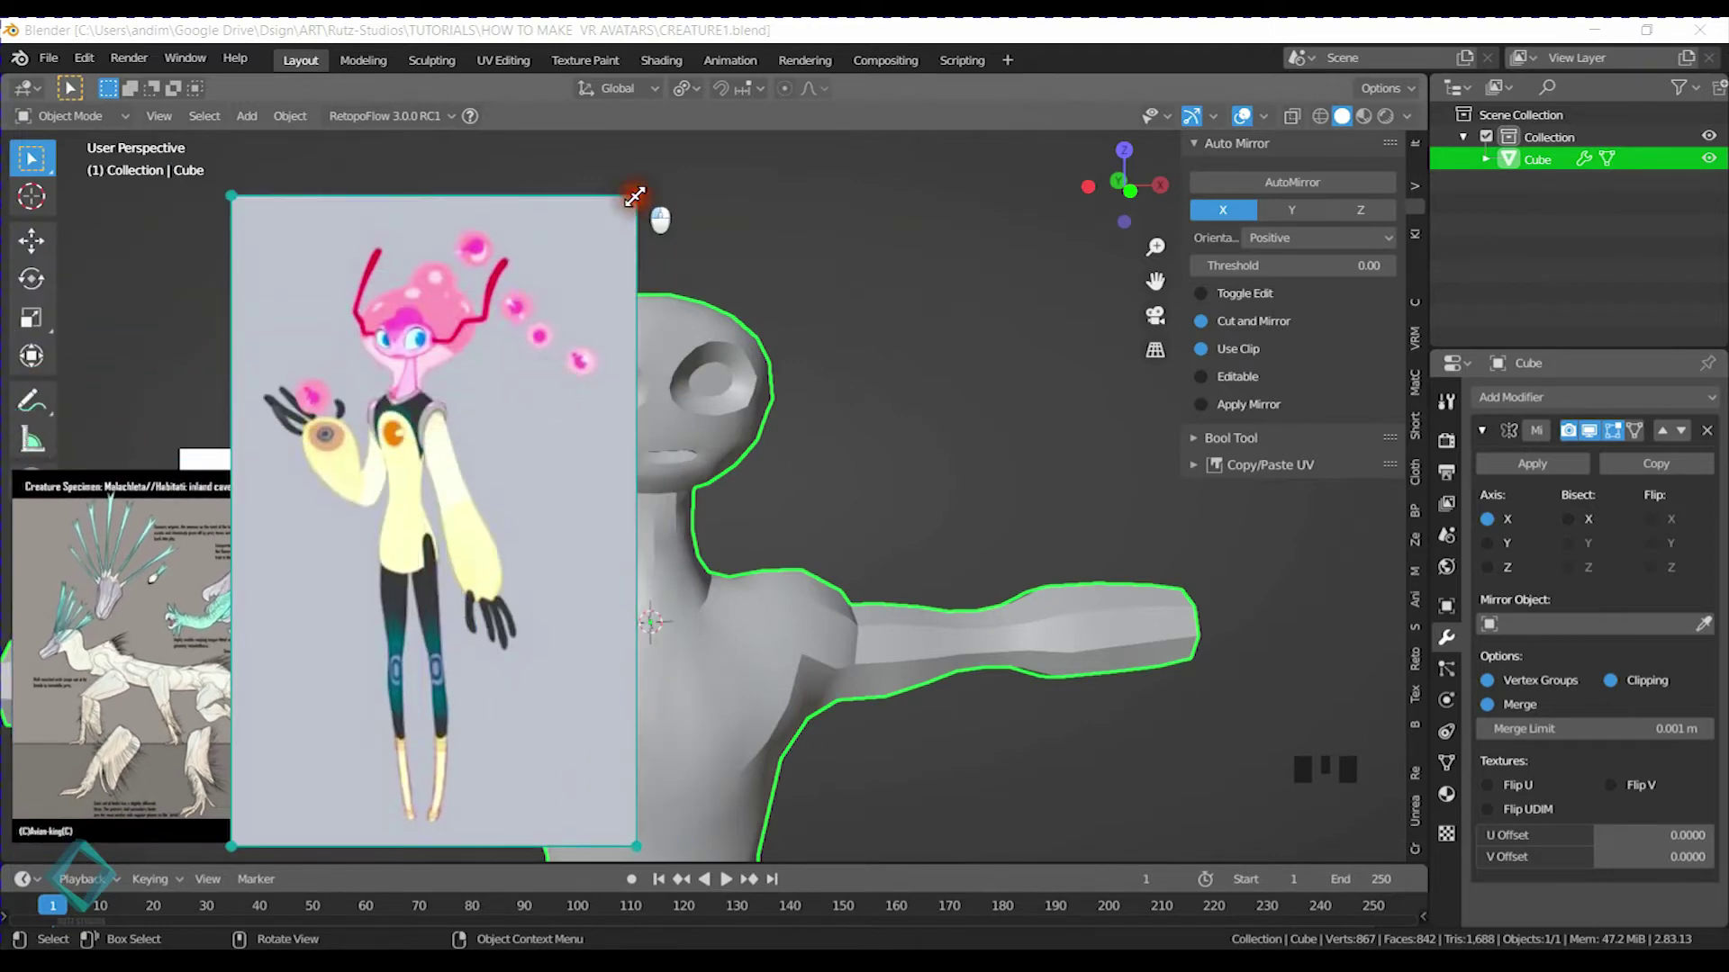
Shrink the pink-haired character reference slightly, move it clear of the model, and bring it in front
{"action": "left_click_drag", "start_coordinate": [634, 196], "coordinate": [631, 200]}
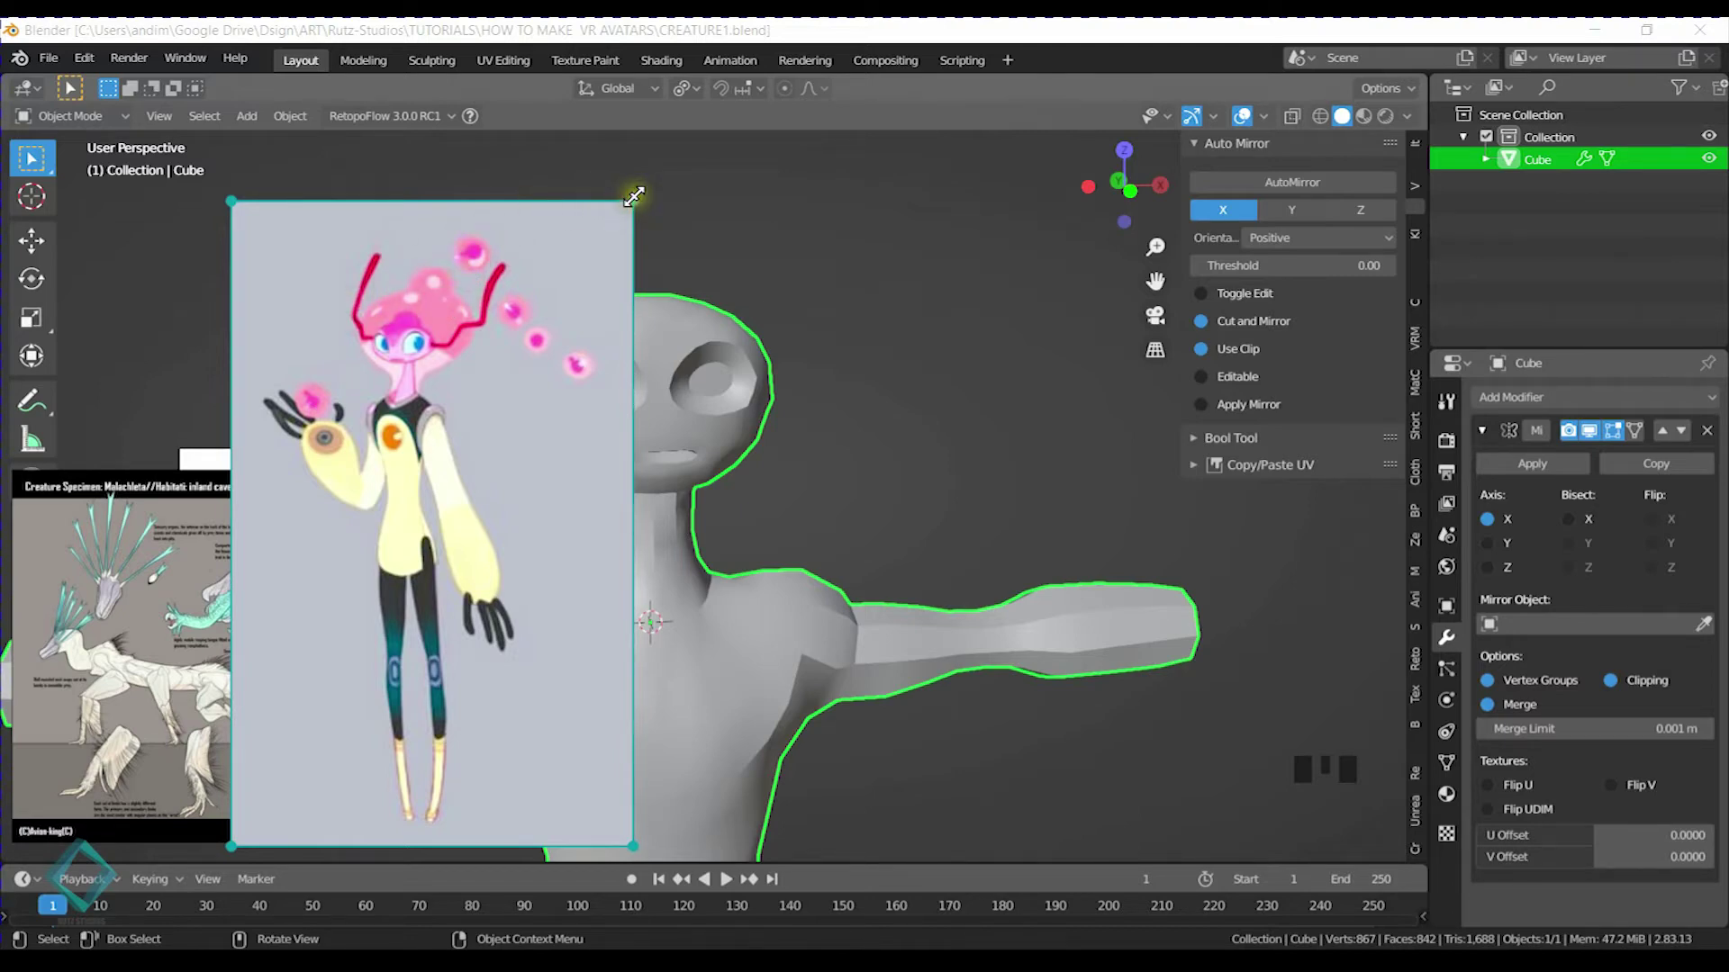
{"action": "left_click_drag", "start_coordinate": [541, 491], "coordinate": [336, 459]}
{"action": "left_click", "coordinate": [493, 540]}
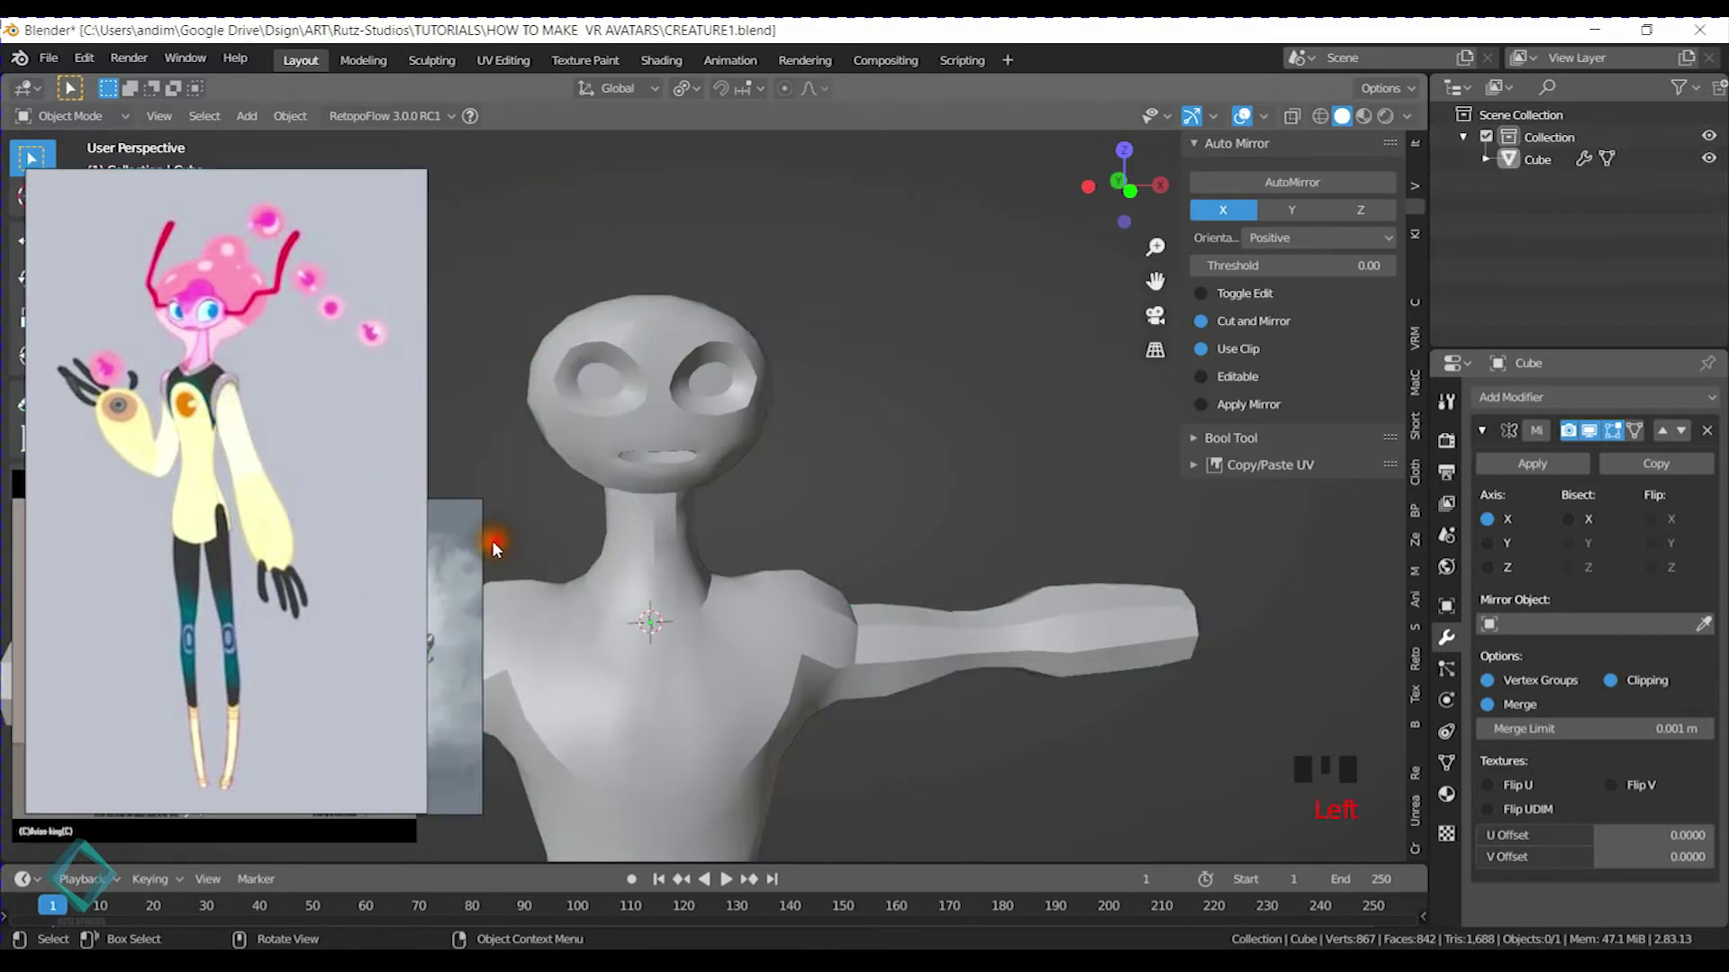
{"action": "left_click", "coordinate": [457, 549]}
{"action": "left_click", "coordinate": [241, 398]}
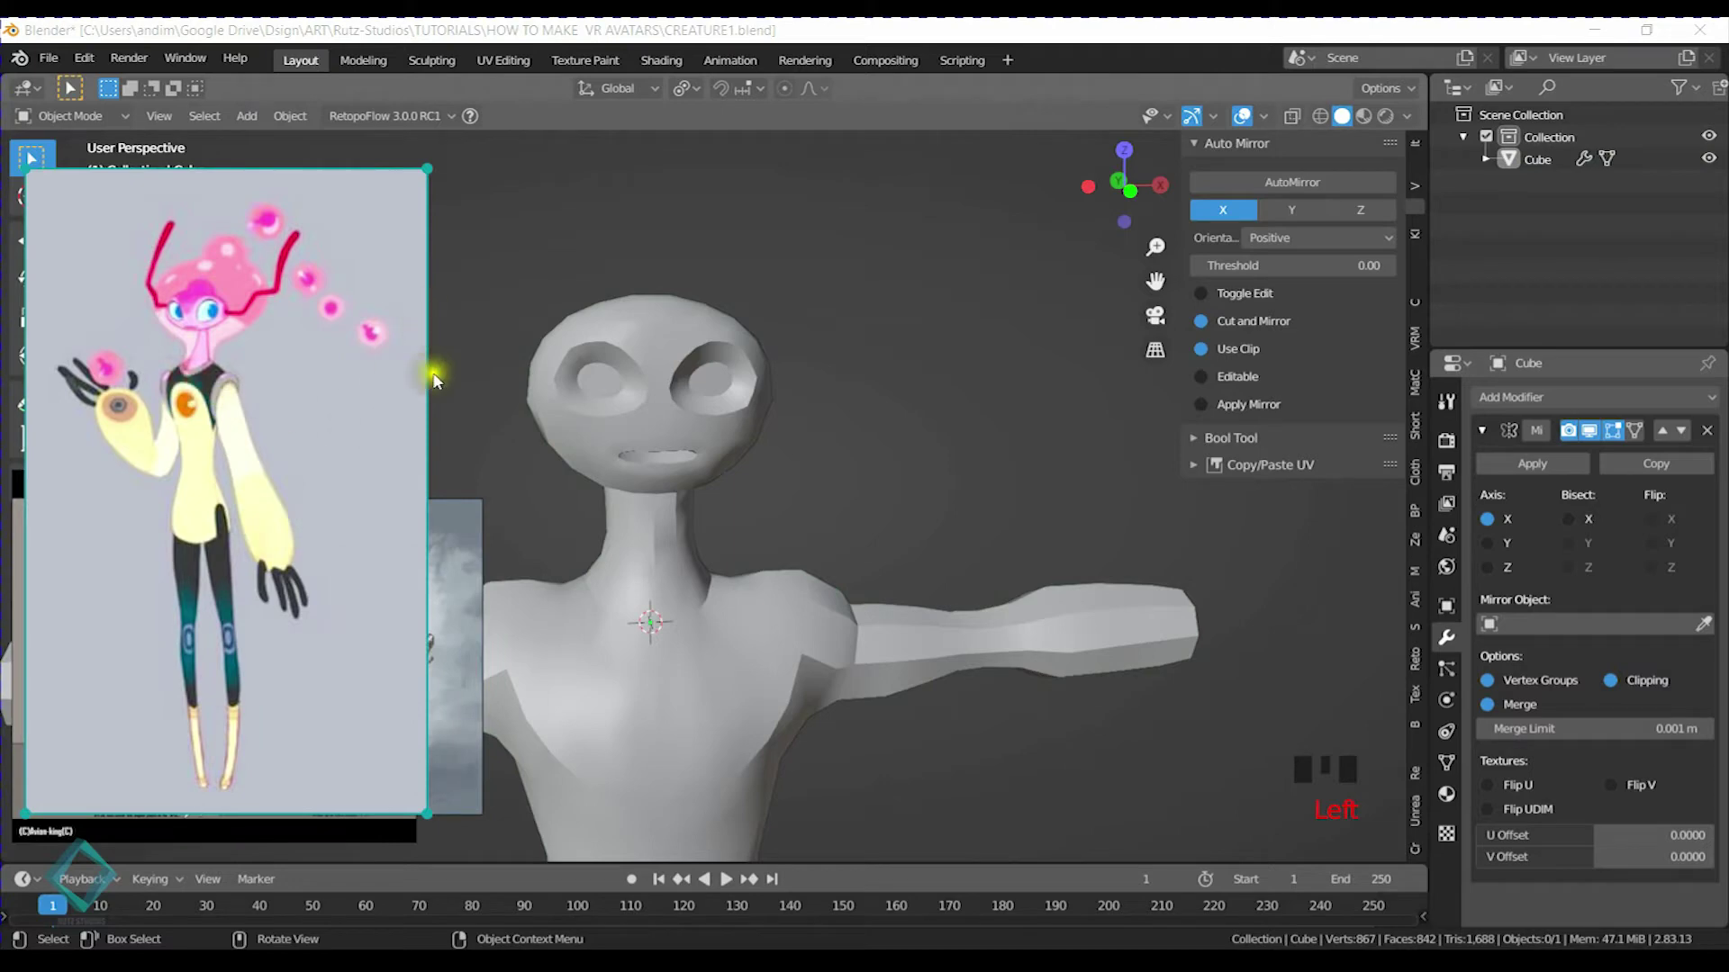
Frame the full body in the view and save CREATURE1.blend
{"action": "scroll", "coordinate": [469, 461], "scroll_direction": "down", "scroll_amount": 1}
{"action": "middle_click_drag", "start_coordinate": [824, 653], "coordinate": [744, 628]}
{"action": "middle_click_drag", "start_coordinate": [744, 629], "coordinate": [853, 435], "text": "shift"}
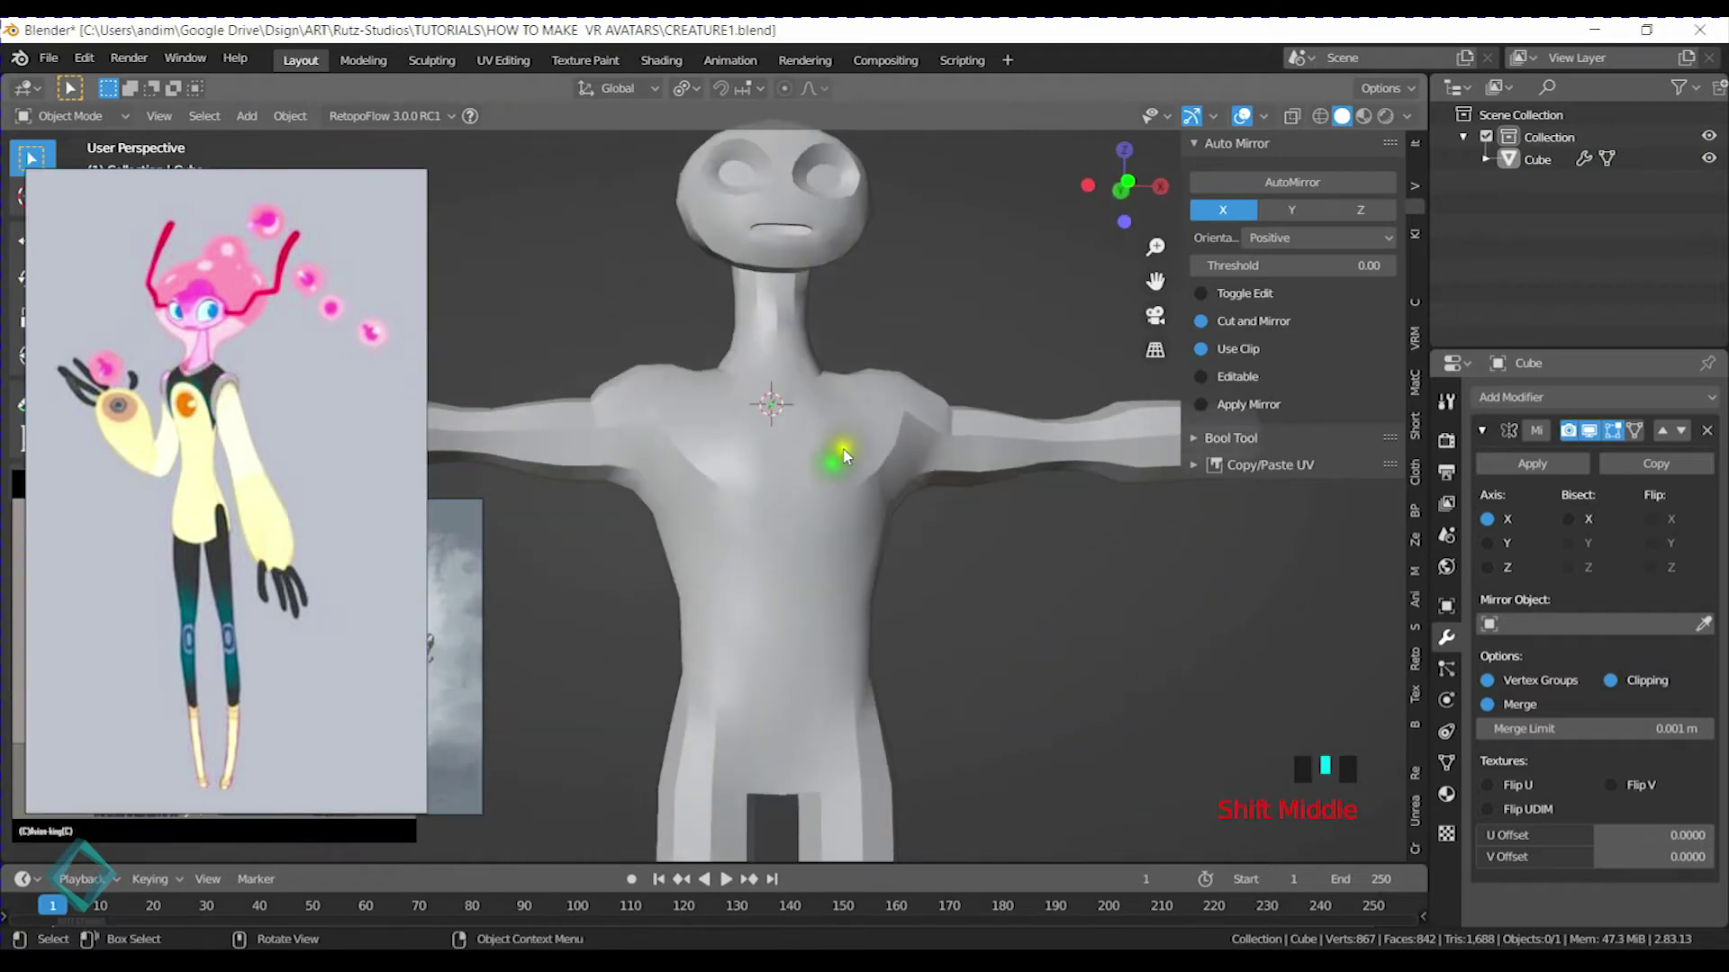
{"action": "scroll", "coordinate": [837, 483], "scroll_direction": "down", "scroll_amount": 3}
{"action": "key", "text": "ctrl+s"}
{"action": "mouse_move", "coordinate": [824, 493]}
{"action": "middle_mouse_down"}
{"action": "mouse_move", "coordinate": [641, 482]}
{"action": "mouse_move", "coordinate": [850, 488]}
{"action": "middle_mouse_up"}
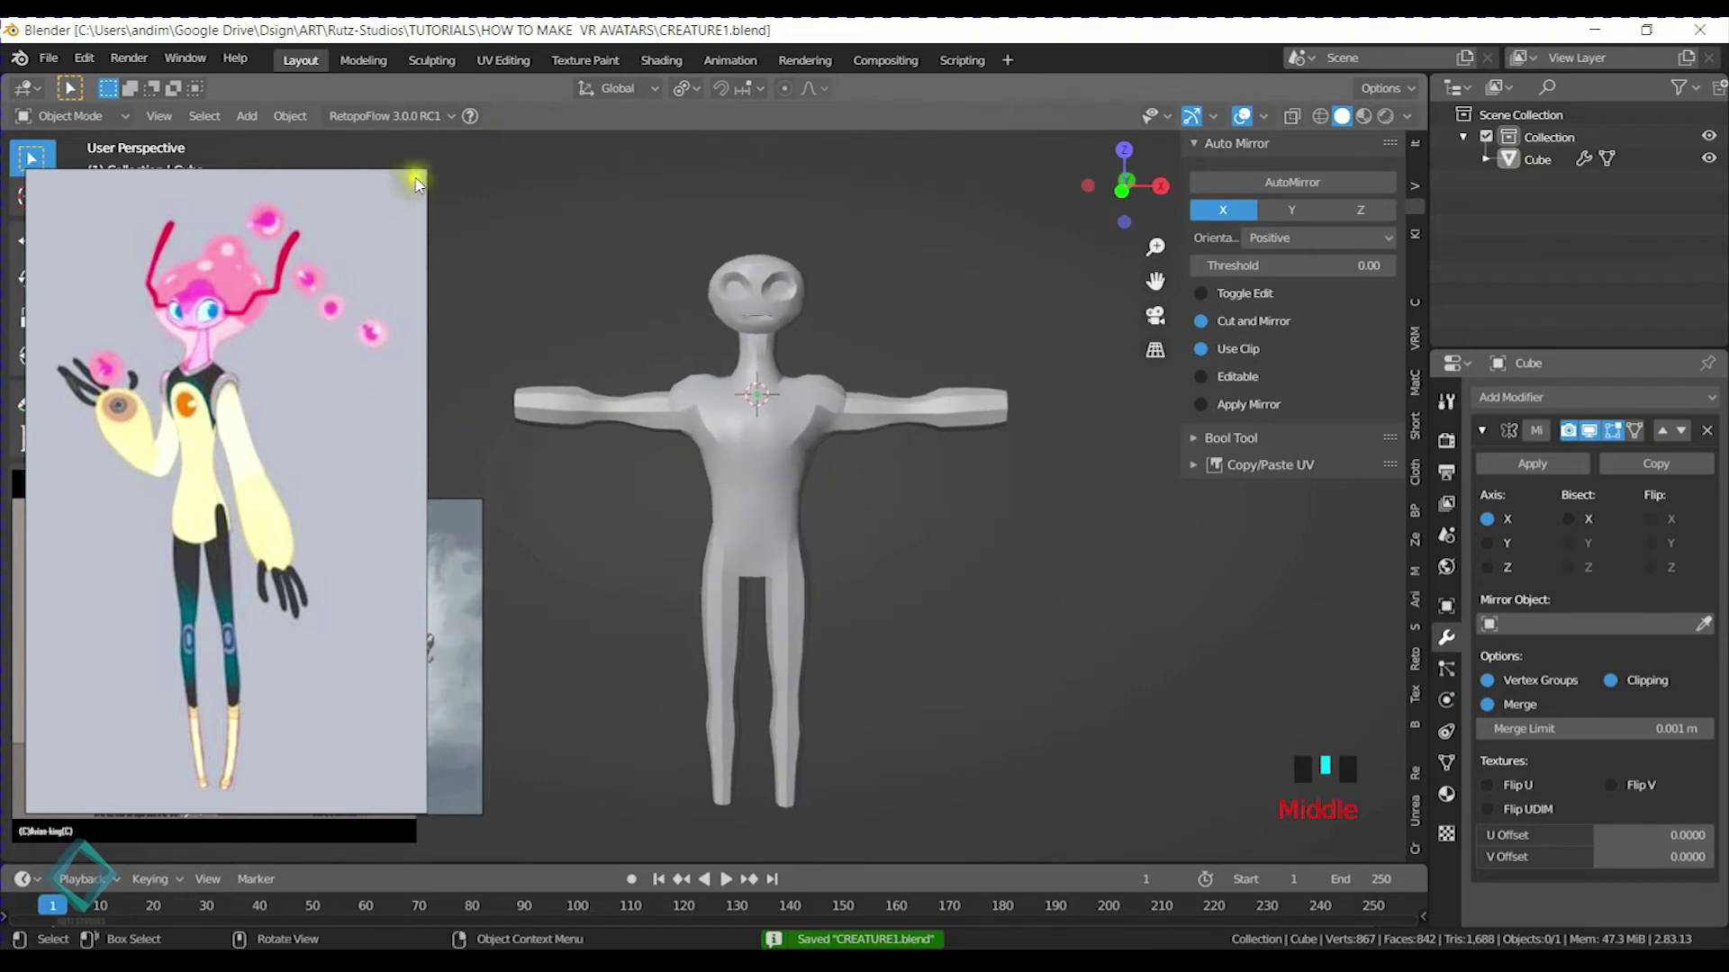
Hide the sidebar and bring the blue armoured creature reference to the front
{"action": "middle_click_drag", "start_coordinate": [1059, 471], "coordinate": [928, 464], "text": "shift"}
{"action": "key", "text": "n"}
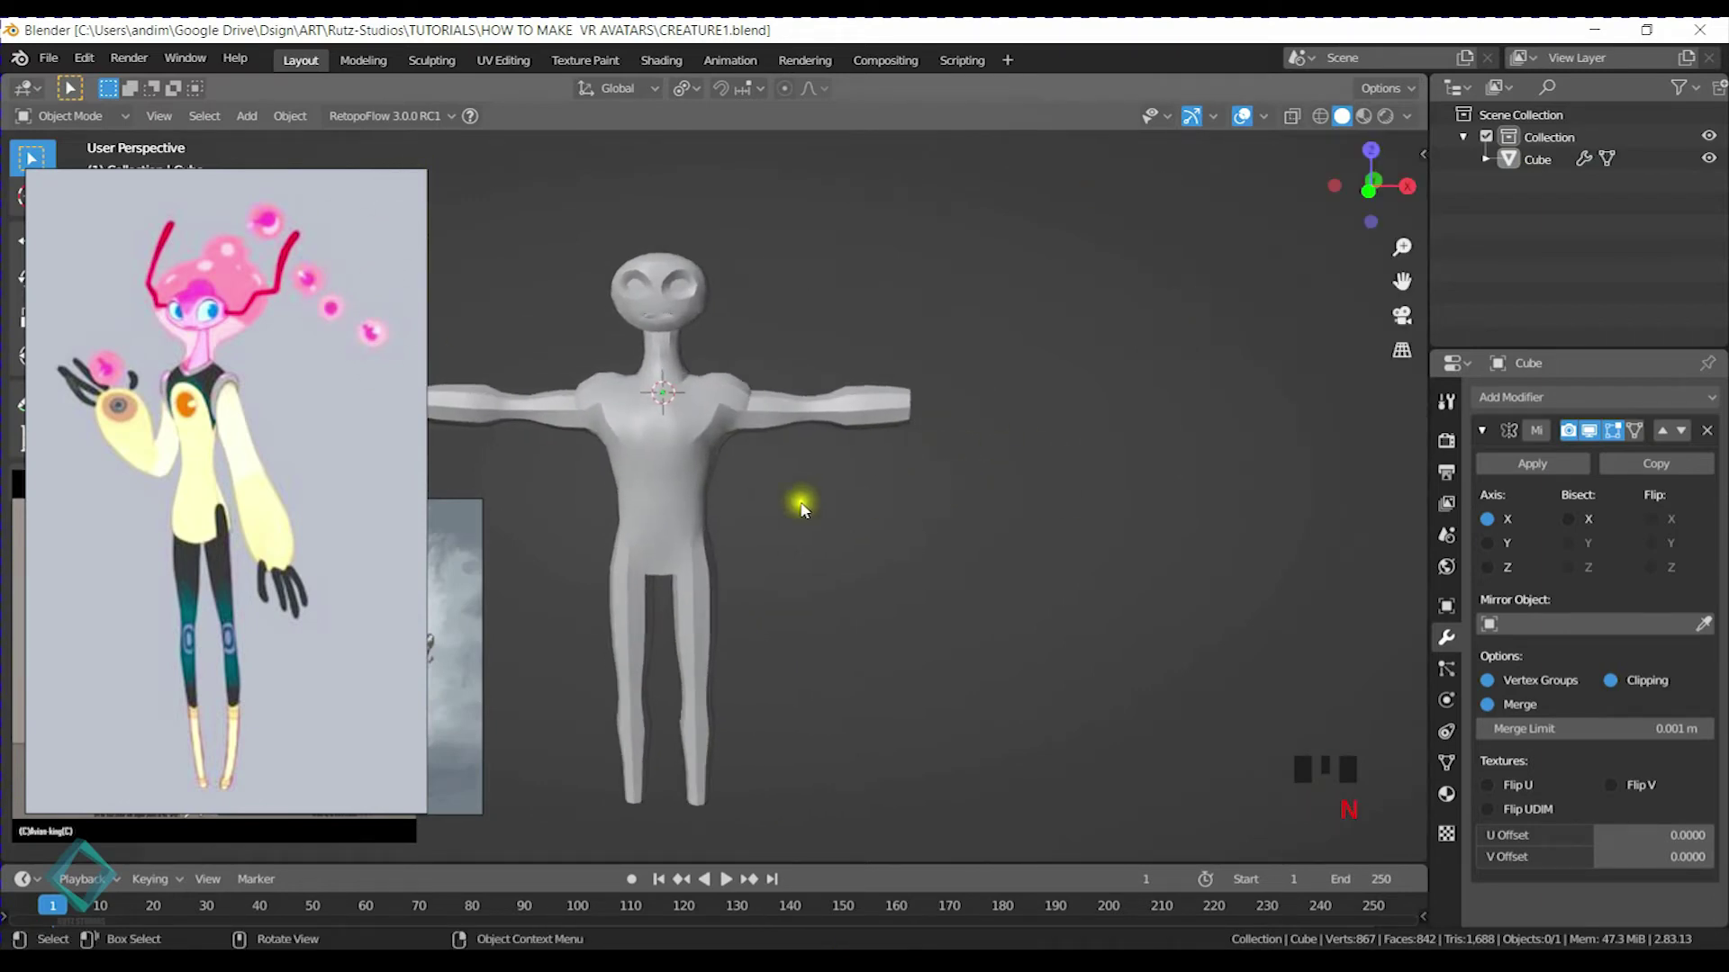
{"action": "left_click", "coordinate": [458, 550]}
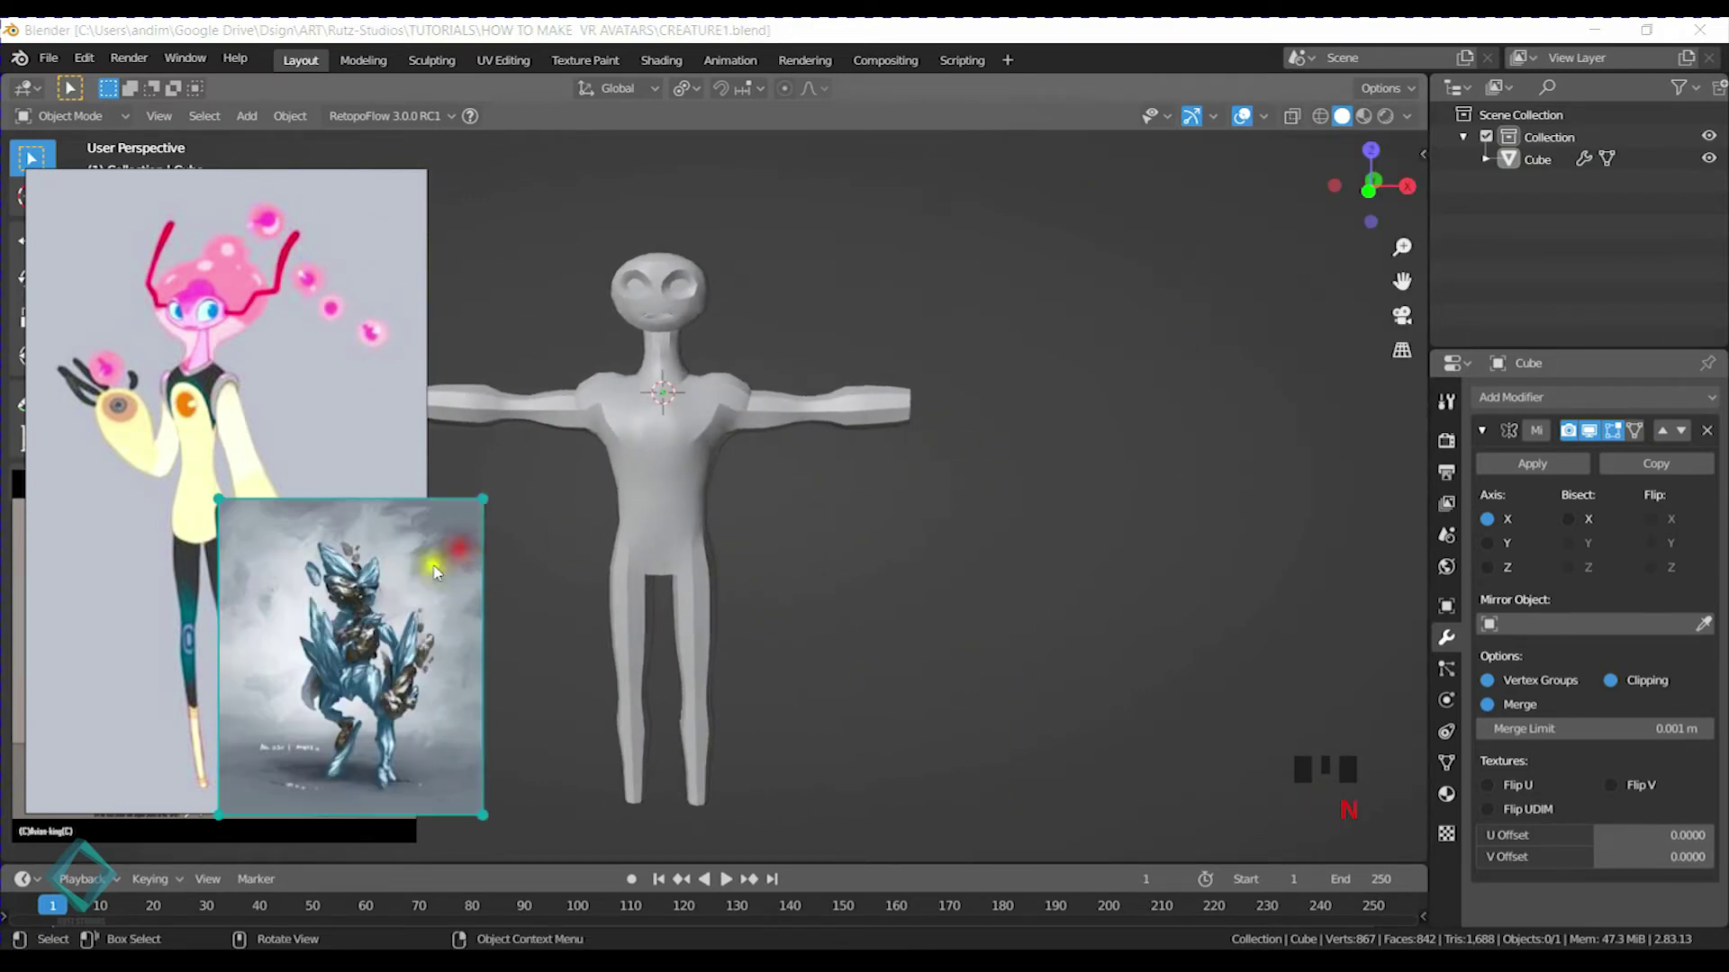
Rearrange the reference images so the dark creature with golden blades overlaps the pink-haired character, with both clear of the model's torso
{"action": "left_click", "coordinate": [148, 824]}
{"action": "left_click_drag", "start_coordinate": [176, 780], "coordinate": [278, 687]}
{"action": "left_click_drag", "start_coordinate": [56, 796], "coordinate": [345, 788]}
{"action": "left_click", "coordinate": [295, 649]}
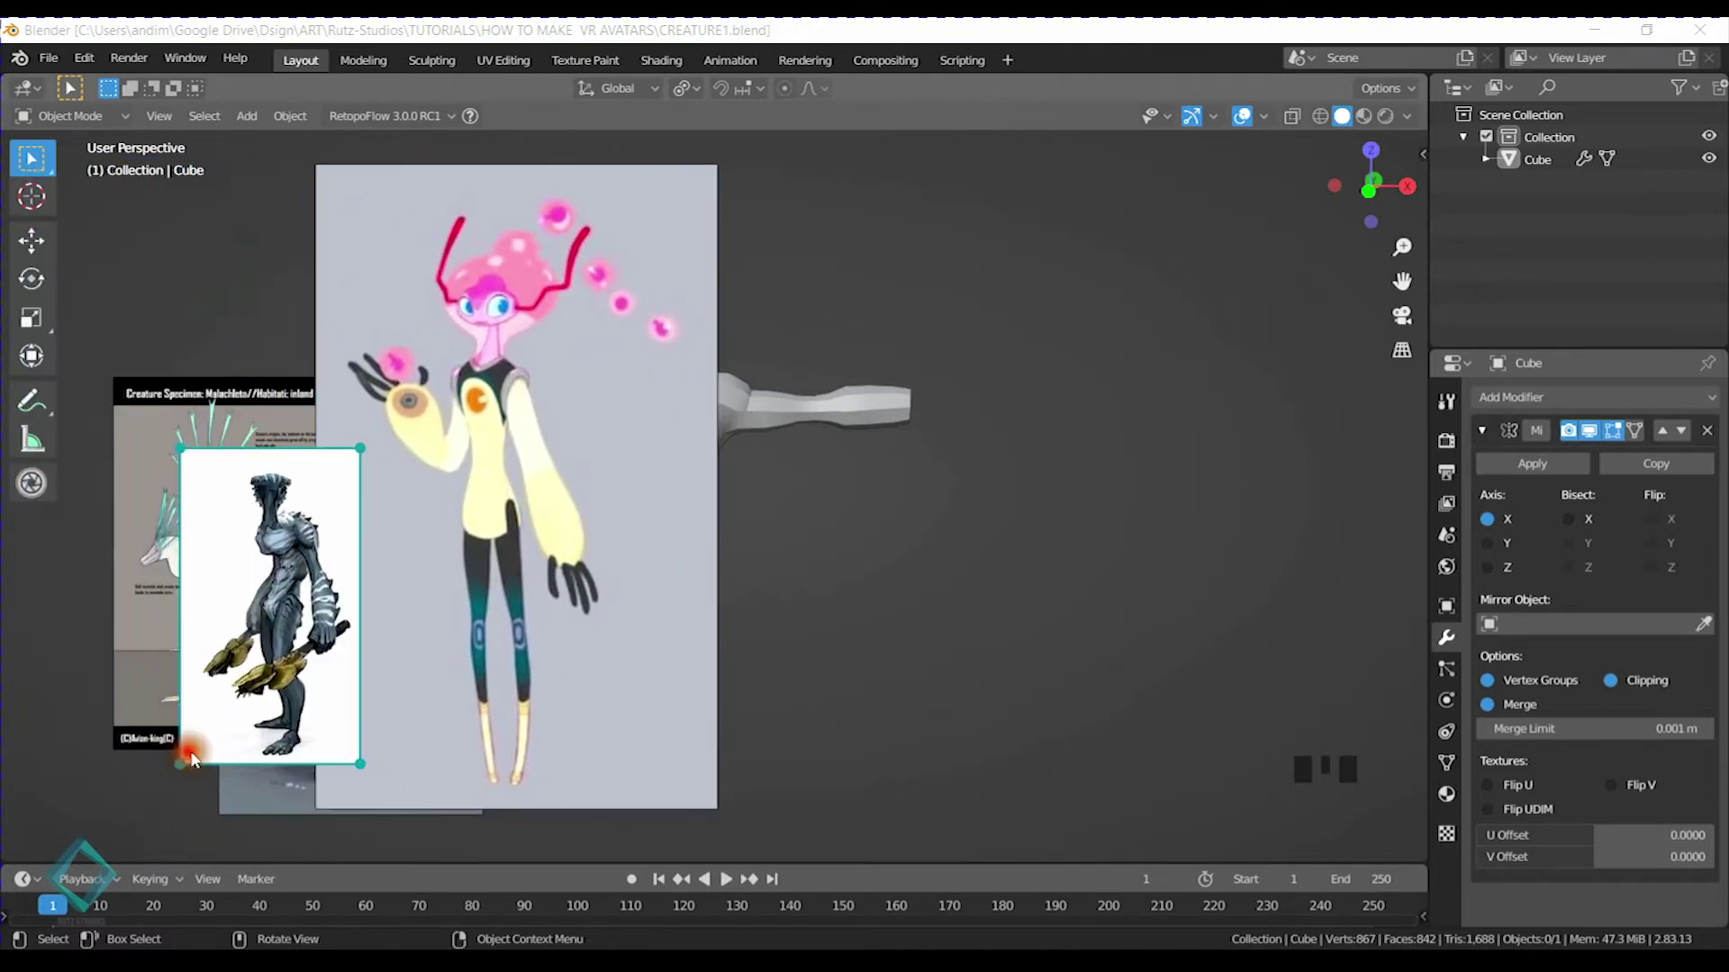
{"action": "left_click_drag", "start_coordinate": [294, 649], "coordinate": [233, 655]}
{"action": "left_click_drag", "start_coordinate": [504, 608], "coordinate": [330, 614]}
{"action": "left_click_drag", "start_coordinate": [130, 581], "coordinate": [124, 581]}
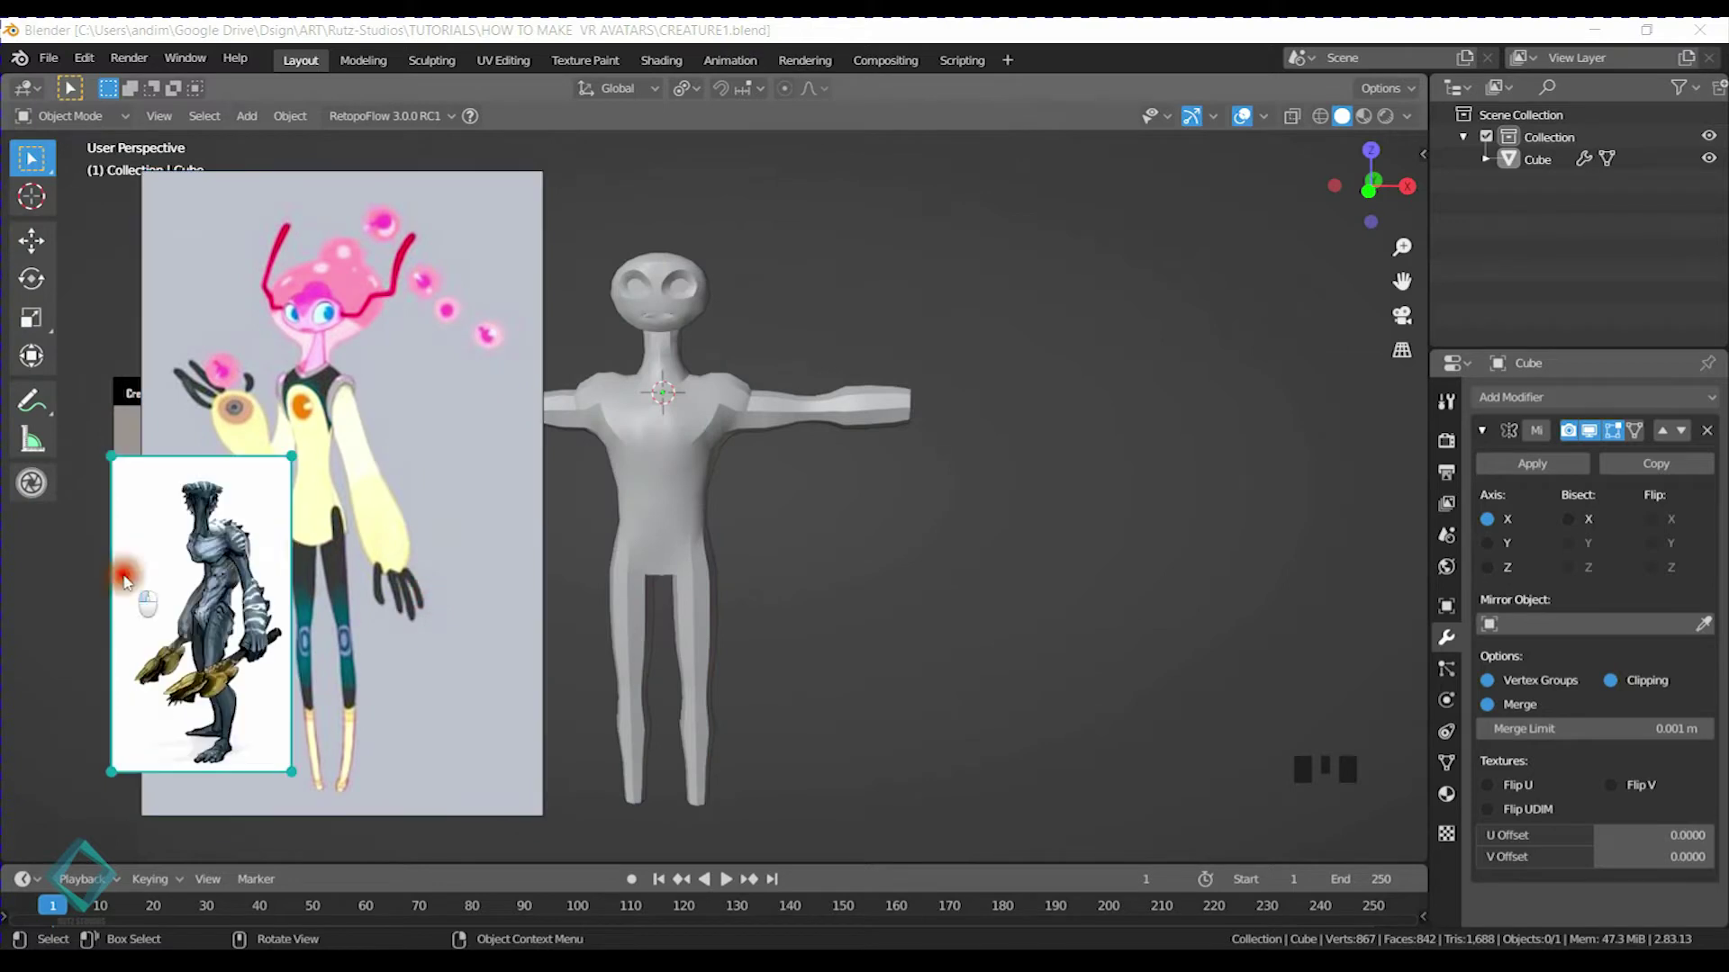
{"action": "left_click_drag", "start_coordinate": [233, 592], "coordinate": [274, 585]}
Open the body mesh for editing, then reposition and enlarge the forearm edge loop nearest the wrist end
{"action": "left_click", "coordinate": [886, 423]}
{"action": "key", "text": "Tab"}
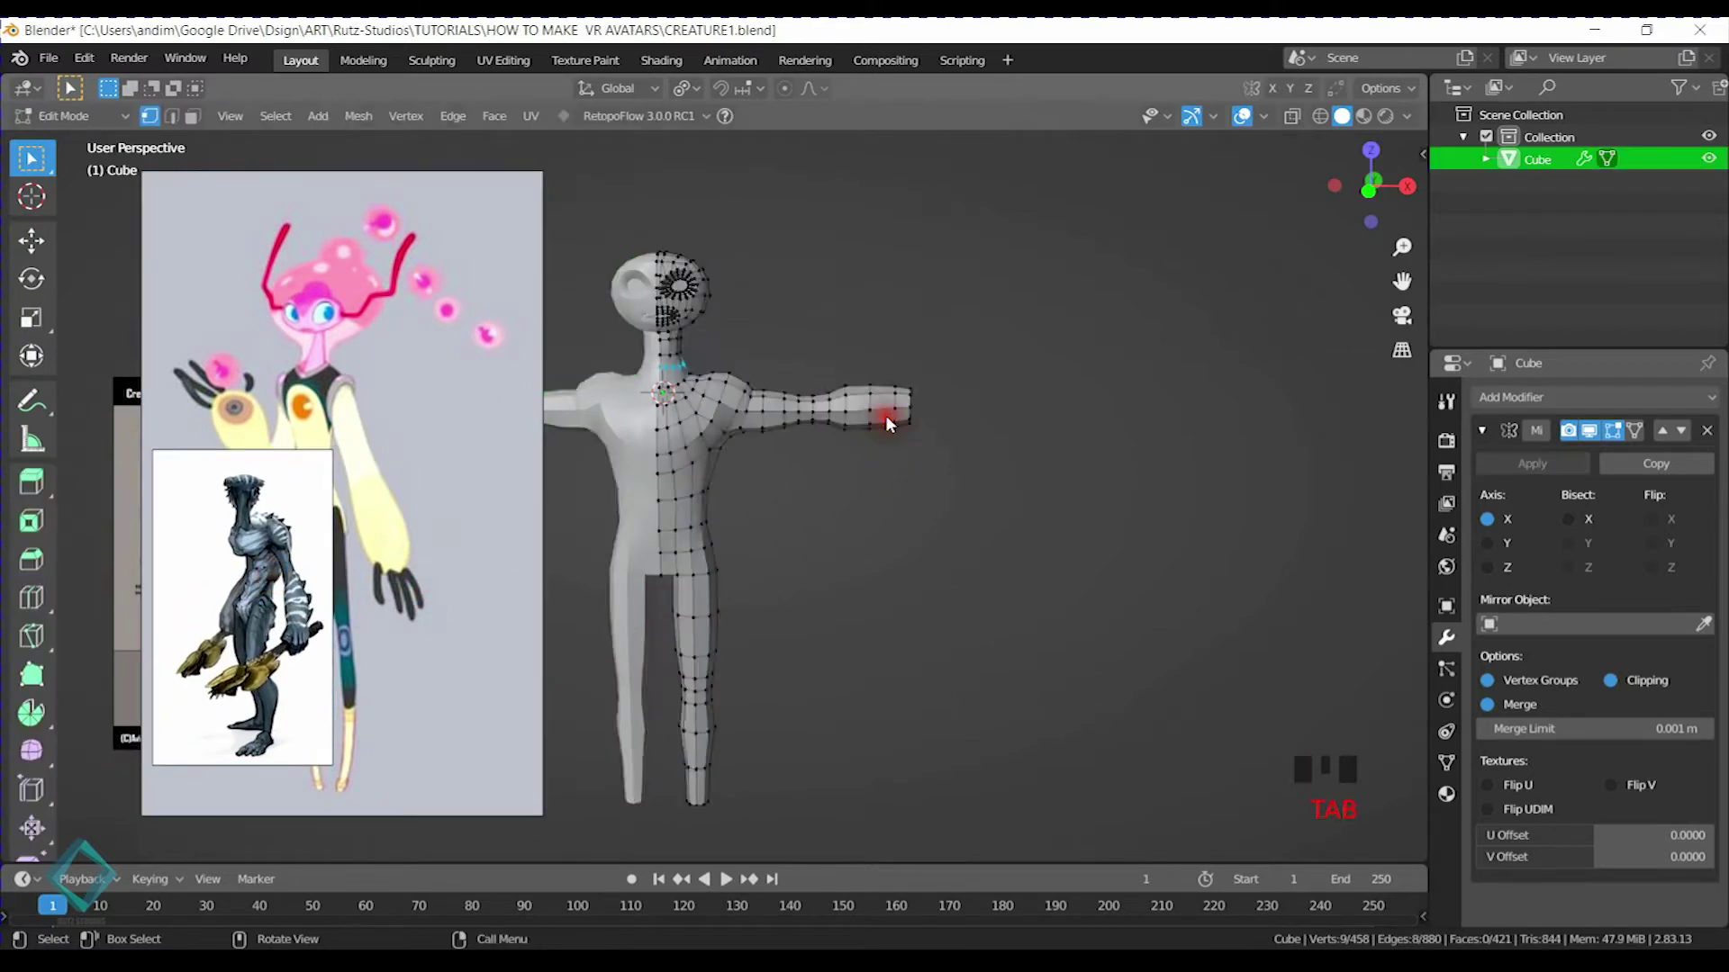
{"action": "scroll", "coordinate": [885, 414], "scroll_direction": "up", "scroll_amount": 5}
{"action": "left_click", "coordinate": [917, 427], "text": "alt"}
{"action": "key", "text": "g"}
{"action": "left_click", "coordinate": [1073, 451]}
{"action": "key", "text": "s"}
{"action": "left_click", "coordinate": [1141, 463]}
Slide the wrist-end loop outward along X and move its neighbouring forearm loop outward by about 0.3 m
{"action": "left_click", "coordinate": [1030, 413], "text": "alt"}
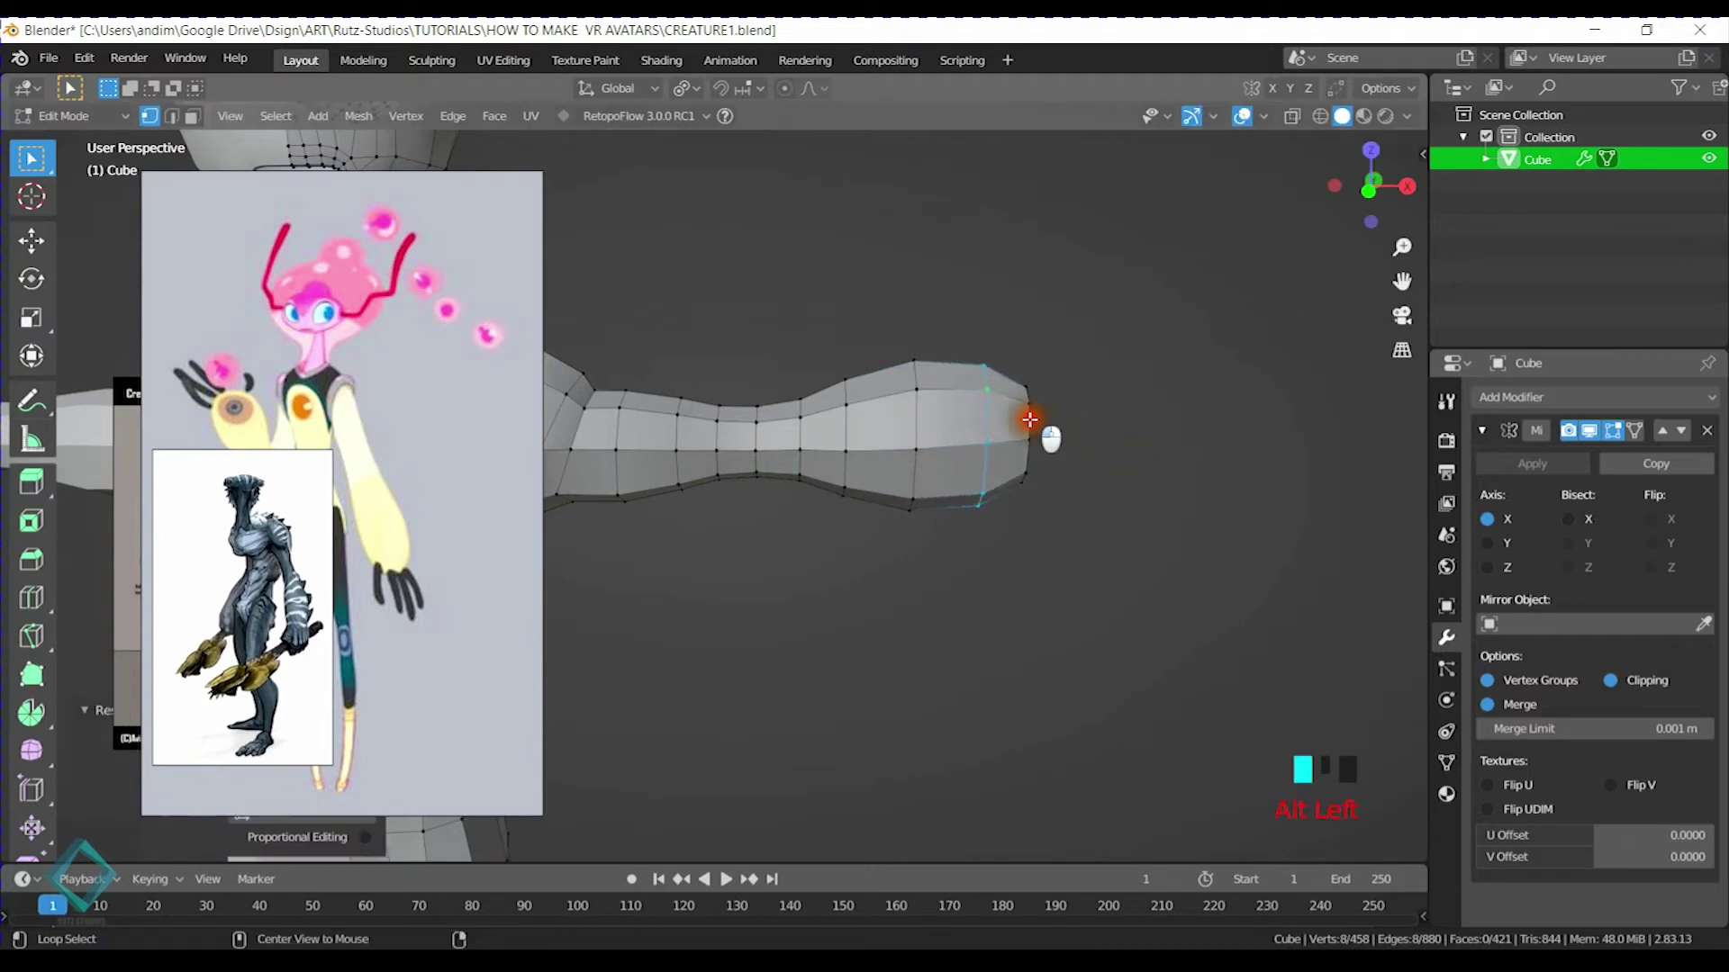
{"action": "key", "text": "g"}
{"action": "key", "text": "x"}
{"action": "left_click", "coordinate": [1185, 420]}
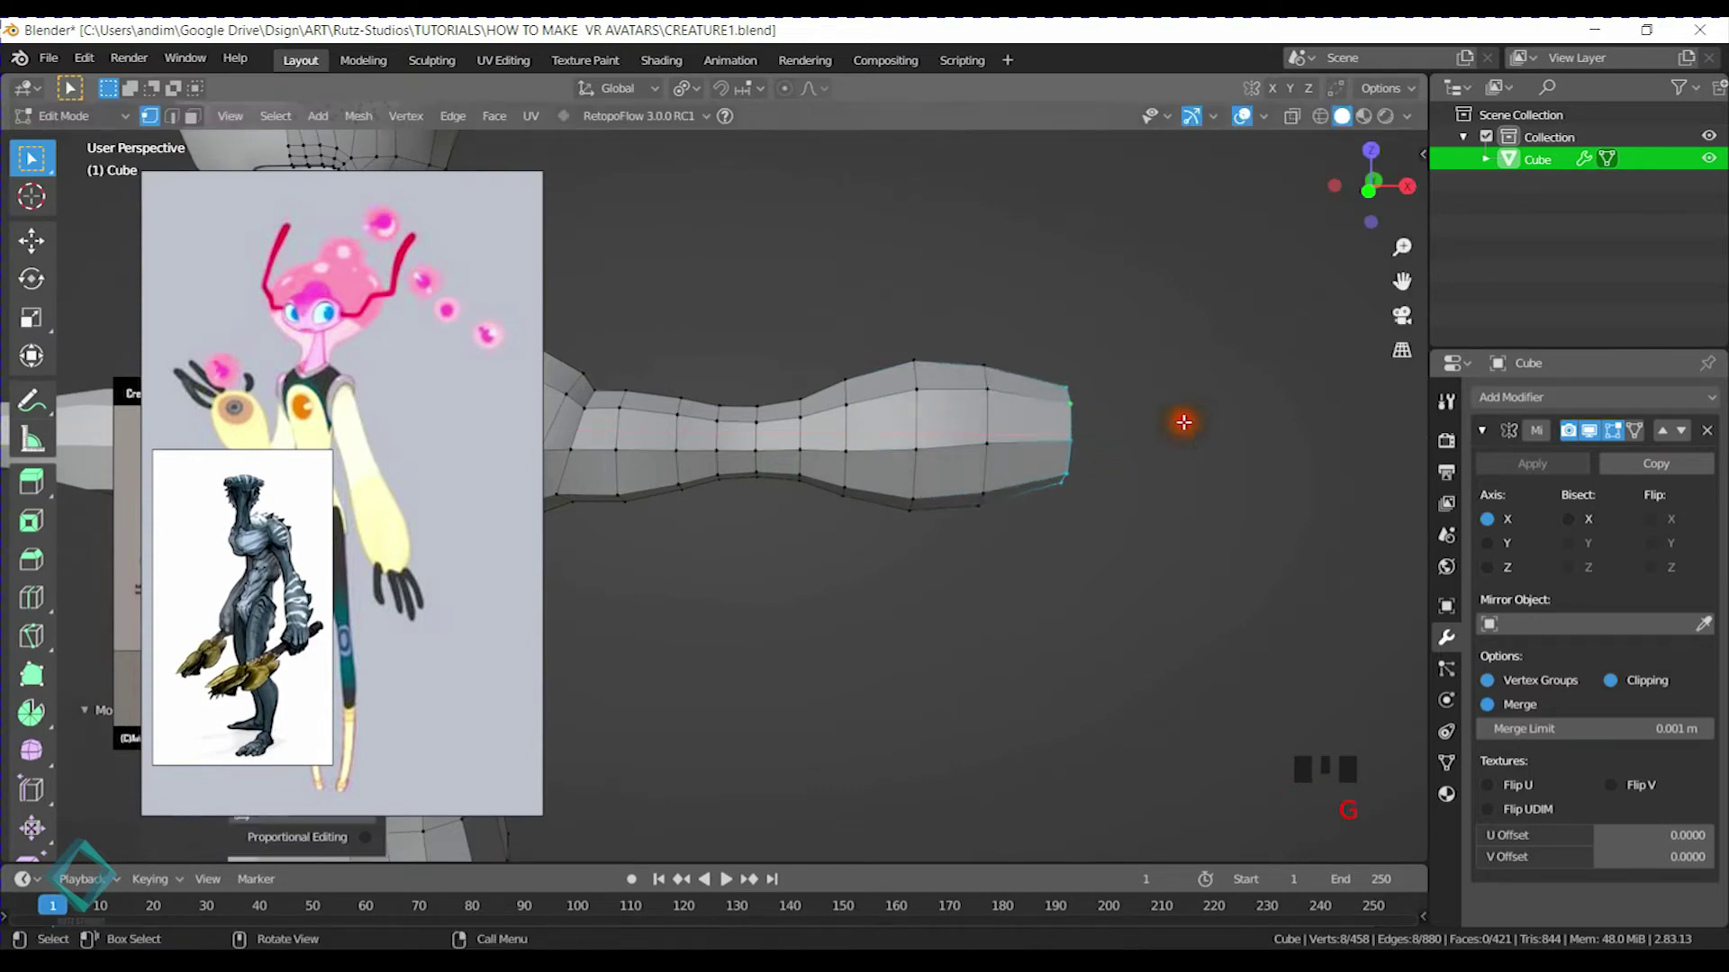
{"action": "left_click", "coordinate": [982, 417], "text": "alt"}
{"action": "key", "text": "g"}
{"action": "key", "text": "x"}
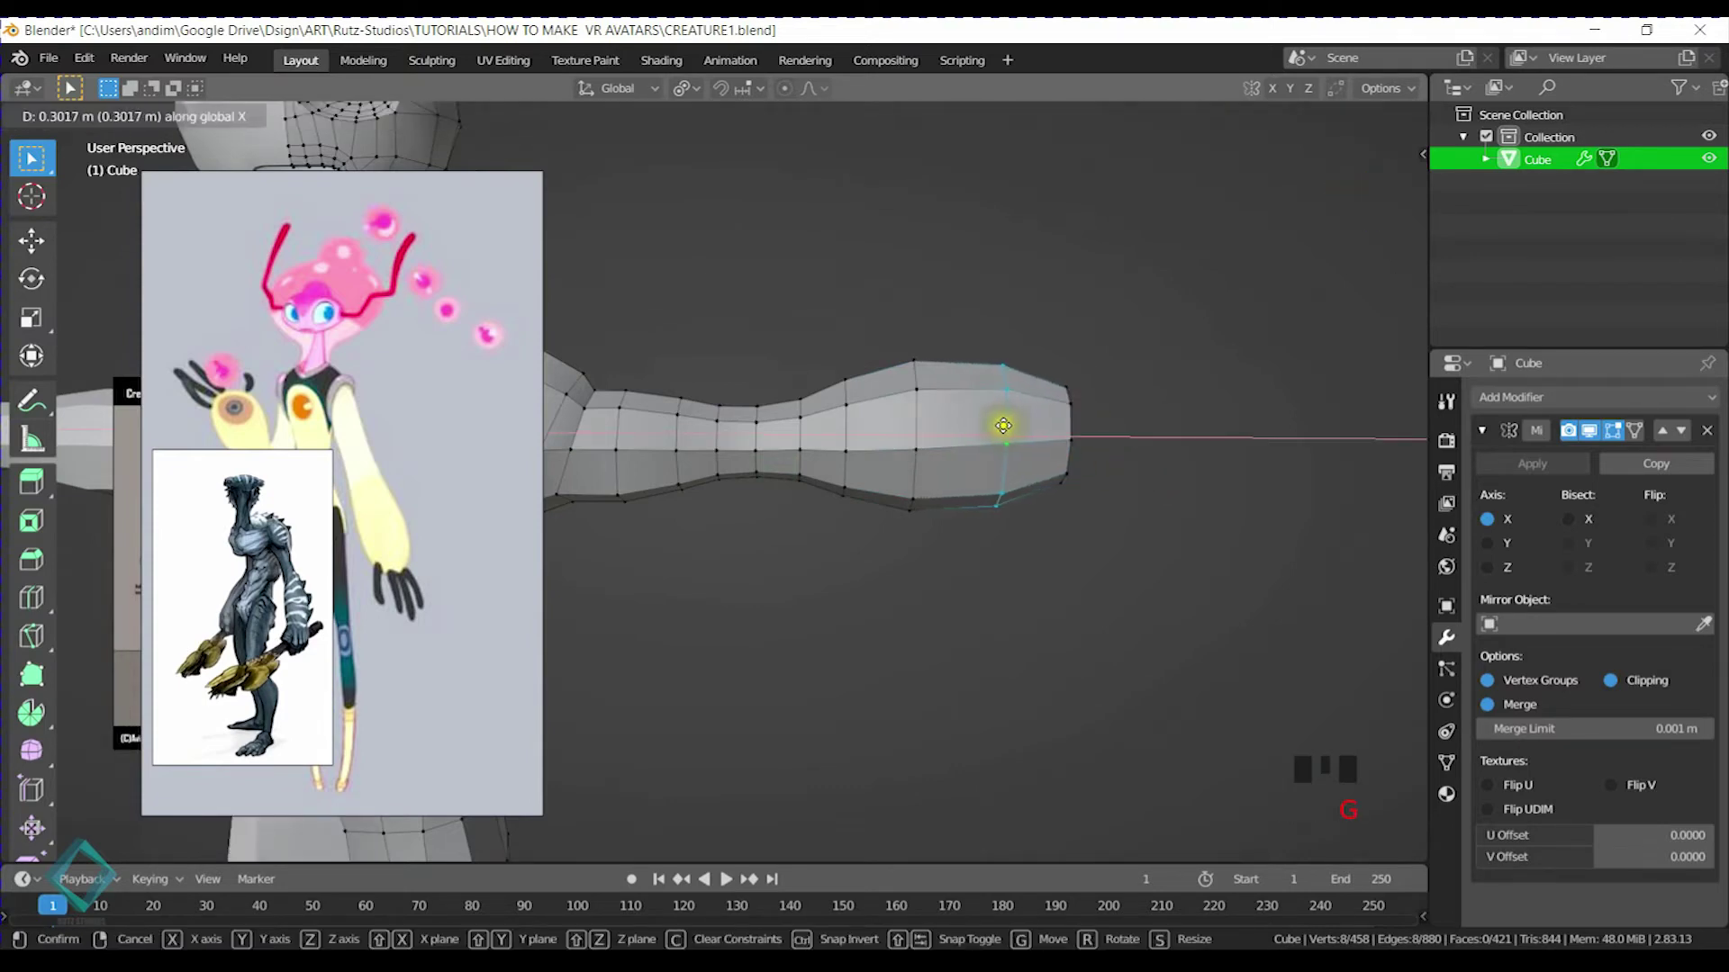
{"action": "left_click", "coordinate": [995, 426]}
Enlarge the forearm loop closest to the elbow and slide it slightly outward along X
{"action": "left_click", "coordinate": [899, 422], "text": "alt"}
{"action": "left_click", "coordinate": [851, 427], "text": "alt"}
{"action": "key", "text": "g"}
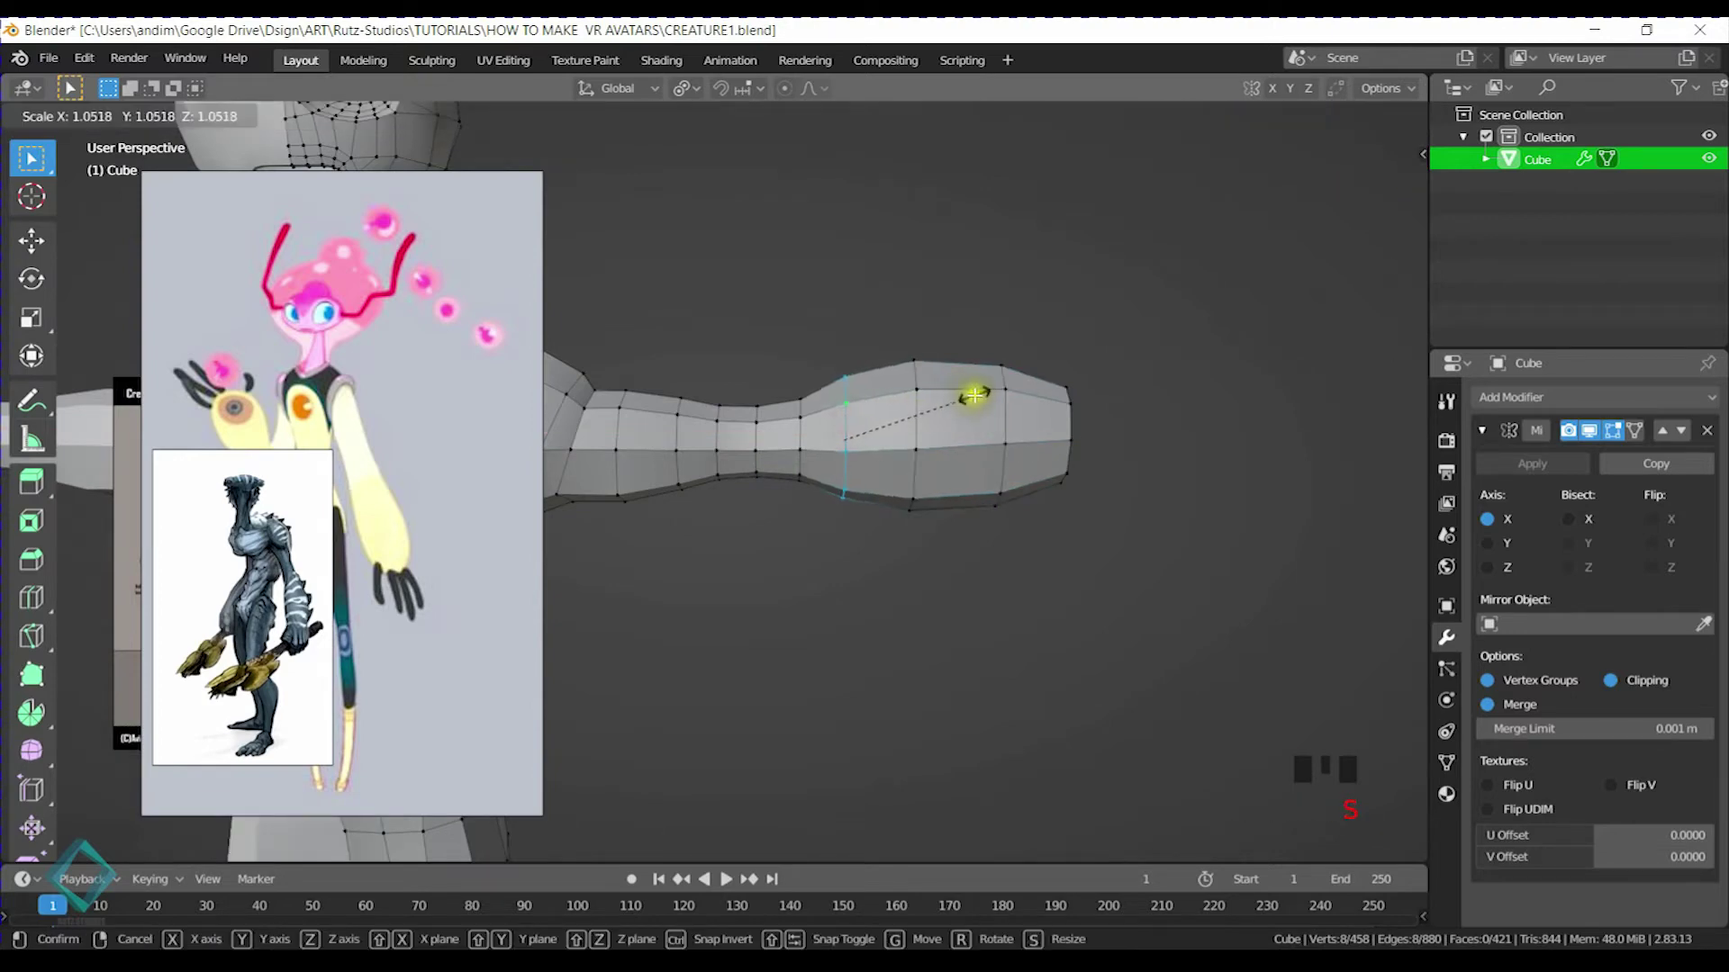
{"action": "left_click", "coordinate": [991, 387]}
{"action": "key", "text": "g"}
{"action": "key", "text": "x"}
{"action": "left_click", "coordinate": [999, 393]}
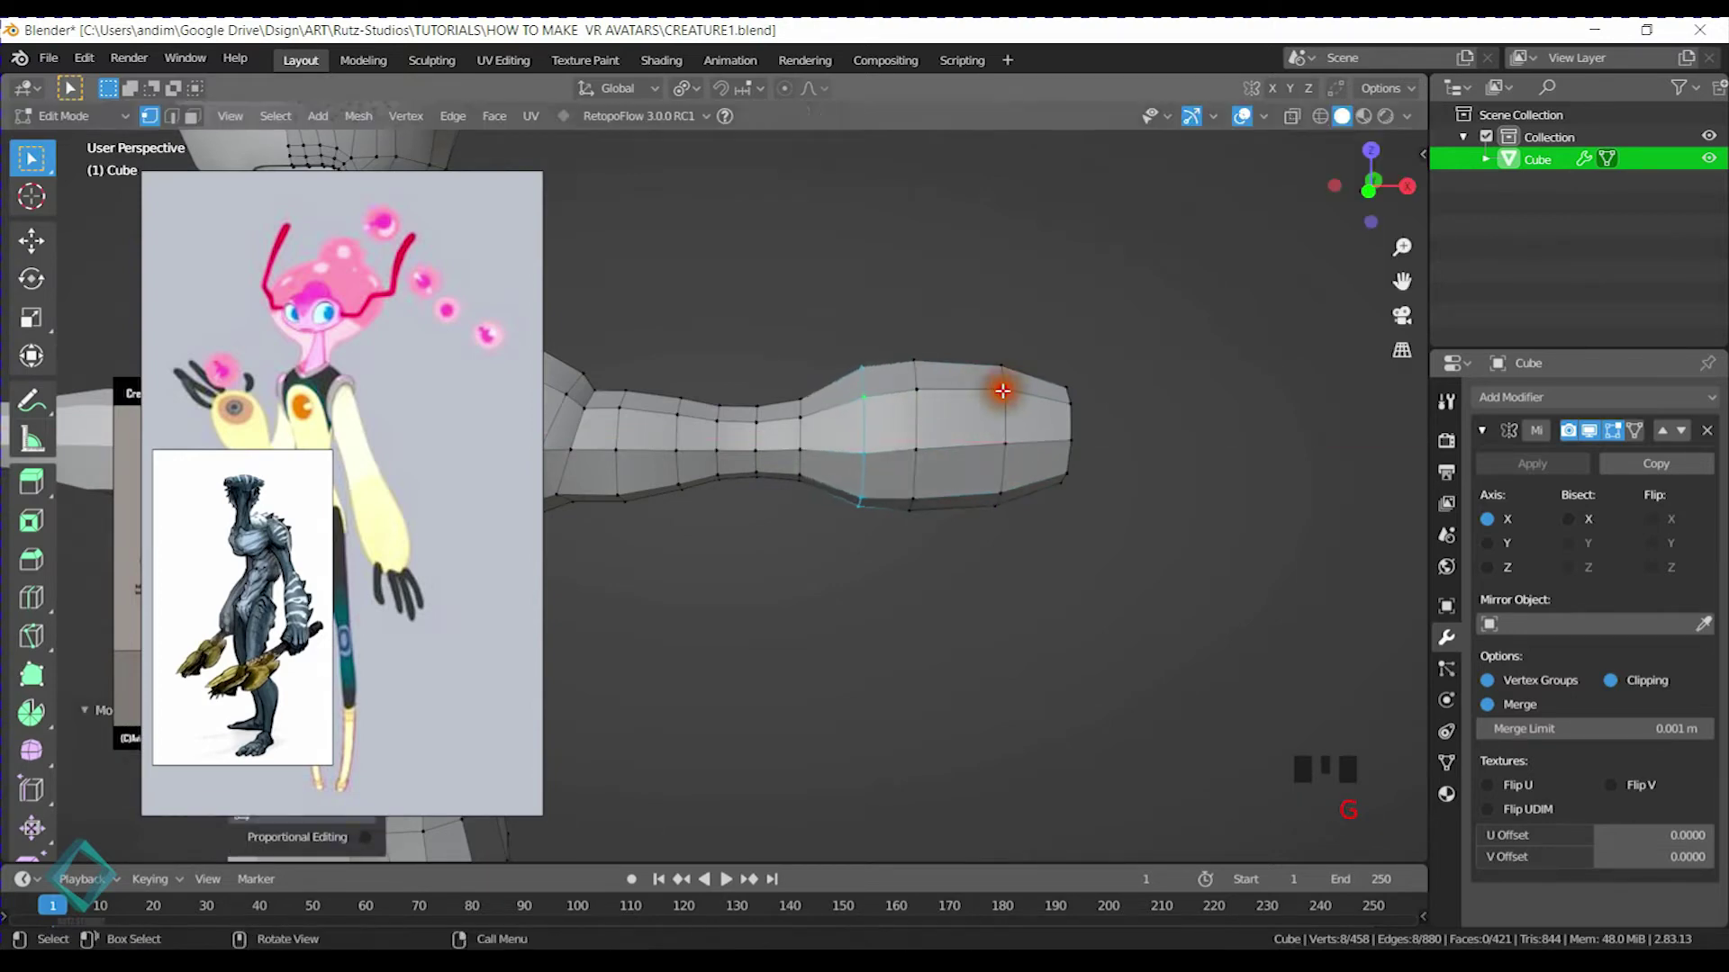
Move the middle forearm loop outward along X by about 0.42 m to even out the spacing
{"action": "left_click", "coordinate": [918, 406], "text": "alt"}
{"action": "key", "text": "g"}
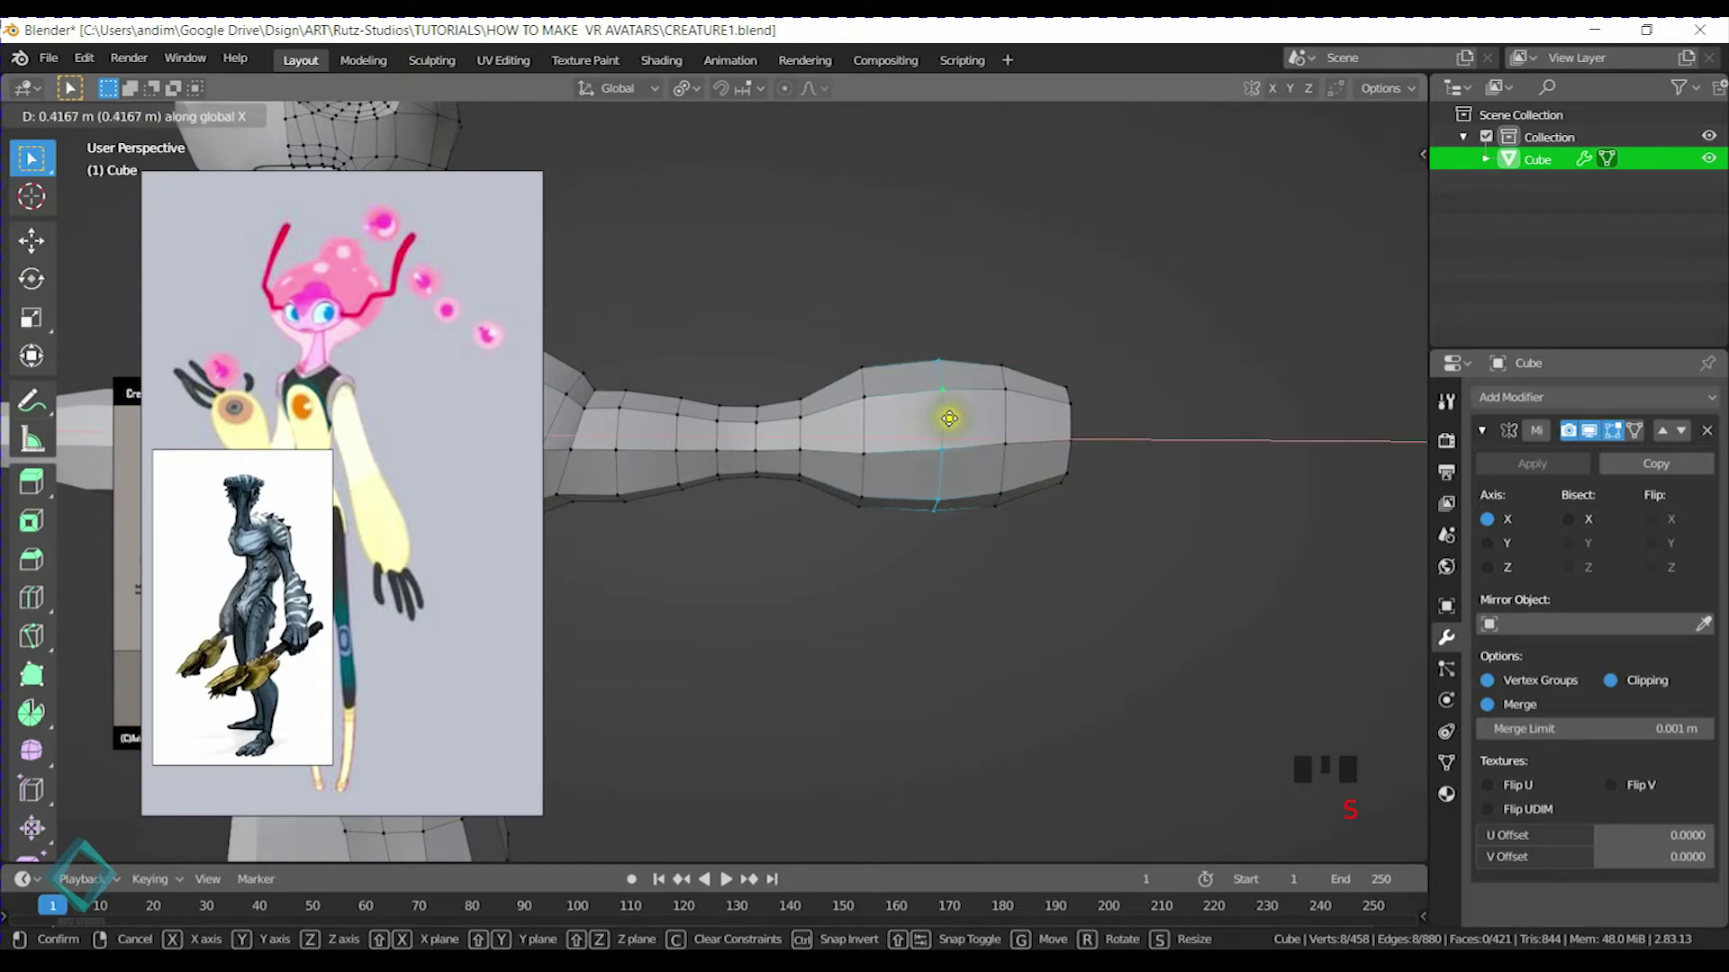
{"action": "left_click", "coordinate": [946, 414]}
Resize the edge loop at the open wrist end and save CREATURE1.blend
{"action": "left_click", "coordinate": [995, 413]}
{"action": "key", "text": "s"}
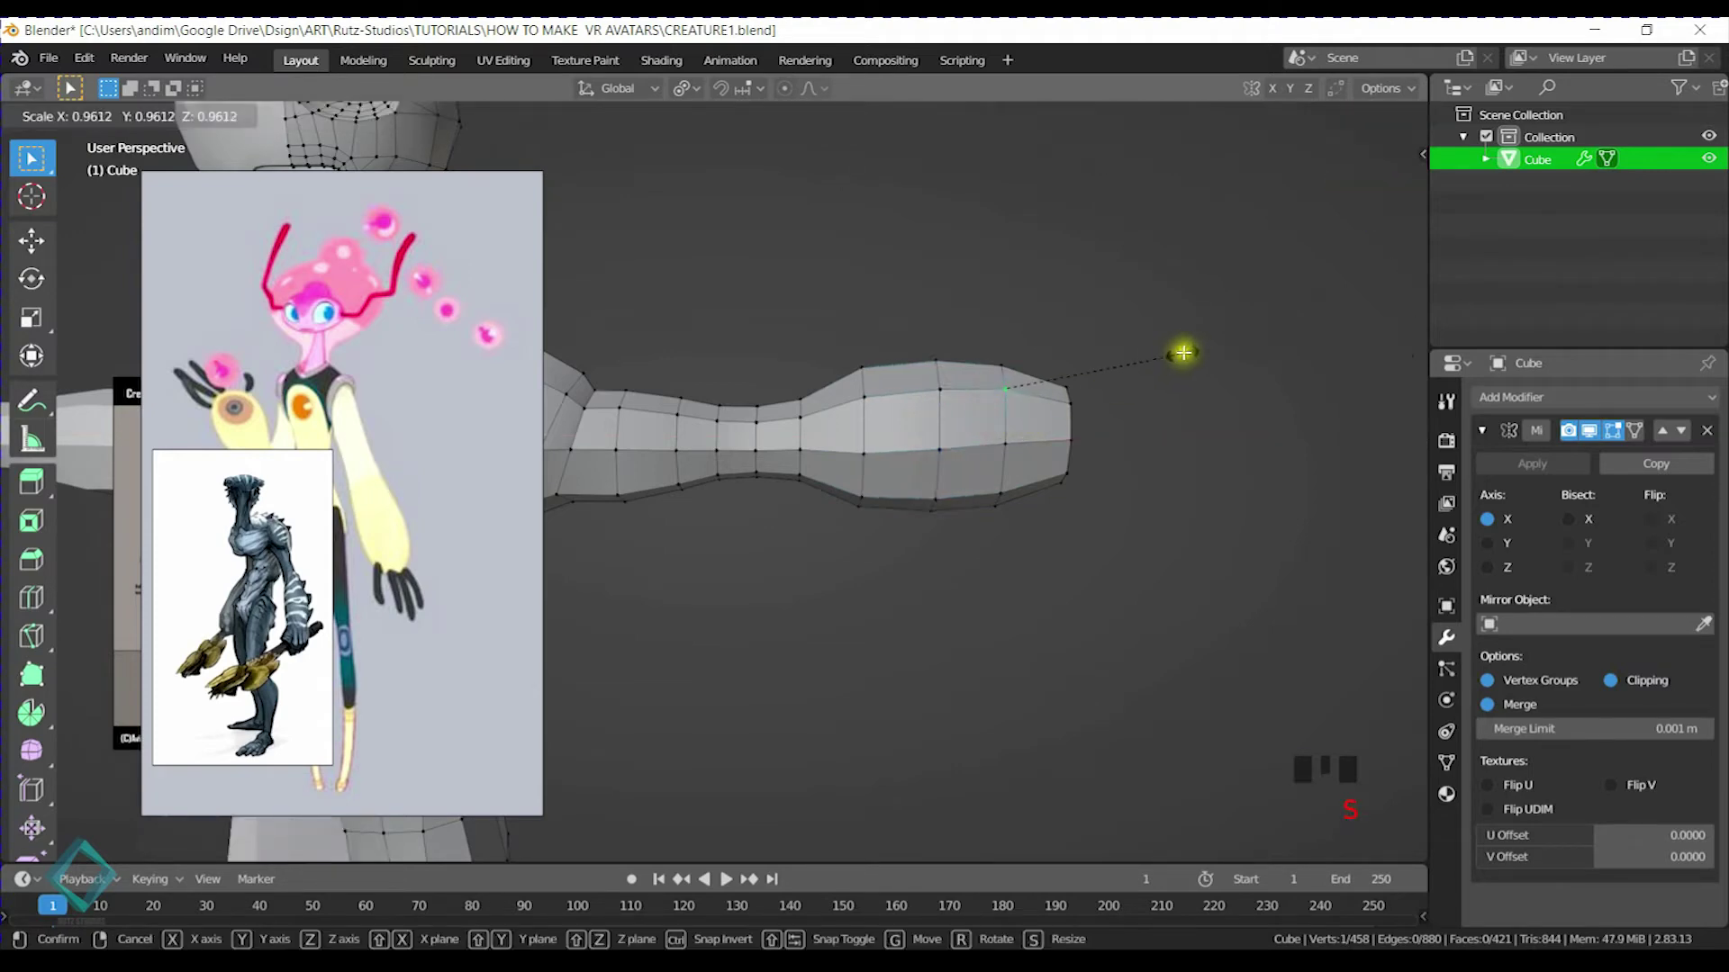
{"action": "left_click", "coordinate": [1163, 358]}
{"action": "middle_click_drag", "start_coordinate": [1050, 429], "coordinate": [1088, 451]}
{"action": "left_click", "coordinate": [1011, 413], "text": "alt"}
{"action": "key", "text": "s"}
{"action": "left_click", "coordinate": [1117, 364]}
{"action": "key", "text": "ctrl+s"}
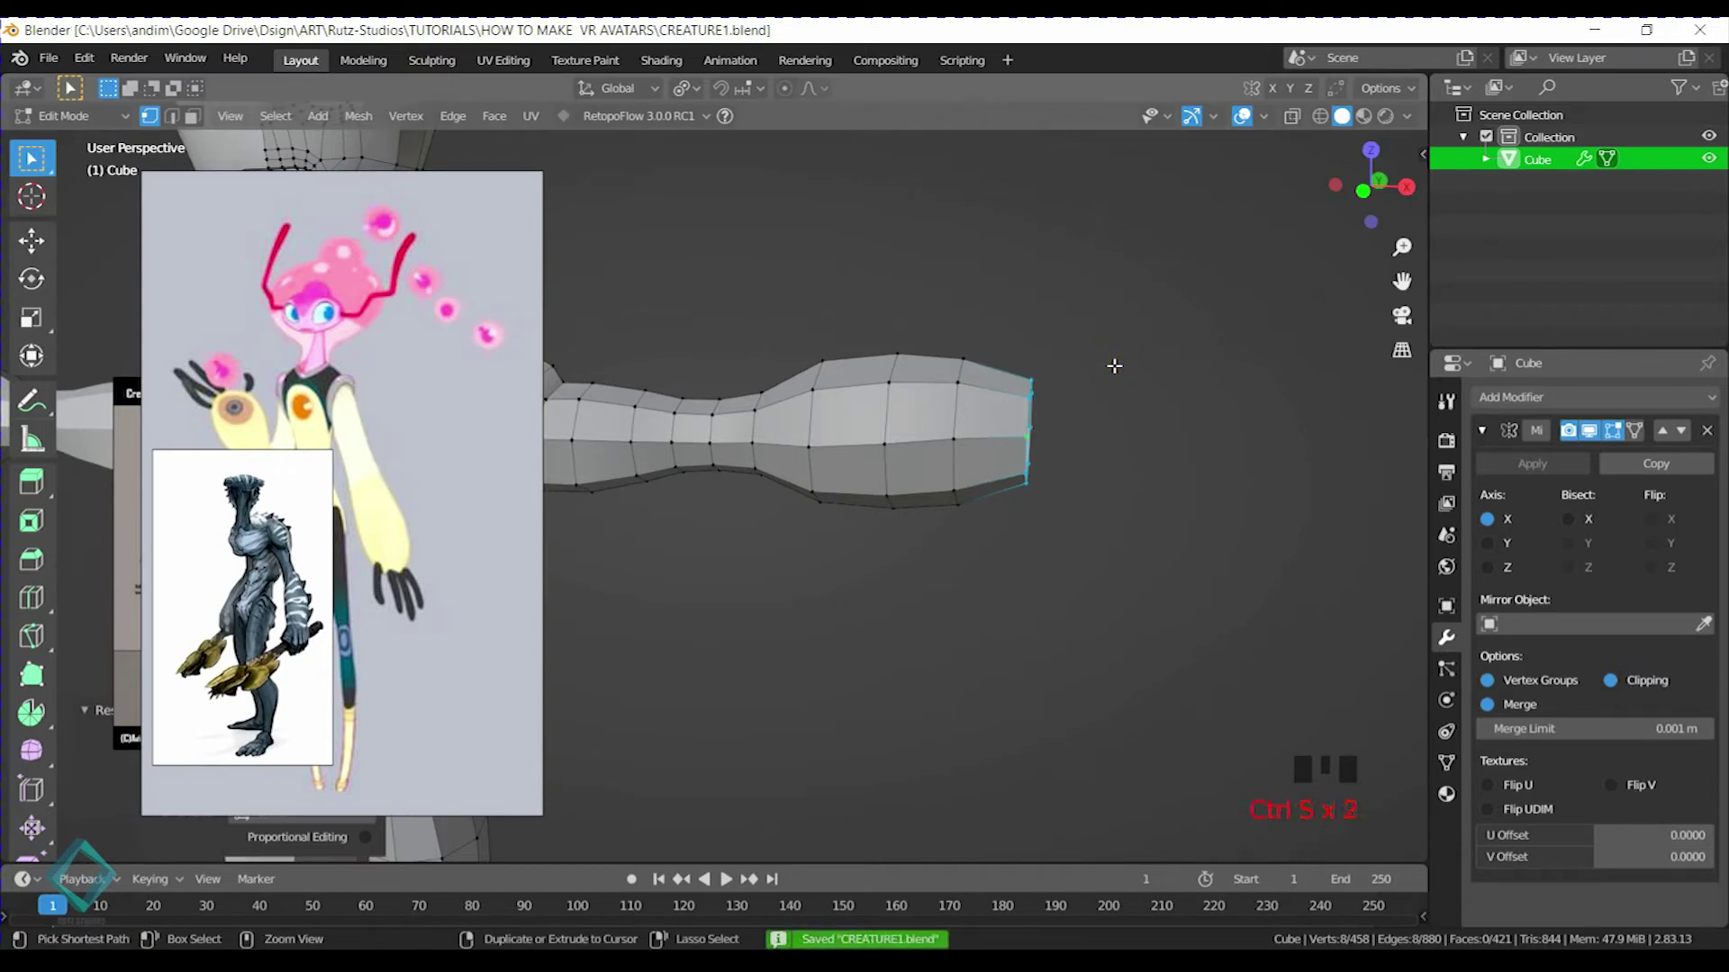
Leave mesh editing, check the arm from several angles, and add a new cube mesh in top view
{"action": "key", "text": "Tab"}
{"action": "left_click", "coordinate": [1031, 311]}
{"action": "middle_click_drag", "start_coordinate": [1031, 311], "coordinate": [867, 530], "text": "shift"}
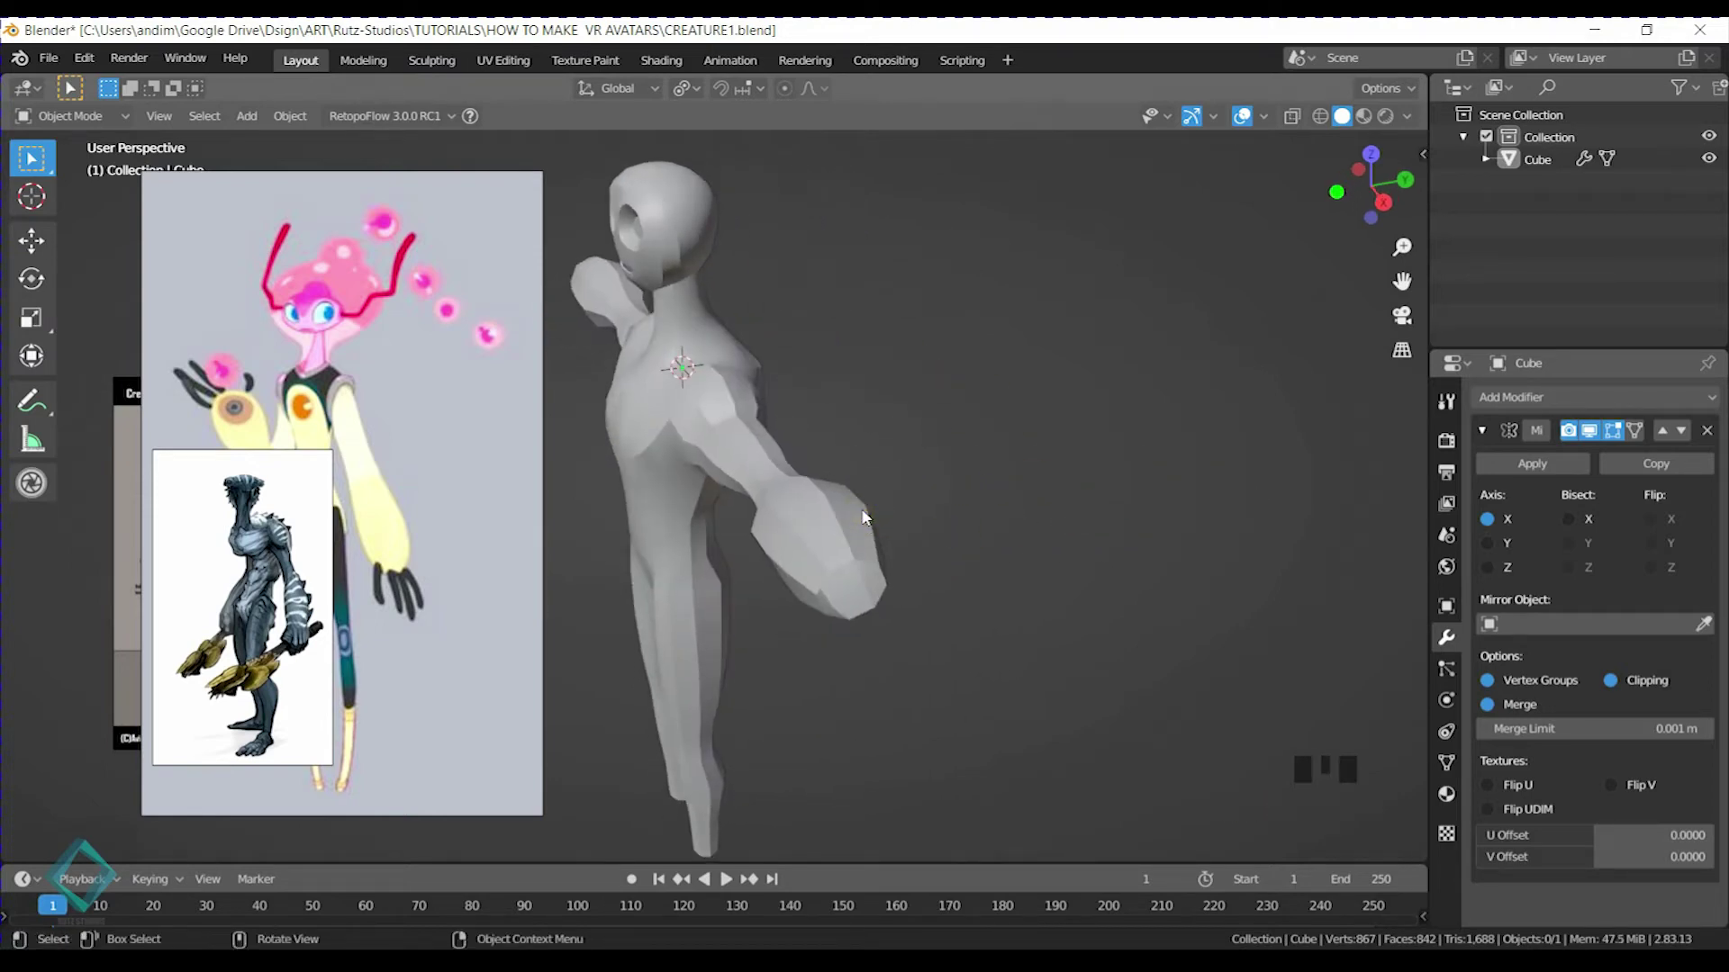
{"action": "middle_click_drag", "start_coordinate": [990, 589], "coordinate": [993, 461]}
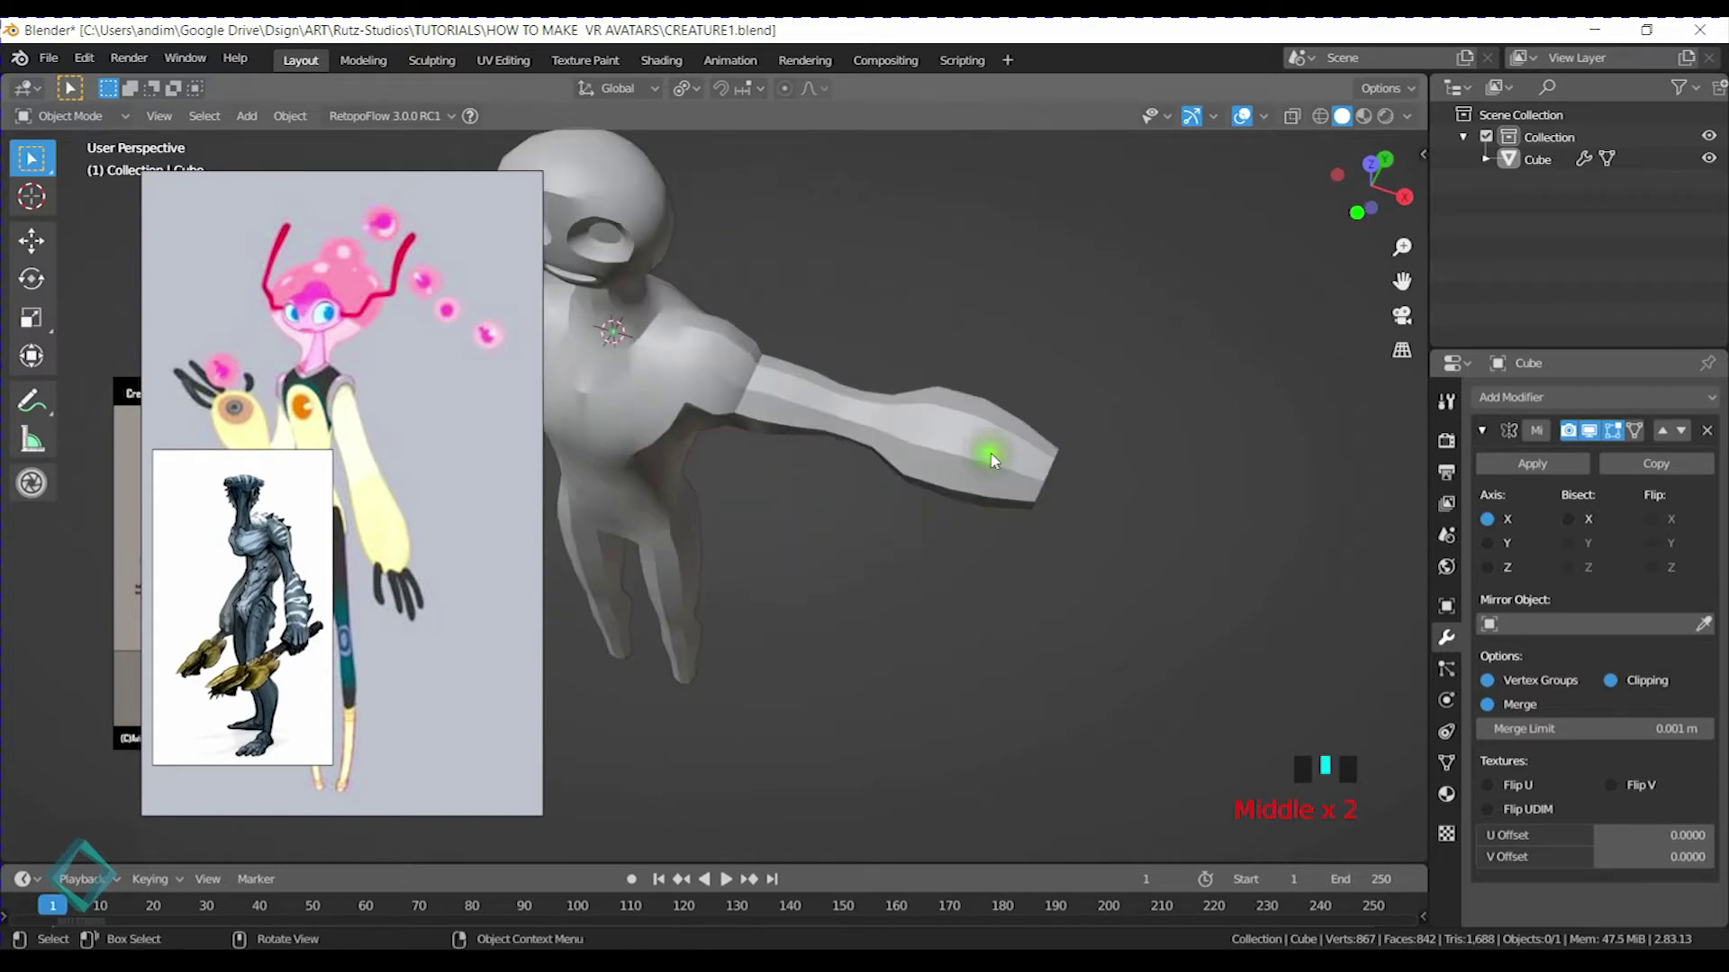
{"action": "key", "text": "KP_7"}
{"action": "scroll", "coordinate": [934, 548], "scroll_direction": "up", "scroll_amount": 3, "text": "shift"}
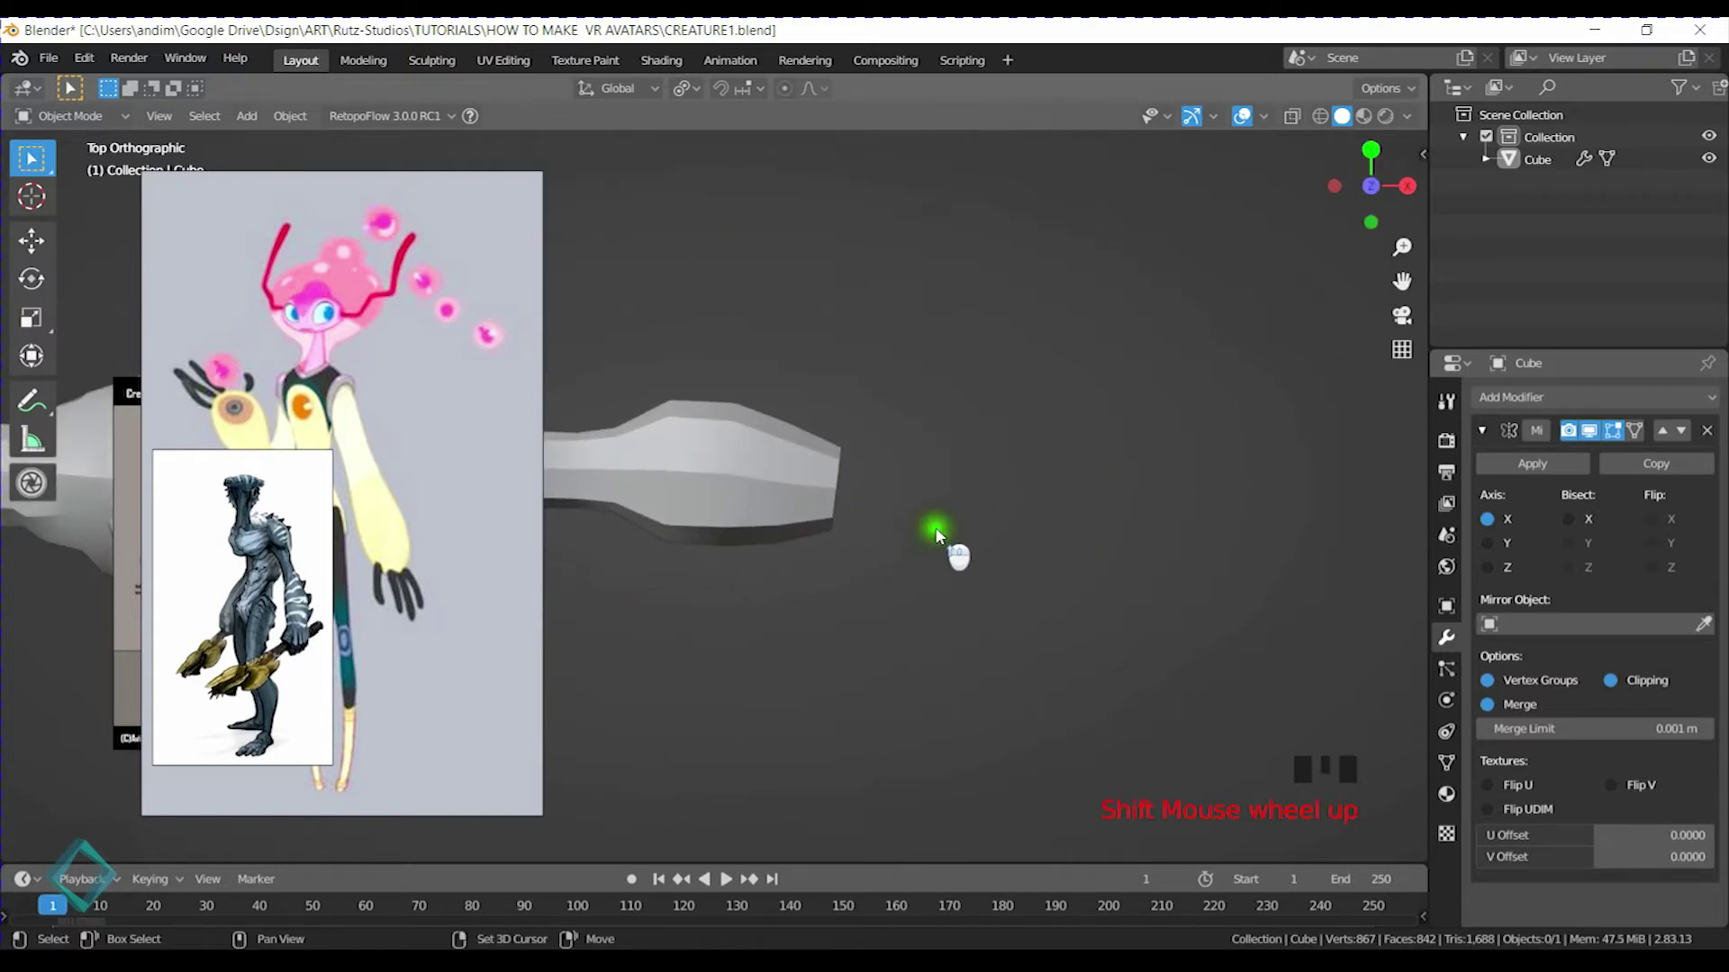
{"action": "middle_click_drag", "start_coordinate": [837, 489], "coordinate": [1078, 497], "text": "shift"}
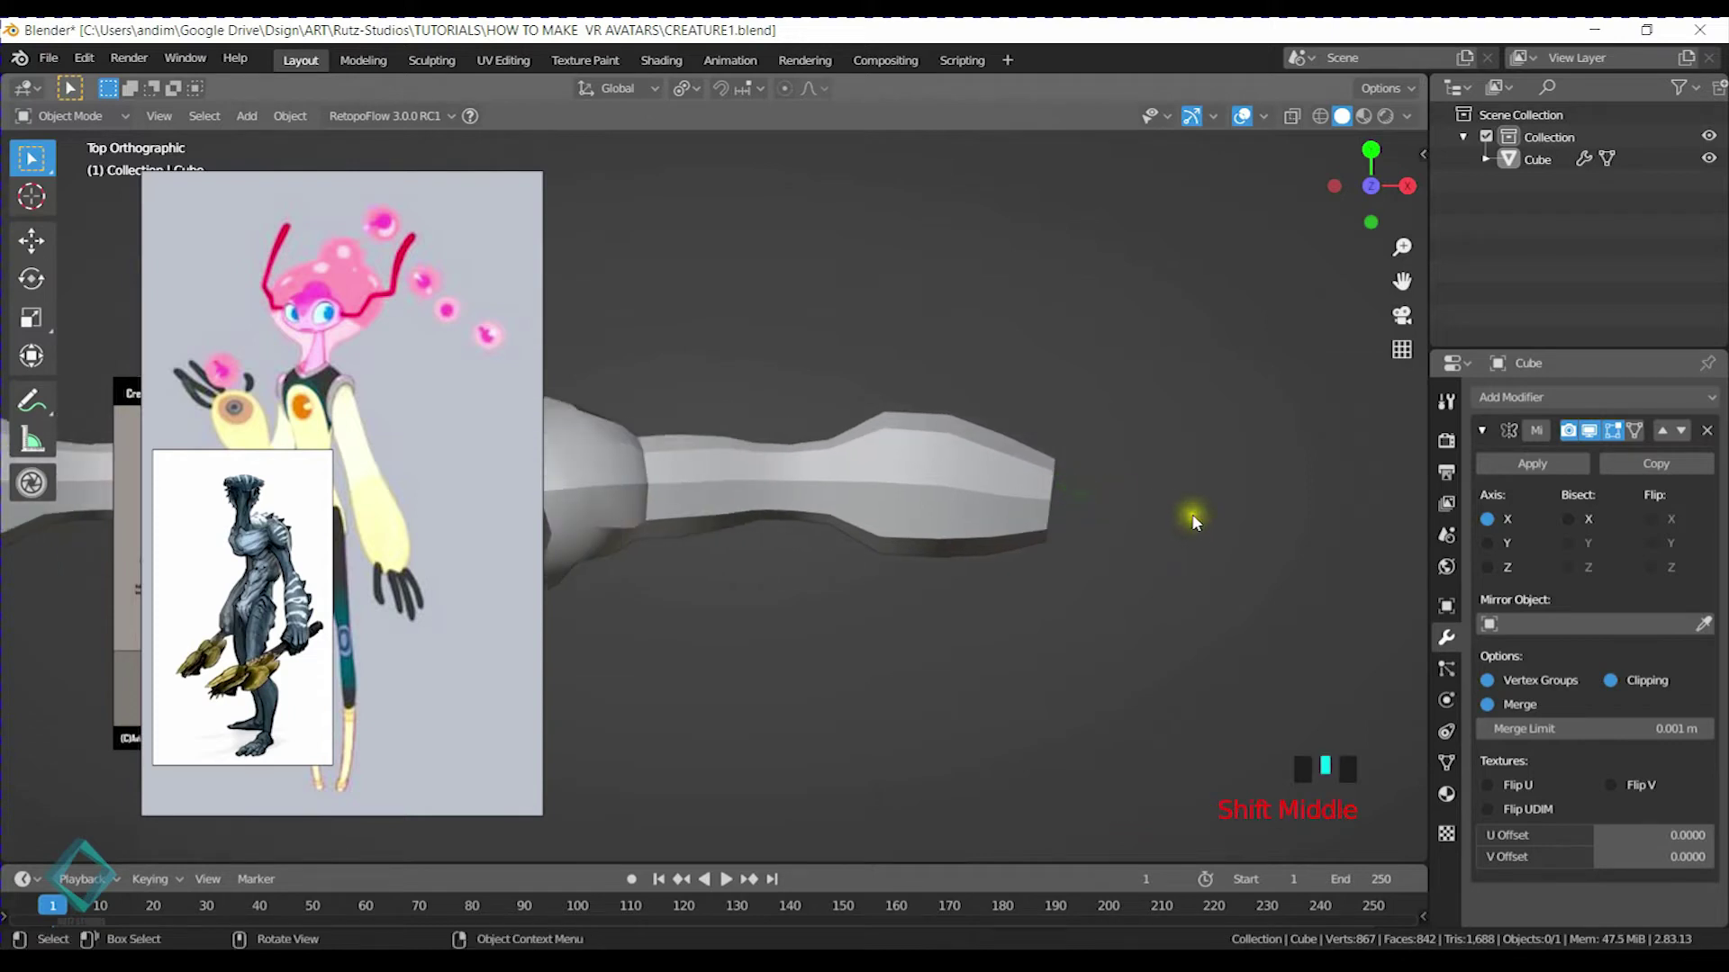
{"action": "key", "text": "shift+a"}
{"action": "mouse_move", "coordinate": [1050, 454]}
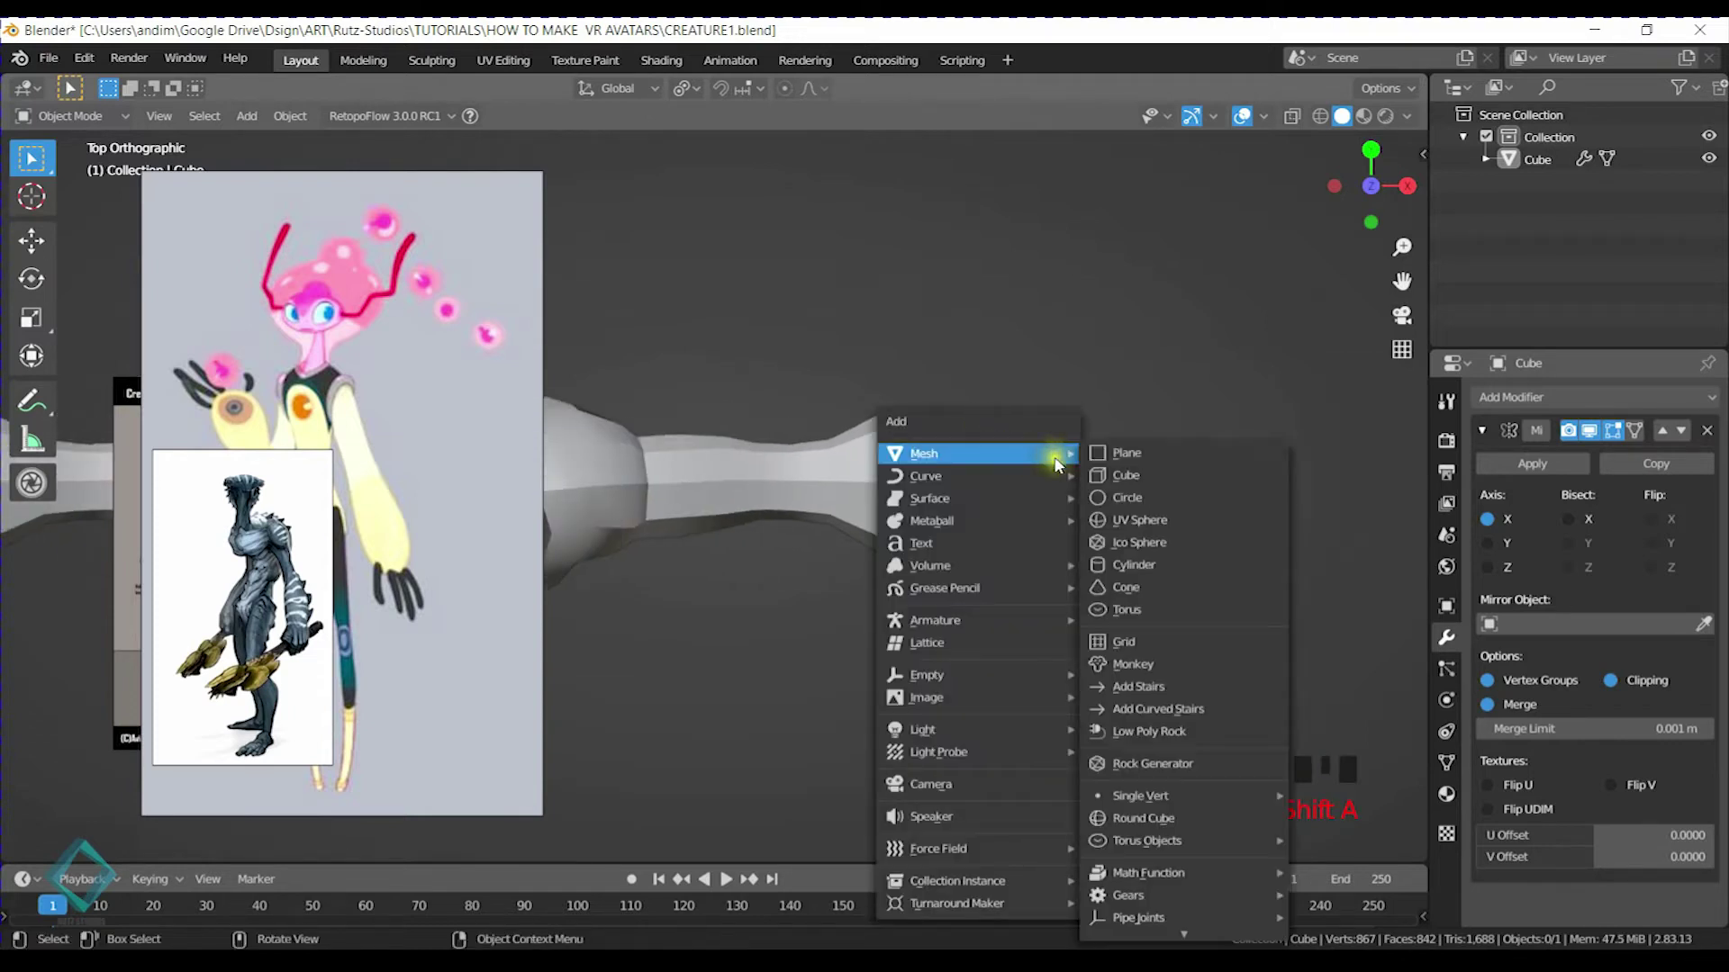
{"action": "left_click", "coordinate": [1161, 482]}
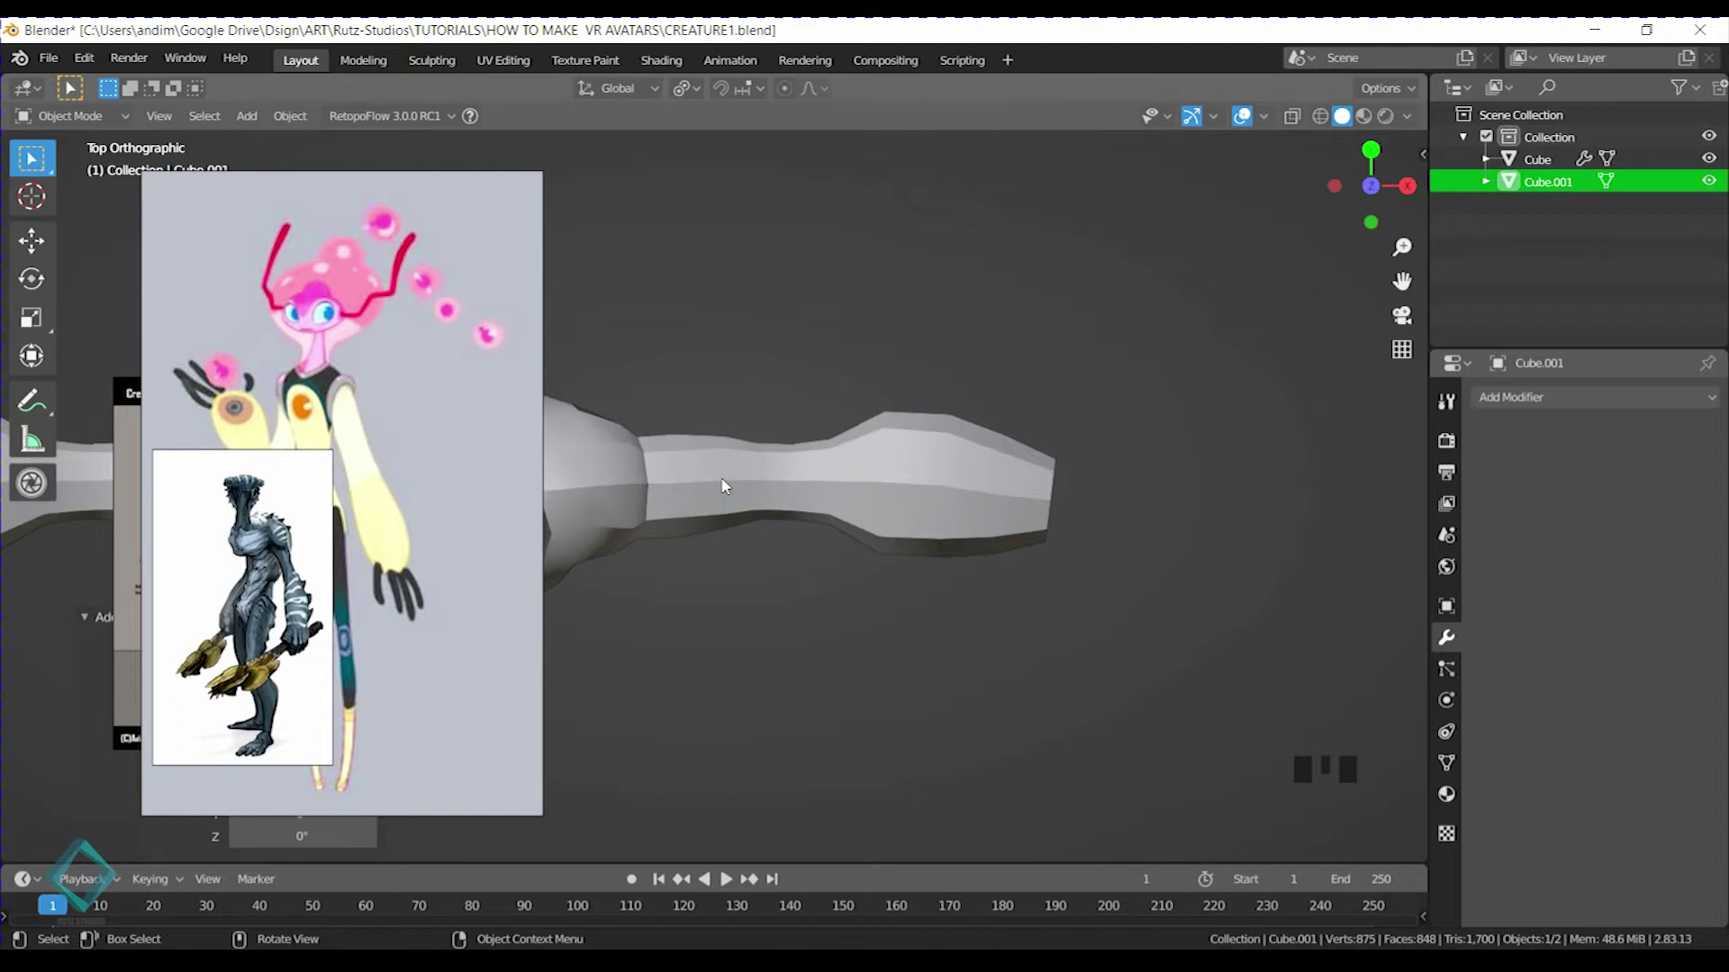
Place the cube just beyond the wrist, about 13.5 m along X, and lower it about 0.6 m along Z
{"action": "key", "text": "g"}
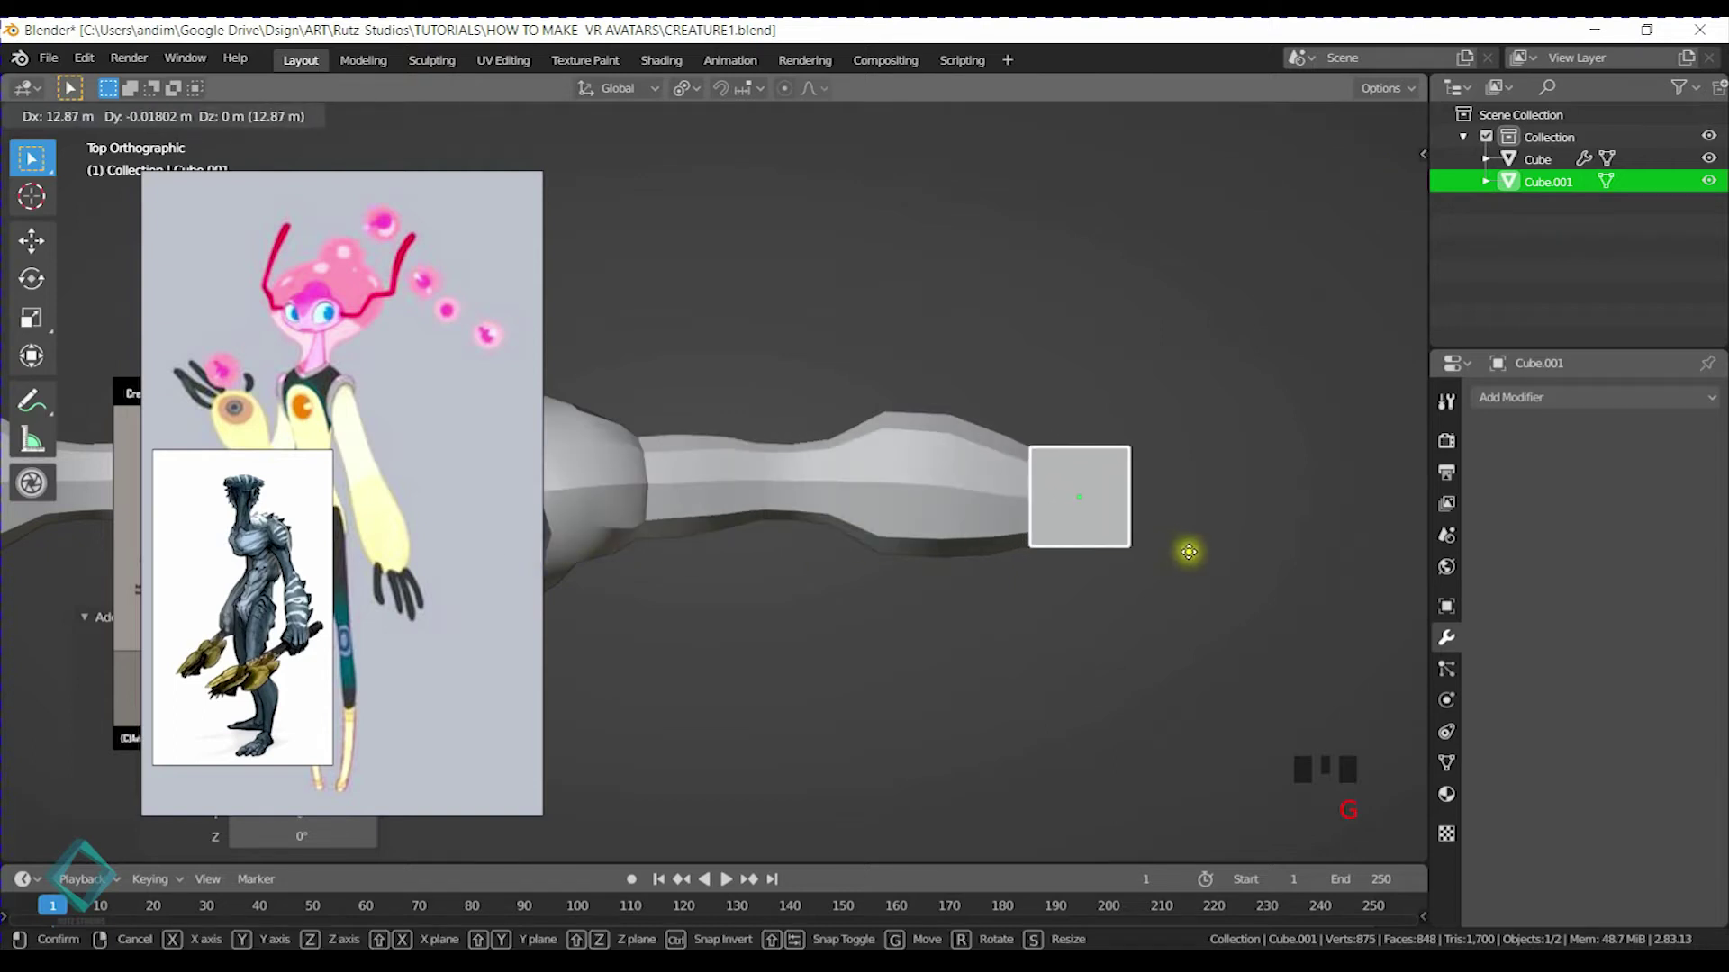
{"action": "left_click", "coordinate": [1222, 551]}
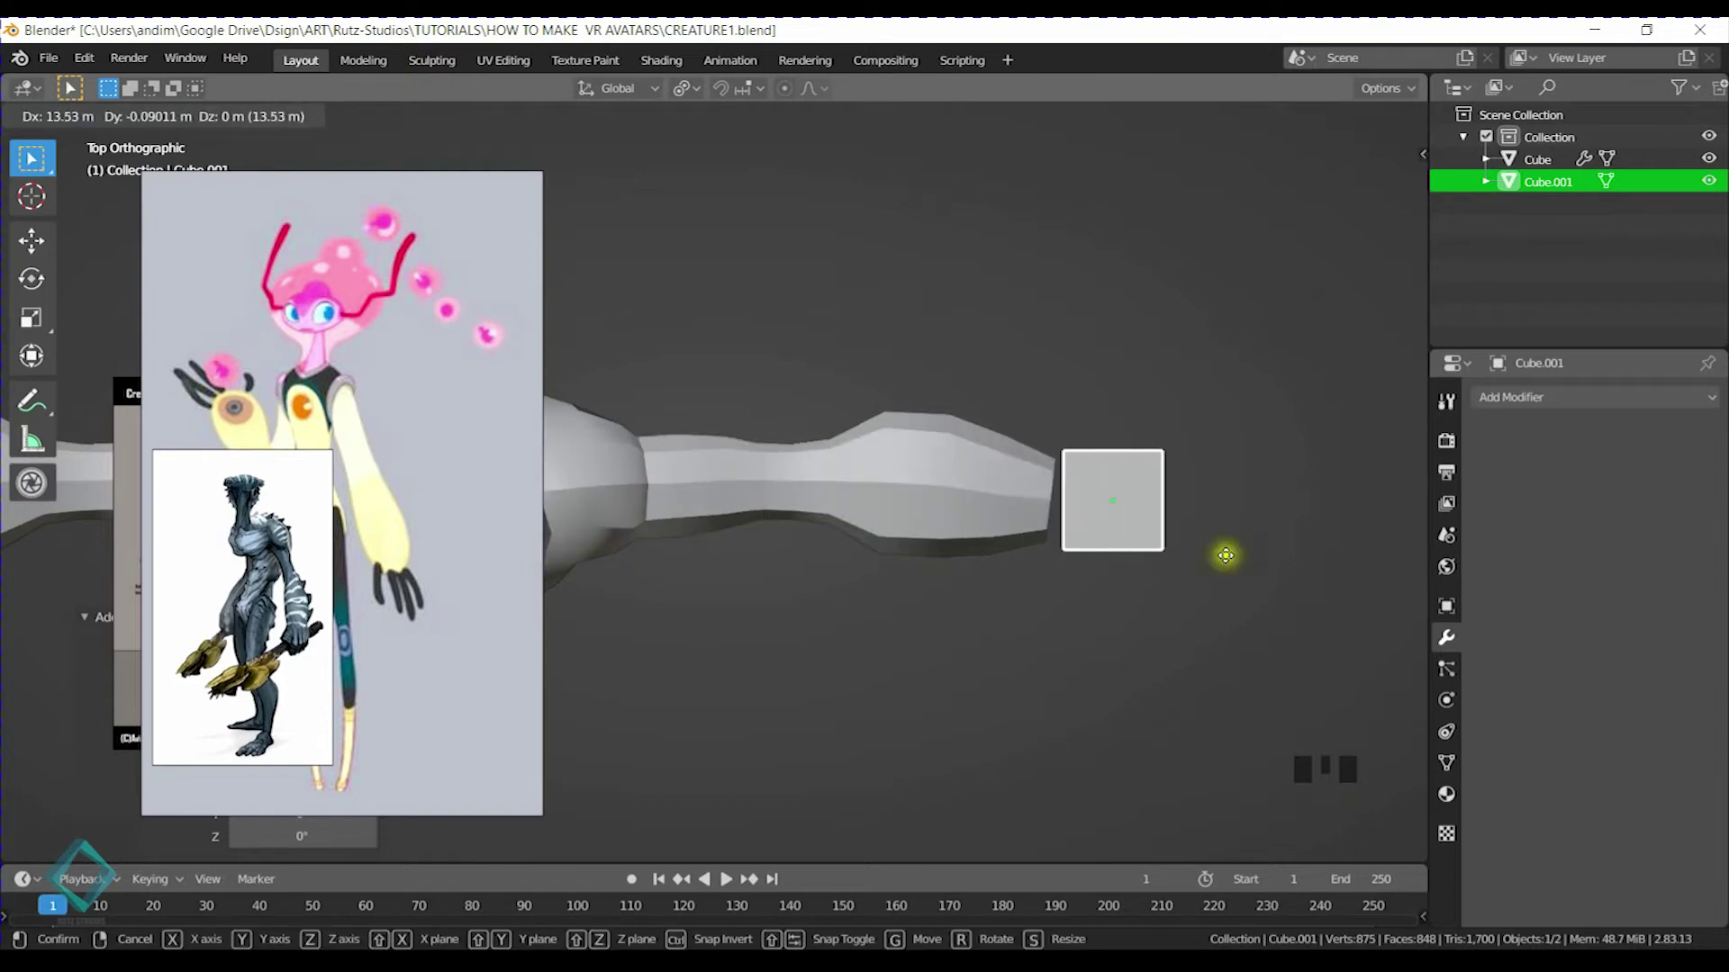
{"action": "left_click", "coordinate": [1235, 552]}
{"action": "scroll", "coordinate": [1208, 567], "scroll_direction": "up", "scroll_amount": 3}
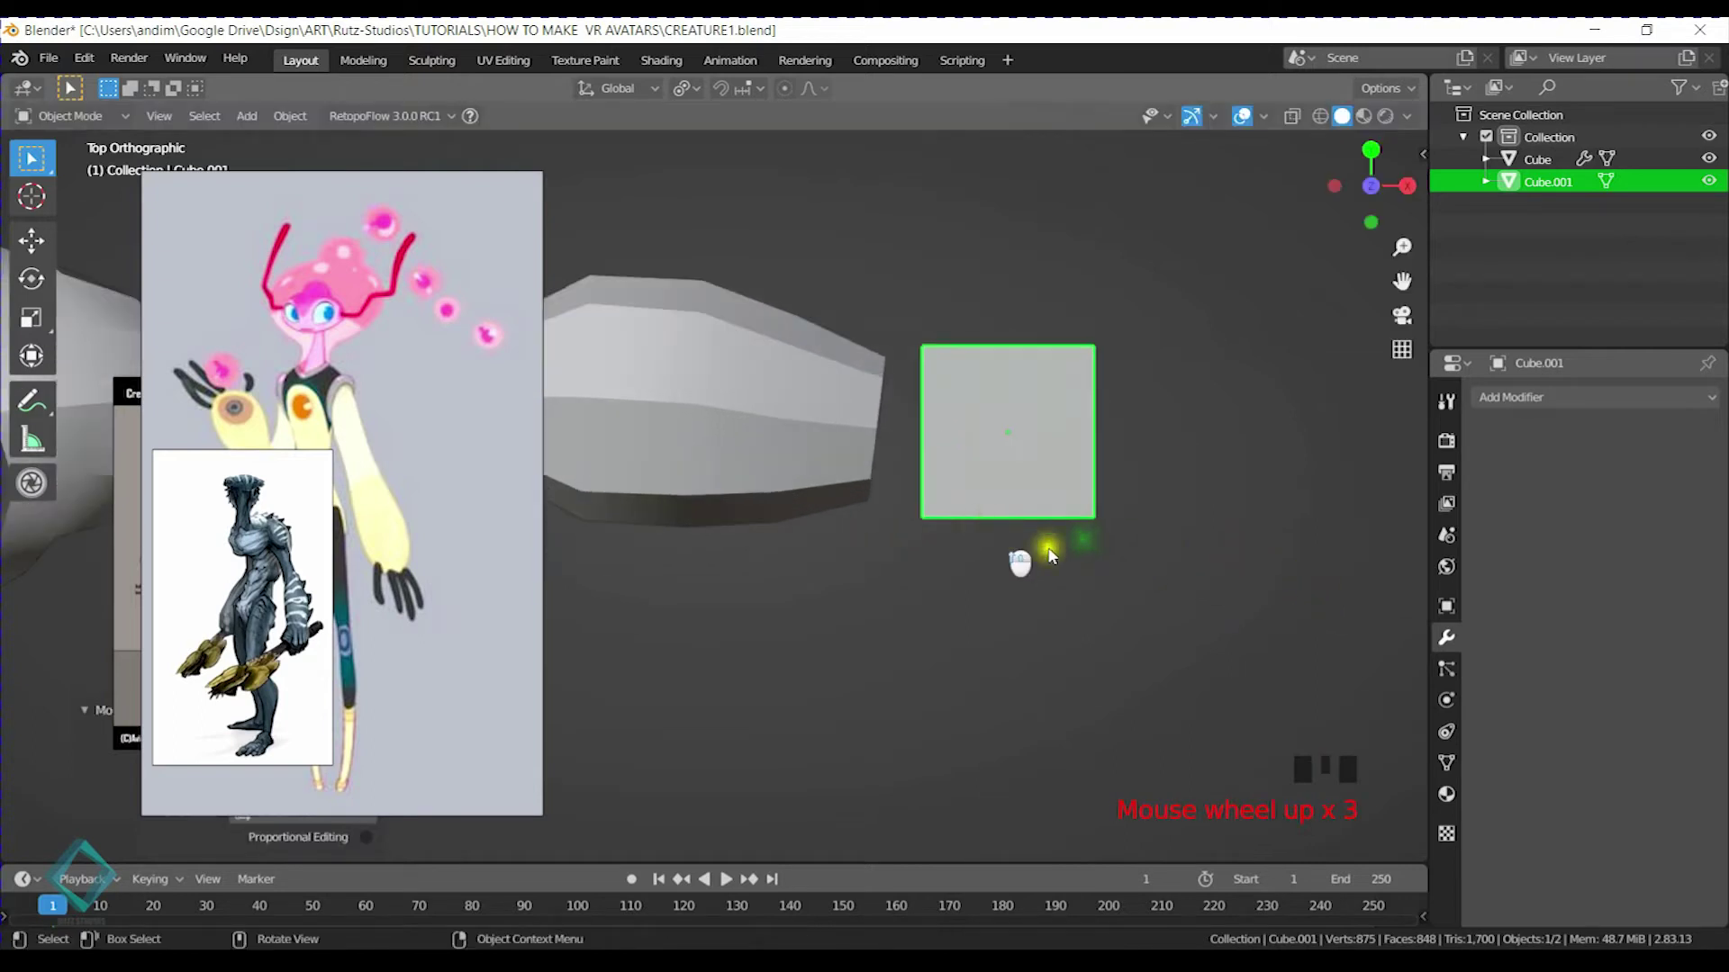
{"action": "scroll", "coordinate": [1080, 540], "scroll_direction": "down", "scroll_amount": 3}
{"action": "key", "text": "KP_1"}
{"action": "middle_click_drag", "start_coordinate": [1119, 521], "coordinate": [1062, 420], "text": "shift"}
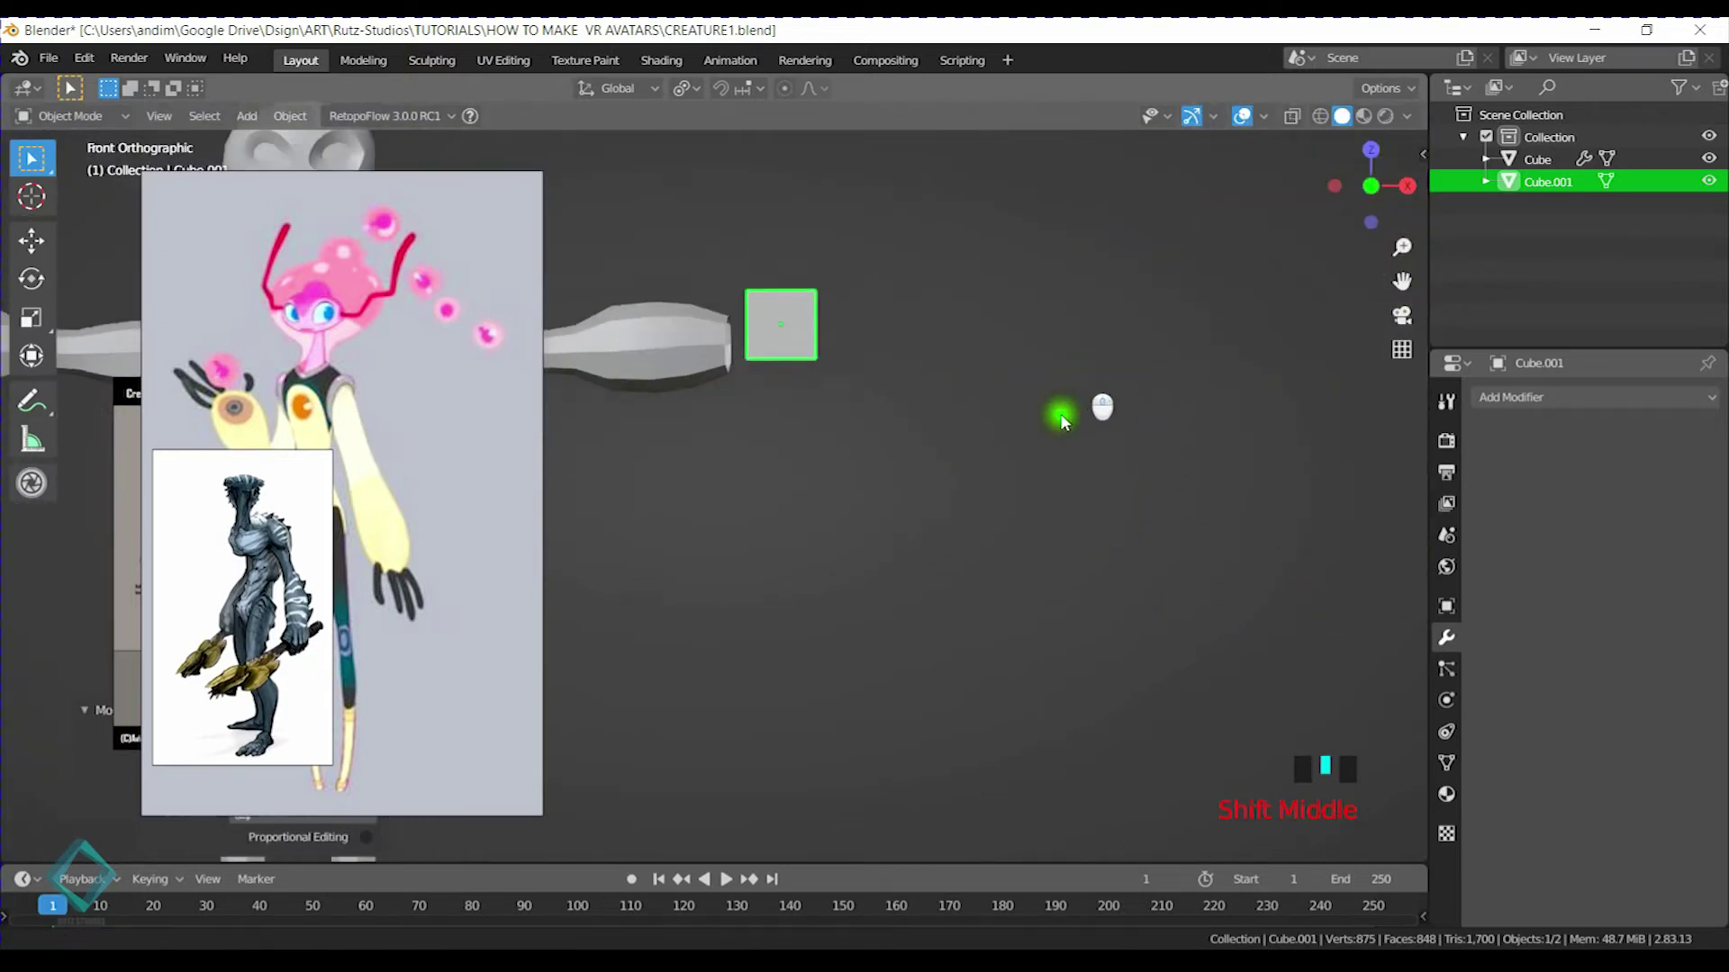
{"action": "scroll", "coordinate": [948, 486], "scroll_direction": "up", "scroll_amount": 5}
{"action": "key", "text": "g"}
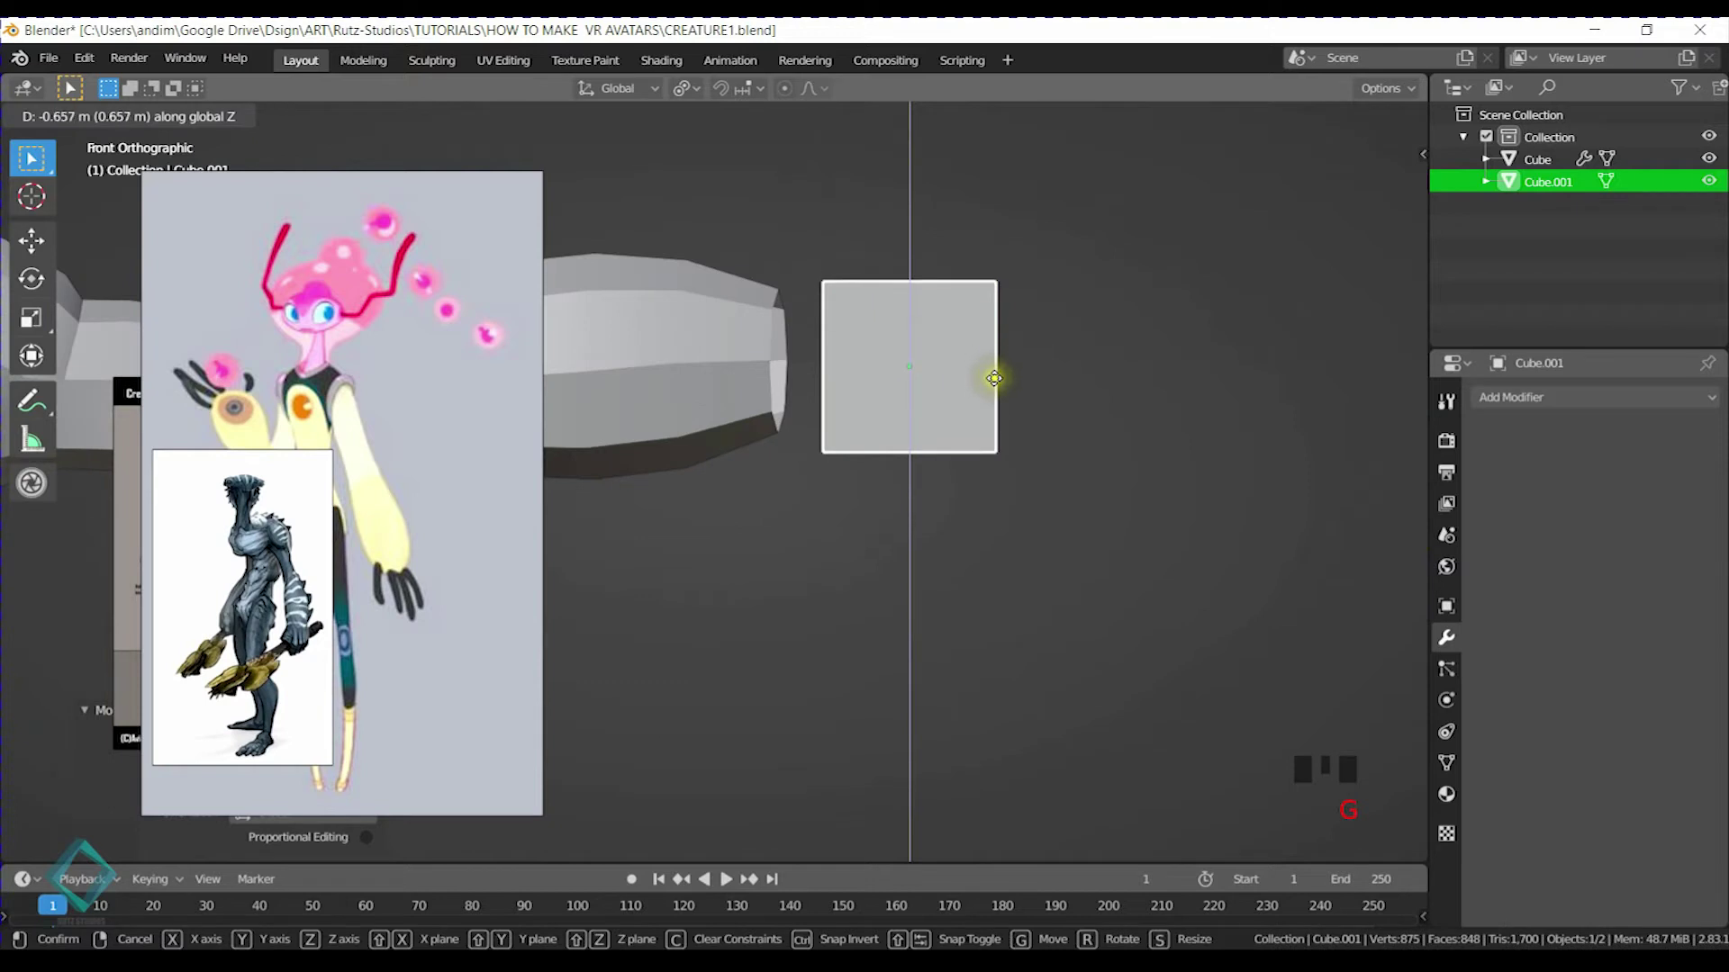
{"action": "left_click", "coordinate": [994, 374]}
Flatten the hand cube by scaling it down along Z
{"action": "key", "text": "s"}
{"action": "key", "text": "z"}
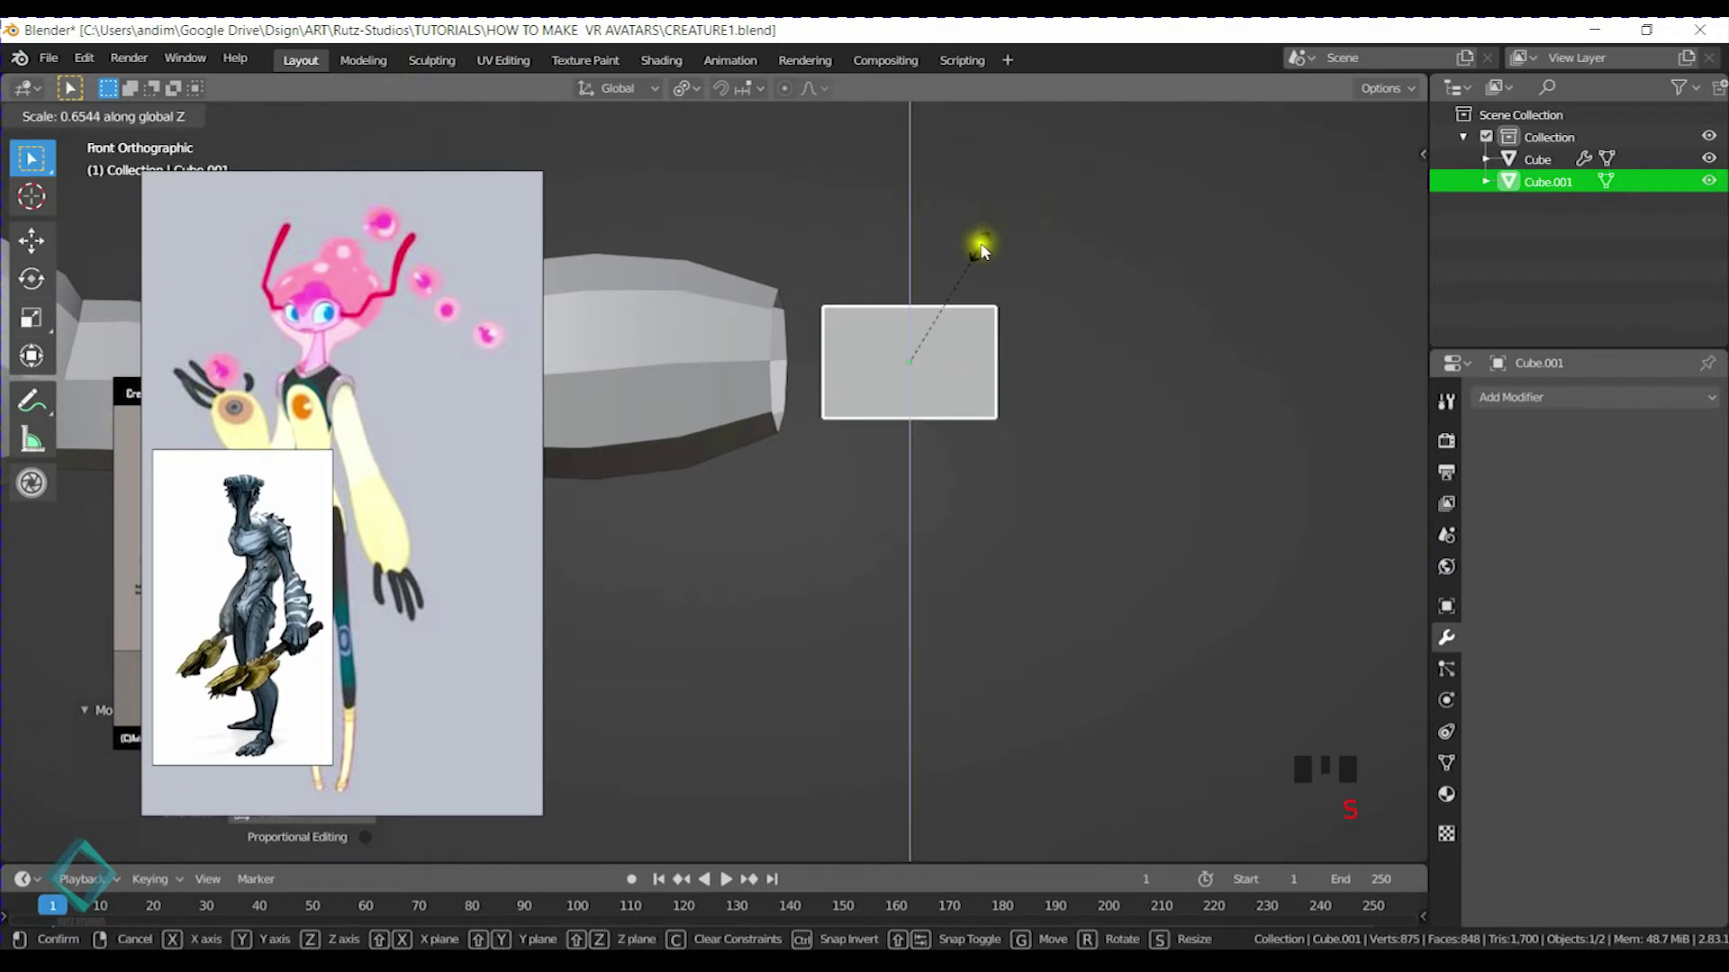
{"action": "left_click", "coordinate": [956, 264]}
{"action": "middle_click_drag", "start_coordinate": [1062, 374], "coordinate": [817, 464]}
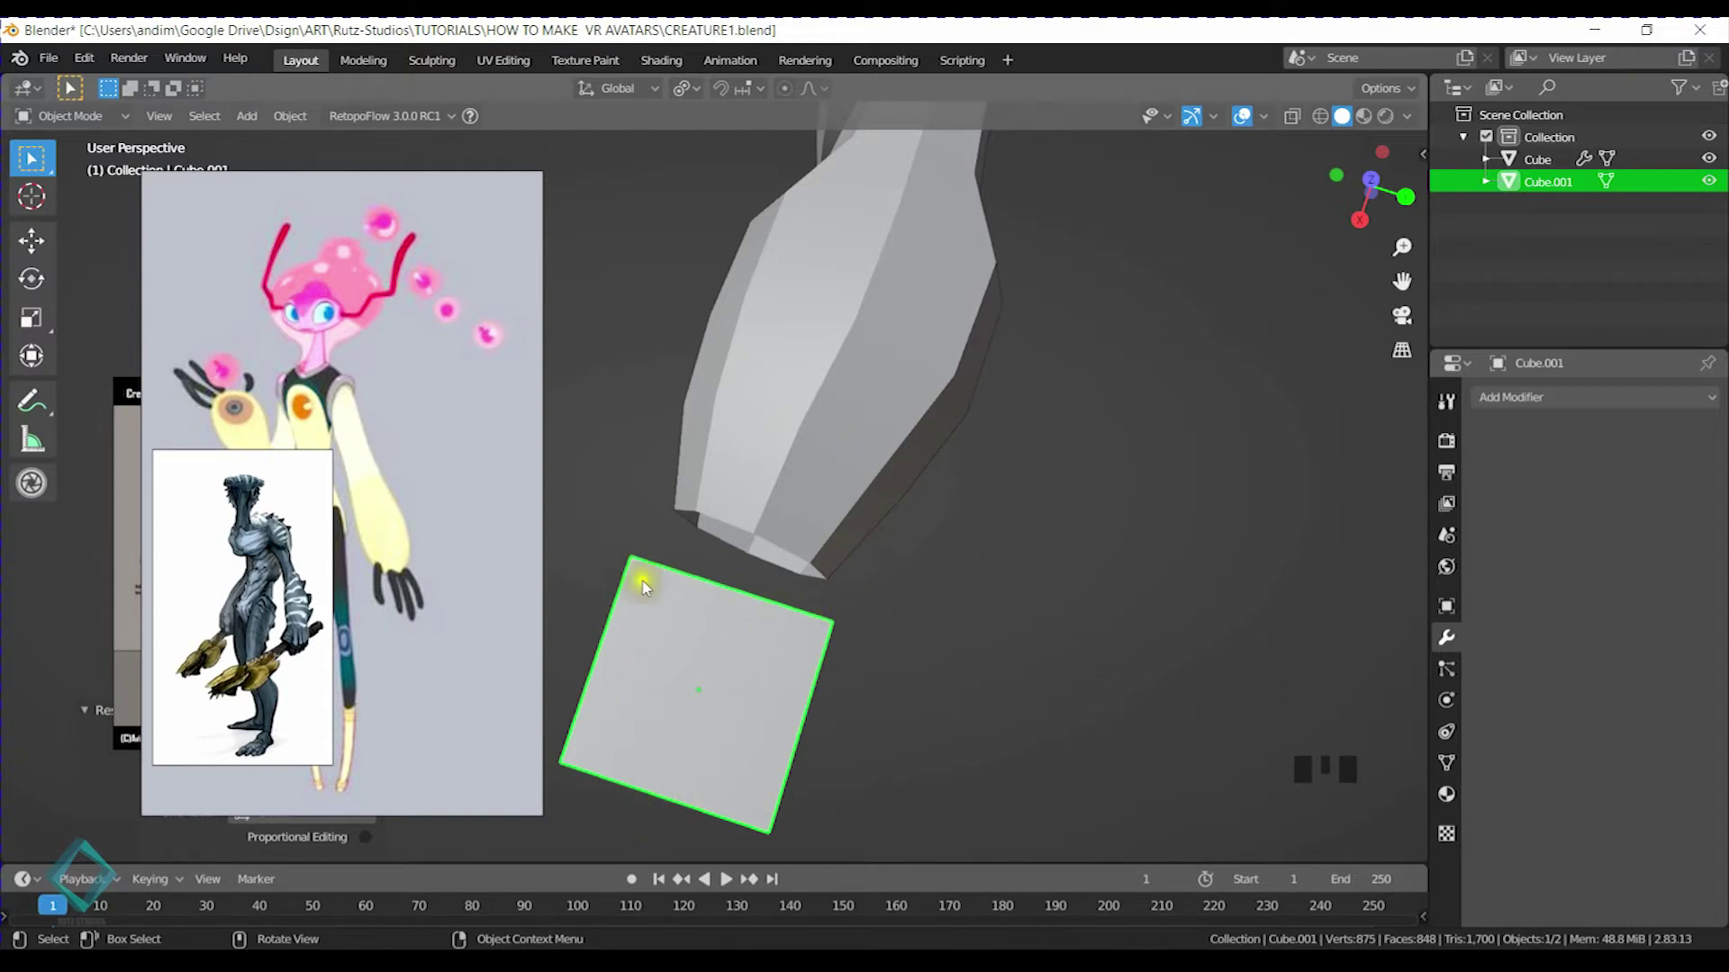
Shorten the hand cube by scaling it to about 0.93 along X
{"action": "middle_click_drag", "start_coordinate": [759, 720], "coordinate": [883, 587]}
{"action": "key", "text": "s"}
{"action": "key", "text": "y"}
{"action": "right_click", "coordinate": [1018, 655]}
{"action": "key", "text": "s"}
{"action": "key", "text": "x"}
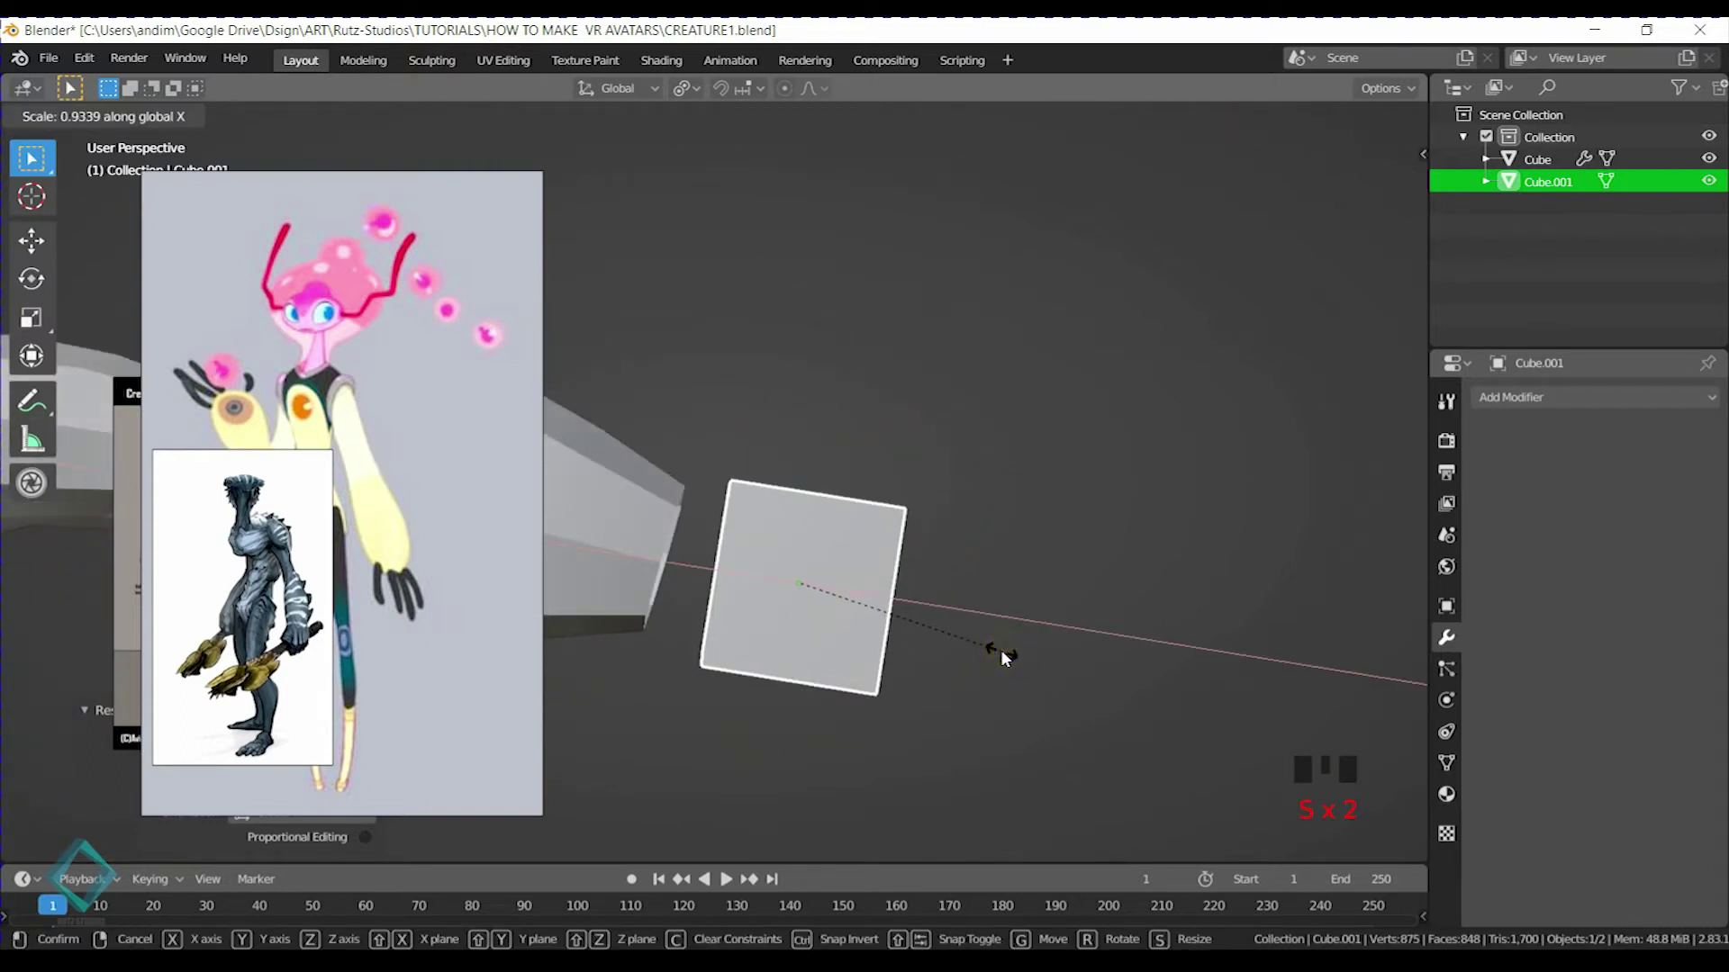
{"action": "left_click", "coordinate": [1003, 653]}
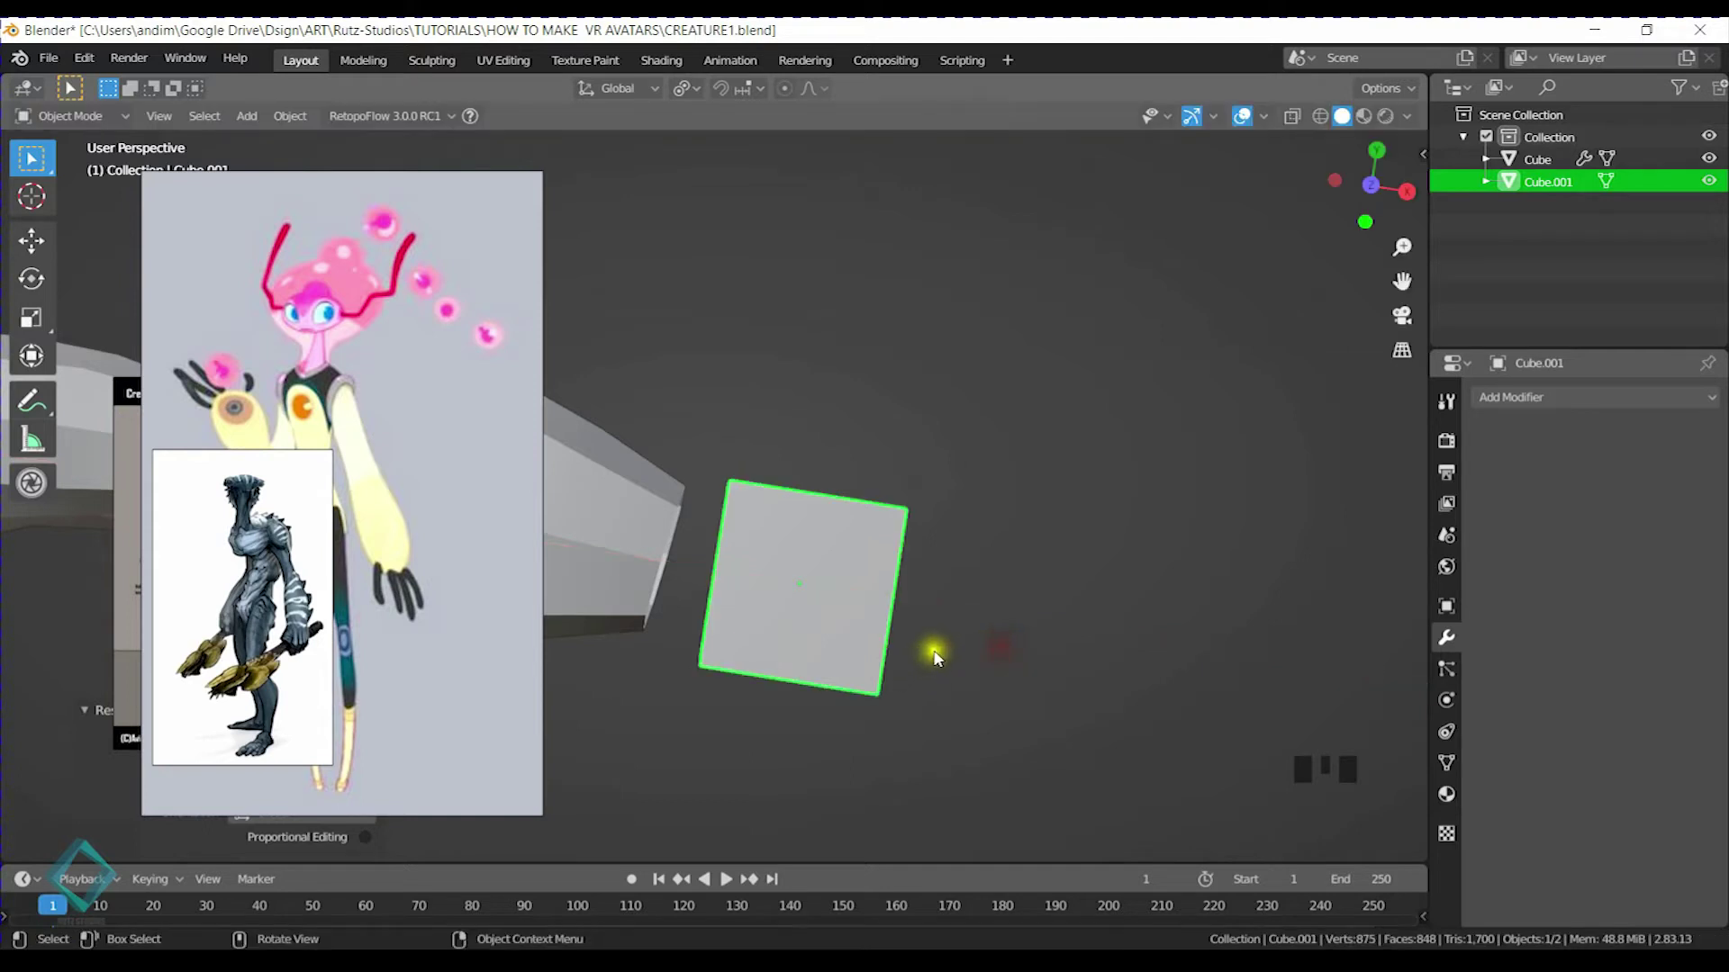
Add three evenly spaced loop cuts along the hand block's length and select the middle vertical edge at its far end
{"action": "key", "text": "Tab"}
{"action": "key", "text": "ctrl+r"}
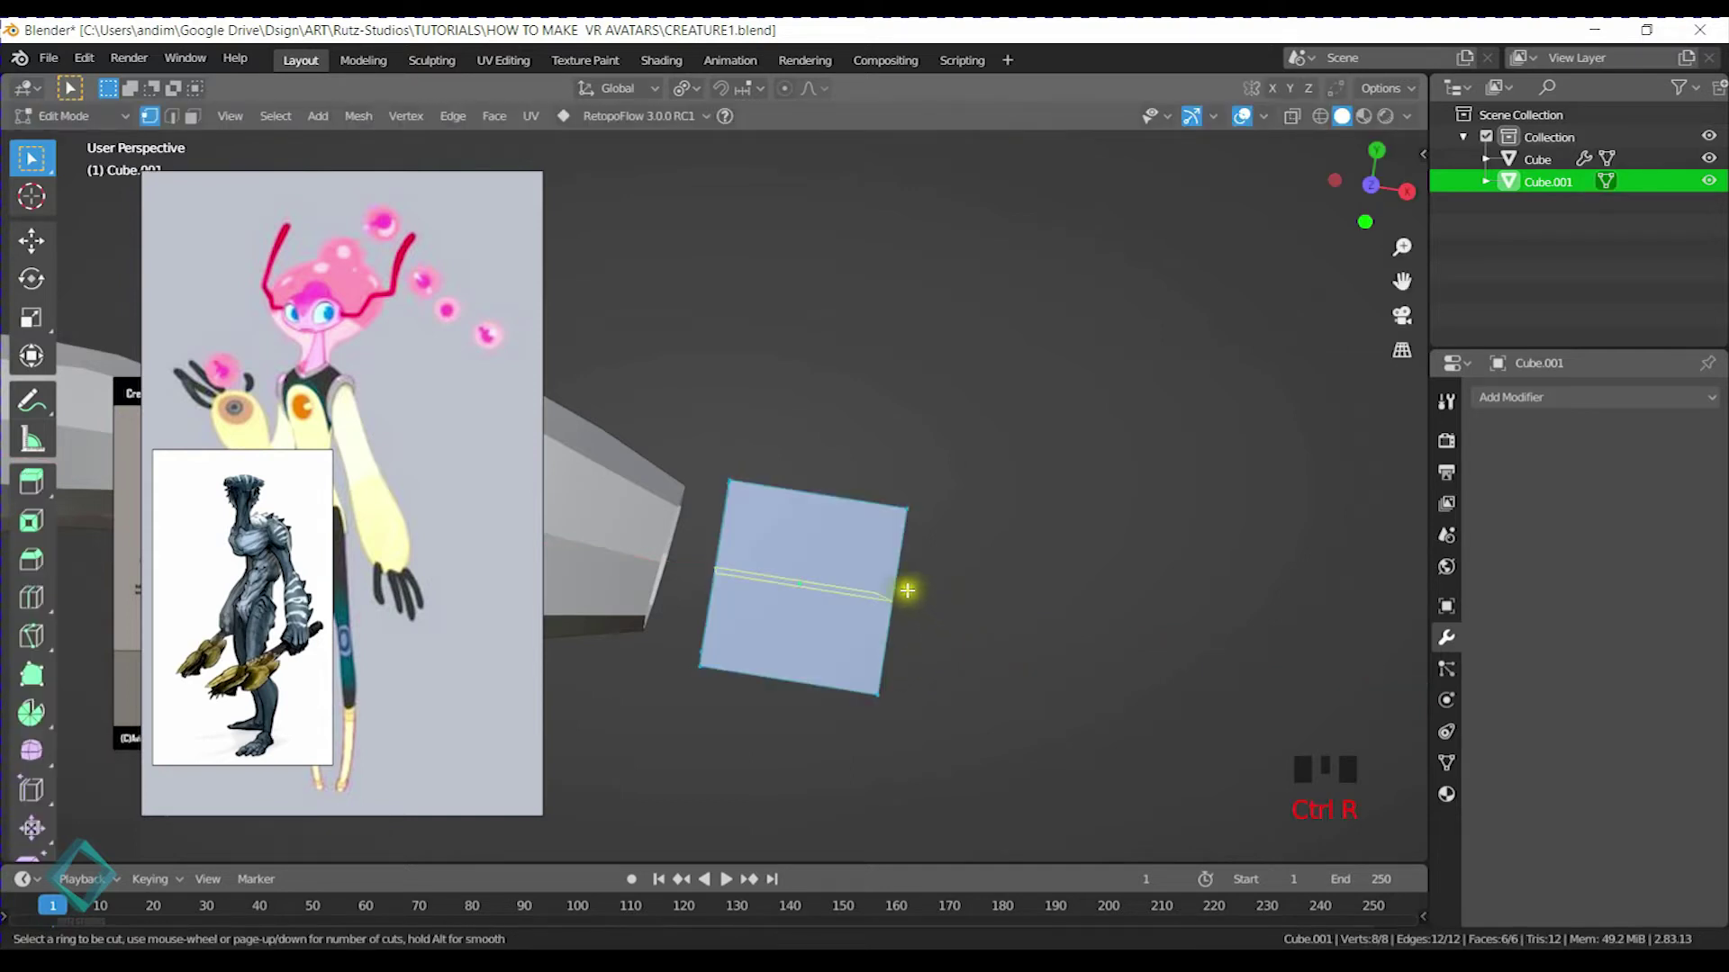
{"action": "scroll", "coordinate": [906, 596], "scroll_direction": "up", "scroll_amount": 2}
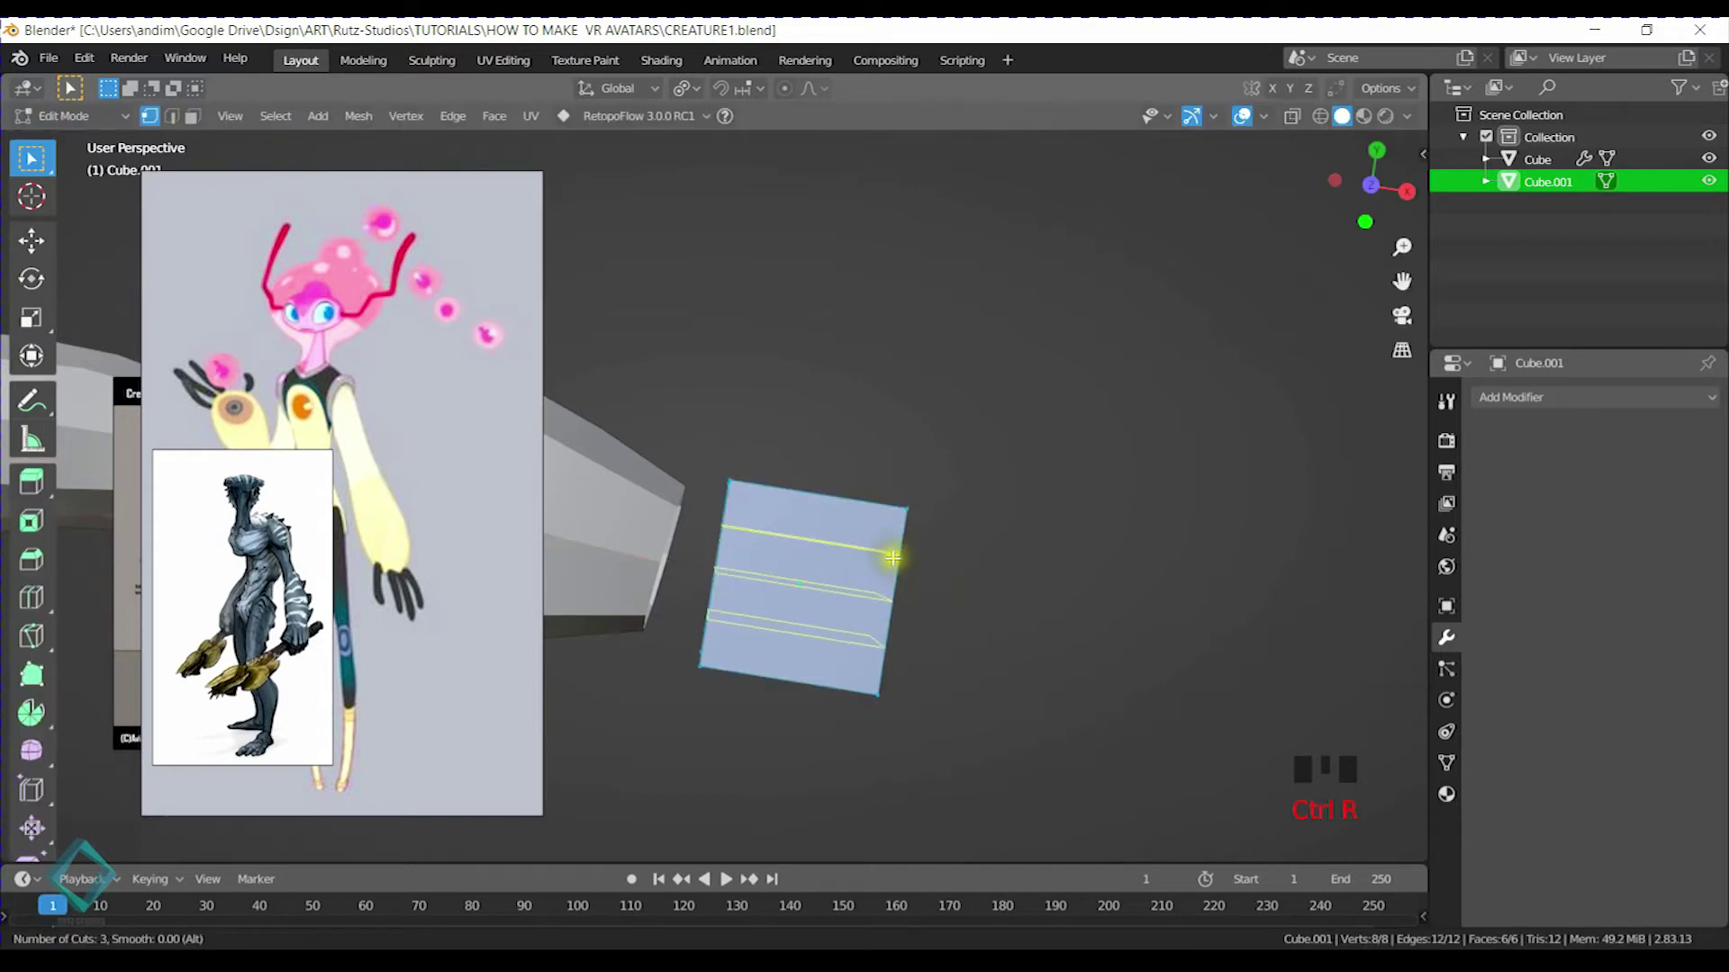
{"action": "left_click", "coordinate": [891, 574]}
{"action": "middle_click_drag", "start_coordinate": [888, 579], "coordinate": [899, 516]}
{"action": "left_click", "coordinate": [829, 522]}
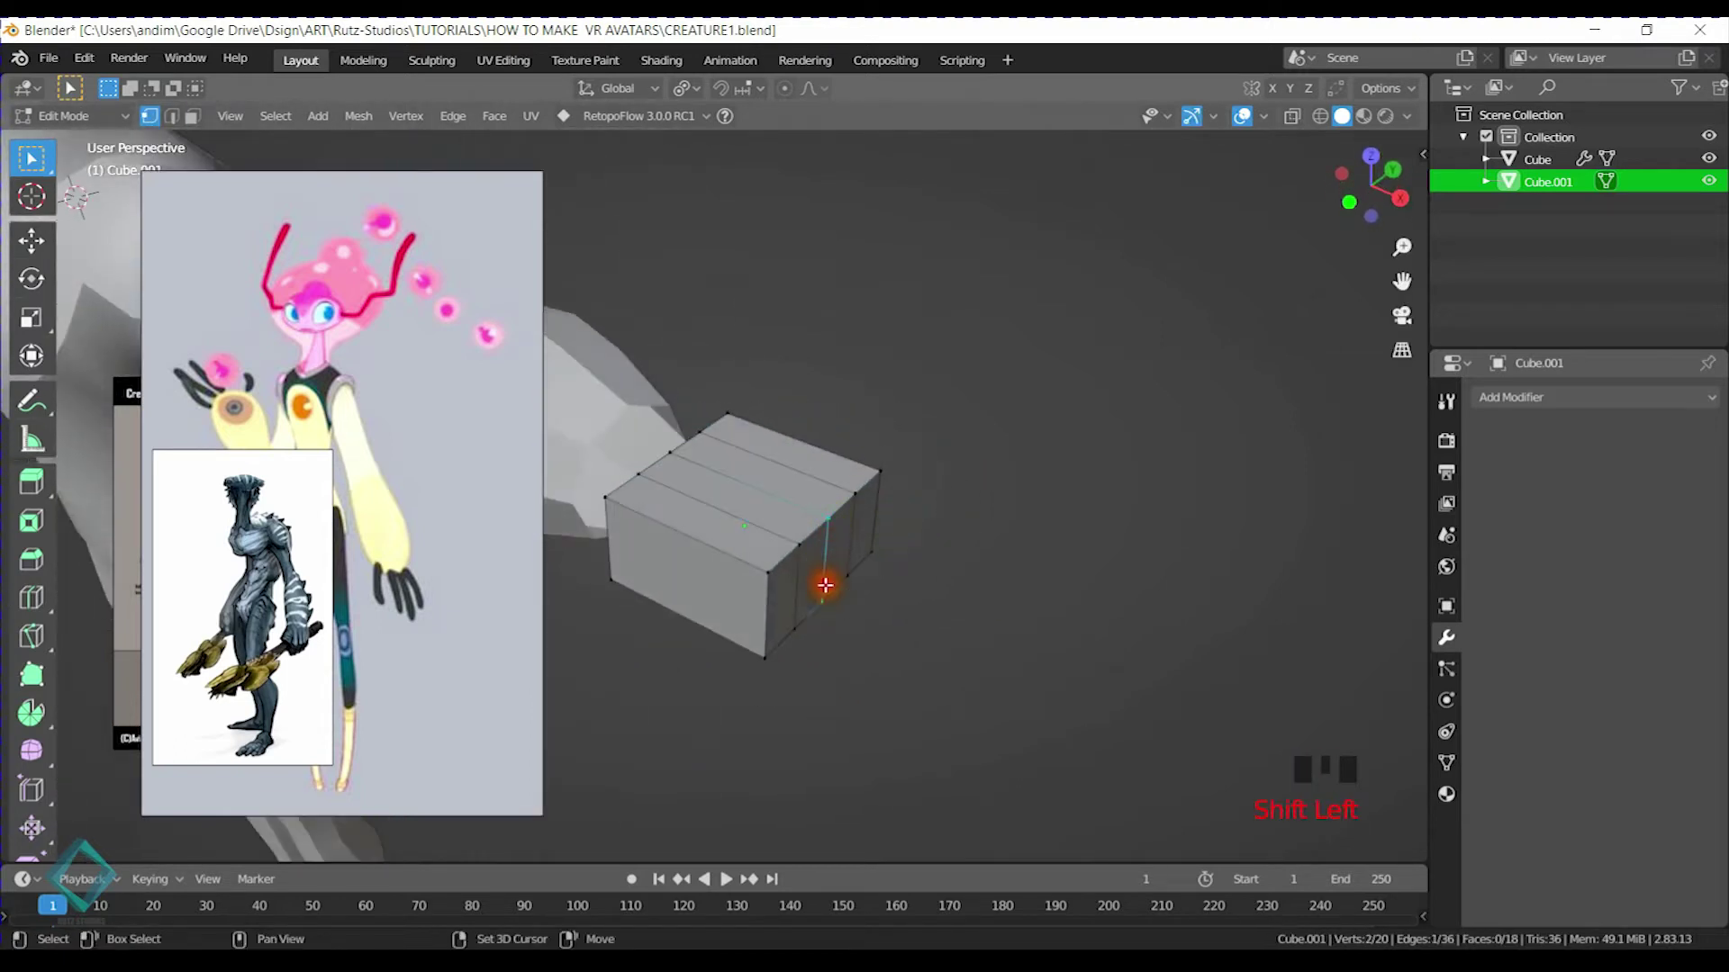
{"action": "key", "text": "KP_7"}
Try to push the middle far-end edge outward about 0.28 m along X on its own, and undo it
{"action": "key", "text": "g"}
{"action": "key", "text": "x"}
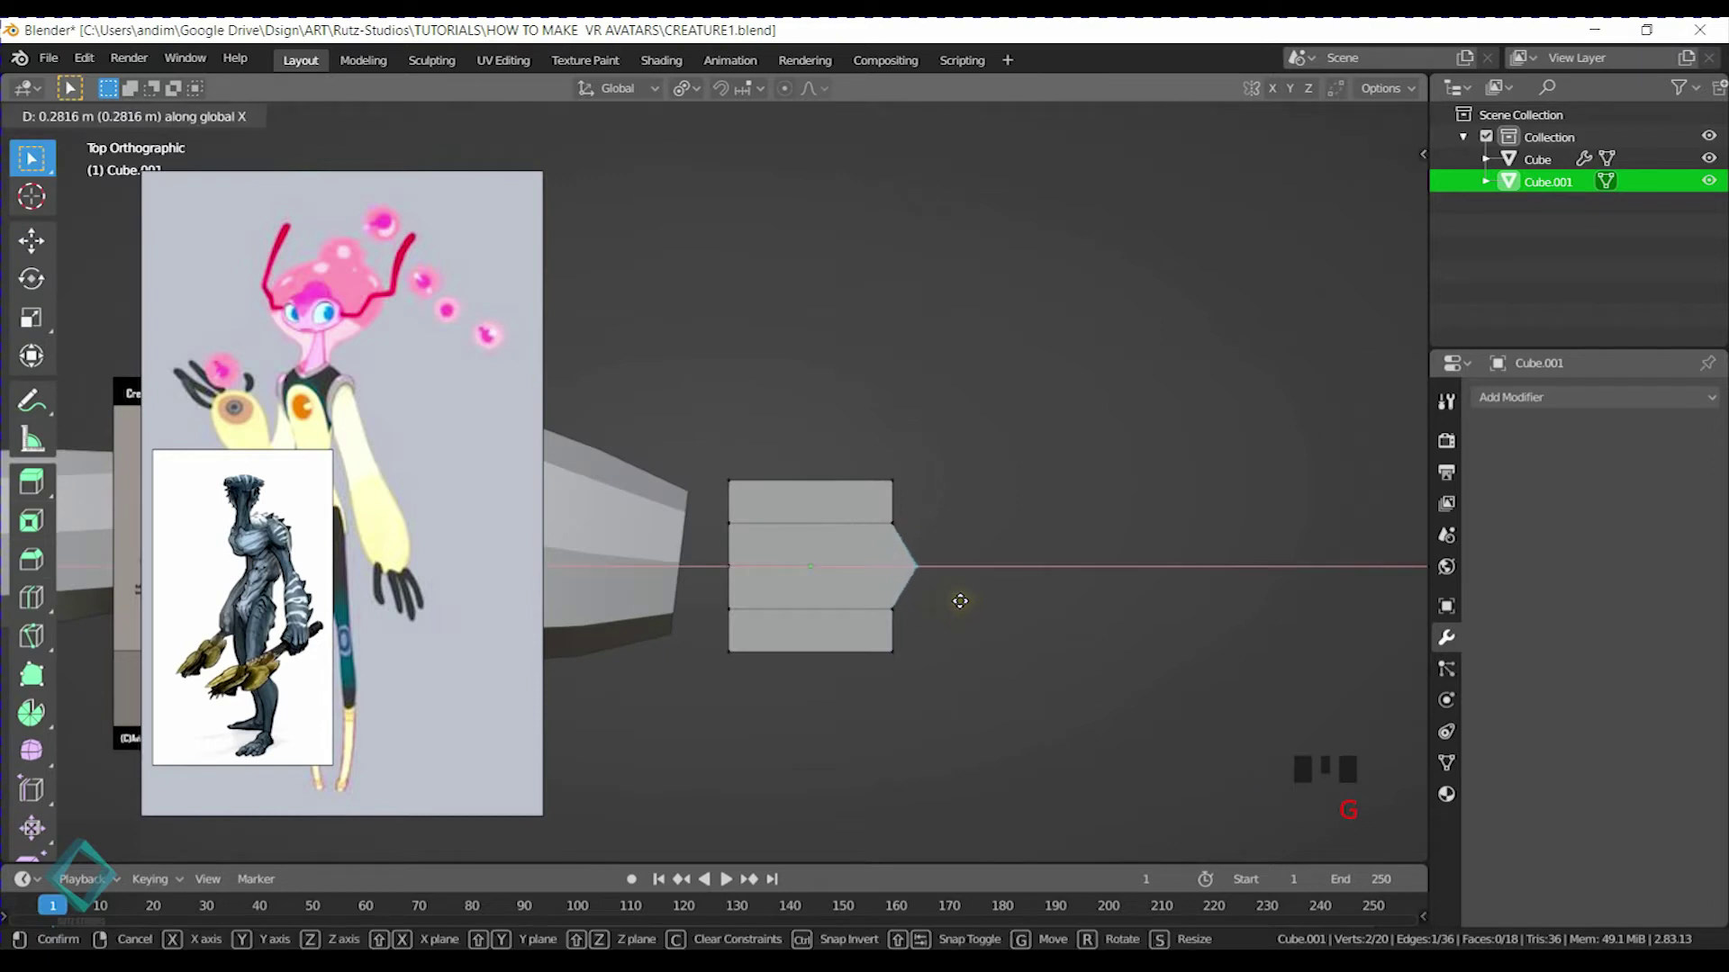
{"action": "left_click", "coordinate": [959, 600]}
{"action": "key", "text": "ctrl+z"}
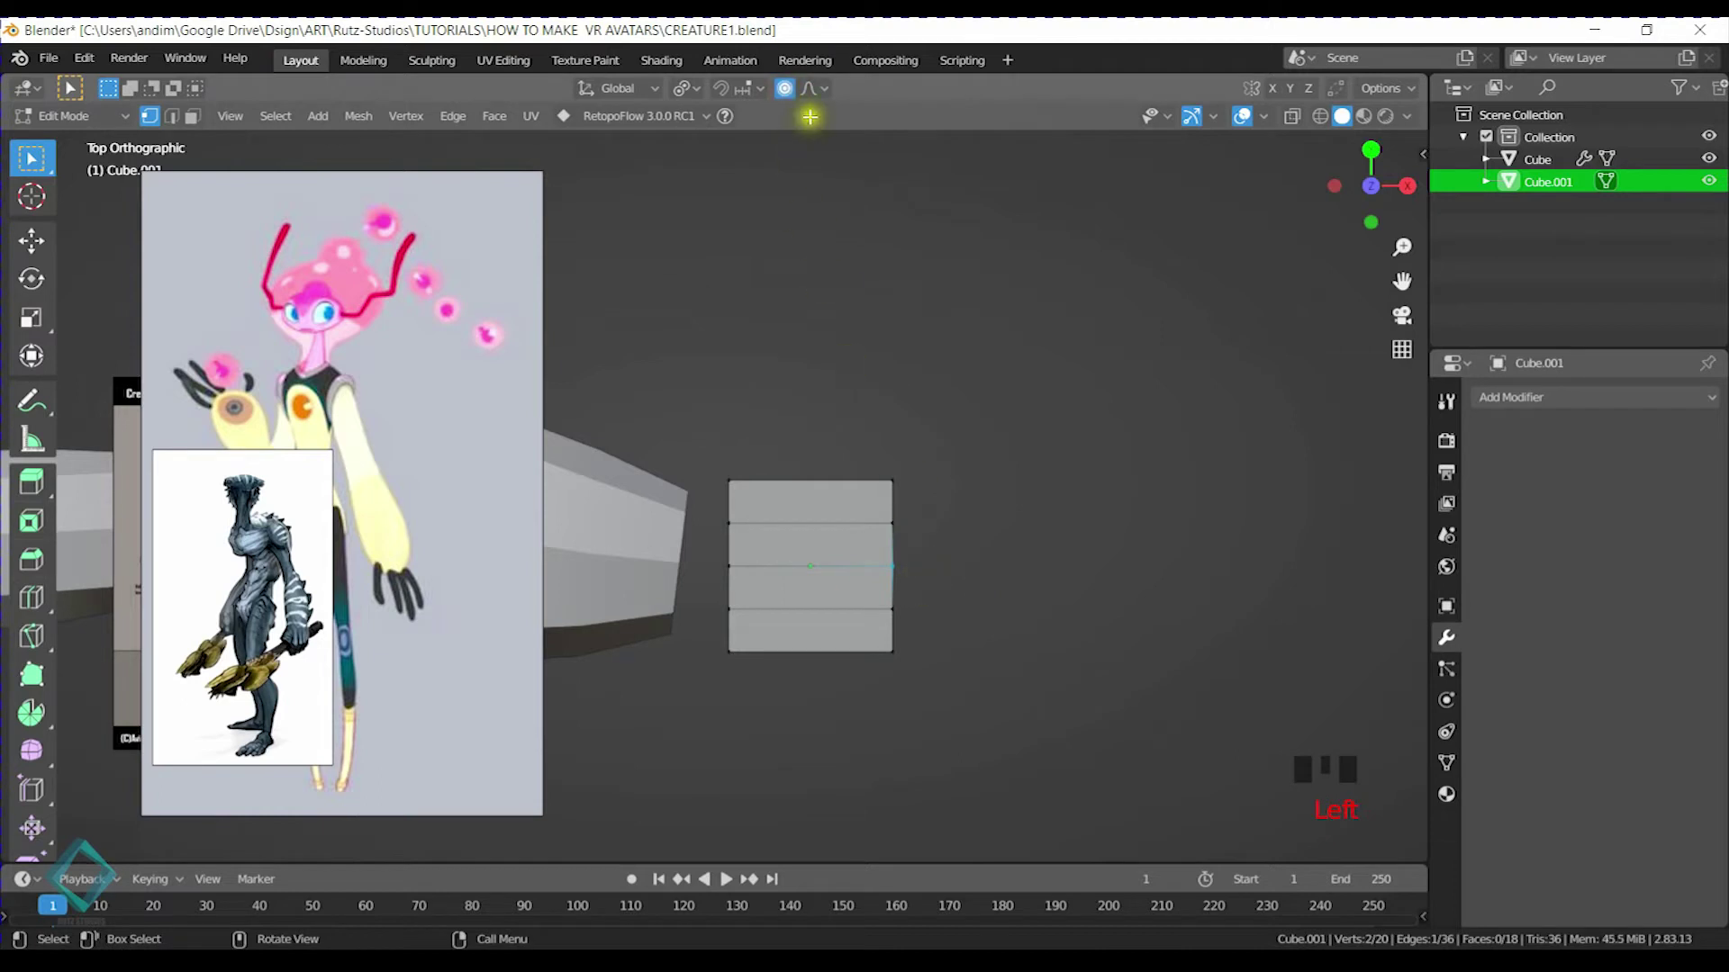
Push the middle far-end edge outward about 0.3 m along X using smooth proportional editing with a size of 1.10
{"action": "key", "text": "g"}
{"action": "key", "text": "x"}
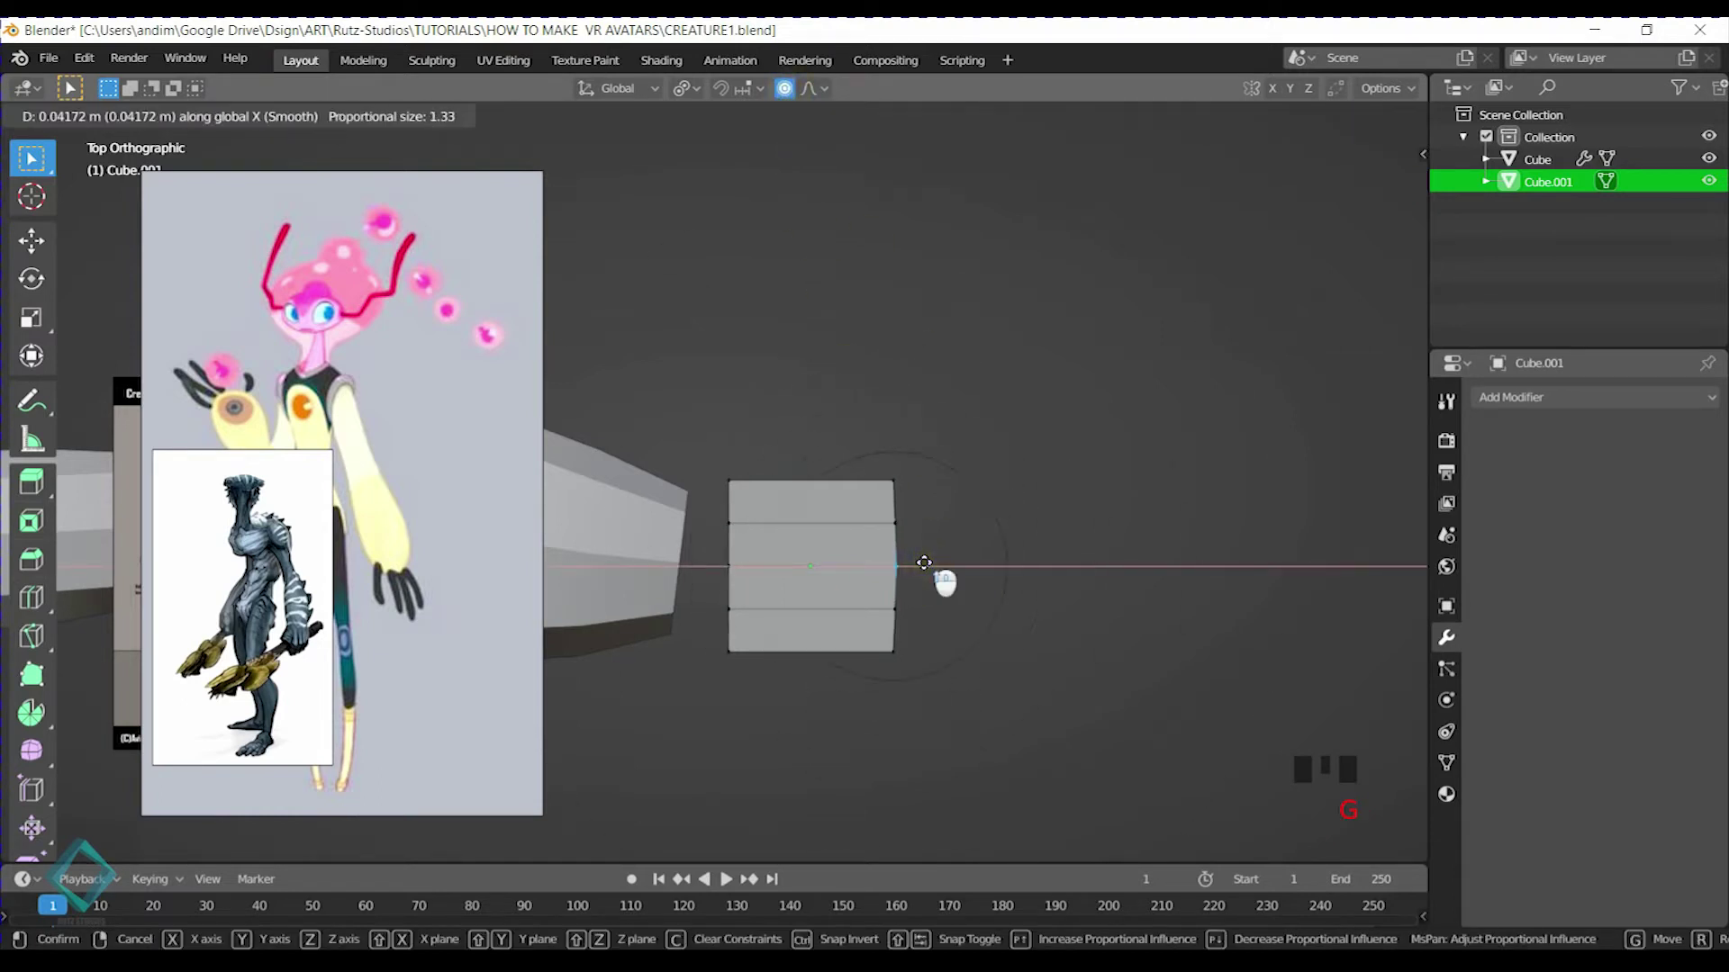
{"action": "scroll", "coordinate": [926, 563], "scroll_direction": "up", "scroll_amount": 2}
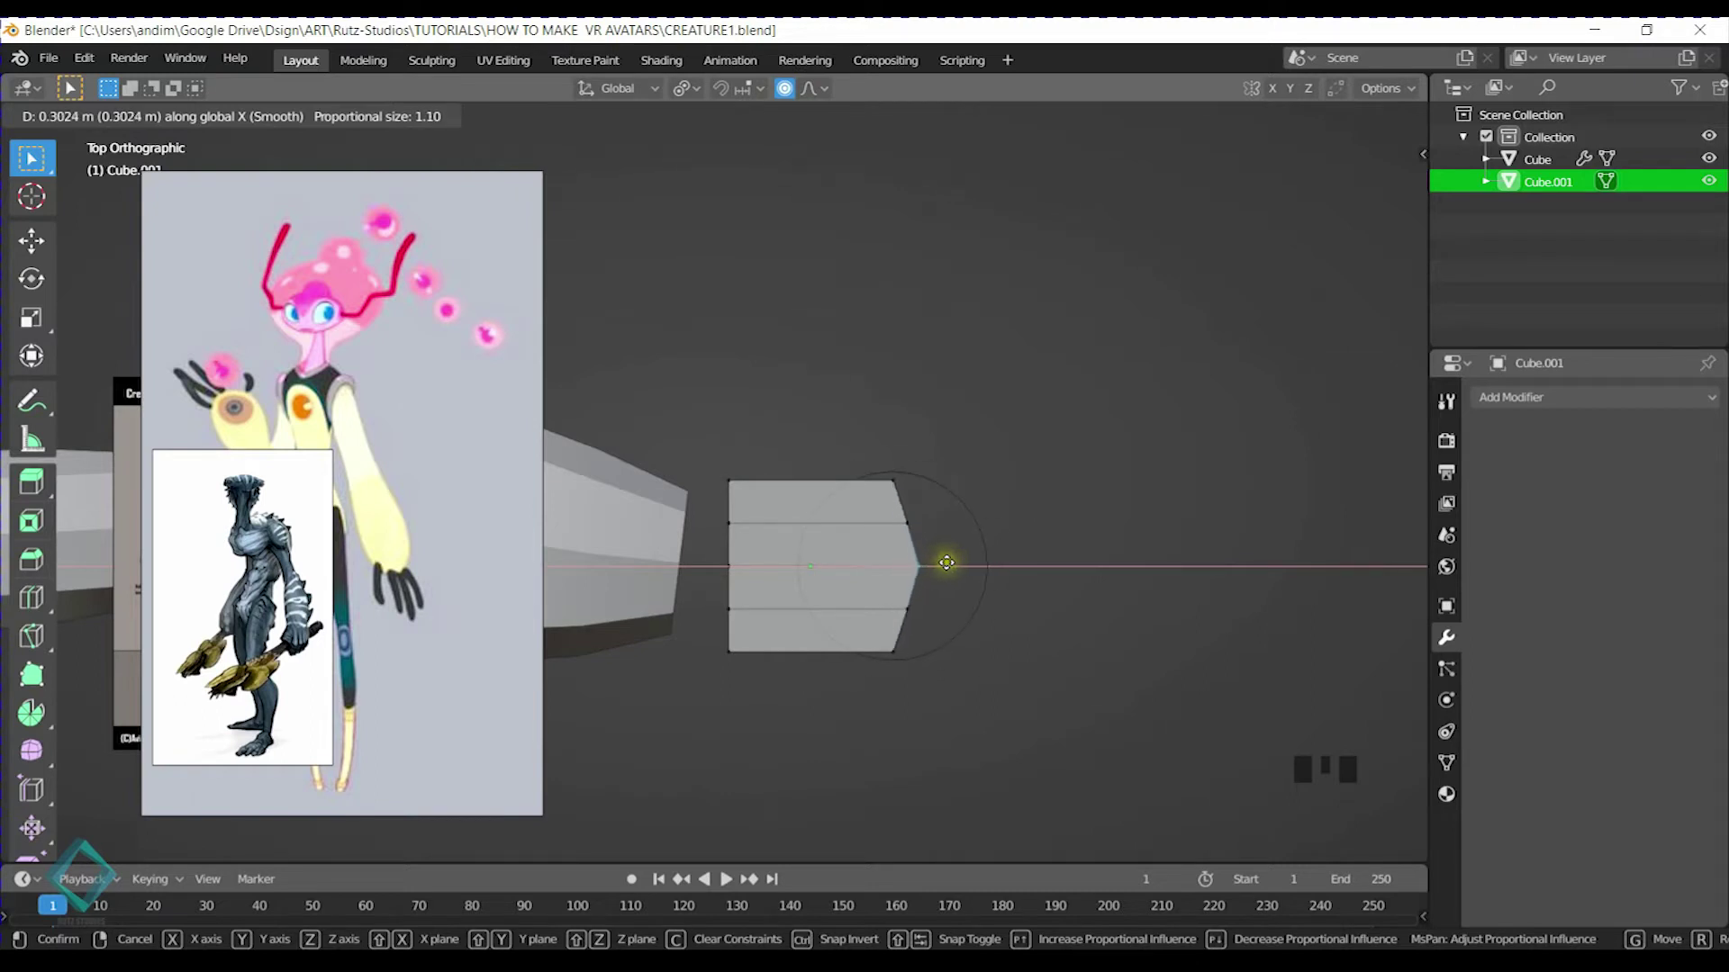
{"action": "left_click", "coordinate": [944, 563]}
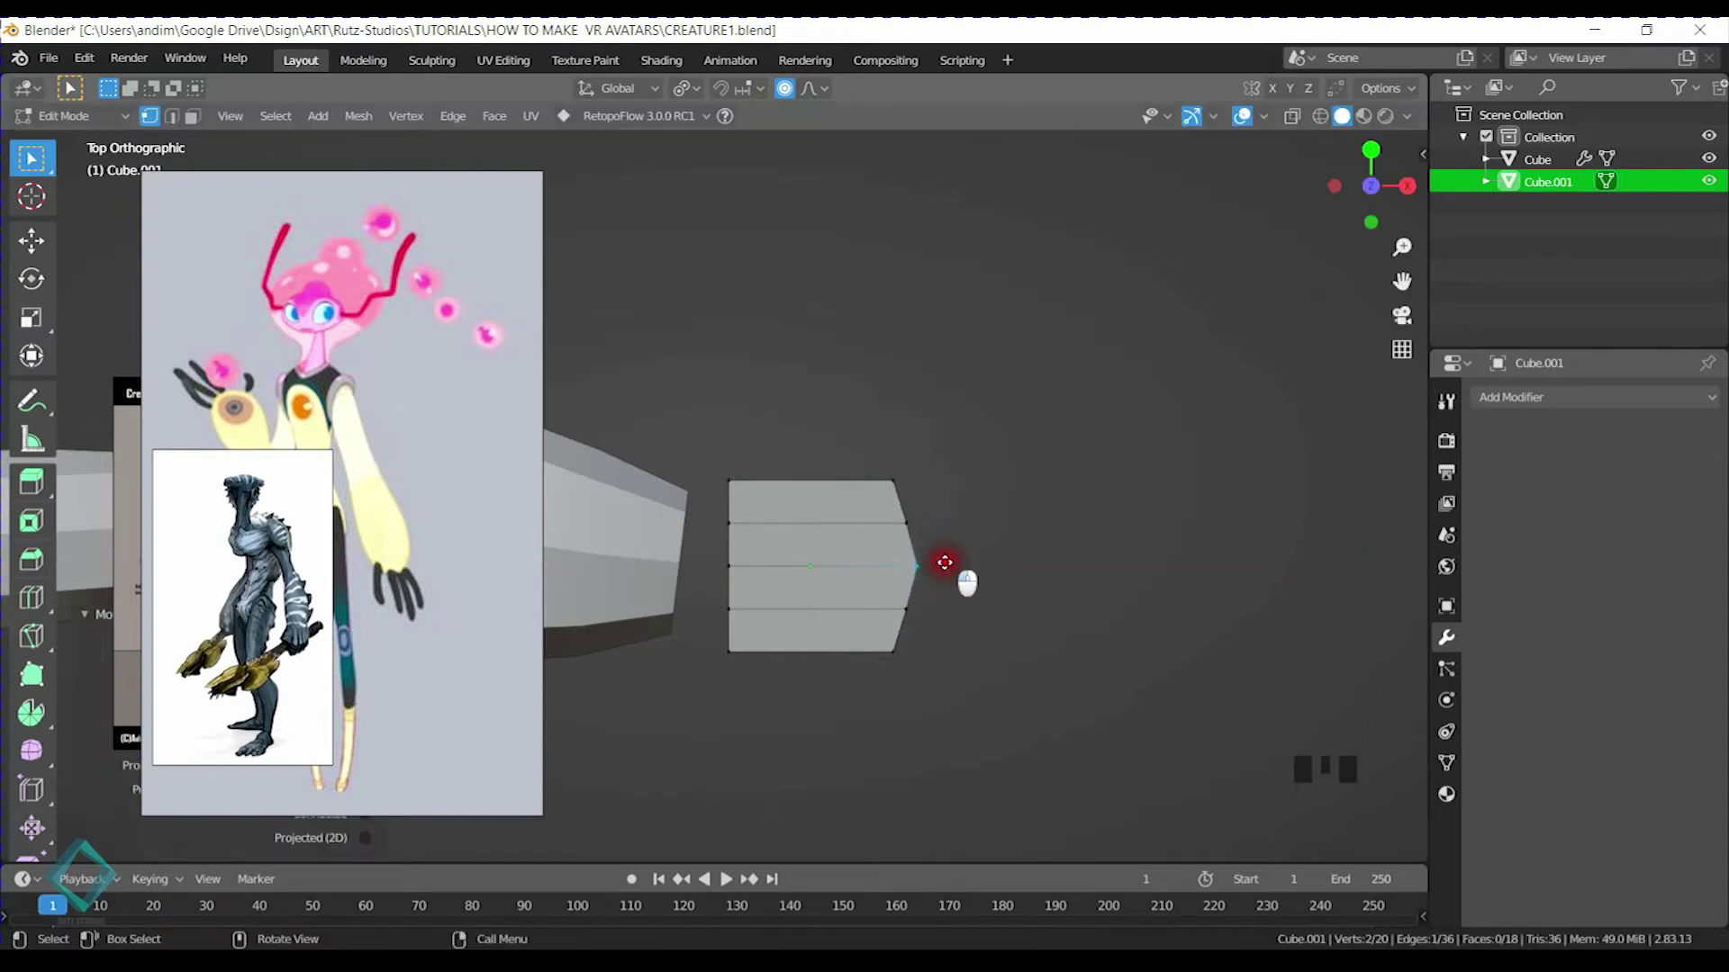
Shrink the hand block's wrist end to about 0.86 scale using smooth proportional editing with a size of 1.10
{"action": "middle_click_drag", "start_coordinate": [771, 635], "coordinate": [799, 579]}
{"action": "left_click", "coordinate": [748, 565], "text": "alt+shift"}
{"action": "left_click", "coordinate": [805, 586], "text": "alt+shift"}
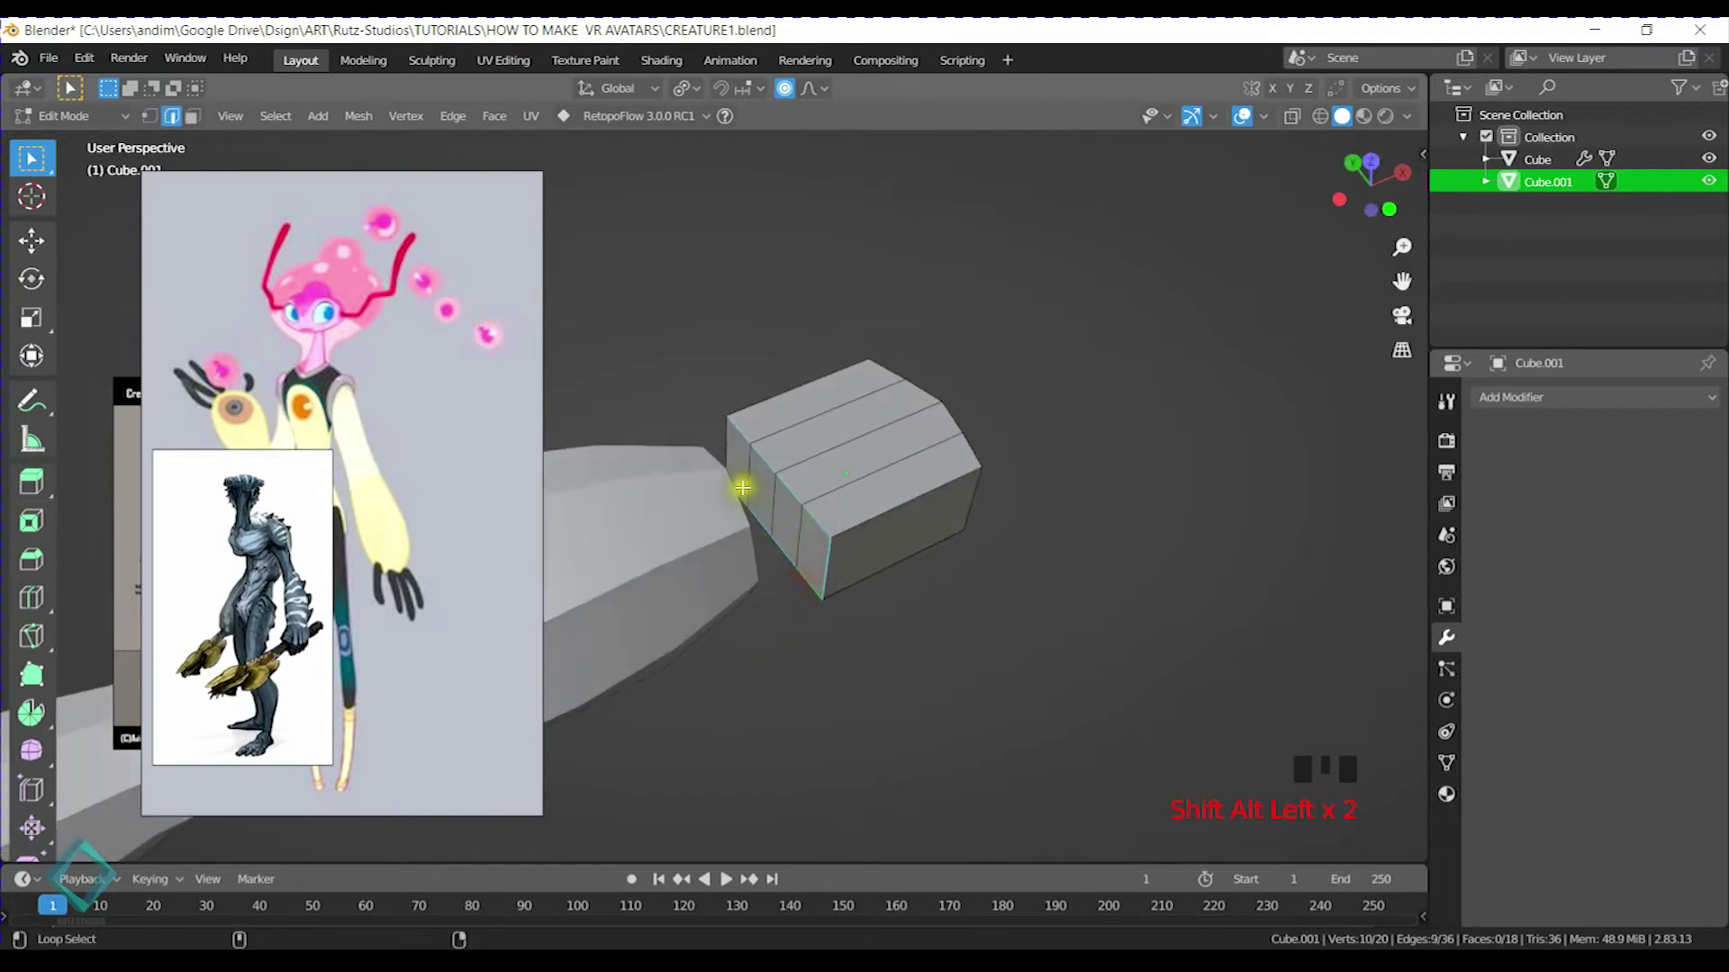
{"action": "key", "text": "s"}
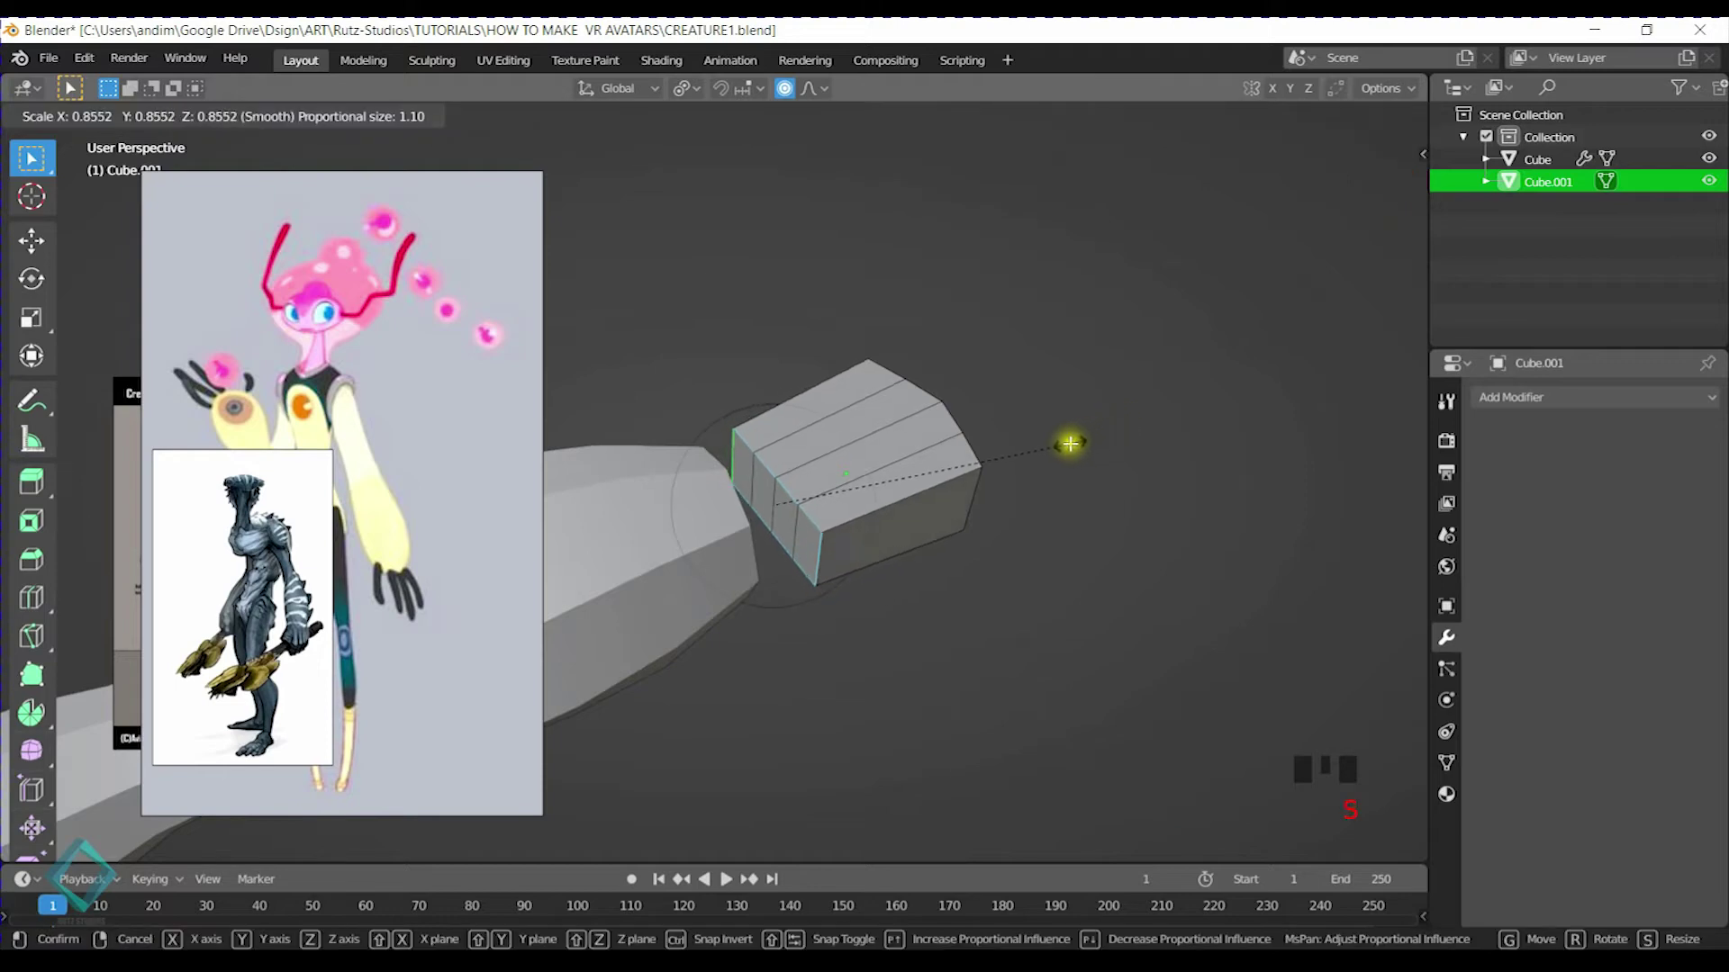
{"action": "left_click", "coordinate": [1067, 450]}
Add two evenly spaced loop cuts across the hand block's length
{"action": "middle_click_drag", "start_coordinate": [1071, 459], "coordinate": [841, 501]}
{"action": "key", "text": "ctrl+r"}
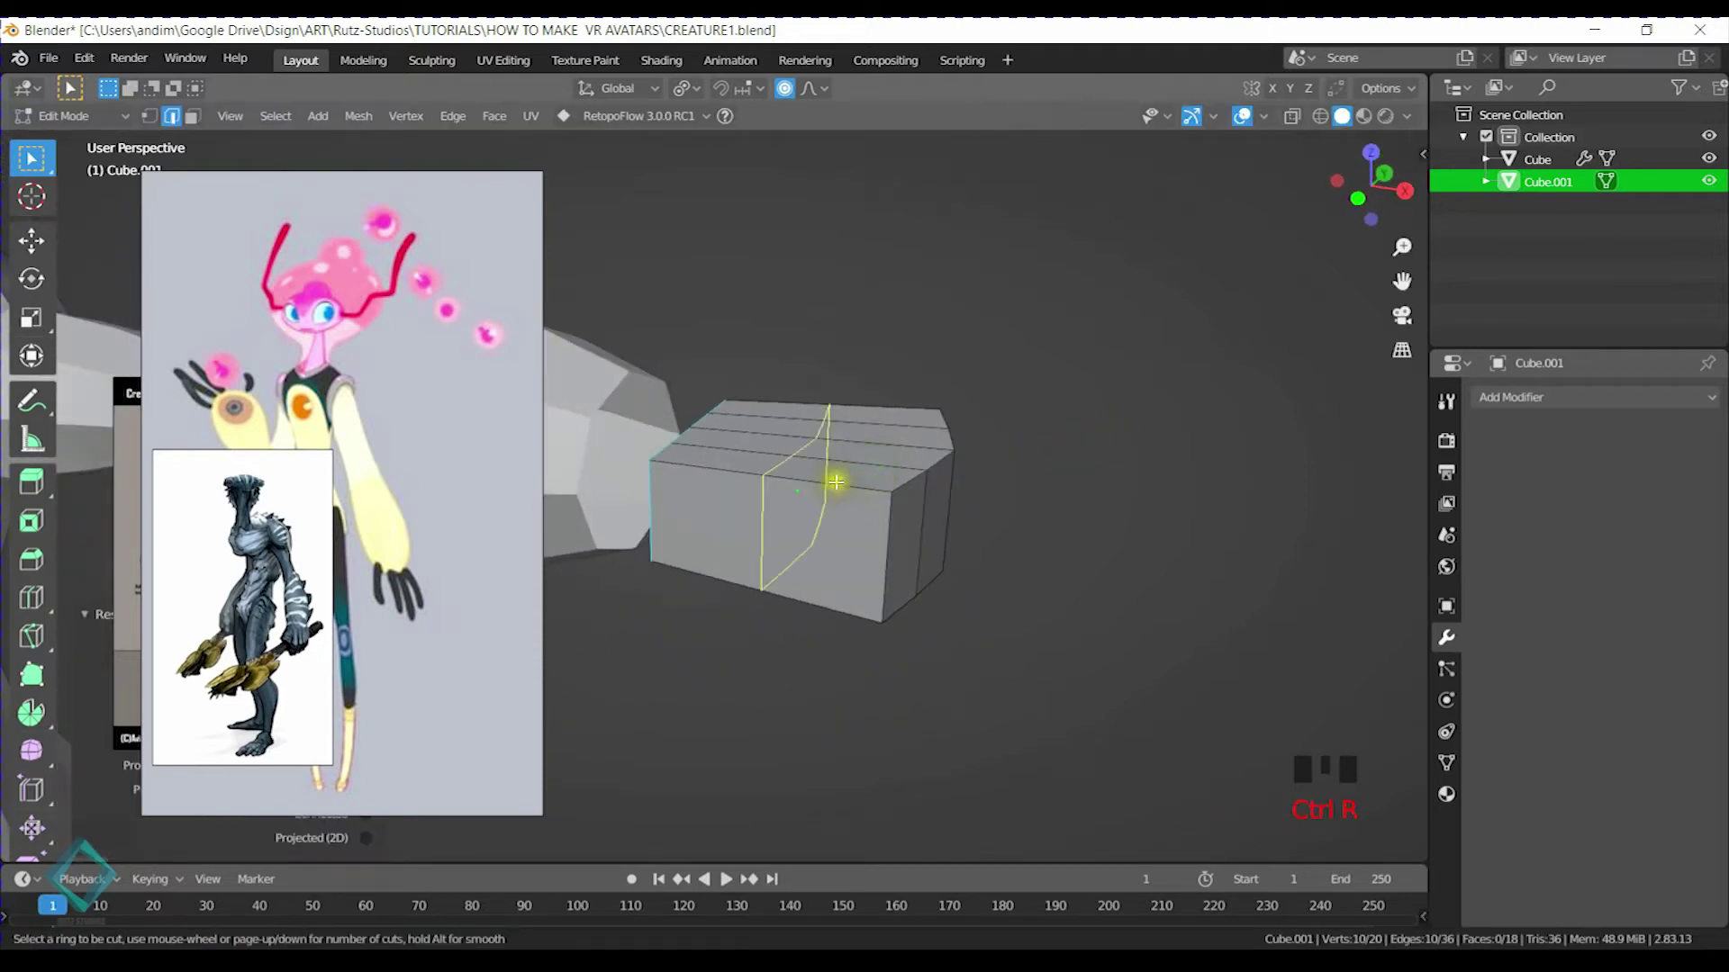
{"action": "scroll", "coordinate": [837, 485], "scroll_direction": "up", "scroll_amount": 1}
{"action": "left_click", "coordinate": [836, 484]}
{"action": "left_click", "coordinate": [836, 484]}
Try to scale the wrist-side edge loop with proportional editing, undo it, and try again along X without proportional editing
{"action": "middle_click_drag", "start_coordinate": [919, 425], "coordinate": [926, 471]}
{"action": "left_click", "coordinate": [781, 517], "text": "alt"}
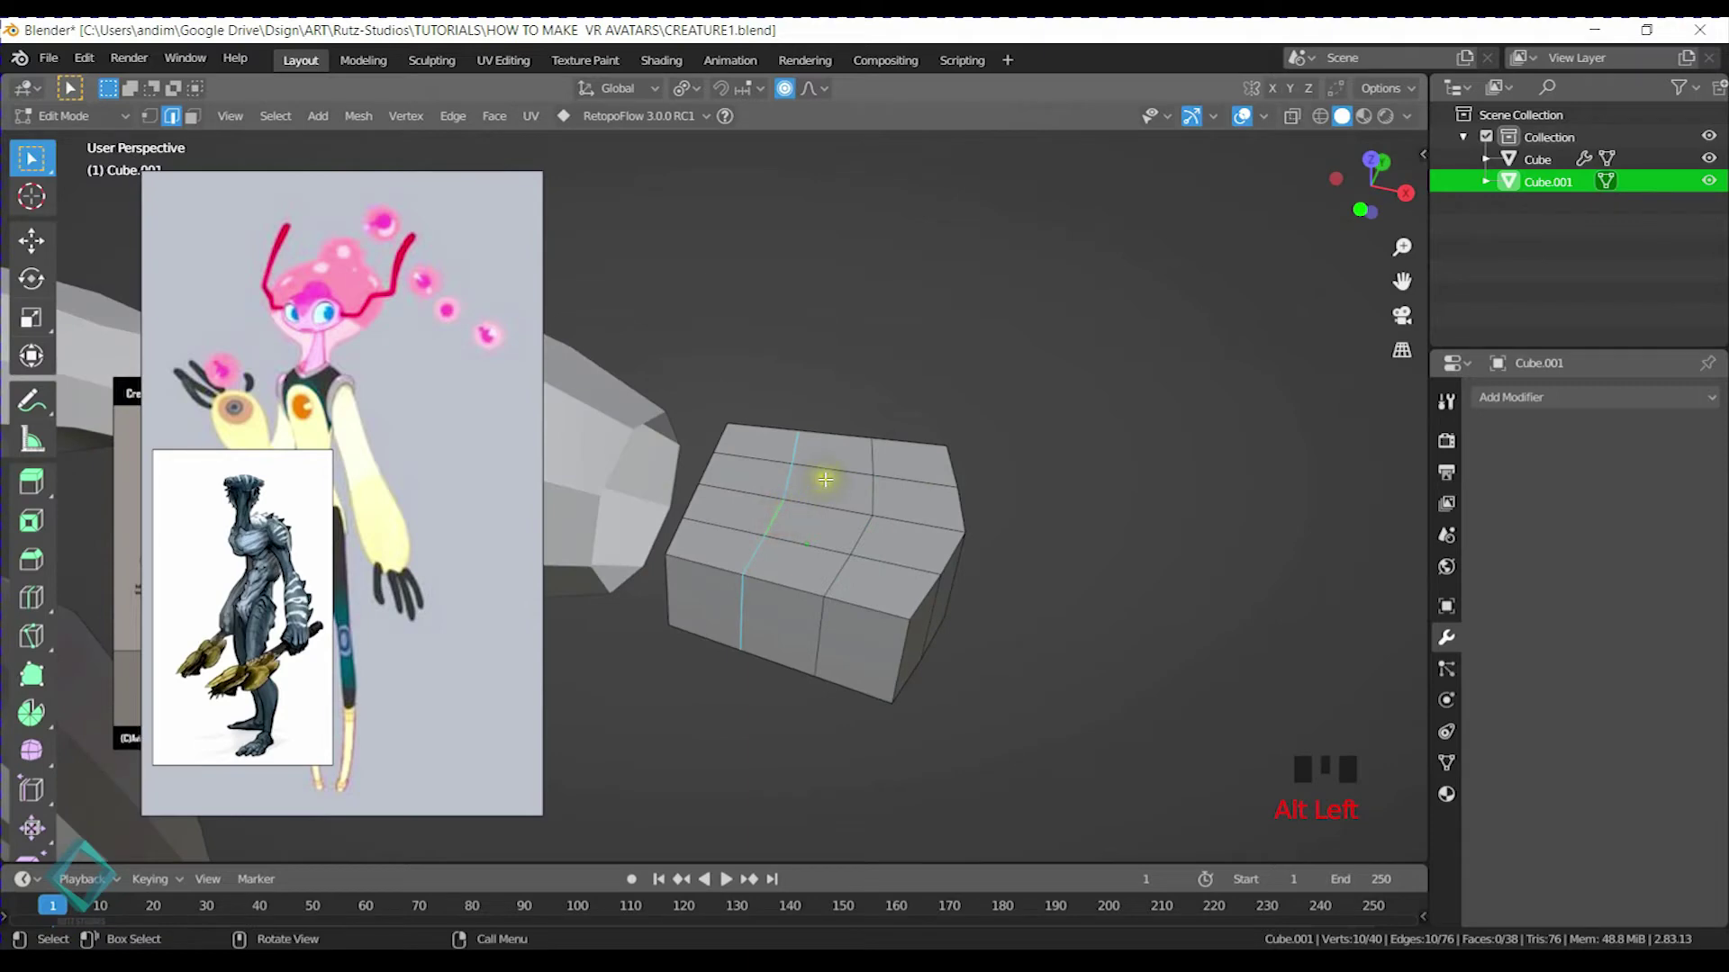
{"action": "key", "text": "s"}
{"action": "left_click", "coordinate": [825, 479]}
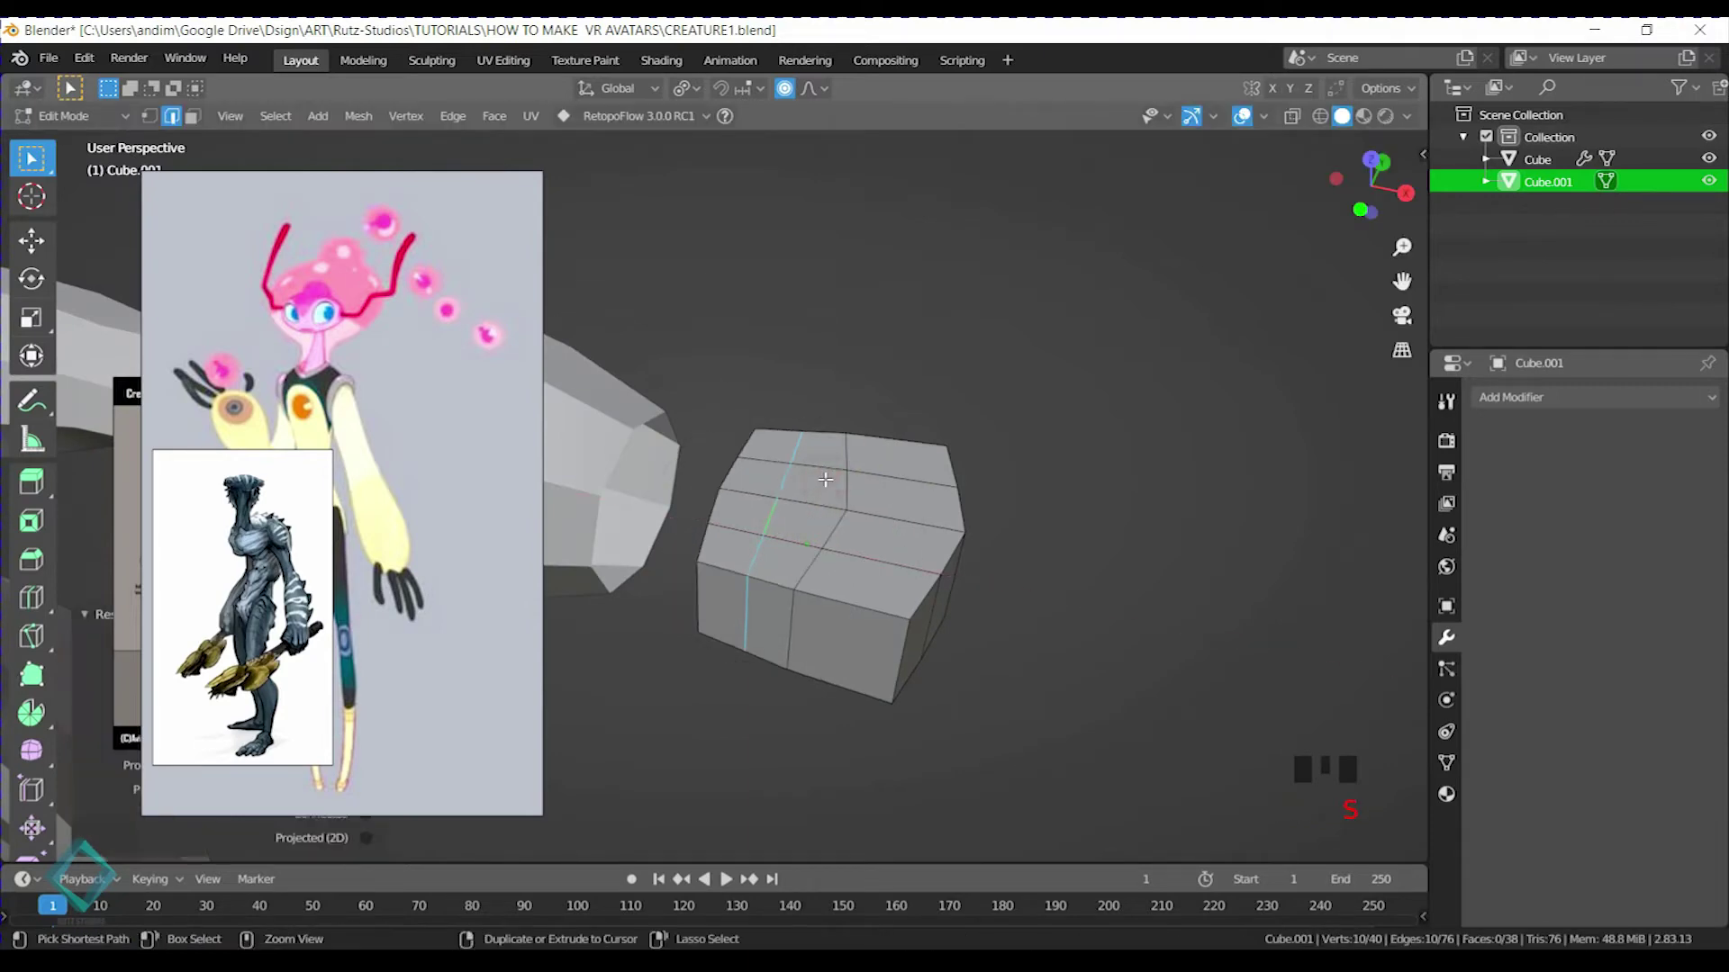
{"action": "key", "text": "ctrl+z"}
{"action": "key", "text": "s"}
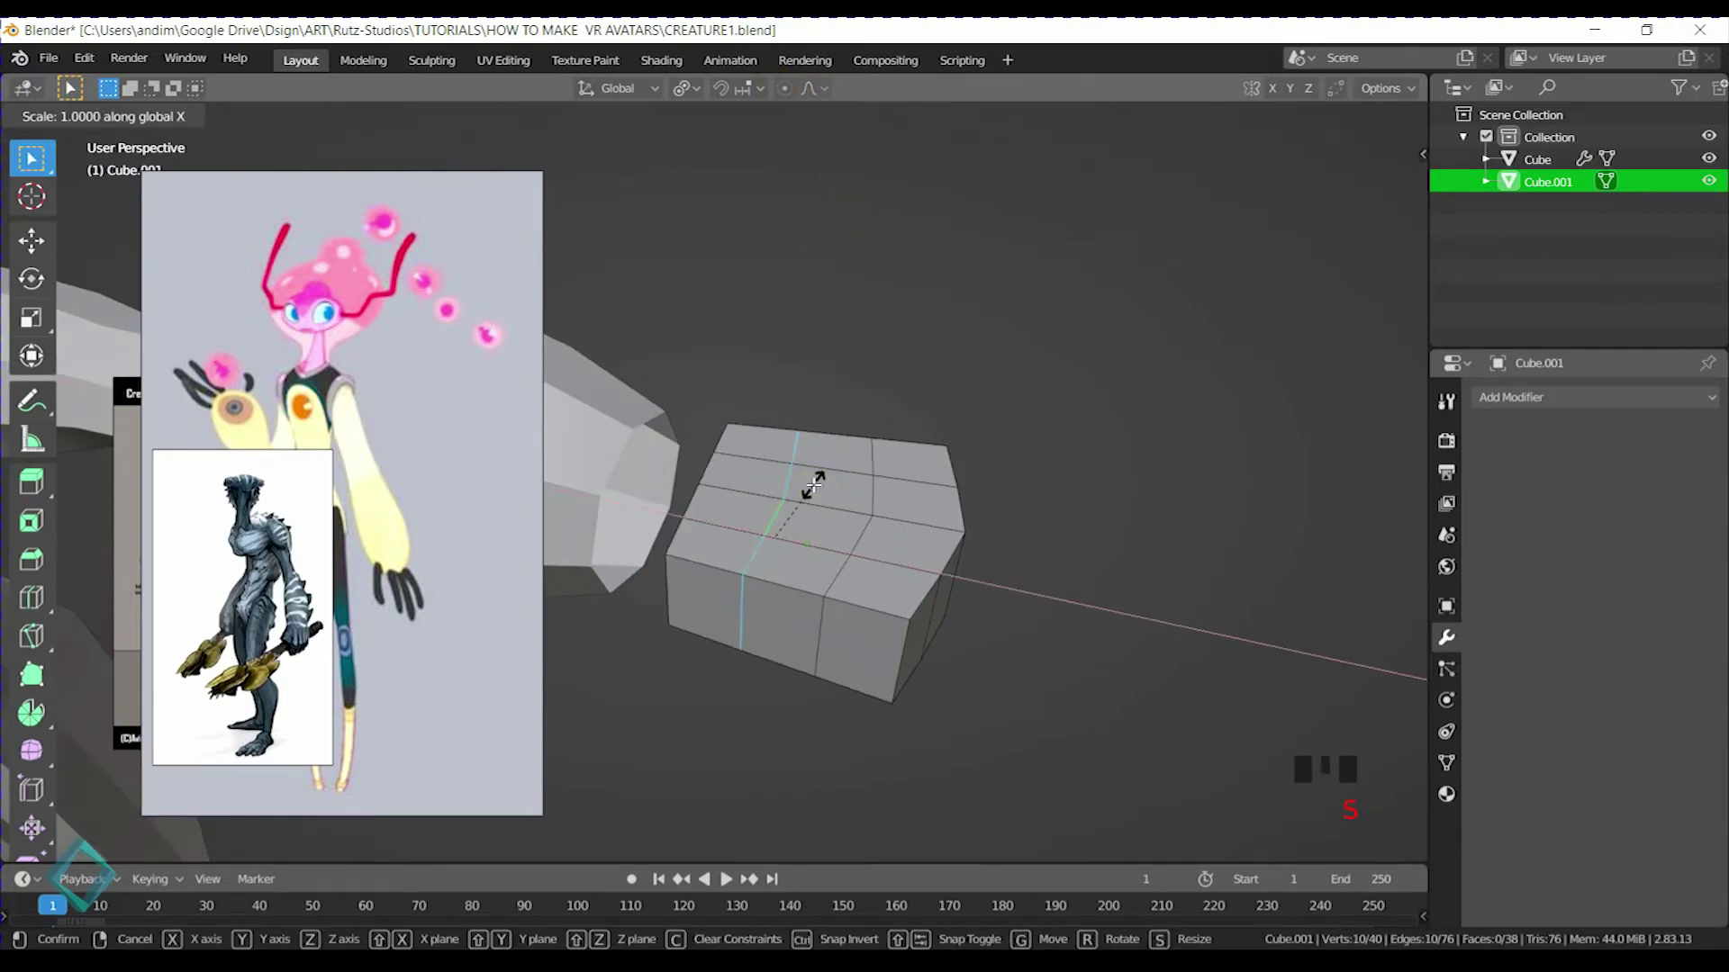
{"action": "left_click", "coordinate": [814, 492]}
Slide the other crosswise edge loop toward the hand block's finger end
{"action": "left_click", "coordinate": [851, 540], "text": "alt"}
{"action": "key", "text": "s"}
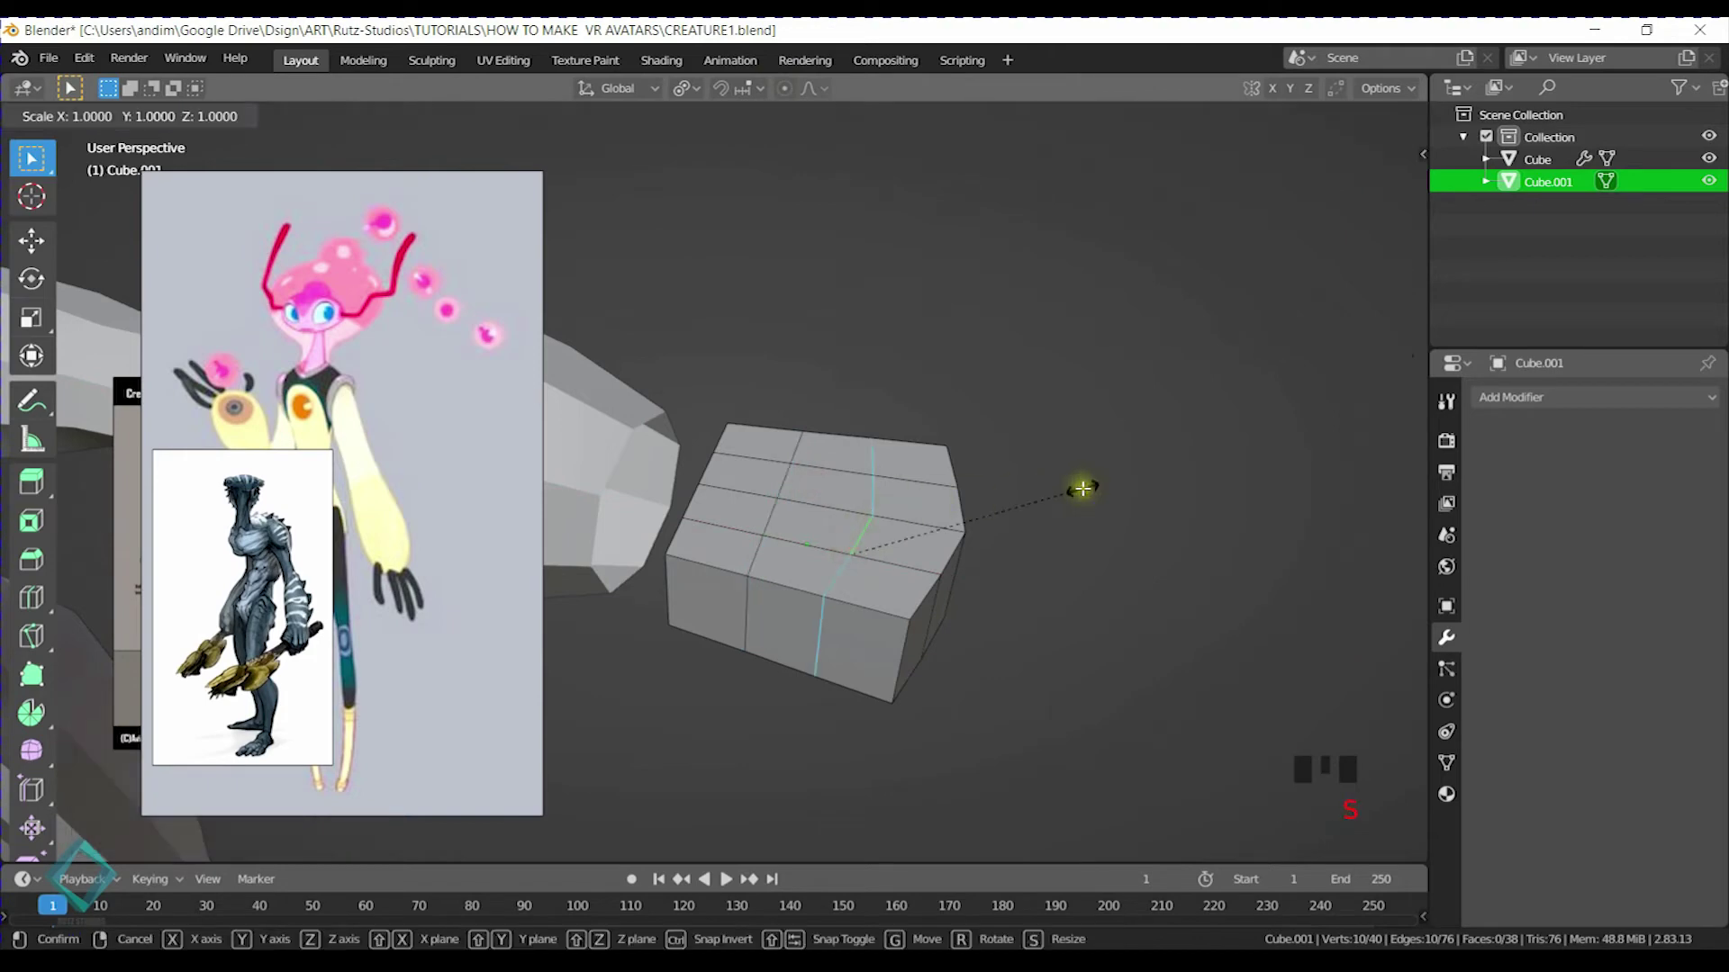
{"action": "left_click", "coordinate": [984, 498]}
{"action": "key", "text": "g"}
{"action": "key", "text": "g"}
{"action": "left_click", "coordinate": [1033, 506]}
{"action": "middle_click_drag", "start_coordinate": [1041, 594], "coordinate": [996, 424]}
Delete the row of four faces that closes the hand block at the wrist end
{"action": "key", "text": "3"}
{"action": "left_click", "coordinate": [895, 460]}
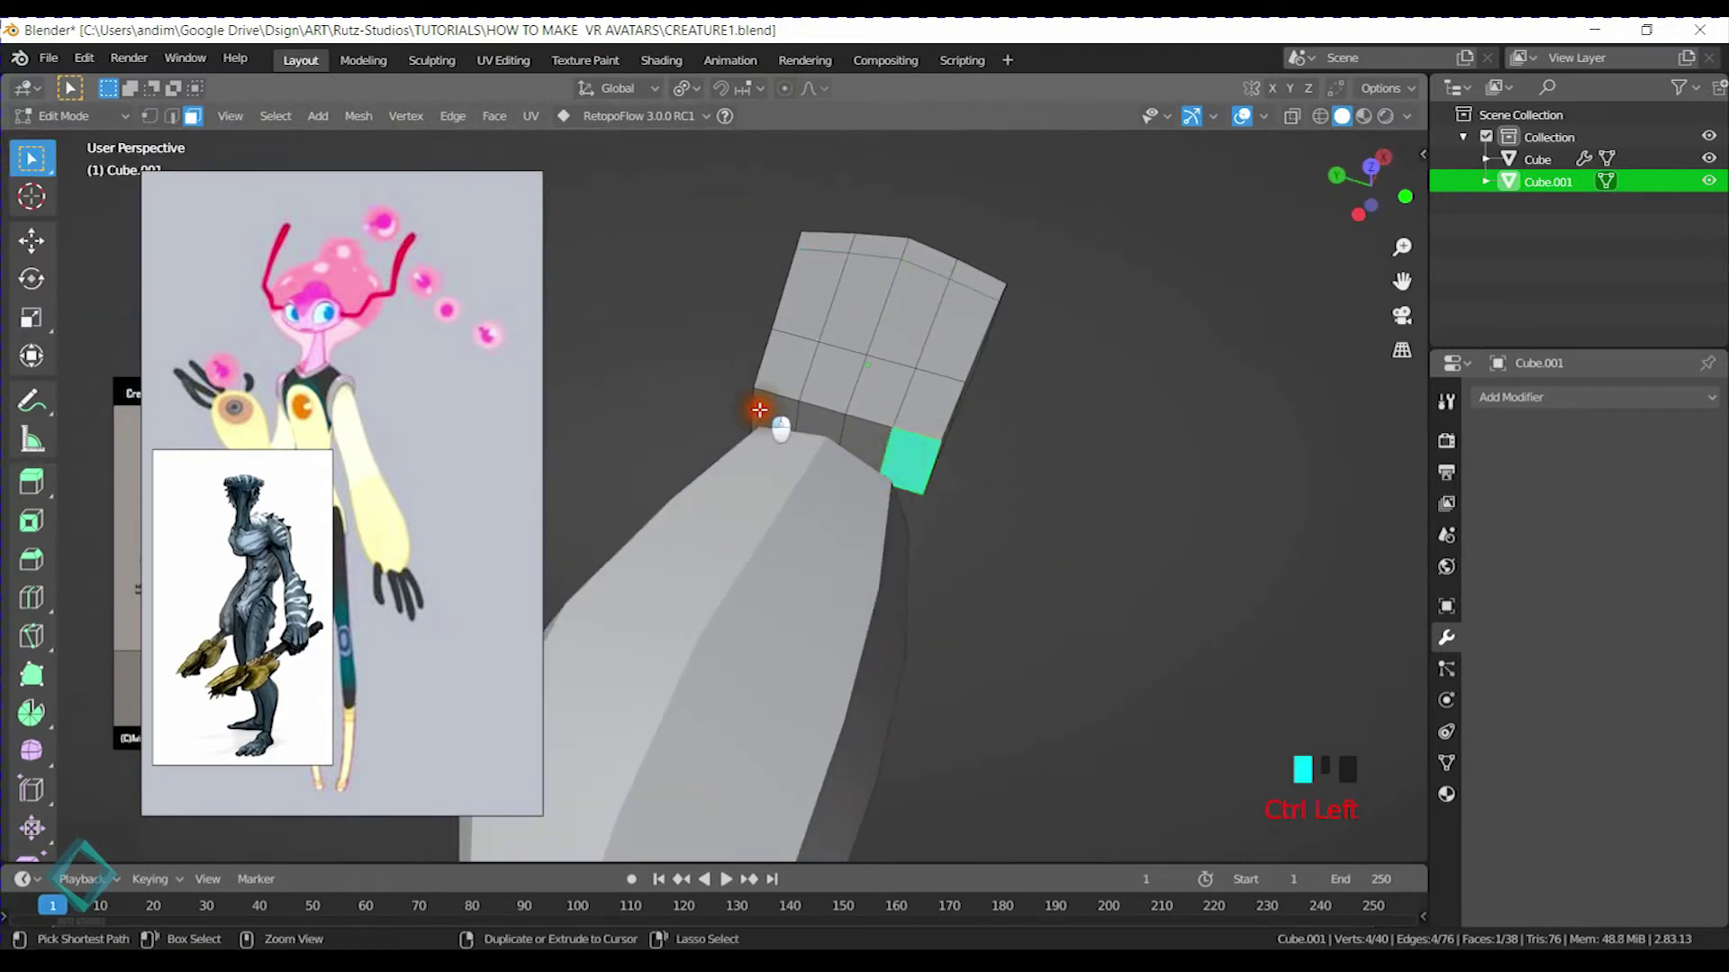
{"action": "left_click", "coordinate": [773, 410], "text": "ctrl"}
{"action": "key", "text": "x"}
{"action": "left_click", "coordinate": [829, 444]}
{"action": "middle_click_drag", "start_coordinate": [829, 444], "coordinate": [810, 405]}
{"action": "left_click", "coordinate": [905, 478]}
{"action": "left_click_drag", "start_coordinate": [810, 405], "coordinate": [702, 409]}
{"action": "middle_click_drag", "start_coordinate": [702, 409], "coordinate": [862, 428]}
{"action": "left_click", "coordinate": [865, 376]}
{"action": "left_click", "coordinate": [809, 454]}
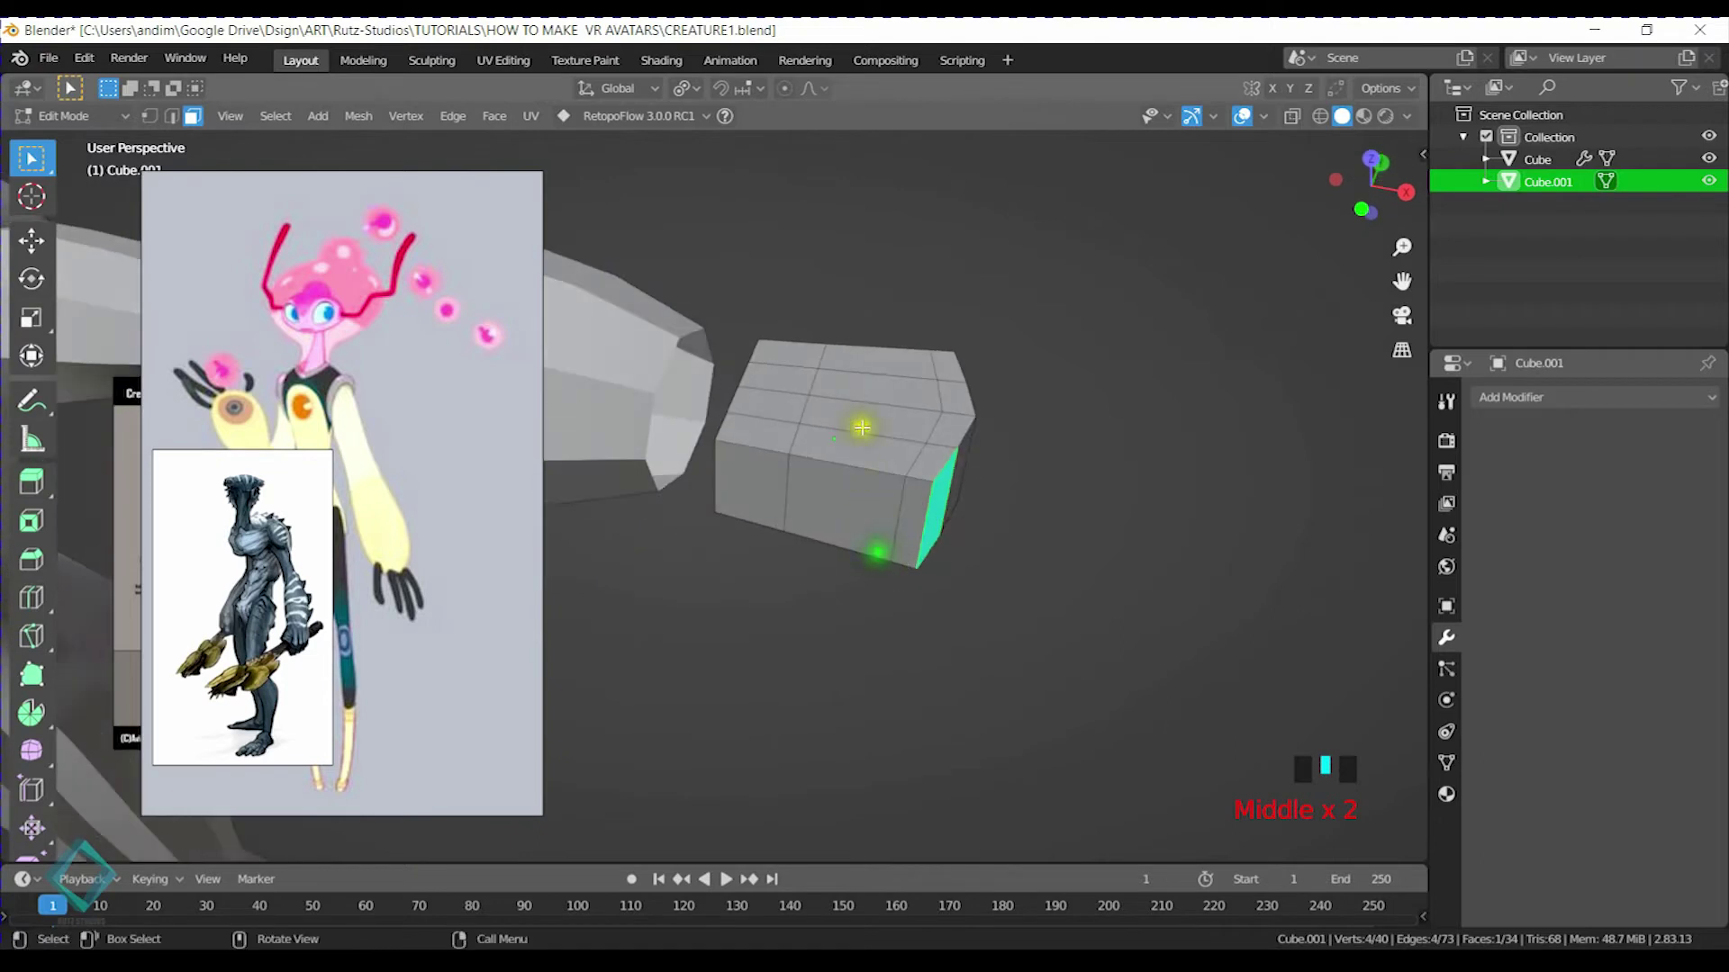
Raise the band of faces around the middle of the hand along Z using smooth proportional editing with a size of 1.10
{"action": "left_click", "coordinate": [865, 379], "text": "alt"}
{"action": "middle_click_drag", "start_coordinate": [865, 379], "coordinate": [886, 210]}
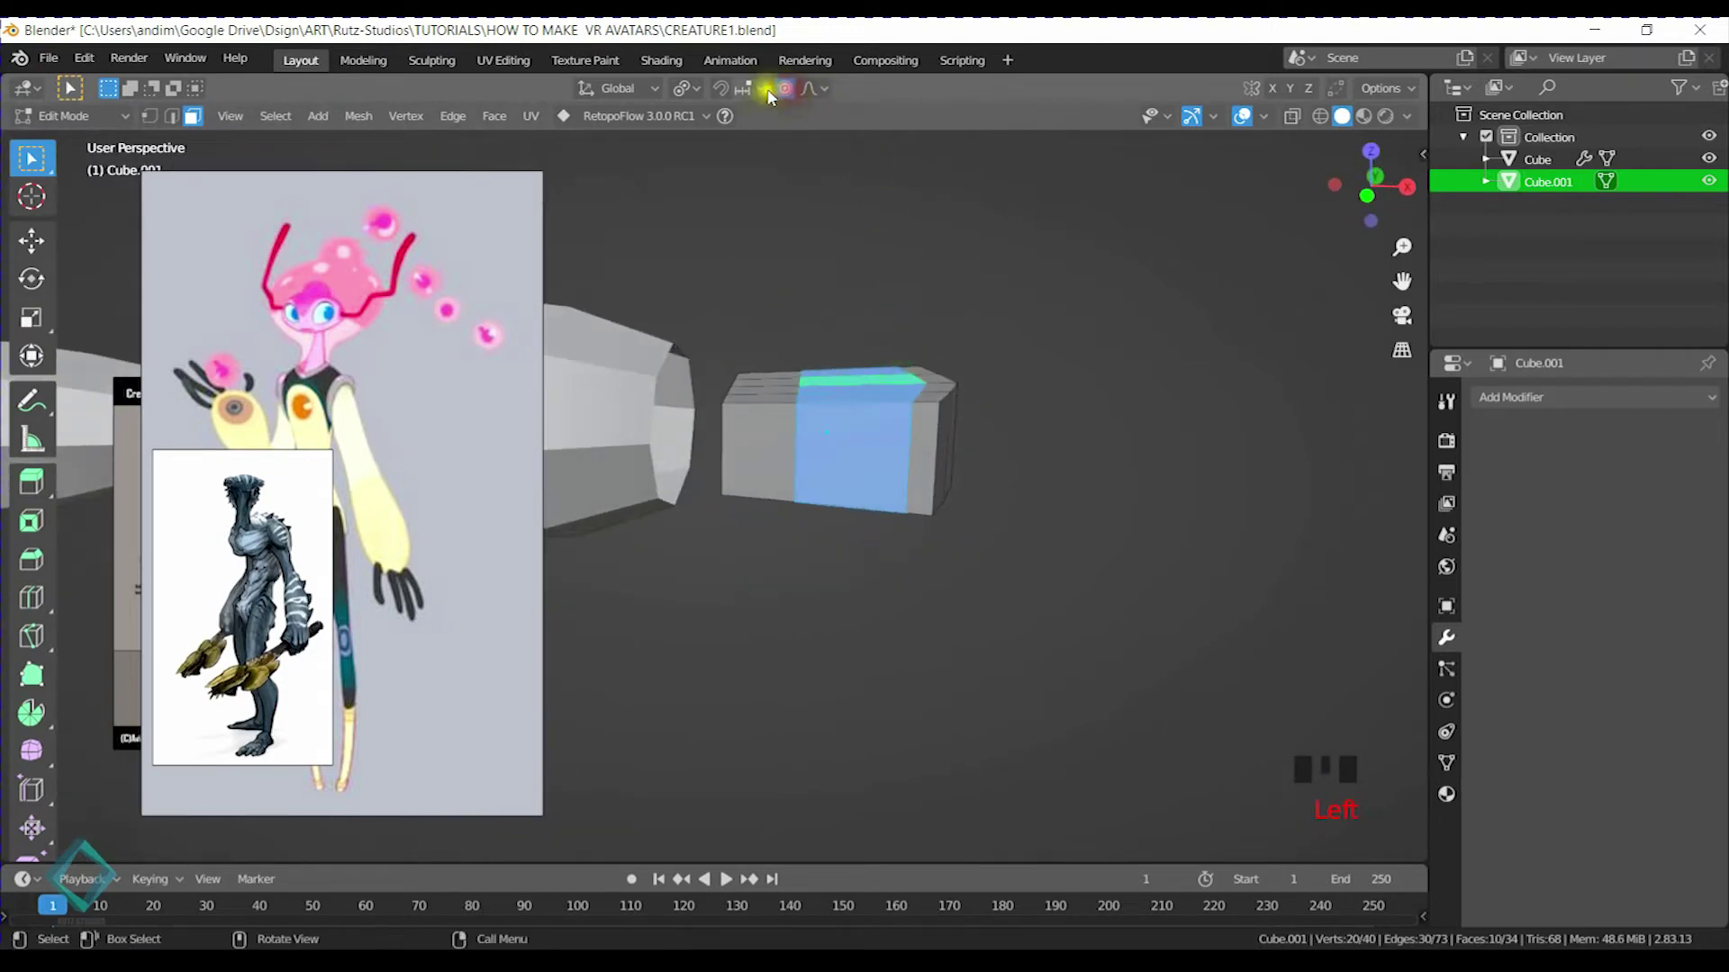
{"action": "mouse_move", "coordinate": [901, 369]}
{"action": "middle_mouse_down"}
{"action": "mouse_move", "coordinate": [941, 387]}
{"action": "mouse_move", "coordinate": [929, 370]}
{"action": "middle_mouse_up"}
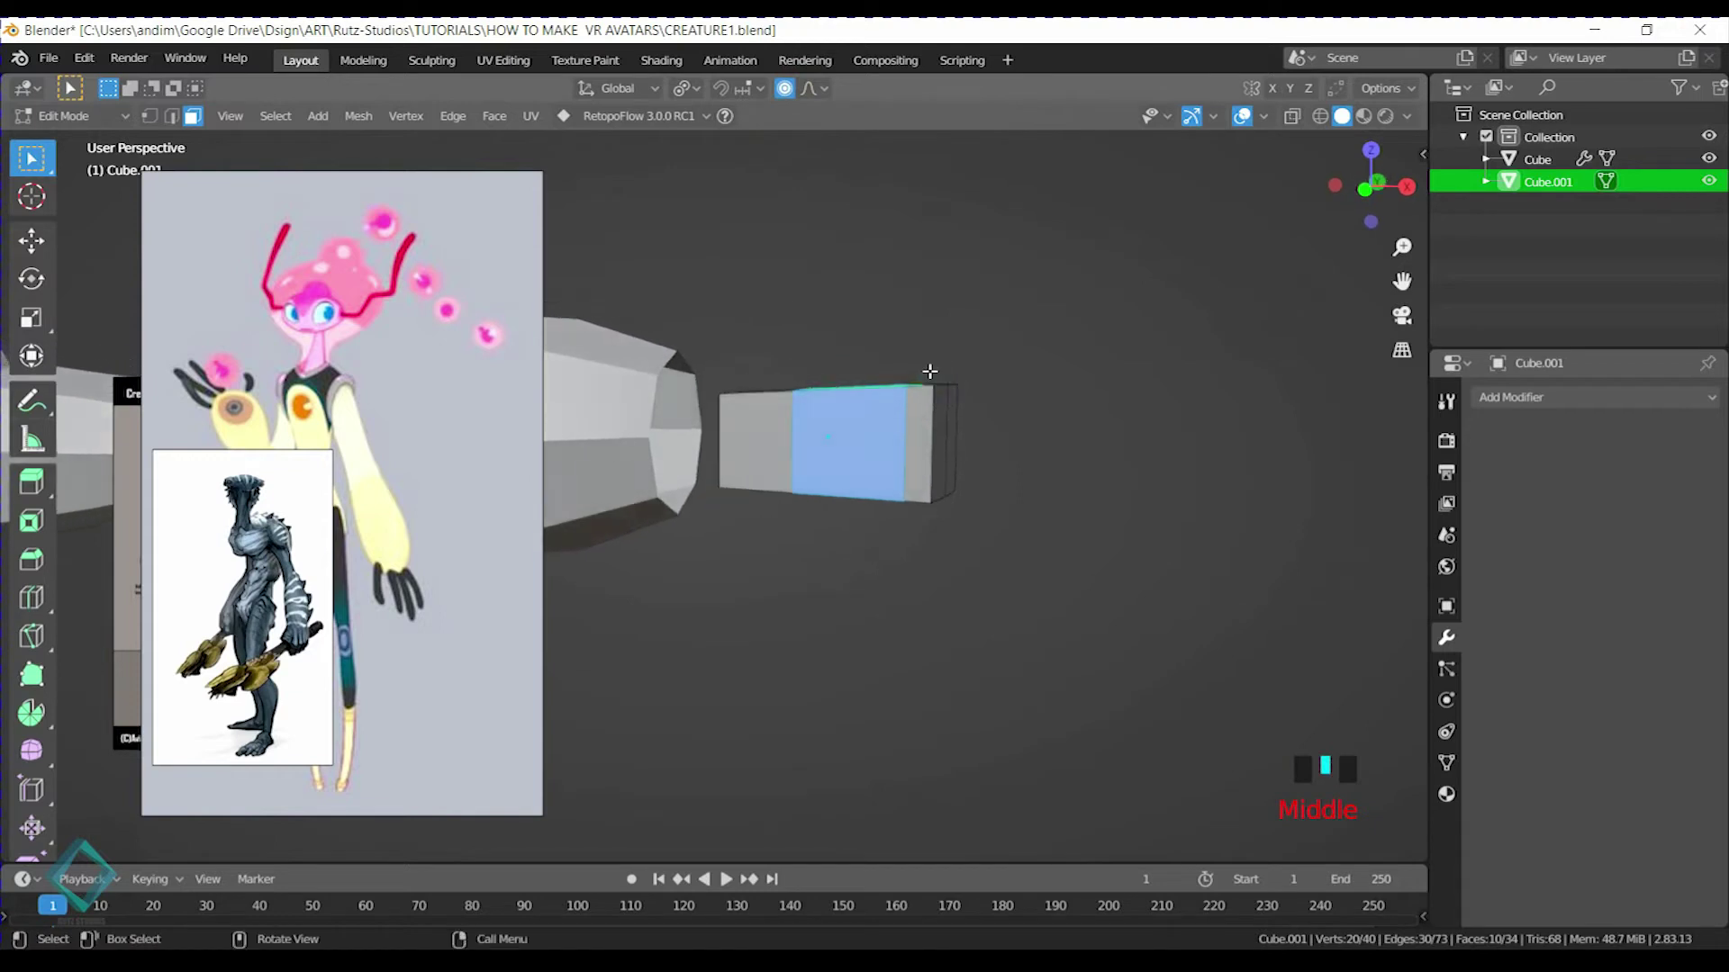
{"action": "key", "text": "g"}
{"action": "key", "text": "z"}
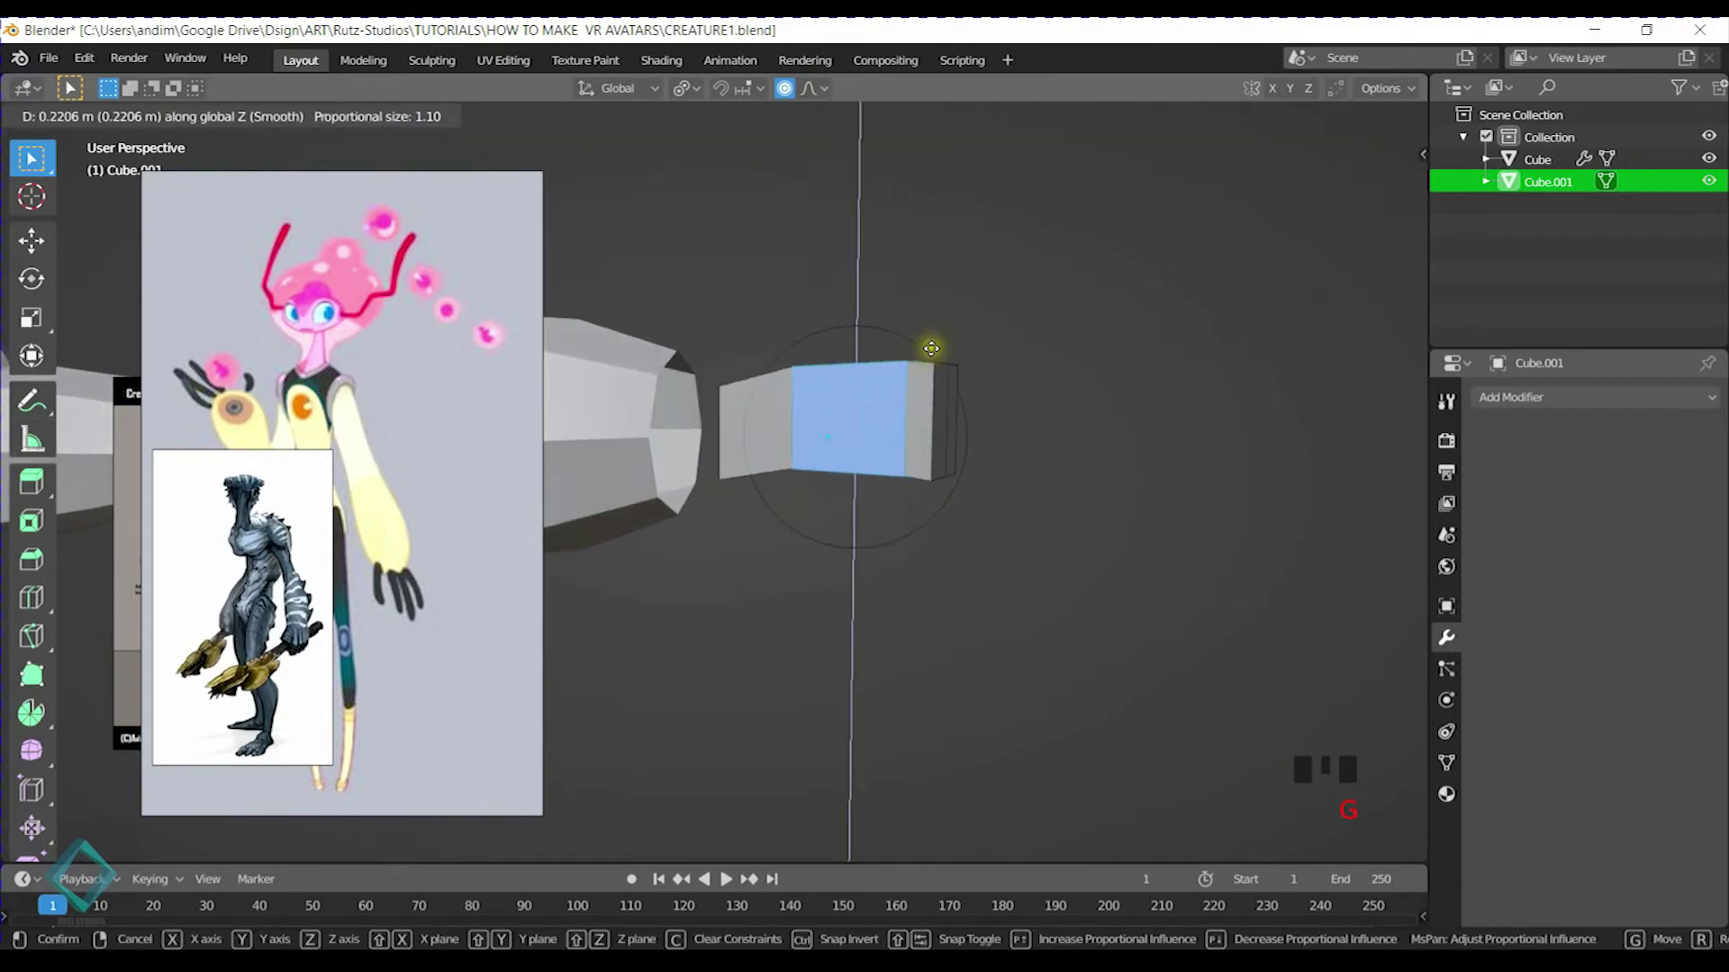
{"action": "left_click", "coordinate": [938, 337]}
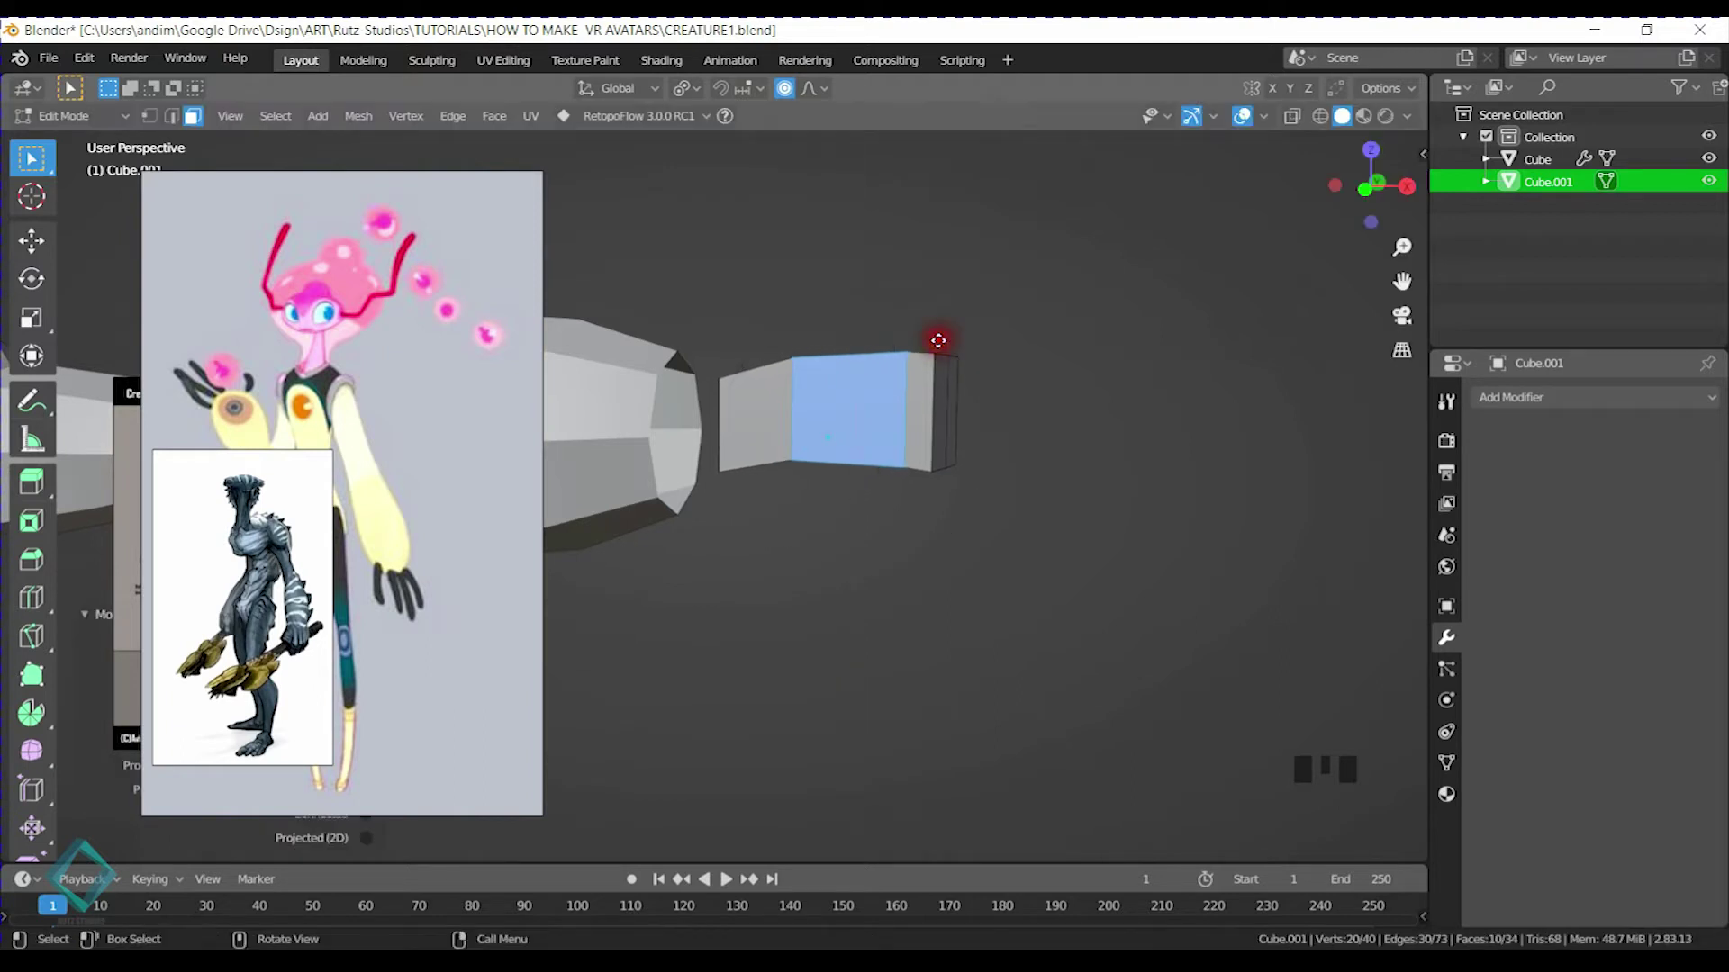
Lower the raised middle band of the hand slightly while viewing it from the back side
{"action": "middle_click_drag", "start_coordinate": [936, 316], "coordinate": [849, 390]}
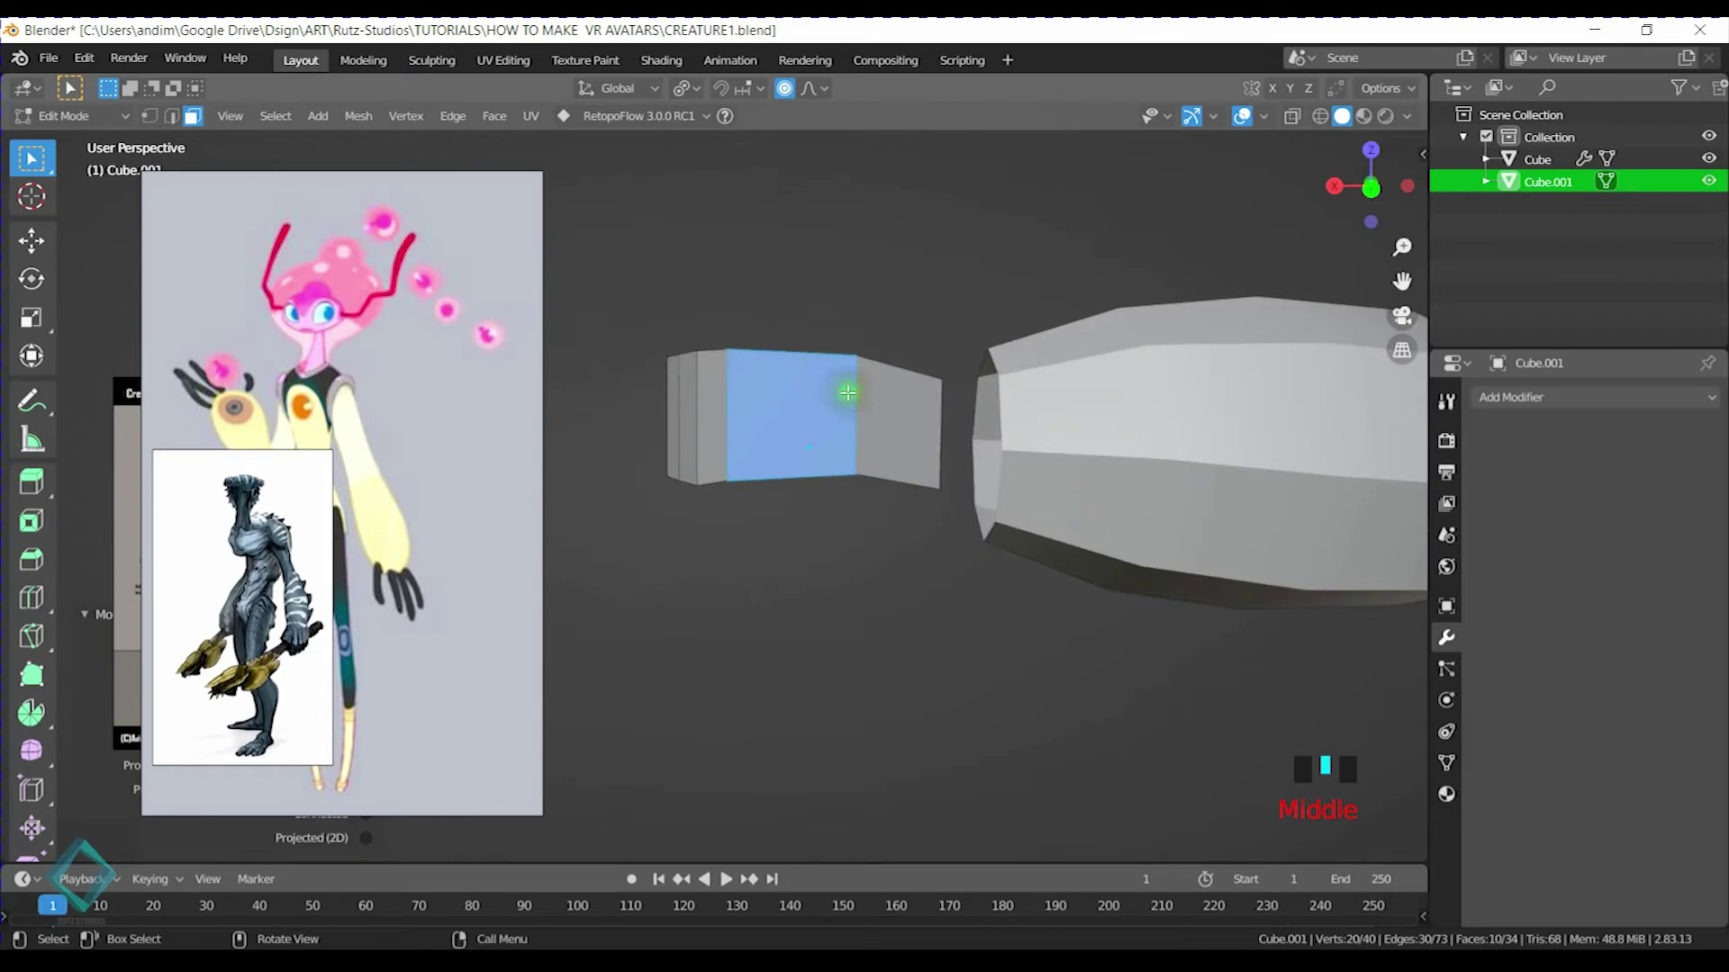
{"action": "key", "text": "g"}
{"action": "left_click", "coordinate": [856, 428]}
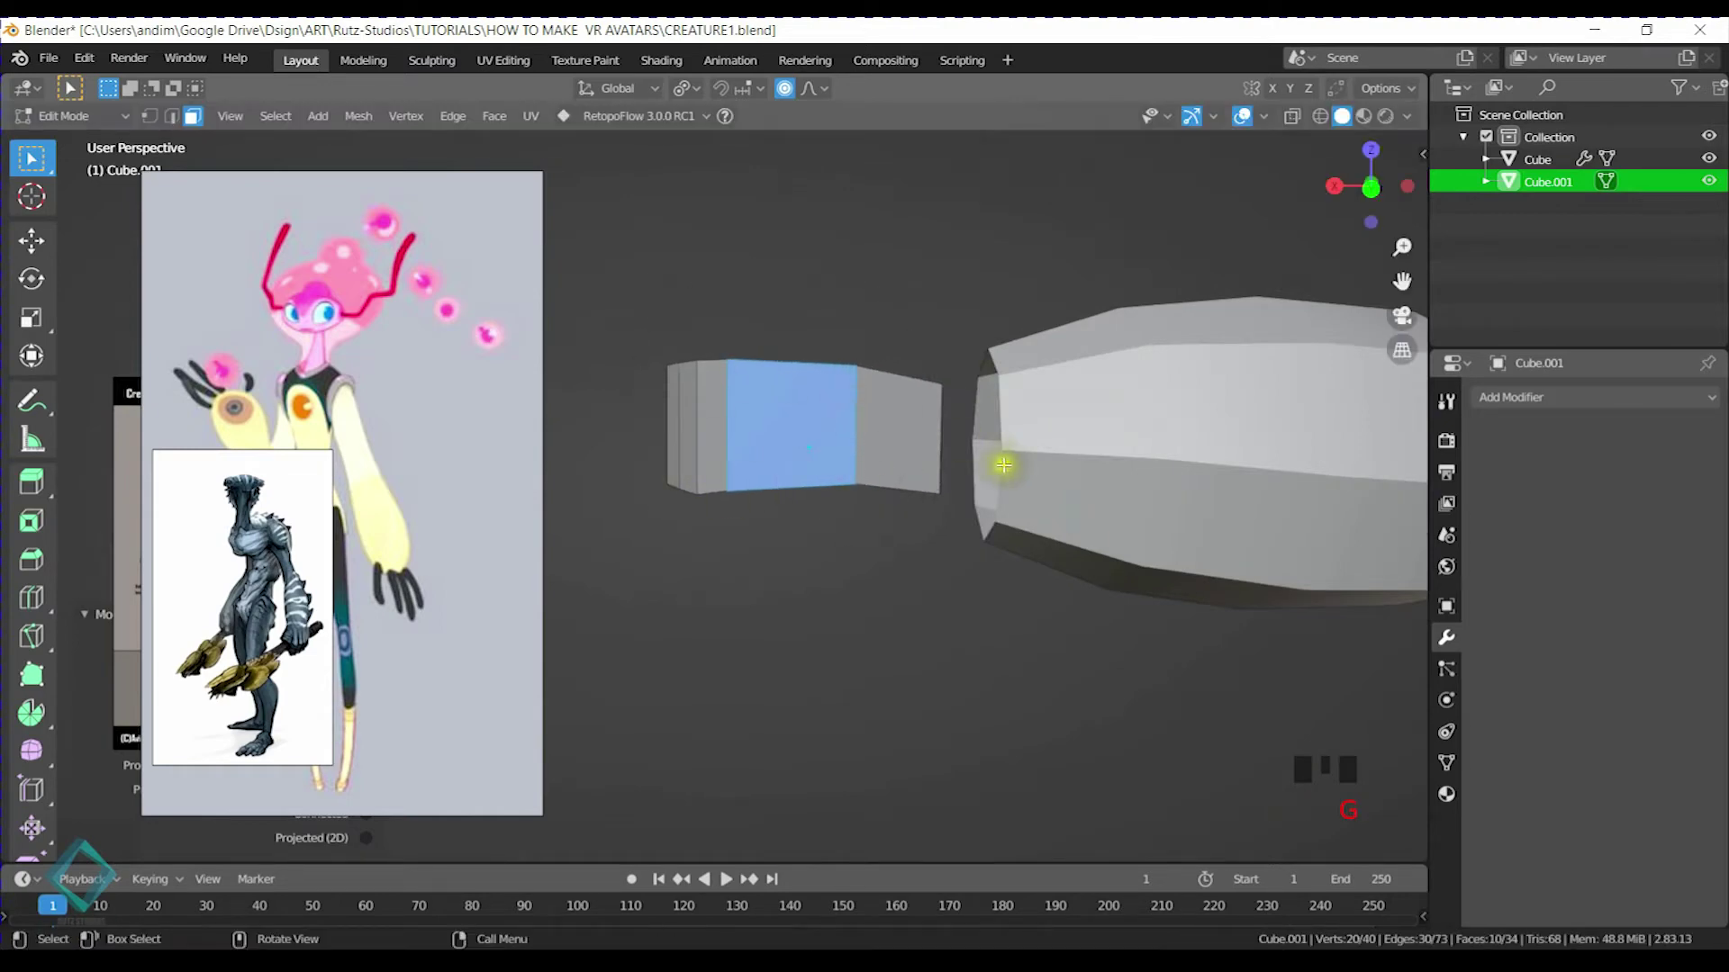
Widen the hand's middle band along Y by about 1.32 and again by about 1.05, using a proportional size of 1.33
{"action": "middle_click_drag", "start_coordinate": [868, 462], "coordinate": [926, 478]}
{"action": "key", "text": "s"}
{"action": "key", "text": "y"}
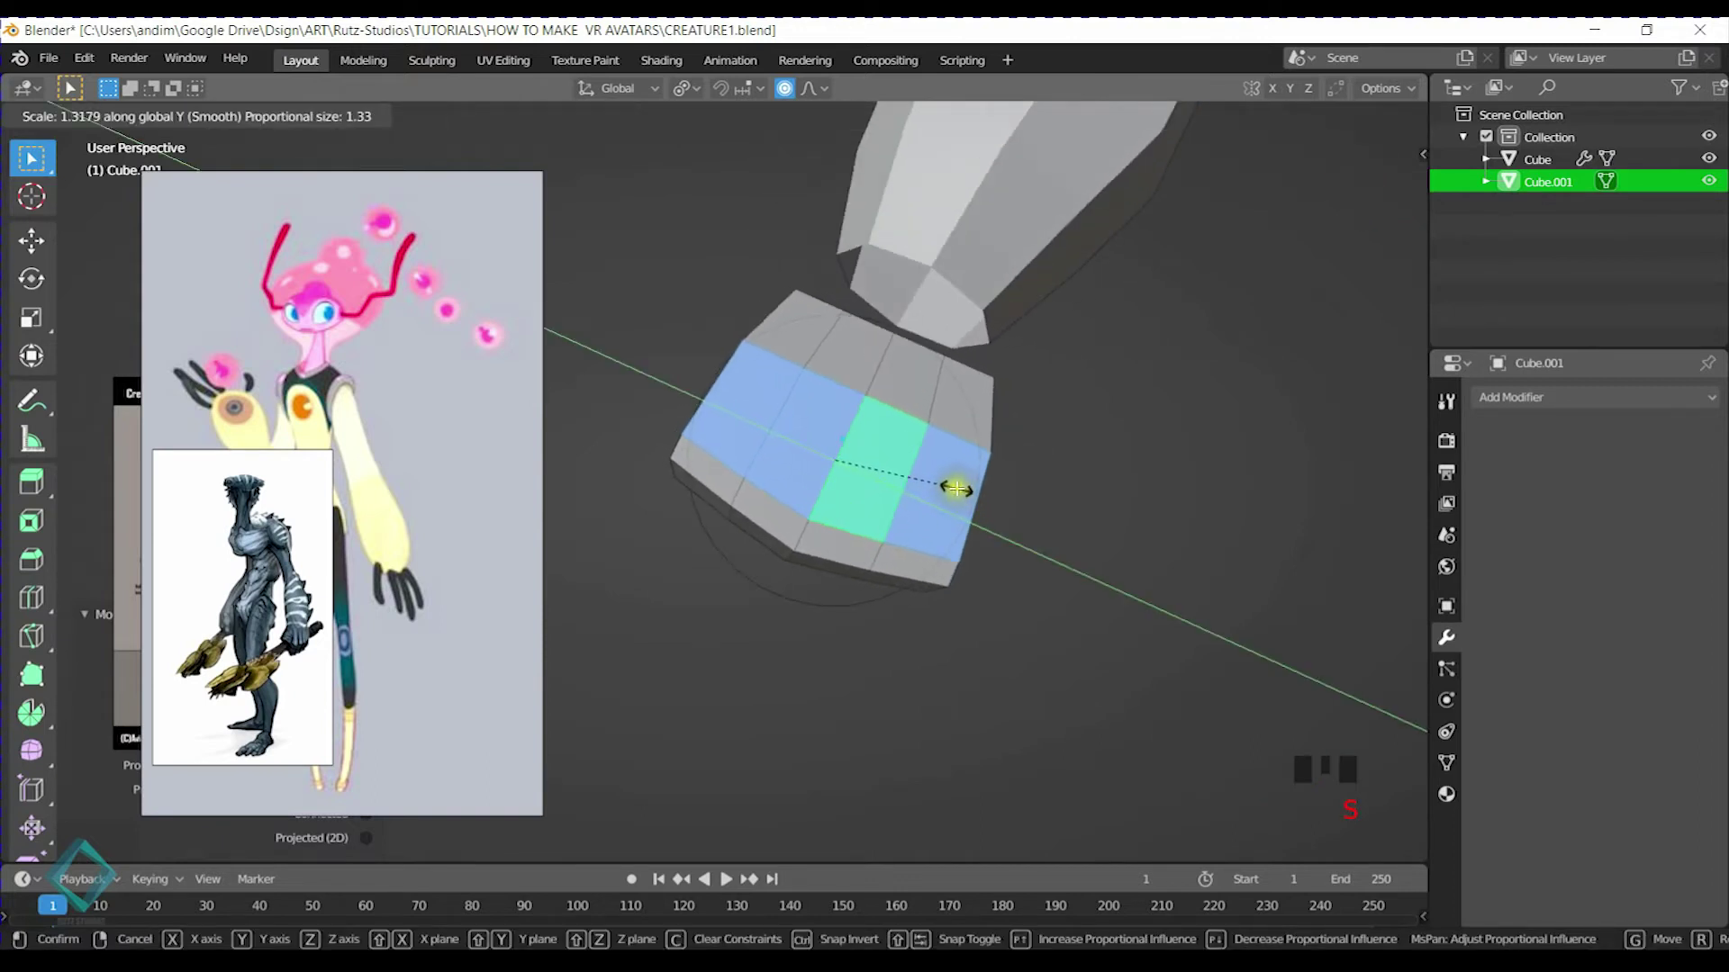
{"action": "left_click", "coordinate": [883, 548]}
{"action": "middle_click_drag", "start_coordinate": [883, 549], "coordinate": [919, 490]}
{"action": "scroll", "coordinate": [853, 510], "scroll_direction": "up", "scroll_amount": 2}
{"action": "key", "text": "s"}
{"action": "key", "text": "y"}
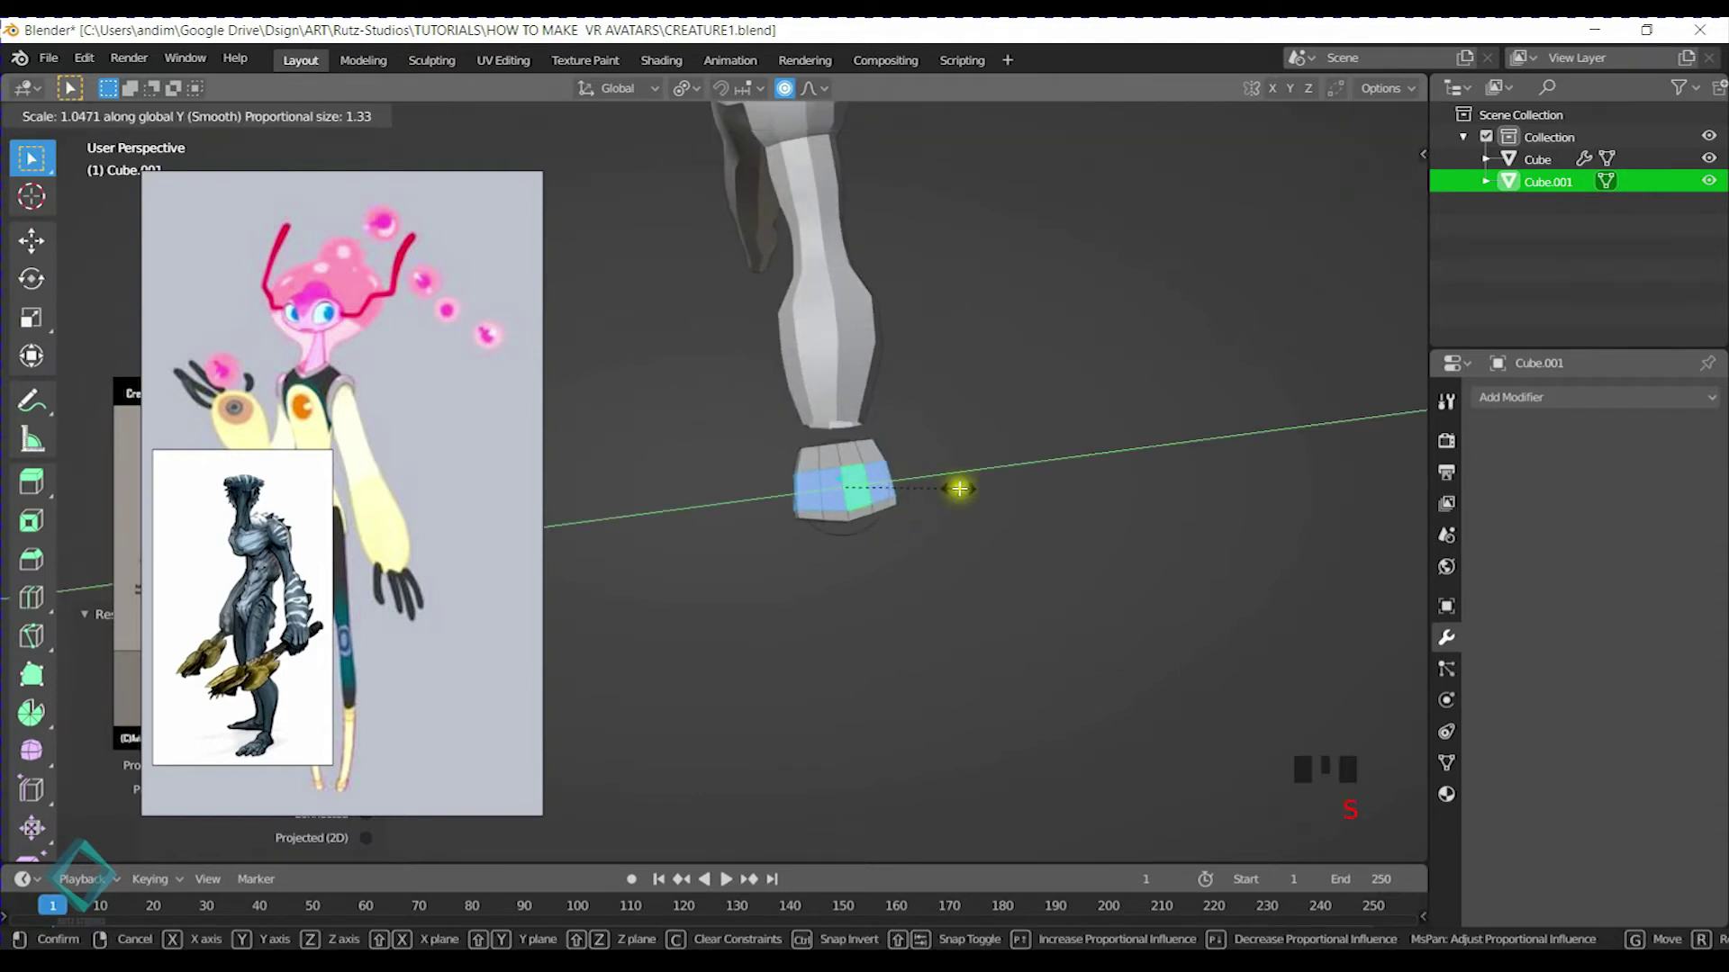
{"action": "left_click", "coordinate": [962, 488]}
Select the whole hand mesh and lengthen it slightly by scaling along X
{"action": "middle_click_drag", "start_coordinate": [926, 529], "coordinate": [944, 491]}
{"action": "key", "text": "s"}
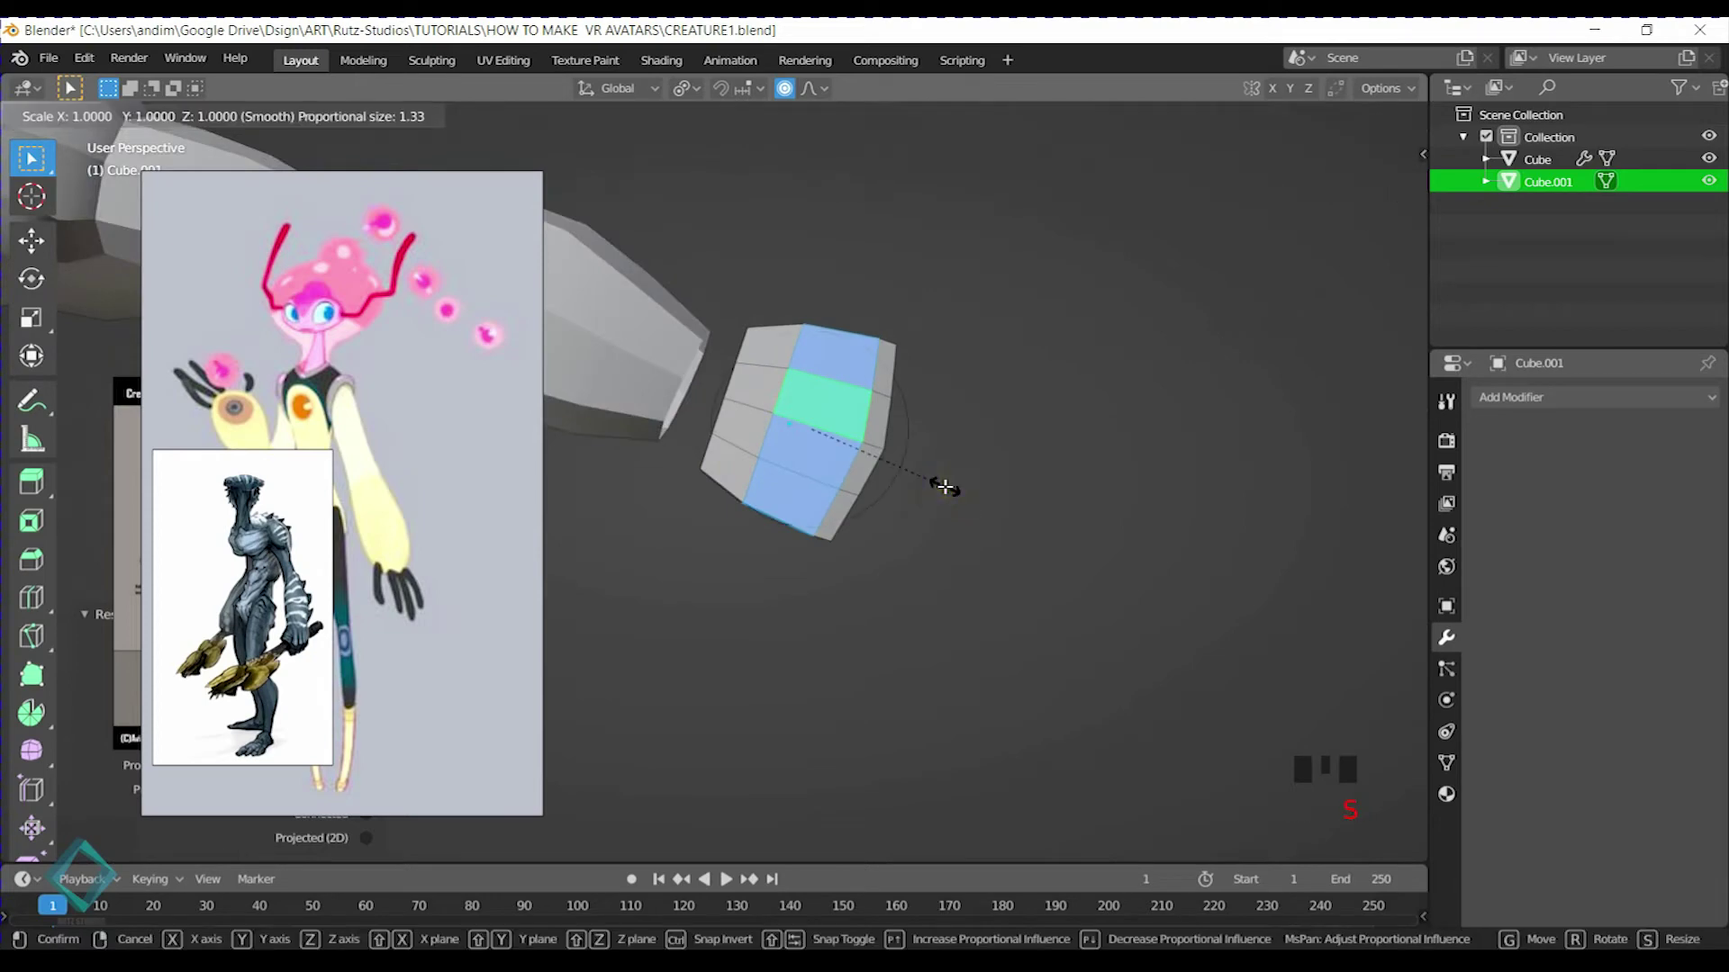
{"action": "key", "text": "Escape"}
{"action": "key", "text": "a"}
{"action": "key", "text": "s"}
{"action": "key", "text": "x"}
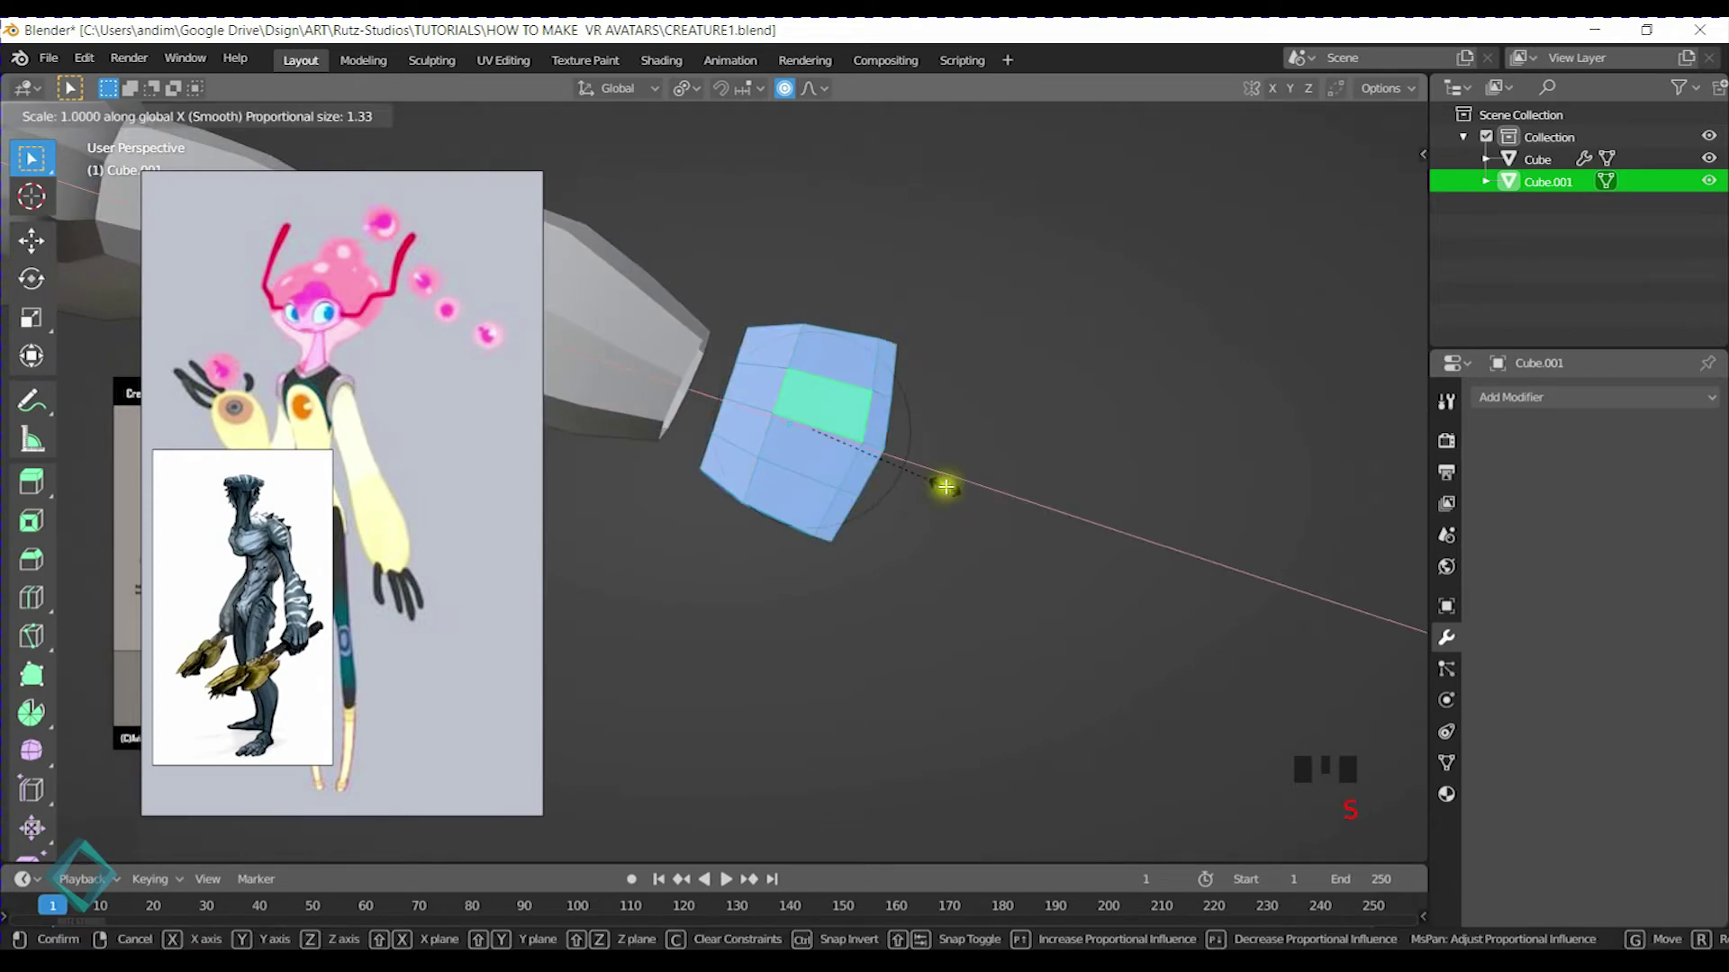
{"action": "left_click", "coordinate": [1089, 525]}
Slide the wrist-side edge loop slightly toward the fingers and save the file
{"action": "middle_click_drag", "start_coordinate": [1088, 524], "coordinate": [988, 422]}
{"action": "key", "text": "2"}
{"action": "left_click", "coordinate": [771, 416], "text": "alt"}
{"action": "left_click", "coordinate": [750, 422], "text": "alt"}
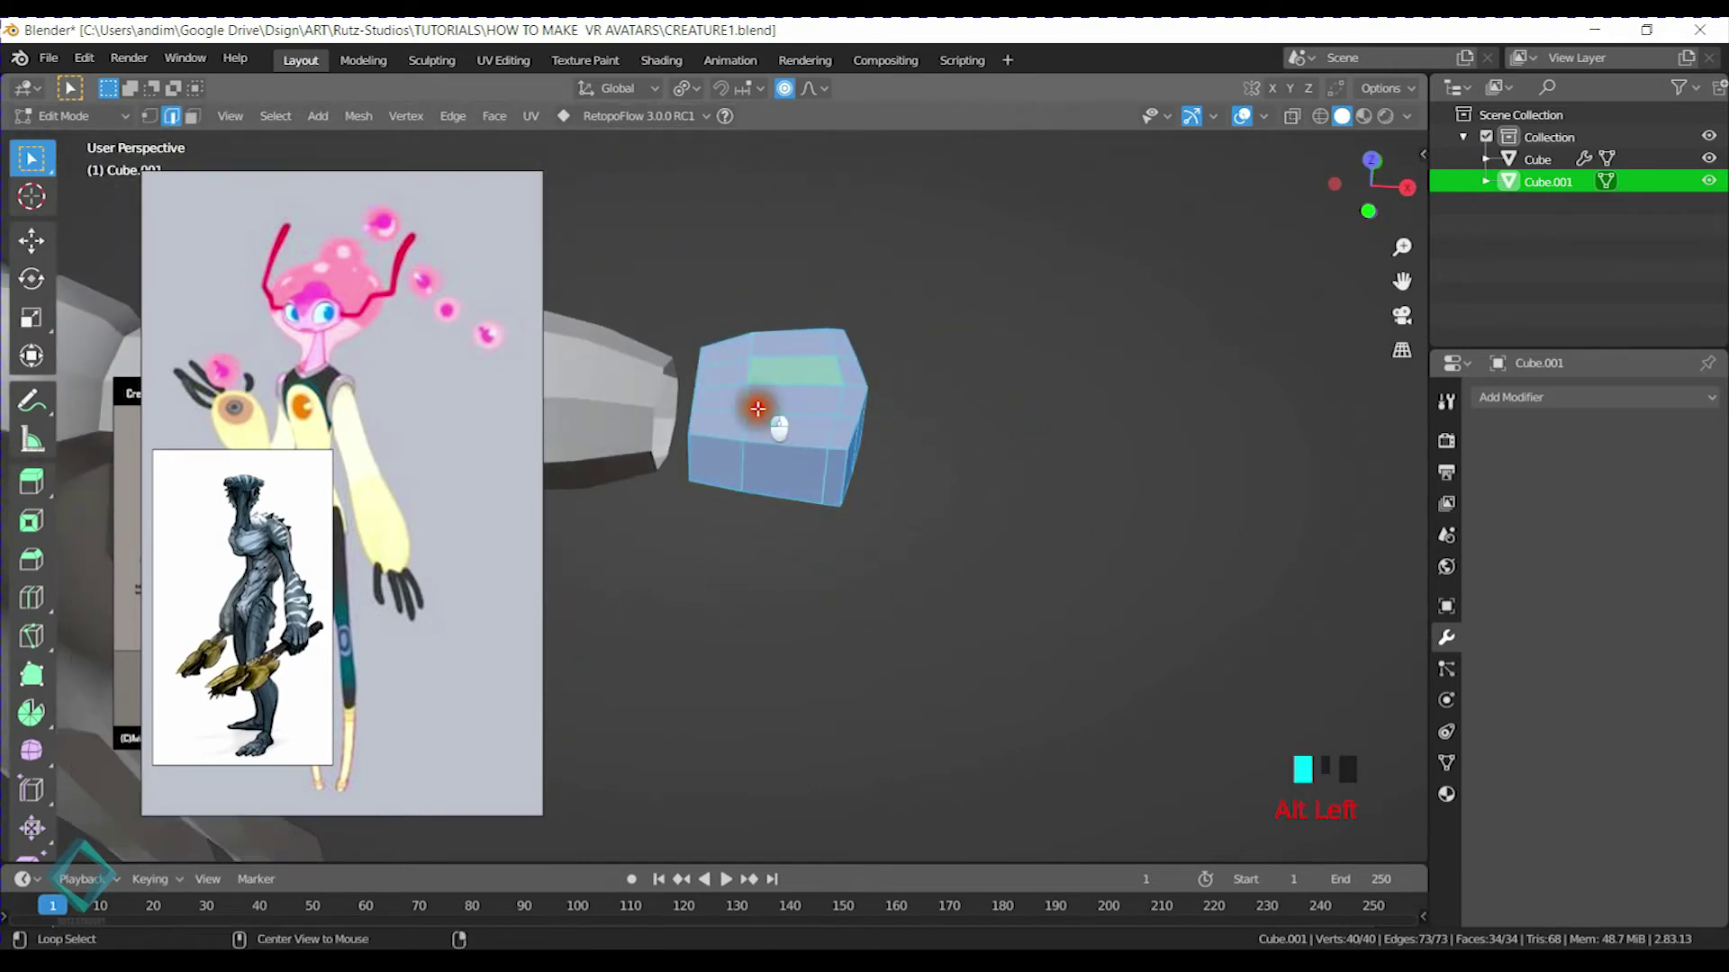
{"action": "left_click", "coordinate": [751, 422], "text": "alt"}
{"action": "key", "text": "g"}
{"action": "key", "text": "g"}
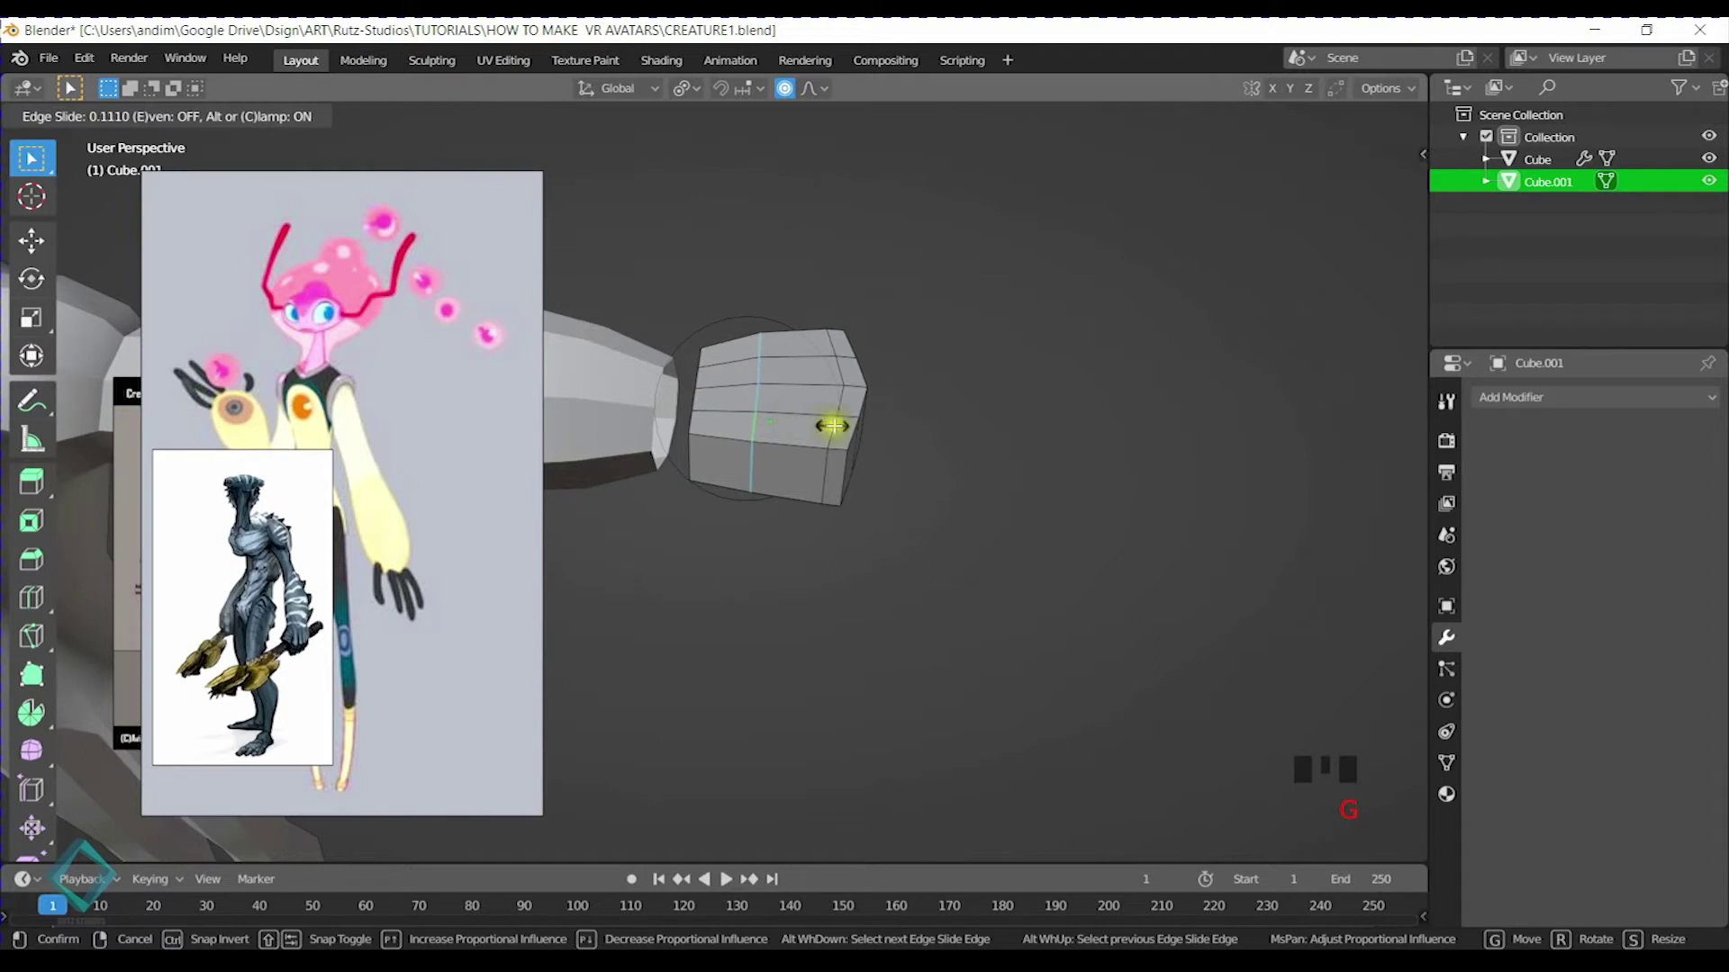
{"action": "left_click", "coordinate": [875, 434]}
{"action": "middle_click_drag", "start_coordinate": [864, 435], "coordinate": [804, 480]}
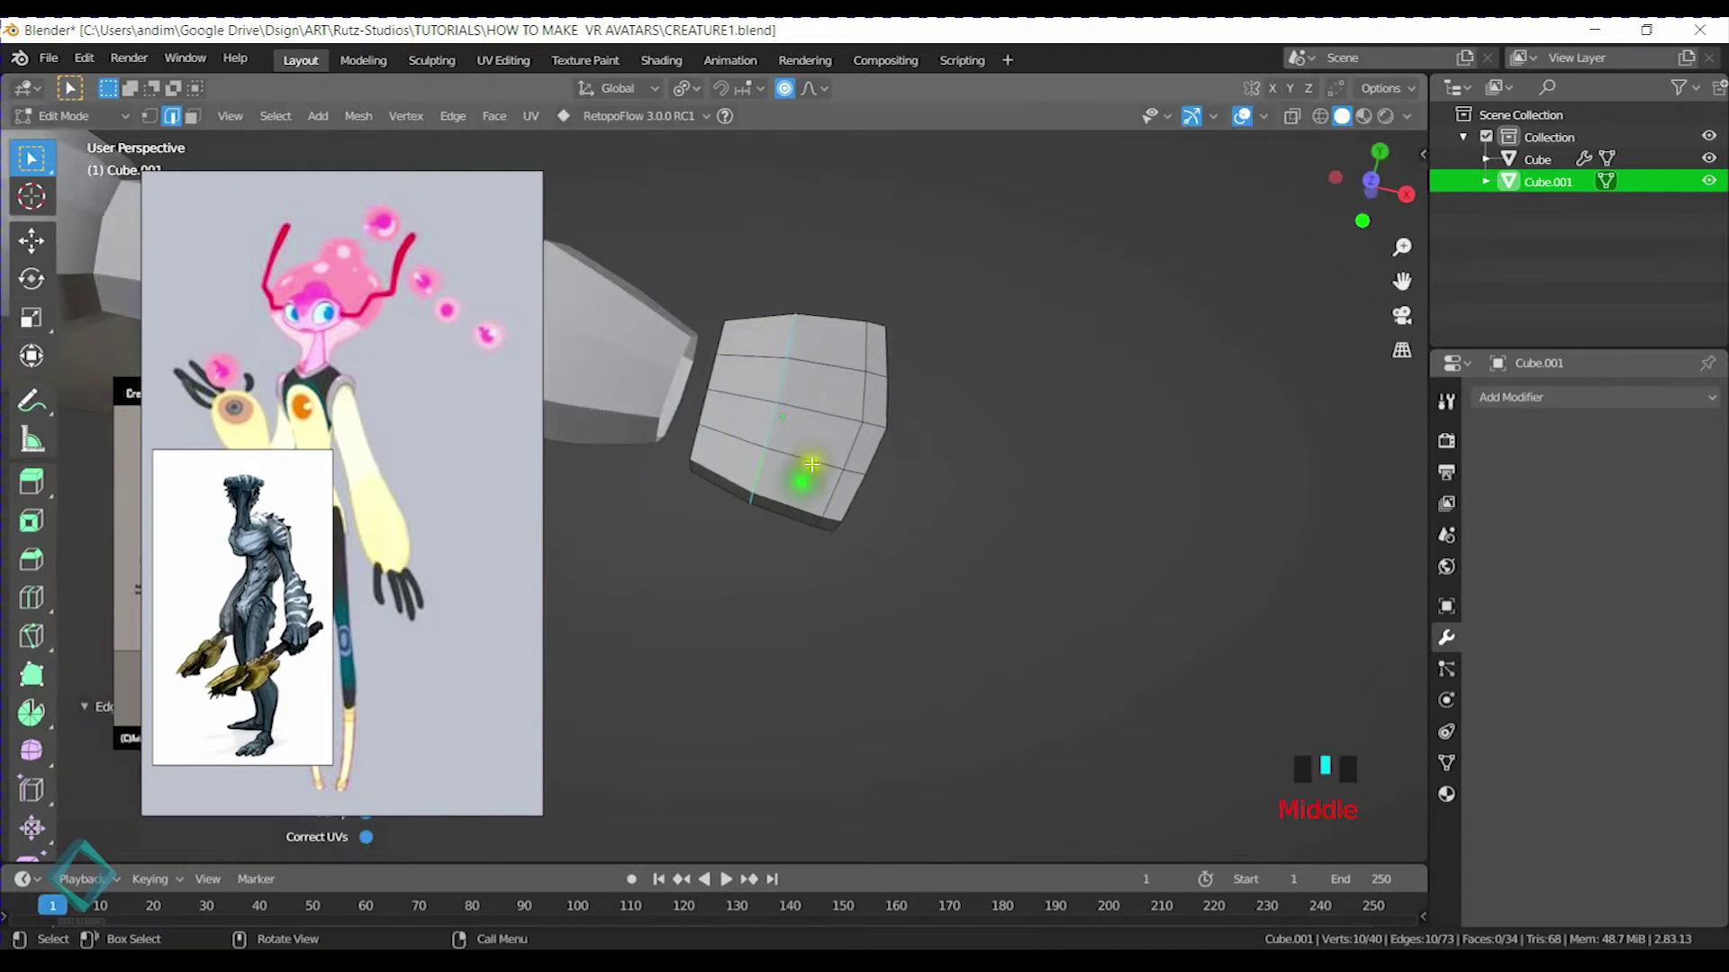
{"action": "key", "text": "ctrl+s"}
Extrude the outermost front face of the finger end along X in top view, with proportional editing off, to start a finger
{"action": "middle_click_drag", "start_coordinate": [898, 347], "coordinate": [879, 552]}
{"action": "left_click", "coordinate": [192, 116]}
{"action": "left_click", "coordinate": [842, 494]}
{"action": "scroll", "coordinate": [835, 442], "scroll_direction": "up", "scroll_amount": 3}
{"action": "scroll", "coordinate": [834, 442], "scroll_direction": "up", "scroll_amount": 2, "text": "shift"}
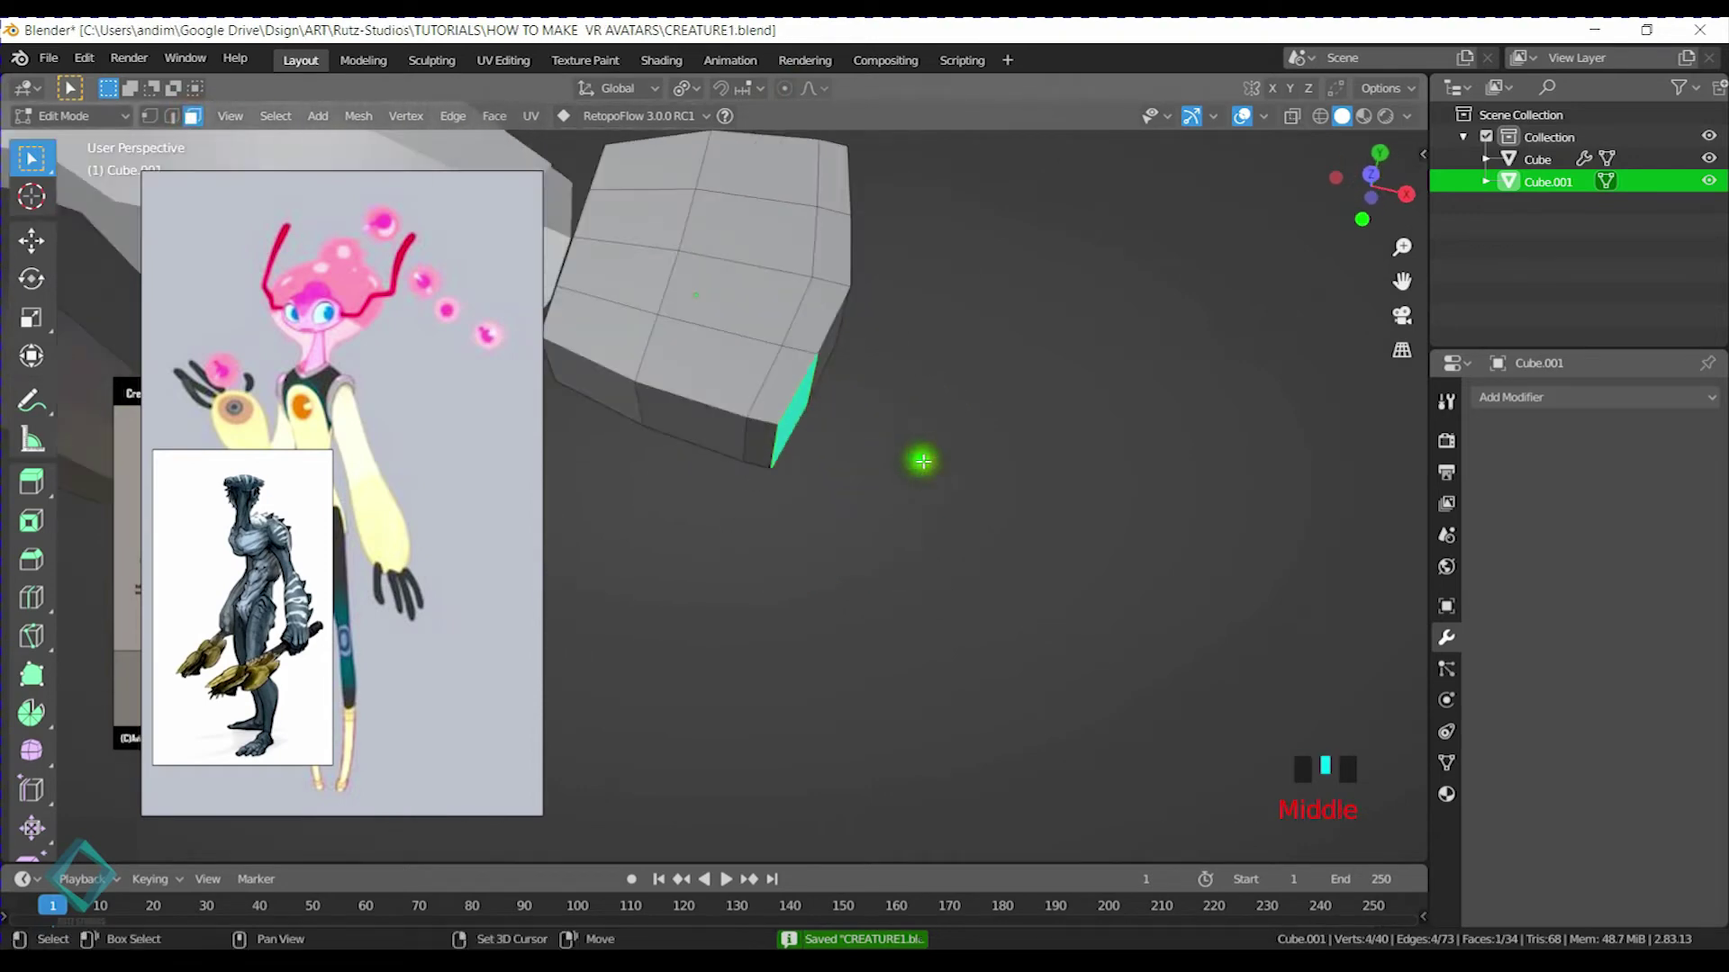
{"action": "key", "text": "KP_7"}
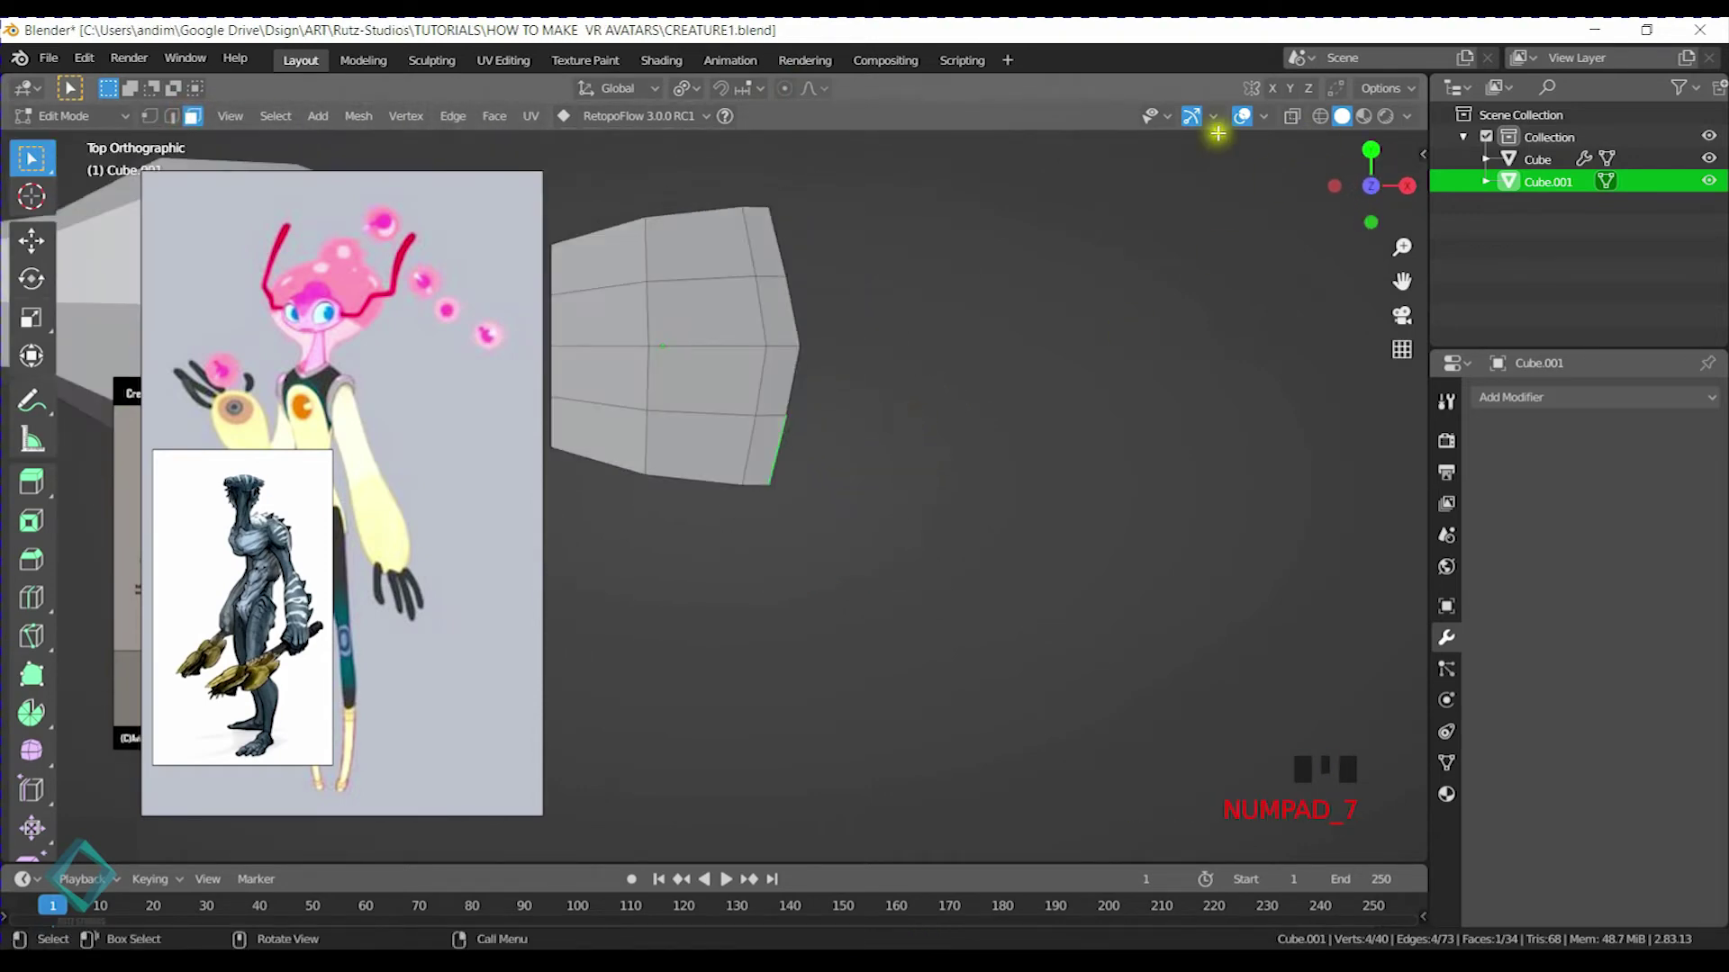
{"action": "middle_click_drag", "start_coordinate": [860, 473], "coordinate": [776, 463], "text": "shift"}
{"action": "key", "text": "e"}
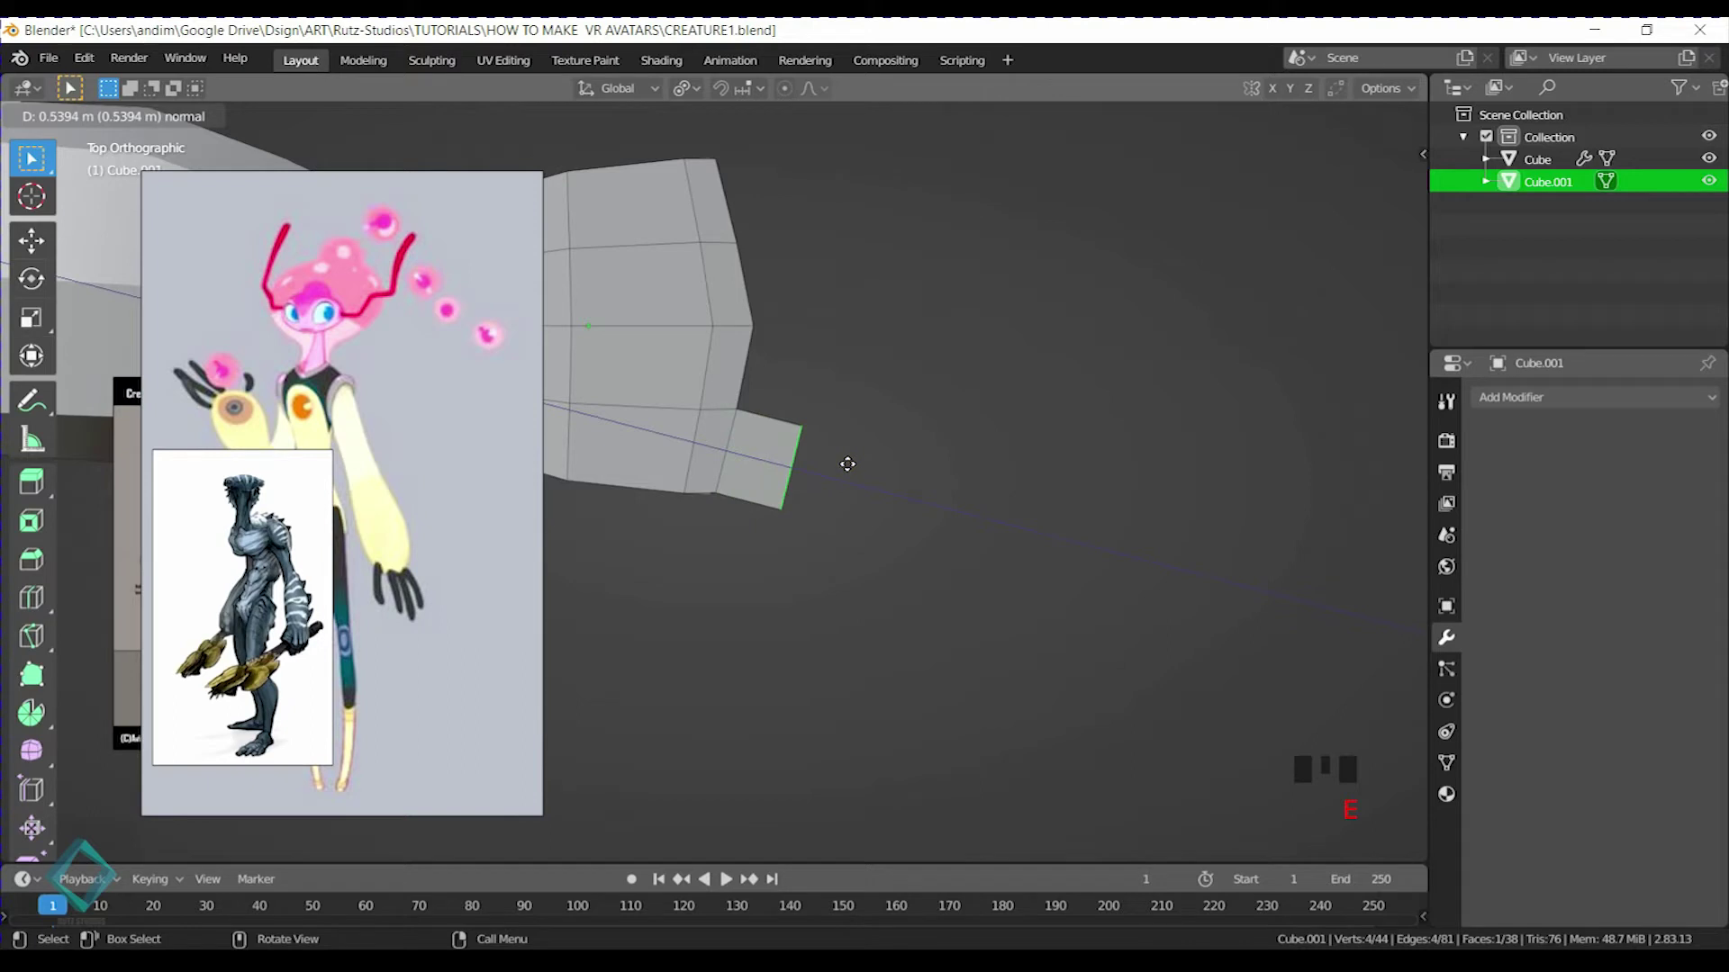
{"action": "key", "text": "x"}
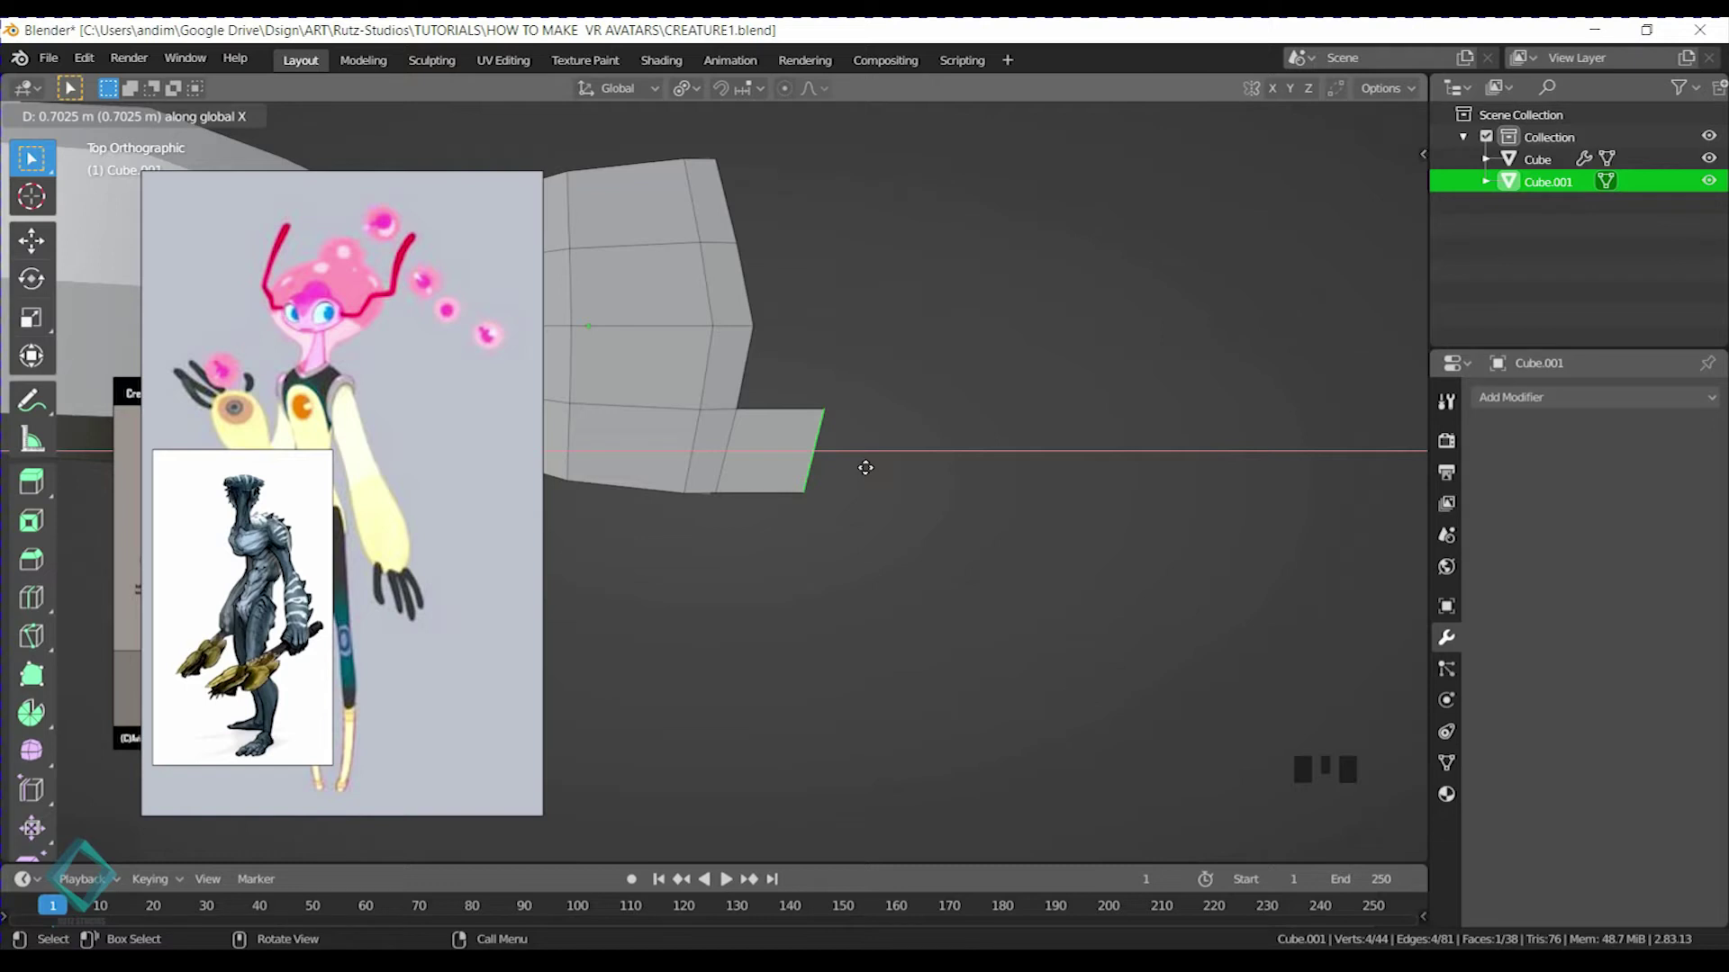
{"action": "mouse_move", "coordinate": [865, 468]}
{"action": "left_mouse_down"}
{"action": "mouse_move", "coordinate": [783, 478]}
{"action": "mouse_move", "coordinate": [887, 481]}
{"action": "left_mouse_up"}
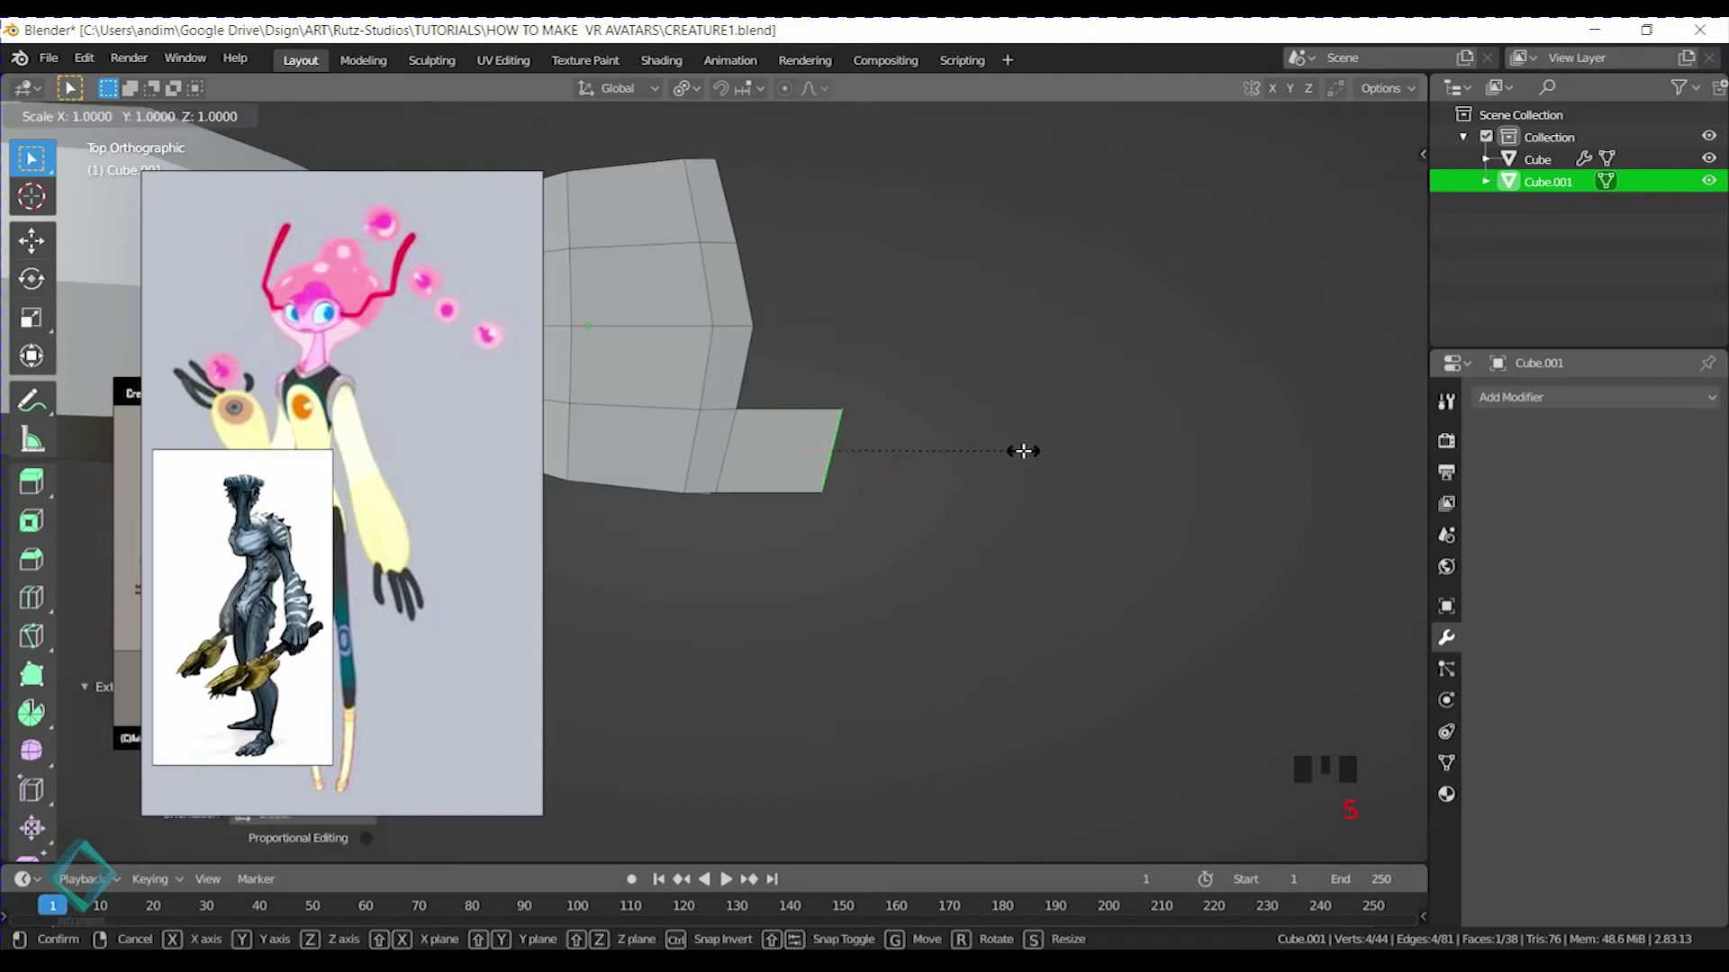
Flatten the extruded finger's slanted end face by scaling it to 0 along X
{"action": "middle_click_drag", "start_coordinate": [867, 455], "coordinate": [923, 396]}
{"action": "left_click", "coordinate": [864, 371]}
{"action": "key", "text": "s"}
{"action": "key", "text": "x"}
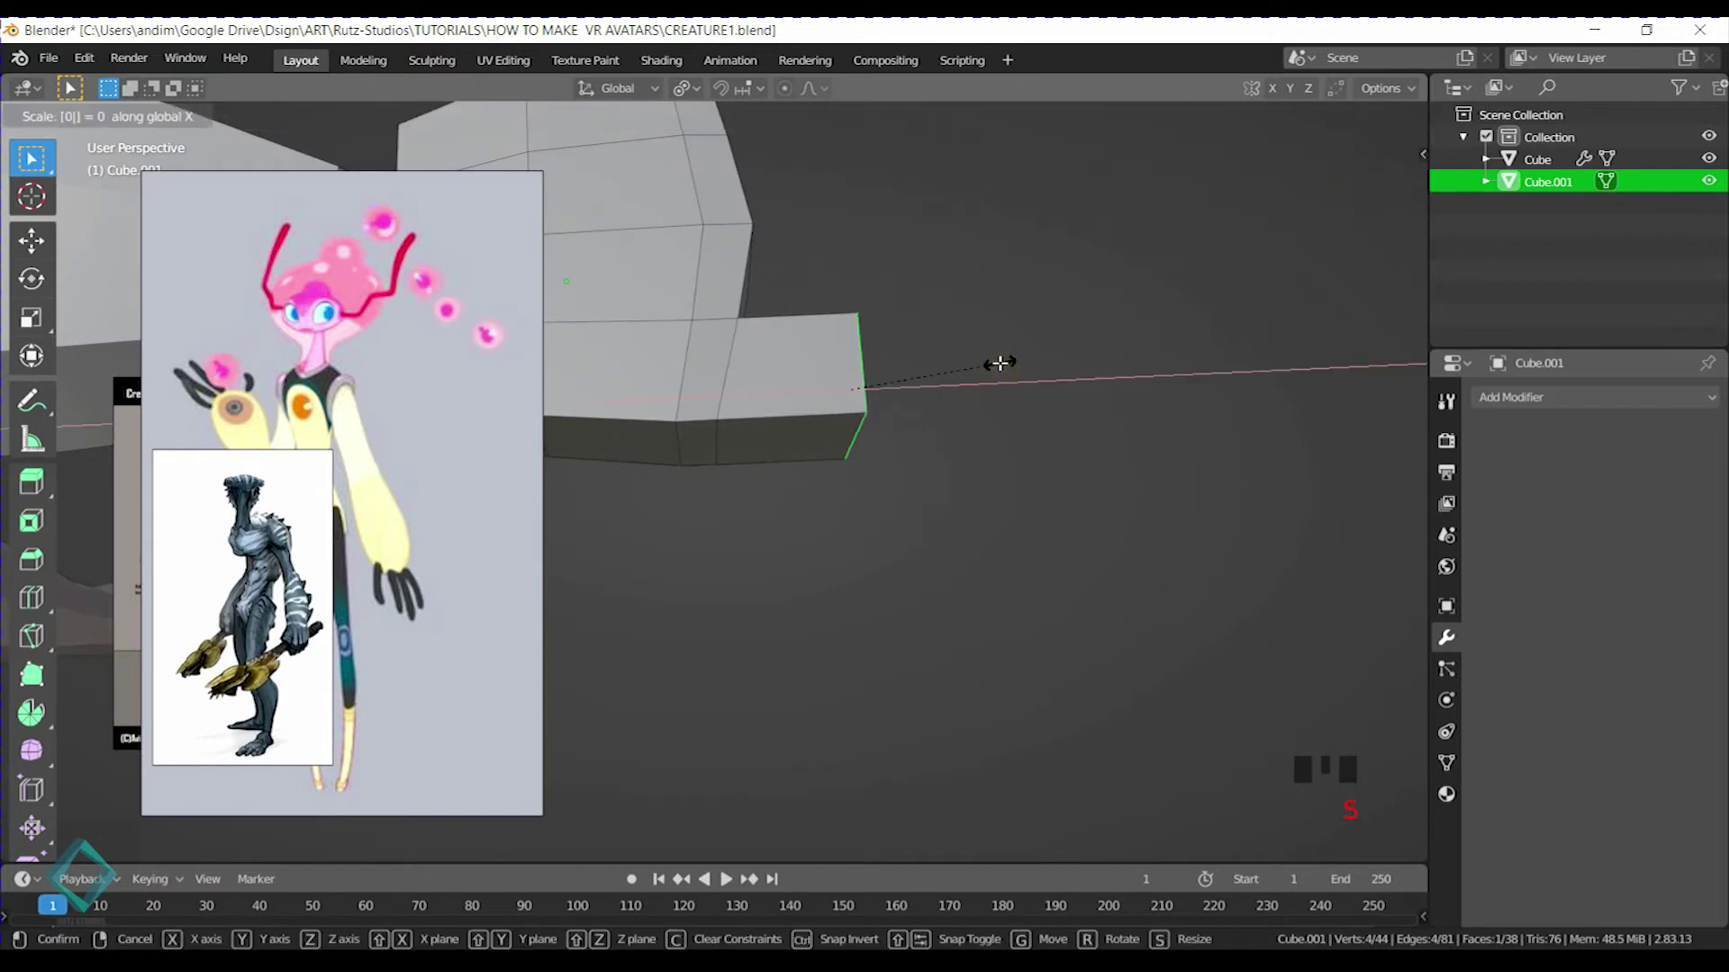
{"action": "left_click", "coordinate": [997, 361]}
Shrink the finger's end face in front view and raise it about 0.06 m along Z
{"action": "middle_click_drag", "start_coordinate": [996, 359], "coordinate": [863, 358]}
{"action": "key", "text": "KP_7"}
{"action": "middle_click_drag", "start_coordinate": [945, 544], "coordinate": [953, 374]}
{"action": "key", "text": "KP_1"}
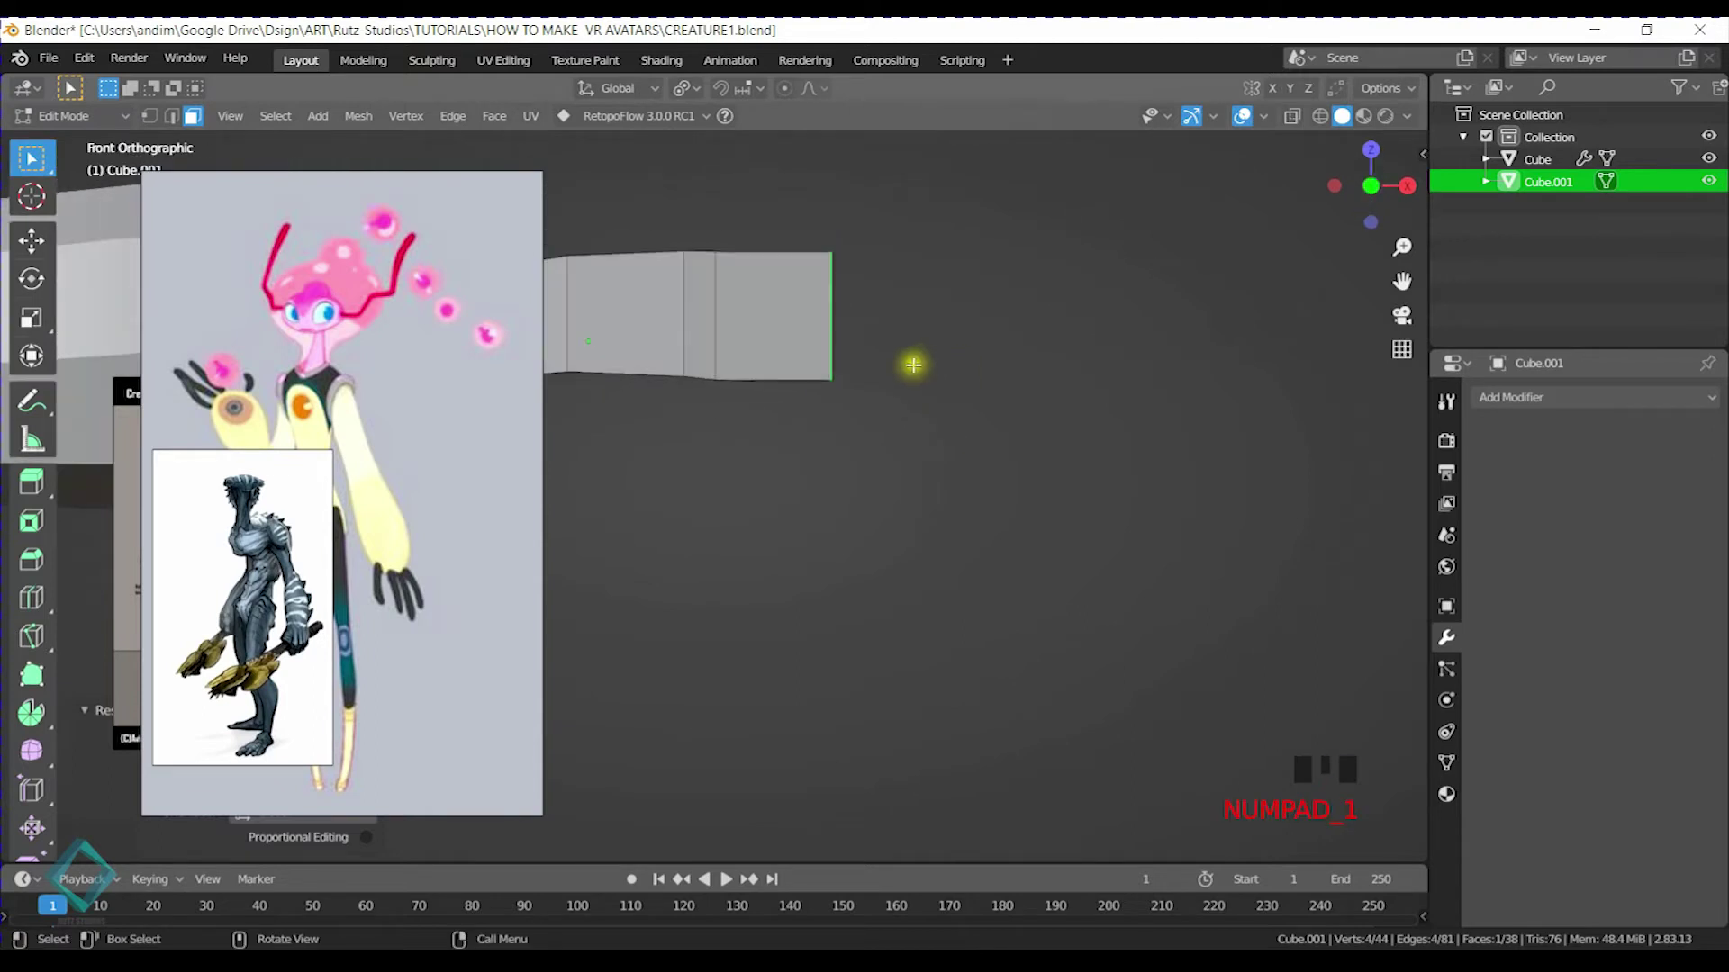
{"action": "key", "text": "s"}
{"action": "left_click", "coordinate": [875, 246]}
{"action": "key", "text": "g"}
{"action": "key", "text": "z"}
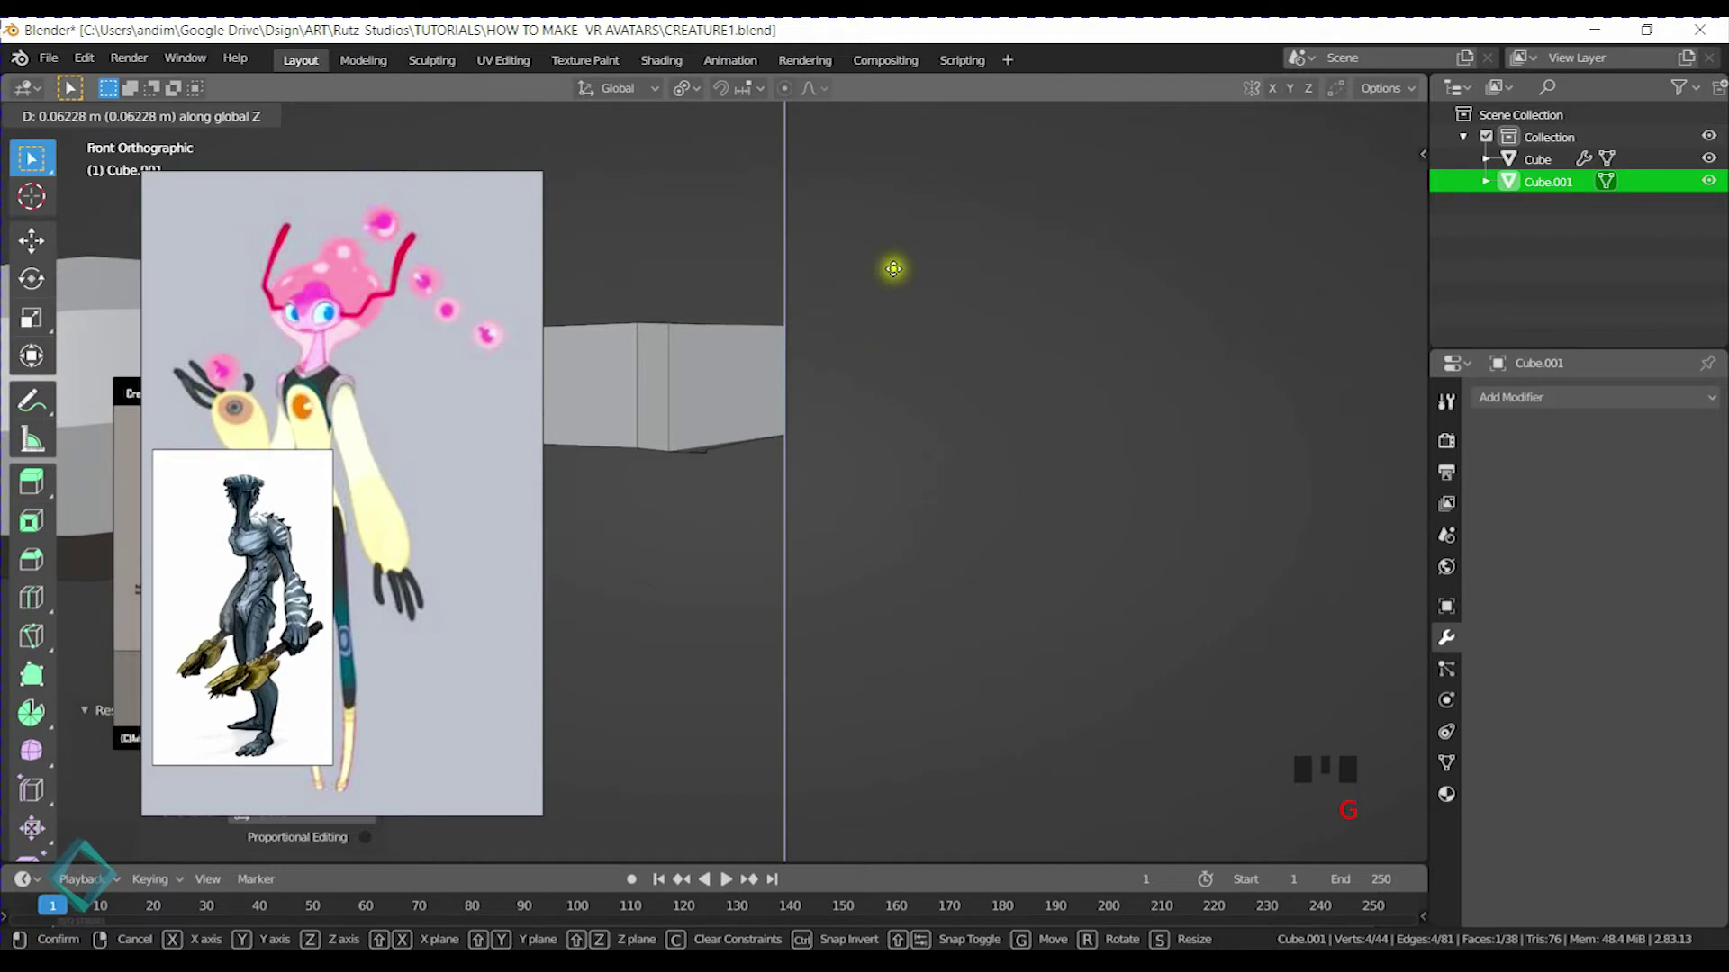
{"action": "left_click", "coordinate": [893, 275]}
Rotate the finger's end face about 6.57° in front view
{"action": "key", "text": "r"}
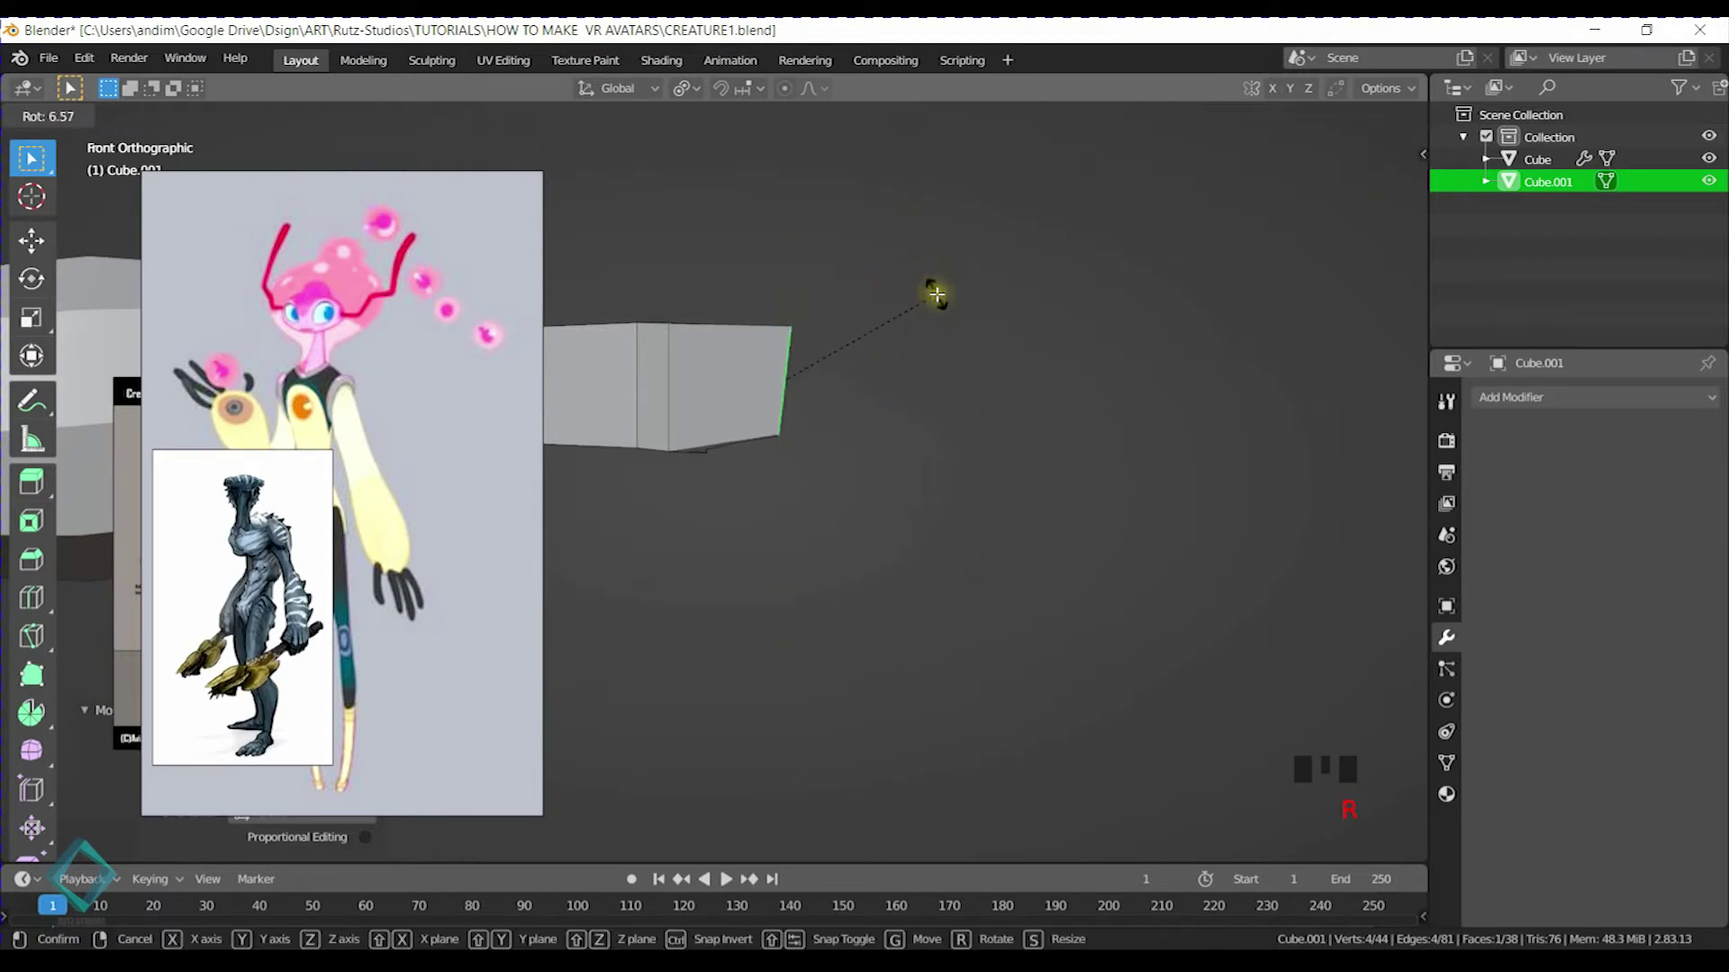
{"action": "left_click", "coordinate": [937, 294]}
{"action": "middle_click_drag", "start_coordinate": [957, 390], "coordinate": [911, 390], "text": "shift"}
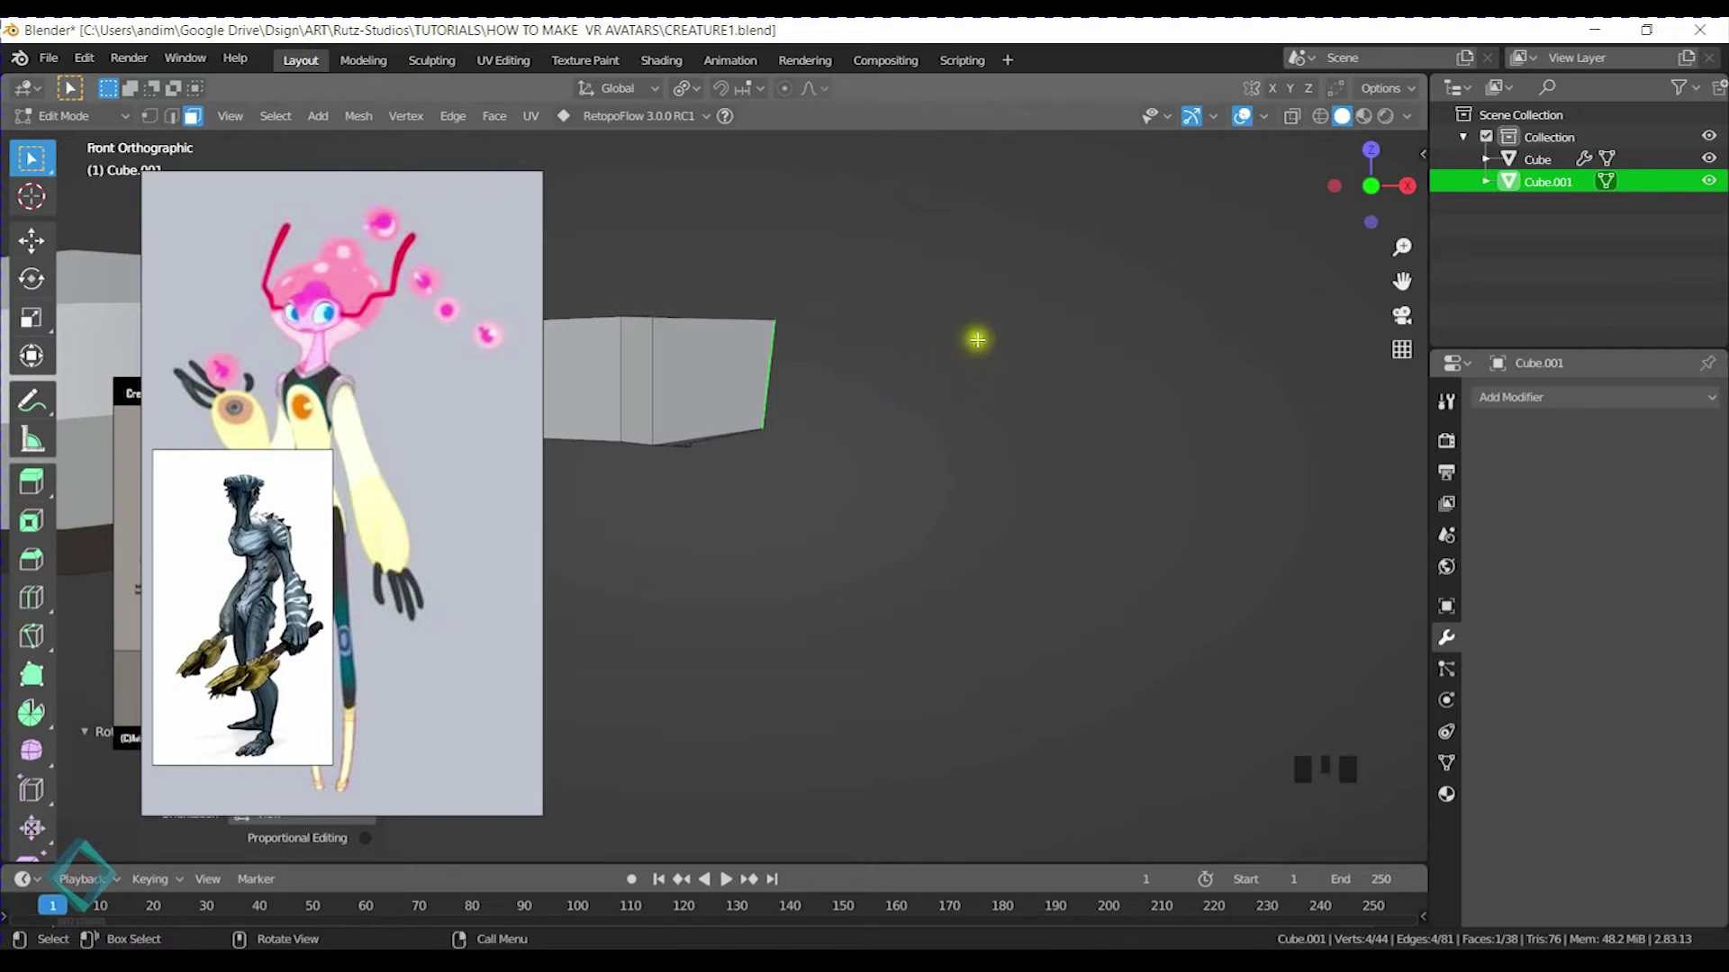
Extrude a second finger segment about 0.97 m along its normal, and tilt and shift its end face slightly downward
{"action": "key", "text": "e"}
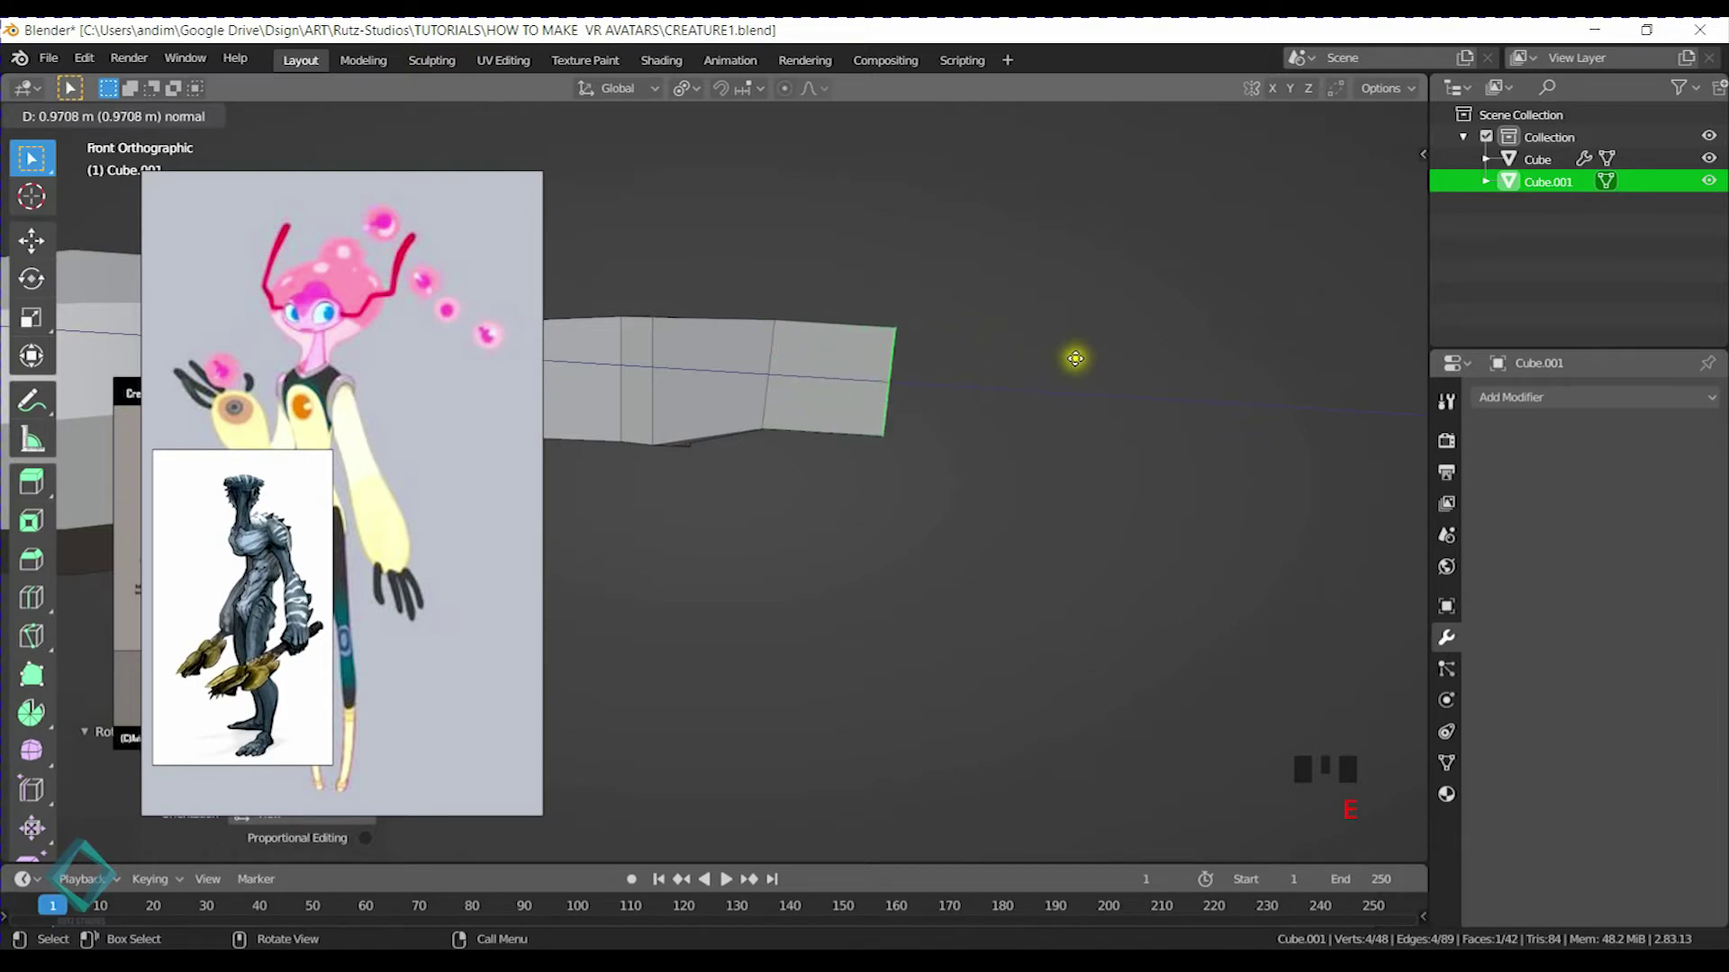
{"action": "left_click", "coordinate": [1077, 358]}
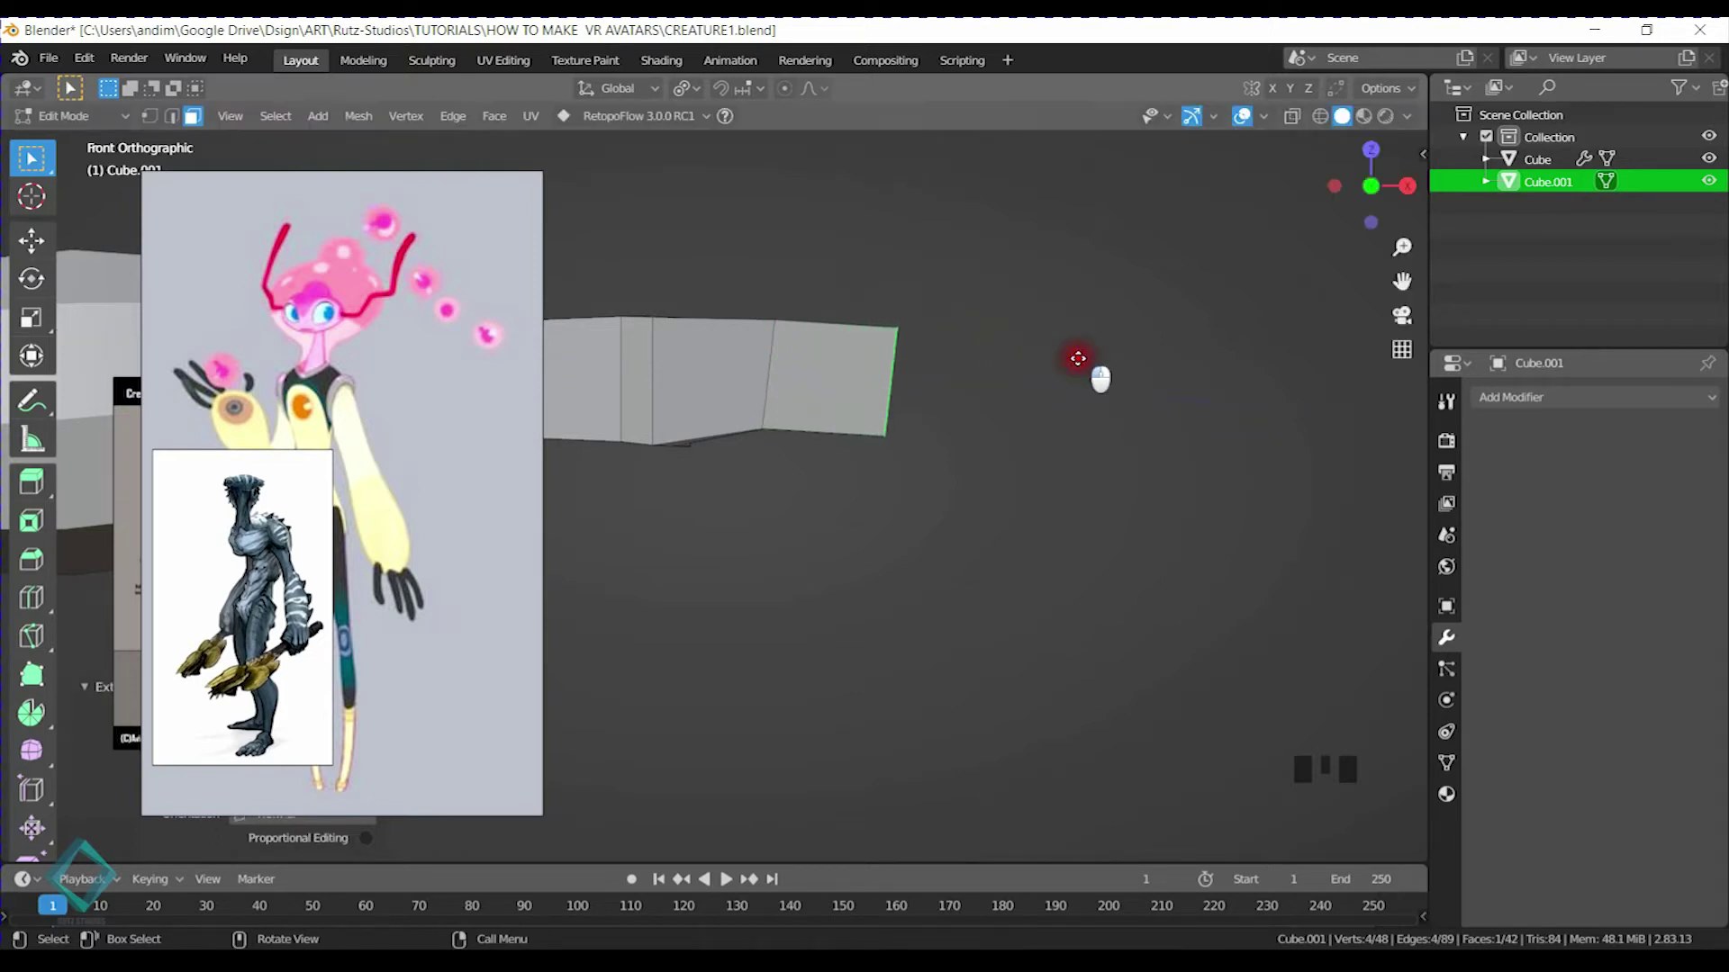
{"action": "key", "text": "r"}
{"action": "left_click", "coordinate": [1073, 352]}
{"action": "key", "text": "g"}
{"action": "left_click", "coordinate": [1057, 414]}
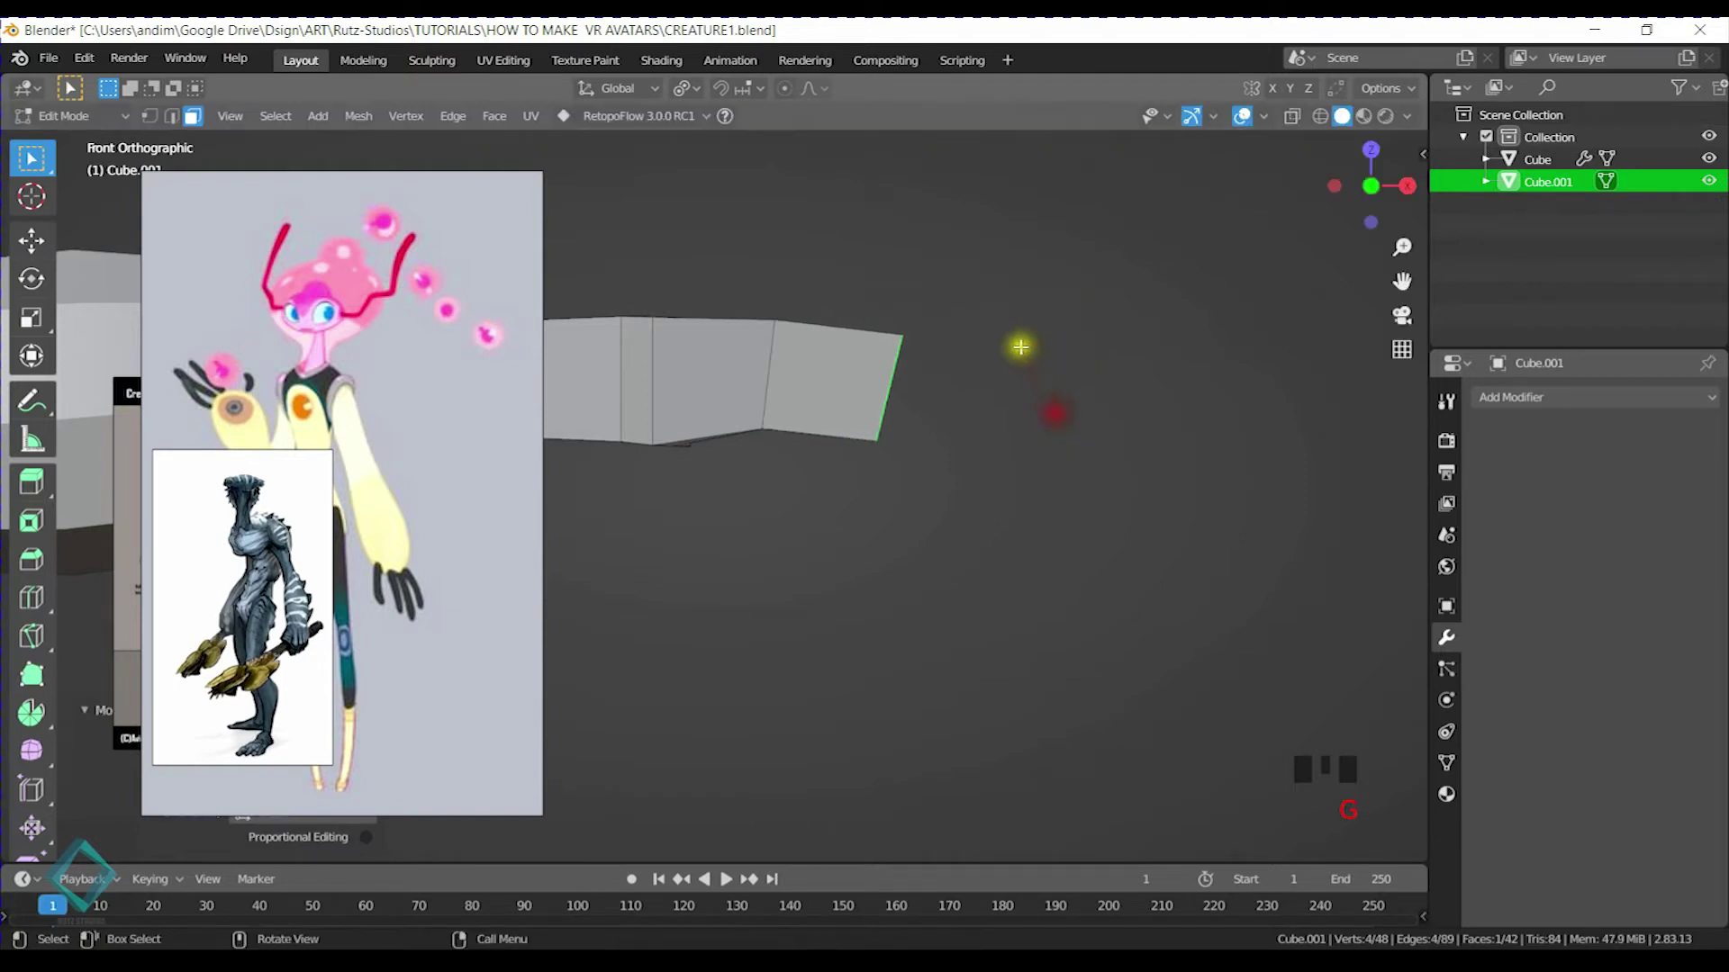
Extrude a third finger segment about 0.86 m along its normal, then shift its end face slightly downward and rotate it about 7° in front view
{"action": "key", "text": "r"}
{"action": "left_click", "coordinate": [1044, 319]}
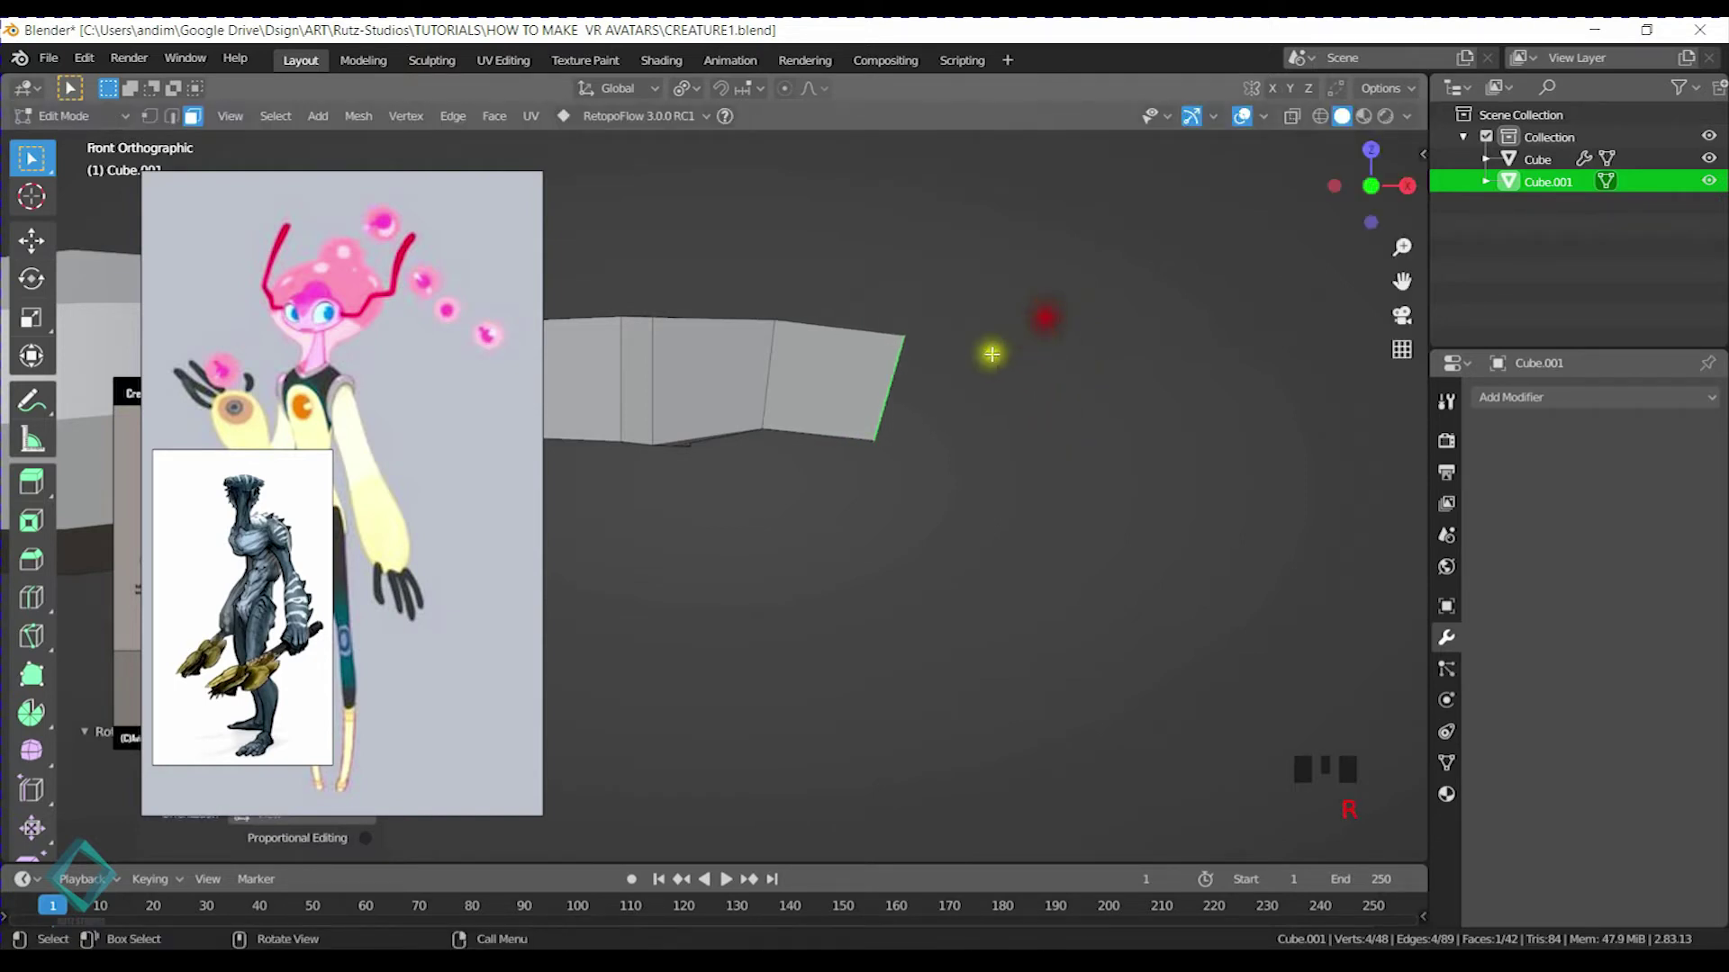
{"action": "key", "text": "e"}
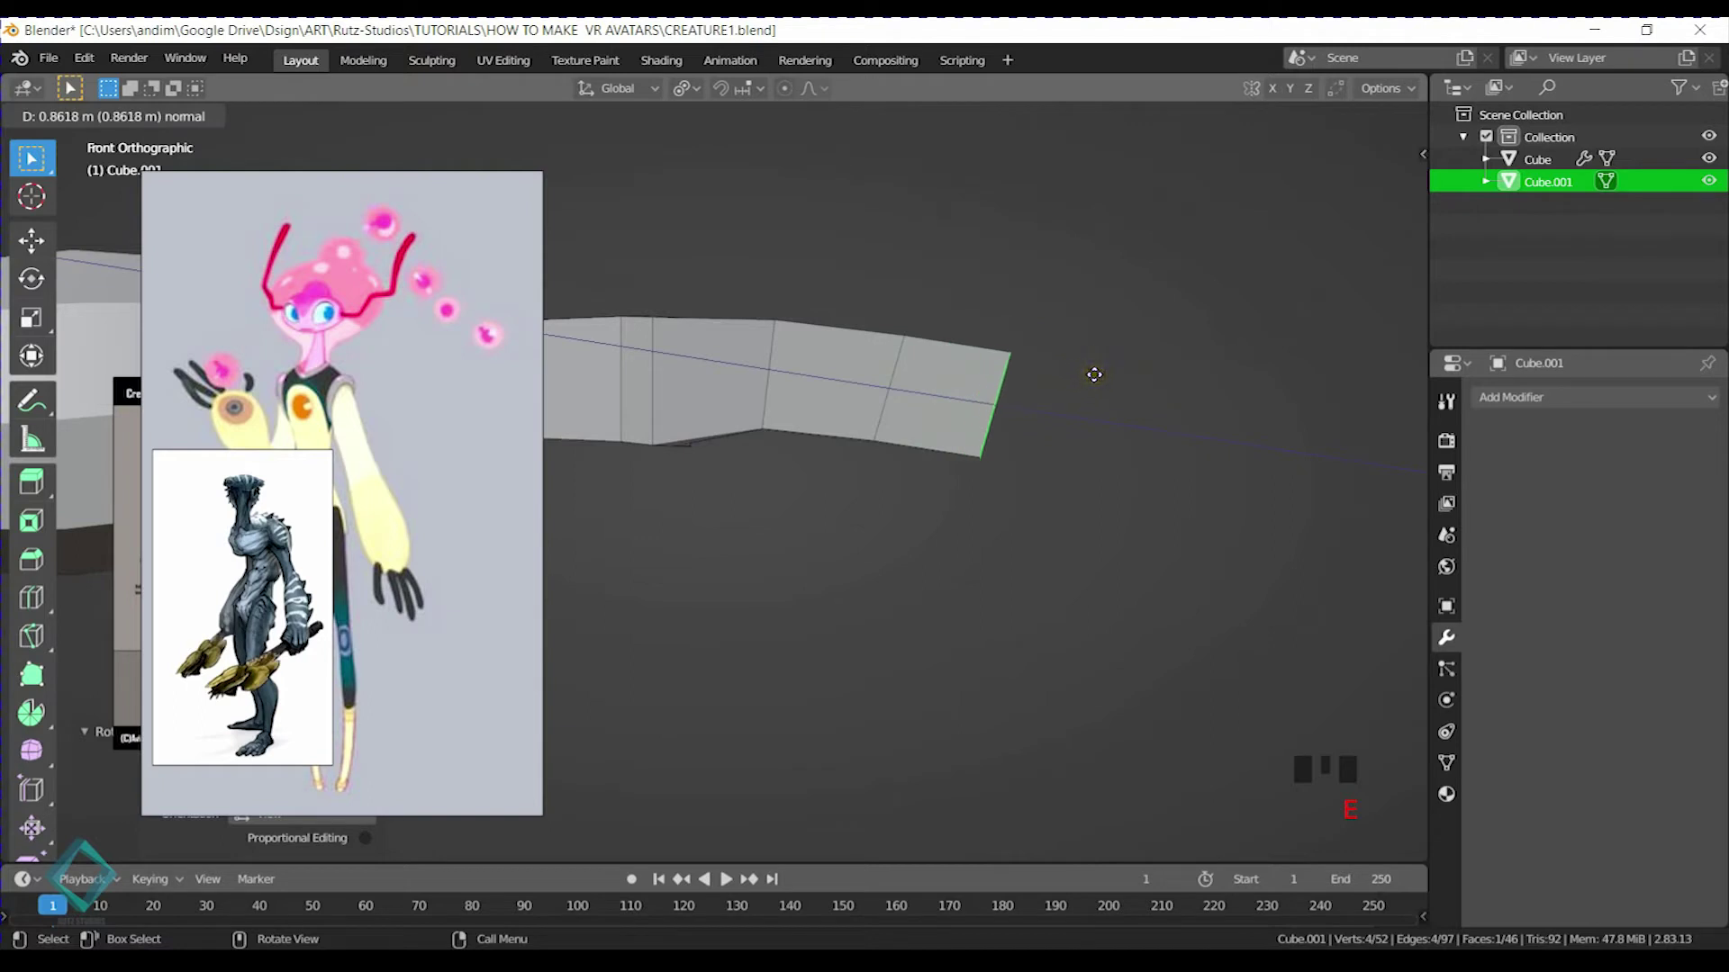
{"action": "left_click", "coordinate": [1096, 380]}
{"action": "key", "text": "r"}
{"action": "left_click", "coordinate": [1139, 350]}
{"action": "key", "text": "g"}
{"action": "left_click", "coordinate": [1133, 445]}
{"action": "key", "text": "r"}
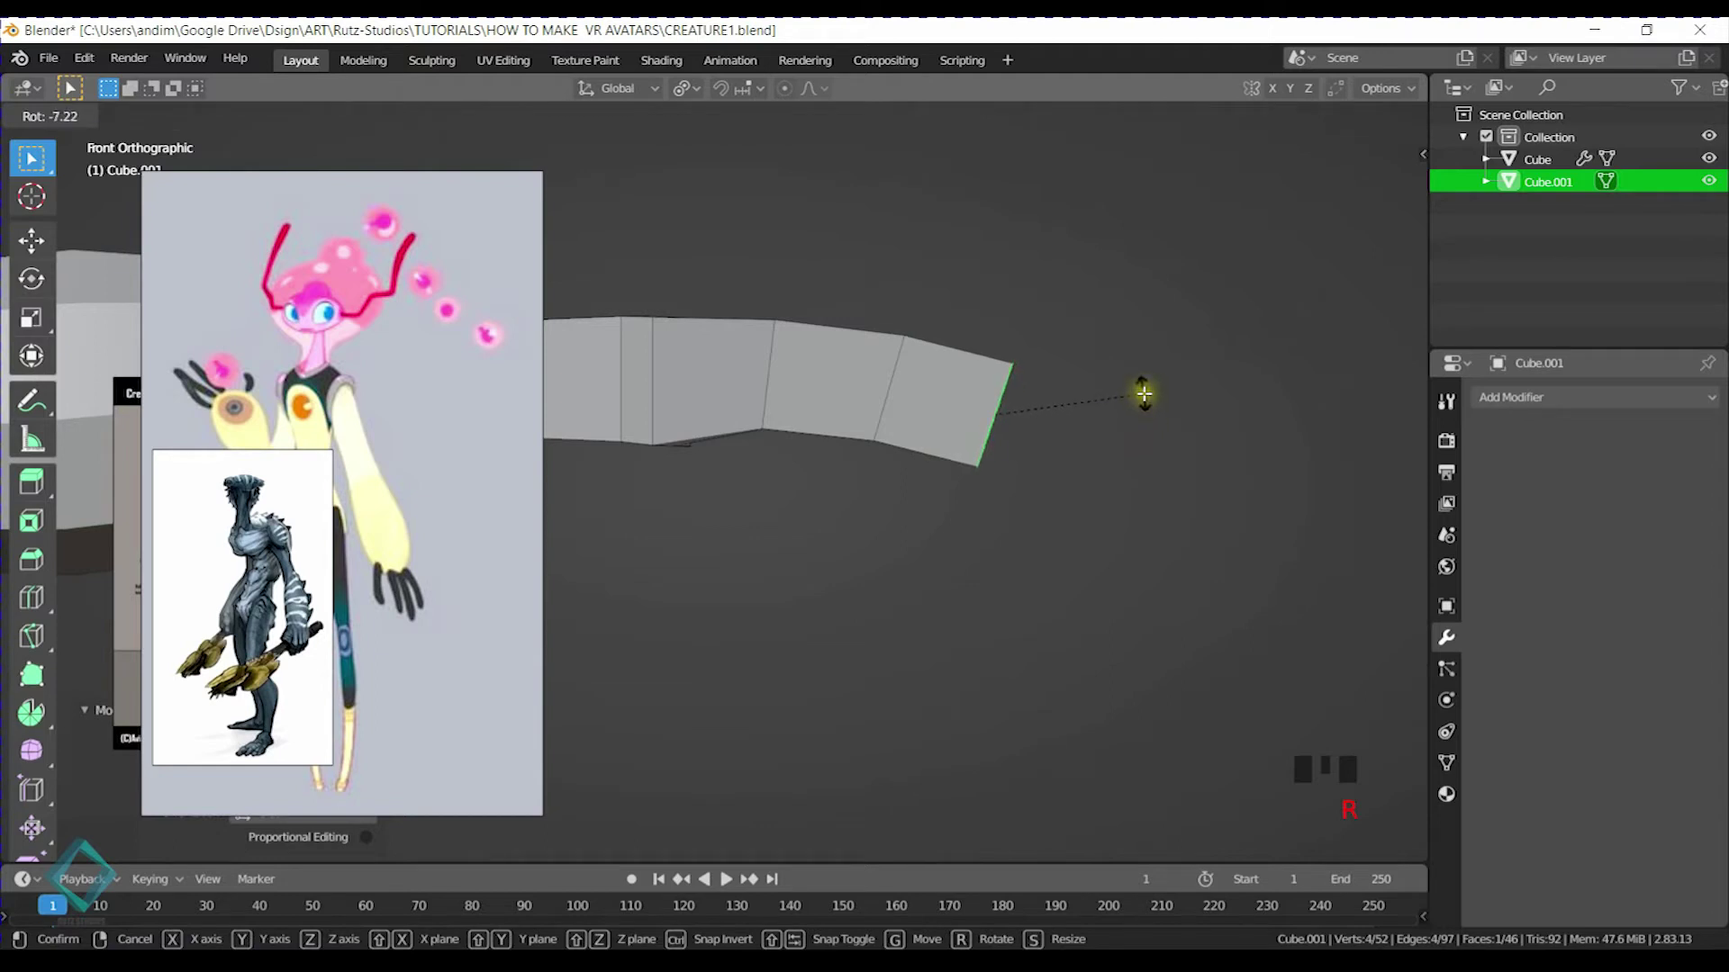
{"action": "left_click", "coordinate": [1143, 394]}
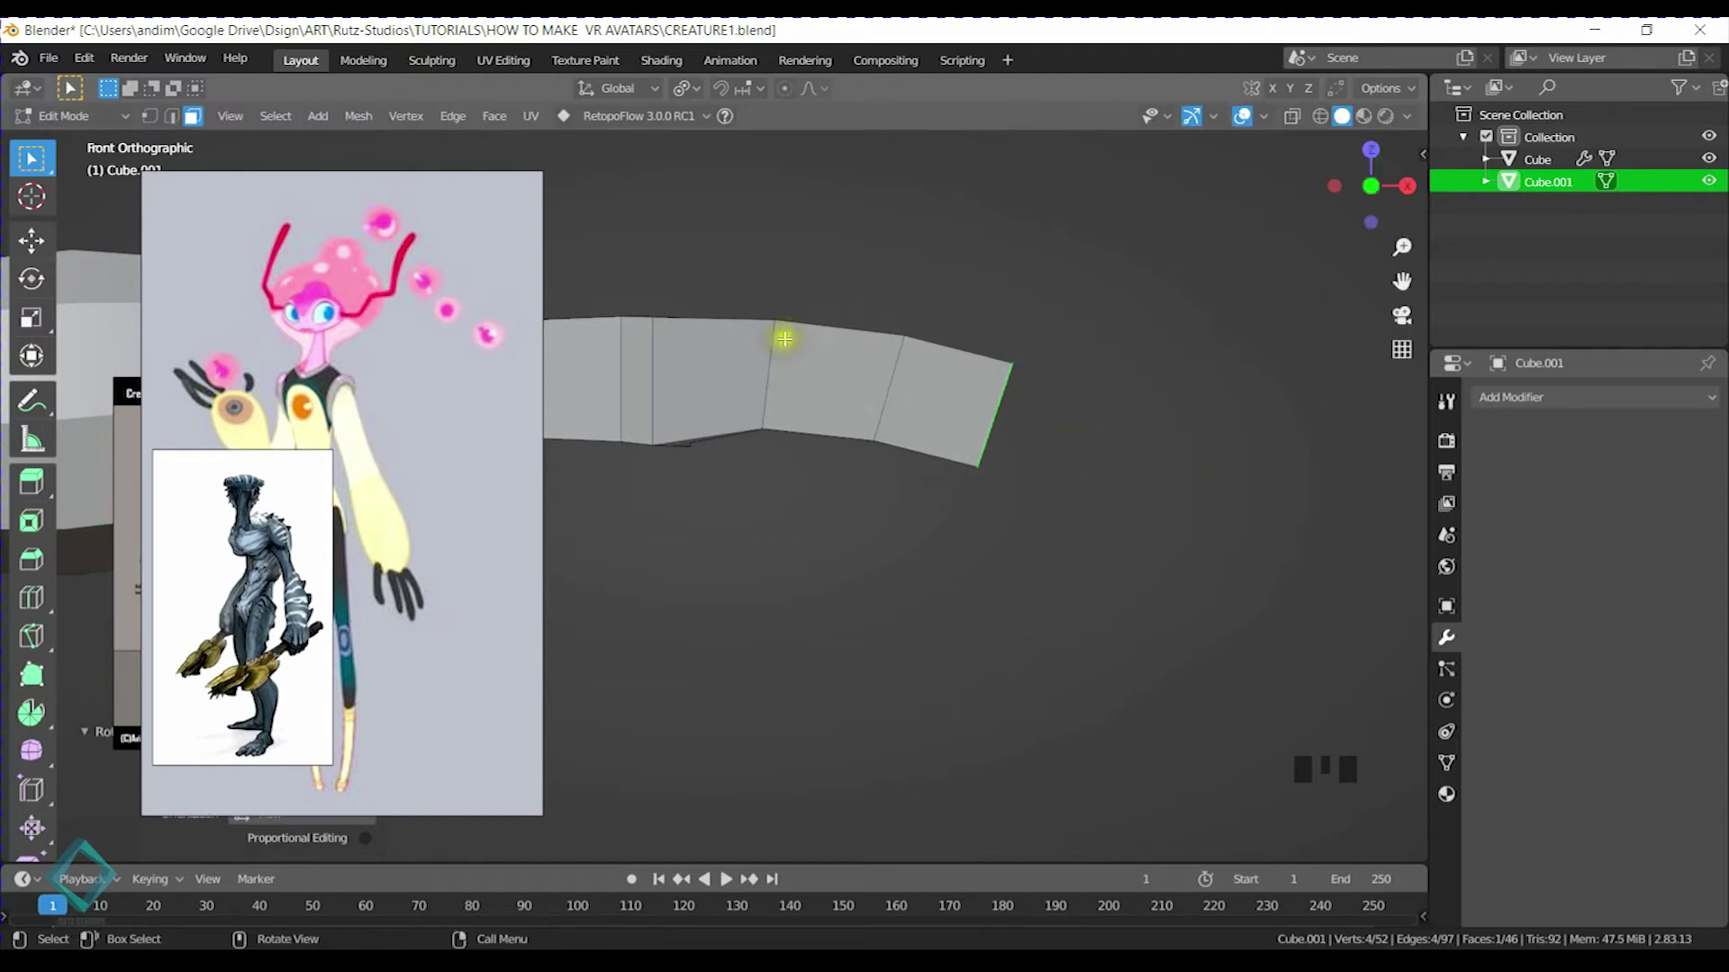
Scale the finger's two joint edge loops along Y and save the file
{"action": "middle_click_drag", "start_coordinate": [870, 378], "coordinate": [1003, 548]}
{"action": "left_click", "coordinate": [731, 461], "text": "alt"}
{"action": "key", "text": "2"}
{"action": "left_click", "coordinate": [741, 456], "text": "alt"}
{"action": "middle_click_drag", "start_coordinate": [839, 513], "coordinate": [865, 537]}
{"action": "key", "text": "g"}
{"action": "key", "text": "y"}
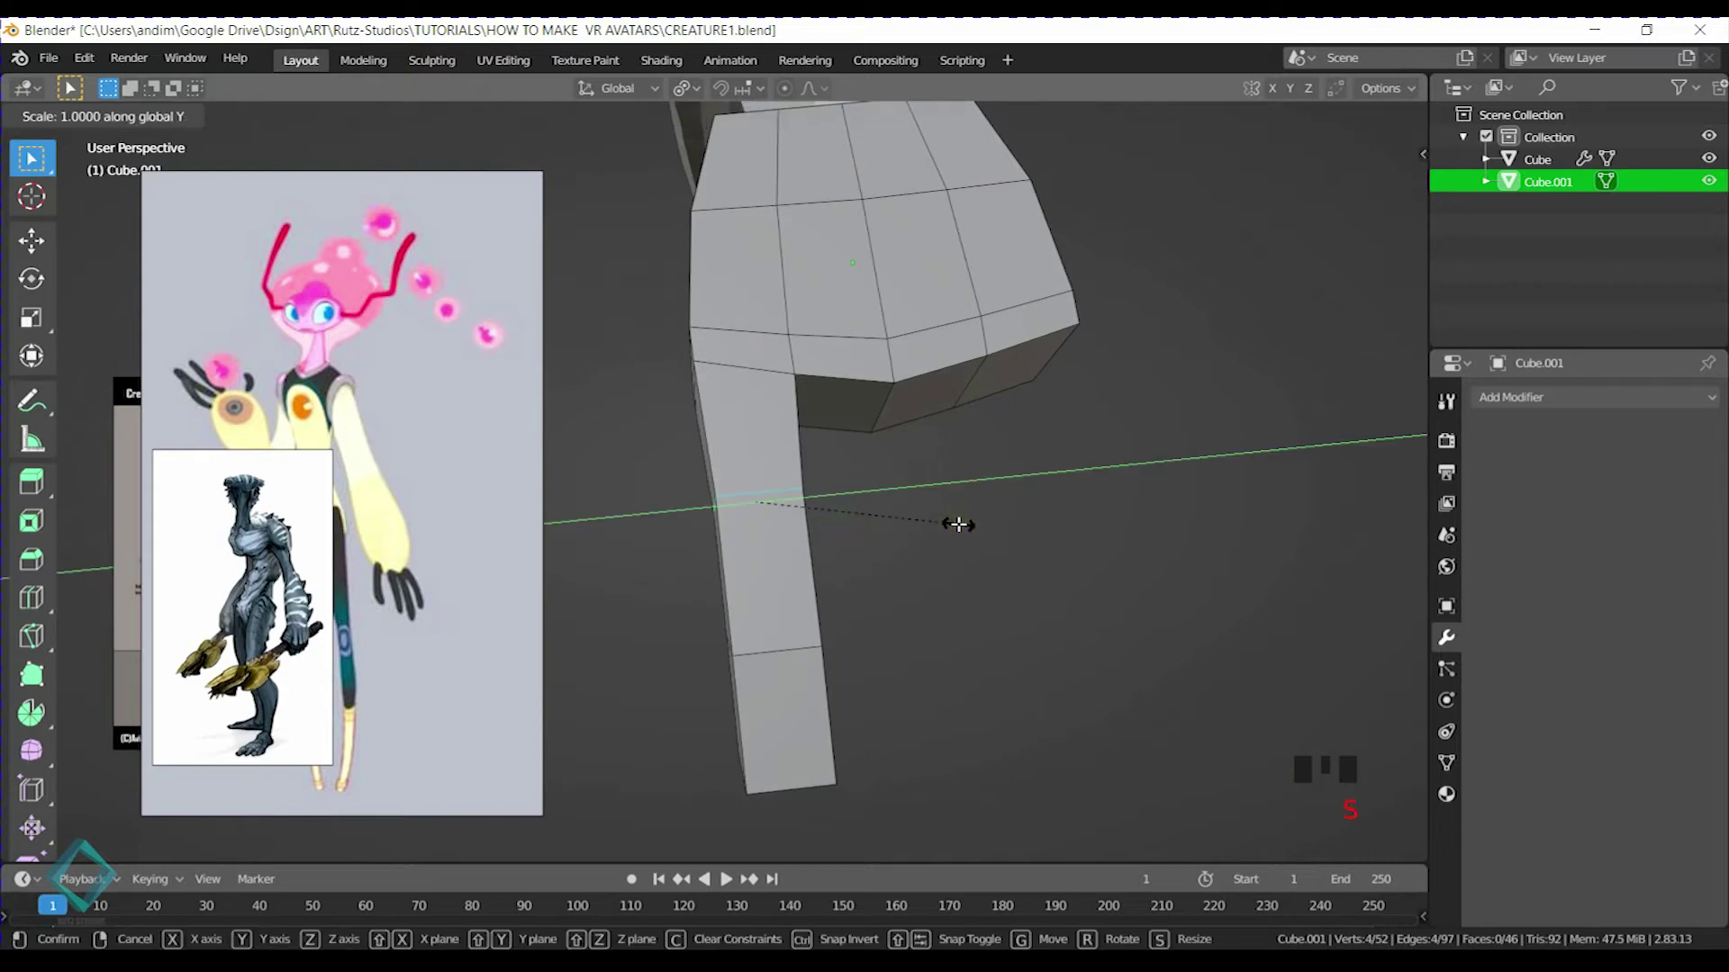
{"action": "left_click", "coordinate": [984, 529]}
{"action": "left_click", "coordinate": [785, 655], "text": "alt"}
{"action": "key", "text": "s"}
{"action": "key", "text": "y"}
{"action": "left_click", "coordinate": [954, 590]}
{"action": "middle_click_drag", "start_coordinate": [946, 587], "coordinate": [814, 375]}
{"action": "key", "text": "ctrl+s"}
Select all side faces and the tip face of the finger and separate them into their own object
{"action": "key", "text": "alt+a"}
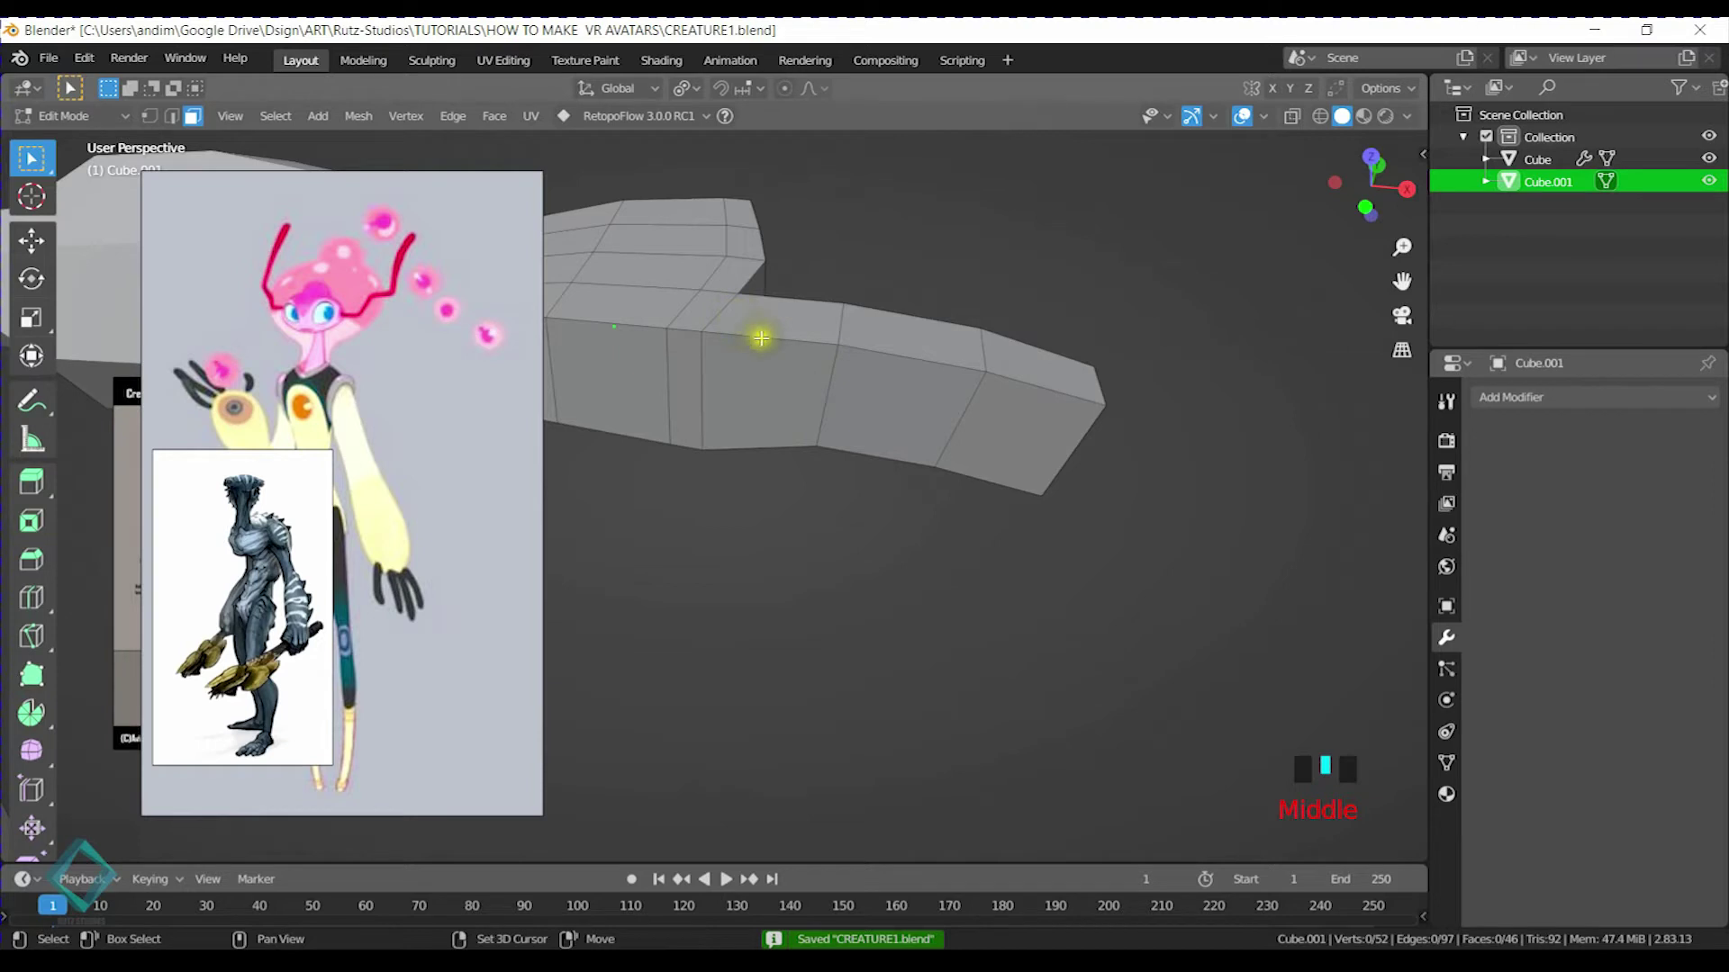
{"action": "left_click", "coordinate": [764, 340], "text": "alt+shift"}
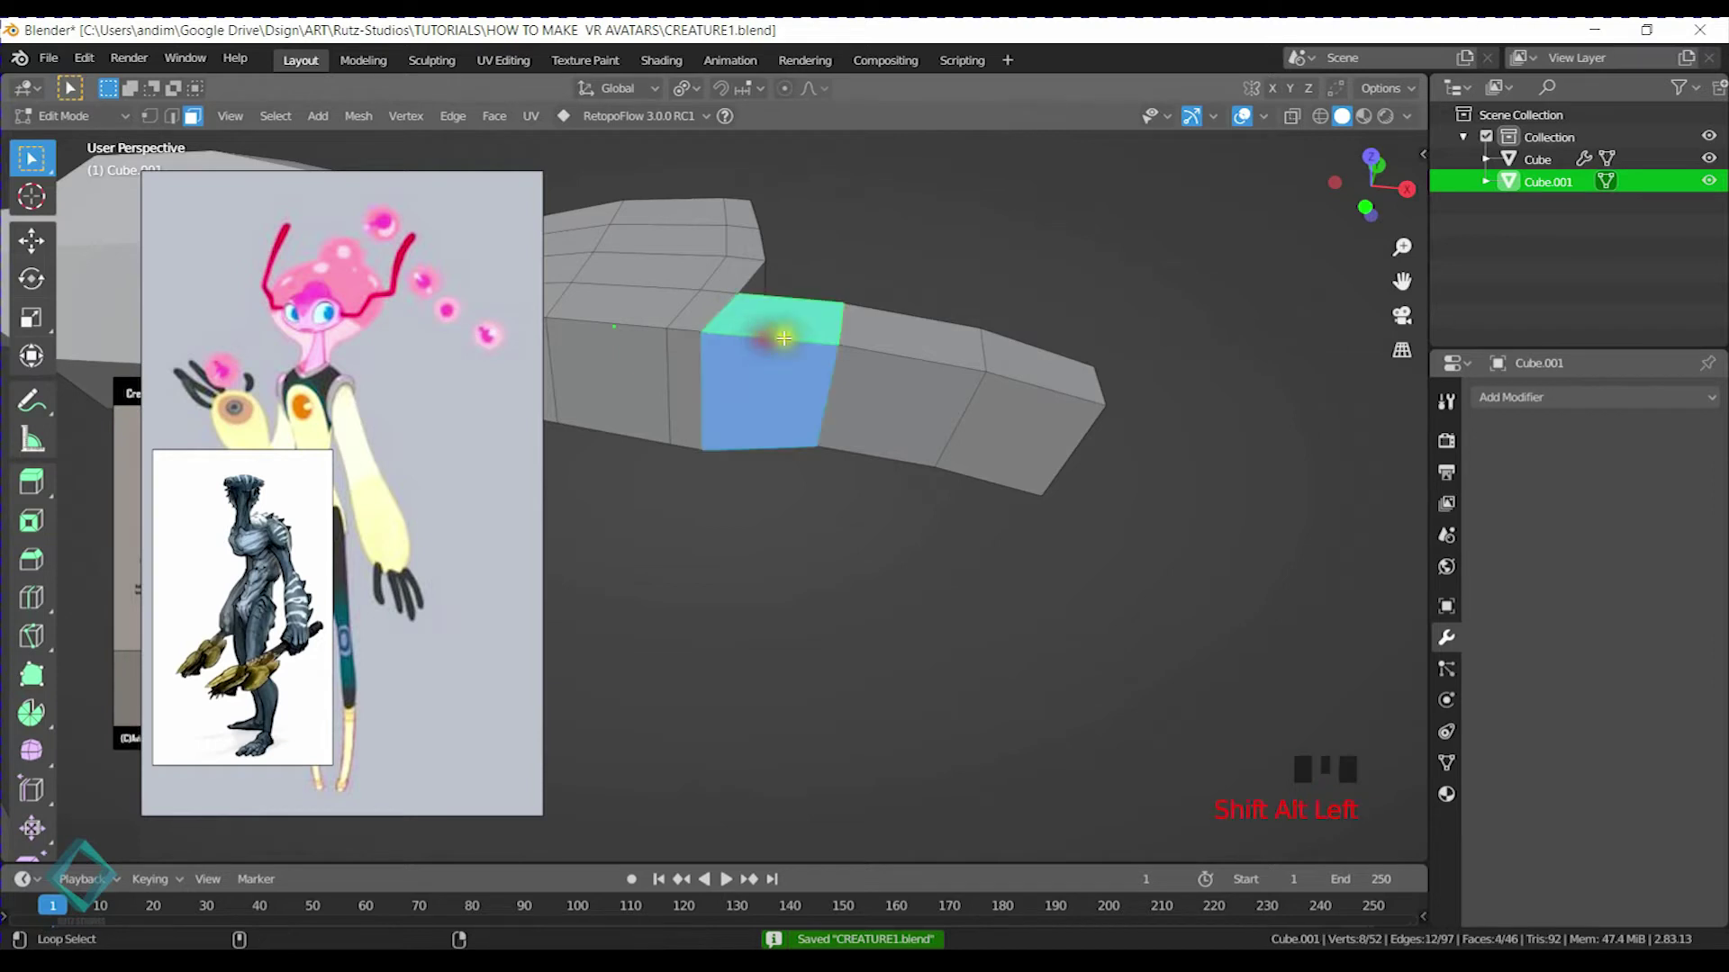
{"action": "left_click", "coordinate": [915, 361], "text": "alt+shift"}
{"action": "left_click", "coordinate": [1084, 383], "text": "alt+shift"}
{"action": "key", "text": "ctrl+z"}
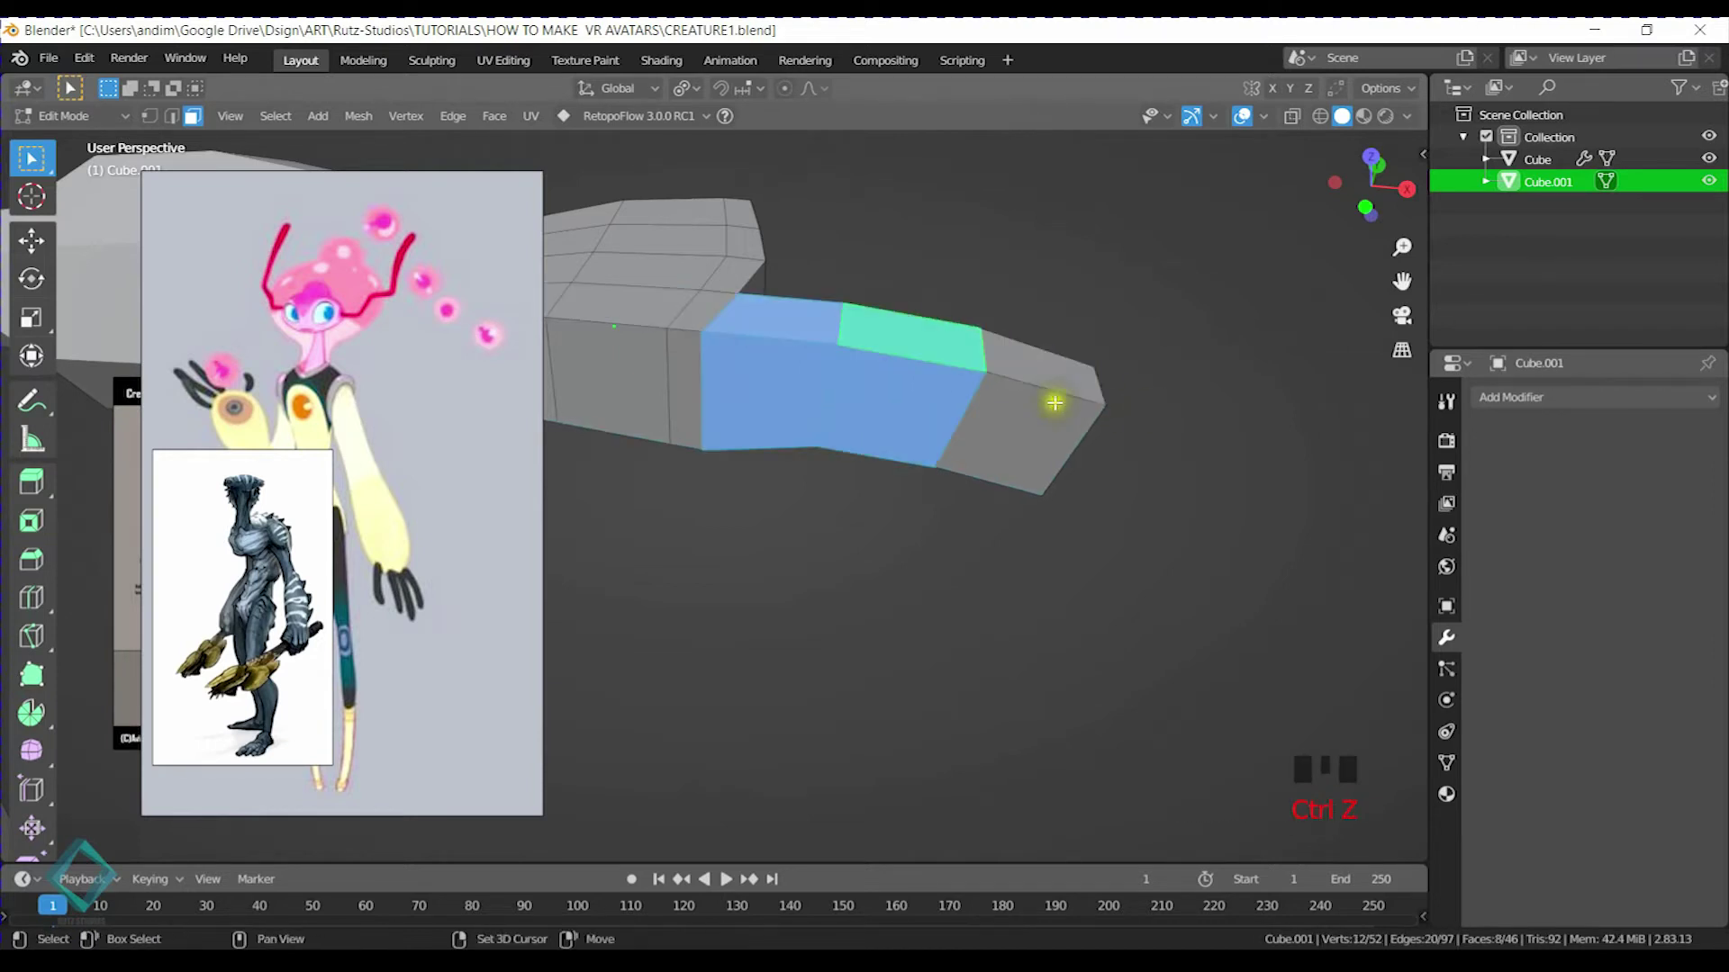
{"action": "left_click", "coordinate": [1055, 395], "text": "alt+shift"}
{"action": "middle_click_drag", "start_coordinate": [1099, 405], "coordinate": [964, 363]}
{"action": "left_click", "coordinate": [955, 482], "text": "shift"}
{"action": "middle_click_drag", "start_coordinate": [744, 339], "coordinate": [878, 392]}
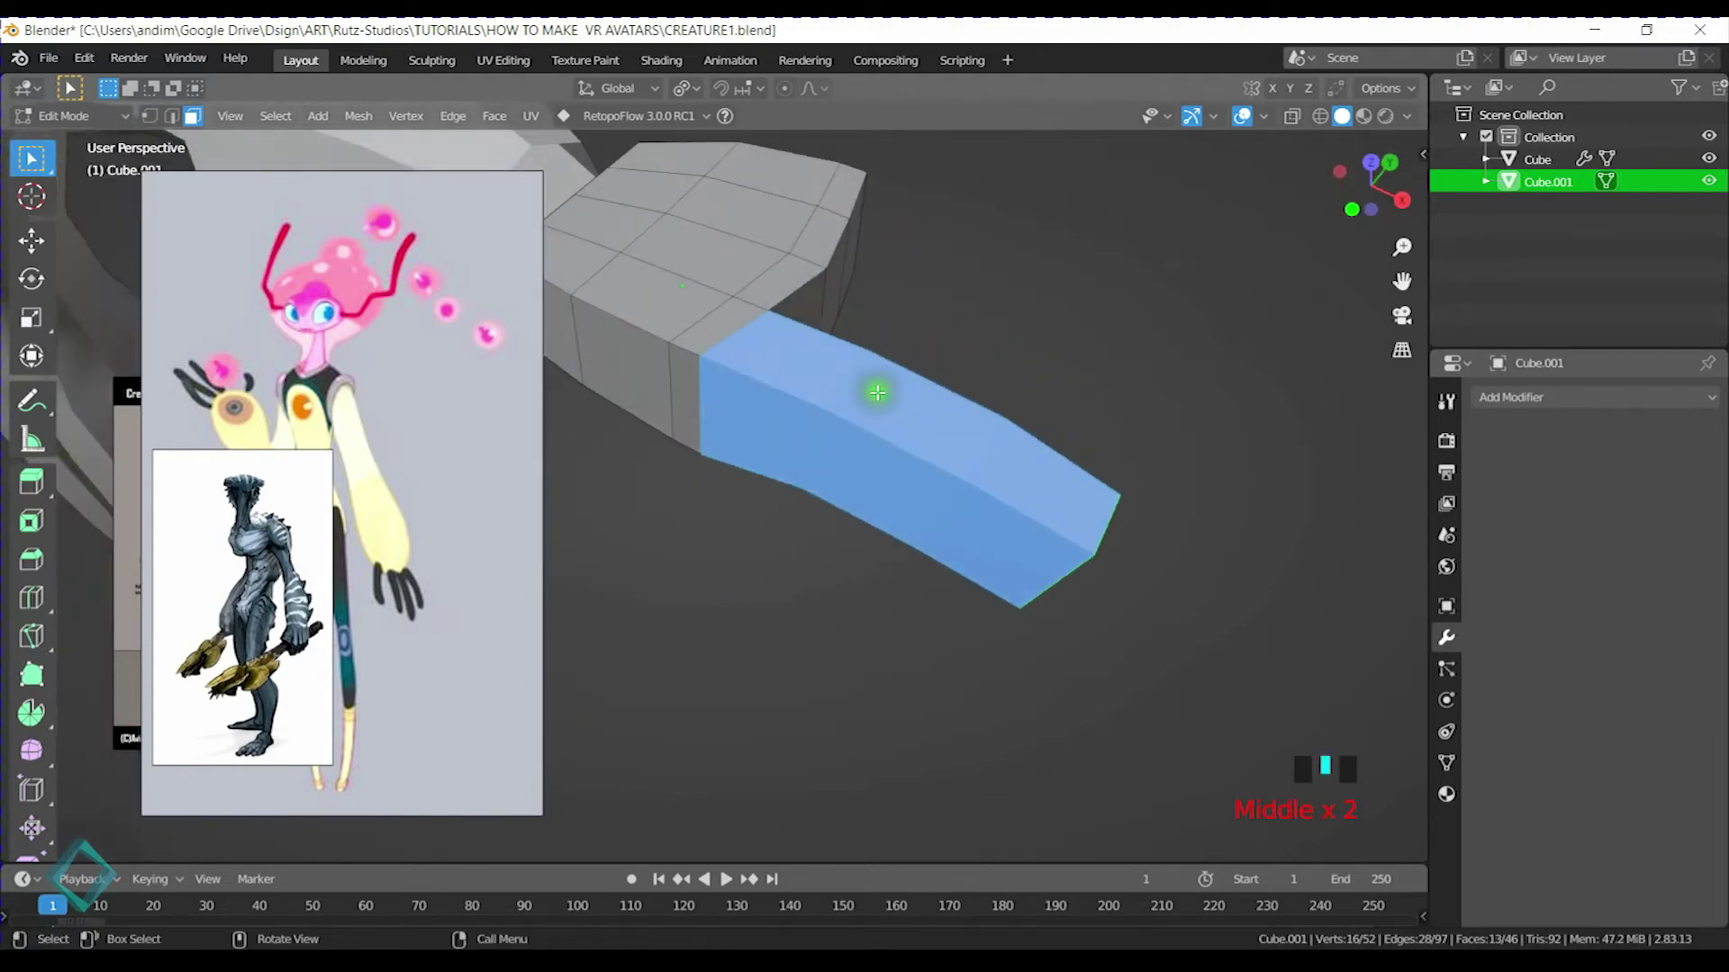
{"action": "key", "text": "p"}
{"action": "left_click", "coordinate": [878, 385]}
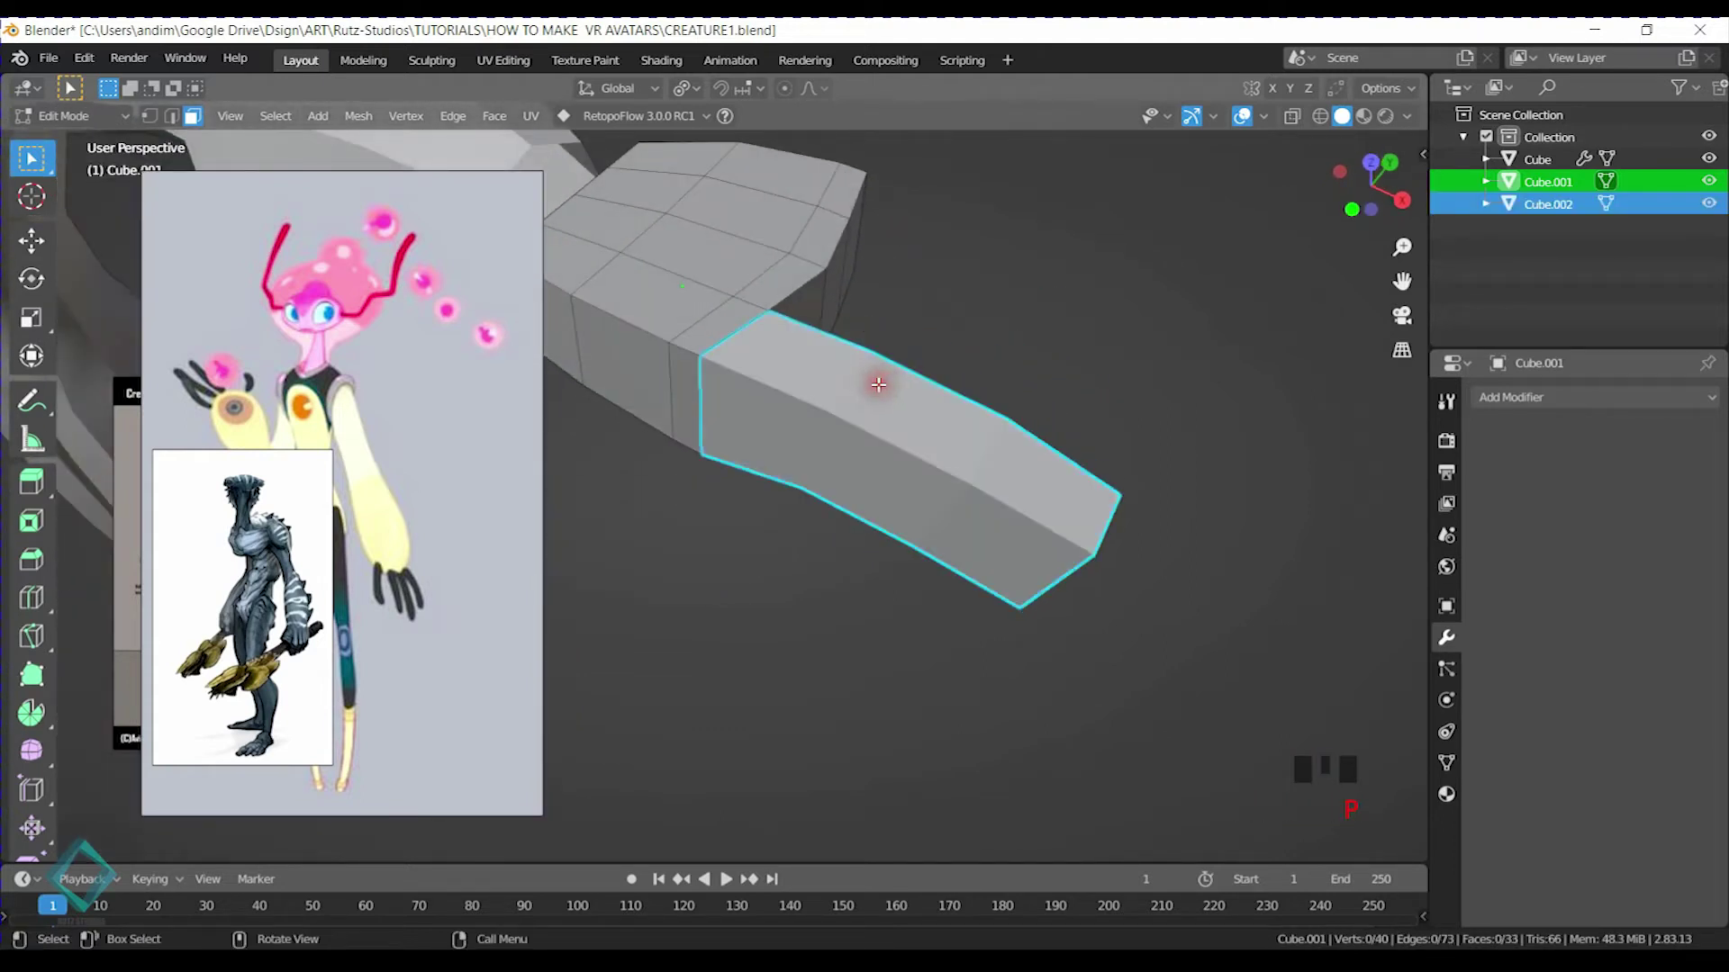
{"action": "key", "text": "Tab"}
{"action": "left_click", "coordinate": [938, 441]}
{"action": "middle_click", "coordinate": [937, 442]}
{"action": "middle_click_drag", "start_coordinate": [937, 441], "coordinate": [776, 415]}
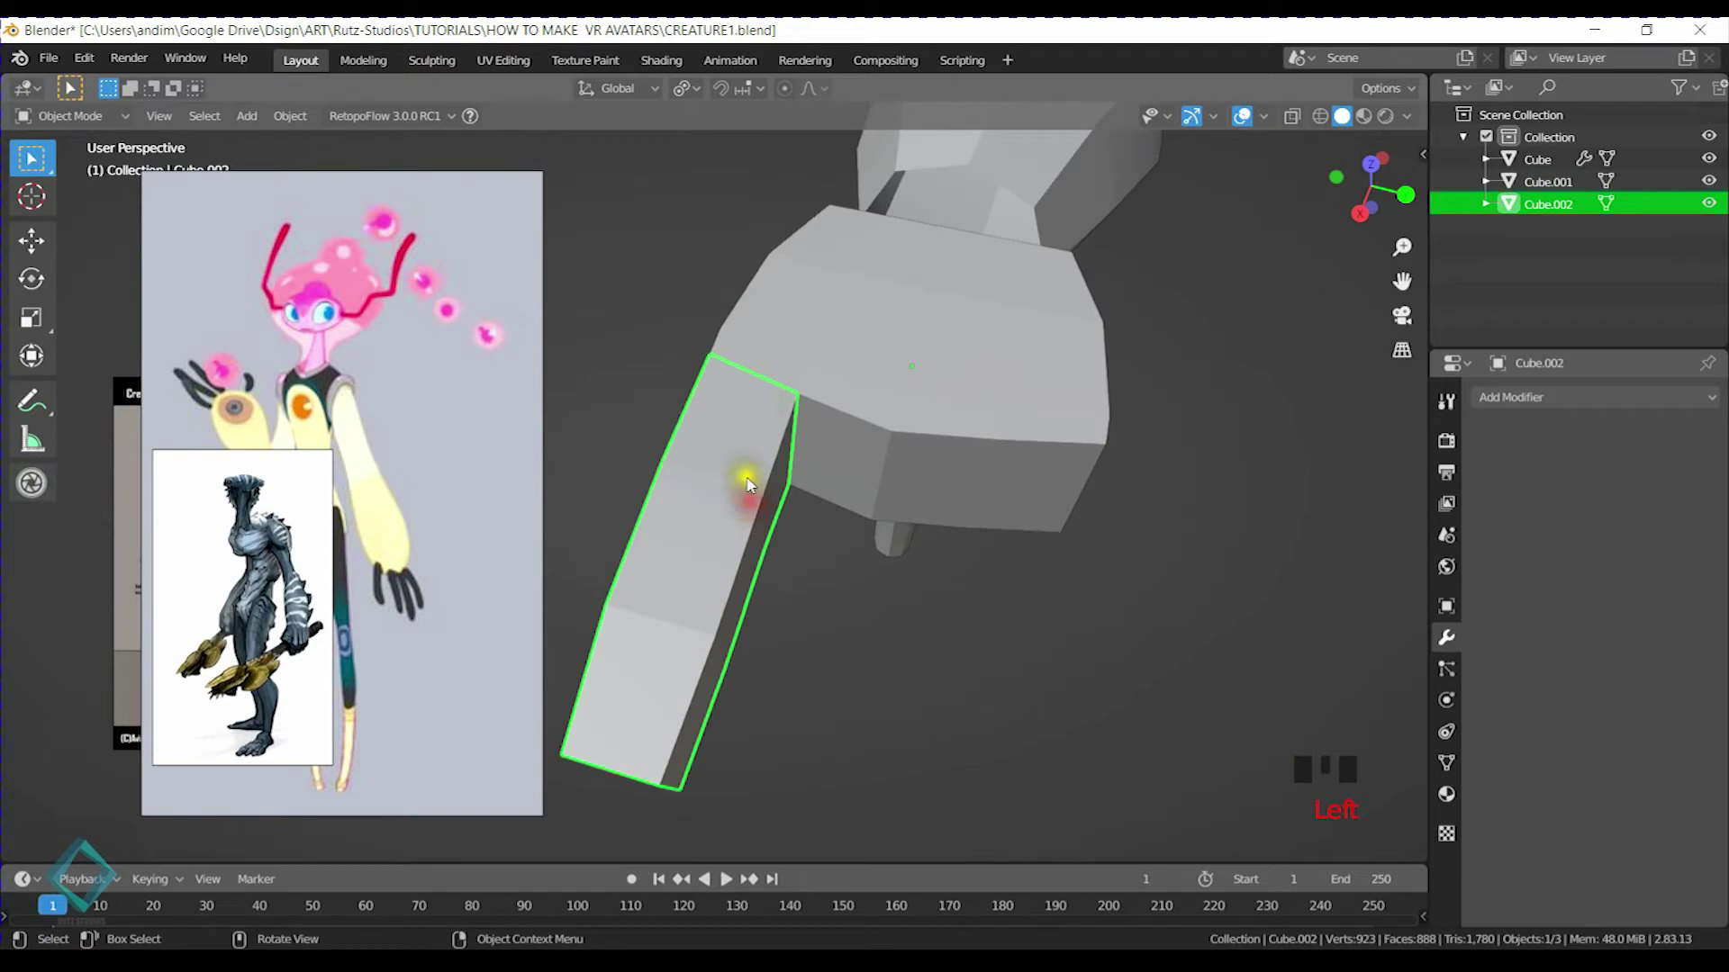
Snap the 3D cursor to the centre of the open edge loop at the separated finger's base, then return to Object Mode
{"action": "left_click", "coordinate": [861, 439]}
{"action": "left_click", "coordinate": [737, 451]}
{"action": "key", "text": "Tab"}
{"action": "middle_click_drag", "start_coordinate": [714, 451], "coordinate": [994, 446]}
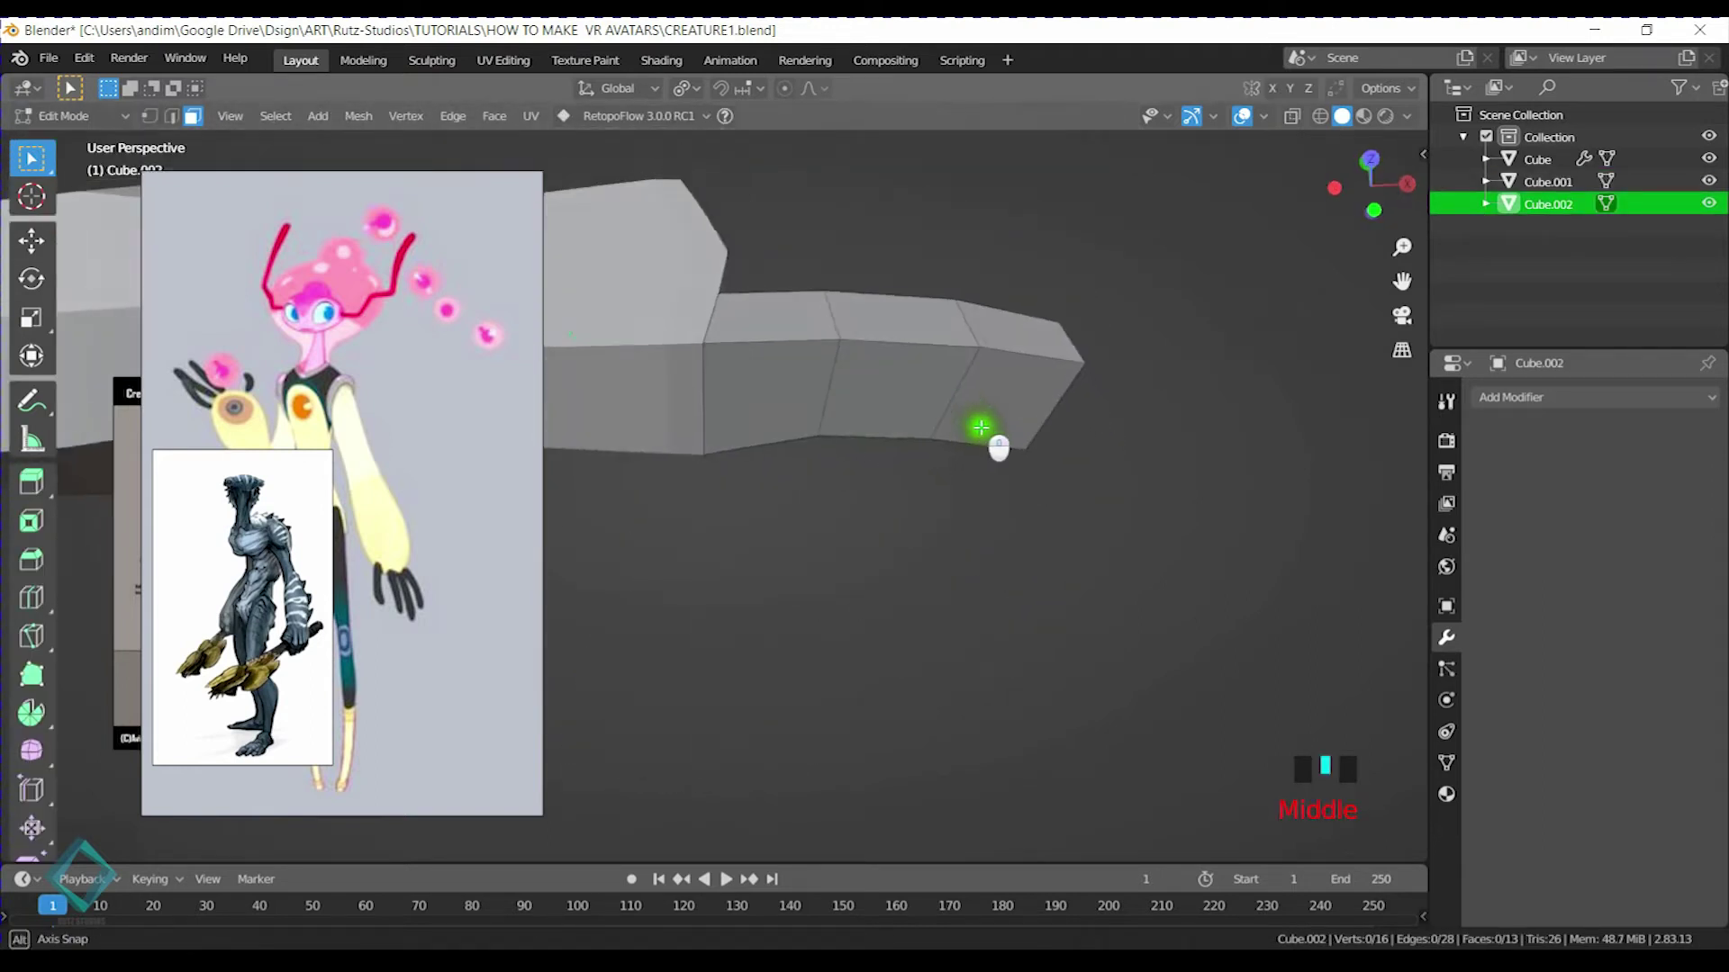
{"action": "scroll", "coordinate": [856, 502], "scroll_direction": "up", "scroll_amount": 3}
{"action": "middle_click_drag", "start_coordinate": [822, 494], "coordinate": [863, 420]}
{"action": "middle_click_drag", "start_coordinate": [822, 342], "coordinate": [764, 411]}
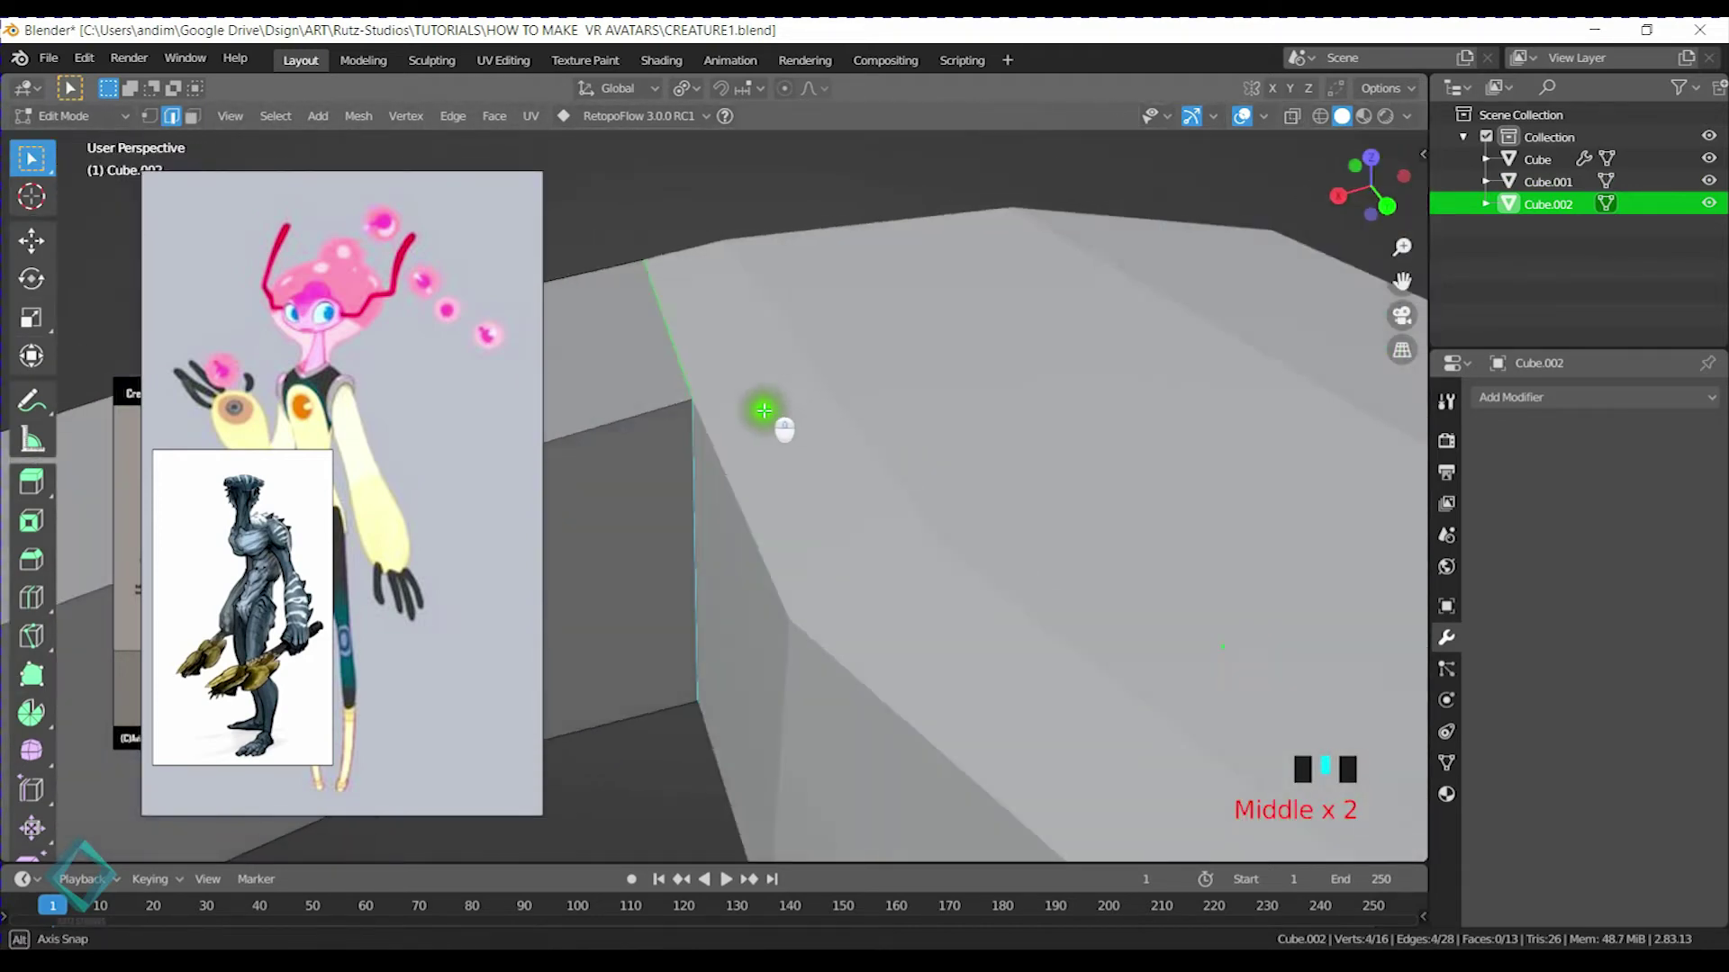
{"action": "key", "text": "shift+s"}
{"action": "key", "text": "shift+s"}
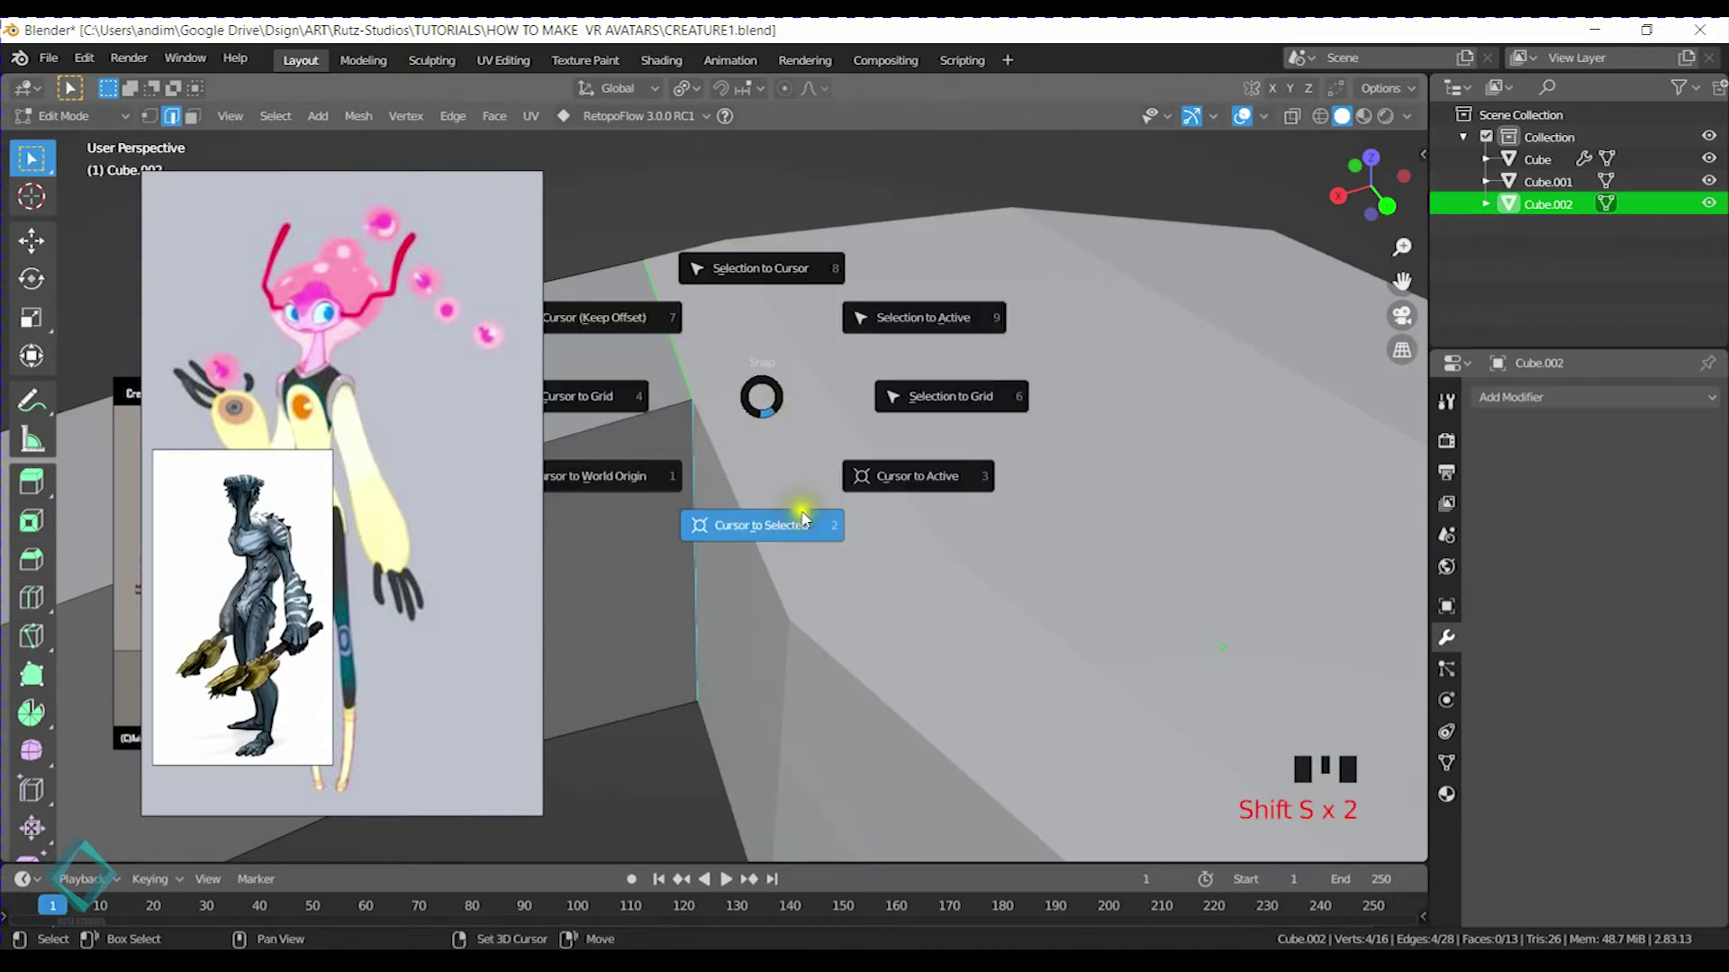
{"action": "left_click", "coordinate": [770, 530]}
{"action": "mouse_move", "coordinate": [684, 515]}
{"action": "middle_mouse_down"}
{"action": "mouse_move", "coordinate": [755, 507]}
{"action": "mouse_move", "coordinate": [660, 498]}
{"action": "mouse_move", "coordinate": [706, 505]}
{"action": "middle_mouse_up"}
{"action": "scroll", "coordinate": [684, 509], "scroll_direction": "down", "scroll_amount": 2}
{"action": "scroll", "coordinate": [675, 495], "scroll_direction": "down", "scroll_amount": 3}
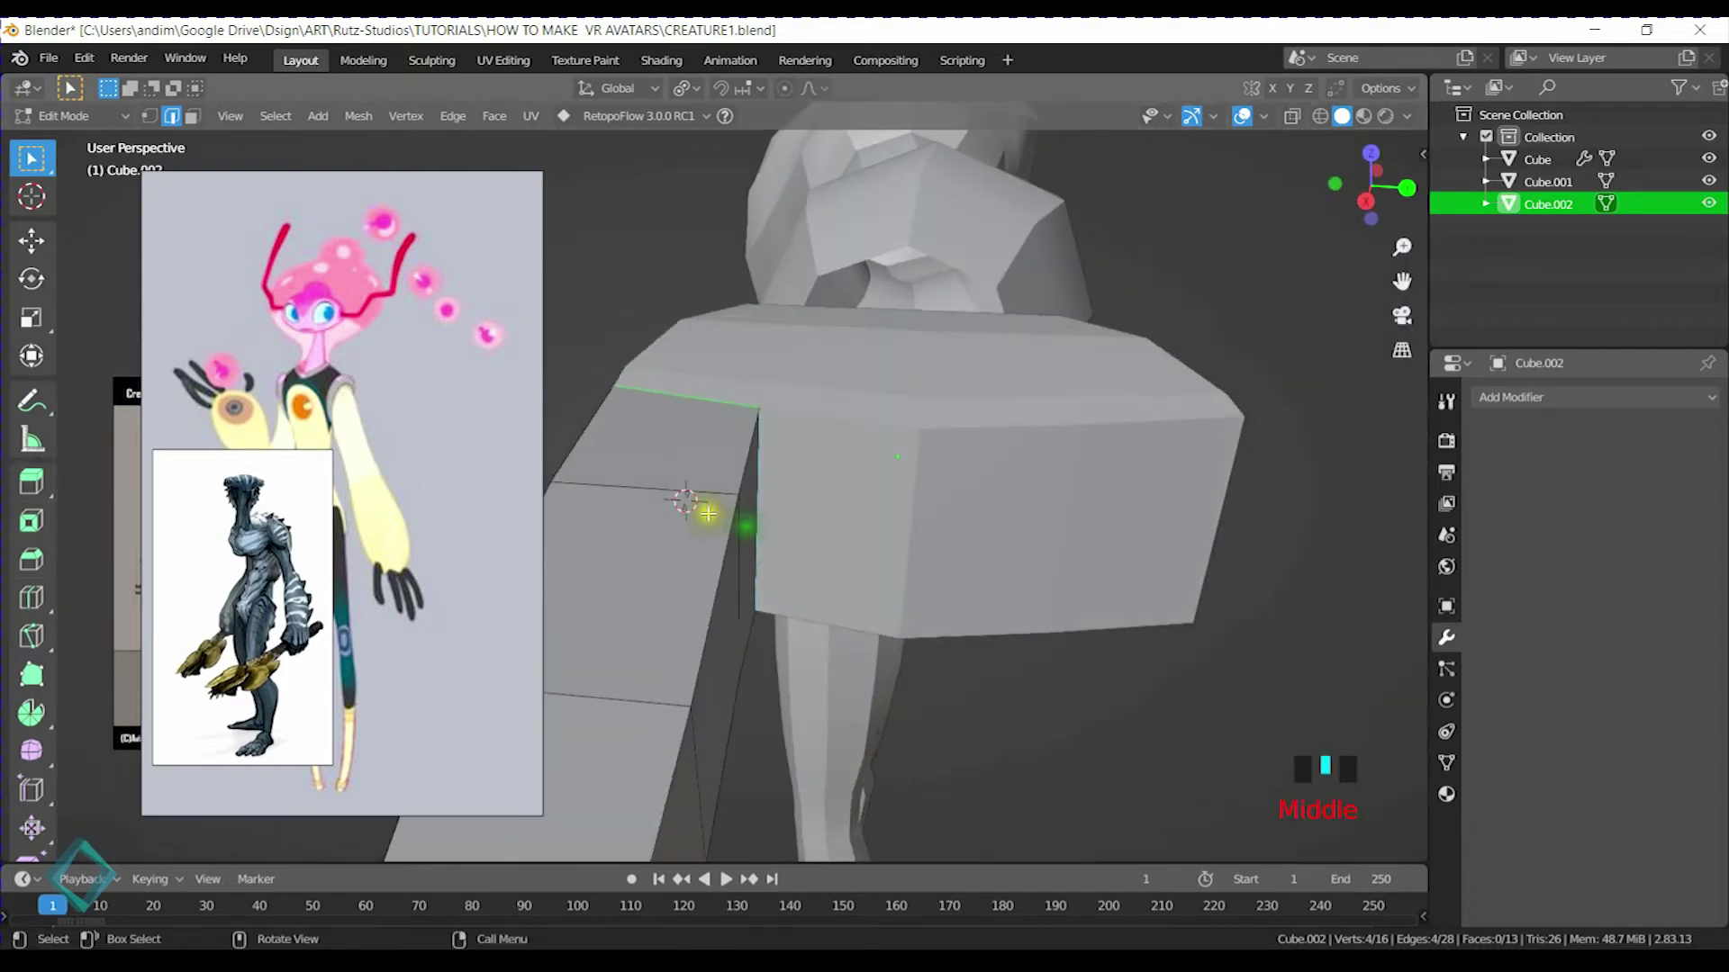
{"action": "key", "text": "Tab"}
Set the finger object's origin to its center of mass (volume)
{"action": "right_click", "coordinate": [698, 496]}
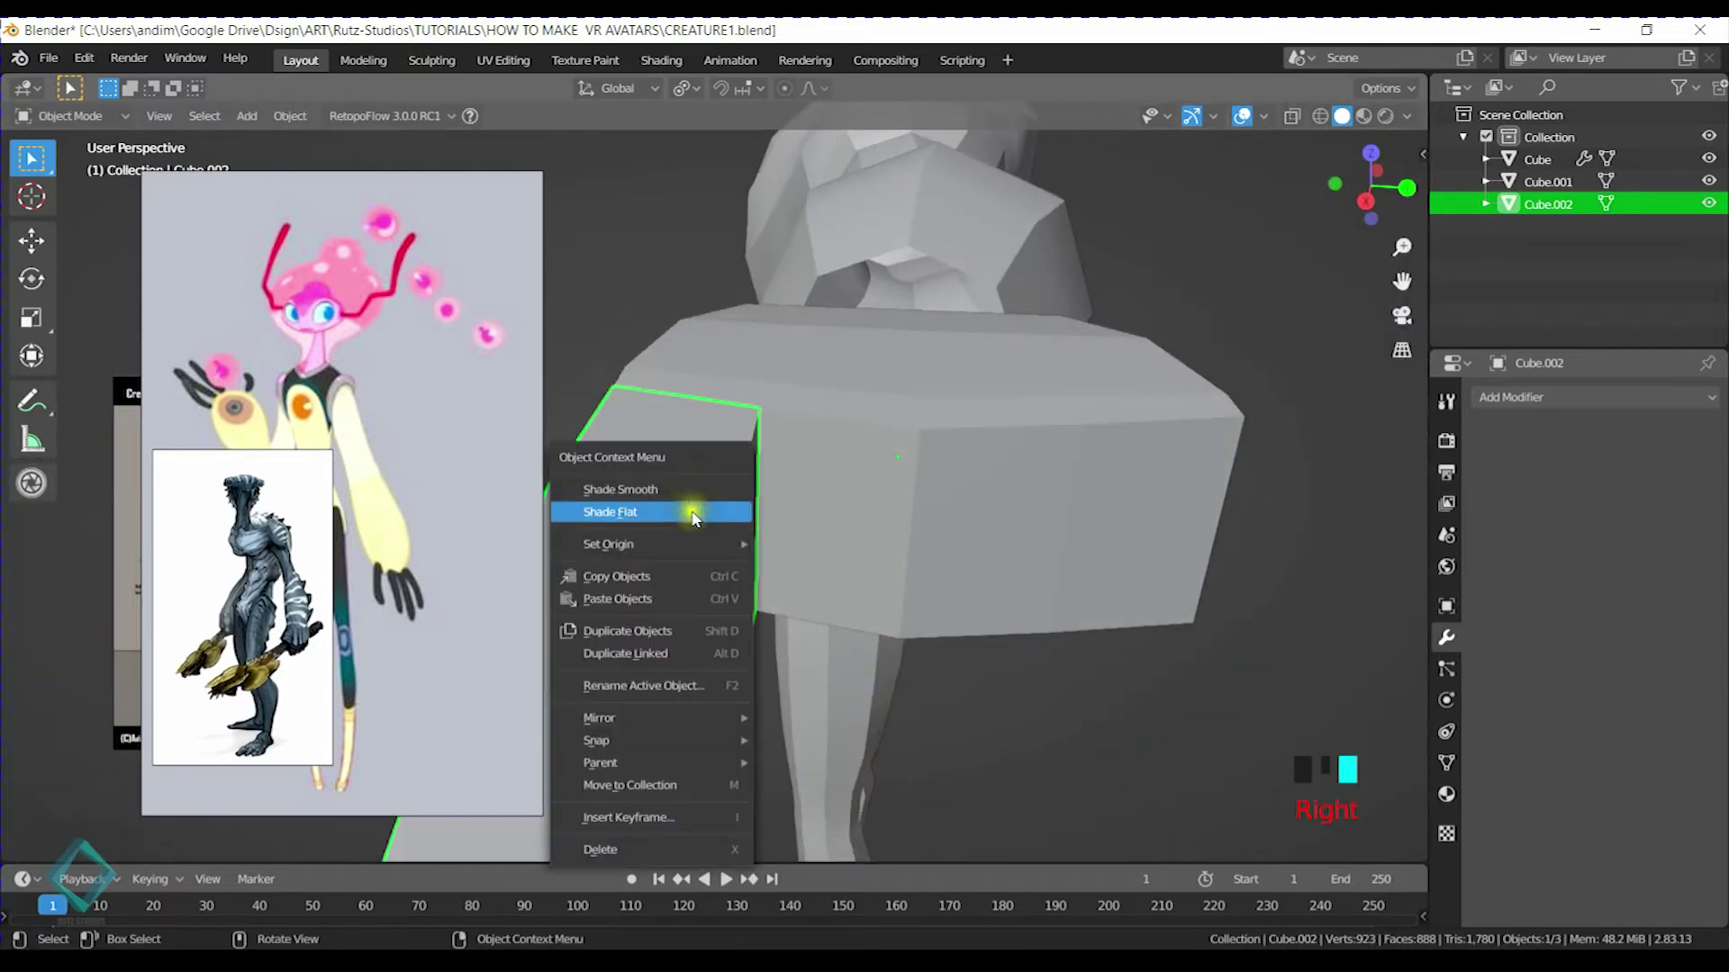
{"action": "mouse_move", "coordinate": [695, 551]}
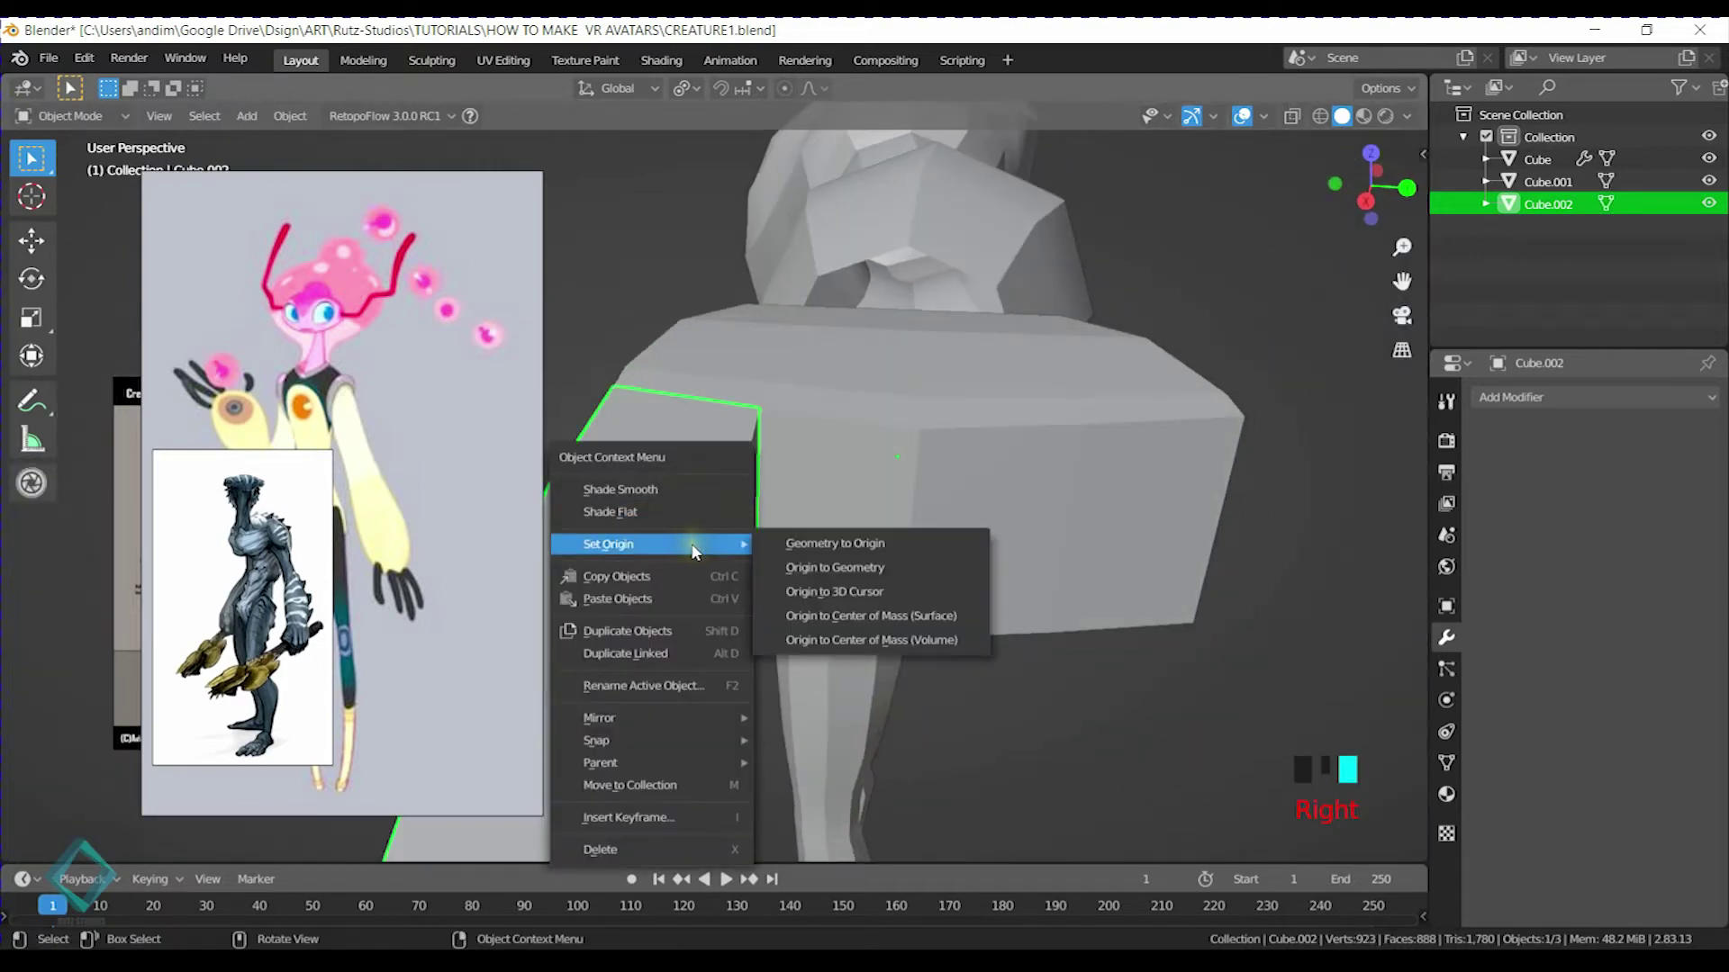
{"action": "left_click", "coordinate": [873, 639]}
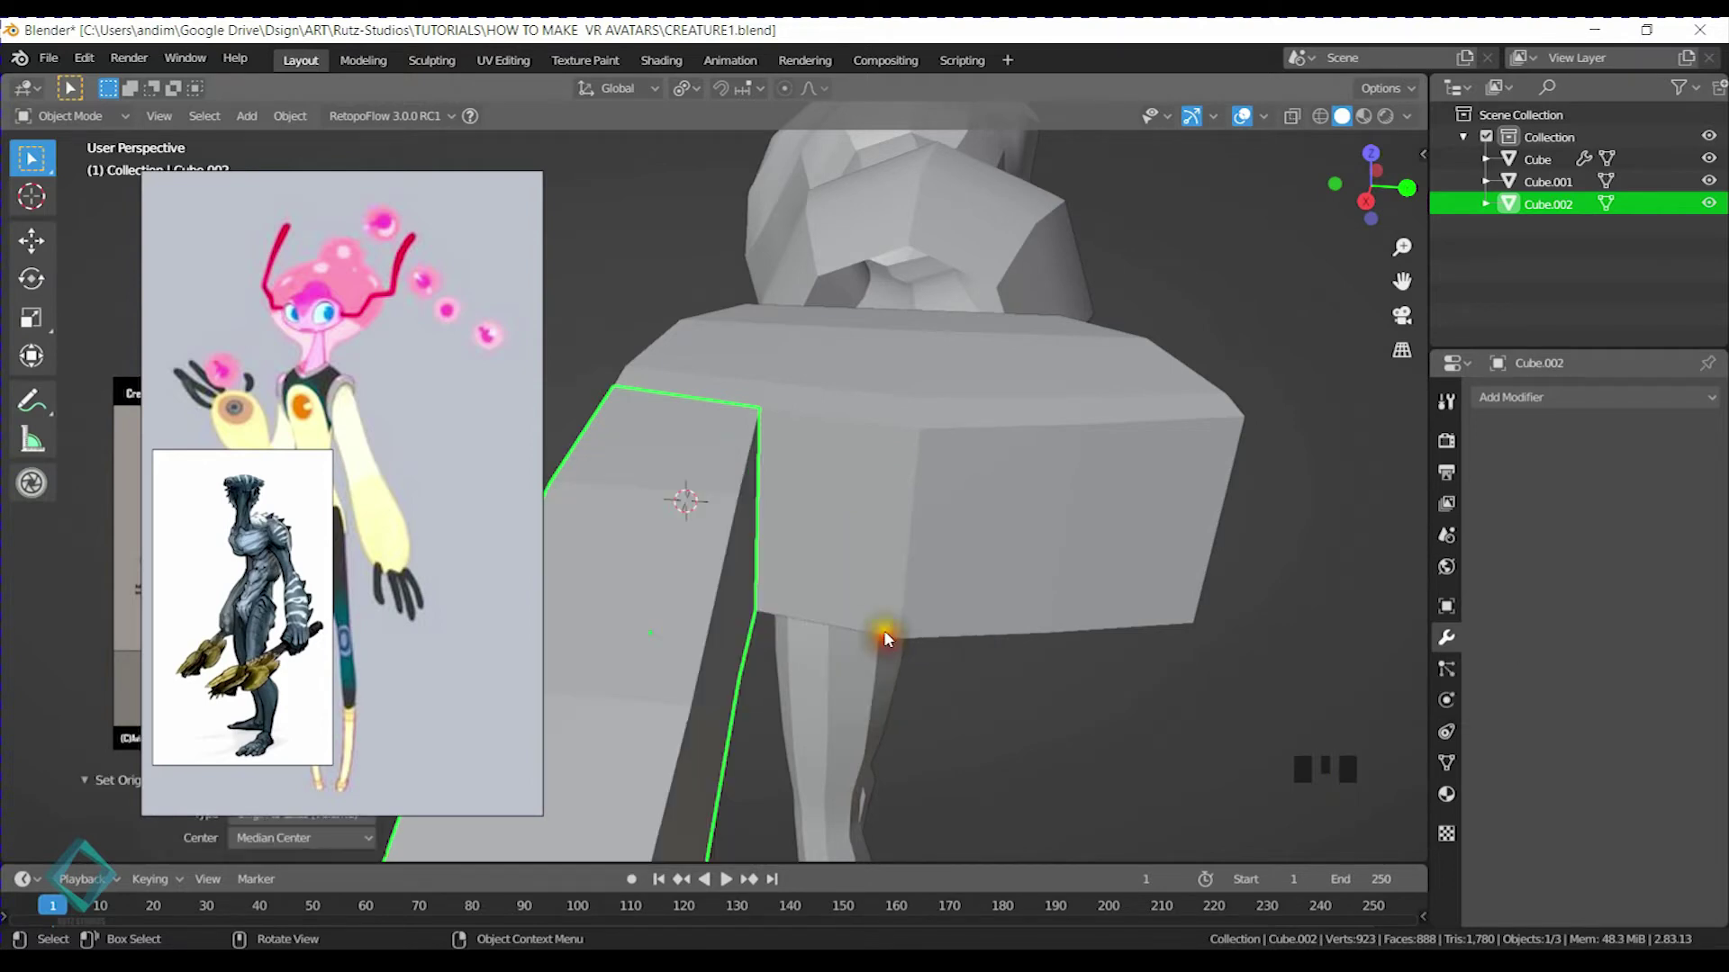
Set the finger object's origin to the 3D cursor at its base
{"action": "middle_click_drag", "start_coordinate": [761, 558], "coordinate": [639, 482]}
{"action": "right_click", "coordinate": [639, 483]}
{"action": "mouse_move", "coordinate": [641, 487]}
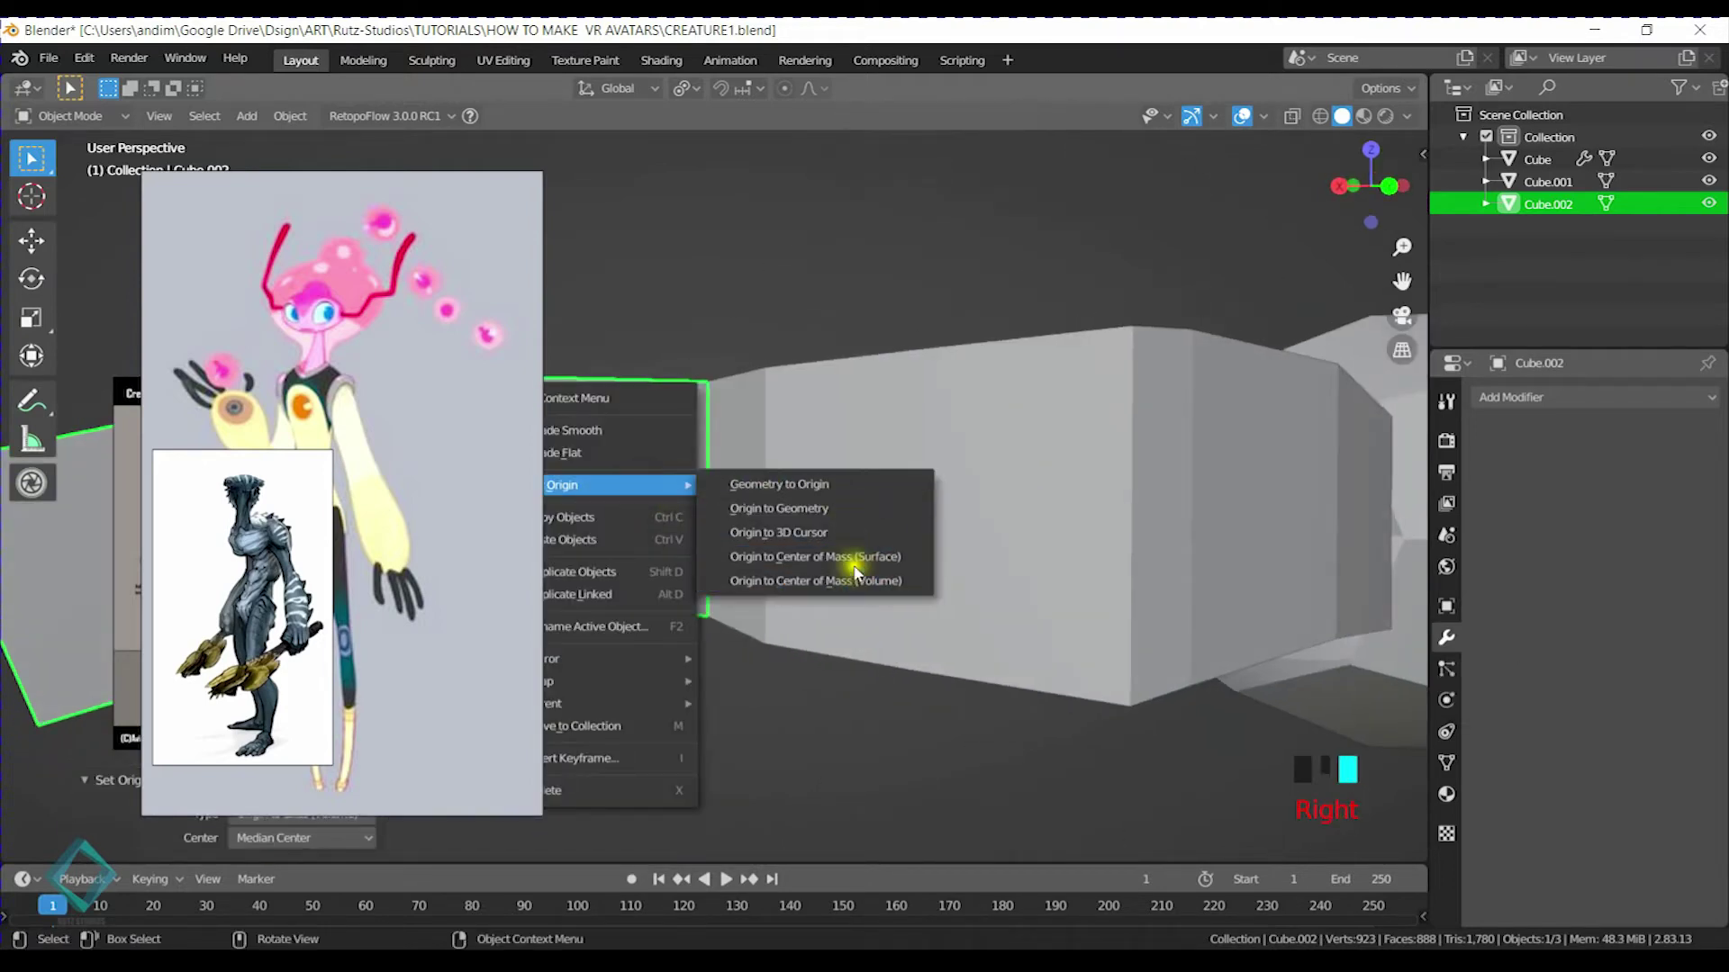
{"action": "left_click", "coordinate": [837, 537]}
{"action": "middle_click_drag", "start_coordinate": [667, 478], "coordinate": [790, 570]}
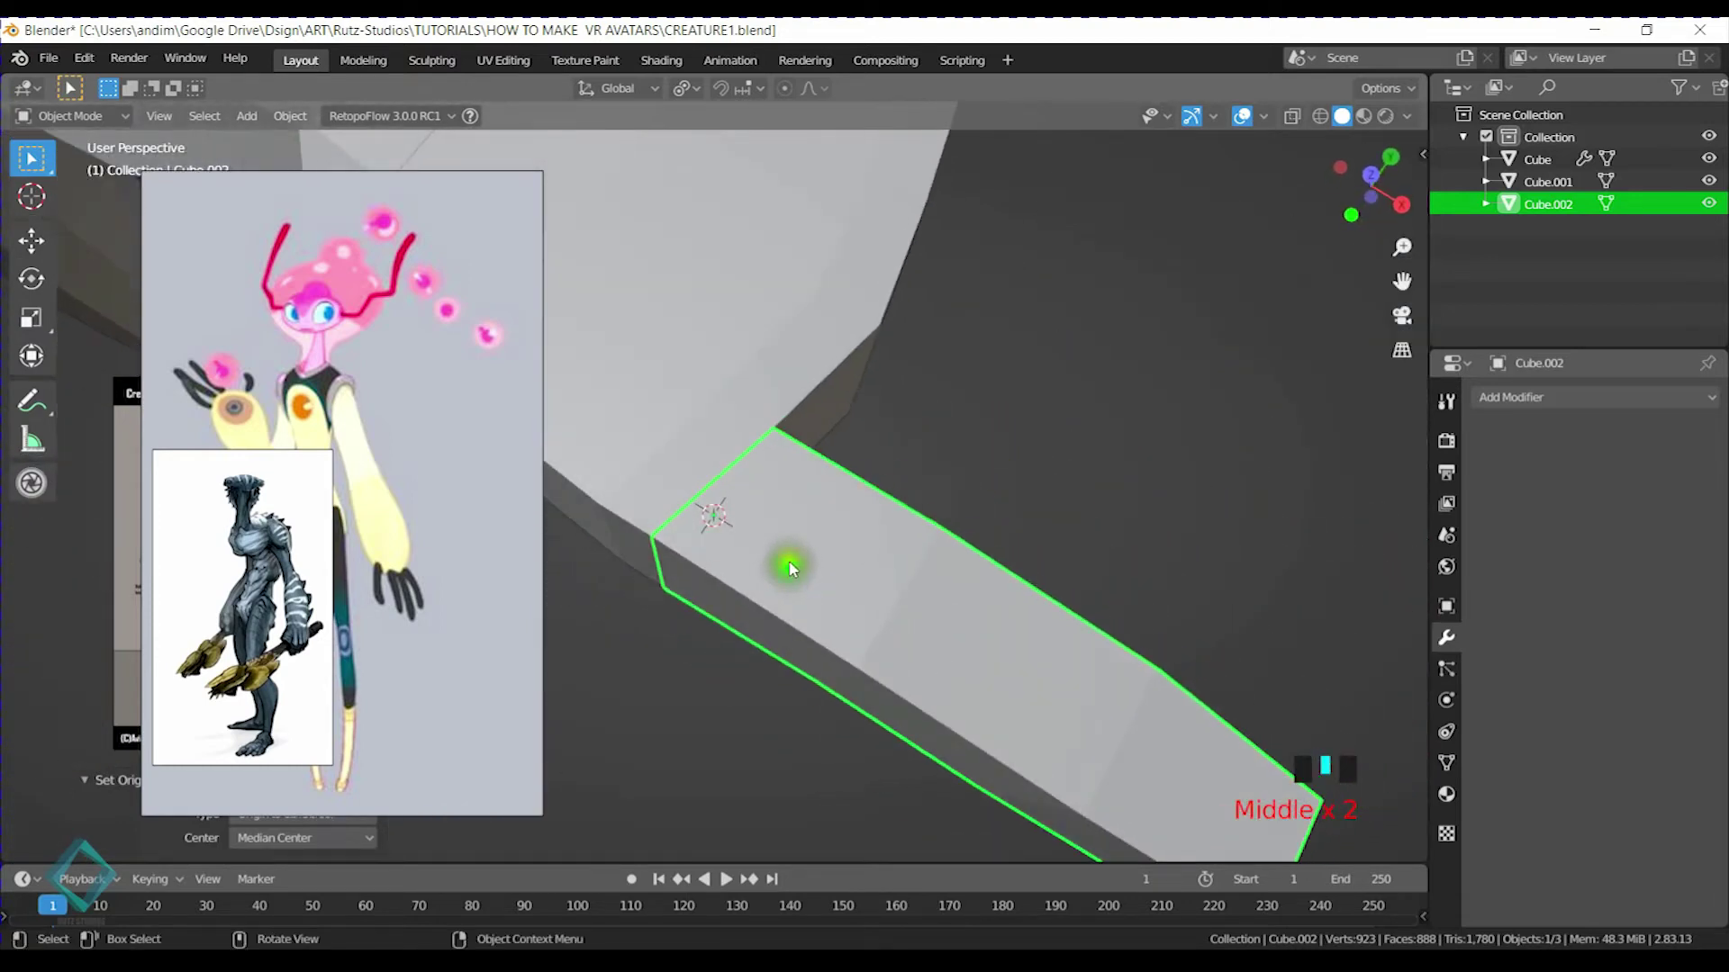
Delete the three remaining knuckle-side end faces of the palm and save the file
{"action": "middle_click_drag", "start_coordinate": [987, 460], "coordinate": [810, 482]}
{"action": "left_click", "coordinate": [840, 367]}
{"action": "key", "text": "Tab"}
{"action": "left_click", "coordinate": [700, 484]}
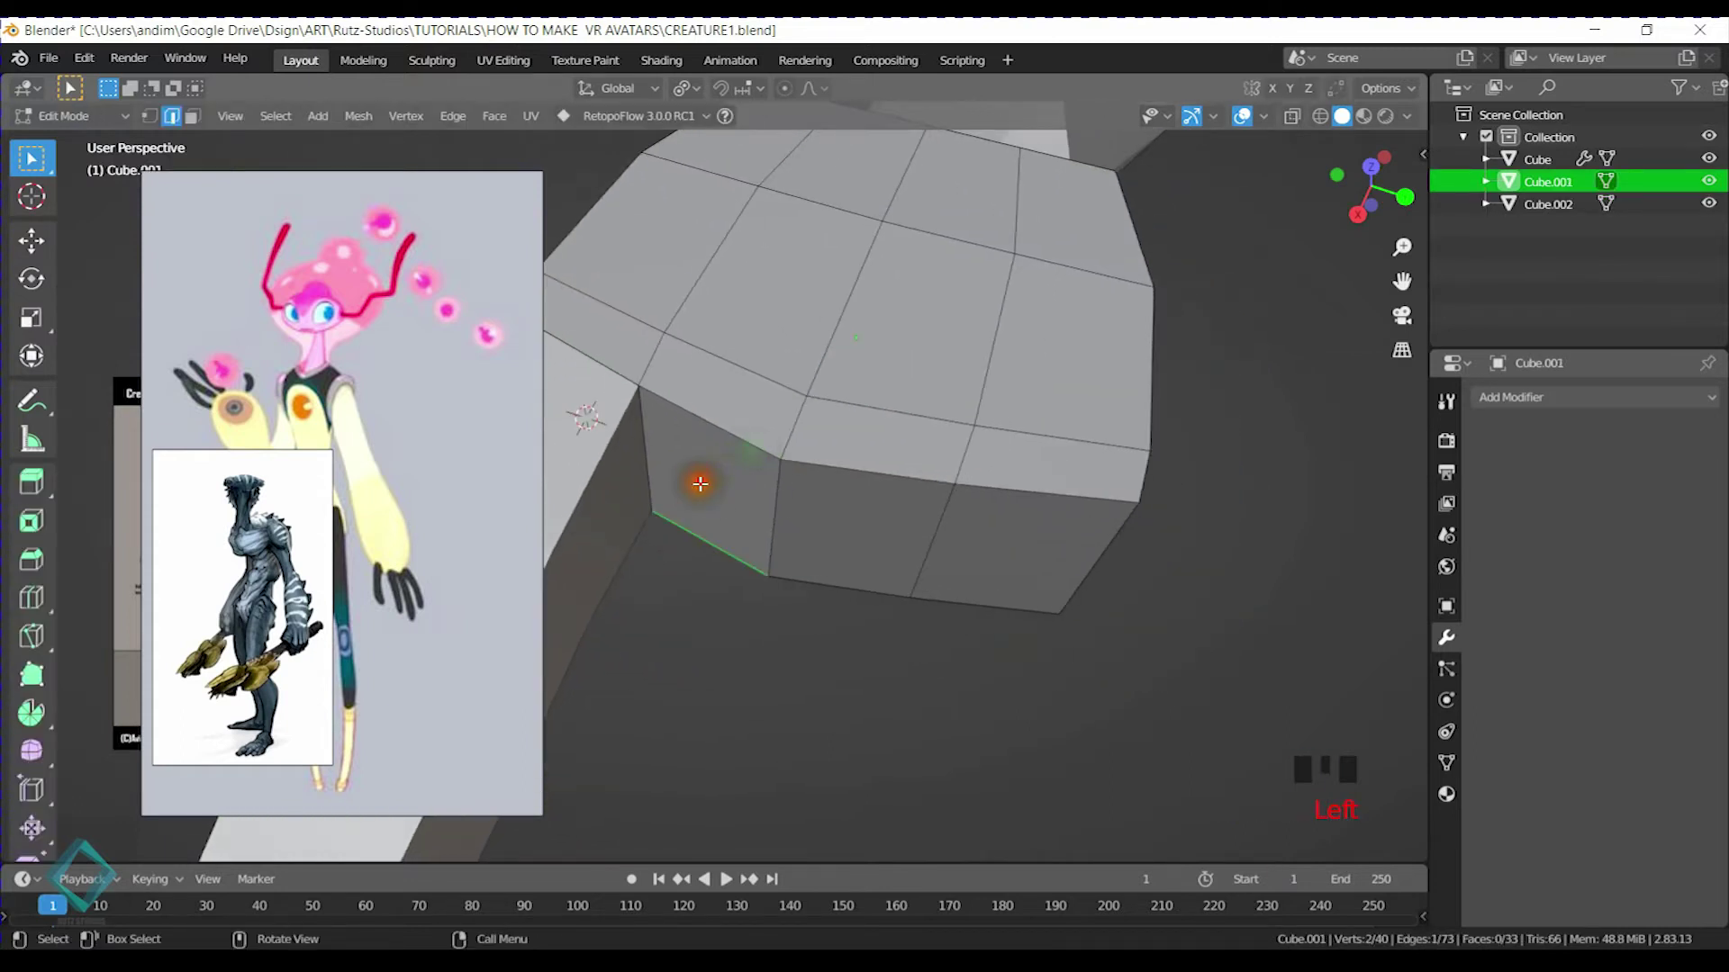
{"action": "key", "text": "3"}
{"action": "left_click", "coordinate": [725, 474]}
{"action": "left_click", "coordinate": [863, 514], "text": "shift"}
{"action": "left_click", "coordinate": [1045, 536], "text": "shift"}
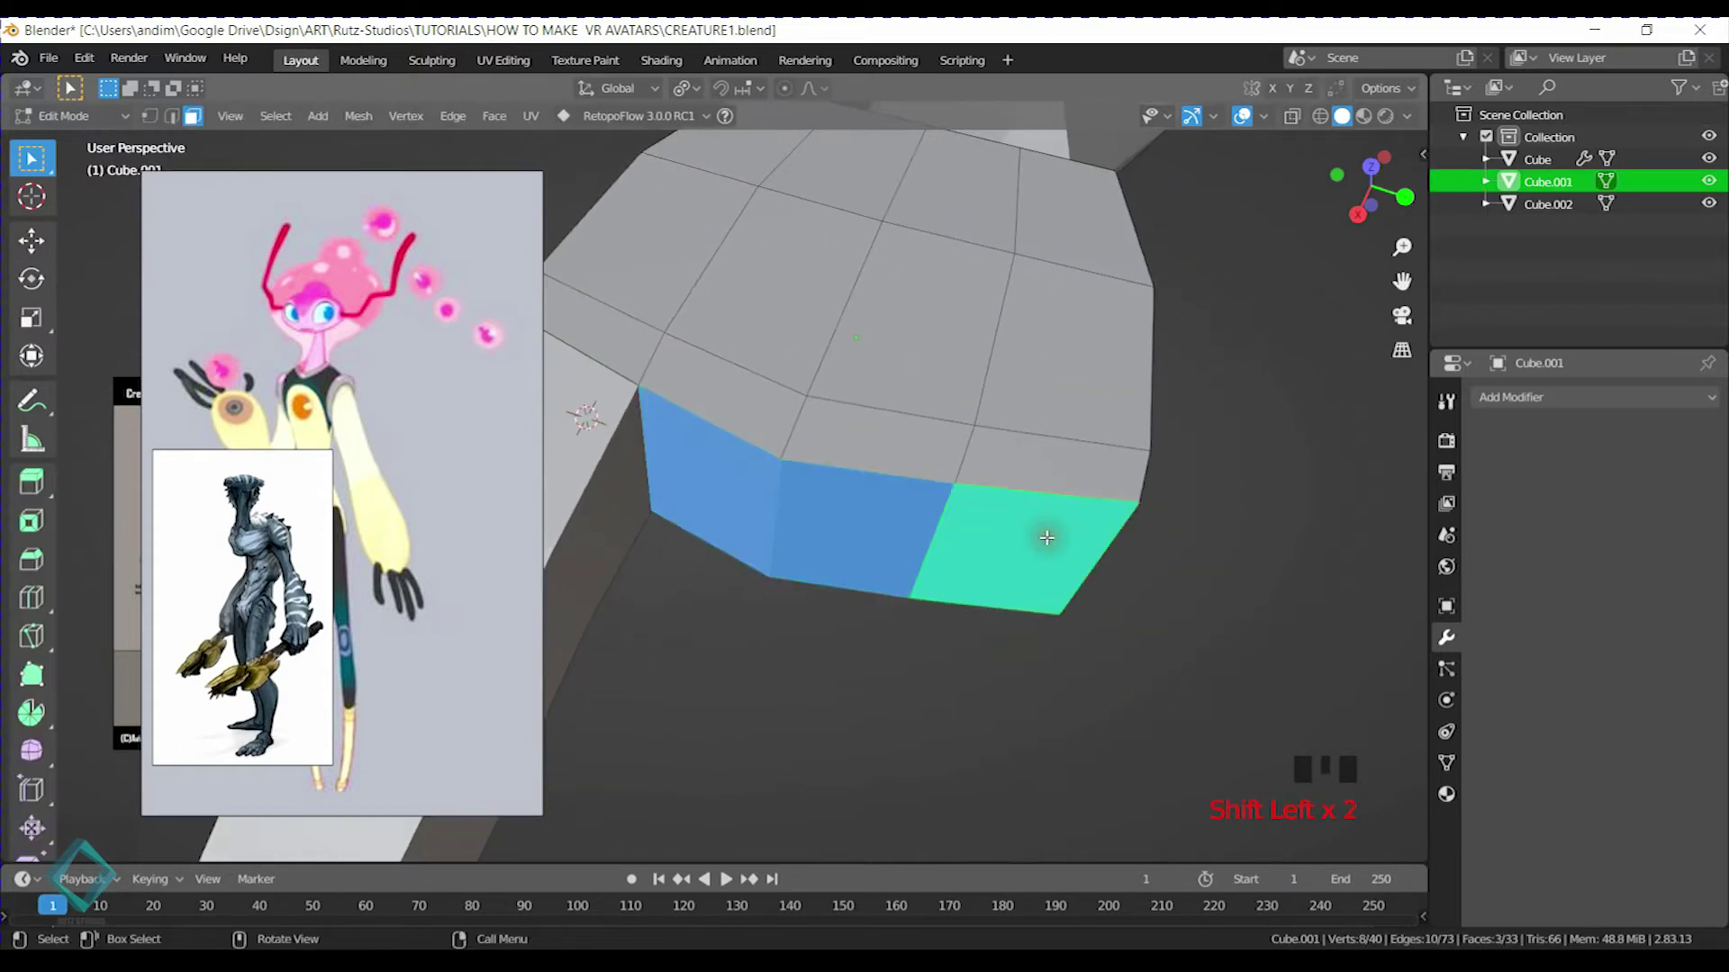
{"action": "key", "text": "x"}
{"action": "left_click", "coordinate": [1046, 538]}
{"action": "middle_click_drag", "start_coordinate": [907, 598], "coordinate": [927, 483]}
{"action": "key", "text": "ctrl+s"}
Add a Subdivision Surface modifier to the palm object and another one to the finger object
{"action": "left_click", "coordinate": [702, 386]}
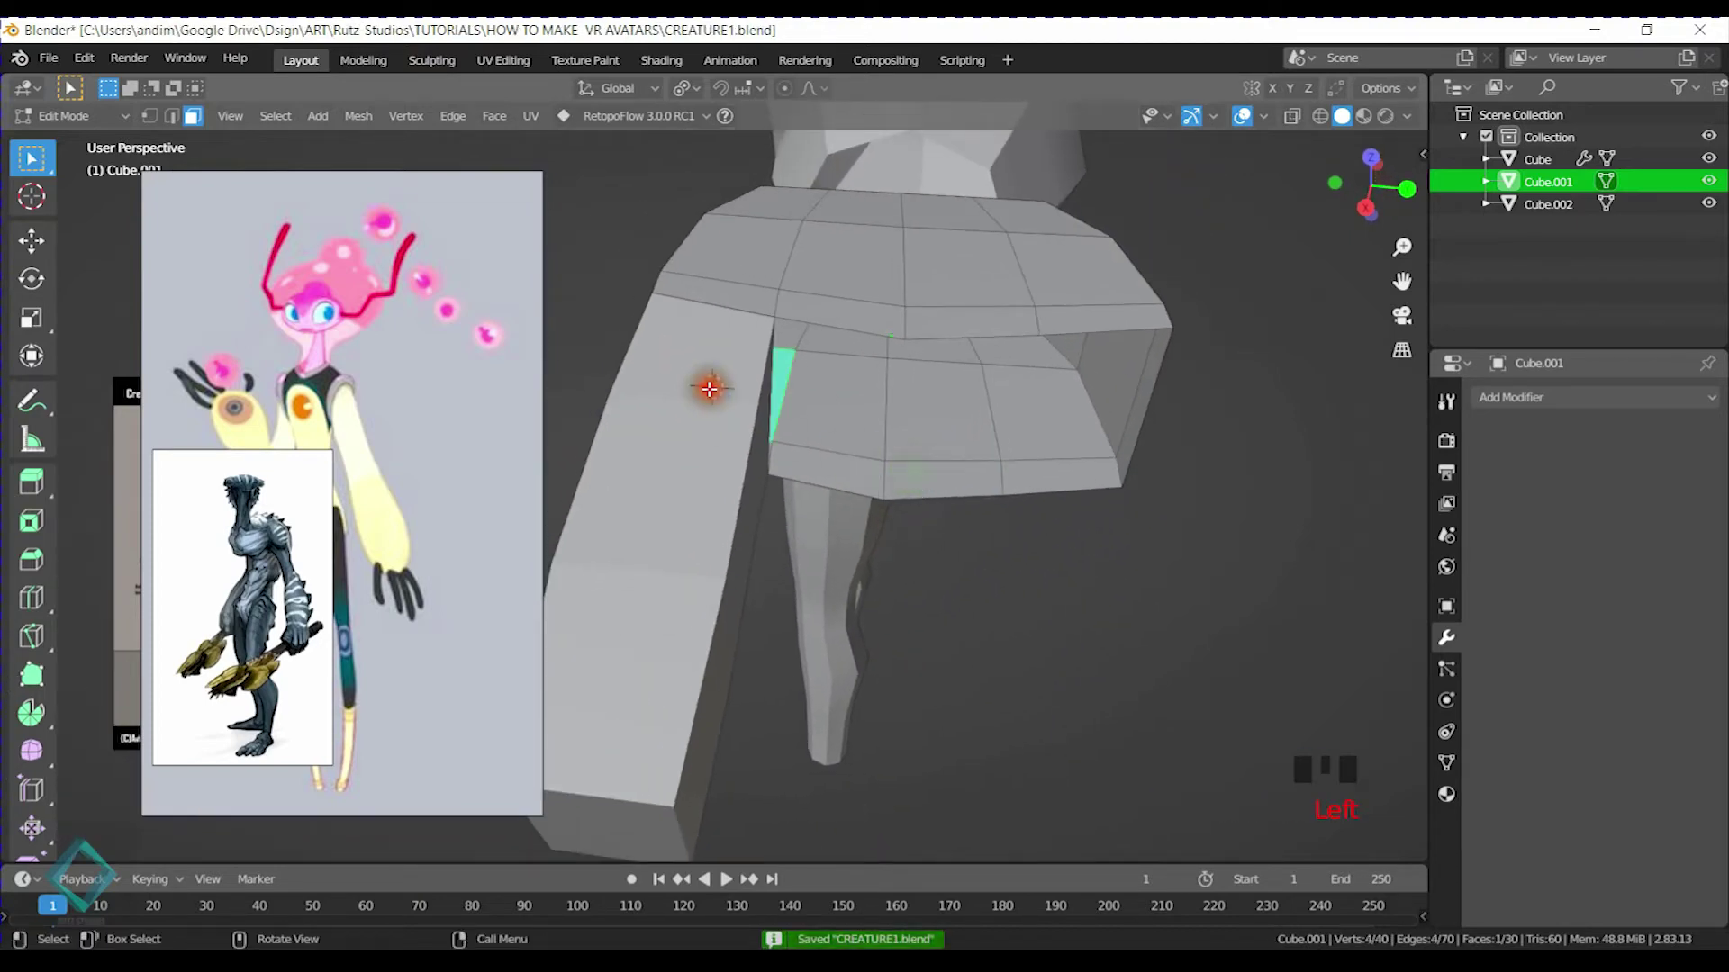
{"action": "key", "text": "Tab"}
{"action": "left_click", "coordinate": [737, 389]}
{"action": "left_click", "coordinate": [927, 311]}
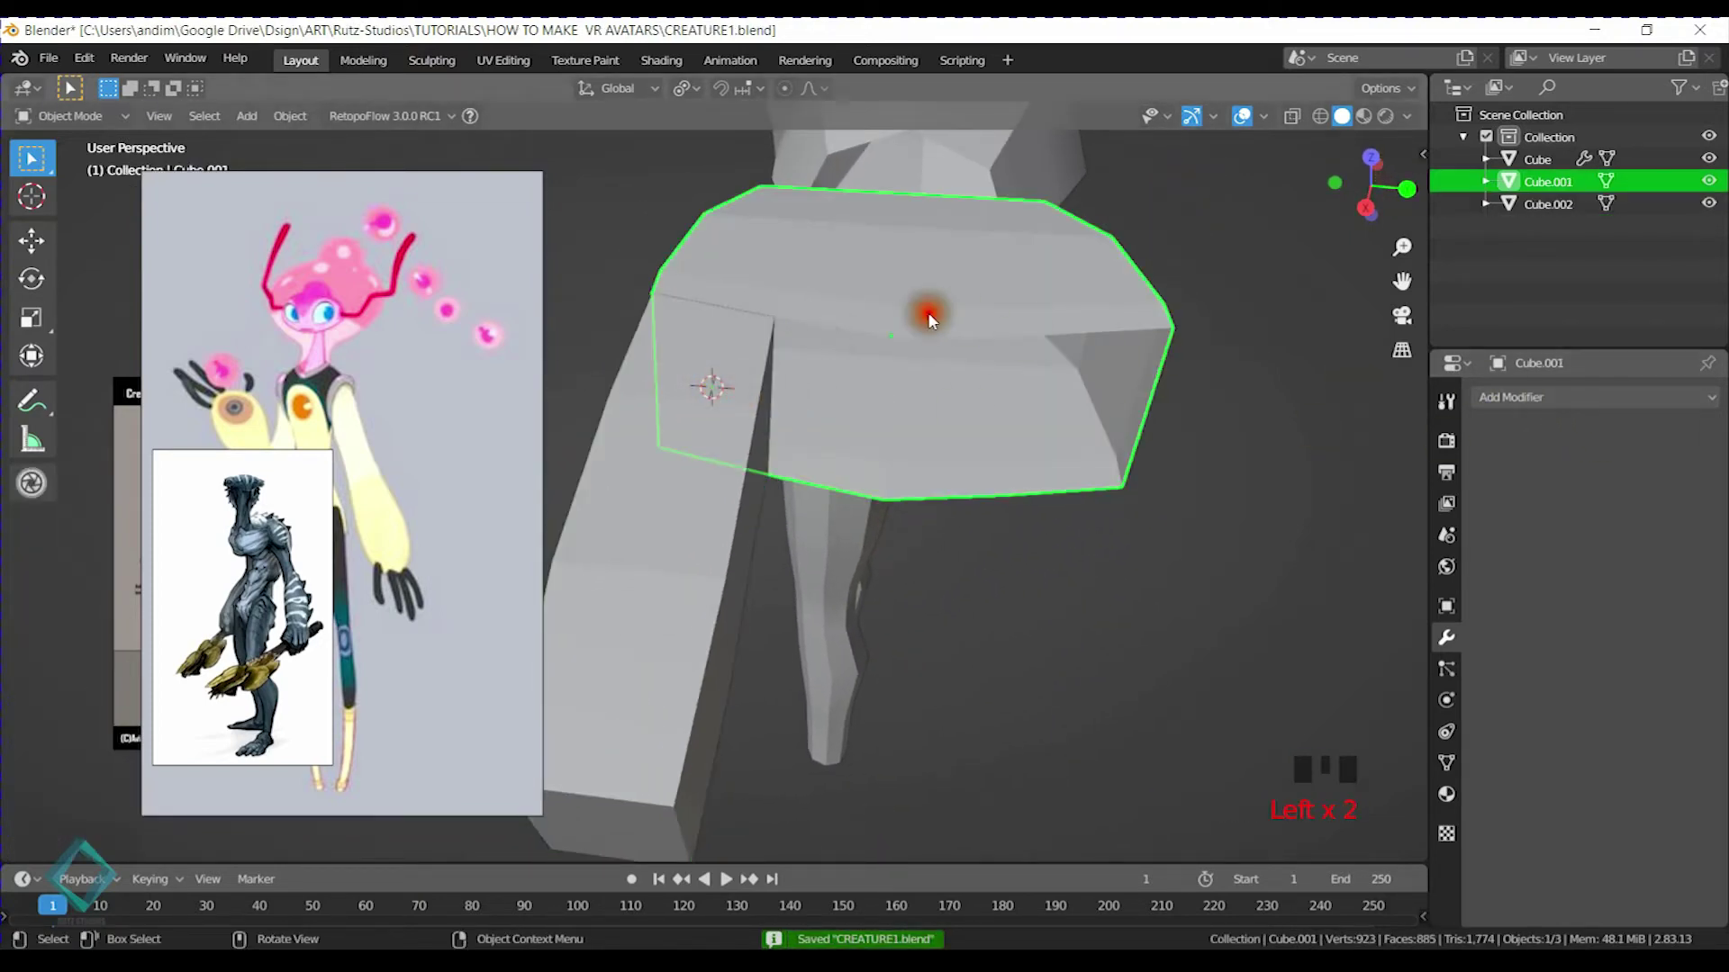
{"action": "left_click", "coordinate": [1533, 399]}
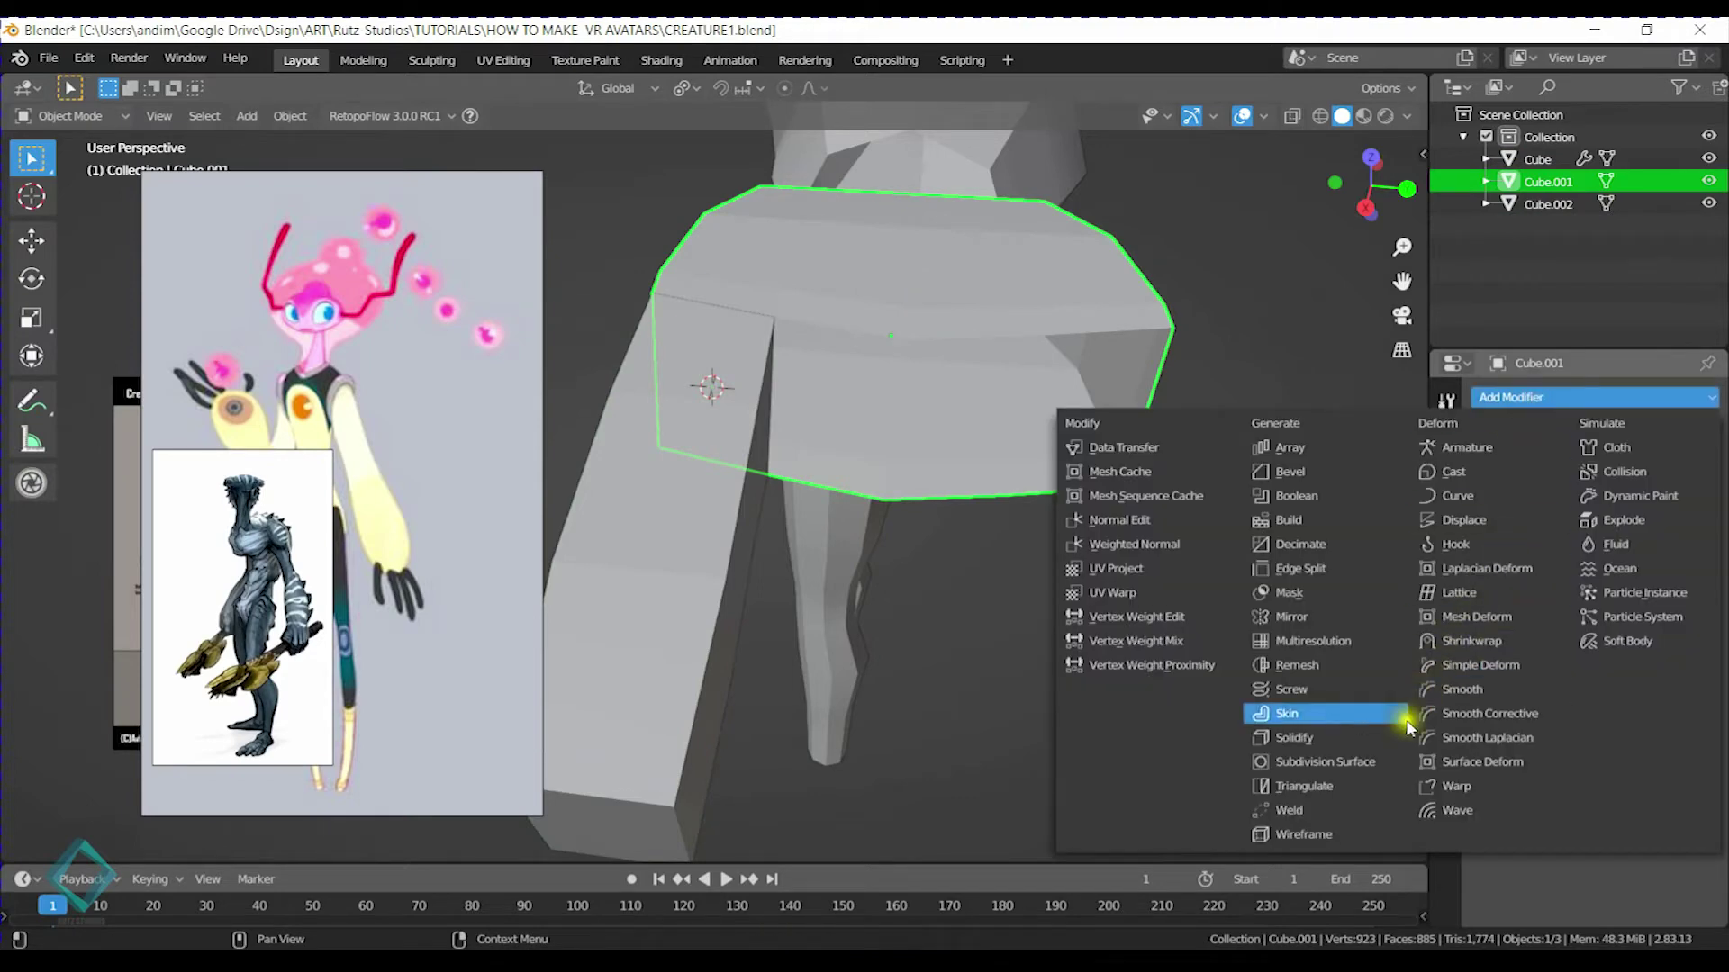
{"action": "left_click", "coordinate": [1358, 756]}
{"action": "left_click", "coordinate": [740, 487]}
{"action": "left_click", "coordinate": [1686, 399]}
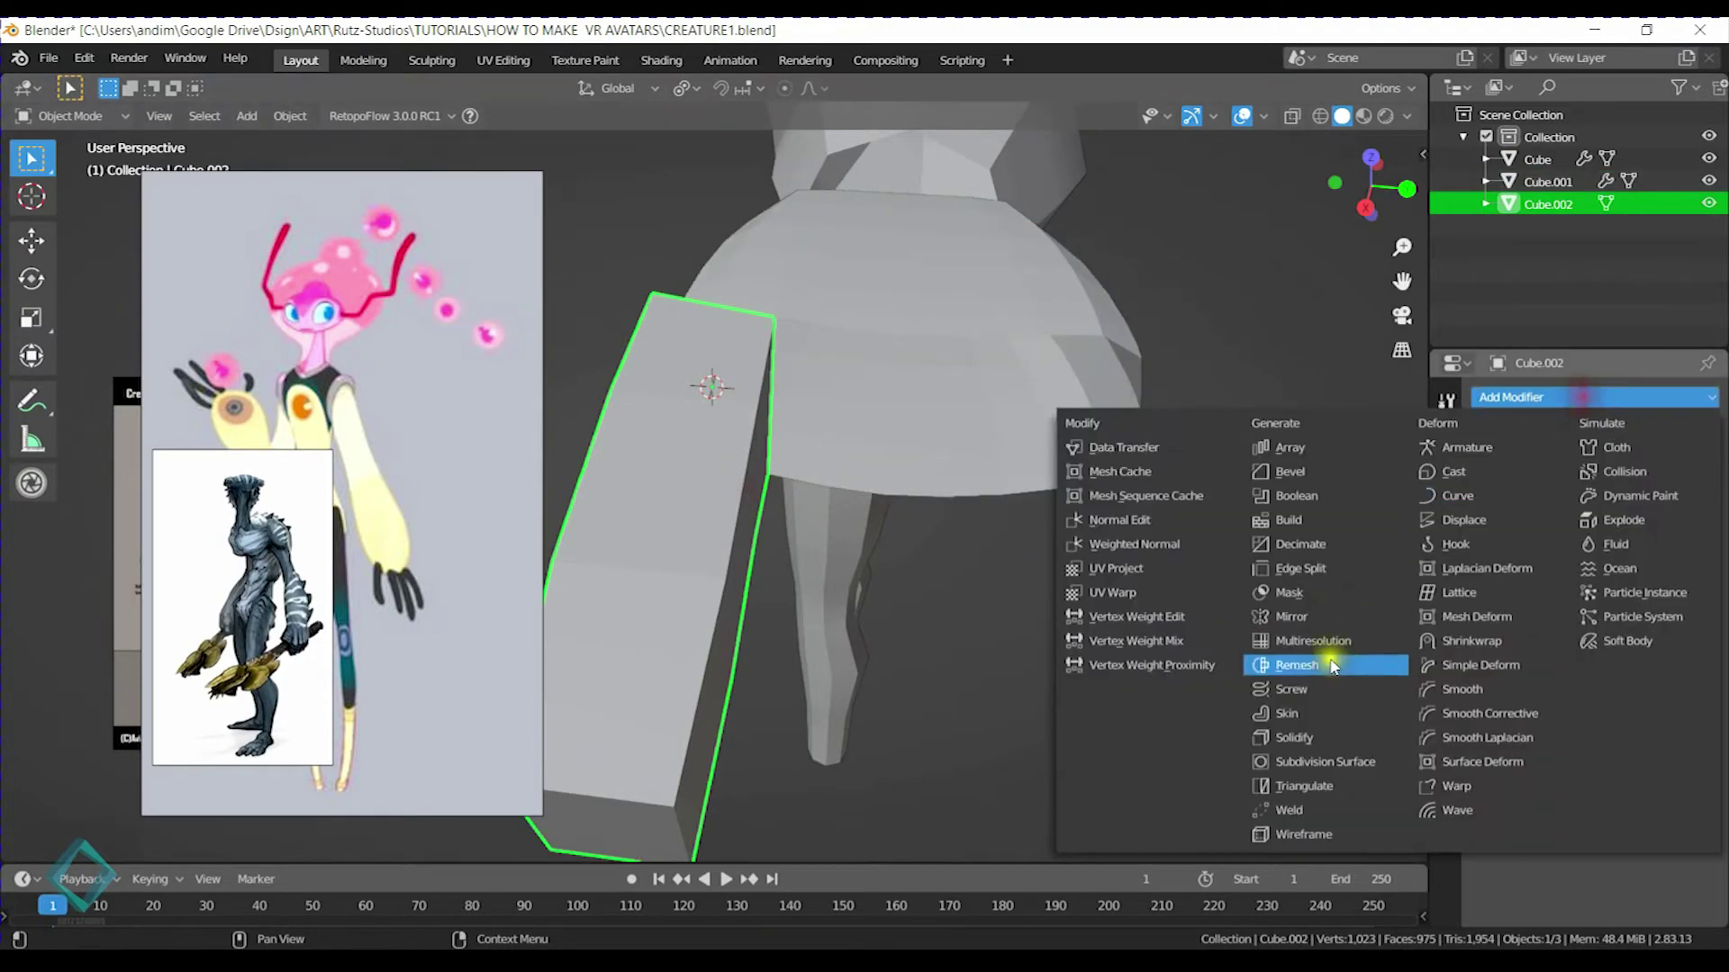
{"action": "left_click", "coordinate": [1253, 760]}
Scale the palm and finger objects together to about 1.31 along the global Y axis
{"action": "middle_click_drag", "start_coordinate": [886, 543], "coordinate": [976, 448]}
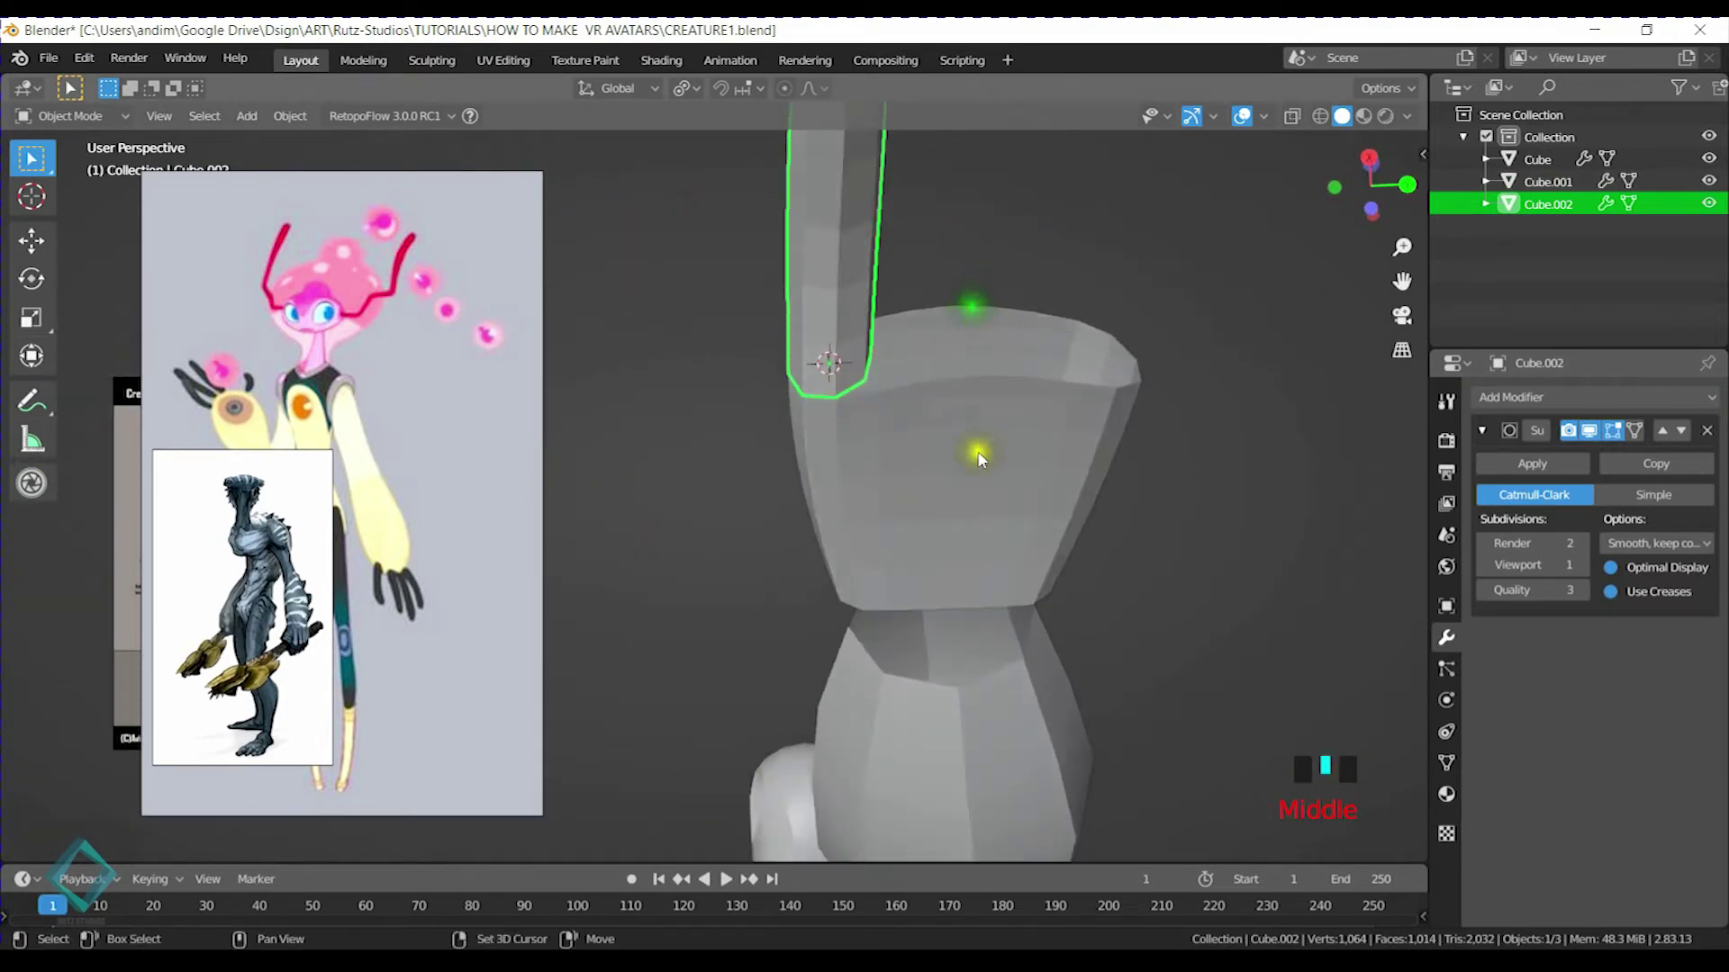
{"action": "left_click", "coordinate": [975, 447], "text": "shift"}
{"action": "middle_click_drag", "start_coordinate": [995, 390], "coordinate": [938, 413], "text": "shift"}
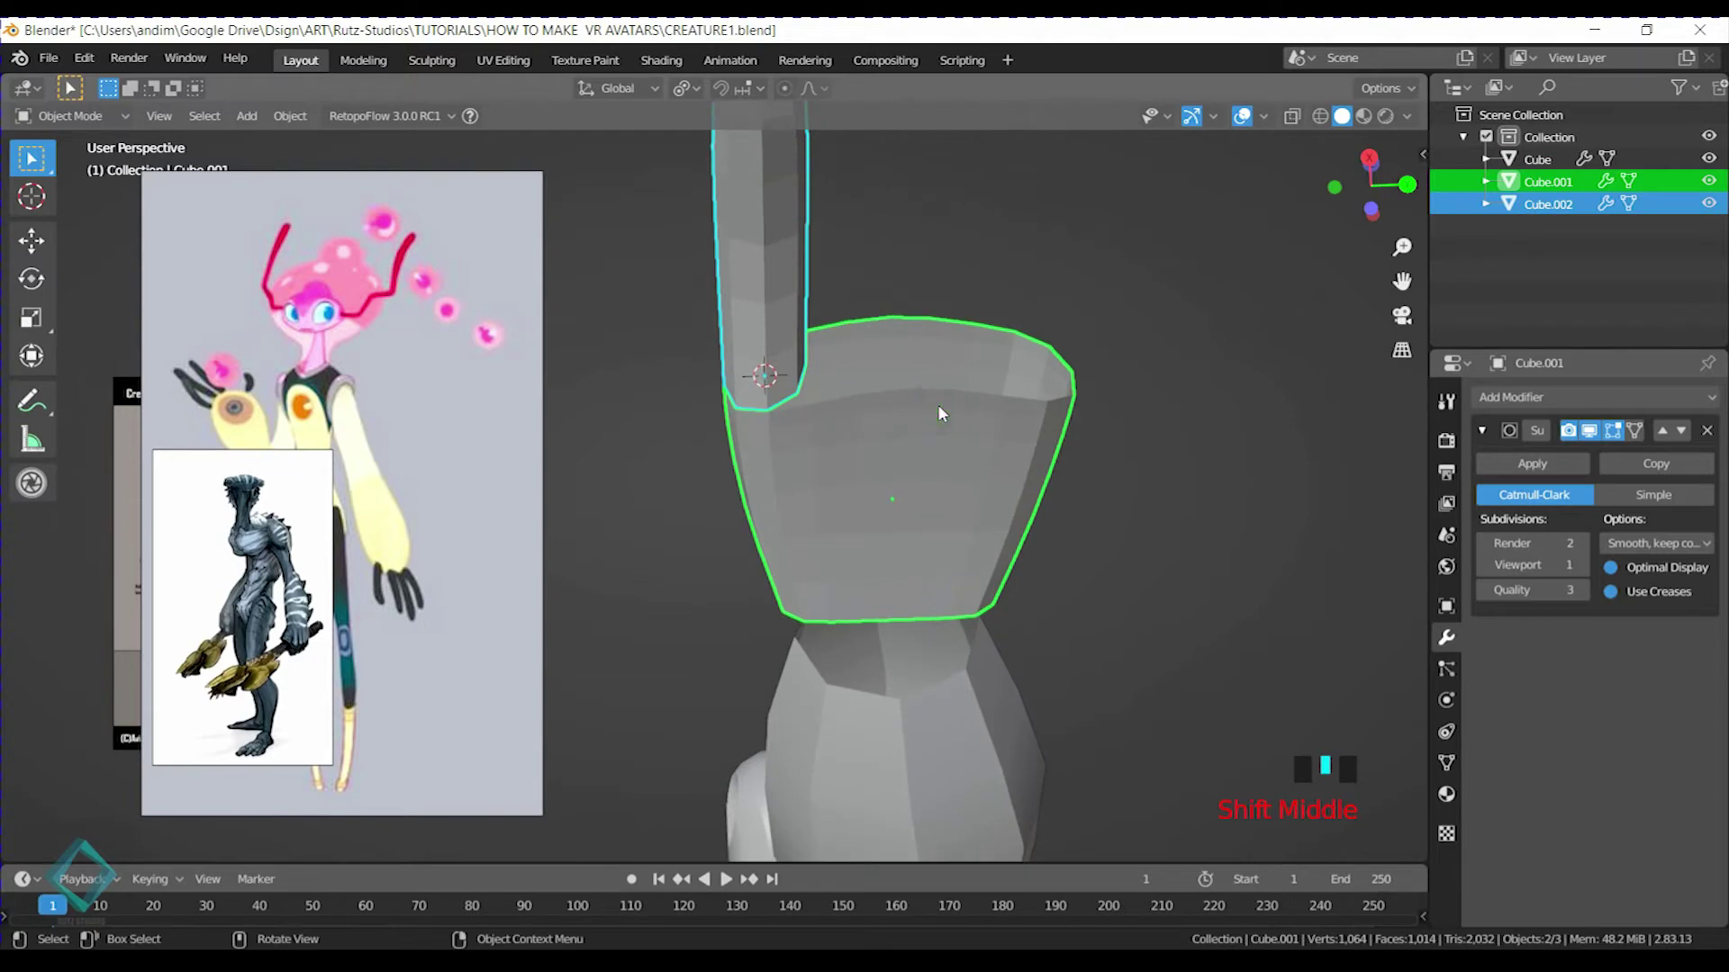
{"action": "key", "text": "s"}
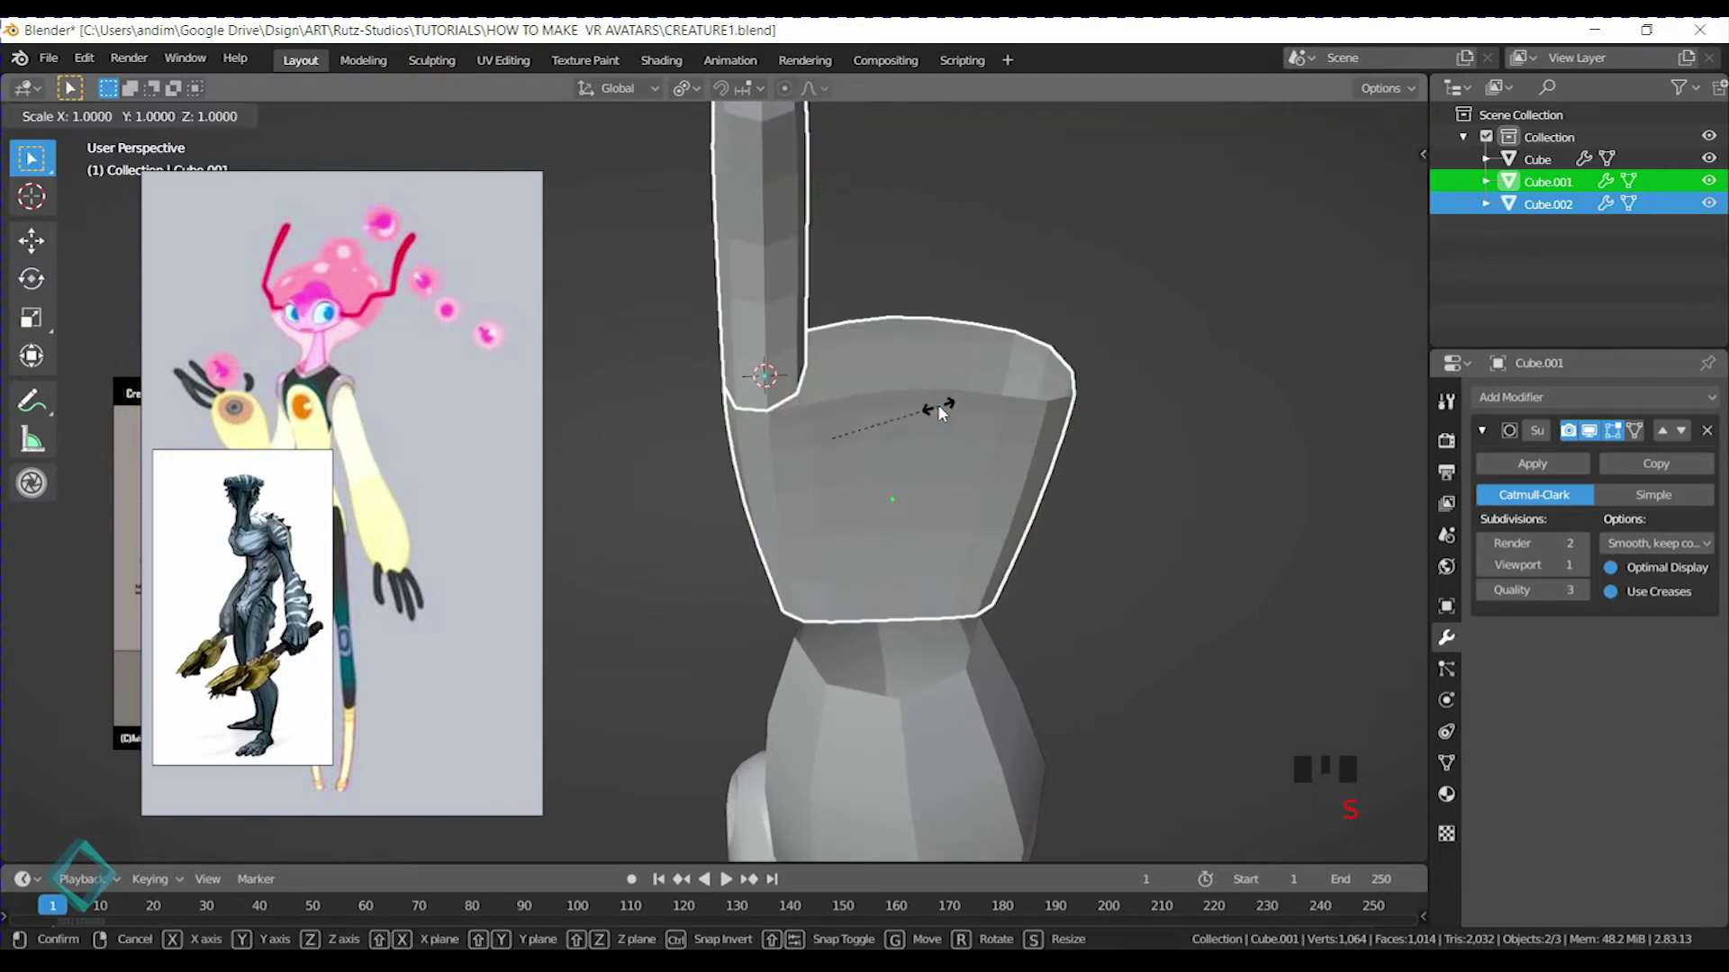
{"action": "key", "text": "y"}
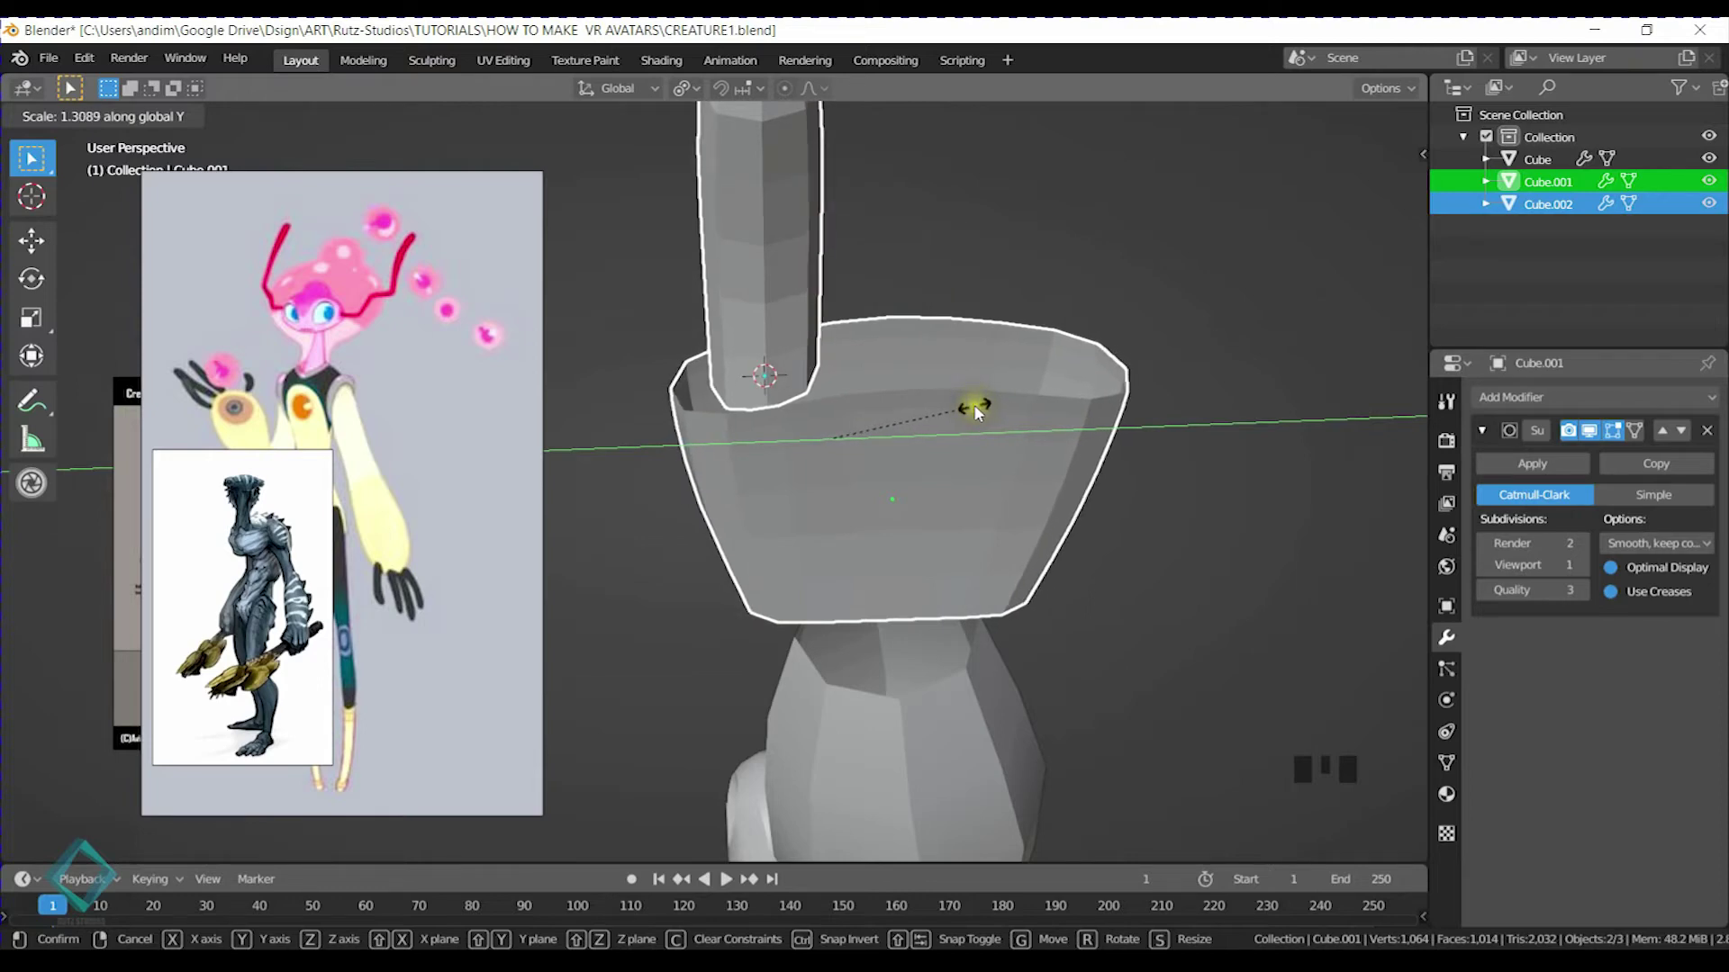
{"action": "left_click", "coordinate": [976, 411]}
Narrow only the palm object slightly along the global Y axis
{"action": "left_click", "coordinate": [1062, 453]}
{"action": "key", "text": "s"}
{"action": "key", "text": "z"}
{"action": "key", "text": "y"}
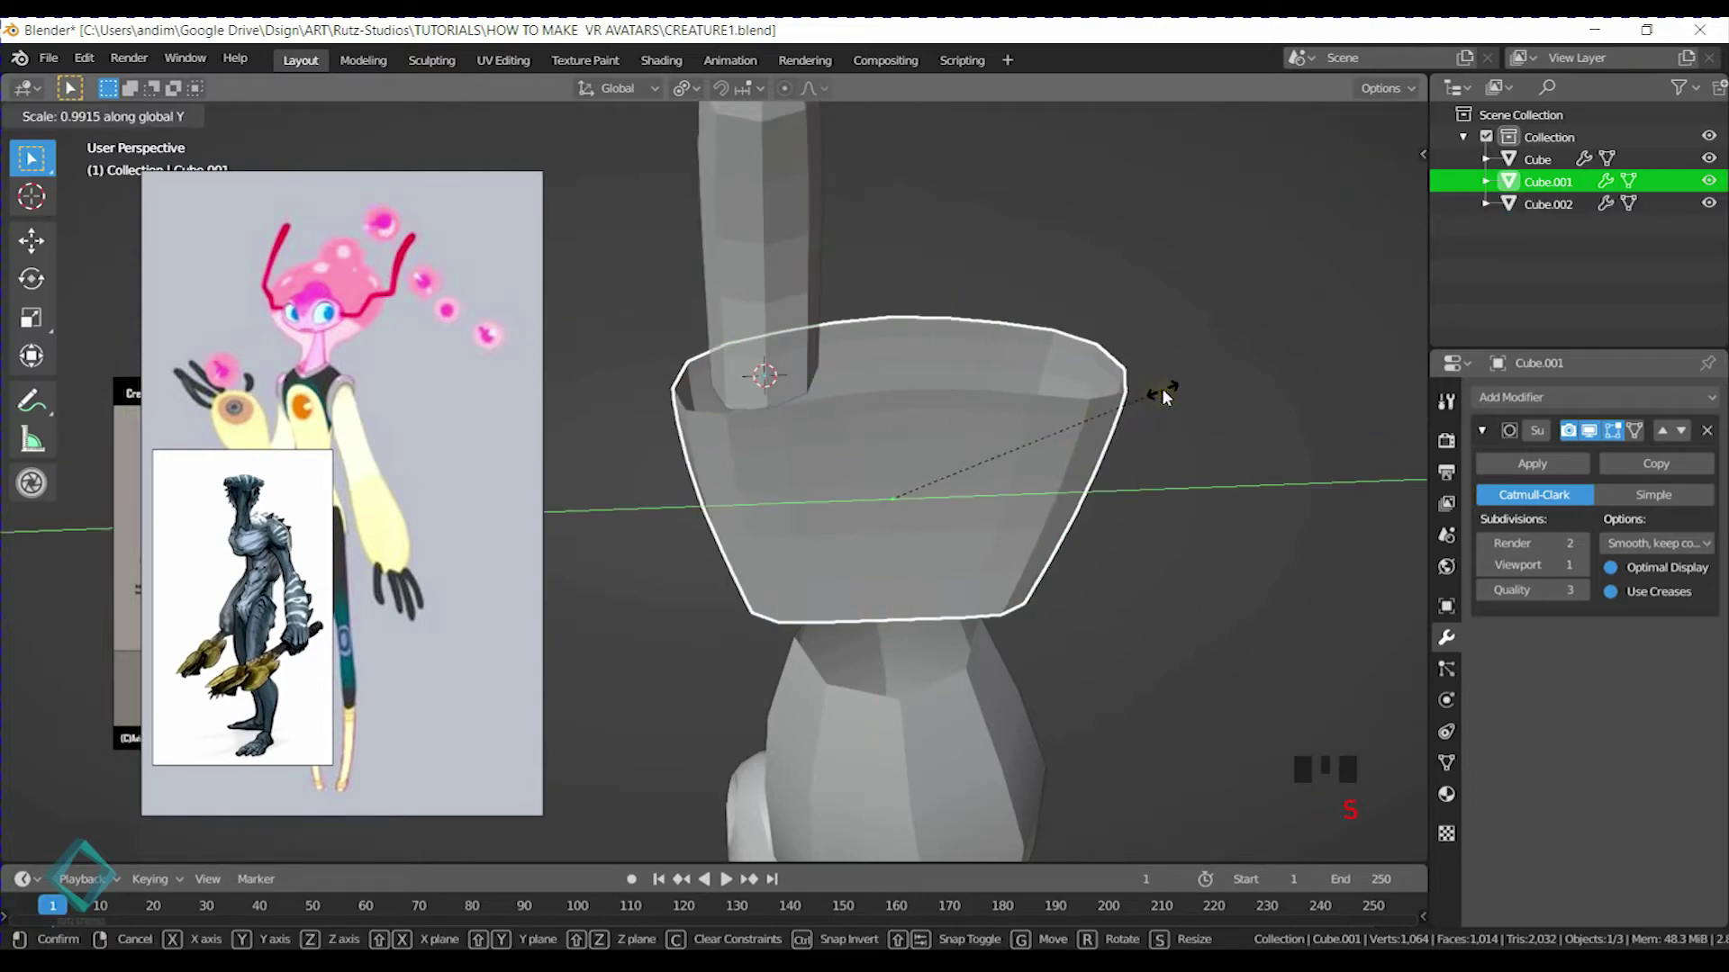
{"action": "left_click", "coordinate": [1116, 392]}
Examine the palm and finger from several angles and compare their proportions with the arm
{"action": "middle_click_drag", "start_coordinate": [1126, 397], "coordinate": [1047, 491]}
{"action": "scroll", "coordinate": [932, 441], "scroll_direction": "down", "scroll_amount": 7}
{"action": "middle_click_drag", "start_coordinate": [906, 417], "coordinate": [918, 560]}
{"action": "middle_click_drag", "start_coordinate": [875, 519], "coordinate": [1314, 516], "text": "shift"}
{"action": "middle_click_drag", "start_coordinate": [1211, 538], "coordinate": [1161, 470]}
{"action": "left_click", "coordinate": [1184, 466]}
{"action": "left_click", "coordinate": [1186, 492]}
{"action": "key", "text": "KP_Decimal"}
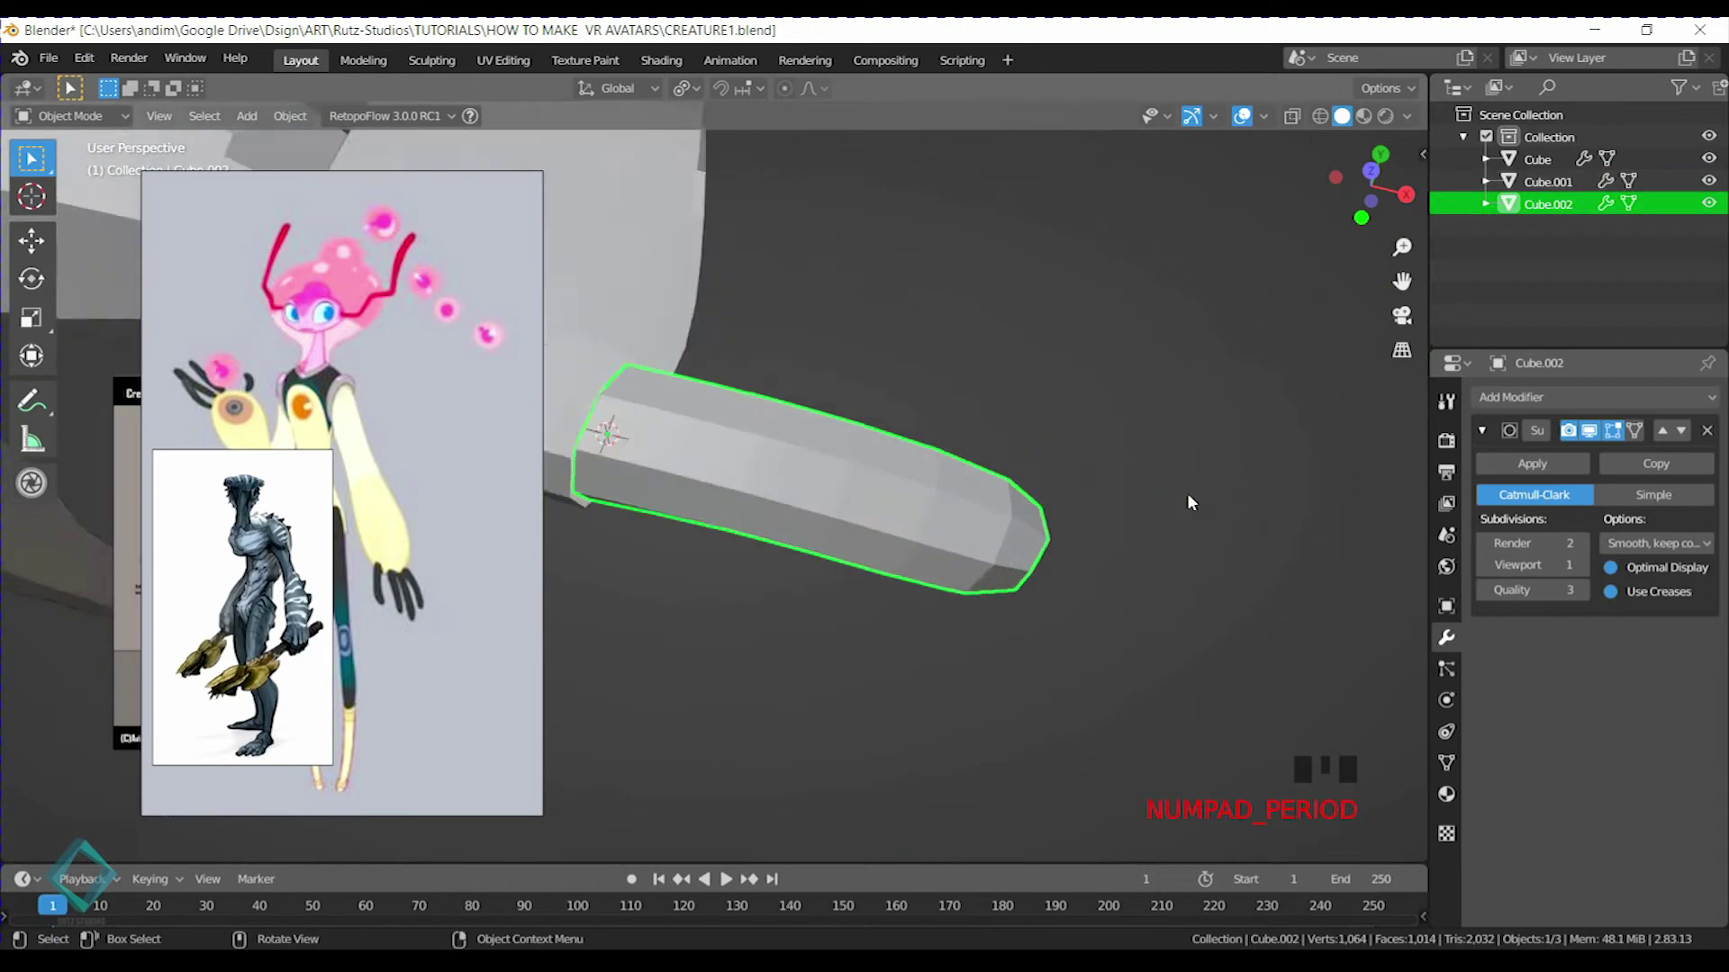
{"action": "scroll", "coordinate": [1187, 494], "scroll_direction": "down", "scroll_amount": 4}
{"action": "middle_click_drag", "start_coordinate": [814, 591], "coordinate": [1026, 596], "text": "shift"}
{"action": "middle_click_drag", "start_coordinate": [1059, 493], "coordinate": [540, 507]}
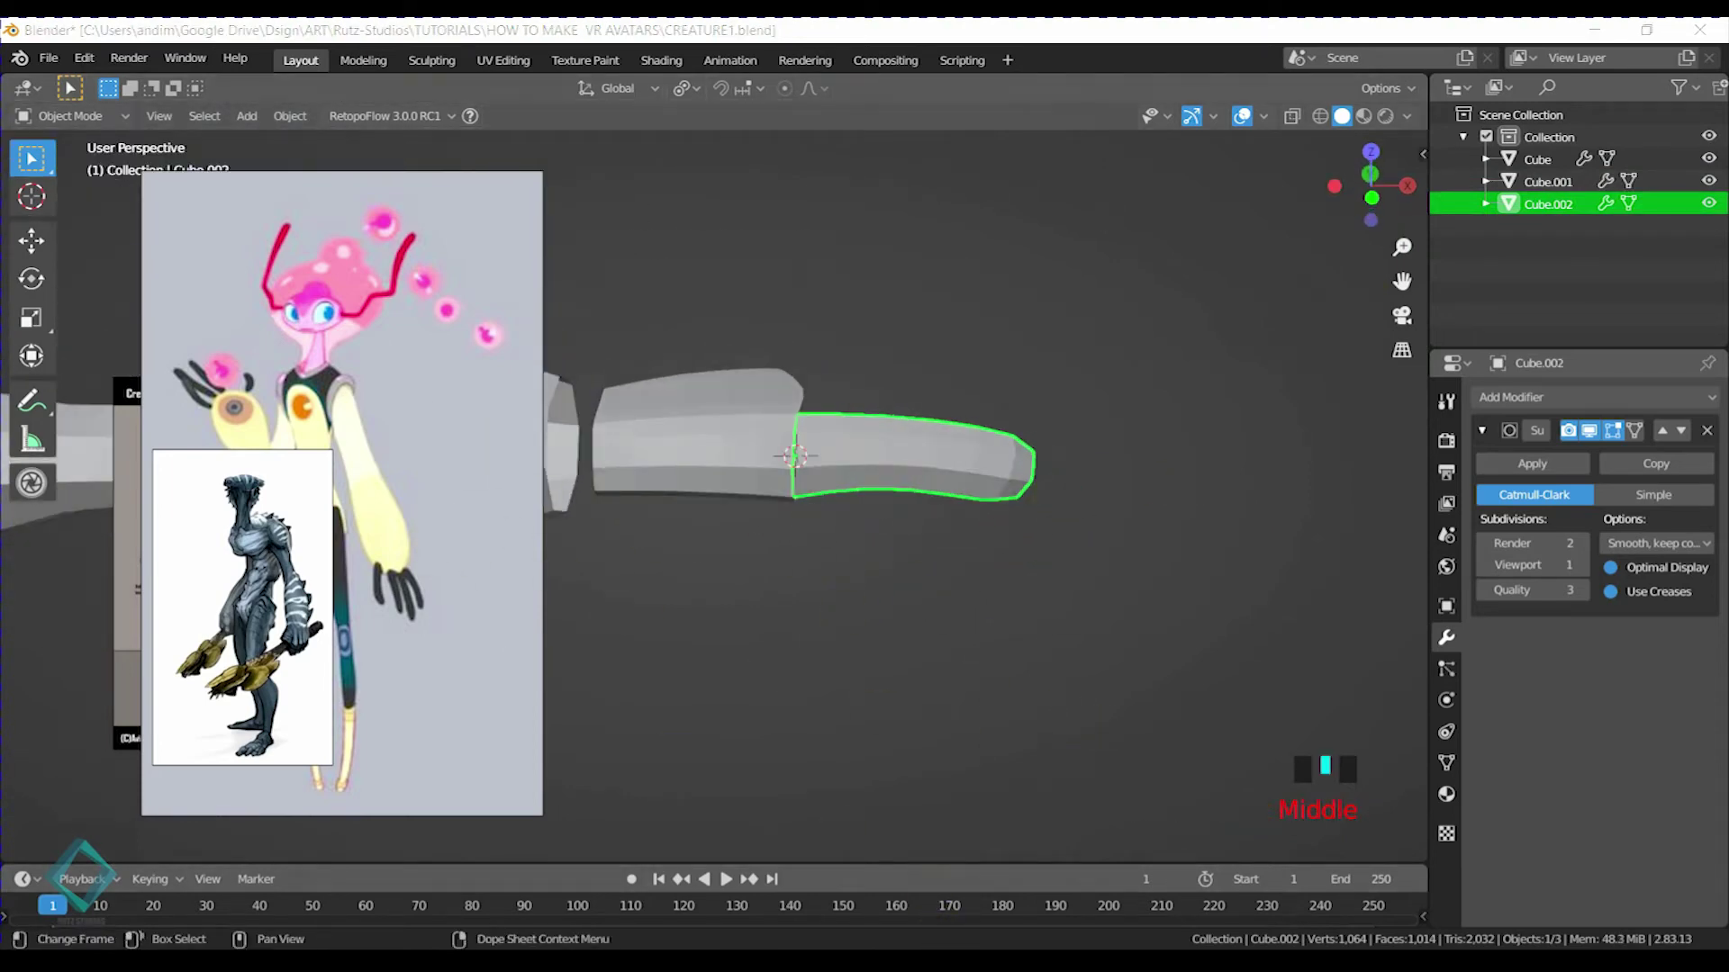
{"action": "mouse_move", "coordinate": [792, 598]}
{"action": "middle_mouse_down"}
{"action": "mouse_move", "coordinate": [911, 663]}
{"action": "mouse_move", "coordinate": [880, 598]}
{"action": "mouse_move", "coordinate": [789, 606]}
{"action": "middle_mouse_up"}
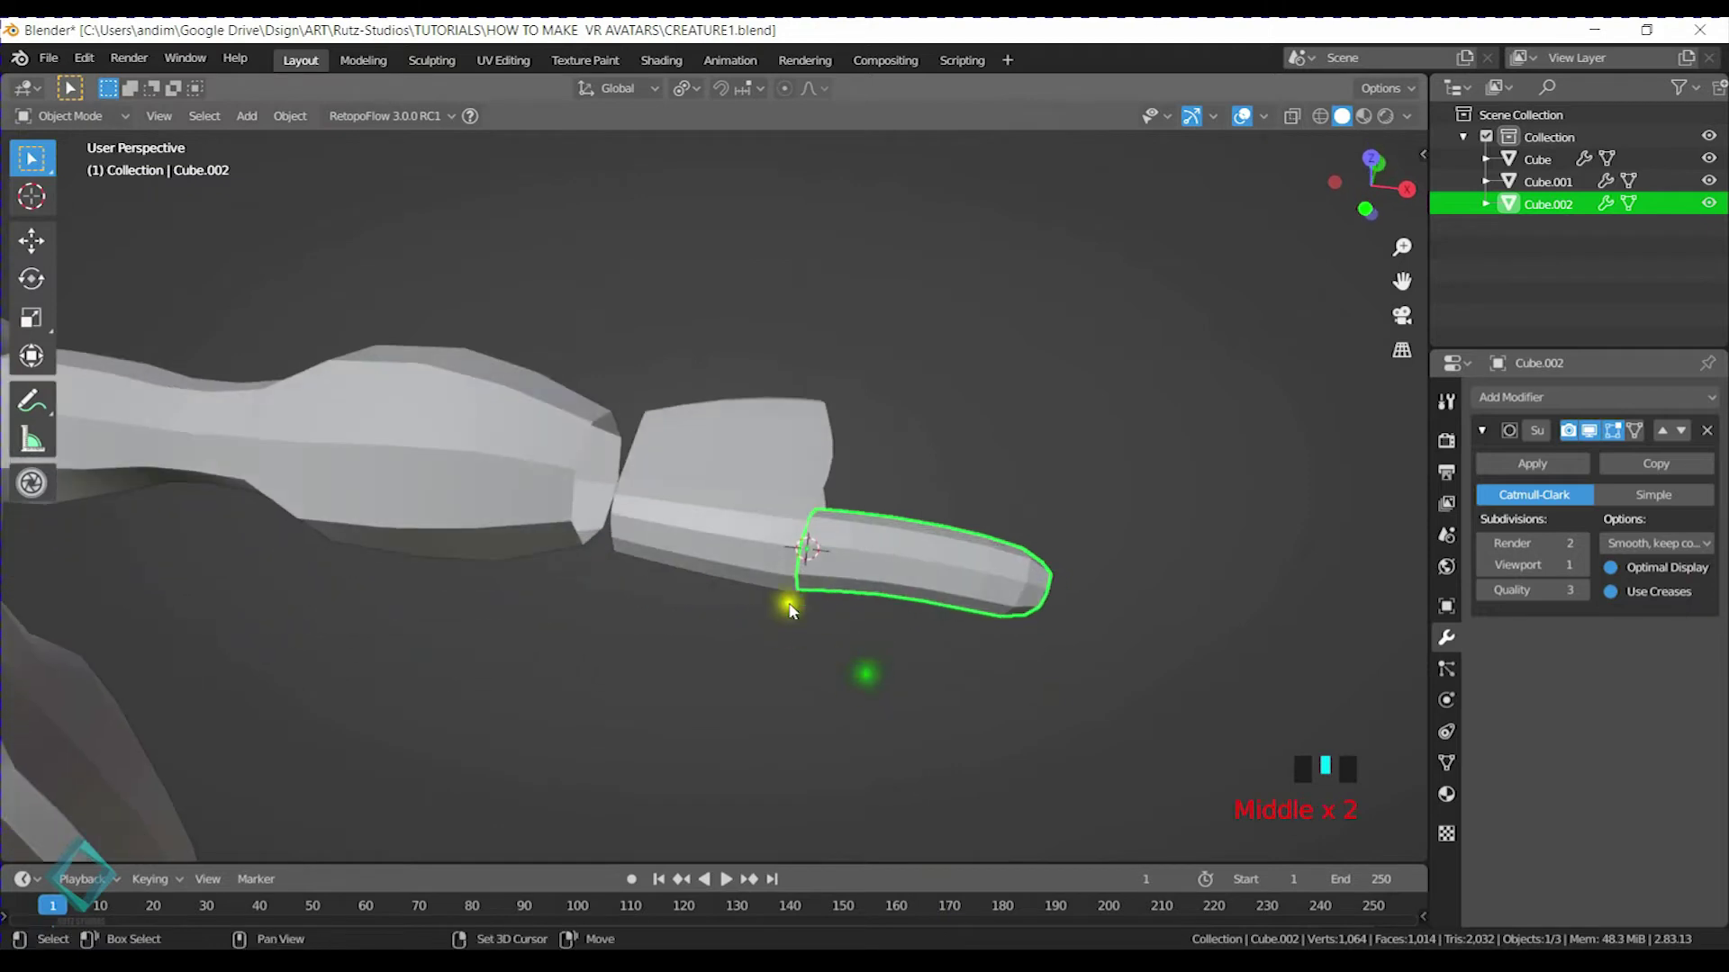
Extrude the palm's thumb-side face near the wrist outward by about -0.47 m in X and -0.13 m in Z, normal orientation
{"action": "left_click", "coordinate": [733, 540]}
{"action": "key", "text": "Tab"}
{"action": "scroll", "coordinate": [687, 571], "scroll_direction": "up", "scroll_amount": 2}
{"action": "middle_click_drag", "start_coordinate": [687, 570], "coordinate": [807, 567], "text": "shift"}
{"action": "left_click", "coordinate": [752, 506]}
{"action": "key", "text": "e"}
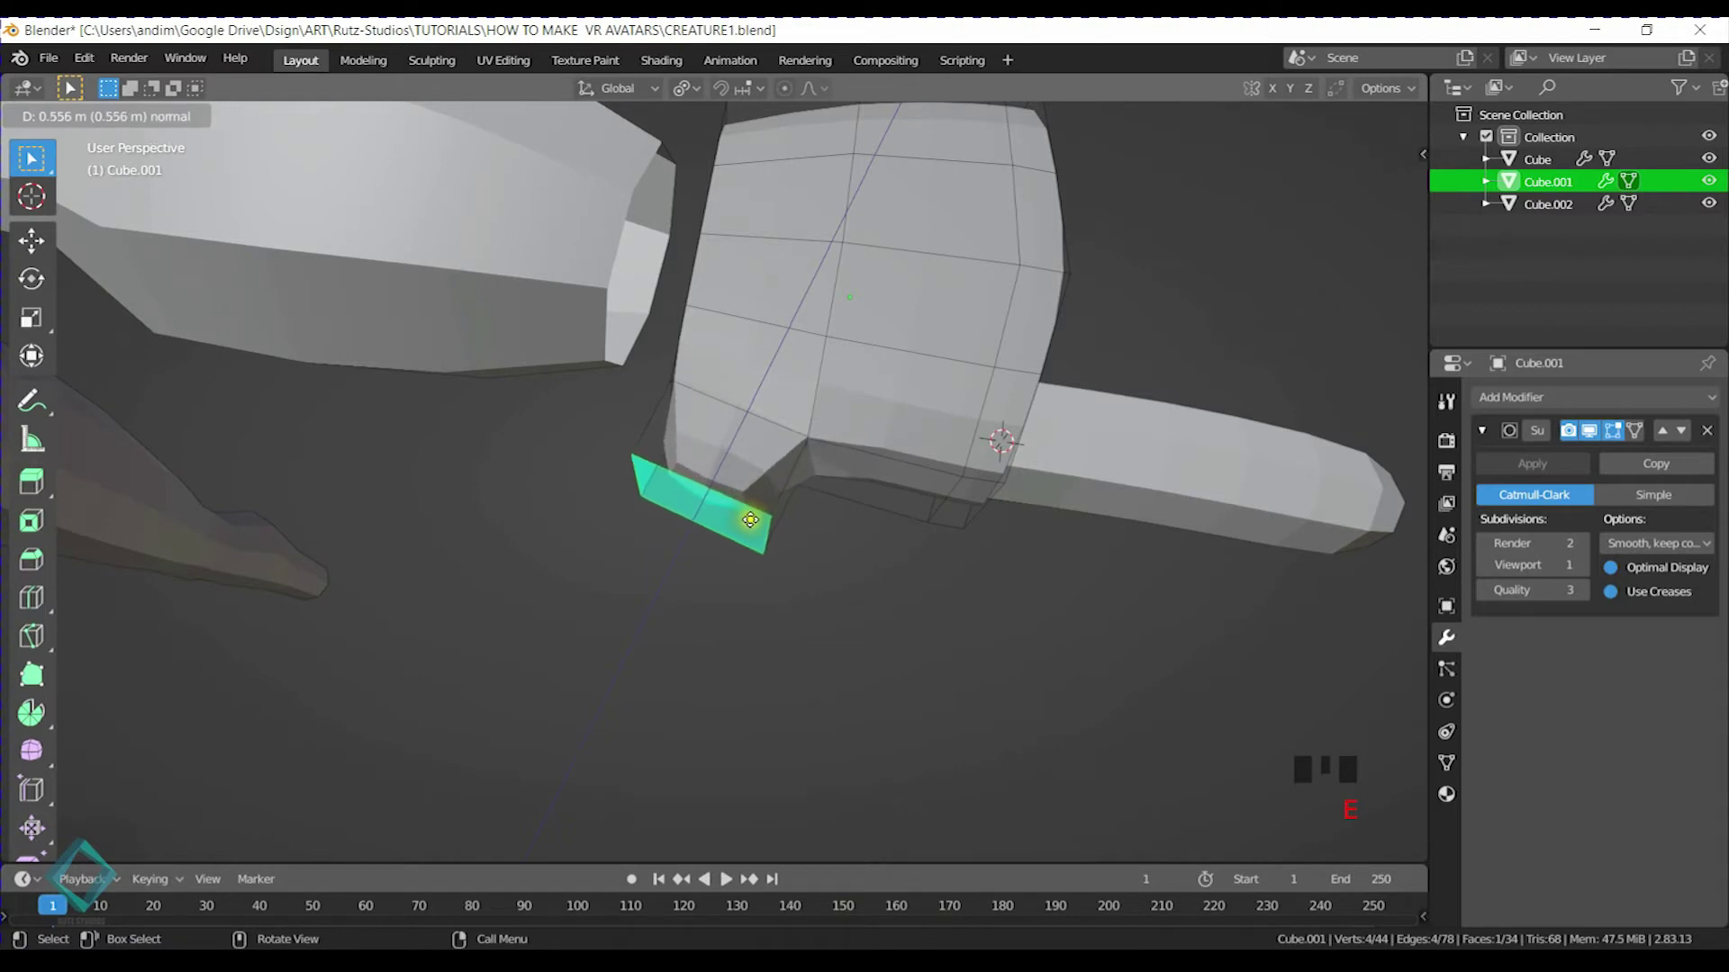
{"action": "left_click", "coordinate": [761, 499]}
Rotate the extruded thumb face about -36° around the global Z axis
{"action": "key", "text": "r"}
{"action": "key", "text": "z"}
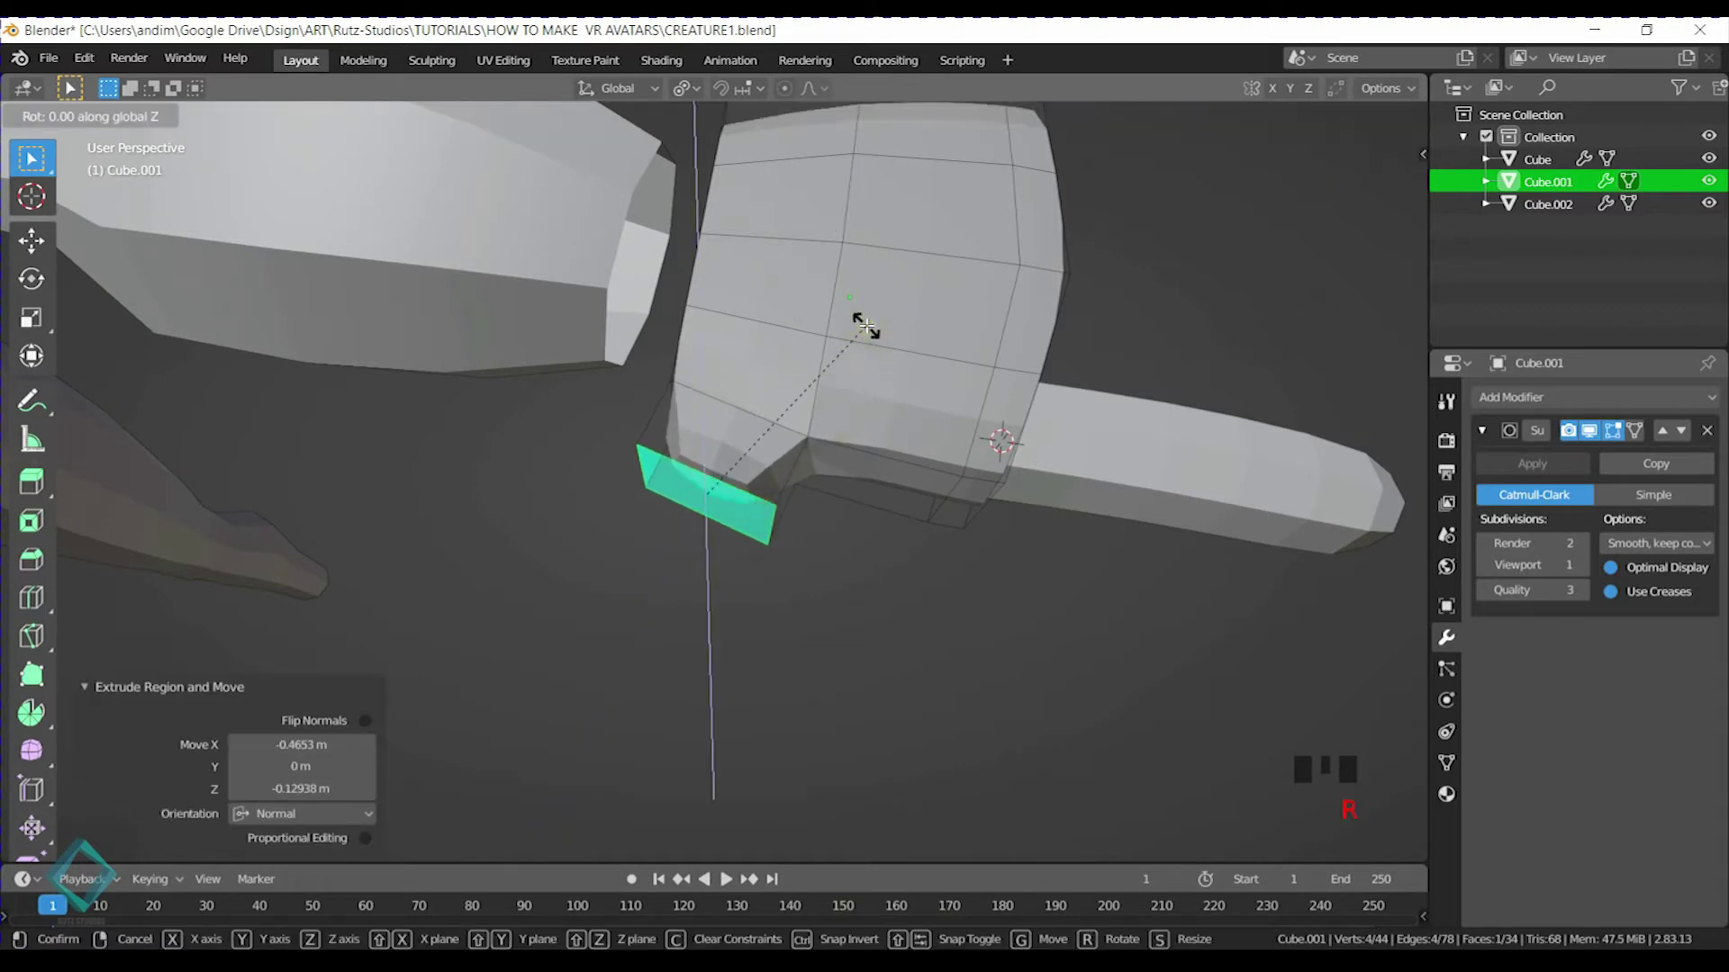
{"action": "left_click", "coordinate": [906, 454]}
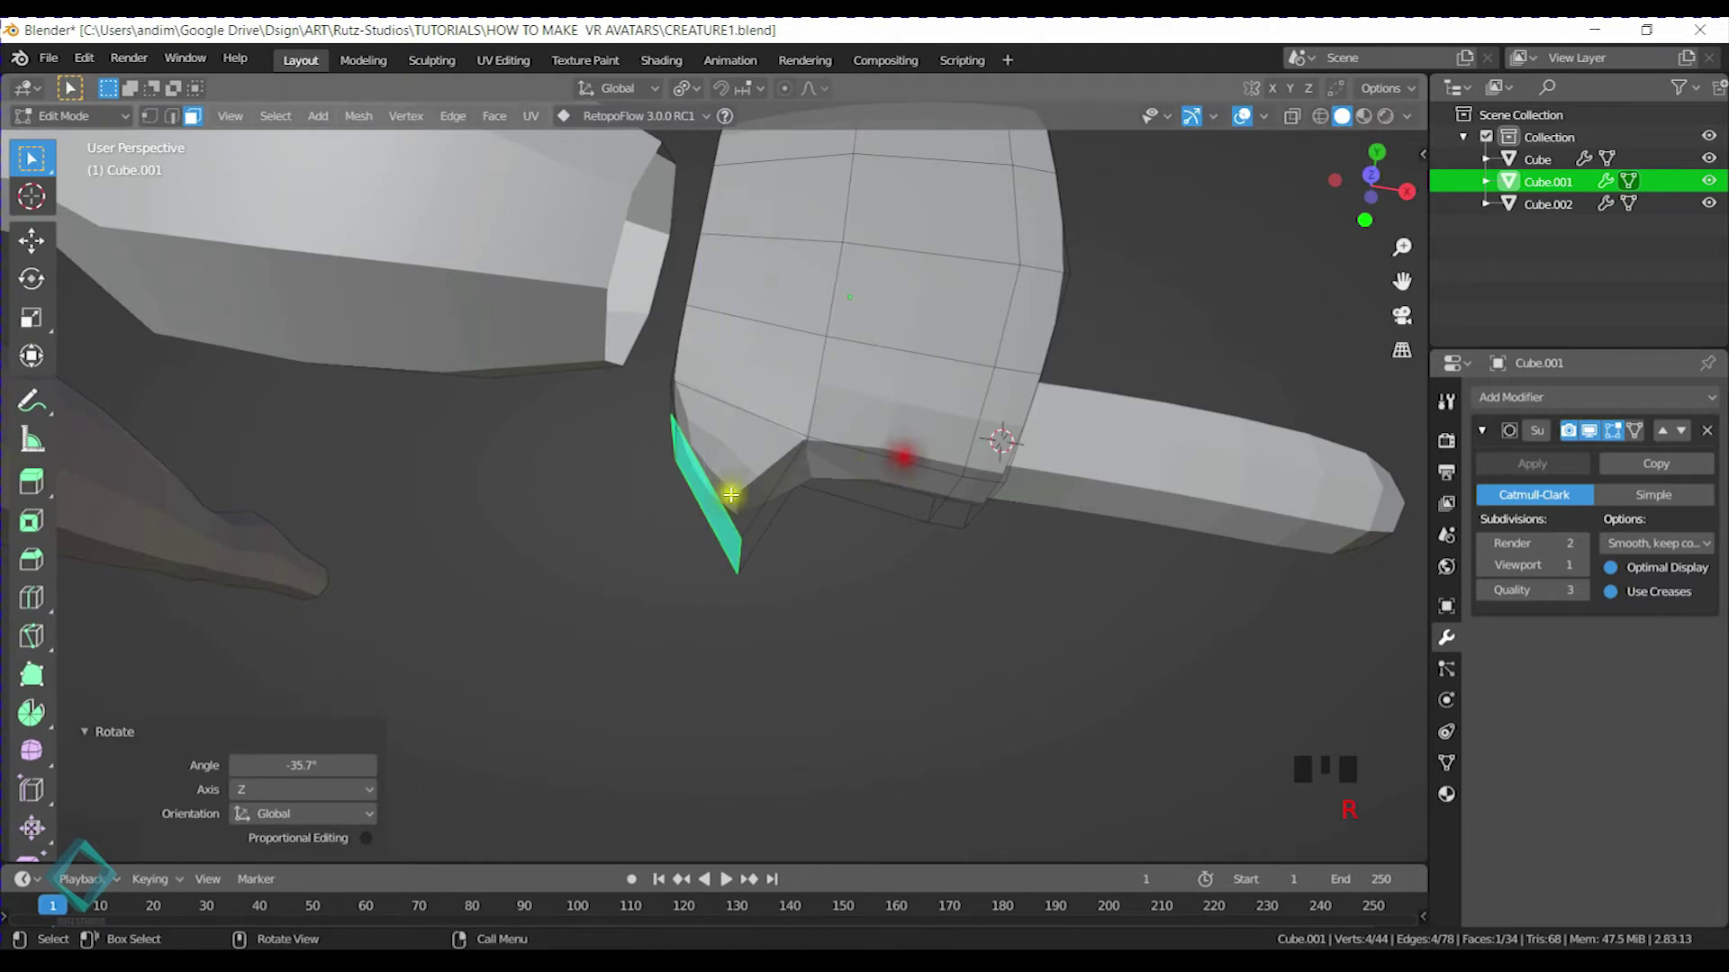
{"action": "middle_click_drag", "start_coordinate": [745, 490], "coordinate": [885, 406]}
{"action": "middle_click_drag", "start_coordinate": [616, 528], "coordinate": [757, 527]}
Delete the end face of the thumb extrusion to leave it open
{"action": "left_click", "coordinate": [762, 545]}
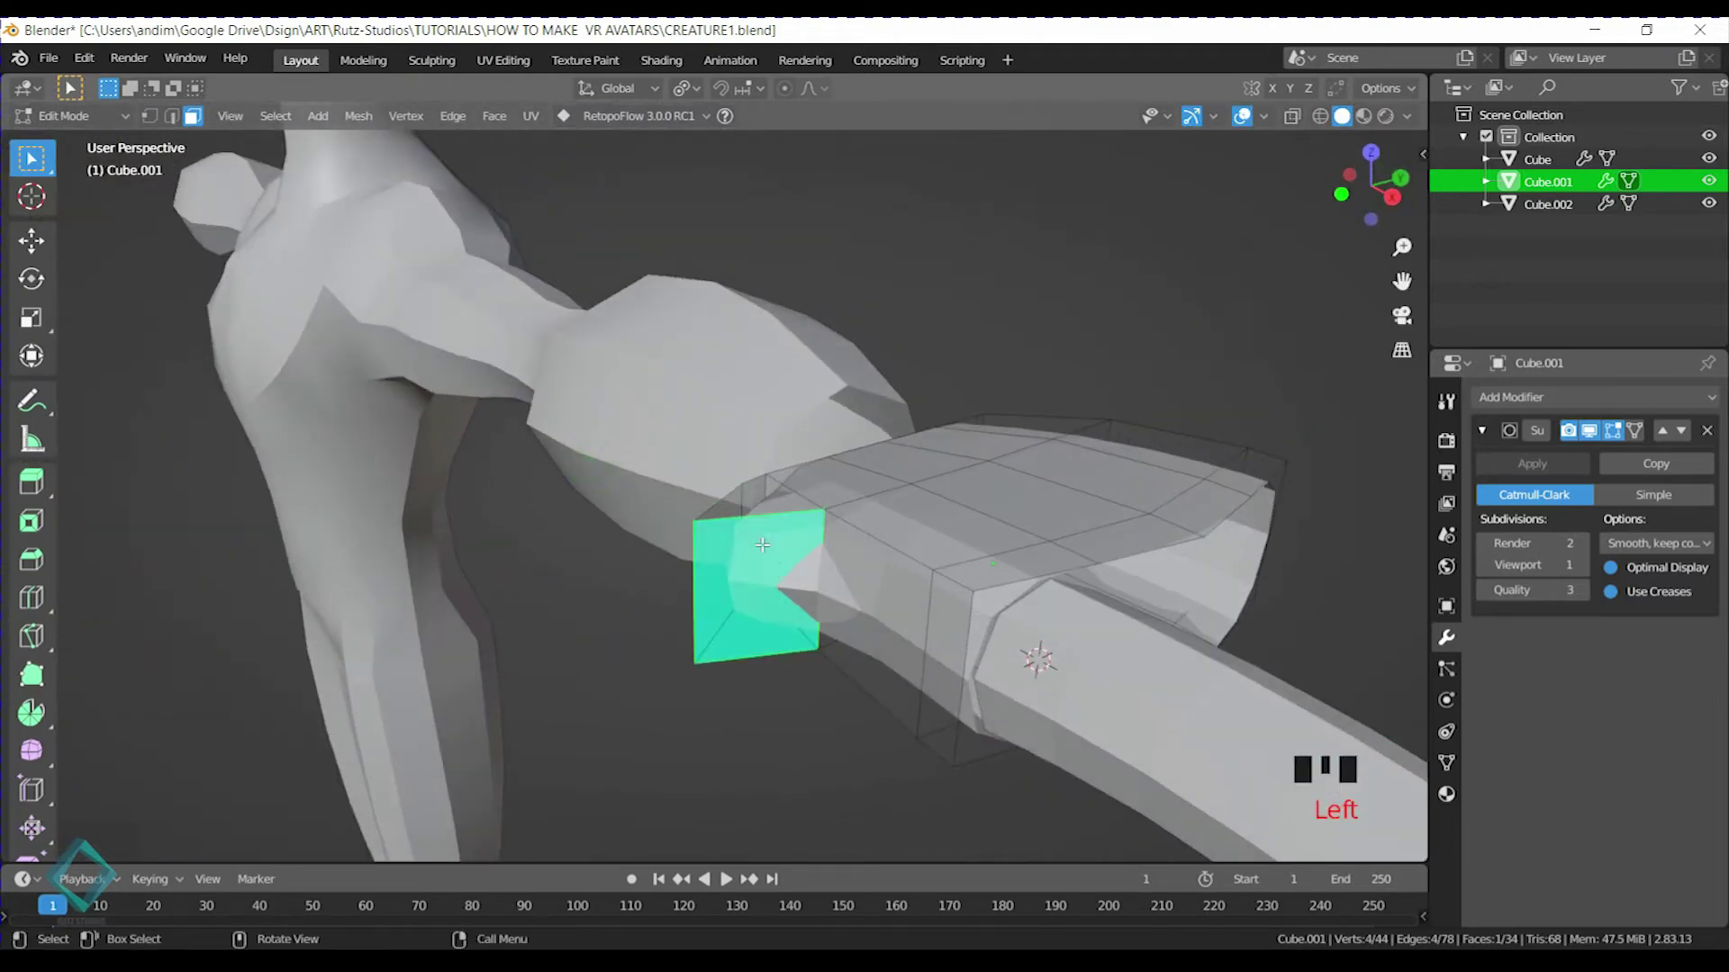
{"action": "key", "text": "x"}
{"action": "left_click", "coordinate": [763, 545]}
Select the finger and palm objects together and open both for mesh editing
{"action": "middle_click_drag", "start_coordinate": [760, 540], "coordinate": [910, 436]}
{"action": "key", "text": "Tab"}
{"action": "left_click", "coordinate": [970, 621]}
{"action": "middle_click_drag", "start_coordinate": [970, 622], "coordinate": [974, 376]}
{"action": "left_click", "coordinate": [846, 463], "text": "shift"}
{"action": "key", "text": "Tab"}
{"action": "key", "text": "Tab"}
{"action": "key", "text": "Tab"}
Add two loop cuts in the finger's middle segment, one close to each knuckle, at factors of about 0.86 and -0.87
{"action": "left_click", "coordinate": [888, 568]}
{"action": "key", "text": "ctrl+r"}
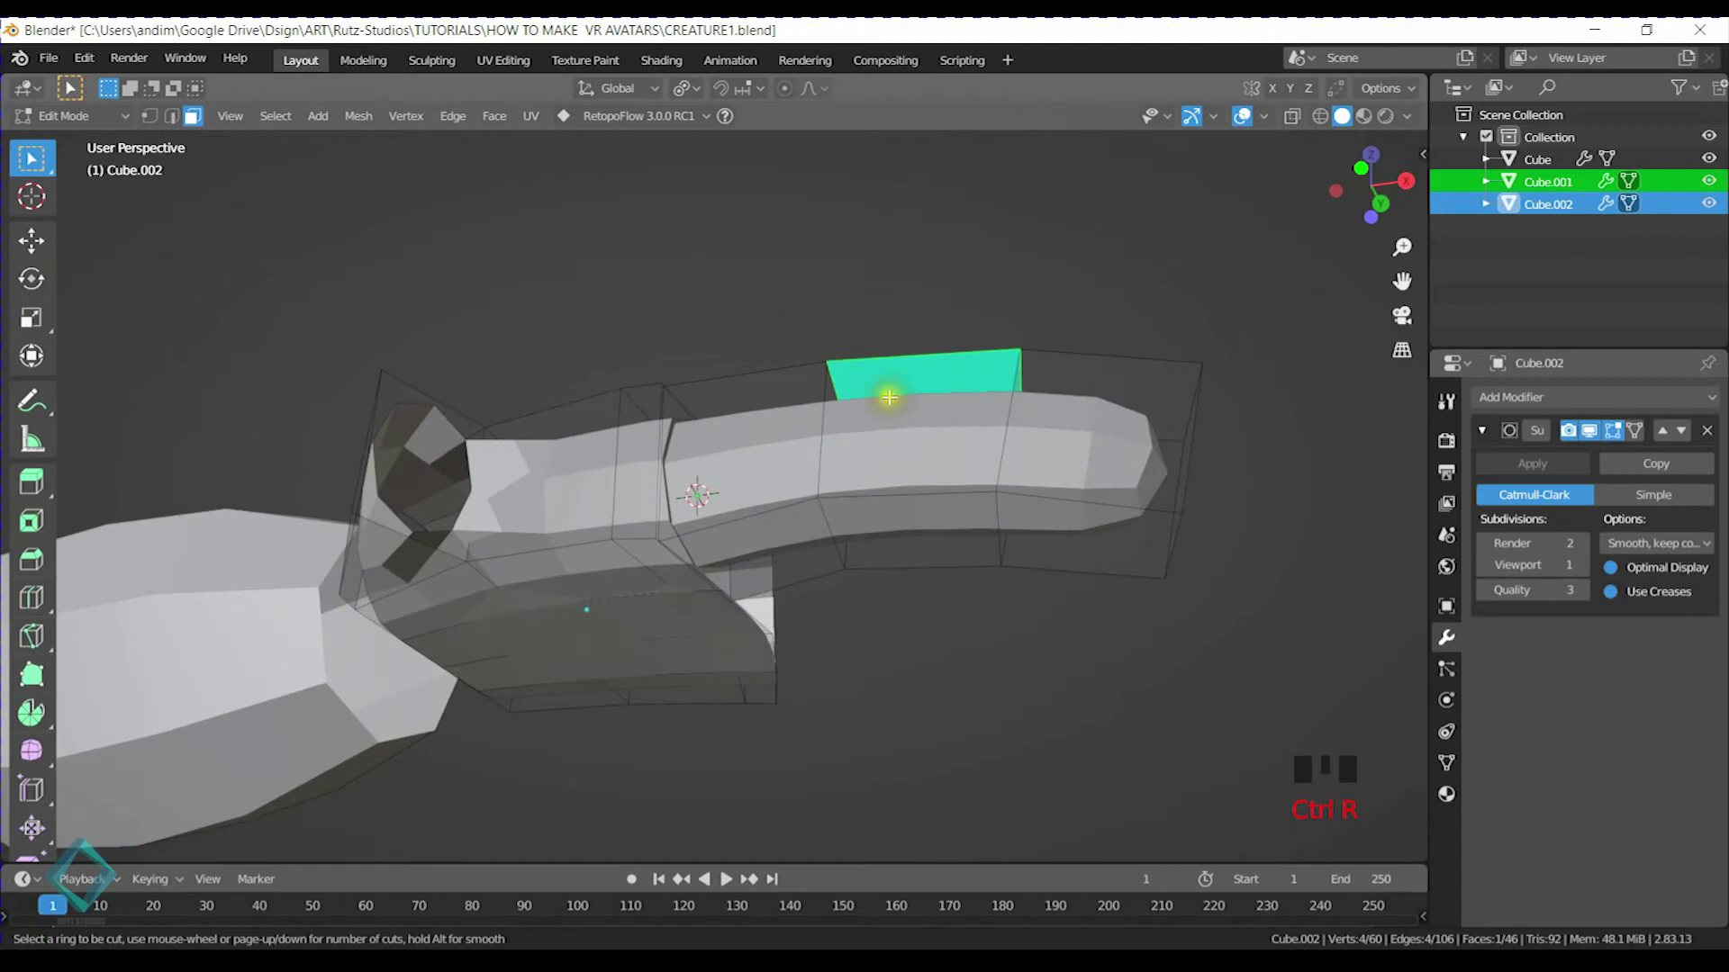
{"action": "left_click", "coordinate": [879, 363]}
{"action": "left_click", "coordinate": [792, 373]}
{"action": "middle_click_drag", "start_coordinate": [937, 378], "coordinate": [951, 414]}
{"action": "key", "text": "ctrl+r"}
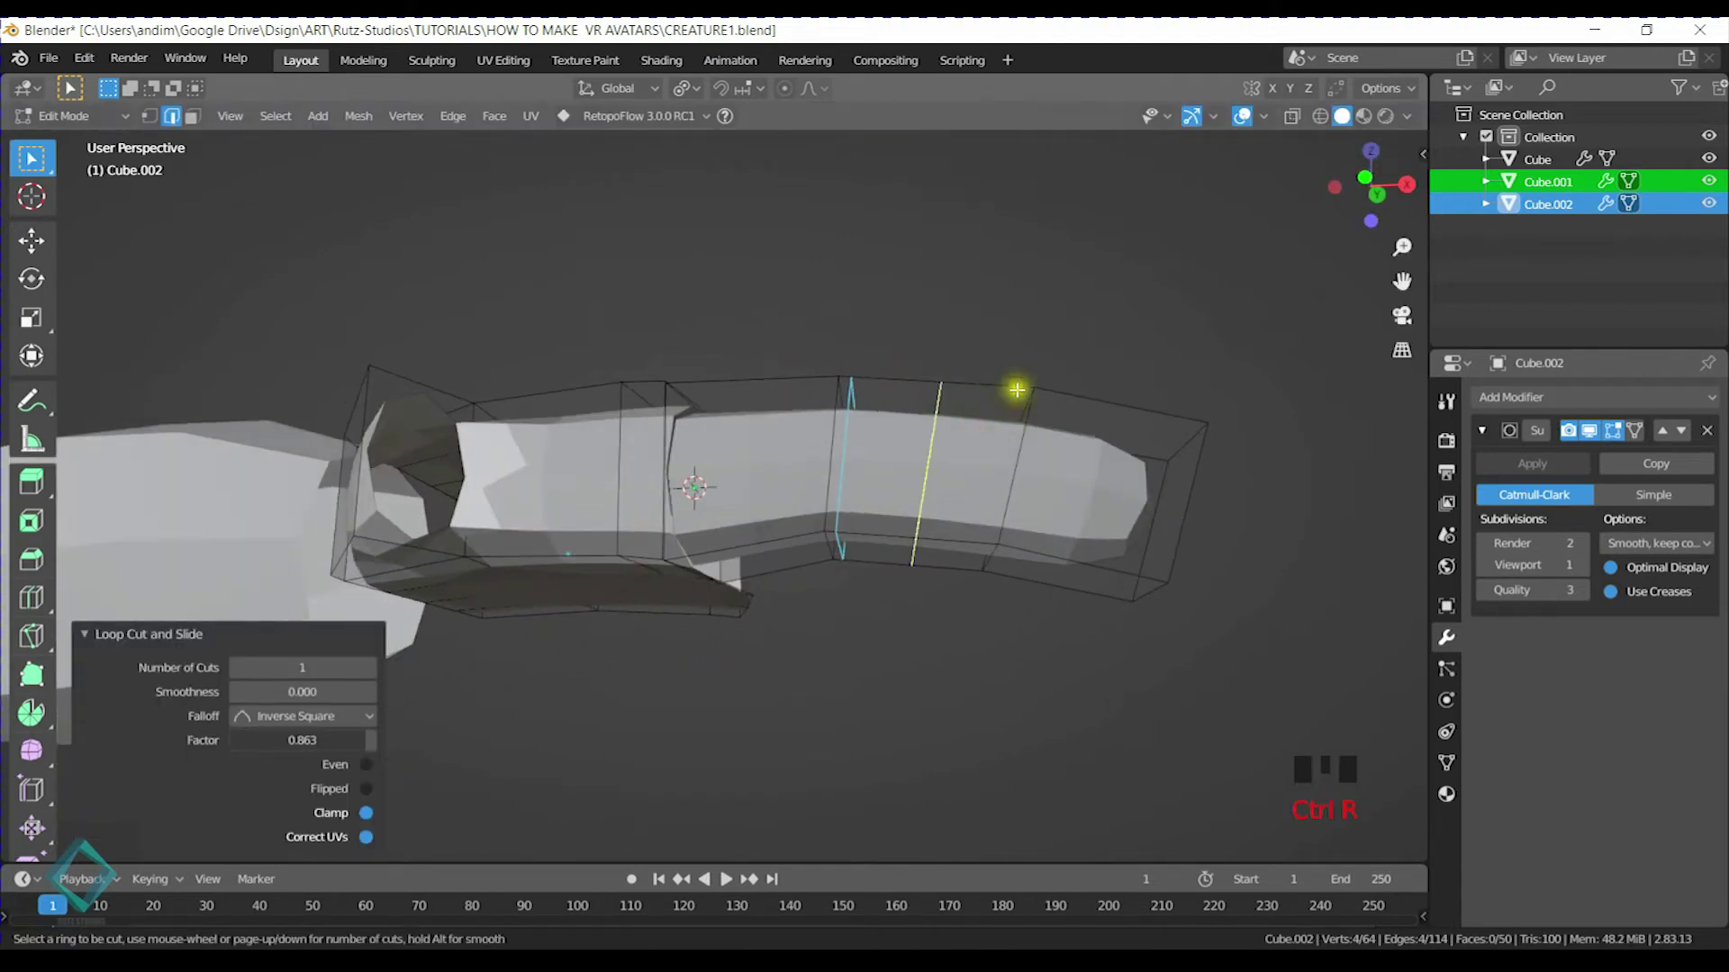
{"action": "left_click", "coordinate": [1017, 389]}
{"action": "left_click", "coordinate": [1096, 394]}
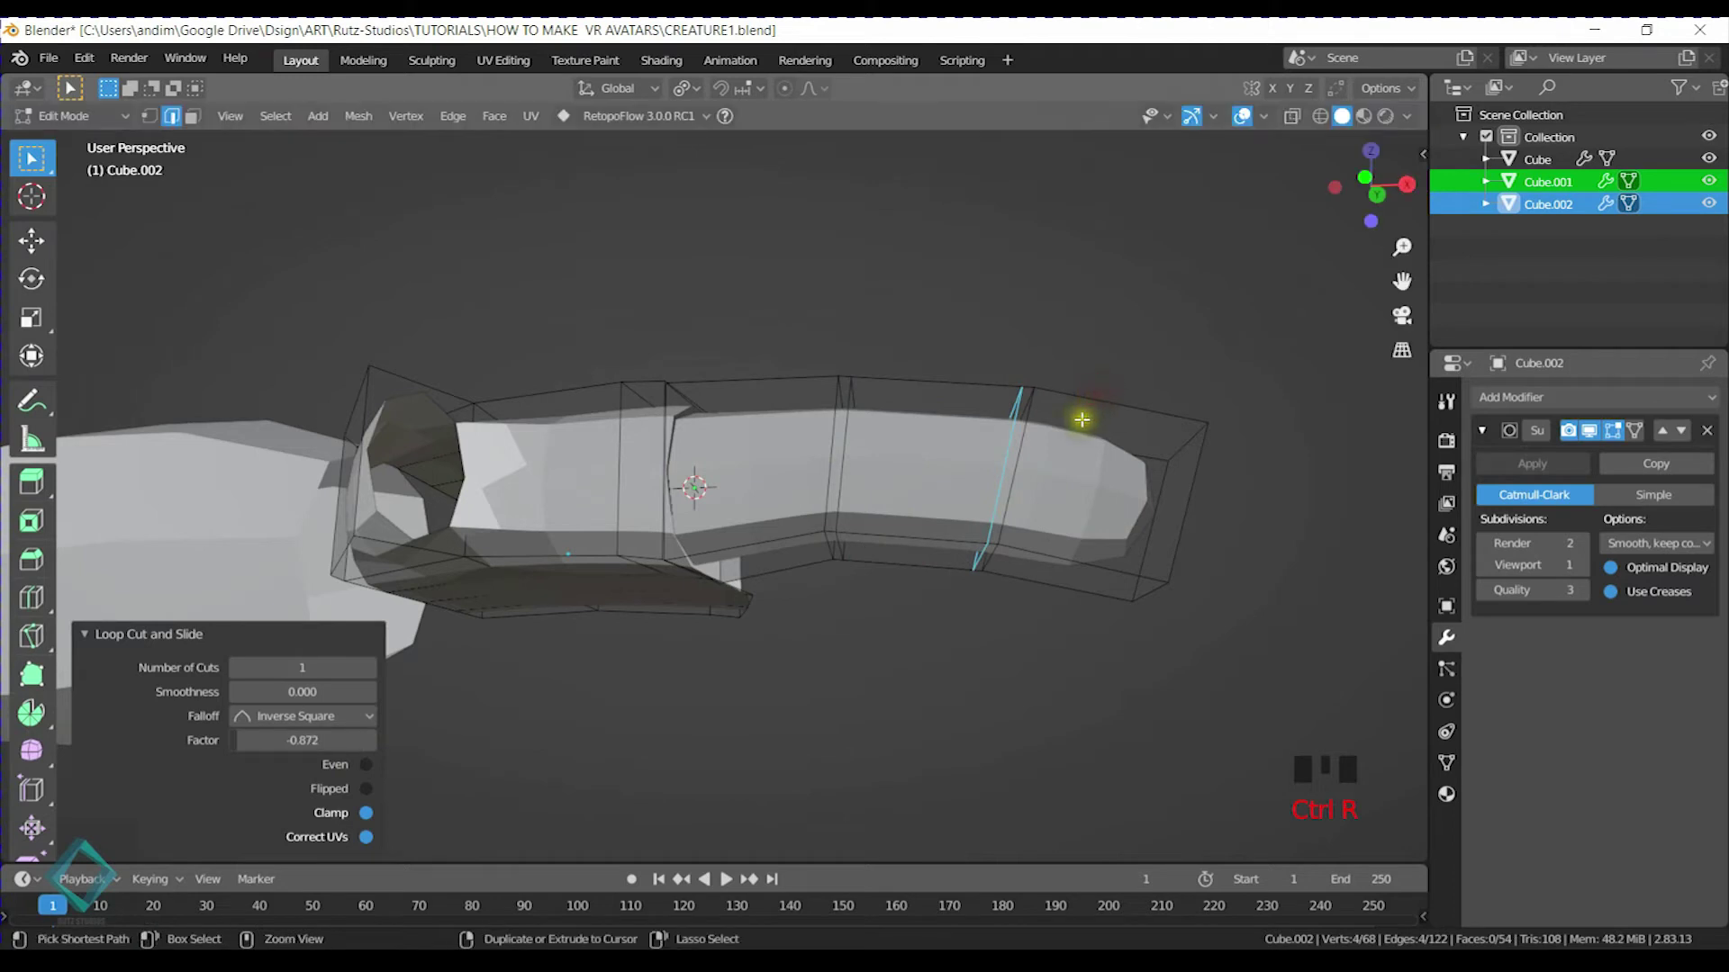
Add a loop cut in the fingertip segment beside the outer knuckle and one in the base segment beside the inner knuckle
{"action": "key", "text": "ctrl+r"}
{"action": "left_click", "coordinate": [1081, 420]}
{"action": "left_click", "coordinate": [1009, 405]}
{"action": "key", "text": "ctrl+r"}
{"action": "left_click", "coordinate": [773, 395]}
{"action": "left_click", "coordinate": [840, 393]}
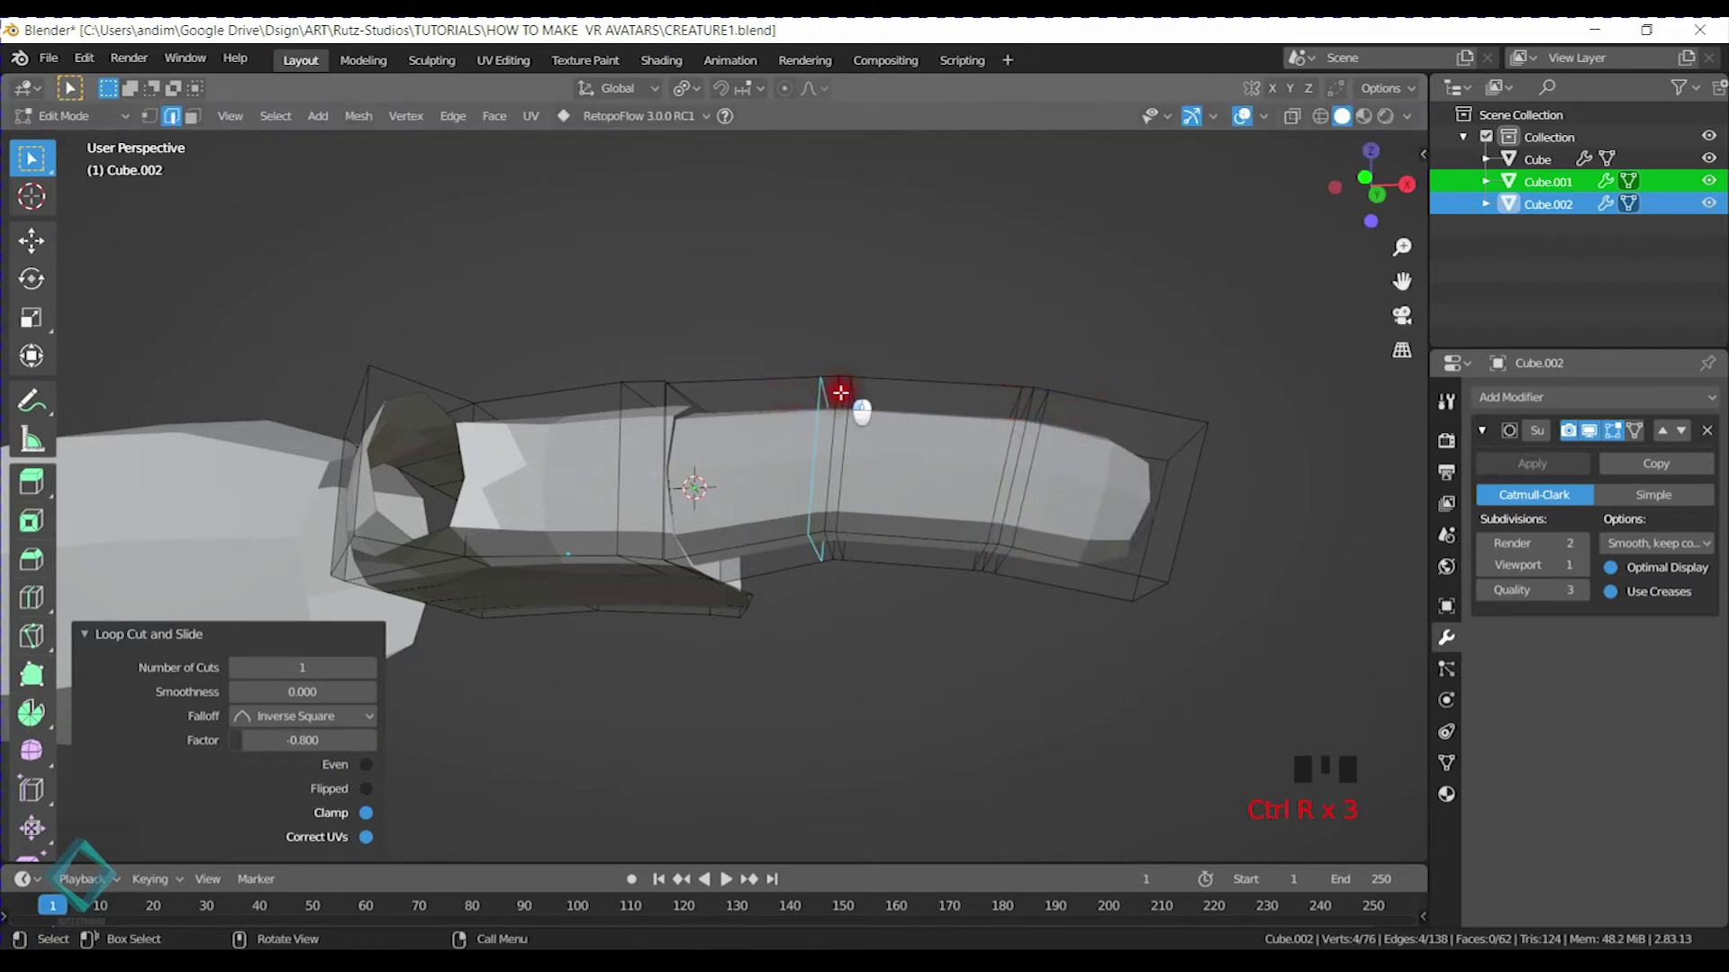
Add a loop cut close to the finger's base, slid to a factor of about 0.82
{"action": "middle_click_drag", "start_coordinate": [841, 387], "coordinate": [822, 486]}
{"action": "key", "text": "ctrl+r"}
{"action": "left_click", "coordinate": [799, 463]}
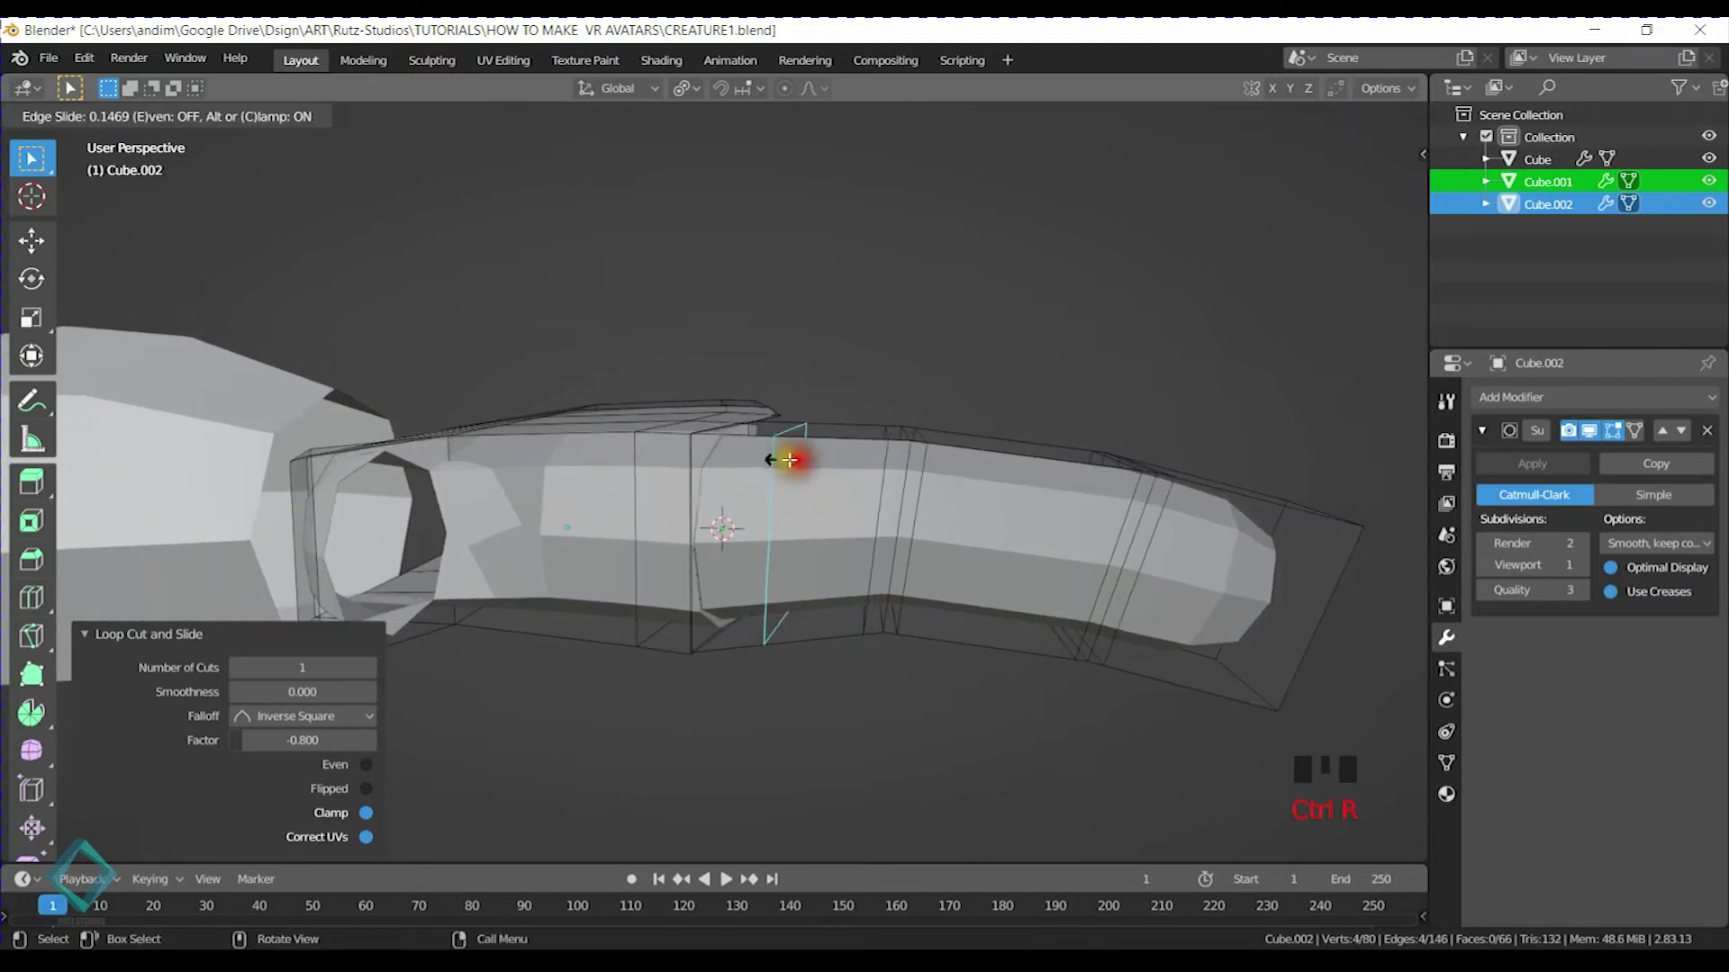
{"action": "left_click", "coordinate": [717, 462]}
{"action": "mouse_move", "coordinate": [718, 461]}
{"action": "middle_mouse_down"}
{"action": "mouse_move", "coordinate": [822, 471]}
{"action": "mouse_move", "coordinate": [813, 510]}
{"action": "mouse_move", "coordinate": [791, 447]}
{"action": "mouse_move", "coordinate": [784, 521]}
{"action": "mouse_move", "coordinate": [879, 509]}
{"action": "mouse_move", "coordinate": [709, 450]}
{"action": "middle_mouse_up"}
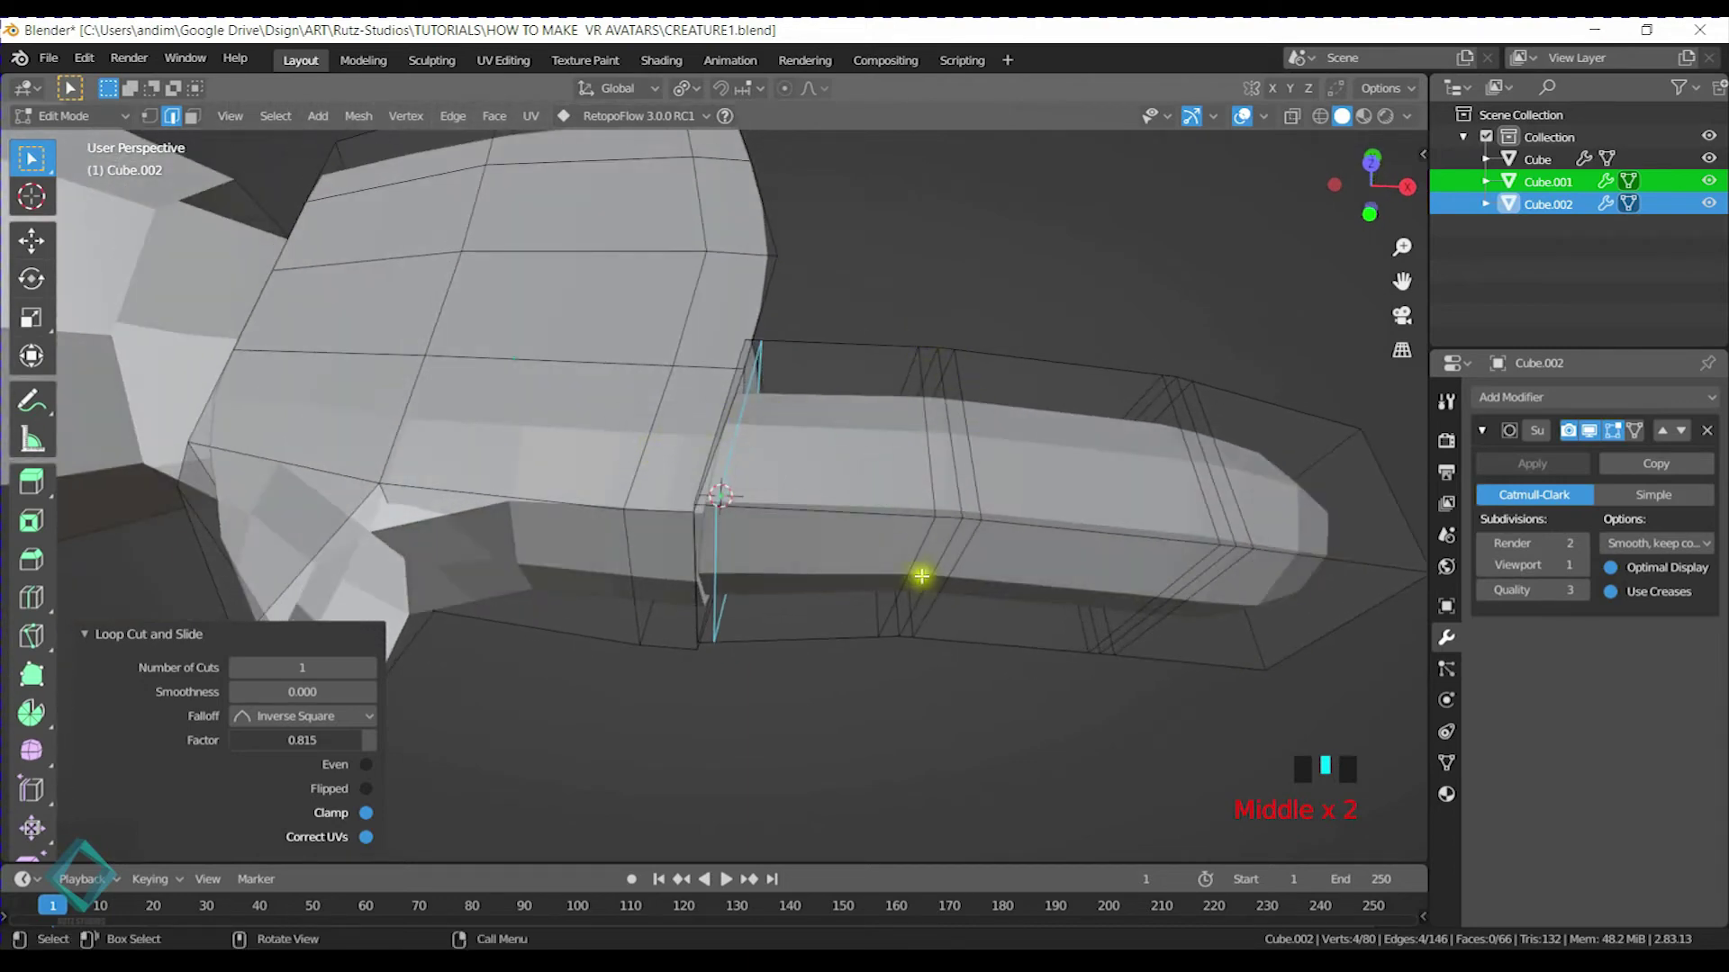
{"action": "middle_click_drag", "start_coordinate": [933, 501], "coordinate": [918, 448]}
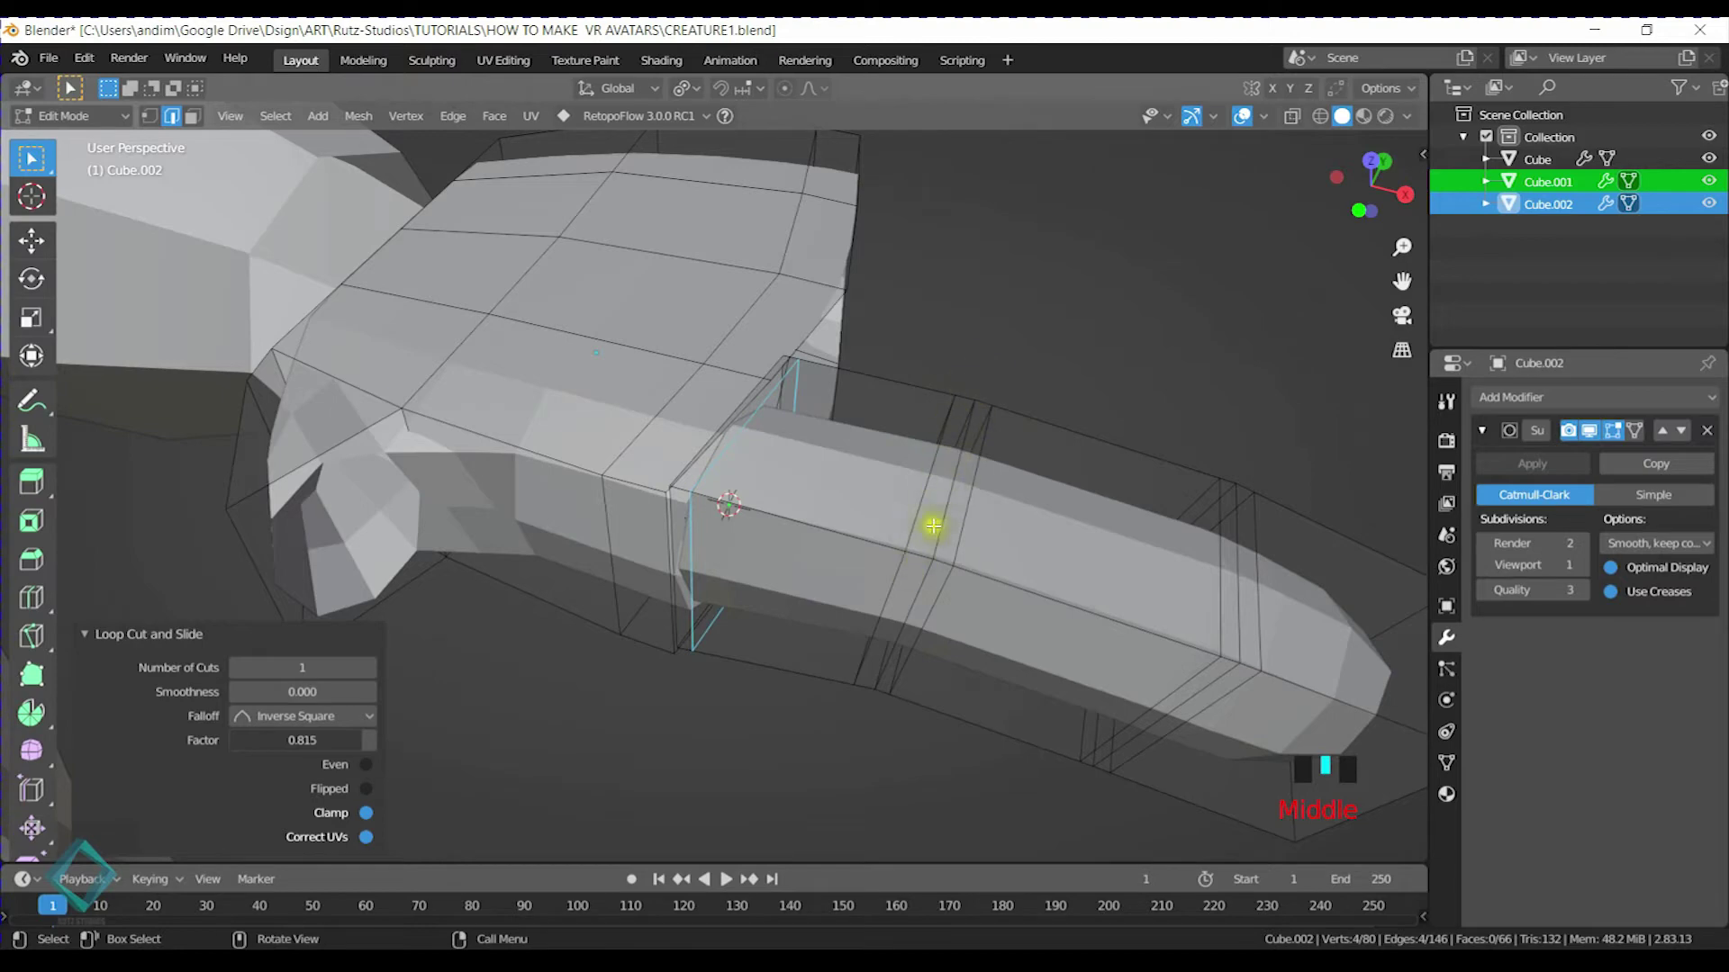
{"action": "middle_click_drag", "start_coordinate": [888, 608], "coordinate": [930, 514]}
Raise the central underside edges of both finger knuckles slightly along the global Z axis
{"action": "left_click", "coordinate": [688, 532]}
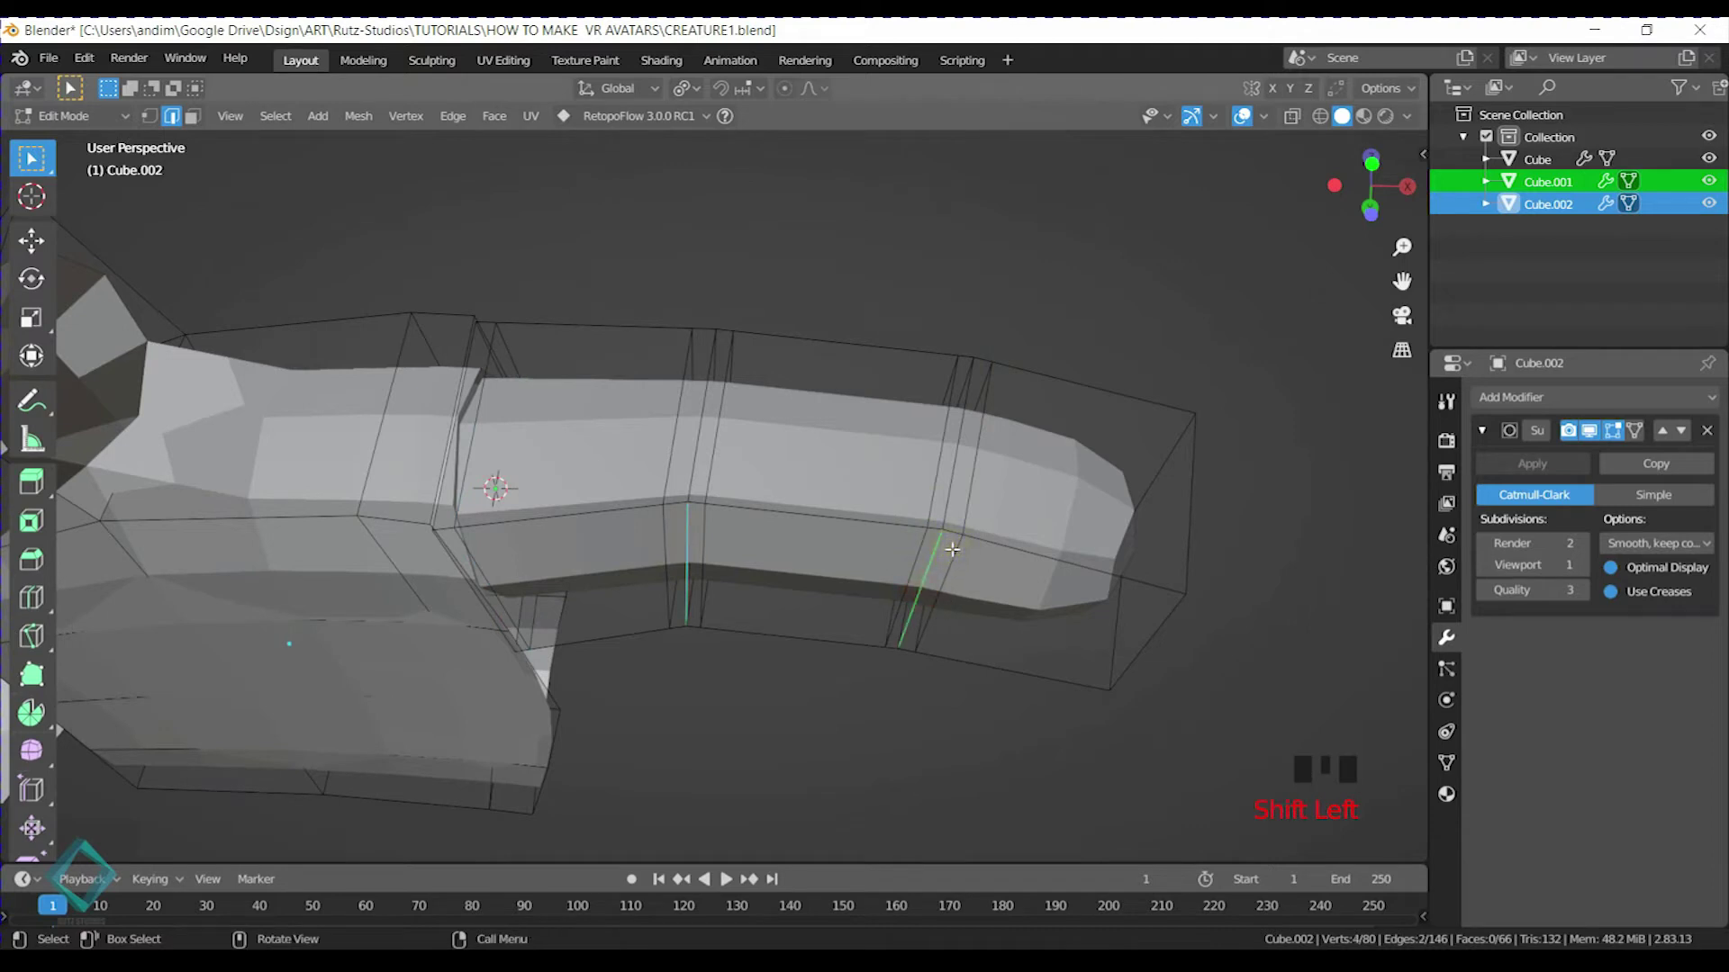
{"action": "key", "text": "g"}
{"action": "key", "text": "z"}
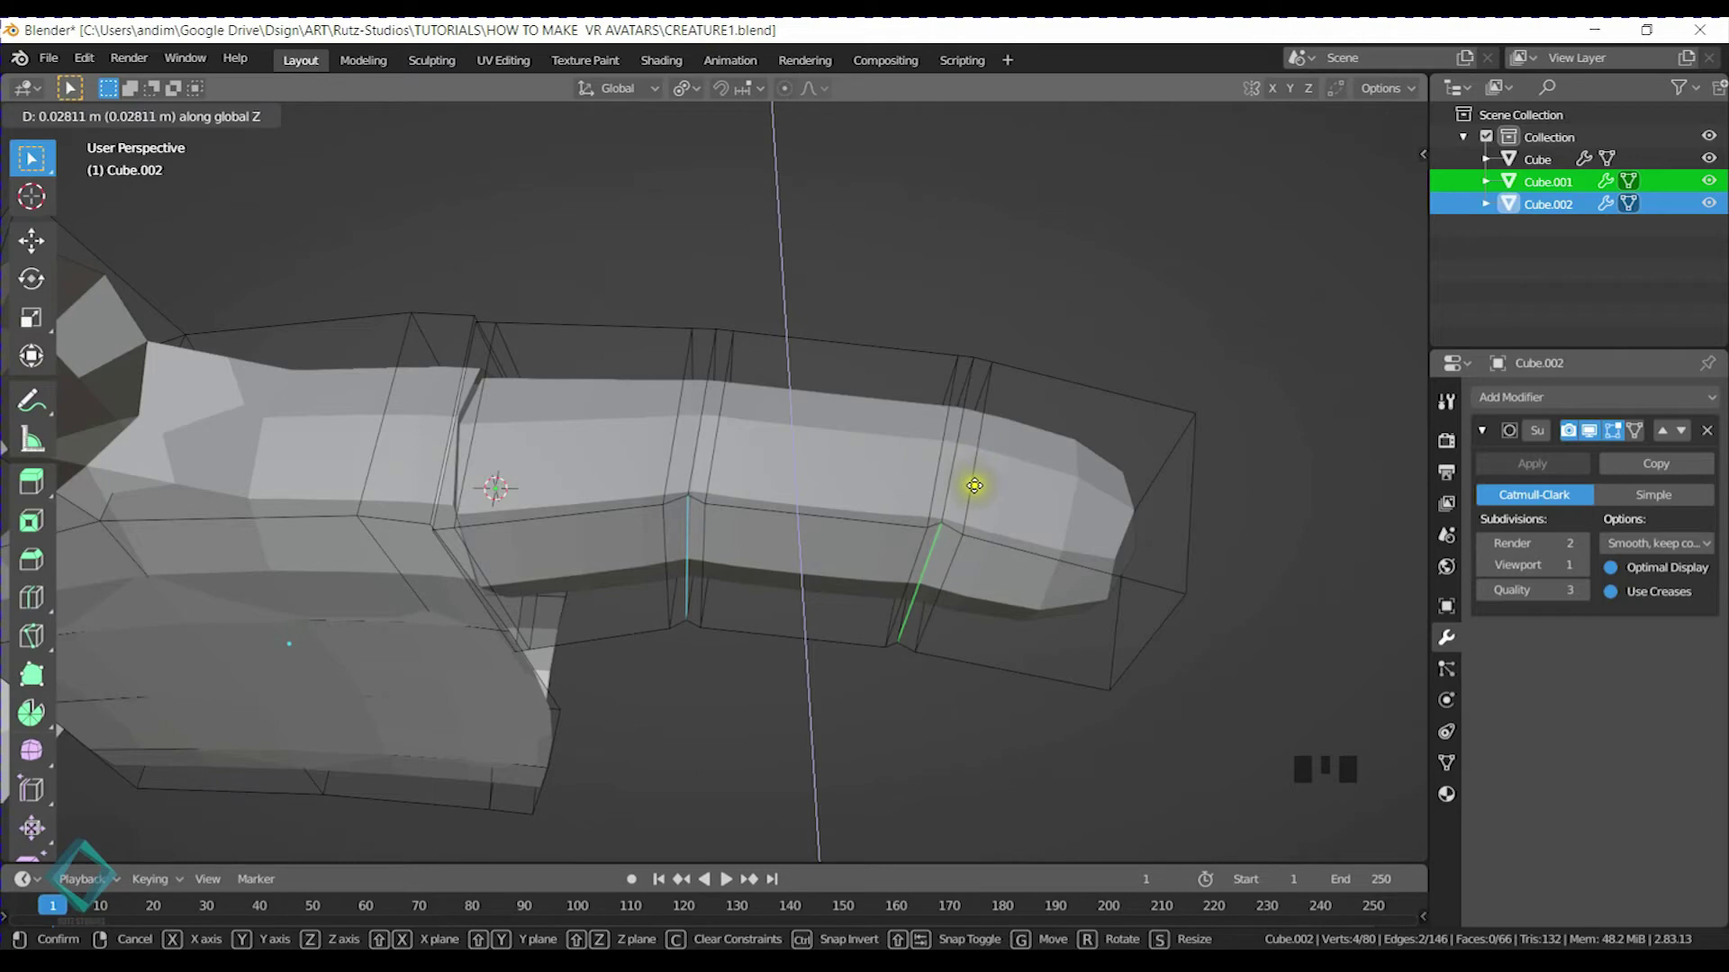
{"action": "left_click", "coordinate": [976, 511]}
{"action": "middle_click_drag", "start_coordinate": [976, 511], "coordinate": [808, 475]}
{"action": "key", "text": "Tab"}
{"action": "key", "text": "Tab"}
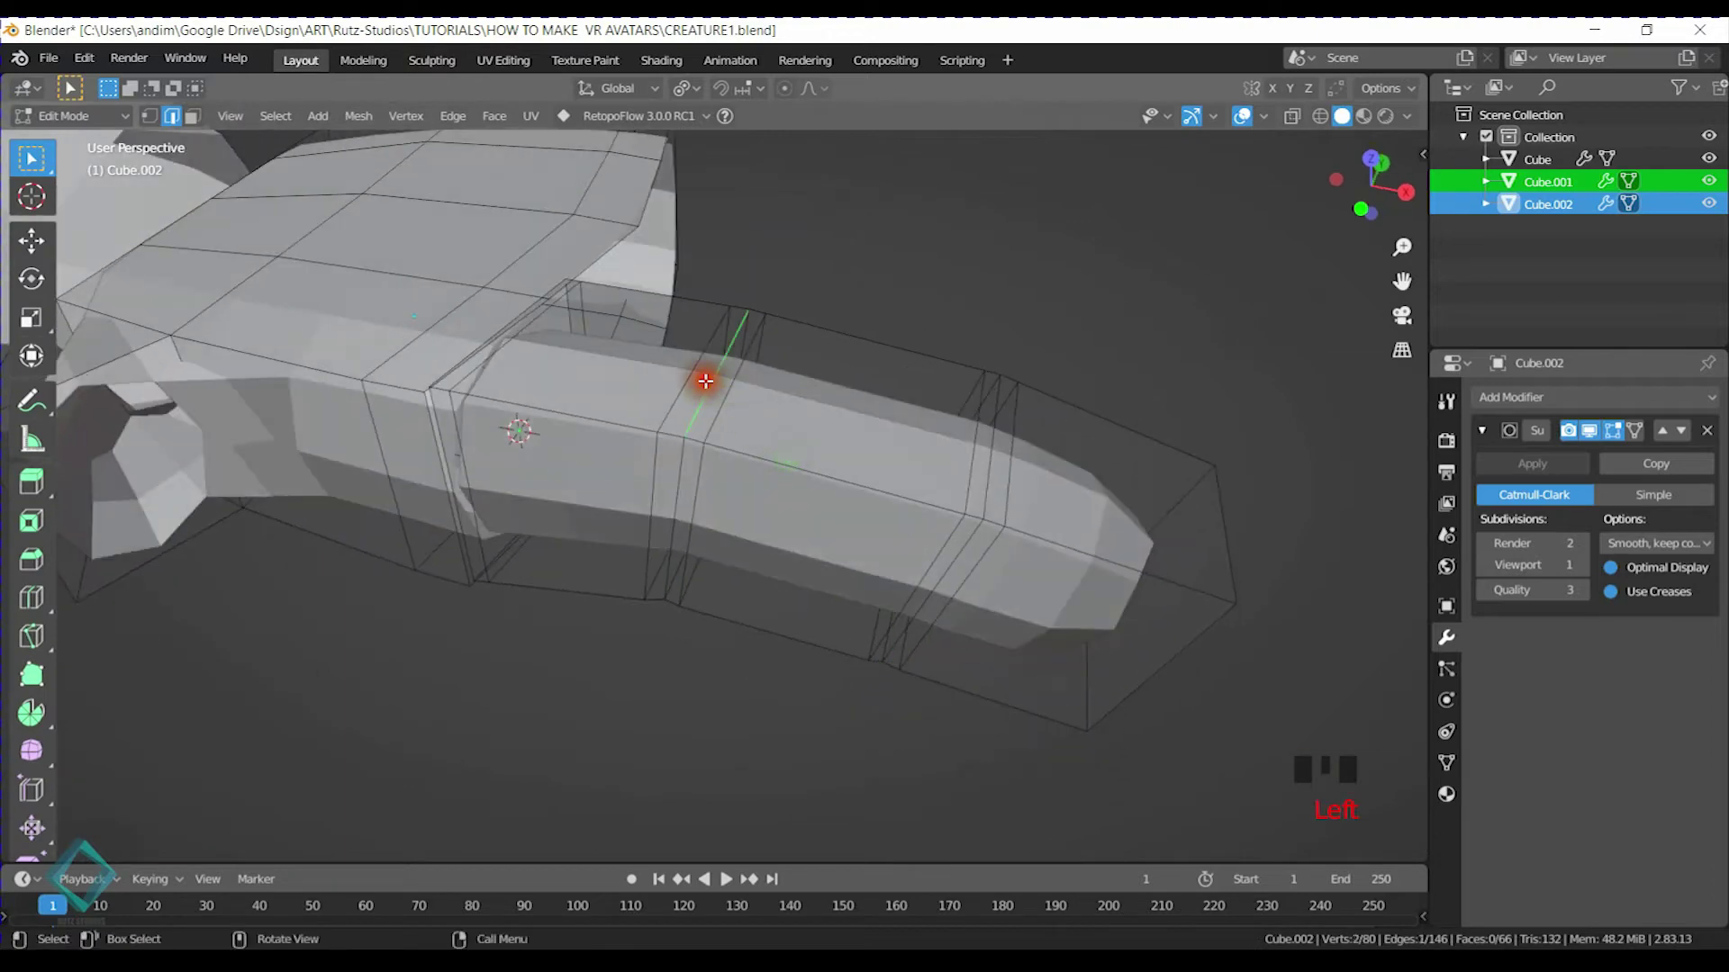
Raise the central top edges of both finger knuckles slightly along the global Z axis
{"action": "left_click", "coordinate": [995, 450], "text": "shift"}
{"action": "middle_click_drag", "start_coordinate": [1041, 444], "coordinate": [1042, 417]}
{"action": "key", "text": "g"}
{"action": "key", "text": "z"}
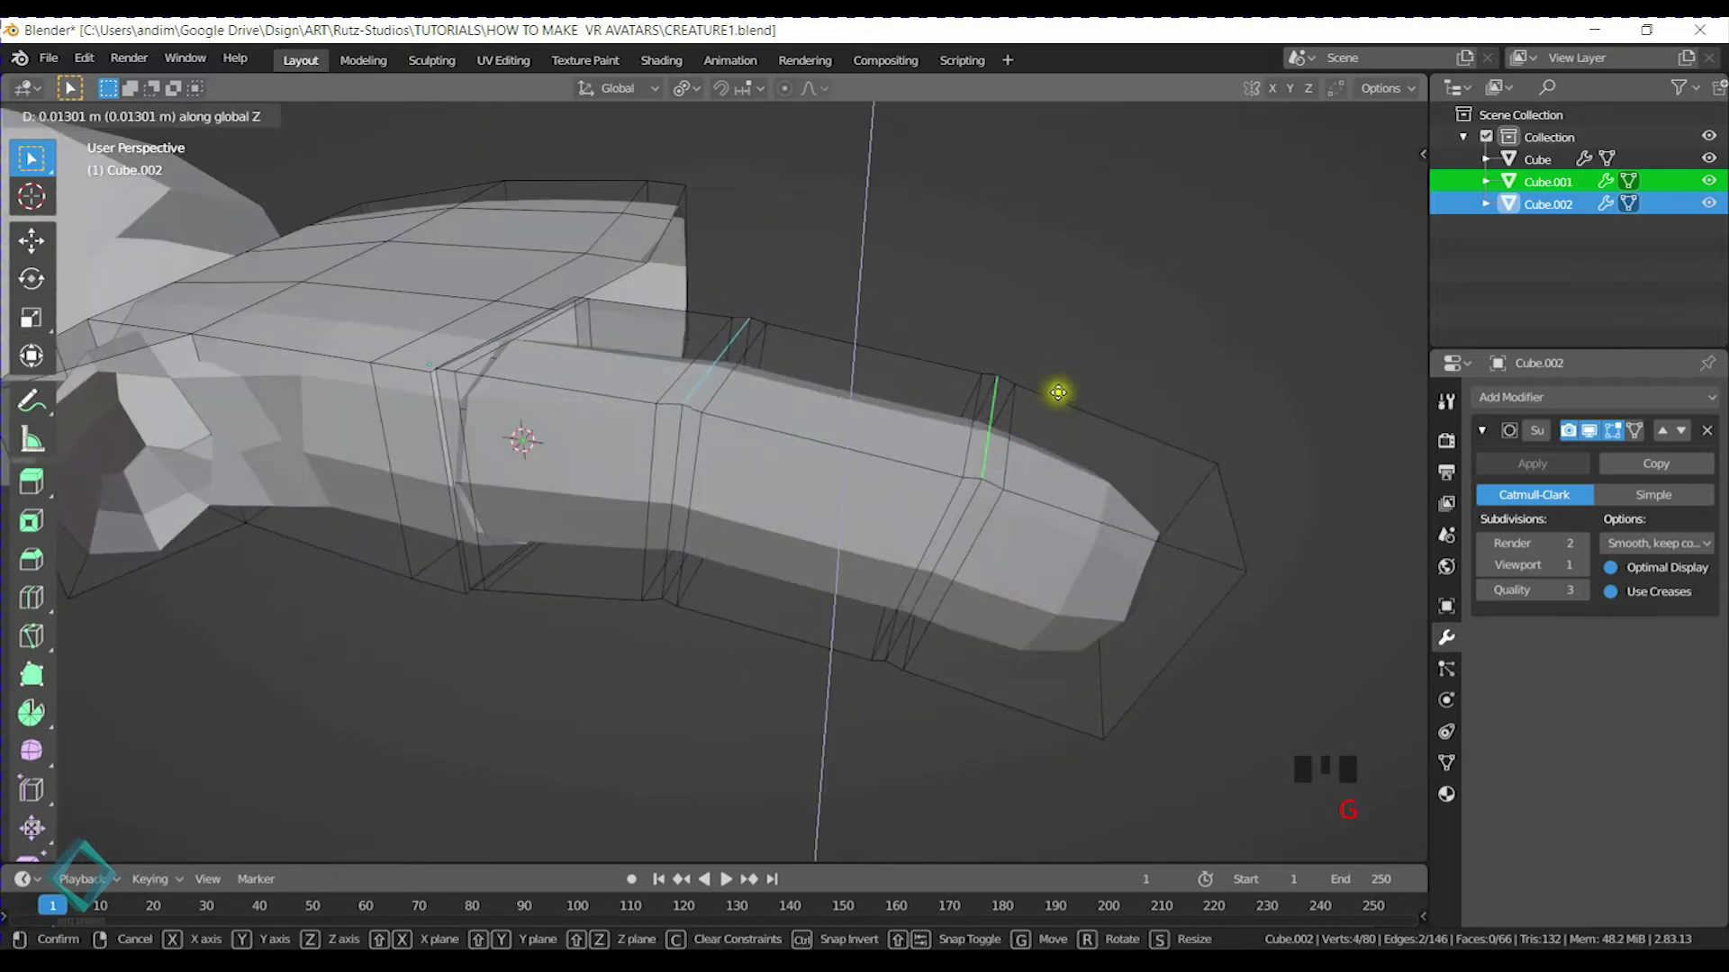
{"action": "left_click", "coordinate": [1076, 352]}
{"action": "middle_click_drag", "start_coordinate": [1061, 354], "coordinate": [756, 355]}
Slide the top edges on either side of the finger's inner knuckle away from the knuckle to widen it
{"action": "left_click", "coordinate": [720, 355]}
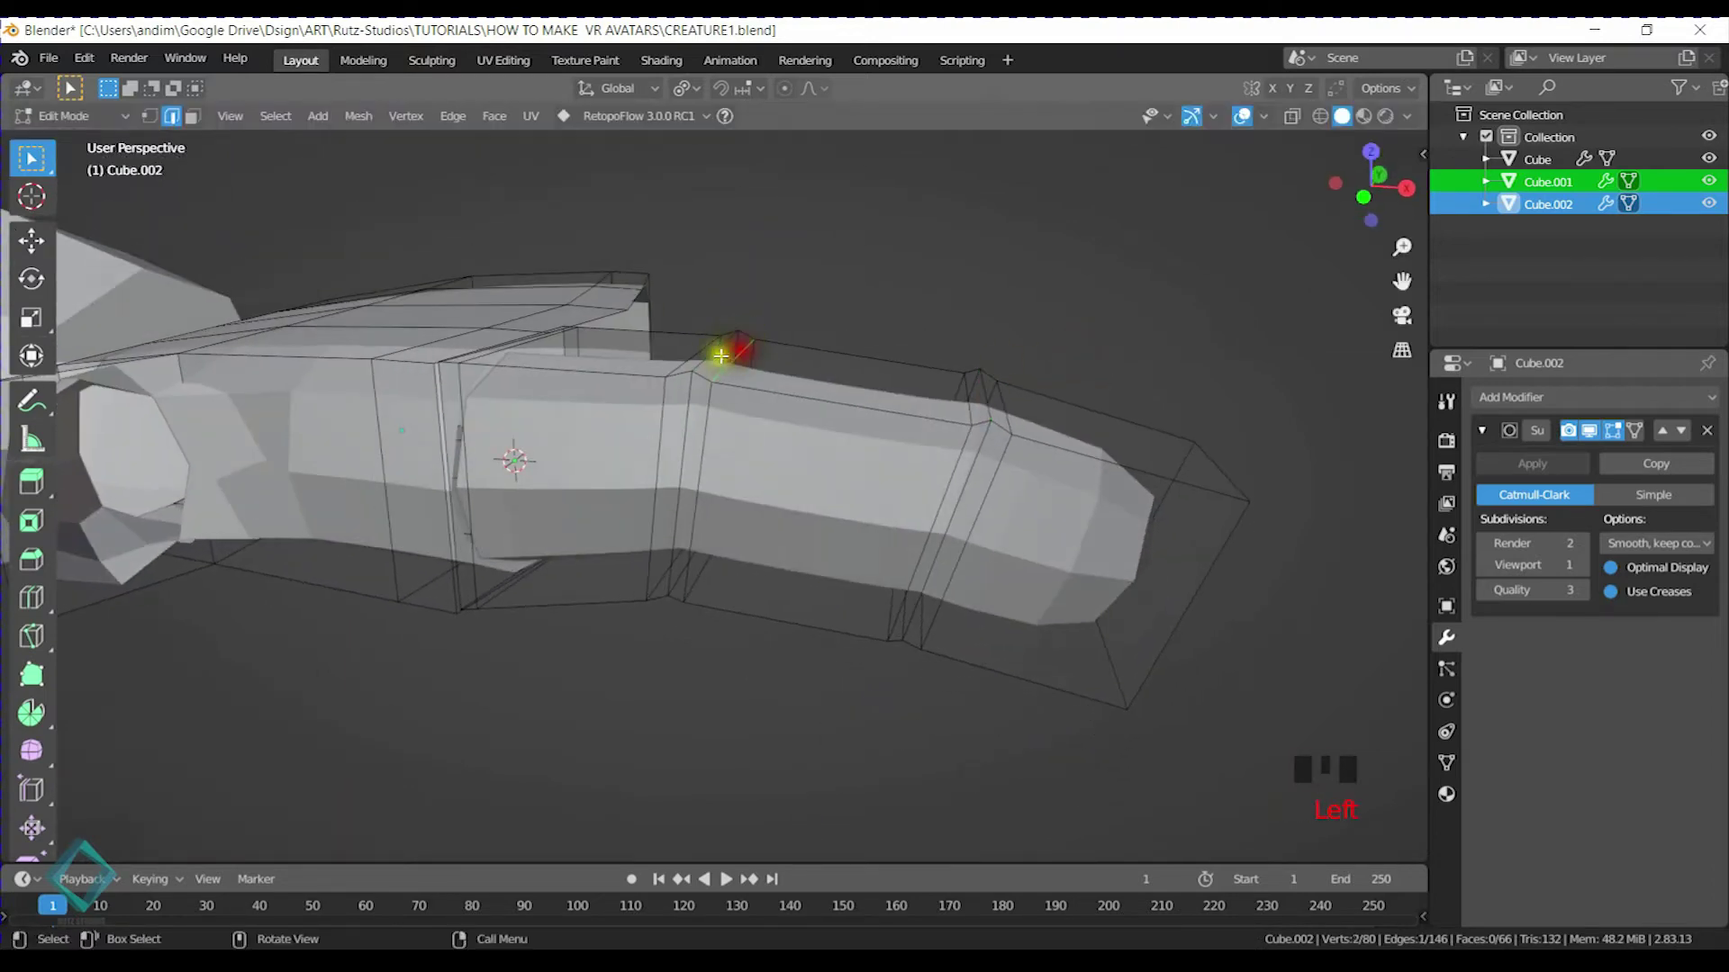
{"action": "key", "text": "g"}
{"action": "key", "text": "g"}
{"action": "left_click", "coordinate": [874, 397]}
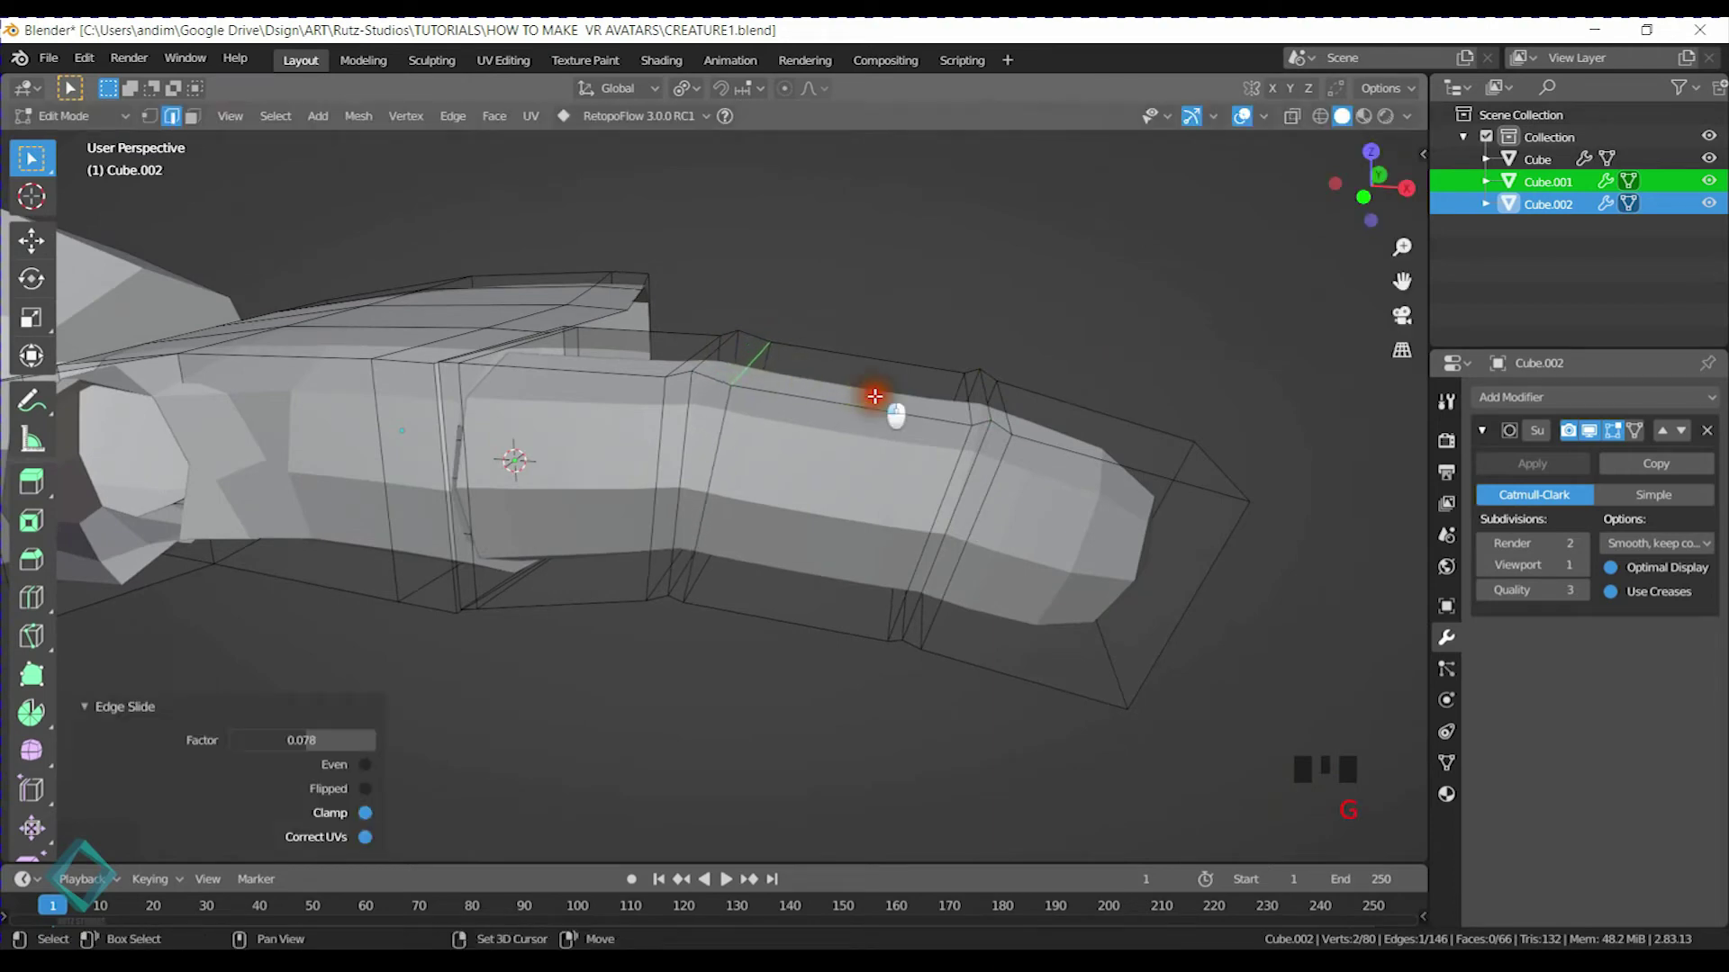
{"action": "key", "text": "g"}
{"action": "key", "text": "g"}
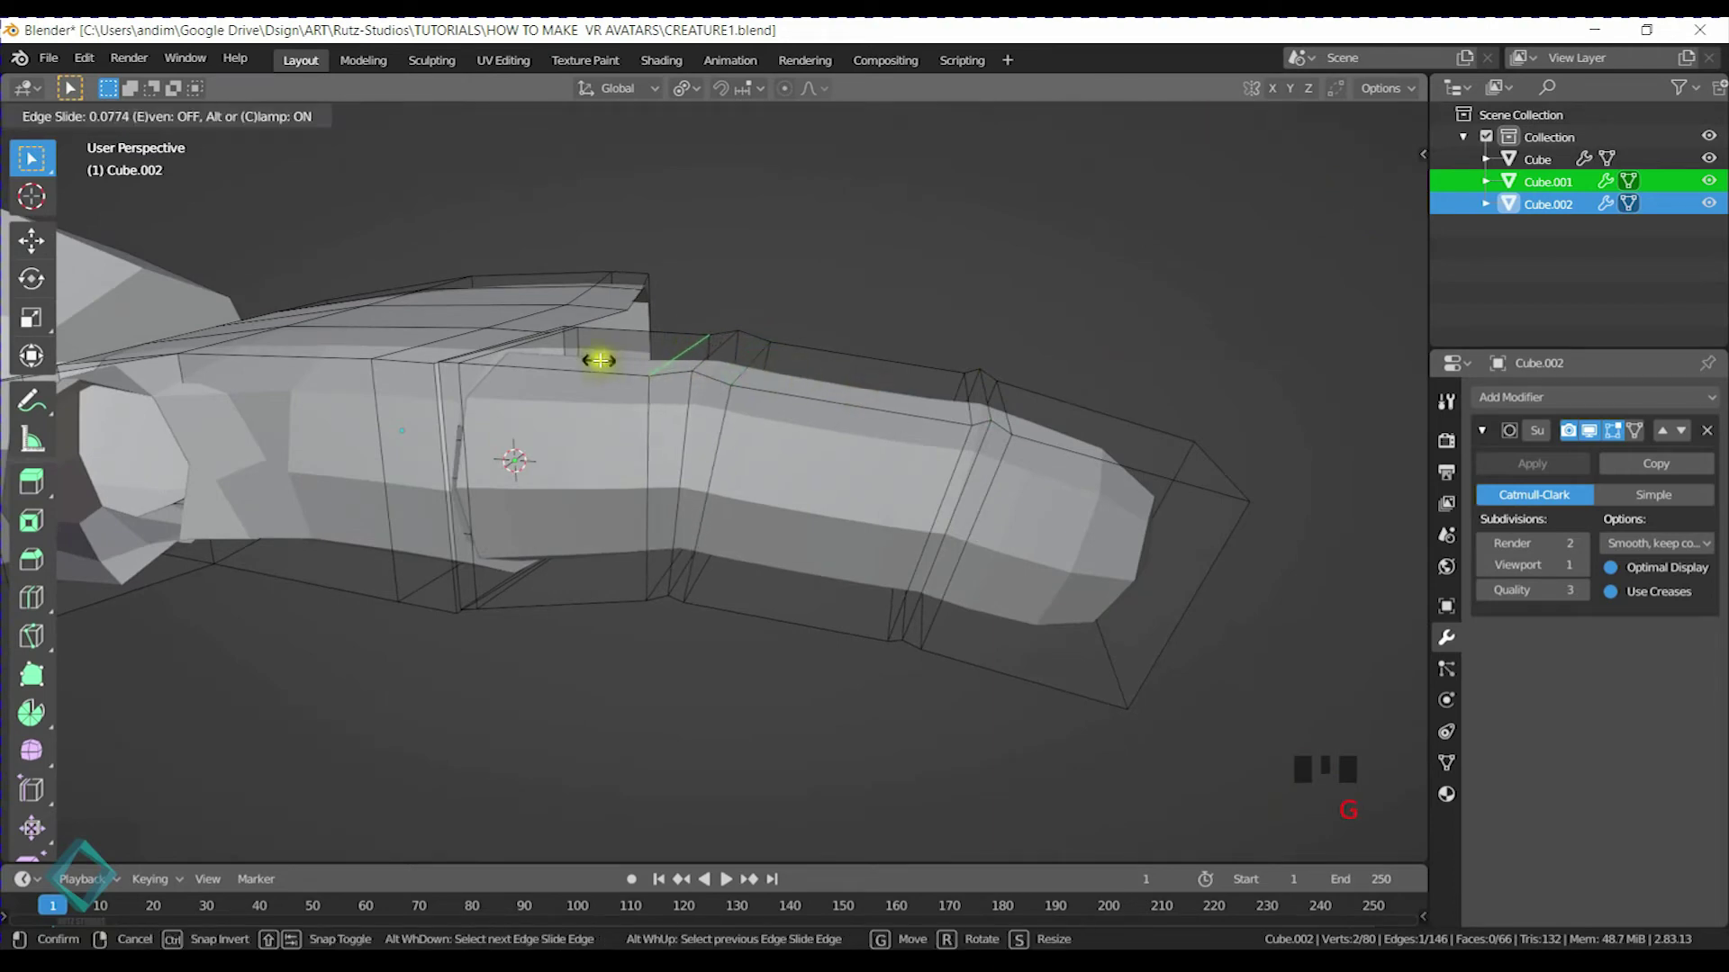
{"action": "left_click", "coordinate": [563, 358]}
Slide the top edges on either side of the finger's outer knuckle away from the knuckle
{"action": "key", "text": "g"}
{"action": "key", "text": "g"}
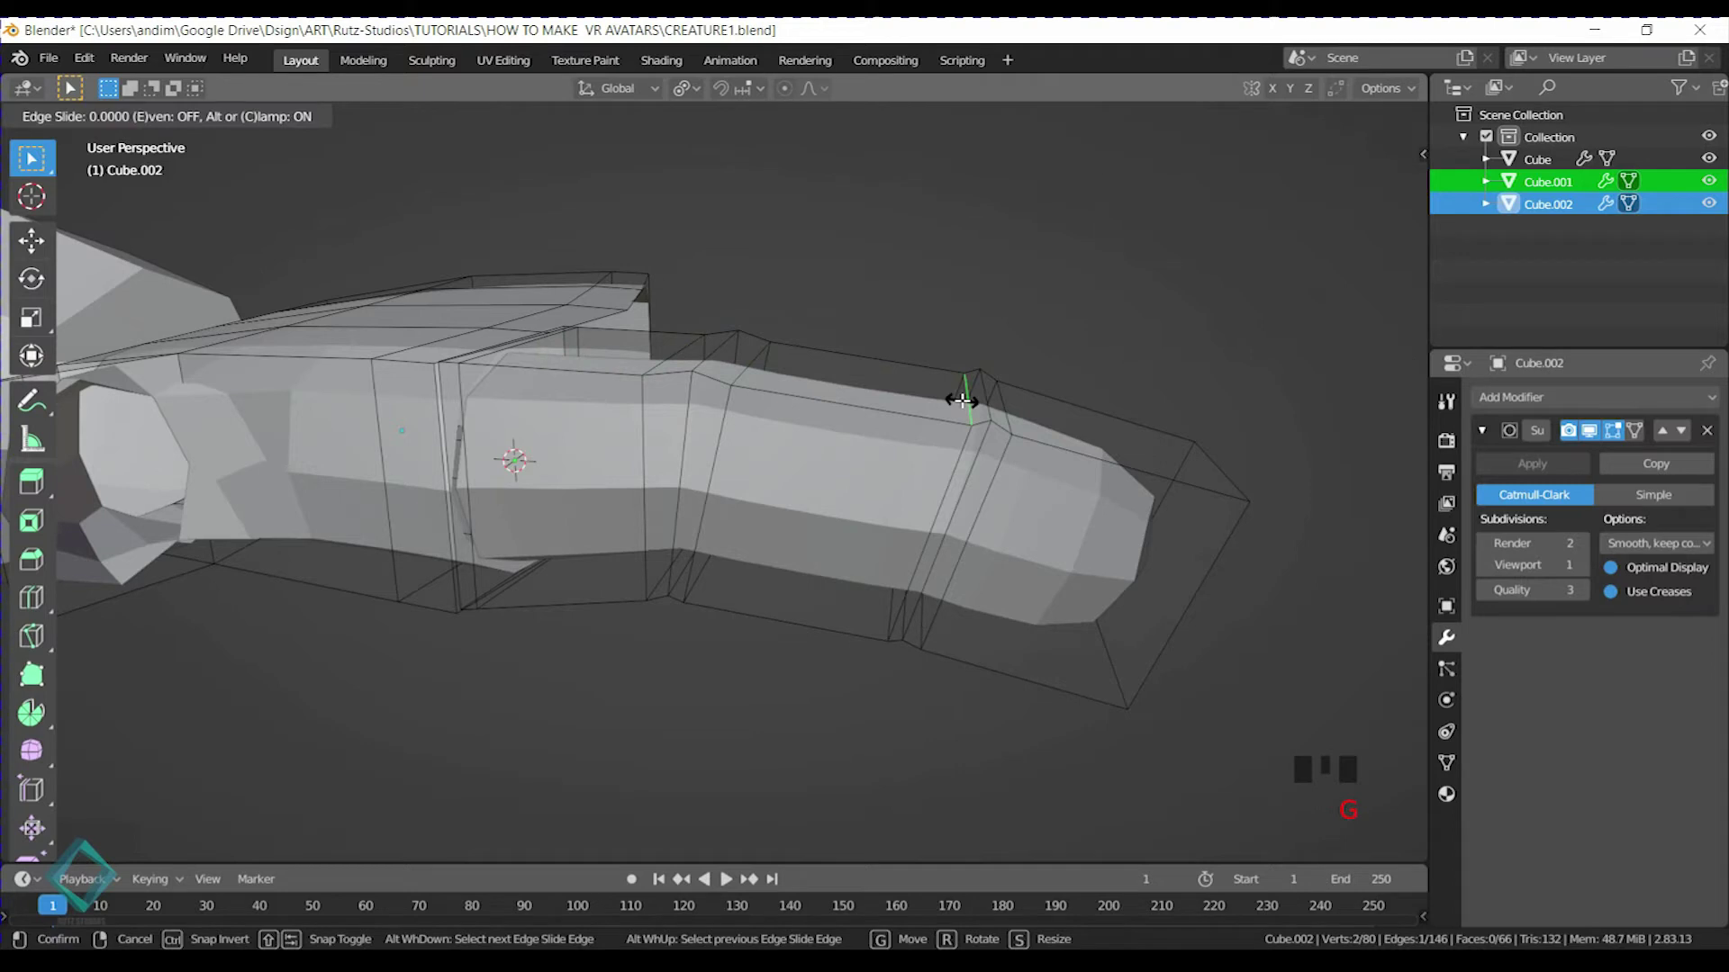
{"action": "left_click", "coordinate": [871, 402]}
{"action": "middle_click_drag", "start_coordinate": [1047, 407], "coordinate": [1012, 415]}
{"action": "left_click", "coordinate": [1003, 419], "text": "alt"}
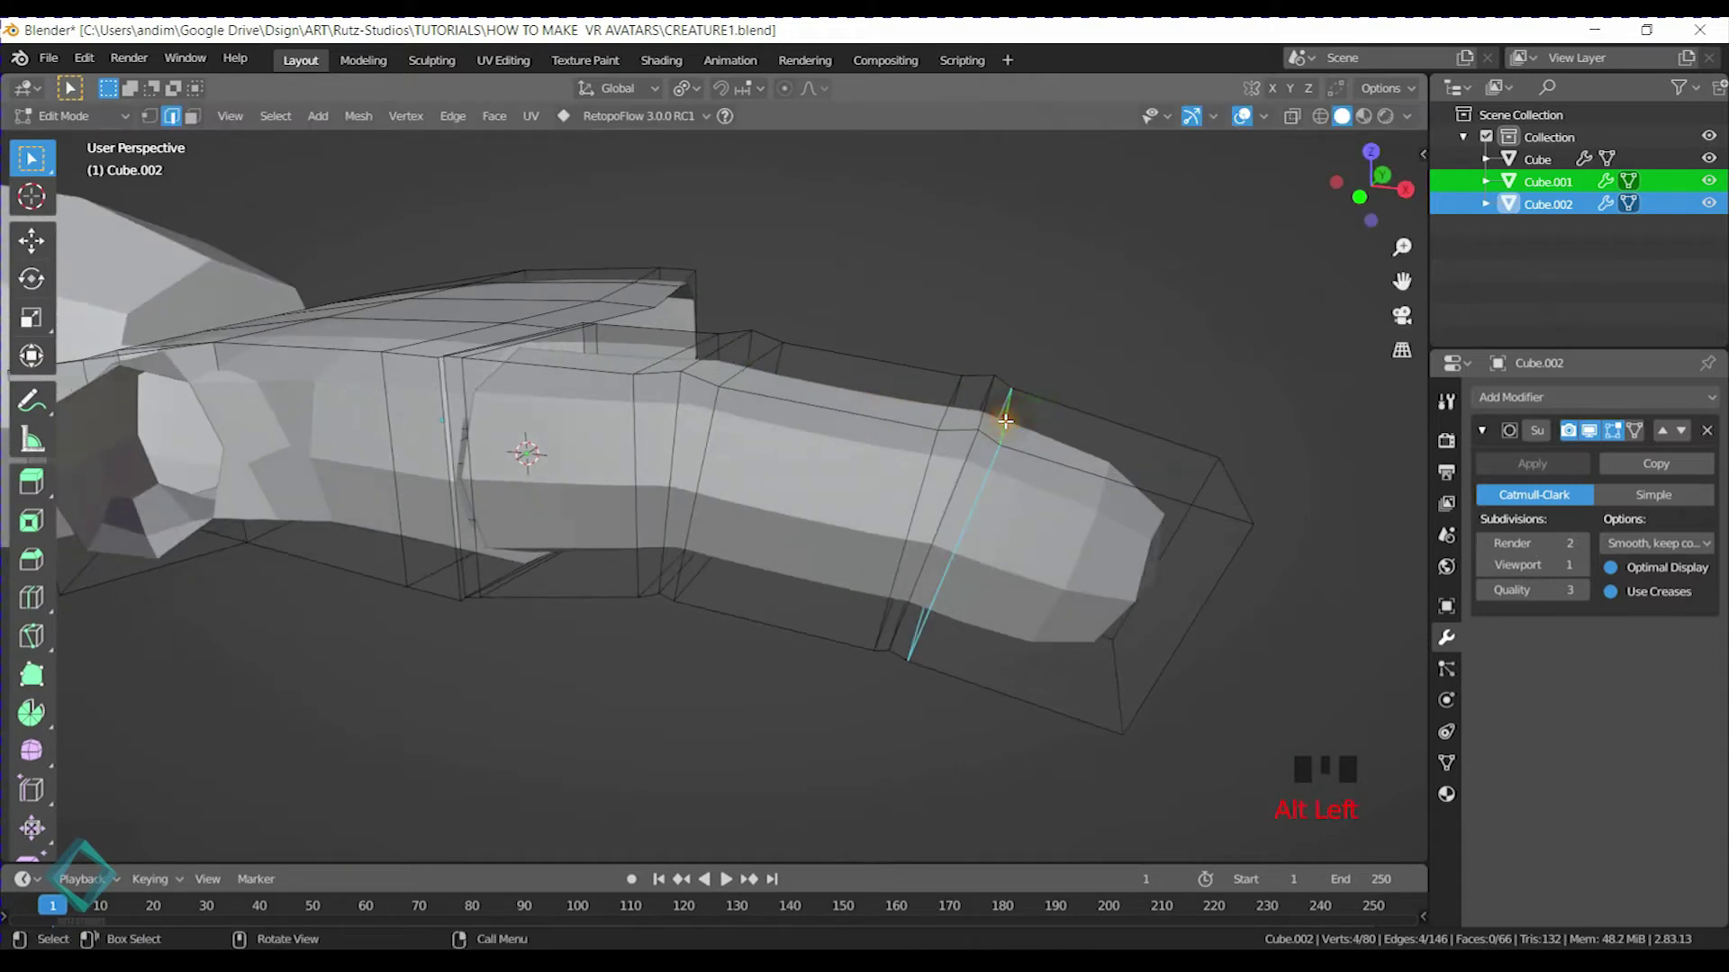
{"action": "key", "text": "g"}
{"action": "key", "text": "g"}
{"action": "left_click", "coordinate": [1011, 420]}
{"action": "key", "text": "g"}
{"action": "key", "text": "g"}
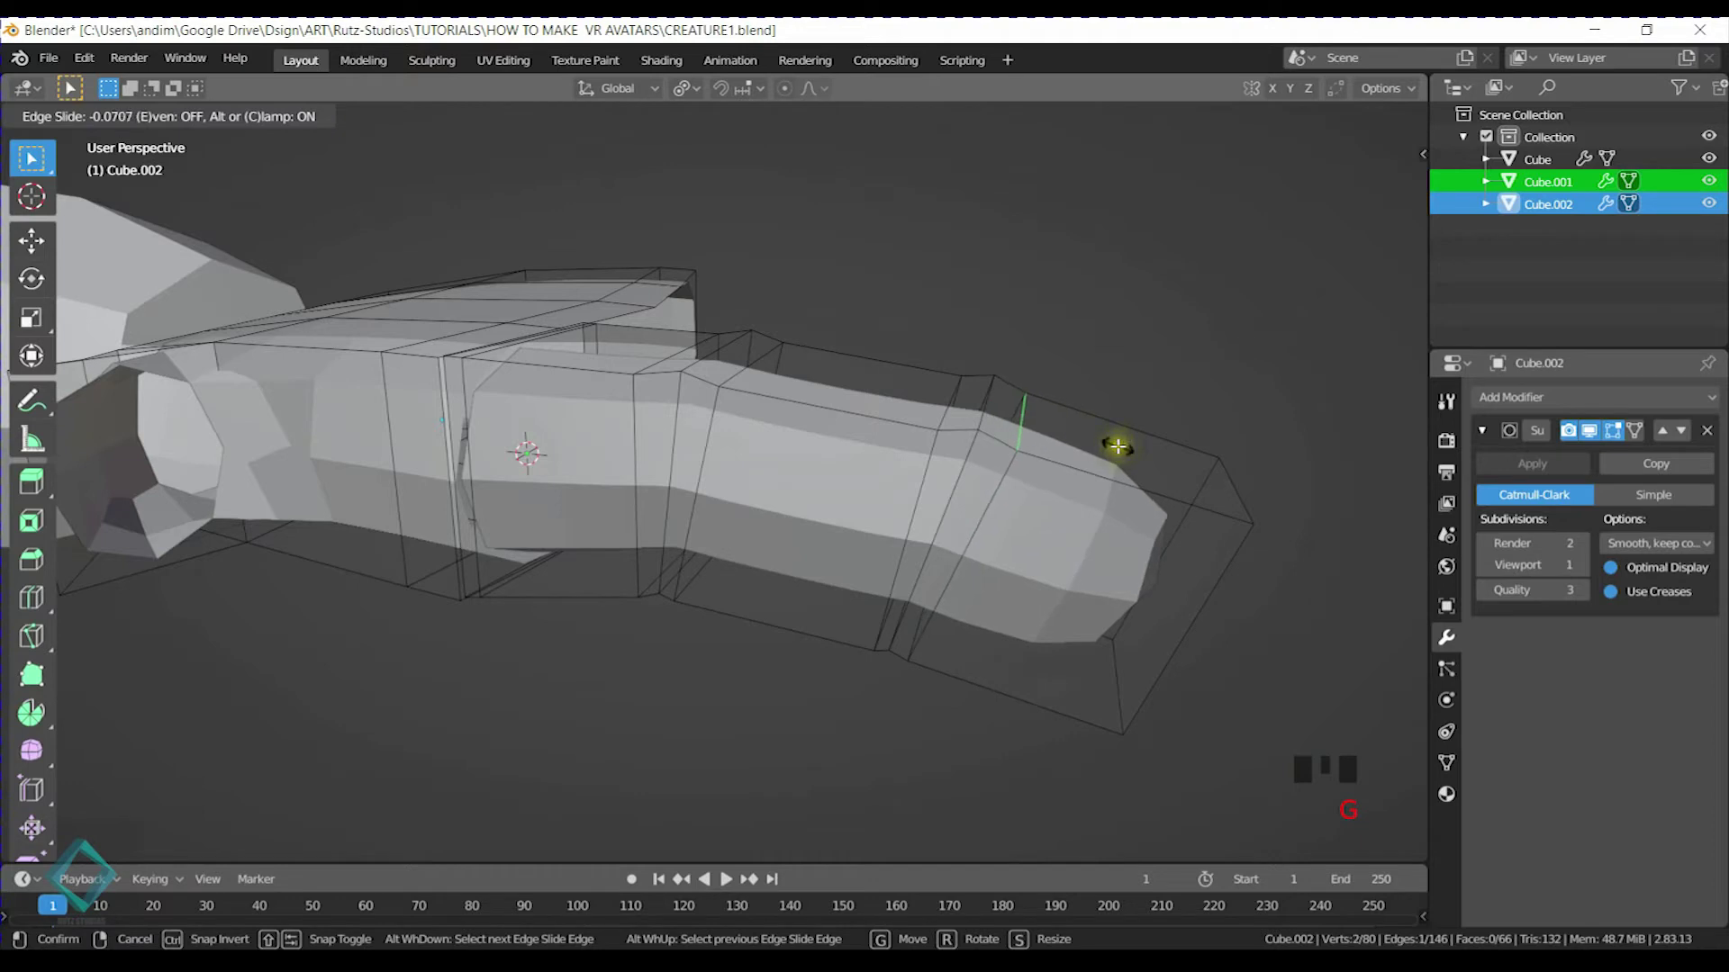
{"action": "left_click", "coordinate": [1117, 446]}
Save the file and return to Object Mode with everything deselected
{"action": "key", "text": "ctrl+s"}
{"action": "key", "text": "Tab"}
{"action": "left_click", "coordinate": [958, 263]}
{"action": "middle_click_drag", "start_coordinate": [959, 263], "coordinate": [905, 503]}
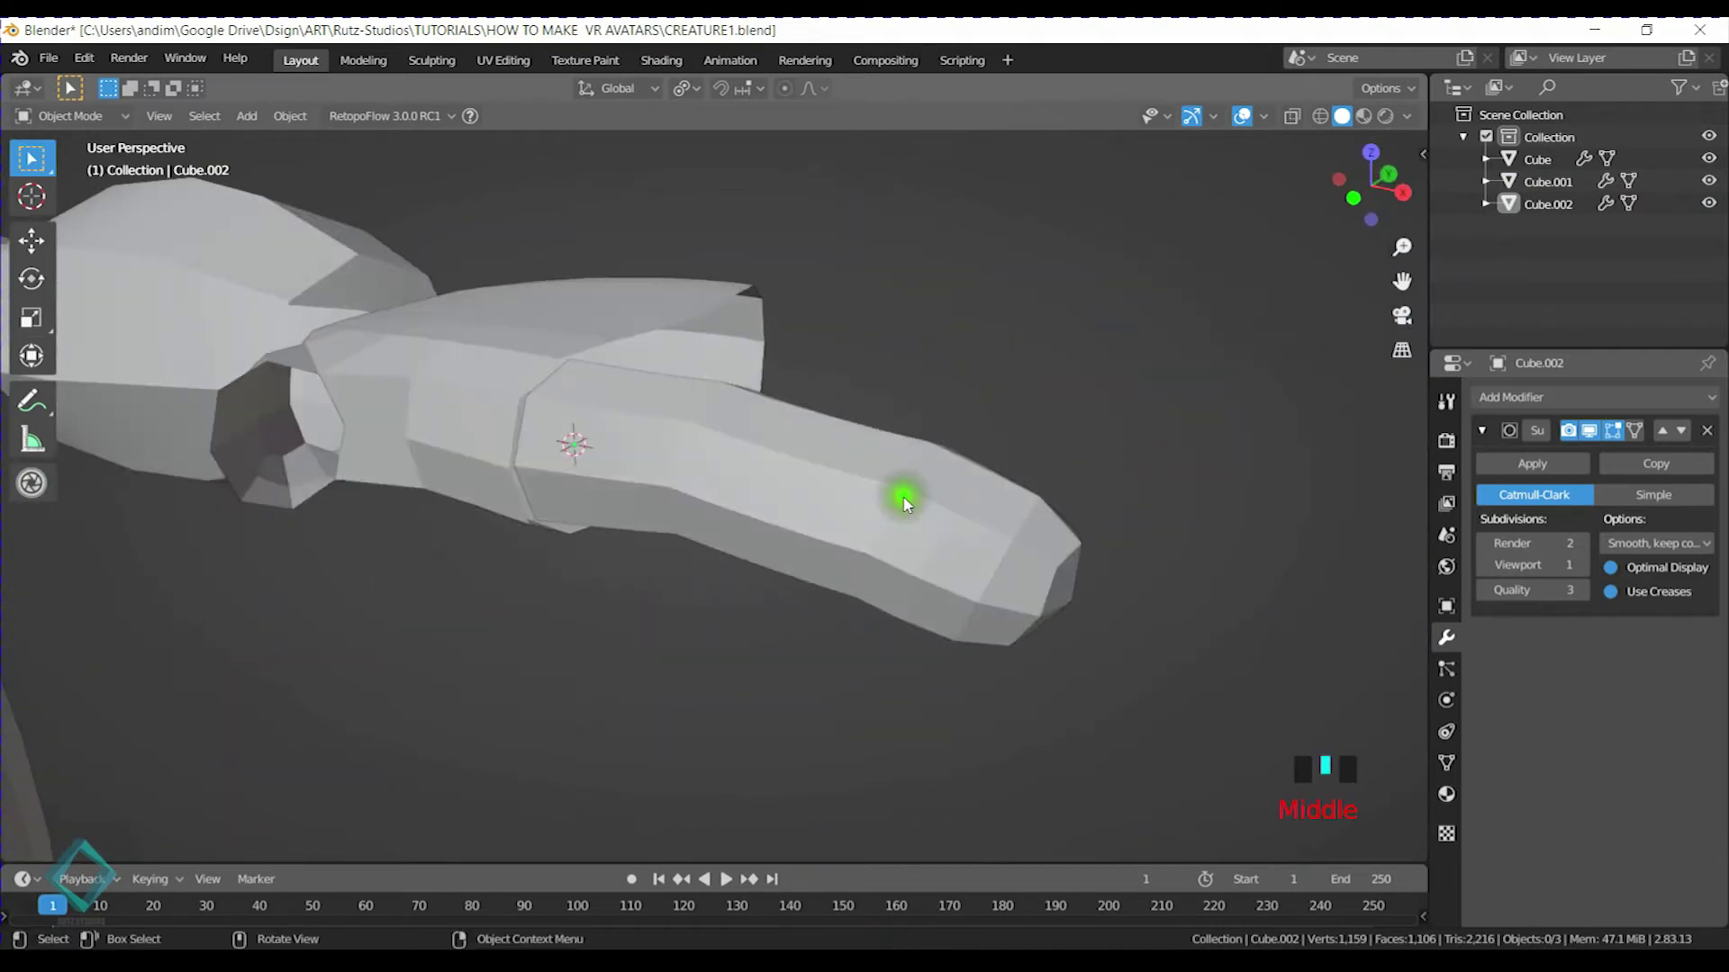
Join the finger object into the palm object
{"action": "key", "text": "Tab"}
{"action": "middle_click_drag", "start_coordinate": [787, 414], "coordinate": [810, 517]}
{"action": "scroll", "coordinate": [975, 474], "scroll_direction": "up", "scroll_amount": 2}
{"action": "middle_click_drag", "start_coordinate": [726, 429], "coordinate": [826, 486], "text": "shift"}
{"action": "key", "text": "Tab"}
{"action": "left_click", "coordinate": [830, 591]}
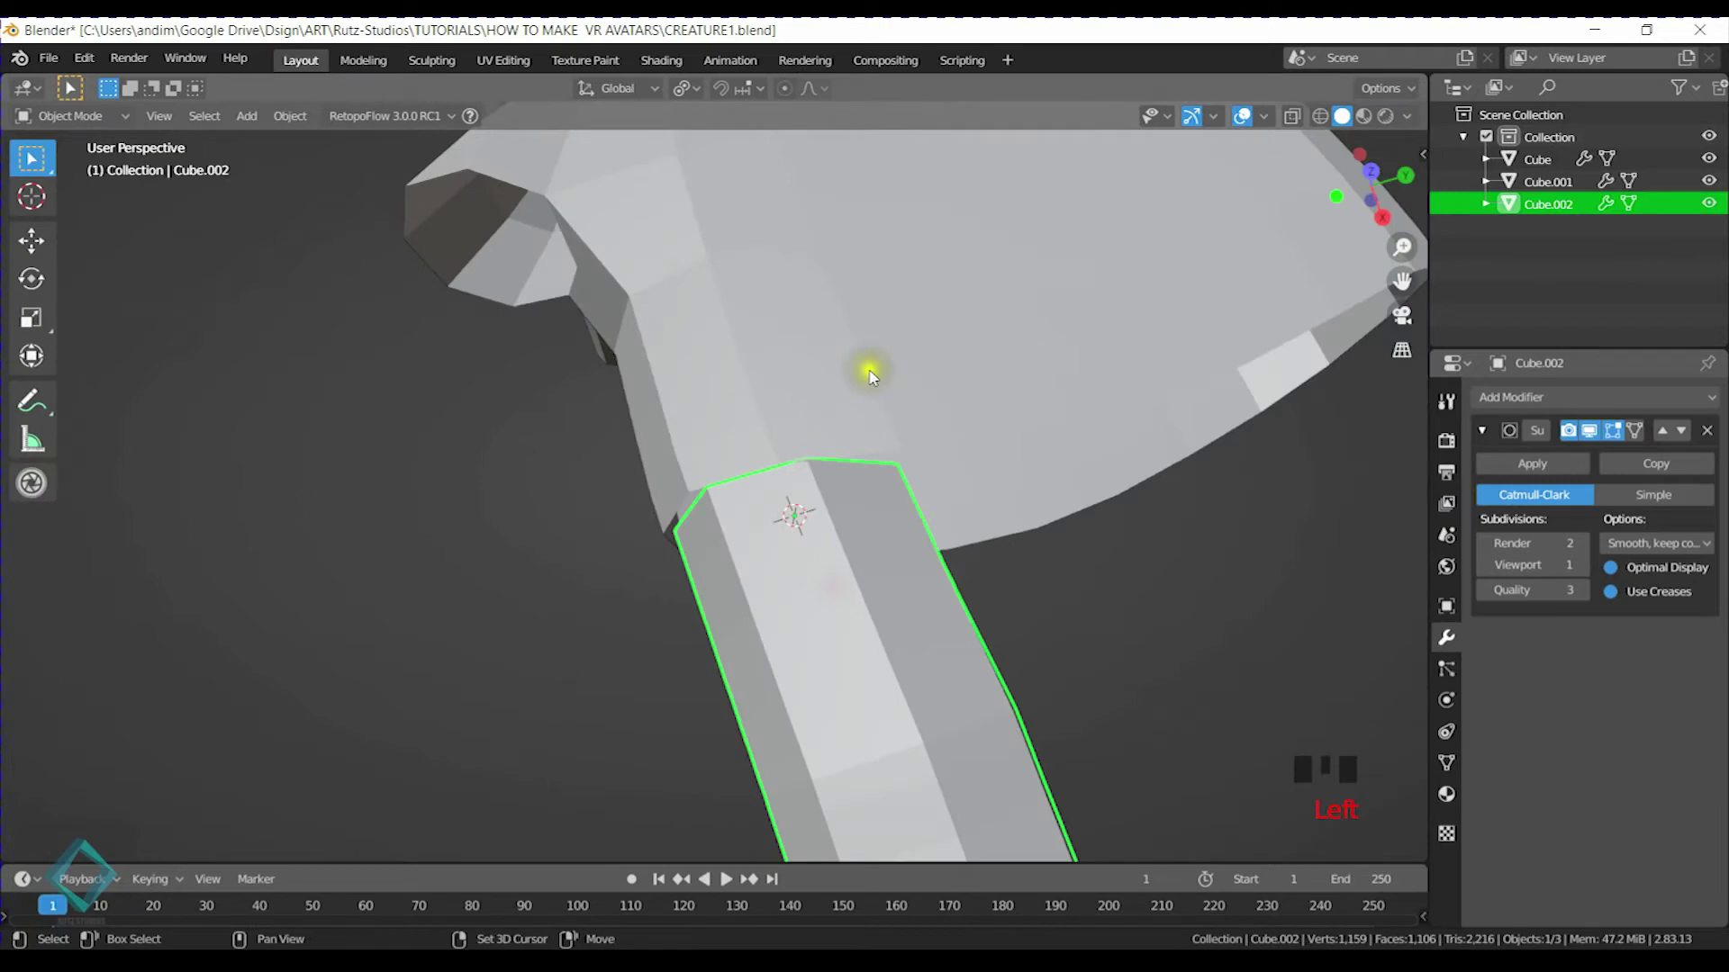
{"action": "left_click", "coordinate": [867, 369], "text": "shift"}
{"action": "key", "text": "ctrl+j"}
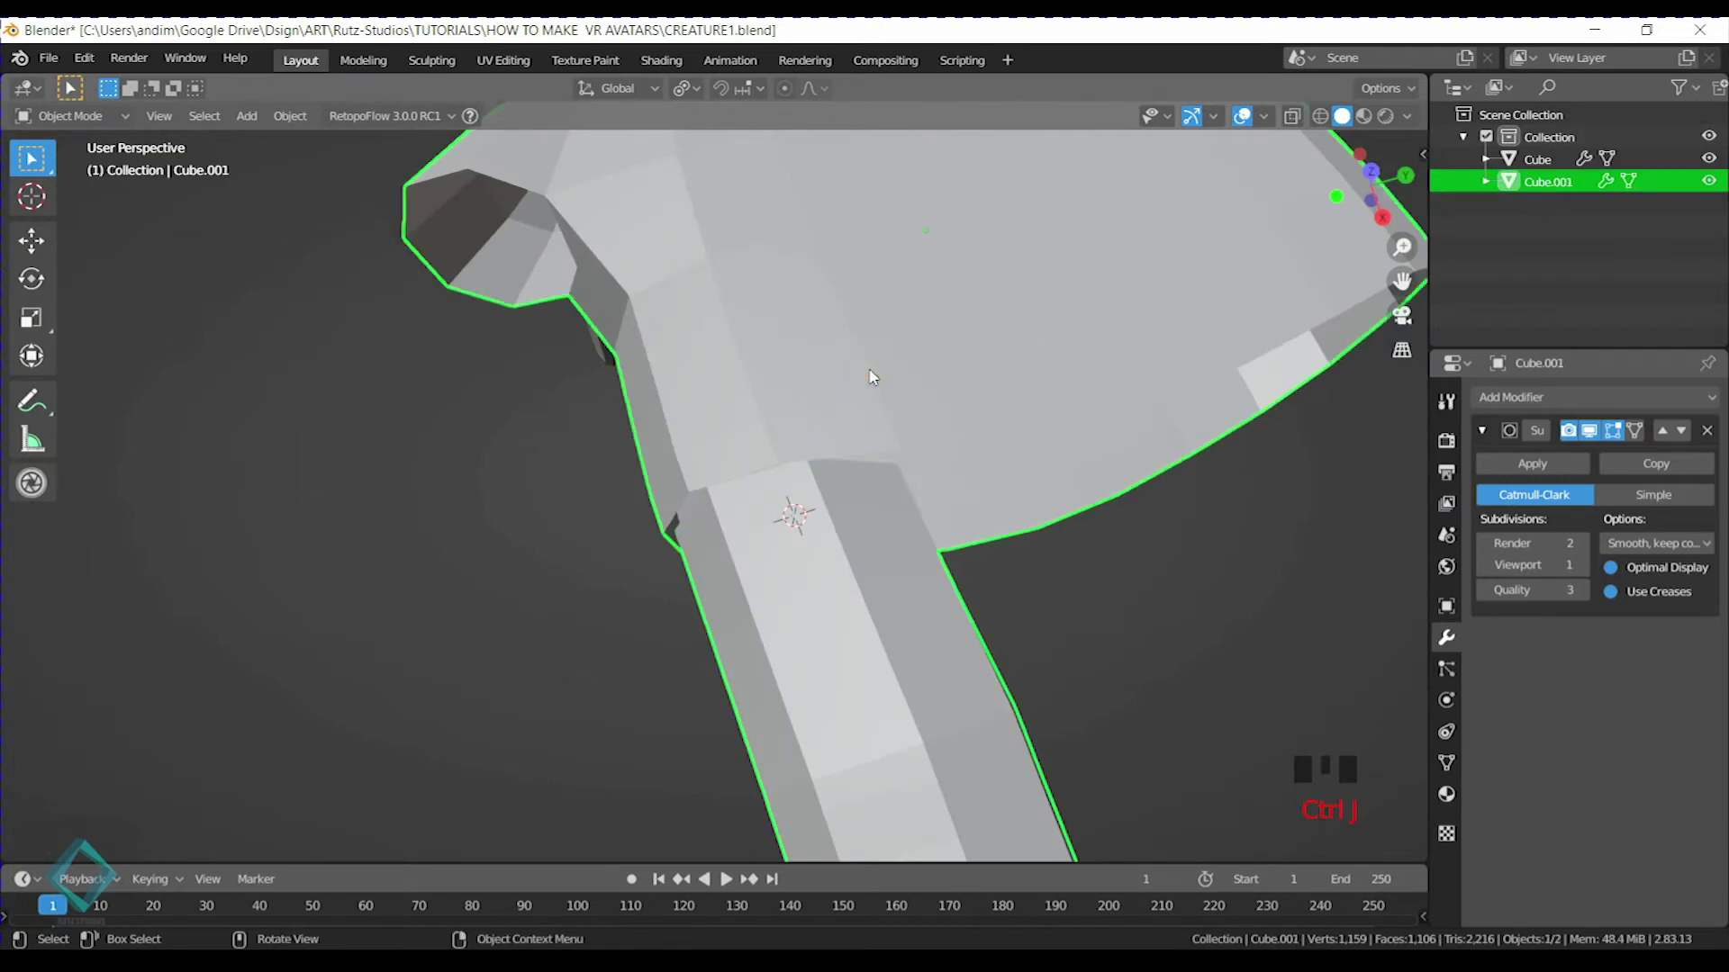
Display the joined hand's edit cage on the Subdivision Surface modifier result
{"action": "scroll", "coordinate": [856, 484], "scroll_direction": "down", "scroll_amount": 1}
{"action": "middle_click_drag", "start_coordinate": [856, 486], "coordinate": [919, 388]}
{"action": "key", "text": "Tab"}
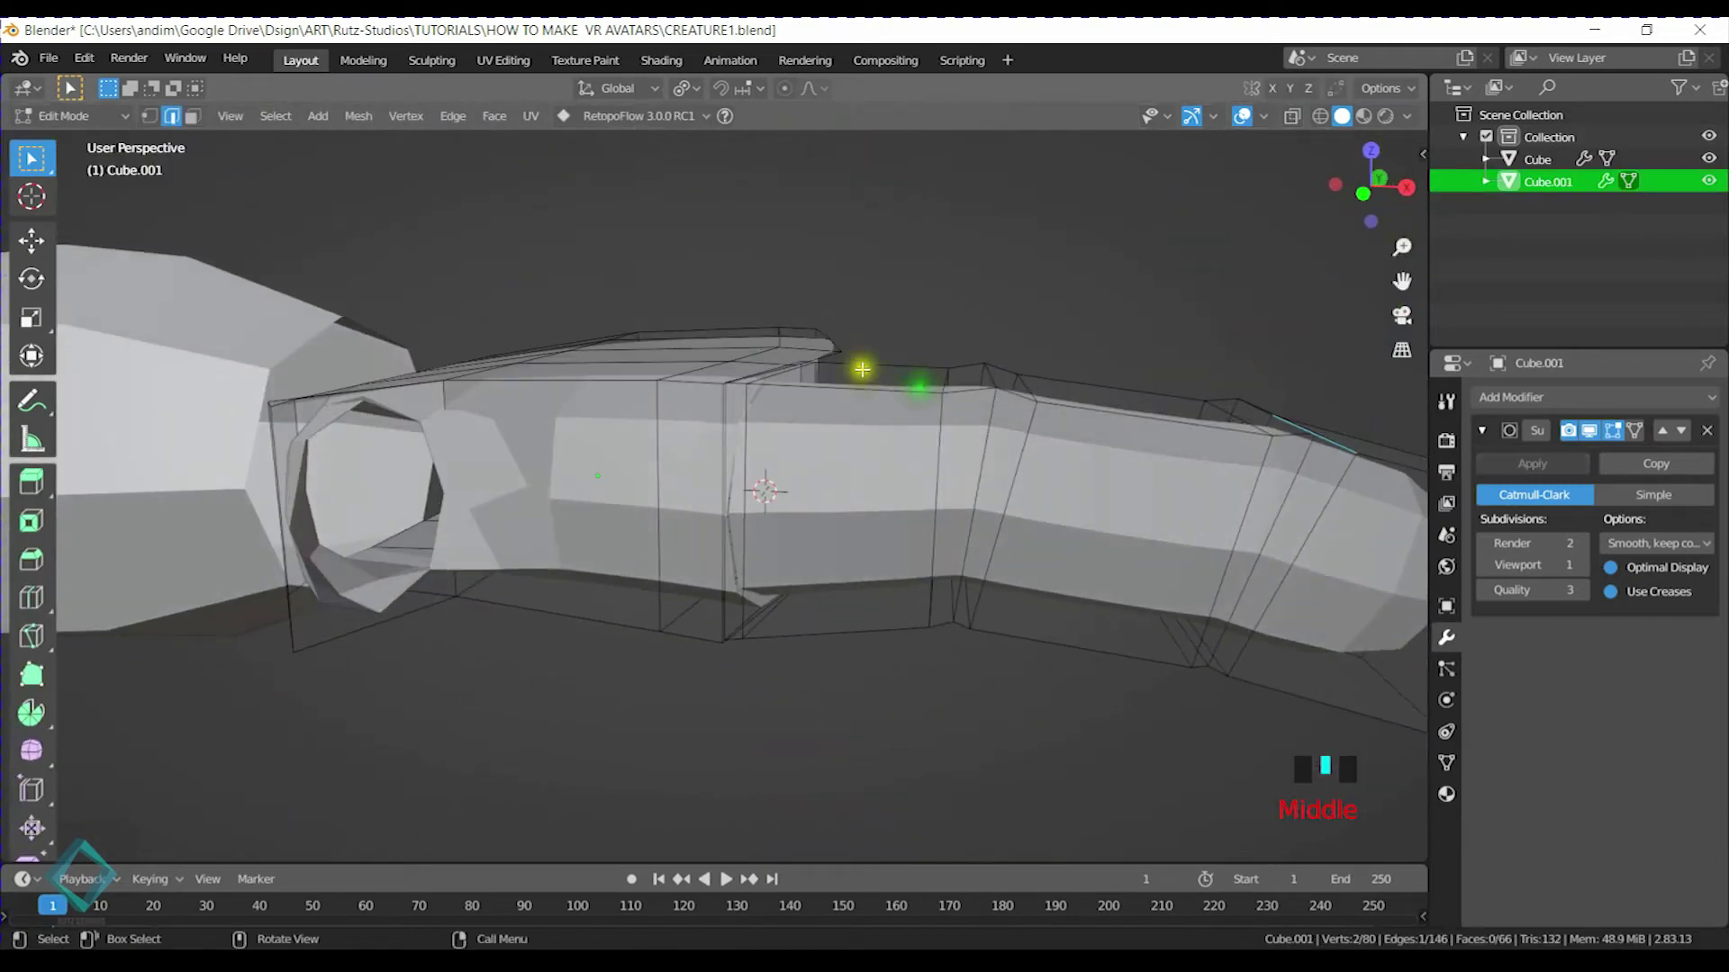
{"action": "left_click", "coordinate": [1635, 432]}
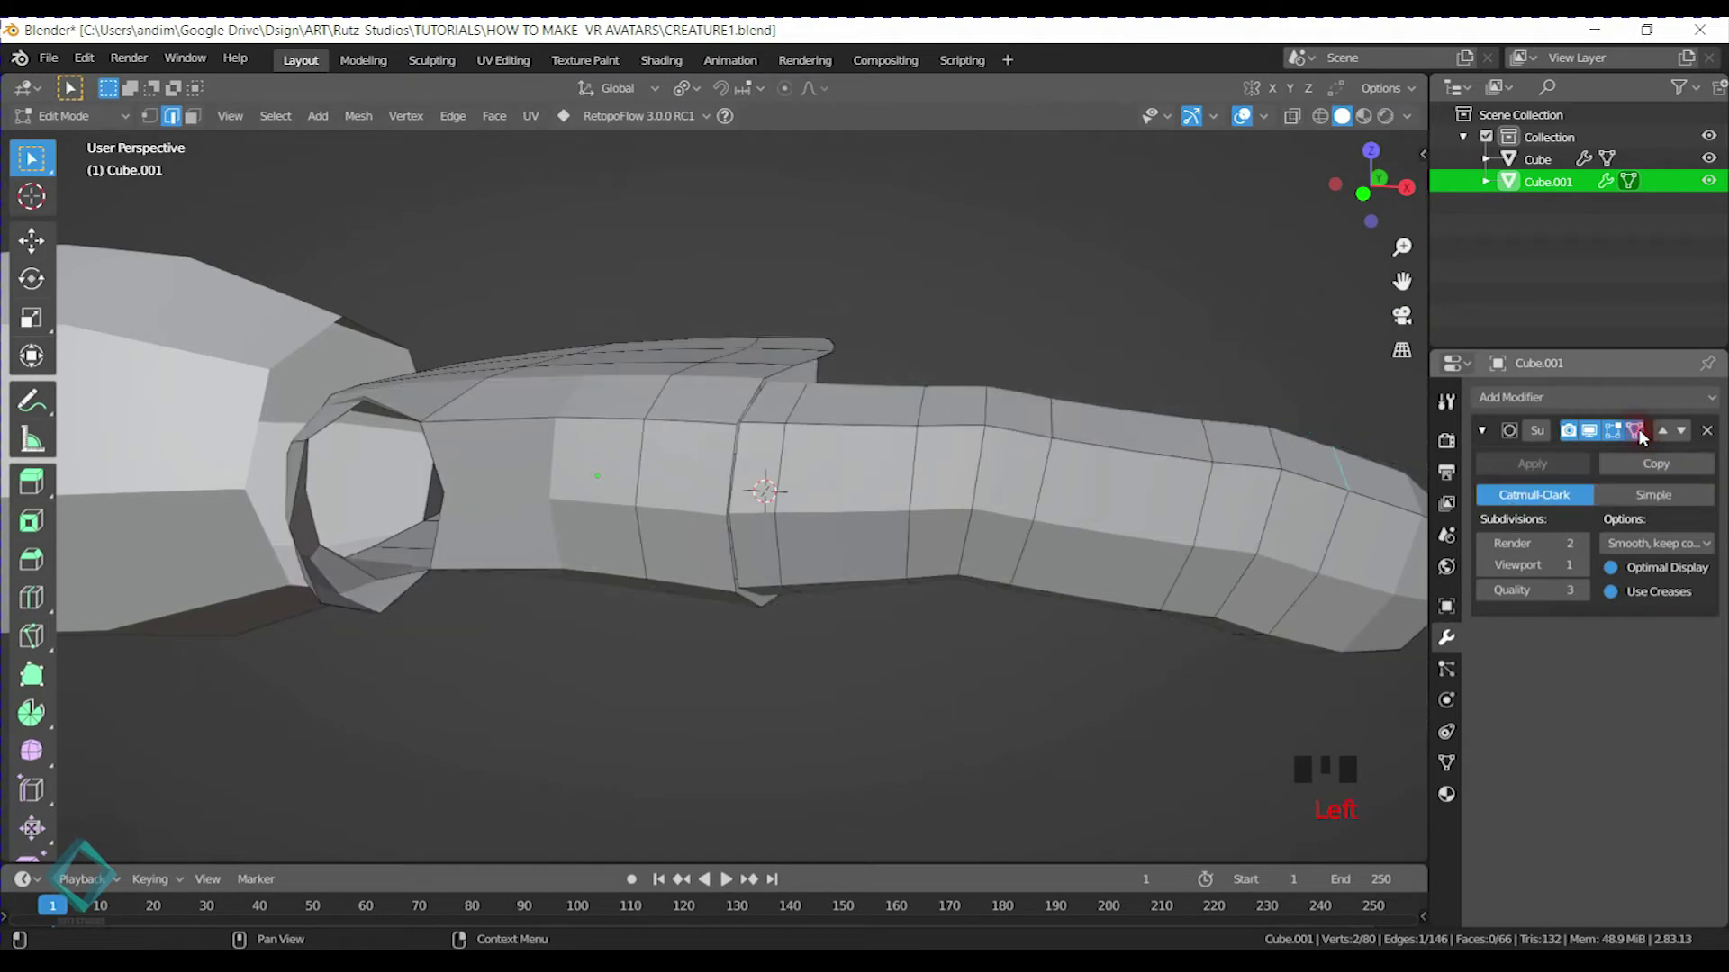
{"action": "middle_click_drag", "start_coordinate": [733, 366], "coordinate": [764, 387]}
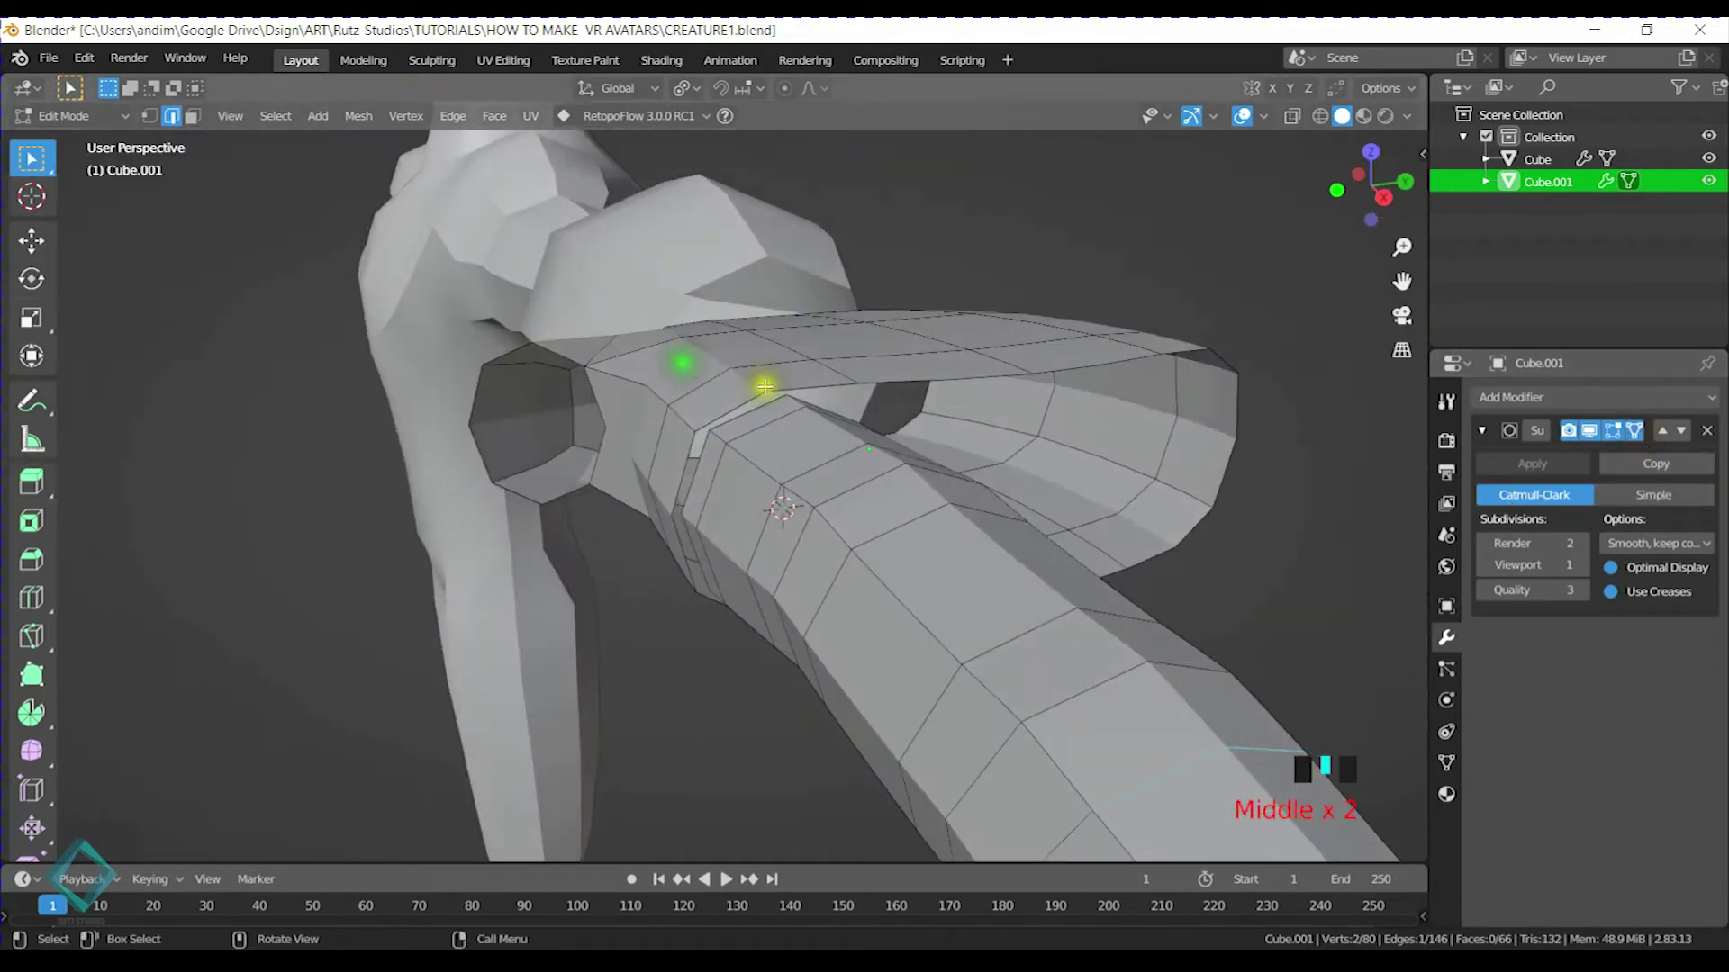
{"action": "middle_click_drag", "start_coordinate": [712, 459], "coordinate": [911, 420]}
{"action": "middle_click_drag", "start_coordinate": [825, 471], "coordinate": [774, 382]}
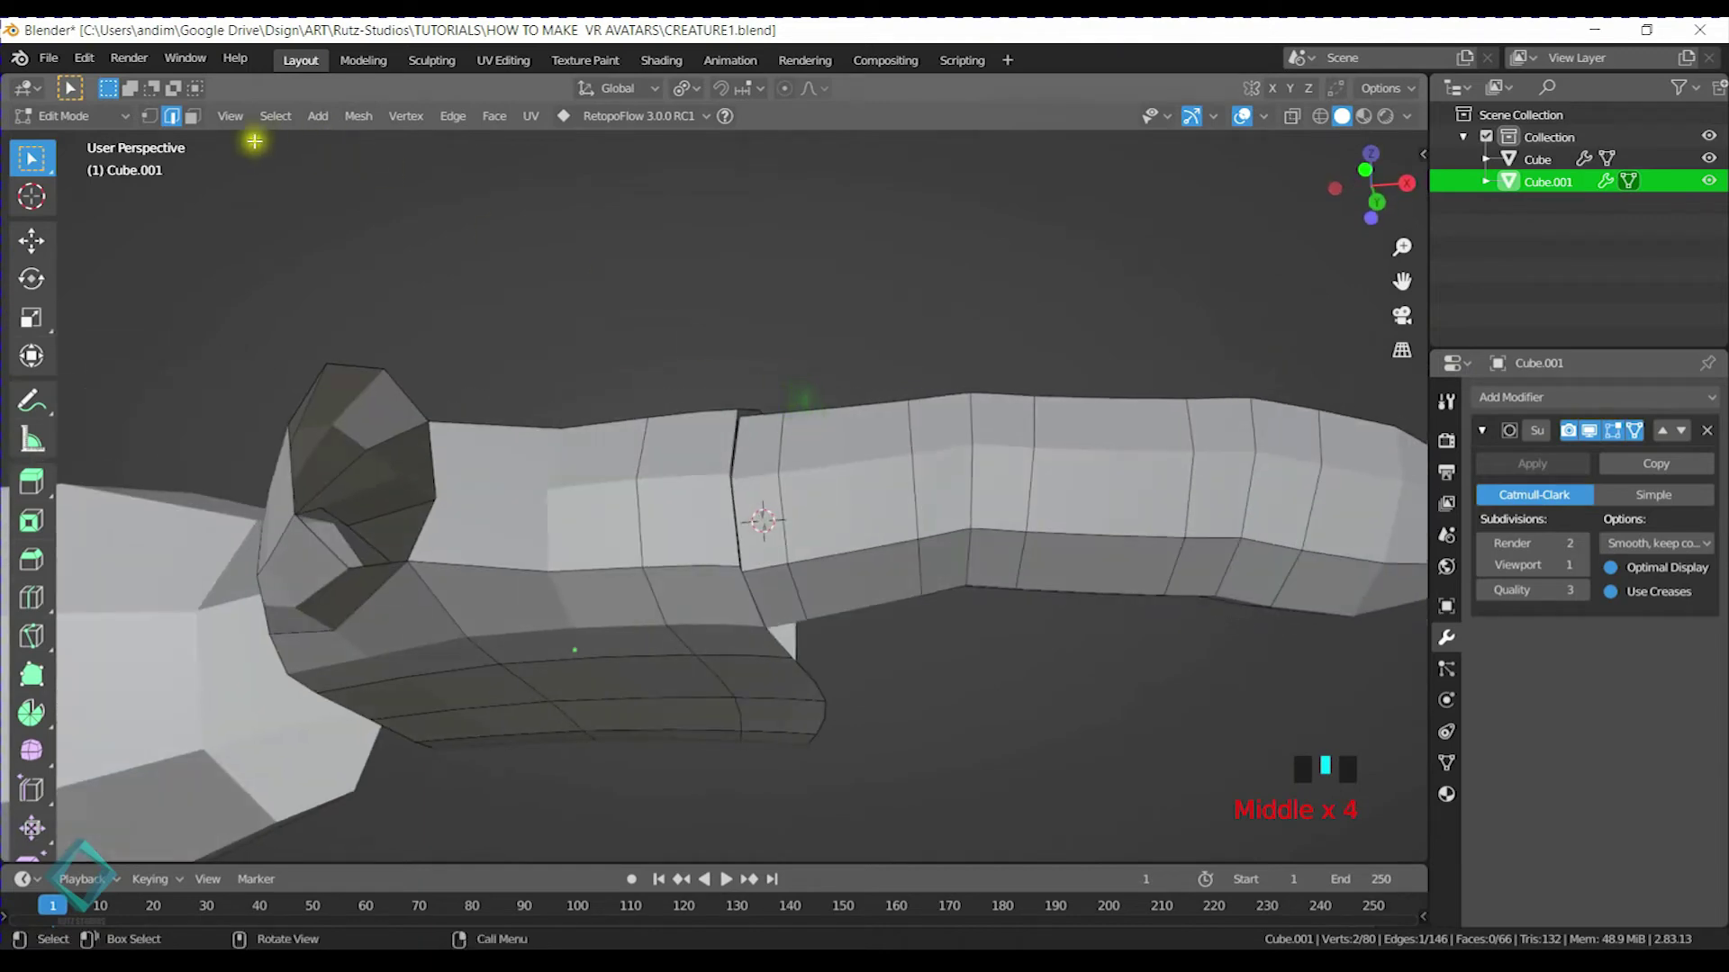
Merge the finger base's upper and lower thumb-side corner vertices with the adjacent palm vertices, using At Last
{"action": "middle_click_drag", "start_coordinate": [748, 609], "coordinate": [721, 525]}
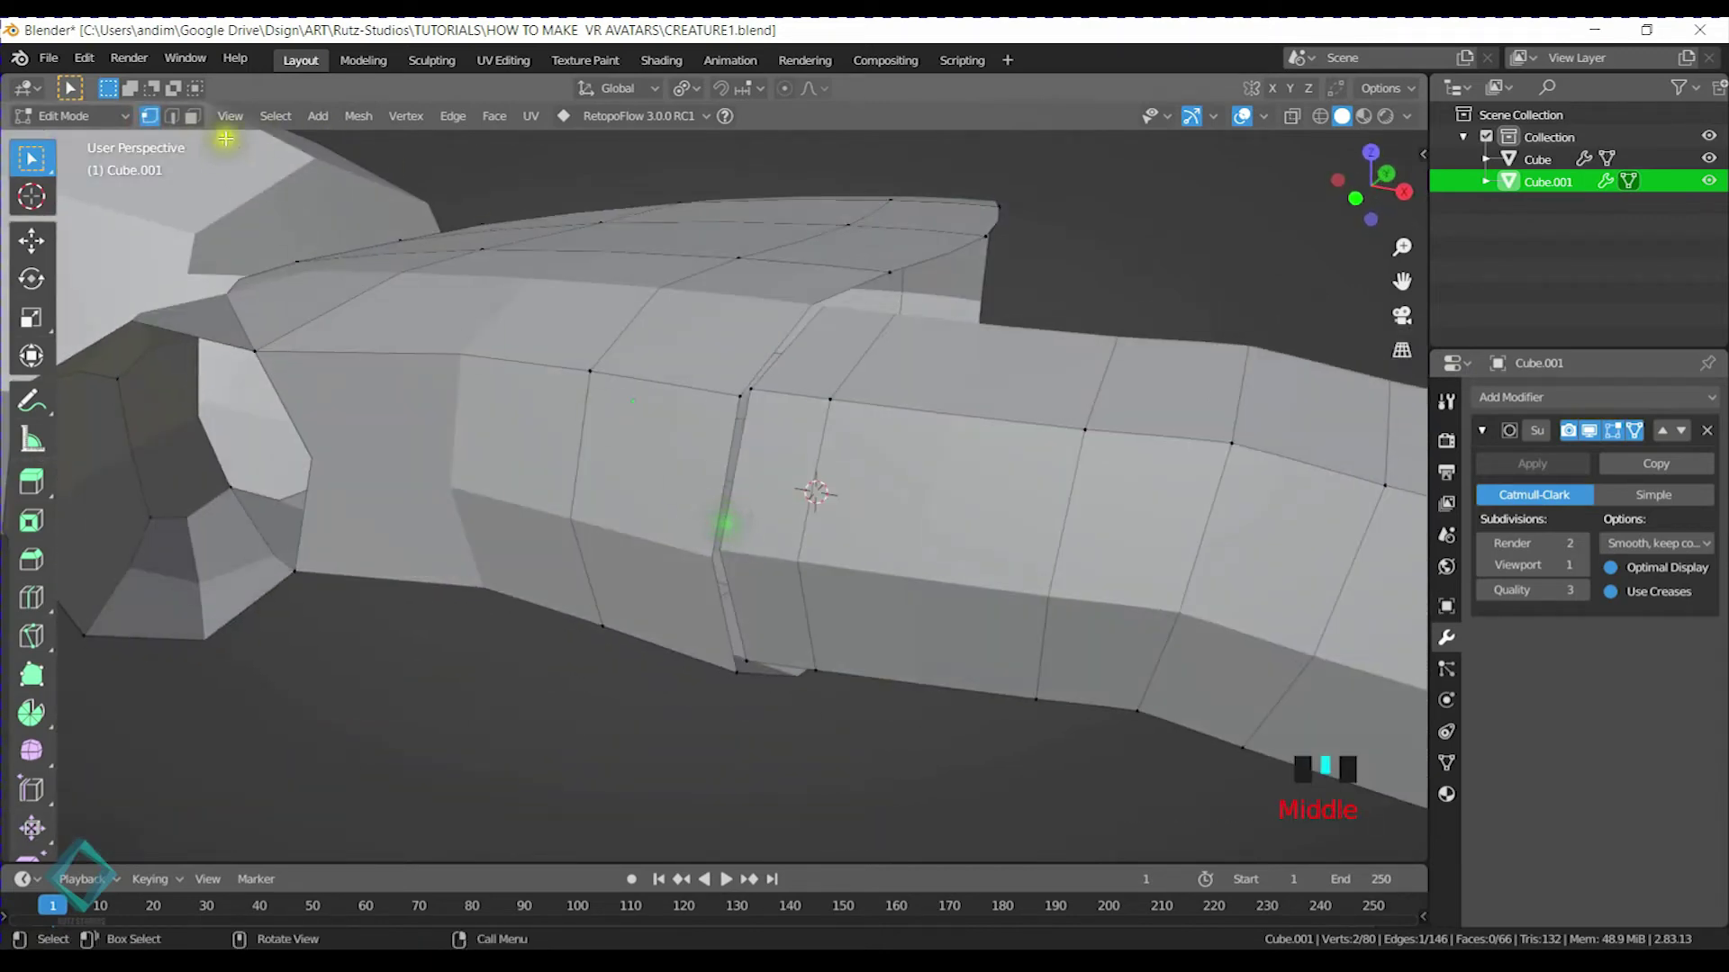
{"action": "scroll", "coordinate": [881, 437], "scroll_direction": "up", "scroll_amount": 3}
{"action": "left_click", "coordinate": [787, 320]}
{"action": "left_click", "coordinate": [749, 322], "text": "shift"}
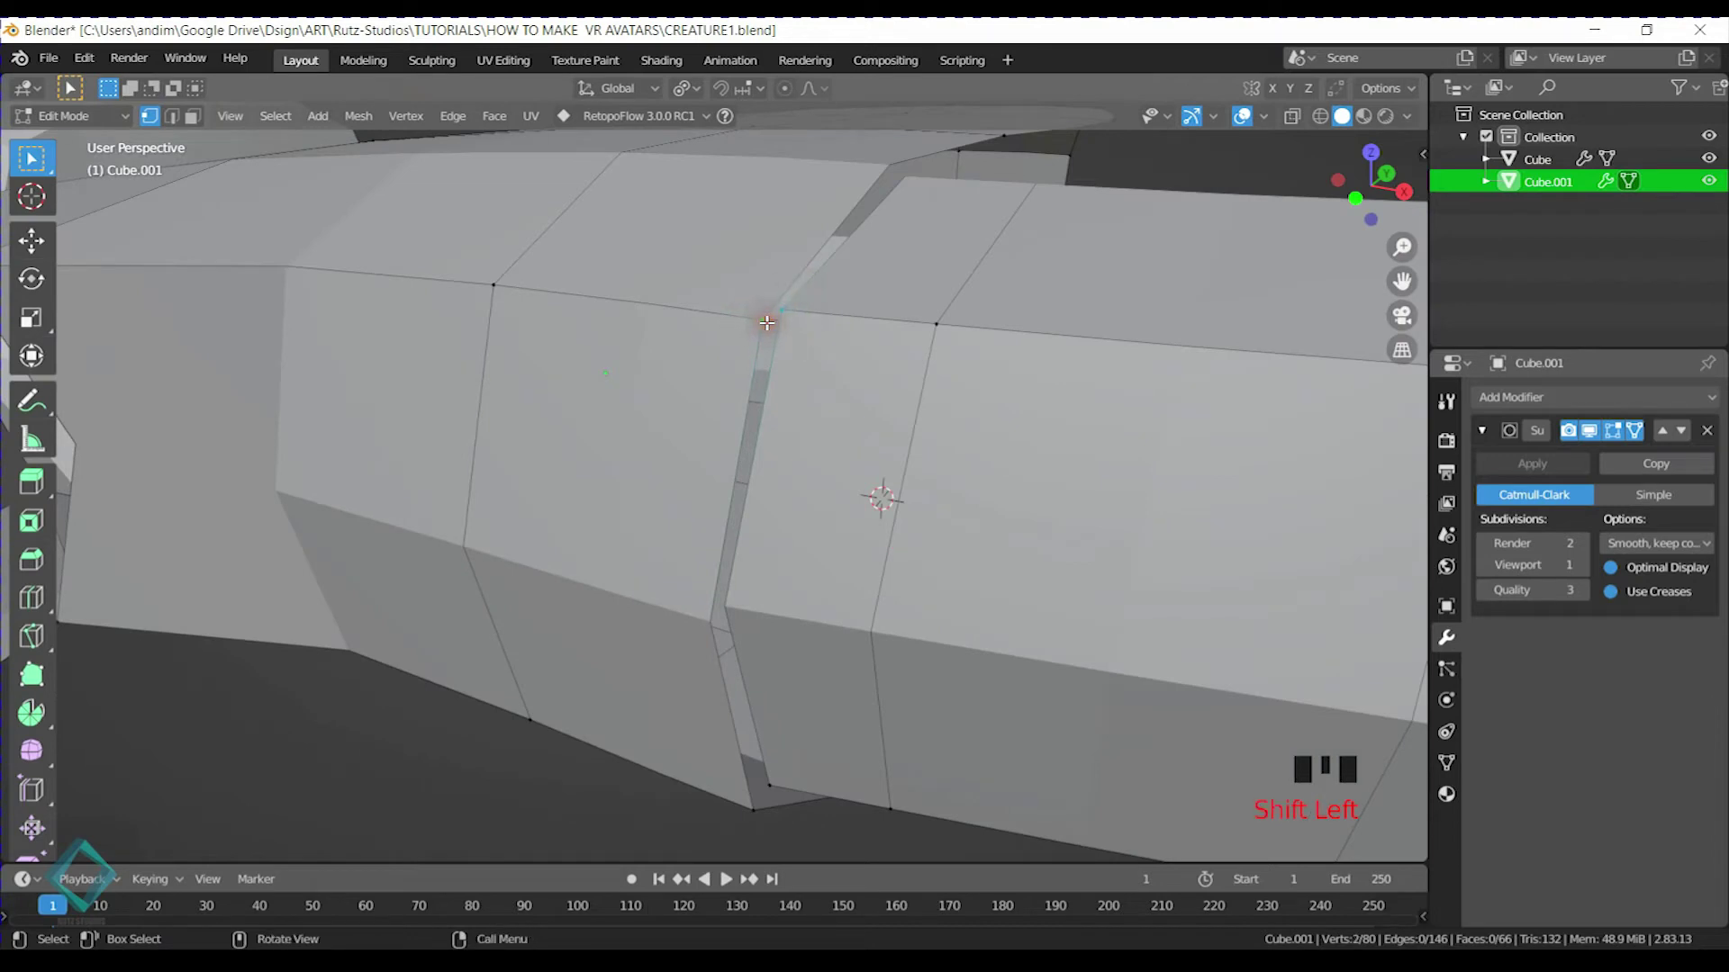
{"action": "key", "text": "m"}
{"action": "left_click", "coordinate": [766, 323]}
{"action": "middle_click_drag", "start_coordinate": [831, 473], "coordinate": [733, 490]}
{"action": "left_click", "coordinate": [699, 487], "text": "shift"}
{"action": "key", "text": "m"}
{"action": "left_click", "coordinate": [699, 485]}
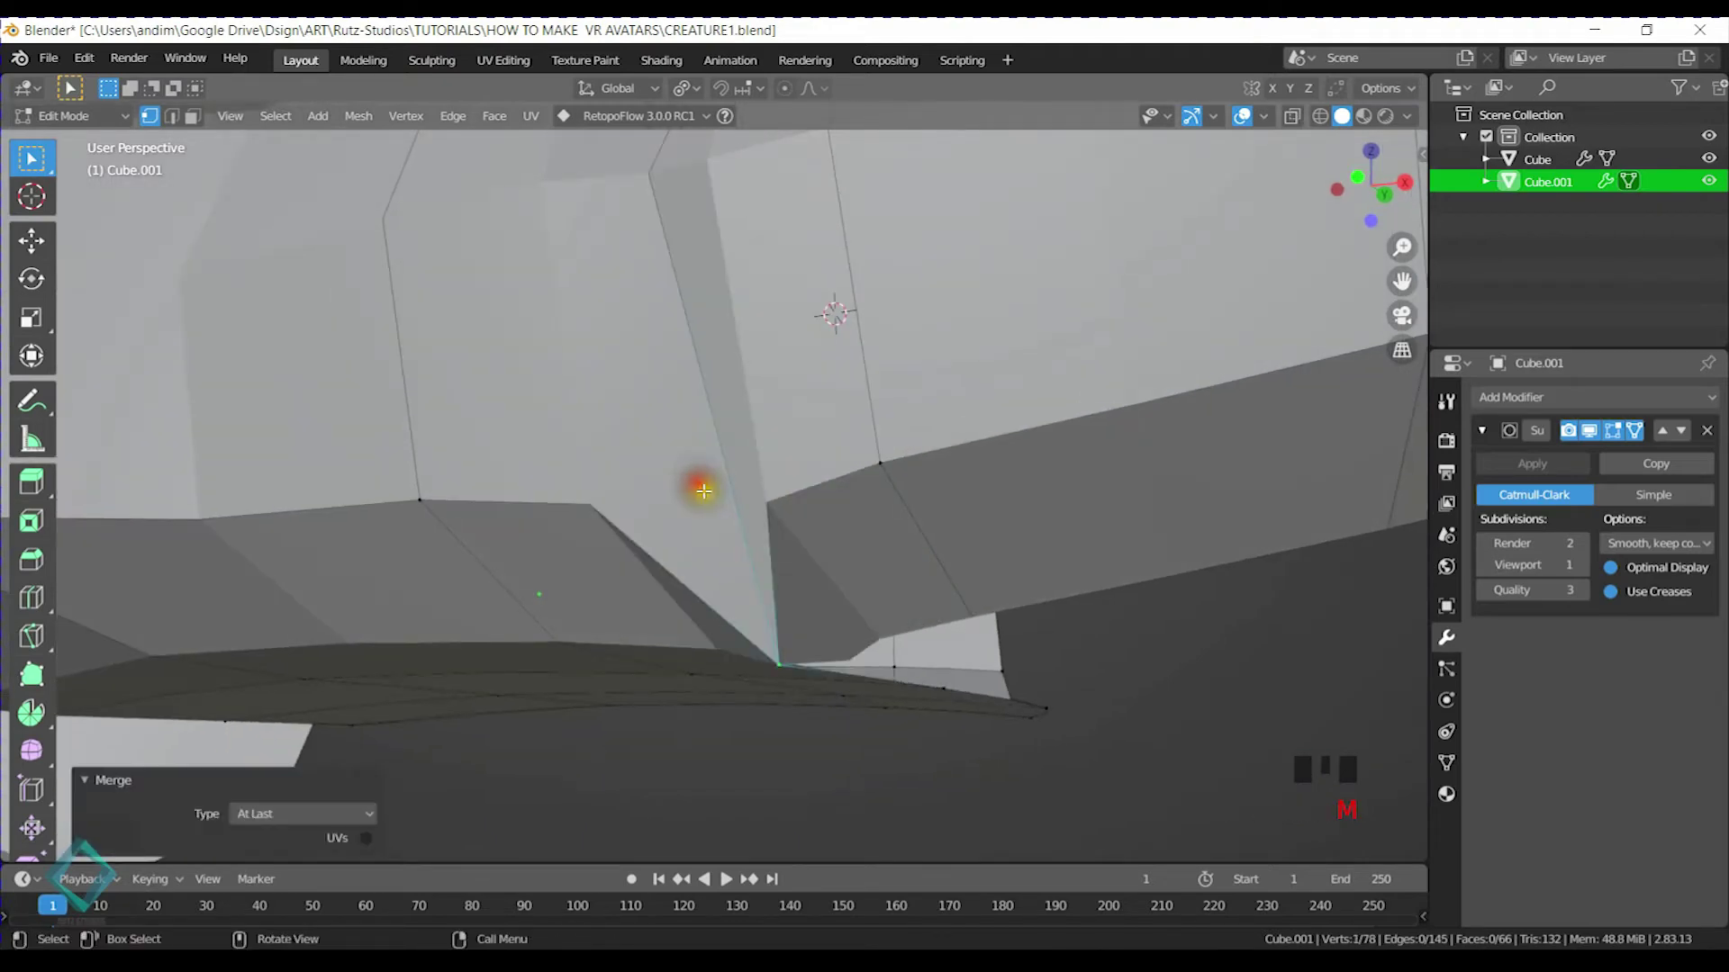
Merge the finger base's two remaining inner corner vertices with the neighbouring palm vertices, using At Last
{"action": "scroll", "coordinate": [784, 459], "scroll_direction": "down", "scroll_amount": 1}
{"action": "middle_click_drag", "start_coordinate": [786, 621], "coordinate": [764, 447]}
{"action": "left_click", "coordinate": [780, 445]}
{"action": "key", "text": "m"}
{"action": "left_click", "coordinate": [771, 552]}
{"action": "mouse_move", "coordinate": [772, 552]}
{"action": "middle_mouse_down"}
{"action": "mouse_move", "coordinate": [937, 335]}
{"action": "mouse_move", "coordinate": [790, 553]}
{"action": "middle_mouse_up"}
{"action": "left_click", "coordinate": [687, 367]}
{"action": "middle_click_drag", "start_coordinate": [687, 367], "coordinate": [698, 510]}
{"action": "key", "text": "m"}
{"action": "left_click", "coordinate": [732, 355]}
Select every face loop of the finger joined to the palm and duplicate it about 0.12 m in X and 0.75 m in Y
{"action": "scroll", "coordinate": [733, 360], "scroll_direction": "down", "scroll_amount": 2}
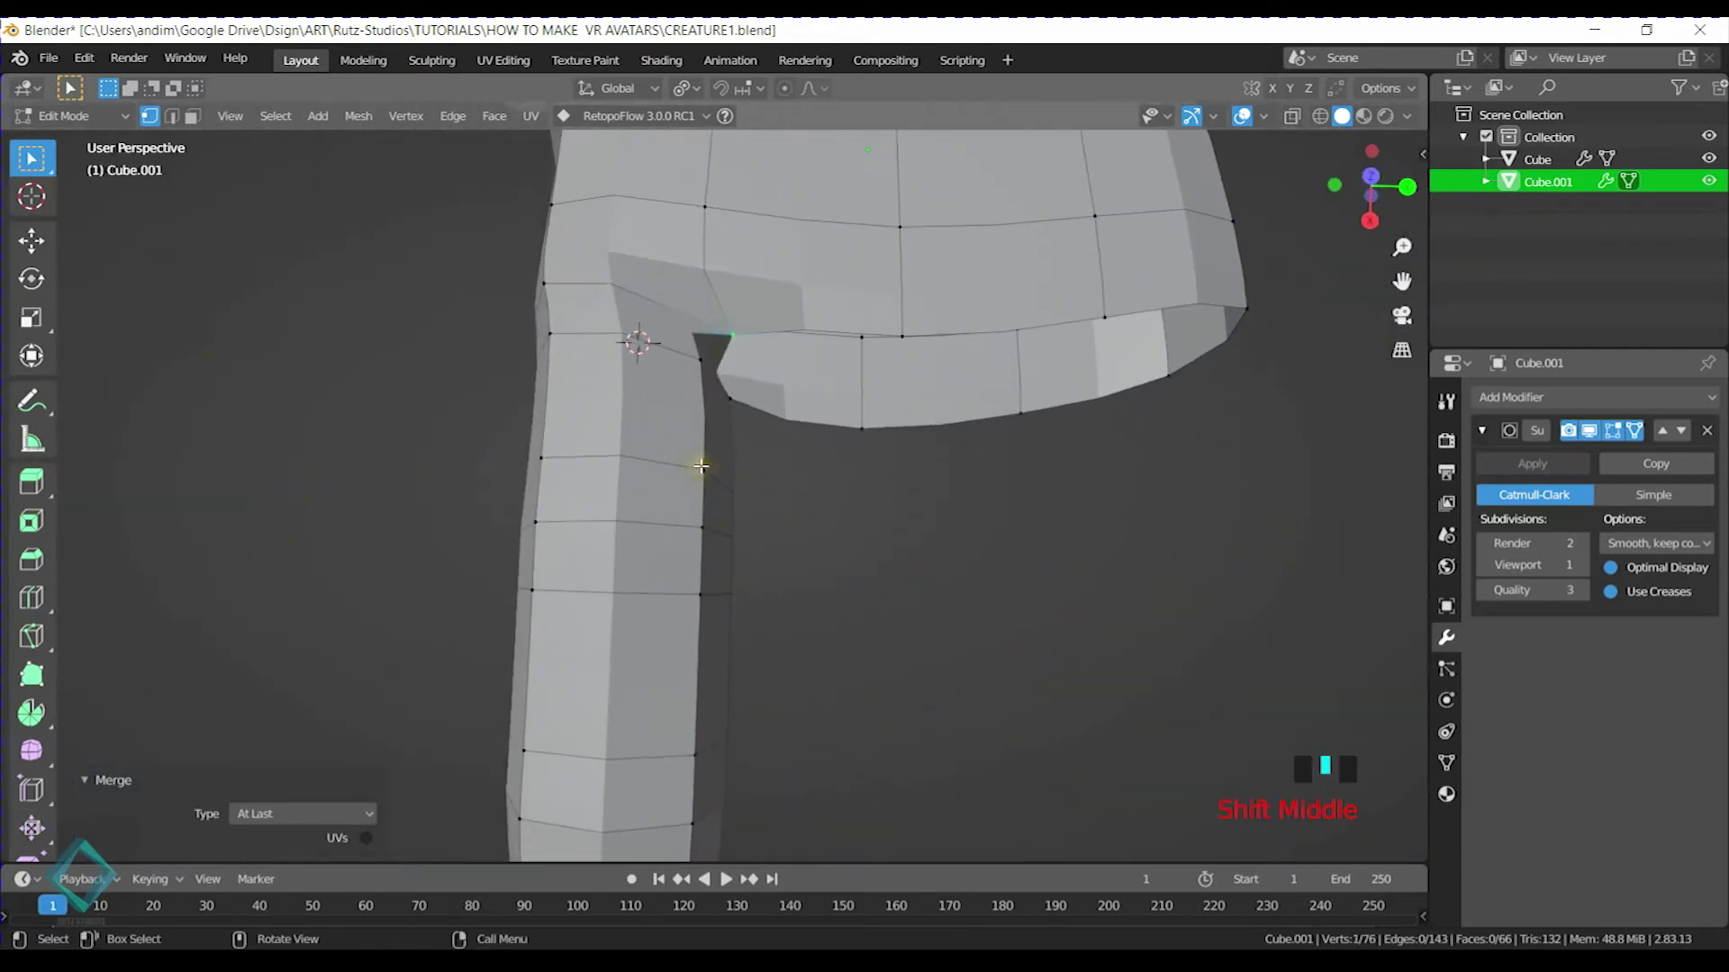
{"action": "key", "text": "3"}
{"action": "left_click", "coordinate": [695, 345], "text": "alt"}
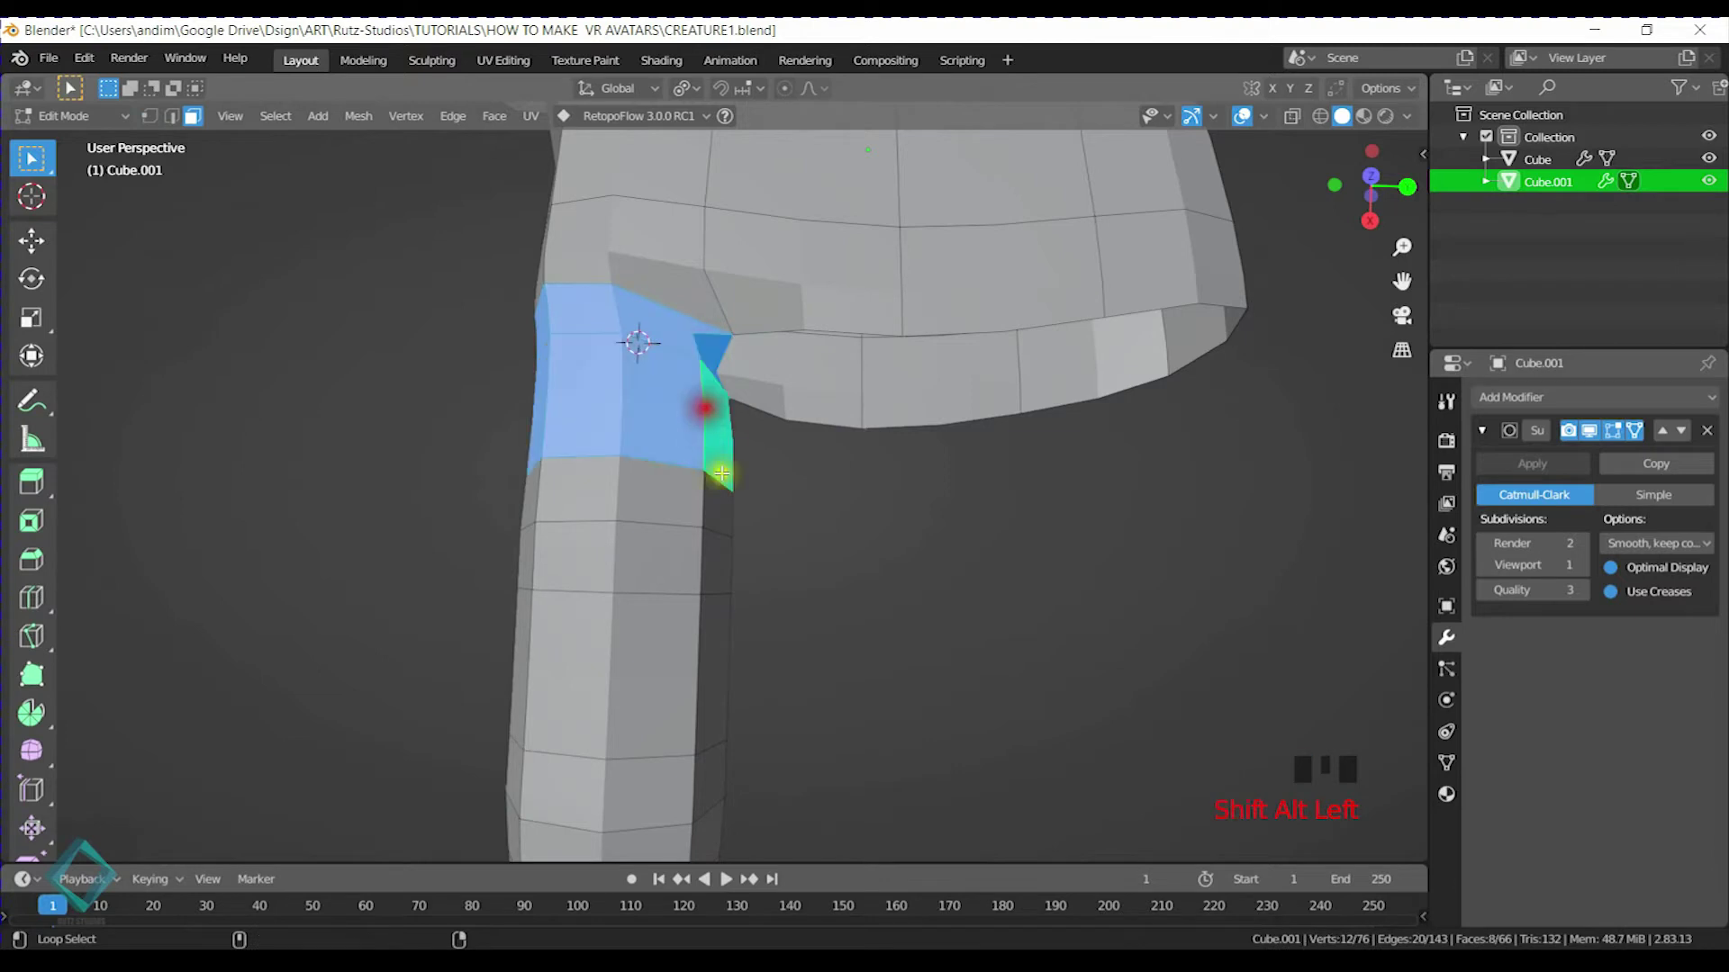
{"action": "middle_click_drag", "start_coordinate": [699, 516], "coordinate": [706, 456], "text": "shift"}
{"action": "left_click", "coordinate": [687, 433], "text": "alt+shift"}
{"action": "left_click", "coordinate": [685, 590], "text": "alt+shift"}
{"action": "left_click", "coordinate": [695, 658], "text": "alt+shift"}
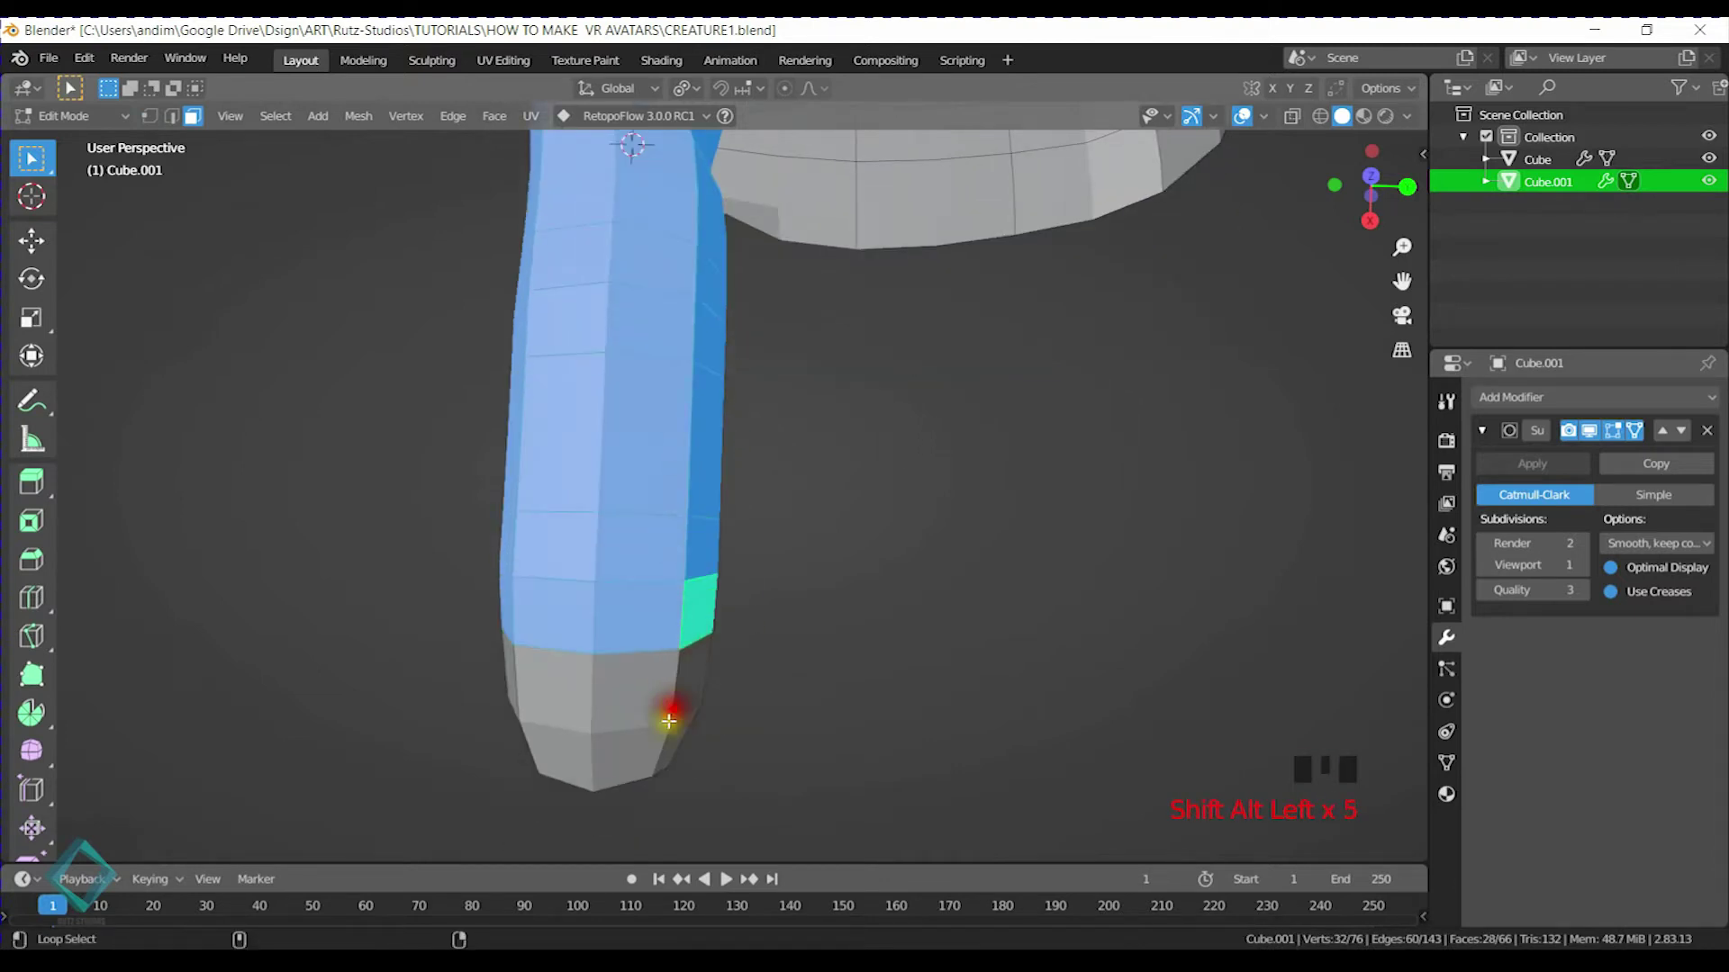
{"action": "left_click", "coordinate": [661, 734], "text": "alt+shift"}
{"action": "left_click", "coordinate": [599, 711], "text": "alt+shift"}
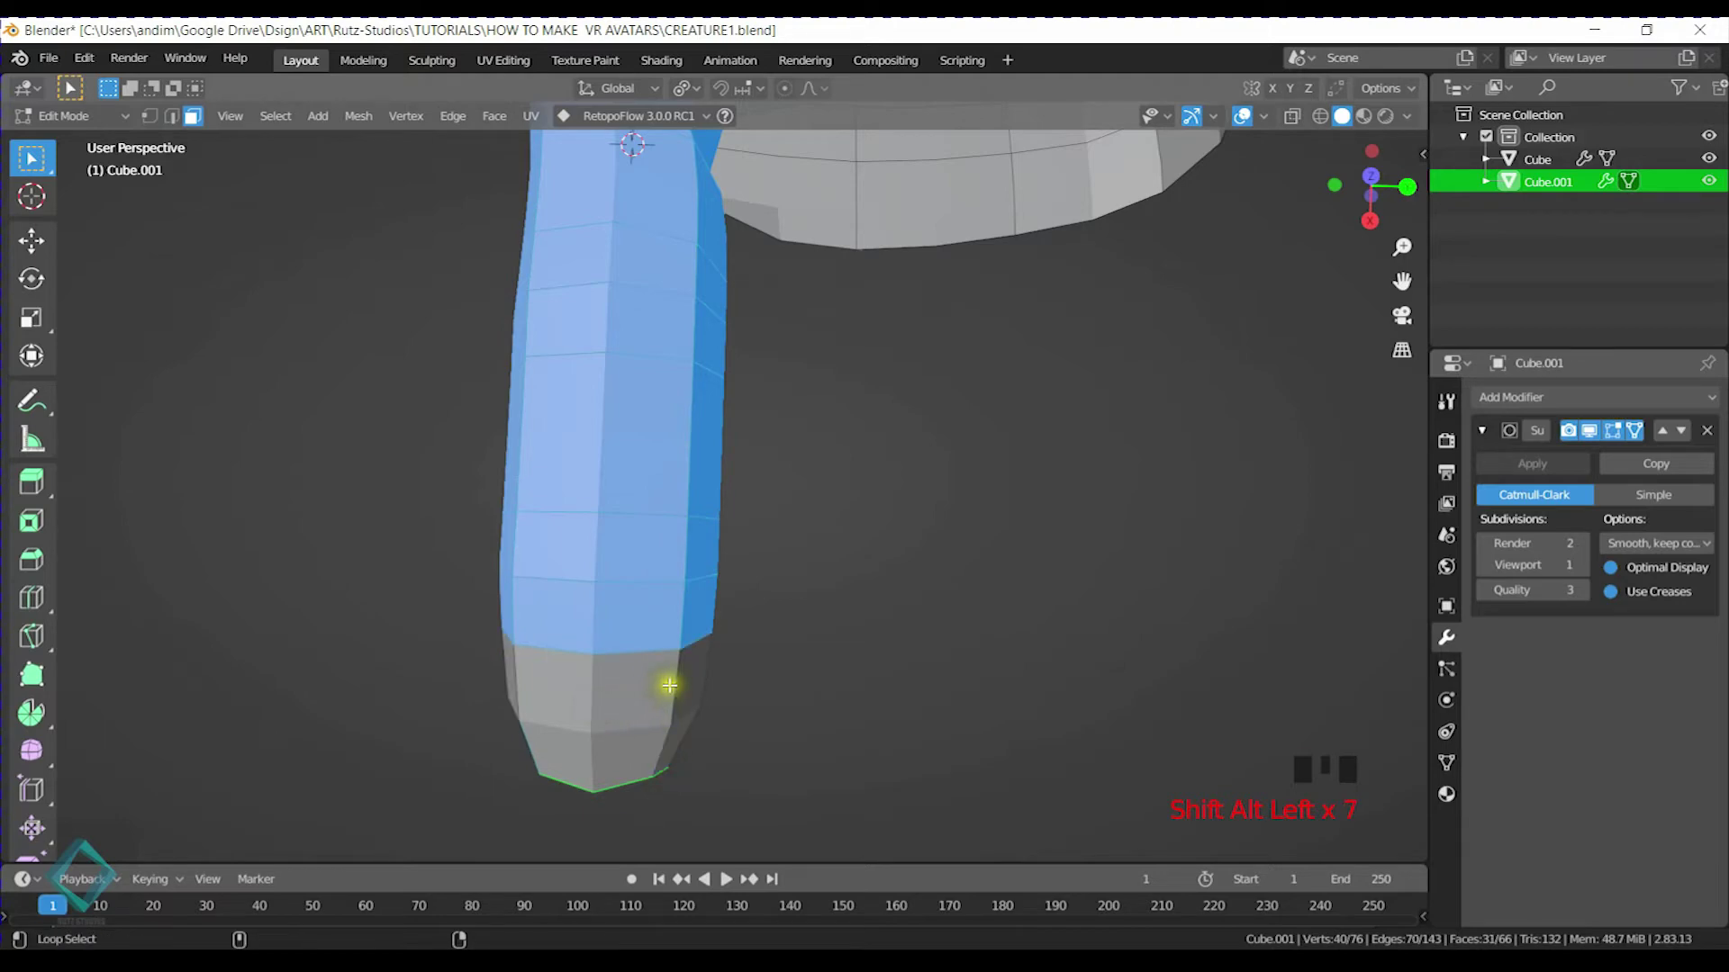
{"action": "left_click", "coordinate": [667, 725], "text": "alt+shift"}
{"action": "middle_click_drag", "start_coordinate": [663, 737], "coordinate": [387, 347]}
{"action": "left_click", "coordinate": [675, 447], "text": "alt+shift"}
{"action": "middle_click_drag", "start_coordinate": [675, 447], "coordinate": [973, 490]}
{"action": "key", "text": "KP_5"}
{"action": "key", "text": "KP_7"}
{"action": "key", "text": "shift+d"}
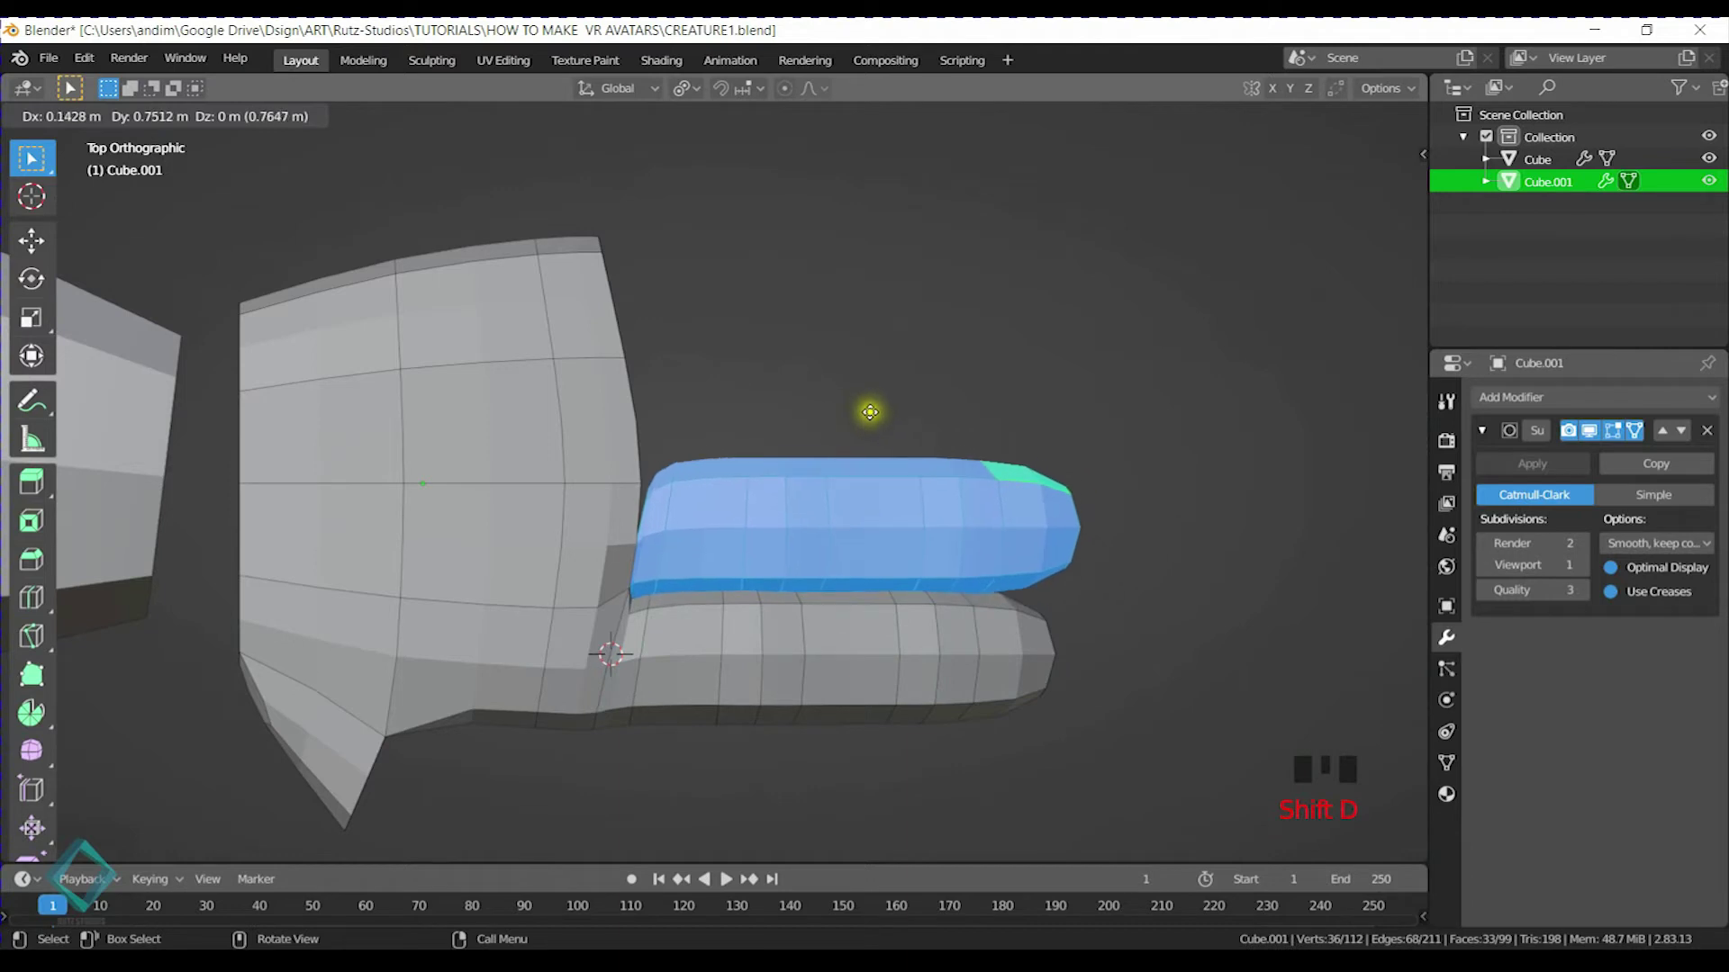
{"action": "left_click", "coordinate": [865, 411]}
Lengthen the duplicated middle finger by scaling it 1.163 along X, and shift it about 0.2 m outward from the palm
{"action": "key", "text": "s"}
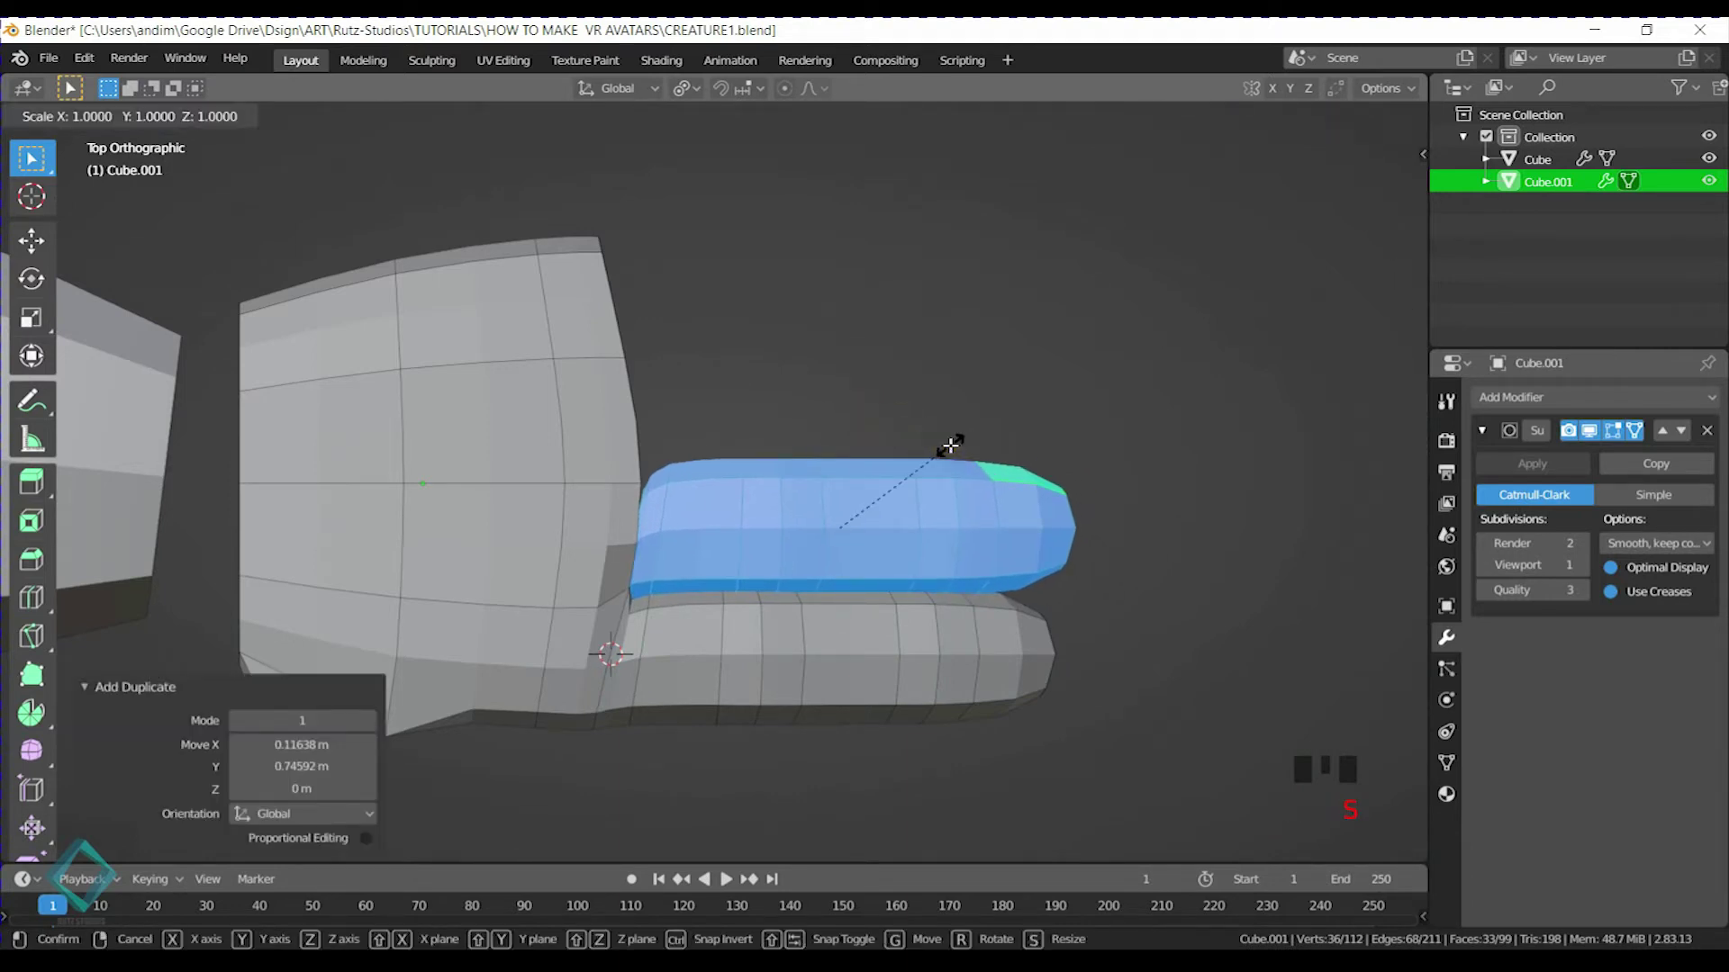
{"action": "key", "text": "x"}
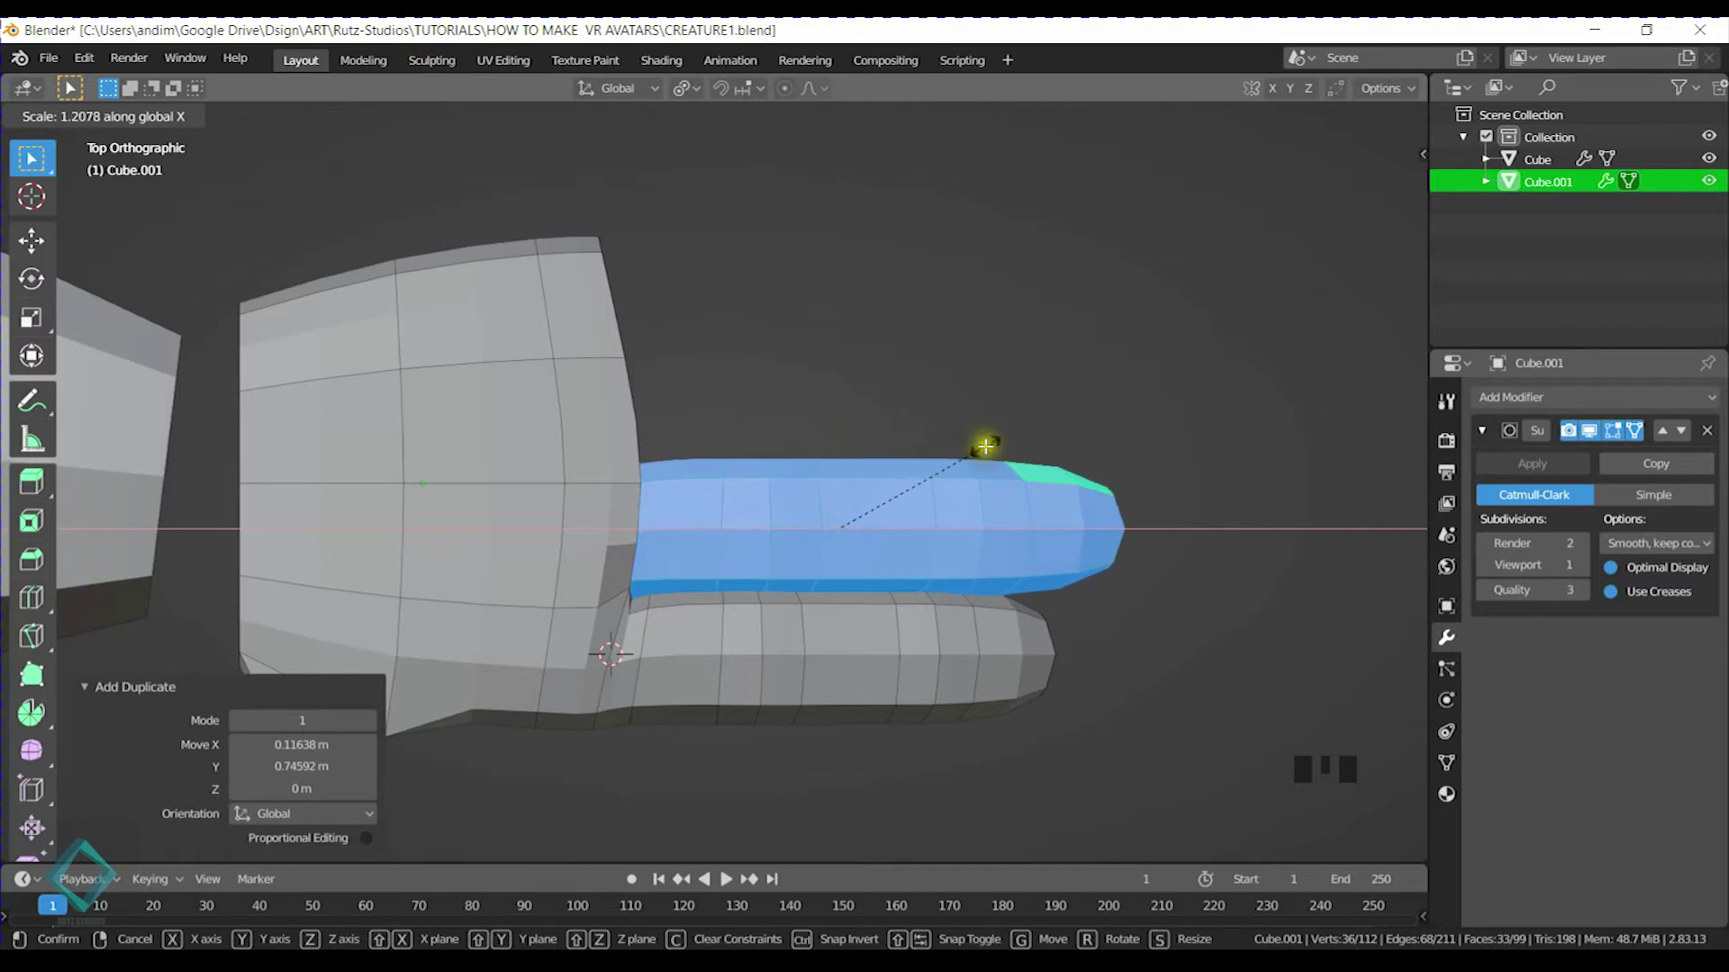
{"action": "left_click", "coordinate": [977, 446]}
{"action": "key", "text": "g"}
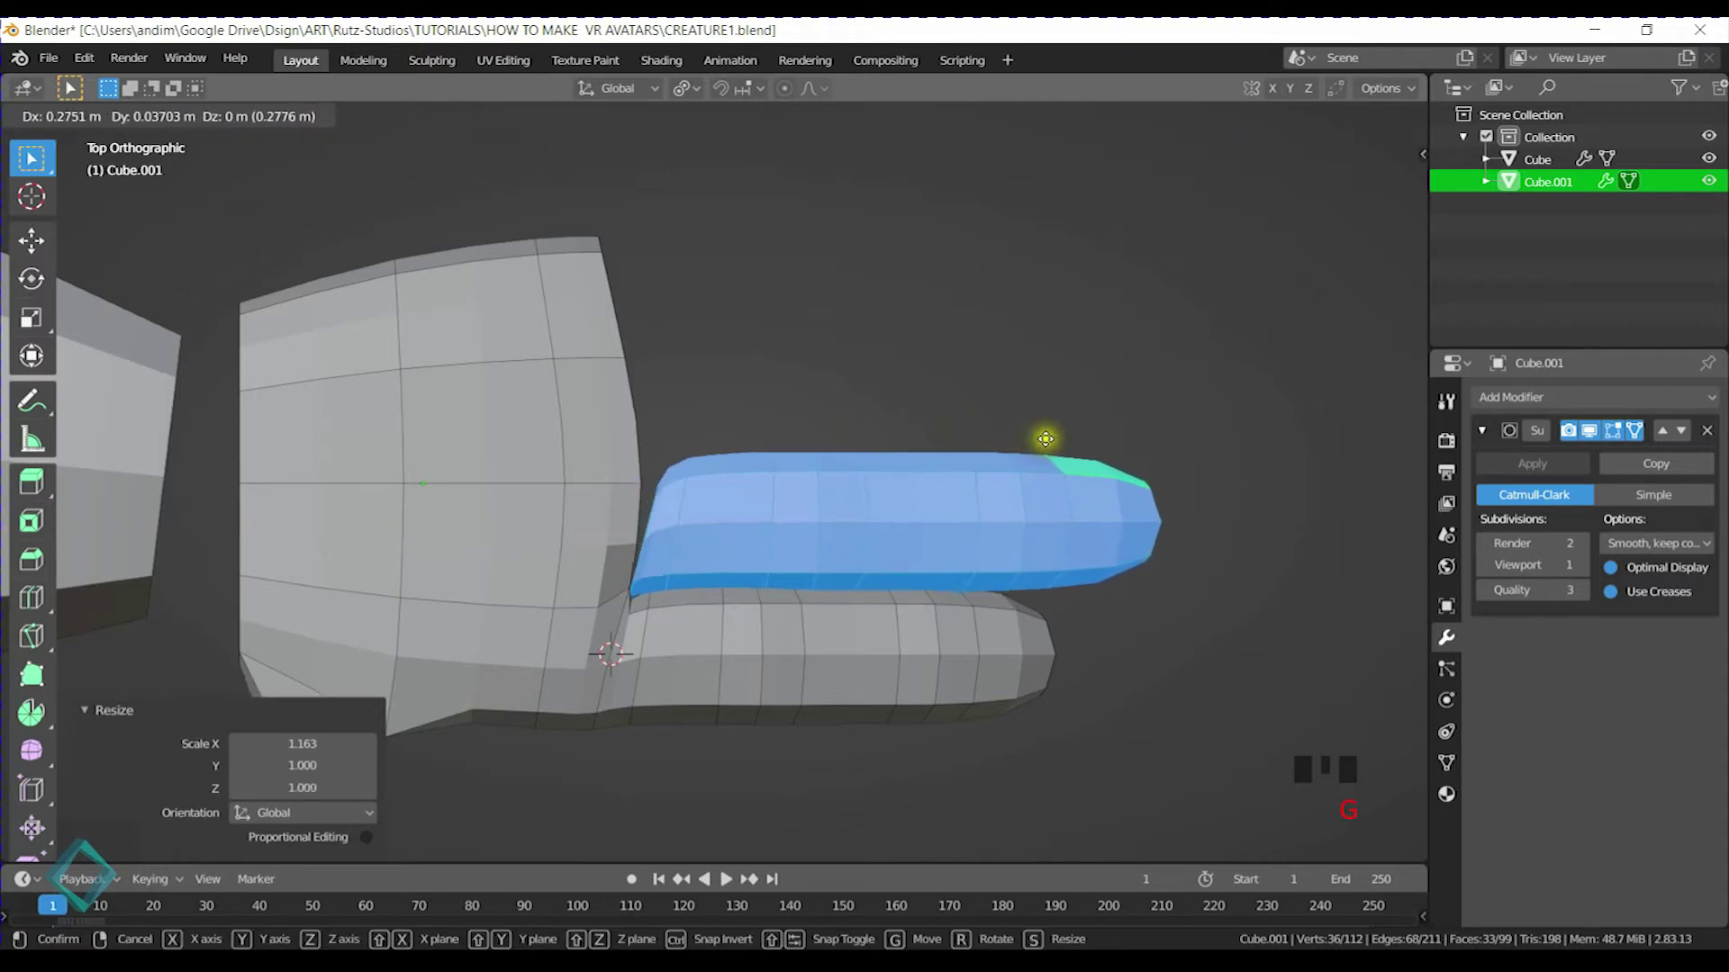
{"action": "left_click", "coordinate": [1034, 442]}
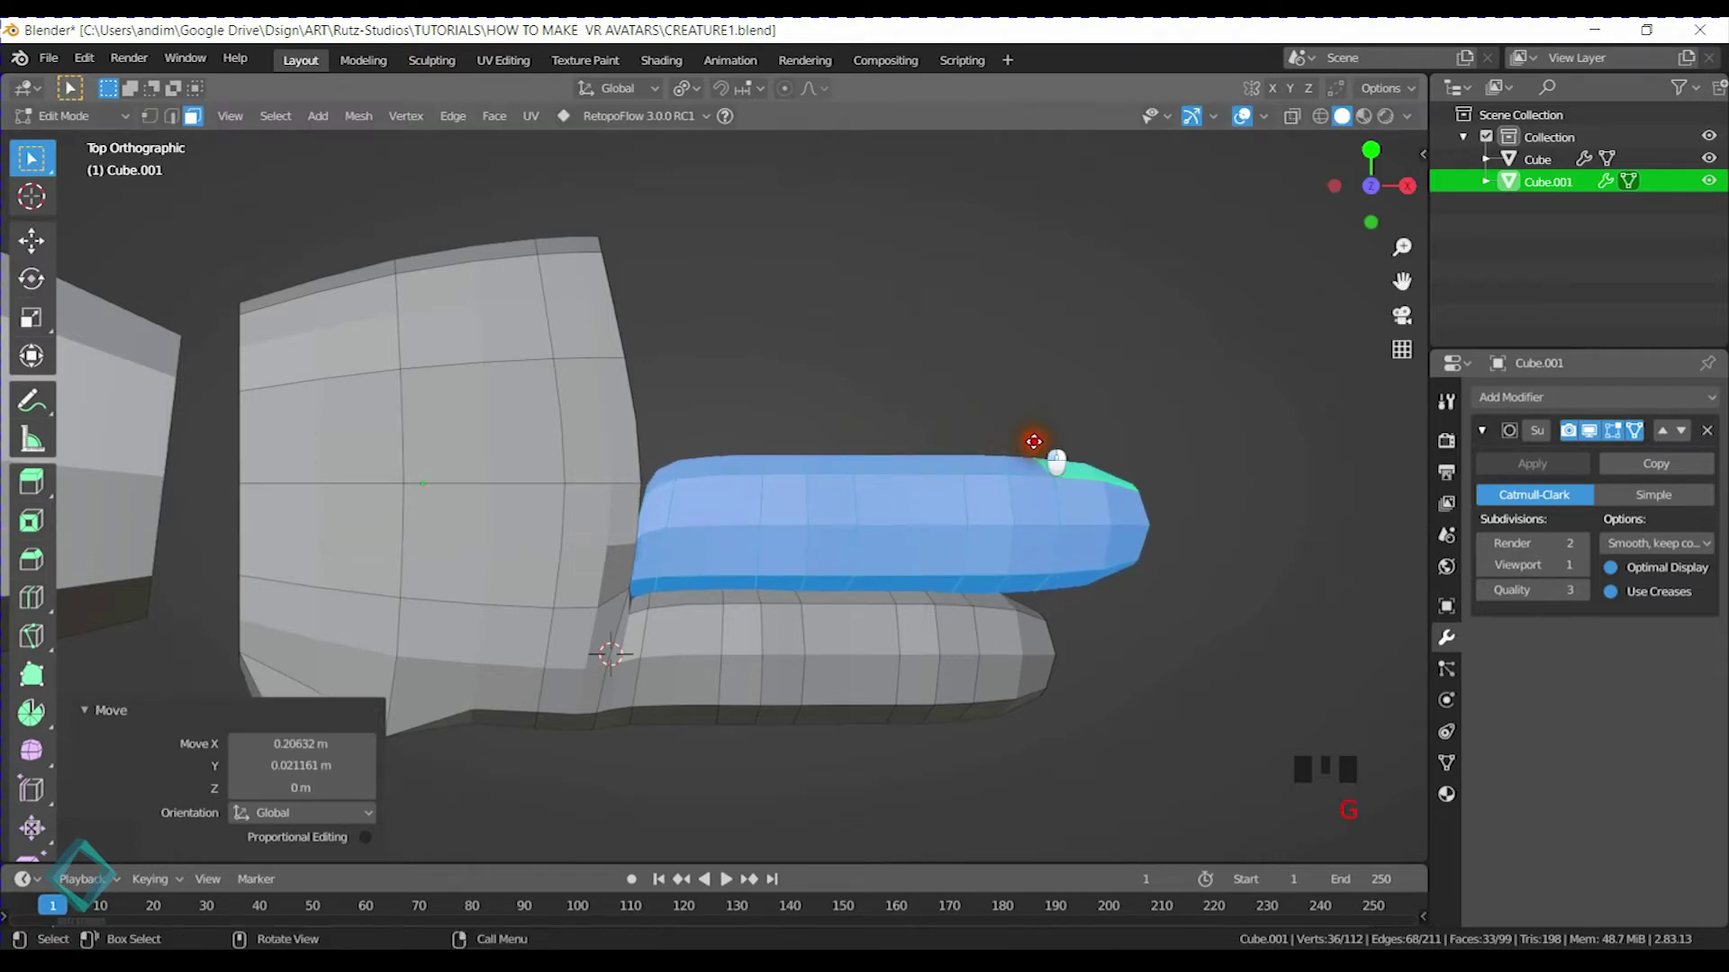
{"action": "key", "text": "g"}
{"action": "left_click", "coordinate": [978, 447]}
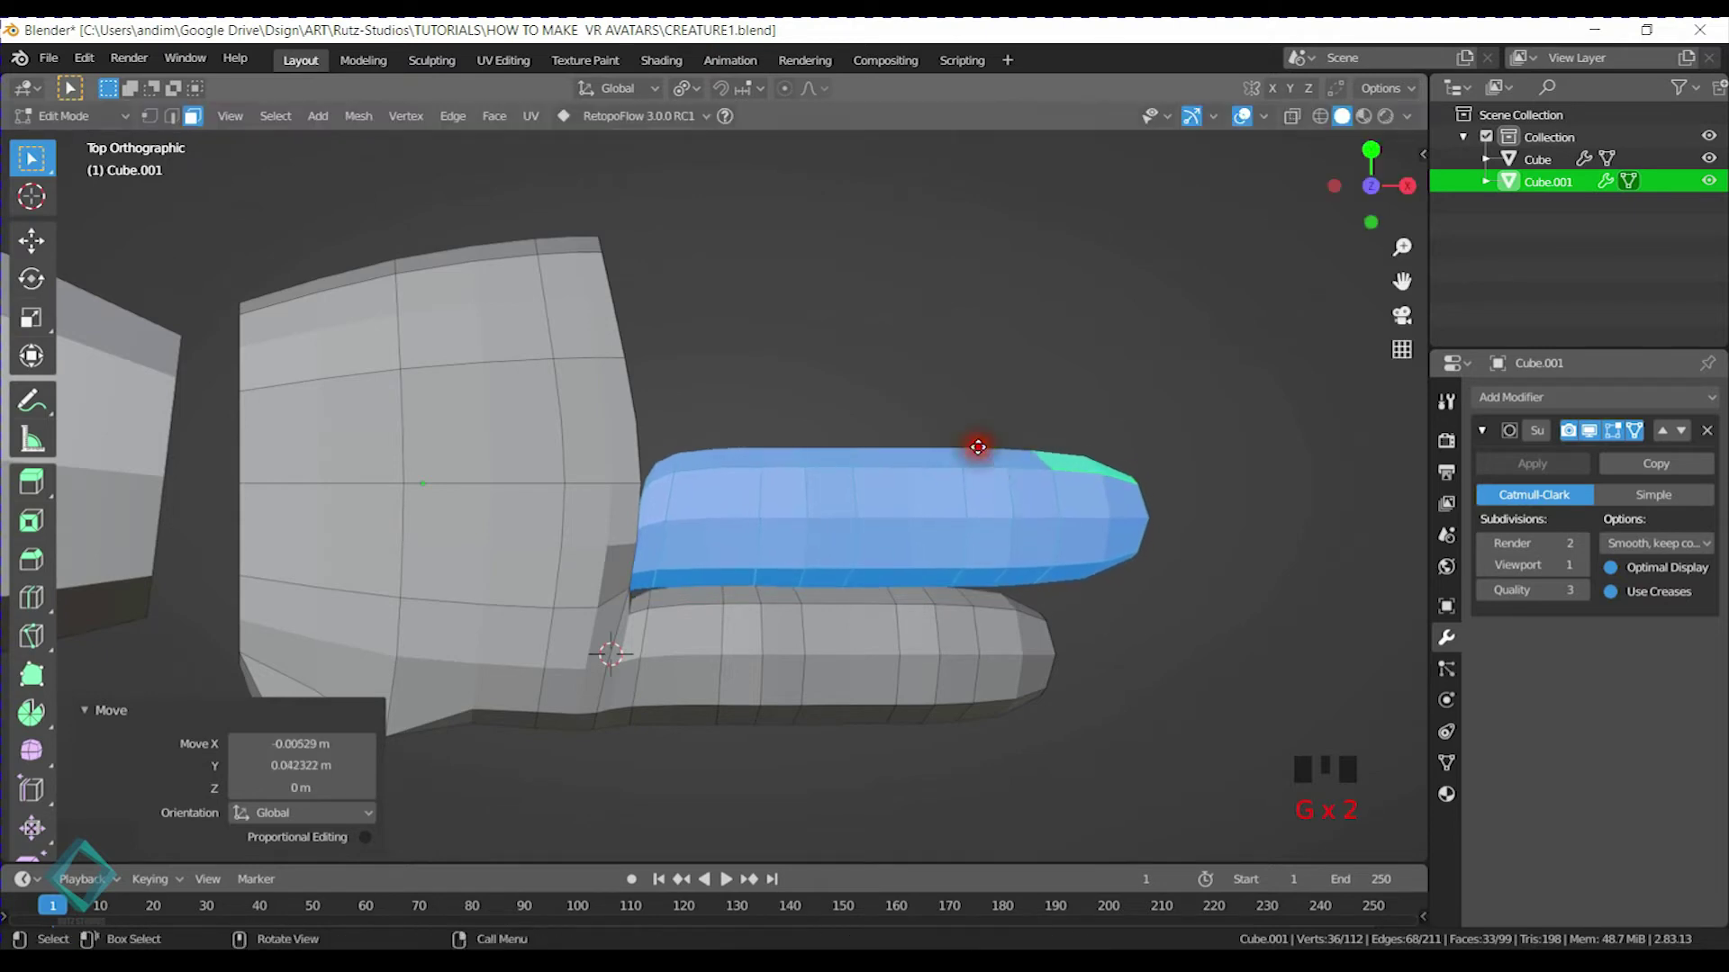
Select all faces of the shorter thumb-side finger and duplicate it as a third finger, about 0.17 m in X and 1.65 m in Y
{"action": "key", "text": "shift+d"}
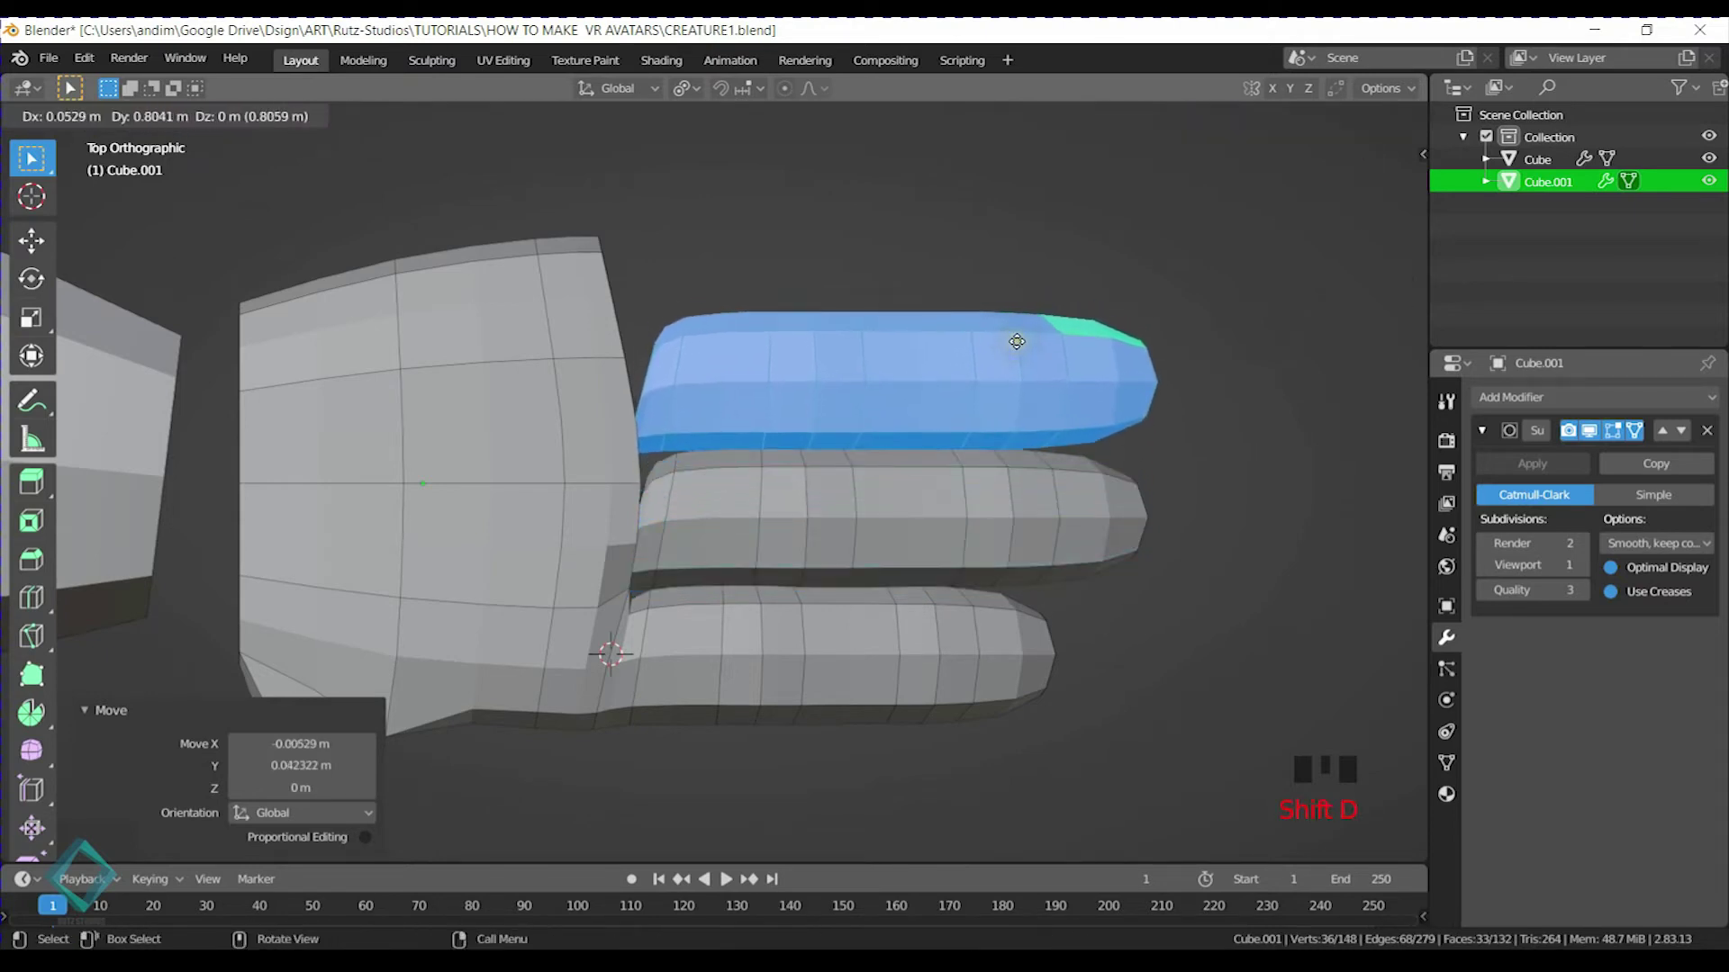
{"action": "key", "text": "Escape"}
{"action": "left_click", "coordinate": [809, 643]}
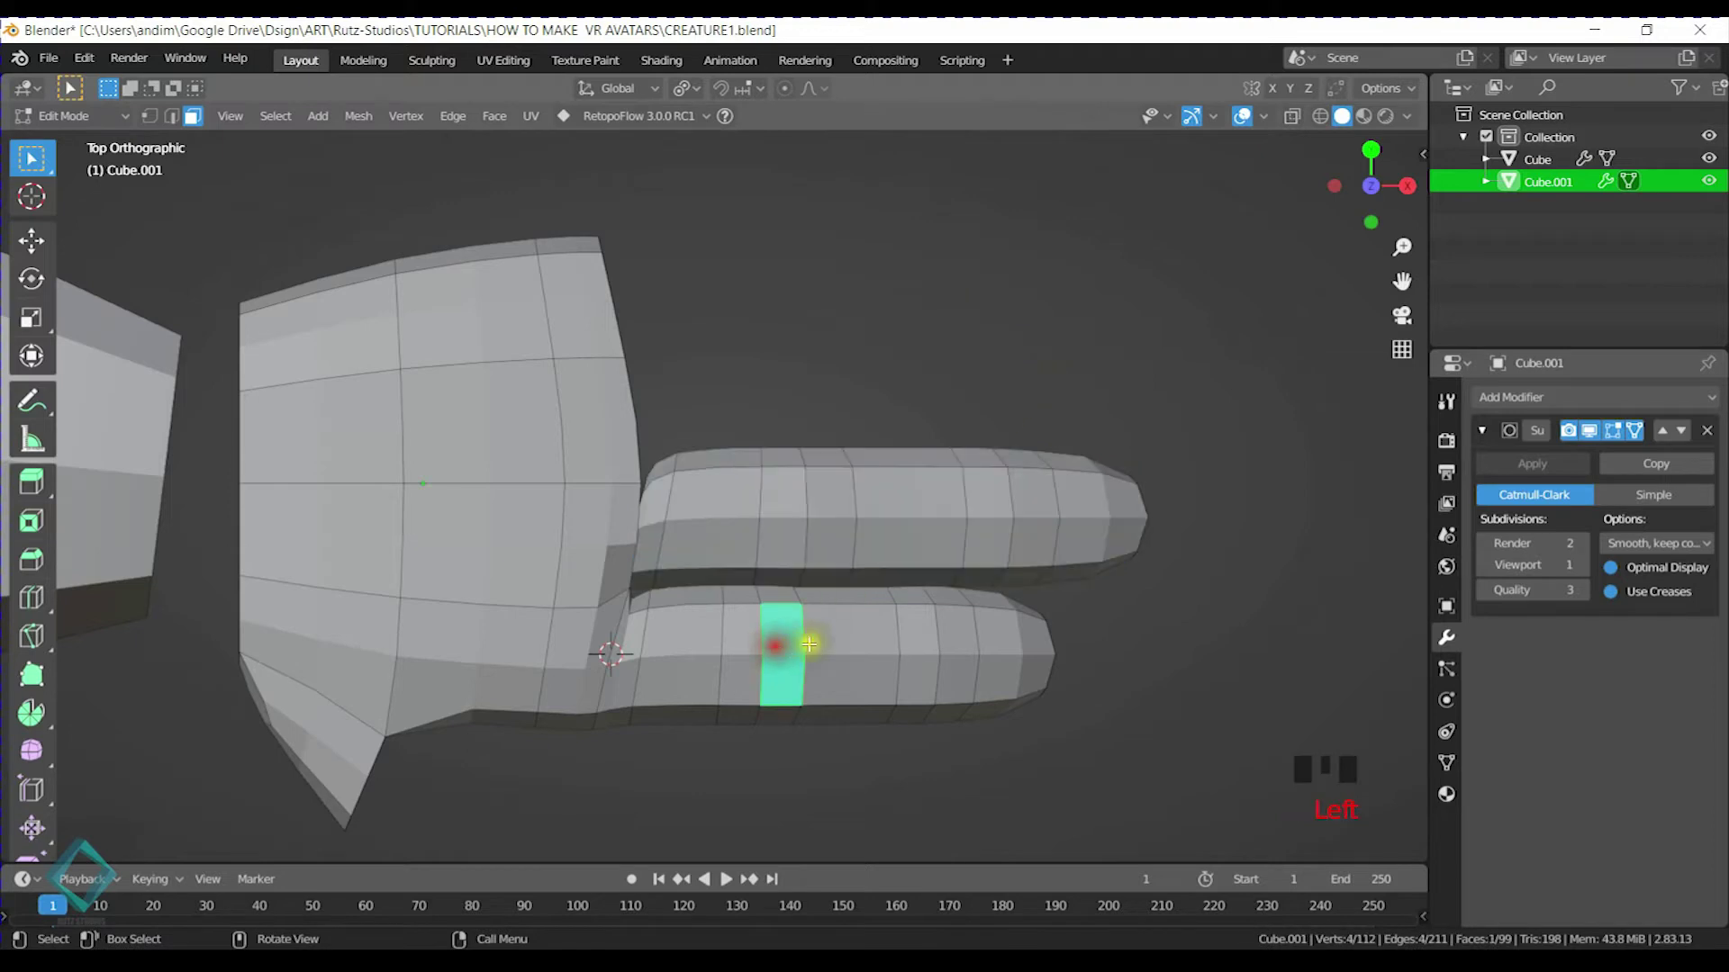
{"action": "left_click", "coordinate": [1031, 615], "text": "alt"}
{"action": "left_click", "coordinate": [909, 601], "text": "alt+shift"}
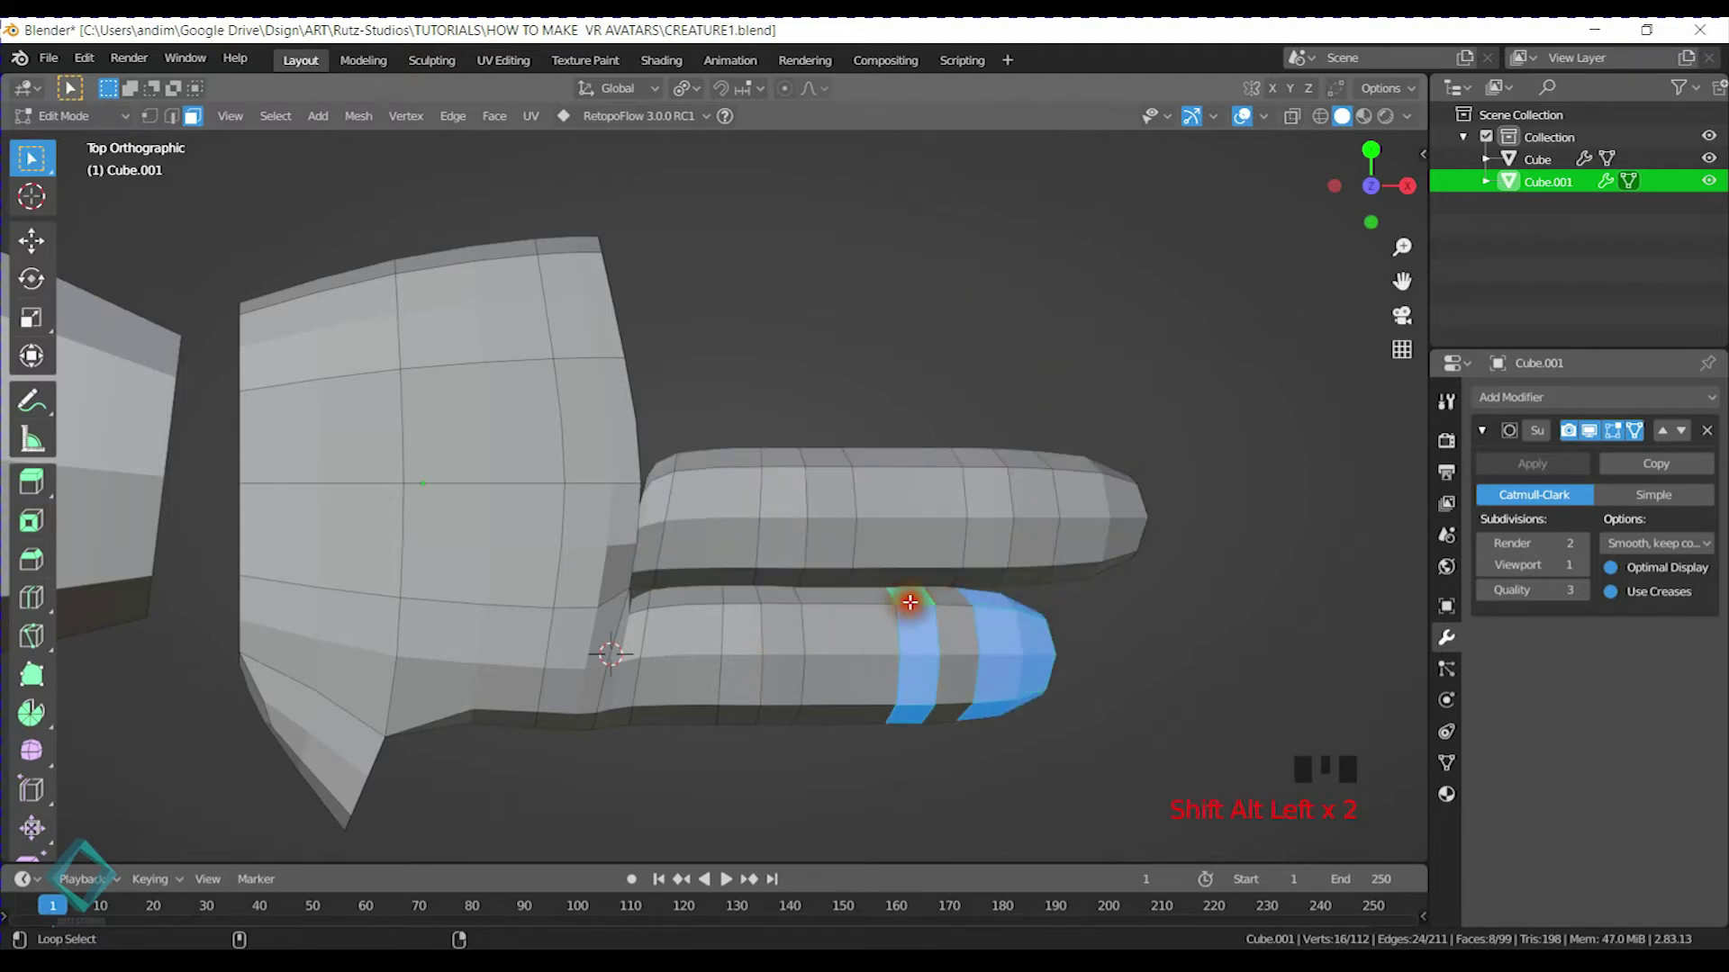
{"action": "left_click", "coordinate": [947, 601], "text": "alt+shift"}
{"action": "left_click", "coordinate": [869, 599], "text": "alt+shift"}
{"action": "left_click", "coordinate": [821, 599], "text": "alt+shift"}
{"action": "left_click", "coordinate": [779, 601], "text": "alt+shift"}
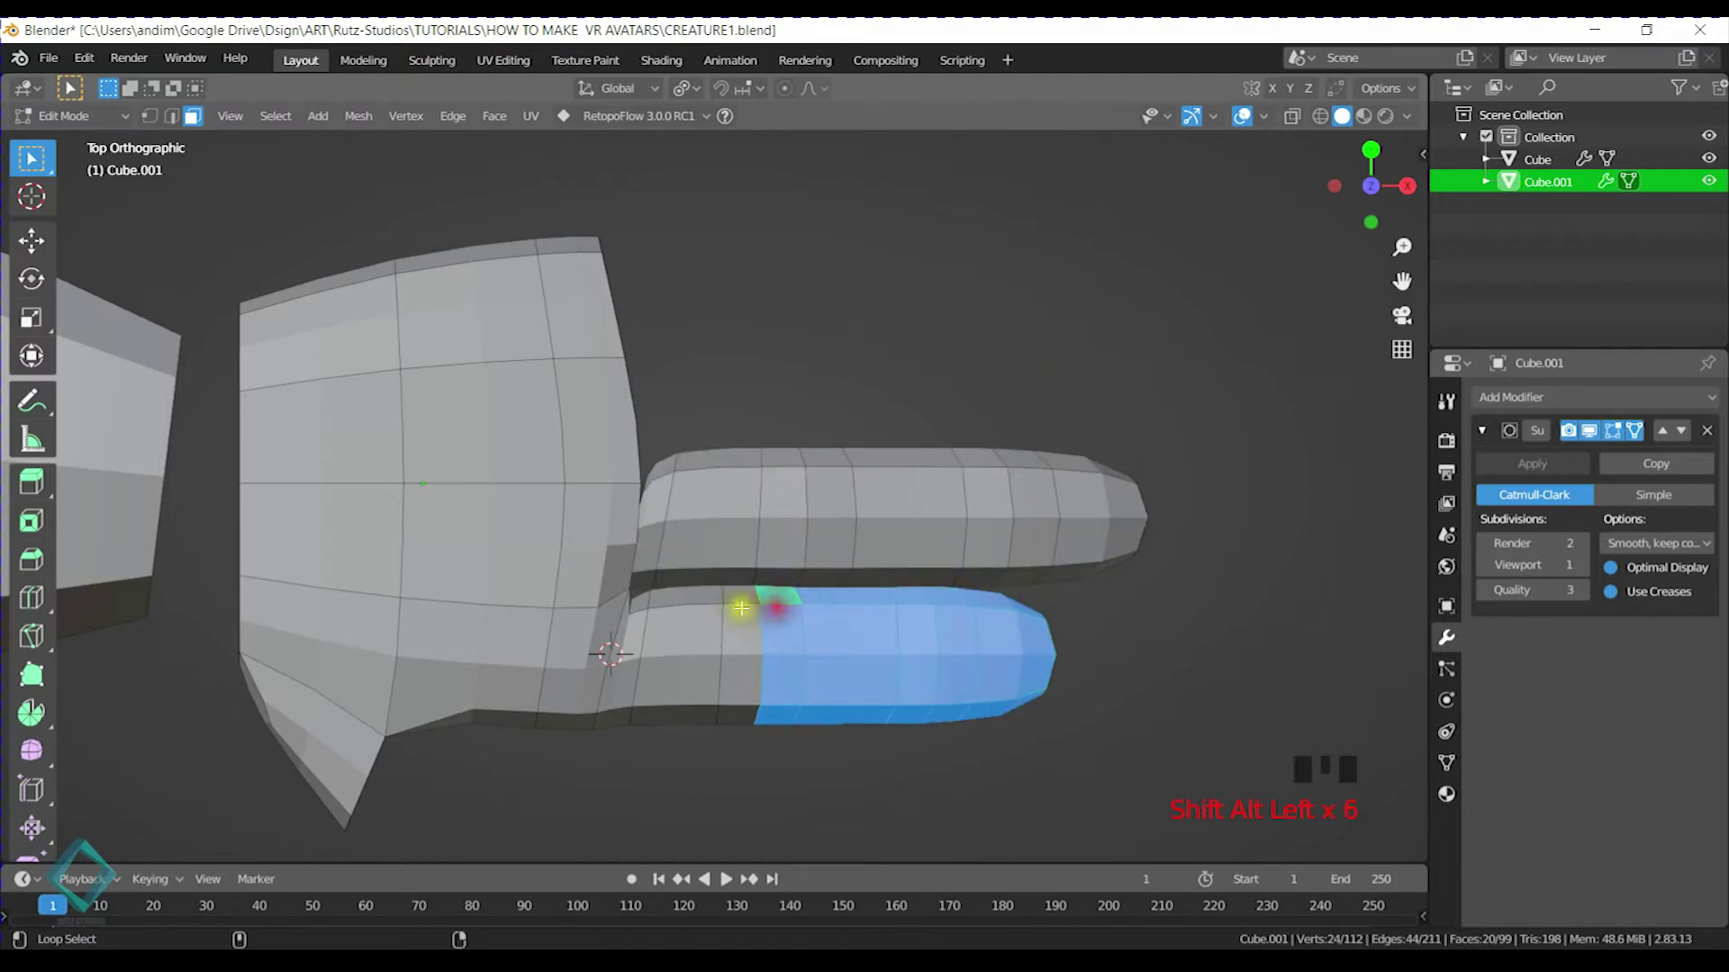
{"action": "left_click", "coordinate": [734, 600], "text": "alt+shift"}
{"action": "left_click", "coordinate": [675, 606], "text": "alt+shift"}
{"action": "middle_click_drag", "start_coordinate": [675, 606], "coordinate": [911, 531]}
{"action": "left_click", "coordinate": [864, 830], "text": "shift"}
{"action": "middle_click_drag", "start_coordinate": [864, 830], "coordinate": [924, 818]}
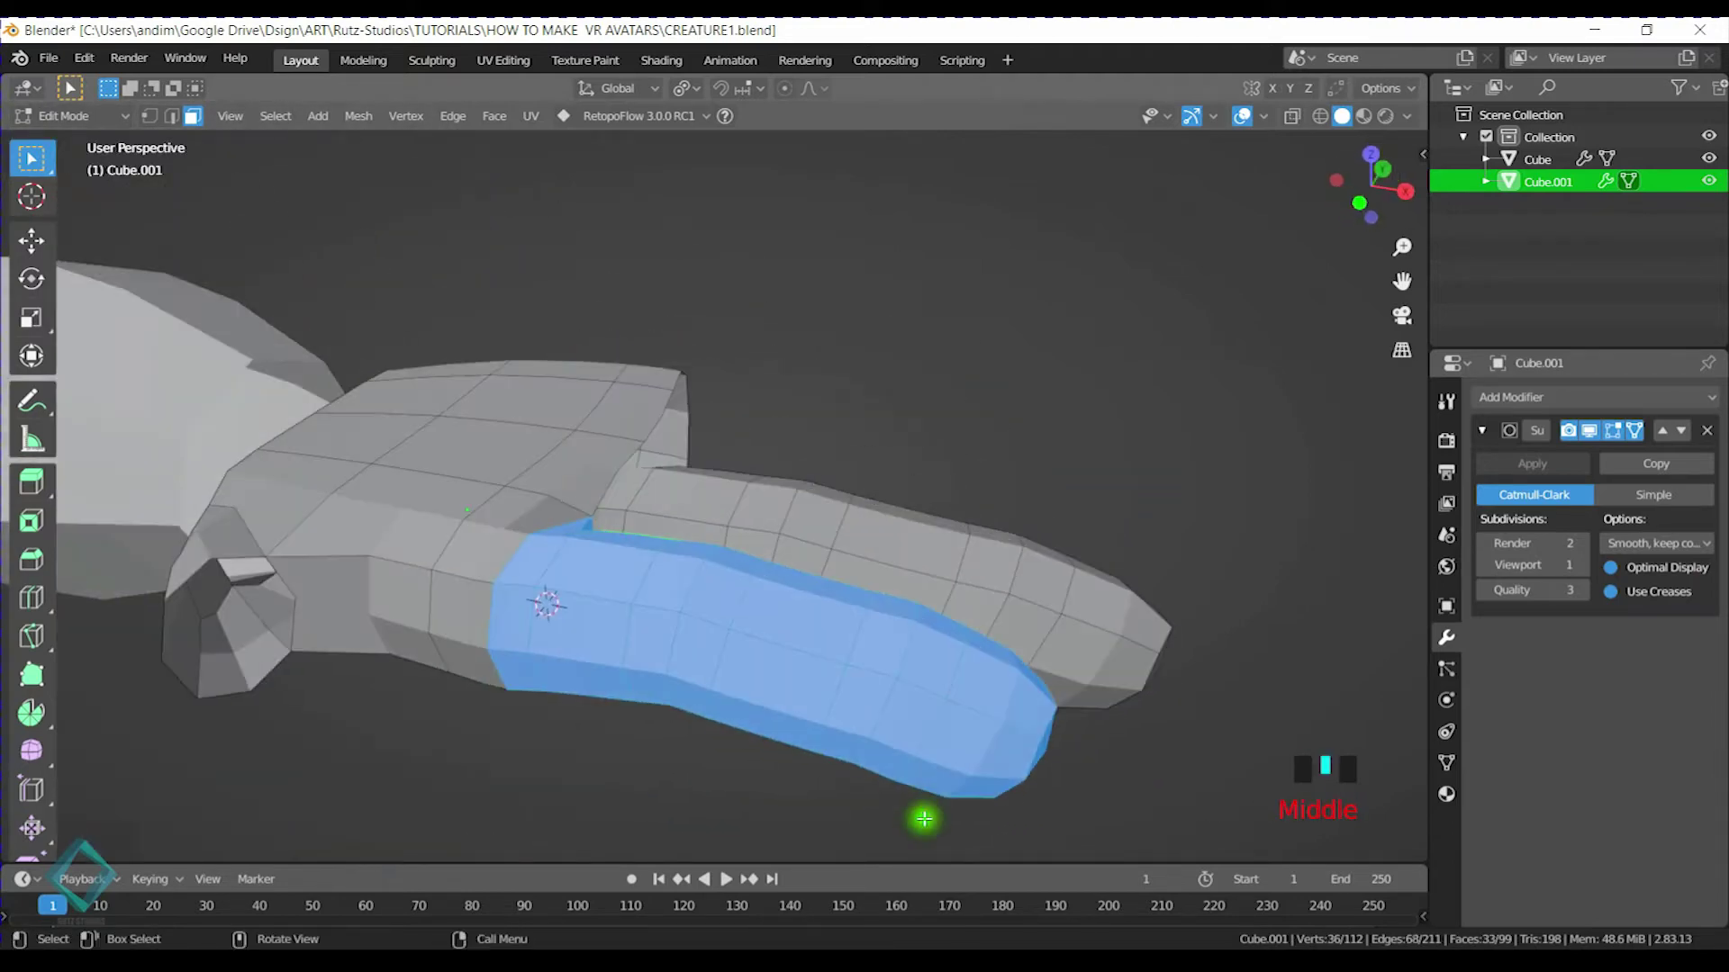
{"action": "key", "text": "KP_7"}
{"action": "key", "text": "shift+d"}
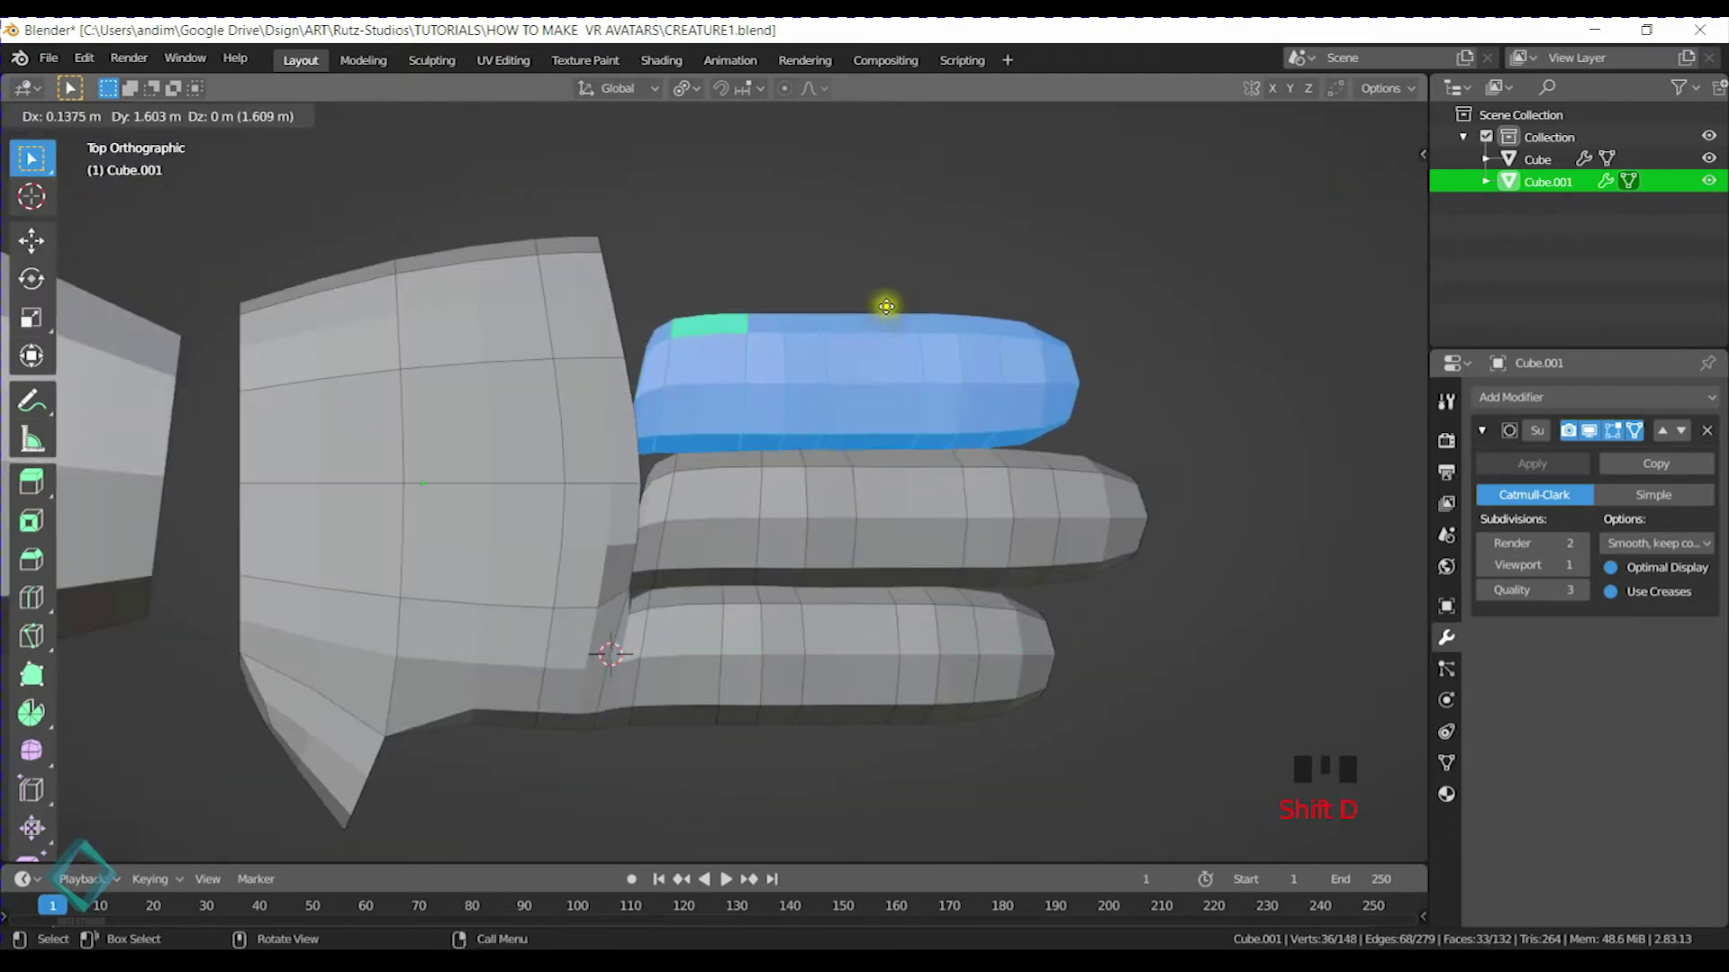
{"action": "left_click", "coordinate": [892, 301]}
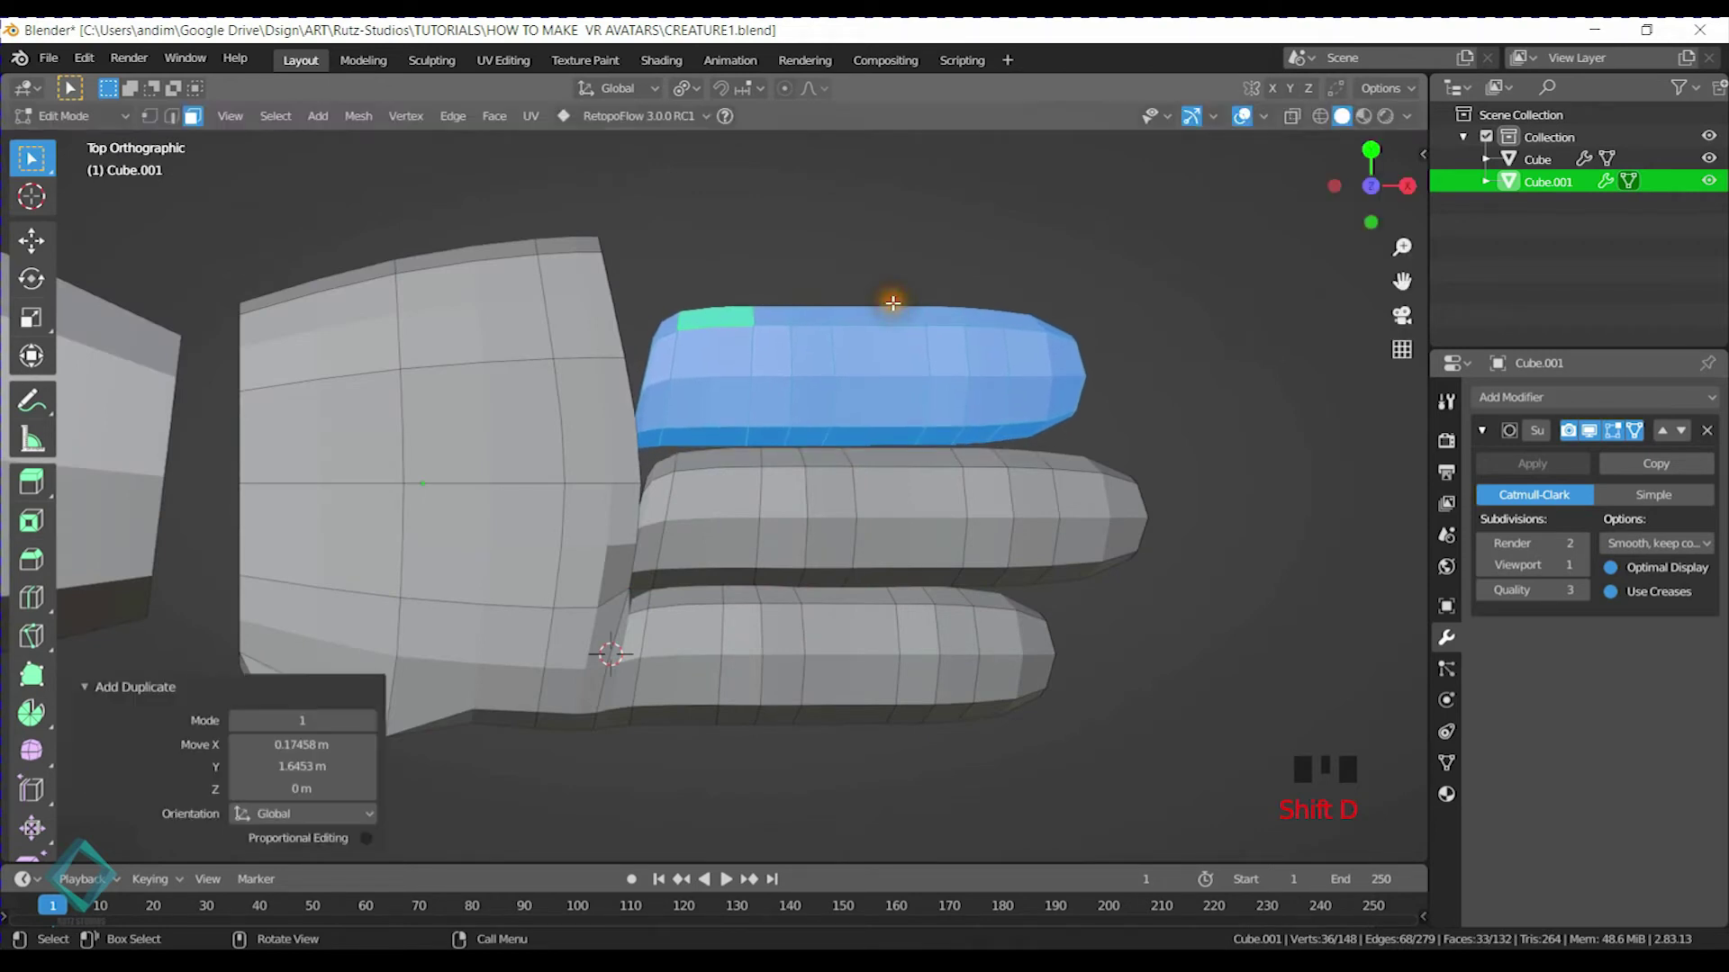
Mirror the third finger along the Y axis and position it just beyond the middle finger
{"action": "key", "text": "ctrl+m"}
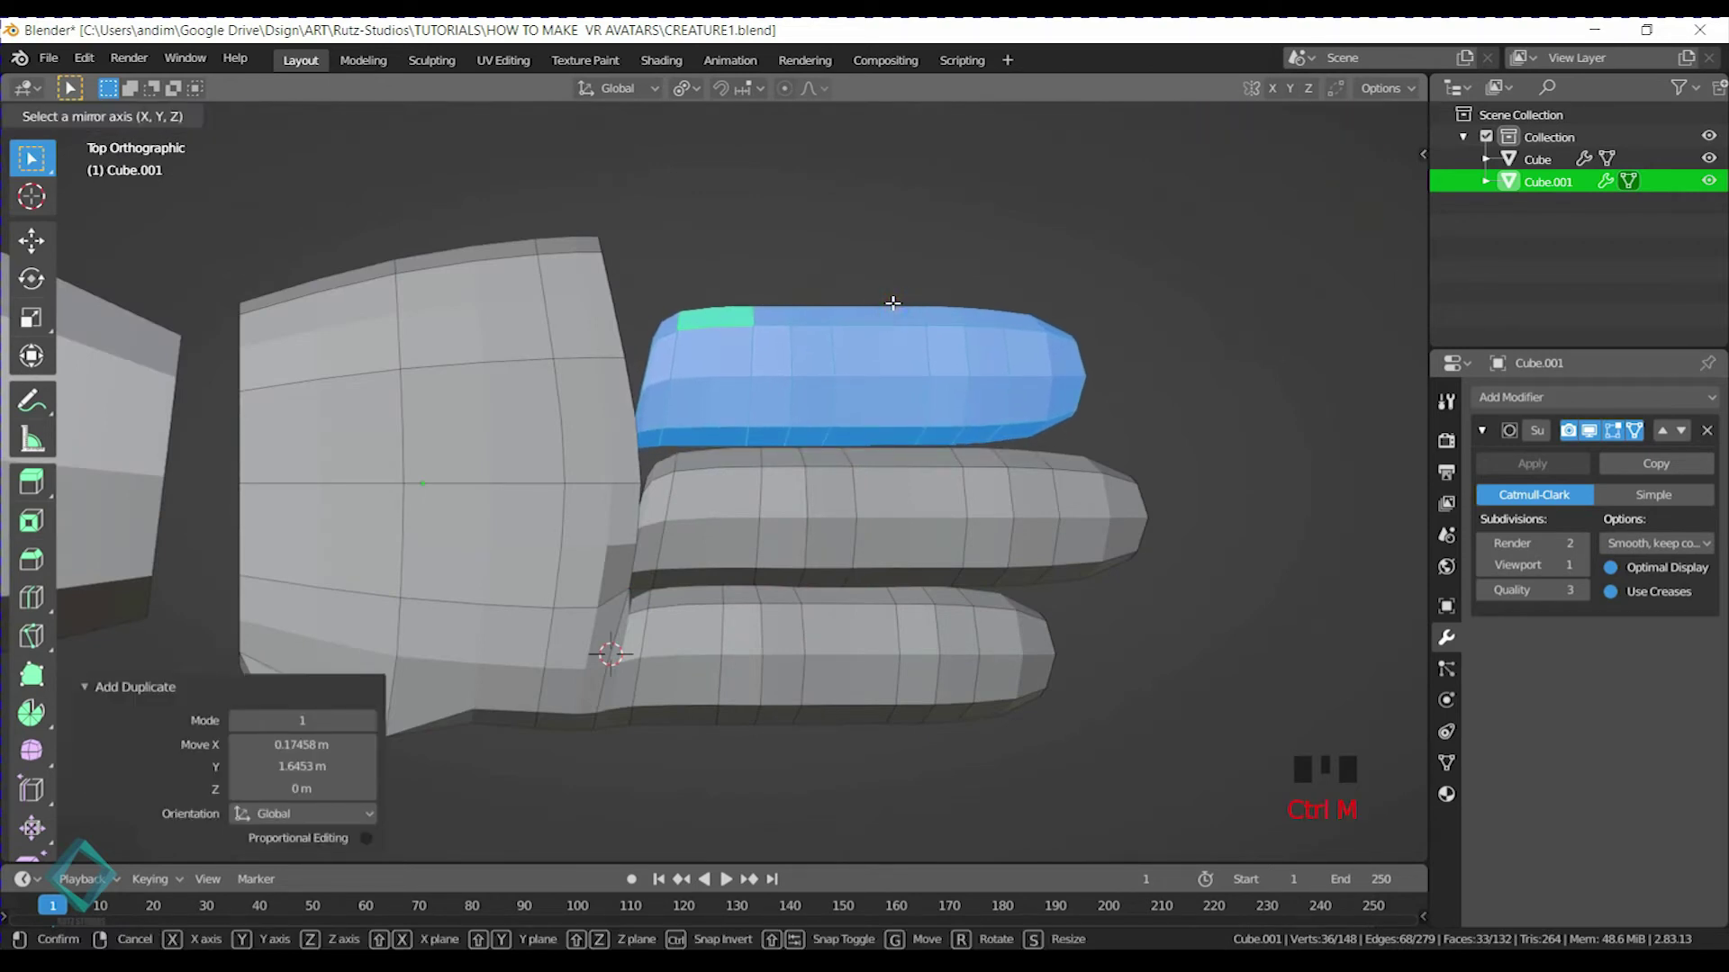
{"action": "key", "text": "y"}
{"action": "left_click", "coordinate": [891, 292]}
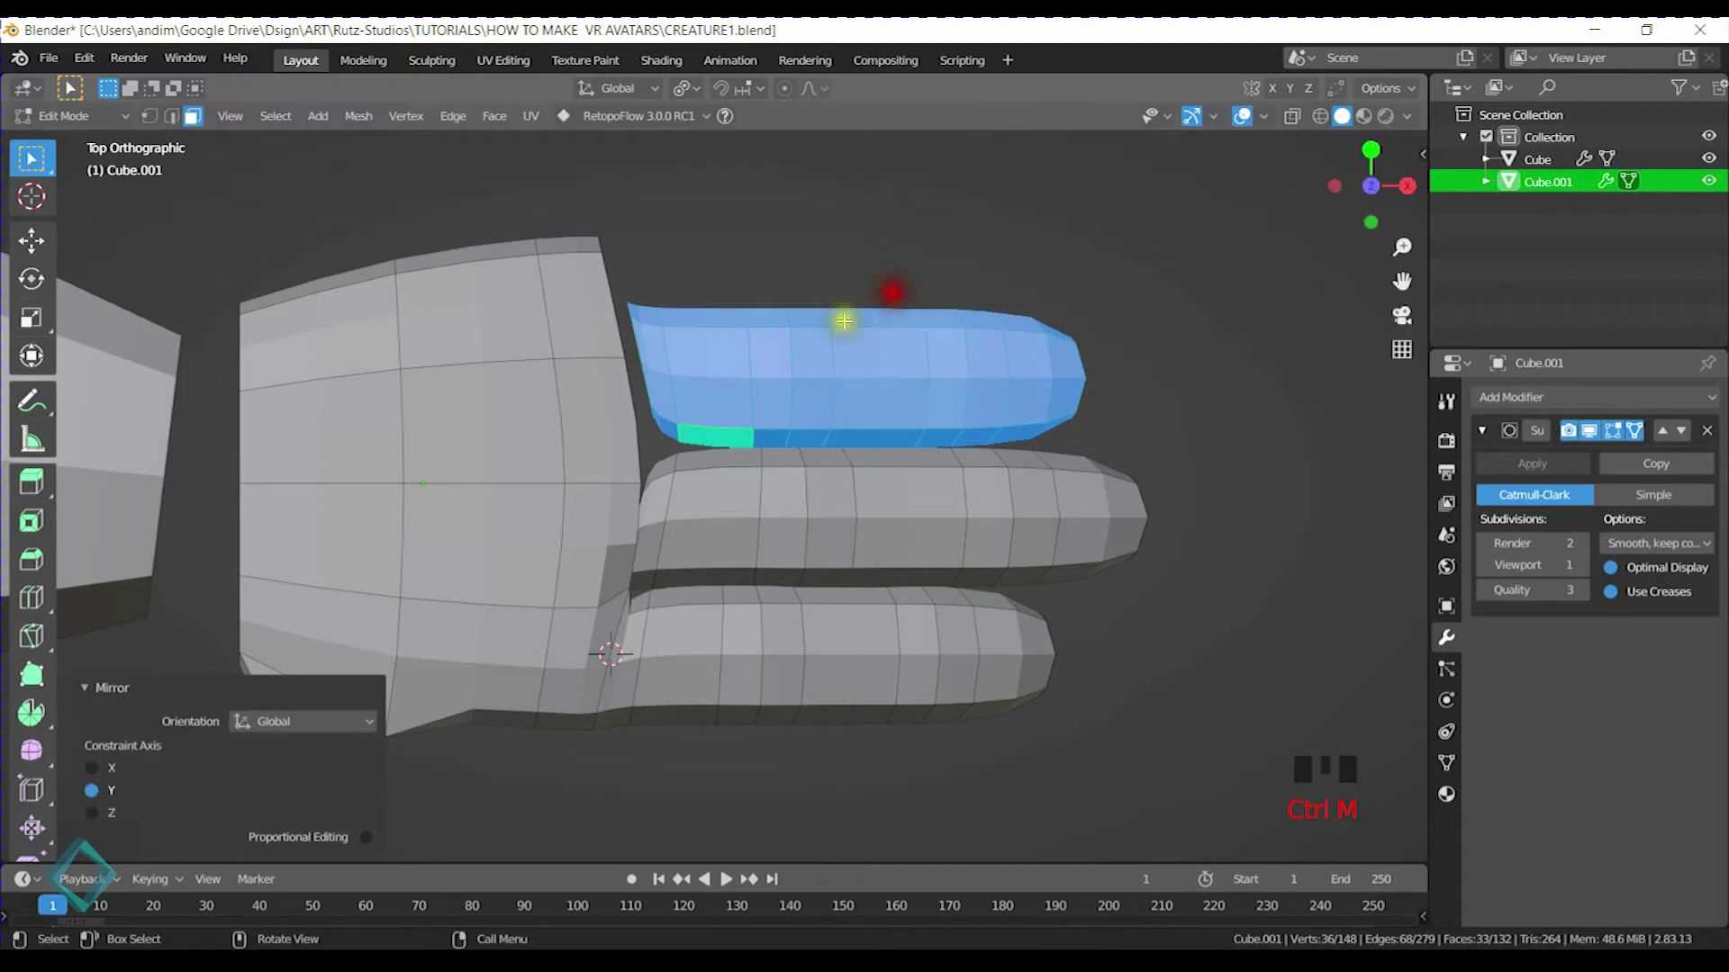
{"action": "key", "text": "g"}
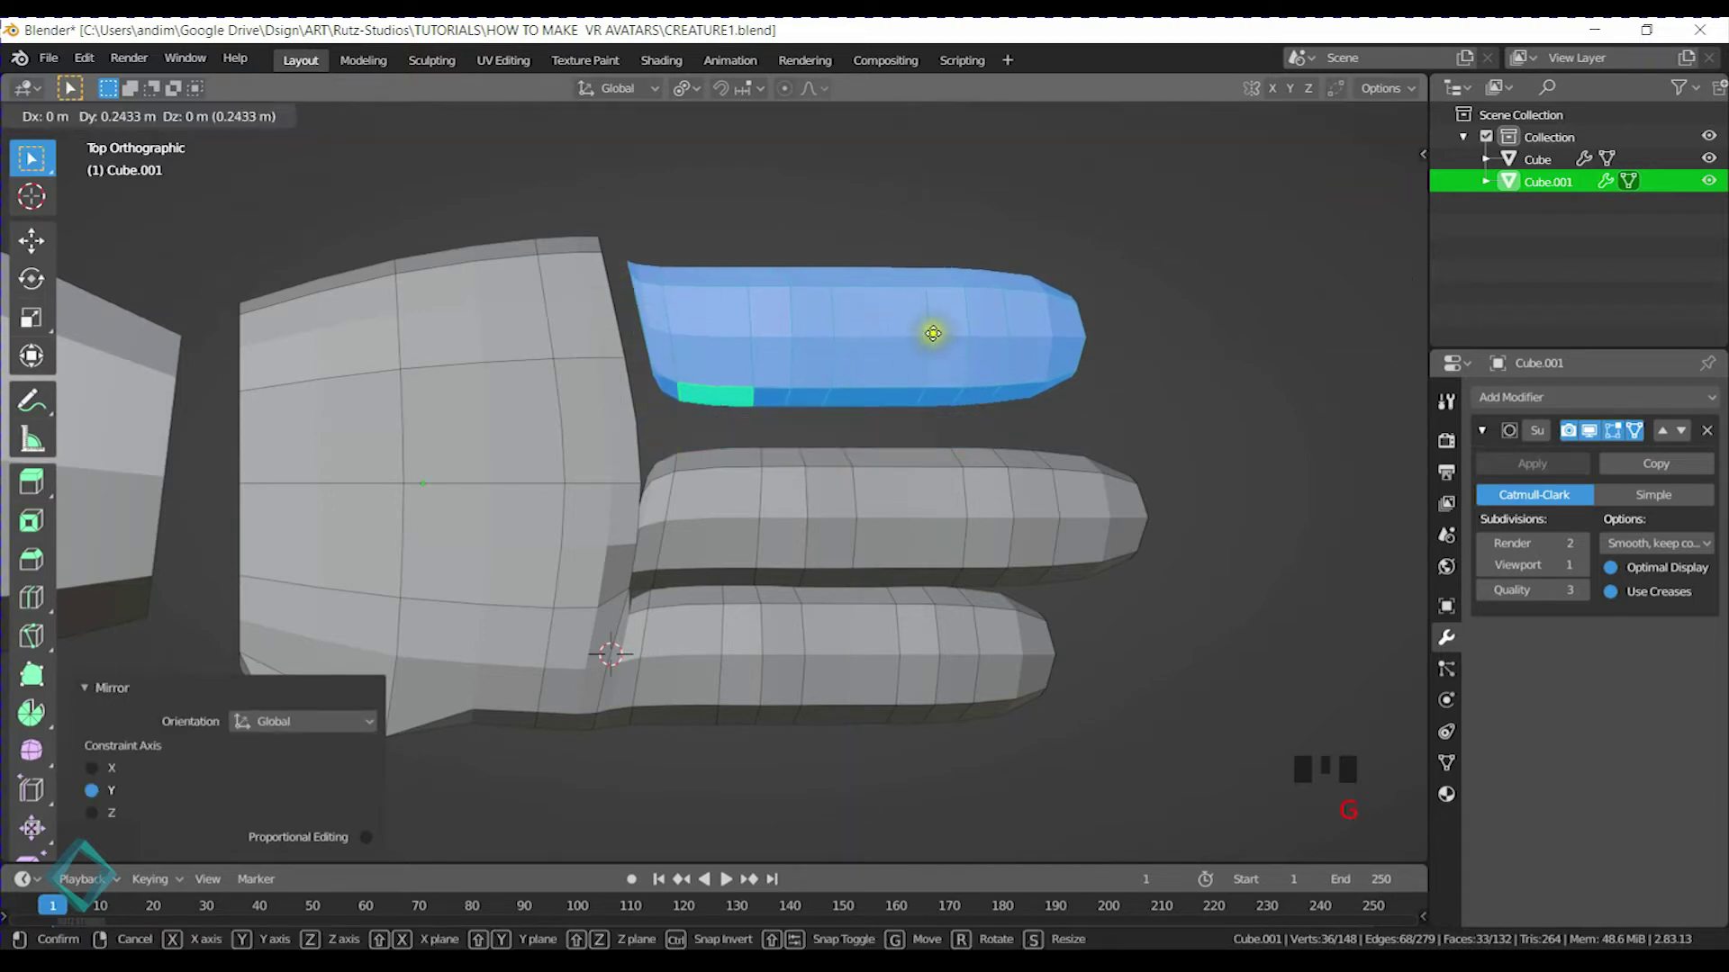
{"action": "left_click", "coordinate": [932, 381]}
Select the whole linked middle finger and move it about -0.02 m along Y toward the thumb-side finger
{"action": "left_click", "coordinate": [941, 529]}
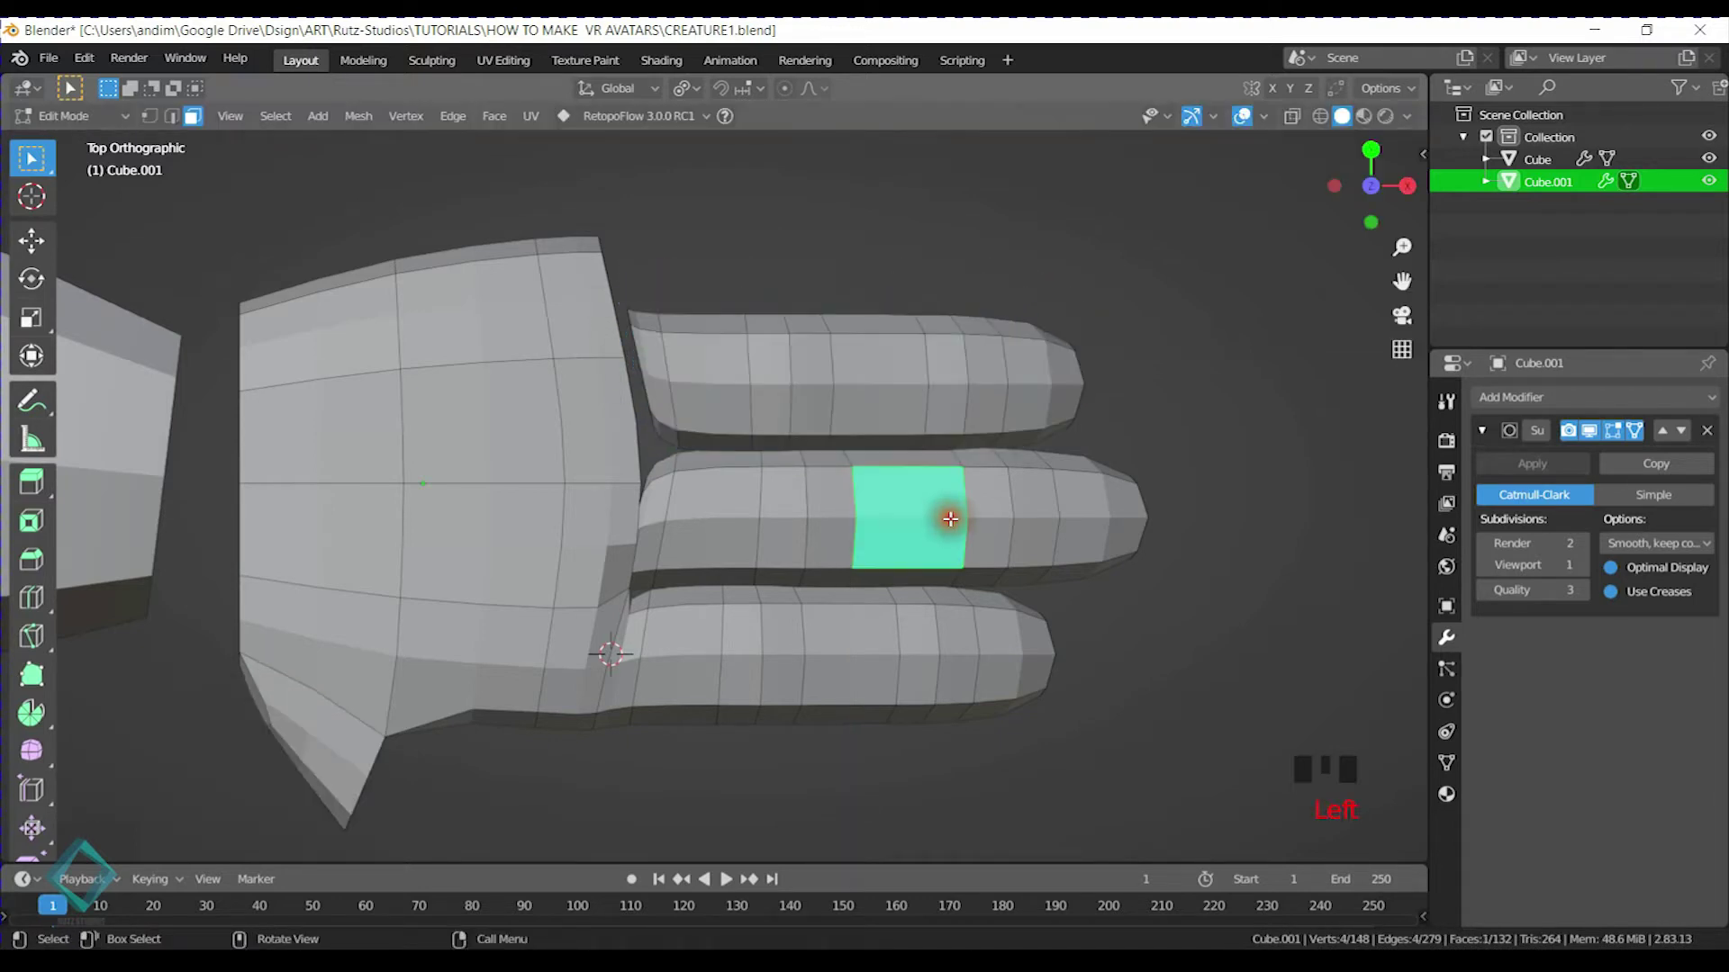
{"action": "key", "text": "l"}
{"action": "key", "text": "g"}
{"action": "left_click", "coordinate": [889, 588]}
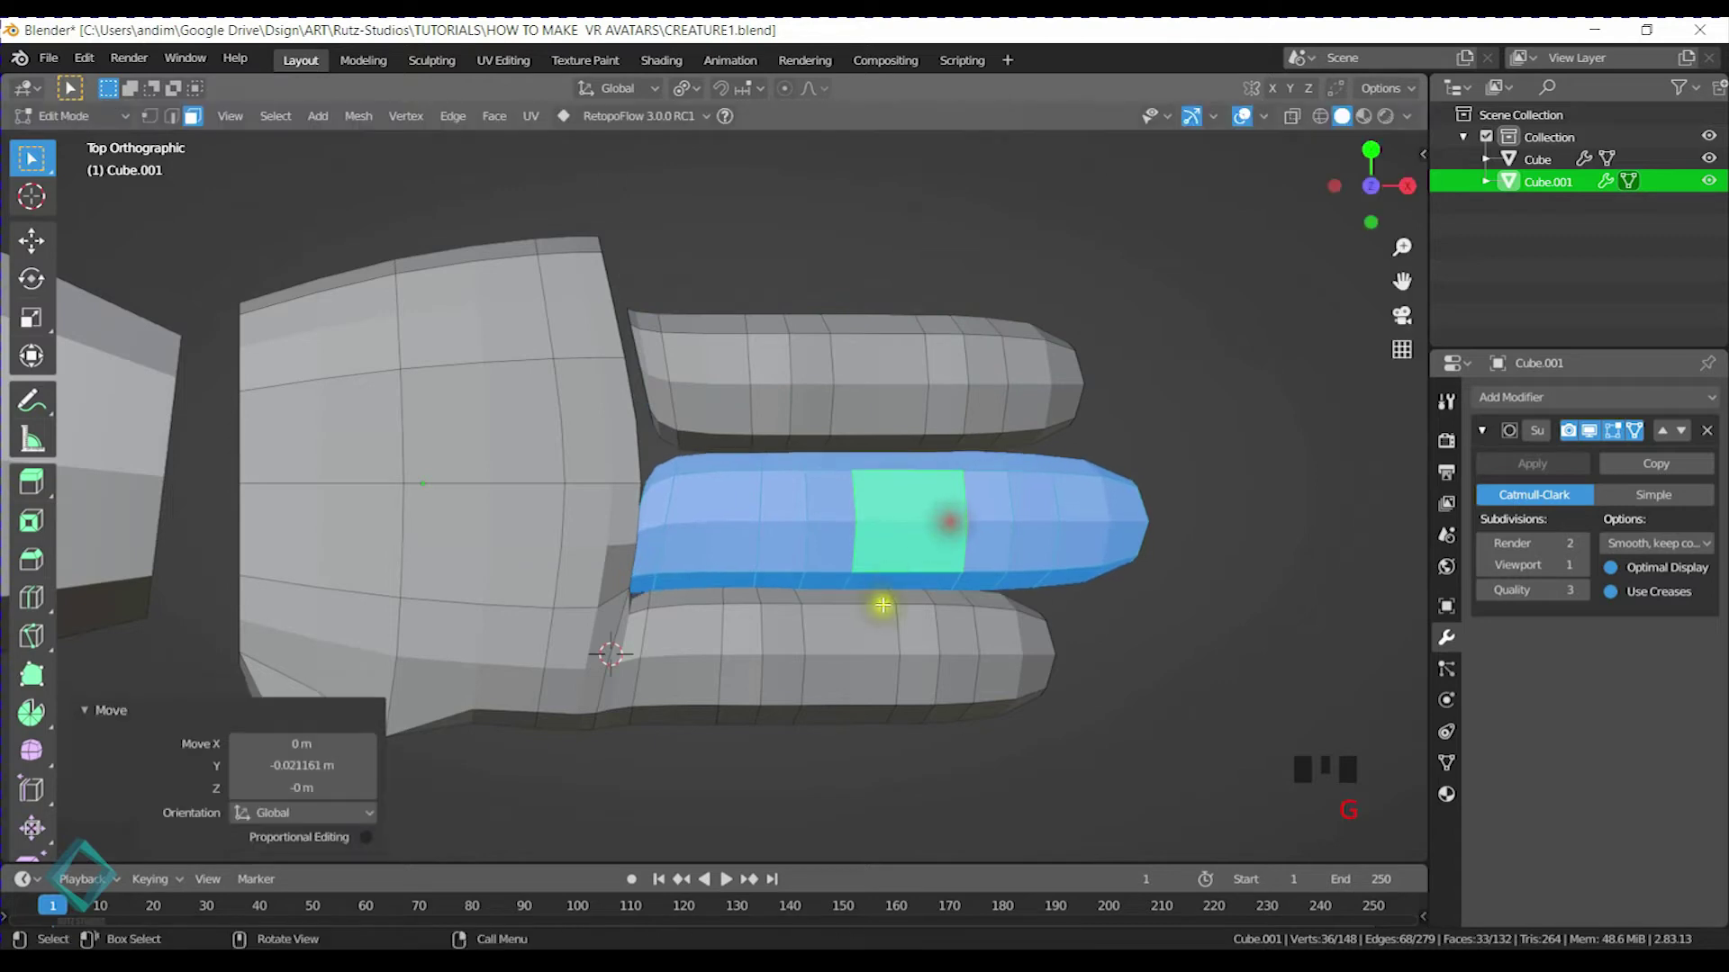
{"action": "middle_click_drag", "start_coordinate": [908, 607], "coordinate": [743, 502], "text": "shift"}
{"action": "left_click", "coordinate": [556, 500], "text": "alt"}
{"action": "left_click", "coordinate": [552, 485], "text": "alt"}
{"action": "left_click", "coordinate": [613, 480], "text": "alt+shift"}
{"action": "left_click", "coordinate": [675, 481], "text": "alt+shift"}
{"action": "left_click", "coordinate": [719, 489], "text": "alt+shift"}
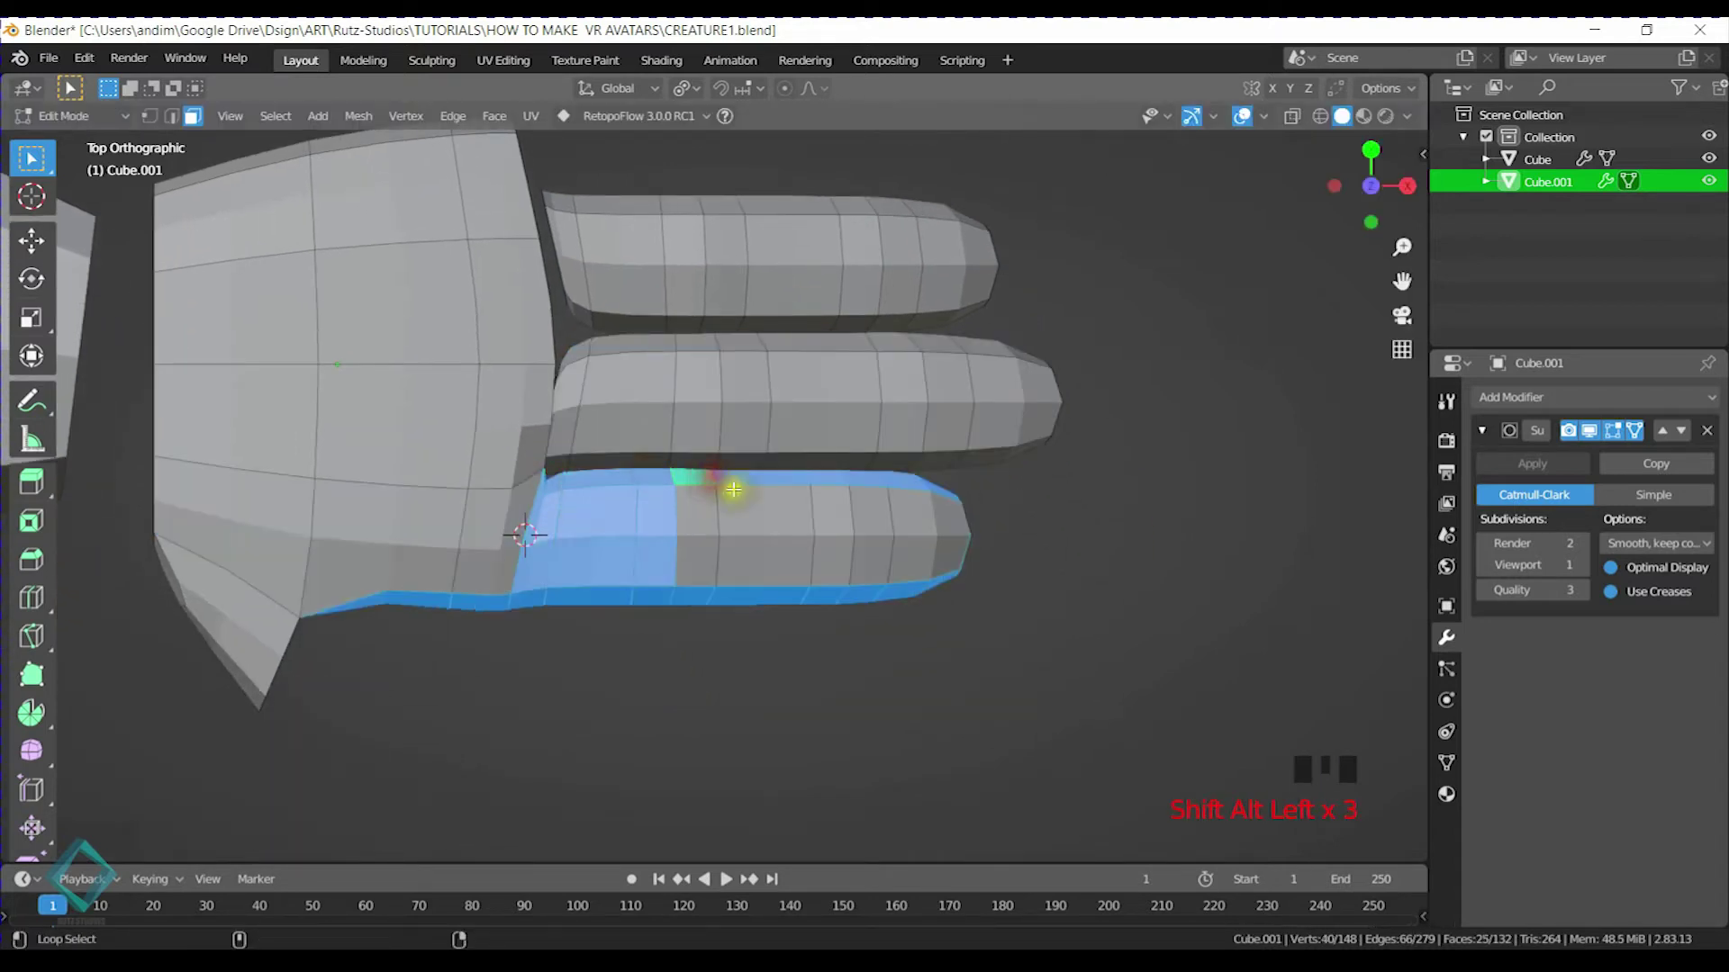
Select all face loops of the thumb-side finger from its base to its tip, leaving the palm faces out
{"action": "left_click", "coordinate": [566, 490], "text": "alt"}
{"action": "left_click", "coordinate": [549, 491], "text": "alt"}
{"action": "left_click", "coordinate": [607, 484], "text": "alt+shift"}
{"action": "left_click", "coordinate": [653, 482], "text": "alt+shift"}
{"action": "left_click", "coordinate": [692, 484], "text": "alt+shift"}
{"action": "left_click", "coordinate": [764, 488], "text": "alt+shift"}
{"action": "left_click", "coordinate": [818, 486], "text": "alt+shift"}
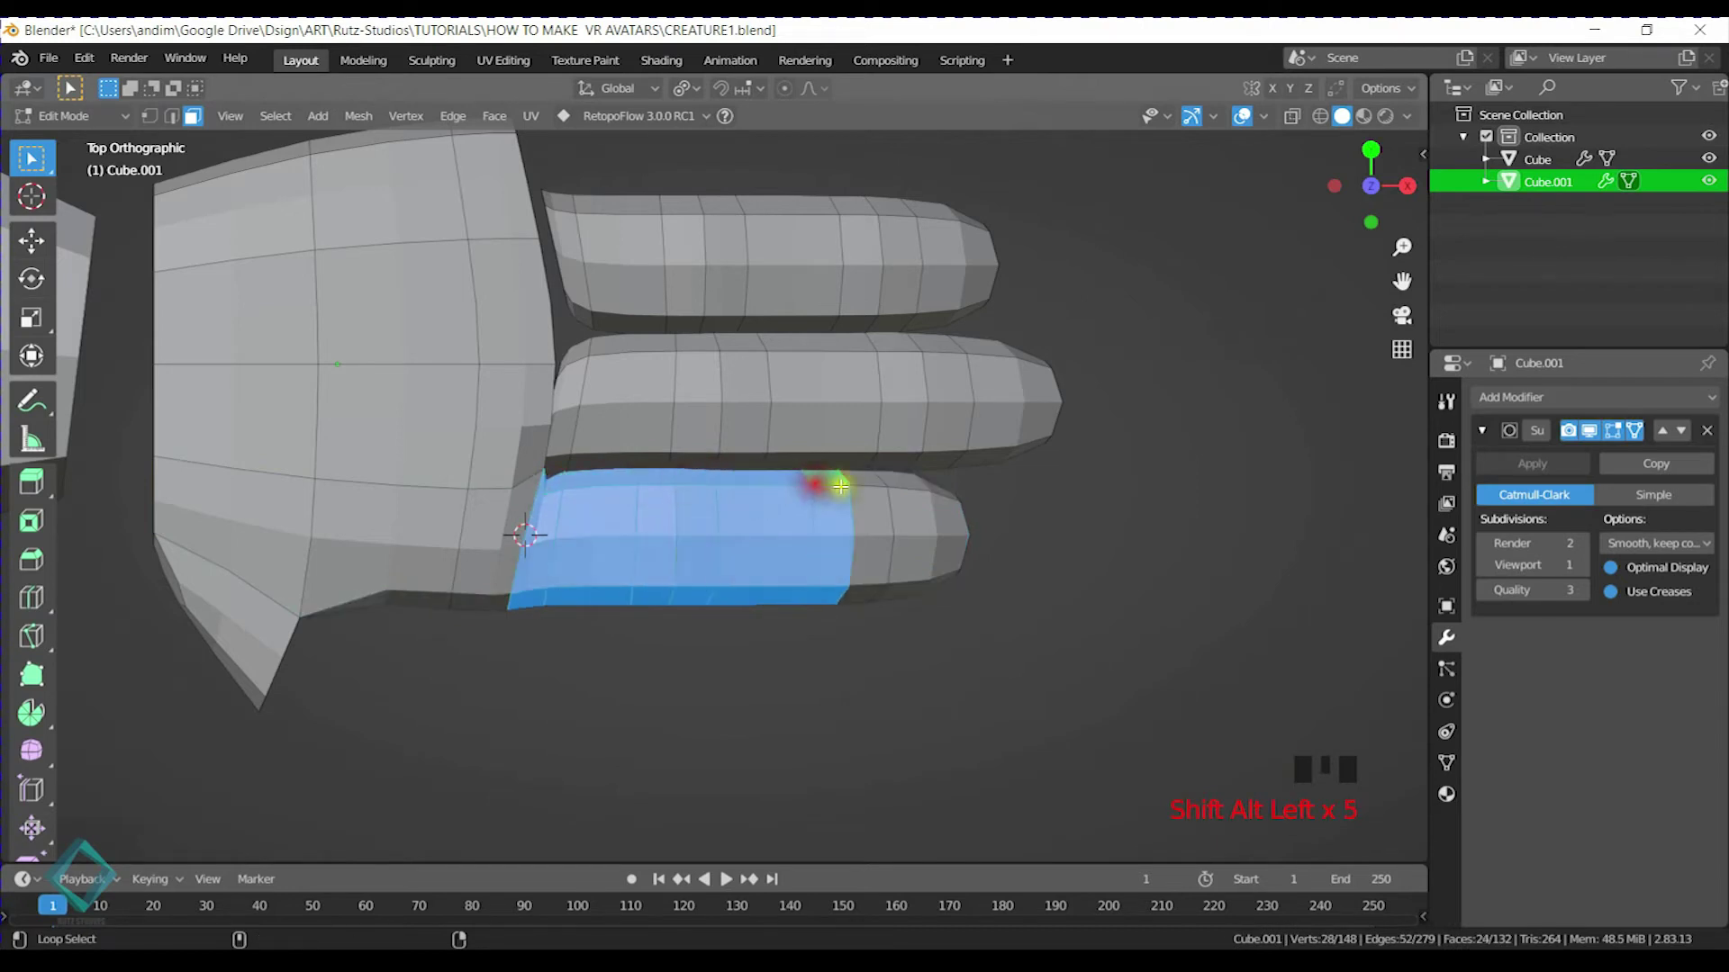
{"action": "left_click", "coordinate": [864, 489], "text": "alt+shift"}
{"action": "left_click", "coordinate": [907, 479], "text": "alt+shift"}
{"action": "middle_click_drag", "start_coordinate": [1015, 513], "coordinate": [897, 556]}
{"action": "middle_click_drag", "start_coordinate": [903, 723], "coordinate": [976, 643]}
{"action": "key", "text": "KP_7"}
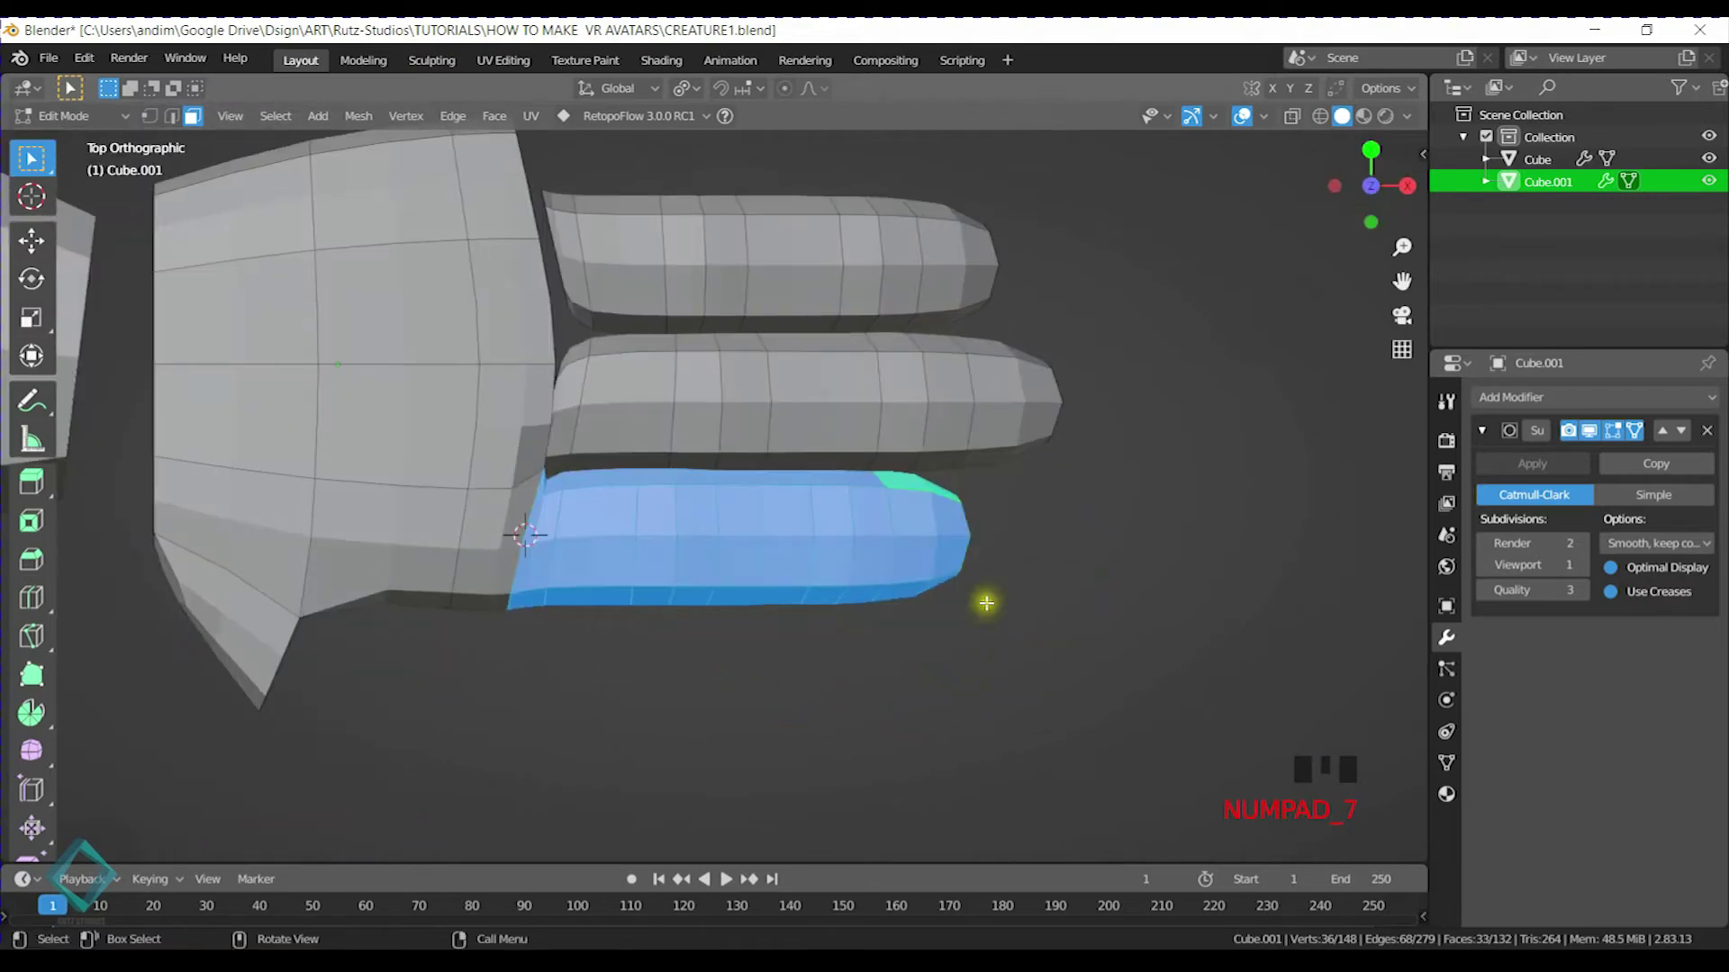
Try rotating the thumb-side finger by about 5.44° in the top view, and undo the rotation
{"action": "key", "text": "r"}
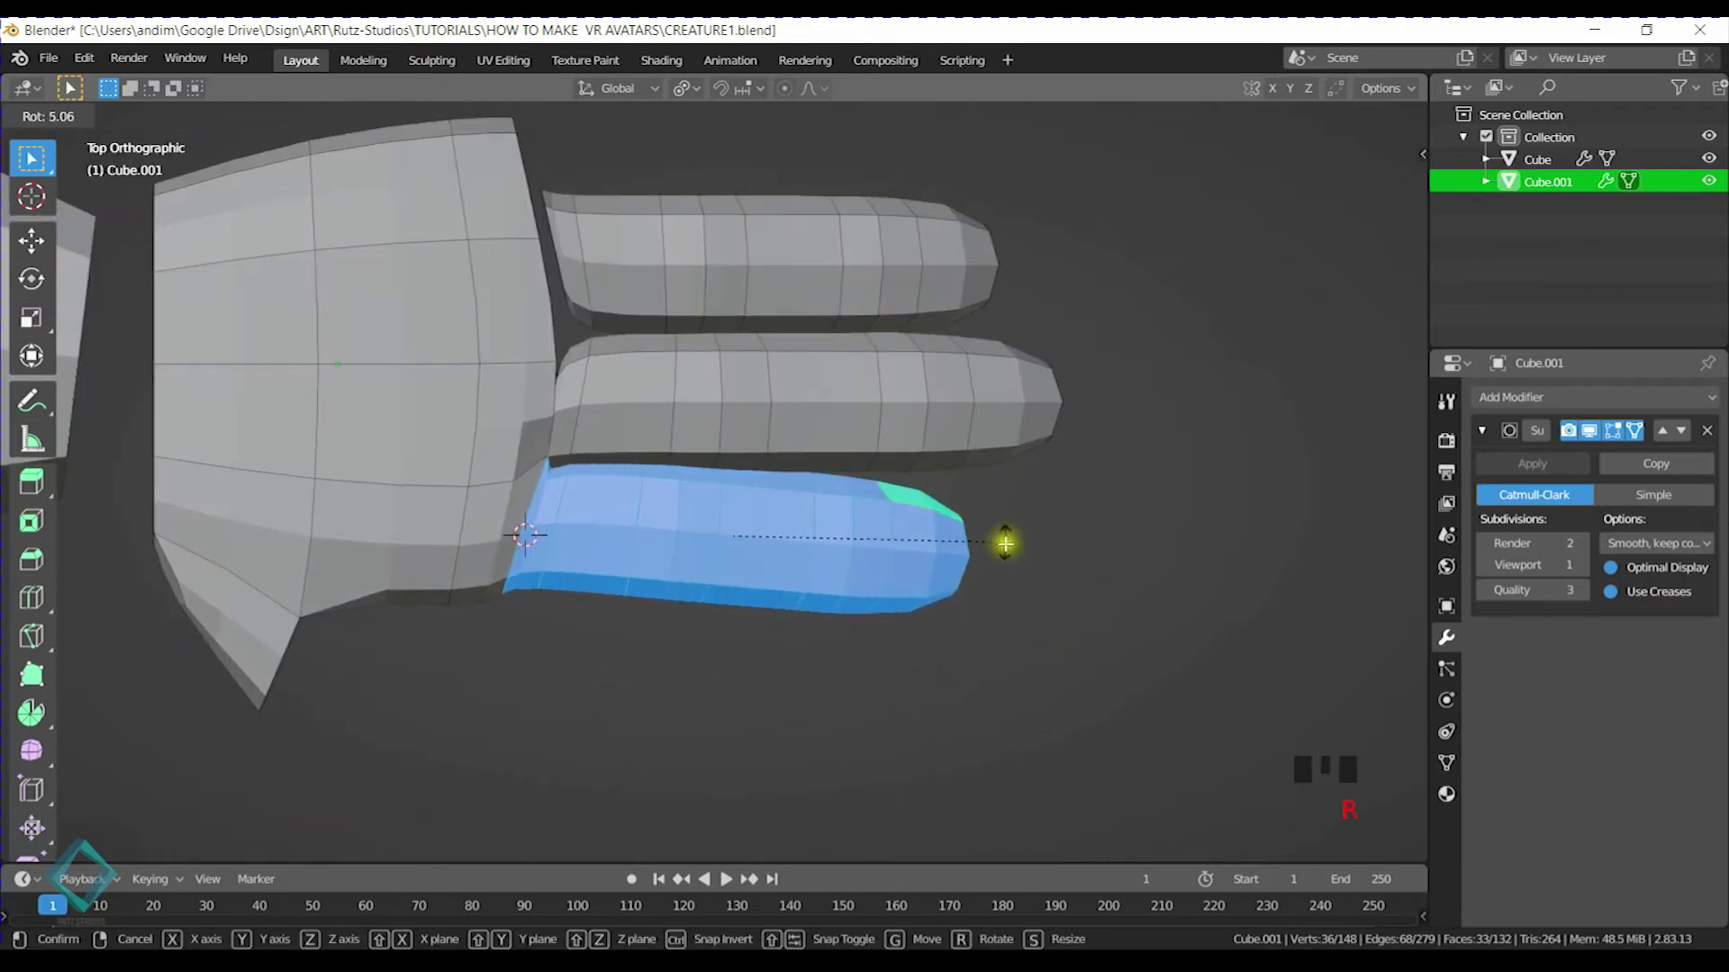
{"action": "left_click", "coordinate": [1005, 544]}
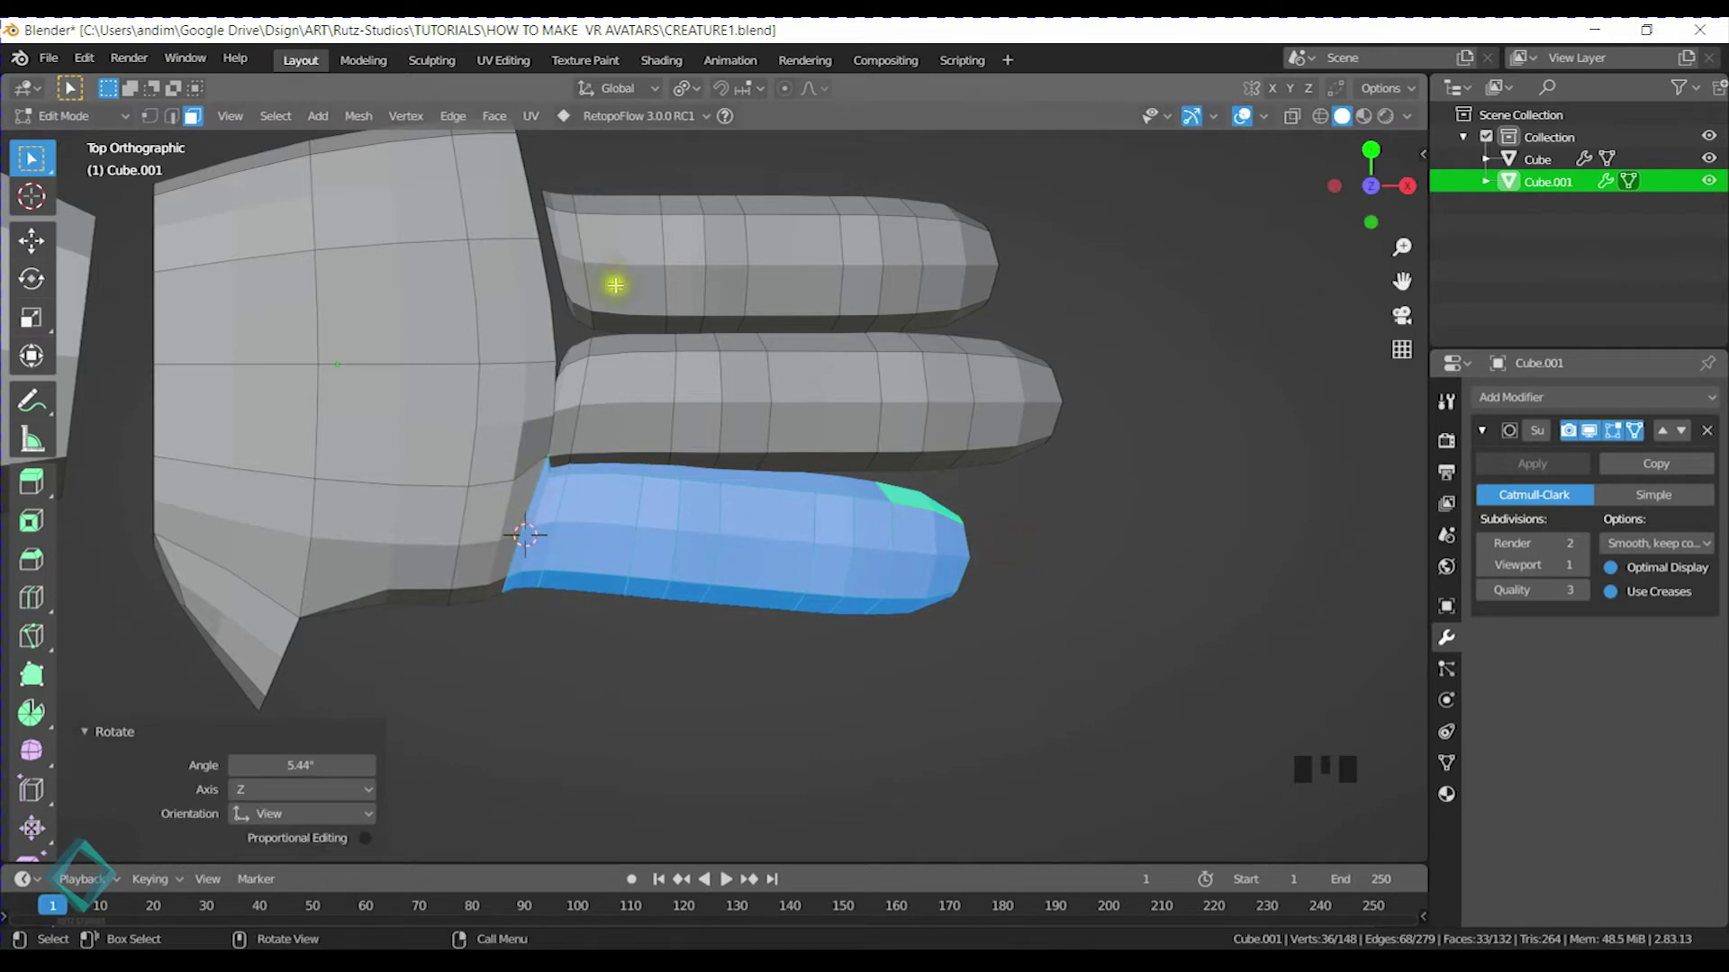
{"action": "key", "text": "ctrl+z"}
Rotate the thumb-side finger about 6.21° away from the middle finger in the top view and reposition it at the palm
{"action": "left_click", "coordinate": [684, 87]}
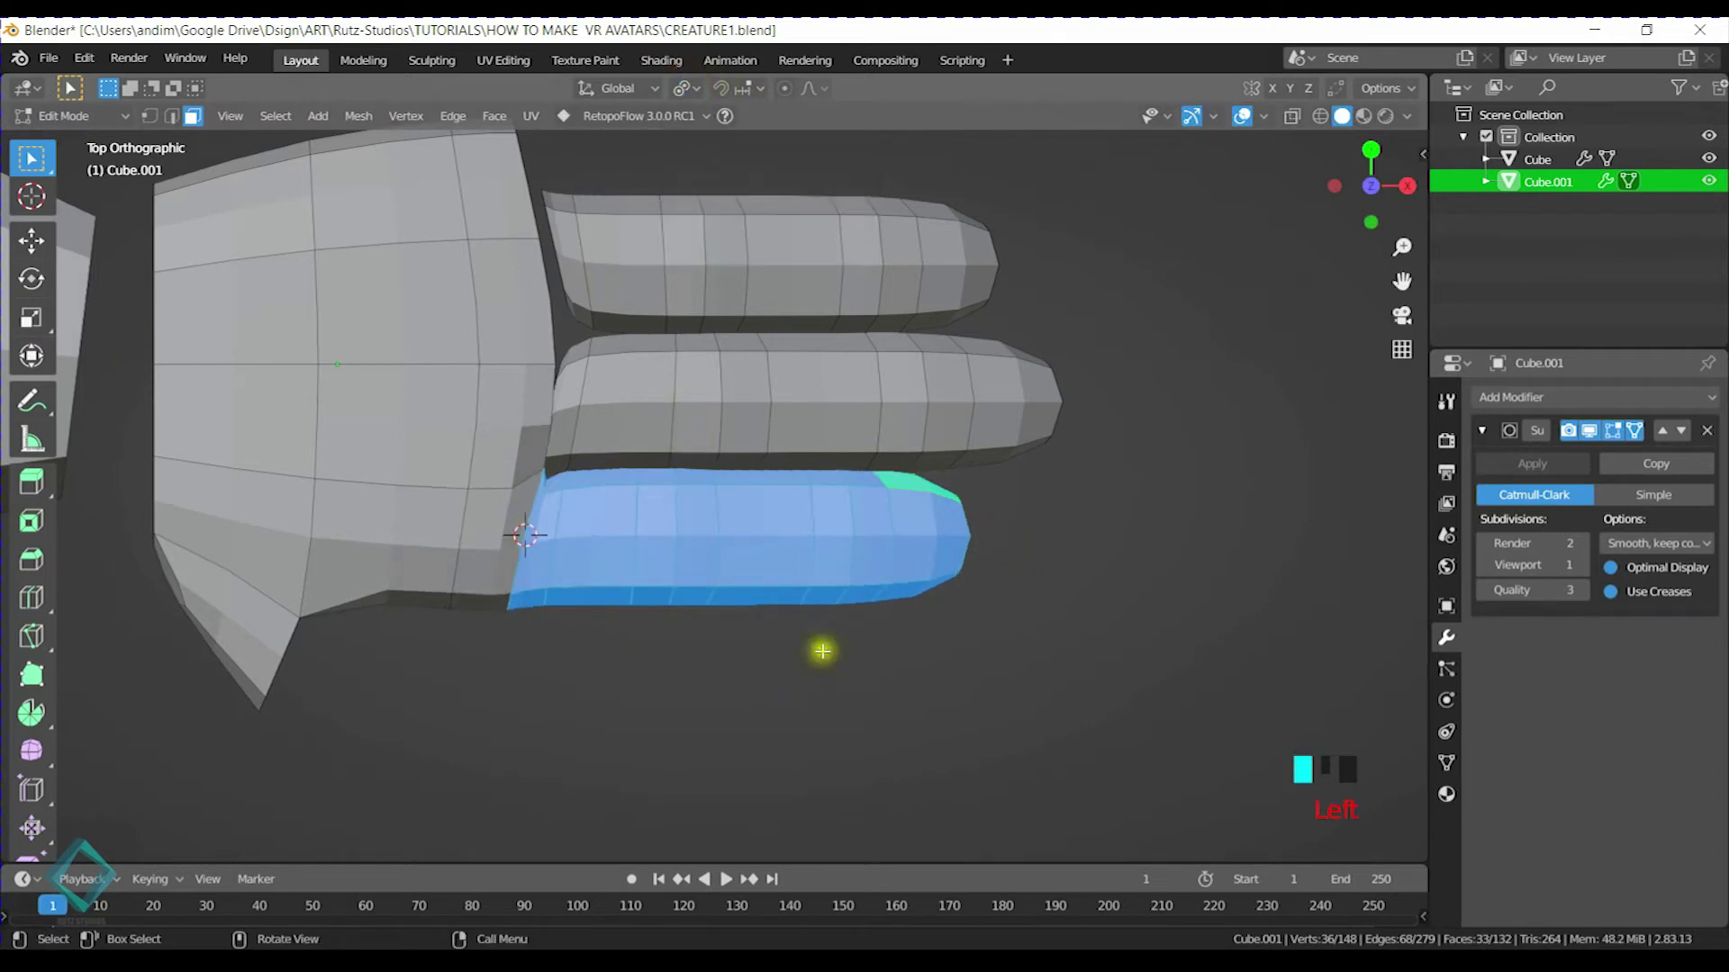
{"action": "key", "text": "r"}
{"action": "left_click", "coordinate": [903, 587]}
{"action": "key", "text": "g"}
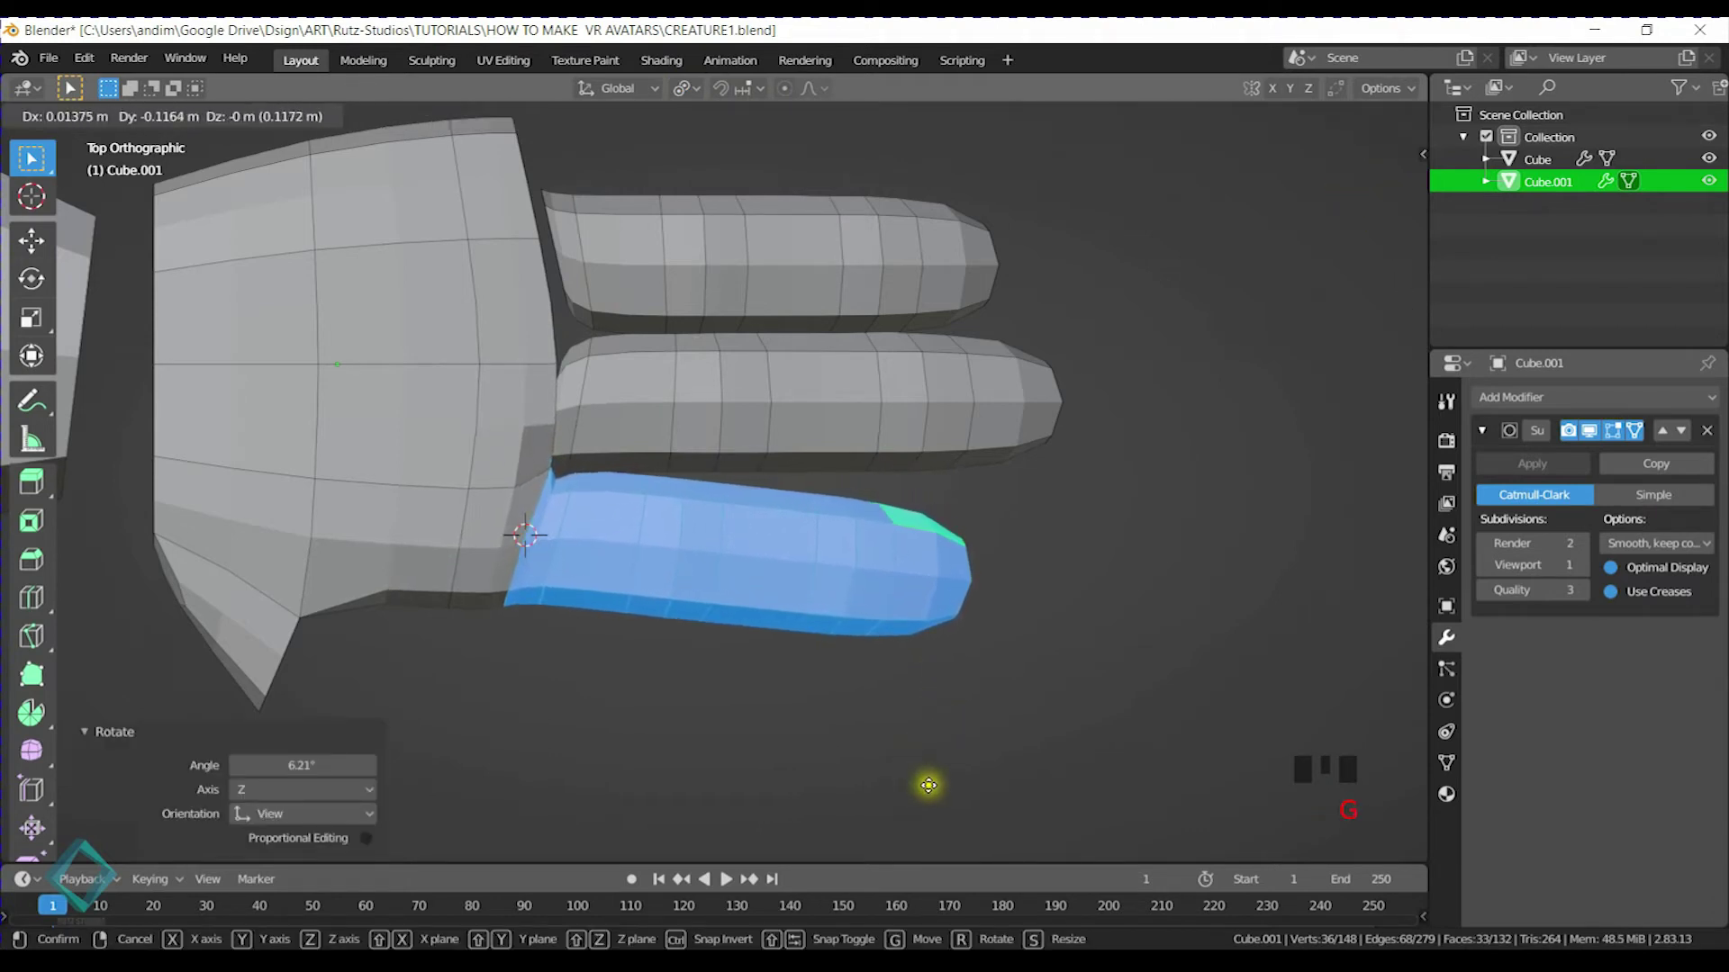
{"action": "left_click", "coordinate": [928, 765]}
{"action": "key", "text": "g"}
{"action": "left_click", "coordinate": [933, 652]}
Merge a loose corner vertex at the middle finger's base with the adjacent vertex on the palm side
{"action": "middle_click_drag", "start_coordinate": [864, 513], "coordinate": [770, 400]}
{"action": "scroll", "coordinate": [784, 474], "scroll_direction": "up", "scroll_amount": 3}
{"action": "left_click", "coordinate": [653, 371]}
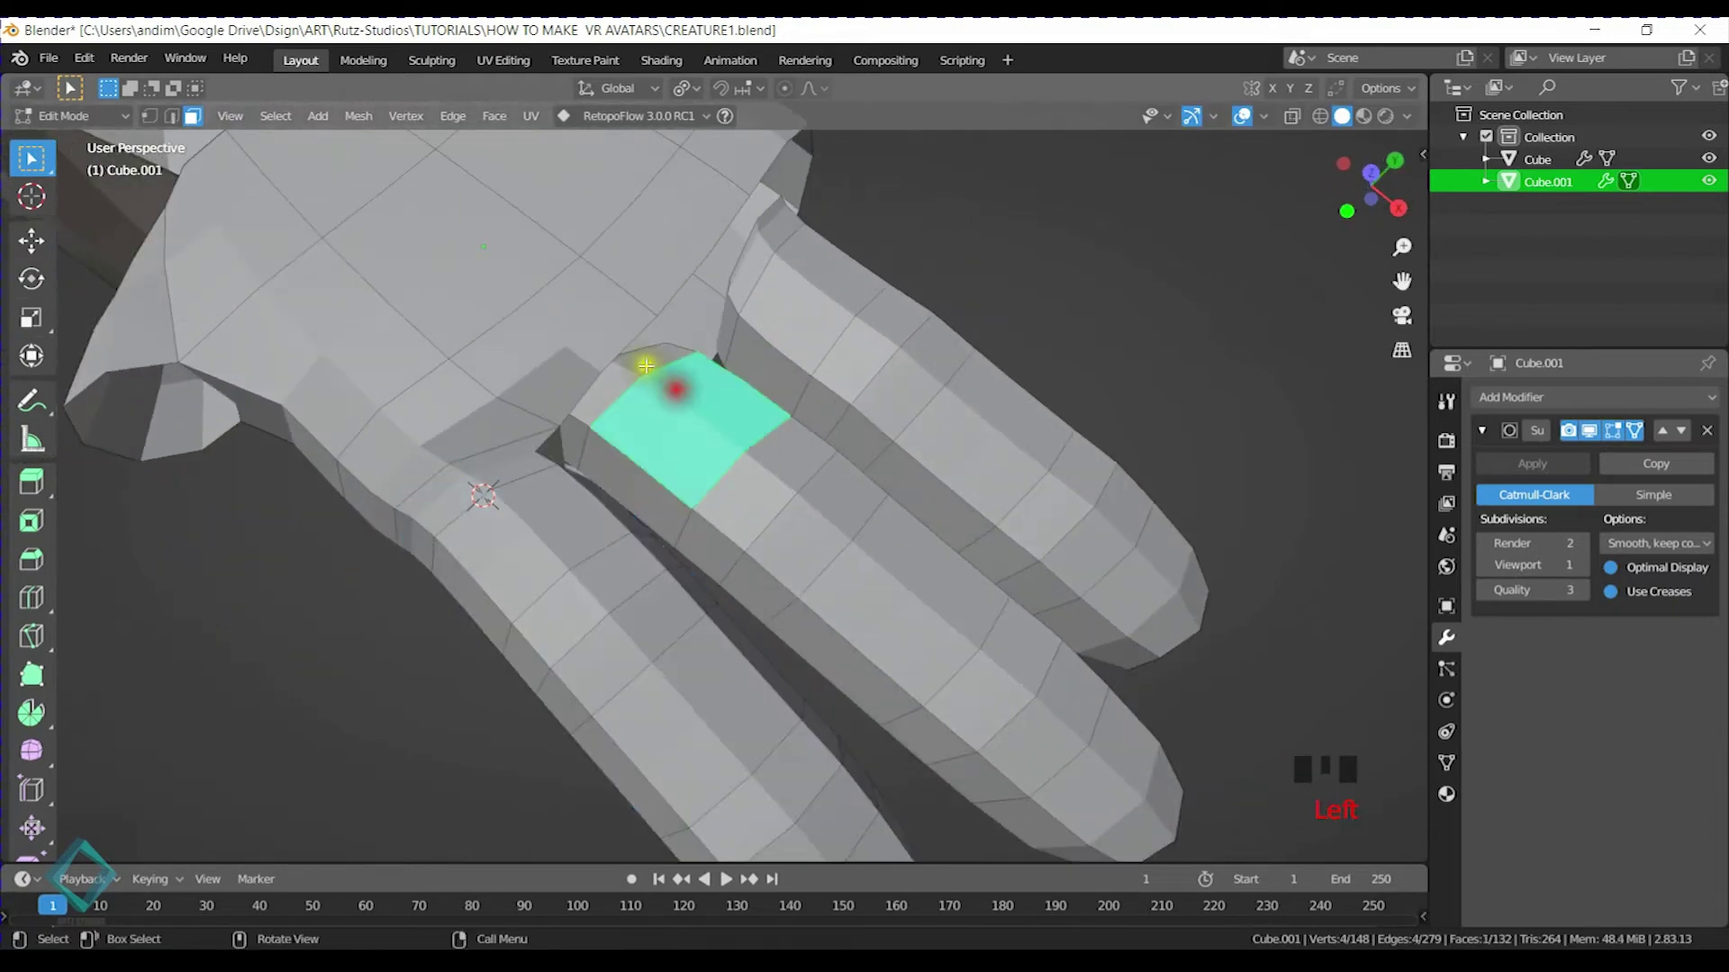
{"action": "key", "text": "1"}
{"action": "scroll", "coordinate": [653, 378], "scroll_direction": "up", "scroll_amount": 4}
{"action": "middle_click_drag", "start_coordinate": [664, 397], "coordinate": [662, 552]}
{"action": "left_click", "coordinate": [662, 553]}
{"action": "key", "text": "KP_Decimal"}
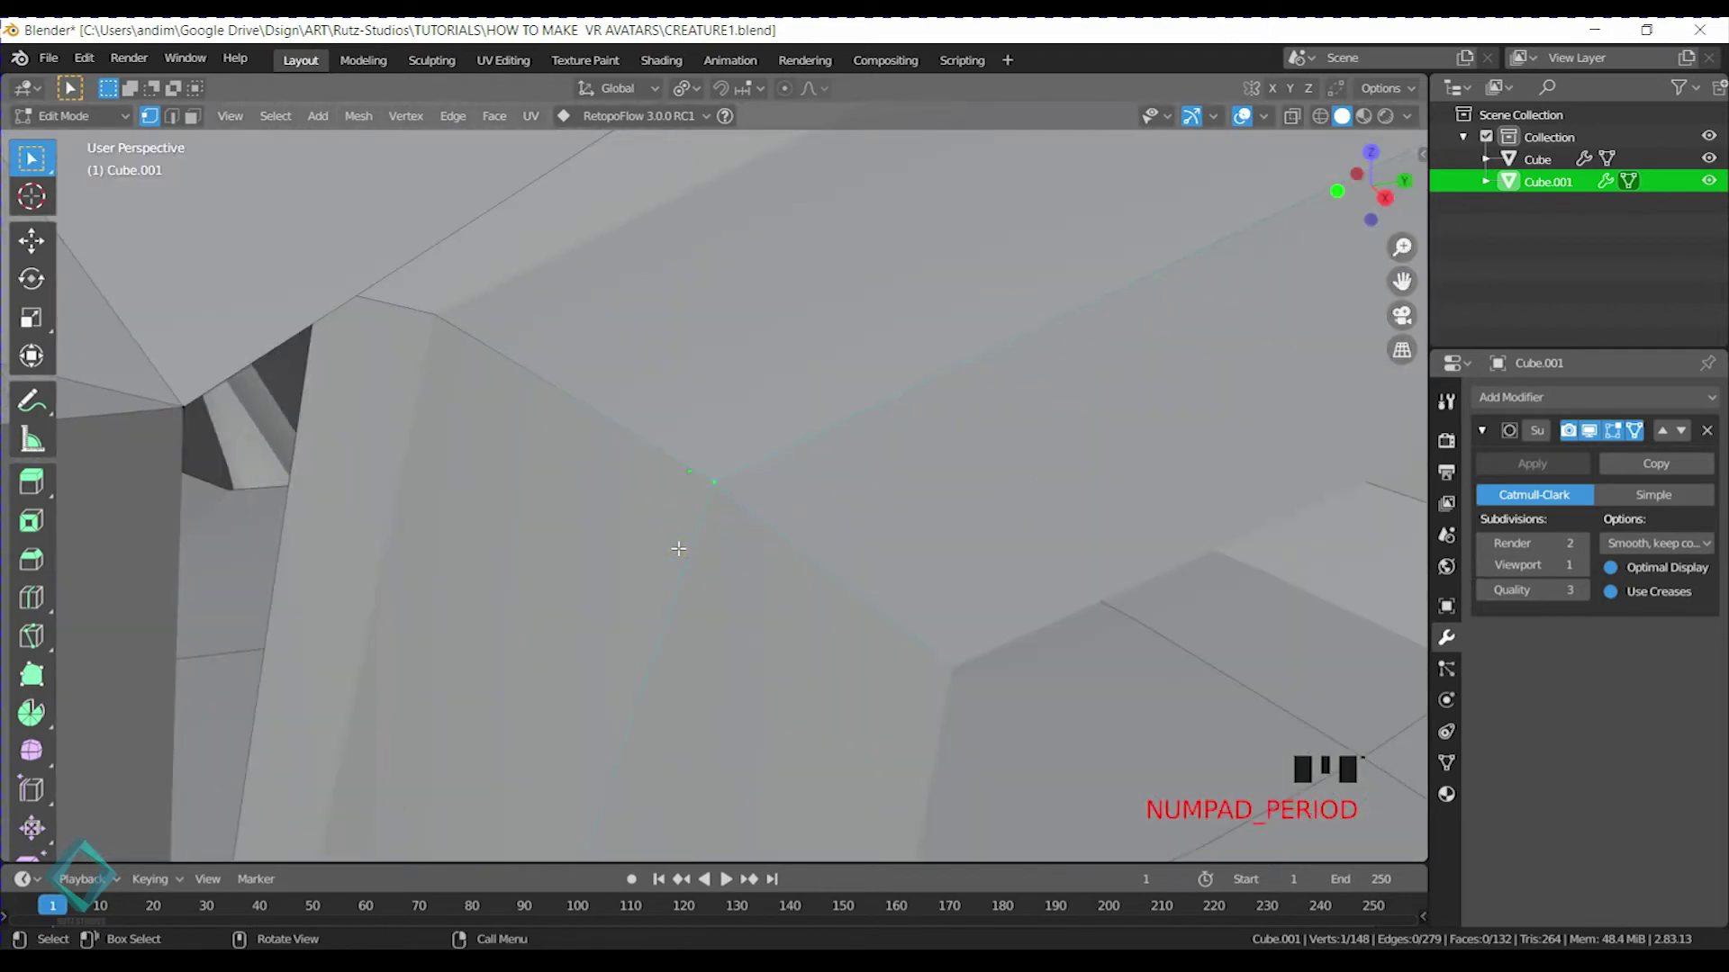
{"action": "scroll", "coordinate": [259, 463], "scroll_direction": "down", "scroll_amount": 3}
{"action": "middle_click_drag", "start_coordinate": [258, 463], "coordinate": [578, 443]}
{"action": "scroll", "coordinate": [706, 571], "scroll_direction": "down", "scroll_amount": 7}
{"action": "middle_click_drag", "start_coordinate": [748, 578], "coordinate": [779, 358]}
{"action": "left_click", "coordinate": [709, 388], "text": "shift"}
{"action": "key", "text": "m"}
{"action": "left_click", "coordinate": [708, 388]}
Merge the next pair of neighbouring vertices at the middle finger's base, using At Last
{"action": "left_click", "coordinate": [658, 486]}
{"action": "left_click", "coordinate": [757, 478], "text": "shift"}
{"action": "key", "text": "m"}
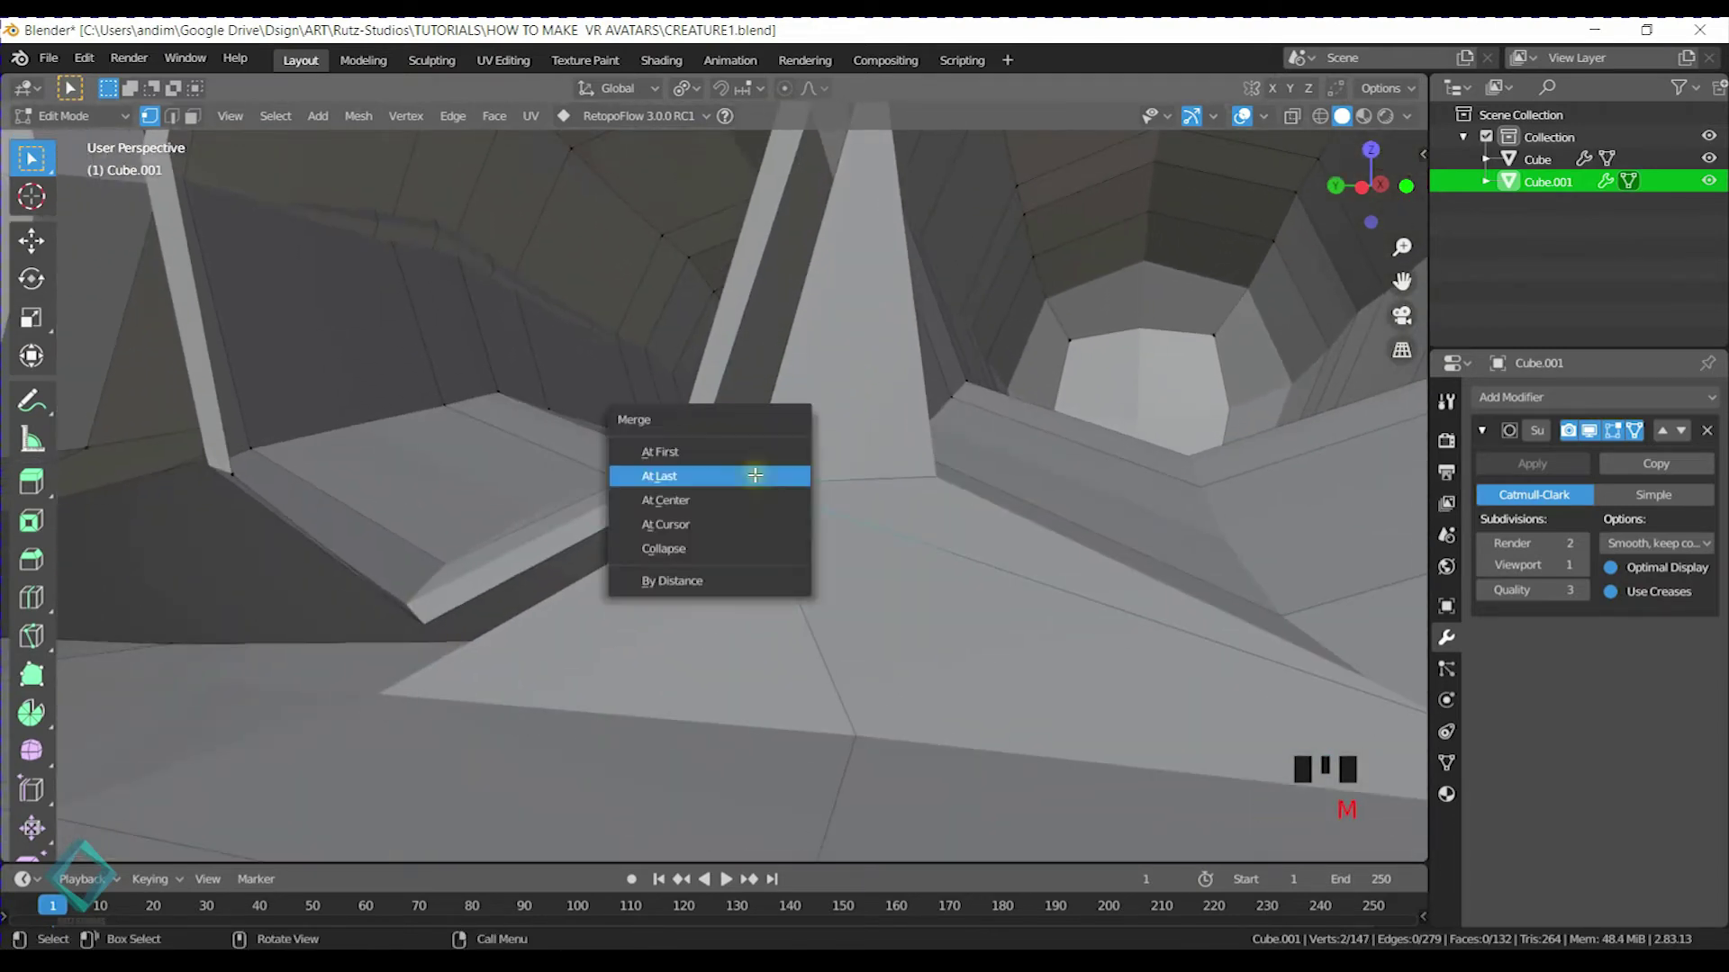
{"action": "left_click", "coordinate": [753, 473]}
{"action": "middle_click_drag", "start_coordinate": [765, 450], "coordinate": [1170, 256]}
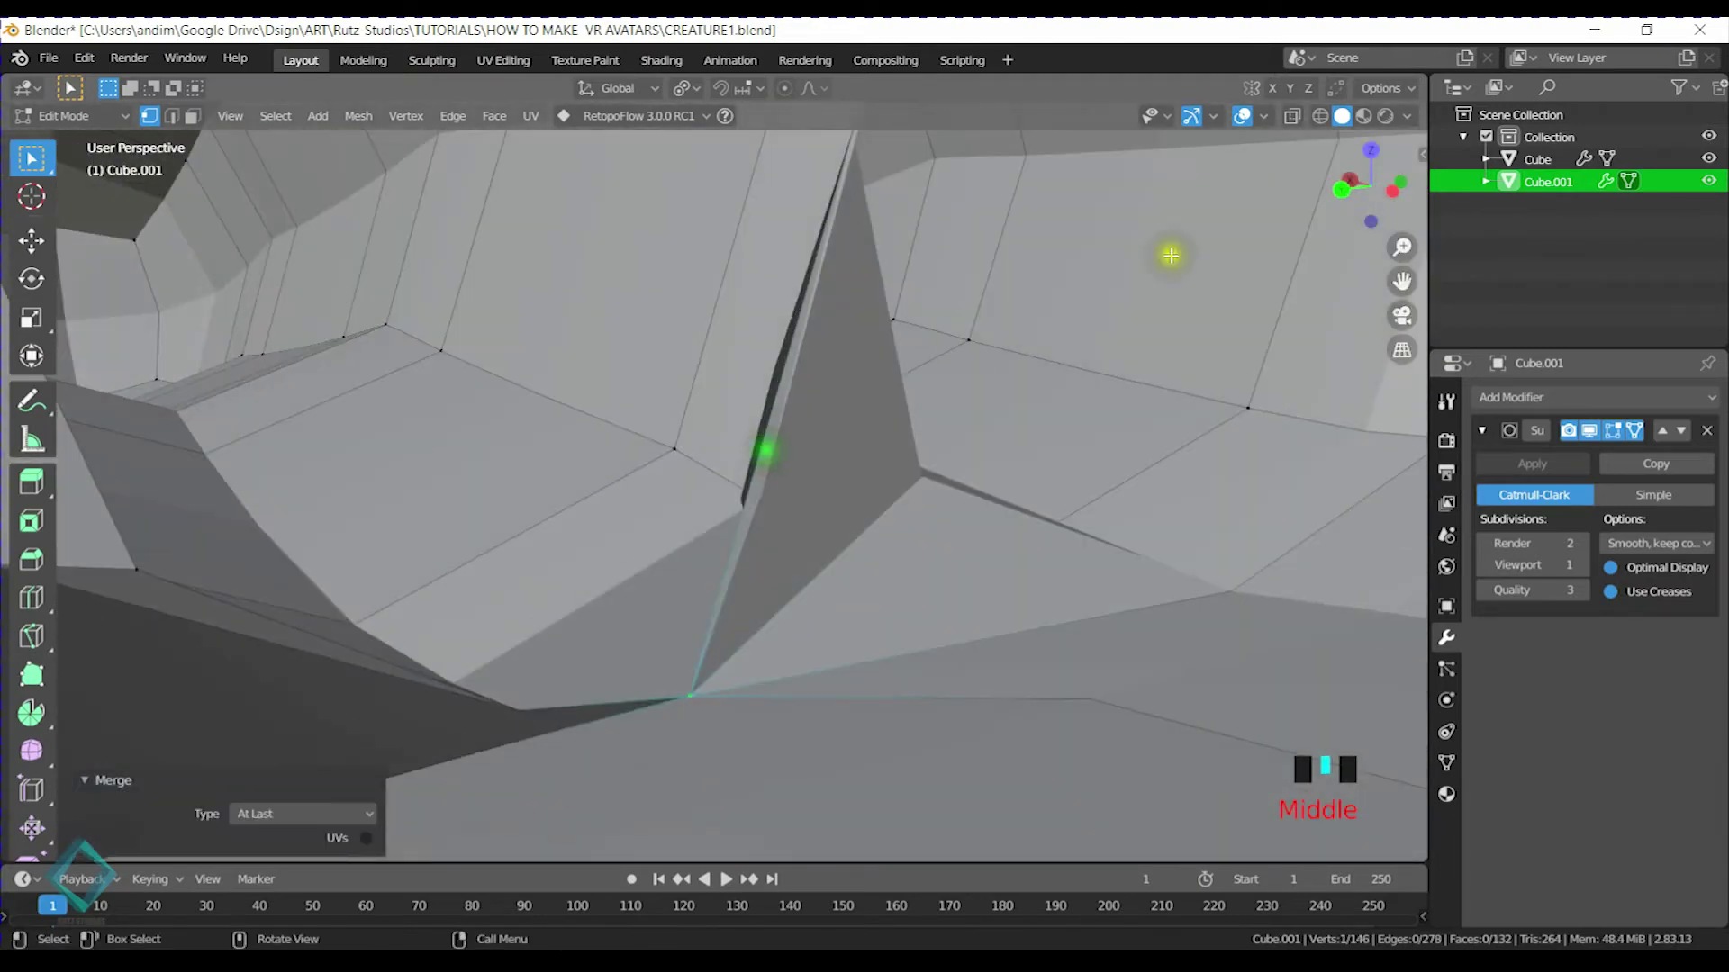
Turn on Cavity in the viewport shading options and change its cavity type
{"action": "left_click", "coordinate": [1272, 117]}
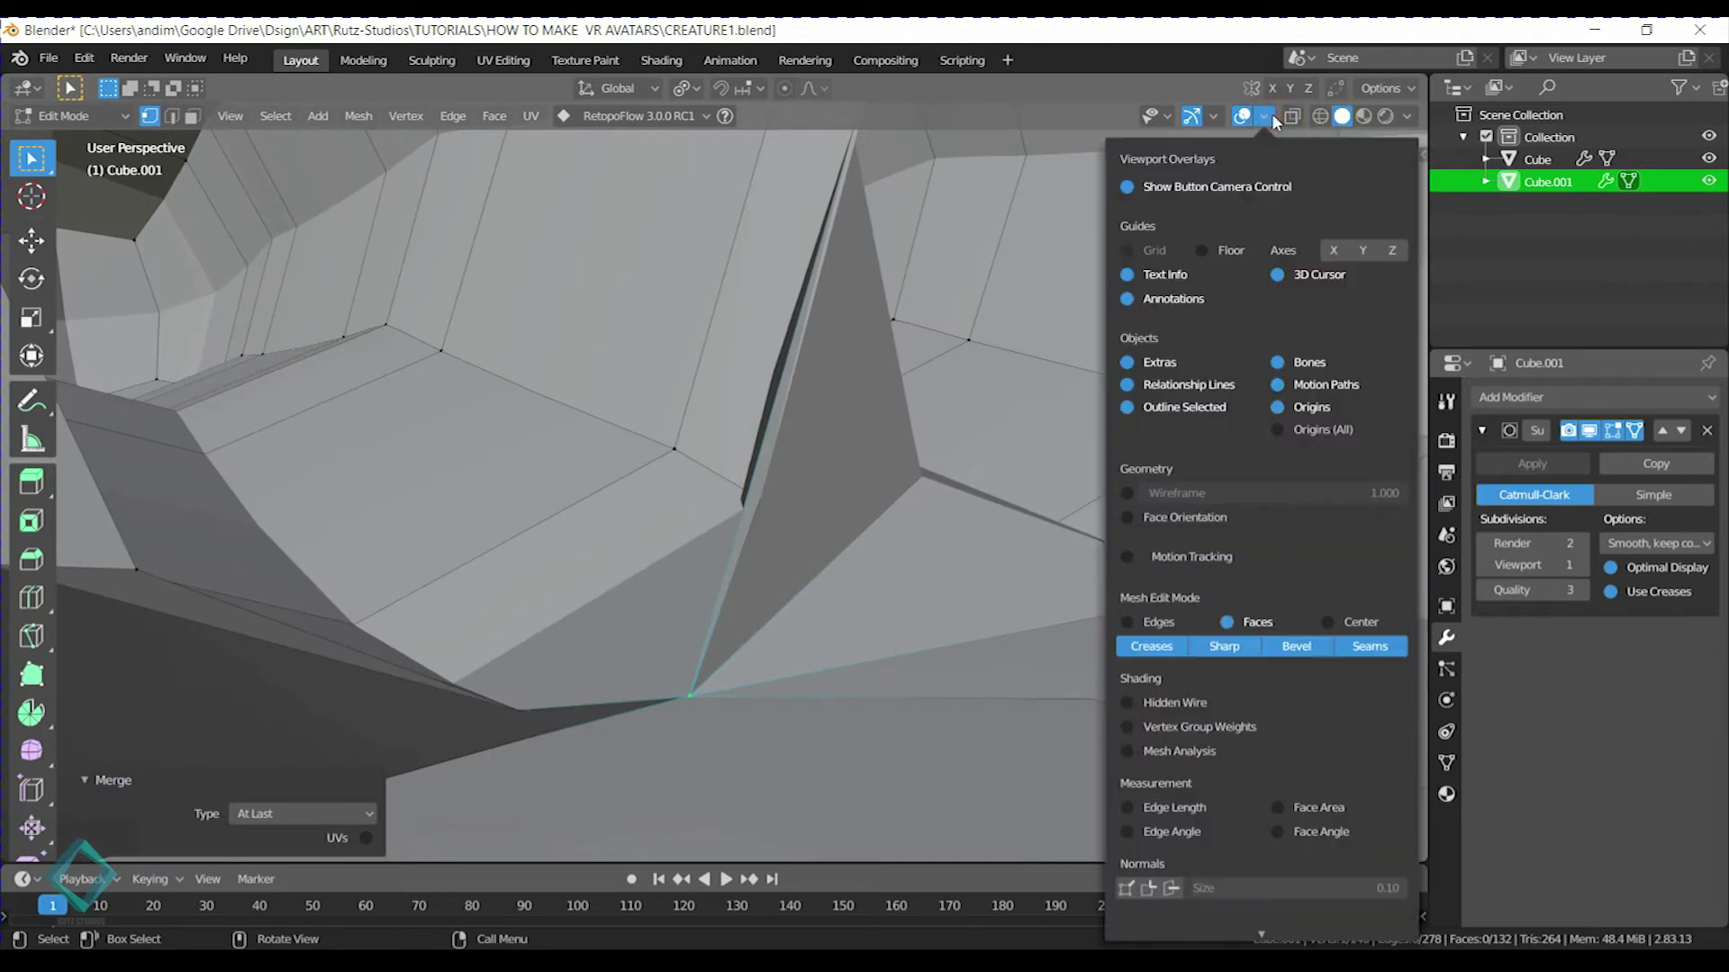
{"action": "left_click", "coordinate": [1272, 114]}
{"action": "left_click", "coordinate": [1269, 115]}
{"action": "left_click", "coordinate": [1411, 118]}
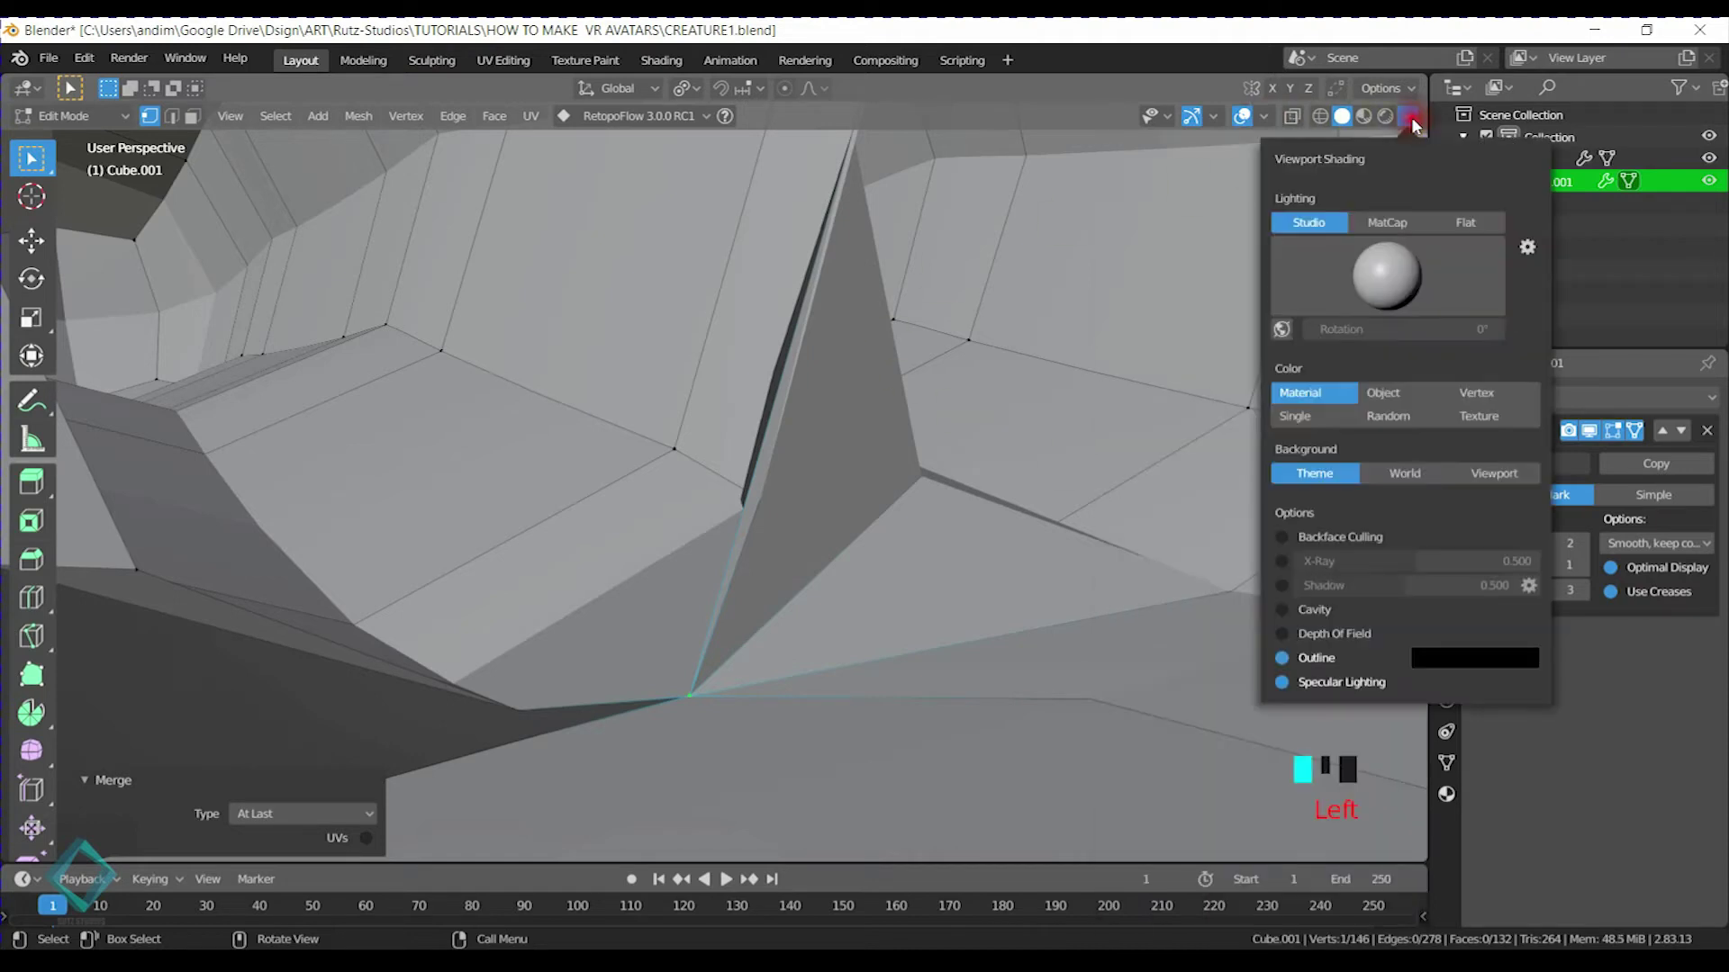
{"action": "left_click", "coordinate": [1284, 610]}
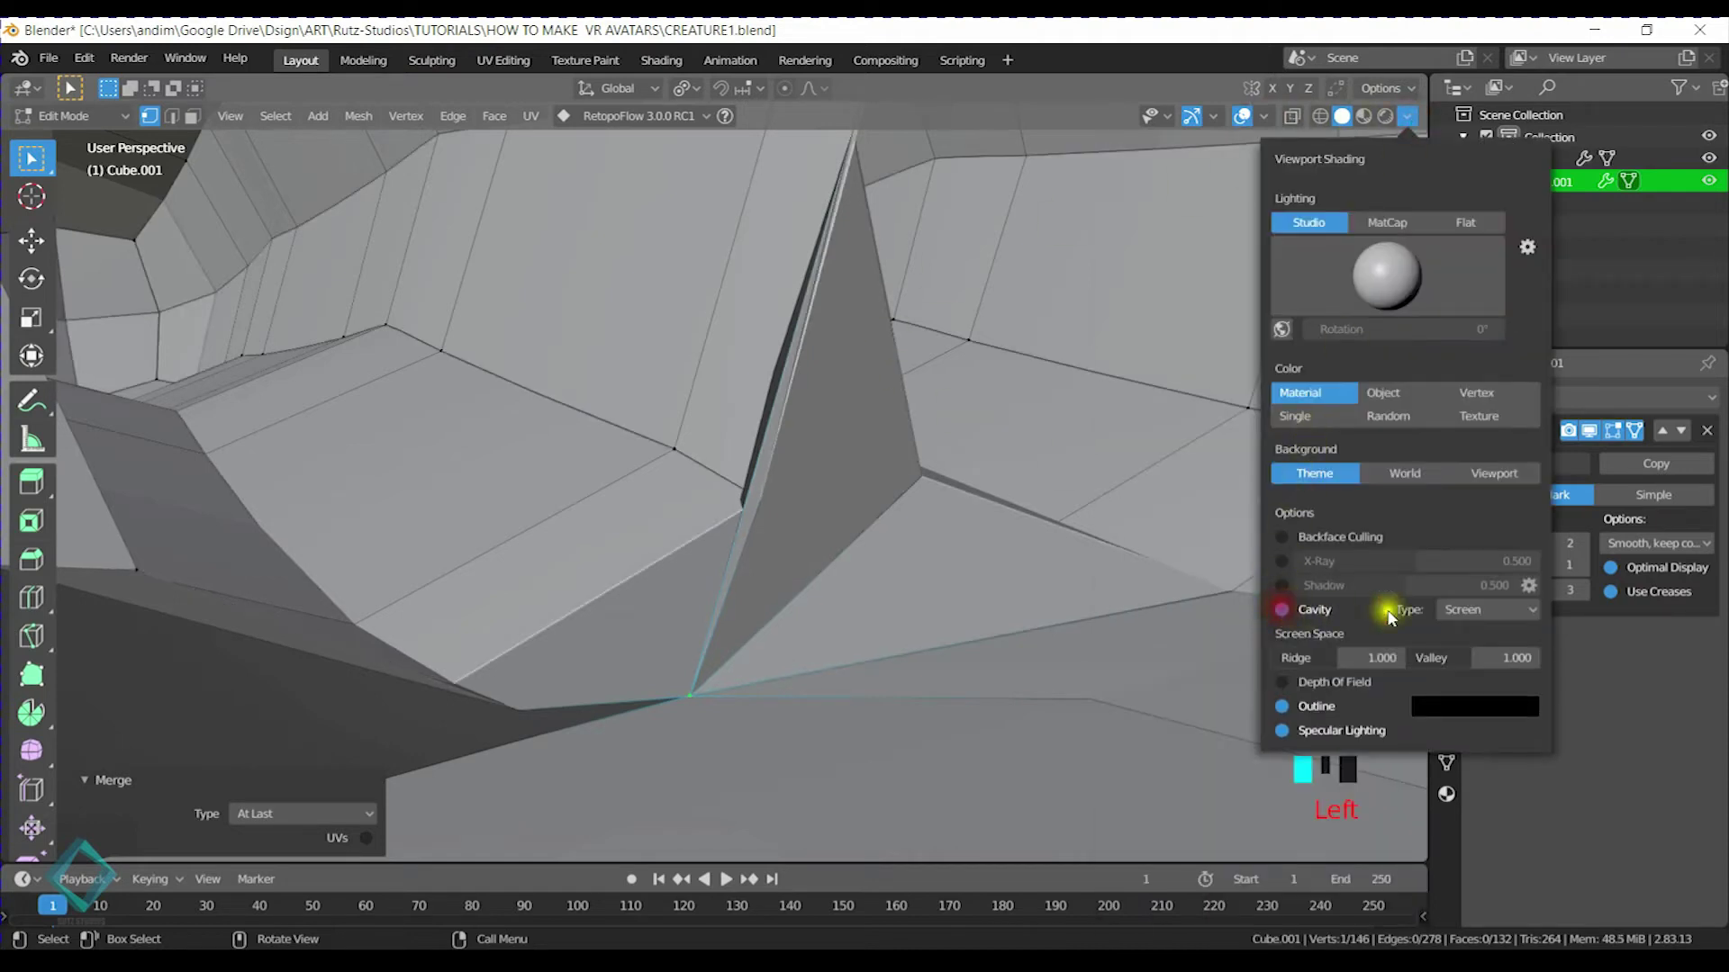
{"action": "left_click", "coordinate": [1490, 612]}
{"action": "left_click", "coordinate": [1481, 682]}
Merge the lower and upper corner vertices on the middle finger's ring-finger side with the adjacent palm vertices, using At Last
{"action": "middle_click_drag", "start_coordinate": [1130, 532], "coordinate": [1033, 443]}
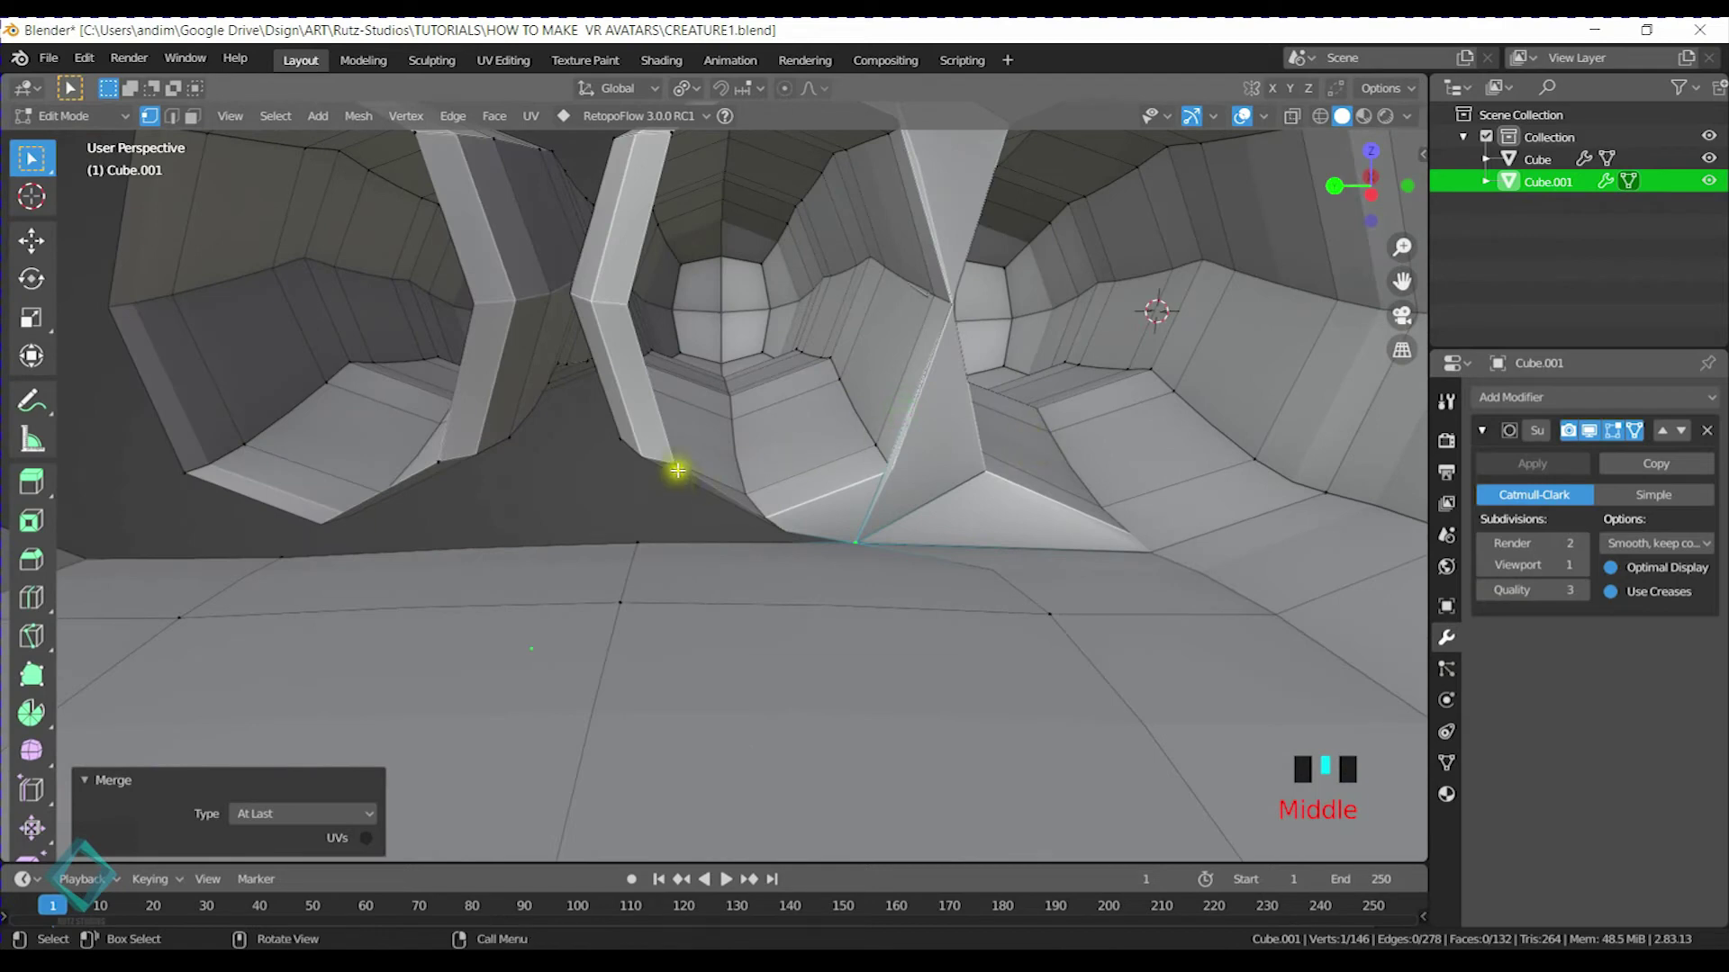
{"action": "left_click", "coordinate": [645, 548], "text": "shift"}
{"action": "key", "text": "m"}
{"action": "left_click", "coordinate": [634, 537]}
{"action": "middle_click_drag", "start_coordinate": [568, 482], "coordinate": [702, 430], "text": "shift"}
{"action": "left_click", "coordinate": [716, 281], "text": "shift"}
{"action": "key", "text": "m"}
{"action": "left_click", "coordinate": [711, 282]}
Select the whole loose ring finger and duplicate it beyond its outer side in the top view to start the little finger
{"action": "middle_click_drag", "start_coordinate": [711, 282], "coordinate": [915, 282], "text": "shift"}
{"action": "key", "text": "l"}
{"action": "middle_click_drag", "start_coordinate": [773, 397], "coordinate": [714, 407]}
{"action": "scroll", "coordinate": [711, 360], "scroll_direction": "down", "scroll_amount": 6}
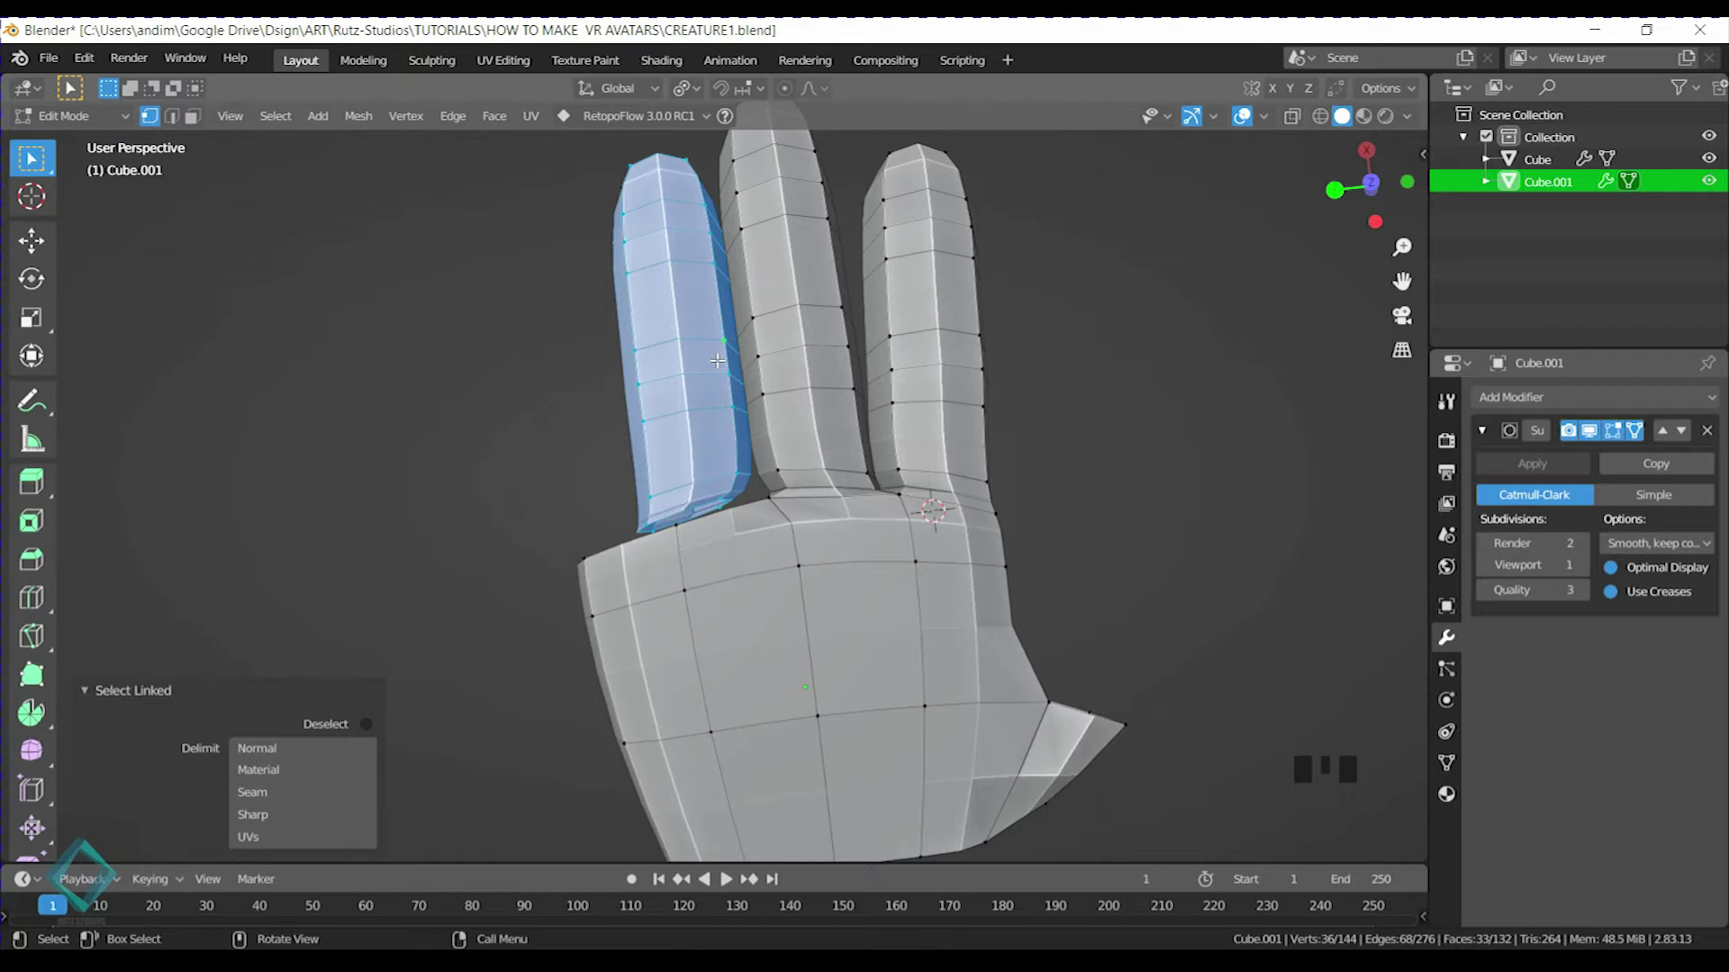
{"action": "key", "text": "KP_7"}
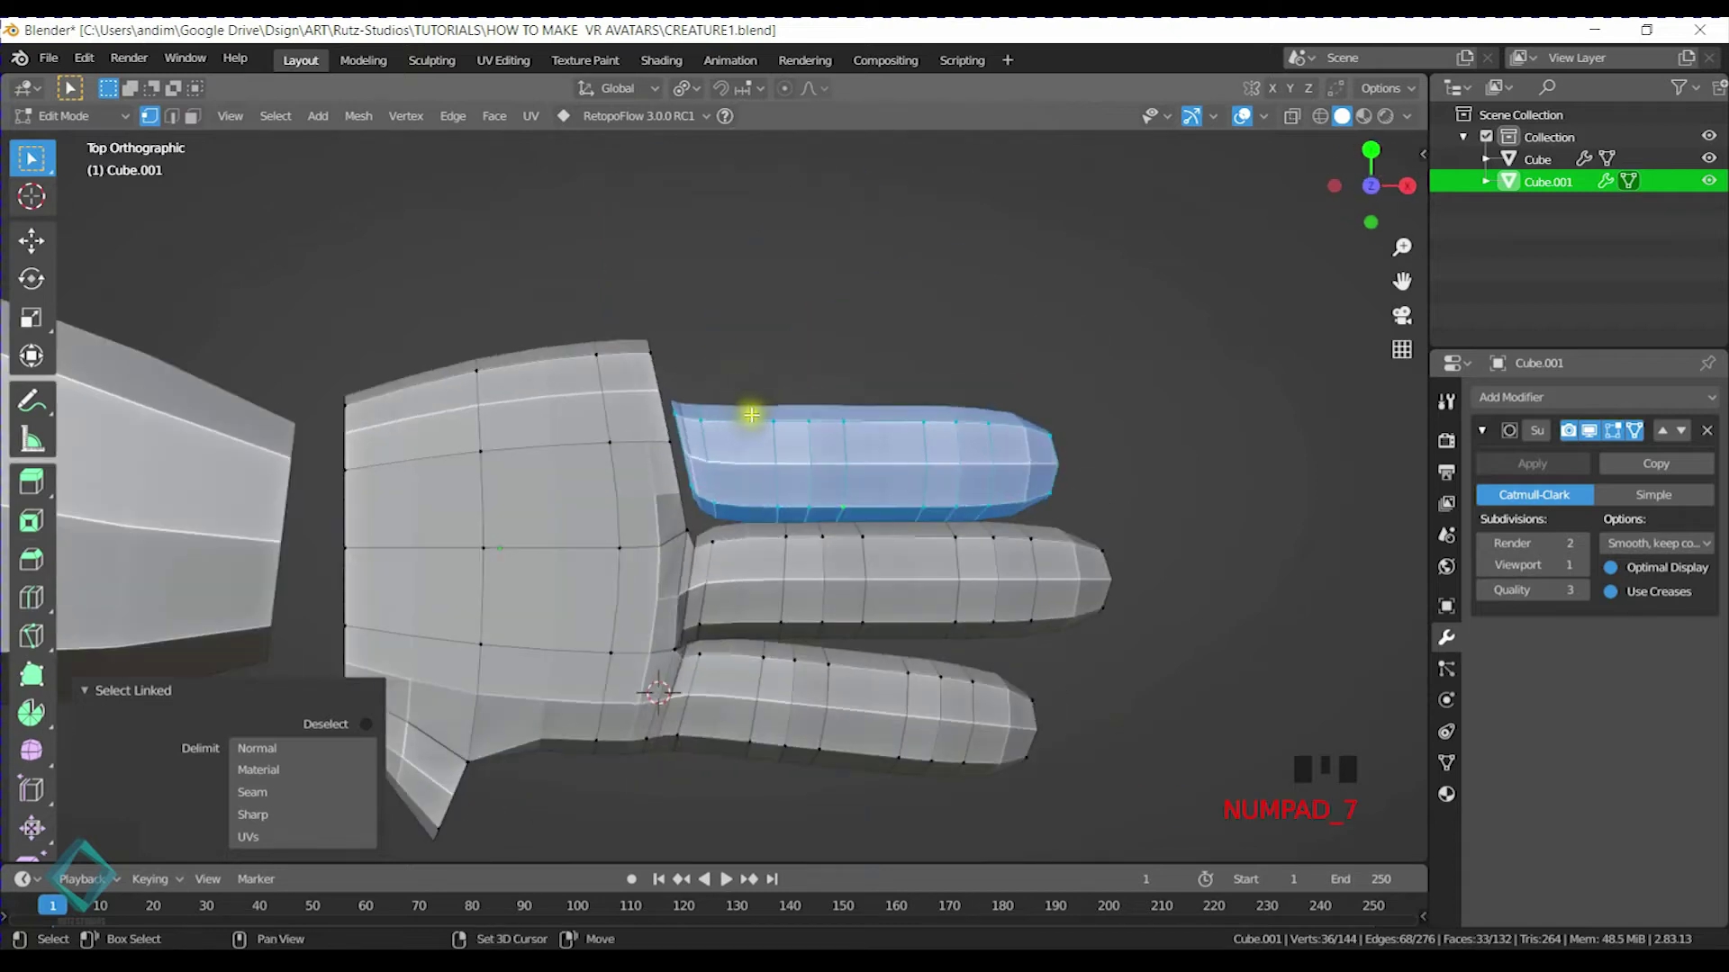
{"action": "key", "text": "shift+d"}
{"action": "left_click", "coordinate": [770, 329]}
Scale the little finger to about 0.73, rotate it about 8.85° away from the ring finger, and place it against the palm's outer edge
{"action": "key", "text": "s"}
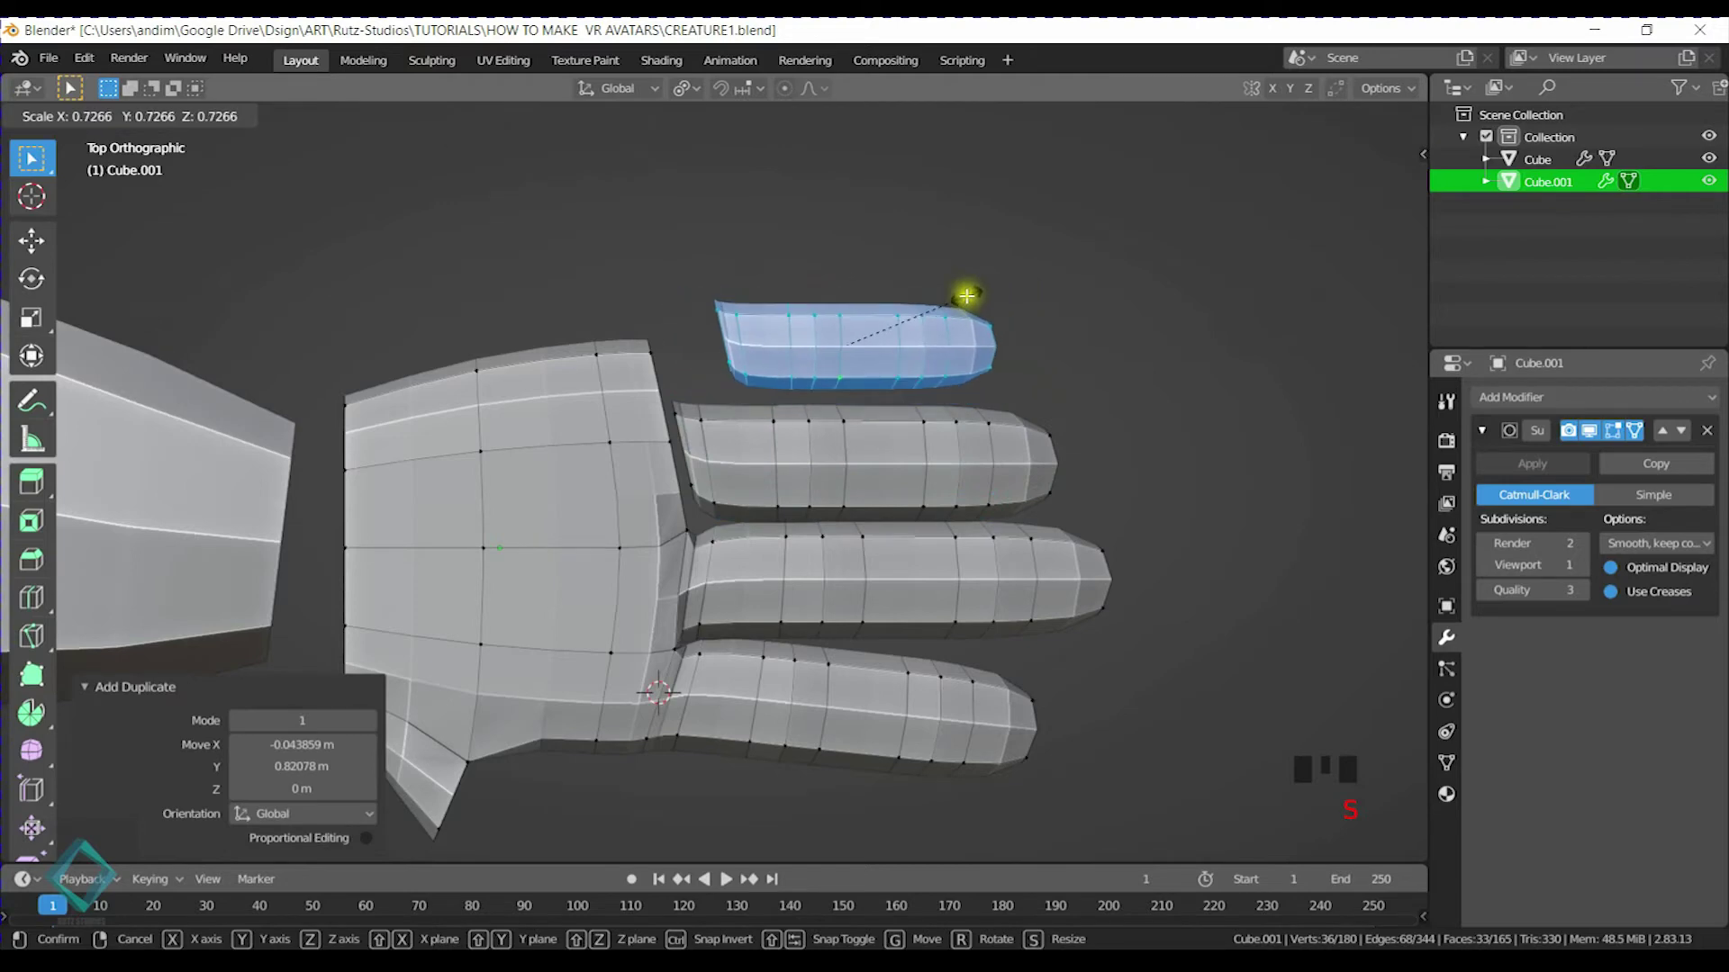
{"action": "left_click", "coordinate": [967, 297]}
{"action": "key", "text": "r"}
{"action": "left_click", "coordinate": [1037, 295]}
{"action": "key", "text": "g"}
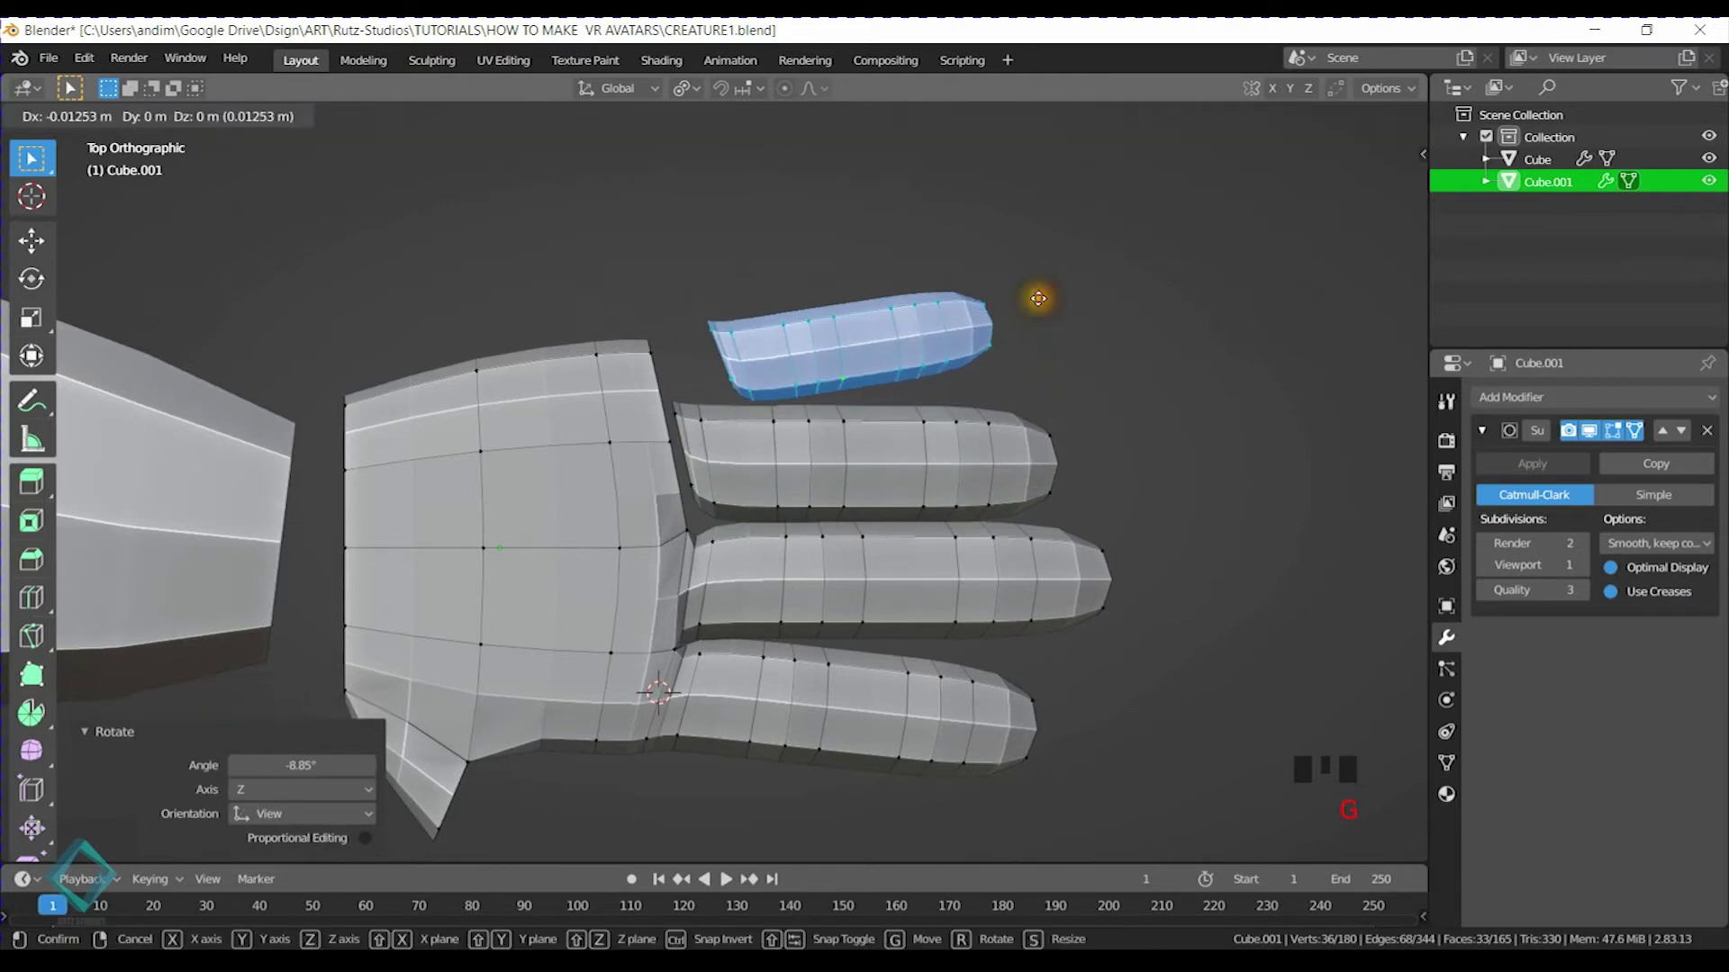
{"action": "left_click", "coordinate": [980, 307]}
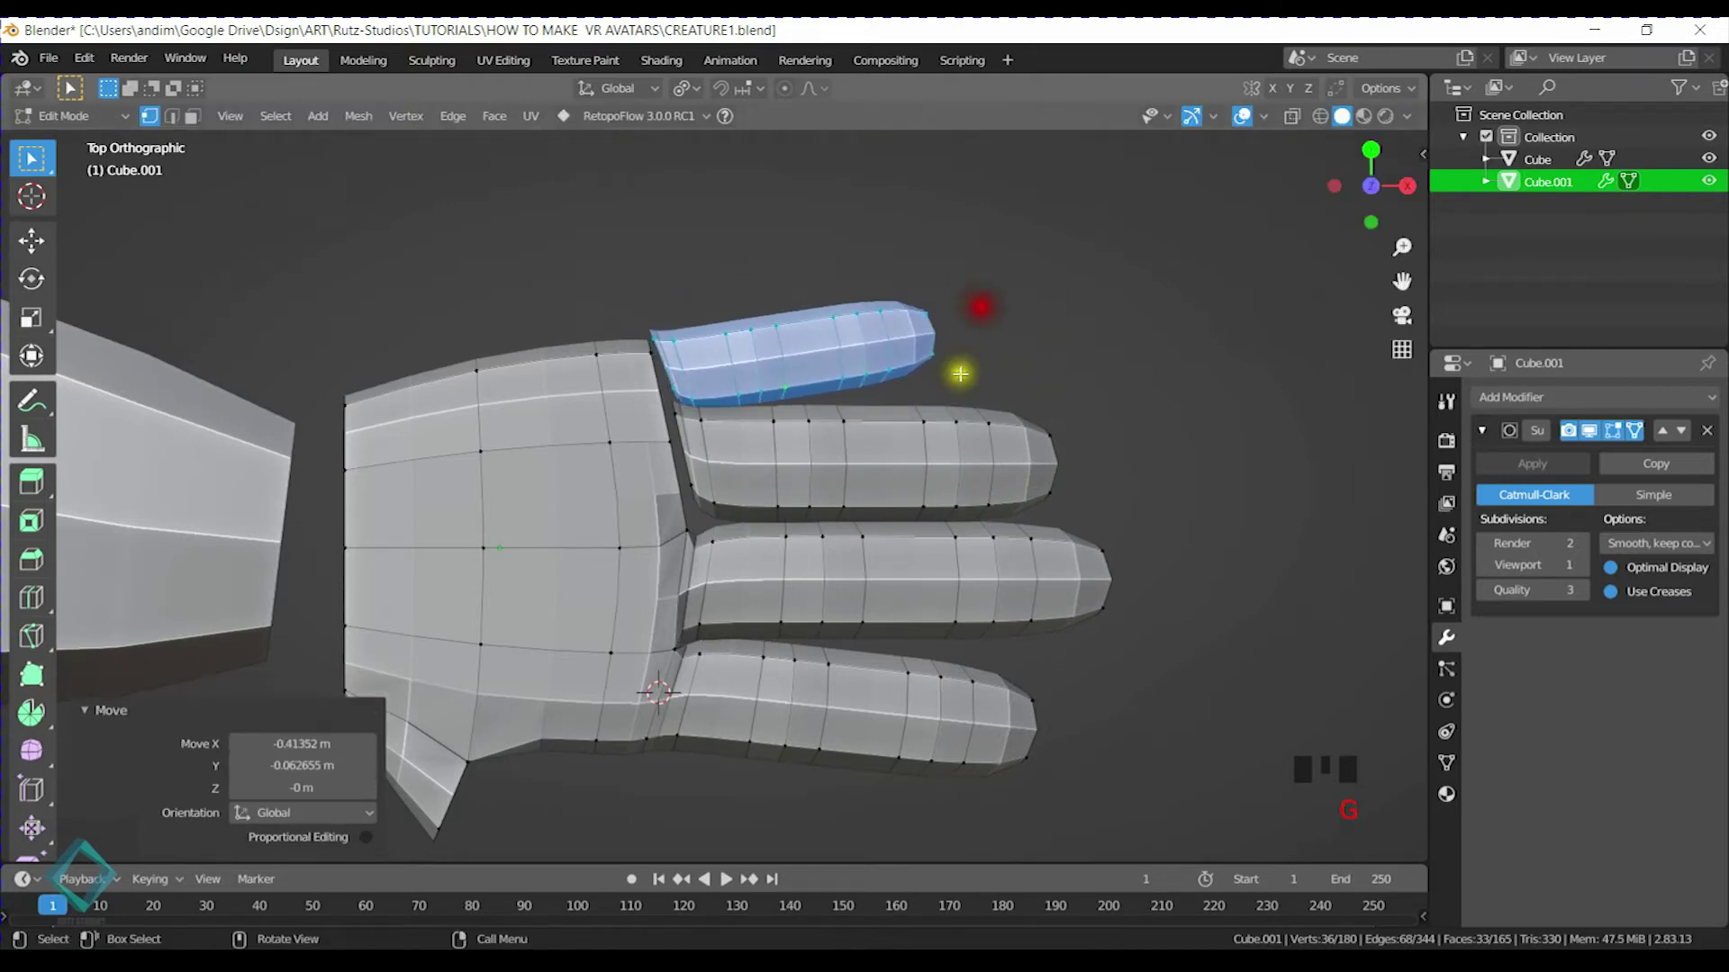
Merge the ring finger's upper and lower base corners on the middle-finger side with the adjacent palm vertices, using At Last
{"action": "left_click", "coordinate": [899, 425]}
{"action": "middle_click_drag", "start_coordinate": [834, 478], "coordinate": [647, 470]}
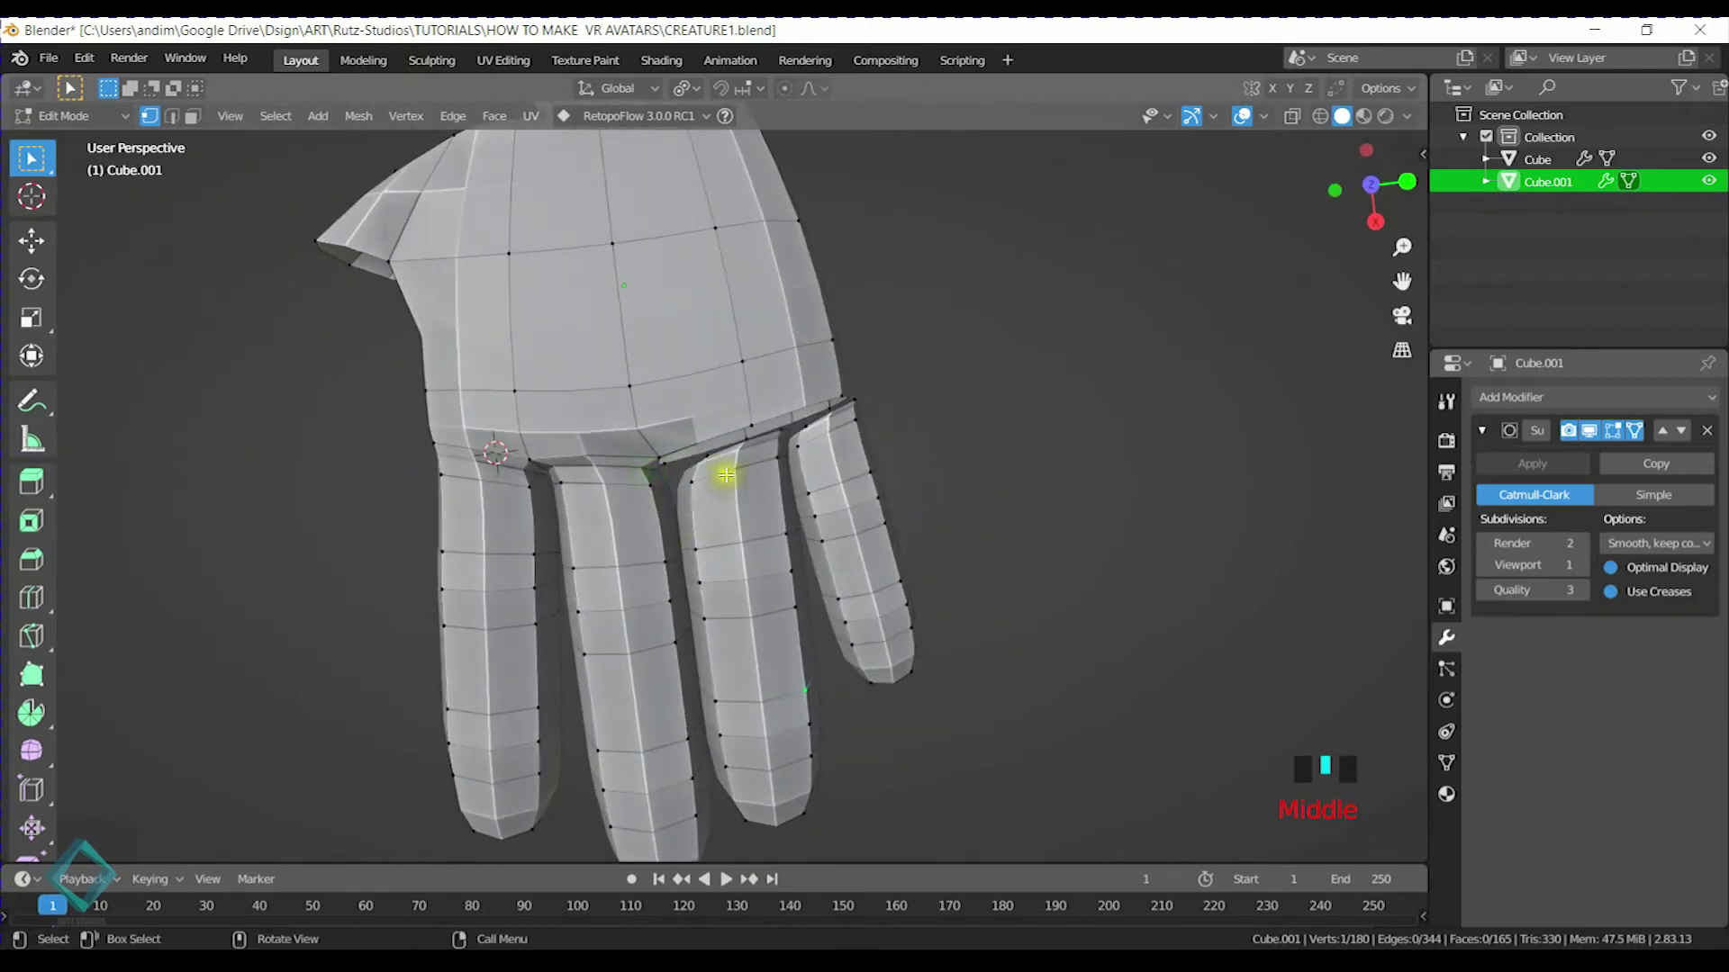
{"action": "key", "text": "KP_Decimal"}
{"action": "middle_click_drag", "start_coordinate": [698, 440], "coordinate": [490, 440]}
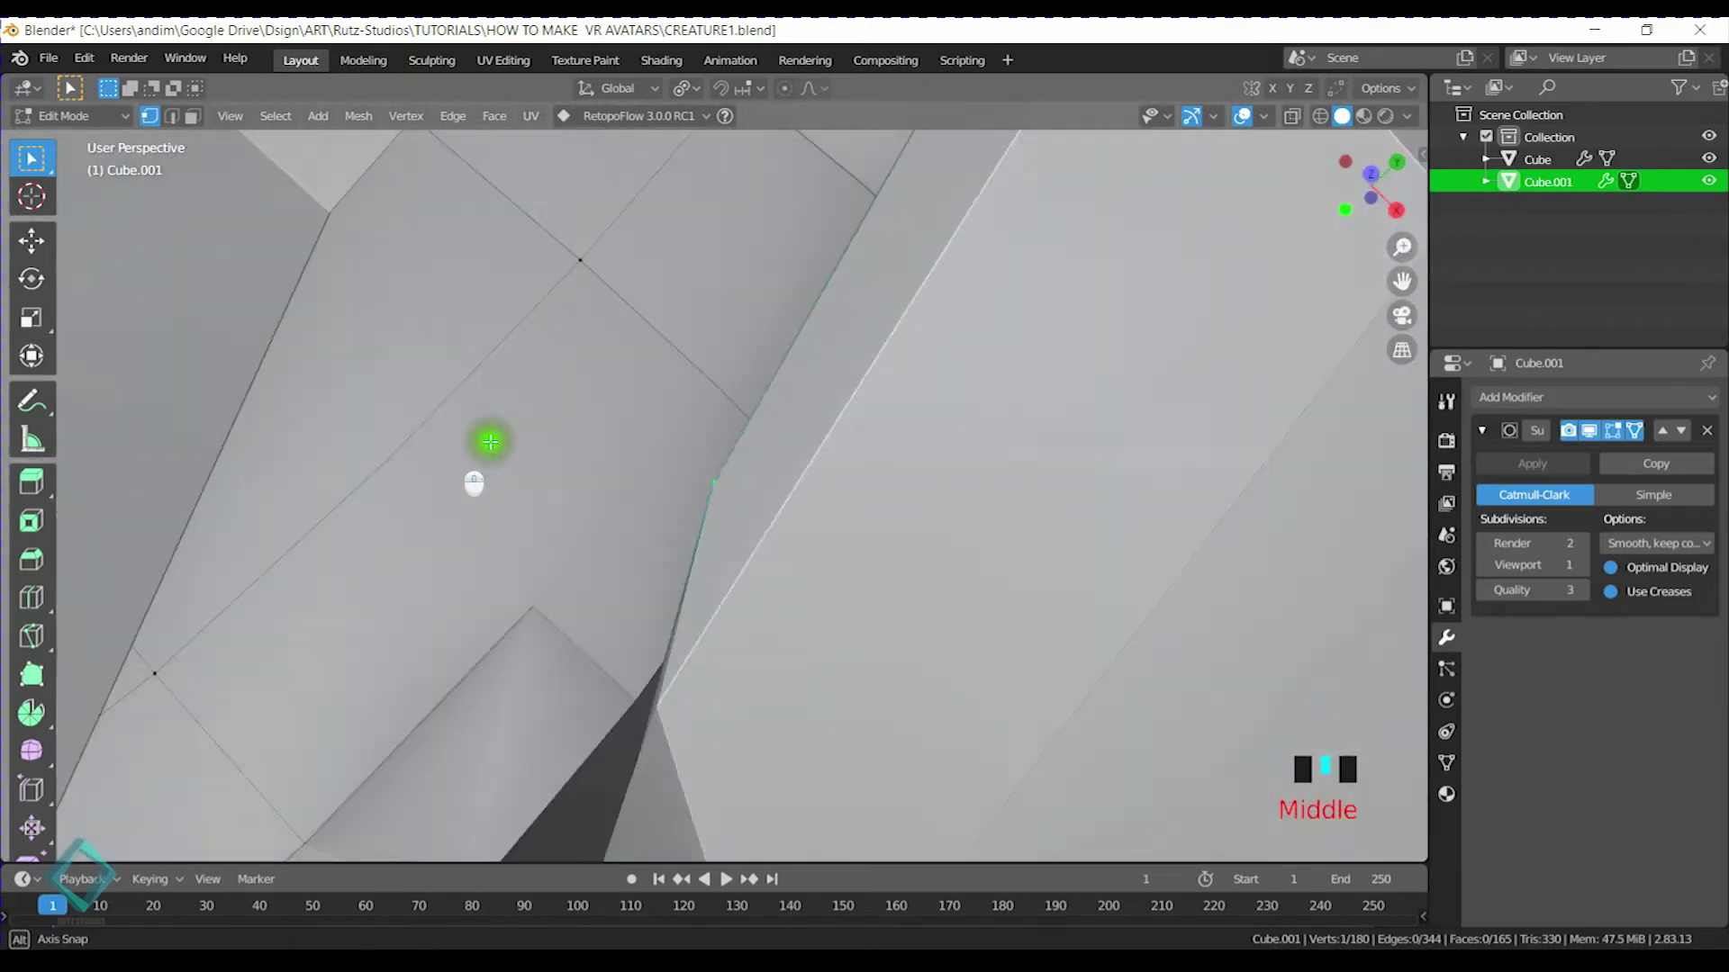
{"action": "scroll", "coordinate": [748, 406], "scroll_direction": "down", "scroll_amount": 9}
{"action": "middle_click_drag", "start_coordinate": [748, 546], "coordinate": [719, 437], "text": "shift"}
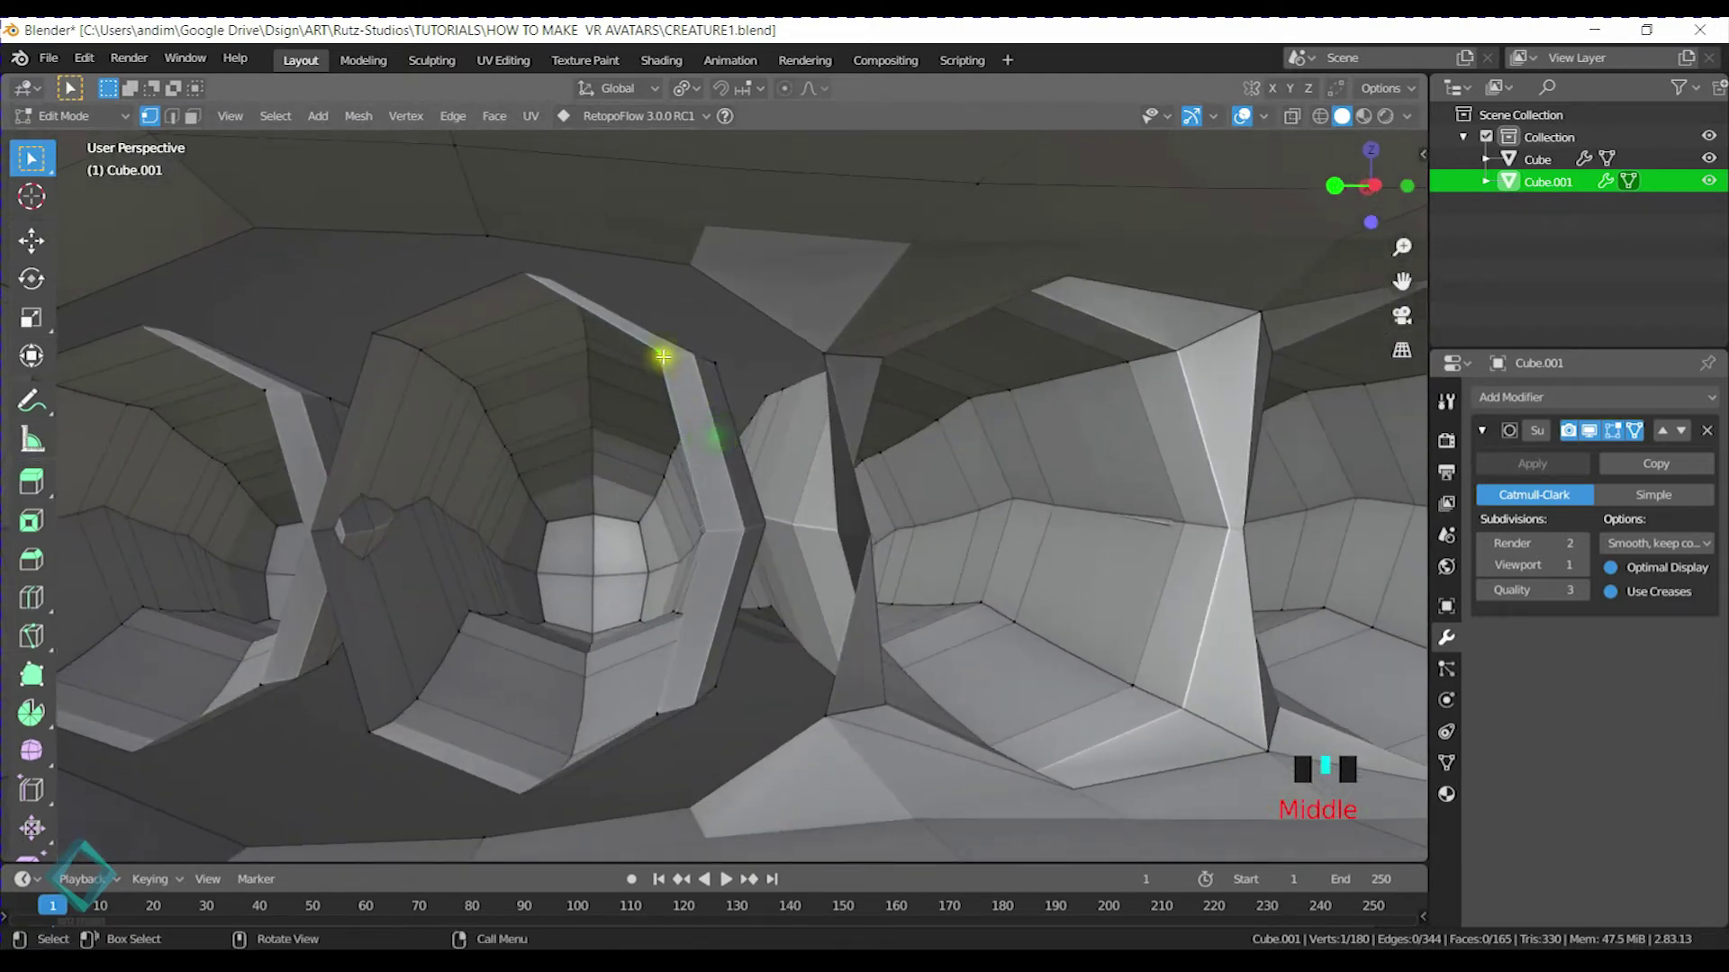
{"action": "key", "text": "m"}
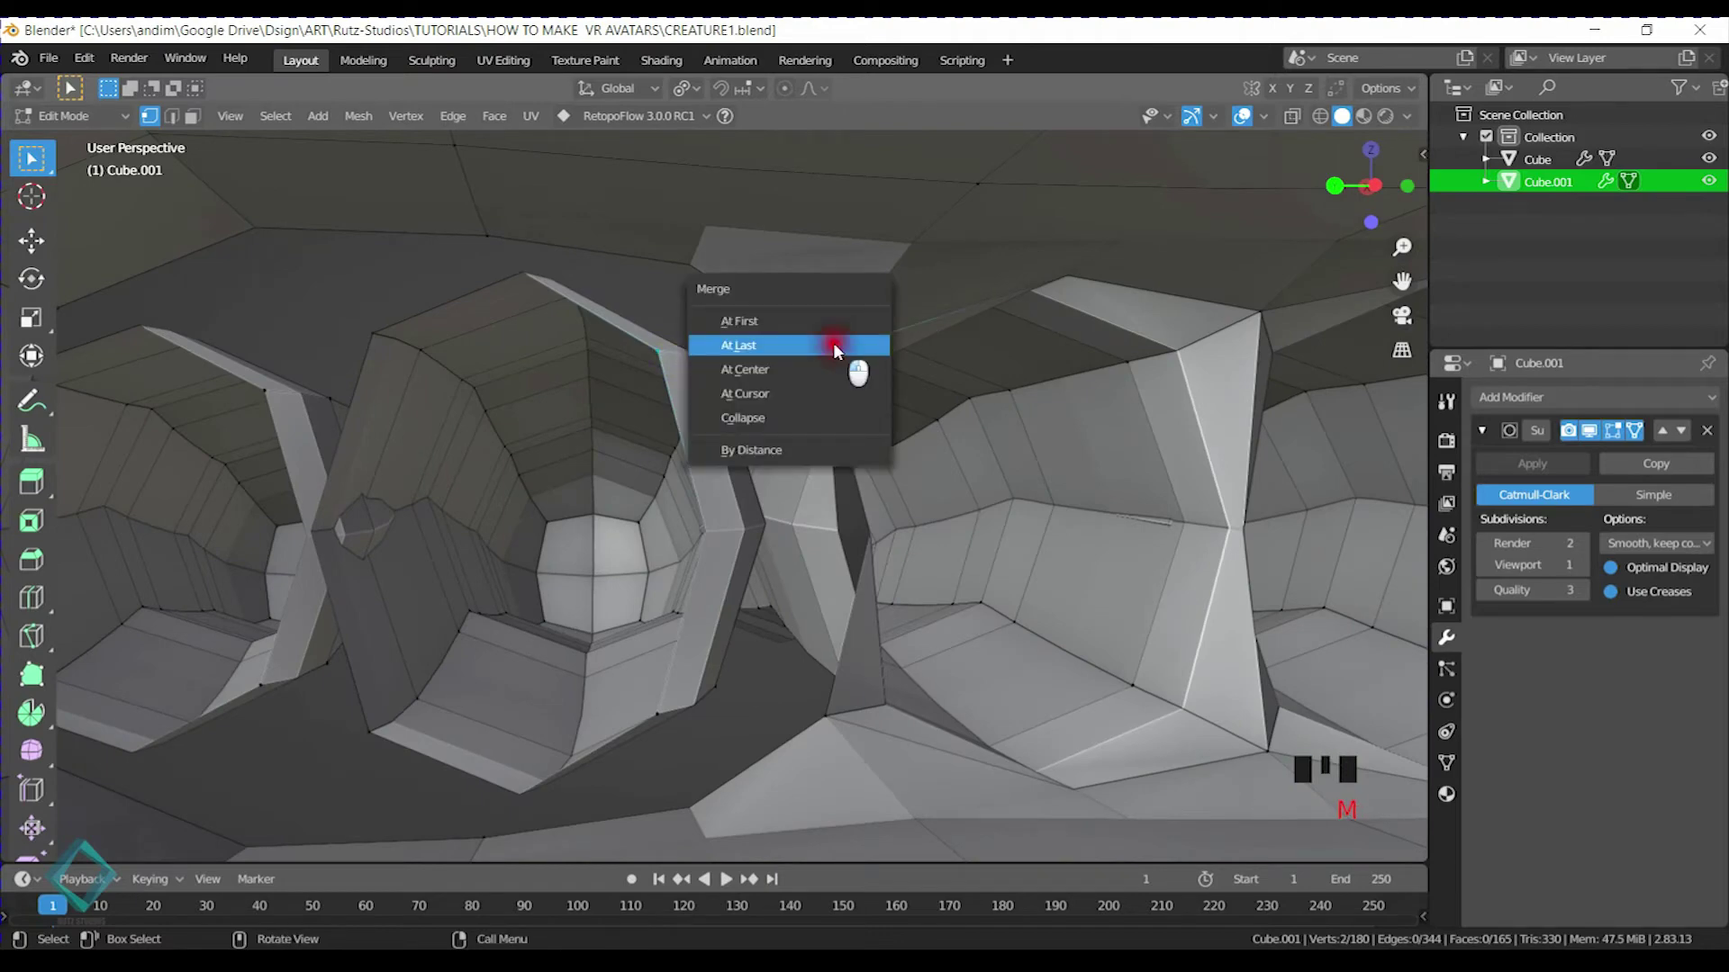
{"action": "left_click", "coordinate": [836, 349]}
{"action": "left_click", "coordinate": [683, 708]}
{"action": "key", "text": "m"}
{"action": "left_click", "coordinate": [826, 731]}
Merge the ring finger's lower and upper base corners on the little-finger side with the adjacent palm vertices, using At Last
{"action": "middle_click_drag", "start_coordinate": [776, 673], "coordinate": [822, 571], "text": "shift"}
{"action": "left_click", "coordinate": [540, 537]}
{"action": "middle_click_drag", "start_coordinate": [587, 548], "coordinate": [634, 629]}
{"action": "left_click", "coordinate": [610, 667], "text": "shift"}
{"action": "key", "text": "m"}
{"action": "left_click", "coordinate": [608, 665]}
{"action": "middle_click_drag", "start_coordinate": [590, 489], "coordinate": [648, 309]}
{"action": "left_click", "coordinate": [642, 283], "text": "shift"}
{"action": "key", "text": "m"}
{"action": "left_click", "coordinate": [701, 163]}
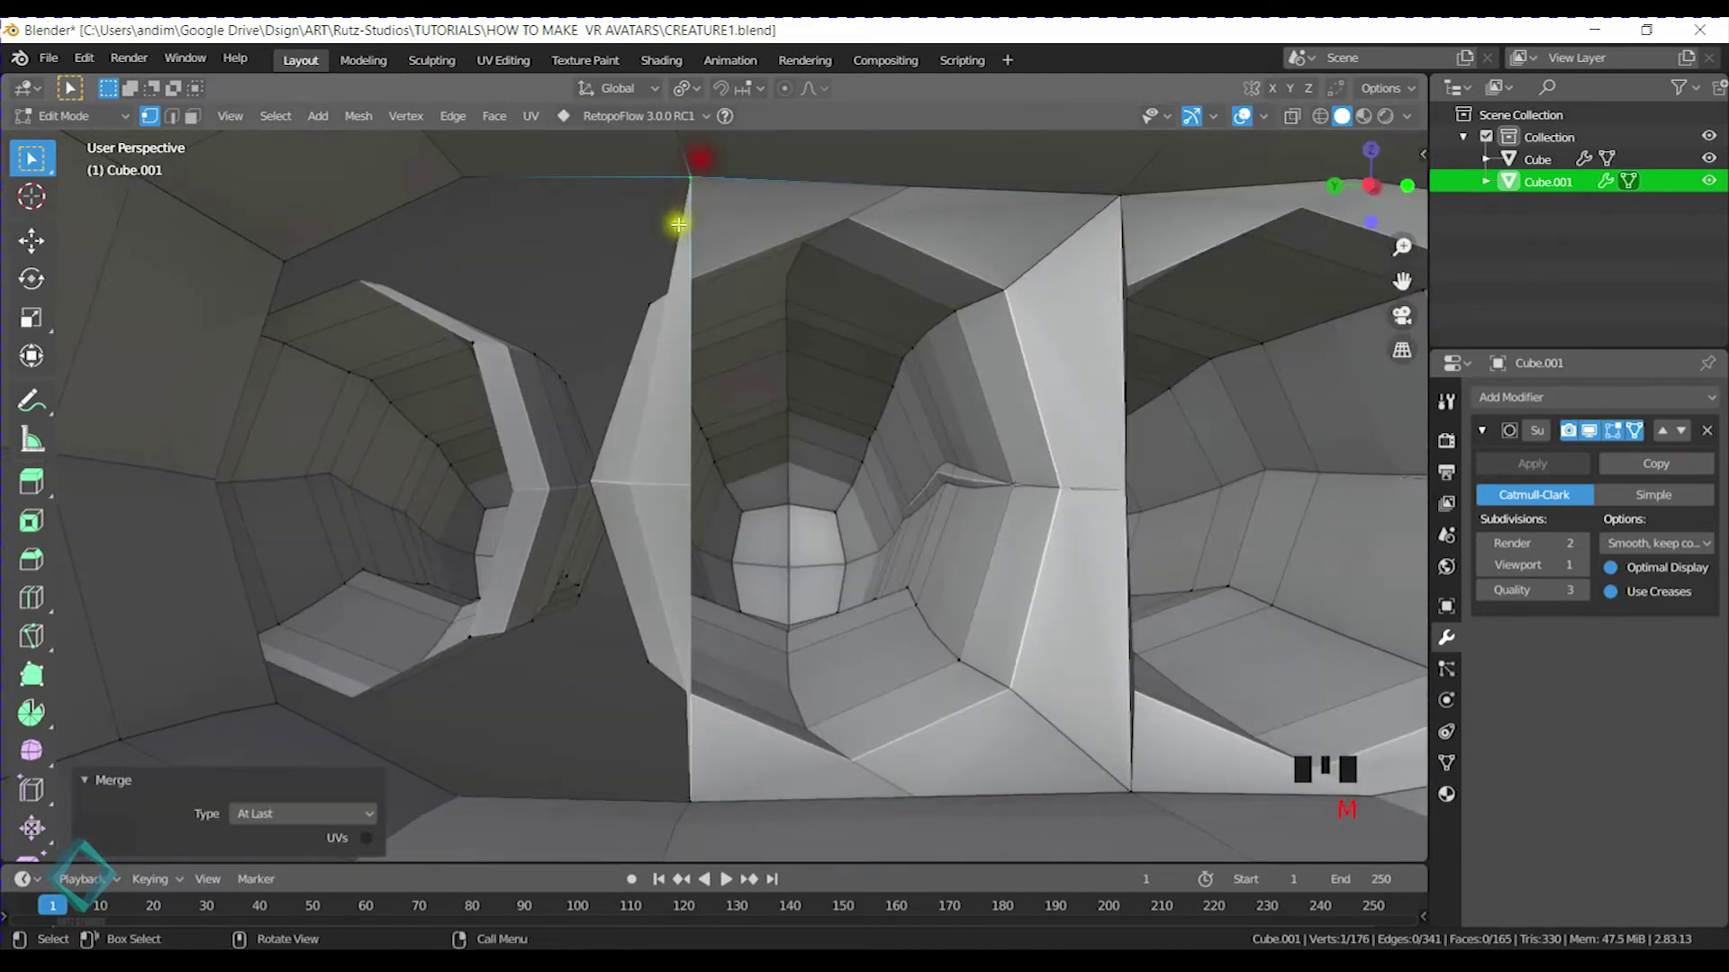
Merge the little finger's upper and lower base corners on the ring-finger side into the shared palm vertices, using At Last
{"action": "left_click", "coordinate": [482, 343]}
{"action": "key", "text": "m"}
{"action": "left_click", "coordinate": [698, 168]}
{"action": "left_click", "coordinate": [495, 627]}
{"action": "left_click", "coordinate": [686, 813], "text": "shift"}
{"action": "key", "text": "m"}
{"action": "left_click", "coordinate": [687, 812]}
Merge the little finger's lower and upper outer base corners with the palm's outer edge vertices, using At Last
{"action": "middle_click_drag", "start_coordinate": [347, 687], "coordinate": [545, 642]}
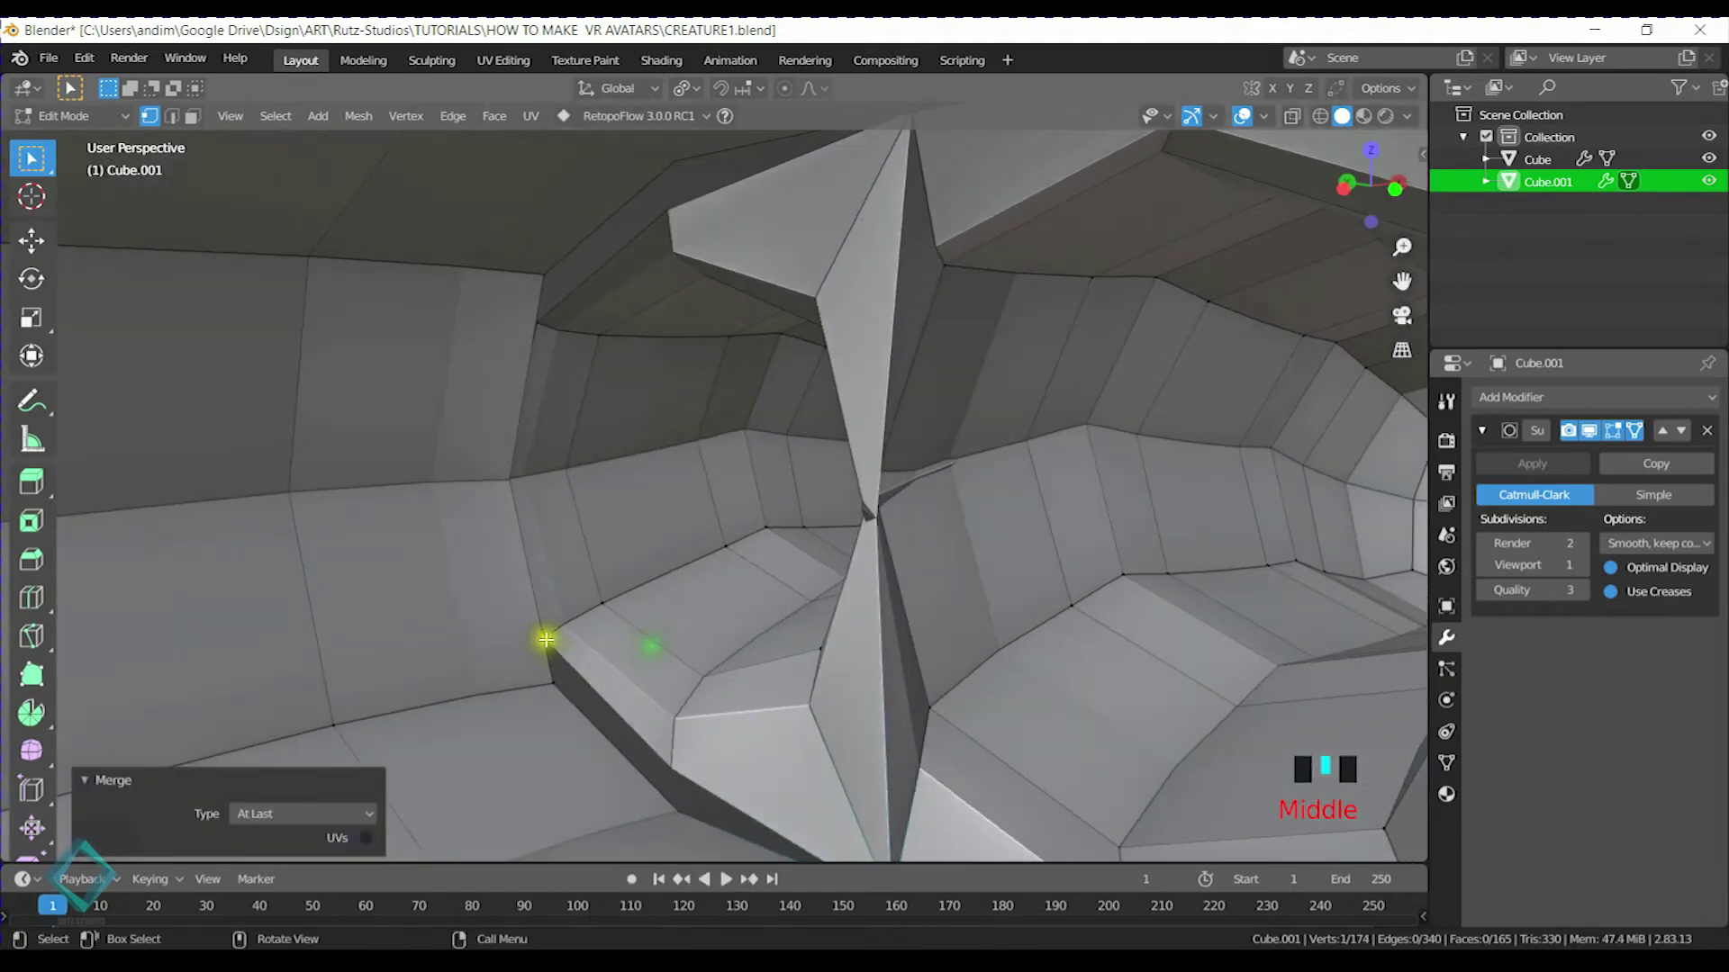
{"action": "left_click", "coordinate": [550, 704], "text": "shift"}
{"action": "key", "text": "comma"}
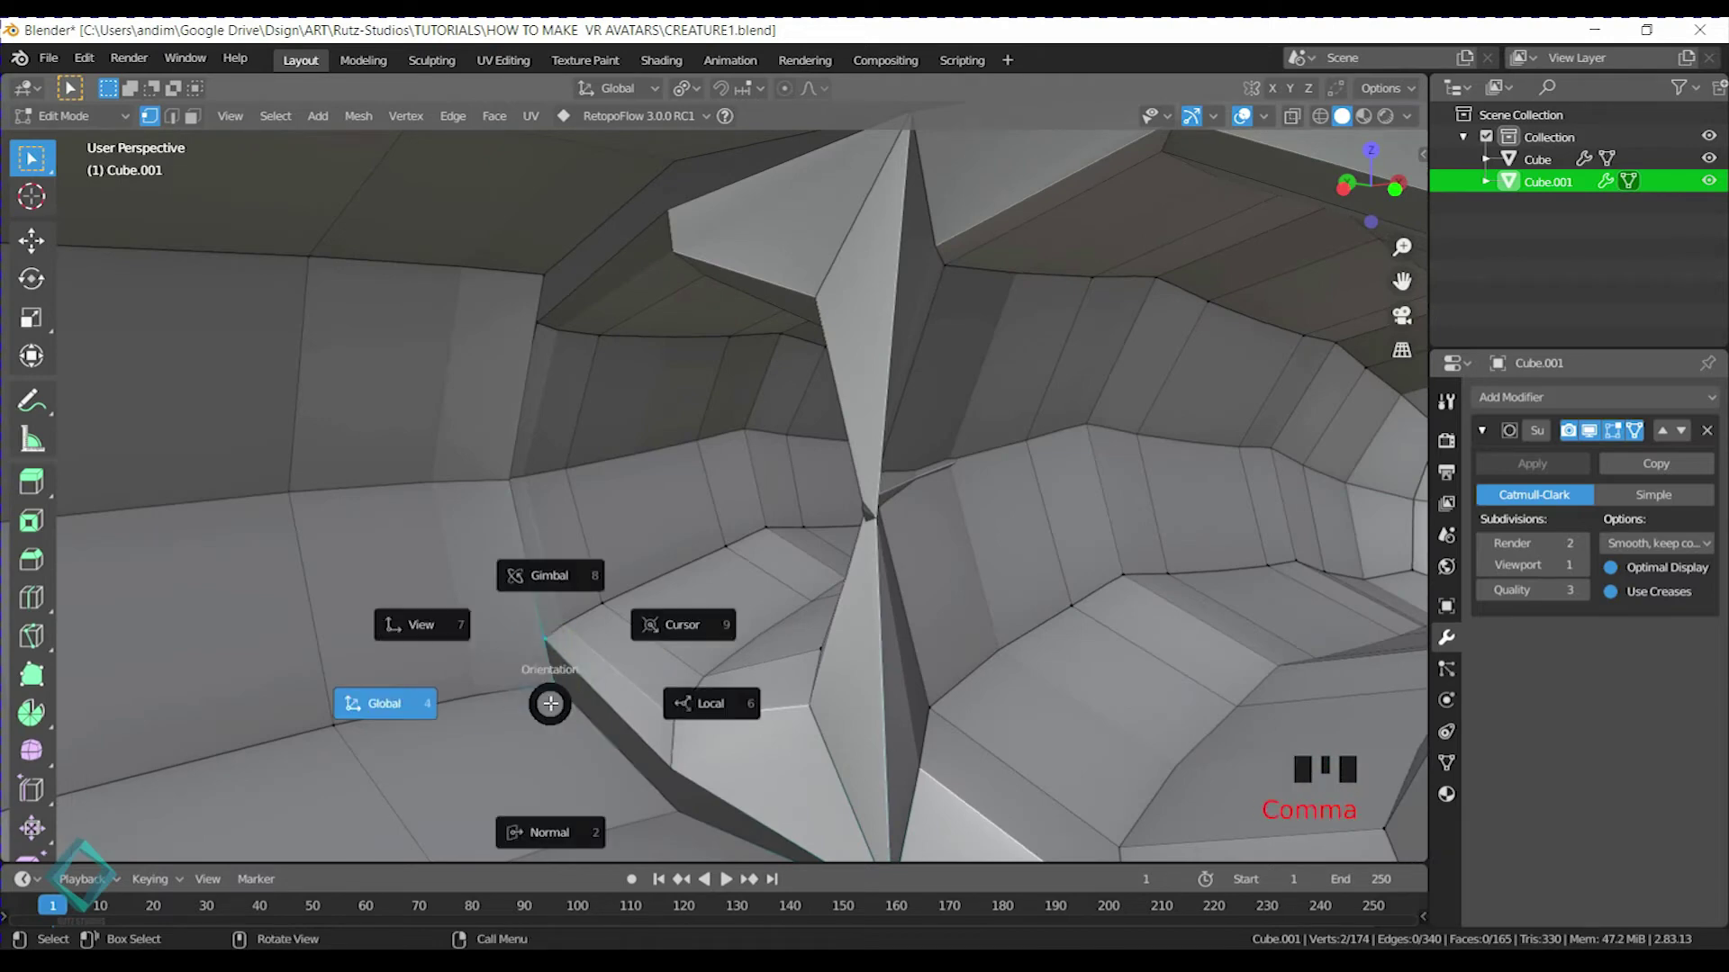
{"action": "key", "text": "Escape"}
{"action": "key", "text": "m"}
{"action": "left_click", "coordinate": [550, 703]}
{"action": "middle_click_drag", "start_coordinate": [566, 327], "coordinate": [663, 499], "text": "shift"}
{"action": "left_click", "coordinate": [617, 481]}
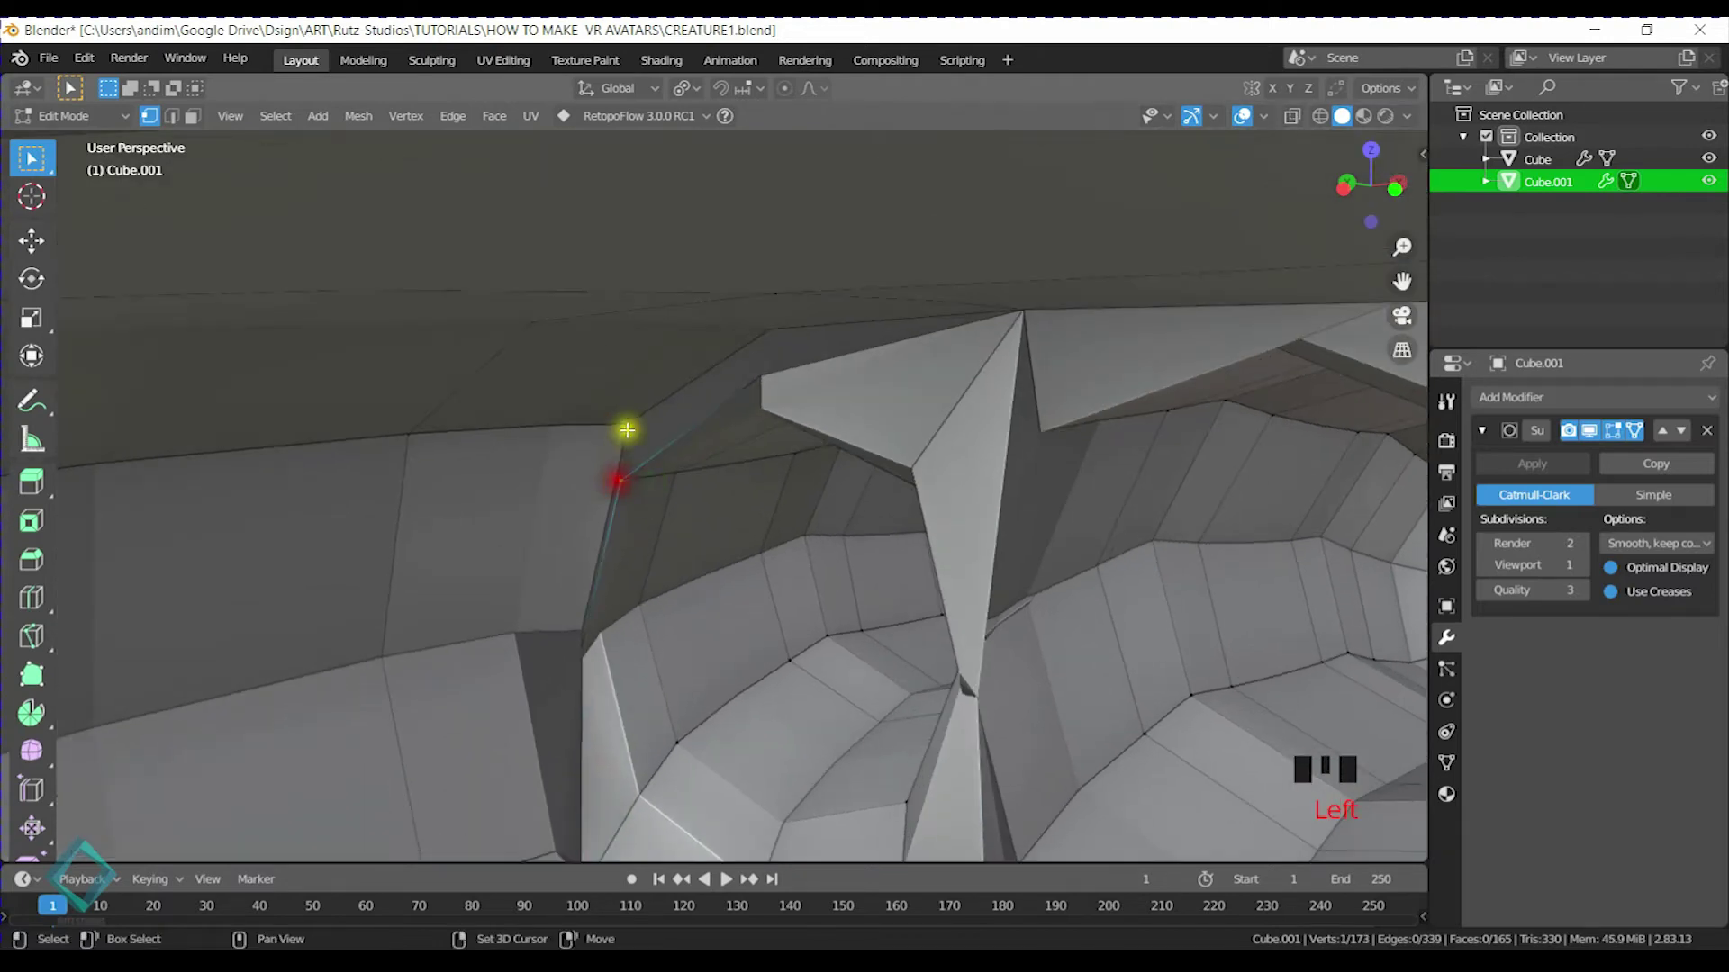
{"action": "key", "text": "m"}
{"action": "left_click", "coordinate": [636, 432]}
Move the upper and lower outer corner vertices at the little finger's base inward to smooth the protruding palm edge
{"action": "middle_click_drag", "start_coordinate": [637, 432], "coordinate": [868, 477]}
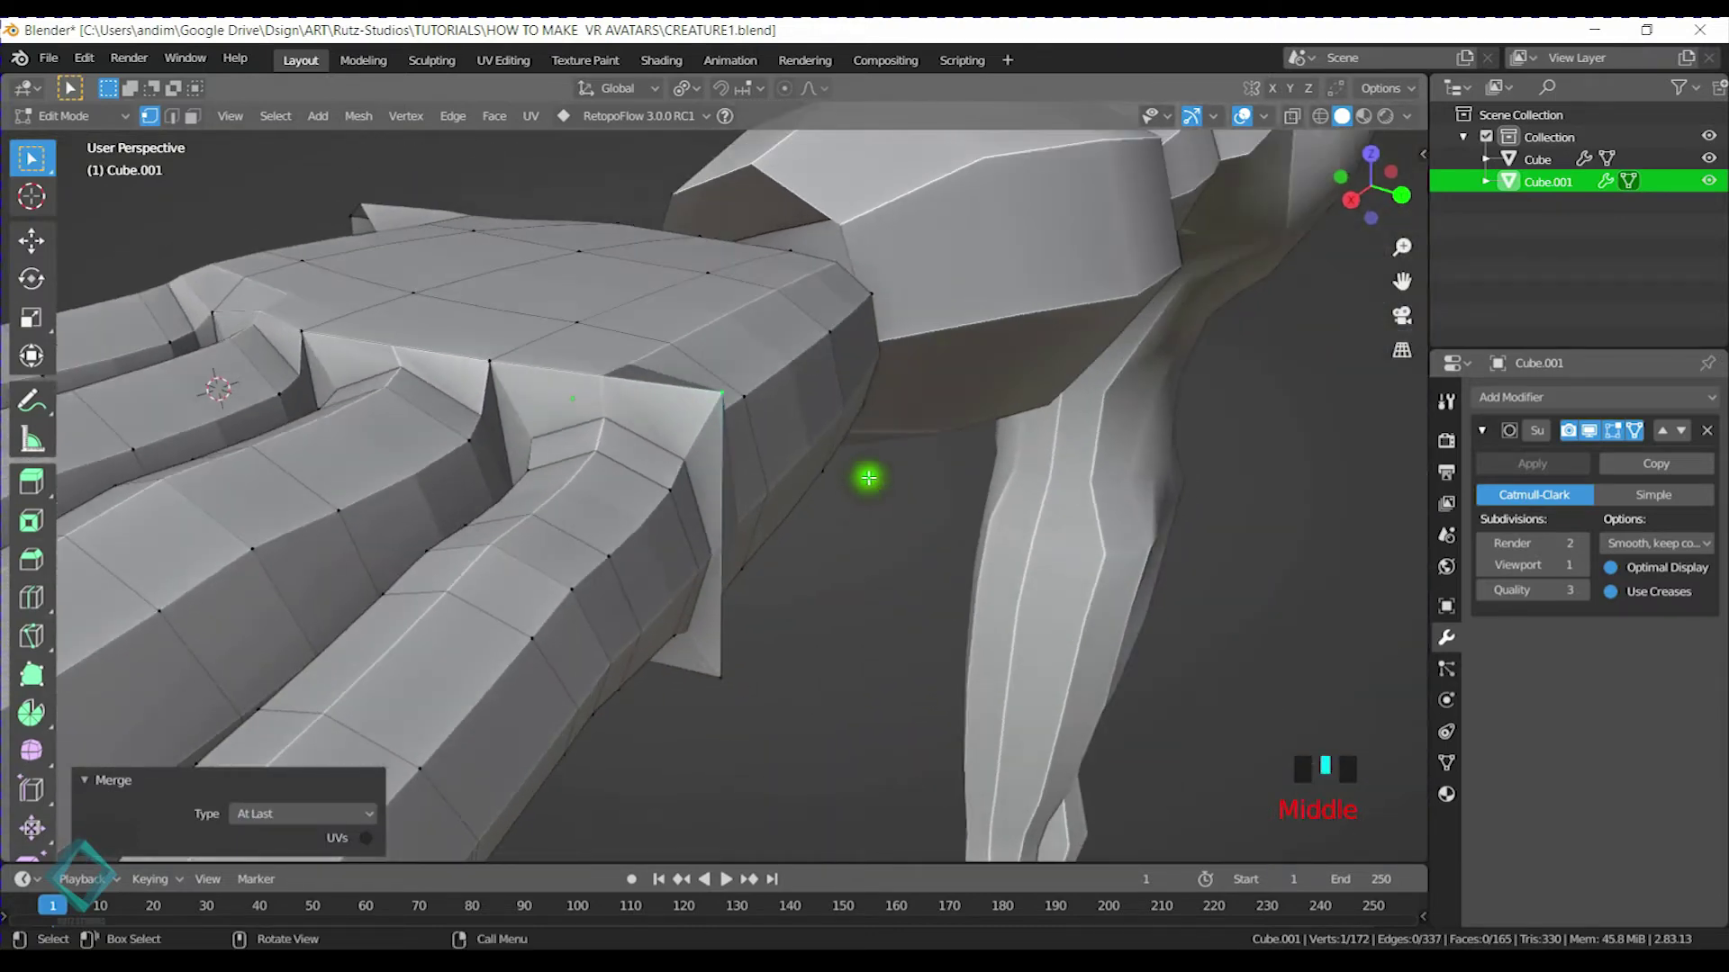
{"action": "middle_click_drag", "start_coordinate": [941, 363], "coordinate": [606, 335]}
{"action": "key", "text": "g"}
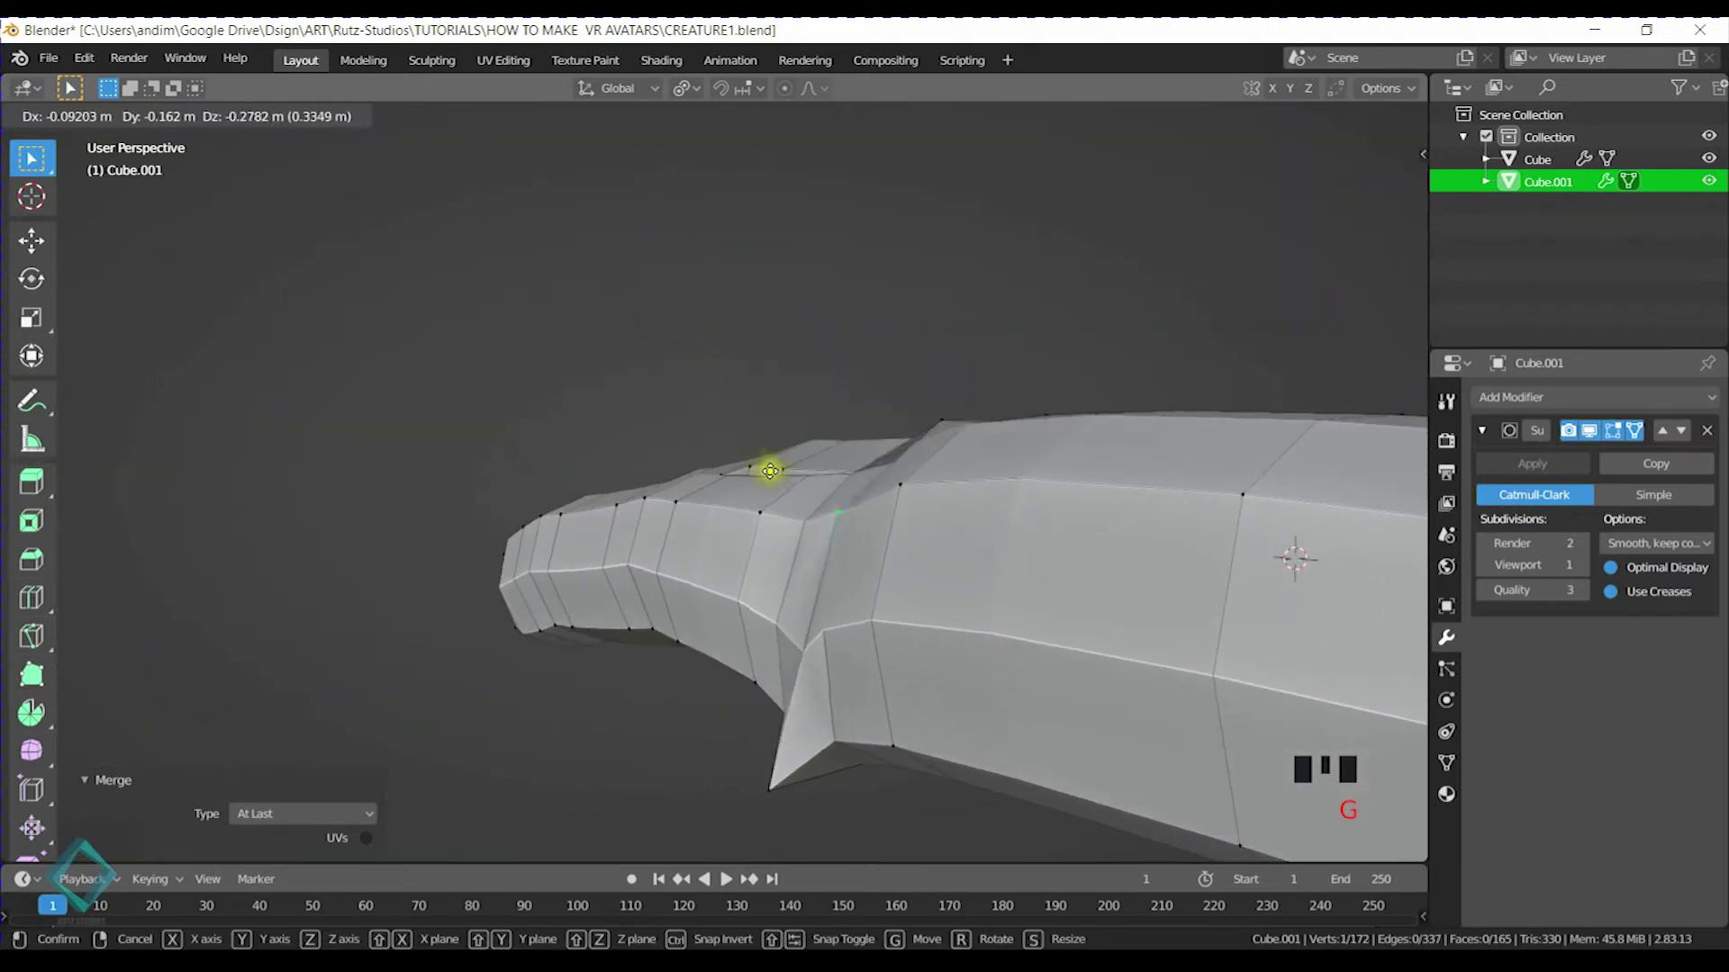
{"action": "left_click", "coordinate": [762, 459]}
{"action": "left_click", "coordinate": [764, 747]}
{"action": "key", "text": "g"}
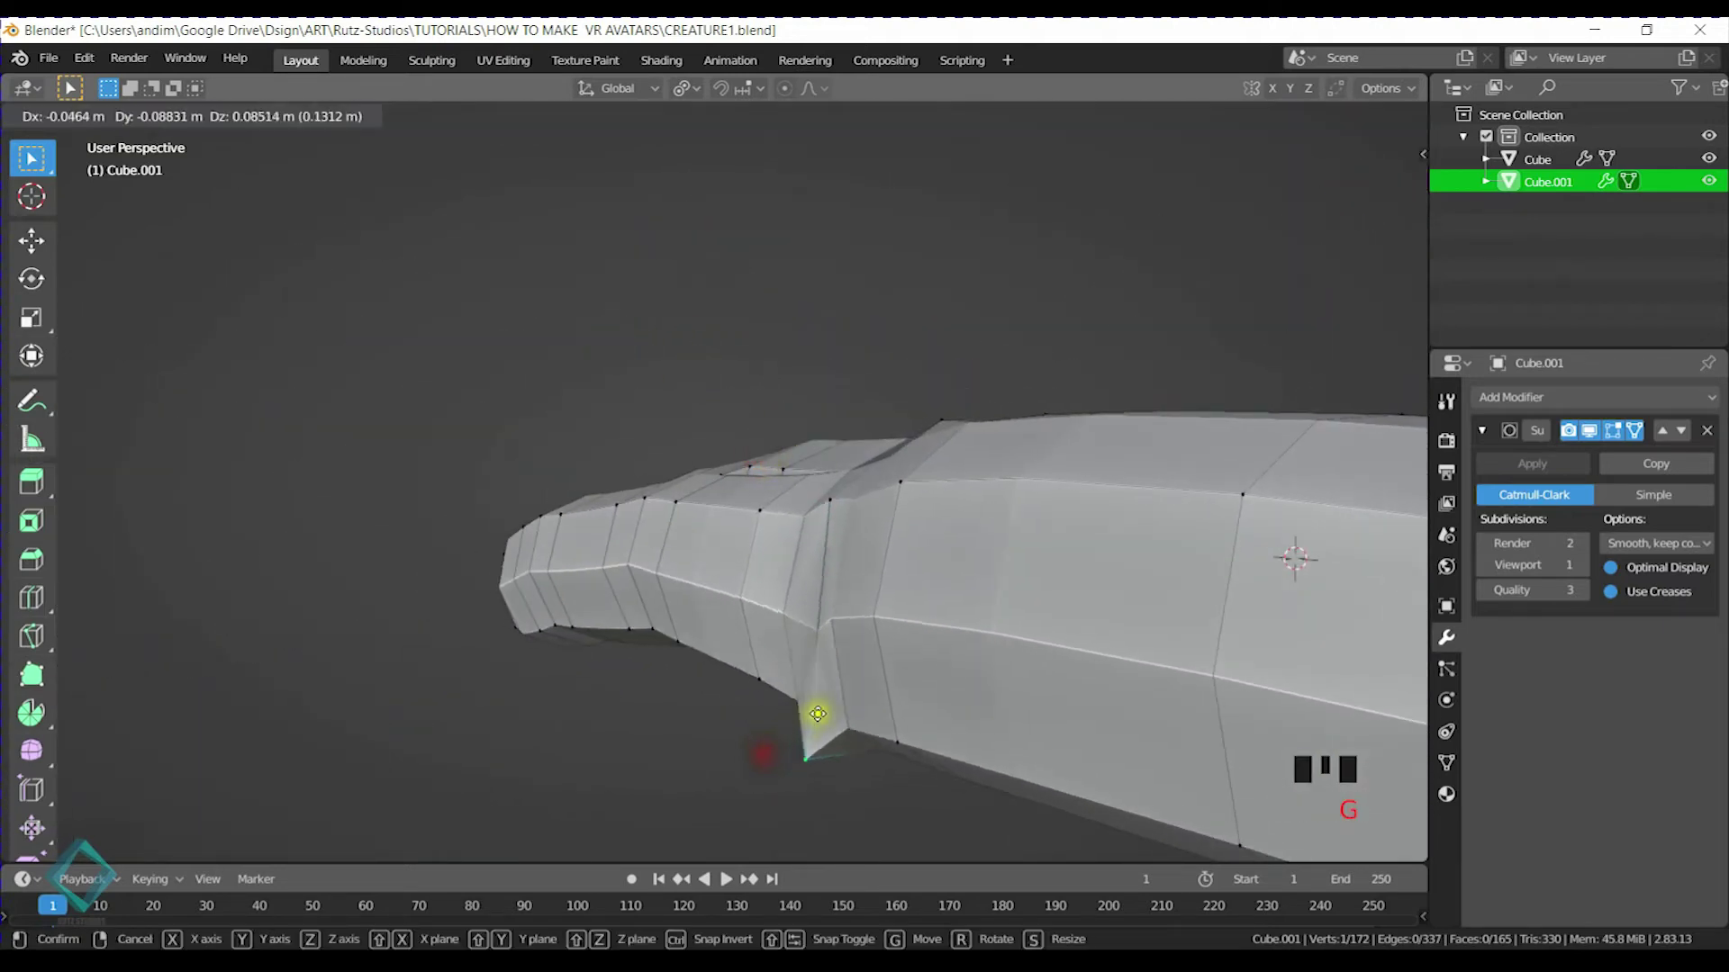
{"action": "left_click", "coordinate": [843, 654]}
Move both outer corner vertices at the little finger's base about 0.088 m outward along Y
{"action": "middle_click_drag", "start_coordinate": [877, 571], "coordinate": [832, 567]}
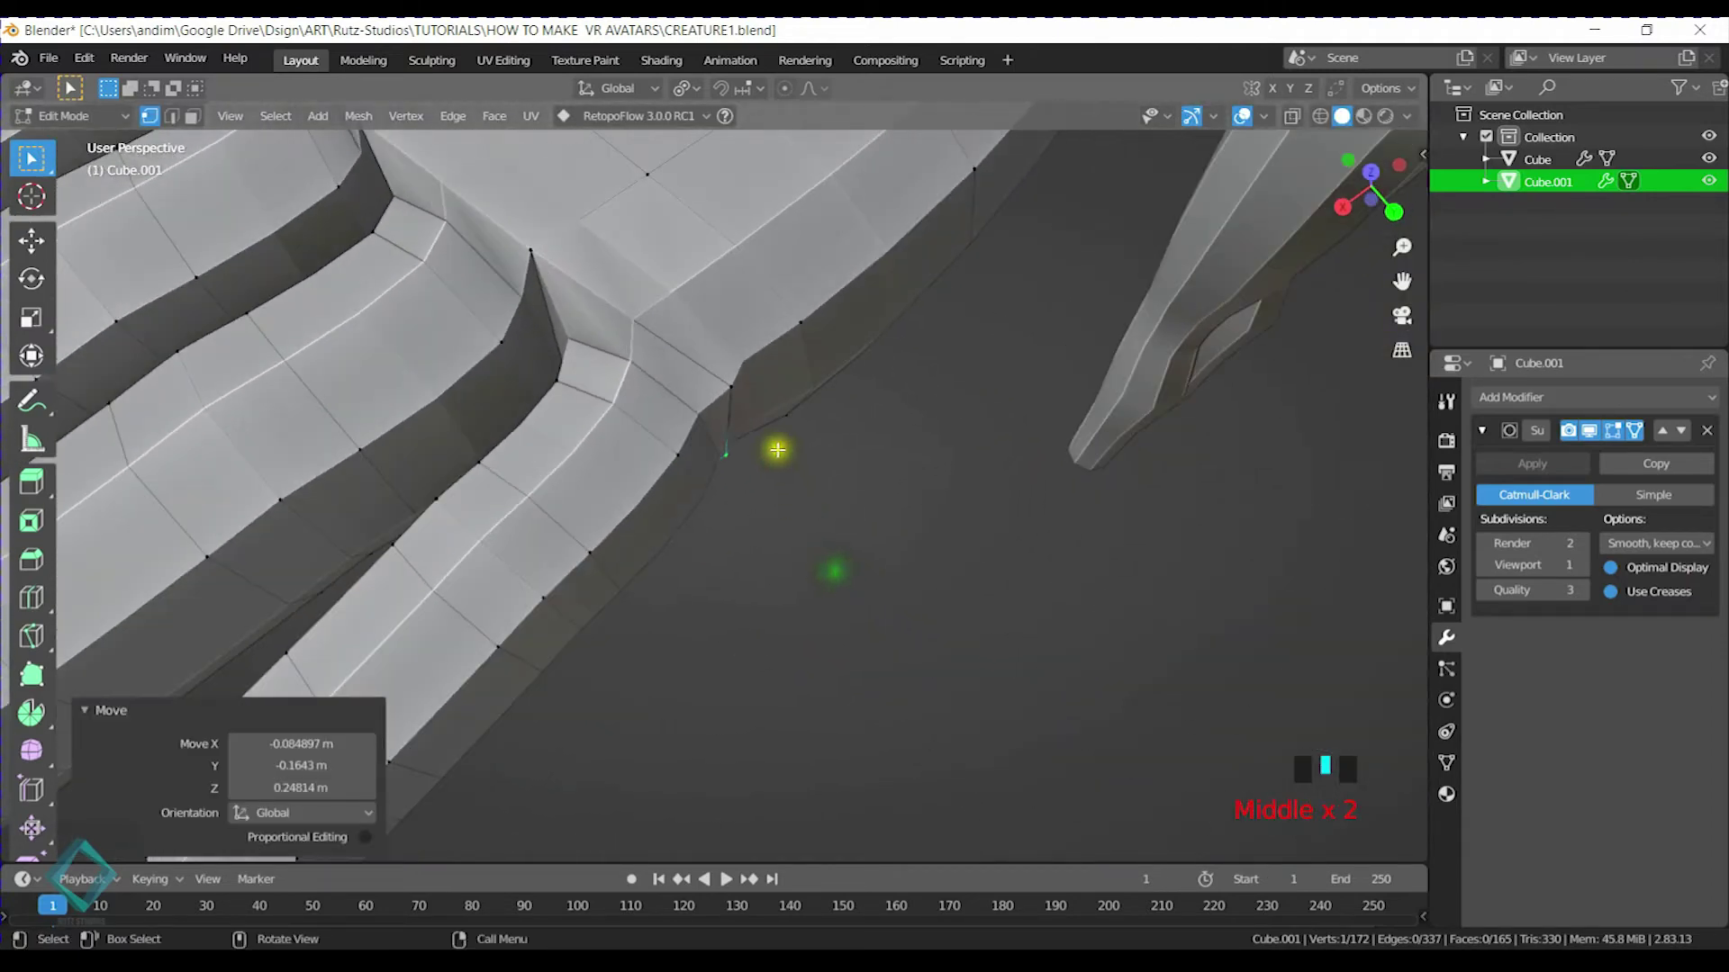
{"action": "left_click", "coordinate": [730, 379], "text": "shift"}
{"action": "key", "text": "g"}
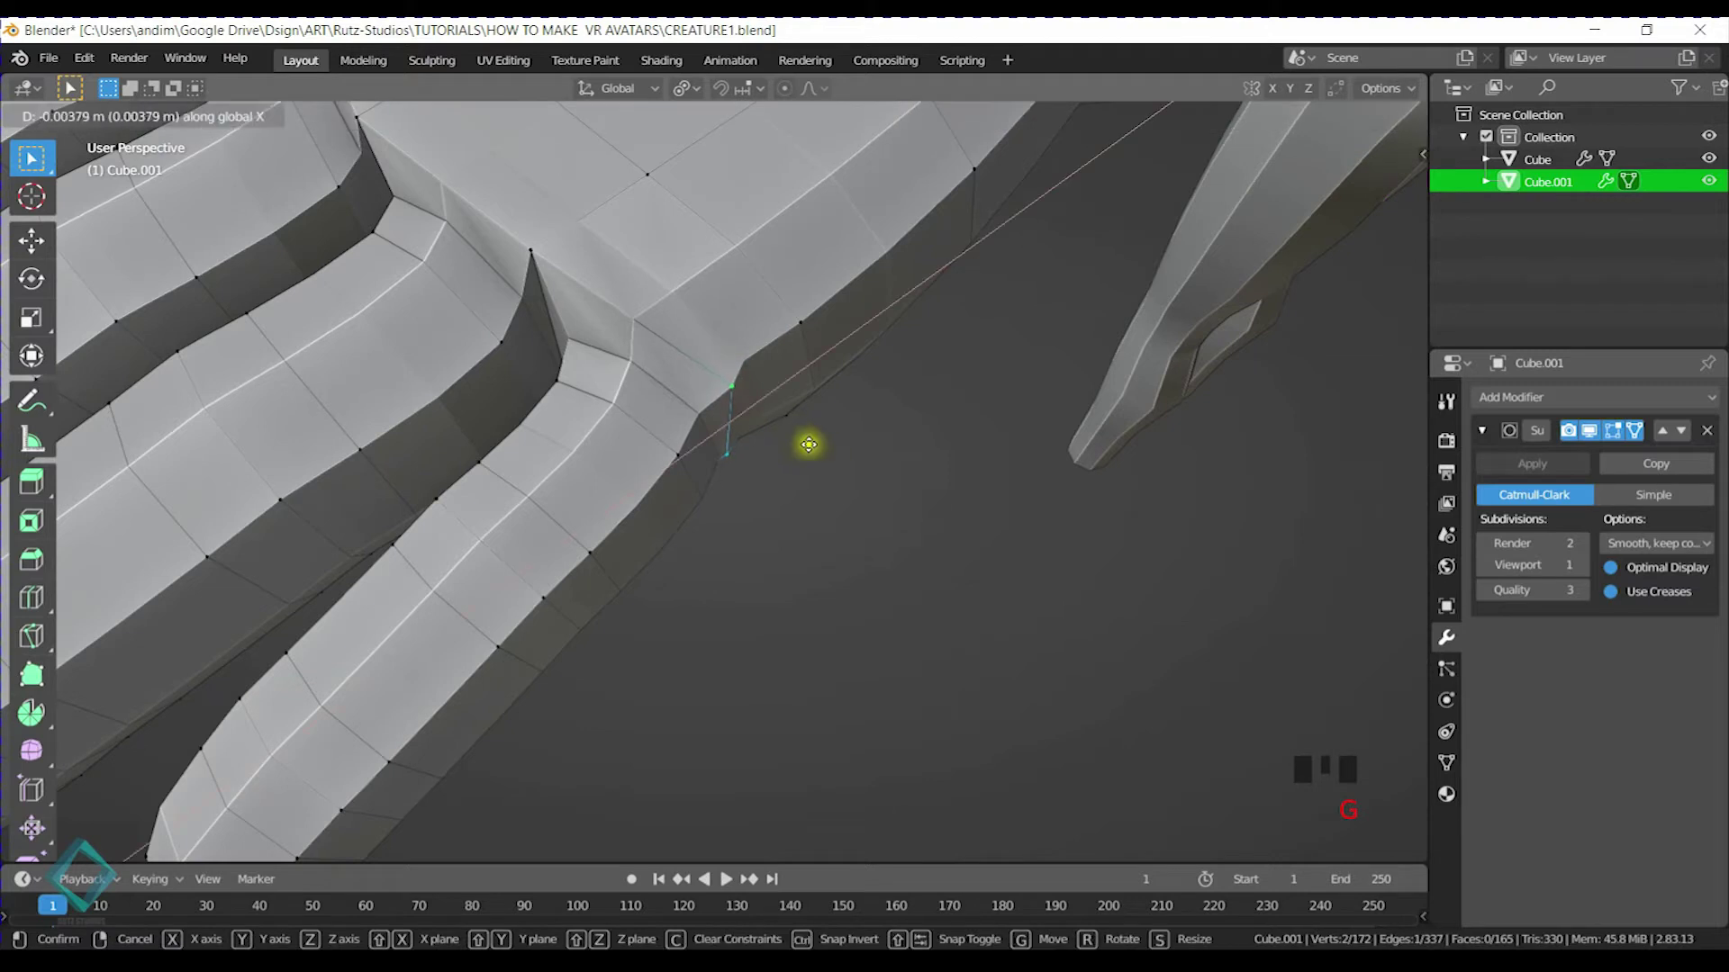
{"action": "right_click", "coordinate": [820, 465]}
{"action": "key", "text": "y"}
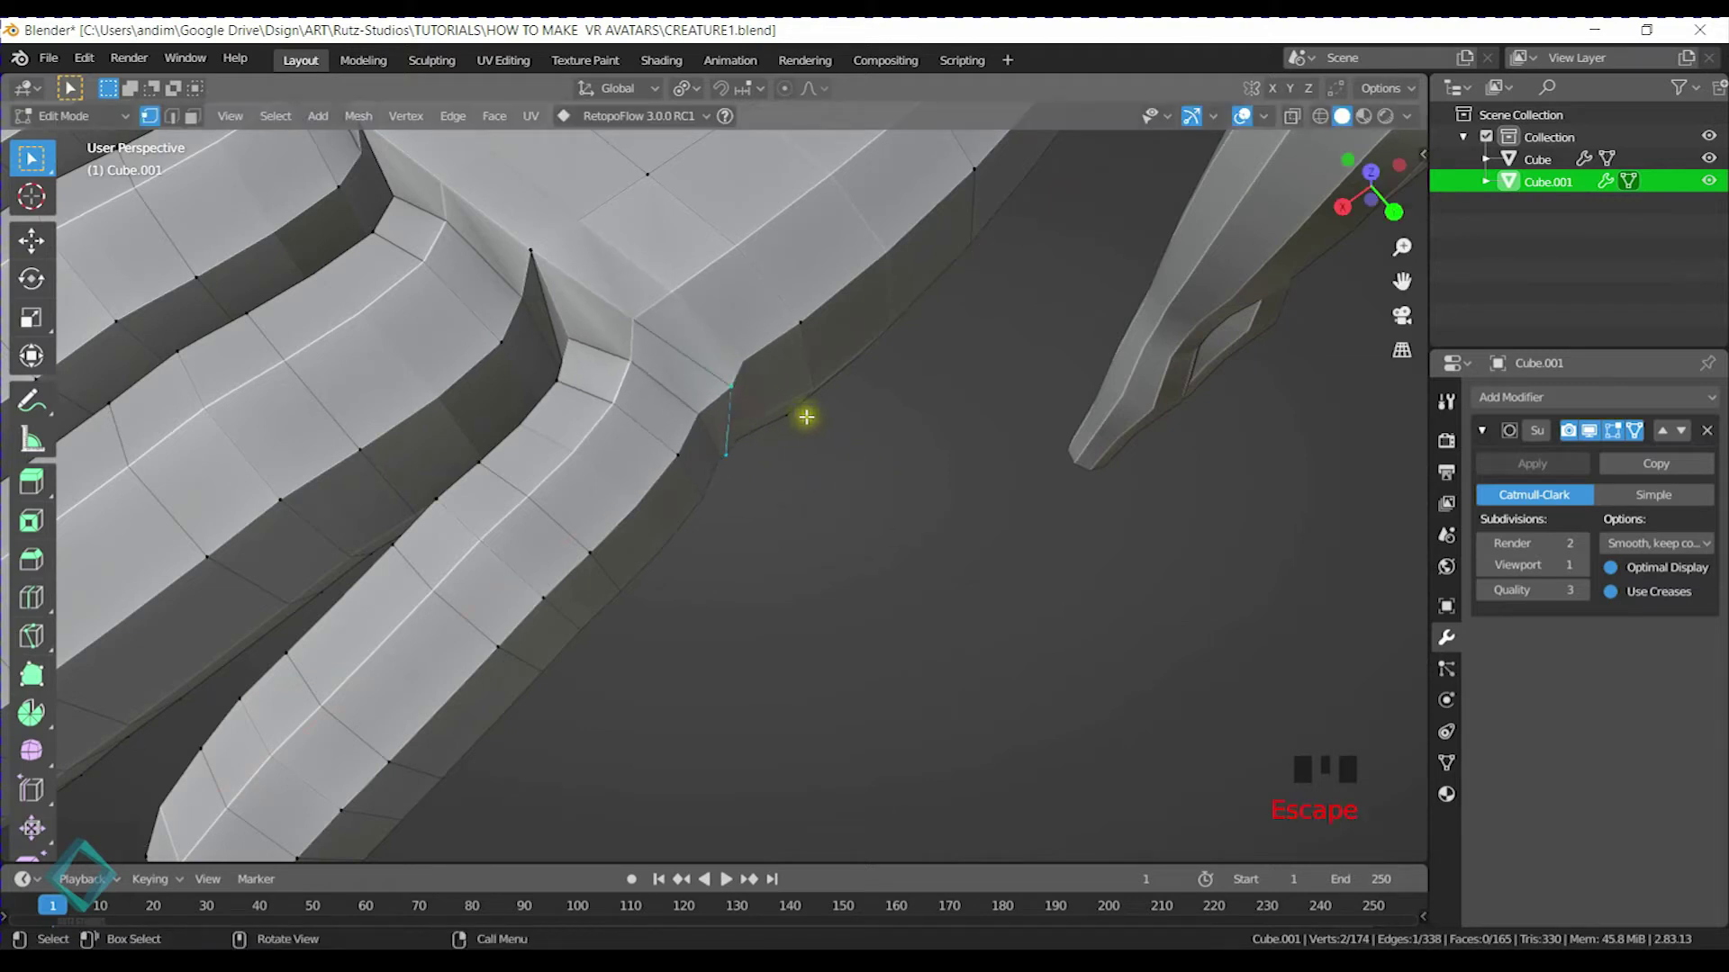
{"action": "key", "text": "g"}
{"action": "key", "text": "y"}
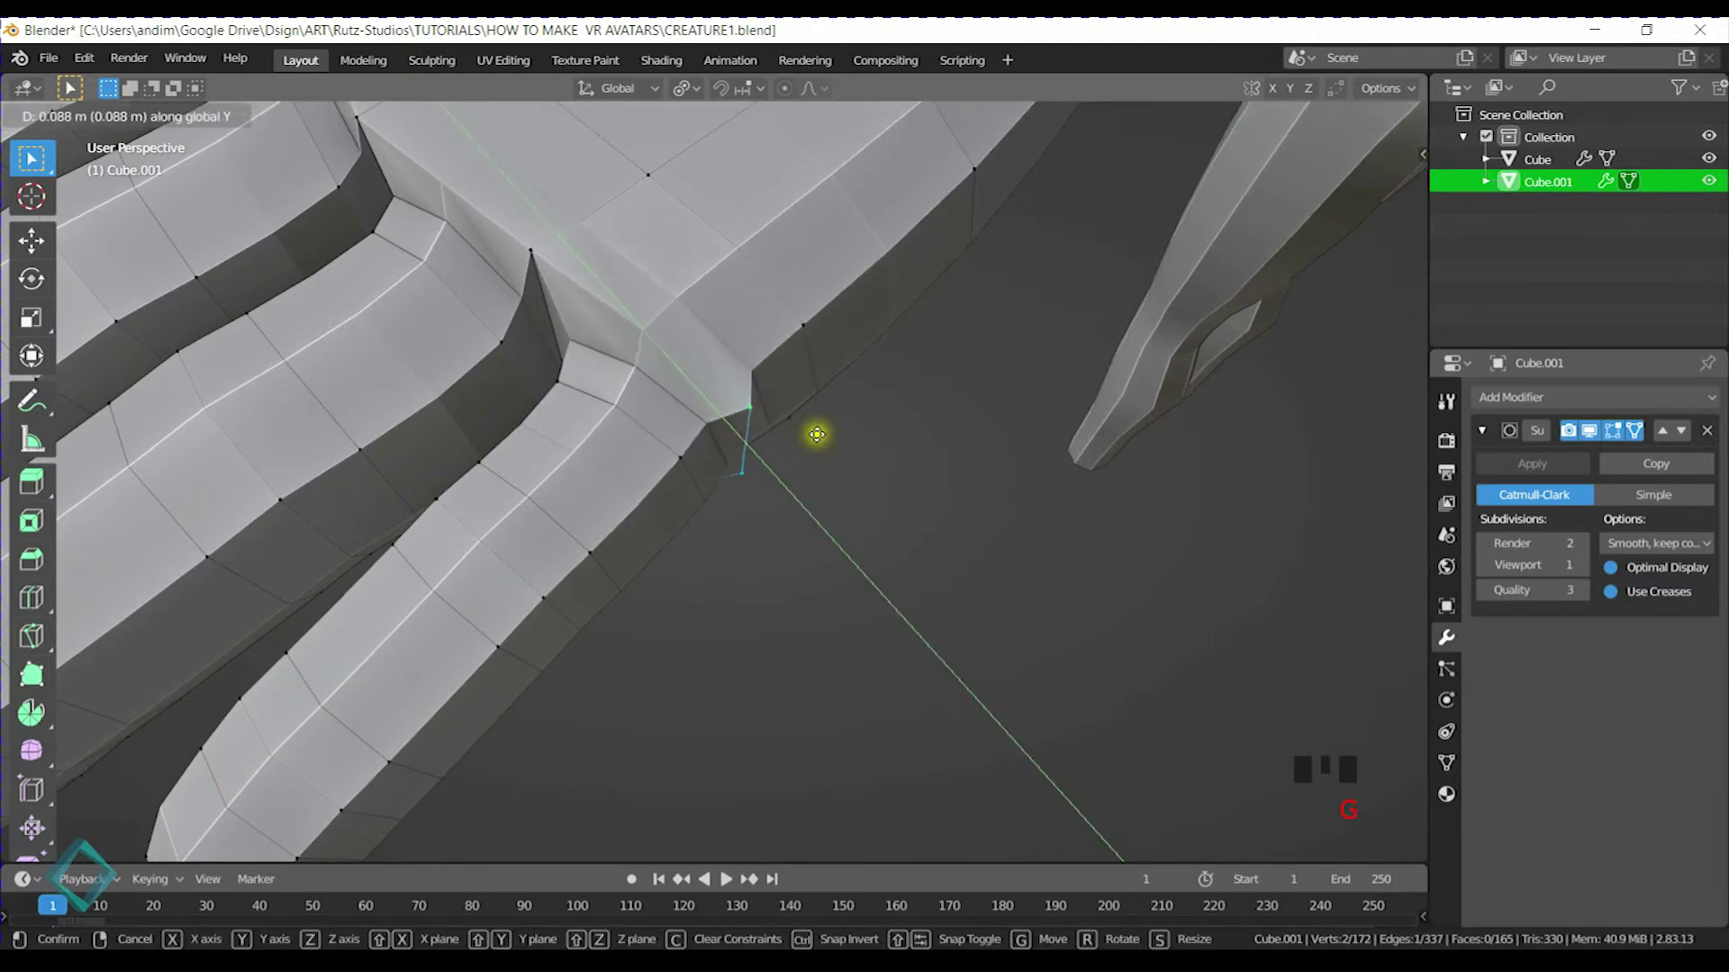
{"action": "left_click", "coordinate": [817, 434]}
Move the pair of palm-side vertices behind the little finger's base about 0.19 m outward along Y
{"action": "middle_click_drag", "start_coordinate": [852, 410], "coordinate": [819, 324]}
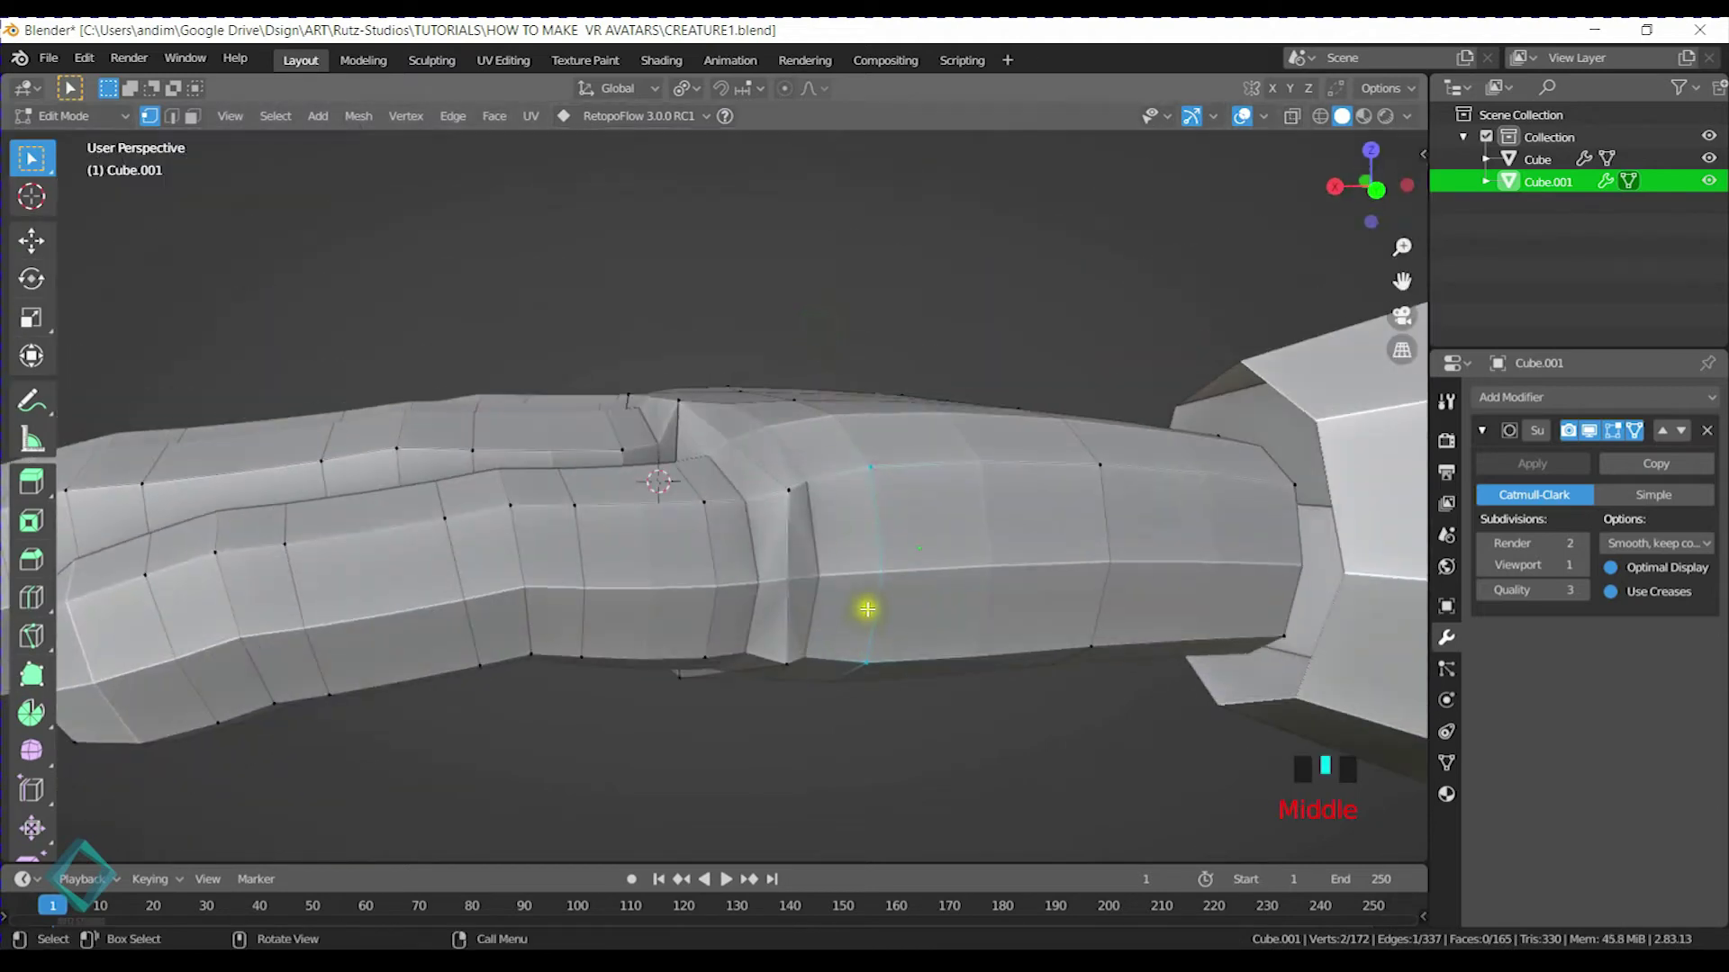
{"action": "key", "text": "g"}
{"action": "key", "text": "y"}
{"action": "left_click", "coordinate": [900, 603]}
Examine the shape of the palm and the finger bases from several angles
{"action": "middle_click_drag", "start_coordinate": [930, 533], "coordinate": [818, 463]}
{"action": "scroll", "coordinate": [815, 464], "scroll_direction": "down", "scroll_amount": 4}
{"action": "middle_click_drag", "start_coordinate": [685, 450], "coordinate": [779, 540]}
{"action": "middle_click_drag", "start_coordinate": [688, 487], "coordinate": [758, 487], "text": "shift"}
{"action": "scroll", "coordinate": [864, 475], "scroll_direction": "down", "scroll_amount": 3}
{"action": "scroll", "coordinate": [758, 488], "scroll_direction": "up", "scroll_amount": 4}
{"action": "middle_click_drag", "start_coordinate": [856, 516], "coordinate": [838, 414], "text": "shift"}
{"action": "mouse_move", "coordinate": [763, 388]}
{"action": "middle_mouse_down"}
{"action": "mouse_move", "coordinate": [796, 337]}
{"action": "mouse_move", "coordinate": [764, 384]}
{"action": "mouse_move", "coordinate": [788, 437]}
{"action": "mouse_move", "coordinate": [737, 390]}
{"action": "middle_mouse_up"}
{"action": "scroll", "coordinate": [771, 354], "scroll_direction": "down", "scroll_amount": 1}
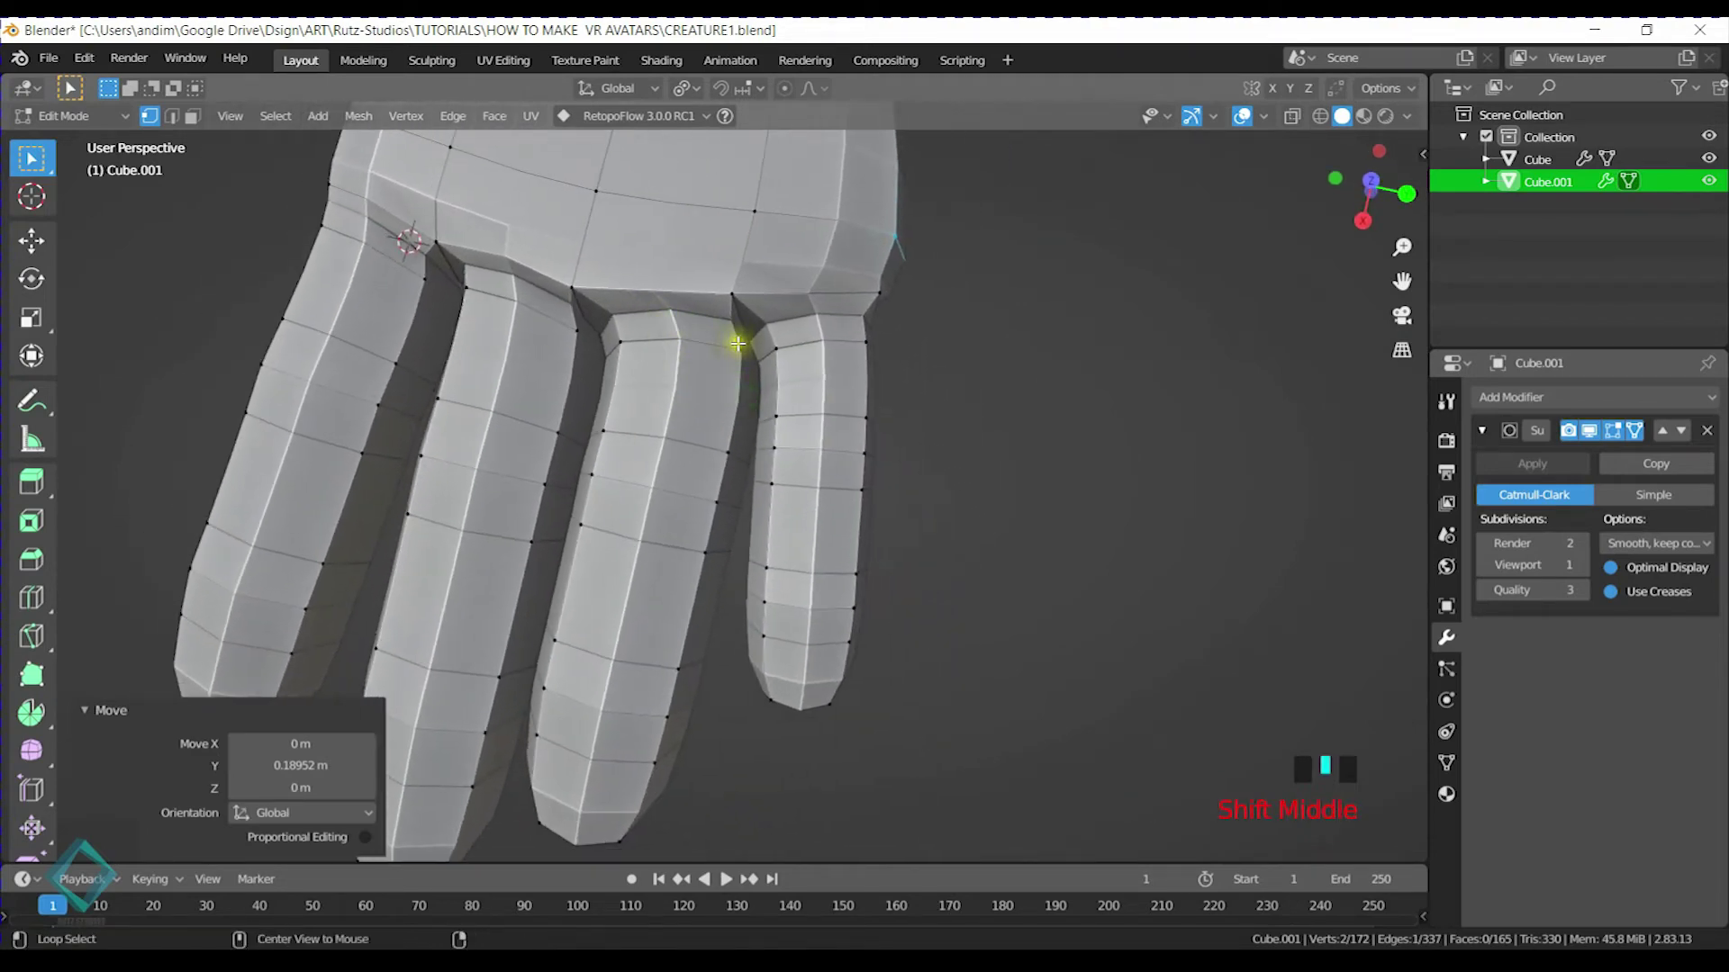
Select the four-vertex loop around the little finger's base and move it about 0.088 m along Y
{"action": "middle_click_drag", "start_coordinate": [808, 314], "coordinate": [940, 411], "text": "shift"}
{"action": "left_click", "coordinate": [765, 406], "text": "shift"}
{"action": "key", "text": "g"}
{"action": "key", "text": "y"}
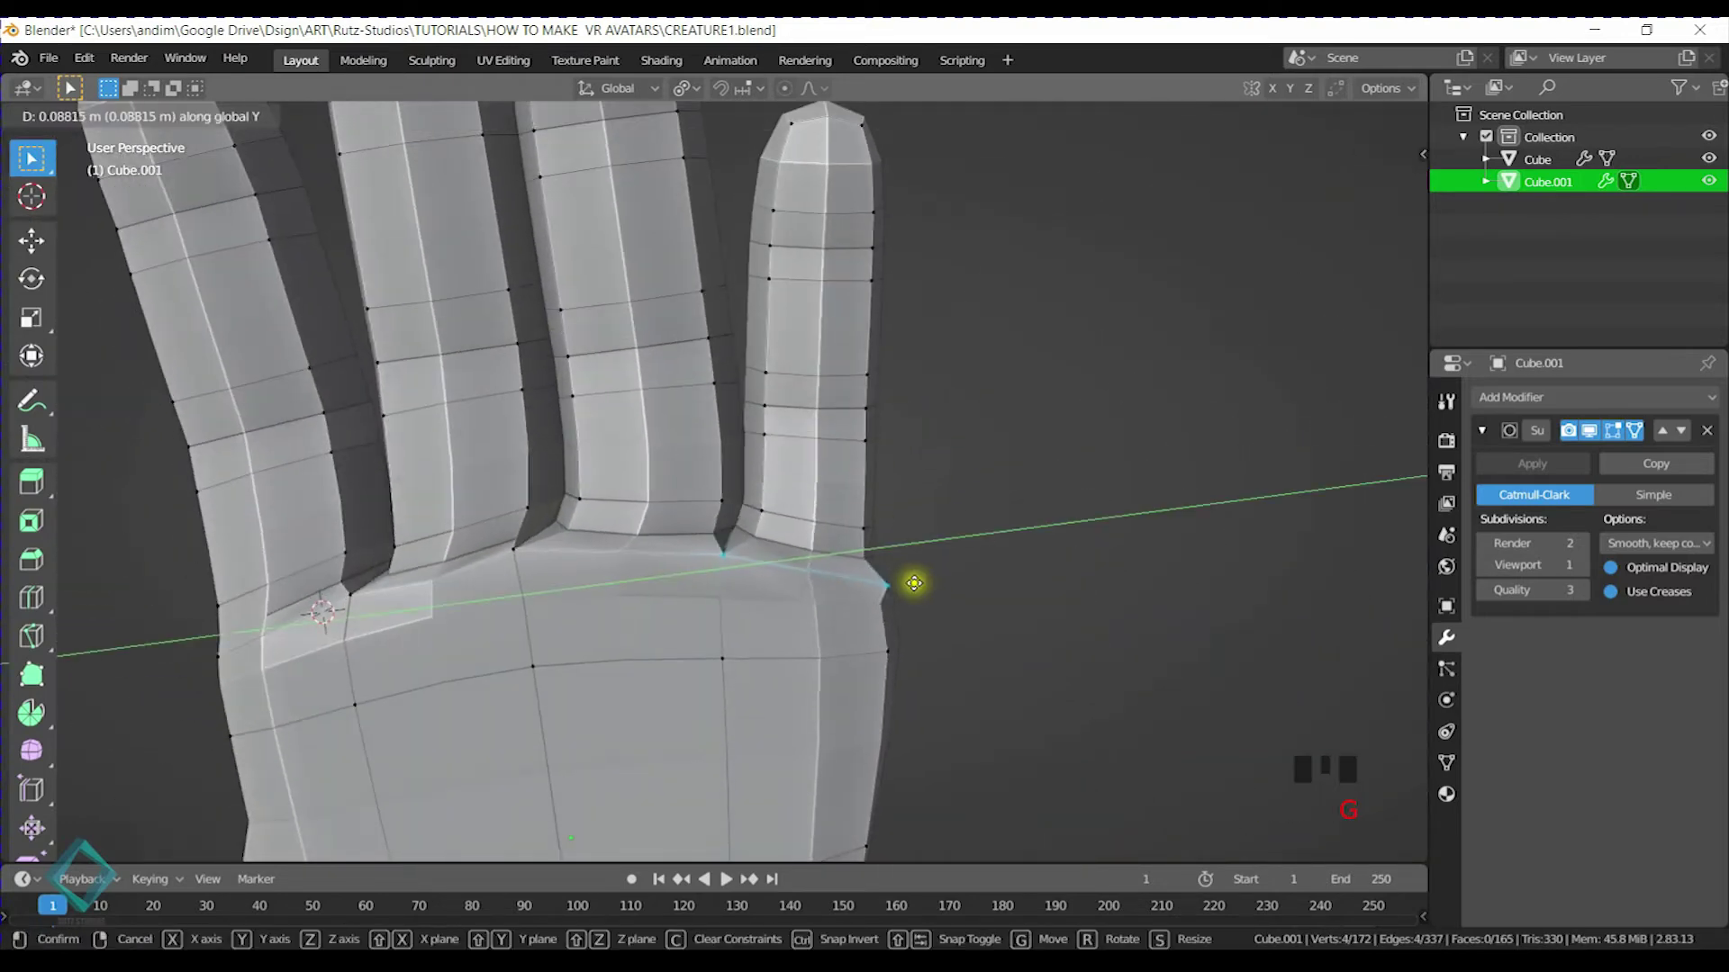
{"action": "left_click", "coordinate": [916, 584]}
Select the four-vertex loop around the ring finger's base and move it about 0.156 m along Y
{"action": "left_click", "coordinate": [601, 551], "text": "alt"}
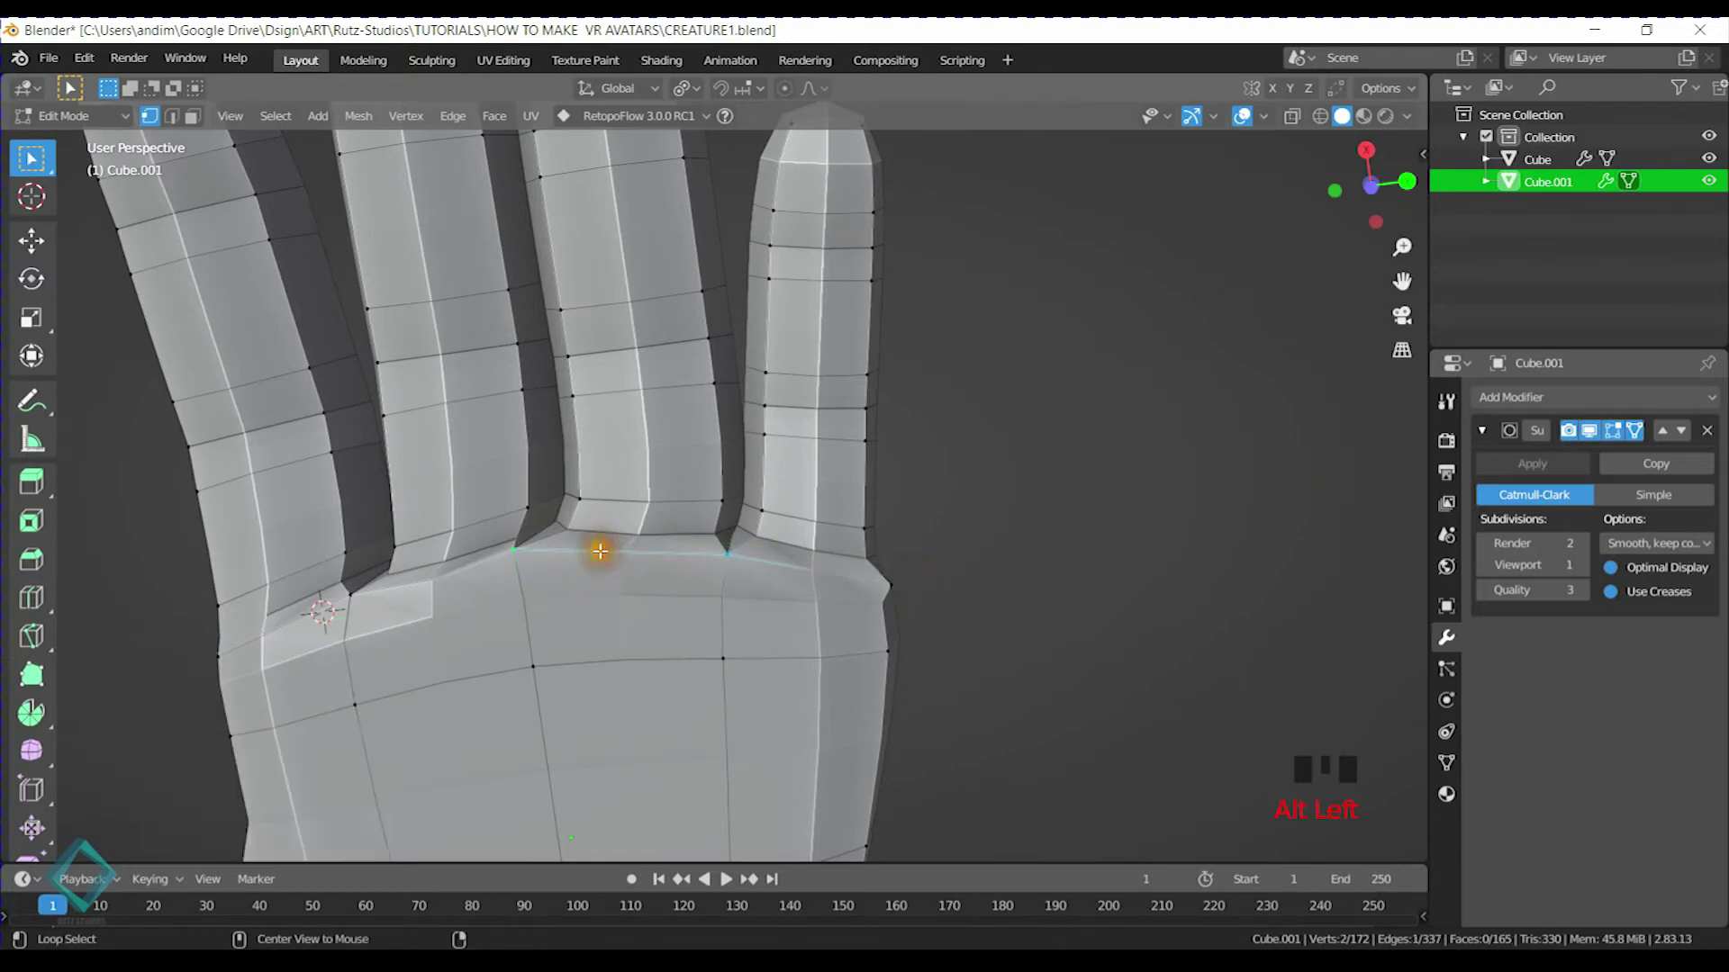
{"action": "middle_click_drag", "start_coordinate": [702, 470], "coordinate": [790, 658]}
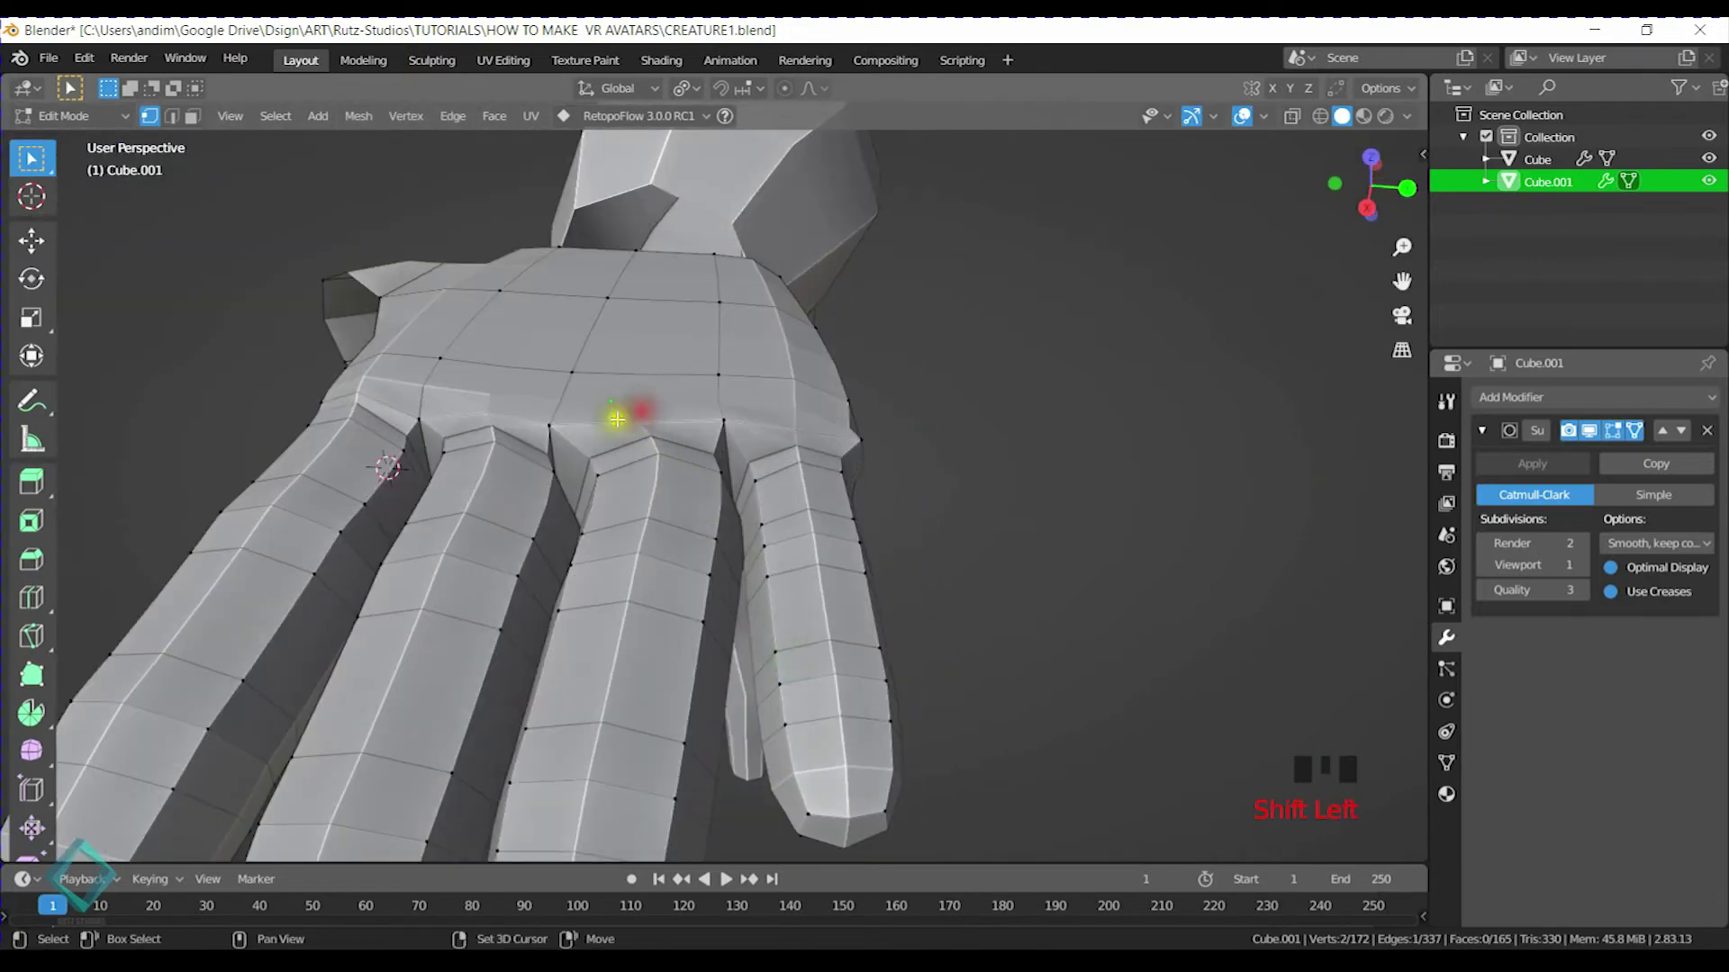
{"action": "middle_click_drag", "start_coordinate": [723, 428], "coordinate": [759, 424]}
{"action": "key", "text": "g"}
{"action": "key", "text": "y"}
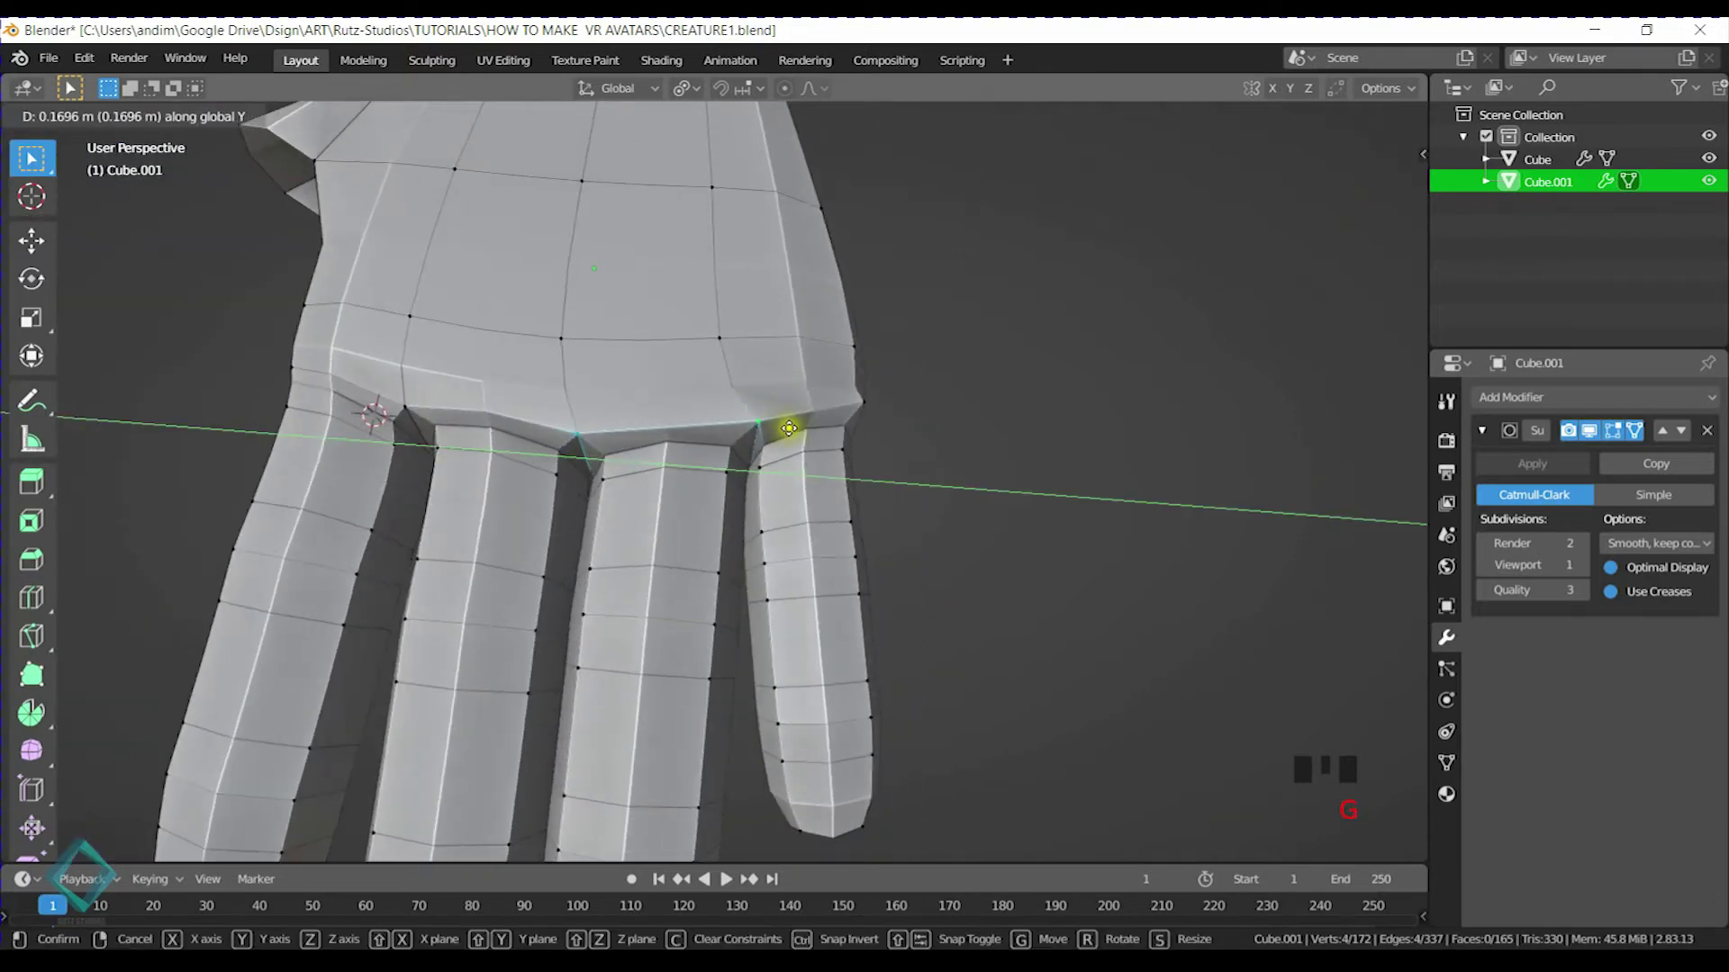
{"action": "left_click", "coordinate": [785, 428]}
{"action": "key", "text": "r"}
{"action": "key", "text": "x"}
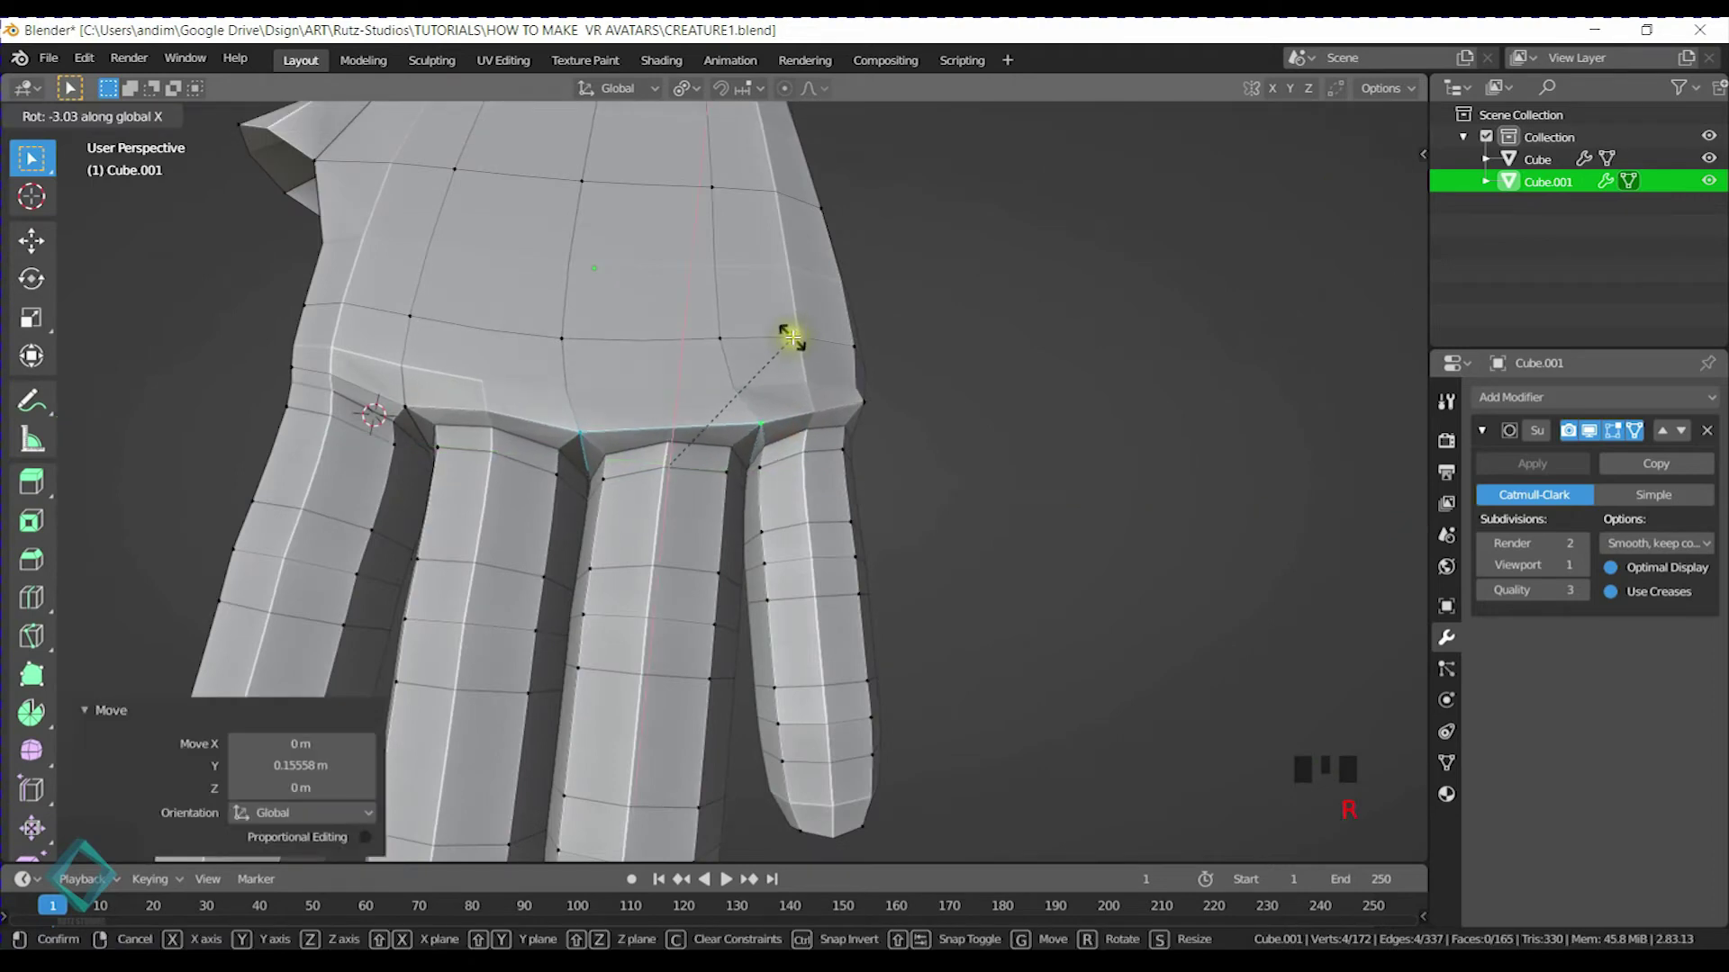
{"action": "right_click", "coordinate": [789, 340]}
Select the ring finger's faces in face mode, adding loop after loop from its base to the fingertip
{"action": "key", "text": "3"}
{"action": "left_click", "coordinate": [664, 454], "text": "alt"}
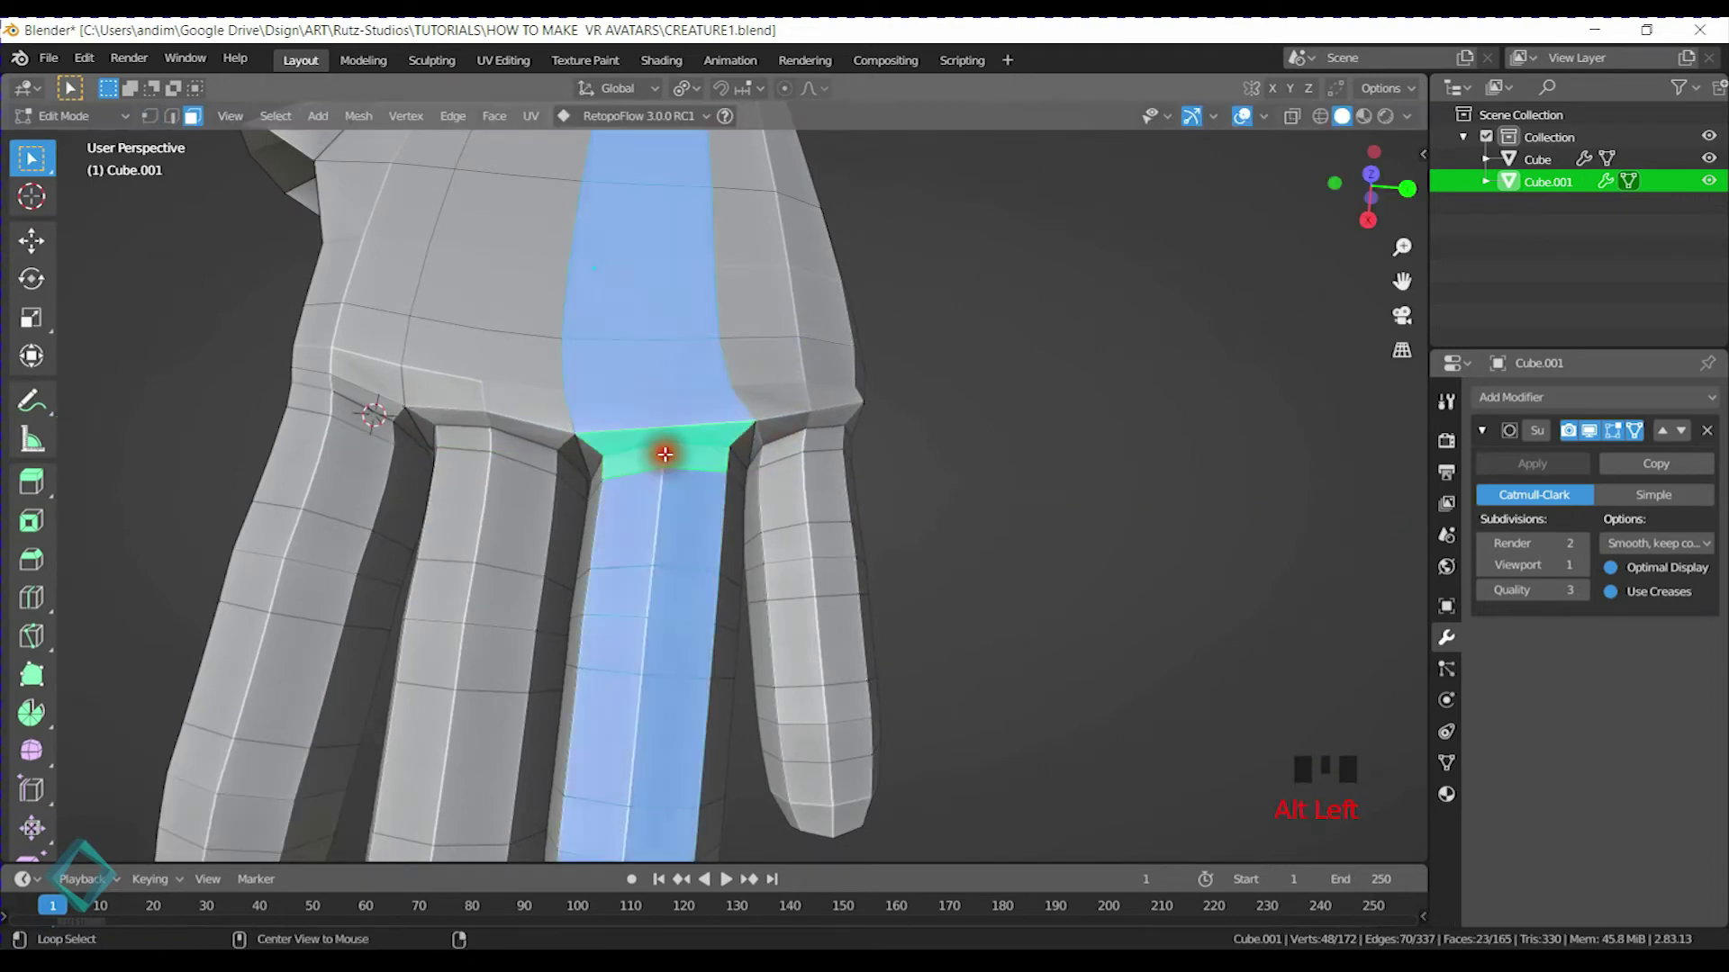
{"action": "middle_click_drag", "start_coordinate": [682, 438], "coordinate": [662, 330], "text": "shift"}
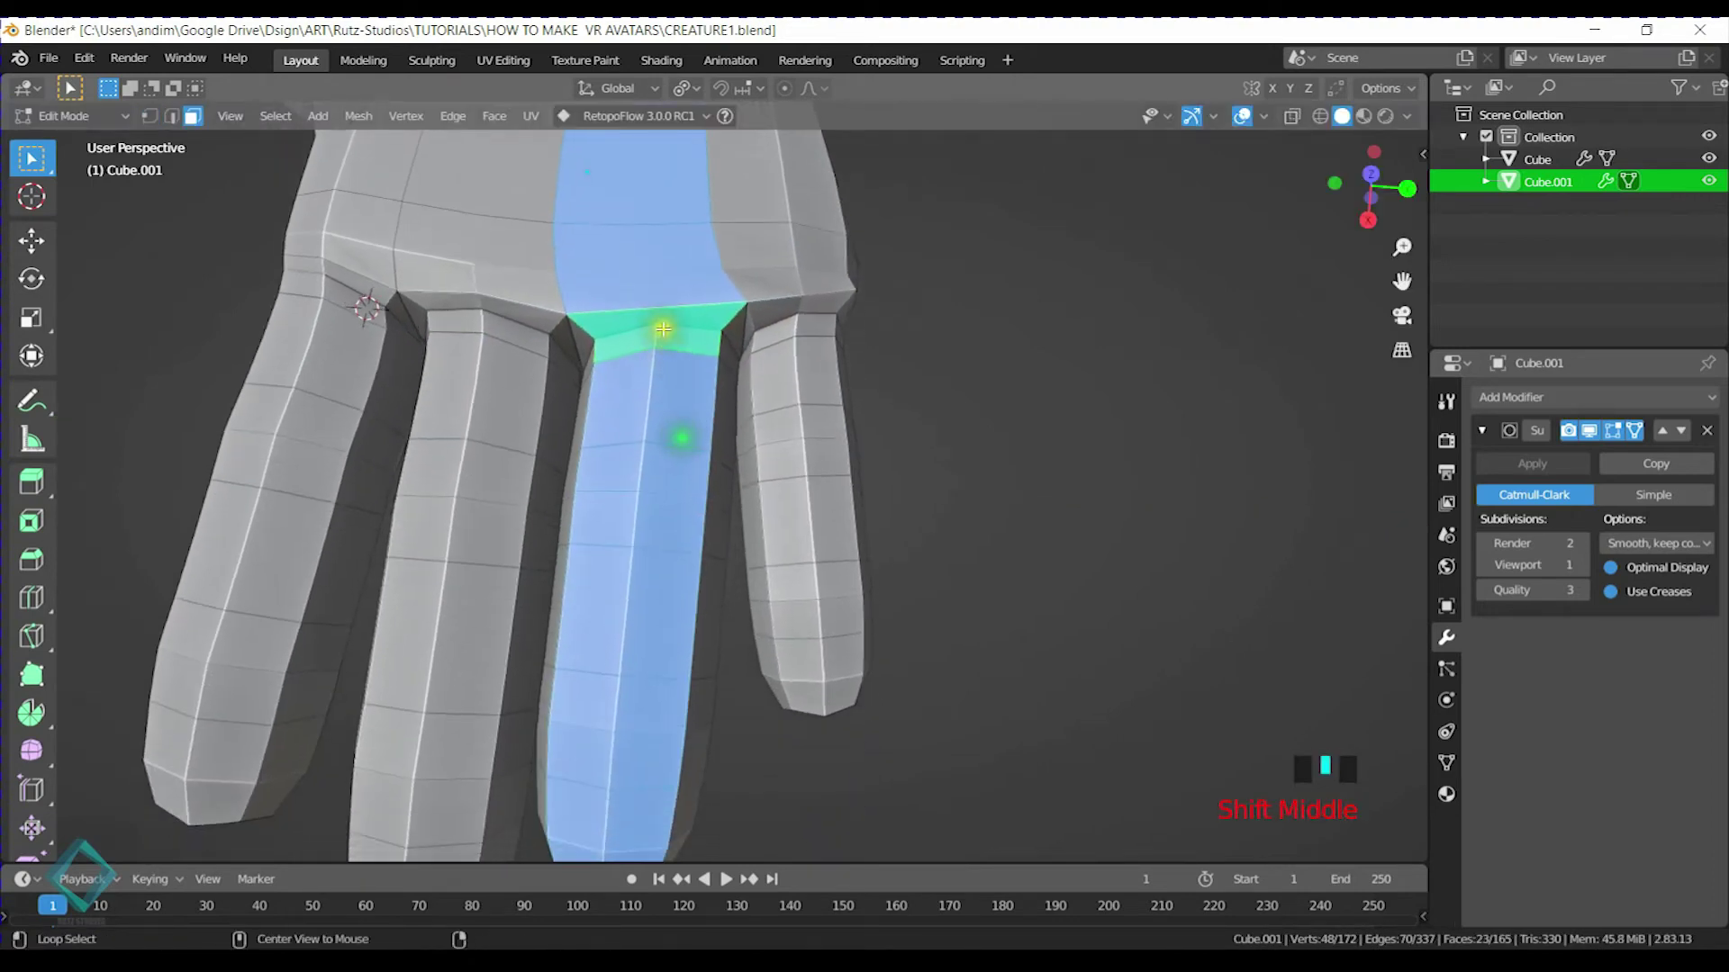
{"action": "left_click", "coordinate": [714, 347], "text": "alt+shift"}
{"action": "left_click", "coordinate": [709, 423], "text": "alt+shift"}
{"action": "left_click", "coordinate": [702, 513], "text": "alt+shift"}
{"action": "left_click", "coordinate": [698, 622], "text": "alt+shift"}
{"action": "middle_click_drag", "start_coordinate": [682, 713], "coordinate": [694, 598]}
{"action": "left_click", "coordinate": [694, 598], "text": "alt+shift"}
{"action": "left_click", "coordinate": [675, 687], "text": "alt+shift"}
Rotate the selected ring finger about 6.15° around Z towards the little finger and shift it about 0.037 m along Y
{"action": "middle_click_drag", "start_coordinate": [675, 687], "coordinate": [706, 505]}
{"action": "scroll", "coordinate": [753, 540], "scroll_direction": "down", "scroll_amount": 5}
{"action": "key", "text": "r"}
{"action": "key", "text": "z"}
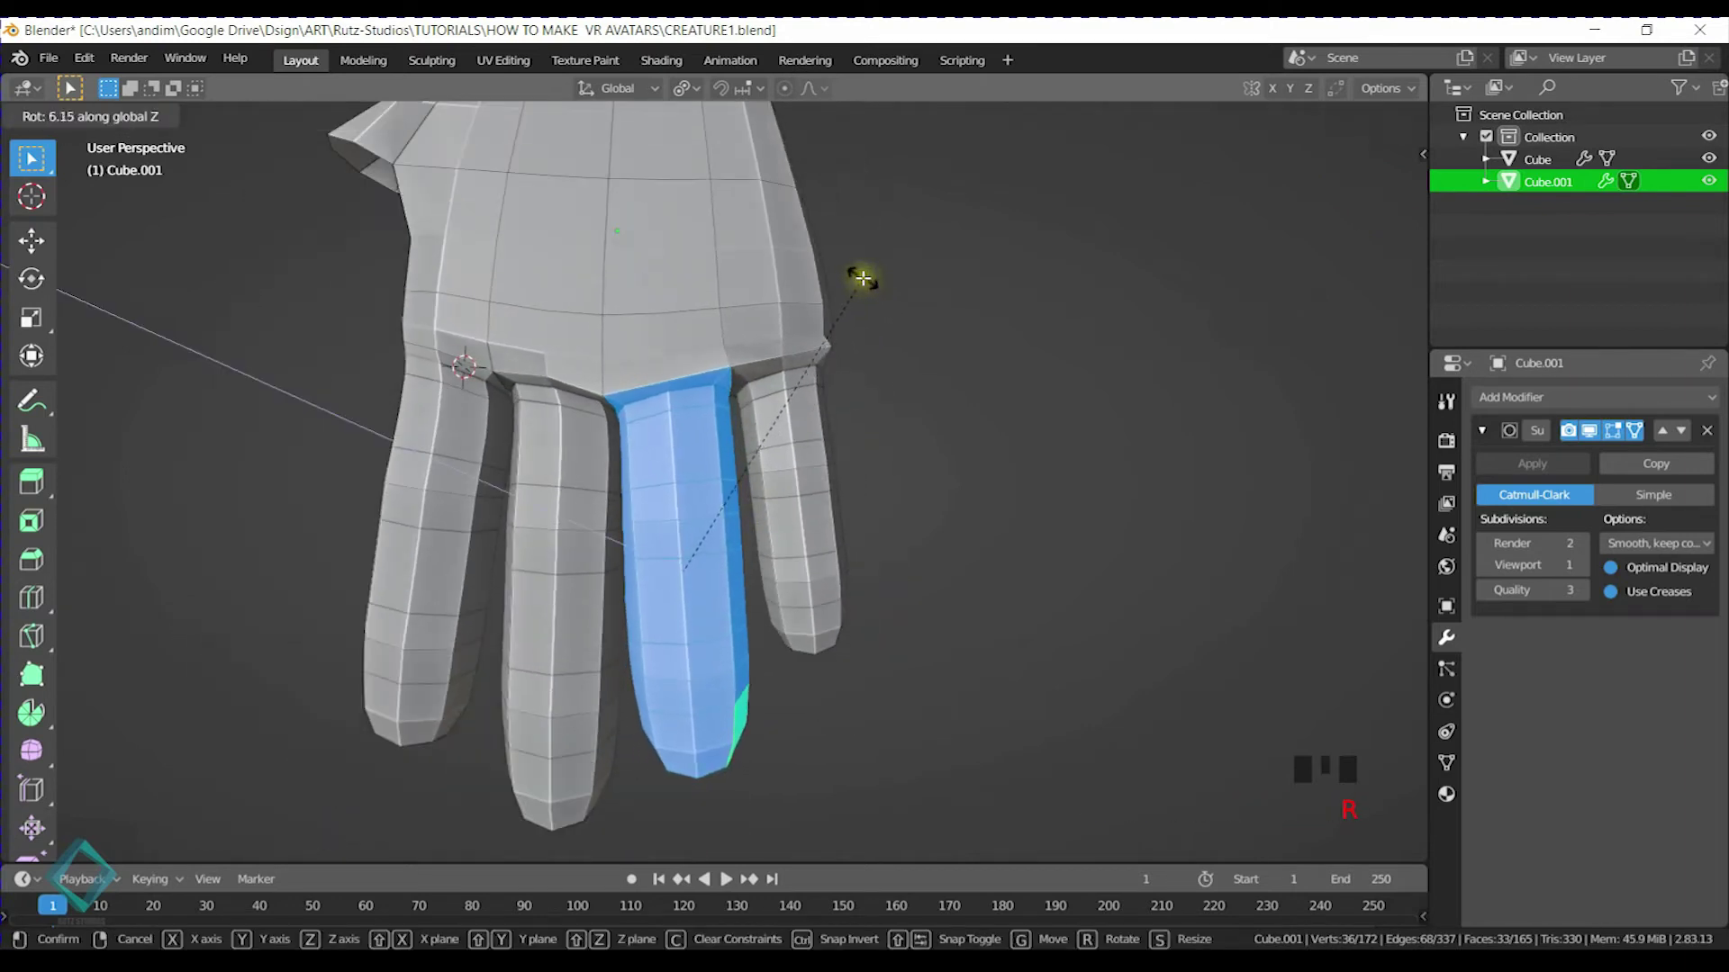
{"action": "left_click", "coordinate": [863, 279]}
{"action": "key", "text": "g"}
{"action": "left_click", "coordinate": [866, 277]}
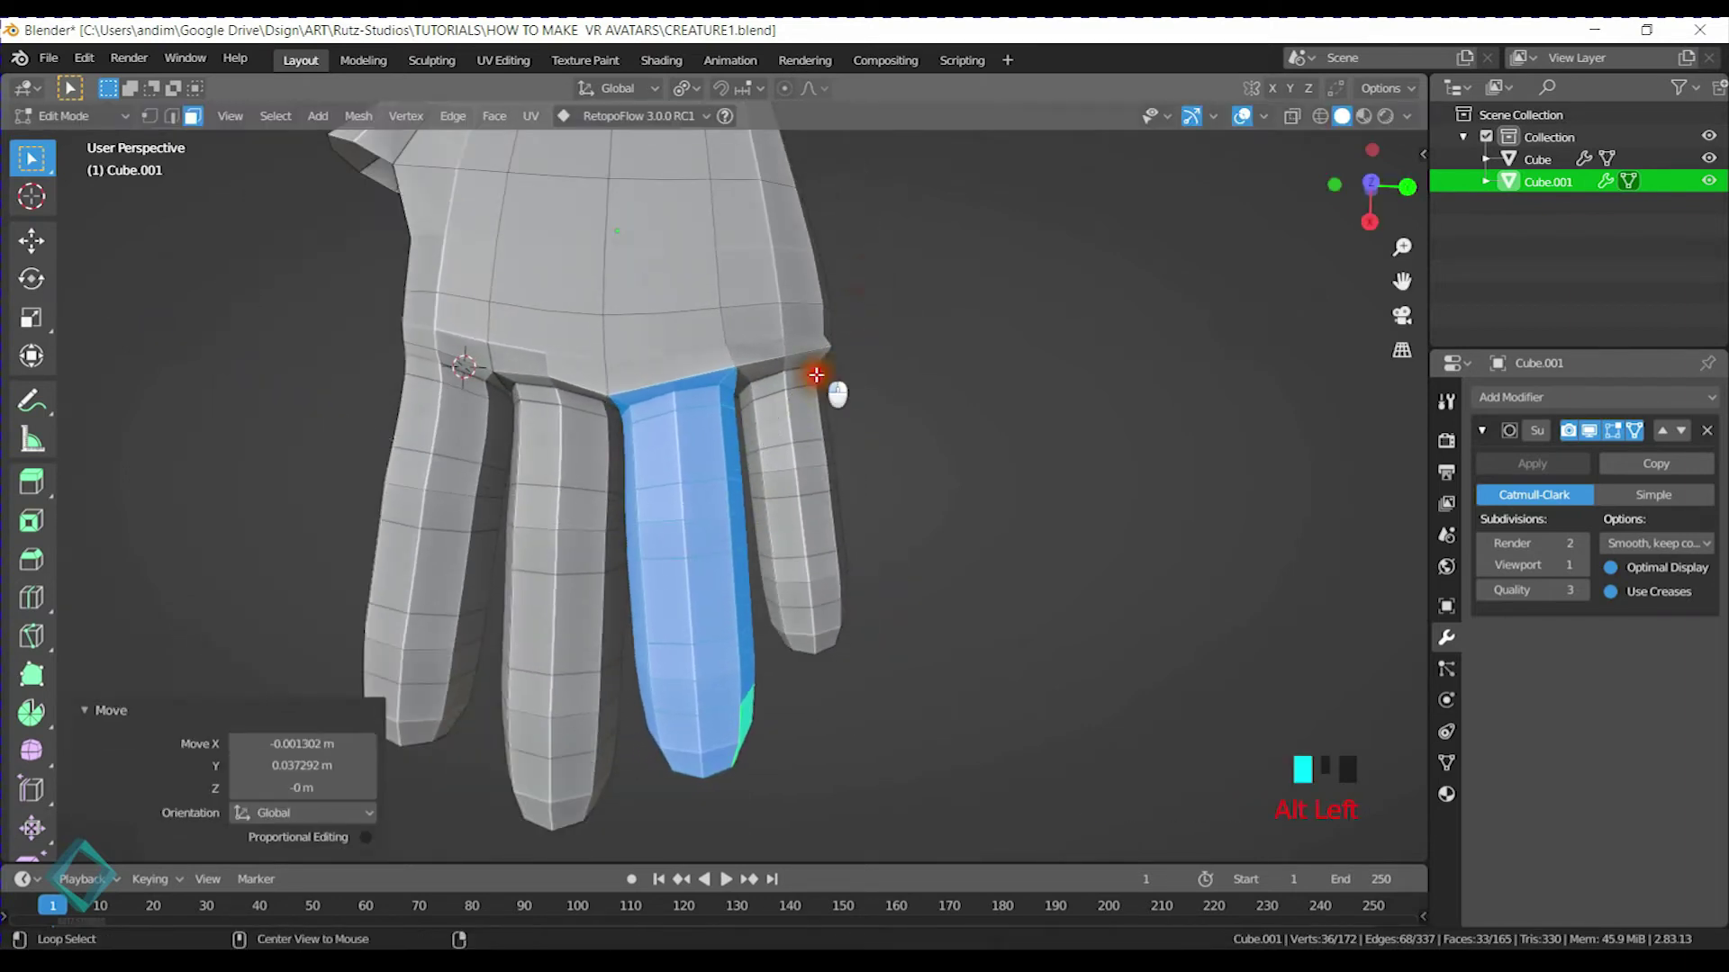
Select all the little finger's faces, rotate them around Z and shift them about 0.030 m along X and 0.050 m along Y
{"action": "left_click", "coordinate": [818, 406], "text": "alt+shift"}
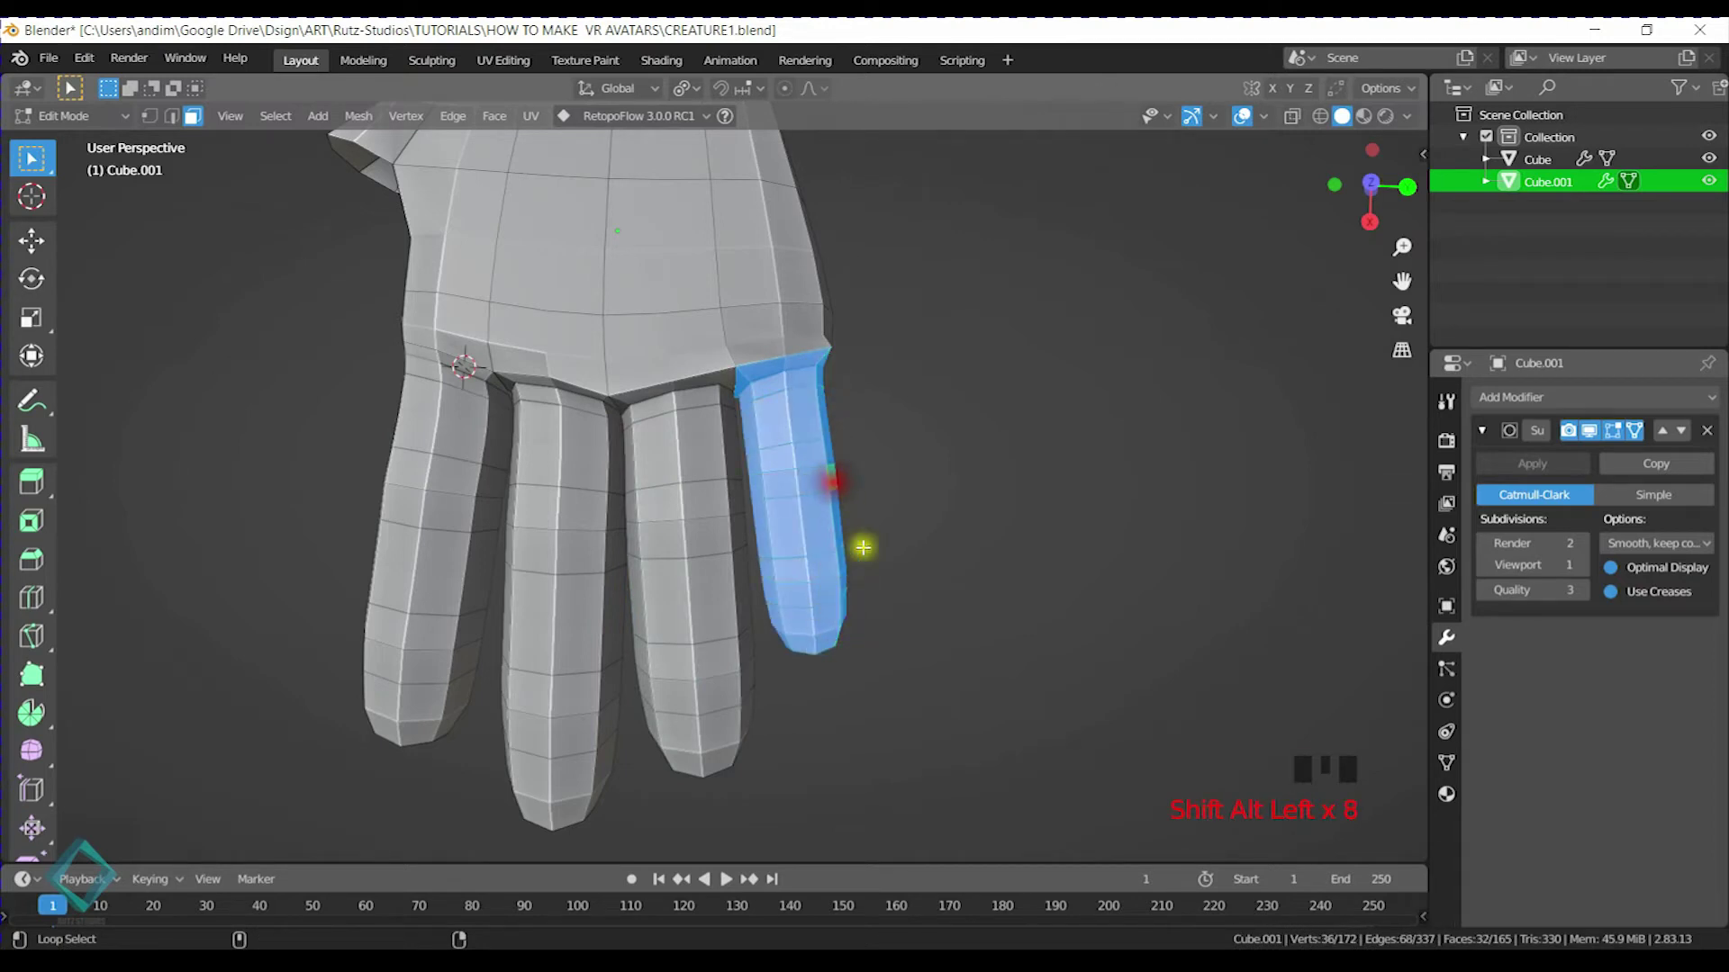
{"action": "middle_click_drag", "start_coordinate": [889, 544], "coordinate": [828, 574]}
{"action": "middle_click_drag", "start_coordinate": [924, 598], "coordinate": [996, 386]}
{"action": "key", "text": "r"}
{"action": "key", "text": "z"}
{"action": "left_click", "coordinate": [998, 365]}
{"action": "key", "text": "g"}
{"action": "left_click", "coordinate": [1065, 414]}
Nudge the selected little finger about 0.022 m along X and -0.008 m along Y
{"action": "middle_click_drag", "start_coordinate": [733, 433], "coordinate": [822, 374]}
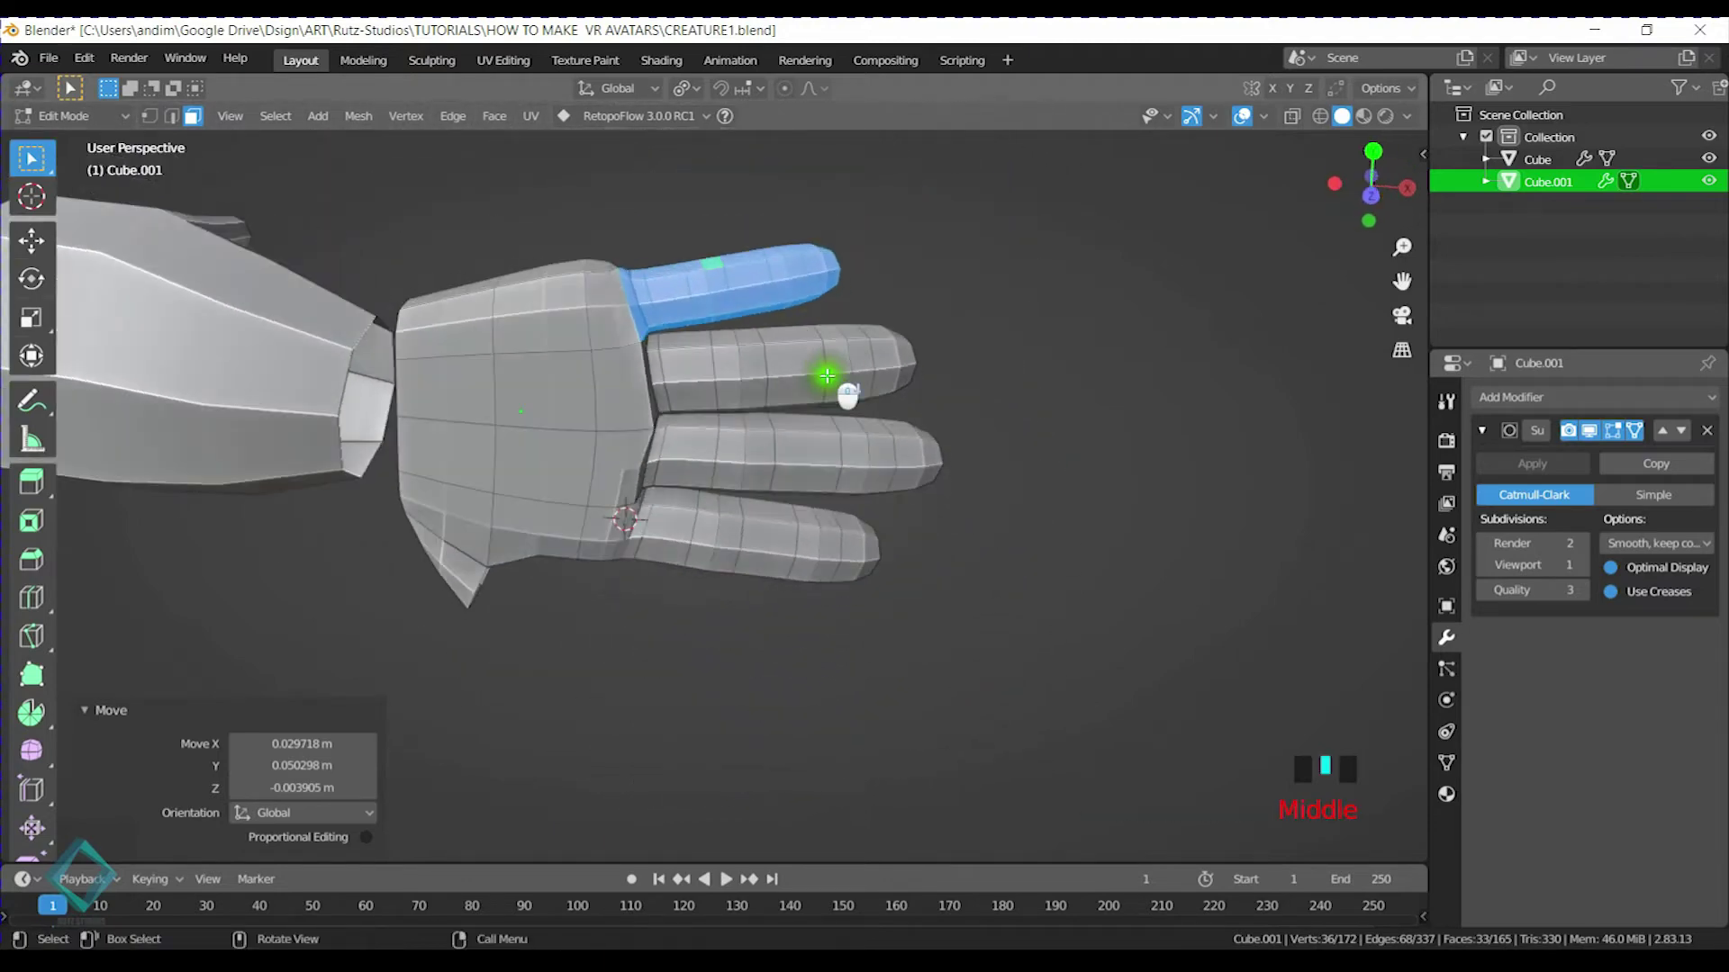
{"action": "key", "text": "r"}
{"action": "right_click", "coordinate": [938, 225]}
{"action": "key", "text": "g"}
{"action": "left_click", "coordinate": [914, 301]}
{"action": "middle_click_drag", "start_coordinate": [915, 301], "coordinate": [666, 579]}
In top view, duplicate the little finger, place the copy beside the thumb base and rotate it about 35.1°
{"action": "middle_click_drag", "start_coordinate": [1082, 344], "coordinate": [959, 300], "text": "shift"}
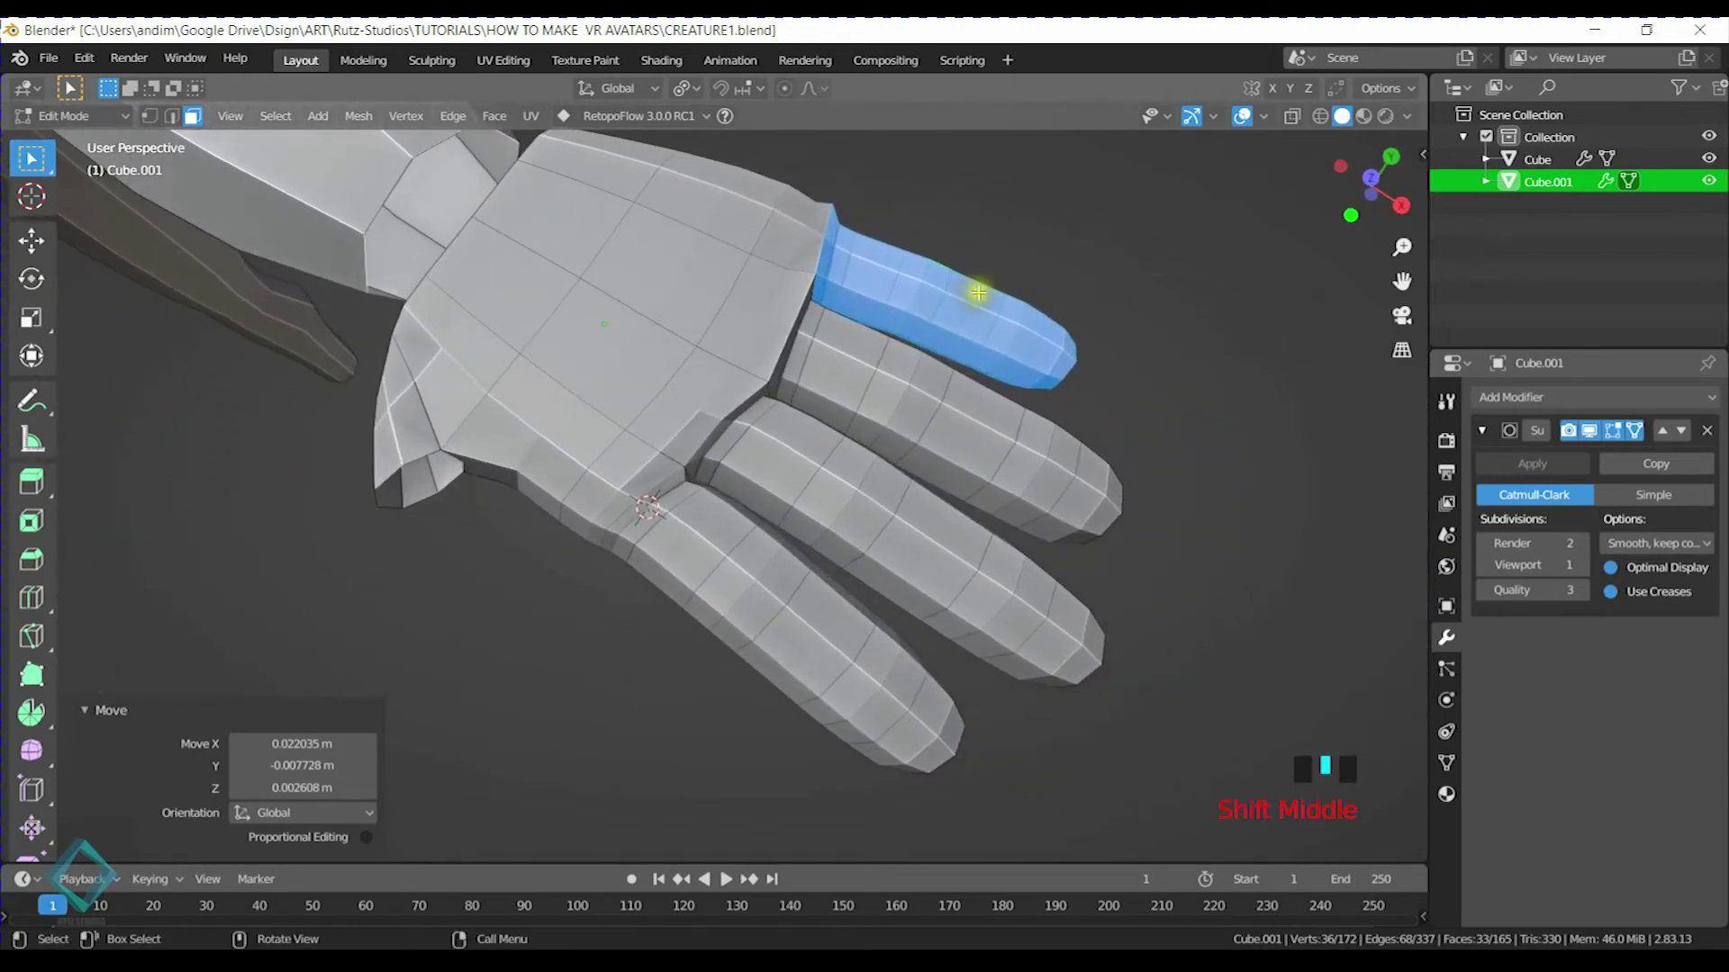
{"action": "key", "text": "KP_7"}
{"action": "key", "text": "shift+d"}
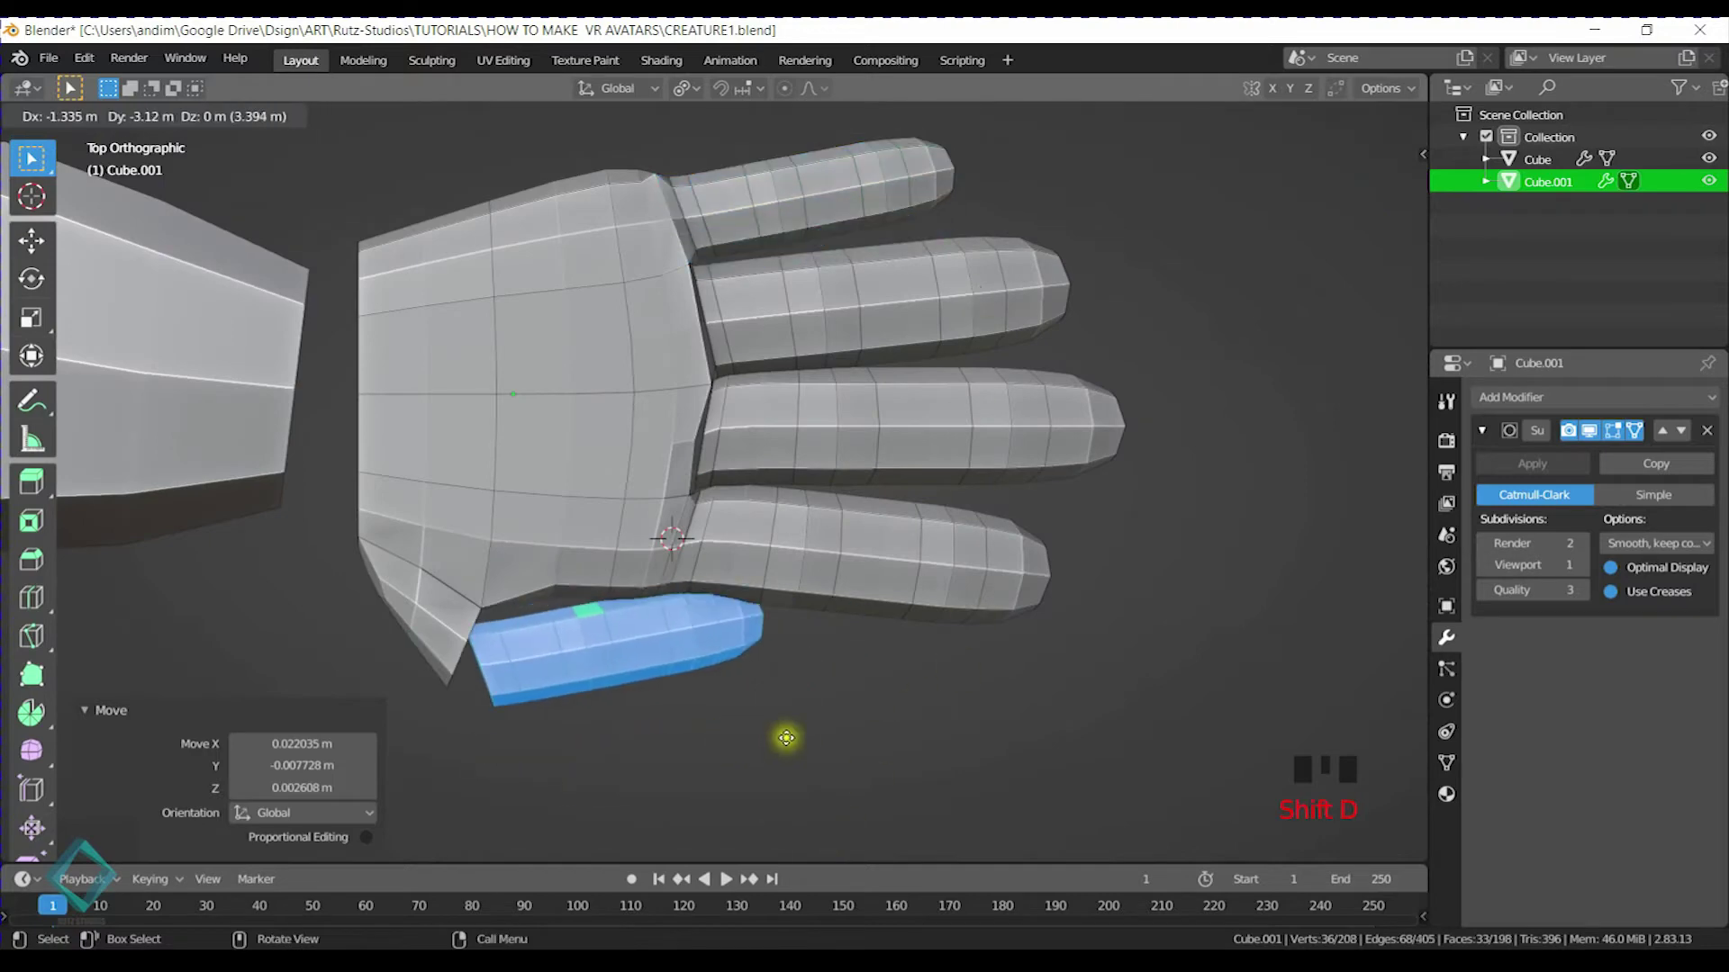
{"action": "left_click", "coordinate": [789, 734]}
{"action": "key", "text": "r"}
{"action": "left_click", "coordinate": [879, 726]}
Set the transform orientation to Local and try to rotate the duplicated thumb around its Y and Z axes
{"action": "middle_click_drag", "start_coordinate": [879, 726], "coordinate": [729, 313]}
{"action": "left_click", "coordinate": [689, 94]}
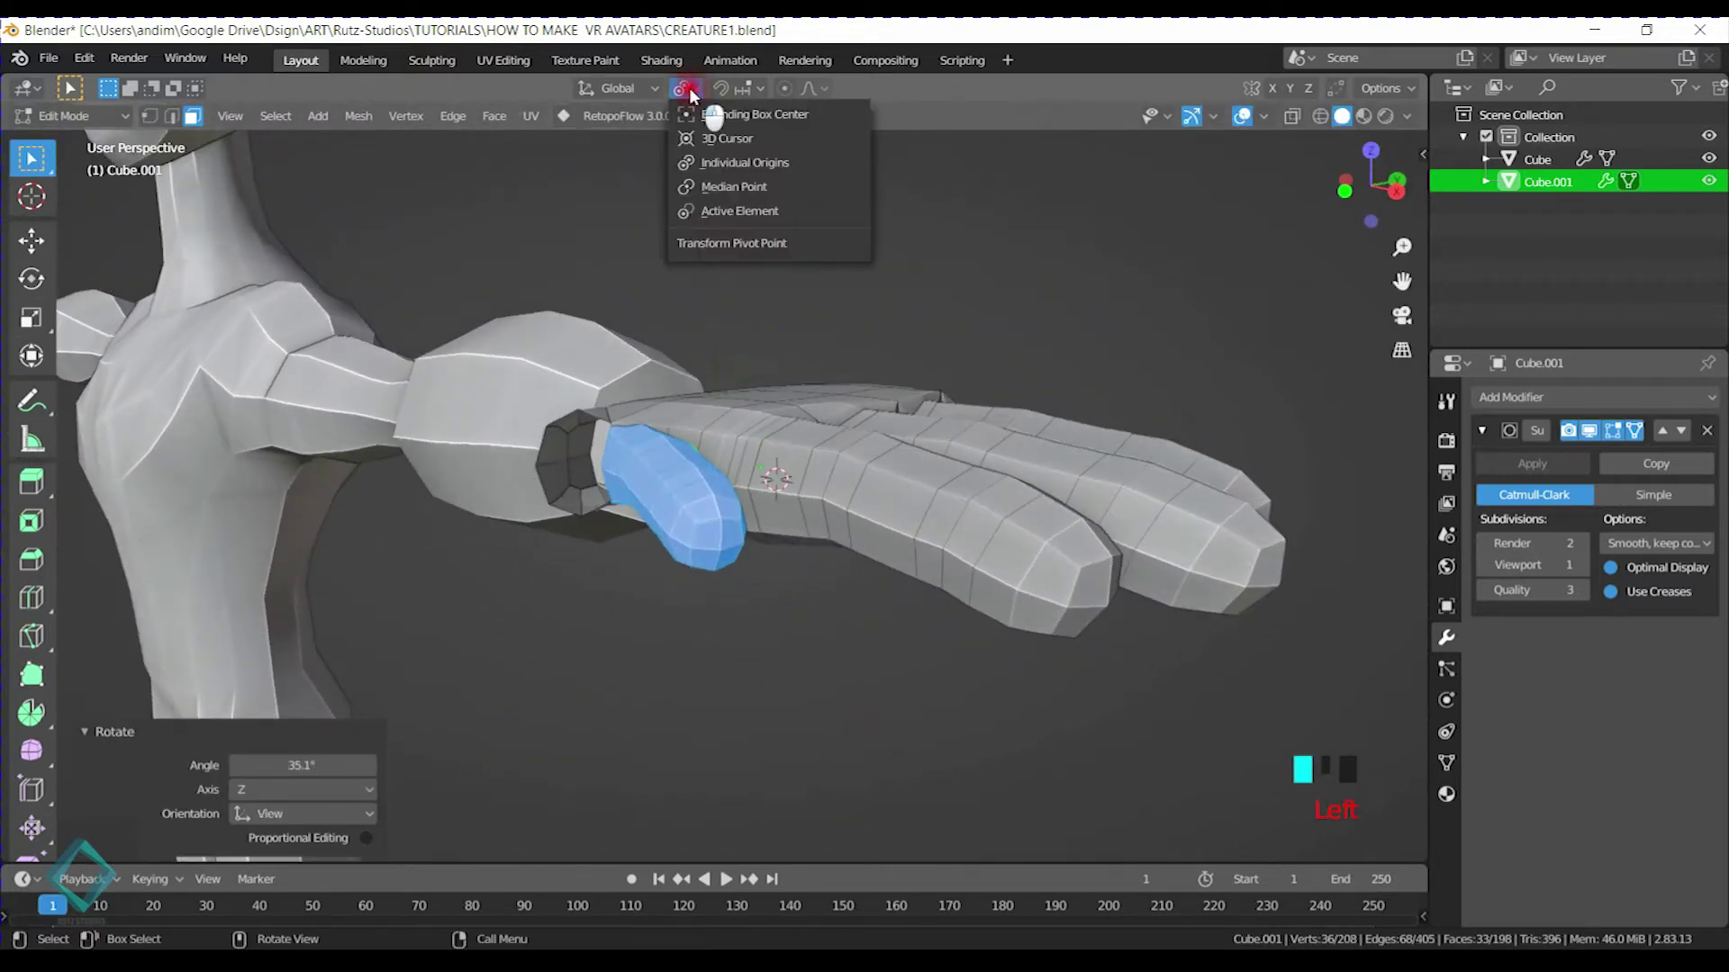
{"action": "left_click", "coordinate": [618, 88]}
{"action": "left_click", "coordinate": [567, 178]}
{"action": "key", "text": "r"}
{"action": "key", "text": "y"}
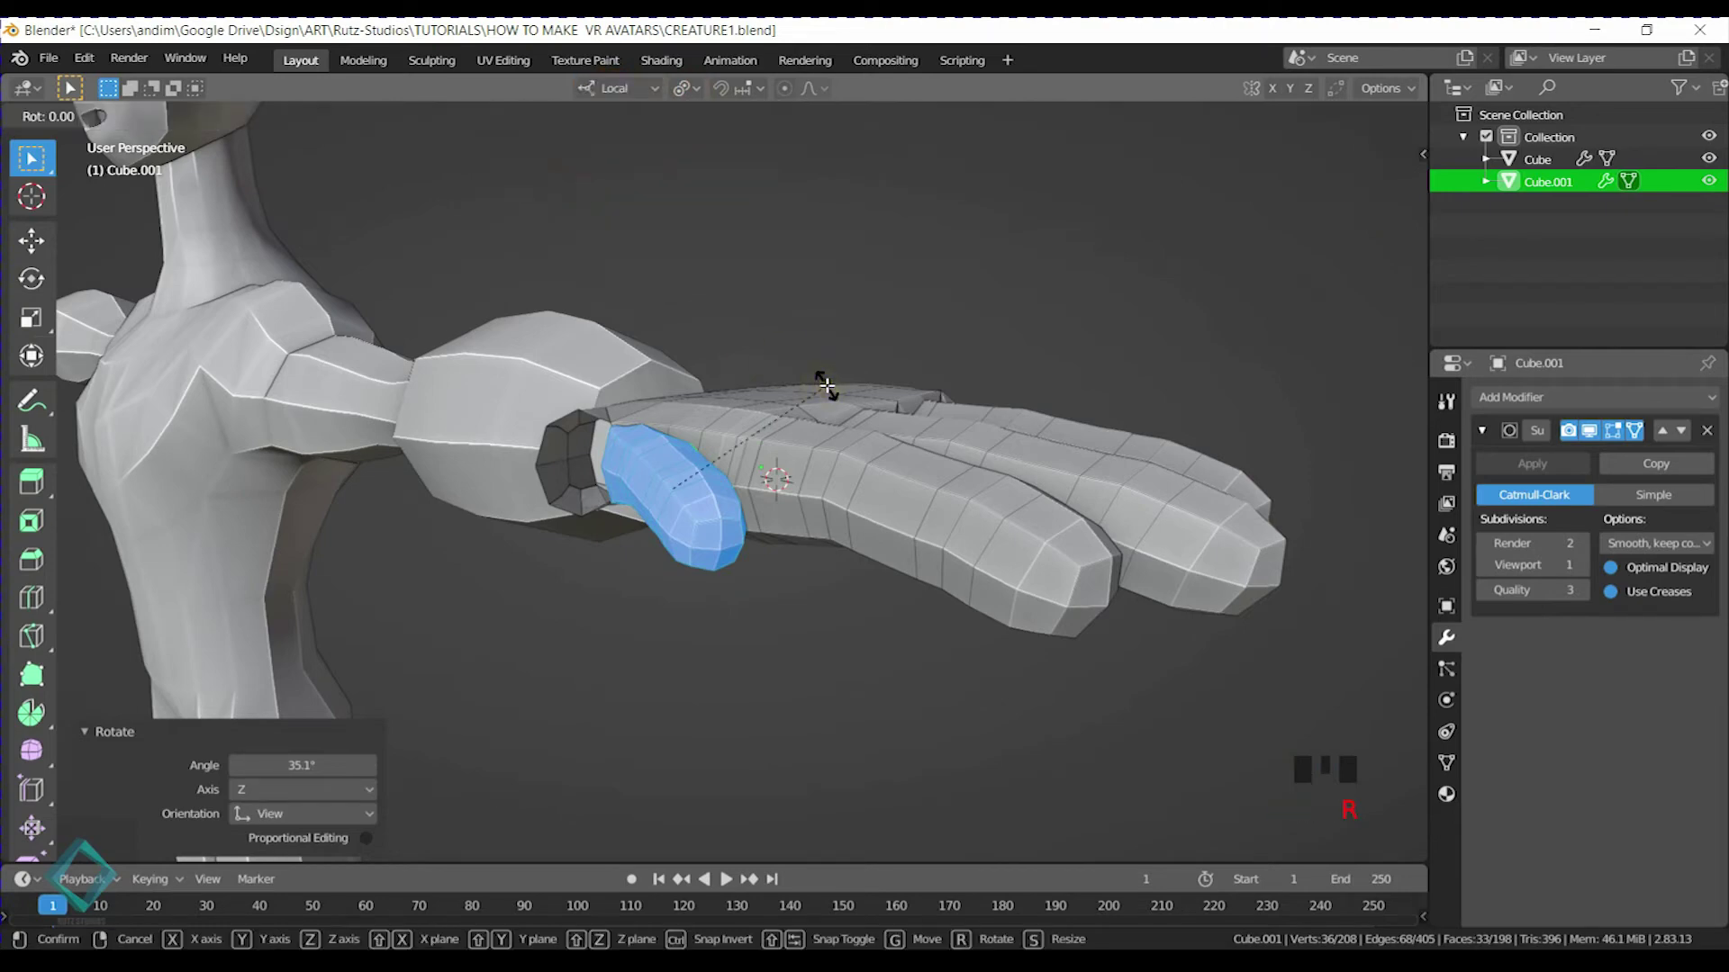
{"action": "right_click", "coordinate": [827, 386]}
{"action": "key", "text": "r"}
{"action": "key", "text": "z"}
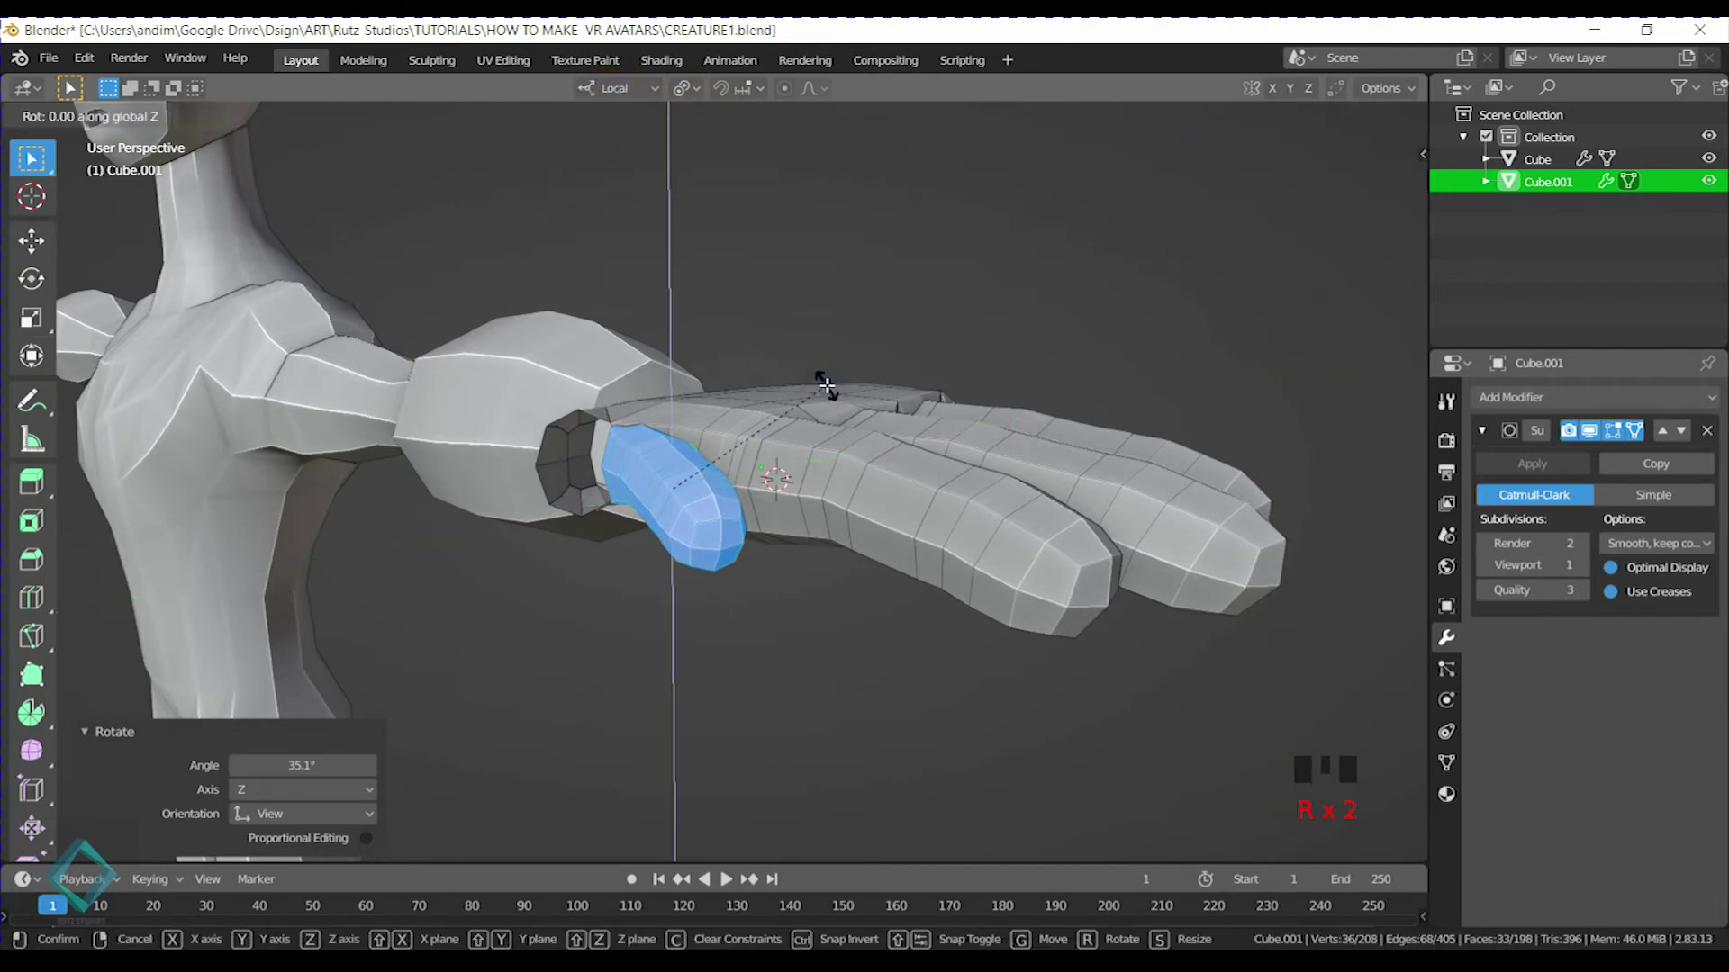
{"action": "right_click", "coordinate": [800, 383]}
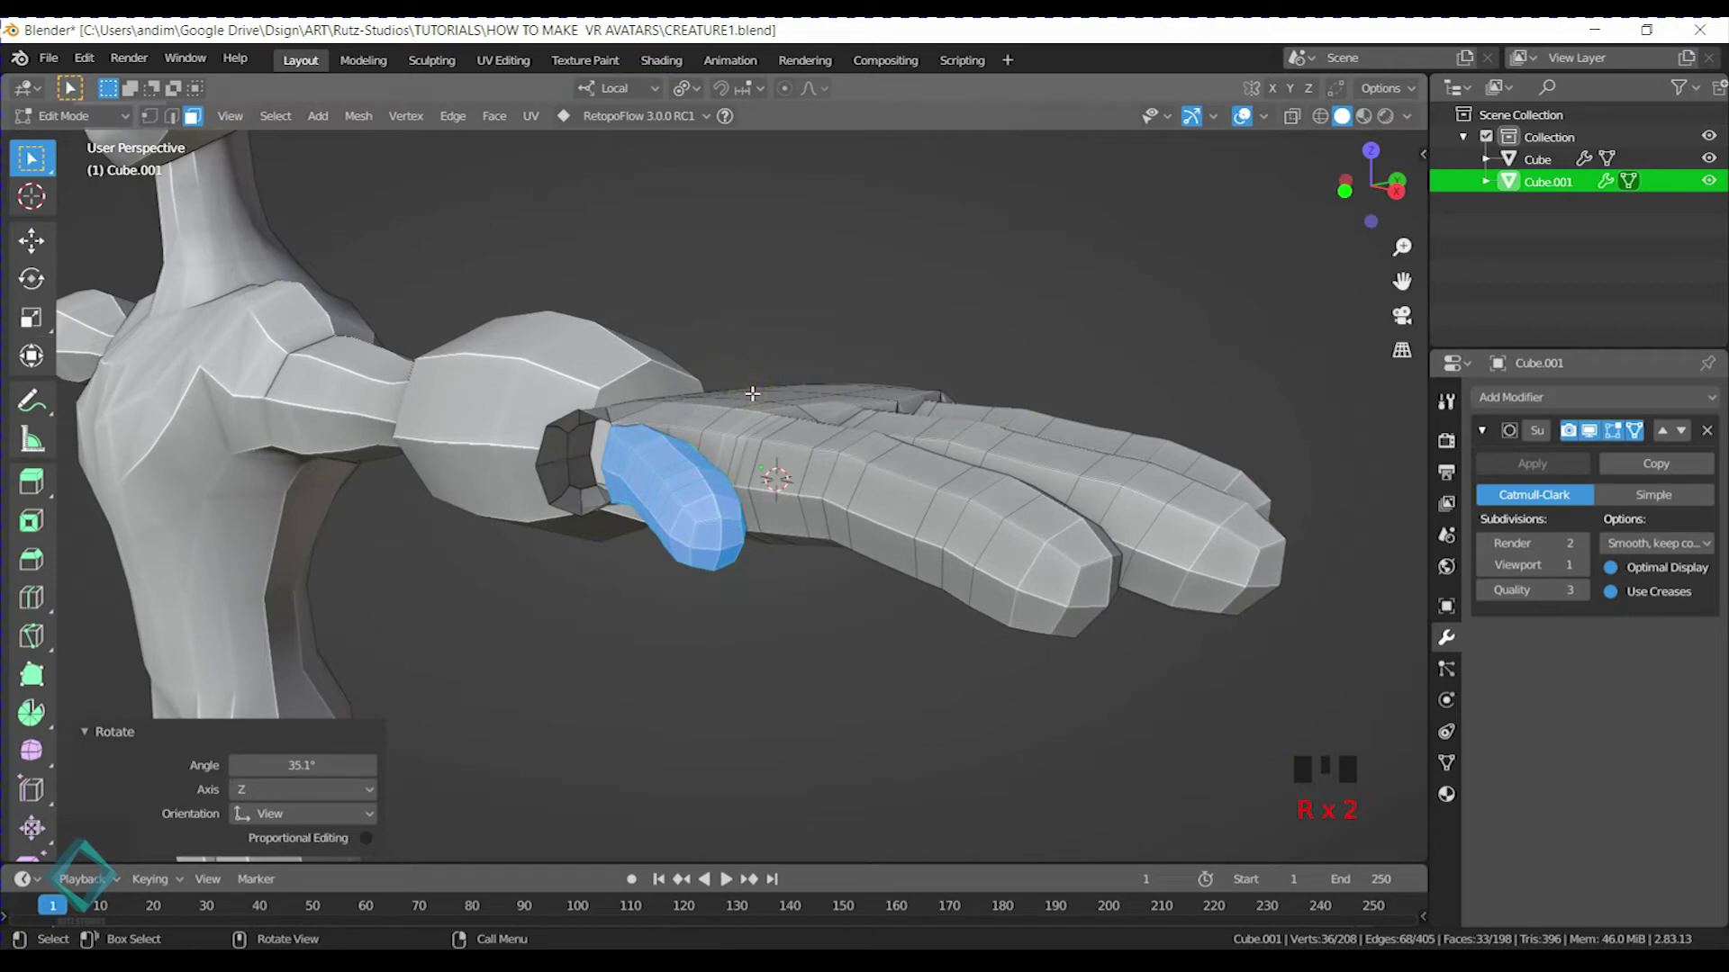
Separate the selected thumb faces into their own object and select that object in Object Mode
{"action": "key", "text": "Tab"}
{"action": "key", "text": "Tab"}
{"action": "key", "text": "p"}
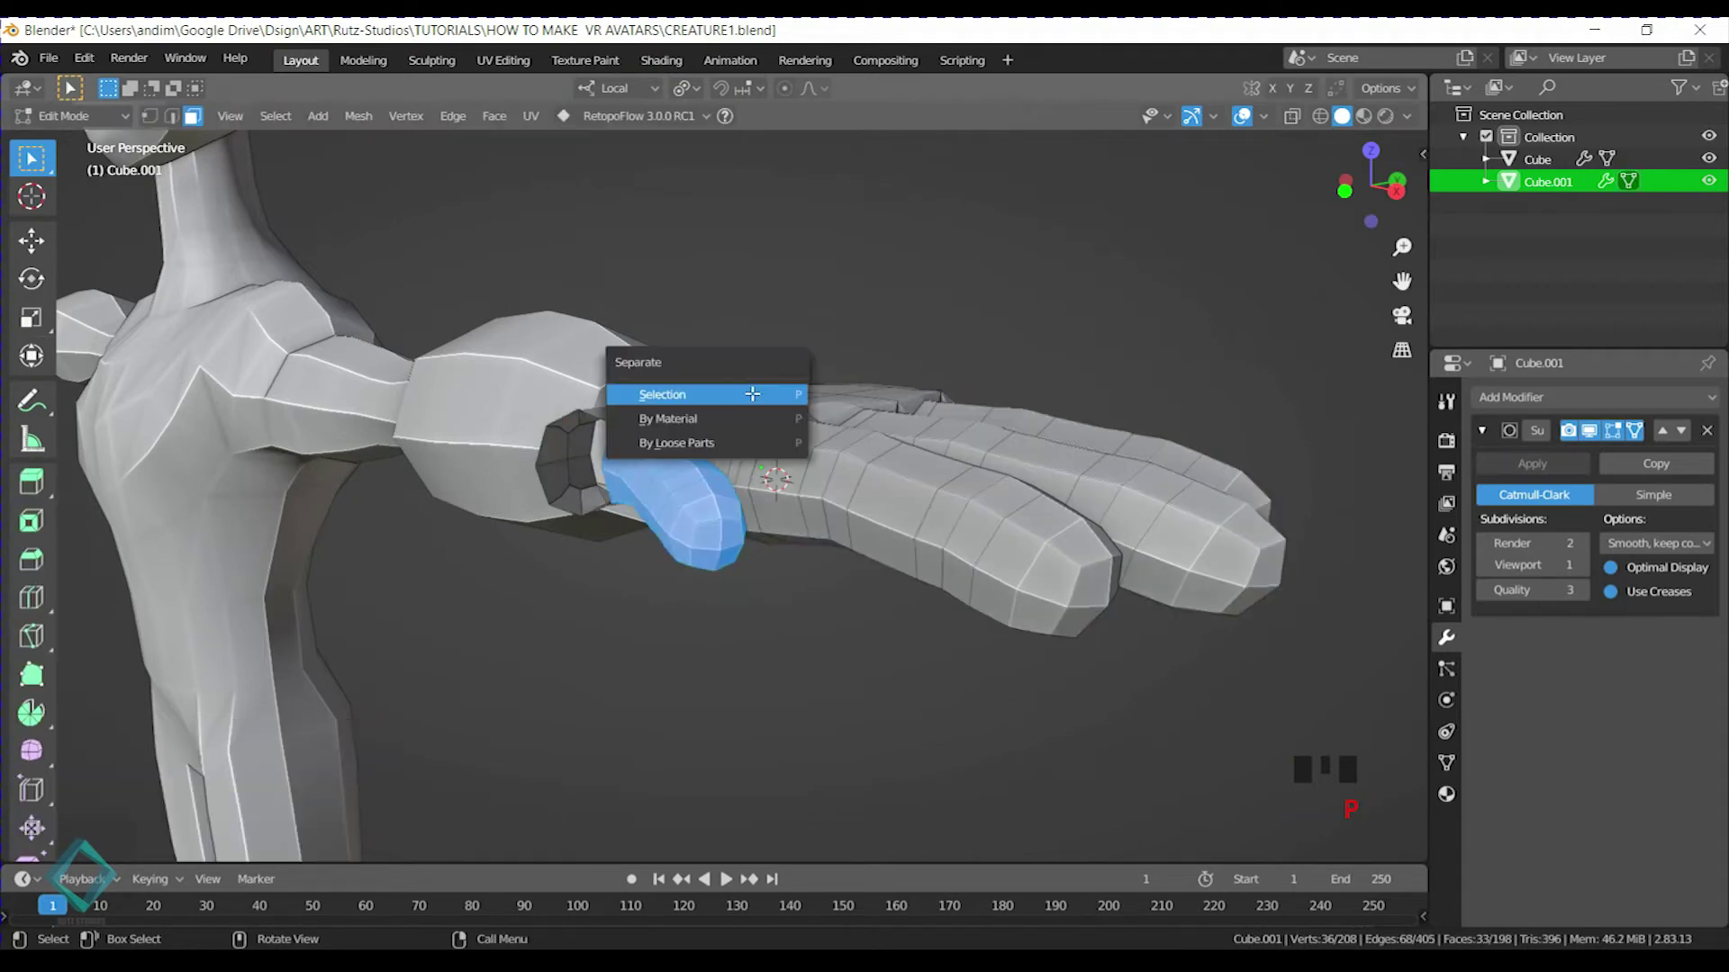
{"action": "left_click", "coordinate": [753, 395]}
{"action": "key", "text": "Tab"}
{"action": "left_click", "coordinate": [693, 518]}
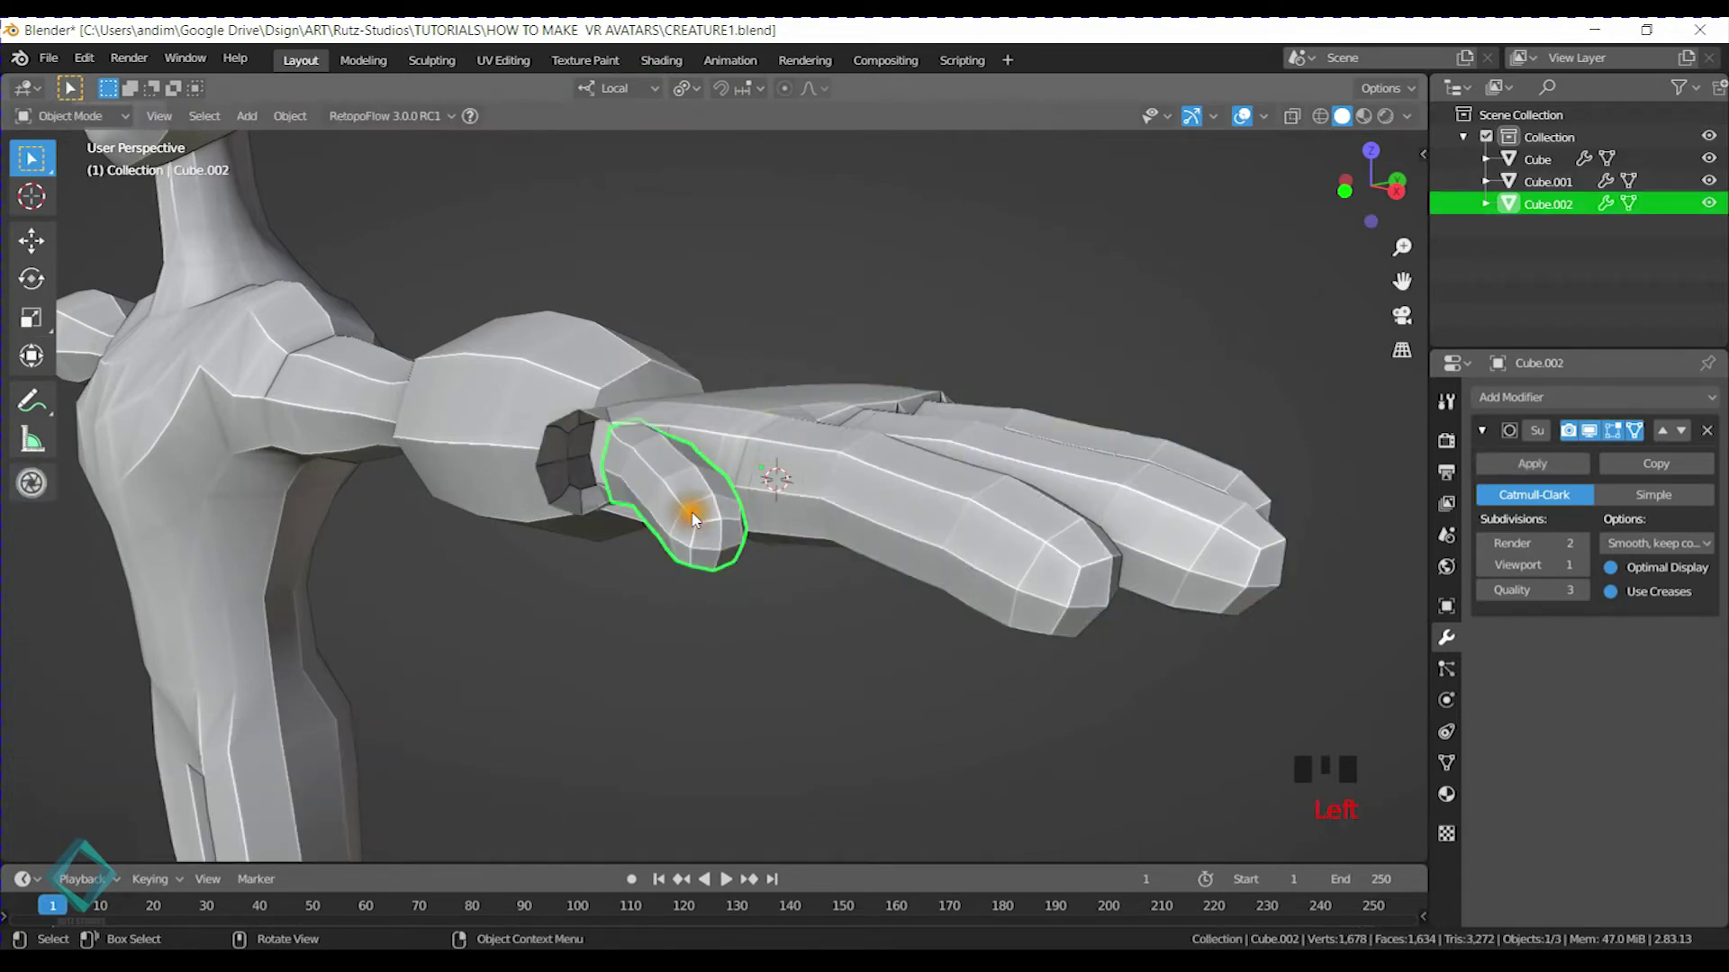
Apply the thumb object's rotation and scale, and select its whole mesh in Edit Mode
{"action": "key", "text": "ctrl+a"}
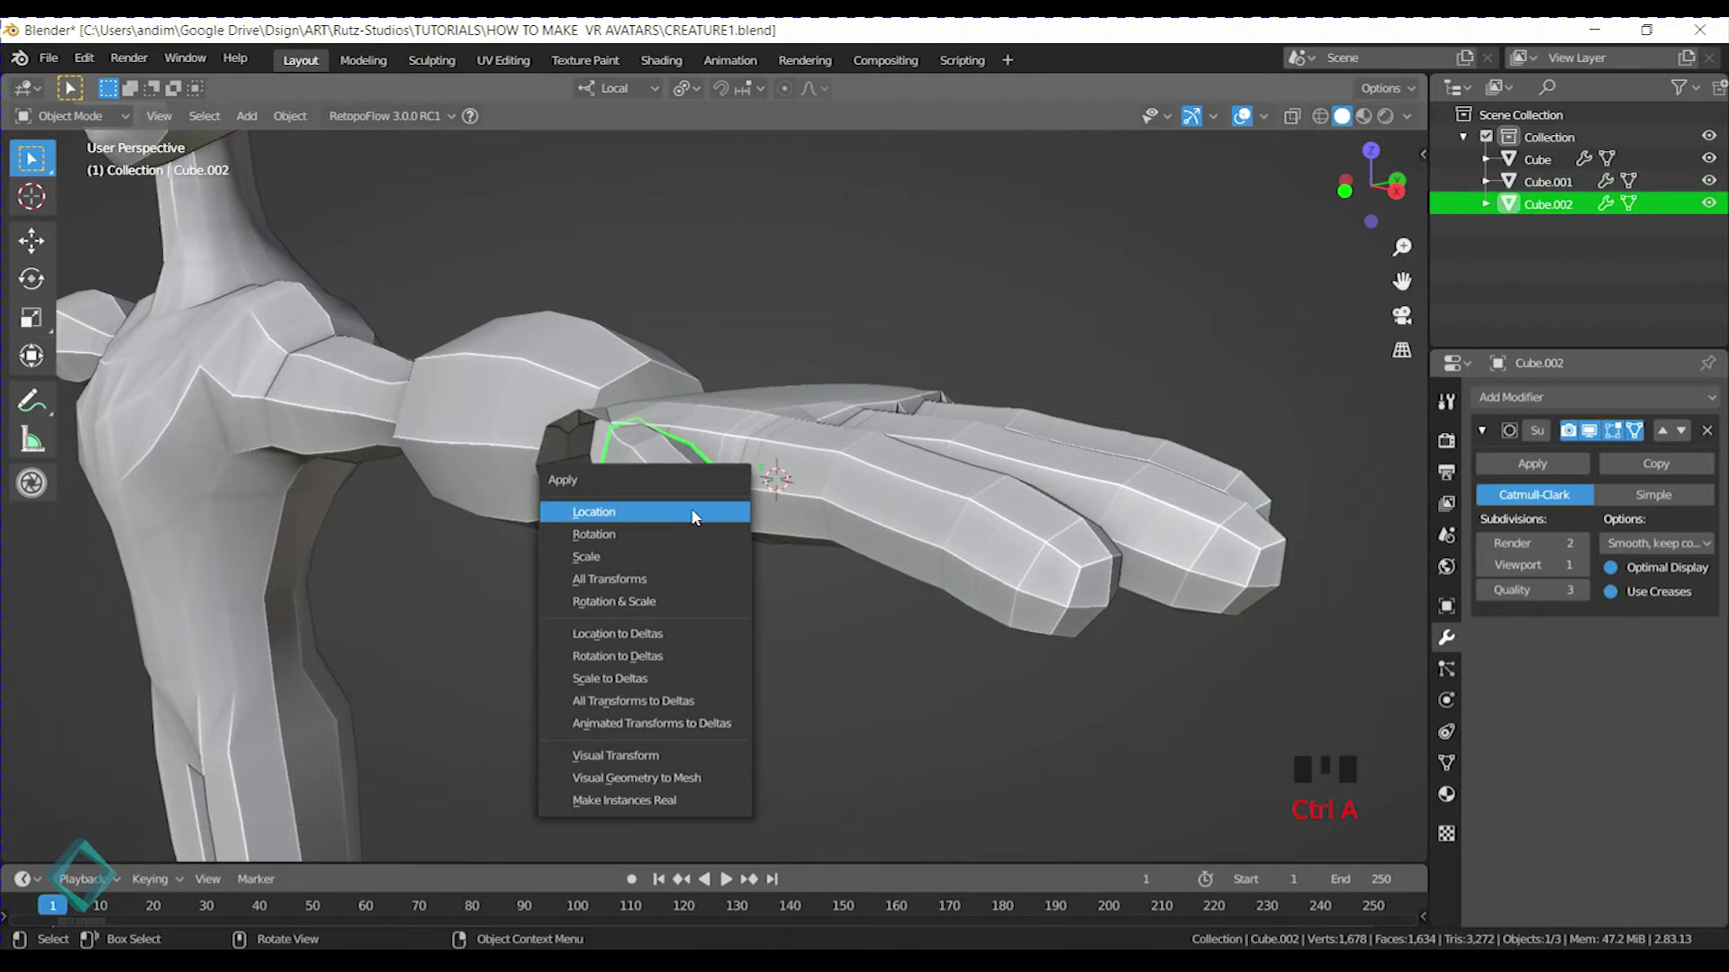
{"action": "left_click", "coordinate": [671, 601]}
{"action": "key", "text": "Tab"}
{"action": "key", "text": "a"}
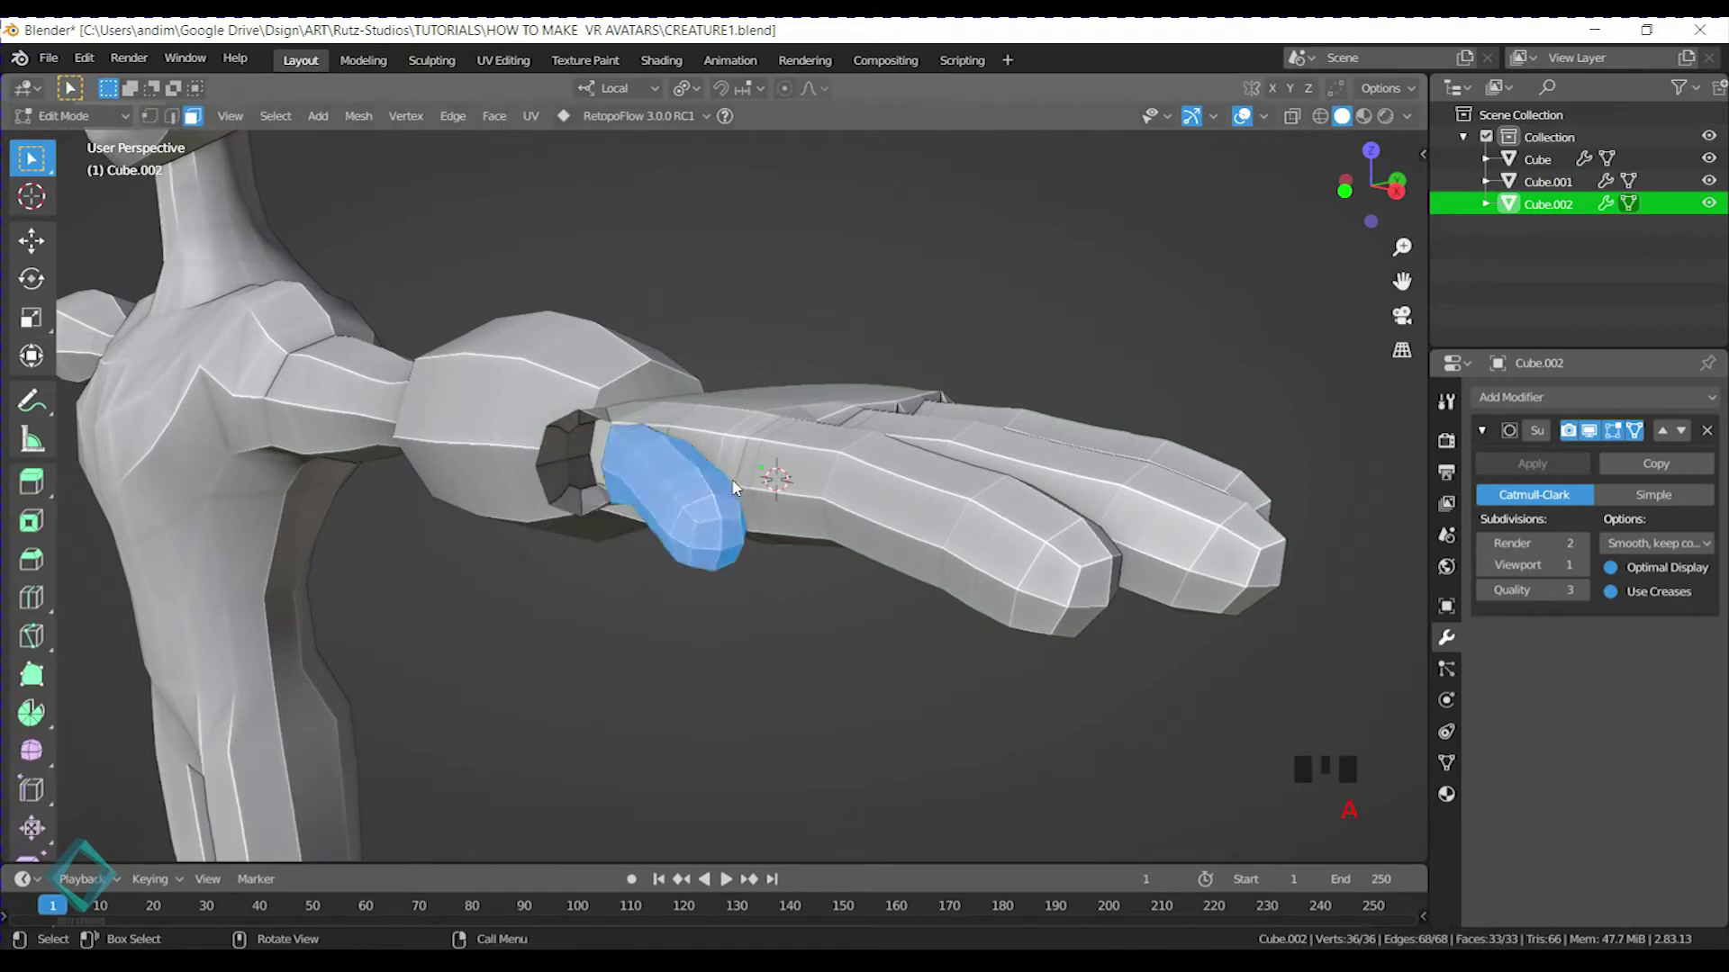
{"action": "key", "text": "r"}
{"action": "key", "text": "y"}
{"action": "right_click", "coordinate": [786, 478]}
{"action": "key", "text": "r"}
{"action": "key", "text": "z"}
{"action": "right_click", "coordinate": [771, 490]}
{"action": "key", "text": "r"}
{"action": "key", "text": "y"}
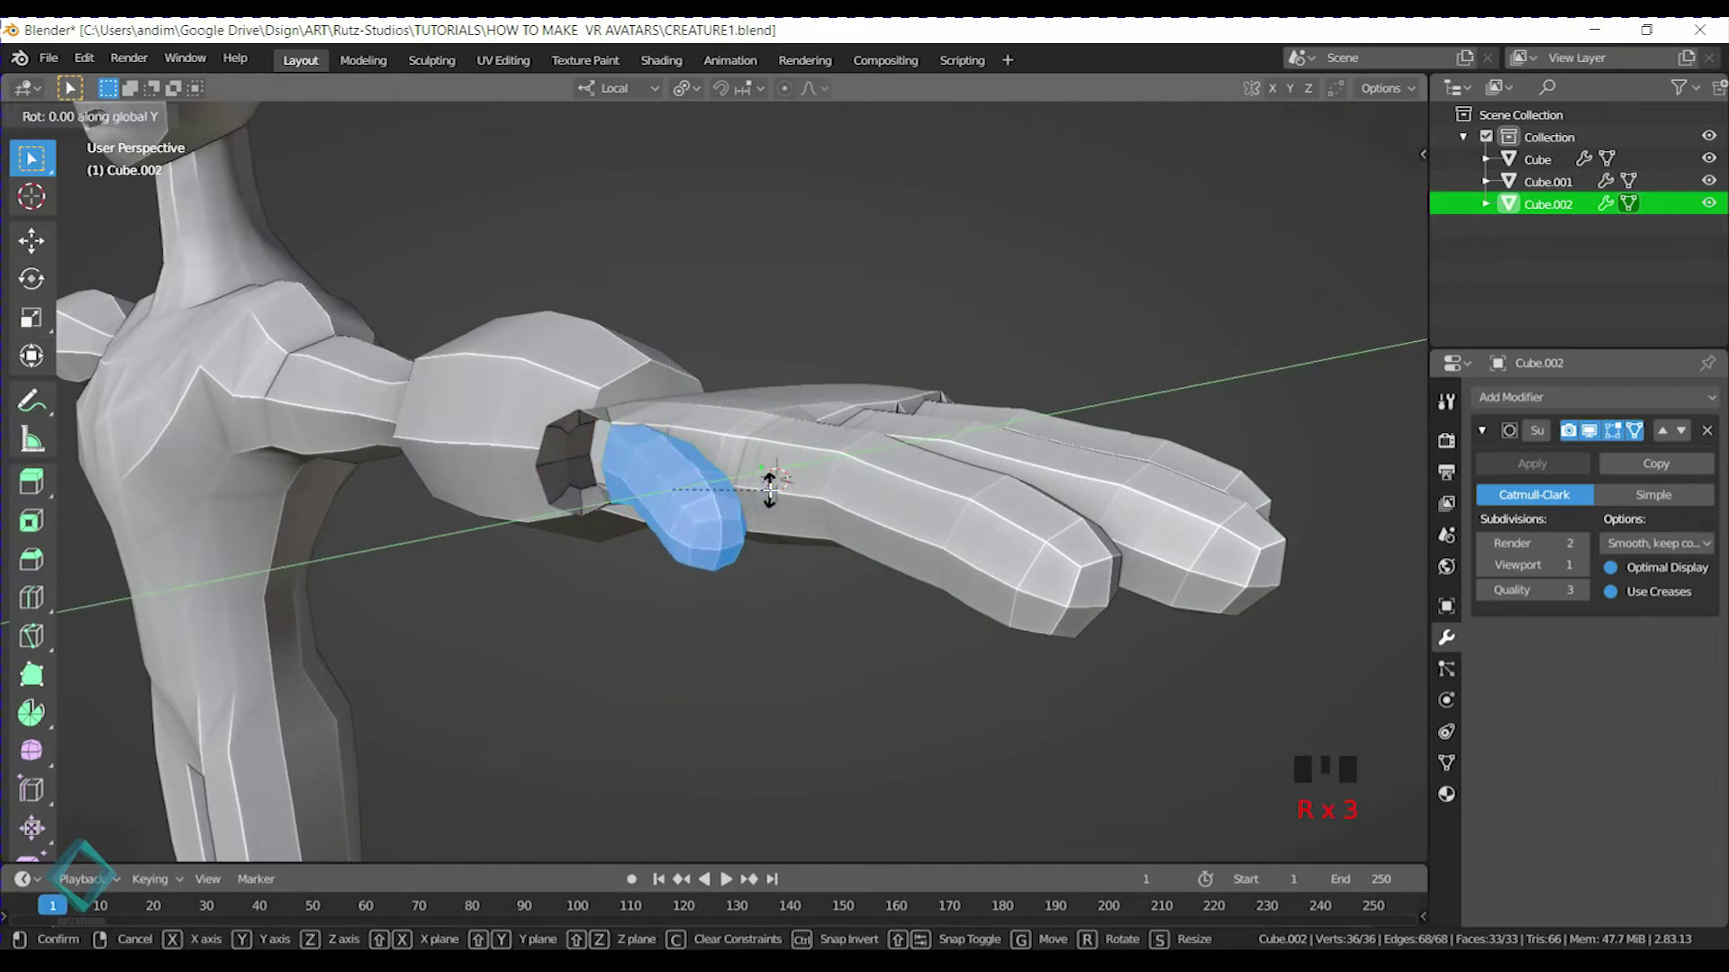
{"action": "right_click", "coordinate": [765, 466]}
From a view along the thumb, roll it freely around the view axis and finish with a rotation of about 3.58°
{"action": "middle_click_drag", "start_coordinate": [765, 466], "coordinate": [785, 491]}
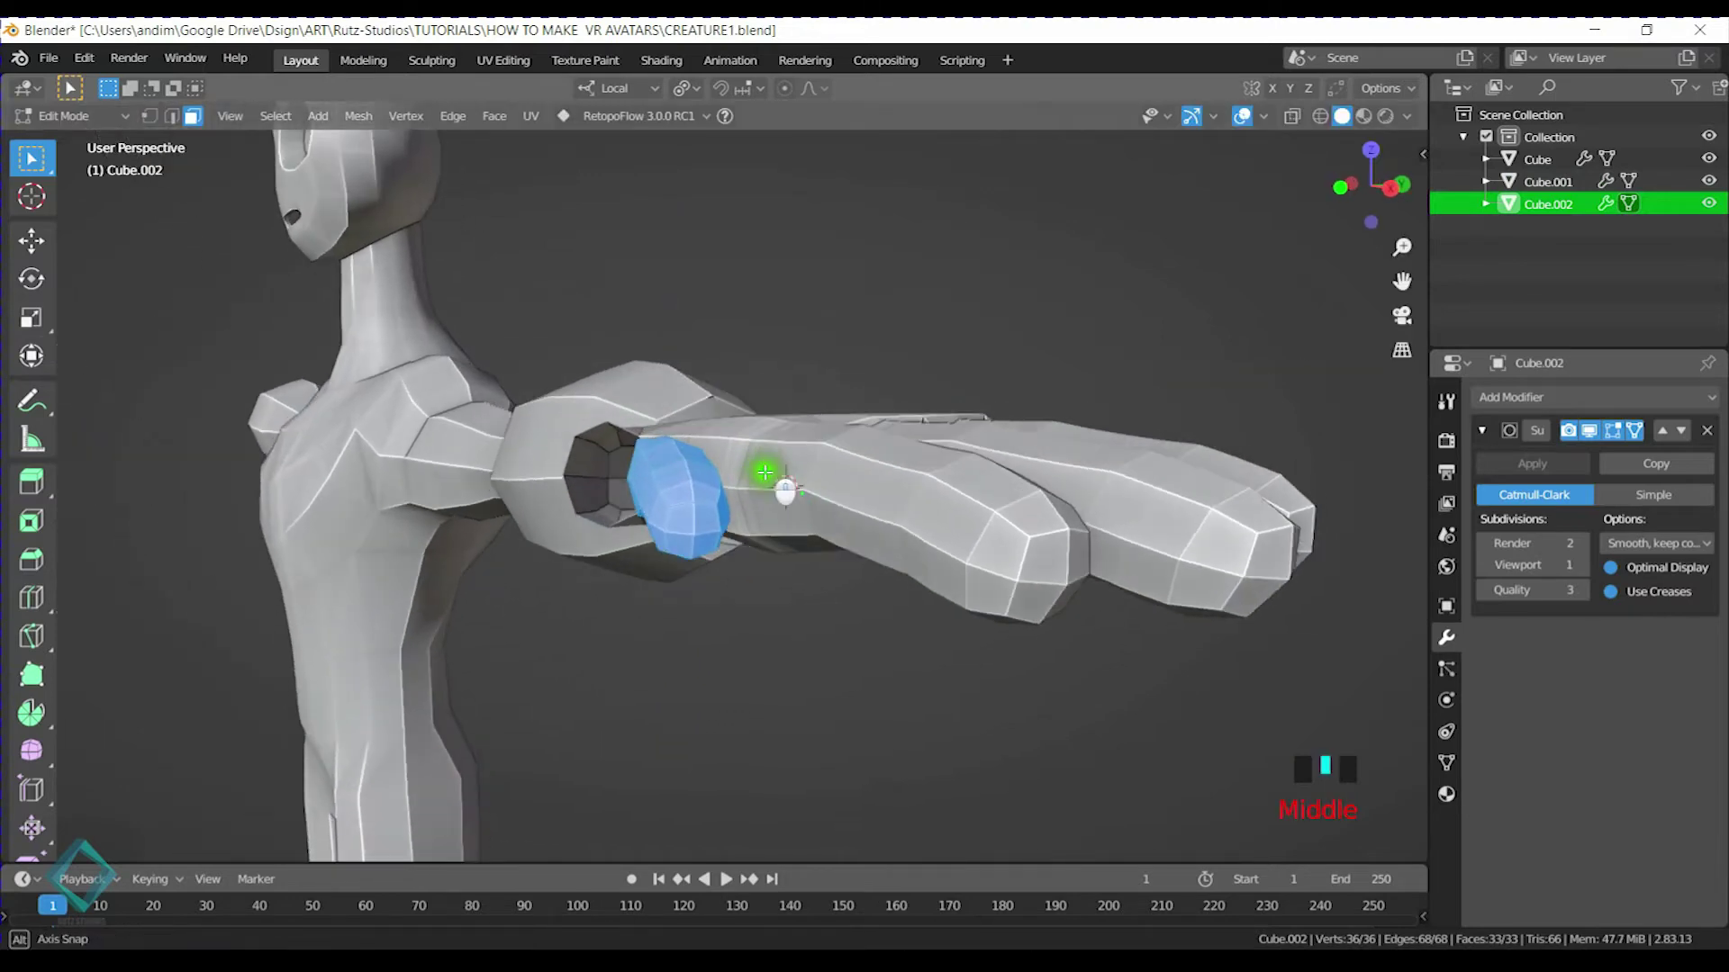
{"action": "middle_click_drag", "start_coordinate": [735, 421], "coordinate": [795, 409]}
{"action": "scroll", "coordinate": [798, 406], "scroll_direction": "up", "scroll_amount": 2}
{"action": "key", "text": "r"}
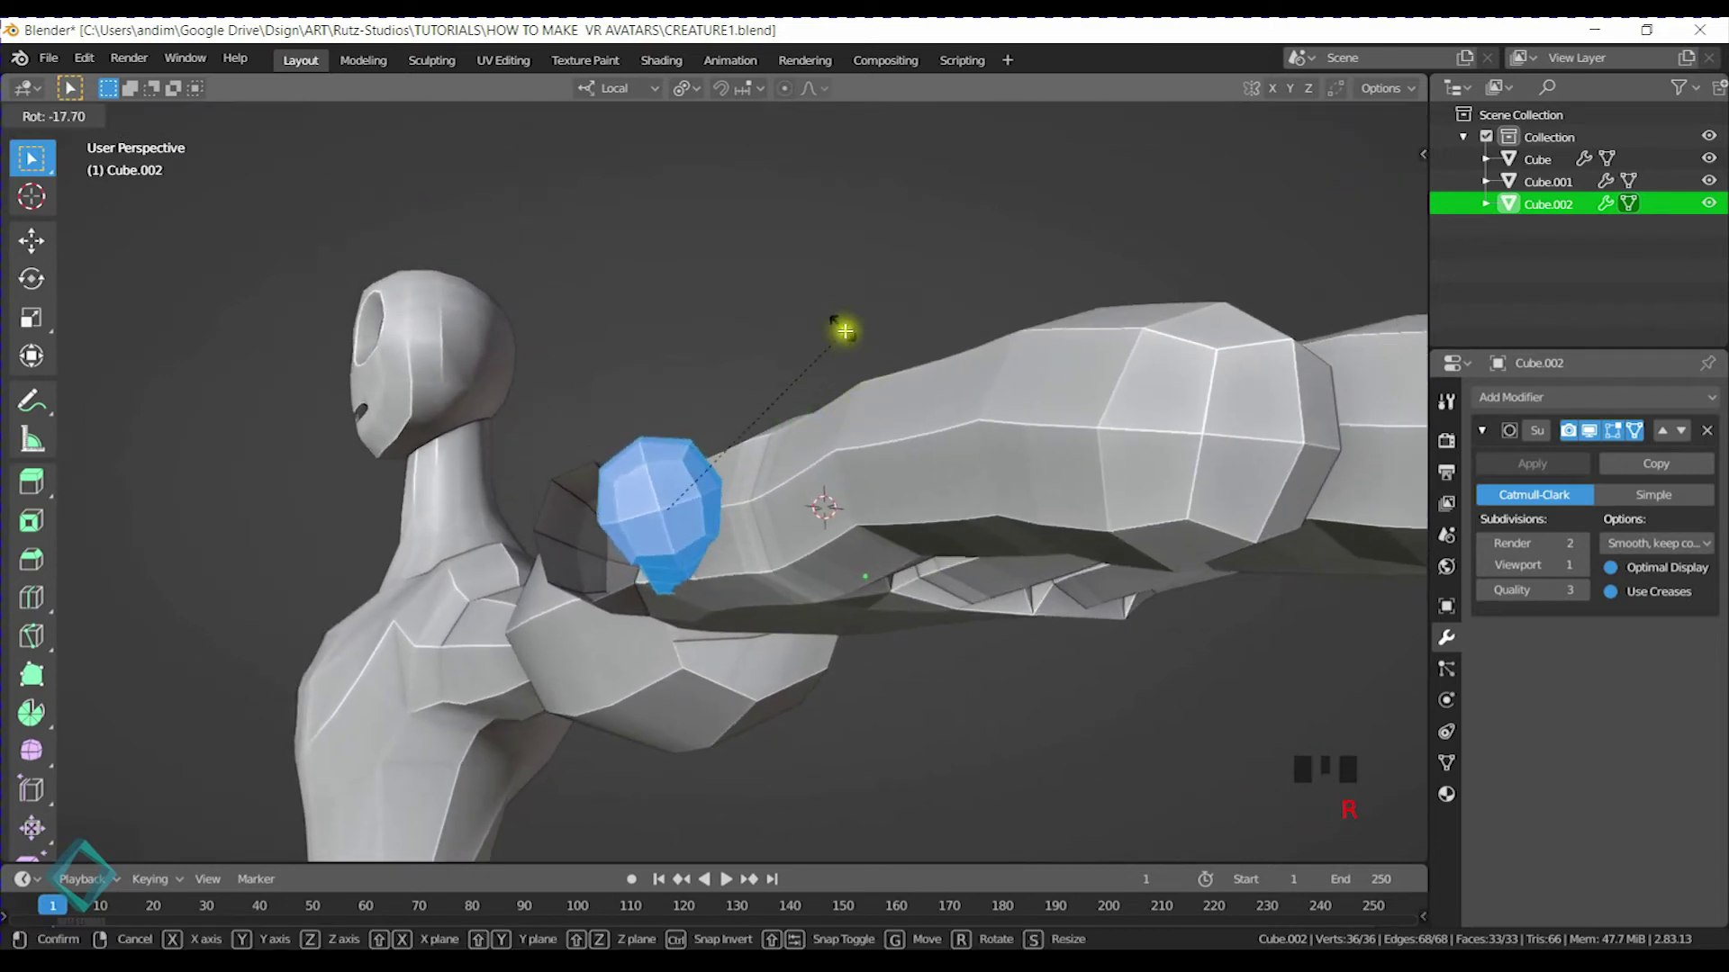
{"action": "left_click", "coordinate": [538, 310]}
{"action": "key", "text": "r"}
{"action": "left_click", "coordinate": [636, 271]}
Fatten the entire thumb mesh with Shrink/Fatten by an offset of about 0.0733 m
{"action": "middle_click_drag", "start_coordinate": [636, 270], "coordinate": [622, 363]}
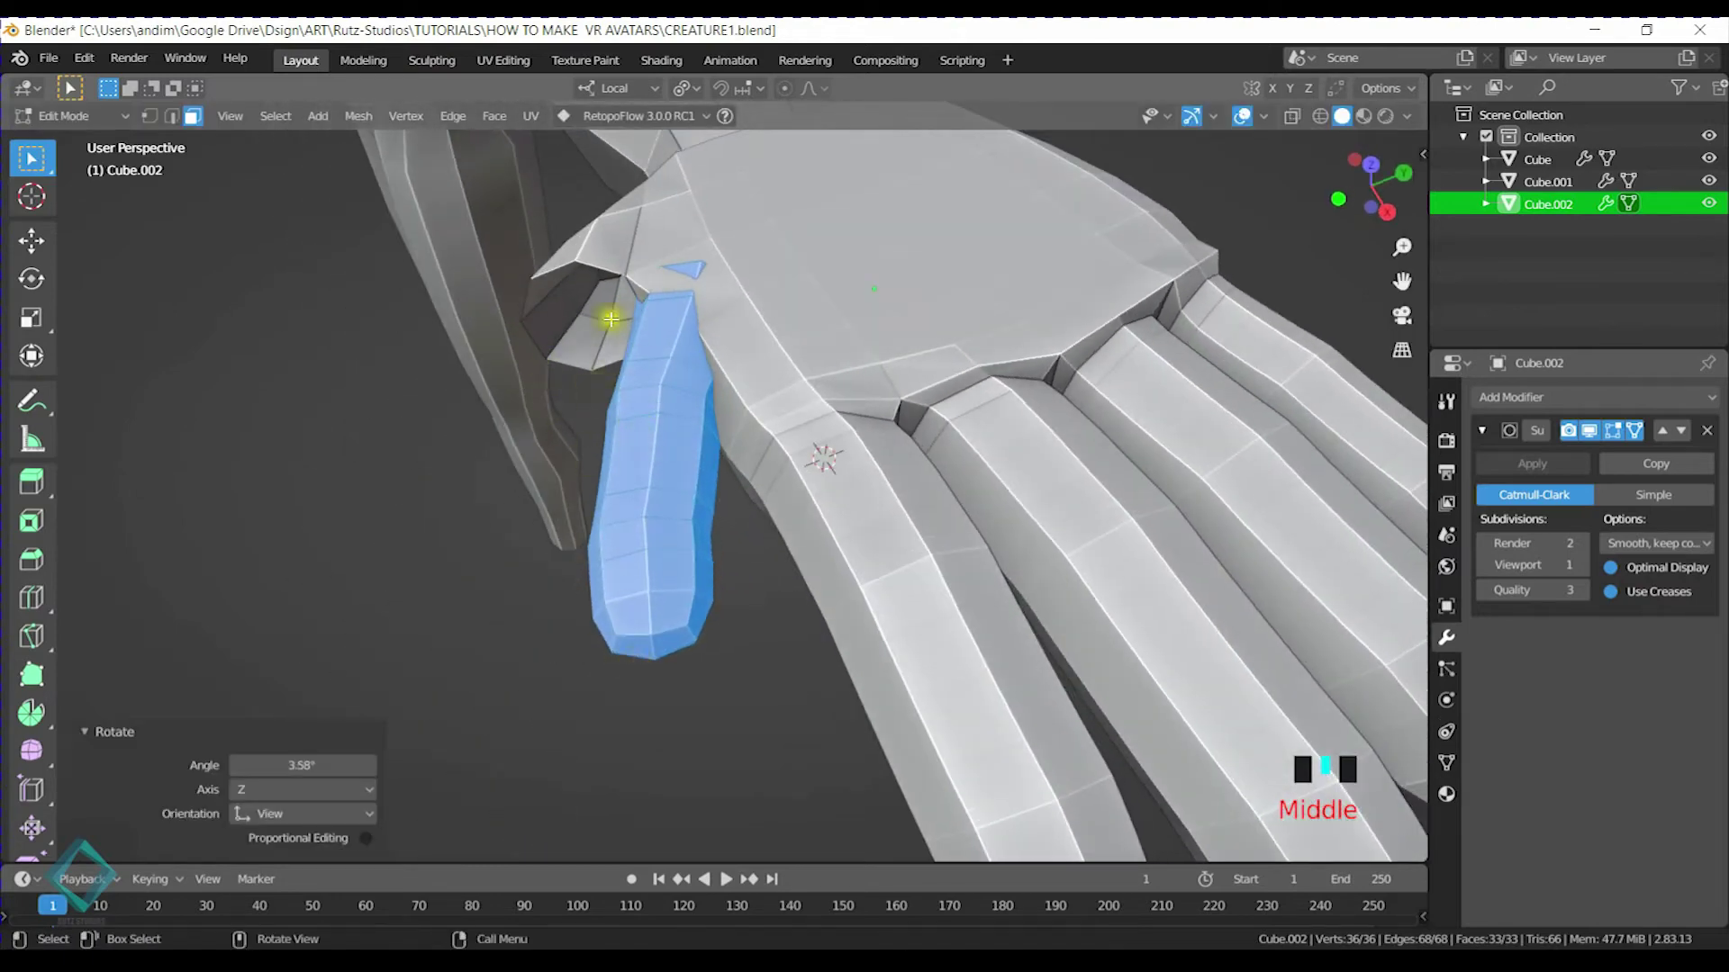
{"action": "middle_click_drag", "start_coordinate": [671, 457], "coordinate": [753, 436]}
{"action": "scroll", "coordinate": [576, 453], "scroll_direction": "down", "scroll_amount": 2}
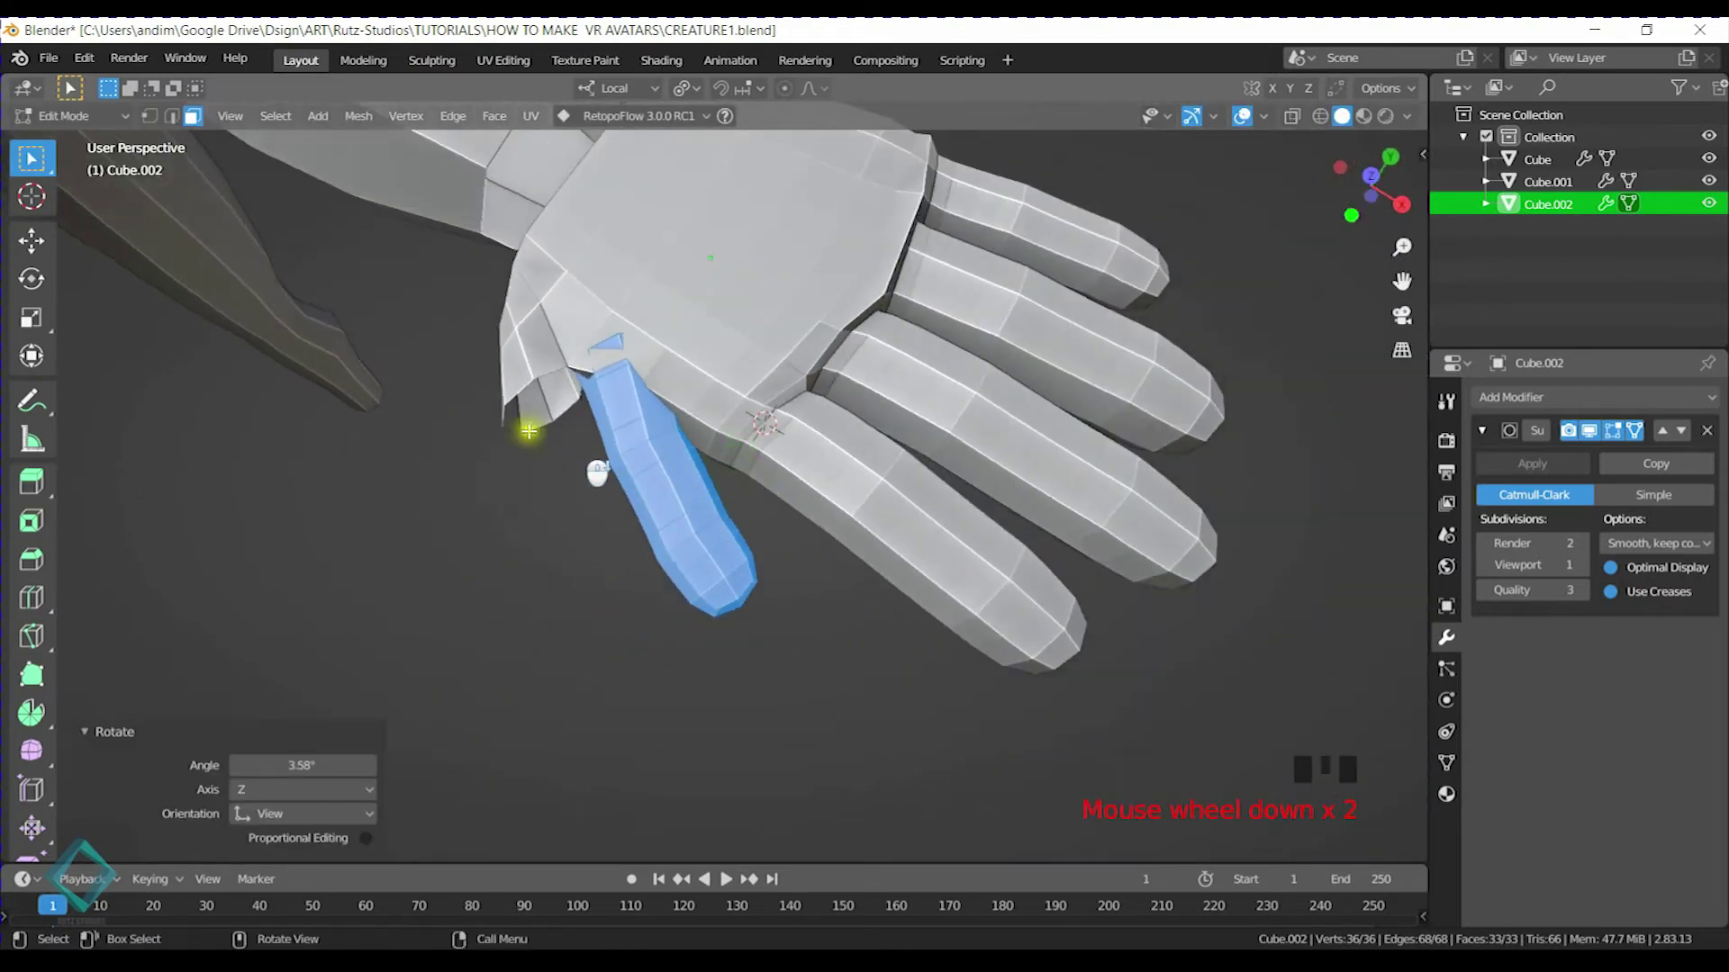
{"action": "left_click", "coordinate": [30, 829]}
{"action": "middle_click_drag", "start_coordinate": [655, 499], "coordinate": [694, 487]}
{"action": "scroll", "coordinate": [676, 501], "scroll_direction": "down", "scroll_amount": 2}
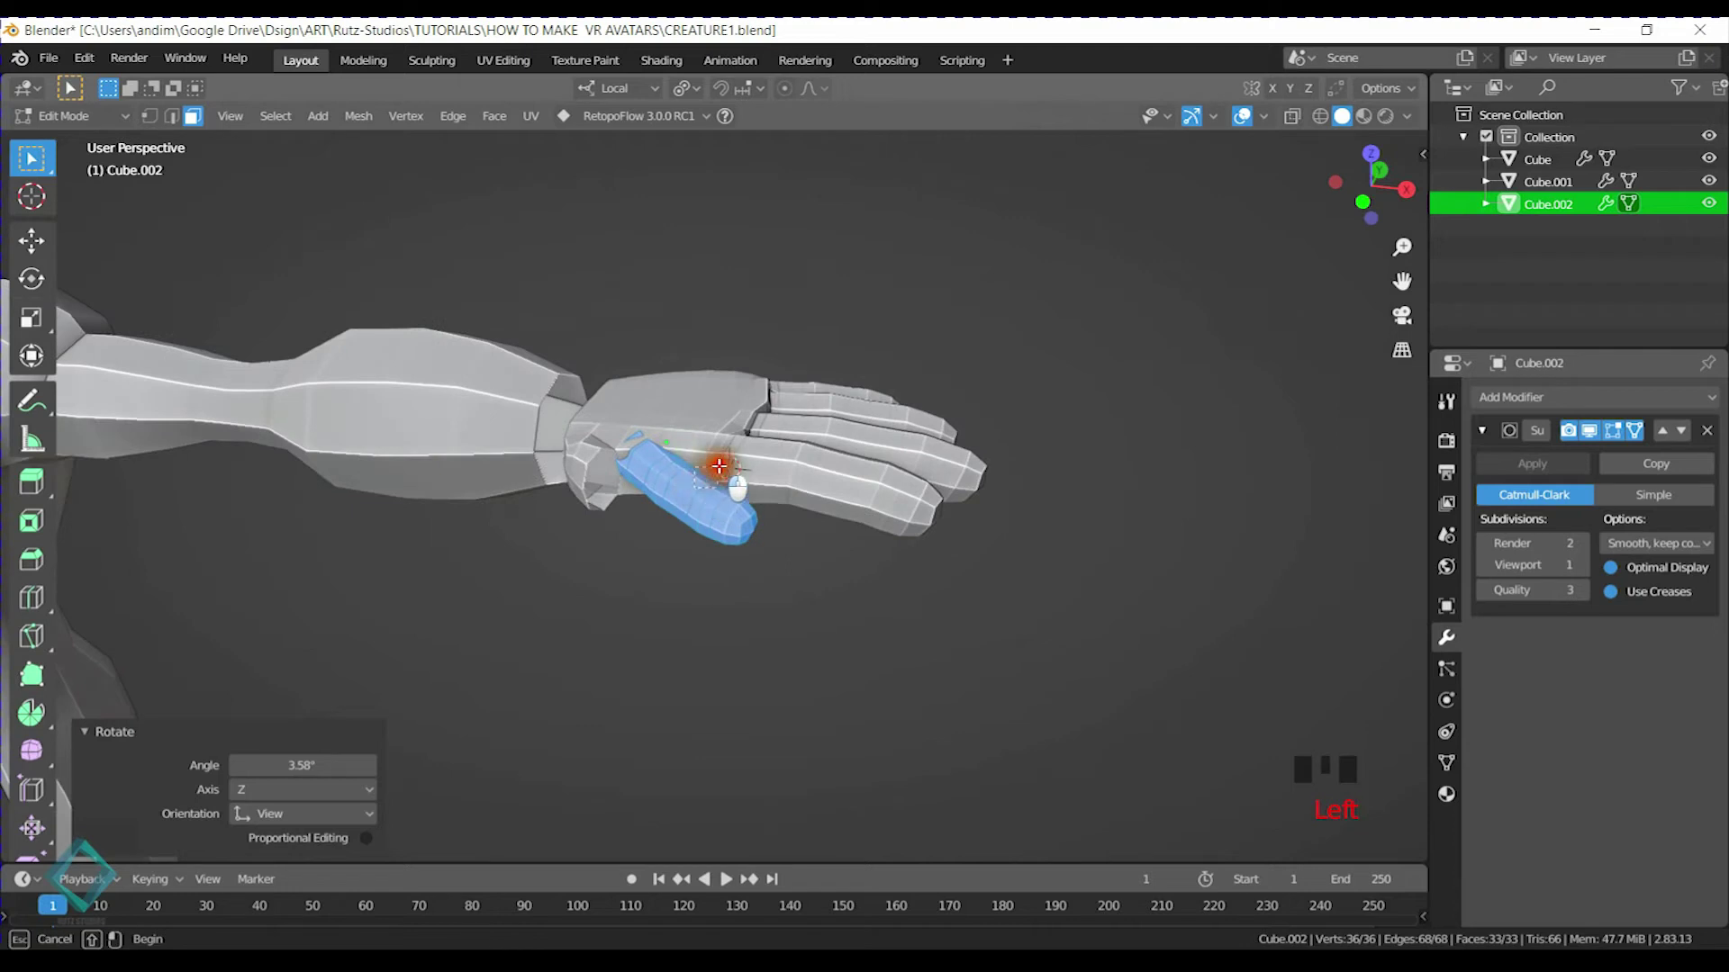
{"action": "left_click", "coordinate": [704, 491]}
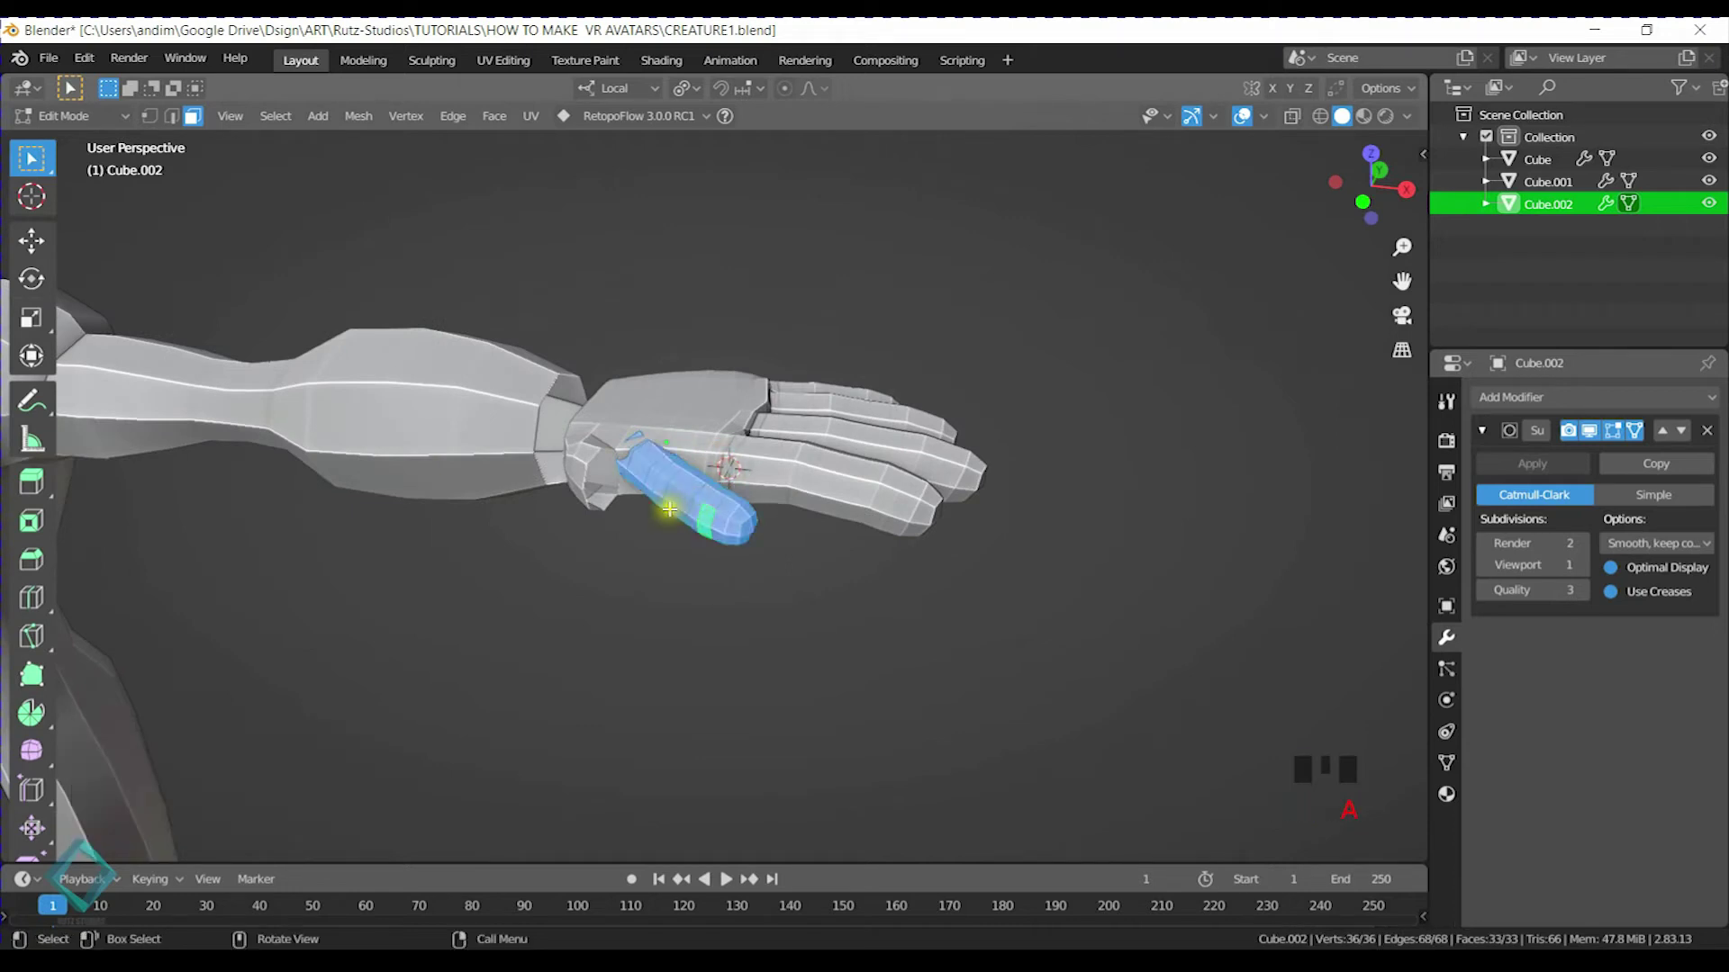
{"action": "left_click", "coordinate": [29, 829]}
{"action": "scroll", "coordinate": [585, 469], "scroll_direction": "up", "scroll_amount": 4}
{"action": "left_click_drag", "start_coordinate": [585, 469], "coordinate": [579, 463]}
Move the thumb so that its open base sits against the thumb stump on the palm
{"action": "middle_click_drag", "start_coordinate": [579, 462], "coordinate": [631, 441]}
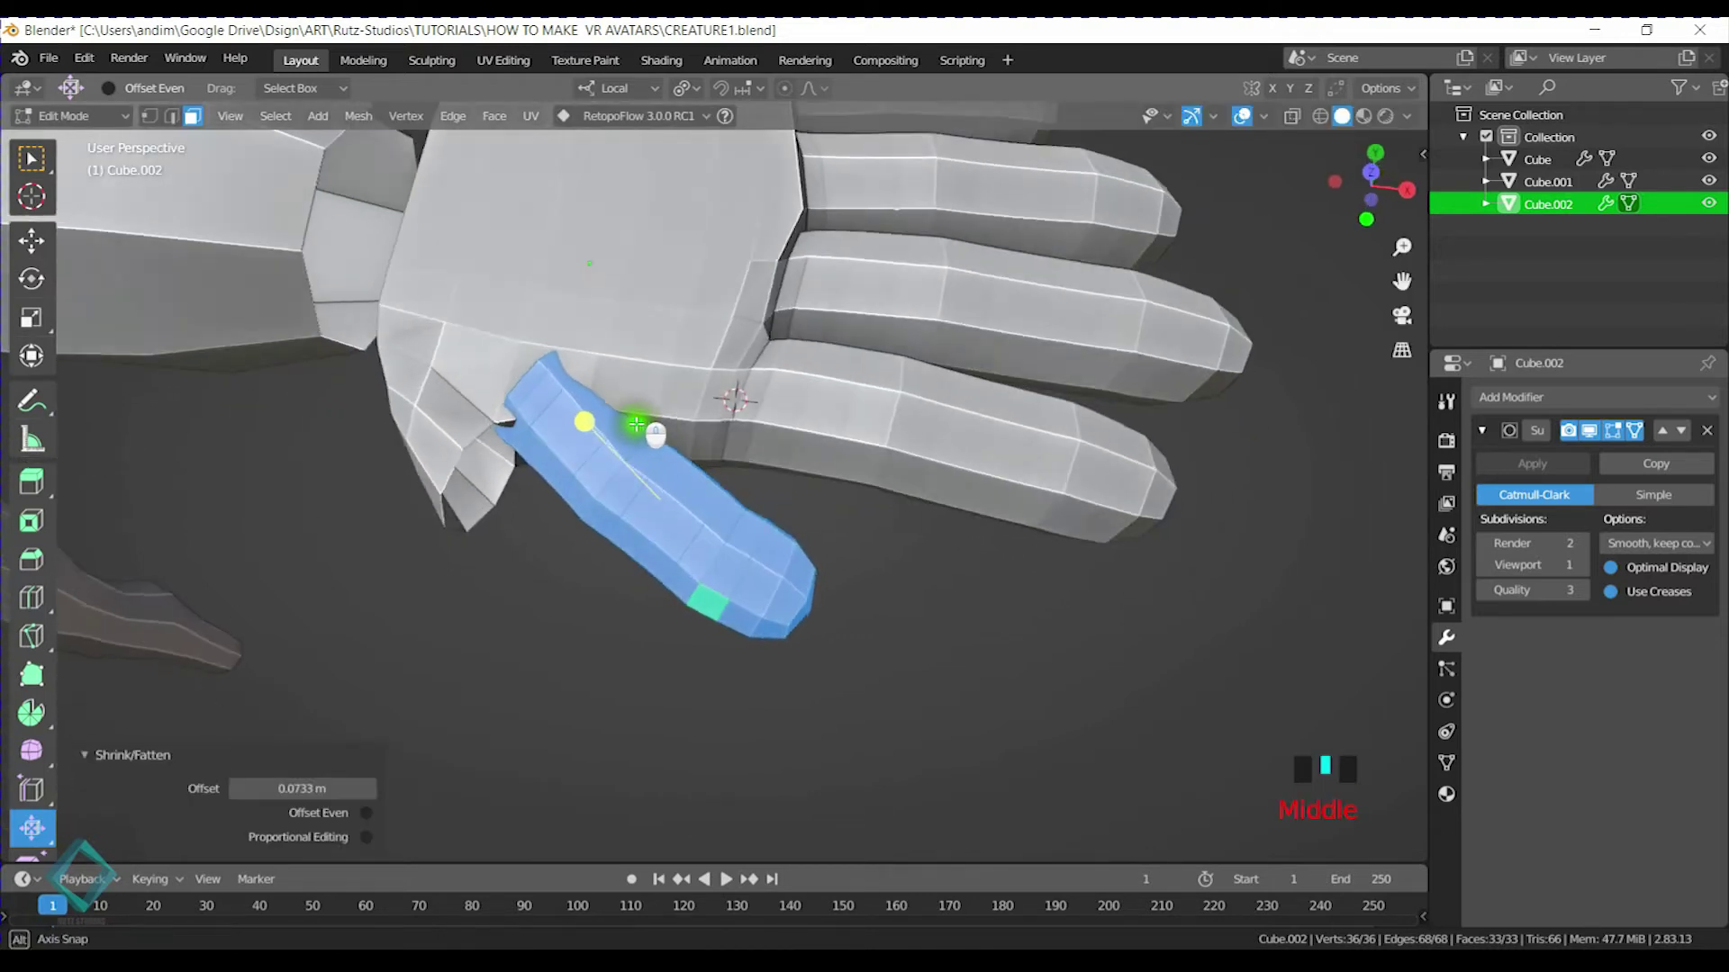
{"action": "scroll", "coordinate": [639, 463], "scroll_direction": "down", "scroll_amount": 3}
{"action": "key", "text": "g"}
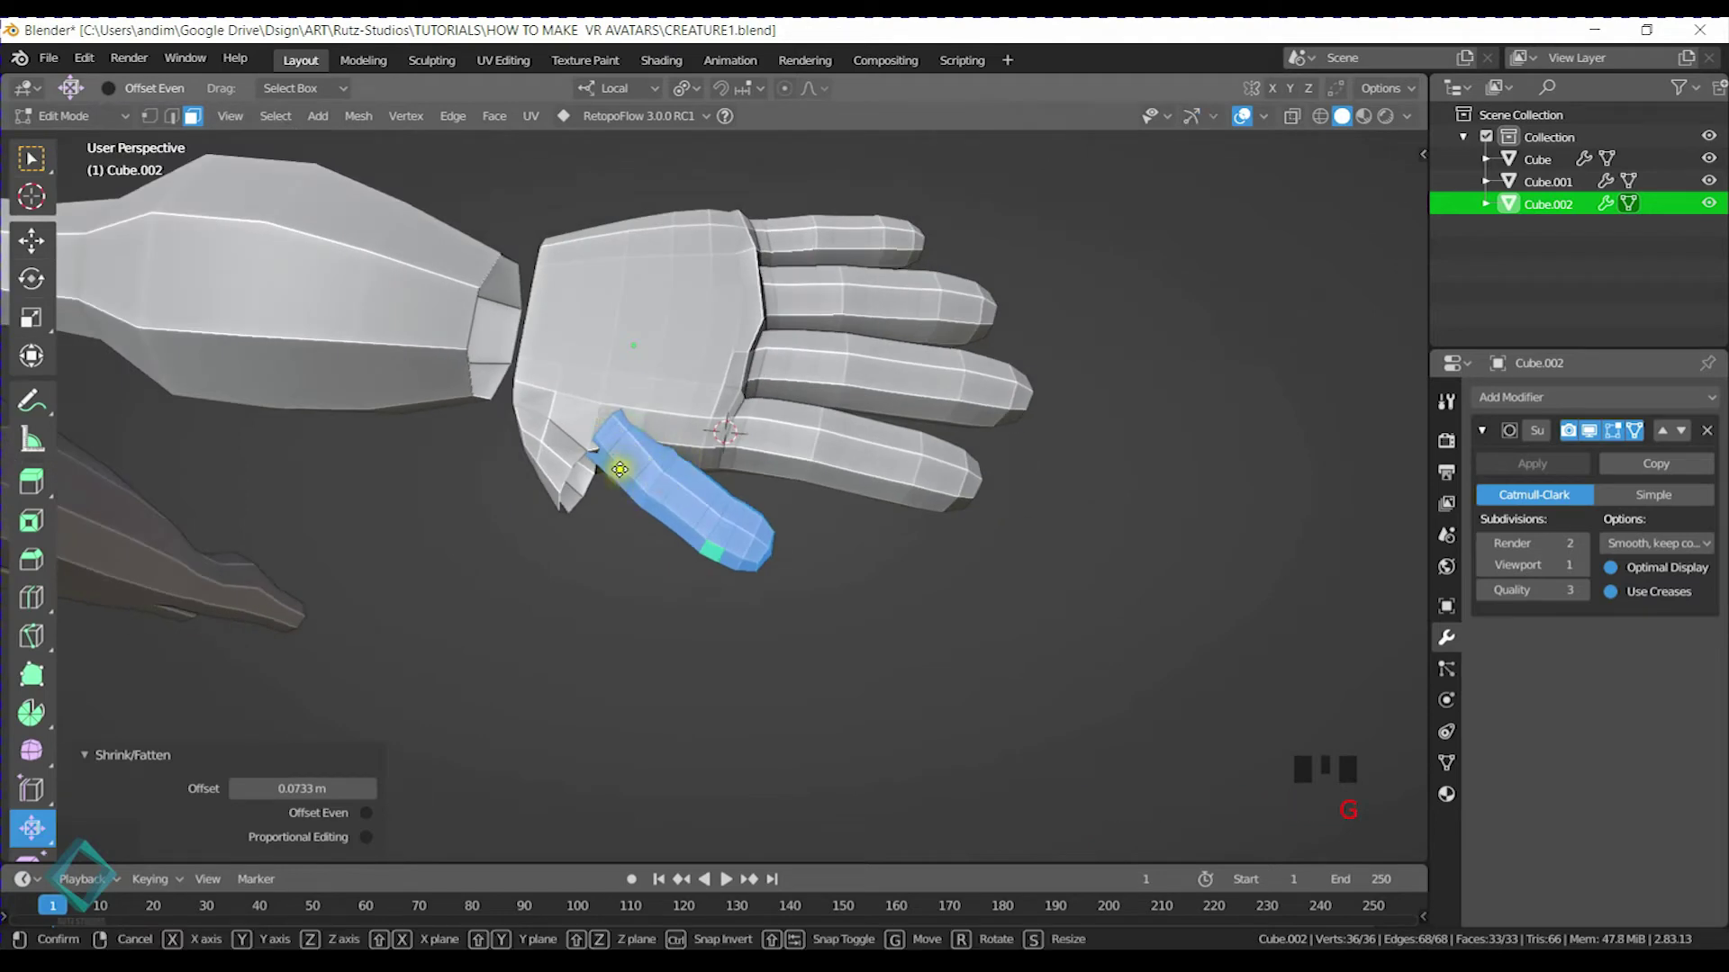
{"action": "left_click", "coordinate": [586, 468]}
{"action": "key", "text": "r"}
{"action": "right_click", "coordinate": [737, 533]}
{"action": "key", "text": "g"}
{"action": "left_click", "coordinate": [732, 534]}
{"action": "mouse_move", "coordinate": [737, 496]}
{"action": "middle_mouse_down"}
{"action": "mouse_move", "coordinate": [687, 532]}
{"action": "mouse_move", "coordinate": [710, 495]}
{"action": "middle_mouse_up"}
Join the thumb object into the hand object and return to Edit Mode
{"action": "key", "text": "ctrl+Tab"}
{"action": "left_click", "coordinate": [540, 484]}
{"action": "left_click", "coordinate": [677, 365], "text": "shift"}
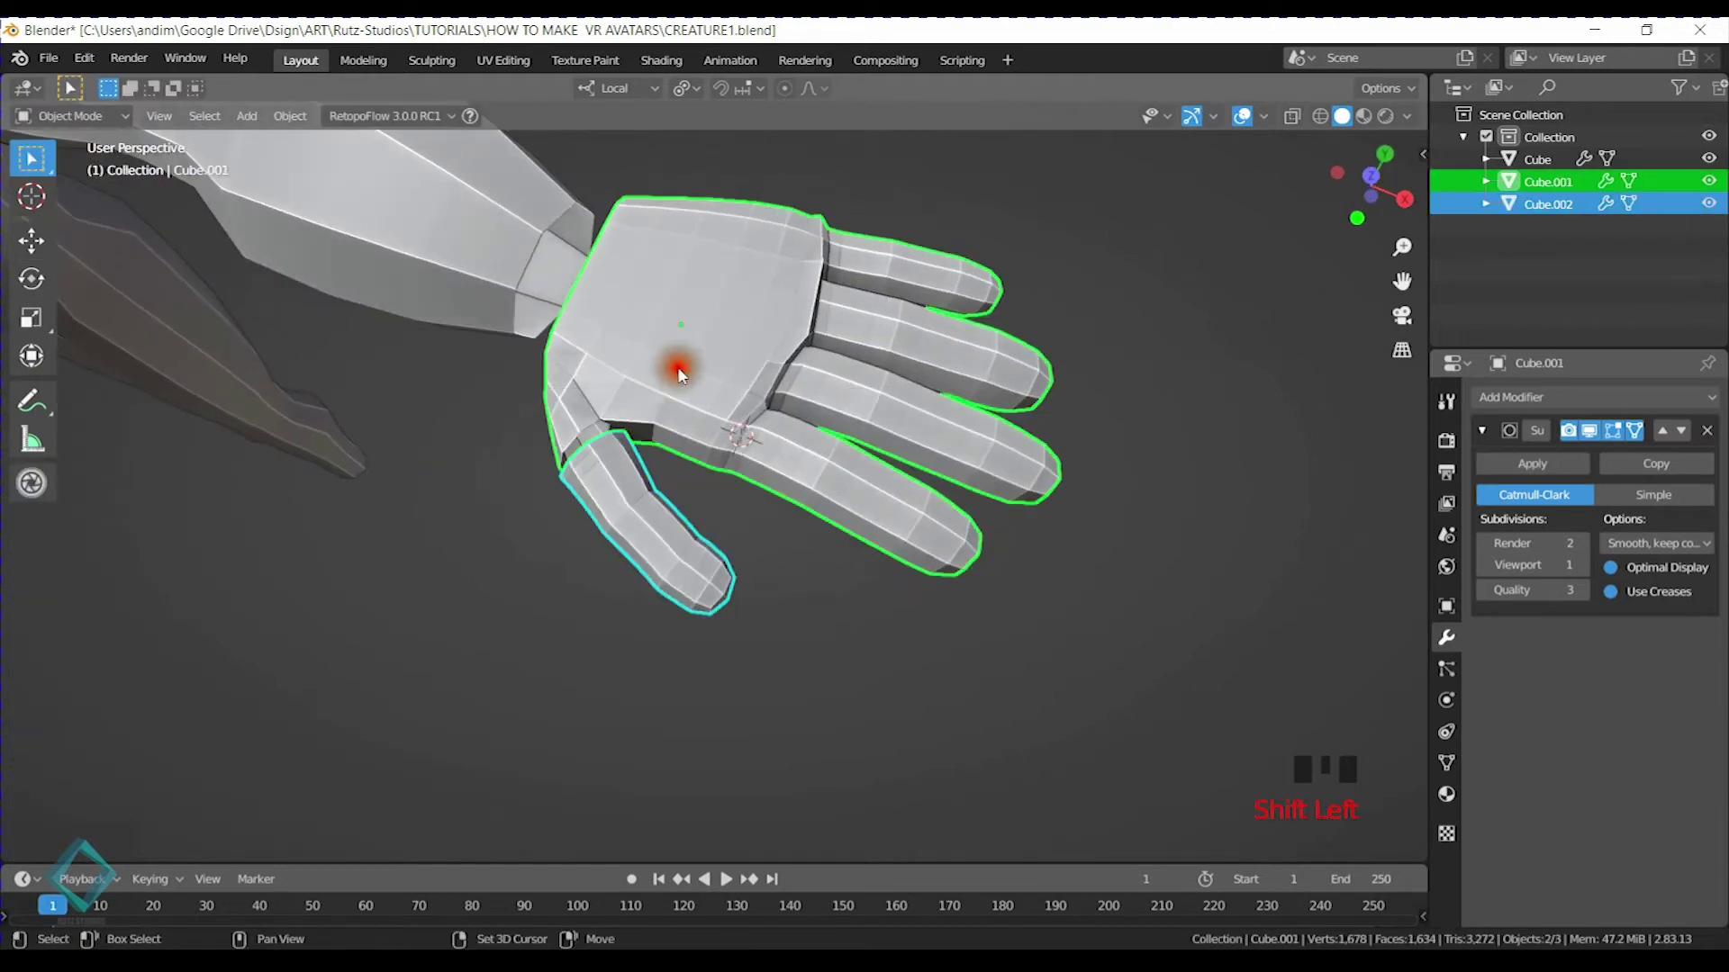
{"action": "key", "text": "ctrl+j"}
{"action": "key", "text": "Tab"}
In vertex mode, merge the first two of the thumb's base vertices into the matching stump vertices using At Last
{"action": "key", "text": "KP_Decimal"}
{"action": "middle_click_drag", "start_coordinate": [630, 506], "coordinate": [734, 494]}
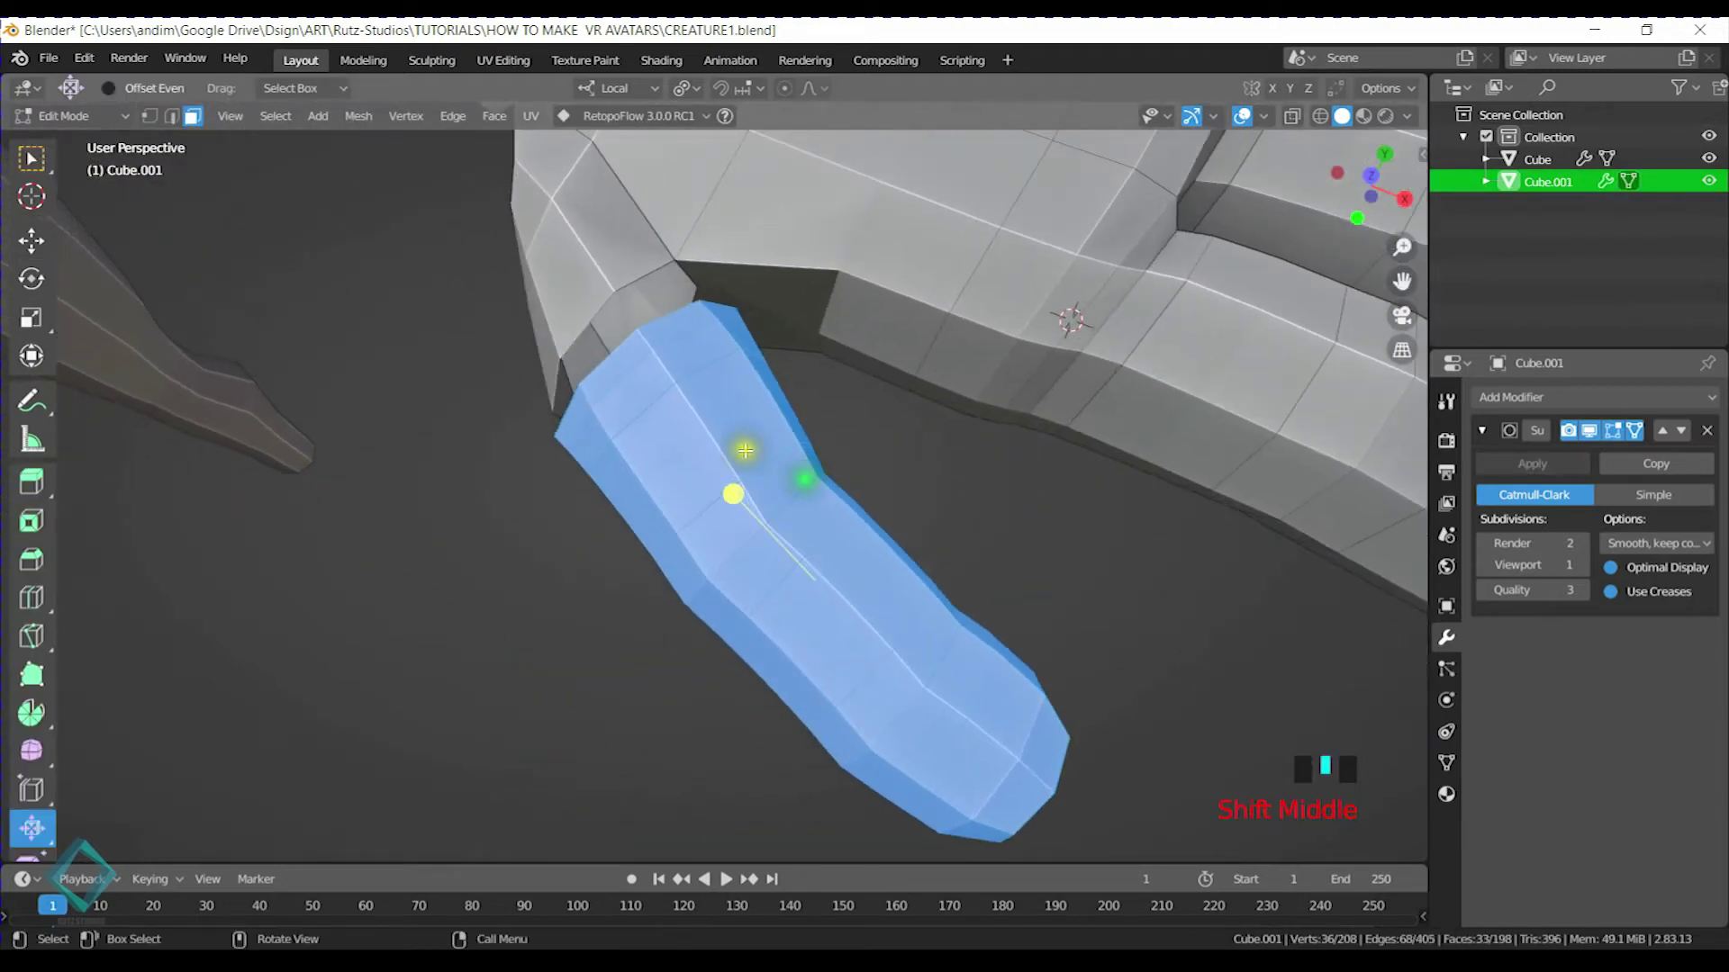
{"action": "key", "text": "1"}
{"action": "middle_click_drag", "start_coordinate": [673, 354], "coordinate": [614, 329]}
{"action": "left_click", "coordinate": [36, 156]}
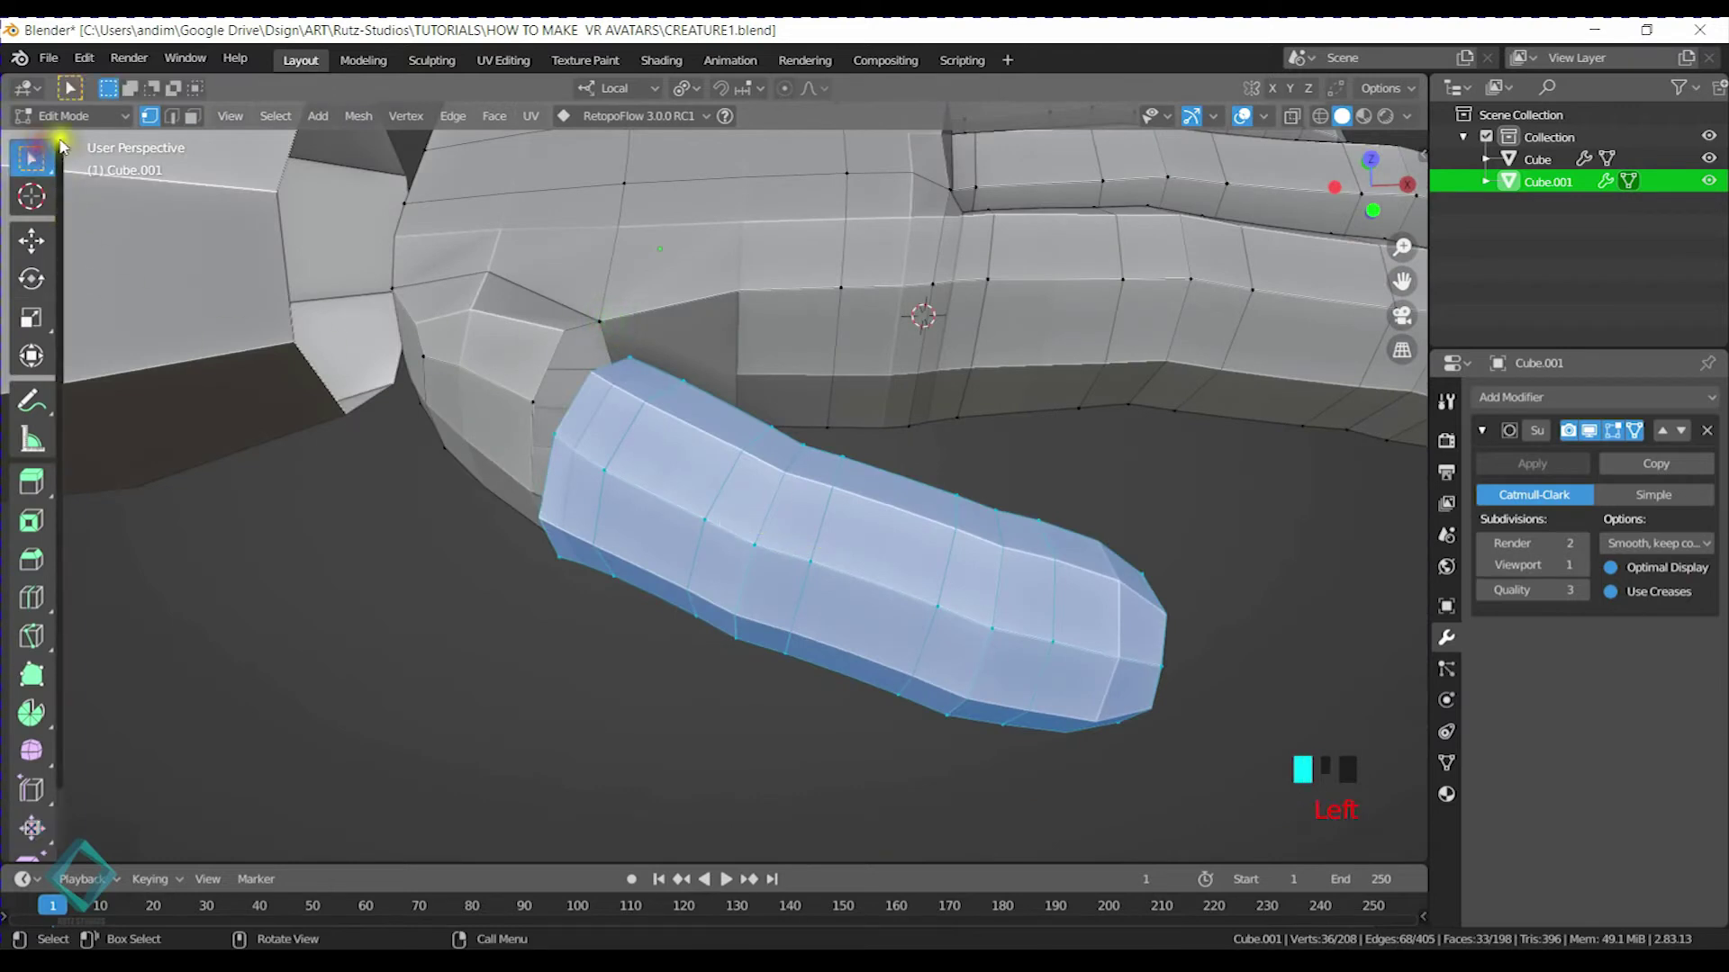
{"action": "left_click", "coordinate": [633, 357], "text": "shift"}
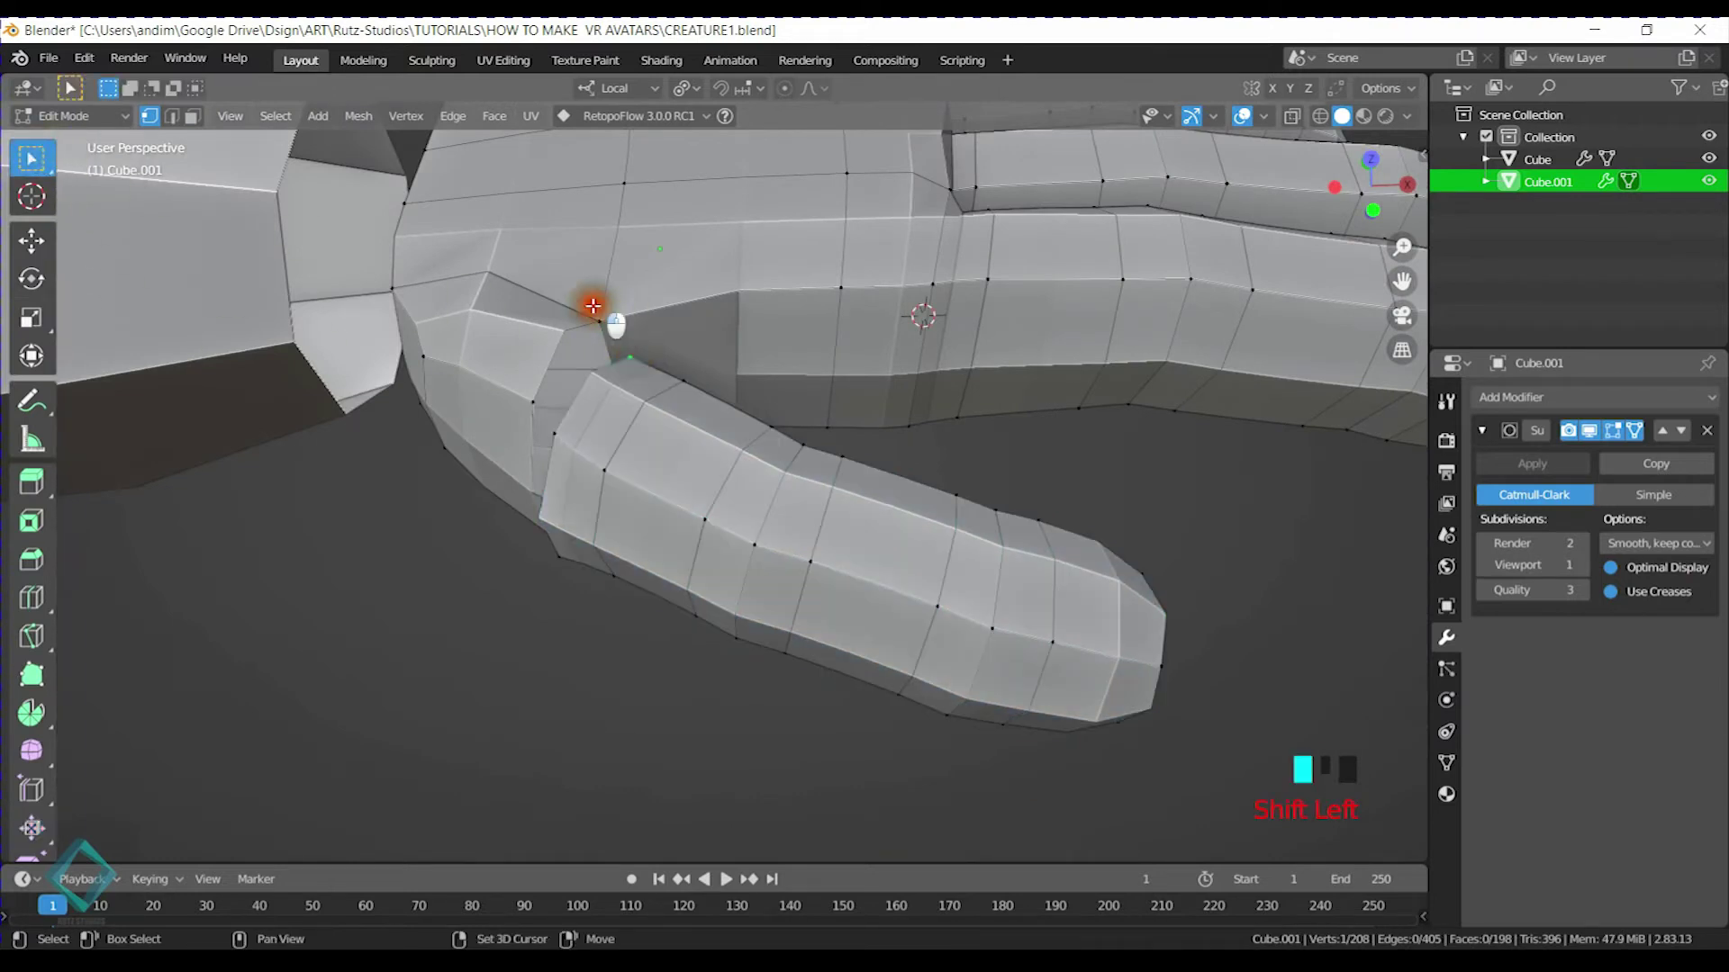
{"action": "key", "text": "m"}
{"action": "left_click", "coordinate": [594, 307]}
{"action": "middle_click_drag", "start_coordinate": [622, 329], "coordinate": [668, 362]}
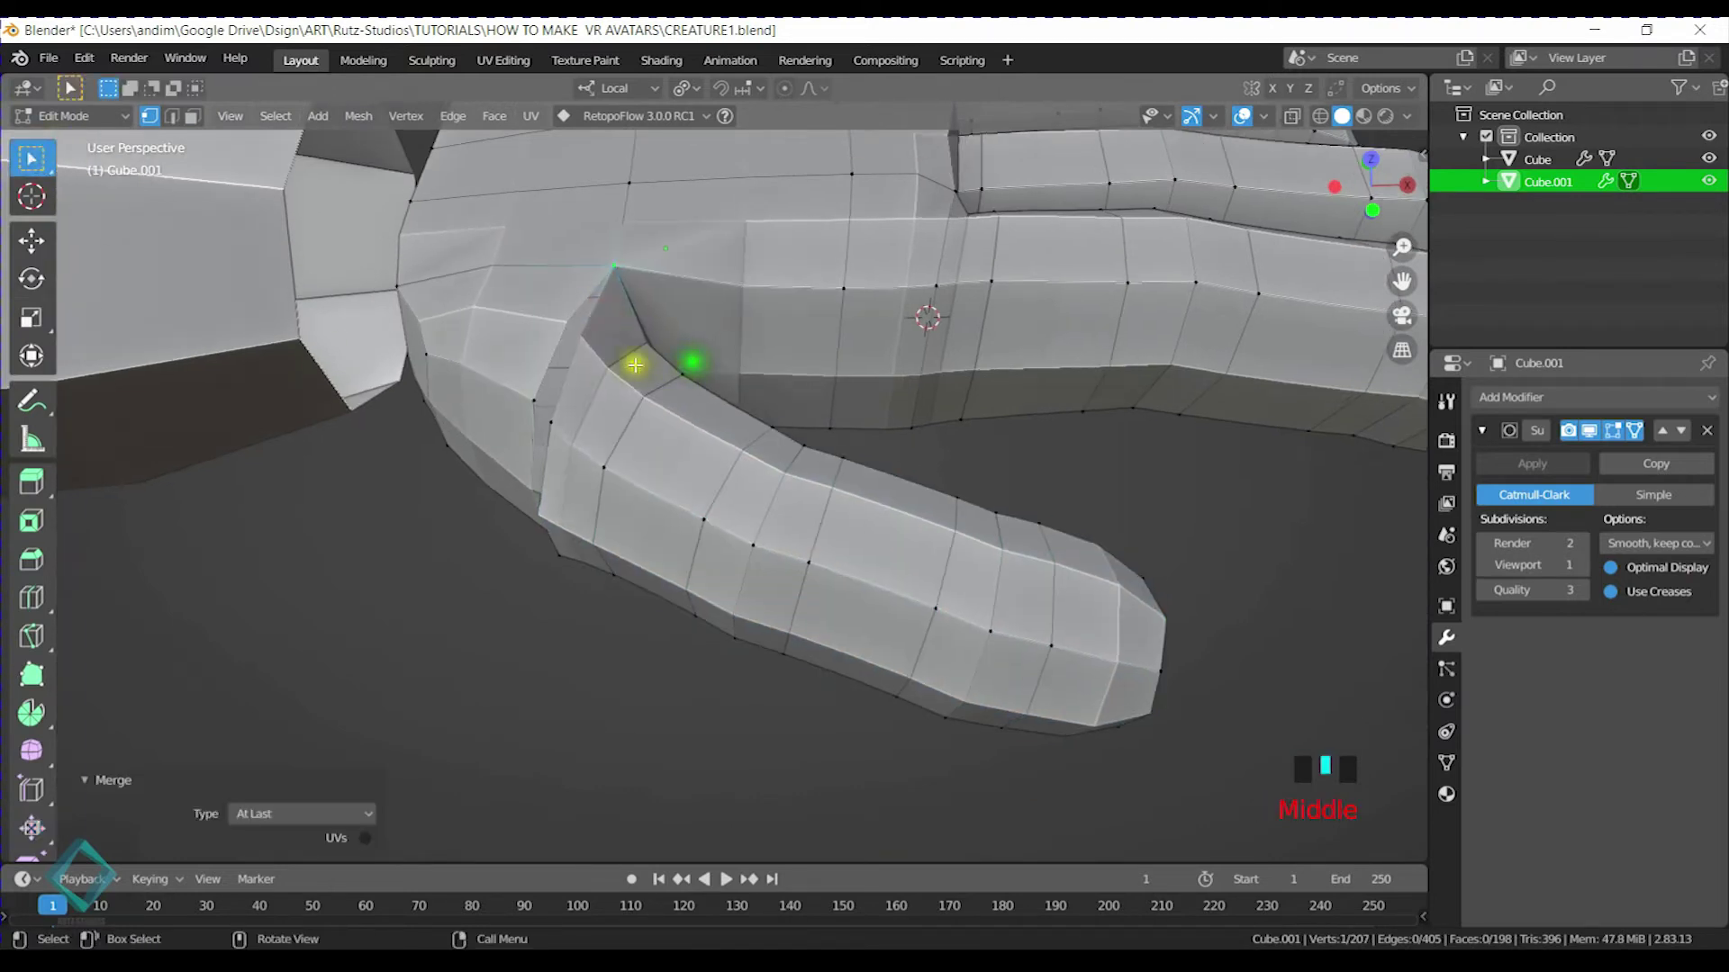
{"action": "key", "text": "m"}
{"action": "left_click", "coordinate": [550, 389]}
Merge the remaining two pairs of thumb base and stump vertices around the underside using At Last
{"action": "middle_click_drag", "start_coordinate": [550, 389], "coordinate": [591, 558]}
{"action": "key", "text": "m"}
{"action": "left_click", "coordinate": [571, 643]}
{"action": "middle_click_drag", "start_coordinate": [571, 643], "coordinate": [490, 564]}
{"action": "left_click", "coordinate": [520, 482]}
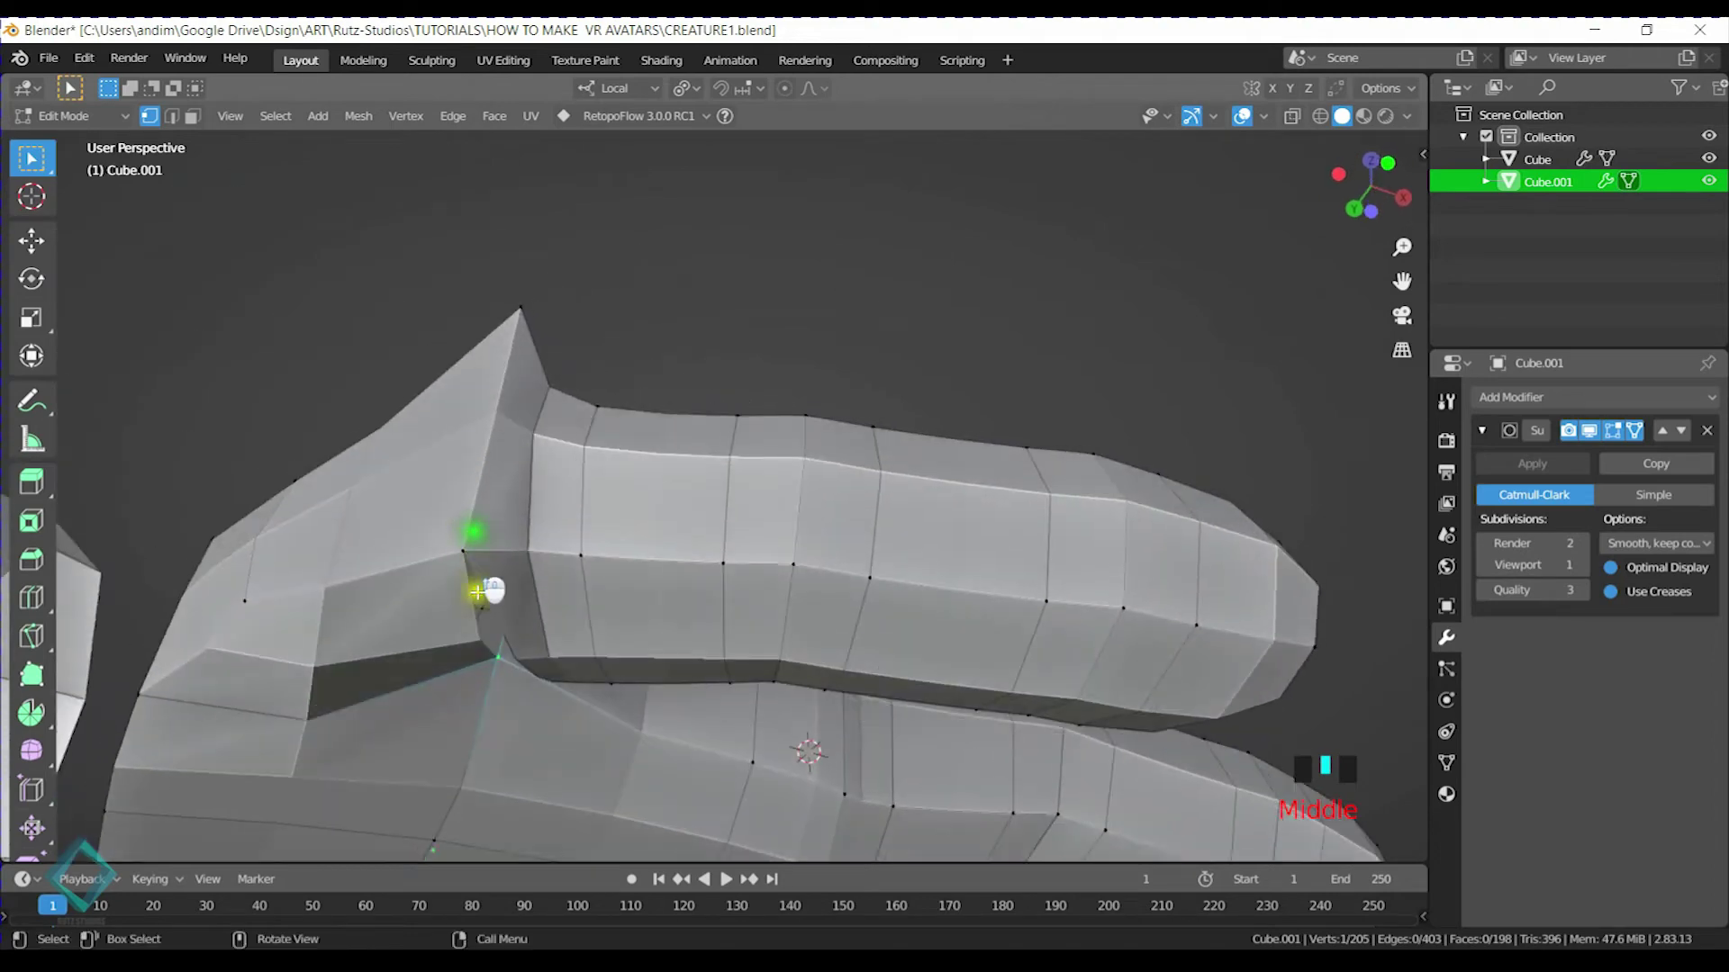
{"action": "scroll", "coordinate": [703, 540], "scroll_direction": "up", "scroll_amount": 6}
{"action": "middle_click_drag", "start_coordinate": [840, 527], "coordinate": [559, 489]}
{"action": "key", "text": "m"}
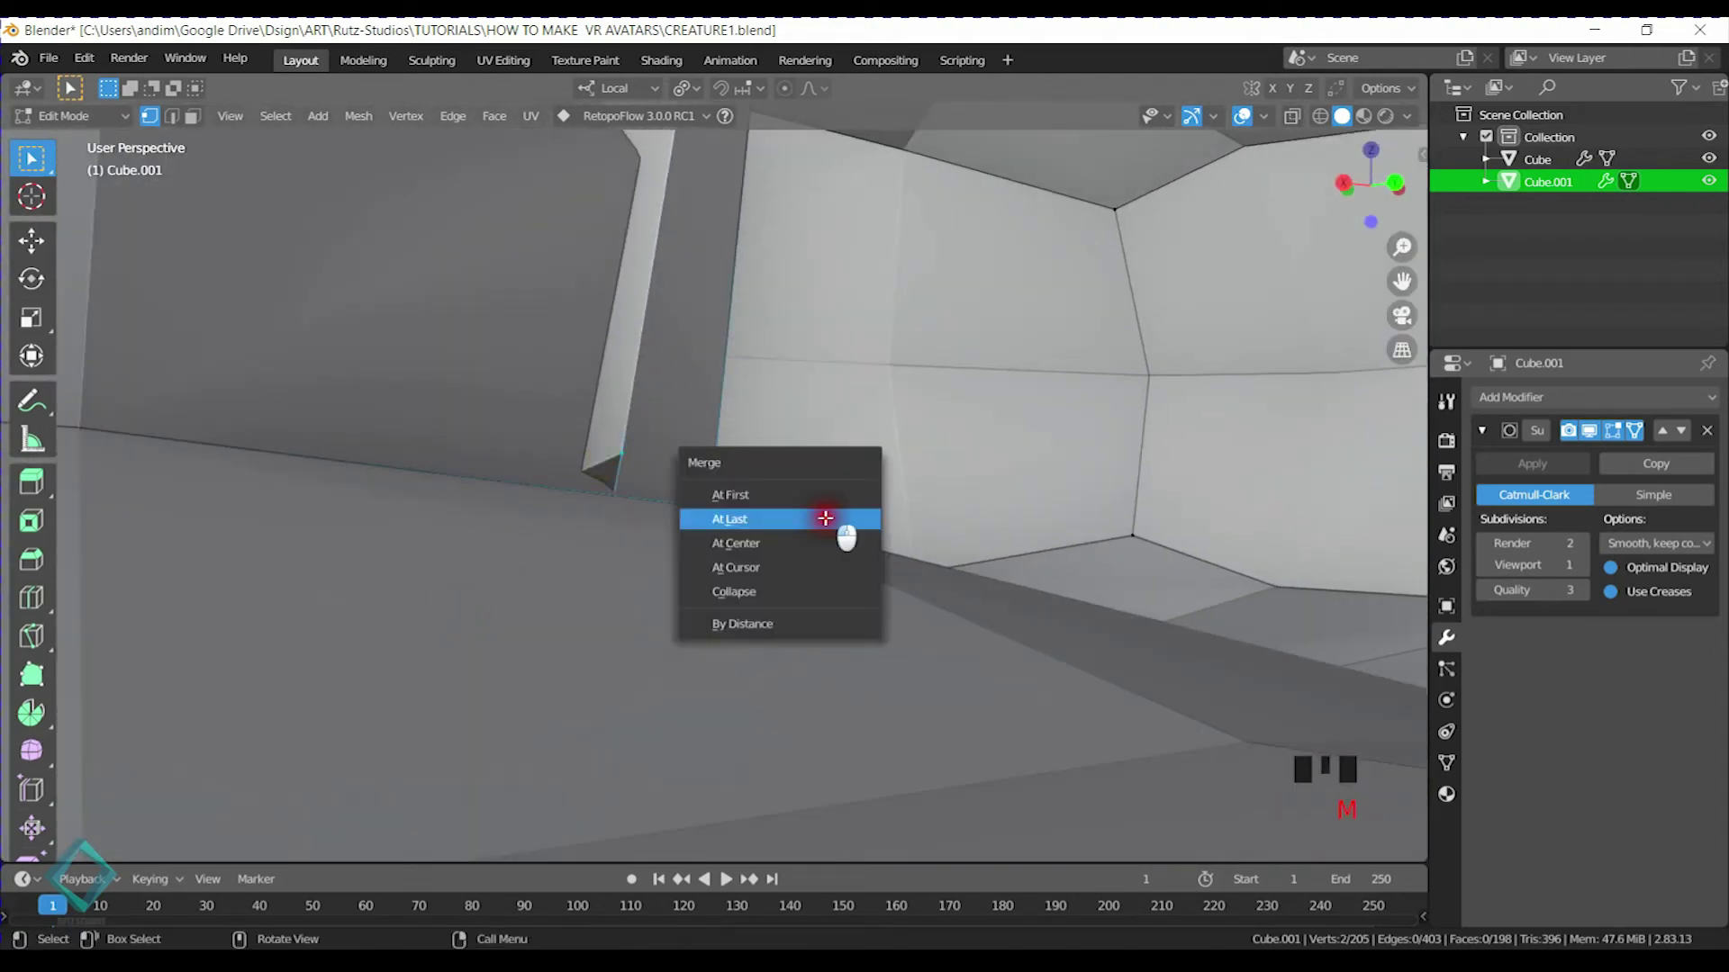
{"action": "left_click", "coordinate": [822, 517]}
Slide two vertices near the merged thumb joint along their edges to even out the topology
{"action": "scroll", "coordinate": [791, 494], "scroll_direction": "down", "scroll_amount": 3}
{"action": "middle_click_drag", "start_coordinate": [792, 494], "coordinate": [818, 494]}
{"action": "scroll", "coordinate": [815, 429], "scroll_direction": "down", "scroll_amount": 3}
{"action": "middle_click_drag", "start_coordinate": [815, 429], "coordinate": [814, 486]}
{"action": "key", "text": "g"}
{"action": "key", "text": "g"}
{"action": "left_click", "coordinate": [741, 510]}
{"action": "left_click", "coordinate": [821, 692]}
{"action": "key", "text": "g"}
{"action": "key", "text": "g"}
{"action": "left_click", "coordinate": [757, 684]}
Slide and move further vertices around the thumb's base to smooth its transition into the palm
{"action": "middle_click_drag", "start_coordinate": [771, 699], "coordinate": [726, 568]}
{"action": "left_click", "coordinate": [645, 467]}
{"action": "key", "text": "g"}
{"action": "key", "text": "g"}
{"action": "left_click", "coordinate": [555, 451]}
{"action": "left_click", "coordinate": [492, 478]}
{"action": "key", "text": "g"}
{"action": "left_click", "coordinate": [495, 451]}
{"action": "key", "text": "g"}
{"action": "key", "text": "g"}
{"action": "left_click", "coordinate": [693, 420]}
{"action": "key", "text": "g"}
{"action": "left_click", "coordinate": [555, 406]}
Select the ten-vertex loop around the hand's open wrist end and relax it with LoopTools
{"action": "key", "text": "Tab"}
{"action": "scroll", "coordinate": [495, 624], "scroll_direction": "down", "scroll_amount": 4}
{"action": "middle_click_drag", "start_coordinate": [756, 641], "coordinate": [505, 629]}
{"action": "scroll", "coordinate": [679, 649], "scroll_direction": "down", "scroll_amount": 3}
{"action": "middle_click_drag", "start_coordinate": [873, 644], "coordinate": [667, 512]}
{"action": "scroll", "coordinate": [686, 510], "scroll_direction": "up", "scroll_amount": 5}
{"action": "key", "text": "Tab"}
{"action": "key", "text": "s"}
{"action": "right_click", "coordinate": [784, 414]}
{"action": "key", "text": "n"}
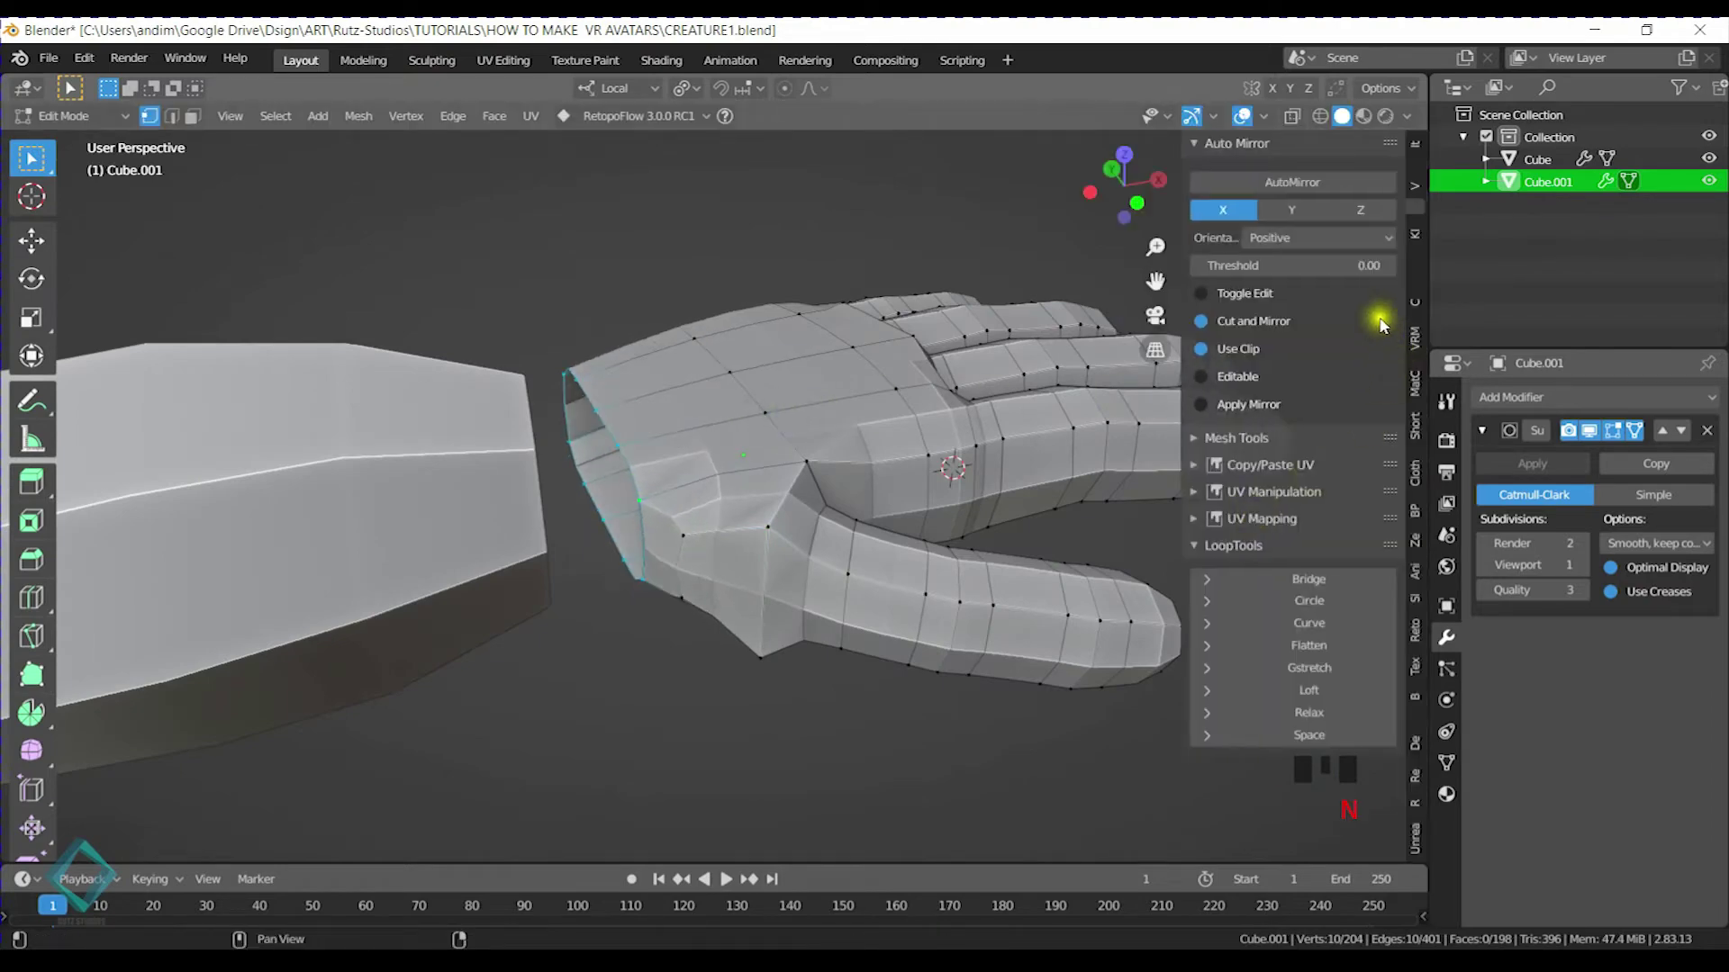
{"action": "left_click", "coordinate": [1342, 713]}
Scale the wrist loop to about 0.827 along Y
{"action": "middle_click_drag", "start_coordinate": [801, 402], "coordinate": [745, 489]}
{"action": "scroll", "coordinate": [748, 387], "scroll_direction": "down", "scroll_amount": 3}
{"action": "middle_click_drag", "start_coordinate": [755, 367], "coordinate": [768, 439], "text": "shift"}
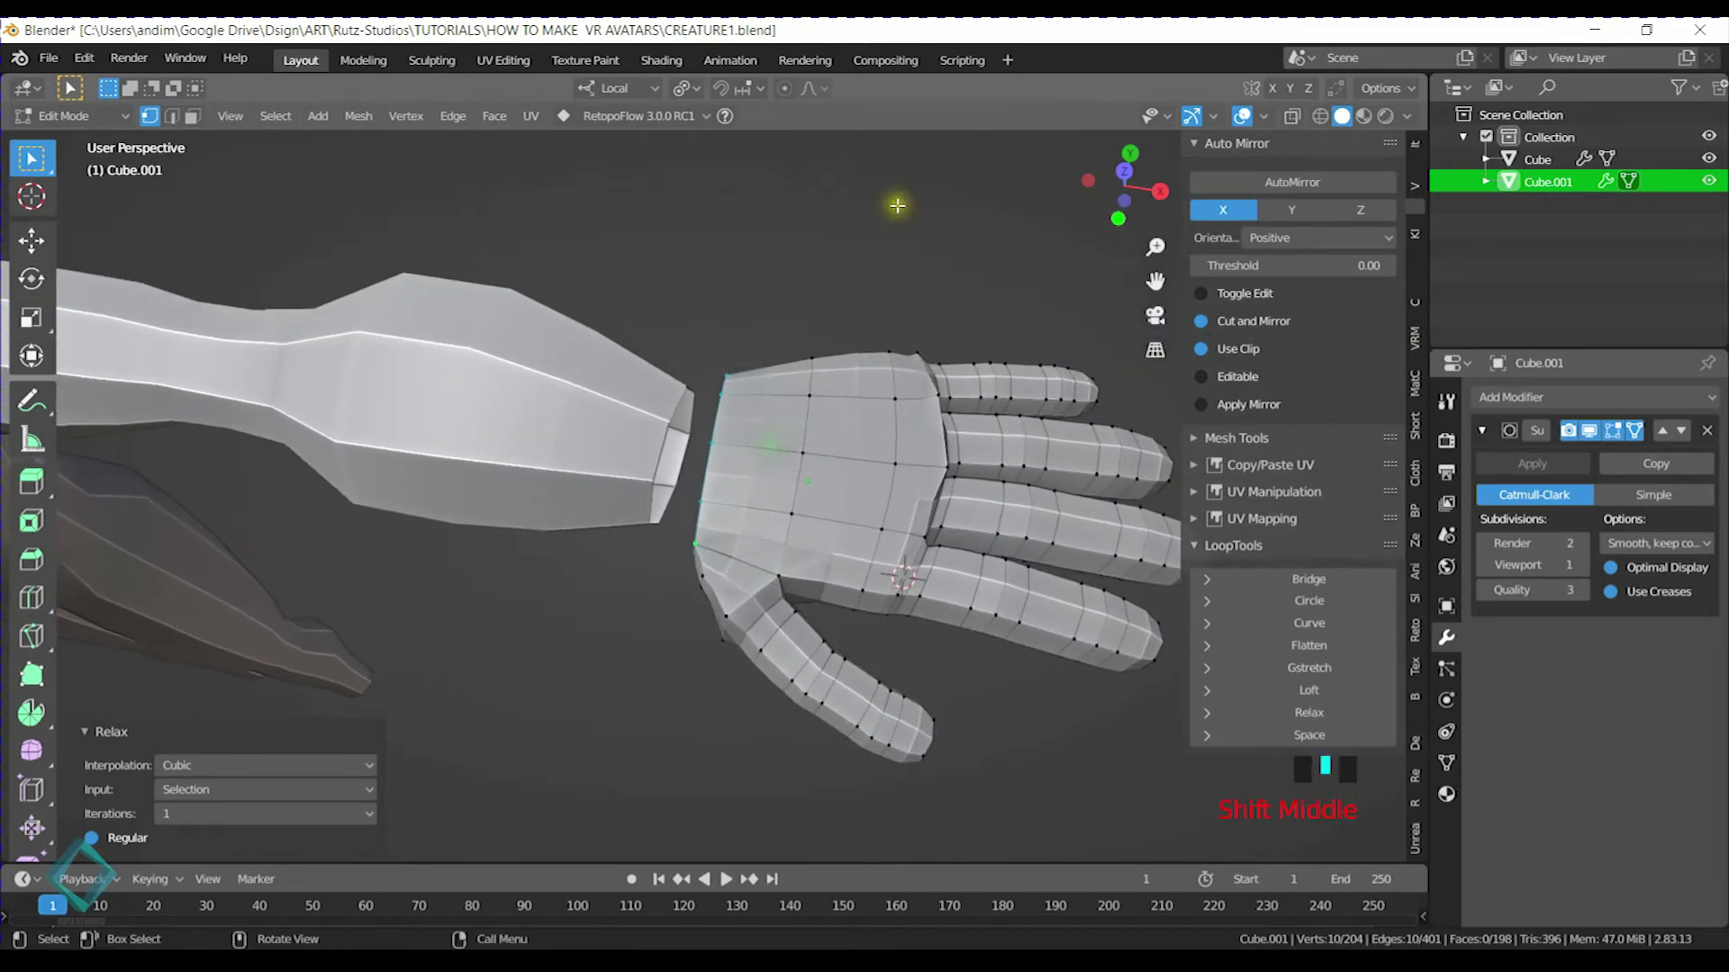
{"action": "key", "text": "s"}
{"action": "key", "text": "y"}
{"action": "left_click", "coordinate": [865, 250]}
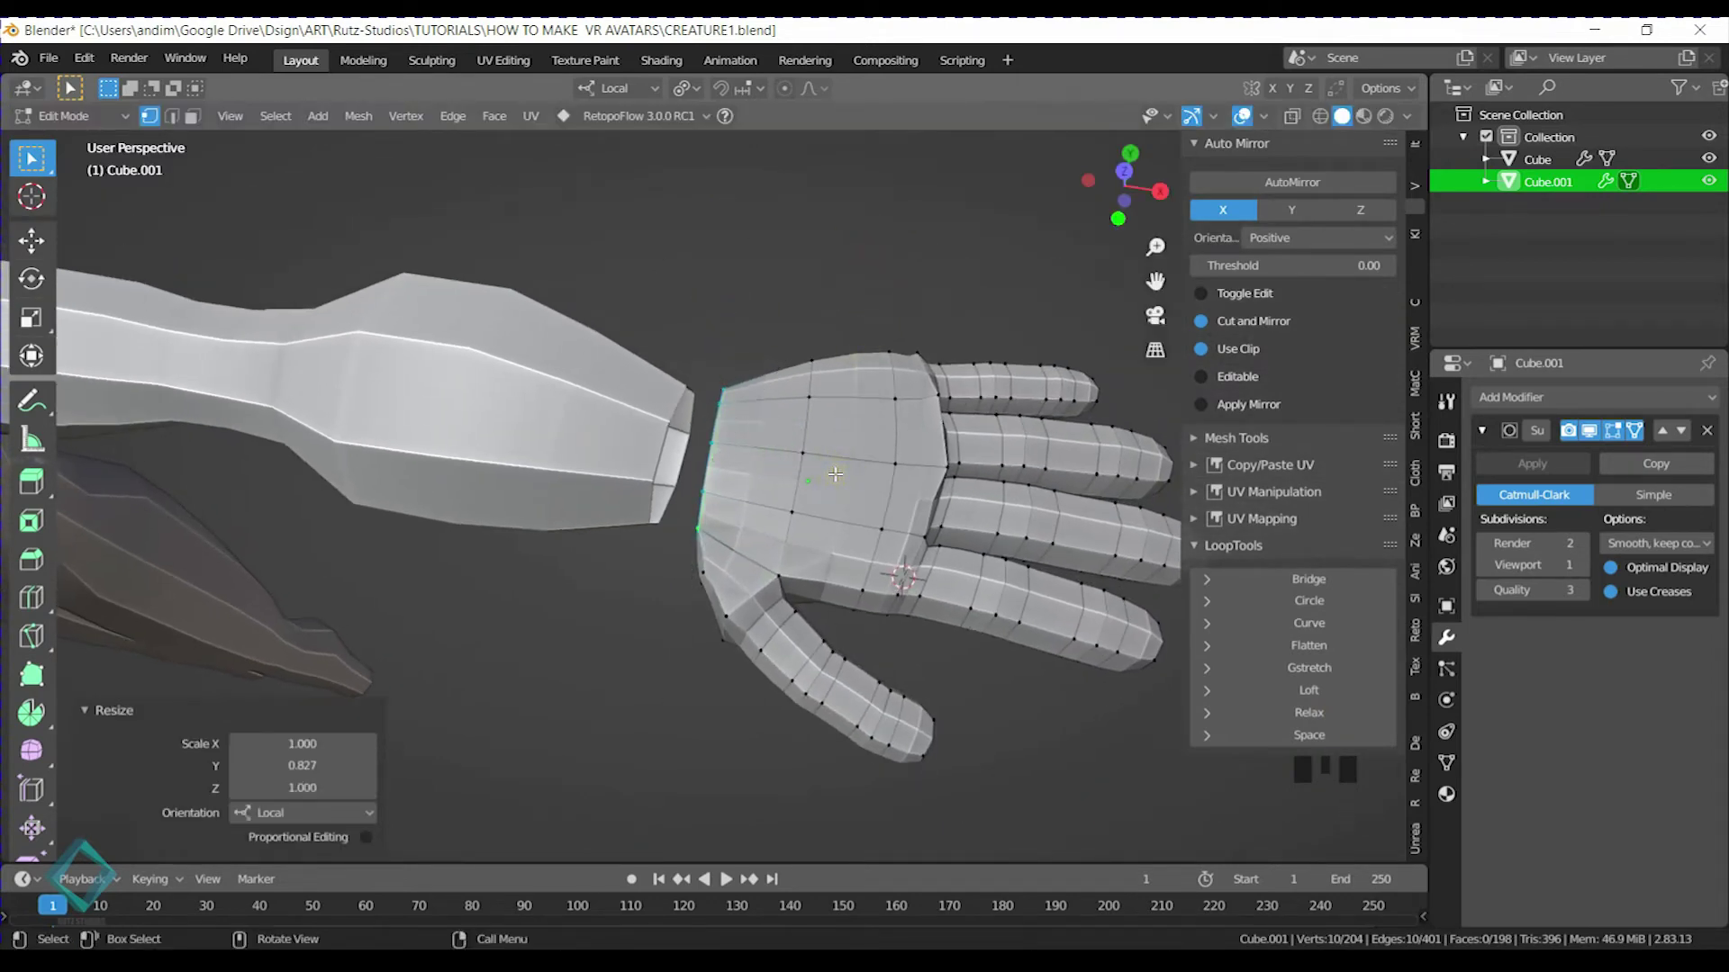
In front view, extrude the wrist loop about 0.397 m towards the forearm and scale its new end by about 1.451
{"action": "key", "text": "KP_1"}
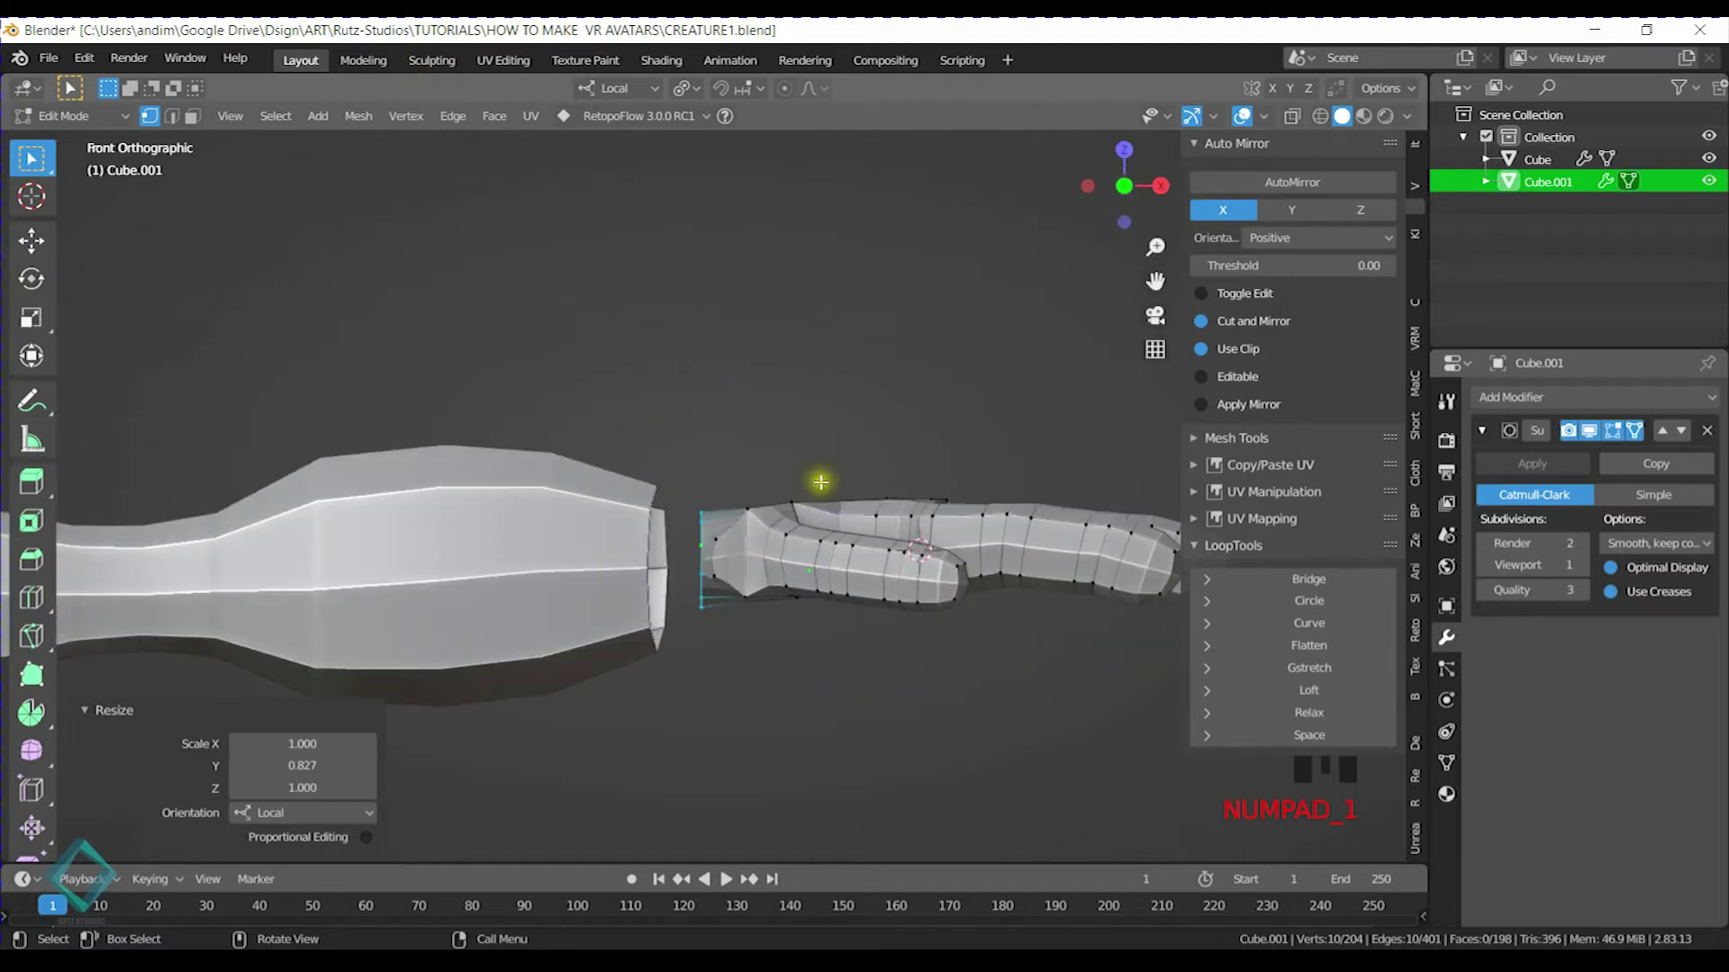
{"action": "key", "text": "e"}
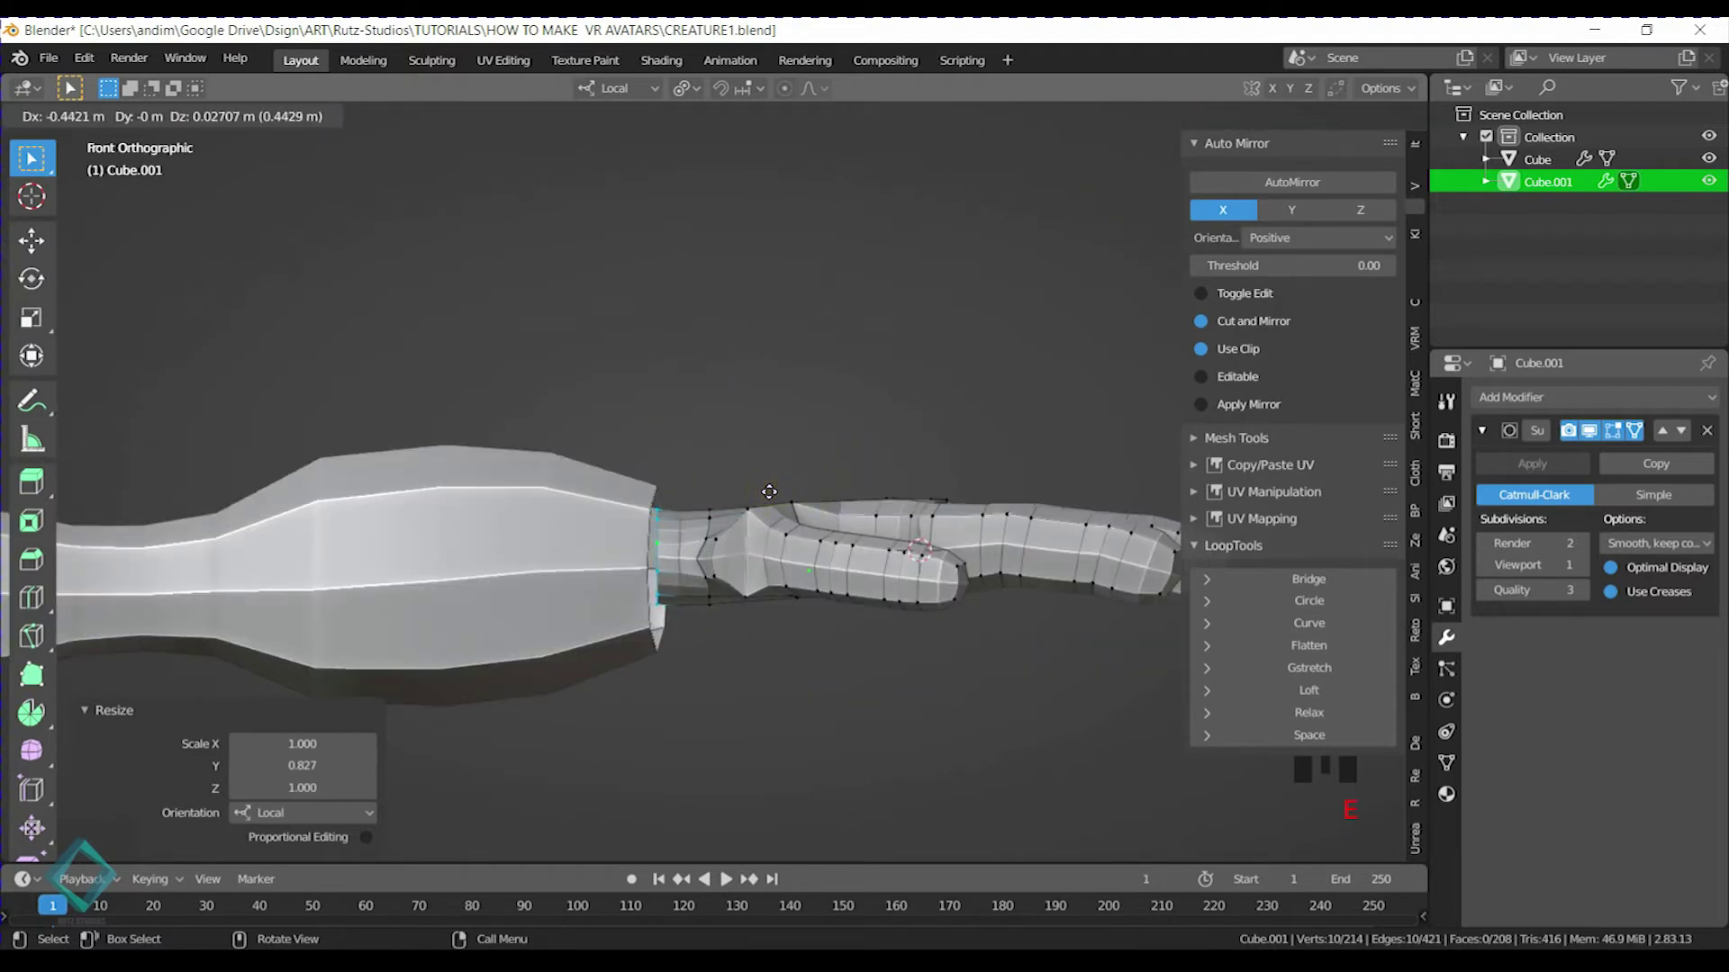
{"action": "left_click", "coordinate": [763, 491]}
{"action": "key", "text": "s"}
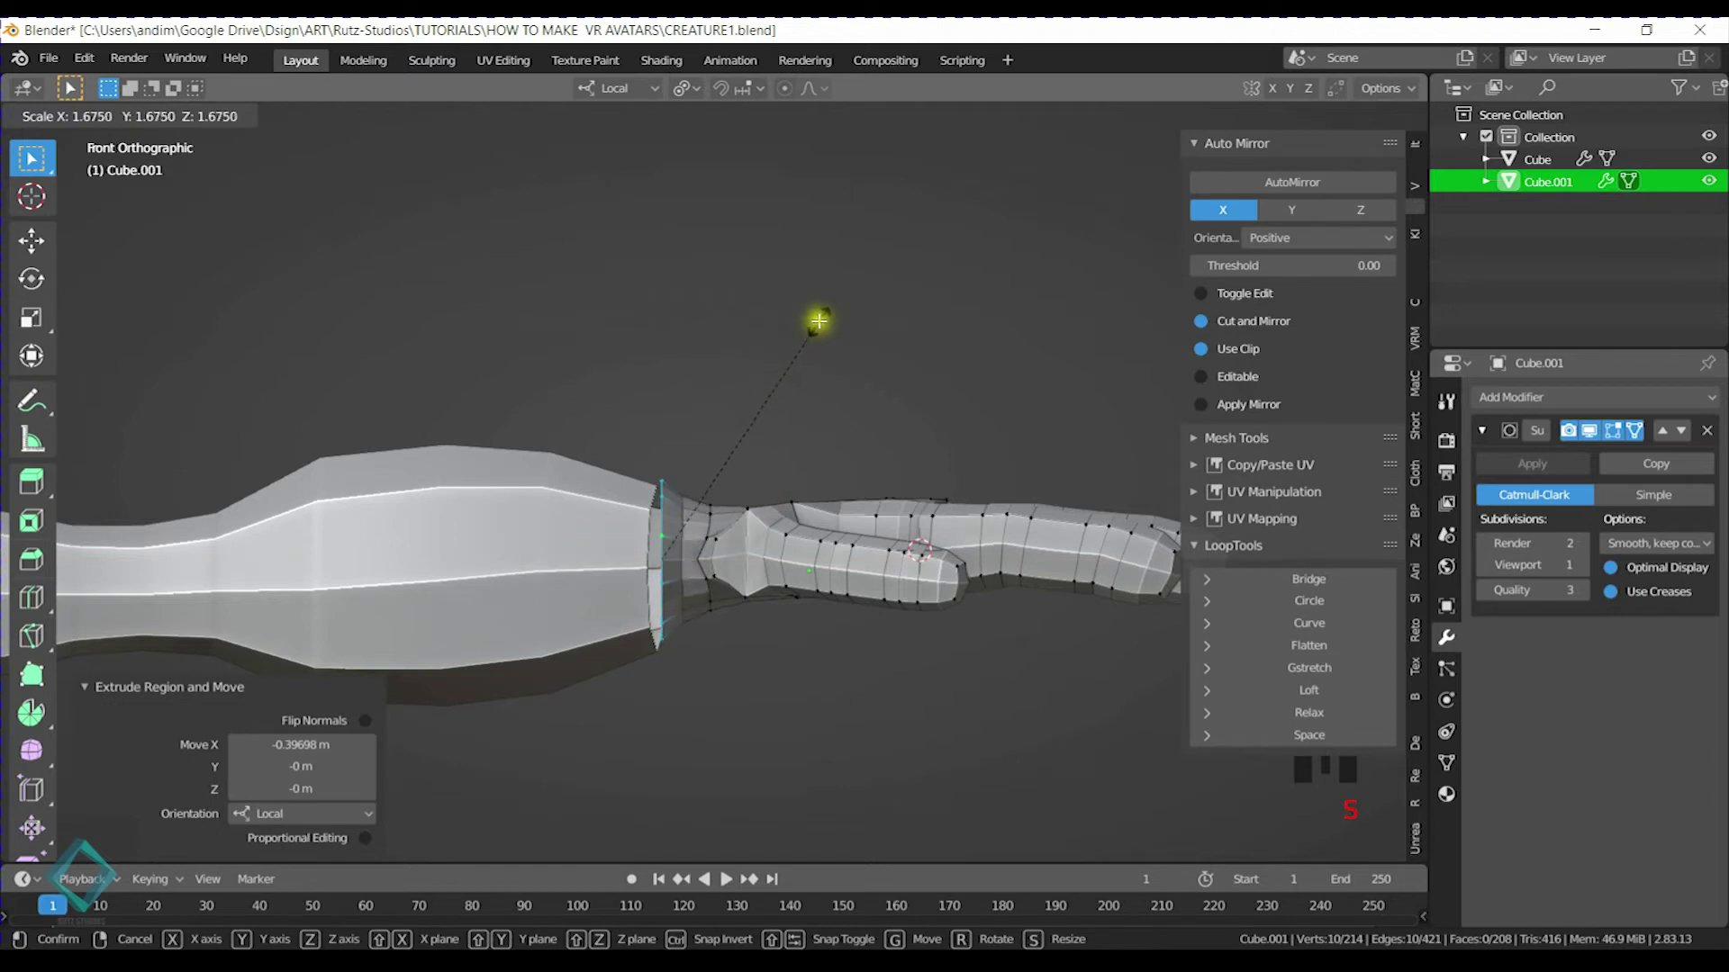
{"action": "left_click", "coordinate": [793, 333]}
{"action": "key", "text": "s"}
{"action": "left_click", "coordinate": [895, 506]}
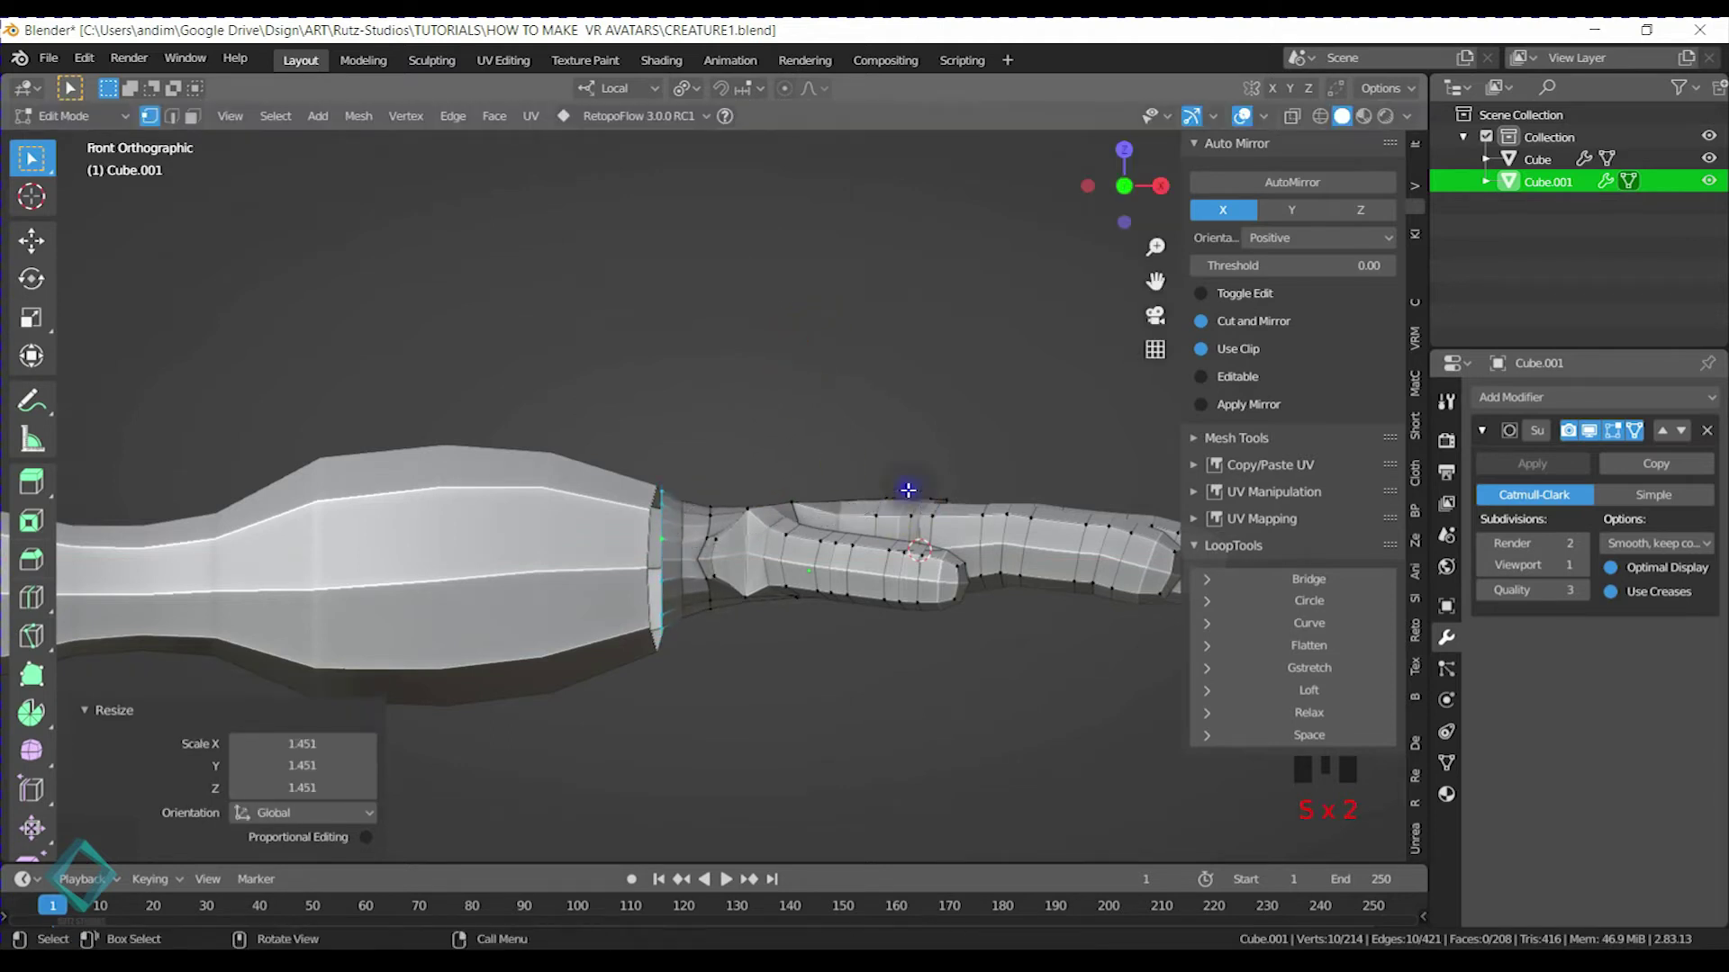
Select the whole hand mesh and scale it along its local Z axis
{"action": "key", "text": "a"}
{"action": "key", "text": "s"}
{"action": "right_click", "coordinate": [939, 458]}
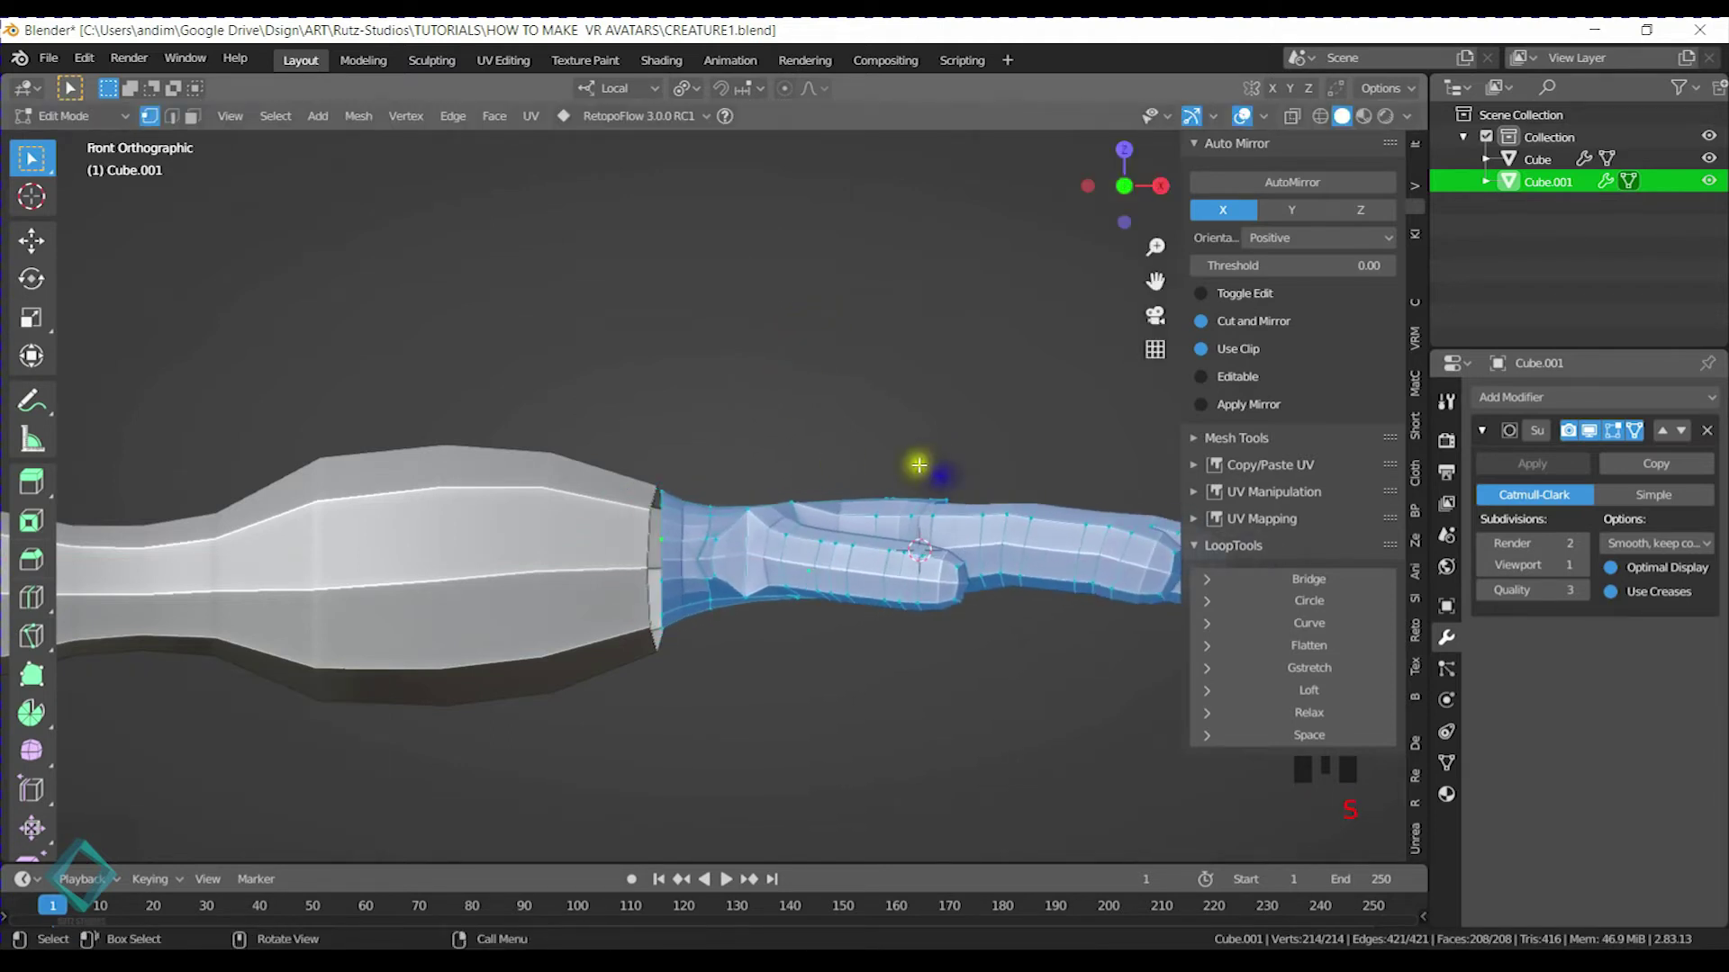
{"action": "middle_click_drag", "start_coordinate": [916, 461], "coordinate": [810, 430], "text": "shift"}
{"action": "key", "text": "s"}
{"action": "key", "text": "z"}
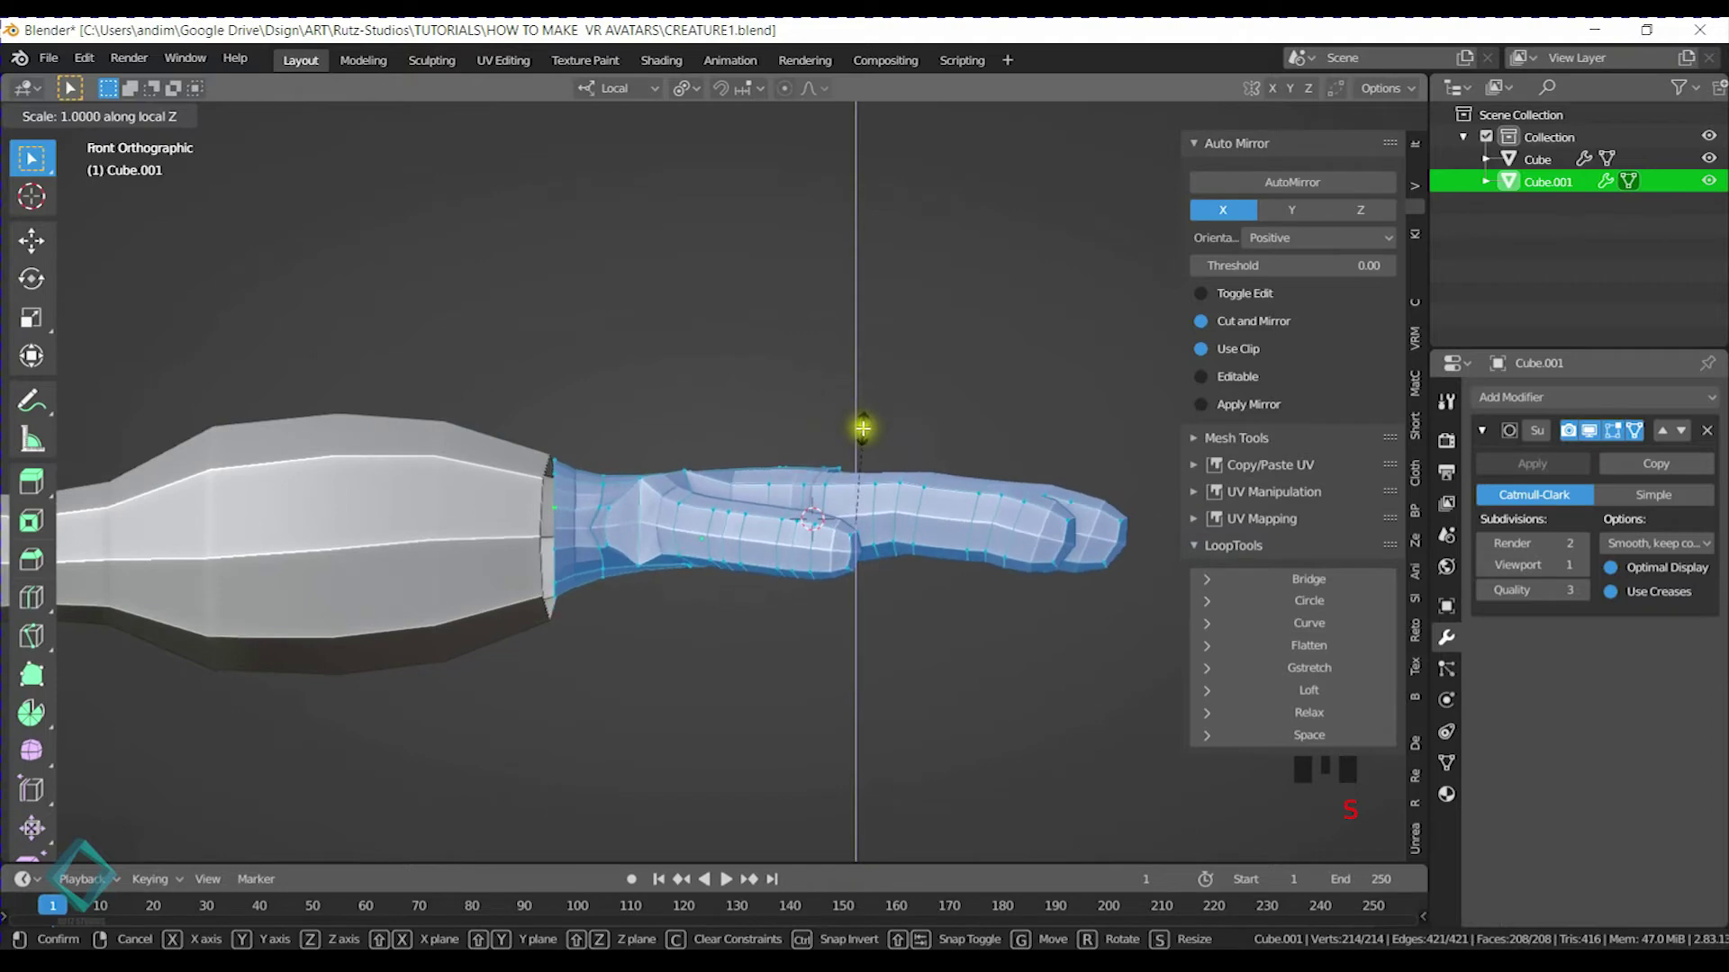
{"action": "left_click", "coordinate": [864, 429]}
{"action": "middle_click_drag", "start_coordinate": [864, 429], "coordinate": [868, 482]}
{"action": "key", "text": "ctrl+Tab"}
{"action": "middle_click_drag", "start_coordinate": [592, 473], "coordinate": [664, 471]}
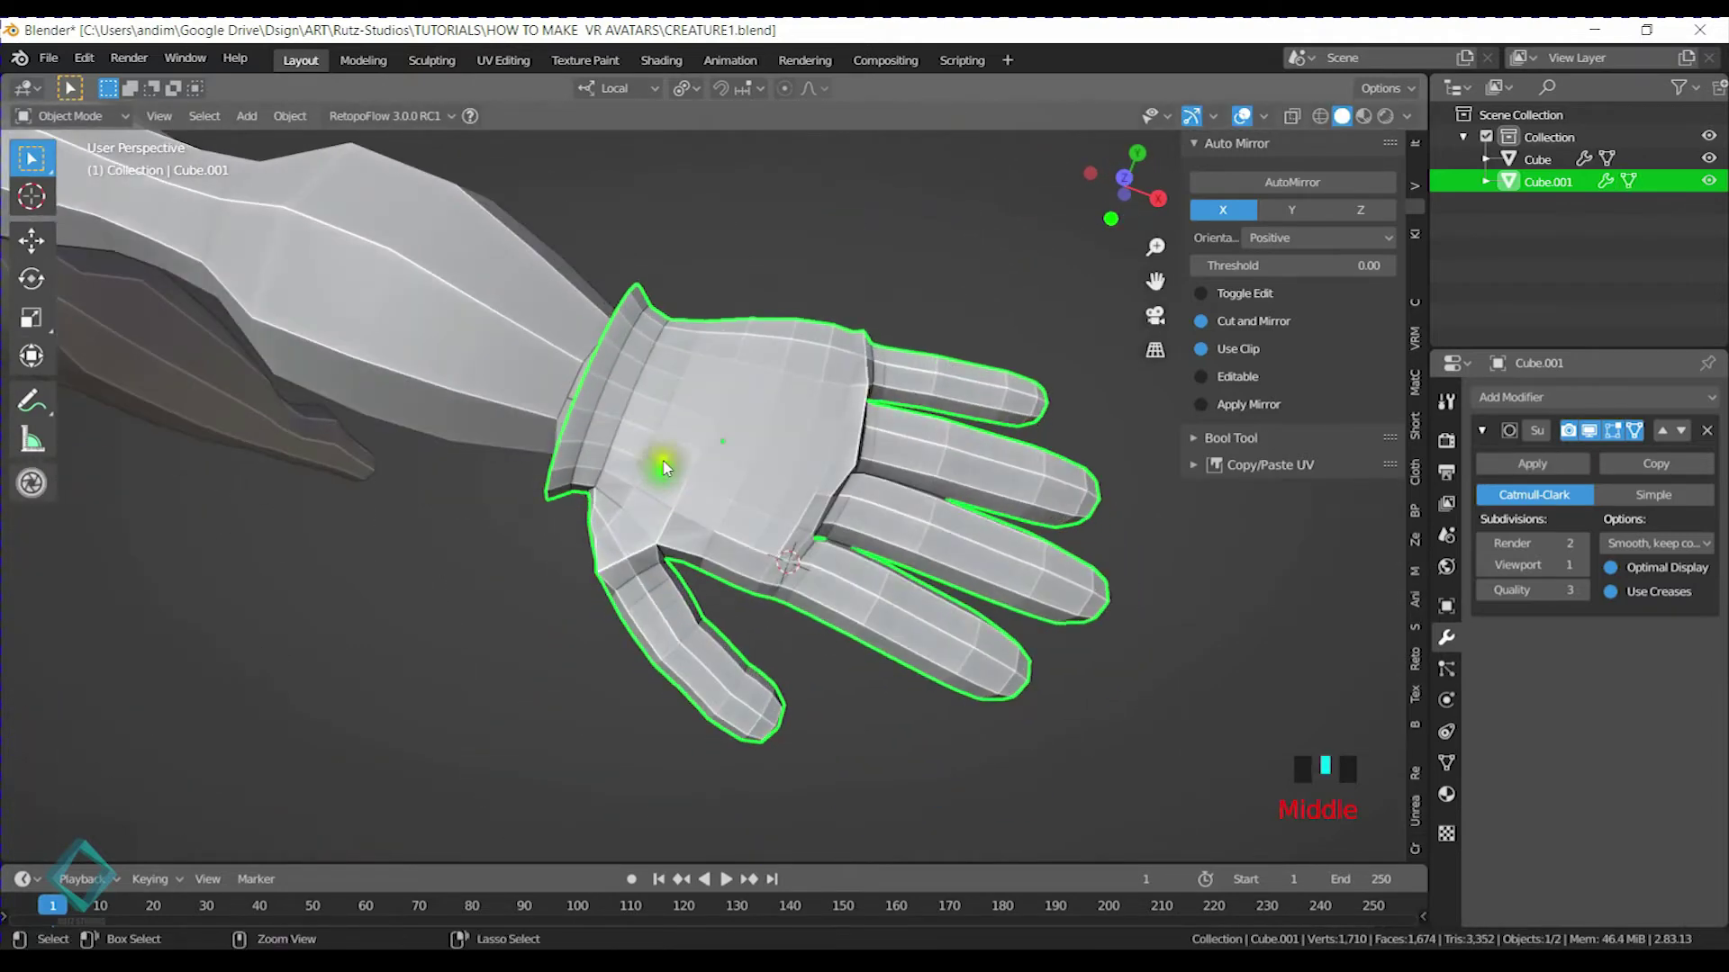
Scale the hand's open wrist loop to about 0.726 along local Y and save the file
{"action": "key", "text": "Tab"}
{"action": "left_click", "coordinate": [586, 386], "text": "alt"}
{"action": "key", "text": "s"}
{"action": "key", "text": "y"}
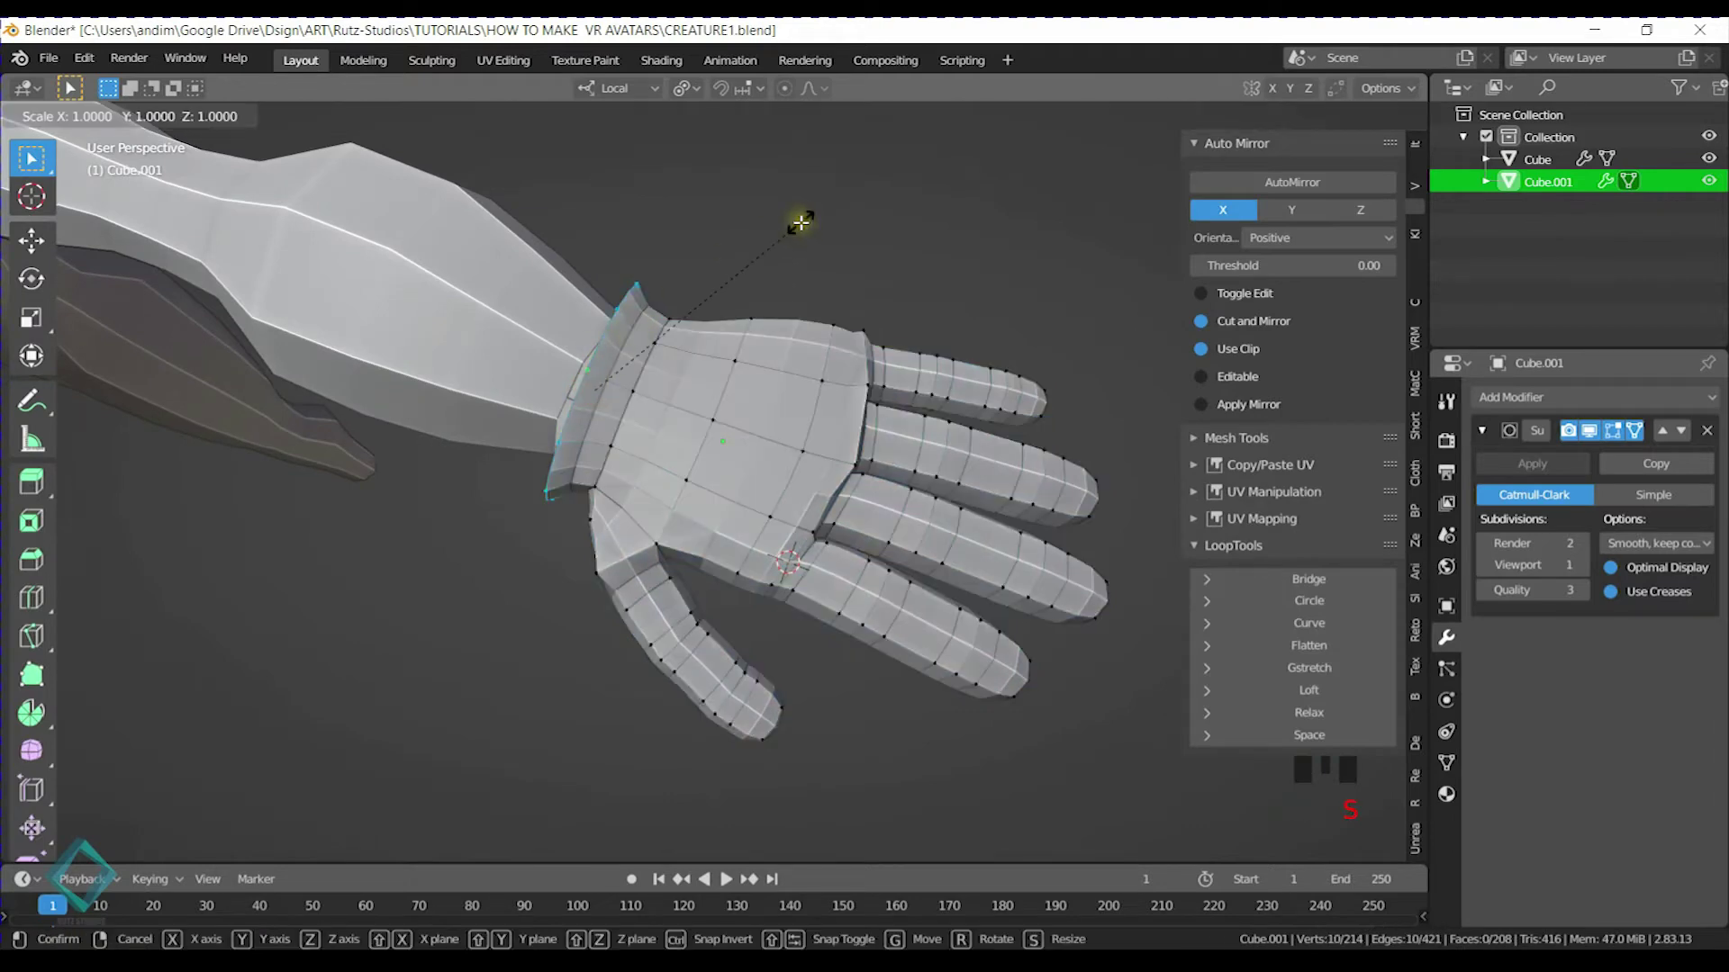
{"action": "left_click", "coordinate": [732, 263]}
{"action": "key", "text": "ctrl+s"}
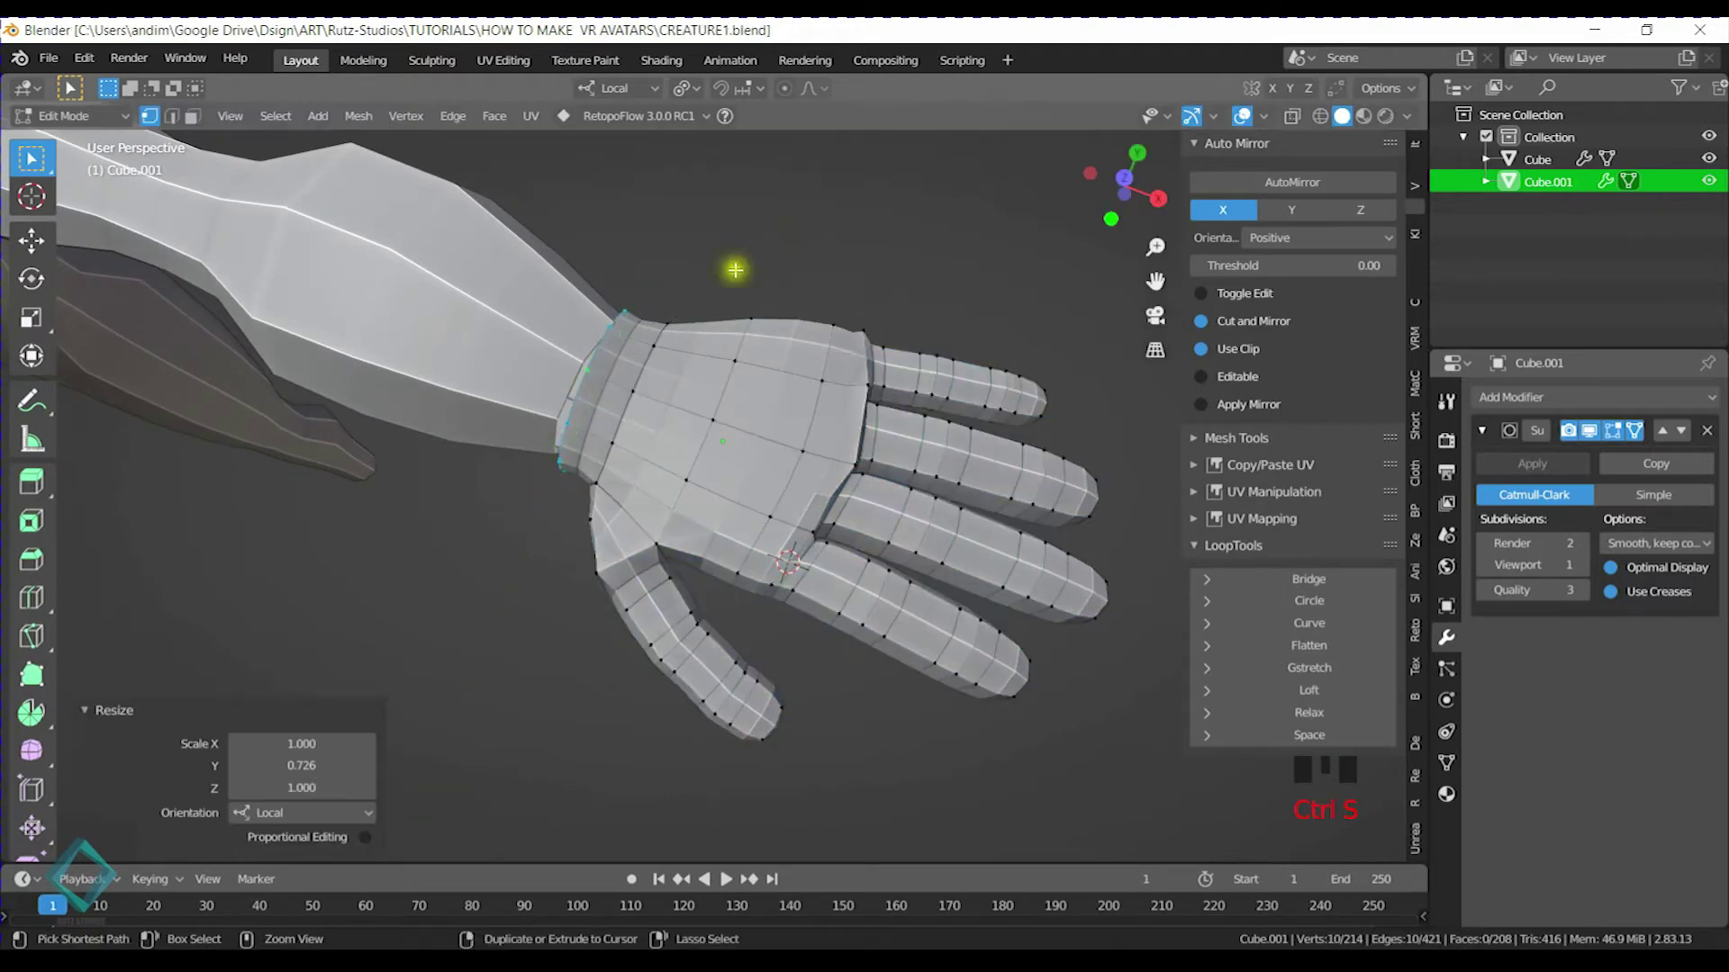
Turn off the Subdivision modifier's viewport display so the hand shows its base mesh
{"action": "key", "text": "Tab"}
{"action": "middle_click_drag", "start_coordinate": [783, 289], "coordinate": [752, 449]}
{"action": "key", "text": "Tab"}
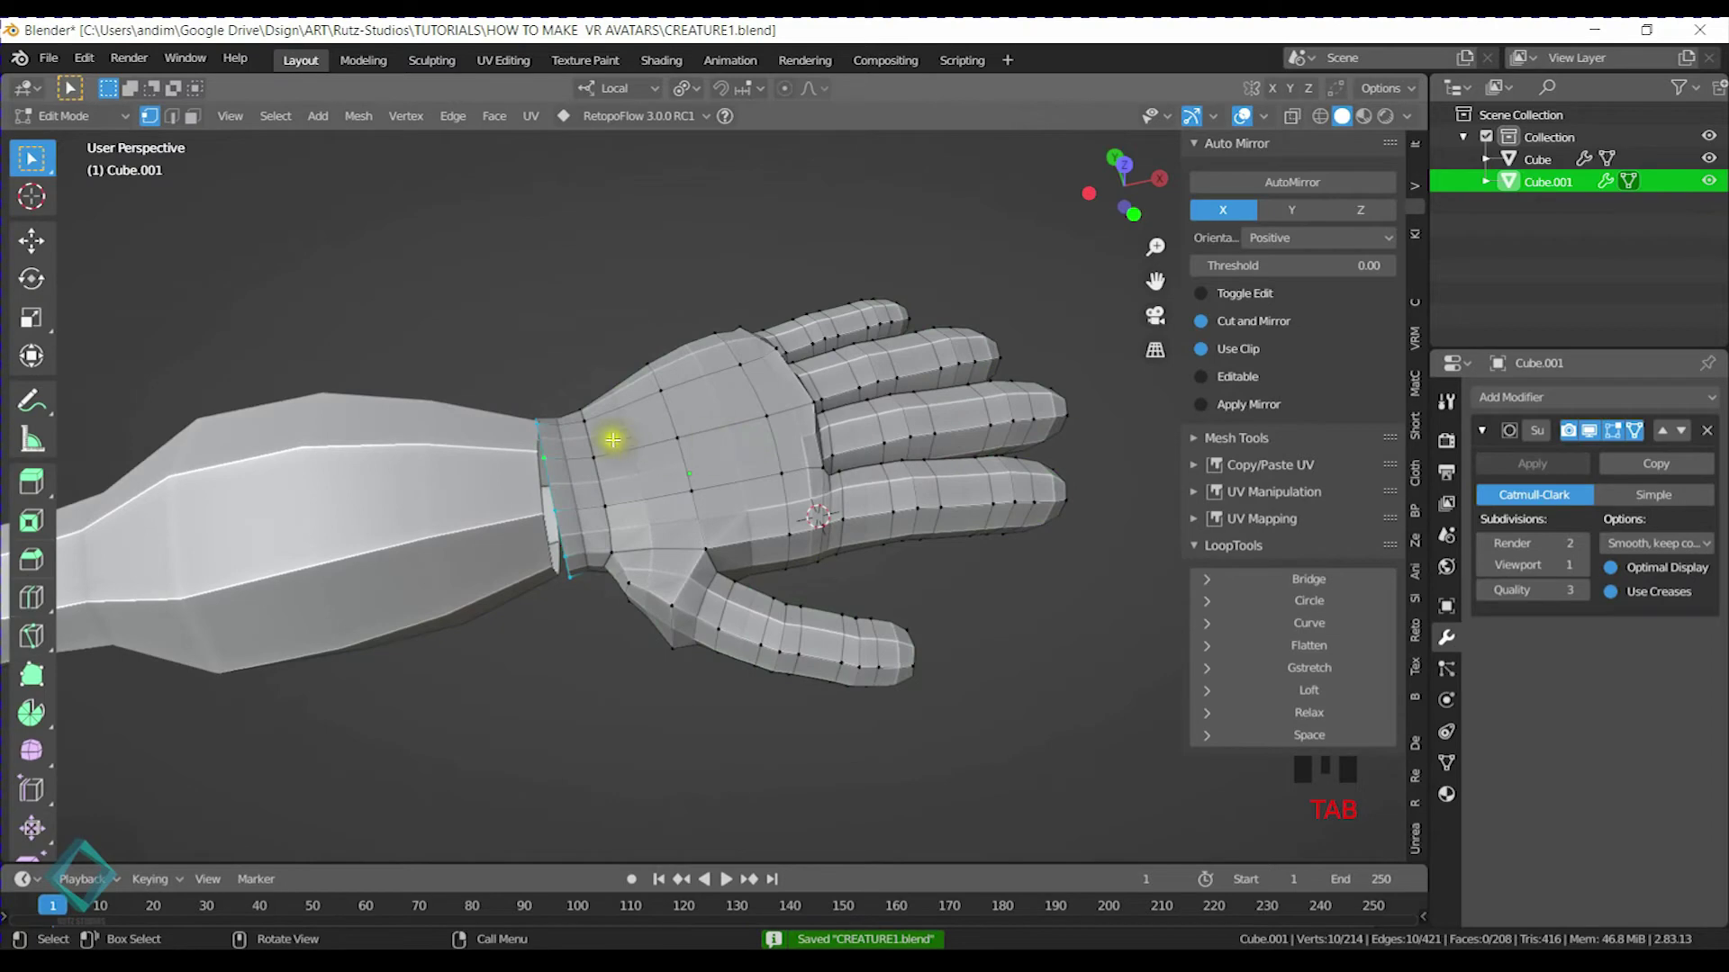
{"action": "middle_click_drag", "start_coordinate": [615, 441], "coordinate": [790, 514]}
{"action": "key", "text": "Tab"}
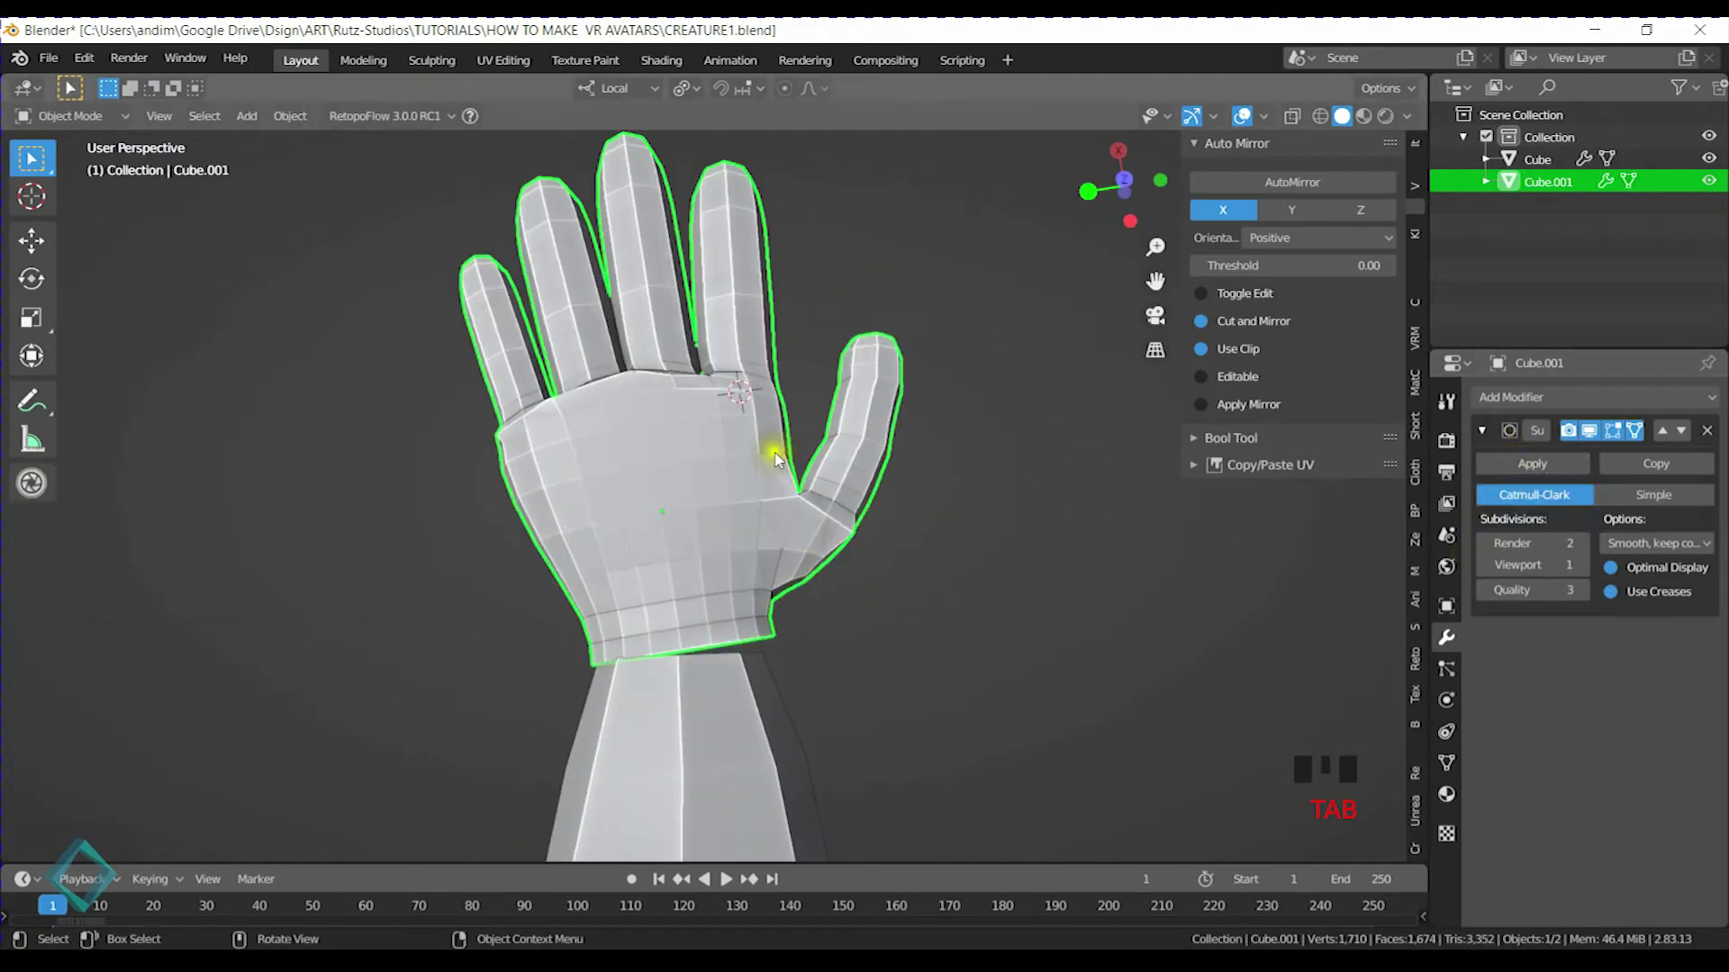
{"action": "left_click", "coordinate": [1584, 432]}
{"action": "middle_click_drag", "start_coordinate": [679, 425], "coordinate": [868, 395]}
{"action": "middle_click_drag", "start_coordinate": [640, 591], "coordinate": [716, 486]}
{"action": "middle_click_drag", "start_coordinate": [734, 621], "coordinate": [785, 590], "text": "shift"}
Enable proportional editing and move the vertex at the little finger's outer base by about 0.17 m, with a proportional size of about 0.51
{"action": "key", "text": "Tab"}
{"action": "scroll", "coordinate": [810, 571], "scroll_direction": "up", "scroll_amount": 2}
{"action": "middle_click_drag", "start_coordinate": [785, 589], "coordinate": [777, 514]}
{"action": "scroll", "coordinate": [779, 509], "scroll_direction": "up", "scroll_amount": 3}
{"action": "key", "text": "g"}
{"action": "right_click", "coordinate": [778, 483]}
{"action": "left_click", "coordinate": [780, 88]}
{"action": "middle_click_drag", "start_coordinate": [733, 494], "coordinate": [768, 517]}
{"action": "key", "text": "g"}
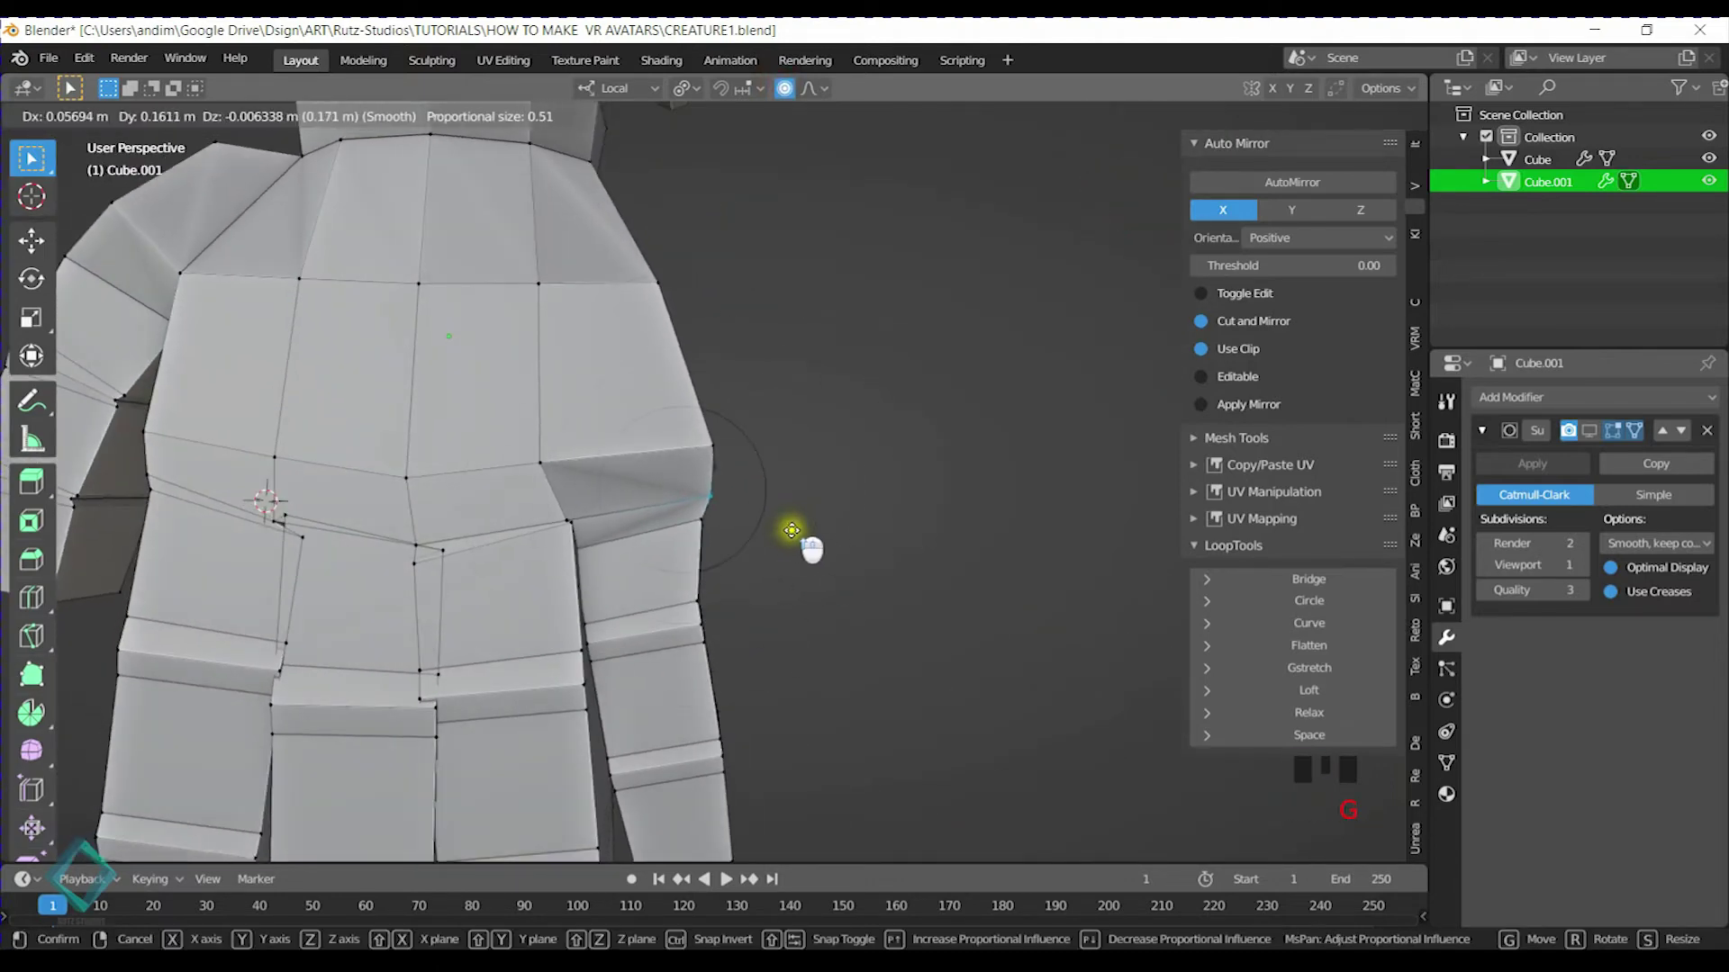
{"action": "left_click", "coordinate": [791, 531]}
{"action": "middle_click_drag", "start_coordinate": [706, 525], "coordinate": [615, 385]}
{"action": "middle_click_drag", "start_coordinate": [753, 505], "coordinate": [707, 487]}
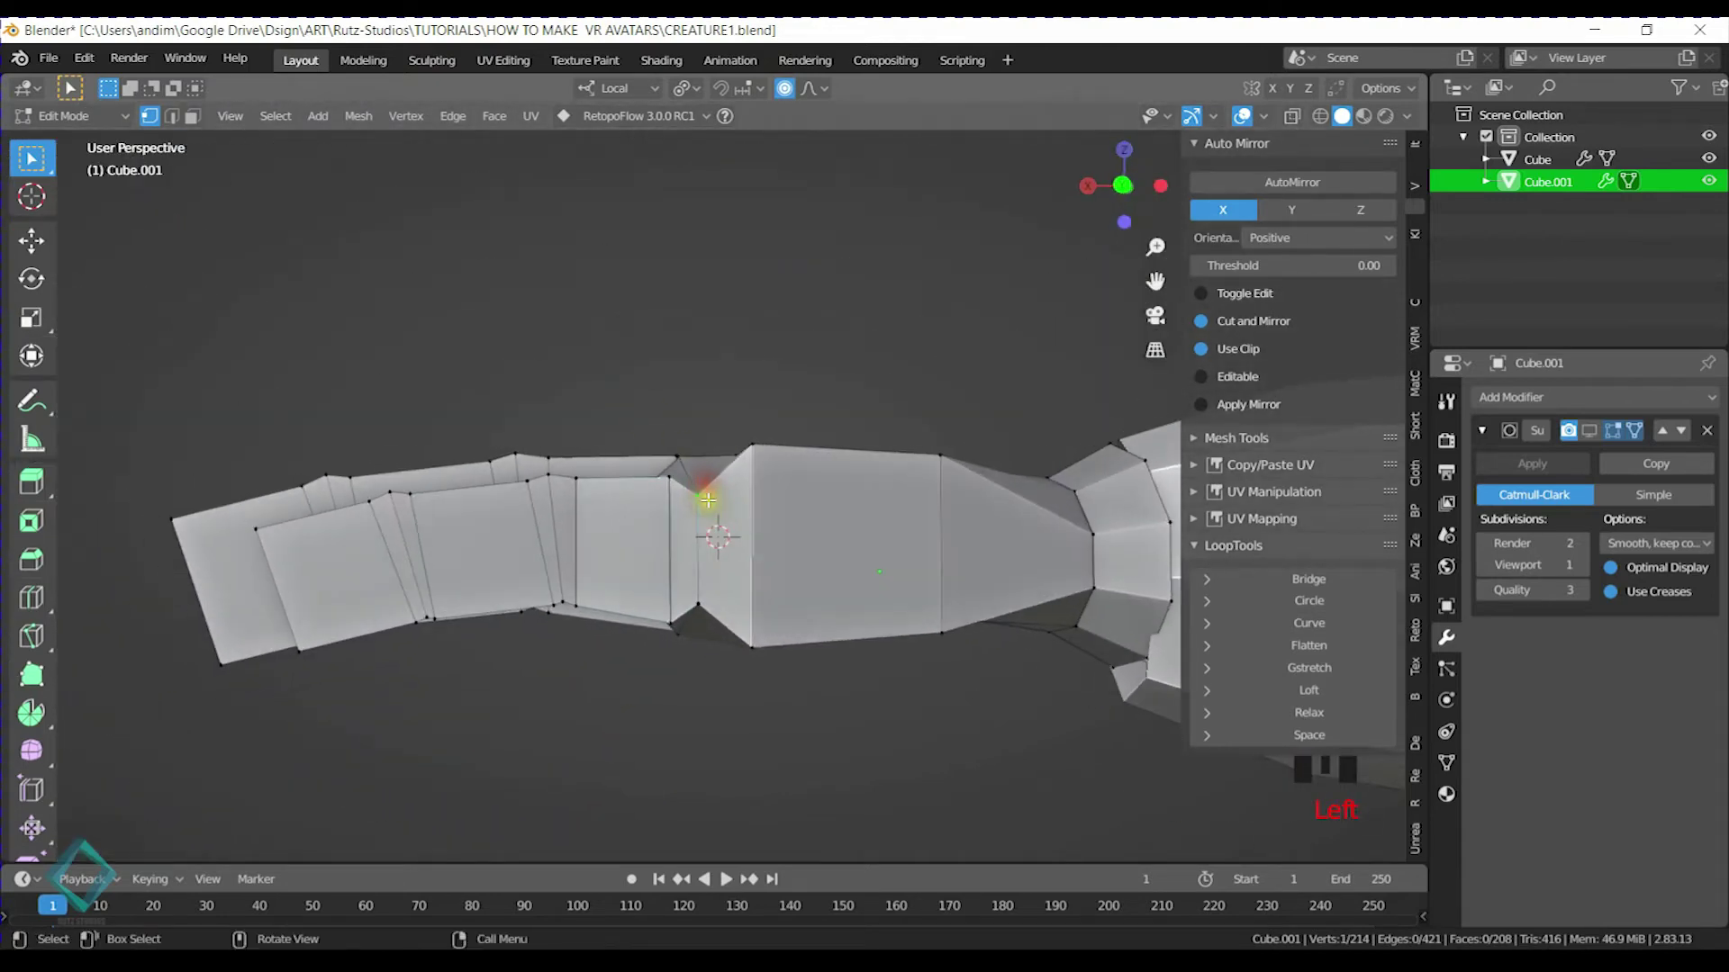
Adjust vertices beside the little finger's base along local Z, moving the last one about -0.11 m without proportional editing
{"action": "key", "text": "g"}
{"action": "key", "text": "z"}
{"action": "left_click", "coordinate": [695, 452]}
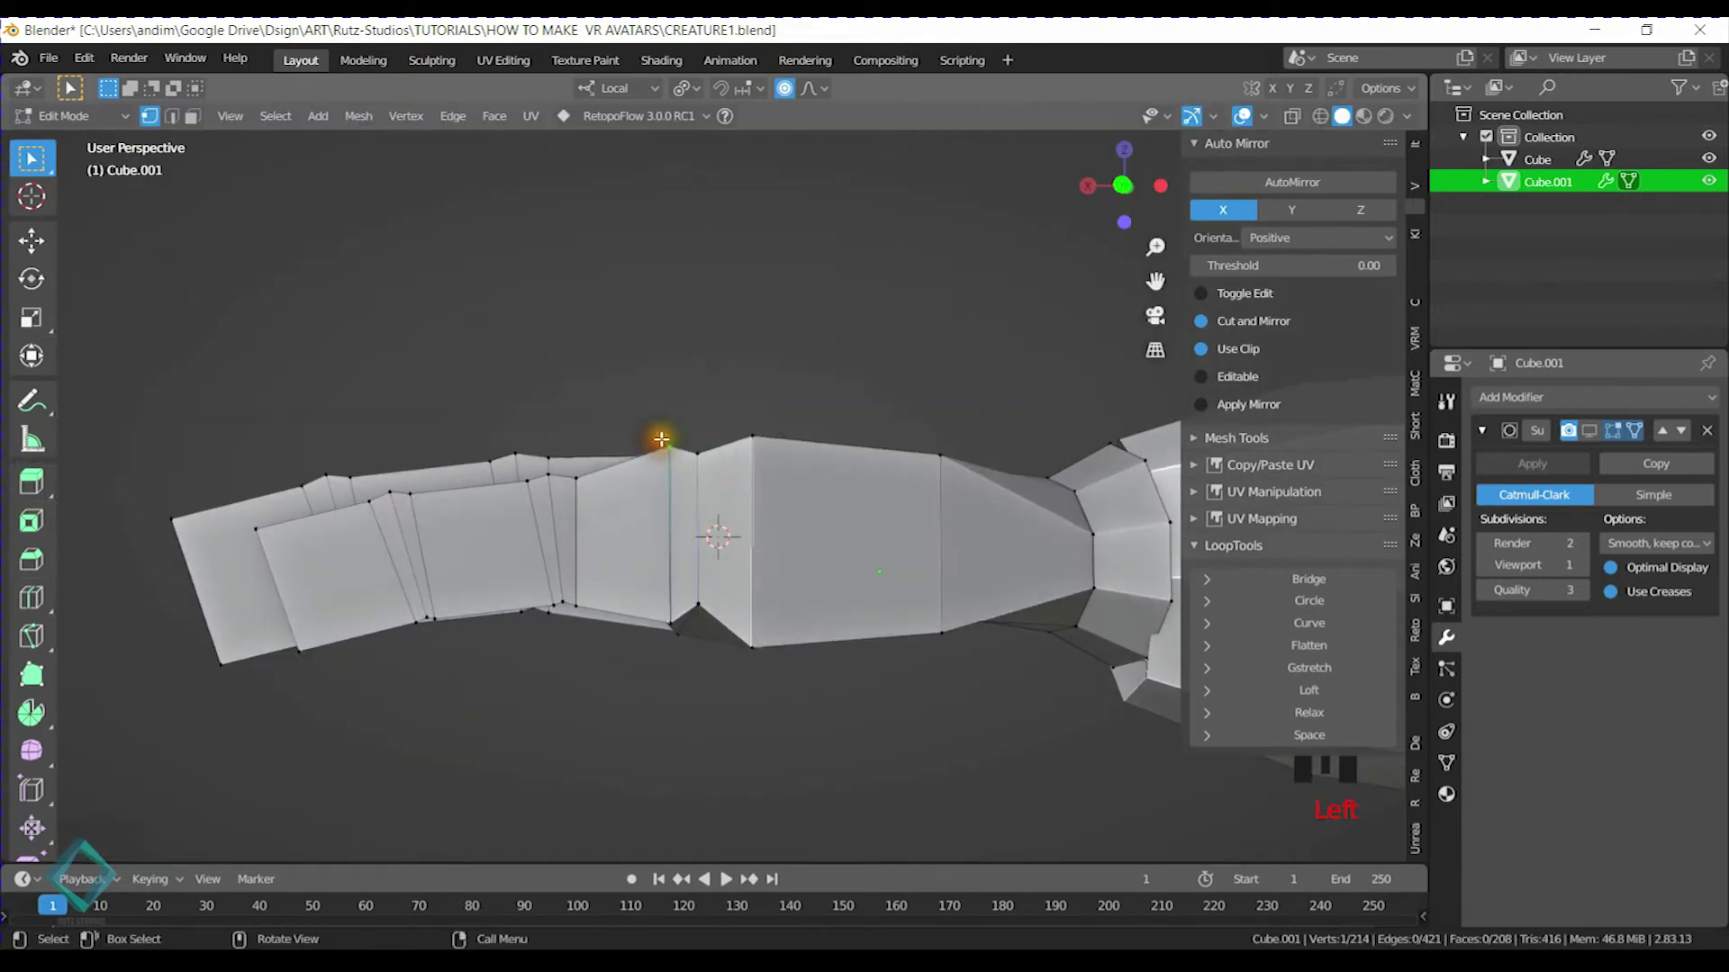
{"action": "key", "text": "g"}
{"action": "key", "text": "z"}
{"action": "left_click", "coordinate": [716, 585]}
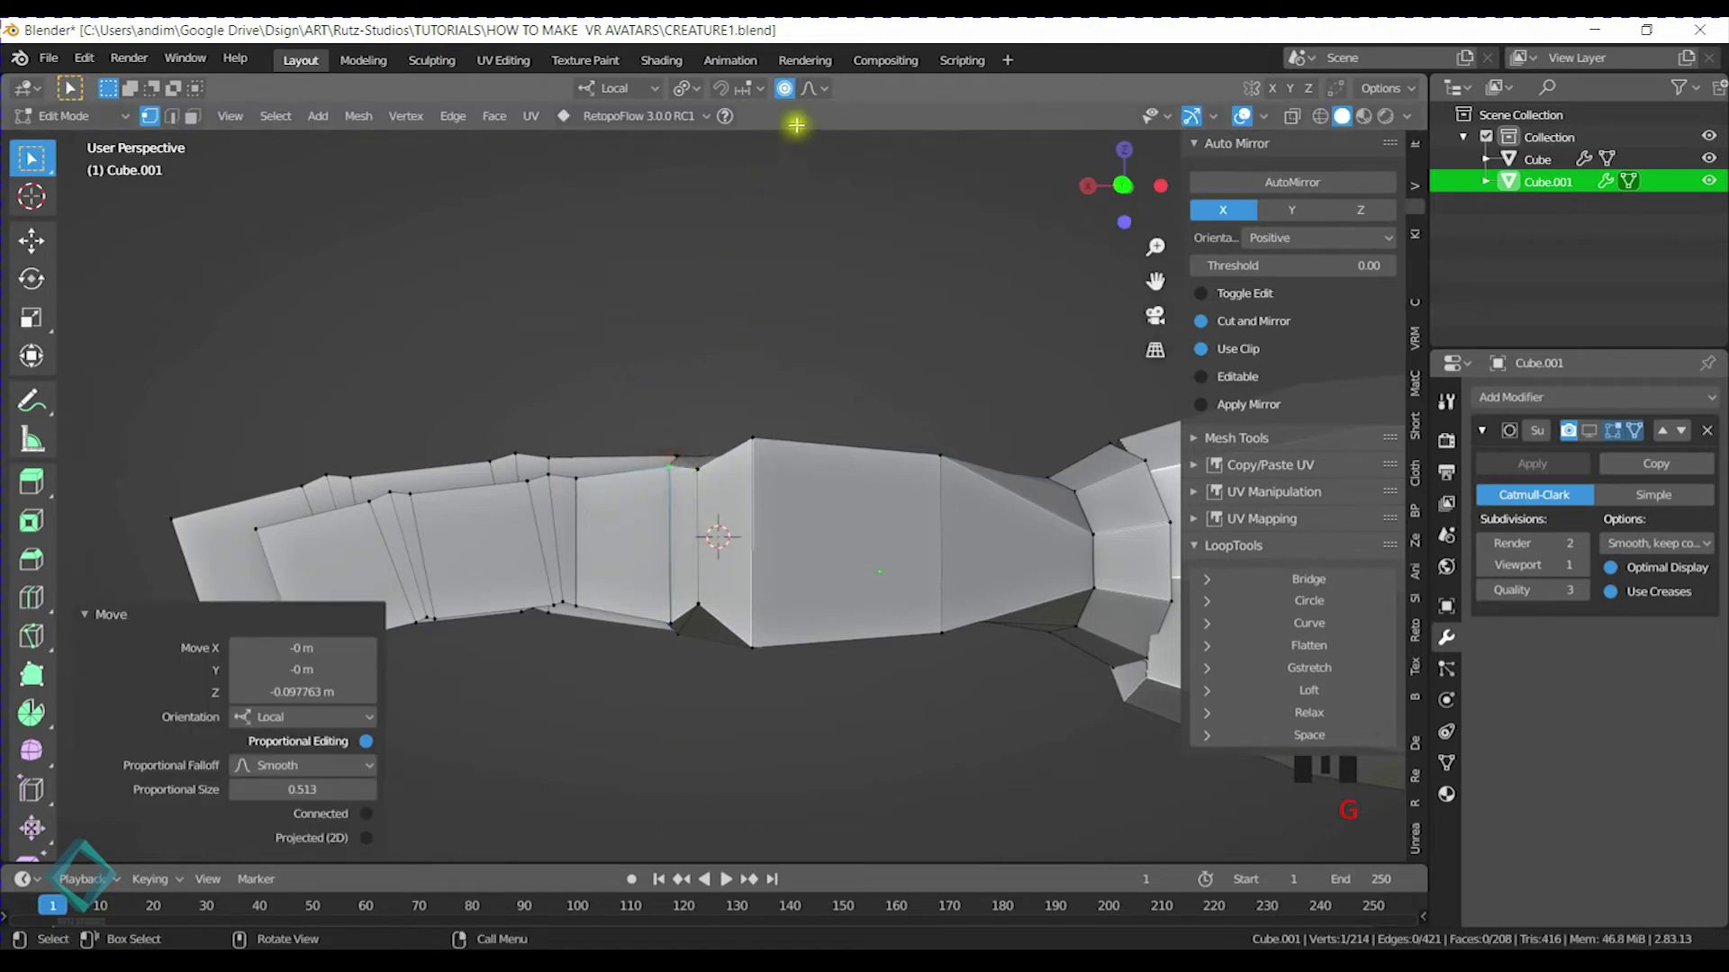
{"action": "key", "text": "g"}
{"action": "key", "text": "z"}
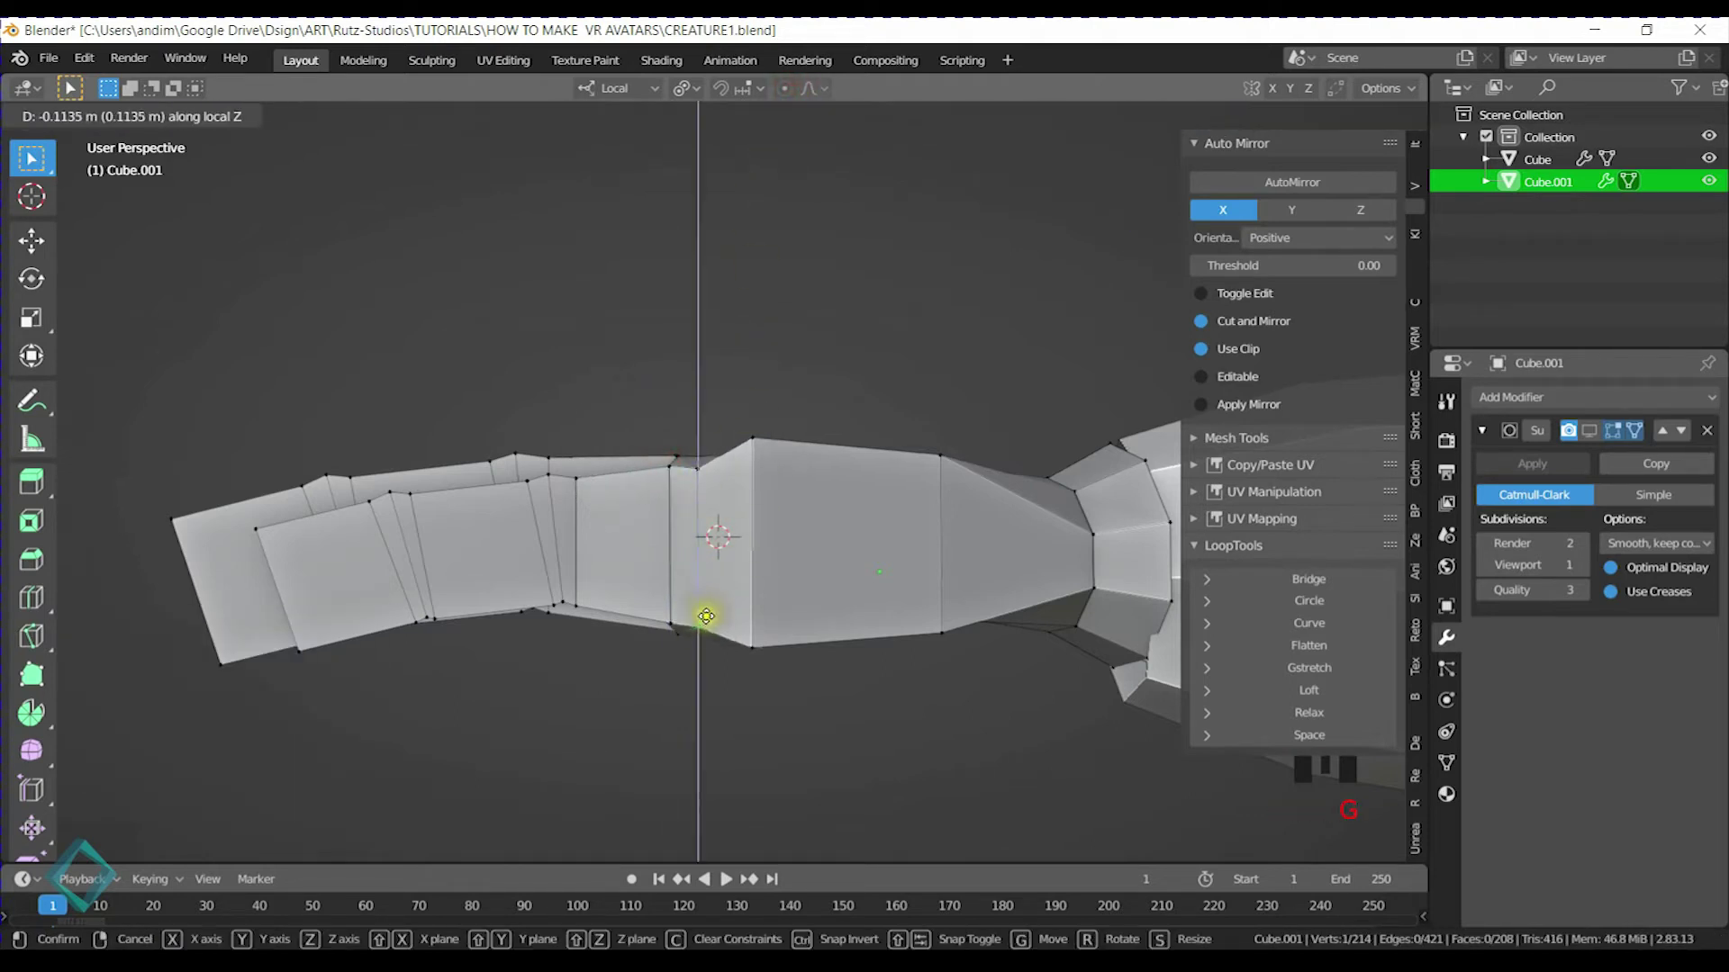
{"action": "left_click", "coordinate": [706, 617]}
Relax the upper and lower edge loops along the outer side of the hand and little finger with LoopTools
{"action": "left_click", "coordinate": [716, 469], "text": "alt"}
{"action": "middle_click_drag", "start_coordinate": [760, 451], "coordinate": [1175, 482]}
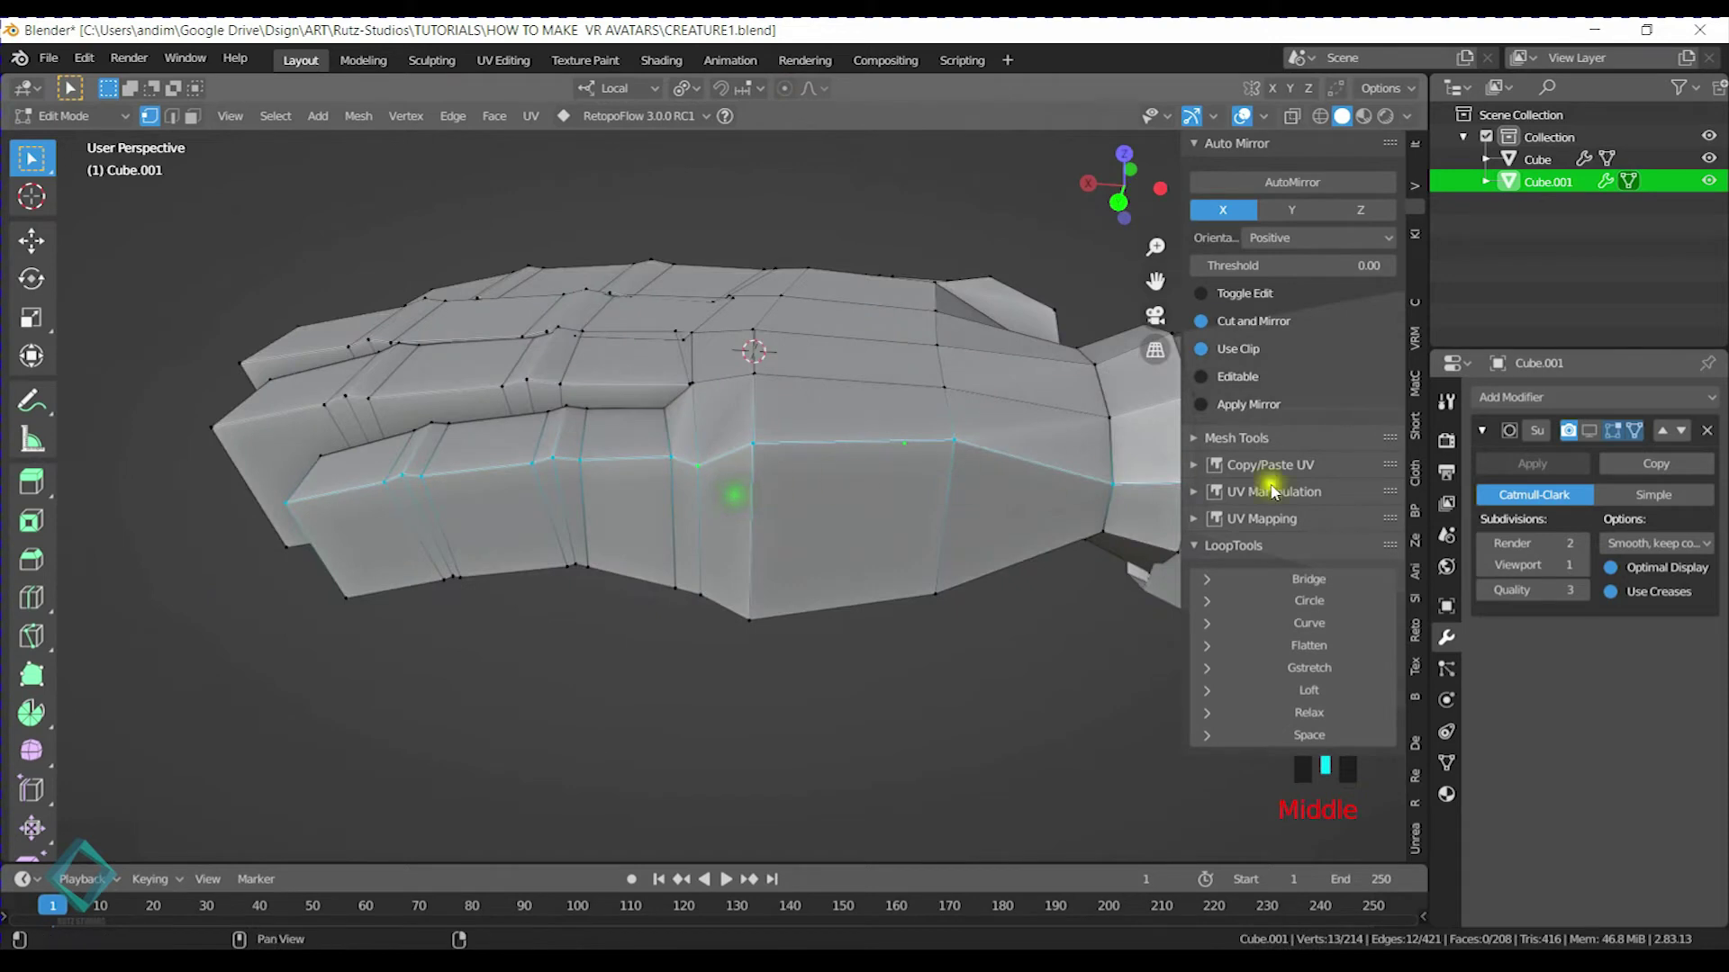
{"action": "left_click", "coordinate": [1312, 725]}
{"action": "left_click", "coordinate": [791, 609], "text": "alt"}
{"action": "left_click", "coordinate": [1329, 716]}
Relax the nine-vertex loop along the little finger's inner upper edge
{"action": "middle_click_drag", "start_coordinate": [760, 436], "coordinate": [725, 450]}
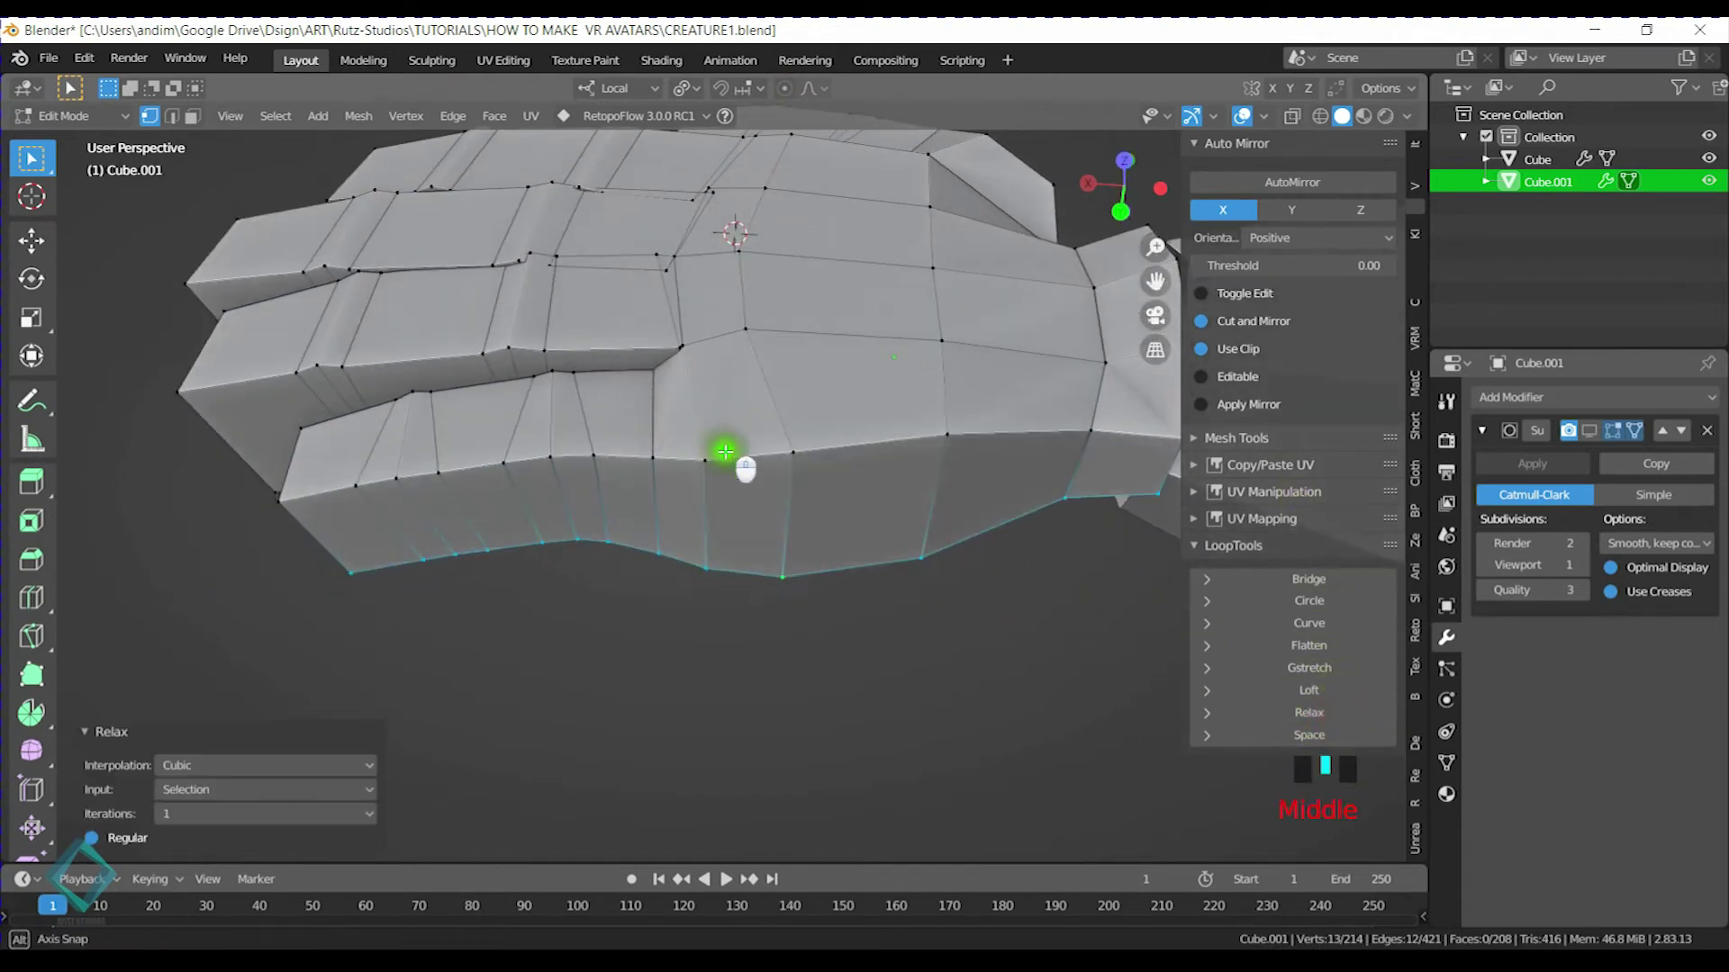
{"action": "left_click", "coordinate": [630, 368], "text": "alt"}
{"action": "middle_click_drag", "start_coordinate": [827, 474], "coordinate": [847, 584], "text": "shift"}
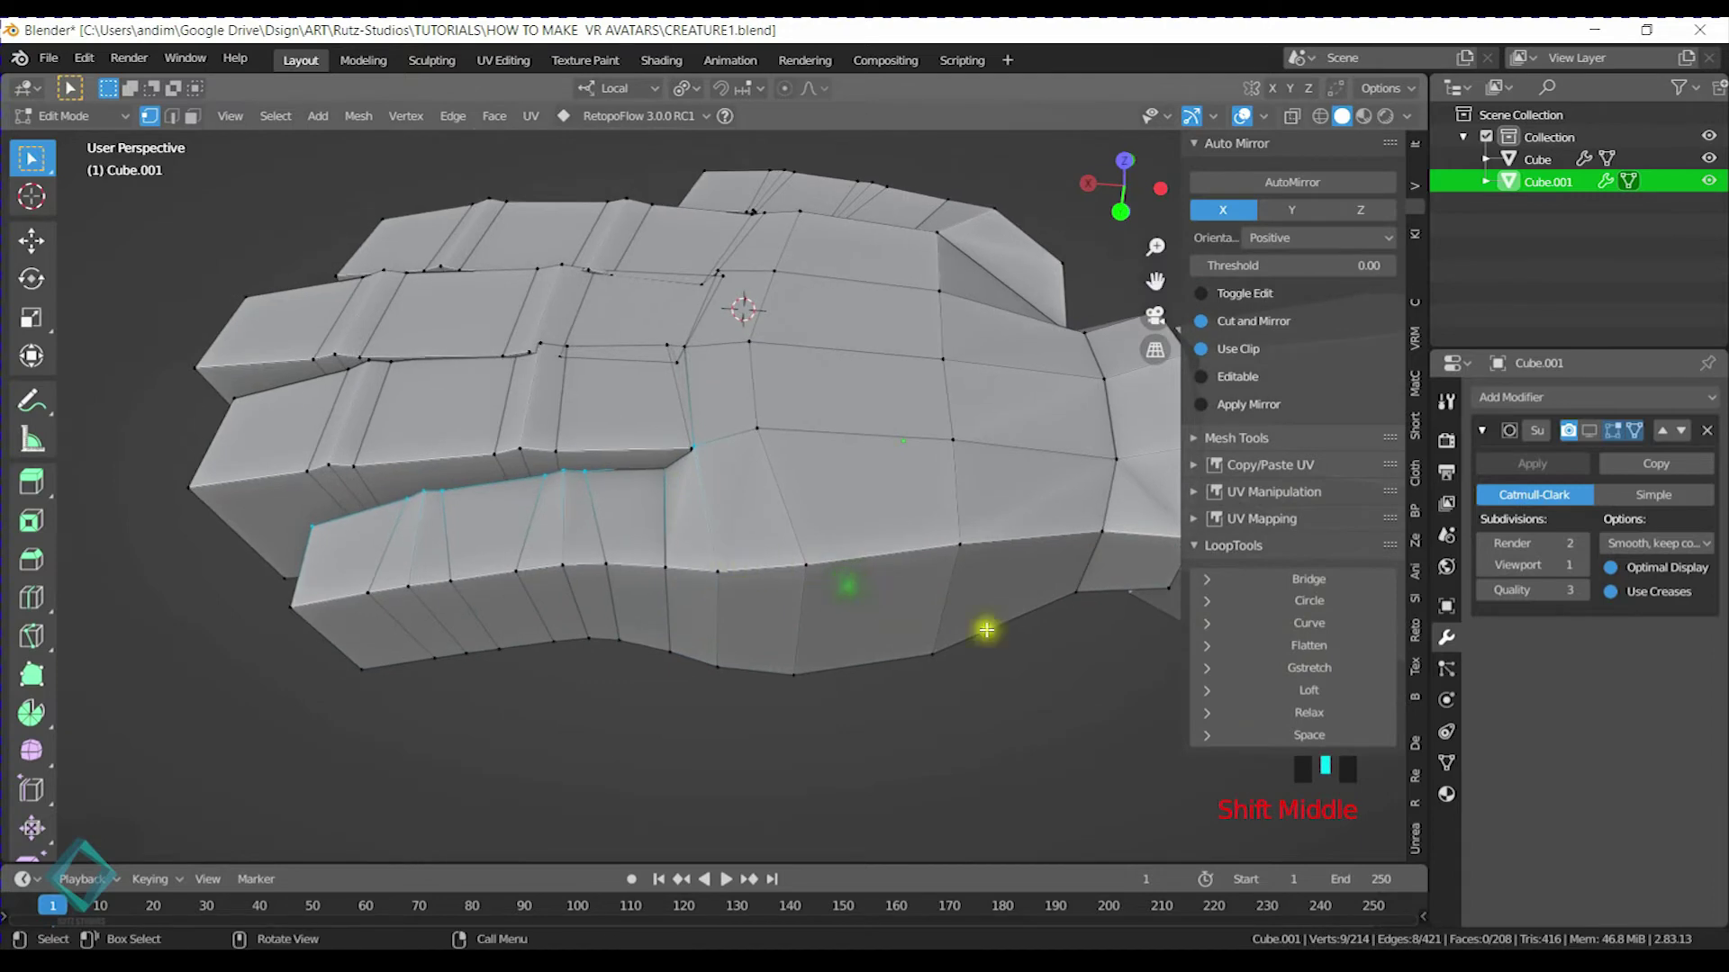
{"action": "left_click", "coordinate": [1316, 716]}
{"action": "middle_click_drag", "start_coordinate": [657, 482], "coordinate": [725, 474], "text": "shift"}
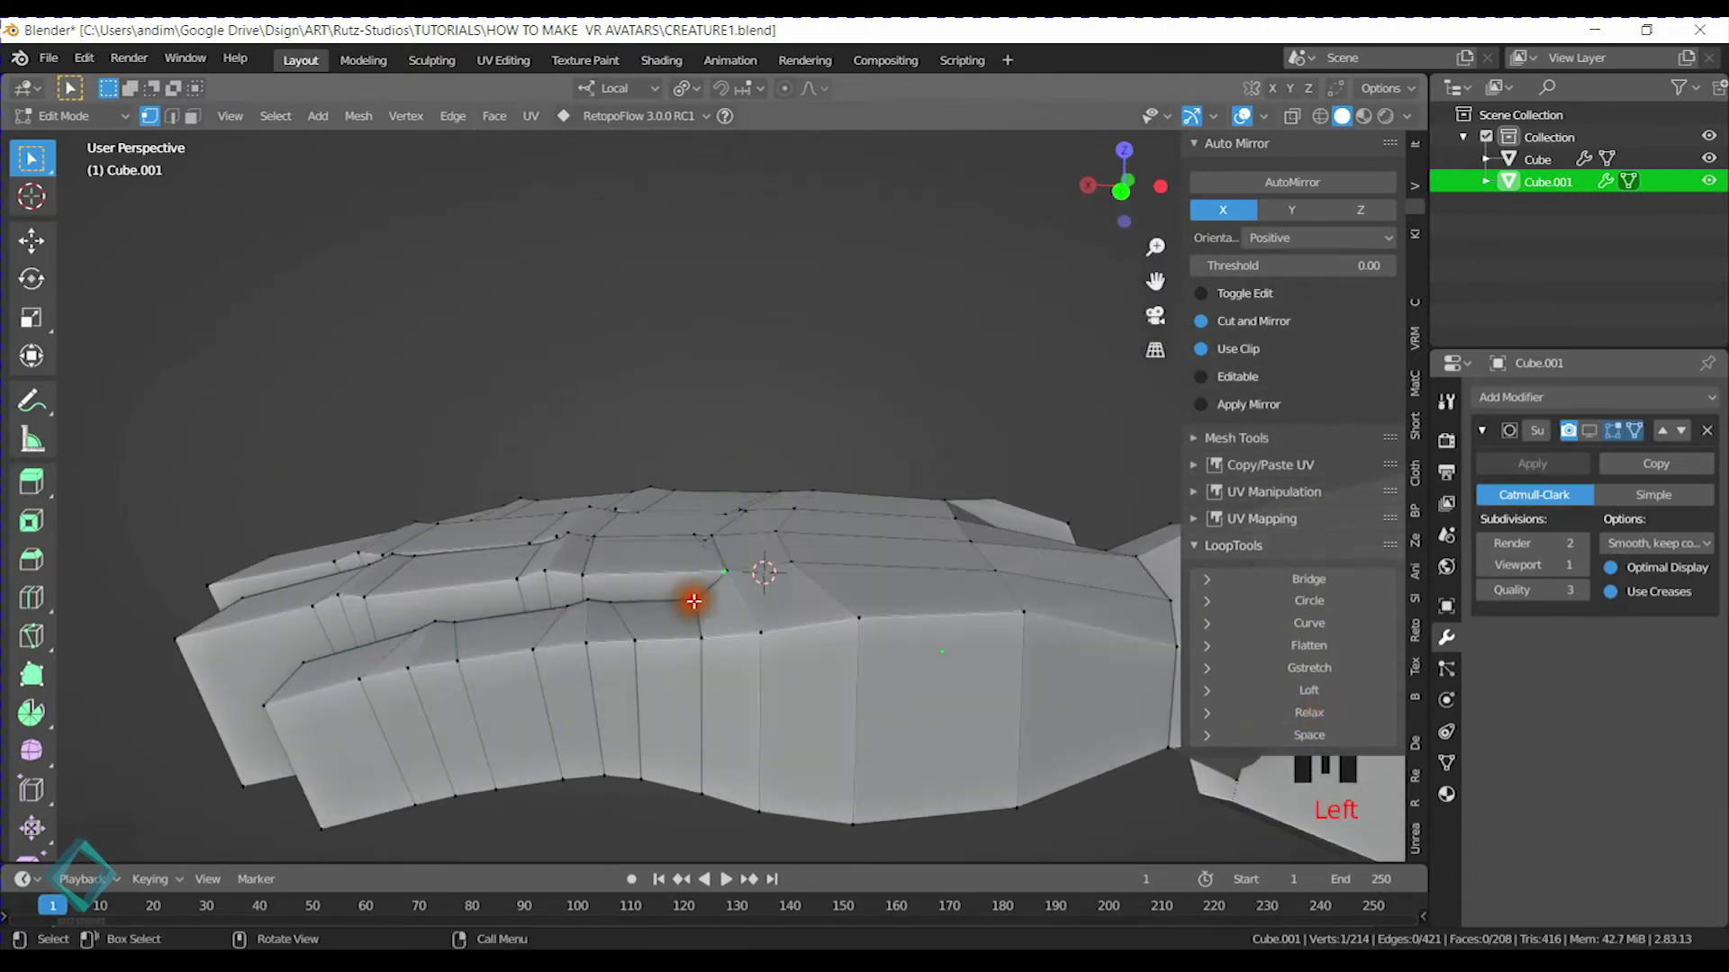
Slide the vertex in the web between the ring and little fingers along its edge
{"action": "middle_click_drag", "start_coordinate": [824, 556], "coordinate": [796, 551]}
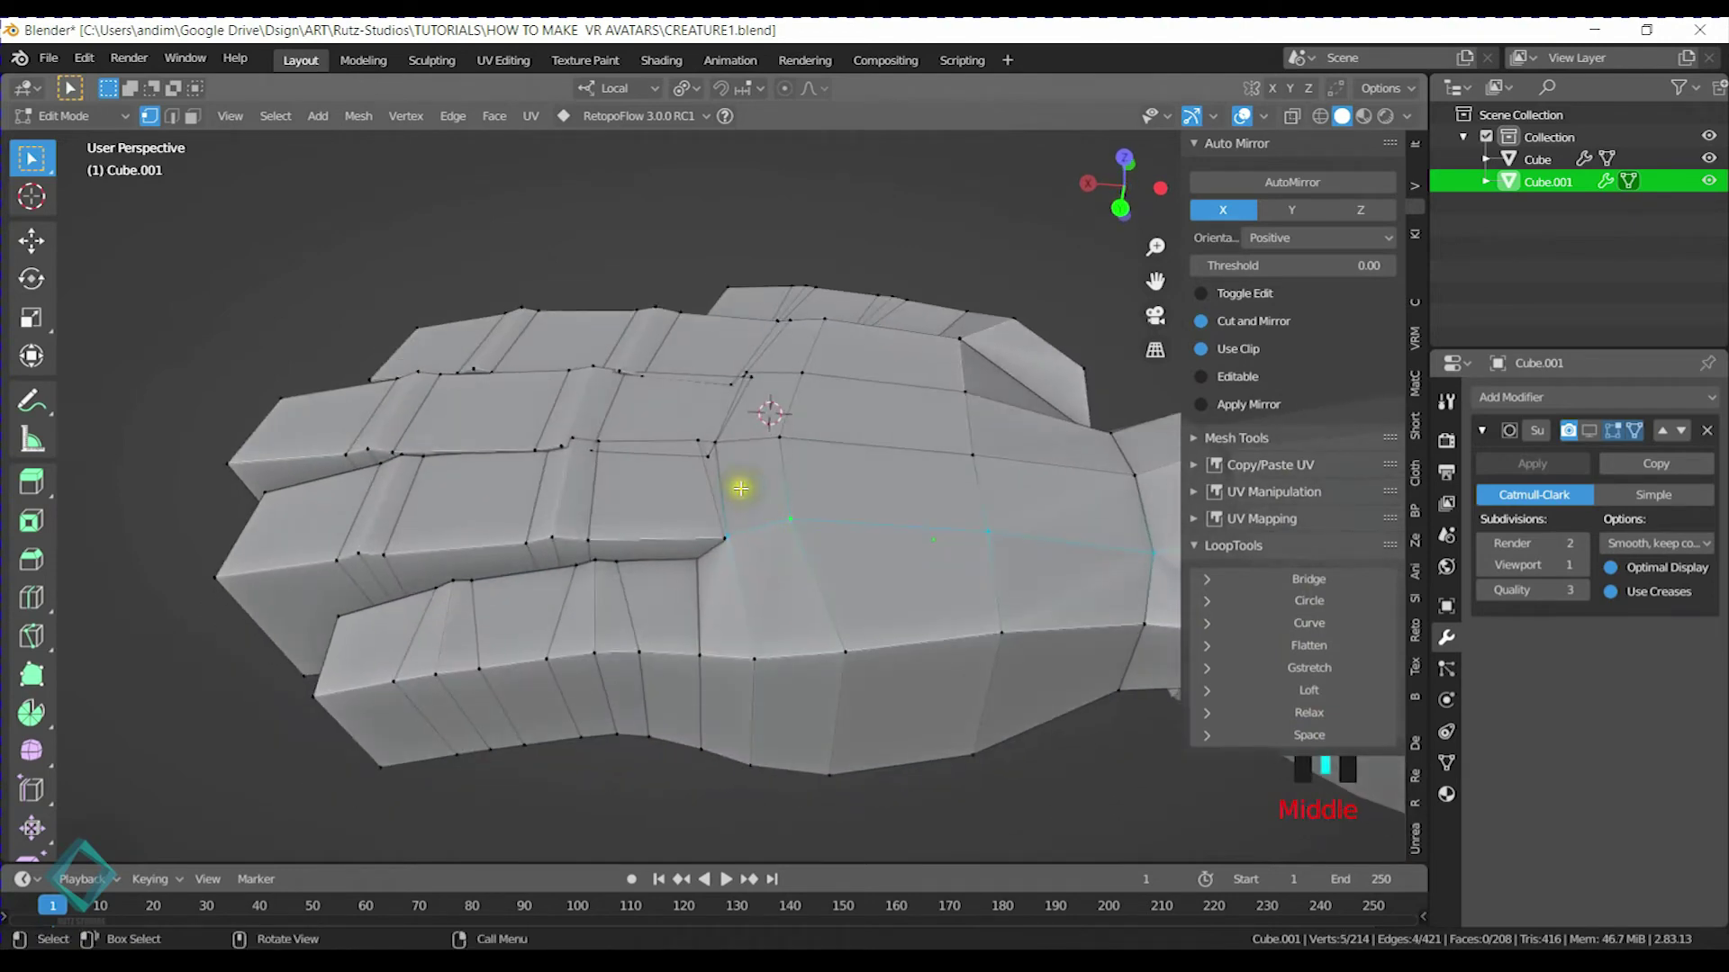
{"action": "middle_click_drag", "start_coordinate": [529, 414], "coordinate": [691, 533]}
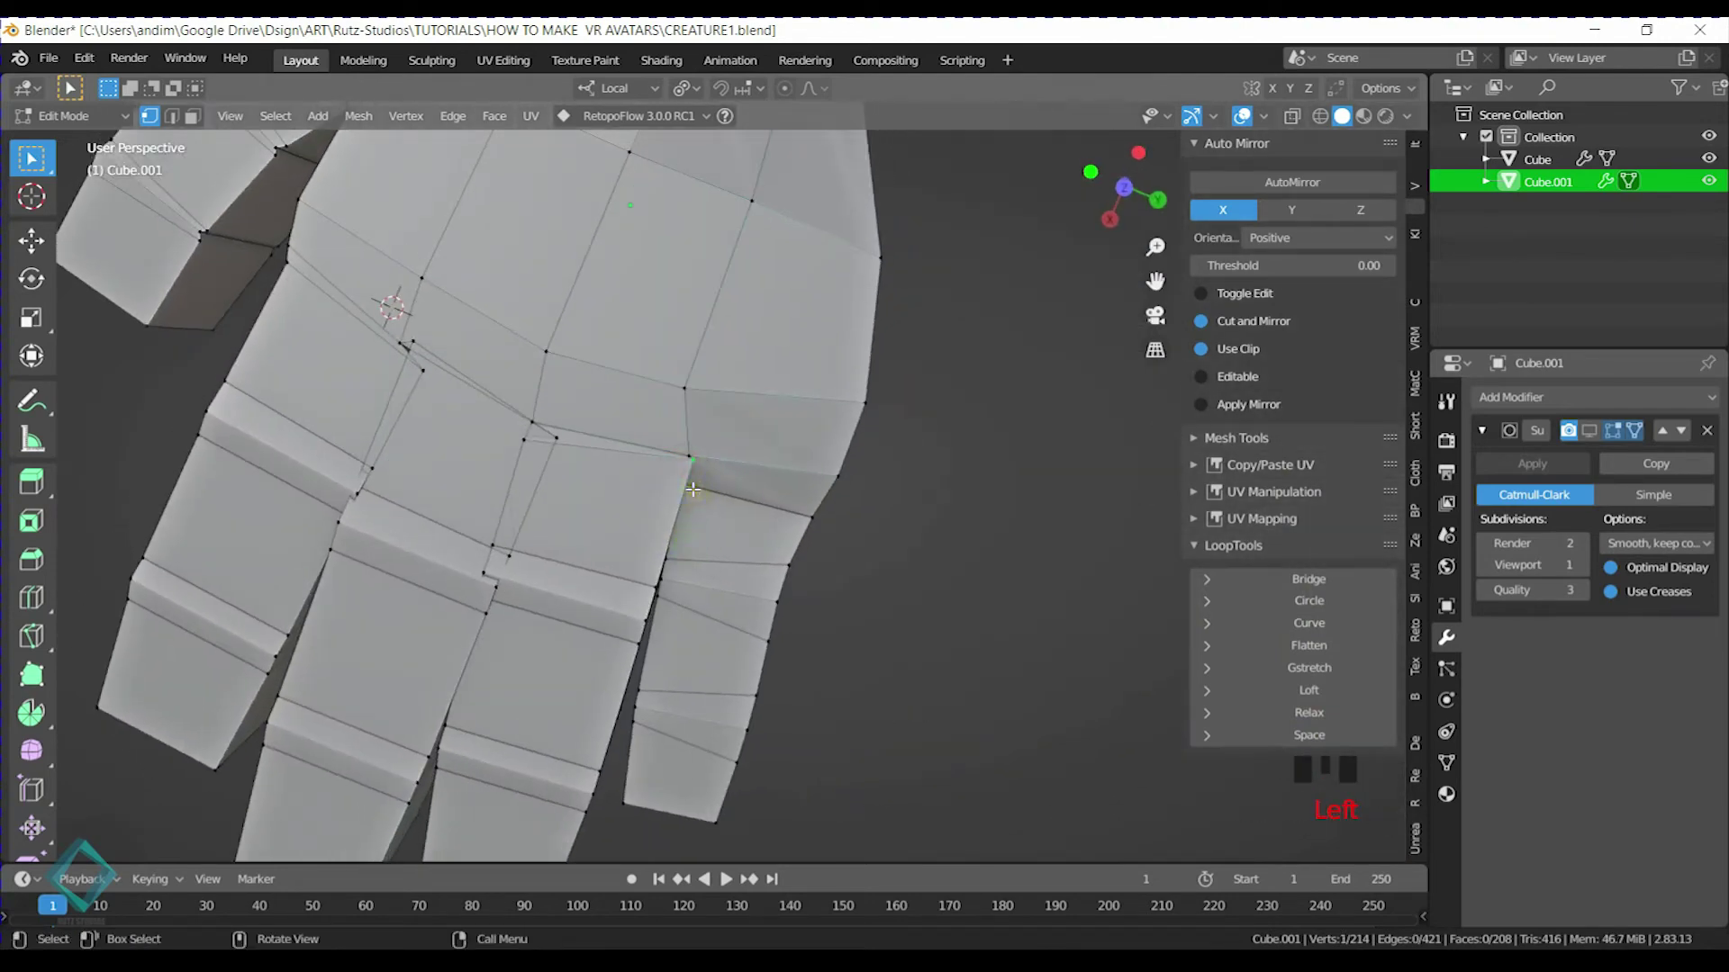
{"action": "key", "text": "g"}
{"action": "key", "text": "g"}
{"action": "left_click", "coordinate": [684, 504]}
Move the vertex at the web between the middle and ring fingers by about 0.19 m
{"action": "left_click", "coordinate": [522, 437]}
{"action": "middle_click_drag", "start_coordinate": [625, 501], "coordinate": [573, 444]}
{"action": "left_click", "coordinate": [581, 415]}
{"action": "key", "text": "g"}
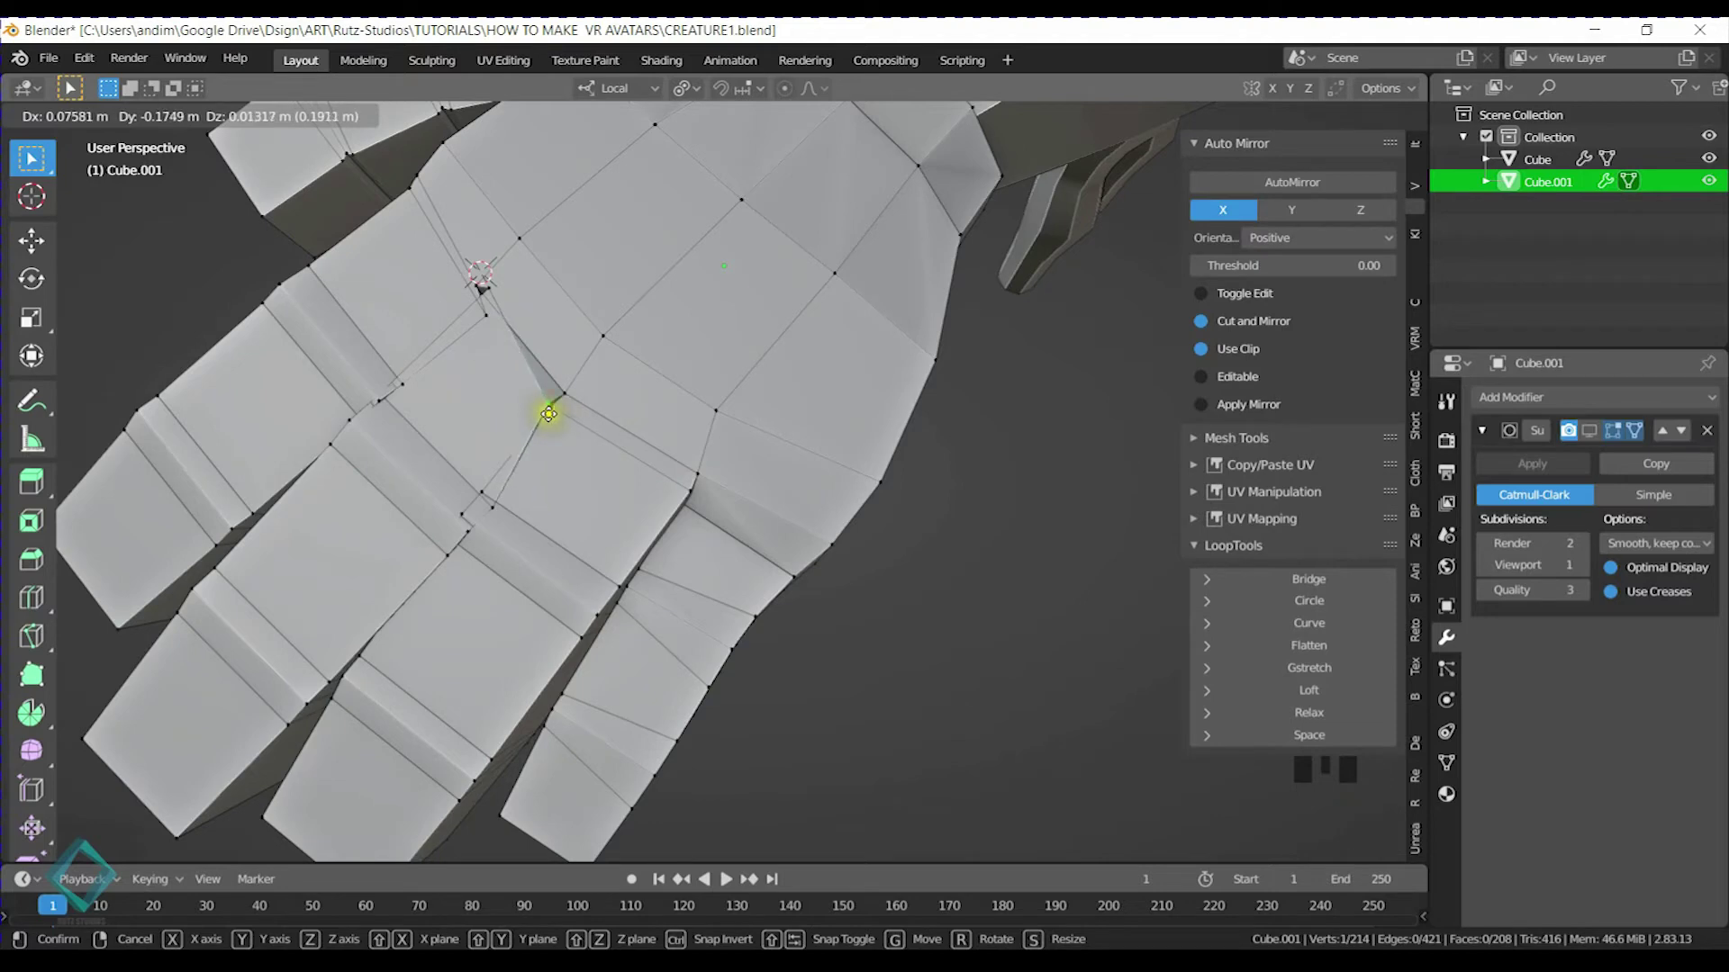
{"action": "left_click", "coordinate": [548, 413]}
Move vertices around the finger webs, shifting the one between the index and middle fingers by about 0.19 m
{"action": "scroll", "coordinate": [482, 340], "scroll_direction": "up", "scroll_amount": 4}
{"action": "middle_click_drag", "start_coordinate": [929, 571], "coordinate": [673, 536], "text": "shift"}
{"action": "key", "text": "g"}
{"action": "left_click", "coordinate": [591, 405]}
{"action": "key", "text": "g"}
{"action": "left_click", "coordinate": [714, 524]}
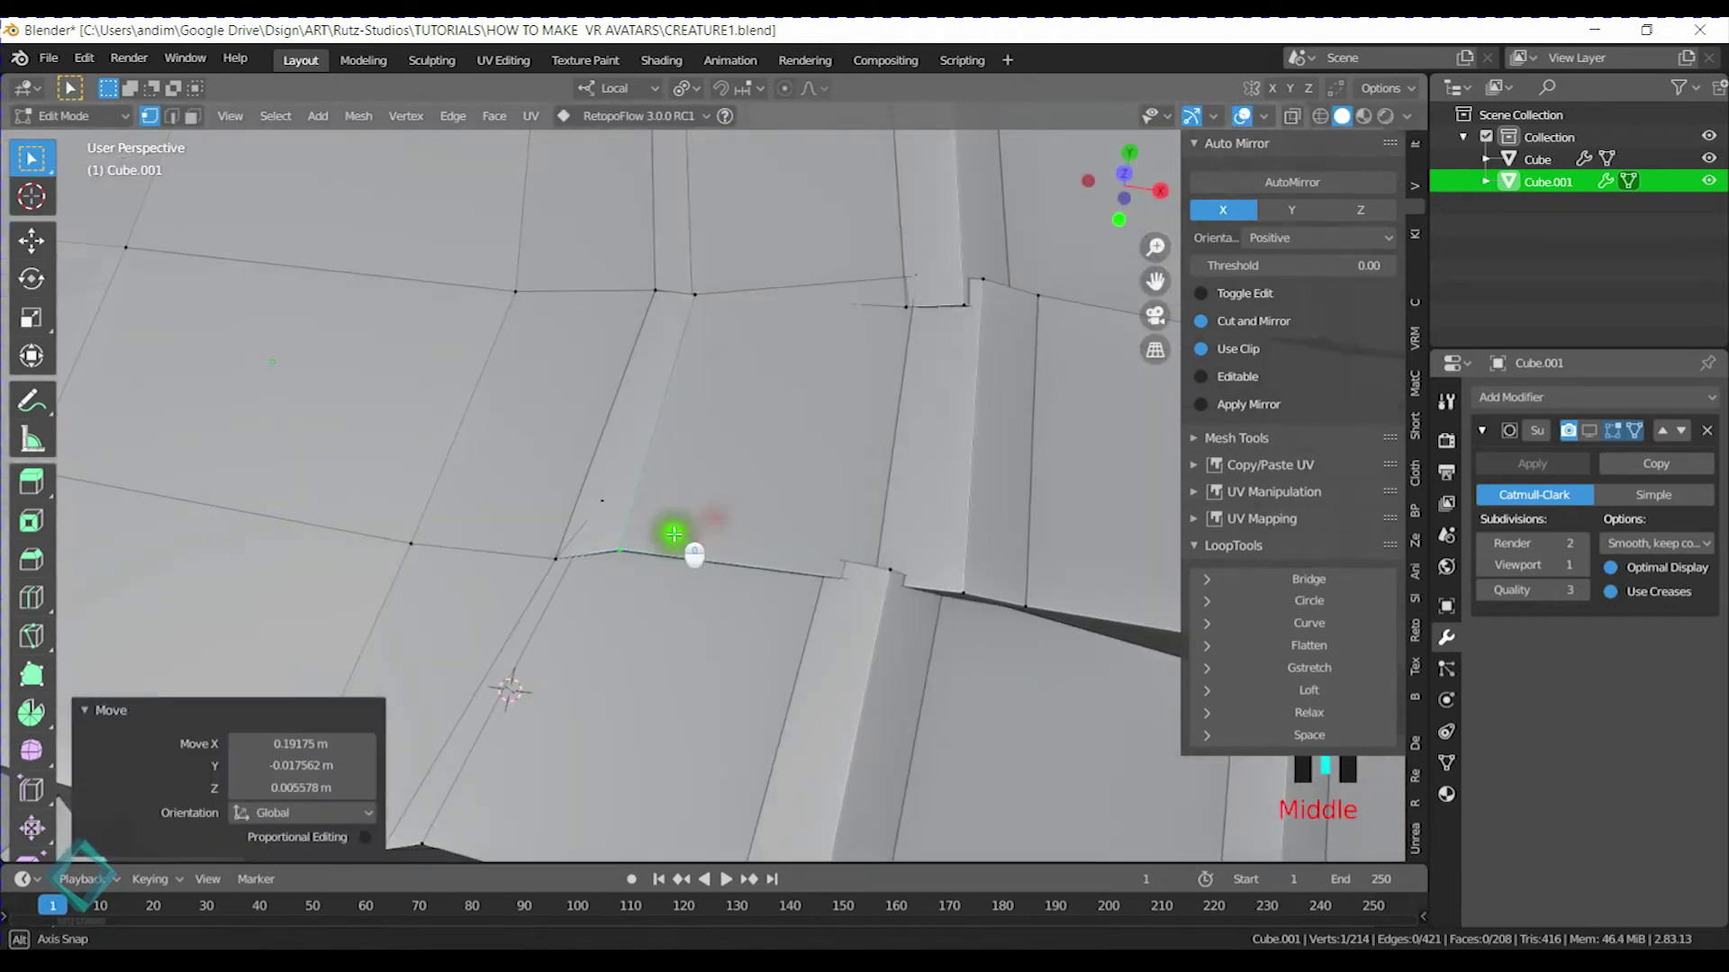
Nudge the middle-ring web vertex by about 0.009 m and adjust the stray vertex beside the index-middle web
{"action": "left_click", "coordinate": [711, 318]}
{"action": "key", "text": "g"}
{"action": "left_click", "coordinate": [707, 320]}
{"action": "left_click", "coordinate": [598, 546]}
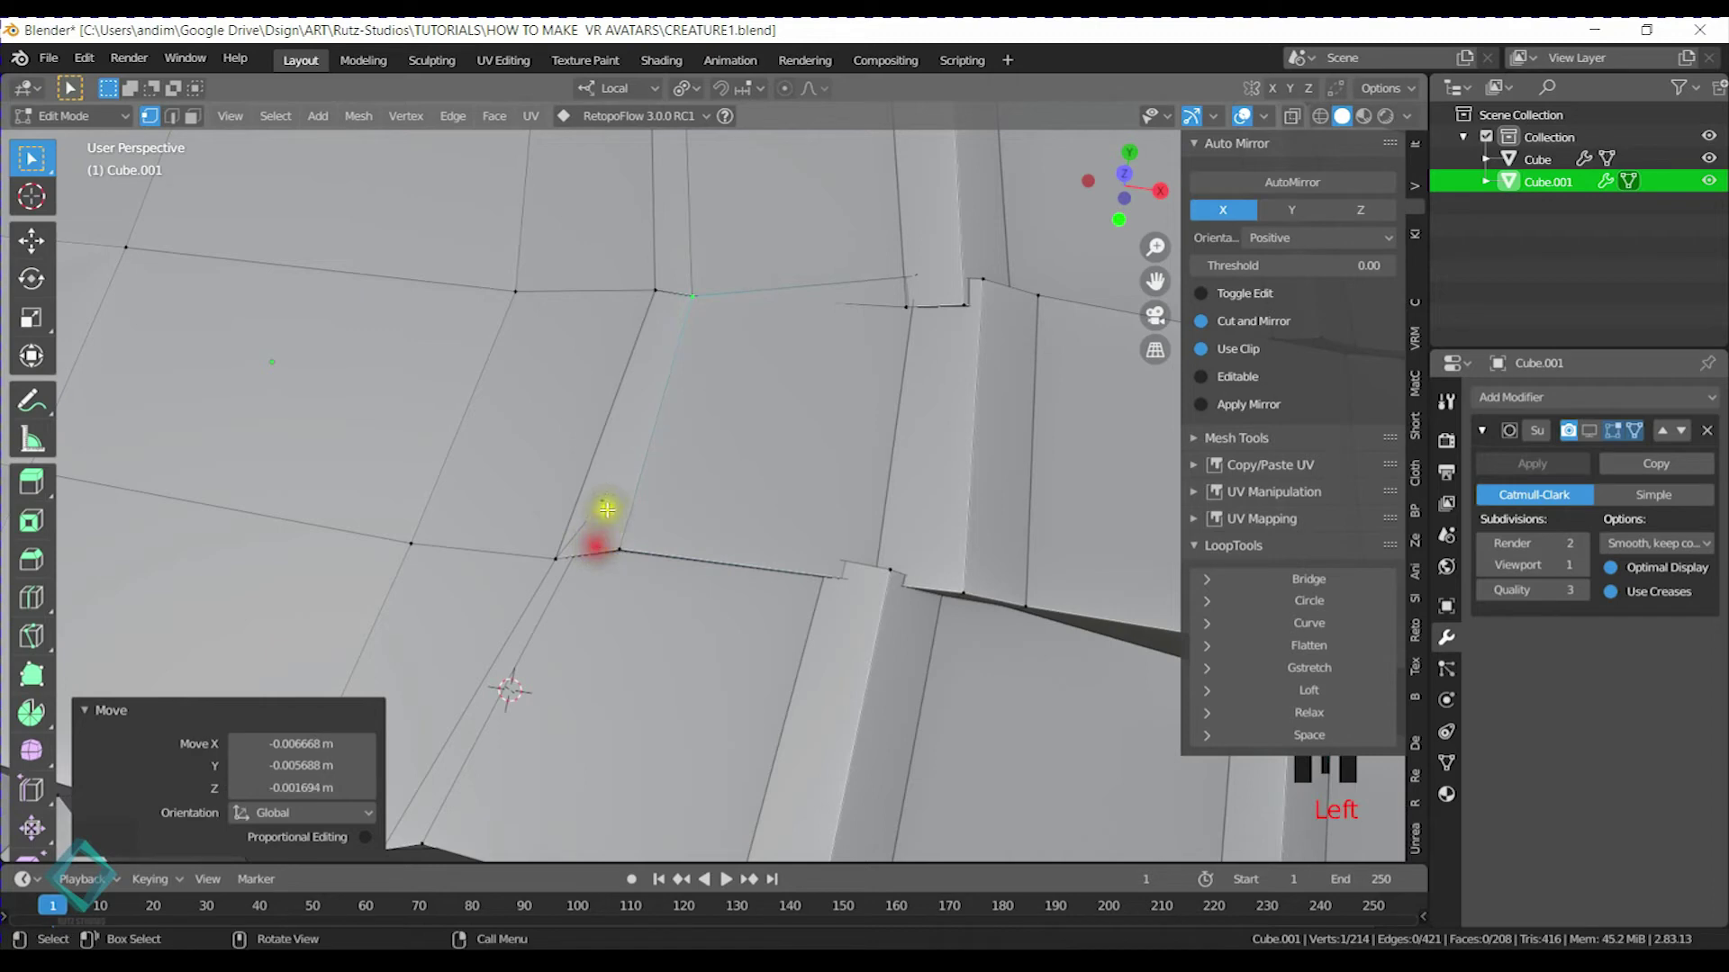
{"action": "left_click", "coordinate": [609, 497]}
{"action": "key", "text": "g"}
{"action": "left_click", "coordinate": [623, 512]}
{"action": "left_click", "coordinate": [625, 524]}
Turn on X-ray display while keeping the viewport overlays enabled
{"action": "left_click", "coordinate": [1242, 117]}
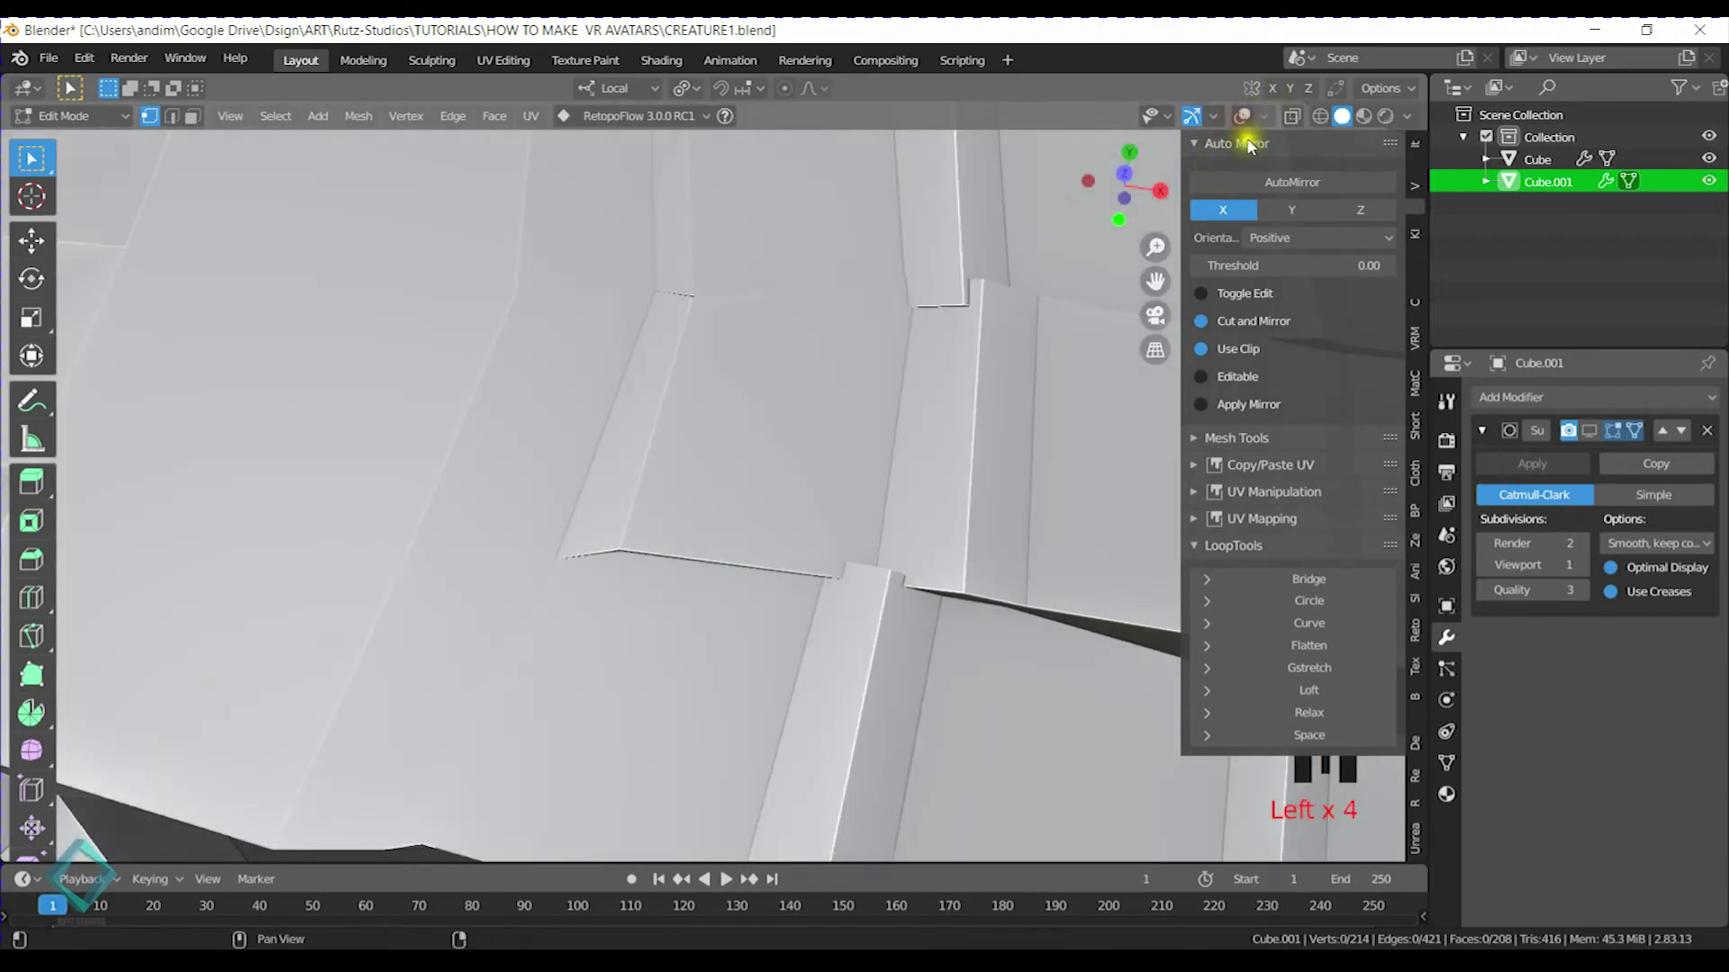
{"action": "left_click", "coordinate": [1243, 117]}
{"action": "left_click", "coordinate": [1290, 118]}
{"action": "left_click", "coordinate": [621, 514]}
{"action": "middle_click_drag", "start_coordinate": [668, 474], "coordinate": [664, 510]}
{"action": "key", "text": "g"}
{"action": "left_click", "coordinate": [653, 565]}
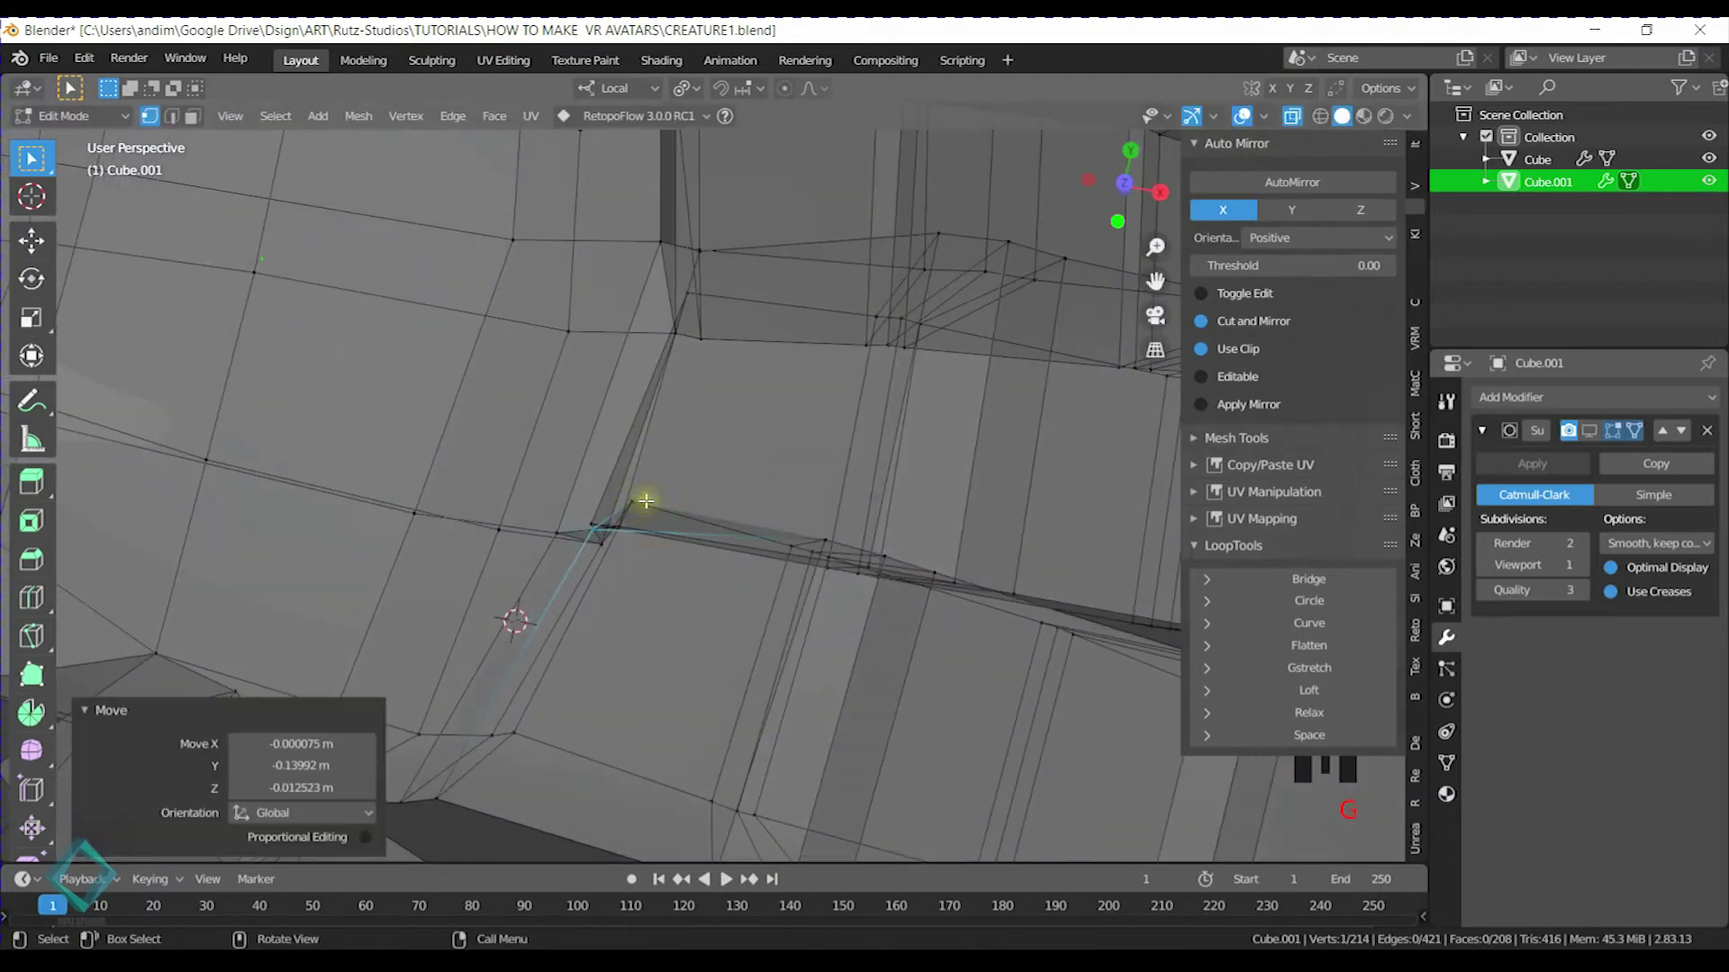
{"action": "key", "text": "ctrl+z"}
Move the index-middle web vertex pair and the four vertices on the inner side of the index finger's first joint
{"action": "key", "text": "g"}
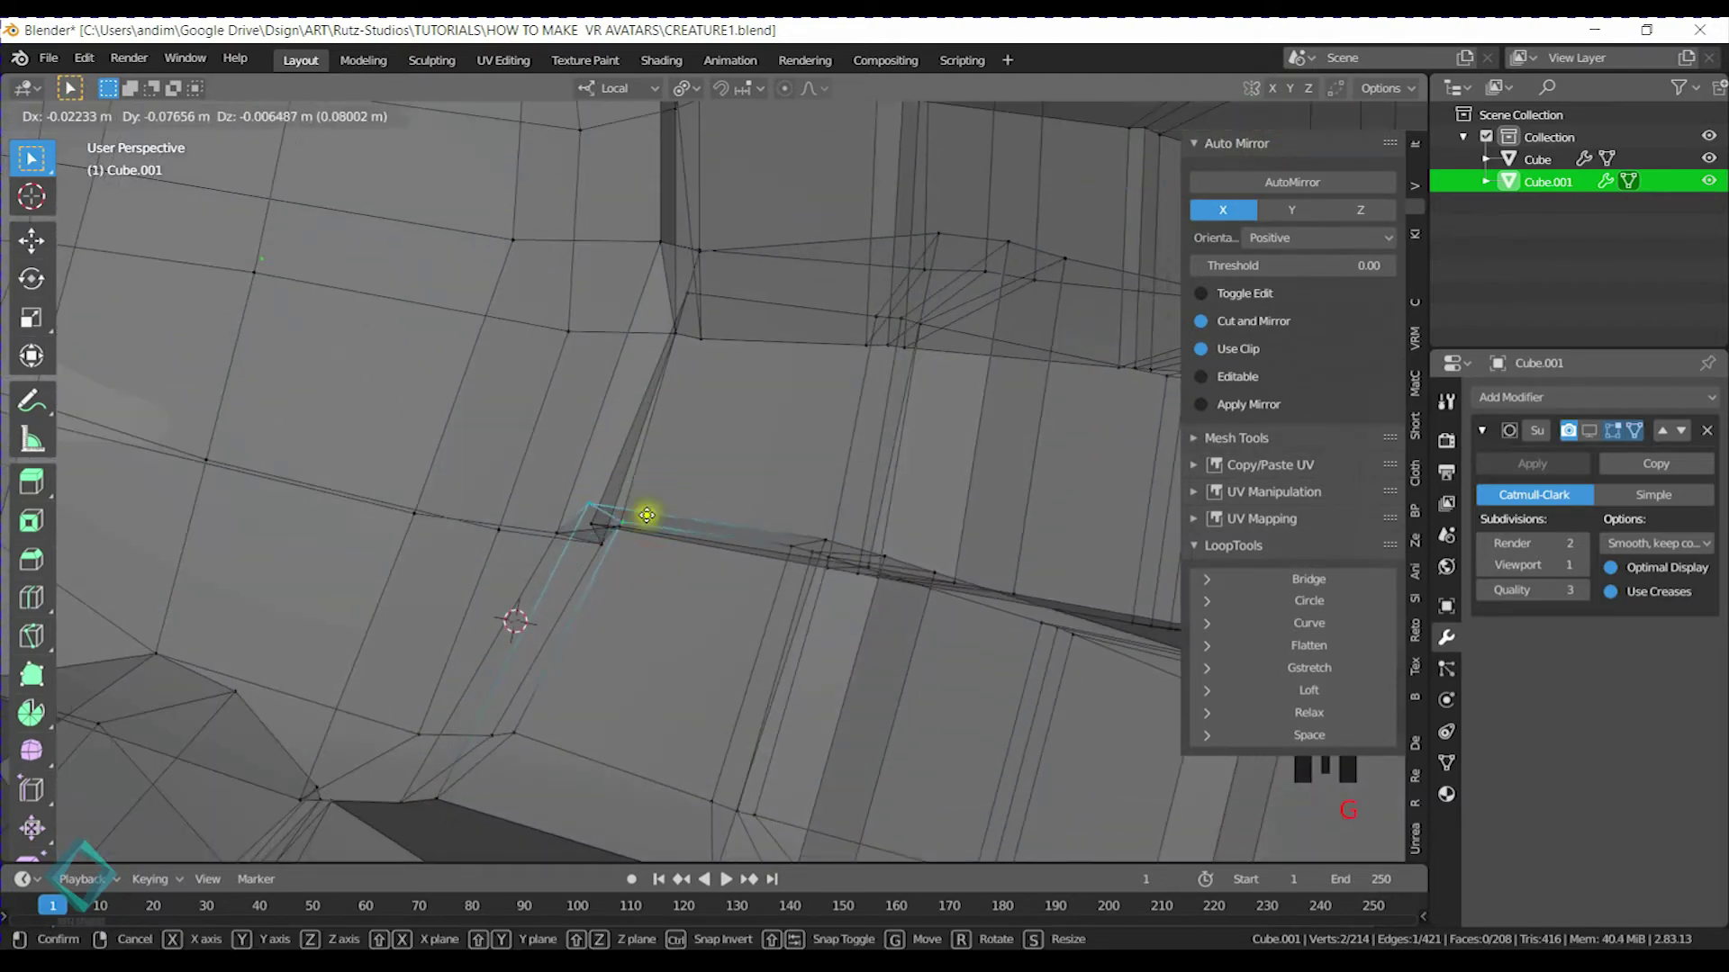
{"action": "left_click", "coordinate": [638, 538]}
{"action": "left_click_drag", "start_coordinate": [813, 560], "coordinate": [834, 552]}
{"action": "middle_click_drag", "start_coordinate": [834, 552], "coordinate": [664, 410], "text": "shift"}
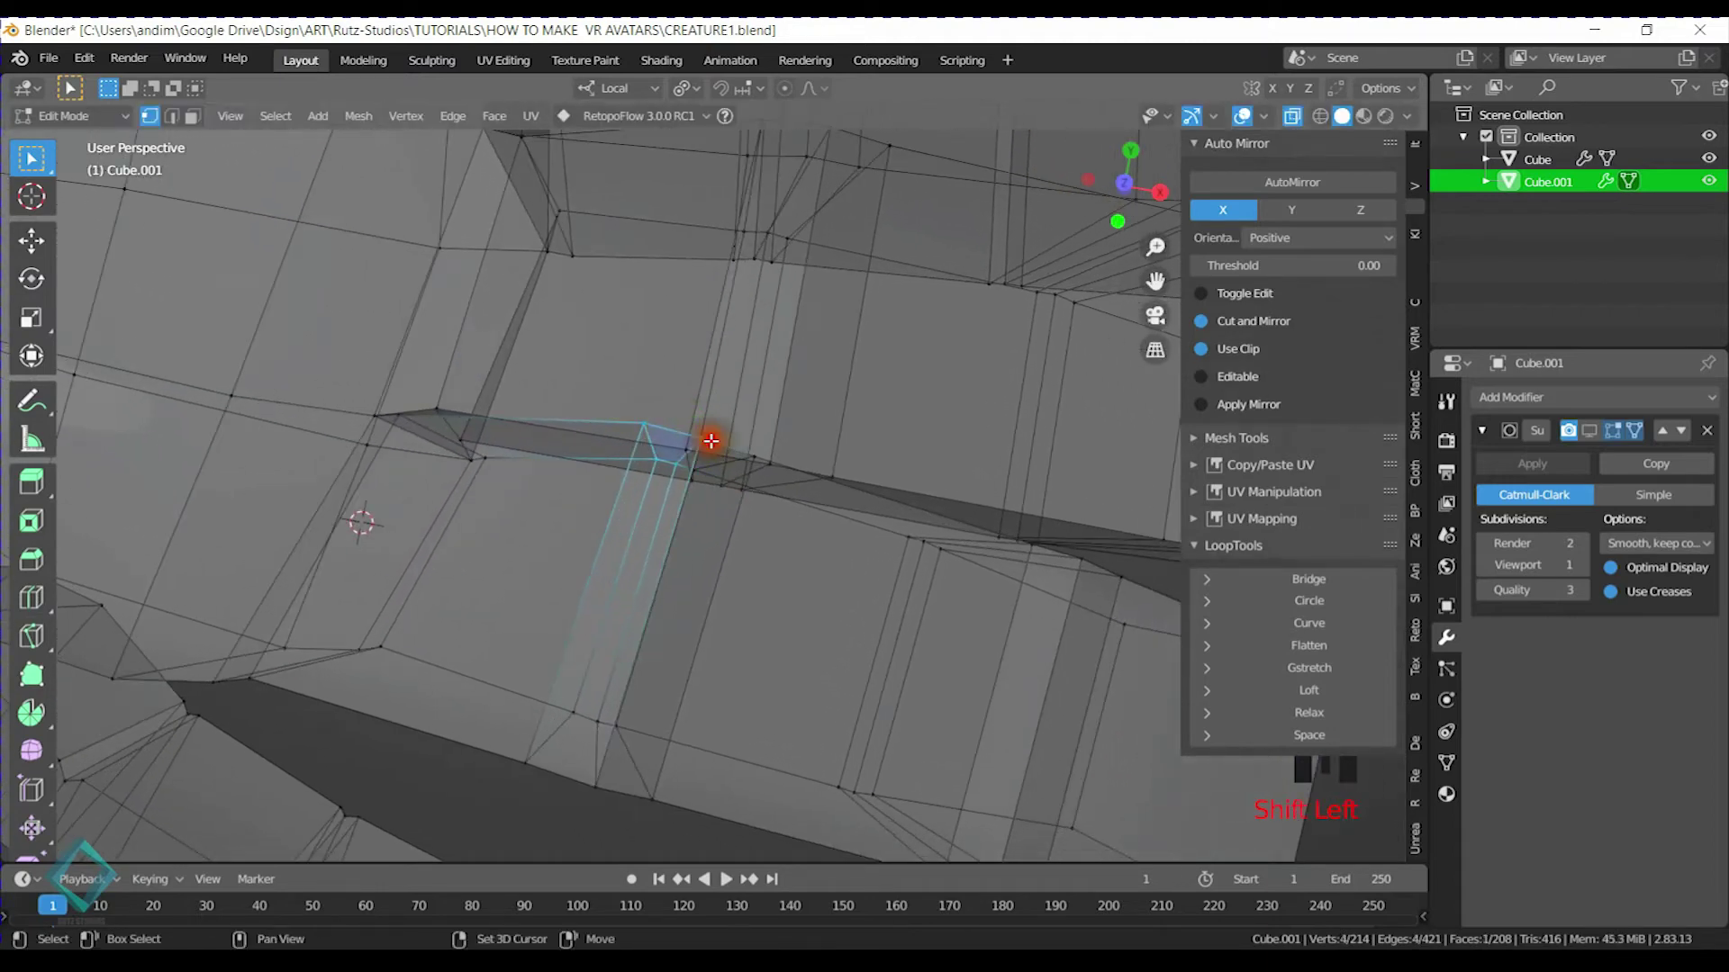
{"action": "key", "text": "g"}
{"action": "left_click", "coordinate": [714, 471]}
Move a two-vertex edge on the index finger's side facing the middle finger by about 0.076 m
{"action": "middle_click_drag", "start_coordinate": [864, 490], "coordinate": [648, 417], "text": "shift"}
{"action": "left_click", "coordinate": [572, 416]}
{"action": "left_click", "coordinate": [641, 430]}
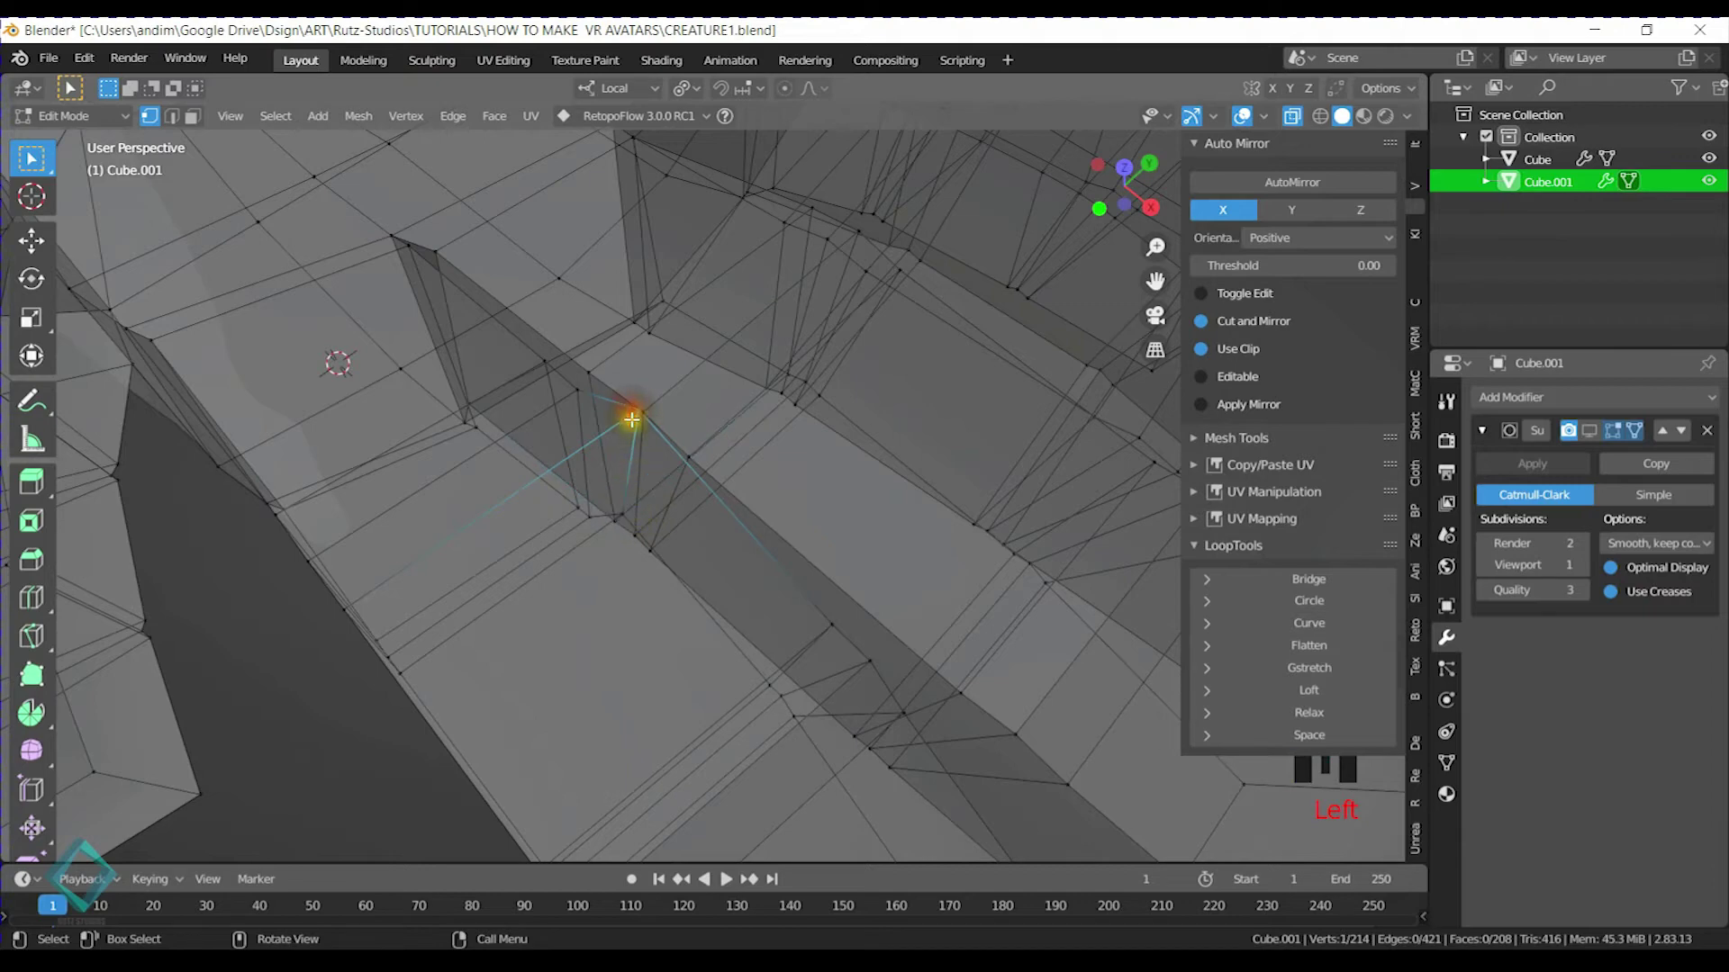
{"action": "middle_click_drag", "start_coordinate": [623, 514], "coordinate": [638, 494]}
{"action": "key", "text": "g"}
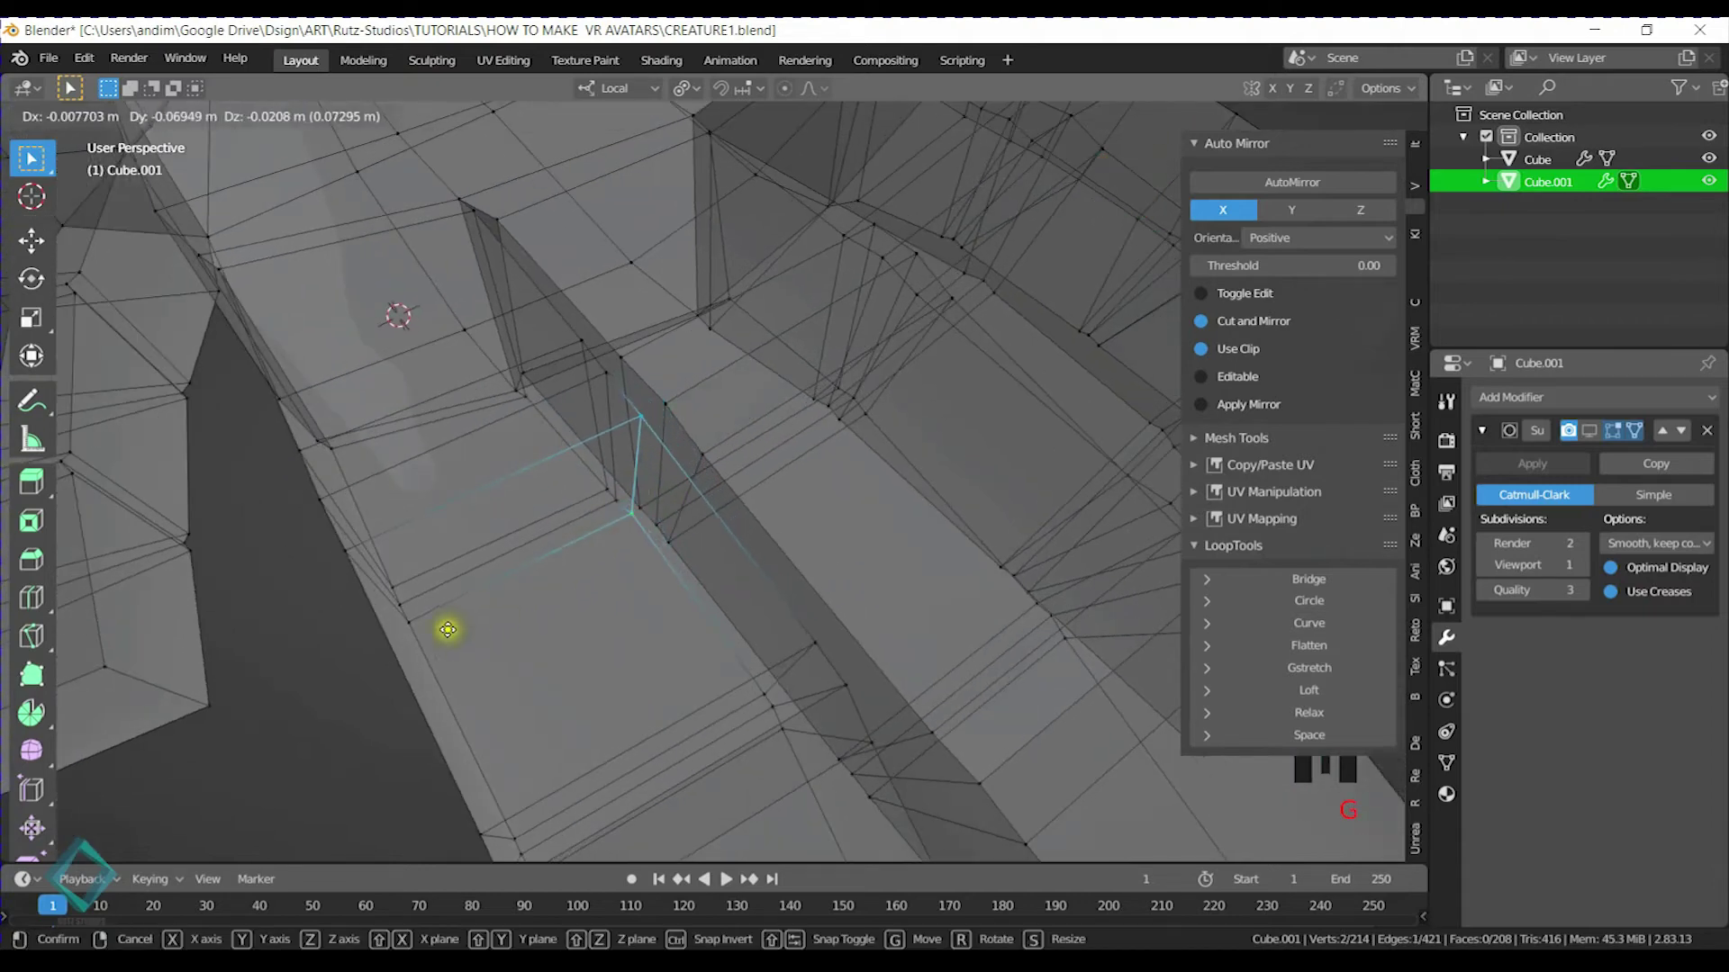
{"action": "left_click", "coordinate": [448, 629]}
Select the six vertices on the inner side of the index finger's next joint and reposition them, including along X
{"action": "middle_click_drag", "start_coordinate": [656, 591], "coordinate": [680, 508], "text": "shift"}
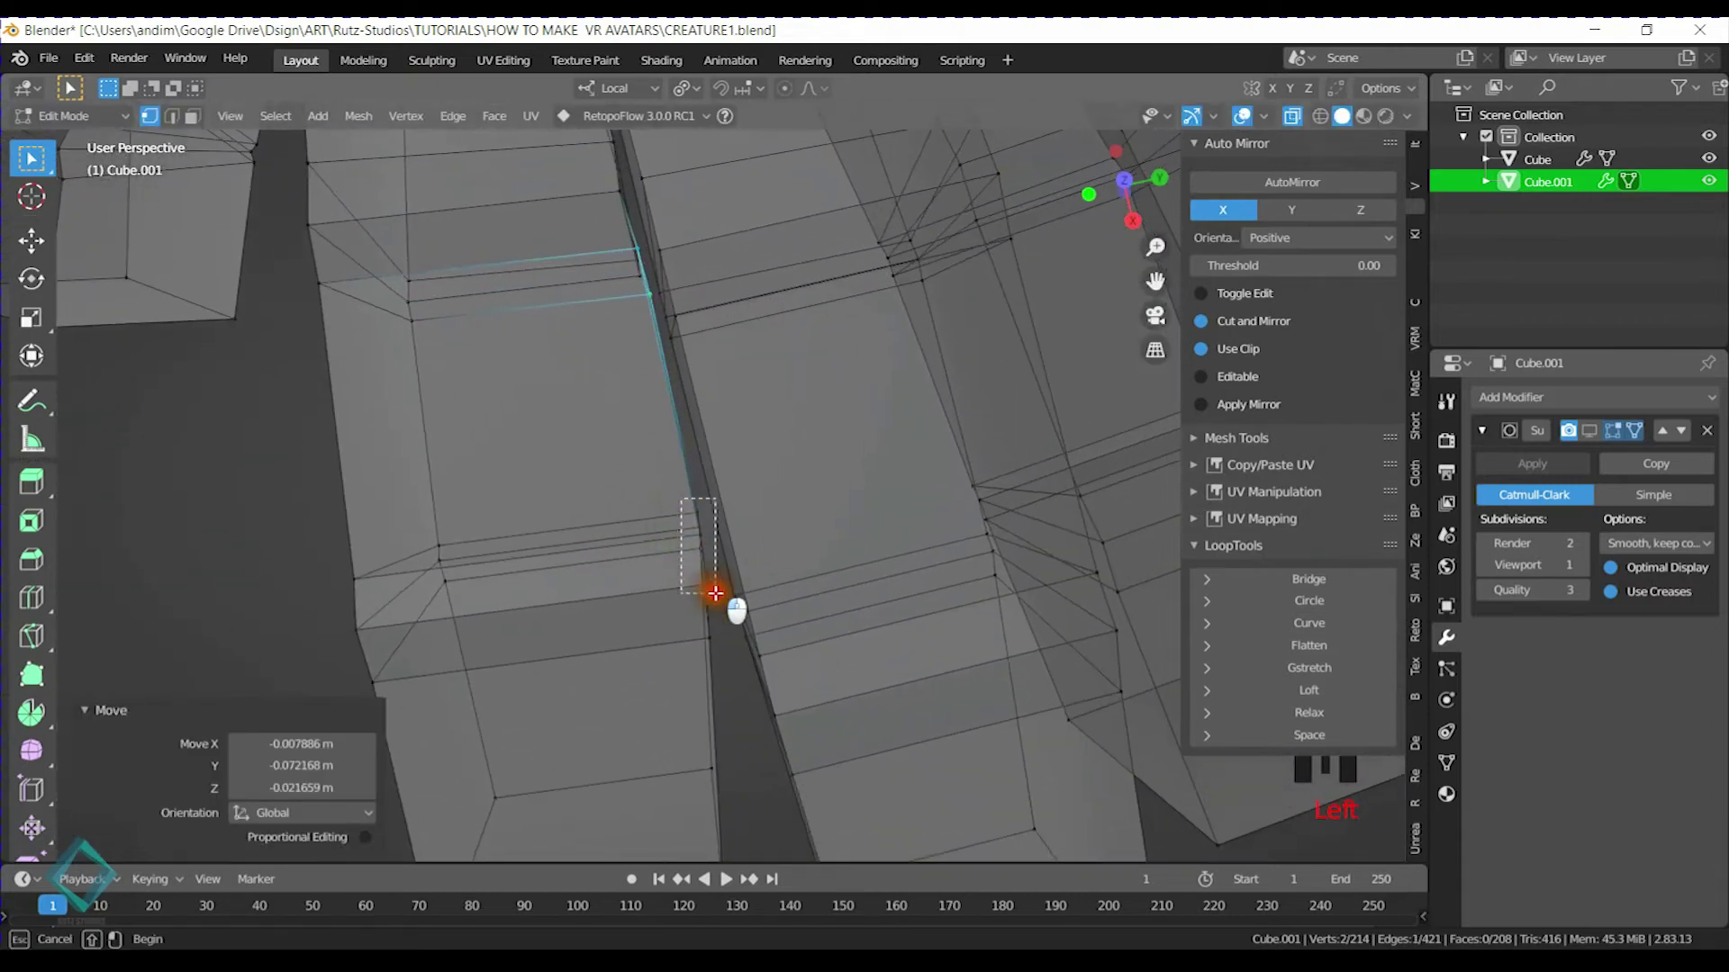
{"action": "left_click_drag", "start_coordinate": [716, 593], "coordinate": [714, 595]}
{"action": "middle_click_drag", "start_coordinate": [714, 594], "coordinate": [703, 548]}
{"action": "left_click", "coordinate": [696, 685], "text": "shift"}
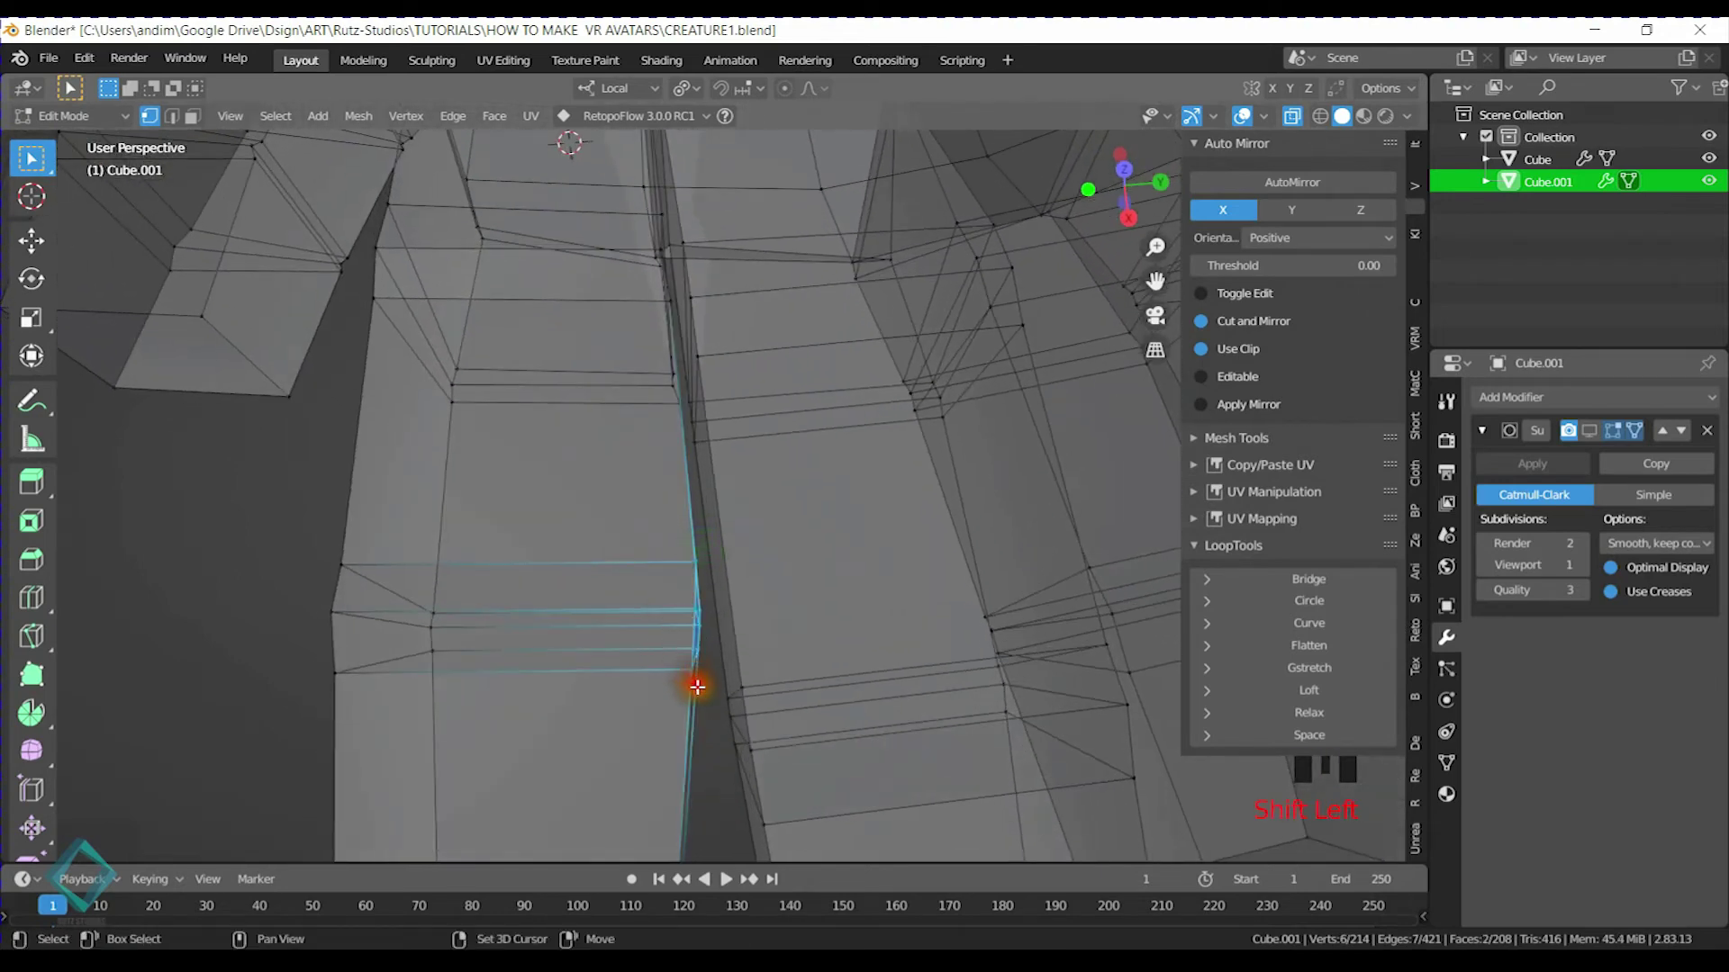
{"action": "key", "text": "g"}
{"action": "left_click", "coordinate": [511, 650]}
{"action": "key", "text": "g"}
{"action": "key", "text": "x"}
{"action": "key", "text": "x"}
{"action": "left_click", "coordinate": [671, 652]}
Refine the index finger's inner joint vertices, moving the last single vertex by about 0.02 m
{"action": "middle_click_drag", "start_coordinate": [672, 652], "coordinate": [552, 513]}
{"action": "left_click_drag", "start_coordinate": [552, 513], "coordinate": [656, 624]}
{"action": "key", "text": "g"}
{"action": "left_click", "coordinate": [707, 629]}
{"action": "middle_click_drag", "start_coordinate": [720, 643], "coordinate": [740, 515], "text": "shift"}
{"action": "left_click", "coordinate": [767, 478]}
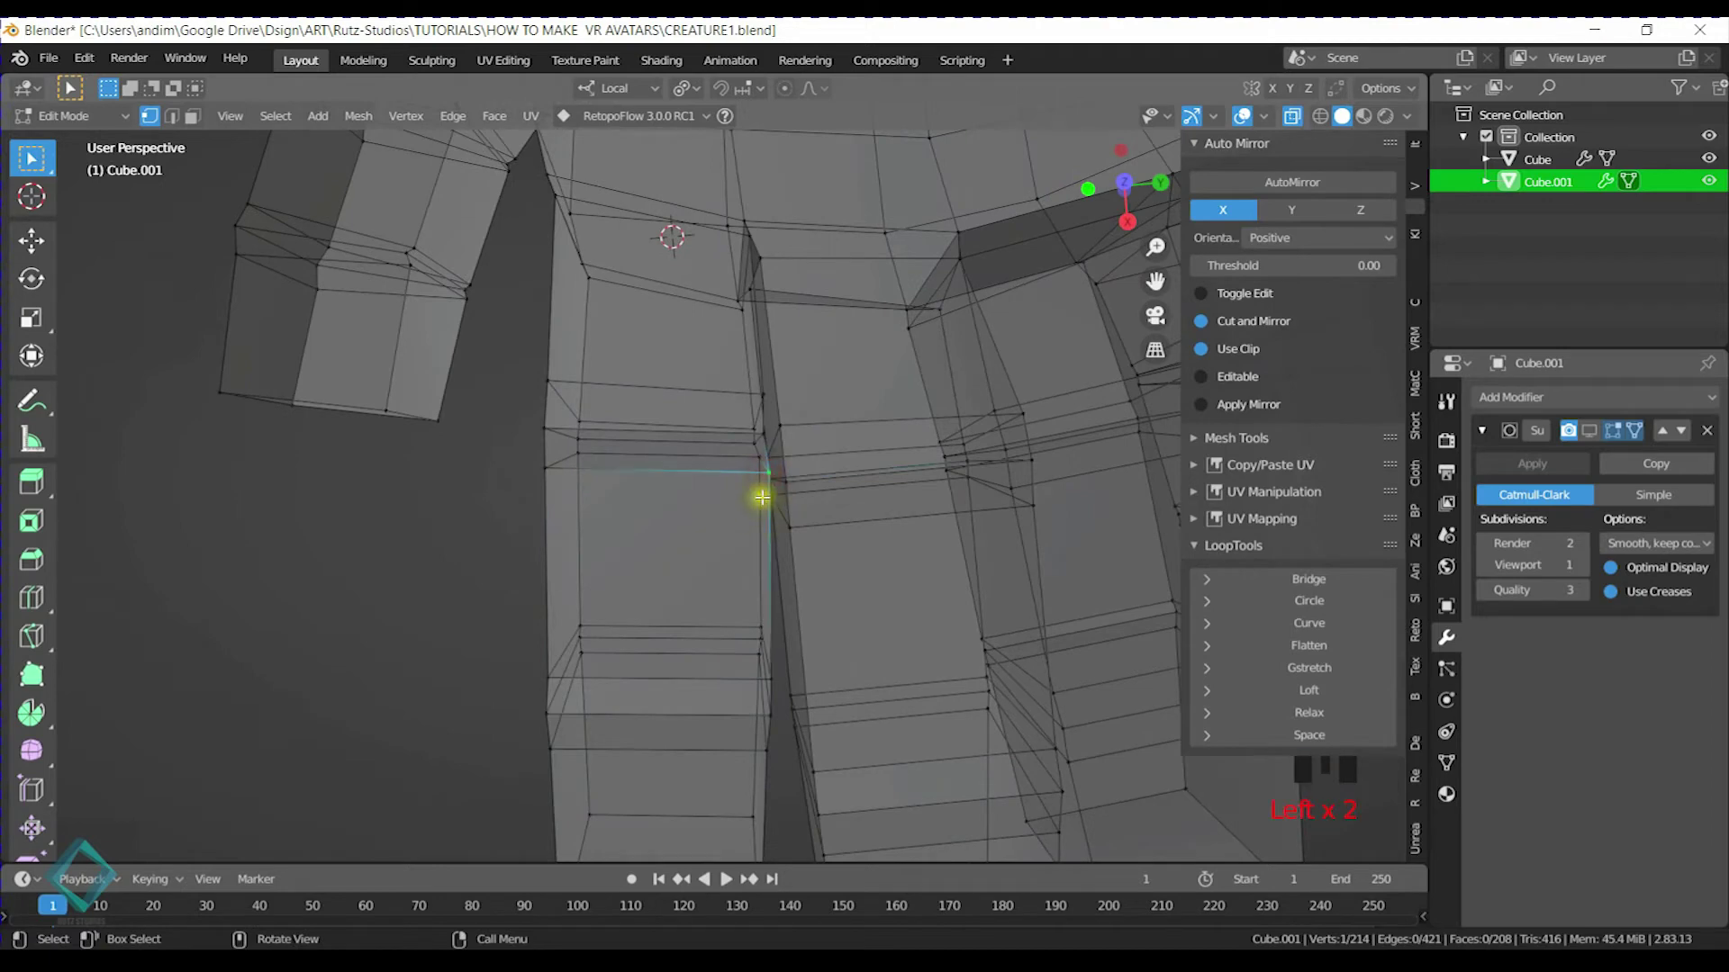
{"action": "key", "text": "g"}
{"action": "left_click", "coordinate": [702, 482]}
Move the vertices at the index-middle and middle-ring webs, the first by about 0.12 m and the second by about 0.2 m
{"action": "middle_click_drag", "start_coordinate": [705, 552], "coordinate": [656, 355], "text": "shift"}
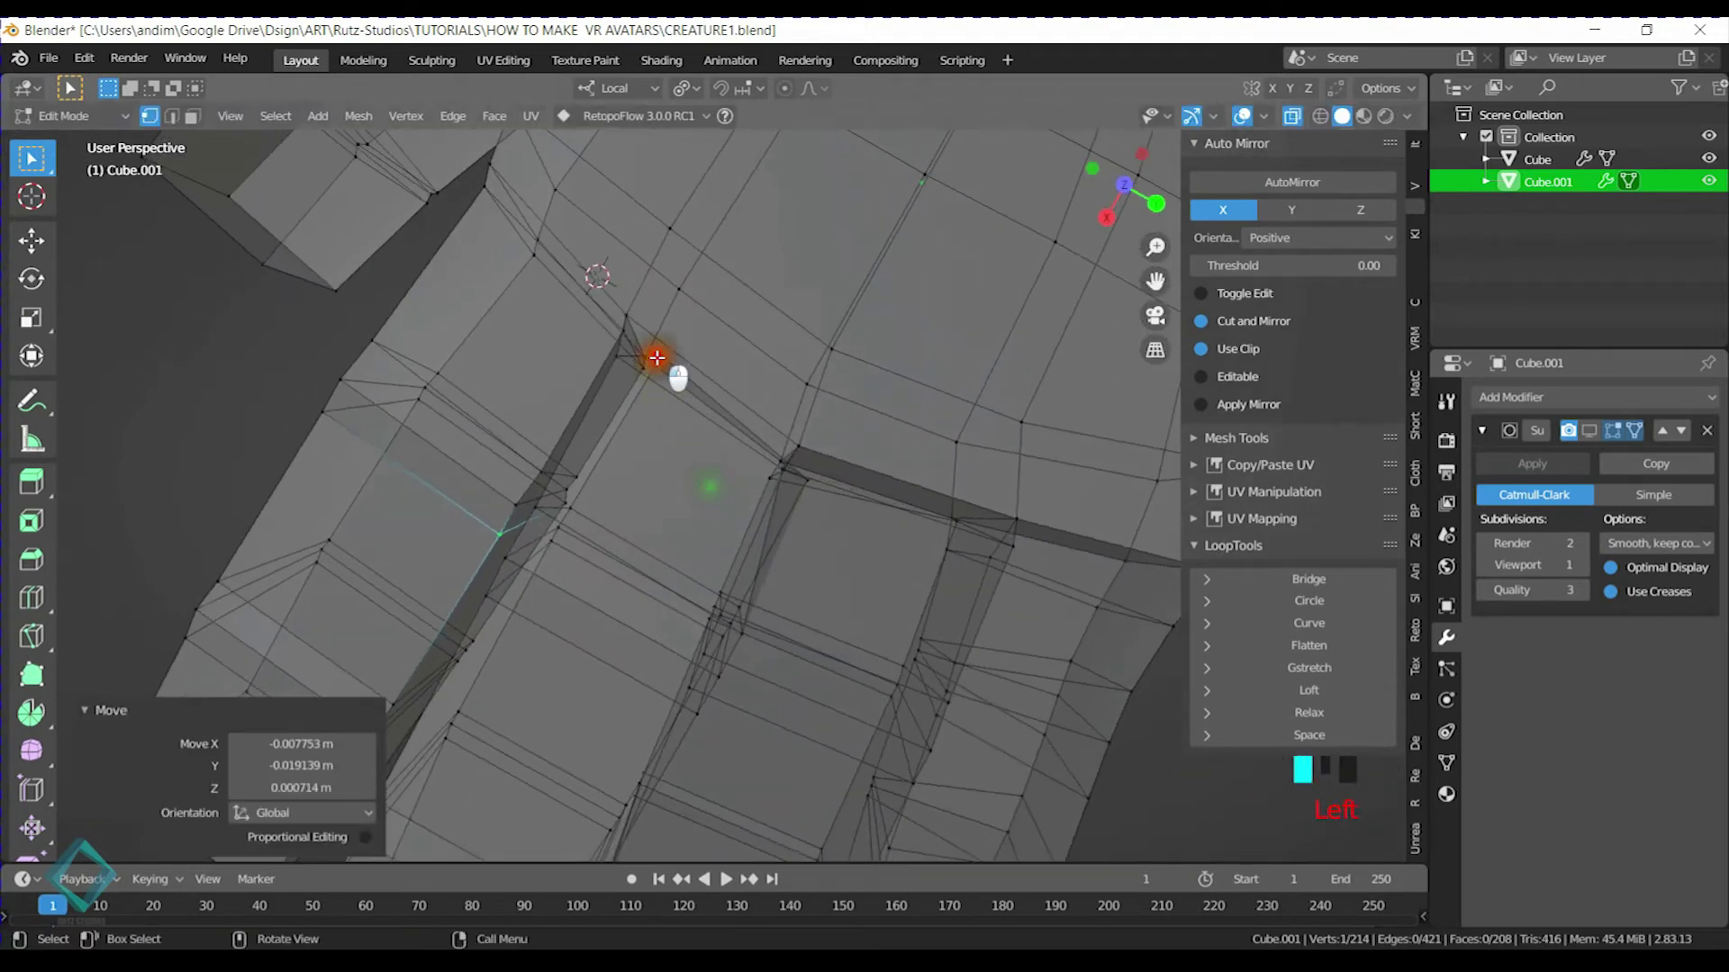
{"action": "middle_click_drag", "start_coordinate": [645, 490], "coordinate": [609, 490]}
{"action": "key", "text": "g"}
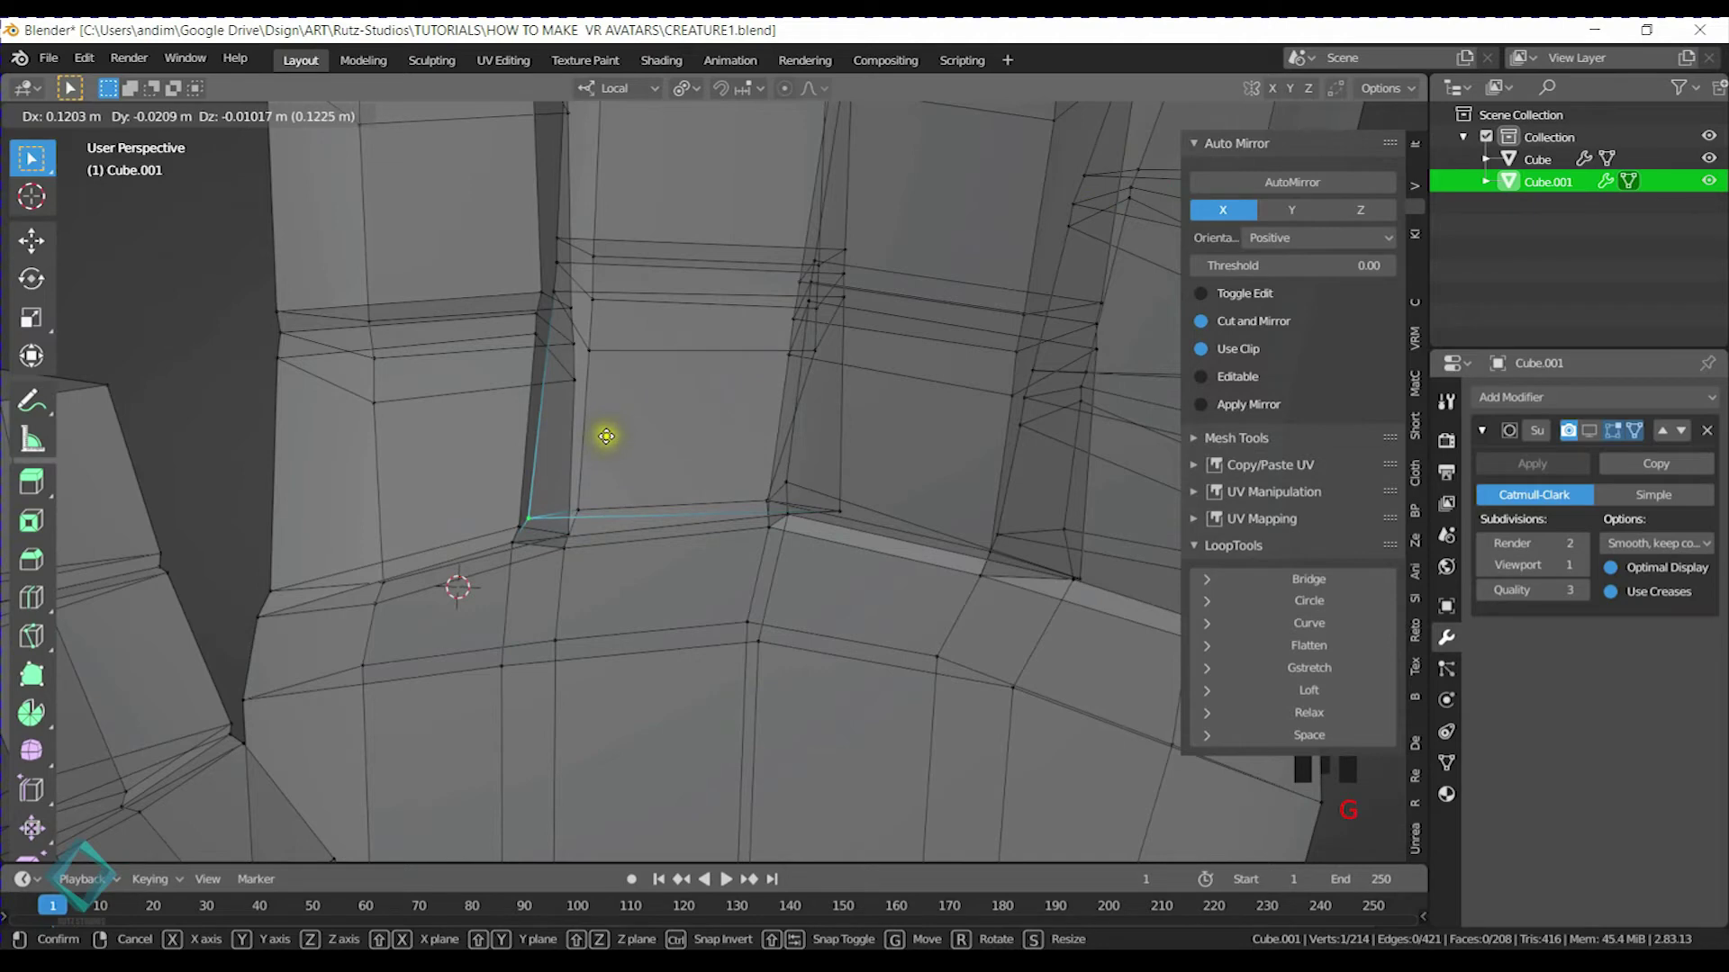
{"action": "left_click", "coordinate": [606, 430]}
{"action": "left_click", "coordinate": [846, 502]}
{"action": "key", "text": "g"}
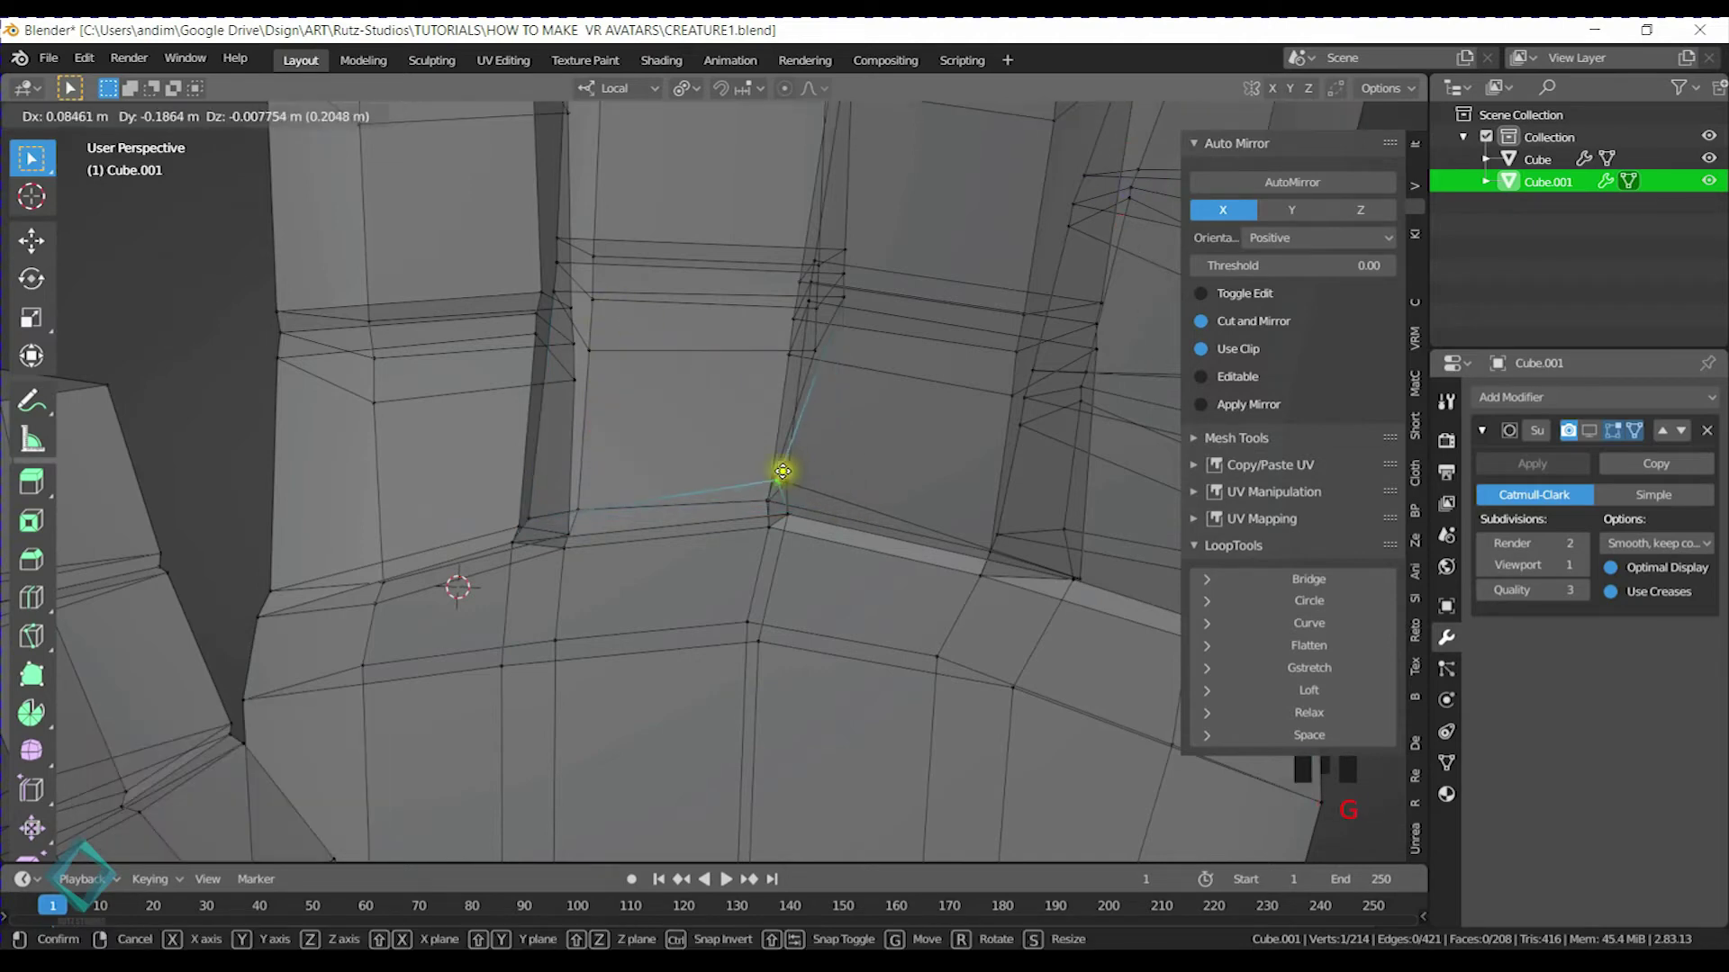
{"action": "left_click", "coordinate": [787, 481]}
Move the vertices of the middle finger's lower joint facing the ring finger, shifting the six-vertex group by about 0.15 m
{"action": "middle_click_drag", "start_coordinate": [760, 490], "coordinate": [856, 374]}
{"action": "left_click", "coordinate": [859, 383]}
{"action": "left_click", "coordinate": [856, 421], "text": "ctrl"}
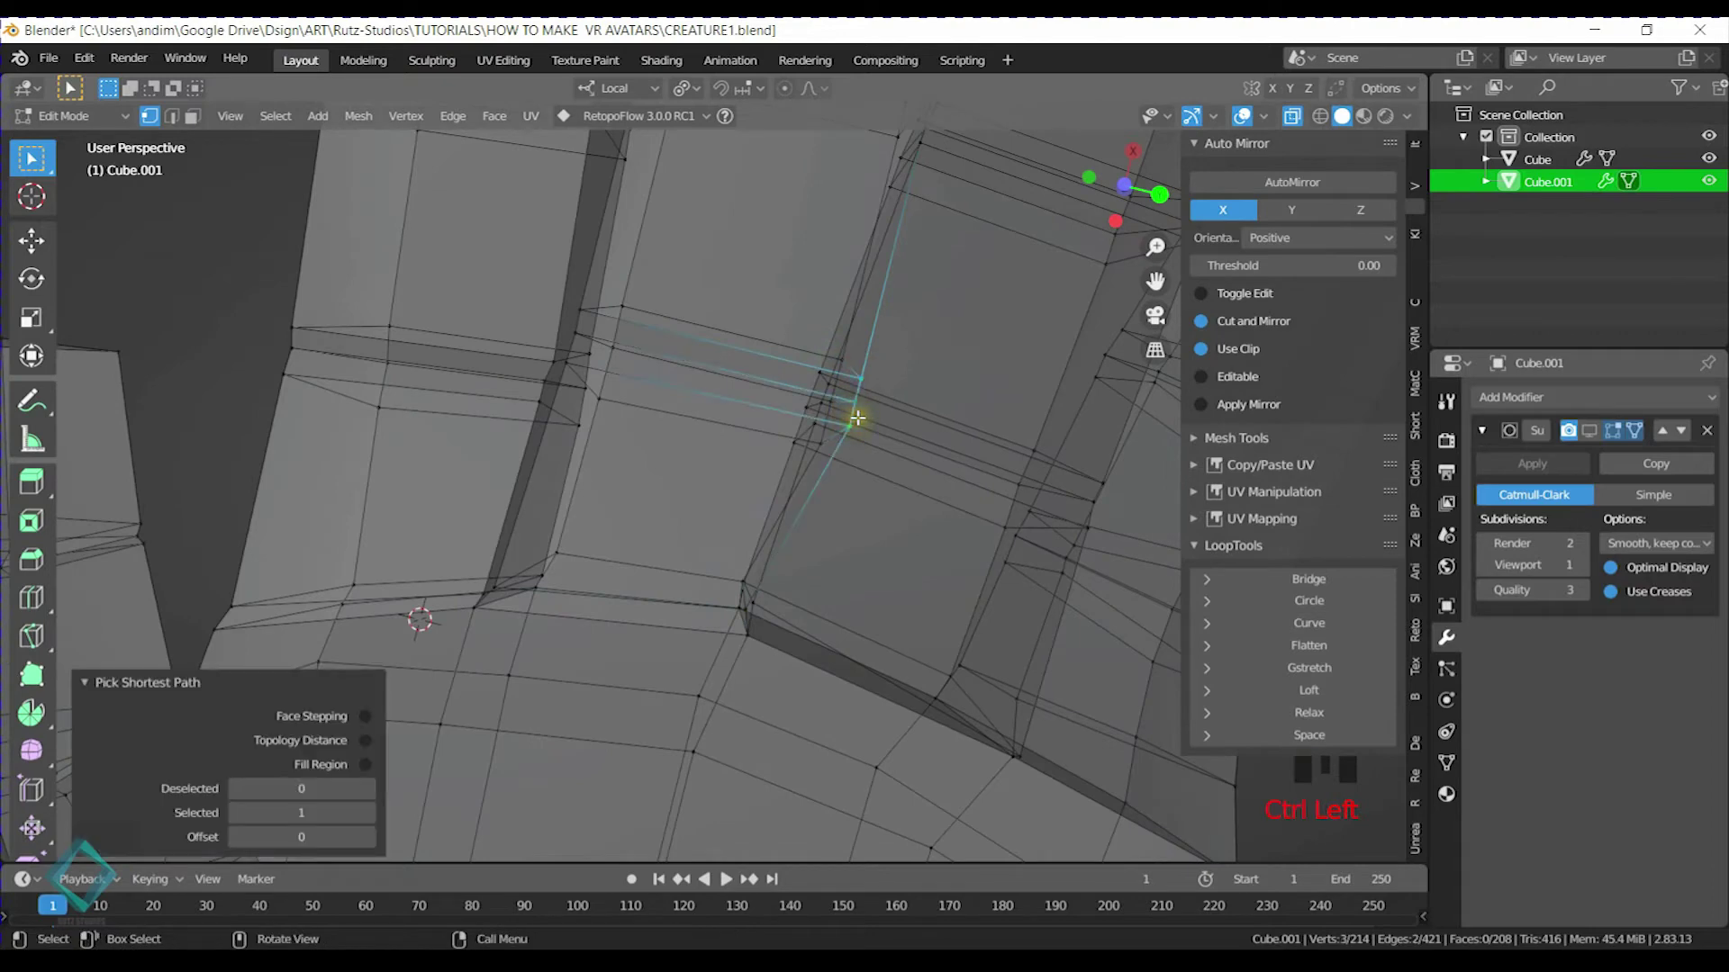
{"action": "key", "text": "g"}
{"action": "left_click", "coordinate": [832, 389]}
{"action": "mouse_move", "coordinate": [910, 374]}
{"action": "middle_mouse_down"}
{"action": "mouse_move", "coordinate": [874, 394]}
{"action": "mouse_move", "coordinate": [883, 360]}
{"action": "mouse_move", "coordinate": [895, 373]}
{"action": "middle_mouse_up"}
{"action": "left_click", "coordinate": [904, 330], "text": "ctrl"}
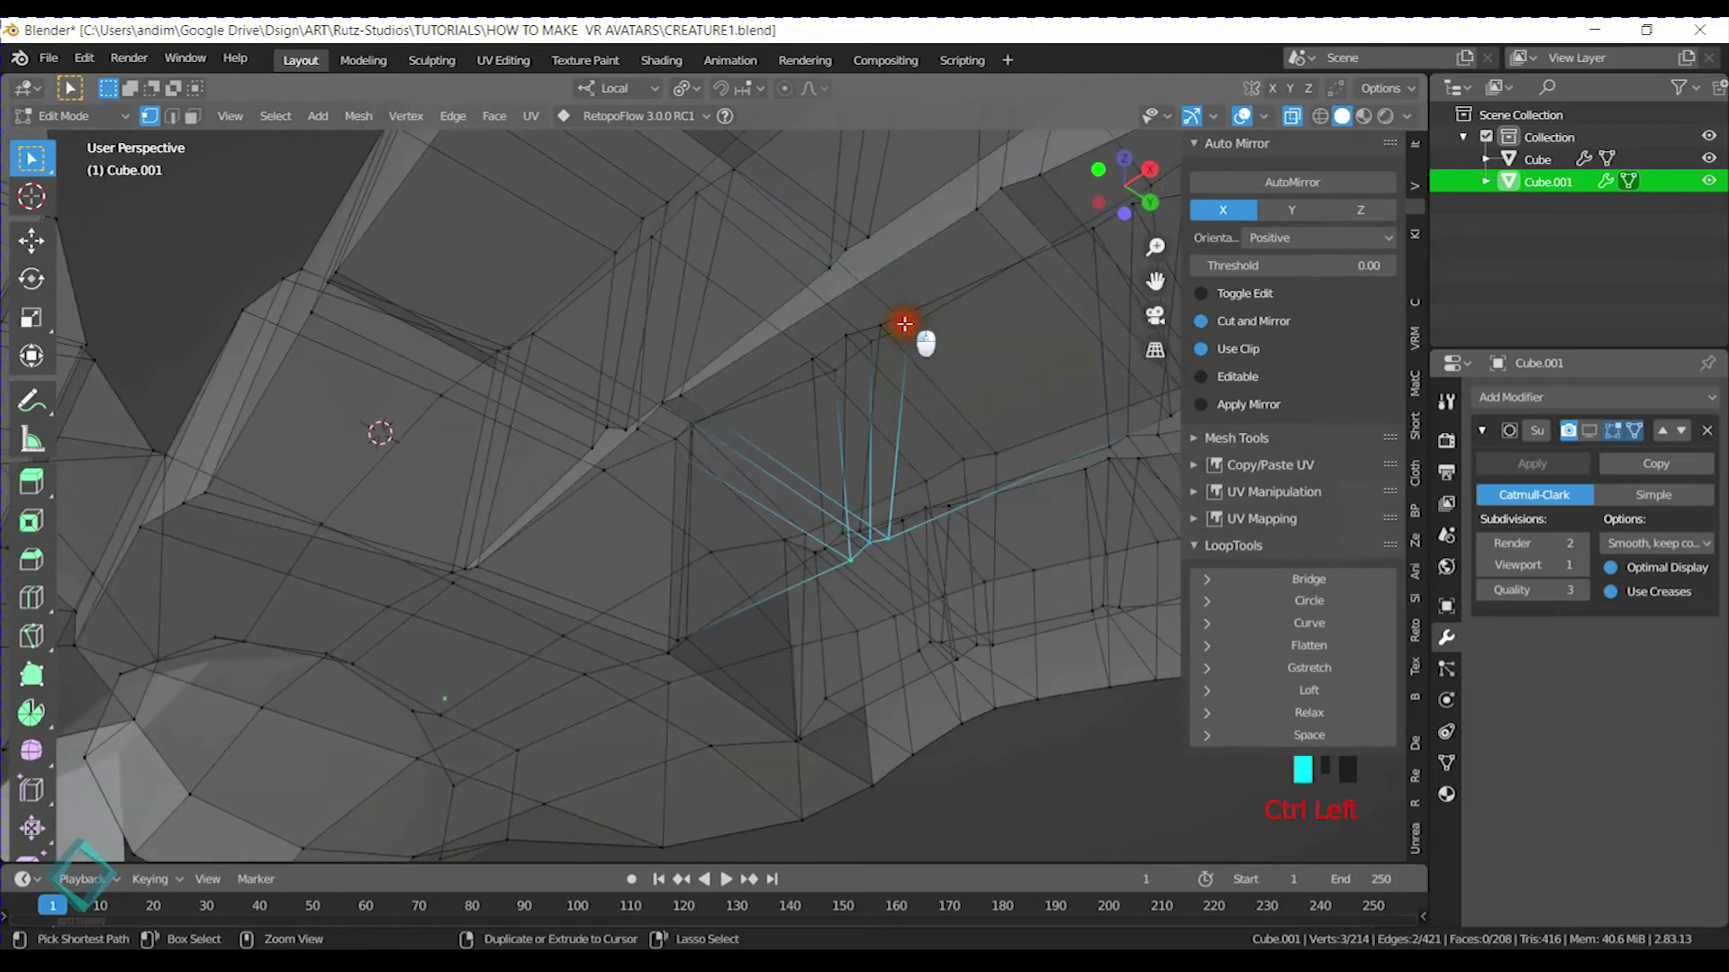
{"action": "left_click", "coordinate": [813, 378], "text": "ctrl"}
{"action": "middle_click_drag", "start_coordinate": [868, 374], "coordinate": [974, 239]}
{"action": "key", "text": "g"}
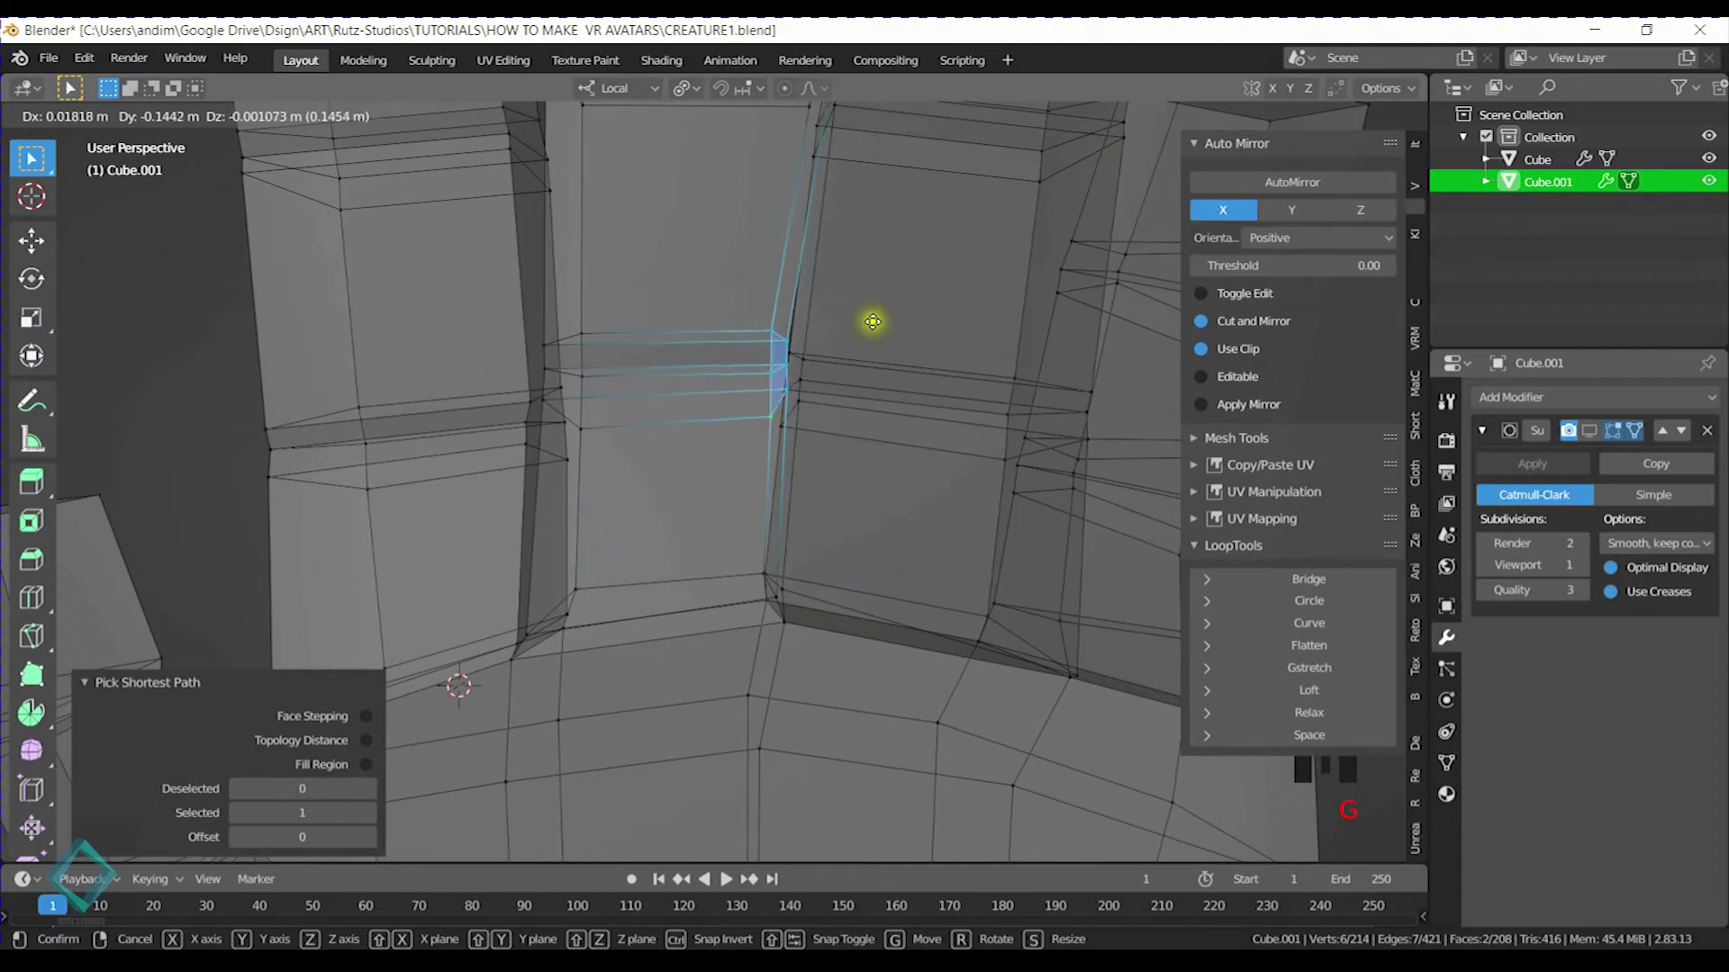
{"action": "left_click", "coordinate": [878, 329]}
Select the six vertices of the middle finger's upper joint facing the ring finger and move them about 0.05 m
{"action": "mouse_move", "coordinate": [768, 276]}
{"action": "middle_mouse_down"}
{"action": "mouse_move", "coordinate": [803, 320]}
{"action": "mouse_move", "coordinate": [780, 326]}
{"action": "mouse_move", "coordinate": [745, 435]}
{"action": "mouse_move", "coordinate": [756, 610]}
{"action": "mouse_move", "coordinate": [829, 361]}
{"action": "middle_mouse_up"}
{"action": "left_click", "coordinate": [783, 305]}
{"action": "left_click", "coordinate": [725, 502], "text": "ctrl"}
{"action": "left_click", "coordinate": [789, 558], "text": "ctrl"}
{"action": "key", "text": "g"}
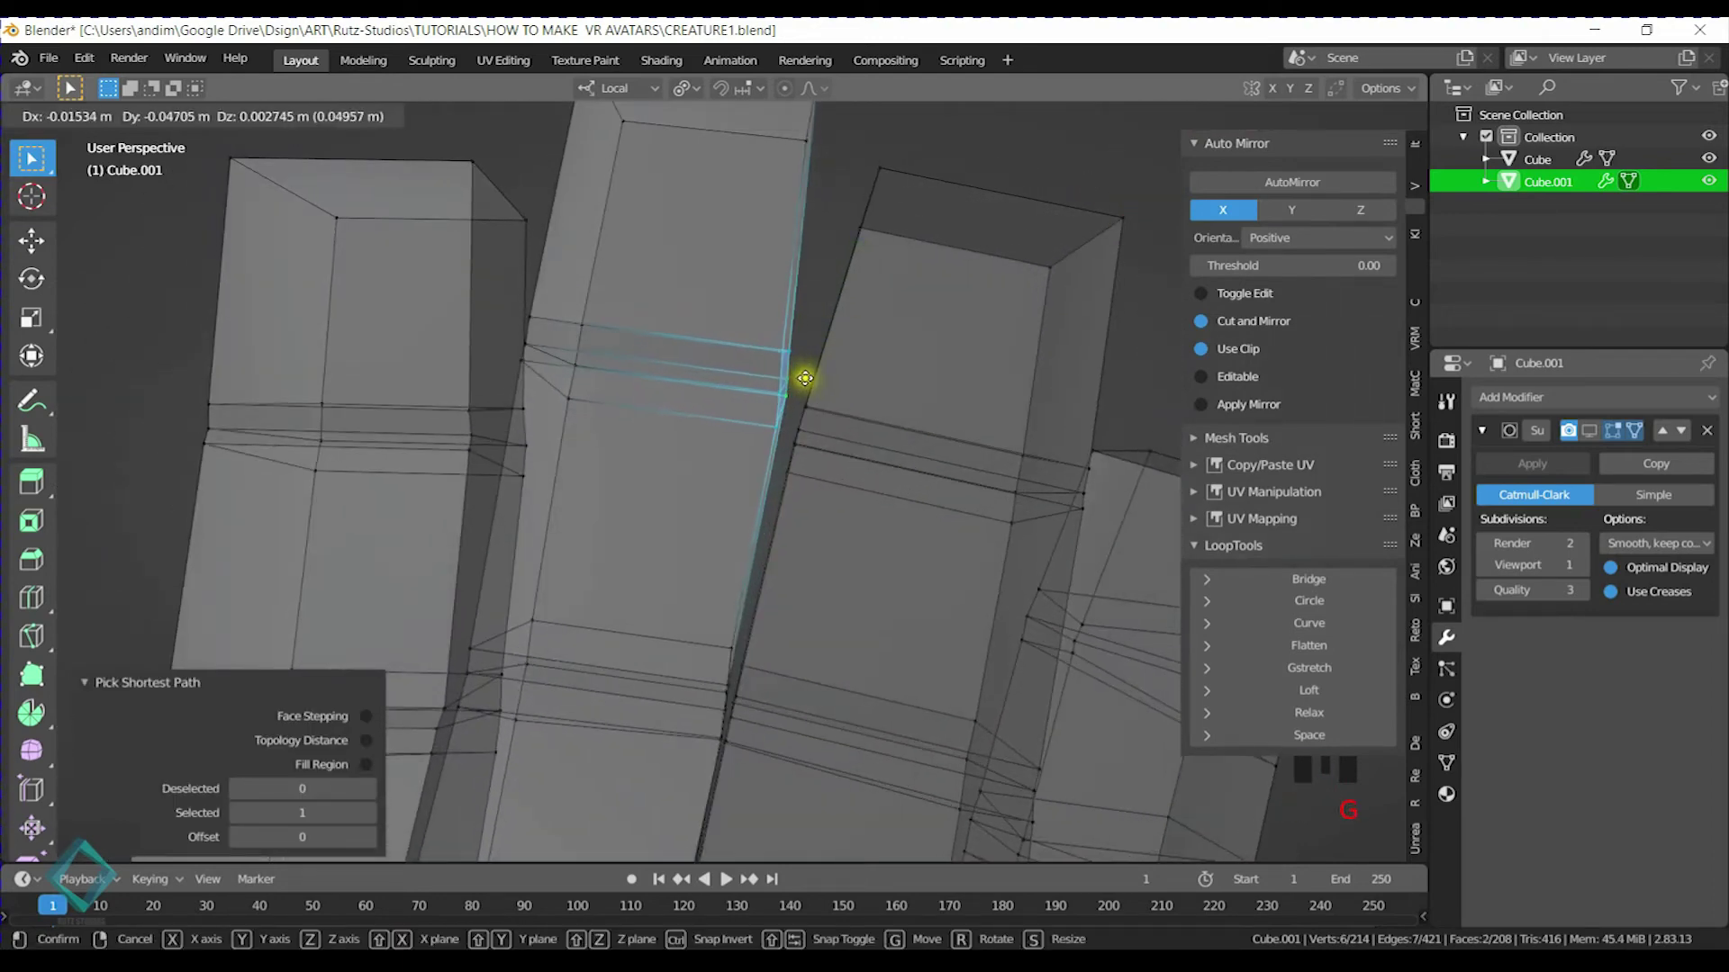
{"action": "left_click", "coordinate": [805, 376]}
{"action": "middle_click_drag", "start_coordinate": [614, 354], "coordinate": [706, 478]}
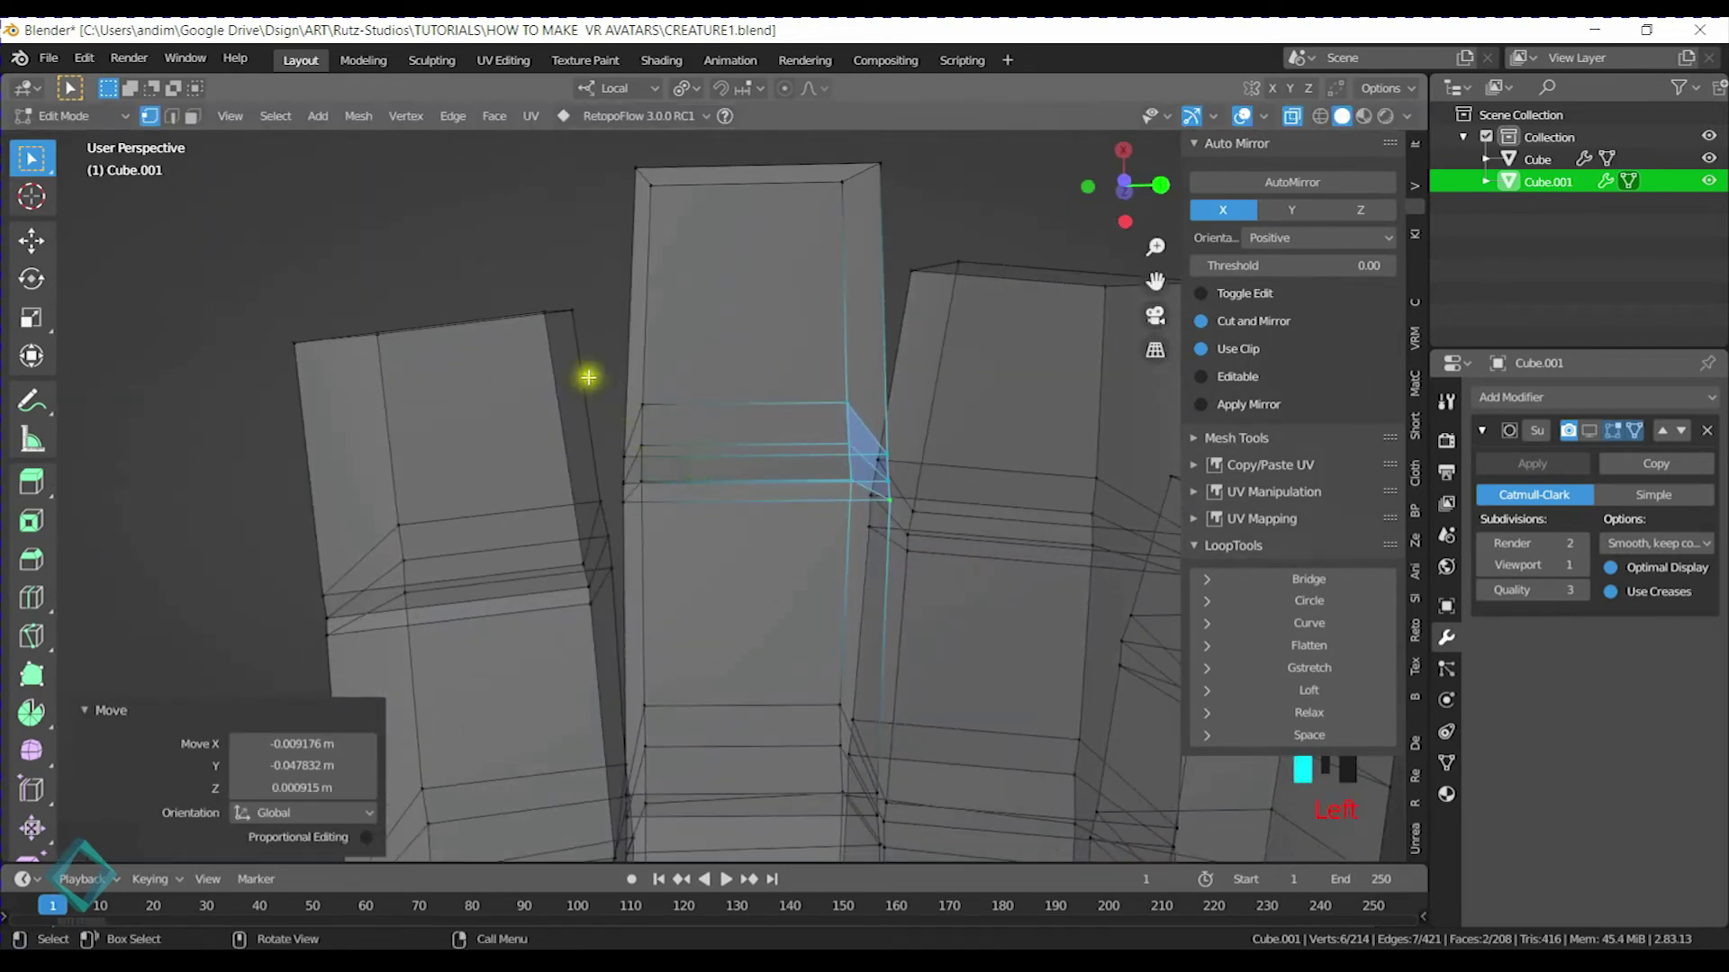
{"action": "left_click", "coordinate": [663, 513], "text": "shift"}
{"action": "key", "text": "g"}
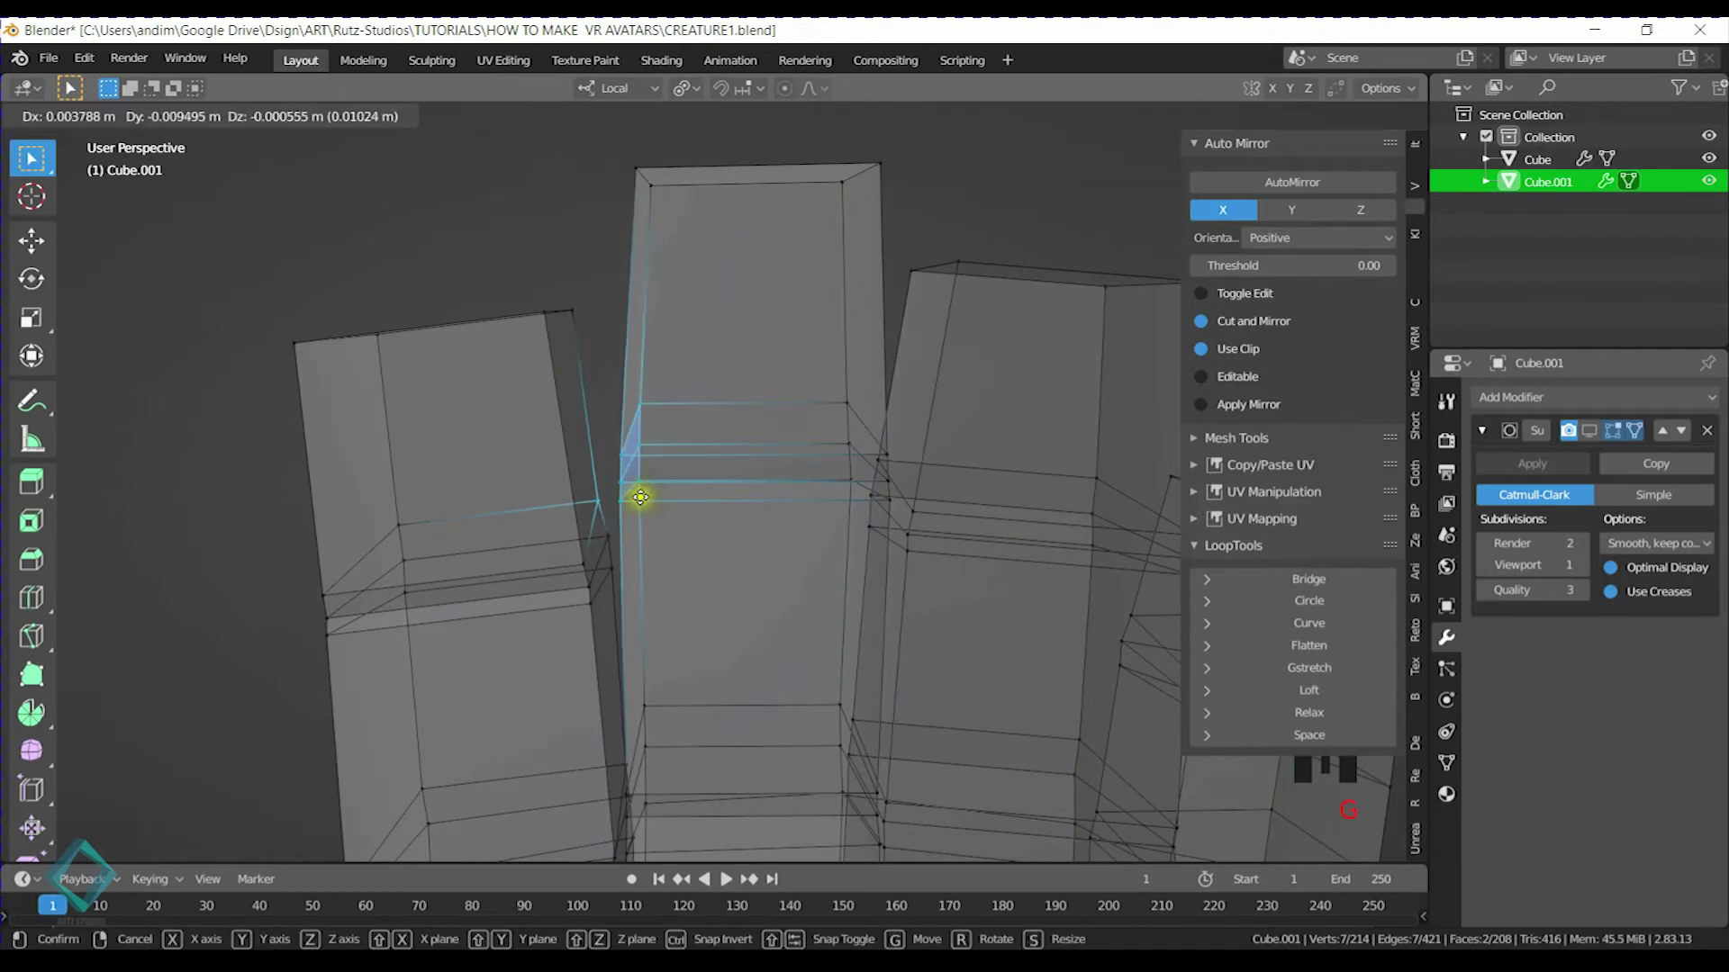
{"action": "right_click", "coordinate": [661, 497]}
Select the six vertices of the middle finger's upper joint facing the index finger and shift them inward
{"action": "left_click_drag", "start_coordinate": [617, 390], "coordinate": [682, 502], "text": "ctrl"}
{"action": "left_click_drag", "start_coordinate": [605, 410], "coordinate": [677, 514]}
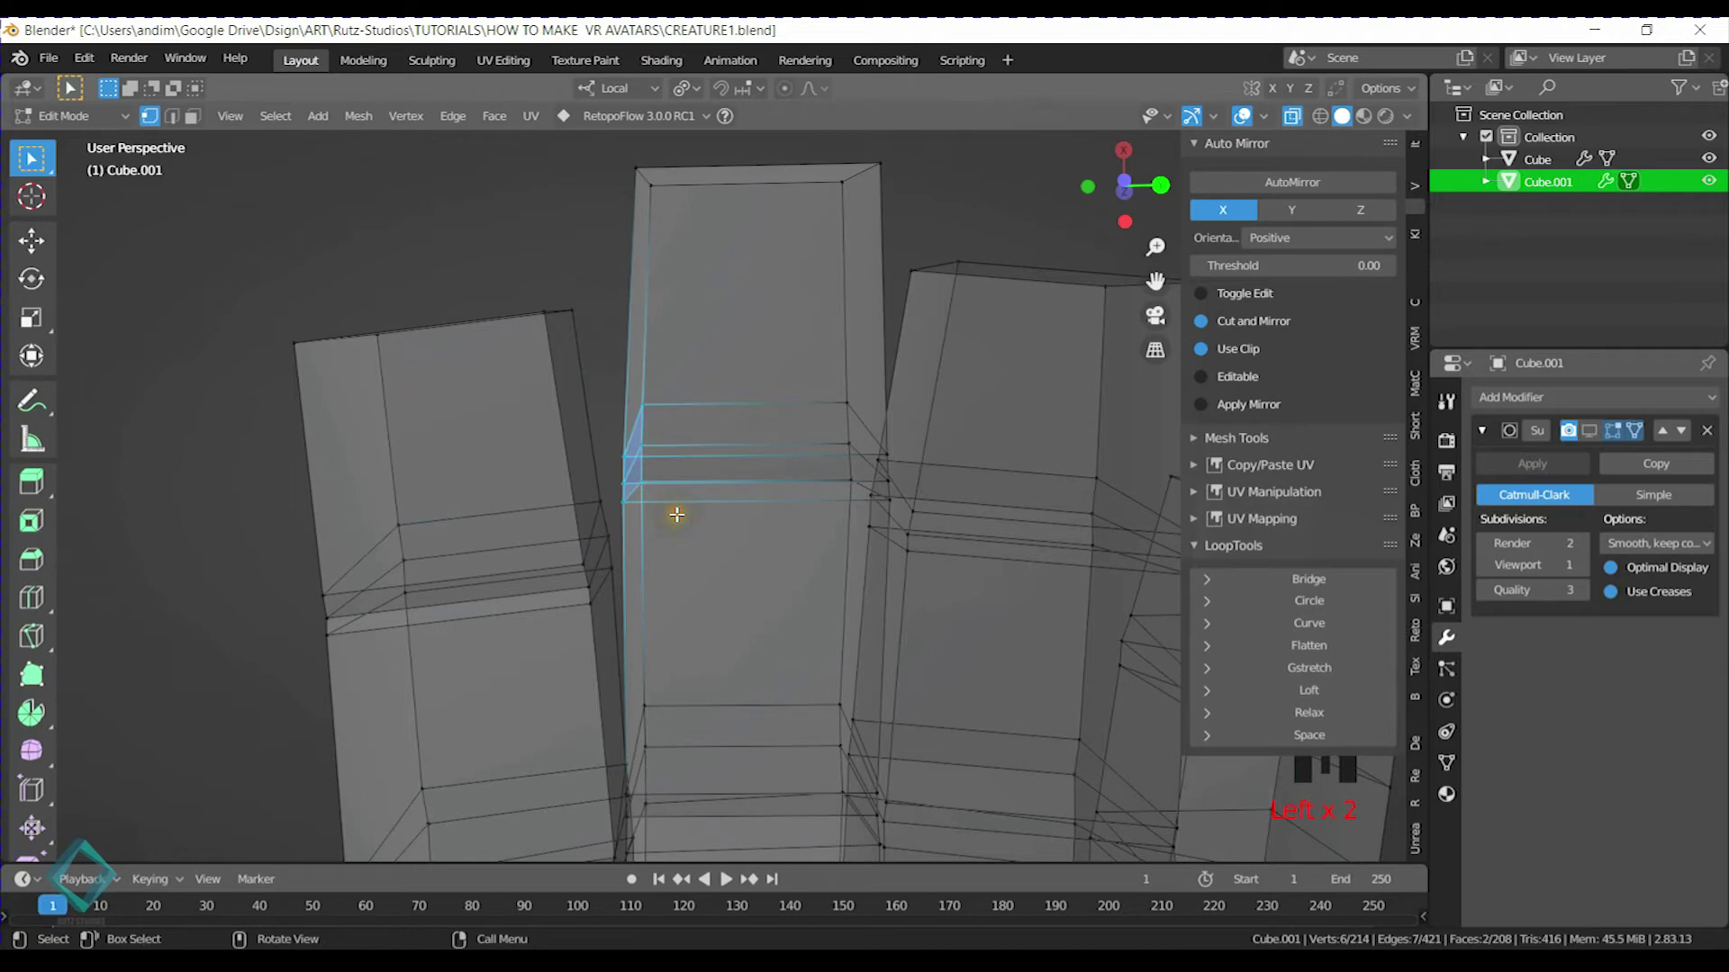
{"action": "key", "text": "g"}
{"action": "left_click", "coordinate": [706, 462]}
Adjust the vertices at the middle-ring web in several small moves, shifting the four-vertex selection by about 0.01 m
{"action": "middle_click_drag", "start_coordinate": [706, 463], "coordinate": [818, 435]}
{"action": "left_click", "coordinate": [783, 455]}
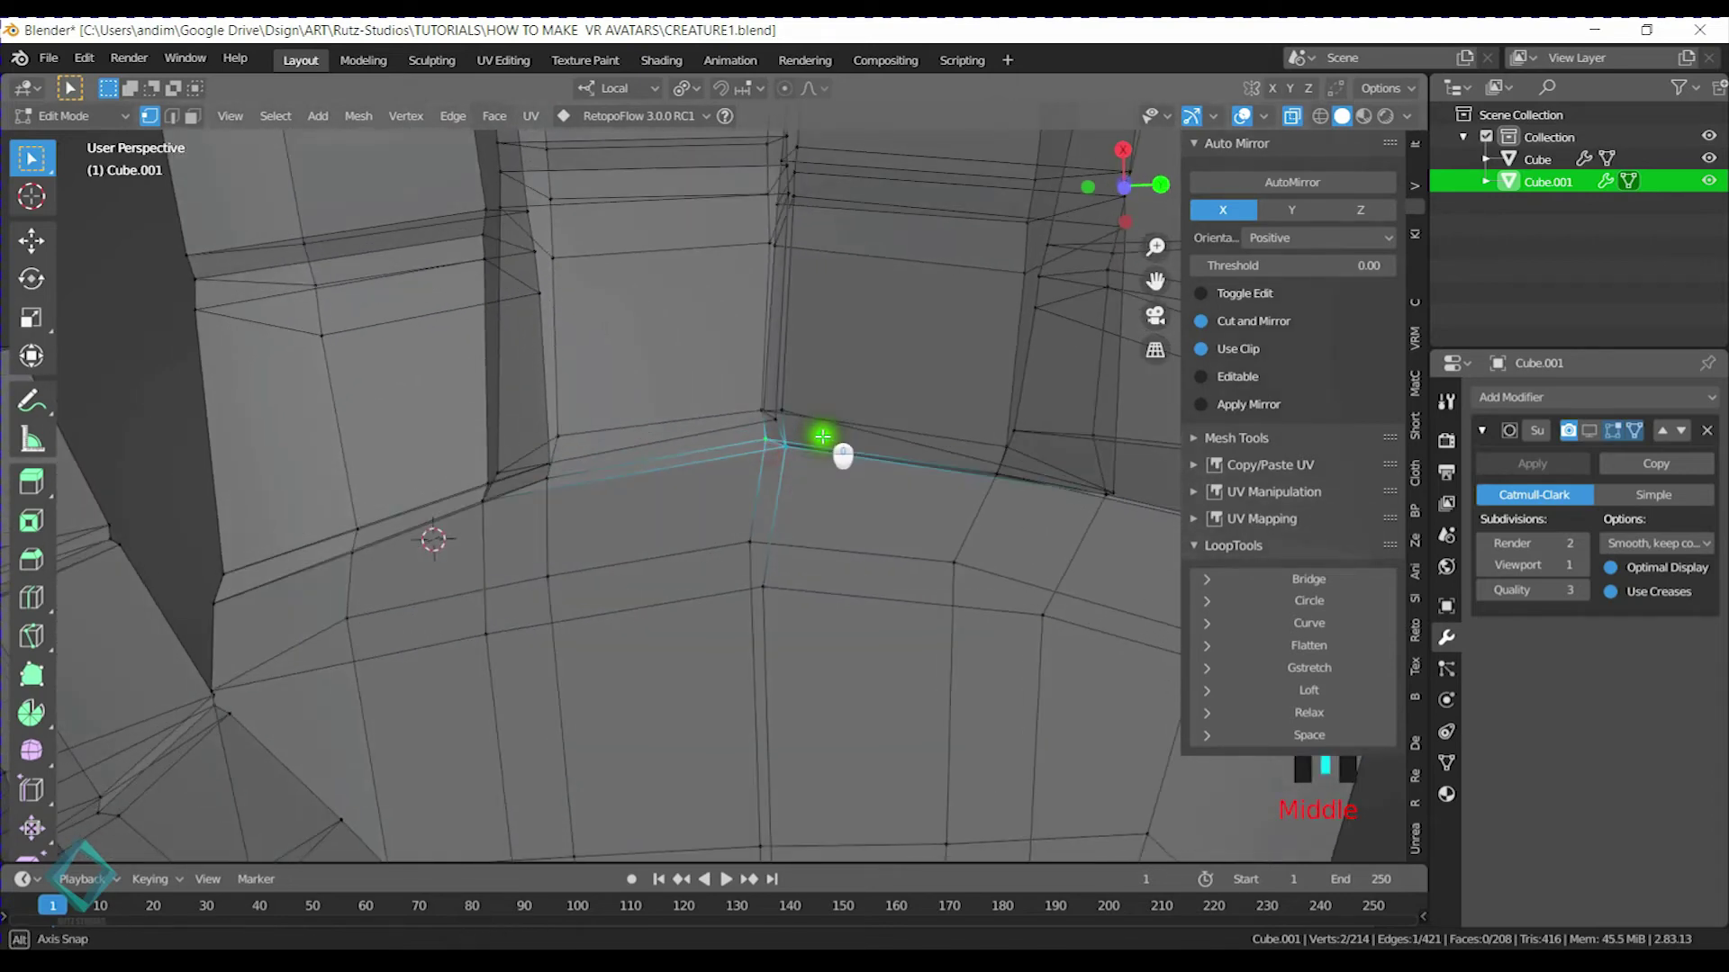
{"action": "key", "text": "g"}
{"action": "left_click", "coordinate": [810, 438]}
{"action": "left_click", "coordinate": [818, 429]}
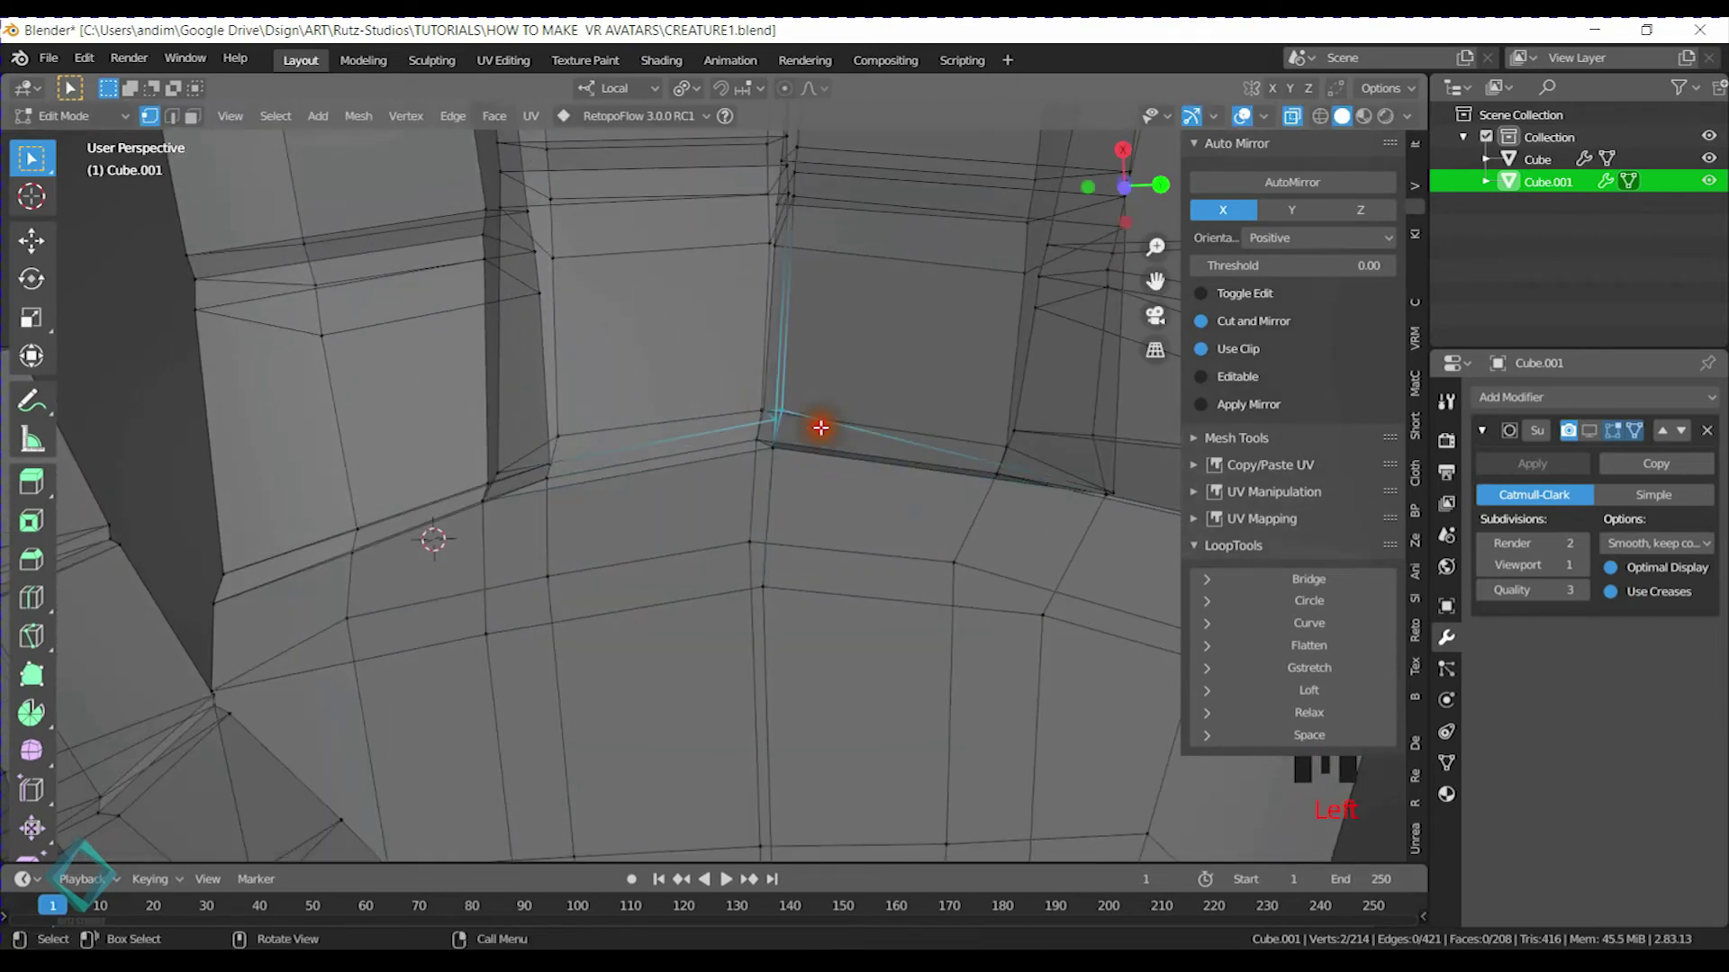
{"action": "key", "text": "g"}
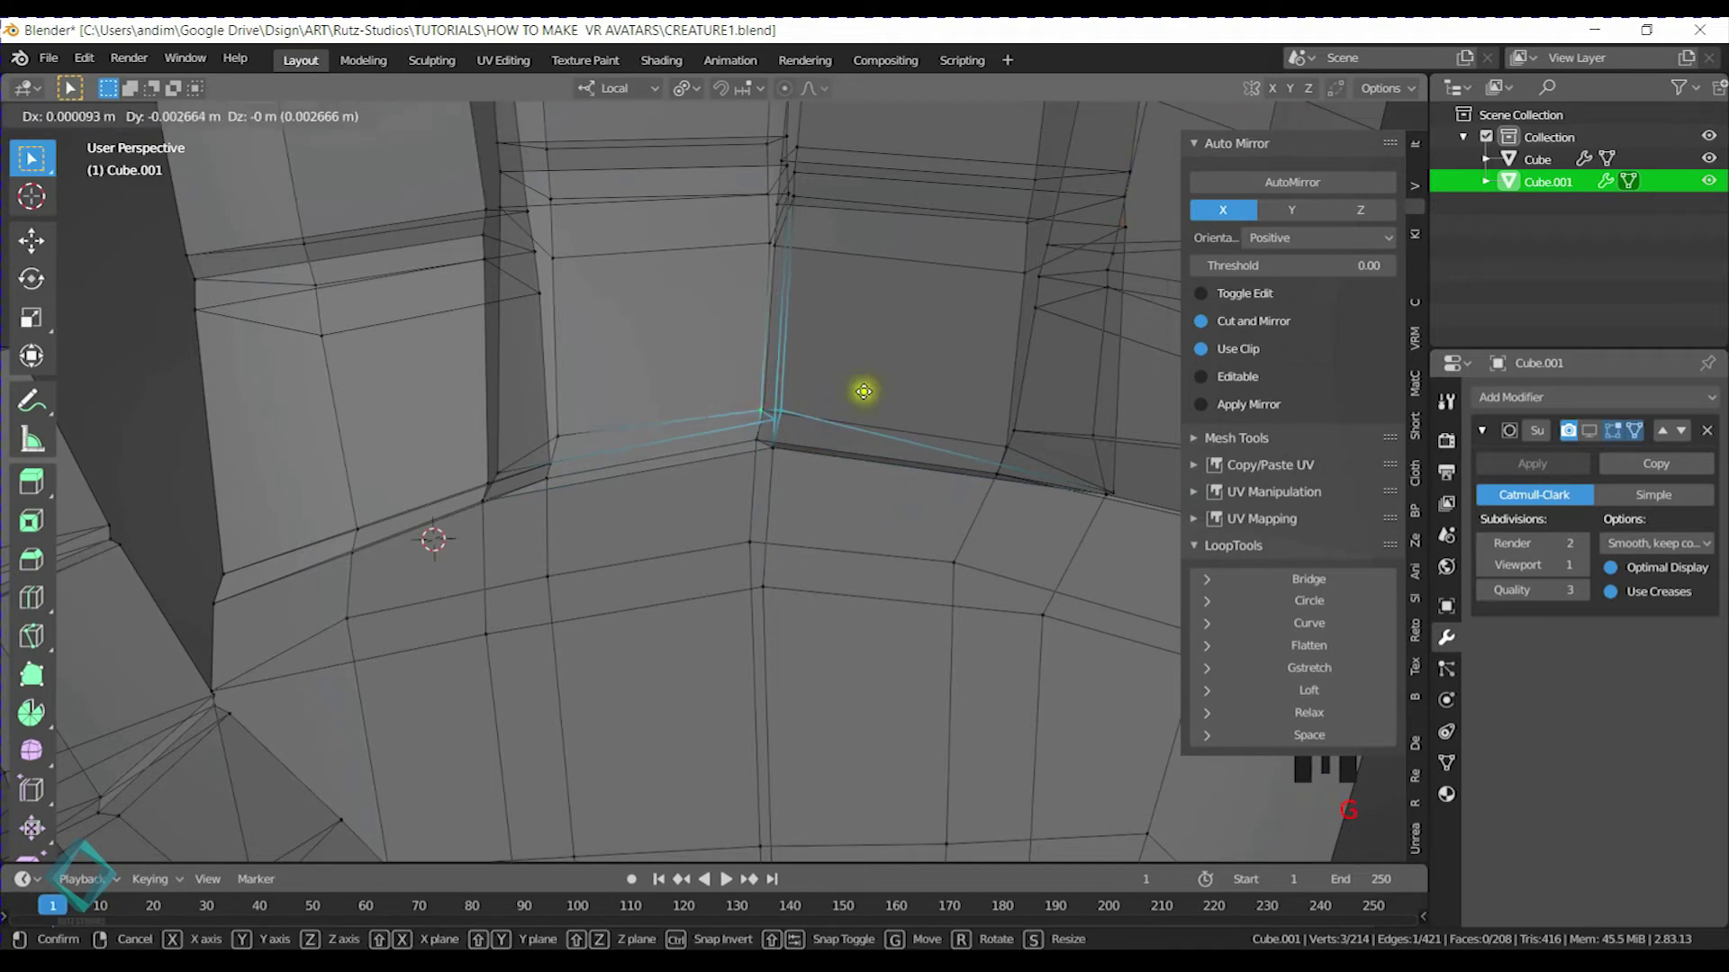
{"action": "left_click", "coordinate": [800, 390]}
{"action": "left_click", "coordinate": [776, 399], "text": "shift"}
{"action": "middle_click_drag", "start_coordinate": [780, 398], "coordinate": [814, 389]}
{"action": "key", "text": "g"}
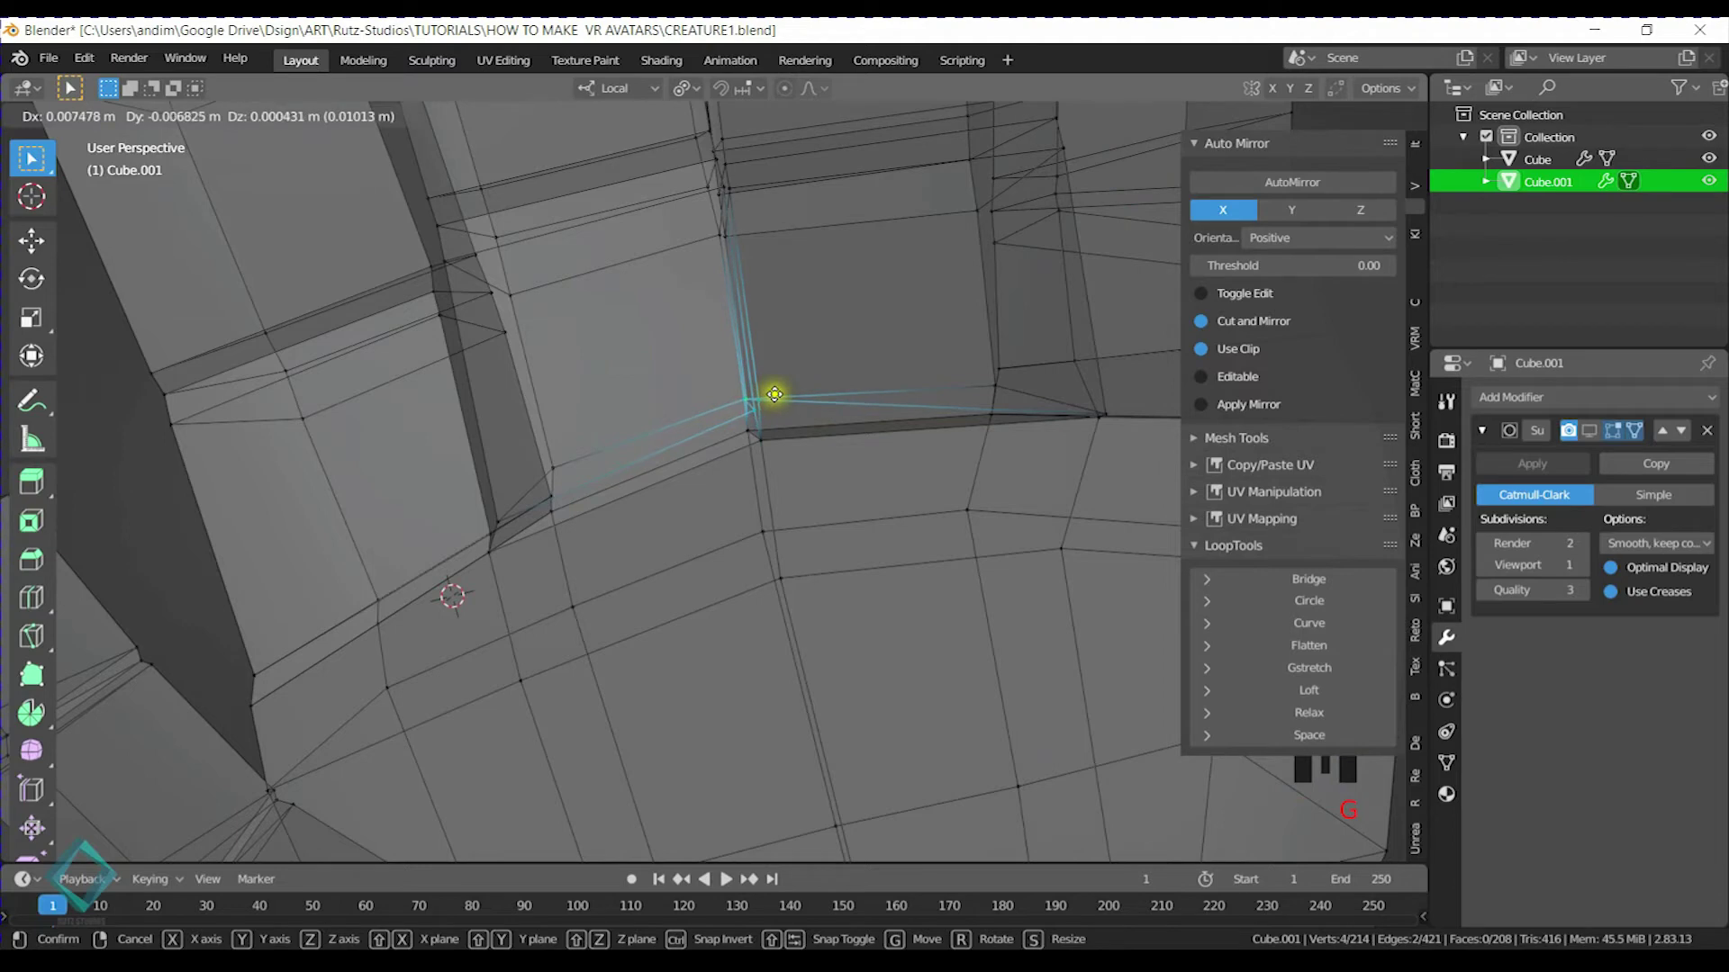
{"action": "left_click", "coordinate": [773, 394]}
Move the vertices at the ring-pinky web by about 0.05 m toward the ring finger
{"action": "middle_click_drag", "start_coordinate": [771, 397], "coordinate": [825, 466]}
{"action": "left_click", "coordinate": [779, 470]}
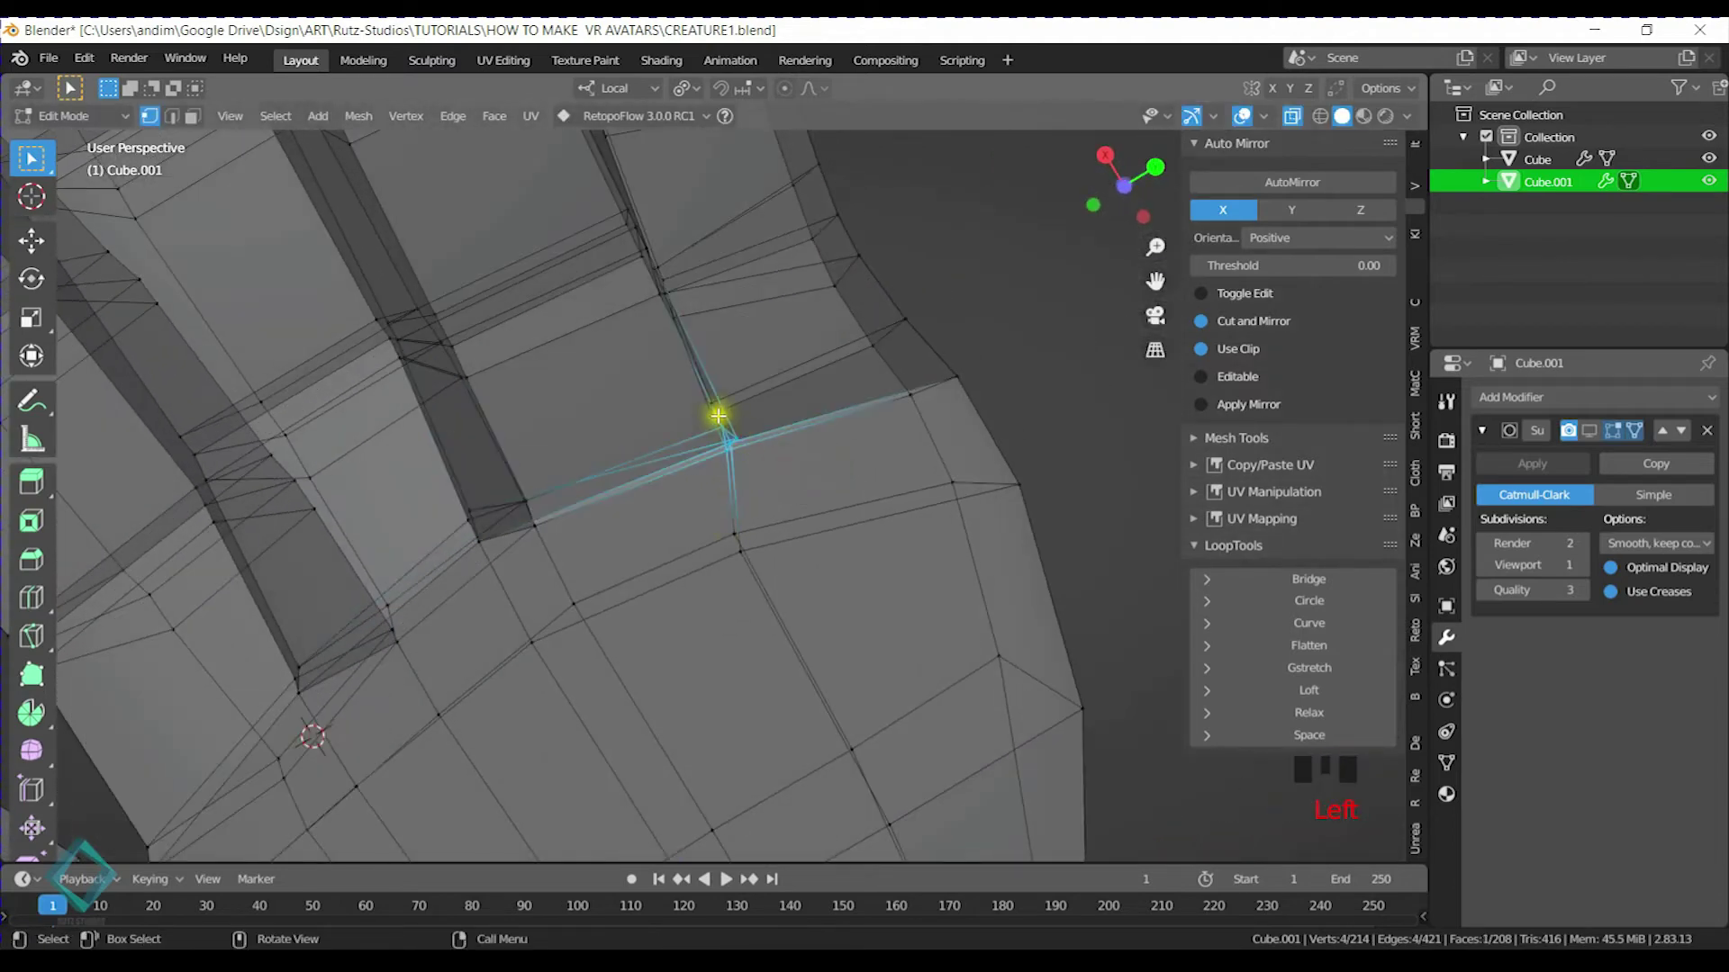
{"action": "key", "text": "g"}
{"action": "left_click", "coordinate": [694, 436]}
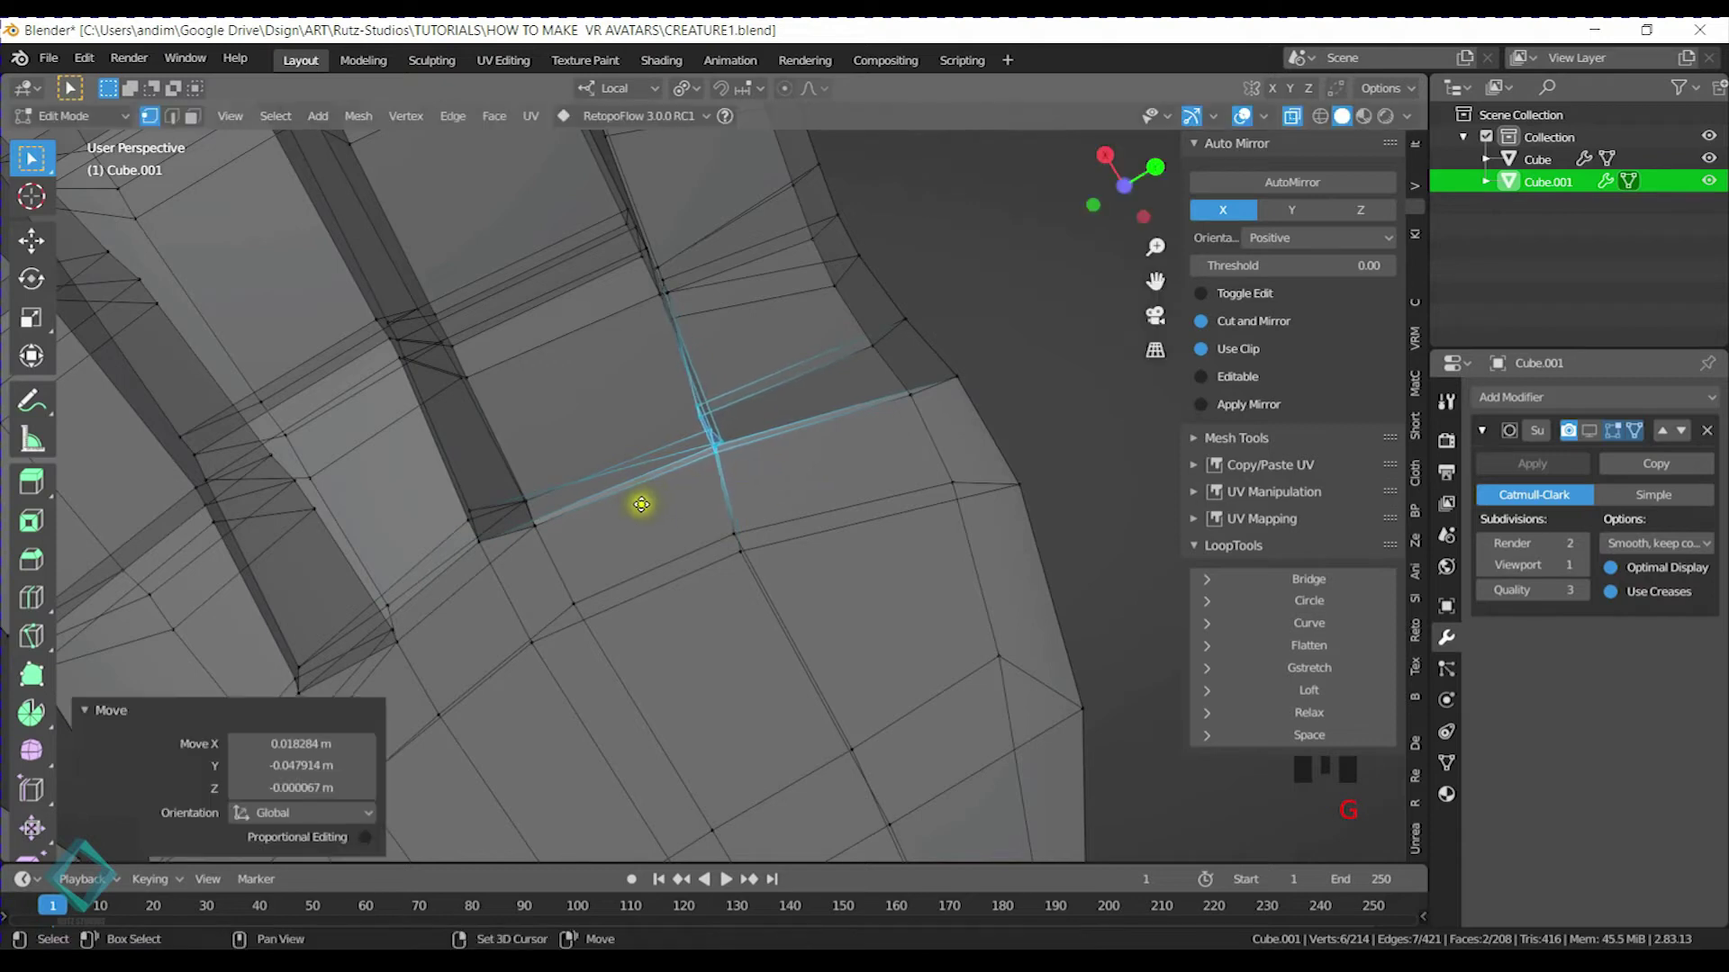
Fine-tune the vertices at and just below the ring-pinky web, shifting the four-vertex group by about 0.008 m
{"action": "left_click", "coordinate": [733, 470]}
{"action": "key", "text": "g"}
{"action": "left_click", "coordinate": [802, 551]}
{"action": "left_click", "coordinate": [759, 468]}
{"action": "key", "text": "g"}
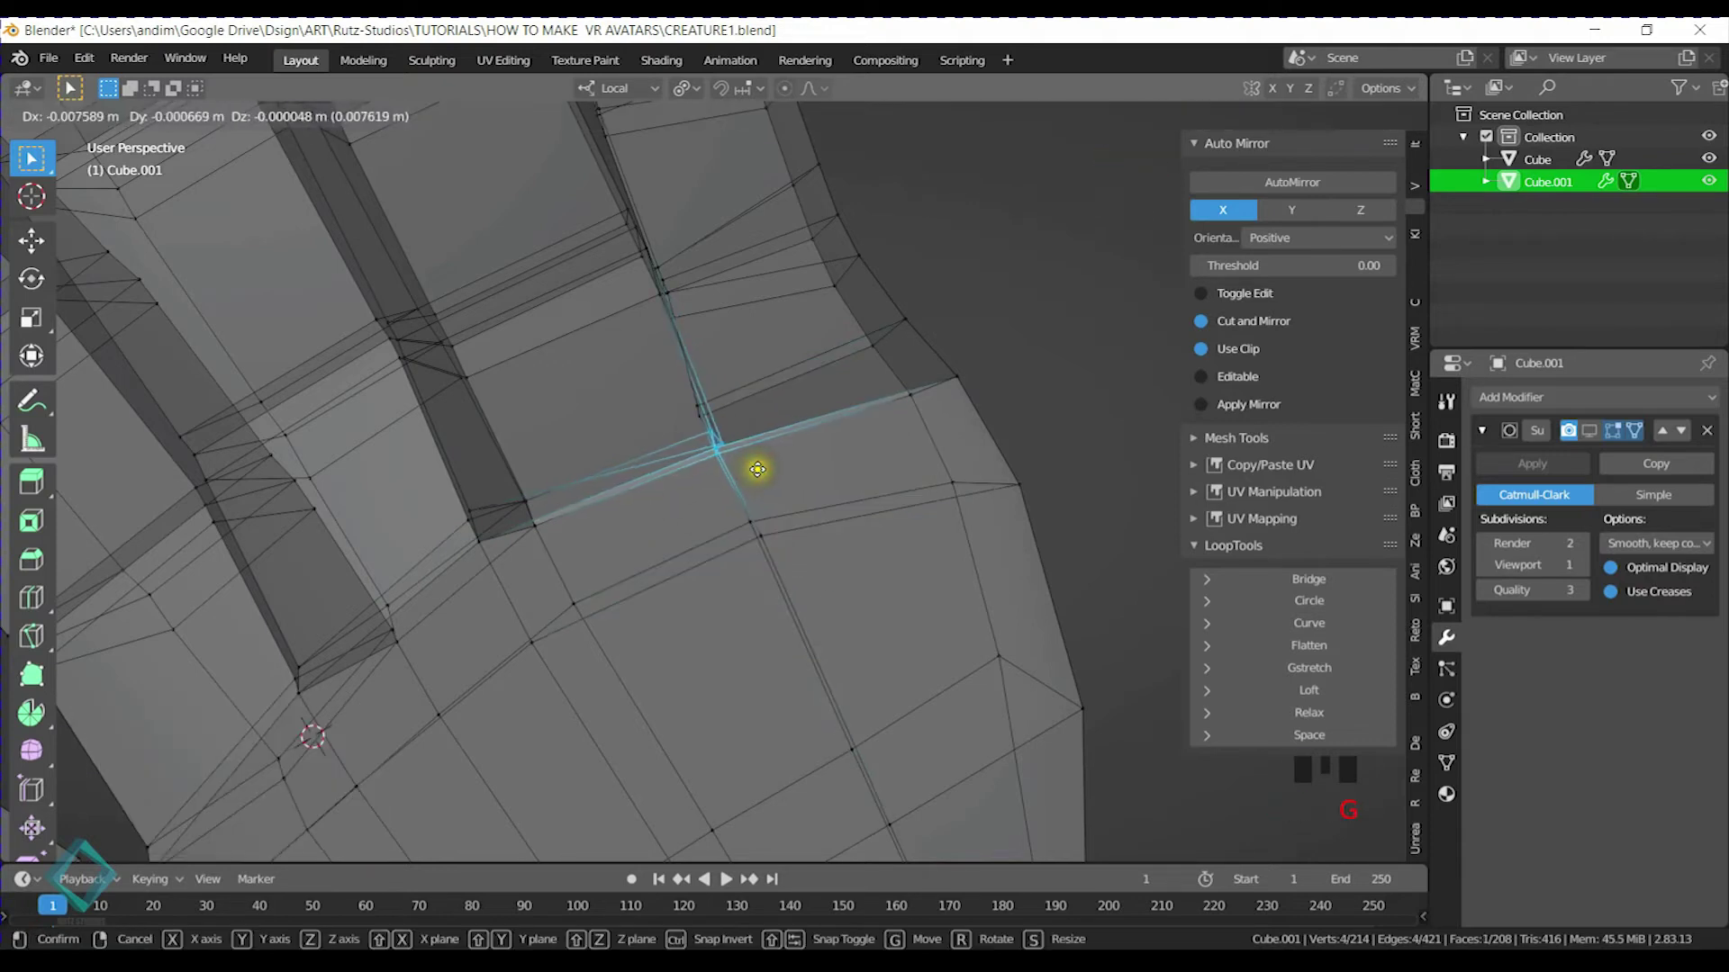
{"action": "left_click", "coordinate": [754, 471]}
{"action": "left_click_drag", "start_coordinate": [728, 426], "coordinate": [731, 429]}
{"action": "key", "text": "g"}
{"action": "left_click", "coordinate": [750, 424]}
Move two single vertices at the ring-pinky web, the first by about 0.03 m and the second by about 0.035 m
{"action": "middle_click_drag", "start_coordinate": [750, 424], "coordinate": [736, 582], "text": "shift"}
{"action": "left_click", "coordinate": [707, 620]}
{"action": "key", "text": "g"}
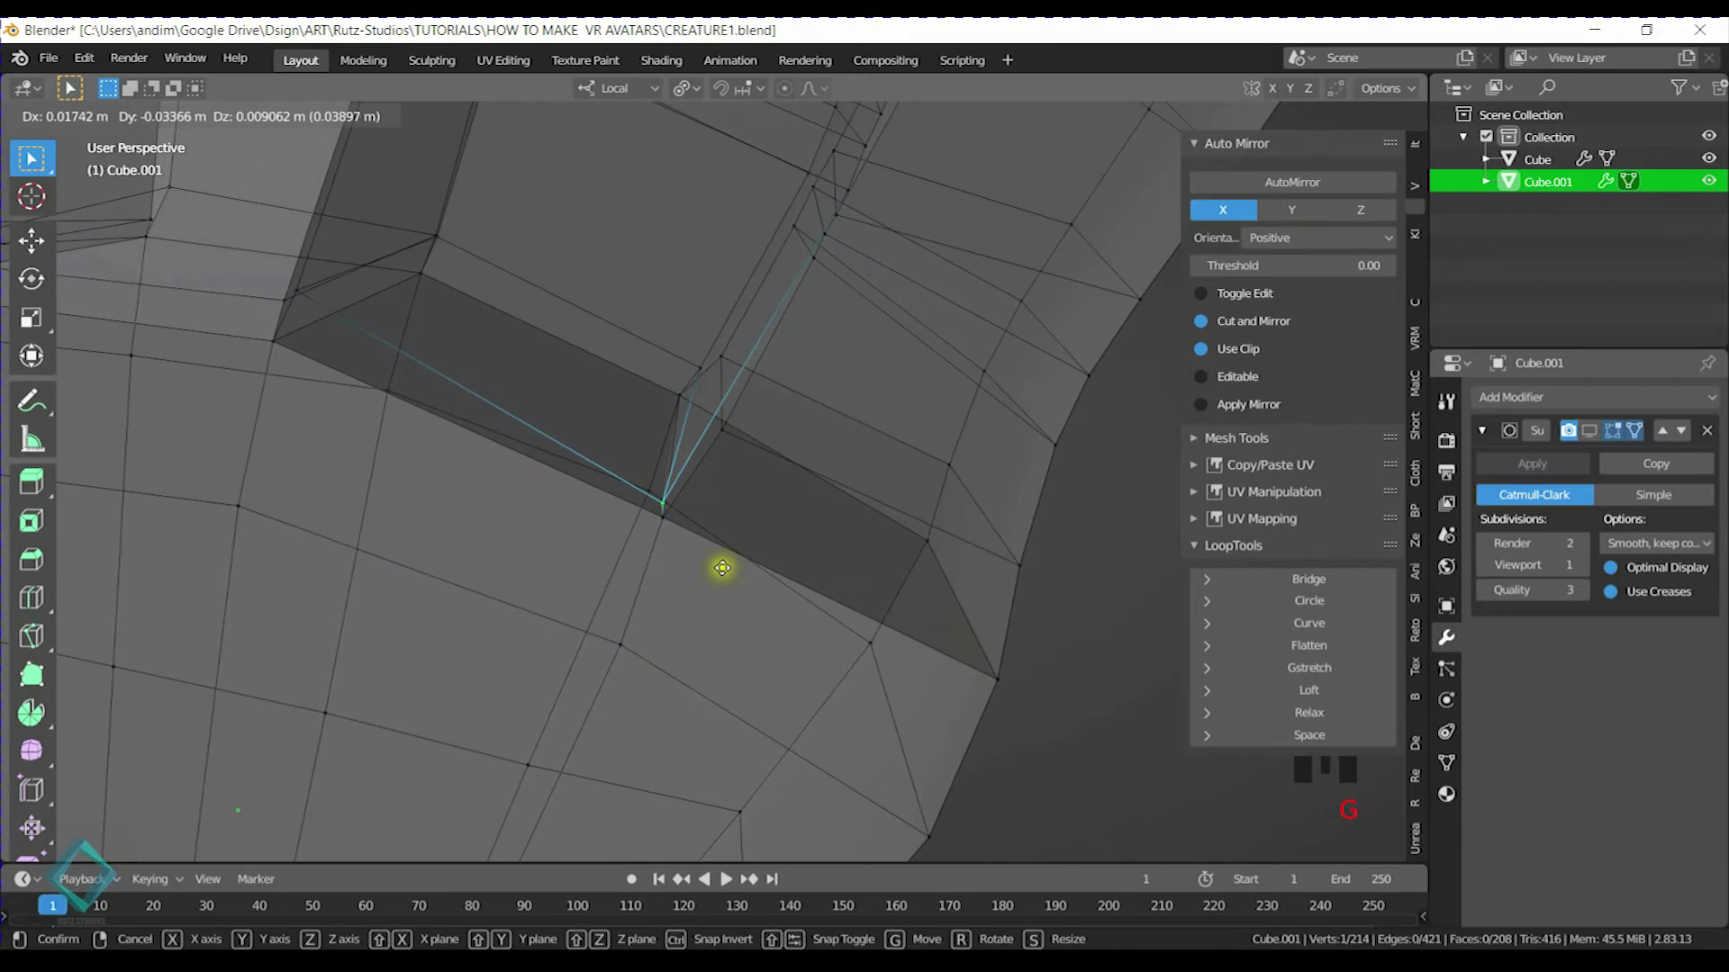
{"action": "left_click", "coordinate": [729, 568]}
{"action": "middle_click_drag", "start_coordinate": [710, 401], "coordinate": [714, 467]}
{"action": "key", "text": "g"}
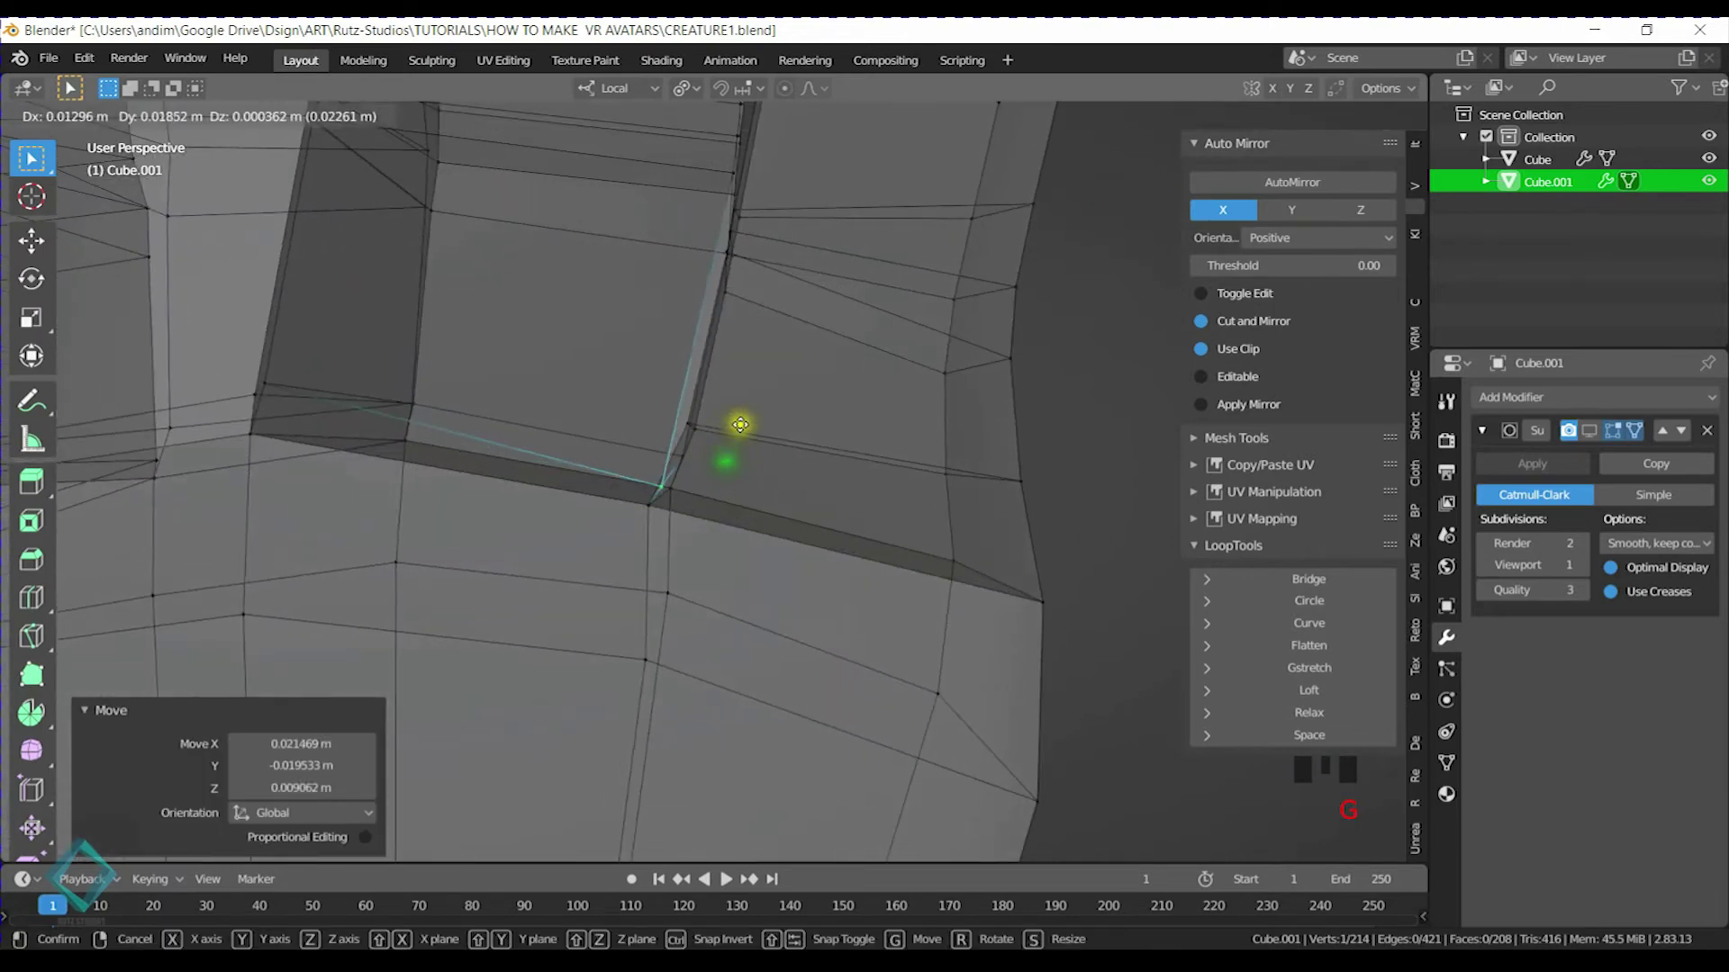
{"action": "right_click", "coordinate": [740, 396]}
{"action": "middle_click_drag", "start_coordinate": [740, 397], "coordinate": [629, 475]}
{"action": "key", "text": "g"}
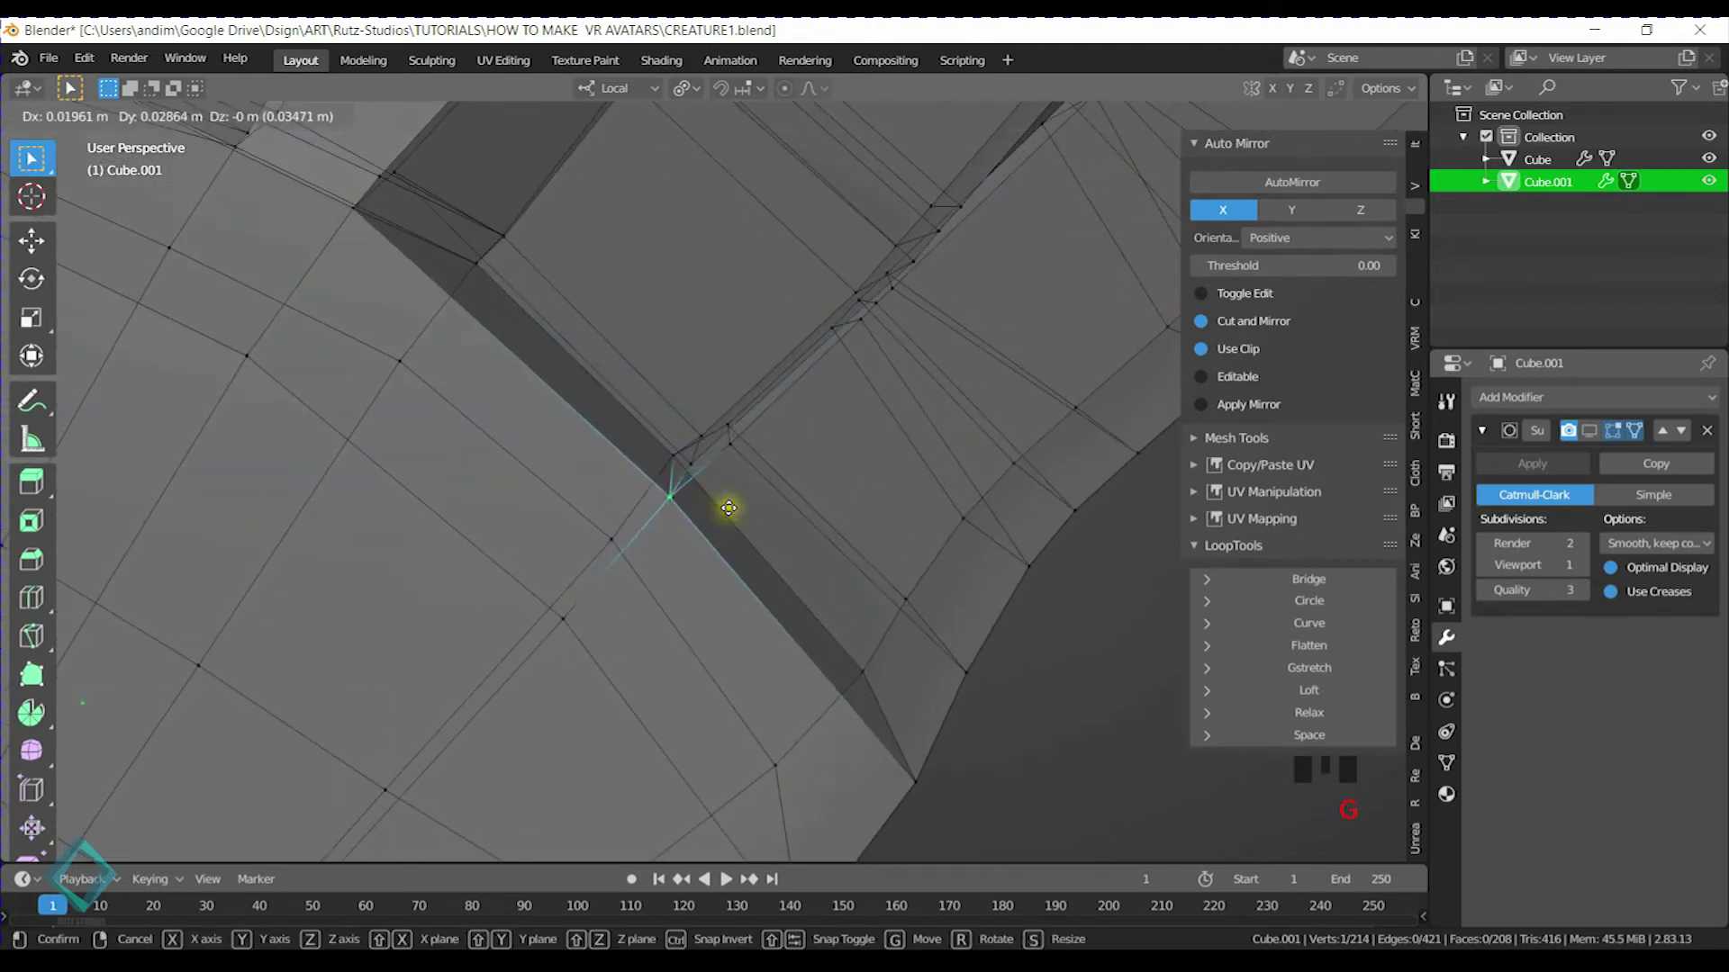
{"action": "left_click", "coordinate": [676, 478]}
Reposition individual vertices around the bases of the ring and pinky fingers one at a time
{"action": "middle_click_drag", "start_coordinate": [675, 478], "coordinate": [901, 384]}
{"action": "middle_click_drag", "start_coordinate": [718, 483], "coordinate": [597, 397]}
{"action": "scroll", "coordinate": [791, 362], "scroll_direction": "up", "scroll_amount": 1}
{"action": "middle_click_drag", "start_coordinate": [792, 363], "coordinate": [716, 399]}
{"action": "left_click", "coordinate": [673, 382]}
{"action": "key", "text": "g"}
{"action": "left_click", "coordinate": [764, 347]}
{"action": "key", "text": "g"}
{"action": "left_click", "coordinate": [681, 389]}
{"action": "key", "text": "g"}
{"action": "left_click", "coordinate": [726, 375]}
{"action": "key", "text": "g"}
{"action": "left_click", "coordinate": [695, 380]}
{"action": "key", "text": "g"}
{"action": "left_click", "coordinate": [670, 446]}
{"action": "key", "text": "g"}
{"action": "left_click", "coordinate": [596, 429]}
{"action": "key", "text": "g"}
{"action": "left_click", "coordinate": [837, 392]}
Inspect the hand's finger gaps in Object Mode with overlays hidden, restore the overlays and turn X-ray off
{"action": "key", "text": "Tab"}
{"action": "middle_click_drag", "start_coordinate": [907, 370], "coordinate": [810, 315]}
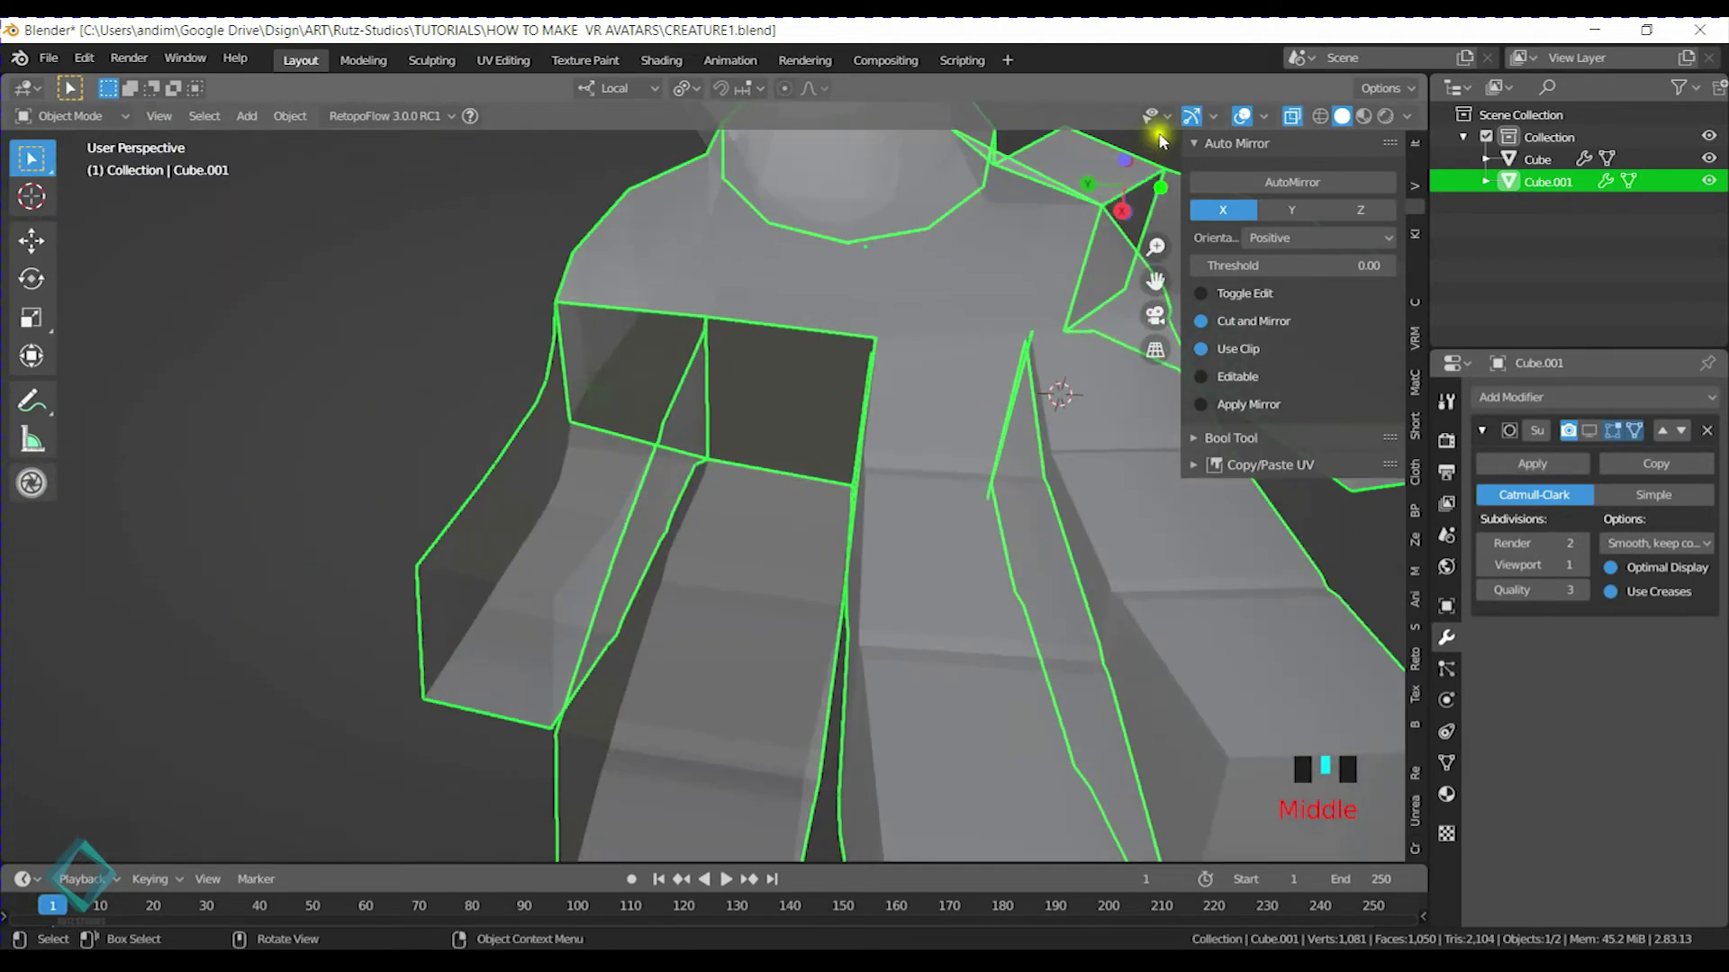
{"action": "left_click", "coordinate": [1242, 117]}
{"action": "middle_click_drag", "start_coordinate": [981, 278], "coordinate": [676, 488]}
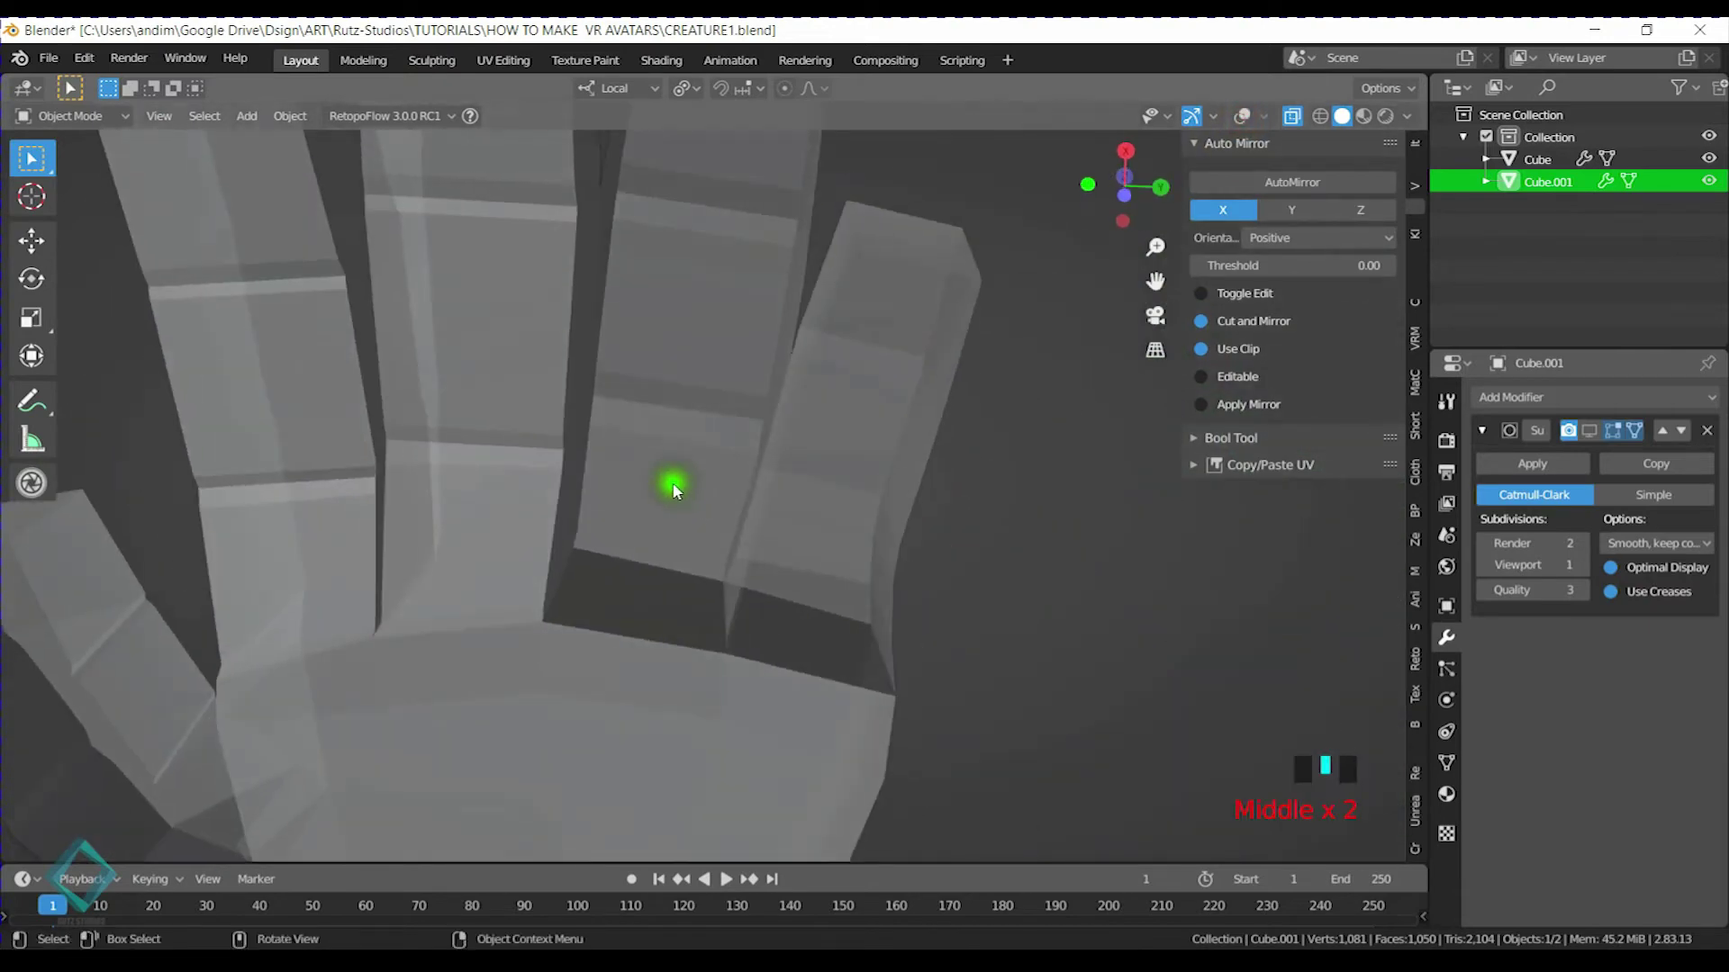
{"action": "left_click", "coordinate": [1244, 117]}
{"action": "middle_click_drag", "start_coordinate": [348, 618], "coordinate": [802, 505]}
In Edit Mode, move the two vertices of the ring finger's lower joint facing the pinky by about 0.03 m
{"action": "key", "text": "Tab"}
{"action": "scroll", "coordinate": [767, 475], "scroll_direction": "up", "scroll_amount": 1}
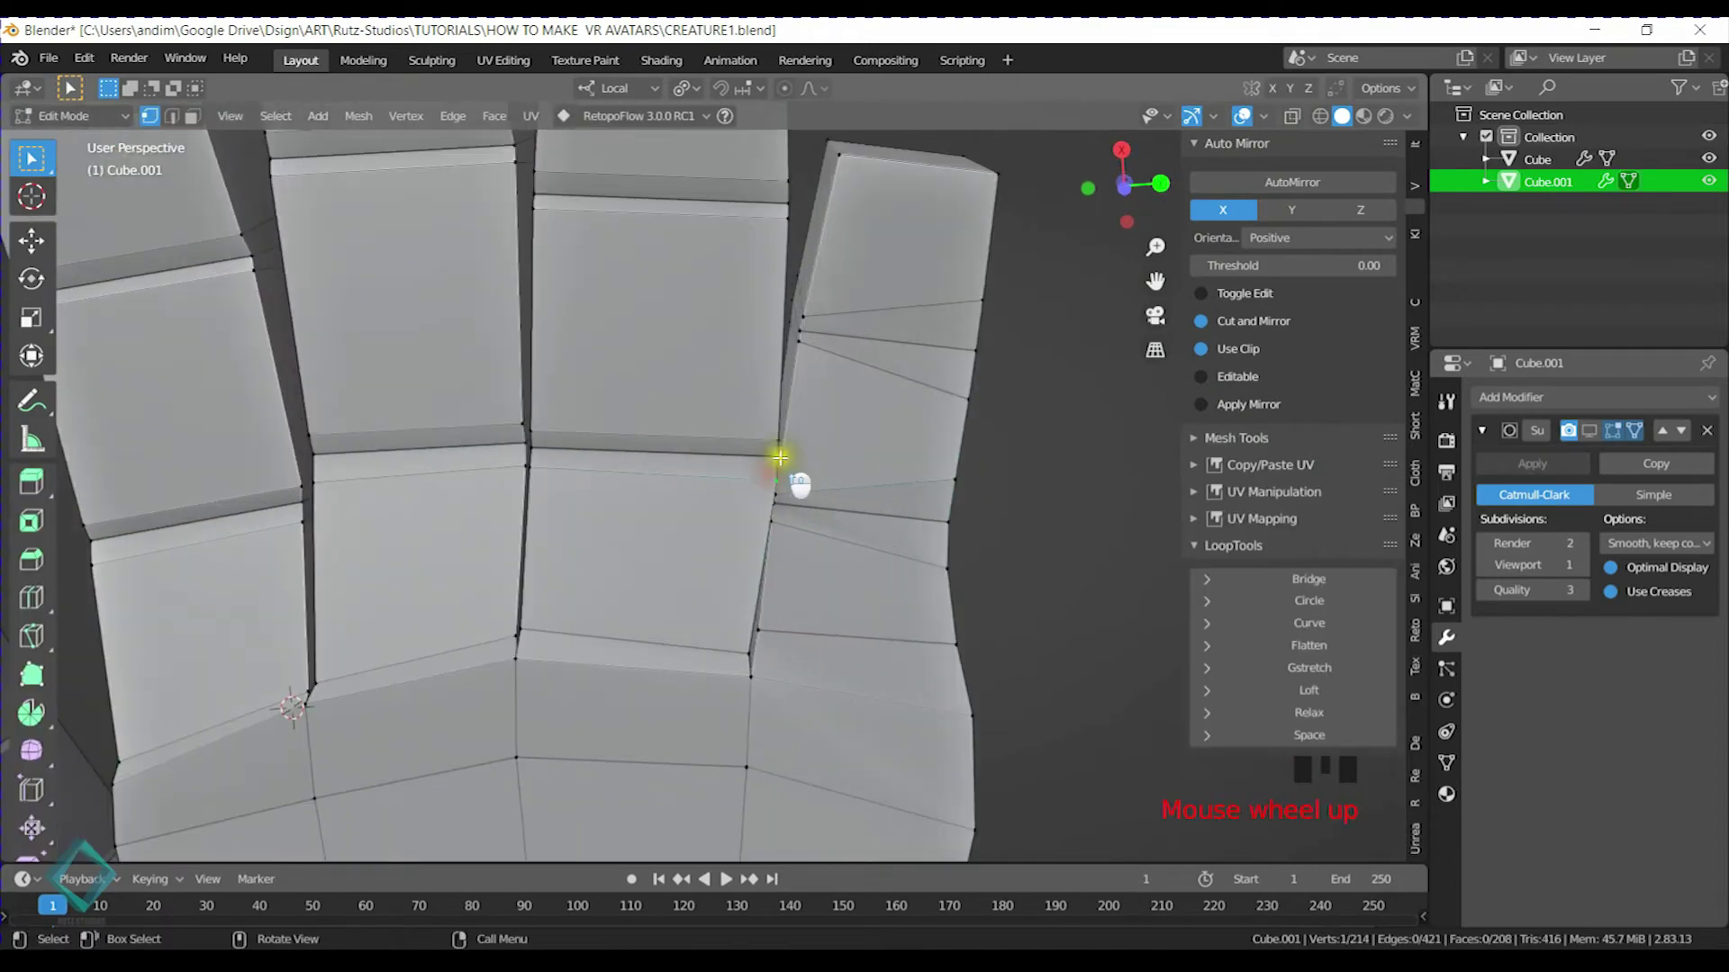
{"action": "left_click", "coordinate": [707, 471]}
{"action": "left_click", "coordinate": [766, 437]}
{"action": "key", "text": "g"}
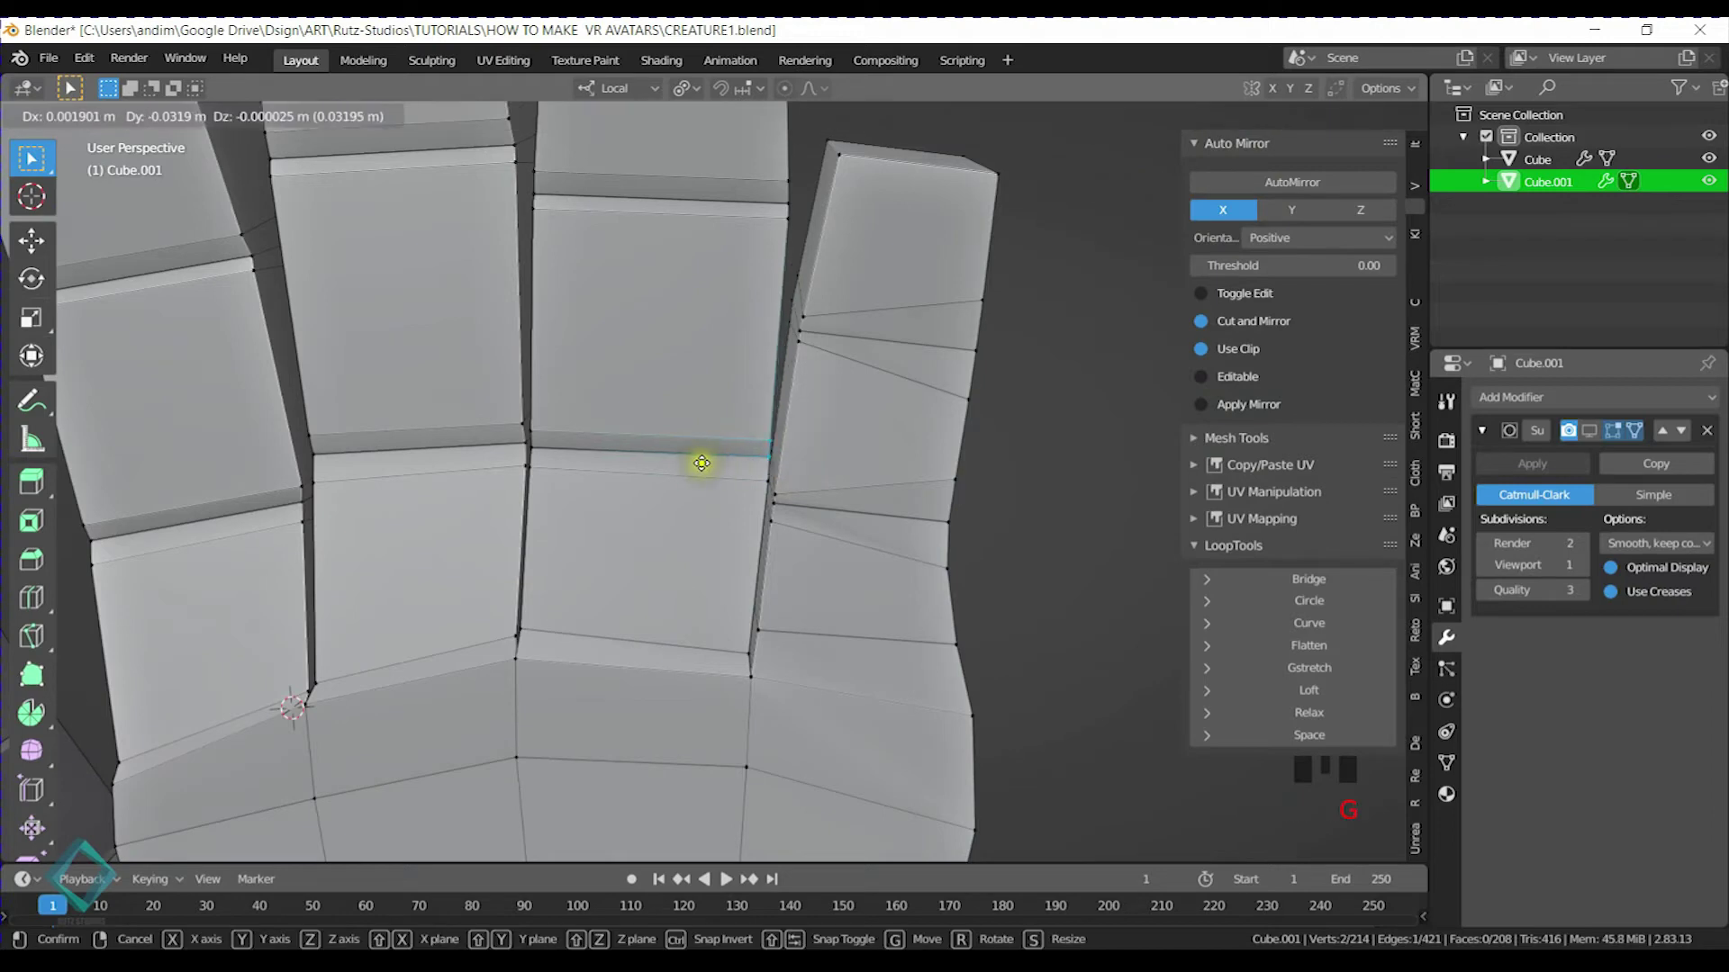
{"action": "left_click", "coordinate": [694, 447]}
Slide the vertices of the pinky's lower joint along their edges to even out the joint loops
{"action": "middle_click_drag", "start_coordinate": [836, 485], "coordinate": [687, 435], "text": "shift"}
{"action": "left_click", "coordinate": [701, 439]}
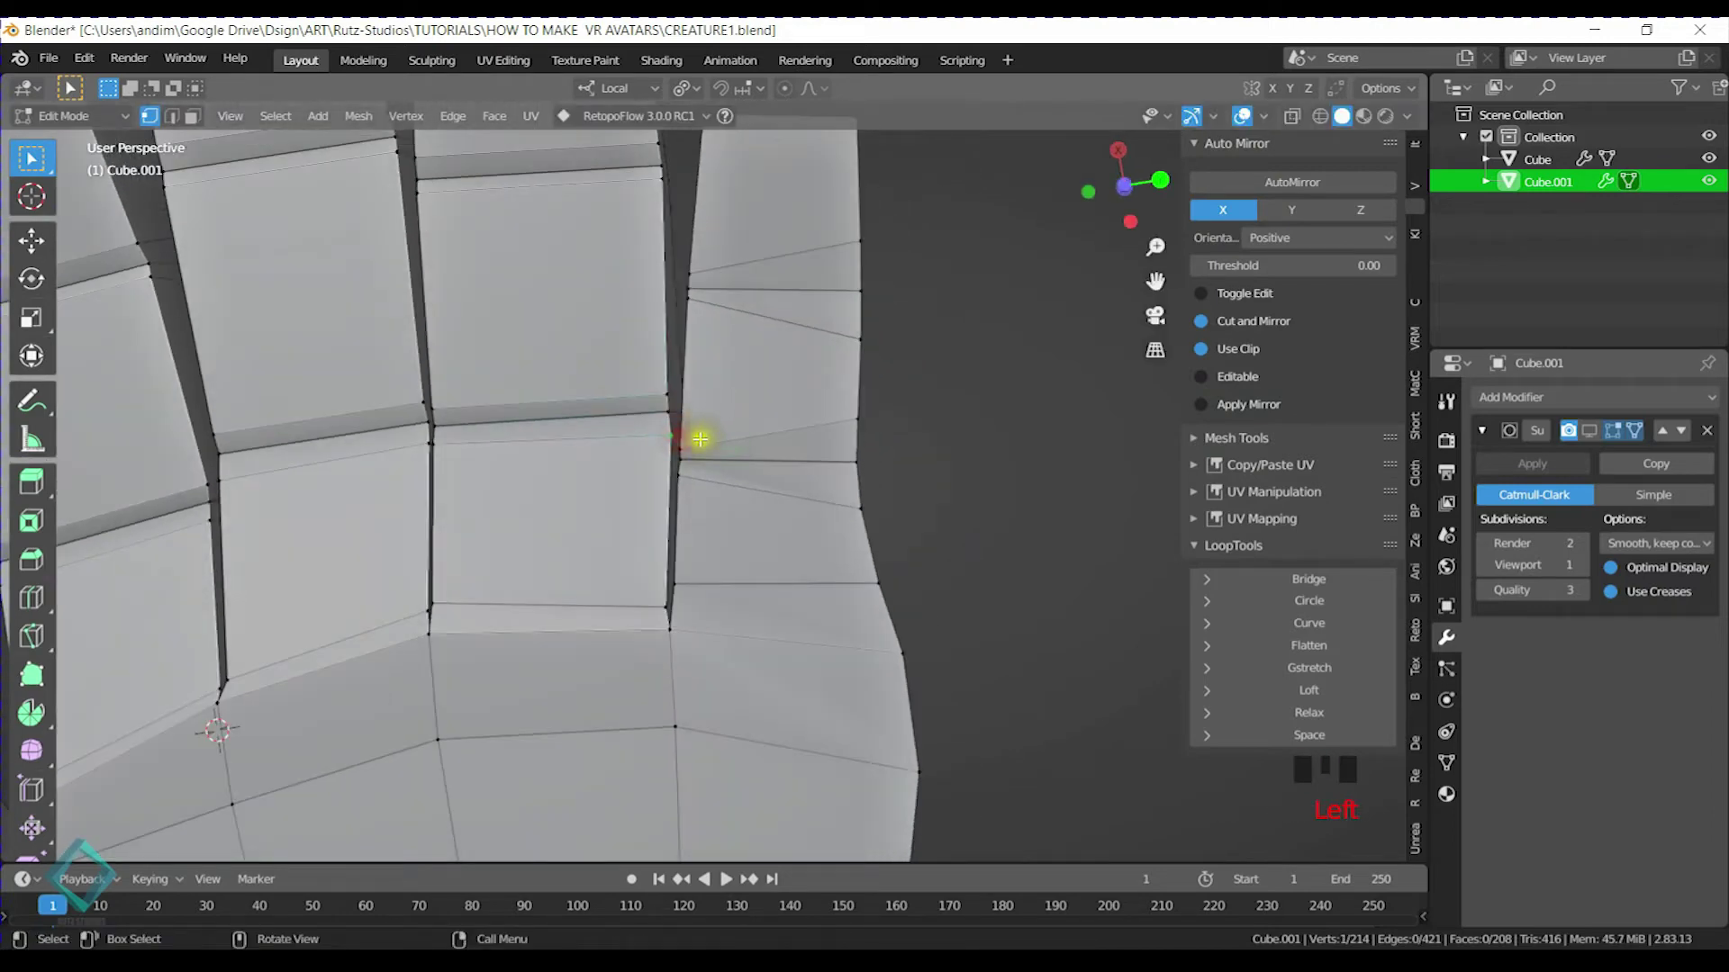
{"action": "key", "text": "g"}
{"action": "key", "text": "g"}
{"action": "left_click", "coordinate": [876, 448]}
{"action": "key", "text": "g"}
{"action": "key", "text": "g"}
{"action": "left_click", "coordinate": [860, 460]}
Slide the vertices of the pinky's upper joint along their edges on the finger's outer side
{"action": "key", "text": "g"}
{"action": "key", "text": "g"}
{"action": "left_click", "coordinate": [876, 258]}
{"action": "key", "text": "g"}
{"action": "key", "text": "g"}
{"action": "left_click", "coordinate": [854, 333]}
{"action": "key", "text": "g"}
{"action": "key", "text": "g"}
{"action": "left_click", "coordinate": [878, 351]}
Slide the remaining joint vertices along the pinky's outer side wall, using a slide factor of 0.320 for the last one
{"action": "middle_click_drag", "start_coordinate": [883, 359], "coordinate": [836, 501]}
{"action": "key", "text": "g"}
{"action": "key", "text": "g"}
{"action": "left_click", "coordinate": [906, 449]}
{"action": "scroll", "coordinate": [872, 463], "scroll_direction": "up", "scroll_amount": 3}
{"action": "left_click", "coordinate": [714, 424]}
{"action": "key", "text": "g"}
{"action": "key", "text": "g"}
{"action": "left_click", "coordinate": [809, 507]}
{"action": "key", "text": "g"}
{"action": "key", "text": "g"}
{"action": "left_click", "coordinate": [746, 513]}
{"action": "key", "text": "g"}
{"action": "key", "text": "g"}
{"action": "left_click", "coordinate": [905, 462]}
{"action": "key", "text": "g"}
{"action": "key", "text": "g"}
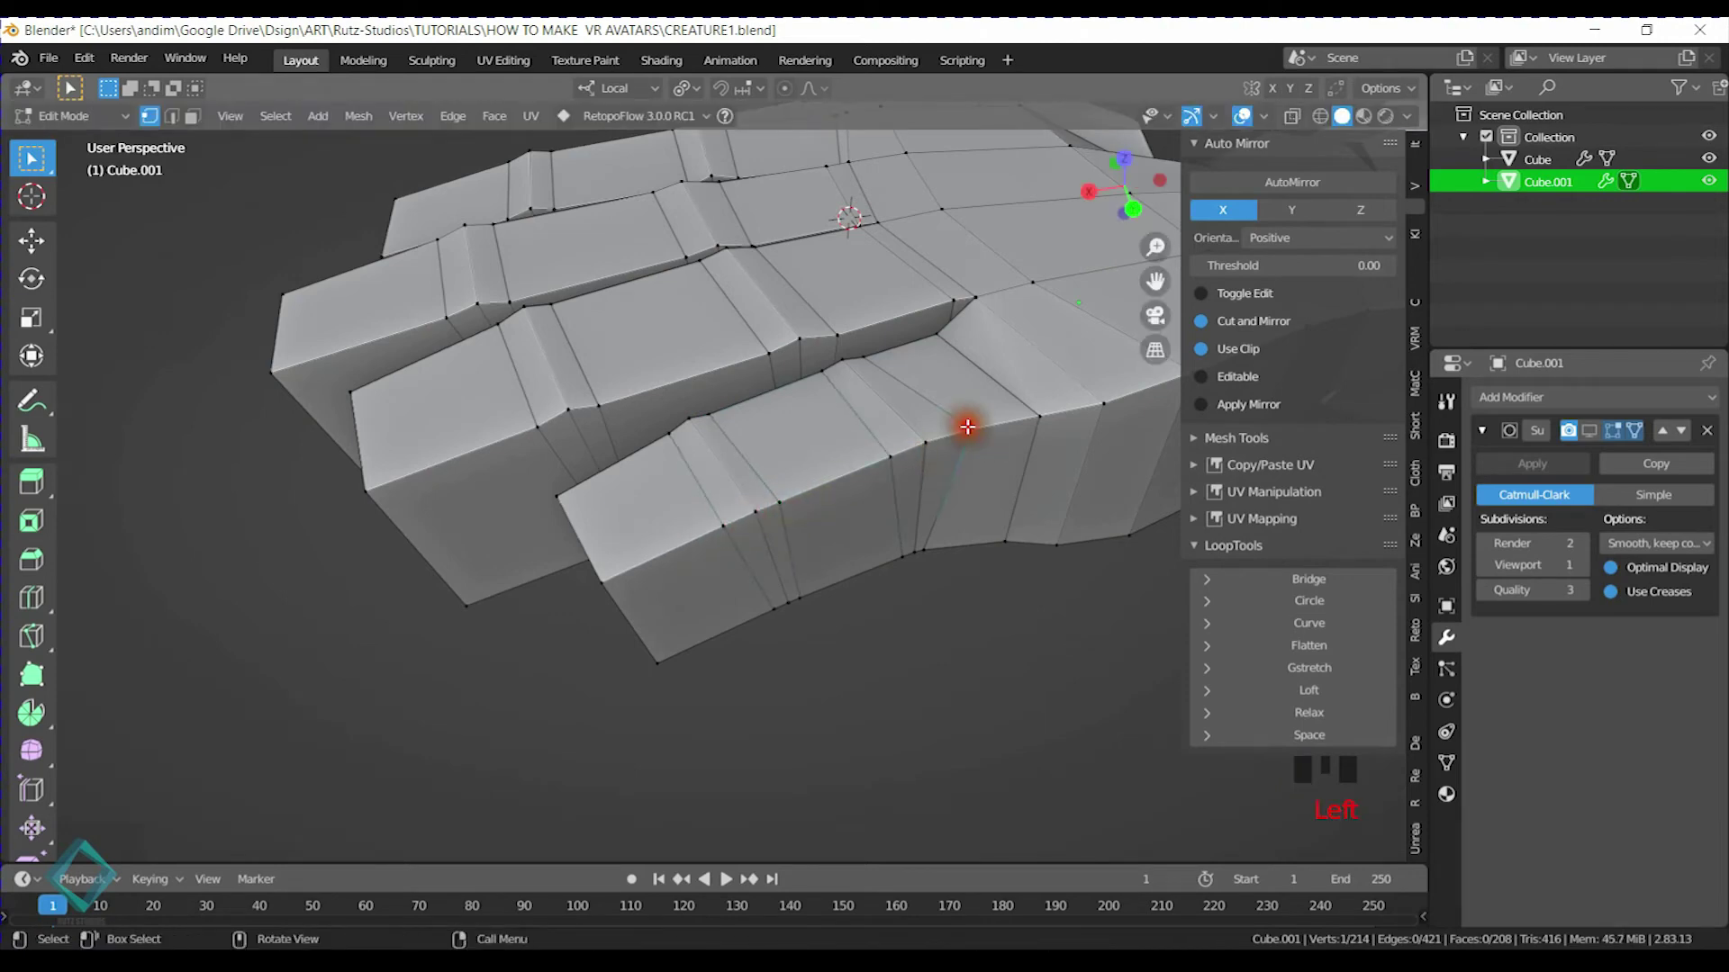
{"action": "left_click", "coordinate": [954, 416]}
Select all the pinky's faces loop by loop in face mode and rotate them twice, the first time by about 1.9°
{"action": "middle_click_drag", "start_coordinate": [959, 416], "coordinate": [853, 382]}
{"action": "scroll", "coordinate": [870, 538], "scroll_direction": "down", "scroll_amount": 2}
{"action": "middle_click_drag", "start_coordinate": [720, 396], "coordinate": [901, 458]}
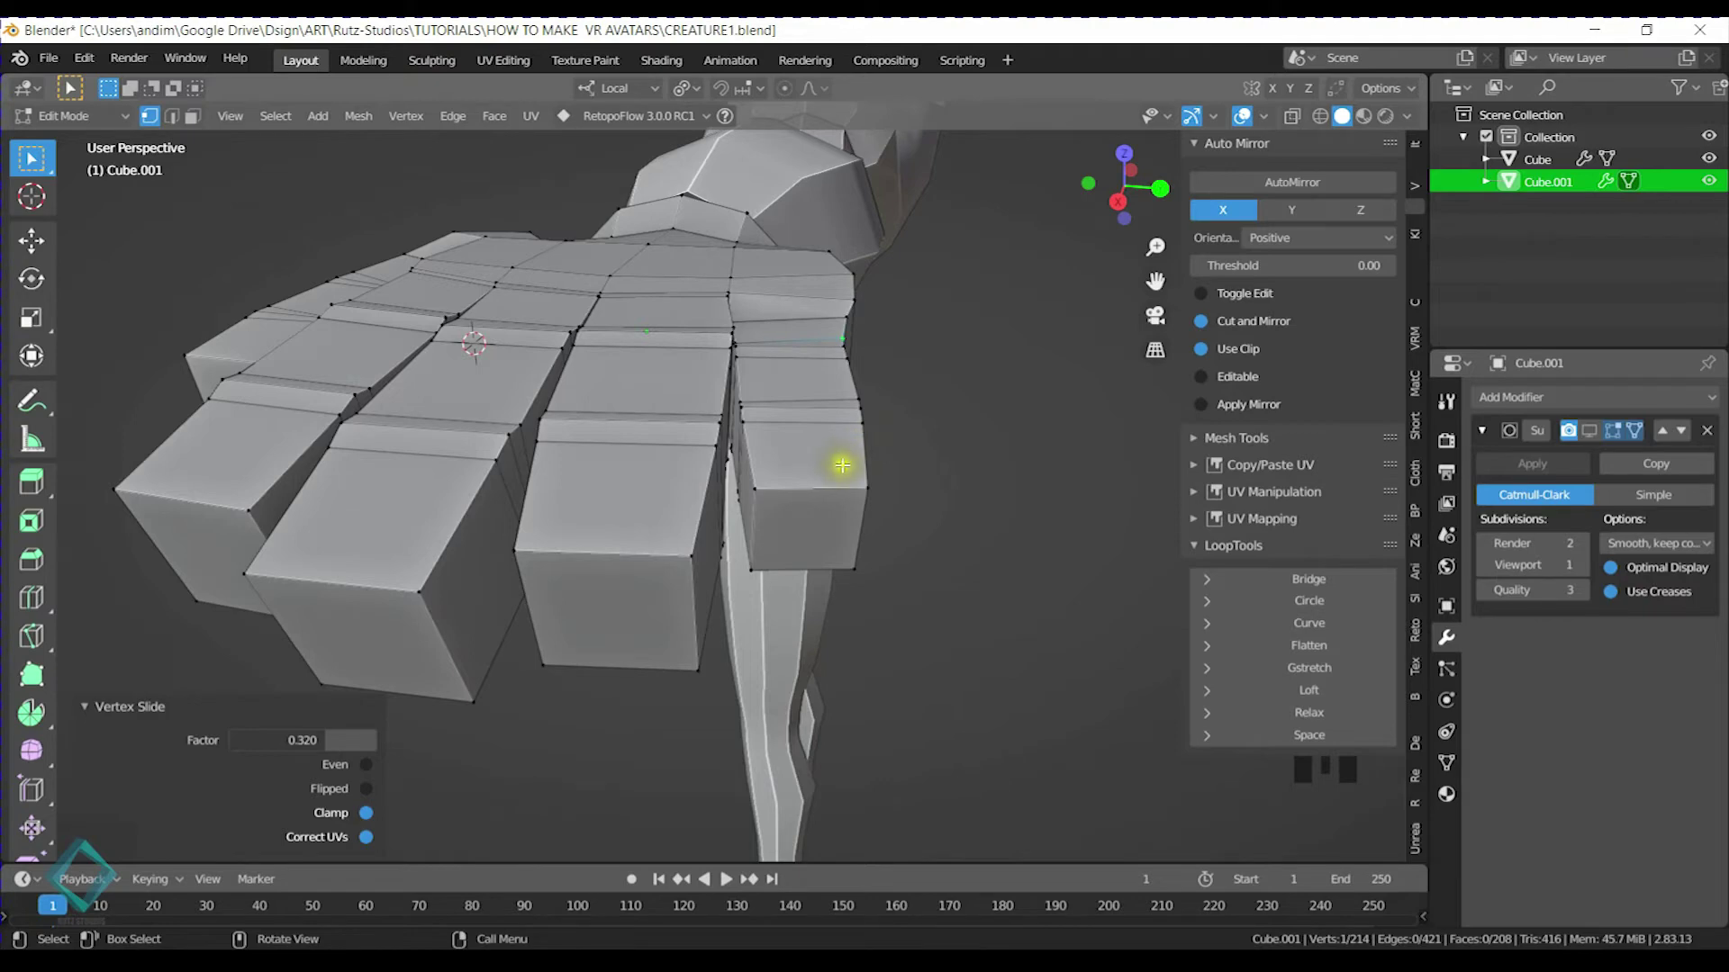
{"action": "middle_click_drag", "start_coordinate": [842, 465], "coordinate": [846, 402]}
{"action": "key", "text": "3"}
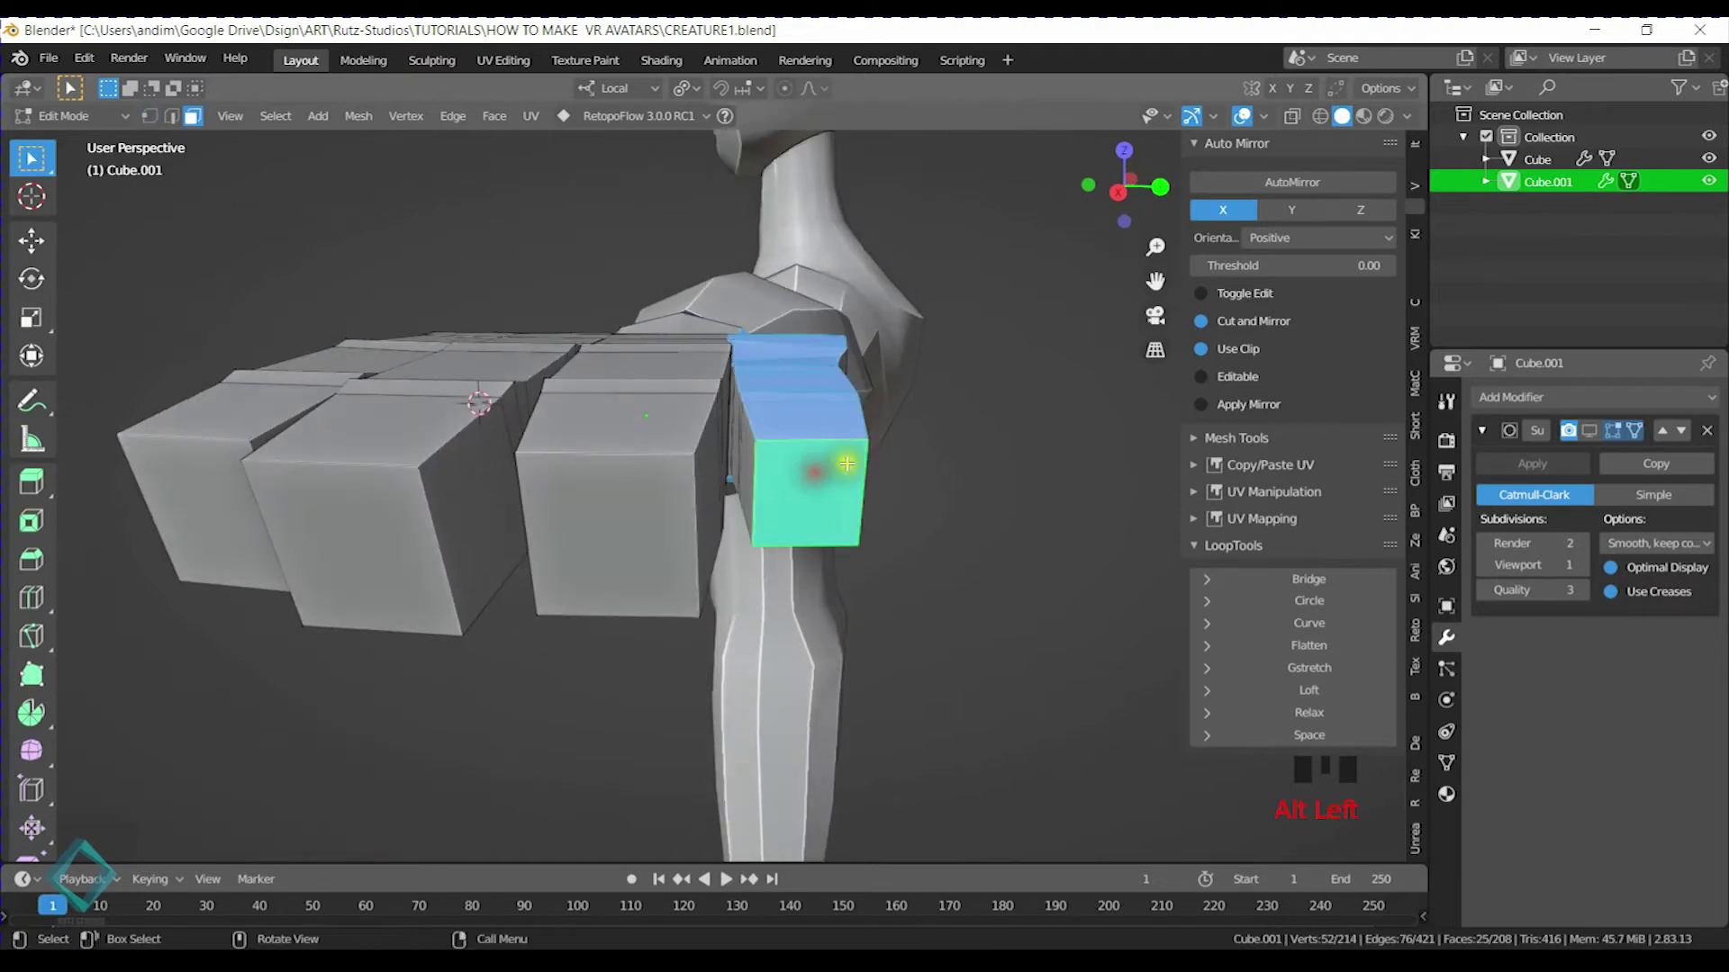
{"action": "middle_click_drag", "start_coordinate": [847, 463], "coordinate": [802, 433]}
{"action": "left_click", "coordinate": [794, 420], "text": "alt"}
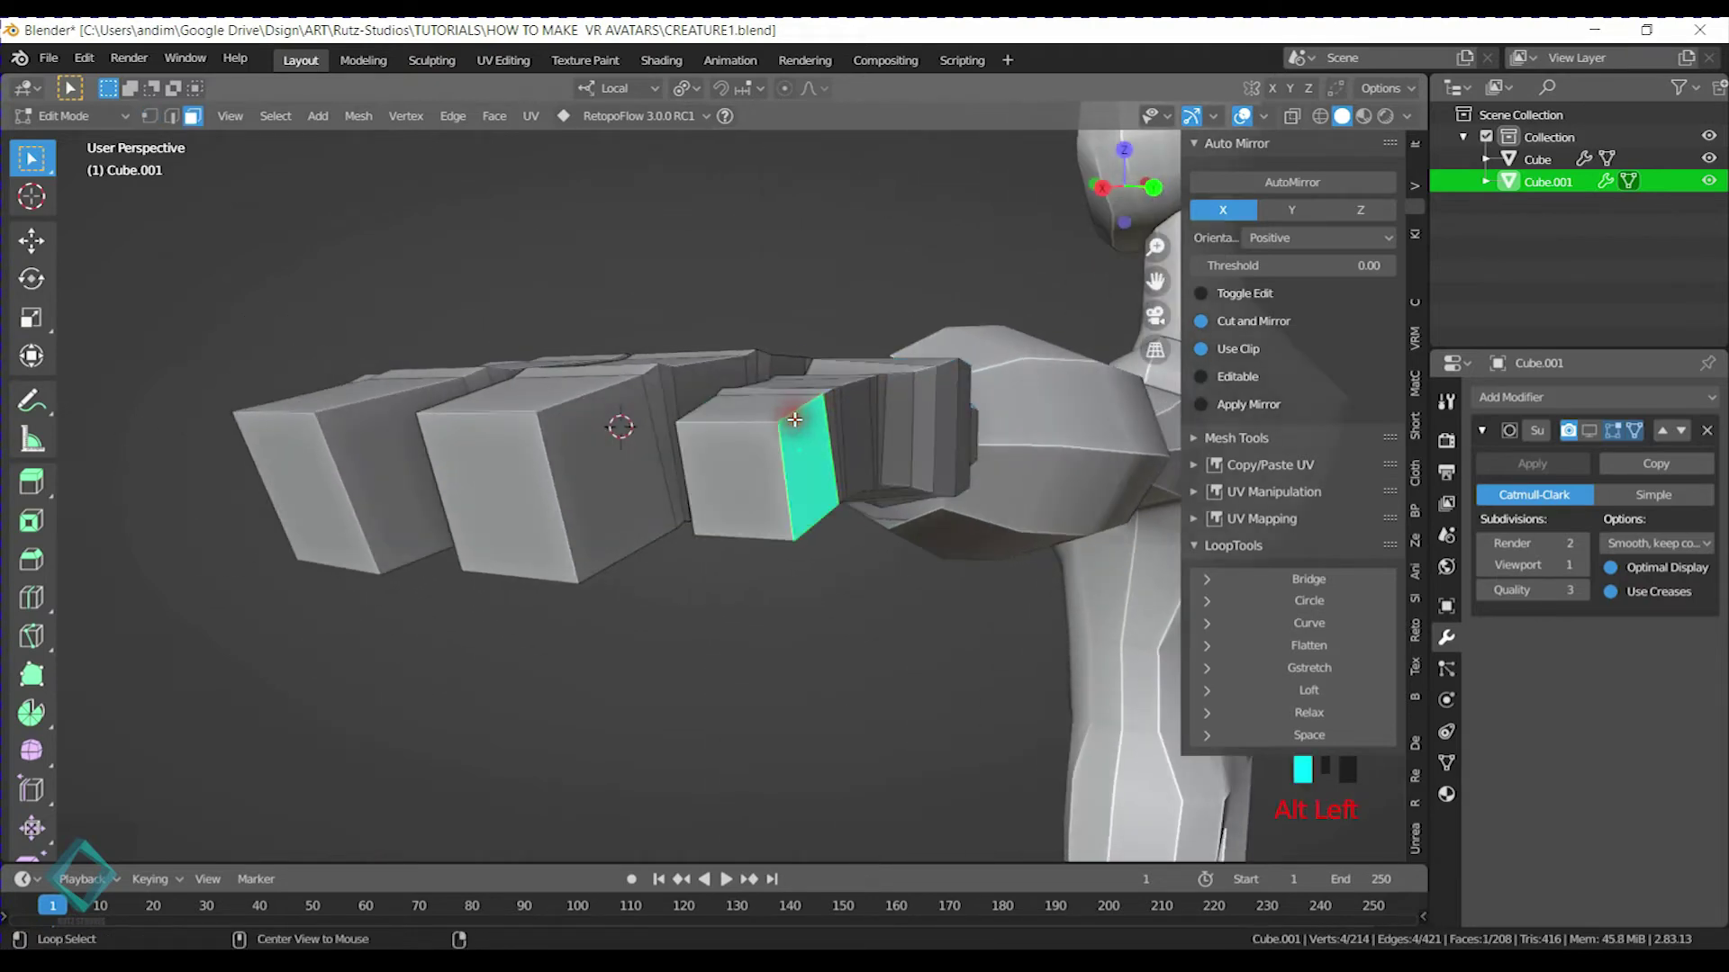
{"action": "middle_click_drag", "start_coordinate": [836, 395], "coordinate": [796, 433]}
{"action": "left_click", "coordinate": [780, 439], "text": "alt+shift"}
{"action": "left_click", "coordinate": [783, 435], "text": "alt+shift"}
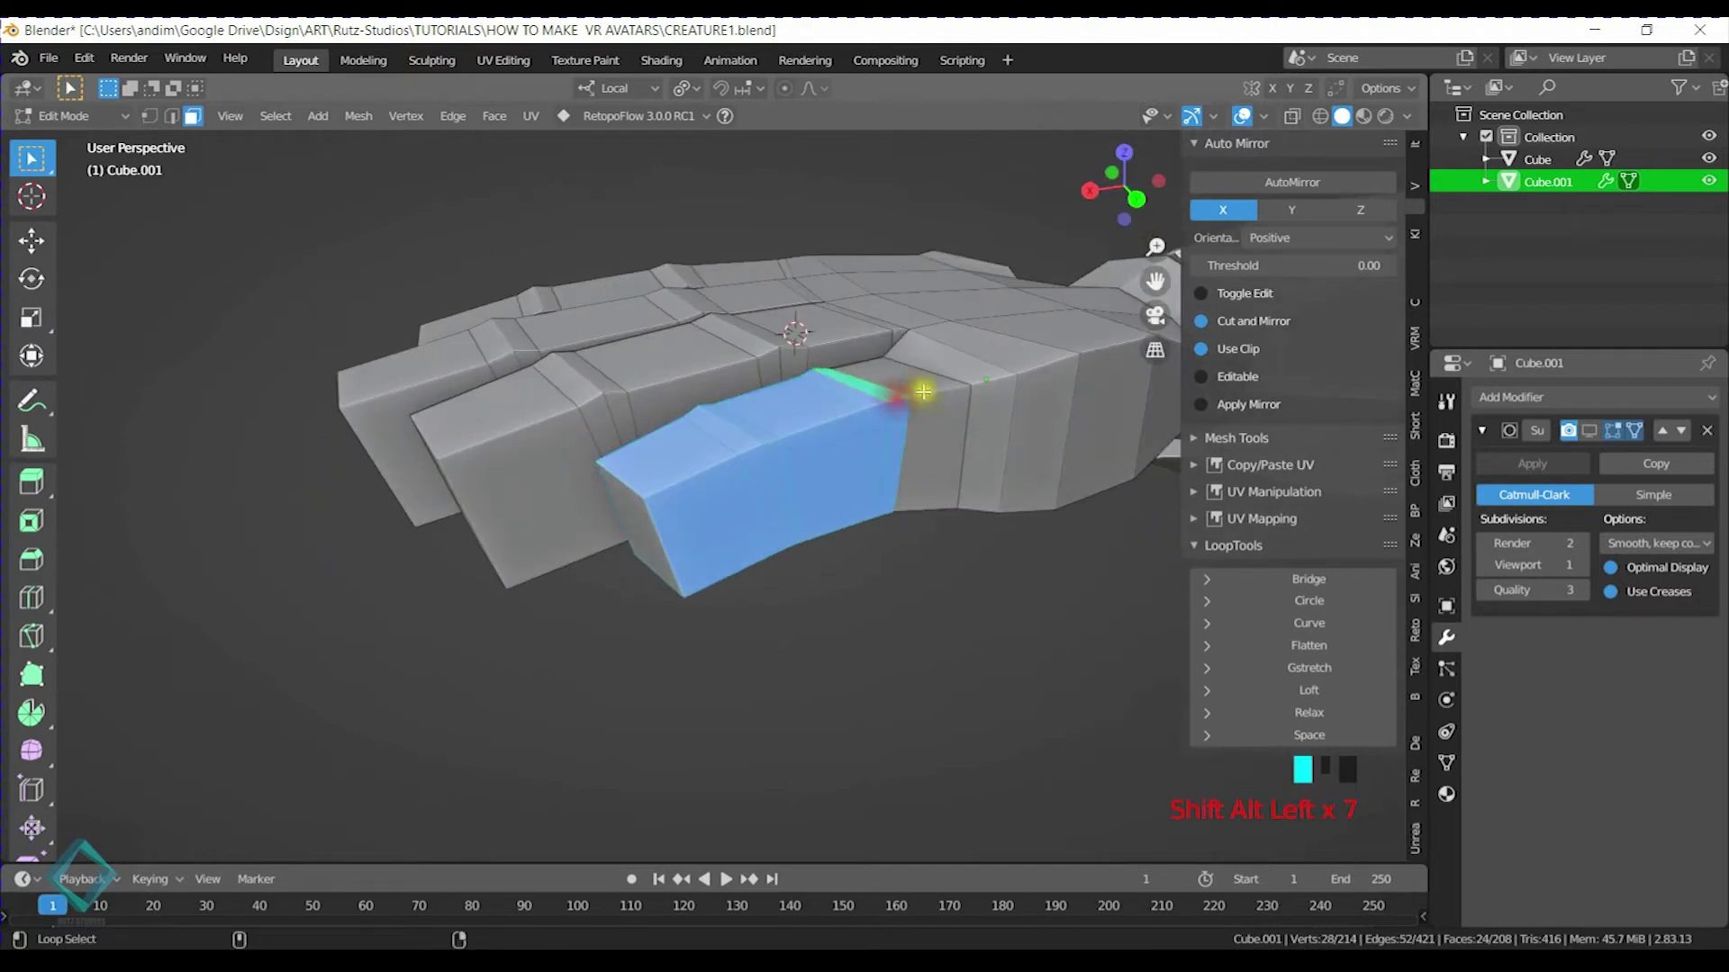
{"action": "mouse_move", "coordinate": [975, 381]}
{"action": "middle_mouse_down"}
{"action": "mouse_move", "coordinate": [927, 378]}
{"action": "mouse_move", "coordinate": [956, 368]}
{"action": "middle_mouse_up"}
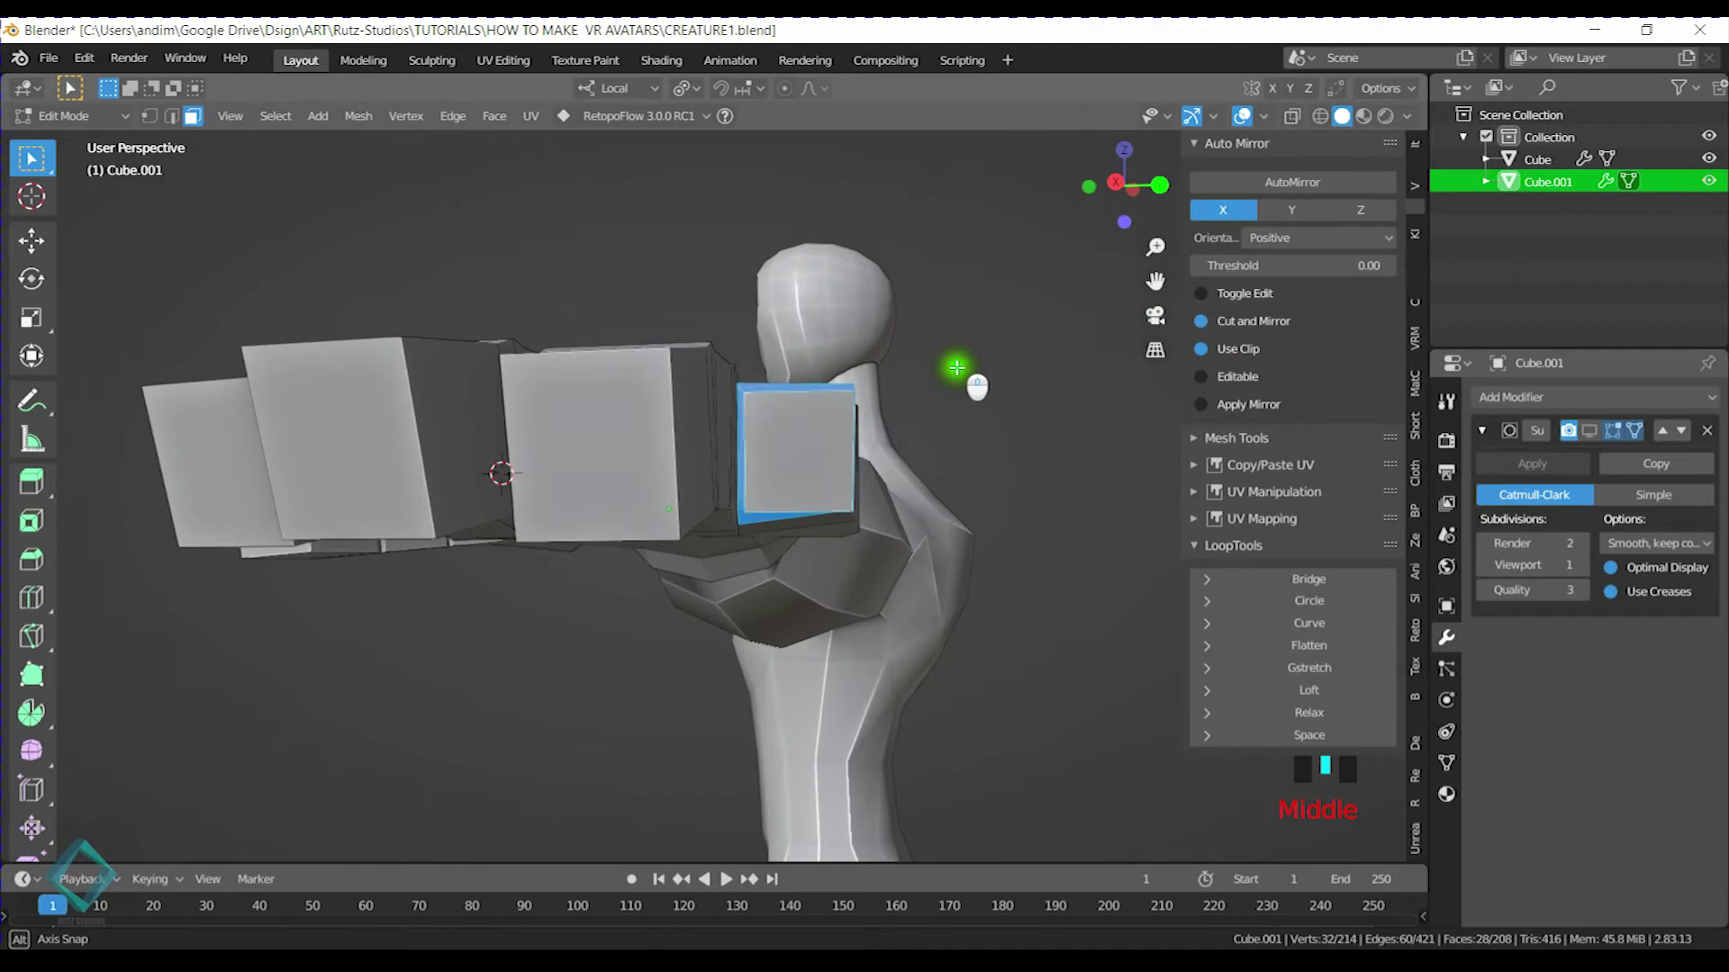
{"action": "key", "text": "r"}
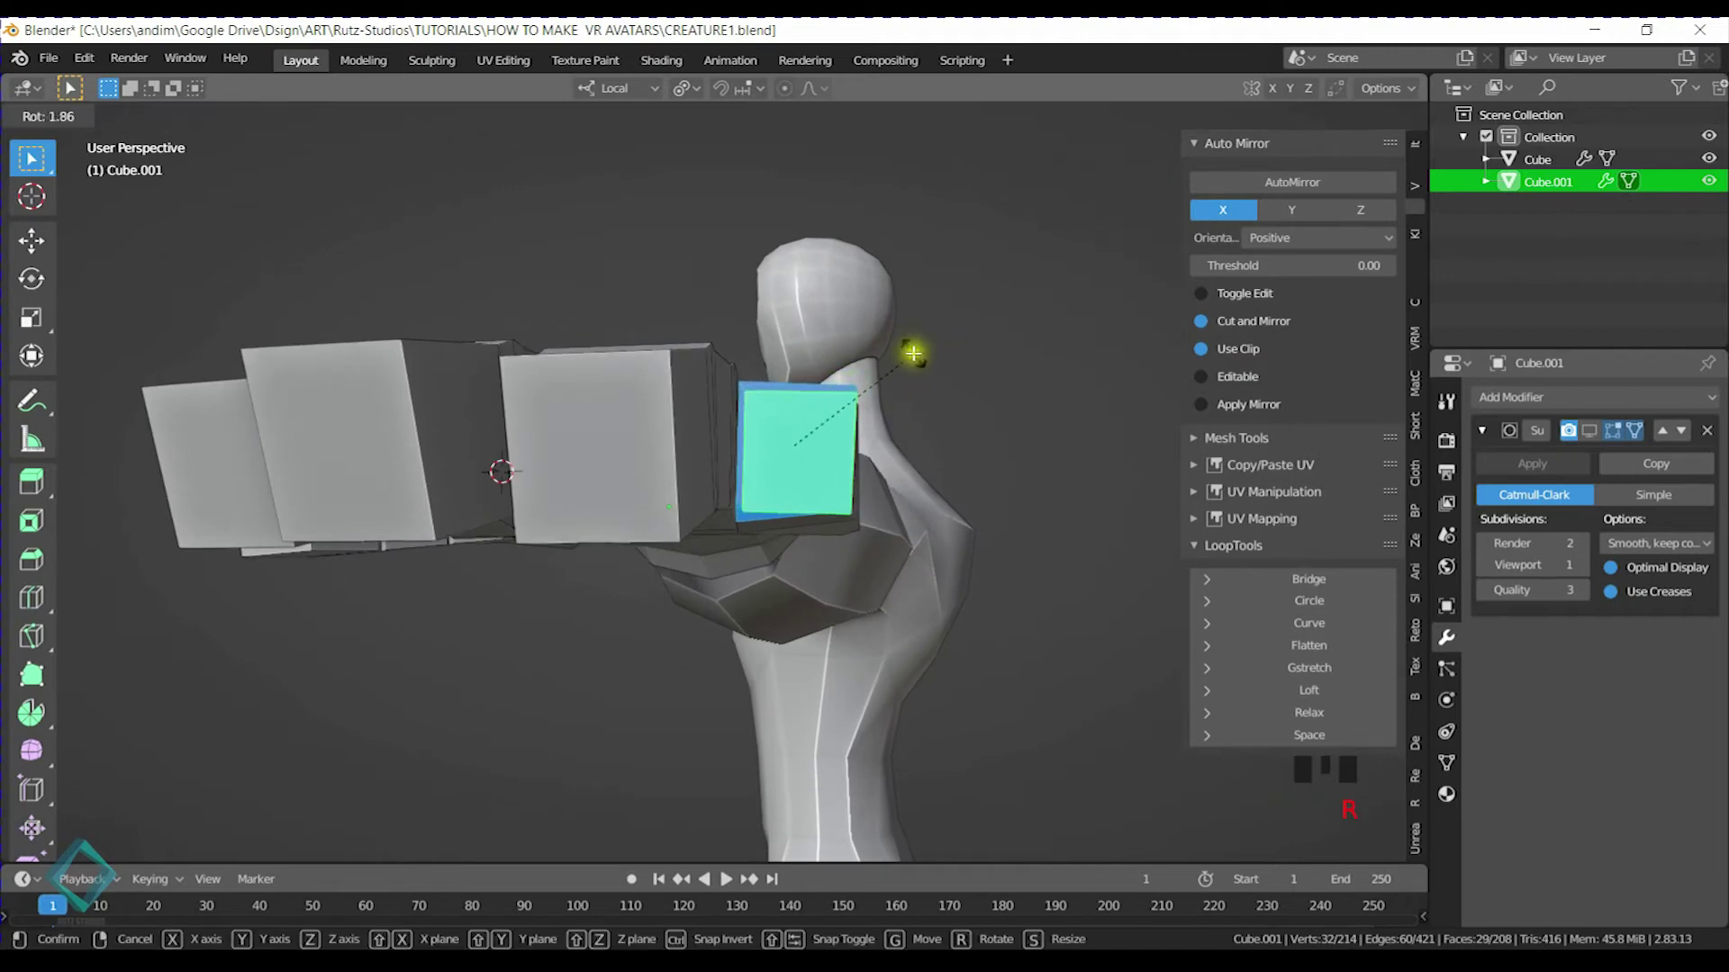
{"action": "left_click", "coordinate": [915, 361]}
{"action": "middle_click_drag", "start_coordinate": [919, 366], "coordinate": [863, 463]}
{"action": "key", "text": "r"}
{"action": "left_click", "coordinate": [888, 385]}
Select the four-face loop at the pinky's base and rotate it slightly
{"action": "left_click", "coordinate": [808, 578], "text": "alt"}
{"action": "middle_click_drag", "start_coordinate": [807, 577], "coordinate": [883, 494]}
{"action": "key", "text": "r"}
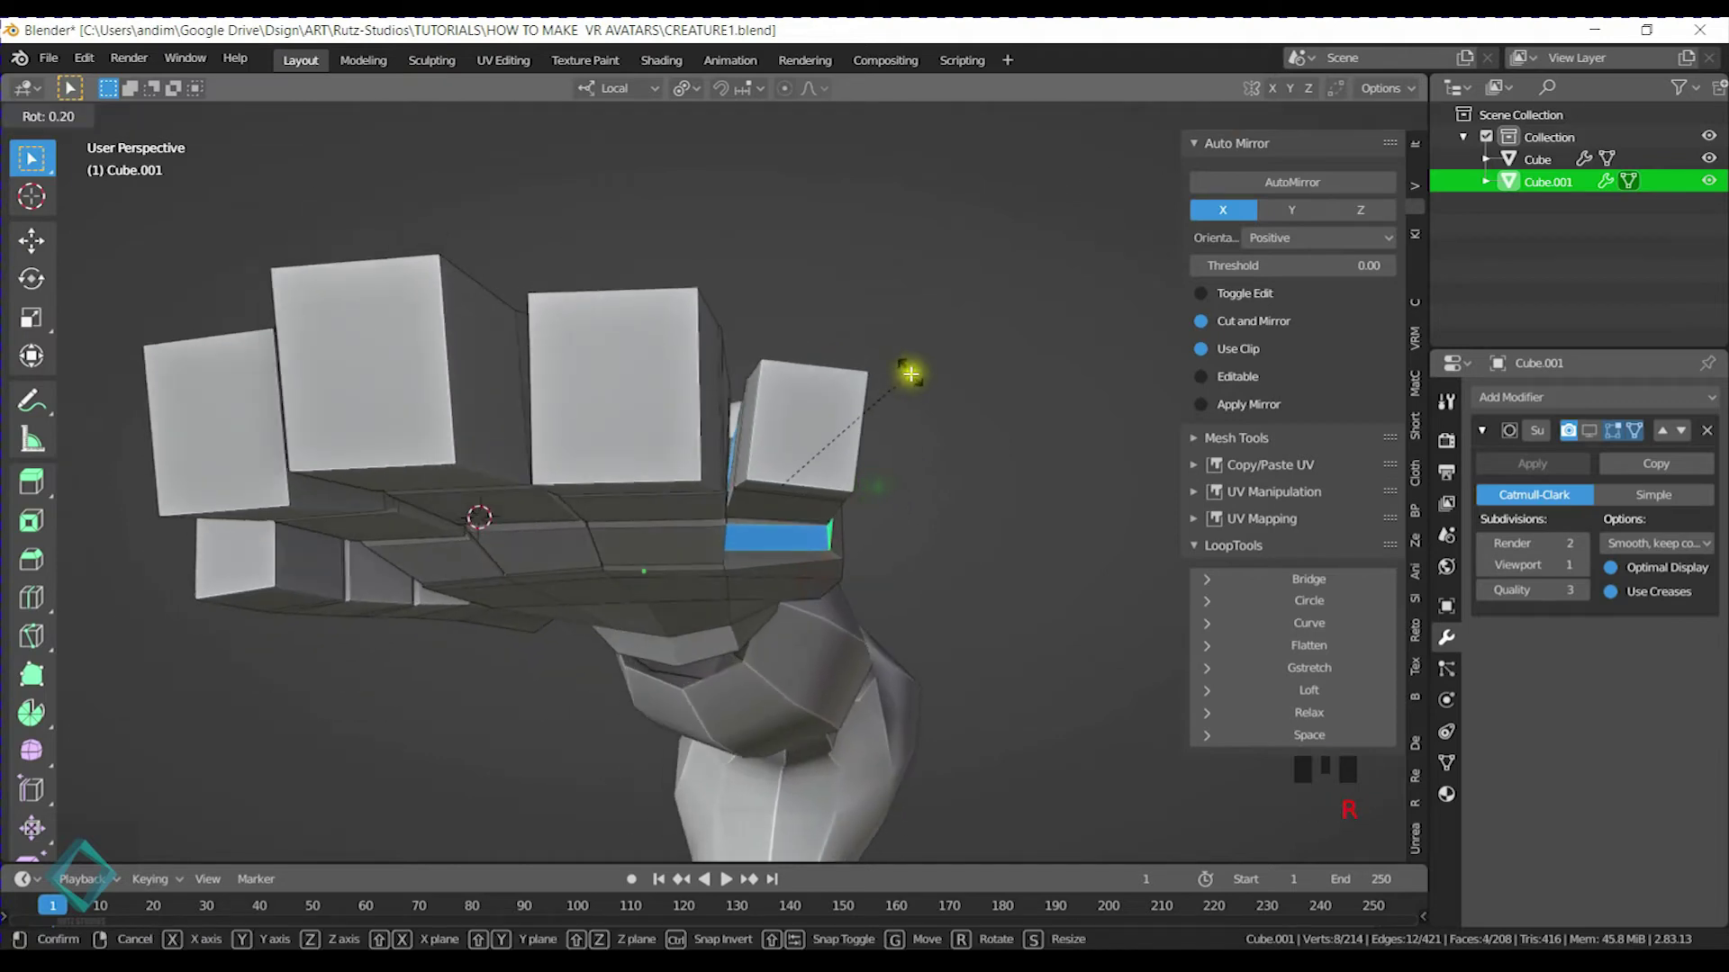
{"action": "left_click", "coordinate": [915, 384]}
Select all the ring finger's faces down to its base and rotate them 2.7° in the view
{"action": "middle_click_drag", "start_coordinate": [915, 384], "coordinate": [844, 402]}
{"action": "left_click", "coordinate": [847, 406], "text": "alt"}
{"action": "left_click", "coordinate": [836, 457], "text": "alt"}
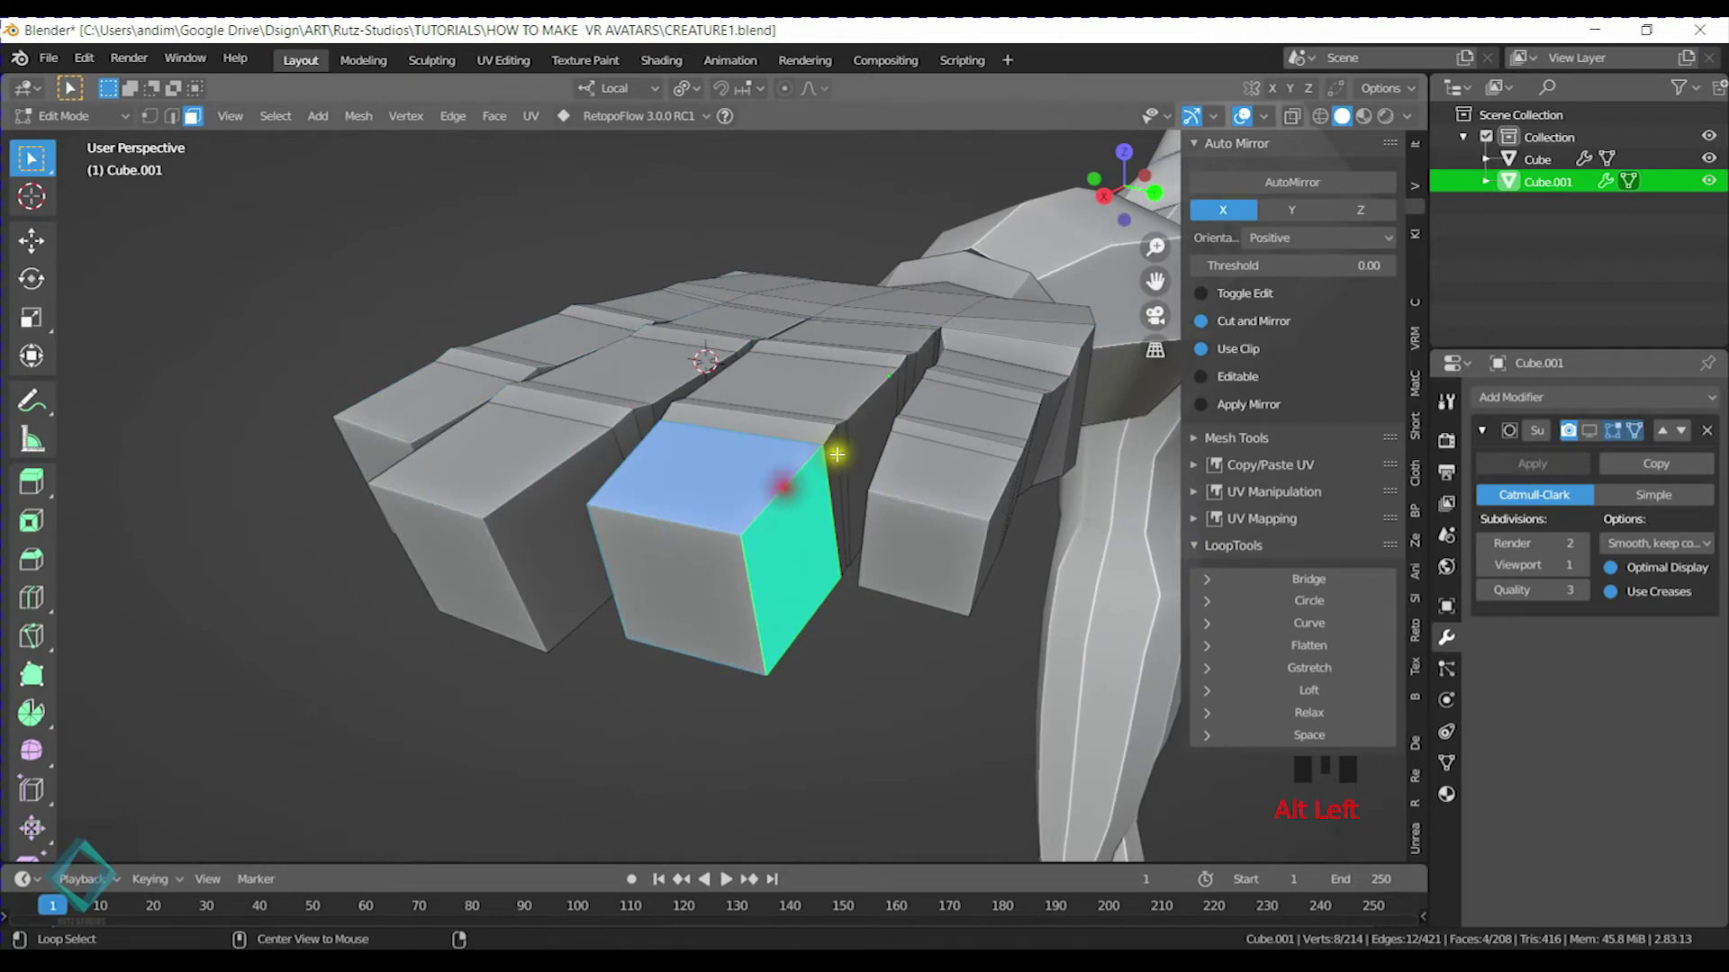
{"action": "middle_click_drag", "start_coordinate": [874, 389], "coordinate": [851, 441]}
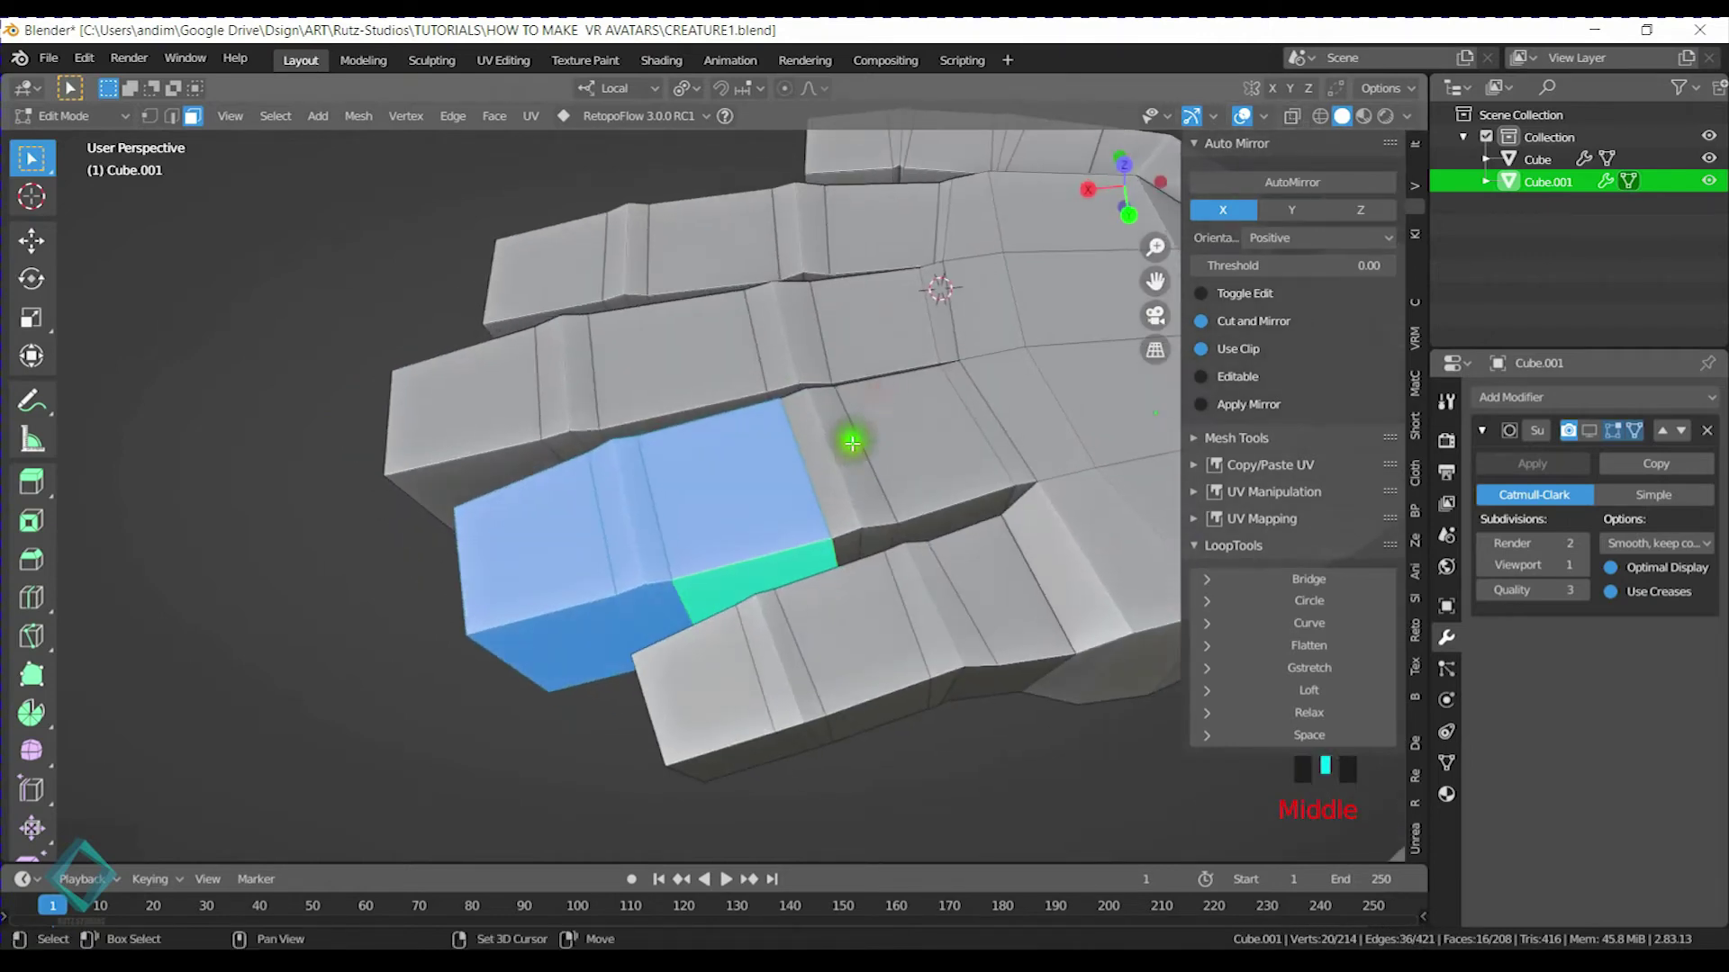
{"action": "left_click", "coordinate": [927, 509], "text": "alt+shift"}
{"action": "left_click", "coordinate": [1011, 485], "text": "alt+shift"}
{"action": "middle_click_drag", "start_coordinate": [481, 595], "coordinate": [624, 511]}
{"action": "left_click", "coordinate": [694, 558], "text": "shift"}
{"action": "middle_click_drag", "start_coordinate": [694, 558], "coordinate": [792, 457]}
{"action": "key", "text": "r"}
{"action": "left_click", "coordinate": [917, 544]}
{"action": "middle_click_drag", "start_coordinate": [895, 571], "coordinate": [690, 360]}
{"action": "scroll", "coordinate": [689, 360], "scroll_direction": "up", "scroll_amount": 5}
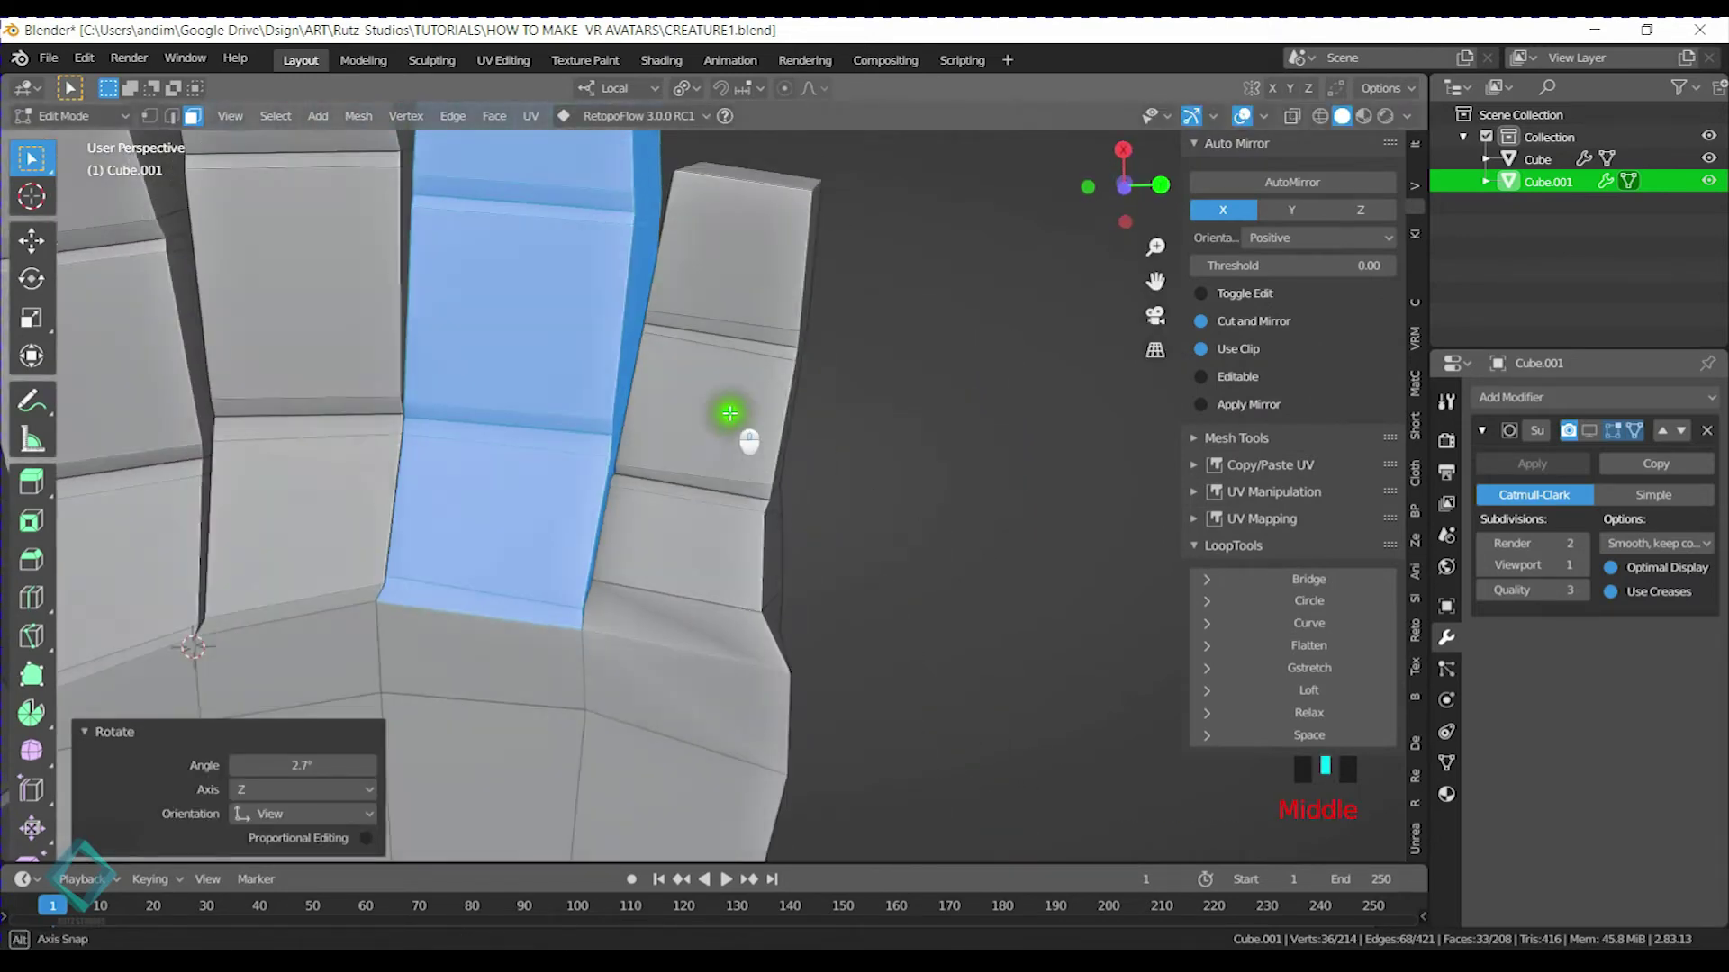
Select all the pinky's faces down to its base and move the finger outward by about 0.06 m
{"action": "middle_click_drag", "start_coordinate": [770, 490], "coordinate": [760, 413], "text": "shift"}
{"action": "left_click", "coordinate": [792, 406], "text": "alt"}
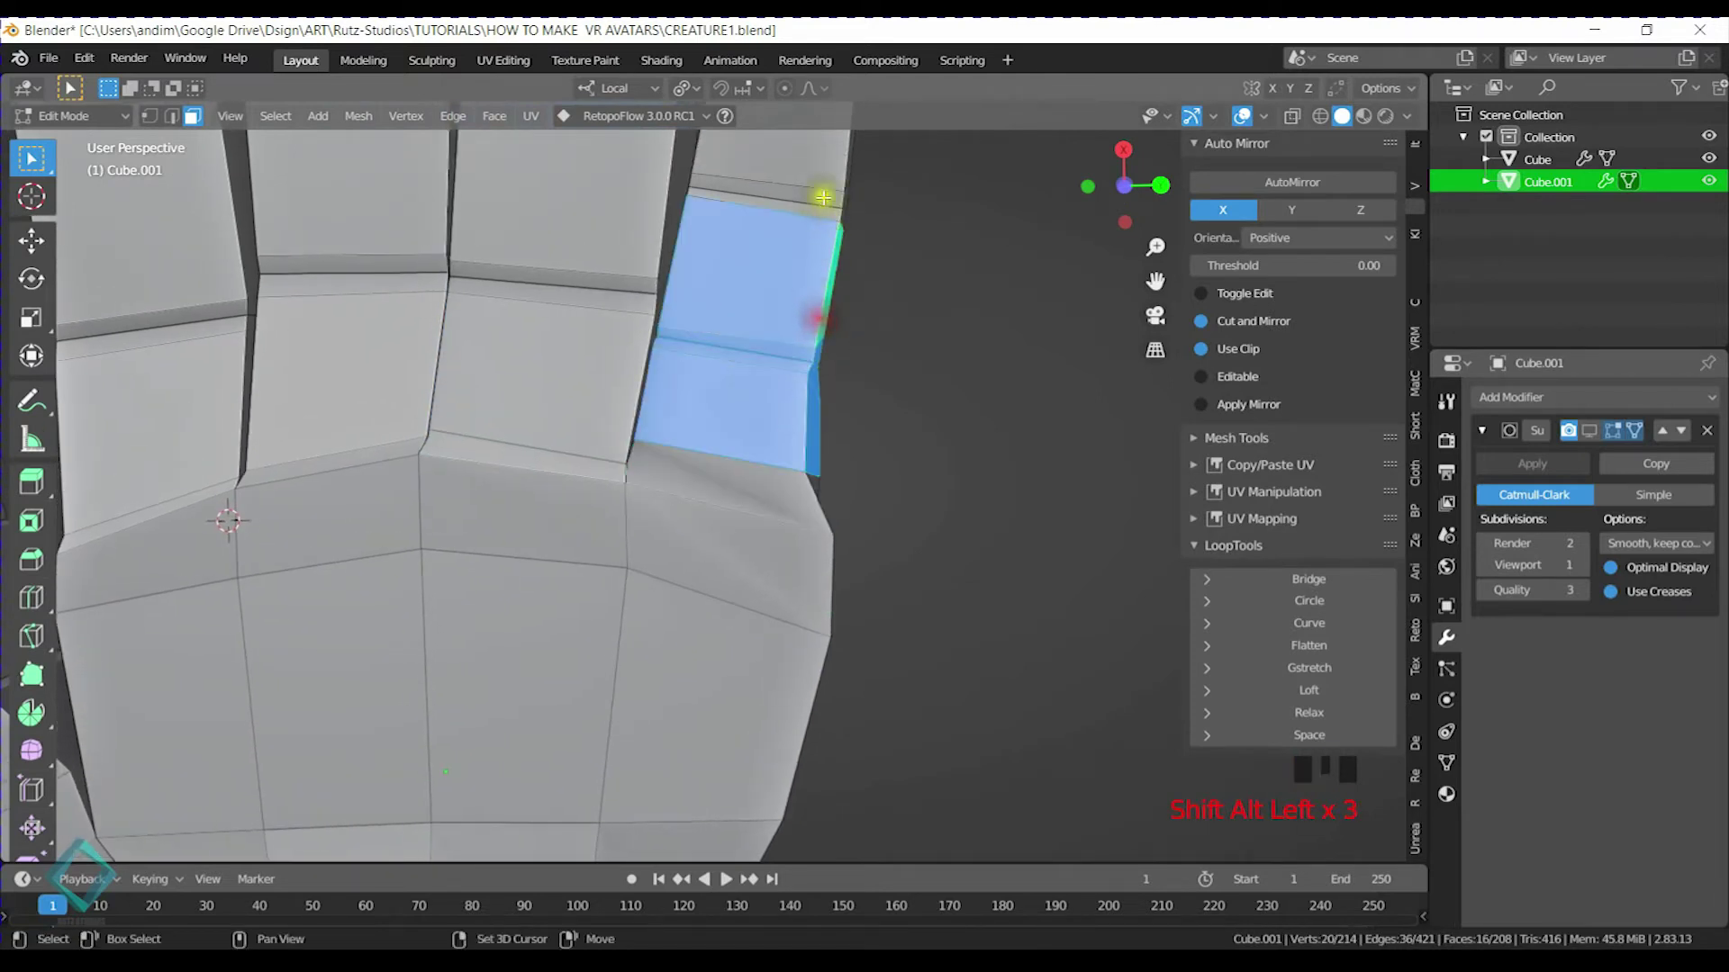
{"action": "middle_click_drag", "start_coordinate": [822, 197], "coordinate": [836, 359], "text": "shift"}
{"action": "left_click", "coordinate": [836, 342], "text": "alt+shift"}
{"action": "left_click", "coordinate": [837, 341], "text": "alt+shift"}
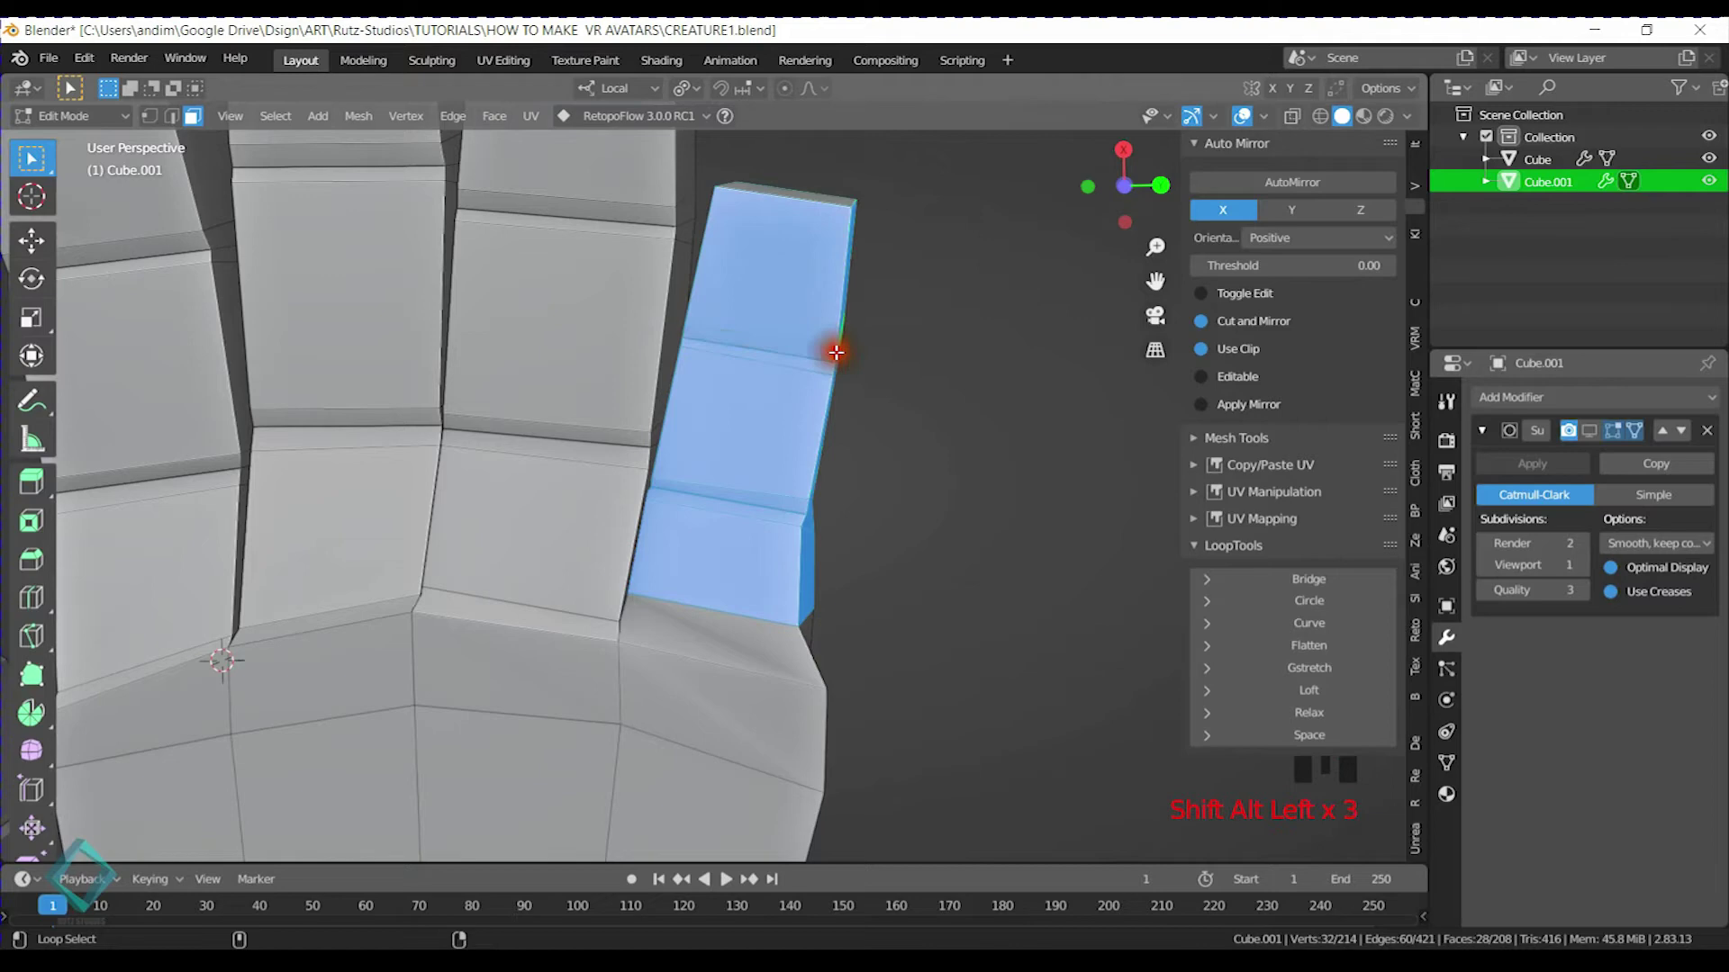
{"action": "left_click", "coordinate": [840, 206], "text": "shift"}
{"action": "left_click", "coordinate": [805, 245], "text": "shift"}
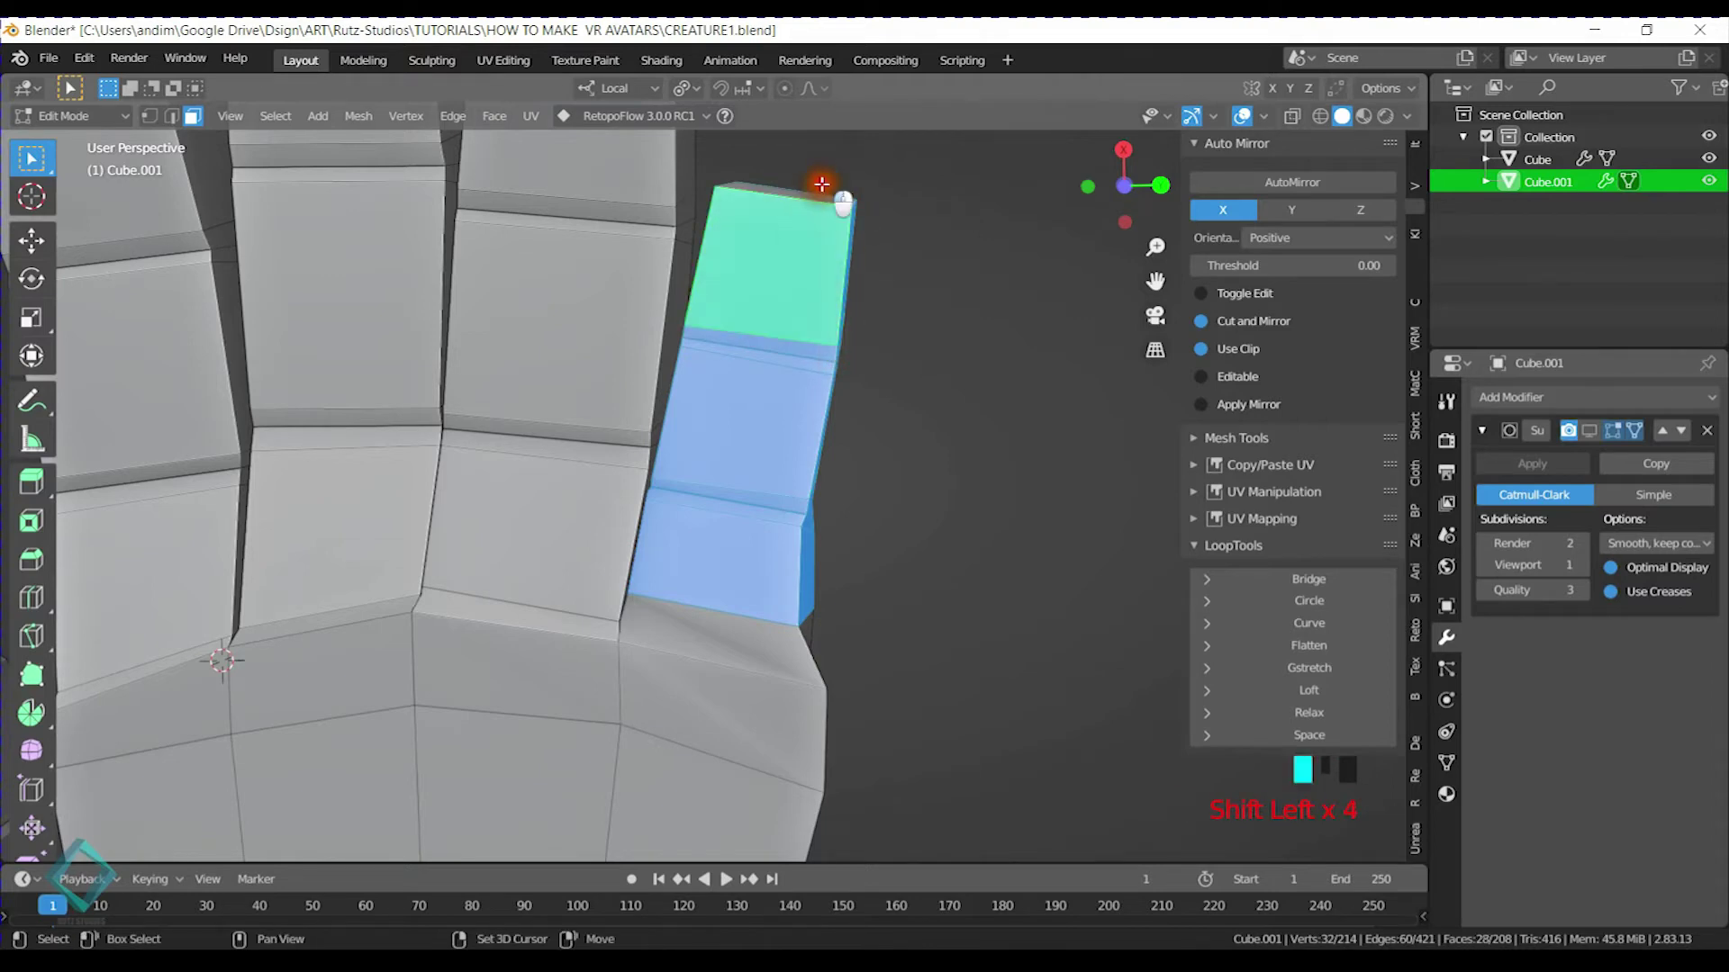
{"action": "middle_click_drag", "start_coordinate": [822, 293], "coordinate": [820, 317]}
{"action": "key", "text": "g"}
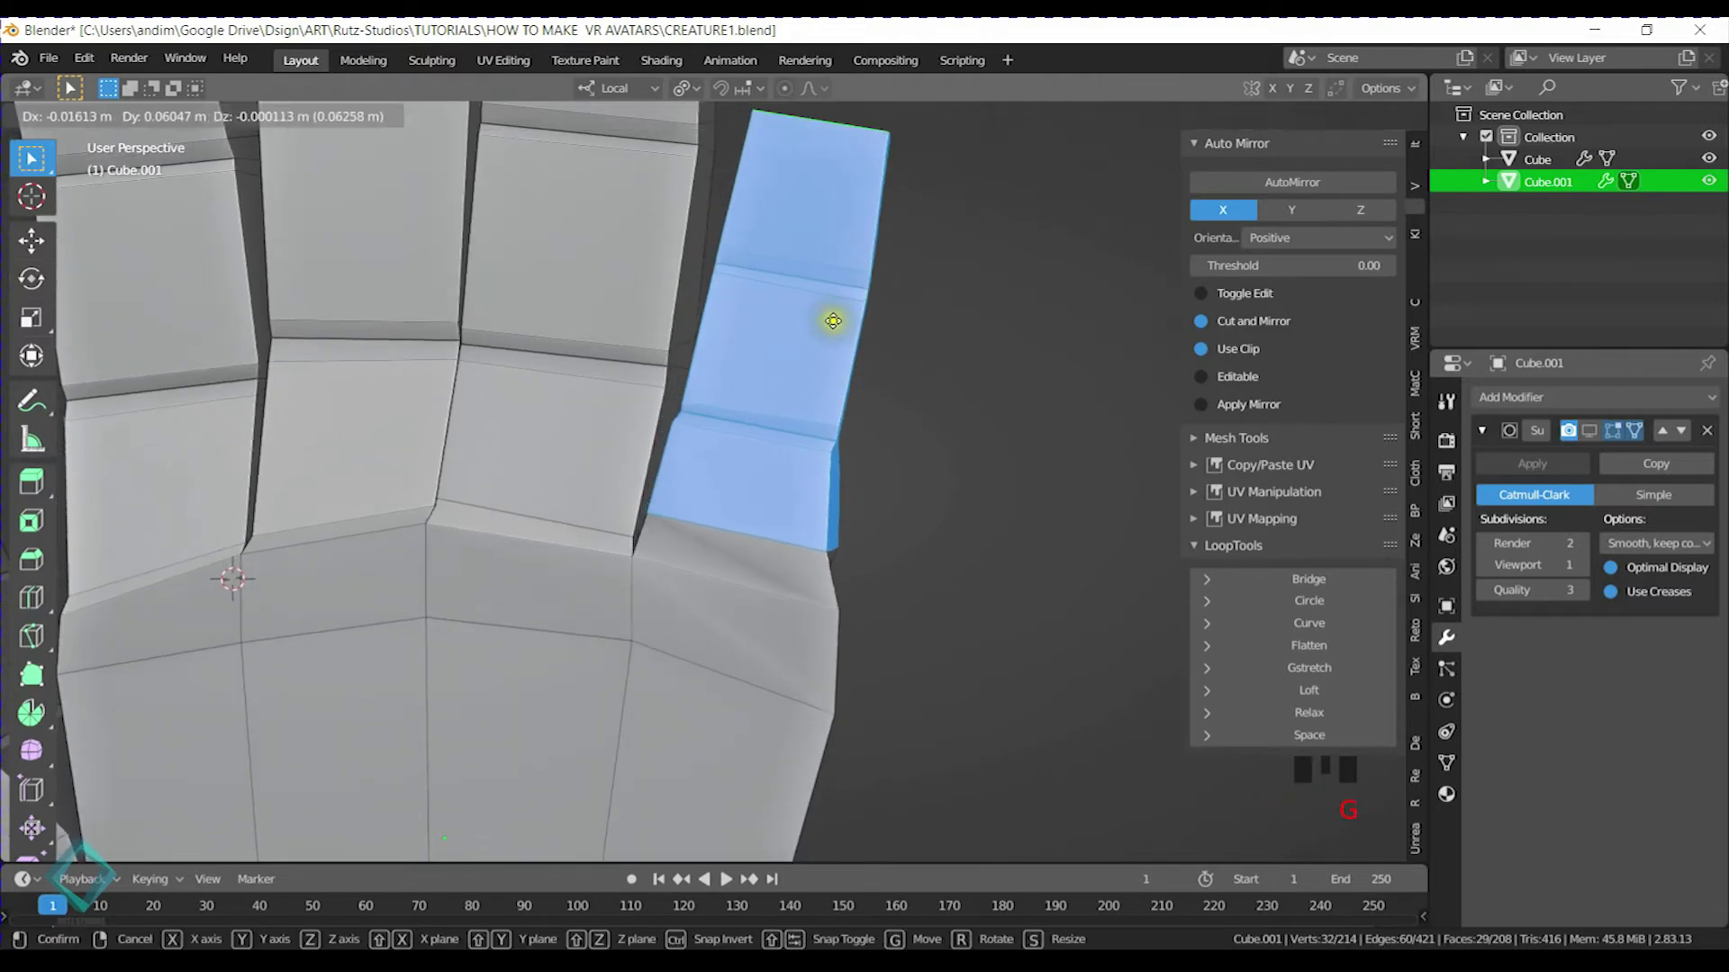
{"action": "left_click", "coordinate": [829, 327]}
Select all the ring finger's faces down to its base and move the finger about 0.05 m toward the pinky
{"action": "mouse_move", "coordinate": [731, 387]}
{"action": "middle_mouse_down", "text": "shift"}
{"action": "mouse_move", "coordinate": [796, 402]}
{"action": "mouse_move", "coordinate": [756, 386]}
{"action": "mouse_move", "coordinate": [759, 401]}
{"action": "middle_mouse_up", "text": "shift"}
{"action": "left_click", "coordinate": [798, 350], "text": "alt"}
{"action": "left_click", "coordinate": [808, 314], "text": "alt+shift"}
{"action": "mouse_move", "coordinate": [808, 313]}
{"action": "middle_mouse_down", "text": "shift"}
{"action": "mouse_move", "coordinate": [837, 216]}
{"action": "mouse_move", "coordinate": [815, 343]}
{"action": "middle_mouse_up", "text": "shift"}
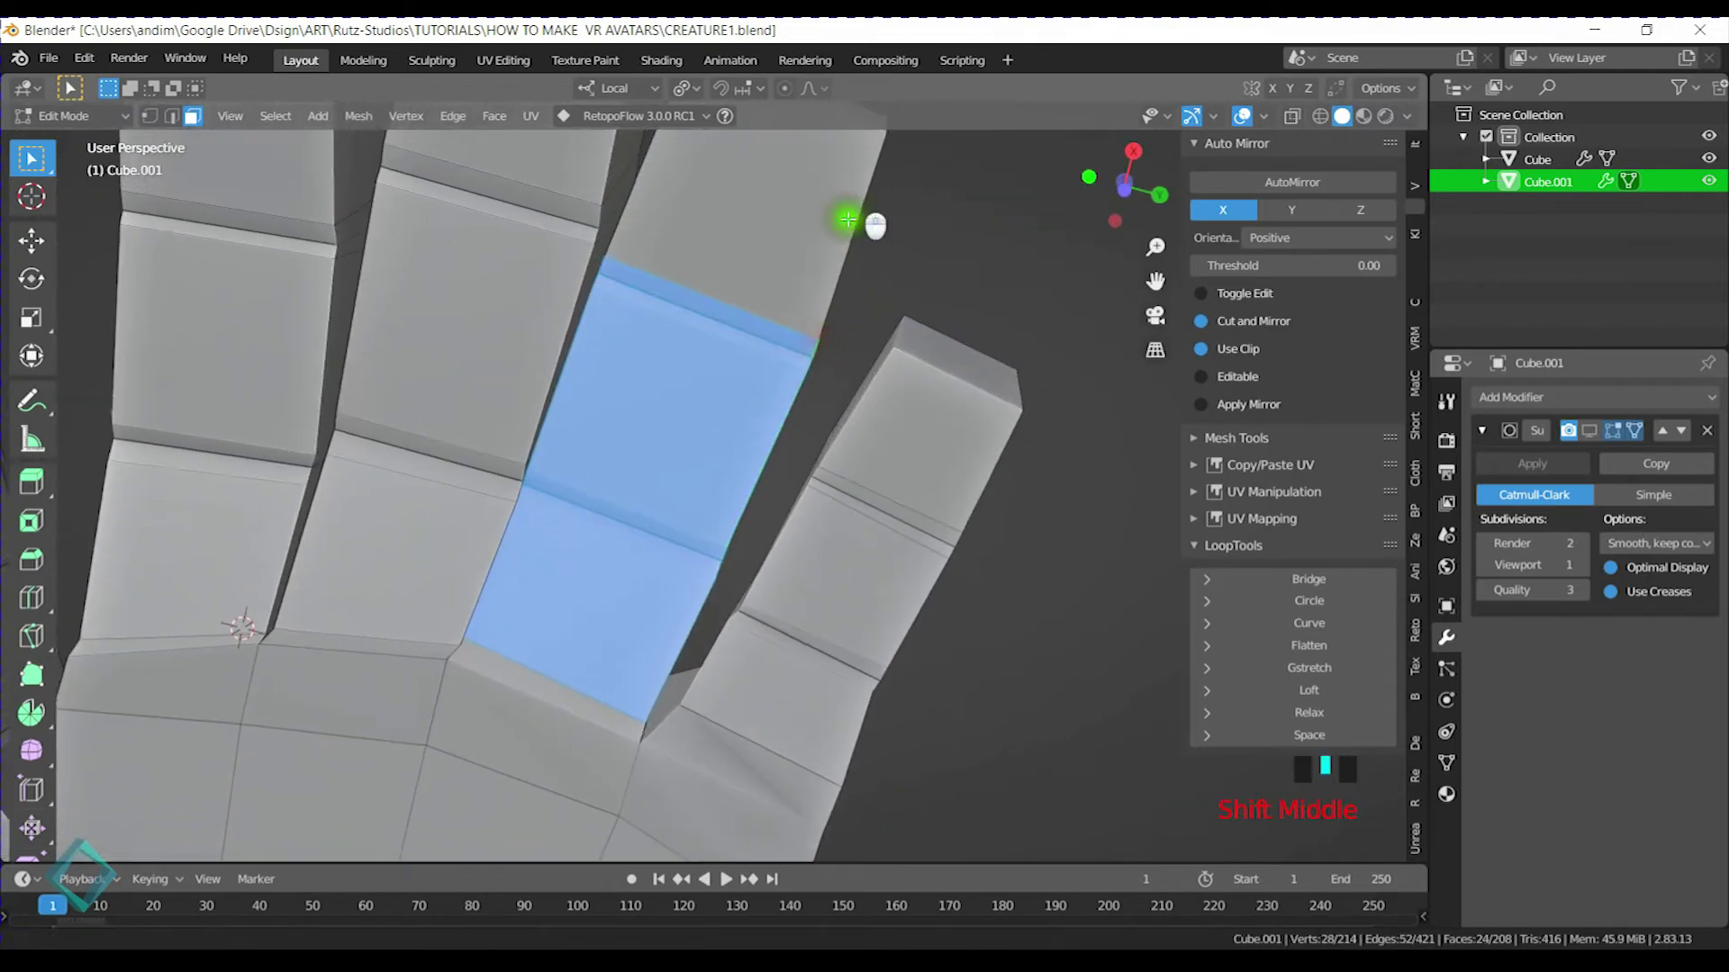
{"action": "middle_click_drag", "start_coordinate": [854, 207], "coordinate": [817, 367], "text": "shift"}
{"action": "left_click", "coordinate": [802, 355], "text": "alt+shift"}
{"action": "left_click", "coordinate": [785, 215], "text": "shift"}
{"action": "middle_click_drag", "start_coordinate": [785, 215], "coordinate": [809, 409], "text": "shift"}
{"action": "key", "text": "g"}
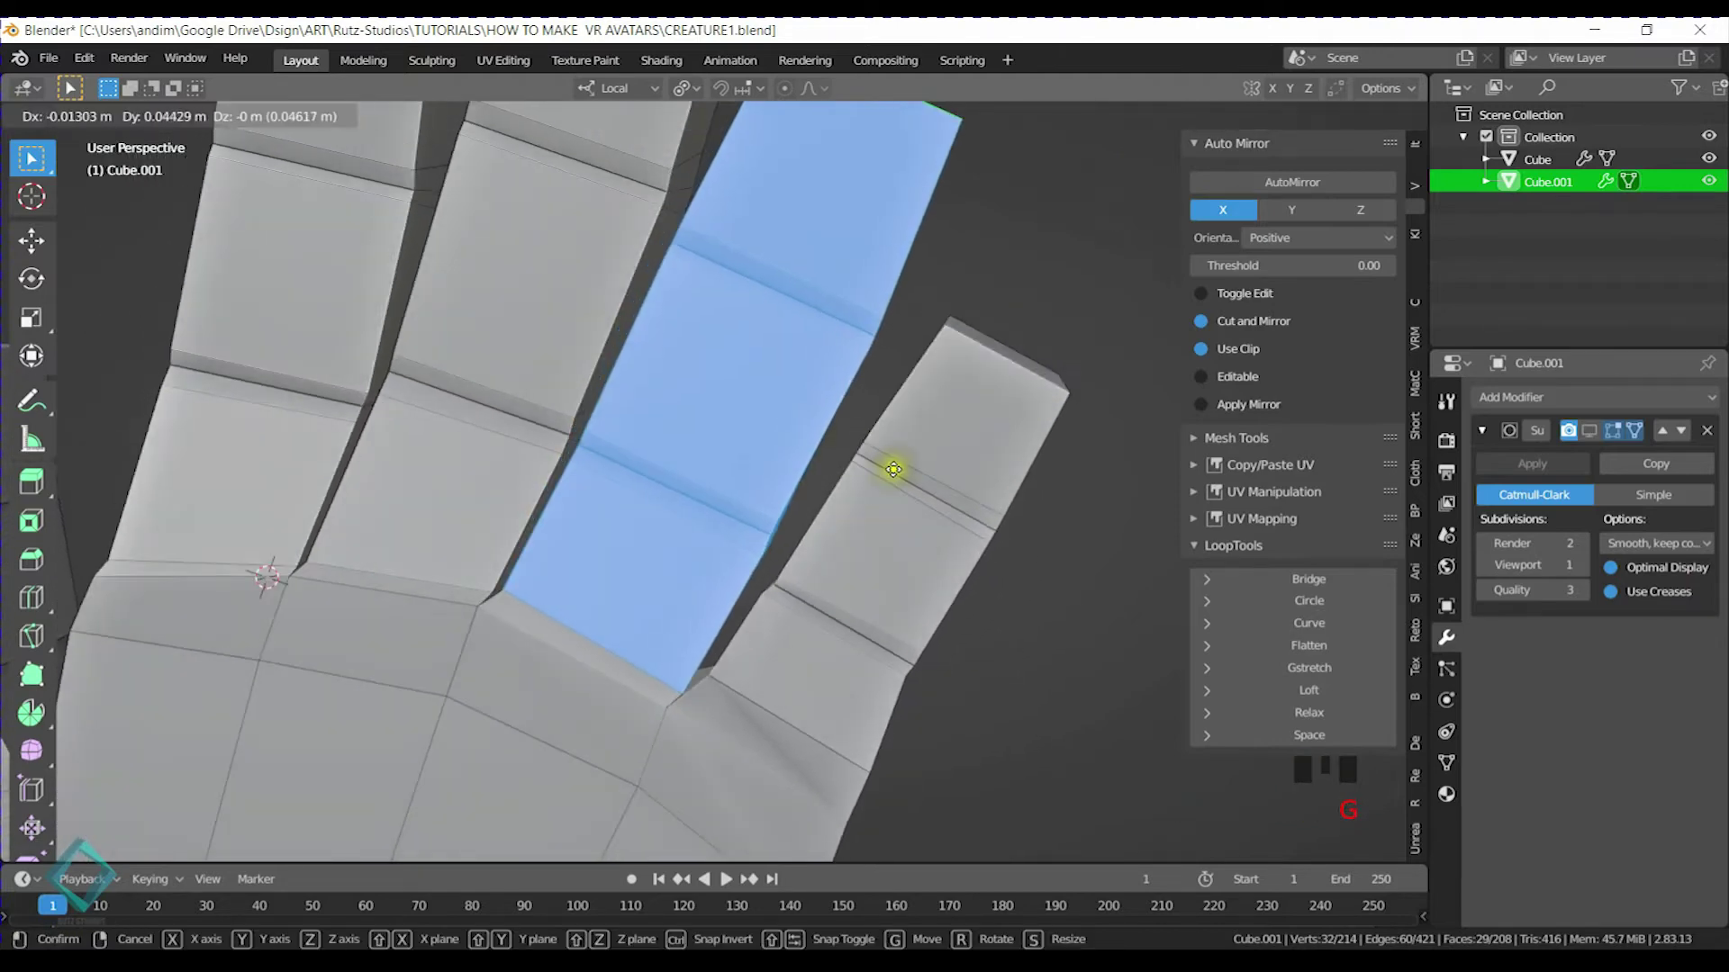
{"action": "left_click", "coordinate": [918, 417]}
{"action": "middle_click_drag", "start_coordinate": [825, 630], "coordinate": [622, 385], "text": "shift"}
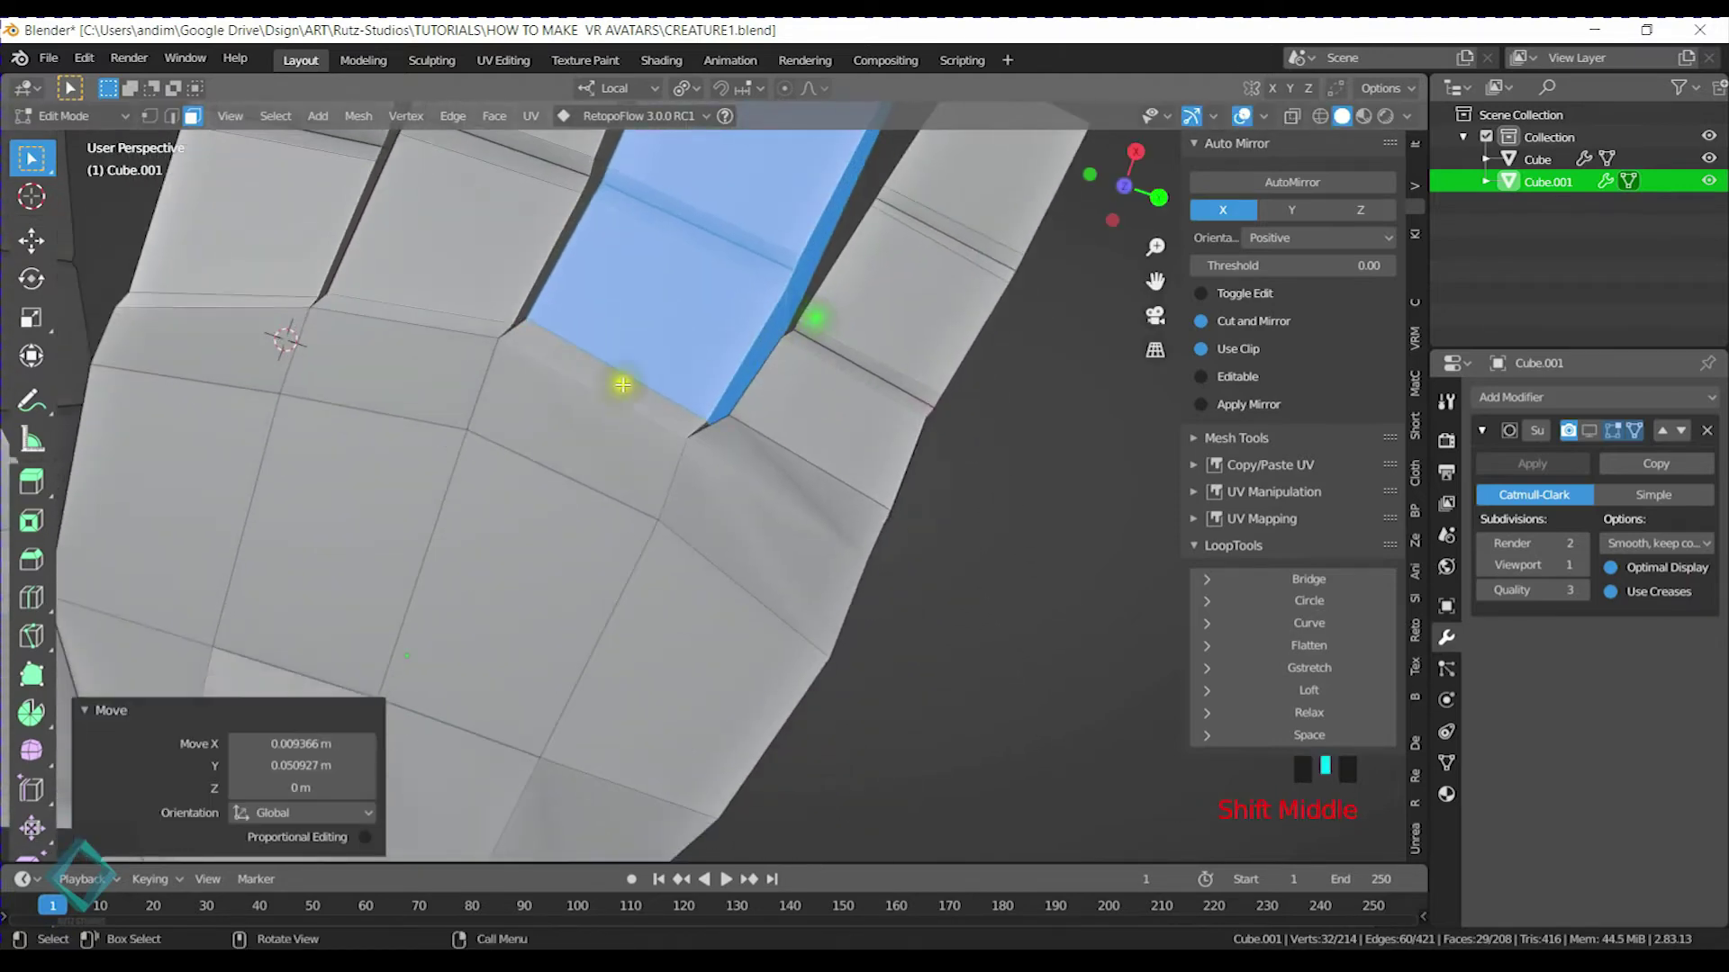
Move the edge across the ring finger's base by about -0.030 m in X, 0.052 m in Y and -0.019 m in Z
{"action": "left_click", "coordinate": [546, 459]}
{"action": "middle_click_drag", "start_coordinate": [606, 463], "coordinate": [635, 275]}
{"action": "key", "text": "1"}
{"action": "left_click", "coordinate": [620, 263]}
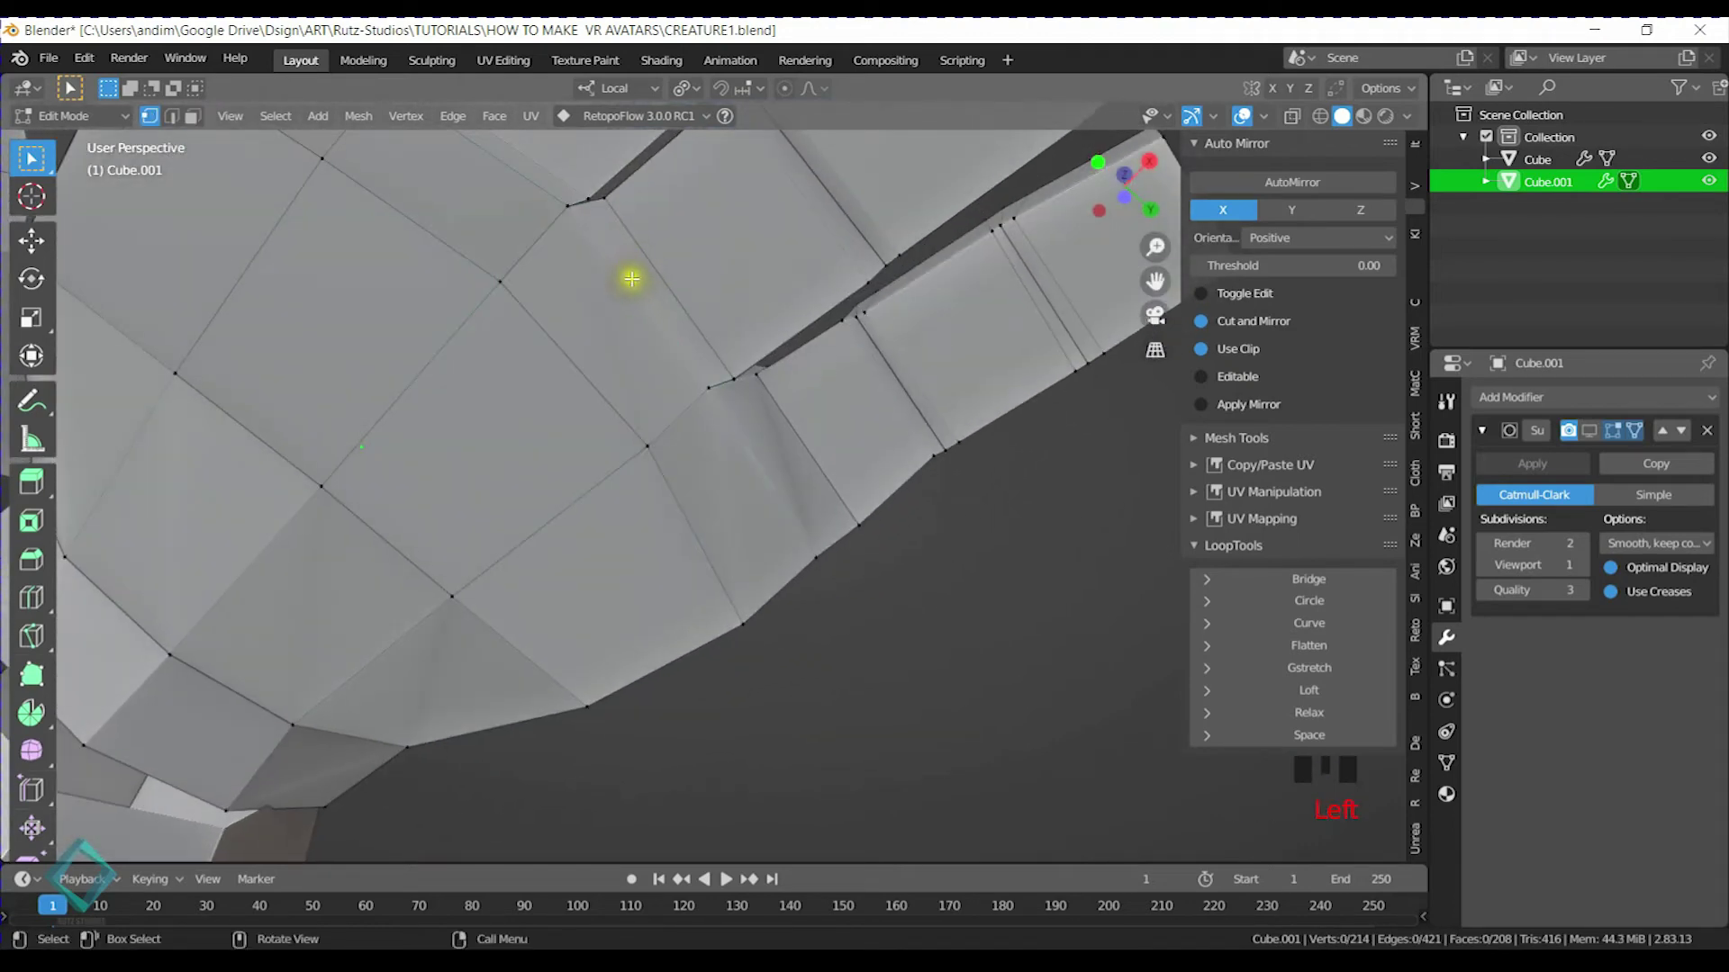
{"action": "key", "text": "g"}
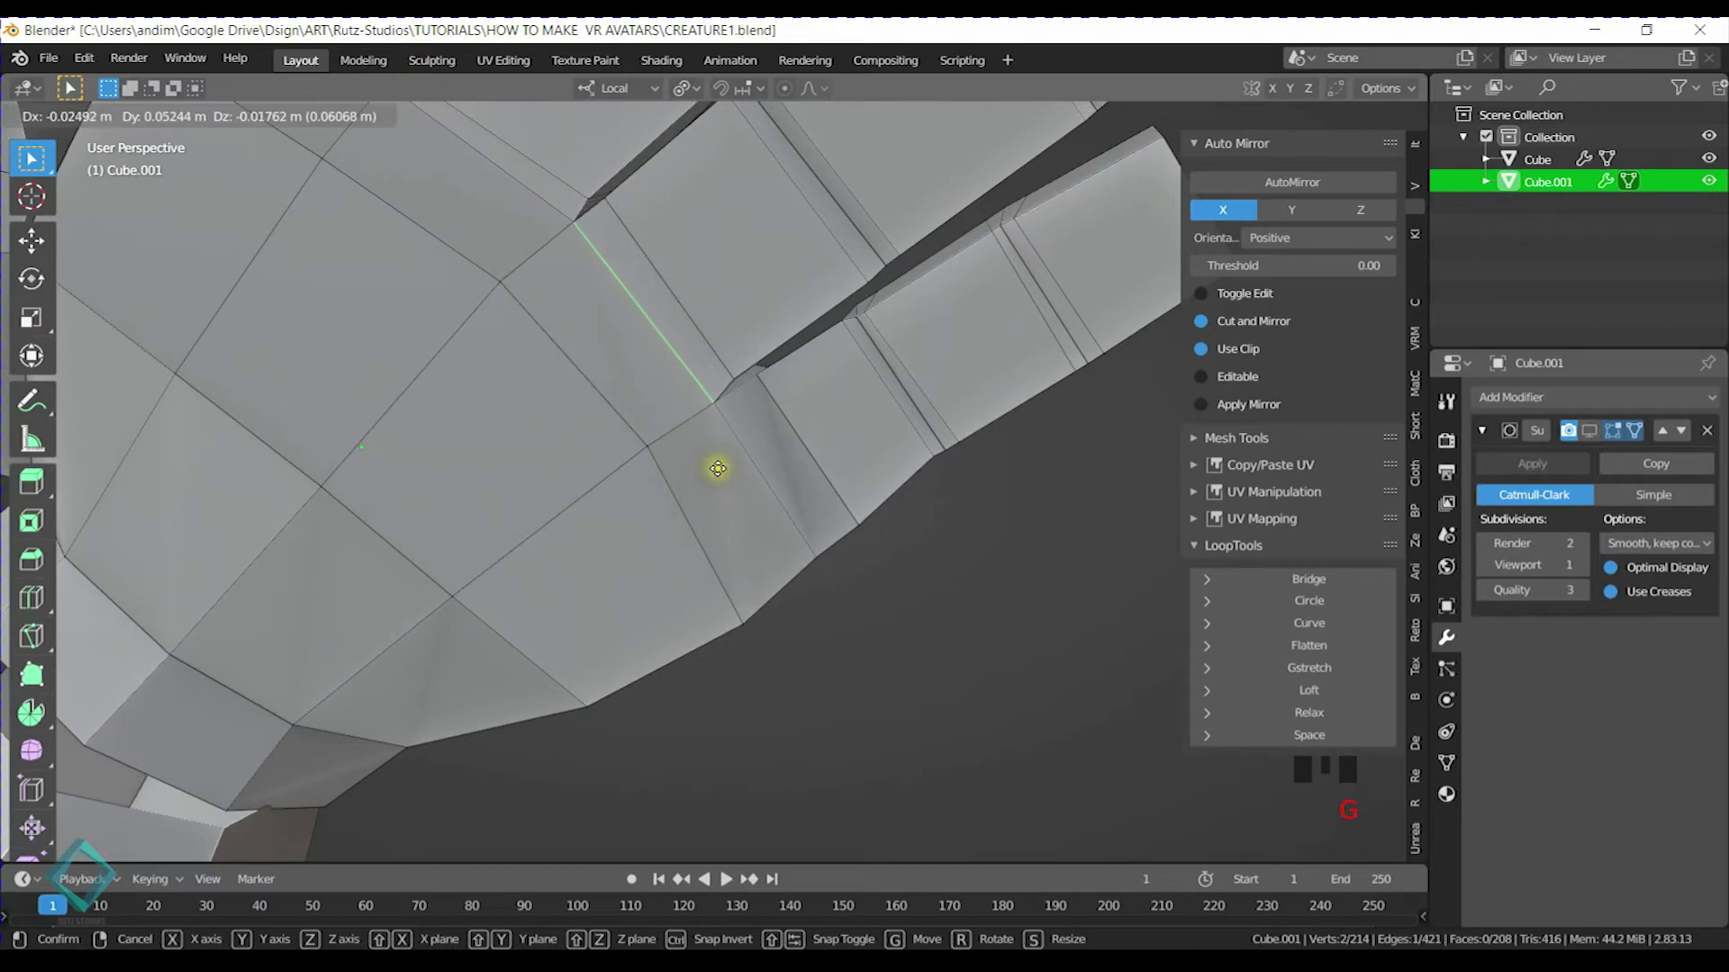
{"action": "left_click", "coordinate": [708, 477]}
{"action": "scroll", "coordinate": [750, 300], "scroll_direction": "down", "scroll_amount": 3}
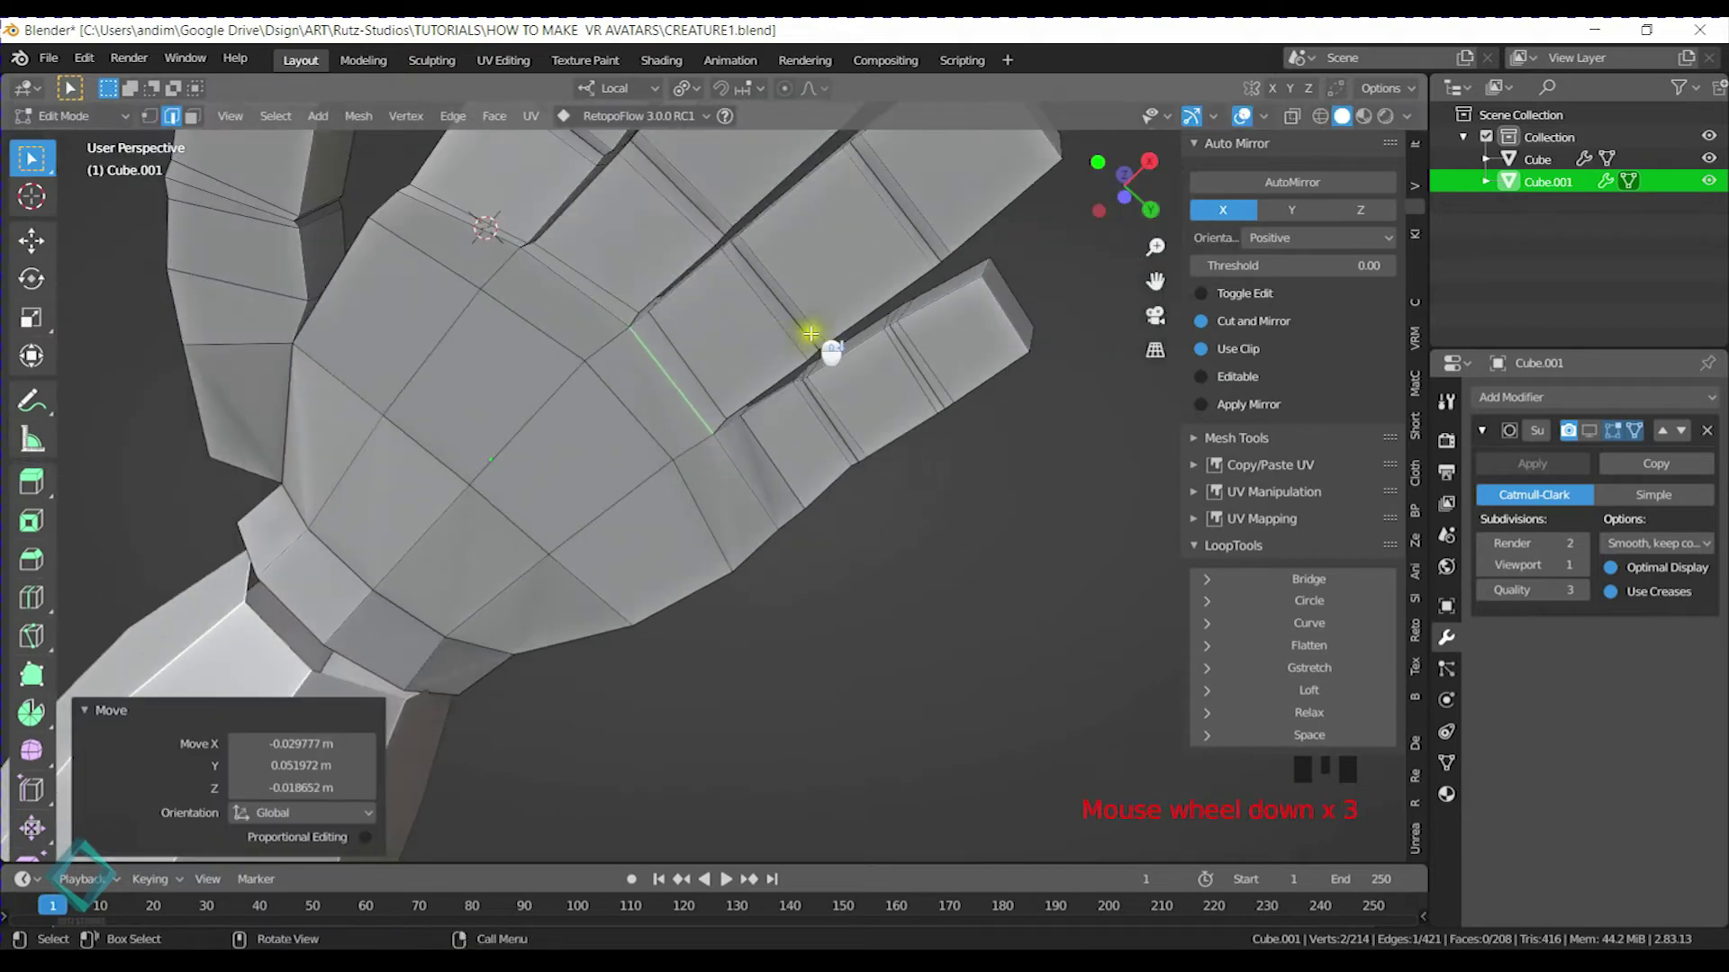
Slide the ring finger's base edge along the mesh and rotate the neighbouring edge at the middle finger's base
{"action": "scroll", "coordinate": [770, 409], "scroll_direction": "up", "scroll_amount": 2}
{"action": "middle_click_drag", "start_coordinate": [885, 438], "coordinate": [931, 406]}
{"action": "key", "text": "g"}
{"action": "key", "text": "g"}
{"action": "left_click", "coordinate": [925, 434]}
{"action": "left_click", "coordinate": [826, 390]}
{"action": "key", "text": "r"}
{"action": "left_click", "coordinate": [935, 279]}
Move and rotate the index finger's base edge, and rotate the adjacent crease edge 4.42° in the view
{"action": "left_click", "coordinate": [586, 301]}
{"action": "middle_click_drag", "start_coordinate": [695, 314], "coordinate": [698, 363], "text": "shift"}
{"action": "key", "text": "r"}
{"action": "key", "text": "g"}
{"action": "left_click", "coordinate": [739, 284]}
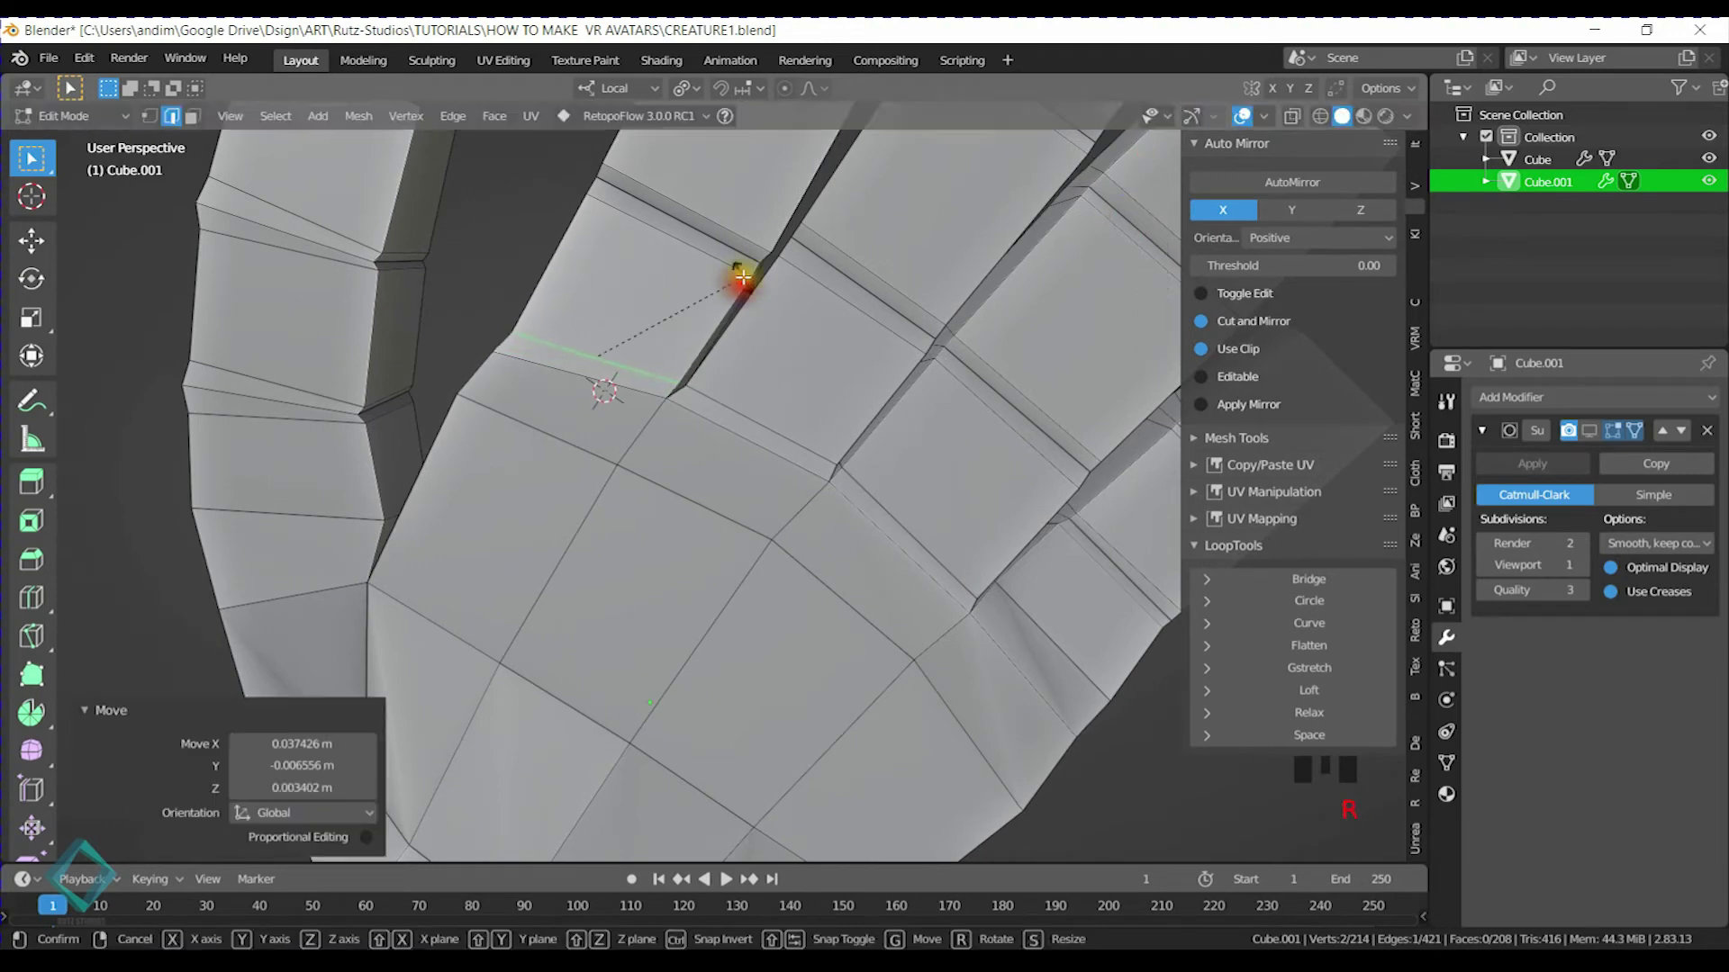
{"action": "left_click", "coordinate": [598, 389]}
{"action": "key", "text": "r"}
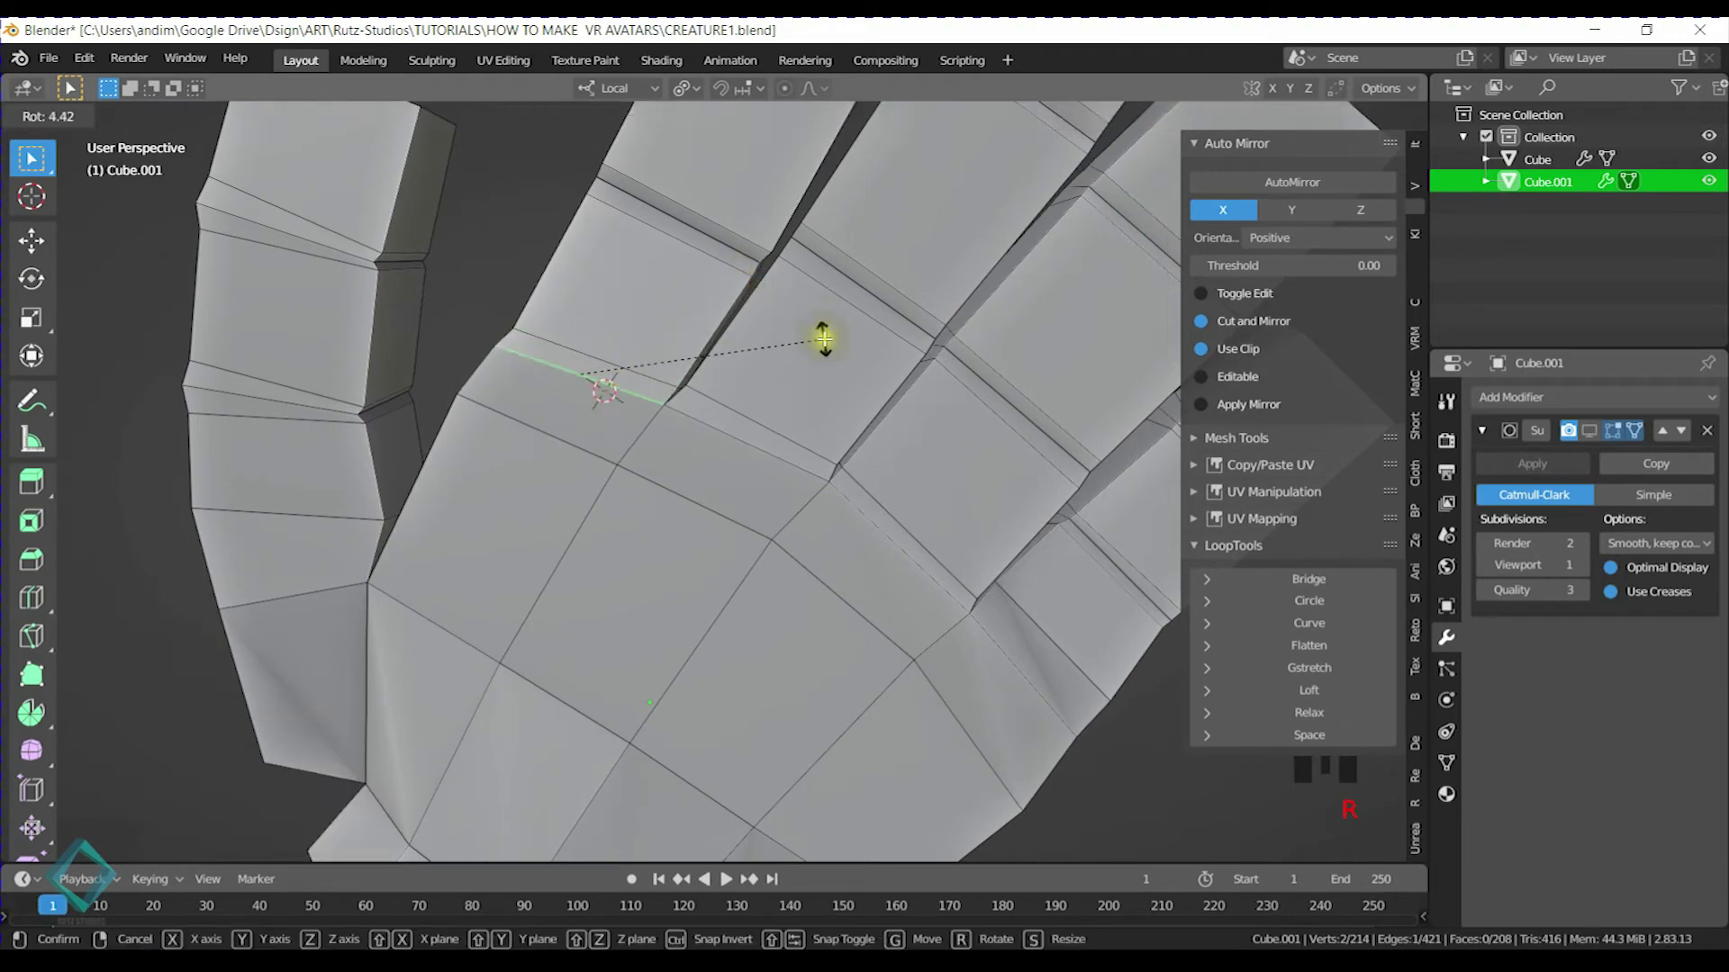
{"action": "left_click", "coordinate": [819, 339]}
{"action": "middle_click_drag", "start_coordinate": [772, 456], "coordinate": [872, 494], "text": "shift"}
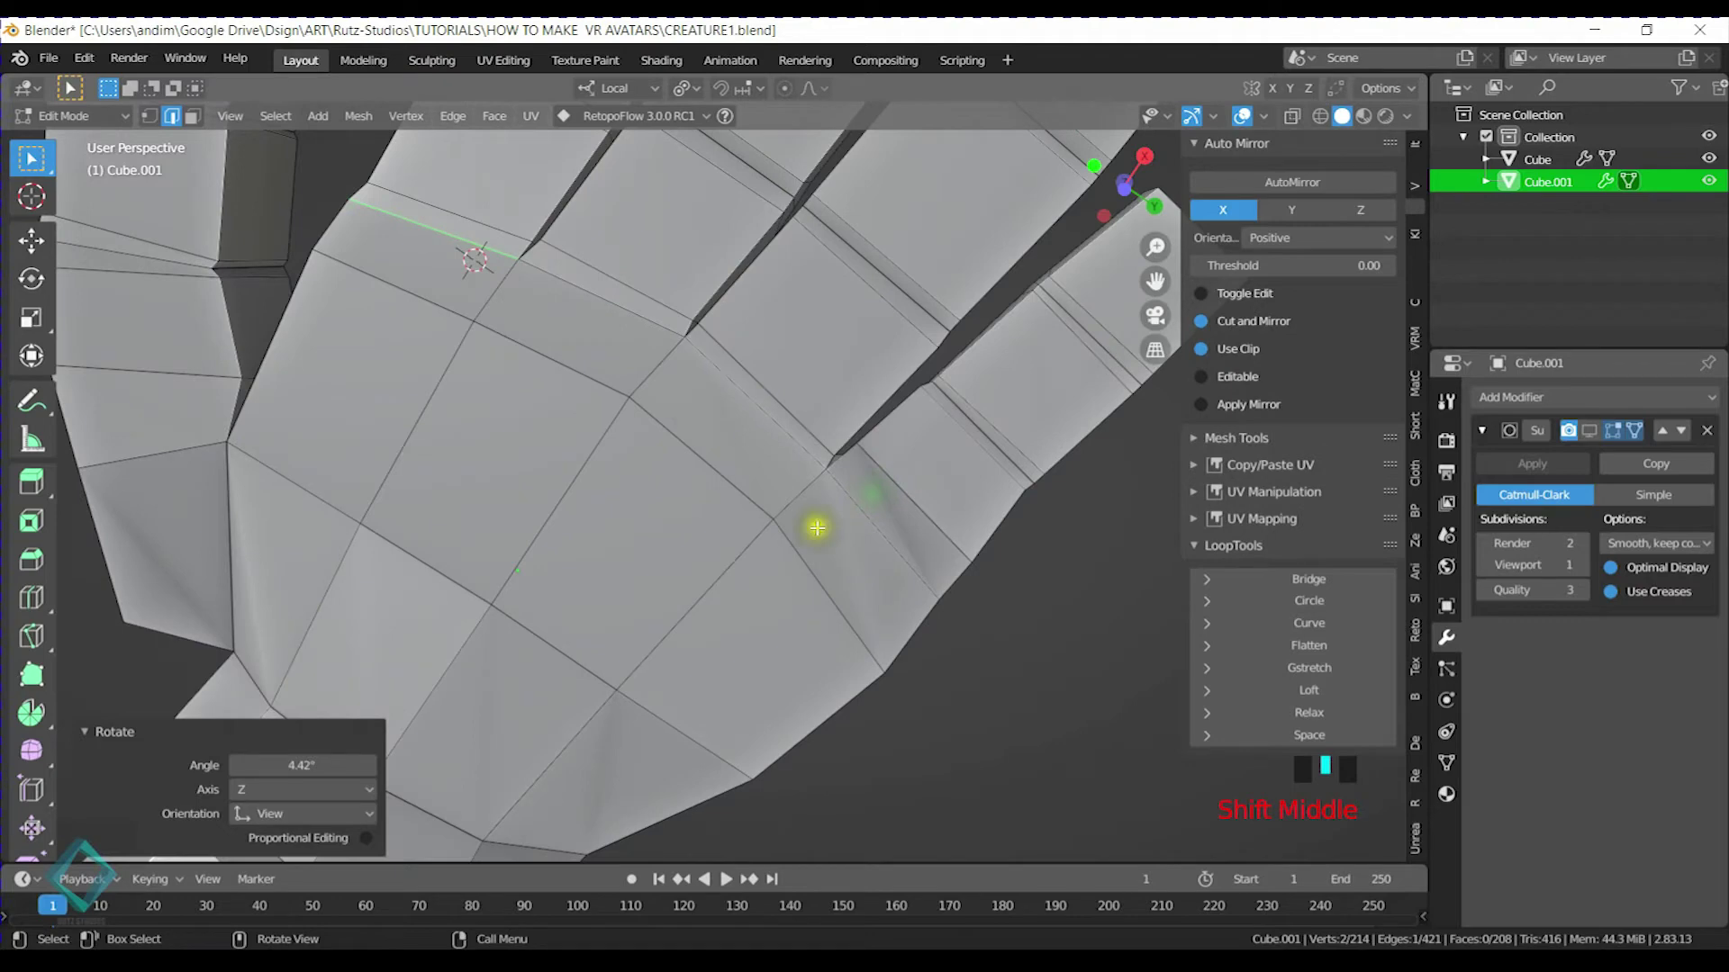
Slide the edge at the pinky's base along the mesh and reposition the edges around that knuckle
{"action": "left_click", "coordinate": [927, 491]}
{"action": "key", "text": "g"}
{"action": "key", "text": "g"}
{"action": "left_click", "coordinate": [891, 533]}
{"action": "middle_click_drag", "start_coordinate": [1088, 505], "coordinate": [676, 486], "text": "shift"}
{"action": "key", "text": "g"}
{"action": "left_click", "coordinate": [622, 440]}
{"action": "left_click", "coordinate": [659, 520]}
{"action": "key", "text": "g"}
{"action": "left_click", "coordinate": [702, 477]}
Move the pinky's base edge by about 0.021 m in X and -0.094 m in Y, and rotate it about -6.8°
{"action": "middle_click_drag", "start_coordinate": [648, 420], "coordinate": [895, 505]}
{"action": "key", "text": "g"}
{"action": "left_click", "coordinate": [887, 509]}
{"action": "key", "text": "r"}
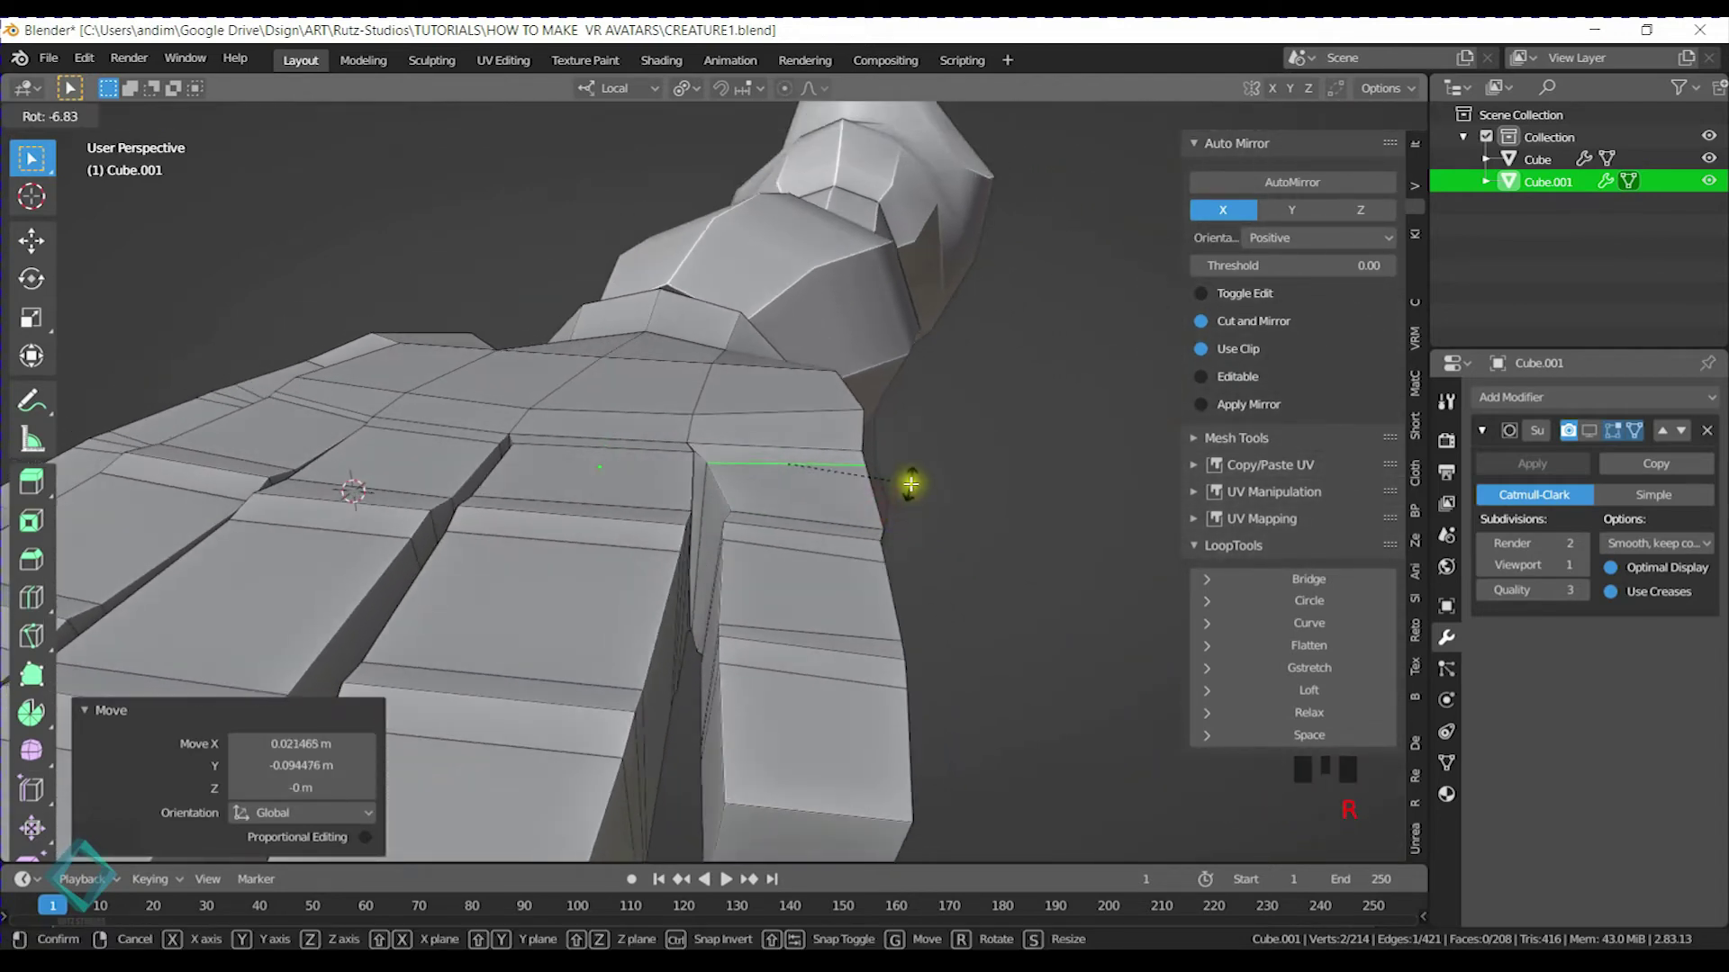
{"action": "left_click", "coordinate": [906, 494]}
Rotate the top edge across the pinky's first joint slightly in the view
{"action": "middle_click_drag", "start_coordinate": [849, 522], "coordinate": [825, 470]}
{"action": "left_click", "coordinate": [820, 475]}
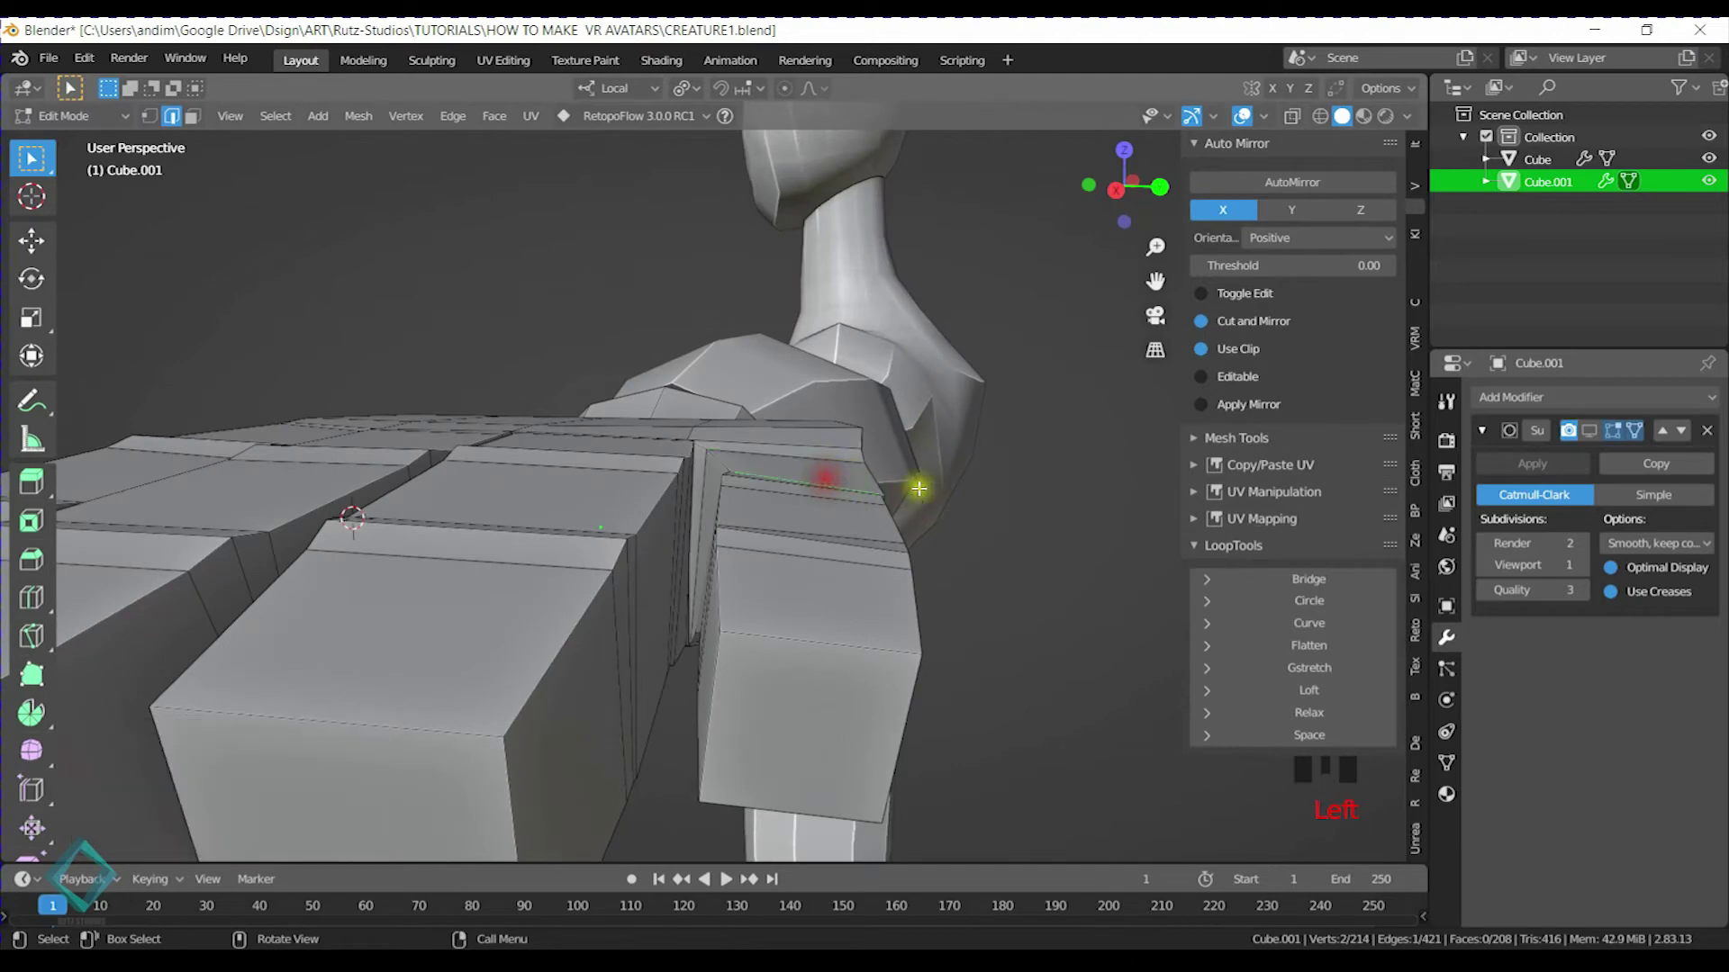
{"action": "key", "text": "r"}
{"action": "left_click", "coordinate": [918, 486]}
Rotate the palm edge just behind the pinky's base by about 4.4° and shift it slightly
{"action": "middle_click_drag", "start_coordinate": [879, 489], "coordinate": [846, 441]}
{"action": "left_click", "coordinate": [839, 436]}
{"action": "key", "text": "g"}
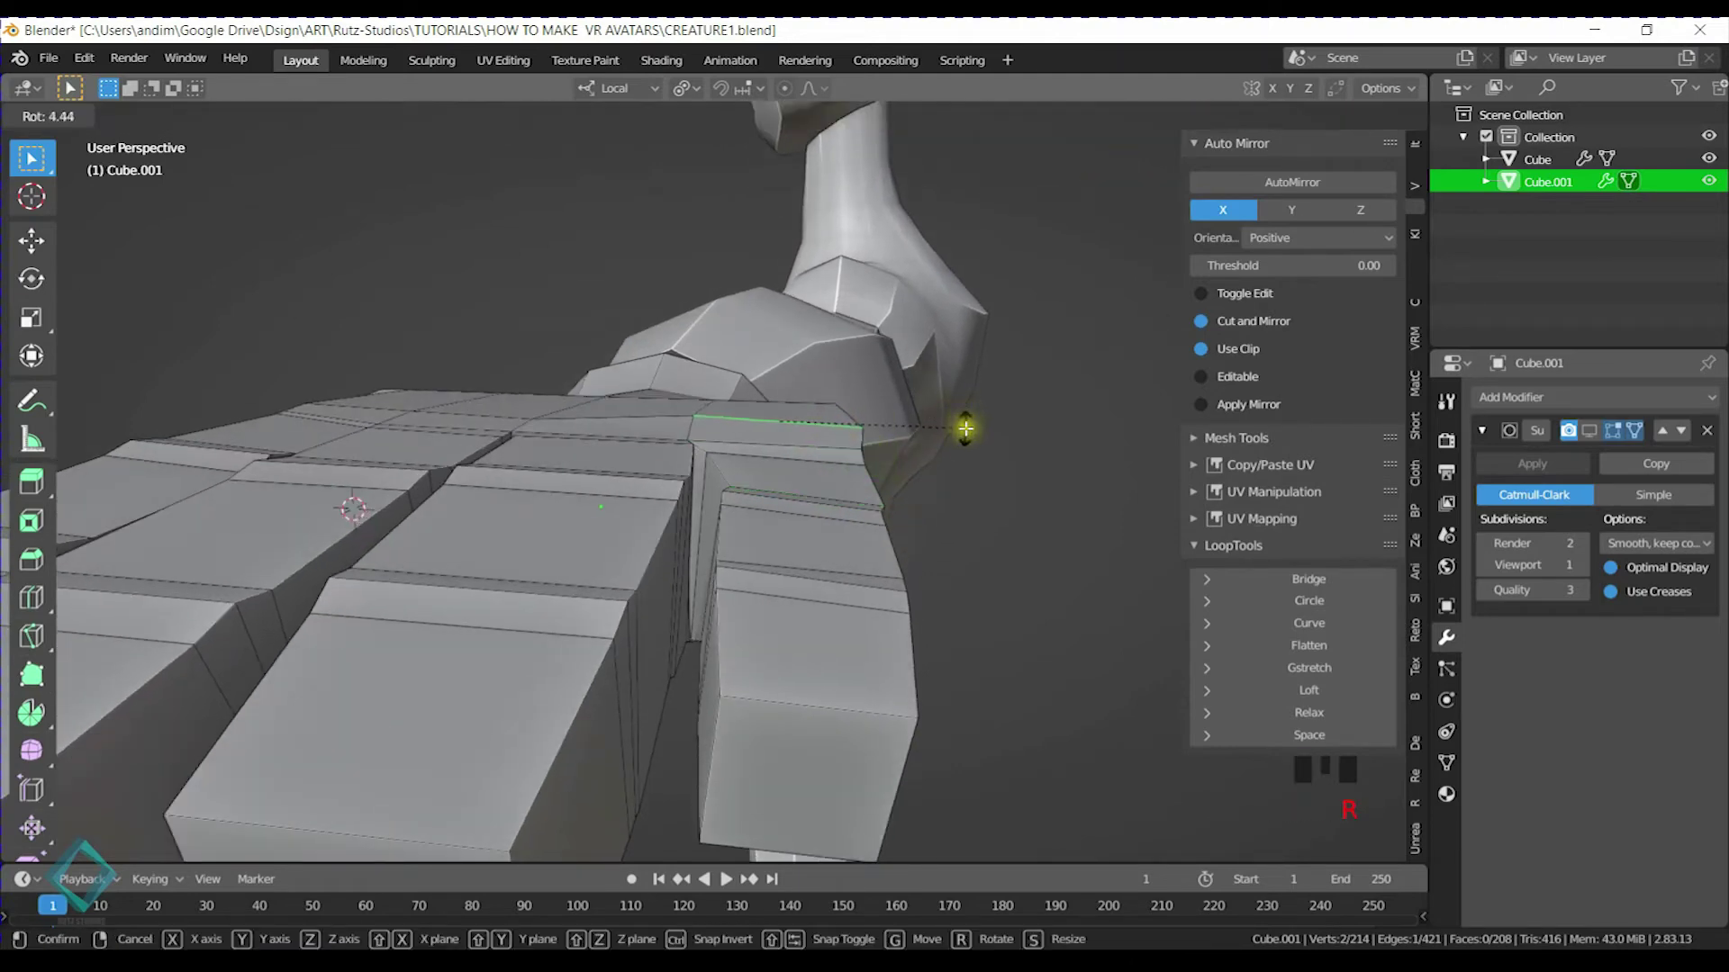
{"action": "left_click", "coordinate": [965, 423]}
{"action": "key", "text": "g"}
{"action": "left_click", "coordinate": [965, 436]}
Rotate the pinky's base edge -2.1° in the view and move it along its Z axis
{"action": "left_click", "coordinate": [831, 457]}
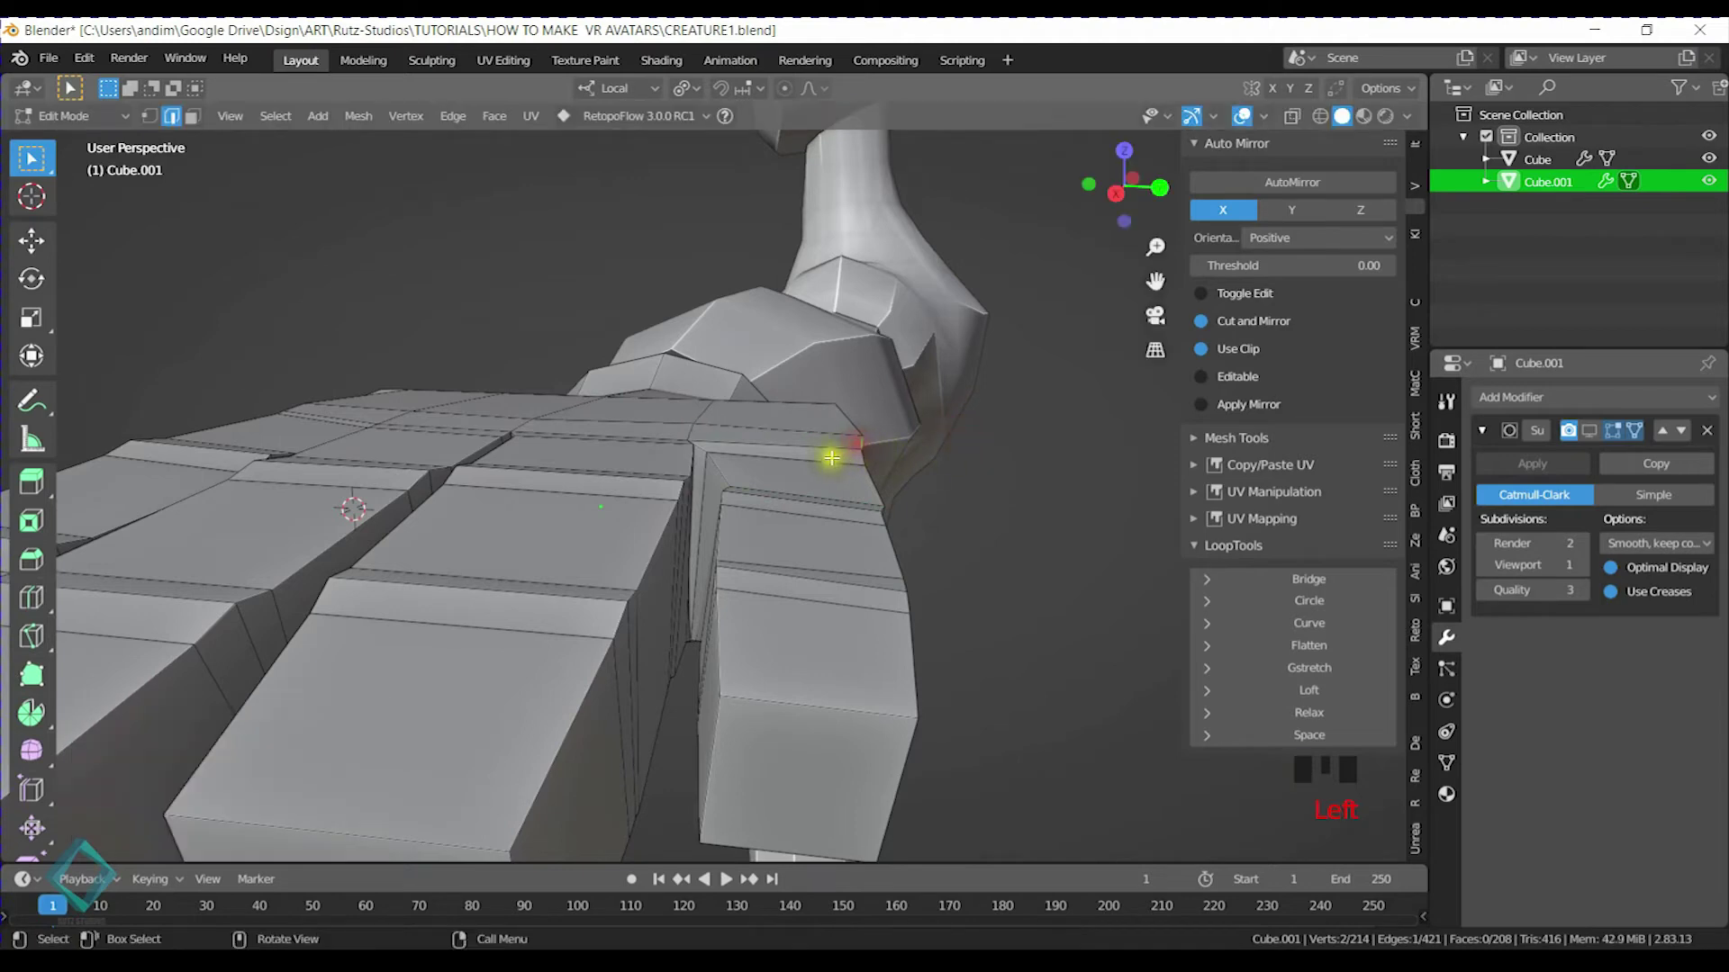
{"action": "key", "text": "r"}
{"action": "left_click", "coordinate": [933, 451]}
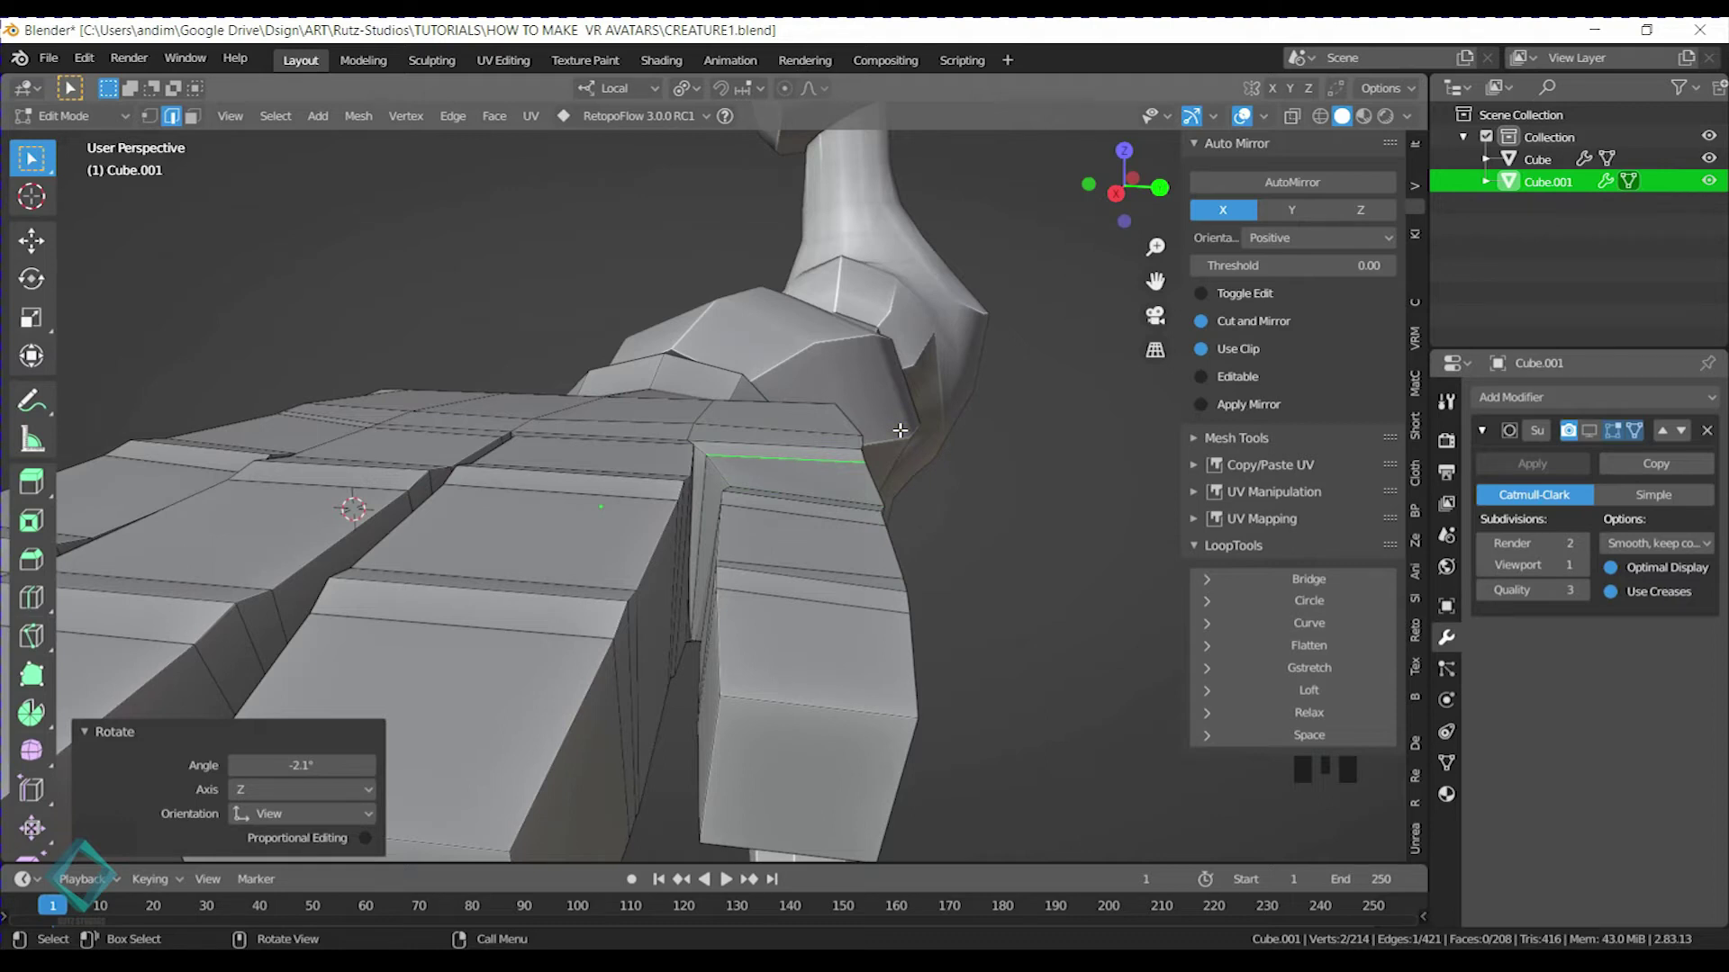
{"action": "middle_click_drag", "start_coordinate": [677, 478], "coordinate": [717, 698]}
{"action": "key", "text": "g"}
{"action": "key", "text": "z"}
{"action": "left_click", "coordinate": [704, 486]}
{"action": "scroll", "coordinate": [717, 699], "scroll_direction": "down", "scroll_amount": 2}
Move the inner vertex of the pinky's first joint edge along Y to straighten the finger's inner side
{"action": "scroll", "coordinate": [718, 648], "scroll_direction": "up", "scroll_amount": 5}
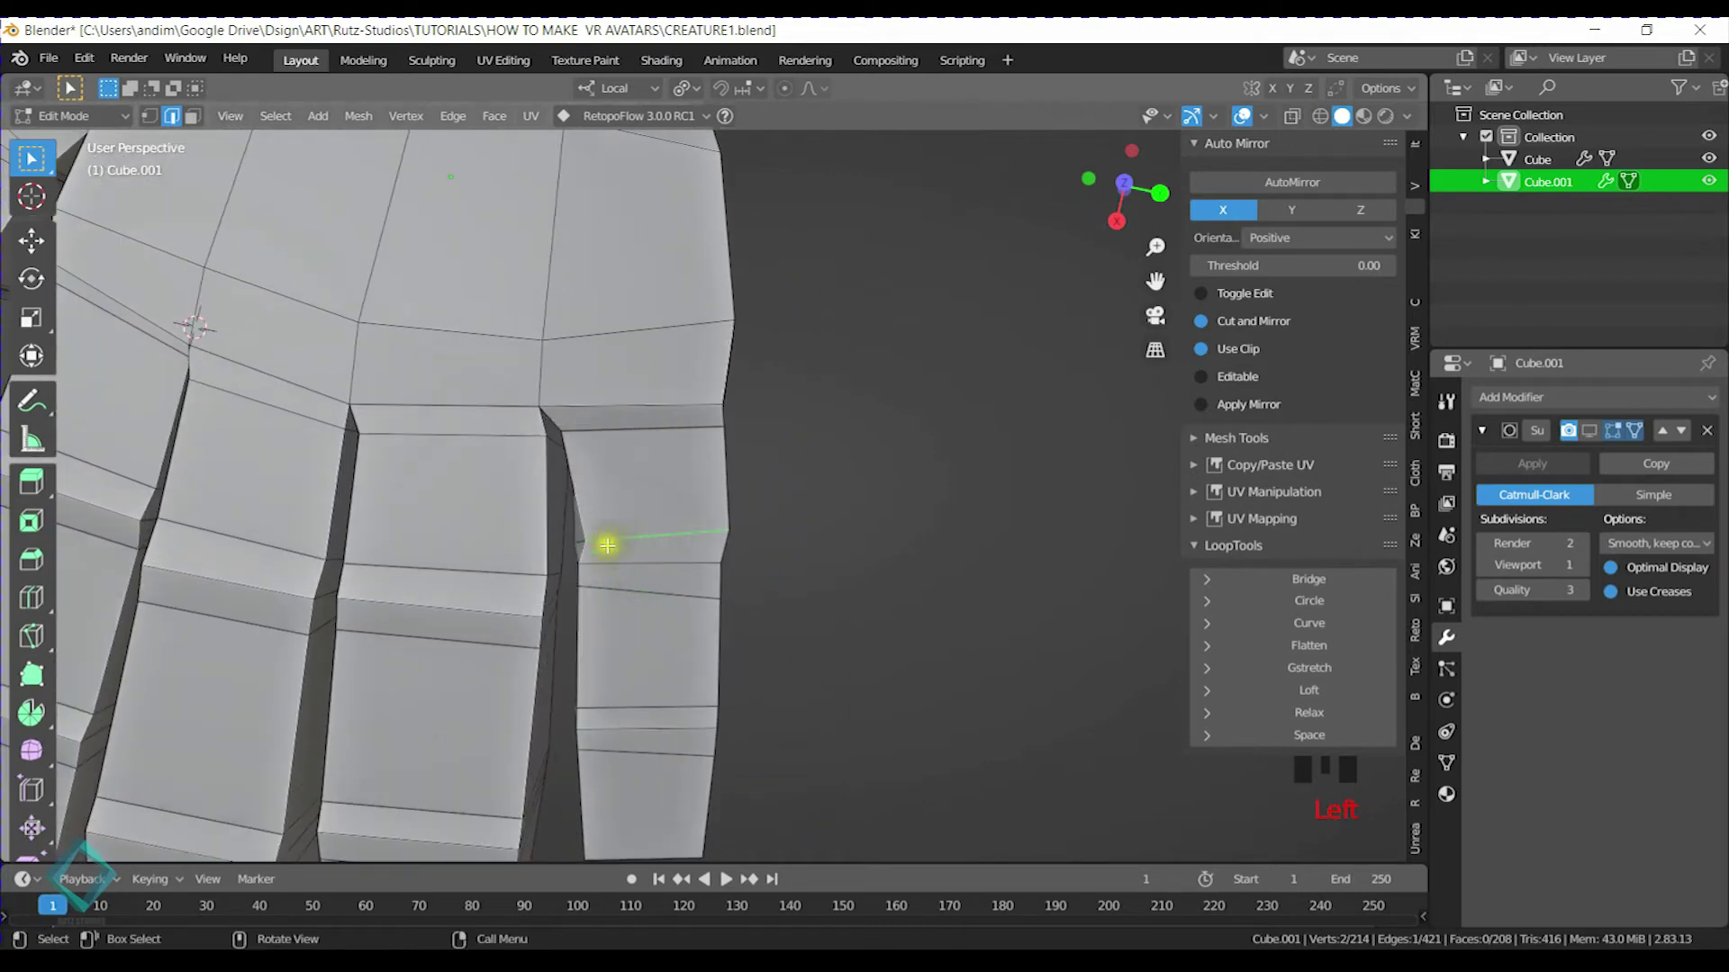
{"action": "key", "text": "g"}
{"action": "key", "text": "x"}
{"action": "key", "text": "y"}
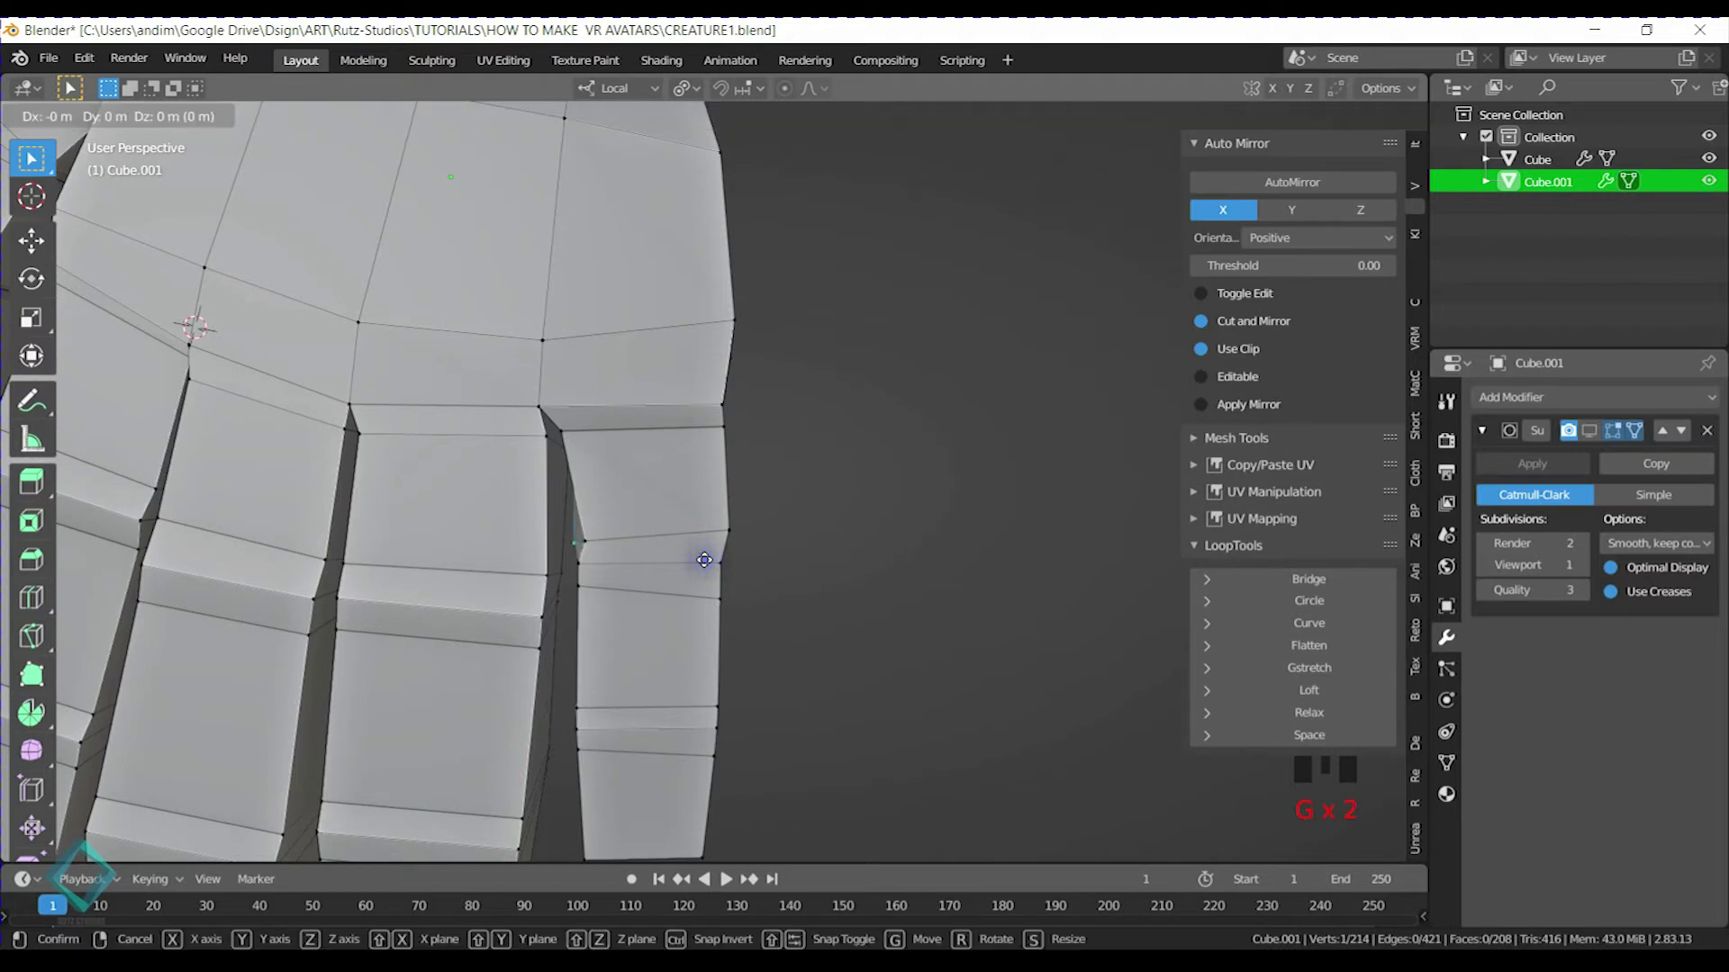
{"action": "left_click", "coordinate": [768, 560]}
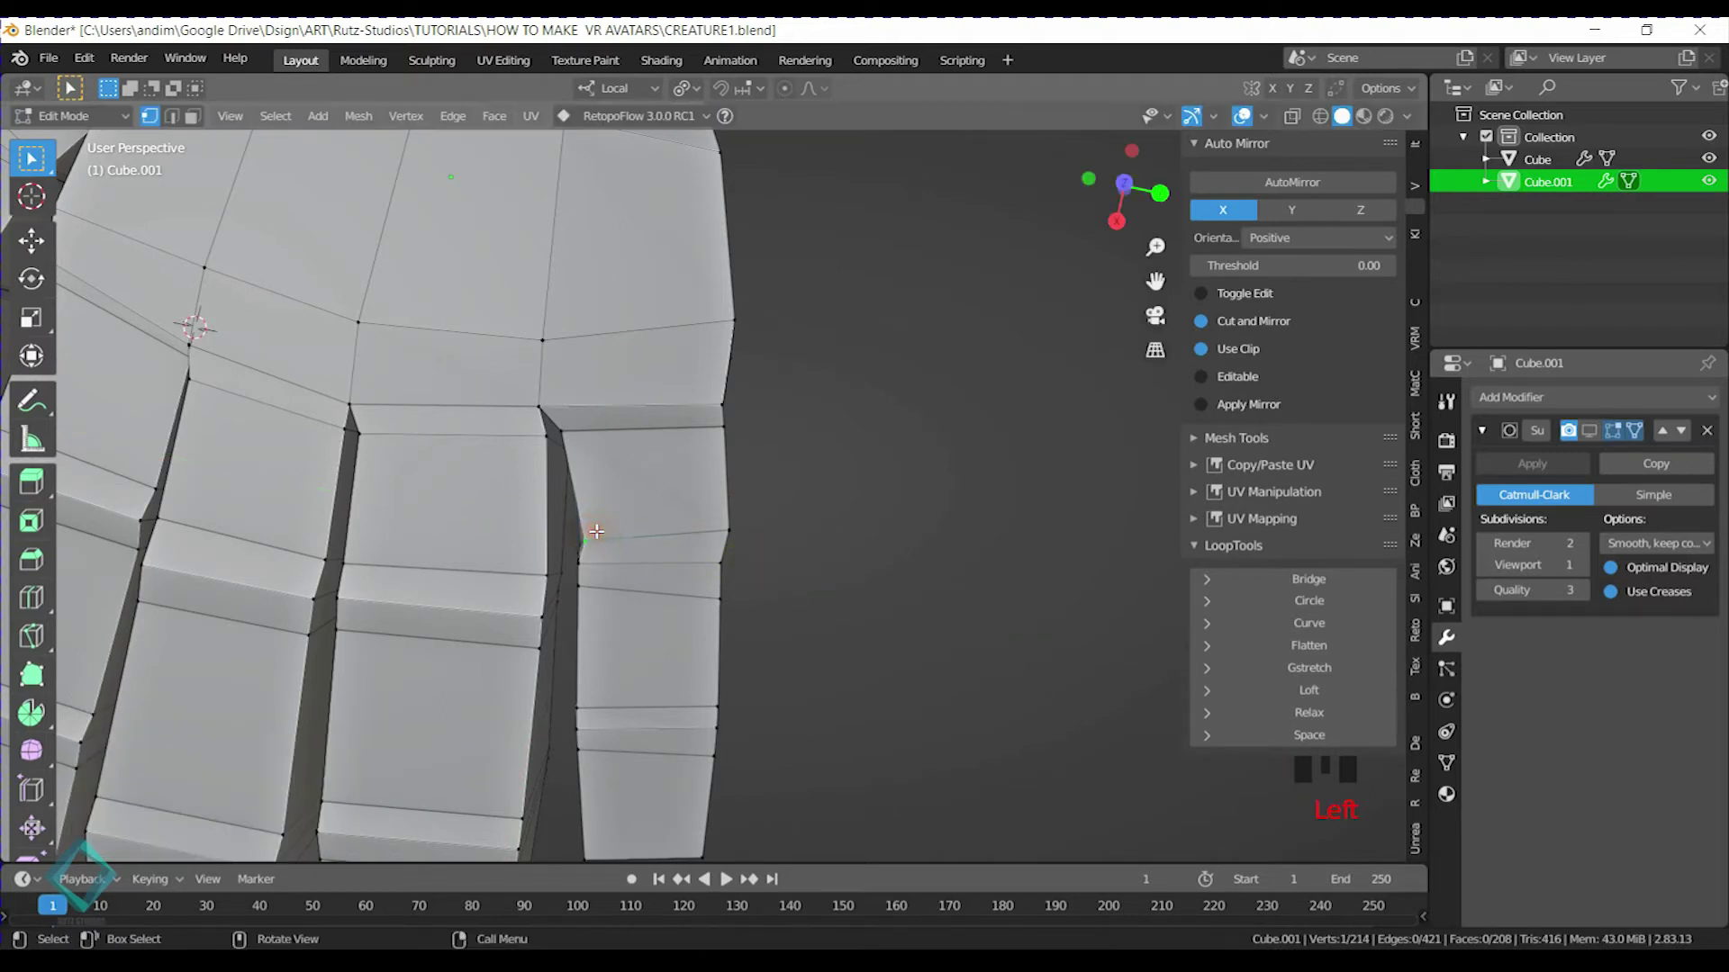
{"action": "key", "text": "g"}
{"action": "key", "text": "y"}
{"action": "left_click", "coordinate": [511, 528]}
Move the outer vertex of the pinky's first joint -0.031 m along local Y and slide the neighbouring outer joint vertex
{"action": "key", "text": "g"}
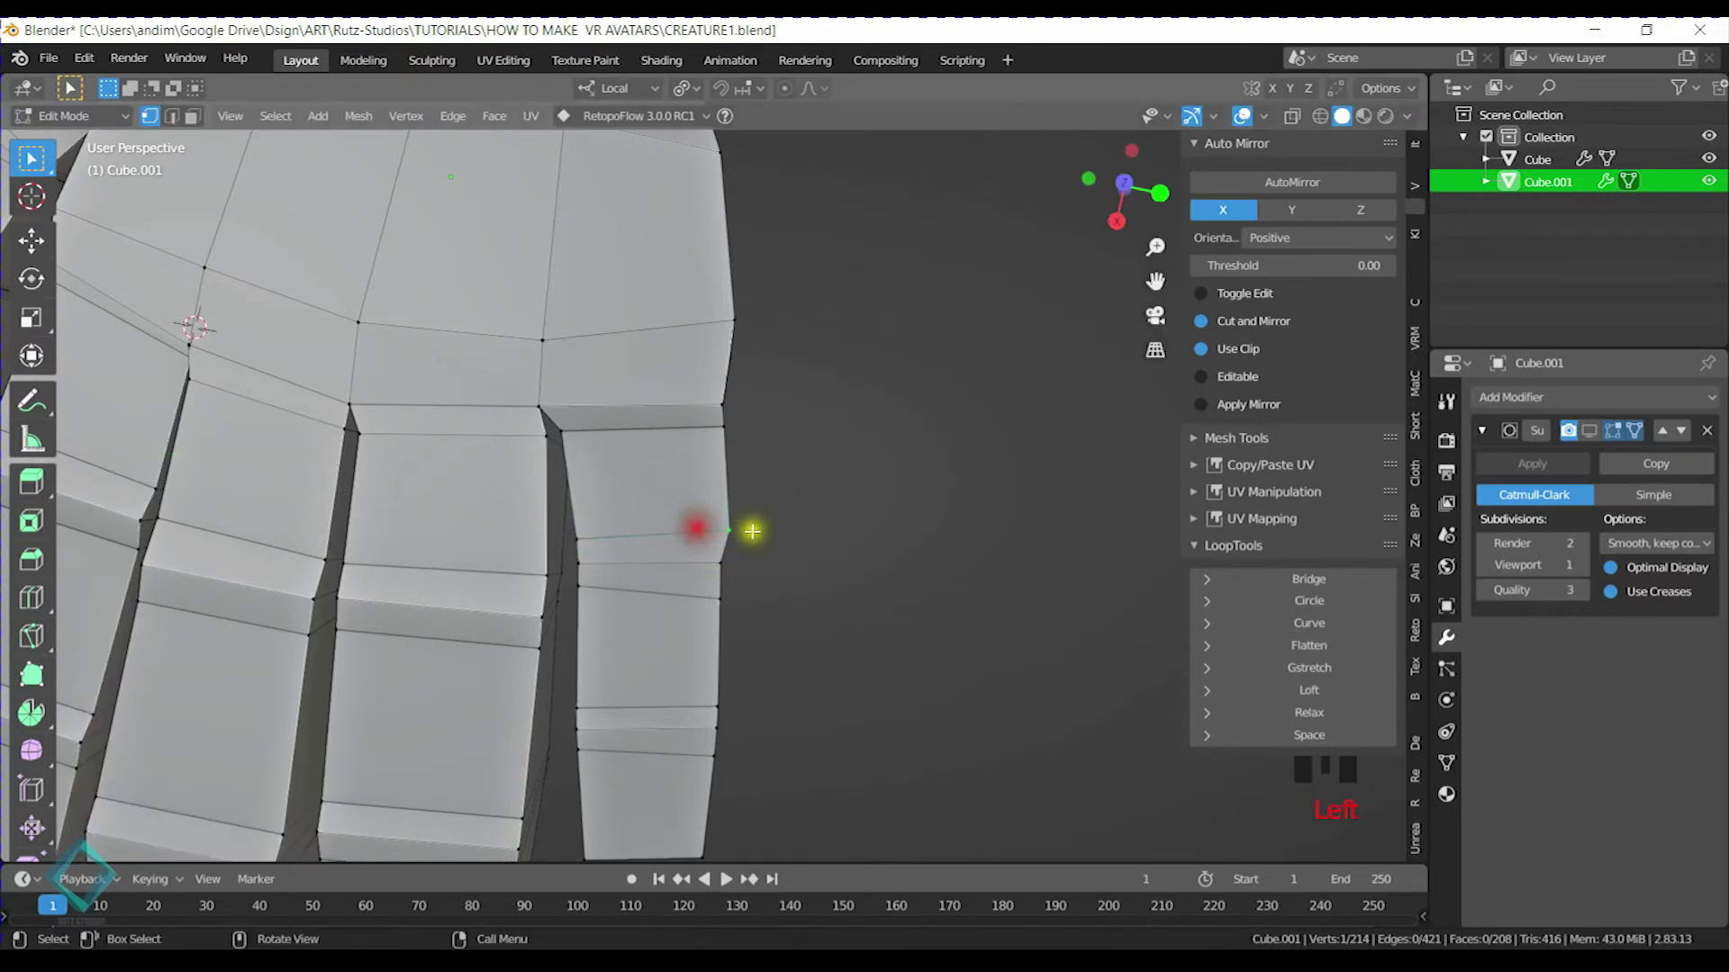
{"action": "key", "text": "y"}
{"action": "left_click", "coordinate": [710, 529]}
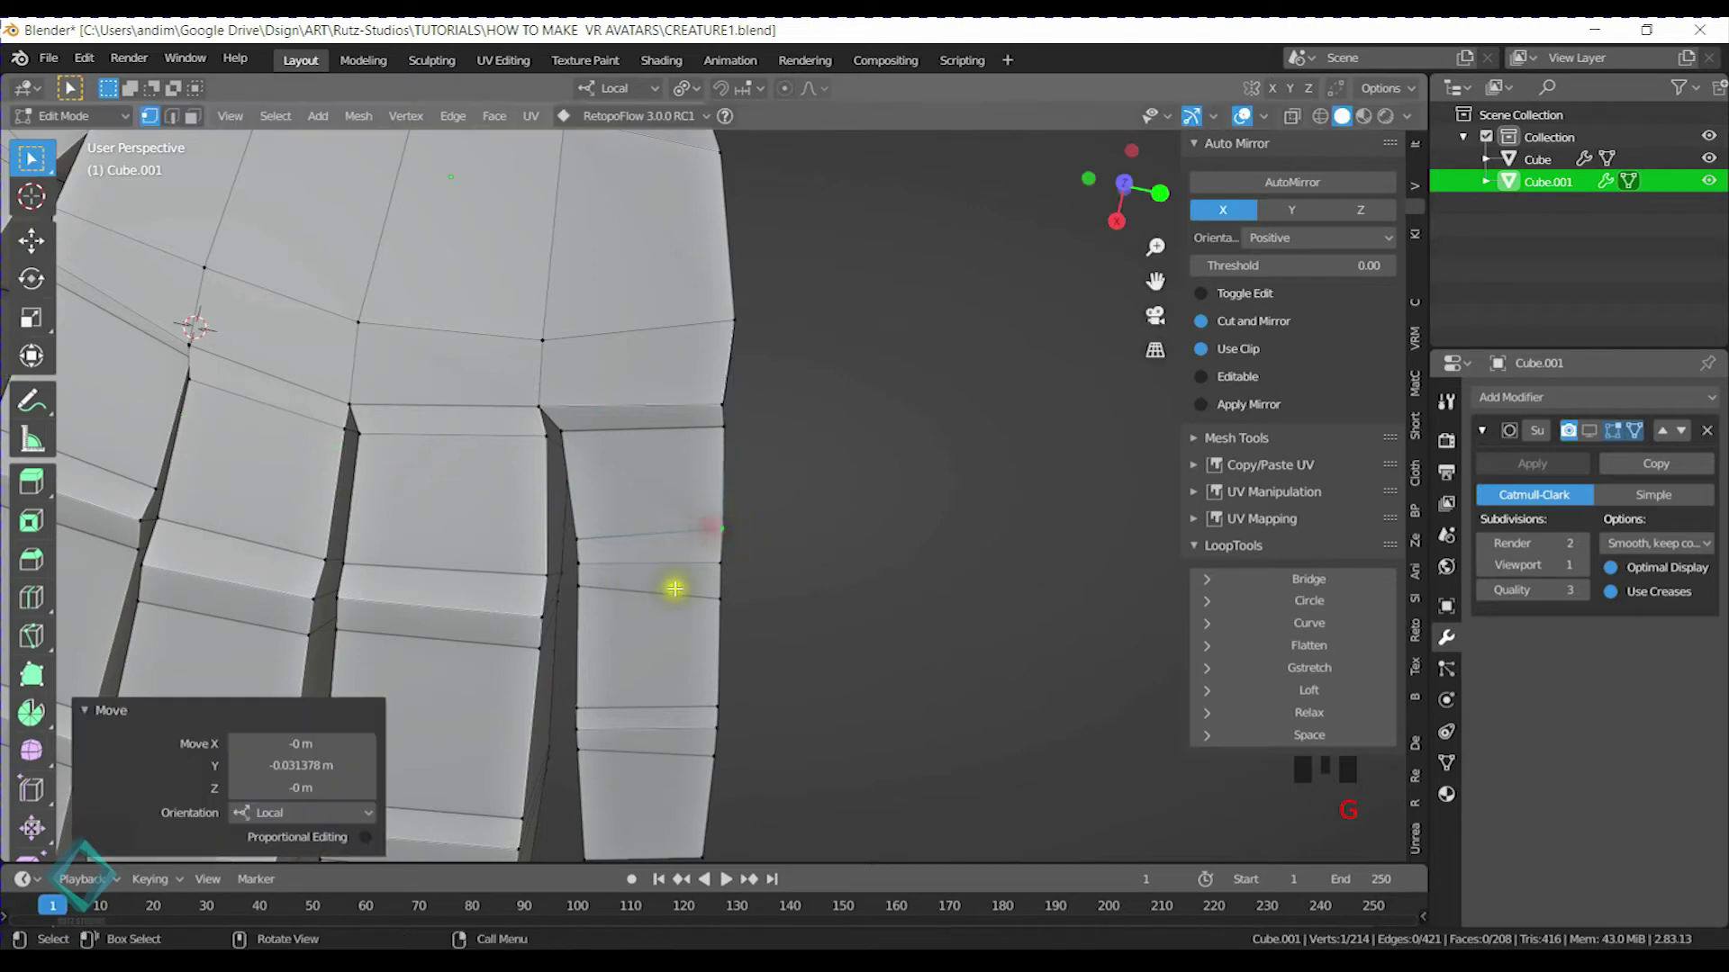
{"action": "left_click", "coordinate": [710, 592]}
{"action": "left_click", "coordinate": [784, 551]}
{"action": "key", "text": "g"}
{"action": "key", "text": "g"}
{"action": "left_click", "coordinate": [814, 548]}
Move the top edge at the pinky's first joint along Z and save the file
{"action": "mouse_move", "coordinate": [528, 591]}
{"action": "middle_mouse_down"}
{"action": "mouse_move", "coordinate": [648, 513]}
{"action": "mouse_move", "coordinate": [711, 432]}
{"action": "middle_mouse_up"}
{"action": "left_click", "coordinate": [754, 463]}
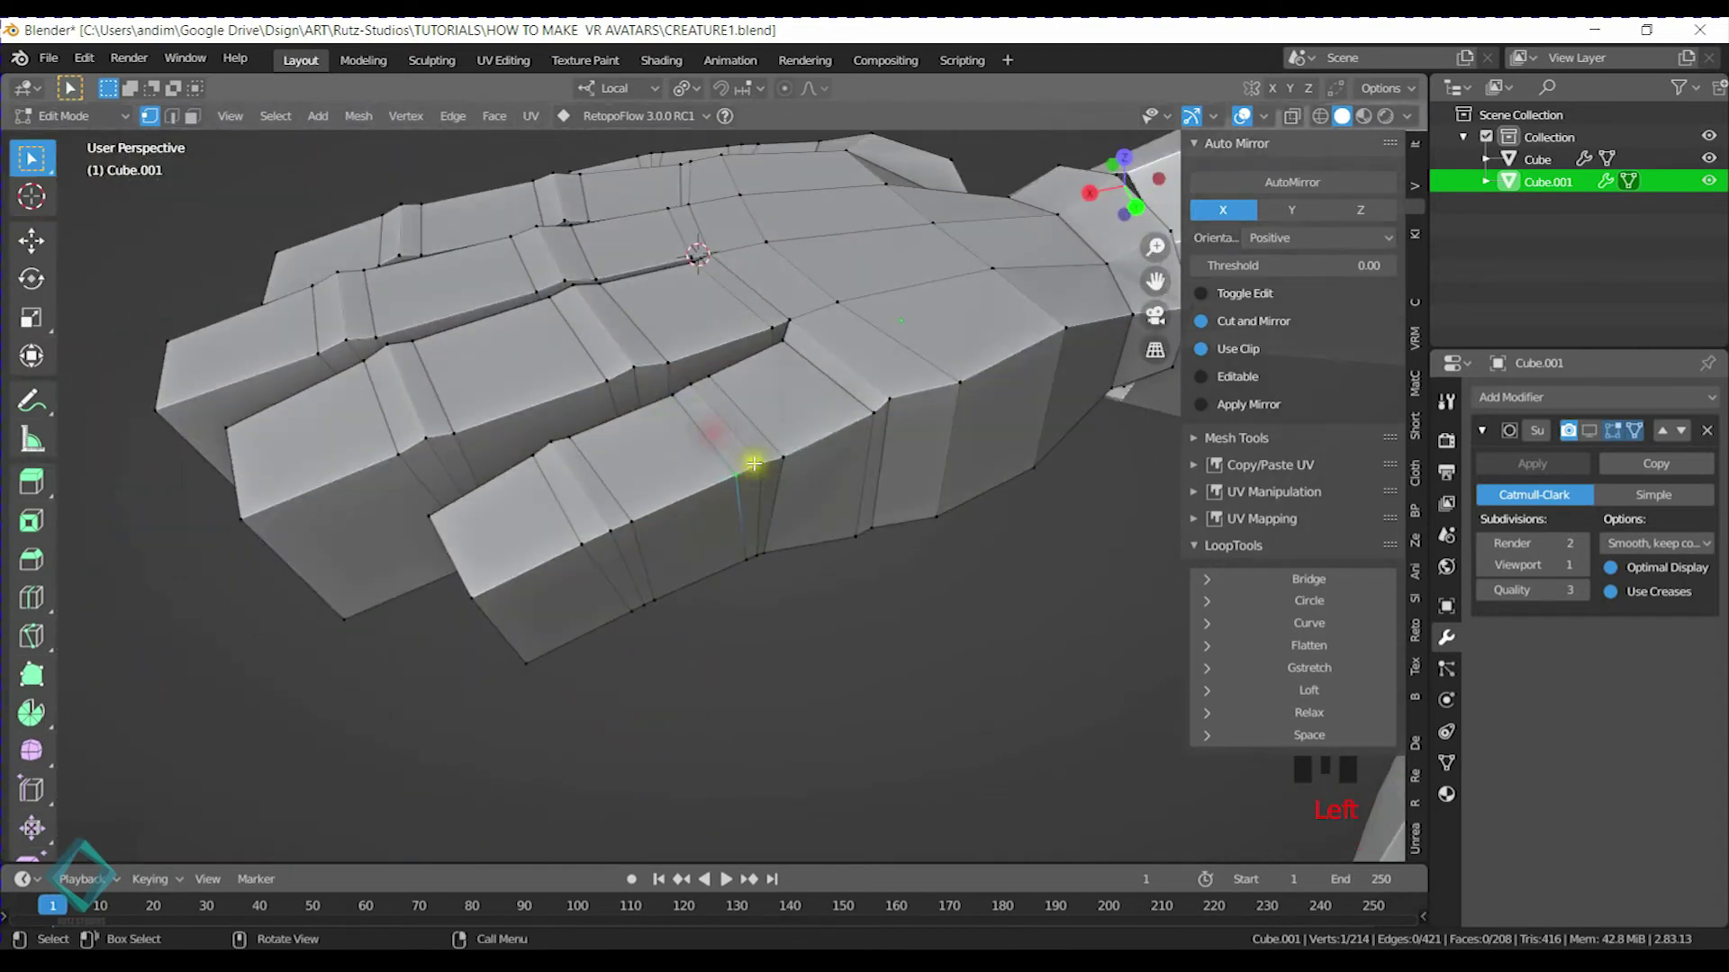
{"action": "middle_click_drag", "start_coordinate": [789, 465], "coordinate": [761, 397]}
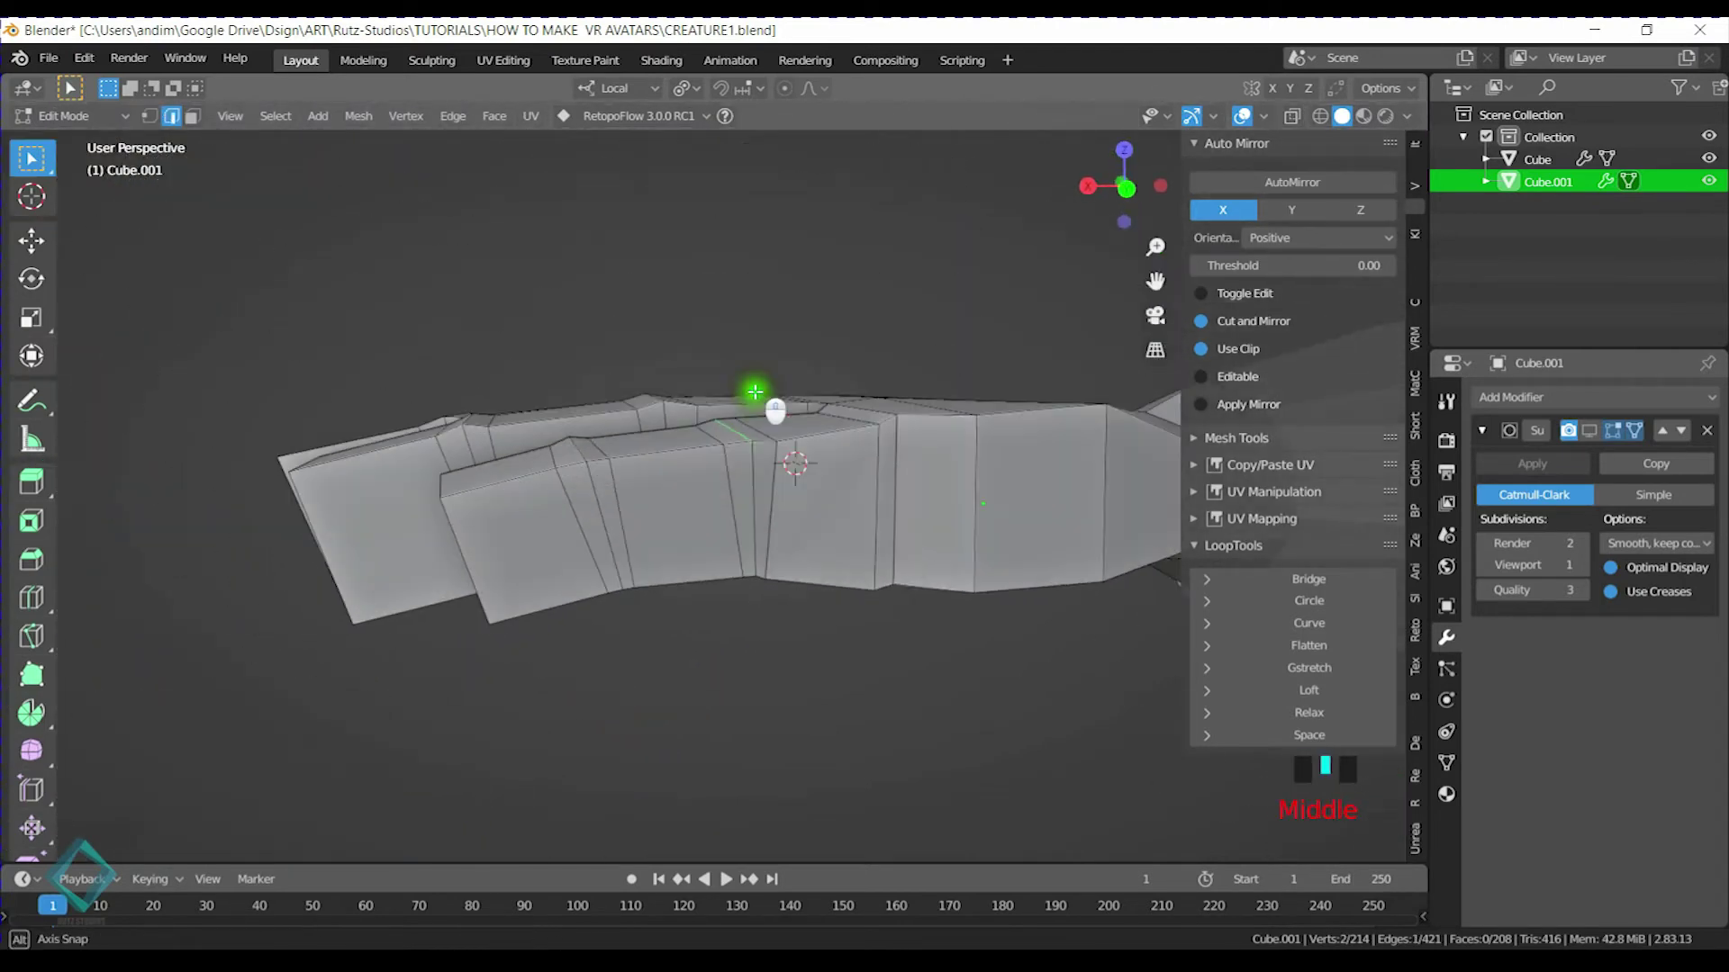
{"action": "key", "text": "g"}
{"action": "key", "text": "z"}
{"action": "key", "text": "z"}
{"action": "left_click", "coordinate": [751, 362]}
{"action": "key", "text": "ctrl+s"}
Raise the top edge at the pinky's base by about 0.034 m along local Z
{"action": "middle_click_drag", "start_coordinate": [760, 378], "coordinate": [714, 466]}
{"action": "key", "text": "g"}
{"action": "key", "text": "z"}
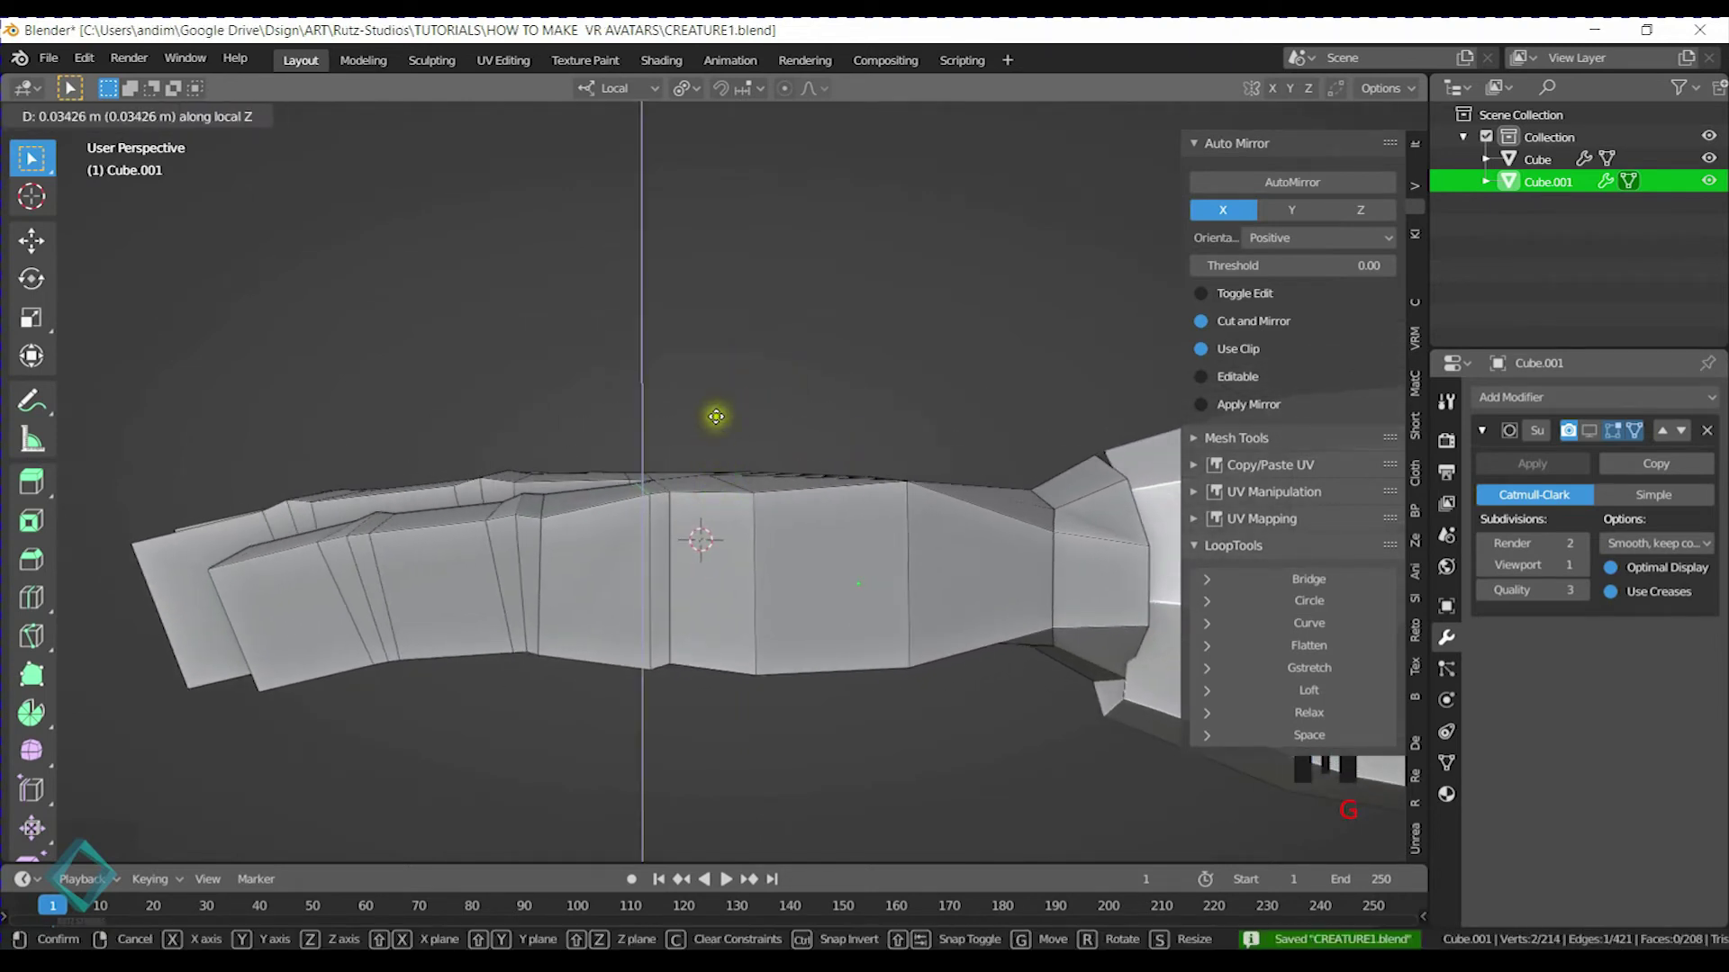
{"action": "left_click", "coordinate": [716, 415]}
Raise the underside edge at the pinky's base by about 0.027 m along local Z
{"action": "middle_click_drag", "start_coordinate": [682, 693], "coordinate": [675, 506]}
{"action": "left_click", "coordinate": [637, 702]}
{"action": "left_click", "coordinate": [660, 567]}
{"action": "key", "text": "g"}
{"action": "key", "text": "z"}
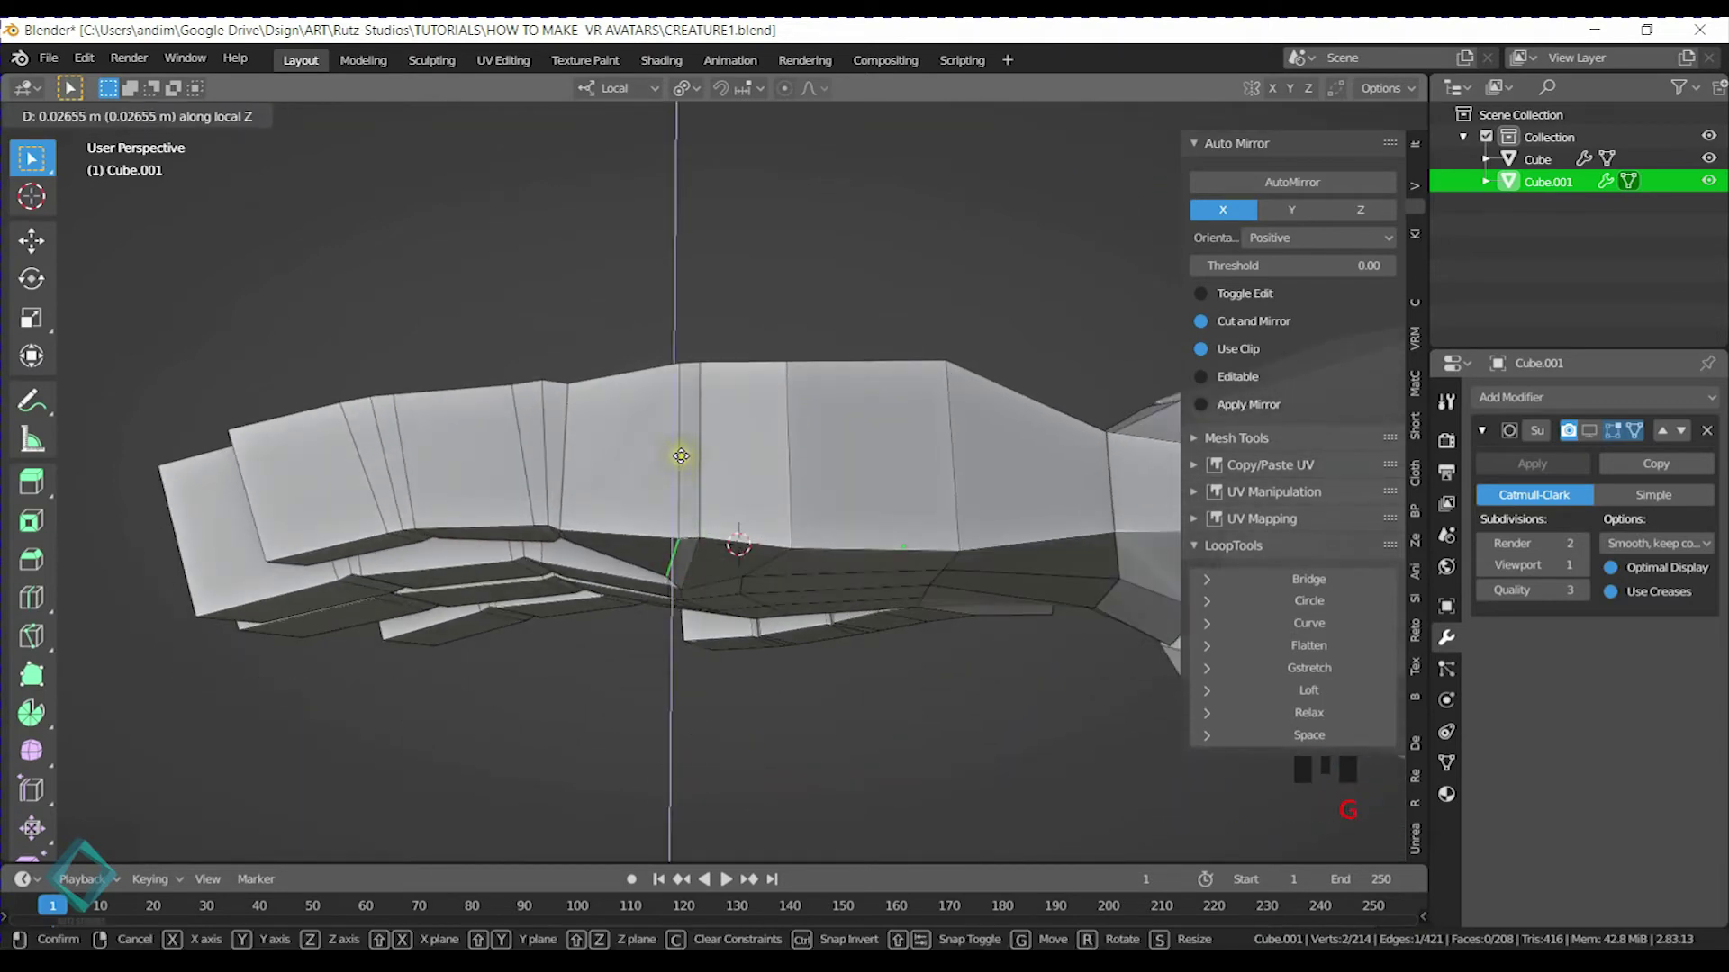
{"action": "left_click", "coordinate": [680, 472]}
Rotate the underside edges at the pinky's base by about 6.8° and 1.7°, and shift them slightly to even the crease
{"action": "middle_click_drag", "start_coordinate": [565, 492], "coordinate": [922, 379], "text": "shift"}
{"action": "middle_click_drag", "start_coordinate": [686, 519], "coordinate": [699, 409], "text": "shift"}
{"action": "middle_click_drag", "start_coordinate": [710, 537], "coordinate": [811, 578]}
{"action": "key", "text": "r"}
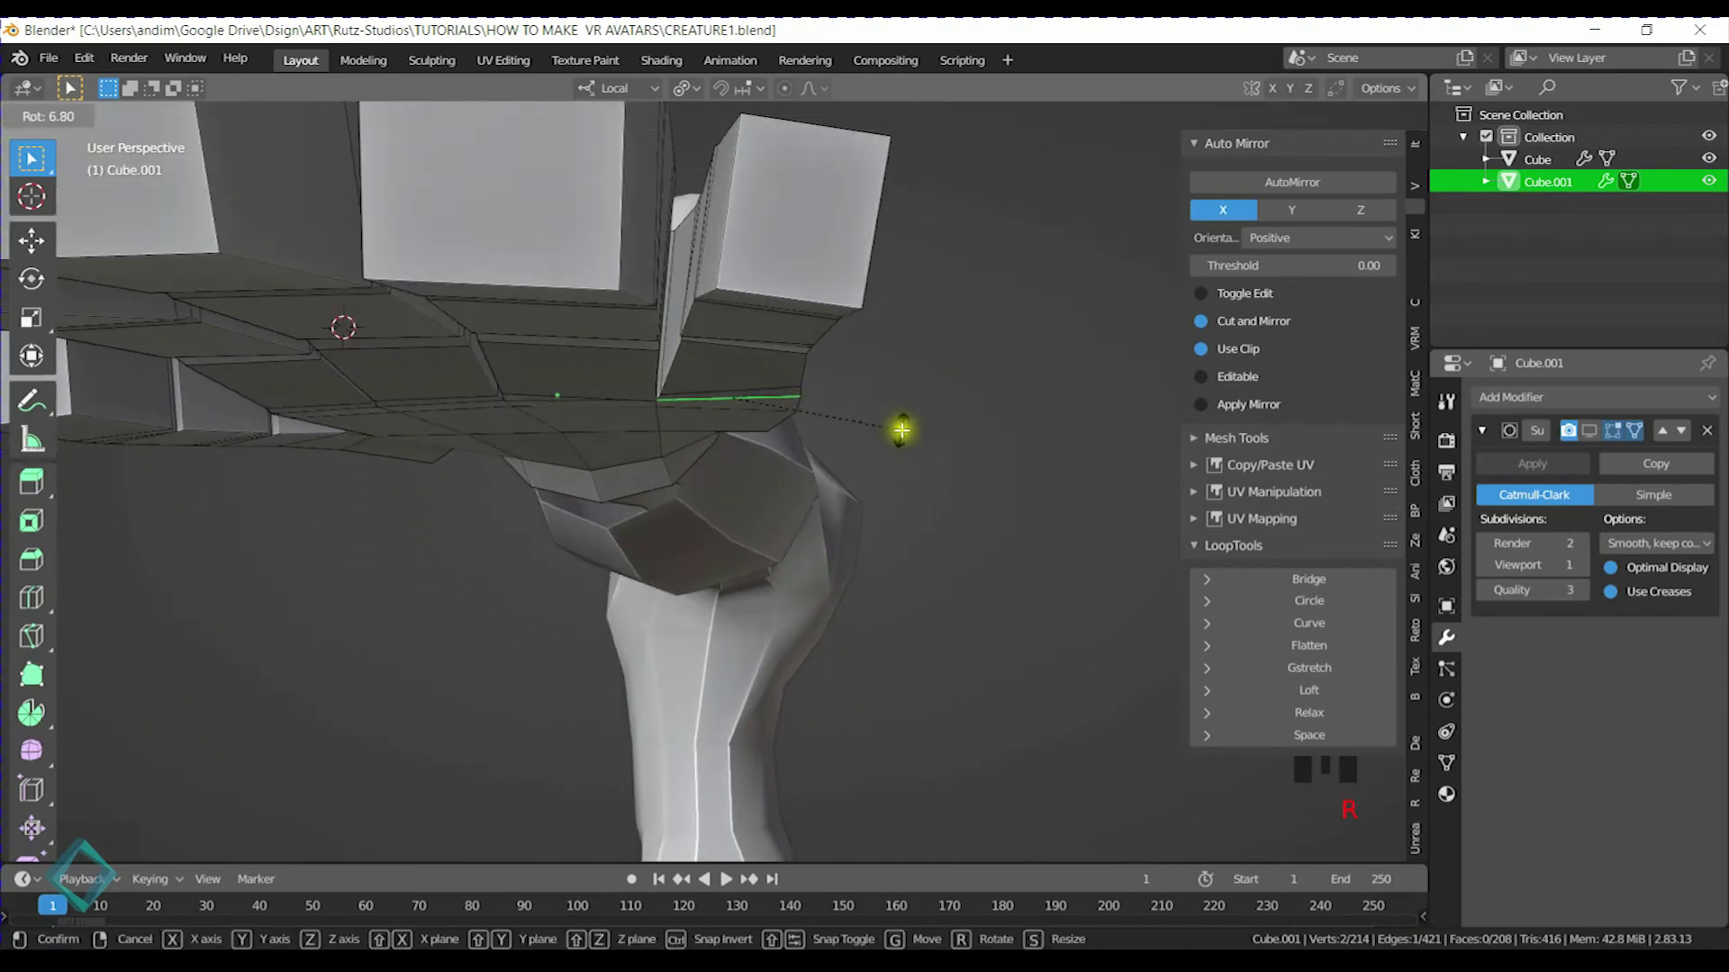
{"action": "left_click", "coordinate": [897, 432]}
{"action": "key", "text": "g"}
{"action": "right_click", "coordinate": [768, 386]}
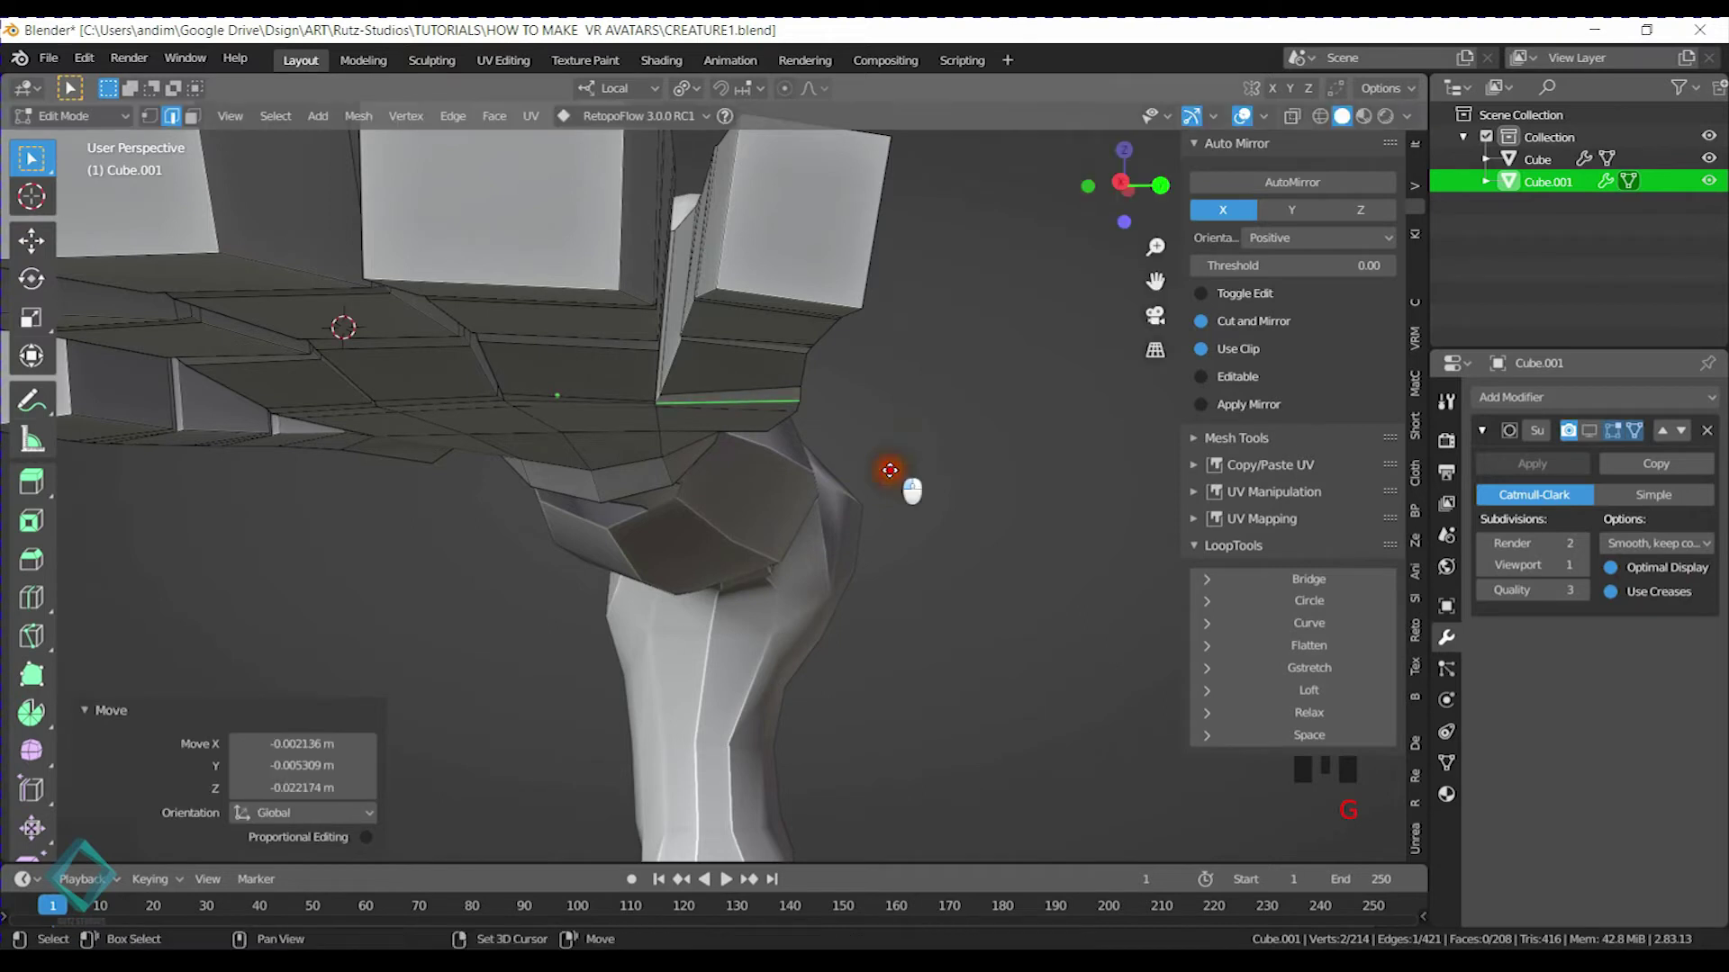
{"action": "key", "text": "r"}
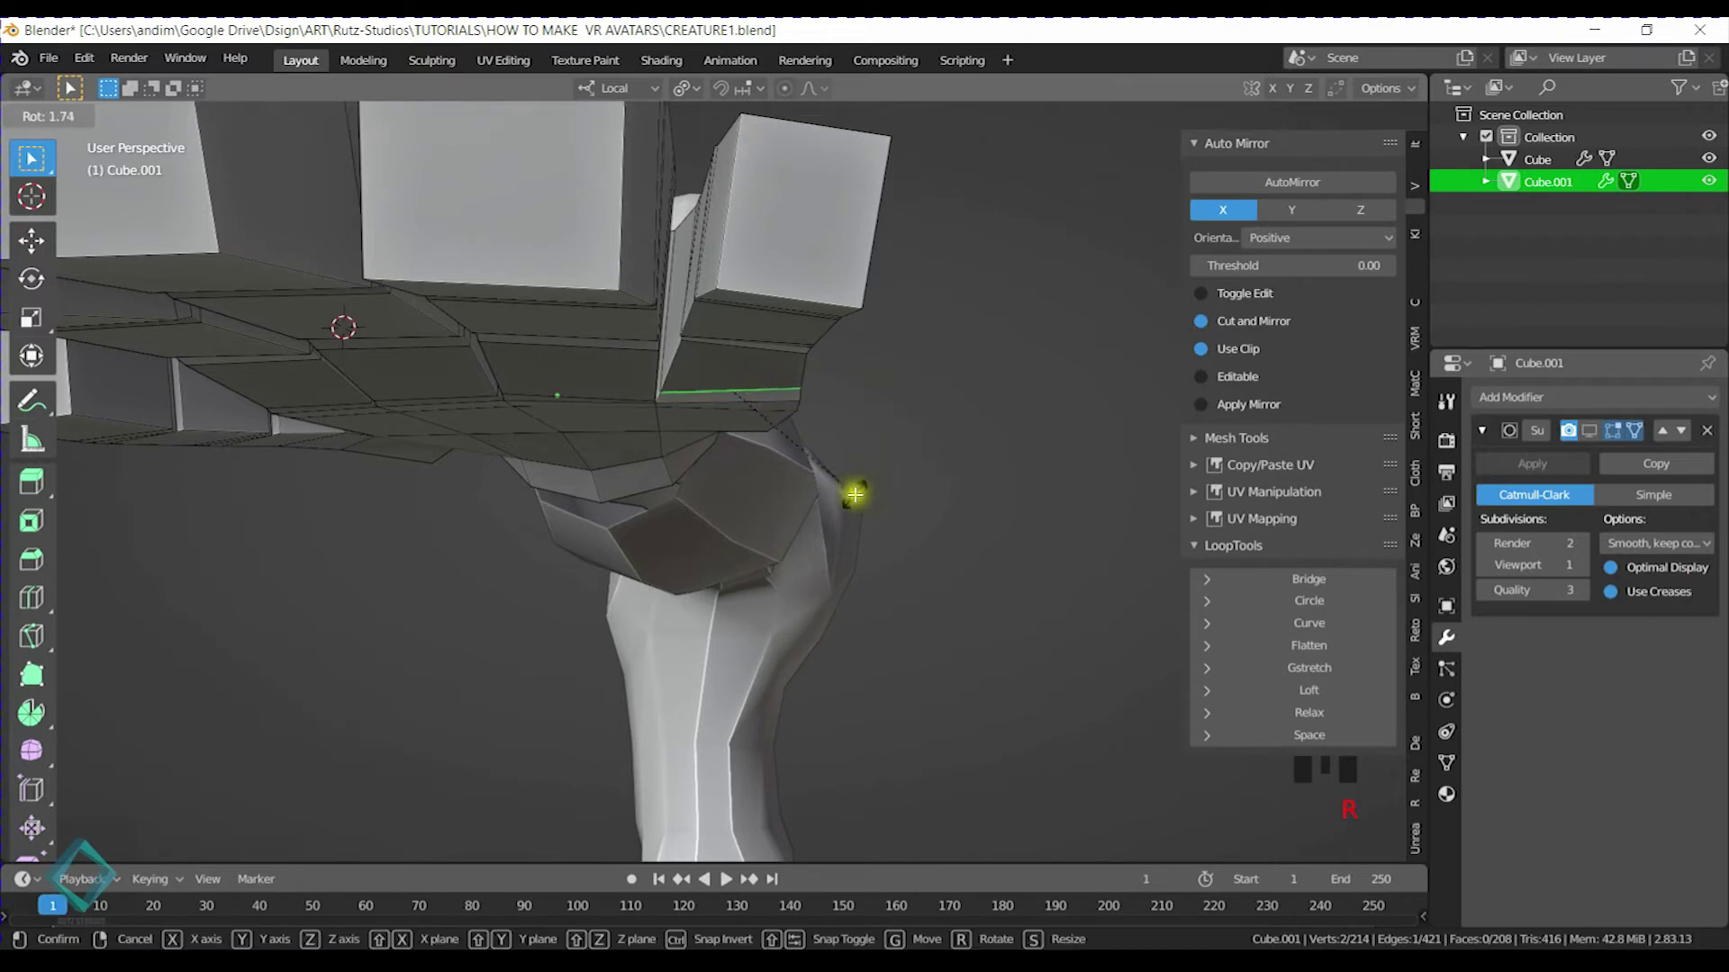
{"action": "left_click", "coordinate": [856, 491]}
{"action": "key", "text": "g"}
{"action": "right_click", "coordinate": [853, 504]}
Rotate the underside edge at the ring finger's base -1.27° and move it slightly upward
{"action": "right_click", "coordinate": [616, 387]}
{"action": "key", "text": "r"}
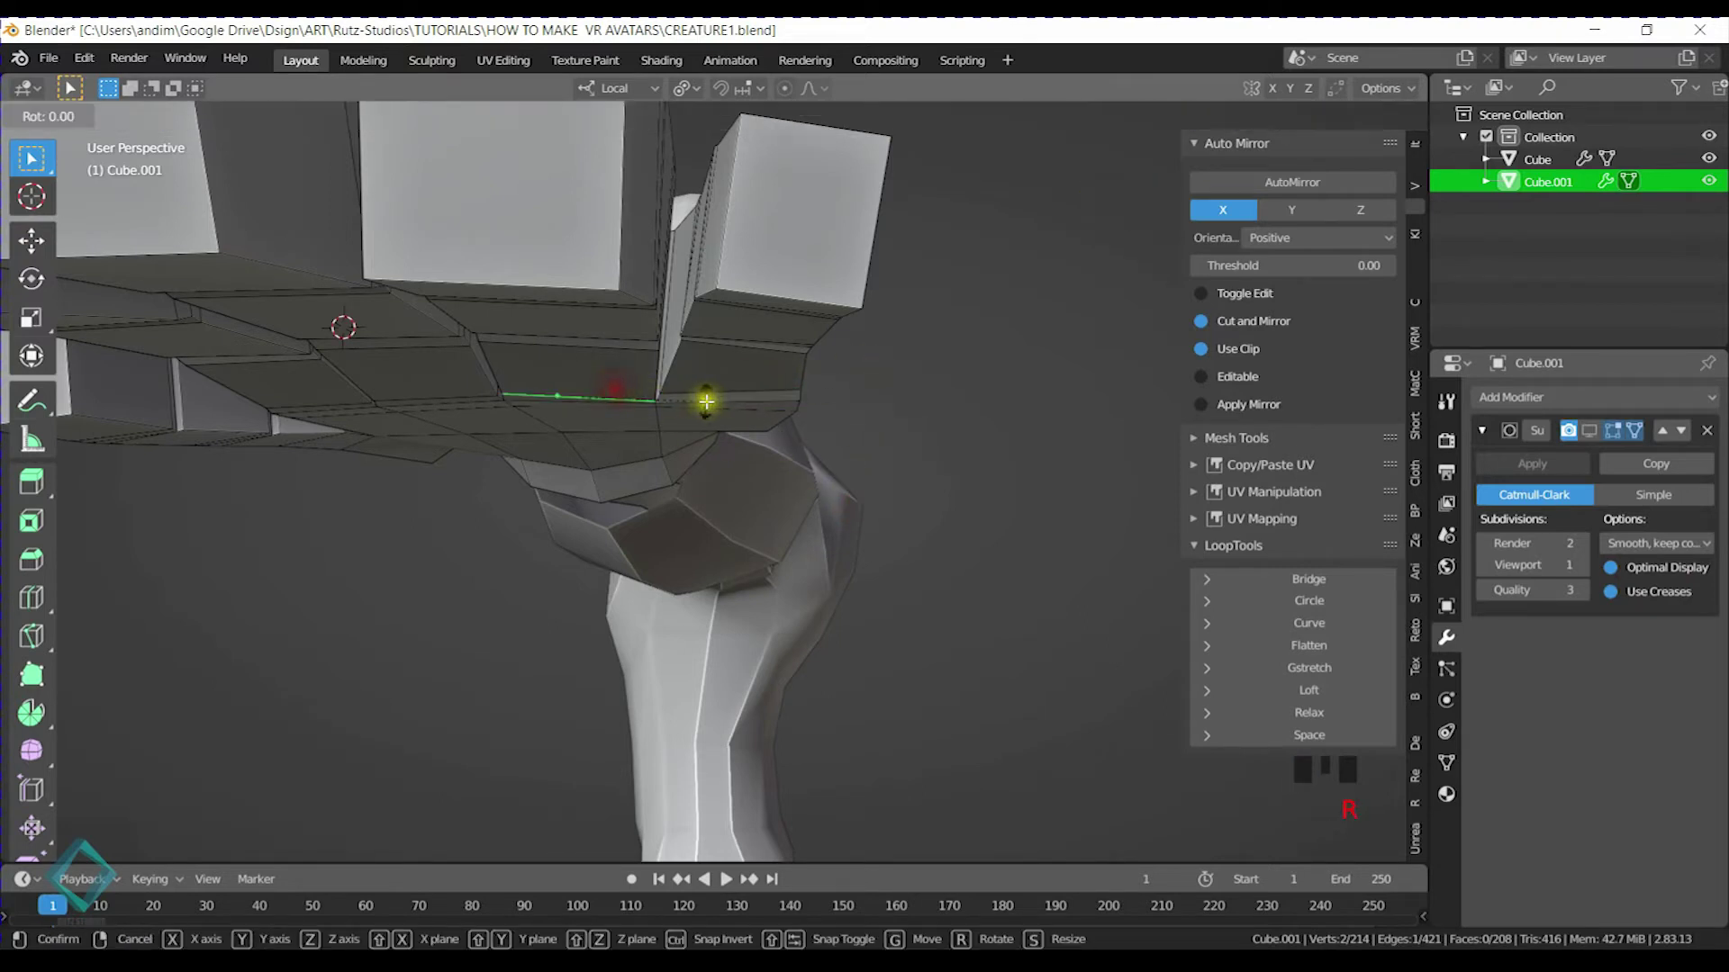
{"action": "left_click", "coordinate": [694, 330]}
{"action": "key", "text": "g"}
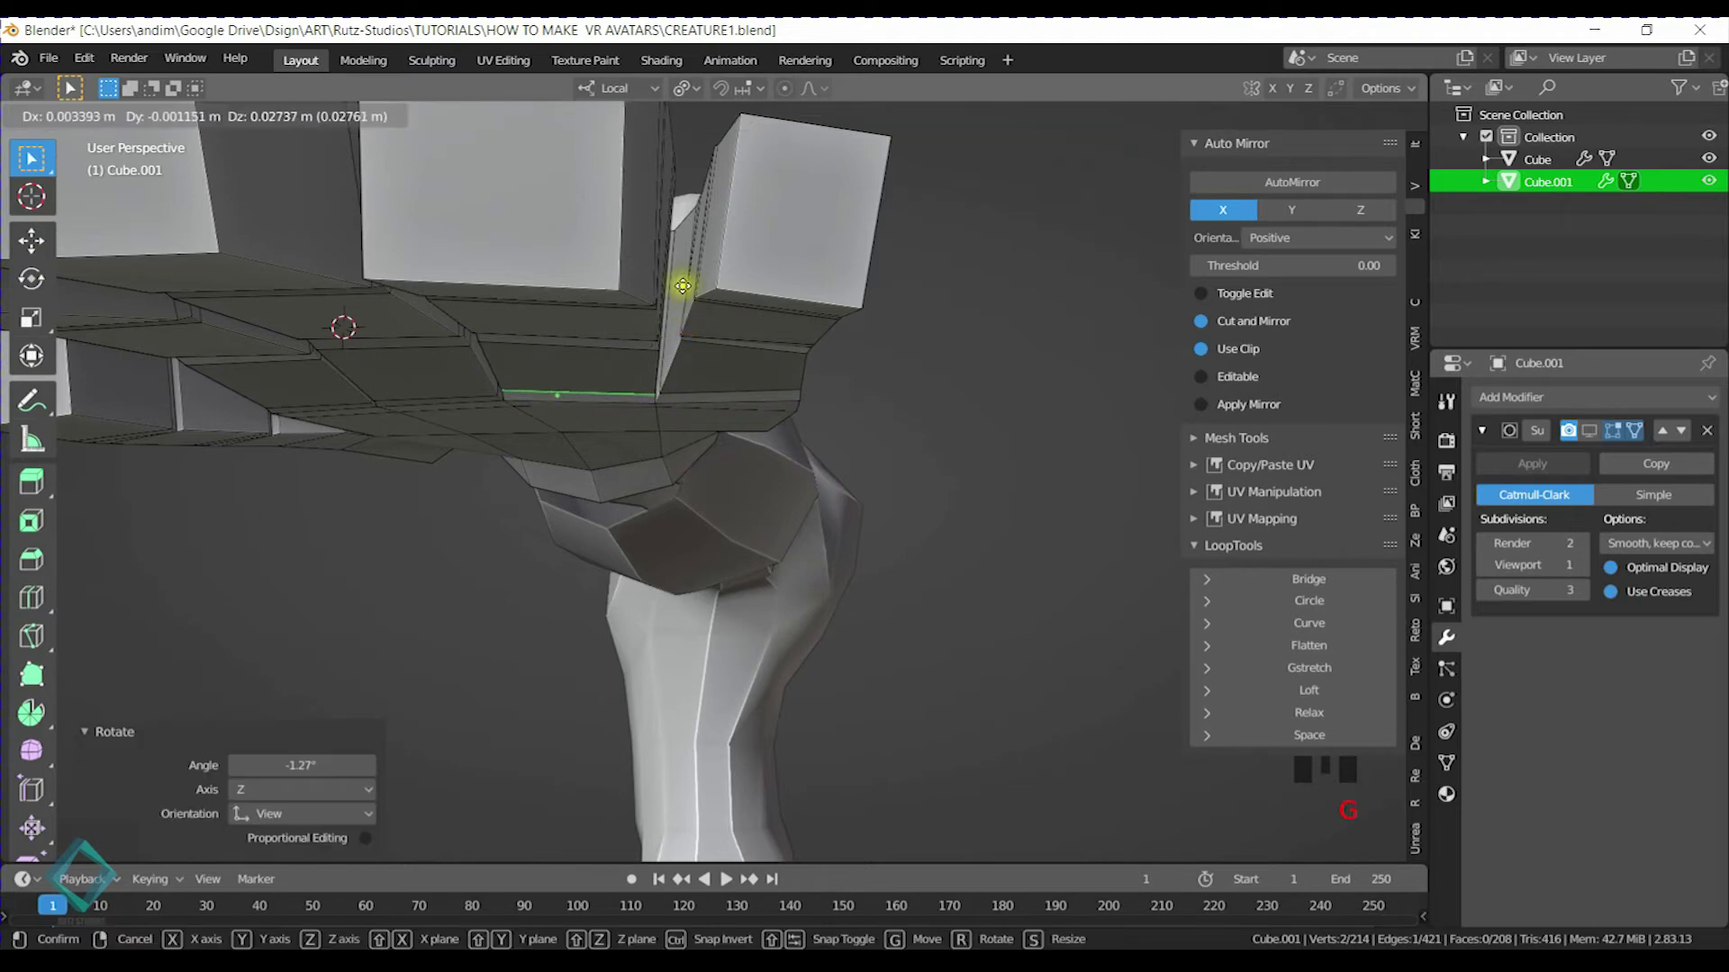
{"action": "left_click", "coordinate": [683, 313]}
{"action": "key", "text": "r"}
{"action": "right_click", "coordinate": [717, 318]}
{"action": "key", "text": "g"}
{"action": "left_click", "coordinate": [718, 311]}
Select two connected edges across the underside of the palm and lower them about 0.047 m along local Z
{"action": "middle_click_drag", "start_coordinate": [540, 513], "coordinate": [689, 332]}
{"action": "left_click", "coordinate": [672, 286]}
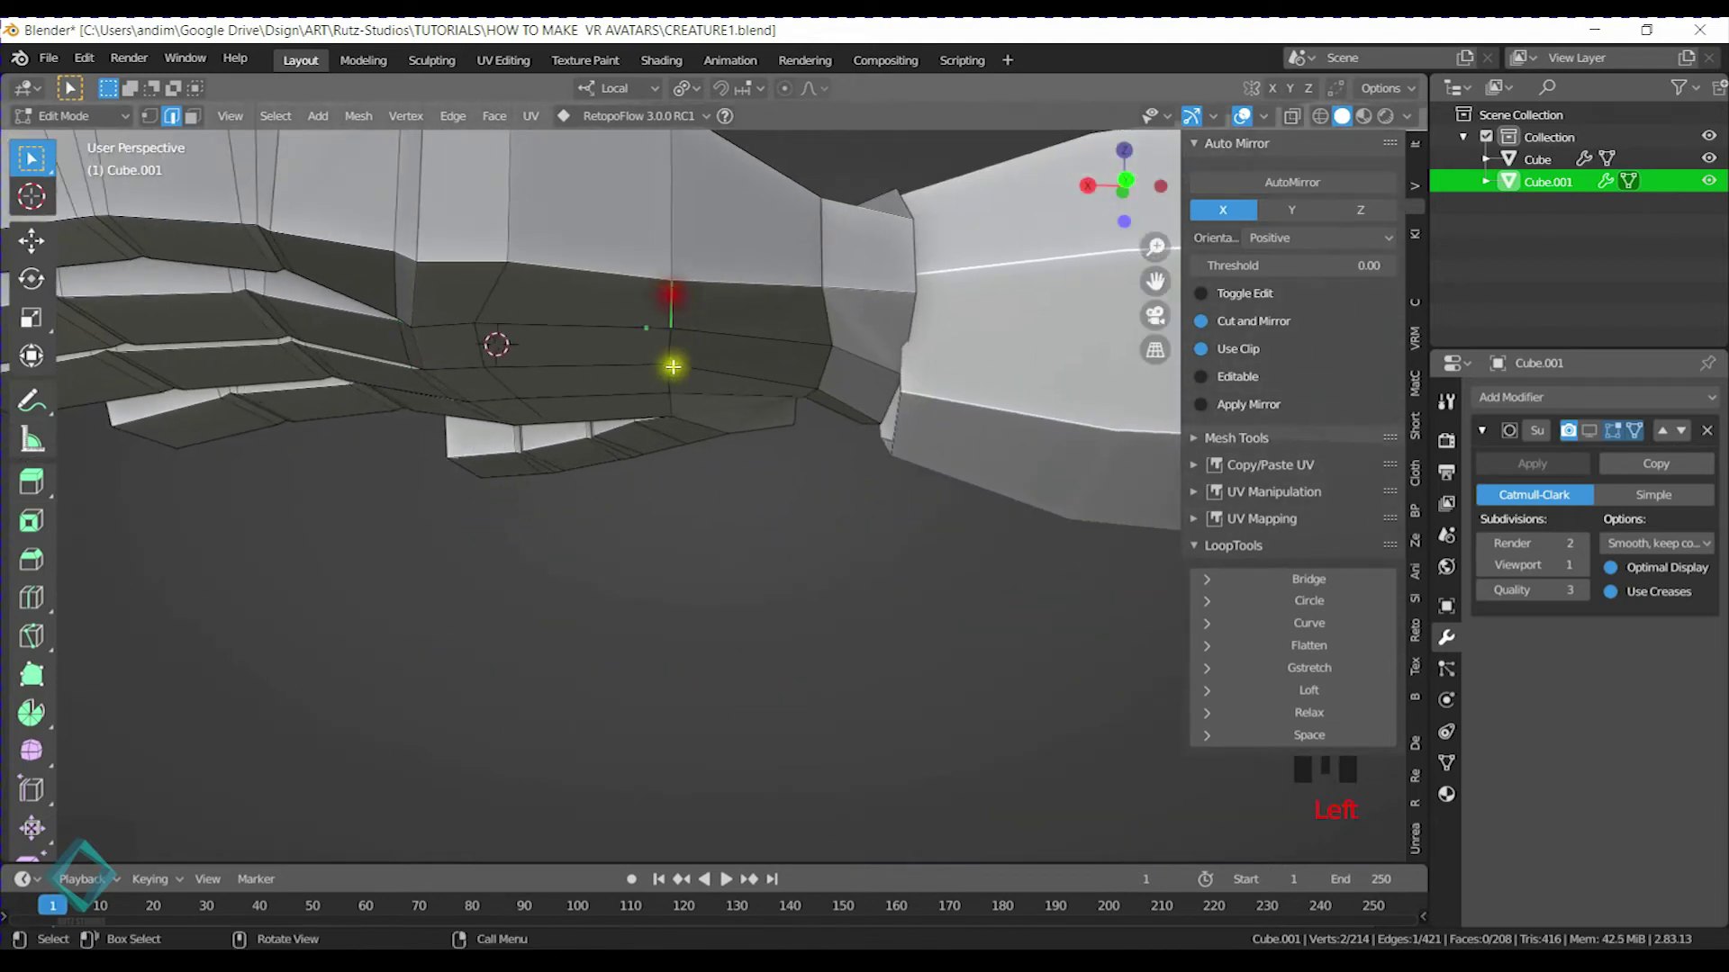
{"action": "left_click", "coordinate": [673, 353], "text": "ctrl"}
{"action": "key", "text": "g"}
{"action": "key", "text": "z"}
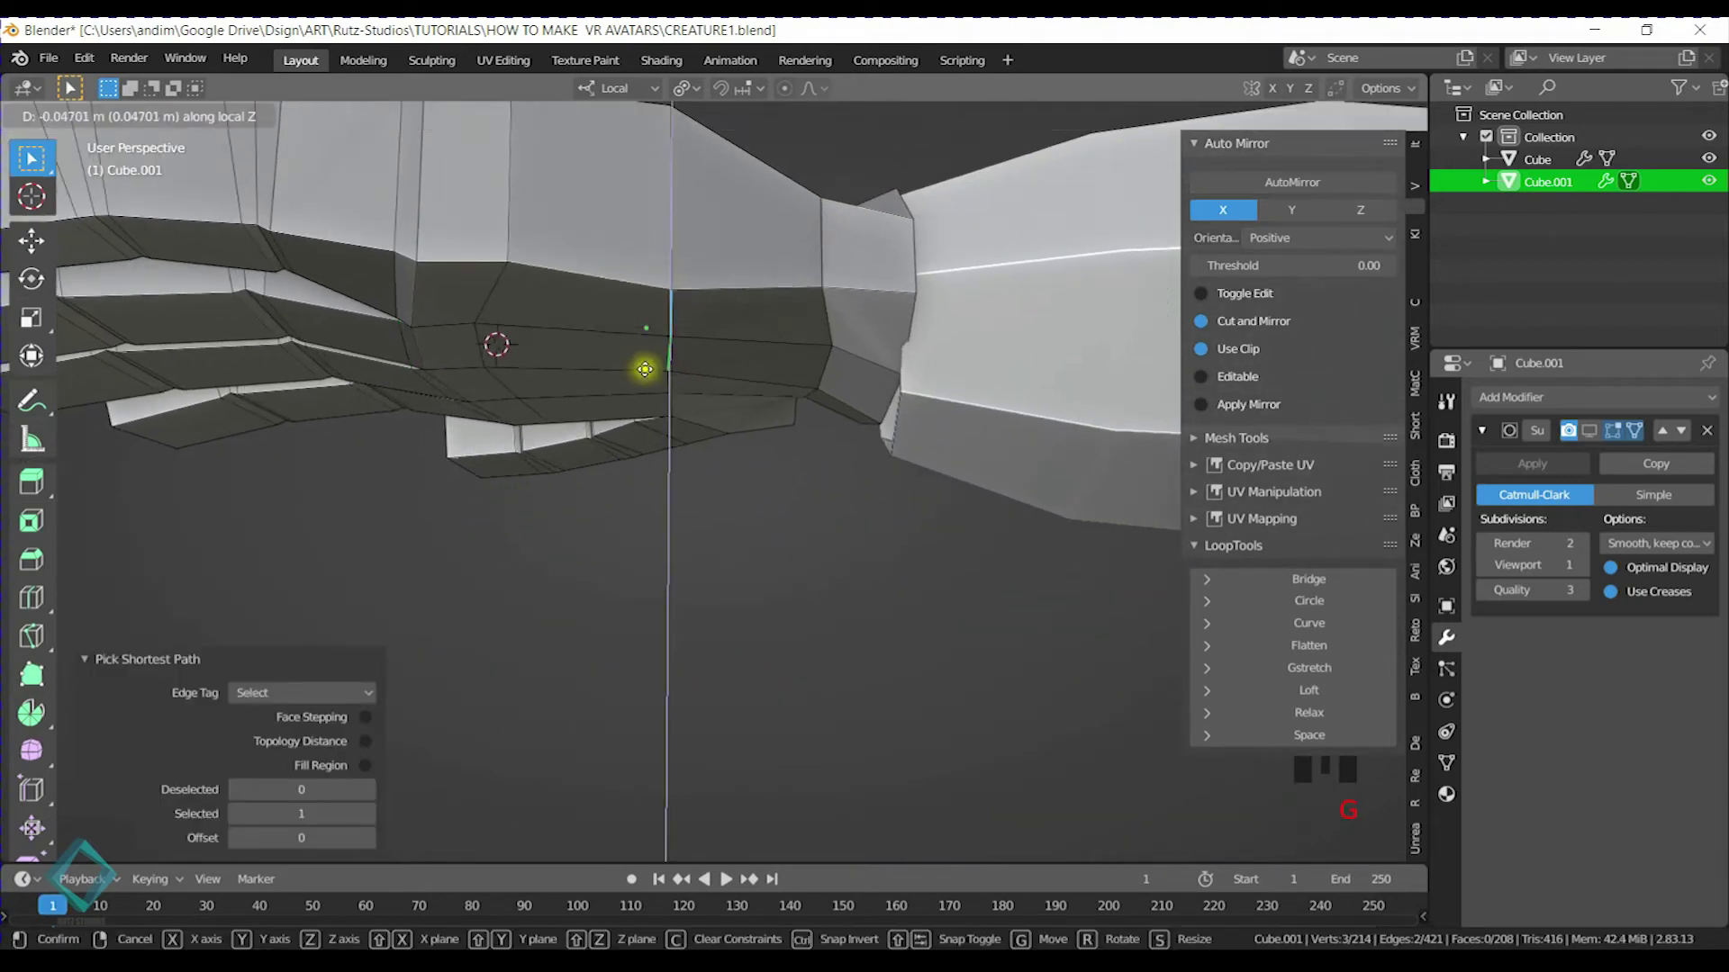
{"action": "left_click", "coordinate": [644, 394]}
Move a single vertex on the underside of the palm in vertex mode and return to Object Mode
{"action": "middle_click_drag", "start_coordinate": [644, 394], "coordinate": [813, 424]}
{"action": "key", "text": "1"}
{"action": "left_click", "coordinate": [693, 431]}
{"action": "key", "text": "g"}
{"action": "left_click", "coordinate": [776, 402]}
{"action": "key", "text": "Tab"}
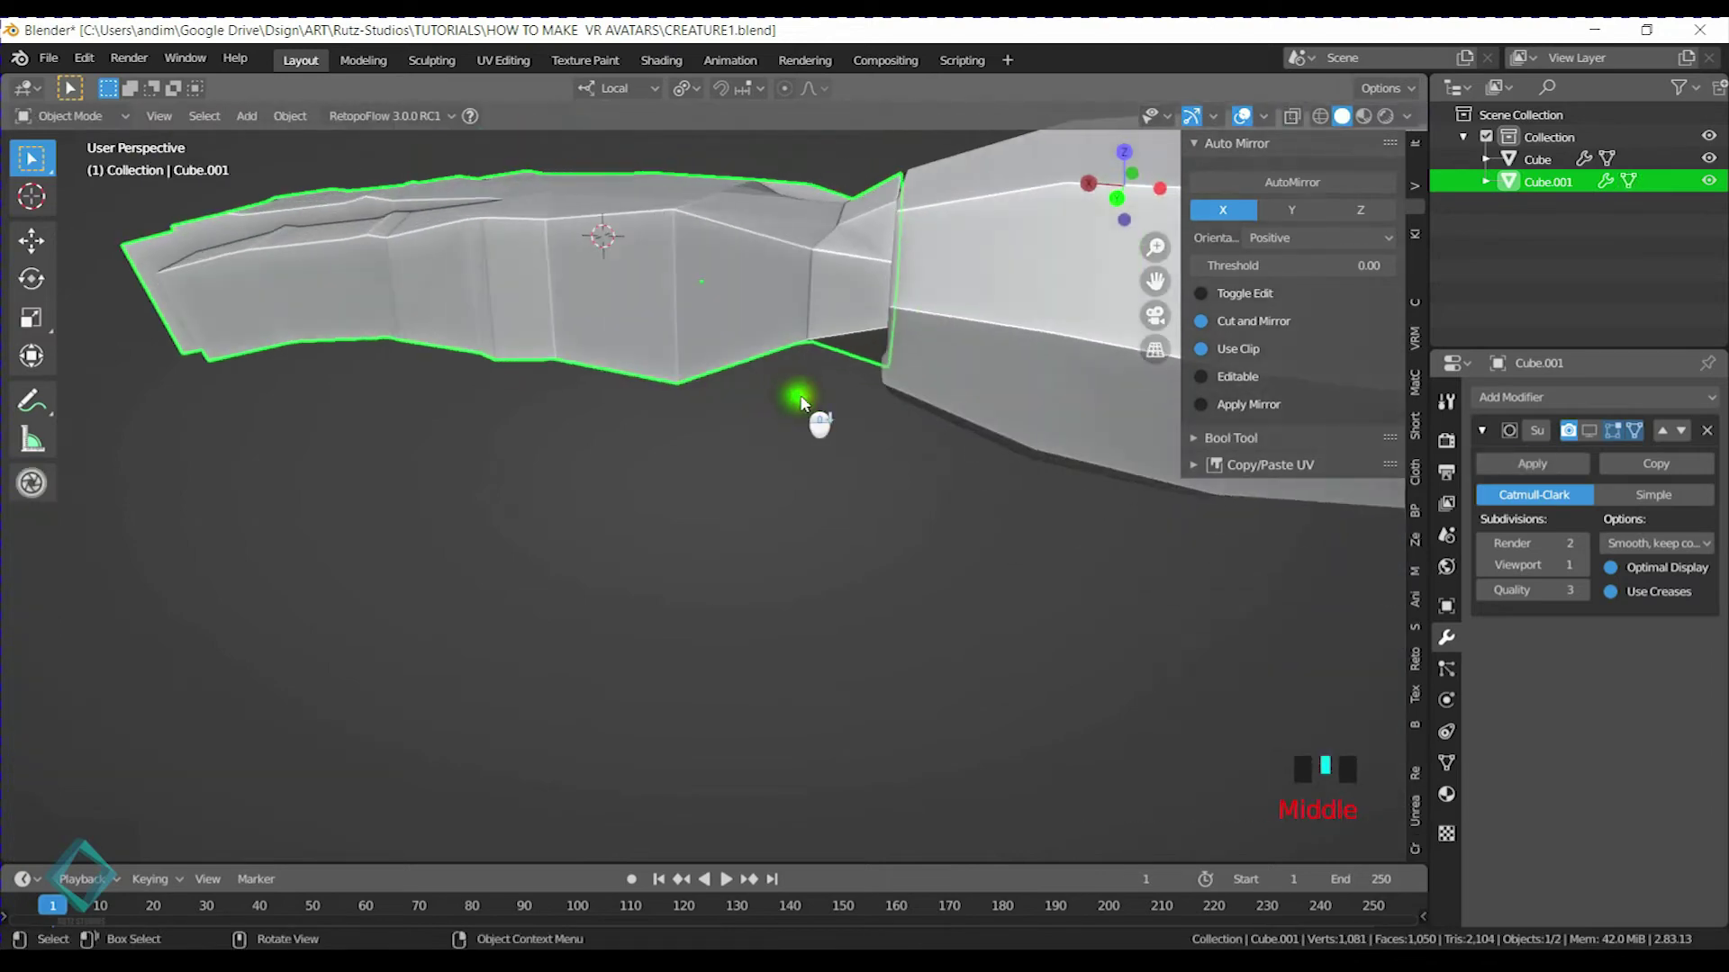
Show the hand's Catmull-Clark Subdivision modifier in the viewport
{"action": "left_click", "coordinate": [1589, 430]}
{"action": "middle_click_drag", "start_coordinate": [707, 407], "coordinate": [778, 487]}
{"action": "scroll", "coordinate": [839, 421], "scroll_direction": "down", "scroll_amount": 2}
{"action": "scroll", "coordinate": [810, 471], "scroll_direction": "down", "scroll_amount": 2}
{"action": "middle_click_drag", "start_coordinate": [548, 448], "coordinate": [864, 313]}
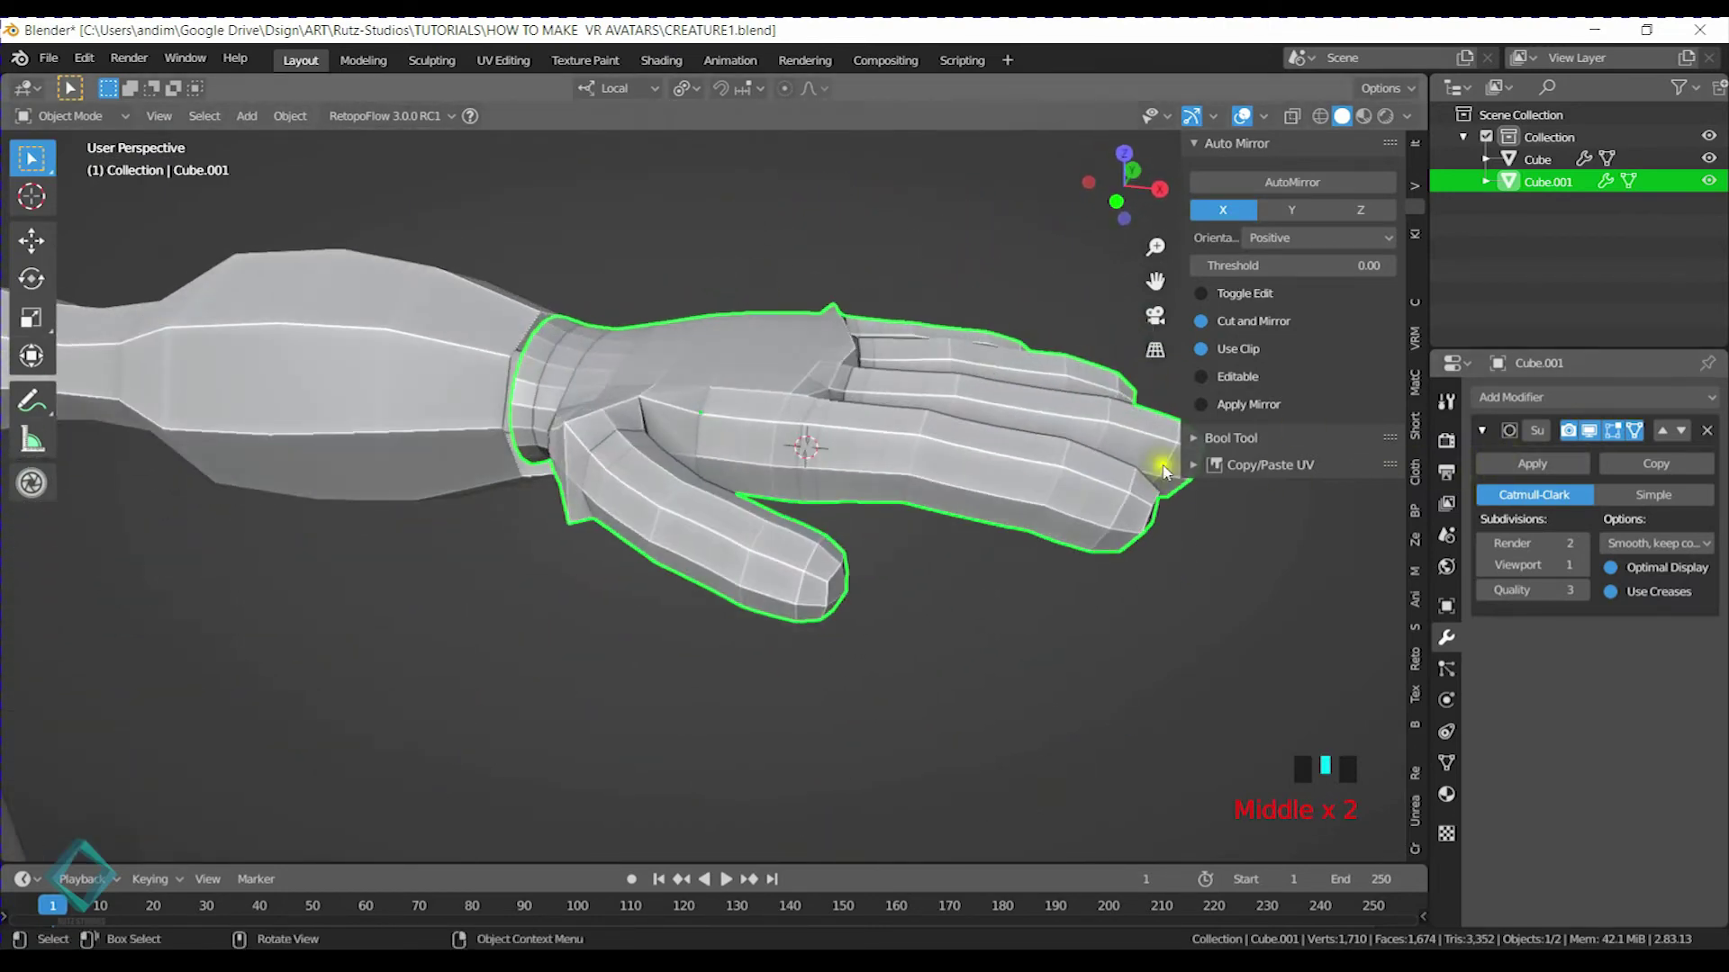
Save the file, apply the hand's Subdivision modifier and open its mesh for editing
{"action": "key", "text": "Tab"}
{"action": "key", "text": "ctrl+s"}
{"action": "key", "text": "Tab"}
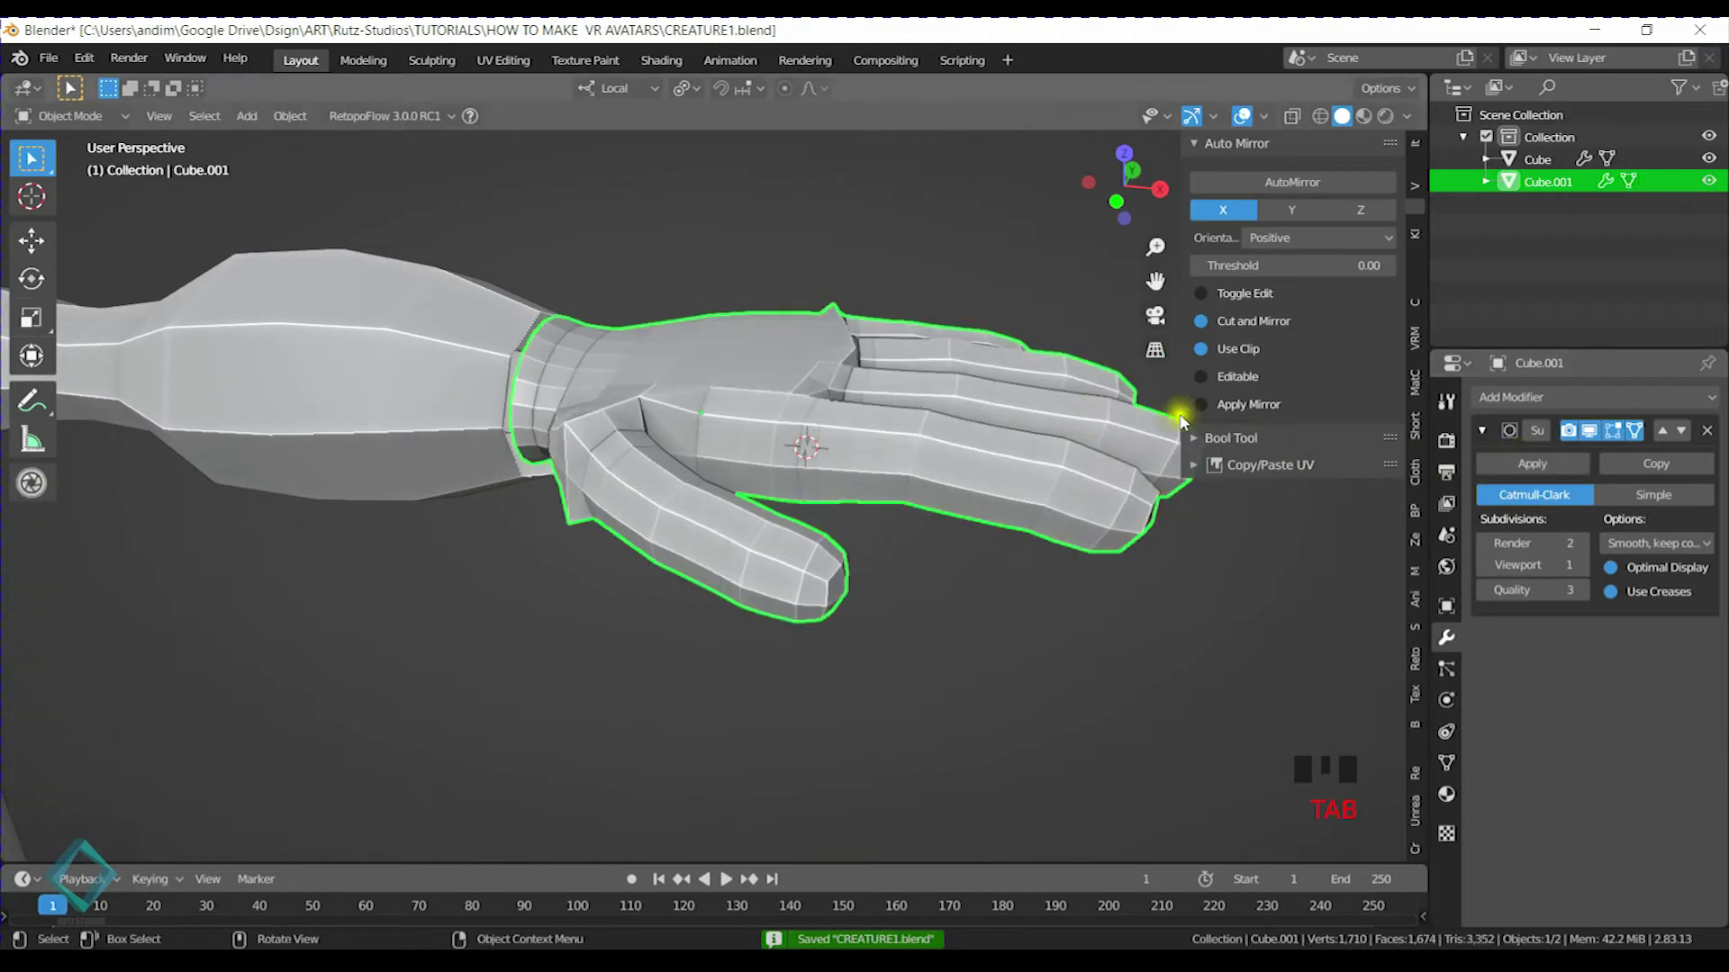
{"action": "left_click", "coordinate": [1553, 463]}
{"action": "key", "text": "Tab"}
Relax the edge loop across the base of the thumb with LoopTools
{"action": "scroll", "coordinate": [674, 402], "scroll_direction": "up", "scroll_amount": 2}
{"action": "middle_click_drag", "start_coordinate": [675, 402], "coordinate": [715, 446]}
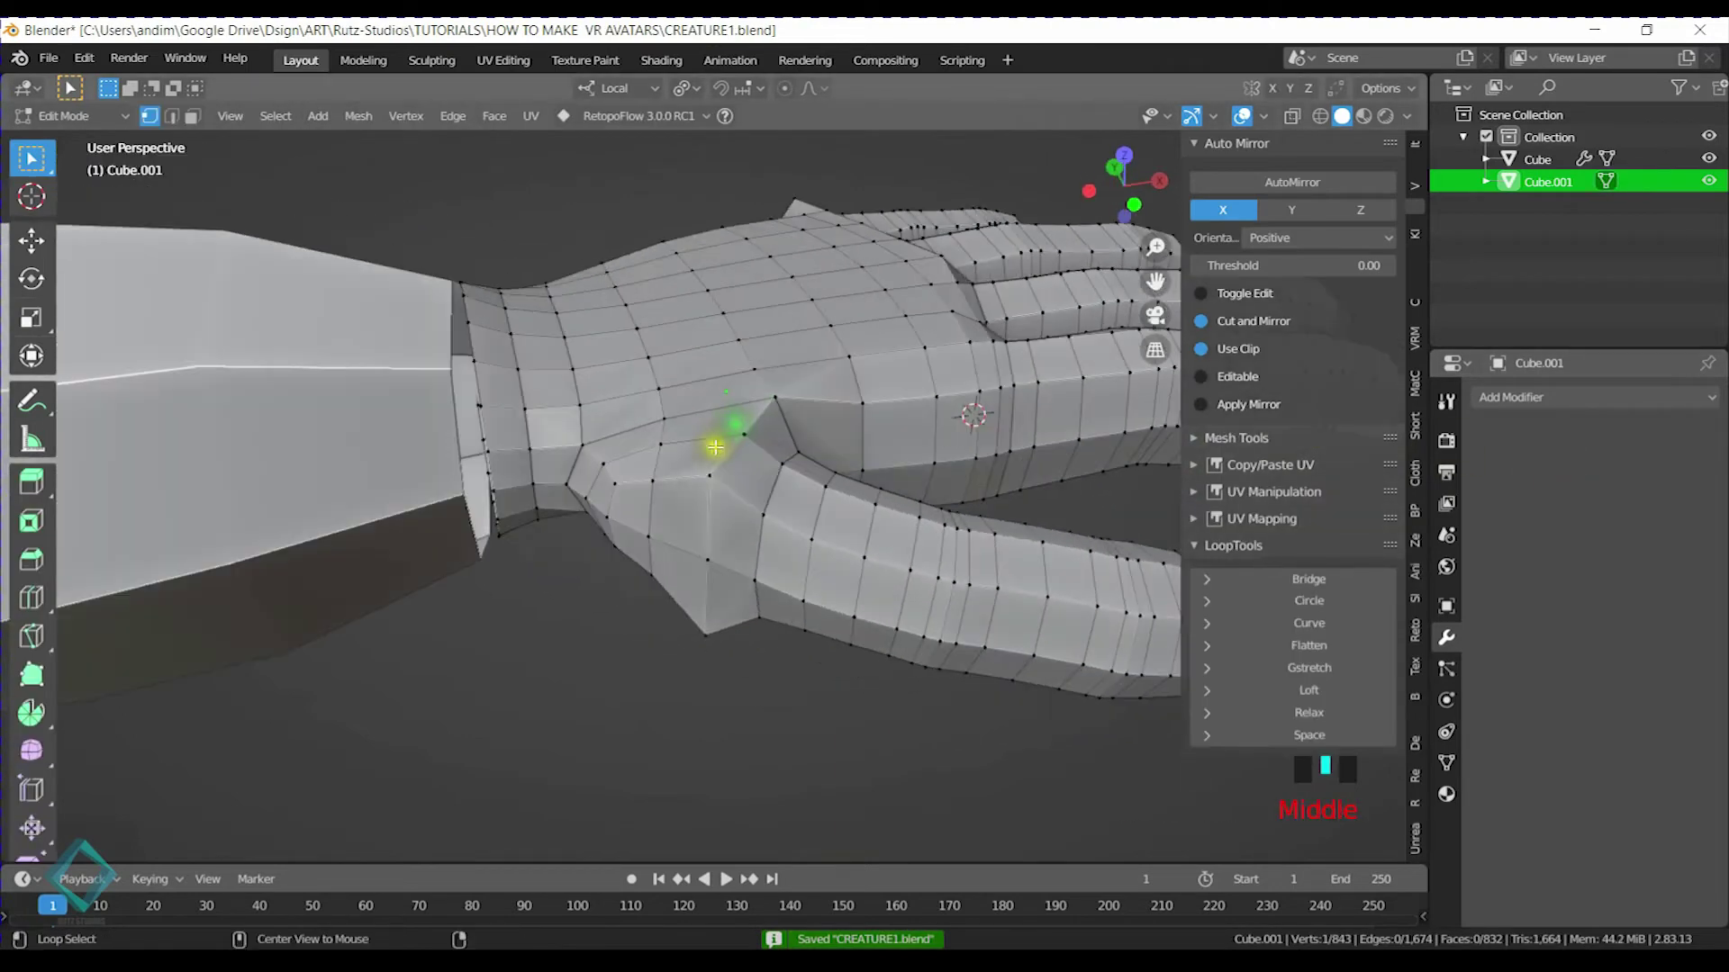
{"action": "left_click", "coordinate": [1311, 708]}
{"action": "middle_click_drag", "start_coordinate": [783, 504], "coordinate": [797, 541]}
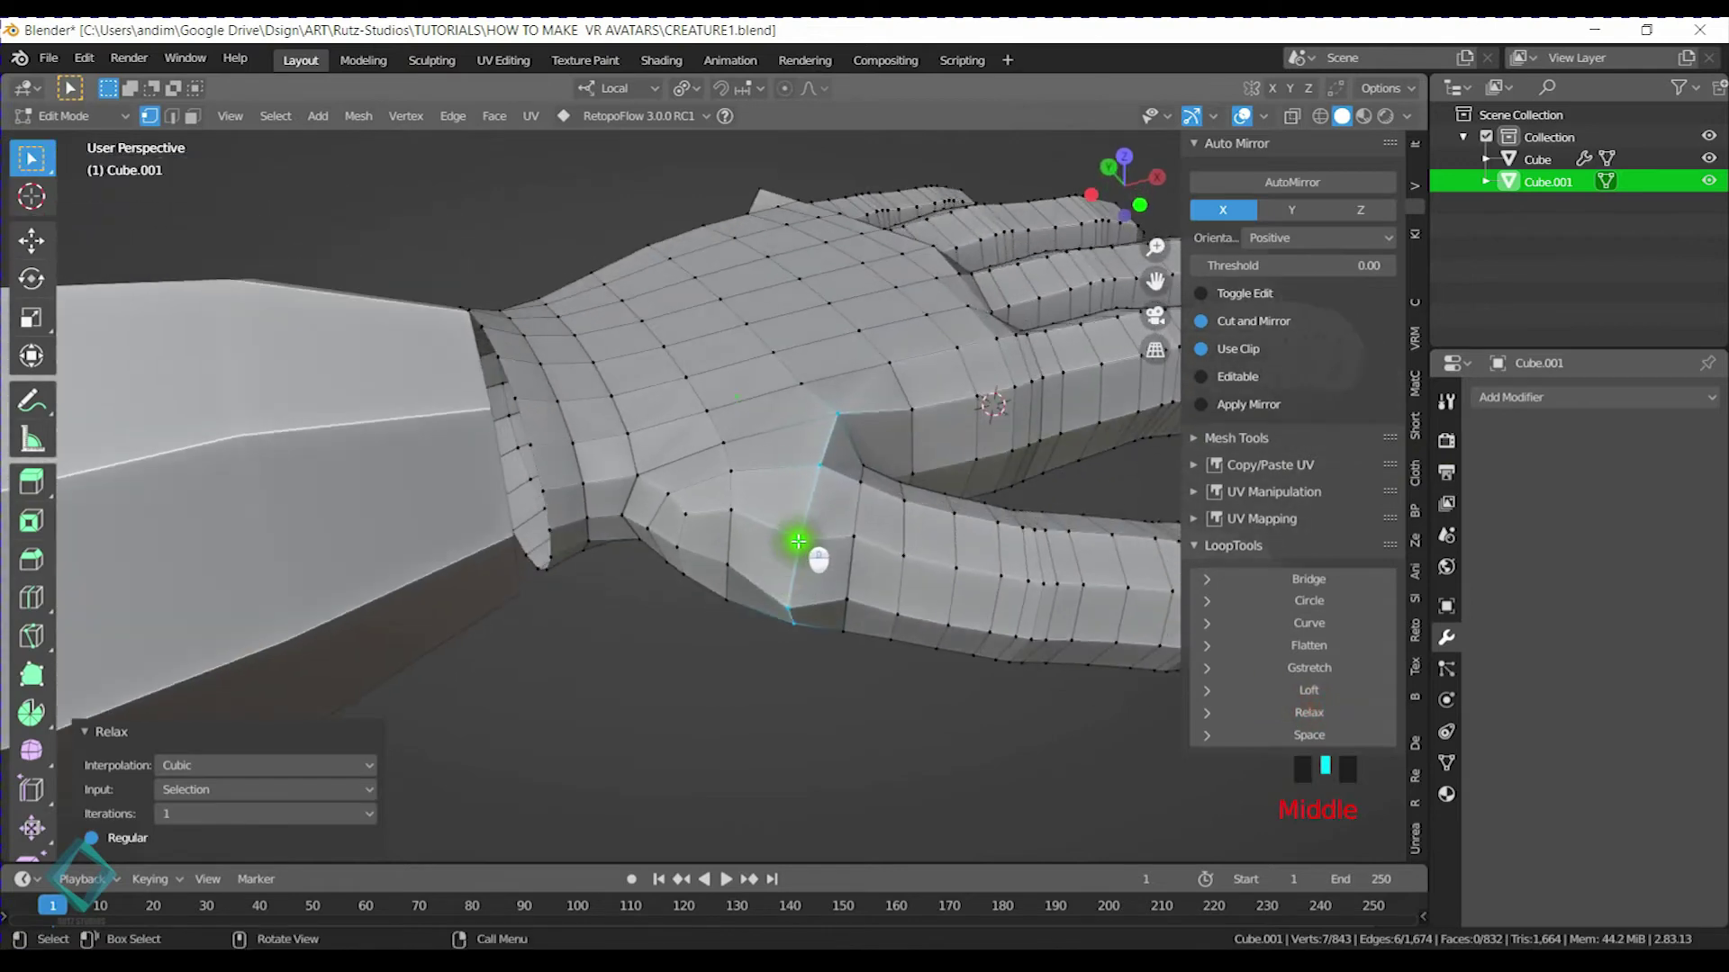
Relax the lengthwise edge loop running from the thumb base along the thumb
{"action": "left_click", "coordinate": [778, 530], "text": "alt"}
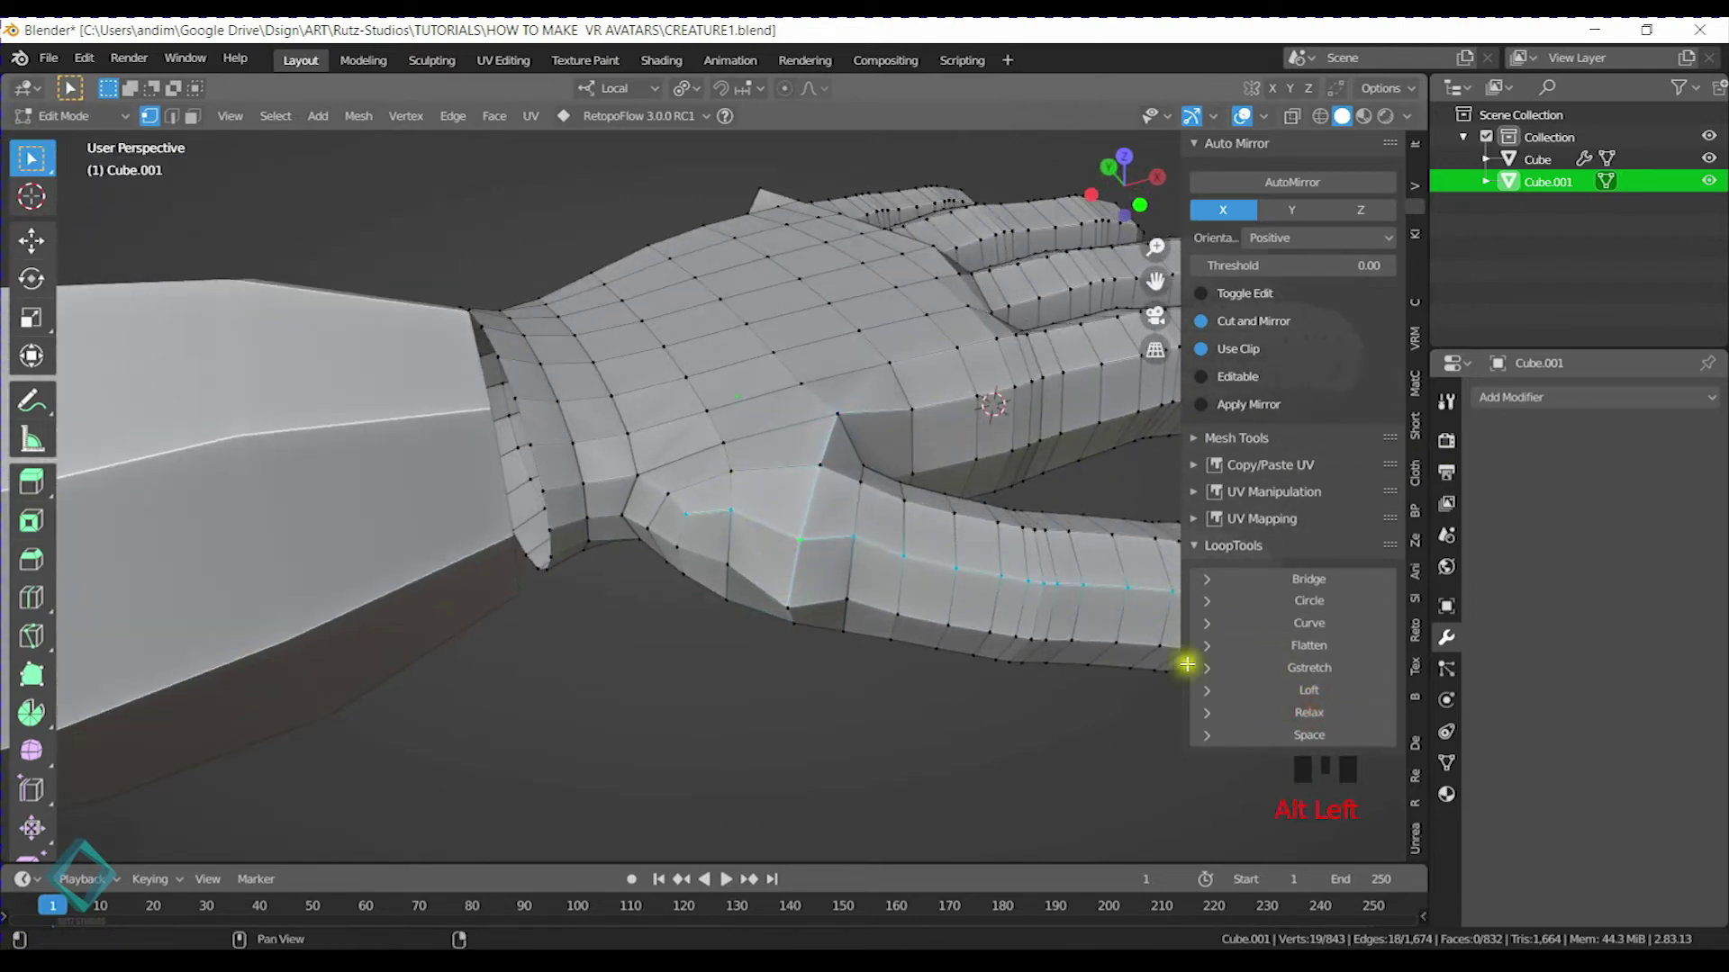
{"action": "middle_click_drag", "start_coordinate": [942, 621], "coordinate": [795, 461], "text": "shift"}
{"action": "middle_click_drag", "start_coordinate": [668, 392], "coordinate": [706, 473]}
{"action": "left_click", "coordinate": [1309, 712]}
Try to relax the edge loop around the thumb base once more
{"action": "left_click", "coordinate": [710, 393]}
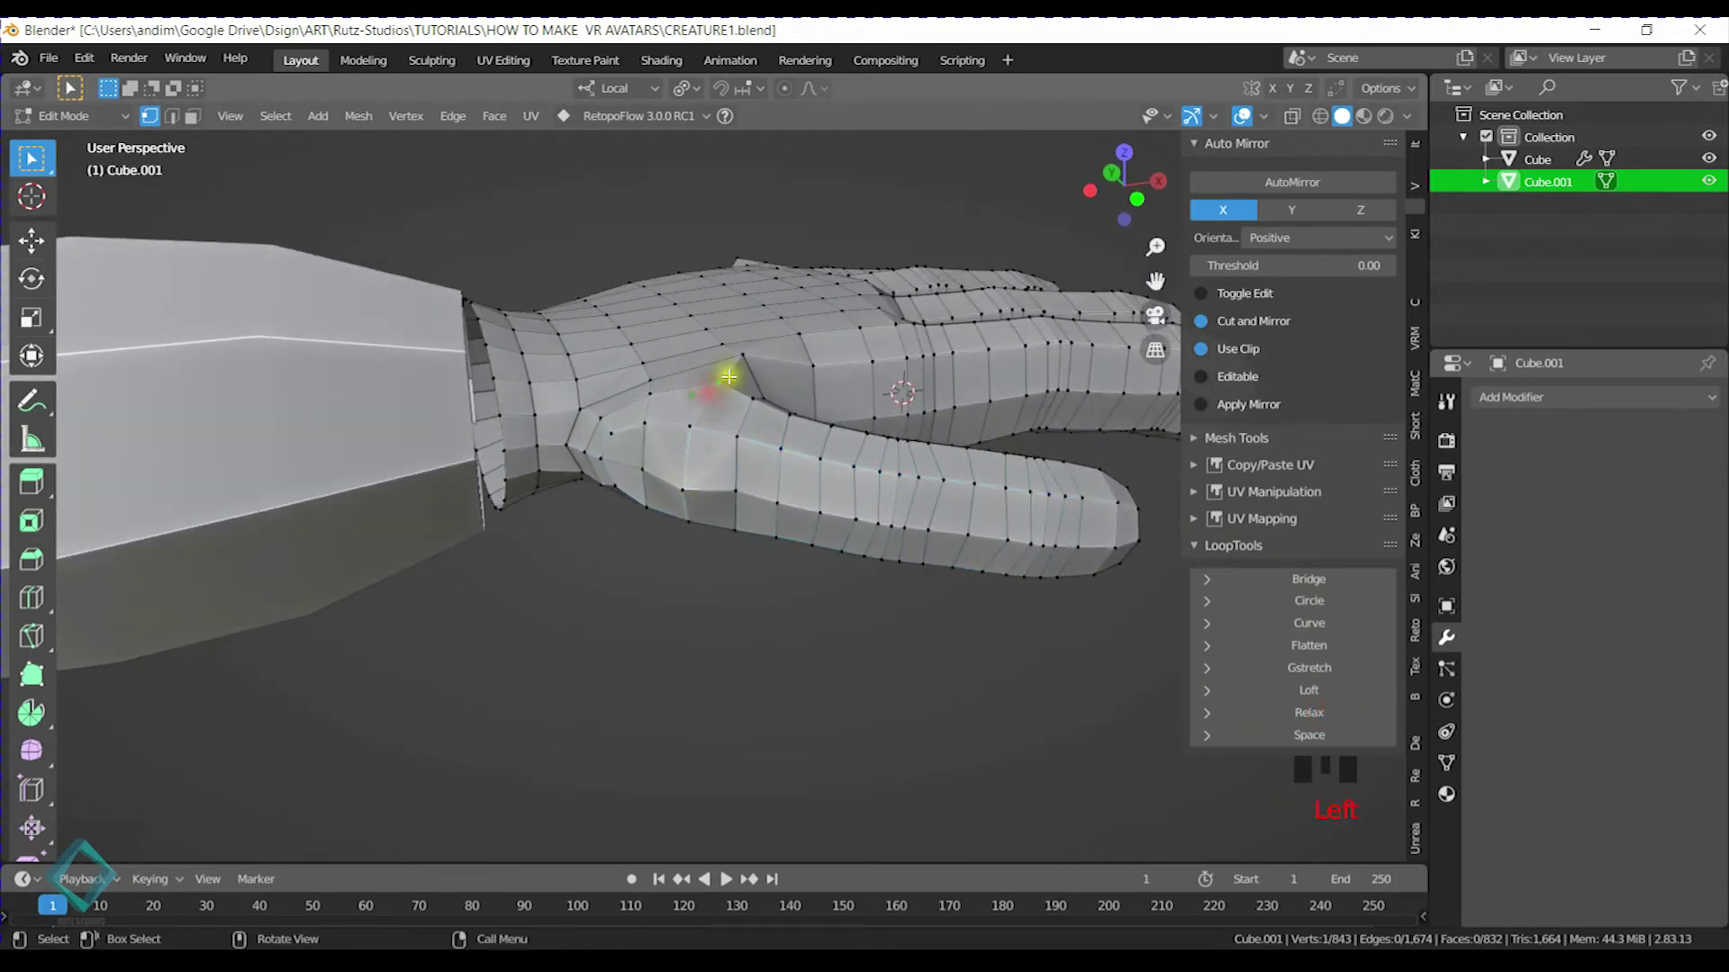
{"action": "left_click", "coordinate": [1282, 711]}
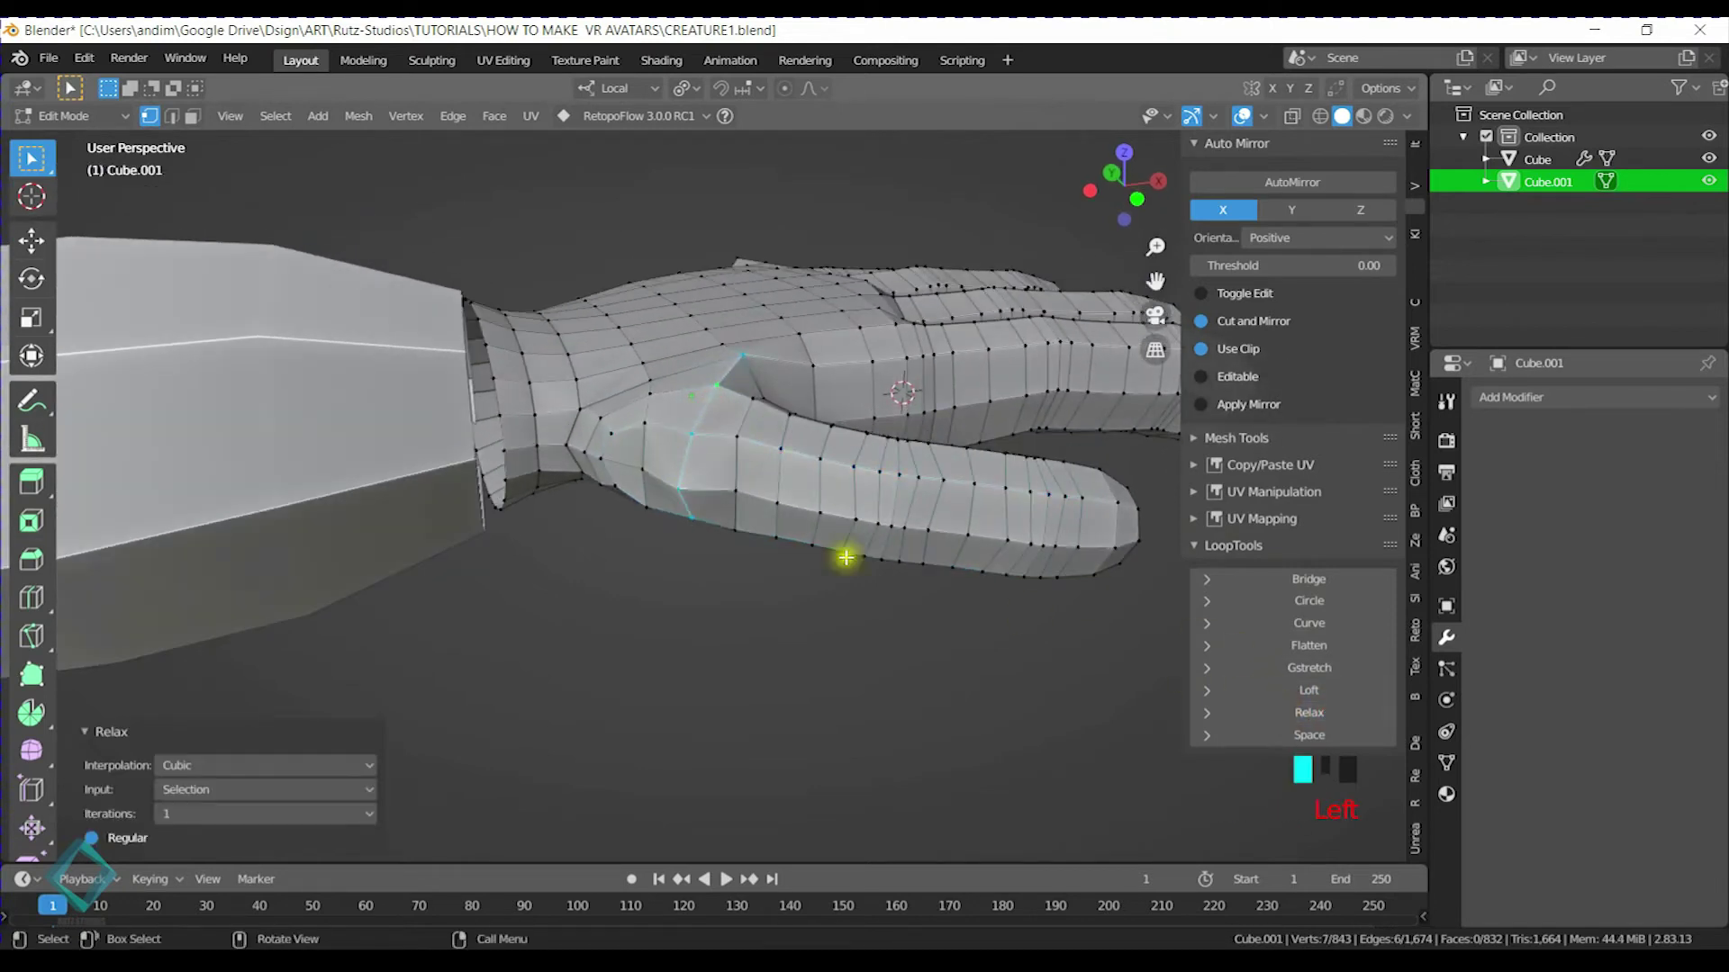
{"action": "key", "text": "ctrl+z"}
Move the protruding vertex at the outer thumb base by about 0.11 m in X, 0.10 m in Y and 0.06 m in Z
{"action": "left_click", "coordinate": [689, 483]}
{"action": "middle_click_drag", "start_coordinate": [690, 483], "coordinate": [664, 560]}
{"action": "key", "text": "g"}
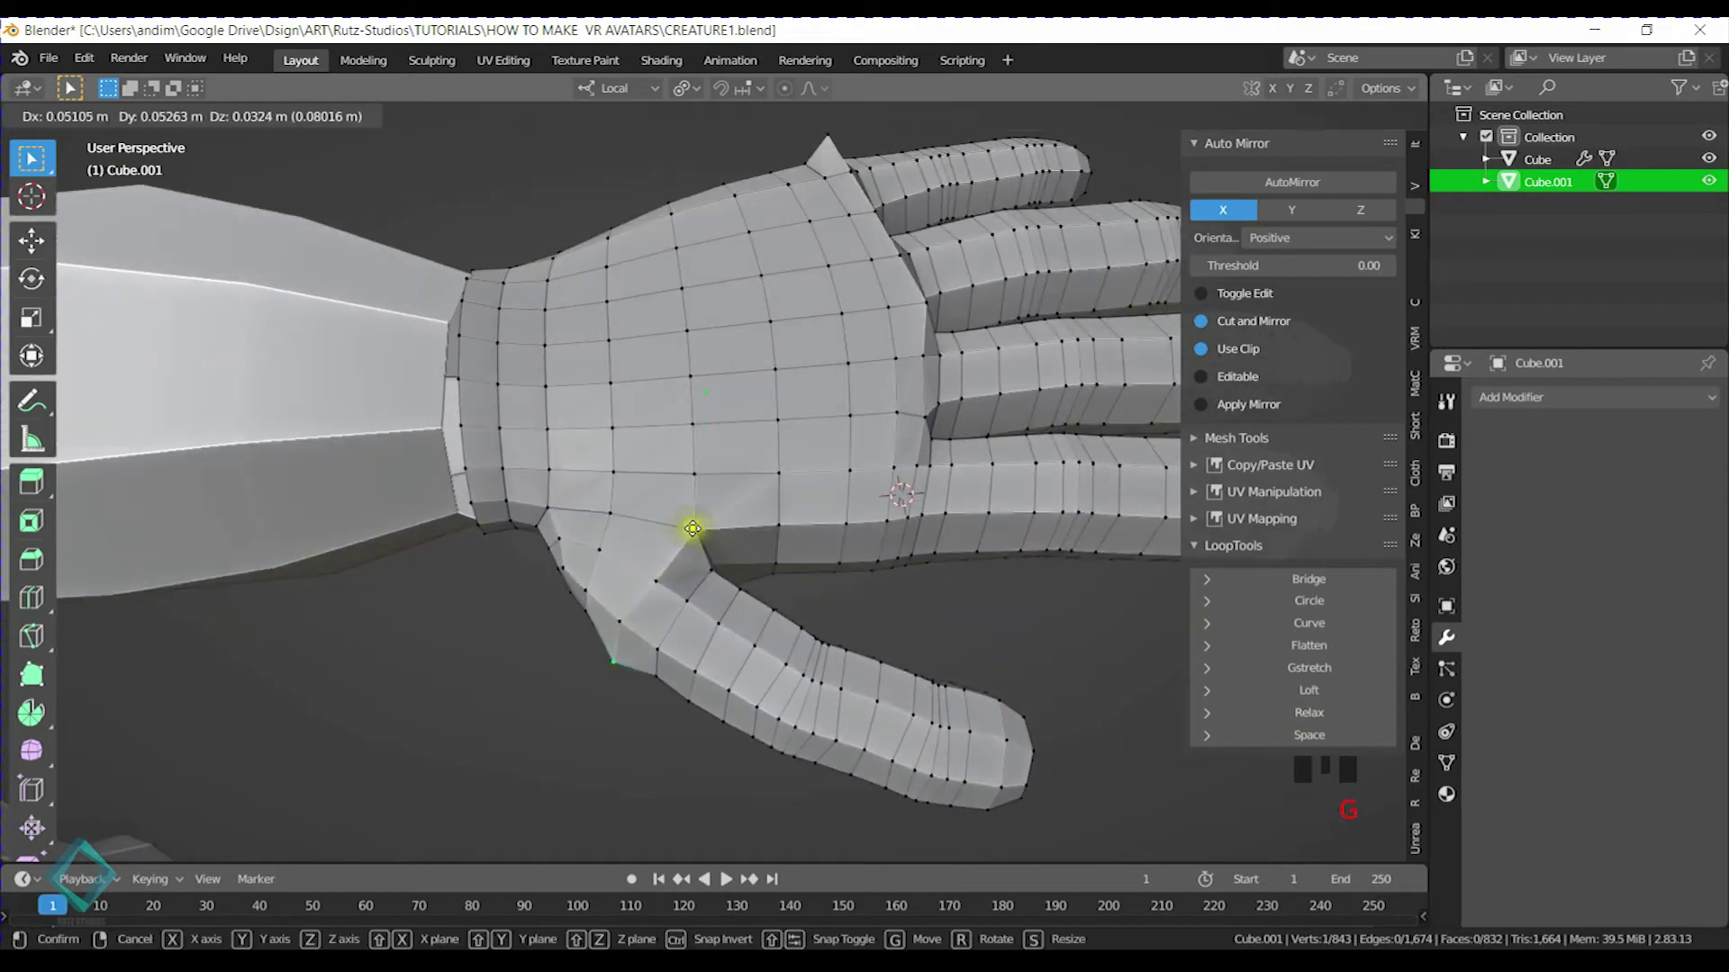
{"action": "left_click", "coordinate": [792, 414]}
Relax the edge loop running along the little finger and the outer side of the hand to the wrist
{"action": "middle_click_drag", "start_coordinate": [783, 495], "coordinate": [633, 526]}
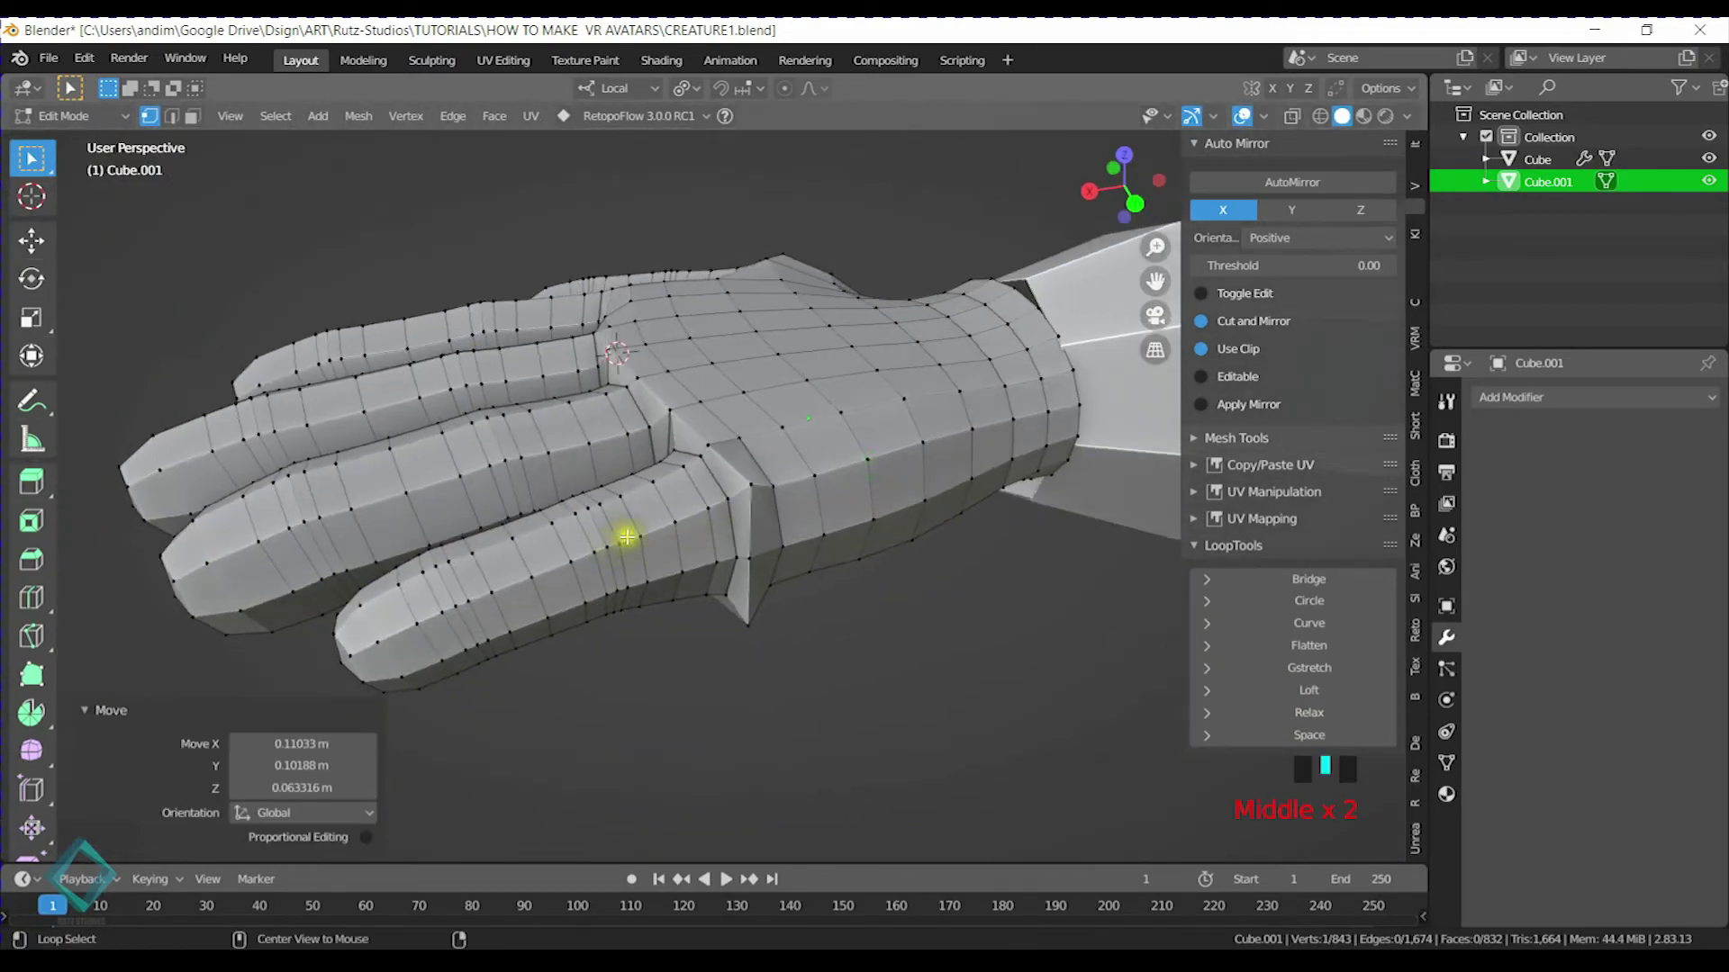
{"action": "left_click", "coordinate": [622, 536], "text": "alt"}
{"action": "left_click", "coordinate": [1323, 713]}
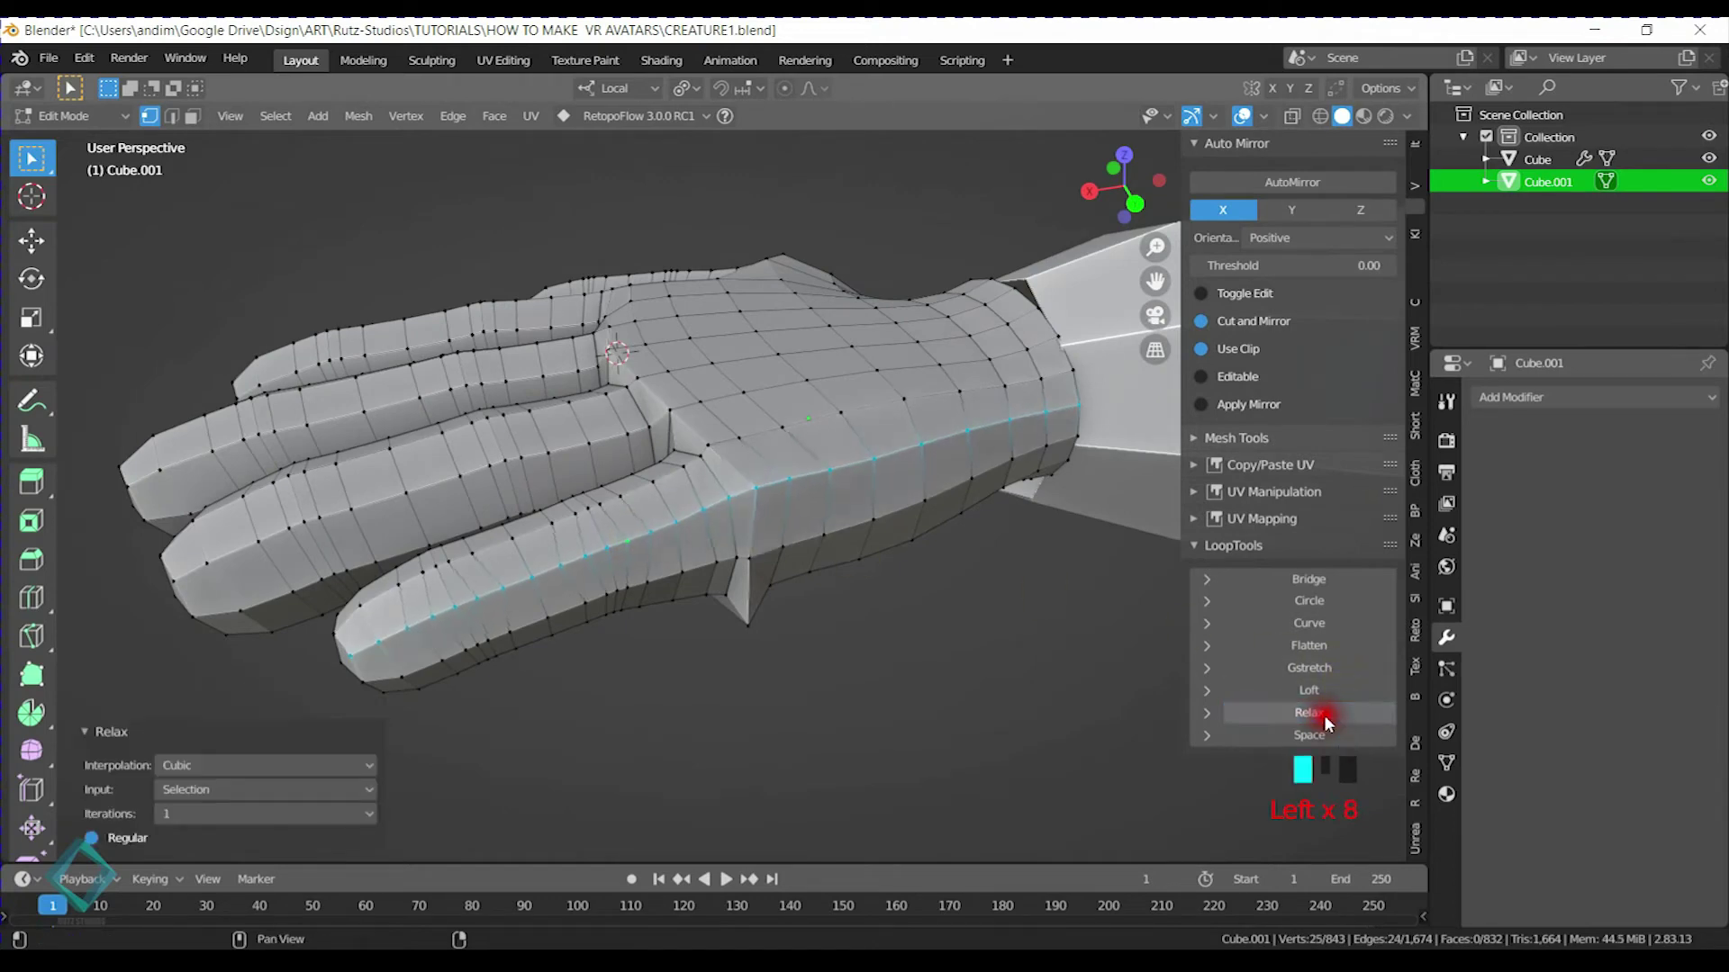
Try to relax the whole lower edge loop along the little finger and hand in edge selection mode
{"action": "left_click", "coordinate": [704, 572], "text": "alt"}
{"action": "key", "text": "2"}
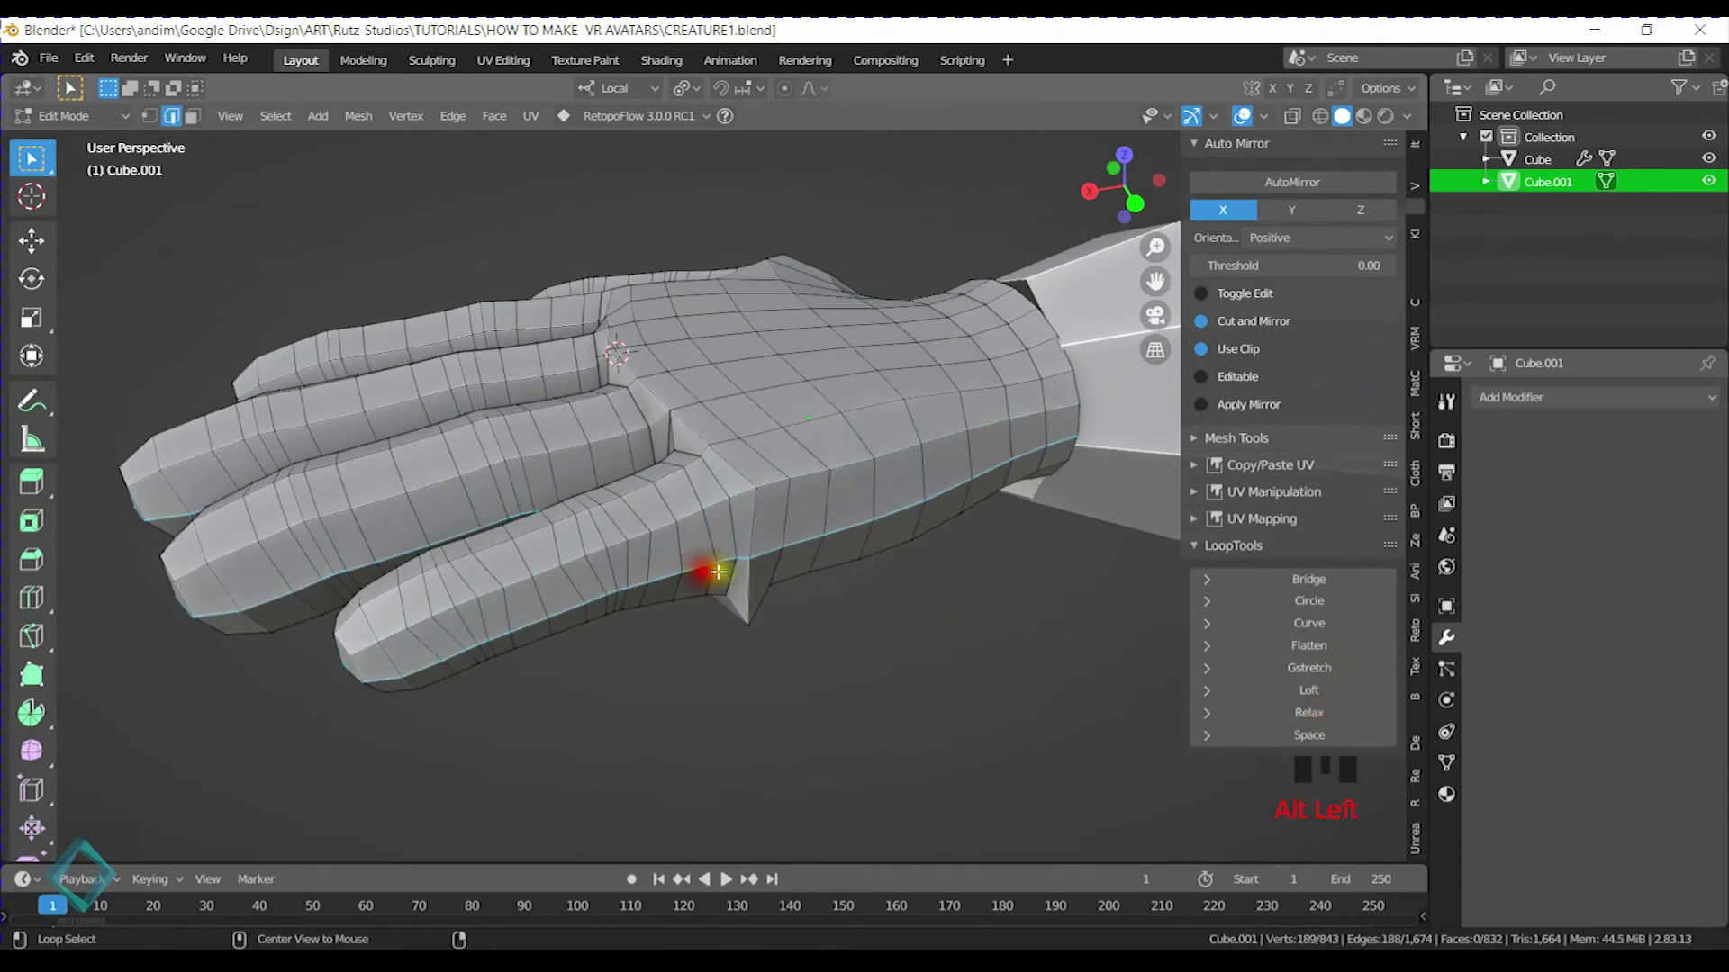
{"action": "left_click", "coordinate": [1341, 716]}
{"action": "middle_click_drag", "start_coordinate": [752, 554], "coordinate": [838, 441], "text": "shift"}
{"action": "key", "text": "ctrl+z"}
Relax the edge loop around the base of the little finger
{"action": "left_click", "coordinate": [838, 447], "text": "alt"}
{"action": "left_click", "coordinate": [1299, 713]}
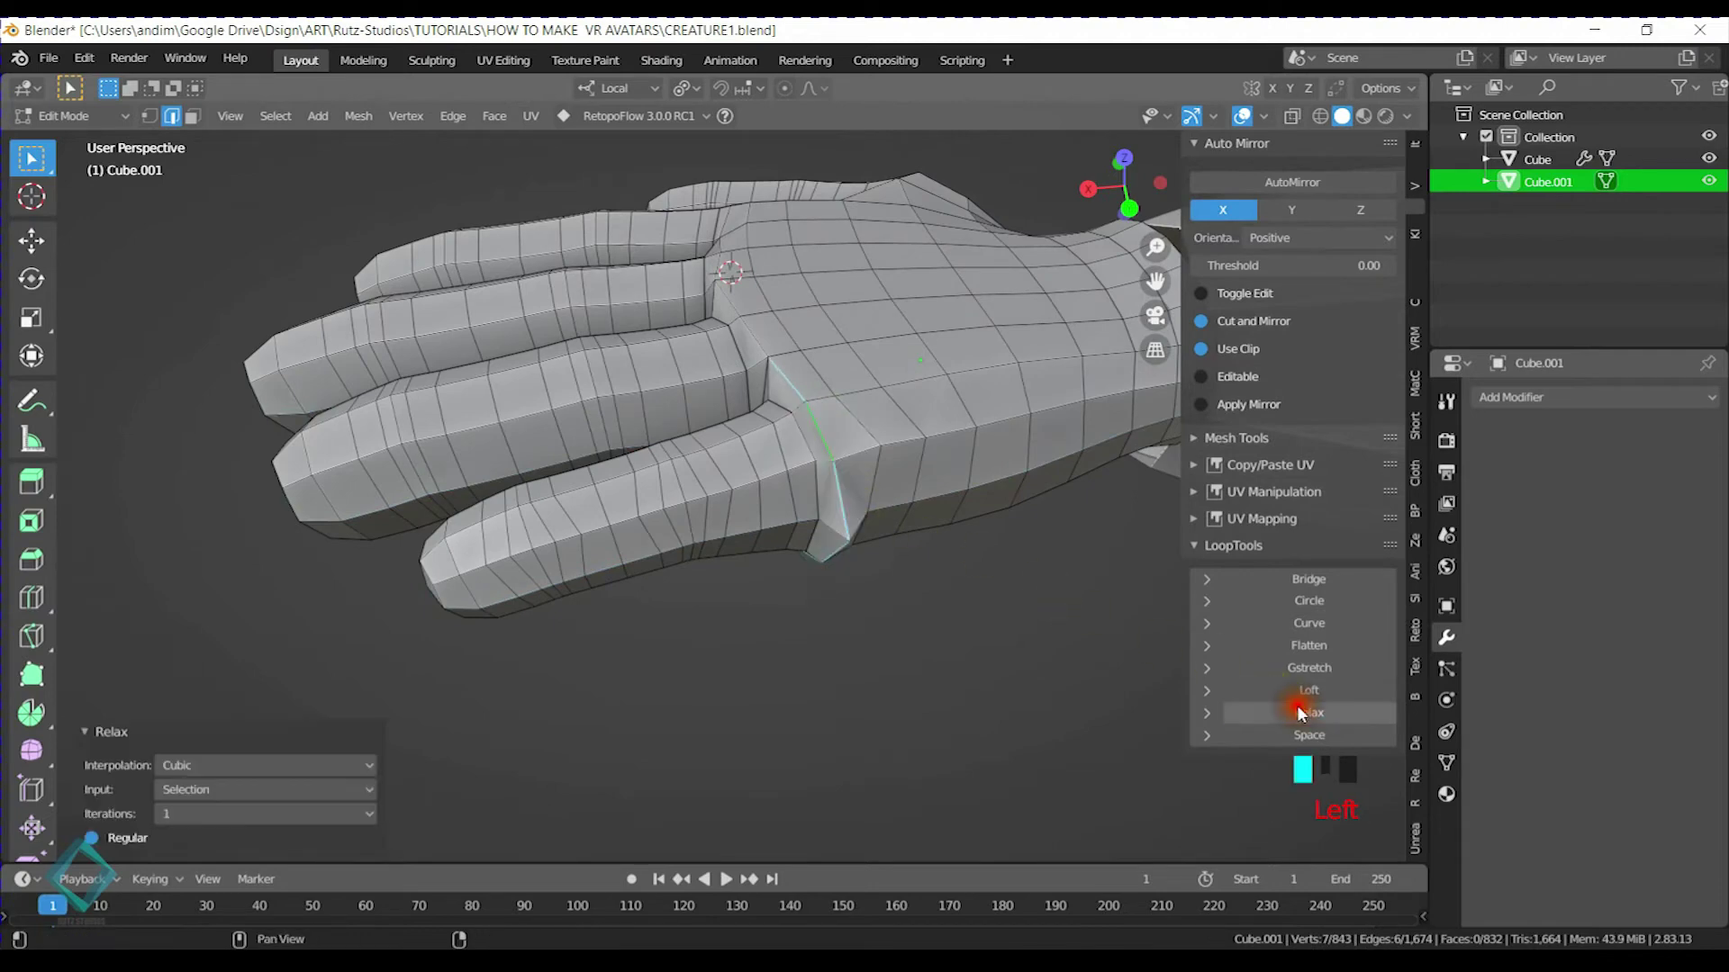
{"action": "middle_click_drag", "start_coordinate": [999, 568], "coordinate": [911, 506]}
Relax the edge path along the outer side of the hand from the wrist to the middle of the little finger
{"action": "left_click", "coordinate": [826, 391], "text": "alt"}
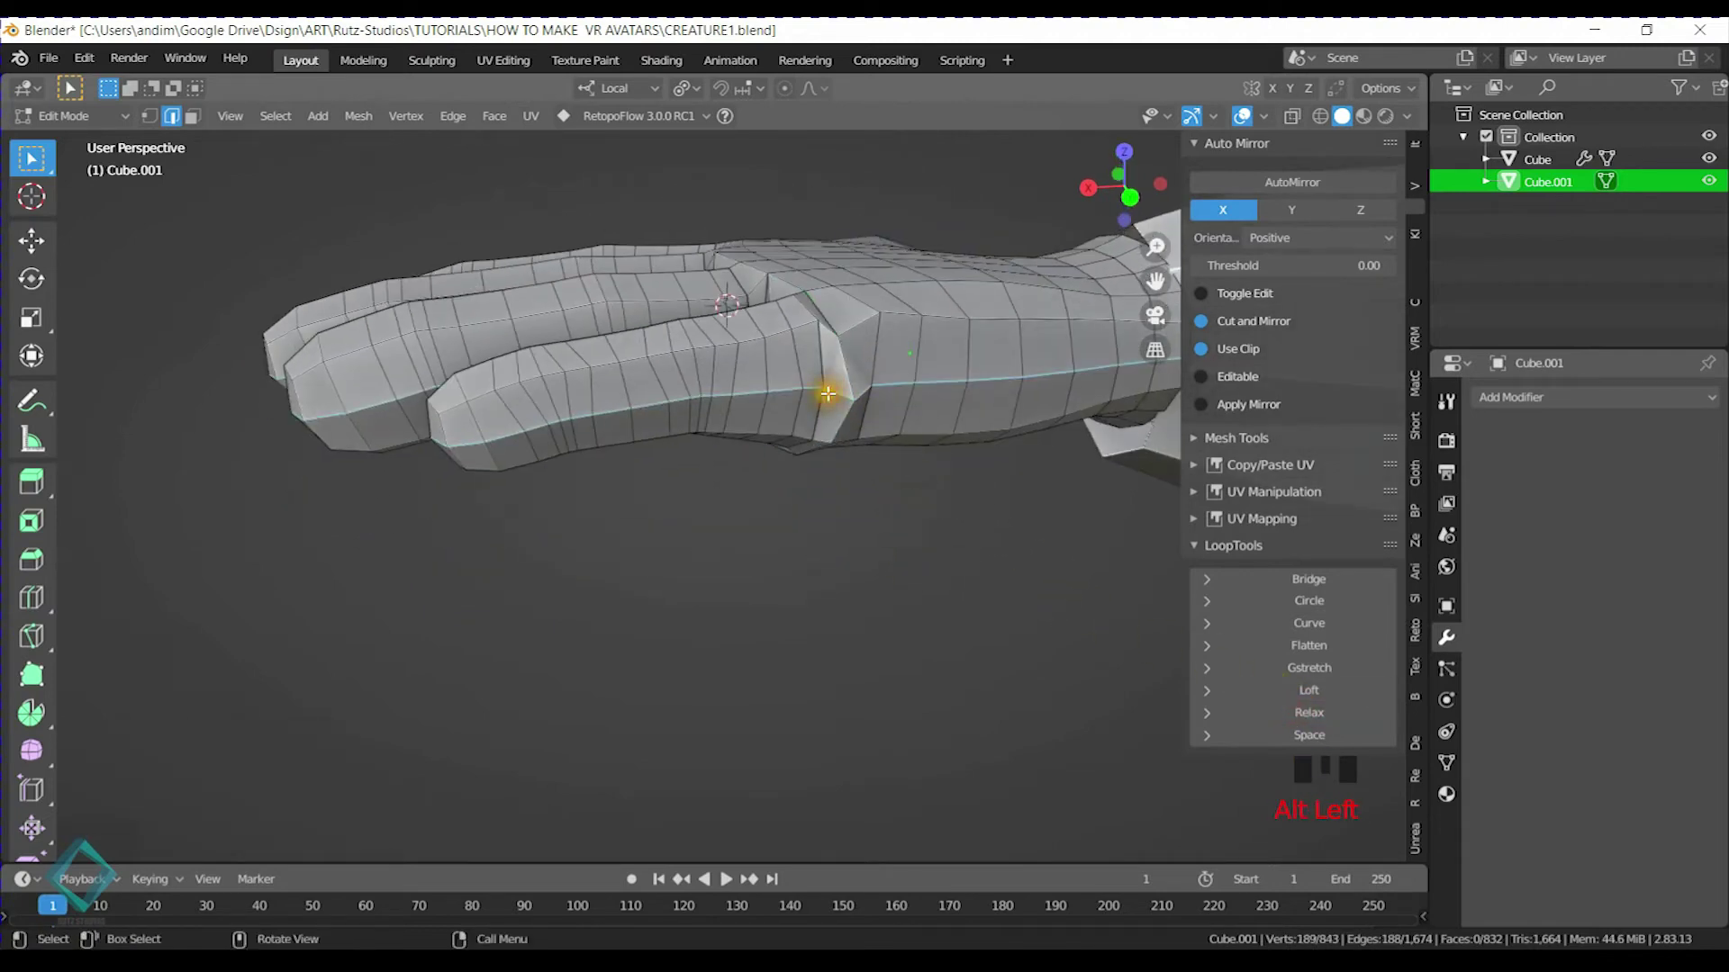
{"action": "middle_click_drag", "start_coordinate": [822, 390], "coordinate": [712, 429], "text": "shift"}
{"action": "left_click", "coordinate": [1021, 391]}
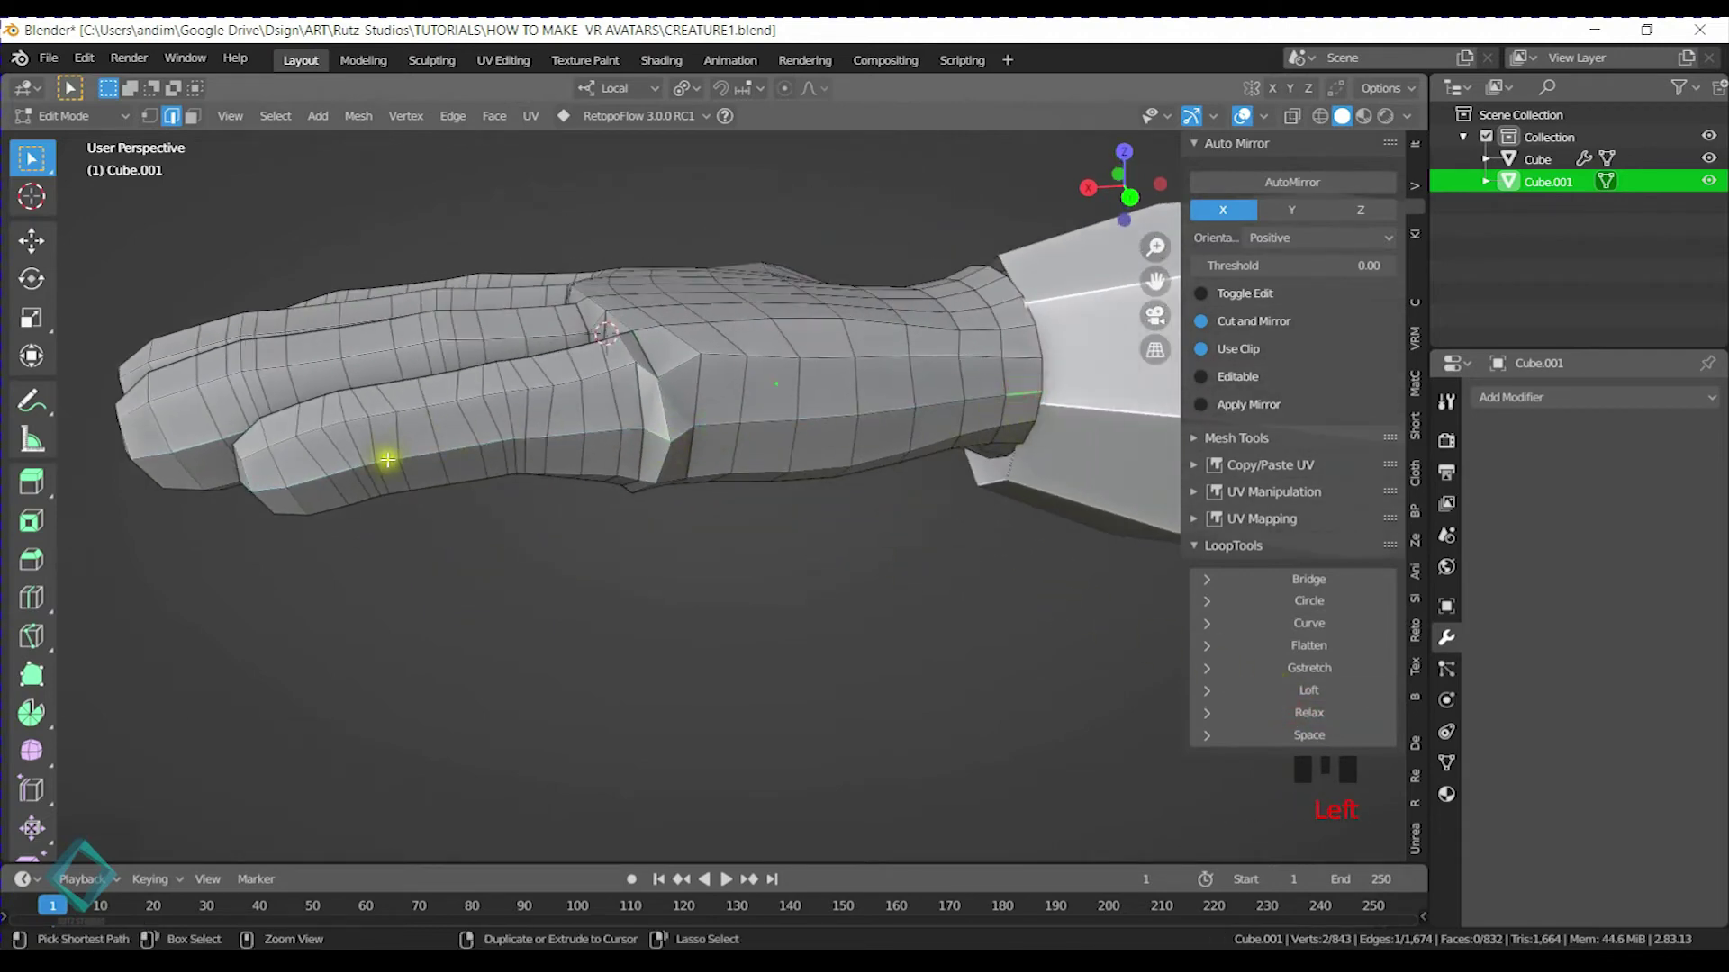
{"action": "left_click", "coordinate": [482, 444], "text": "ctrl"}
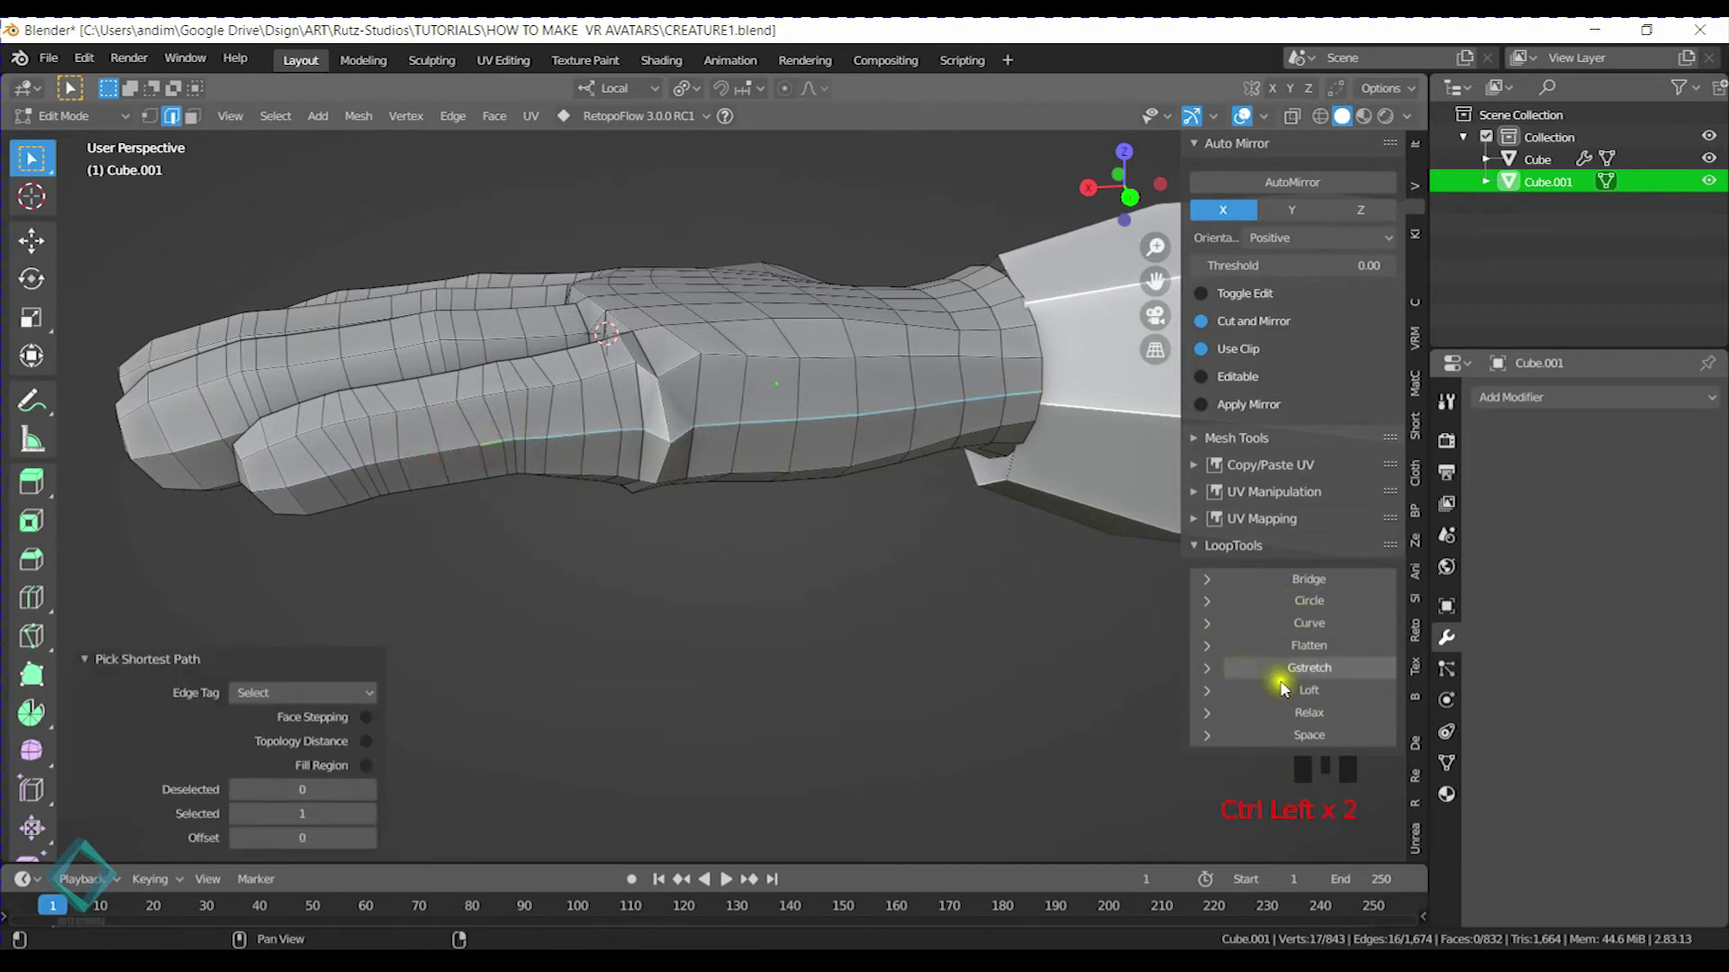
{"action": "left_click", "coordinate": [1308, 712]}
{"action": "middle_click_drag", "start_coordinate": [760, 489], "coordinate": [632, 291]}
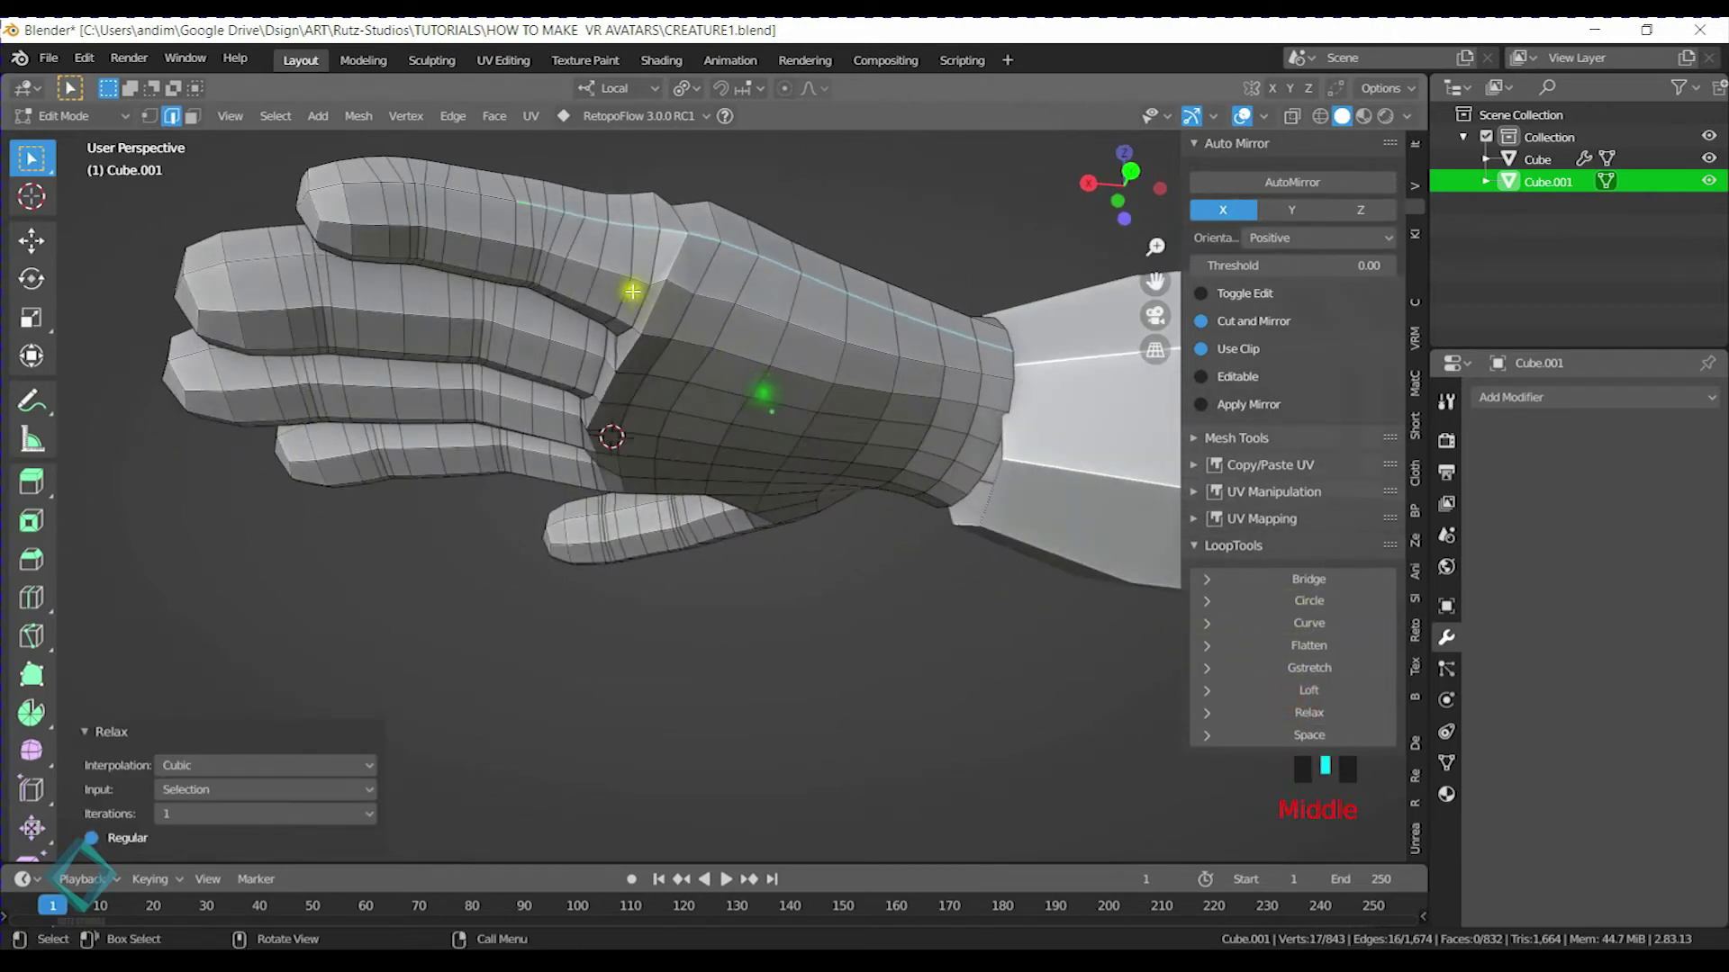
Relax the palm-side edge path from the little finger to near the wrist
{"action": "left_click", "coordinate": [571, 258]}
{"action": "left_click", "coordinate": [880, 356], "text": "ctrl"}
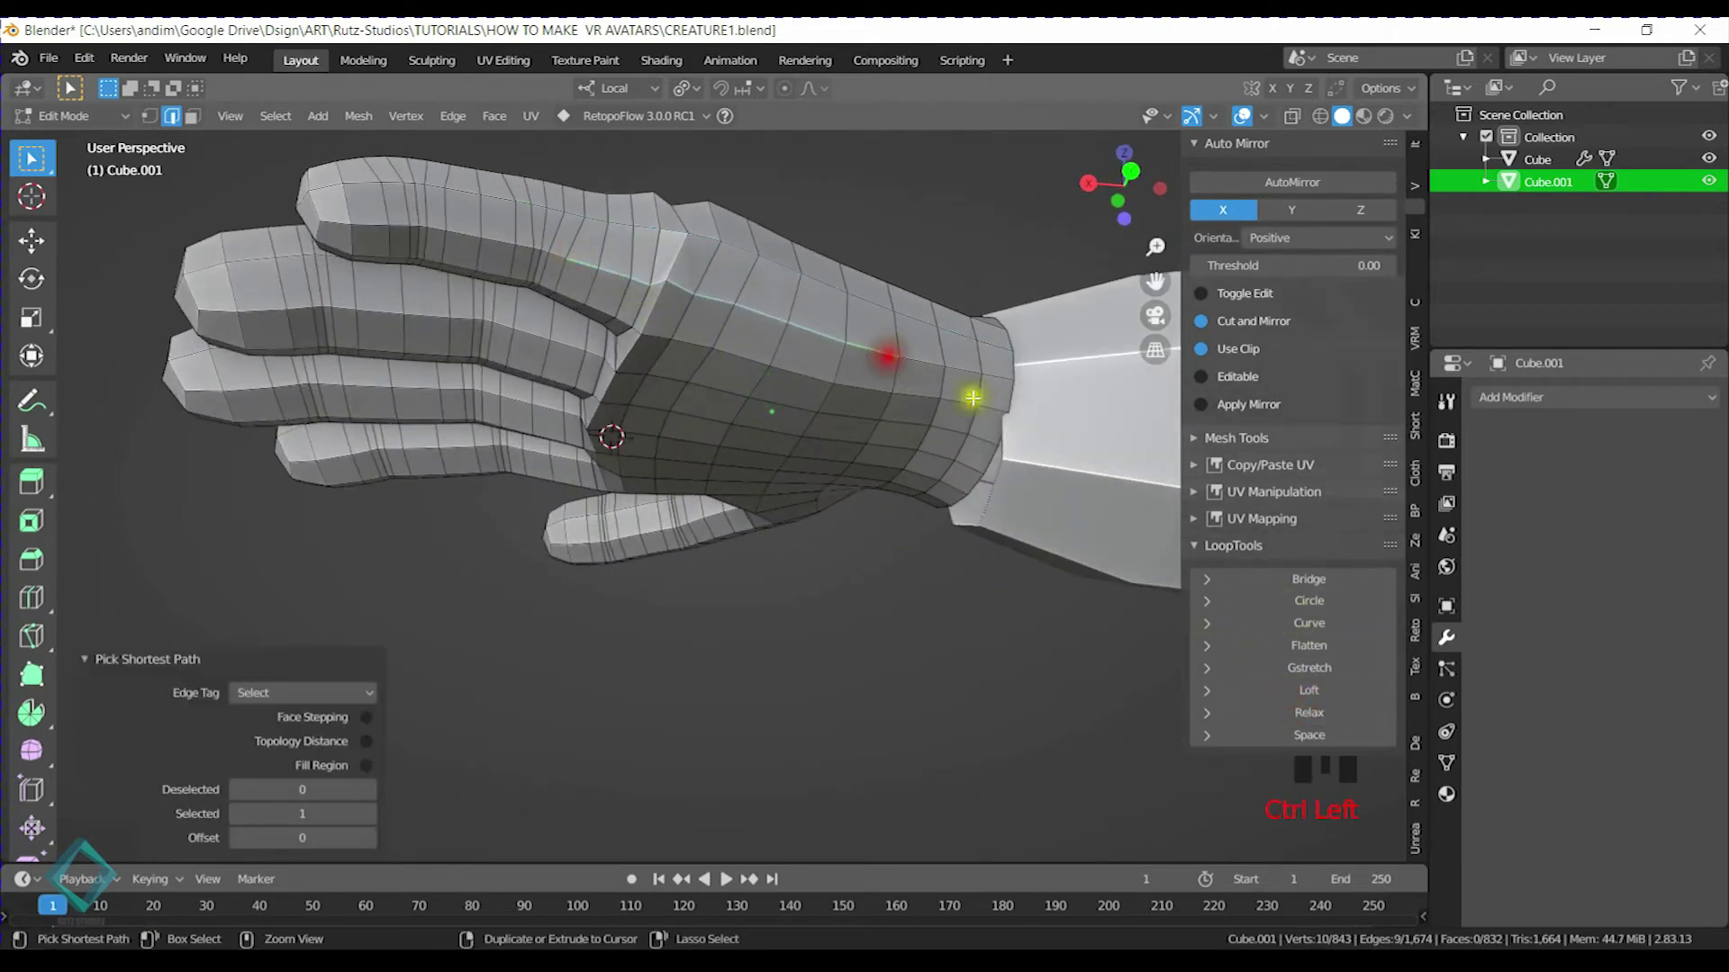
{"action": "left_click", "coordinate": [1318, 712]}
{"action": "middle_click_drag", "start_coordinate": [792, 424], "coordinate": [723, 481]}
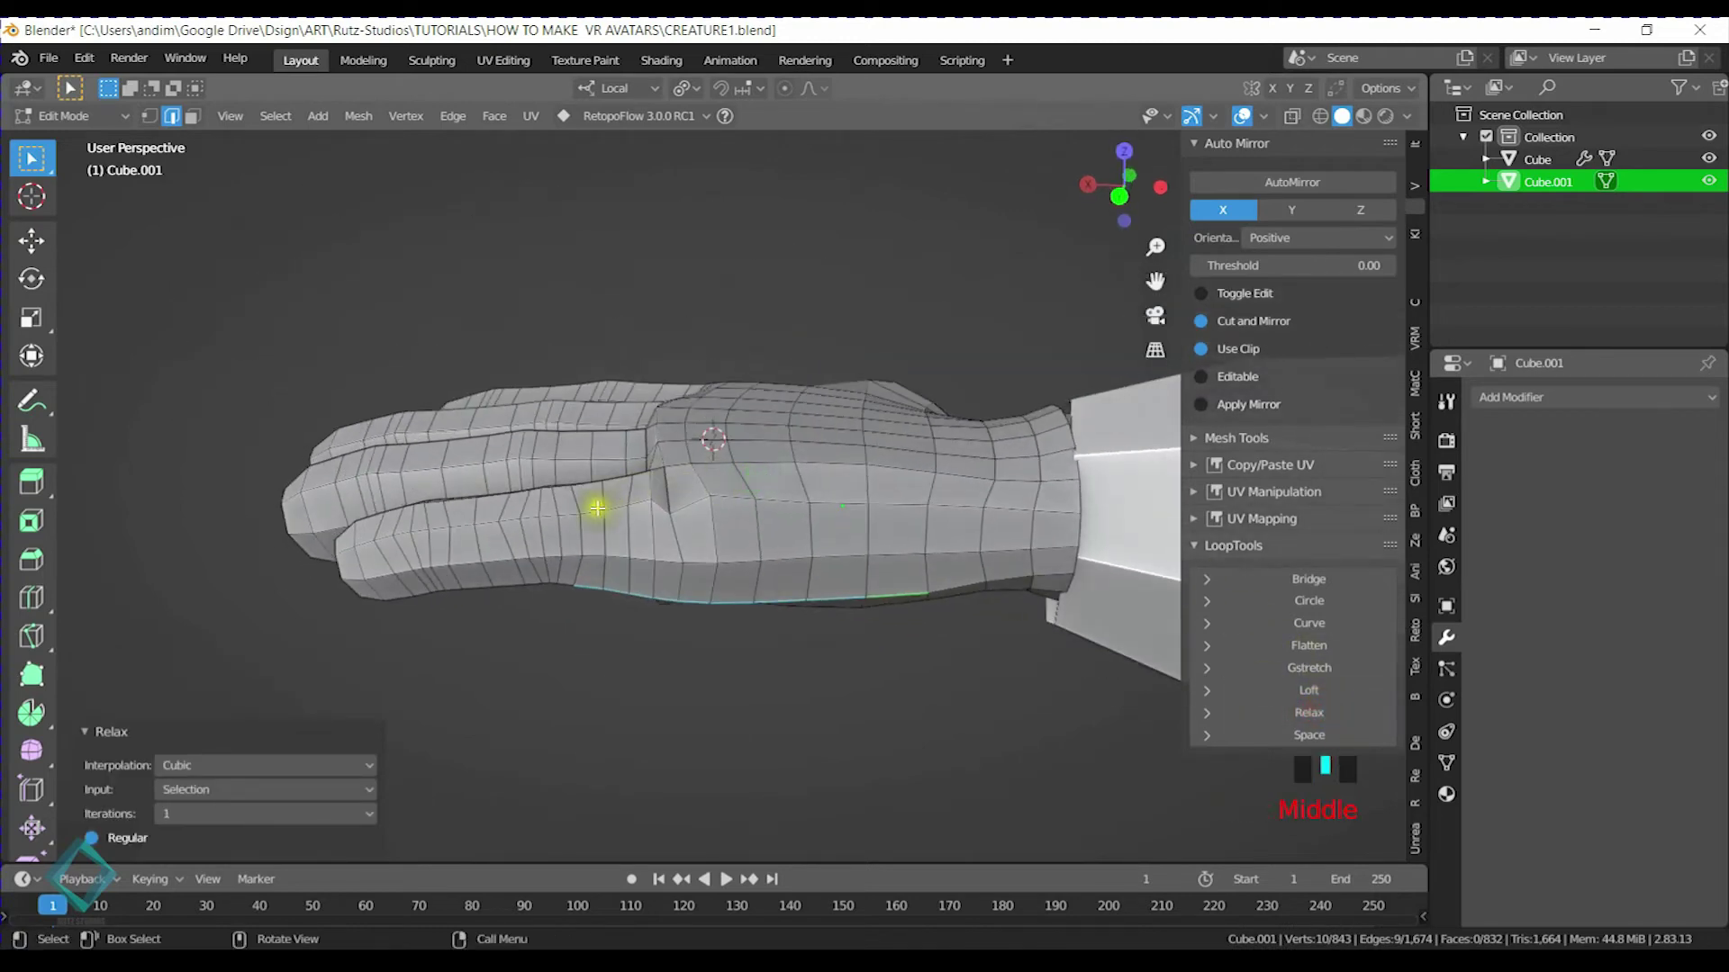
Relax the edge path from the little finger over its knuckle along the upper outer side of the hand
{"action": "left_click", "coordinate": [569, 513]}
{"action": "left_click", "coordinate": [870, 502], "text": "ctrl"}
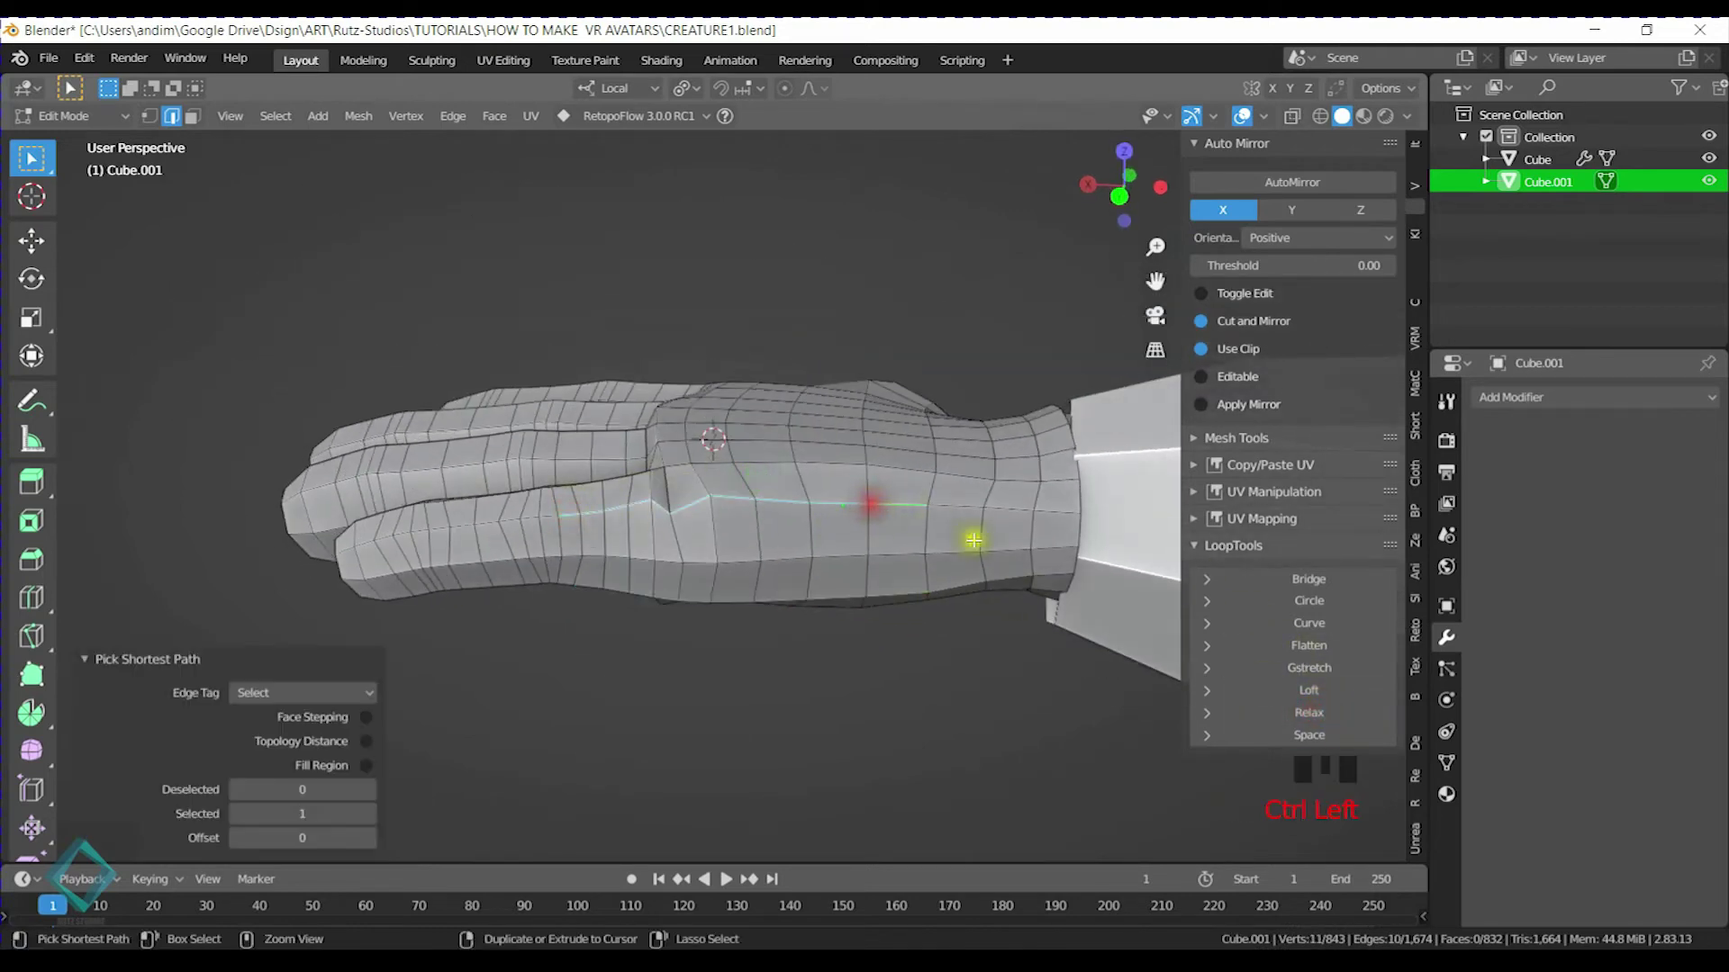
{"action": "left_click", "coordinate": [1319, 712]}
{"action": "middle_click_drag", "start_coordinate": [783, 527], "coordinate": [709, 435]}
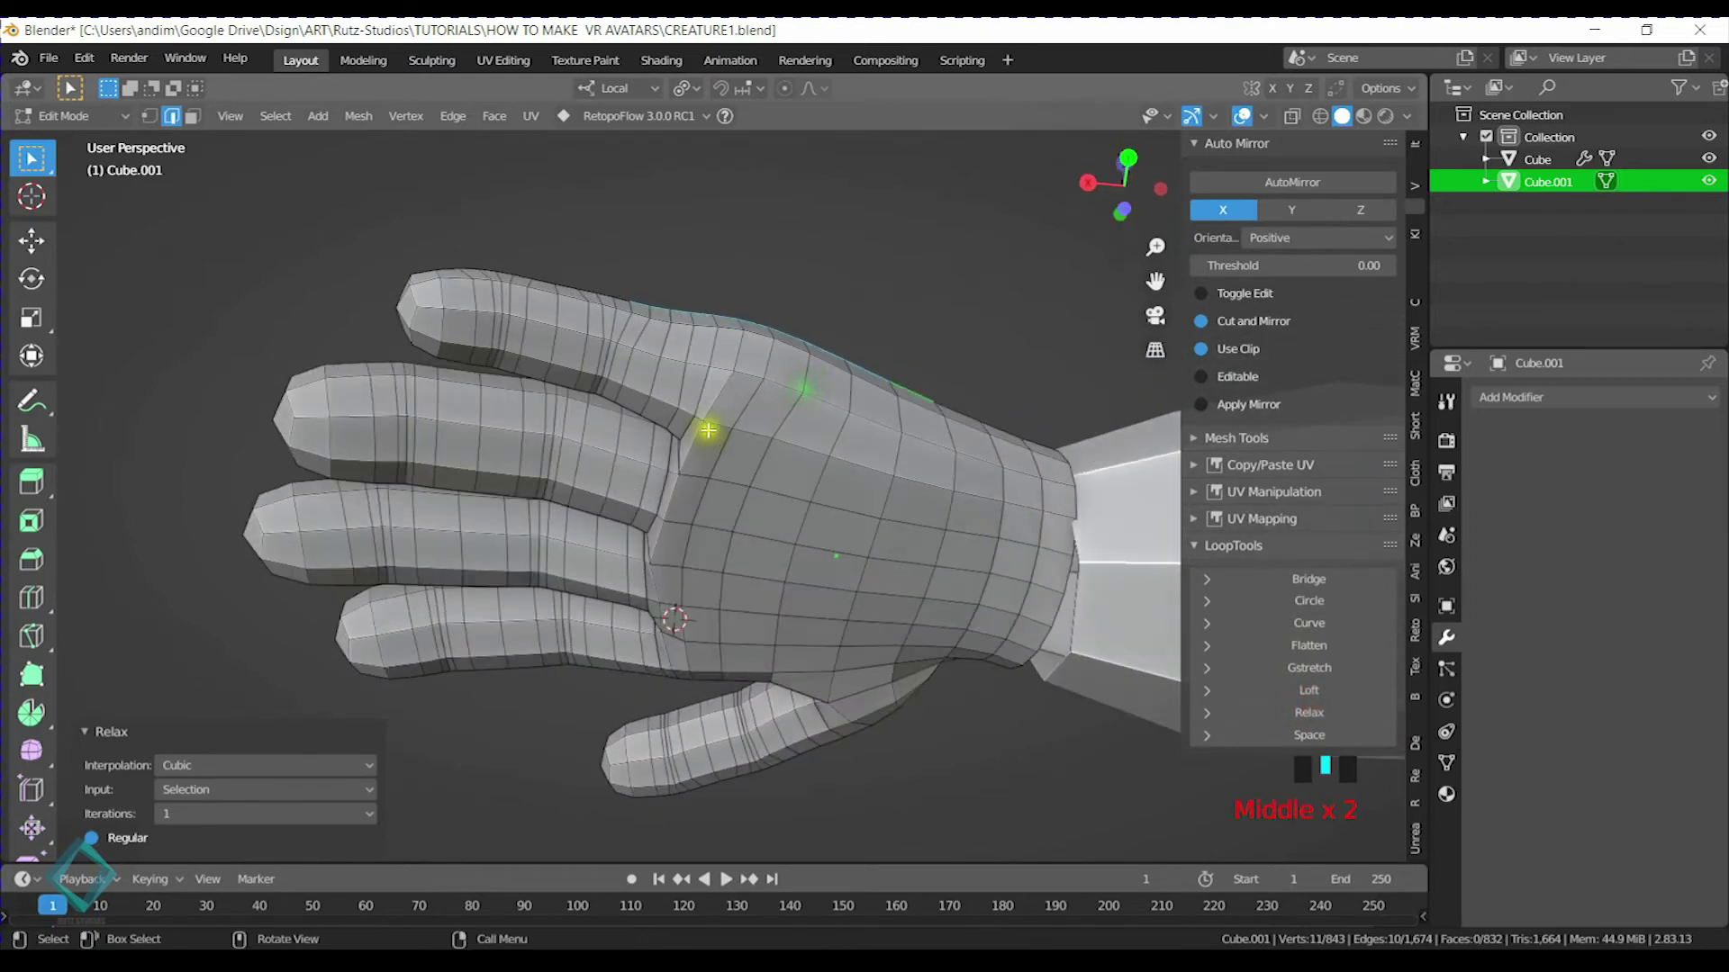
Relax the edge path from the palm to the inner underside of the little finger
{"action": "left_click", "coordinate": [628, 380], "text": "ctrl"}
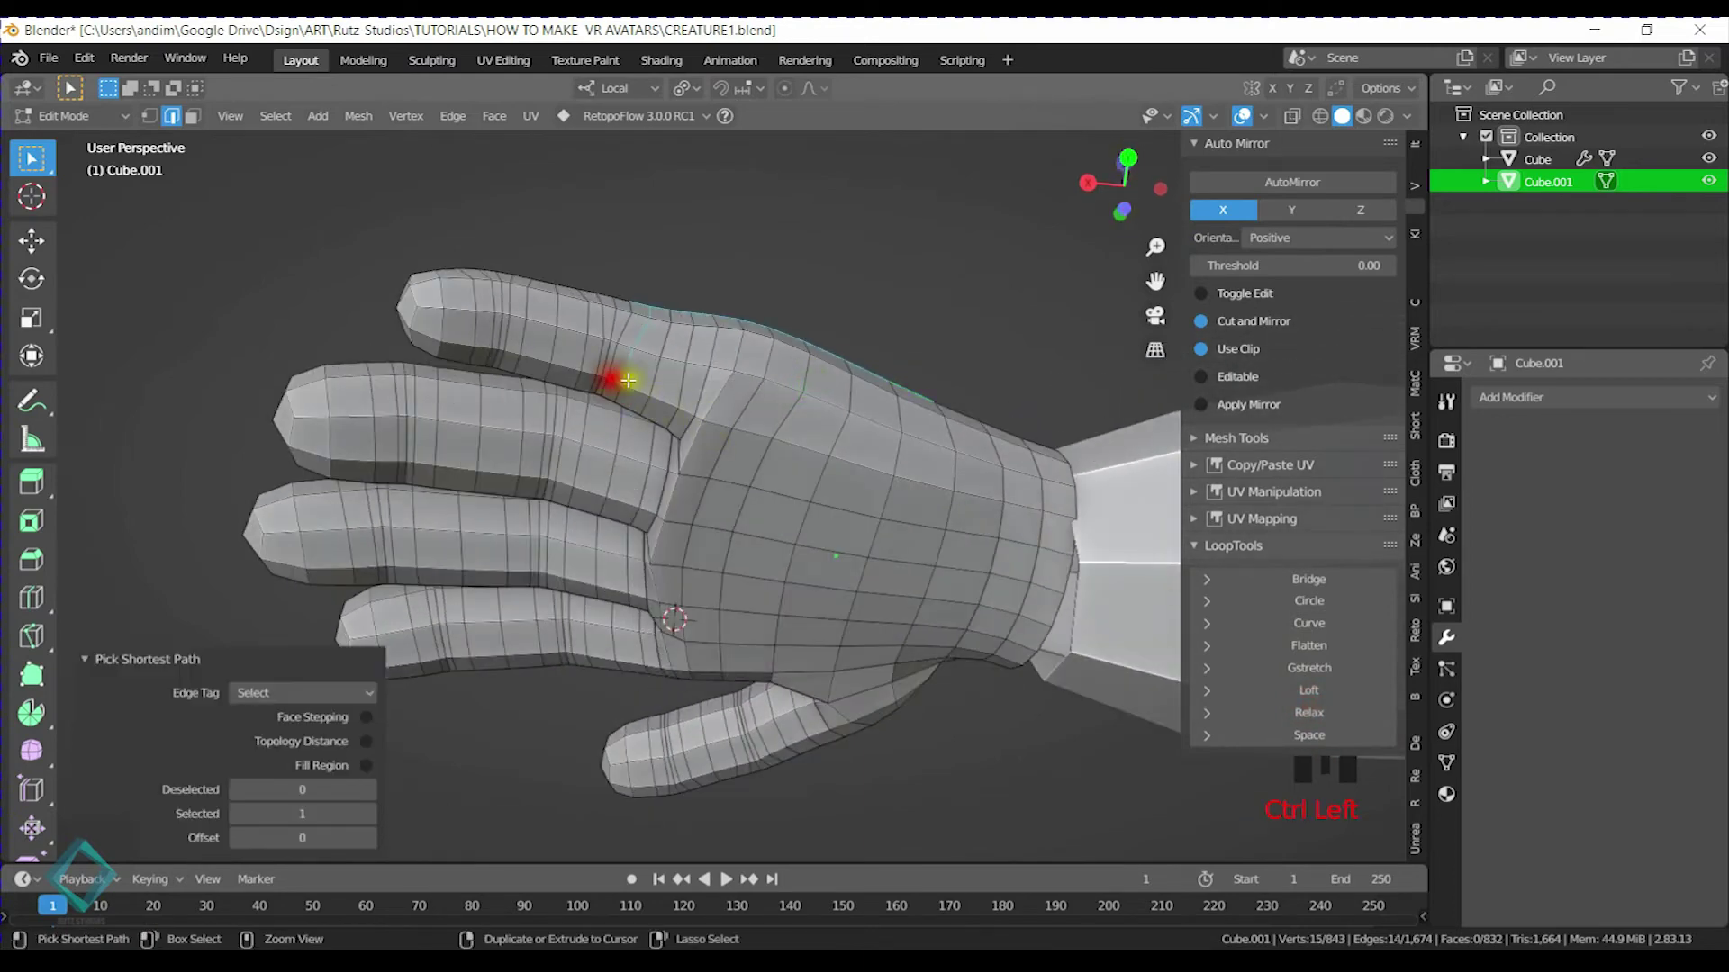
{"action": "left_click", "coordinate": [882, 471]}
{"action": "left_click", "coordinate": [570, 364], "text": "ctrl"}
{"action": "left_click", "coordinate": [1309, 712]}
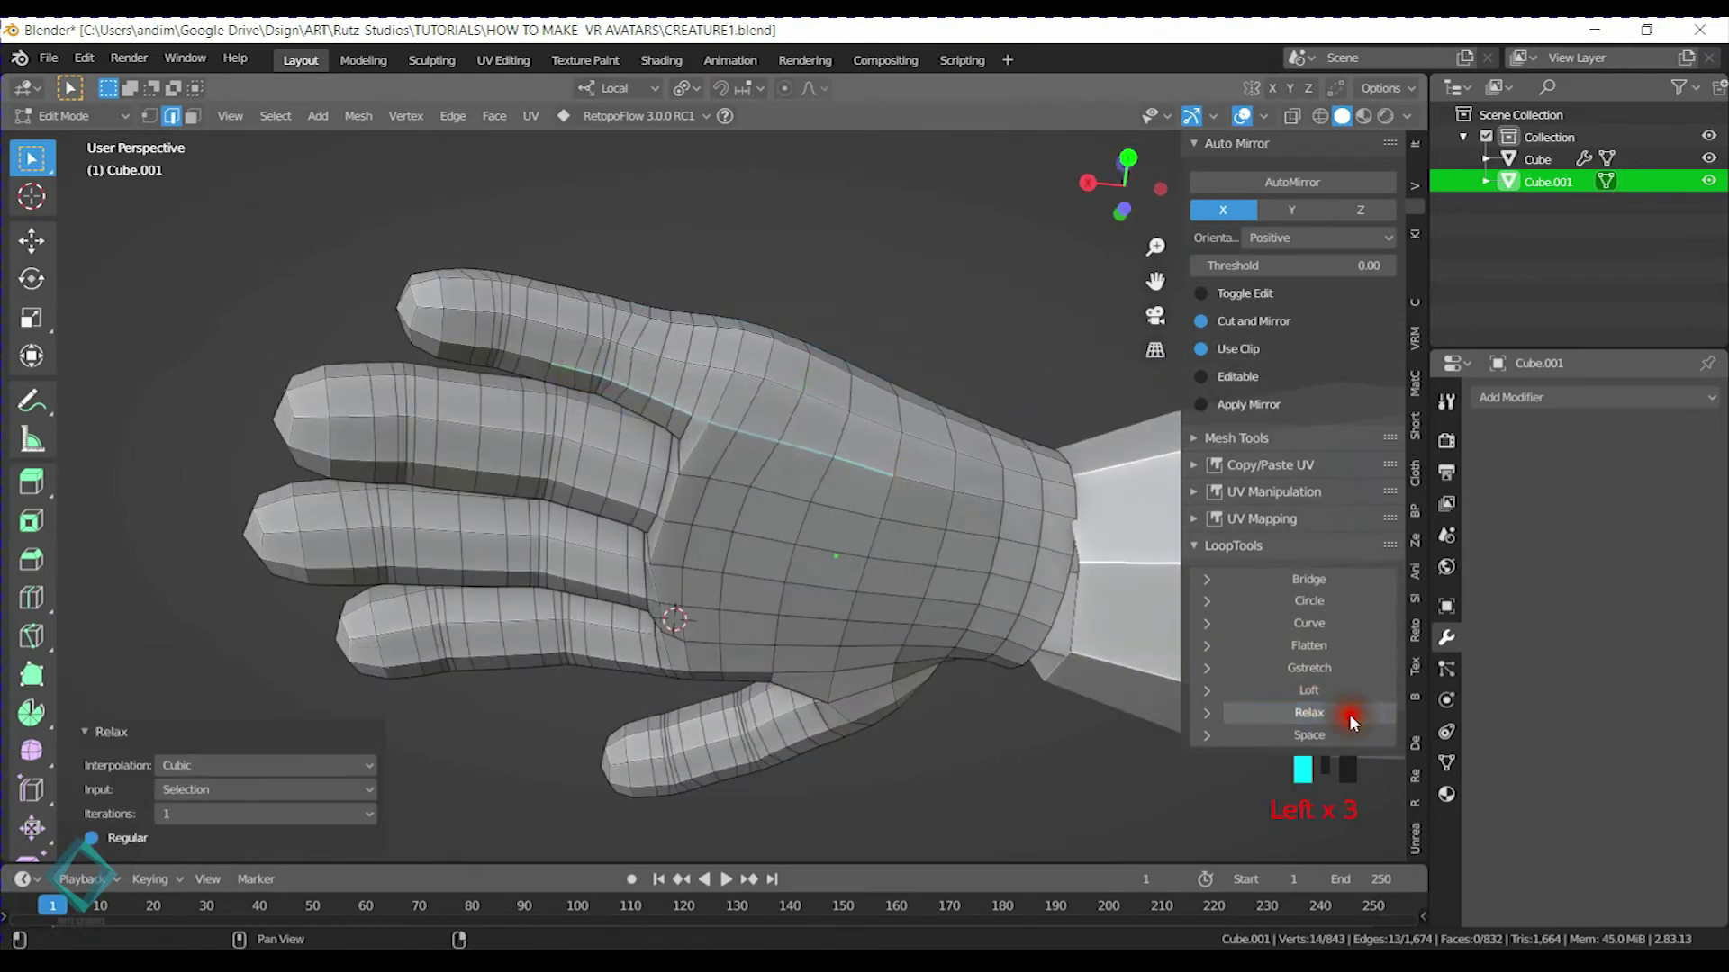
Relax the lengthwise edge line passing between the ring and little fingers over the back and palm
{"action": "middle_click_drag", "start_coordinate": [972, 568], "coordinate": [893, 498]}
{"action": "left_click", "coordinate": [914, 424]}
{"action": "middle_click_drag", "start_coordinate": [744, 380], "coordinate": [845, 437]}
{"action": "left_click", "coordinate": [860, 300], "text": "alt+shift"}
{"action": "middle_click_drag", "start_coordinate": [833, 540], "coordinate": [848, 392]}
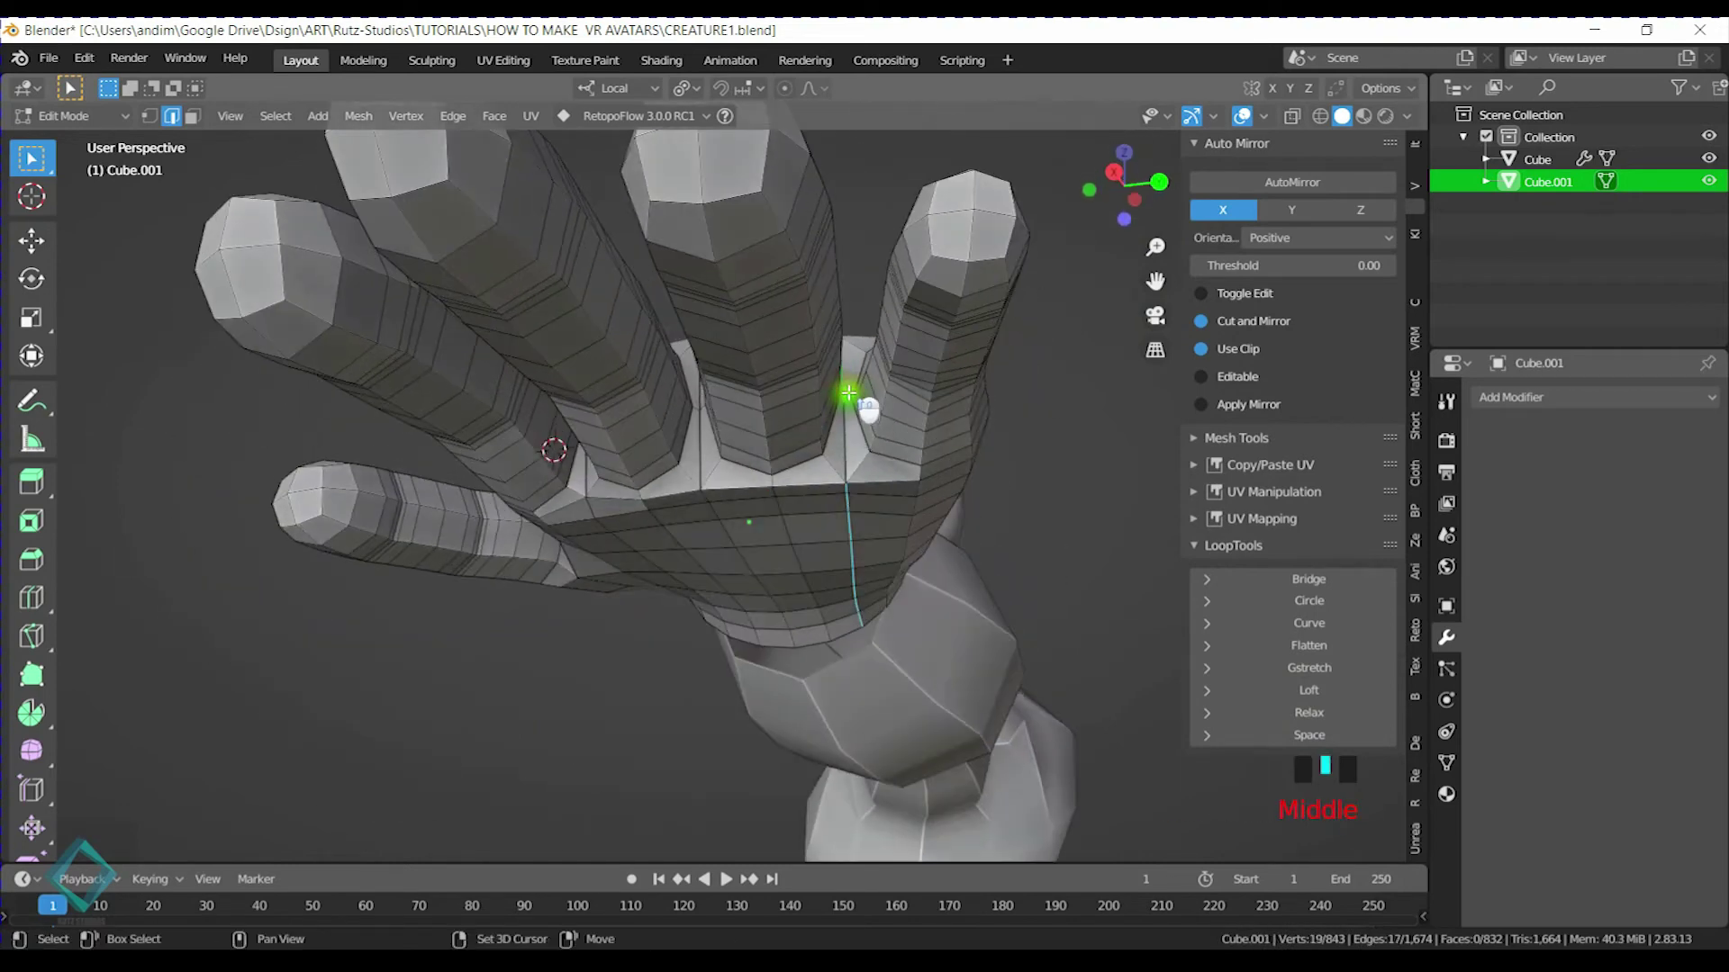
{"action": "left_click", "coordinate": [1311, 711]}
Relax the palm-side edge path from the lower palm to the middle of the ring finger
{"action": "middle_click_drag", "start_coordinate": [851, 495], "coordinate": [775, 478]}
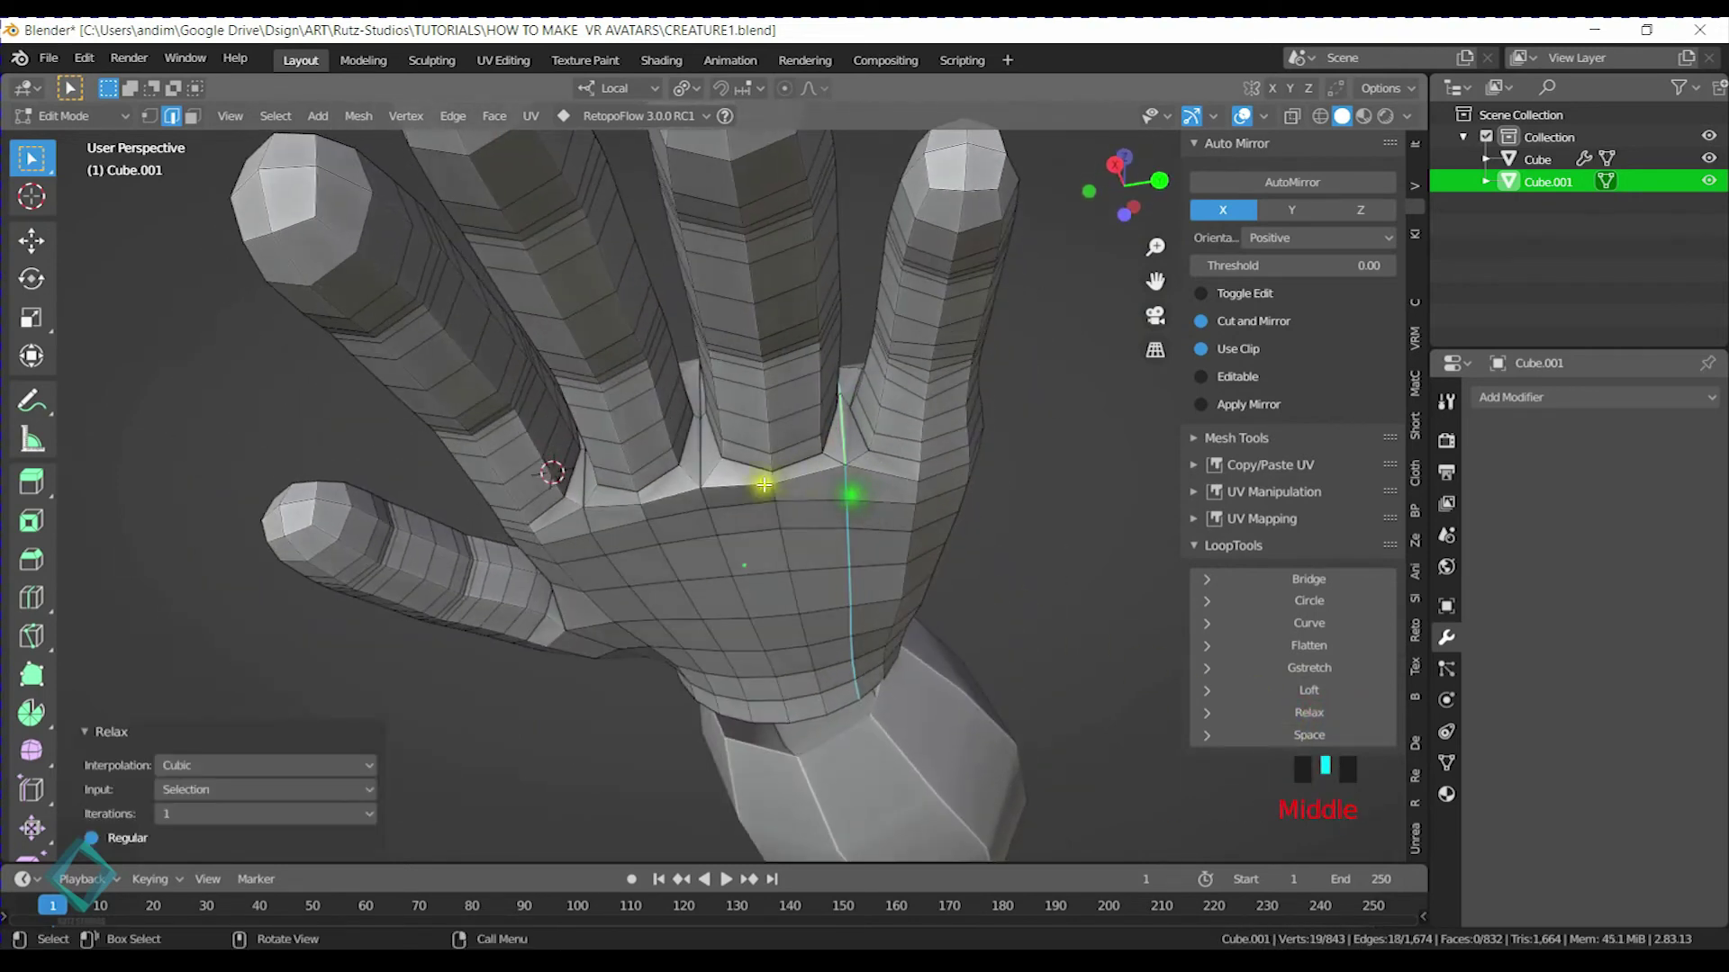
{"action": "left_click", "coordinate": [801, 625]}
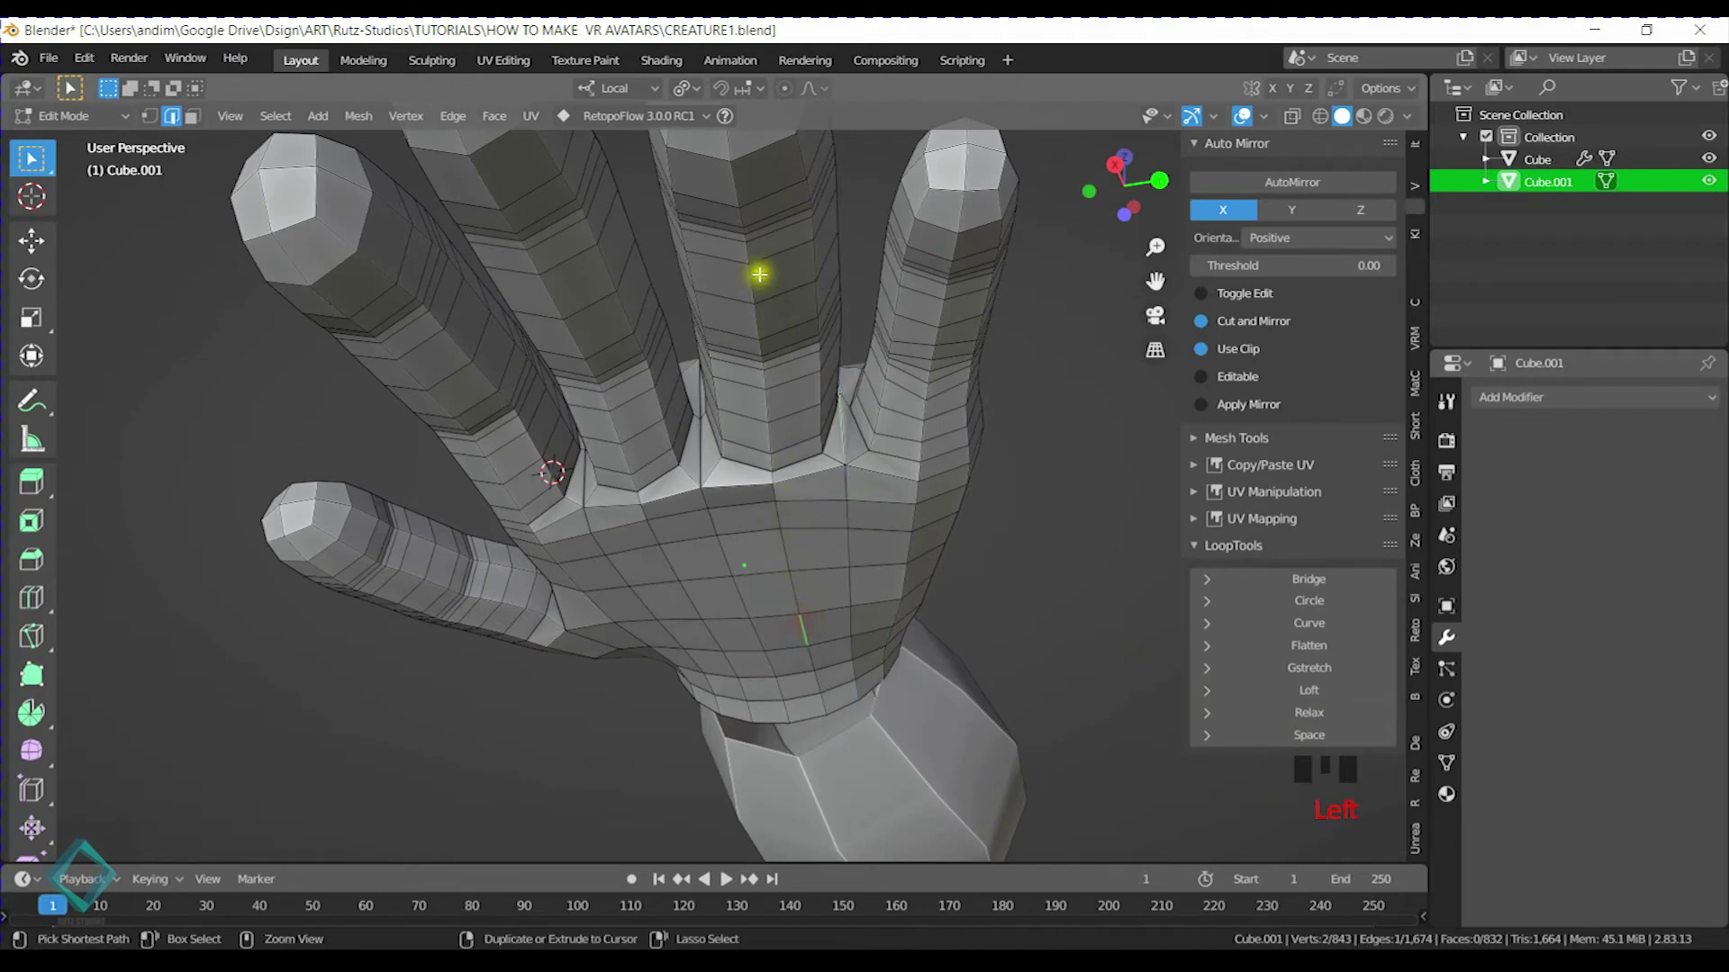
{"action": "left_click", "coordinate": [760, 274], "text": "ctrl"}
{"action": "left_click", "coordinate": [1315, 712]}
Relax the edge path from the ring finger onto the back of the hand several times
{"action": "middle_click_drag", "start_coordinate": [830, 277], "coordinate": [722, 540]}
{"action": "left_click", "coordinate": [711, 579]}
{"action": "left_click", "coordinate": [851, 251], "text": "ctrl"}
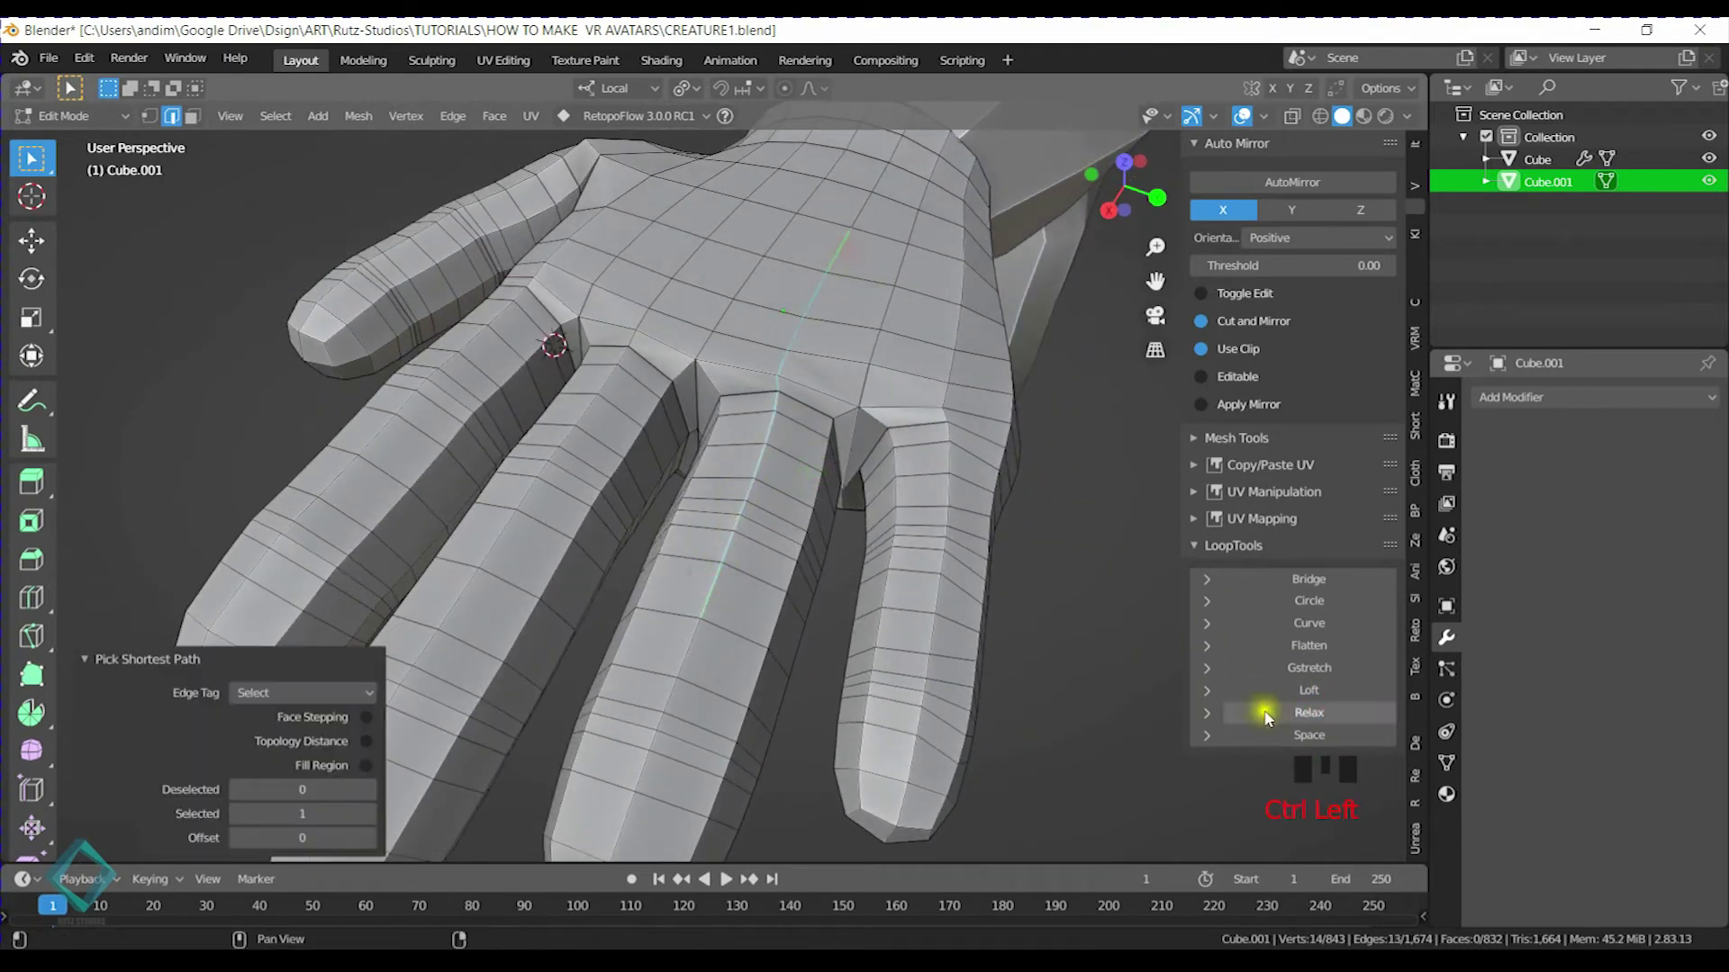
{"action": "left_click", "coordinate": [1309, 712]}
{"action": "middle_click_drag", "start_coordinate": [718, 402], "coordinate": [811, 504]}
{"action": "left_click", "coordinate": [1299, 720]}
{"action": "left_click", "coordinate": [1299, 726]}
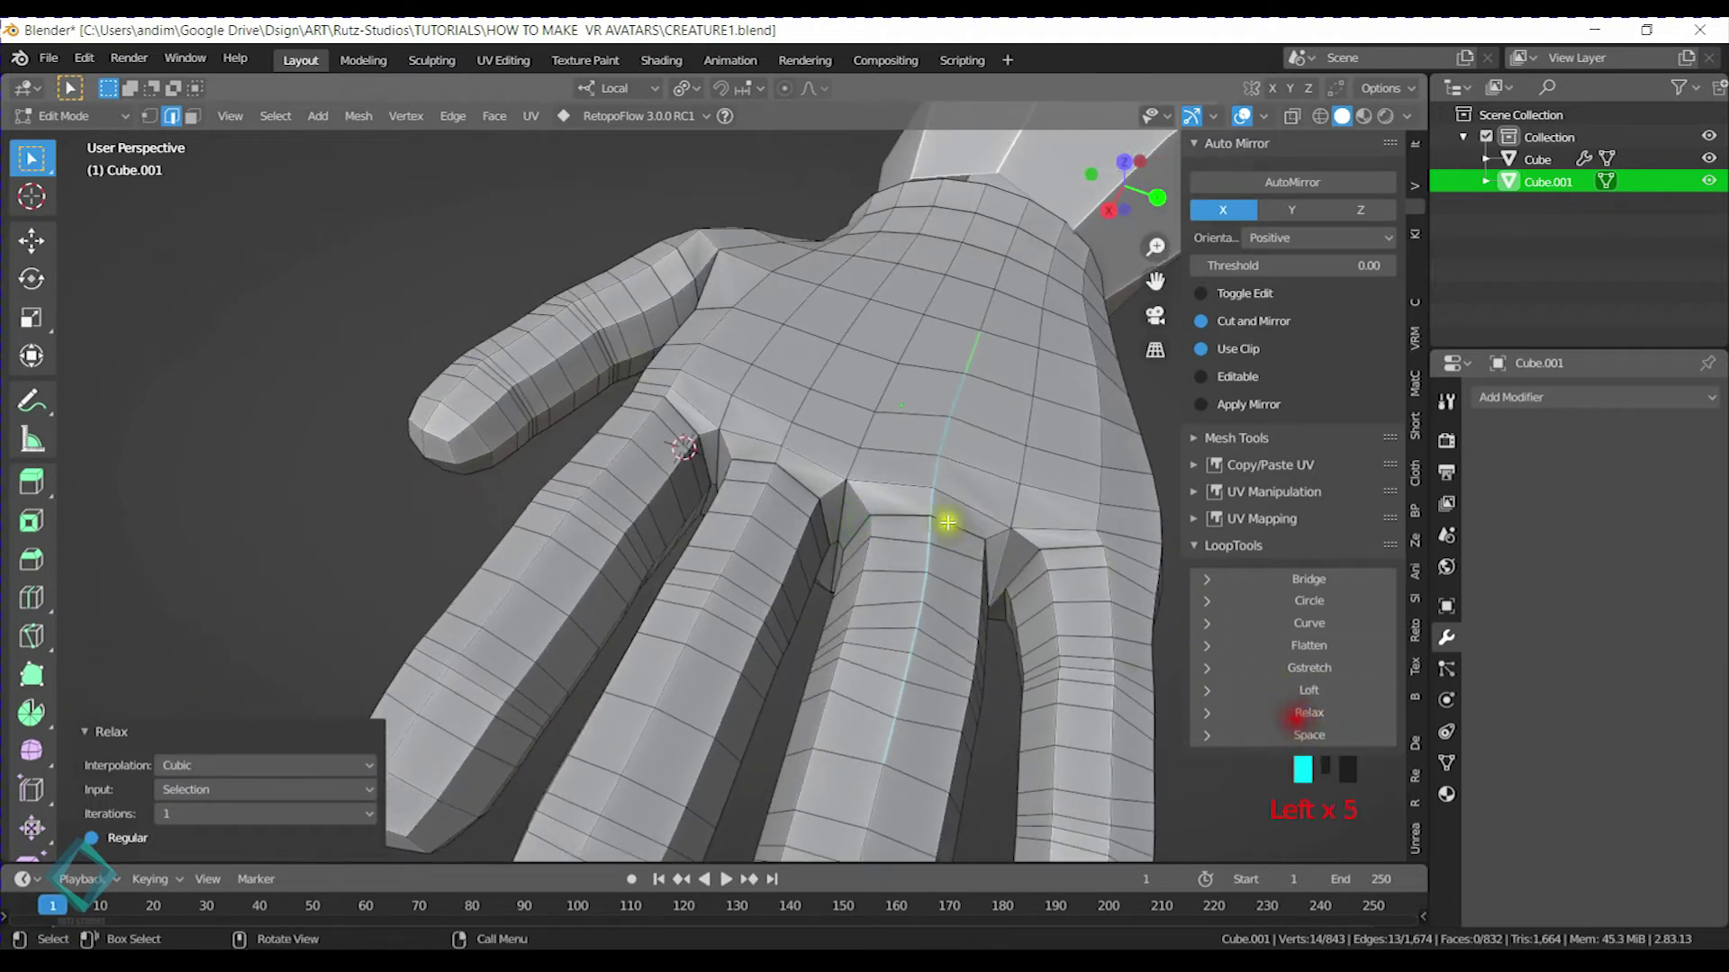
Try to relax the edge path between the middle and ring fingers down into the palm
{"action": "middle_click_drag", "start_coordinate": [919, 331], "coordinate": [819, 432]}
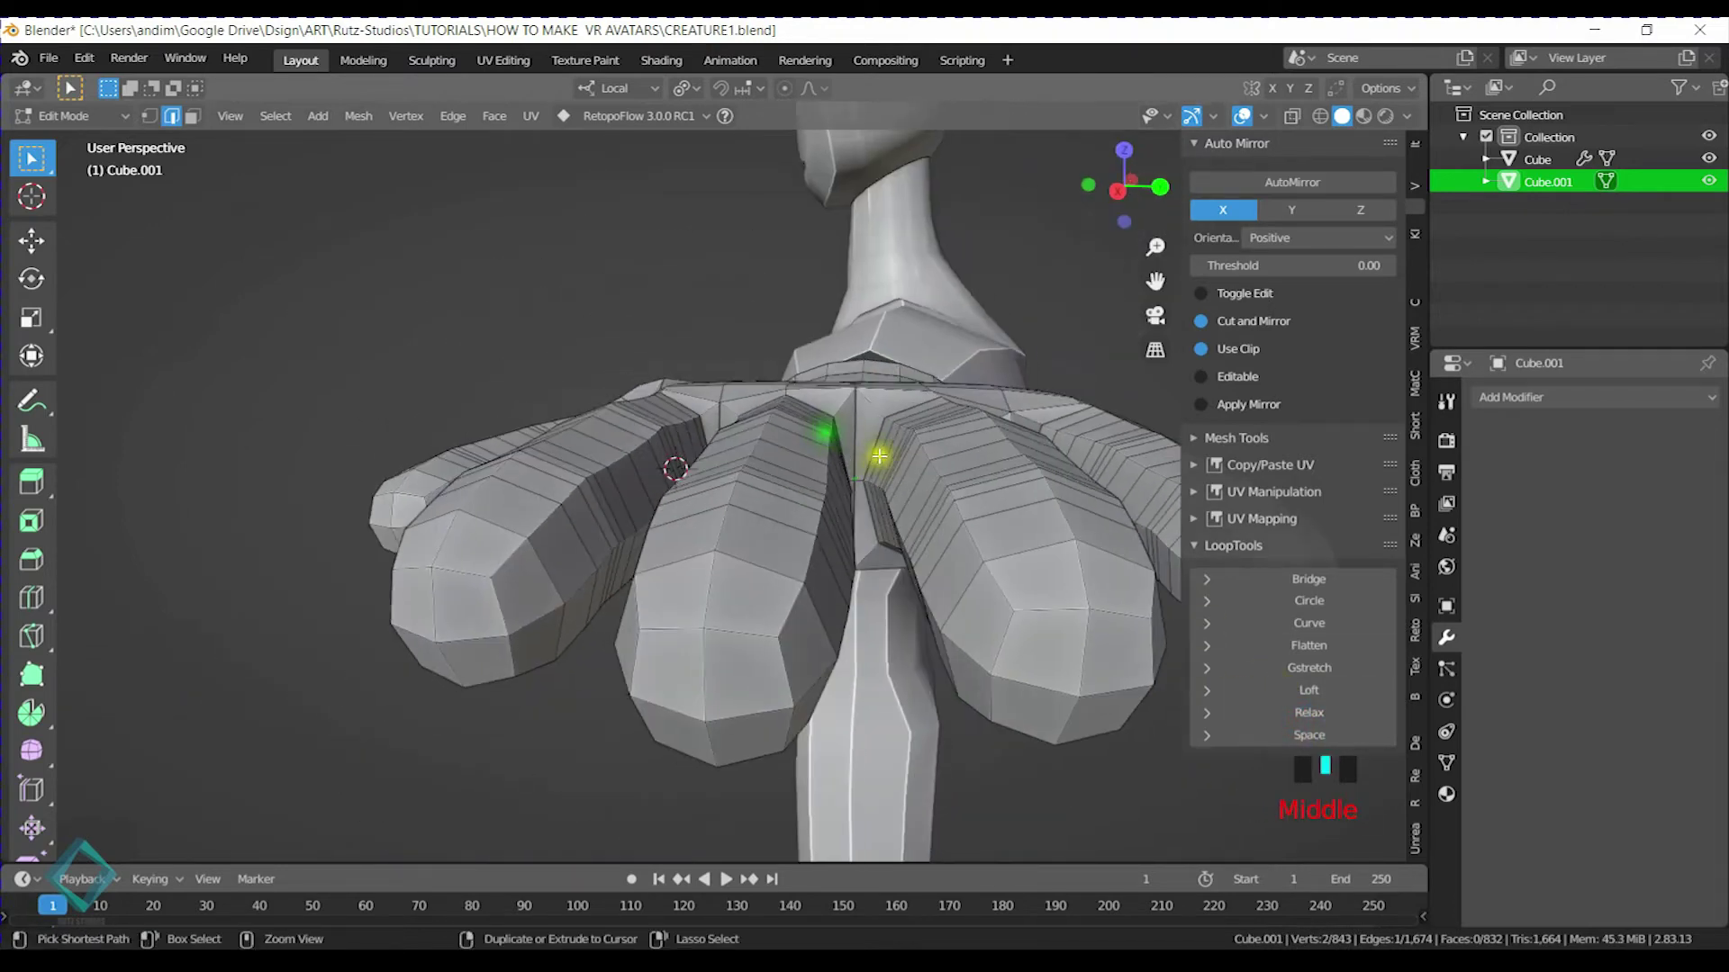
{"action": "left_click", "coordinate": [856, 424], "text": "ctrl"}
{"action": "middle_click_drag", "start_coordinate": [883, 586], "coordinate": [868, 592]}
{"action": "left_click", "coordinate": [857, 656], "text": "ctrl"}
{"action": "left_click", "coordinate": [1211, 713]}
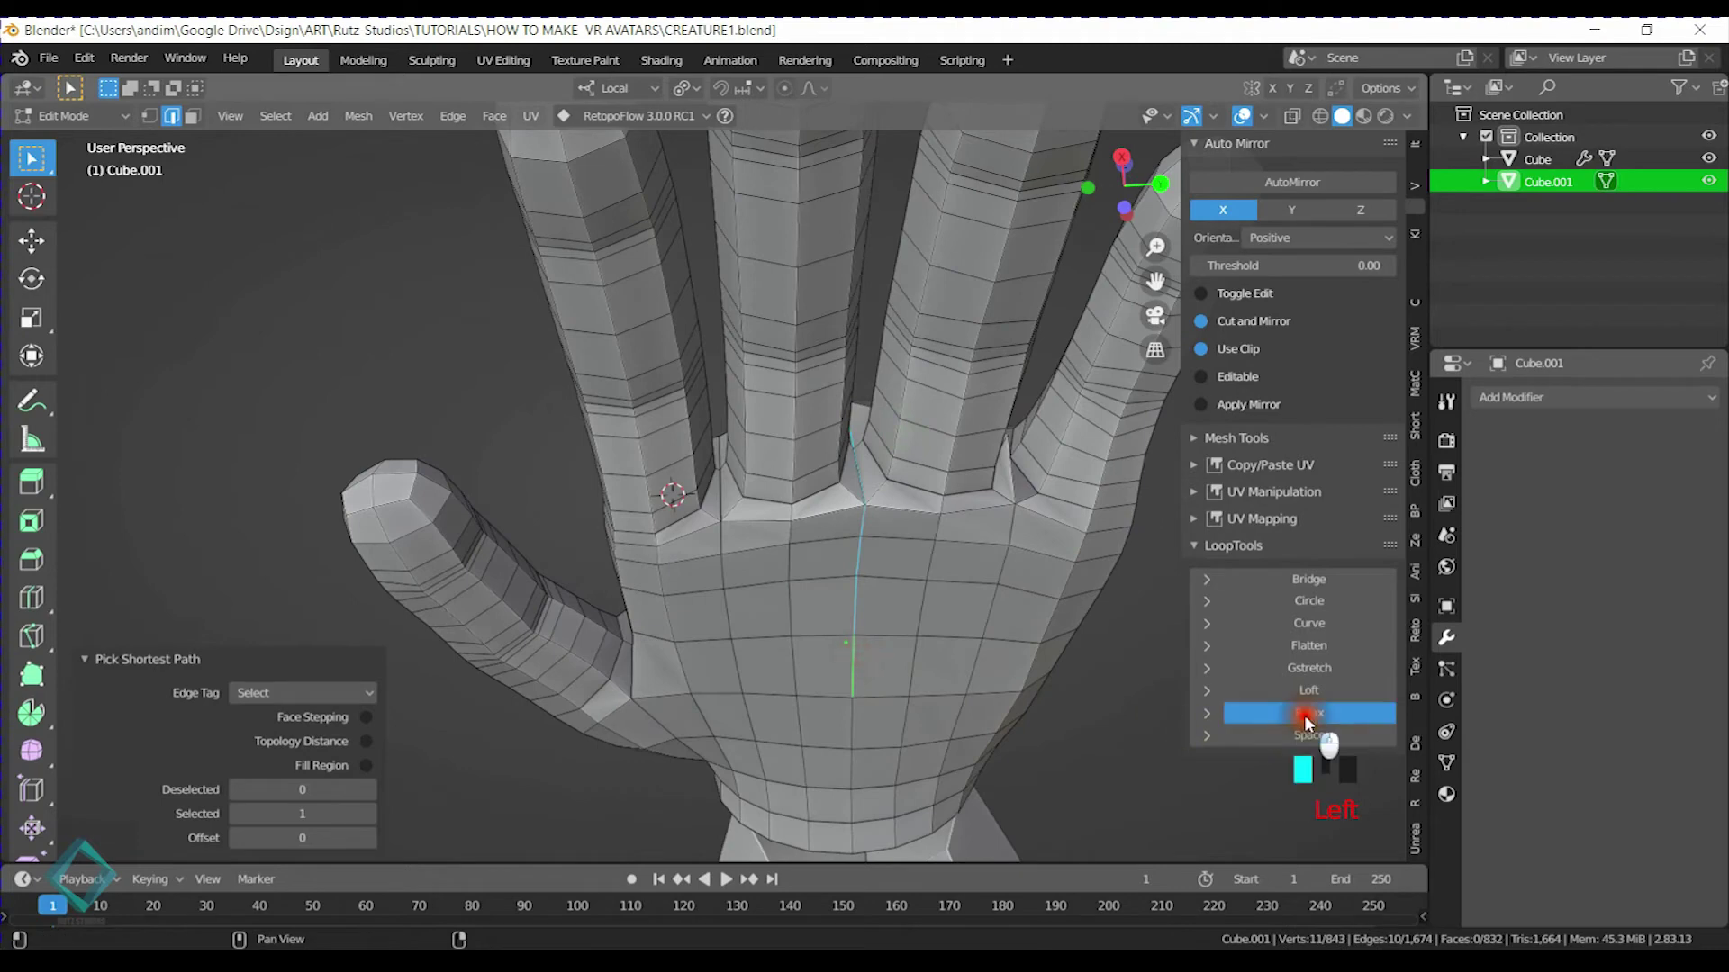
{"action": "middle_click_drag", "start_coordinate": [1023, 598], "coordinate": [963, 502], "text": "shift"}
{"action": "key", "text": "ctrl+z"}
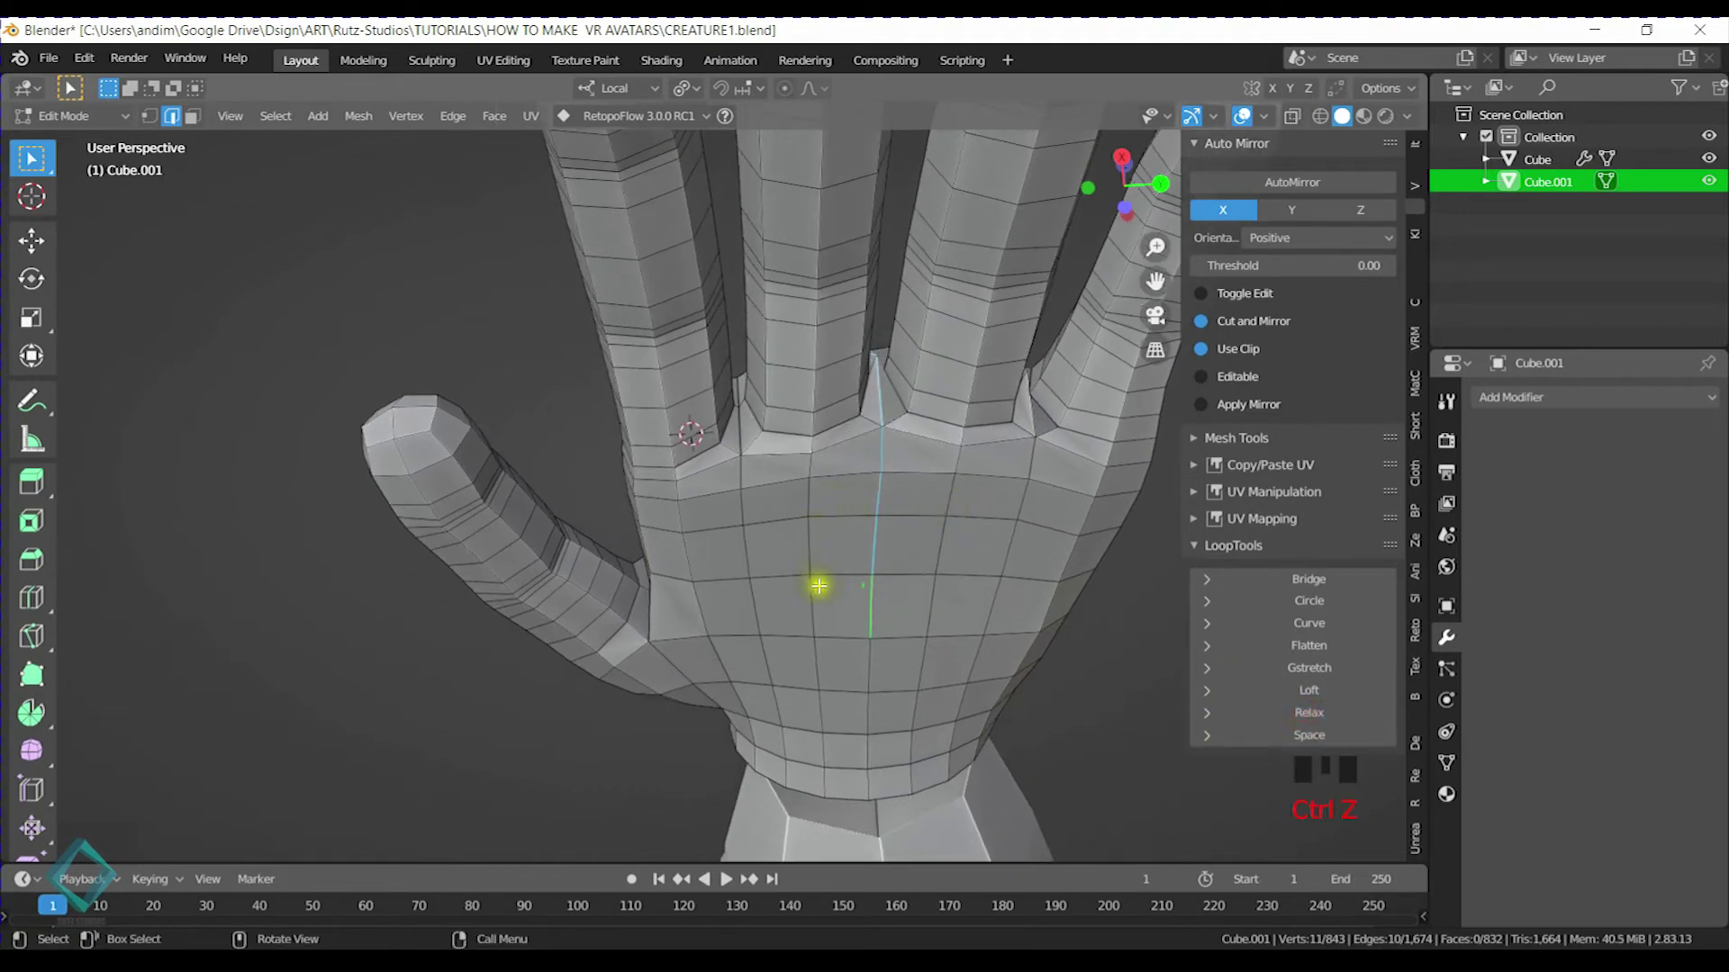
Relax the palm-side edge path from the palm to the middle of the middle finger
{"action": "left_click", "coordinate": [827, 246], "text": "ctrl"}
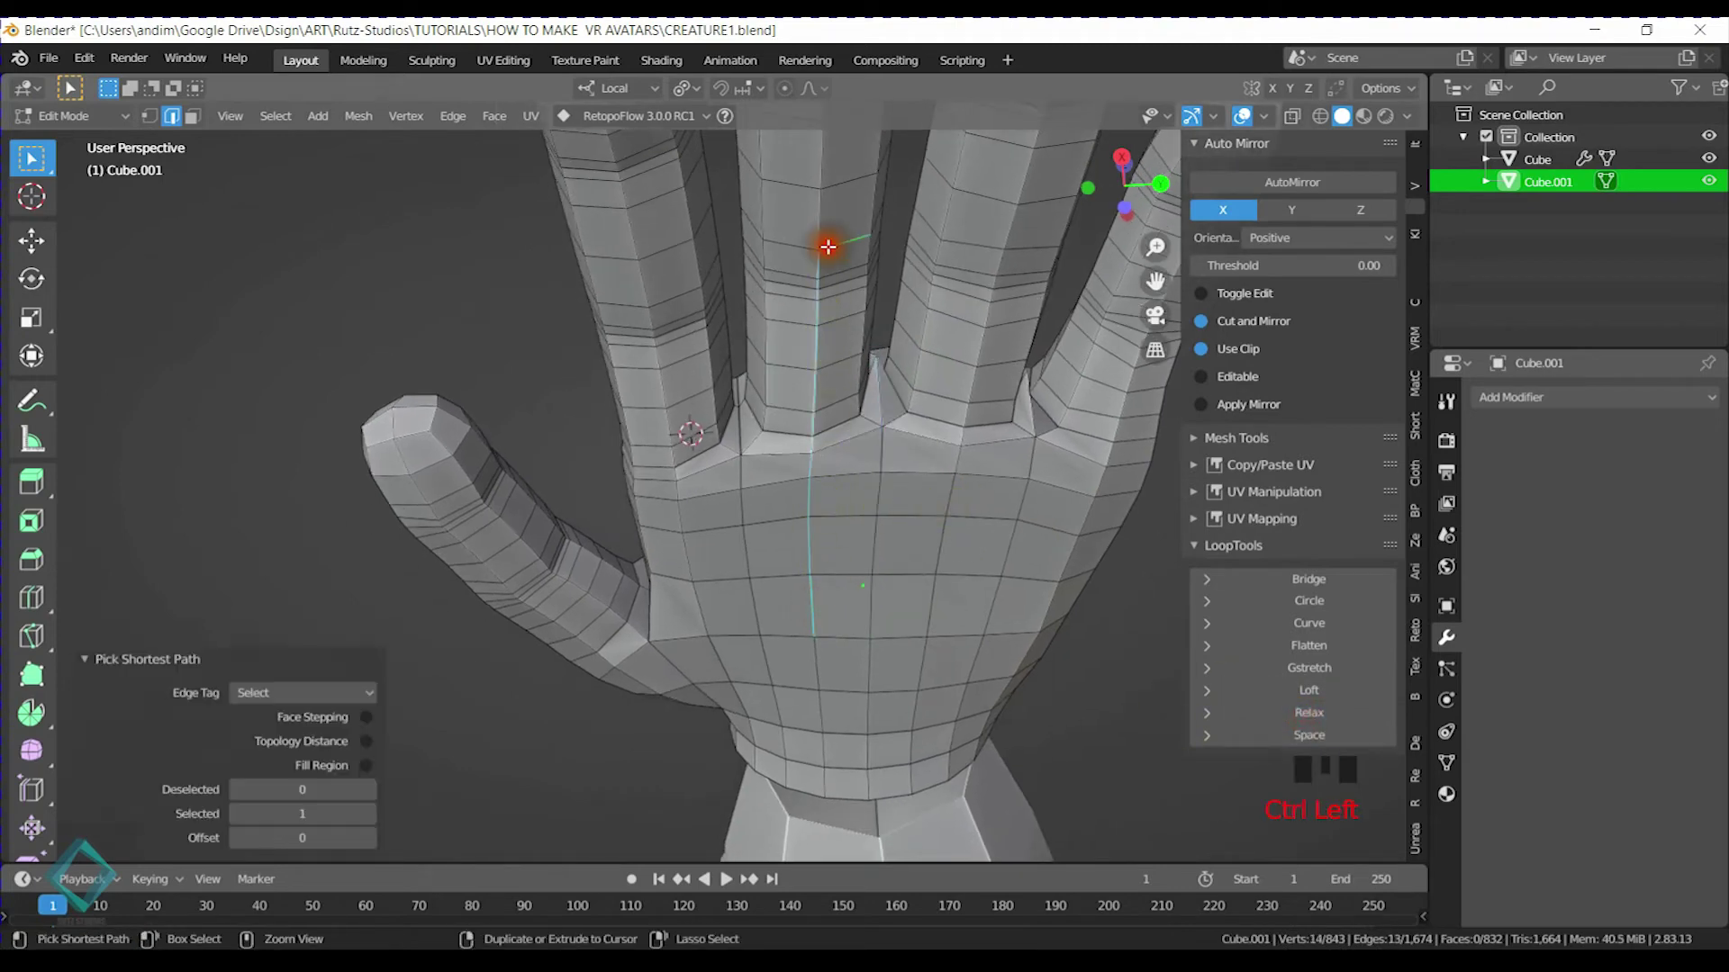
{"action": "left_click", "coordinate": [895, 268], "text": "ctrl"}
{"action": "left_click", "coordinate": [1309, 712]}
{"action": "middle_click_drag", "start_coordinate": [754, 474], "coordinate": [836, 540], "text": "shift"}
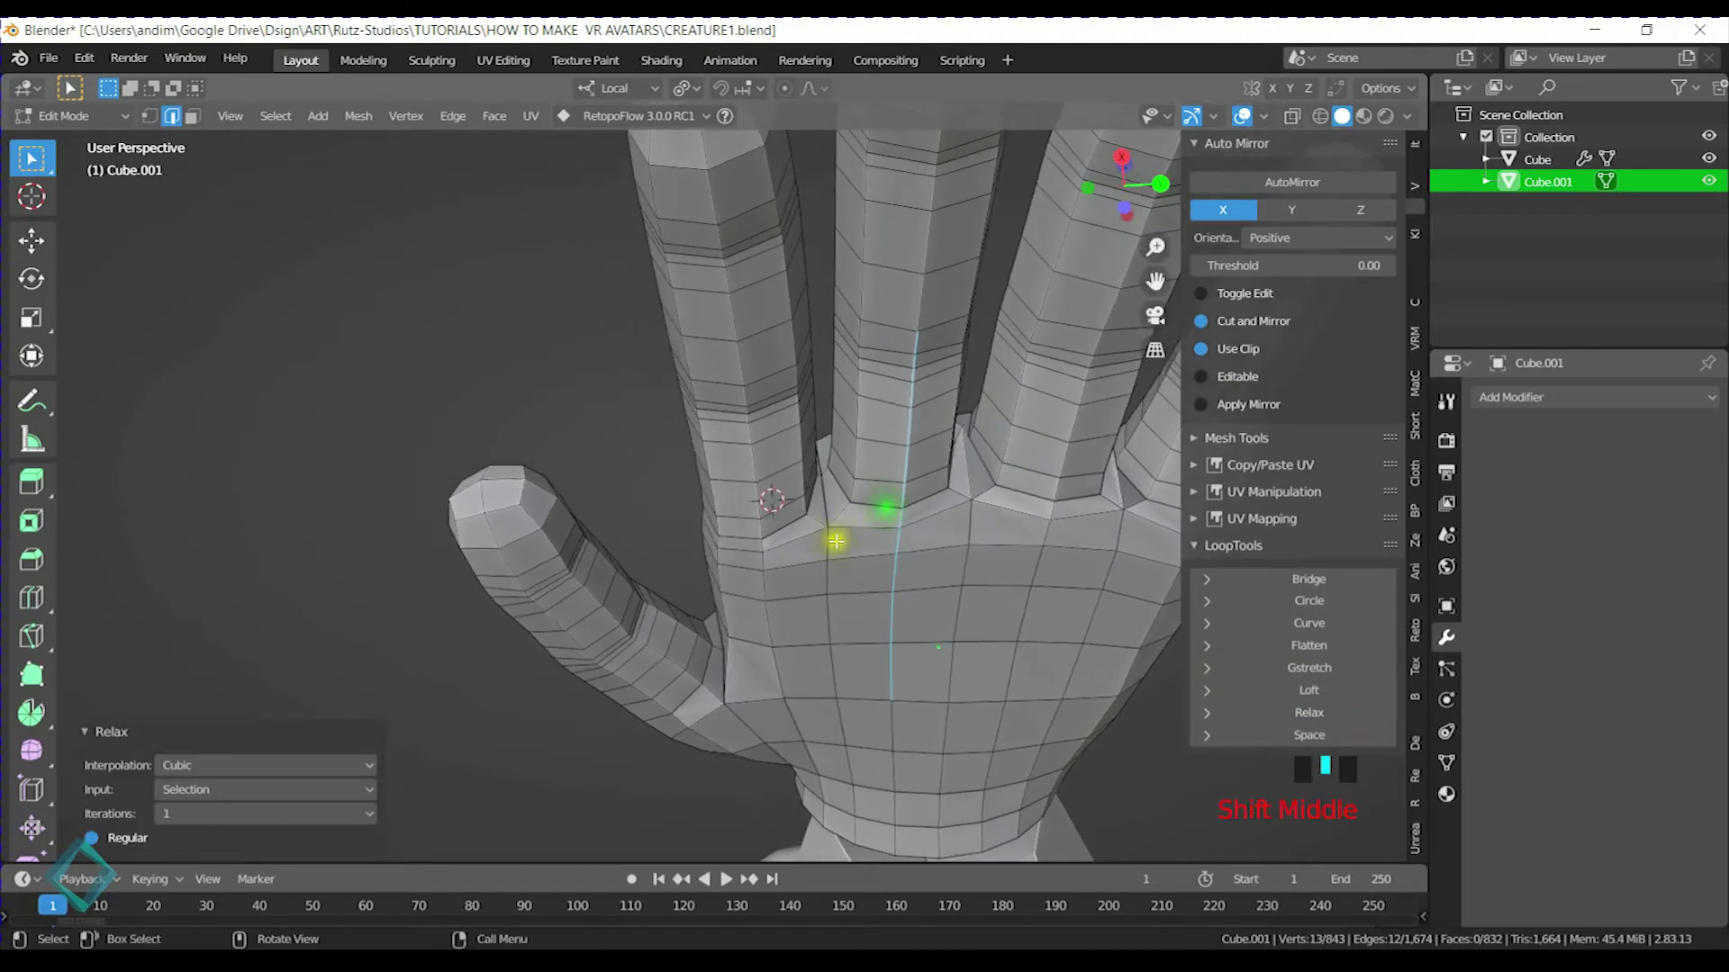
Relax the edge path running from the palm between the index and middle fingers onto the back of the hand
{"action": "left_click", "coordinate": [831, 646]}
{"action": "middle_click_drag", "start_coordinate": [829, 645], "coordinate": [917, 544]}
{"action": "left_click", "coordinate": [829, 437], "text": "ctrl"}
{"action": "left_click", "coordinate": [825, 329], "text": "ctrl"}
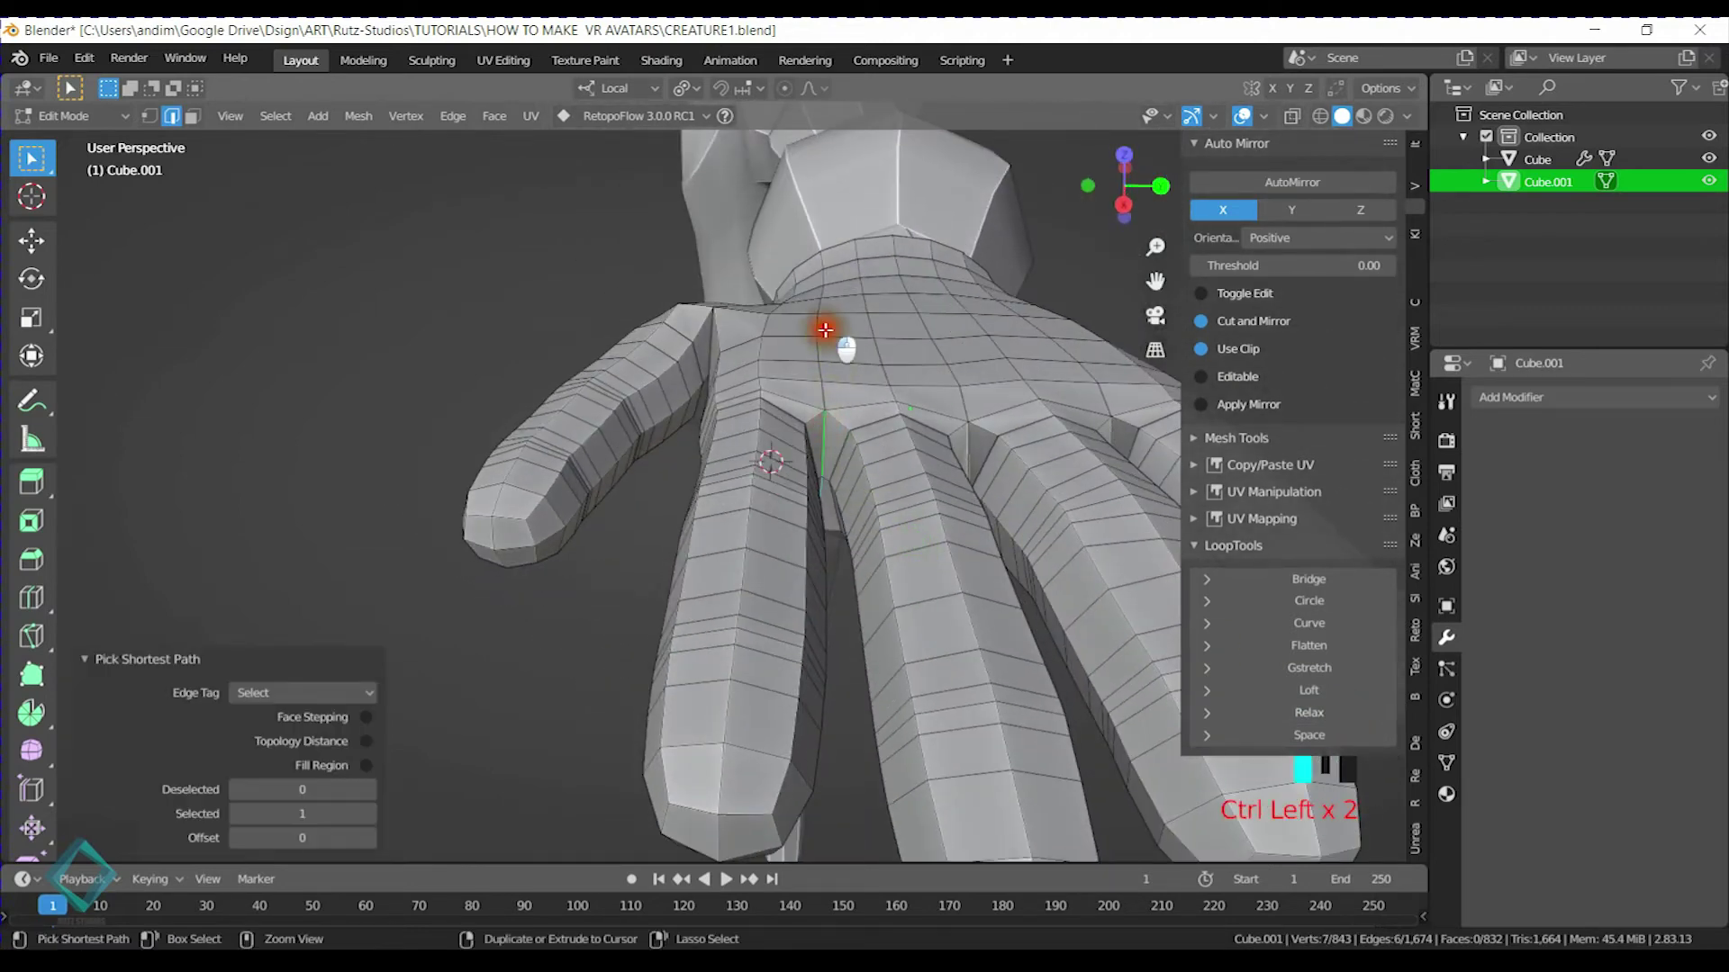
{"action": "left_click", "coordinate": [889, 378], "text": "ctrl"}
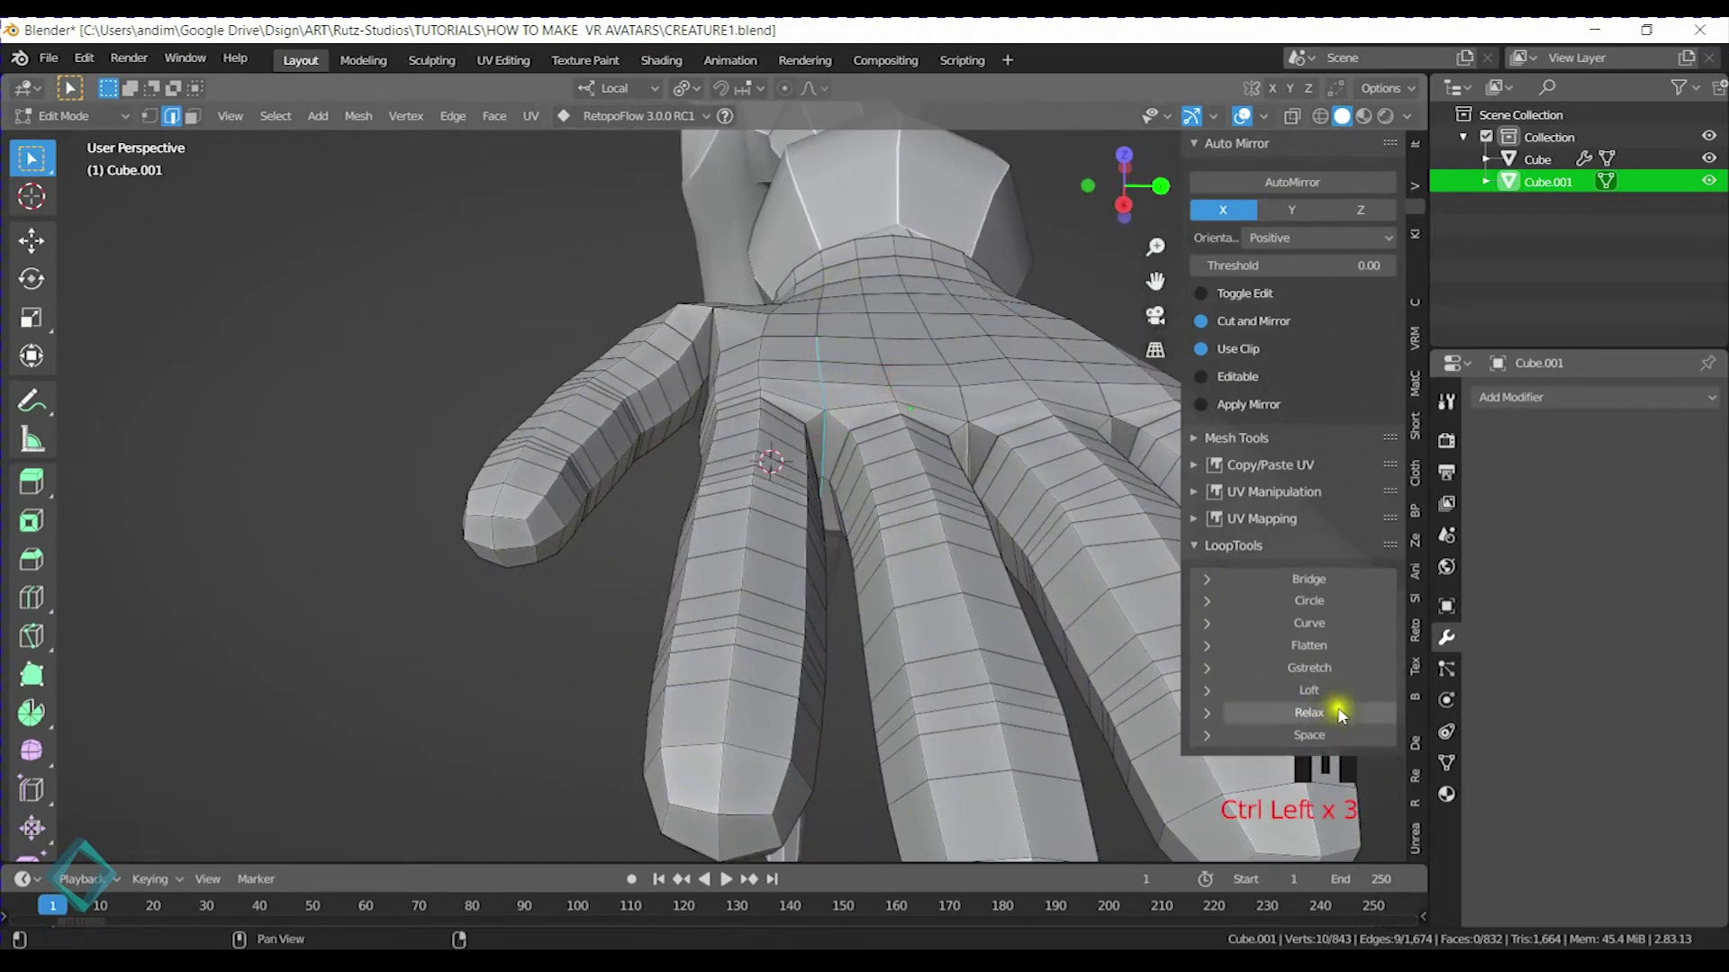
{"action": "left_click", "coordinate": [1343, 709]}
{"action": "middle_click_drag", "start_coordinate": [992, 483], "coordinate": [945, 487]}
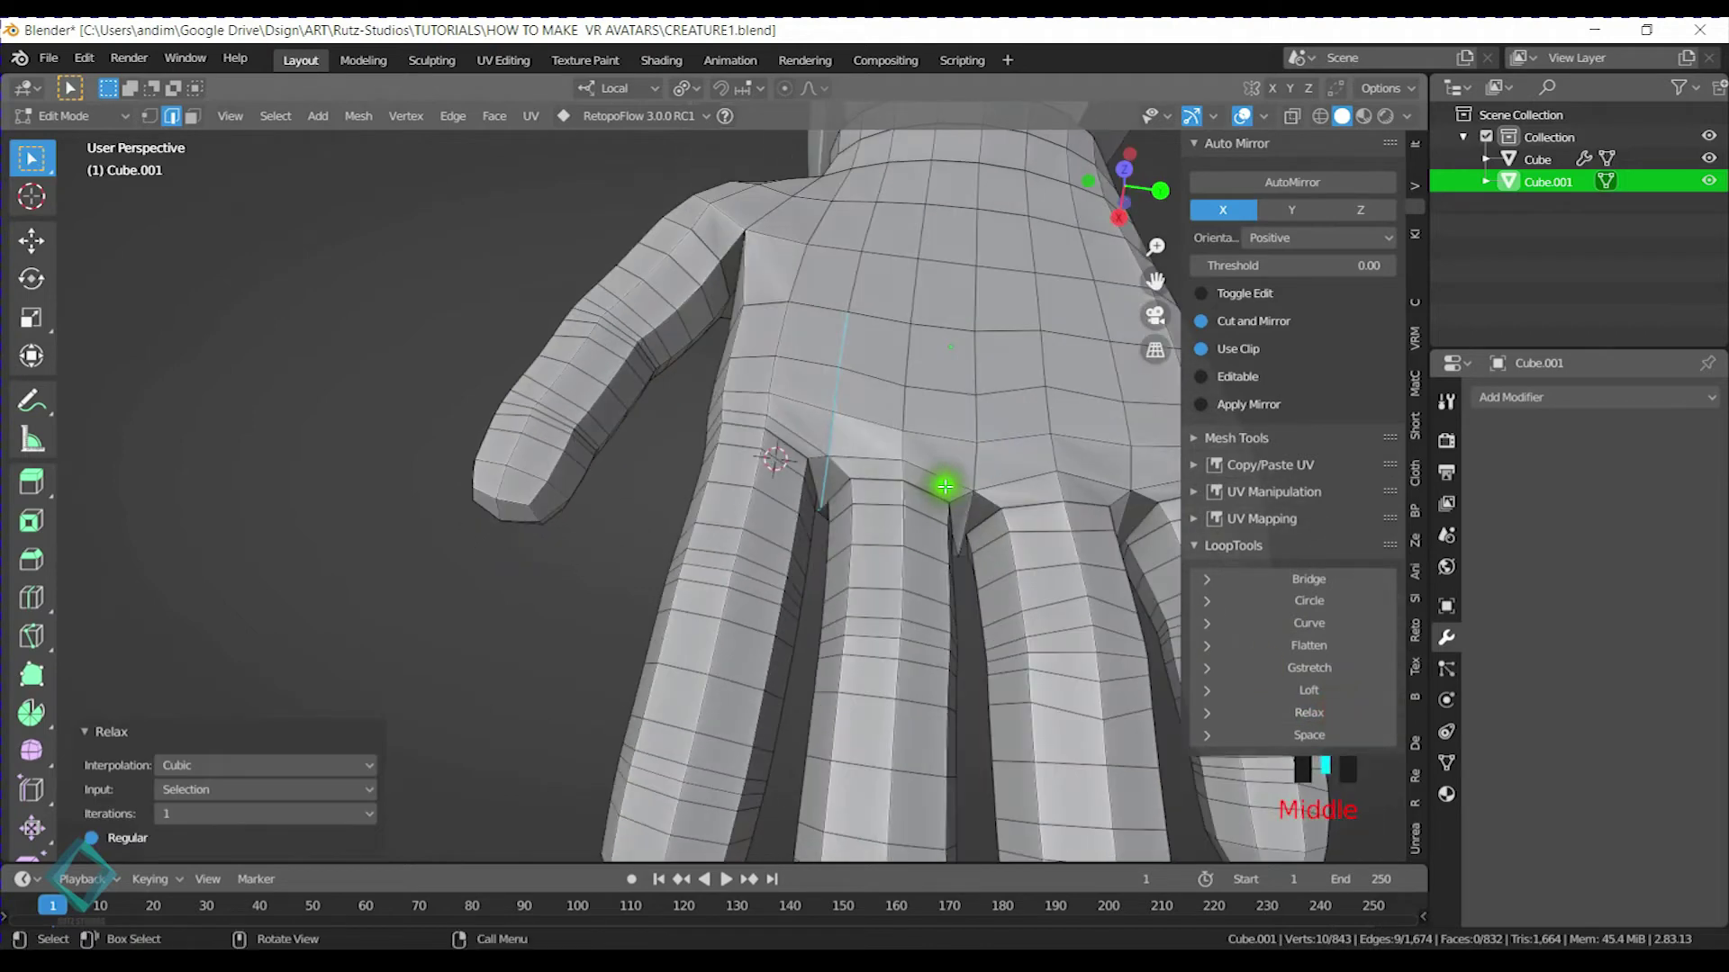
Relax the edge path running from the middle finger onto the back of the hand
{"action": "left_click", "coordinate": [892, 679]}
{"action": "left_click", "coordinate": [918, 305], "text": "ctrl"}
{"action": "left_click", "coordinate": [1324, 714]}
Try to relax the edge path running from the index finger onto the back of the hand
{"action": "middle_click_drag", "start_coordinate": [864, 529], "coordinate": [854, 444], "text": "shift"}
{"action": "left_click", "coordinate": [810, 617]}
{"action": "left_click", "coordinate": [876, 320], "text": "ctrl"}
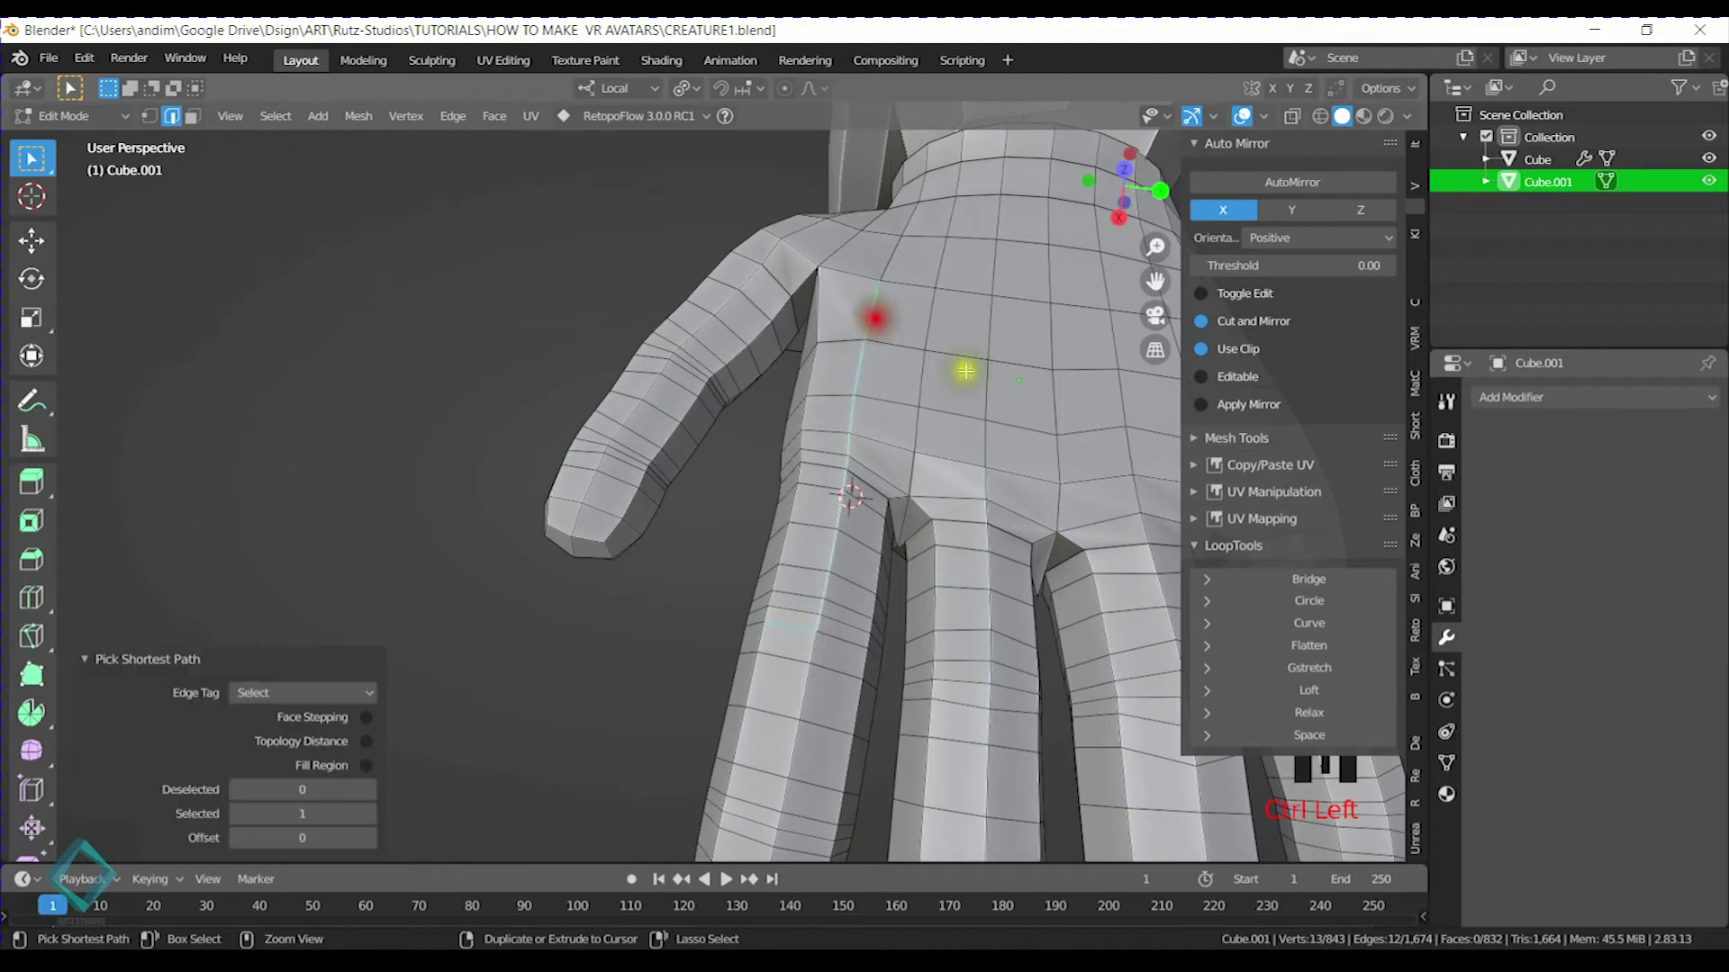
{"action": "left_click", "coordinate": [1309, 712]}
{"action": "middle_click_drag", "start_coordinate": [760, 331], "coordinate": [926, 374]}
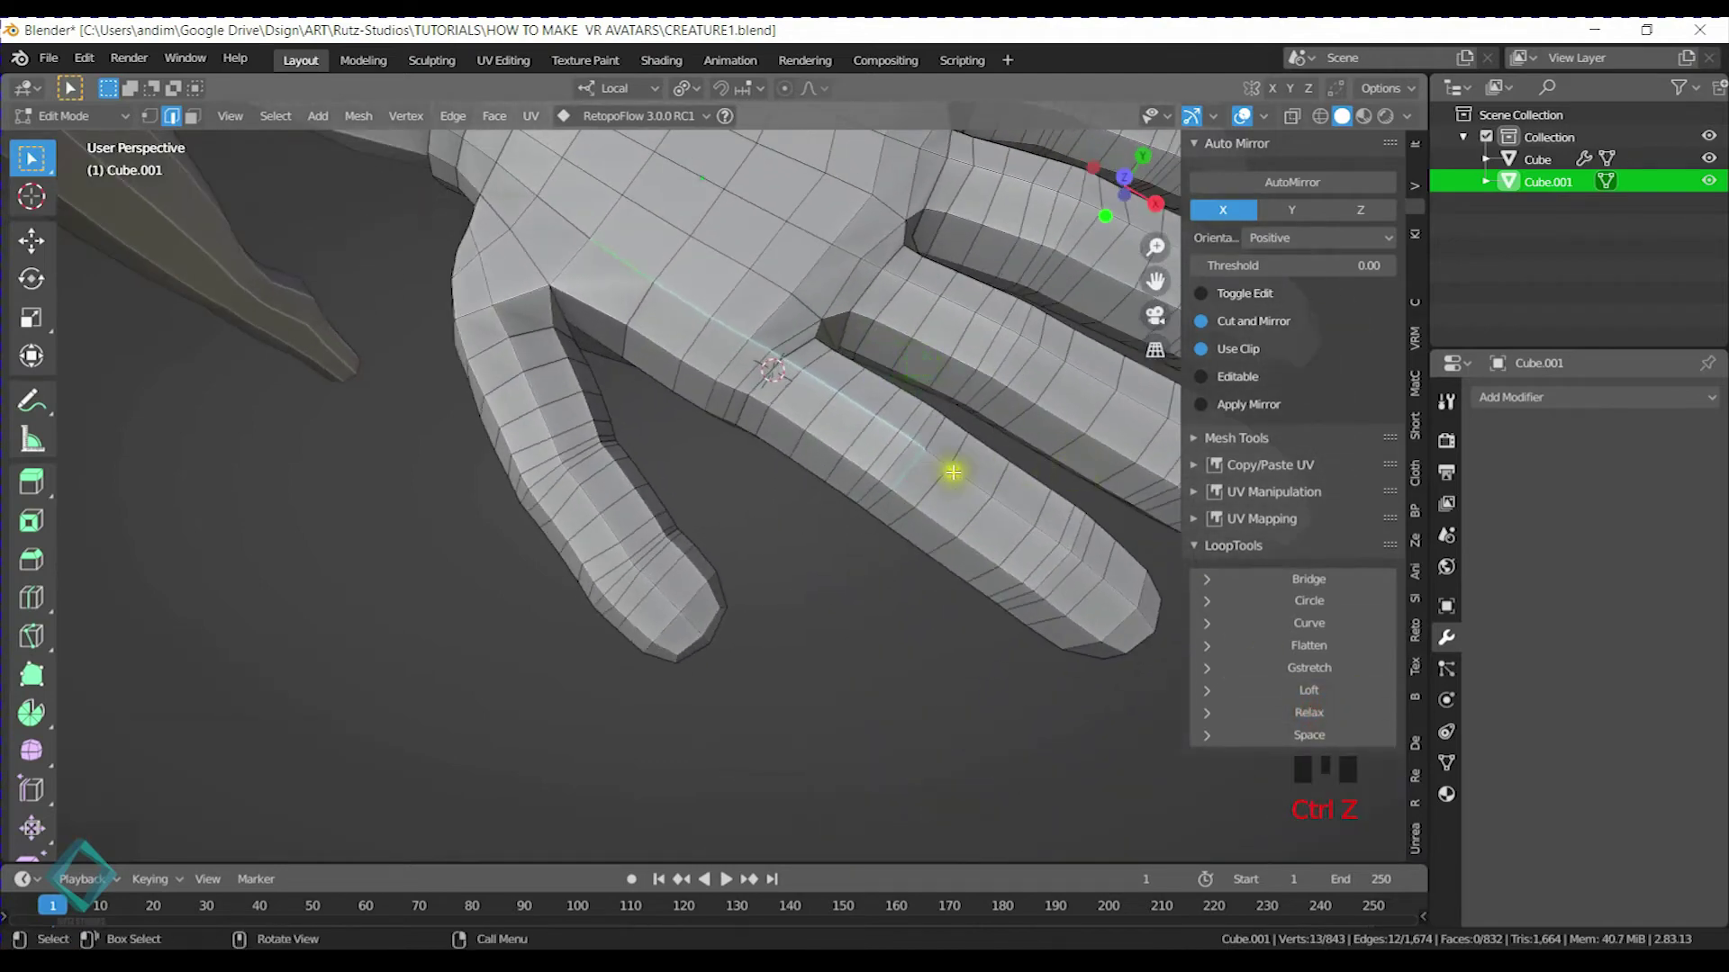
Clear the edge selection, save the file, and return to Object Mode with the hand deselected
{"action": "middle_click_drag", "start_coordinate": [976, 467], "coordinate": [988, 335]}
{"action": "left_click", "coordinate": [862, 527]}
{"action": "middle_click_drag", "start_coordinate": [861, 527], "coordinate": [885, 335]}
{"action": "key", "text": "ctrl+s"}
{"action": "key", "text": "Tab"}
{"action": "left_click", "coordinate": [866, 259]}
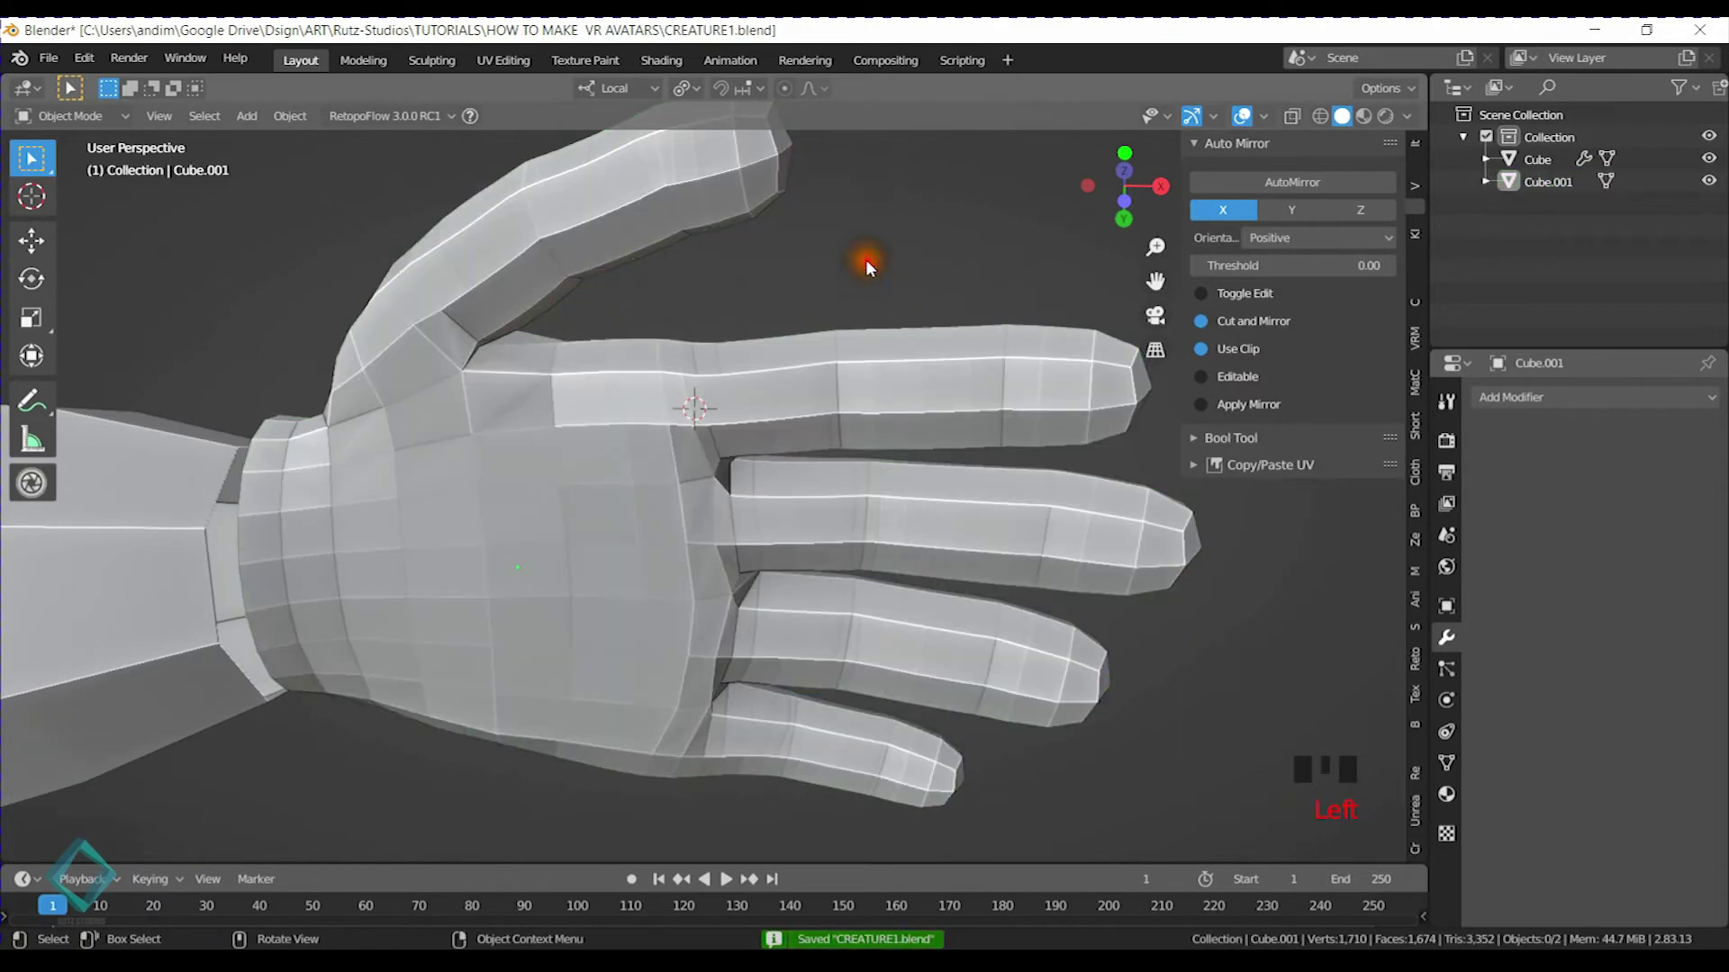
Select the hand object and apply smooth shading to it
{"action": "middle_click_drag", "start_coordinate": [866, 260], "coordinate": [815, 461]}
{"action": "left_click", "coordinate": [815, 462]}
{"action": "right_click", "coordinate": [815, 462]}
{"action": "left_click", "coordinate": [808, 407]}
Recalculate the normals of the whole hand mesh to the outside and save the file
{"action": "middle_click_drag", "start_coordinate": [1261, 546], "coordinate": [760, 401]}
{"action": "key", "text": "Tab"}
{"action": "key", "text": "a"}
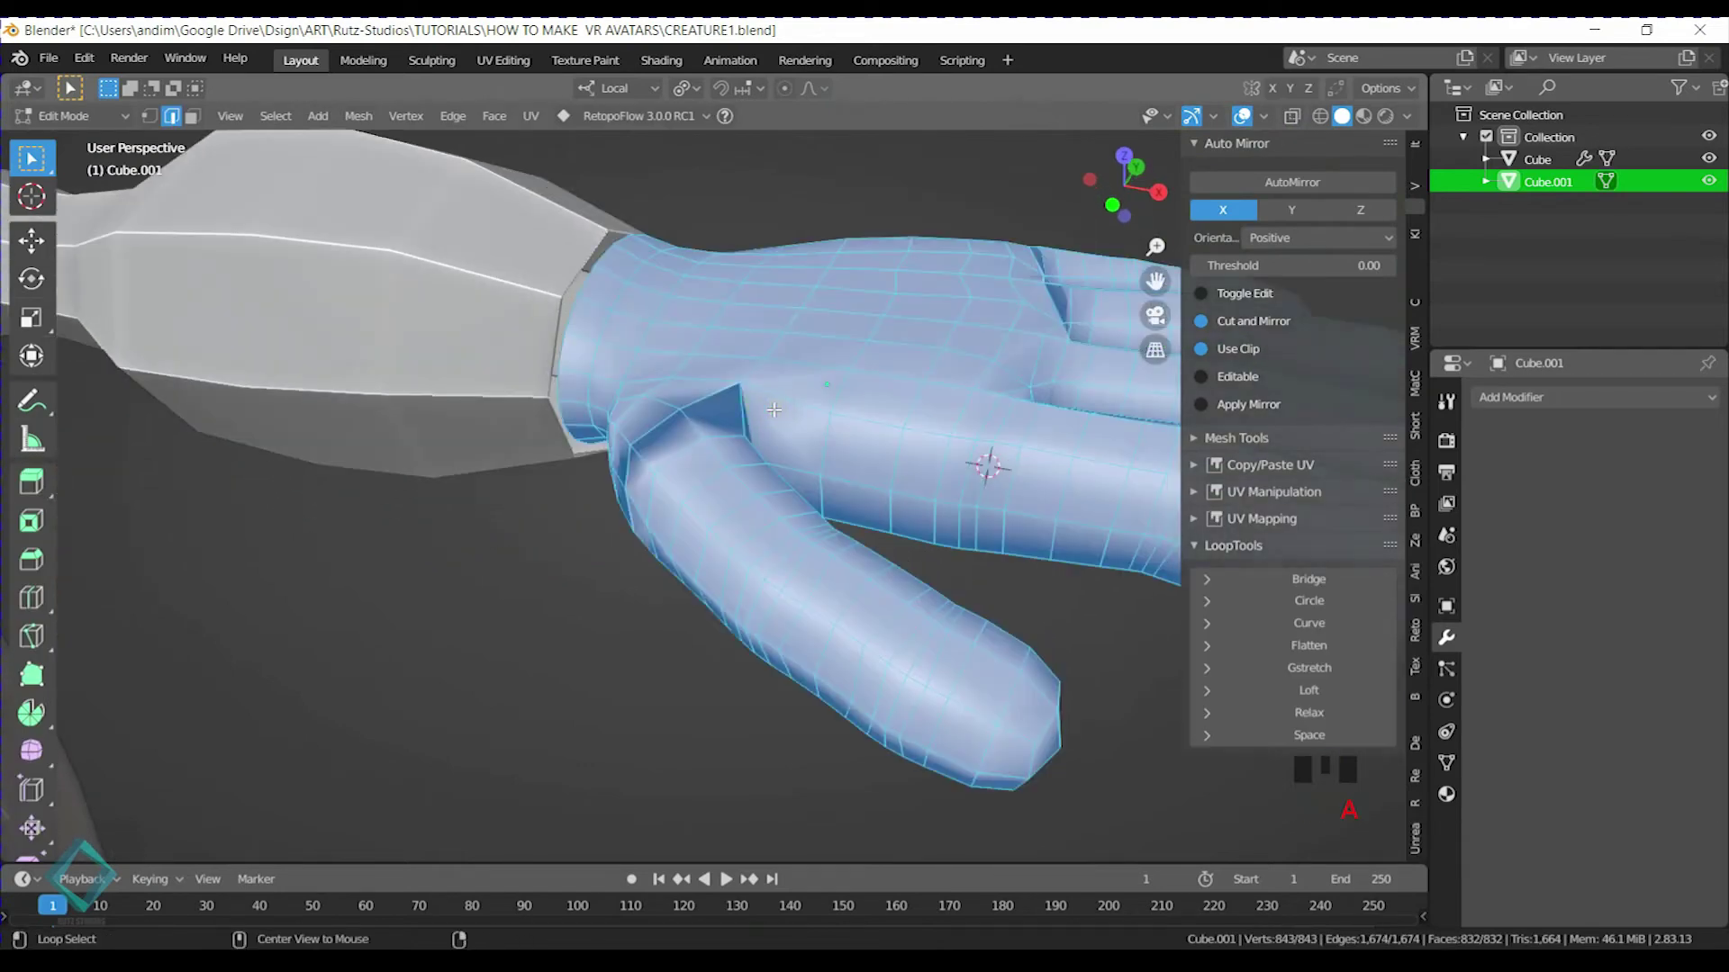
{"action": "key", "text": "alt"}
{"action": "left_click", "coordinate": [754, 369]}
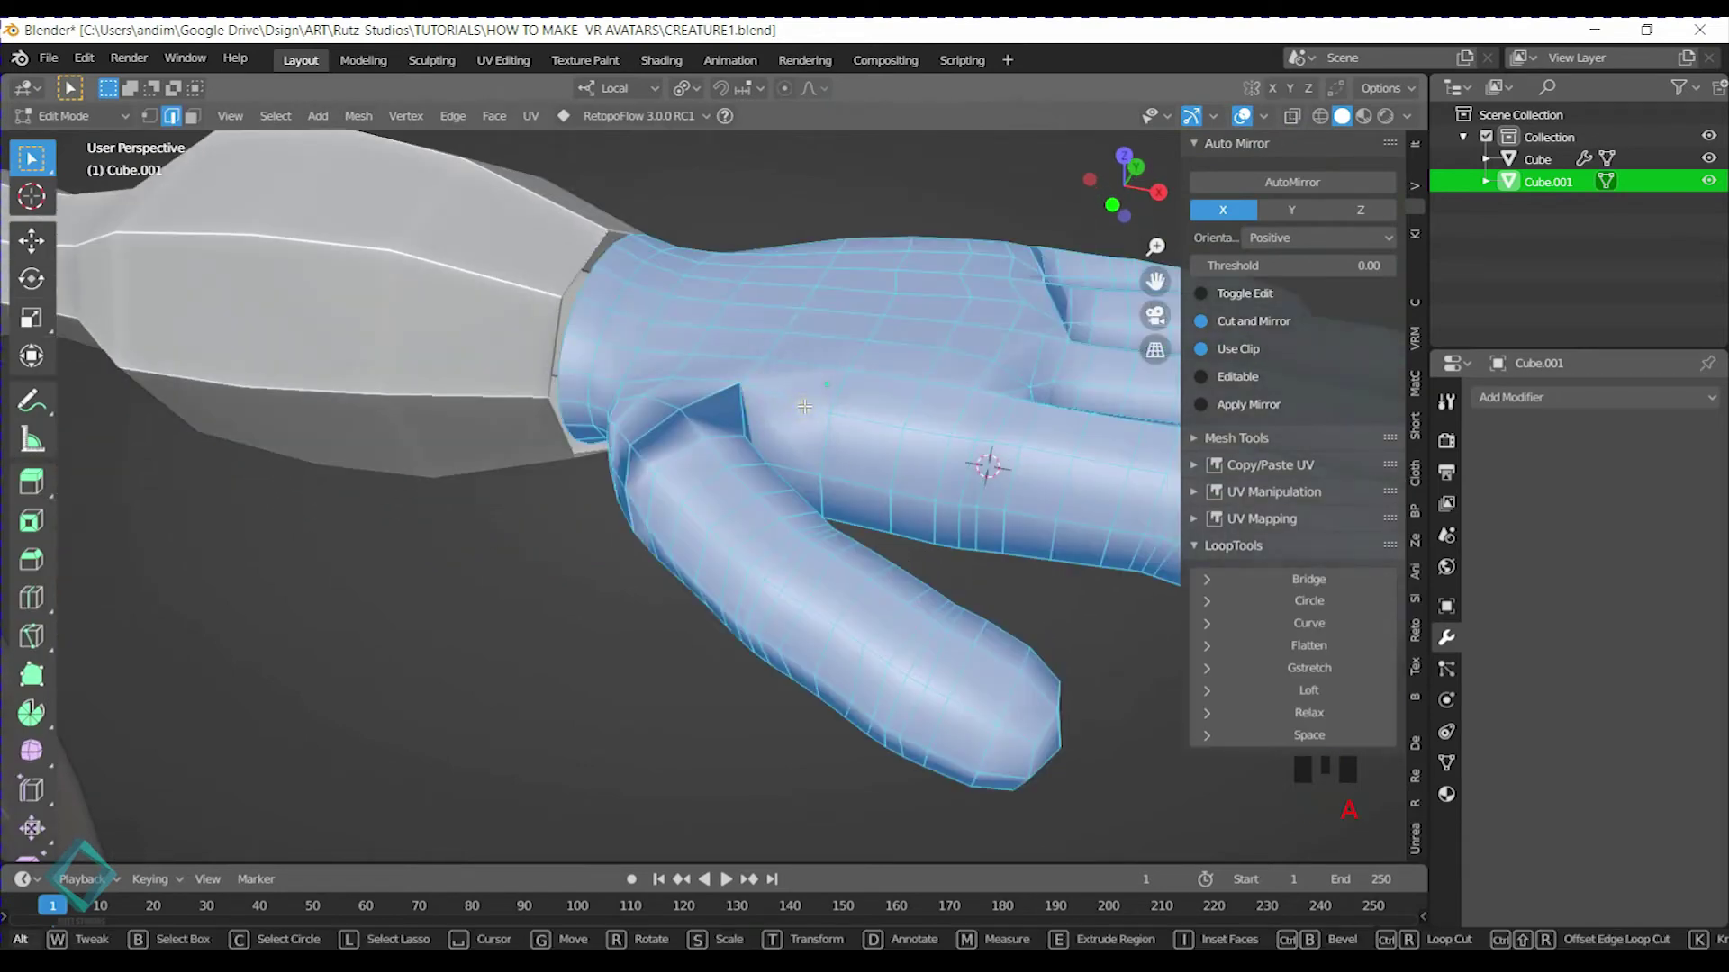
{"action": "right_click", "coordinate": [818, 381]}
{"action": "key", "text": "alt+n"}
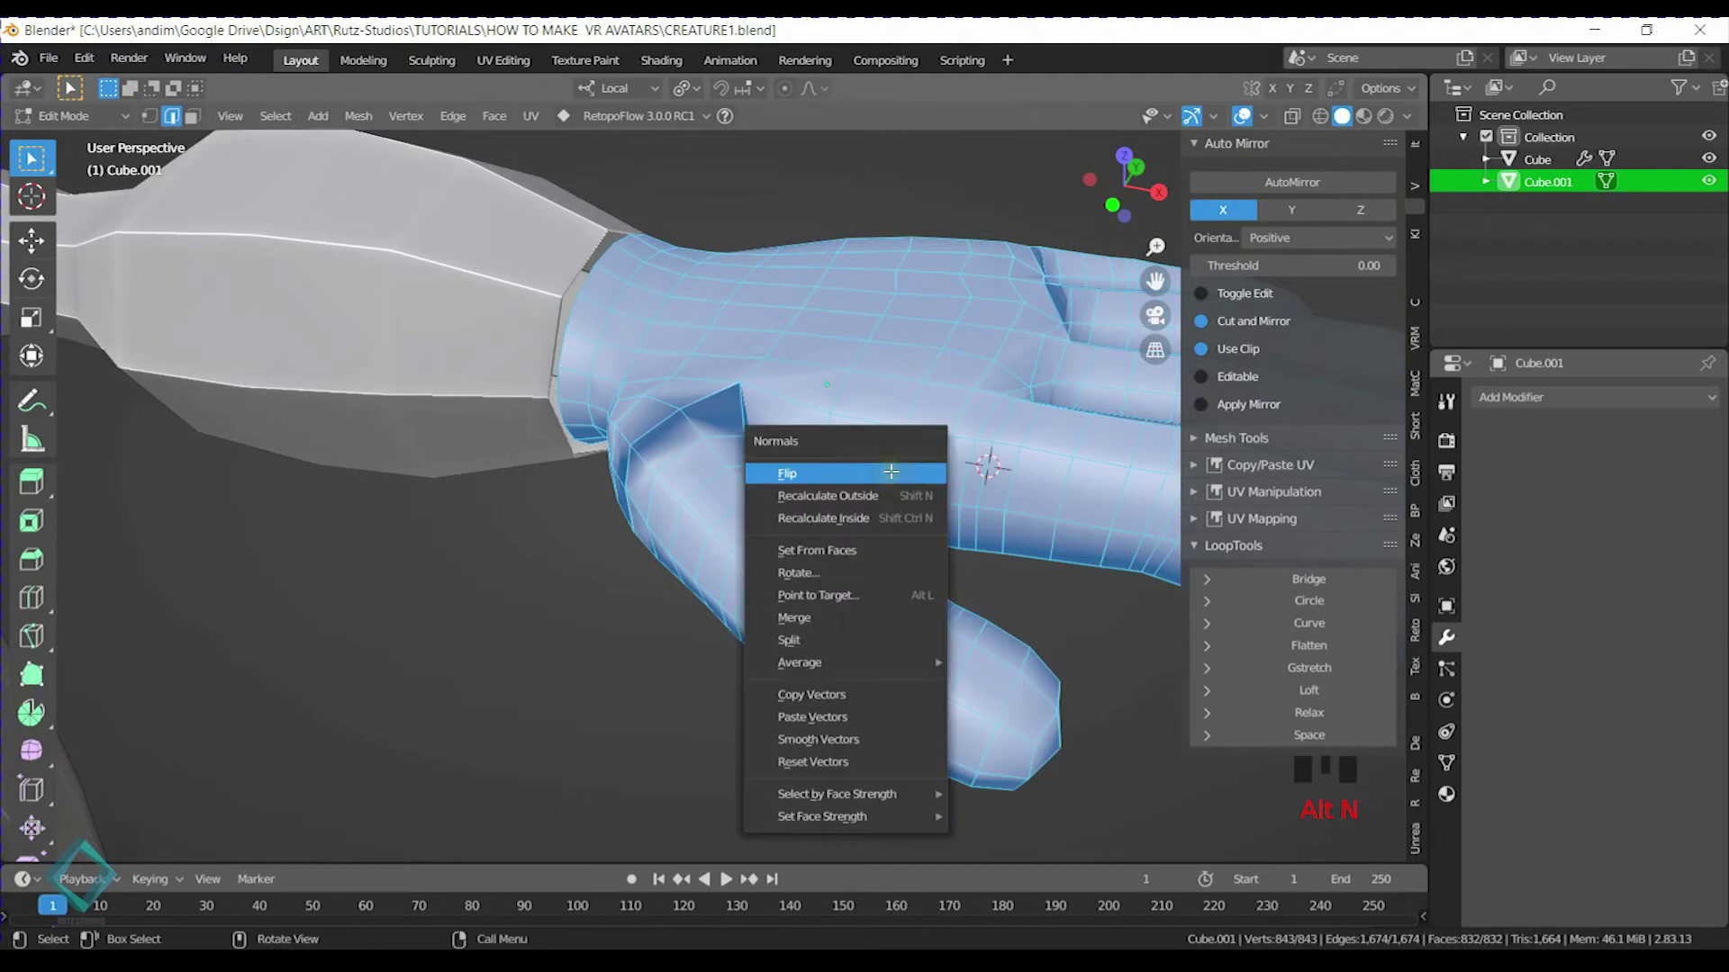
{"action": "left_click", "coordinate": [840, 494]}
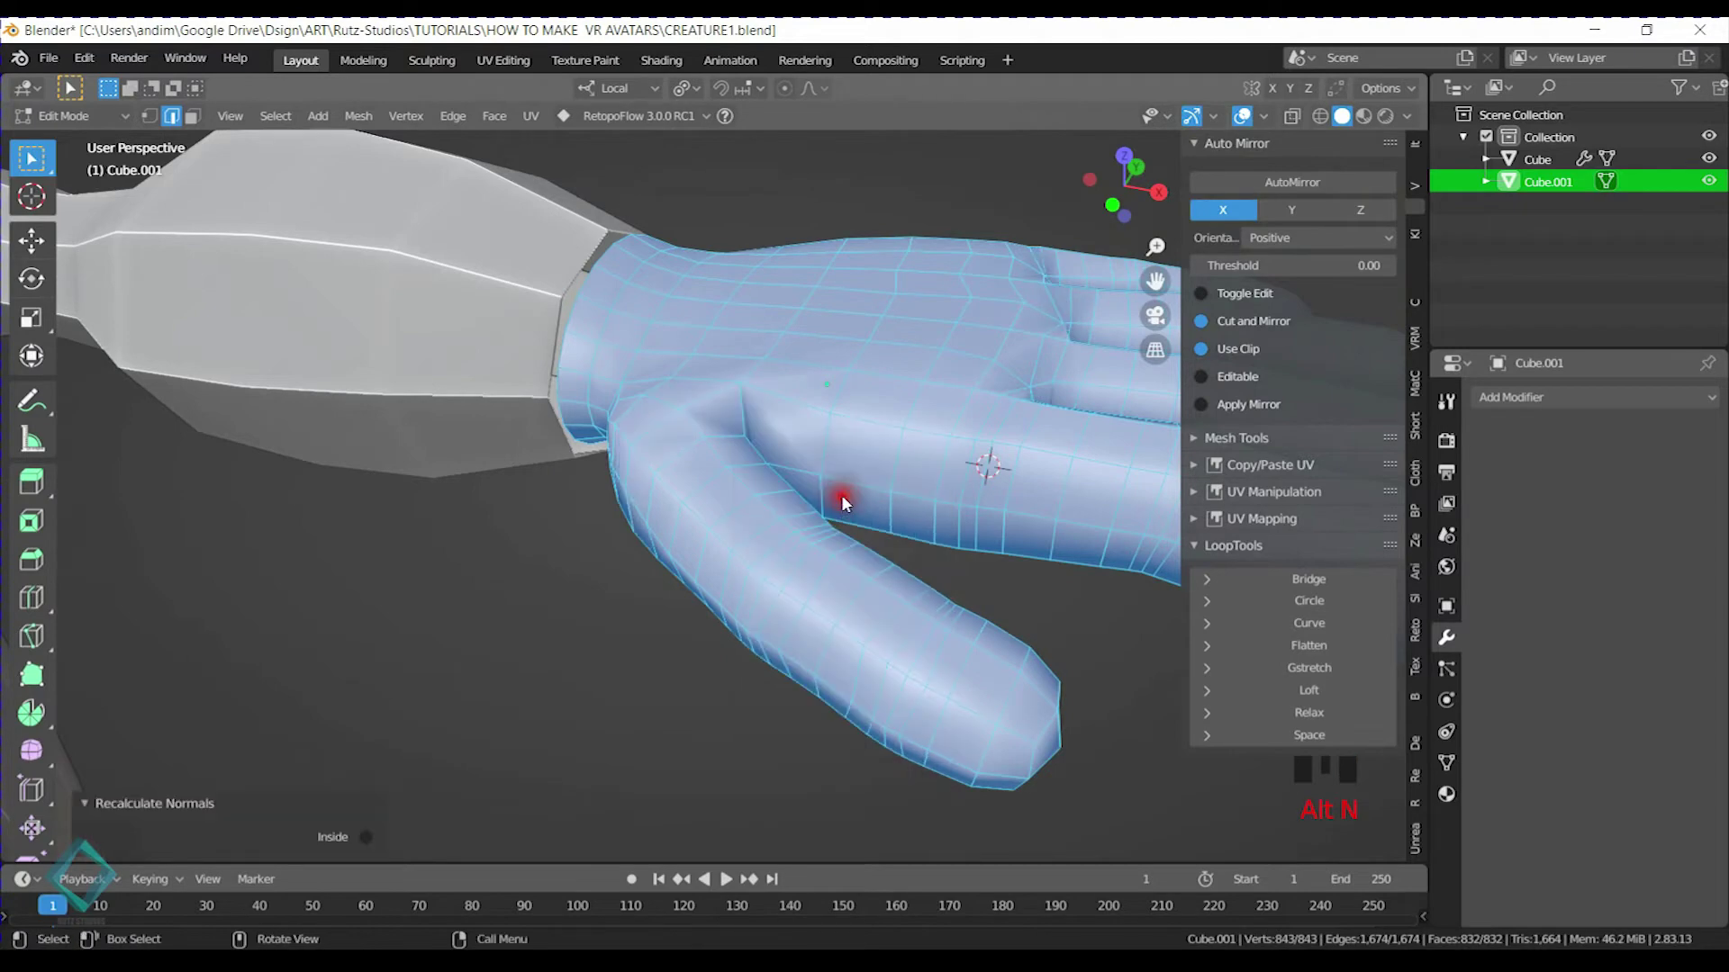
{"action": "key", "text": "alt+n"}
{"action": "left_click", "coordinate": [925, 485]}
{"action": "key", "text": "ctrl+s"}
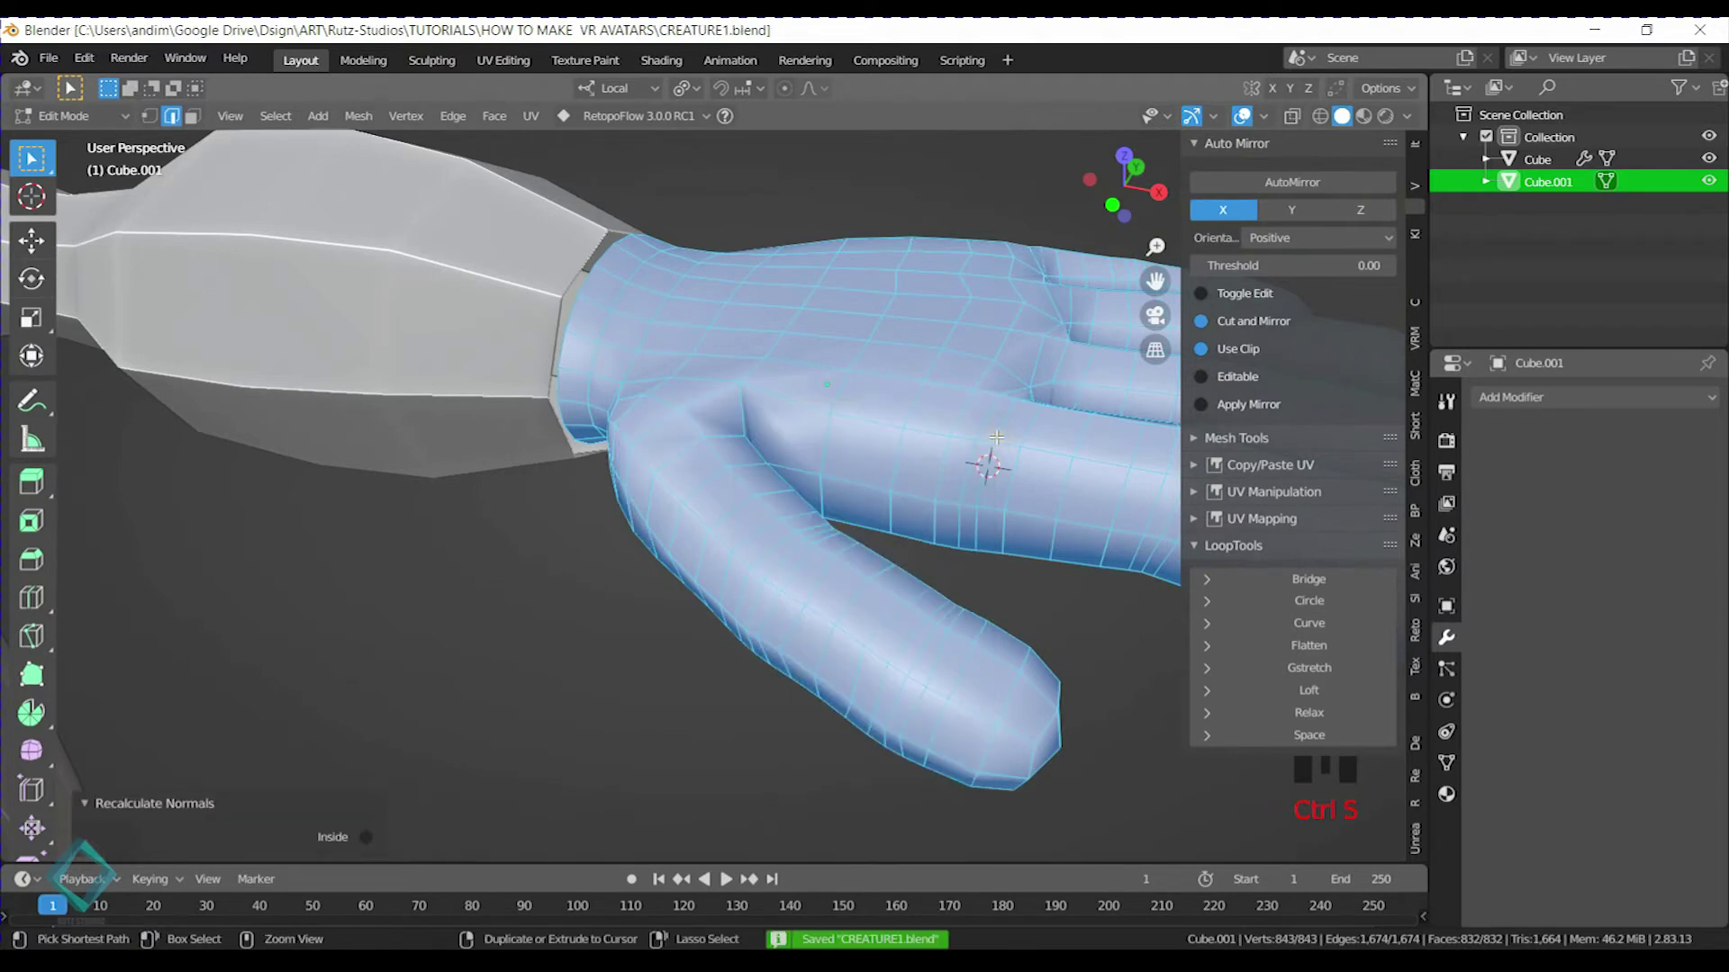
Enter Sculpt Mode on the hand and try to reshape and smooth the base of the thumb
{"action": "key", "text": "Tab"}
{"action": "mouse_move", "coordinate": [830, 386]}
{"action": "middle_mouse_down"}
{"action": "mouse_move", "coordinate": [763, 481]}
{"action": "mouse_move", "coordinate": [798, 565]}
{"action": "mouse_move", "coordinate": [829, 510]}
{"action": "mouse_move", "coordinate": [814, 506]}
{"action": "middle_mouse_up"}
{"action": "scroll", "coordinate": [797, 566], "scroll_direction": "down", "scroll_amount": 2}
{"action": "key", "text": "ctrl+Tab"}
{"action": "left_click", "coordinate": [781, 546]}
{"action": "scroll", "coordinate": [815, 506], "scroll_direction": "up", "scroll_amount": 3}
{"action": "mouse_move", "coordinate": [661, 510]}
{"action": "middle_mouse_down", "text": "shift"}
{"action": "mouse_move", "coordinate": [851, 506]}
{"action": "mouse_move", "coordinate": [898, 416]}
{"action": "mouse_move", "coordinate": [841, 444]}
{"action": "middle_mouse_up", "text": "shift"}
{"action": "scroll", "coordinate": [984, 436], "scroll_direction": "up", "scroll_amount": 2}
{"action": "mouse_move", "coordinate": [841, 444]}
{"action": "left_mouse_down"}
{"action": "mouse_move", "coordinate": [749, 380]}
{"action": "mouse_move", "coordinate": [799, 397]}
{"action": "left_mouse_up"}
{"action": "mouse_move", "coordinate": [640, 443]}
{"action": "middle_mouse_down"}
{"action": "mouse_move", "coordinate": [780, 435]}
{"action": "mouse_move", "coordinate": [582, 444]}
{"action": "mouse_move", "coordinate": [647, 472]}
{"action": "middle_mouse_up"}
{"action": "mouse_move", "coordinate": [647, 471]}
{"action": "left_mouse_down", "text": "shift"}
{"action": "mouse_move", "coordinate": [630, 463]}
{"action": "mouse_move", "coordinate": [705, 436]}
{"action": "mouse_move", "coordinate": [764, 463]}
{"action": "mouse_move", "coordinate": [862, 441]}
{"action": "left_mouse_up", "text": "shift"}
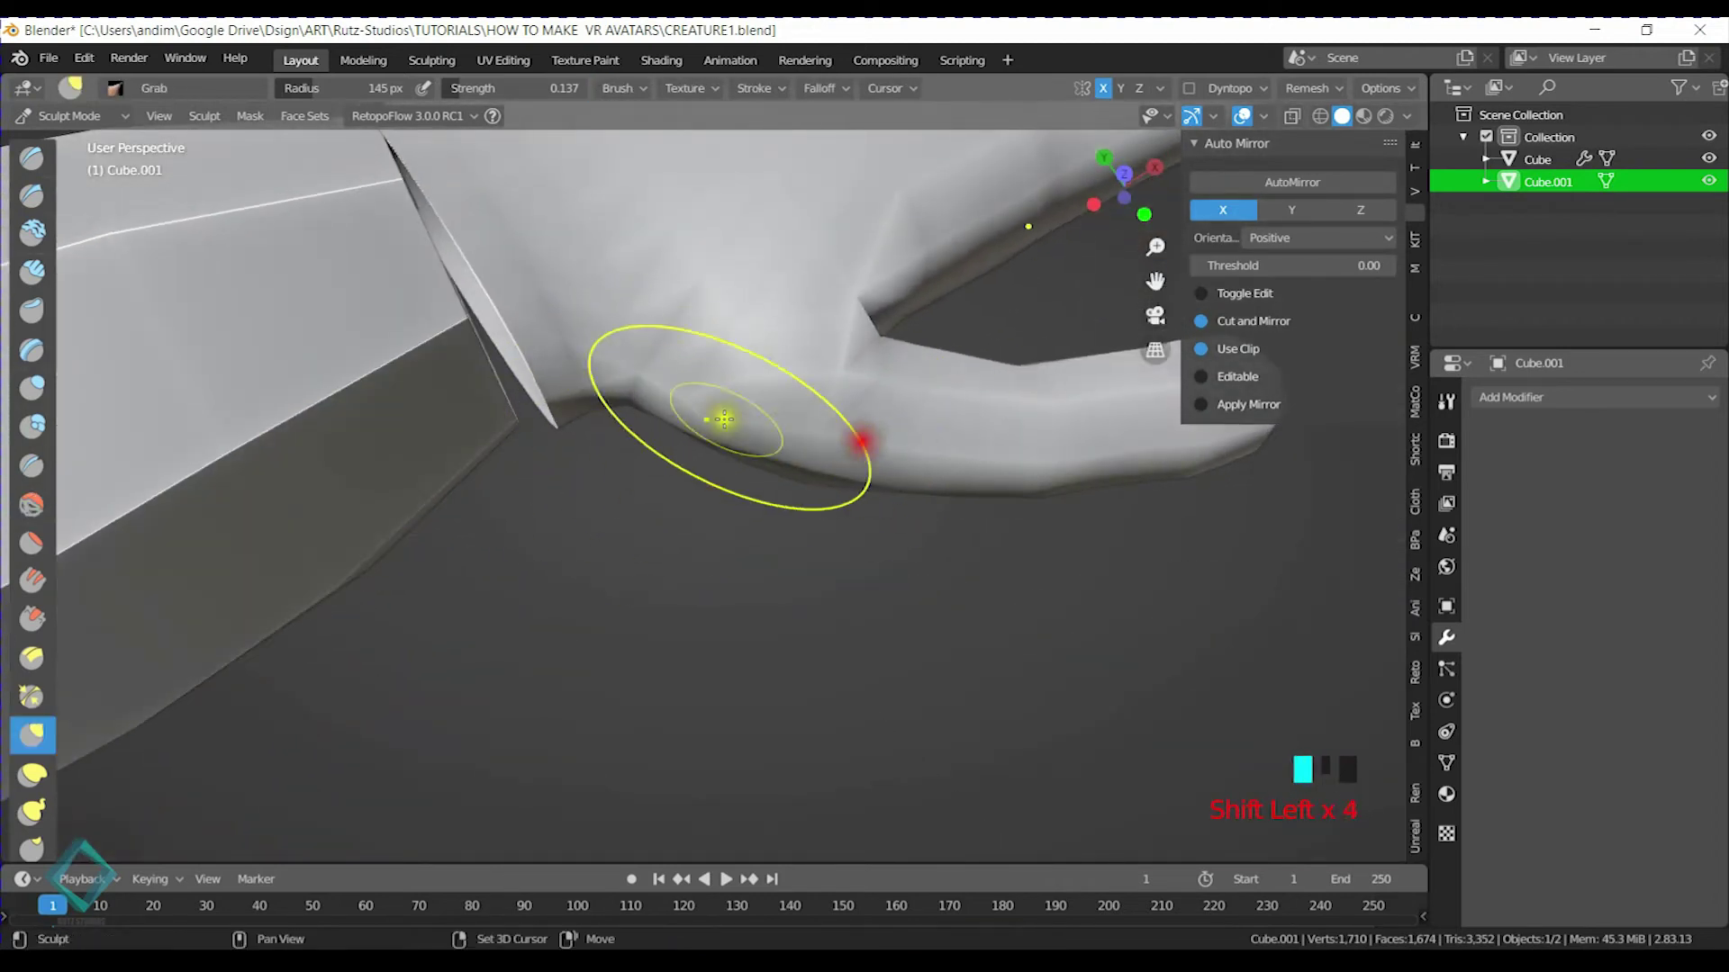
Undo the sculpt strokes on the thumb base back to Object Mode
{"action": "key", "text": "ctrl+z"}
{"action": "key", "text": "ctrl+z"}
{"action": "key", "text": "ctrl+z"}
{"action": "key", "text": "ctrl+z"}
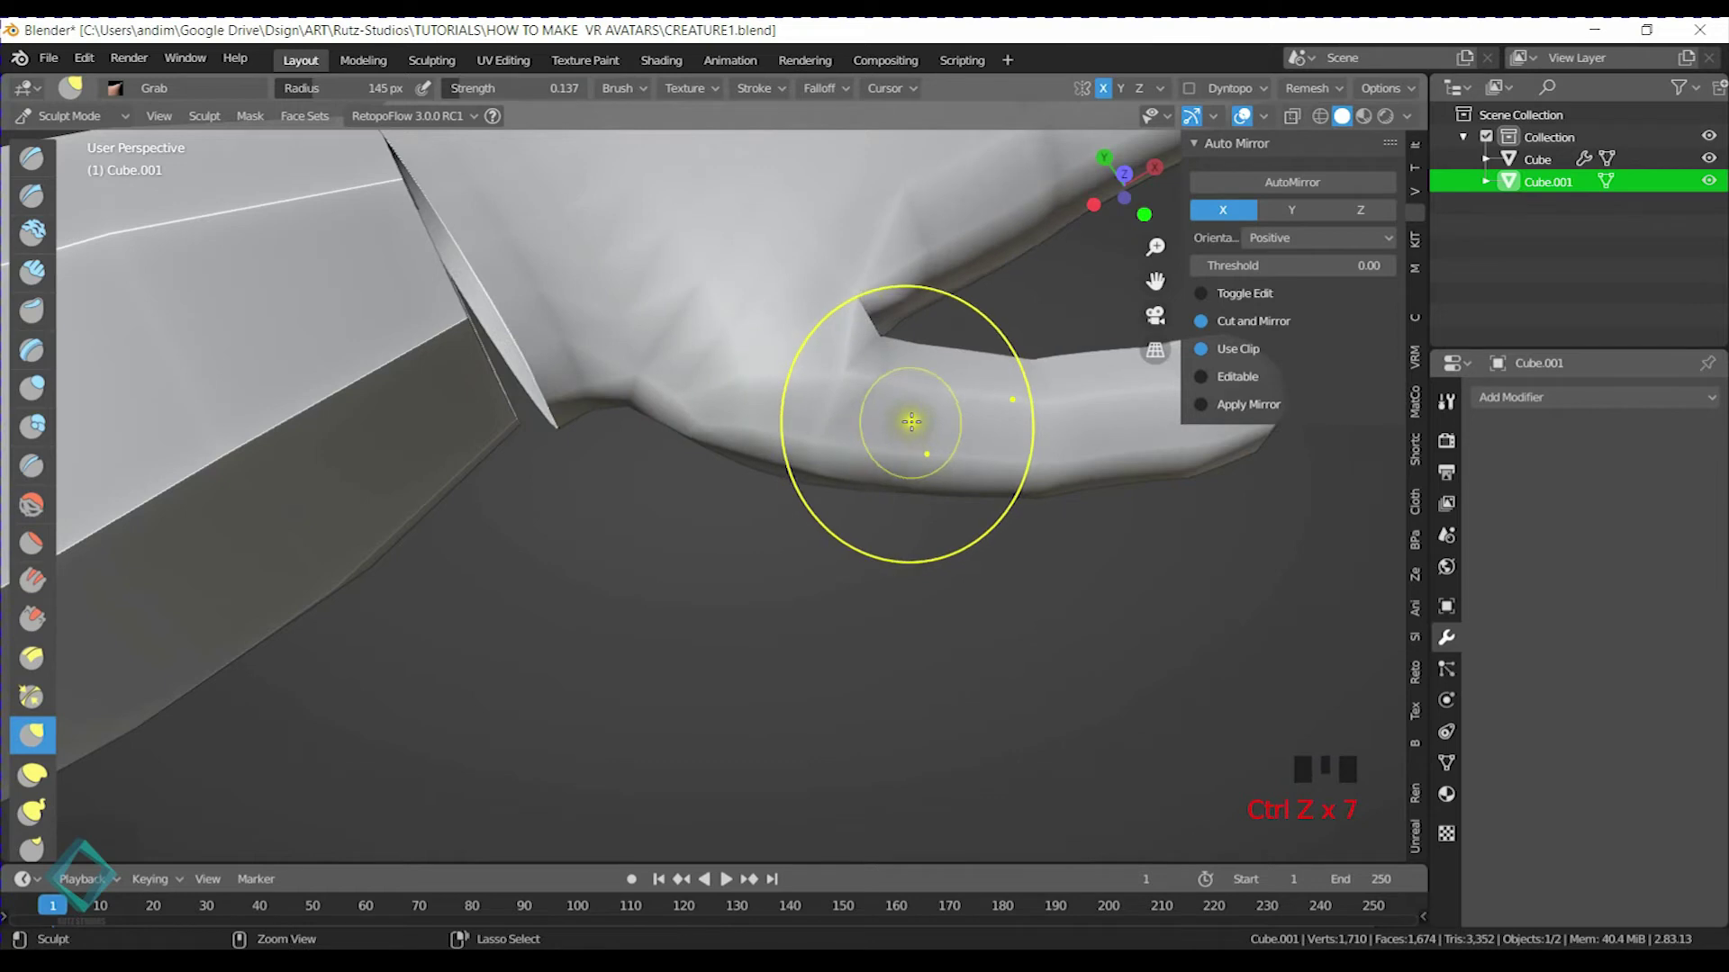
{"action": "key", "text": "ctrl+z"}
{"action": "key", "text": "ctrl+z"}
{"action": "key", "text": "ctrl+x"}
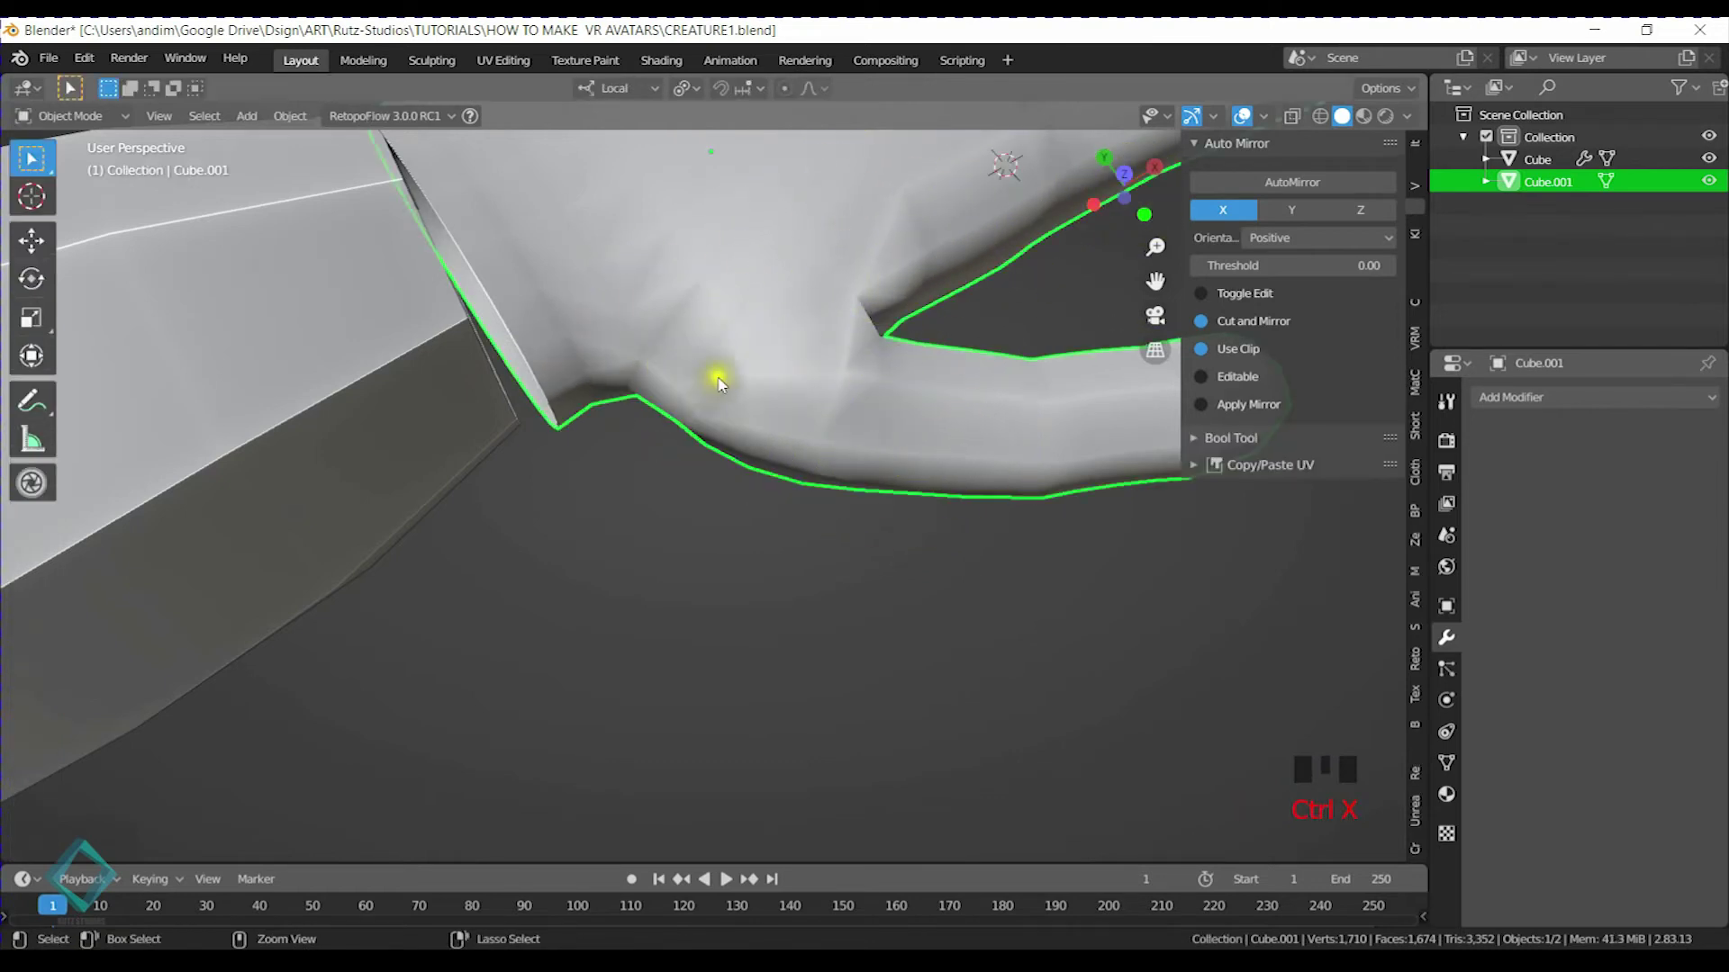
Sculpt the base of the thumb near the wrist, smoothing its bumps and refining its shape with the Grab brush
{"action": "key", "text": "ctrl+Tab"}
{"action": "left_click", "coordinate": [806, 687]}
{"action": "scroll", "coordinate": [934, 378], "scroll_direction": "down", "scroll_amount": 3}
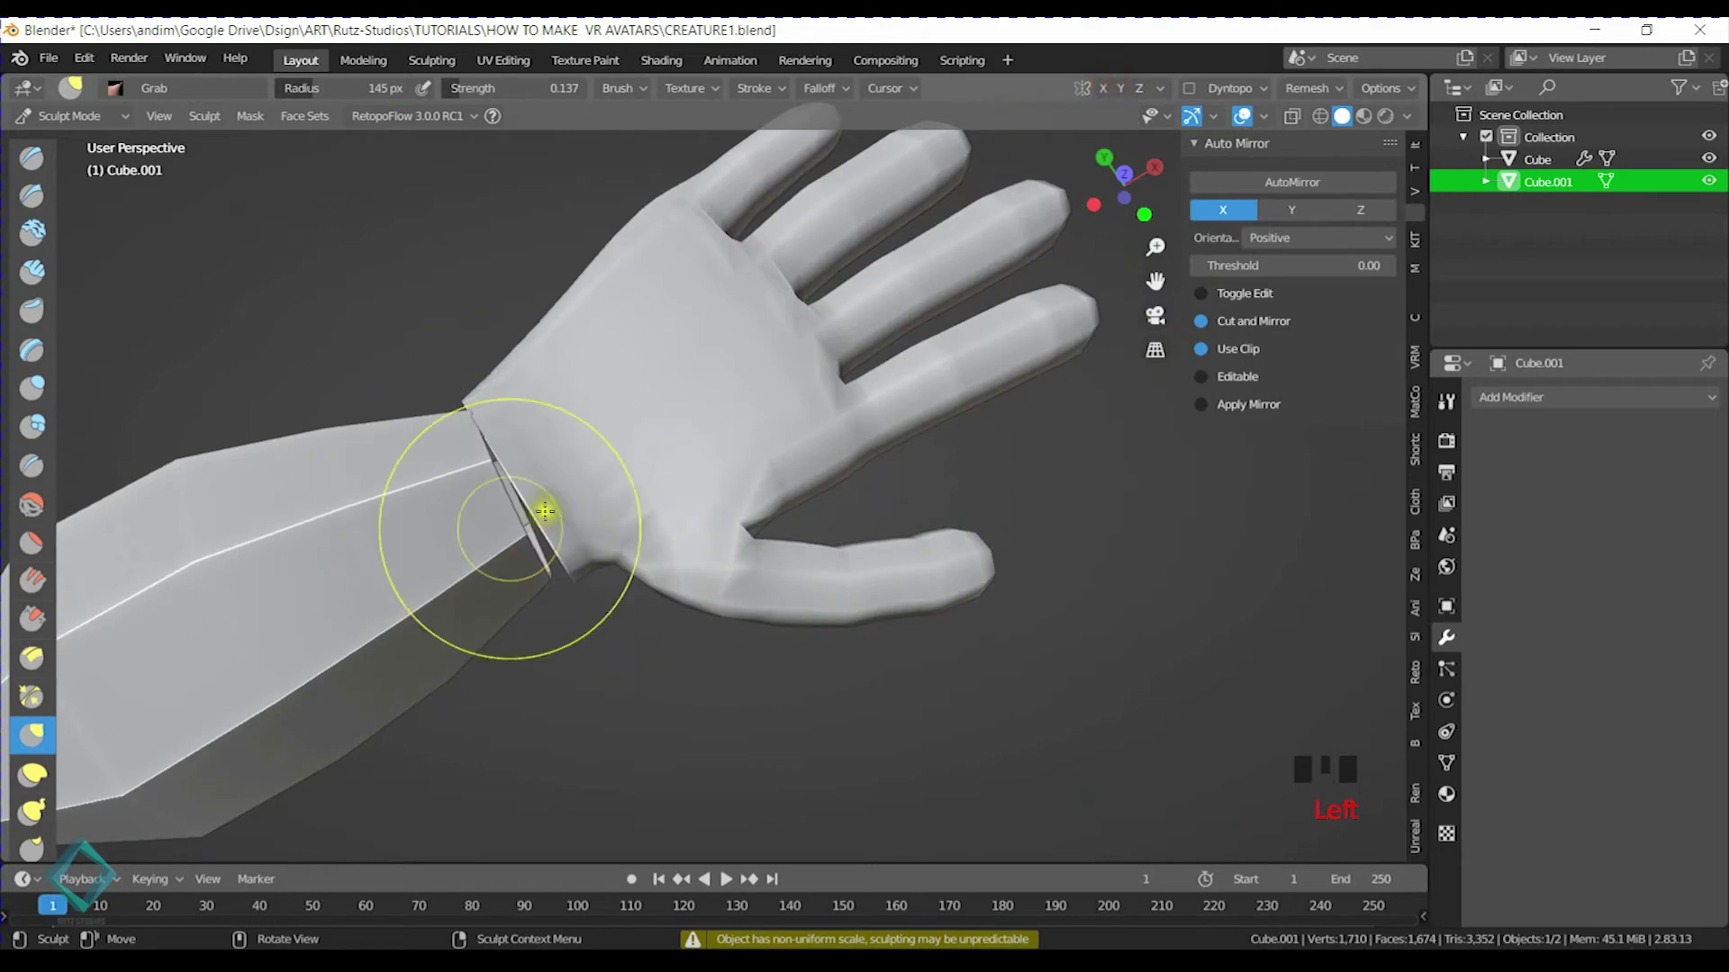
{"action": "middle_click_drag", "start_coordinate": [736, 523], "coordinate": [891, 387]}
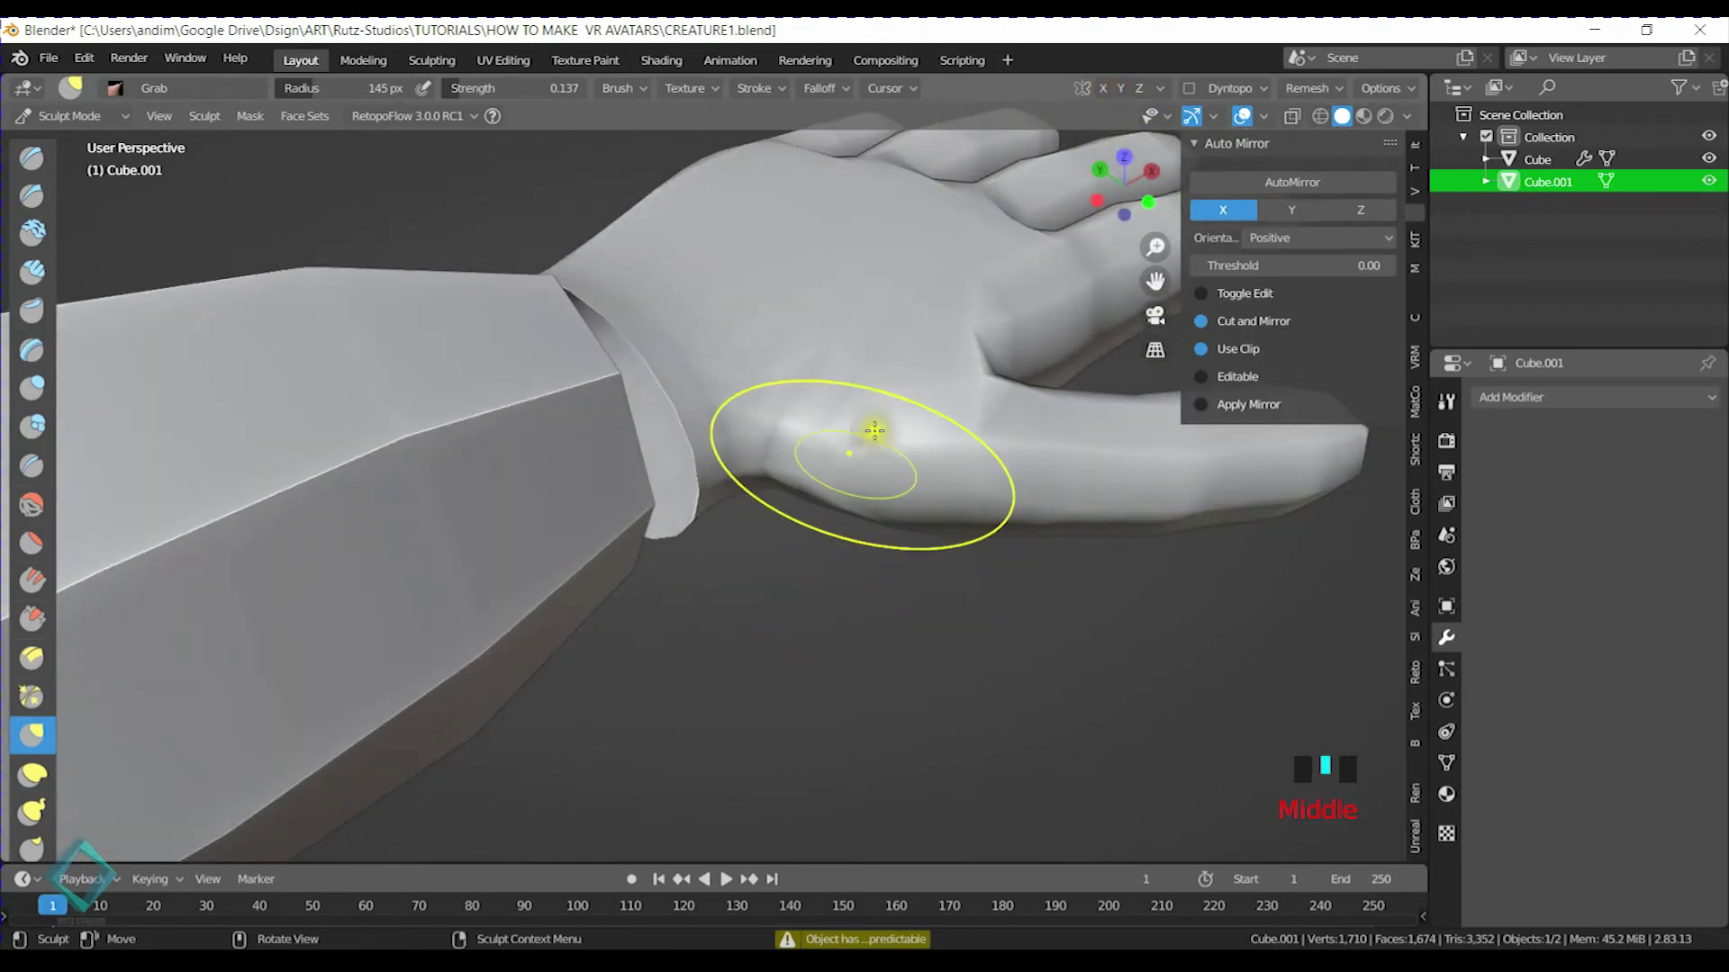
{"action": "middle_click_drag", "start_coordinate": [773, 475], "coordinate": [803, 514]}
{"action": "left_click_drag", "start_coordinate": [763, 581], "coordinate": [811, 521], "text": "shift"}
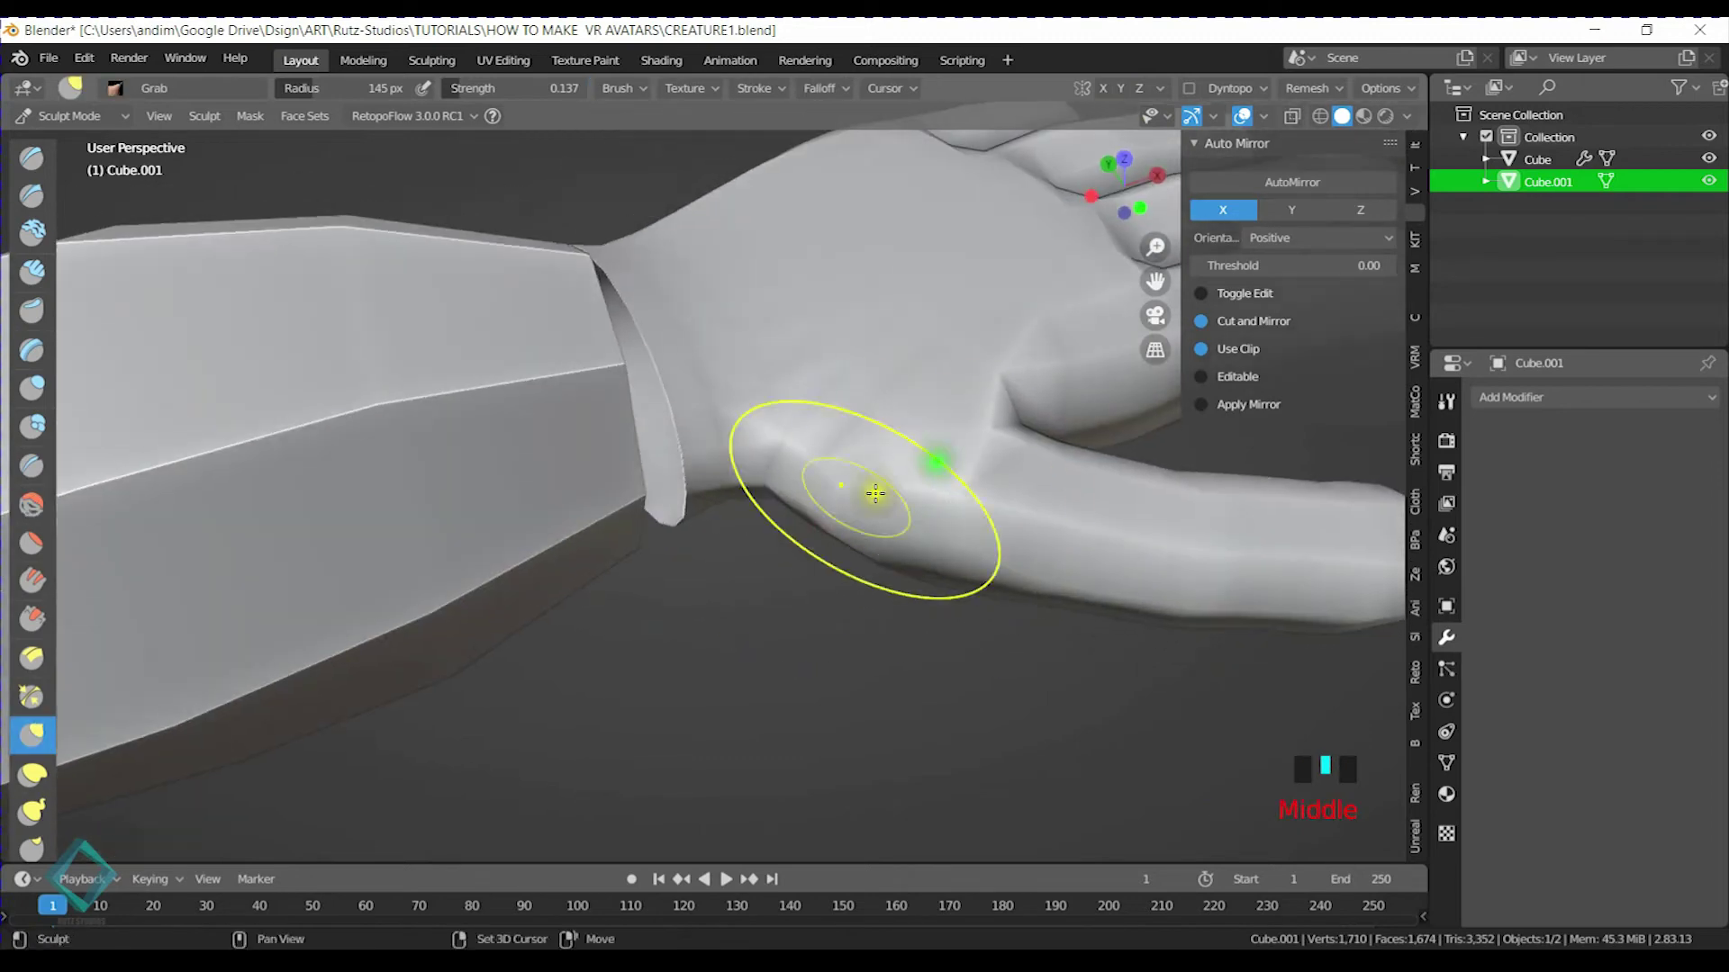
{"action": "left_click_drag", "start_coordinate": [868, 494], "coordinate": [809, 533], "text": "shift"}
{"action": "key", "text": "g"}
{"action": "mouse_move", "coordinate": [945, 552]}
{"action": "middle_mouse_down"}
{"action": "mouse_move", "coordinate": [822, 486]}
{"action": "mouse_move", "coordinate": [776, 491]}
{"action": "middle_mouse_up"}
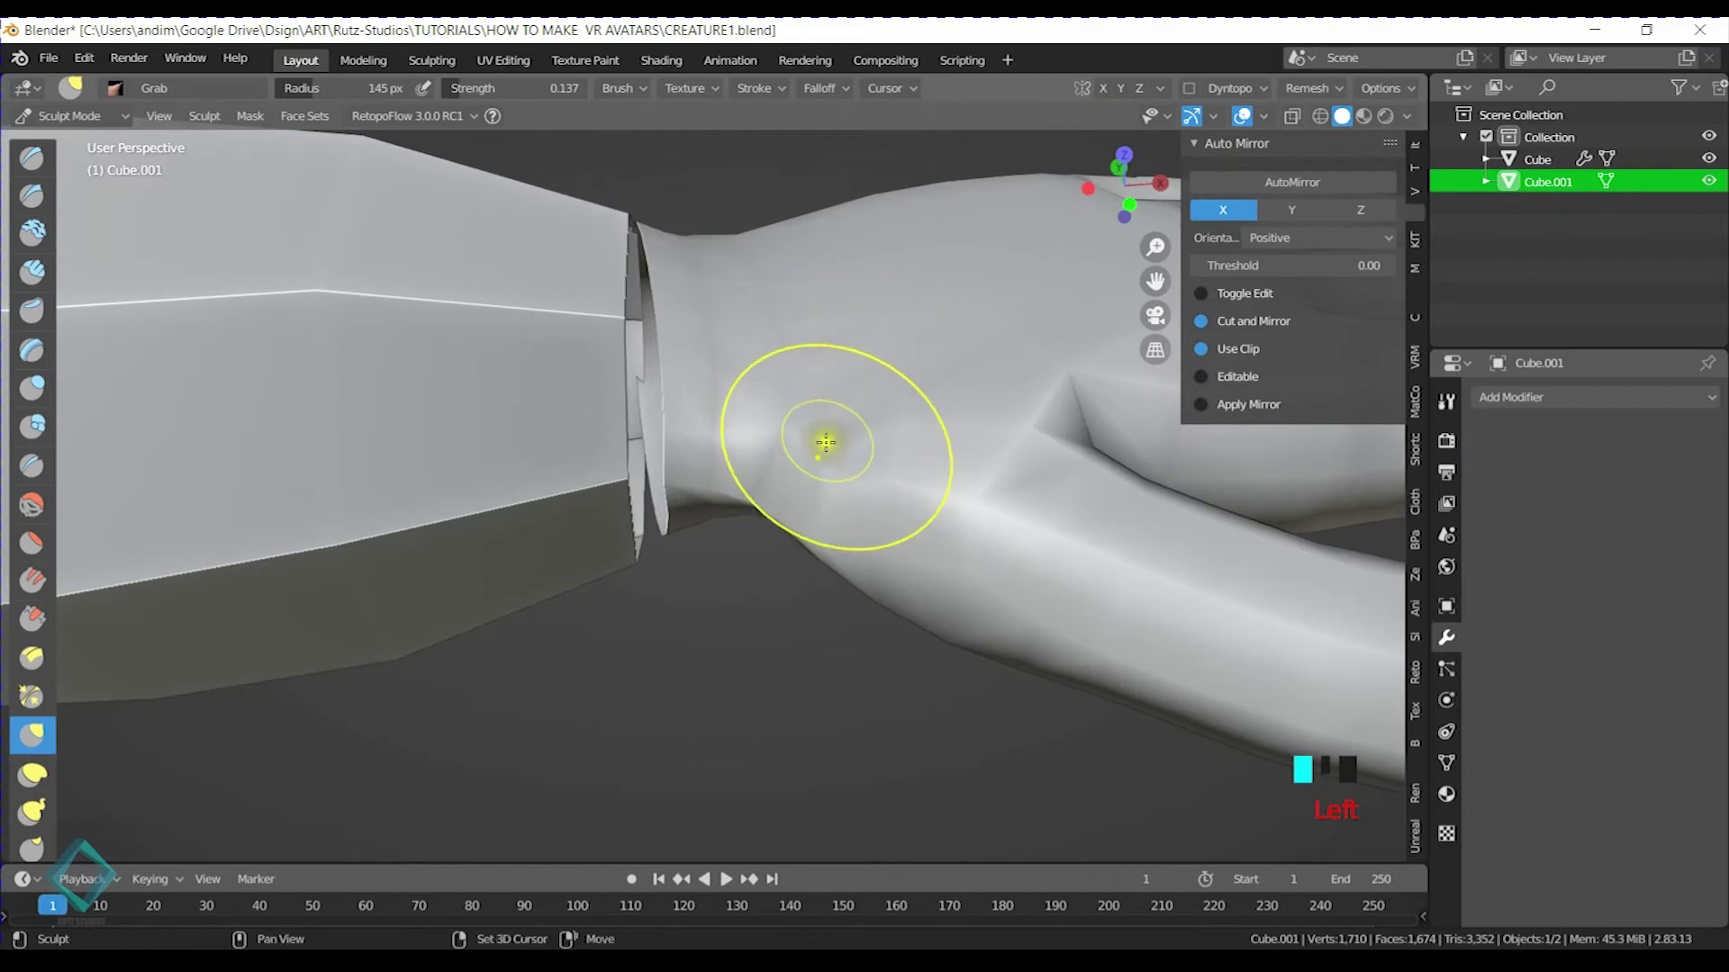
Set the Grab brush radius to 263 px and its strength to 0.462
{"action": "middle_click_drag", "start_coordinate": [825, 442], "coordinate": [918, 327]}
{"action": "middle_click_drag", "start_coordinate": [851, 278], "coordinate": [928, 384]}
{"action": "key", "text": "f"}
{"action": "left_click", "coordinate": [1036, 359]}
{"action": "key", "text": "shift+f"}
{"action": "left_click", "coordinate": [954, 367]}
Smooth the underside of the hand along the outer edge of the palm
{"action": "middle_click_drag", "start_coordinate": [989, 379], "coordinate": [762, 528]}
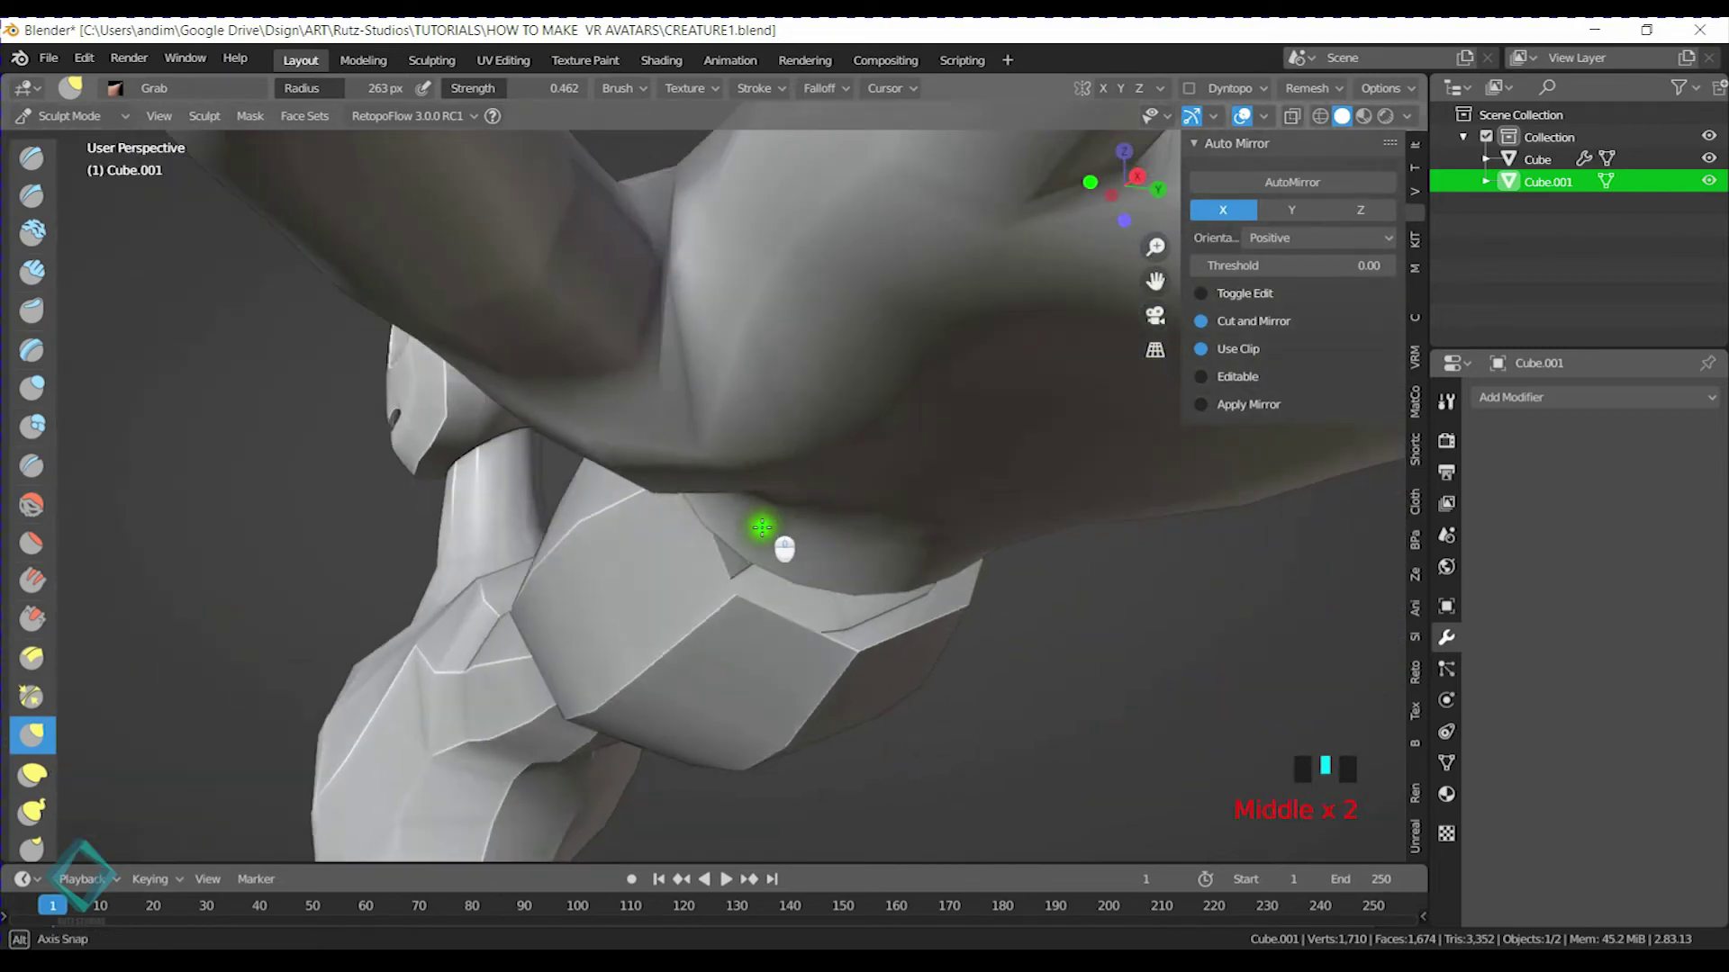
{"action": "middle_click_drag", "start_coordinate": [847, 432], "coordinate": [968, 435]}
{"action": "scroll", "coordinate": [968, 435], "scroll_direction": "down", "scroll_amount": 3}
{"action": "mouse_move", "coordinate": [783, 397]}
{"action": "middle_mouse_down"}
{"action": "mouse_move", "coordinate": [699, 424]}
{"action": "mouse_move", "coordinate": [791, 483]}
{"action": "middle_mouse_up"}
{"action": "scroll", "coordinate": [738, 454], "scroll_direction": "down", "scroll_amount": 4}
{"action": "left_click_drag", "start_coordinate": [606, 396], "coordinate": [609, 414], "text": "shift"}
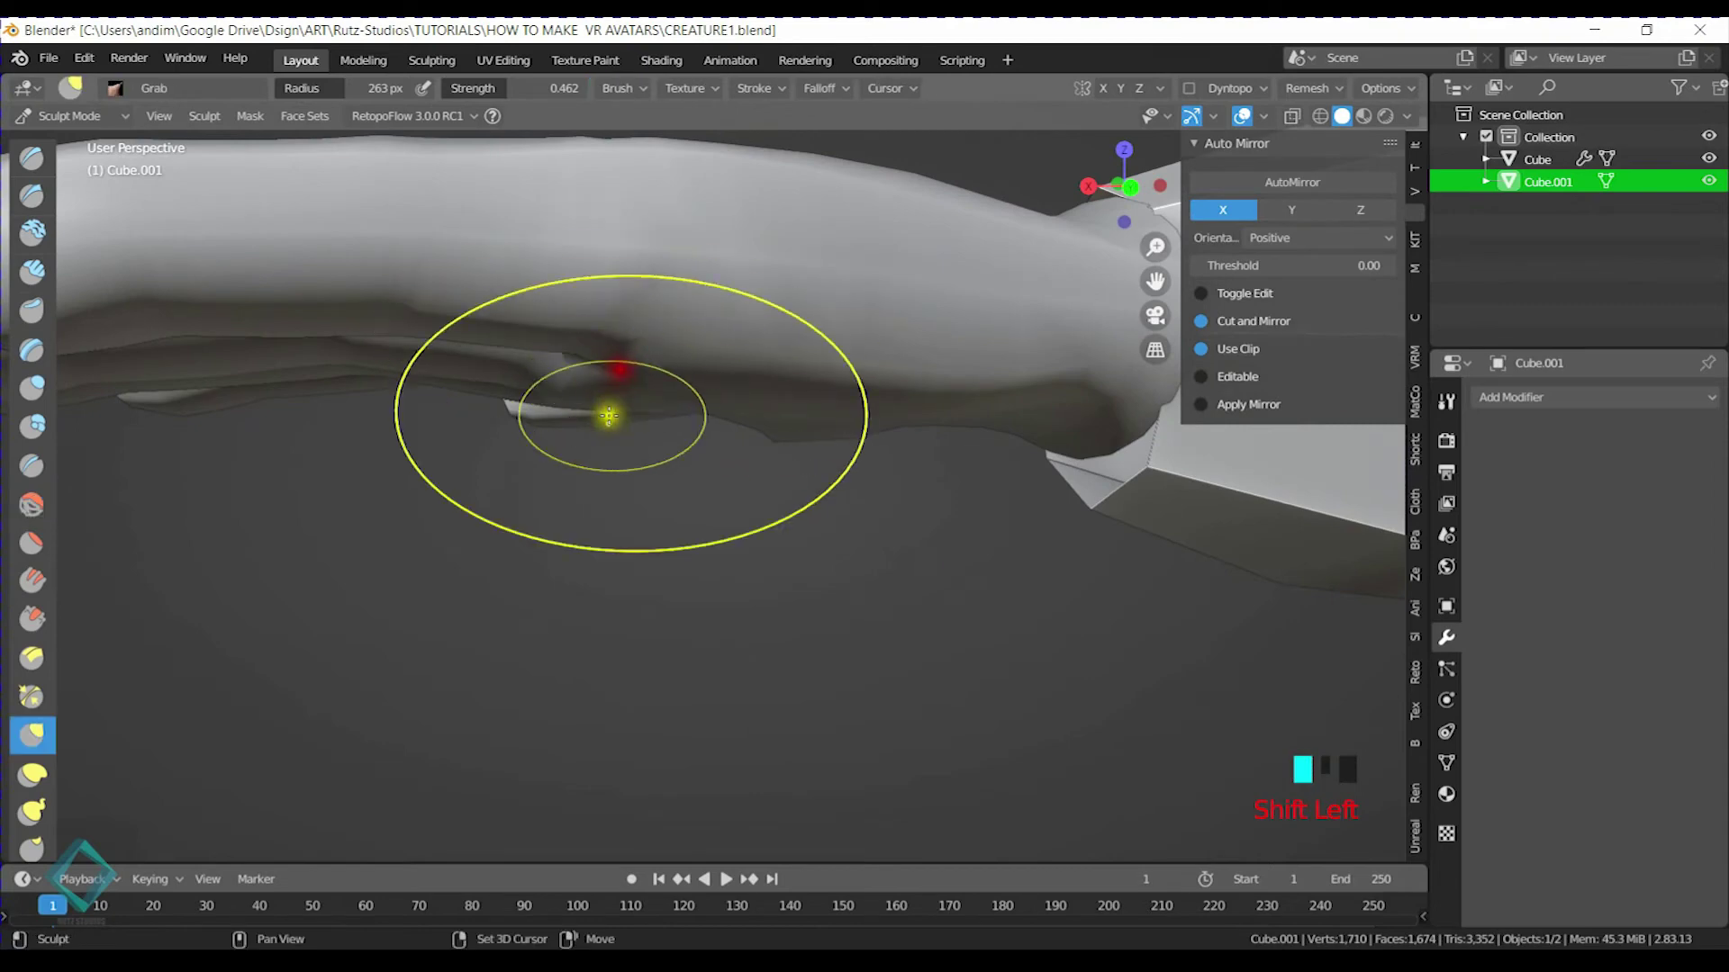
{"action": "middle_click_drag", "start_coordinate": [647, 419], "coordinate": [706, 358]}
{"action": "left_click_drag", "start_coordinate": [591, 358], "coordinate": [617, 385], "text": "shift"}
{"action": "middle_click_drag", "start_coordinate": [760, 316], "coordinate": [783, 339]}
{"action": "left_click_drag", "start_coordinate": [599, 306], "coordinate": [603, 314], "text": "shift"}
{"action": "middle_click_drag", "start_coordinate": [598, 306], "coordinate": [756, 429]}
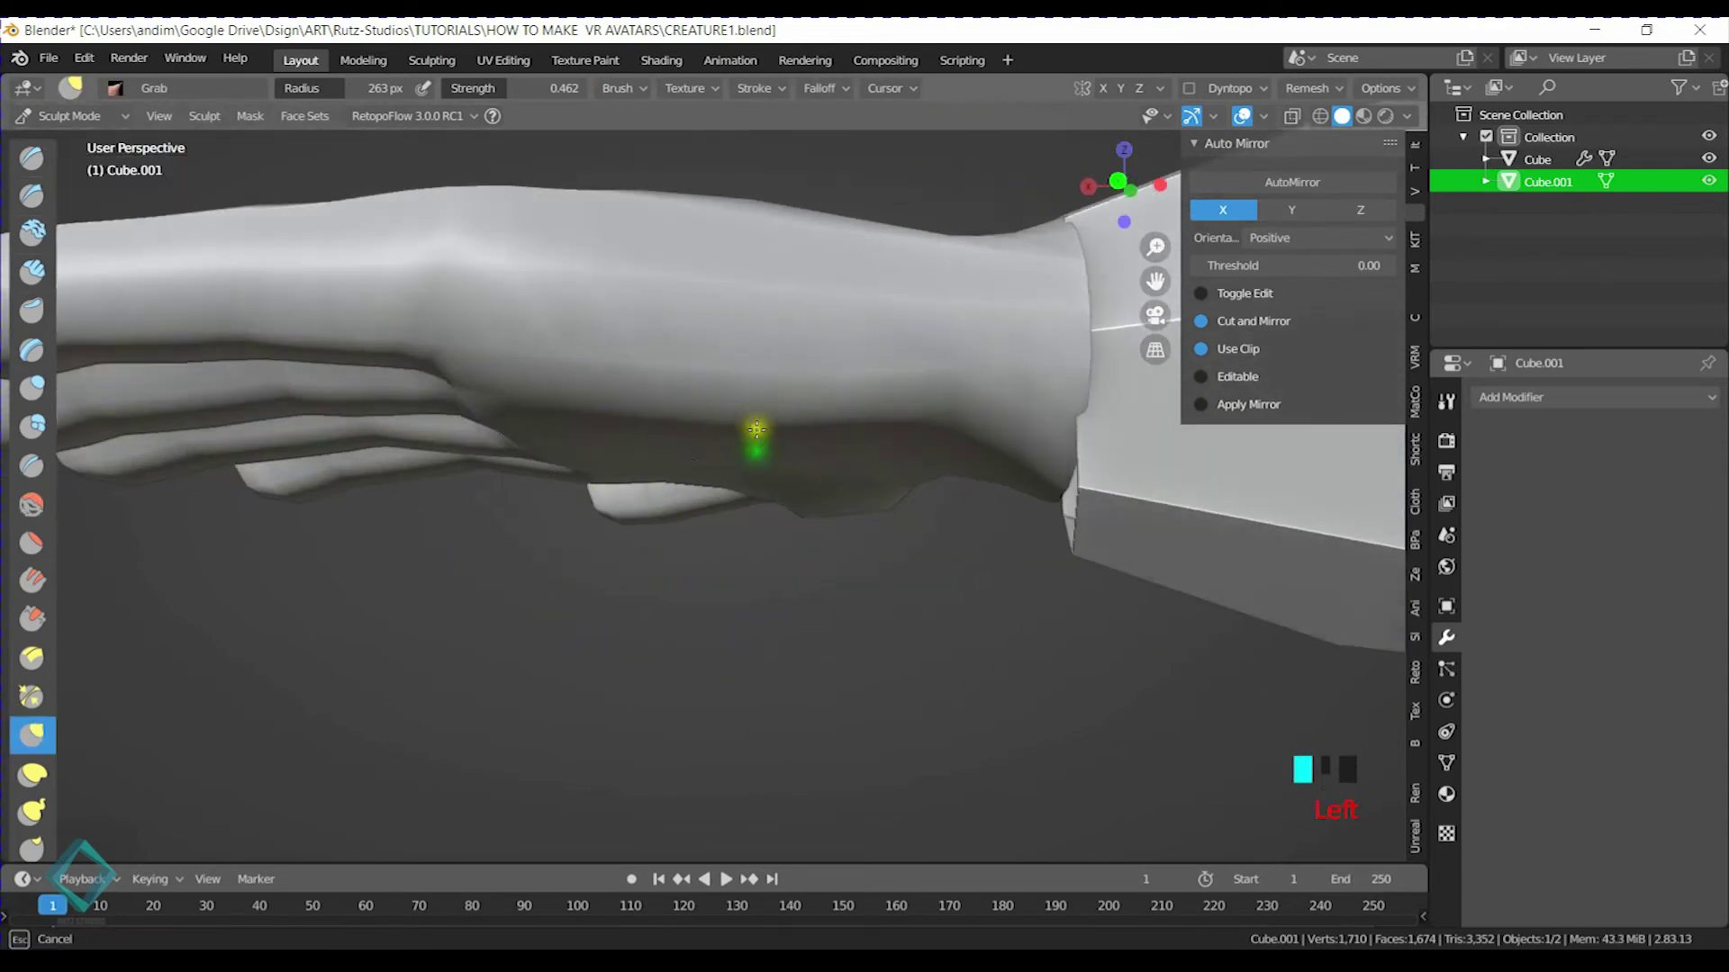
Inflate the area around the finger bases on the back of the hand using Inflate/Deflate with a 163 px radius
{"action": "scroll", "coordinate": [762, 397], "scroll_direction": "down", "scroll_amount": 2}
{"action": "middle_click_drag", "start_coordinate": [791, 354], "coordinate": [784, 563]}
{"action": "scroll", "coordinate": [814, 477], "scroll_direction": "up", "scroll_amount": 3}
{"action": "left_click", "coordinate": [31, 387]}
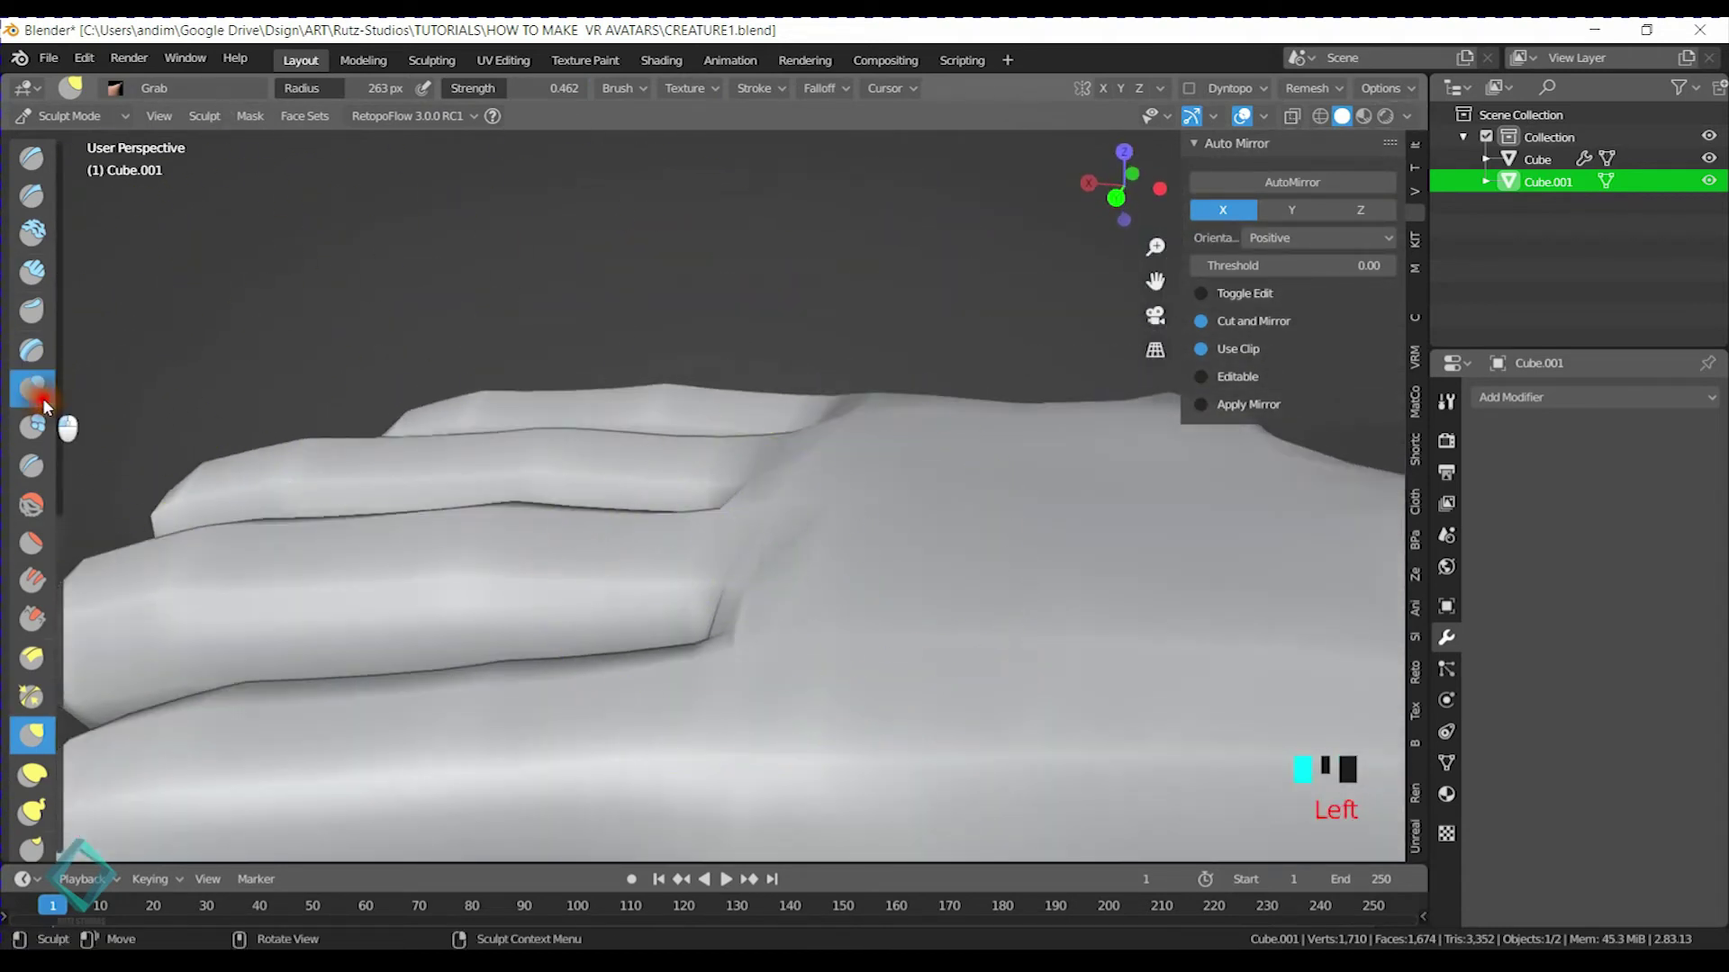
{"action": "key", "text": "f"}
{"action": "left_click", "coordinate": [755, 557]}
{"action": "mouse_move", "coordinate": [754, 558]}
{"action": "middle_mouse_down"}
{"action": "mouse_move", "coordinate": [803, 611]}
{"action": "mouse_move", "coordinate": [958, 591]}
{"action": "middle_mouse_up"}
{"action": "left_click_drag", "start_coordinate": [958, 591], "coordinate": [1017, 636]}
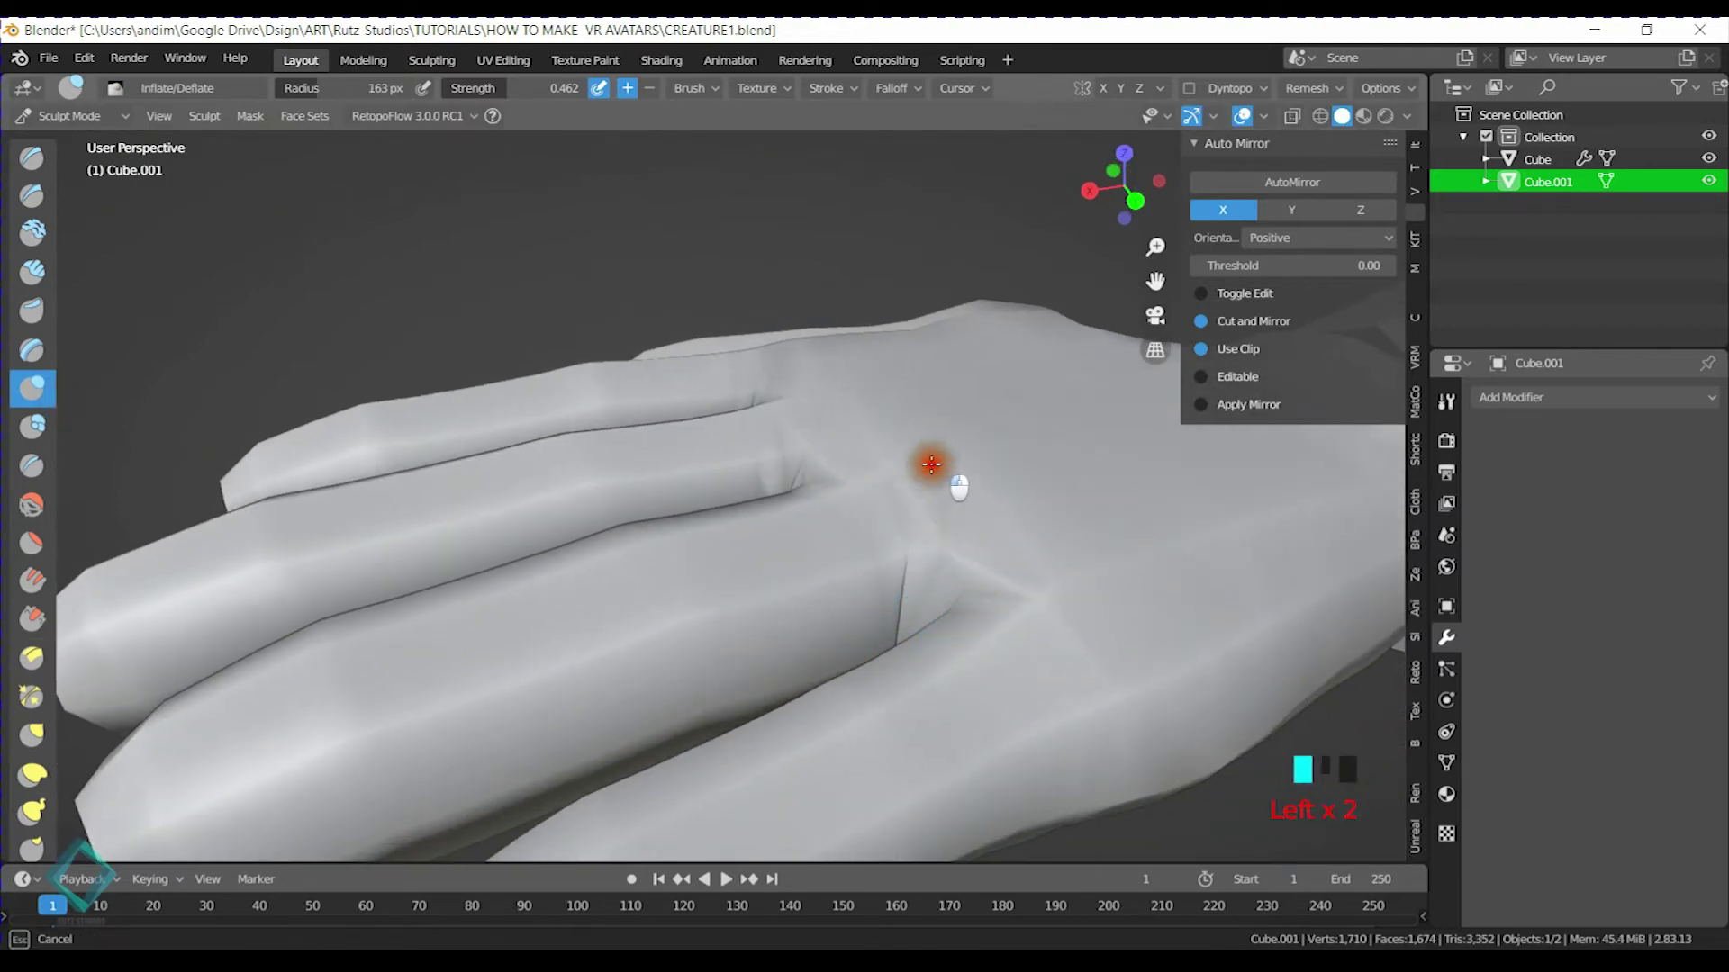
Smooth the back of the hand and inflate the knuckles with the brush radius set to 94 px
{"action": "mouse_move", "coordinate": [870, 474]}
{"action": "middle_mouse_down"}
{"action": "mouse_move", "coordinate": [718, 417]}
{"action": "mouse_move", "coordinate": [849, 559]}
{"action": "middle_mouse_up"}
{"action": "left_click", "coordinate": [976, 478], "text": "shift"}
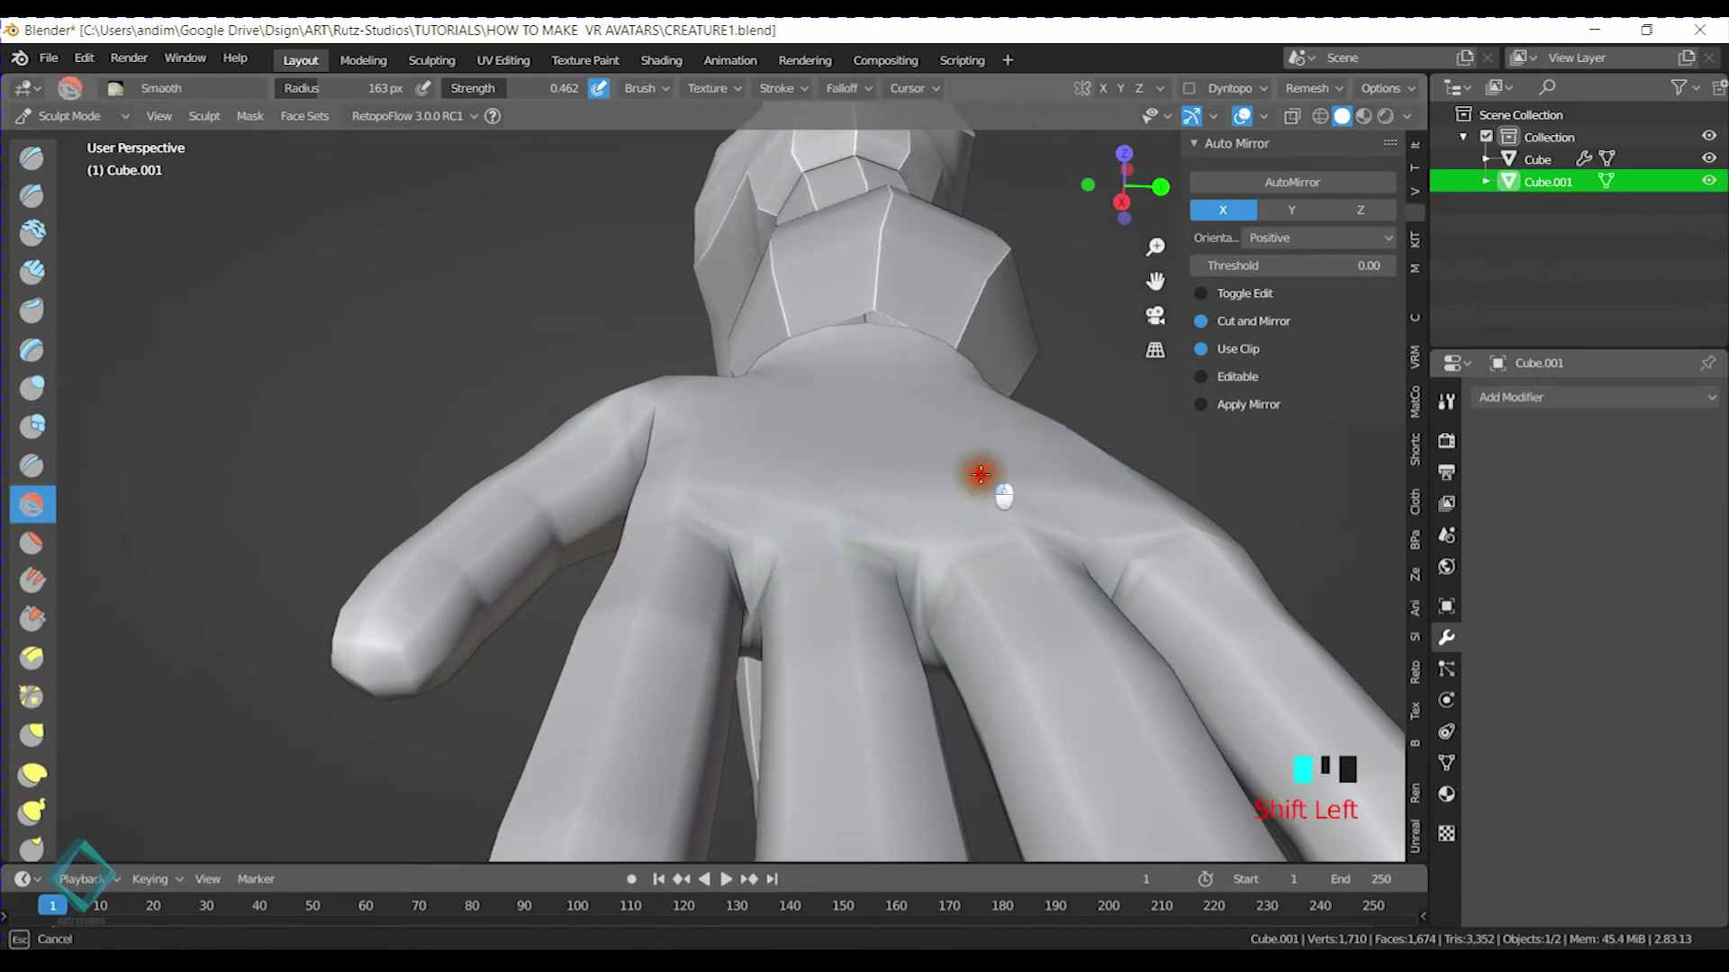
{"action": "key", "text": "f"}
{"action": "left_click", "coordinate": [802, 510]}
{"action": "key", "text": "f"}
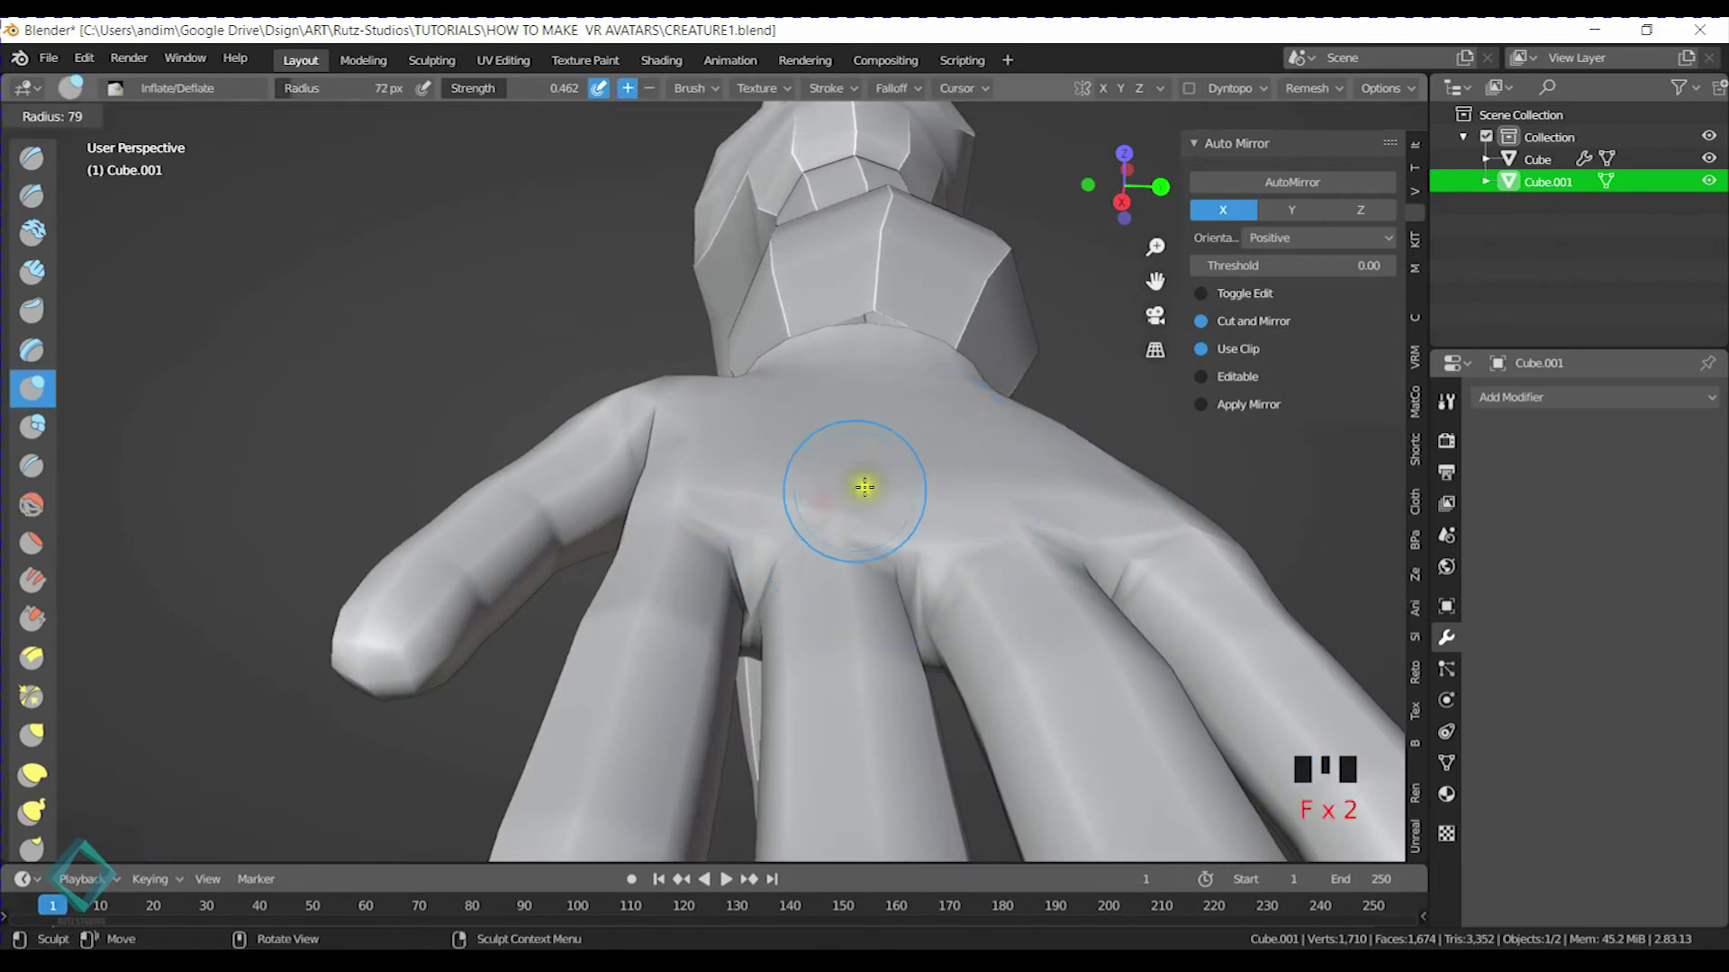
{"action": "left_click", "coordinate": [835, 504]}
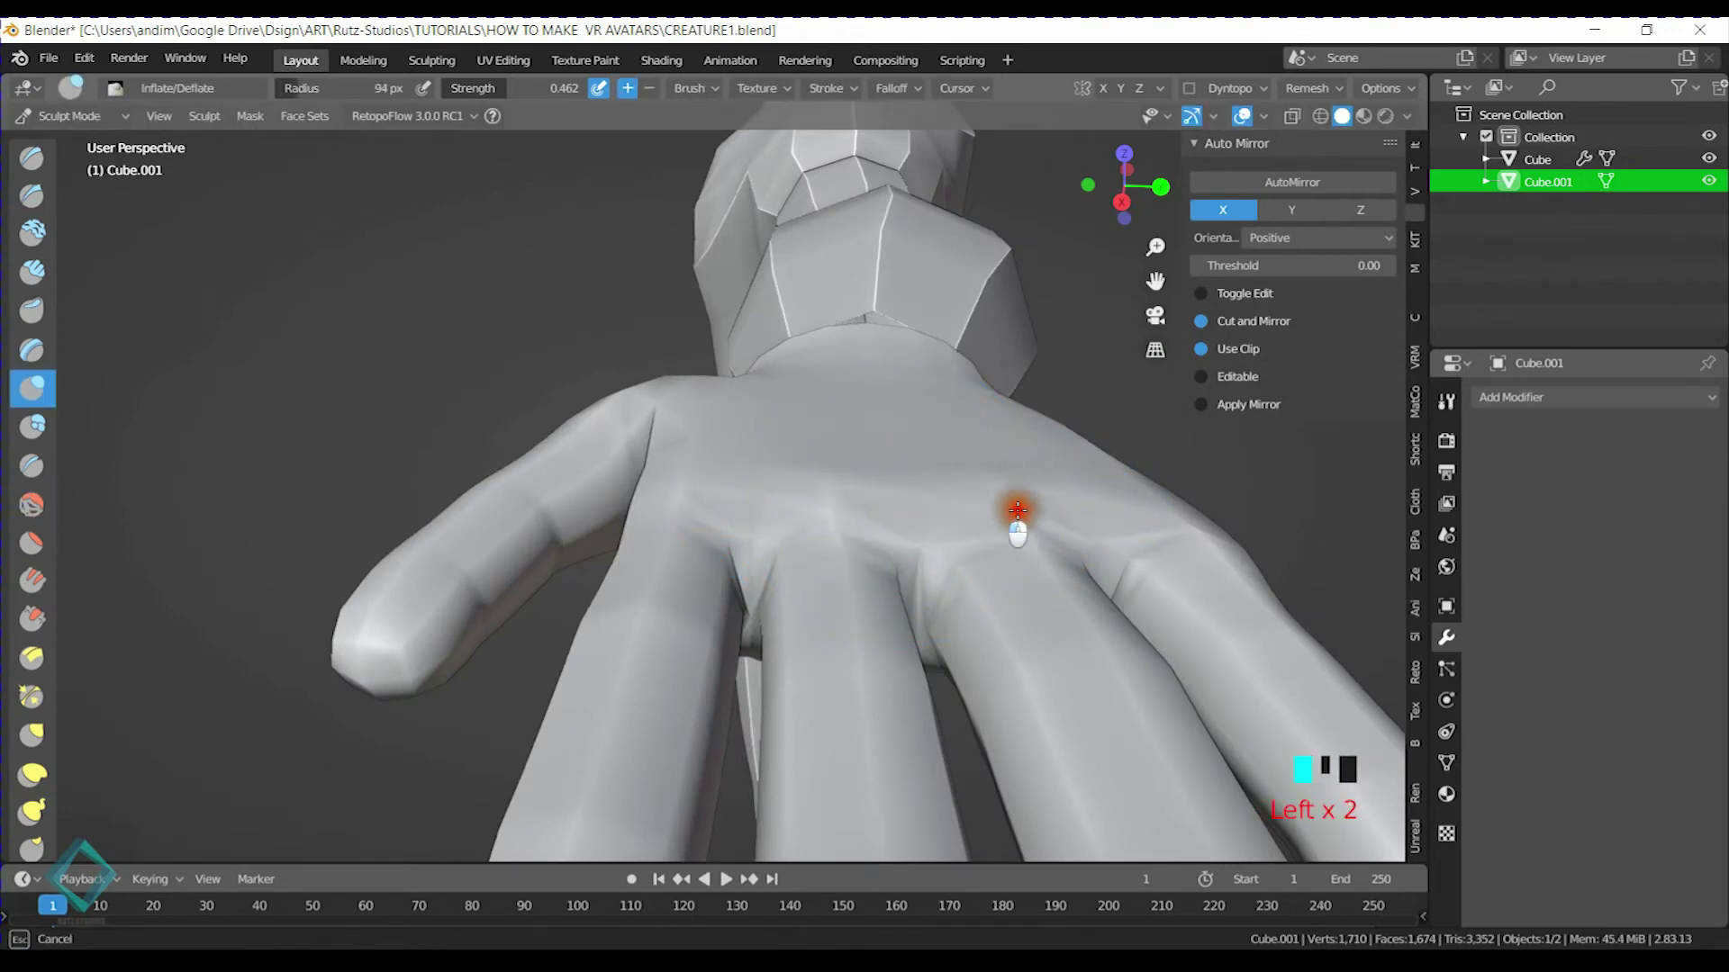
Set the Inflate/Deflate radius to 157 px, inflate the back of the hand, and smooth the bulge near the wrist
{"action": "middle_click_drag", "start_coordinate": [973, 589], "coordinate": [868, 620]}
{"action": "key", "text": "f"}
{"action": "left_click", "coordinate": [907, 564]}
{"action": "left_click_drag", "start_coordinate": [751, 589], "coordinate": [876, 706]}
{"action": "middle_click_drag", "start_coordinate": [876, 706], "coordinate": [826, 542]}
{"action": "middle_click_drag", "start_coordinate": [835, 670], "coordinate": [891, 546]}
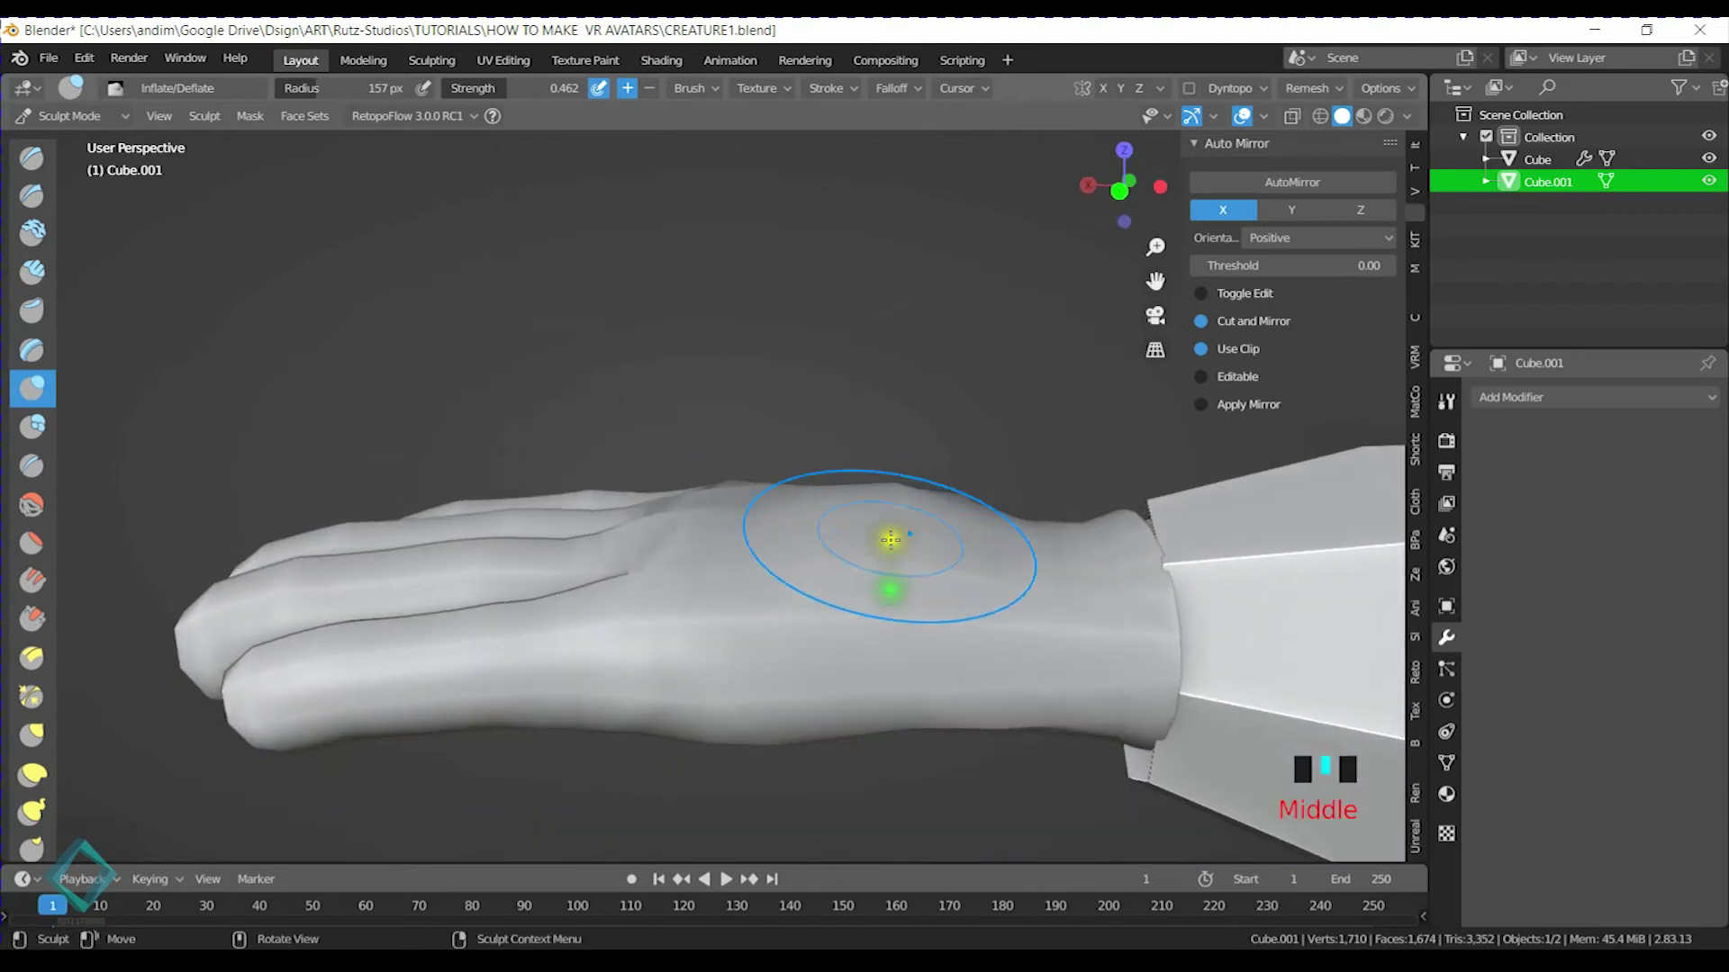
{"action": "left_click_drag", "start_coordinate": [874, 492], "coordinate": [799, 501], "text": "shift"}
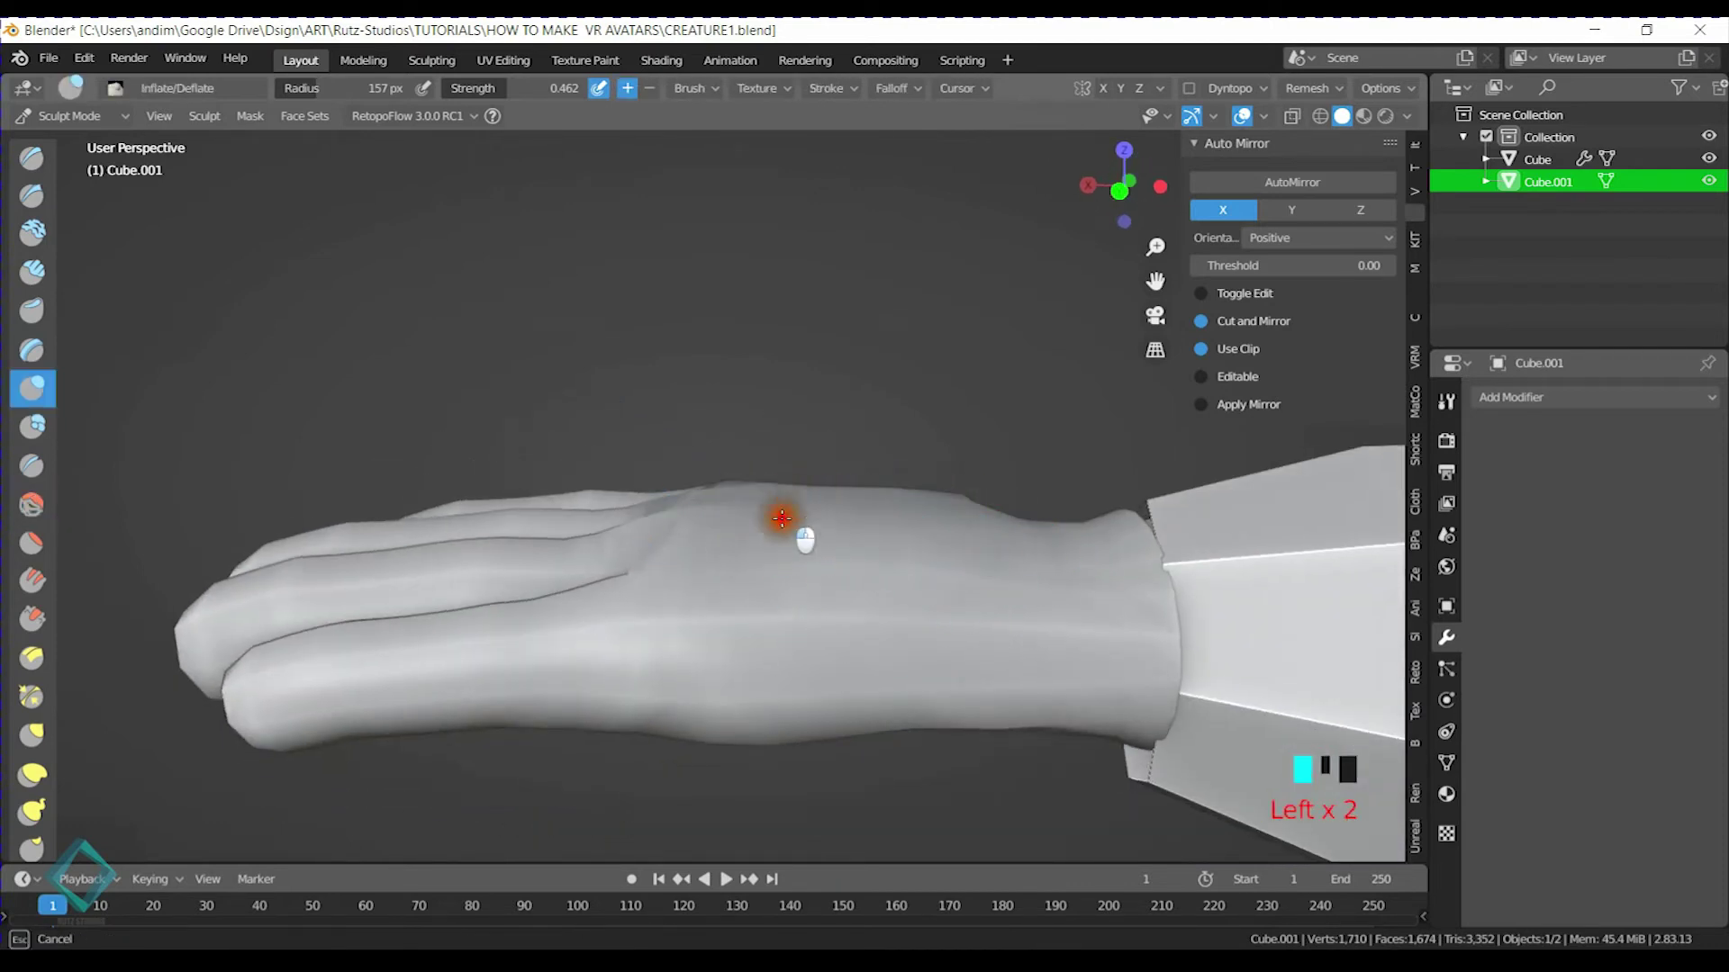
Inflate the base of the thumb and the palm up to the finger bases
{"action": "middle_click_drag", "start_coordinate": [1041, 571], "coordinate": [829, 475]}
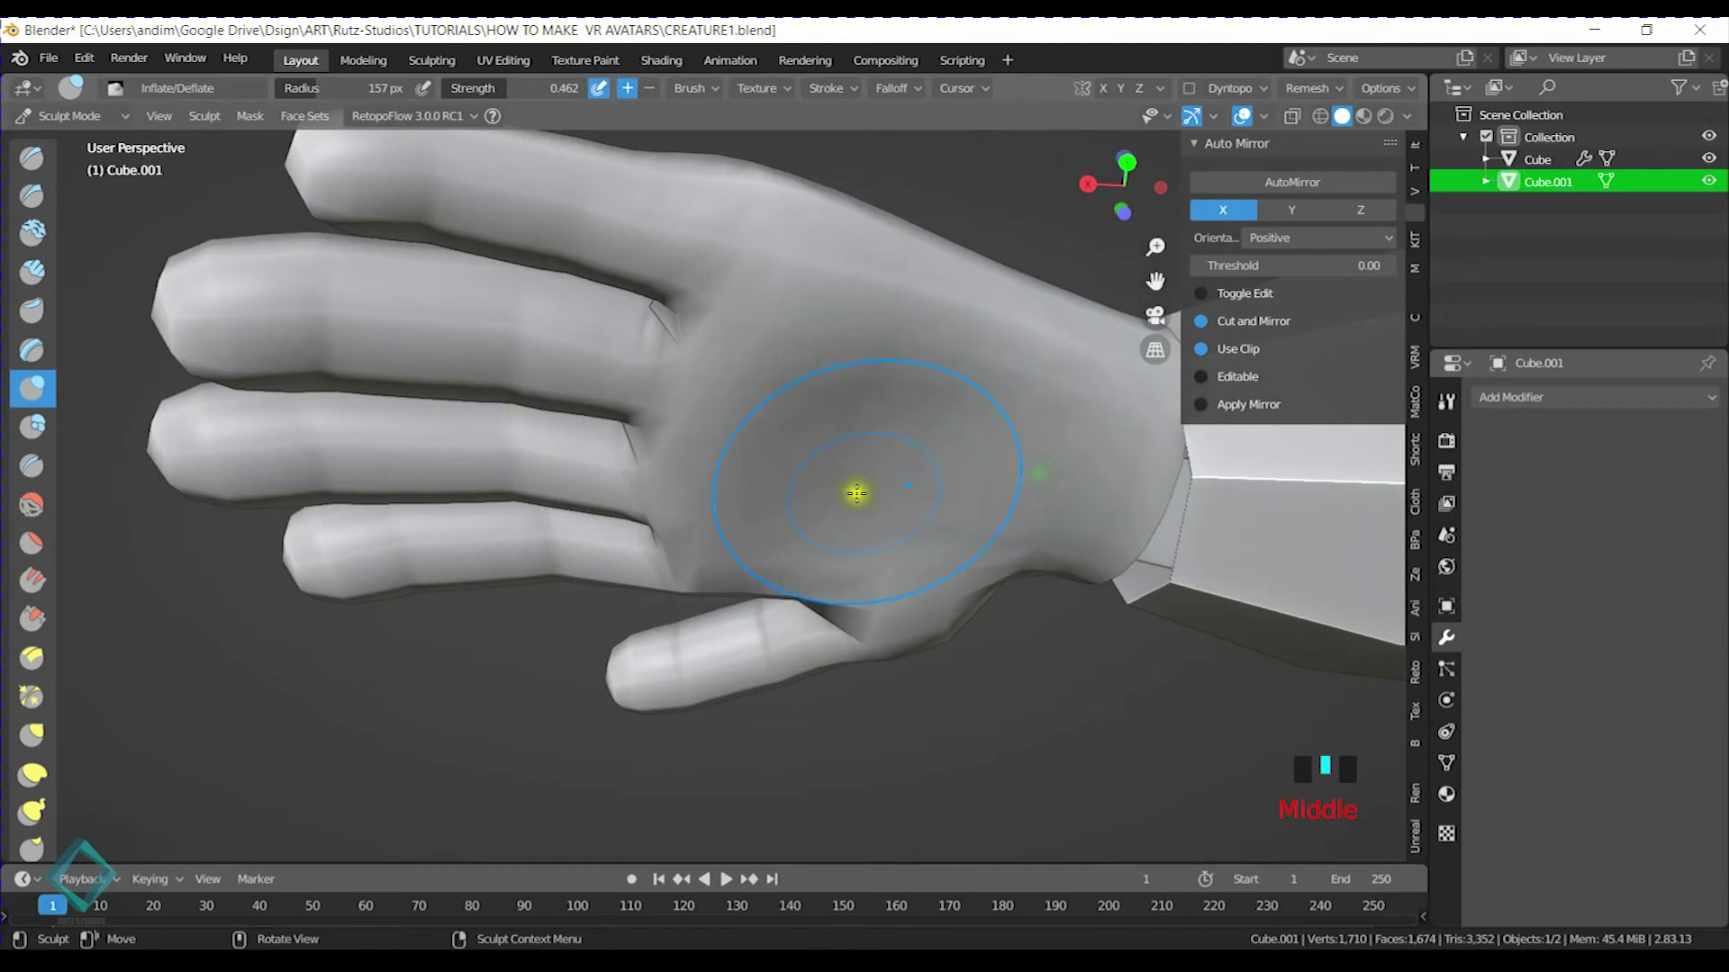
{"action": "scroll", "coordinate": [864, 463], "scroll_direction": "up", "scroll_amount": 3}
{"action": "scroll", "coordinate": [901, 470], "scroll_direction": "up", "scroll_amount": 2}
{"action": "left_click_drag", "start_coordinate": [895, 436], "coordinate": [857, 420]}
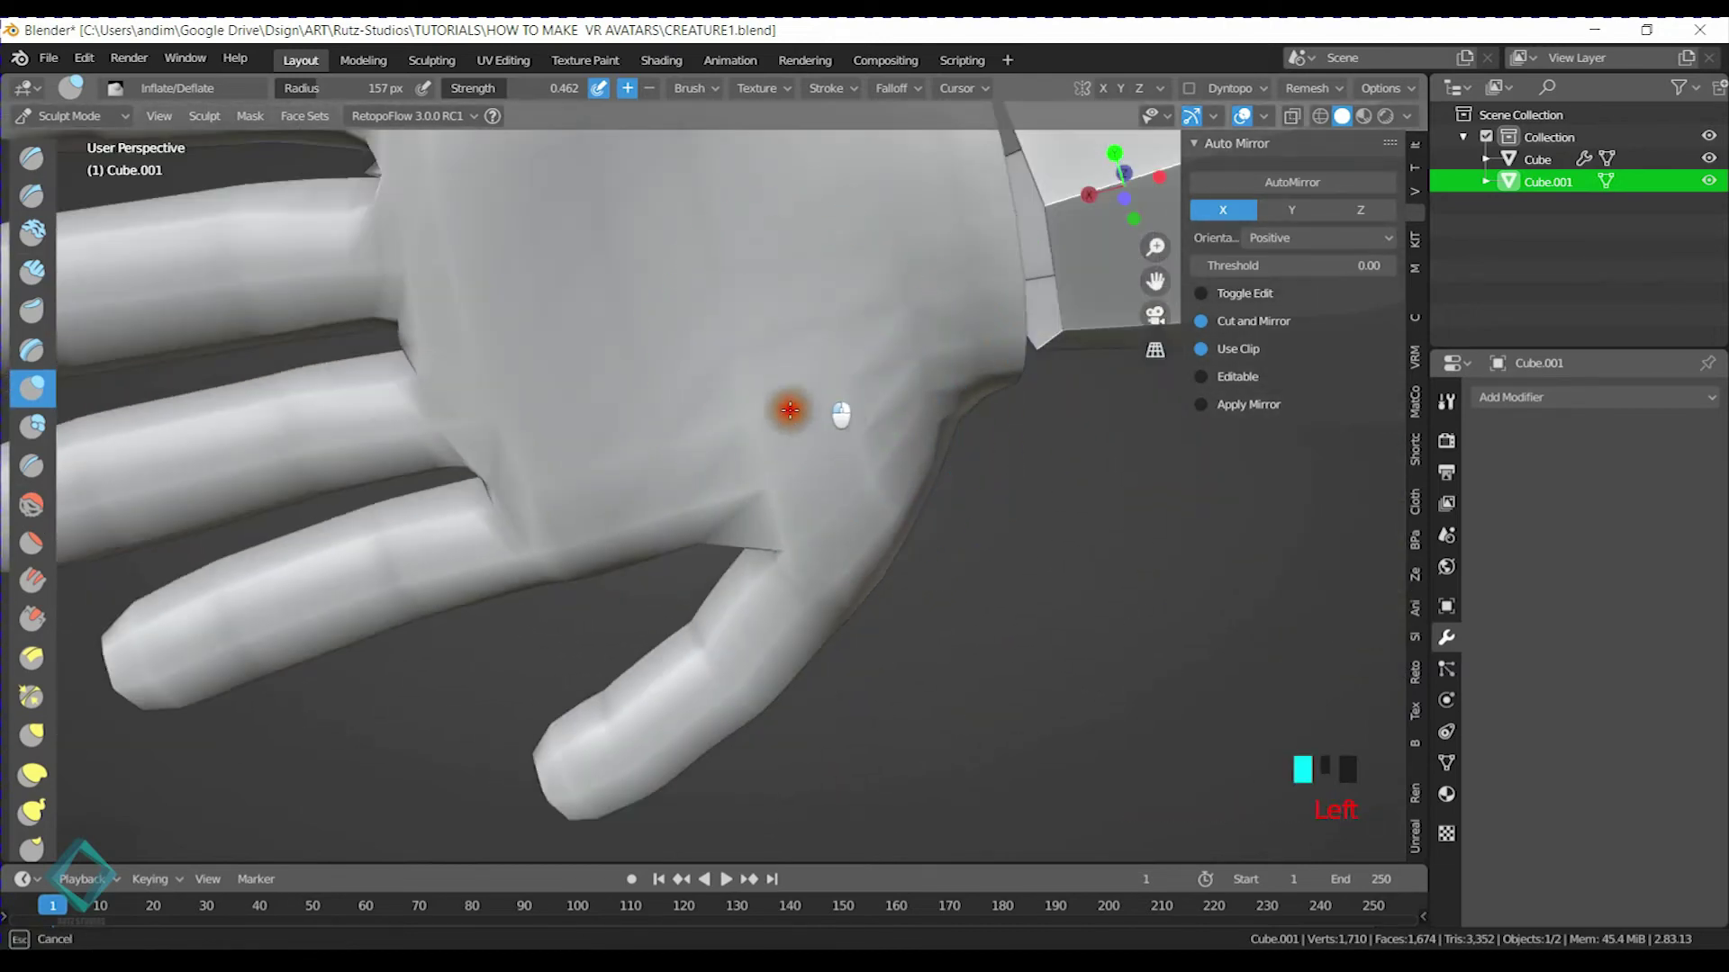
{"action": "middle_click_drag", "start_coordinate": [755, 372], "coordinate": [776, 469], "text": "shift"}
{"action": "mouse_move", "coordinate": [785, 506]}
{"action": "left_mouse_down"}
{"action": "mouse_move", "coordinate": [714, 463]}
{"action": "mouse_move", "coordinate": [721, 271]}
{"action": "mouse_move", "coordinate": [630, 251]}
{"action": "mouse_move", "coordinate": [547, 425]}
{"action": "left_mouse_up"}
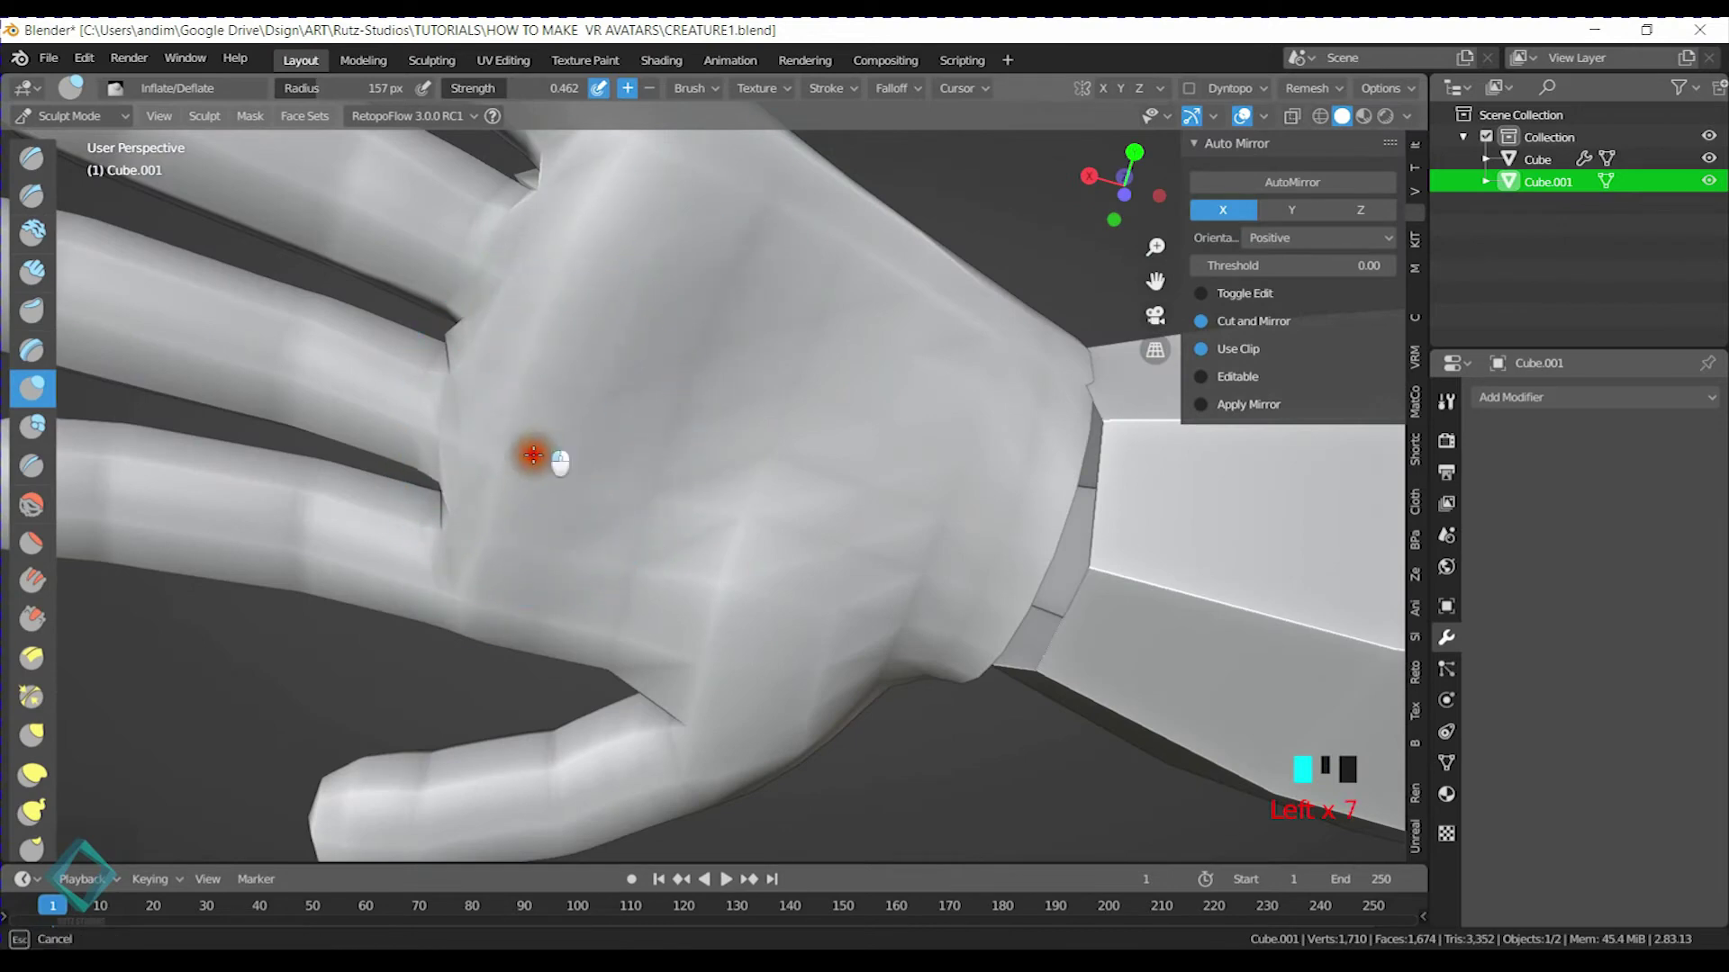
Save the file and return to Object Mode to check the palm
{"action": "scroll", "coordinate": [792, 347], "scroll_direction": "down", "scroll_amount": 3}
{"action": "middle_click_drag", "start_coordinate": [791, 347], "coordinate": [1078, 482]}
{"action": "key", "text": "ctrl+s"}
{"action": "key", "text": "ctrl+Tab"}
{"action": "left_click", "coordinate": [880, 456]}
{"action": "middle_click_drag", "start_coordinate": [881, 456], "coordinate": [621, 544]}
{"action": "scroll", "coordinate": [838, 711], "scroll_direction": "up", "scroll_amount": 4}
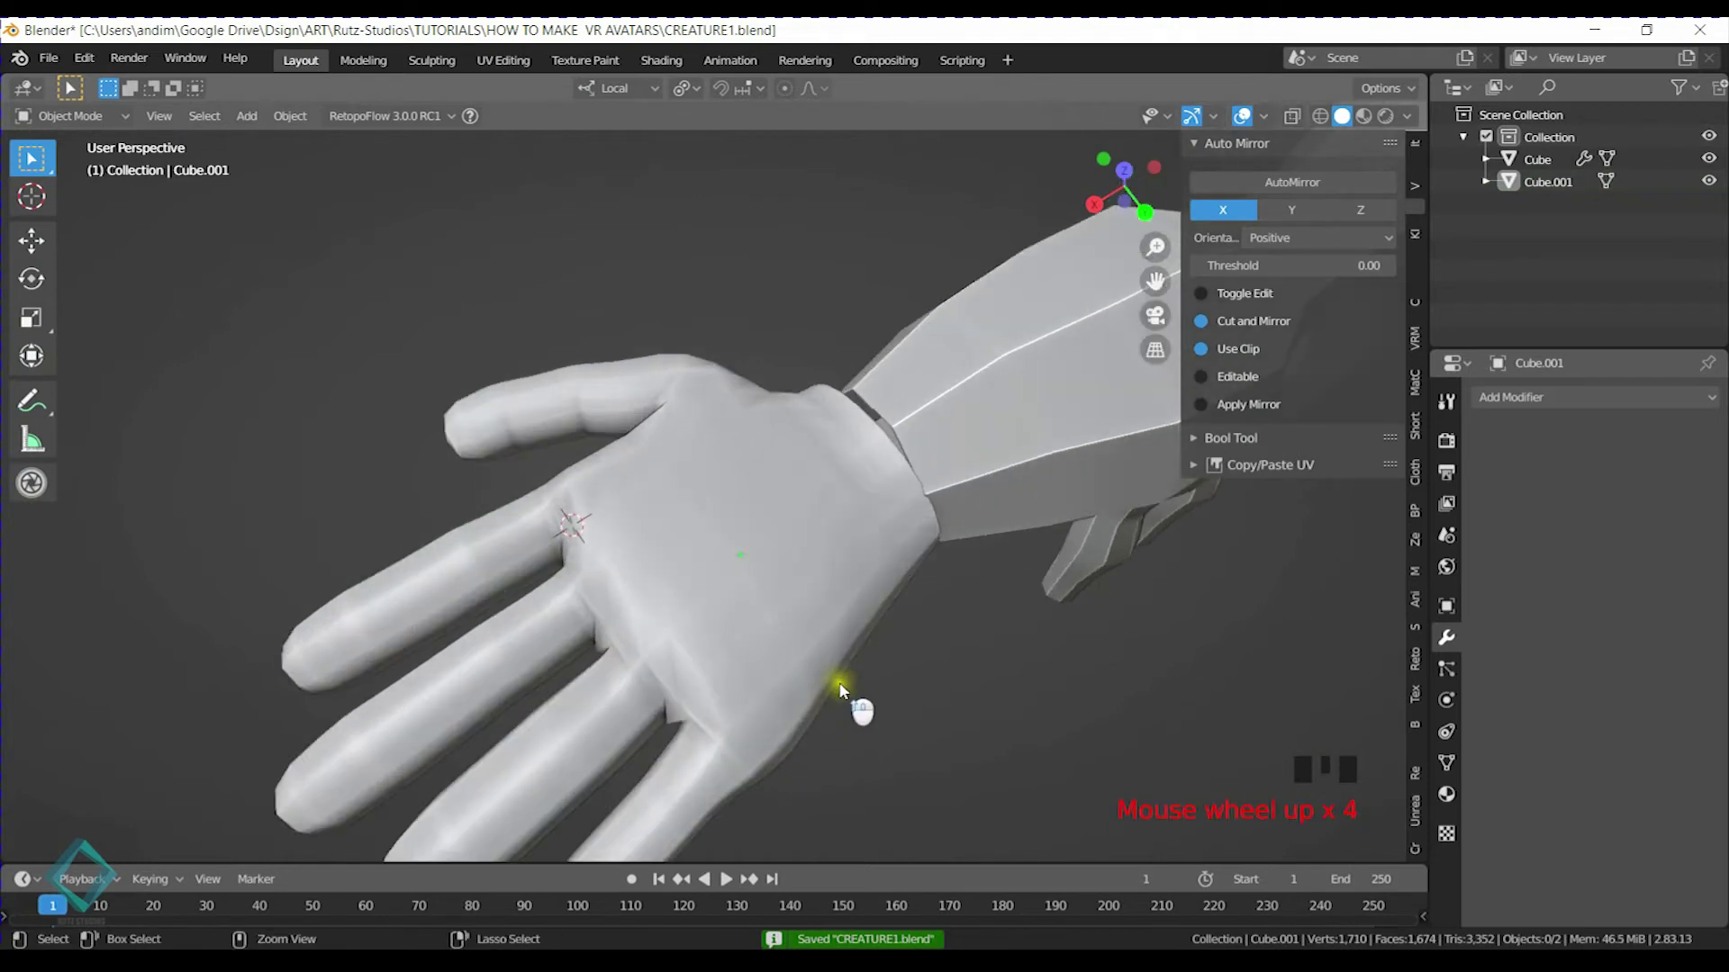
Enter Sculpt Mode again and smooth the webbing between the ring and little fingers
{"action": "key", "text": "ctrl+Tab"}
{"action": "left_click", "coordinate": [883, 760]}
{"action": "mouse_move", "coordinate": [883, 760]}
{"action": "middle_mouse_down", "text": "shift"}
{"action": "mouse_move", "coordinate": [776, 514]}
{"action": "mouse_move", "coordinate": [826, 490]}
{"action": "middle_mouse_up", "text": "shift"}
{"action": "middle_click_drag", "start_coordinate": [872, 609], "coordinate": [782, 495], "text": "shift"}
{"action": "scroll", "coordinate": [783, 496], "scroll_direction": "up", "scroll_amount": 5}
{"action": "middle_click_drag", "start_coordinate": [783, 622], "coordinate": [783, 586]}
{"action": "left_click_drag", "start_coordinate": [664, 537], "coordinate": [671, 571], "text": "shift"}
{"action": "middle_click_drag", "start_coordinate": [494, 439], "coordinate": [764, 474], "text": "shift"}
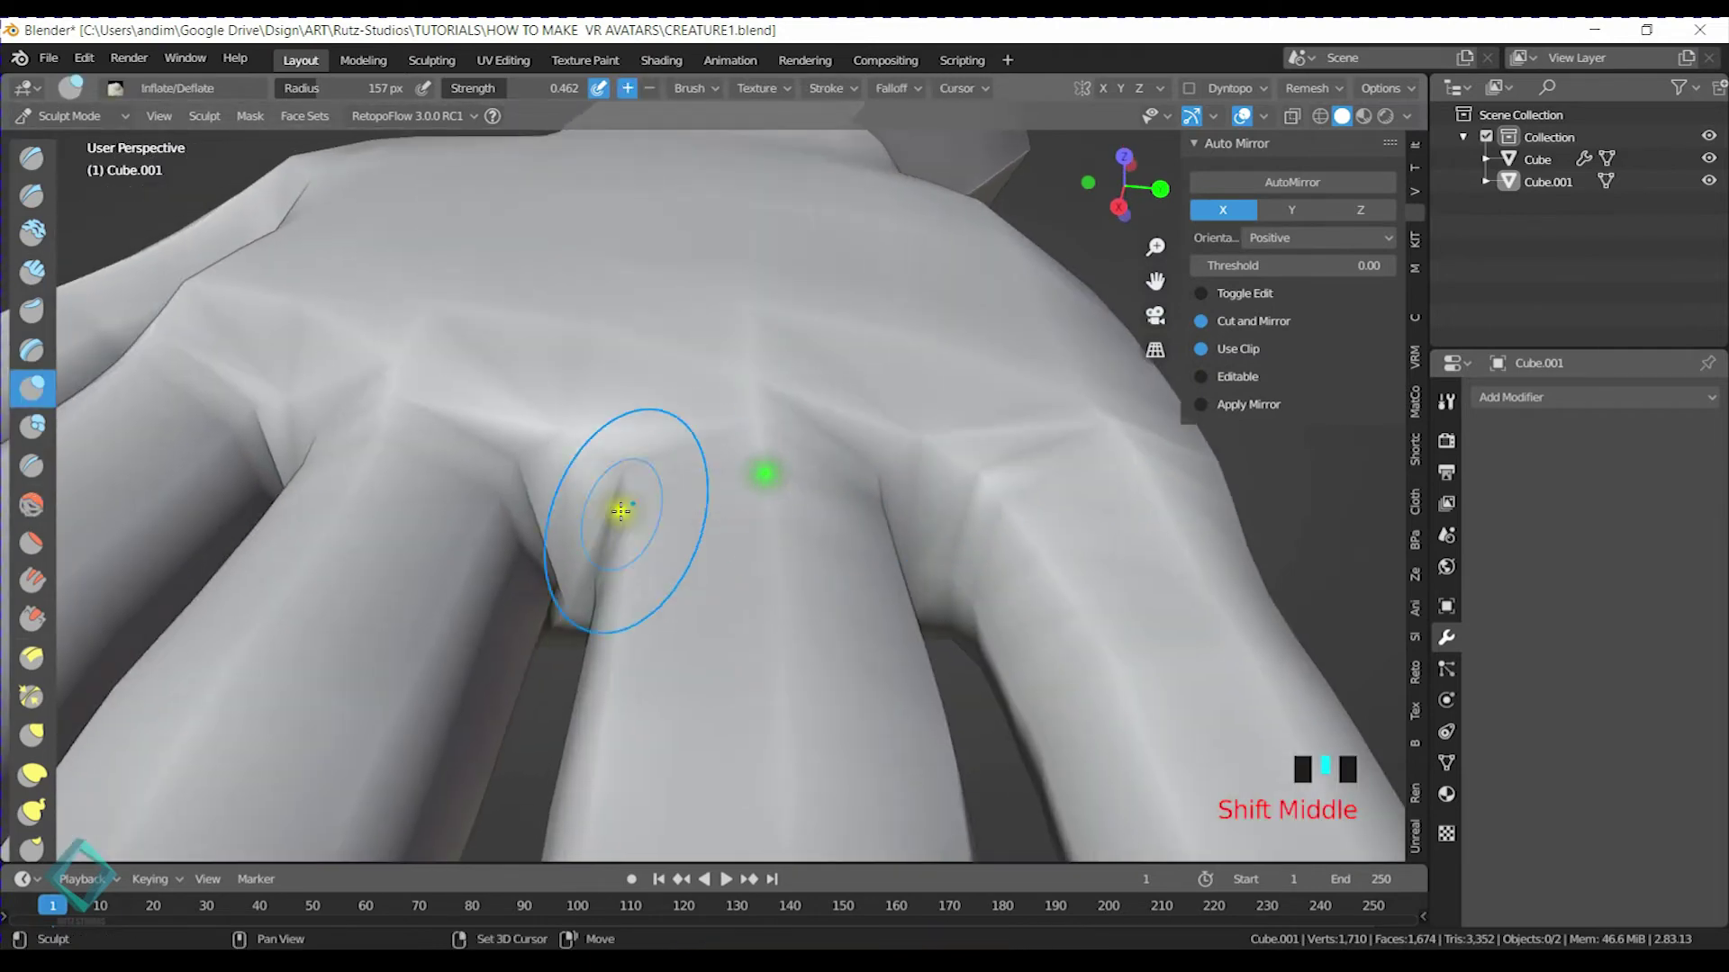
Smooth the webbing between the index and middle fingers
{"action": "middle_click_drag", "start_coordinate": [413, 480], "coordinate": [760, 532], "text": "shift"}
{"action": "left_click_drag", "start_coordinate": [635, 558], "coordinate": [630, 606], "text": "shift"}
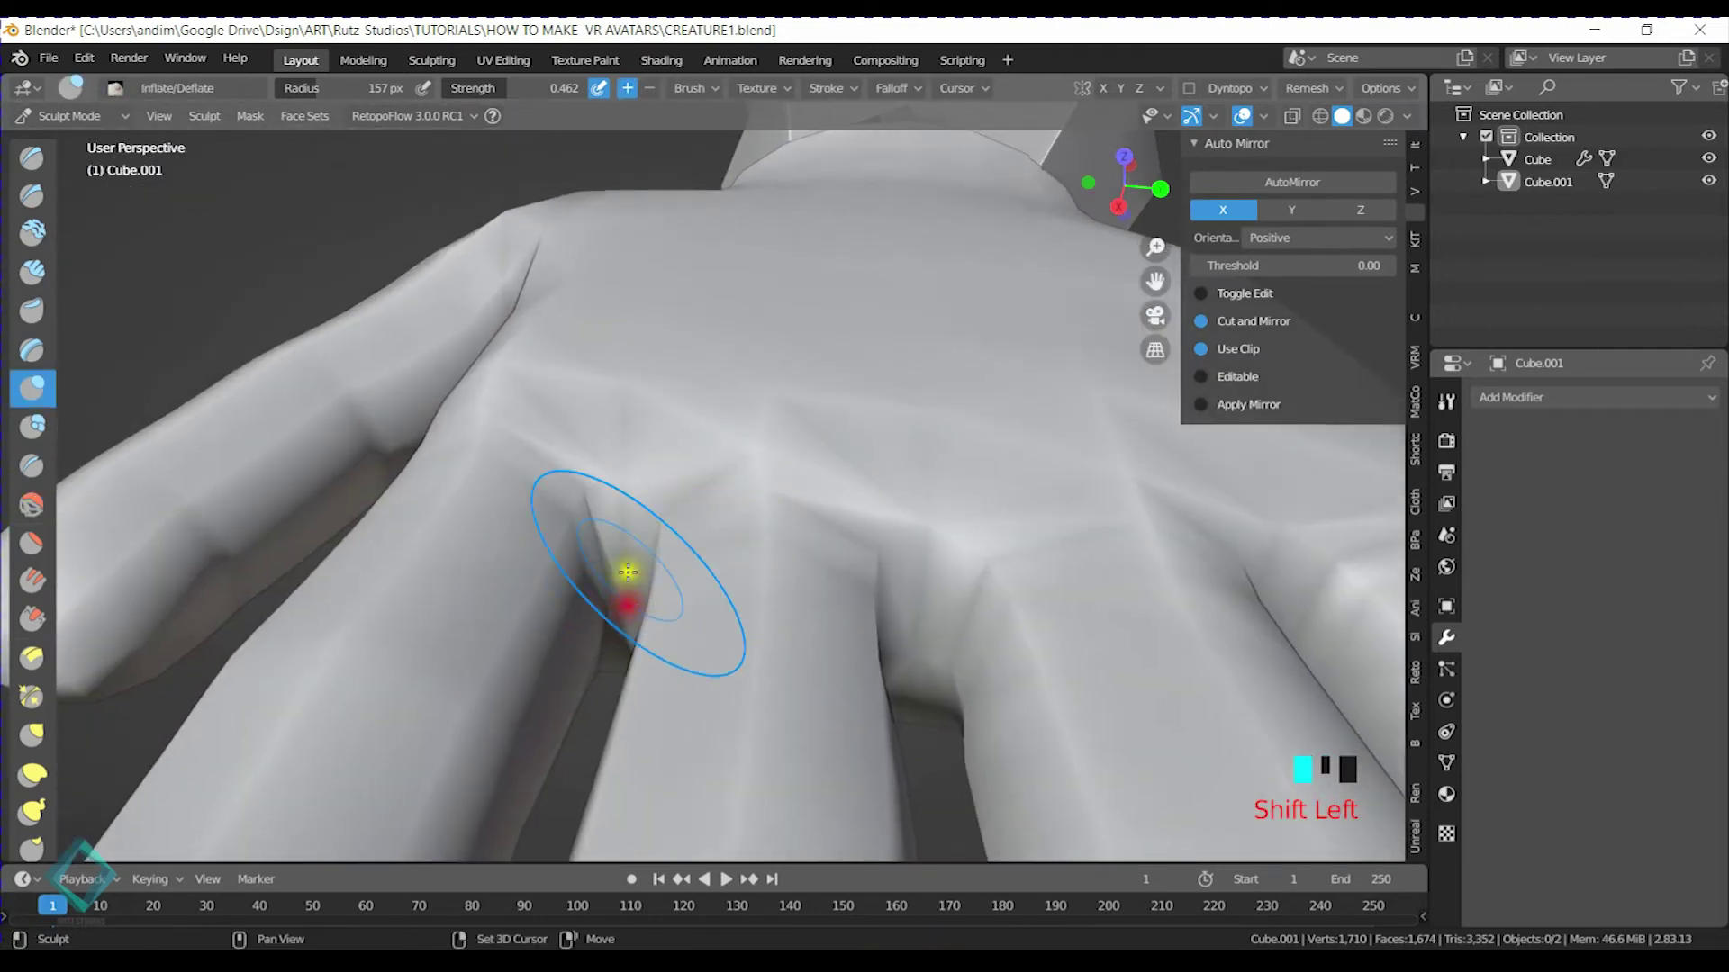
{"action": "middle_click_drag", "start_coordinate": [630, 558], "coordinate": [699, 564]}
{"action": "left_click_drag", "start_coordinate": [709, 619], "coordinate": [693, 659], "text": "shift"}
{"action": "middle_click_drag", "start_coordinate": [937, 629], "coordinate": [868, 586], "text": "shift"}
{"action": "mouse_move", "coordinate": [733, 540]}
{"action": "middle_mouse_down"}
{"action": "mouse_move", "coordinate": [811, 567]}
{"action": "mouse_move", "coordinate": [795, 603]}
{"action": "mouse_move", "coordinate": [829, 578]}
{"action": "mouse_move", "coordinate": [775, 505]}
{"action": "mouse_move", "coordinate": [749, 521]}
{"action": "middle_mouse_up"}
Refine the gap between the index and middle finger bases with further Inflate/Deflate strokes
{"action": "scroll", "coordinate": [811, 567], "scroll_direction": "down", "scroll_amount": 4}
{"action": "mouse_move", "coordinate": [634, 380]}
{"action": "middle_mouse_down", "text": "ctrl"}
{"action": "mouse_move", "coordinate": [656, 354]}
{"action": "mouse_move", "coordinate": [665, 411]}
{"action": "mouse_move", "coordinate": [655, 396]}
{"action": "middle_mouse_up", "text": "ctrl"}
{"action": "scroll", "coordinate": [656, 374], "scroll_direction": "up", "scroll_amount": 3}
{"action": "left_click_drag", "start_coordinate": [655, 396], "coordinate": [612, 330]}
{"action": "mouse_move", "coordinate": [577, 301]}
{"action": "middle_mouse_down", "text": "shift"}
{"action": "mouse_move", "coordinate": [663, 262]}
{"action": "mouse_move", "coordinate": [647, 401]}
{"action": "middle_mouse_up", "text": "shift"}
{"action": "mouse_move", "coordinate": [646, 401]}
{"action": "left_mouse_down"}
{"action": "mouse_move", "coordinate": [654, 469]}
{"action": "mouse_move", "coordinate": [645, 442]}
{"action": "left_mouse_up"}
{"action": "middle_click_drag", "start_coordinate": [792, 454], "coordinate": [811, 408]}
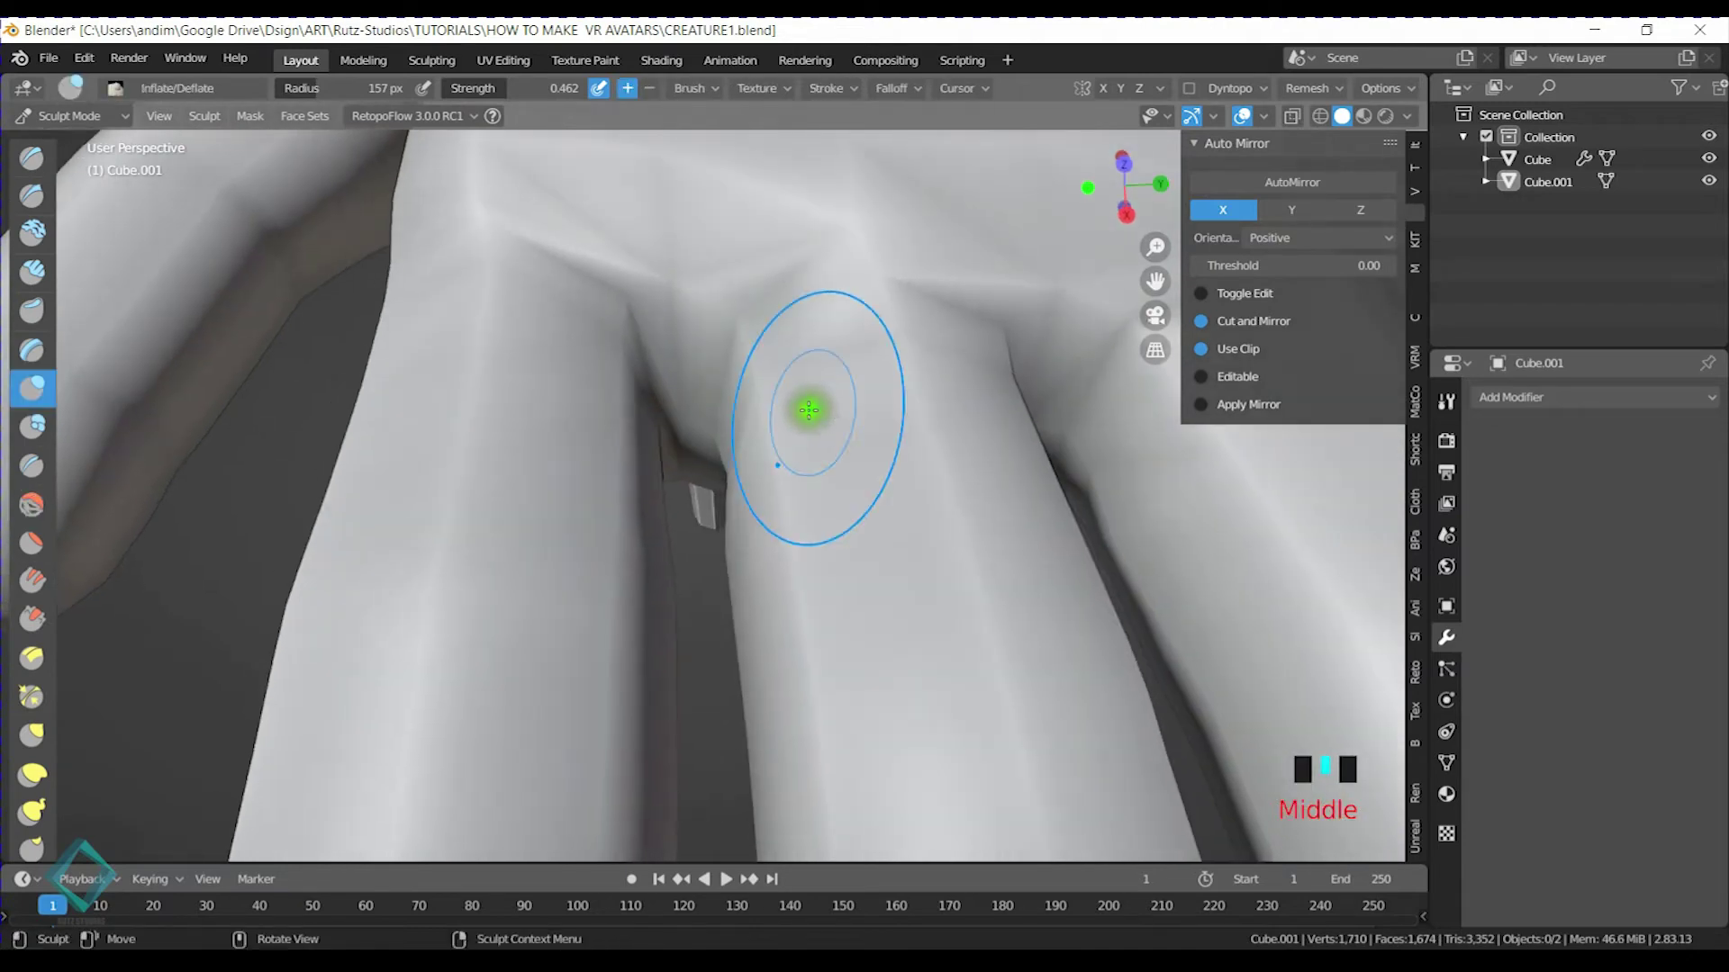
{"action": "middle_click_drag", "start_coordinate": [618, 330], "coordinate": [887, 499]}
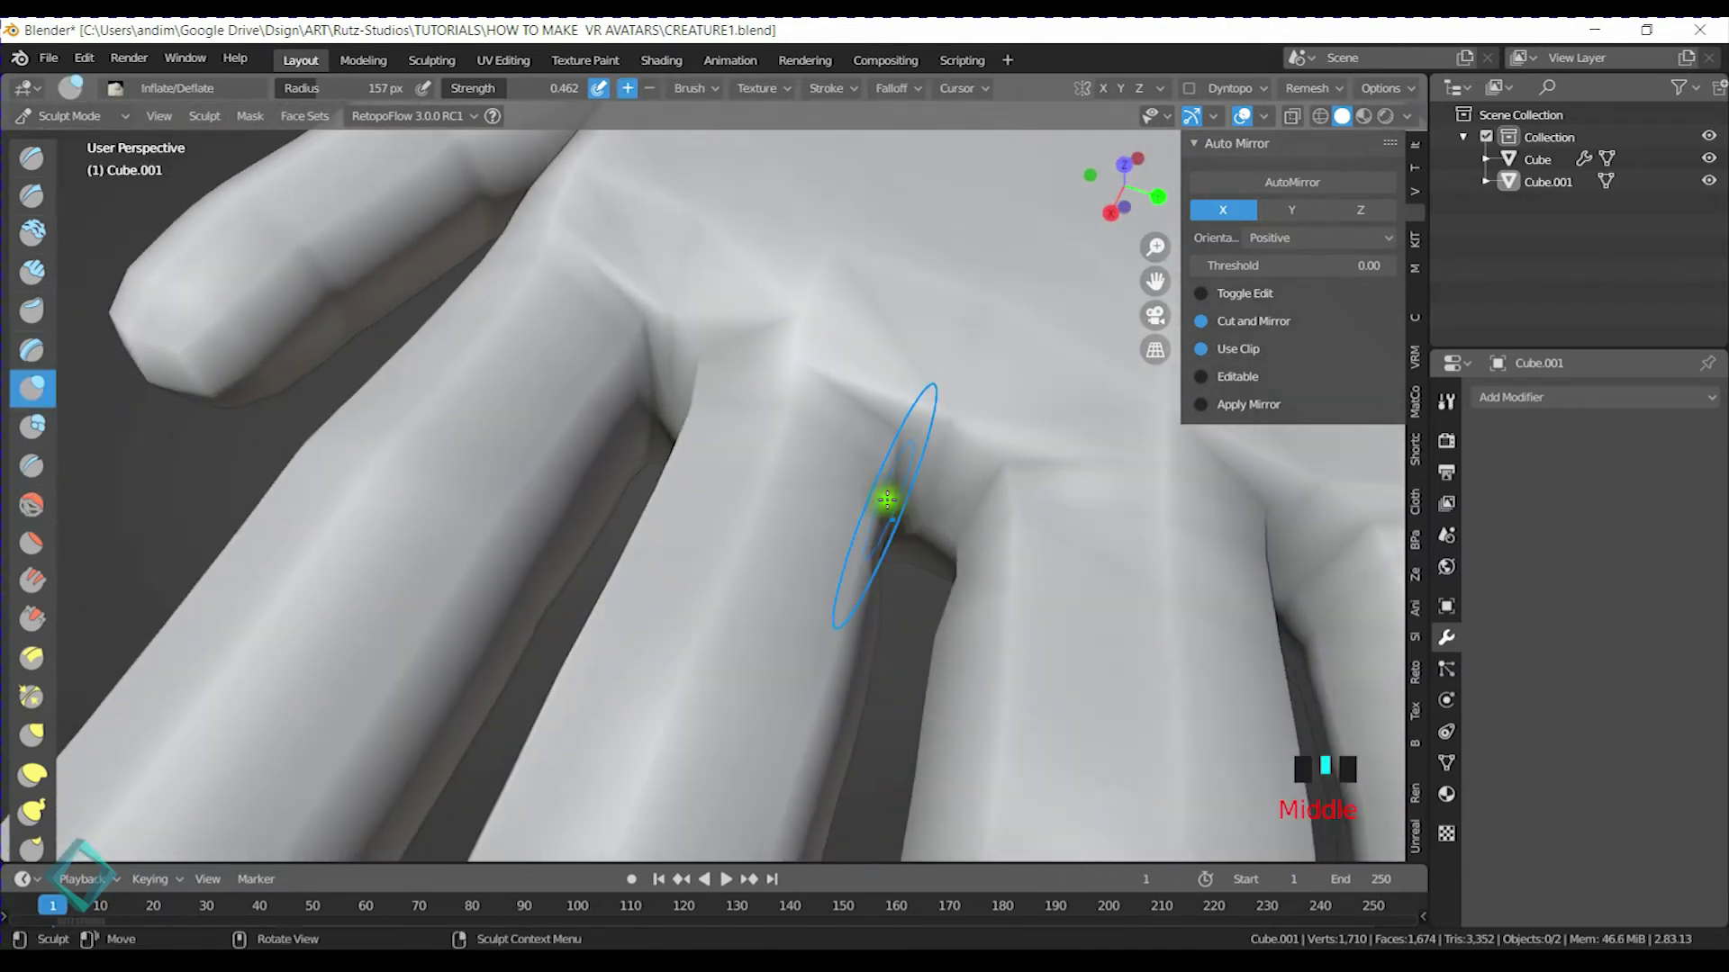
Save the file and return to Object Mode to view the whole hand with the forearm
{"action": "scroll", "coordinate": [945, 565], "scroll_direction": "down", "scroll_amount": 4}
{"action": "middle_click_drag", "start_coordinate": [999, 579], "coordinate": [941, 277]}
{"action": "key", "text": "ctrl+s"}
{"action": "key", "text": "ctrl+Tab"}
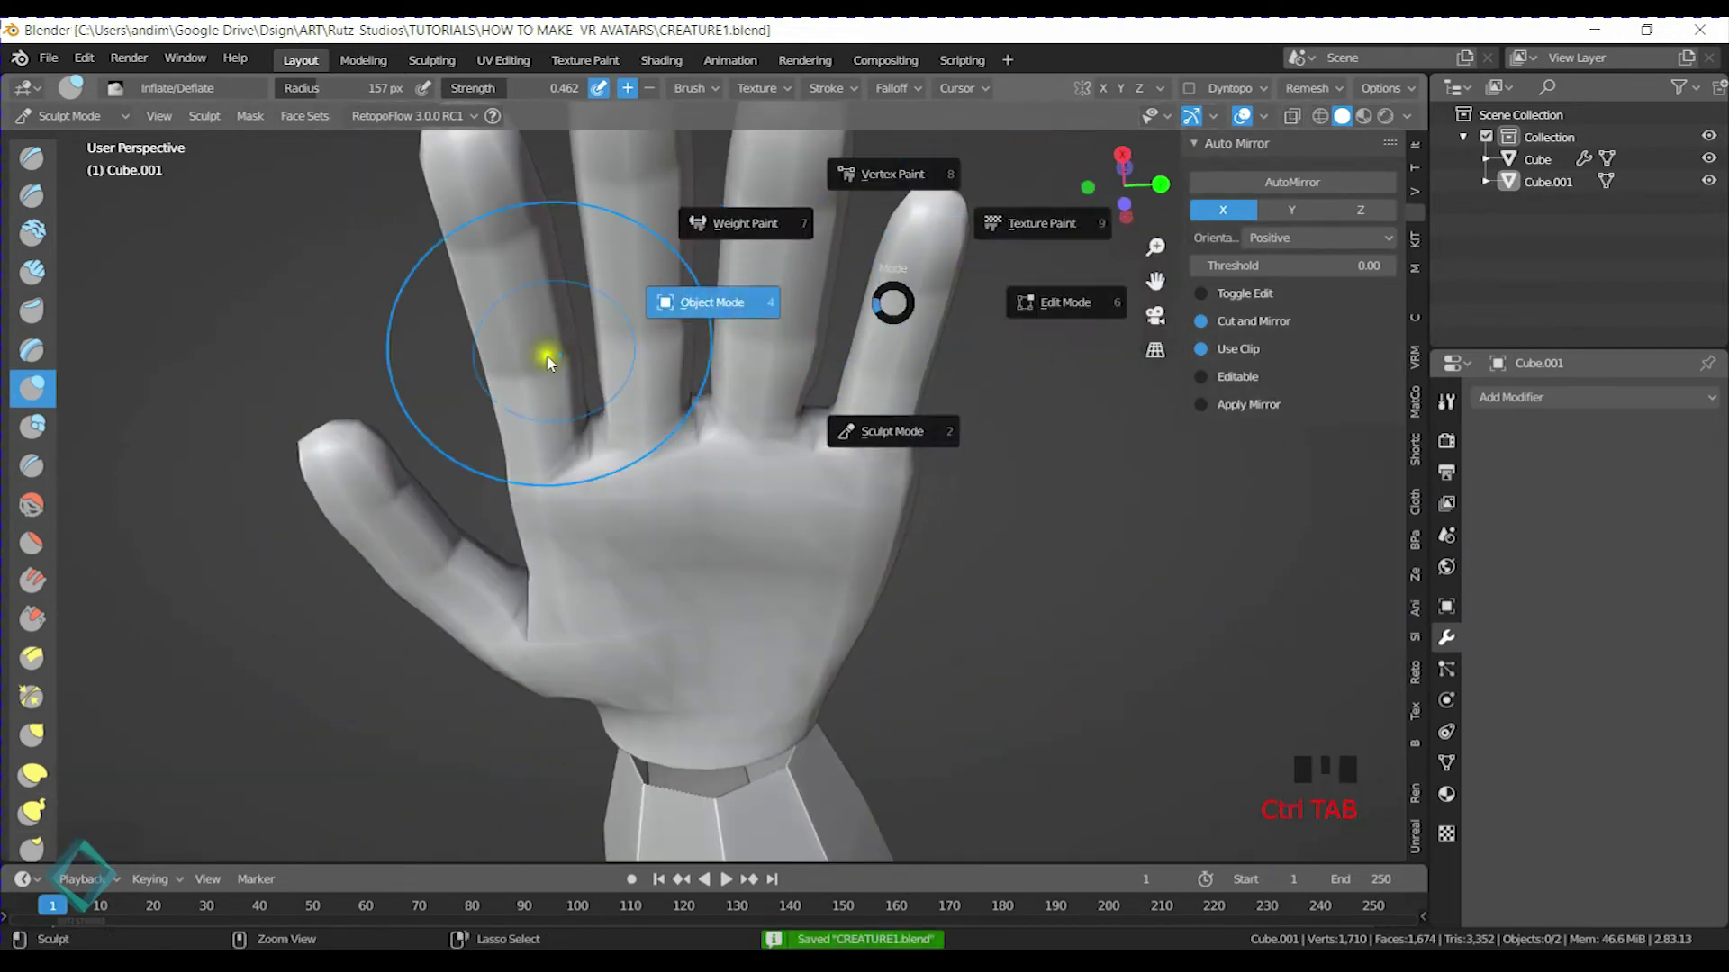
{"action": "left_click", "coordinate": [636, 336]}
{"action": "scroll", "coordinate": [981, 559], "scroll_direction": "down", "scroll_amount": 3}
{"action": "middle_click_drag", "start_coordinate": [522, 489], "coordinate": [637, 598]}
{"action": "scroll", "coordinate": [606, 571], "scroll_direction": "down", "scroll_amount": 1}
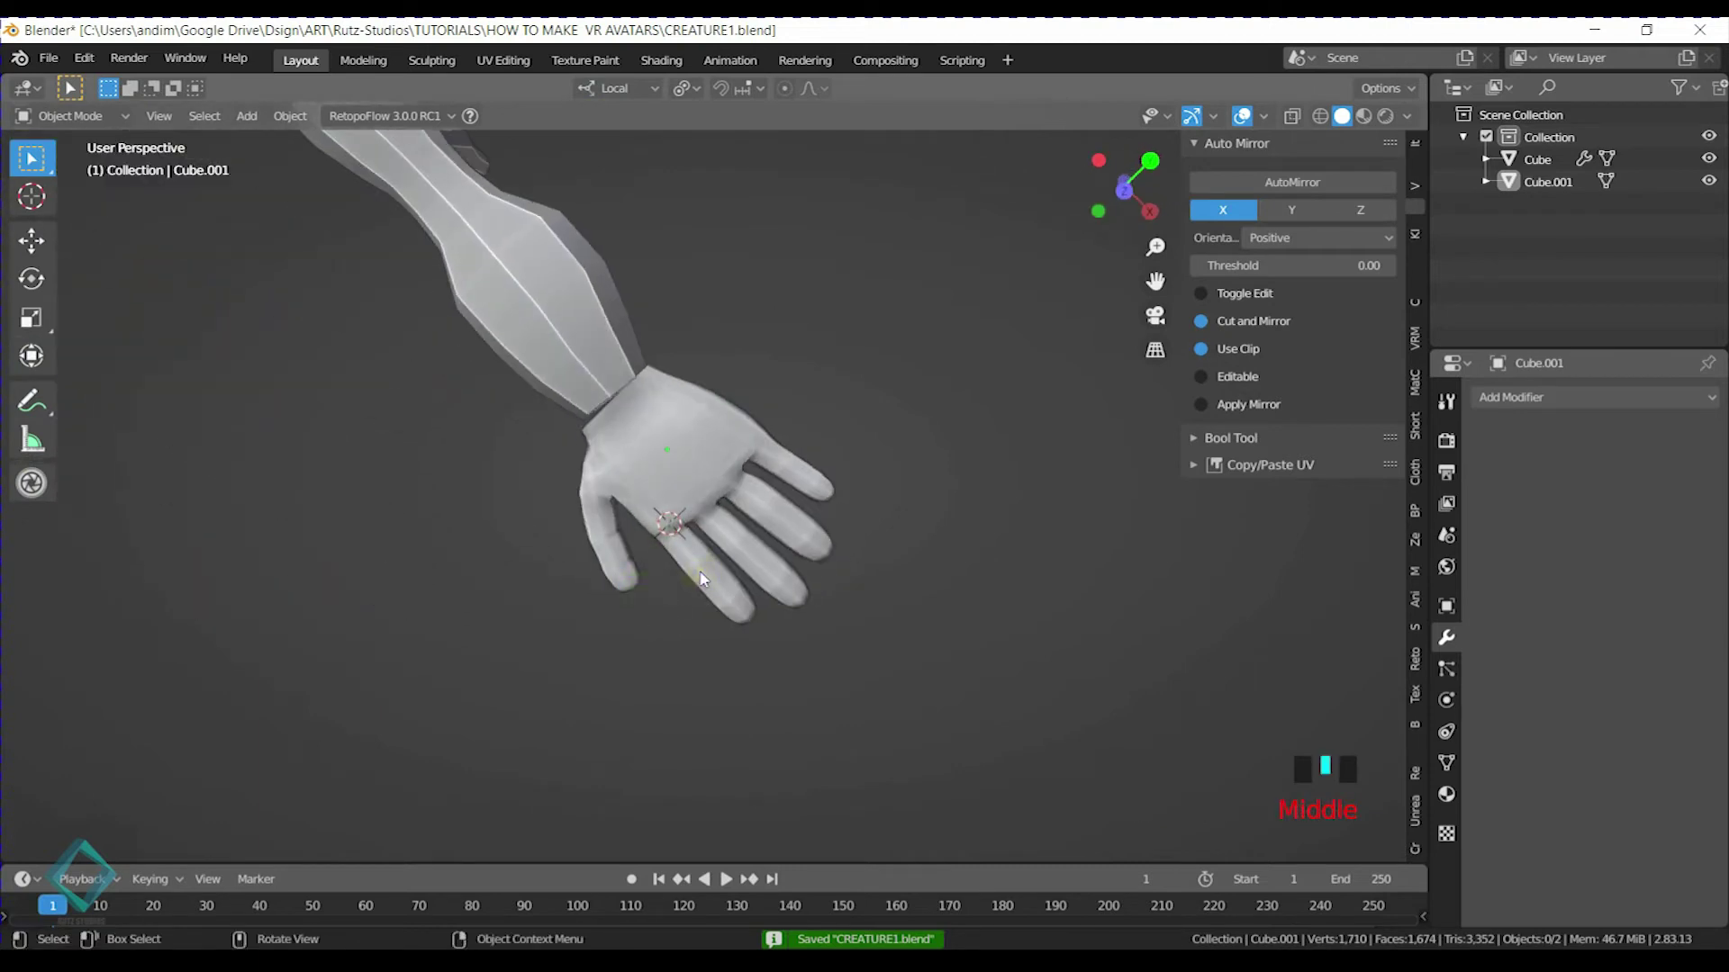
Enter Edit Mode on the hand and merge three adjacent wrist-rim vertices at center, on the back of the hand near the little-finger side
{"action": "scroll", "coordinate": [570, 586], "scroll_direction": "up", "scroll_amount": 2}
{"action": "middle_click_drag", "start_coordinate": [571, 586], "coordinate": [732, 504], "text": "shift"}
{"action": "middle_click_drag", "start_coordinate": [960, 511], "coordinate": [662, 512]}
{"action": "left_click", "coordinate": [876, 412]}
{"action": "key", "text": "Tab"}
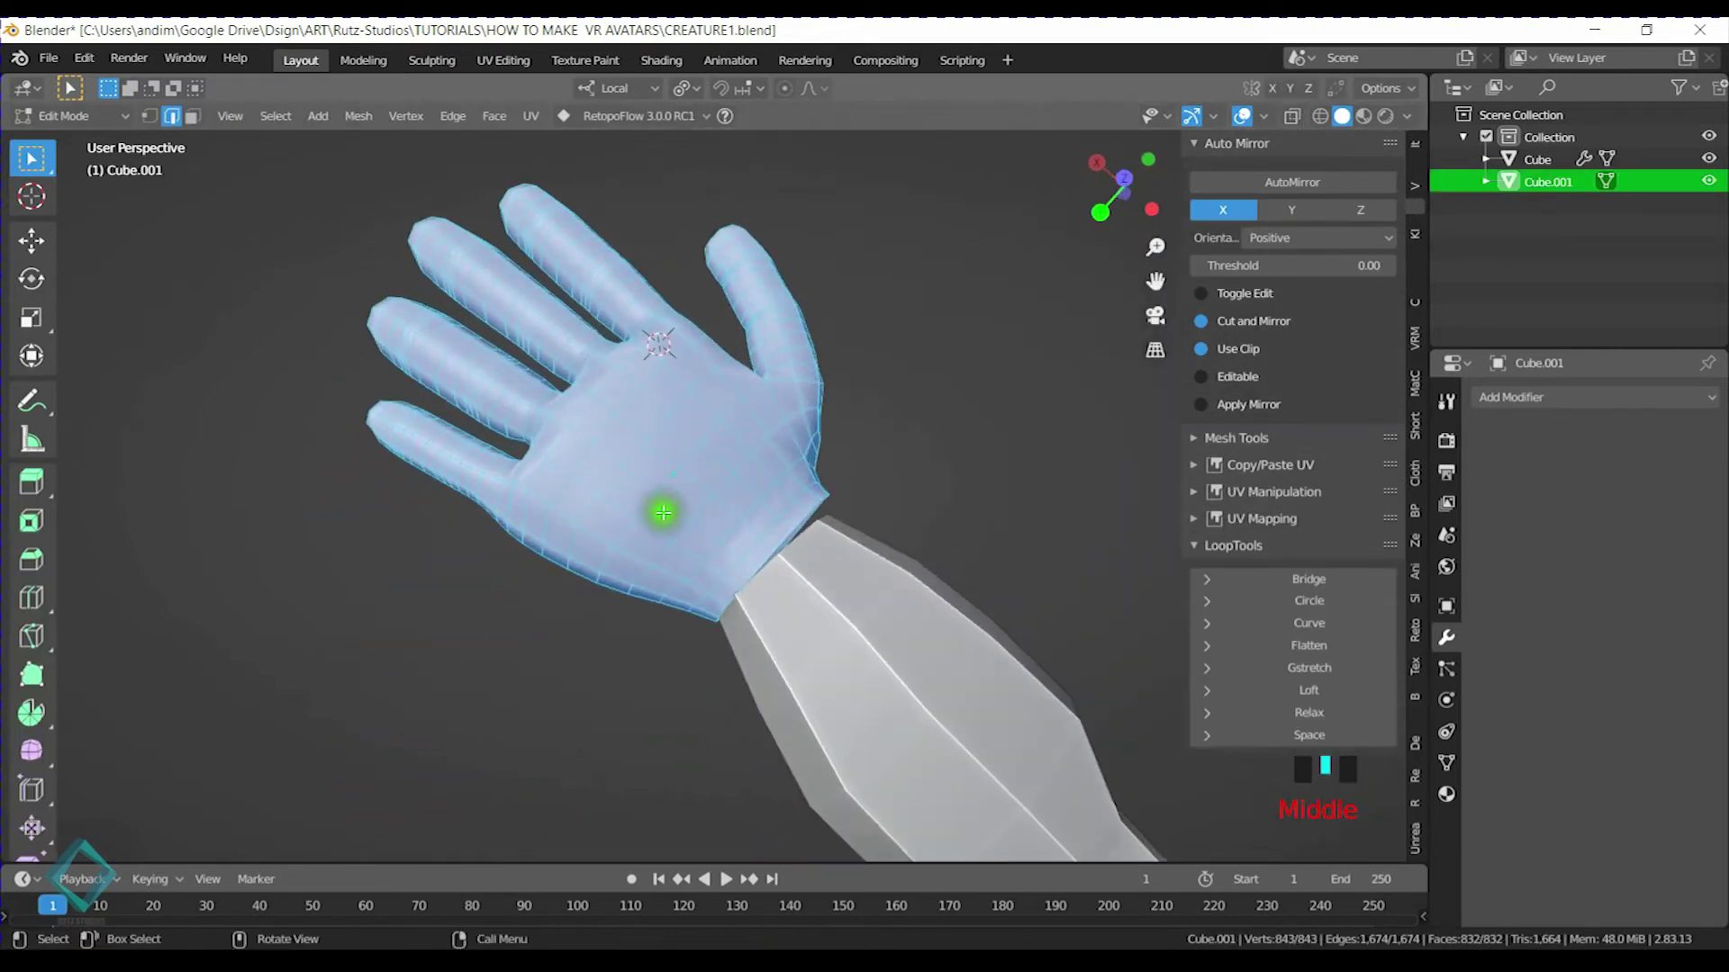
{"action": "scroll", "coordinate": [663, 513], "scroll_direction": "down", "scroll_amount": 2}
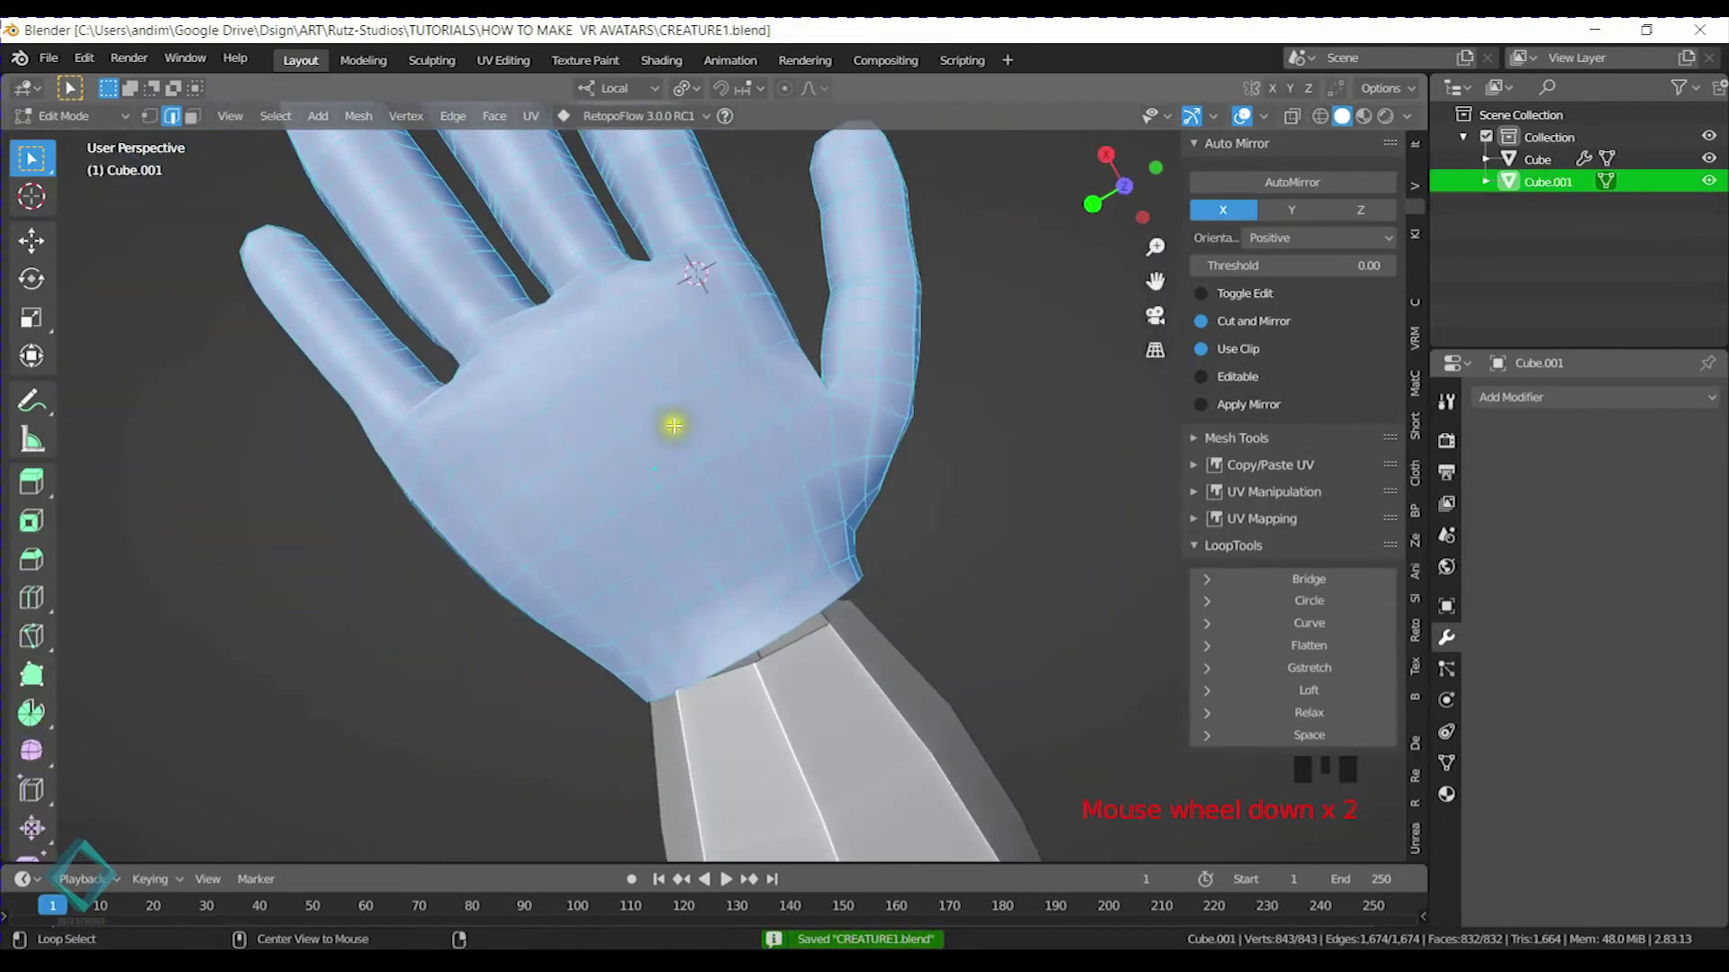
{"action": "middle_click_drag", "start_coordinate": [662, 383], "coordinate": [803, 510]}
{"action": "key", "text": "1"}
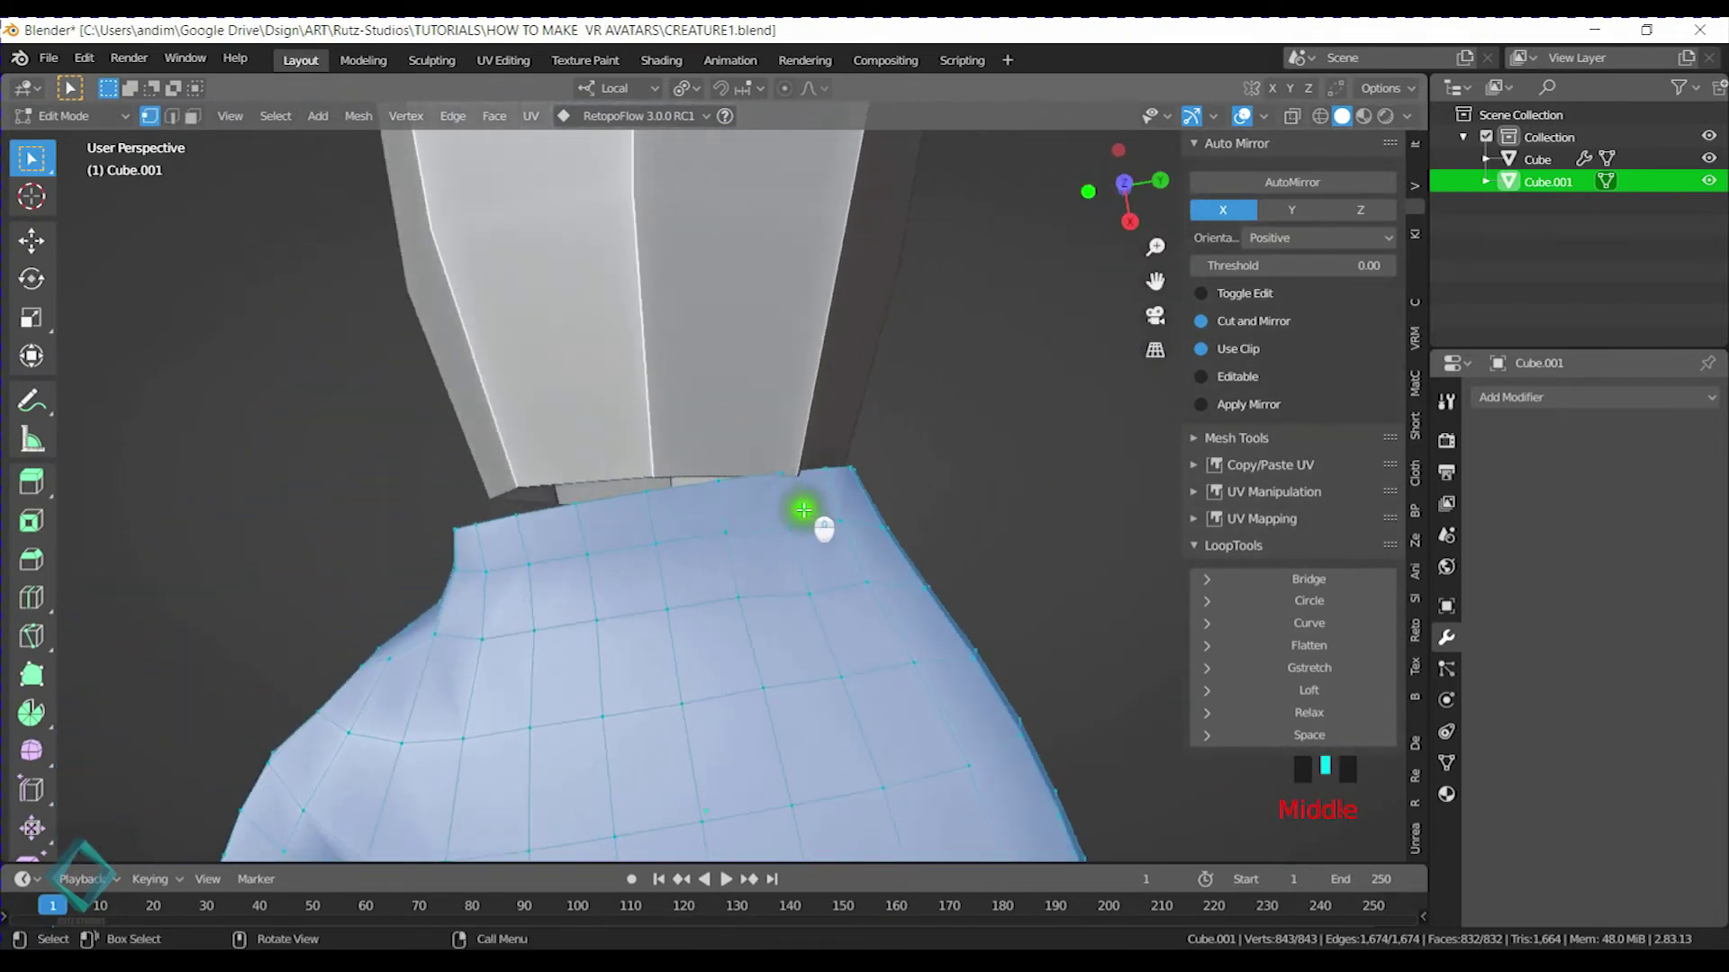
{"action": "left_click_drag", "start_coordinate": [805, 502], "coordinate": [805, 502]}
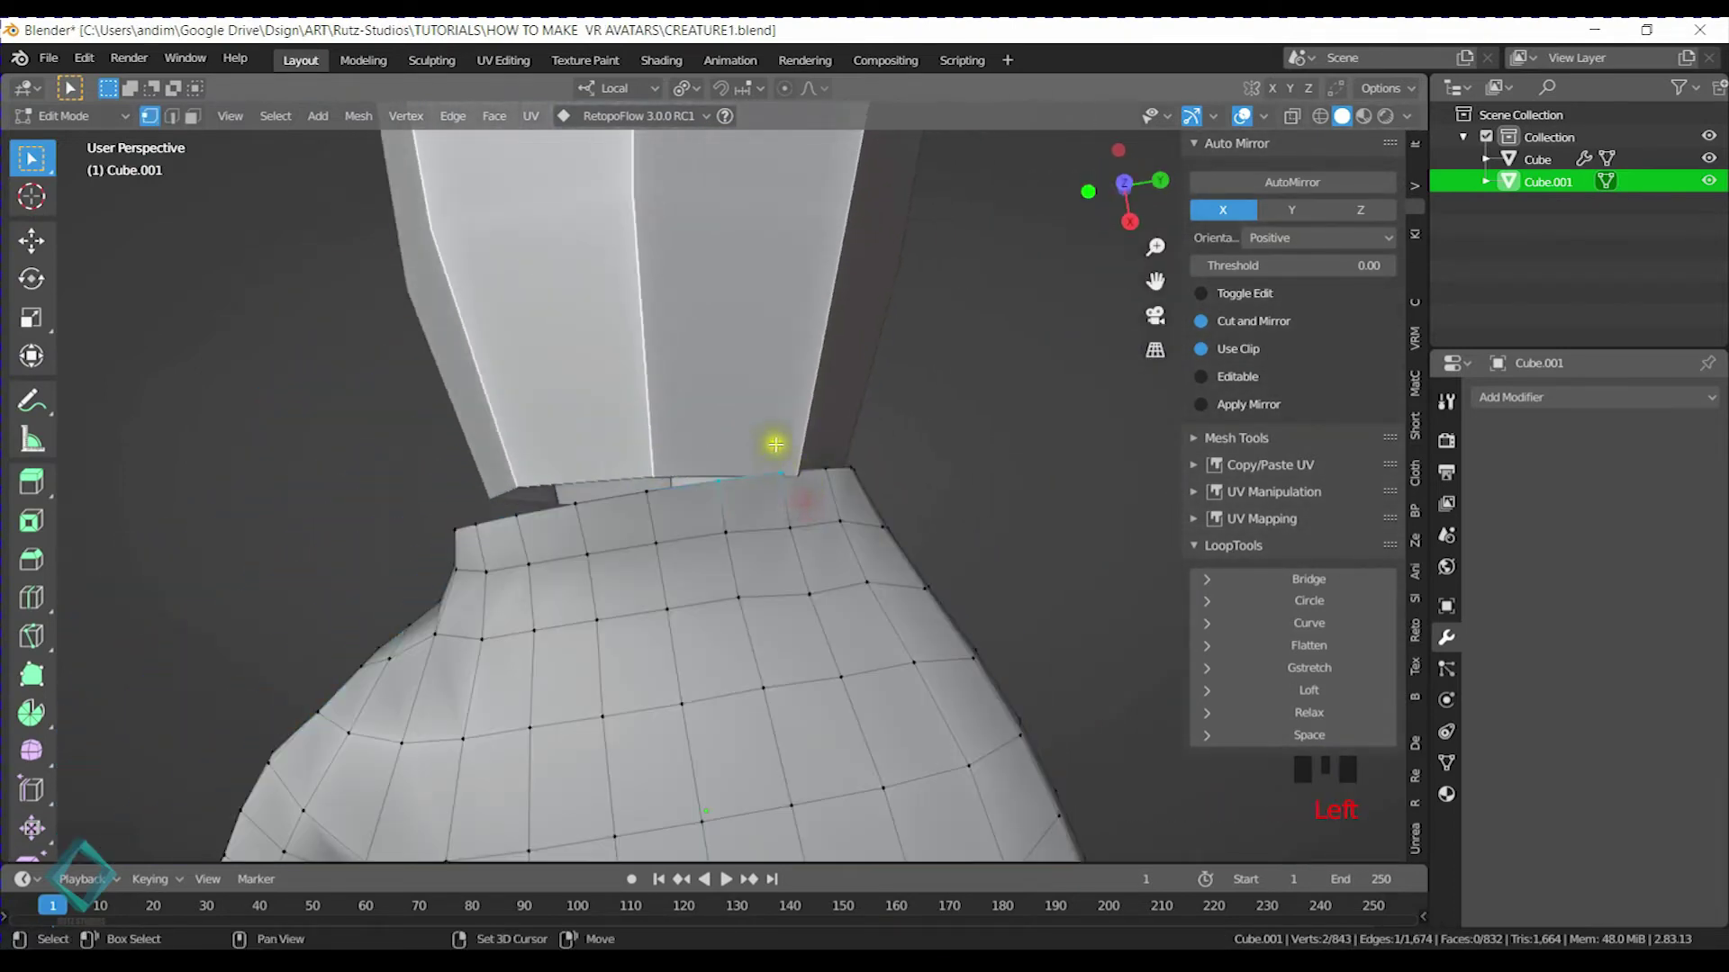
{"action": "middle_click_drag", "start_coordinate": [854, 497], "coordinate": [810, 481]}
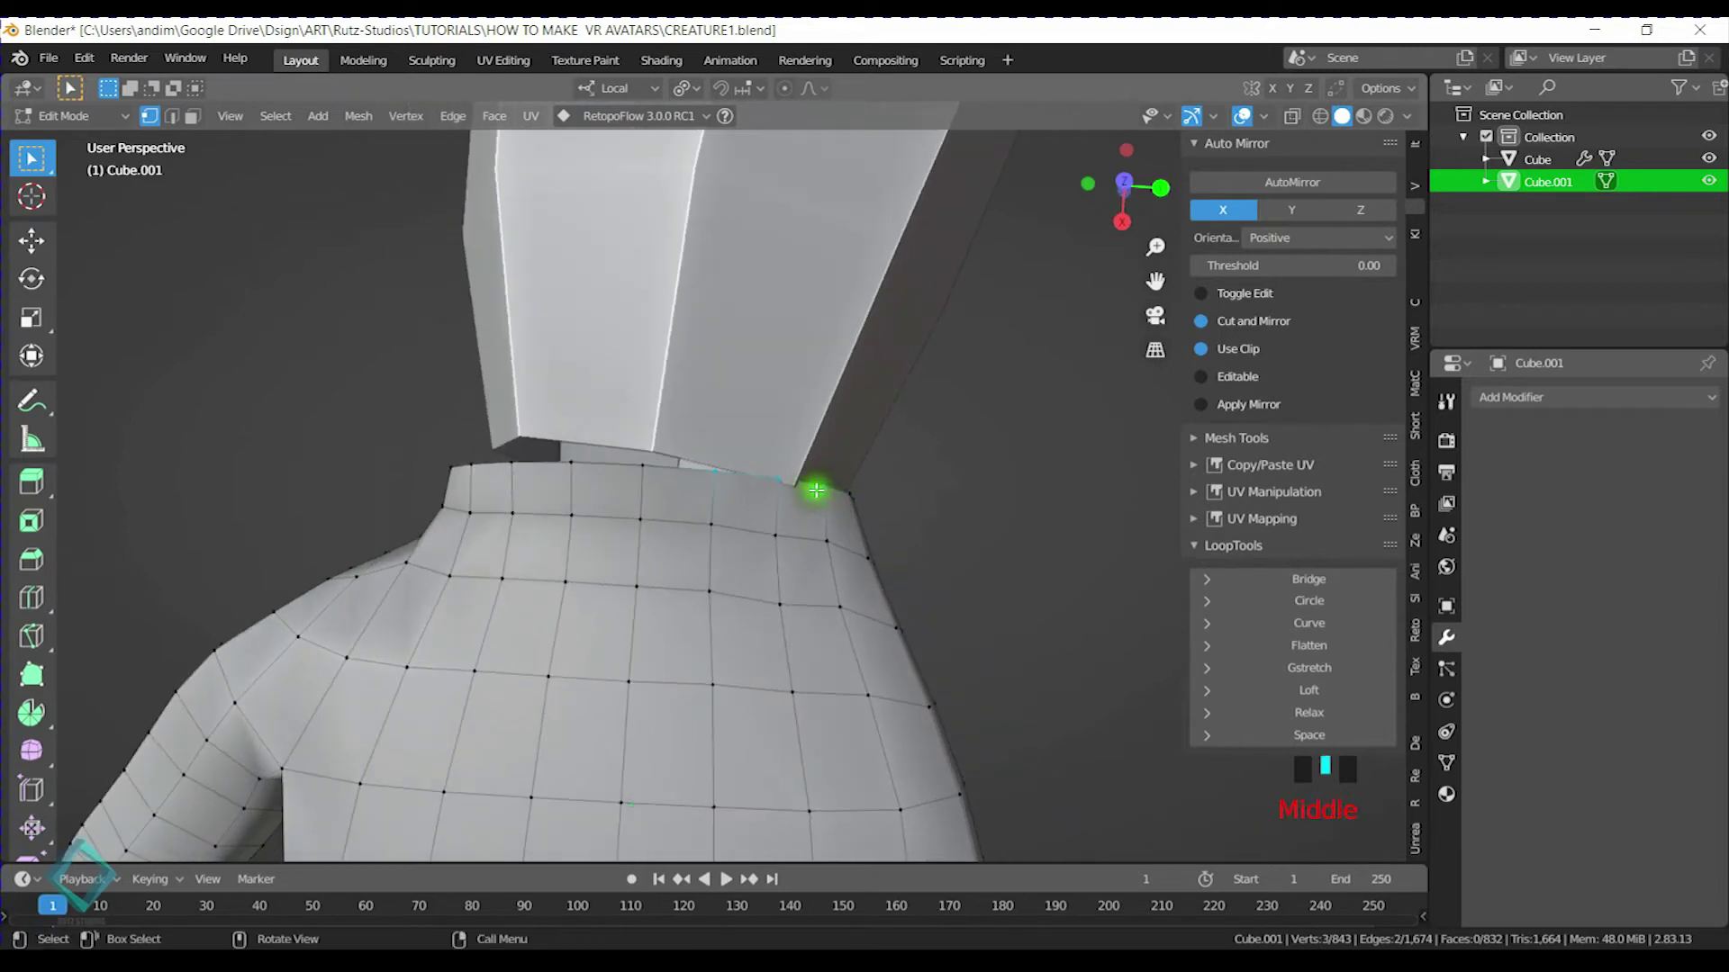
{"action": "key", "text": "m"}
{"action": "left_click", "coordinate": [816, 490]}
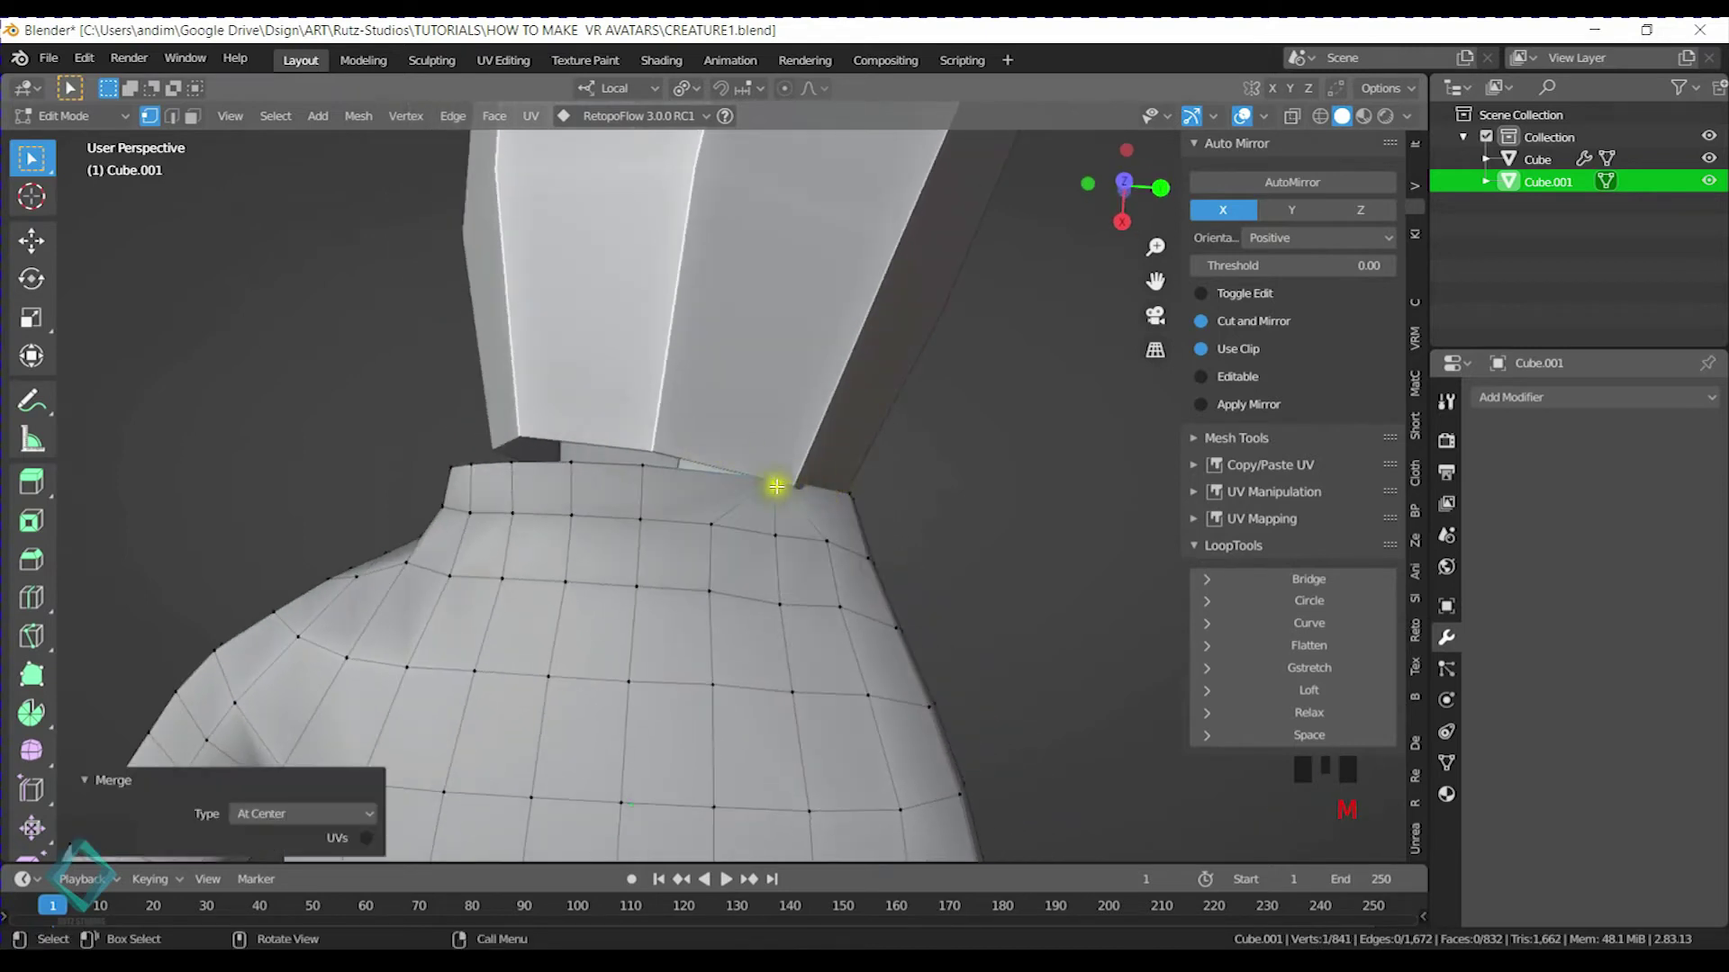
Merge two more groups of three adjacent wrist-rim vertices at center, one on the back of the hand and one on the thumb side
{"action": "middle_click_drag", "start_coordinate": [752, 593], "coordinate": [690, 440]}
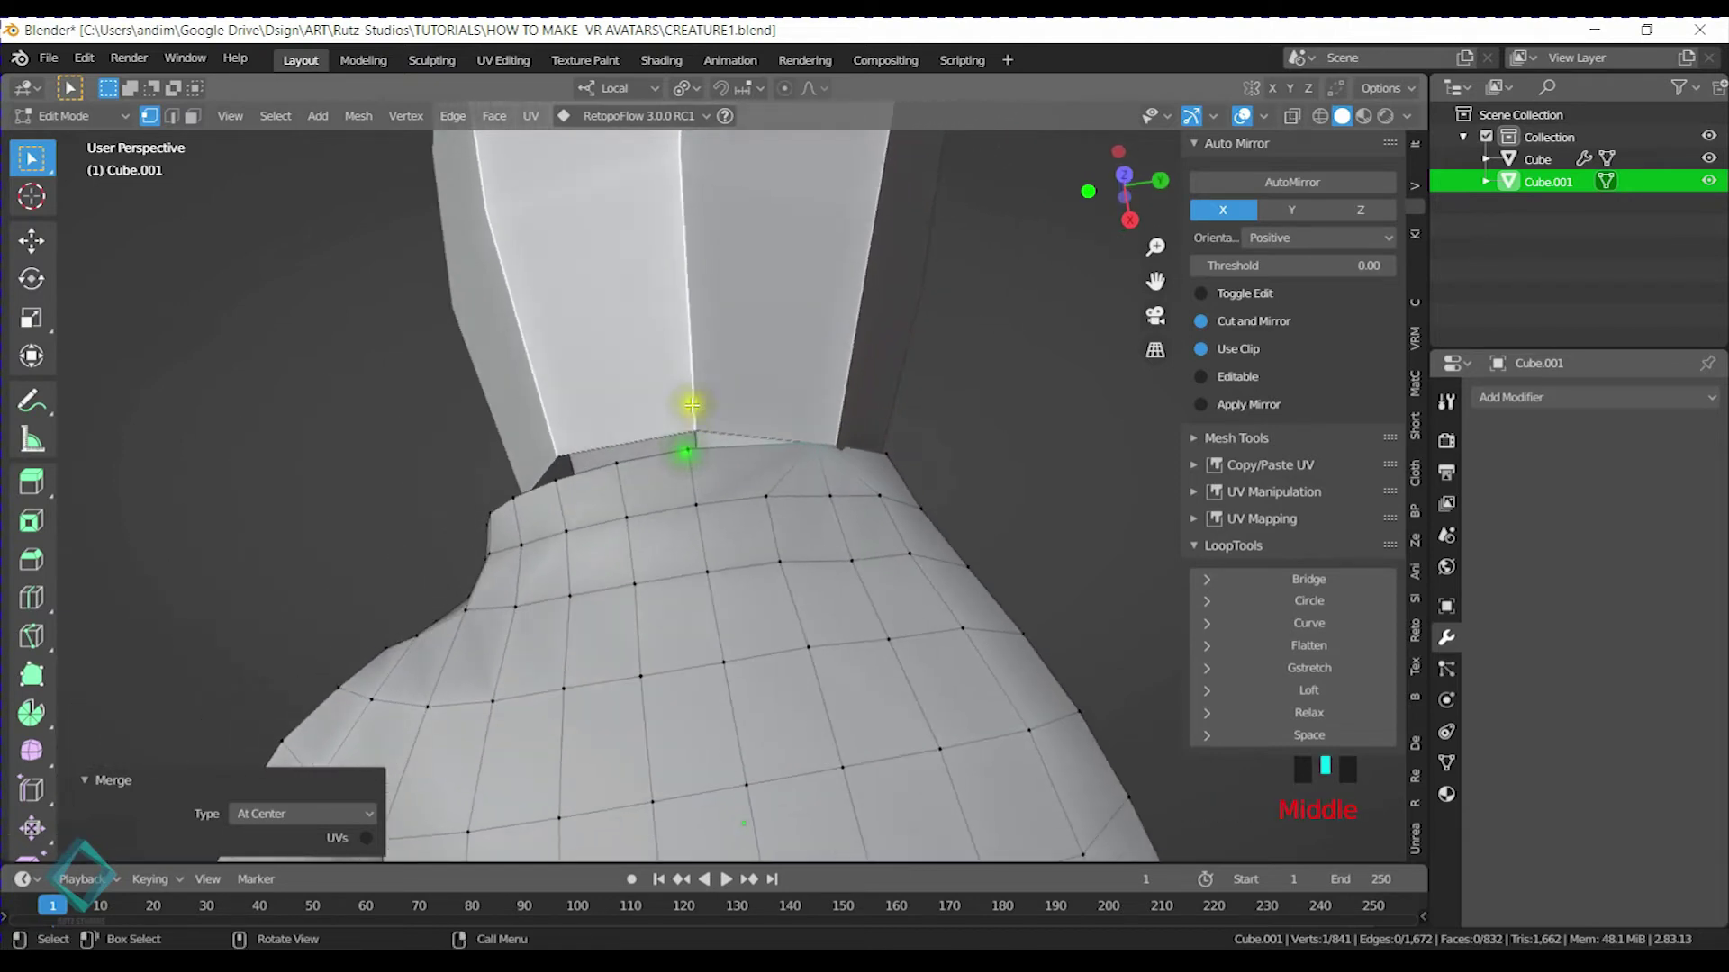
{"action": "middle_click_drag", "start_coordinate": [665, 527], "coordinate": [771, 417], "text": "shift"}
{"action": "left_click", "coordinate": [808, 441]}
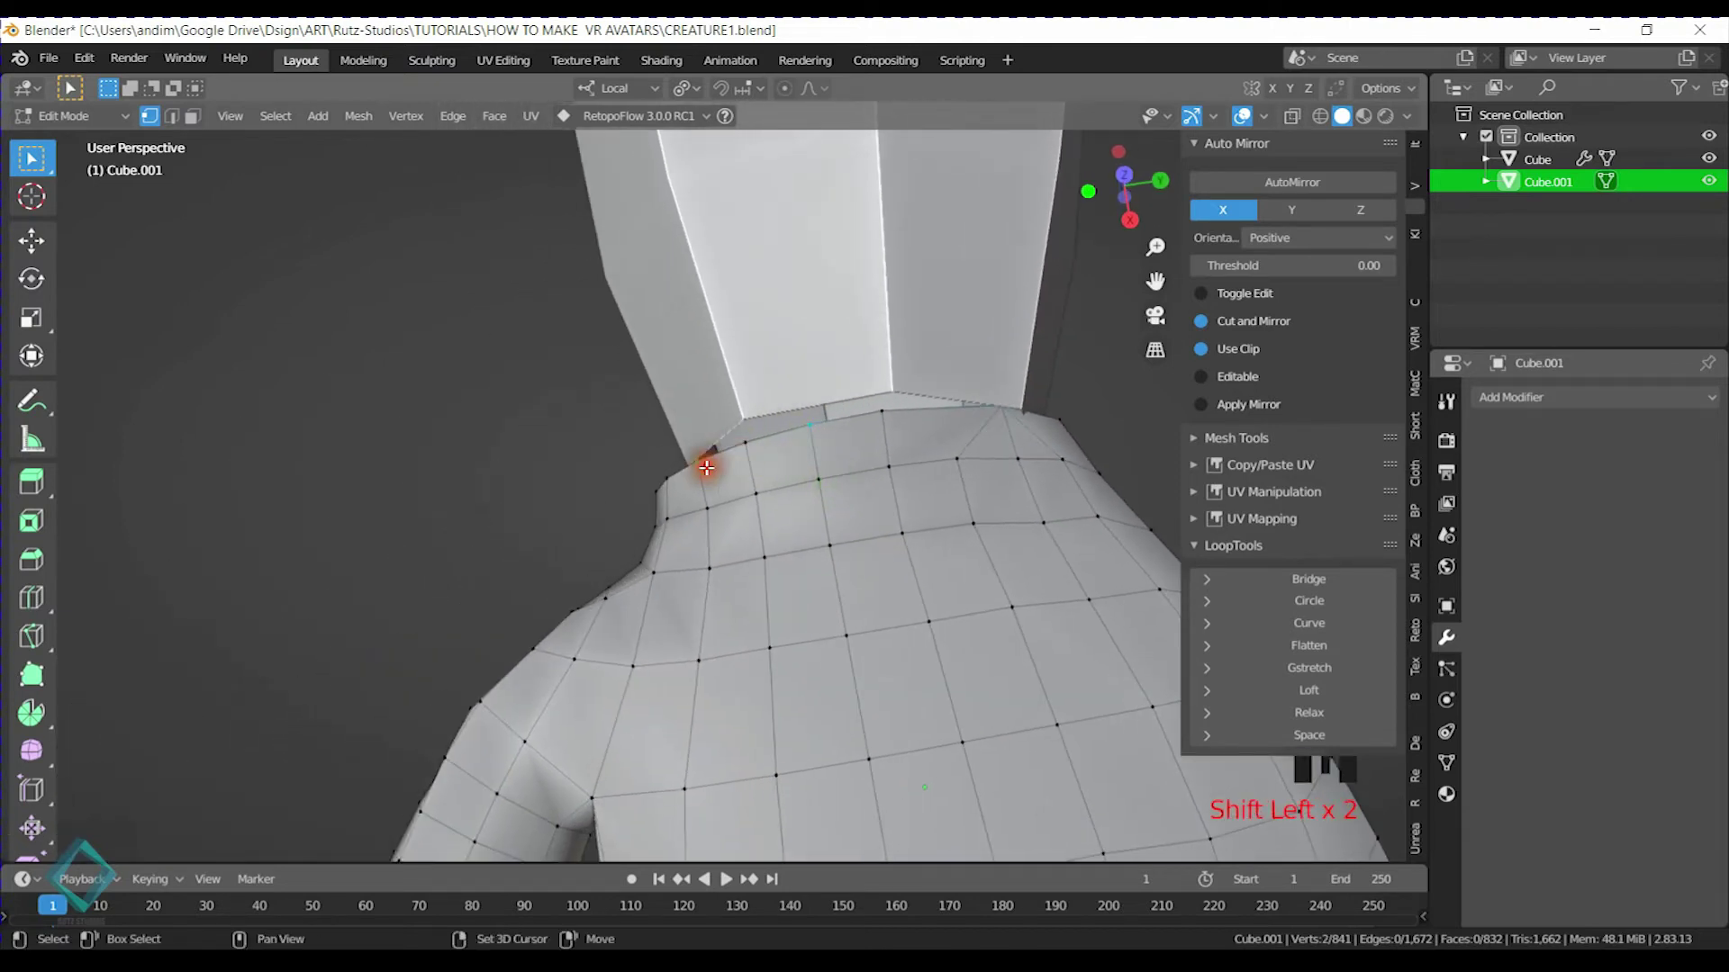
{"action": "key", "text": "alt+m"}
{"action": "left_click", "coordinate": [745, 452]}
{"action": "middle_click_drag", "start_coordinate": [745, 453], "coordinate": [800, 317]}
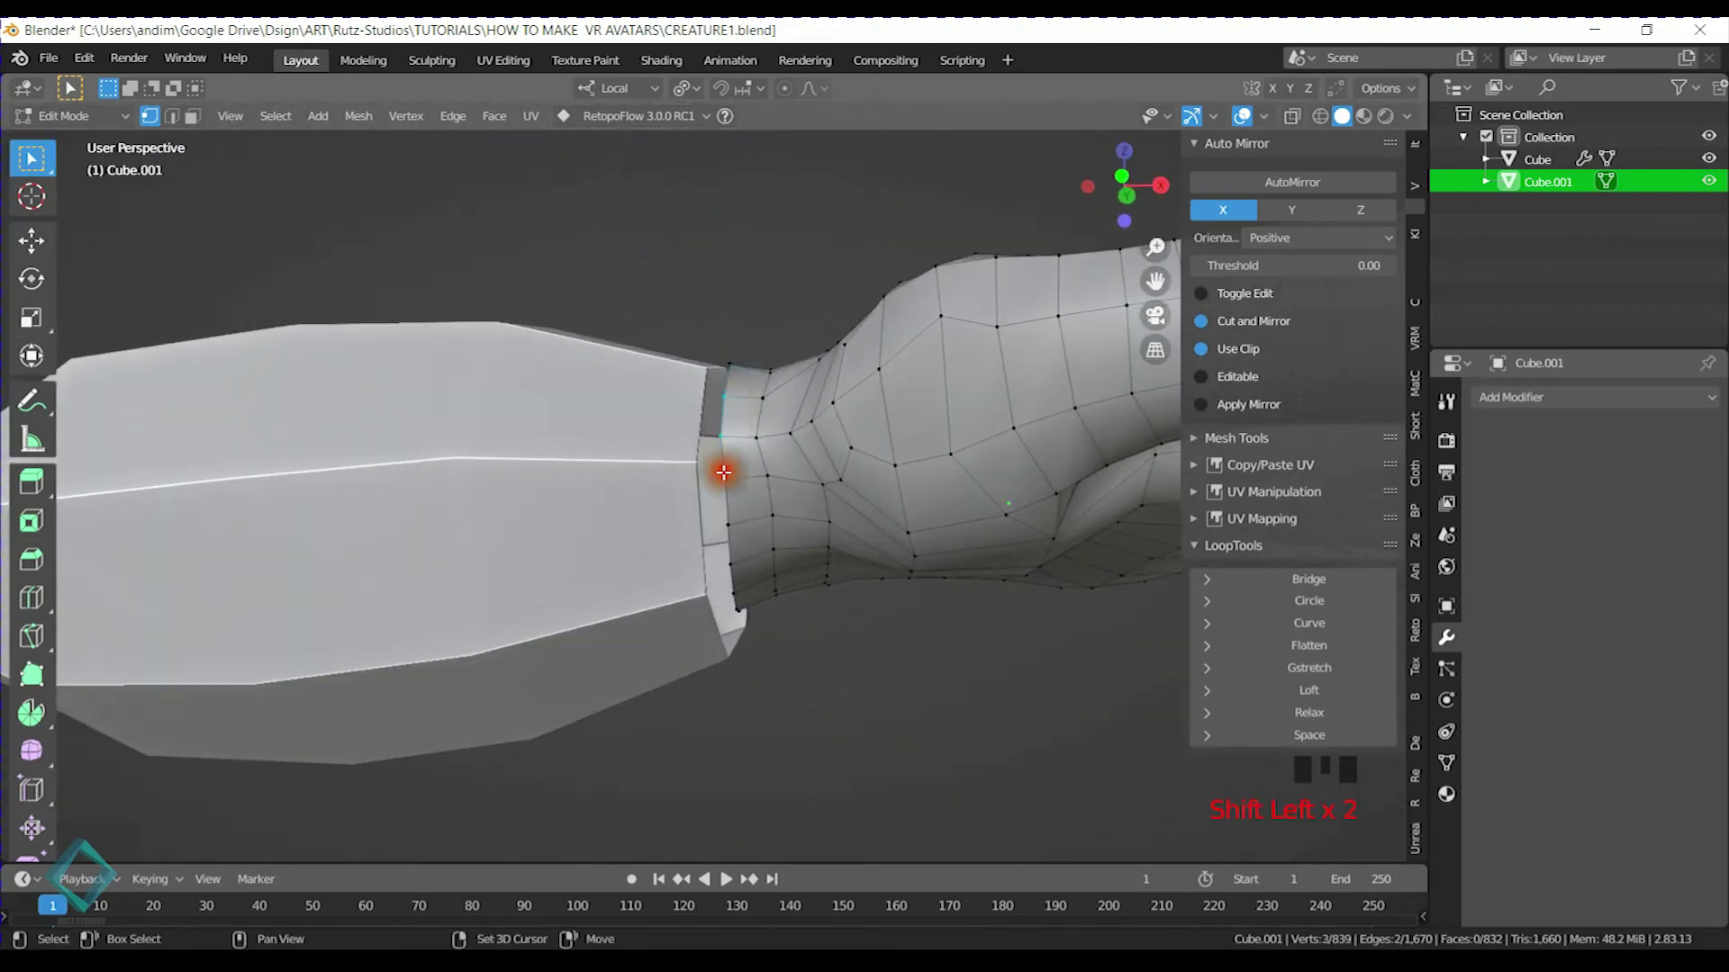
{"action": "key", "text": "m"}
{"action": "left_click", "coordinate": [700, 488]}
{"action": "middle_click_drag", "start_coordinate": [778, 558], "coordinate": [741, 478]}
{"action": "left_click", "coordinate": [738, 515]}
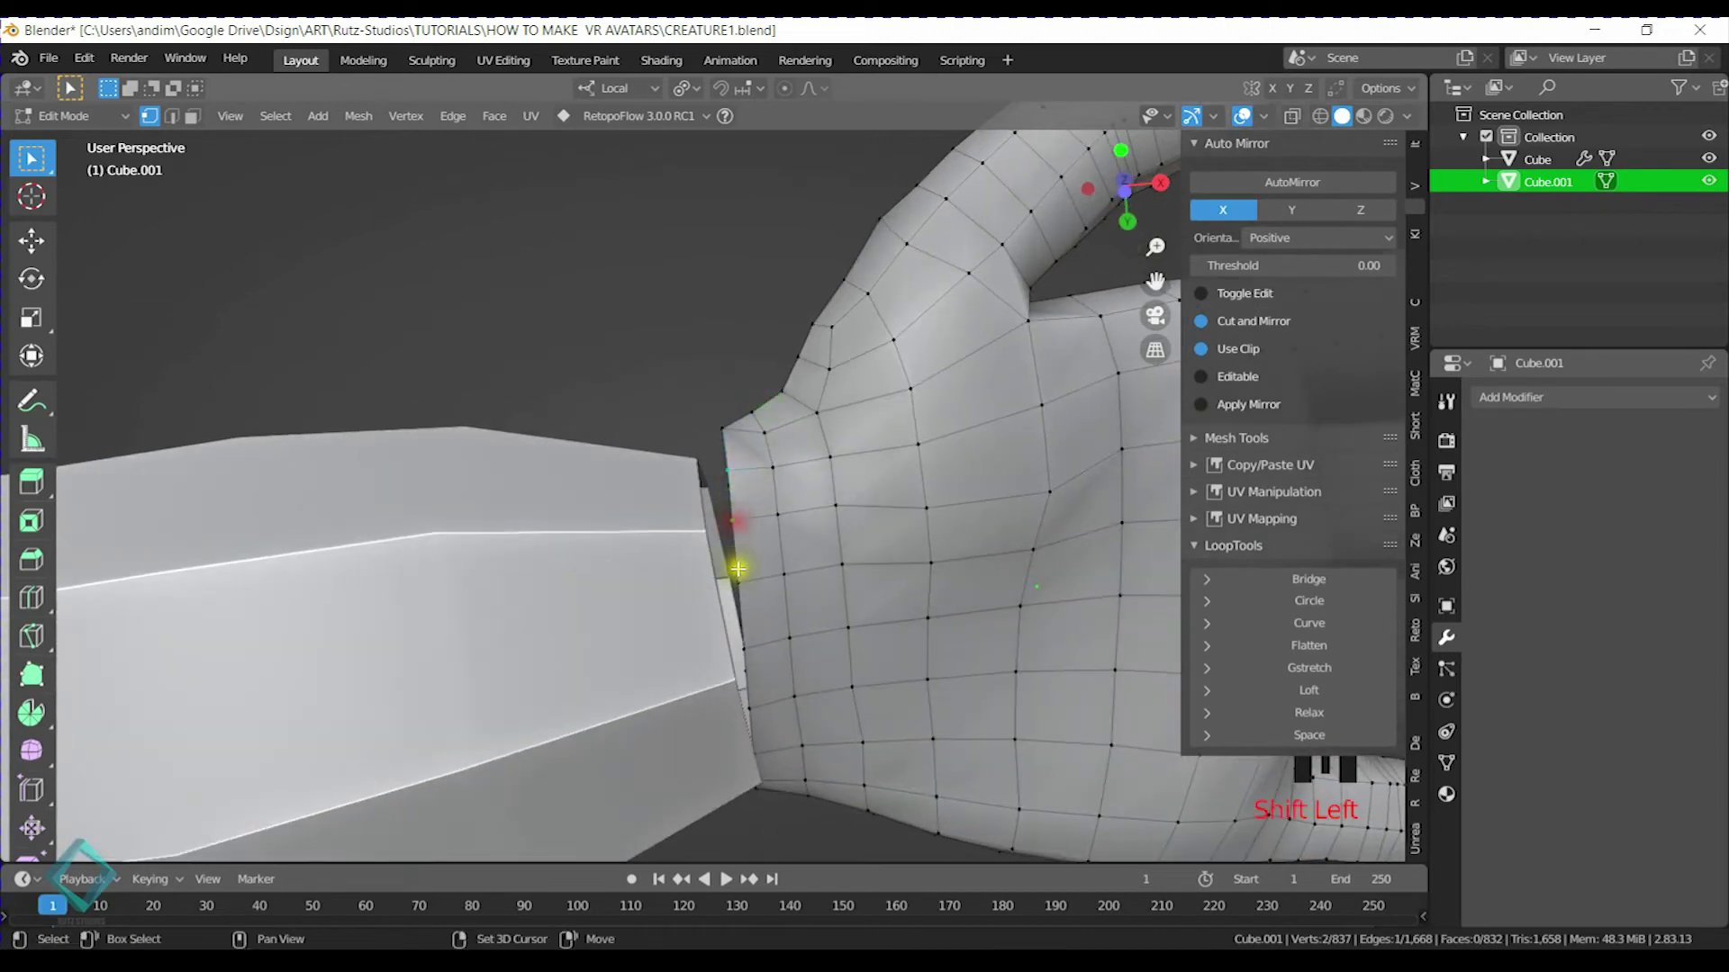
{"action": "key", "text": "m"}
{"action": "left_click", "coordinate": [771, 568]}
{"action": "middle_click_drag", "start_coordinate": [829, 683], "coordinate": [674, 438]}
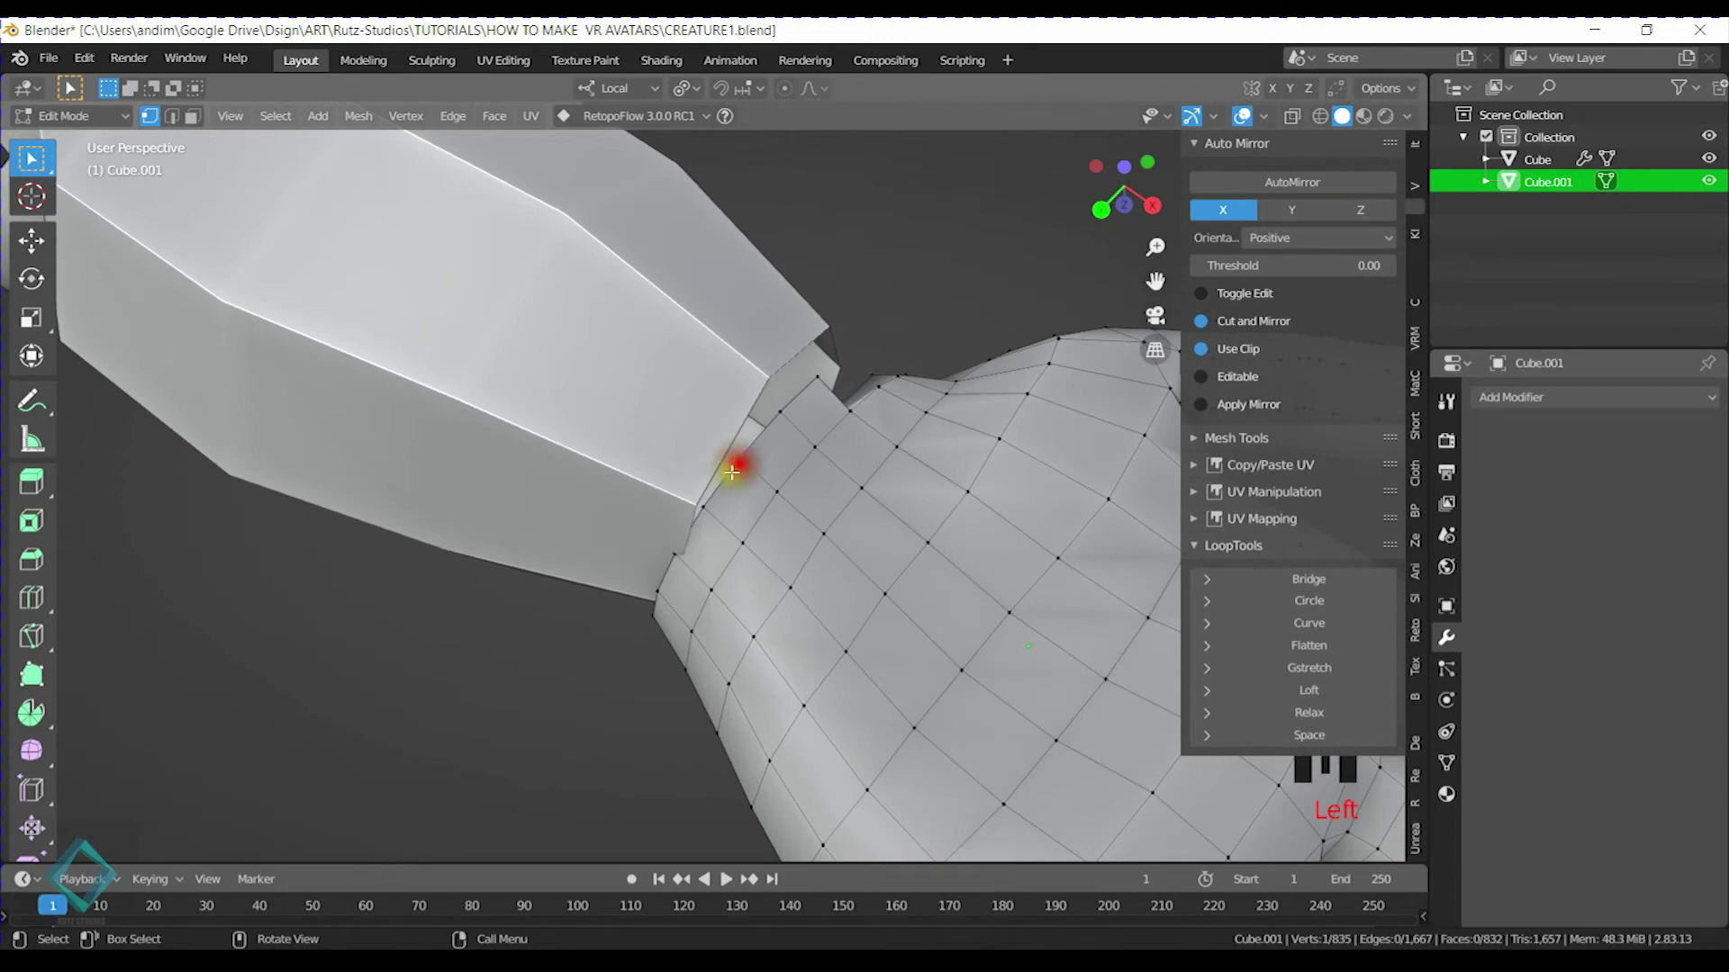
{"action": "key", "text": "m"}
{"action": "left_click", "coordinate": [704, 567]}
{"action": "middle_click_drag", "start_coordinate": [704, 567], "coordinate": [722, 416]}
{"action": "left_click", "coordinate": [733, 560]}
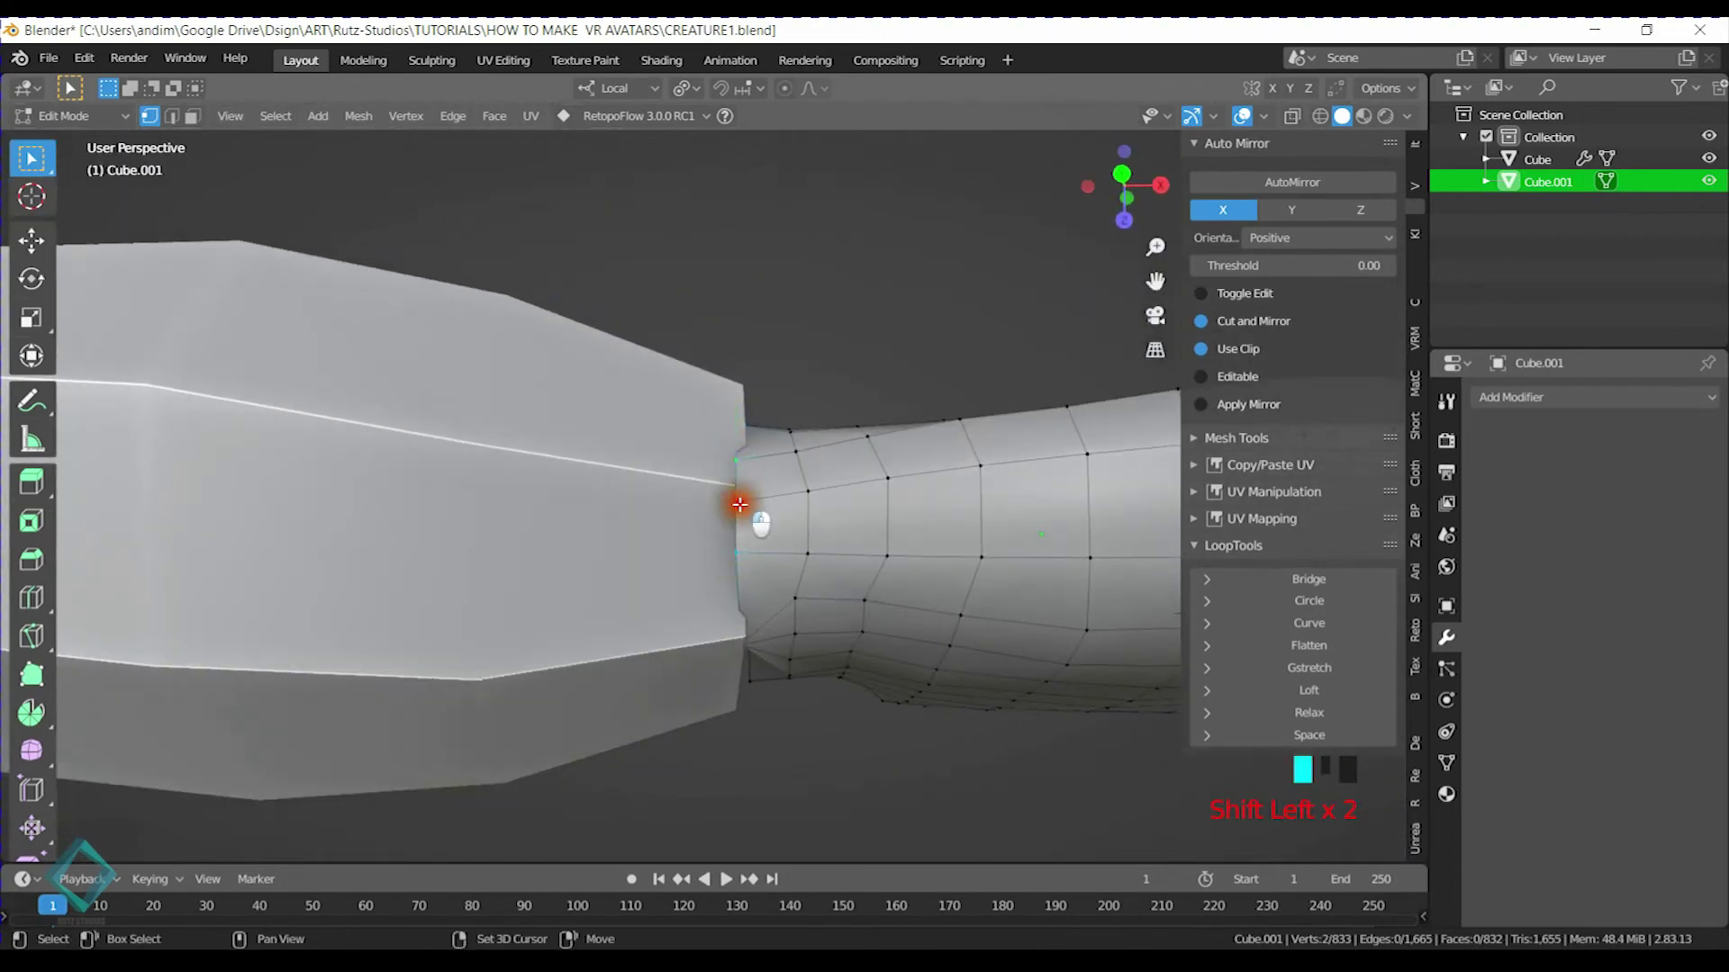
{"action": "left_click", "coordinate": [740, 478]}
{"action": "middle_click_drag", "start_coordinate": [760, 563], "coordinate": [973, 397]}
{"action": "middle_click_drag", "start_coordinate": [714, 513], "coordinate": [851, 572]}
{"action": "key", "text": "ctrl+z"}
{"action": "middle_click_drag", "start_coordinate": [787, 364], "coordinate": [639, 478]}
{"action": "key", "text": "ctrl+z"}
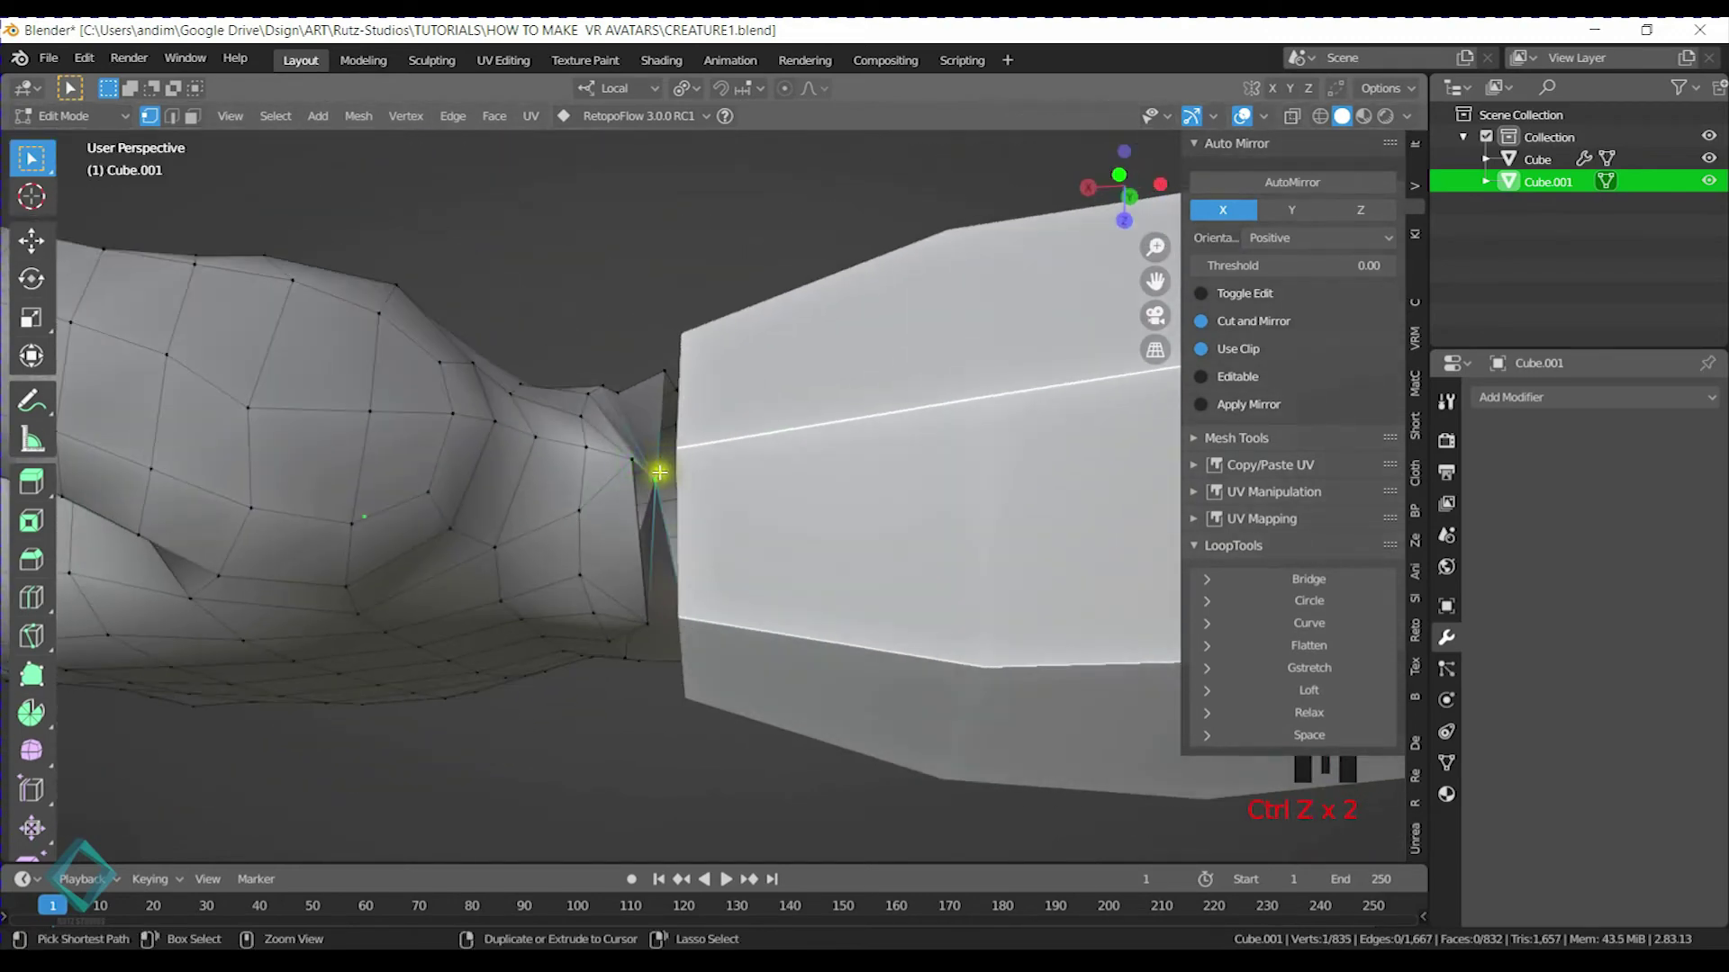
Merge the adjacent wrist-rim vertices at center on the palm side near the thumb
{"action": "left_click_drag", "start_coordinate": [640, 629], "coordinate": [642, 630], "text": "ctrl"}
{"action": "mouse_move", "coordinate": [642, 630]}
{"action": "middle_mouse_down"}
{"action": "mouse_move", "coordinate": [687, 456]}
{"action": "mouse_move", "coordinate": [708, 531]}
{"action": "middle_mouse_up"}
{"action": "middle_click_drag", "start_coordinate": [815, 567], "coordinate": [795, 600]}
{"action": "key", "text": "m"}
{"action": "left_click", "coordinate": [794, 536]}
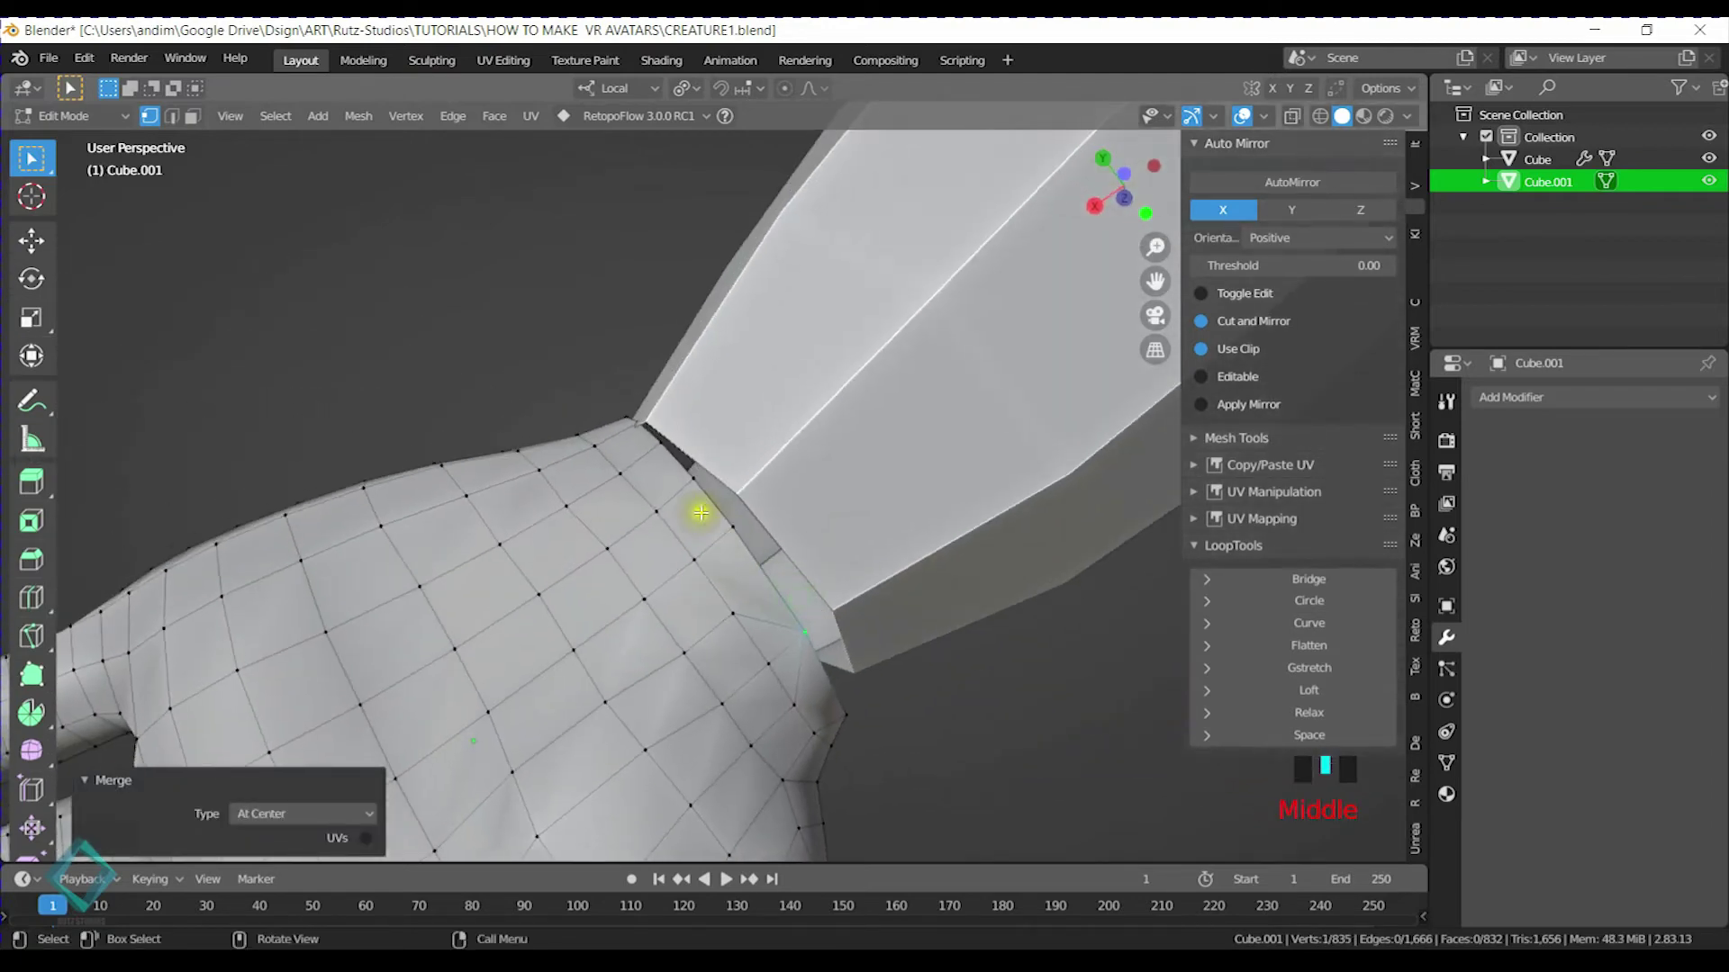
Merge the remaining wrist-rim vertices in two groups at center, on the palm side and around the little-finger side
{"action": "middle_click_drag", "start_coordinate": [719, 523], "coordinate": [720, 486]}
{"action": "left_click", "coordinate": [731, 471]}
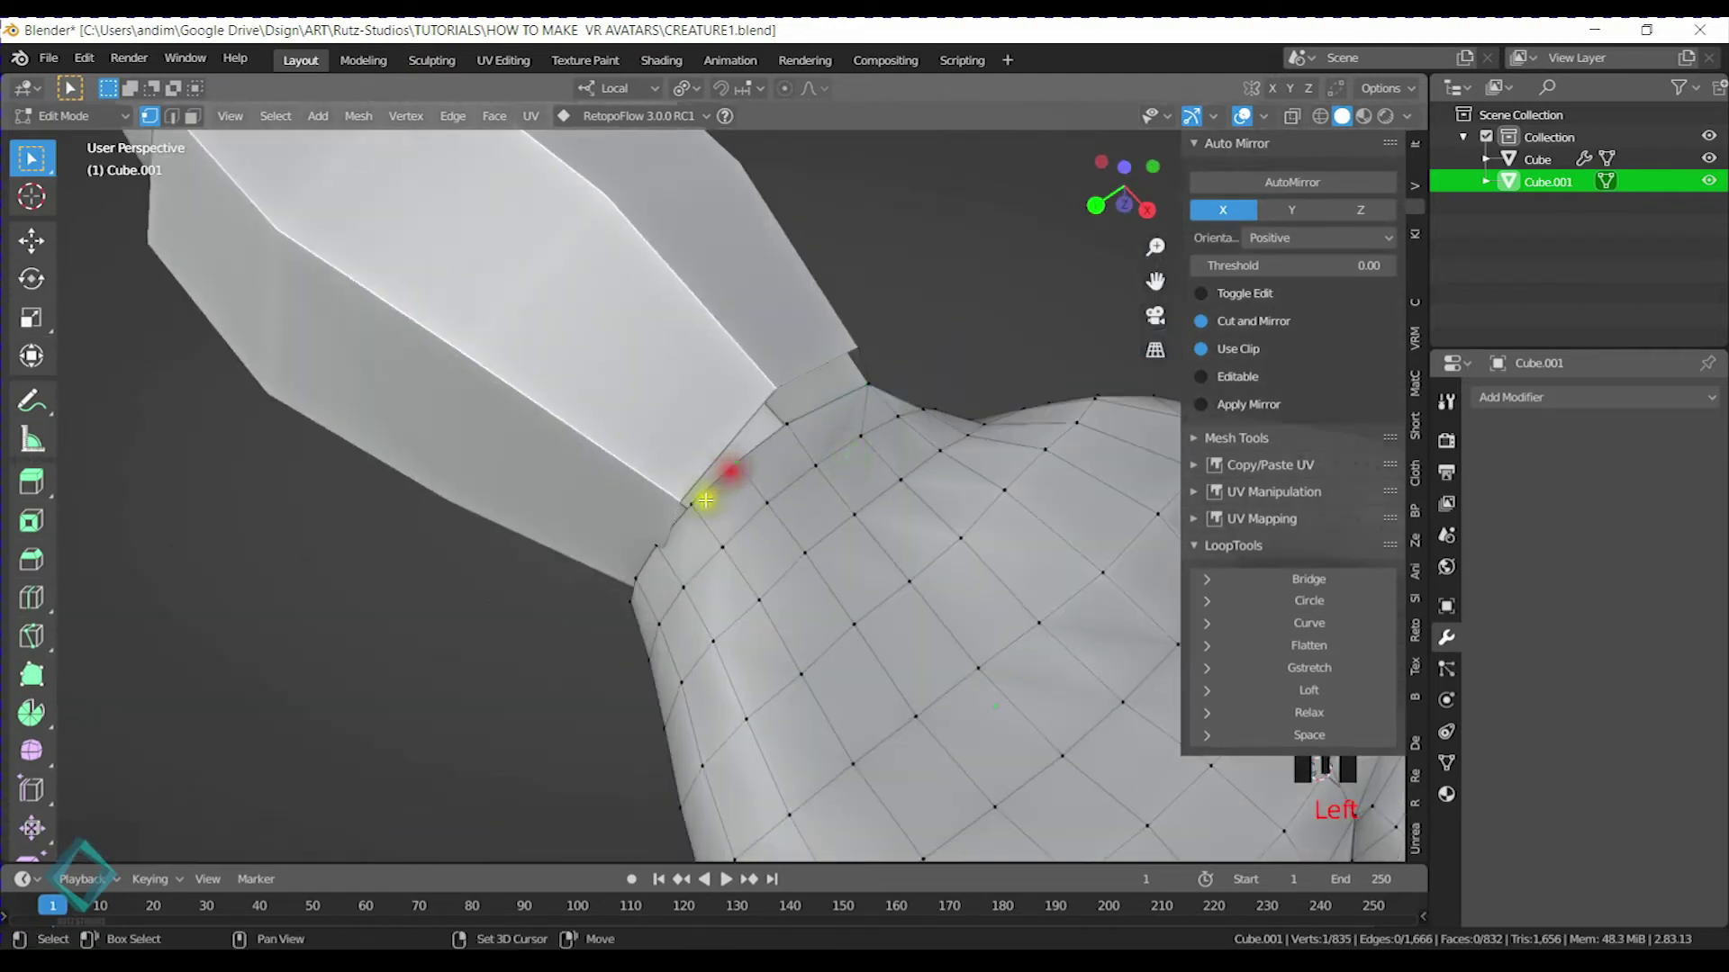
{"action": "key", "text": "m"}
{"action": "left_click", "coordinate": [664, 547]}
{"action": "middle_click_drag", "start_coordinate": [660, 552], "coordinate": [764, 470]}
{"action": "left_click", "coordinate": [736, 516], "text": "shift"}
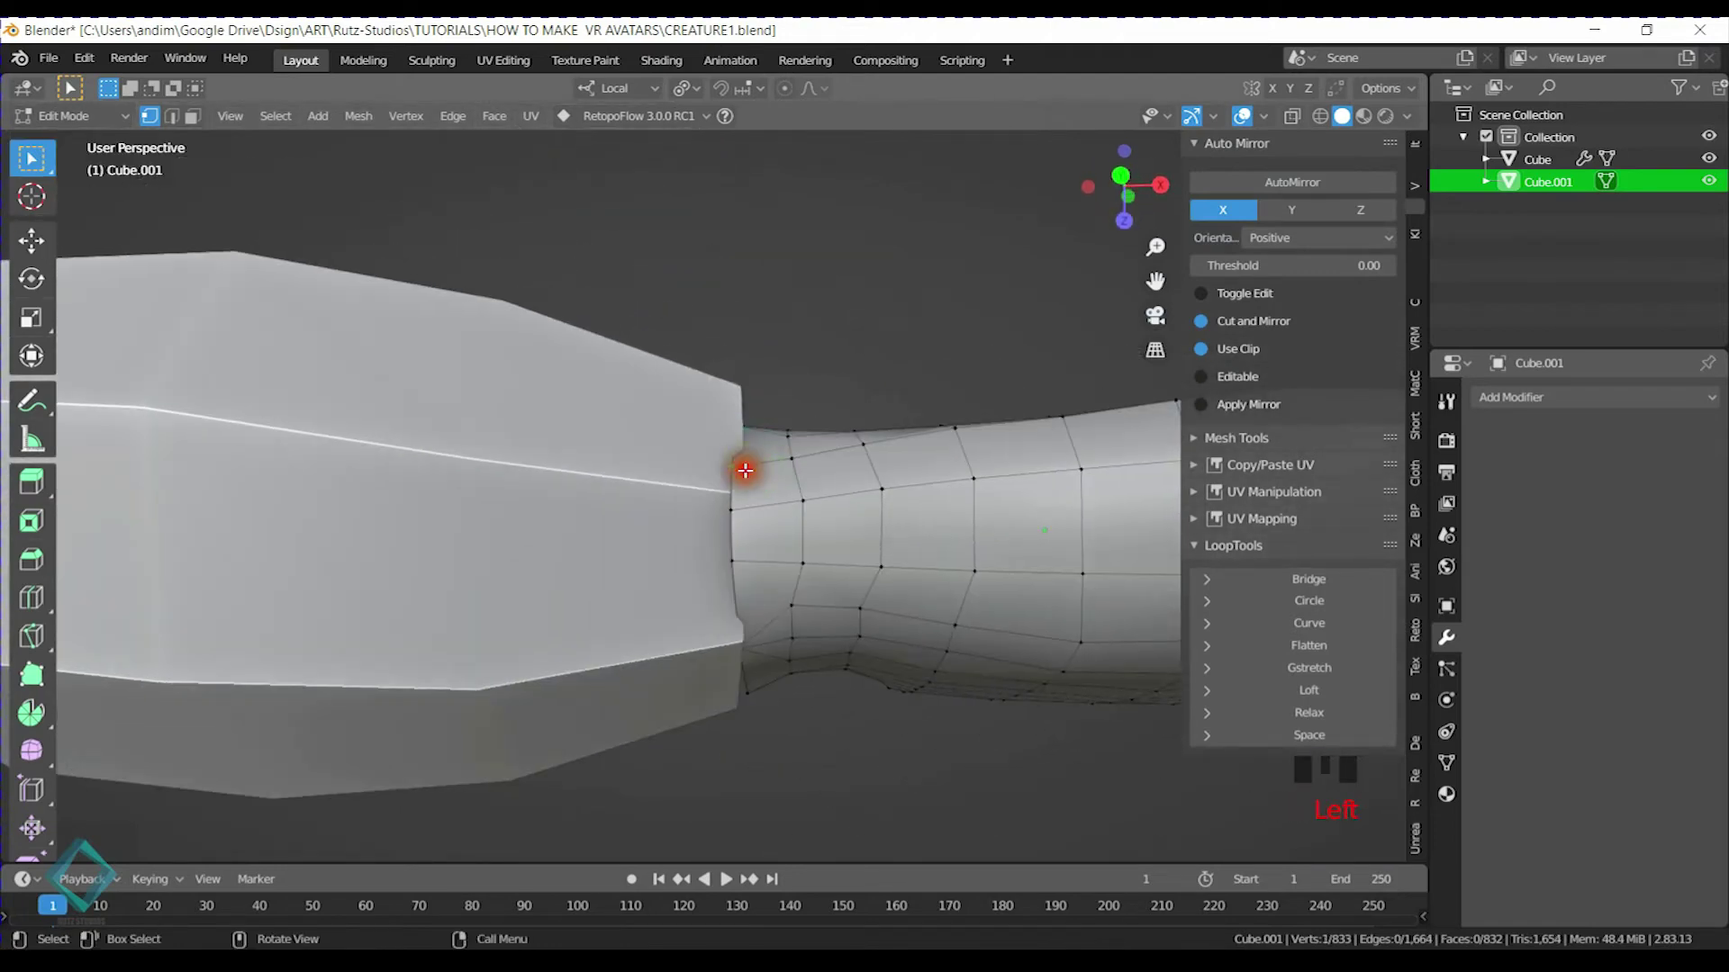
{"action": "key", "text": "m"}
{"action": "left_click", "coordinate": [731, 566]}
Turn on Auto Merge Vertices and slide the thumb-side lengthwise edge path on the back of the hand onto its neighbour toward the little finger
{"action": "middle_click_drag", "start_coordinate": [720, 577], "coordinate": [768, 335]}
{"action": "middle_click_drag", "start_coordinate": [788, 482], "coordinate": [718, 532]}
{"action": "middle_click_drag", "start_coordinate": [886, 468], "coordinate": [662, 586], "text": "shift"}
{"action": "middle_click_drag", "start_coordinate": [662, 599], "coordinate": [693, 573], "text": "shift"}
{"action": "key", "text": "2"}
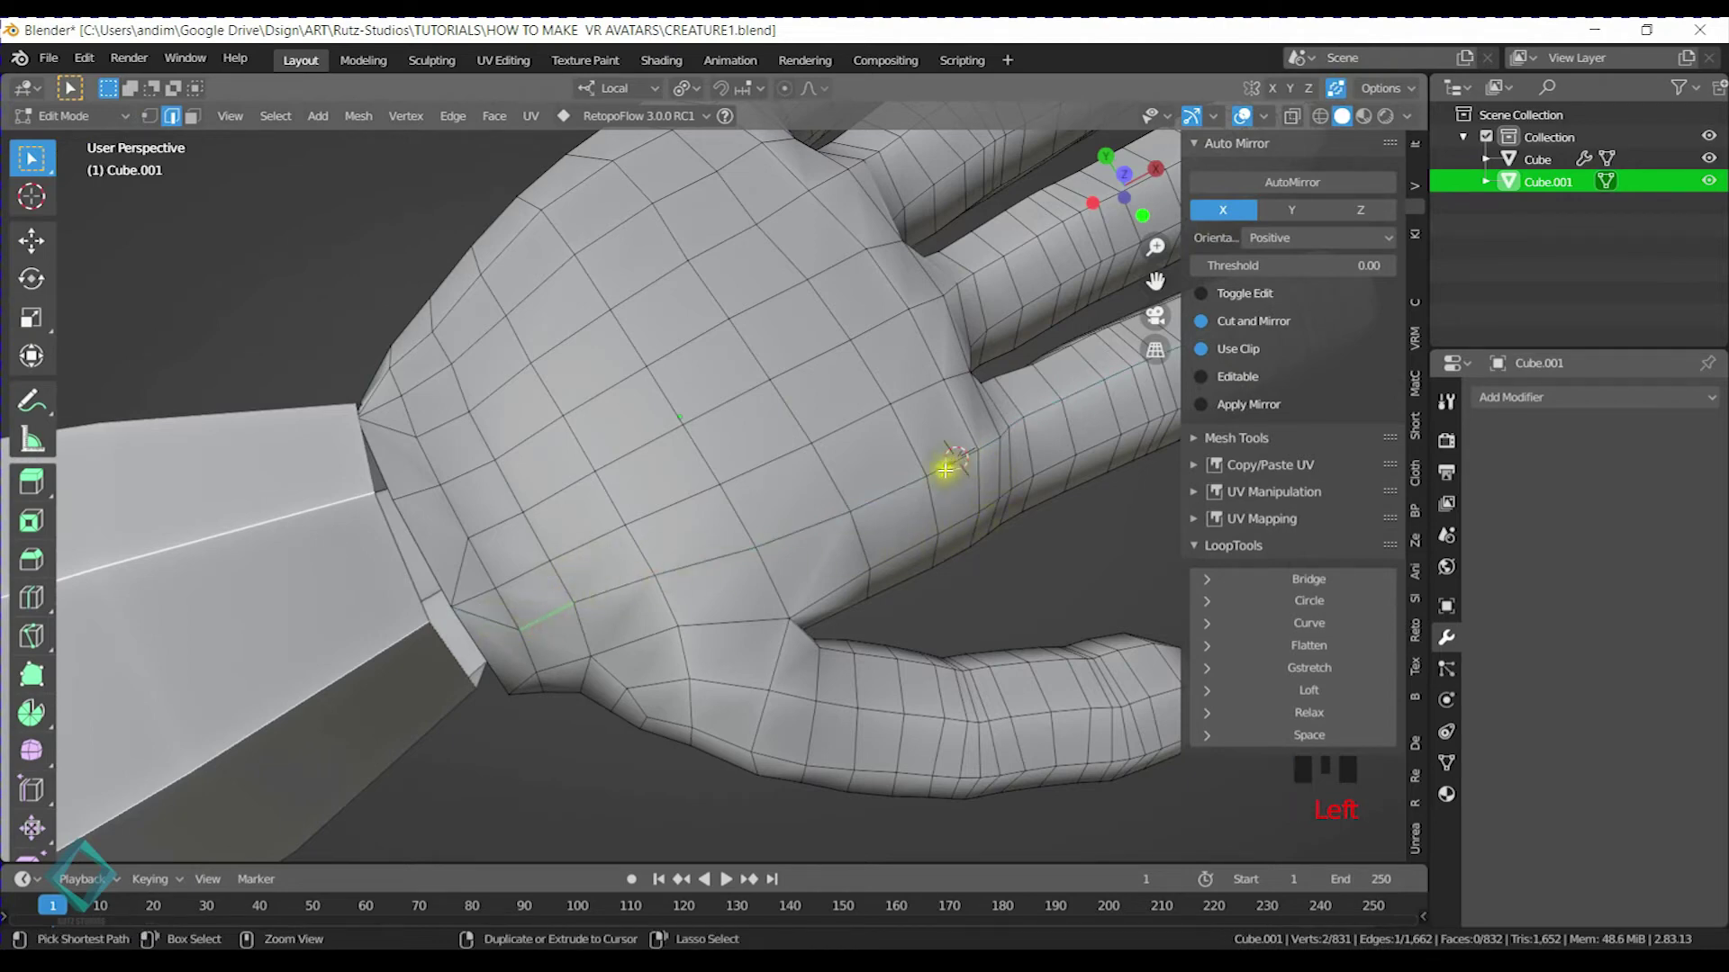
{"action": "left_click", "coordinate": [894, 488], "text": "ctrl"}
{"action": "key", "text": "g"}
{"action": "key", "text": "g"}
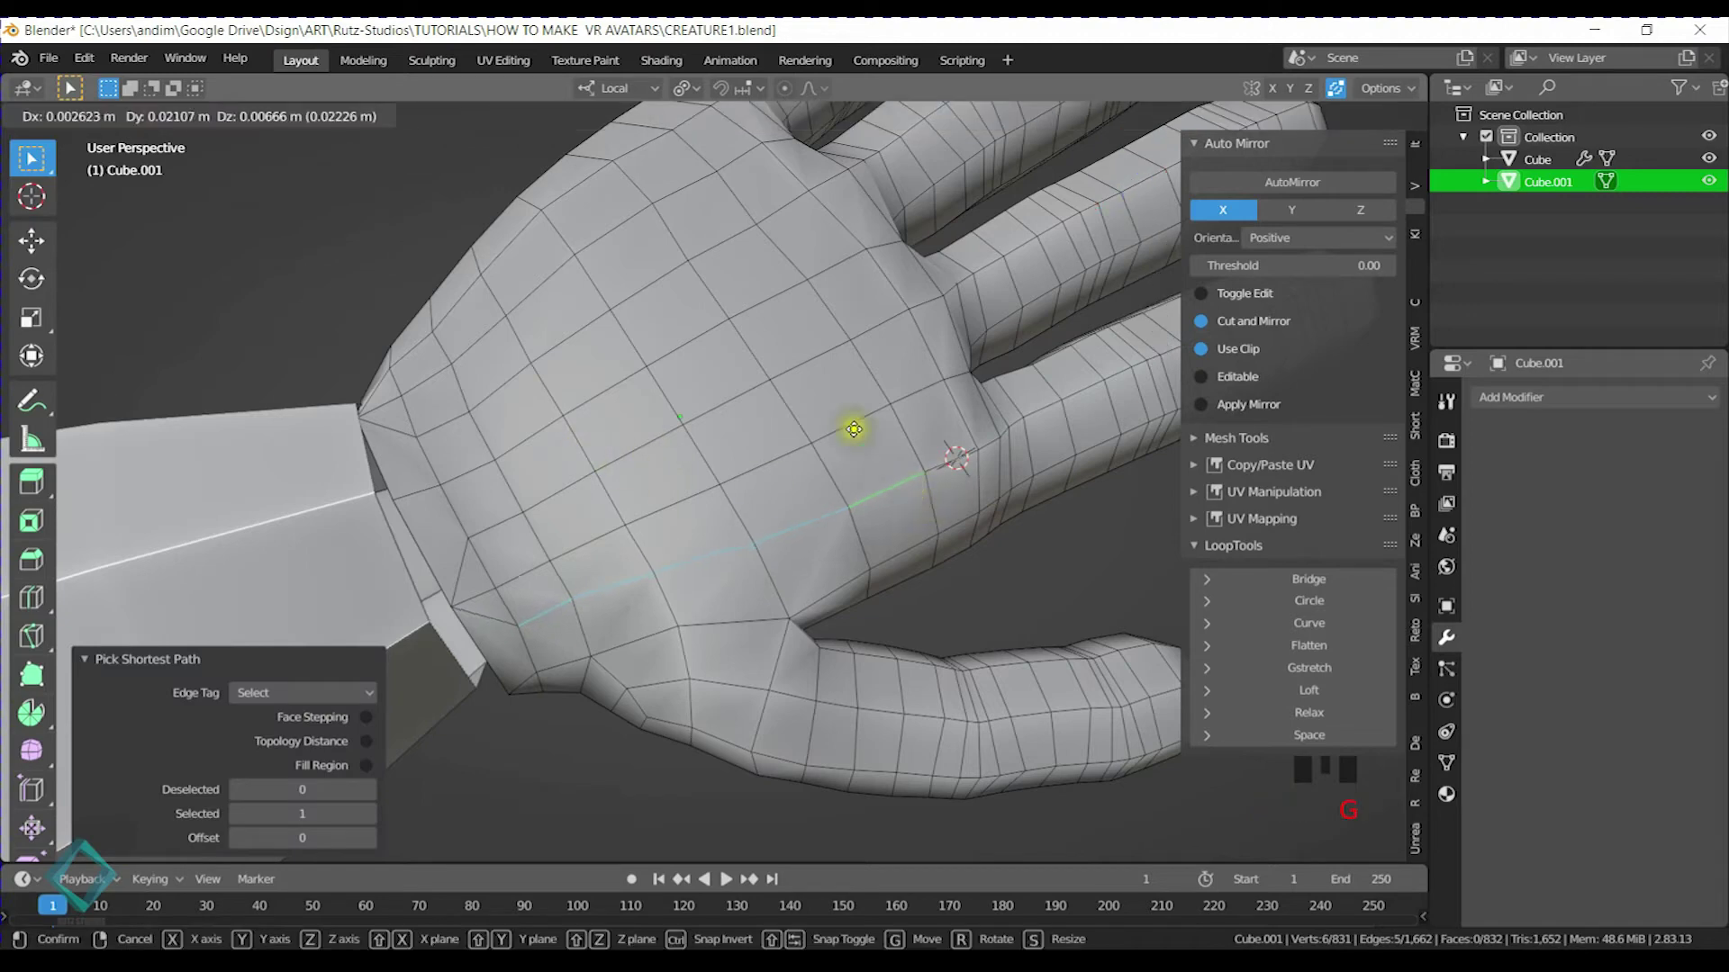
{"action": "left_click", "coordinate": [794, 377]}
Slide the next lengthwise edge path on the back of the hand onto its neighbour toward the thumb
{"action": "left_click", "coordinate": [506, 507]}
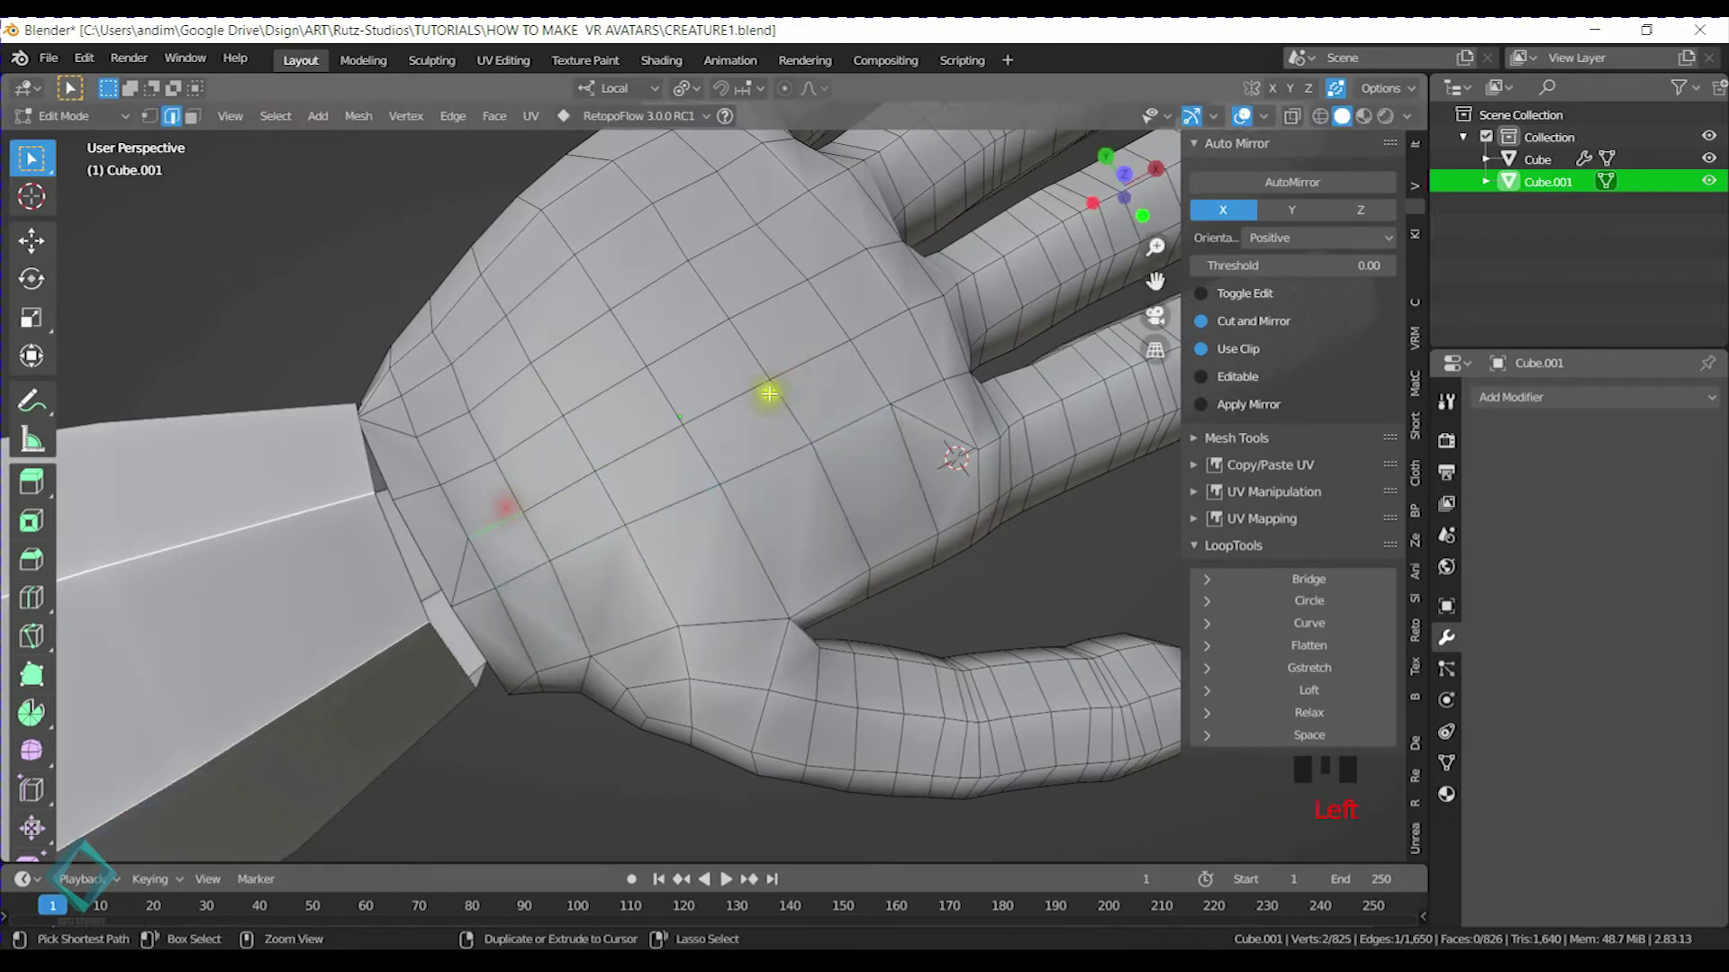
{"action": "left_click", "coordinate": [812, 361], "text": "ctrl"}
{"action": "key", "text": "g"}
{"action": "key", "text": "g"}
{"action": "left_click", "coordinate": [894, 478]}
Slide the edge path running down the middle of the back of the hand onto its neighbour toward the little finger
{"action": "middle_click_drag", "start_coordinate": [788, 464], "coordinate": [764, 563]}
{"action": "left_click", "coordinate": [719, 640]}
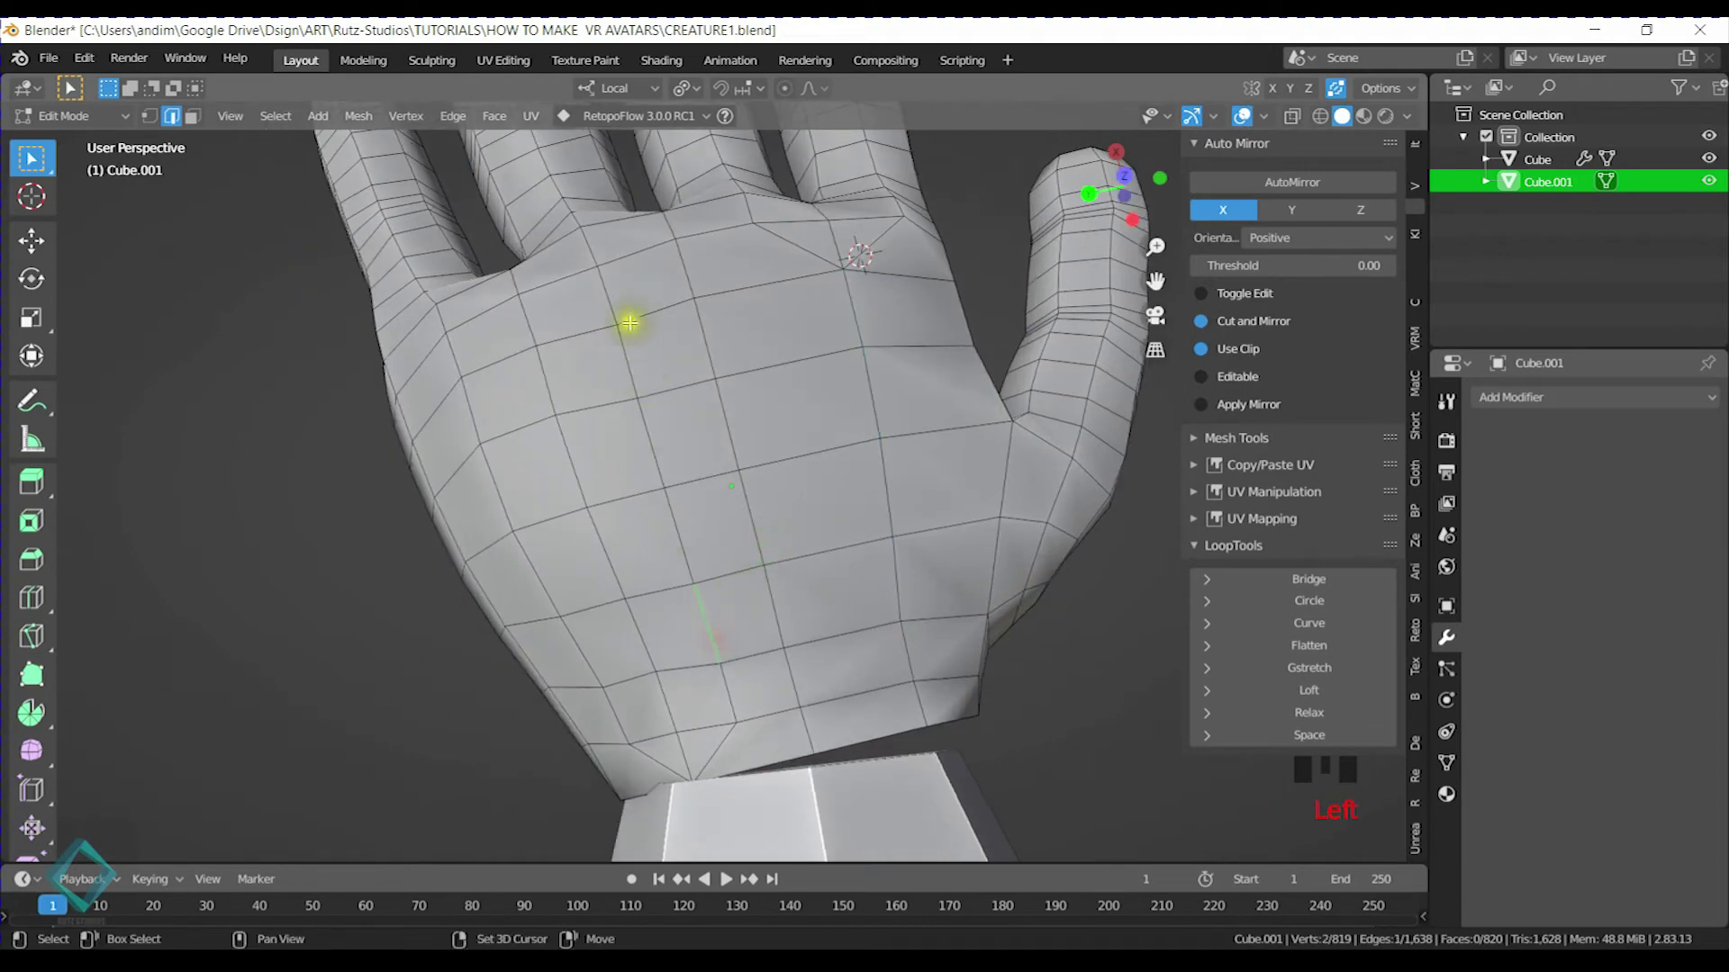
{"action": "middle_click_drag", "start_coordinate": [605, 325], "coordinate": [774, 344], "text": "shift"}
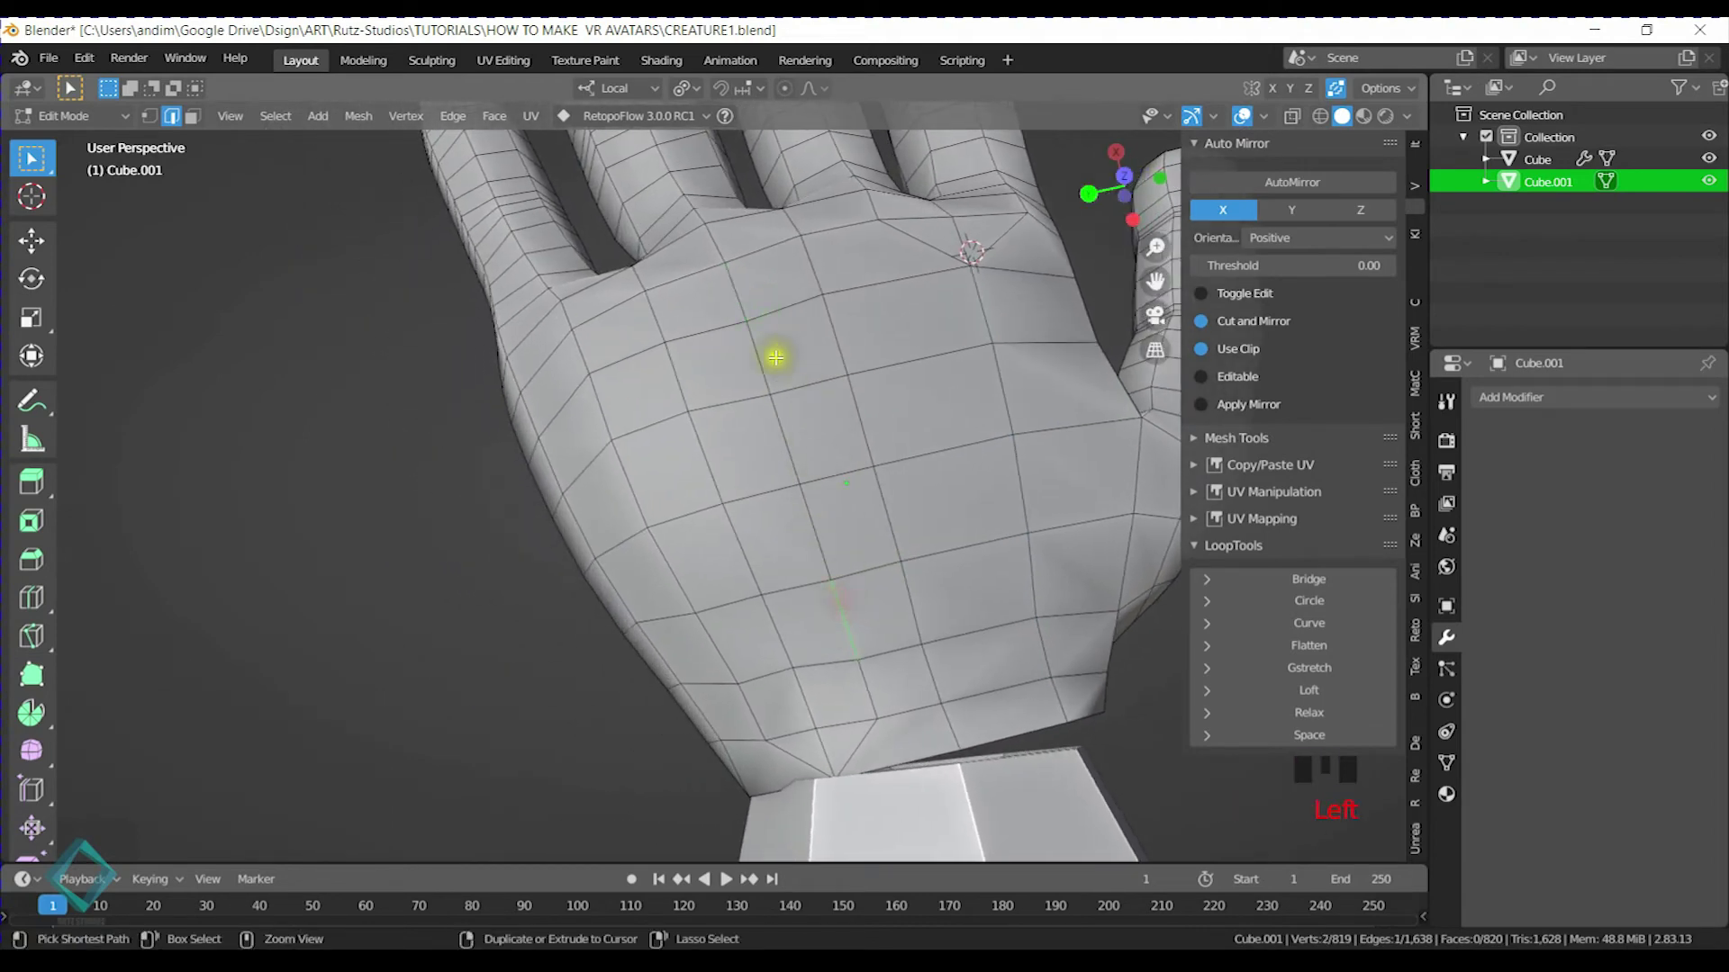
{"action": "left_click", "coordinate": [774, 357], "text": "ctrl"}
{"action": "key", "text": "g"}
{"action": "key", "text": "g"}
{"action": "left_click", "coordinate": [649, 417]}
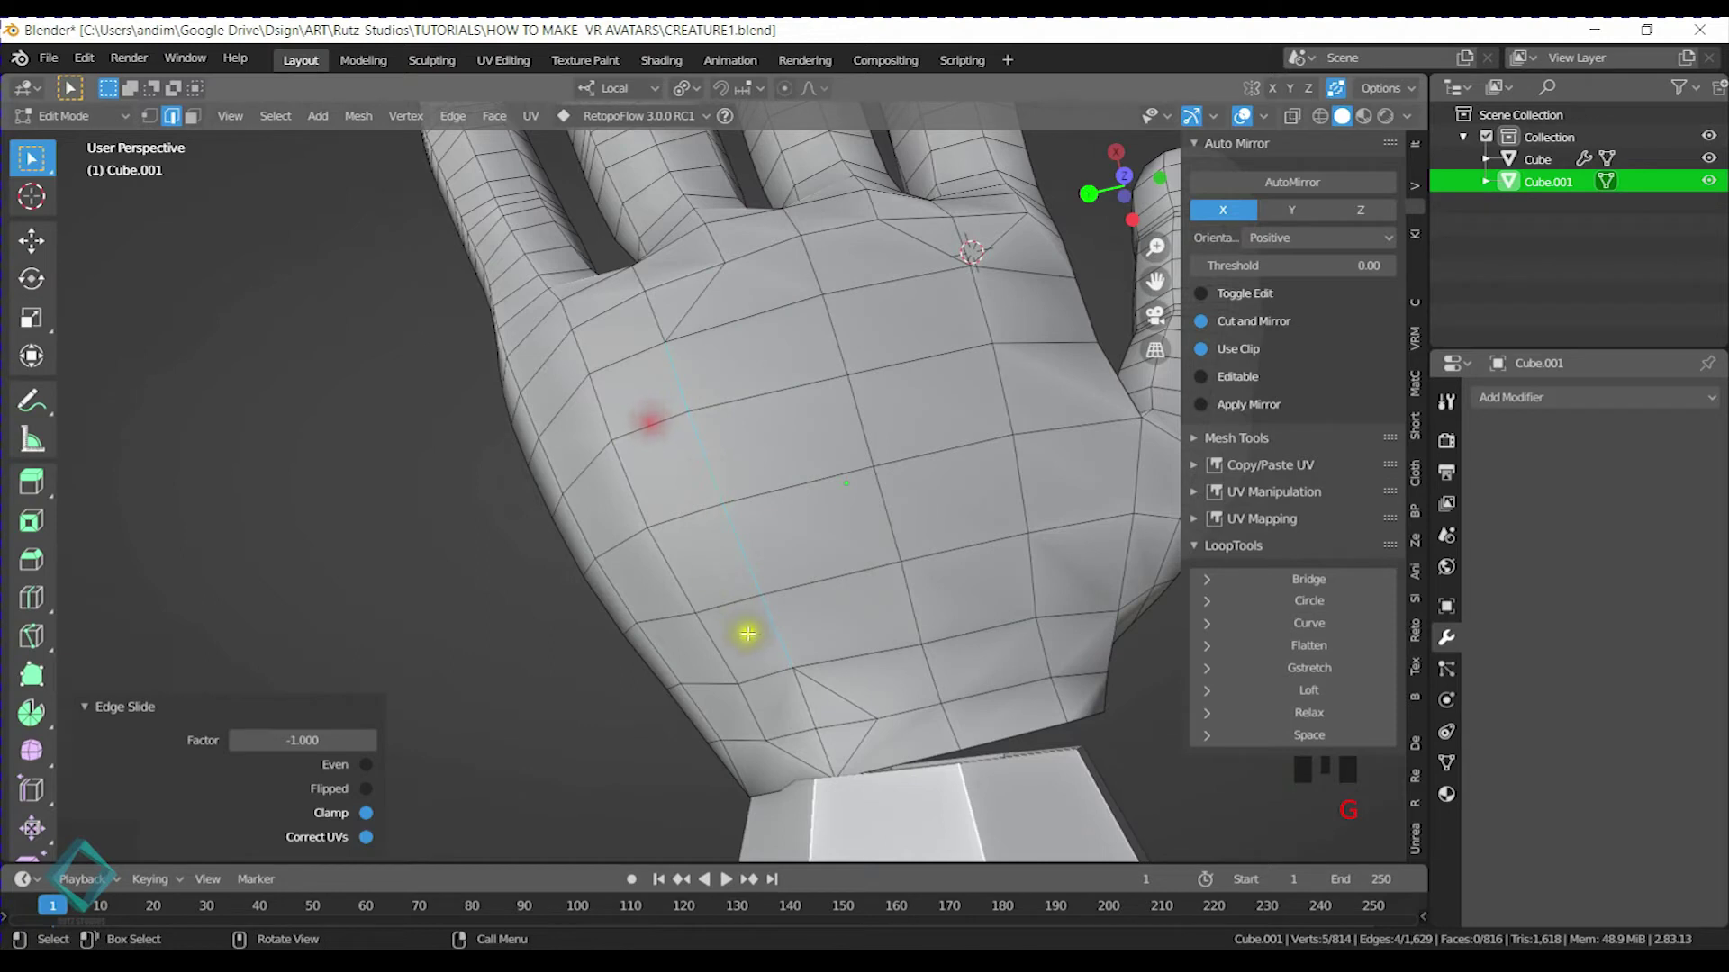
Select the edge path on the little-finger side of the back of the hand and slide it onto its neighbour toward the thumb
{"action": "left_click", "coordinate": [711, 663]}
{"action": "left_click", "coordinate": [600, 395], "text": "ctrl"}
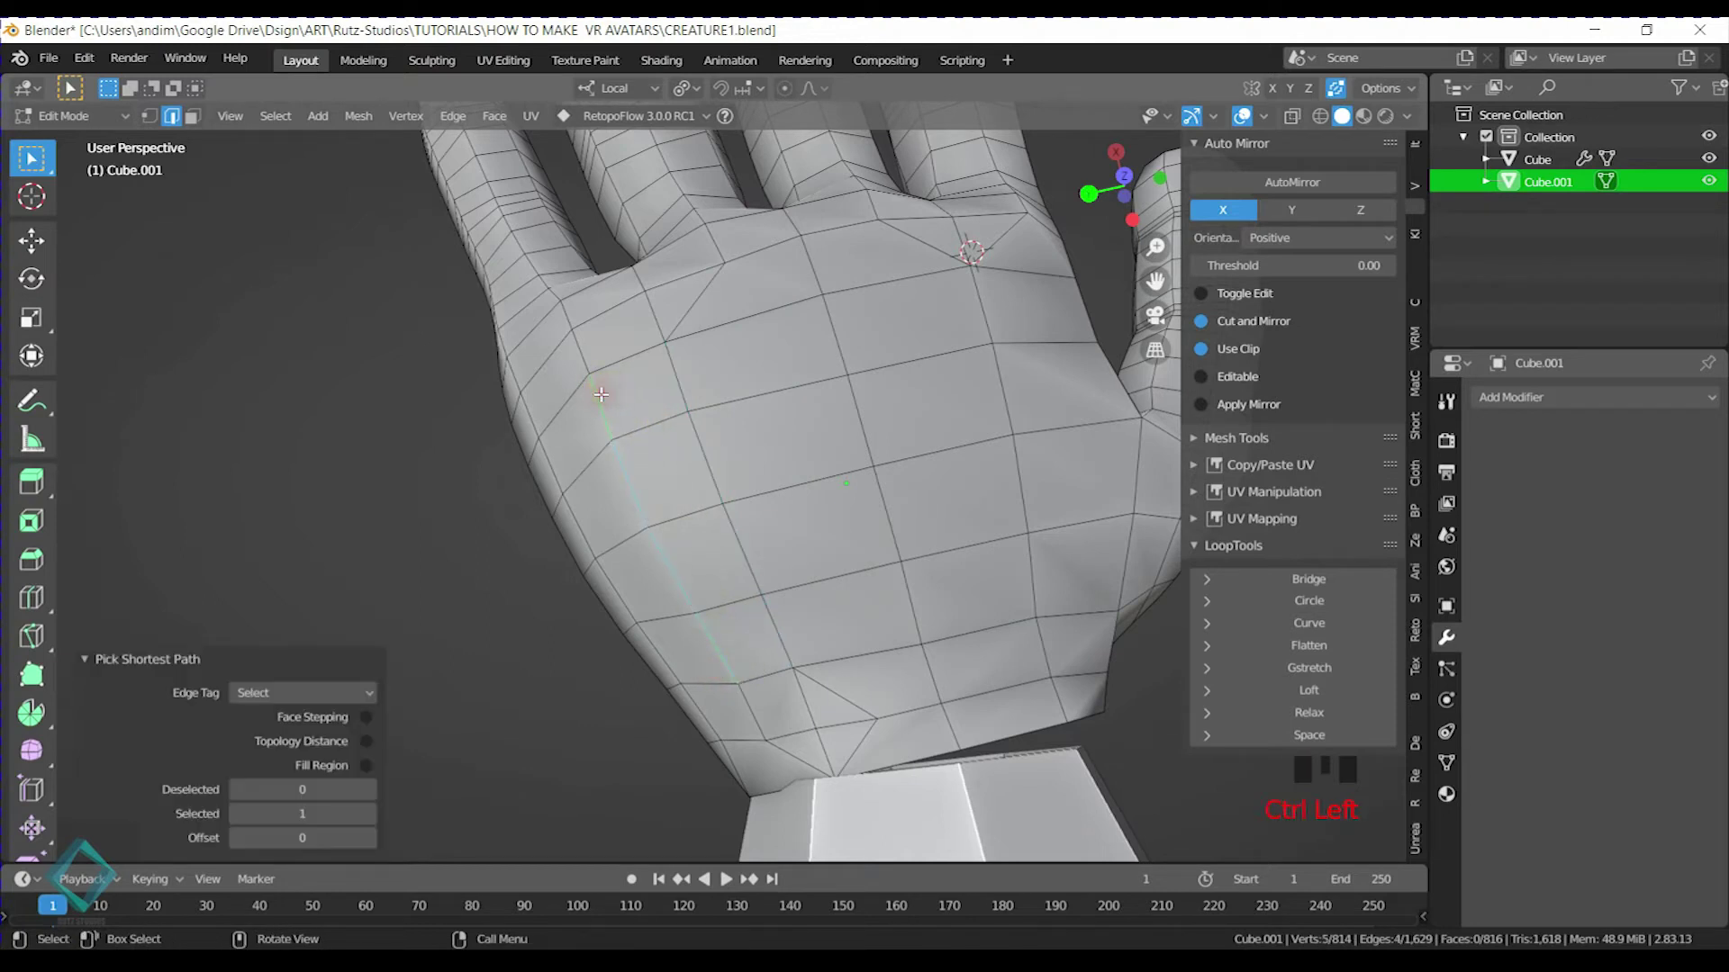
{"action": "left_click", "coordinate": [743, 700], "text": "shift"}
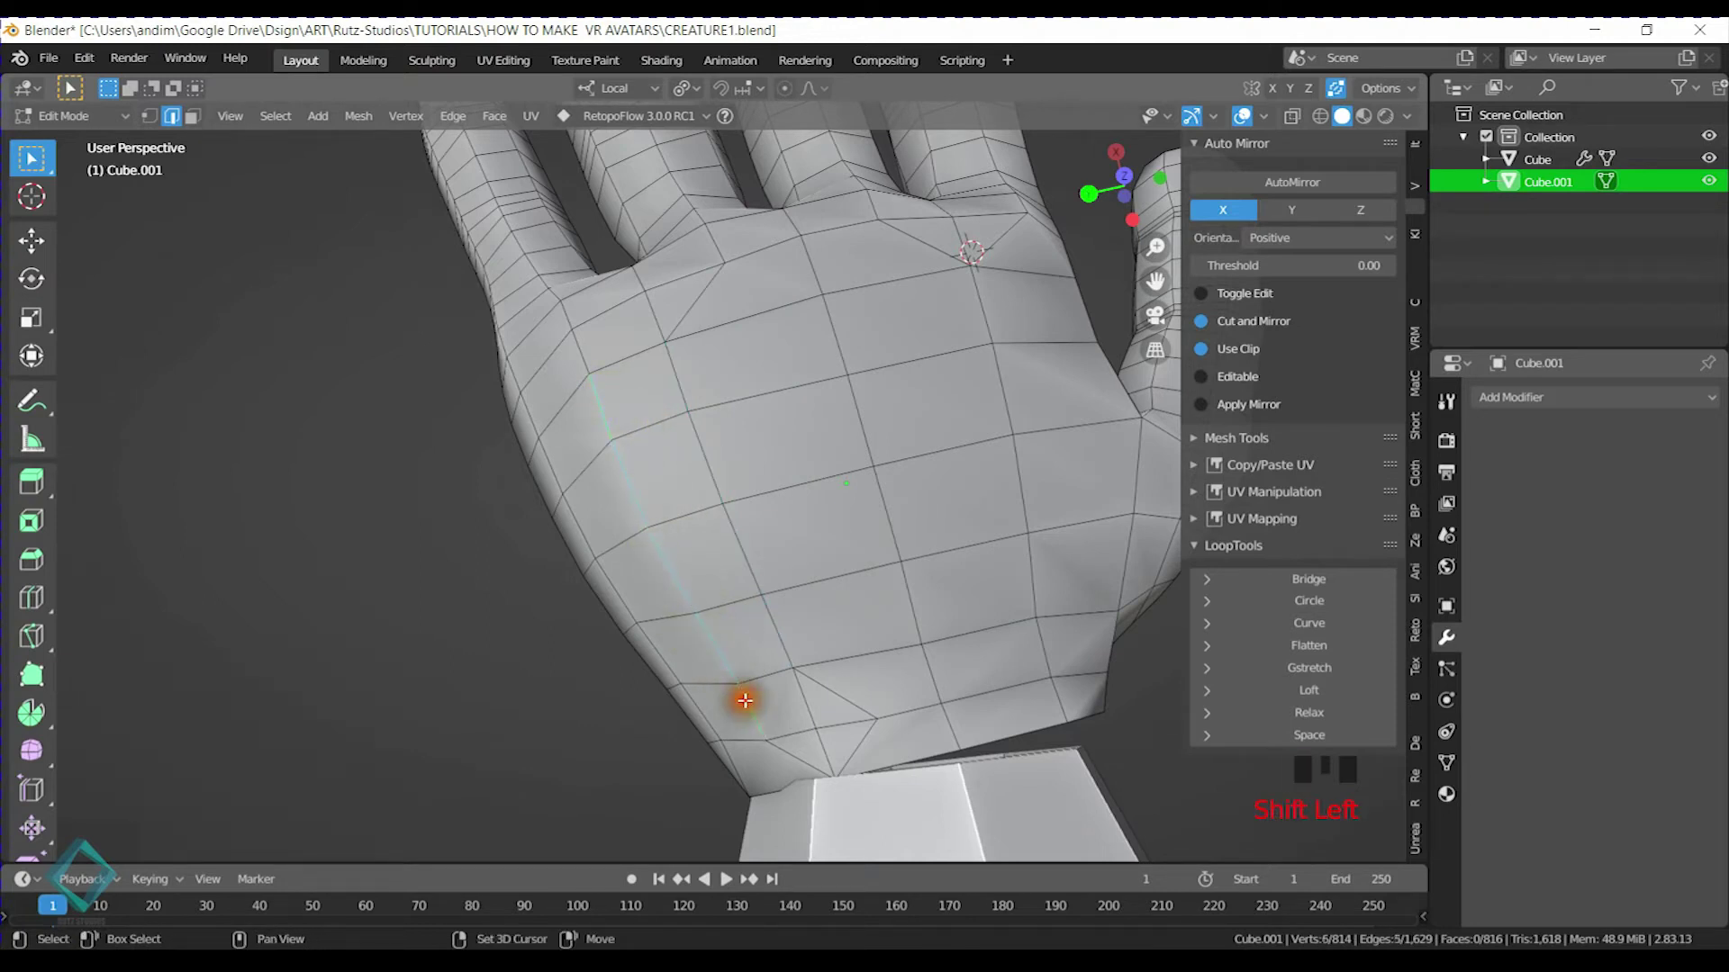
{"action": "key", "text": "g"}
{"action": "key", "text": "g"}
{"action": "left_click", "coordinate": [918, 586]}
Slide the leftover vertex near the wrist on the back of the hand fully along its edge to merge it with its neighbour
{"action": "left_click", "coordinate": [861, 694]}
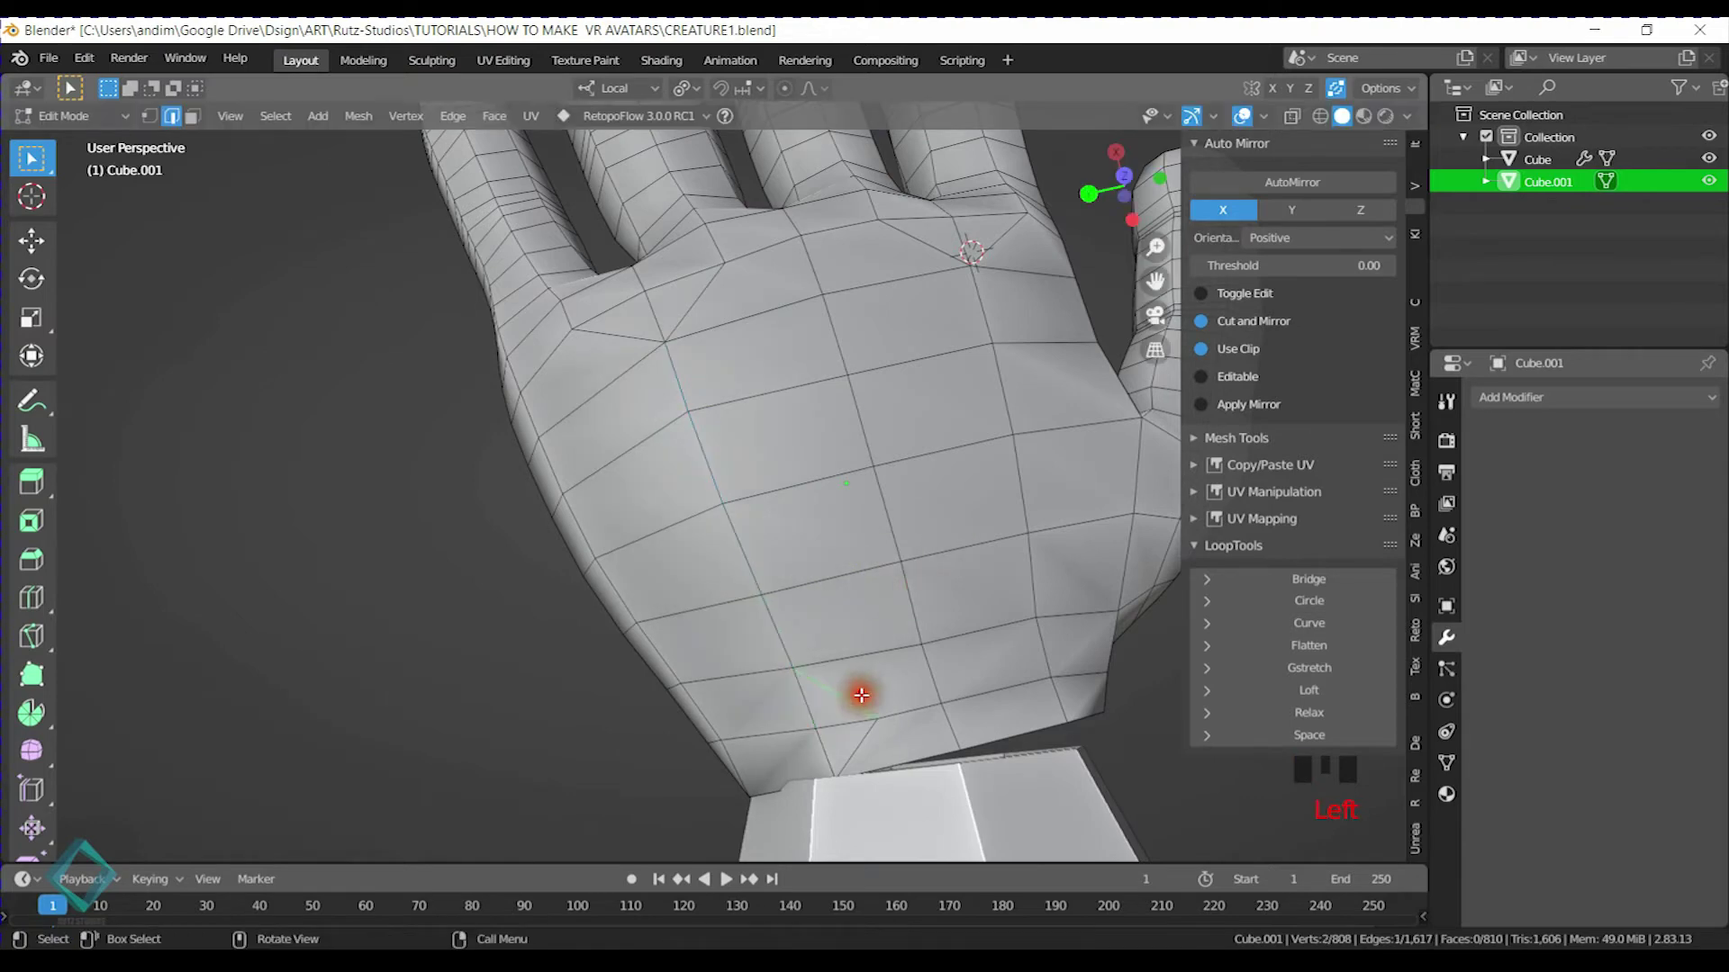
{"action": "key", "text": "g"}
{"action": "key", "text": "g"}
{"action": "left_click", "coordinate": [782, 705]}
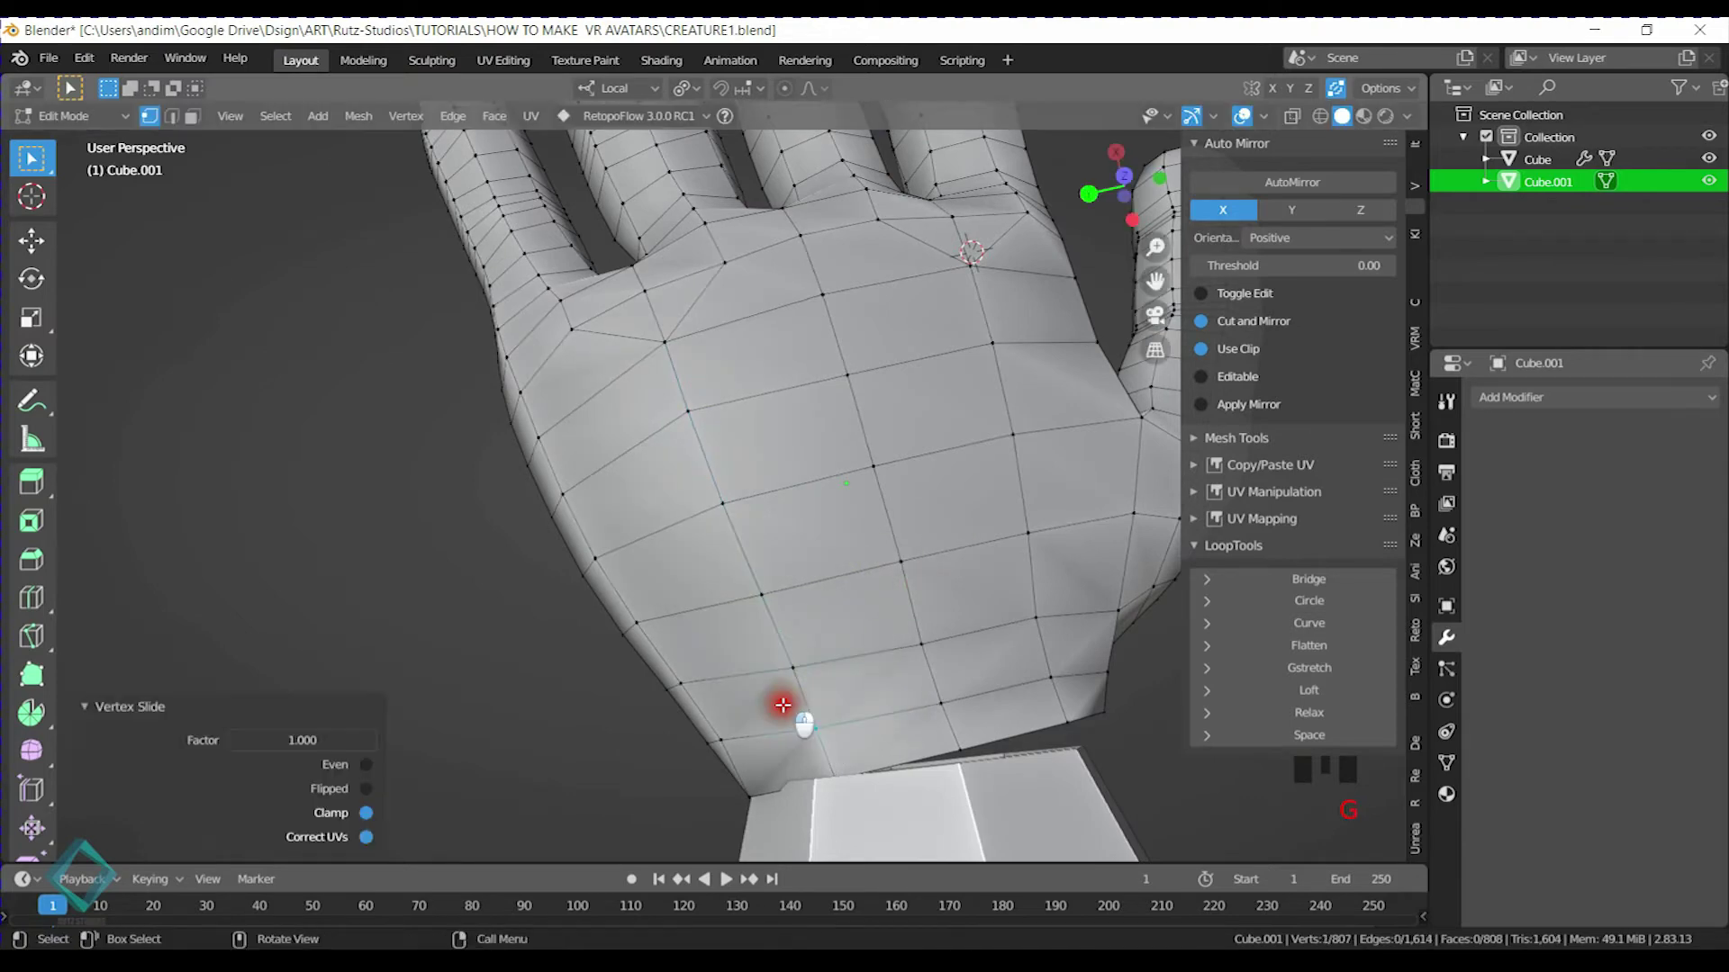
{"action": "middle_click_drag", "start_coordinate": [791, 590], "coordinate": [780, 531]}
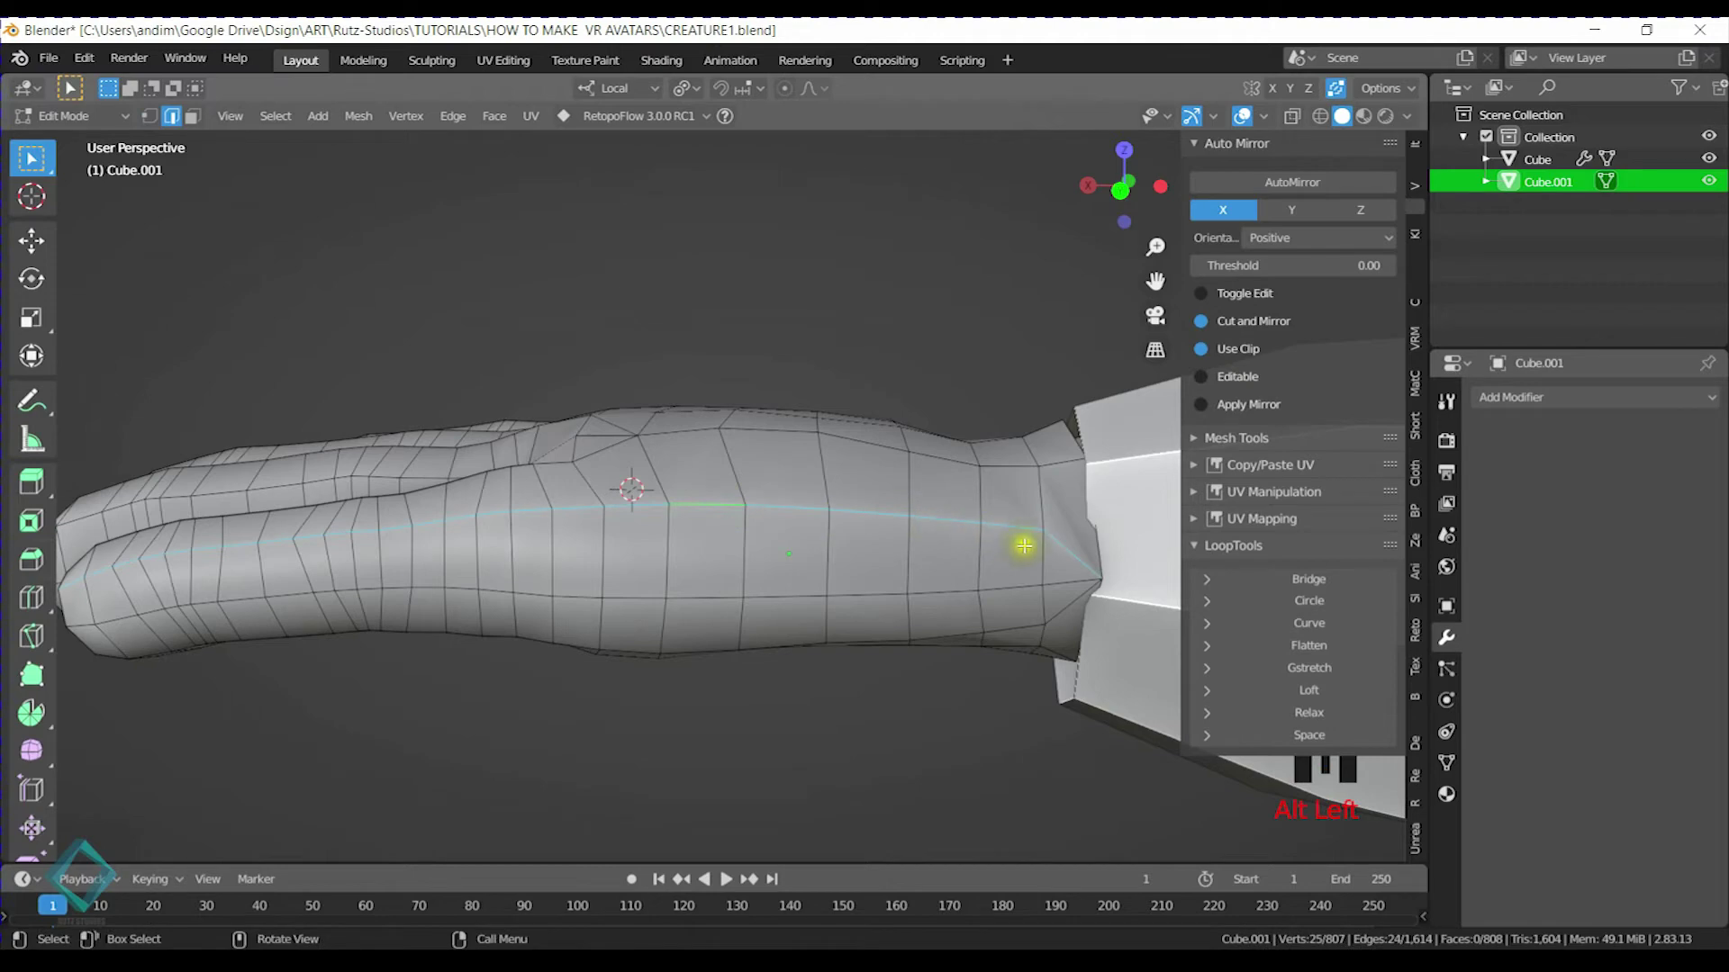
{"action": "left_click", "coordinate": [655, 501], "text": "ctrl"}
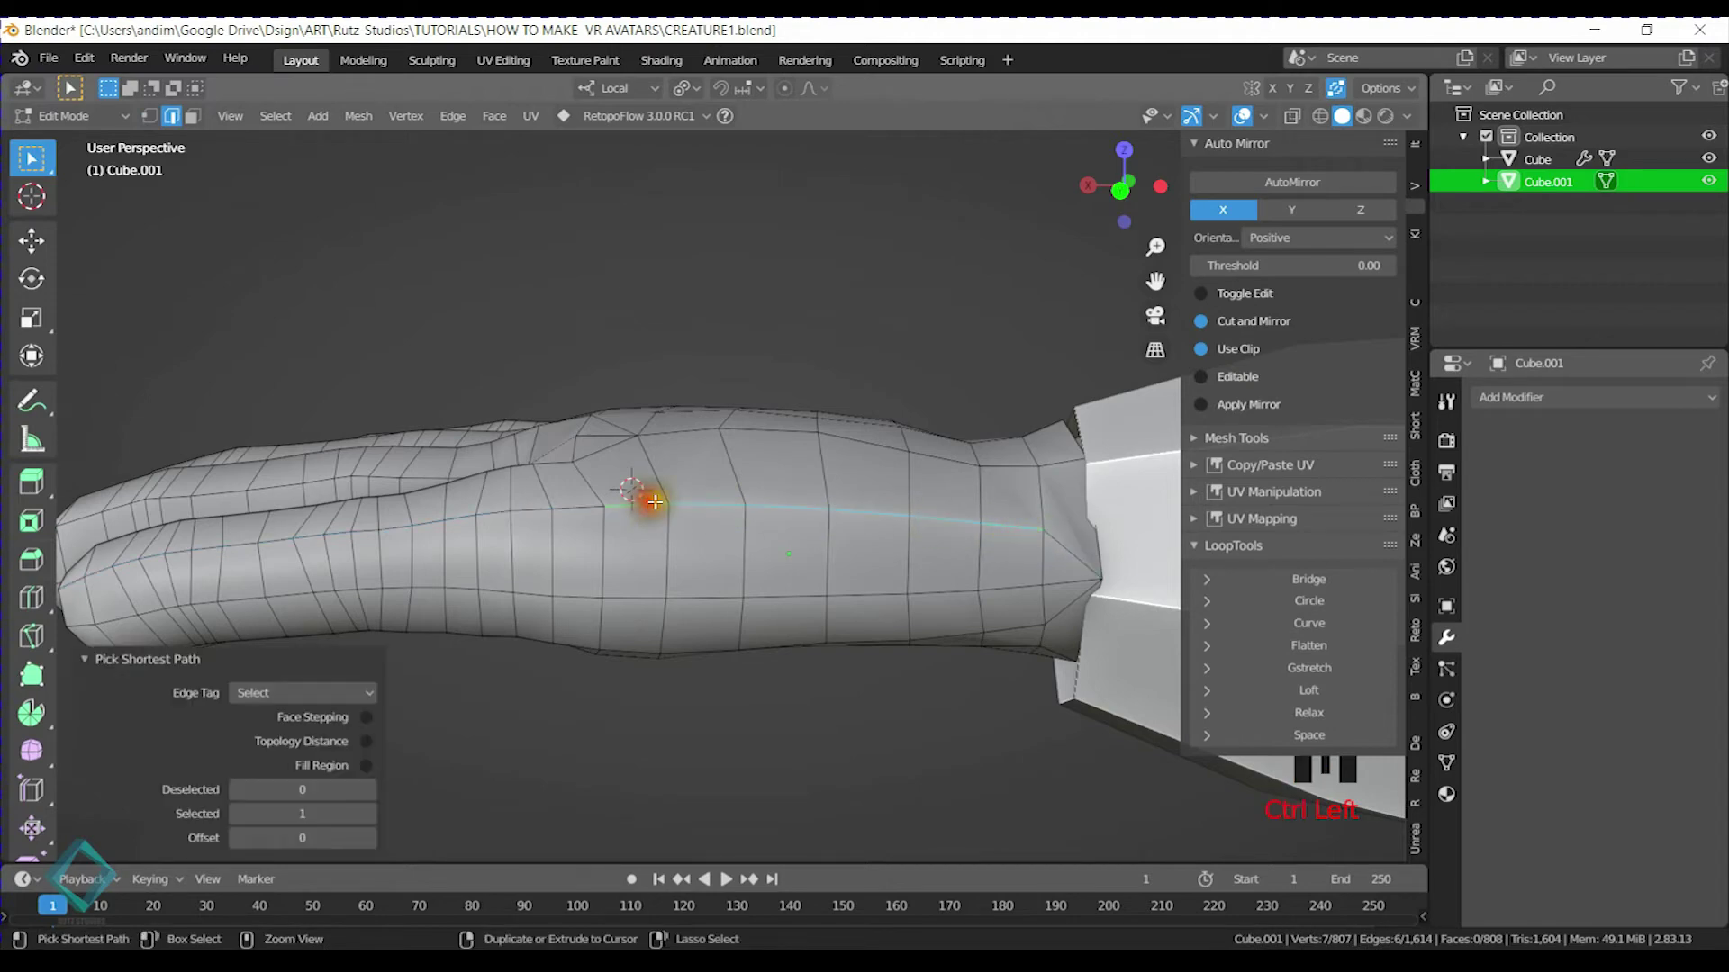
{"action": "key", "text": "g"}
{"action": "key", "text": "g"}
{"action": "left_click", "coordinate": [774, 648]}
{"action": "middle_click_drag", "start_coordinate": [775, 648], "coordinate": [776, 548]}
{"action": "left_click", "coordinate": [612, 583]}
{"action": "left_click", "coordinate": [1040, 598], "text": "ctrl"}
{"action": "key", "text": "g"}
{"action": "key", "text": "g"}
{"action": "left_click", "coordinate": [1034, 471]}
{"action": "middle_click_drag", "start_coordinate": [1034, 471], "coordinate": [722, 532]}
{"action": "key", "text": "ctrl+z"}
Slide the lengthwise edge path on the little-finger side of the palm onto its neighbour toward the middle, using factor 1.000
{"action": "middle_click_drag", "start_coordinate": [698, 431], "coordinate": [783, 439]}
{"action": "middle_click_drag", "start_coordinate": [840, 520], "coordinate": [690, 416]}
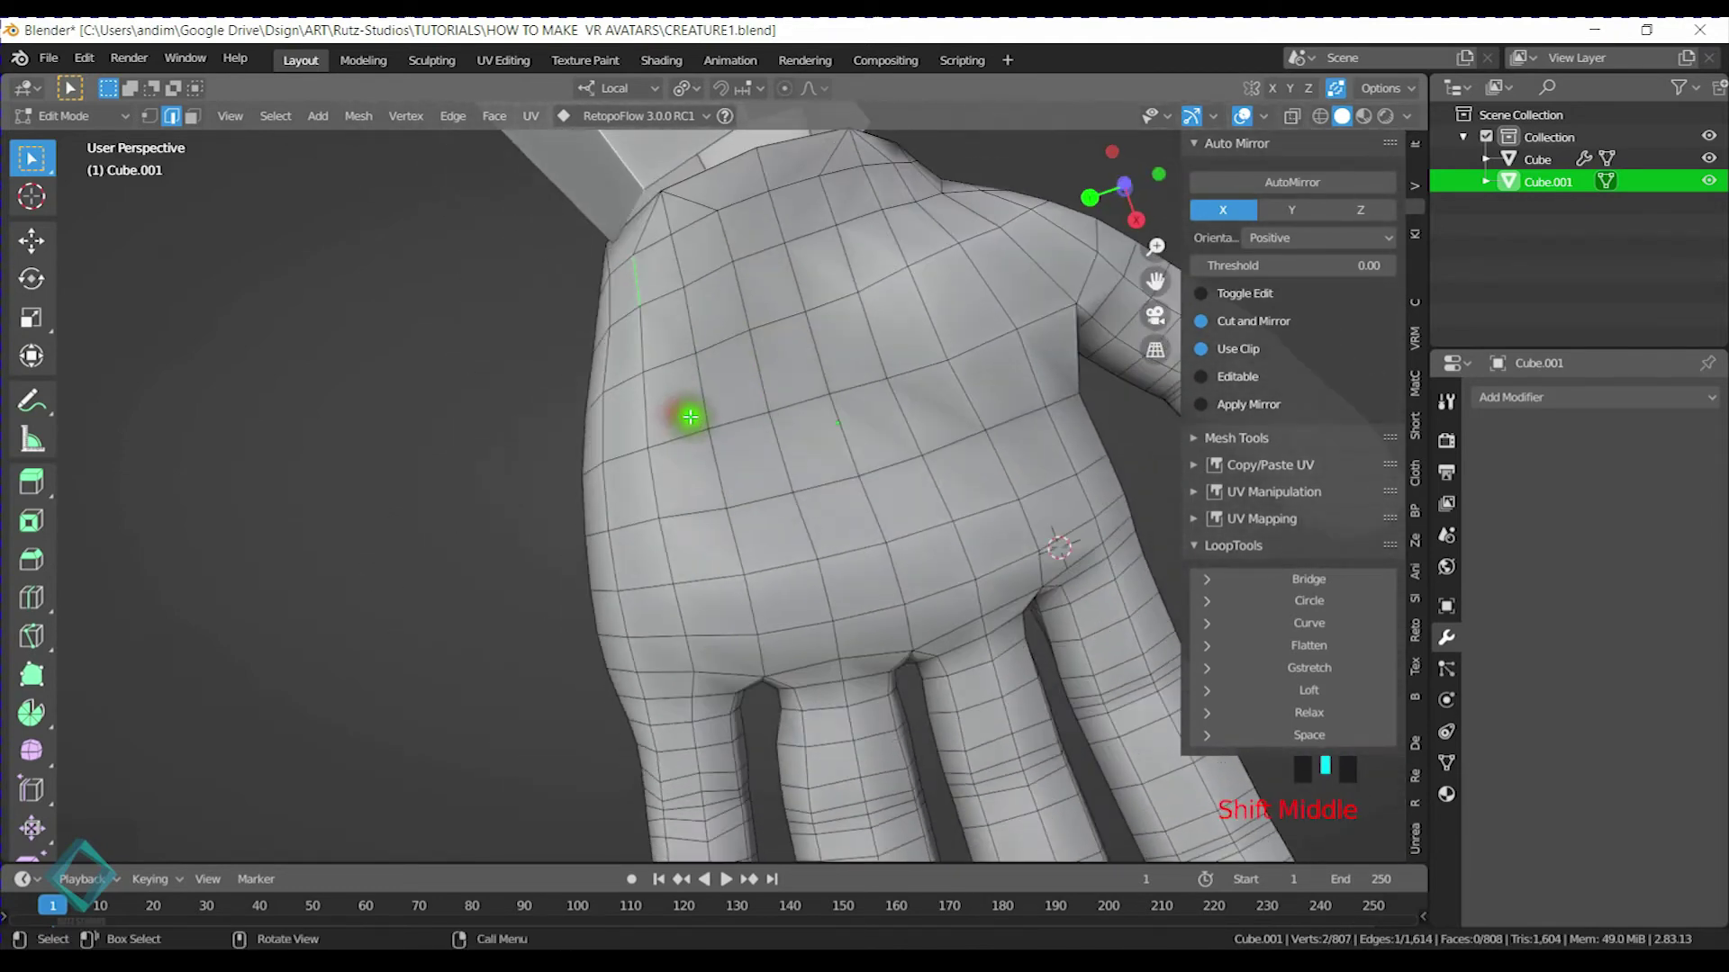
{"action": "left_click", "coordinate": [675, 608], "text": "ctrl"}
{"action": "key", "text": "g"}
{"action": "key", "text": "g"}
{"action": "left_click", "coordinate": [819, 549]}
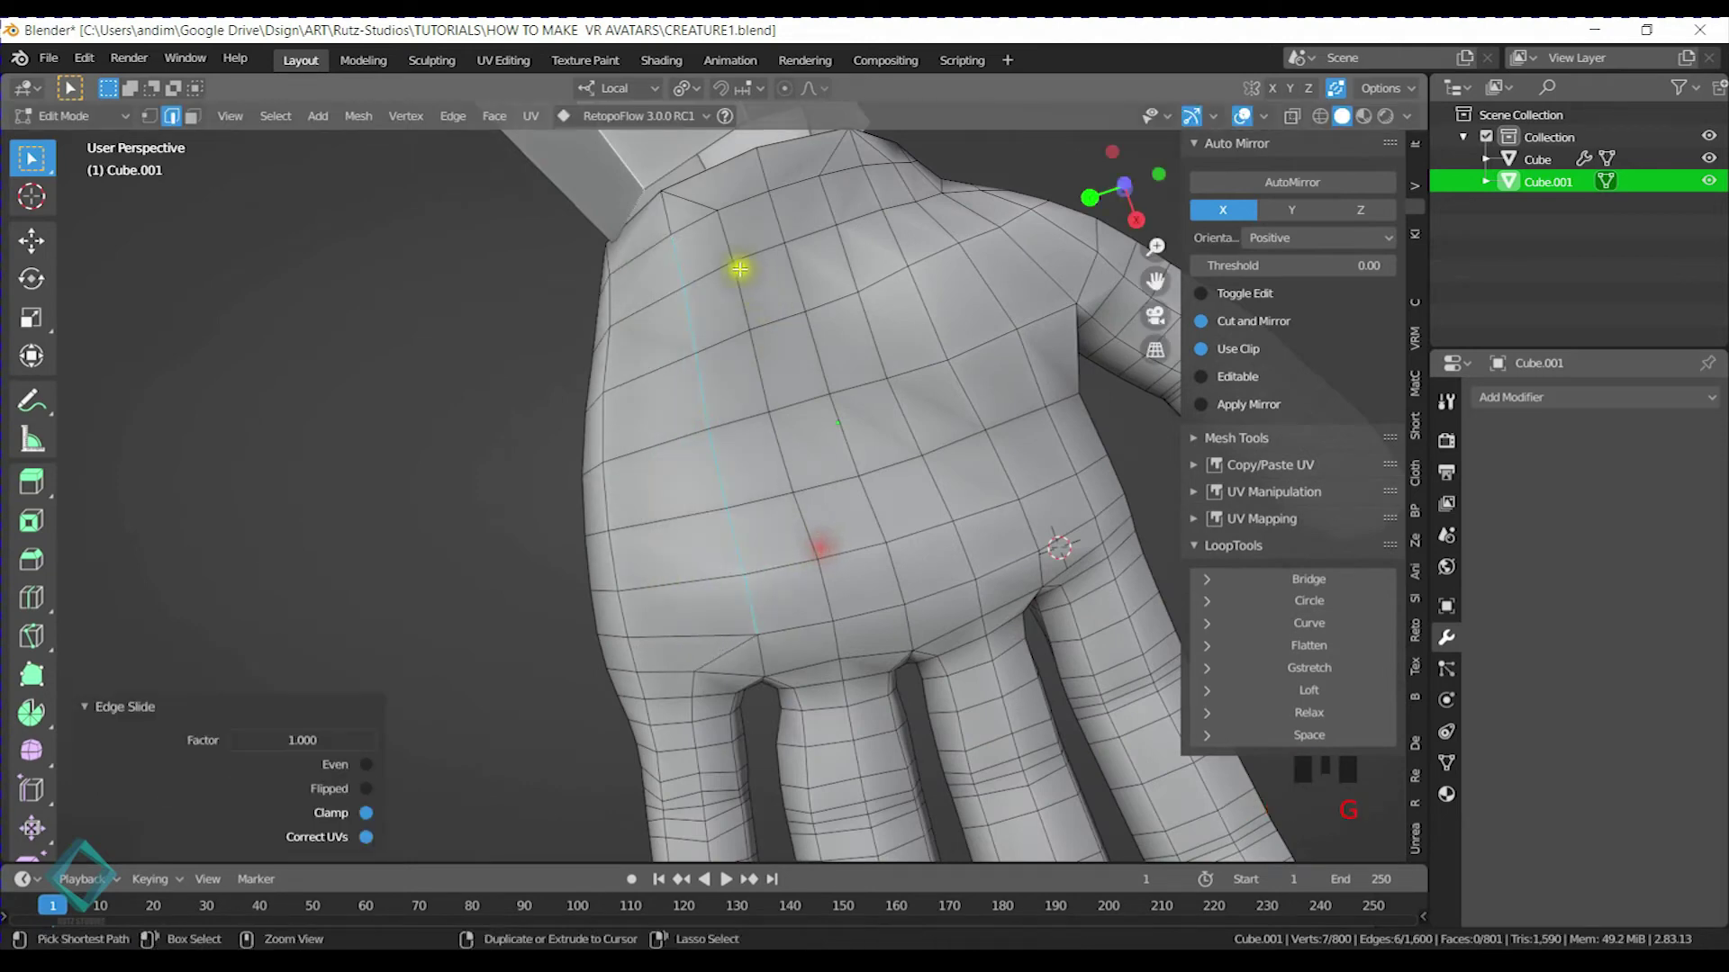
Select the next lengthwise palm edge path down to the finger bases and slide it onto its neighbour toward the little finger
{"action": "left_click", "coordinate": [827, 612], "text": "ctrl"}
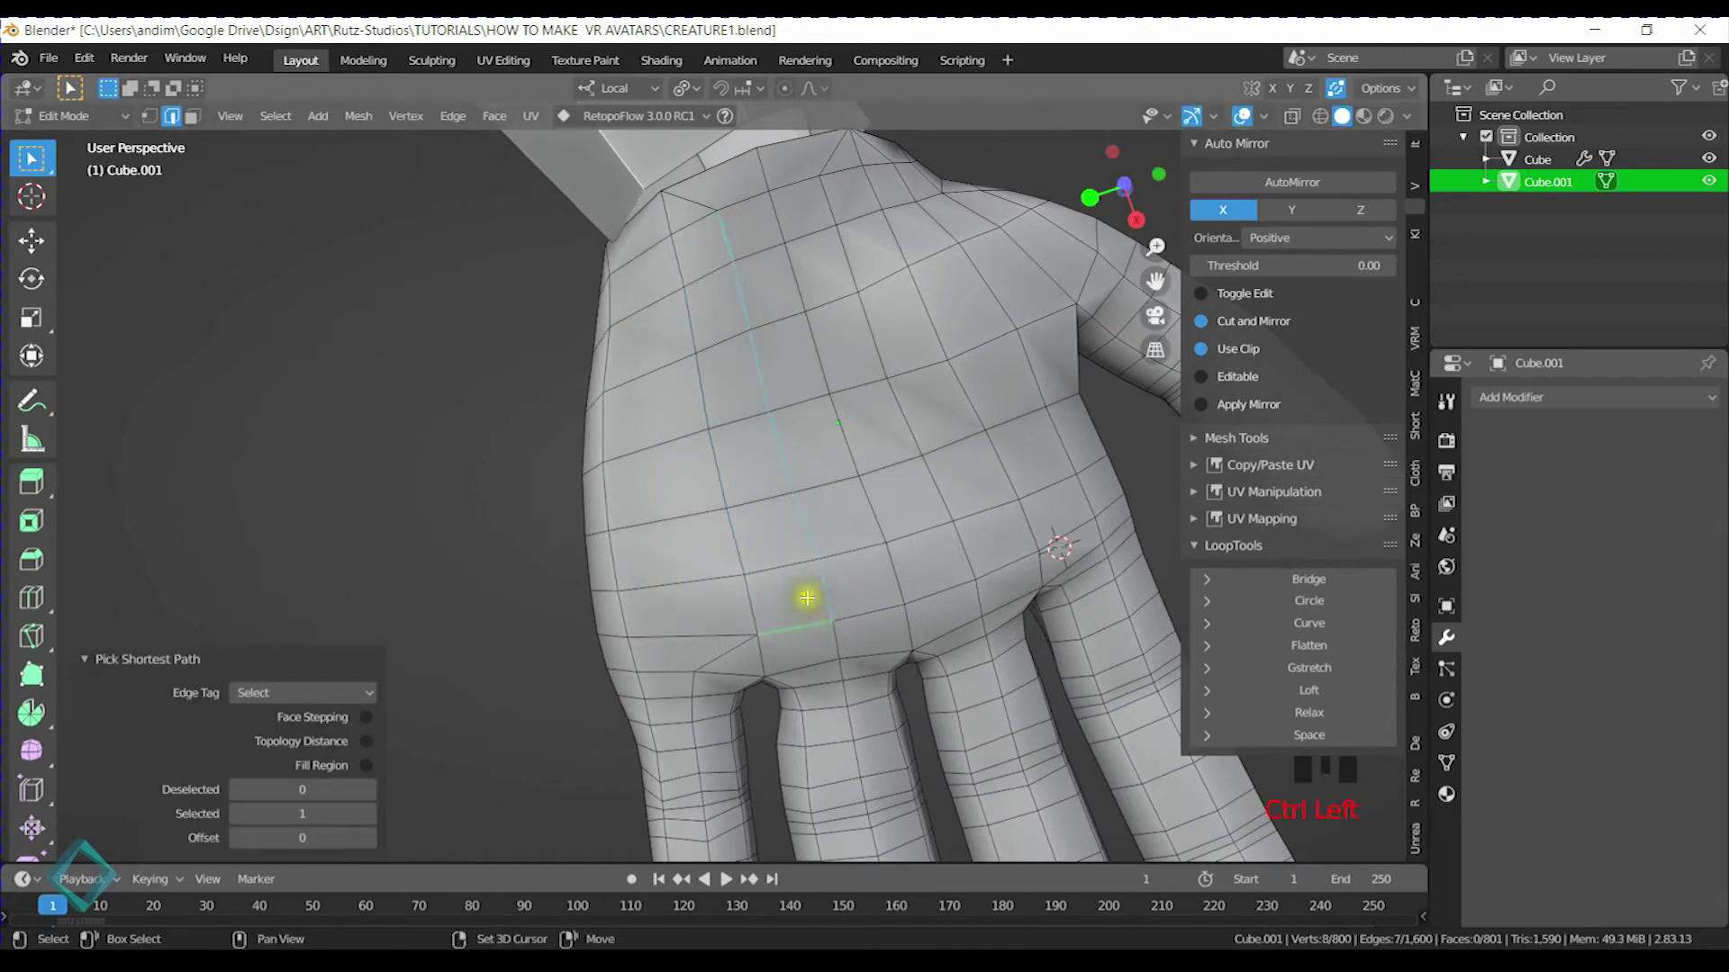
{"action": "left_click", "coordinate": [834, 647], "text": "ctrl"}
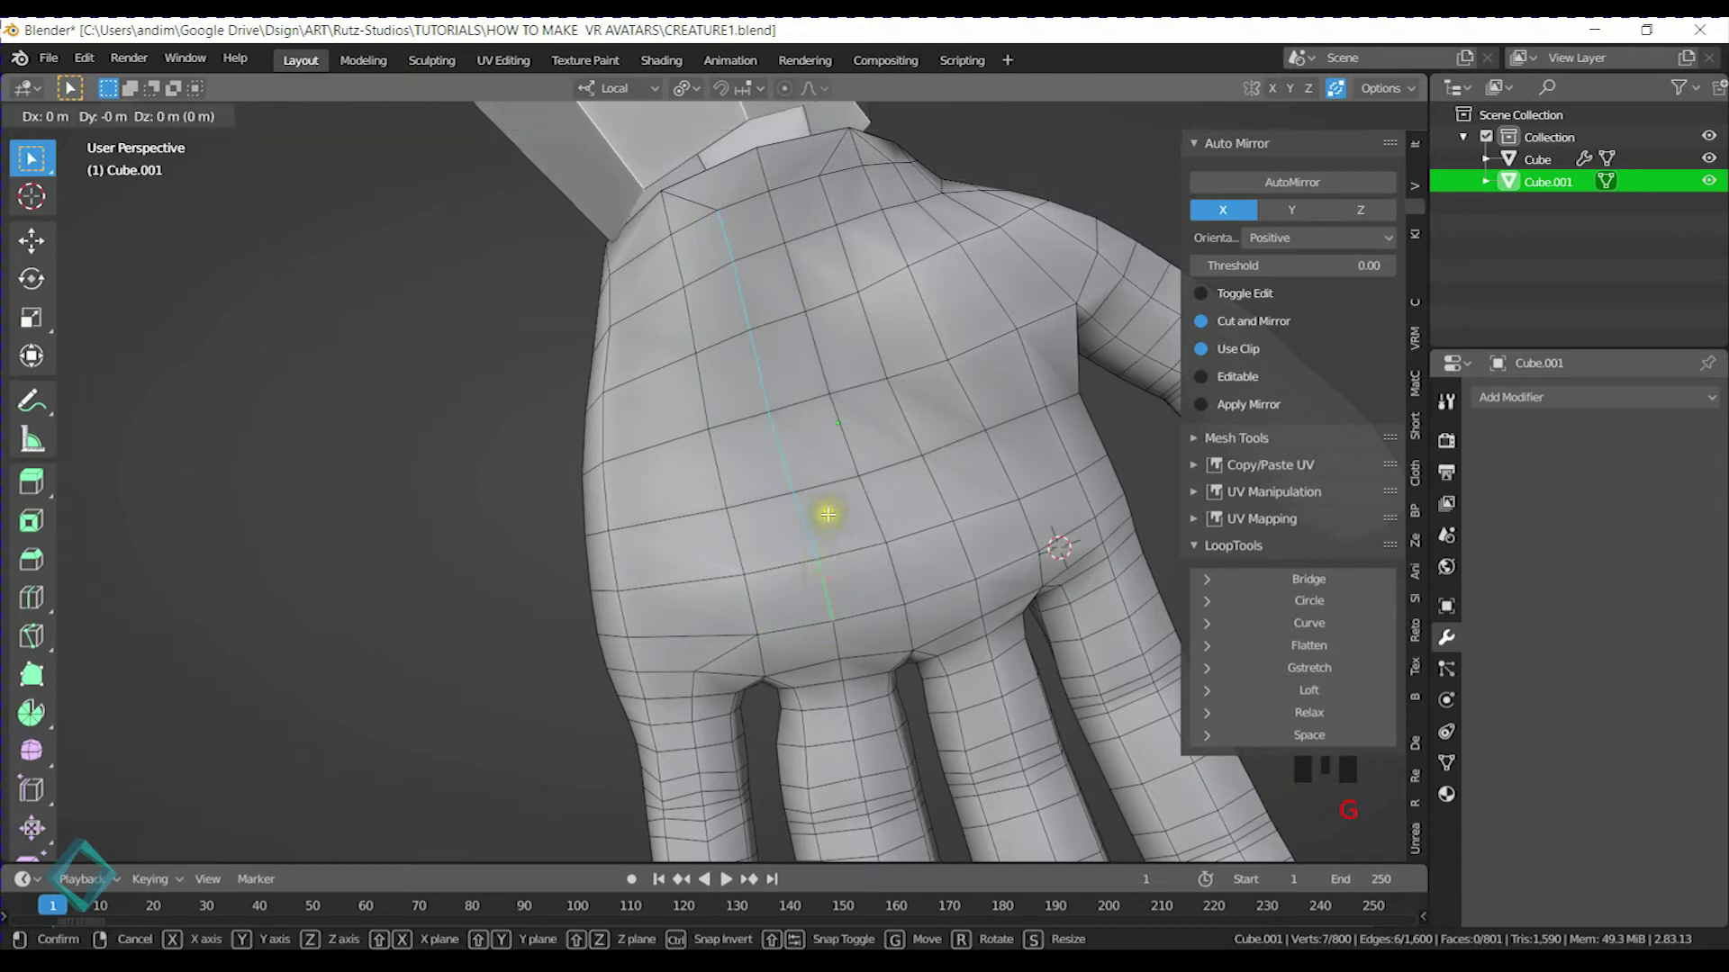
{"action": "key", "text": "g"}
{"action": "key", "text": "g"}
{"action": "left_click", "coordinate": [698, 552]}
Slide the edge path in the middle of the palm all the way onto its neighbour toward the thumb
{"action": "middle_click_drag", "start_coordinate": [698, 552], "coordinate": [777, 432], "text": "shift"}
{"action": "left_click", "coordinate": [775, 261]}
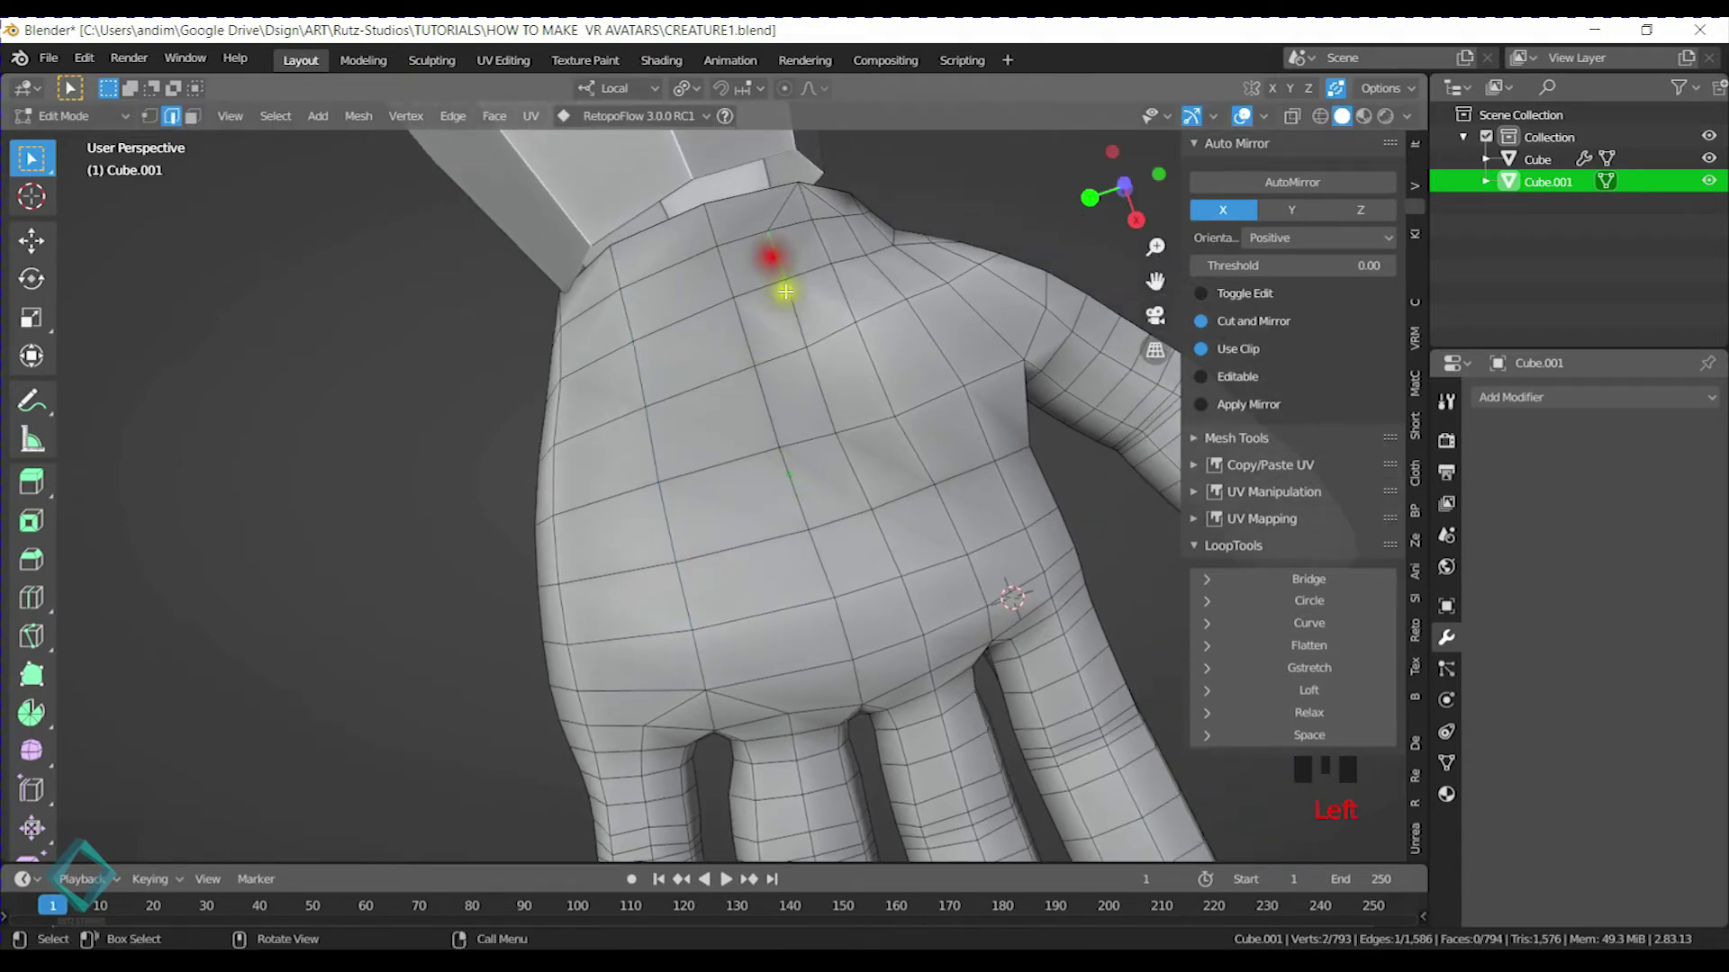
{"action": "left_click", "coordinate": [888, 608], "text": "ctrl"}
{"action": "key", "text": "g"}
{"action": "key", "text": "g"}
{"action": "left_click", "coordinate": [943, 523]}
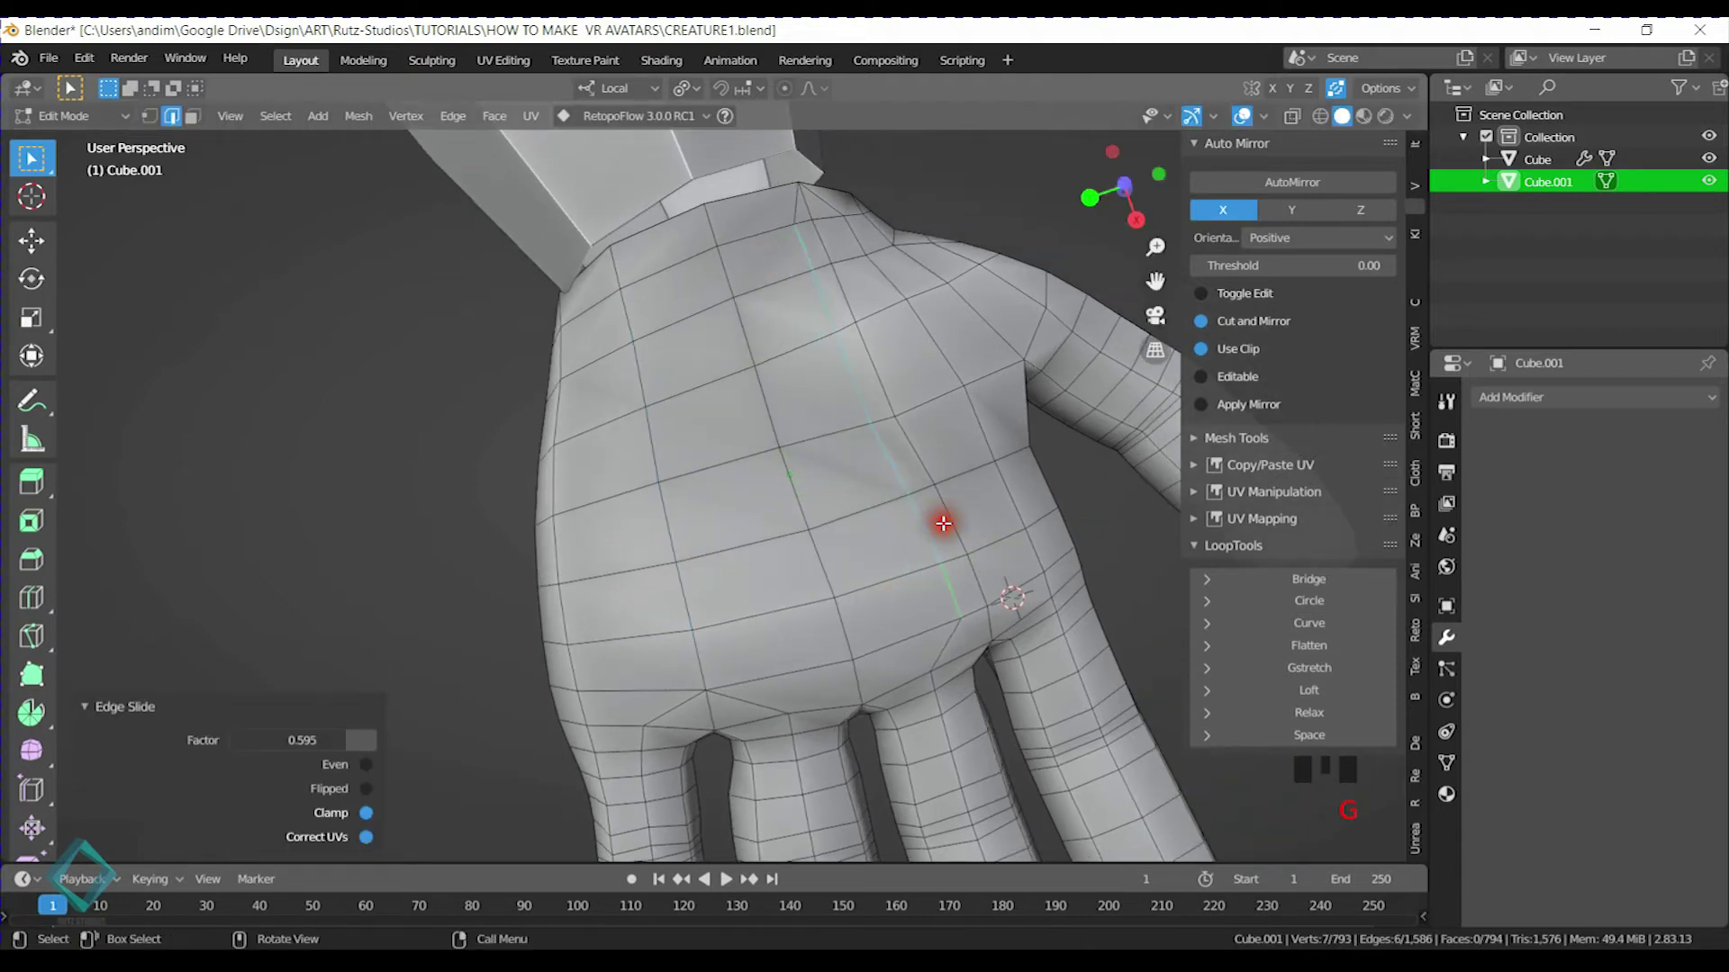
{"action": "key", "text": "g"}
{"action": "key", "text": "g"}
{"action": "left_click", "coordinate": [972, 502]}
{"action": "middle_click_drag", "start_coordinate": [973, 502], "coordinate": [953, 390]}
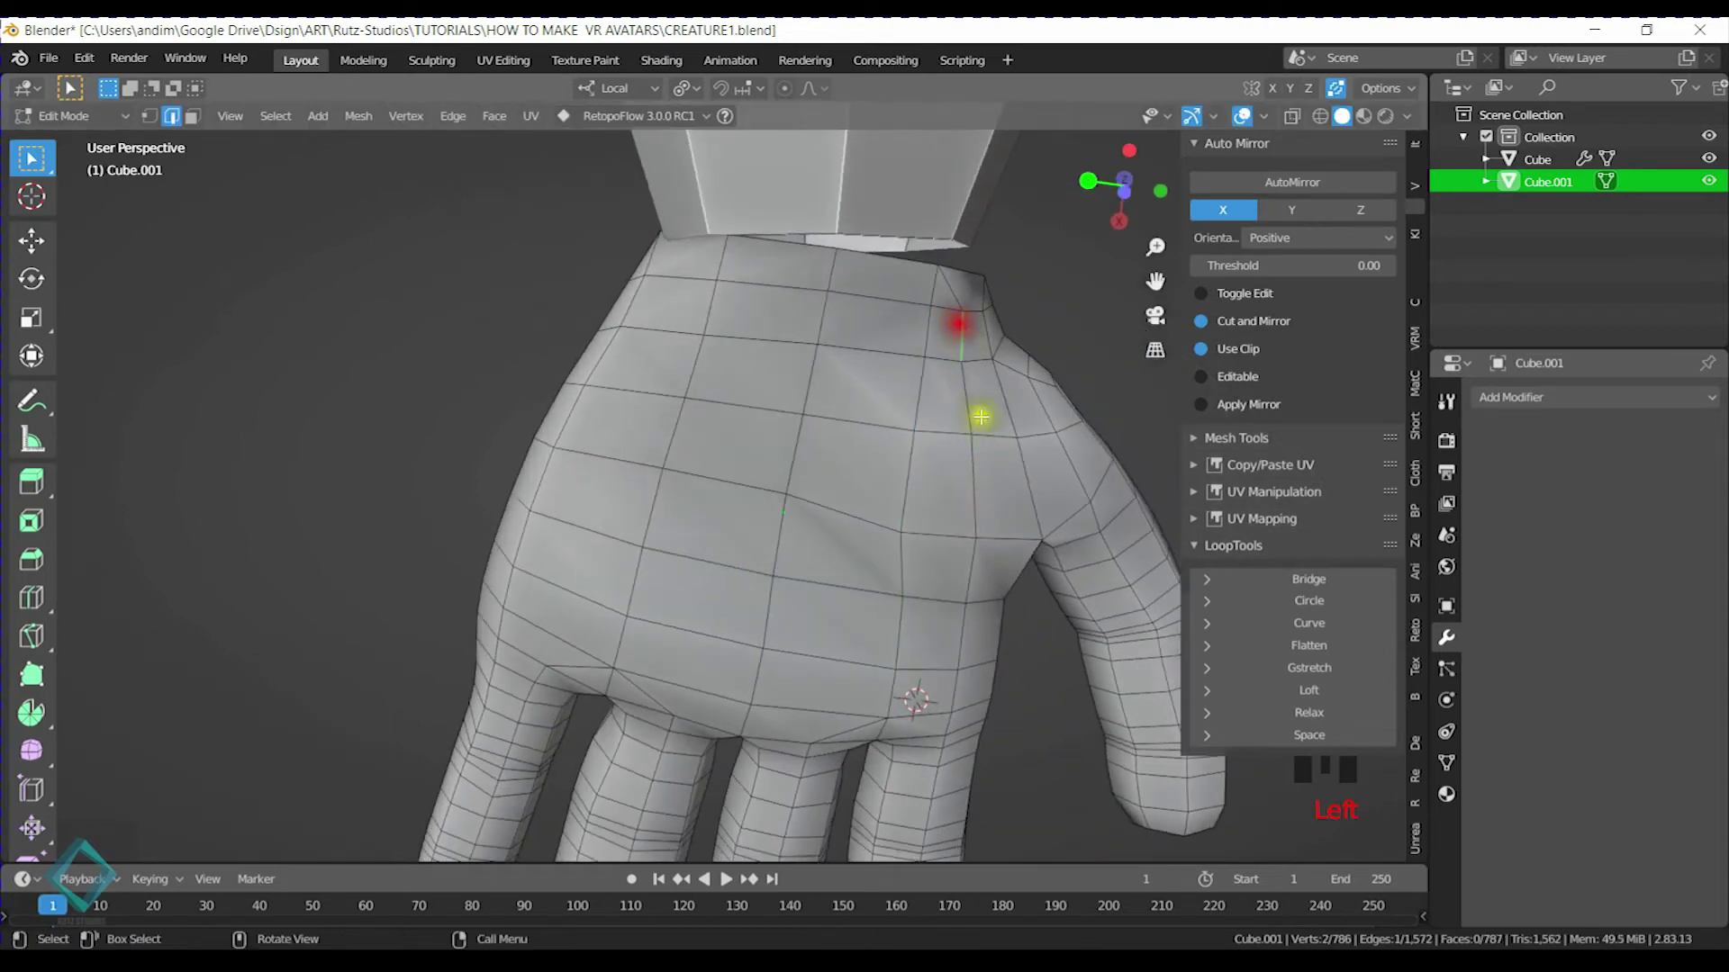
Select the thumb-side lengthwise edge path on the palm down to the finger base and slide it onto its neighbour with factor -1.000
{"action": "key", "text": "g"}
{"action": "left_click", "coordinate": [951, 655]}
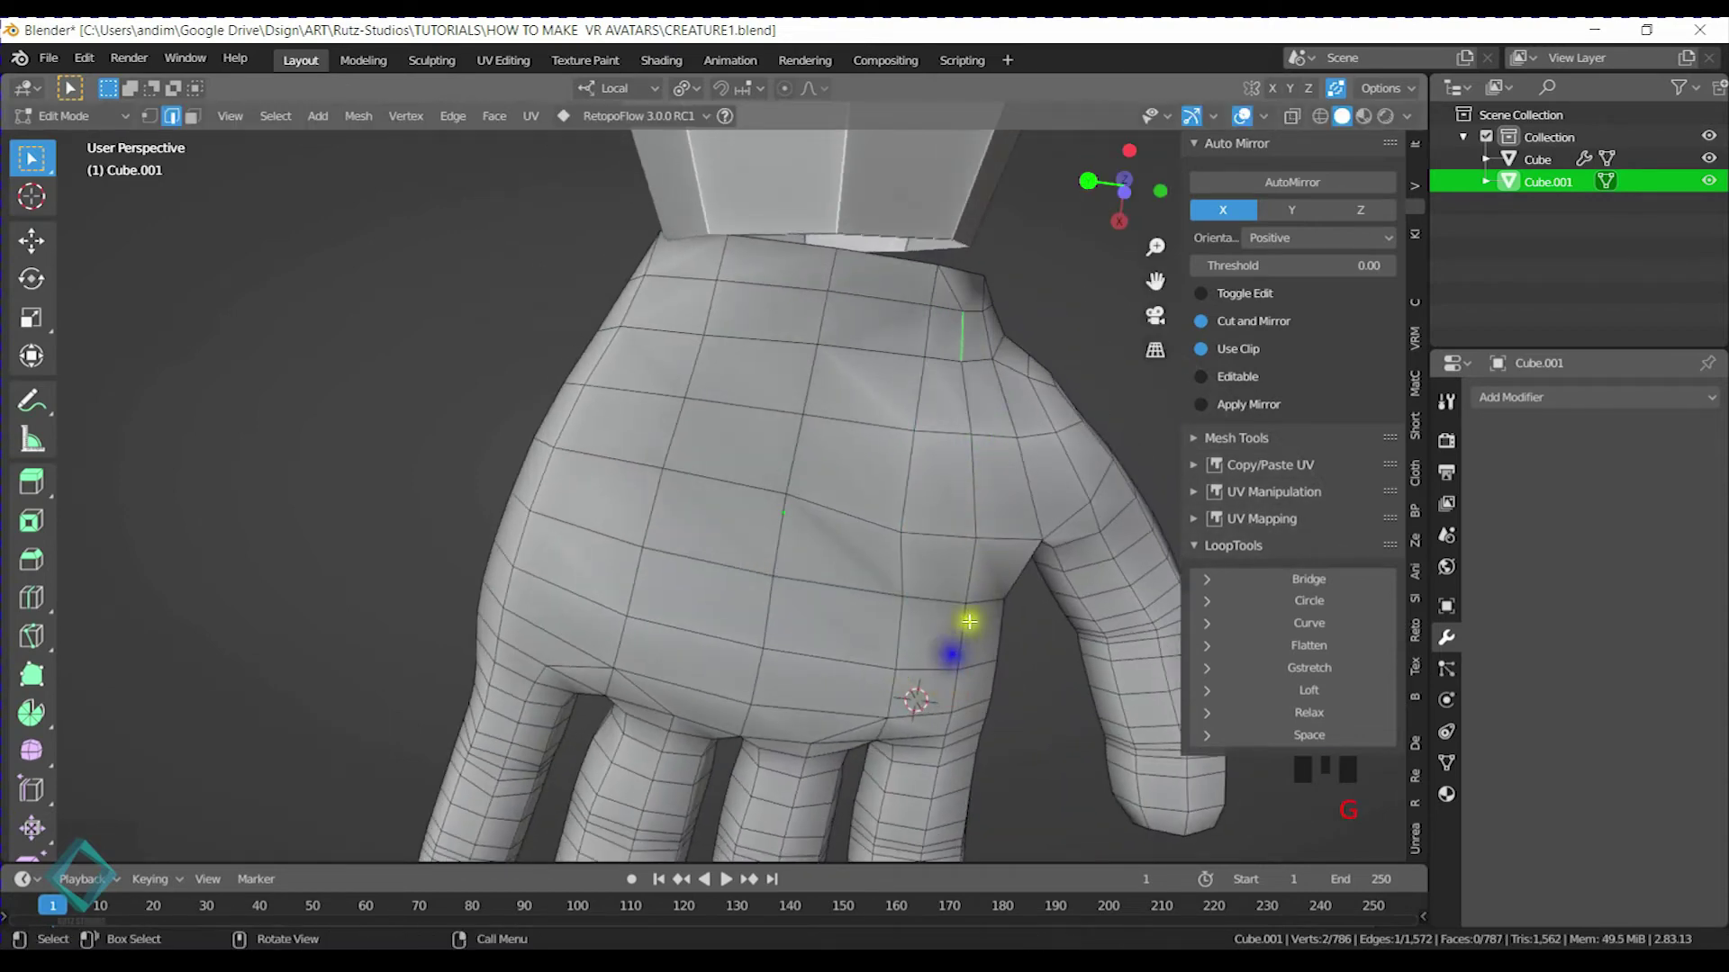
{"action": "left_click", "coordinate": [957, 684], "text": "ctrl"}
{"action": "key", "text": "g"}
{"action": "key", "text": "g"}
{"action": "left_click", "coordinate": [772, 663]}
Slide the vertices at the little finger's base on the back of the hand along their edges to even out the spacing
{"action": "middle_click_drag", "start_coordinate": [771, 663], "coordinate": [896, 630]}
{"action": "scroll", "coordinate": [822, 540], "scroll_direction": "down", "scroll_amount": 1}
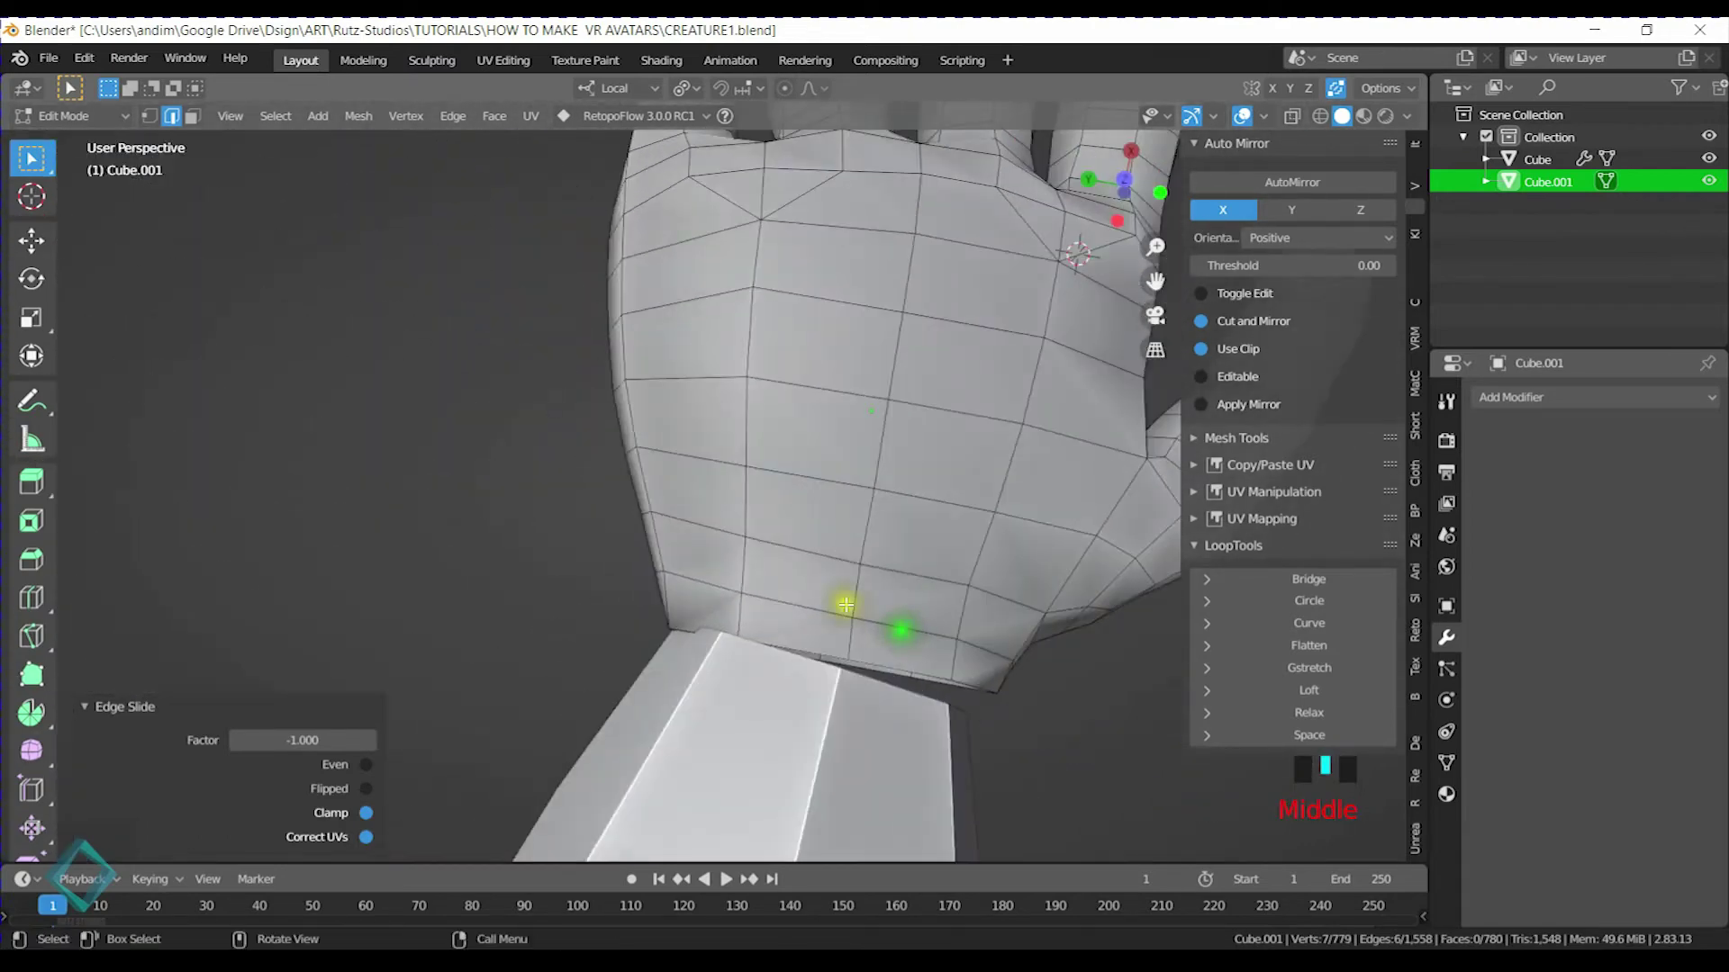
{"action": "scroll", "coordinate": [736, 410], "scroll_direction": "down", "scroll_amount": 1}
{"action": "scroll", "coordinate": [736, 410], "scroll_direction": "up", "scroll_amount": 2}
{"action": "middle_click_drag", "start_coordinate": [725, 528], "coordinate": [852, 513]}
{"action": "scroll", "coordinate": [775, 528], "scroll_direction": "down", "scroll_amount": 2}
{"action": "left_click", "coordinate": [855, 487]}
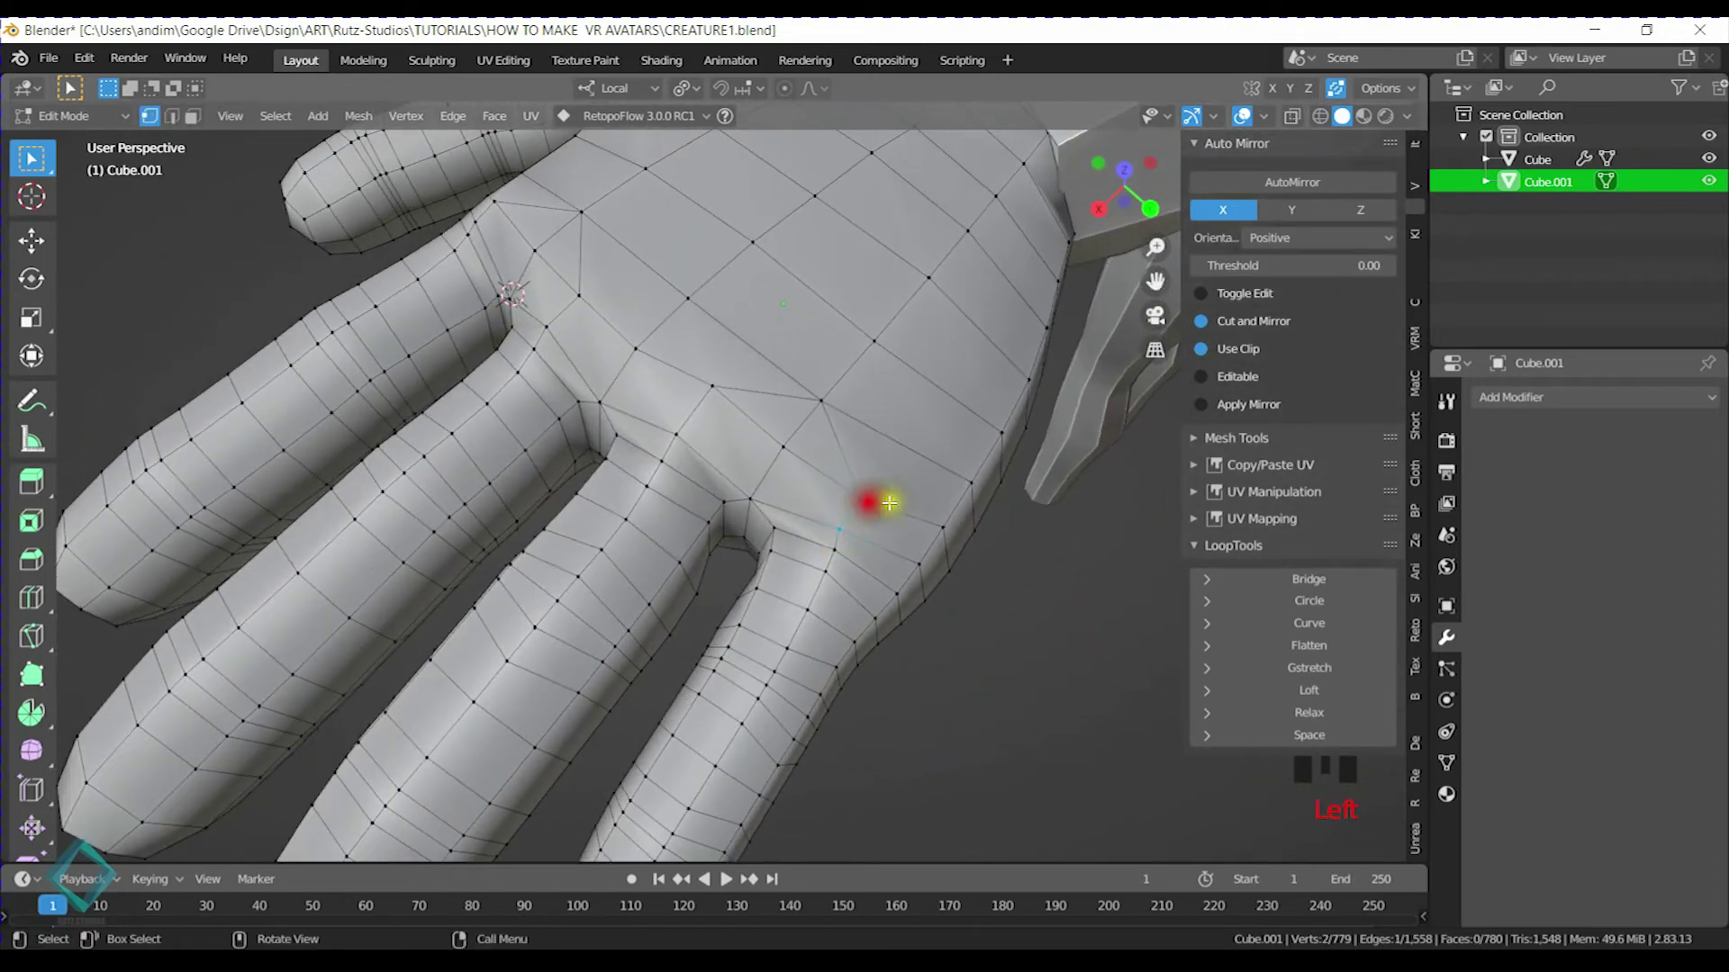
{"action": "key", "text": "g"}
{"action": "key", "text": "g"}
{"action": "right_click", "coordinate": [869, 490]}
{"action": "left_click", "coordinate": [864, 491]}
{"action": "key", "text": "g"}
{"action": "key", "text": "g"}
{"action": "left_click", "coordinate": [929, 492]}
Slide the vertices above the gap between the ring and little fingers along their edges on the back of the hand
{"action": "key", "text": "g"}
{"action": "key", "text": "g"}
{"action": "left_click", "coordinate": [733, 397]}
{"action": "middle_click_drag", "start_coordinate": [733, 397], "coordinate": [768, 455]}
{"action": "key", "text": "g"}
{"action": "key", "text": "g"}
{"action": "left_click", "coordinate": [799, 465]}
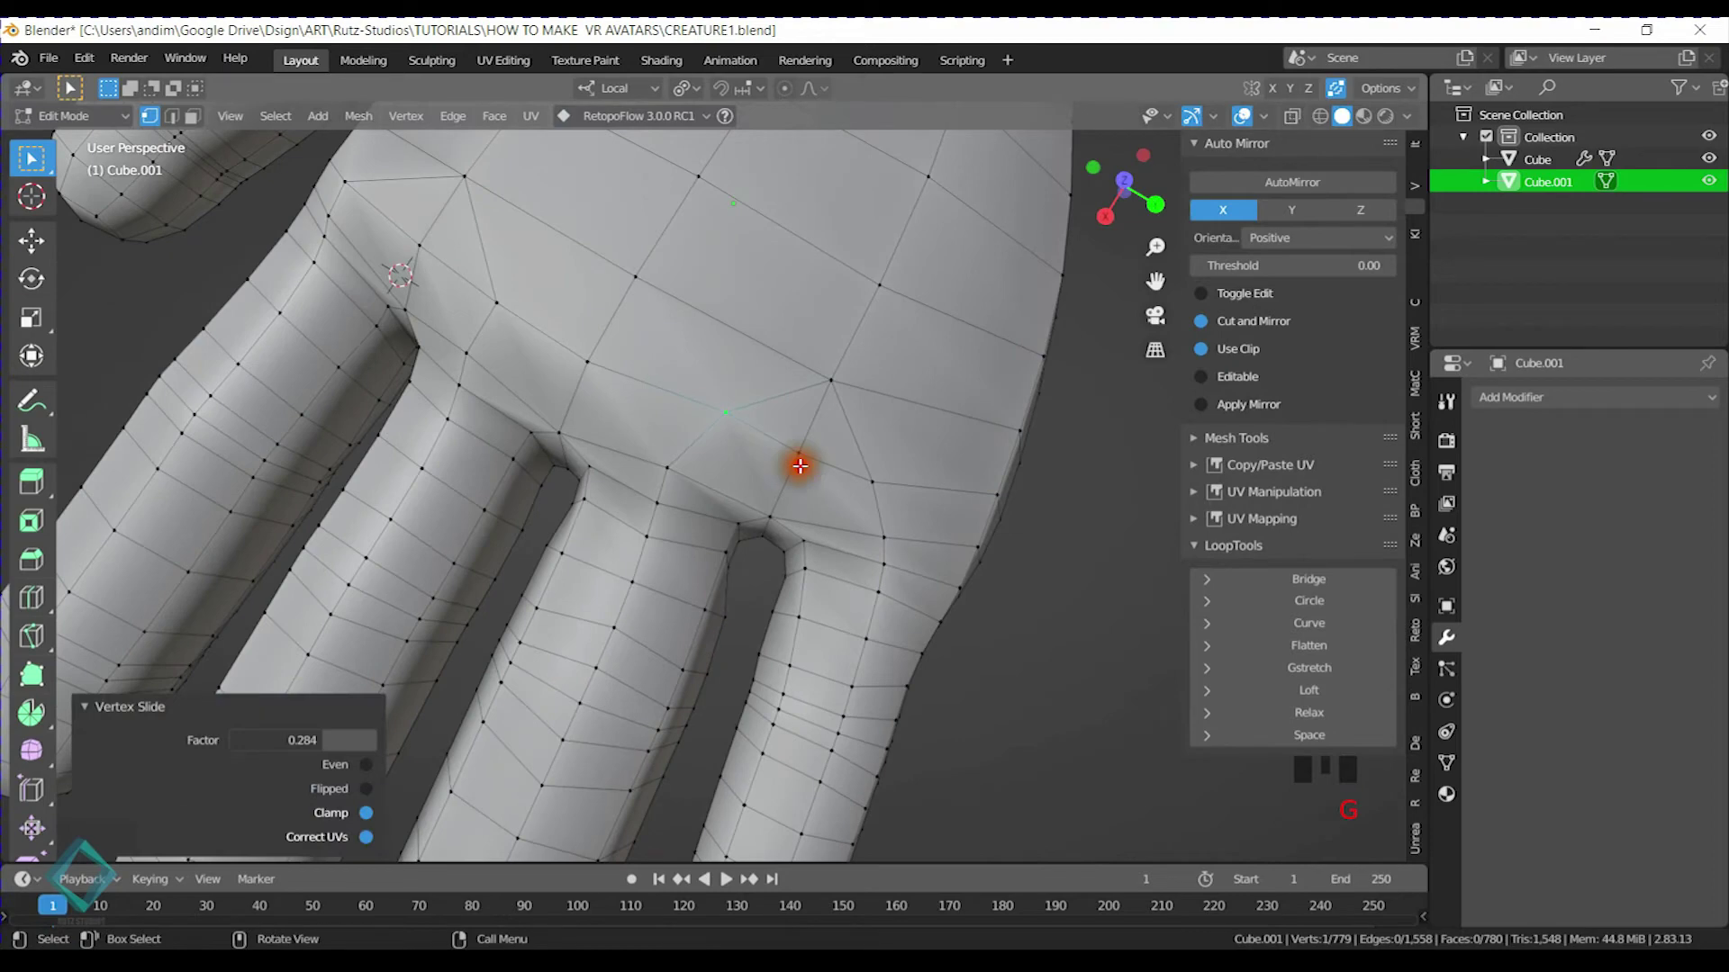
Slide the remaining uneven knuckle vertices toward the index finger along their edges, save the file and leave Edit Mode
{"action": "middle_click_drag", "start_coordinate": [522, 327], "coordinate": [775, 390]}
{"action": "left_click", "coordinate": [775, 390]}
{"action": "key", "text": "g"}
{"action": "key", "text": "g"}
{"action": "left_click", "coordinate": [767, 384]}
{"action": "left_click", "coordinate": [579, 306]}
{"action": "key", "text": "g"}
{"action": "key", "text": "g"}
{"action": "left_click", "coordinate": [567, 353]}
{"action": "key", "text": "g"}
{"action": "key", "text": "g"}
{"action": "left_click", "coordinate": [584, 349]}
{"action": "key", "text": "ctrl+s"}
{"action": "key", "text": "Tab"}
{"action": "scroll", "coordinate": [585, 456], "scroll_direction": "down", "scroll_amount": 3}
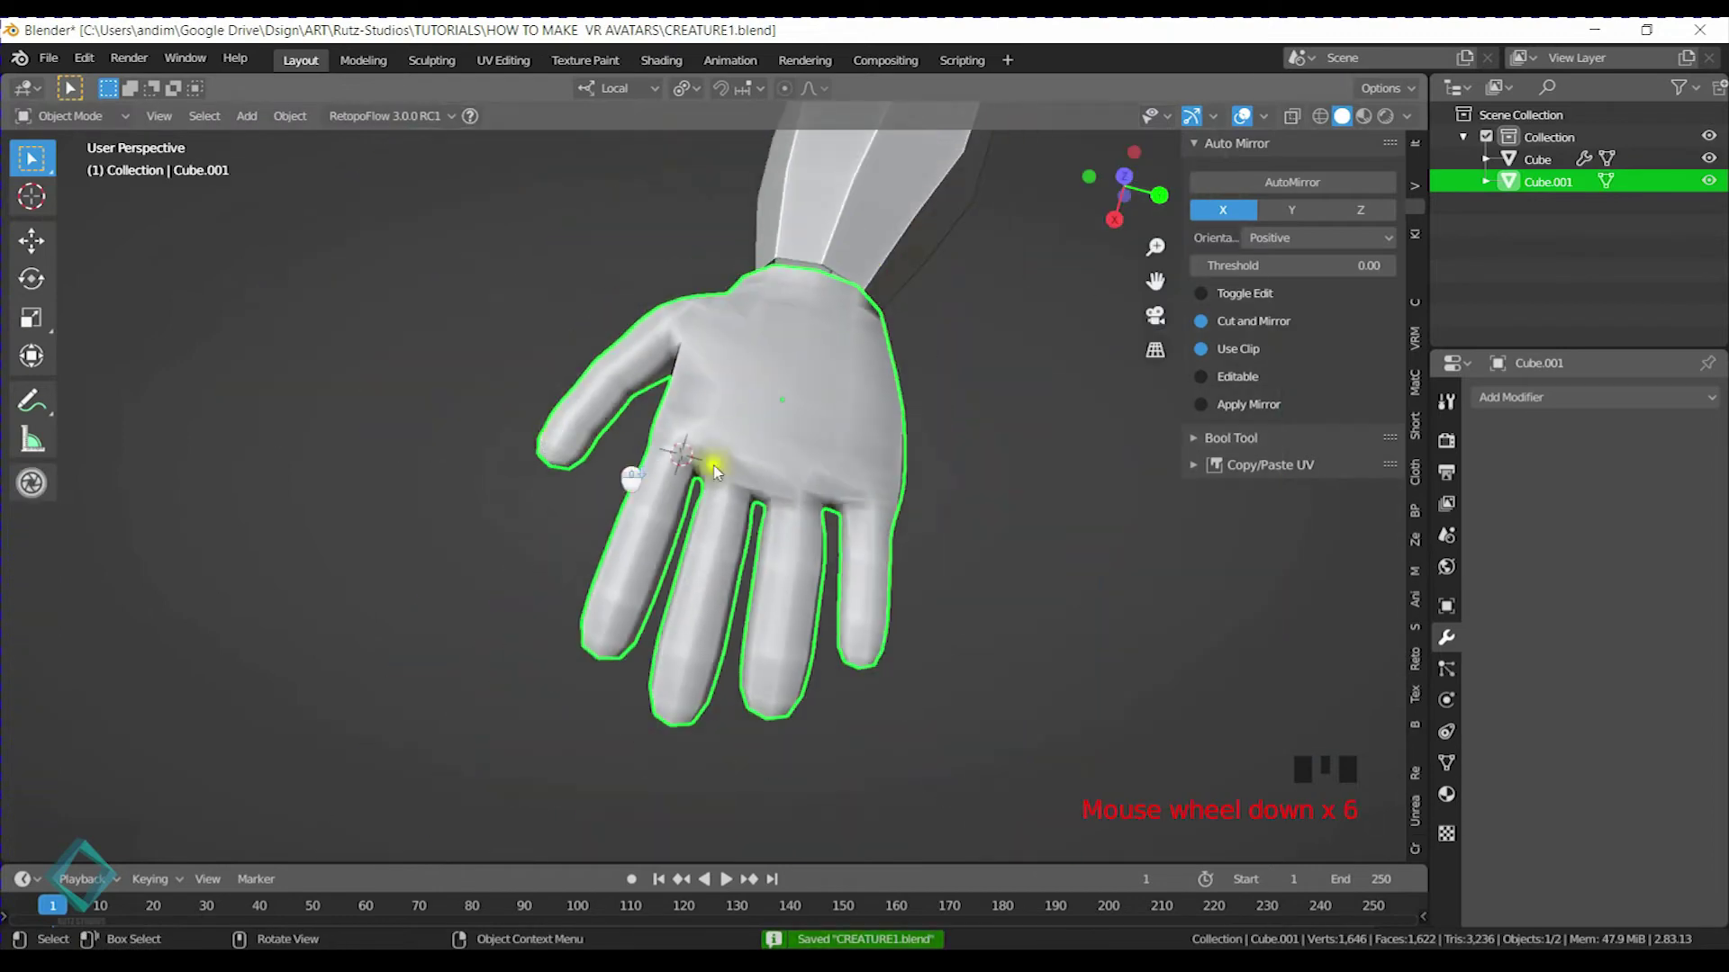
Select the entire hand mesh in Edit Mode and rotate it 6.07° about Z in the top view
{"action": "left_click", "coordinate": [1015, 556]}
{"action": "middle_click_drag", "start_coordinate": [1015, 557], "coordinate": [760, 471]}
{"action": "key", "text": "Tab"}
{"action": "left_click", "coordinate": [938, 568]}
{"action": "middle_click_drag", "start_coordinate": [938, 568], "coordinate": [805, 585]}
{"action": "key", "text": "KP_7"}
{"action": "key", "text": "a"}
{"action": "key", "text": "r"}
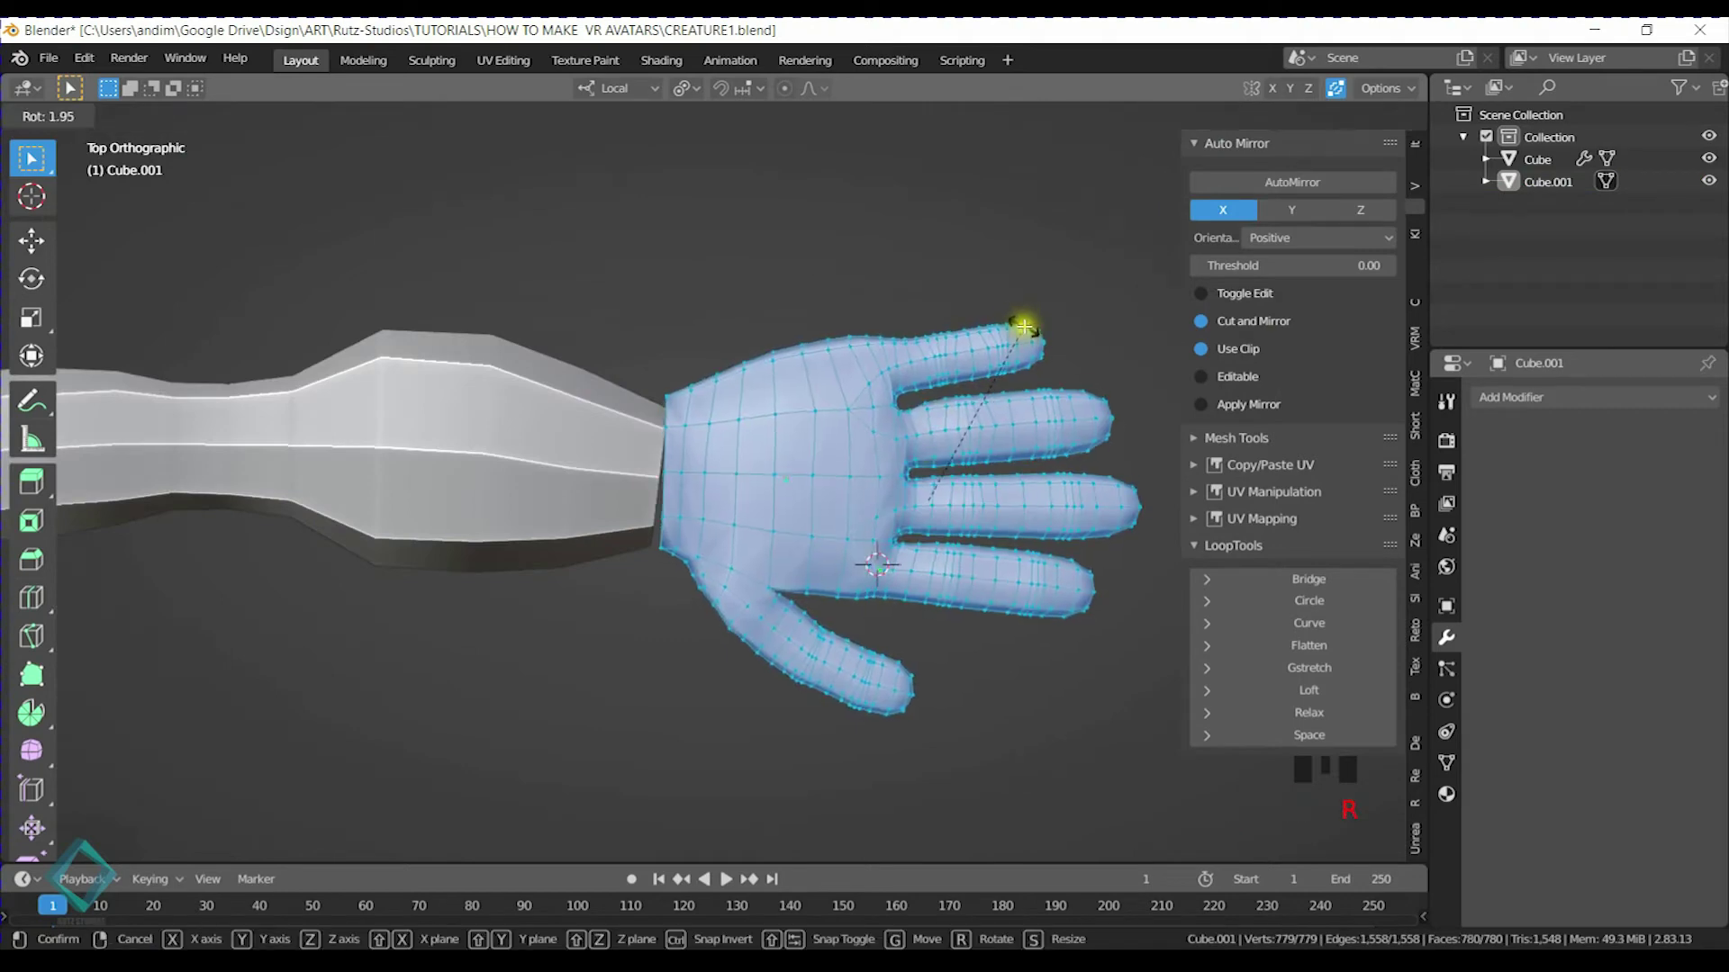
{"action": "left_click", "coordinate": [1026, 349]}
Move the hand mesh -0.27067 m along Y to line it up with the forearm and save the file
{"action": "key", "text": "g"}
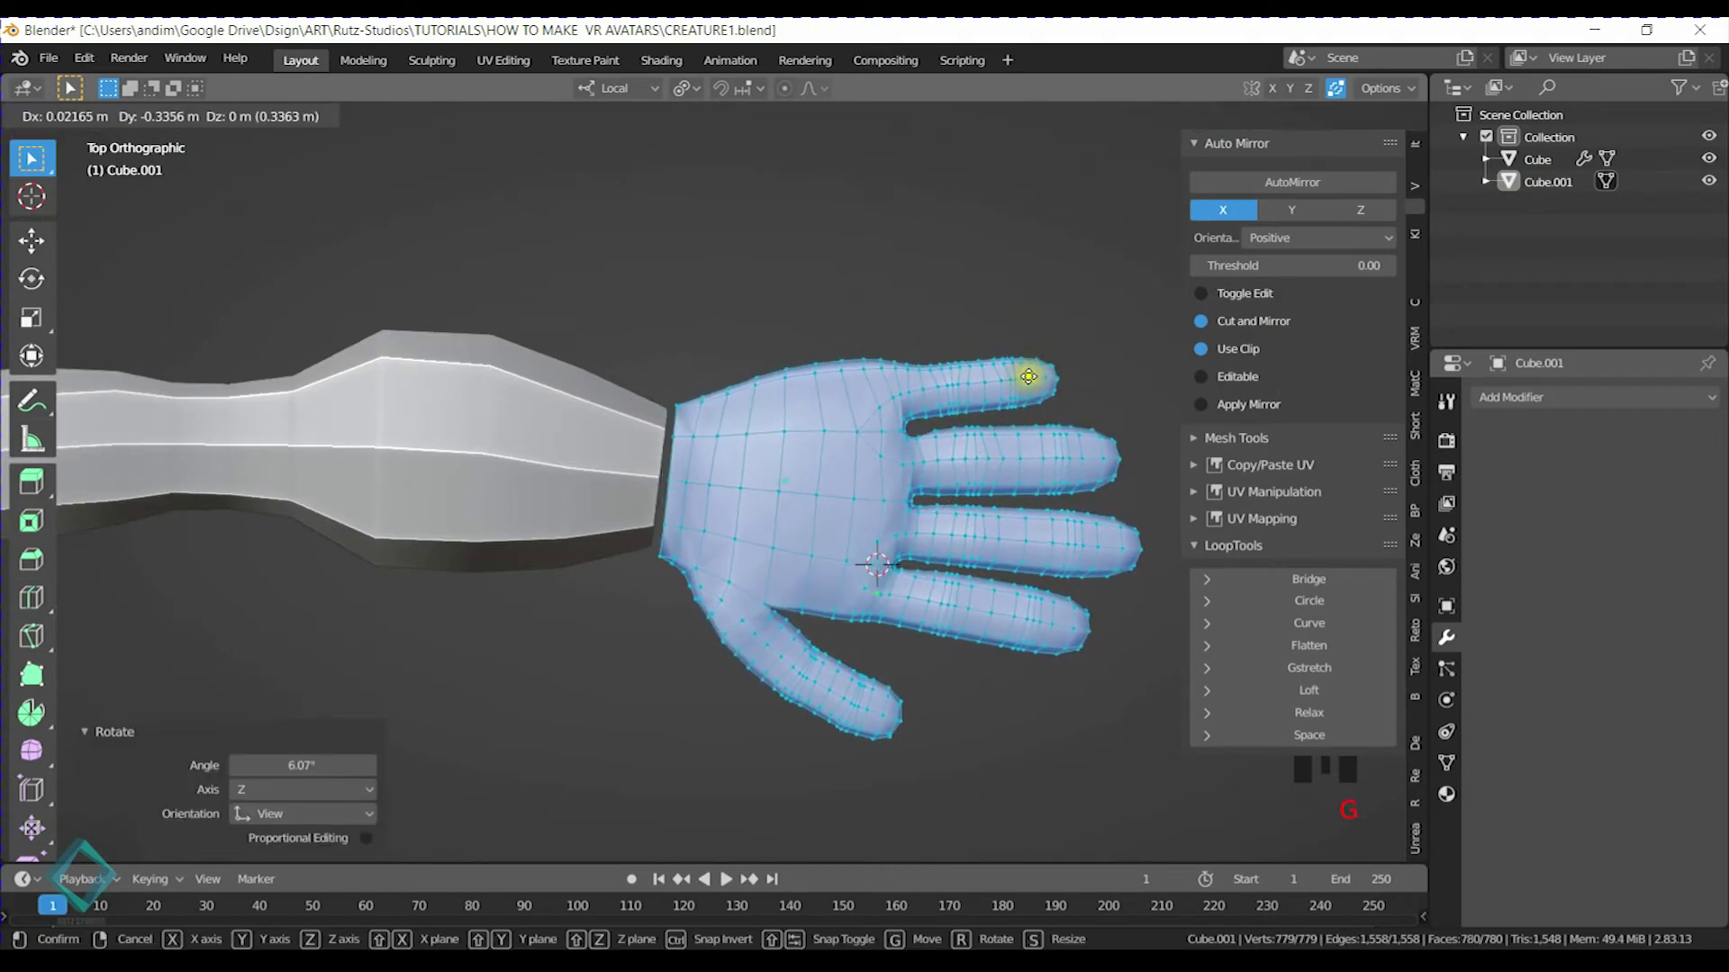
{"action": "left_click", "coordinate": [1026, 370]}
{"action": "key", "text": "ctrl+s"}
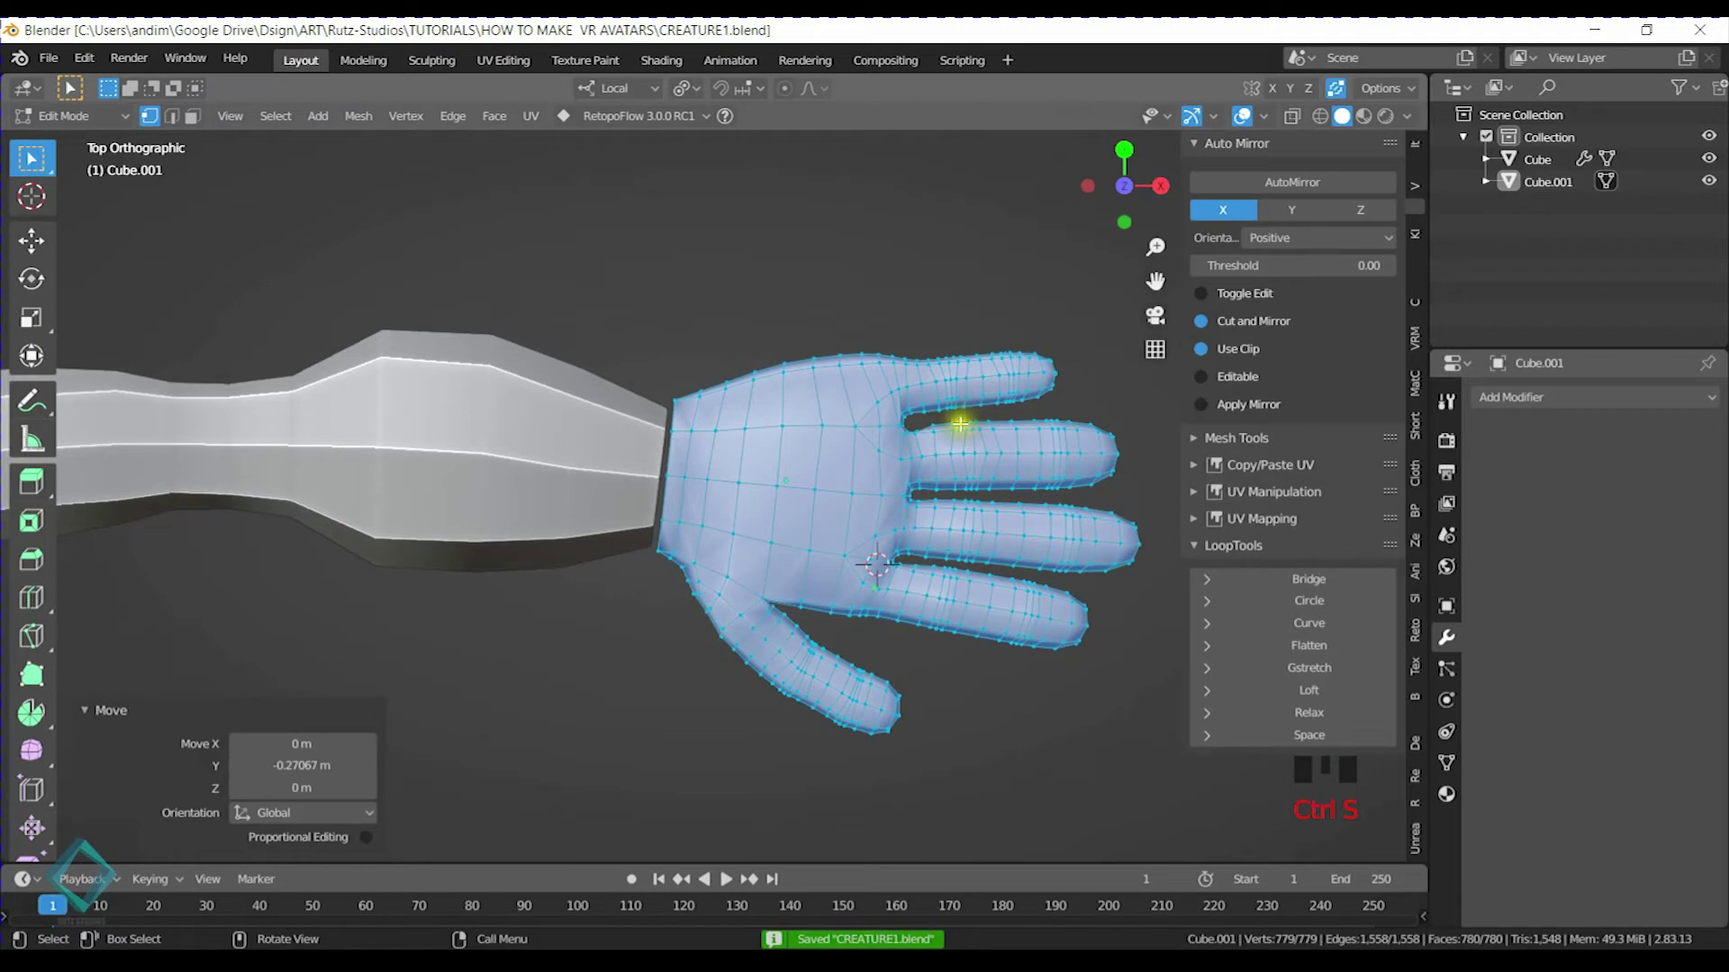
Try joining the hand to the body while its Mirror modifier is still active, and undo the join
{"action": "scroll", "coordinate": [794, 522], "scroll_direction": "up", "scroll_amount": 3}
{"action": "key", "text": "Tab"}
{"action": "left_click", "coordinate": [551, 412]}
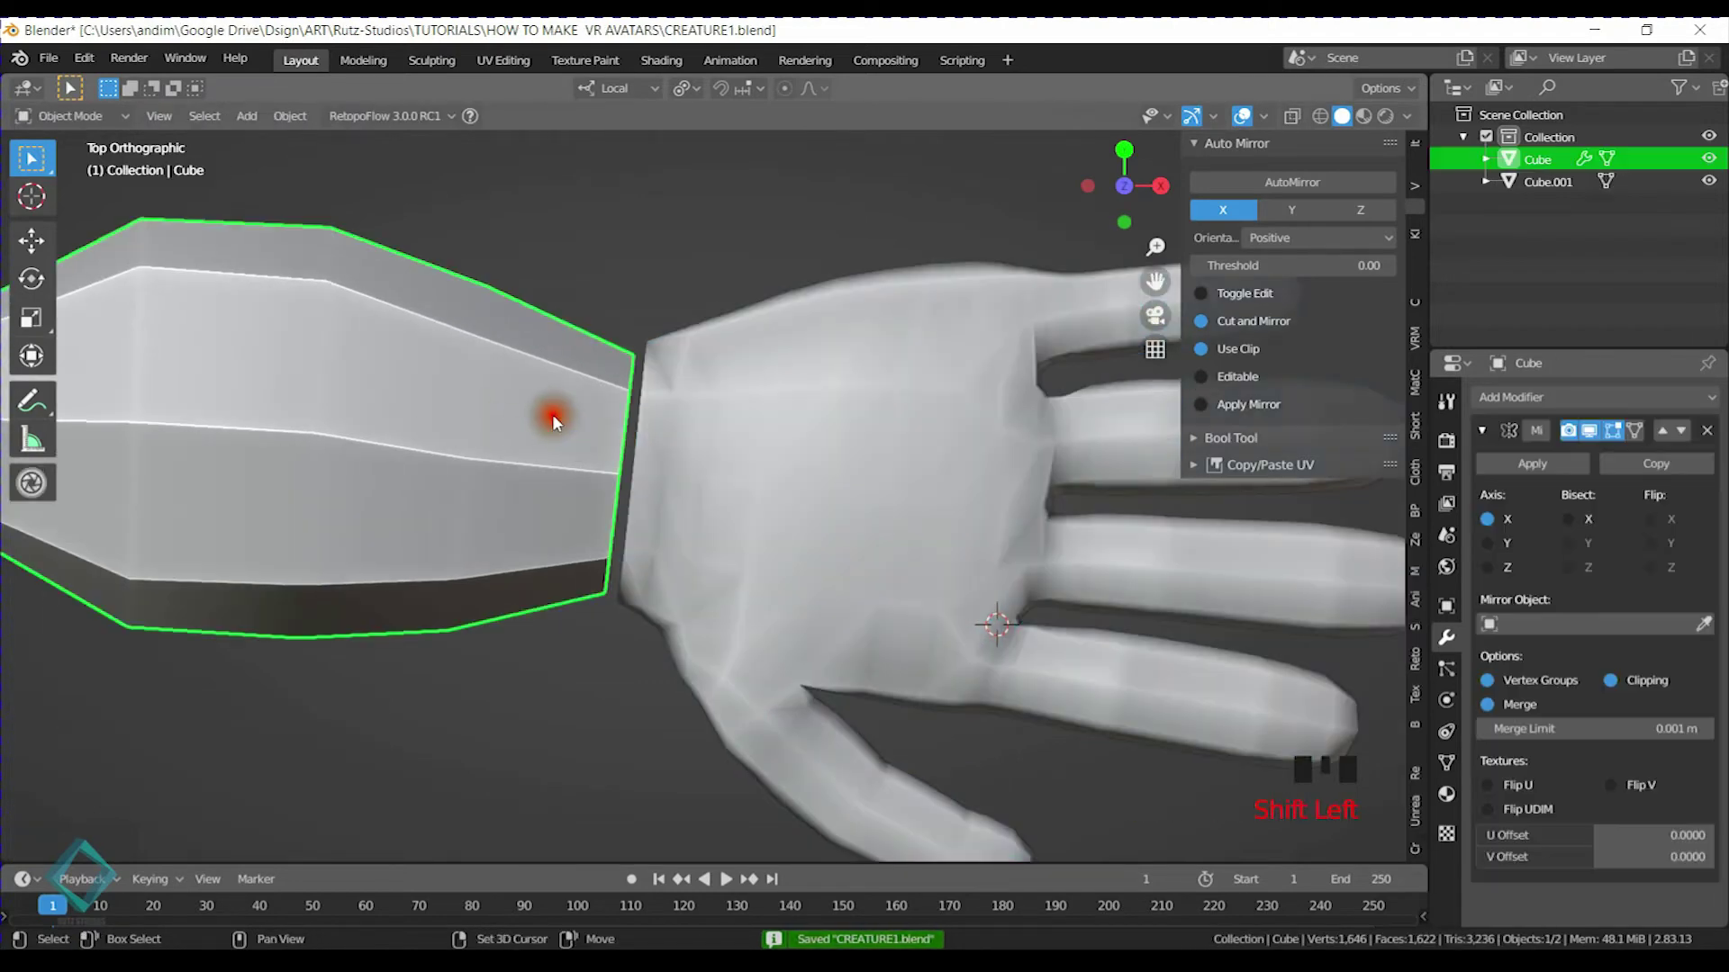
{"action": "left_click", "coordinate": [816, 428]}
{"action": "left_click", "coordinate": [532, 402], "text": "shift"}
{"action": "key", "text": "ctrl+j"}
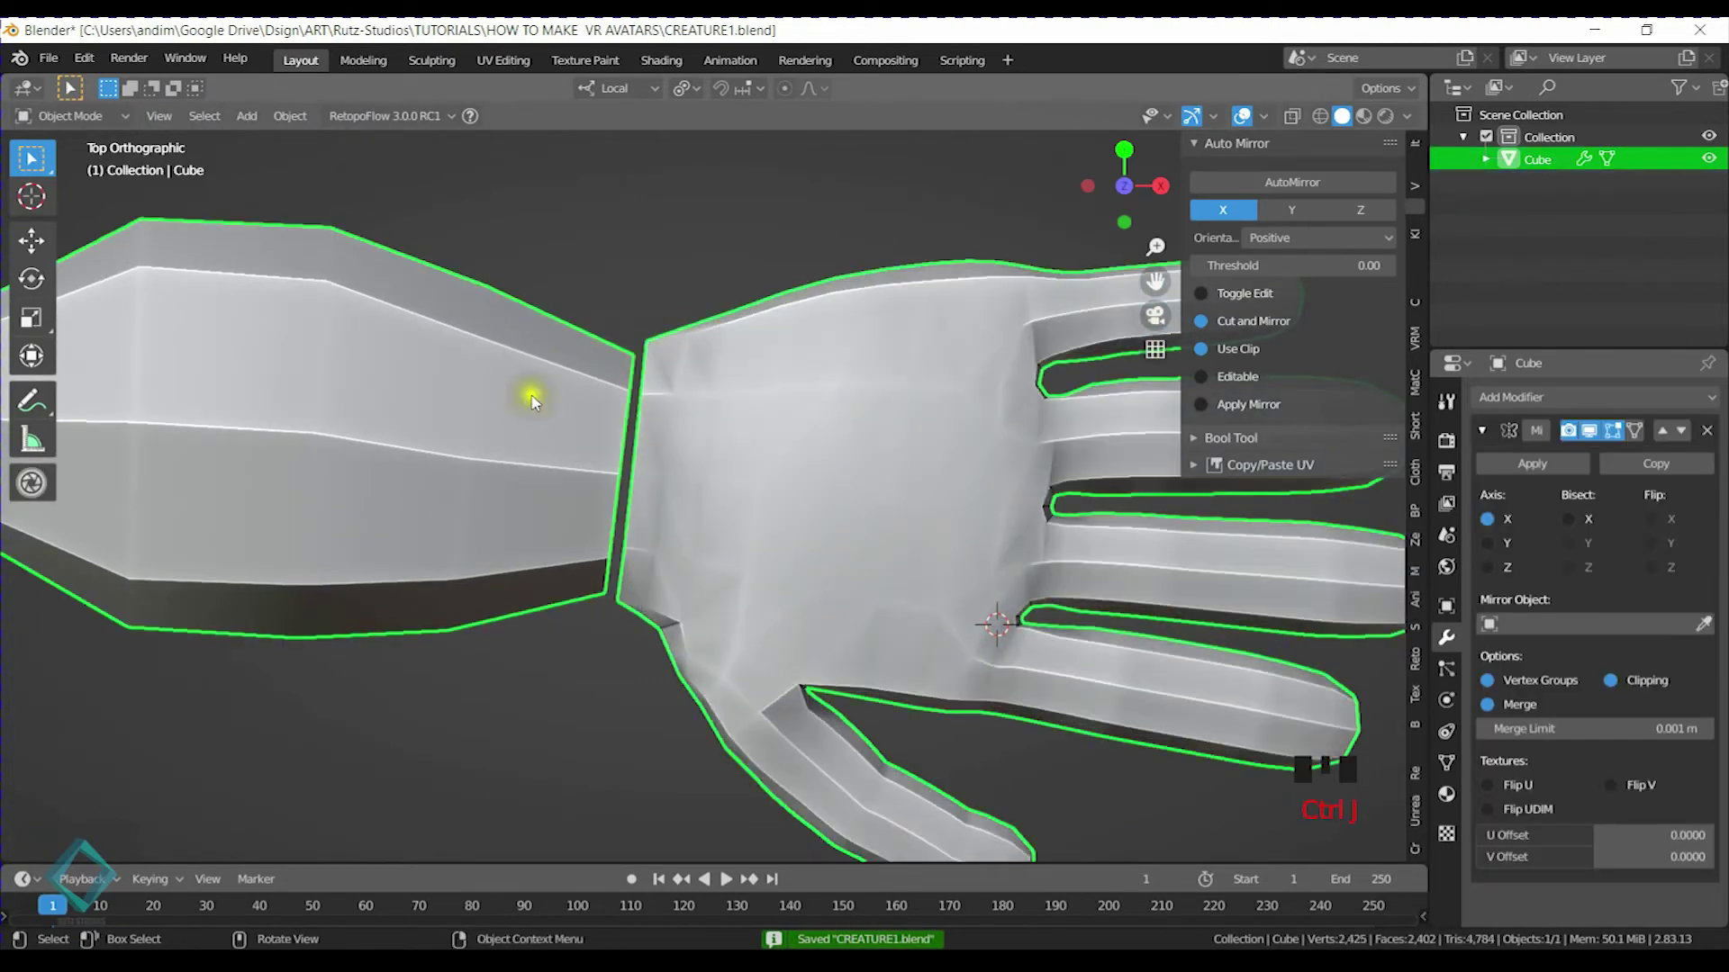
{"action": "middle_click_drag", "start_coordinate": [887, 623], "coordinate": [926, 565]}
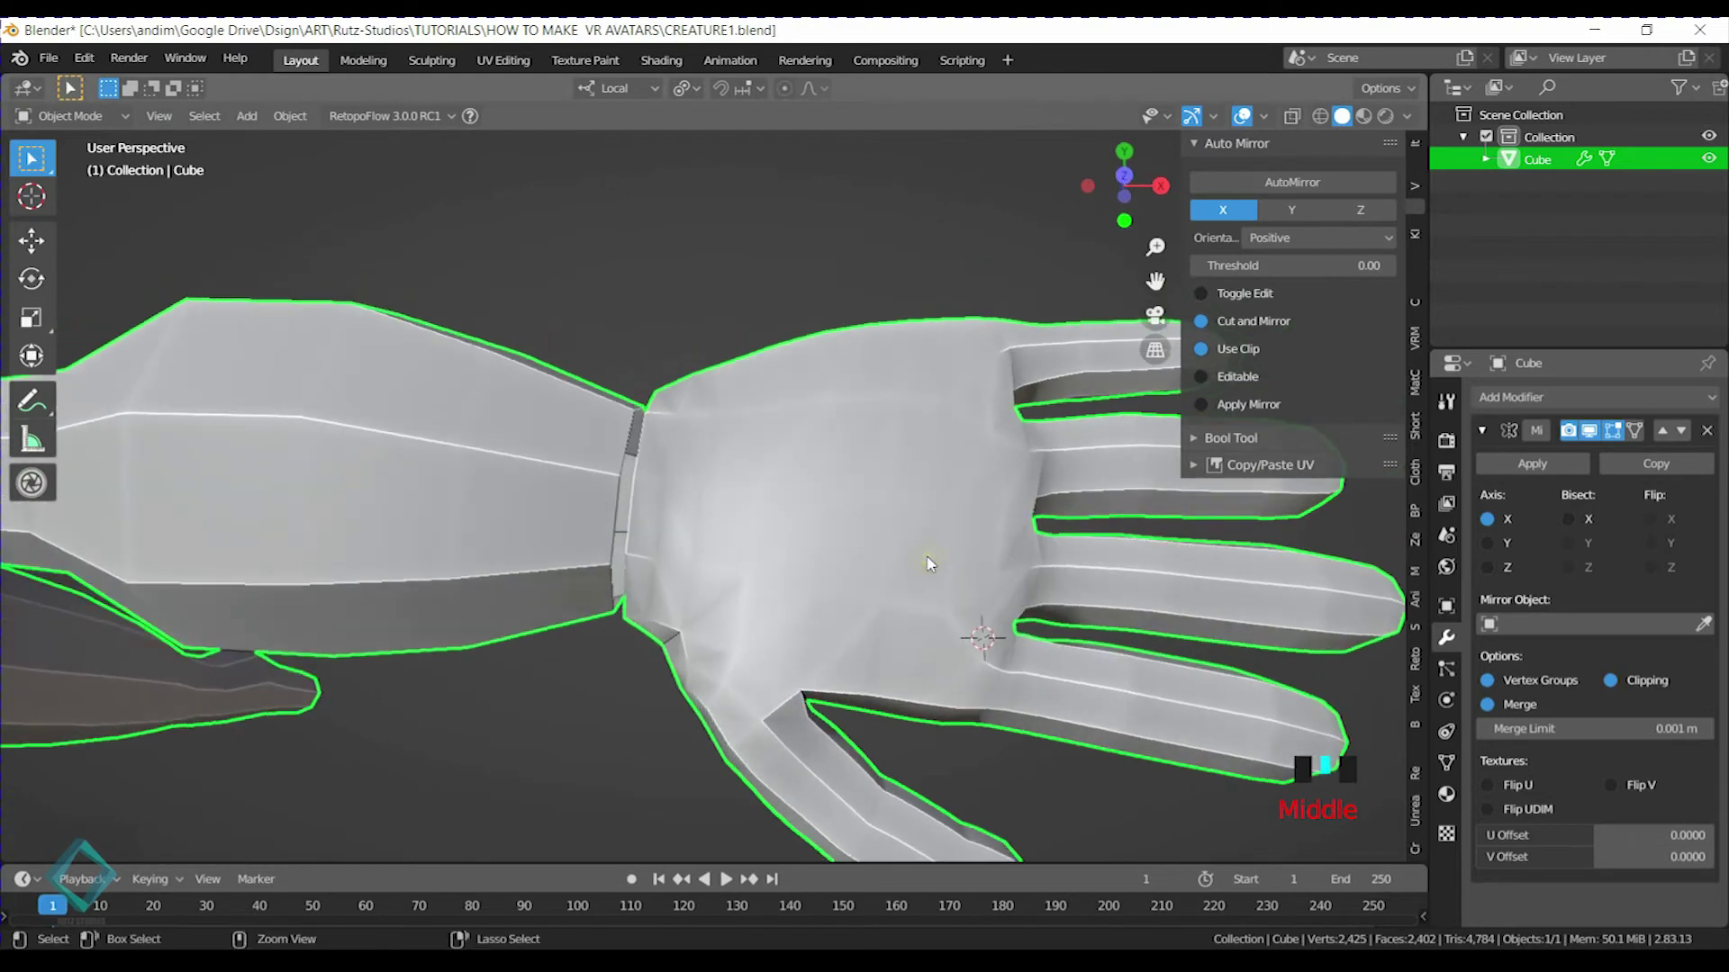
{"action": "scroll", "coordinate": [846, 521], "scroll_direction": "down", "scroll_amount": 5}
{"action": "key", "text": "ctrl+z"}
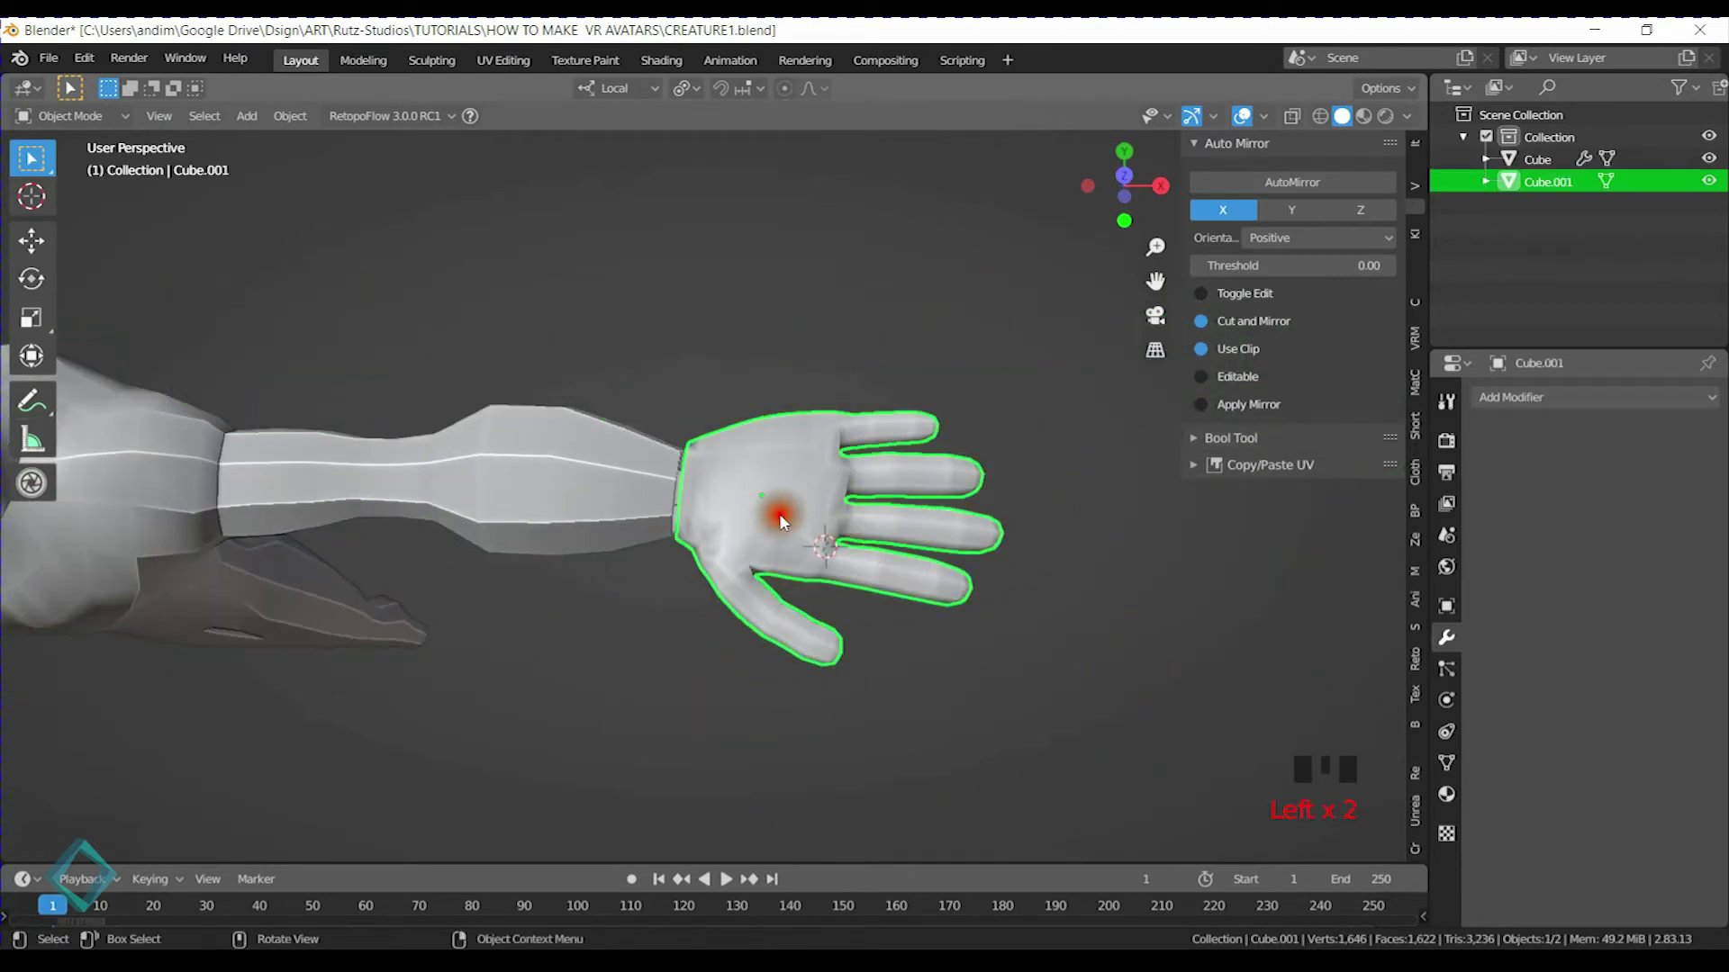
Apply the body's Mirror modifier and join the hand into the body mesh
{"action": "left_click", "coordinate": [598, 495]}
{"action": "left_click", "coordinate": [1550, 455]}
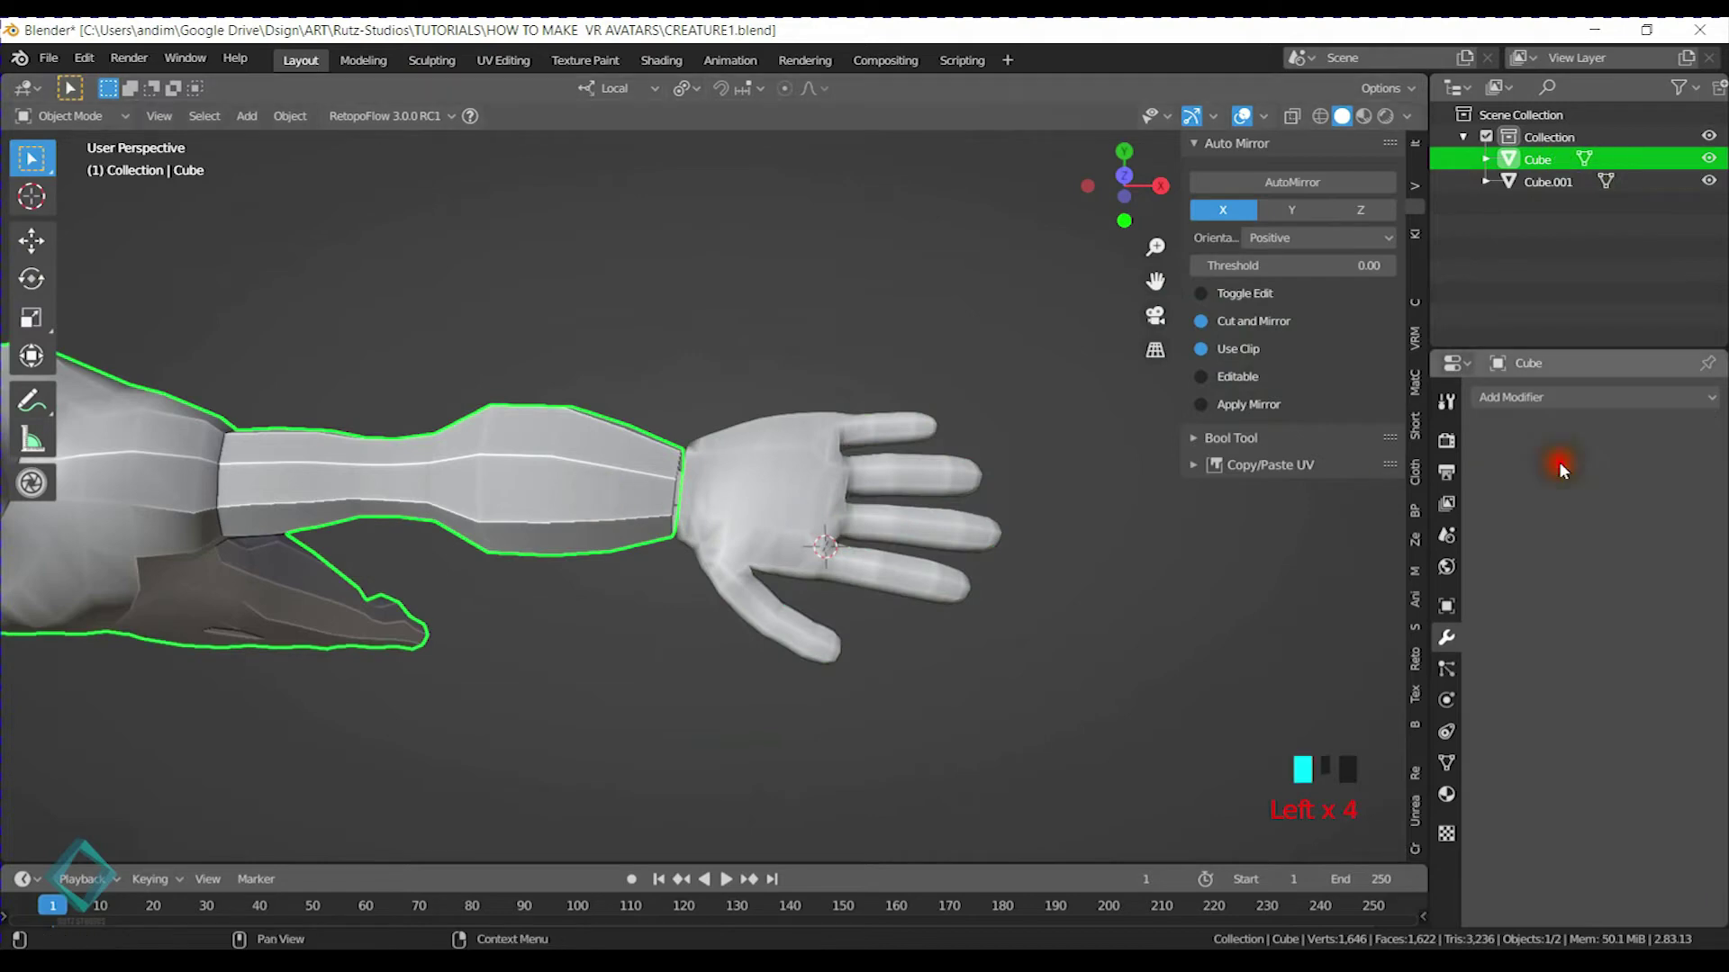
{"action": "left_click", "coordinate": [731, 493]}
{"action": "left_click", "coordinate": [601, 472], "text": "shift"}
{"action": "key", "text": "ctrl+j"}
Merge the first two hand-rim vertices on the back of the wrist into the matching forearm vertices using At Last
{"action": "scroll", "coordinate": [818, 514], "scroll_direction": "up", "scroll_amount": 2}
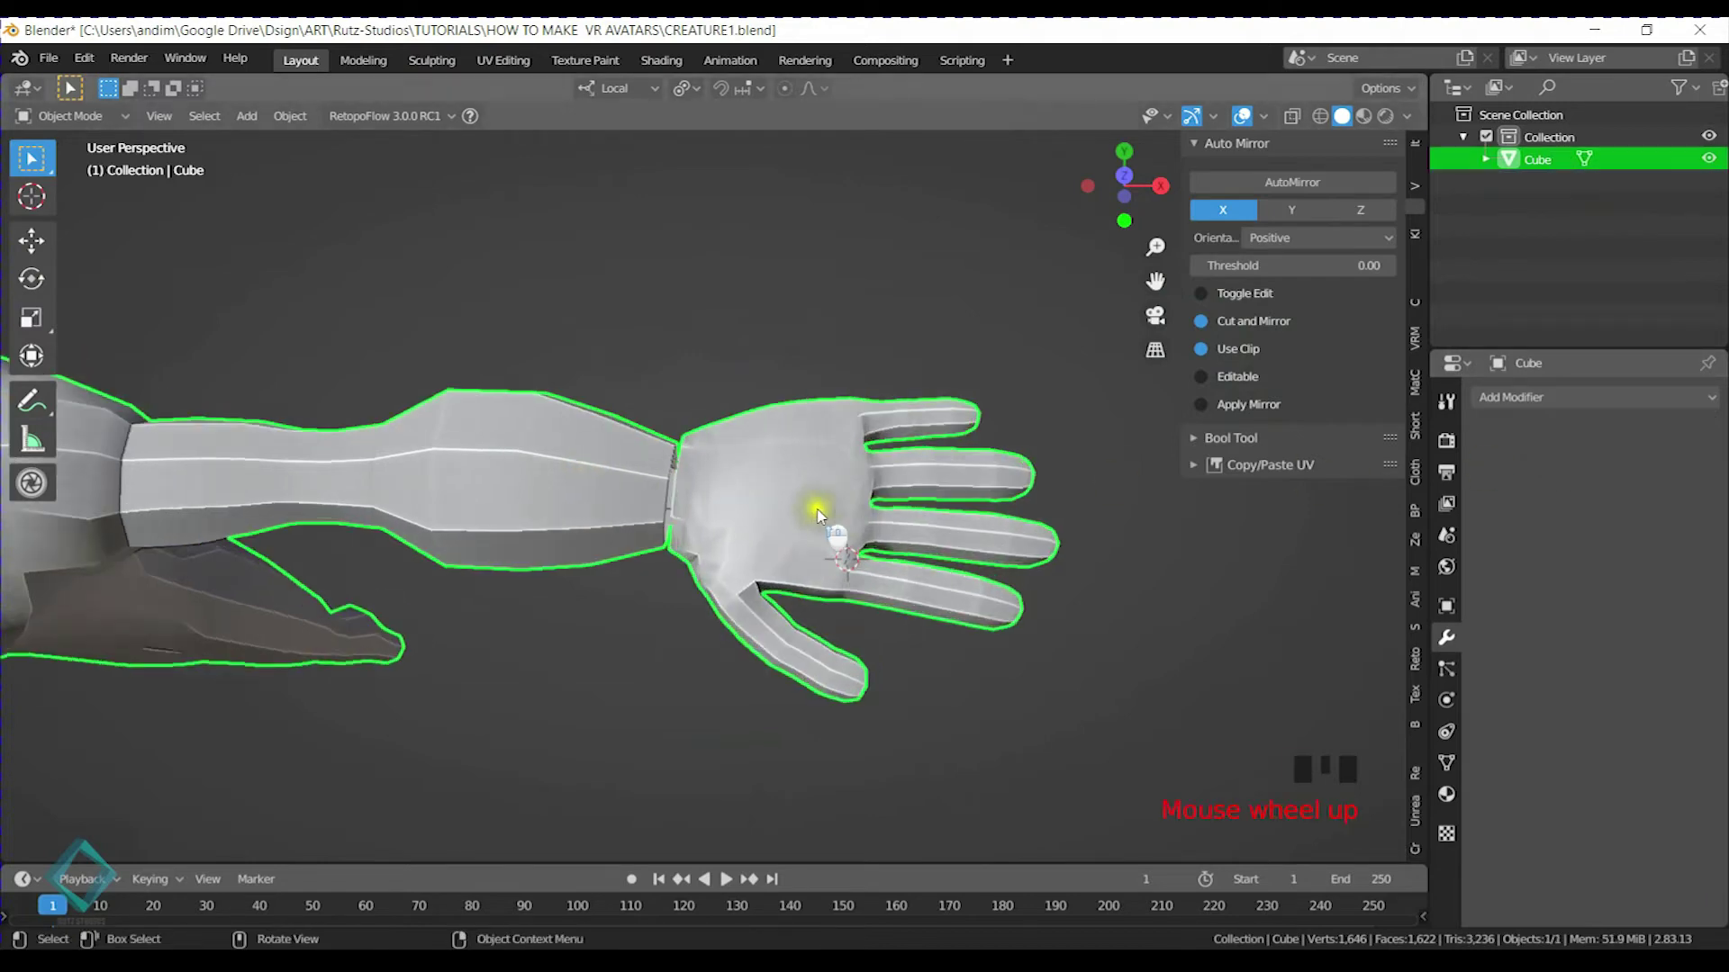
{"action": "key", "text": "Tab"}
{"action": "scroll", "coordinate": [667, 472], "scroll_direction": "up", "scroll_amount": 4}
{"action": "left_click", "coordinate": [676, 480]}
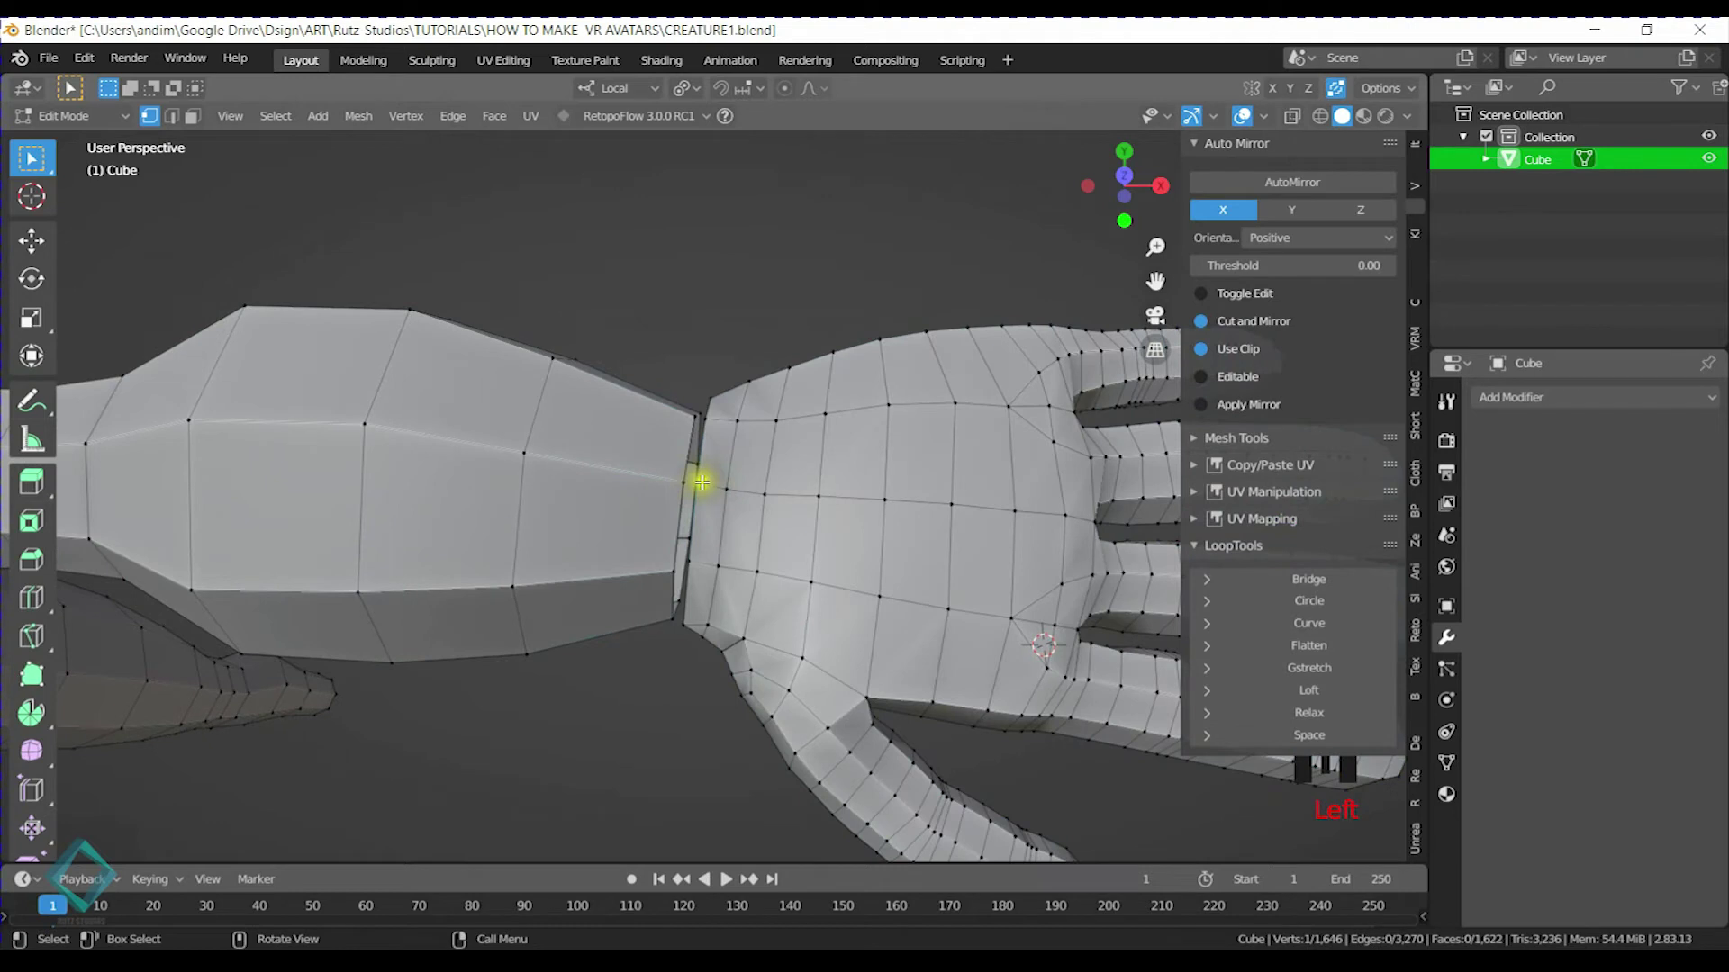
{"action": "key", "text": "m"}
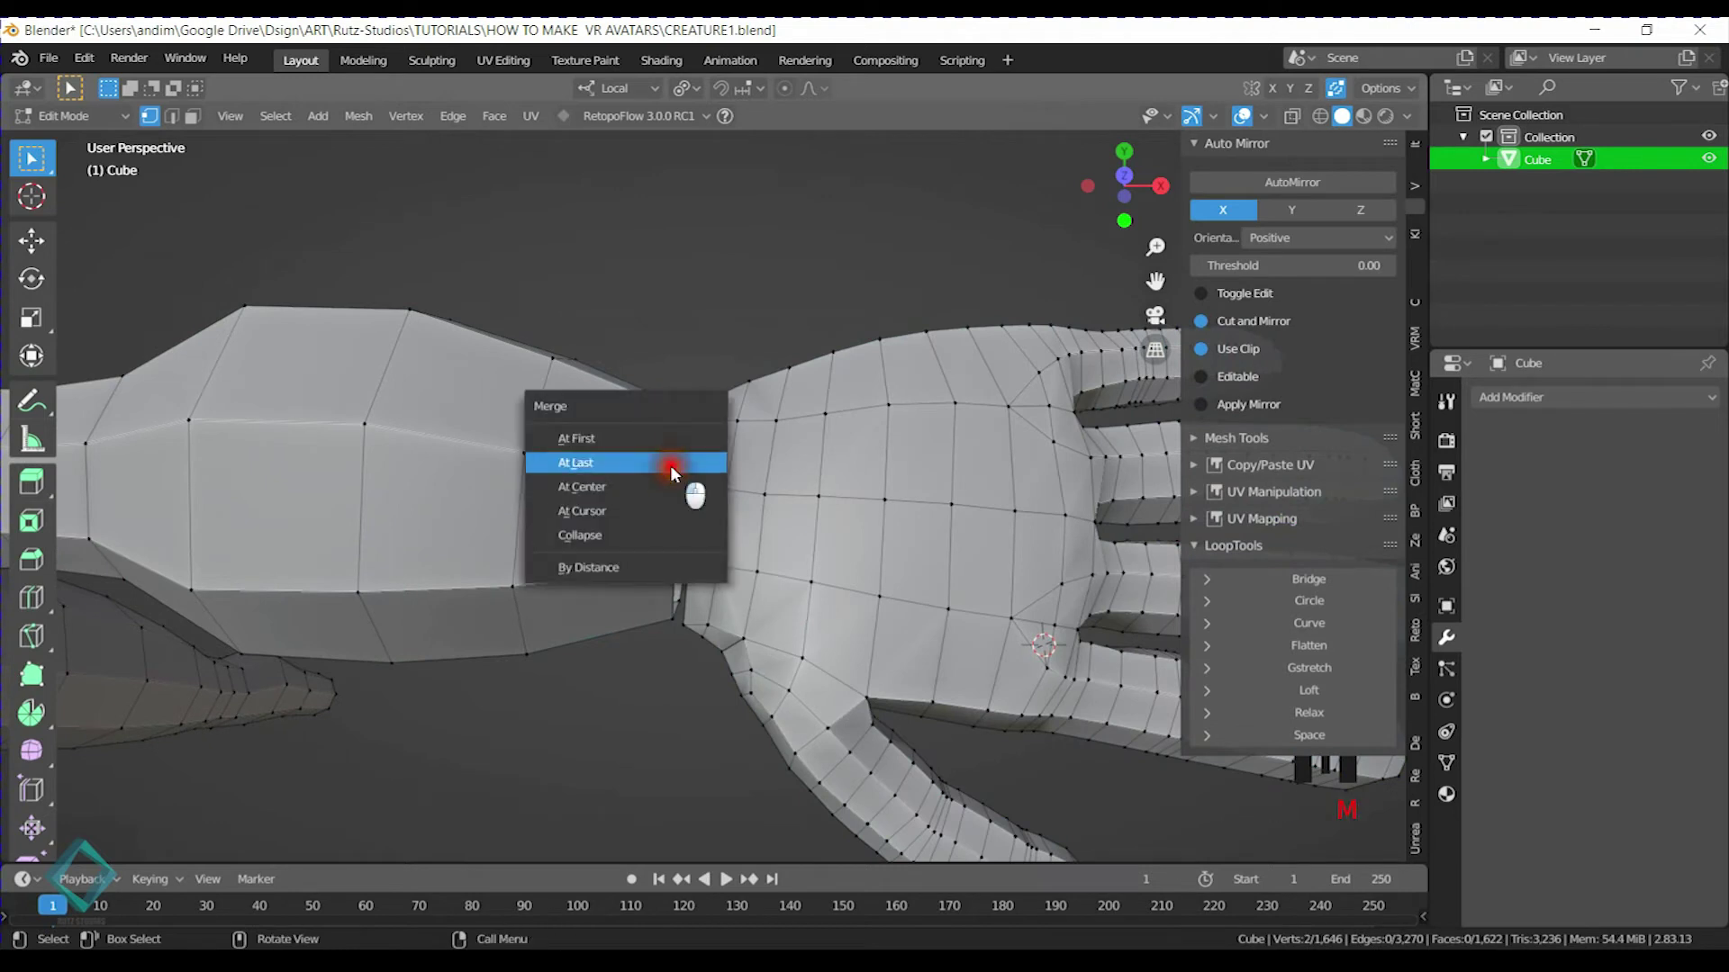
{"action": "left_click", "coordinate": [670, 464]}
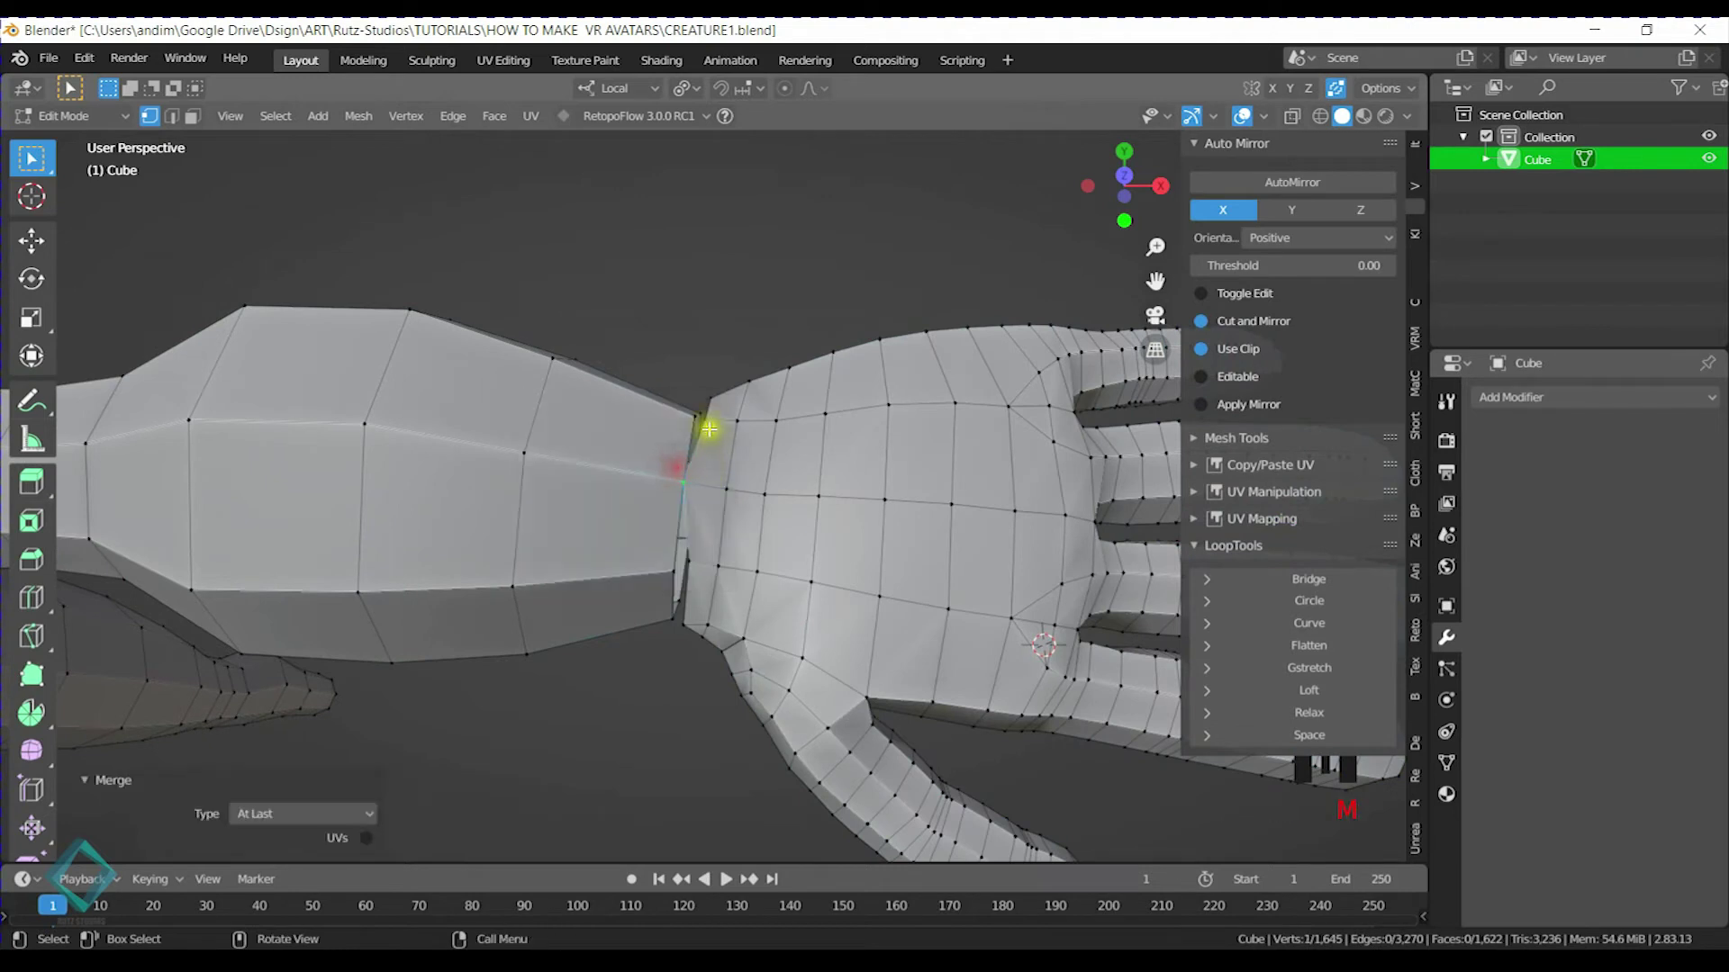
{"action": "key", "text": "m"}
{"action": "left_click", "coordinate": [673, 576]}
Merge the two hand-rim vertices on the thumb side of the wrist into their matching forearm vertices using At Last
{"action": "scroll", "coordinate": [711, 645], "scroll_direction": "up", "scroll_amount": 4}
{"action": "middle_click_drag", "start_coordinate": [711, 644], "coordinate": [802, 452], "text": "shift"}
{"action": "left_click", "coordinate": [712, 569]}
{"action": "left_click", "coordinate": [637, 598], "text": "shift"}
{"action": "key", "text": "m"}
{"action": "left_click", "coordinate": [633, 598]}
{"action": "left_click", "coordinate": [725, 490]}
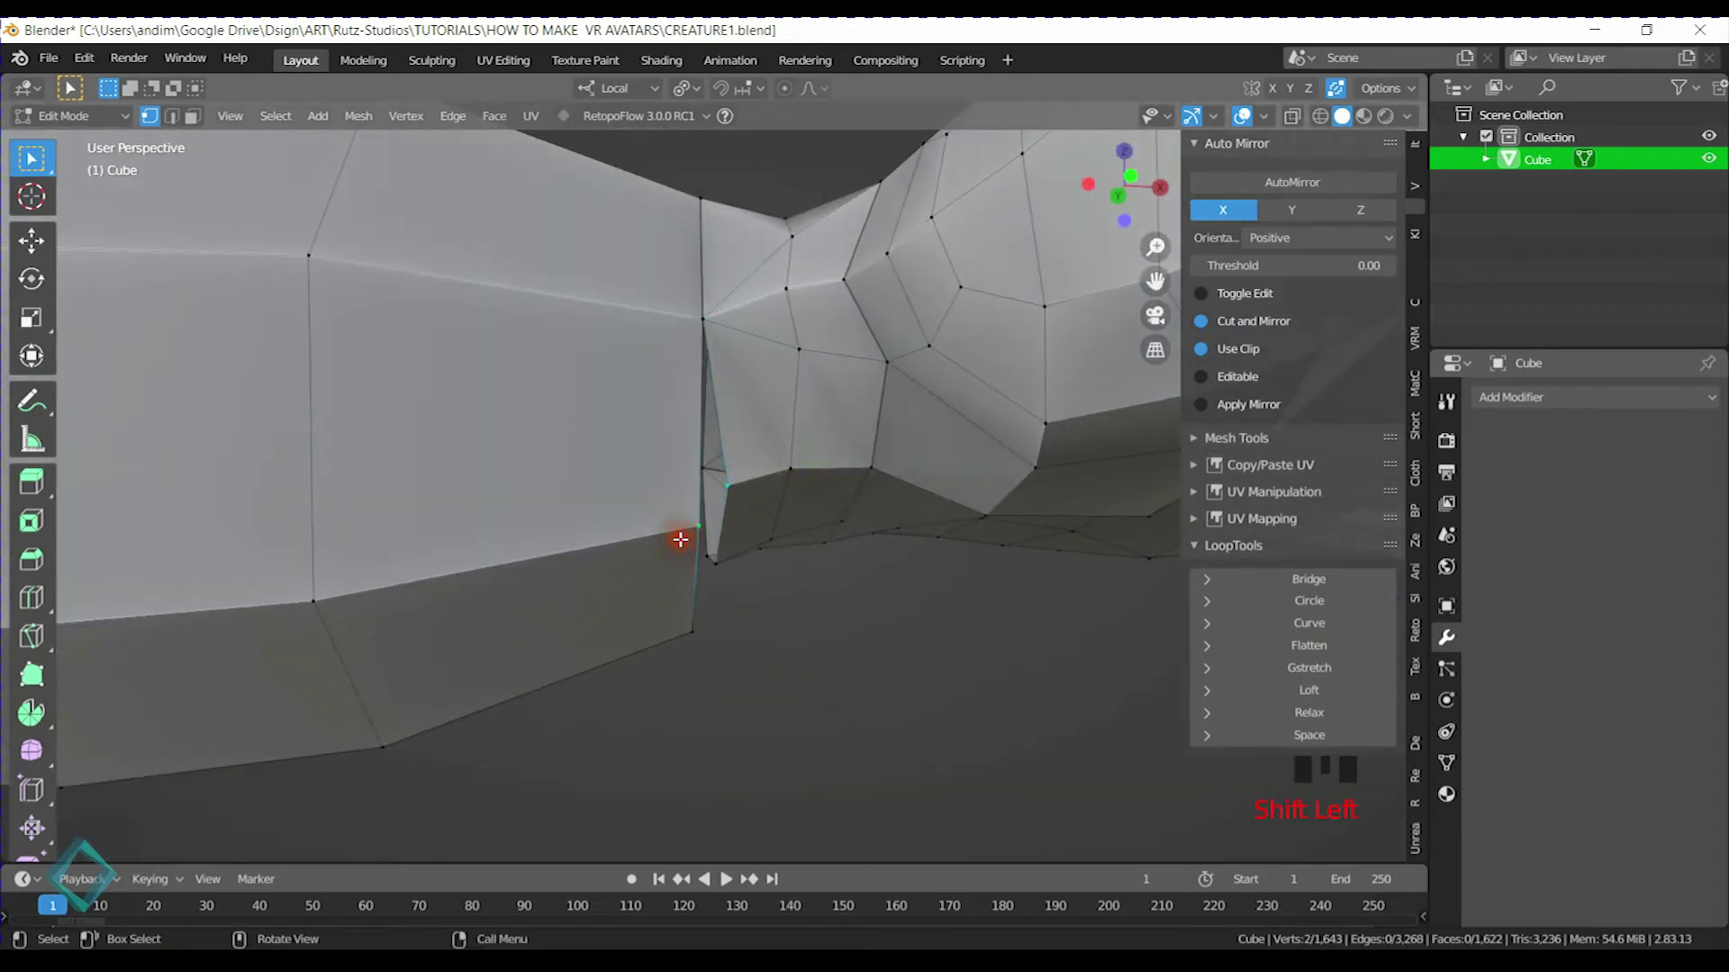
{"action": "key", "text": "m"}
{"action": "left_click", "coordinate": [679, 540]}
Merge the two hand-rim vertices on the palm side of the wrist into their matching forearm vertices using At Last
{"action": "middle_click_drag", "start_coordinate": [864, 580], "coordinate": [815, 493]}
{"action": "left_click", "coordinate": [786, 609]}
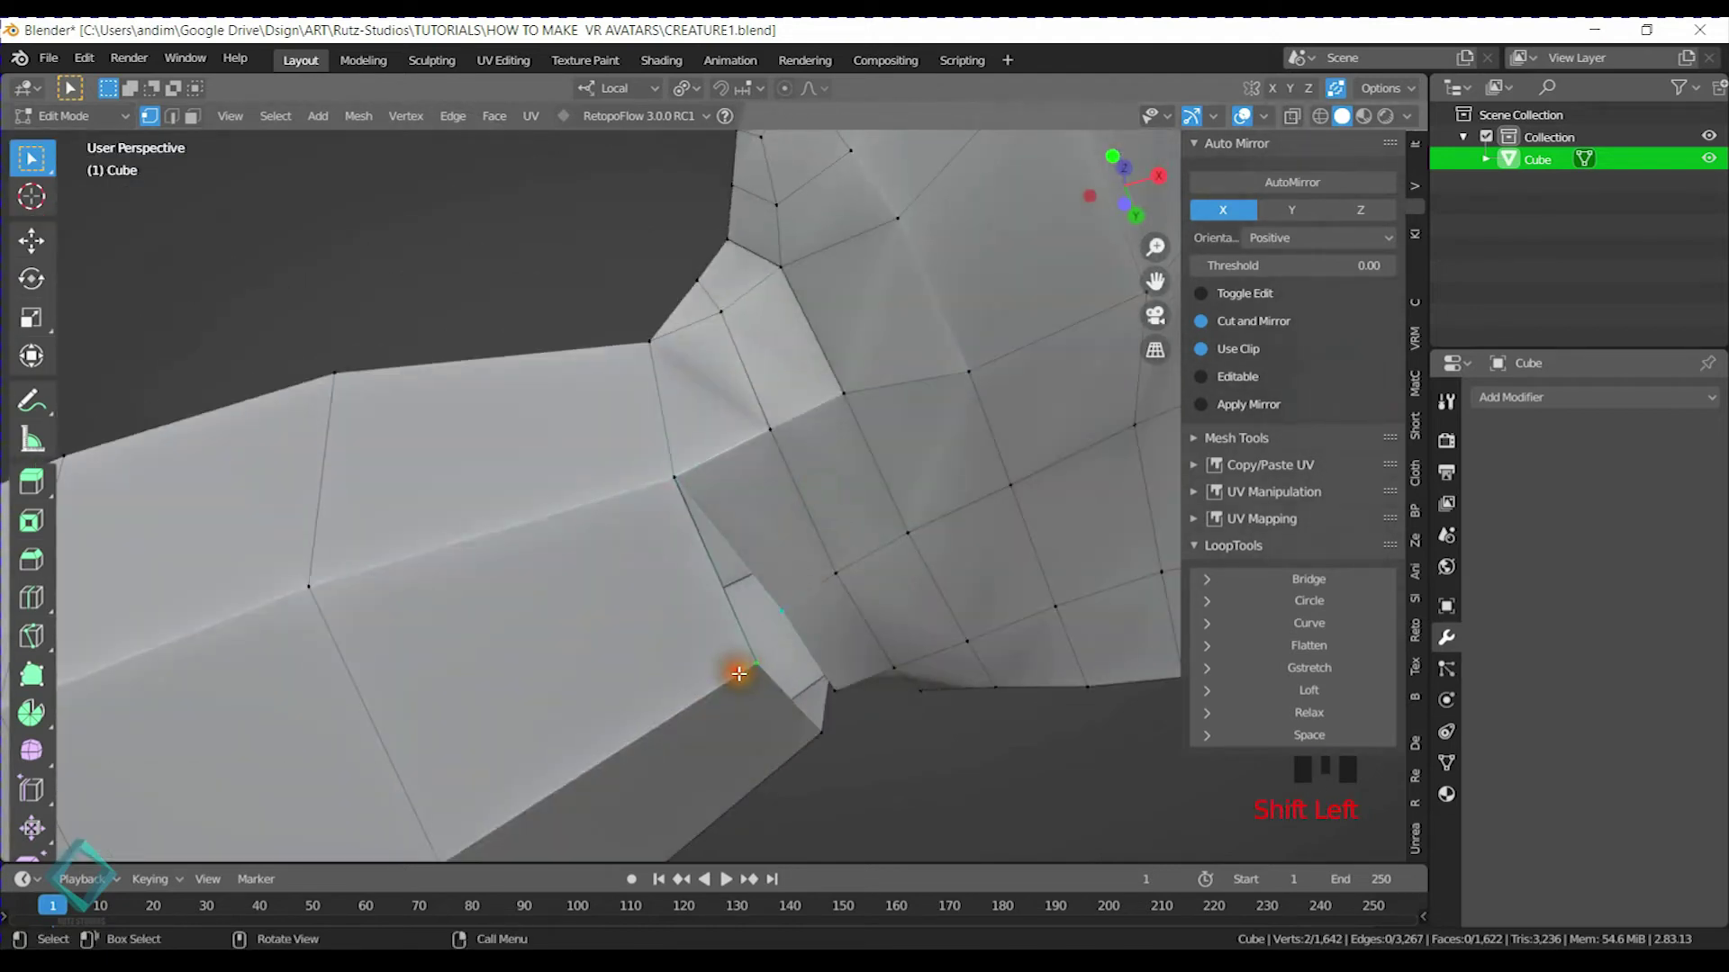
{"action": "key", "text": "m"}
{"action": "left_click", "coordinate": [740, 675]}
{"action": "middle_click_drag", "start_coordinate": [1027, 756], "coordinate": [745, 408]}
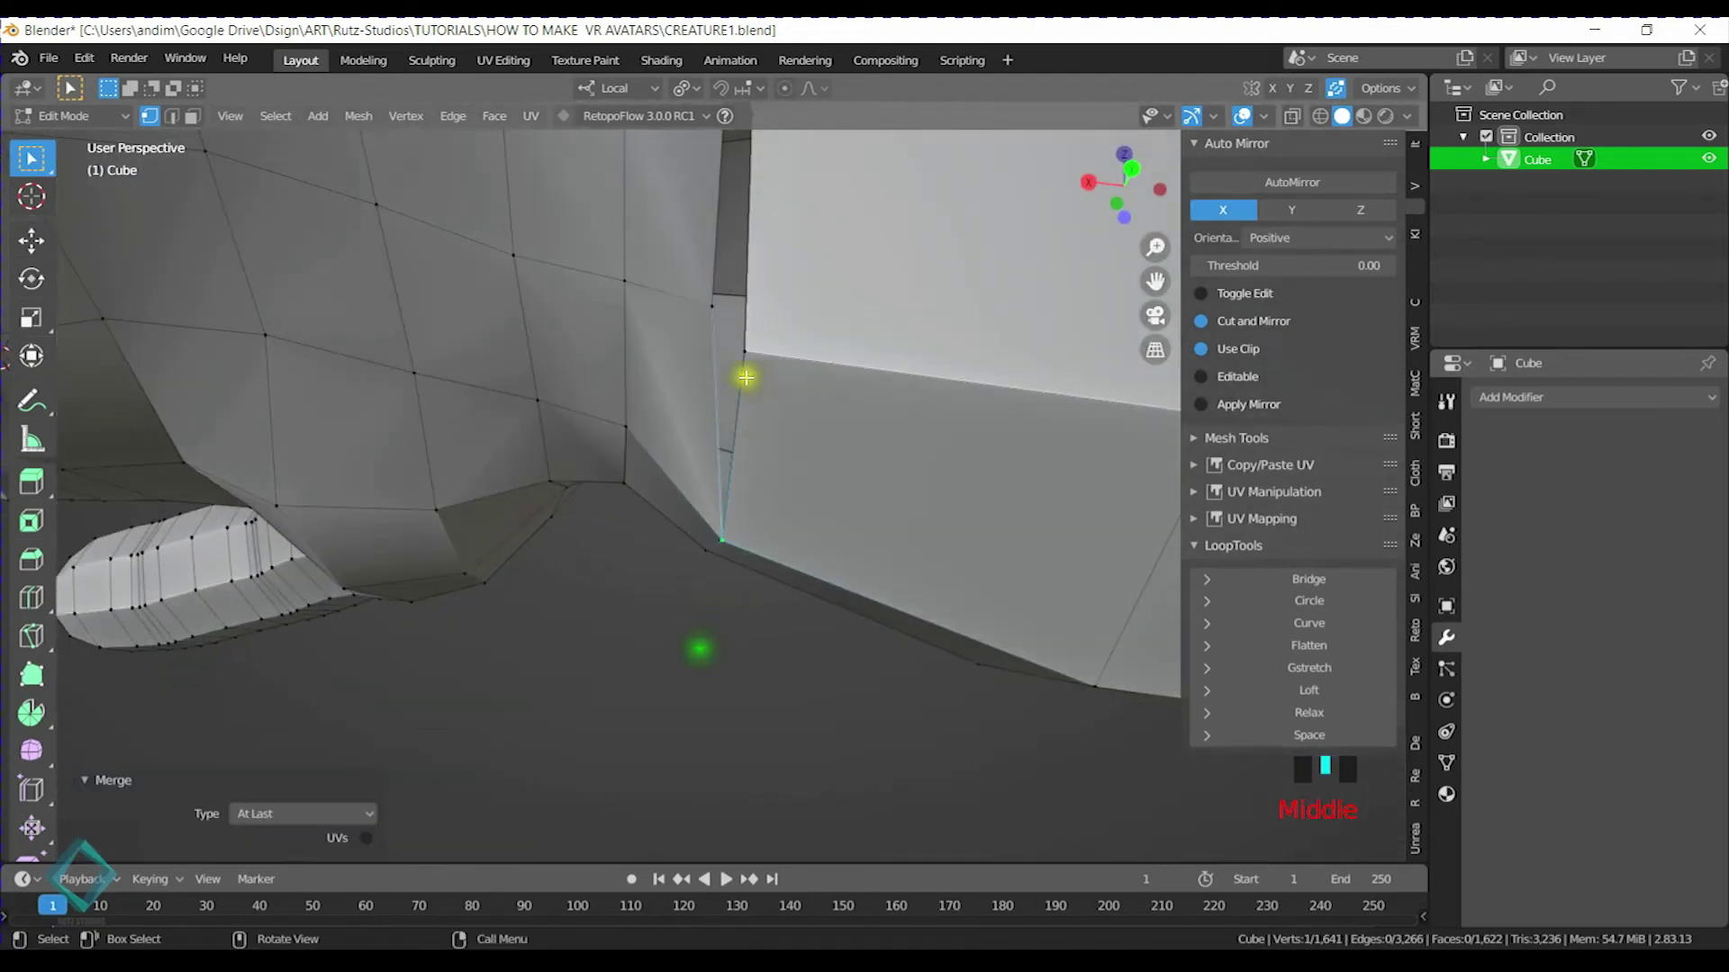
{"action": "left_click", "coordinate": [720, 304]}
{"action": "middle_click_drag", "start_coordinate": [785, 338], "coordinate": [760, 443], "text": "shift"}
{"action": "key", "text": "m"}
{"action": "left_click", "coordinate": [756, 559]}
Merge the last two hand-rim vertices on the little-finger side into the forearm using At Last, closing the wrist gap
{"action": "left_click", "coordinate": [665, 487]}
{"action": "left_click", "coordinate": [718, 527], "text": "shift"}
{"action": "key", "text": "m"}
{"action": "left_click", "coordinate": [715, 523]}
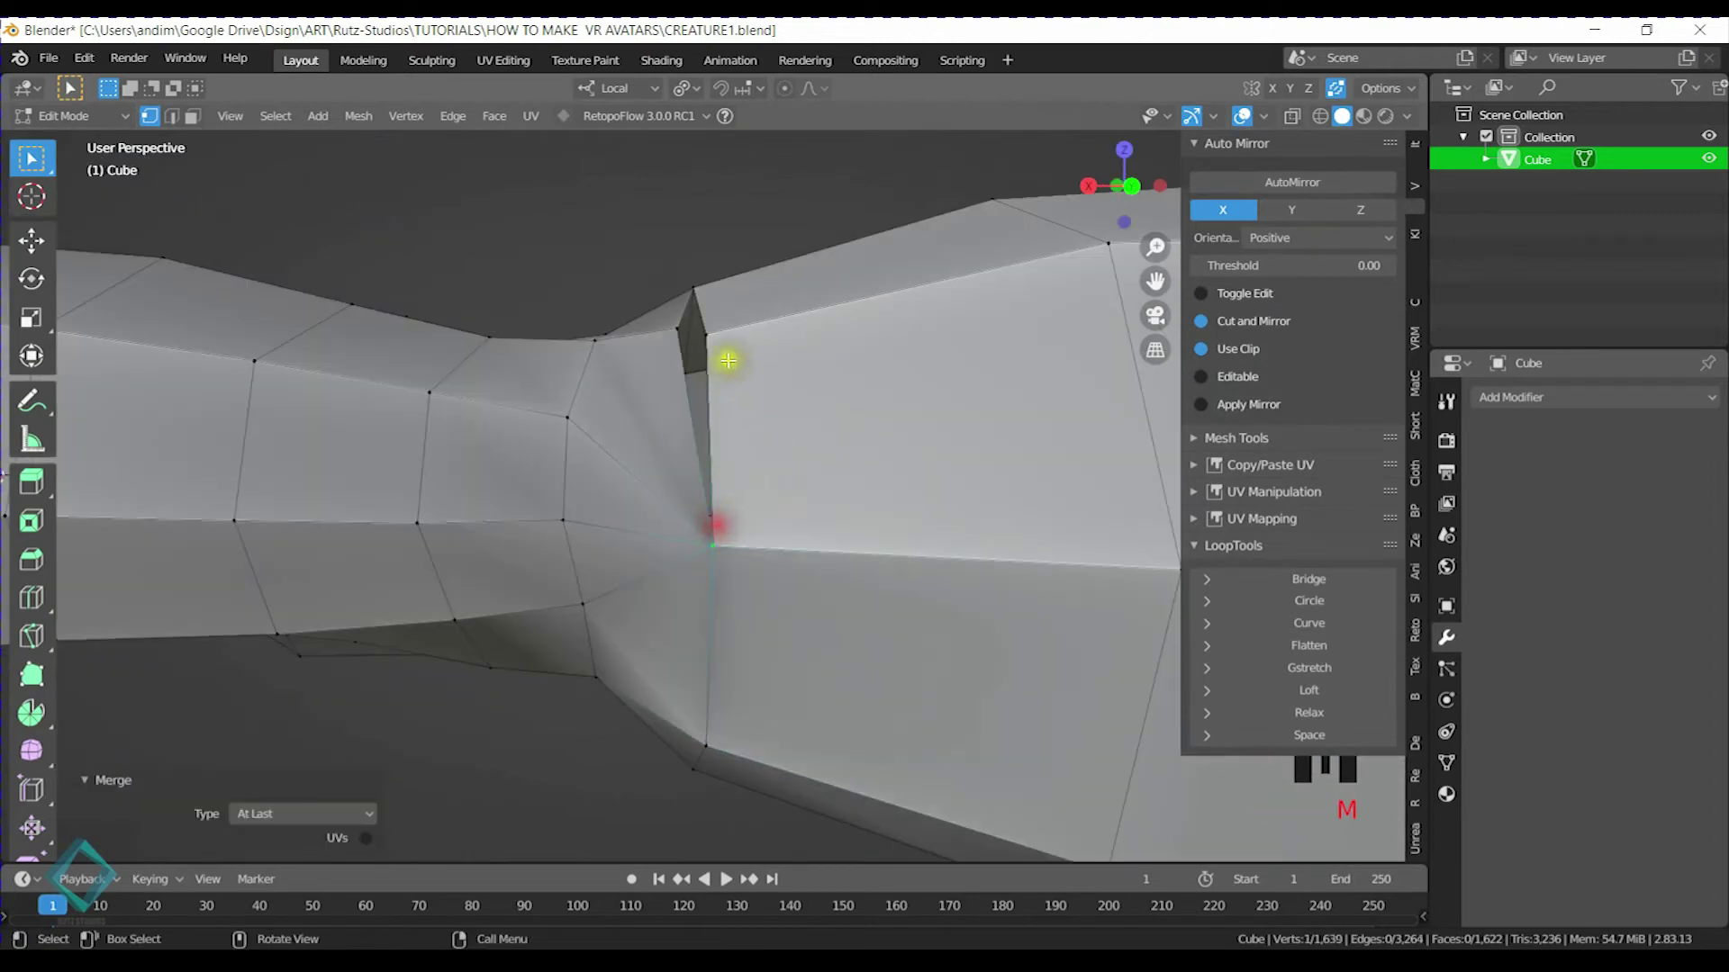
{"action": "middle_click_drag", "start_coordinate": [725, 363], "coordinate": [738, 424]}
{"action": "left_click", "coordinate": [679, 425]}
{"action": "left_click", "coordinate": [752, 439], "text": "shift"}
{"action": "key", "text": "m"}
{"action": "left_click", "coordinate": [753, 437]}
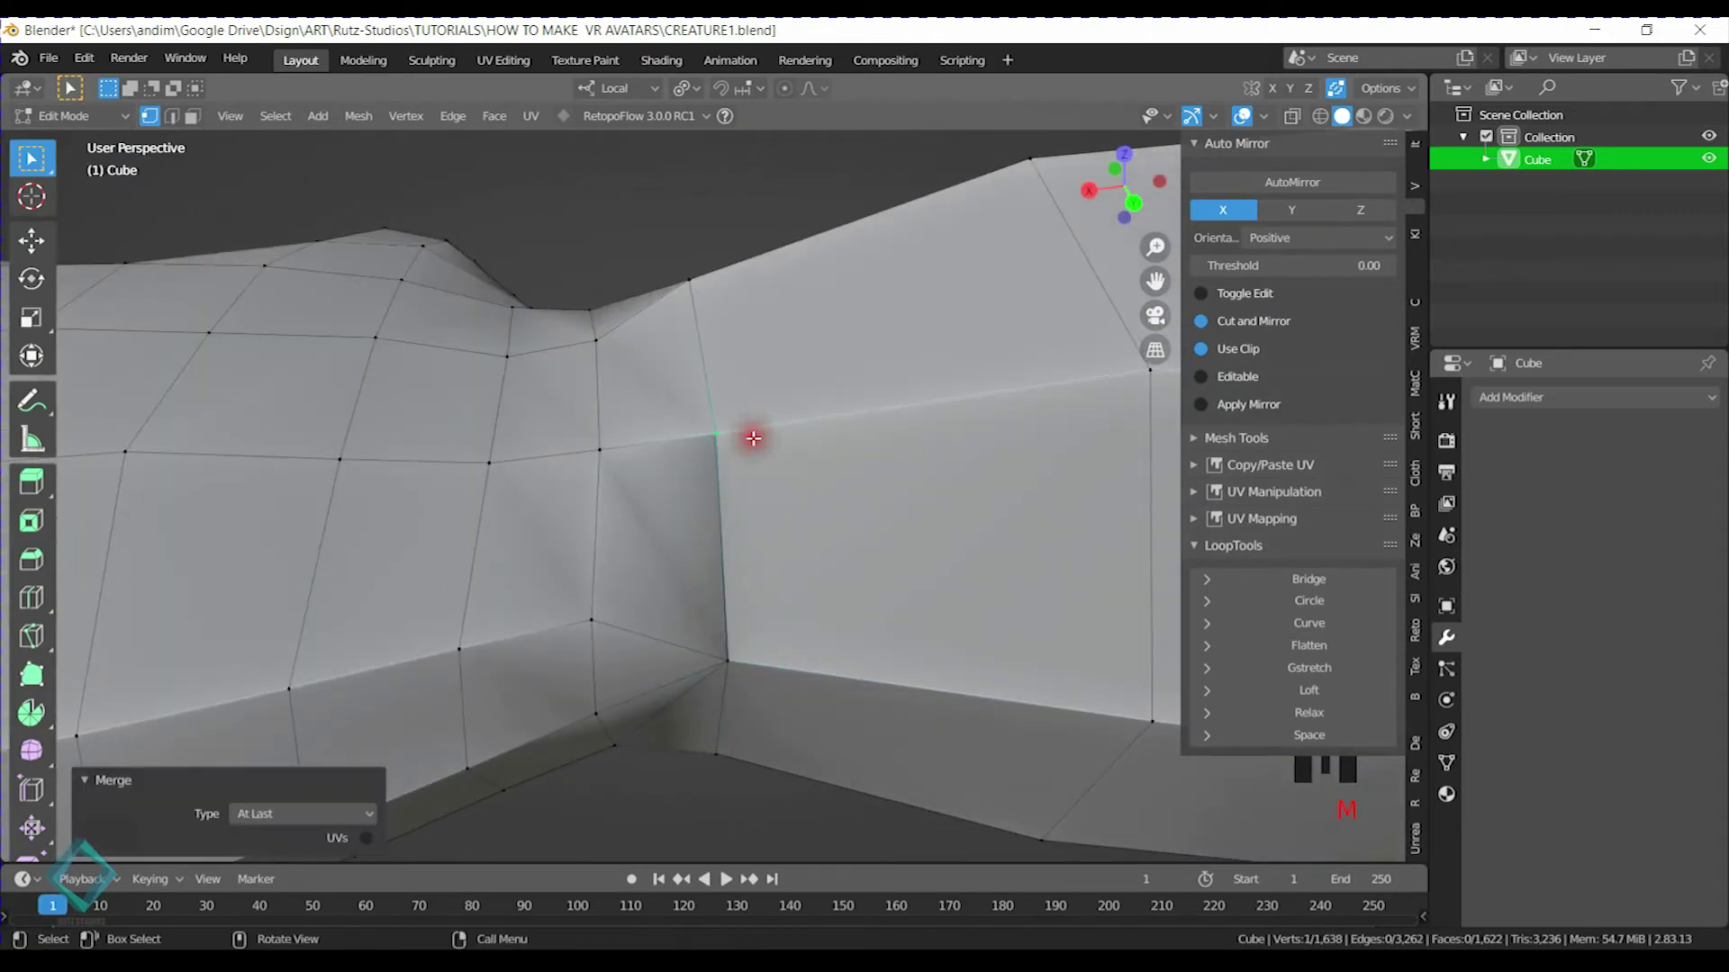
Relax the three lengthwise edge loops that cross the wrist on the back of the hand using LoopTools
{"action": "scroll", "coordinate": [726, 486], "scroll_direction": "down", "scroll_amount": 5}
{"action": "middle_click_drag", "start_coordinate": [726, 486], "coordinate": [744, 541]}
{"action": "left_click", "coordinate": [705, 520], "text": "alt"}
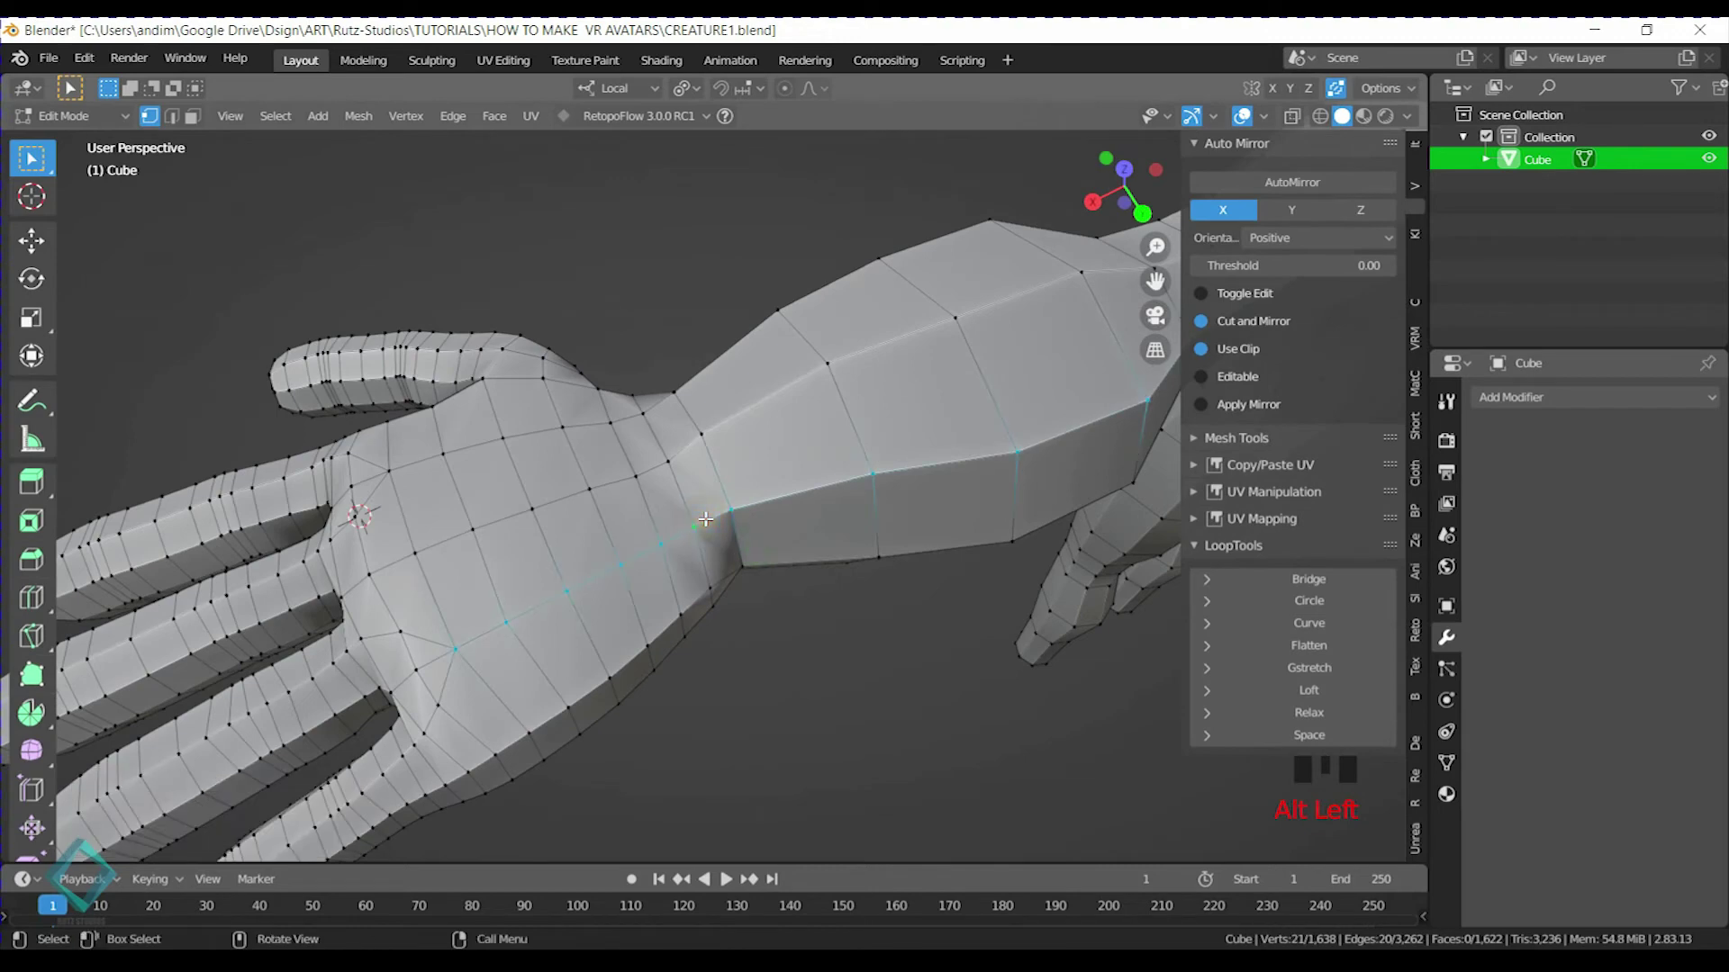
{"action": "left_click", "coordinate": [1309, 712]}
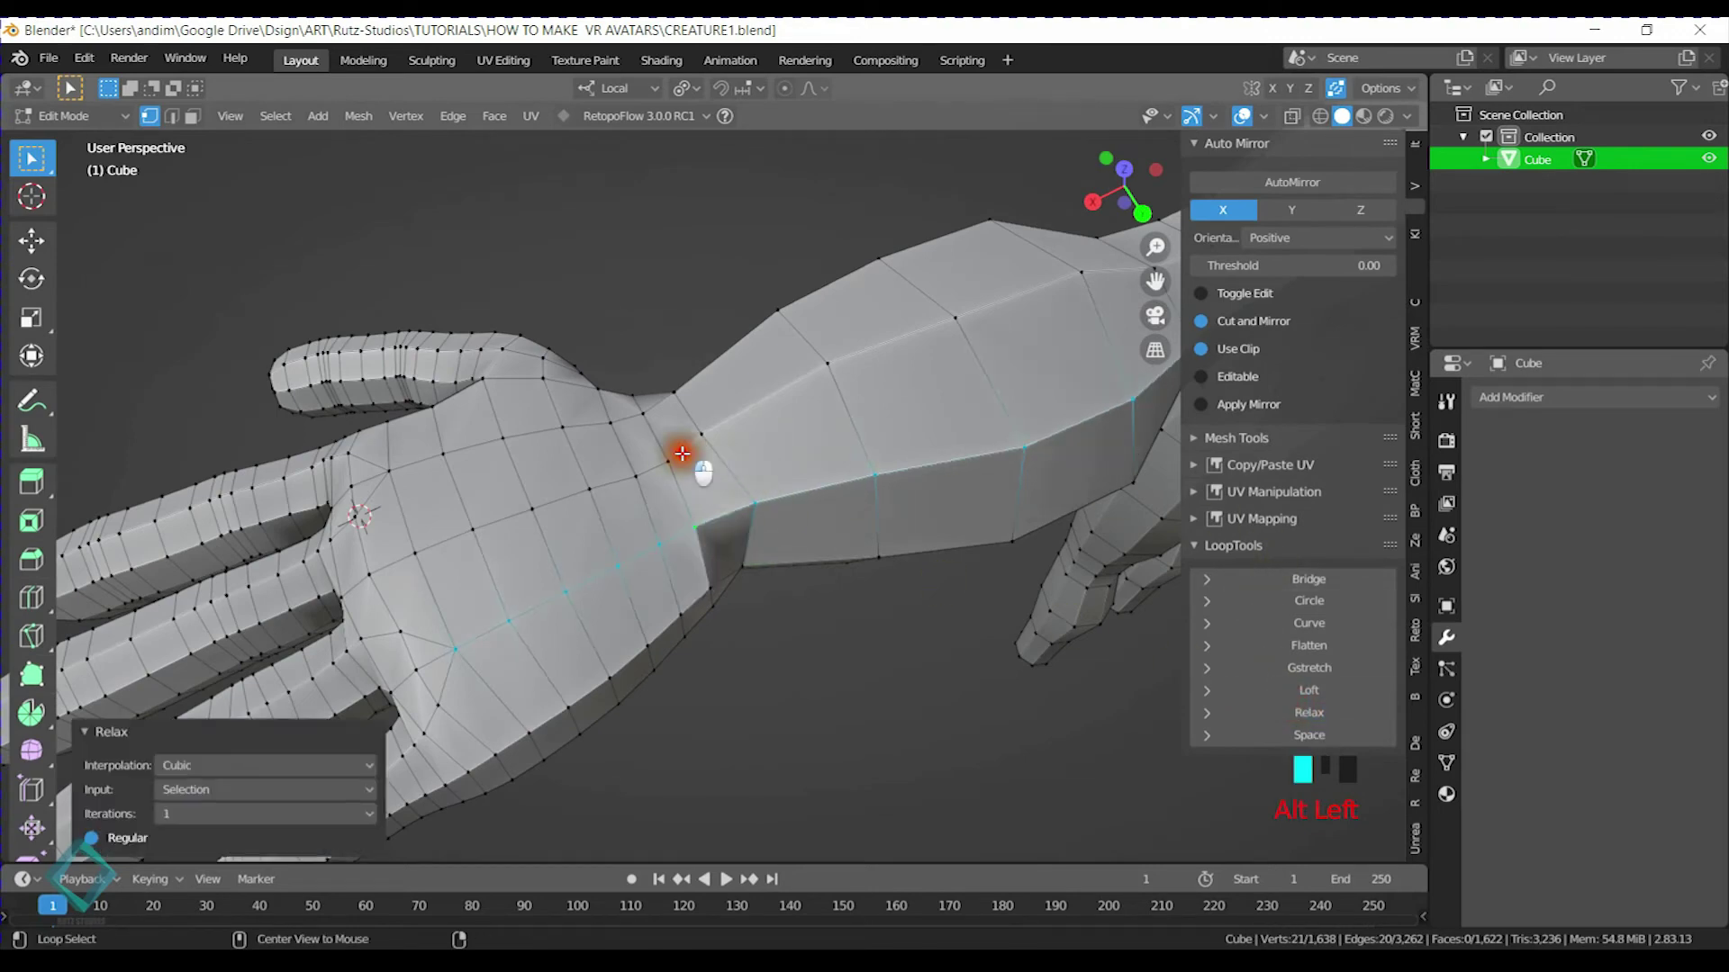
{"action": "left_click", "coordinate": [682, 453], "text": "alt"}
{"action": "left_click", "coordinate": [1320, 712]}
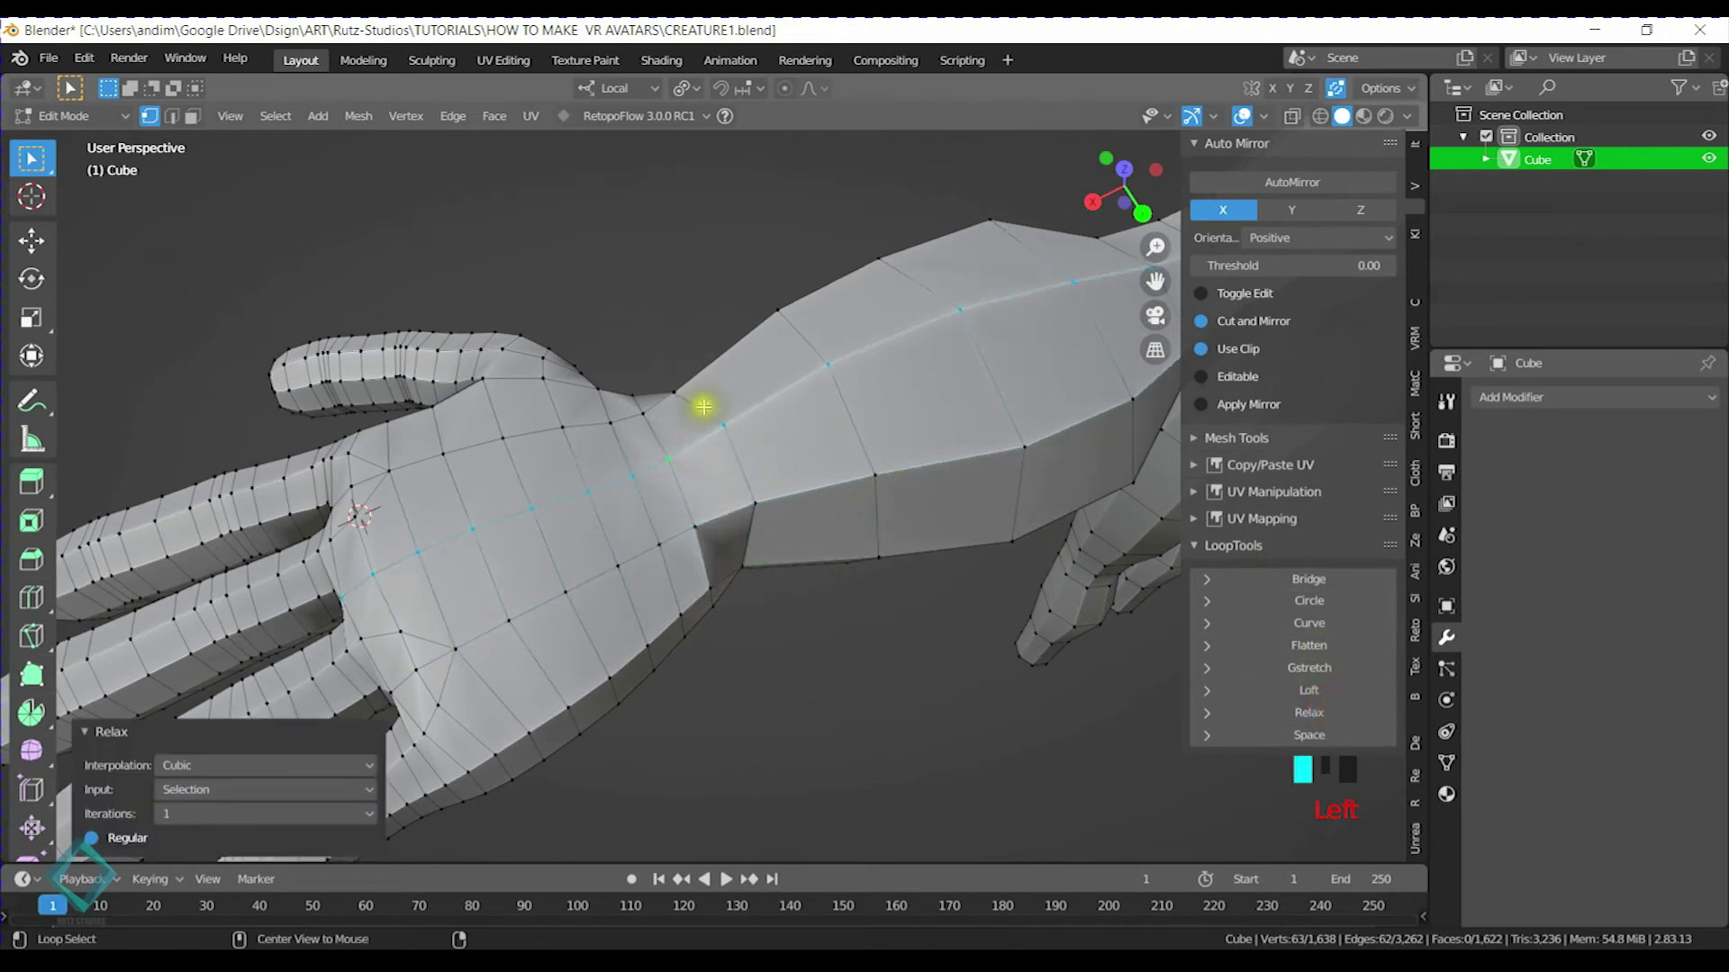
{"action": "left_click", "coordinate": [668, 390], "text": "alt"}
{"action": "left_click", "coordinate": [1302, 712]}
Select the little-finger-side edge path from the wrist along the forearm and relax it with LoopTools
{"action": "middle_click_drag", "start_coordinate": [784, 640], "coordinate": [703, 521]}
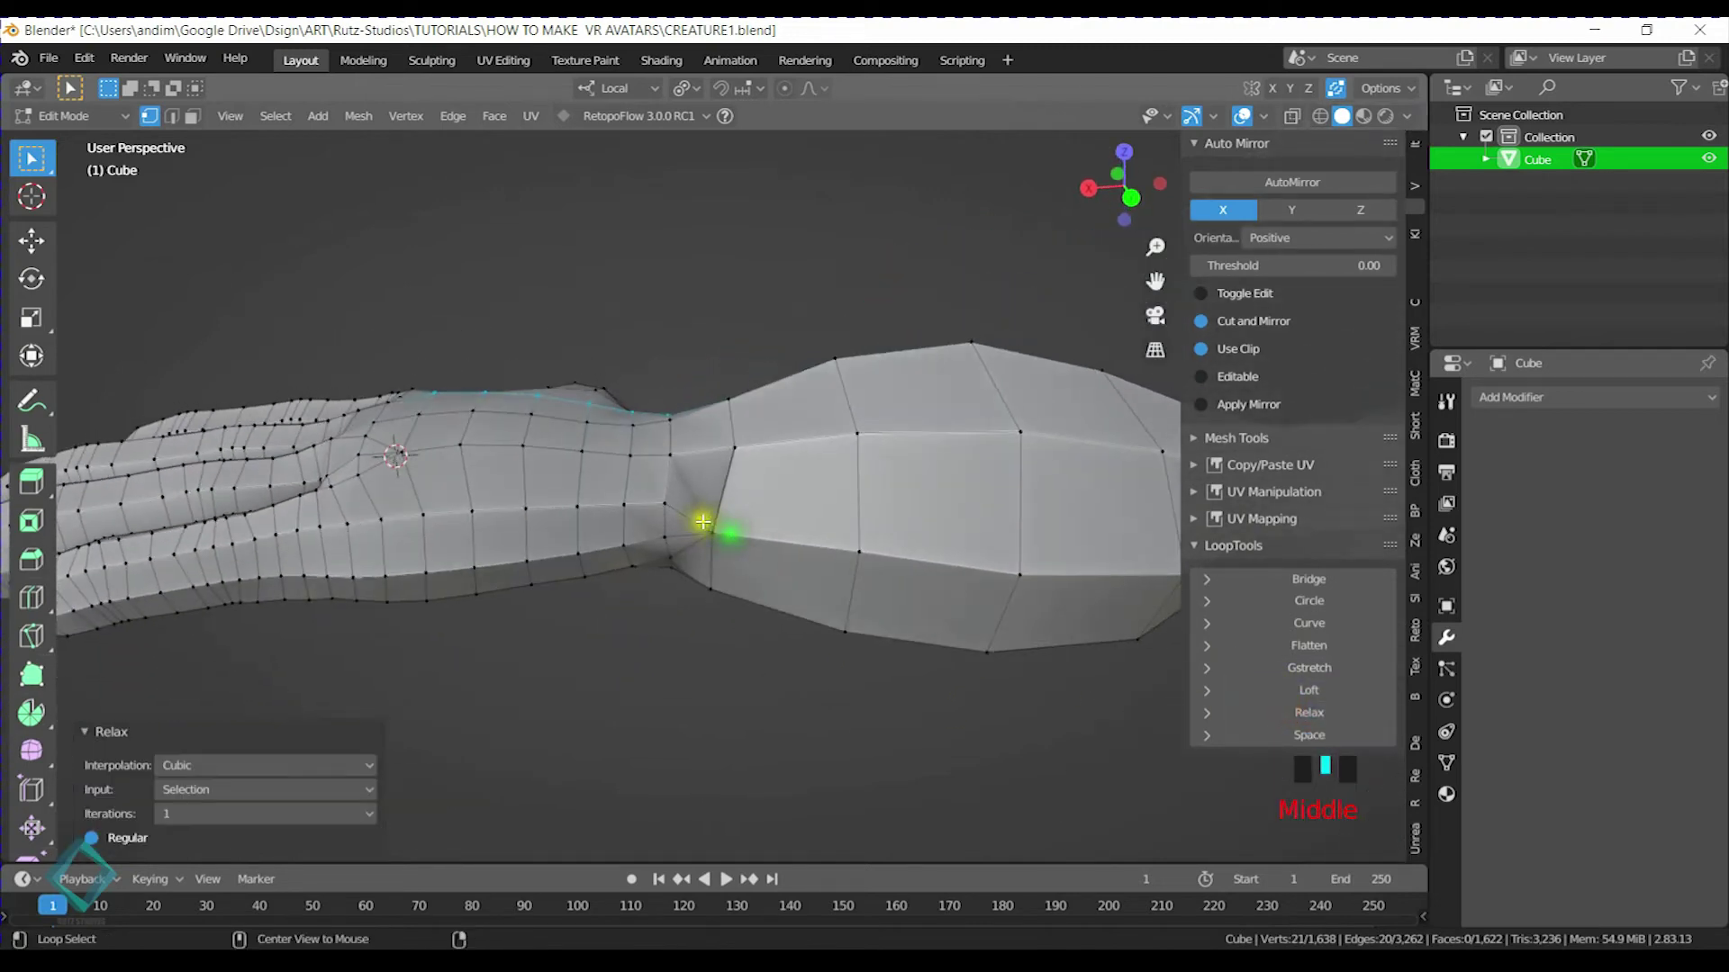
{"action": "left_click", "coordinate": [741, 536], "text": "alt"}
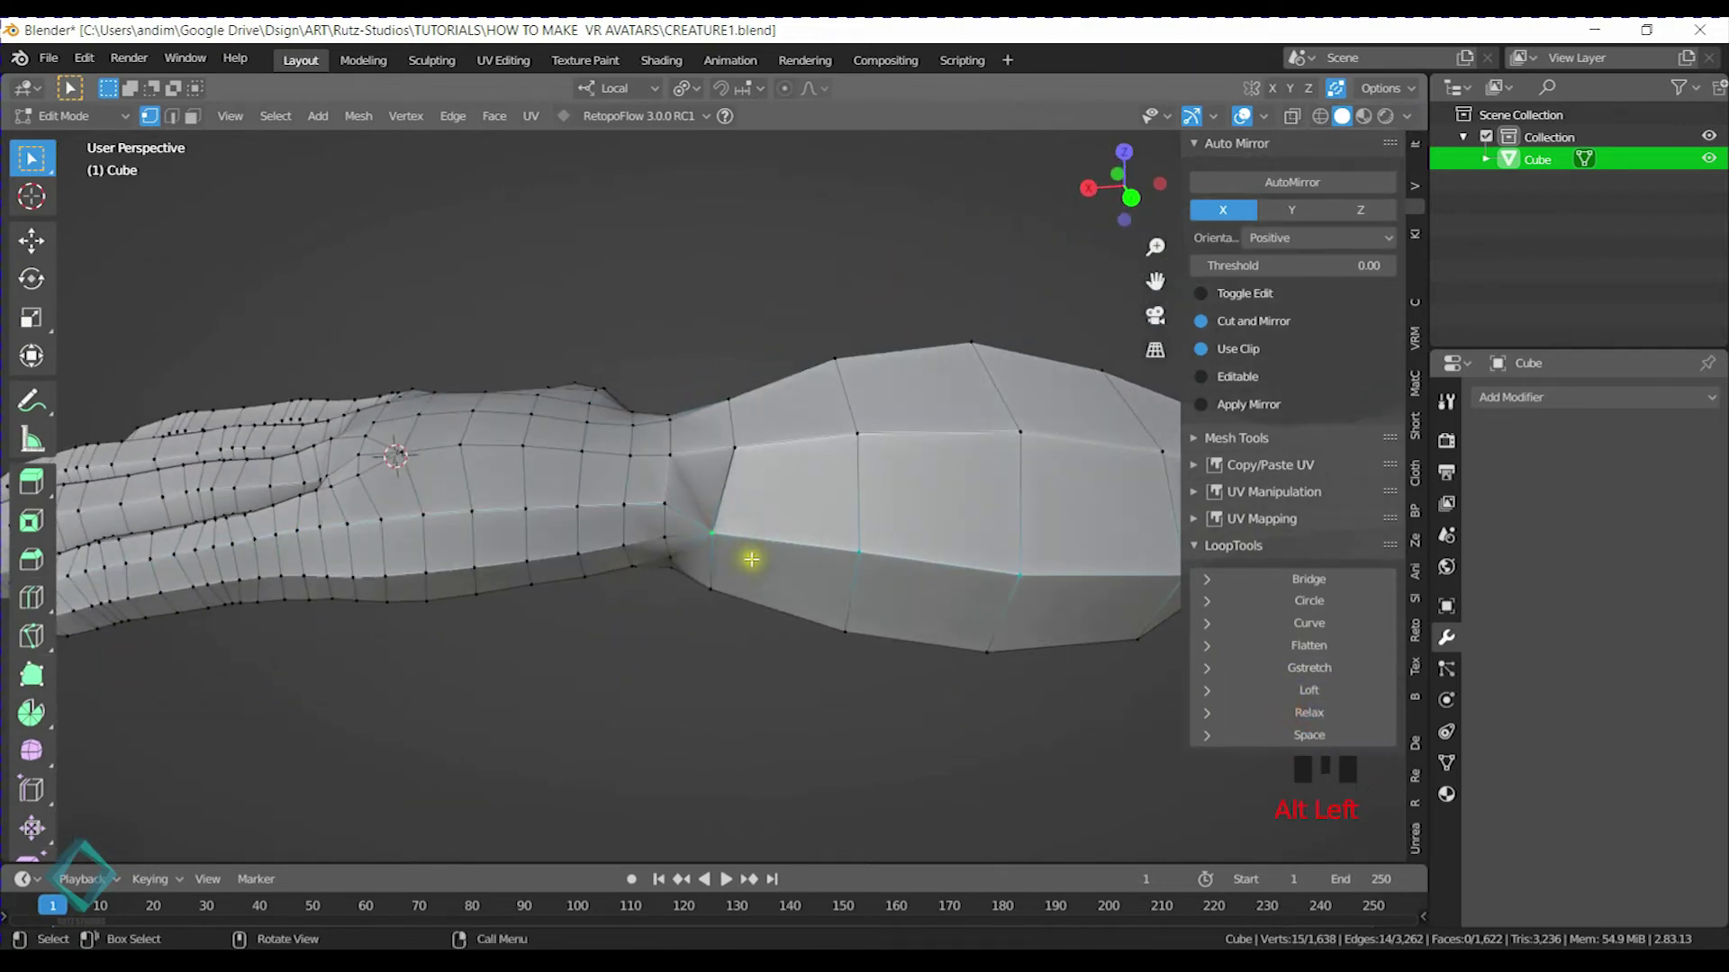
{"action": "middle_click_drag", "start_coordinate": [650, 544], "coordinate": [764, 501], "text": "shift"}
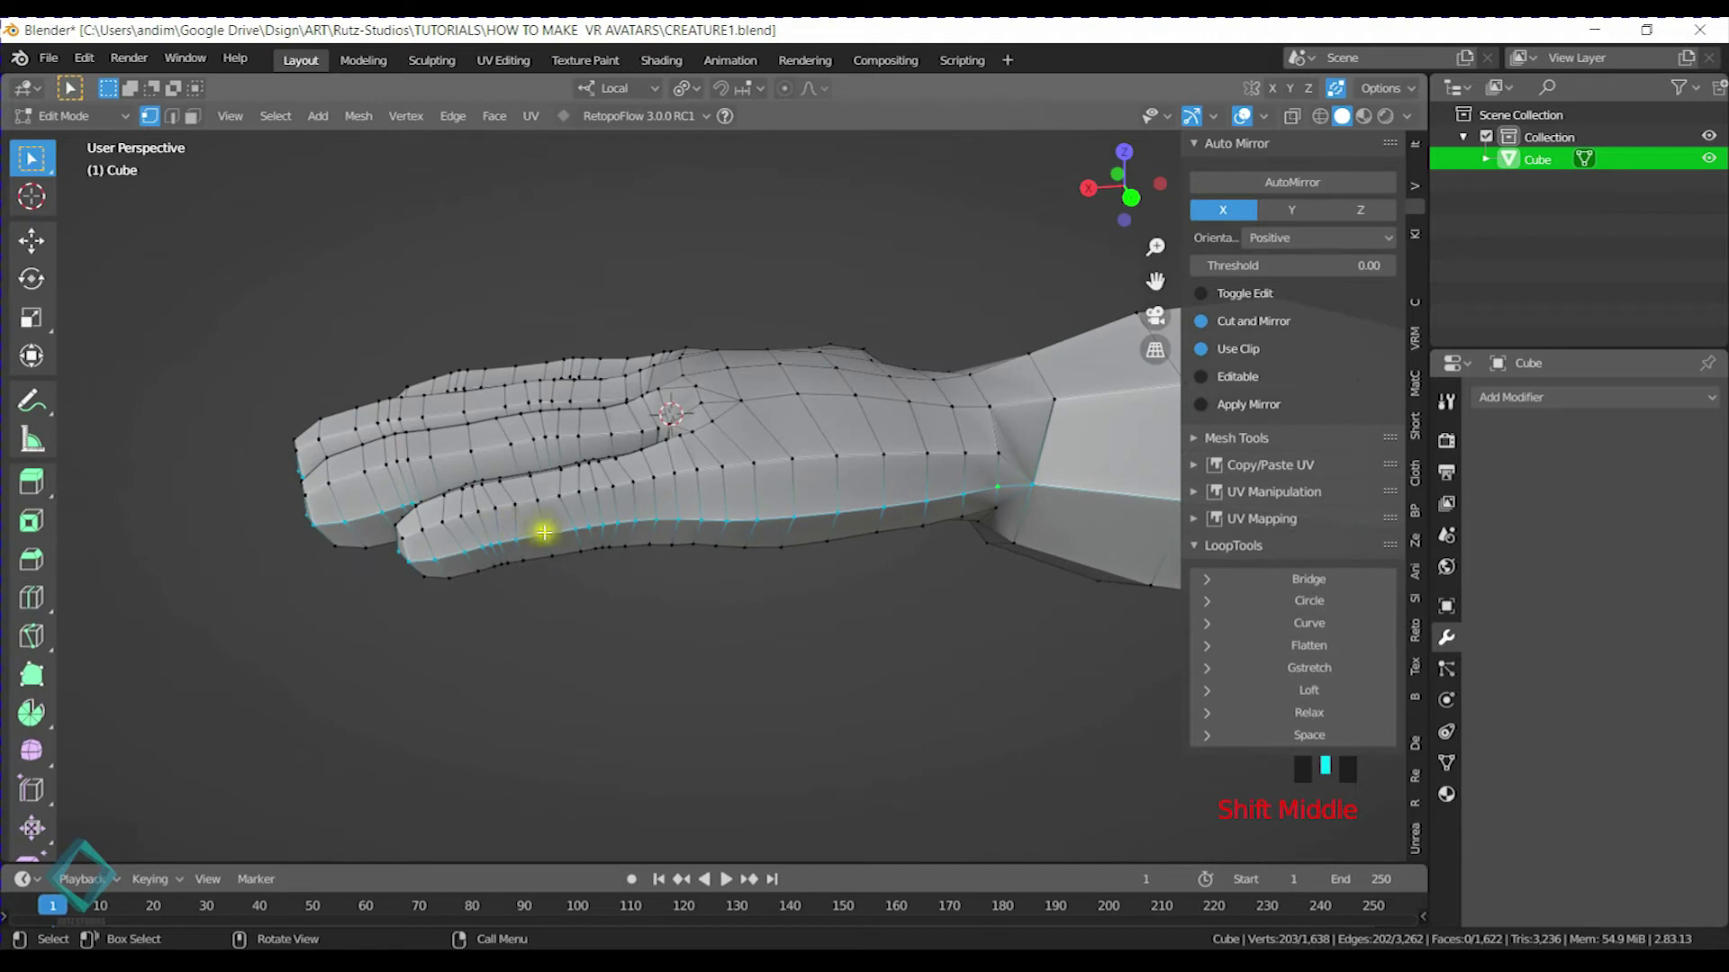
{"action": "middle_click_drag", "start_coordinate": [930, 534], "coordinate": [760, 521], "text": "shift"}
{"action": "left_click", "coordinate": [822, 483]}
{"action": "middle_click_drag", "start_coordinate": [945, 505], "coordinate": [733, 489], "text": "shift"}
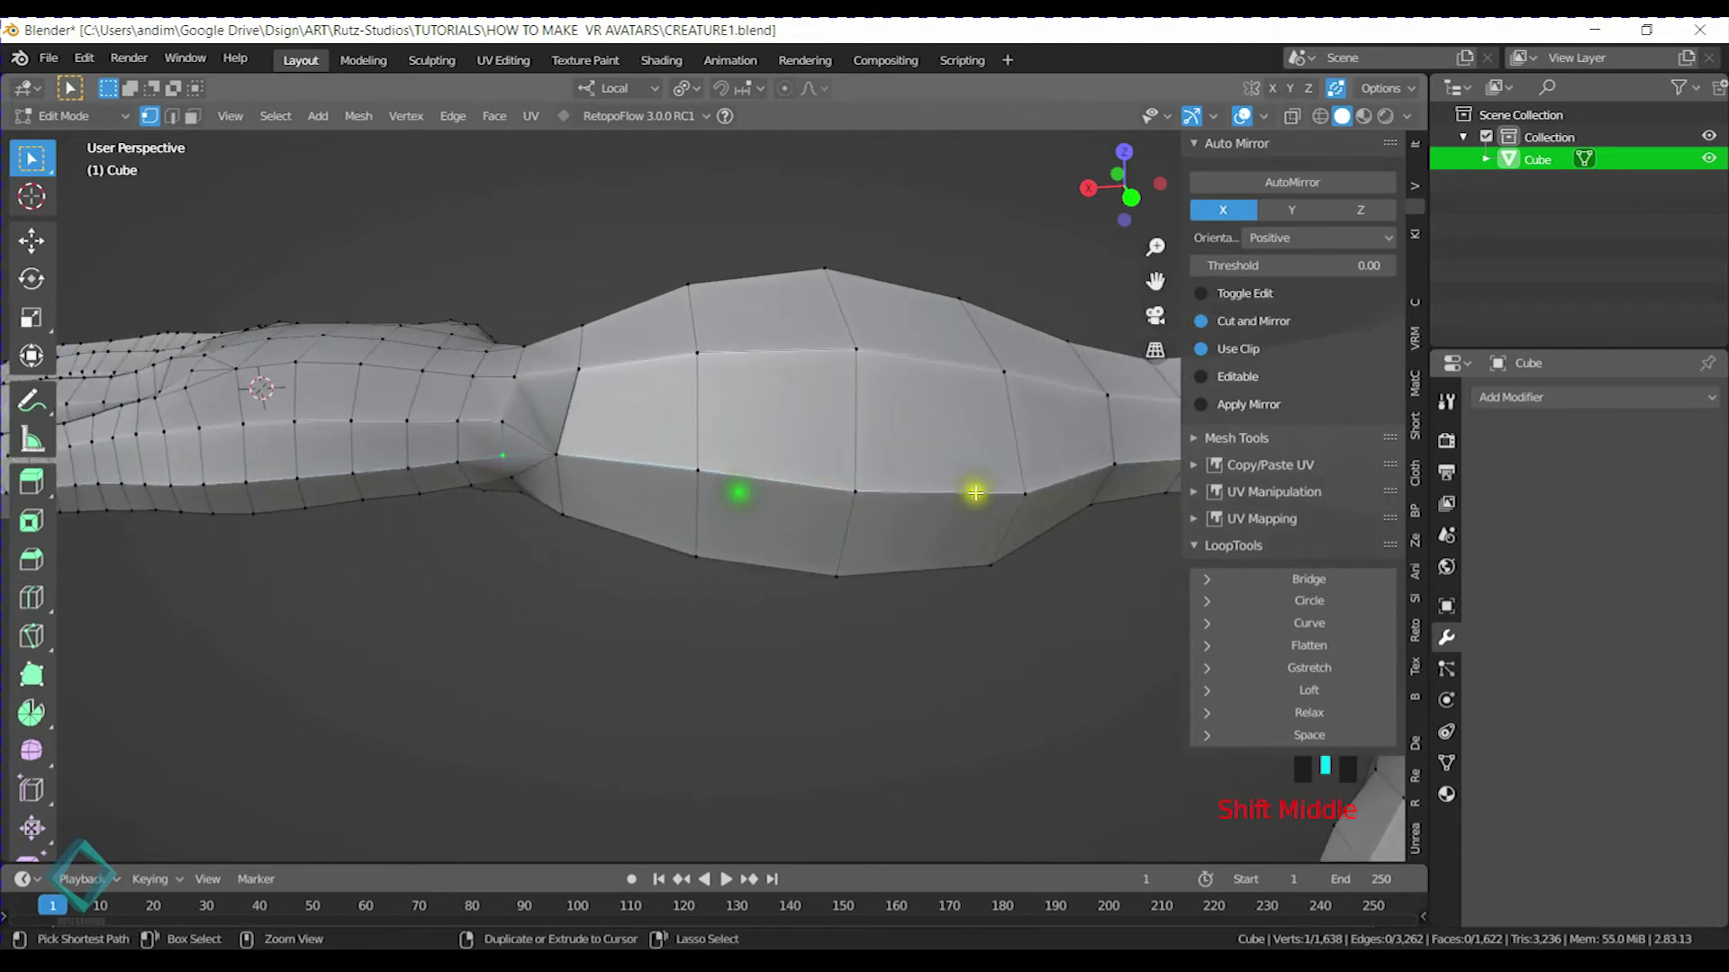
{"action": "left_click", "coordinate": [1039, 501], "text": "ctrl"}
{"action": "left_click", "coordinate": [1324, 712]}
Relax the three lengthwise edge loops running from the palm across the wrist into the forearm using LoopTools
{"action": "middle_click_drag", "start_coordinate": [702, 579], "coordinate": [772, 390]}
{"action": "left_click", "coordinate": [711, 408]}
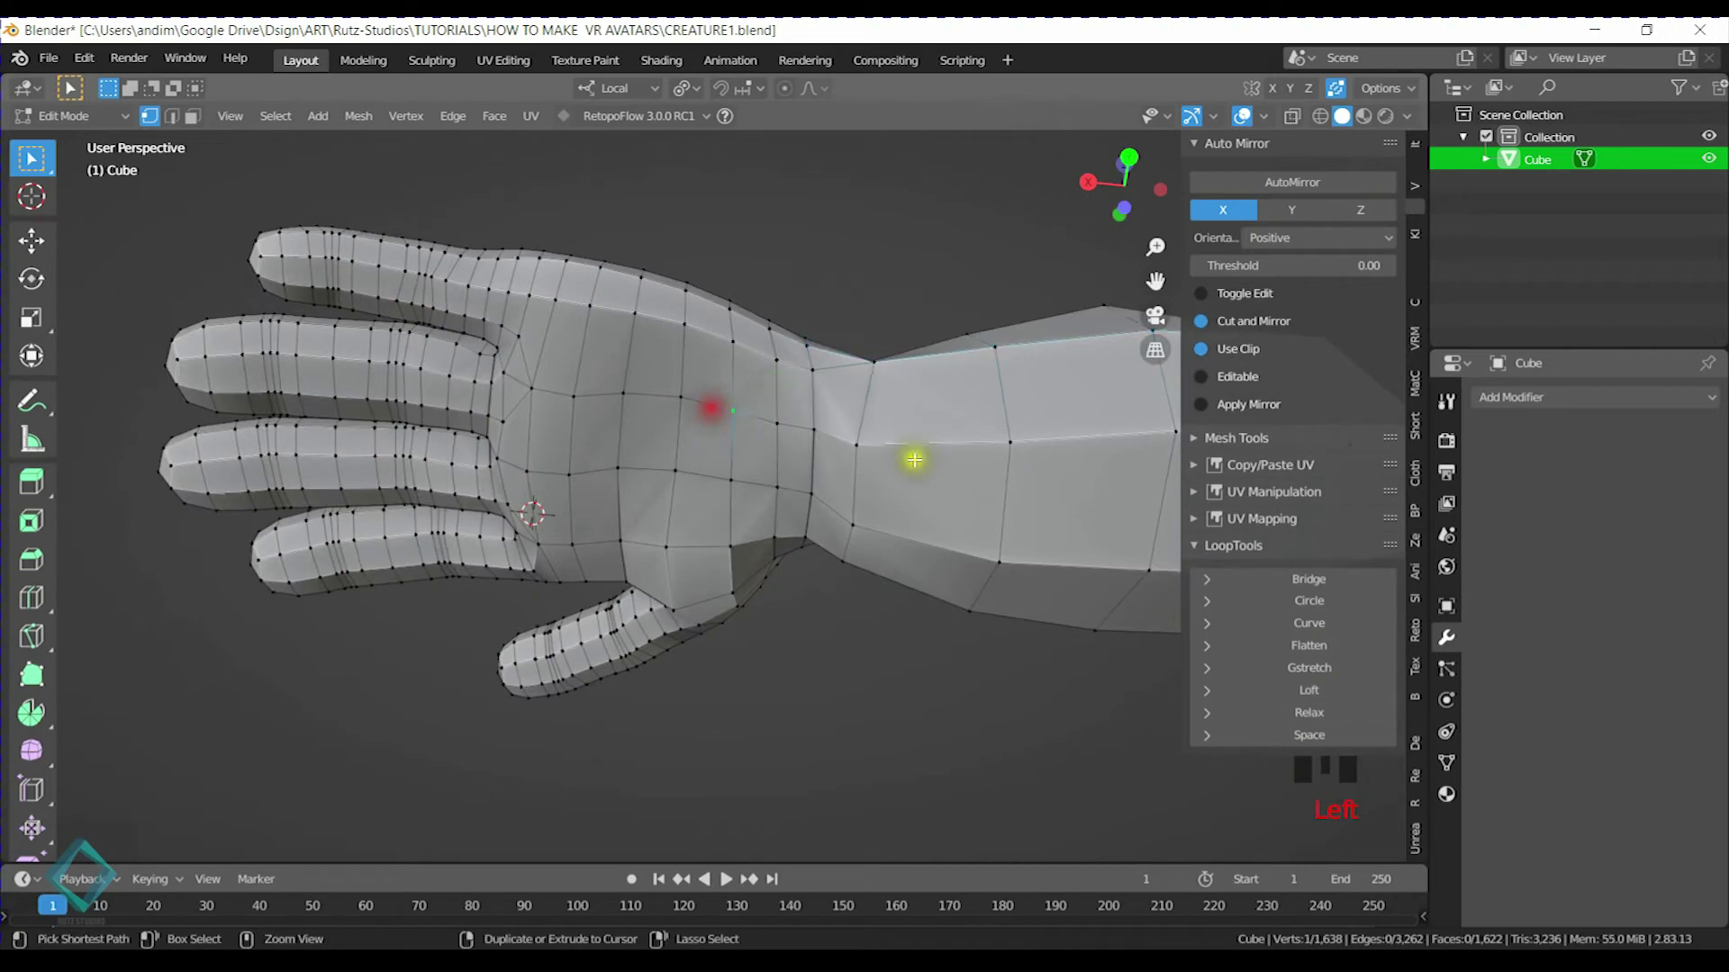
{"action": "middle_click_drag", "start_coordinate": [873, 465], "coordinate": [617, 433], "text": "shift"}
{"action": "left_click", "coordinate": [604, 422], "text": "alt"}
{"action": "left_click", "coordinate": [1342, 716]}
{"action": "middle_click_drag", "start_coordinate": [748, 492], "coordinate": [772, 413]}
{"action": "left_click", "coordinate": [591, 468], "text": "alt"}
{"action": "left_click", "coordinate": [1269, 711]}
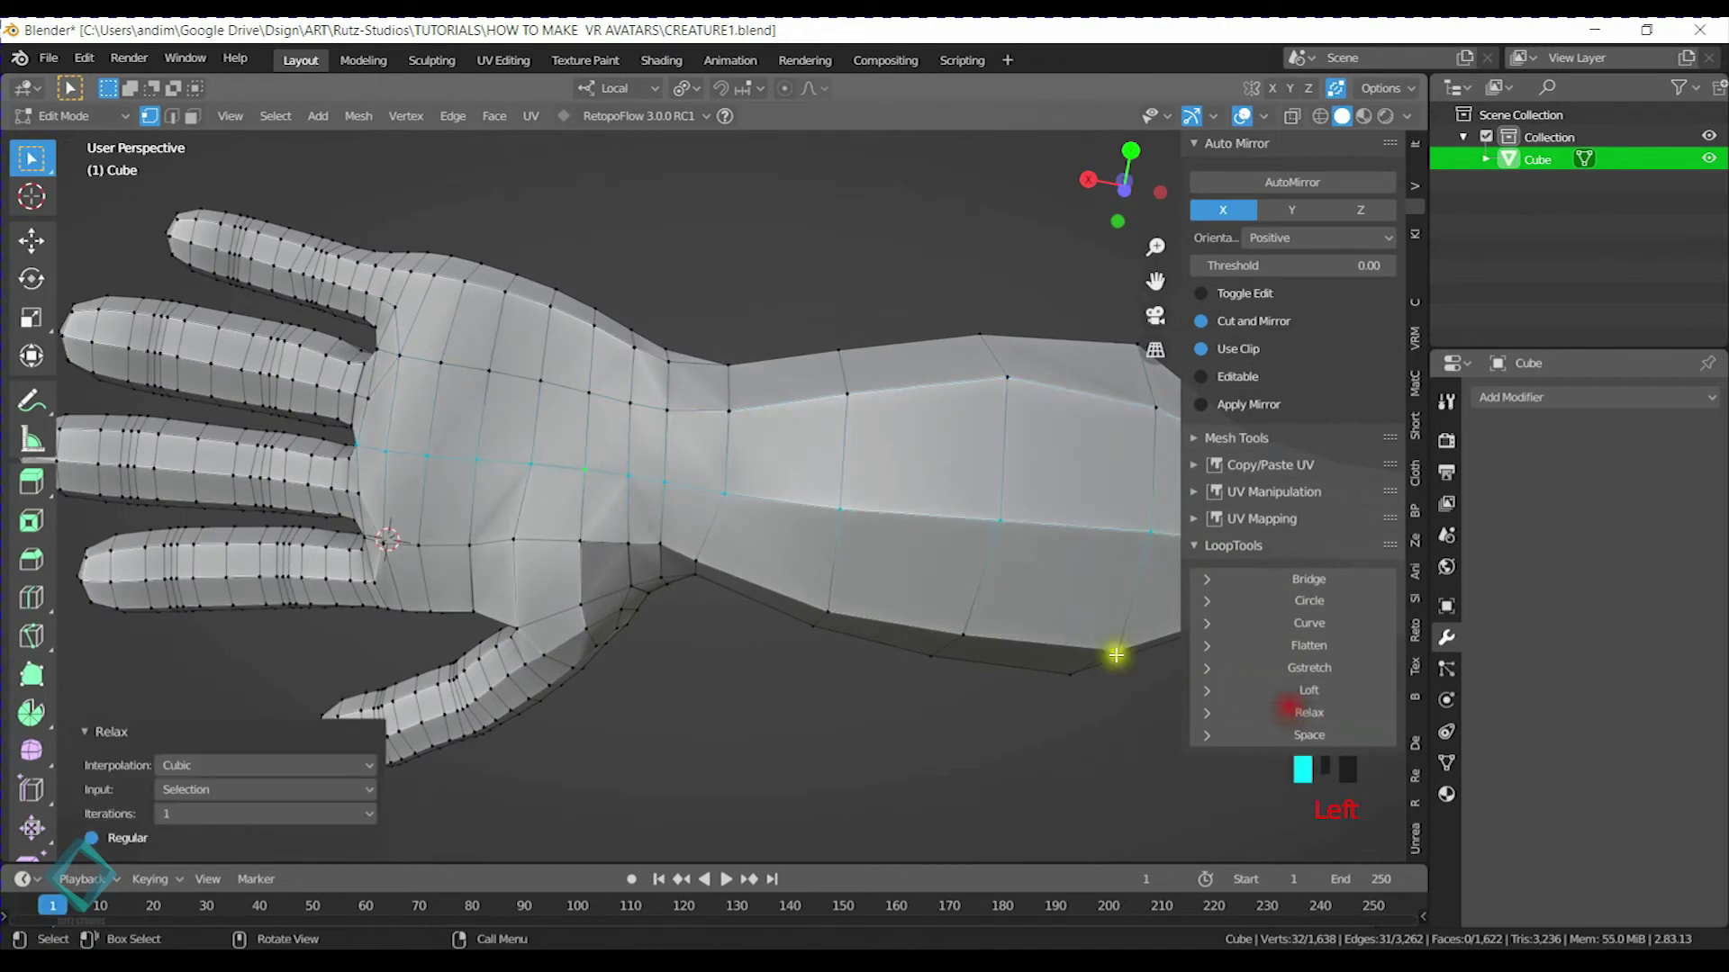
{"action": "middle_click_drag", "start_coordinate": [702, 563], "coordinate": [685, 403], "text": "shift"}
{"action": "left_click", "coordinate": [610, 434], "text": "alt"}
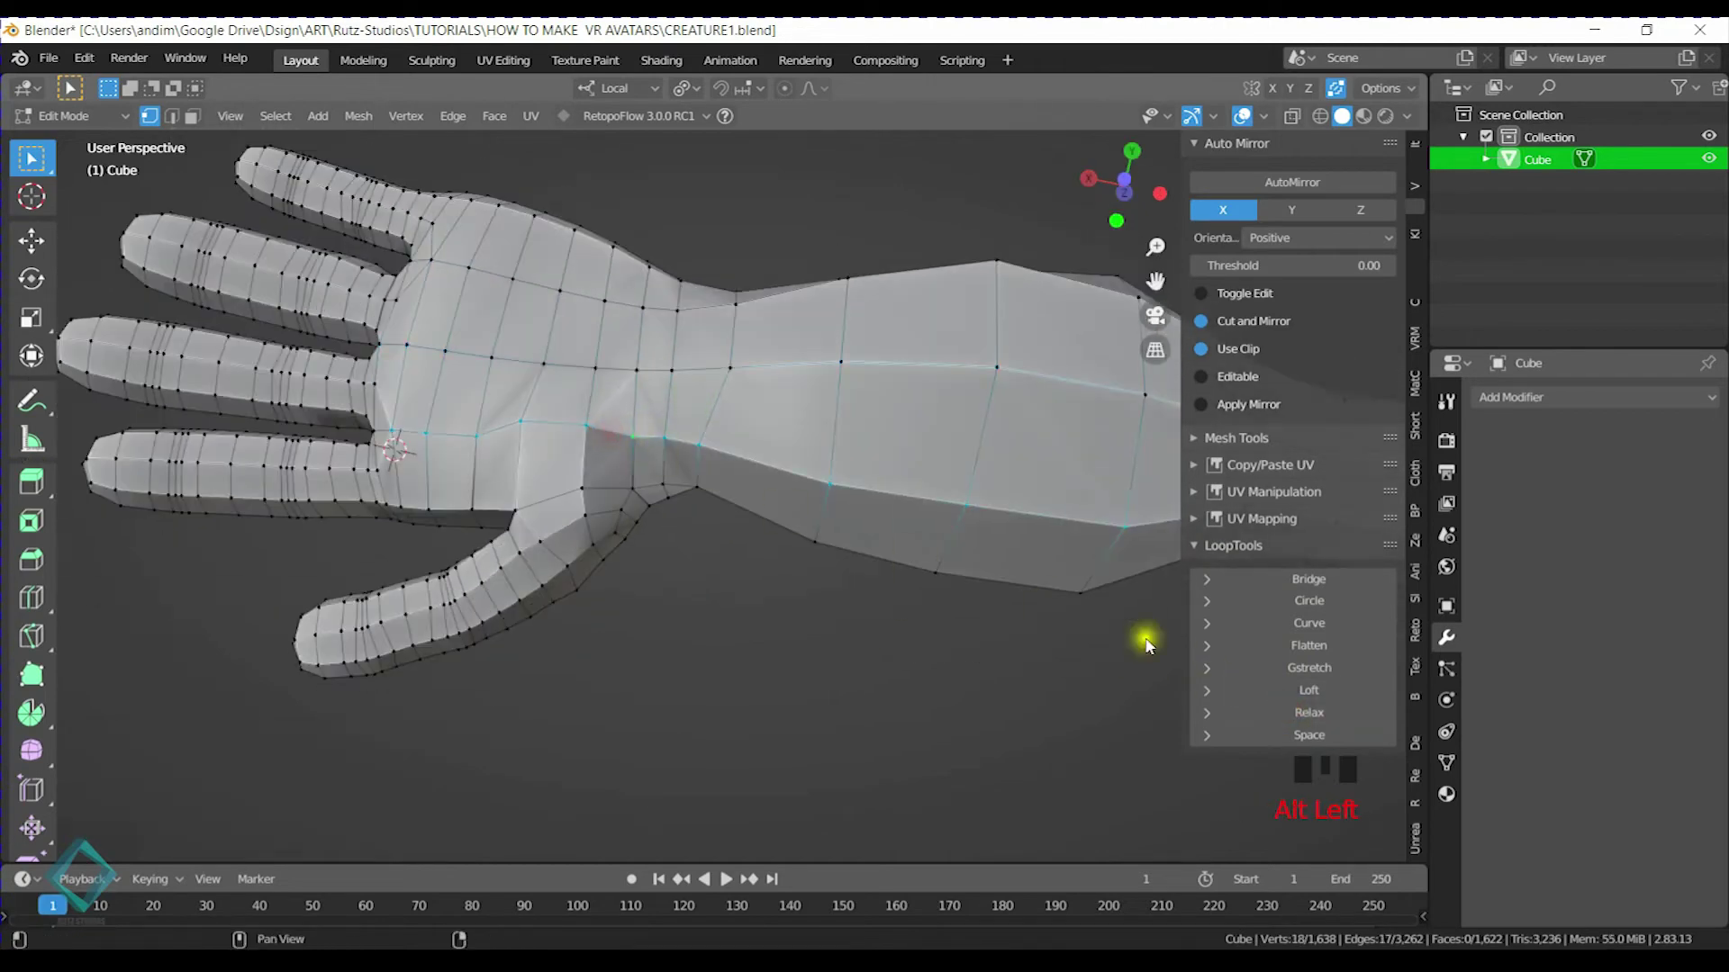
{"action": "left_click", "coordinate": [1309, 713]}
Relax the thumb-side edge path from the wrist along the forearm with LoopTools and save the file
{"action": "middle_click_drag", "start_coordinate": [822, 548], "coordinate": [820, 385]}
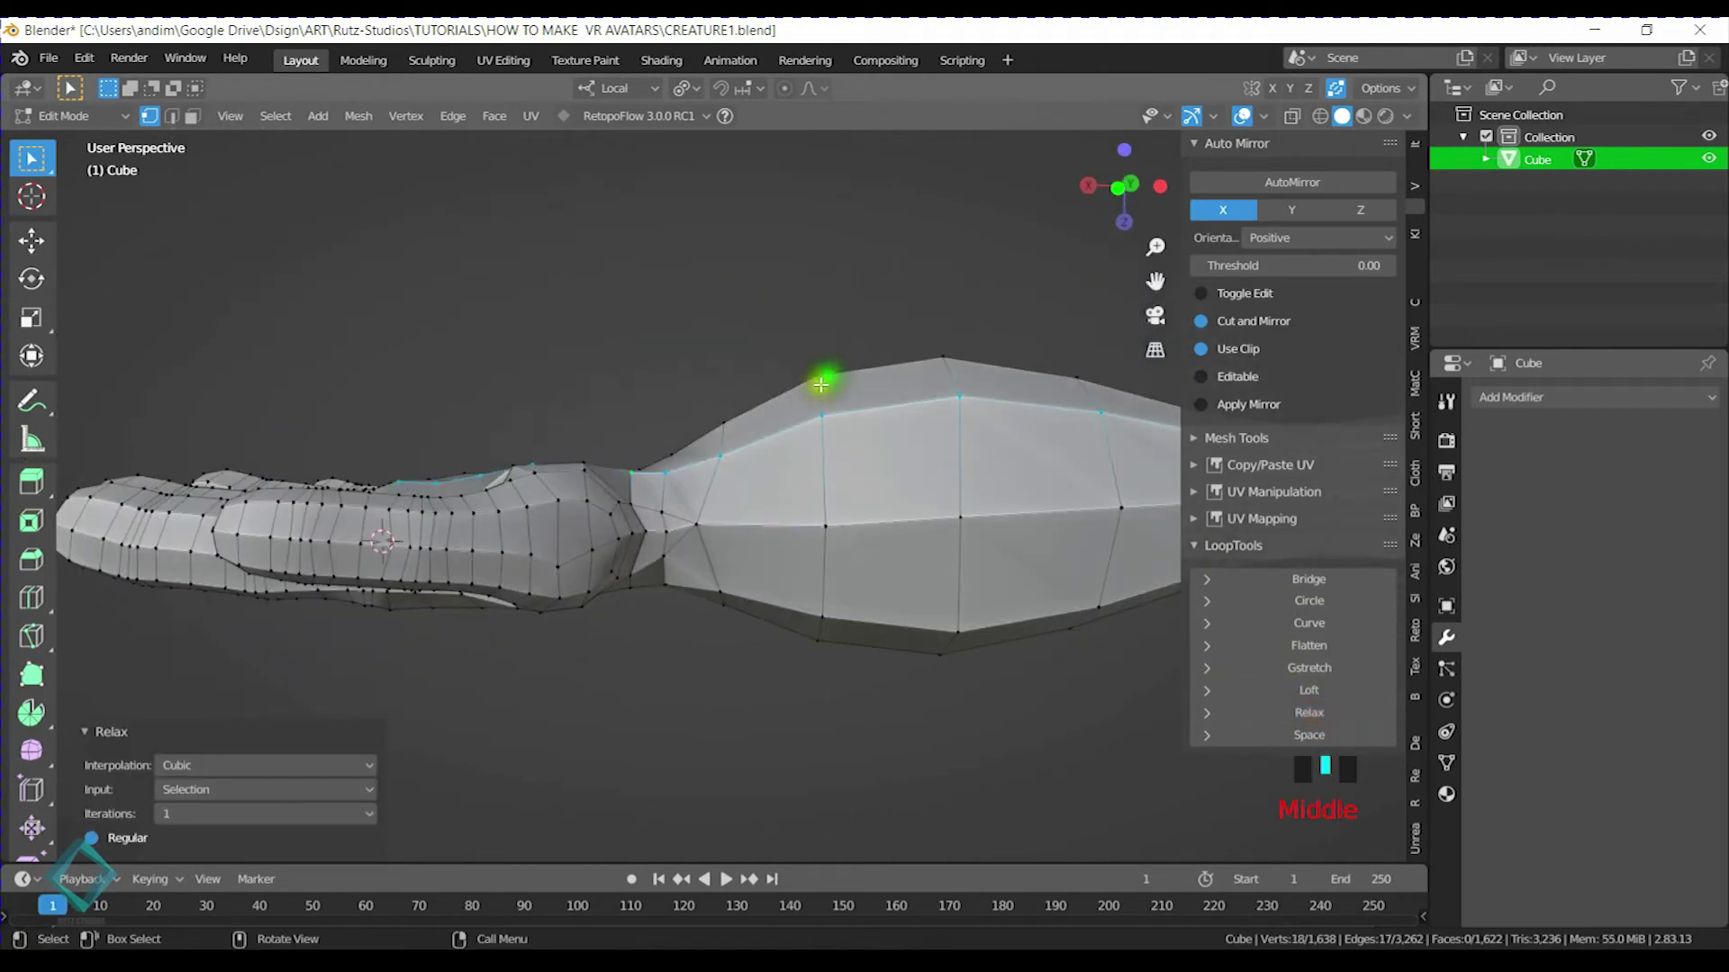
{"action": "left_click", "coordinate": [656, 533]}
{"action": "left_click", "coordinate": [1140, 514], "text": "ctrl"}
{"action": "left_click", "coordinate": [1345, 714]}
{"action": "middle_click_drag", "start_coordinate": [905, 631], "coordinate": [767, 513]}
{"action": "key", "text": "ctrl+s"}
{"action": "key", "text": "ctrl+Tab"}
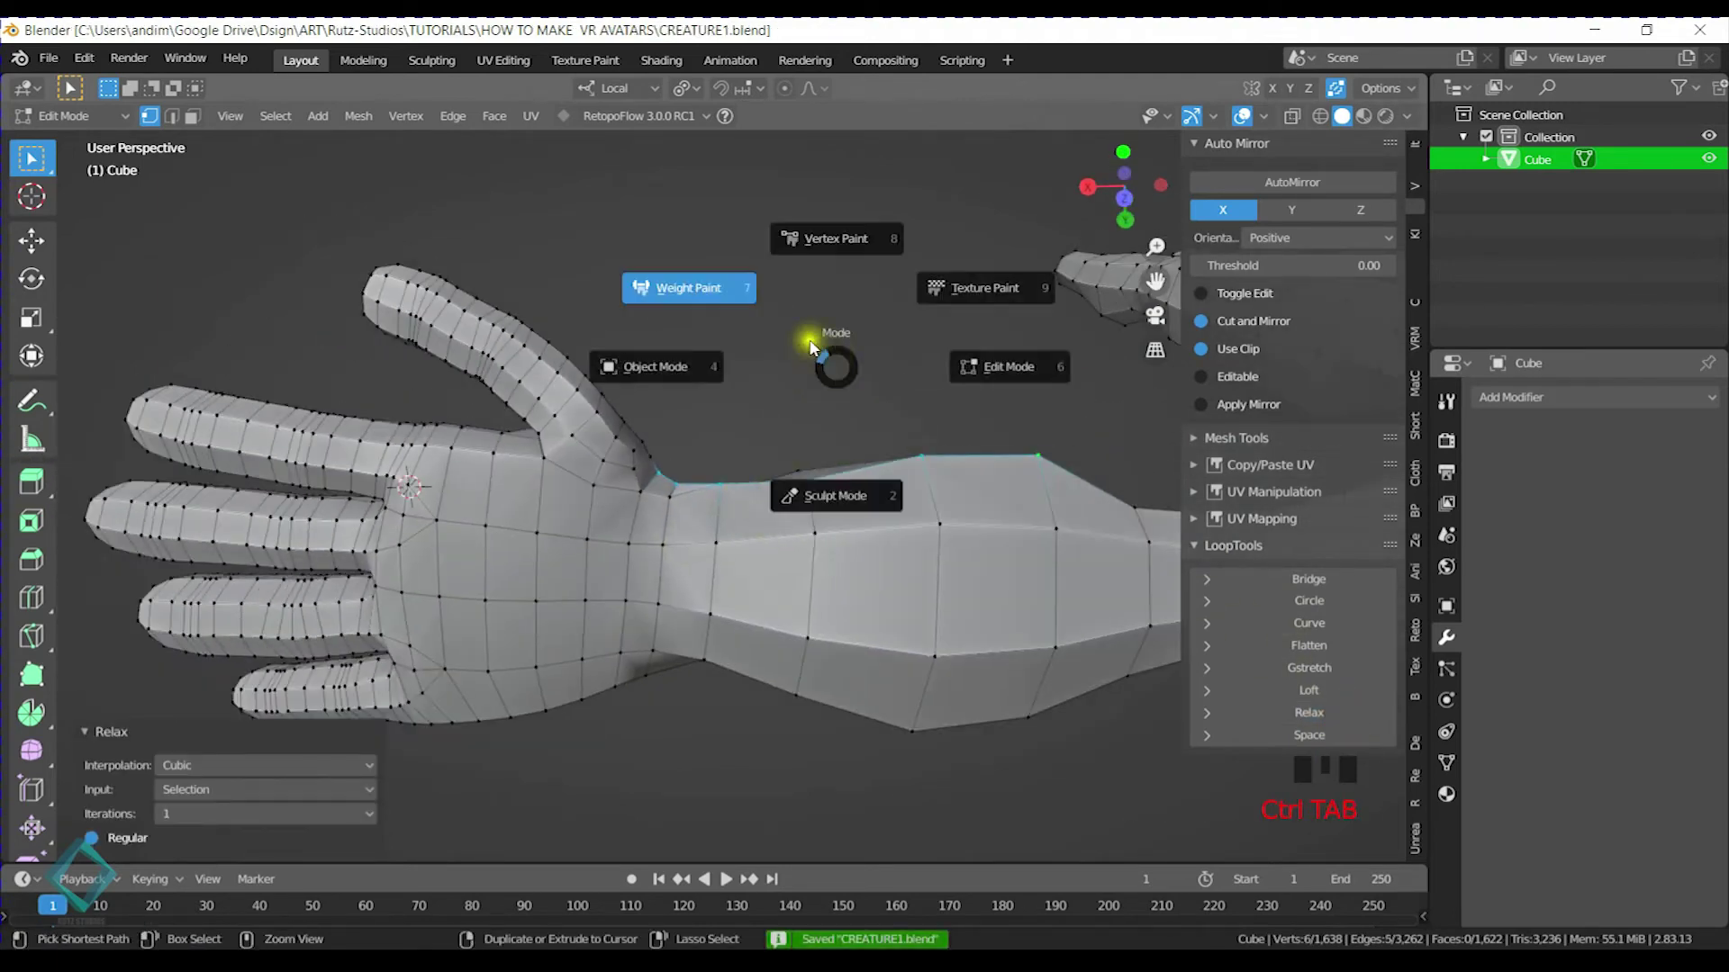
{"action": "left_click", "coordinate": [802, 289]}
{"action": "key", "text": "ctrl+Tab"}
{"action": "left_click", "coordinate": [637, 324]}
{"action": "left_click", "coordinate": [816, 358]}
{"action": "scroll", "coordinate": [835, 321], "scroll_direction": "down", "scroll_amount": 3}
{"action": "mouse_move", "coordinate": [835, 321]}
{"action": "middle_mouse_down"}
{"action": "mouse_move", "coordinate": [772, 483]}
{"action": "mouse_move", "coordinate": [914, 417]}
{"action": "mouse_move", "coordinate": [930, 312]}
{"action": "mouse_move", "coordinate": [772, 540]}
{"action": "mouse_move", "coordinate": [995, 401]}
{"action": "mouse_move", "coordinate": [954, 471]}
{"action": "mouse_move", "coordinate": [860, 324]}
{"action": "middle_mouse_up"}
Switch to Sculpt Mode and reshape the forearm near the wrist with the Grab brush
{"action": "key", "text": "ctrl+Tab"}
{"action": "left_click", "coordinate": [829, 521]}
{"action": "scroll", "coordinate": [996, 402], "scroll_direction": "up", "scroll_amount": 5}
{"action": "key", "text": "g"}
{"action": "mouse_move", "coordinate": [946, 590]}
{"action": "left_mouse_down"}
{"action": "mouse_move", "coordinate": [904, 604]}
{"action": "mouse_move", "coordinate": [883, 559]}
{"action": "mouse_move", "coordinate": [891, 586]}
{"action": "mouse_move", "coordinate": [1061, 552]}
{"action": "left_mouse_up"}
{"action": "middle_click_drag", "start_coordinate": [1061, 552], "coordinate": [778, 516]}
{"action": "left_click_drag", "start_coordinate": [778, 516], "coordinate": [764, 490]}
{"action": "left_click_drag", "start_coordinate": [733, 416], "coordinate": [747, 432]}
{"action": "middle_click_drag", "start_coordinate": [747, 432], "coordinate": [914, 451]}
Refine the forearm's contour behind the palm and wrist with short Grab strokes from several sides
{"action": "left_click_drag", "start_coordinate": [914, 451], "coordinate": [926, 513]}
{"action": "mouse_move", "coordinate": [926, 513]}
{"action": "middle_mouse_down"}
{"action": "mouse_move", "coordinate": [771, 494]}
{"action": "mouse_move", "coordinate": [731, 438]}
{"action": "middle_mouse_up"}
{"action": "mouse_move", "coordinate": [726, 419]}
{"action": "left_mouse_down"}
{"action": "mouse_move", "coordinate": [760, 438]}
{"action": "mouse_move", "coordinate": [748, 432]}
{"action": "left_mouse_up"}
{"action": "left_click_drag", "start_coordinate": [796, 358], "coordinate": [774, 375]}
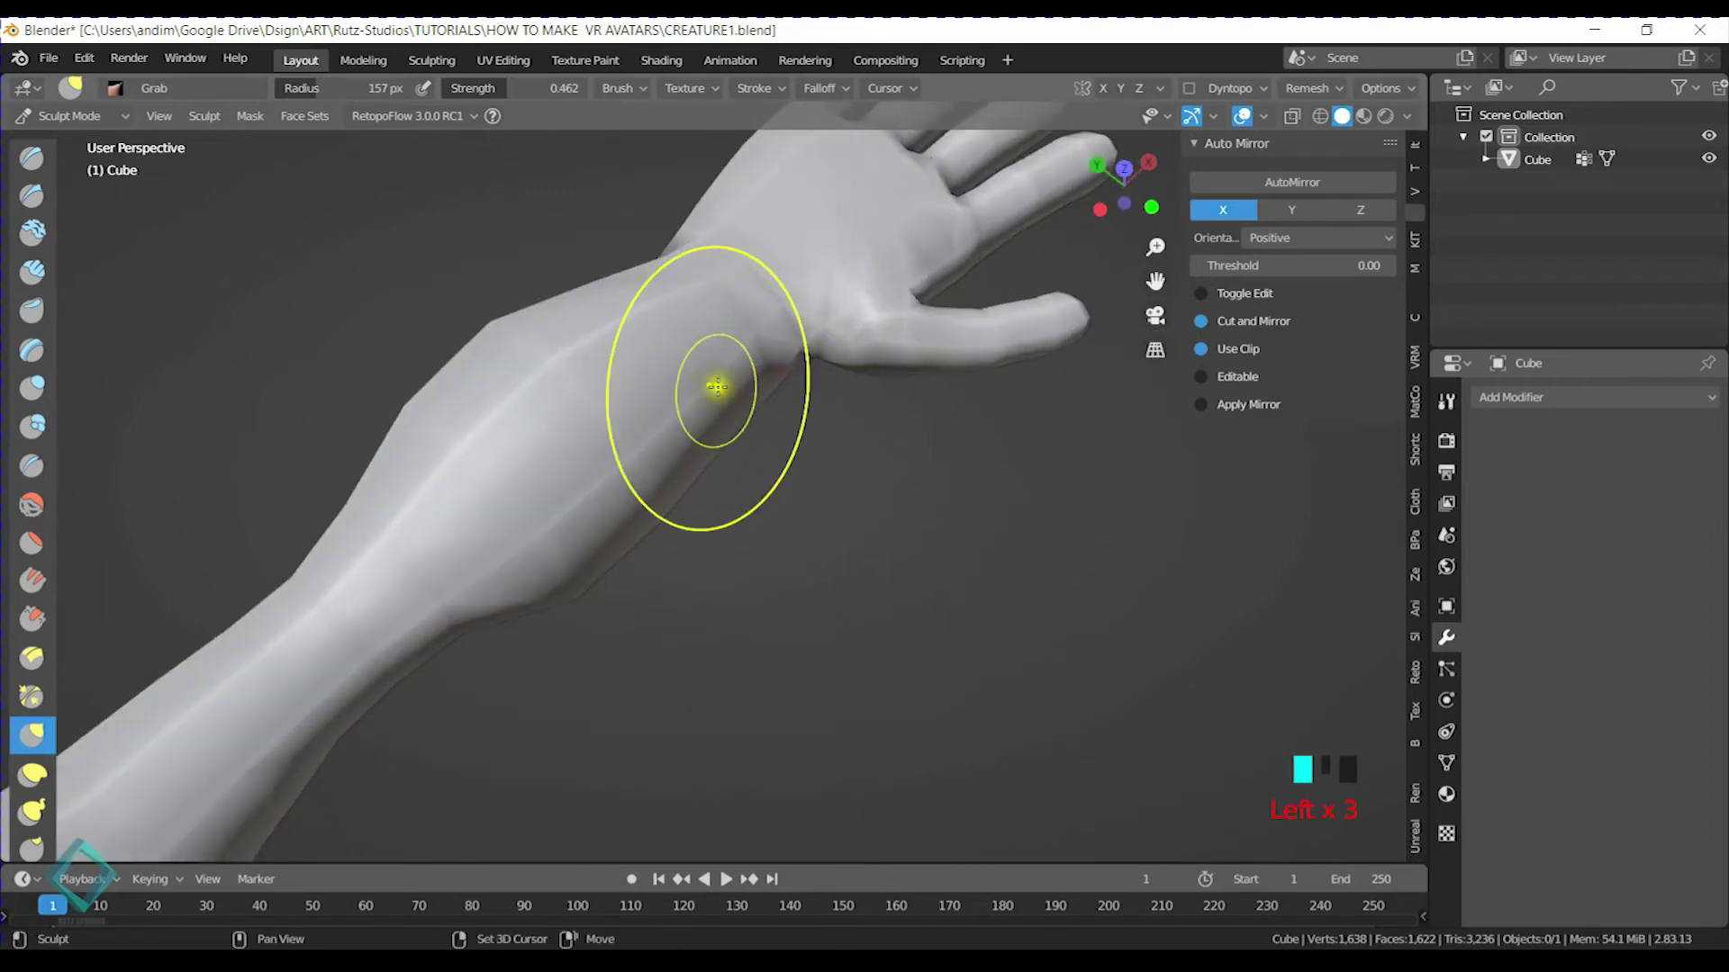
{"action": "middle_click_drag", "start_coordinate": [716, 387], "coordinate": [784, 447]}
{"action": "left_click_drag", "start_coordinate": [784, 447], "coordinate": [785, 450]}
{"action": "middle_click_drag", "start_coordinate": [785, 451], "coordinate": [791, 463]}
{"action": "left_click_drag", "start_coordinate": [792, 463], "coordinate": [797, 500]}
{"action": "mouse_move", "coordinate": [797, 499]}
{"action": "middle_mouse_down"}
{"action": "mouse_move", "coordinate": [664, 470]}
{"action": "mouse_move", "coordinate": [733, 462]}
{"action": "mouse_move", "coordinate": [745, 354]}
{"action": "mouse_move", "coordinate": [691, 345]}
{"action": "mouse_move", "coordinate": [895, 309]}
{"action": "mouse_move", "coordinate": [615, 316]}
{"action": "middle_mouse_up"}
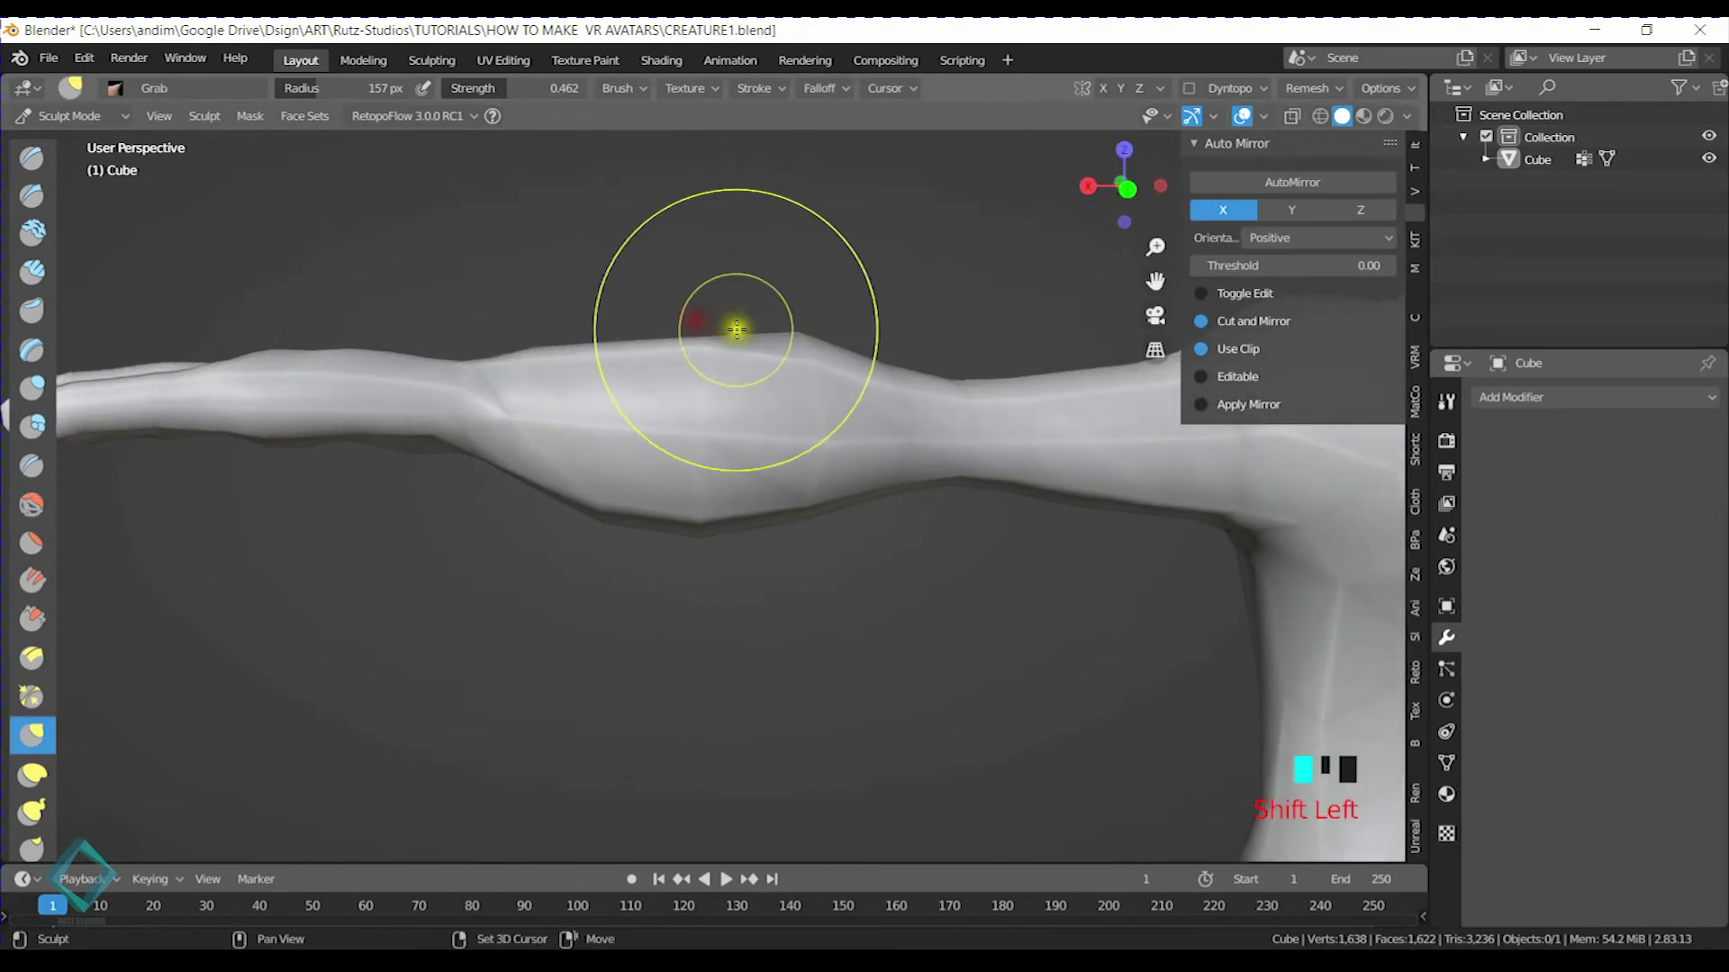
Lower the Grab brush strength to 0.074 and smooth the upper and lower sides of the forearm bulge
{"action": "key", "text": "shift+f"}
{"action": "left_click", "coordinate": [606, 332], "text": "shift"}
{"action": "left_click", "coordinate": [756, 319], "text": "shift"}
{"action": "mouse_move", "coordinate": [565, 516]}
{"action": "left_mouse_down", "text": "shift"}
{"action": "mouse_move", "coordinate": [556, 491]}
{"action": "mouse_move", "coordinate": [569, 506]}
{"action": "left_mouse_up", "text": "shift"}
{"action": "left_click_drag", "start_coordinate": [556, 493], "coordinate": [584, 515], "text": "shift"}
{"action": "left_click_drag", "start_coordinate": [576, 511], "coordinate": [597, 520], "text": "shift"}
Nudge the forearm bulge into a rounder outline with small Grab strokes
{"action": "mouse_move", "coordinate": [576, 491]}
{"action": "middle_mouse_down"}
{"action": "mouse_move", "coordinate": [883, 417]}
{"action": "mouse_move", "coordinate": [852, 333]}
{"action": "mouse_move", "coordinate": [796, 433]}
{"action": "middle_mouse_up"}
{"action": "left_click_drag", "start_coordinate": [815, 353], "coordinate": [817, 332]}
{"action": "left_click_drag", "start_coordinate": [810, 353], "coordinate": [819, 307]}
{"action": "left_click_drag", "start_coordinate": [808, 356], "coordinate": [813, 339]}
{"action": "middle_click_drag", "start_coordinate": [796, 477], "coordinate": [823, 355]}
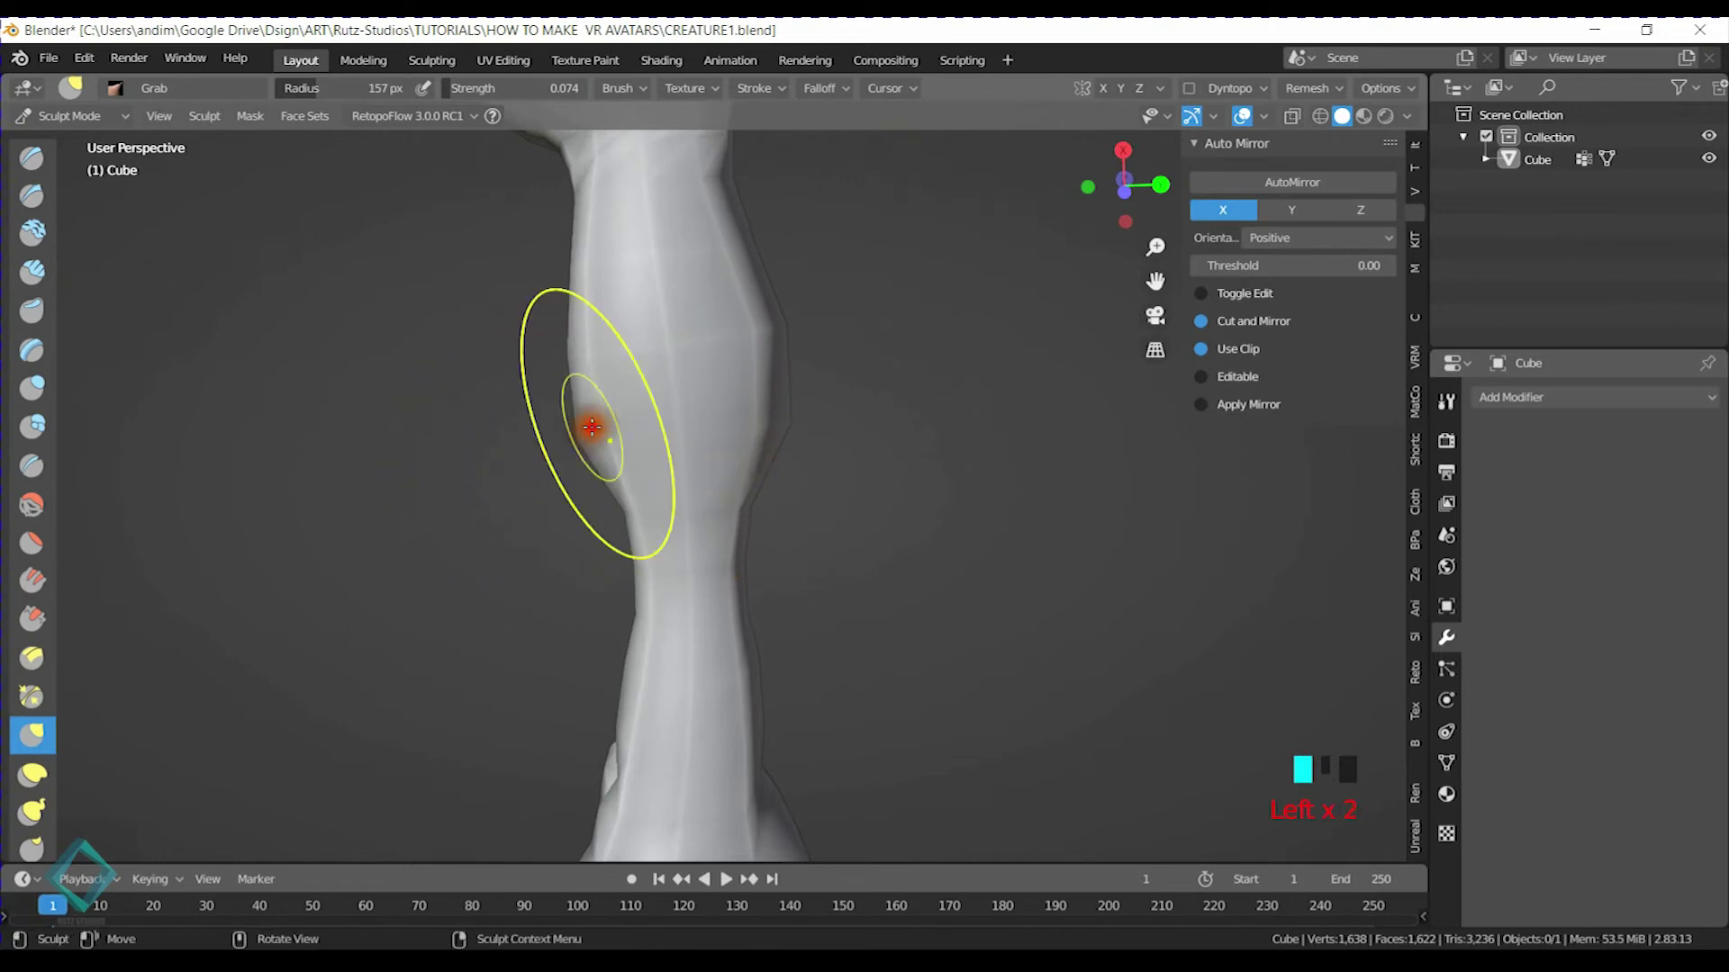
Smooth the forearm surface along its top and down toward its underside
{"action": "middle_click_drag", "start_coordinate": [618, 434], "coordinate": [864, 443], "text": "shift"}
{"action": "middle_click_drag", "start_coordinate": [775, 360], "coordinate": [738, 389]}
{"action": "left_click_drag", "start_coordinate": [722, 310], "coordinate": [716, 305], "text": "shift"}
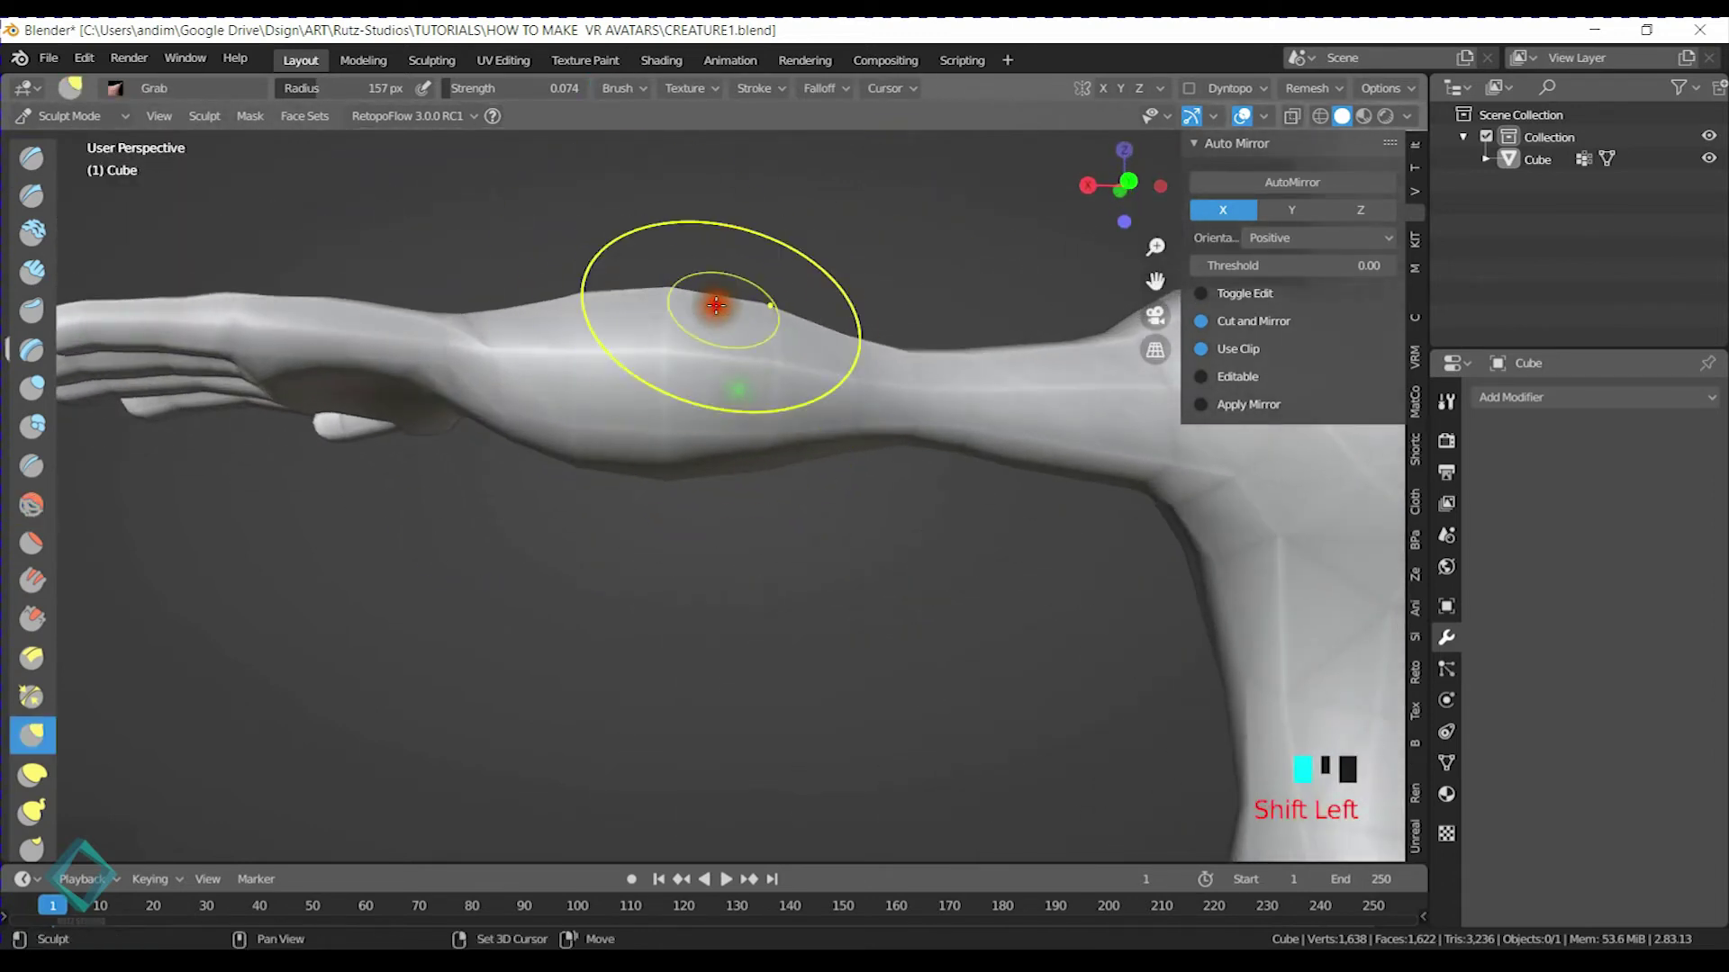
{"action": "mouse_move", "coordinate": [800, 352]}
{"action": "left_mouse_down", "text": "shift"}
{"action": "mouse_move", "coordinate": [636, 474]}
{"action": "mouse_move", "coordinate": [694, 460]}
{"action": "left_mouse_up", "text": "shift"}
{"action": "middle_click_drag", "start_coordinate": [694, 459], "coordinate": [708, 444], "text": "shift"}
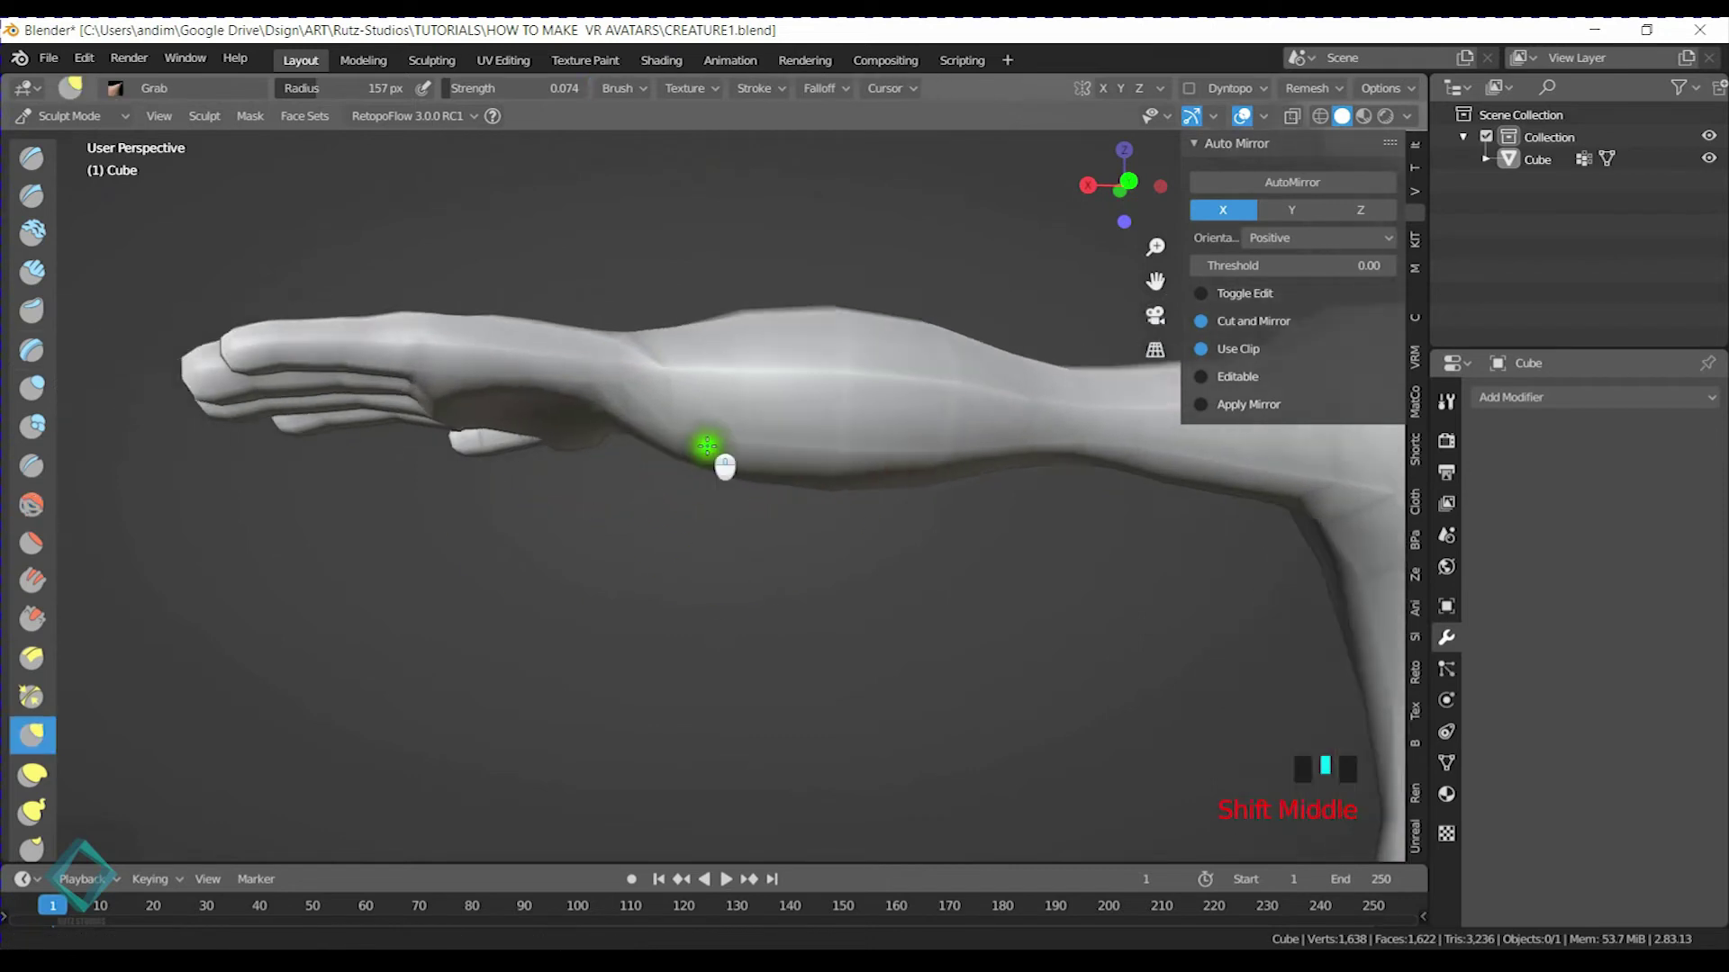
Set the Grab brush strength to 0.166 and reshape the underside of the forearm
{"action": "key", "text": "g"}
{"action": "key", "text": "shift+f"}
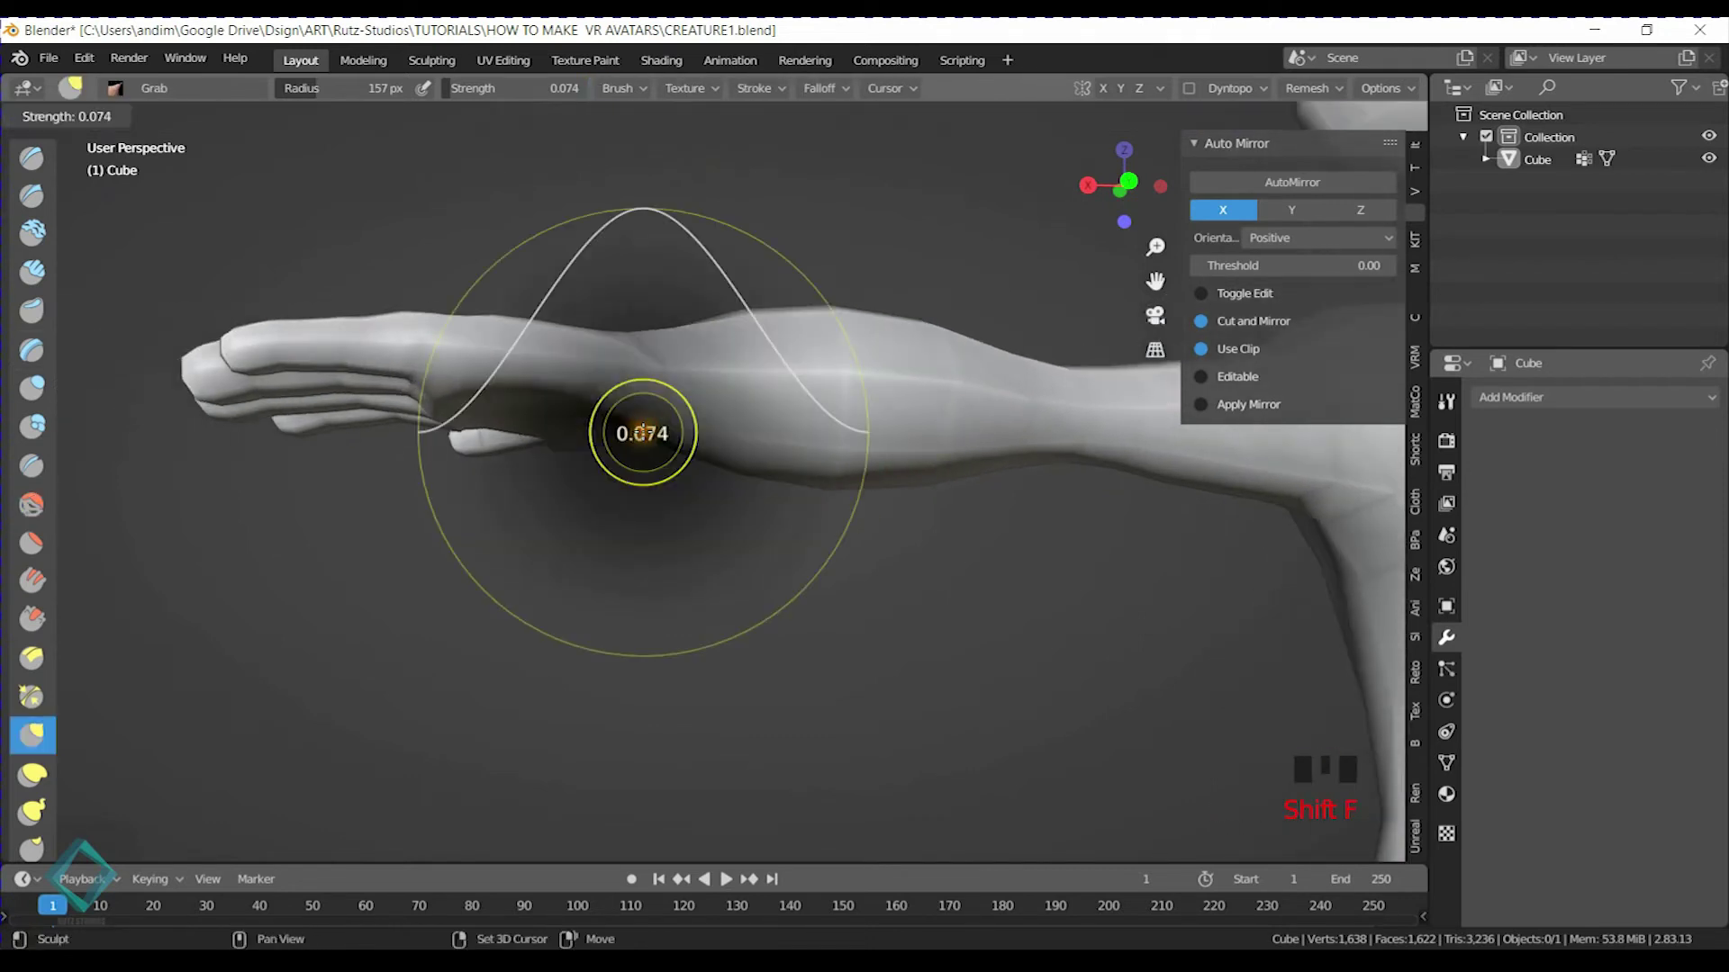
{"action": "left_click_drag", "start_coordinate": [651, 433], "coordinate": [822, 462], "text": "shift"}
{"action": "middle_click_drag", "start_coordinate": [822, 463], "coordinate": [838, 497]}
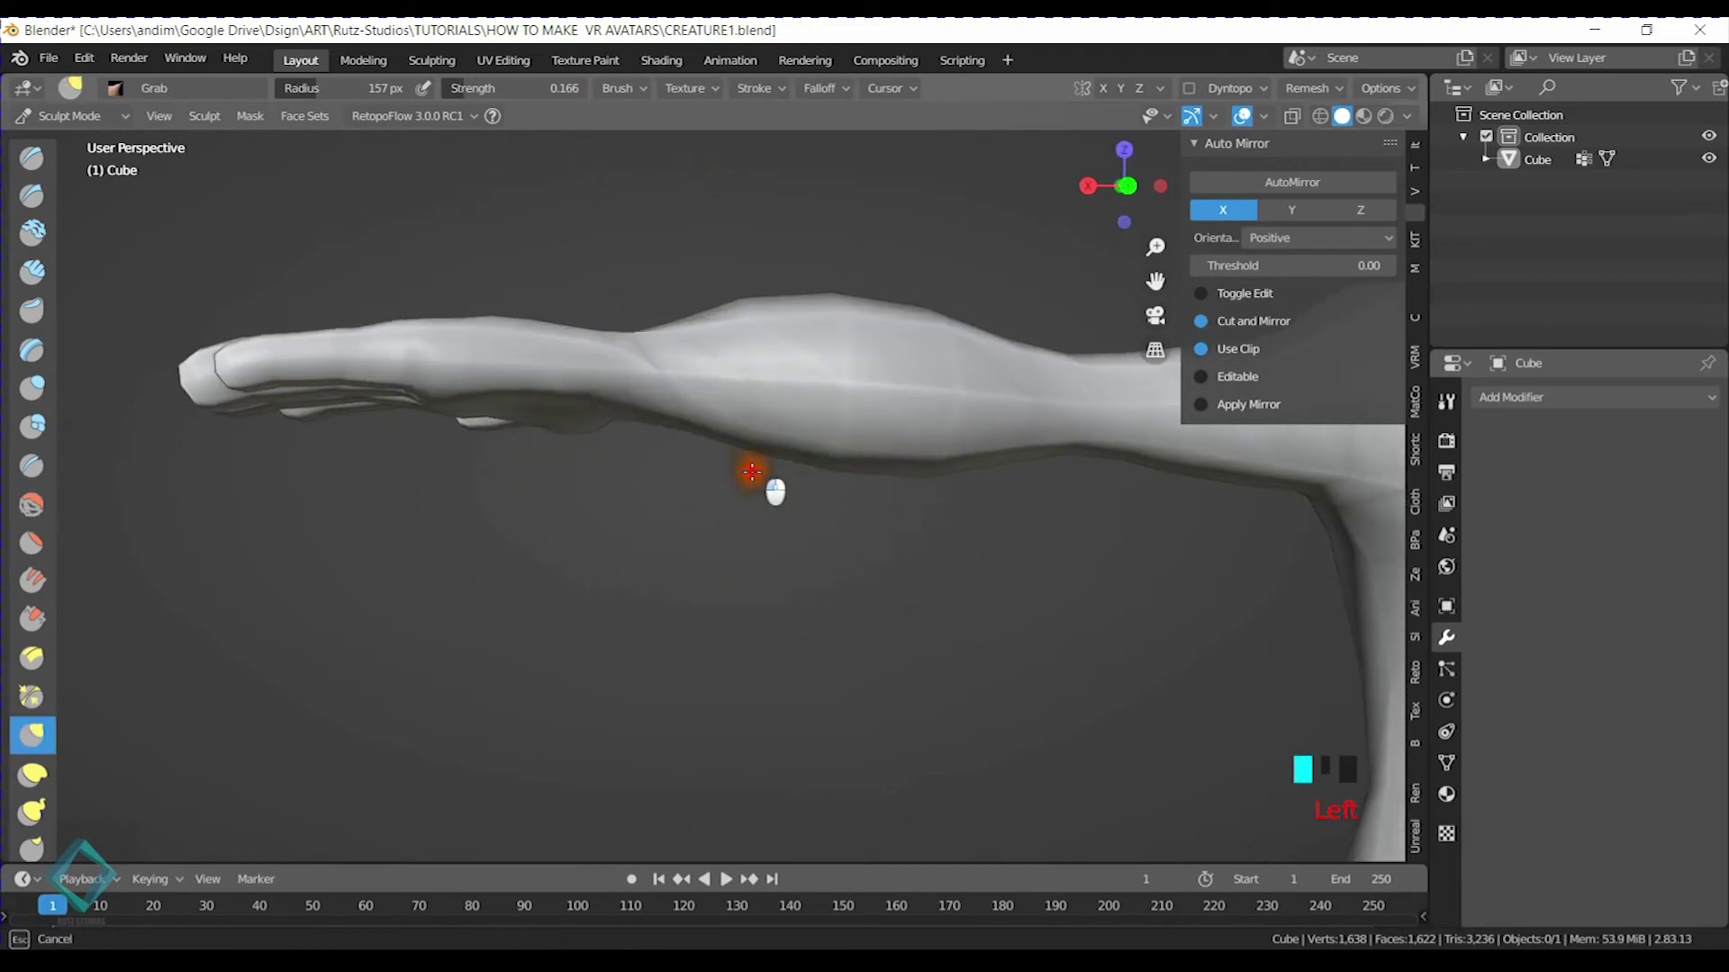
{"action": "left_click_drag", "start_coordinate": [855, 459], "coordinate": [857, 452]}
{"action": "middle_click_drag", "start_coordinate": [955, 403], "coordinate": [894, 445], "text": "shift"}
Reshape the elbow area between the forearm and upper arm with the Grab brush
{"action": "middle_click_drag", "start_coordinate": [1022, 360], "coordinate": [765, 387], "text": "shift"}
{"action": "mouse_move", "coordinate": [744, 398]}
{"action": "middle_mouse_down"}
{"action": "mouse_move", "coordinate": [777, 514]}
{"action": "mouse_move", "coordinate": [602, 444]}
{"action": "middle_mouse_up"}
{"action": "left_click", "coordinate": [548, 401]}
{"action": "mouse_move", "coordinate": [547, 401]}
{"action": "left_mouse_down"}
{"action": "mouse_move", "coordinate": [553, 437]}
{"action": "mouse_move", "coordinate": [540, 386]}
{"action": "left_mouse_up"}
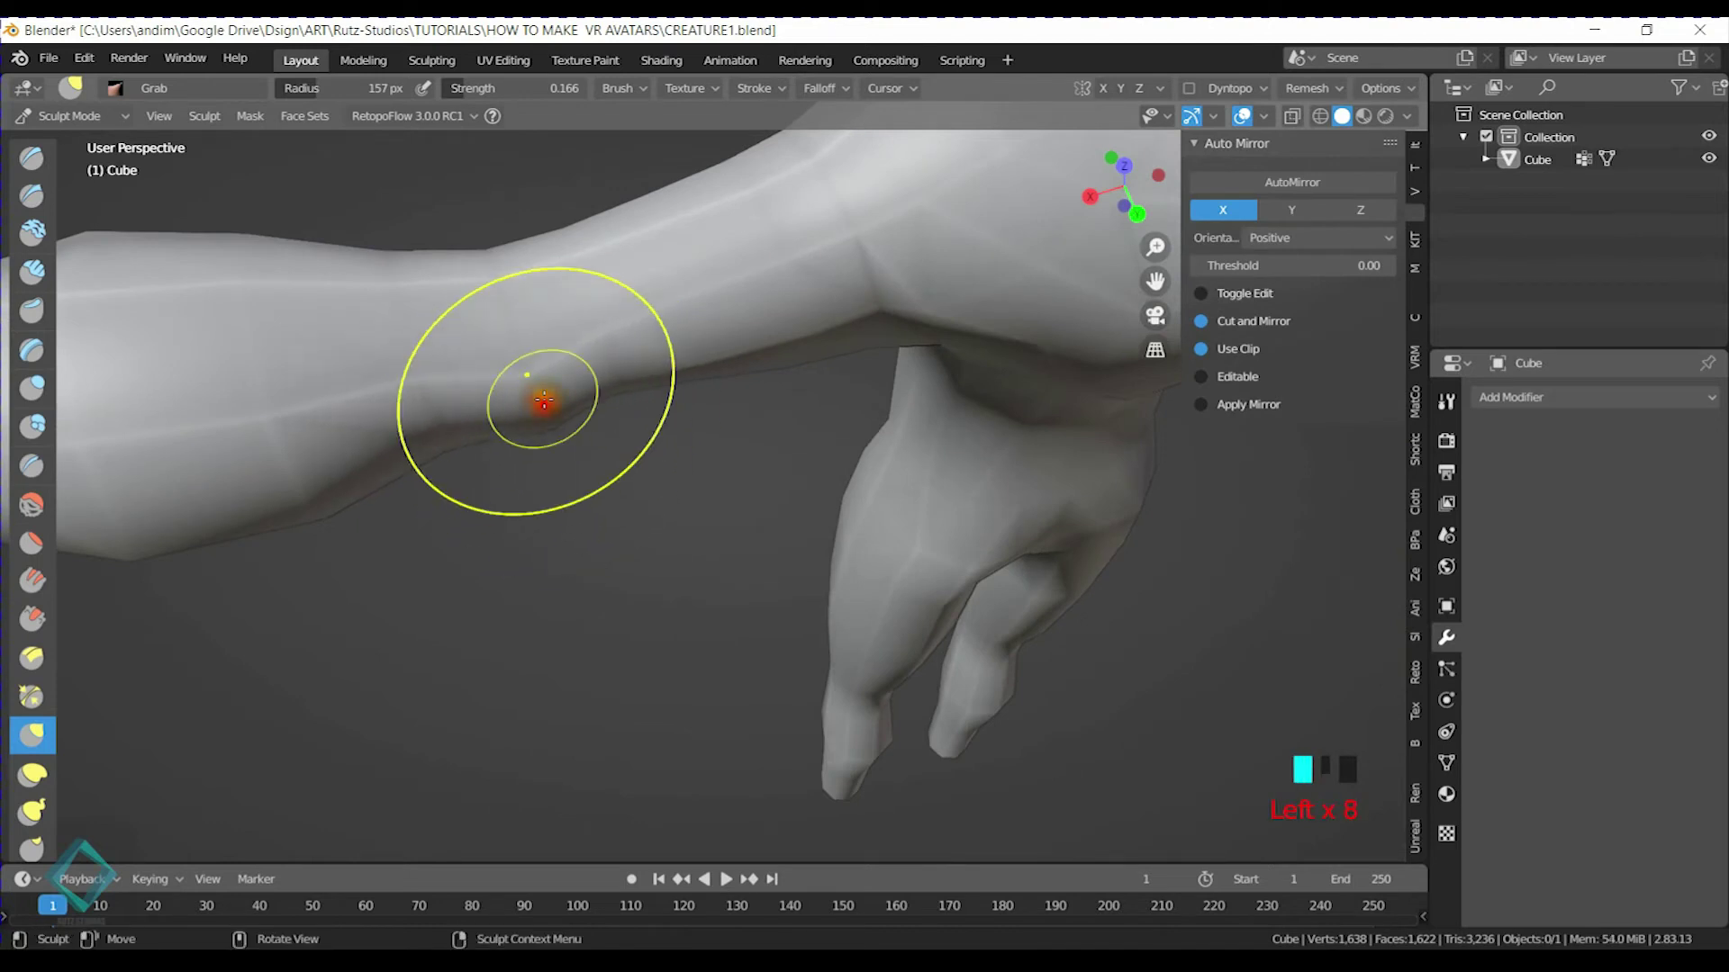
{"action": "mouse_move", "coordinate": [540, 385]}
{"action": "middle_mouse_down"}
{"action": "mouse_move", "coordinate": [733, 451]}
{"action": "mouse_move", "coordinate": [692, 512]}
{"action": "mouse_move", "coordinate": [687, 471]}
{"action": "middle_mouse_up"}
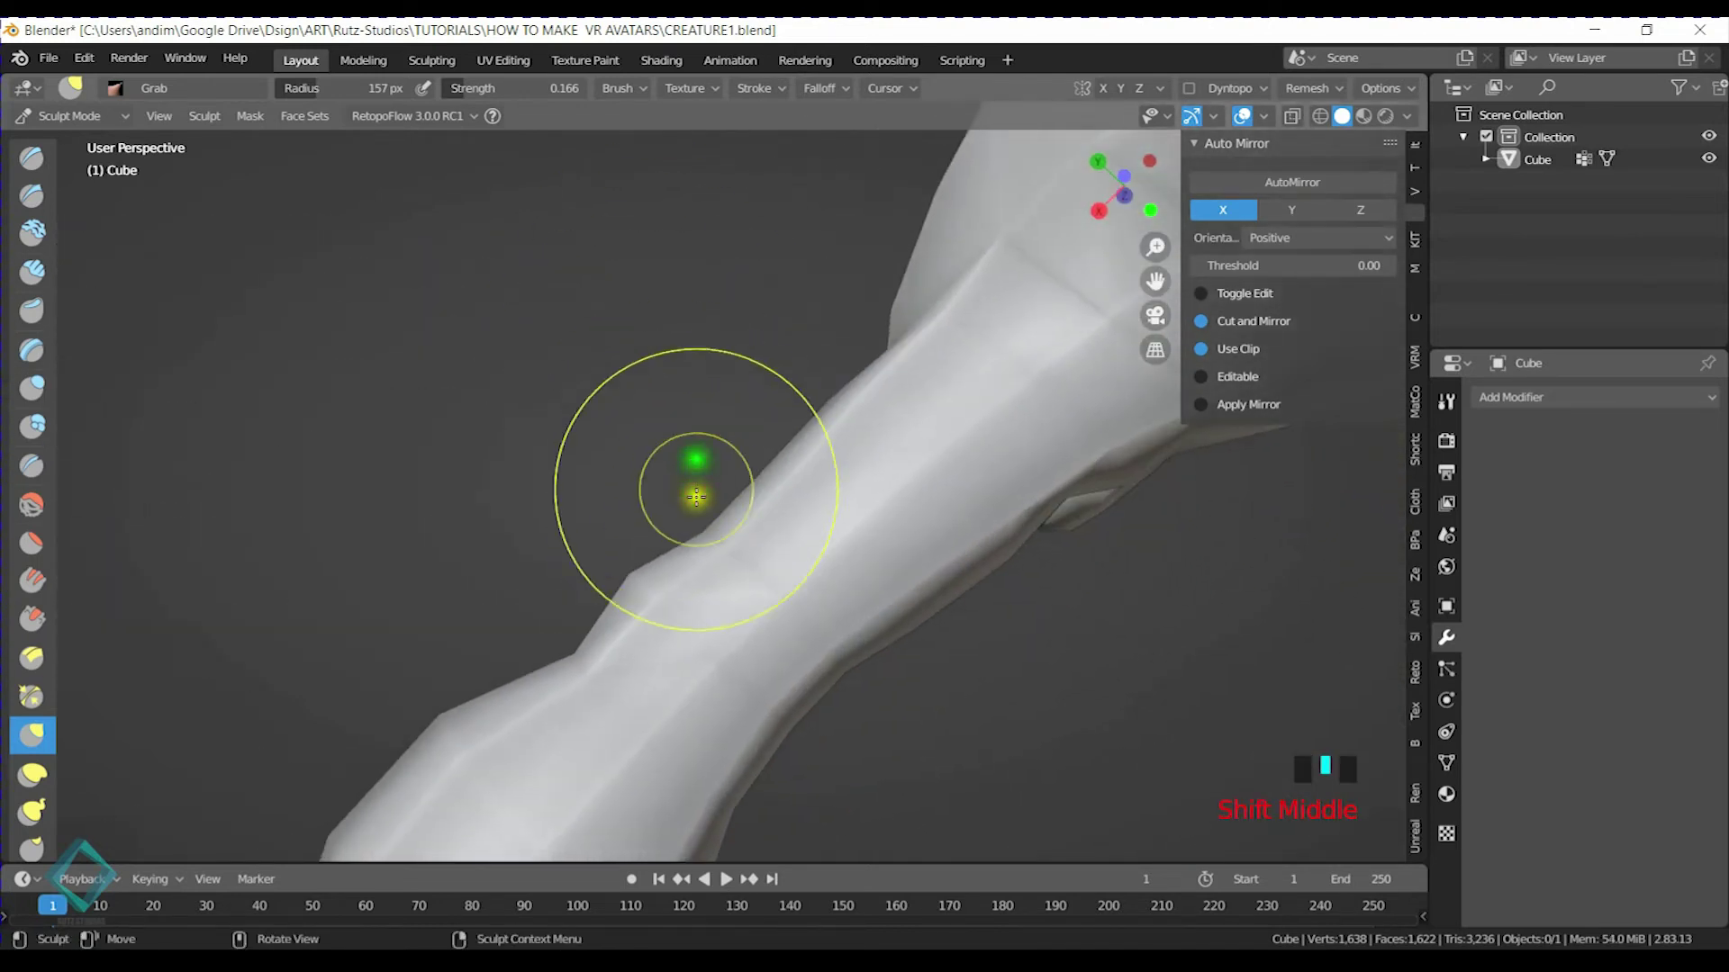
{"action": "left_click_drag", "start_coordinate": [629, 567], "coordinate": [705, 532]}
{"action": "scroll", "coordinate": [809, 447], "scroll_direction": "down", "scroll_amount": 2}
{"action": "middle_click_drag", "start_coordinate": [808, 448], "coordinate": [732, 452], "text": "shift"}
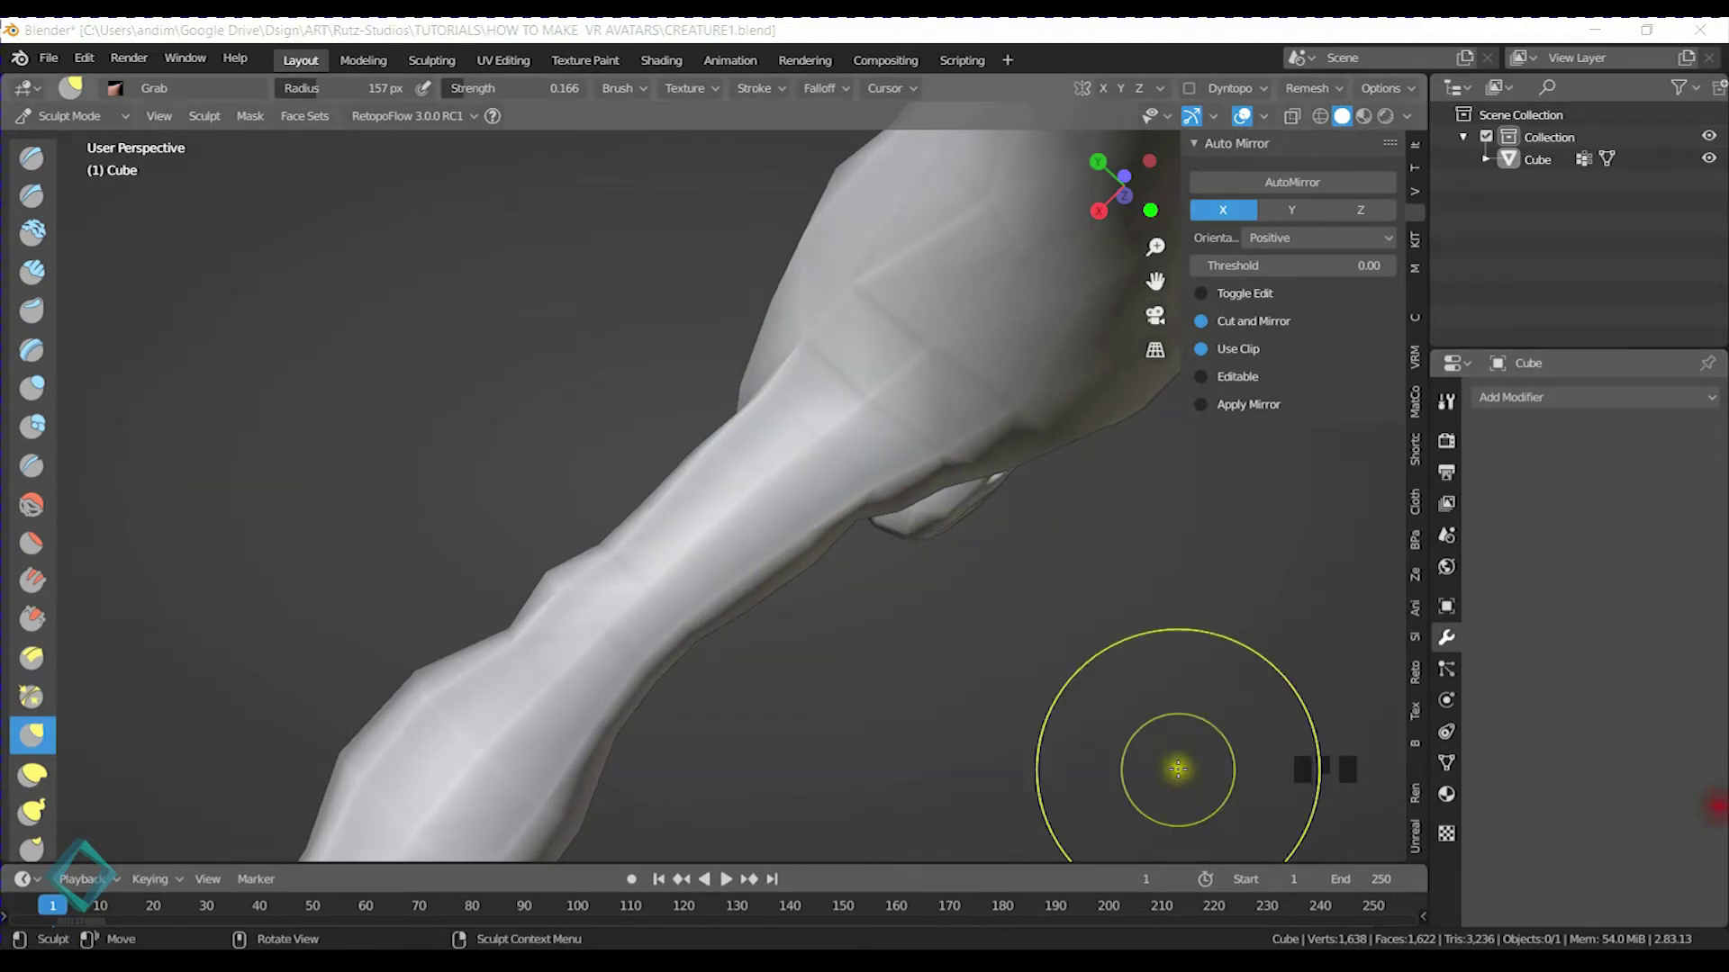
Check the sculpted arm and the rest of the body from several sides and save the file
{"action": "middle_click_drag", "start_coordinate": [1030, 657], "coordinate": [646, 560]}
{"action": "scroll", "coordinate": [752, 507], "scroll_direction": "down", "scroll_amount": 6}
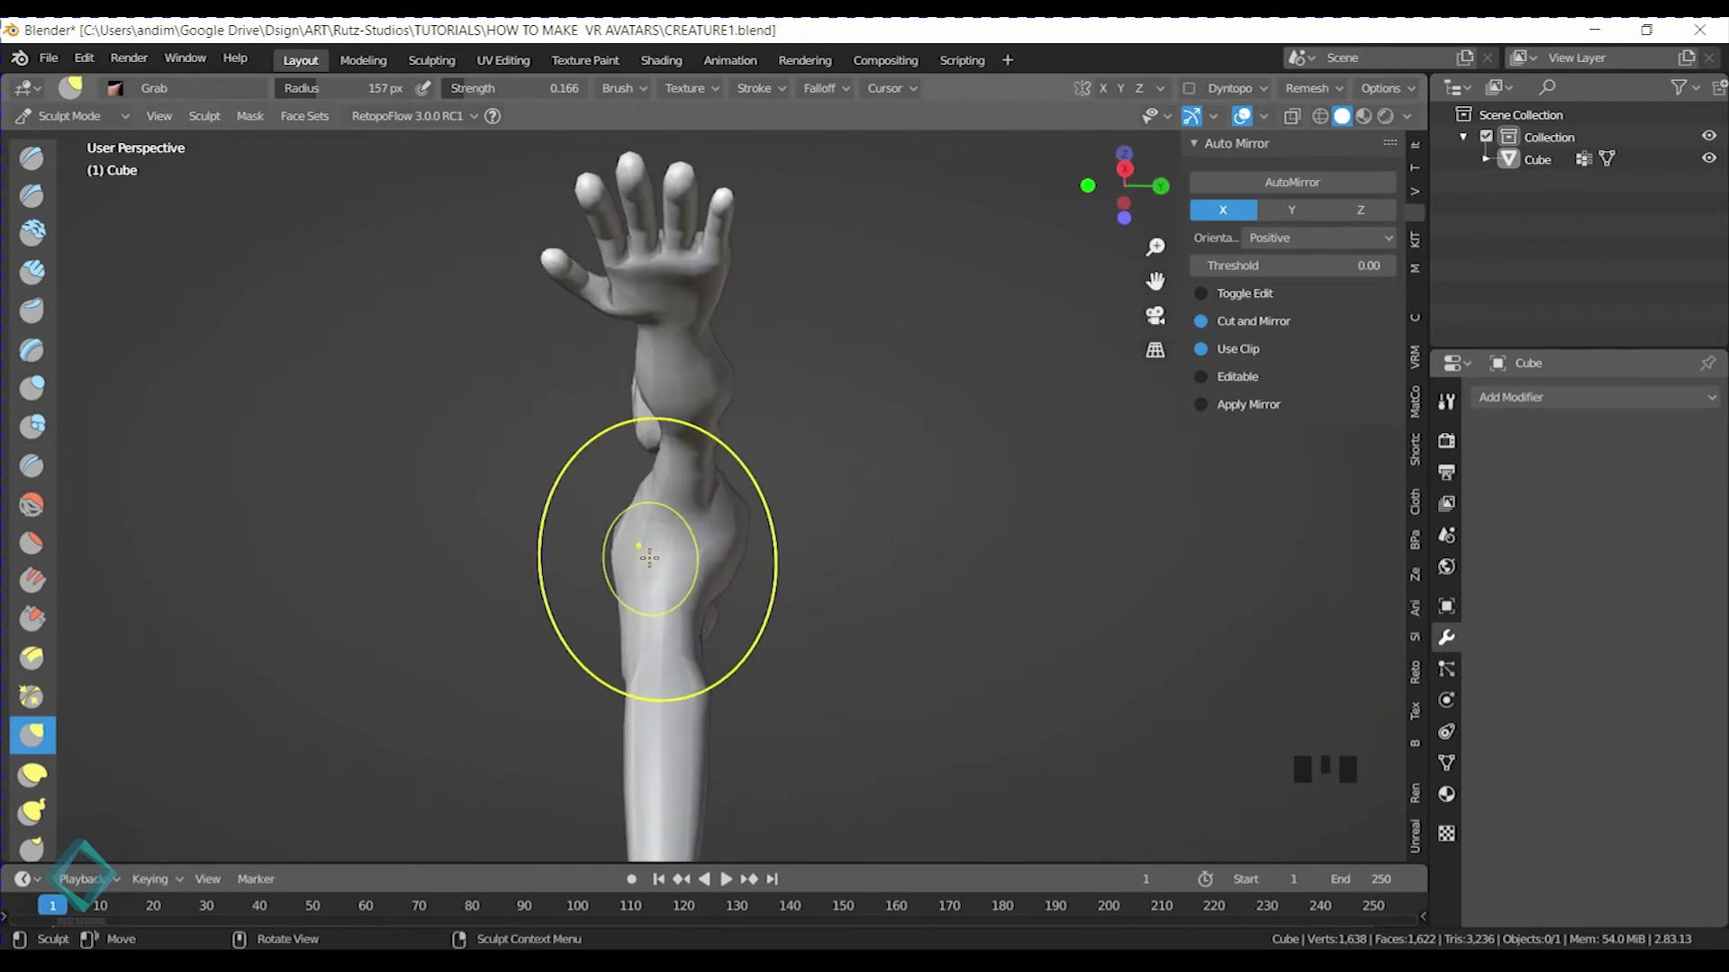
{"action": "mouse_move", "coordinate": [659, 563]}
{"action": "middle_mouse_down"}
{"action": "mouse_move", "coordinate": [702, 606]}
{"action": "mouse_move", "coordinate": [924, 531]}
{"action": "mouse_move", "coordinate": [868, 590]}
{"action": "mouse_move", "coordinate": [603, 574]}
{"action": "mouse_move", "coordinate": [606, 435]}
{"action": "mouse_move", "coordinate": [826, 475]}
{"action": "mouse_move", "coordinate": [864, 495]}
{"action": "mouse_move", "coordinate": [816, 505]}
{"action": "mouse_move", "coordinate": [918, 530]}
{"action": "mouse_move", "coordinate": [771, 663]}
{"action": "mouse_move", "coordinate": [930, 571]}
{"action": "mouse_move", "coordinate": [925, 604]}
{"action": "mouse_move", "coordinate": [988, 611]}
{"action": "middle_mouse_up"}
{"action": "key", "text": "ctrl+s"}
{"action": "scroll", "coordinate": [910, 540], "scroll_direction": "up", "scroll_amount": 4}
{"action": "middle_click_drag", "start_coordinate": [853, 618], "coordinate": [598, 586]}
{"action": "key", "text": "KP_1"}
{"action": "key", "text": "ctrl+s"}
{"action": "scroll", "coordinate": [808, 613], "scroll_direction": "down", "scroll_amount": 3}
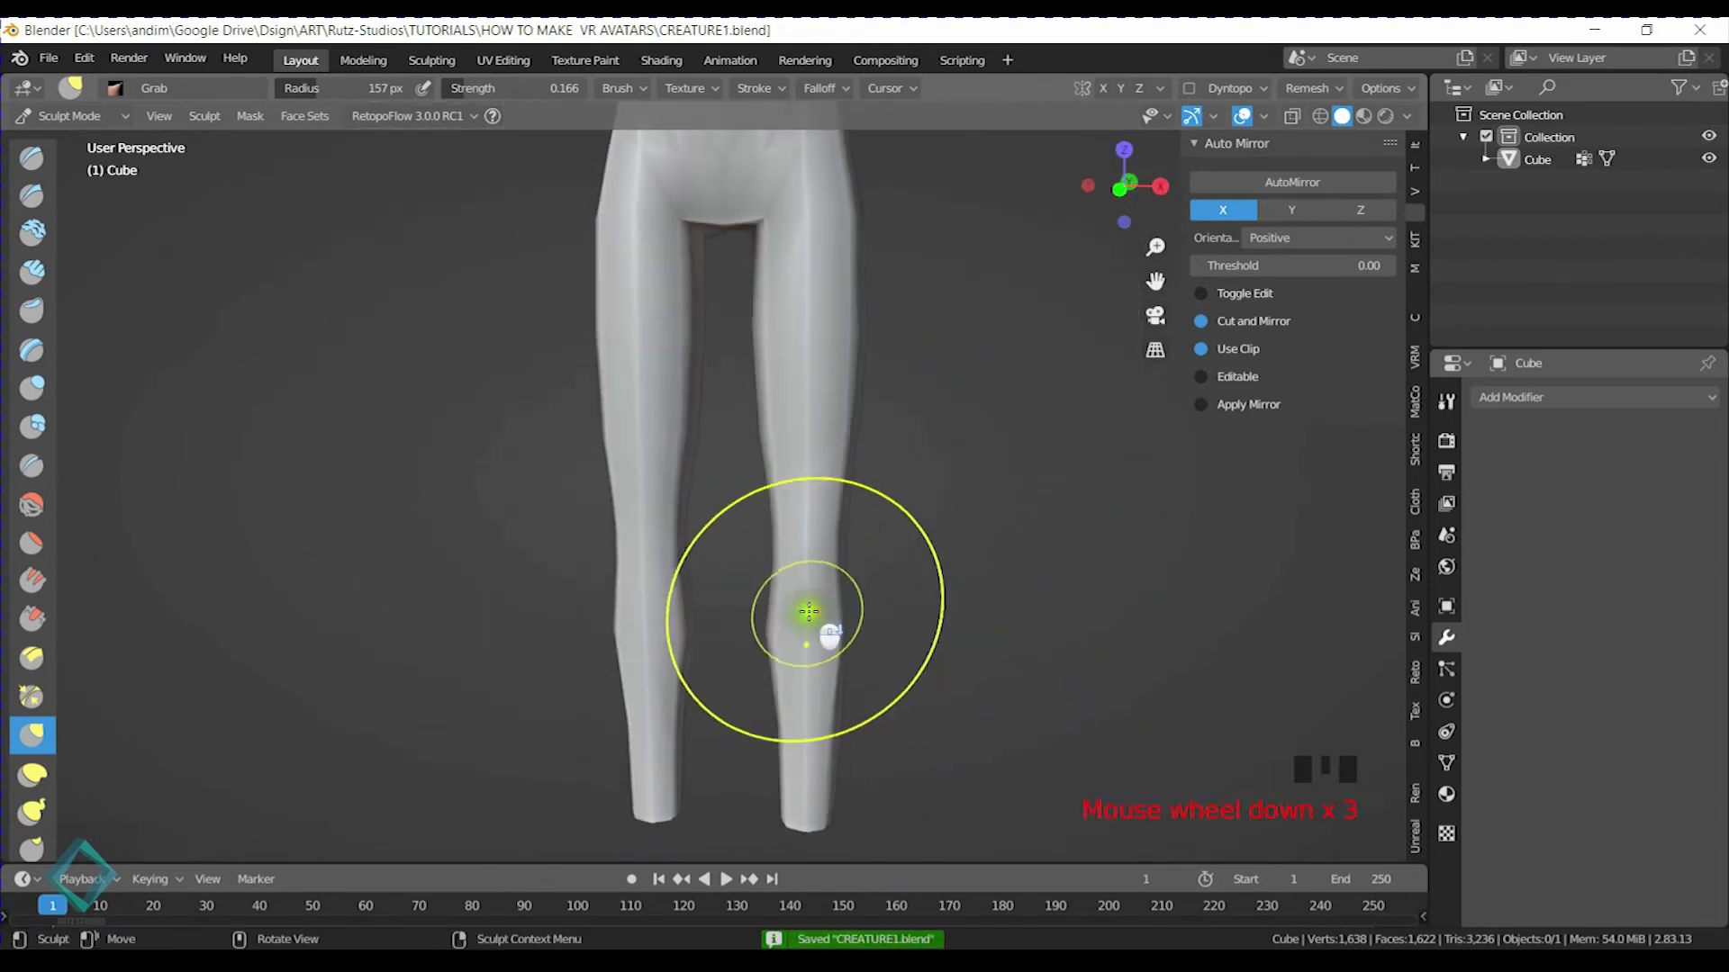
{"action": "middle_click_drag", "start_coordinate": [808, 613], "coordinate": [870, 642], "text": "shift"}
Enable X symmetry for sculpting, and mirror the body in Object Mode with AutoMirror on the positive X side
{"action": "left_click", "coordinate": [1103, 90]}
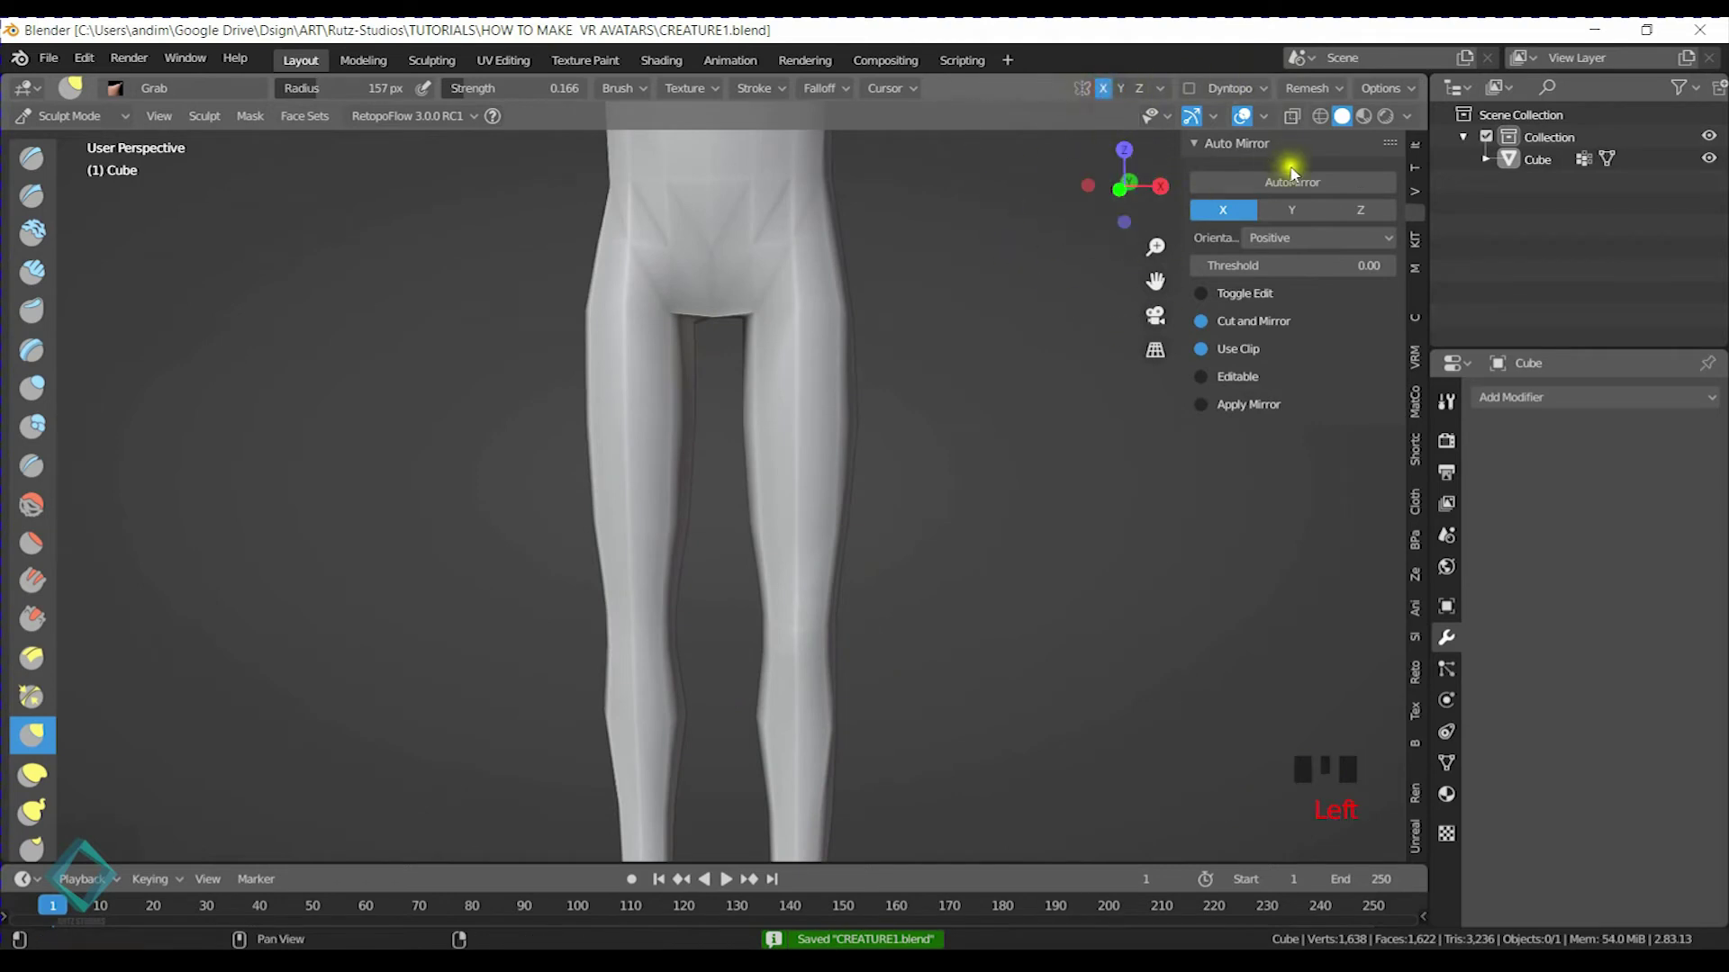
{"action": "left_click", "coordinate": [1298, 182]}
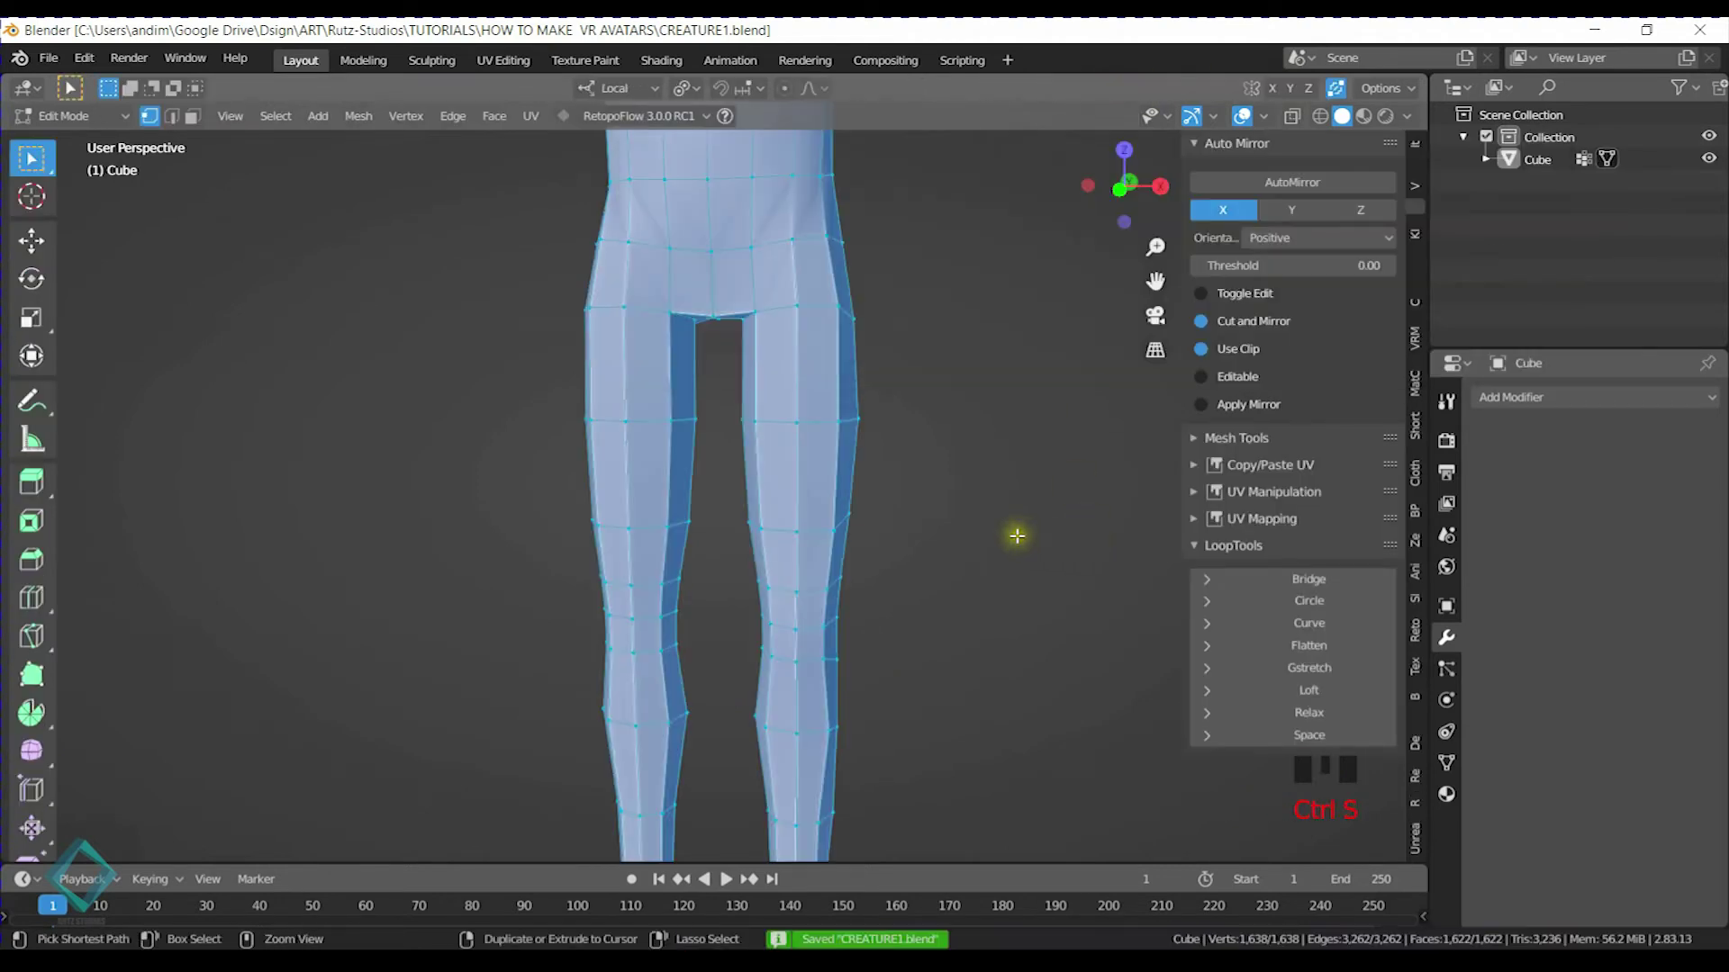
{"action": "key", "text": "ctrl+Tab"}
{"action": "left_click", "coordinate": [796, 310]}
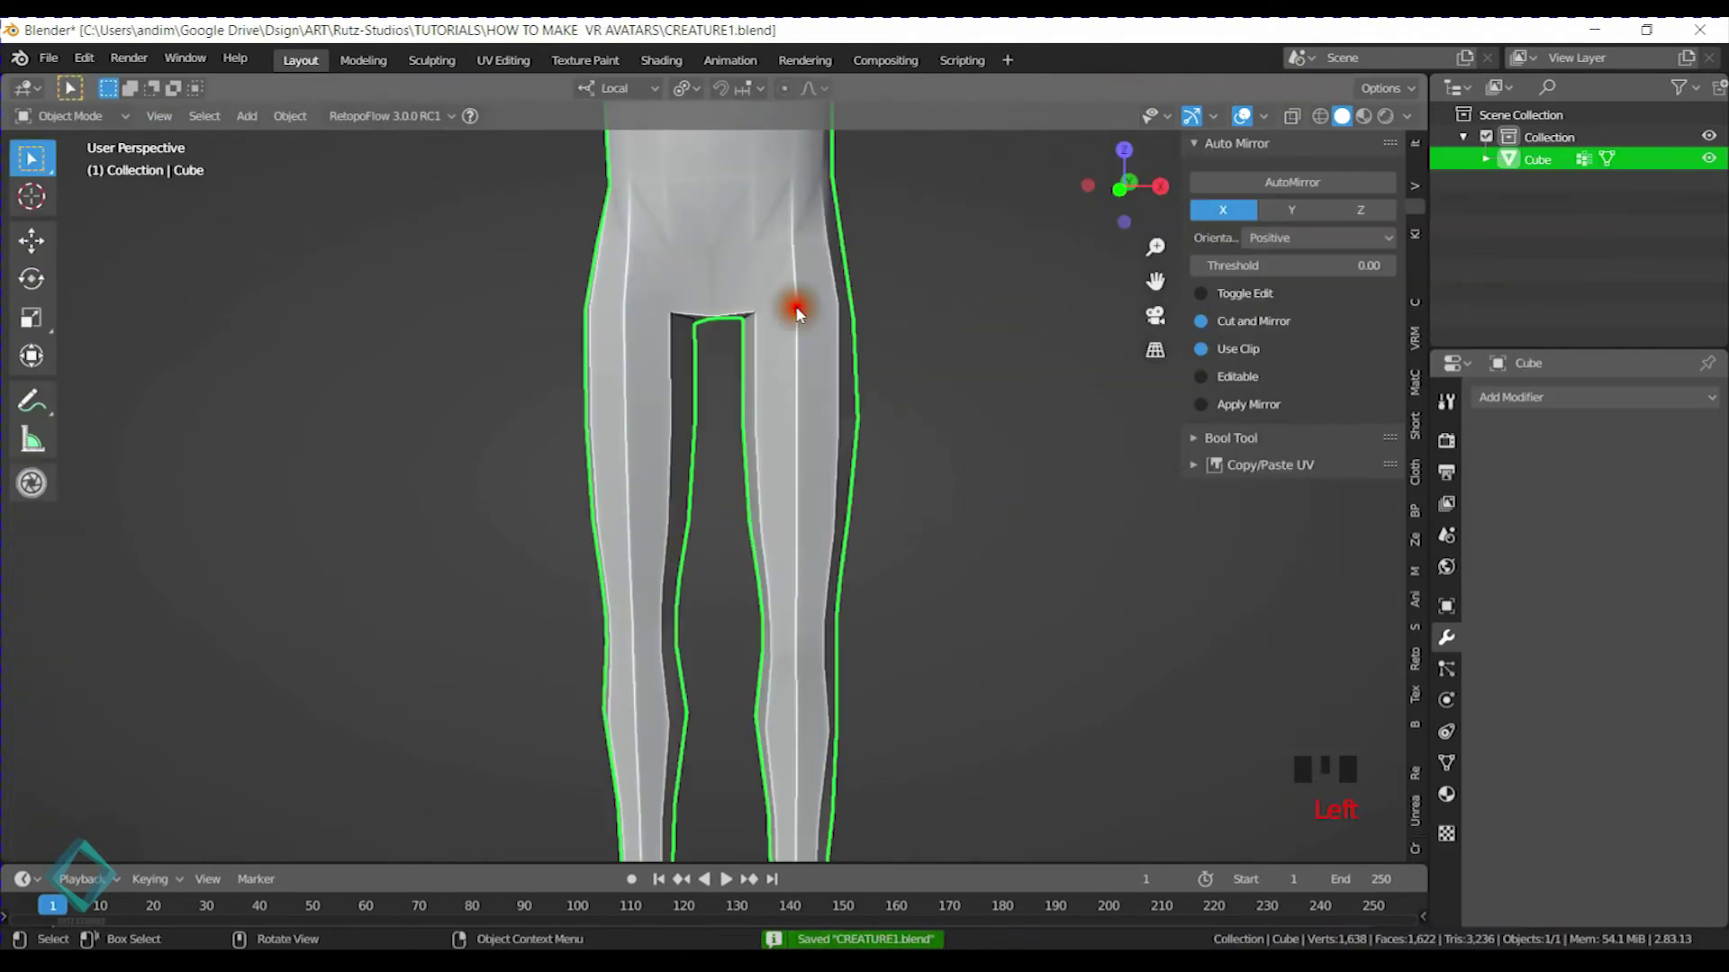
{"action": "left_click", "coordinate": [1310, 186]}
{"action": "scroll", "coordinate": [880, 504], "scroll_direction": "down", "scroll_amount": 3}
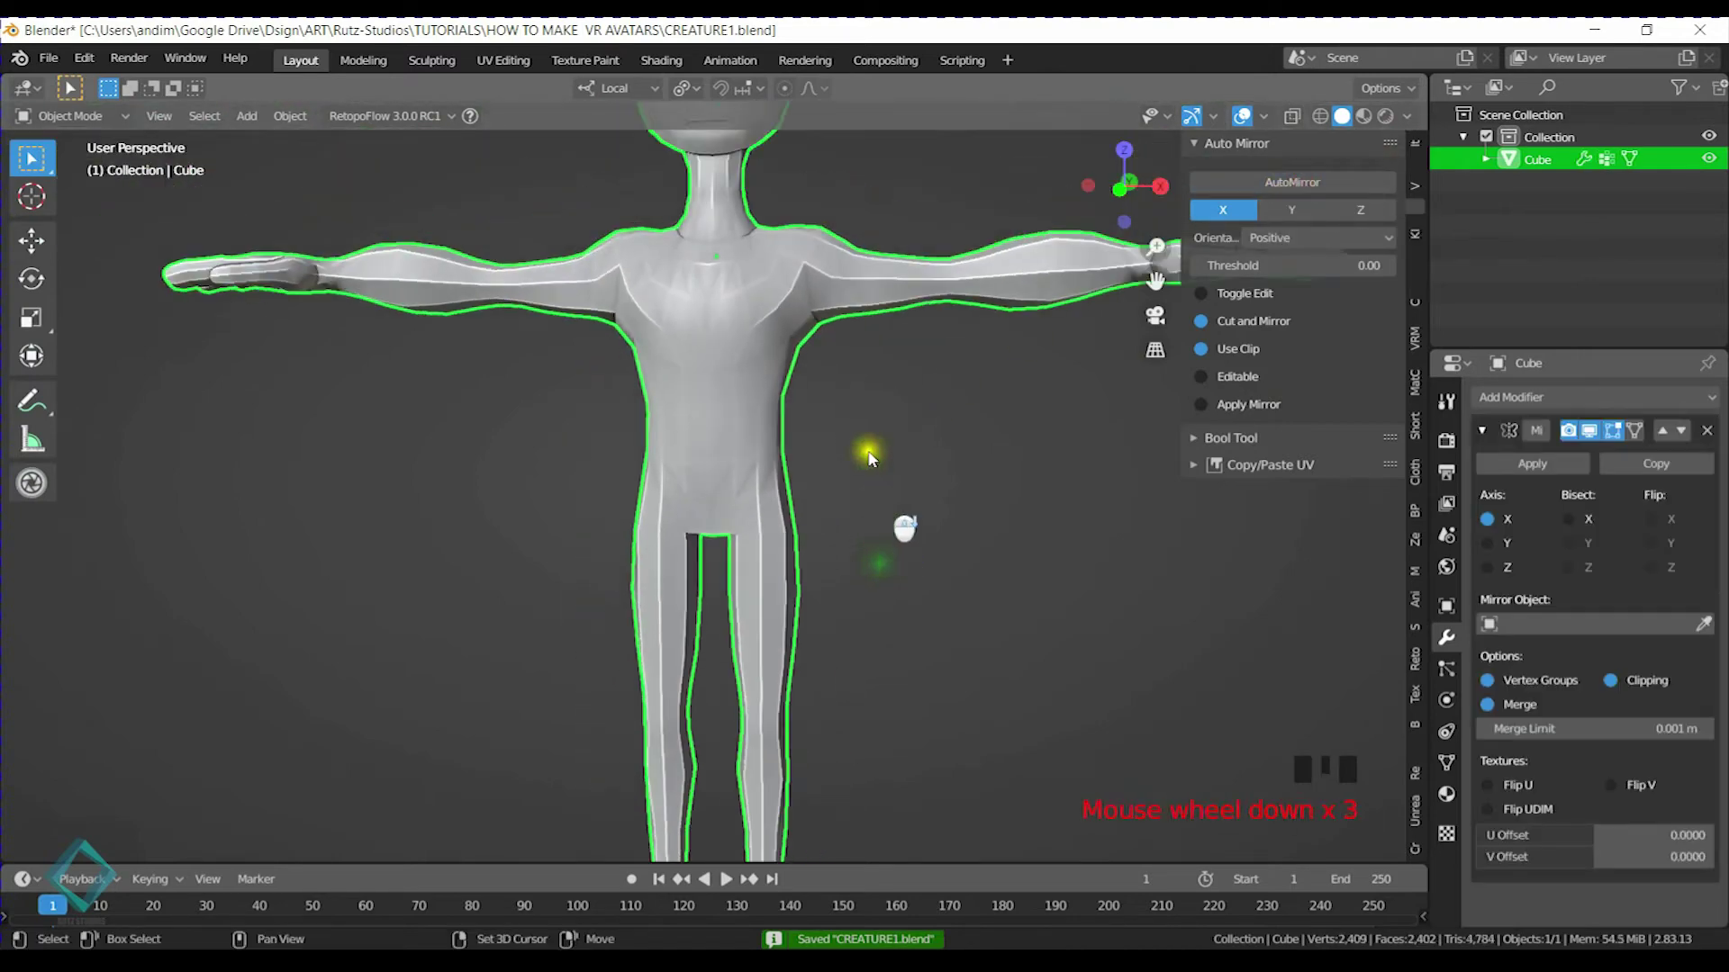
{"action": "left_click", "coordinate": [990, 585]}
Bring up the reference images beside the lower leg and raise the character illustration and the creature specimen sheet
{"action": "middle_click_drag", "start_coordinate": [991, 585], "coordinate": [898, 424]}
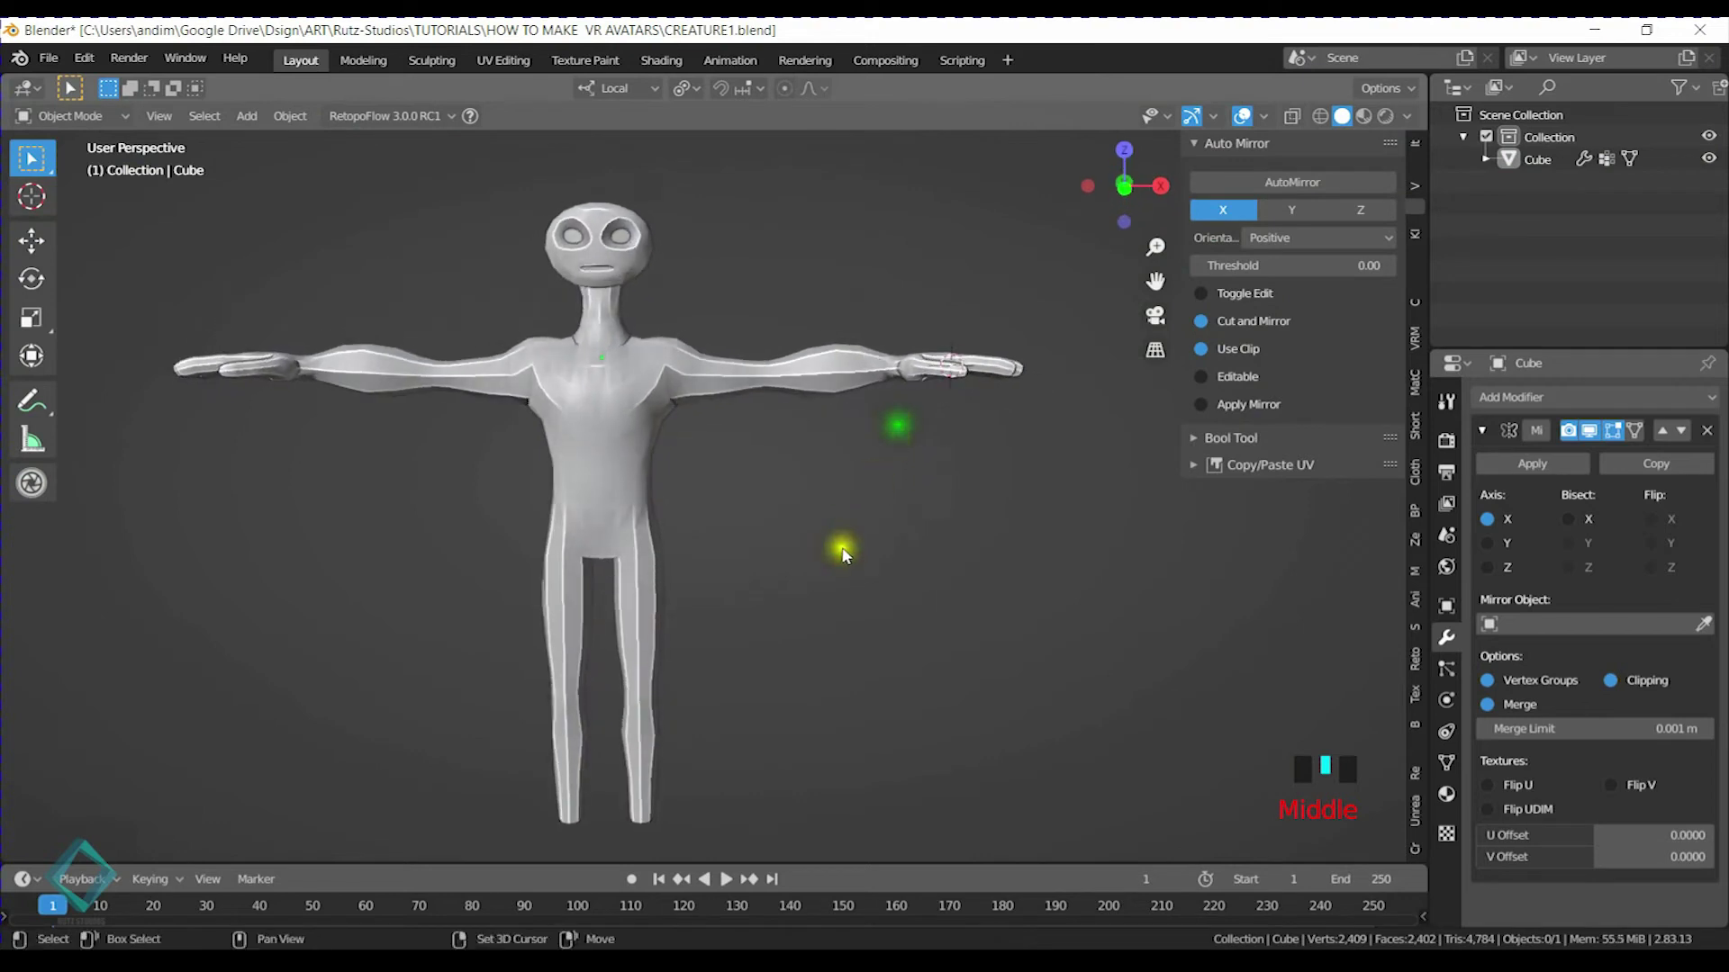
{"action": "middle_click_drag", "start_coordinate": [964, 289], "coordinate": [813, 534]}
{"action": "scroll", "coordinate": [813, 534], "scroll_direction": "up", "scroll_amount": 2}
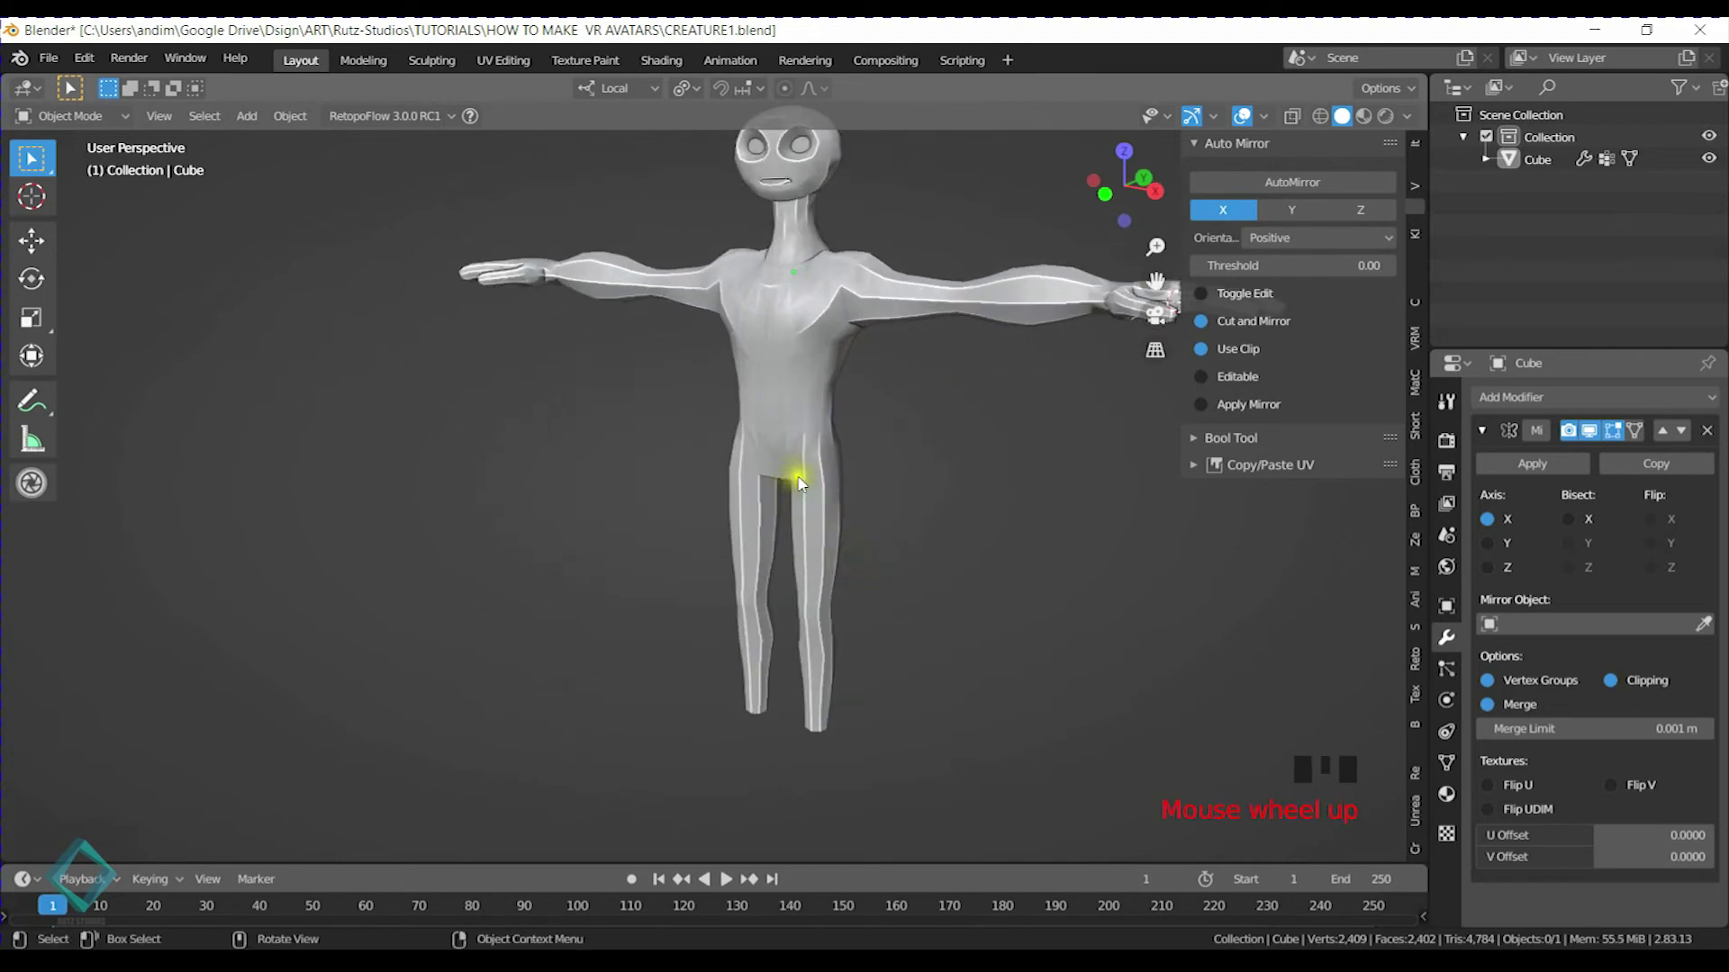
{"action": "middle_click_drag", "start_coordinate": [828, 464], "coordinate": [711, 573]}
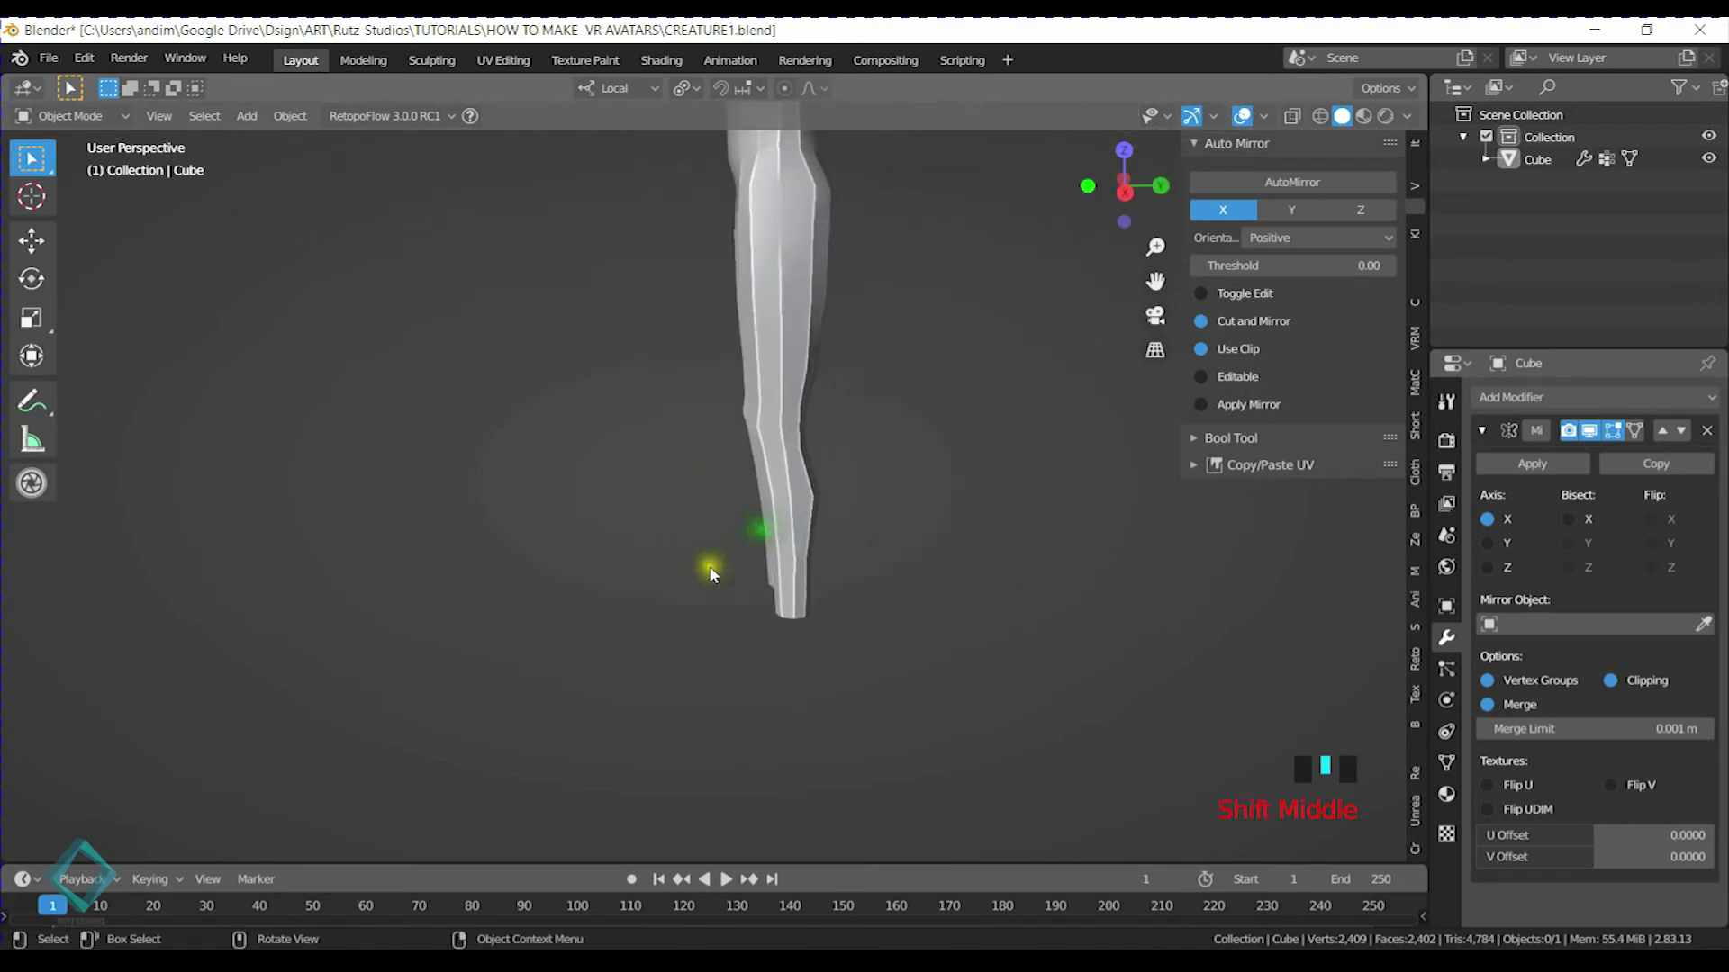
{"action": "key", "text": "alt+Tab"}
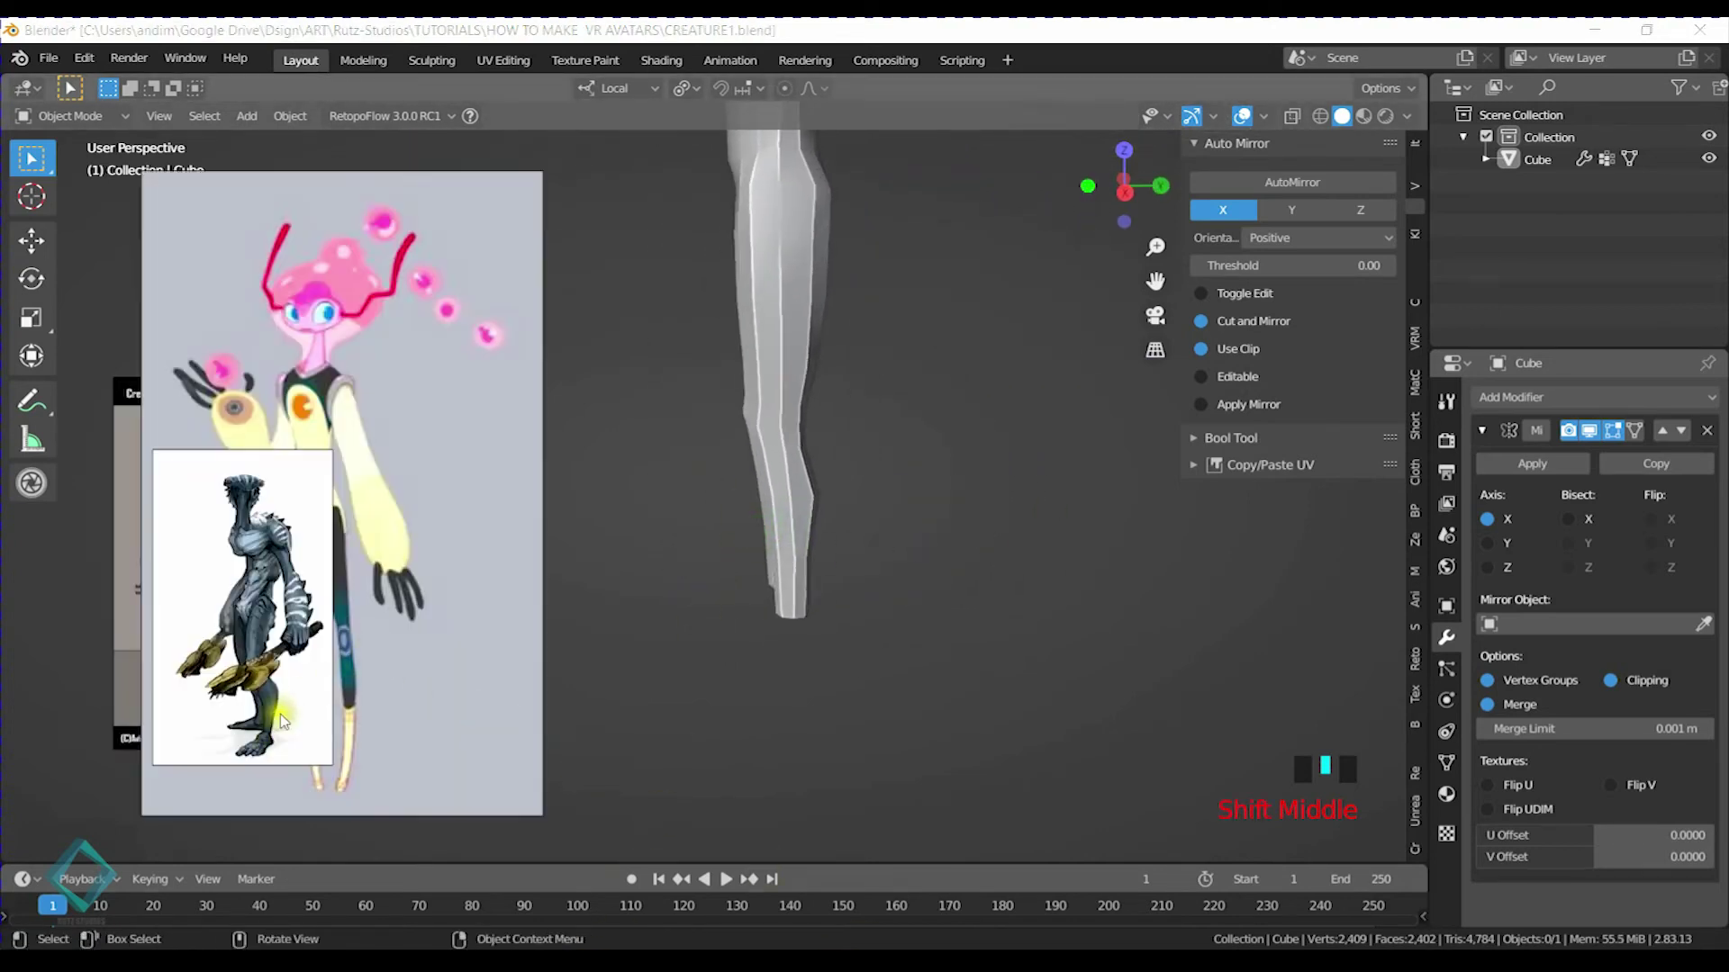
{"action": "left_click", "coordinate": [405, 753]}
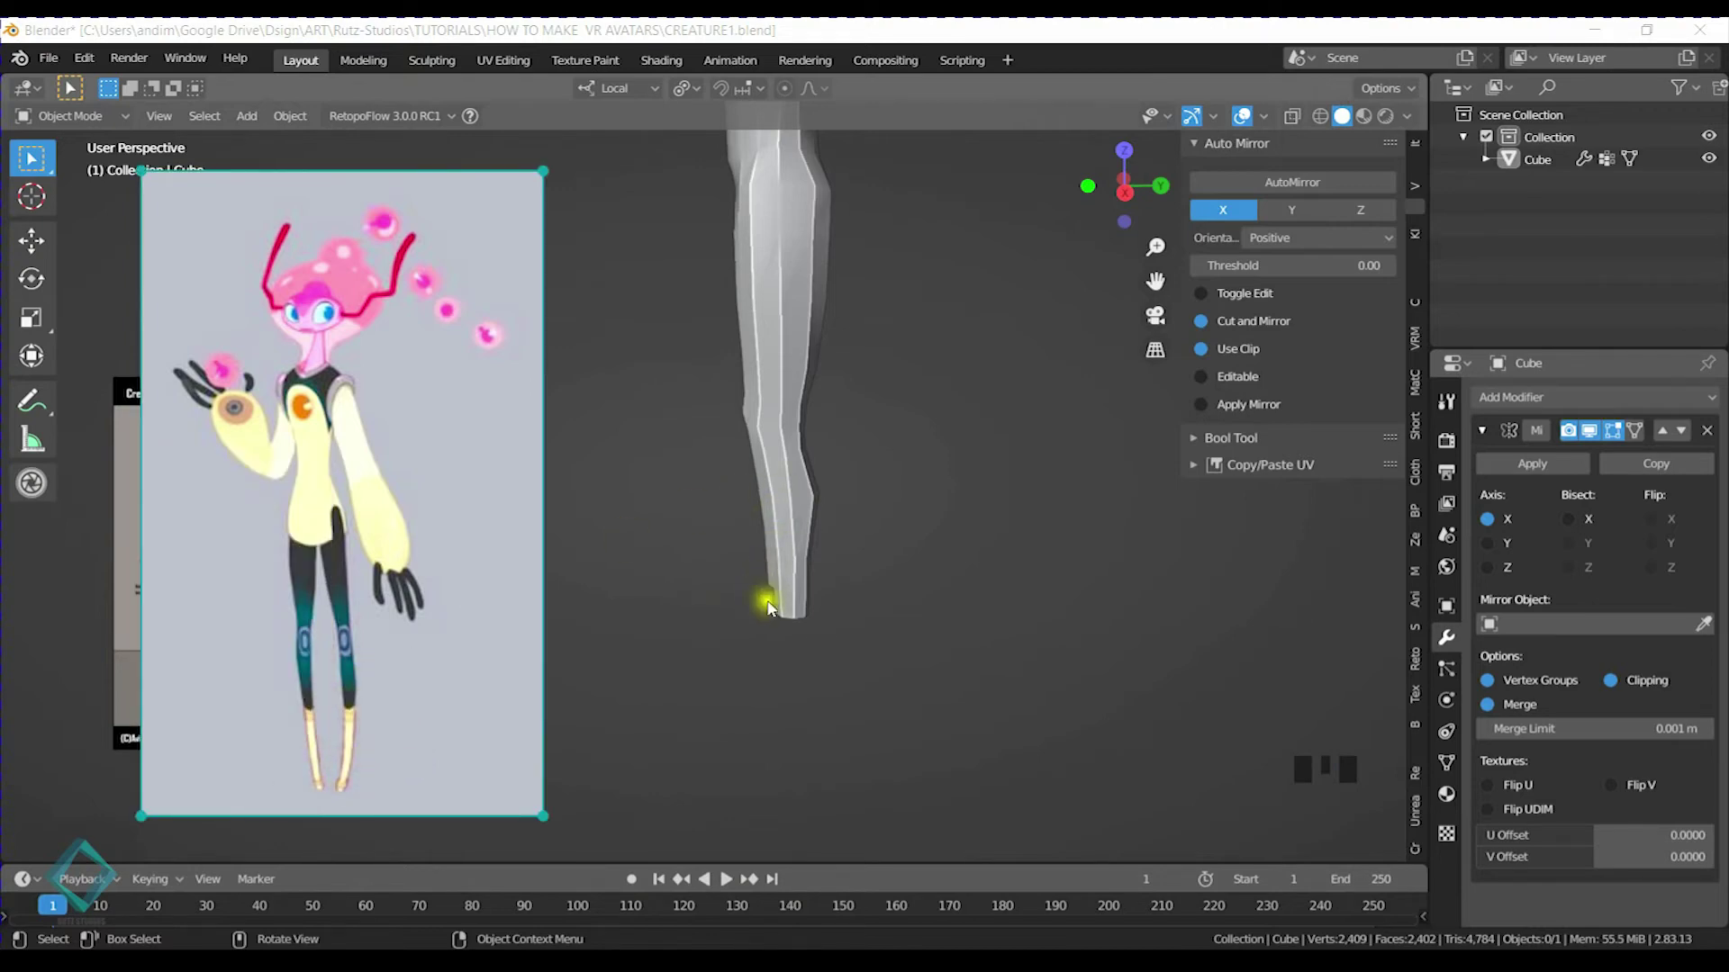
{"action": "left_click", "coordinate": [136, 530]}
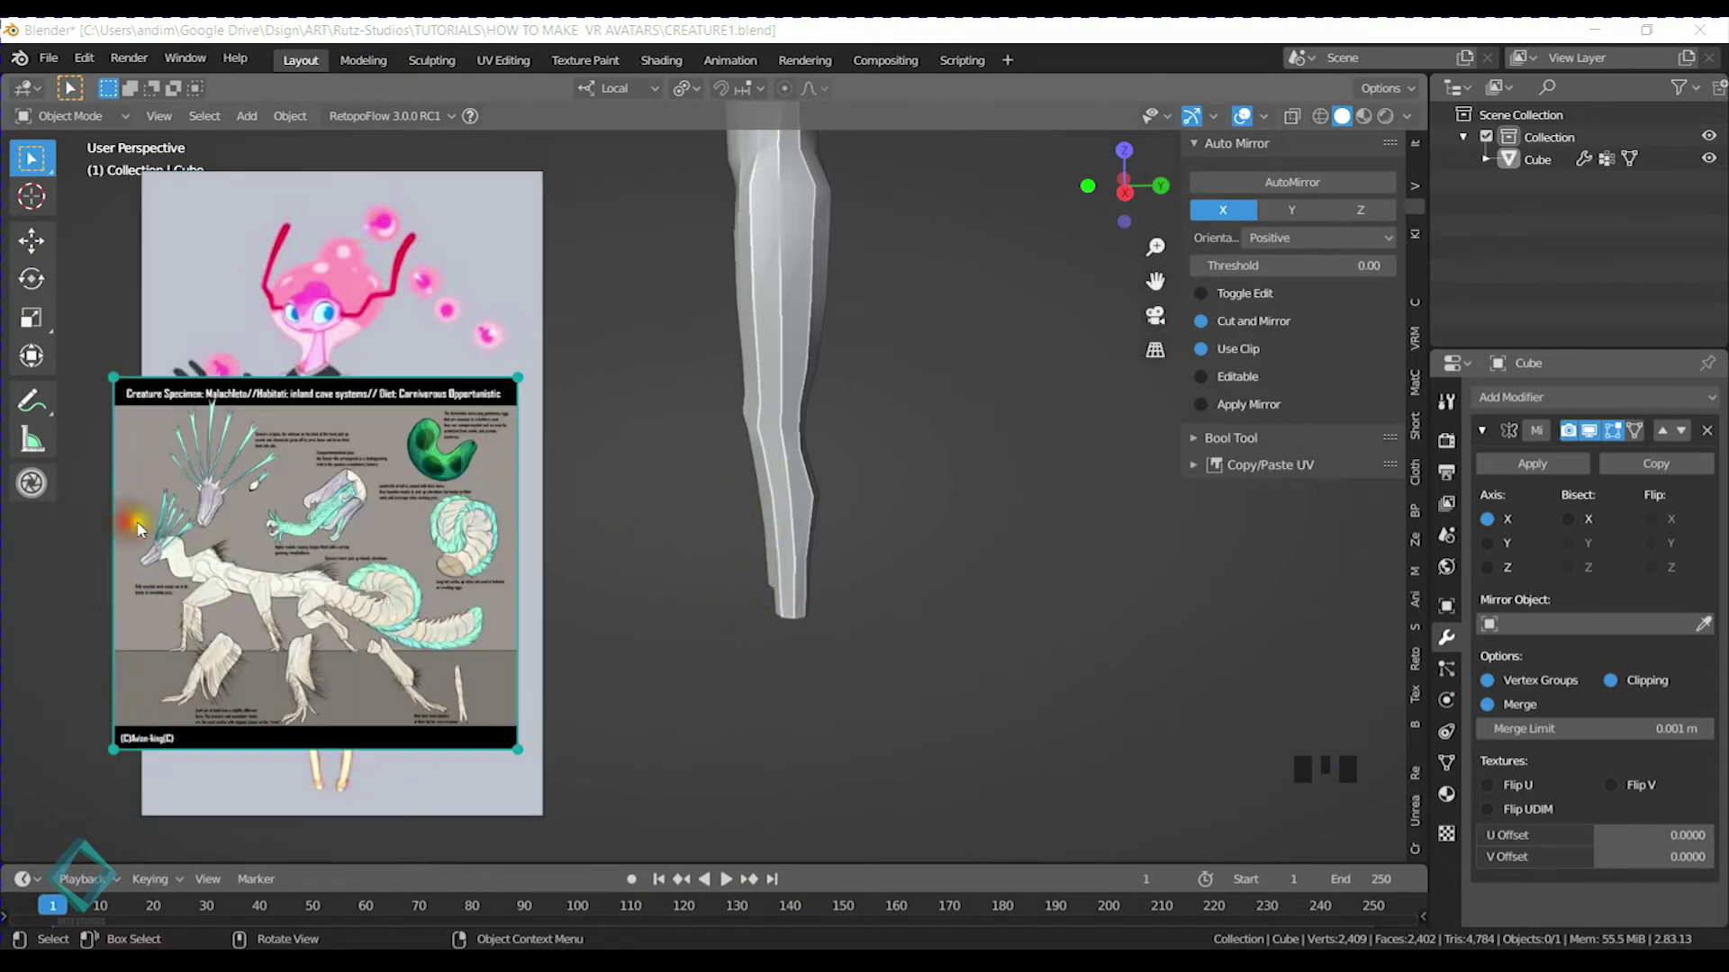
Rearrange the overlapping reference images so the creature specimen sheet and character illustration sit beside the leg model
{"action": "left_click_drag", "start_coordinate": [387, 765], "coordinate": [650, 765]}
{"action": "left_click_drag", "start_coordinate": [225, 585], "coordinate": [423, 324]}
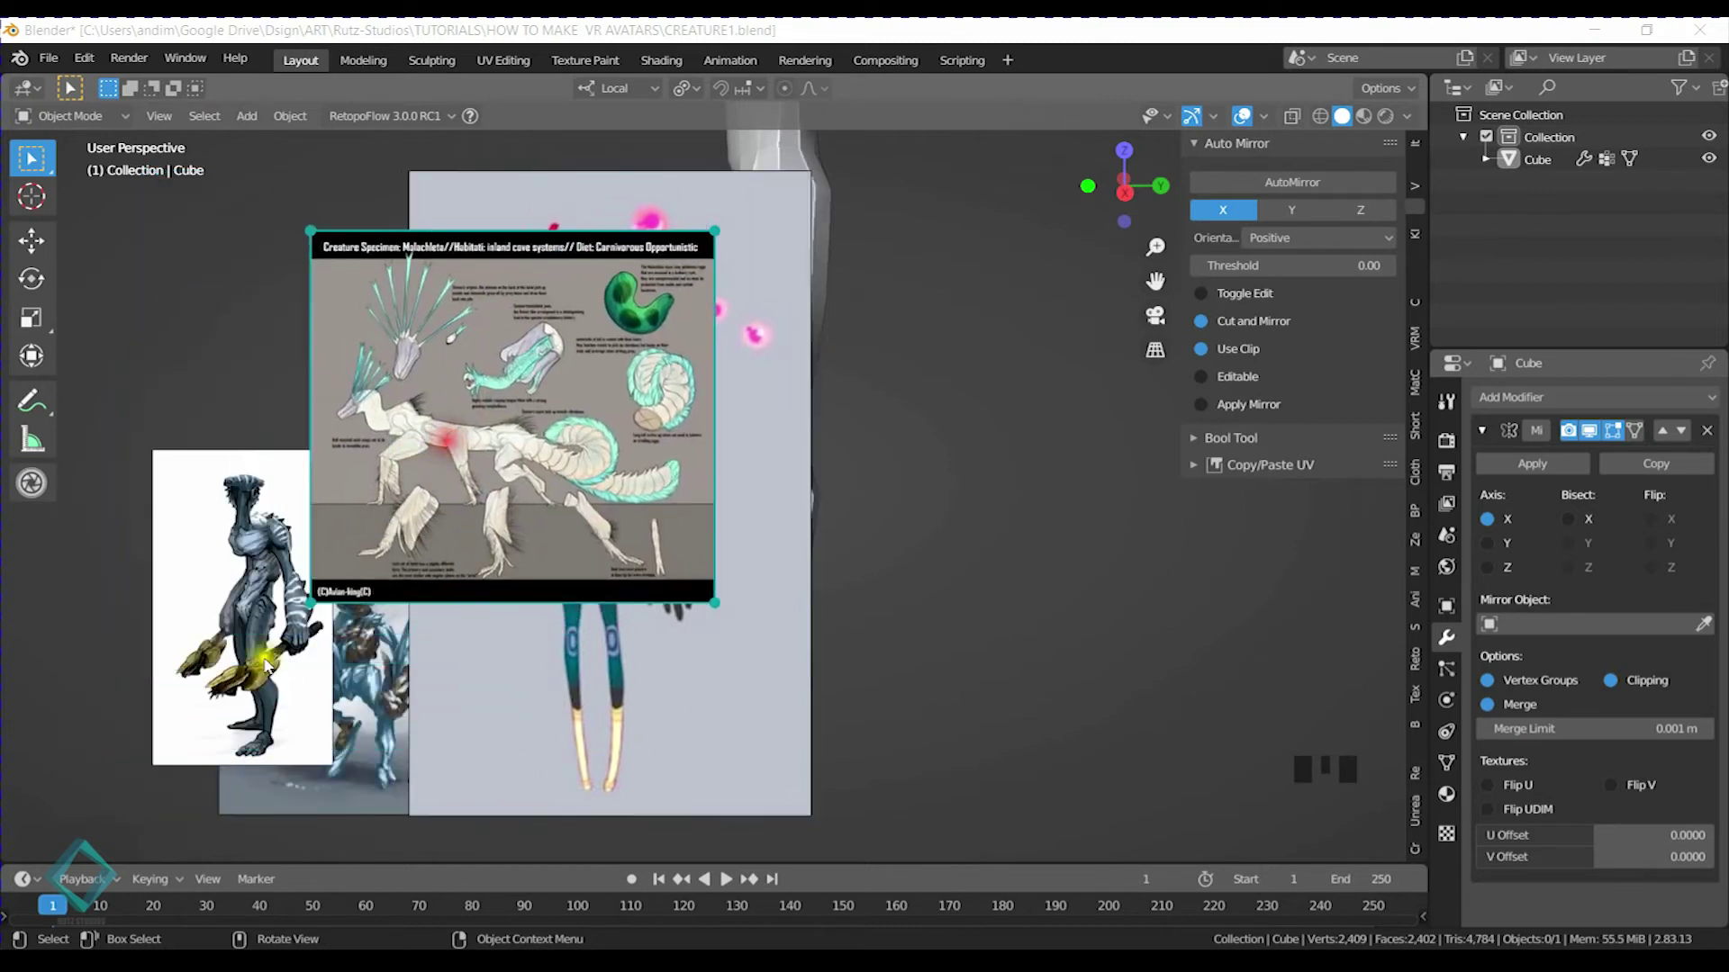
{"action": "left_click", "coordinate": [304, 650]}
{"action": "left_click_drag", "start_coordinate": [224, 643], "coordinate": [206, 698]}
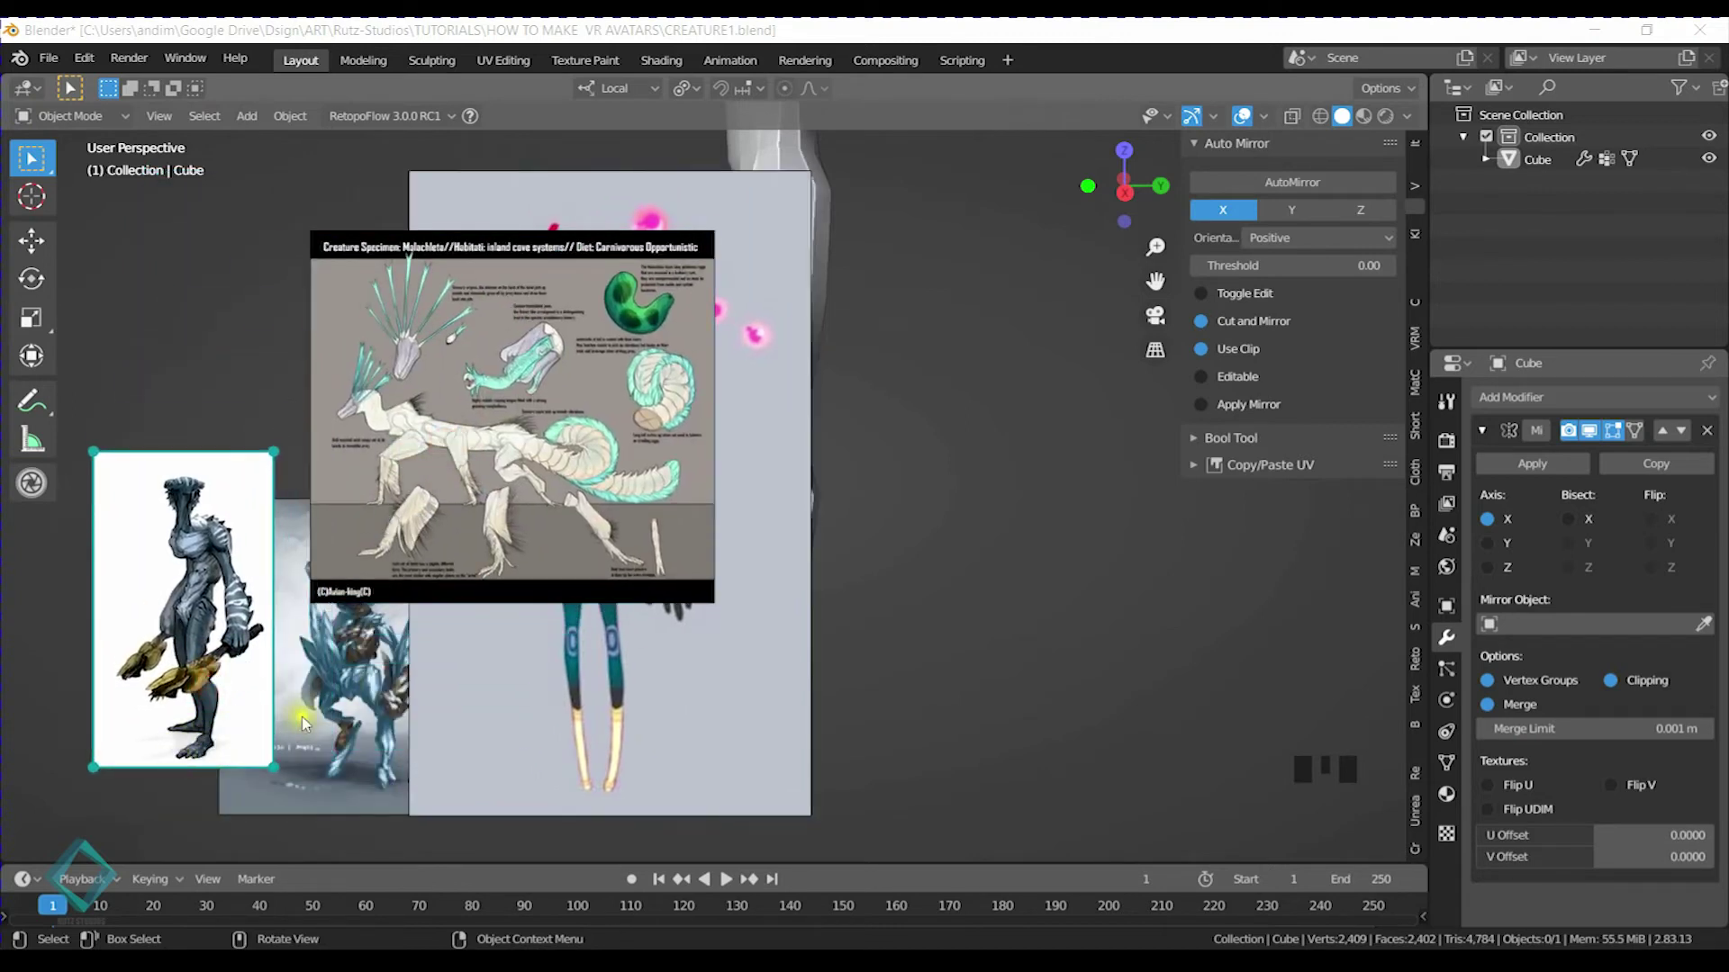
{"action": "left_click_drag", "start_coordinate": [706, 662], "coordinate": [448, 656]}
{"action": "left_click_drag", "start_coordinate": [621, 410], "coordinate": [389, 451]}
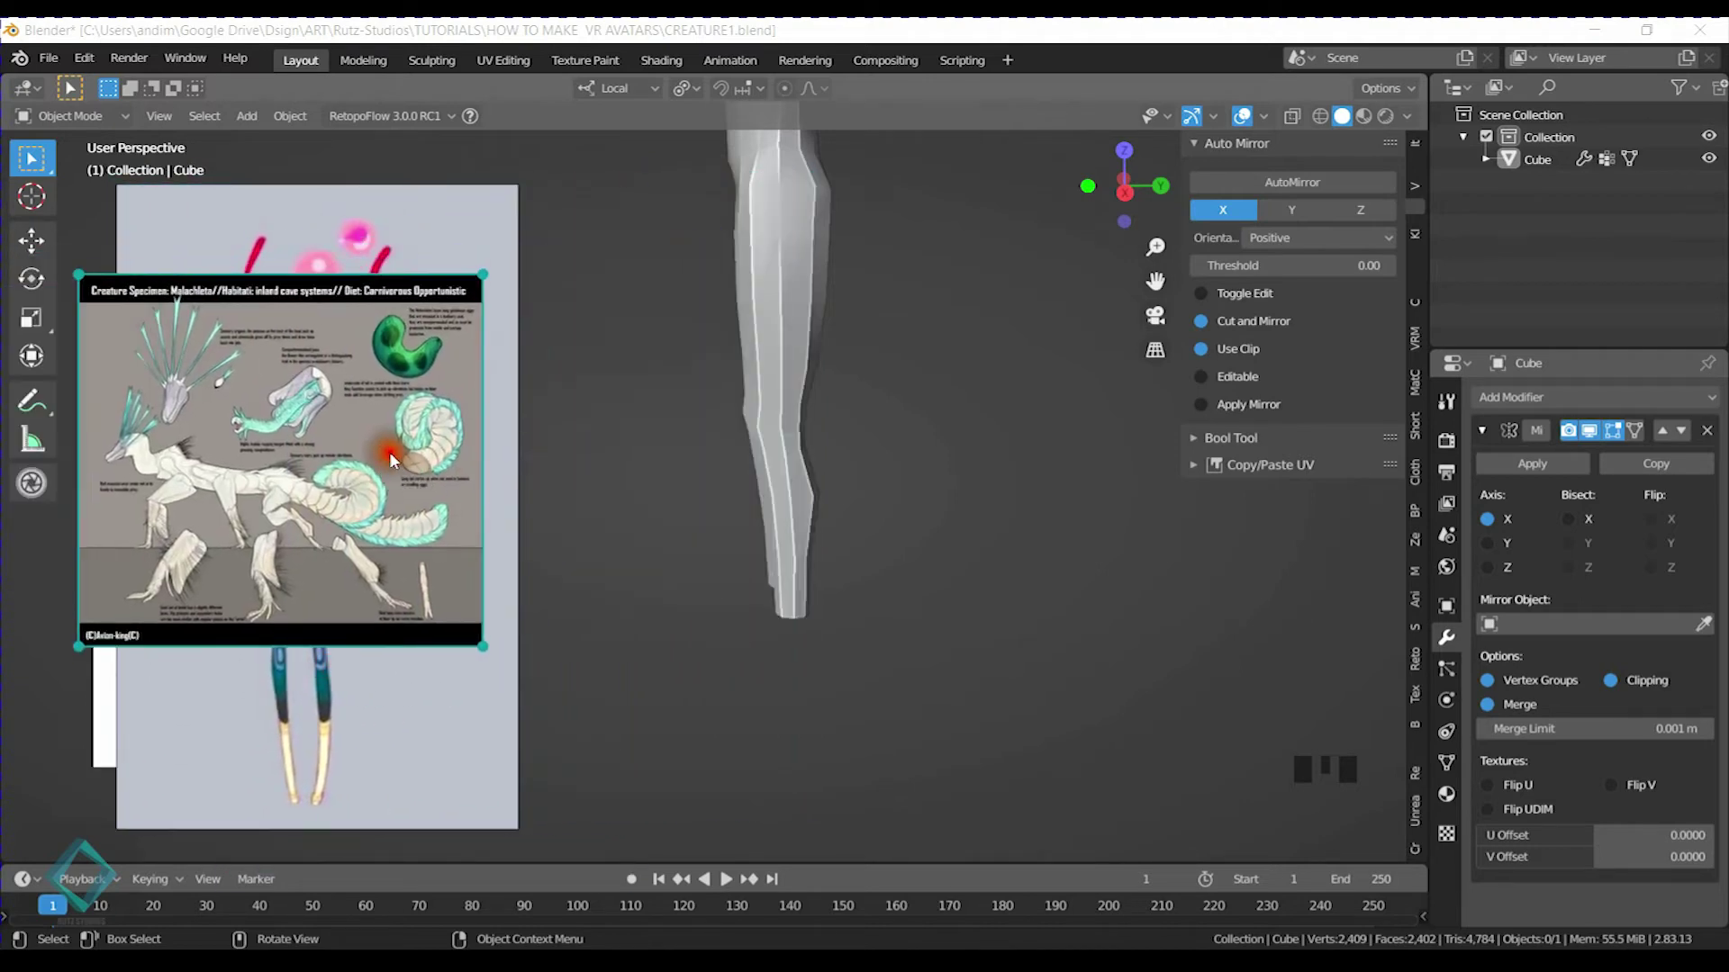
Select the body, save the file, and extrude the leg's bottom edge loop downward in Edit Mode and widen it
{"action": "left_click", "coordinate": [790, 571]}
{"action": "key", "text": "KP_3"}
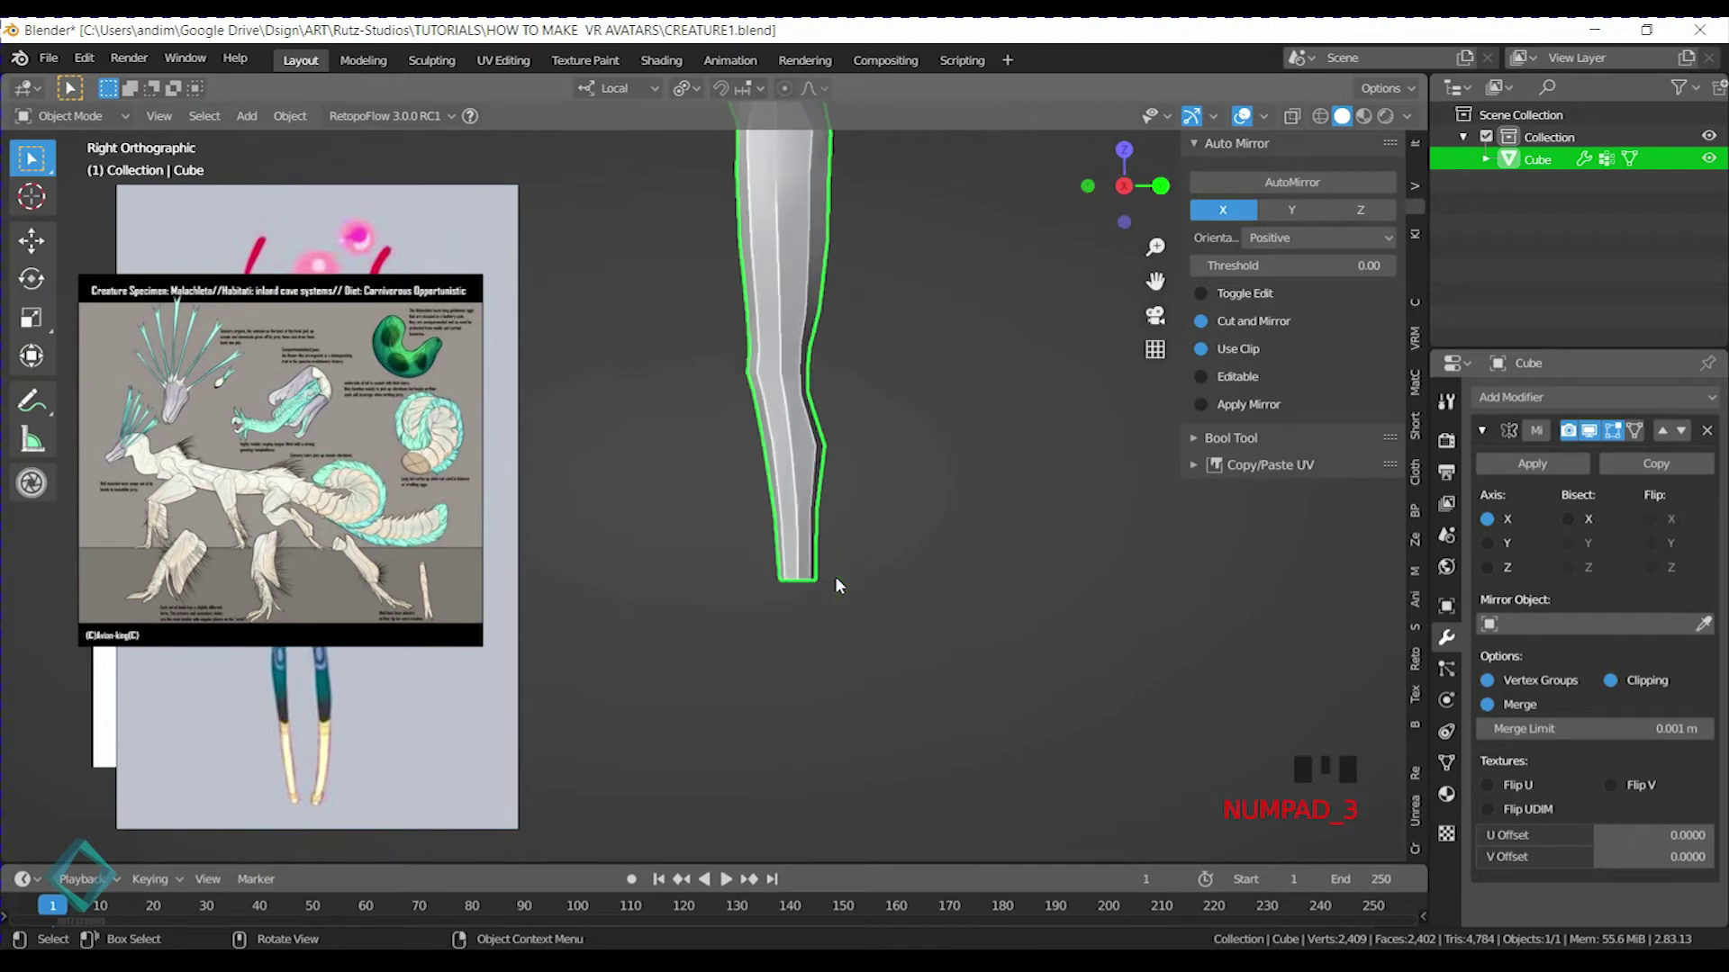
{"action": "key", "text": "ctrl+s"}
{"action": "key", "text": "Tab"}
{"action": "middle_click_drag", "start_coordinate": [822, 576], "coordinate": [800, 560], "text": "shift"}
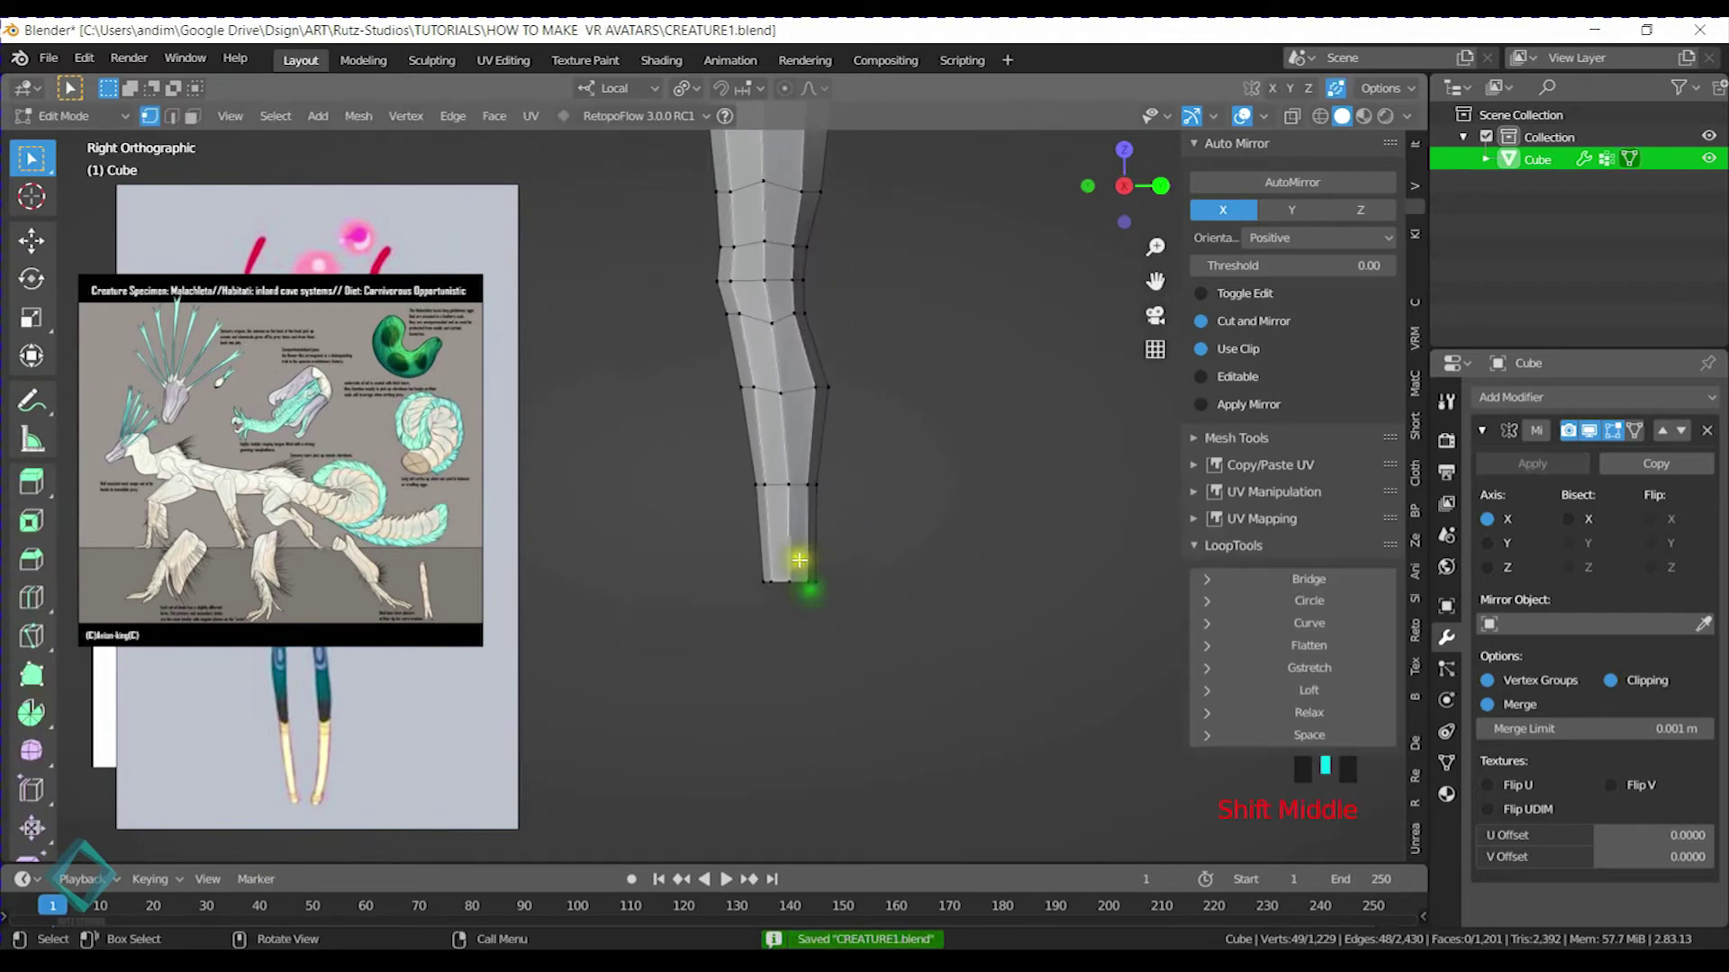
{"action": "key", "text": "e"}
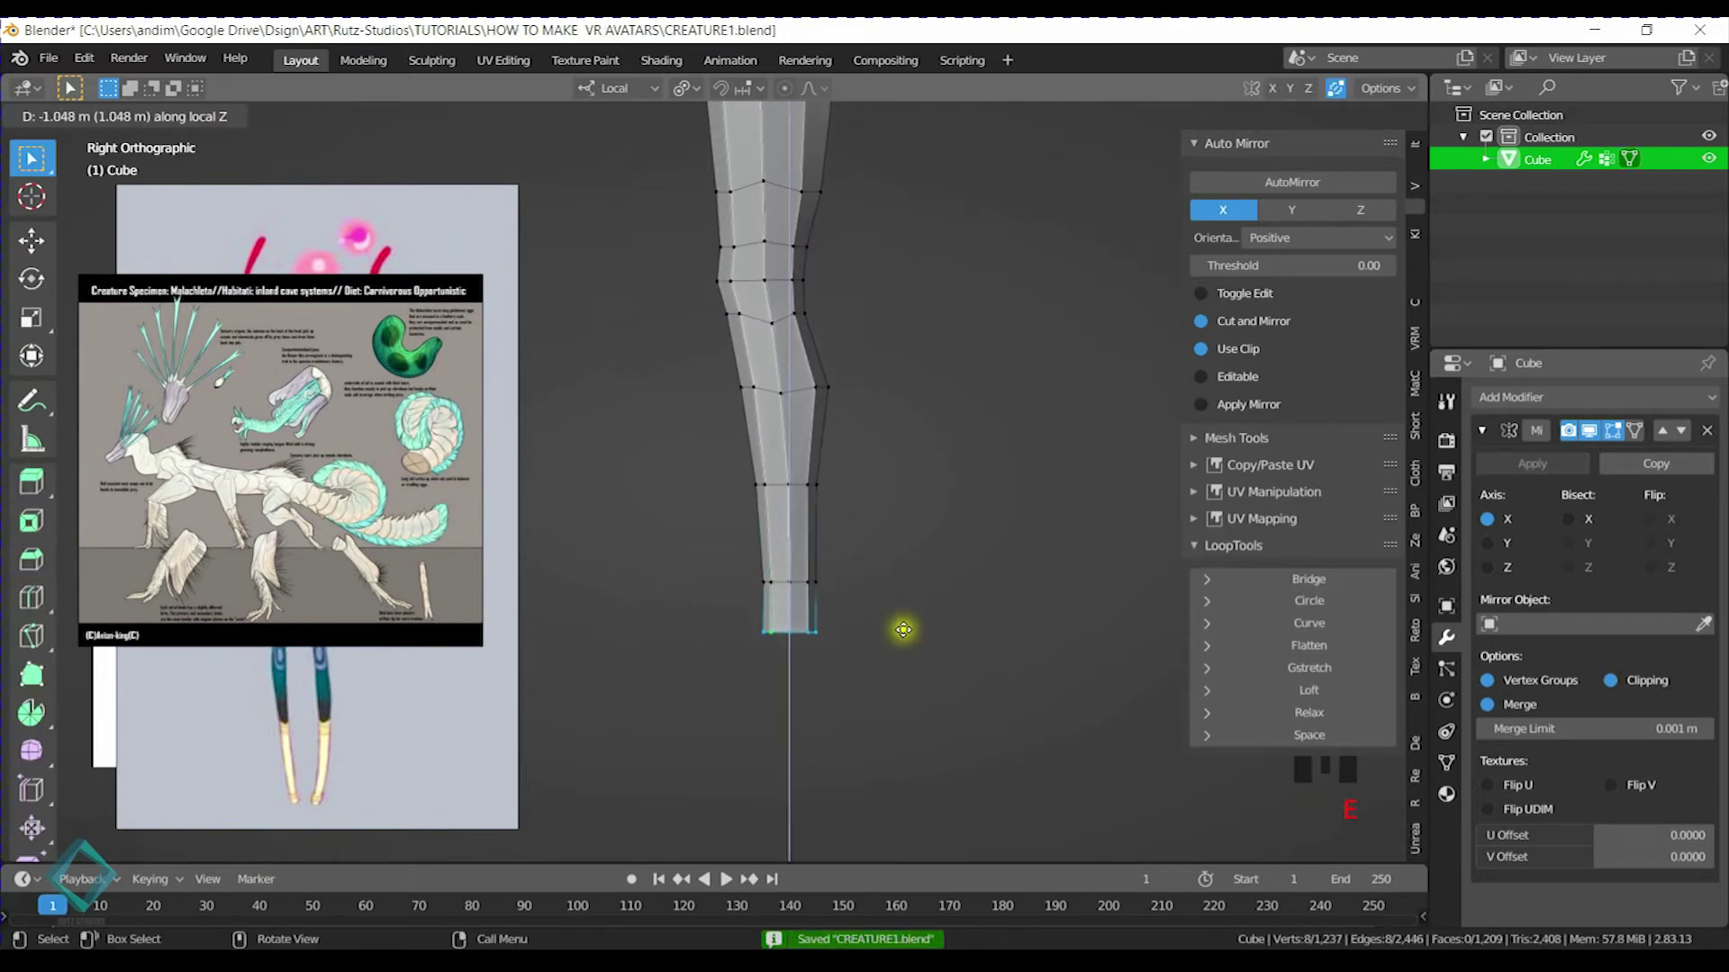
{"action": "left_click", "coordinate": [901, 648]}
{"action": "key", "text": "s"}
{"action": "left_click", "coordinate": [986, 669]}
Move the widened bottom edge loop about -0.318 m along Y to slant the foot forward
{"action": "key", "text": "g"}
{"action": "key", "text": "y"}
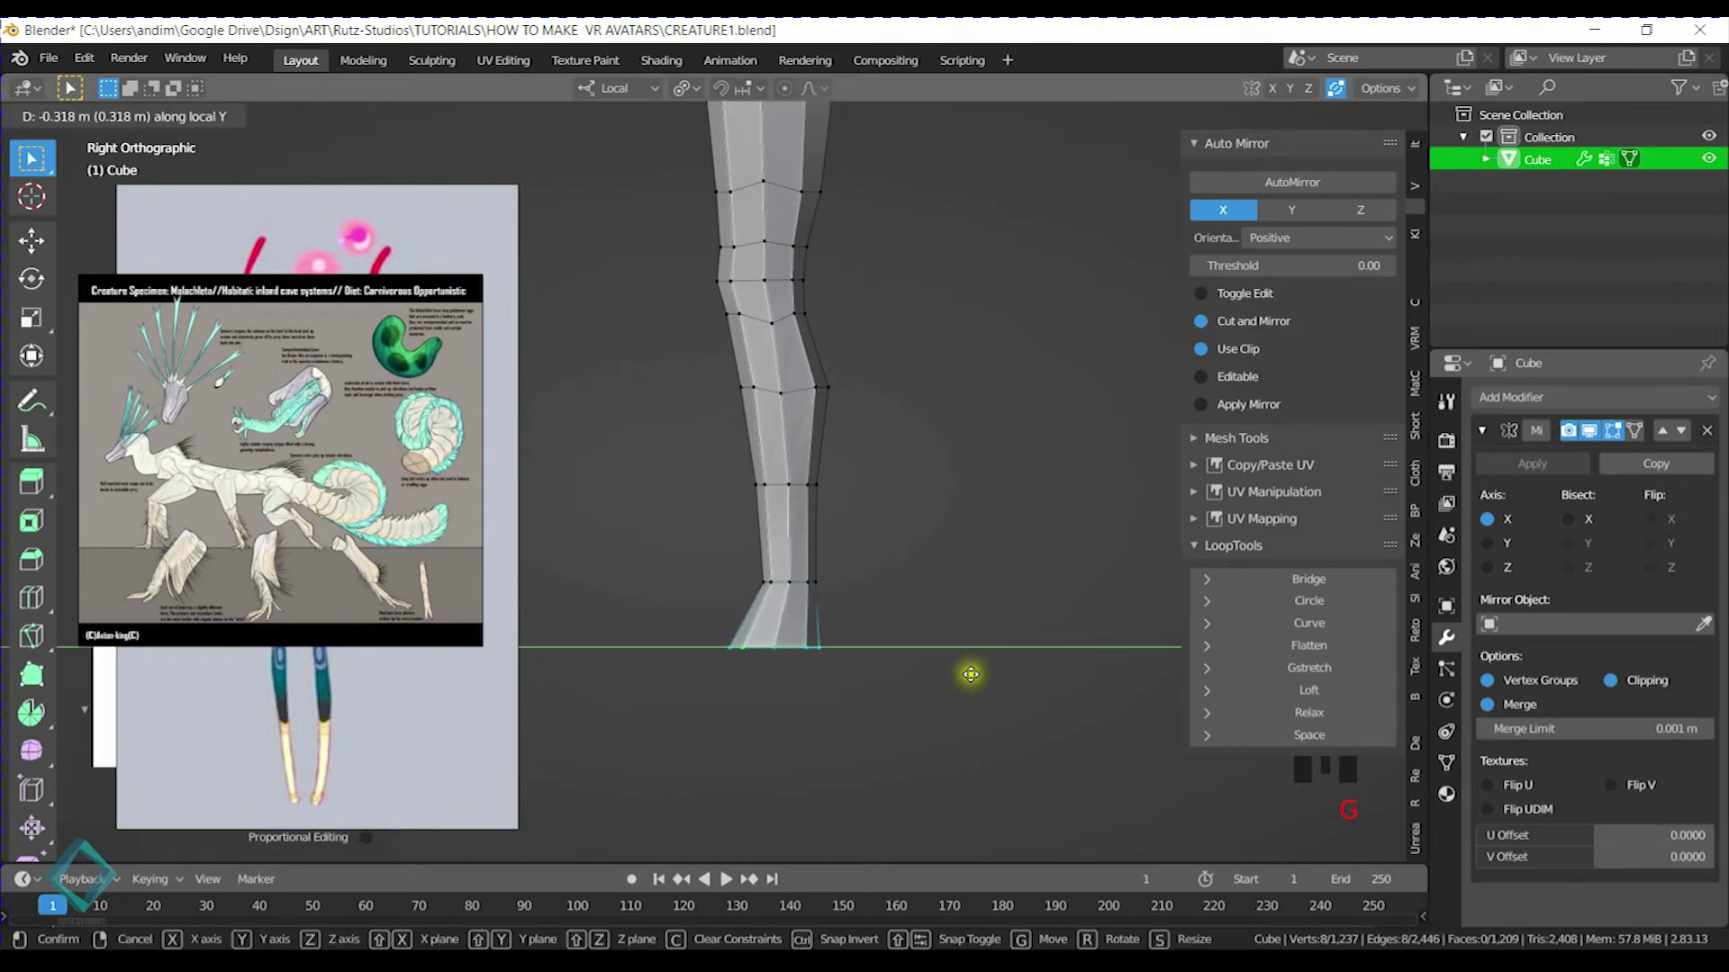
{"action": "left_click", "coordinate": [970, 674]}
Extrude the foot's bottom edge loop a second time and shift it forward along Y
{"action": "middle_click_drag", "start_coordinate": [915, 664], "coordinate": [825, 645], "text": "shift"}
{"action": "key", "text": "e"}
{"action": "left_click", "coordinate": [803, 622]}
{"action": "key", "text": "g"}
{"action": "key", "text": "y"}
{"action": "left_click", "coordinate": [704, 614]}
{"action": "scroll", "coordinate": [825, 636], "scroll_direction": "down", "scroll_amount": 2}
Return to Object Mode, check the new feet against the whole figure and save the file
{"action": "key", "text": "Tab"}
{"action": "scroll", "coordinate": [821, 623], "scroll_direction": "down", "scroll_amount": 3}
{"action": "middle_click_drag", "start_coordinate": [764, 480], "coordinate": [752, 639], "text": "shift"}
{"action": "middle_click_drag", "start_coordinate": [681, 602], "coordinate": [896, 603]}
{"action": "middle_click_drag", "start_coordinate": [788, 514], "coordinate": [805, 629], "text": "shift"}
{"action": "middle_click_drag", "start_coordinate": [826, 713], "coordinate": [768, 527], "text": "shift"}
{"action": "middle_click_drag", "start_coordinate": [665, 613], "coordinate": [756, 626]}
{"action": "scroll", "coordinate": [840, 621], "scroll_direction": "up", "scroll_amount": 3}
{"action": "middle_click_drag", "start_coordinate": [711, 707], "coordinate": [938, 602], "text": "shift"}
{"action": "middle_click_drag", "start_coordinate": [1081, 585], "coordinate": [753, 623]}
{"action": "key", "text": "ctrl+s"}
Knife-cut a diagonal edge on the foot's outer and inner sides, from the ankle-side loop to the bottom rear vertex
{"action": "left_click", "coordinate": [855, 554]}
{"action": "middle_click_drag", "start_coordinate": [855, 554], "coordinate": [834, 606]}
{"action": "key", "text": "Tab"}
{"action": "key", "text": "k"}
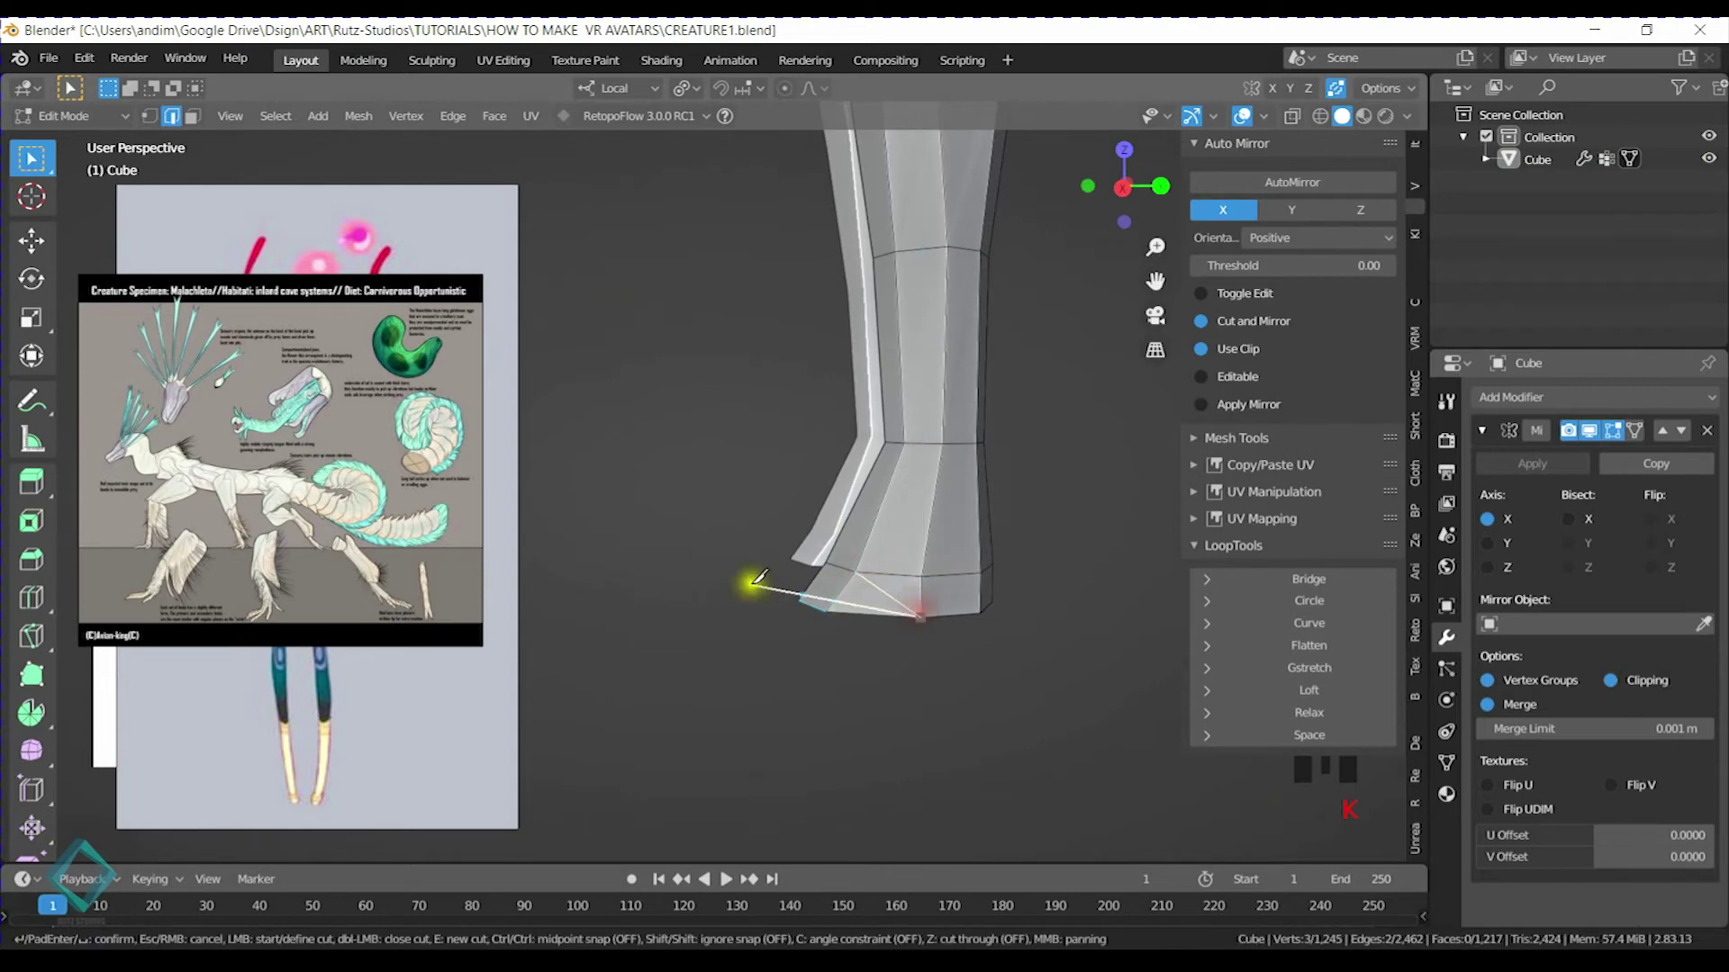
{"action": "key", "text": "space"}
{"action": "middle_click_drag", "start_coordinate": [801, 564], "coordinate": [834, 498]}
{"action": "key", "text": "KP_Decimal"}
{"action": "key", "text": "k"}
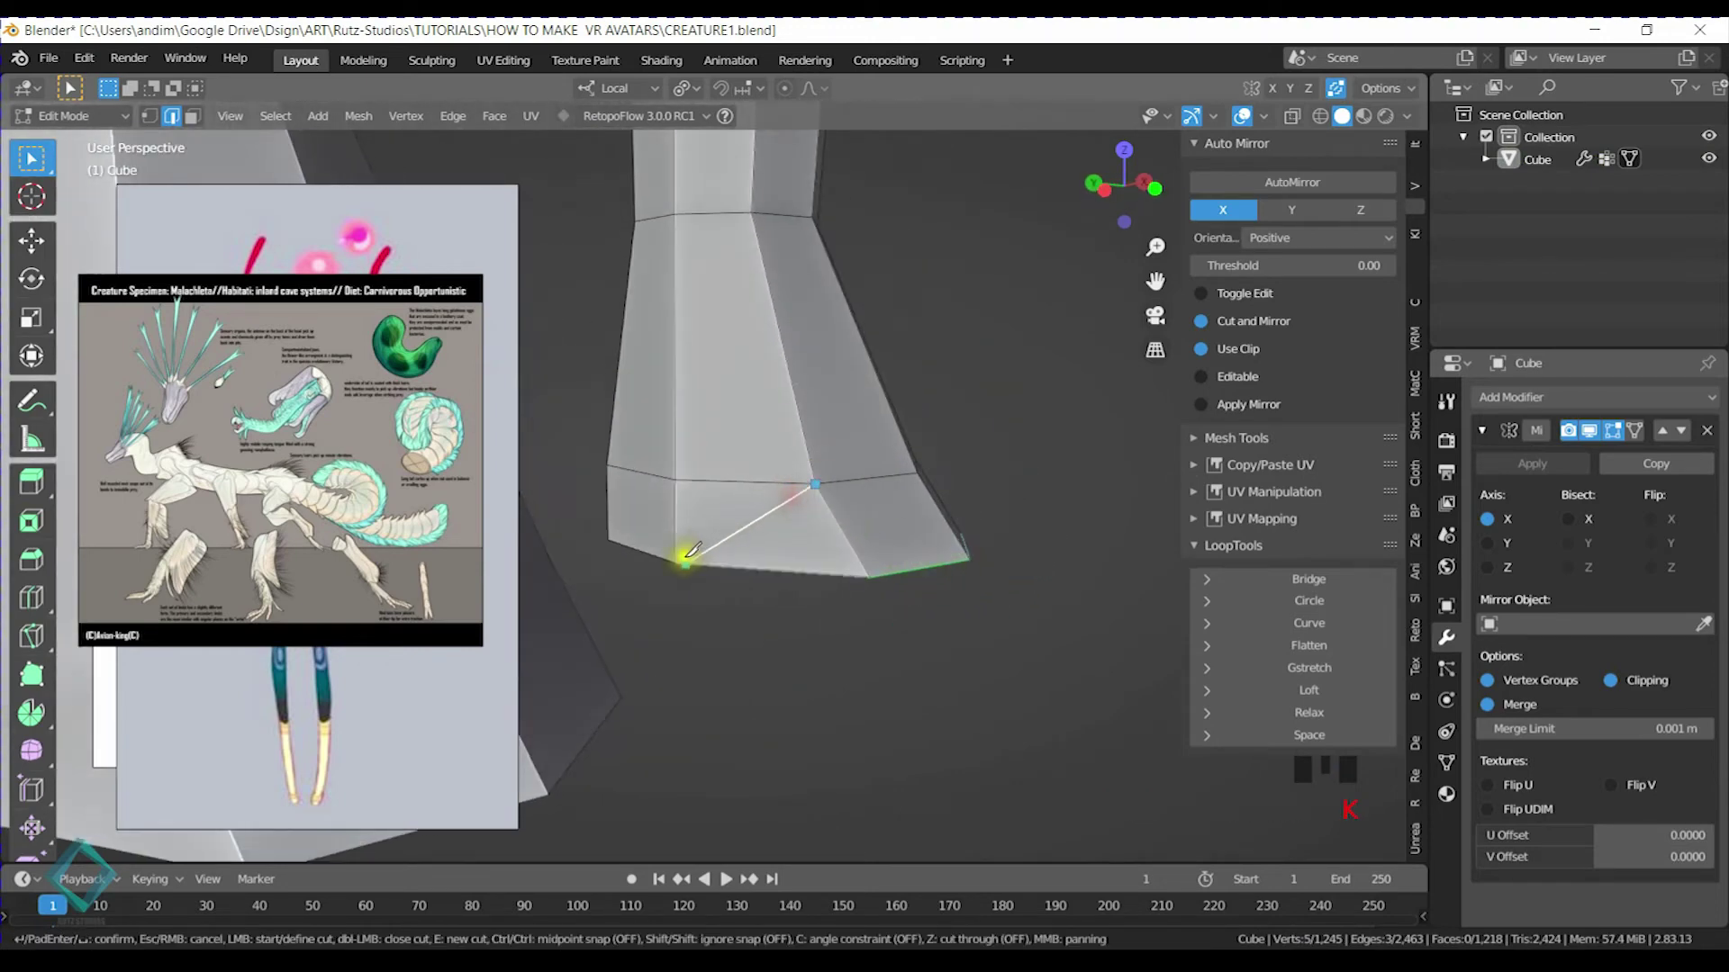
{"action": "left_click", "coordinate": [678, 559]}
{"action": "key", "text": "space"}
Add a loop cut across the front face of the foot between its upper and bottom edges
{"action": "key", "text": "ctrl+r"}
{"action": "left_click", "coordinate": [829, 513]}
{"action": "left_click", "coordinate": [840, 526]}
{"action": "mouse_move", "coordinate": [928, 527]}
{"action": "middle_mouse_down"}
{"action": "mouse_move", "coordinate": [833, 533]}
{"action": "mouse_move", "coordinate": [940, 521]}
{"action": "middle_mouse_up"}
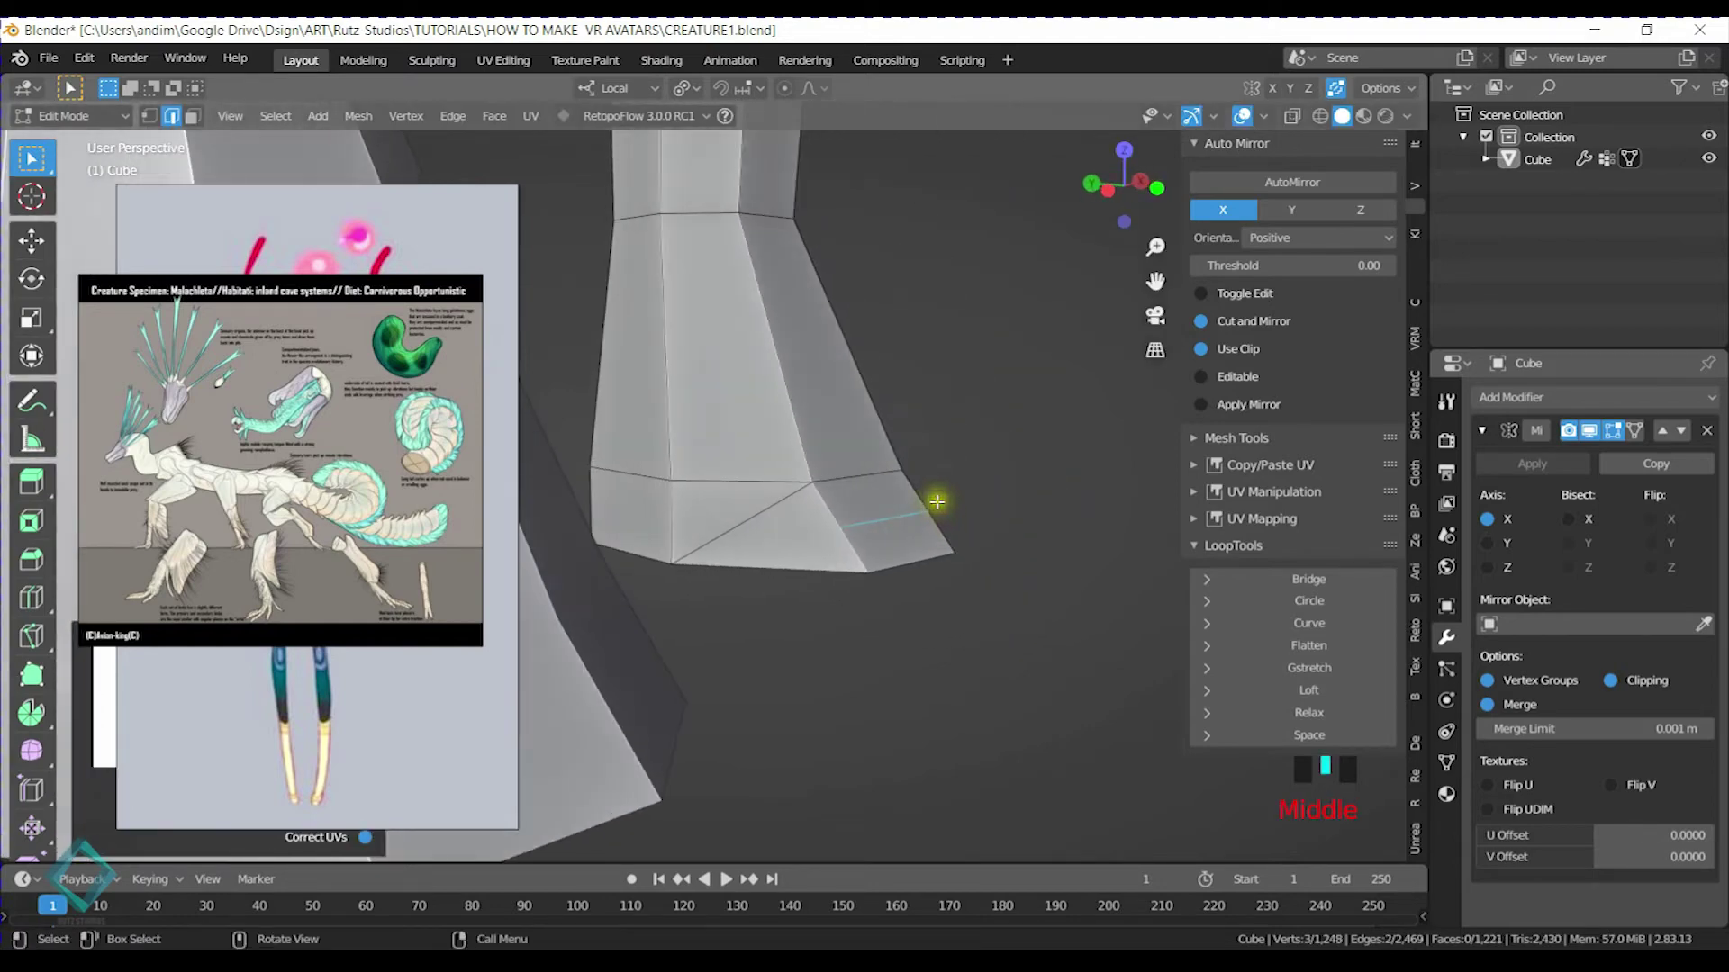
Knife-cut from both ends of the front loop to the bottom rear vertices of the foot and save the file
{"action": "key", "text": "k"}
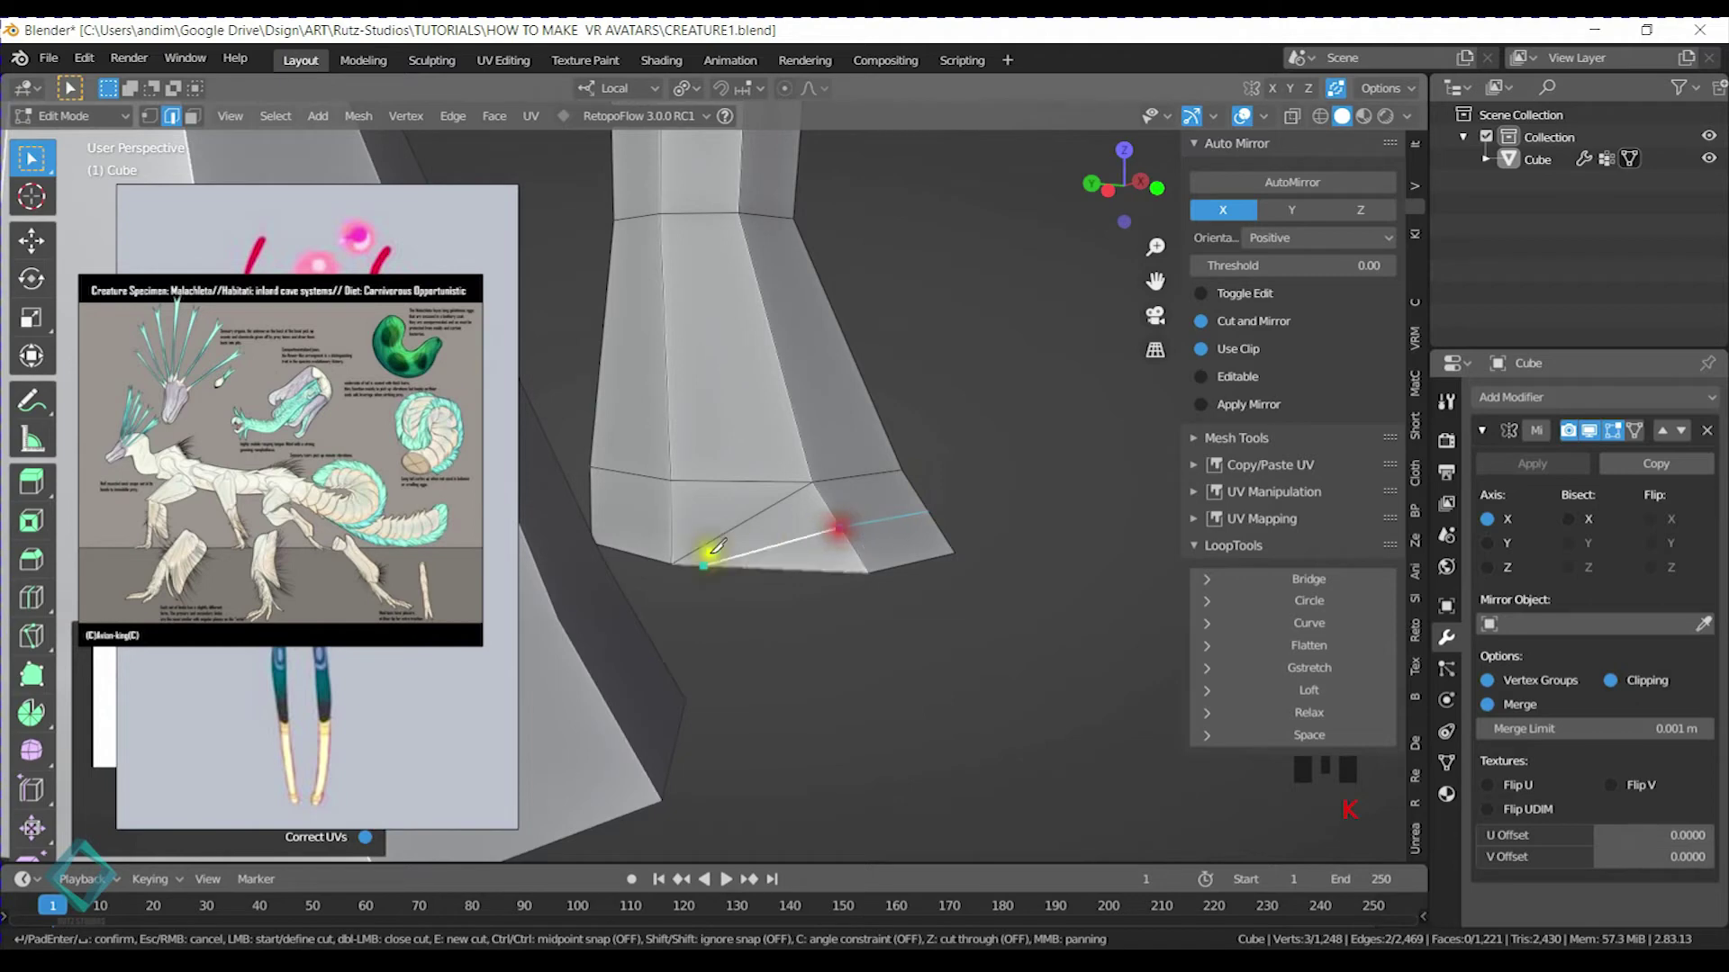
{"action": "key", "text": "Return"}
{"action": "middle_click_drag", "start_coordinate": [1009, 554], "coordinate": [739, 540]}
{"action": "key", "text": "k"}
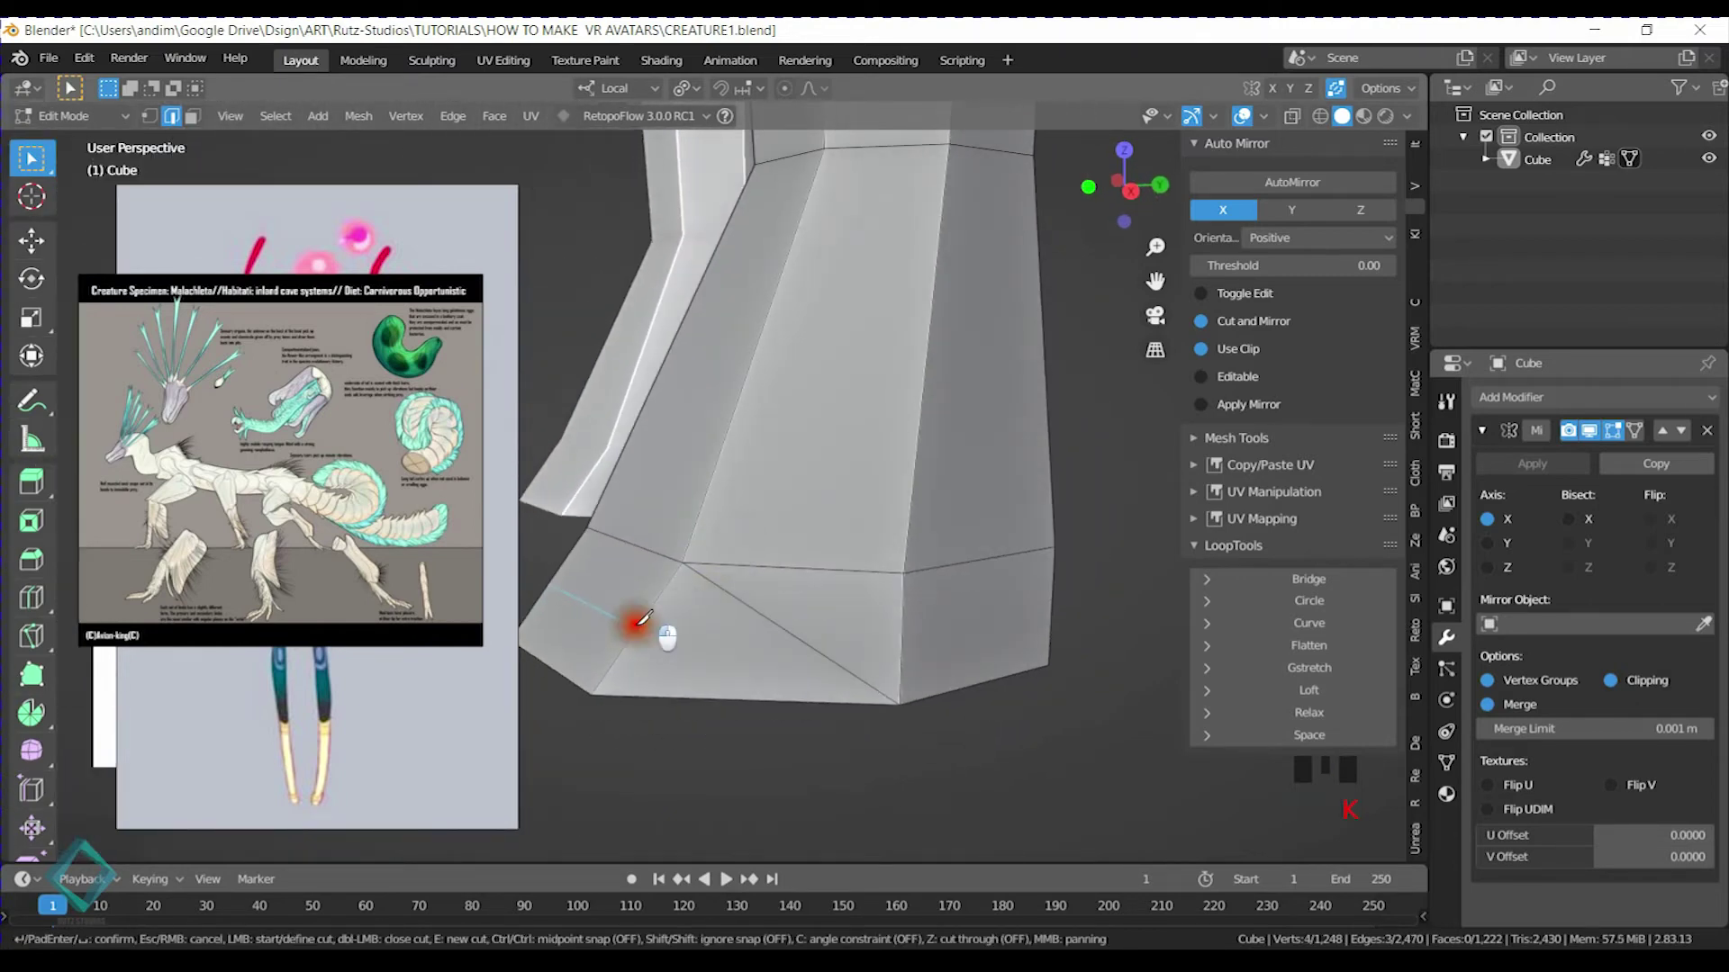
{"action": "left_click", "coordinate": [896, 697]}
{"action": "key", "text": "Return"}
{"action": "key", "text": "ctrl+s"}
{"action": "middle_click_drag", "start_coordinate": [872, 661], "coordinate": [896, 506]}
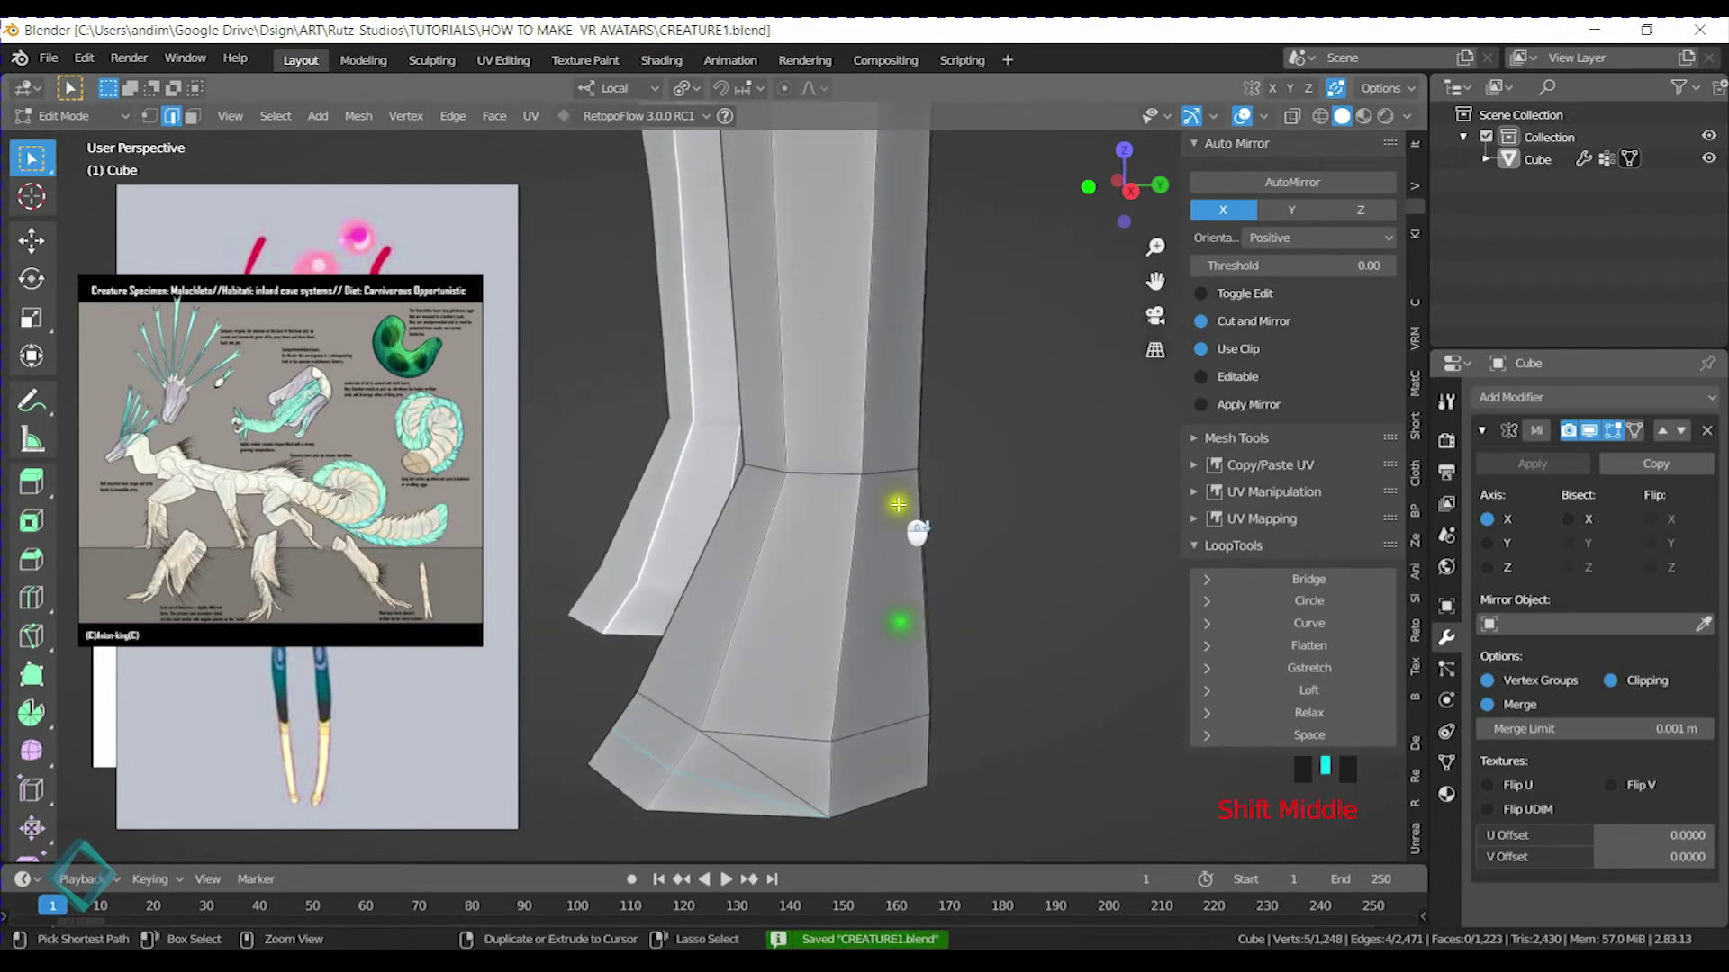
Add loop cuts around the leg just above and just below the ankle loop and save the file
{"action": "key", "text": "ctrl+r"}
{"action": "left_click", "coordinate": [908, 432]}
{"action": "left_click", "coordinate": [925, 567]}
{"action": "key", "text": "ctrl+r"}
{"action": "left_click", "coordinate": [915, 532]}
{"action": "left_click", "coordinate": [924, 458]}
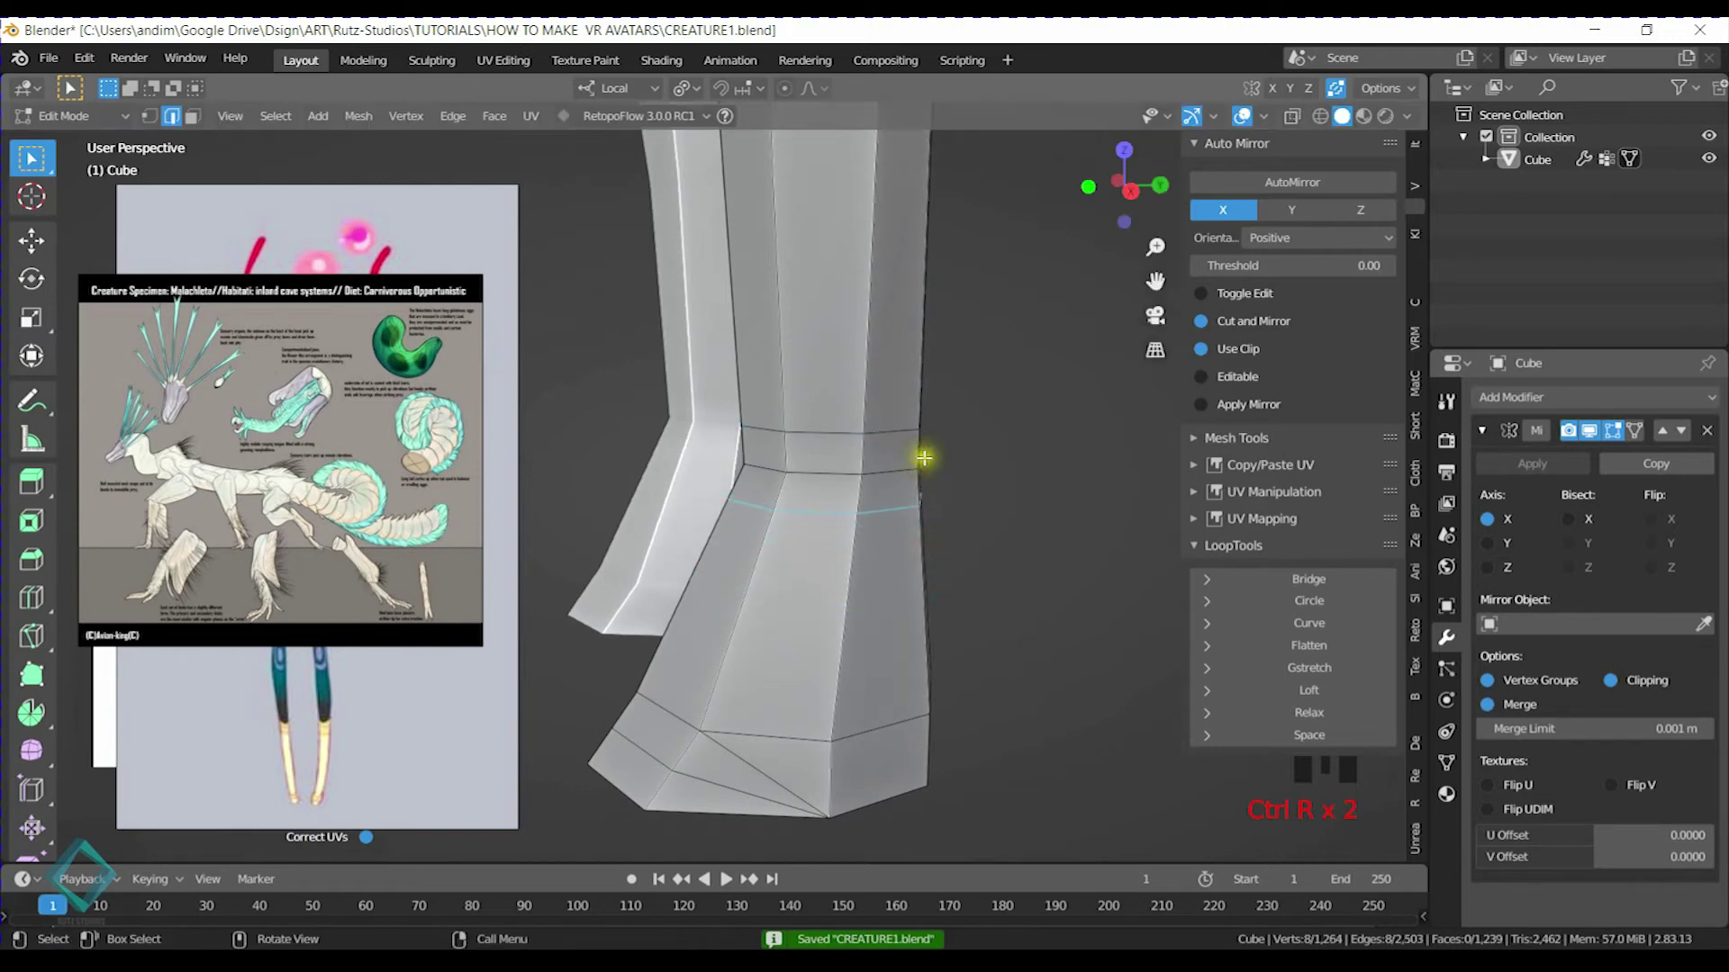
{"action": "key", "text": "ctrl+s"}
Rotate the loop below the ankle in the right side view so it slopes toward the heel, and reposition it
{"action": "middle_click_drag", "start_coordinate": [922, 462], "coordinate": [859, 578]}
{"action": "middle_click_drag", "start_coordinate": [1058, 545], "coordinate": [1023, 540]}
{"action": "key", "text": "KP_3"}
{"action": "key", "text": "r"}
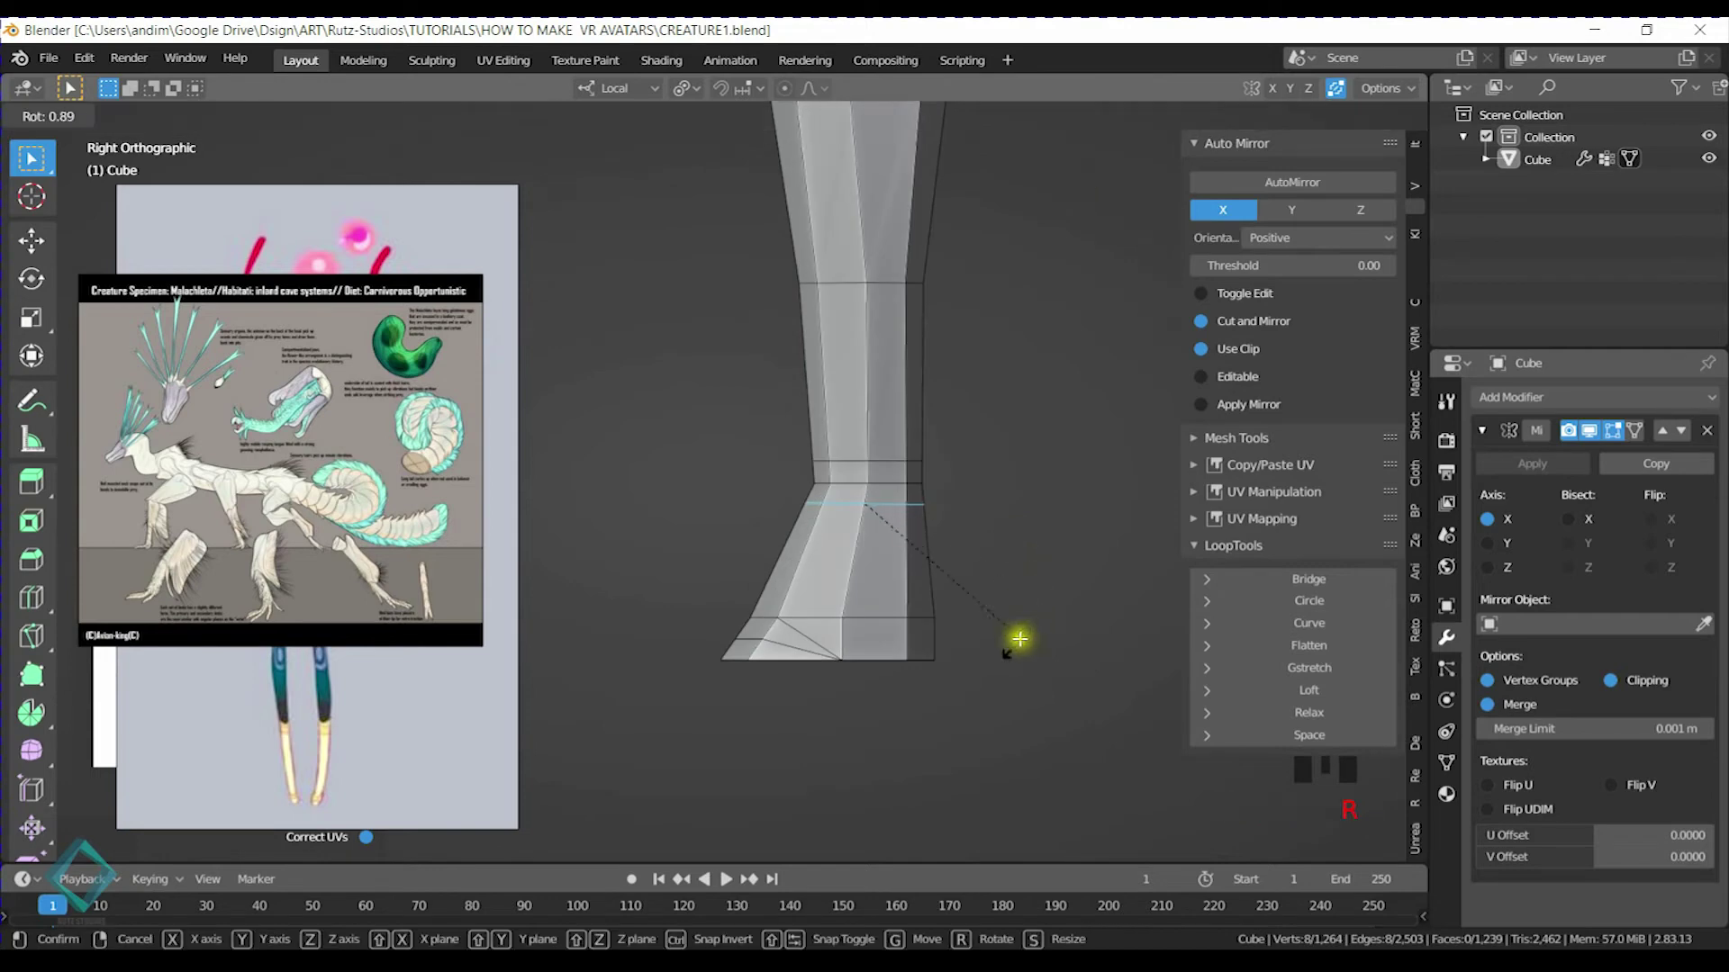
{"action": "left_click", "coordinate": [734, 469]}
{"action": "key", "text": "g"}
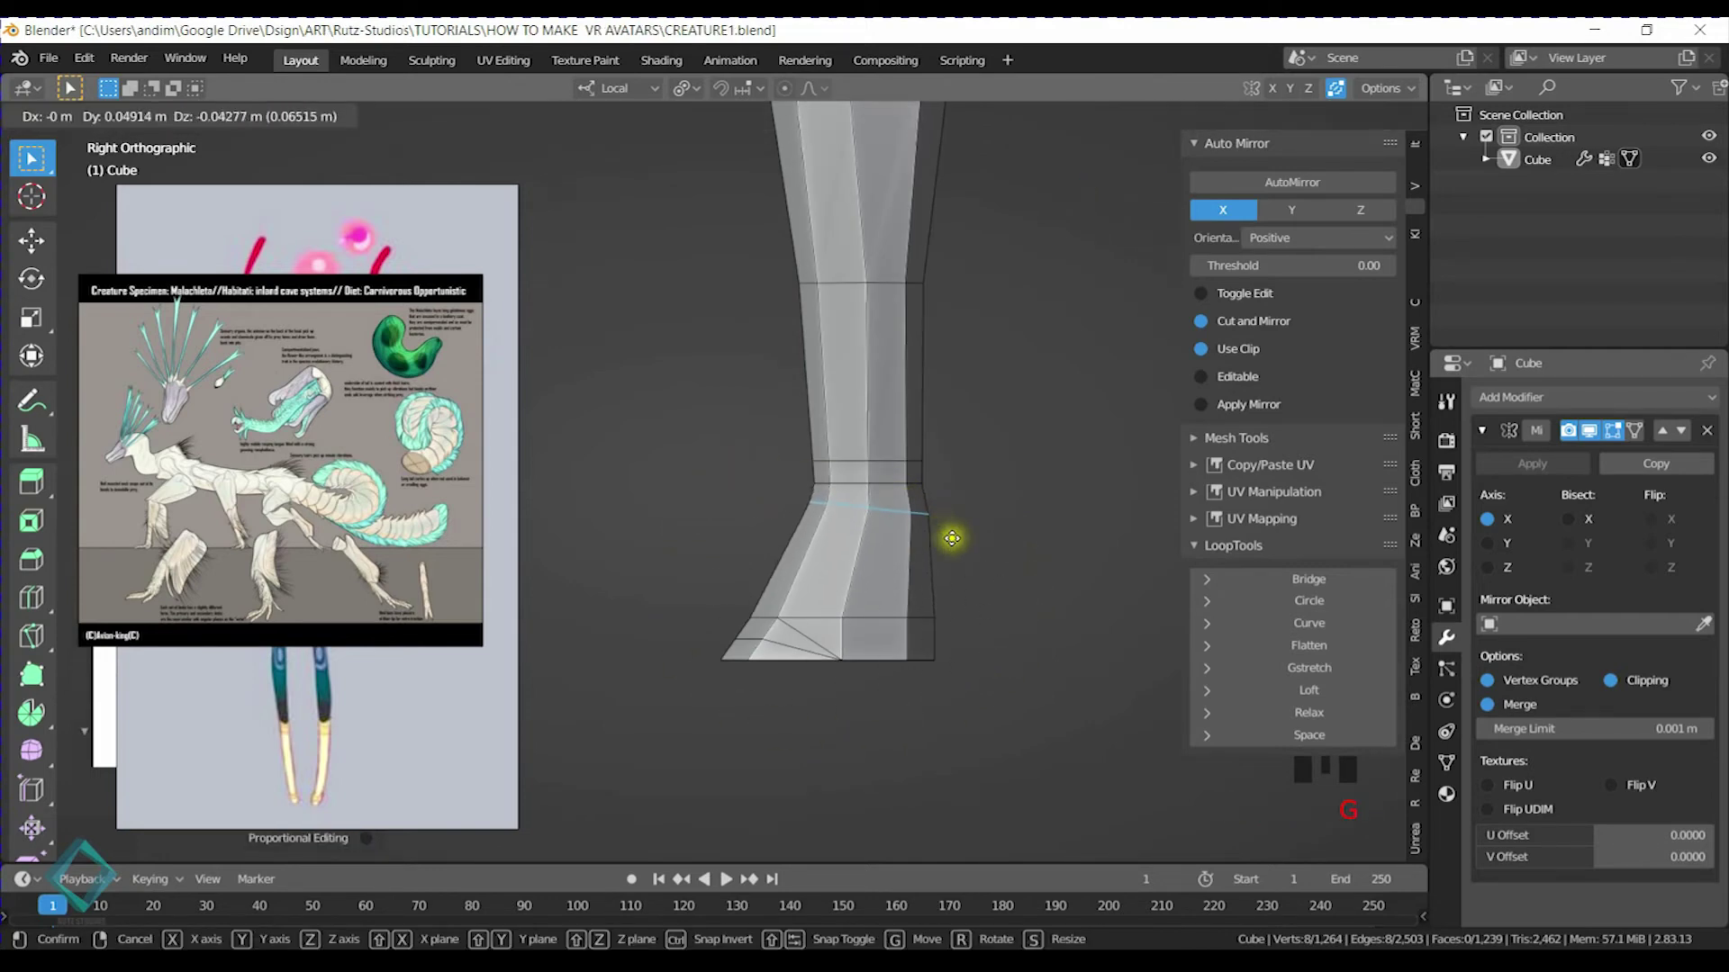
{"action": "left_click", "coordinate": [945, 543]}
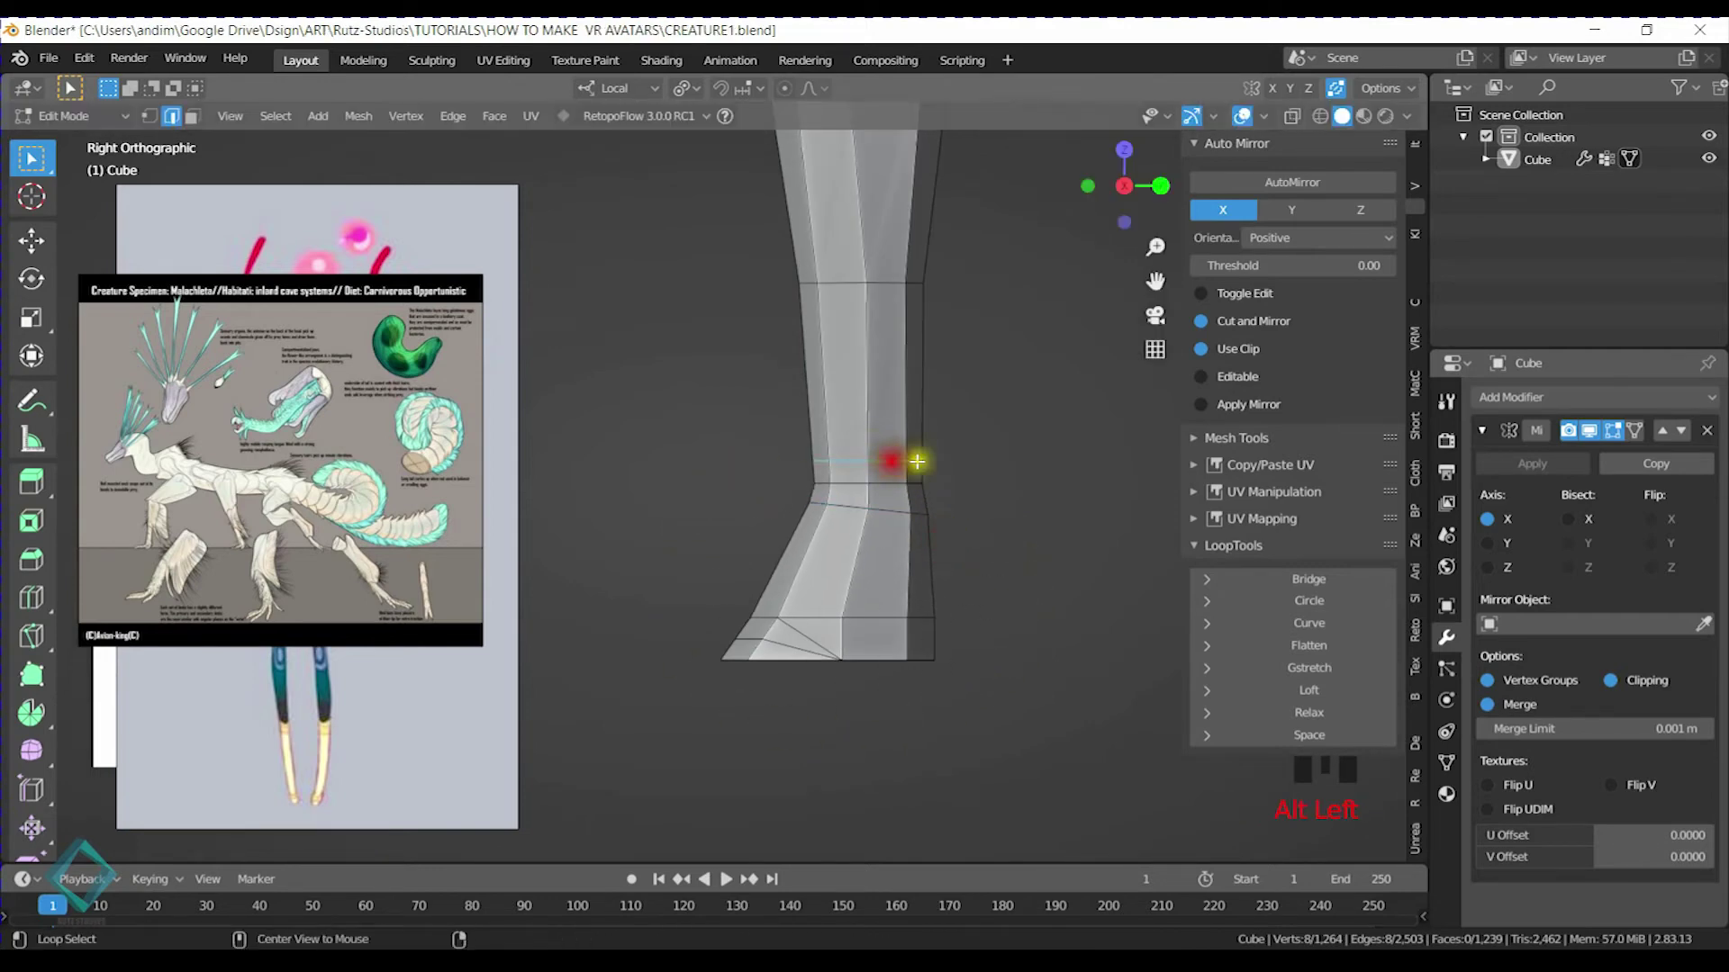
Shift the loop above the ankle along local Y, adjust the two ankle loops together along the same axis, and save the file
{"action": "key", "text": "g"}
{"action": "key", "text": "y"}
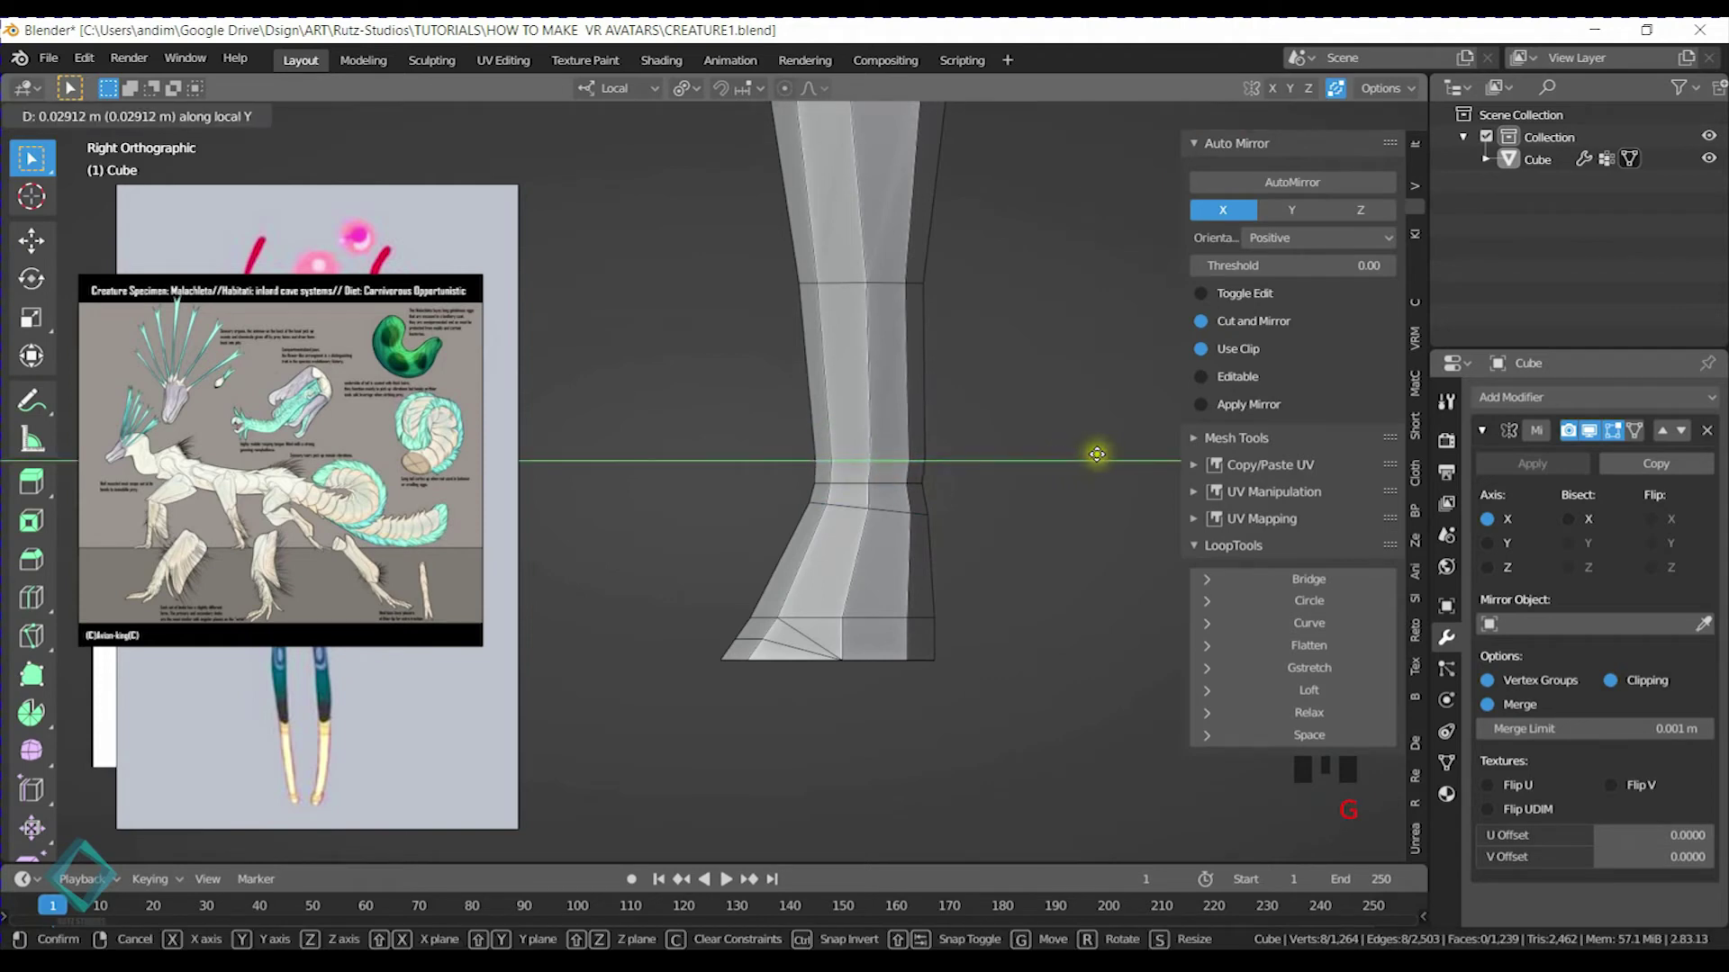
{"action": "left_click", "coordinate": [1096, 454]}
{"action": "key", "text": "g"}
{"action": "key", "text": "y"}
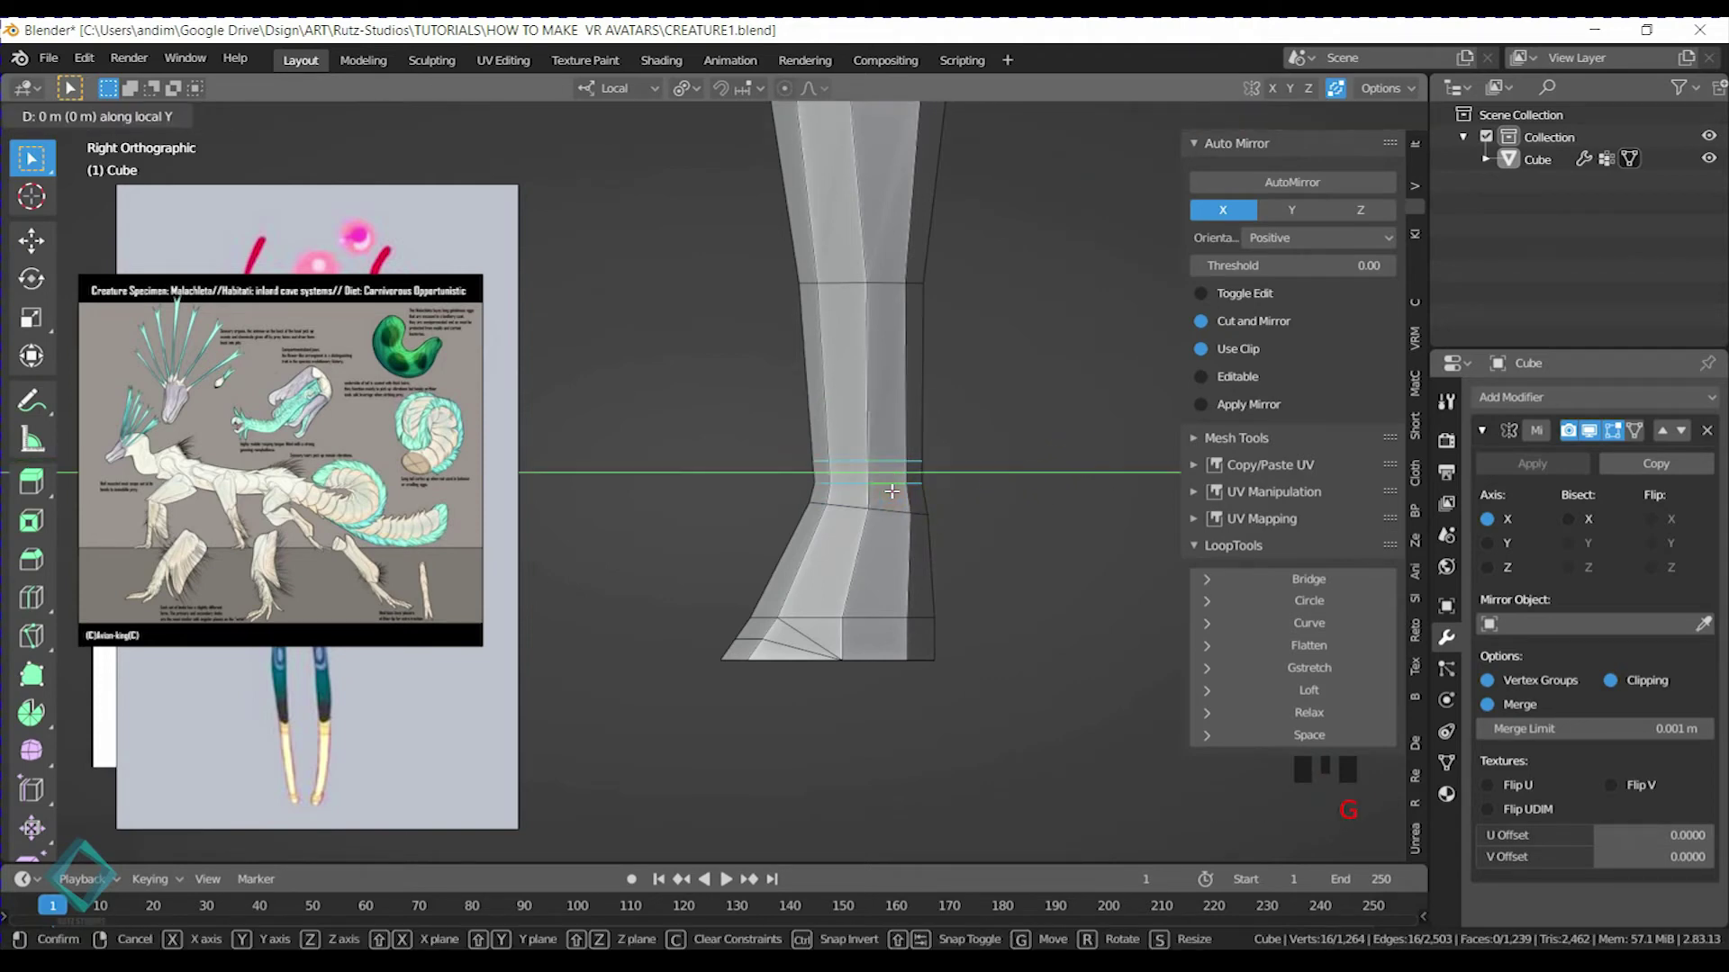
{"action": "left_click", "coordinate": [925, 490]}
{"action": "key", "text": "ctrl+s"}
Flatten the edge loops of the upper calf and knee along local Z
{"action": "middle_click_drag", "start_coordinate": [1014, 498], "coordinate": [819, 510], "text": "shift"}
{"action": "key", "text": "alt+a"}
{"action": "left_click", "coordinate": [786, 540], "text": "alt"}
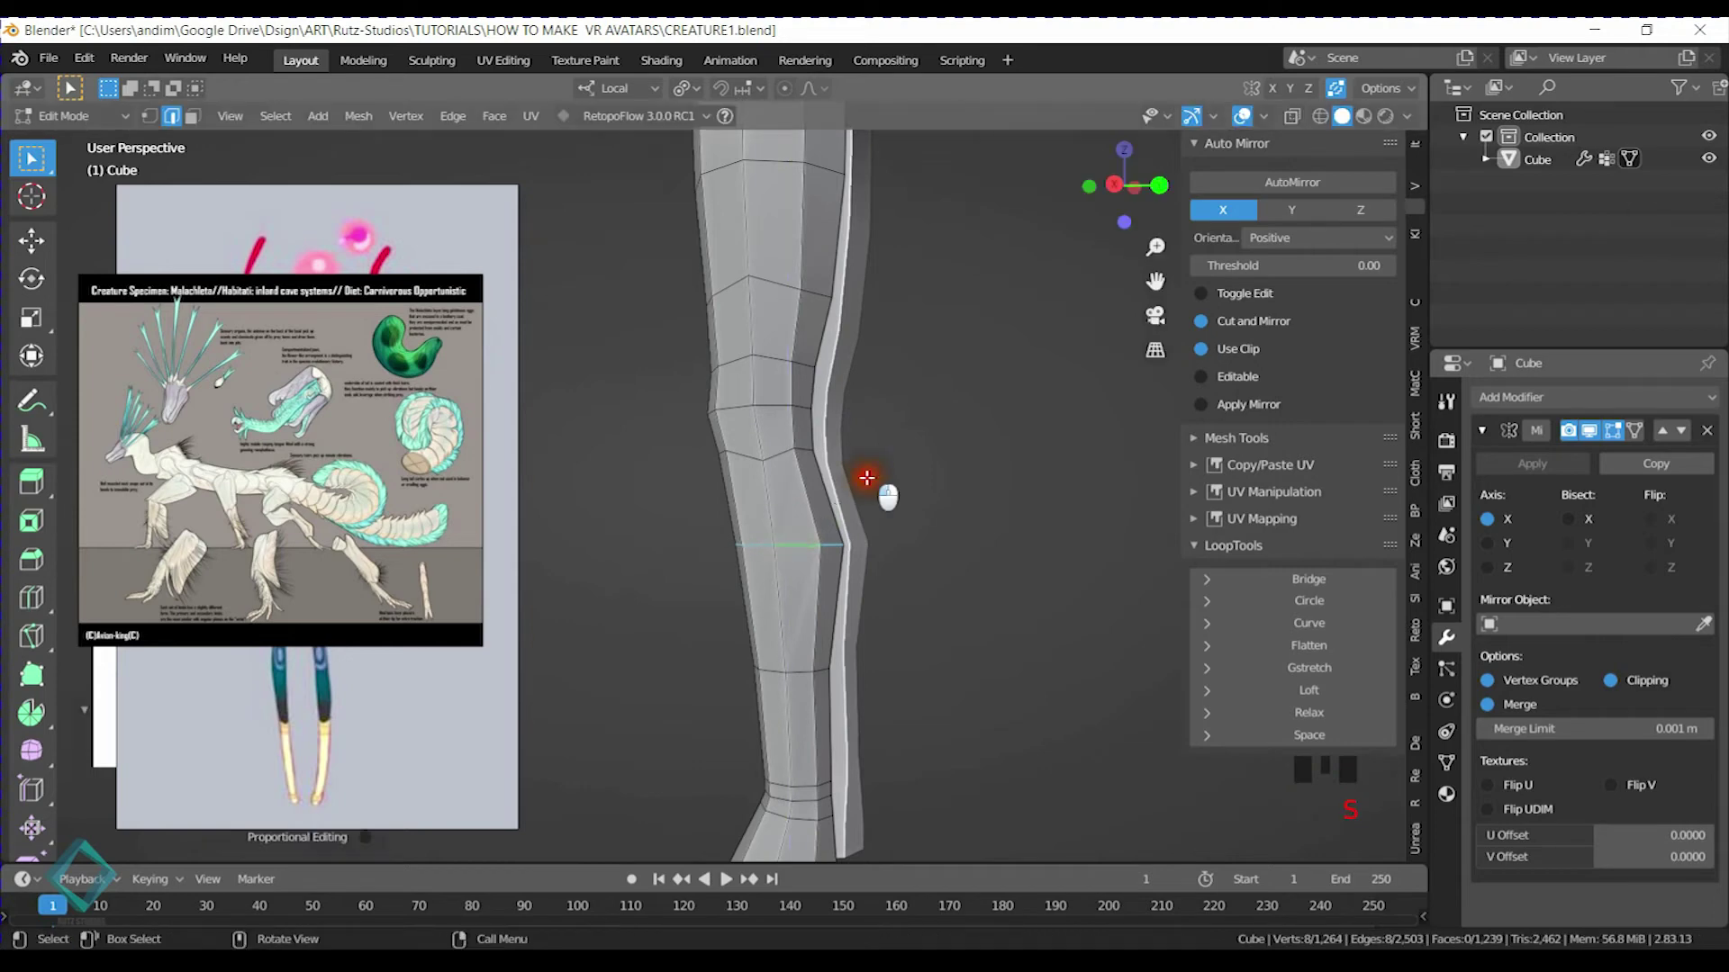
{"action": "middle_click_drag", "start_coordinate": [880, 490], "coordinate": [775, 494]}
{"action": "left_click", "coordinate": [765, 498], "text": "alt"}
{"action": "key", "text": "s"}
{"action": "right_click", "coordinate": [841, 438]}
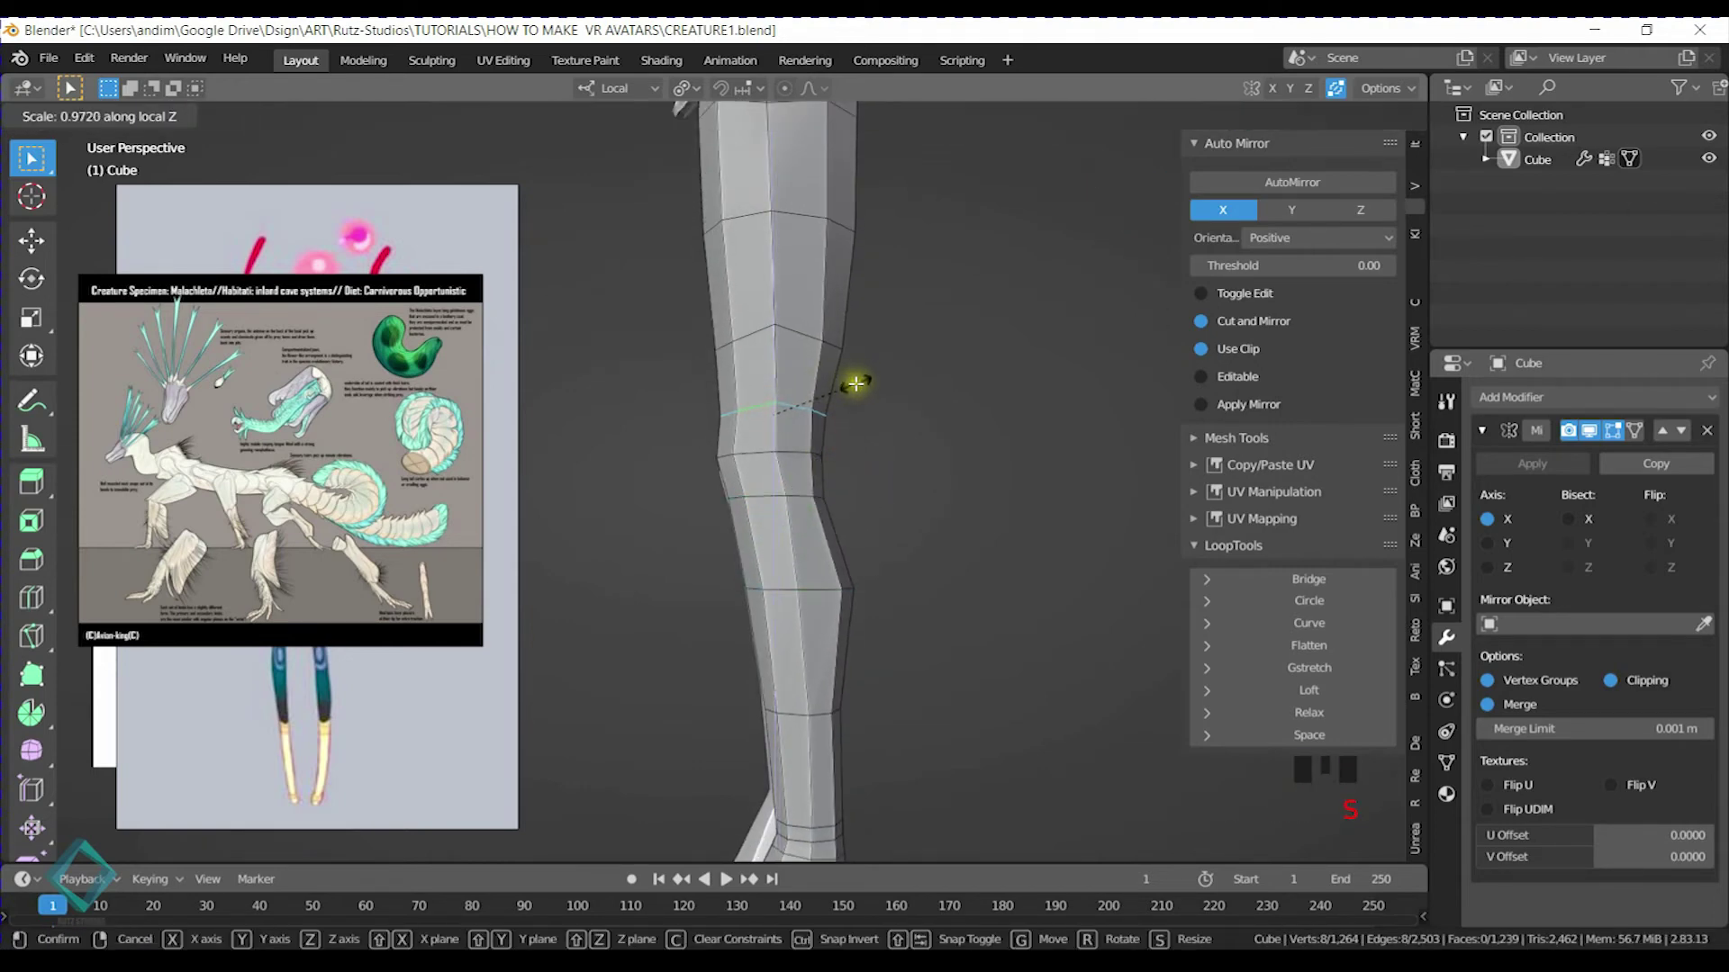
Flatten the thigh's edge loops along Z, working upward from the loop above the knee
{"action": "middle_click_drag", "start_coordinate": [856, 381], "coordinate": [783, 494]}
{"action": "left_click", "coordinate": [753, 487], "text": "alt"}
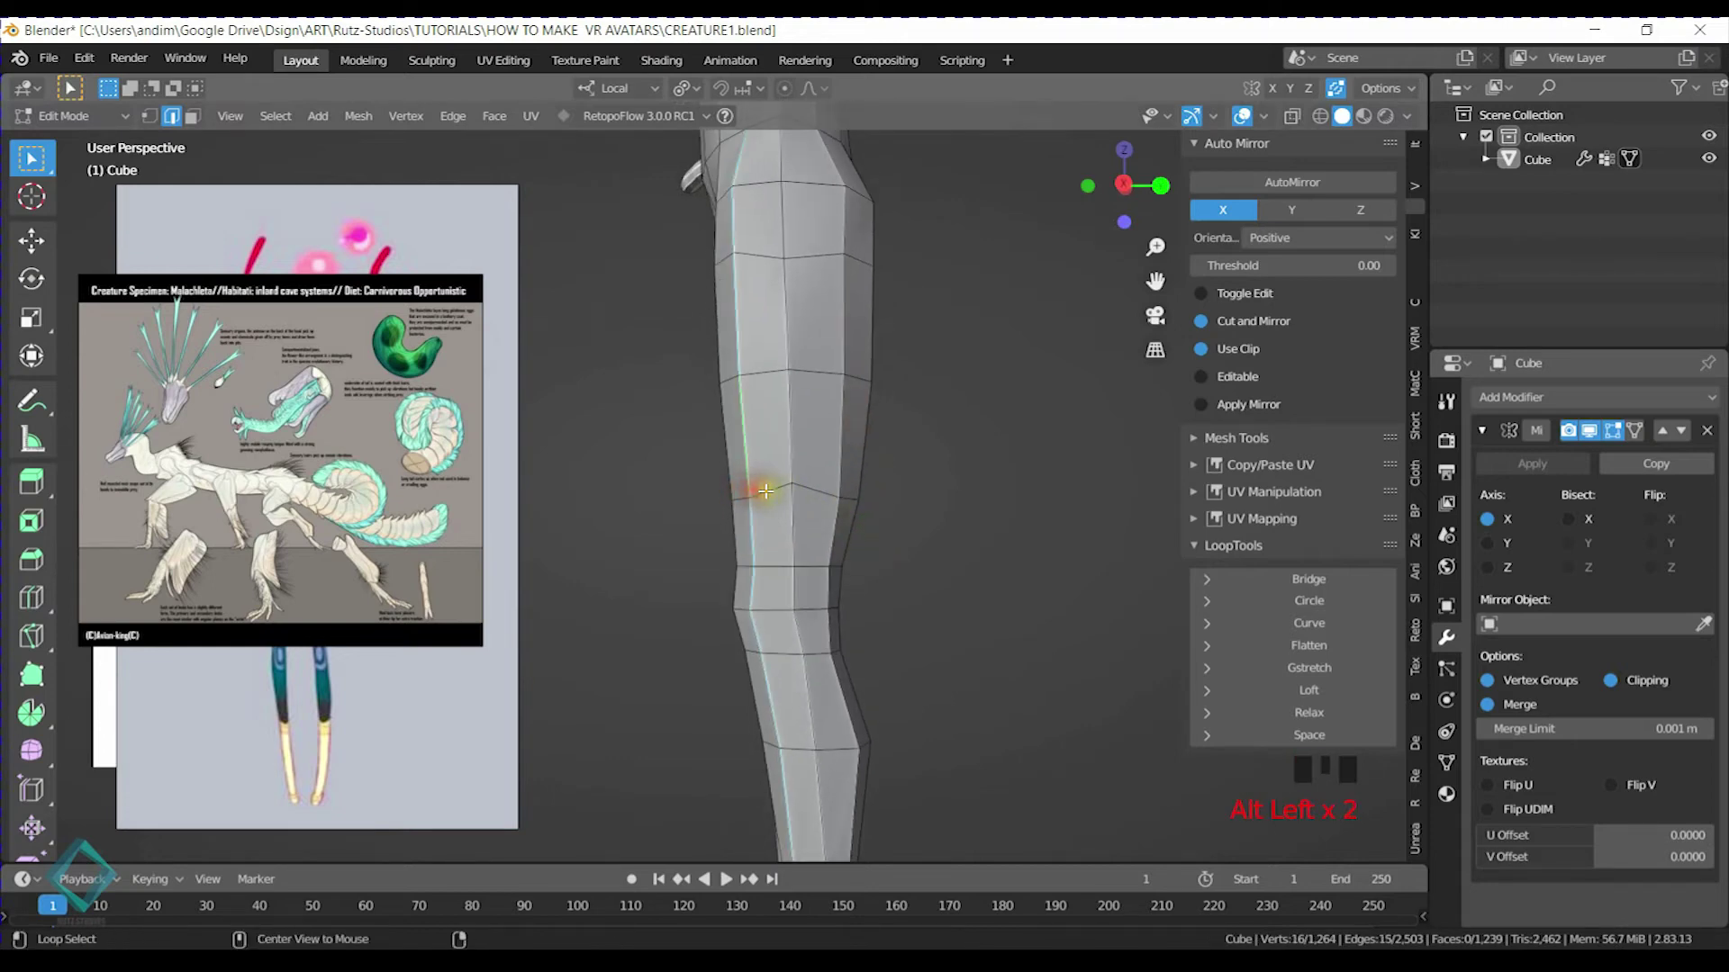
{"action": "key", "text": "s"}
{"action": "right_click", "coordinate": [773, 469]}
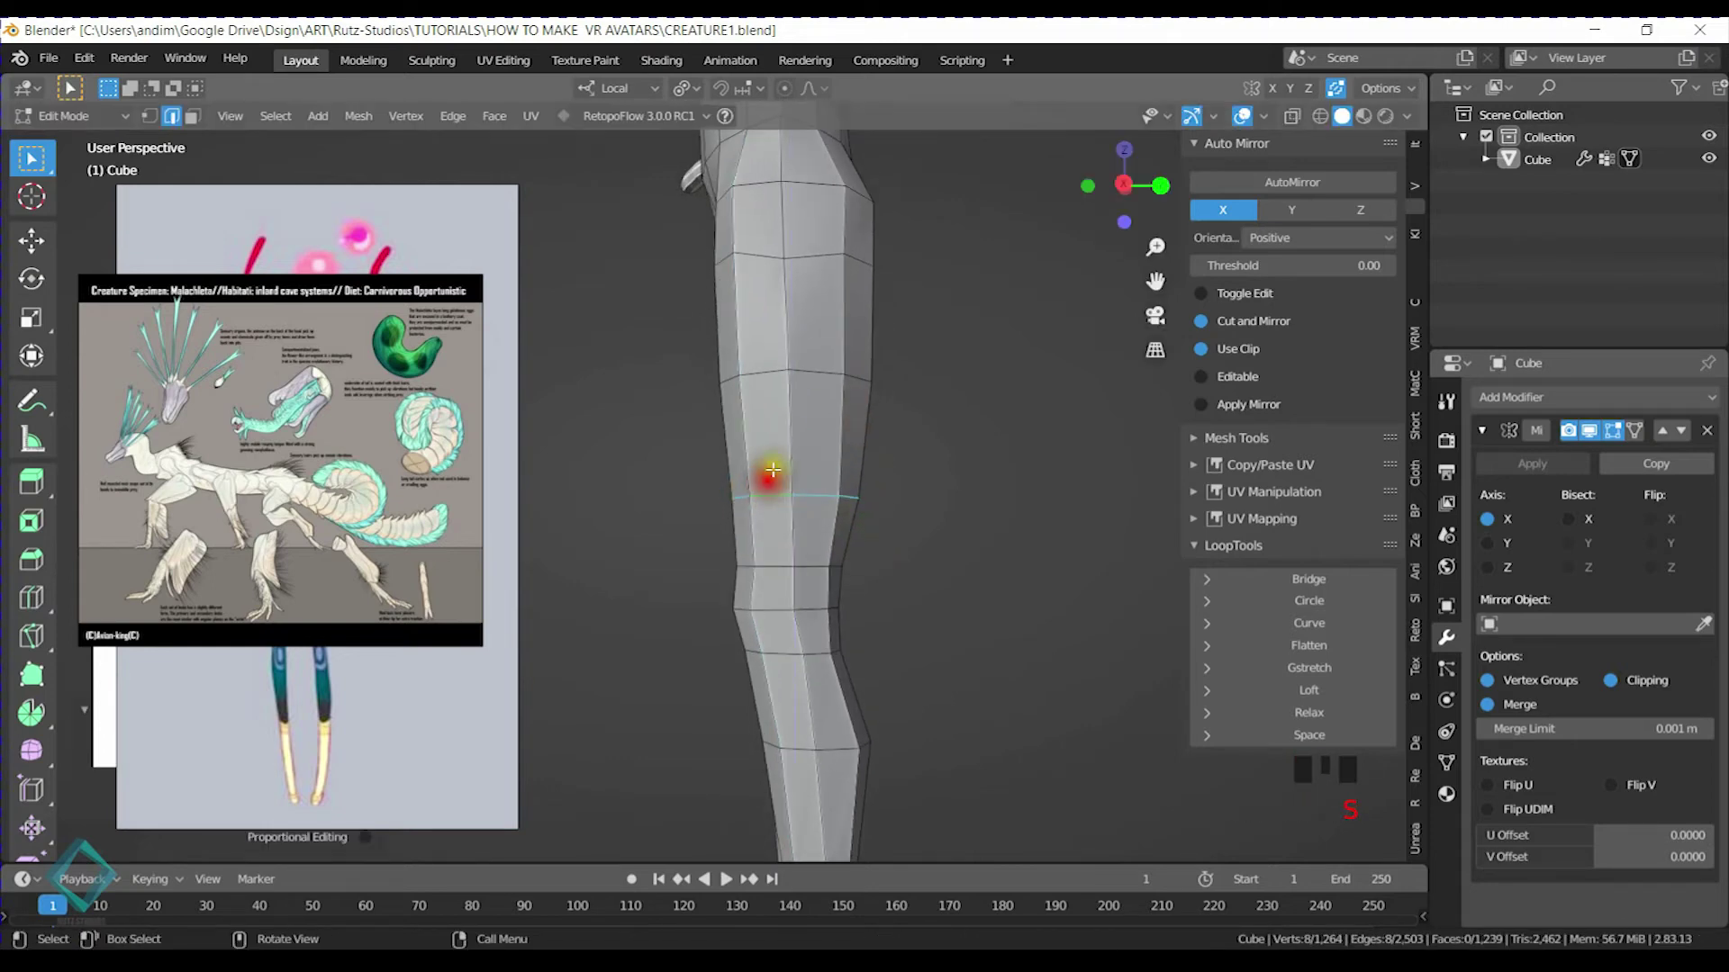
{"action": "key", "text": "s"}
{"action": "right_click", "coordinate": [772, 375]}
{"action": "middle_click_drag", "start_coordinate": [771, 374], "coordinate": [783, 567], "text": "shift"}
{"action": "key", "text": "s"}
{"action": "right_click", "coordinate": [760, 413]}
Slide two vertices along their edges to even out the spacing on the upper leg
{"action": "left_click", "coordinate": [771, 529]}
{"action": "key", "text": "g"}
{"action": "key", "text": "g"}
{"action": "left_click", "coordinate": [800, 560]}
{"action": "left_click", "coordinate": [946, 560]}
{"action": "key", "text": "g"}
{"action": "key", "text": "g"}
{"action": "left_click", "coordinate": [935, 562]}
Knife-cut an edge from the inner groin vertex up to the hip vertex on the front of the pelvis
{"action": "middle_click_drag", "start_coordinate": [840, 536], "coordinate": [1000, 520]}
{"action": "middle_click_drag", "start_coordinate": [822, 498], "coordinate": [651, 474]}
{"action": "middle_click_drag", "start_coordinate": [826, 624], "coordinate": [731, 658]}
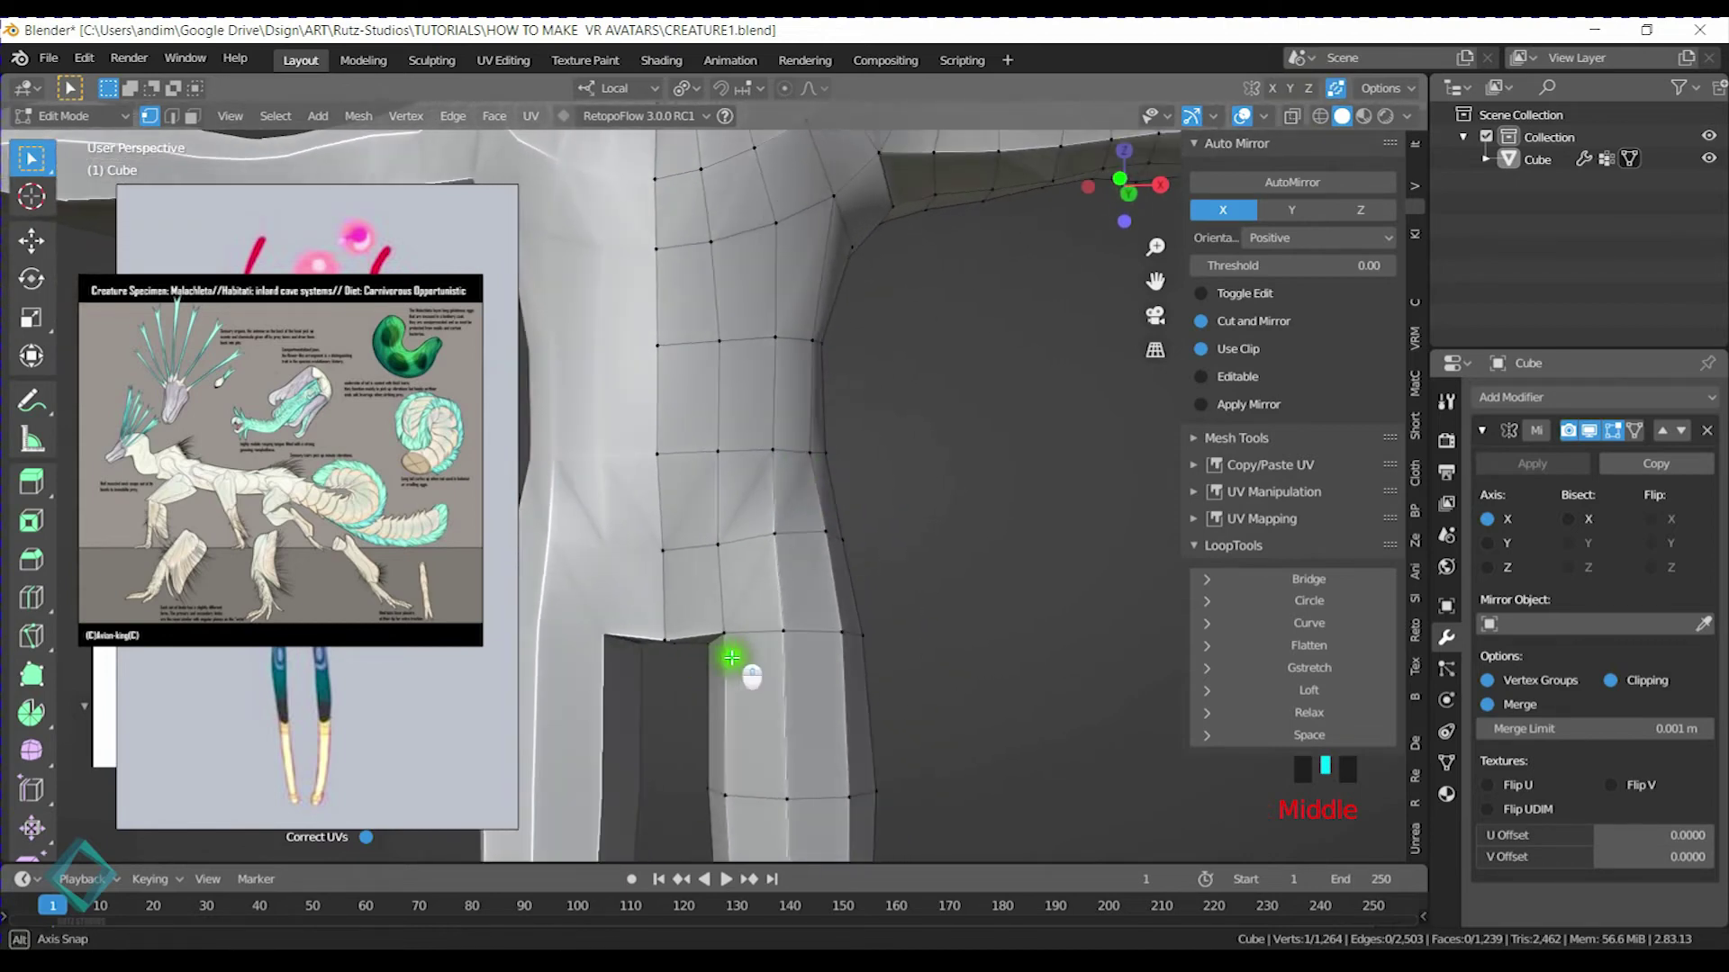
{"action": "key", "text": "k"}
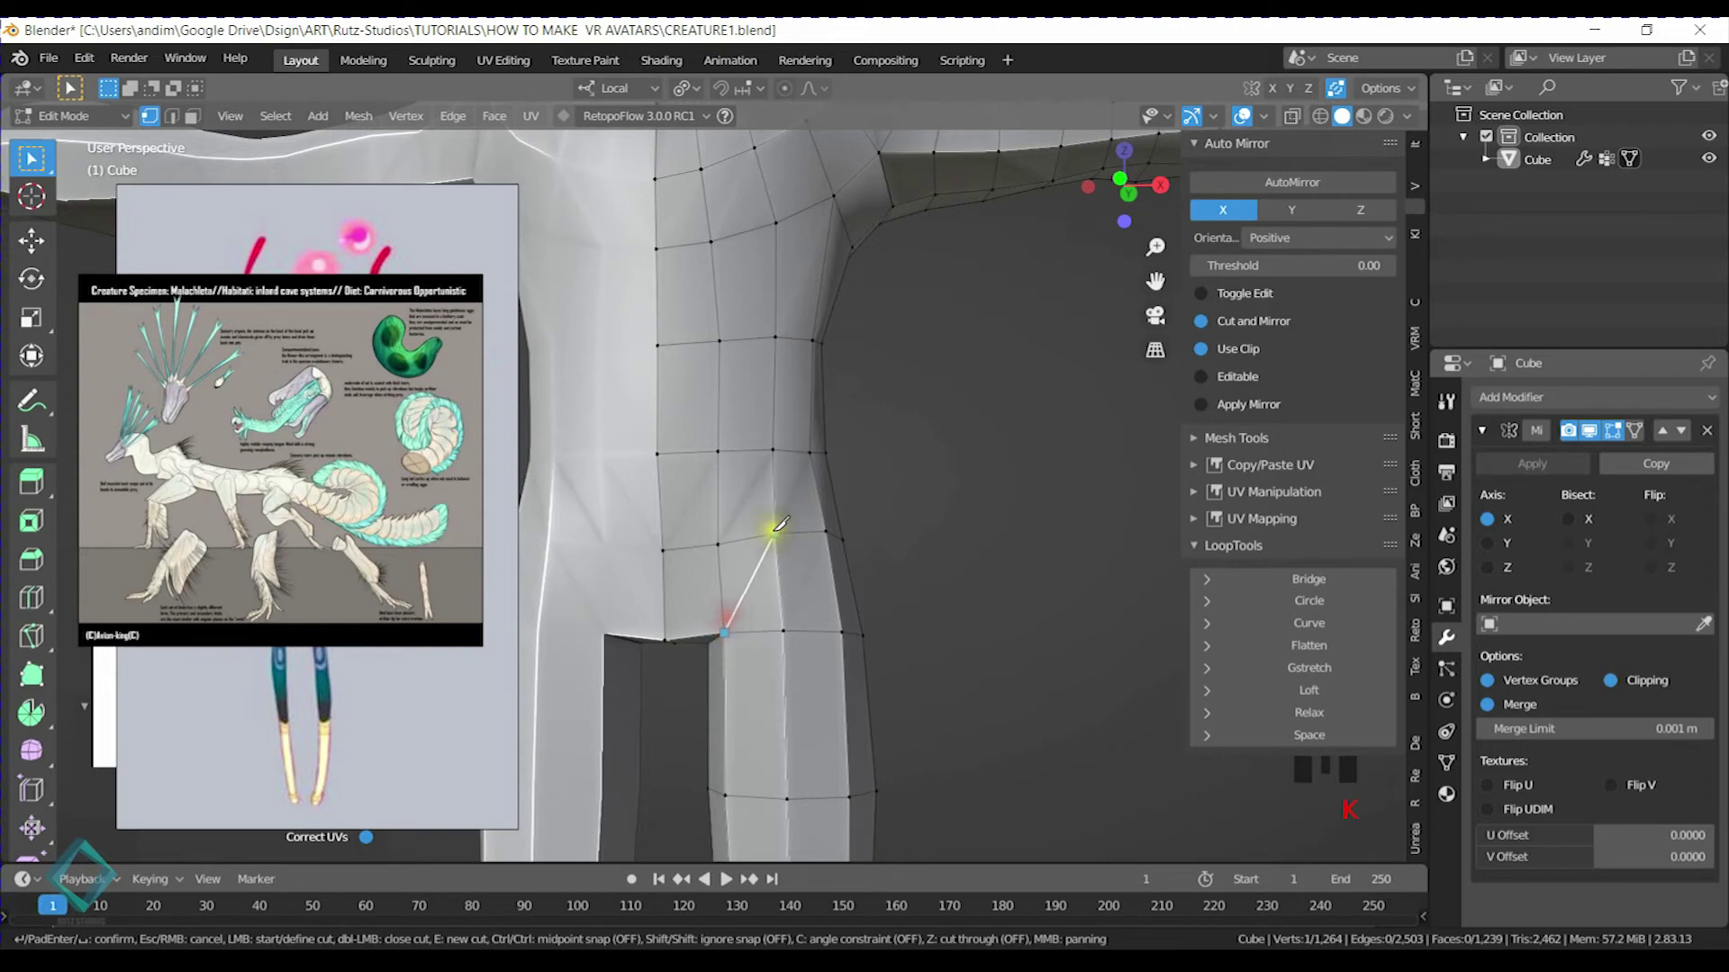
{"action": "middle_click_drag", "start_coordinate": [779, 527], "coordinate": [873, 451]}
{"action": "key", "text": "k"}
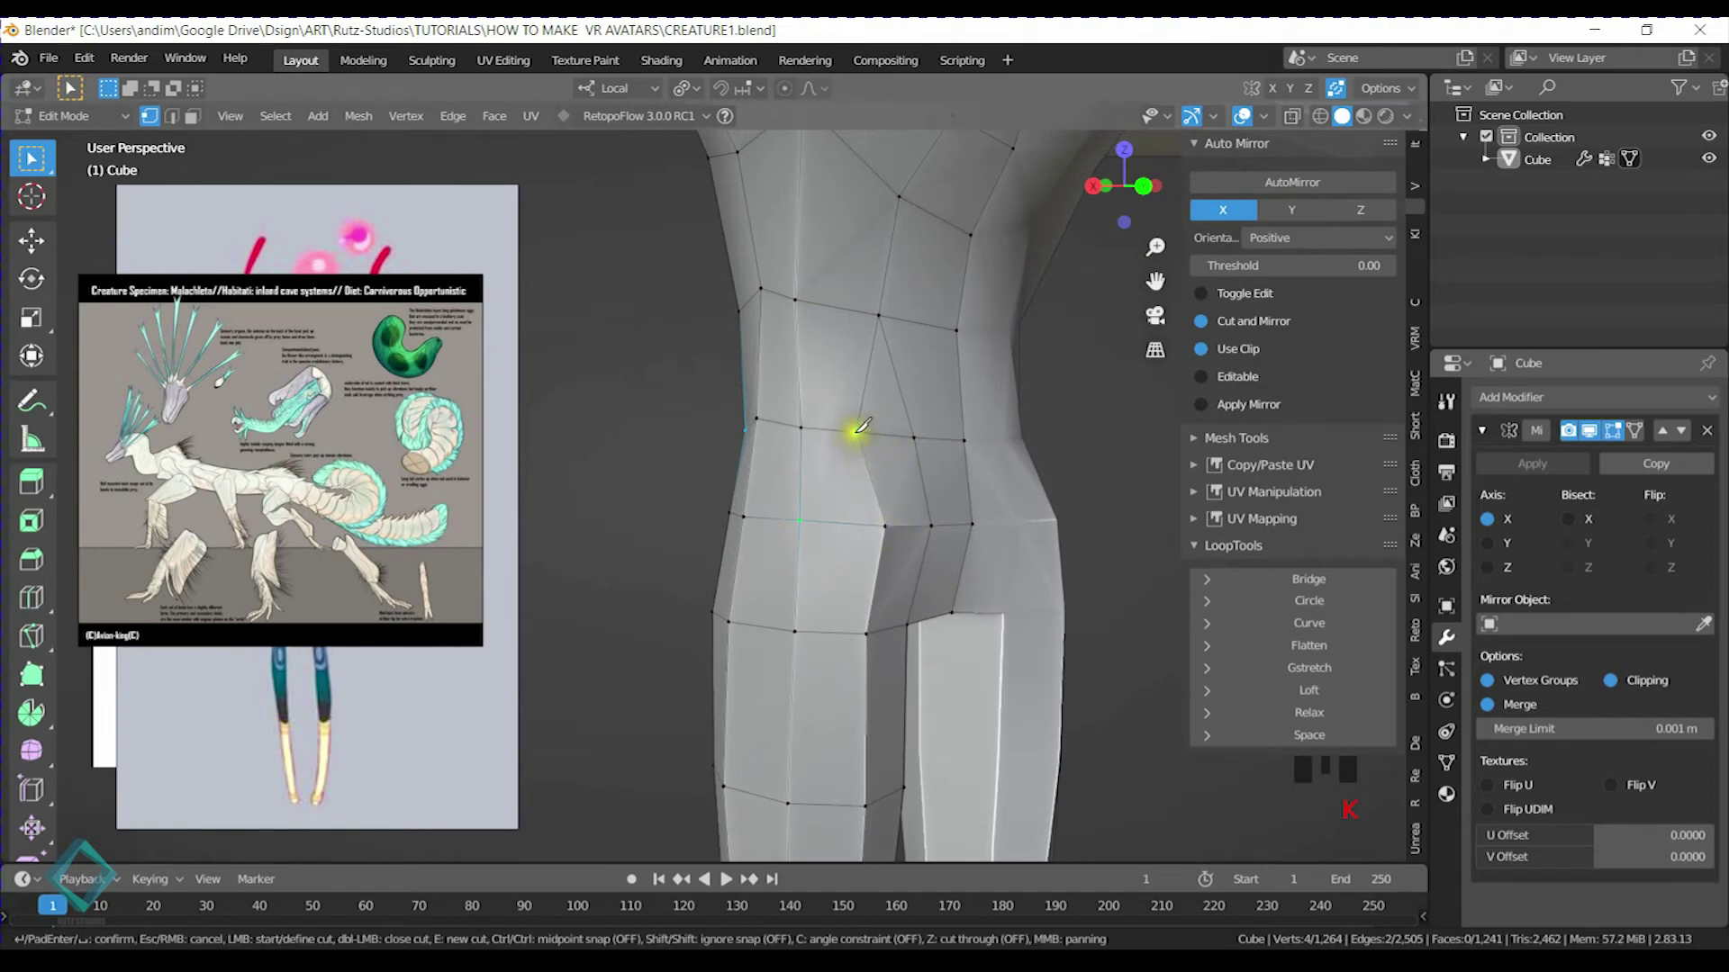
{"action": "right_click", "coordinate": [855, 430]}
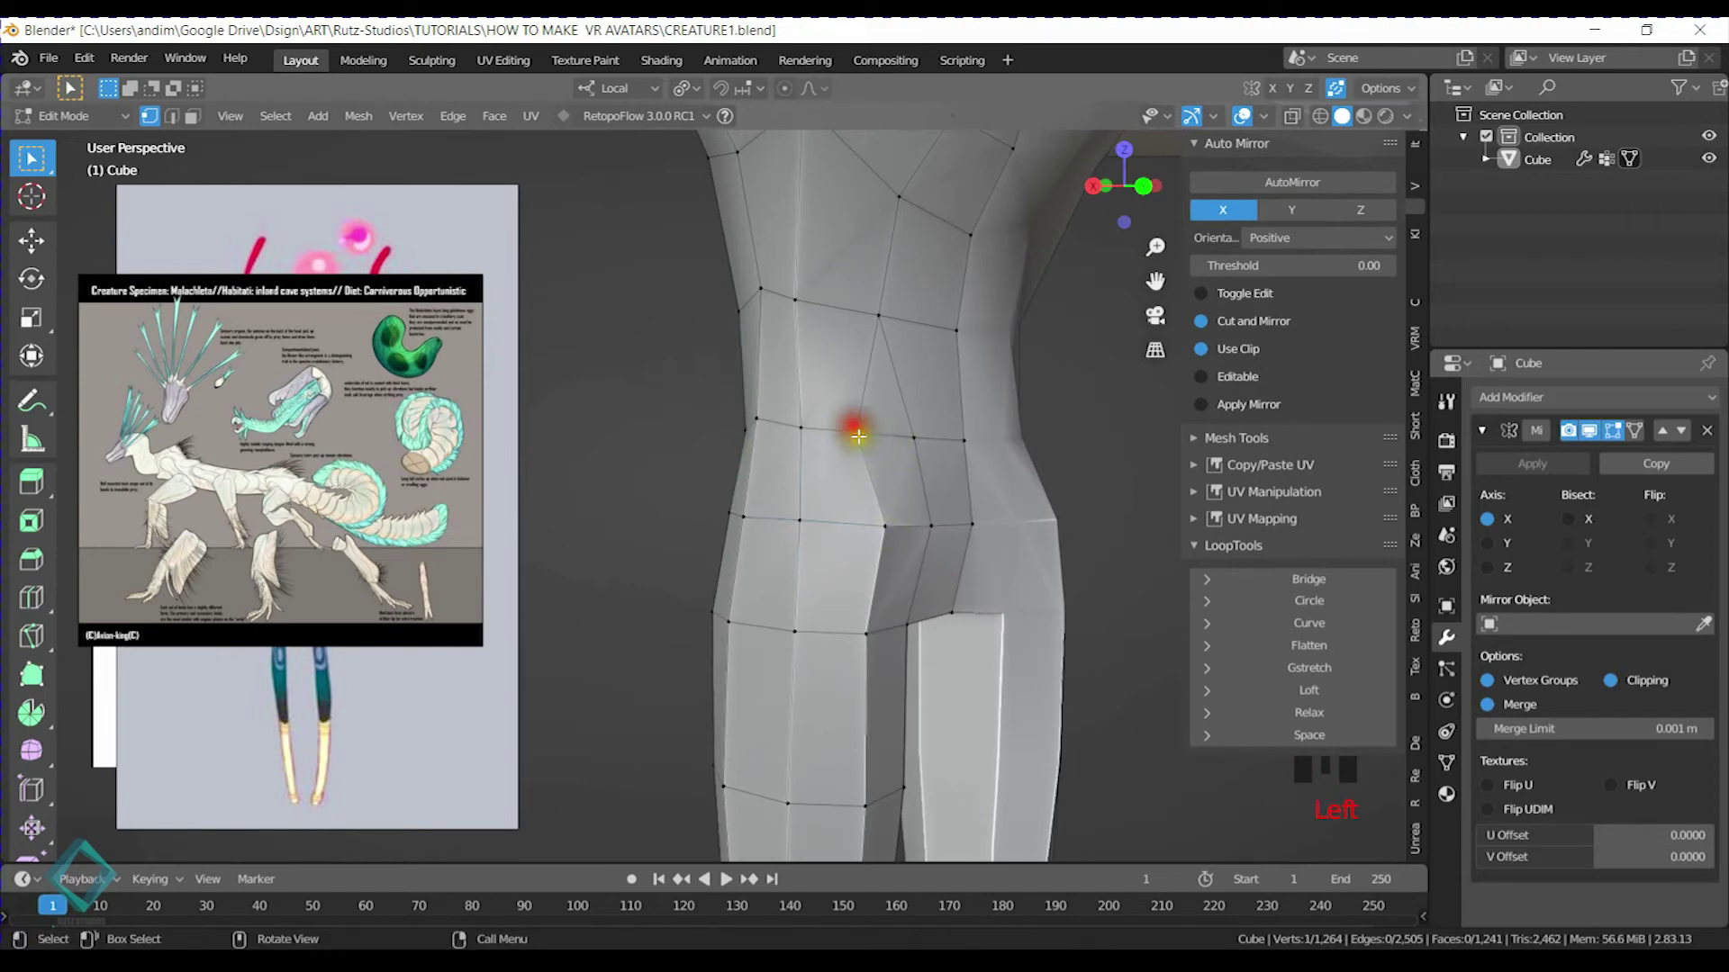
Slide the vertex at the back of the hip sideways along its edge
{"action": "key", "text": "g"}
{"action": "key", "text": "g"}
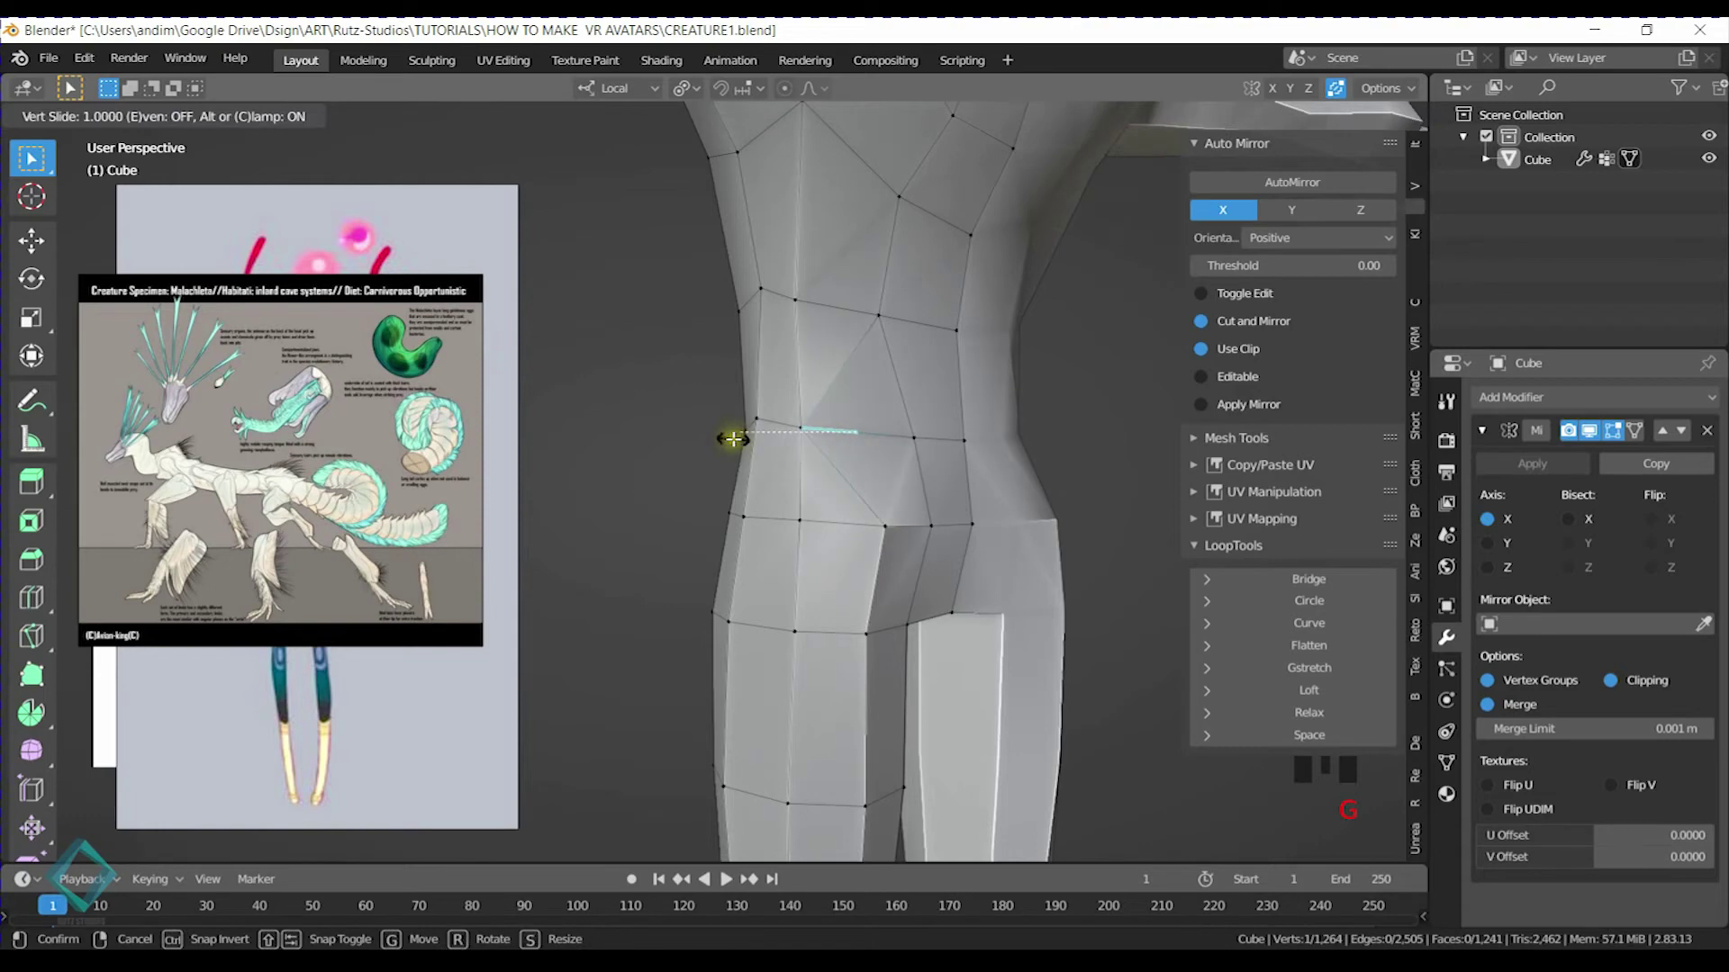
{"action": "right_click", "coordinate": [736, 438]}
{"action": "middle_click_drag", "start_coordinate": [911, 443], "coordinate": [792, 437]}
{"action": "key", "text": "g"}
{"action": "key", "text": "g"}
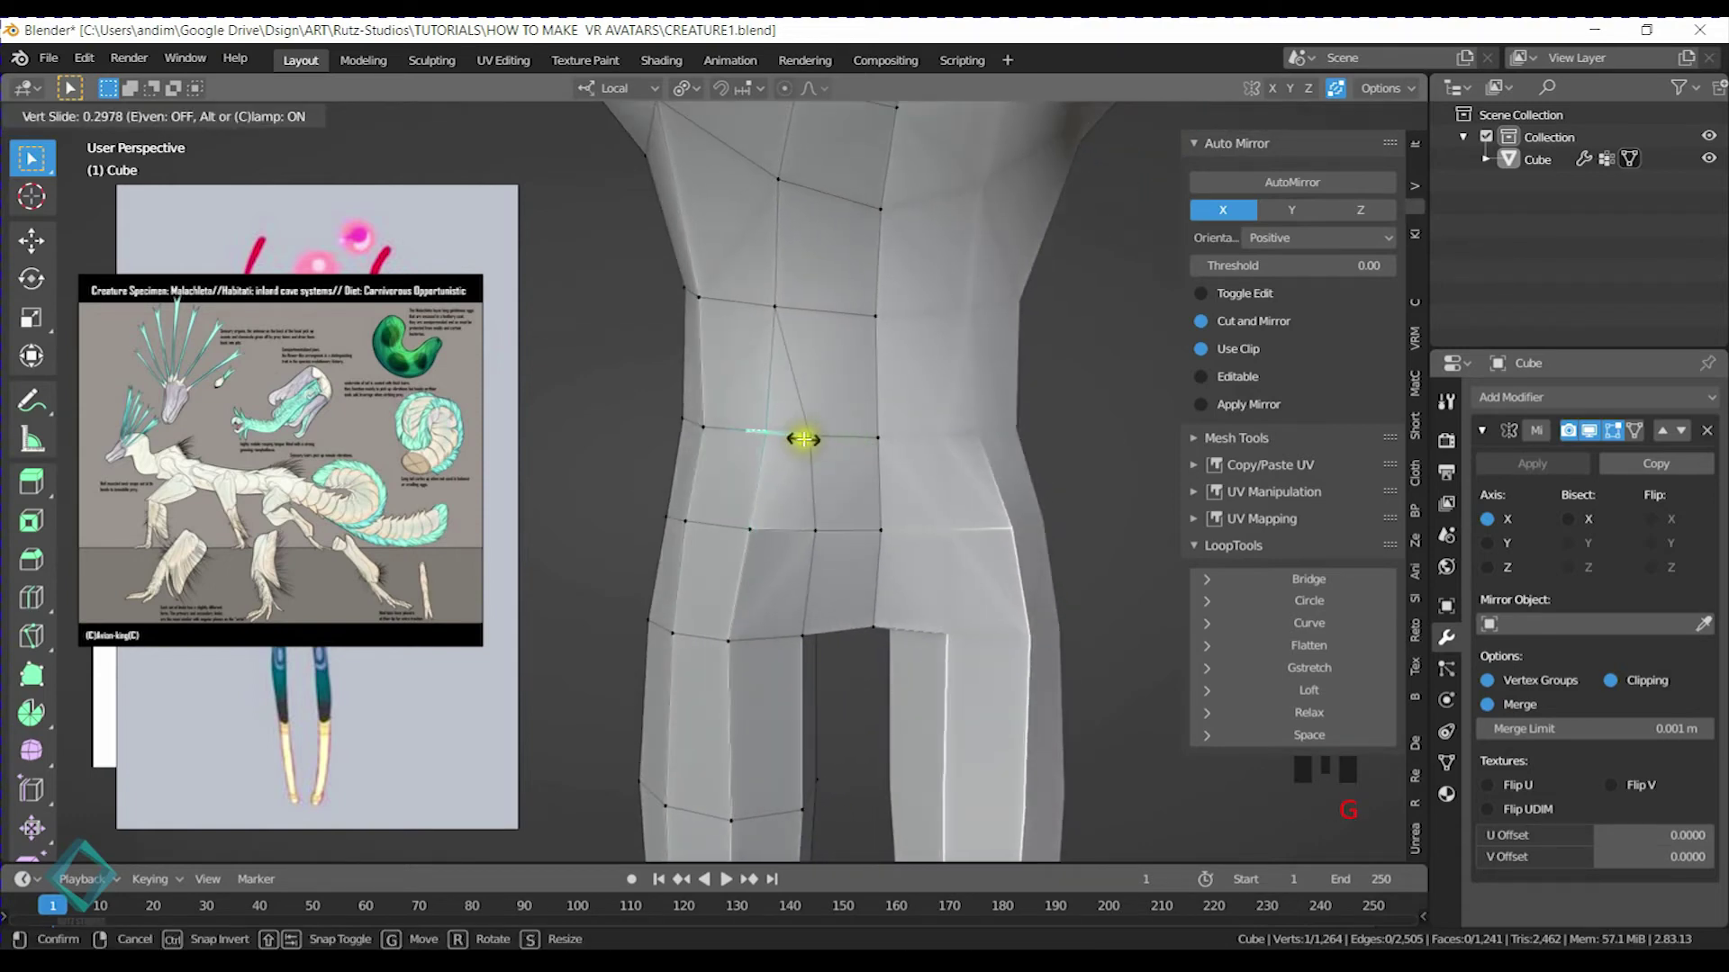
{"action": "left_click", "coordinate": [798, 438]}
Move the two vertices at the crotch along the Y axis to reshape the area between the legs
{"action": "mouse_move", "coordinate": [799, 439]}
{"action": "middle_mouse_down"}
{"action": "mouse_move", "coordinate": [660, 435]}
{"action": "mouse_move", "coordinate": [991, 451]}
{"action": "mouse_move", "coordinate": [965, 436]}
{"action": "middle_mouse_up"}
{"action": "left_click", "coordinate": [857, 443]}
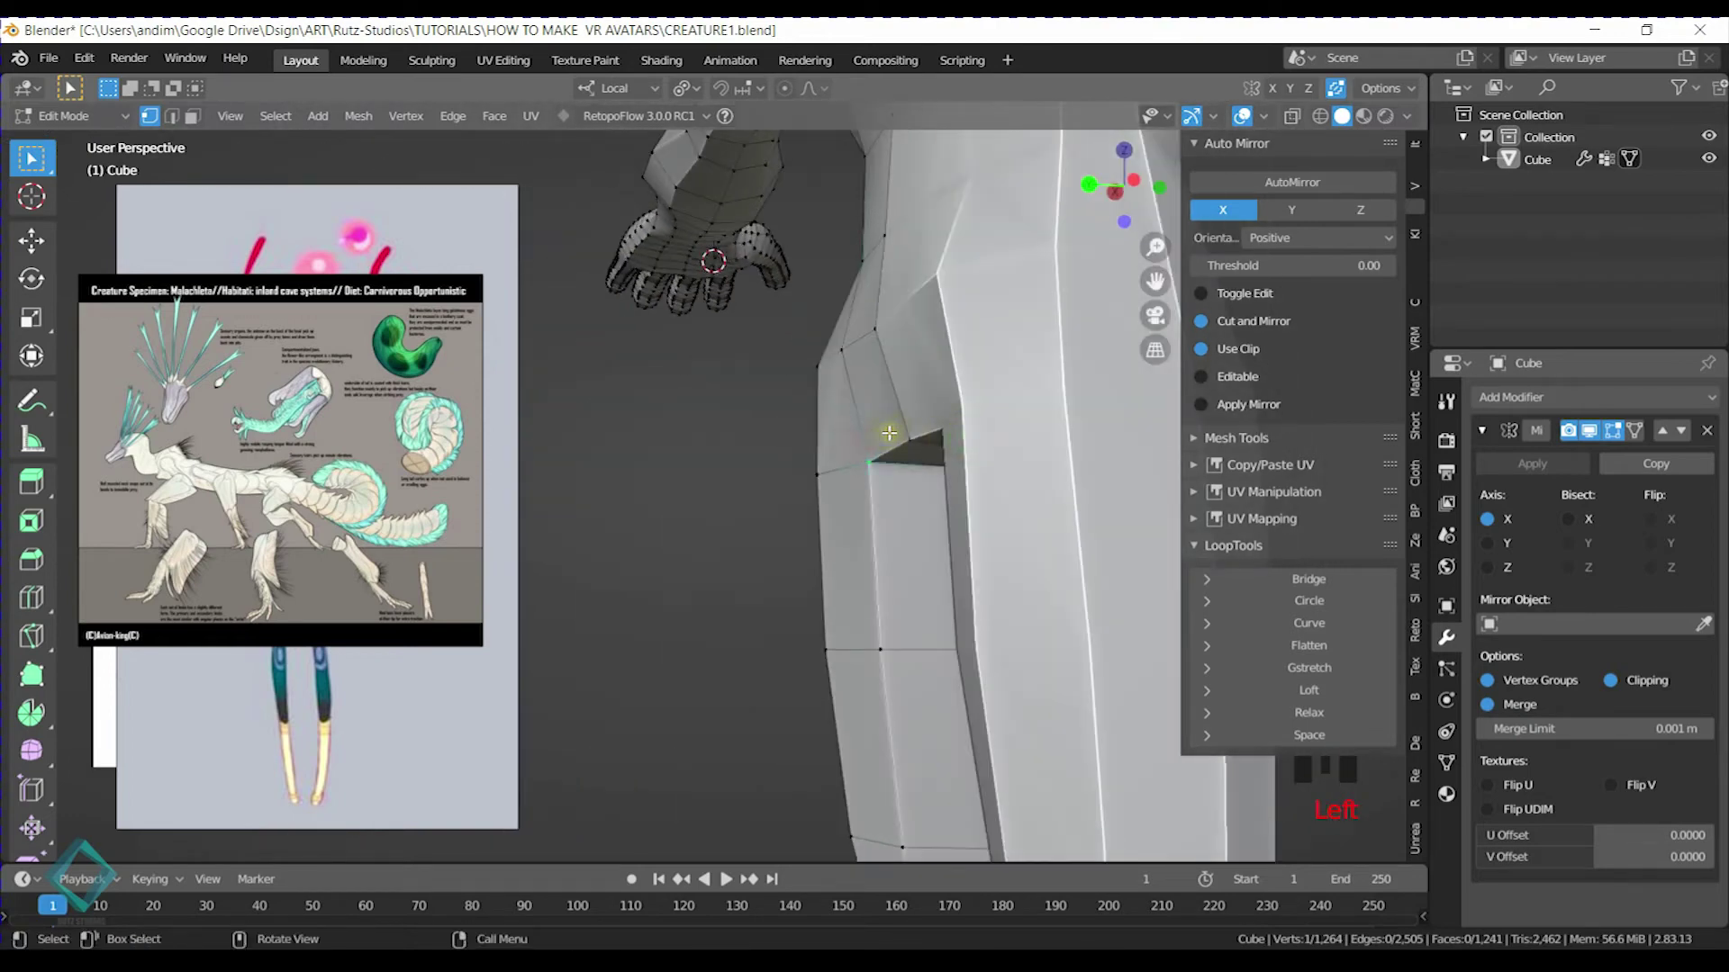
{"action": "key", "text": "g"}
{"action": "key", "text": "y"}
{"action": "left_click", "coordinate": [759, 432]}
{"action": "middle_click_drag", "start_coordinate": [880, 429], "coordinate": [869, 513]}
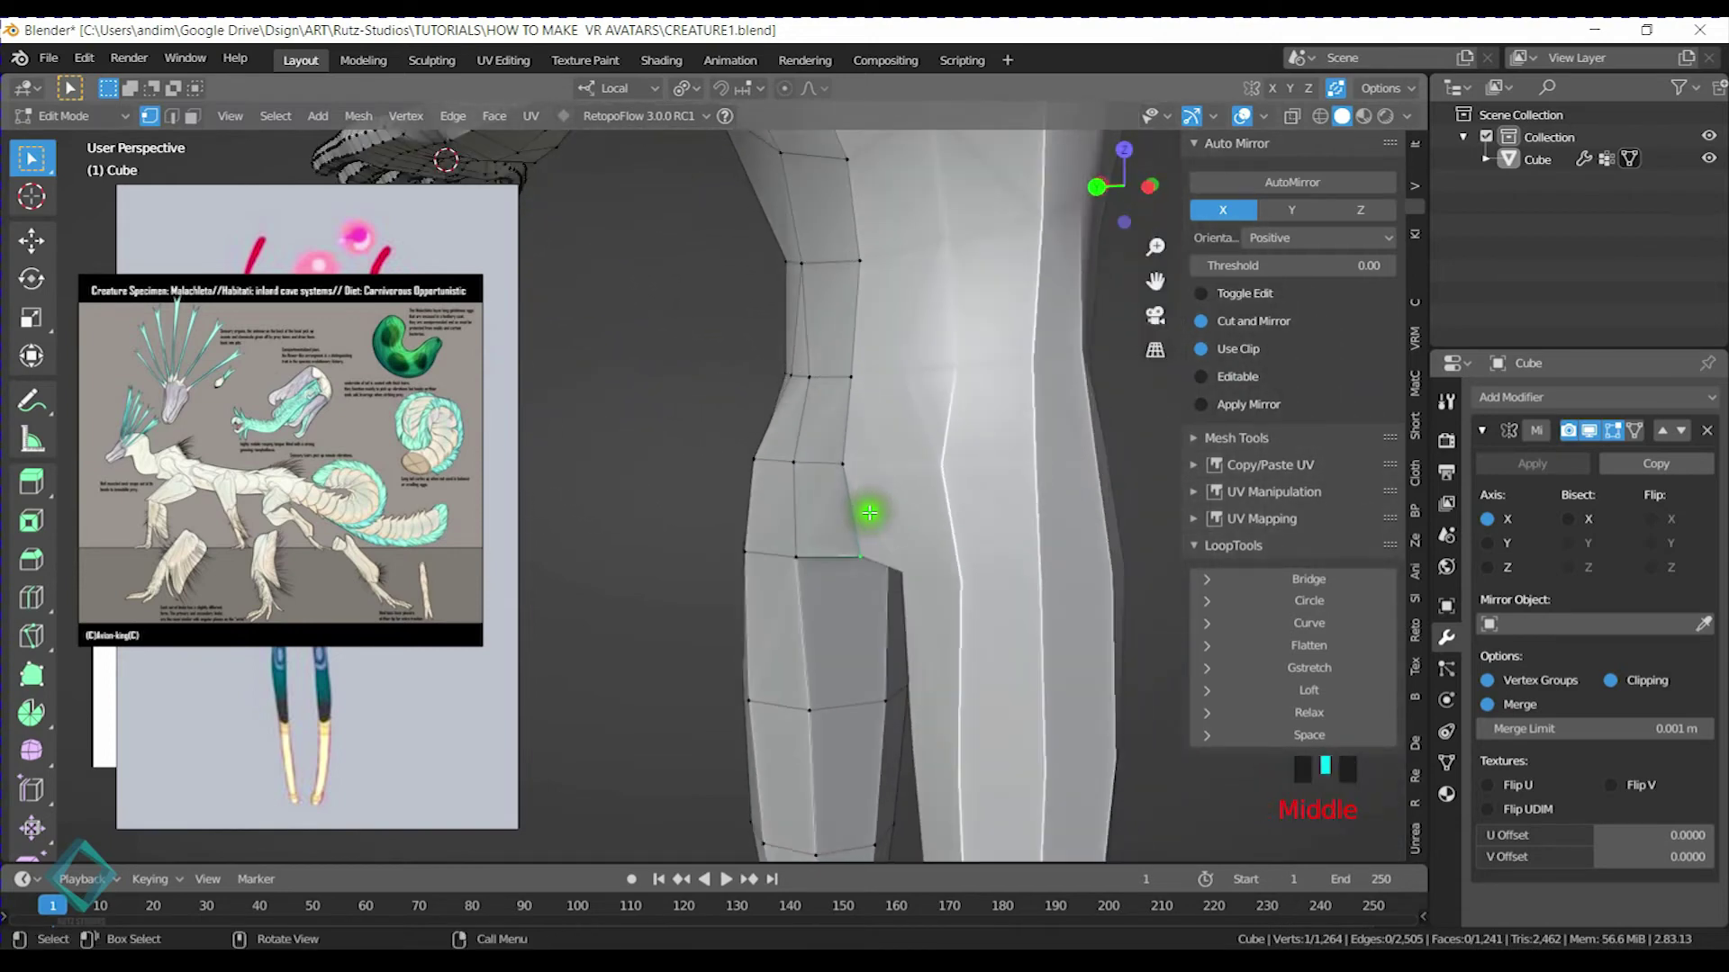
{"action": "key", "text": "g"}
{"action": "key", "text": "y"}
{"action": "left_click", "coordinate": [790, 516]}
{"action": "middle_click_drag", "start_coordinate": [806, 510], "coordinate": [883, 521], "text": "shift"}
{"action": "scroll", "coordinate": [804, 376], "scroll_direction": "down", "scroll_amount": 3}
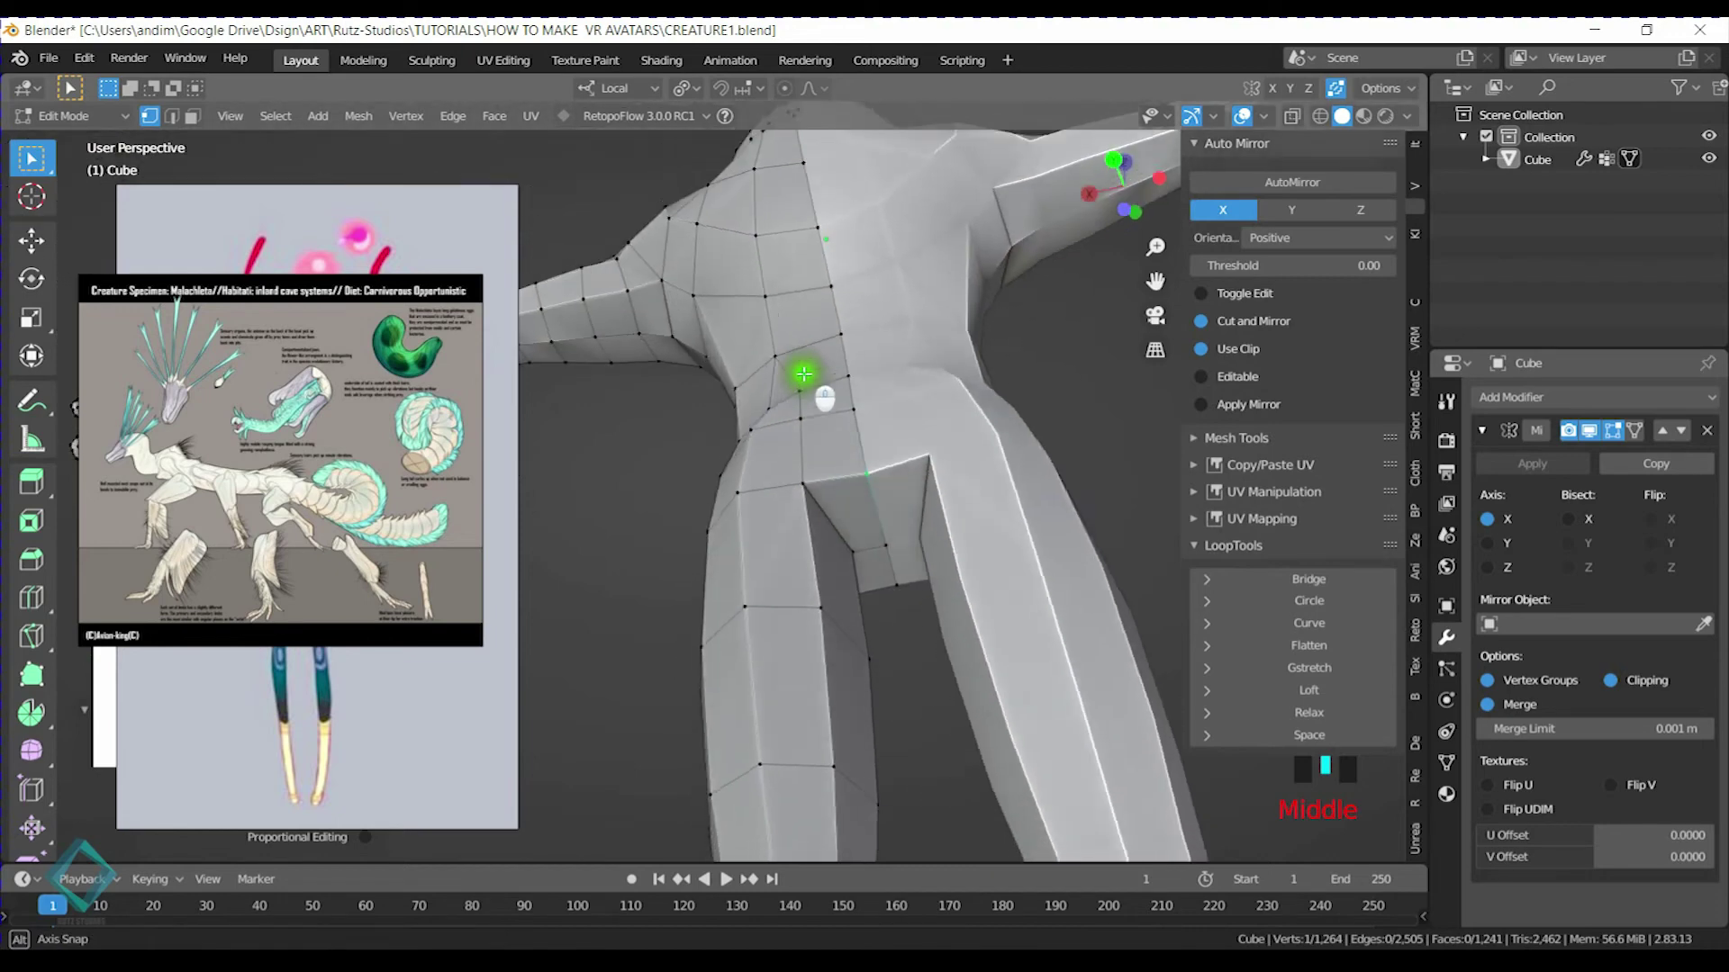
Select the vertex path from the groin around the hip and smooth it with the LoopTools Relax operation
{"action": "scroll", "coordinate": [821, 410], "scroll_direction": "up", "scroll_amount": 5}
{"action": "middle_click_drag", "start_coordinate": [802, 531], "coordinate": [739, 470]}
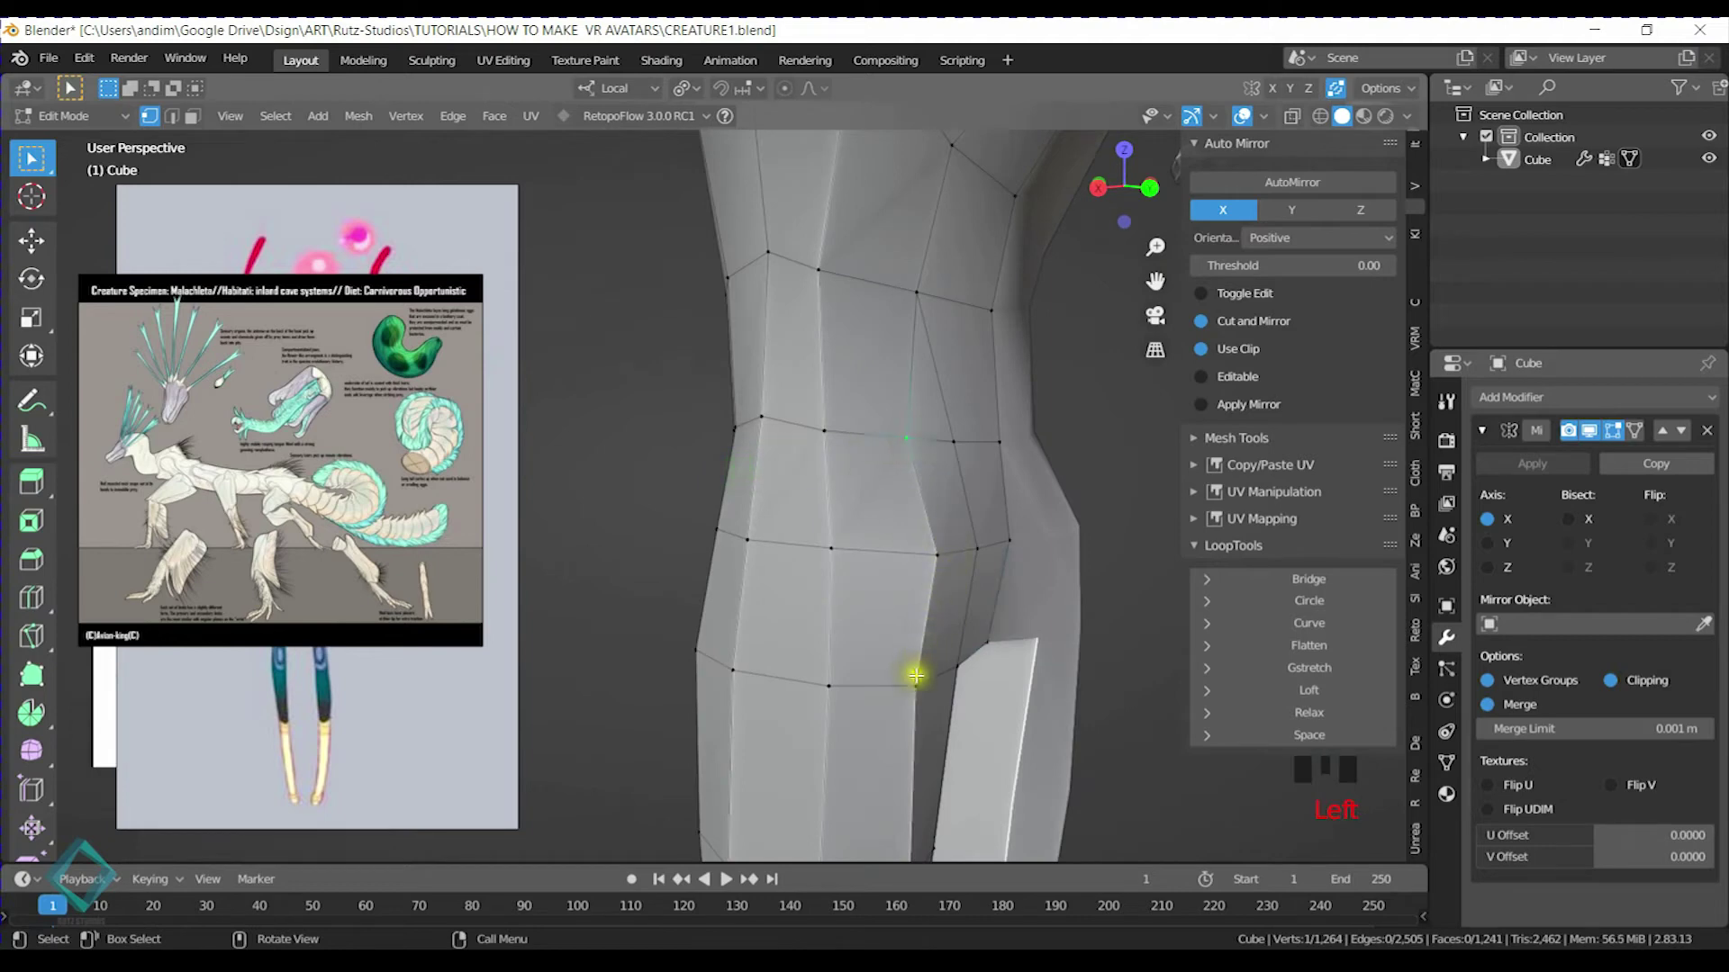
{"action": "middle_click_drag", "start_coordinate": [937, 560], "coordinate": [898, 527]}
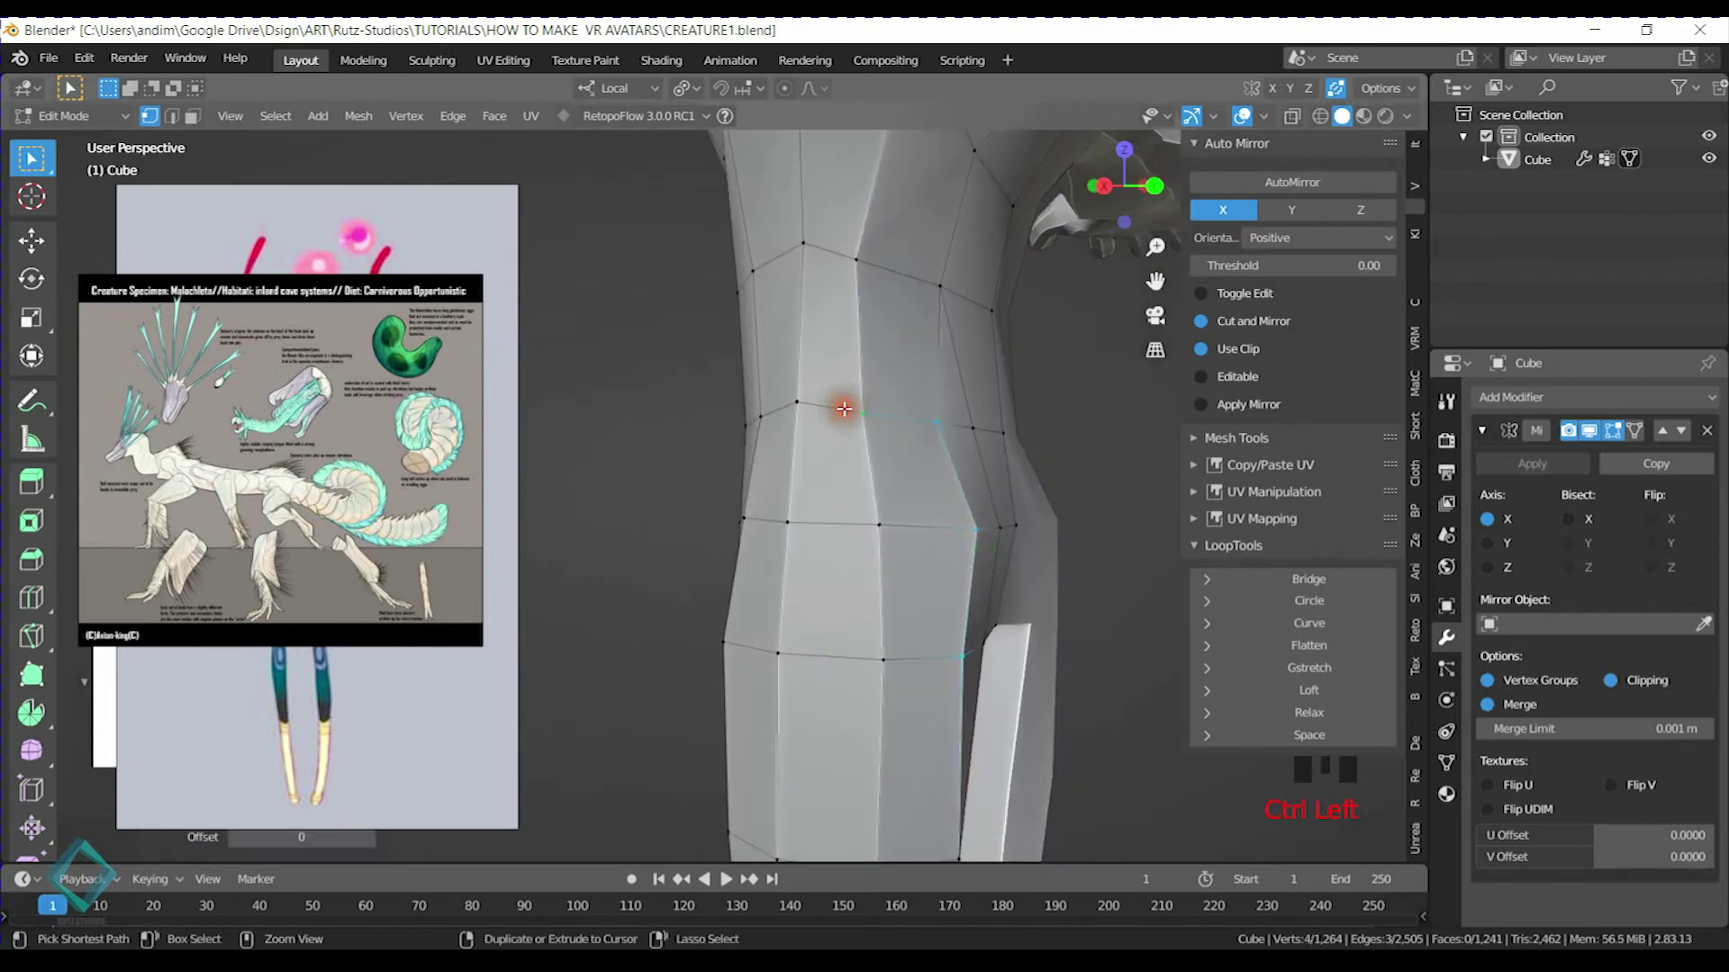
{"action": "middle_click_drag", "start_coordinate": [844, 409], "coordinate": [950, 428]}
{"action": "left_click", "coordinate": [732, 601], "text": "ctrl"}
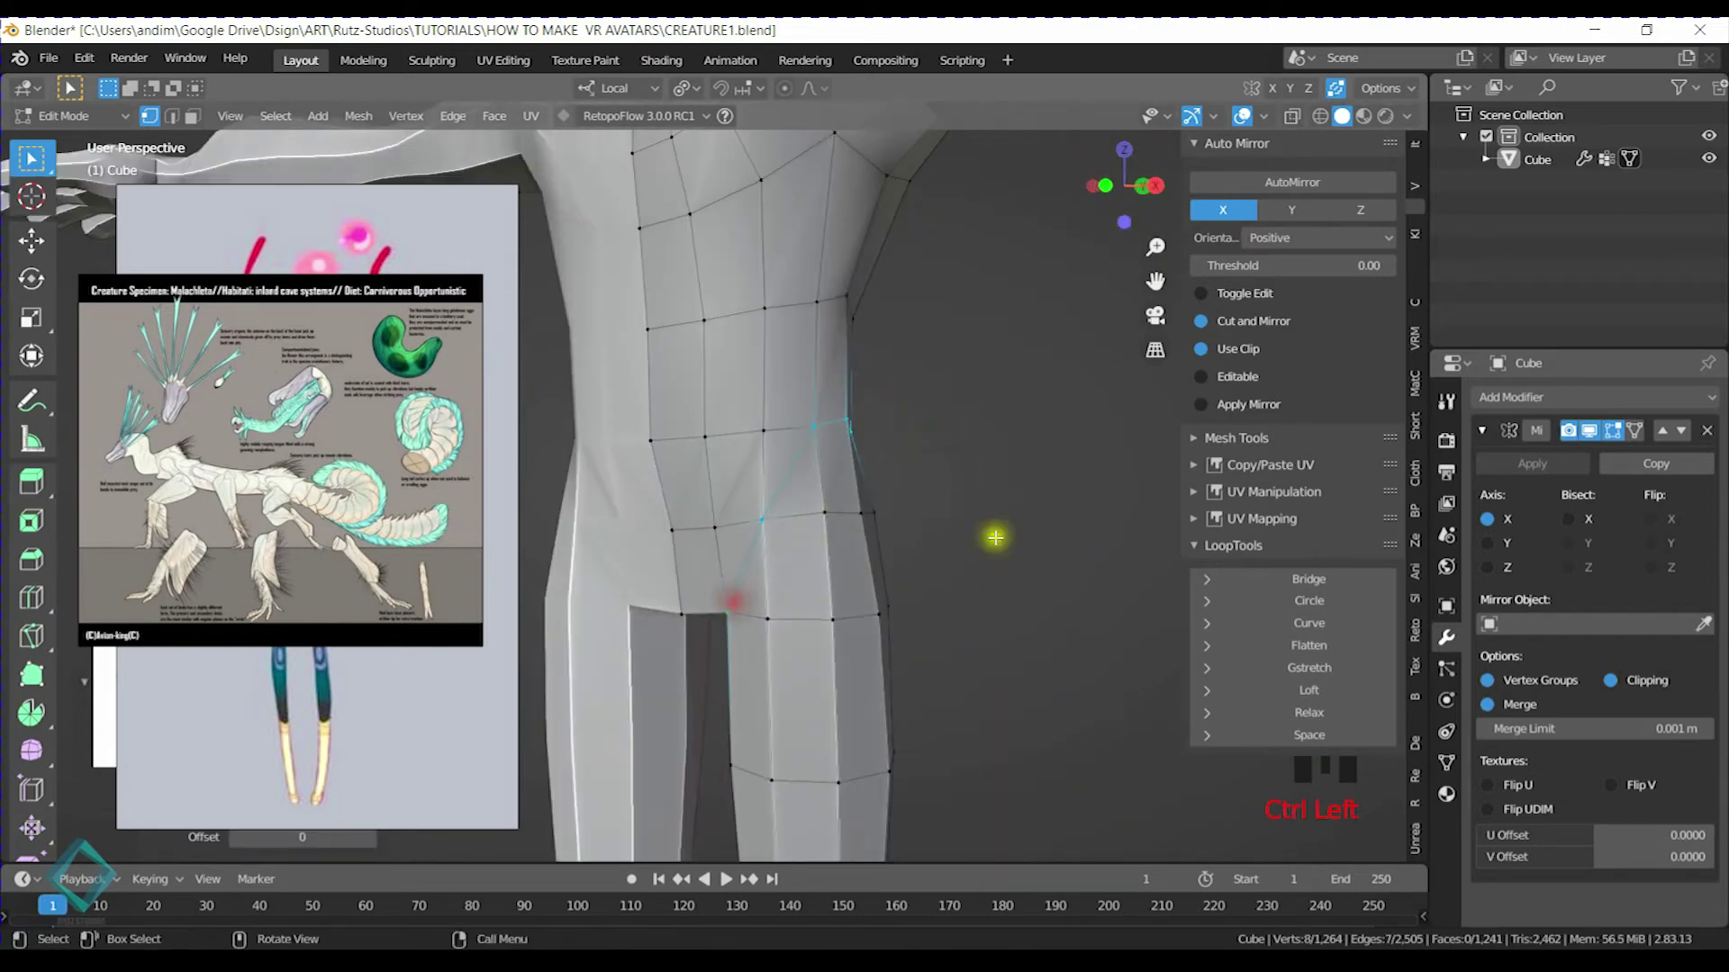
{"action": "left_click", "coordinate": [1318, 711]}
{"action": "middle_click_drag", "start_coordinate": [864, 558], "coordinate": [817, 419]}
Select the complete edge loop around the torso above the waist, flatten it along Z and slide it down toward the hips
{"action": "left_click", "coordinate": [827, 386], "text": "alt"}
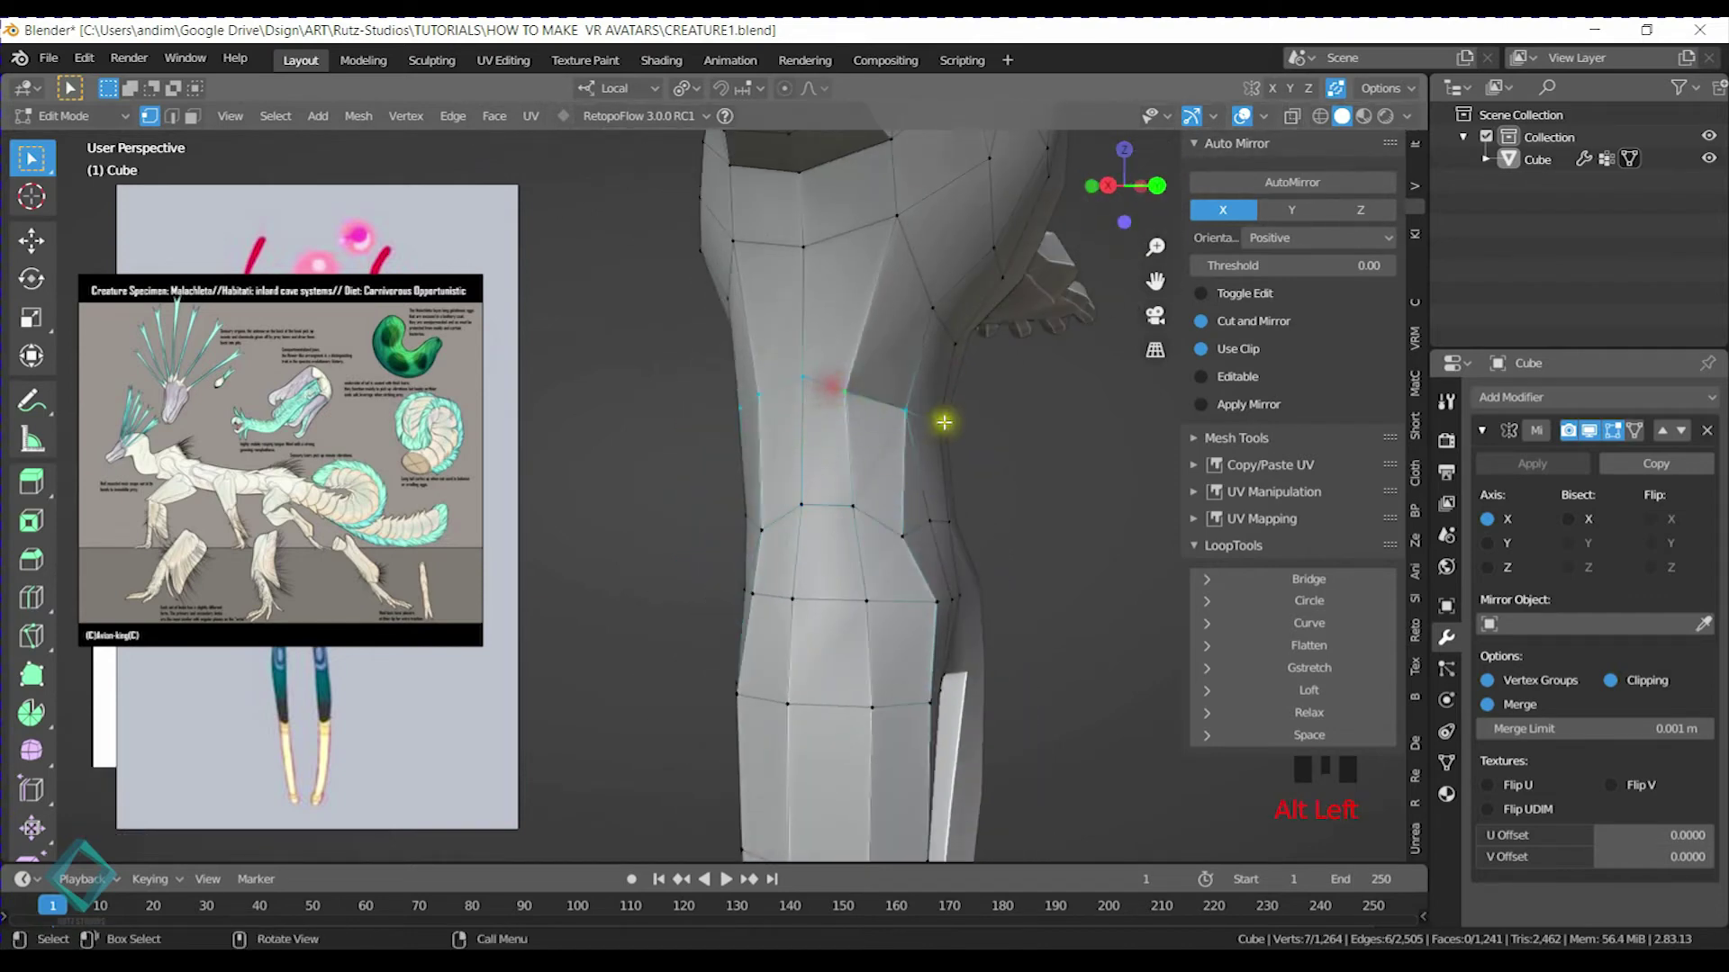
{"action": "middle_click_drag", "start_coordinate": [942, 421], "coordinate": [830, 424]}
{"action": "left_click", "coordinate": [747, 401], "text": "alt+shift"}
{"action": "left_click", "coordinate": [856, 411], "text": "alt+shift"}
{"action": "middle_click_drag", "start_coordinate": [659, 405], "coordinate": [961, 407]}
{"action": "key", "text": "s"}
{"action": "key", "text": "z"}
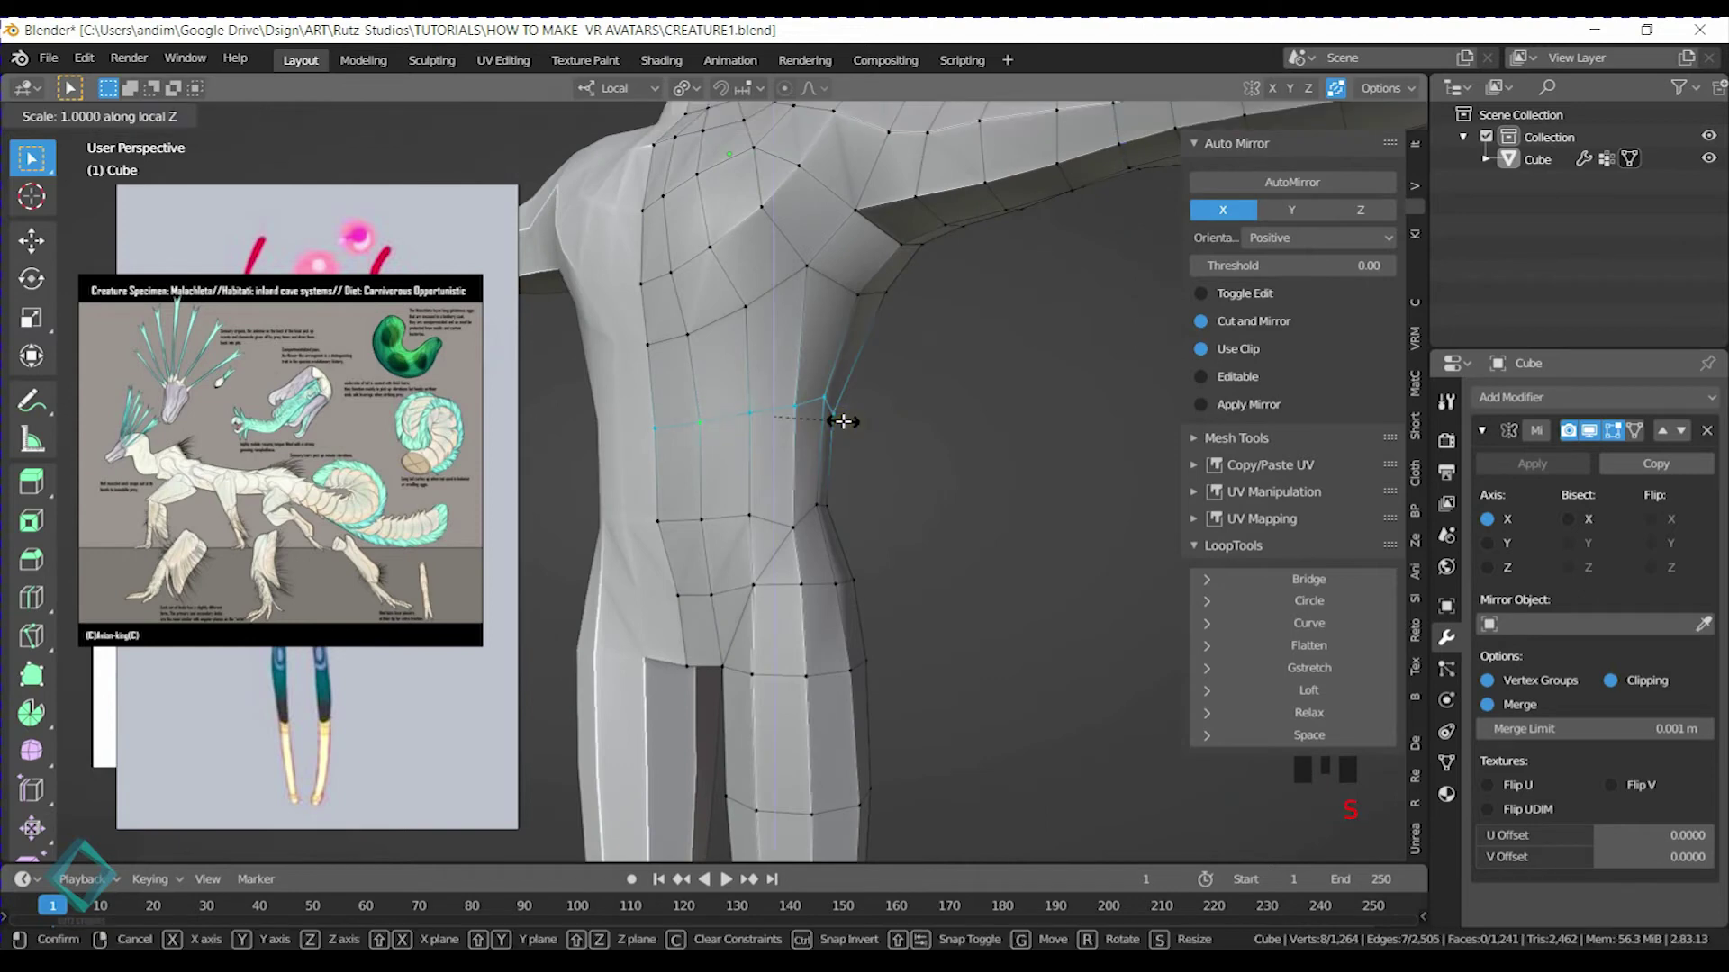
{"action": "left_click", "coordinate": [842, 421]}
{"action": "key", "text": "g"}
{"action": "key", "text": "g"}
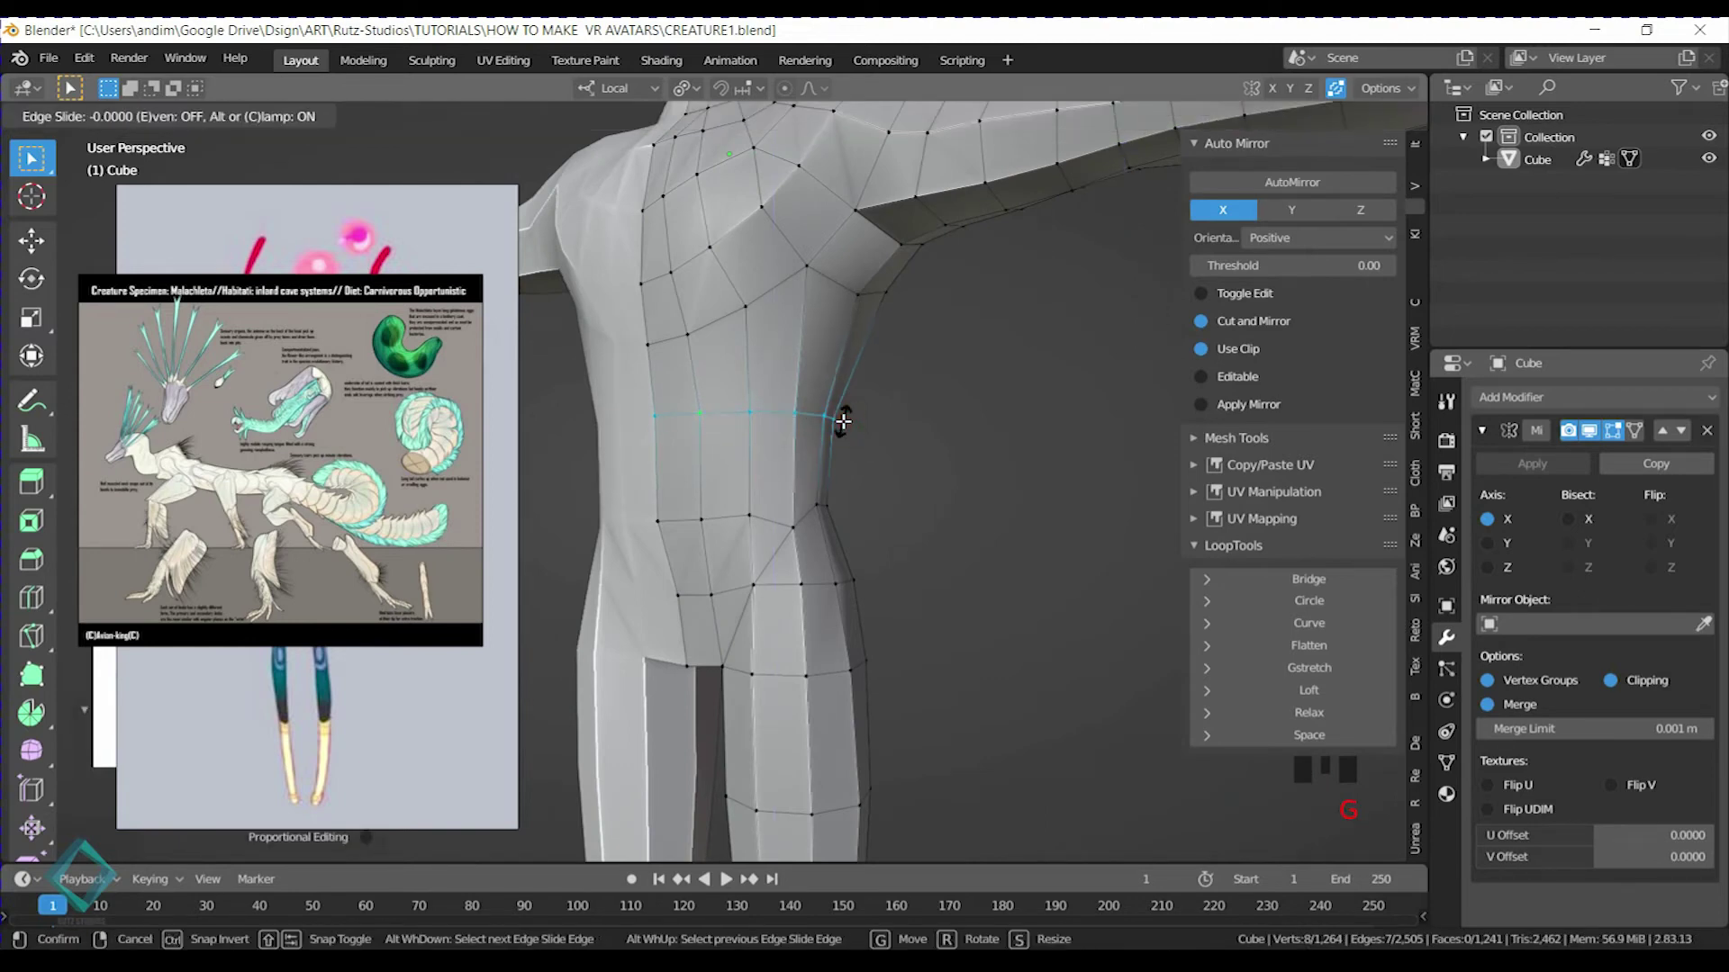
{"action": "left_click", "coordinate": [846, 466]}
Add a loop cut around the torso above the lowered waist loop and scale it flat
{"action": "key", "text": "ctrl+r"}
{"action": "left_click", "coordinate": [824, 371]}
{"action": "left_click", "coordinate": [856, 376]}
{"action": "key", "text": "s"}
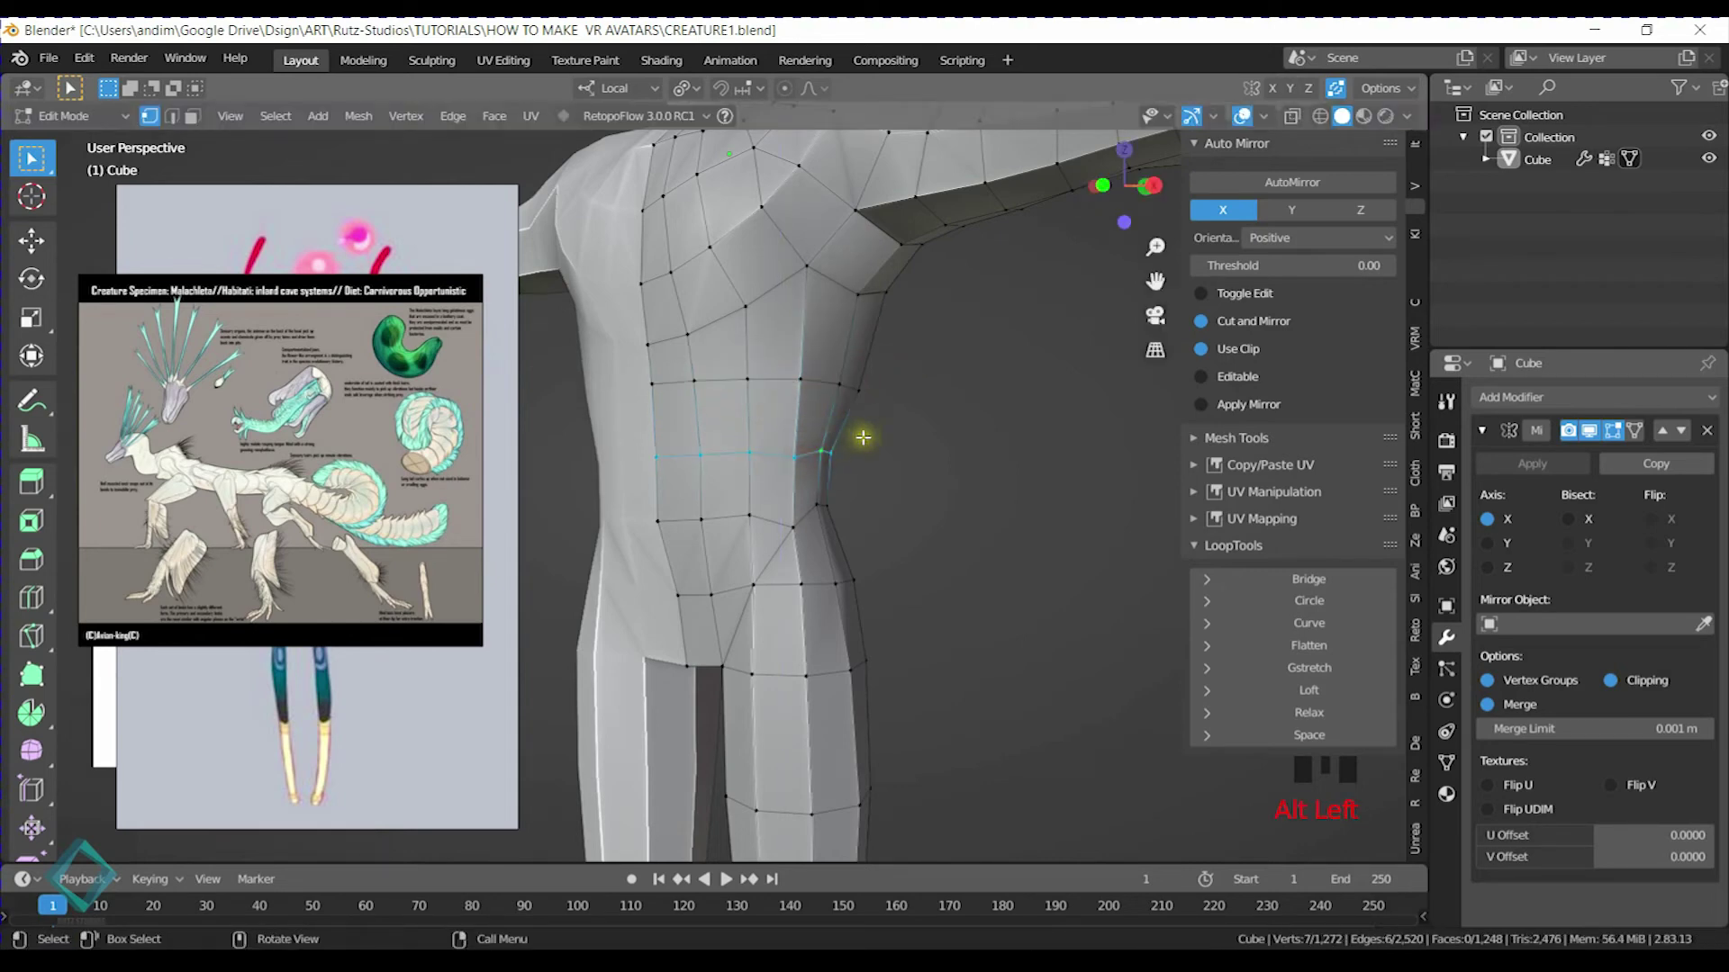
{"action": "middle_click_drag", "start_coordinate": [860, 436], "coordinate": [705, 466]}
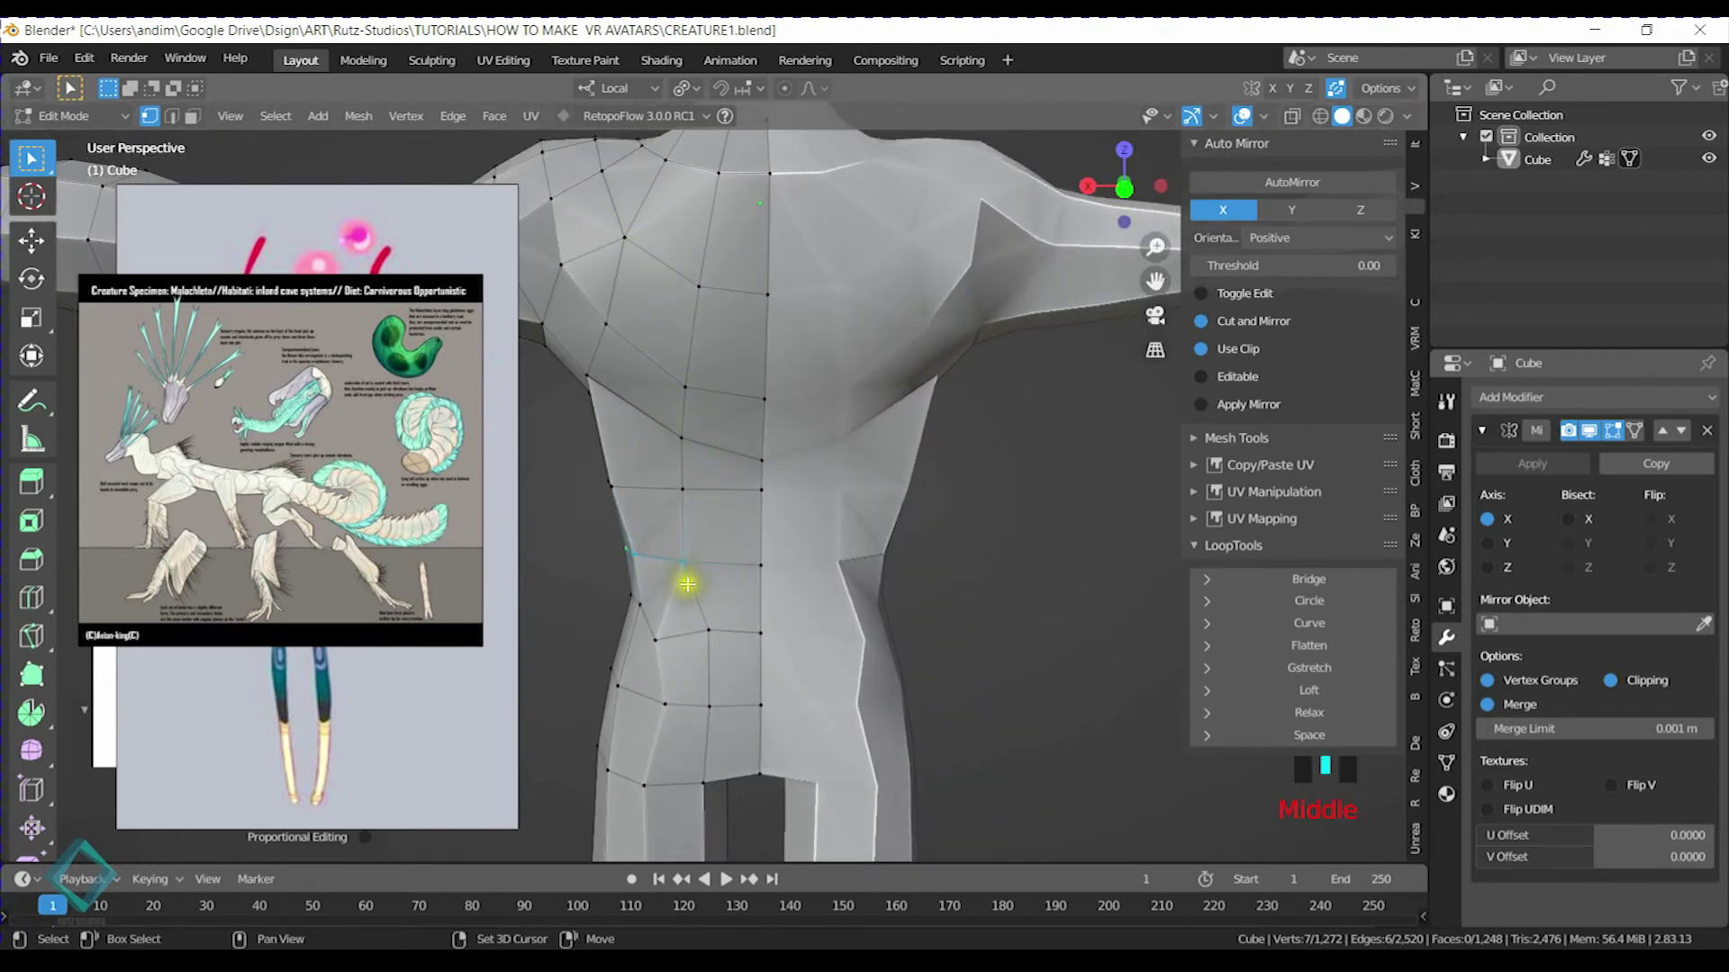
Reposition the vertices on the back of the hip, buttock and groin to even out the quads
{"action": "scroll", "coordinate": [724, 492], "scroll_direction": "up", "scroll_amount": 2}
{"action": "key", "text": "g"}
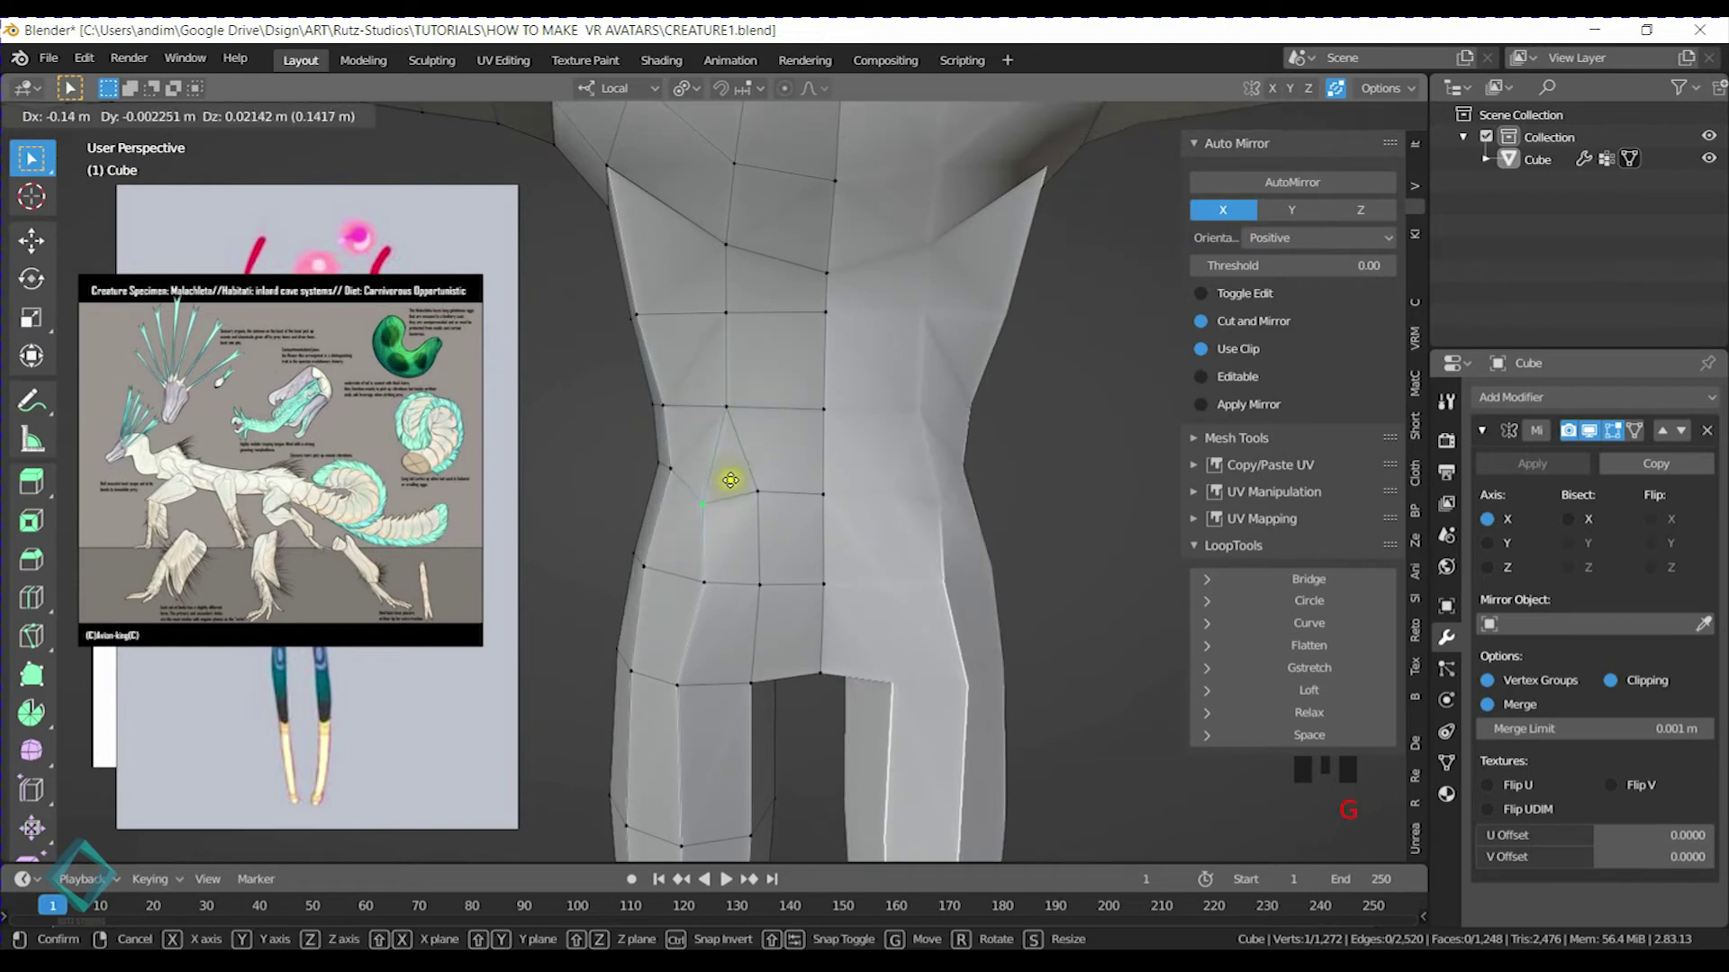
{"action": "left_click", "coordinate": [731, 506]}
{"action": "left_click", "coordinate": [714, 598]}
{"action": "key", "text": "g"}
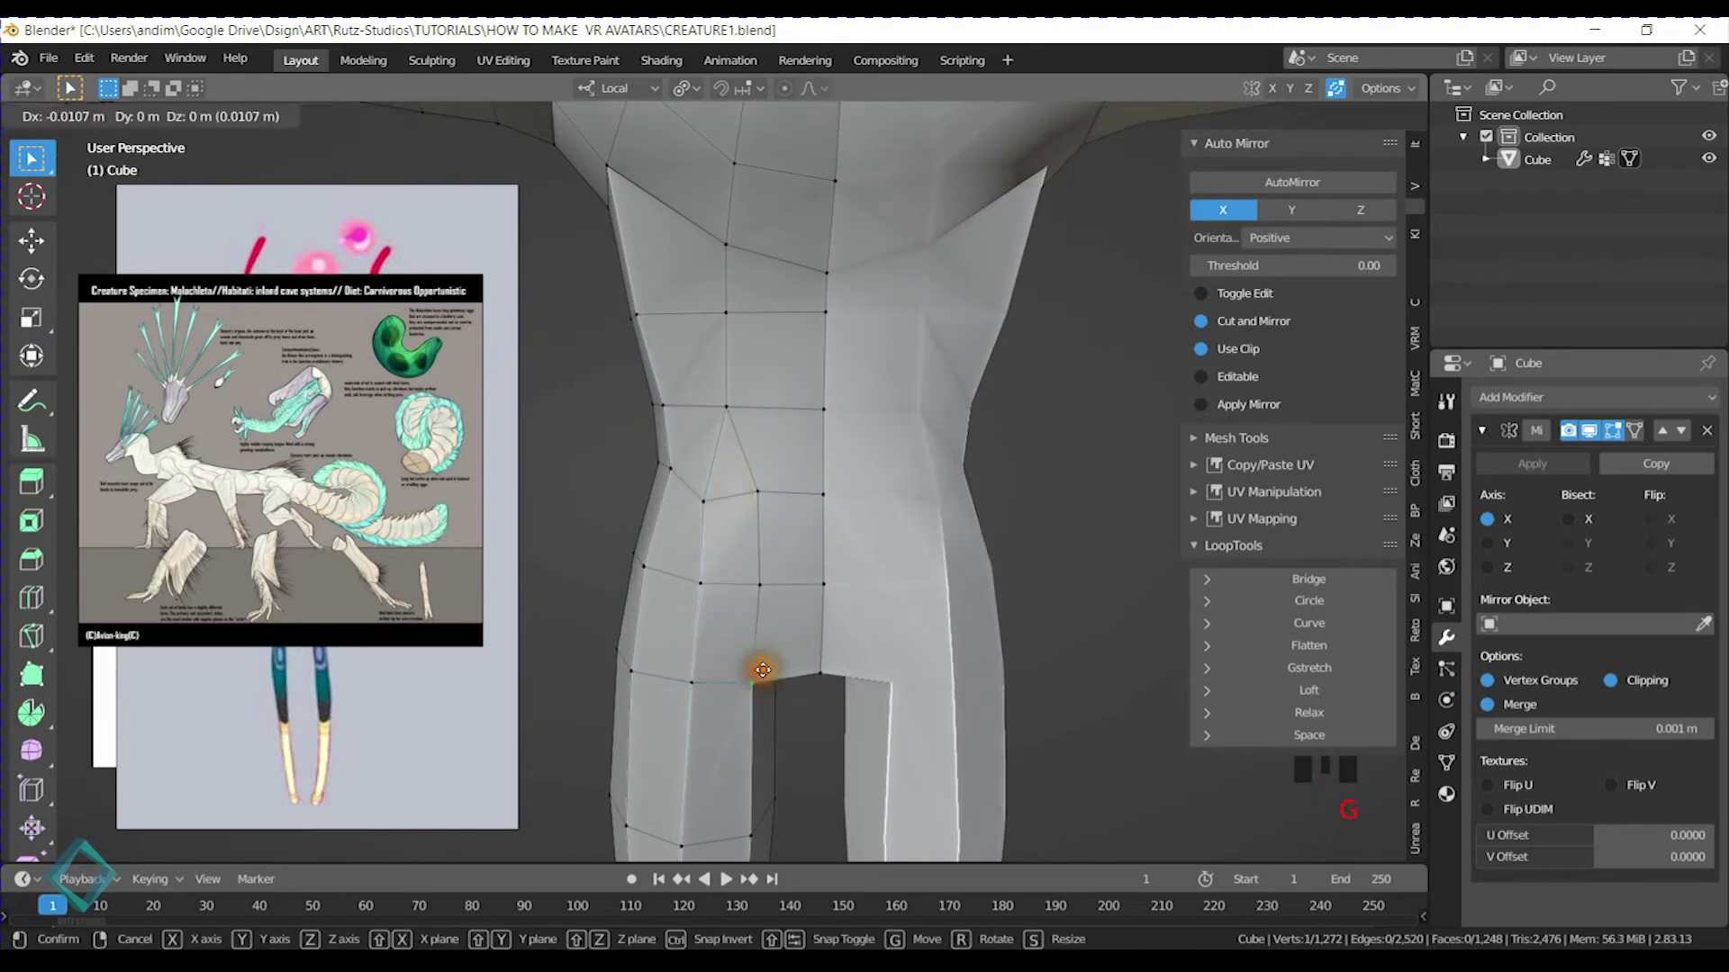
{"action": "left_click", "coordinate": [779, 658]}
{"action": "middle_click_drag", "start_coordinate": [811, 586], "coordinate": [761, 517], "text": "shift"}
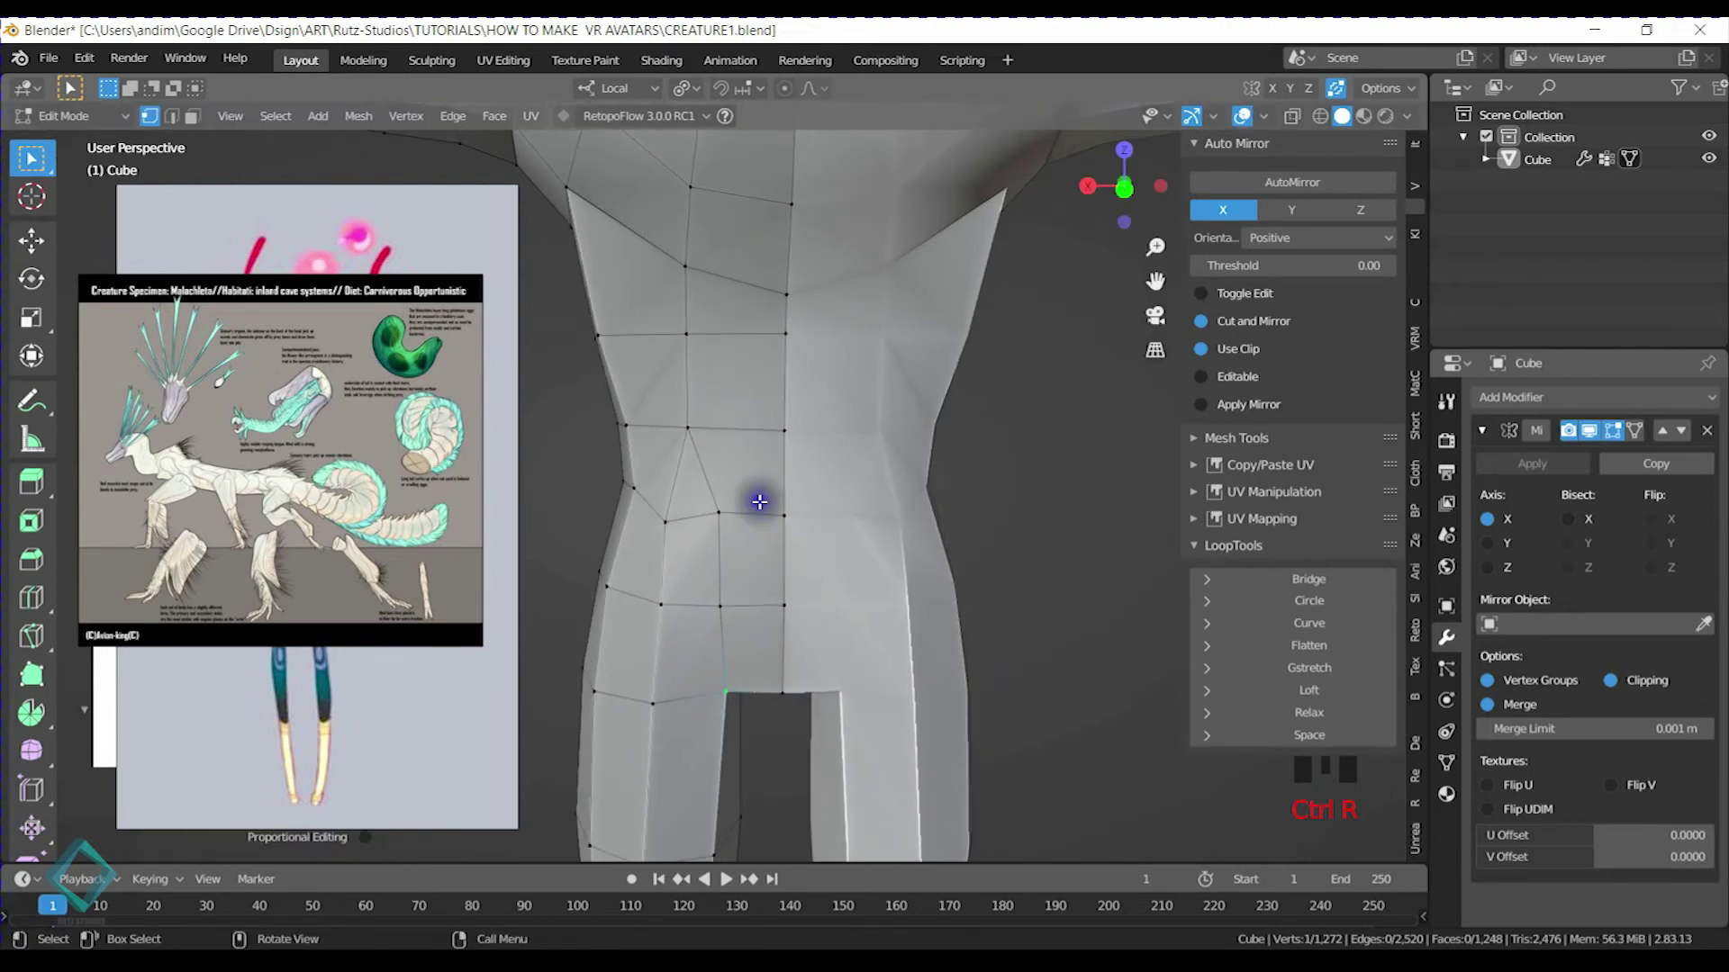
Shift the two middle-back vertices beside the centre line inward to straighten the vertical edge flow
{"action": "scroll", "coordinate": [772, 610], "scroll_direction": "down", "scroll_amount": 2}
{"action": "scroll", "coordinate": [774, 594], "scroll_direction": "up", "scroll_amount": 3}
{"action": "left_click", "coordinate": [683, 381]}
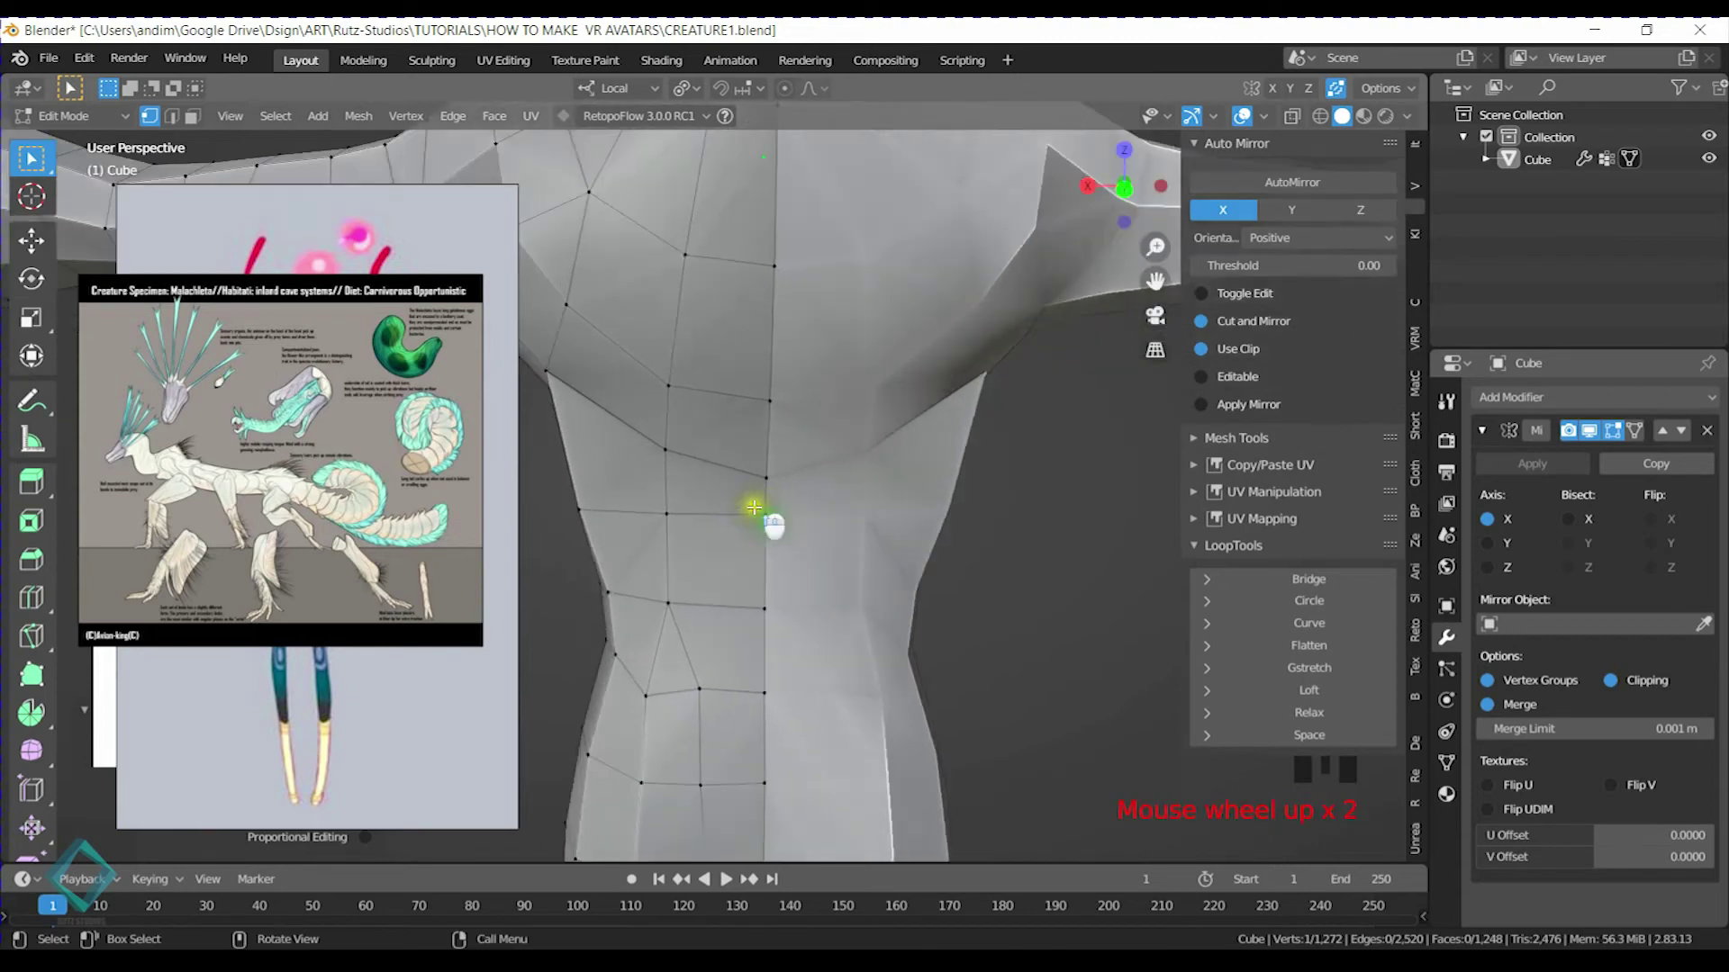
{"action": "key", "text": "g"}
{"action": "left_click", "coordinate": [715, 384]}
{"action": "key", "text": "g"}
{"action": "key", "text": "g"}
{"action": "left_click", "coordinate": [717, 277]}
Move the next two lower-back vertices inward to line up with the column above
{"action": "left_click", "coordinate": [706, 486]}
{"action": "key", "text": "g"}
{"action": "left_click", "coordinate": [714, 487]}
{"action": "key", "text": "g"}
{"action": "key", "text": "g"}
{"action": "left_click", "coordinate": [693, 455]}
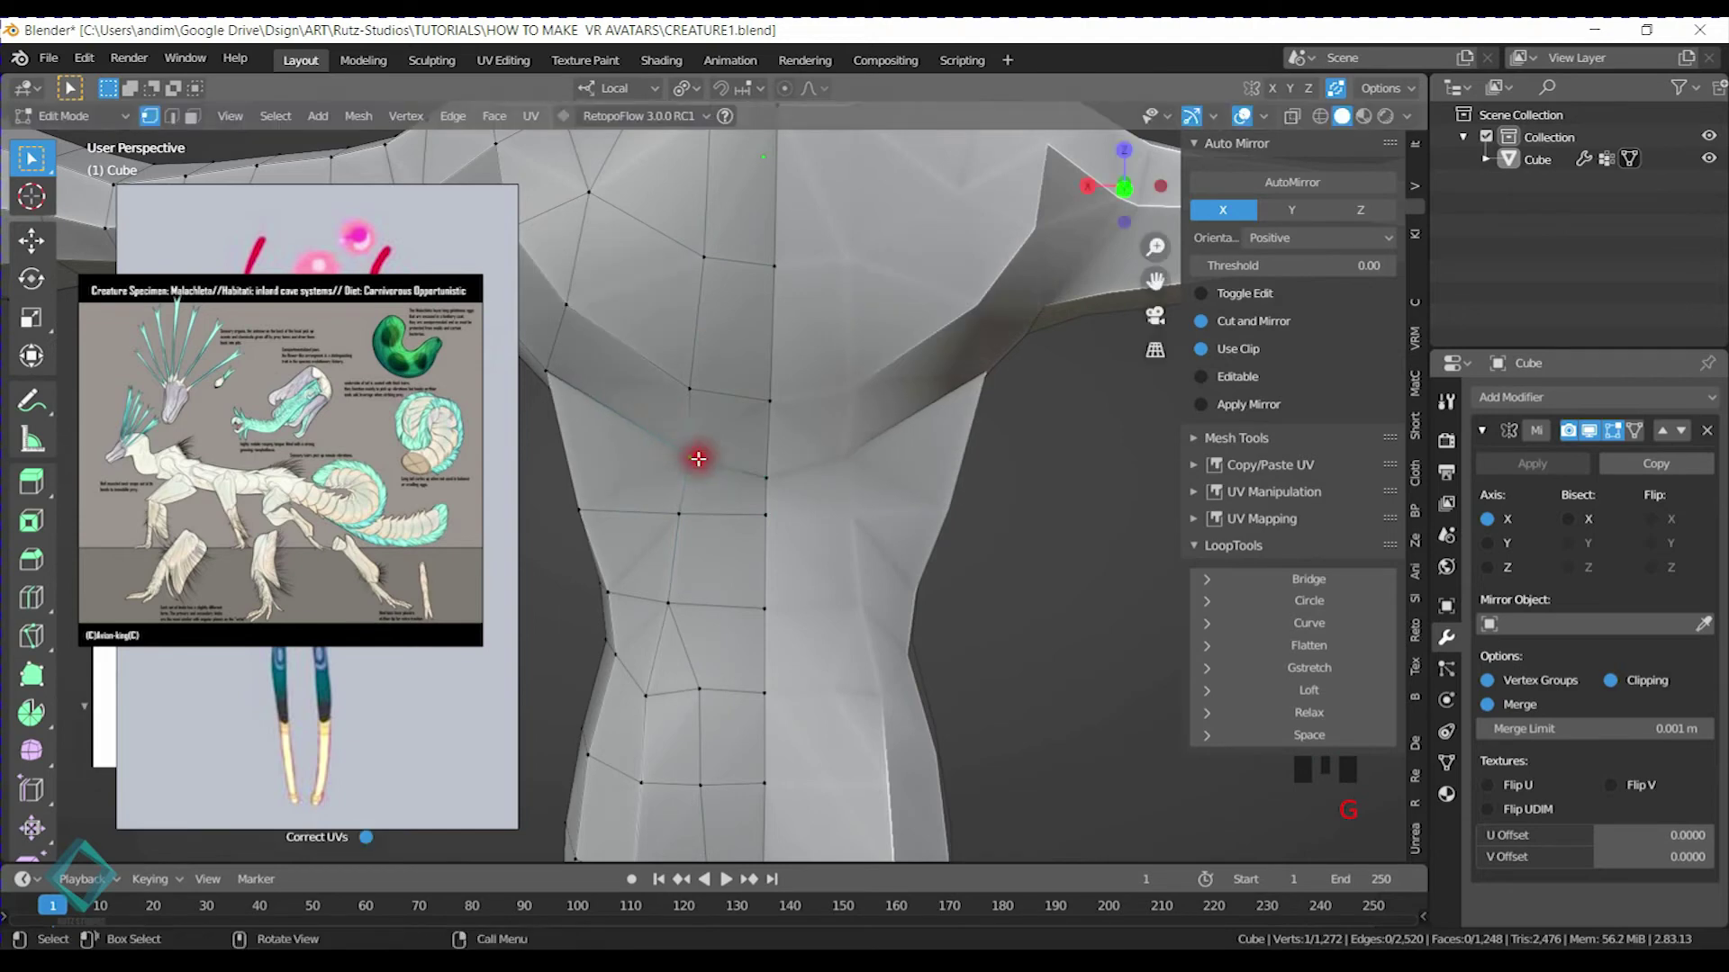
Raise the two centre-line vertices of the mid back and align the upper neighbouring vertex with them
{"action": "key", "text": "g"}
{"action": "left_click", "coordinate": [776, 410]}
{"action": "key", "text": "g"}
{"action": "left_click", "coordinate": [772, 356]}
{"action": "left_click", "coordinate": [694, 390]}
{"action": "key", "text": "g"}
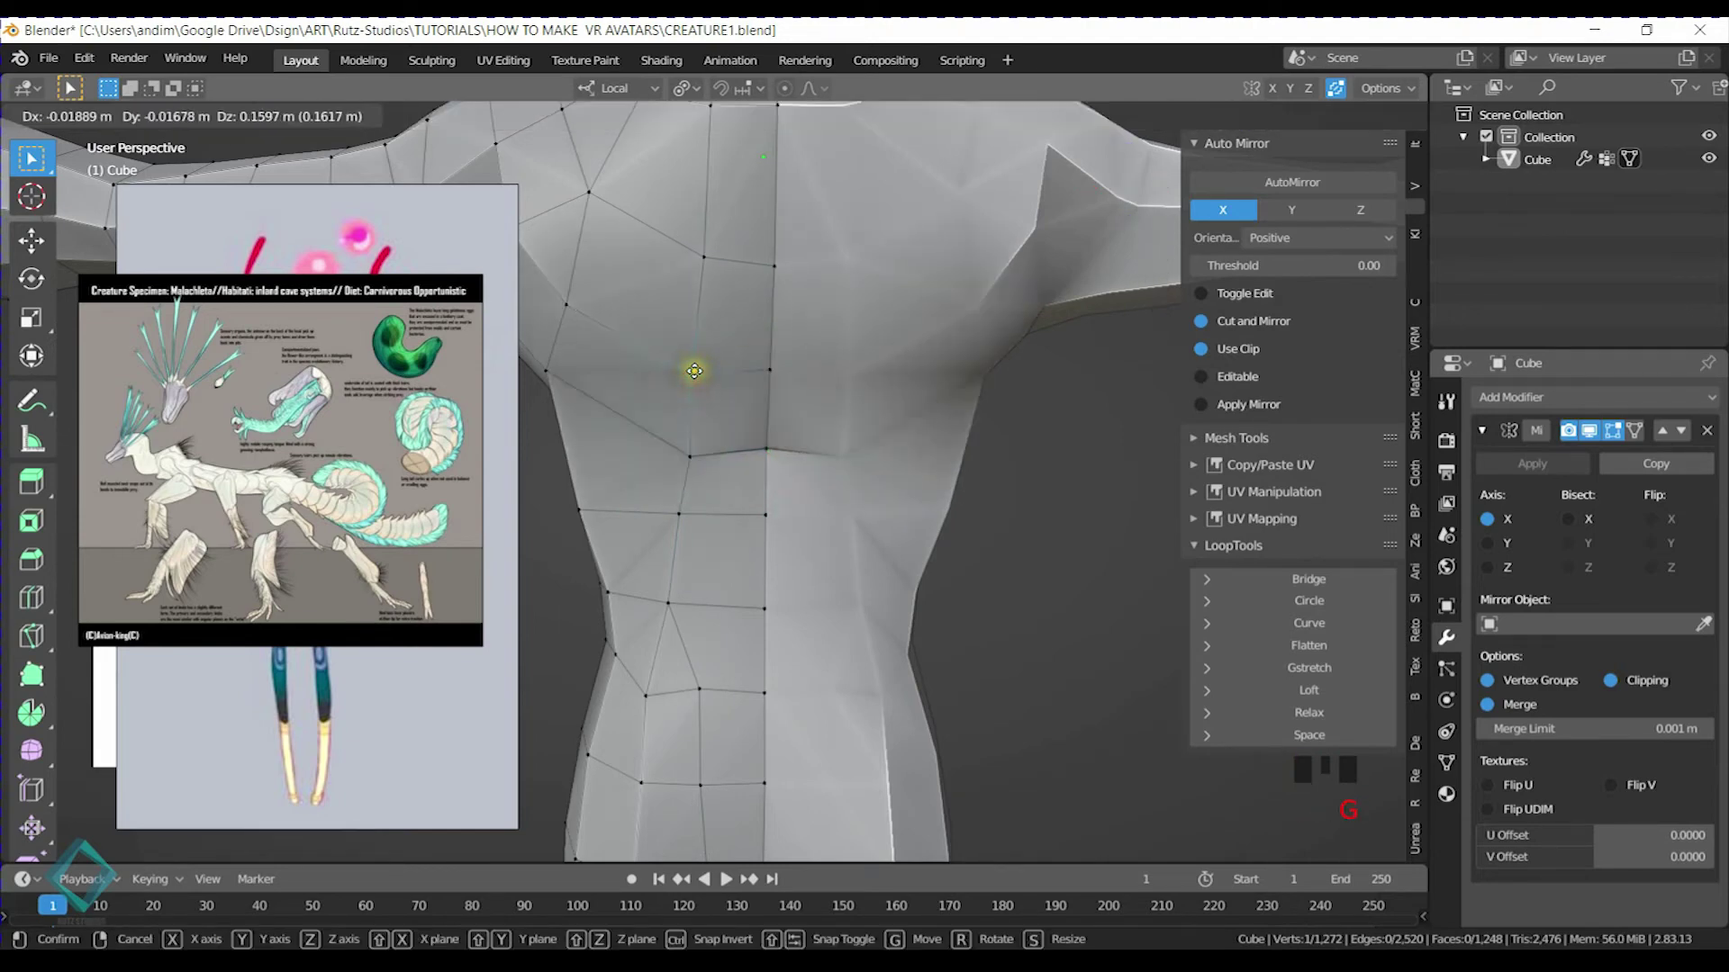
{"action": "left_click", "coordinate": [697, 388]}
Adjust the vertex beside the spine at the lower rib edge and raise the centre-line vertex above it
{"action": "left_click", "coordinate": [702, 461]}
{"action": "key", "text": "g"}
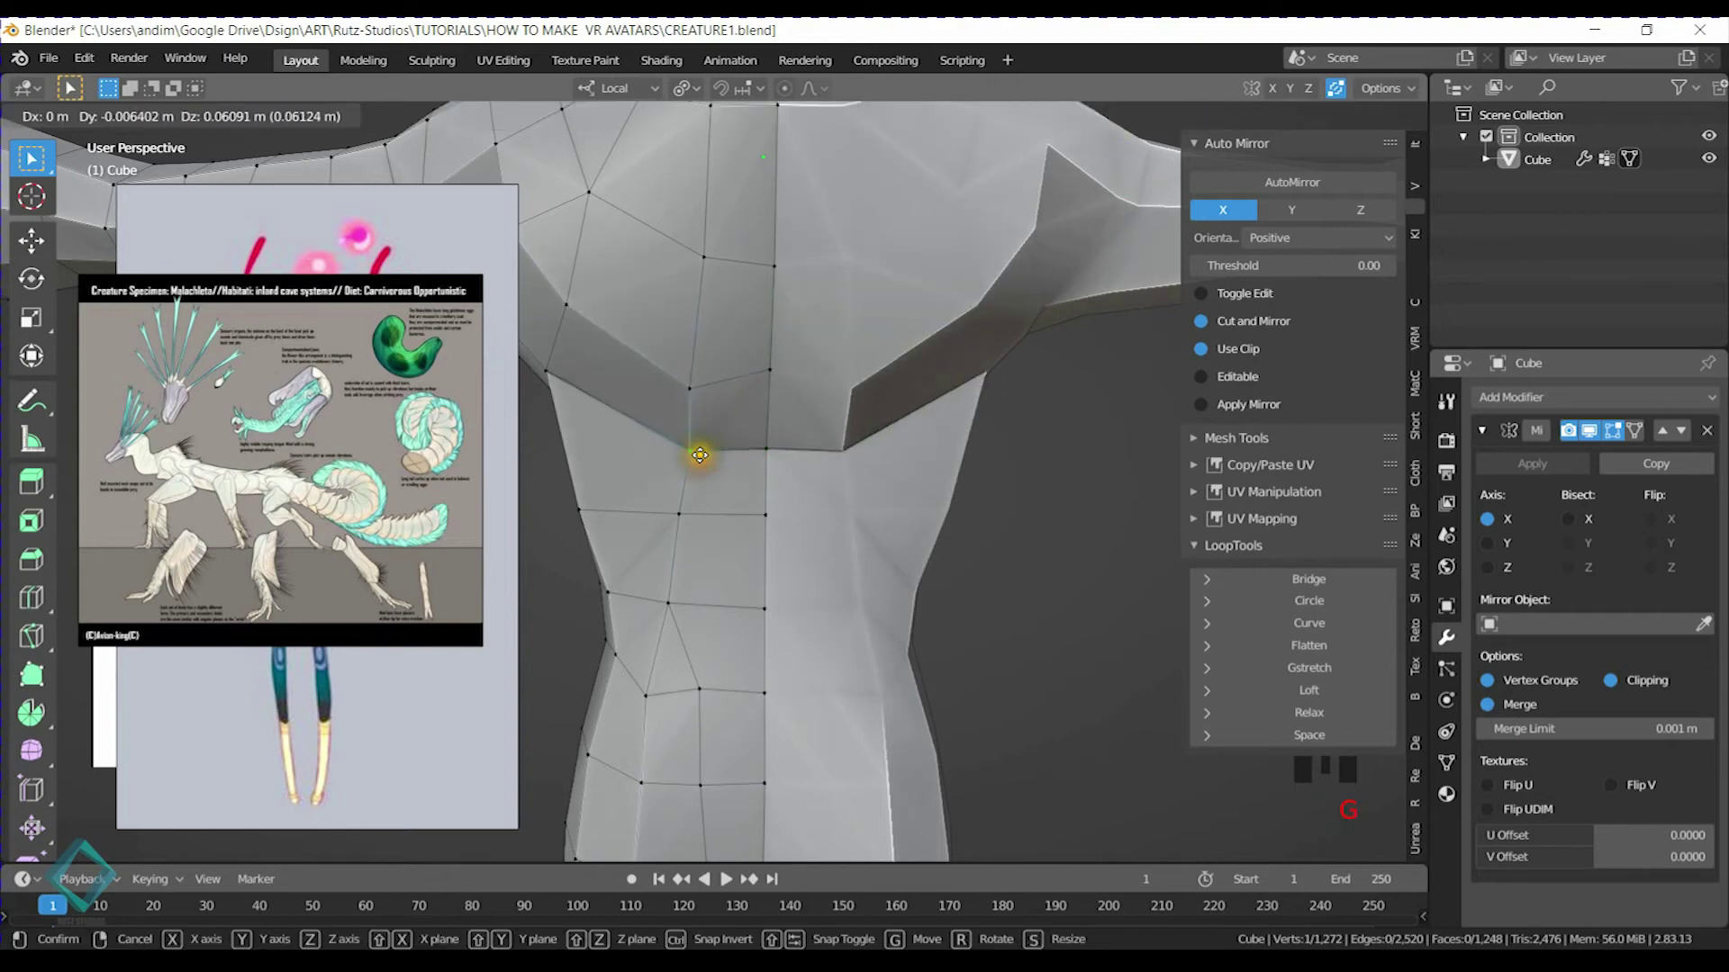
{"action": "left_click", "coordinate": [742, 447]}
{"action": "left_click_drag", "start_coordinate": [776, 446], "coordinate": [779, 378]}
{"action": "scroll", "coordinate": [780, 379], "scroll_direction": "down", "scroll_amount": 2}
{"action": "middle_click_drag", "start_coordinate": [779, 378], "coordinate": [764, 456], "text": "shift"}
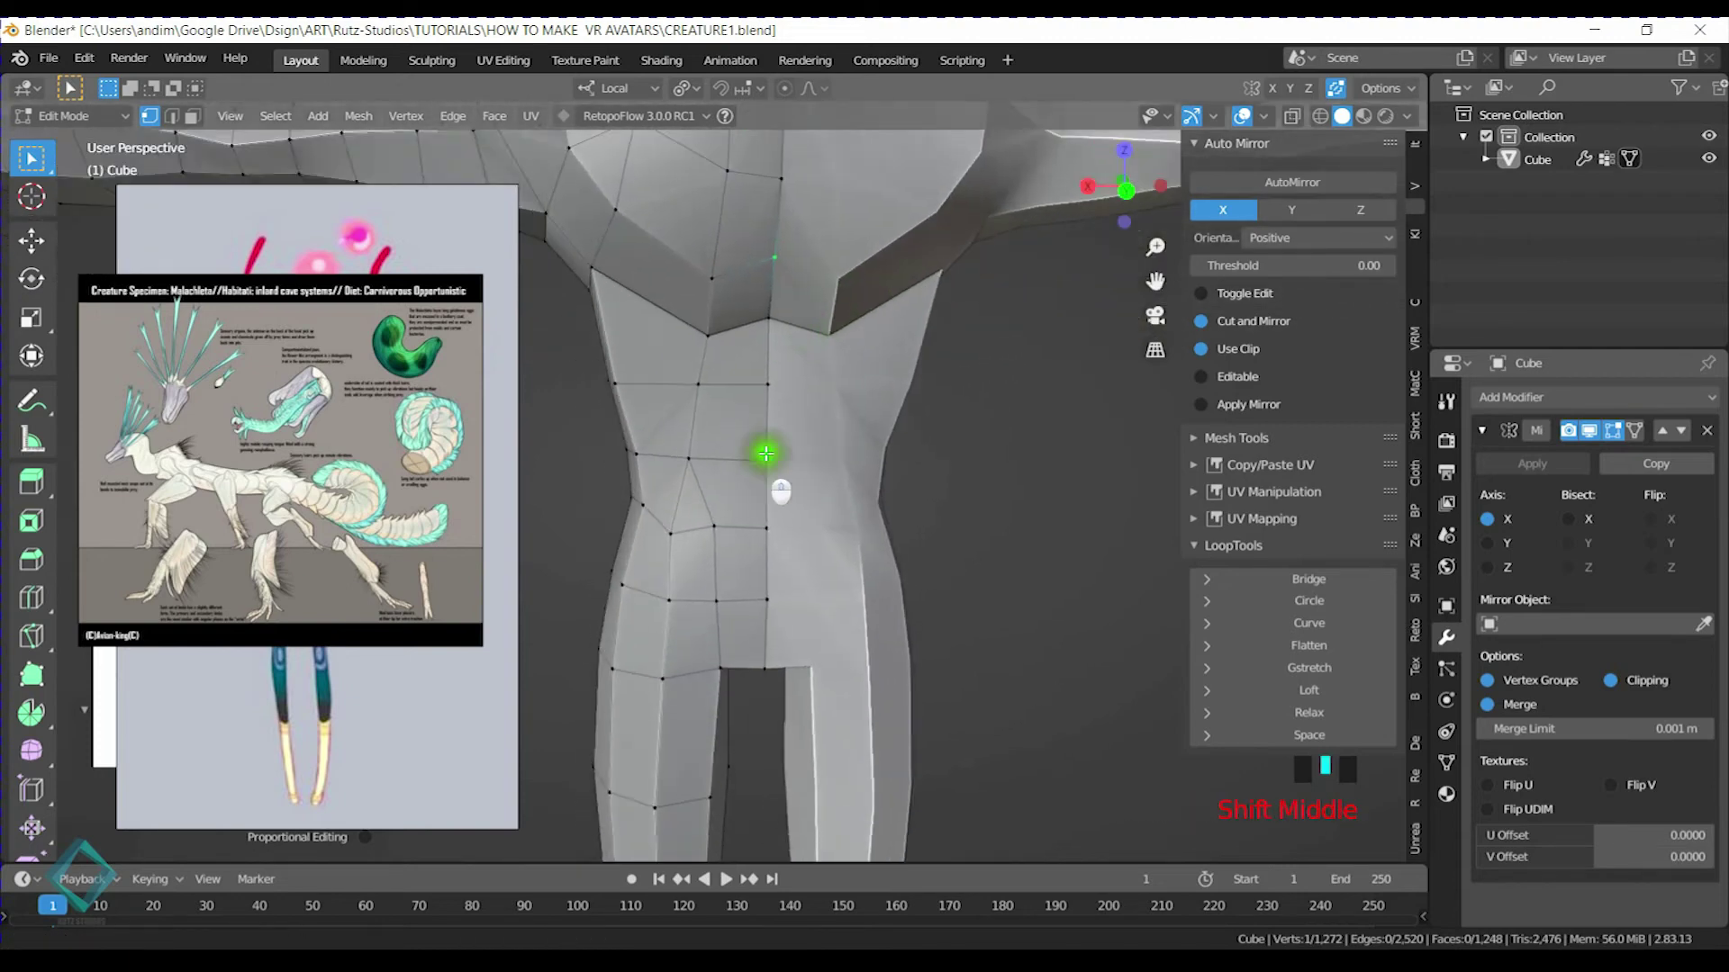
Slide the two vertices at the back of the hip along their edges to even the flow, and save the file
{"action": "scroll", "coordinate": [760, 432], "scroll_direction": "up", "scroll_amount": 2}
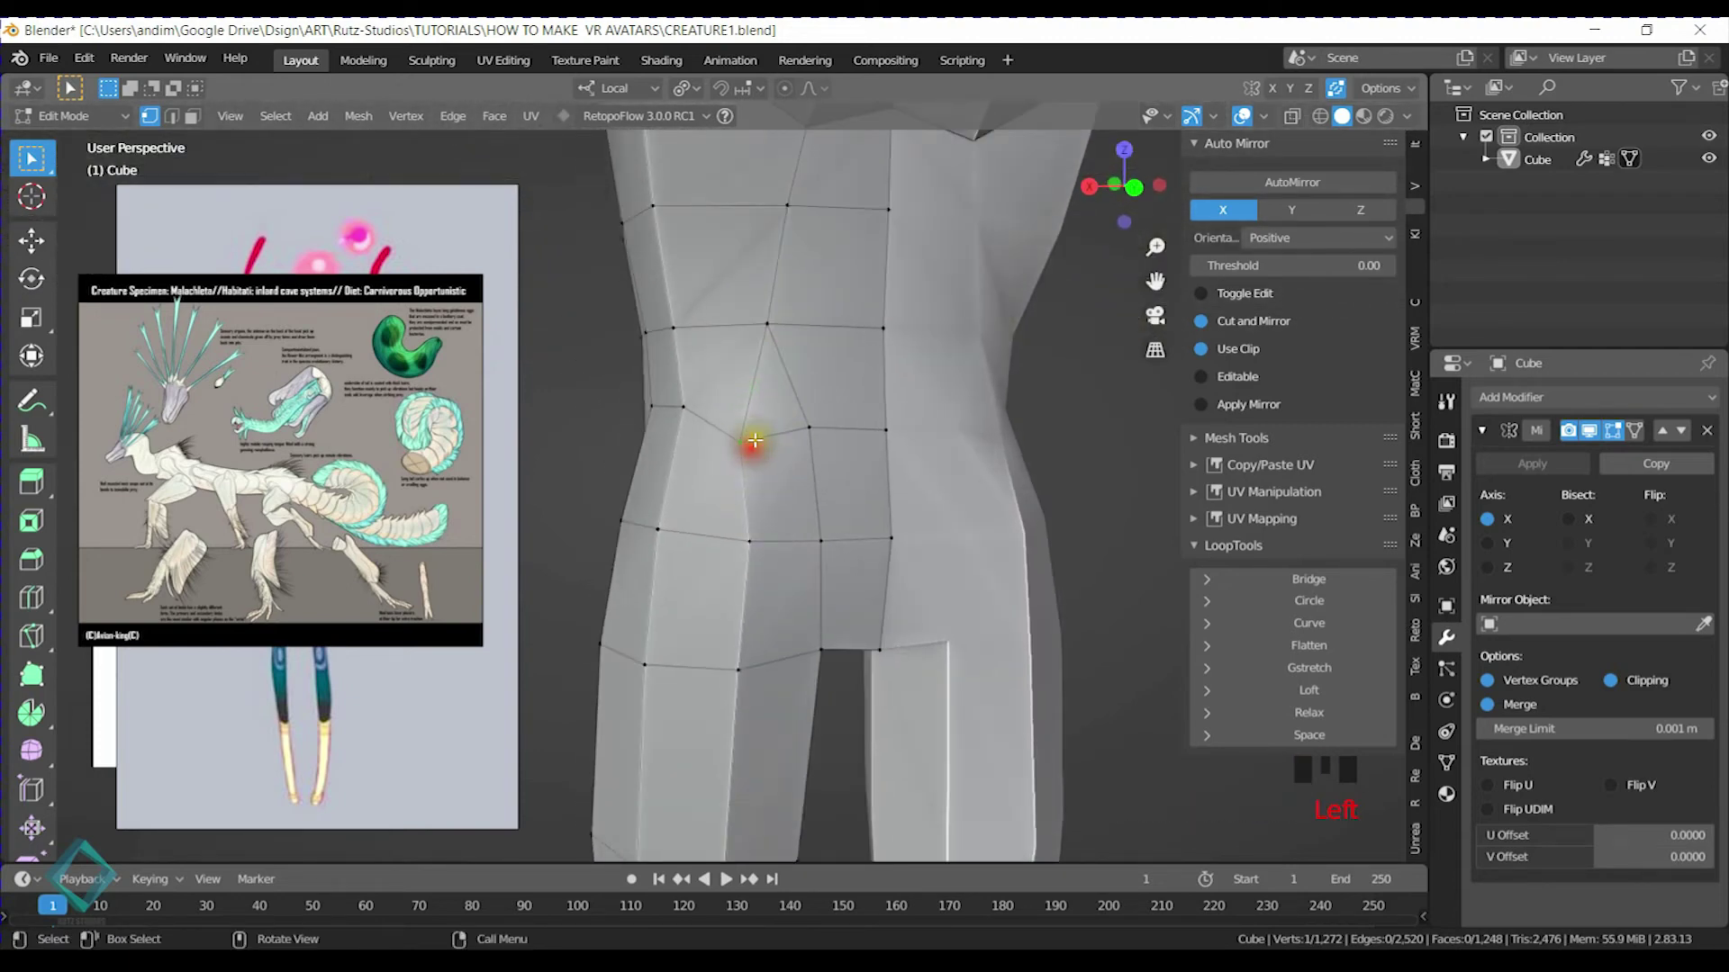
{"action": "key", "text": "g"}
{"action": "key", "text": "g"}
{"action": "left_click", "coordinate": [757, 425]}
{"action": "left_click", "coordinate": [756, 553]}
{"action": "key", "text": "g"}
{"action": "key", "text": "g"}
{"action": "left_click", "coordinate": [758, 547]}
{"action": "mouse_move", "coordinate": [764, 552]}
{"action": "middle_mouse_down"}
{"action": "mouse_move", "coordinate": [802, 490]}
{"action": "mouse_move", "coordinate": [778, 523]}
{"action": "middle_mouse_up"}
{"action": "key", "text": "ctrl+s"}
Move the centre-line vertex at the back of the crotch along Z and save the file
{"action": "left_click", "coordinate": [779, 558]}
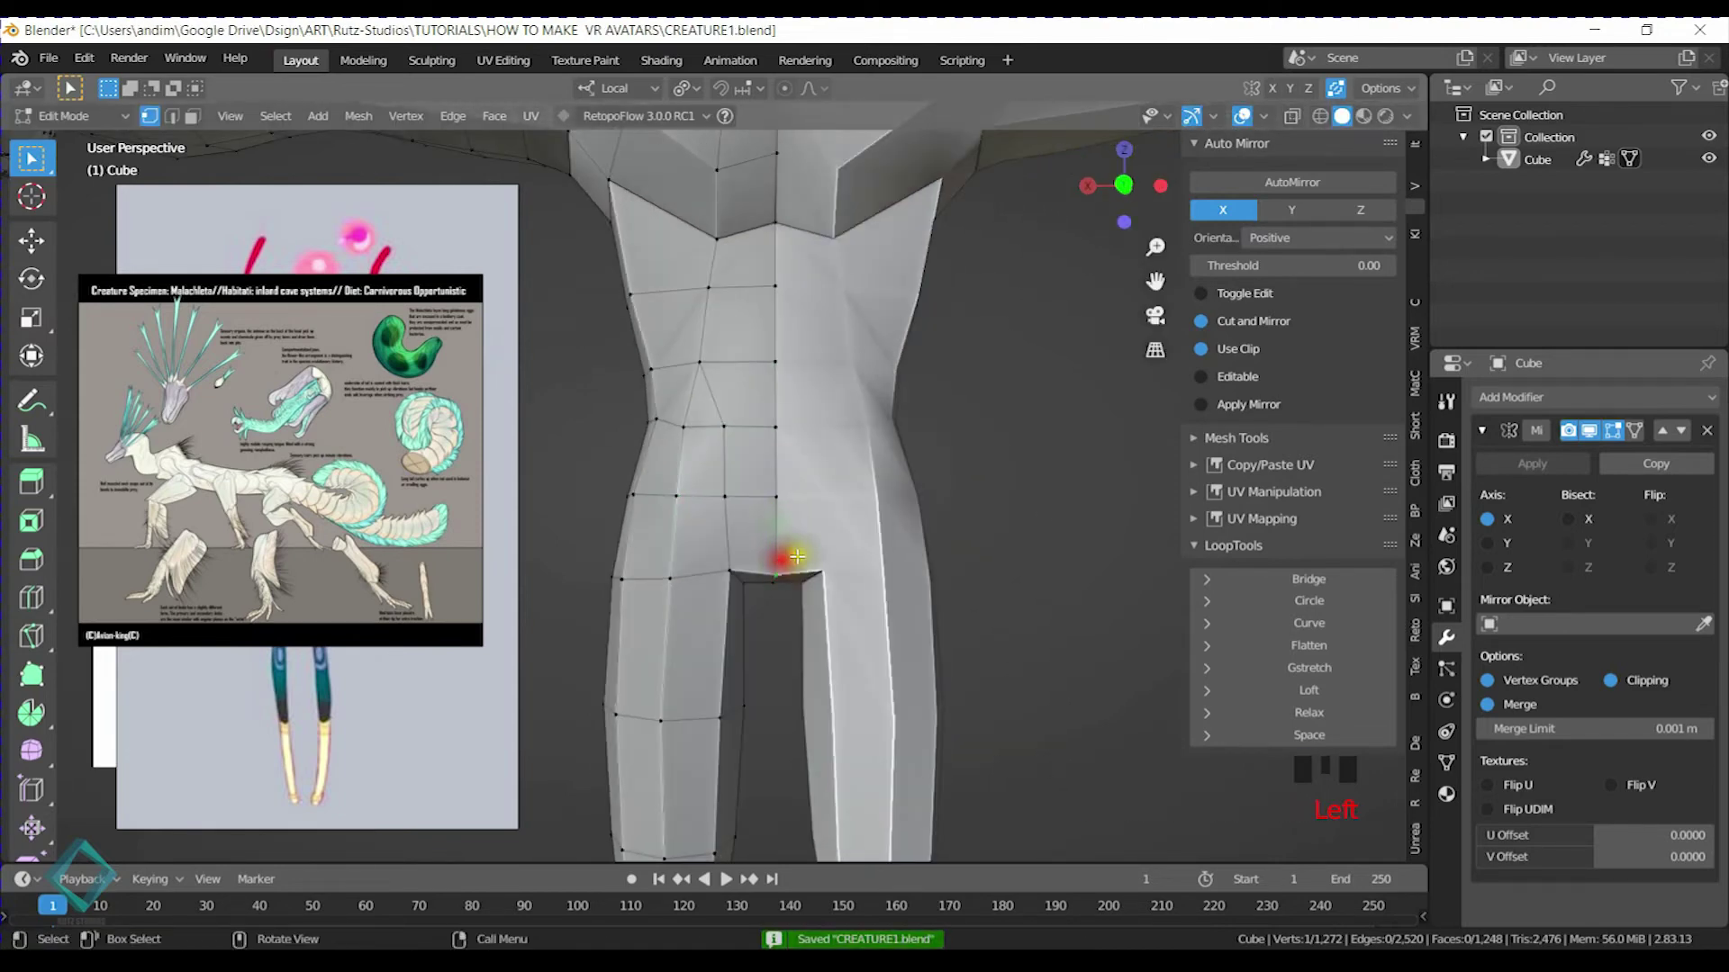
{"action": "key", "text": "g"}
{"action": "key", "text": "z"}
{"action": "left_click", "coordinate": [797, 550]}
{"action": "key", "text": "ctrl+s"}
Examine the whole body in Object Mode from the back and front, and return to editing the mesh
{"action": "middle_click_drag", "start_coordinate": [684, 513], "coordinate": [786, 516]}
{"action": "key", "text": "Tab"}
{"action": "scroll", "coordinate": [680, 470], "scroll_direction": "down", "scroll_amount": 1}
{"action": "scroll", "coordinate": [680, 470], "scroll_direction": "down", "scroll_amount": 2}
{"action": "middle_click_drag", "start_coordinate": [680, 470], "coordinate": [790, 478]}
{"action": "key", "text": "Tab"}
{"action": "mouse_move", "coordinate": [761, 405]}
{"action": "middle_mouse_down"}
{"action": "mouse_move", "coordinate": [725, 477]}
{"action": "mouse_move", "coordinate": [747, 394]}
{"action": "middle_mouse_up"}
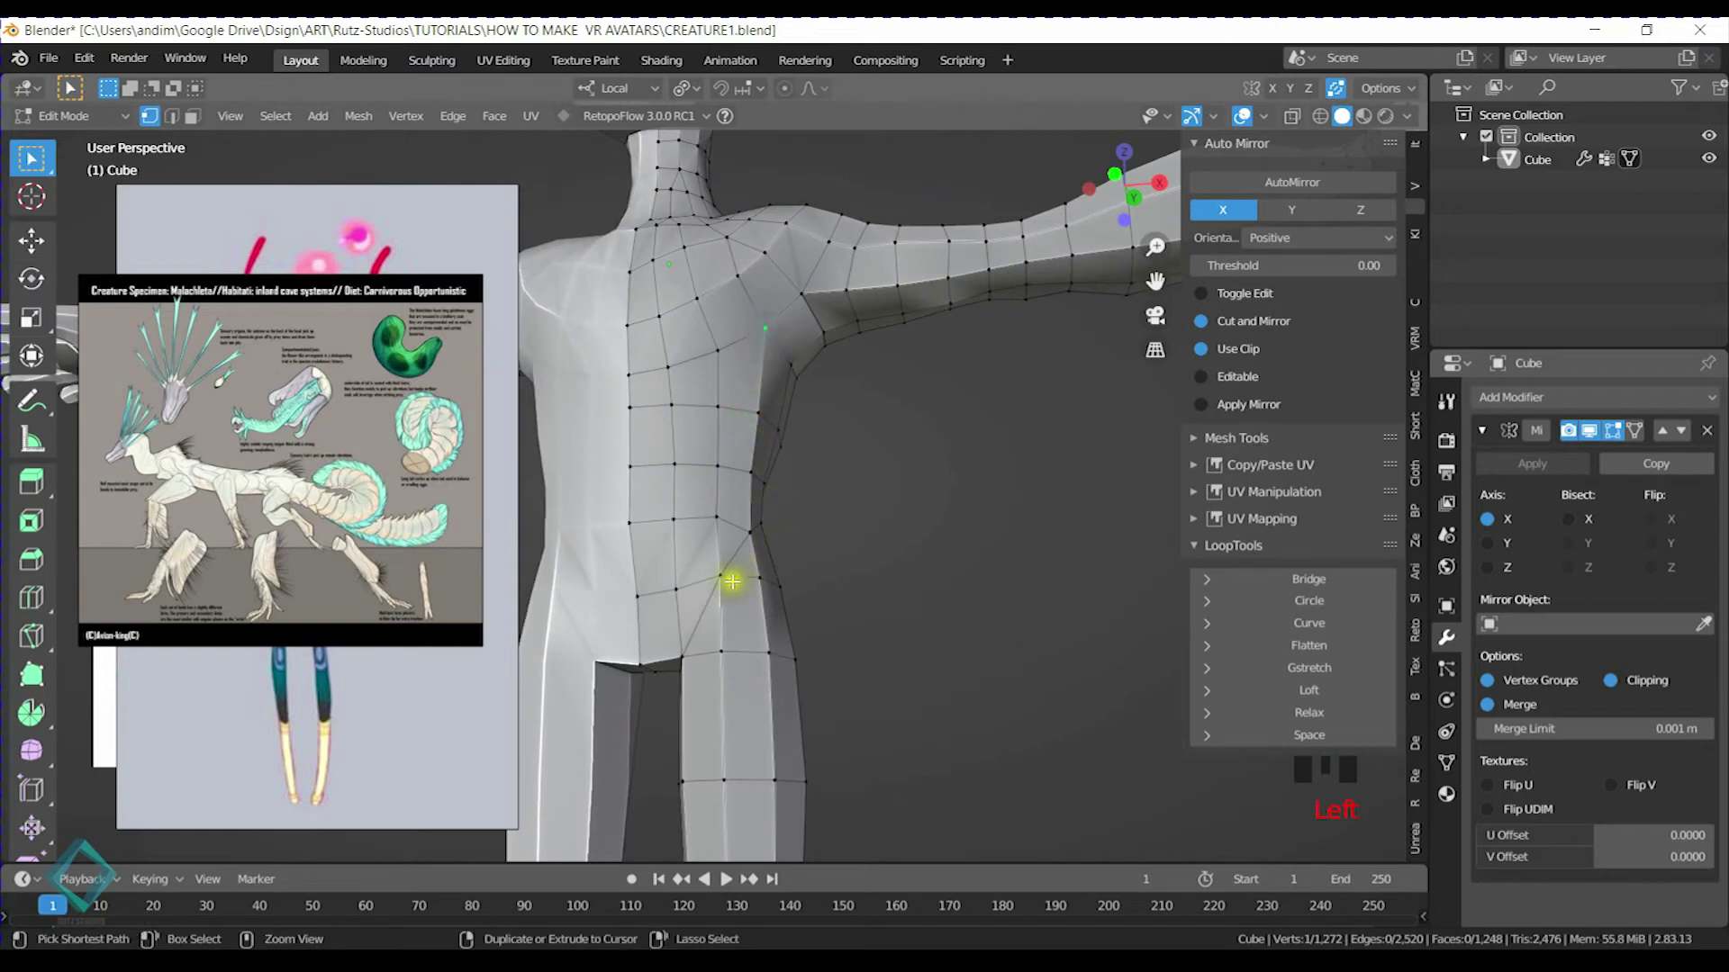
Move the row of three front vertices at the lower belly along local Y to reshape the abdomen
{"action": "left_click", "coordinate": [1247, 710]}
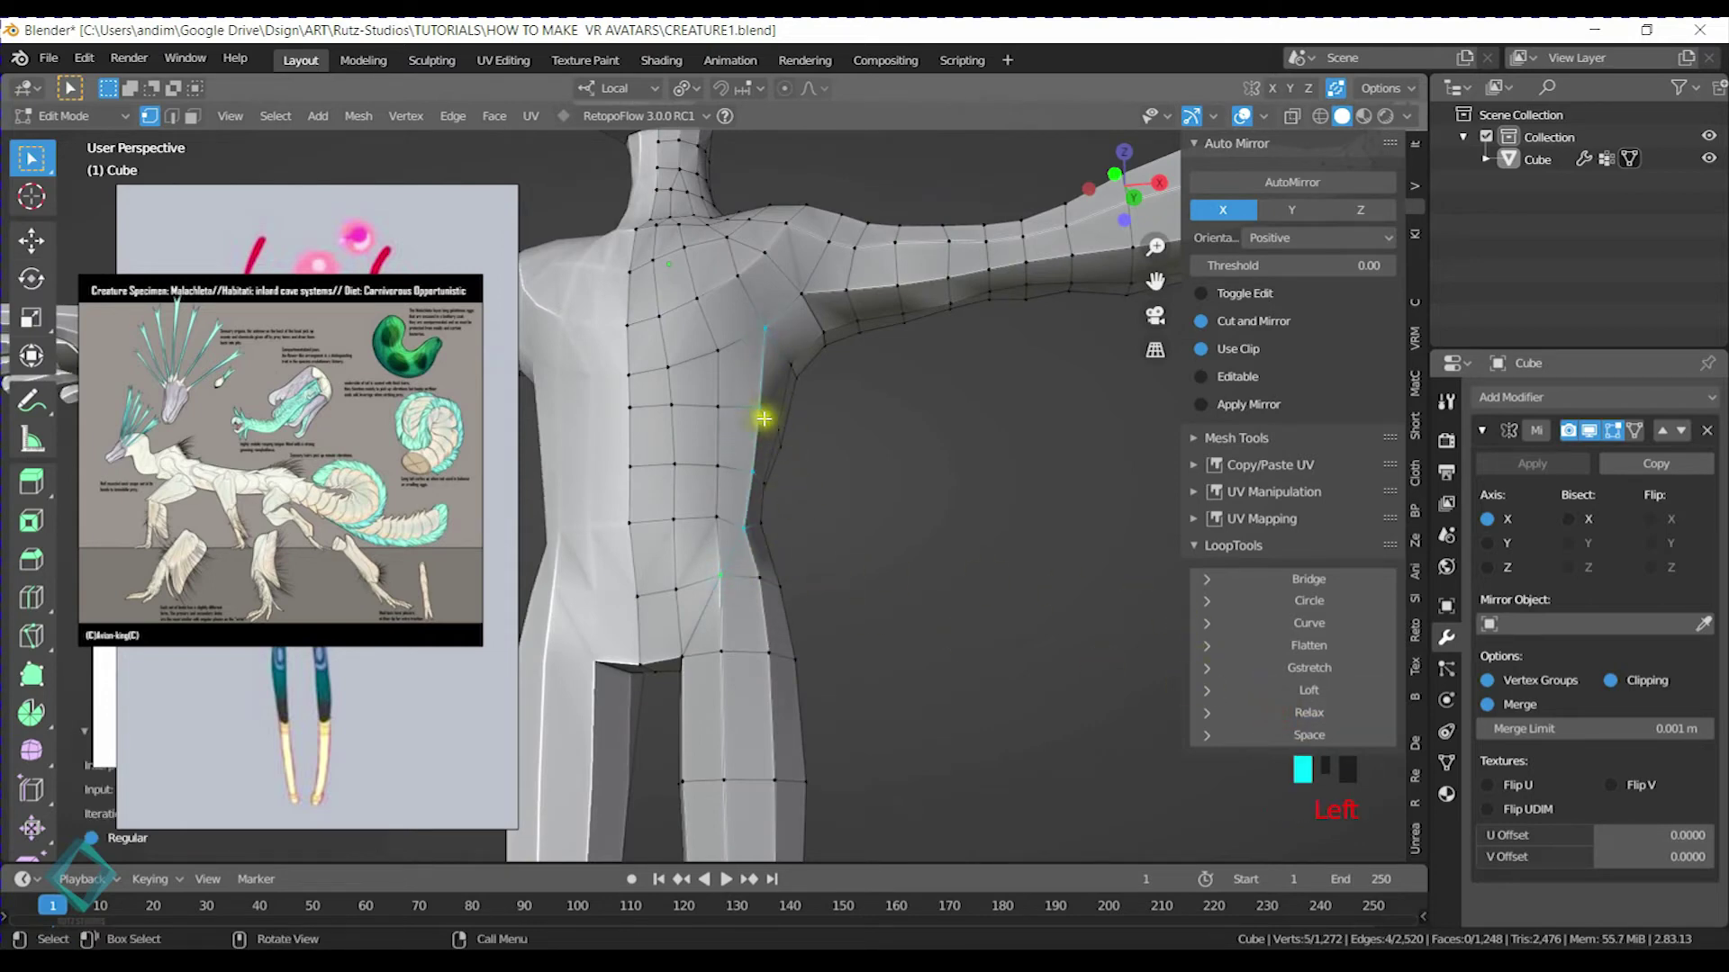
{"action": "middle_click_drag", "start_coordinate": [770, 363], "coordinate": [746, 323]}
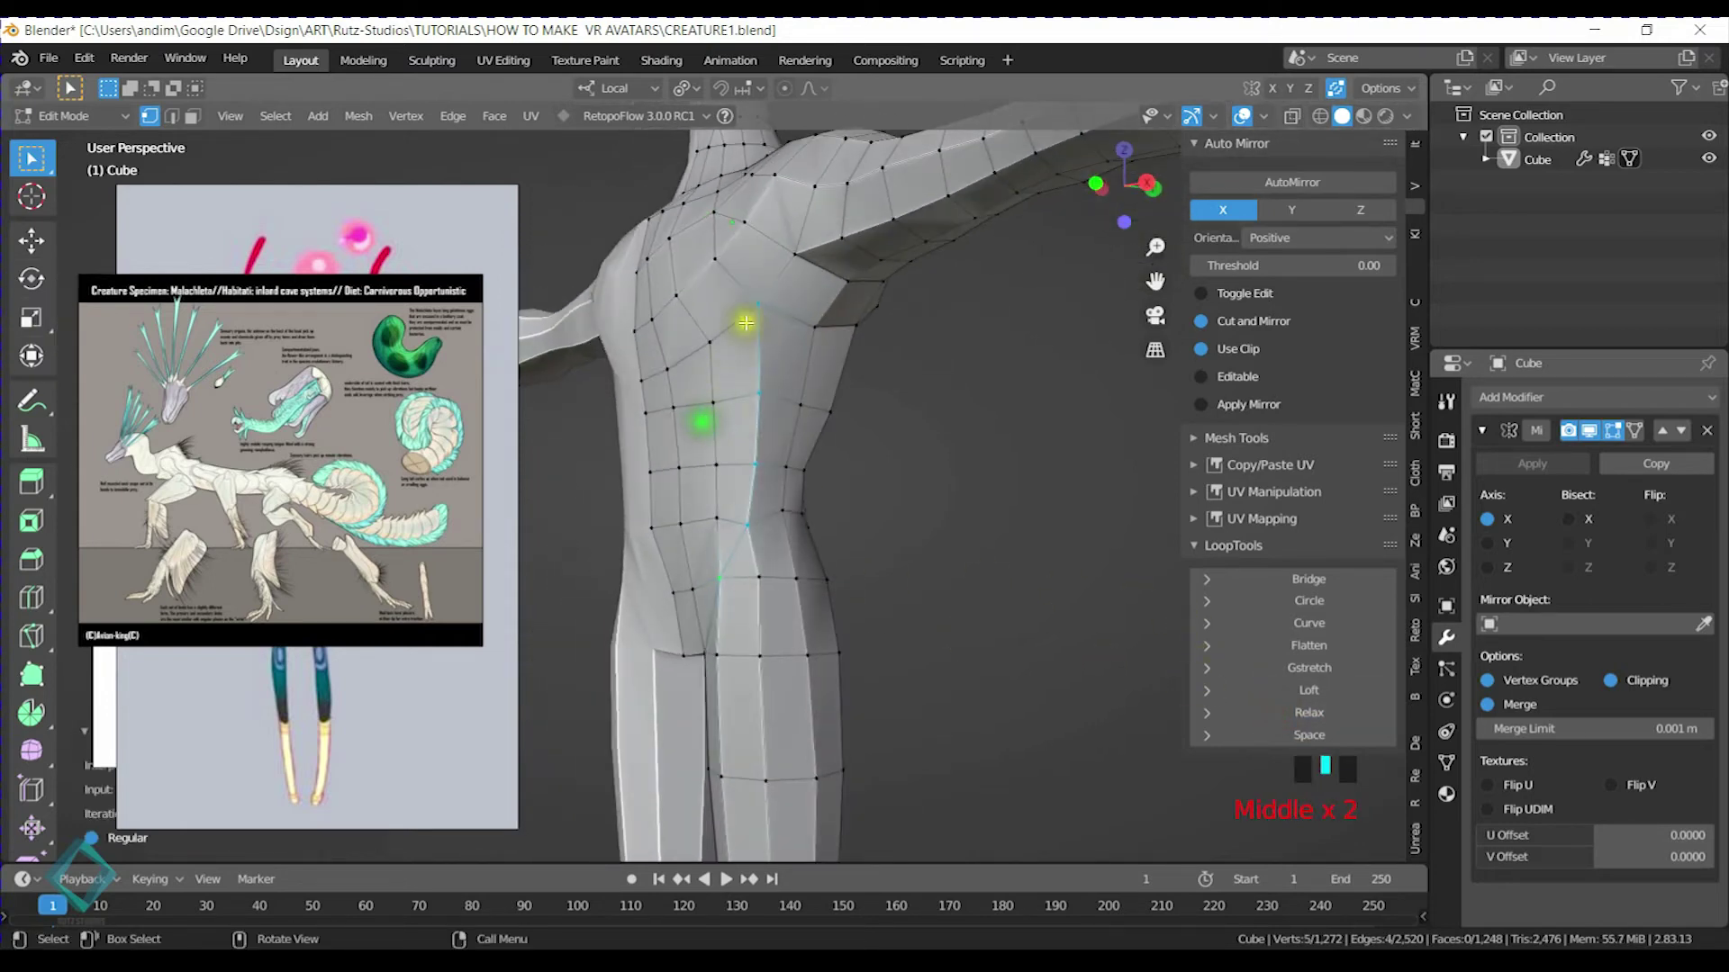
{"action": "middle_click_drag", "start_coordinate": [818, 527], "coordinate": [705, 494]}
{"action": "key", "text": "g"}
{"action": "key", "text": "y"}
{"action": "left_click", "coordinate": [851, 491]}
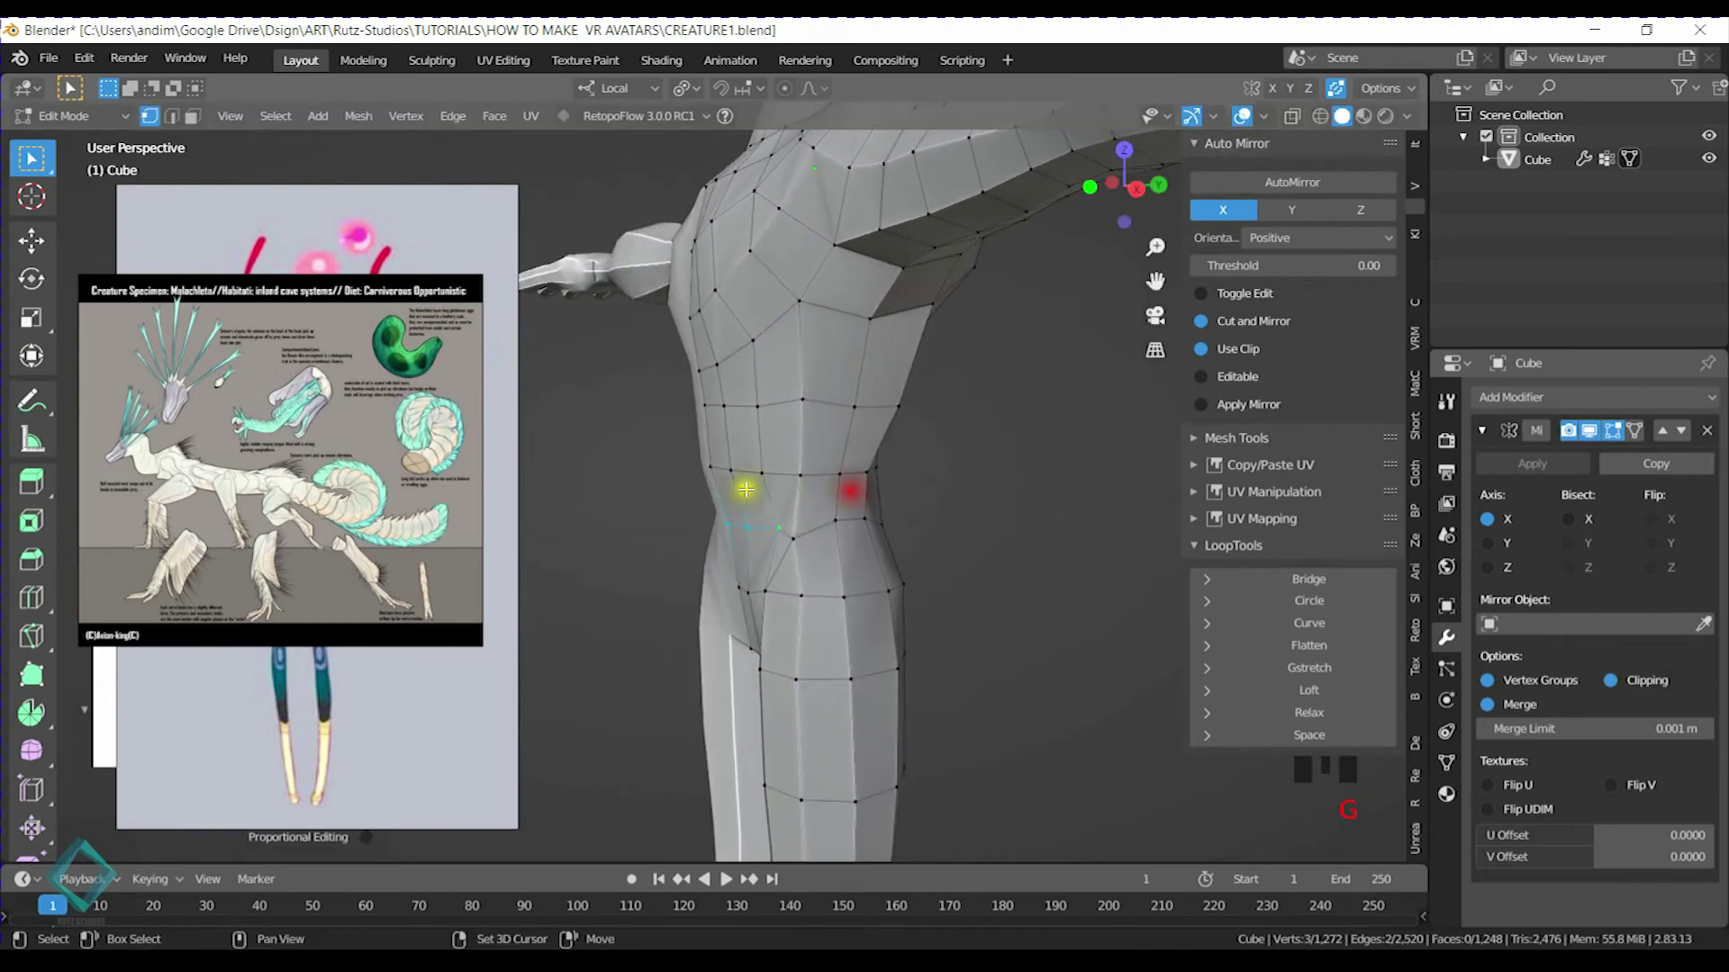
Move the row of three front vertices at the waist about 0.38 m along local Y
{"action": "left_click", "coordinate": [781, 473], "text": "ctrl"}
{"action": "key", "text": "g"}
{"action": "key", "text": "y"}
{"action": "right_click", "coordinate": [780, 471]}
{"action": "left_click_drag", "start_coordinate": [778, 458], "coordinate": [886, 538], "text": "ctrl"}
{"action": "key", "text": "g"}
{"action": "key", "text": "y"}
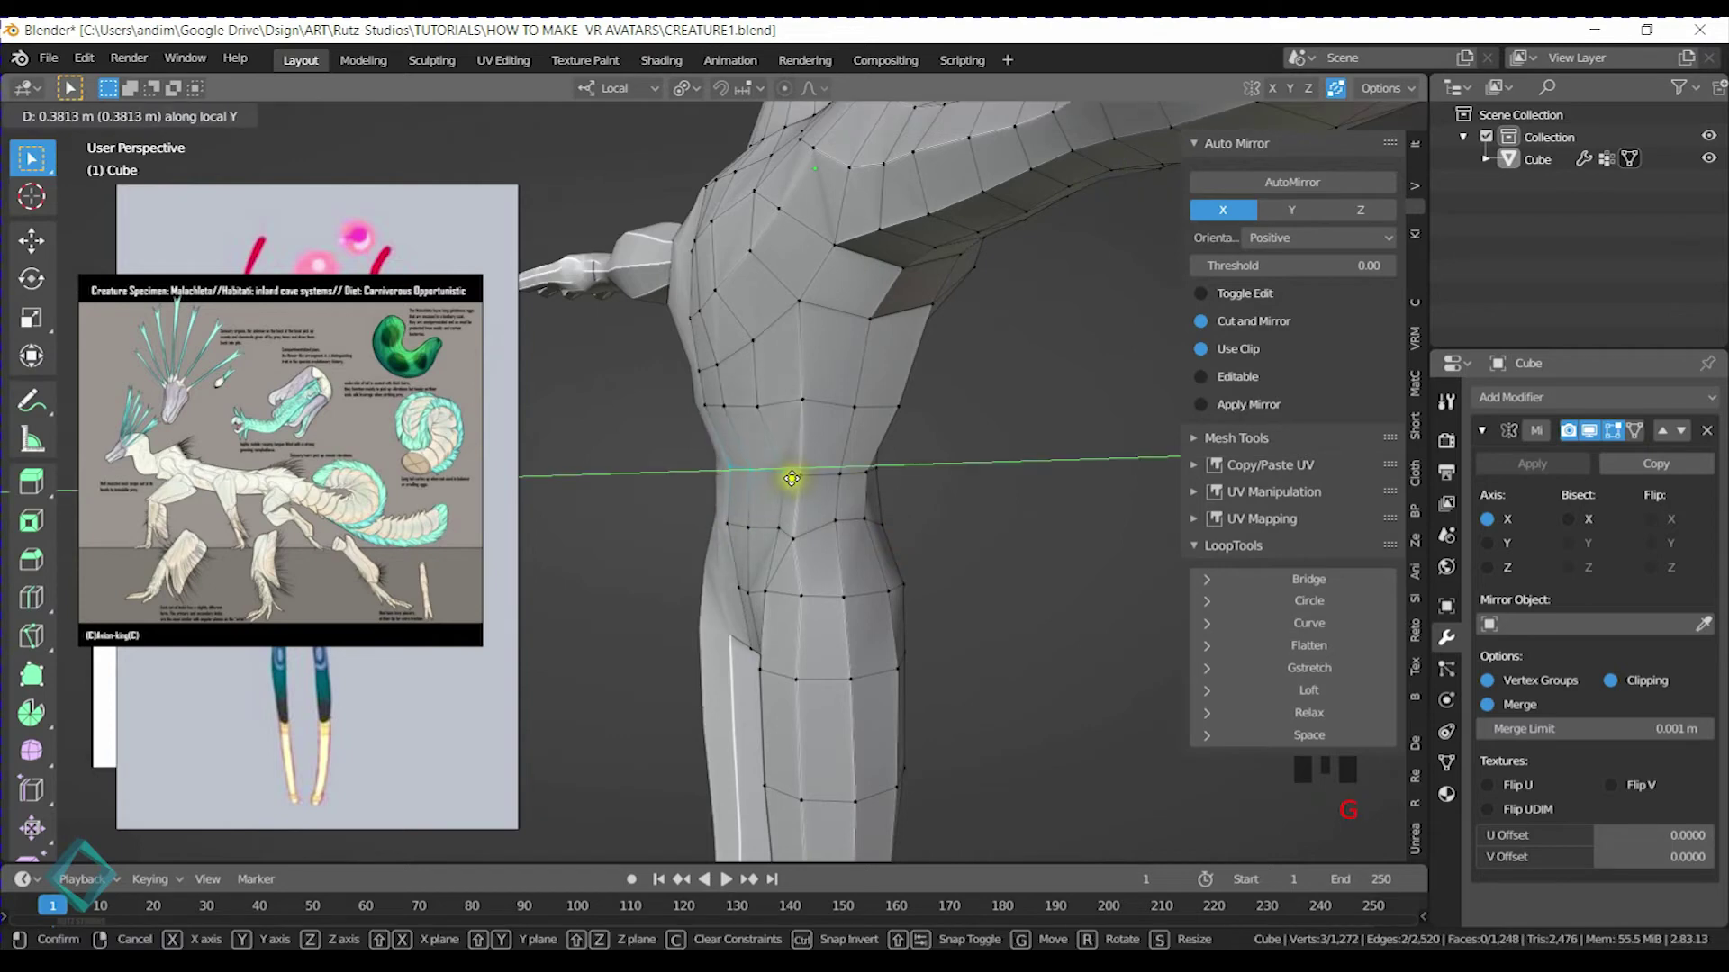
{"action": "left_click", "coordinate": [791, 477]}
Slide the lower chest vertex along its edge and pull the vertex beside the armpit outward
{"action": "middle_click_drag", "start_coordinate": [765, 424], "coordinate": [809, 512]}
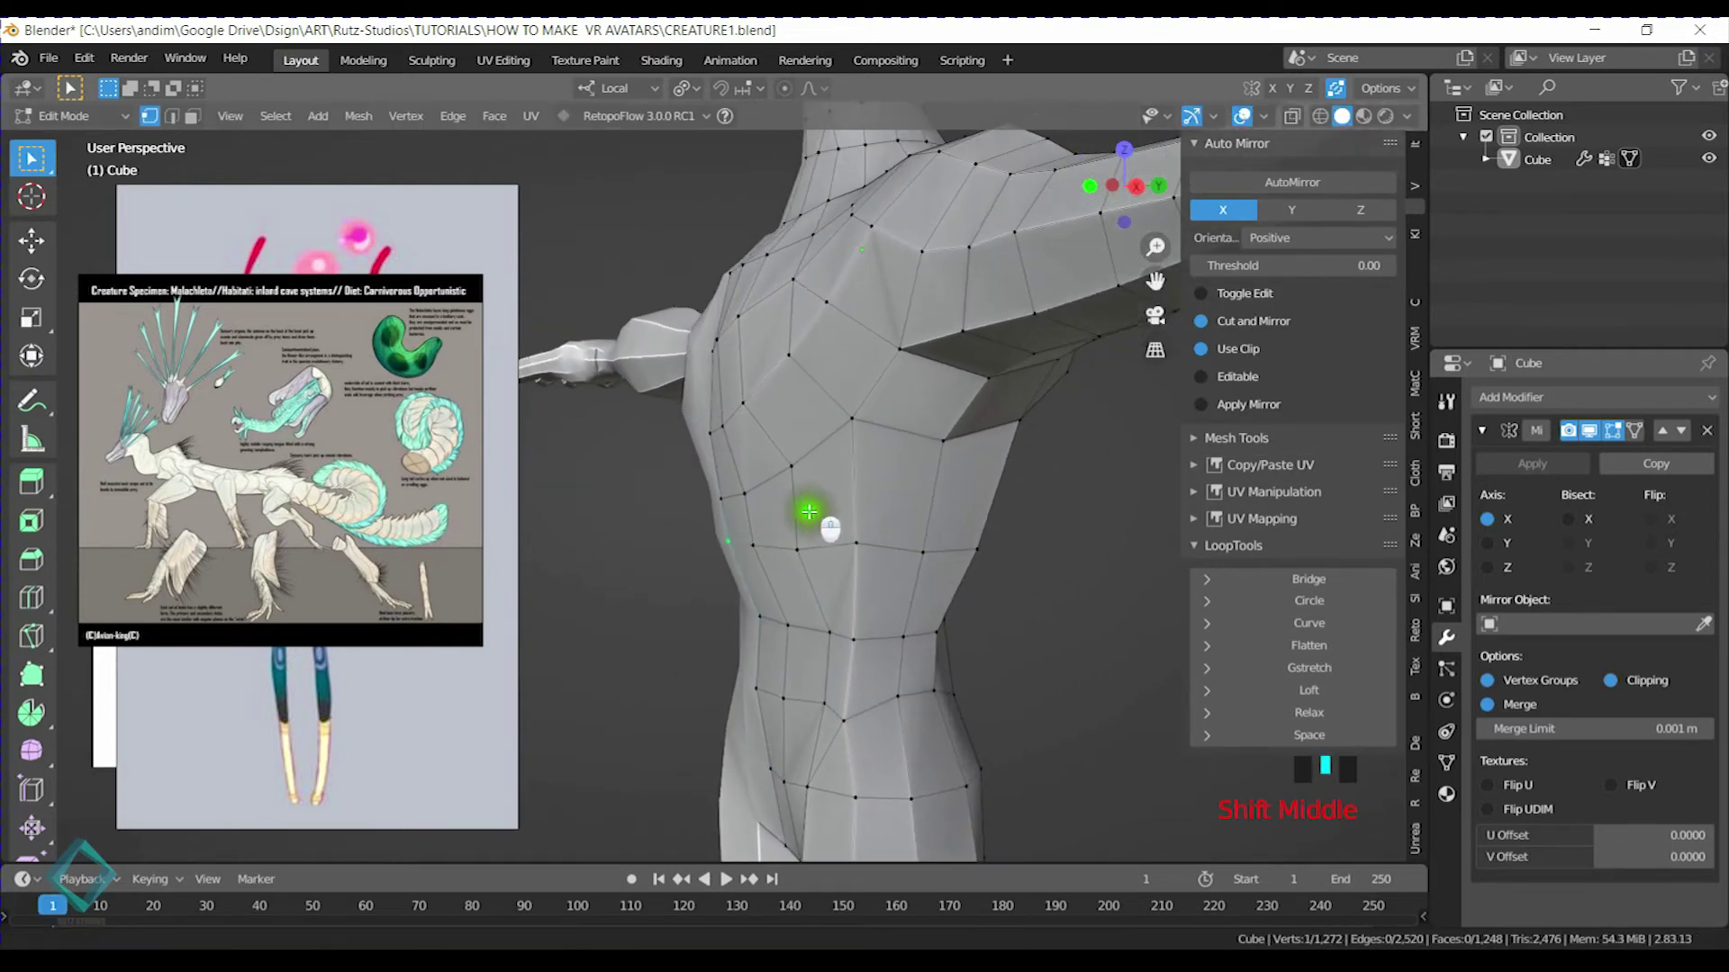
{"action": "key", "text": "g"}
{"action": "key", "text": "g"}
{"action": "left_click", "coordinate": [866, 534]}
{"action": "middle_click_drag", "start_coordinate": [866, 535], "coordinate": [920, 426]}
{"action": "key", "text": "g"}
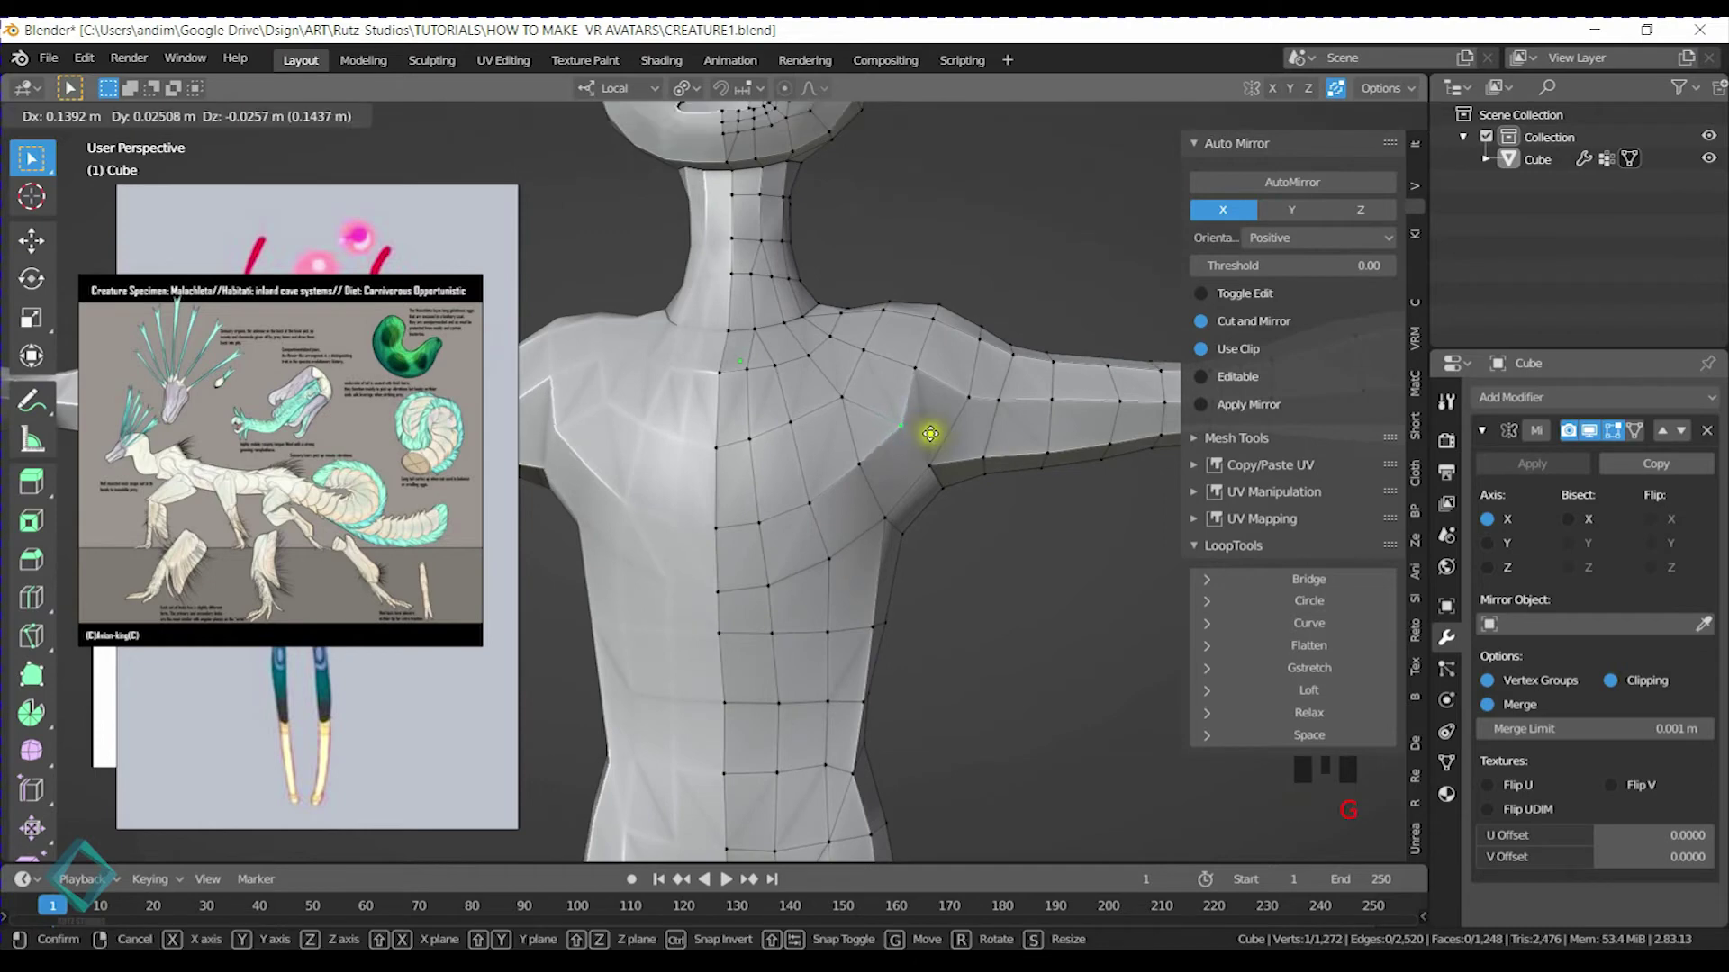
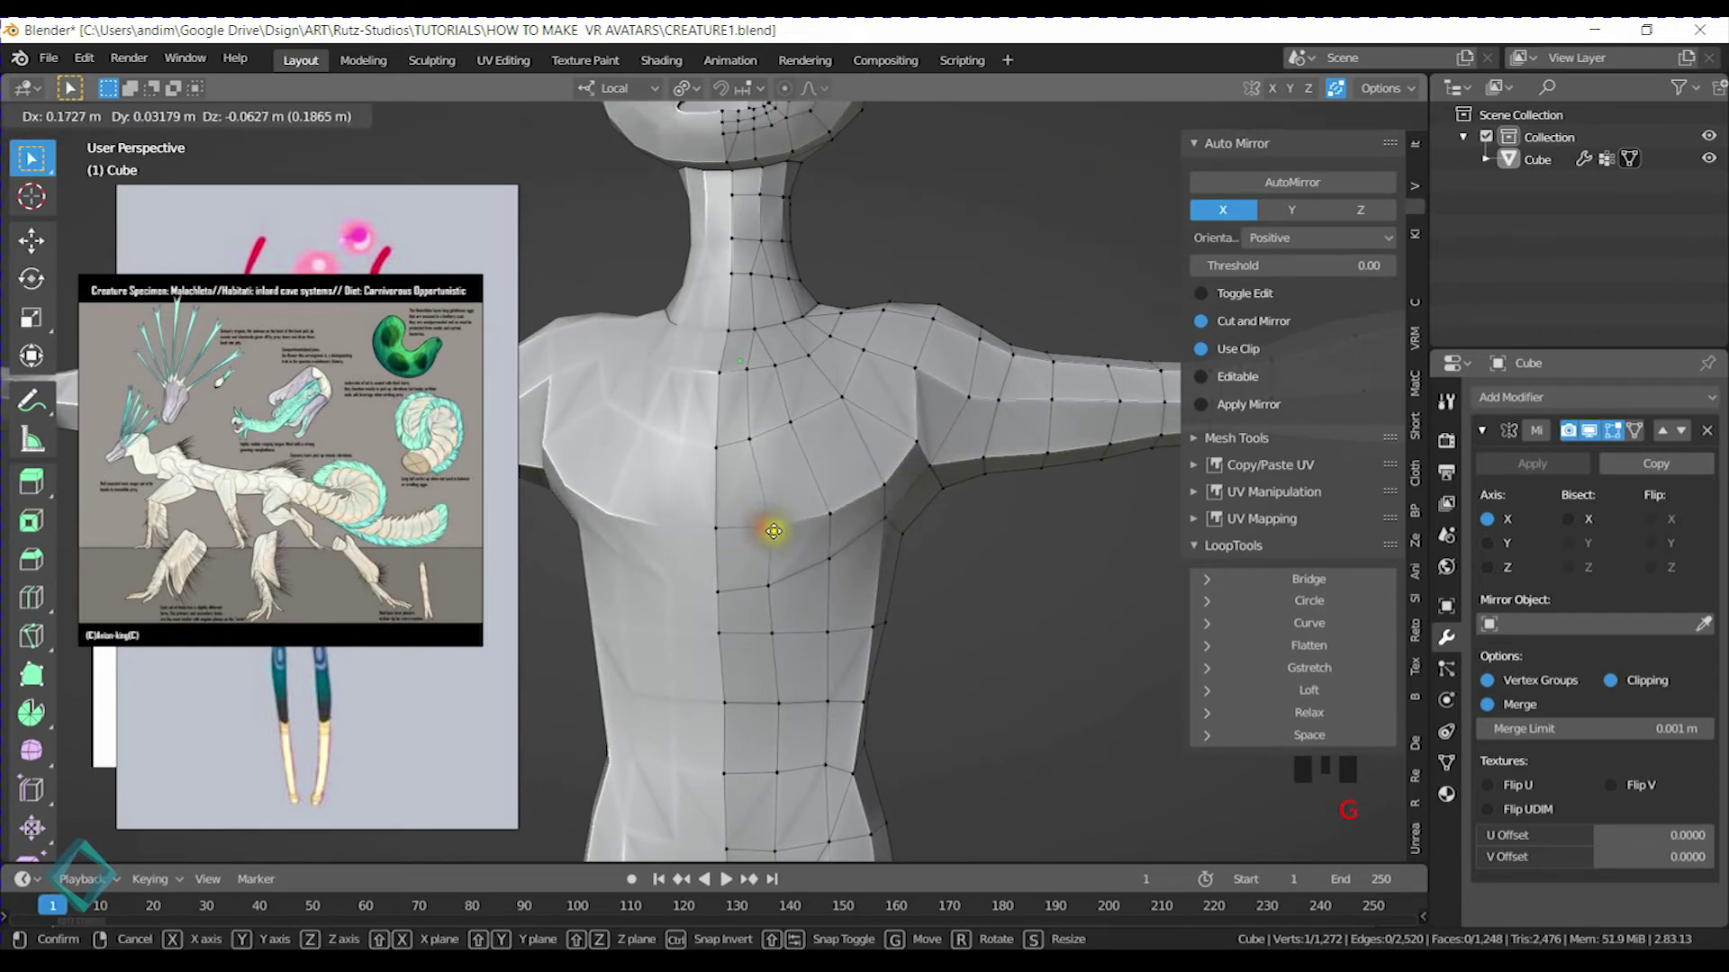
Raise the front rib vertices below the chest, from the centre line to the side, to form the chest's underside
{"action": "left_click", "coordinate": [773, 554]}
{"action": "key", "text": "g"}
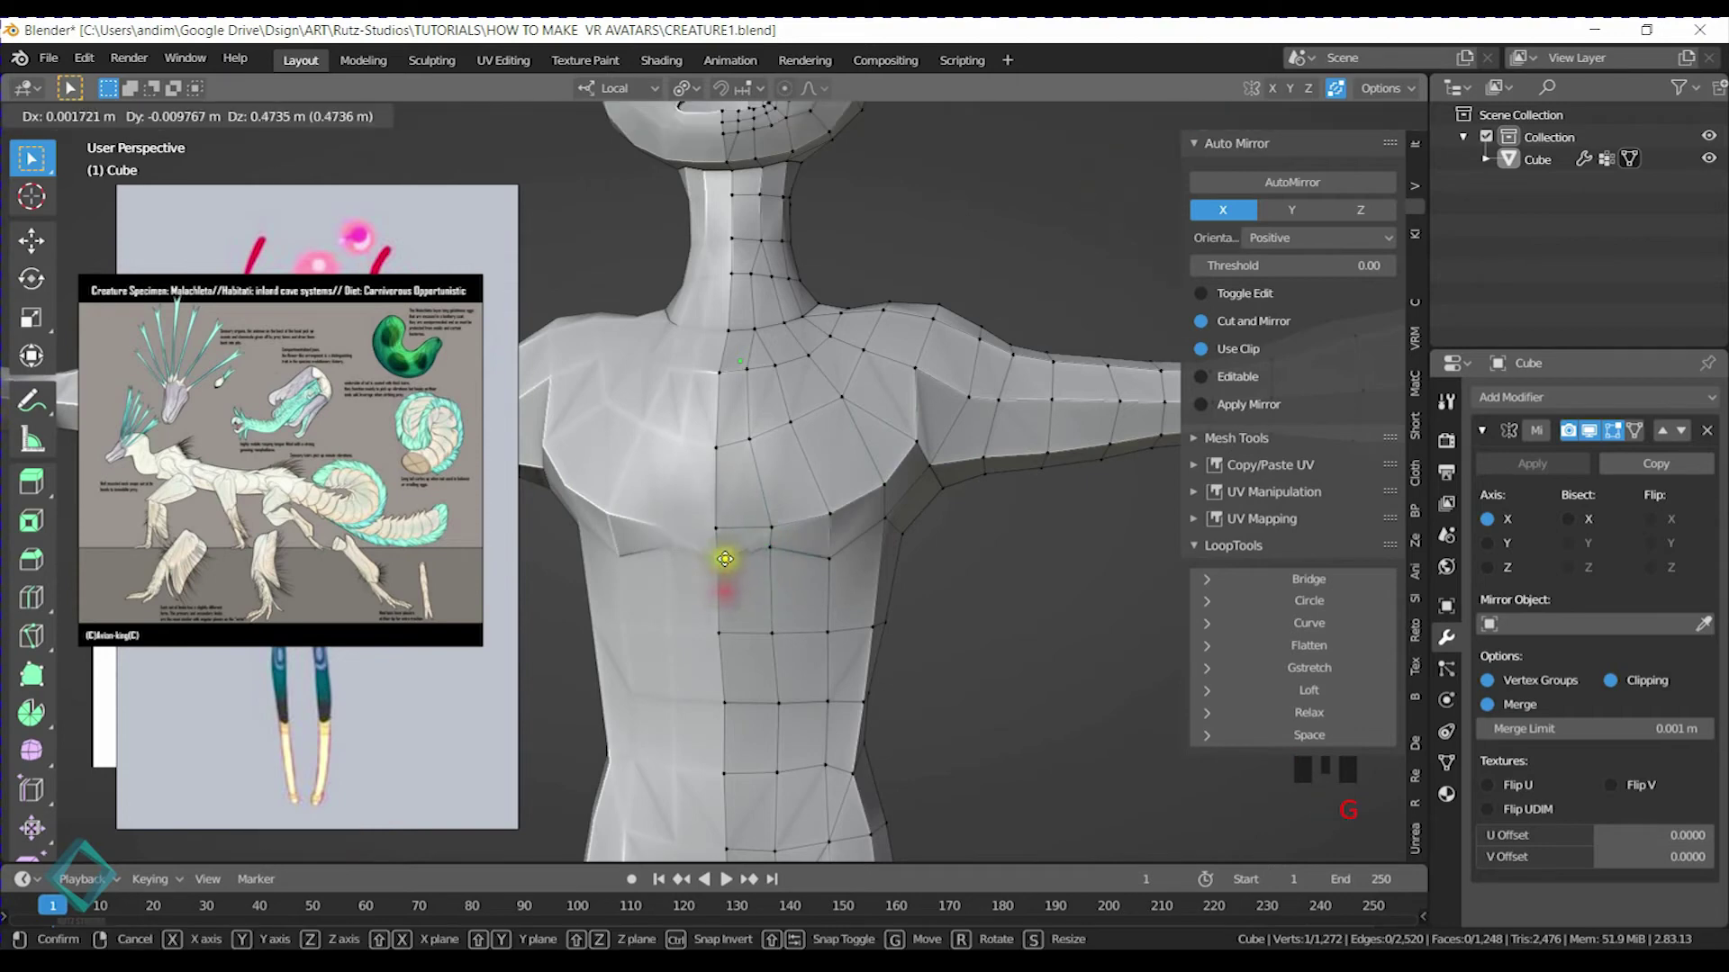
{"action": "left_click", "coordinate": [726, 549]}
{"action": "middle_click_drag", "start_coordinate": [830, 540], "coordinate": [792, 545]}
{"action": "left_click", "coordinate": [858, 531]}
{"action": "key", "text": "g"}
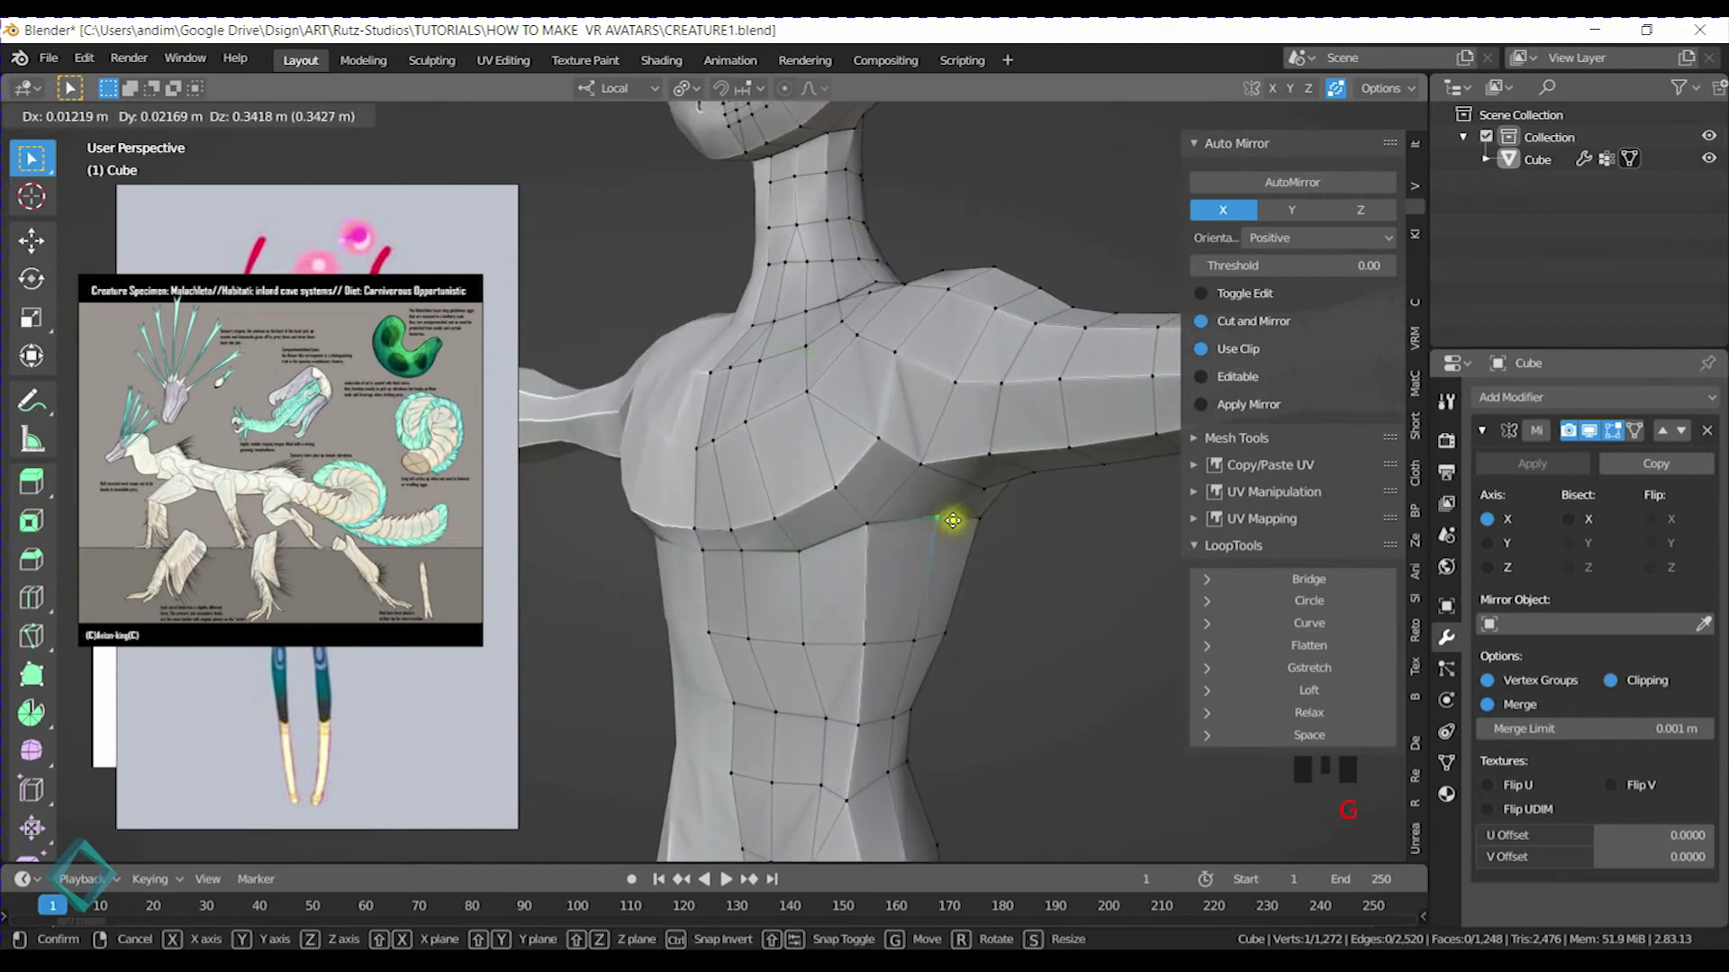
{"action": "left_click", "coordinate": [953, 515]}
Reposition the vertex in front of the armpit and move it about 0.33 m along local Y
{"action": "middle_click_drag", "start_coordinate": [1057, 505], "coordinate": [995, 553]}
{"action": "key", "text": "g"}
{"action": "left_click", "coordinate": [914, 436]}
{"action": "middle_click_drag", "start_coordinate": [914, 435], "coordinate": [880, 586]}
{"action": "key", "text": "g"}
{"action": "key", "text": "y"}
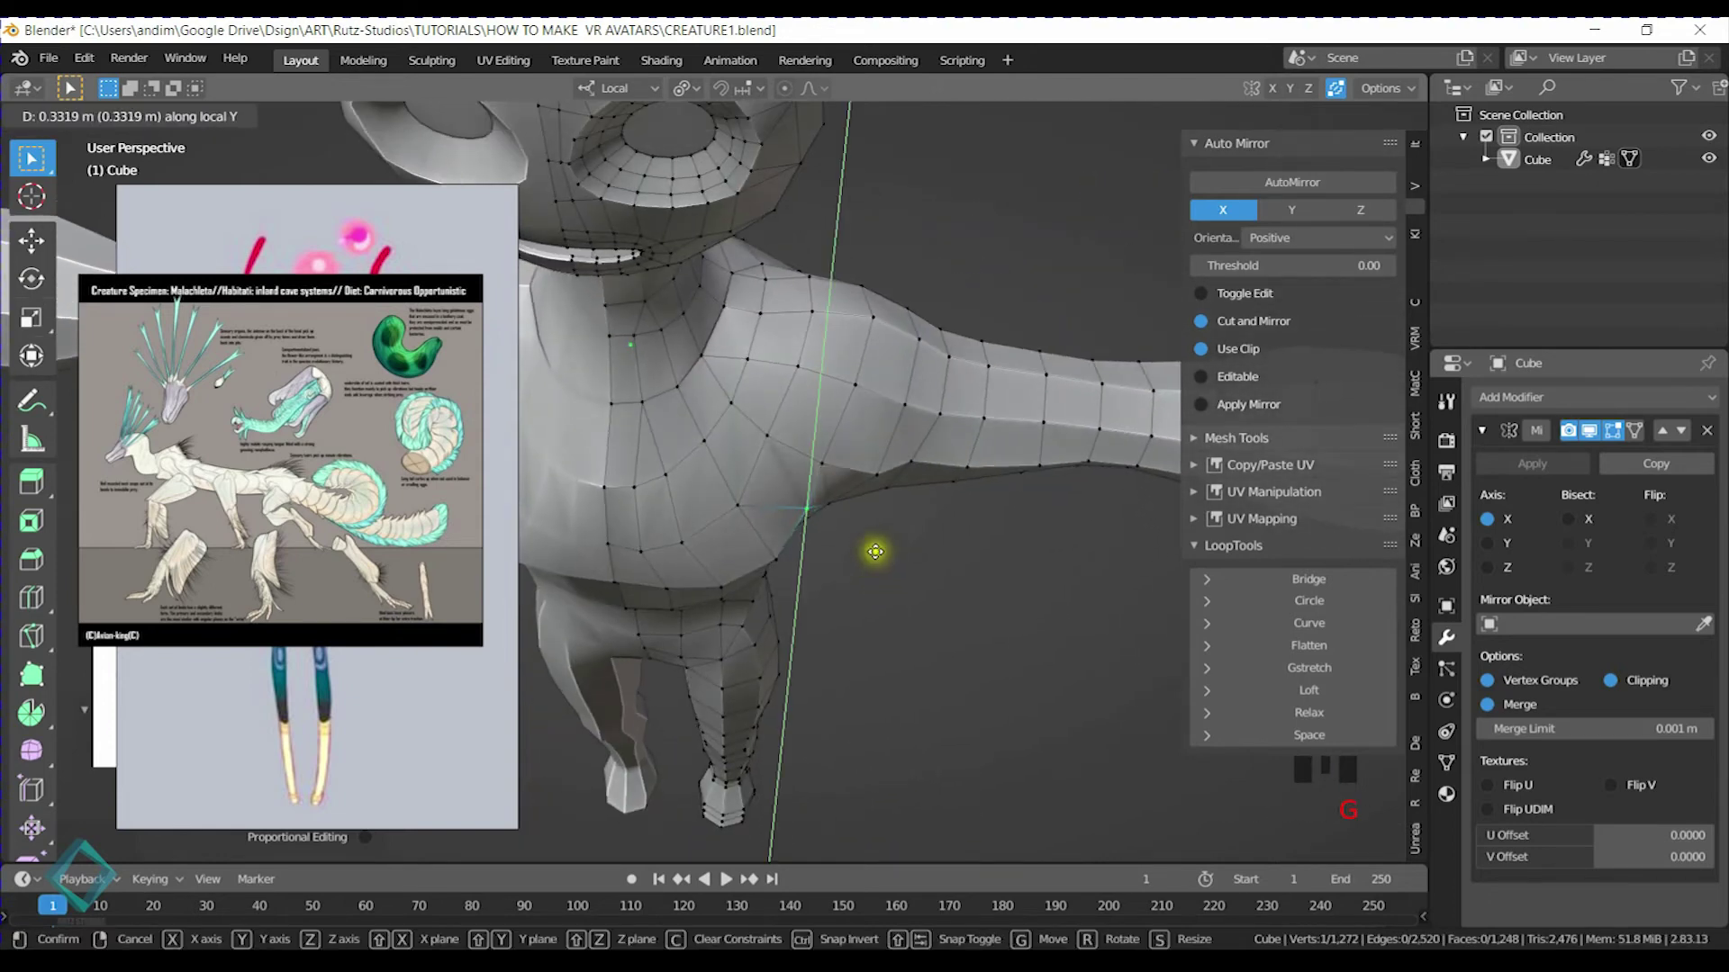
{"action": "left_click", "coordinate": [875, 551]}
{"action": "middle_click_drag", "start_coordinate": [791, 579], "coordinate": [808, 427]}
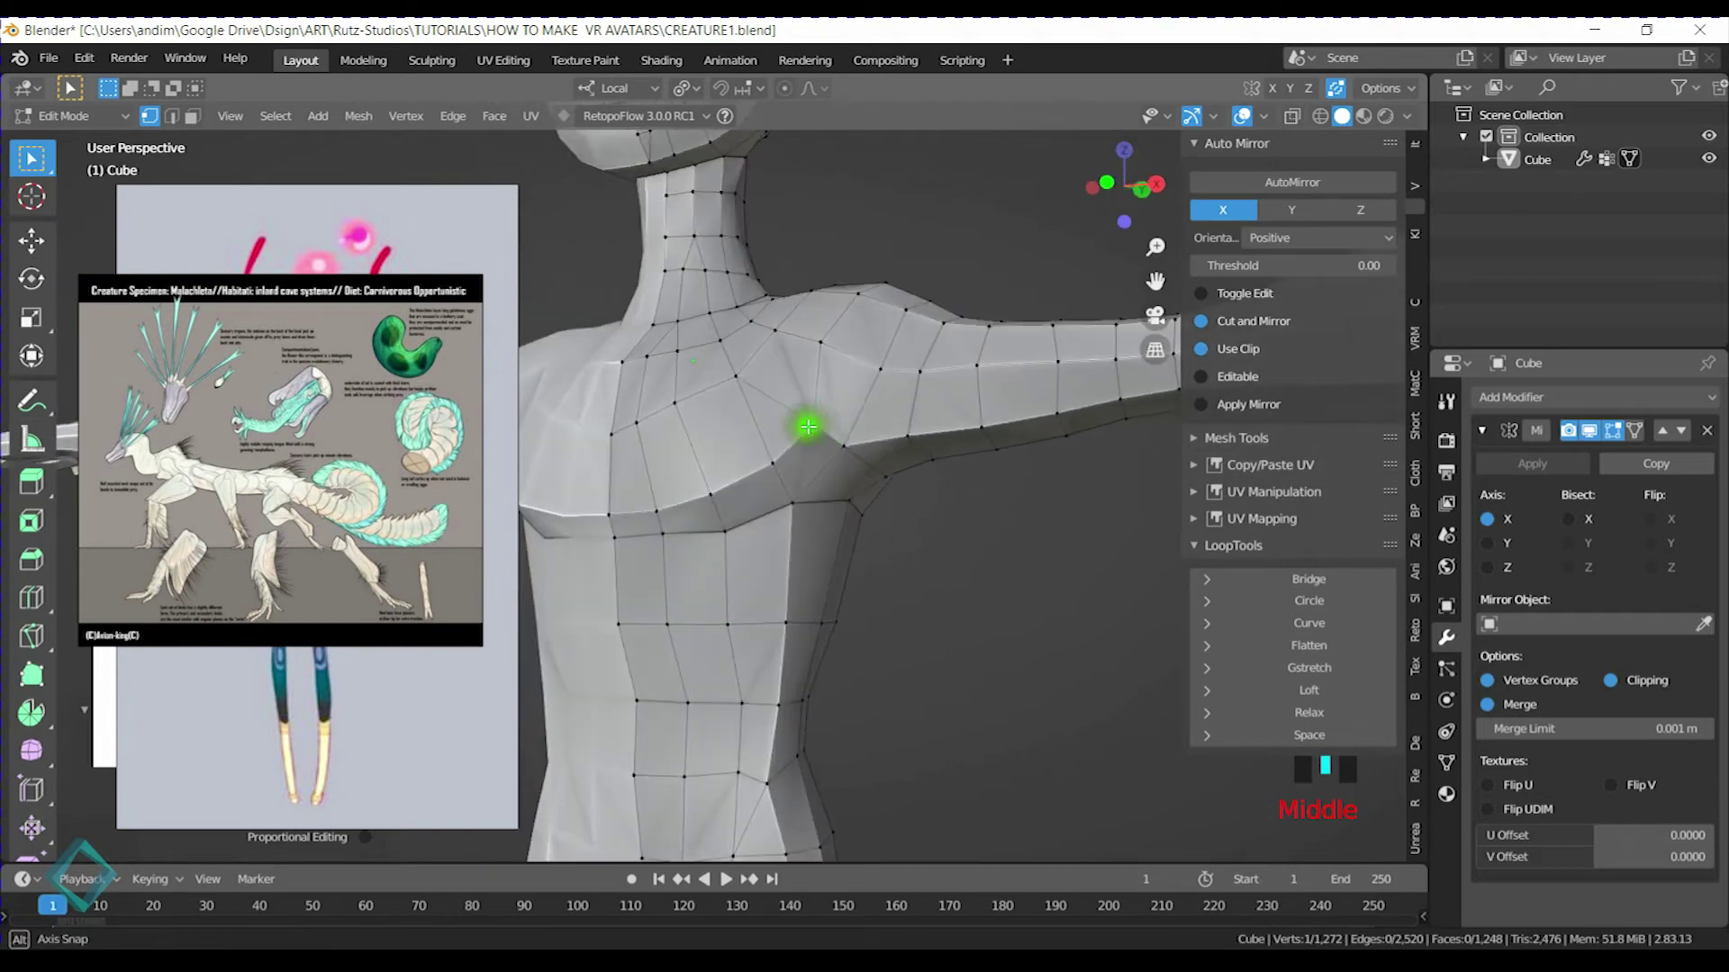
Knife-cut a new edge from the vertex in front of the armpit to the nearest vertex at the arm's base
{"action": "key", "text": "k"}
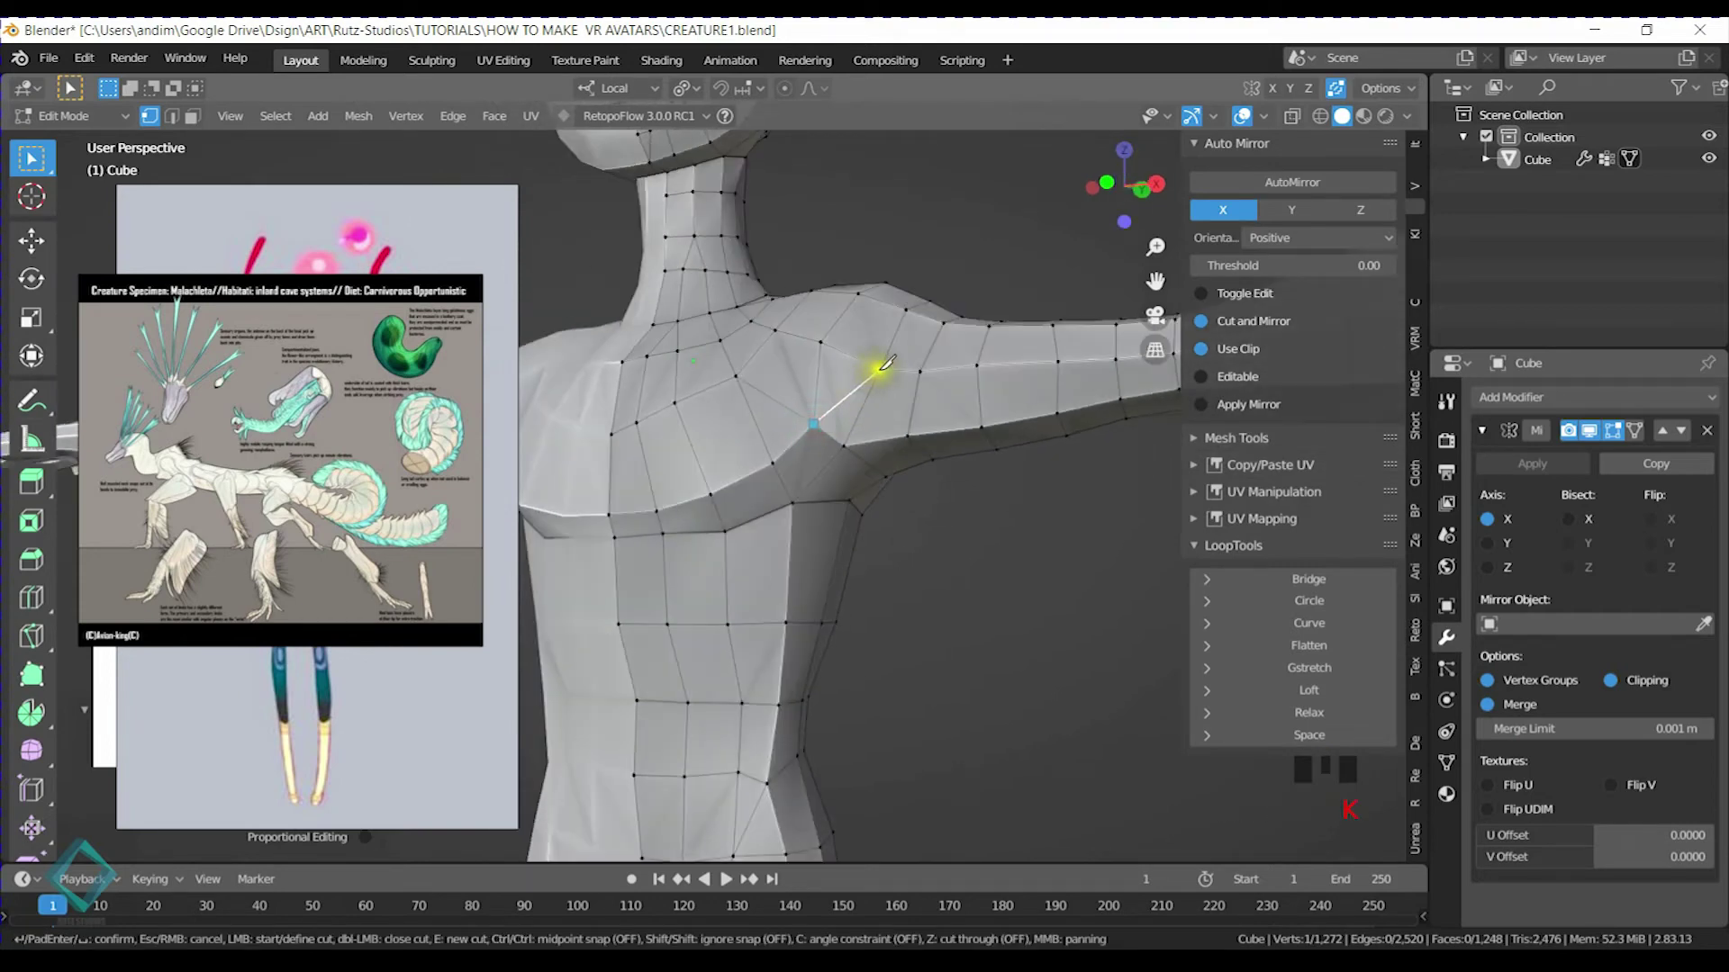
{"action": "key", "text": "Return"}
{"action": "middle_click_drag", "start_coordinate": [879, 397], "coordinate": [830, 480]}
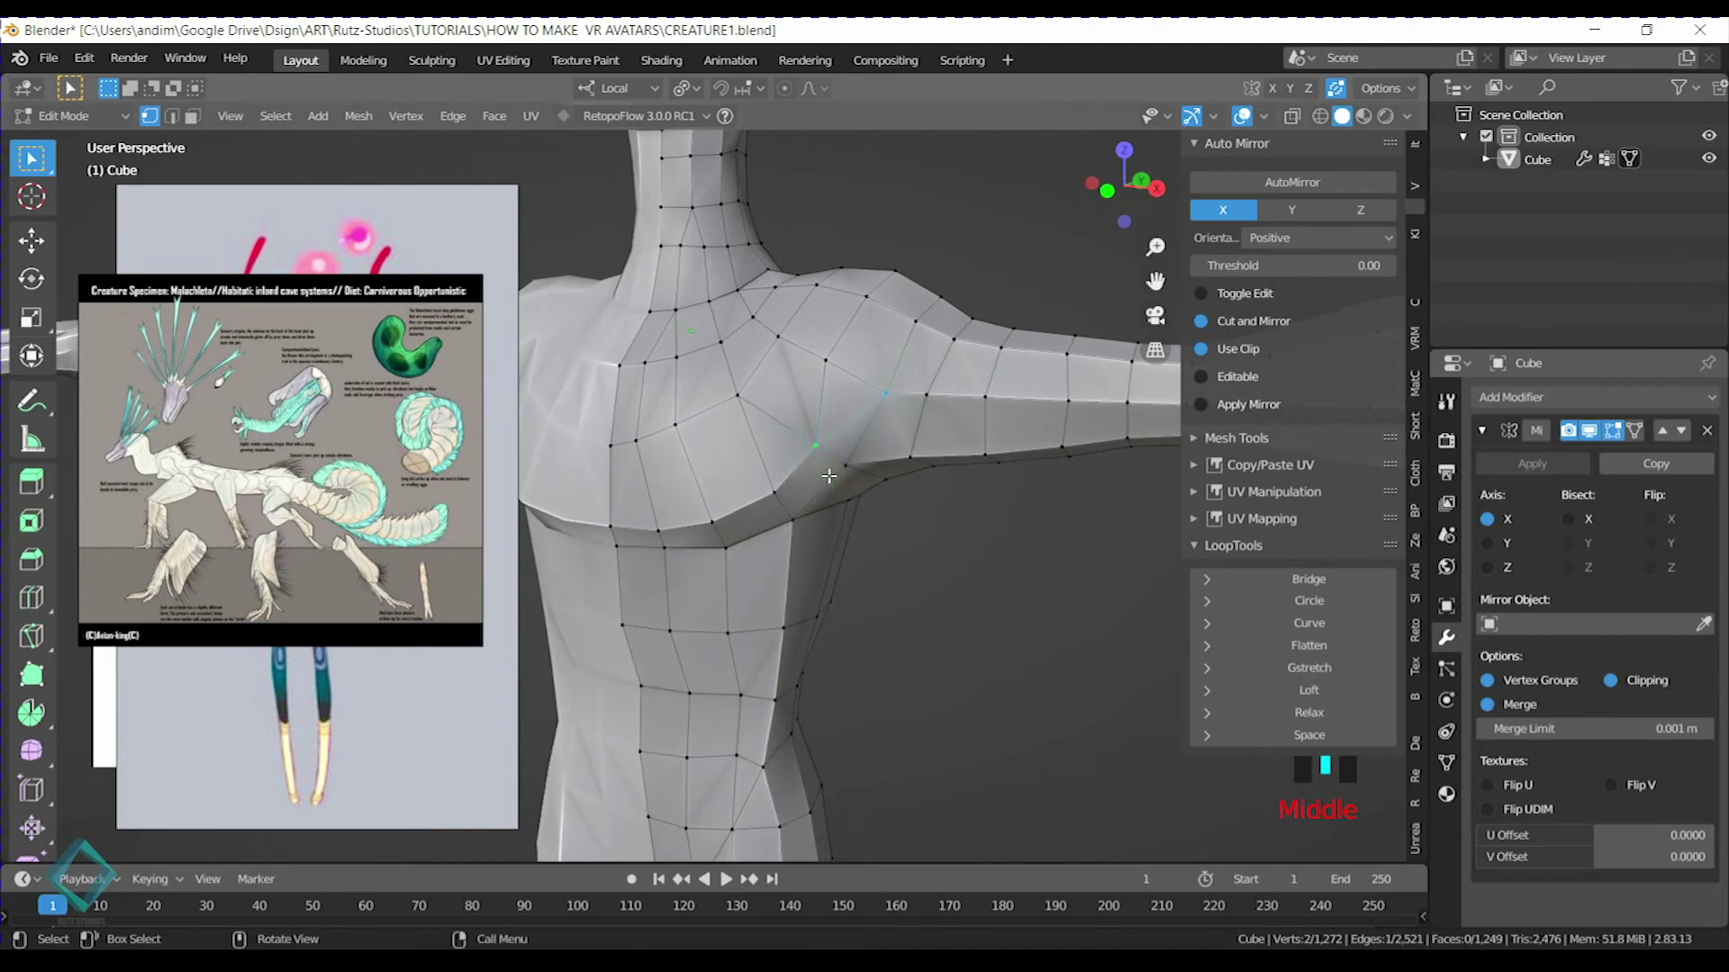
{"action": "mouse_move", "coordinate": [829, 476]}
{"action": "middle_mouse_down"}
{"action": "mouse_move", "coordinate": [784, 471]}
{"action": "mouse_move", "coordinate": [811, 489]}
{"action": "middle_mouse_up"}
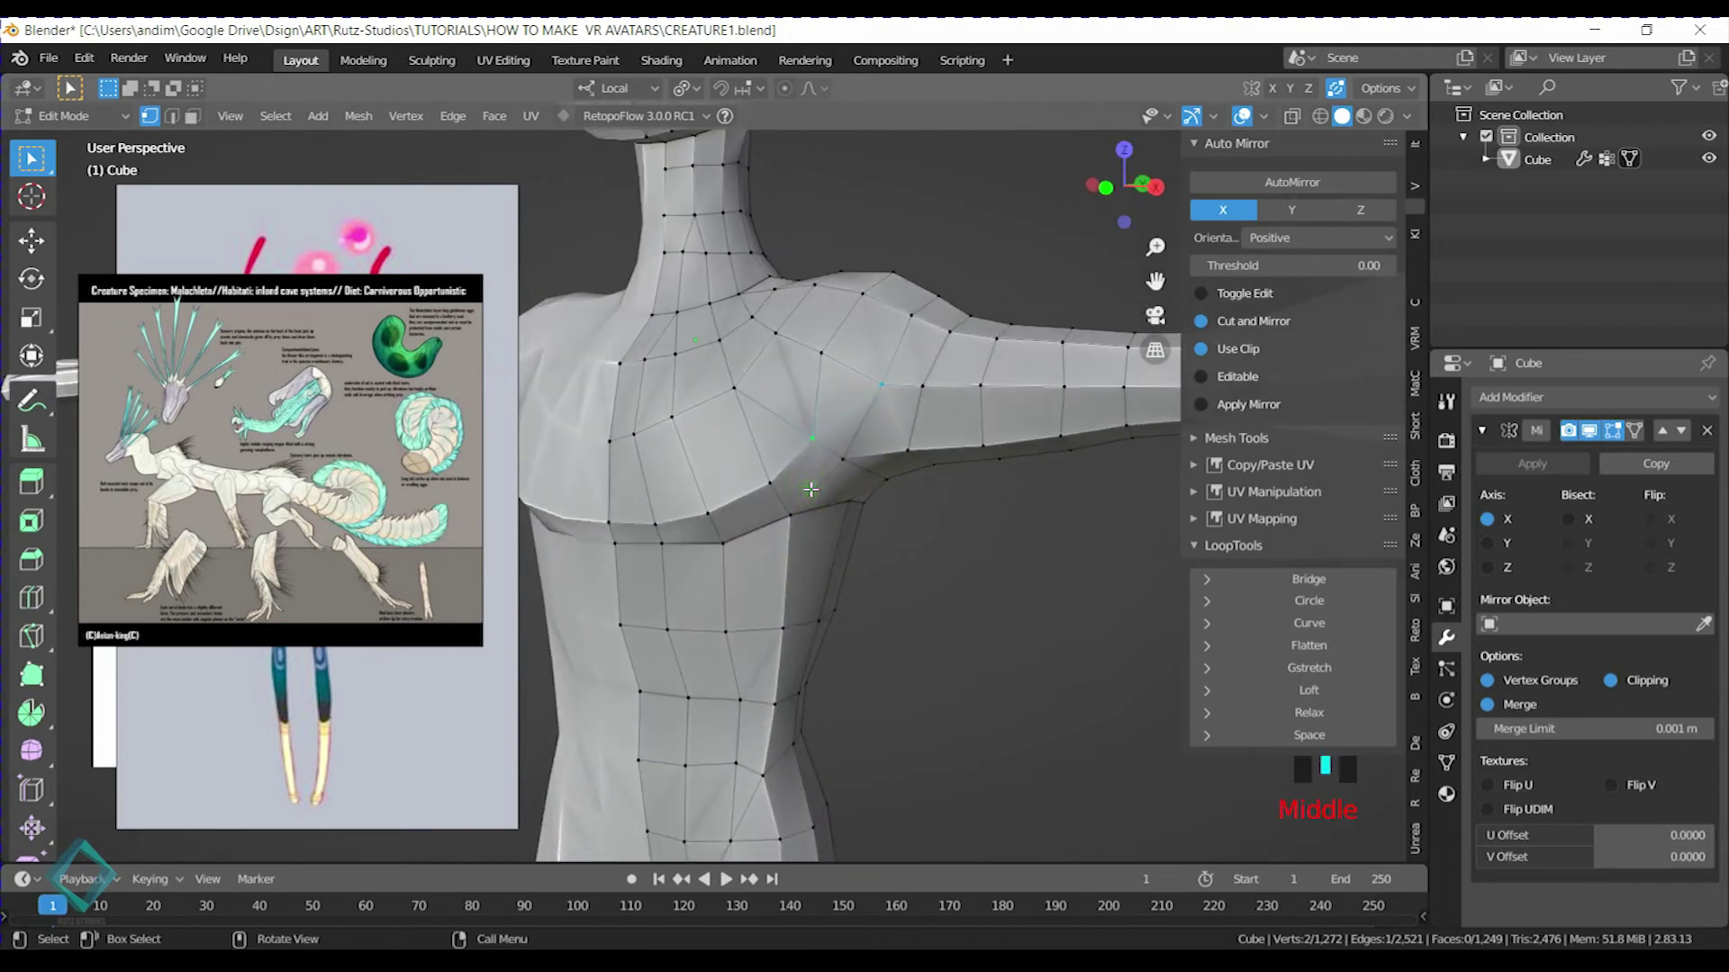
{"action": "middle_click_drag", "start_coordinate": [808, 424], "coordinate": [833, 490]}
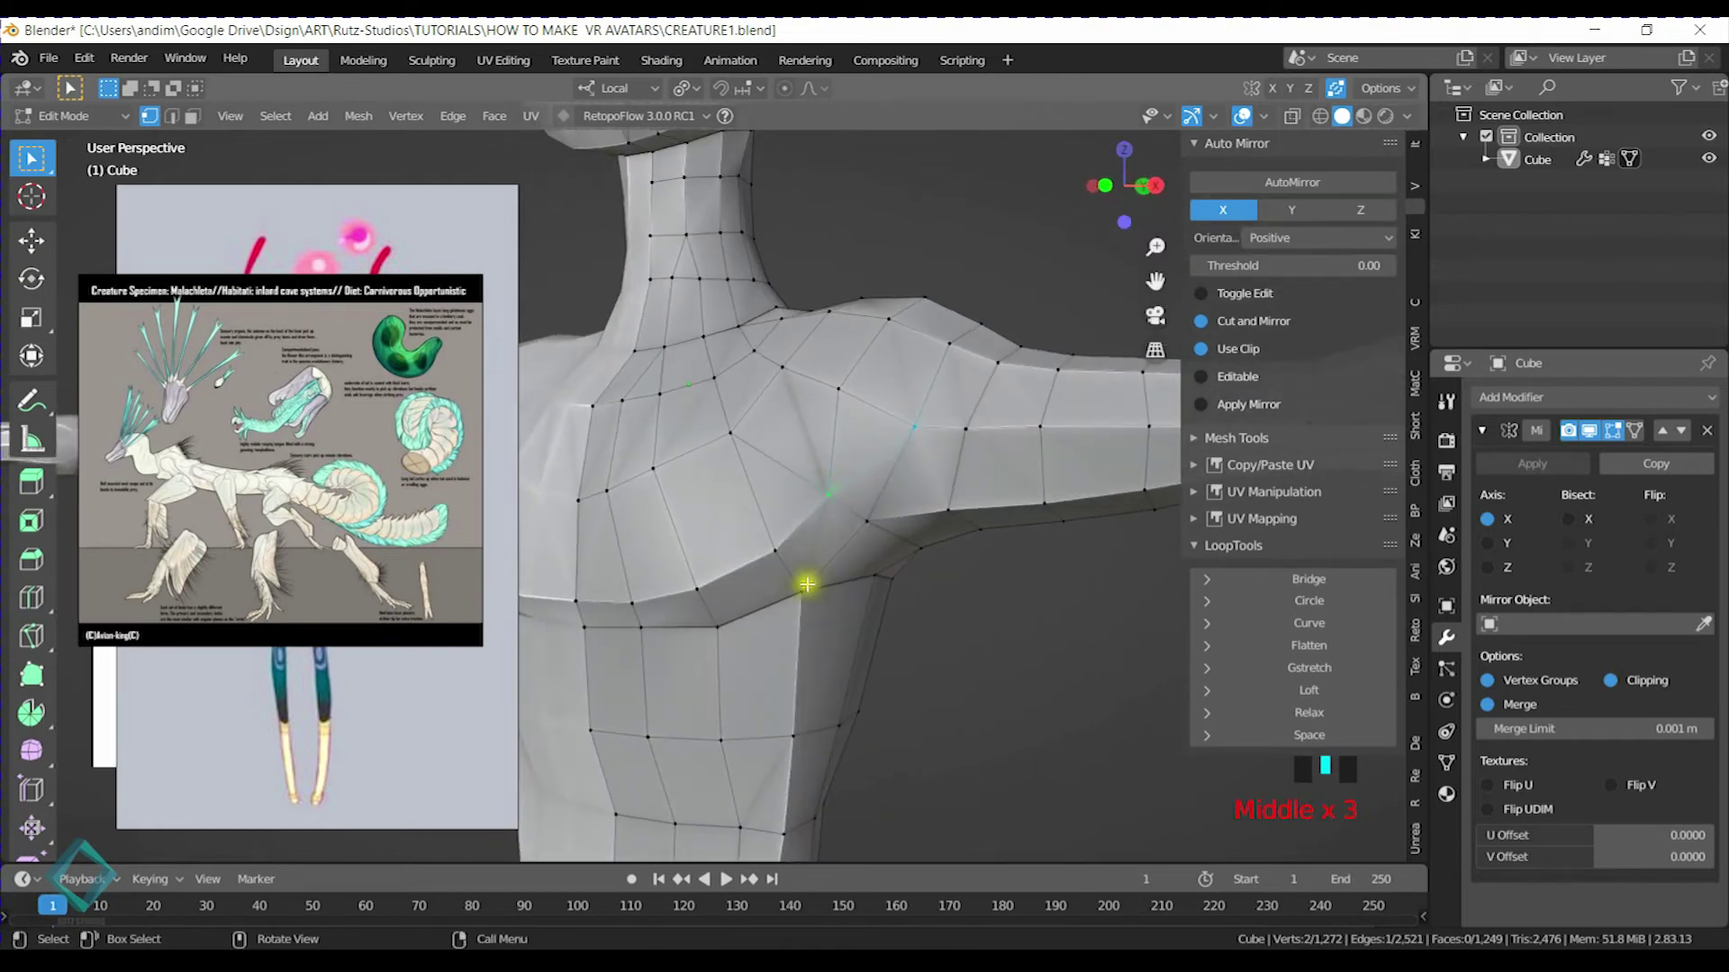
{"action": "middle_click_drag", "start_coordinate": [810, 561], "coordinate": [868, 484]}
Clear the selection and knife-cut an edge between the underarm vertex and the outer lower chest
{"action": "key", "text": "l"}
{"action": "key", "text": "alt+a"}
{"action": "key", "text": "k"}
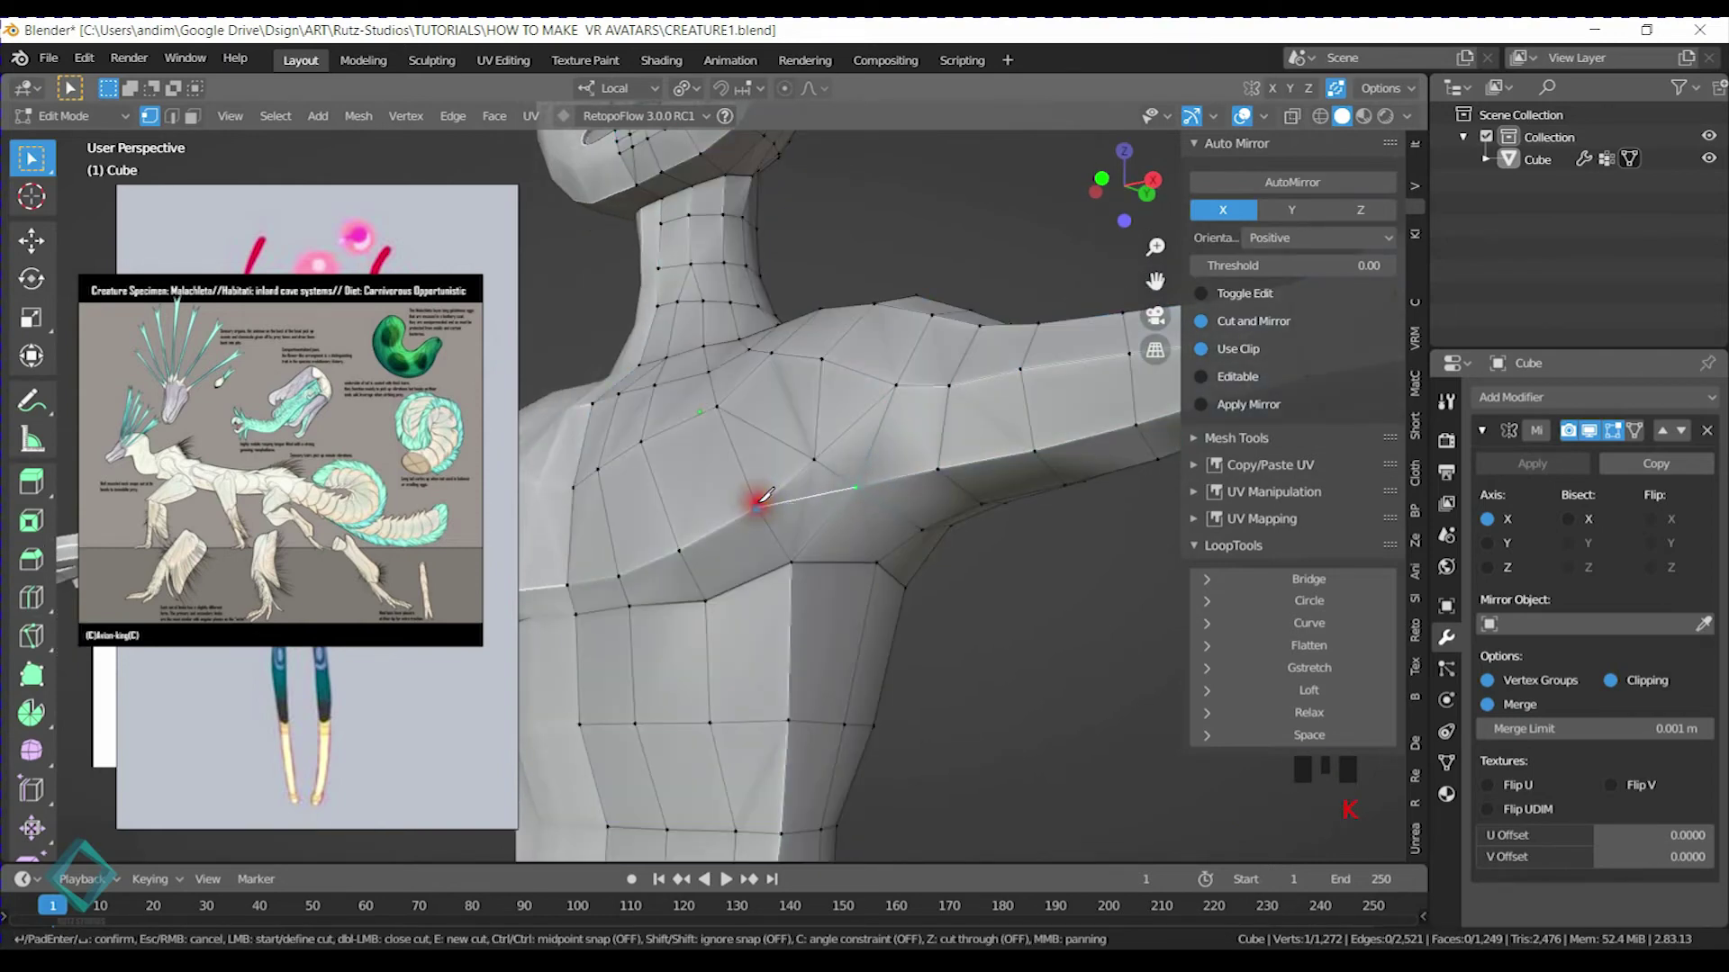
{"action": "key", "text": "Return"}
Try to reposition the vertex in front of the armpit and undo the change
{"action": "middle_click_drag", "start_coordinate": [804, 521], "coordinate": [857, 512]}
{"action": "left_click", "coordinate": [823, 487]}
{"action": "key", "text": "g"}
{"action": "left_click", "coordinate": [847, 443]}
{"action": "key", "text": "ctrl+z"}
{"action": "middle_click_drag", "start_coordinate": [847, 443], "coordinate": [862, 493]}
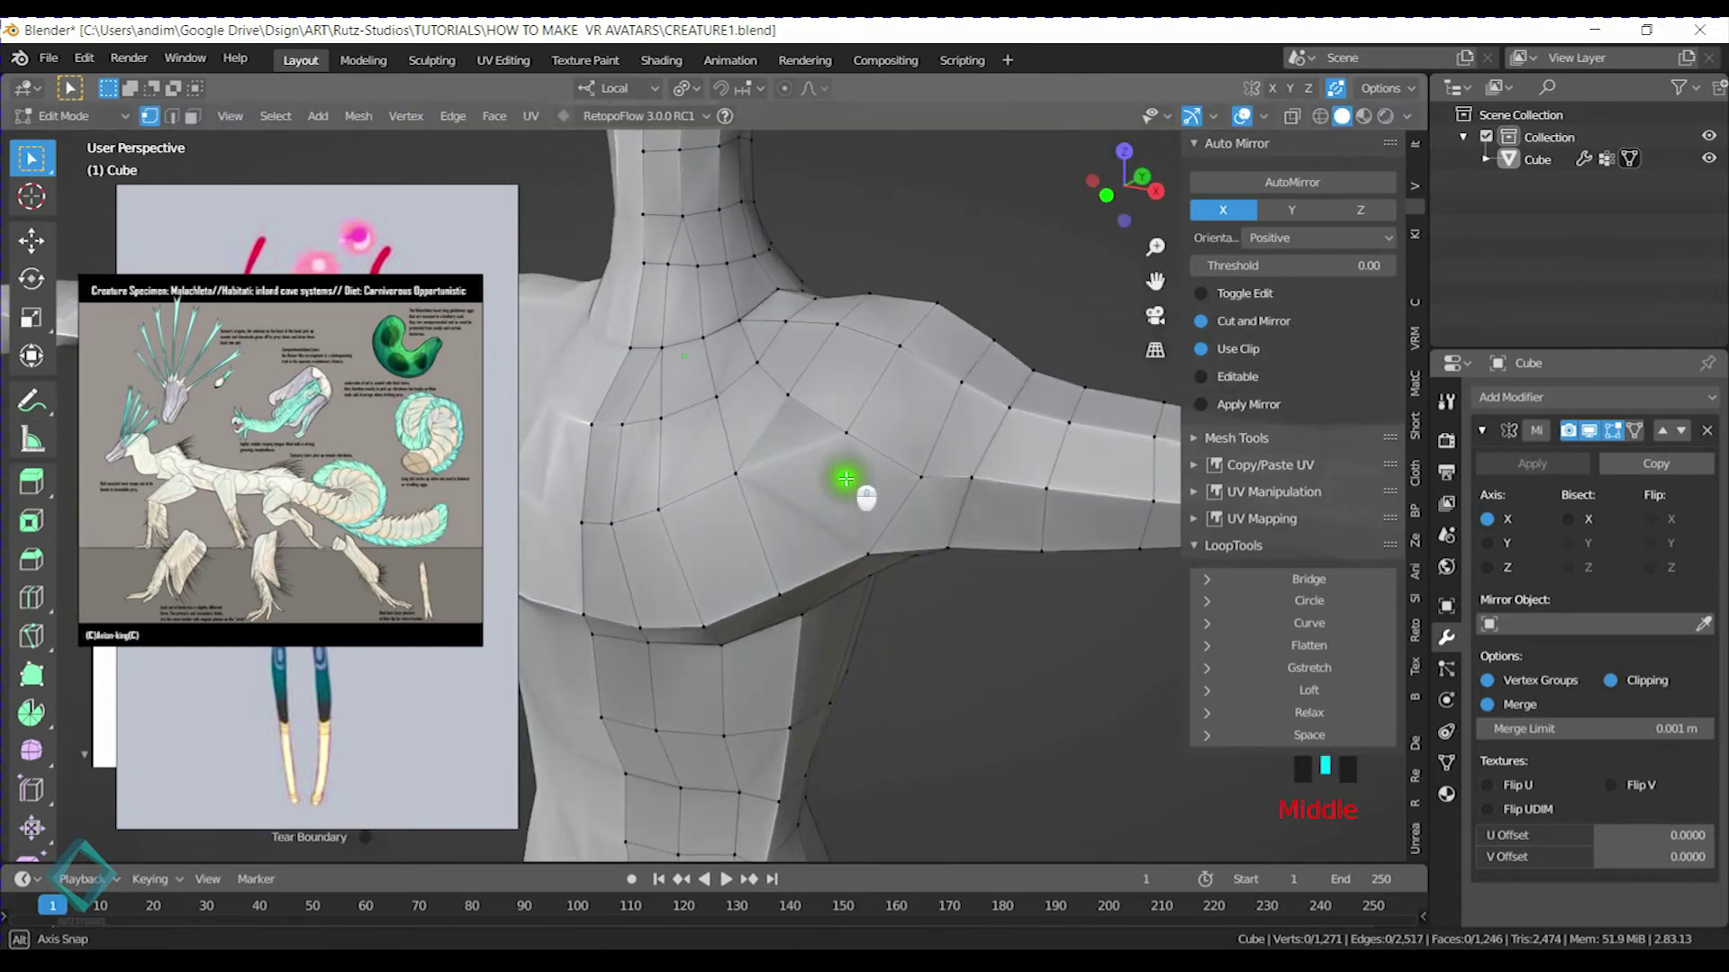
{"action": "left_click", "coordinate": [850, 466]}
{"action": "middle_click_drag", "start_coordinate": [833, 424], "coordinate": [871, 448]}
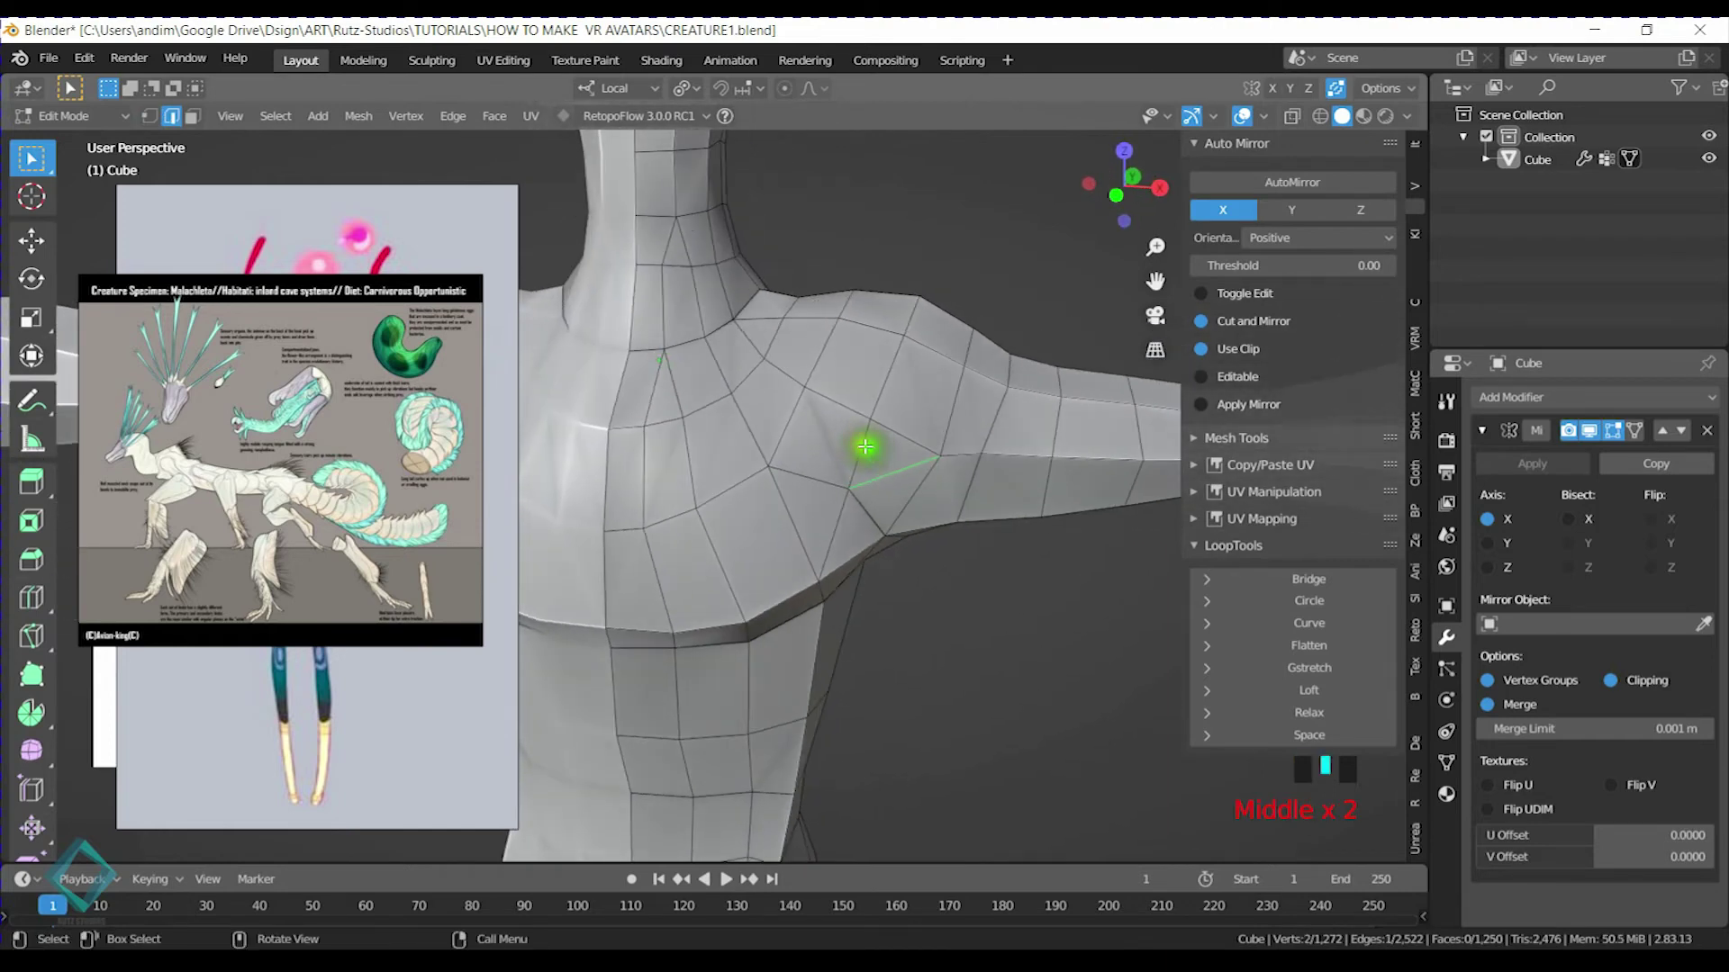
Knife-cut an edge from the outer chest vertex to the front shoulder vertex and dissolve the redundant edges below it
{"action": "key", "text": "k"}
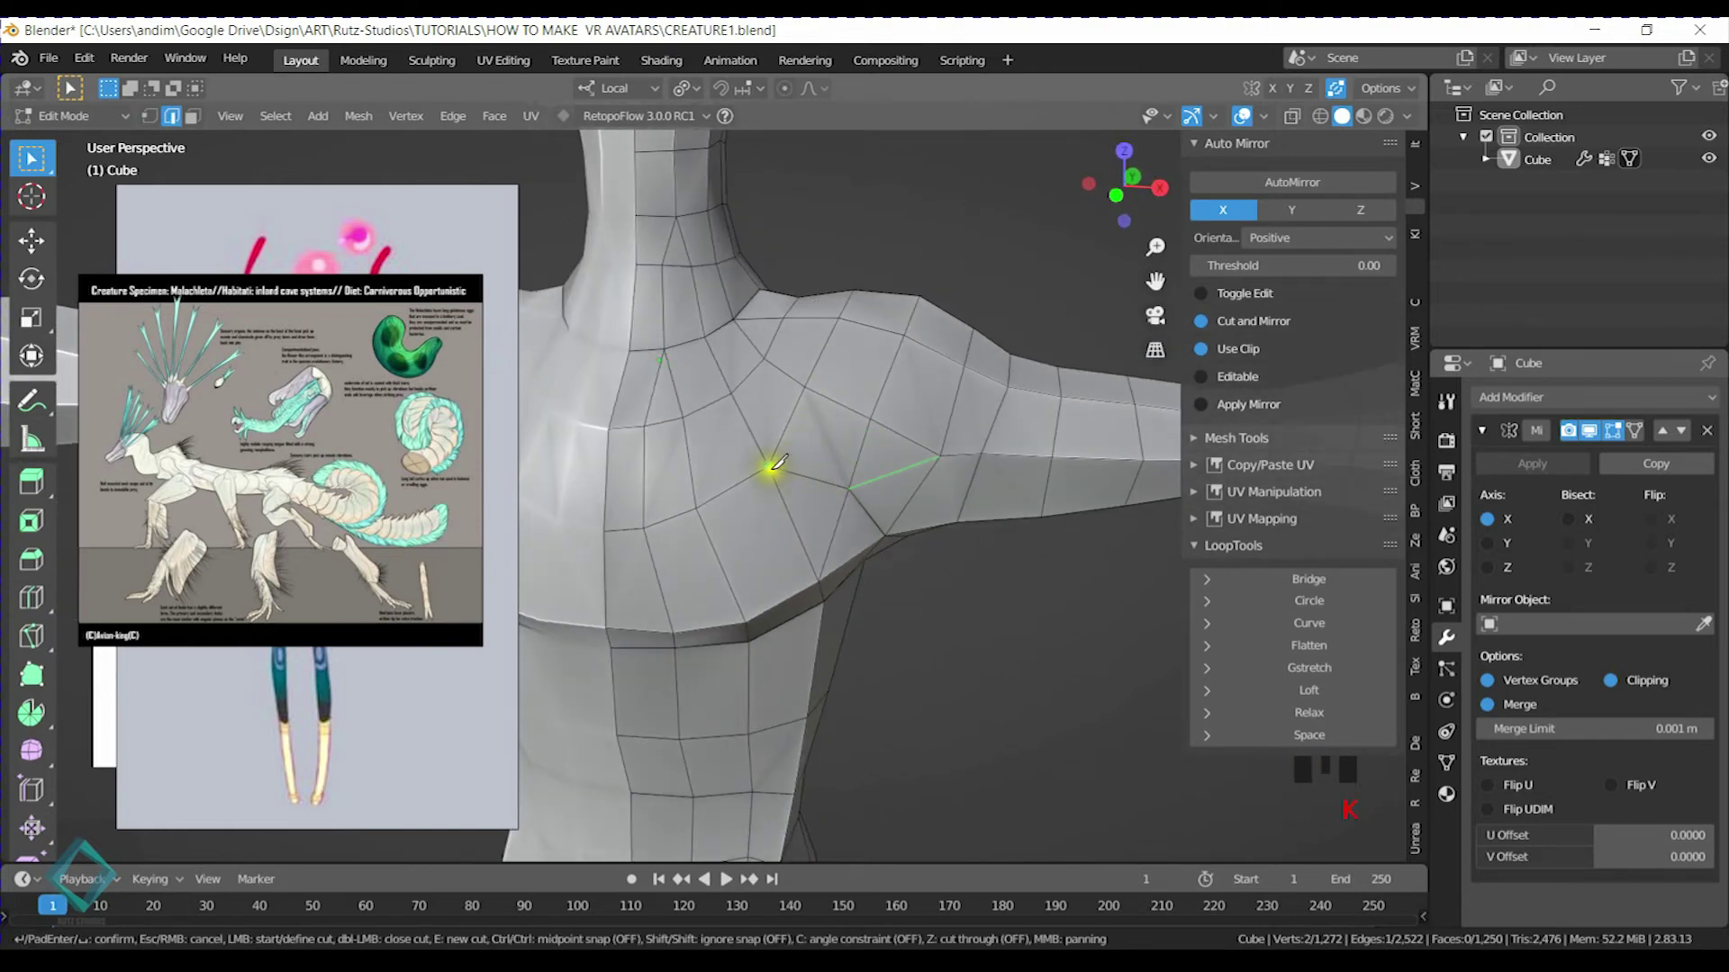
{"action": "left_click", "coordinate": [870, 416]}
{"action": "key", "text": "Return"}
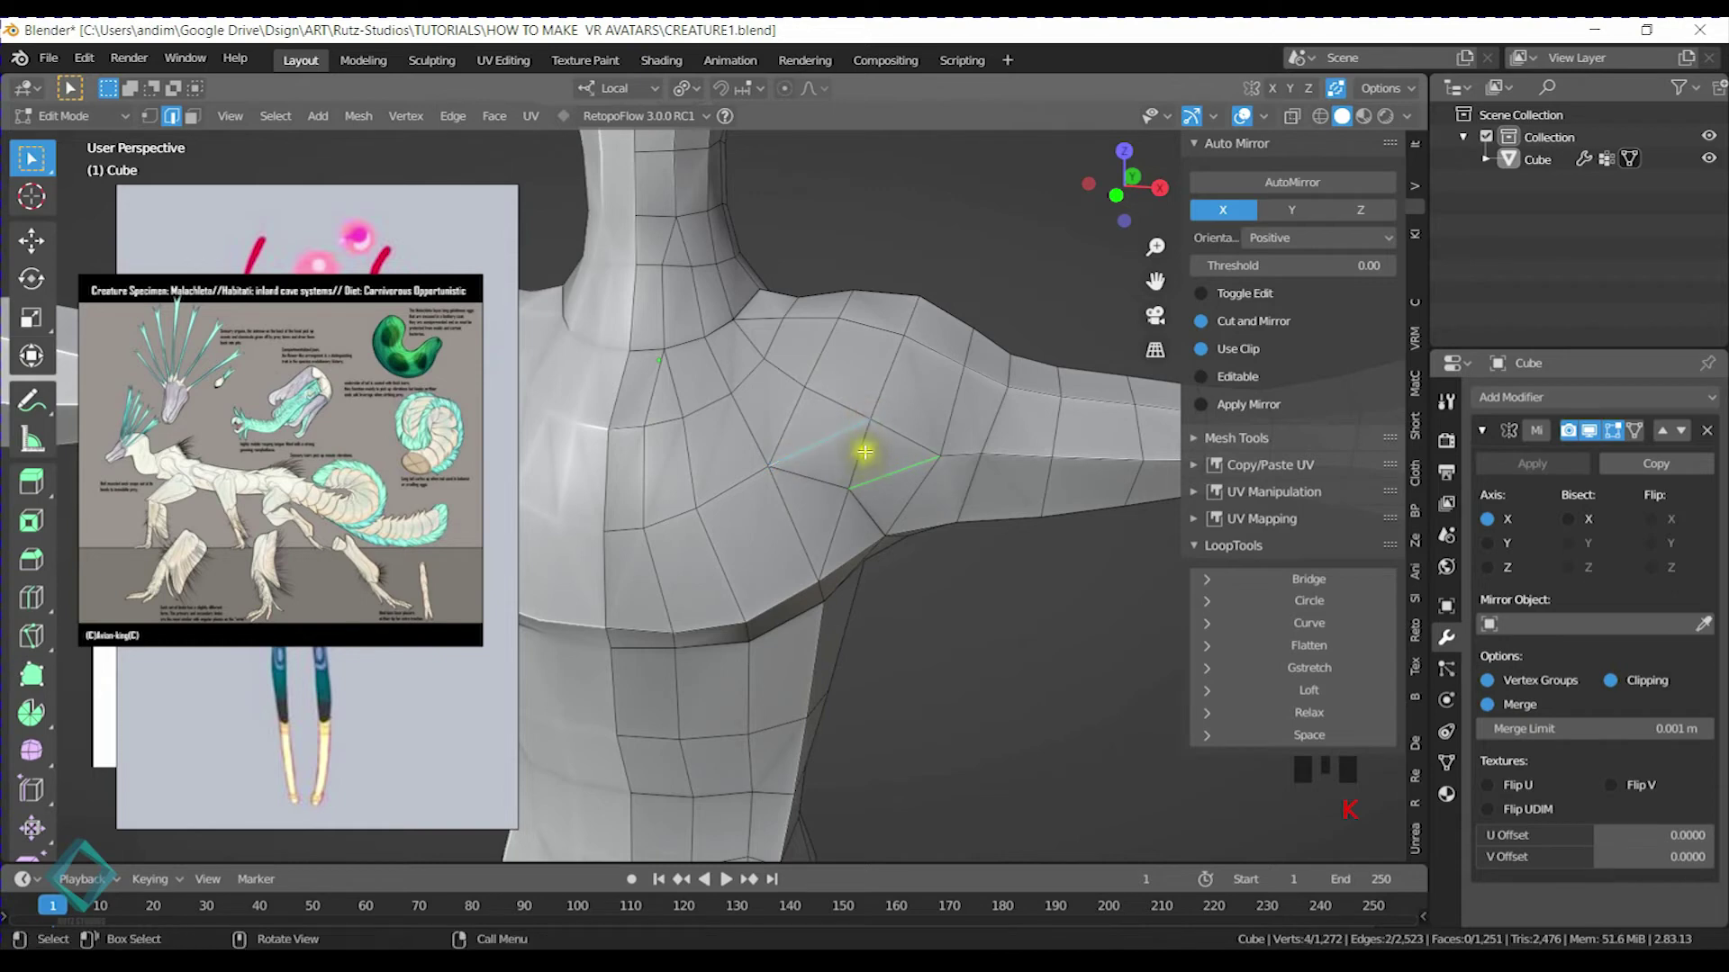
{"action": "key", "text": "ctrl+x"}
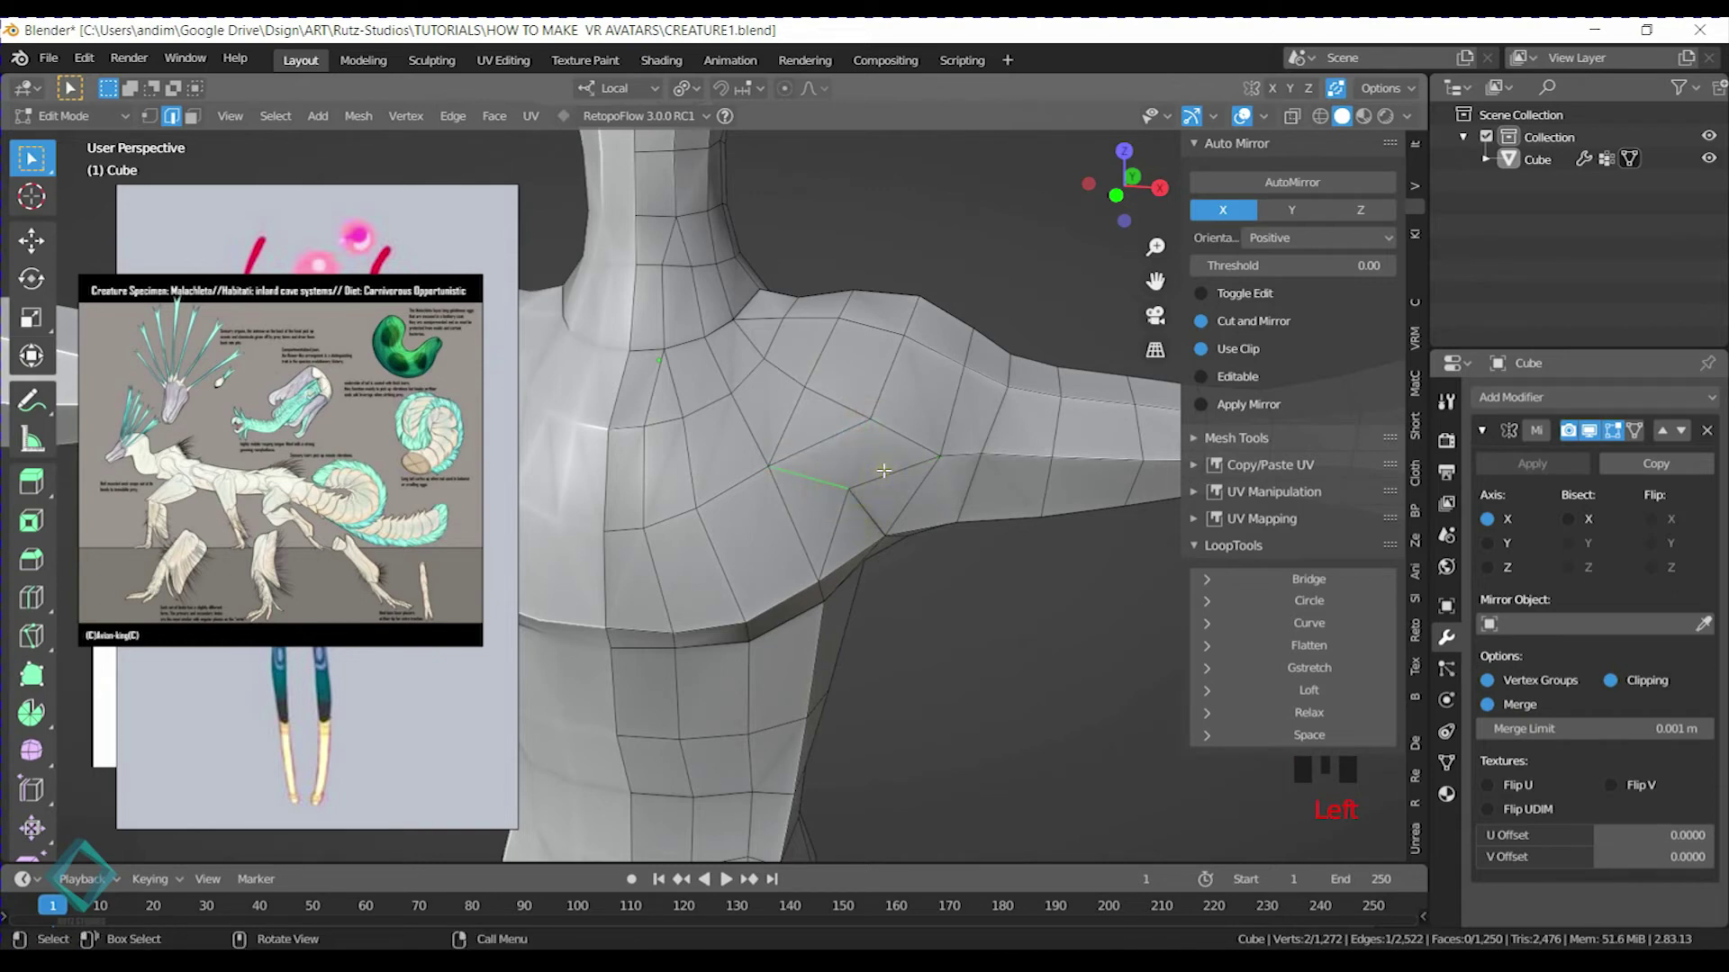
{"action": "key", "text": "ctrl+x"}
{"action": "middle_click_drag", "start_coordinate": [893, 500], "coordinate": [860, 487]}
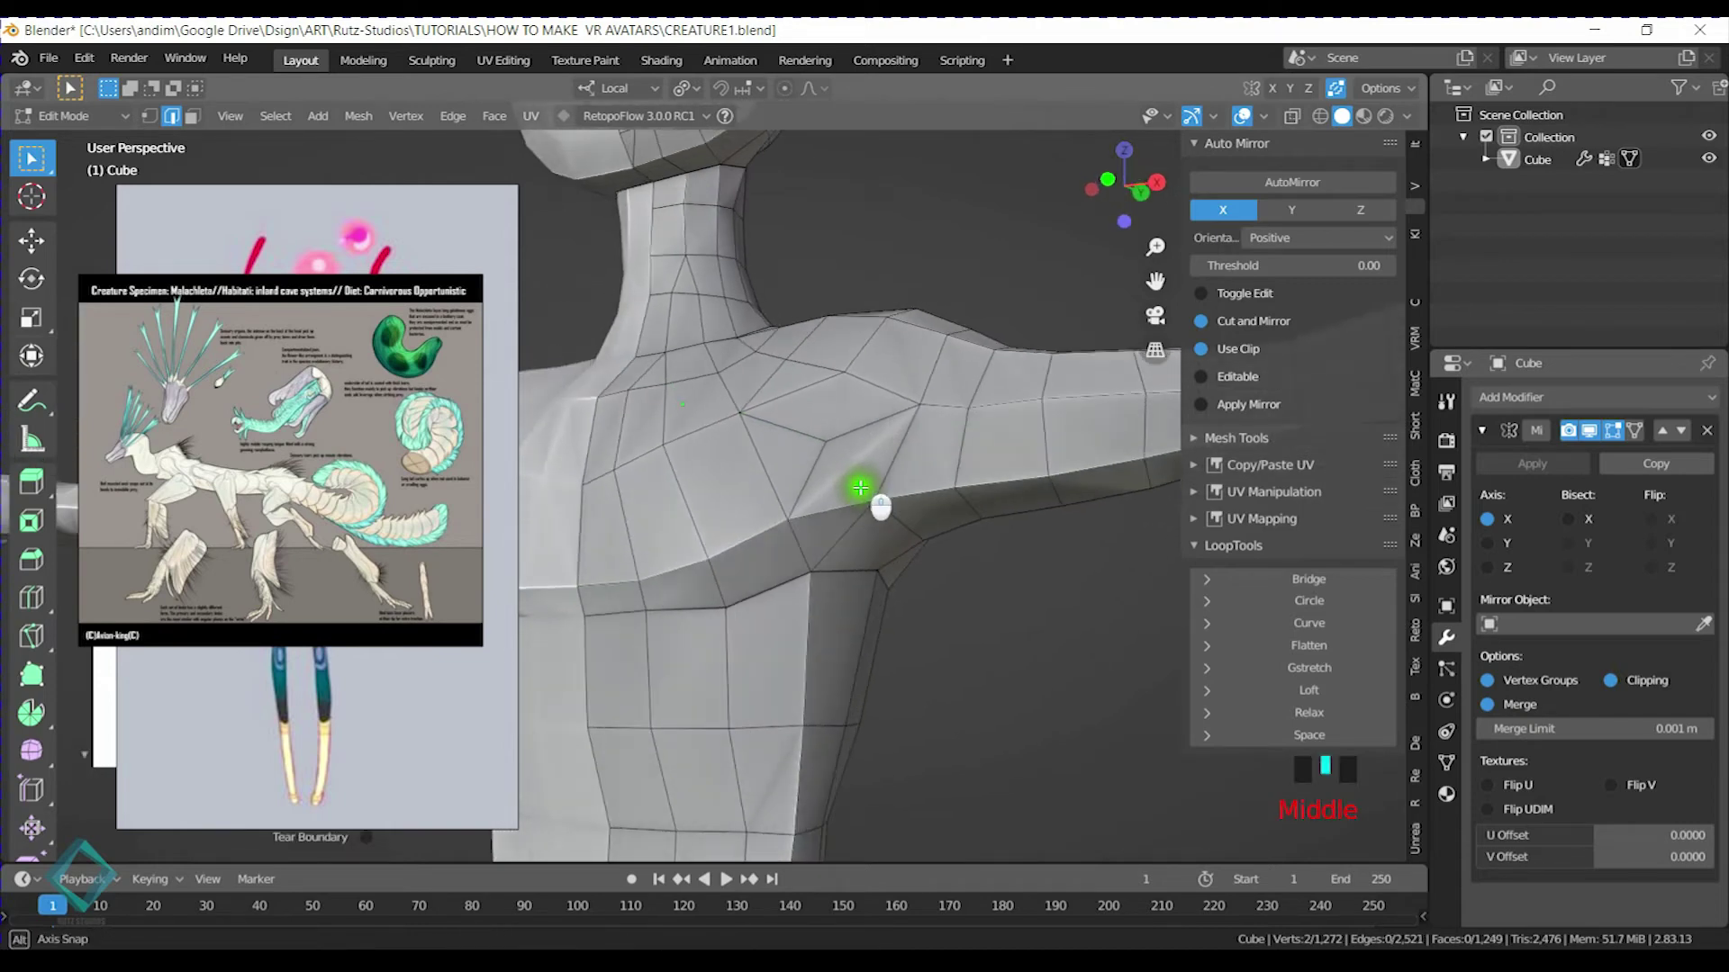
Merge the extra front shoulder vertex into the underarm vertex using At Last
{"action": "key", "text": "1"}
{"action": "left_click", "coordinate": [834, 432]}
{"action": "left_click", "coordinate": [883, 503], "text": "shift"}
{"action": "key", "text": "m"}
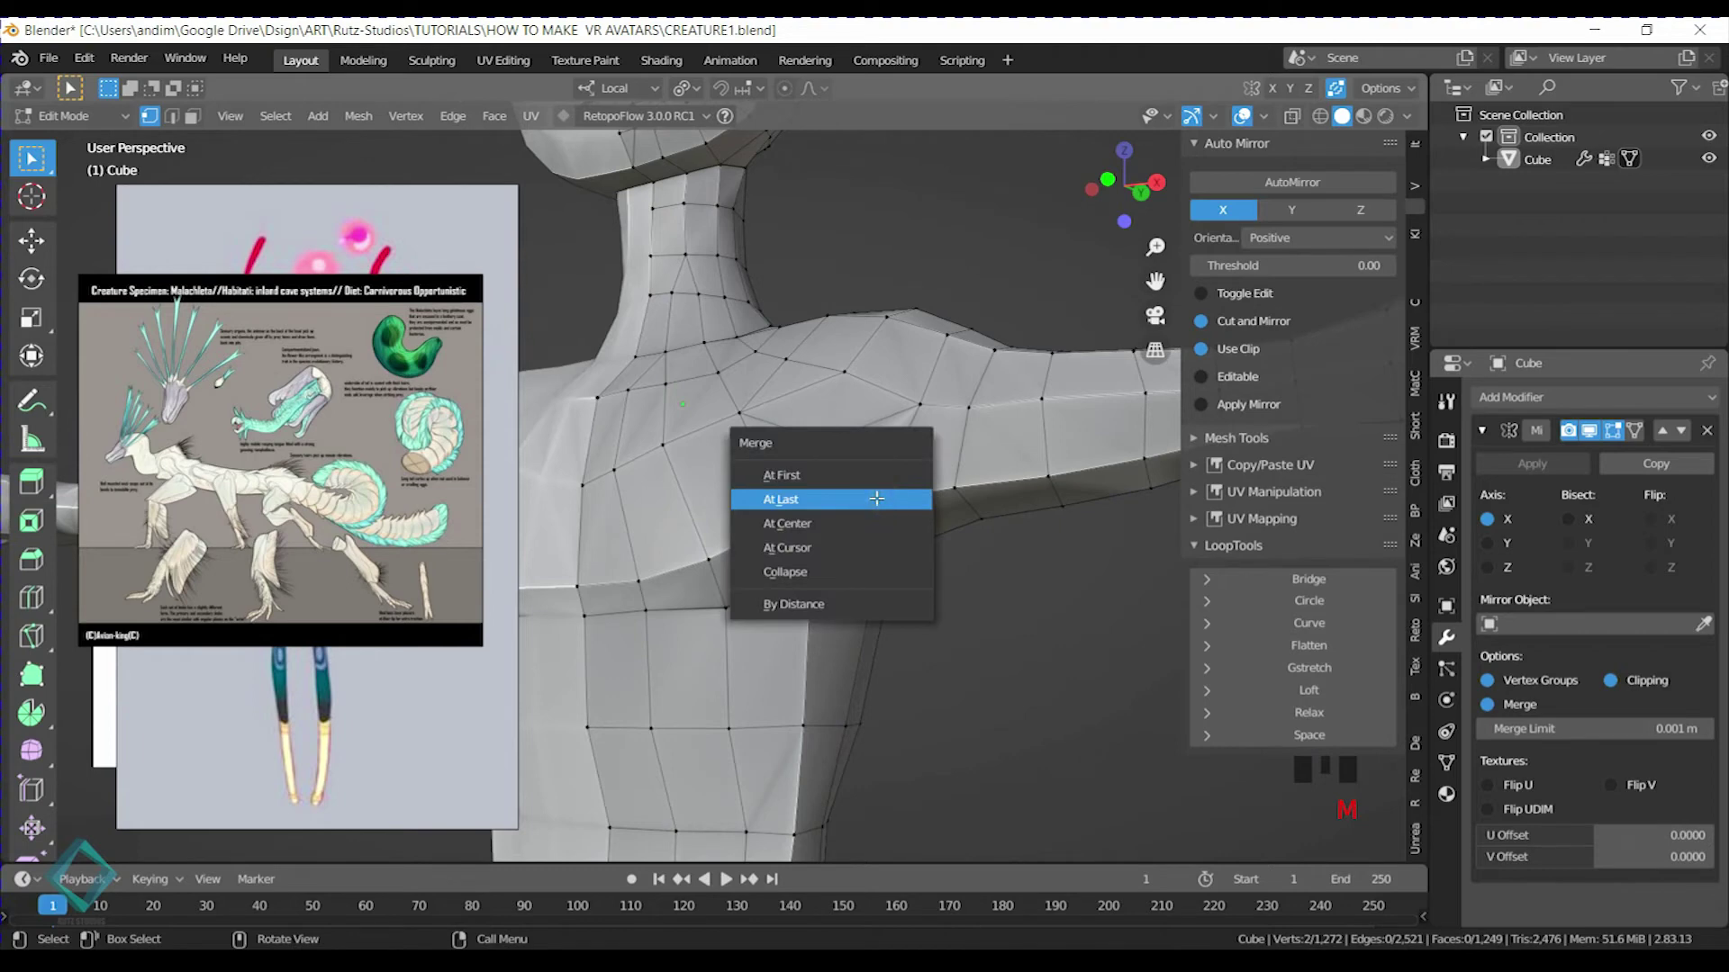
{"action": "left_click", "coordinate": [880, 494]}
{"action": "middle_click_drag", "start_coordinate": [879, 467], "coordinate": [873, 482]}
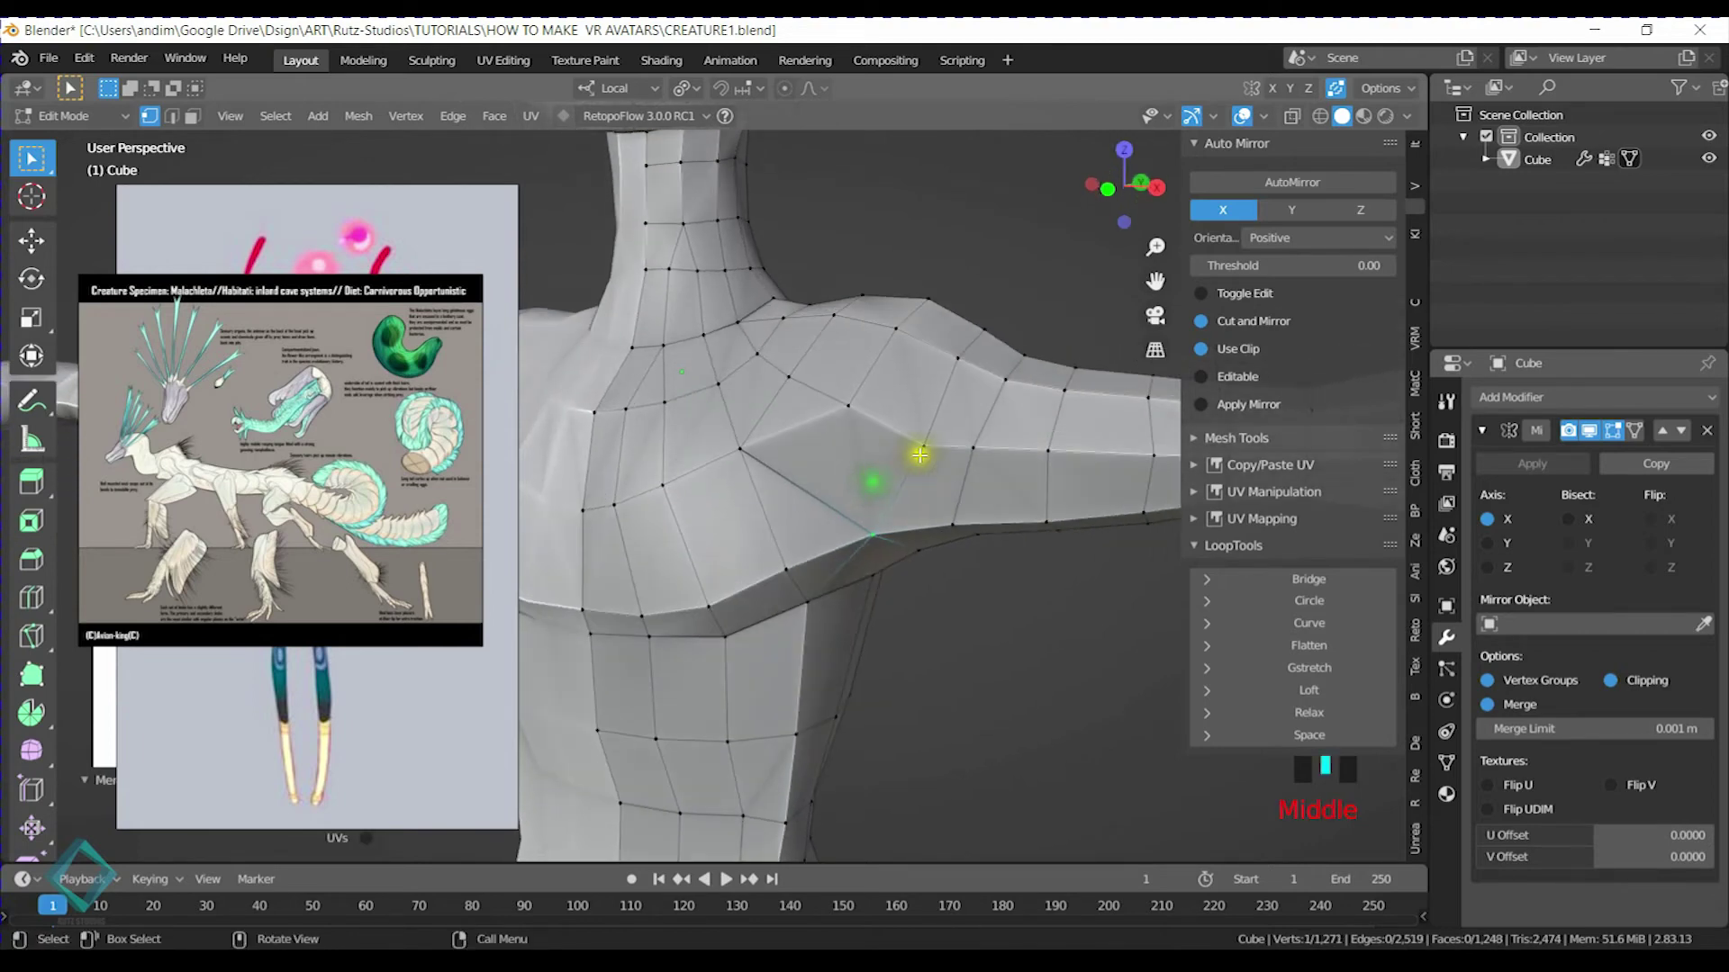
Reposition the outer chest vertex, the front shoulder vertex and the neighbouring chest vertices to even out the new faces
{"action": "key", "text": "g"}
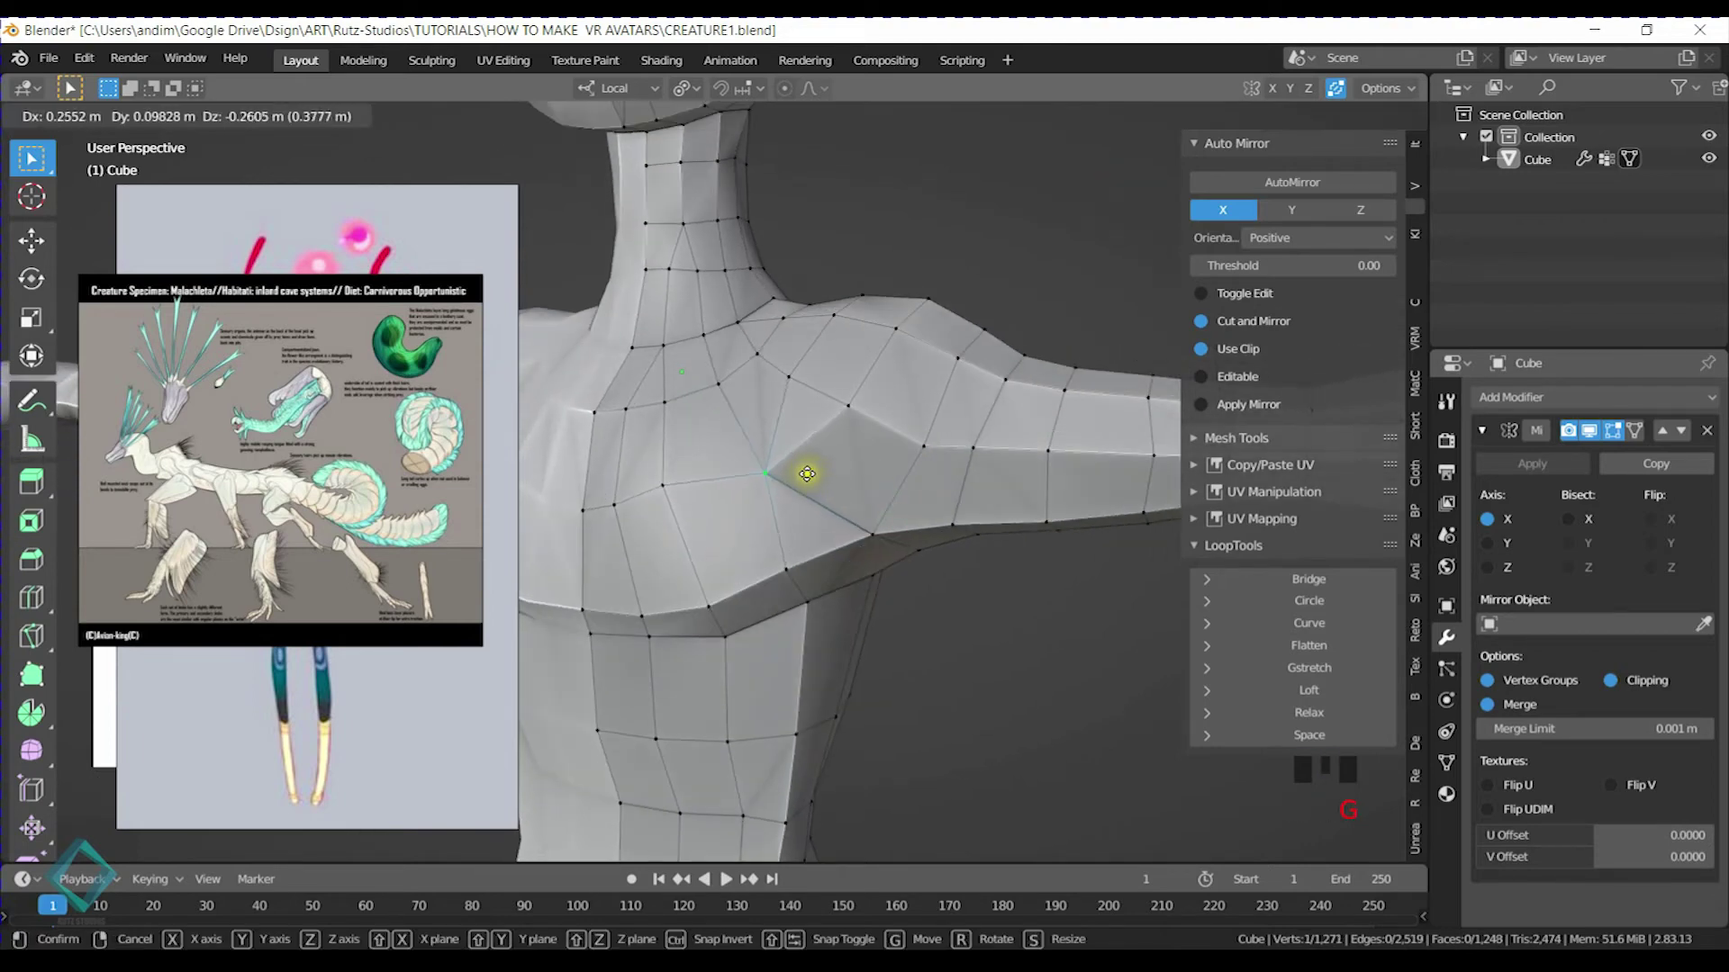
{"action": "right_click", "coordinate": [807, 473]}
{"action": "key", "text": "g"}
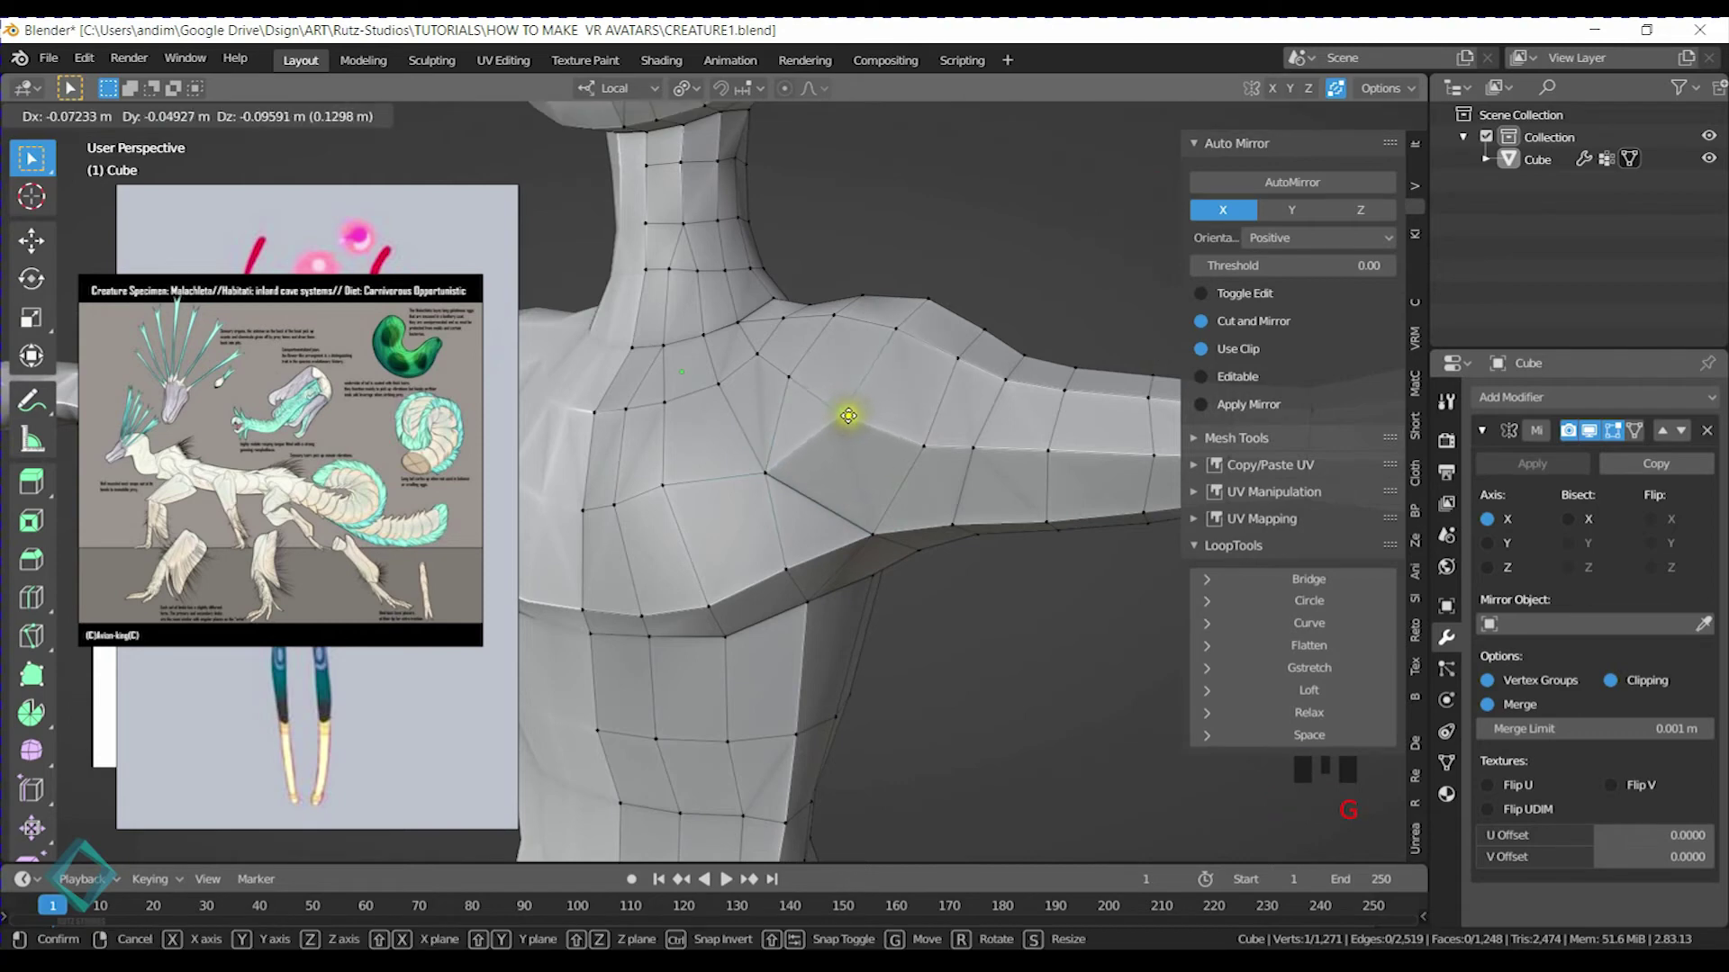
{"action": "right_click", "coordinate": [847, 415]}
{"action": "key", "text": "g"}
{"action": "right_click", "coordinate": [612, 525]}
{"action": "key", "text": "g"}
{"action": "right_click", "coordinate": [595, 507]}
Adjust the chest vertex and raise the underarm vertex from the side to smooth the armpit's contour
{"action": "middle_click_drag", "start_coordinate": [594, 482], "coordinate": [820, 460]}
{"action": "key", "text": "g"}
{"action": "left_click", "coordinate": [707, 456]}
{"action": "left_click", "coordinate": [881, 393]}
{"action": "key", "text": "g"}
{"action": "left_click", "coordinate": [879, 376]}
{"action": "key", "text": "g"}
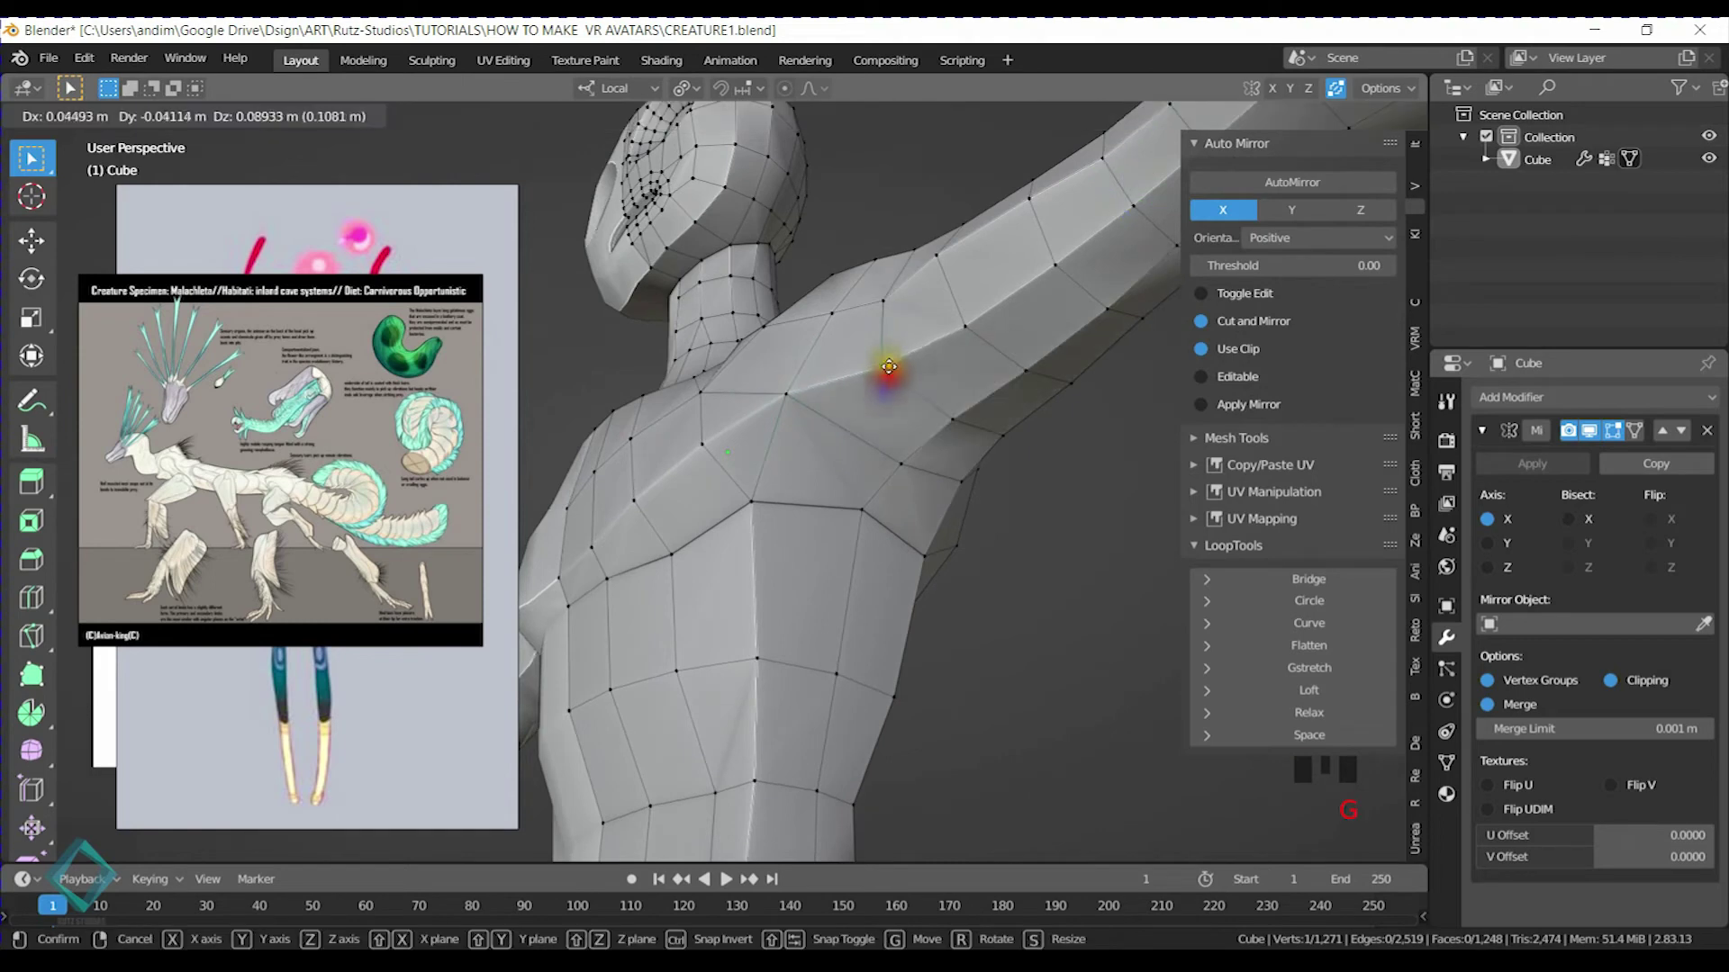
{"action": "left_click", "coordinate": [889, 364]}
Move the vertex between chest and shoulder to even out the surrounding faces
{"action": "middle_click_drag", "start_coordinate": [889, 364], "coordinate": [884, 492]}
{"action": "key", "text": "g"}
{"action": "left_click", "coordinate": [819, 432]}
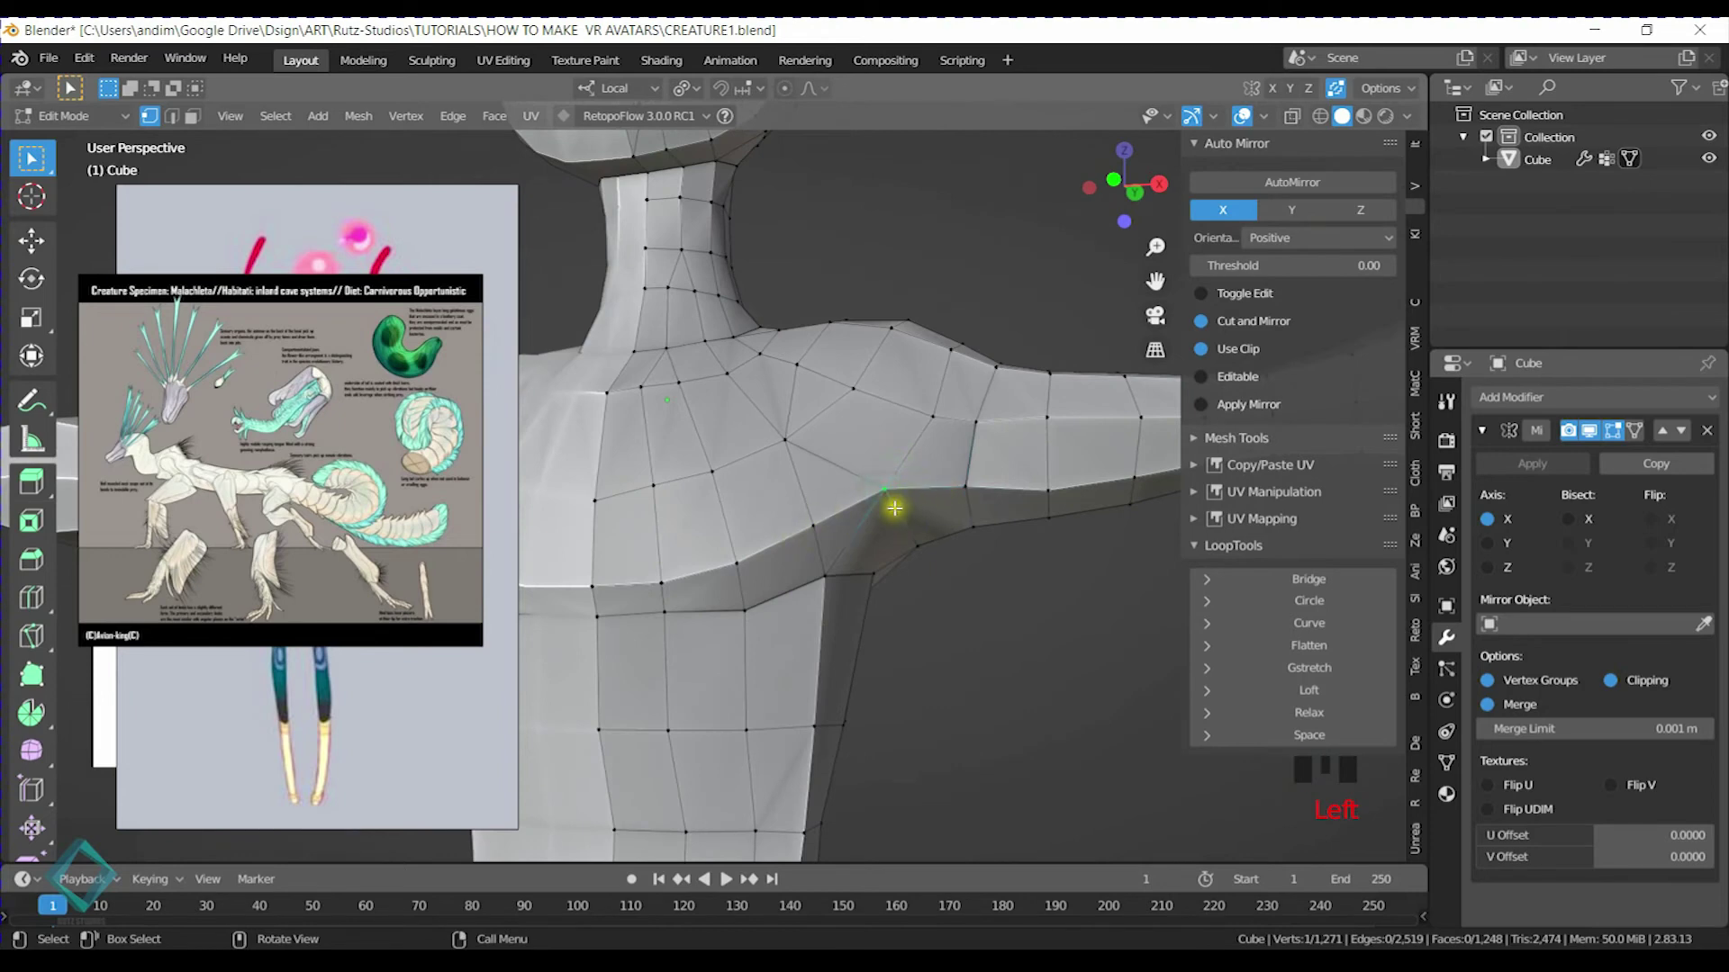
Raise the two centre-line vertices at the chest's lower edge along local Z
{"action": "middle_click_drag", "start_coordinate": [872, 556], "coordinate": [766, 504]}
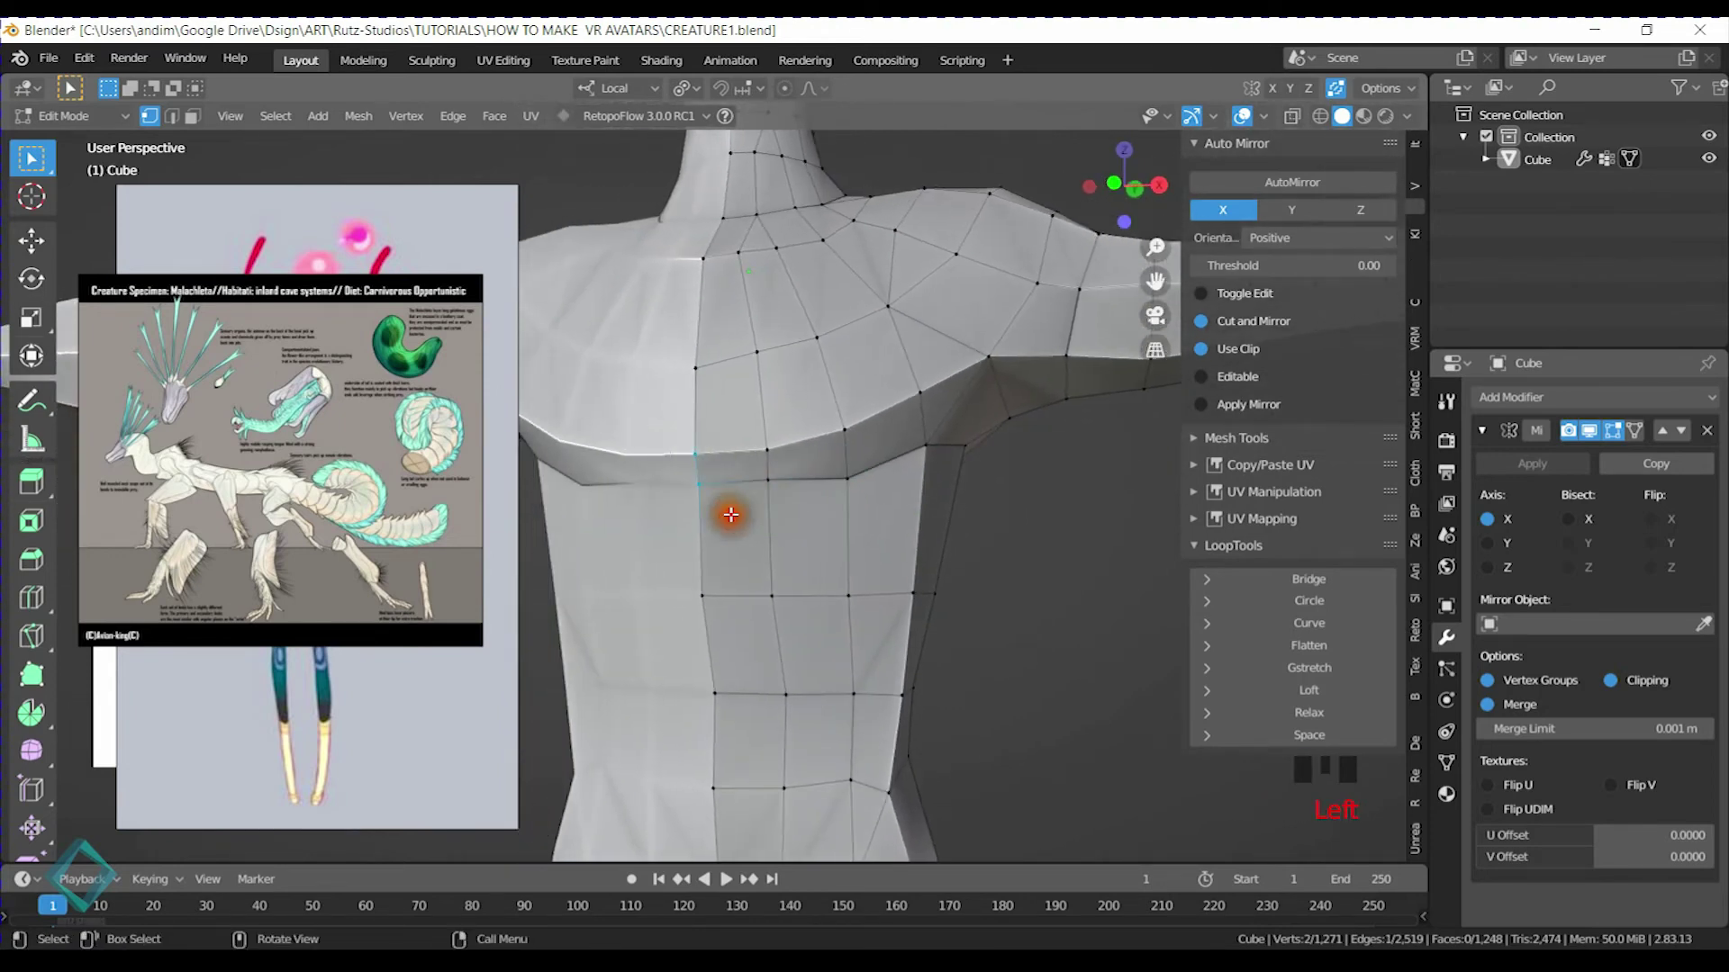
{"action": "key", "text": "g"}
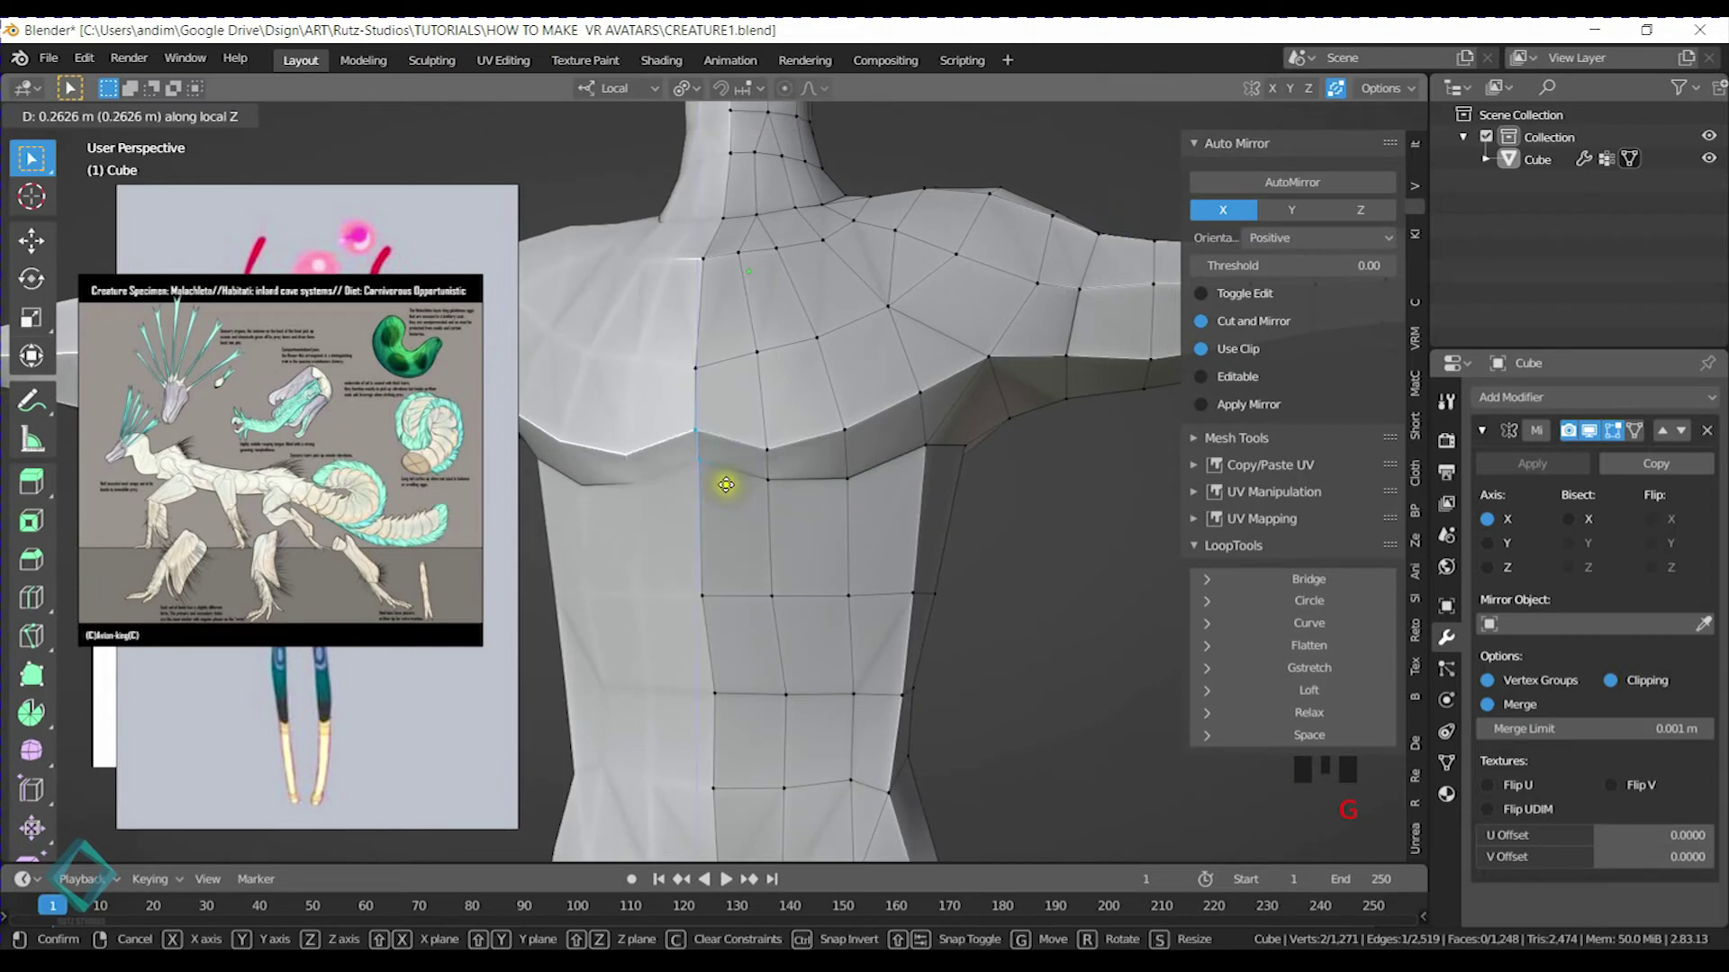
{"action": "left_click", "coordinate": [726, 474]}
Slide the centre-line vertex of the mid chest and its neighbour together along their edges
{"action": "middle_click_drag", "start_coordinate": [930, 549], "coordinate": [1027, 529]}
{"action": "scroll", "coordinate": [870, 405], "scroll_direction": "down", "scroll_amount": 2}
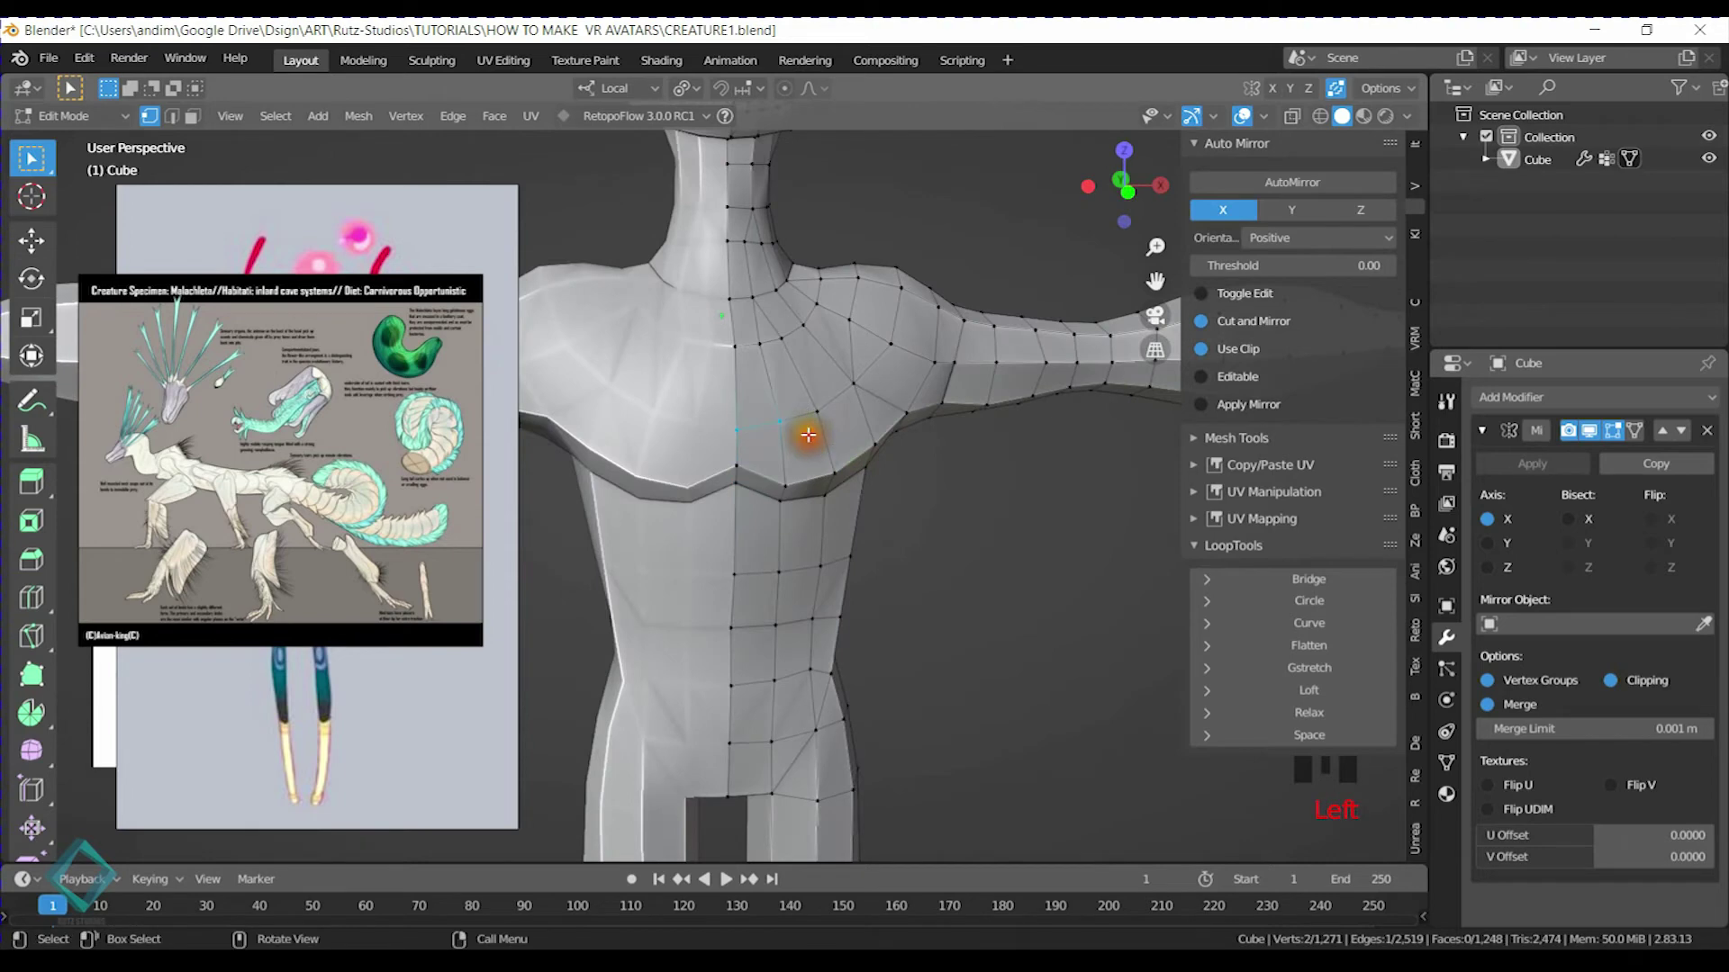
{"action": "key", "text": "g"}
{"action": "key", "text": "g"}
{"action": "left_click", "coordinate": [801, 399]}
Move the next mid-chest vertex outward and slide the vertex between chest and shoulder along its edge
{"action": "left_click", "coordinate": [821, 412]}
{"action": "key", "text": "g"}
{"action": "left_click", "coordinate": [877, 416]}
{"action": "left_click", "coordinate": [850, 377]}
{"action": "key", "text": "g"}
{"action": "key", "text": "g"}
{"action": "left_click", "coordinate": [891, 380]}
{"action": "middle_click_drag", "start_coordinate": [912, 374], "coordinate": [902, 381]}
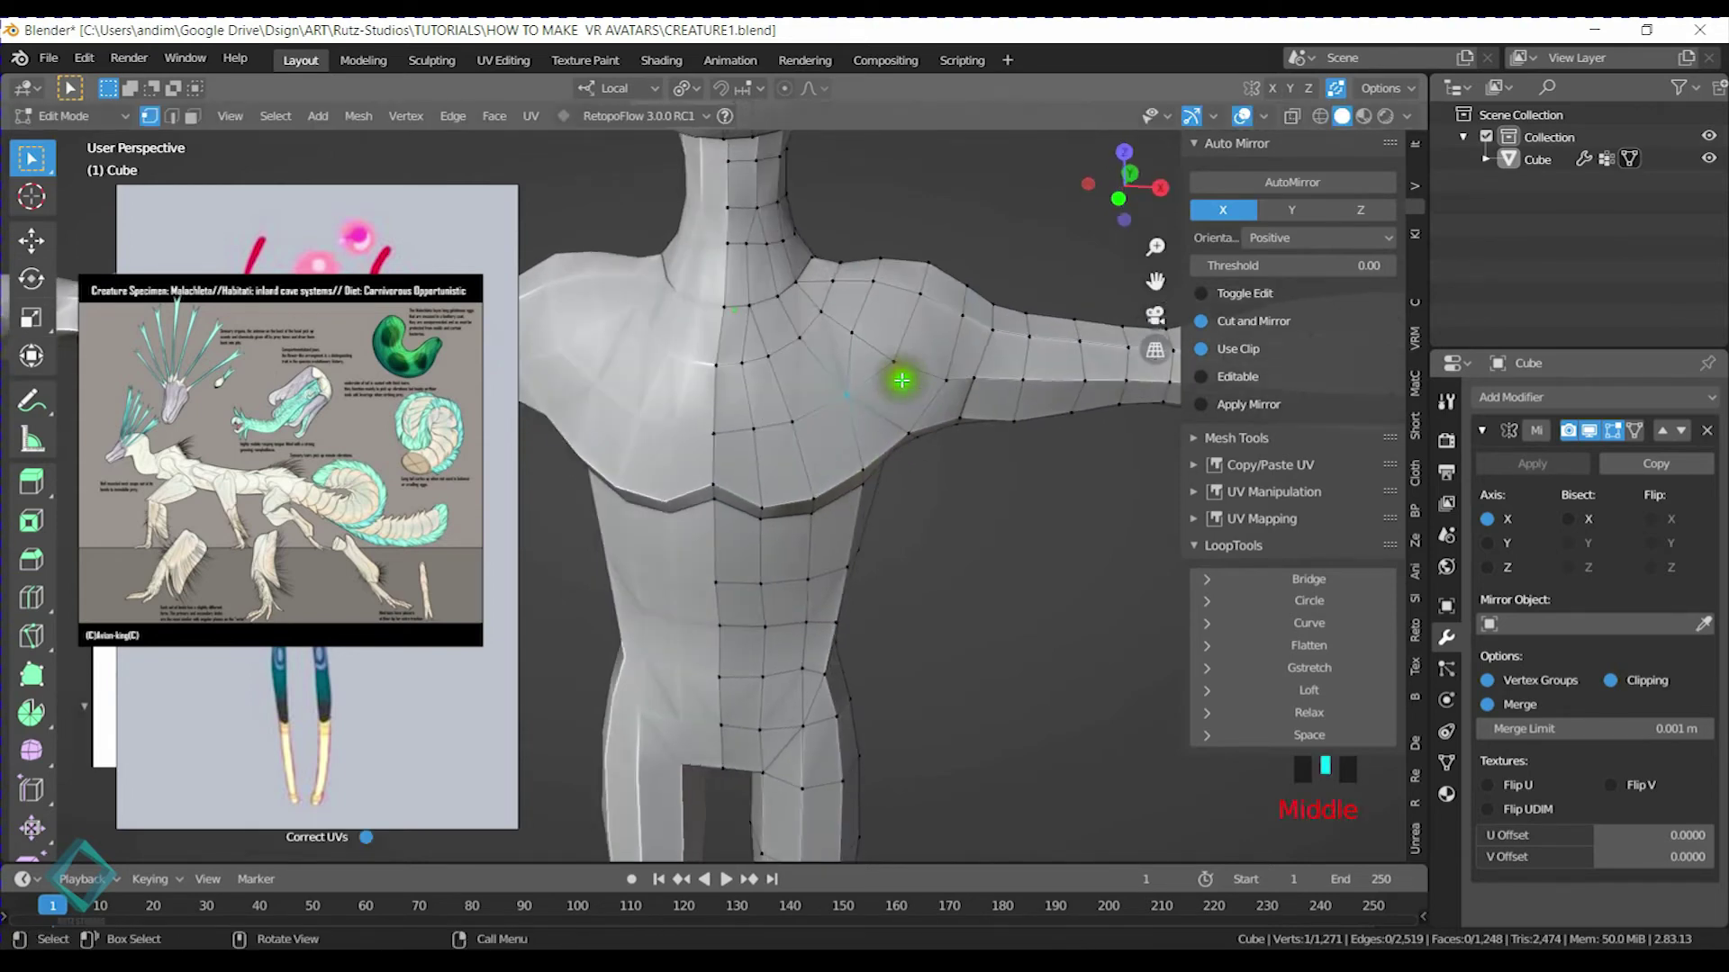
Reposition the outer-chest vertices in front of the shoulder to even out the surrounding faces, and save the file
{"action": "key", "text": "g"}
{"action": "left_click", "coordinate": [912, 374]}
{"action": "key", "text": "g"}
{"action": "key", "text": "g"}
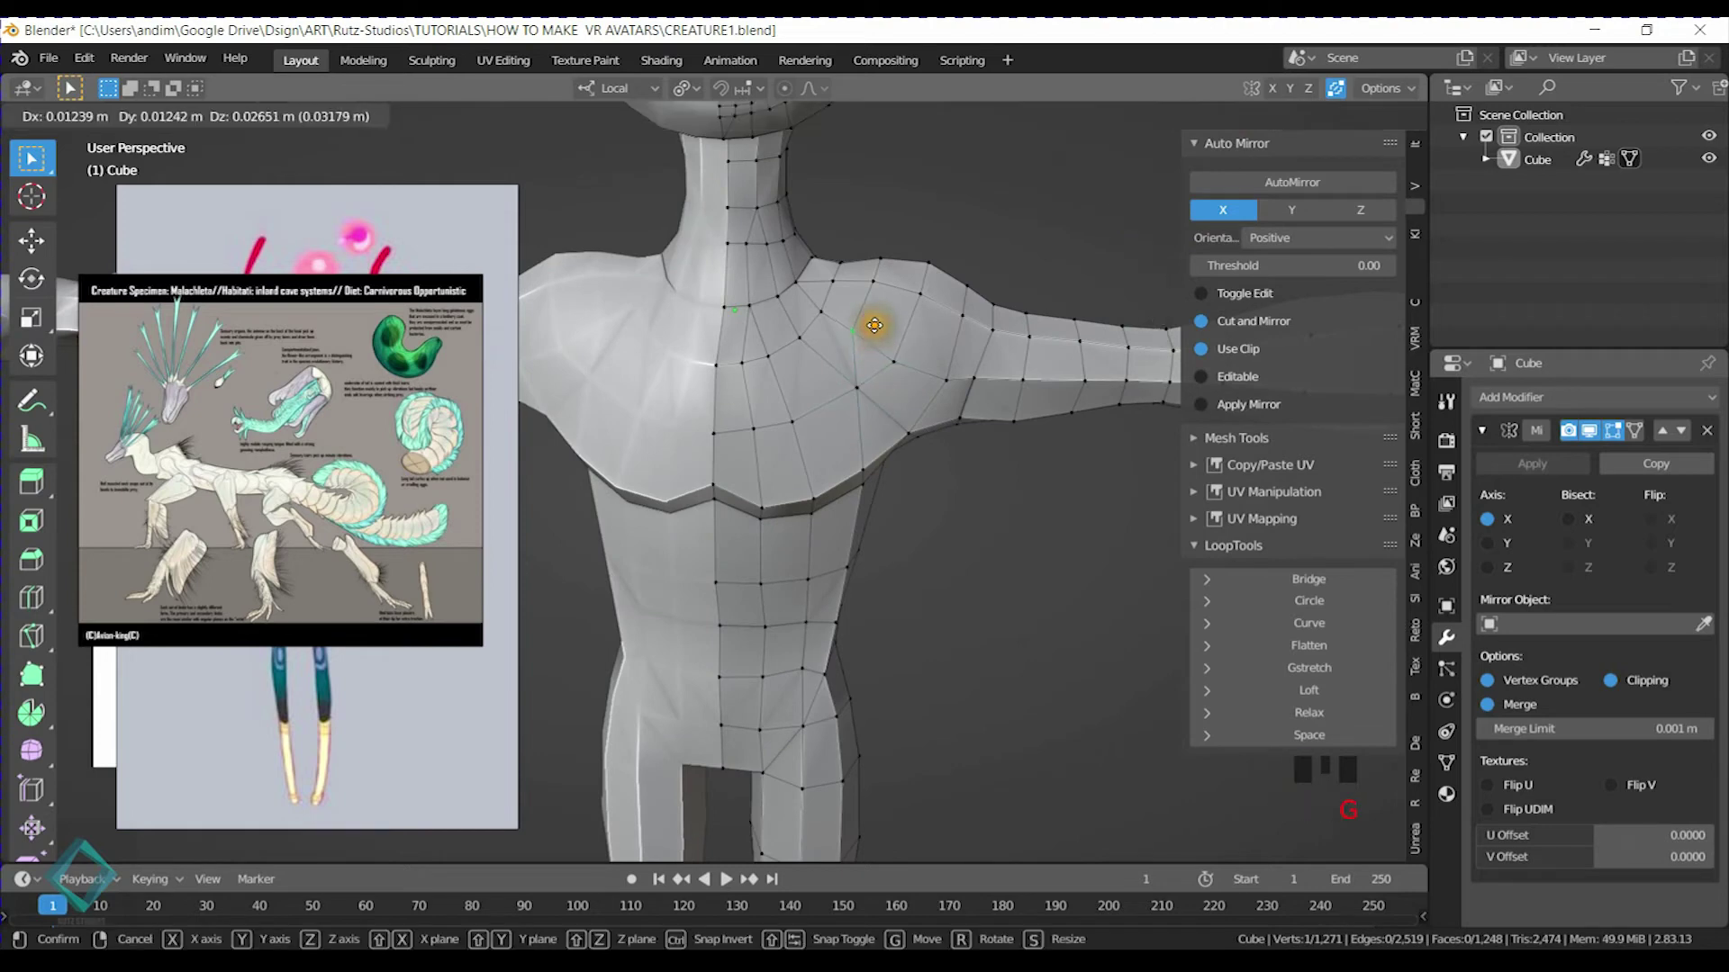
{"action": "left_click", "coordinate": [900, 364]}
{"action": "key", "text": "g"}
{"action": "left_click", "coordinate": [919, 353]}
{"action": "key", "text": "ctrl+s"}
{"action": "scroll", "coordinate": [771, 436], "scroll_direction": "up", "scroll_amount": 3}
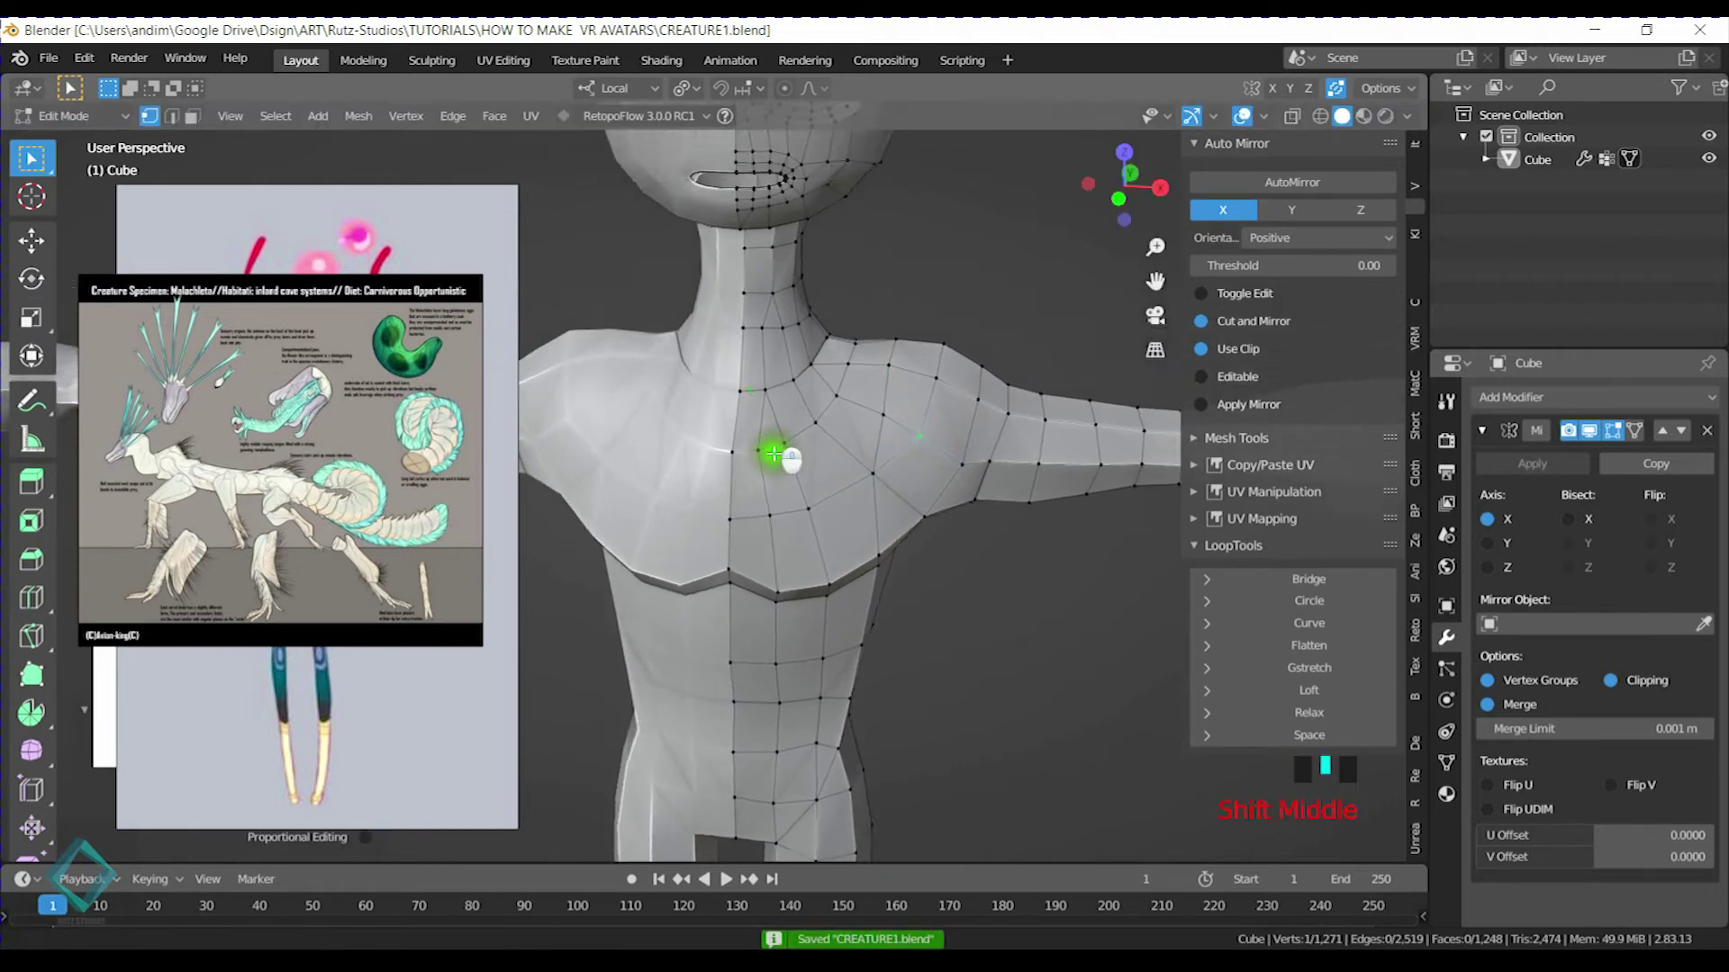
Slide the two upper-chest vertices beside the centre line, just below the neck, along their edges
{"action": "left_click", "coordinate": [815, 427]}
{"action": "key", "text": "g"}
{"action": "key", "text": "g"}
{"action": "left_click", "coordinate": [826, 427]}
{"action": "left_click", "coordinate": [852, 414]}
{"action": "key", "text": "g"}
{"action": "key", "text": "g"}
{"action": "left_click", "coordinate": [873, 406]}
Fine-tune the same two upper-chest vertices with another slide along their edges, and save the file
{"action": "left_click", "coordinate": [829, 426]}
{"action": "key", "text": "g"}
{"action": "key", "text": "g"}
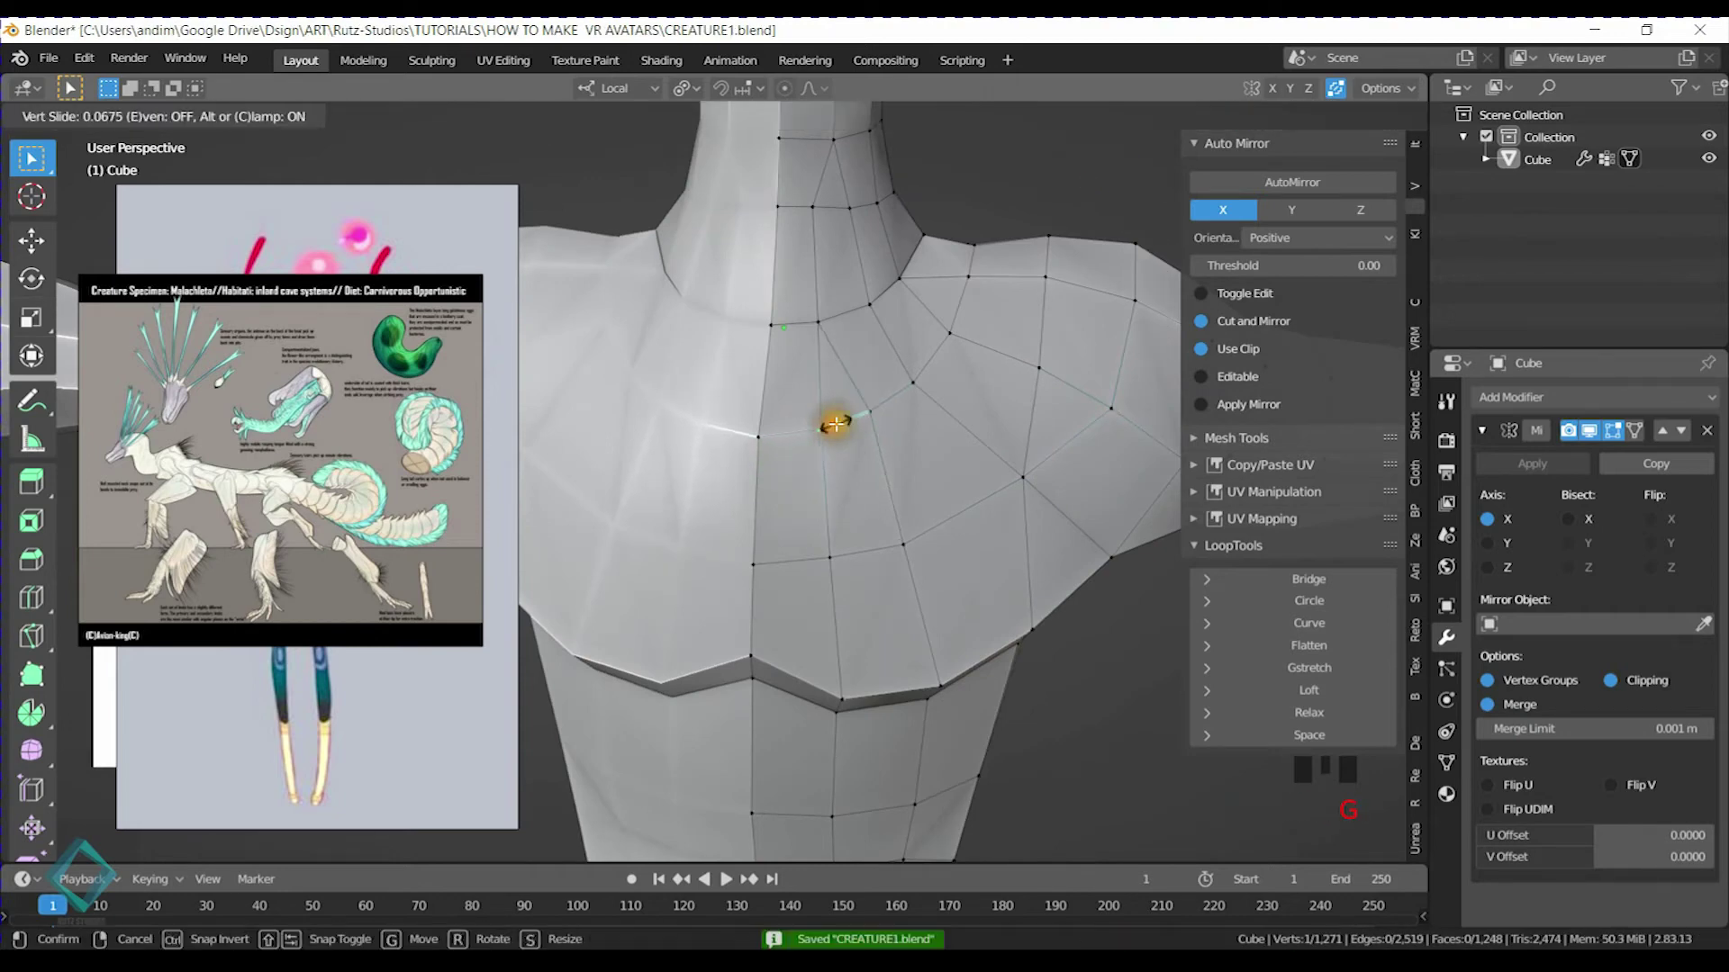
{"action": "left_click", "coordinate": [835, 422]}
{"action": "left_click", "coordinate": [876, 409]}
{"action": "key", "text": "g"}
{"action": "key", "text": "g"}
{"action": "left_click", "coordinate": [869, 410]}
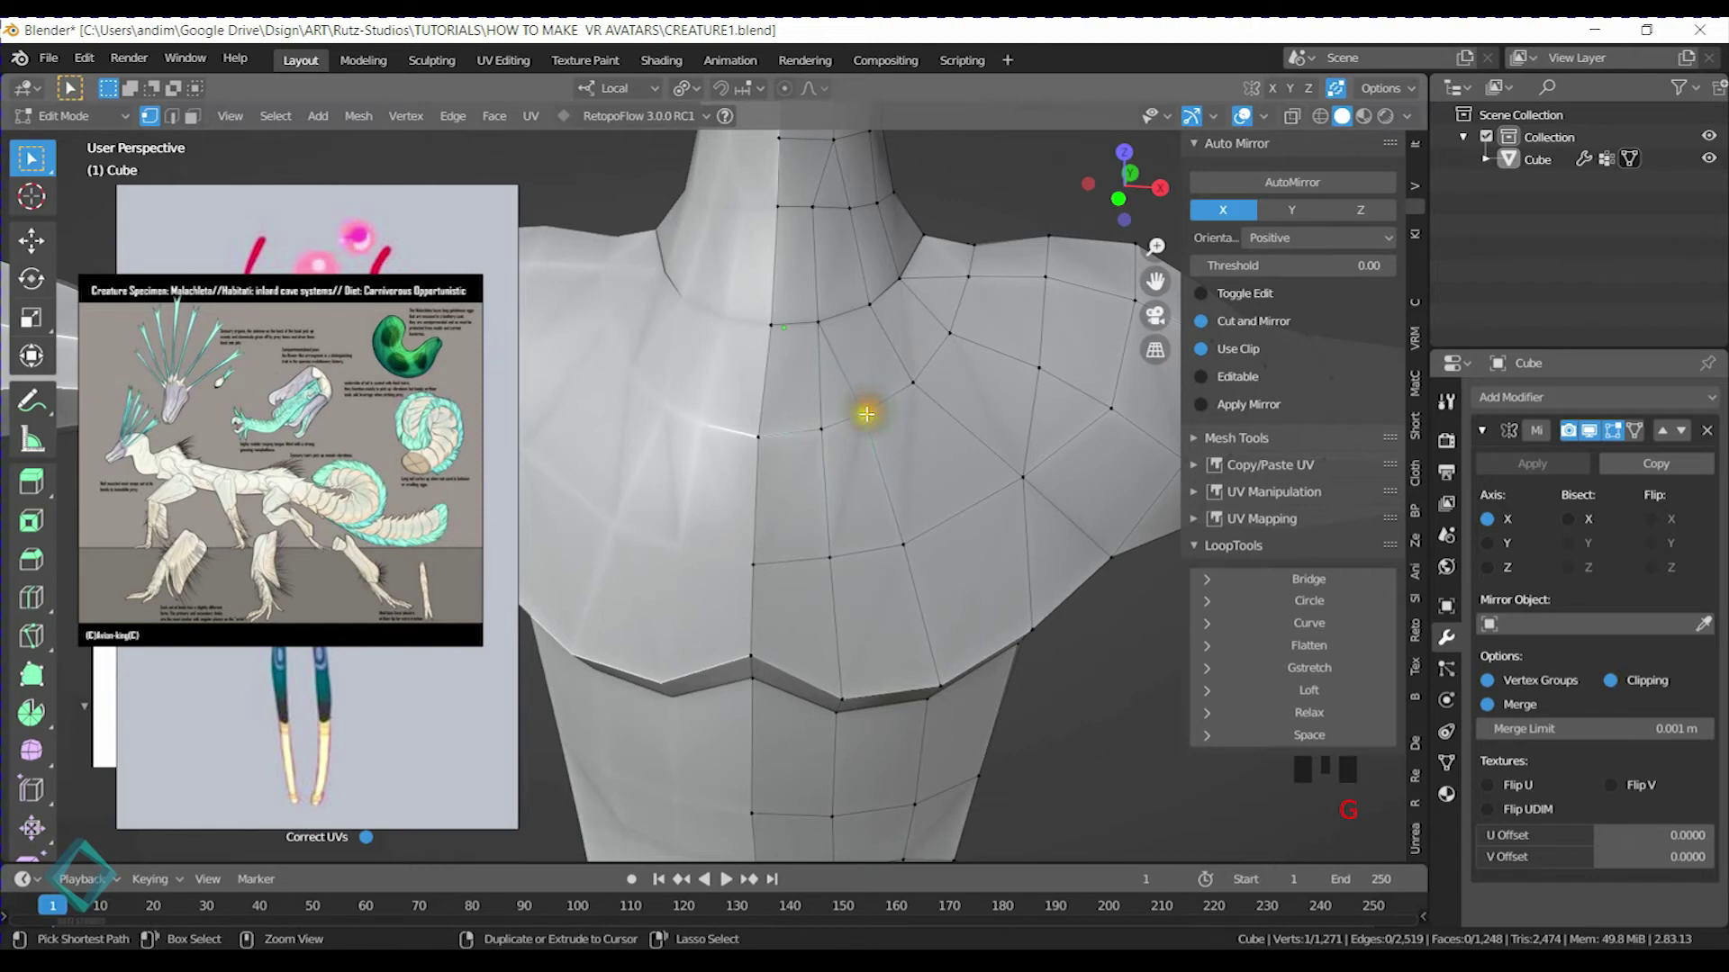
{"action": "key", "text": "ctrl+s"}
Add an edge loop around the torso just below the chest, centred between the neighbouring loops
{"action": "scroll", "coordinate": [869, 450], "scroll_direction": "down", "scroll_amount": 4}
{"action": "middle_click_drag", "start_coordinate": [872, 490], "coordinate": [803, 468]}
{"action": "scroll", "coordinate": [803, 468], "scroll_direction": "up", "scroll_amount": 3}
{"action": "middle_click_drag", "start_coordinate": [868, 412], "coordinate": [698, 470]}
{"action": "key", "text": "ctrl+r"}
{"action": "left_click", "coordinate": [853, 416]}
{"action": "right_click", "coordinate": [841, 416]}
Try adding a second edge loop around the upper torso and moving it along local Y
{"action": "key", "text": "ctrl+r"}
{"action": "left_click", "coordinate": [898, 412]}
{"action": "right_click", "coordinate": [903, 415]}
{"action": "middle_click", "coordinate": [841, 417]}
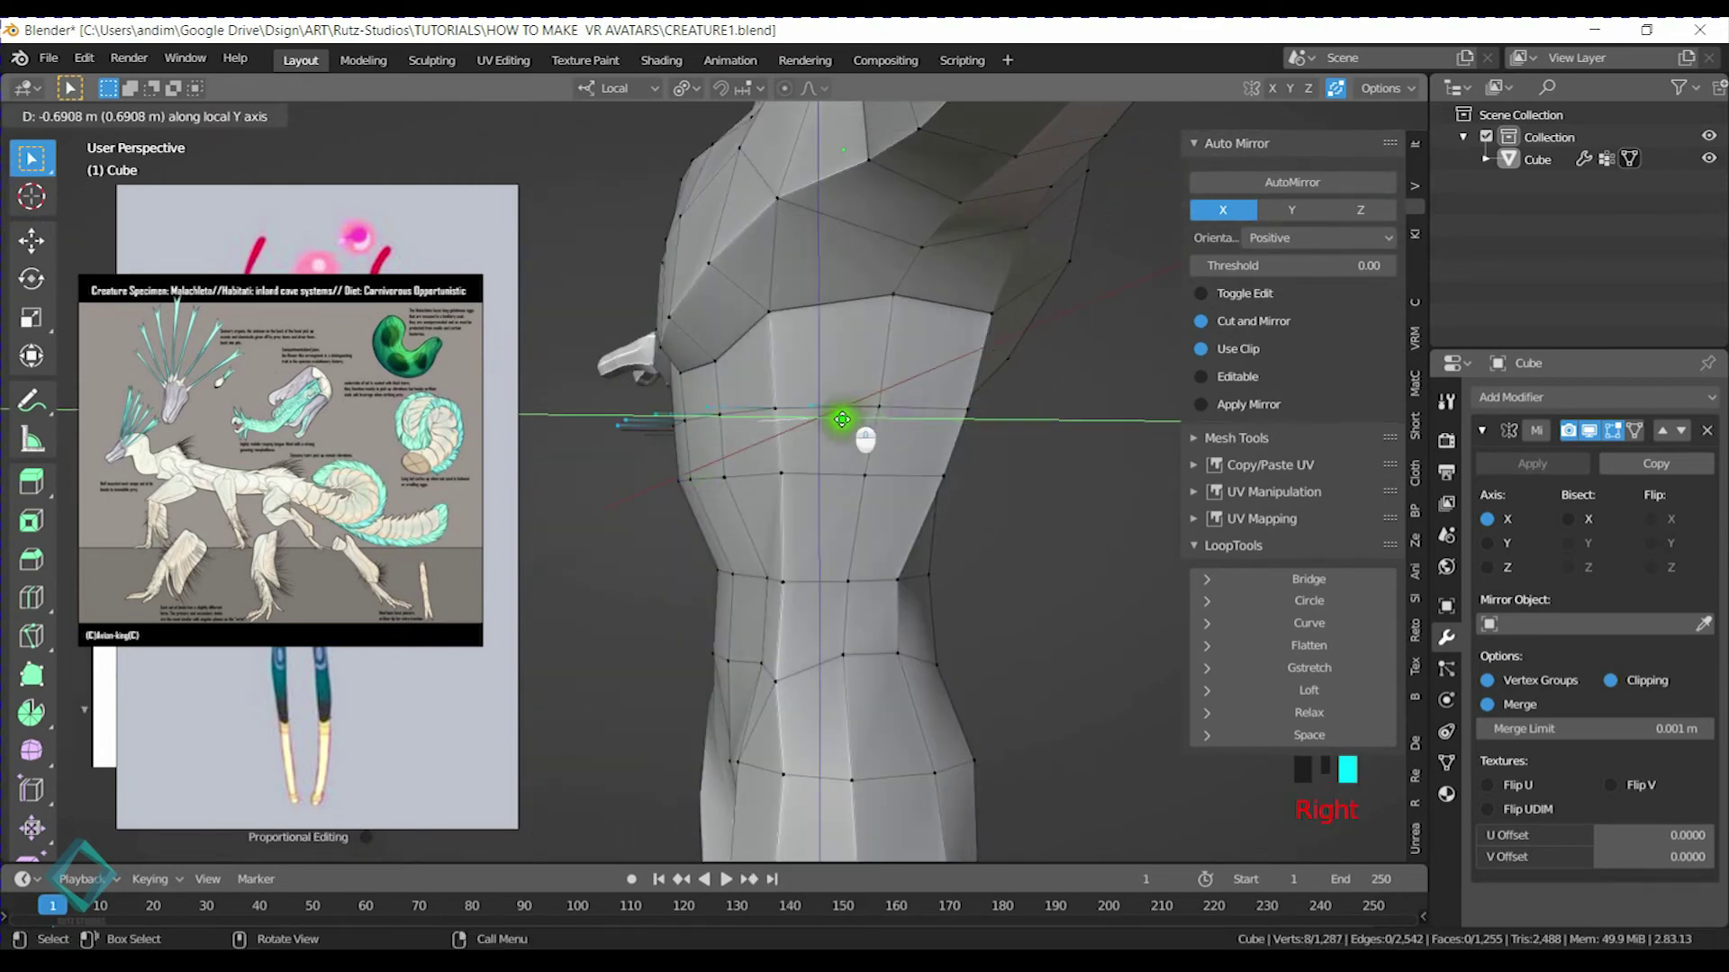
{"action": "right_click", "coordinate": [786, 358]}
{"action": "key", "text": "ctrl+z"}
Slide the new loop's centre-line vertex on the back upward and reposition its vertex on the torso's side below the armpit
{"action": "mouse_move", "coordinate": [787, 358]}
{"action": "middle_mouse_down"}
{"action": "mouse_move", "coordinate": [914, 389]}
{"action": "mouse_move", "coordinate": [701, 428]}
{"action": "mouse_move", "coordinate": [710, 402]}
{"action": "mouse_move", "coordinate": [786, 432]}
{"action": "mouse_move", "coordinate": [818, 360]}
{"action": "middle_mouse_up"}
{"action": "key", "text": "g"}
{"action": "key", "text": "g"}
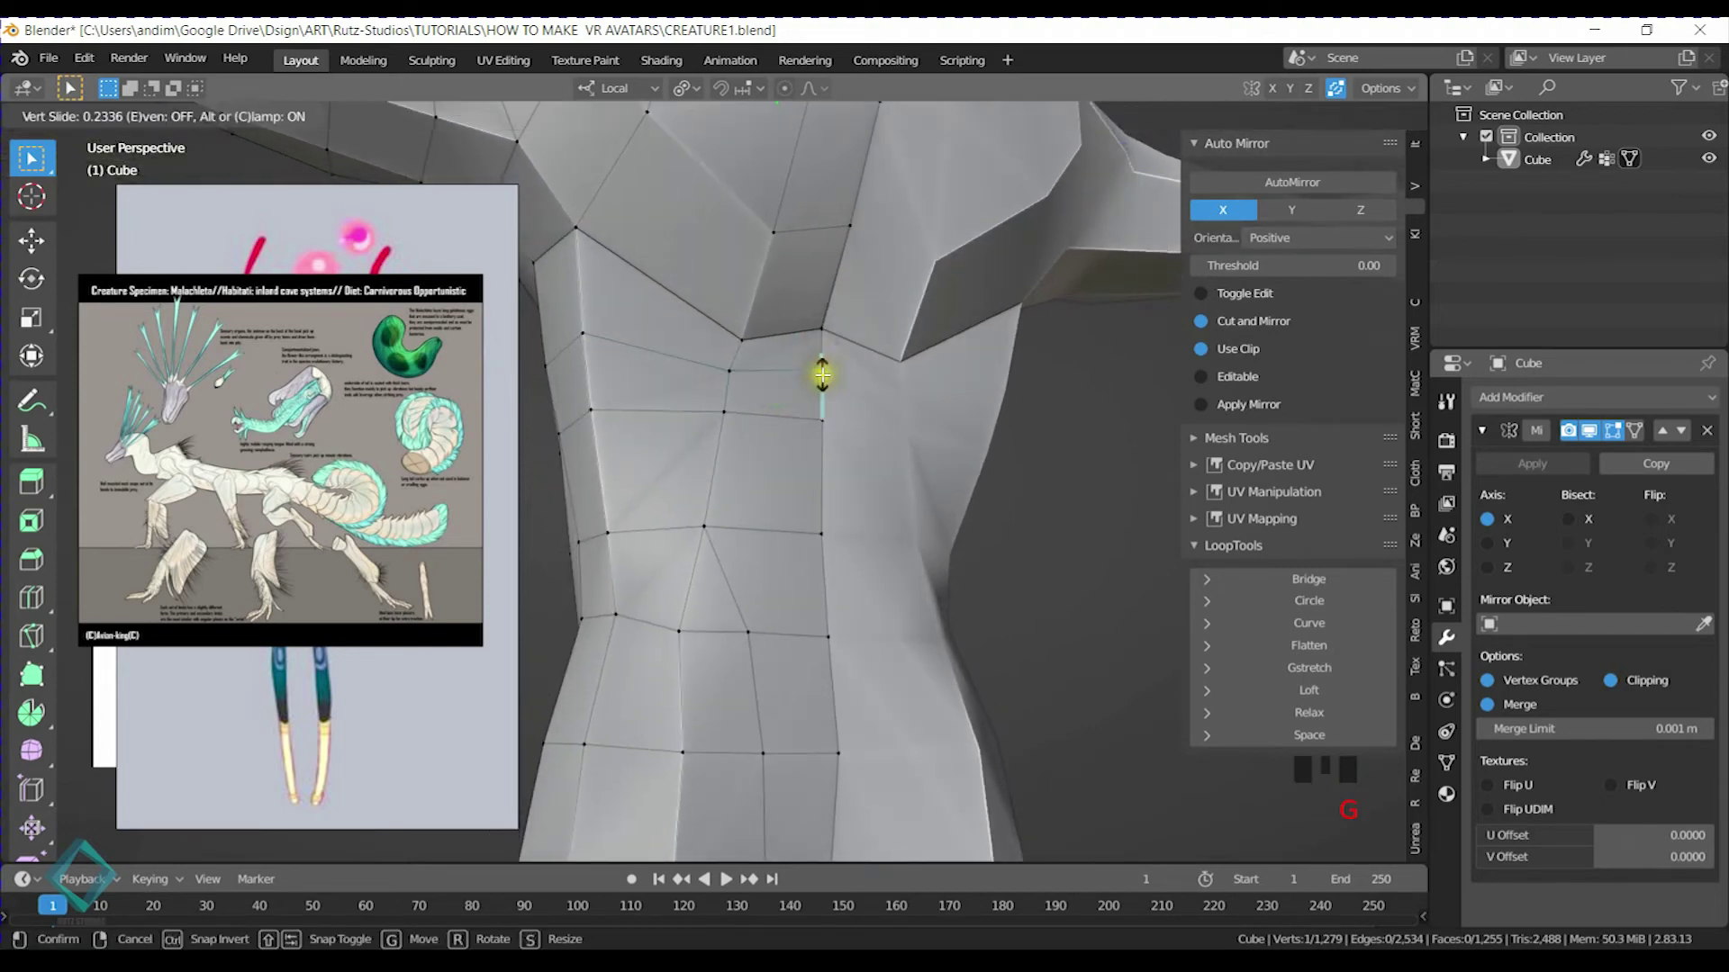
{"action": "left_click", "coordinate": [819, 369]}
{"action": "middle_click_drag", "start_coordinate": [818, 367], "coordinate": [879, 386]}
{"action": "left_click", "coordinate": [880, 385]}
{"action": "key", "text": "g"}
{"action": "left_click", "coordinate": [876, 376]}
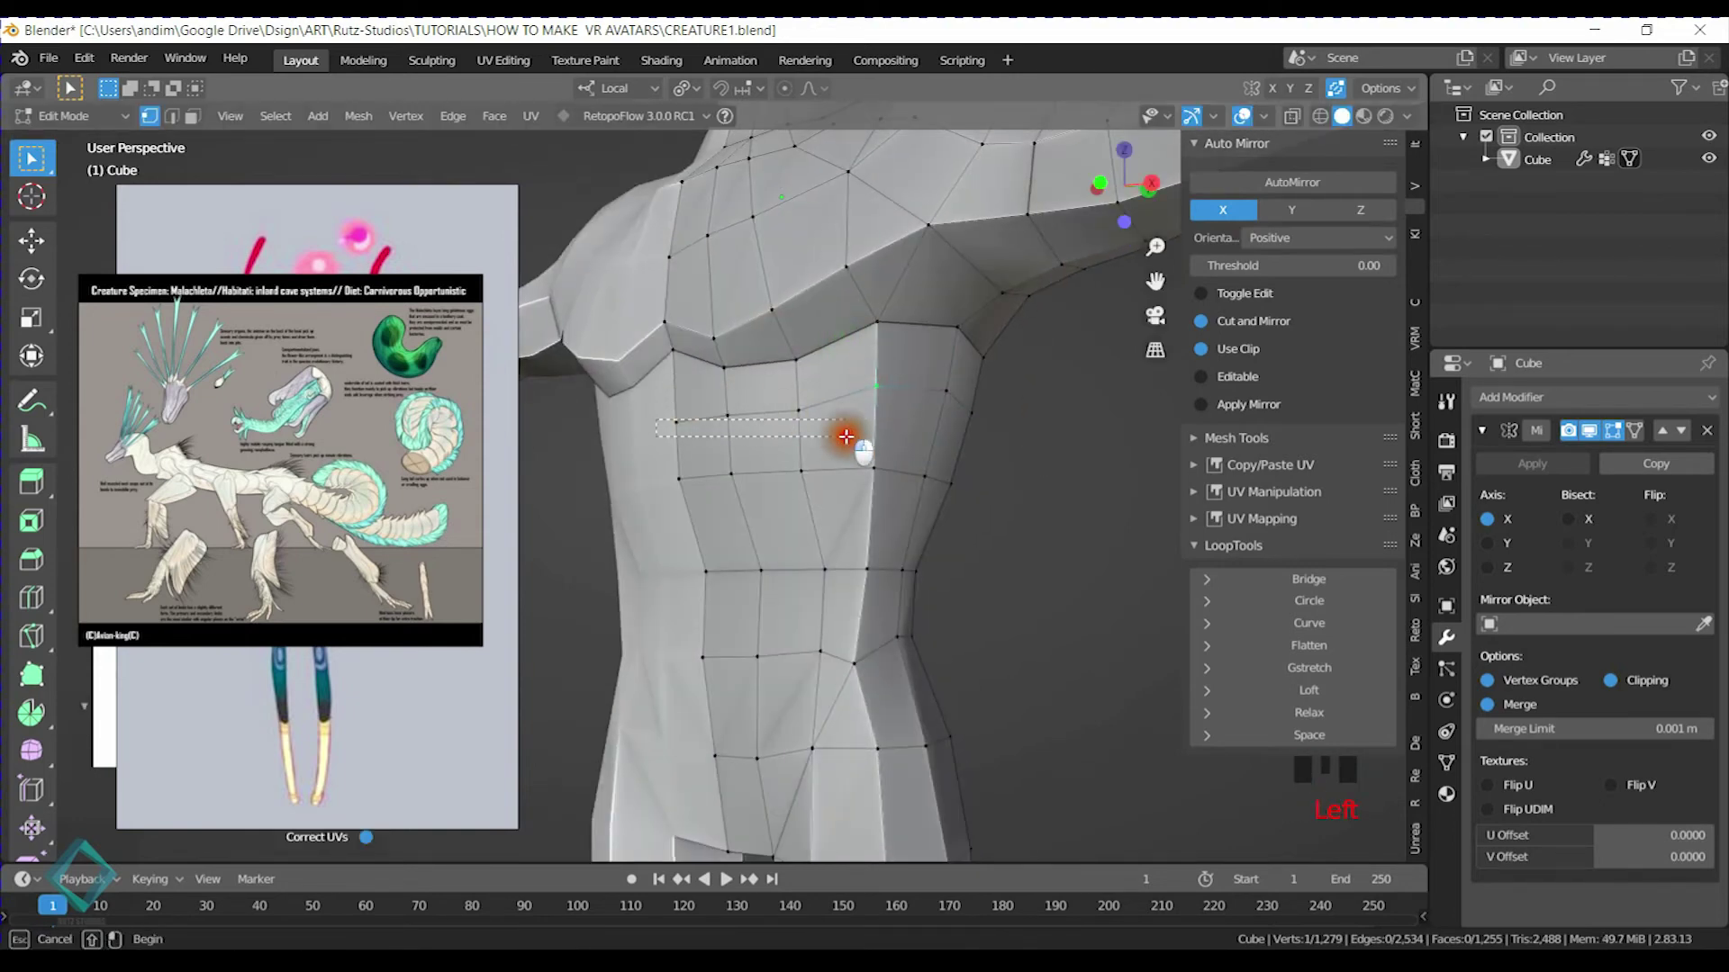
Shift the new loop's front vertices along local Y and slide them up closer beneath the chest
{"action": "middle_click_drag", "start_coordinate": [824, 411], "coordinate": [711, 423]}
{"action": "key", "text": "g"}
{"action": "key", "text": "y"}
{"action": "left_click", "coordinate": [696, 420]}
{"action": "key", "text": "g"}
{"action": "key", "text": "g"}
{"action": "left_click", "coordinate": [701, 389]}
{"action": "mouse_move", "coordinate": [701, 389]}
{"action": "middle_mouse_down"}
{"action": "mouse_move", "coordinate": [726, 417]}
{"action": "mouse_move", "coordinate": [682, 461]}
{"action": "middle_mouse_up"}
{"action": "key", "text": "g"}
{"action": "key", "text": "y"}
{"action": "left_click", "coordinate": [703, 418]}
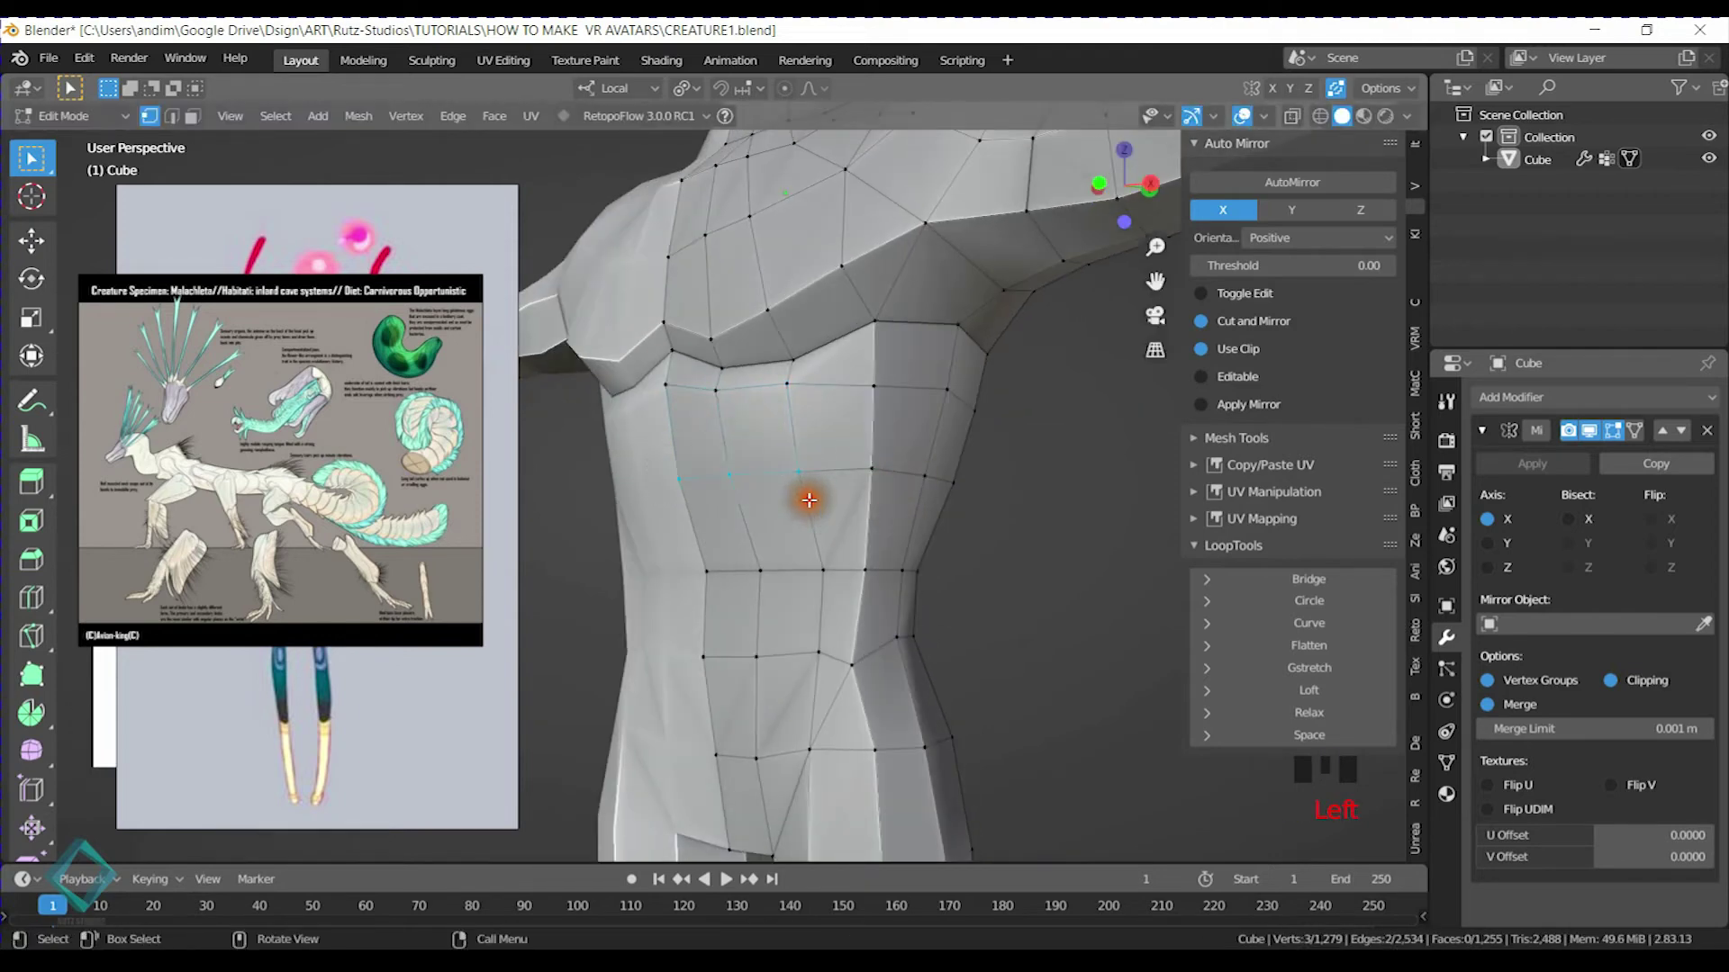
Raise the three front vertices of the next row down to form a recessed ledge under the chest
{"action": "key", "text": "g"}
{"action": "left_click", "coordinate": [804, 439]}
{"action": "key", "text": "g"}
{"action": "left_click", "coordinate": [819, 439]}
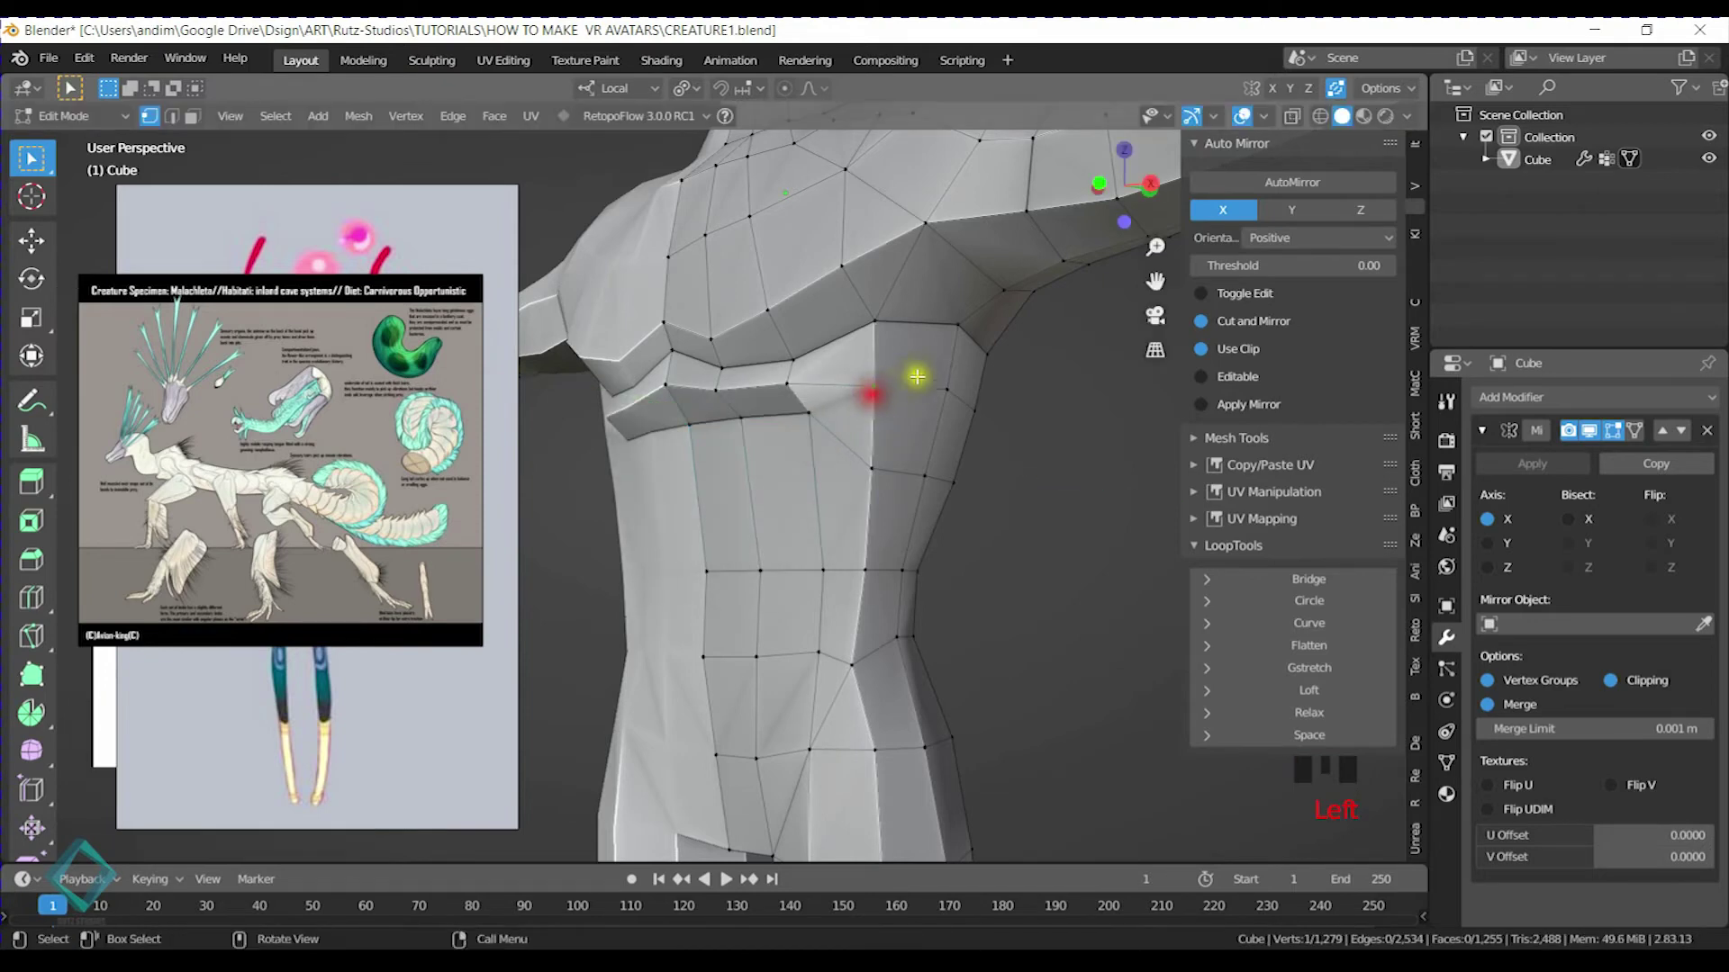
Merge the upper row's surplus side and back vertices with the row below it, under the armpit and across the back
{"action": "key", "text": "g"}
{"action": "key", "text": "g"}
{"action": "left_click", "coordinate": [993, 517]}
{"action": "middle_click_drag", "start_coordinate": [992, 518], "coordinate": [802, 382]}
{"action": "key", "text": "g"}
{"action": "left_click", "coordinate": [846, 436]}
{"action": "key", "text": "g"}
{"action": "left_click", "coordinate": [688, 517]}
{"action": "key", "text": "g"}
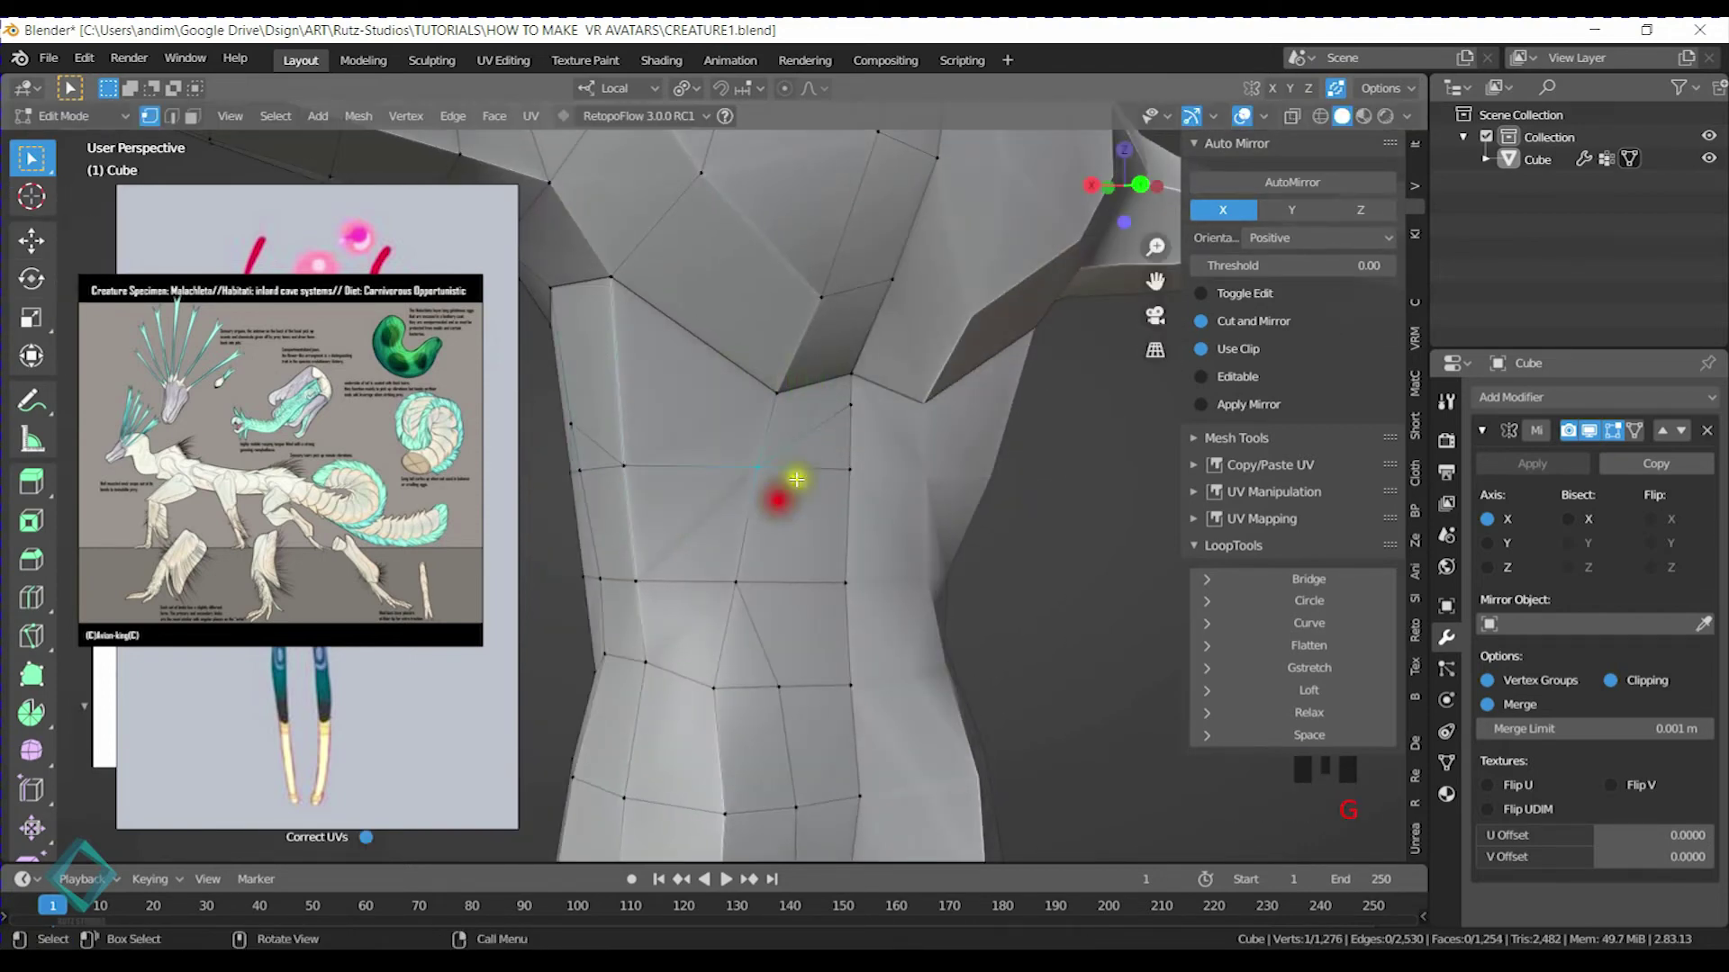
{"action": "left_click", "coordinate": [860, 553]}
{"action": "middle_click_drag", "start_coordinate": [856, 552], "coordinate": [845, 429]}
{"action": "key", "text": "g"}
{"action": "left_click", "coordinate": [827, 489]}
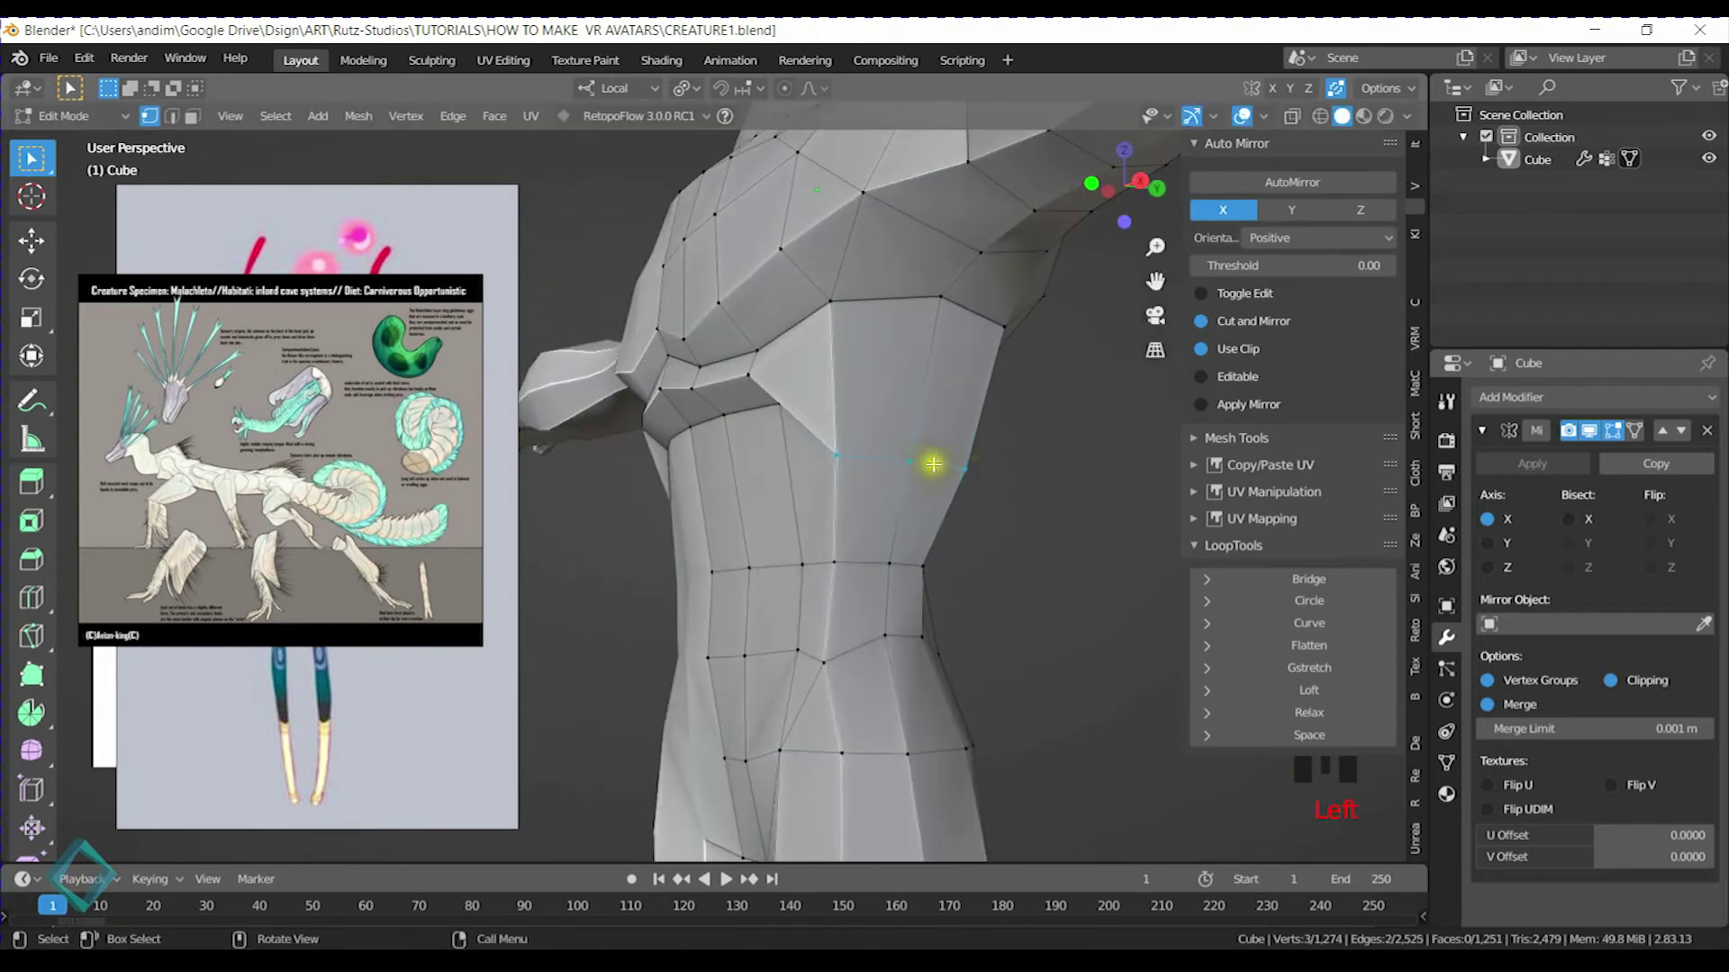
Slide the remaining side and back row upward along its edges and adjust the front vertices beneath the chest
{"action": "key", "text": "g"}
{"action": "key", "text": "g"}
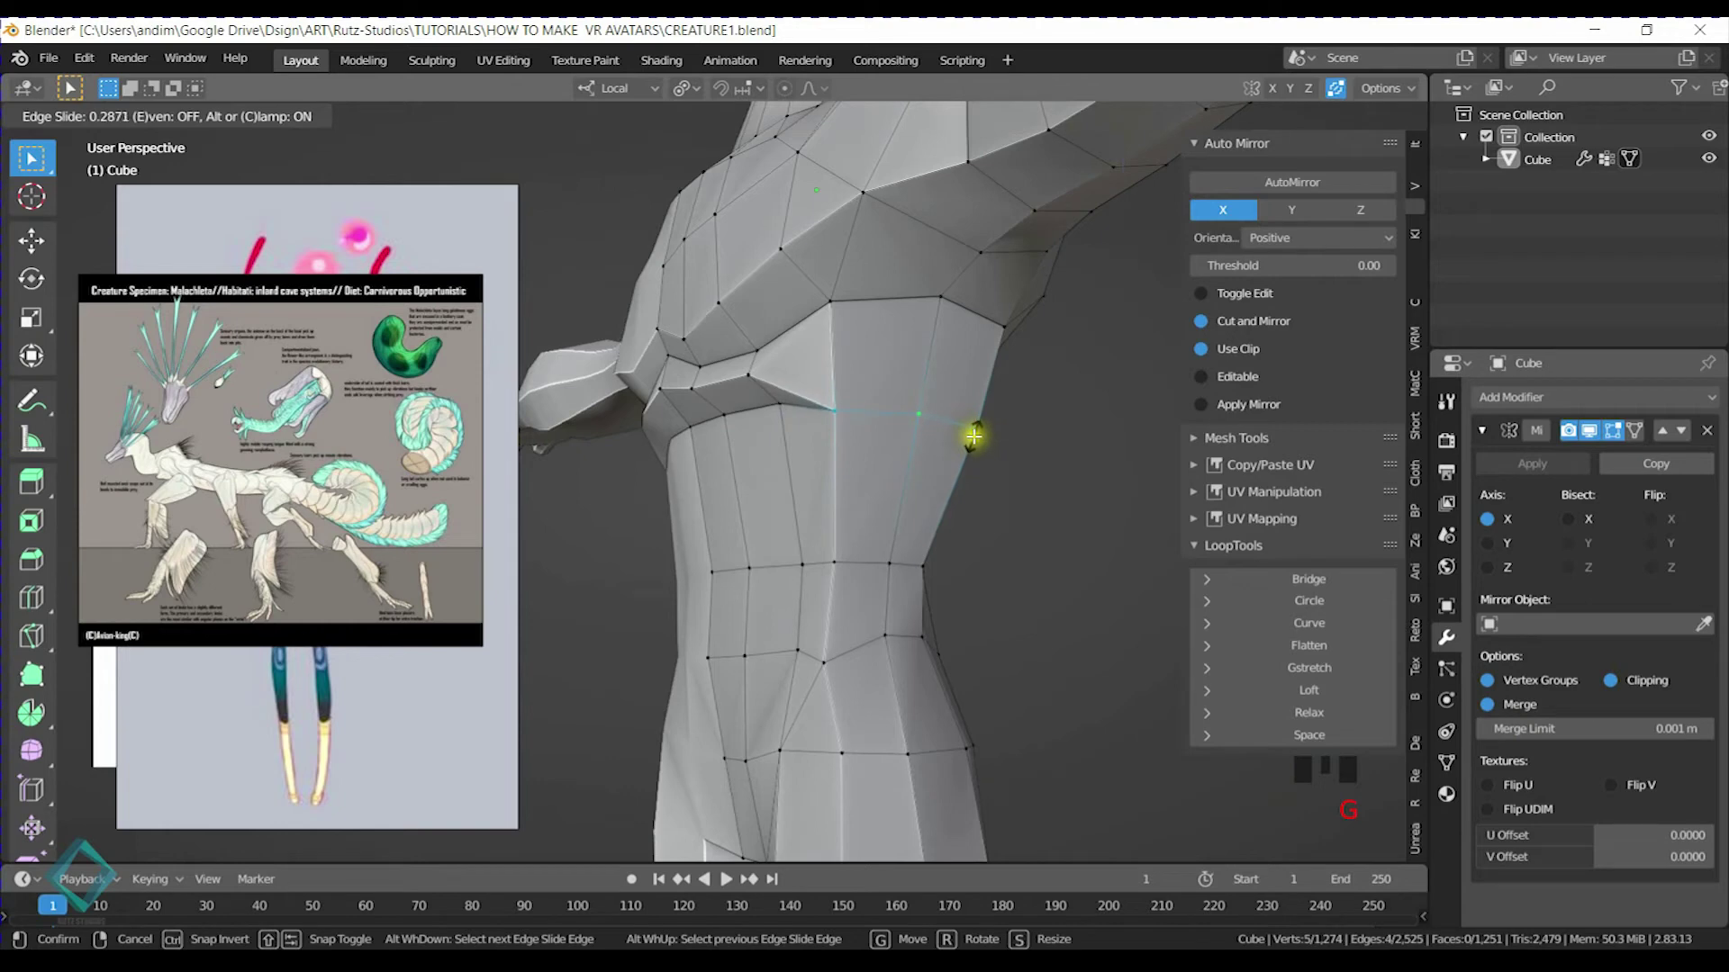
{"action": "left_click", "coordinate": [1034, 432]}
{"action": "middle_click_drag", "start_coordinate": [1035, 433], "coordinate": [771, 370]}
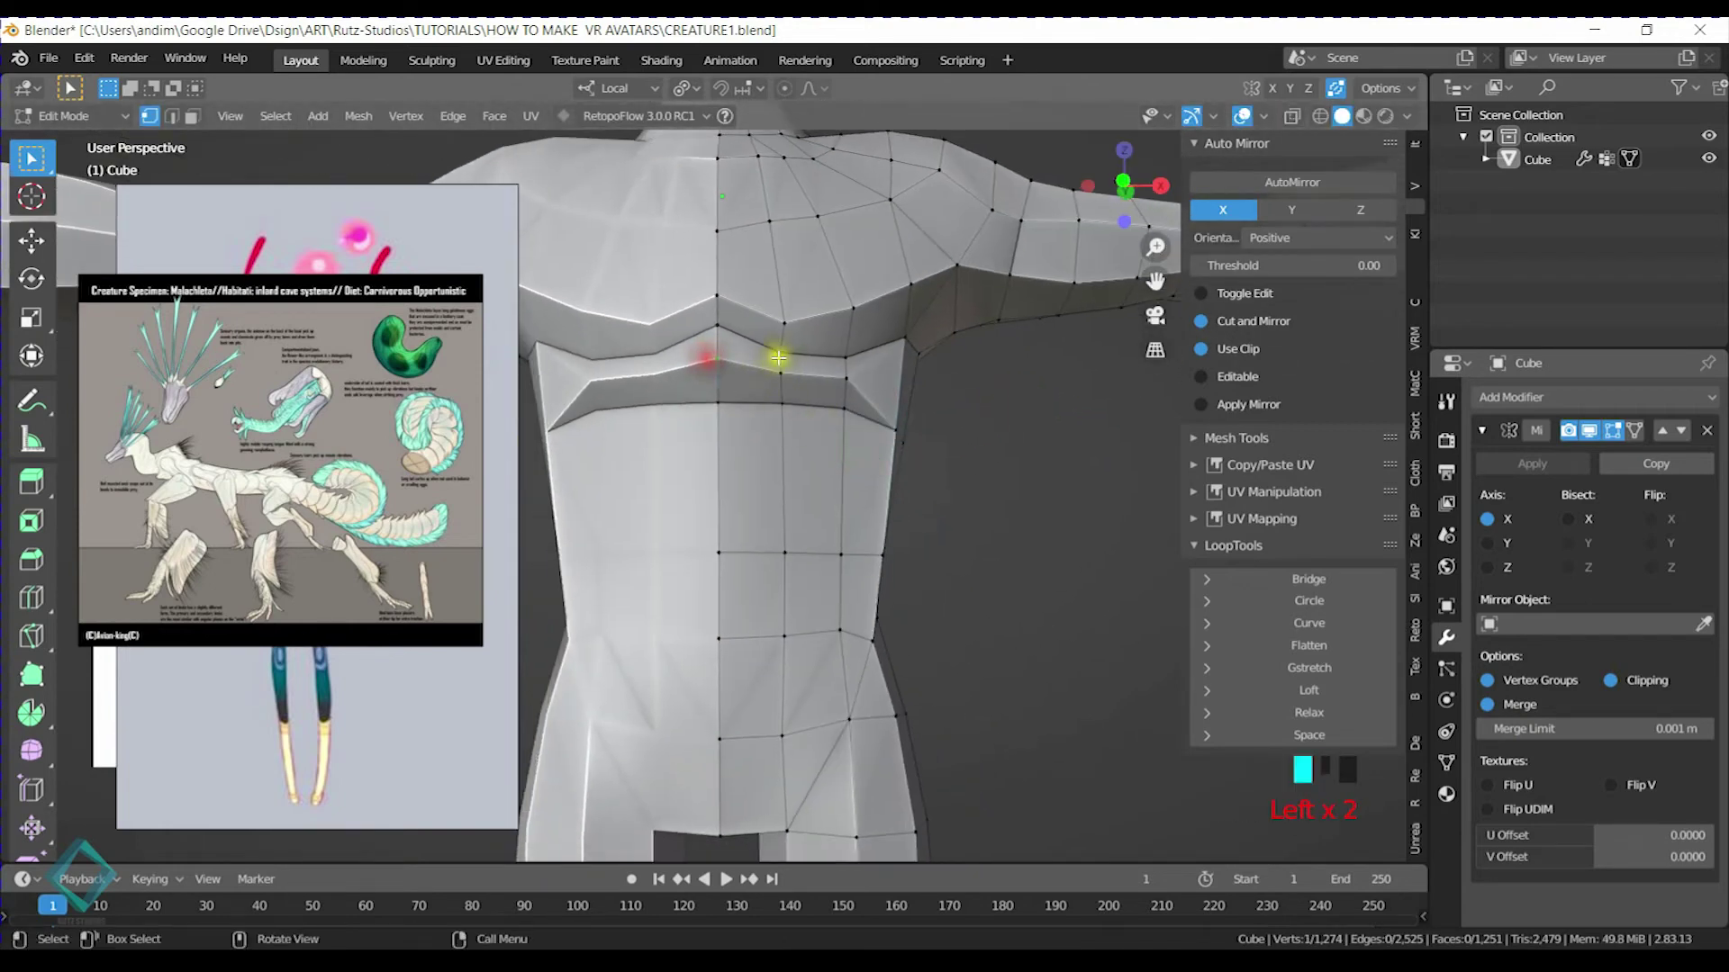
{"action": "key", "text": "g"}
{"action": "left_click", "coordinate": [803, 367]}
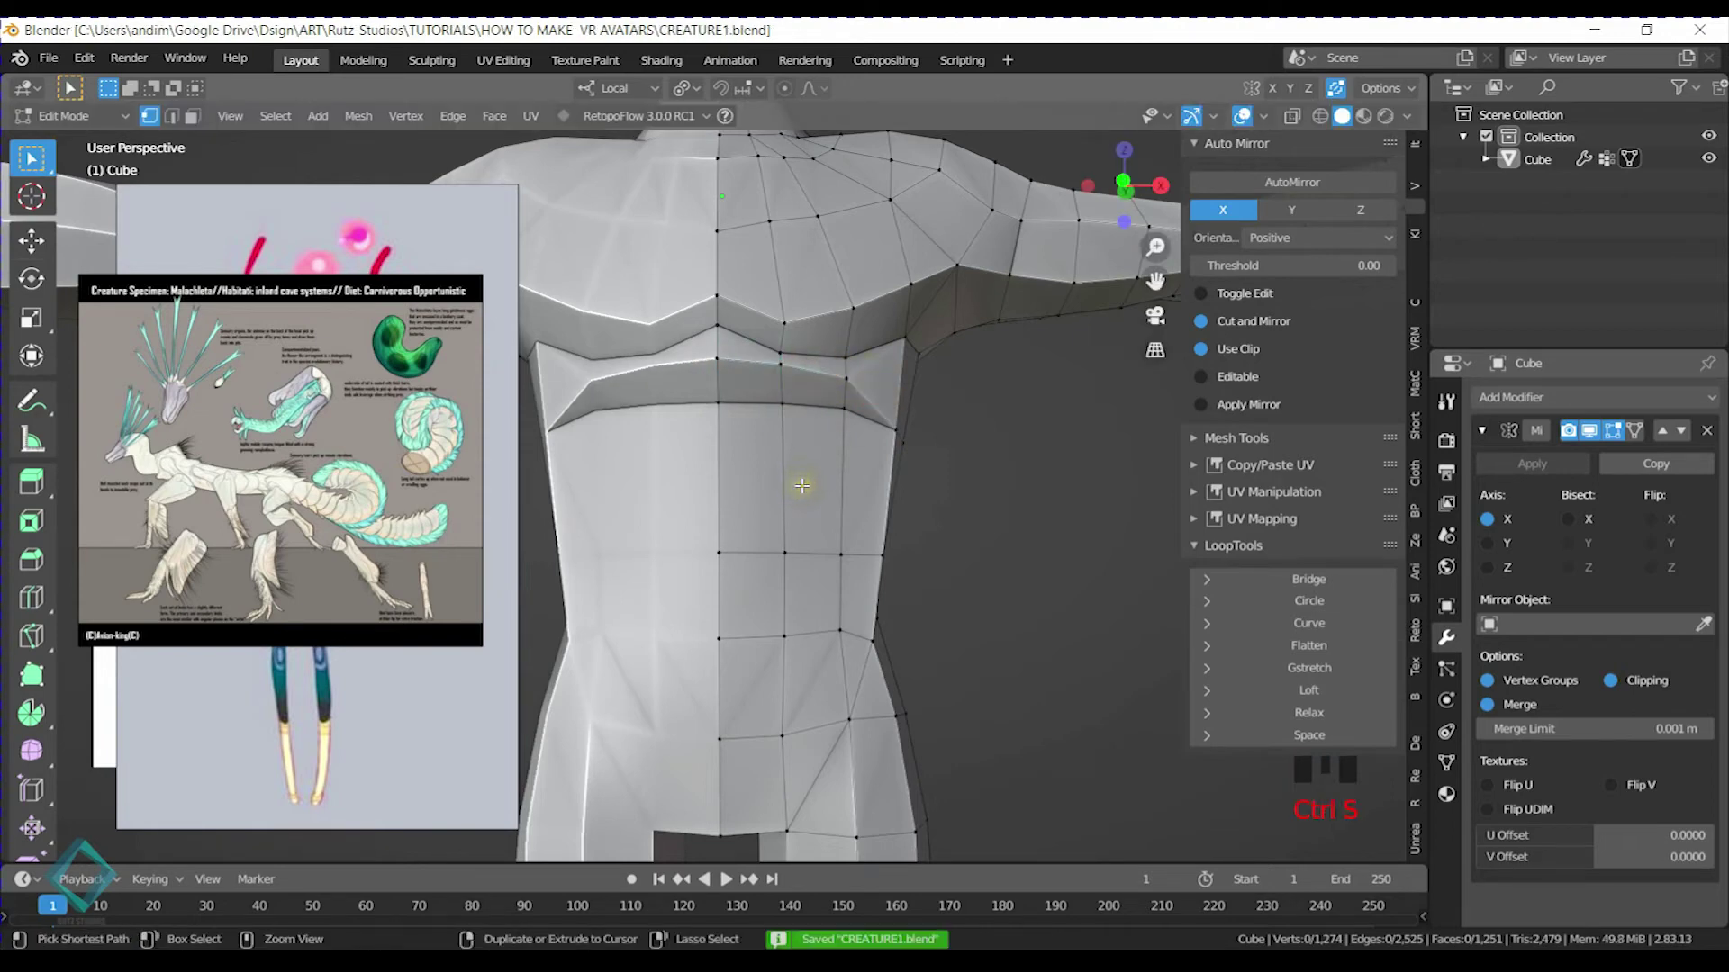
Move the upper abdomen's centre face forward about 0.037 m along local Y
{"action": "key", "text": "Tab"}
{"action": "scroll", "coordinate": [597, 494], "scroll_direction": "down", "scroll_amount": 5}
{"action": "left_click", "coordinate": [903, 505]}
{"action": "middle_click_drag", "start_coordinate": [757, 501], "coordinate": [882, 504]}
{"action": "scroll", "coordinate": [888, 505], "scroll_direction": "up", "scroll_amount": 4}
{"action": "key", "text": "Tab"}
{"action": "mouse_move", "coordinate": [740, 492]}
{"action": "middle_mouse_down"}
{"action": "mouse_move", "coordinate": [636, 495]}
{"action": "mouse_move", "coordinate": [746, 482]}
{"action": "middle_mouse_up"}
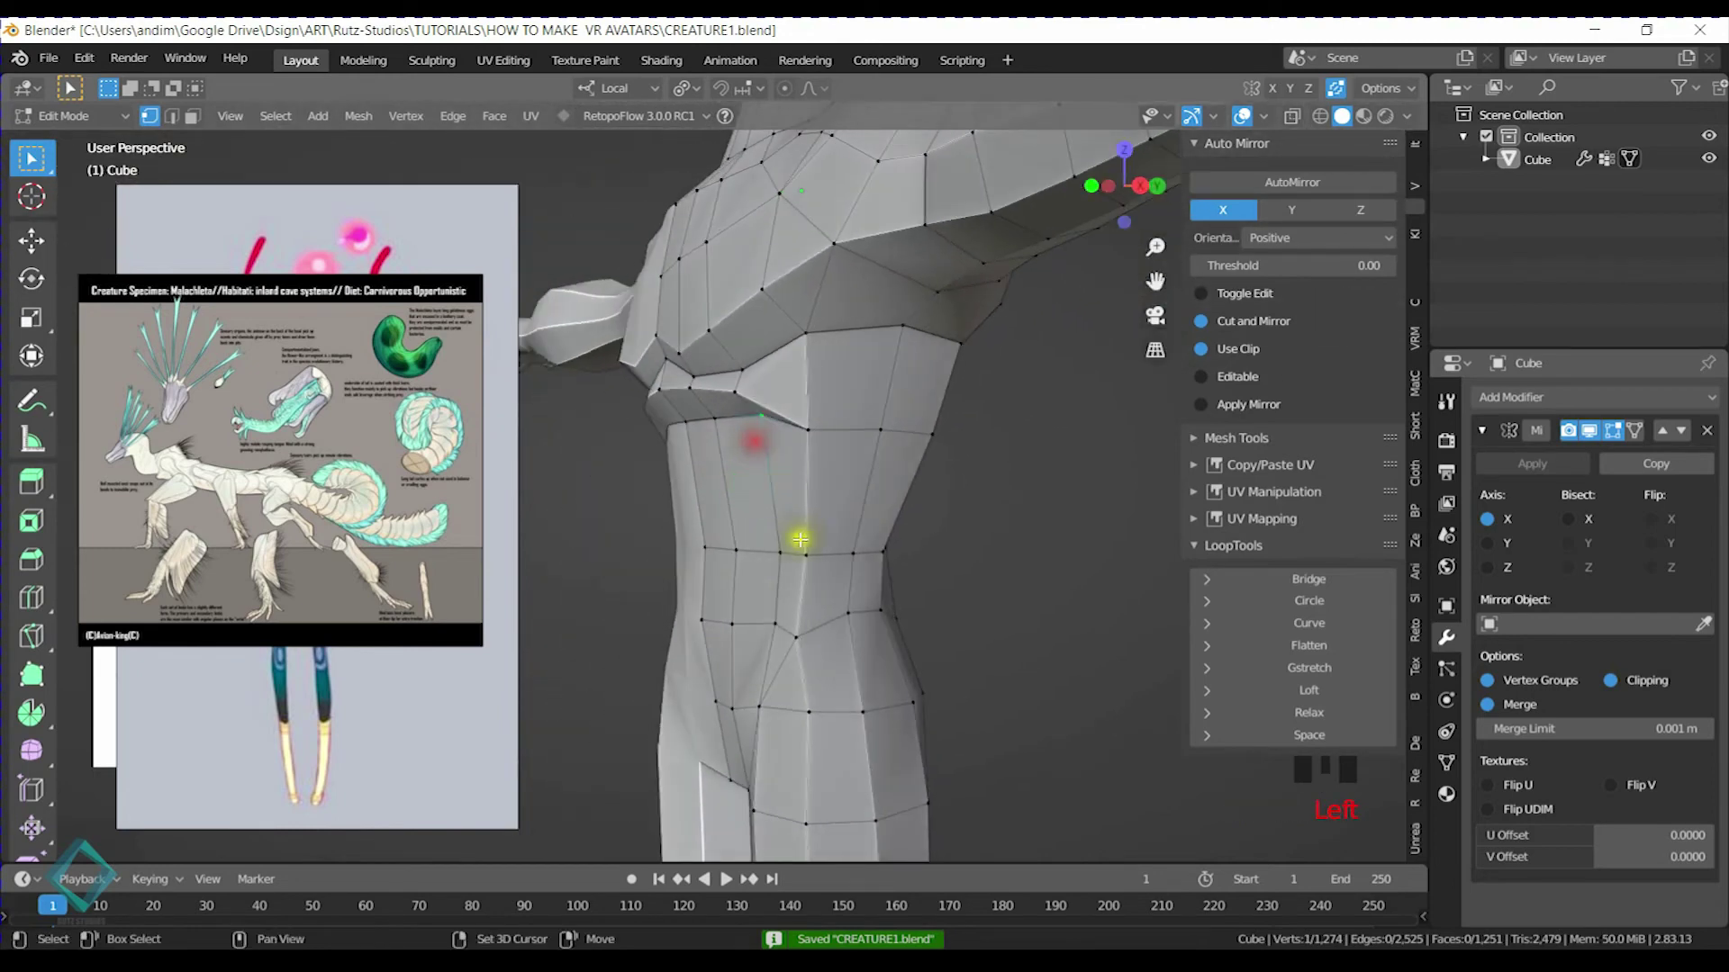
{"action": "middle_click_drag", "start_coordinate": [801, 566], "coordinate": [743, 564]}
{"action": "middle_click_drag", "start_coordinate": [685, 516], "coordinate": [785, 489]}
{"action": "left_click", "coordinate": [761, 432]}
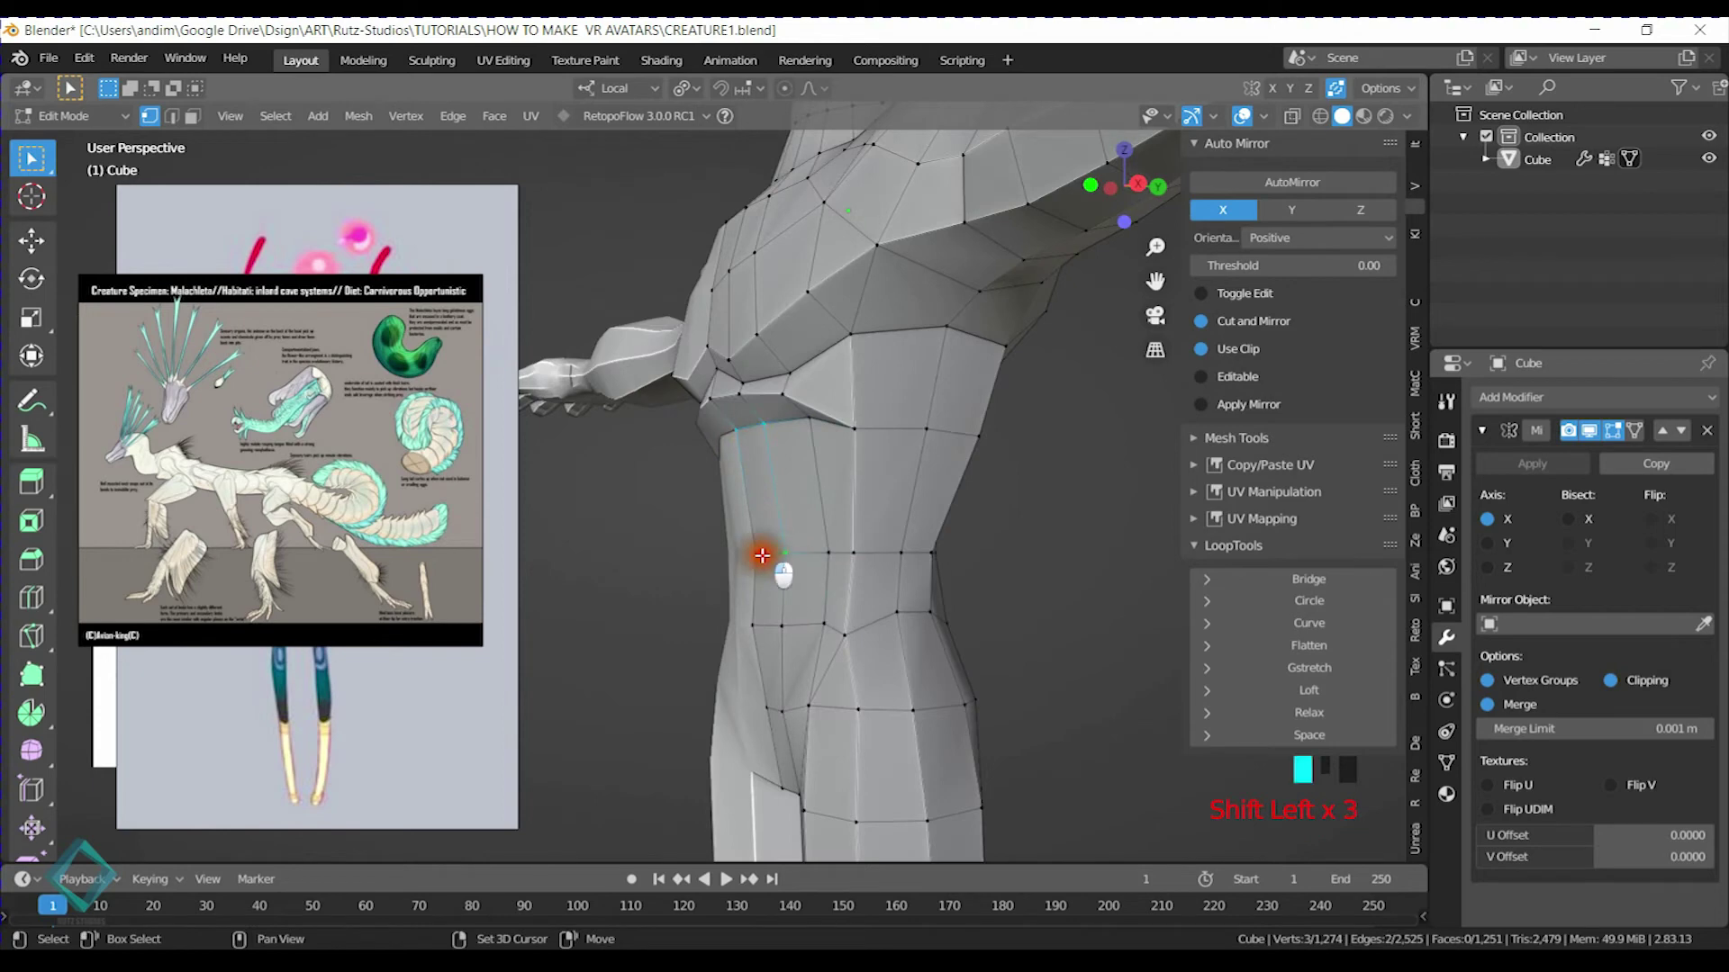
{"action": "key", "text": "g"}
{"action": "key", "text": "y"}
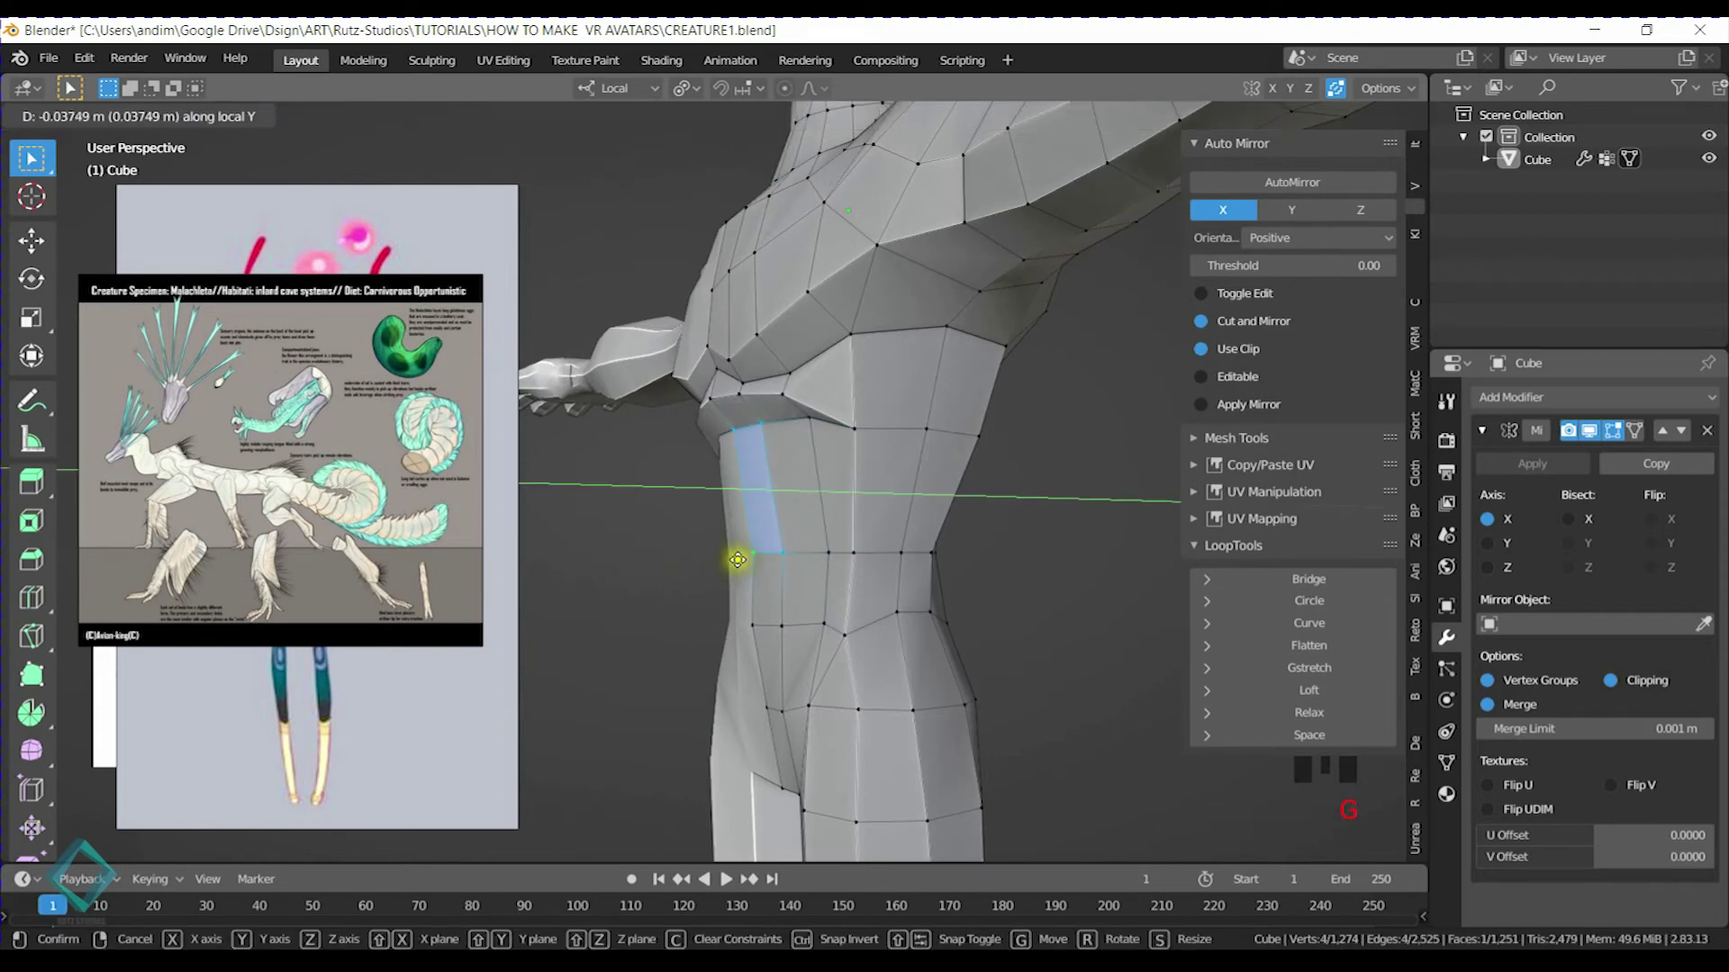
{"action": "left_click", "coordinate": [737, 560]}
{"action": "middle_click_drag", "start_coordinate": [732, 559], "coordinate": [706, 498]}
{"action": "key", "text": "Tab"}
{"action": "key", "text": "Tab"}
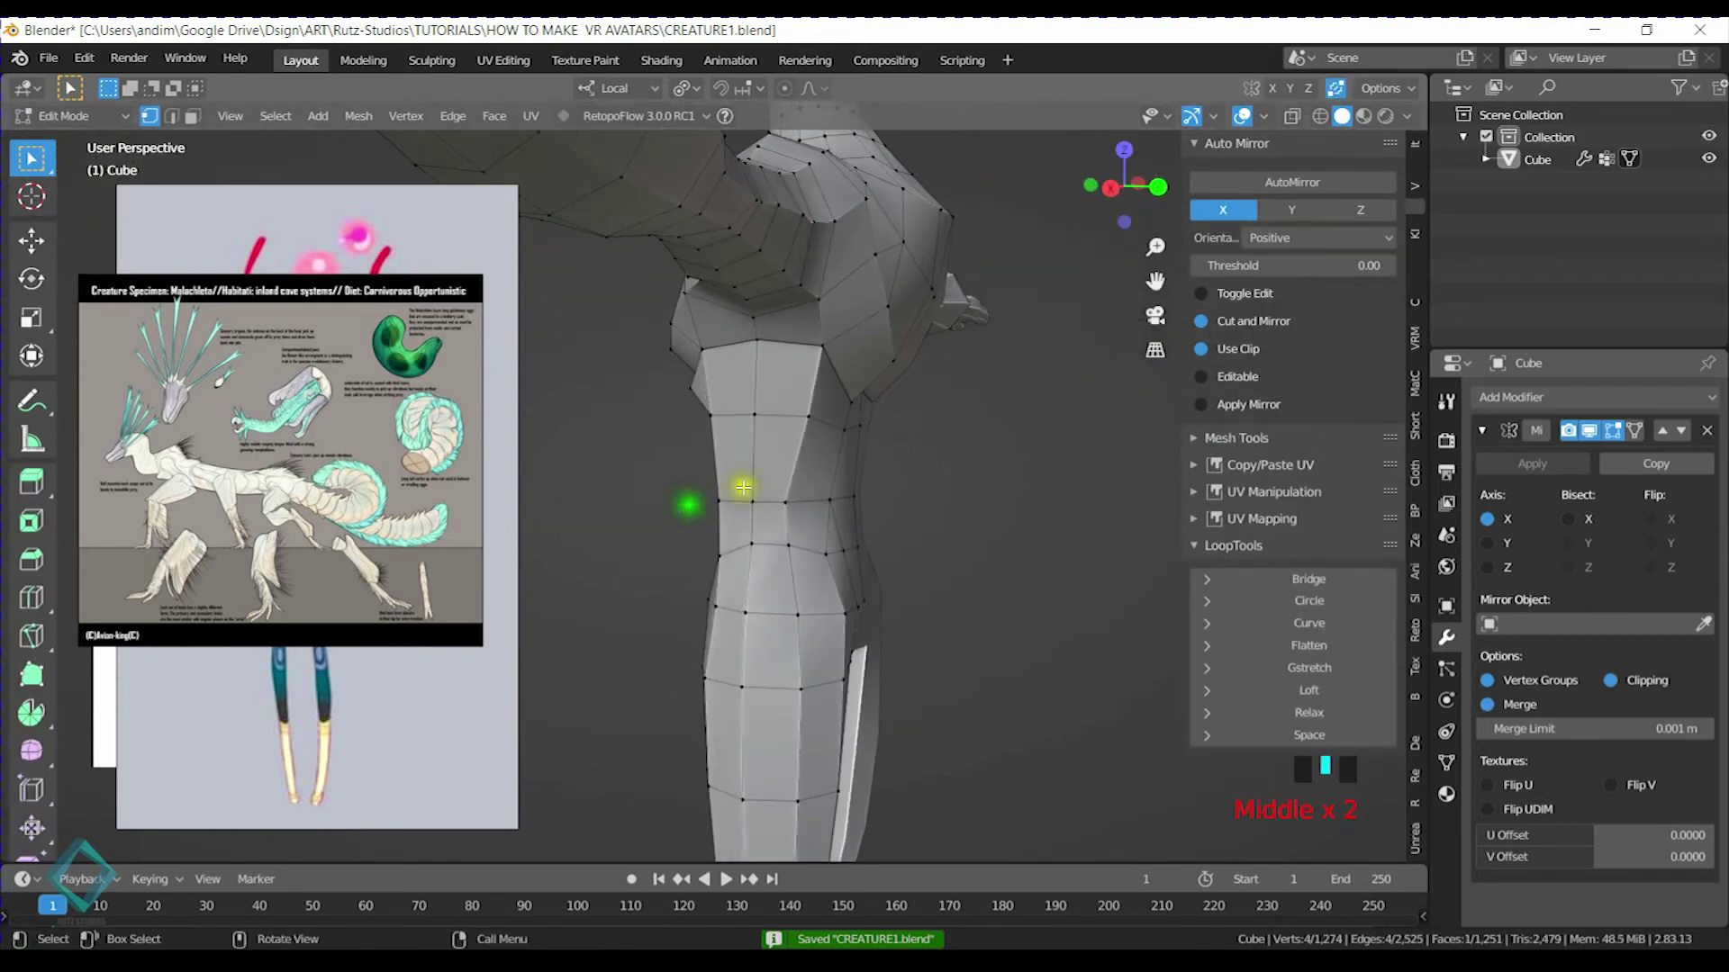
Add an edge loop around the torso between the under-chest row and the waist, and try scaling it along local Z
{"action": "key", "text": "ctrl+r"}
{"action": "left_click", "coordinate": [813, 466]}
{"action": "right_click", "coordinate": [815, 467]}
{"action": "key", "text": "s"}
{"action": "key", "text": "z"}
{"action": "right_click", "coordinate": [866, 438]}
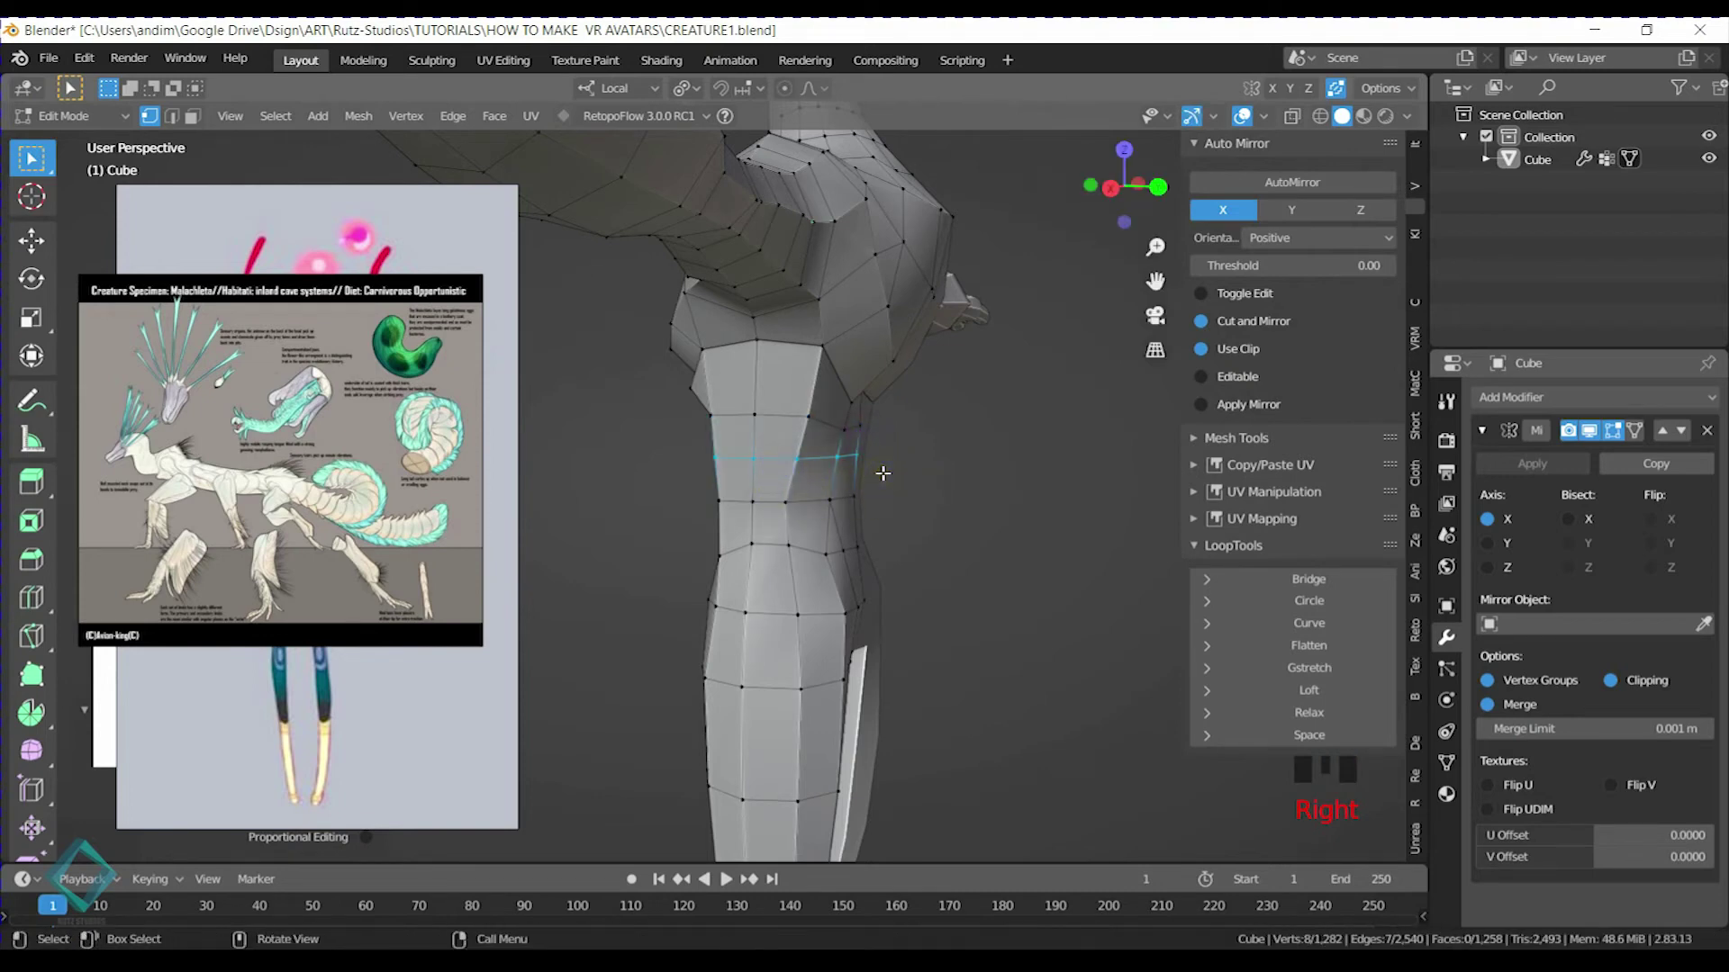
{"action": "key", "text": "s"}
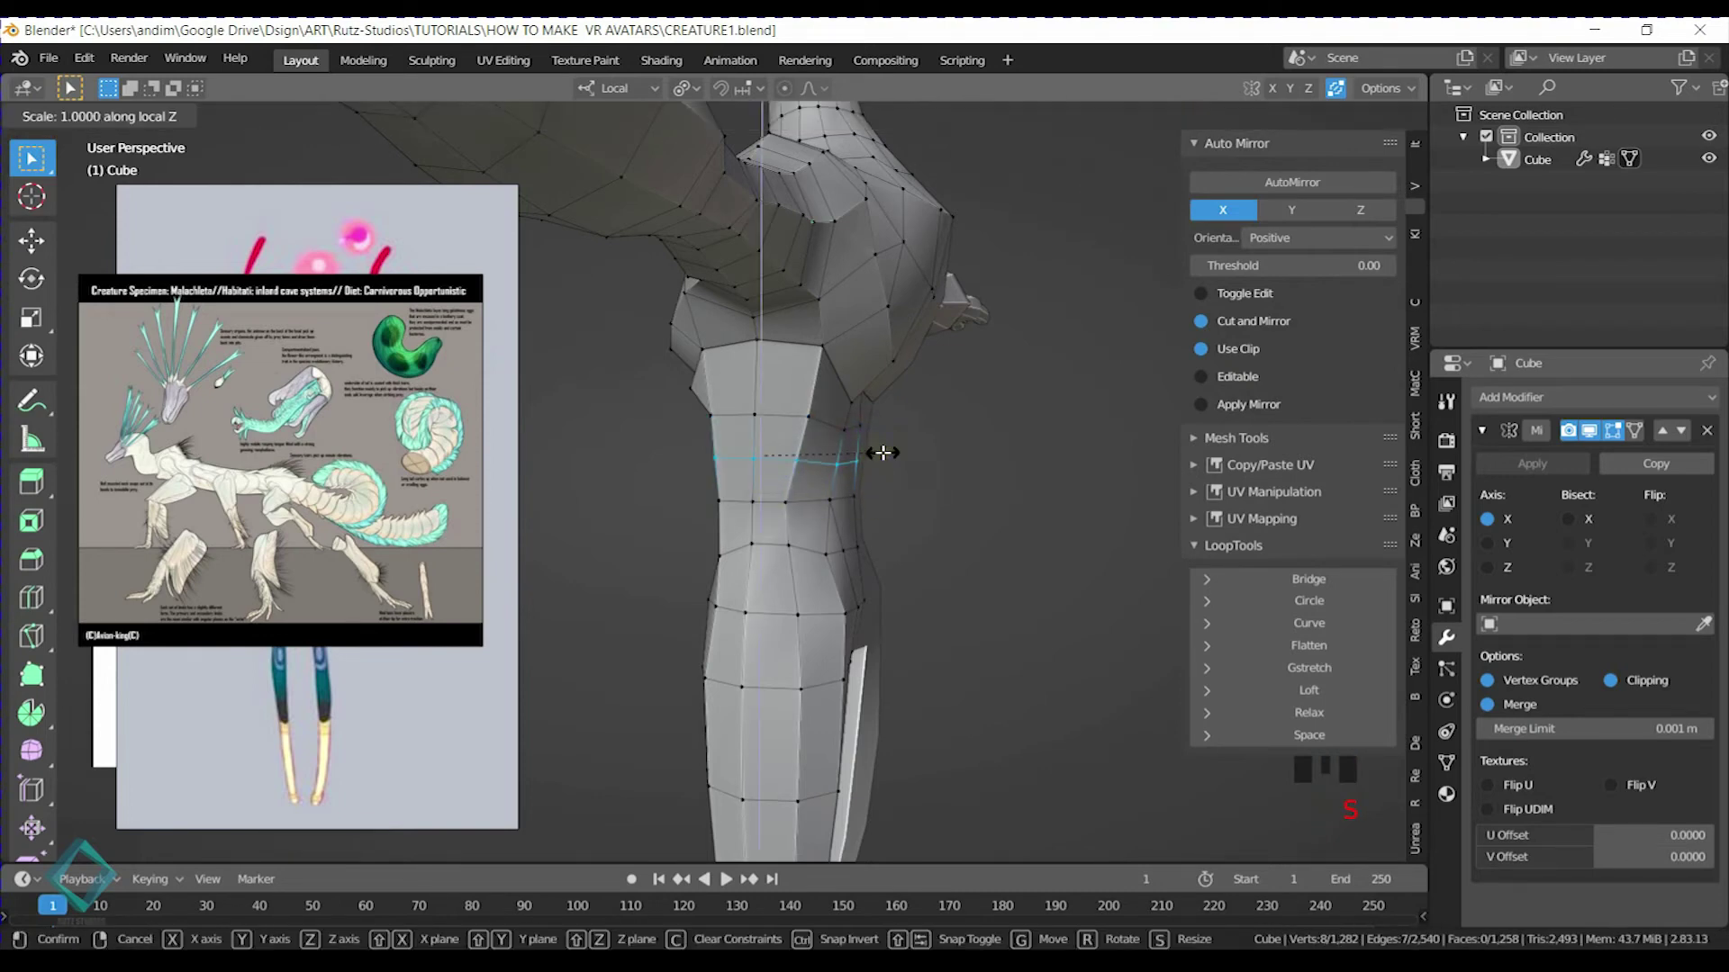
{"action": "key", "text": "ctrl+s"}
Smooth the new midriff loop and the neighbouring waist loops with LoopTools Relax, and save the file
{"action": "left_click", "coordinate": [801, 455]}
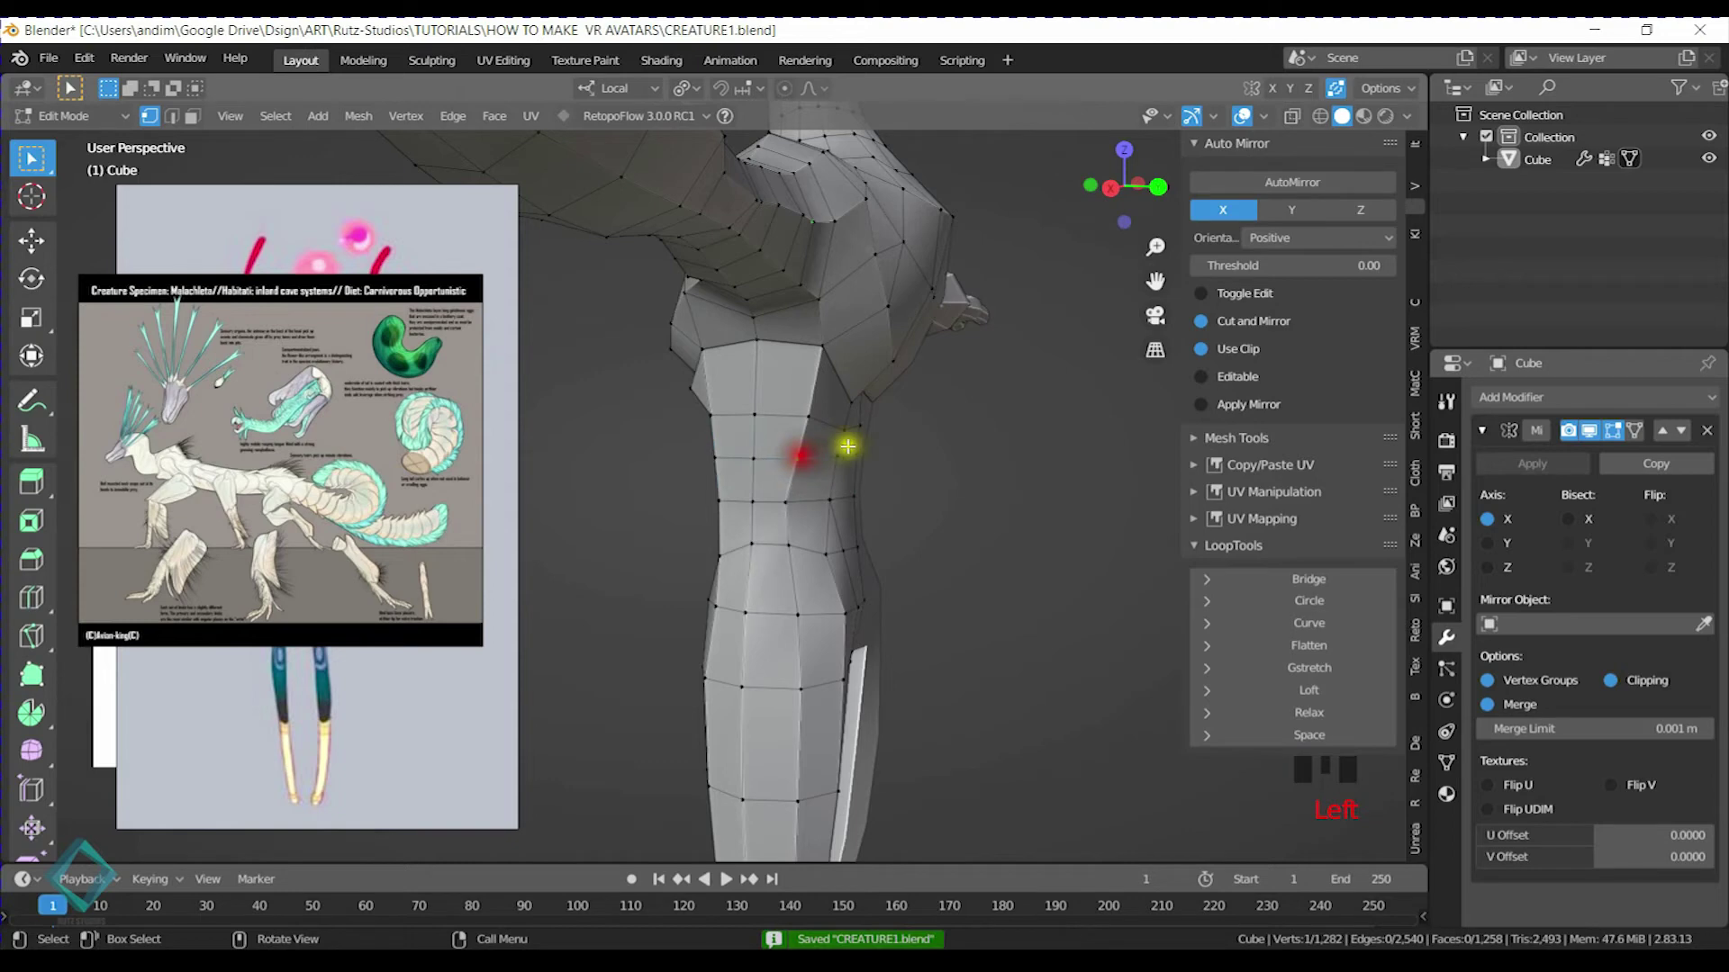
{"action": "left_click", "coordinate": [1305, 711]}
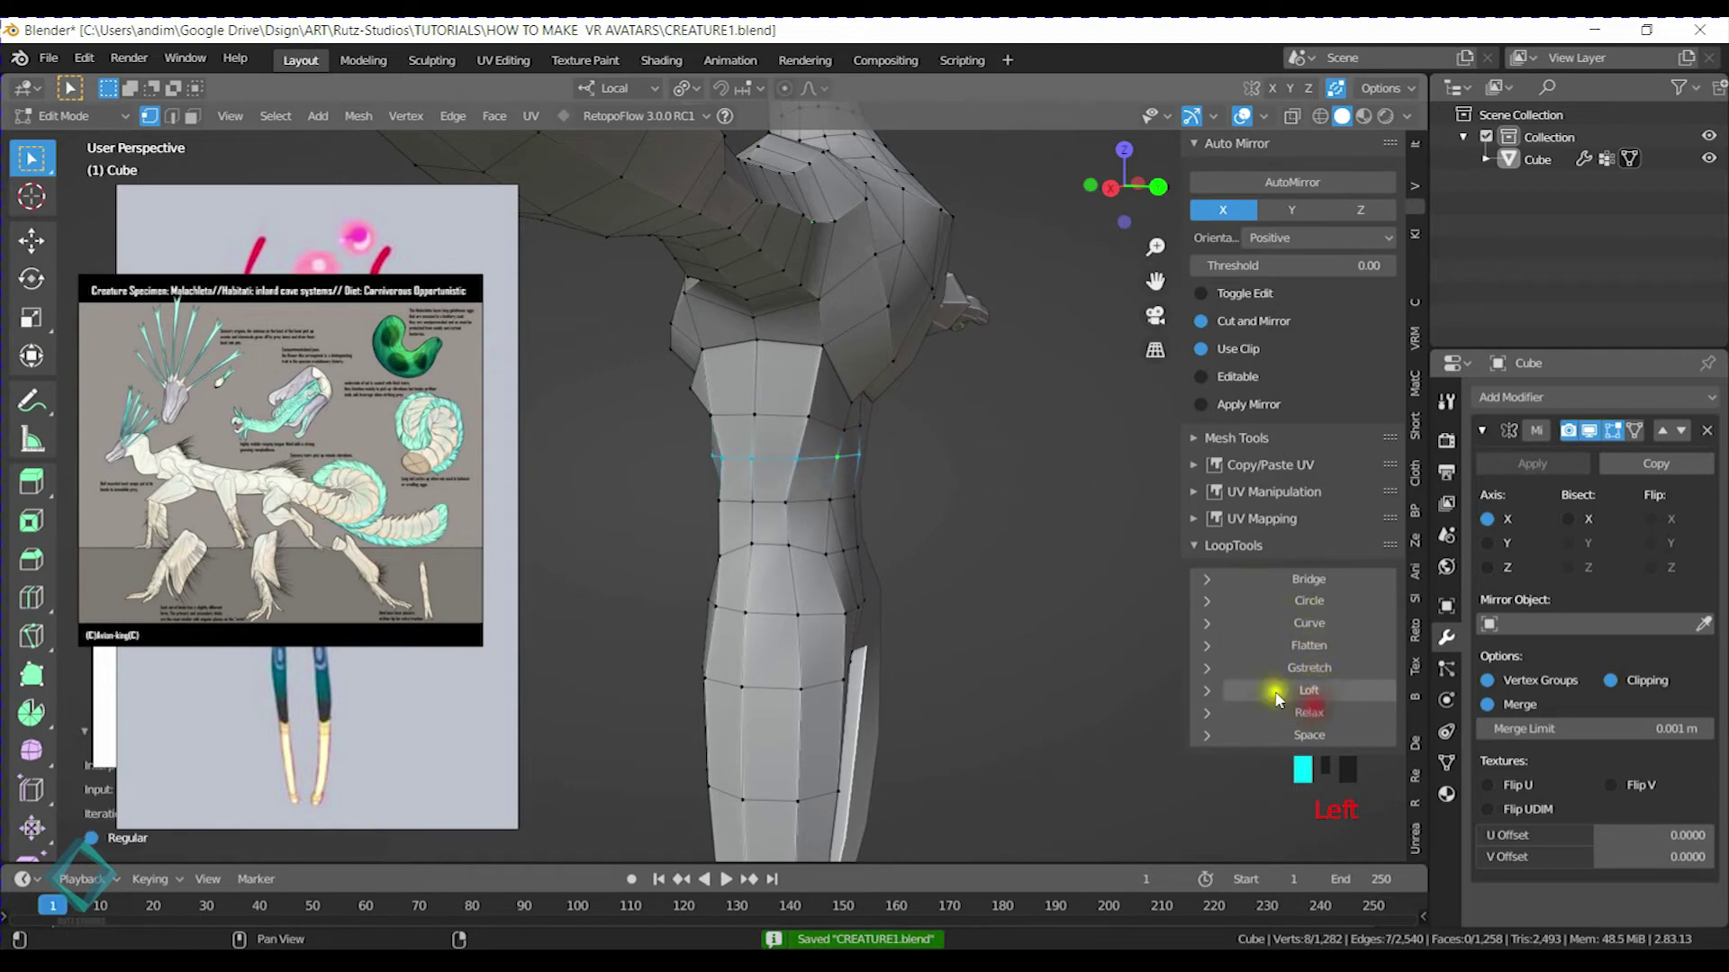
{"action": "left_click", "coordinate": [810, 506], "text": "alt"}
{"action": "left_click", "coordinate": [1310, 712]}
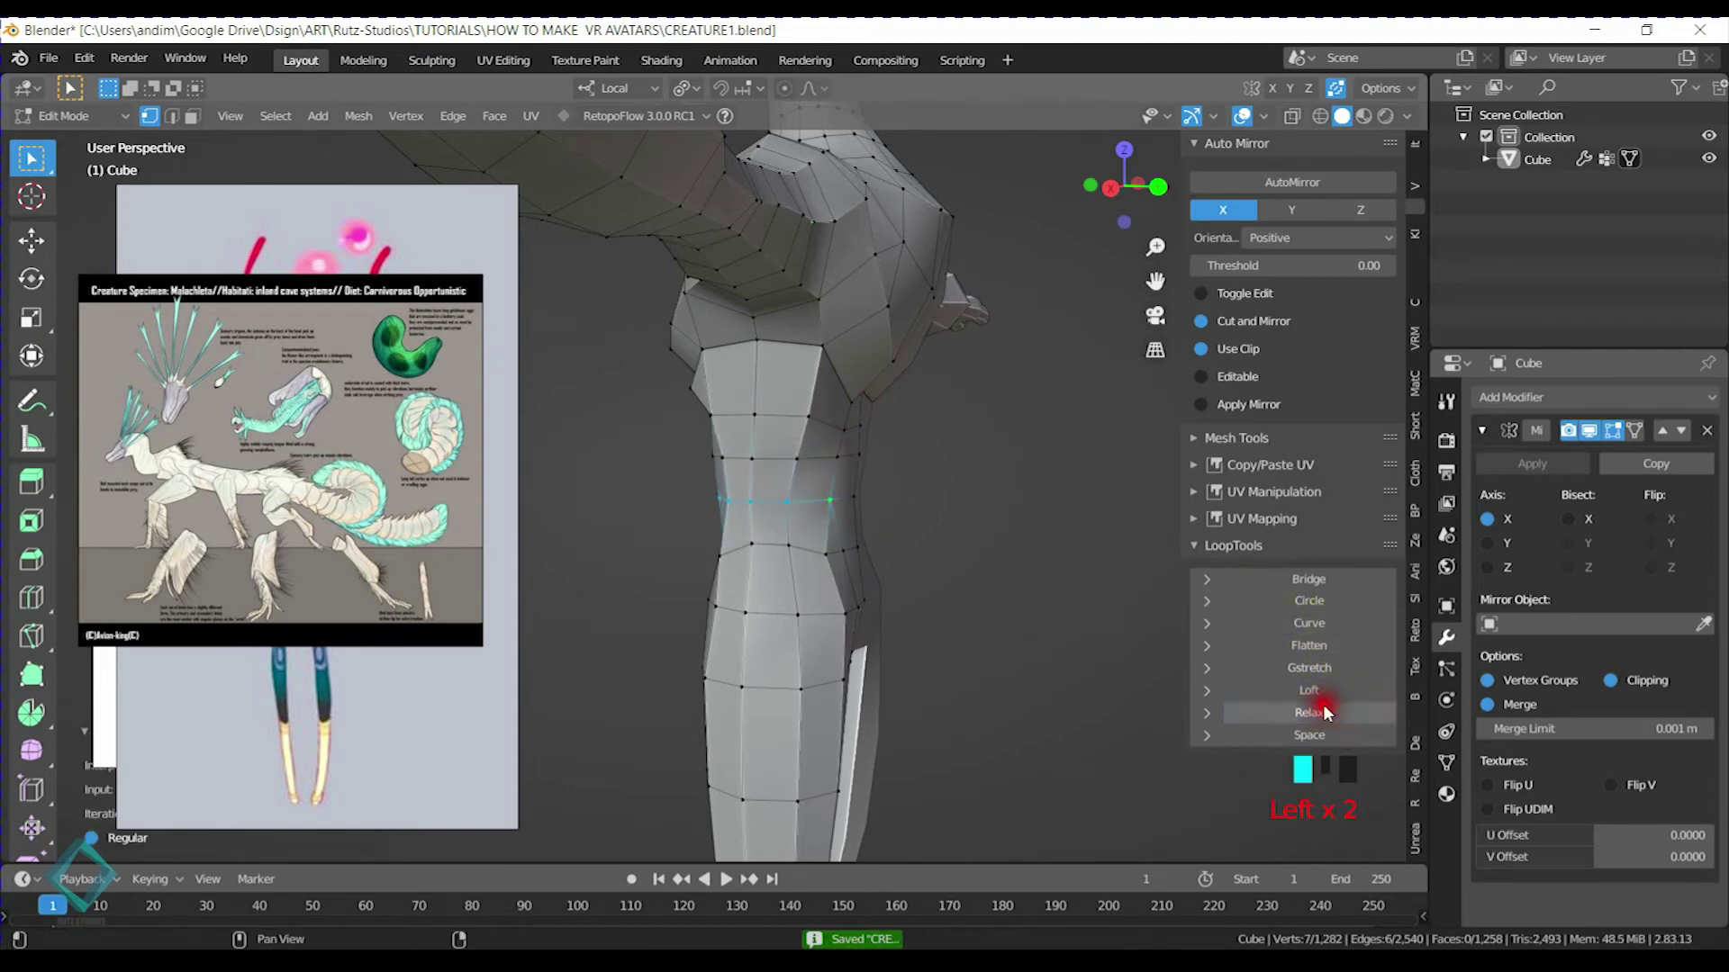
{"action": "middle_click_drag", "start_coordinate": [671, 586], "coordinate": [884, 566]}
{"action": "left_click", "coordinate": [1306, 711]}
{"action": "key", "text": "ctrl+s"}
Move the side vertex under the armpit along local Z, slide and nudge the vertex below the chest's ledge, and save
{"action": "key", "text": "Tab"}
{"action": "middle_click_drag", "start_coordinate": [657, 483], "coordinate": [829, 513]}
{"action": "key", "text": "Tab"}
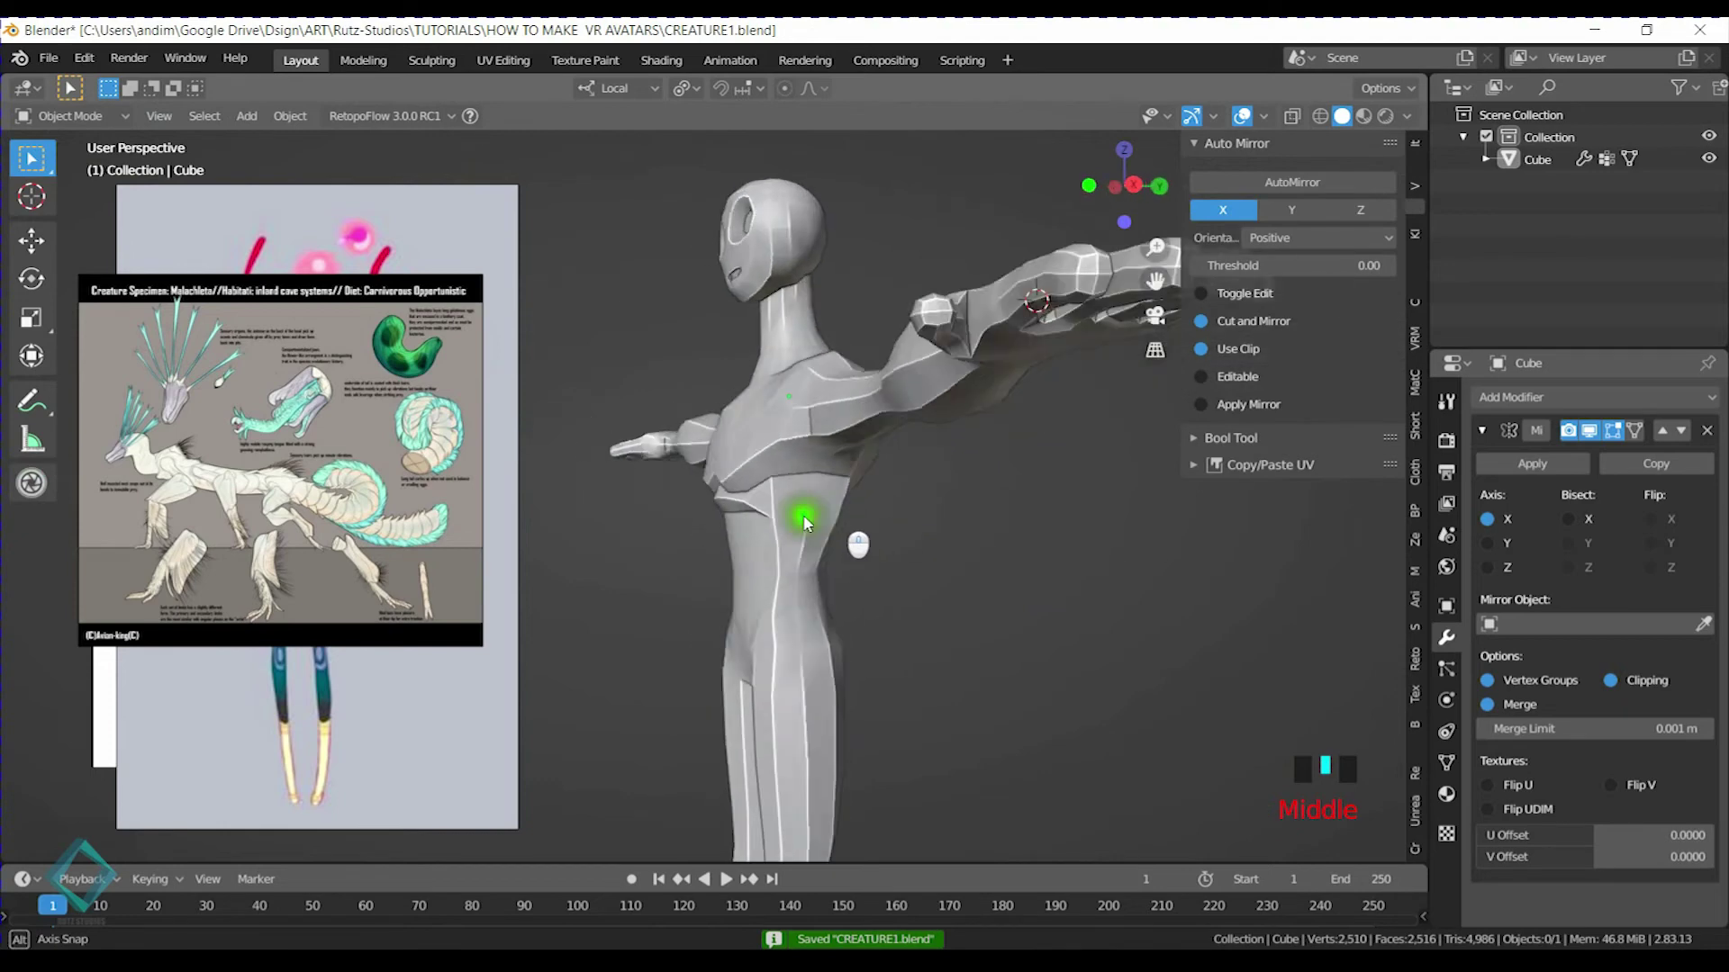
{"action": "scroll", "coordinate": [791, 522], "scroll_direction": "up", "scroll_amount": 4}
{"action": "key", "text": "g"}
{"action": "key", "text": "z"}
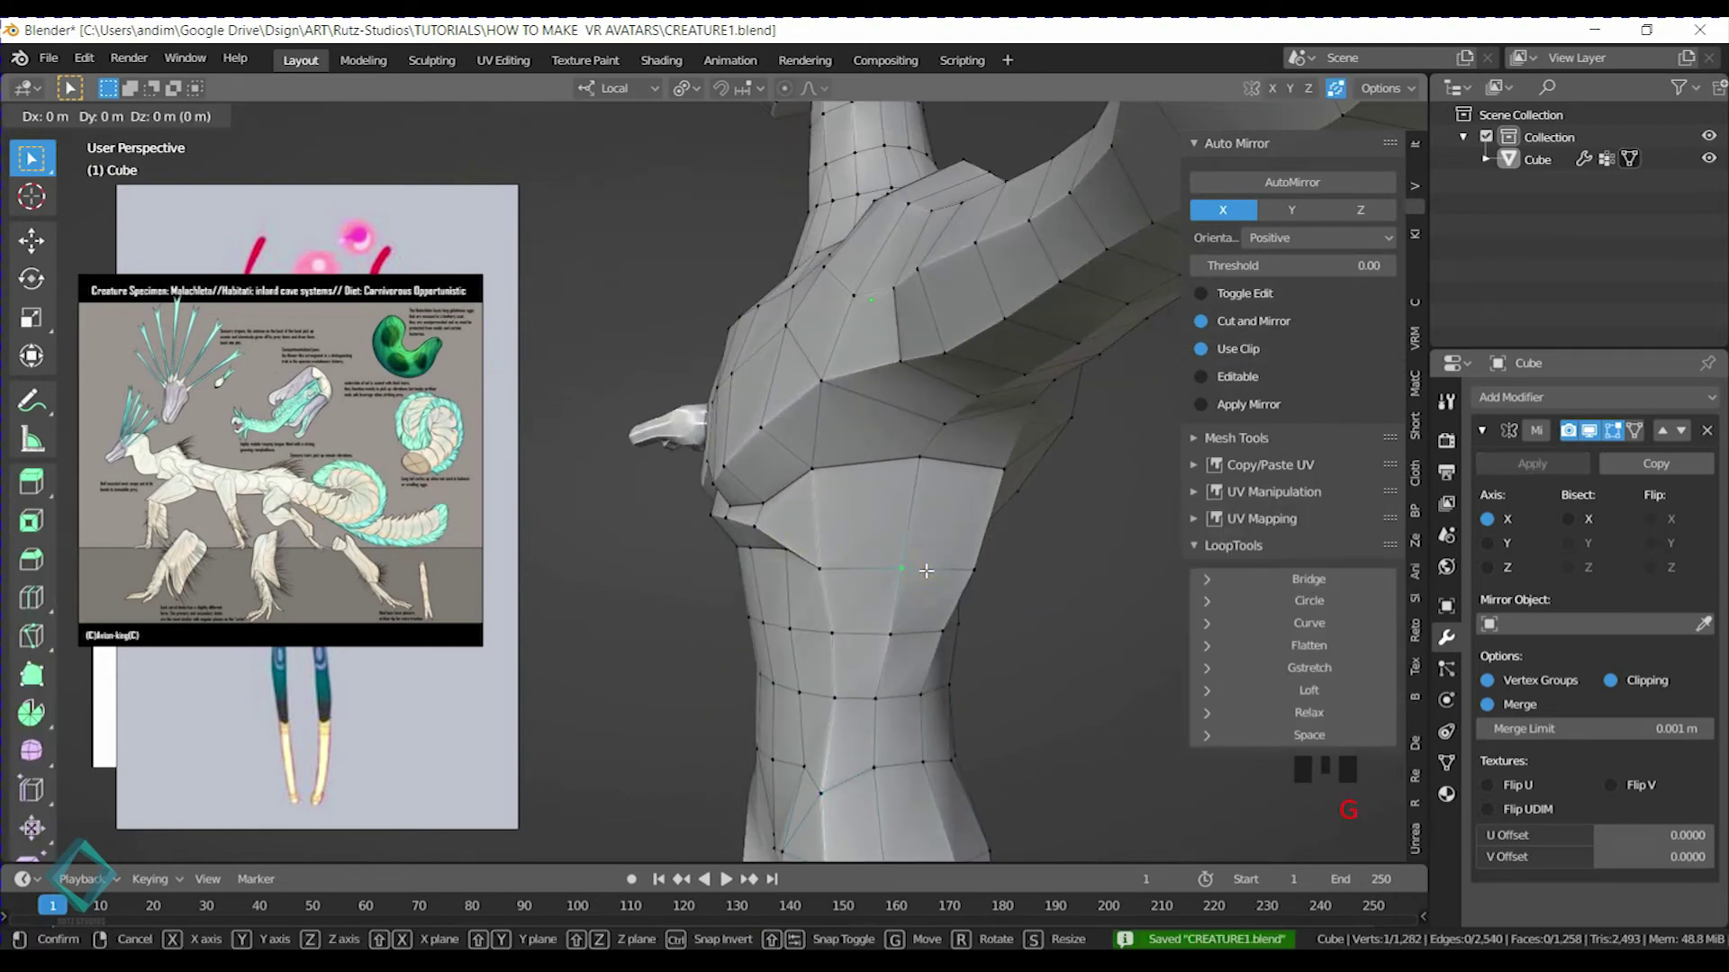
{"action": "left_click", "coordinate": [928, 561]}
{"action": "mouse_move", "coordinate": [929, 561]}
{"action": "middle_mouse_down"}
{"action": "mouse_move", "coordinate": [1035, 579]}
{"action": "mouse_move", "coordinate": [910, 572]}
{"action": "middle_mouse_up"}
{"action": "key", "text": "shift+v"}
{"action": "left_click", "coordinate": [790, 581]}
{"action": "key", "text": "g"}
{"action": "left_click", "coordinate": [778, 573]}
{"action": "key", "text": "ctrl+s"}
Examine the body, shoulders and head from several sides in Object Mode with the sidebar hidden
{"action": "key", "text": "Tab"}
{"action": "scroll", "coordinate": [606, 563], "scroll_direction": "down", "scroll_amount": 5}
{"action": "middle_click_drag", "start_coordinate": [618, 590], "coordinate": [892, 457], "text": "shift"}
{"action": "middle_click_drag", "start_coordinate": [956, 556], "coordinate": [903, 390]}
{"action": "scroll", "coordinate": [972, 486], "scroll_direction": "up", "scroll_amount": 3}
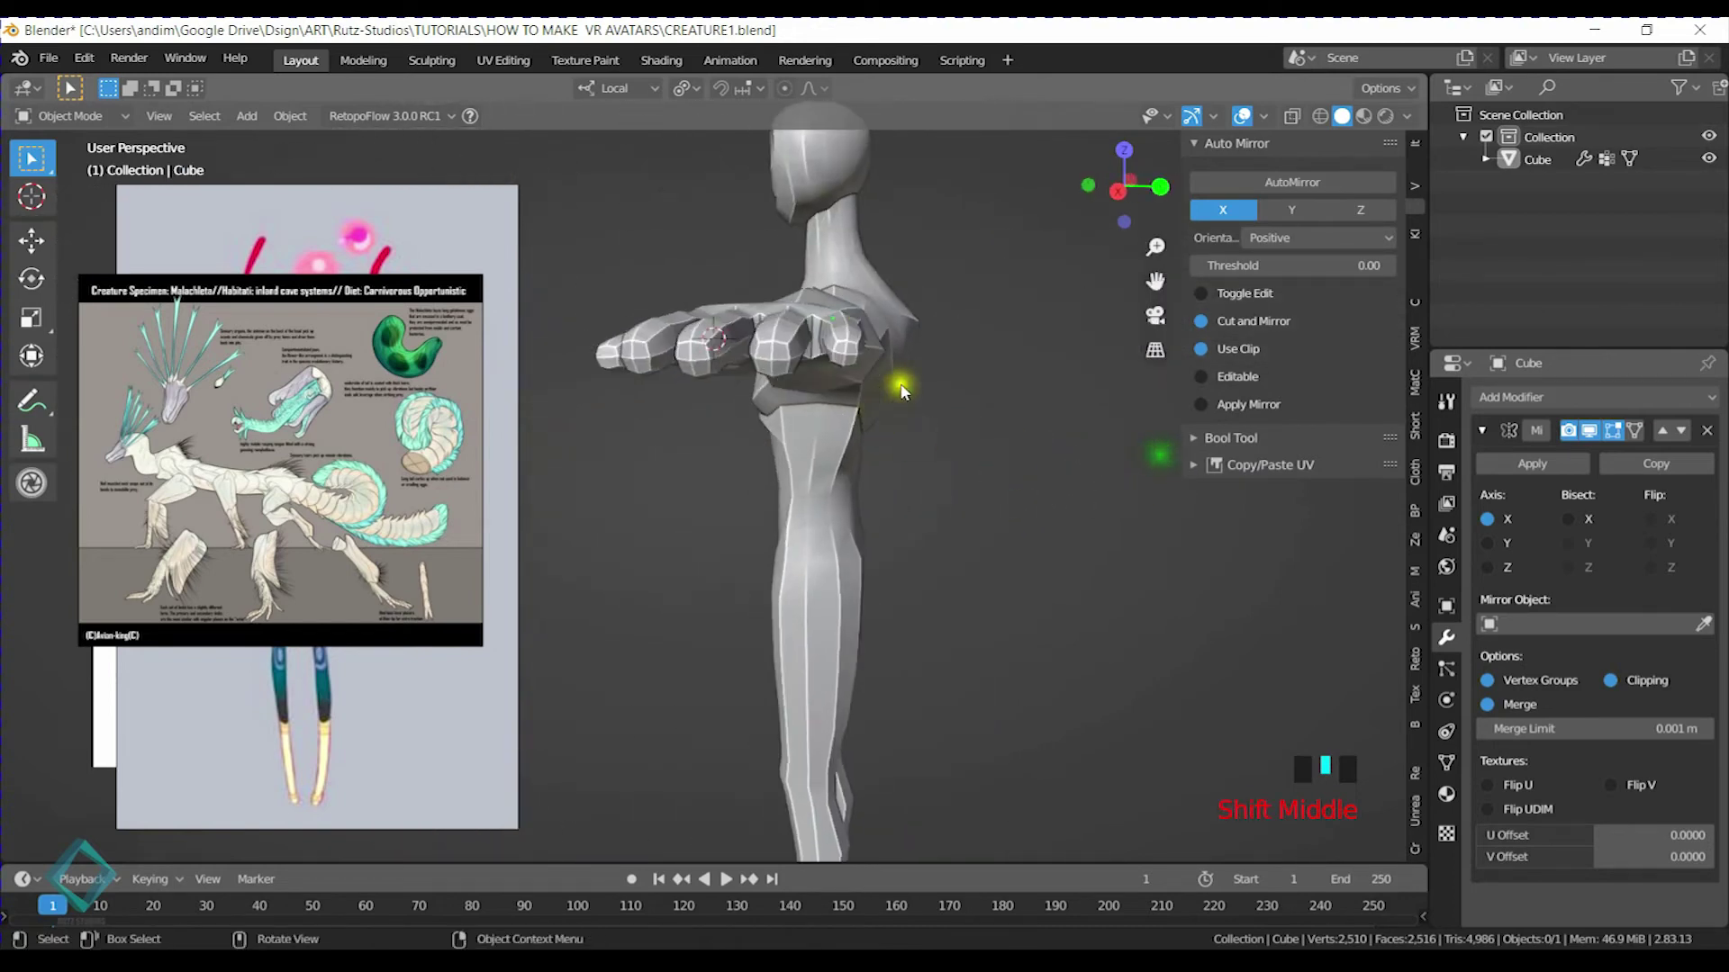
{"action": "middle_click_drag", "start_coordinate": [762, 359], "coordinate": [707, 450]}
{"action": "key", "text": "ctrl+s"}
{"action": "middle_click_drag", "start_coordinate": [774, 391], "coordinate": [844, 417]}
{"action": "key", "text": "n"}
{"action": "scroll", "coordinate": [1035, 505], "scroll_direction": "up", "scroll_amount": 3}
{"action": "left_click", "coordinate": [845, 410]}
{"action": "scroll", "coordinate": [844, 409], "scroll_direction": "up", "scroll_amount": 3}
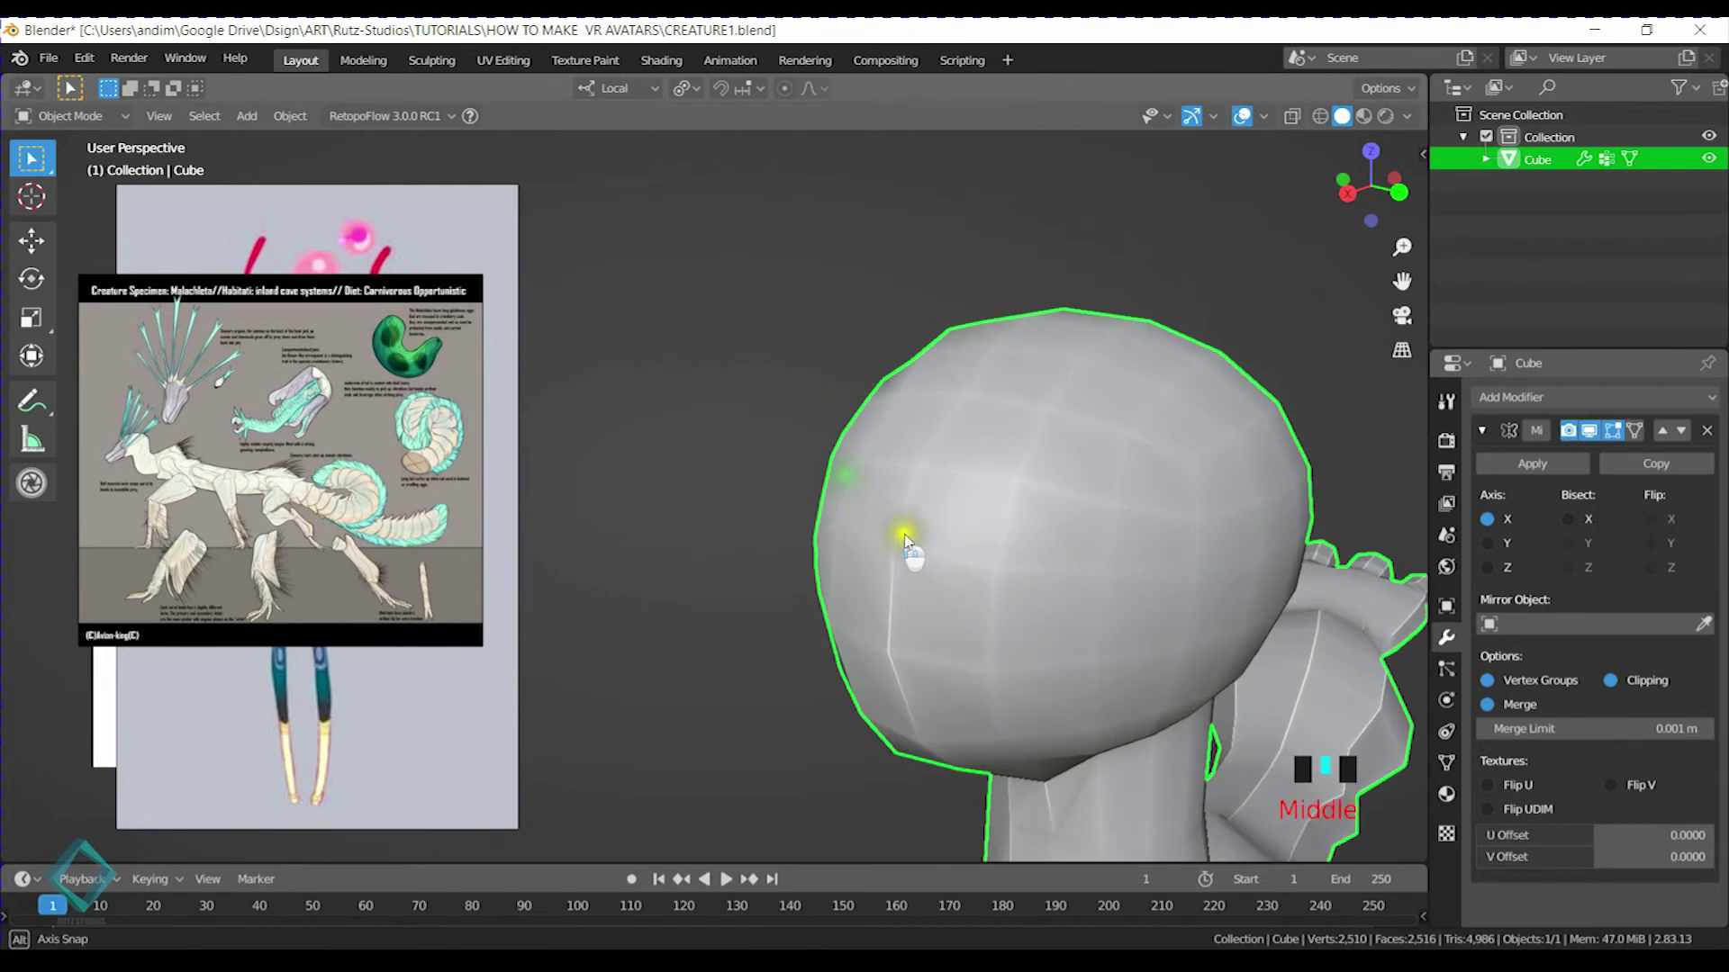
{"action": "middle_click_drag", "start_coordinate": [895, 529], "coordinate": [864, 490]}
{"action": "key", "text": "Tab"}
{"action": "key", "text": "g"}
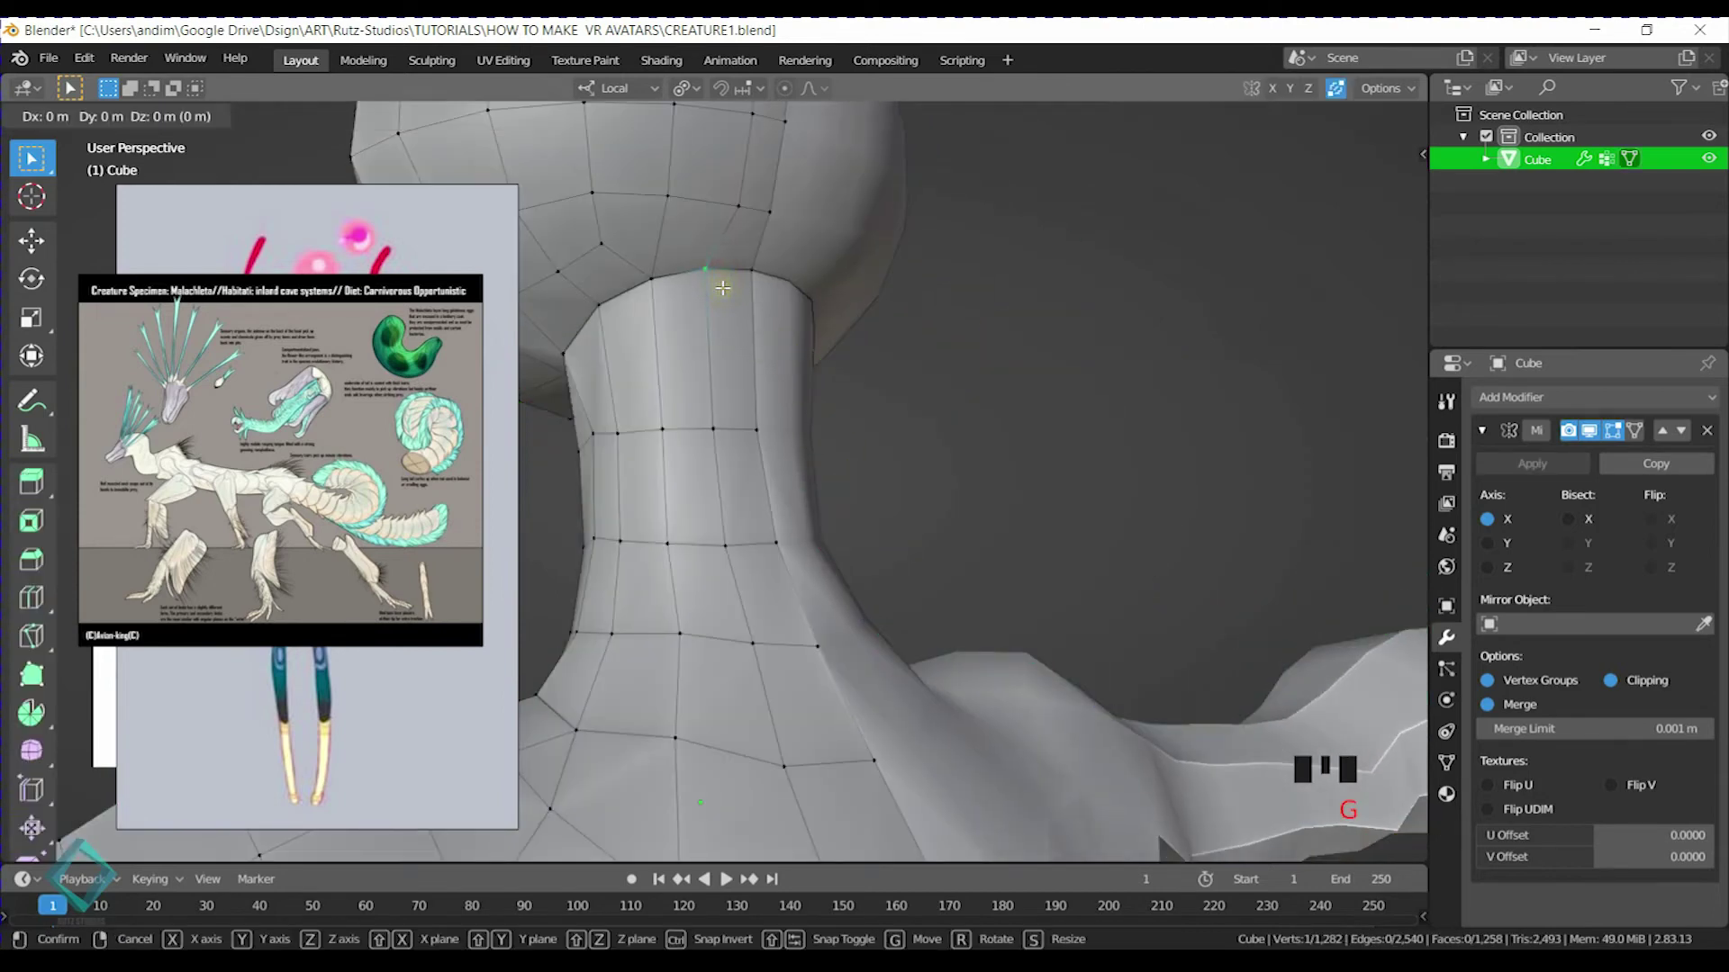
{"action": "right_click", "coordinate": [726, 316]}
{"action": "key", "text": "ctrl+s"}
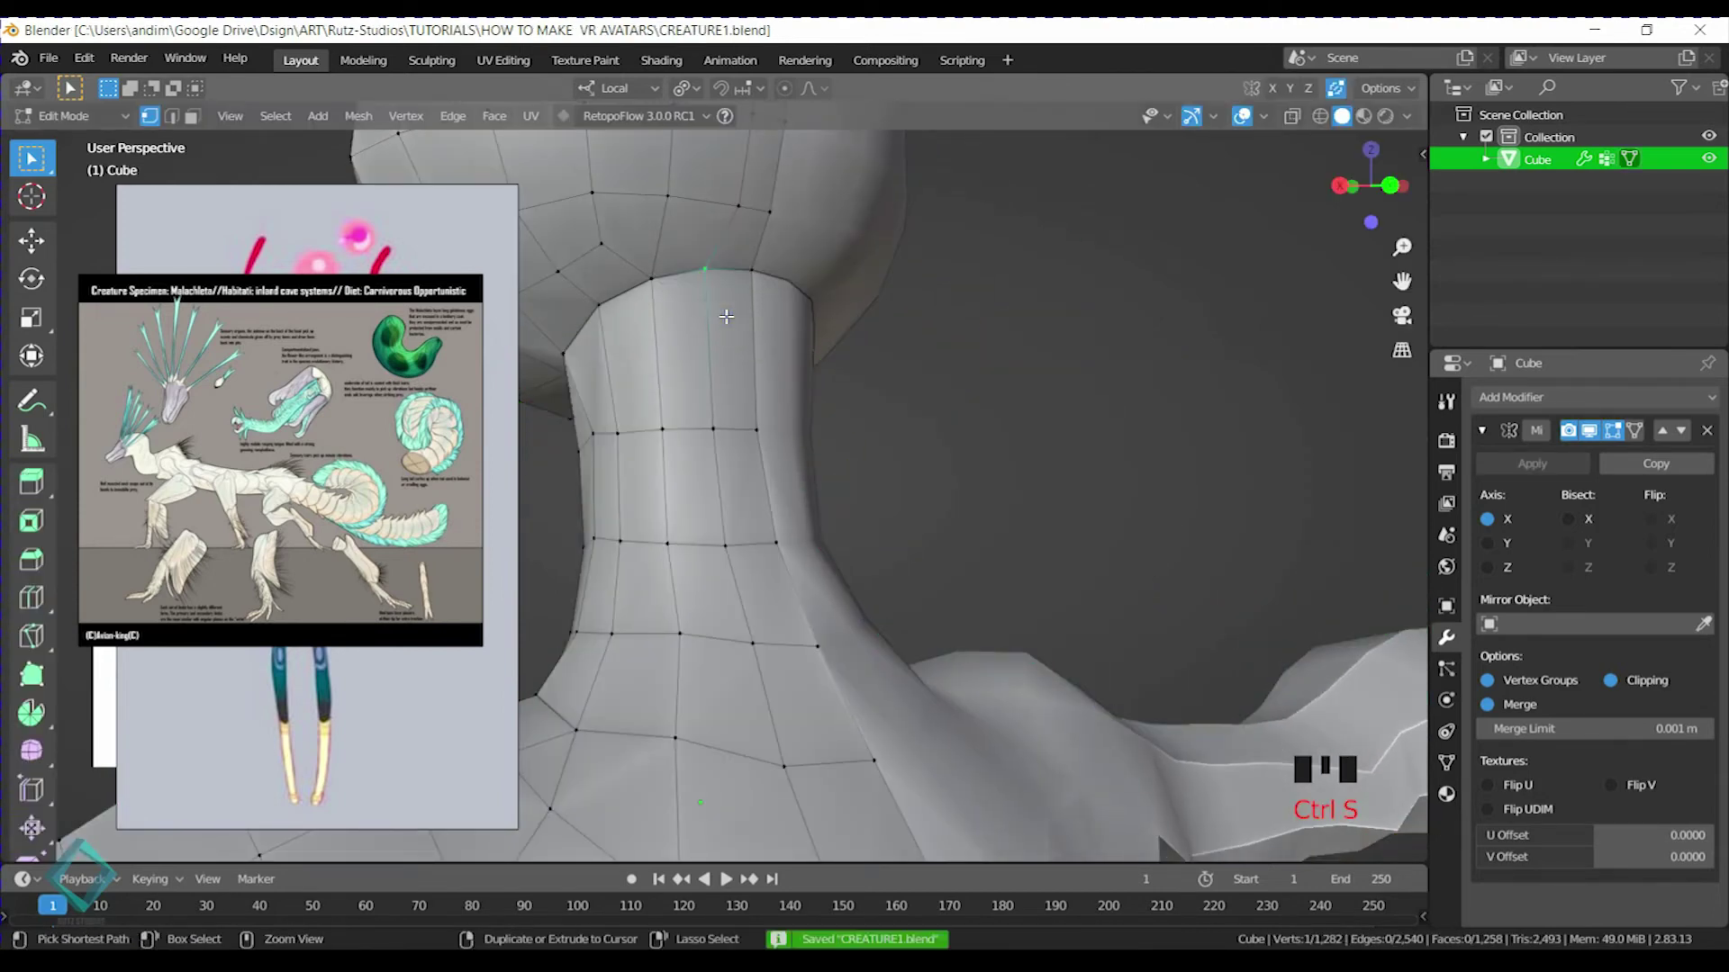
Turn off Auto Smooth in the mesh's normals settings and apply smooth shading to the body
{"action": "key", "text": "Tab"}
{"action": "scroll", "coordinate": [711, 342], "scroll_direction": "down", "scroll_amount": 5}
{"action": "middle_click_drag", "start_coordinate": [687, 348], "coordinate": [1062, 342]}
{"action": "left_click", "coordinate": [1447, 763]}
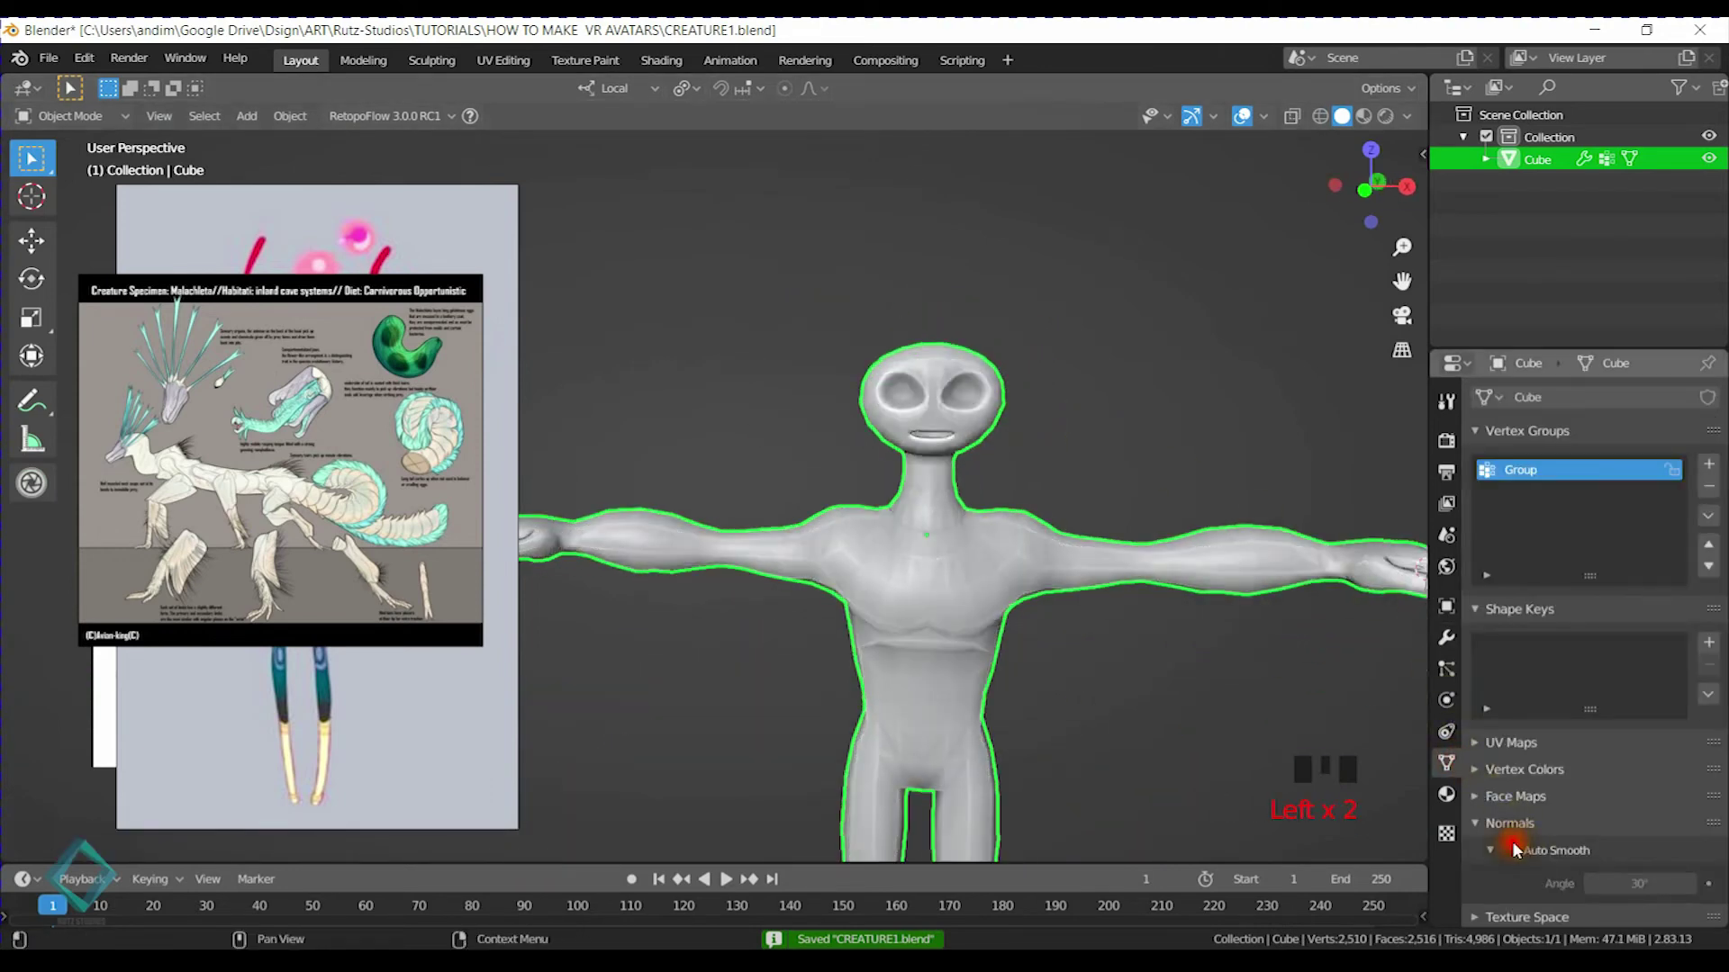
{"action": "left_click", "coordinate": [1196, 489]}
{"action": "middle_click_drag", "start_coordinate": [1196, 490], "coordinate": [941, 455]}
{"action": "left_click", "coordinate": [941, 455]}
{"action": "right_click", "coordinate": [941, 455]}
{"action": "left_click", "coordinate": [945, 450]}
{"action": "middle_click_drag", "start_coordinate": [1165, 405], "coordinate": [1015, 436]}
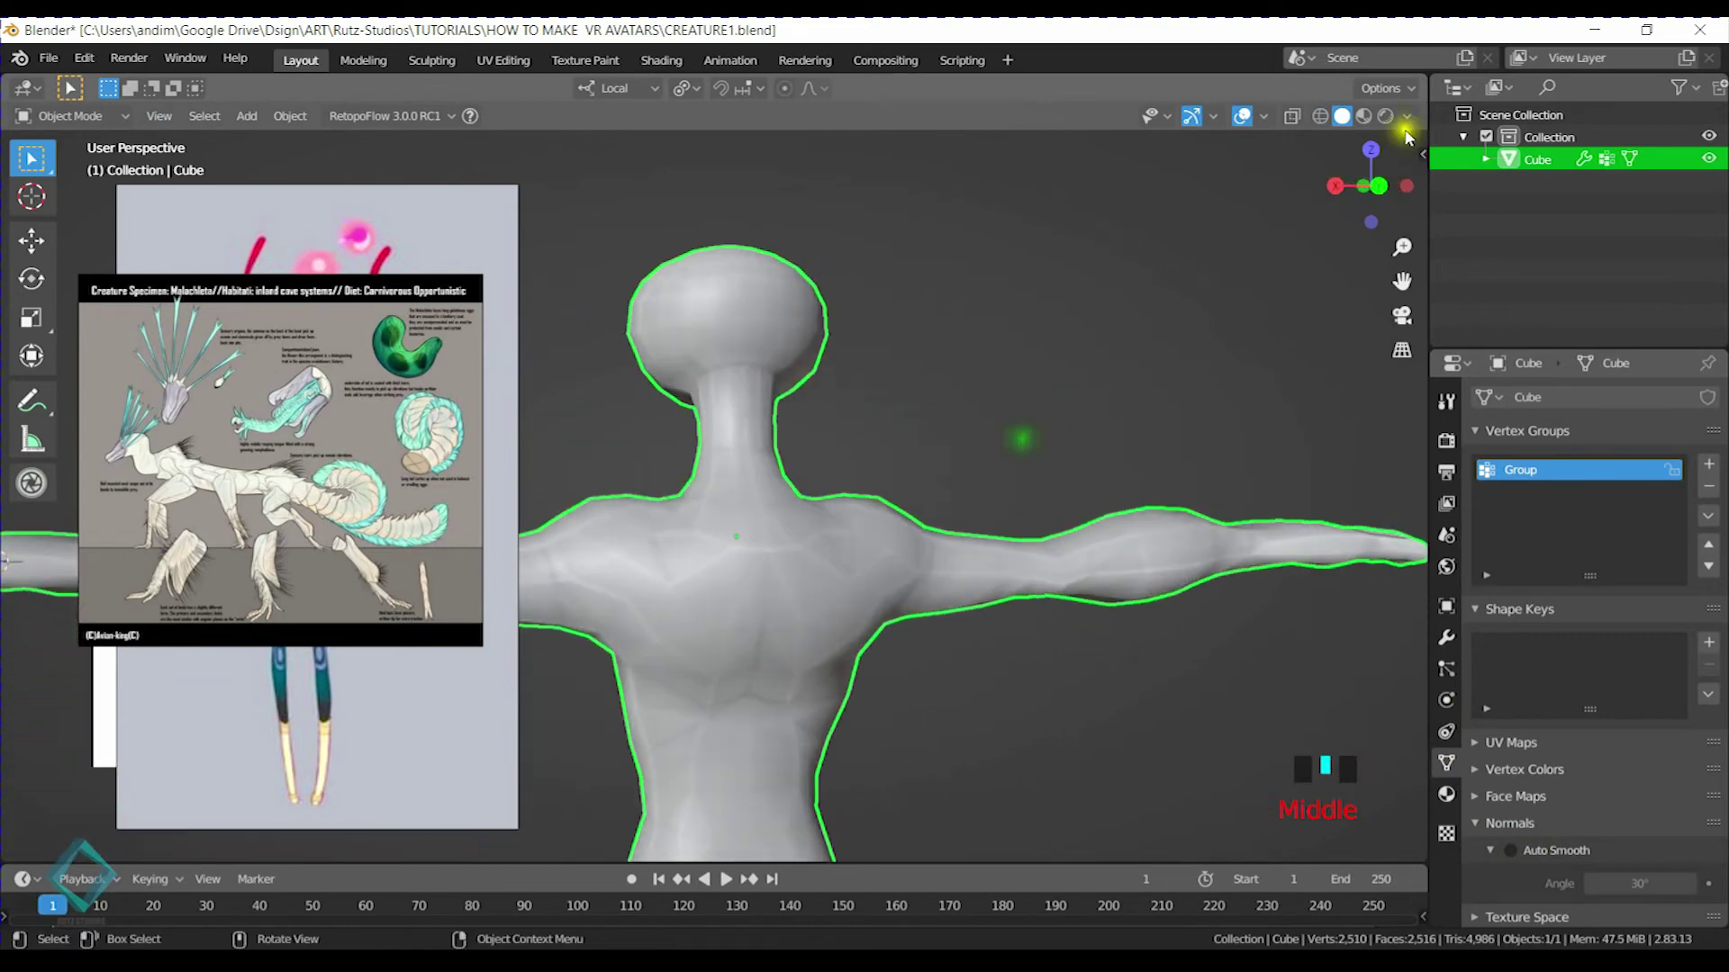
{"action": "left_click", "coordinate": [1409, 93]}
{"action": "left_click", "coordinate": [1268, 91]}
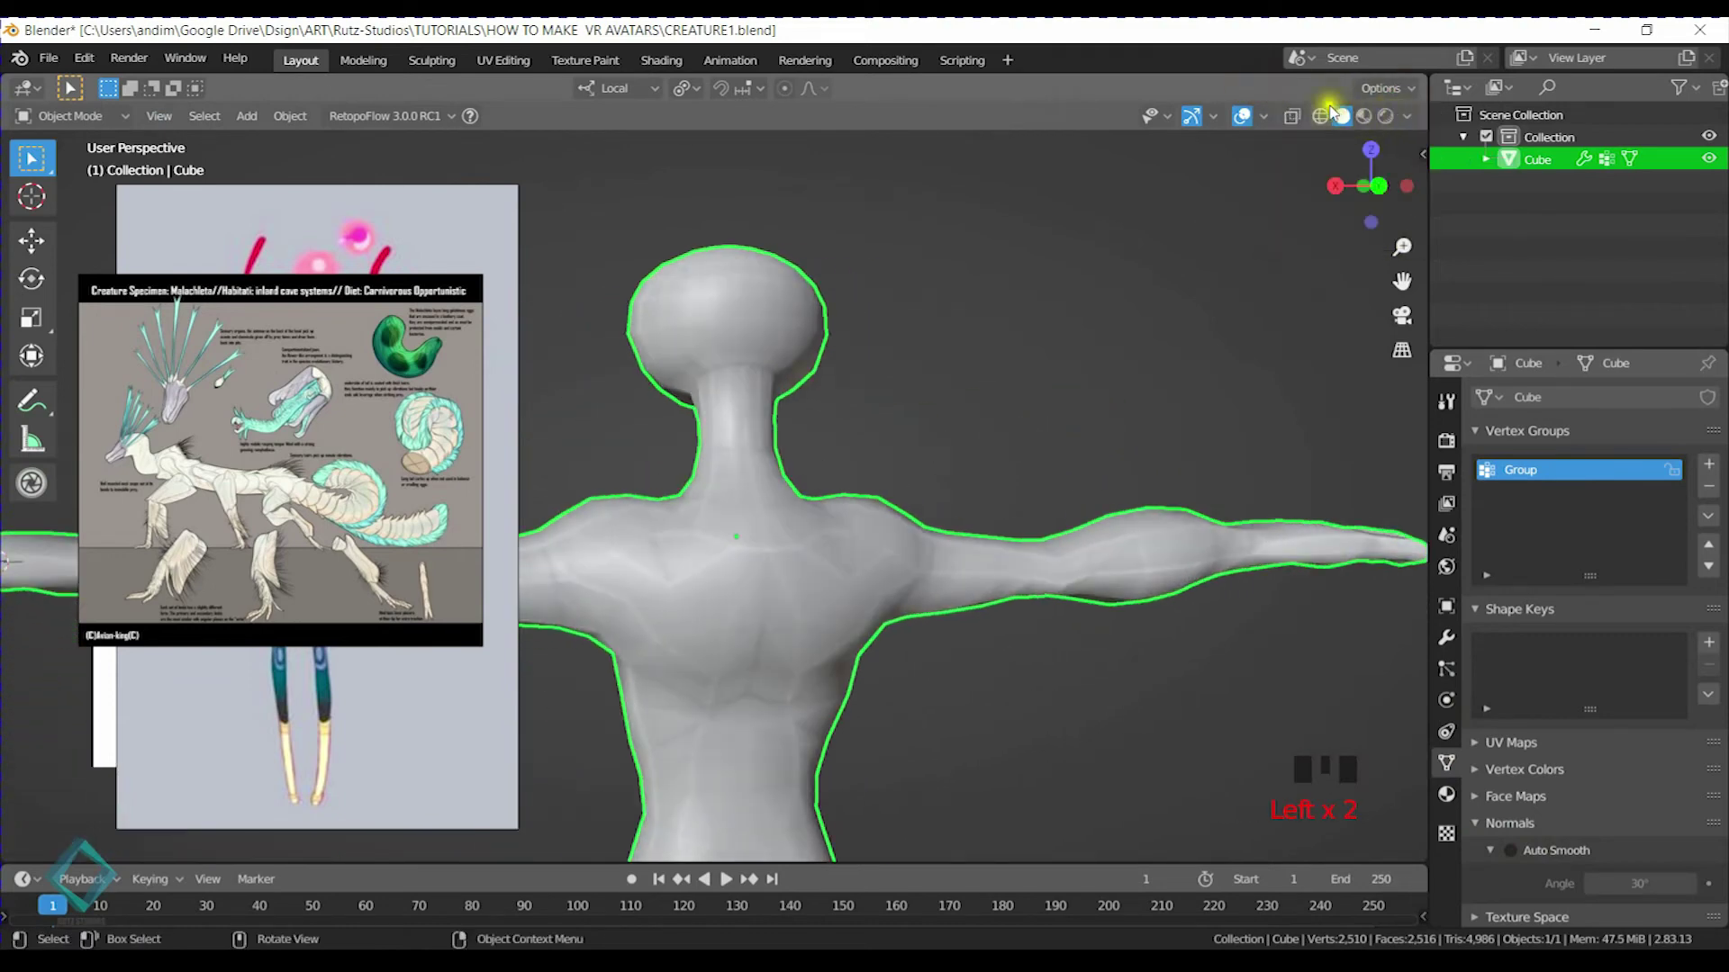
Examine the smooth-shaded body, arms and head from the back, side and front, and save the file
{"action": "left_click", "coordinate": [1406, 115]}
{"action": "left_click", "coordinate": [874, 460]}
{"action": "middle_click_drag", "start_coordinate": [874, 460], "coordinate": [685, 411], "text": "shift"}
{"action": "scroll", "coordinate": [999, 317], "scroll_direction": "down", "scroll_amount": 5}
{"action": "middle_click_drag", "start_coordinate": [684, 411], "coordinate": [1030, 423], "text": "shift"}
{"action": "scroll", "coordinate": [1014, 450], "scroll_direction": "up", "scroll_amount": 4}
{"action": "left_click", "coordinate": [905, 432]}
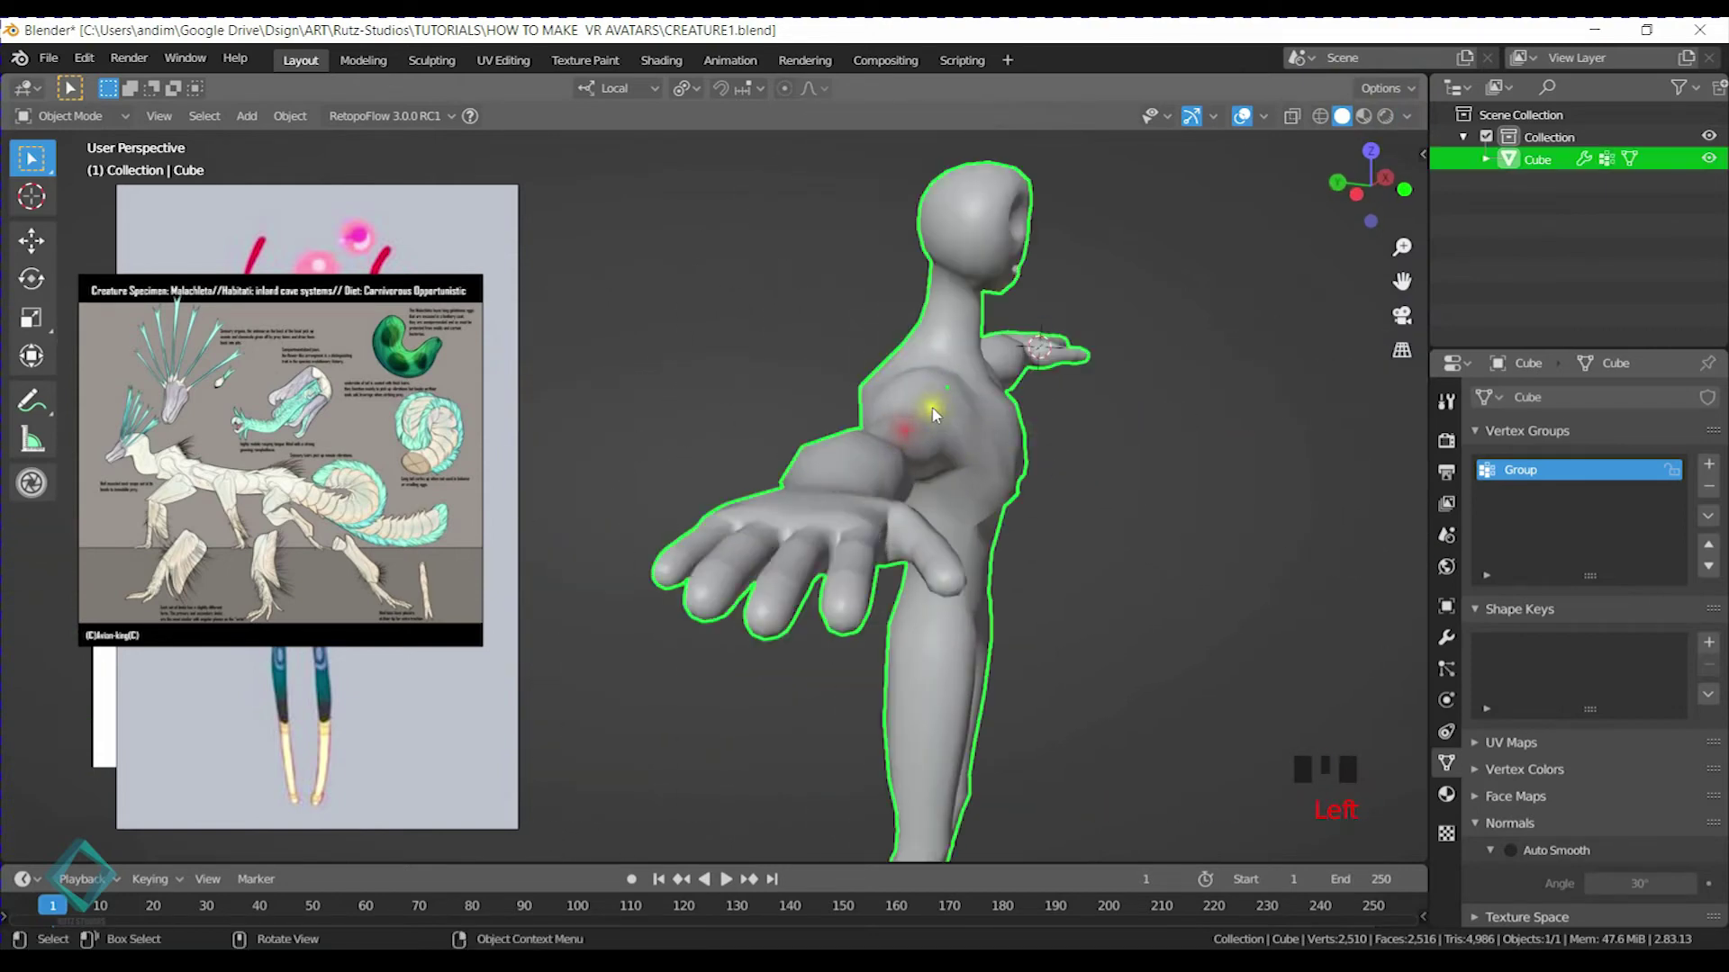
{"action": "key", "text": "KP_1"}
{"action": "scroll", "coordinate": [876, 433], "scroll_direction": "up", "scroll_amount": 3}
{"action": "middle_click_drag", "start_coordinate": [895, 479], "coordinate": [856, 437]}
{"action": "middle_click_drag", "start_coordinate": [773, 400], "coordinate": [887, 401], "text": "shift"}
{"action": "scroll", "coordinate": [981, 375], "scroll_direction": "up", "scroll_amount": 3}
{"action": "middle_click_drag", "start_coordinate": [980, 374], "coordinate": [838, 387]}
{"action": "middle_click_drag", "start_coordinate": [838, 387], "coordinate": [880, 438], "text": "shift"}
{"action": "middle_click_drag", "start_coordinate": [747, 464], "coordinate": [1002, 453]}
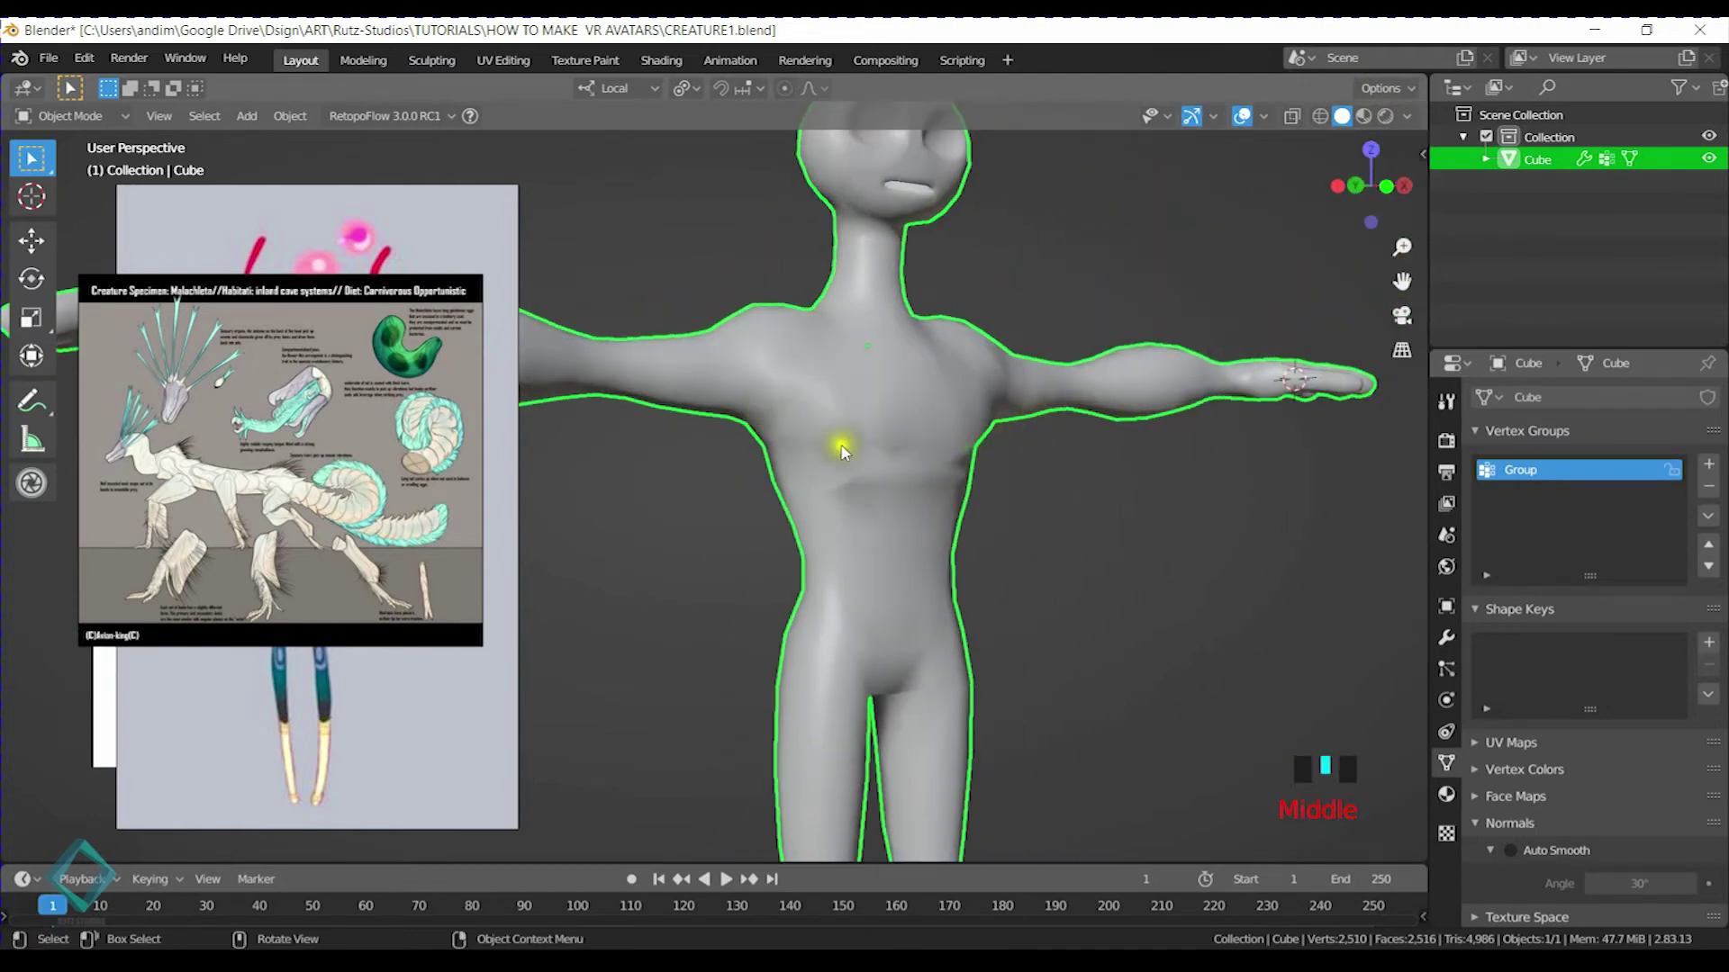
{"action": "middle_click_drag", "start_coordinate": [843, 452], "coordinate": [877, 465]}
{"action": "middle_click_drag", "start_coordinate": [790, 594], "coordinate": [952, 468]}
{"action": "key", "text": "ctrl+s"}
{"action": "scroll", "coordinate": [942, 477], "scroll_direction": "down", "scroll_amount": 3}
{"action": "left_click", "coordinate": [952, 468]}
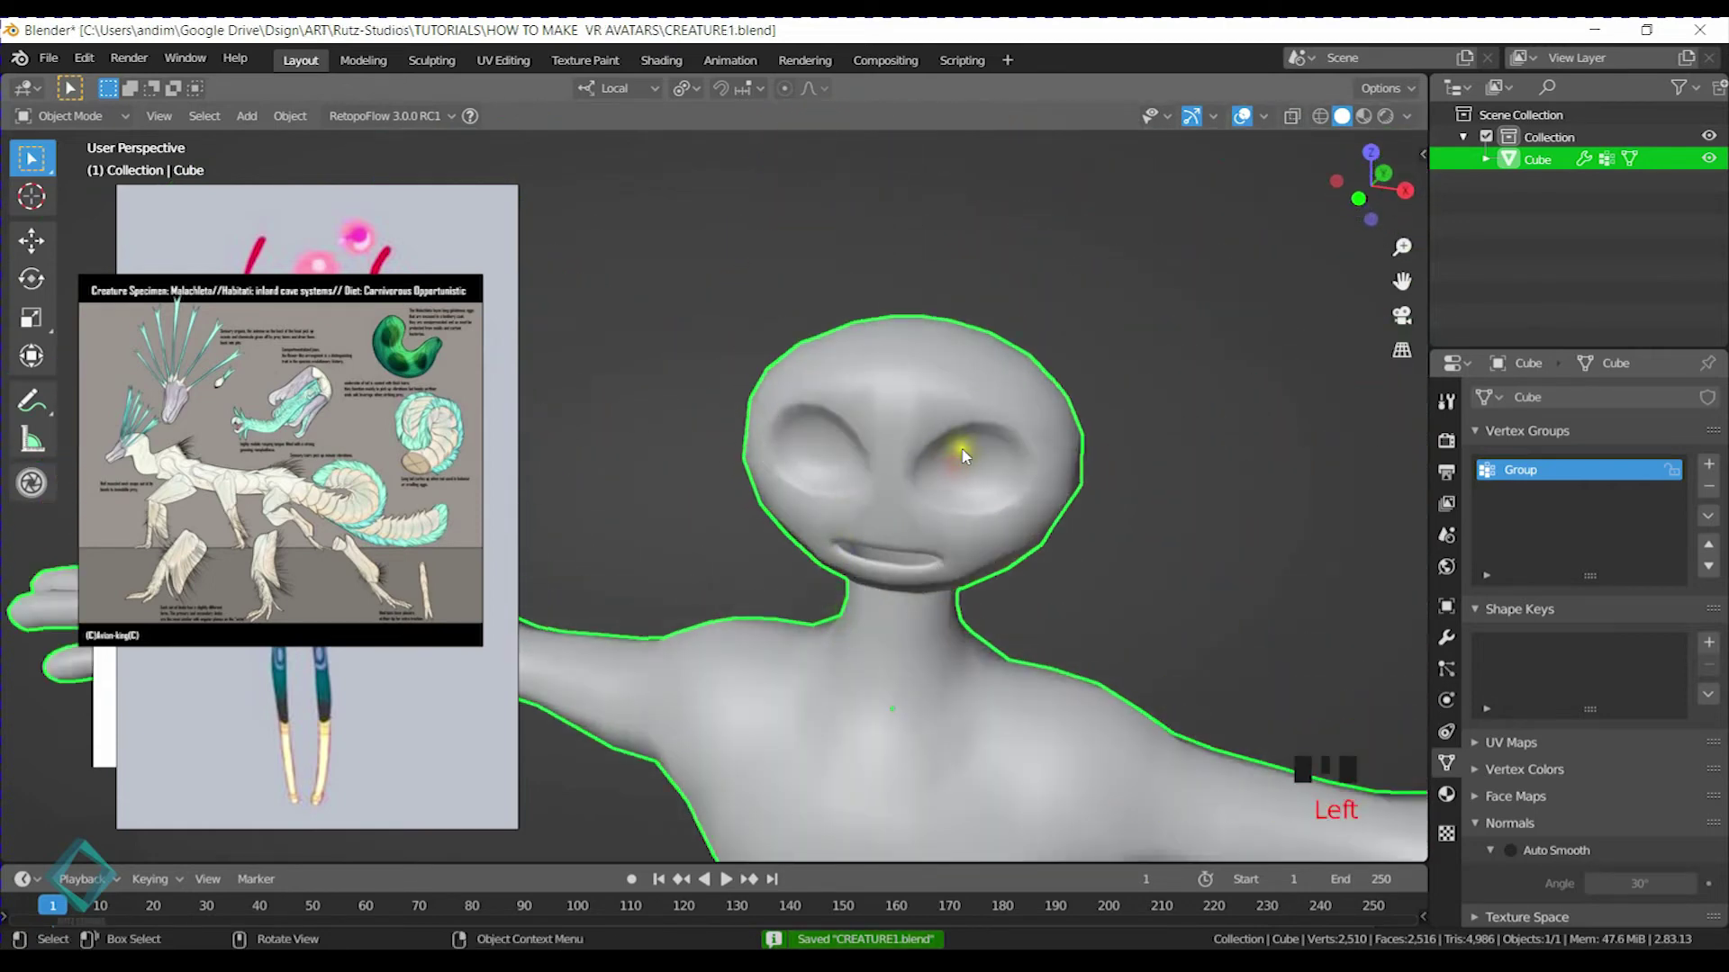
Select the inner edge loop of the mouth opening in Edit Mode and turn on X-ray in the right side view
{"action": "key", "text": "KP_Decimal"}
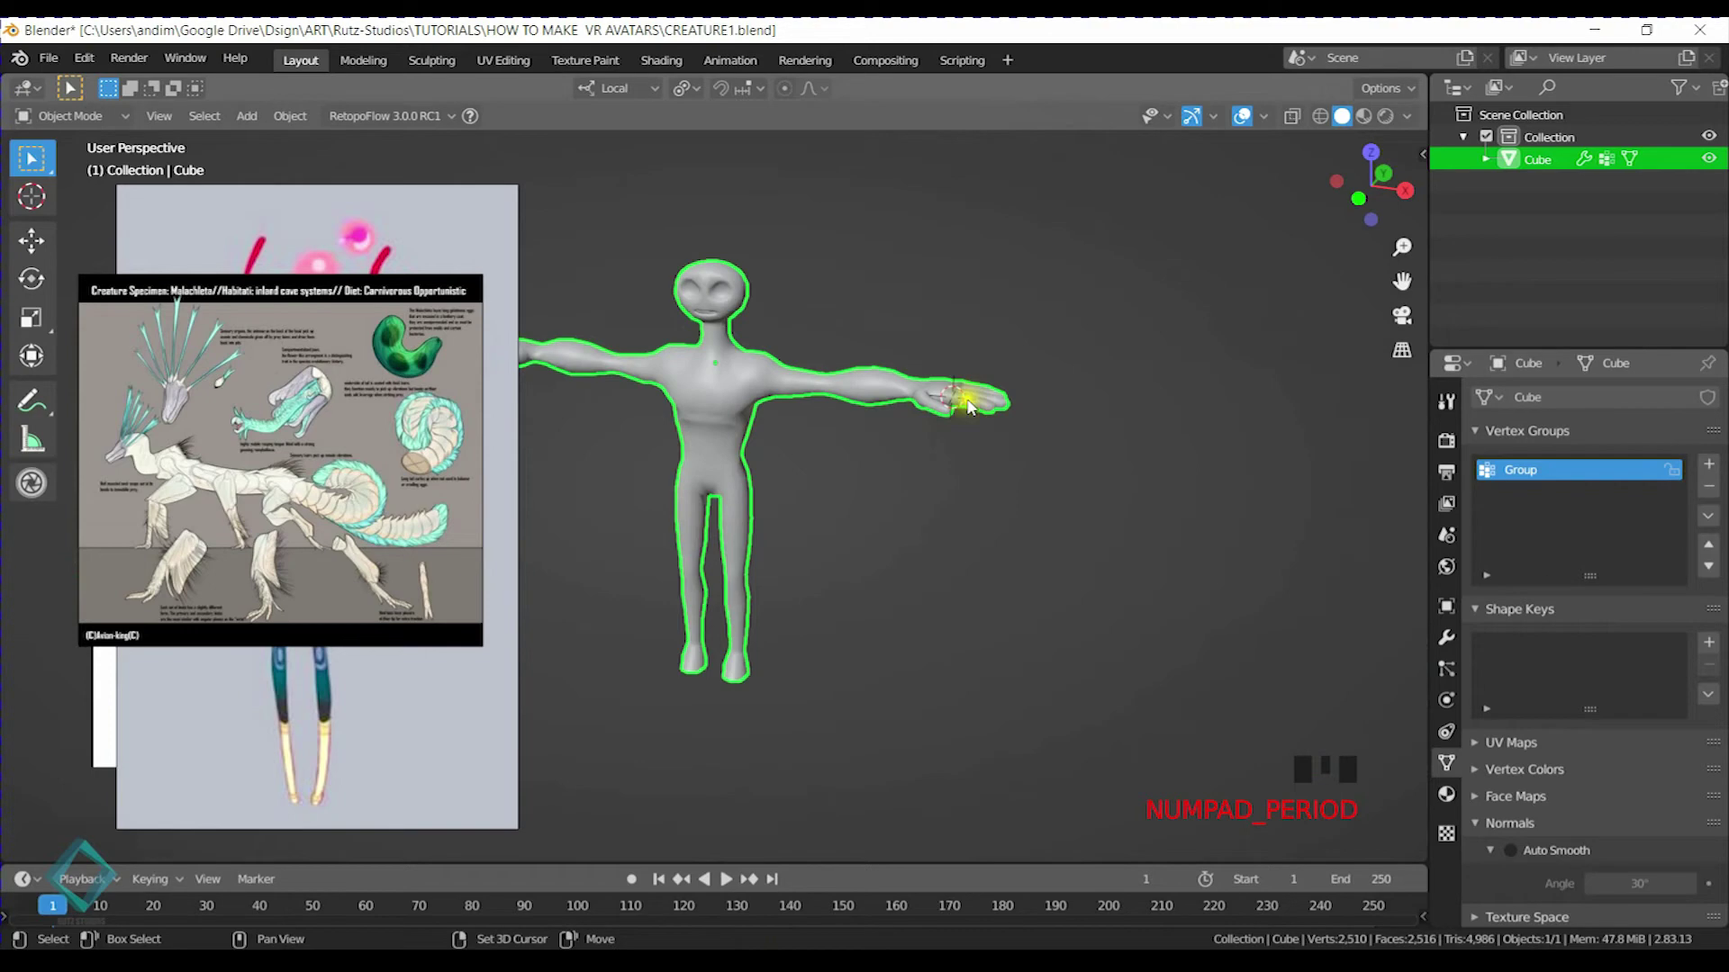
{"action": "middle_click_drag", "start_coordinate": [809, 448], "coordinate": [898, 574], "text": "shift"}
{"action": "scroll", "coordinate": [892, 549], "scroll_direction": "up", "scroll_amount": 4}
{"action": "middle_click_drag", "start_coordinate": [871, 511], "coordinate": [824, 468]}
{"action": "key", "text": "Tab"}
{"action": "scroll", "coordinate": [848, 351], "scroll_direction": "up", "scroll_amount": 2}
{"action": "middle_click_drag", "start_coordinate": [857, 281], "coordinate": [853, 353], "text": "shift"}
{"action": "scroll", "coordinate": [853, 353], "scroll_direction": "up", "scroll_amount": 4}
{"action": "middle_click_drag", "start_coordinate": [1088, 513], "coordinate": [937, 563], "text": "shift"}
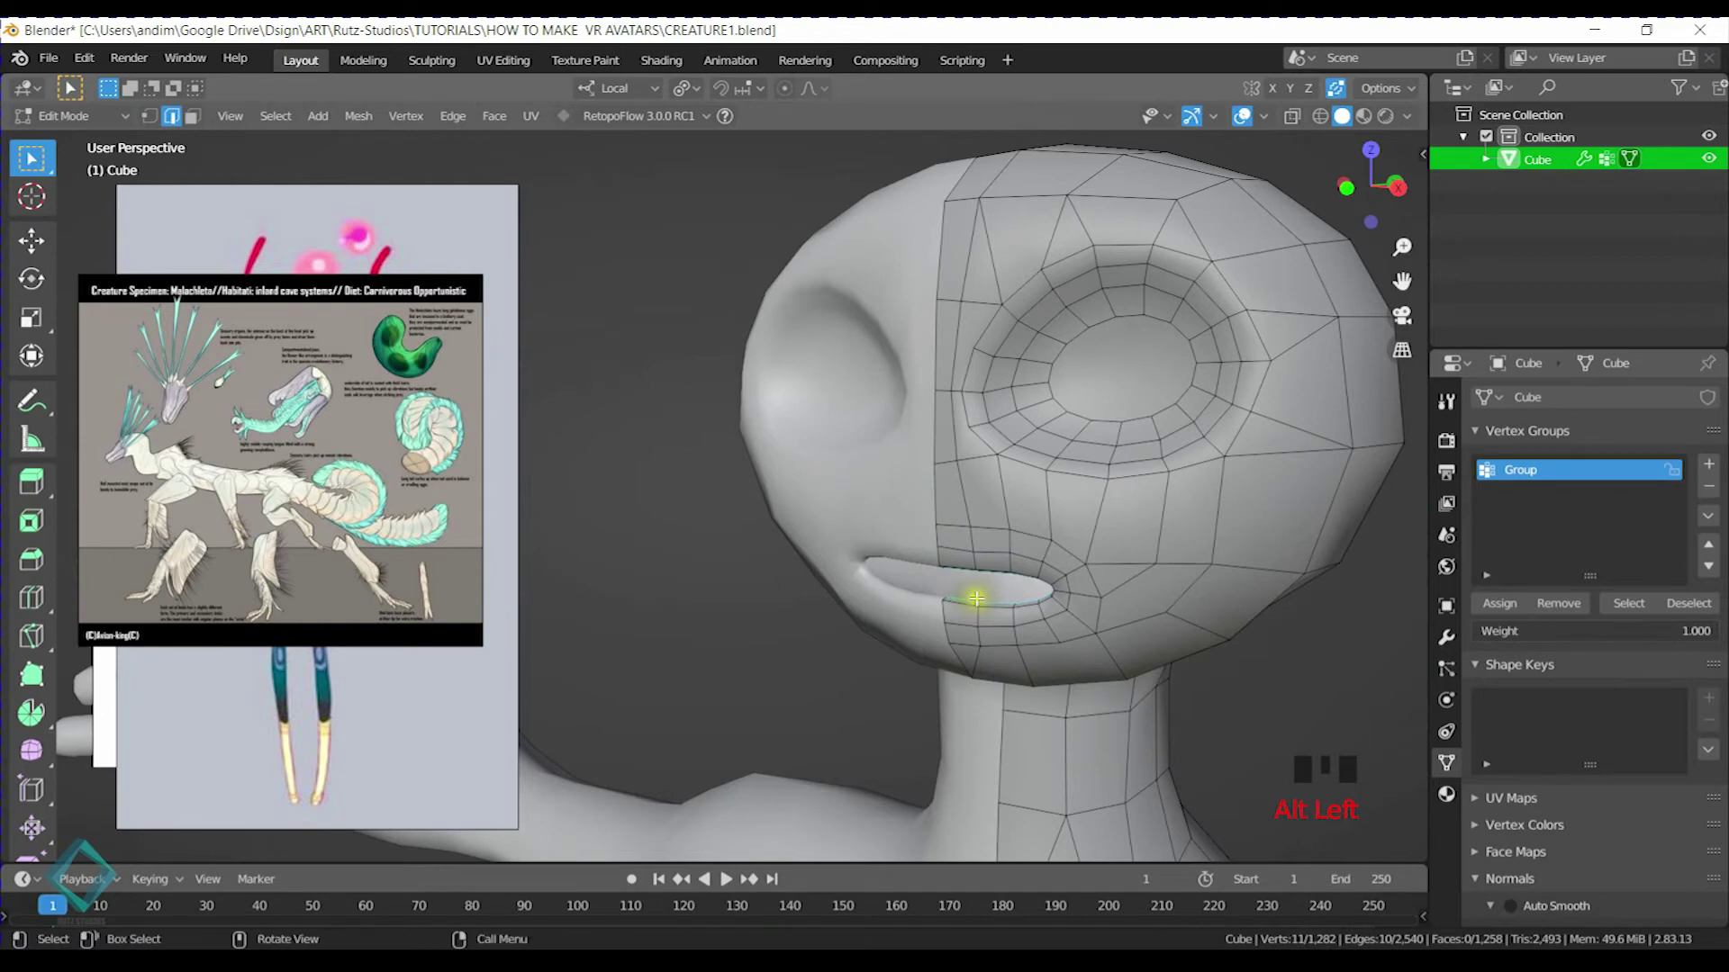
{"action": "key", "text": "KP_3"}
{"action": "left_click", "coordinate": [1363, 115]}
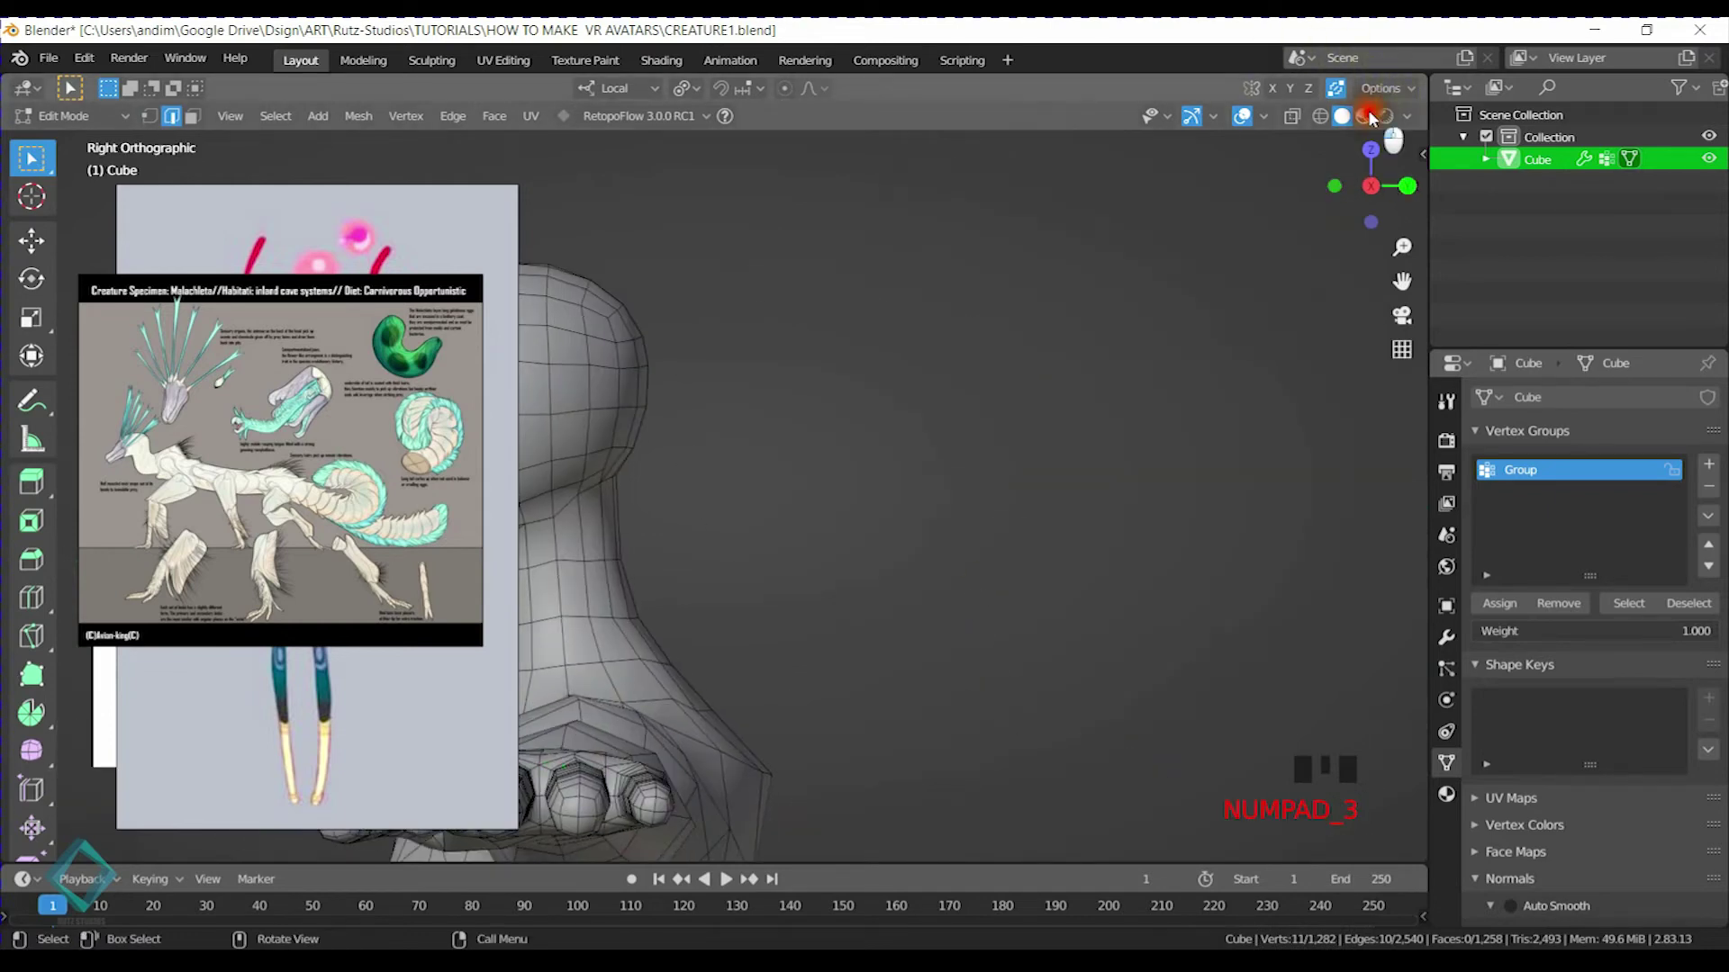
{"action": "middle_click_drag", "start_coordinate": [833, 455], "coordinate": [1138, 439], "text": "shift"}
{"action": "left_click", "coordinate": [1342, 116]}
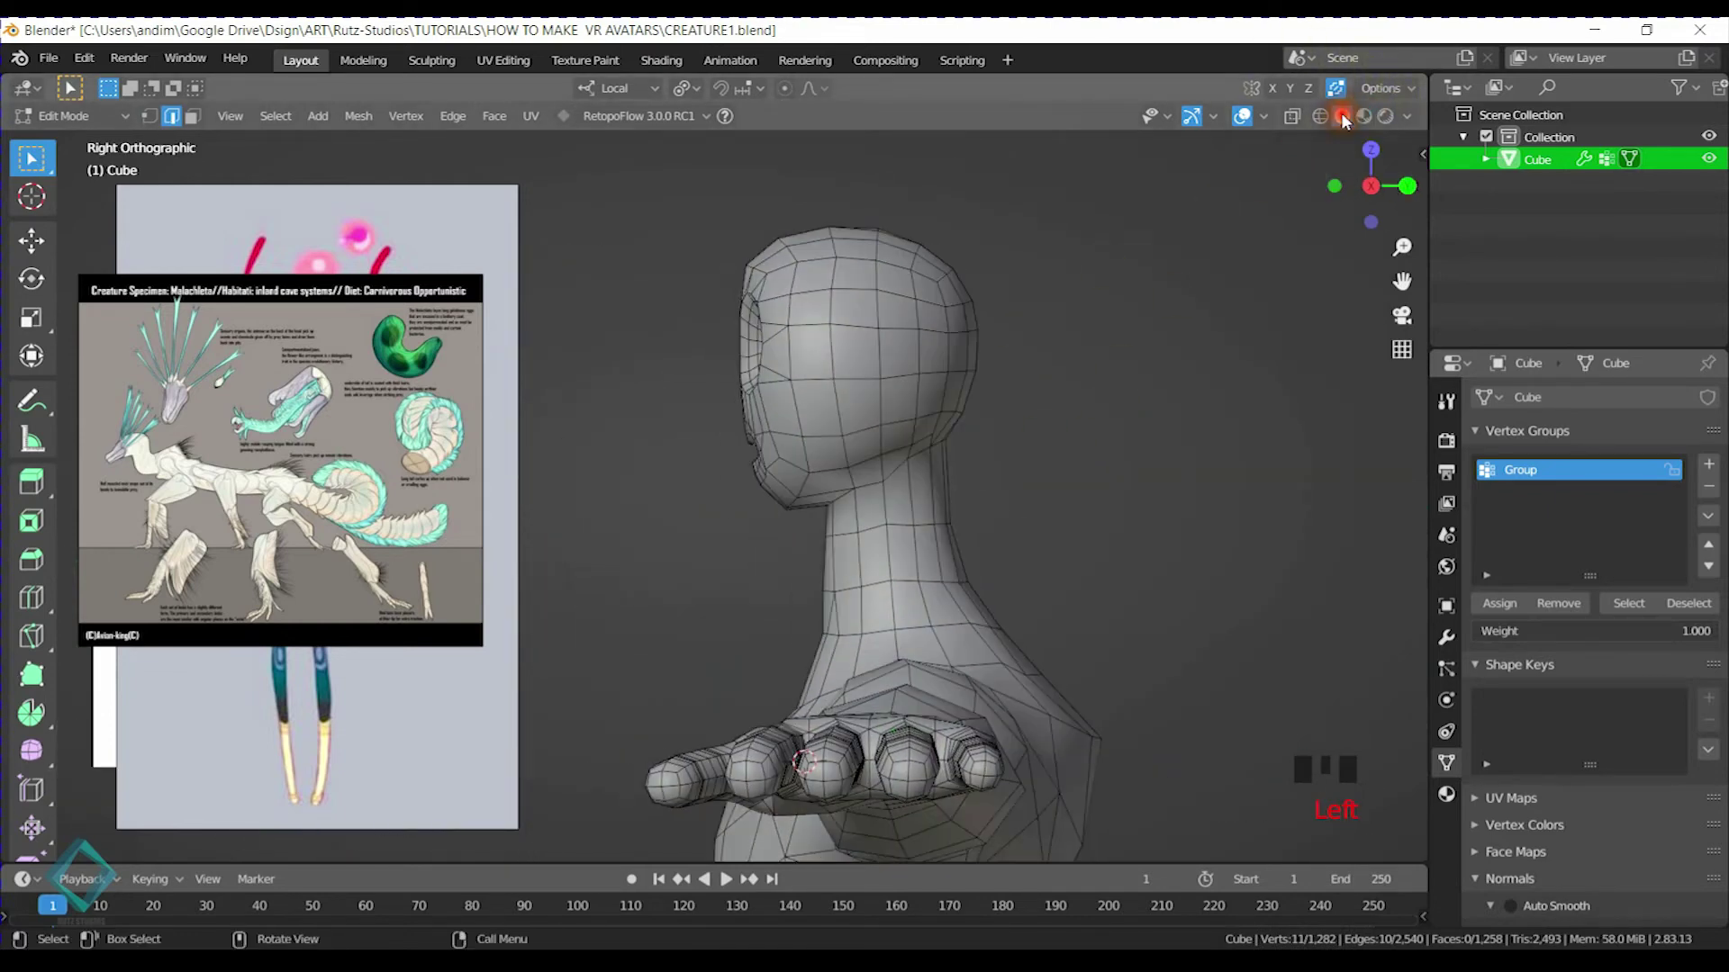
{"action": "left_click", "coordinate": [1302, 117]}
Extrude the mouth's inner edge loop back into the head and flatten the new loop along Y
{"action": "scroll", "coordinate": [985, 393], "scroll_direction": "up", "scroll_amount": 4}
{"action": "middle_click_drag", "start_coordinate": [927, 451], "coordinate": [871, 483], "text": "shift"}
{"action": "key", "text": "e"}
{"action": "left_click", "coordinate": [884, 483]}
{"action": "key", "text": "s"}
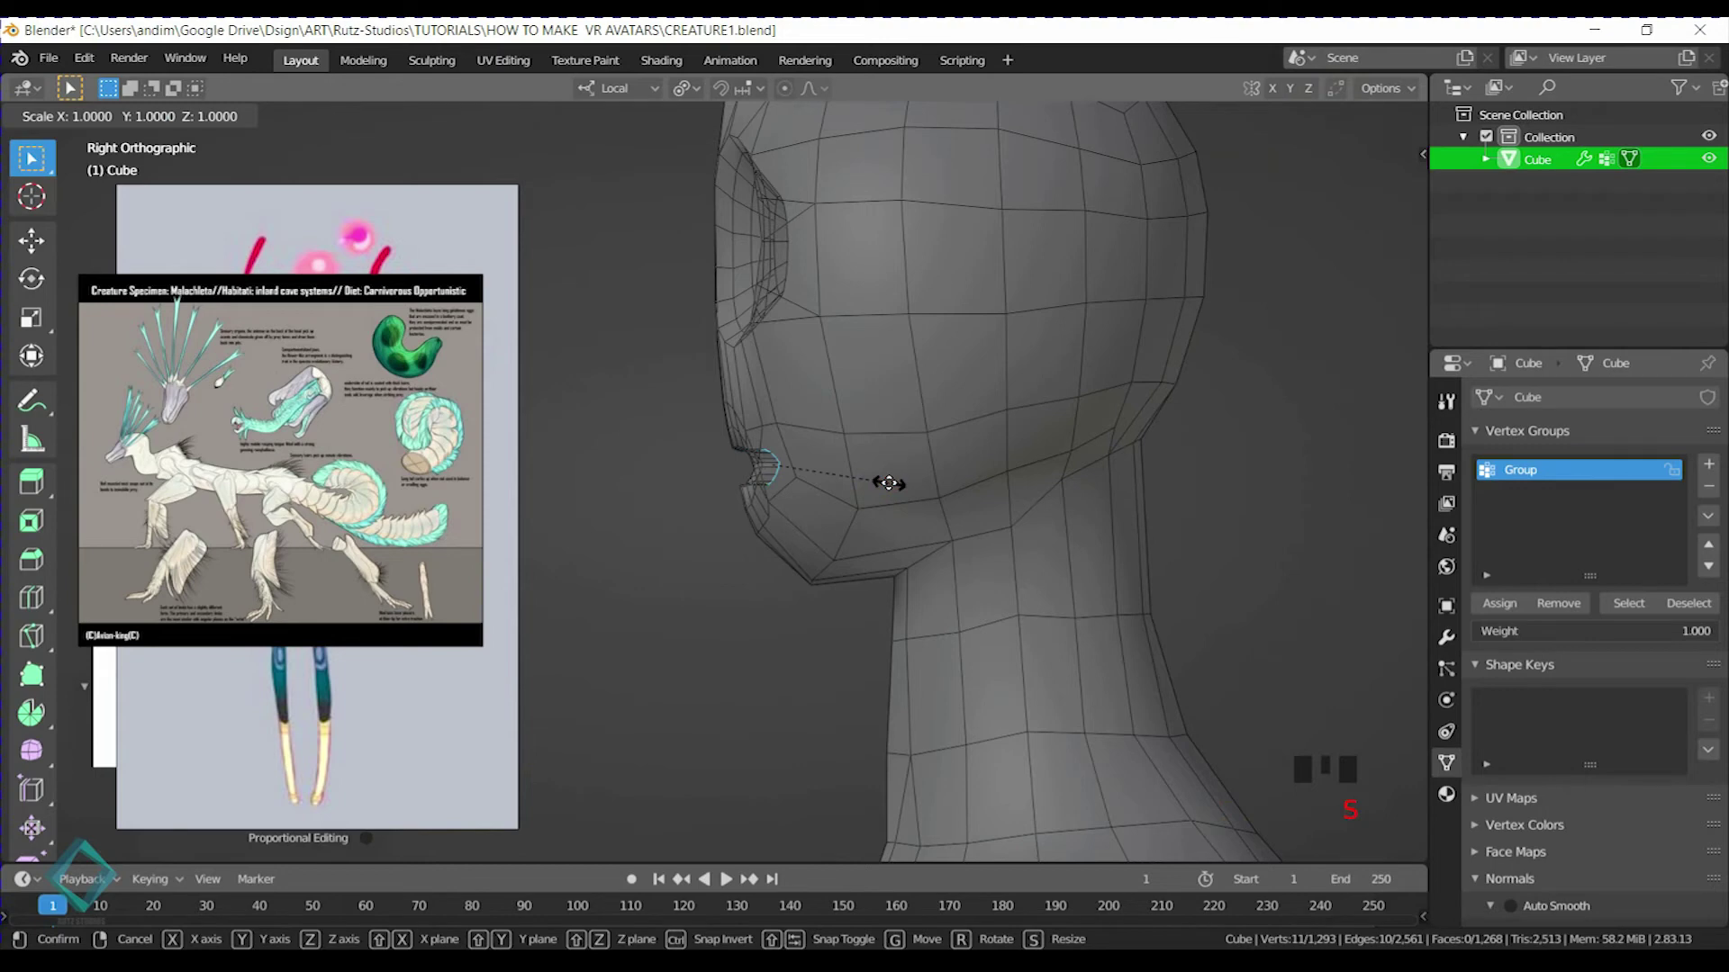
{"action": "key", "text": "y"}
{"action": "left_click", "coordinate": [871, 483]}
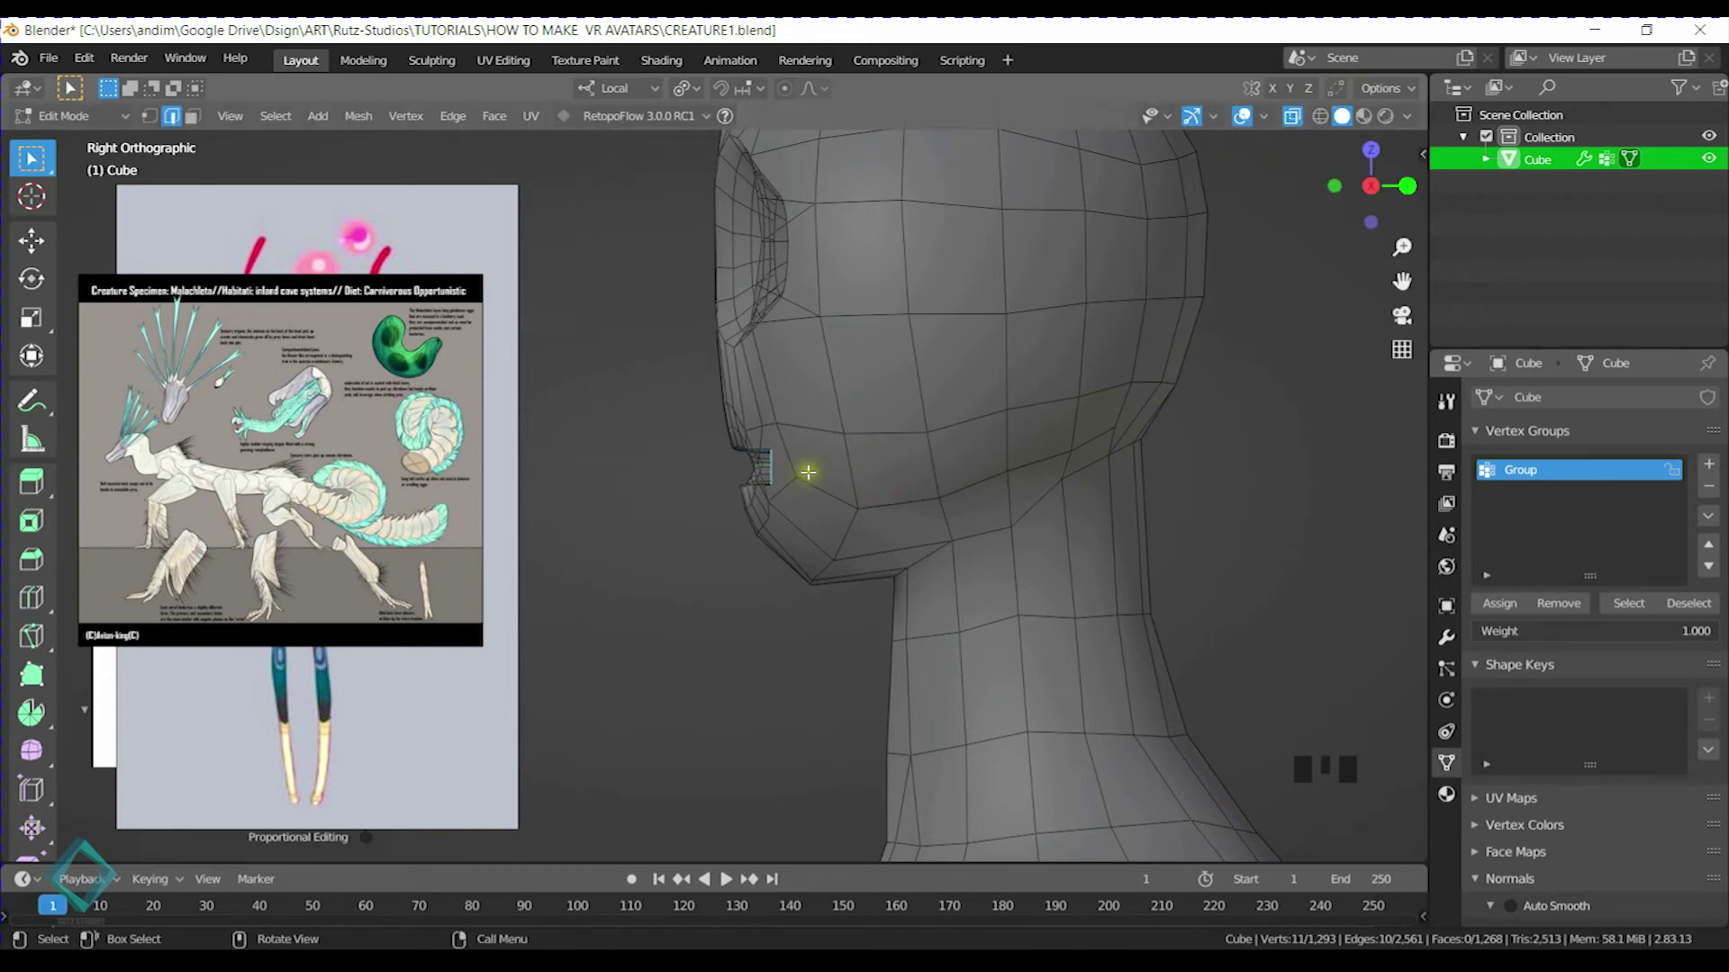
Extrude a second section of the mouth cavity backward, enlarge its end loop along Z, and reposition and rotate it
{"action": "left_click", "coordinate": [869, 469]}
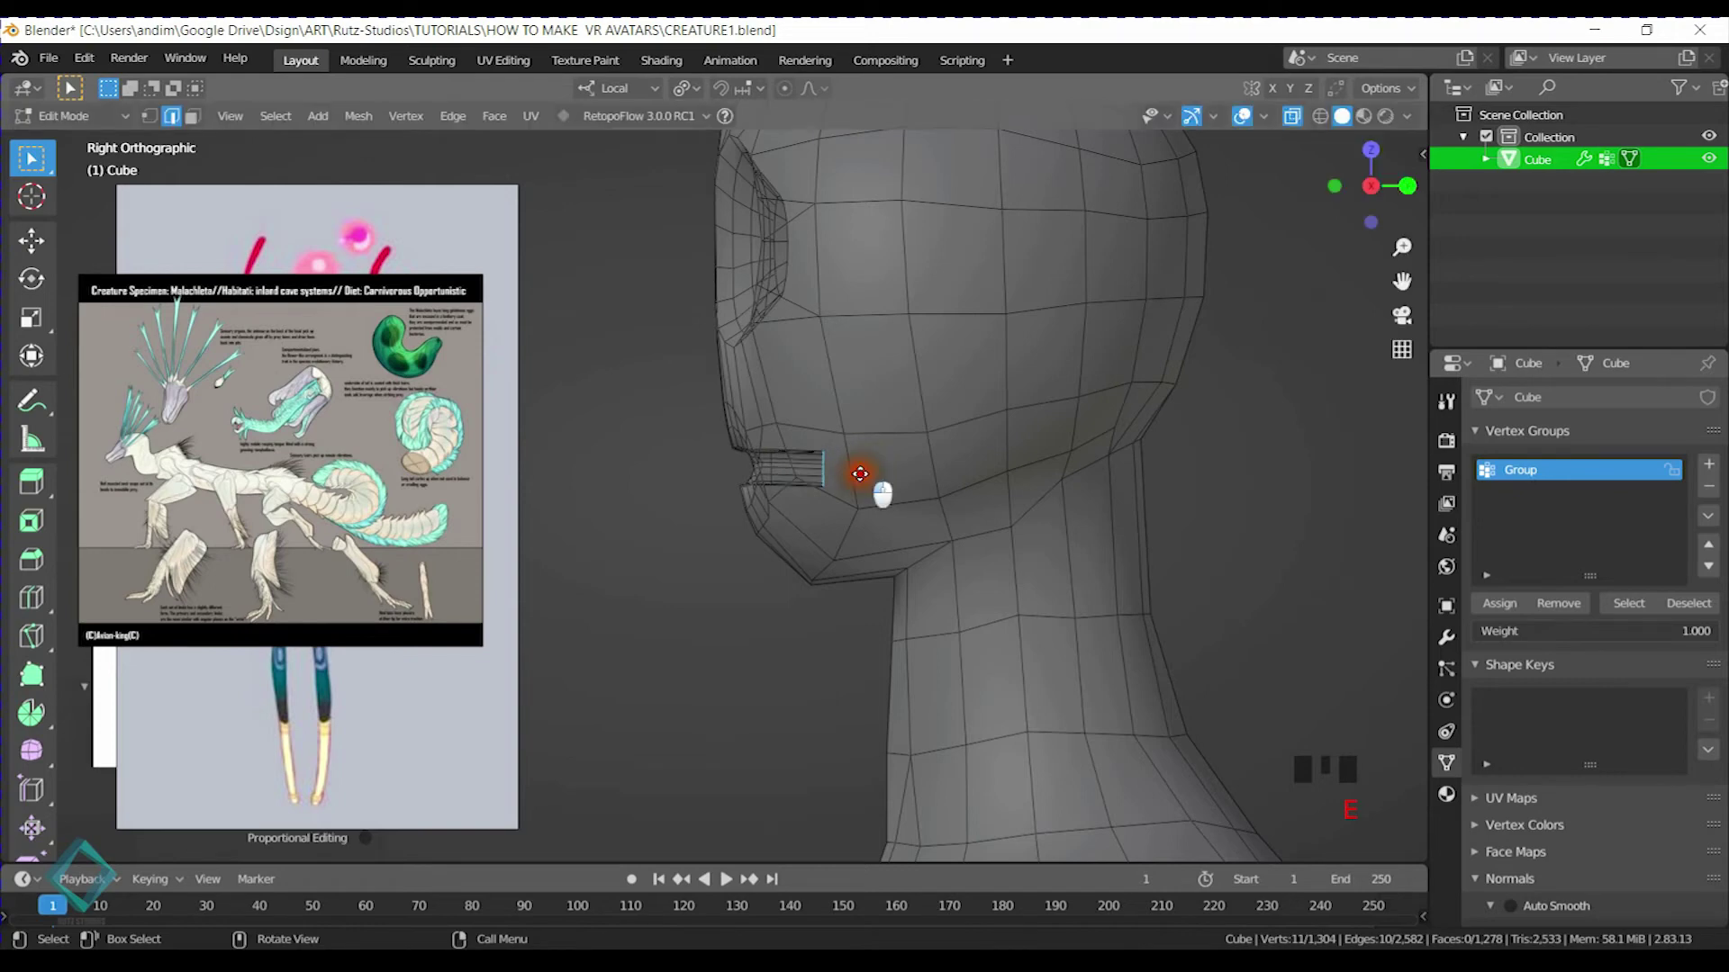
{"action": "key", "text": "s"}
{"action": "key", "text": "z"}
{"action": "left_click", "coordinate": [918, 468]}
{"action": "key", "text": "g"}
{"action": "left_click", "coordinate": [919, 457]}
{"action": "key", "text": "r"}
{"action": "left_click", "coordinate": [950, 416]}
Extrude a third mouth cavity section toward the jaw's rear, stretch its end loop along Z, tilt it and move it into place
{"action": "key", "text": "g"}
{"action": "left_click", "coordinate": [1012, 462]}
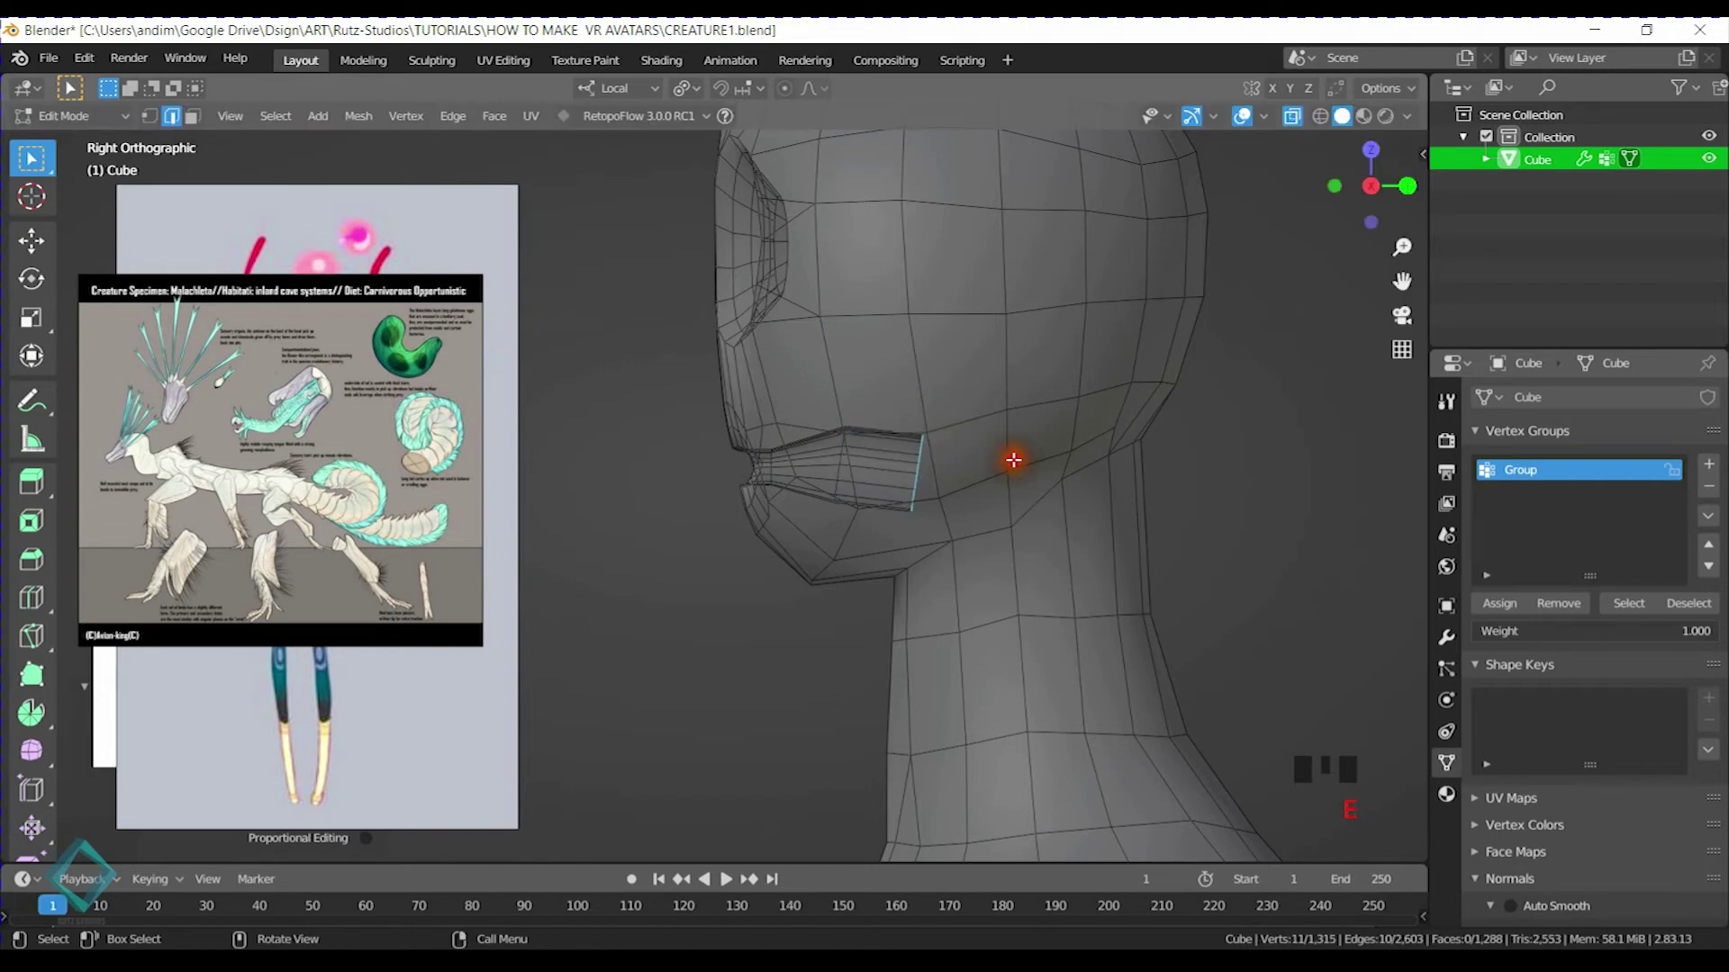
{"action": "key", "text": "s"}
{"action": "key", "text": "z"}
{"action": "left_click", "coordinate": [1052, 421]}
{"action": "key", "text": "r"}
{"action": "left_click", "coordinate": [1085, 476]}
{"action": "key", "text": "g"}
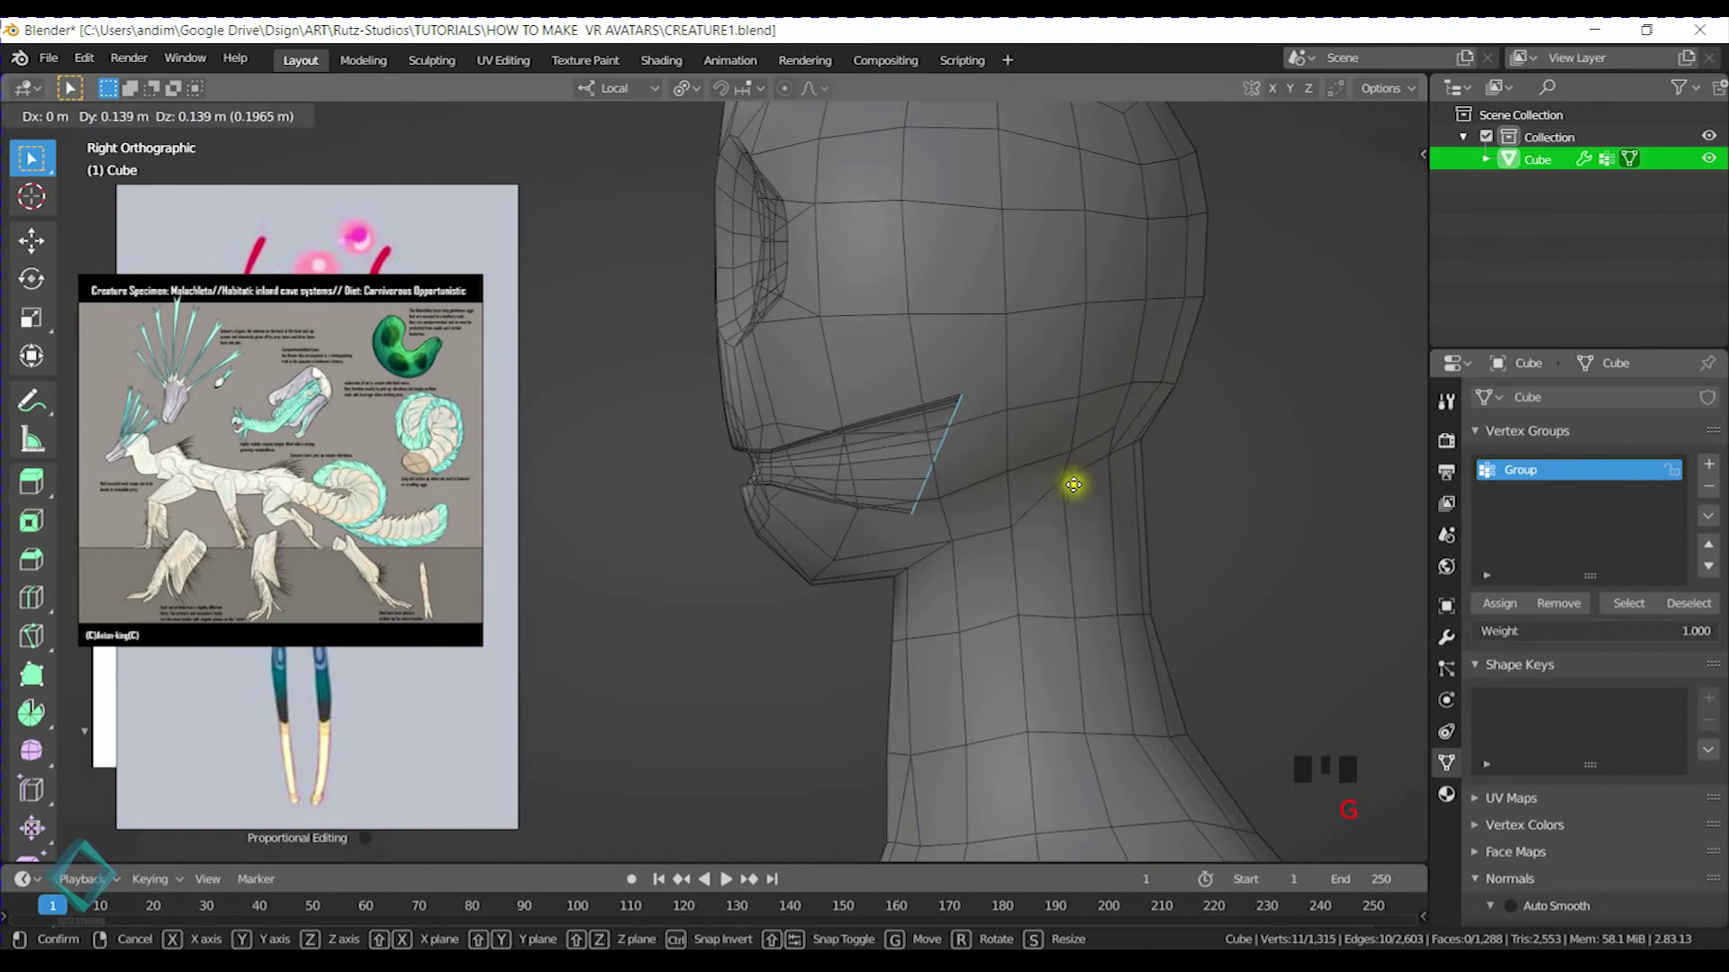
{"action": "left_click", "coordinate": [1071, 489]}
Adjust the mouth cavity's middle loop, then enlarge the loop just behind the lips along local Z and reposition it
{"action": "middle_click_drag", "start_coordinate": [1040, 466], "coordinate": [952, 424], "text": "shift"}
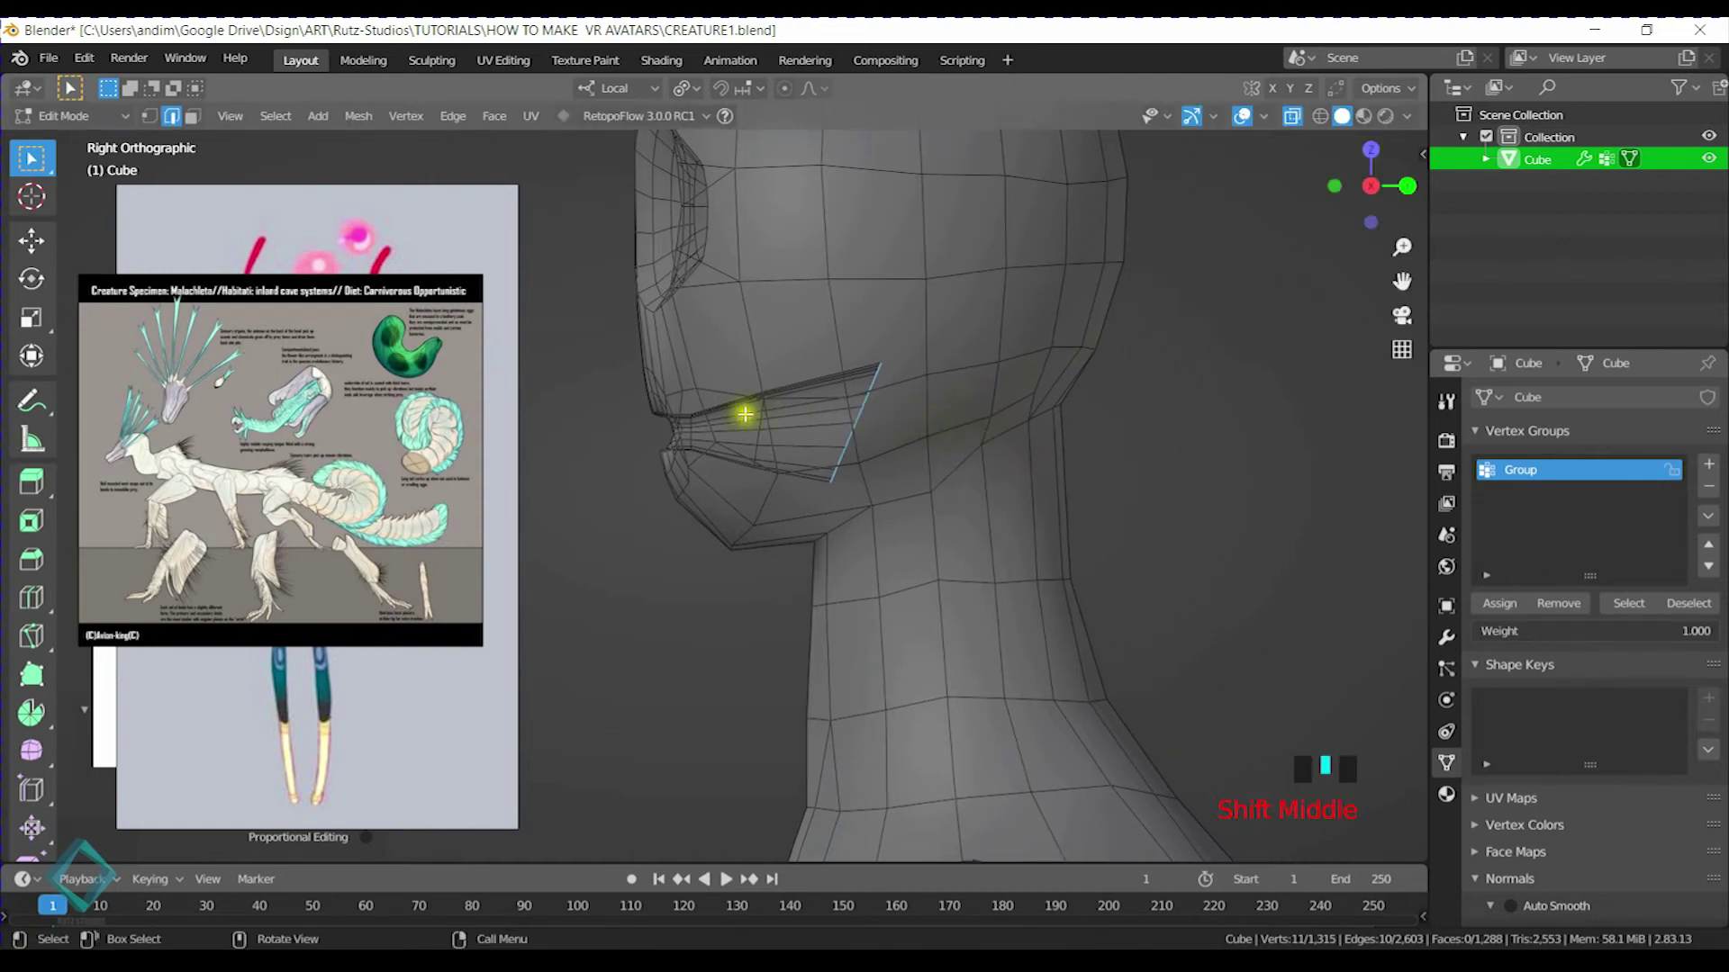
{"action": "key", "text": "g"}
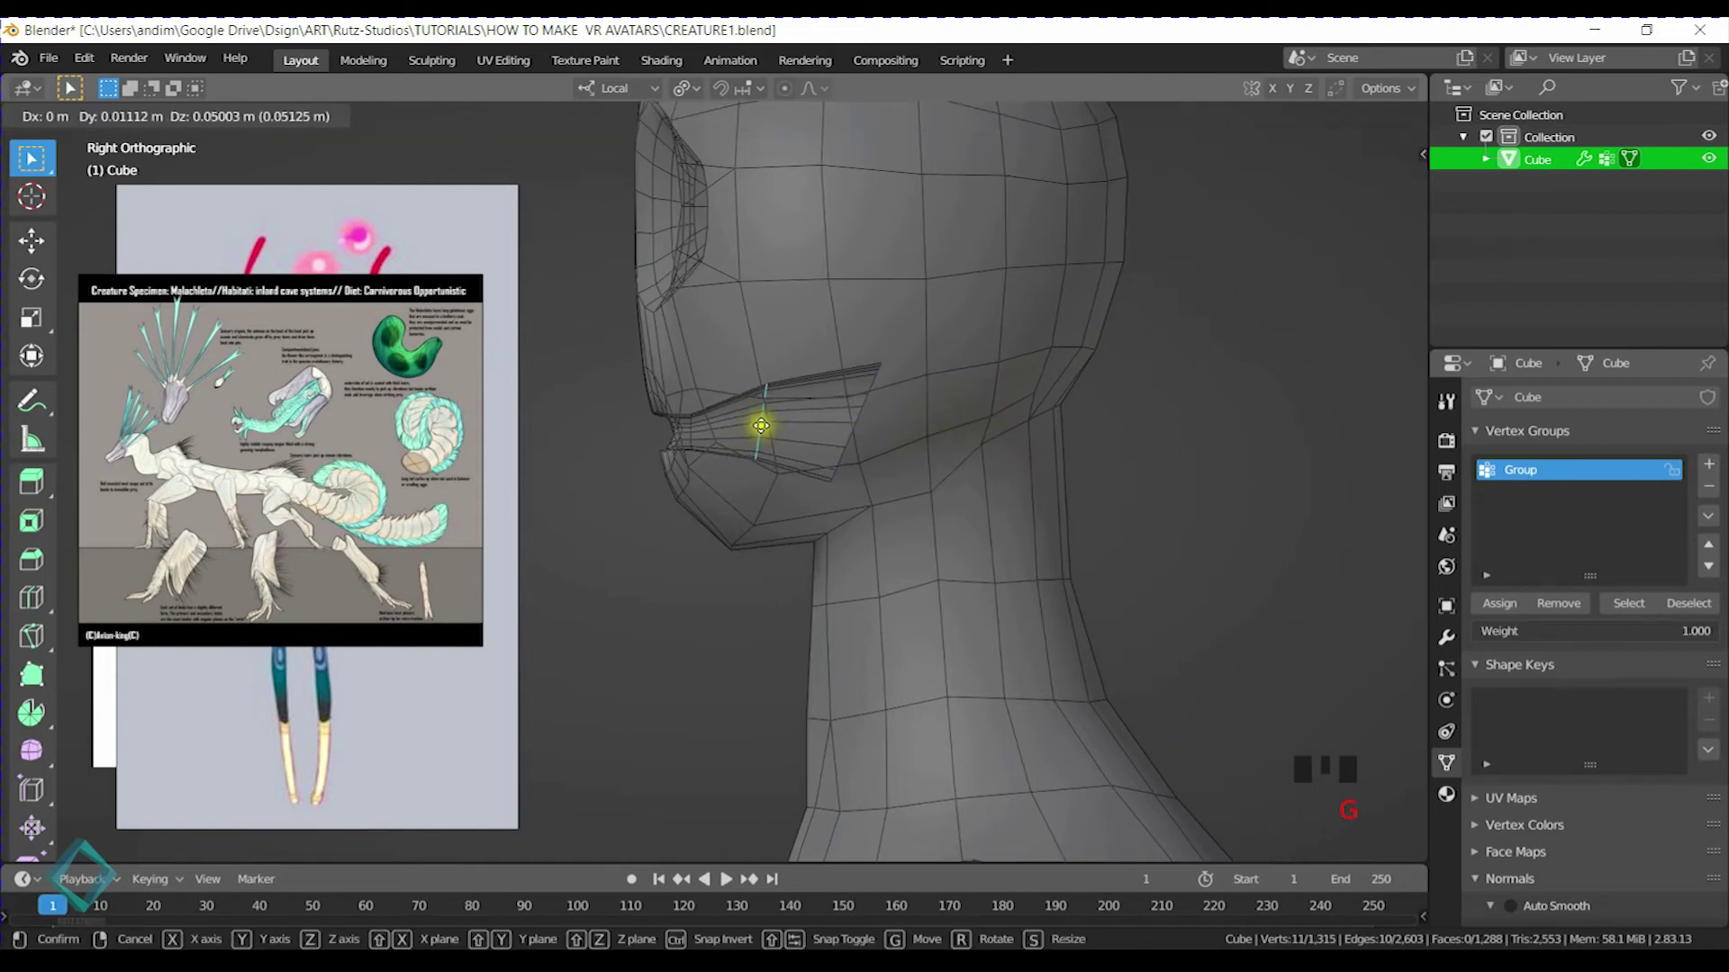
{"action": "left_click", "coordinate": [711, 438]}
{"action": "key", "text": "s"}
{"action": "key", "text": "z"}
{"action": "key", "text": "z"}
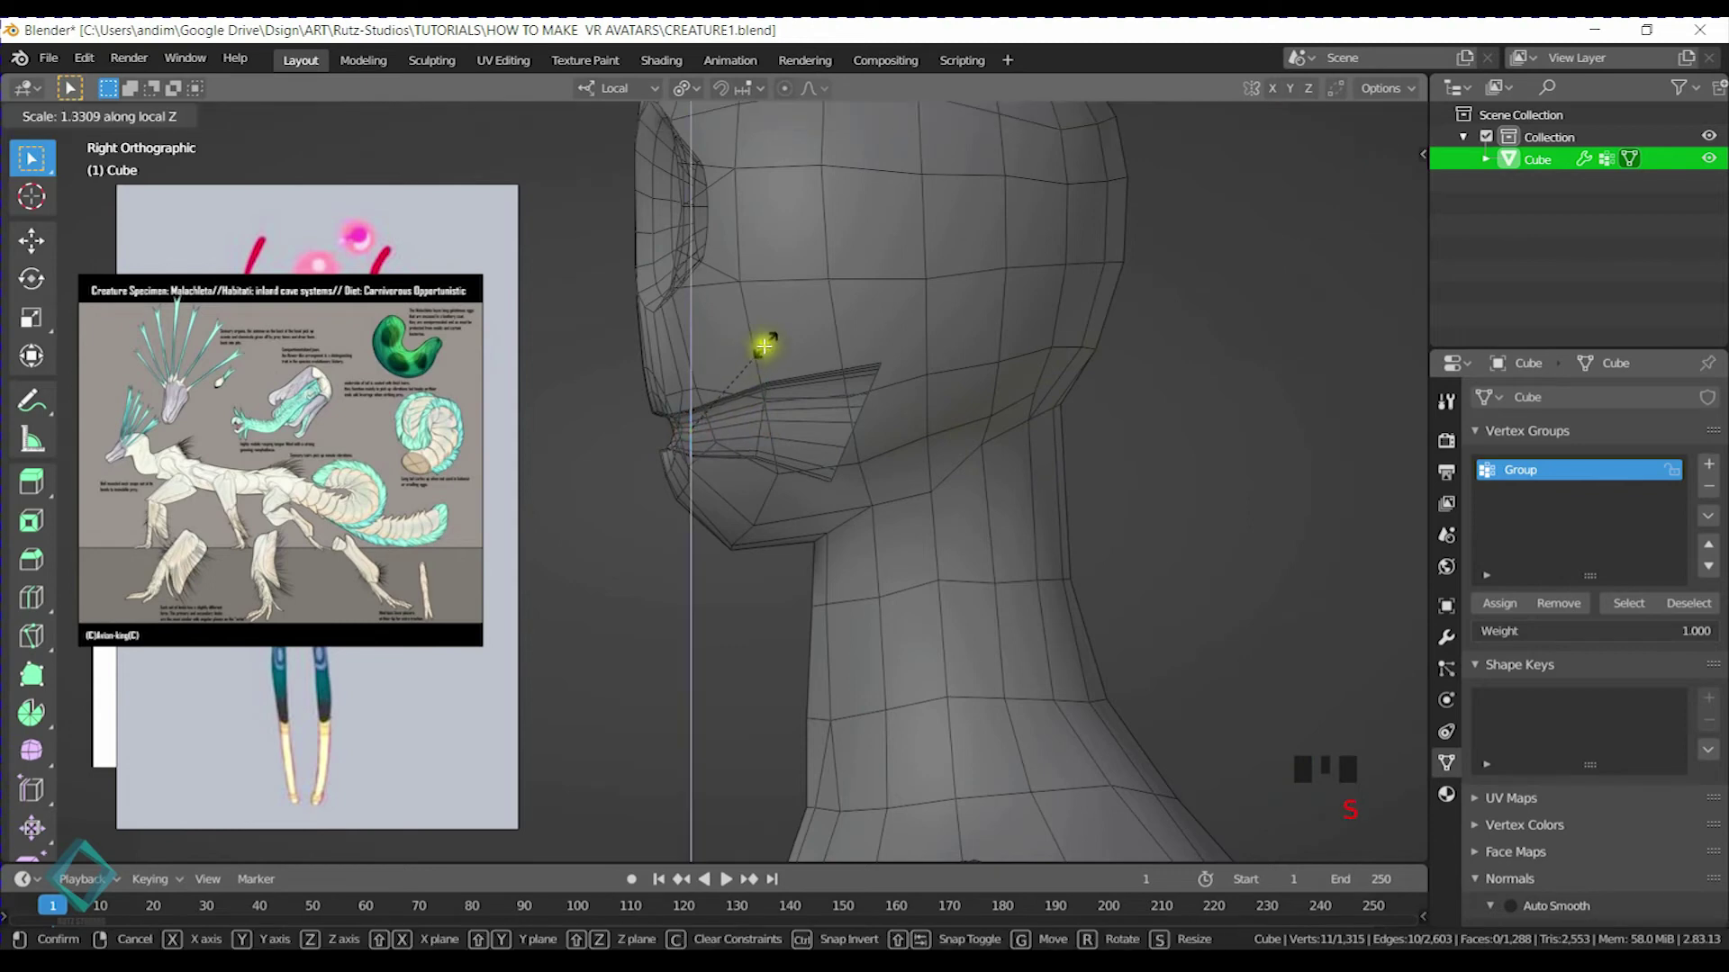
{"action": "left_click", "coordinate": [783, 322]}
{"action": "key", "text": "g"}
{"action": "left_click", "coordinate": [786, 321]}
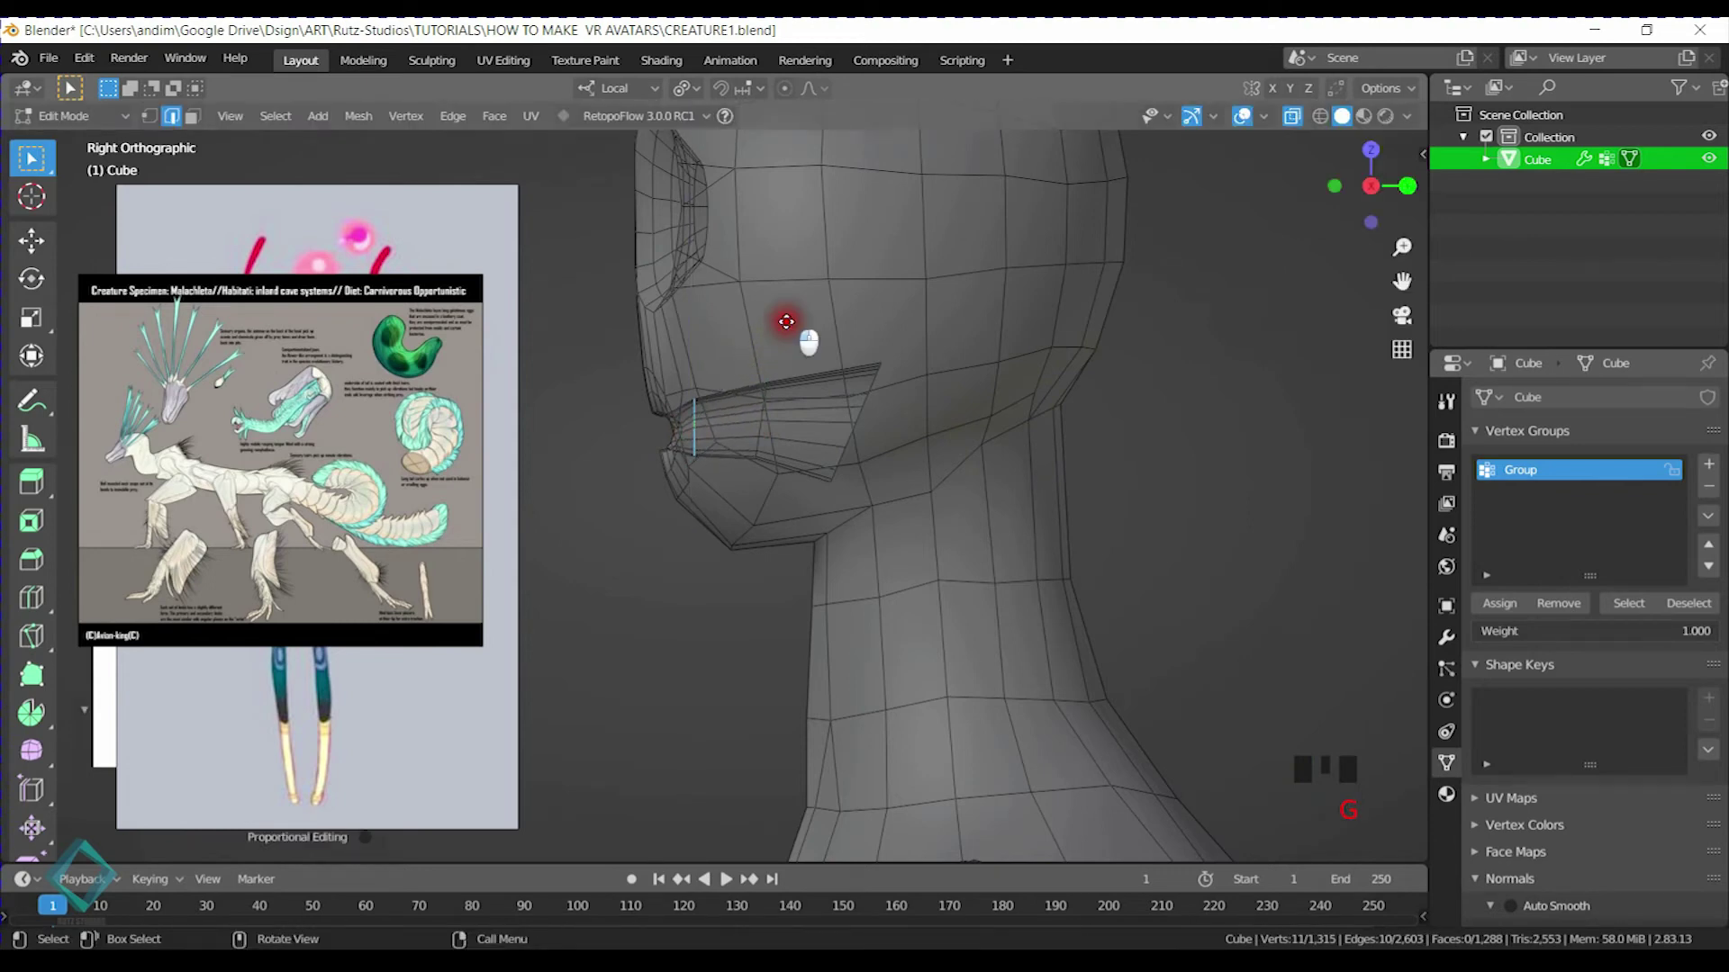
Extrude the mouth cavity's rear loop toward the throat and rotate the new loop downward
{"action": "key", "text": "e"}
{"action": "left_click", "coordinate": [1015, 381]}
{"action": "key", "text": "r"}
{"action": "left_click", "coordinate": [1065, 382]}
{"action": "key", "text": "a"}
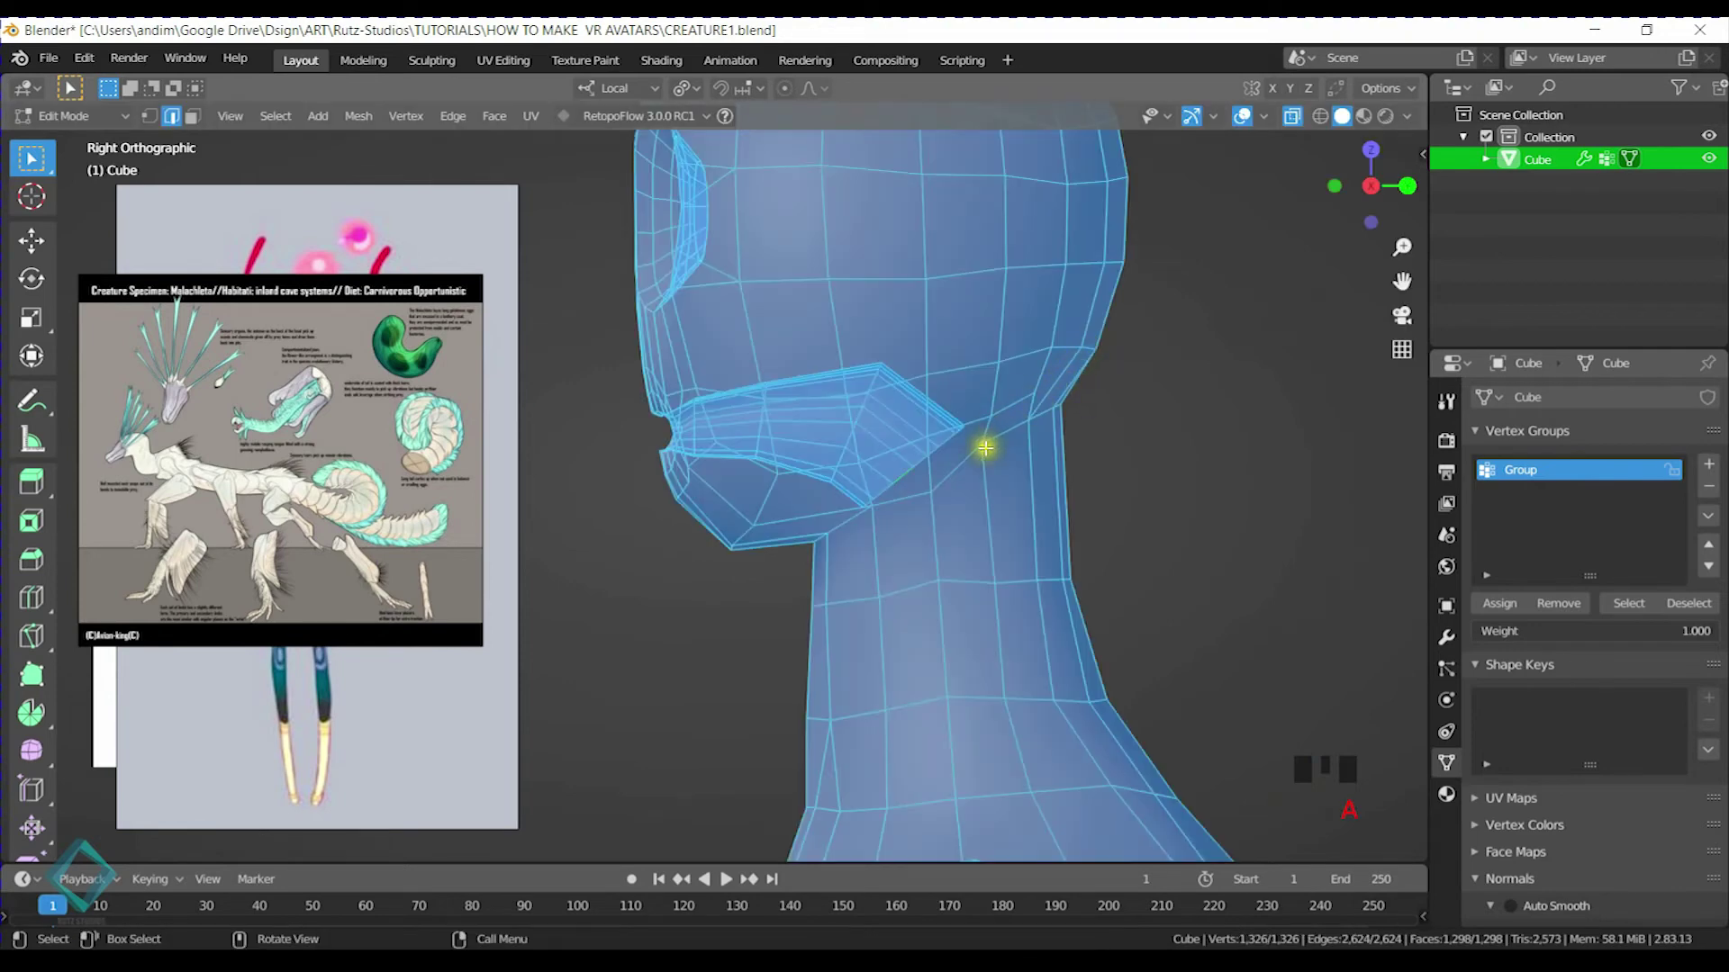
{"action": "key", "text": "ctrl+z"}
Scale down the throat end loop, move it lower and rotate it to follow the jaw's underside
{"action": "key", "text": "s"}
{"action": "left_click", "coordinate": [1001, 396]}
{"action": "key", "text": "g"}
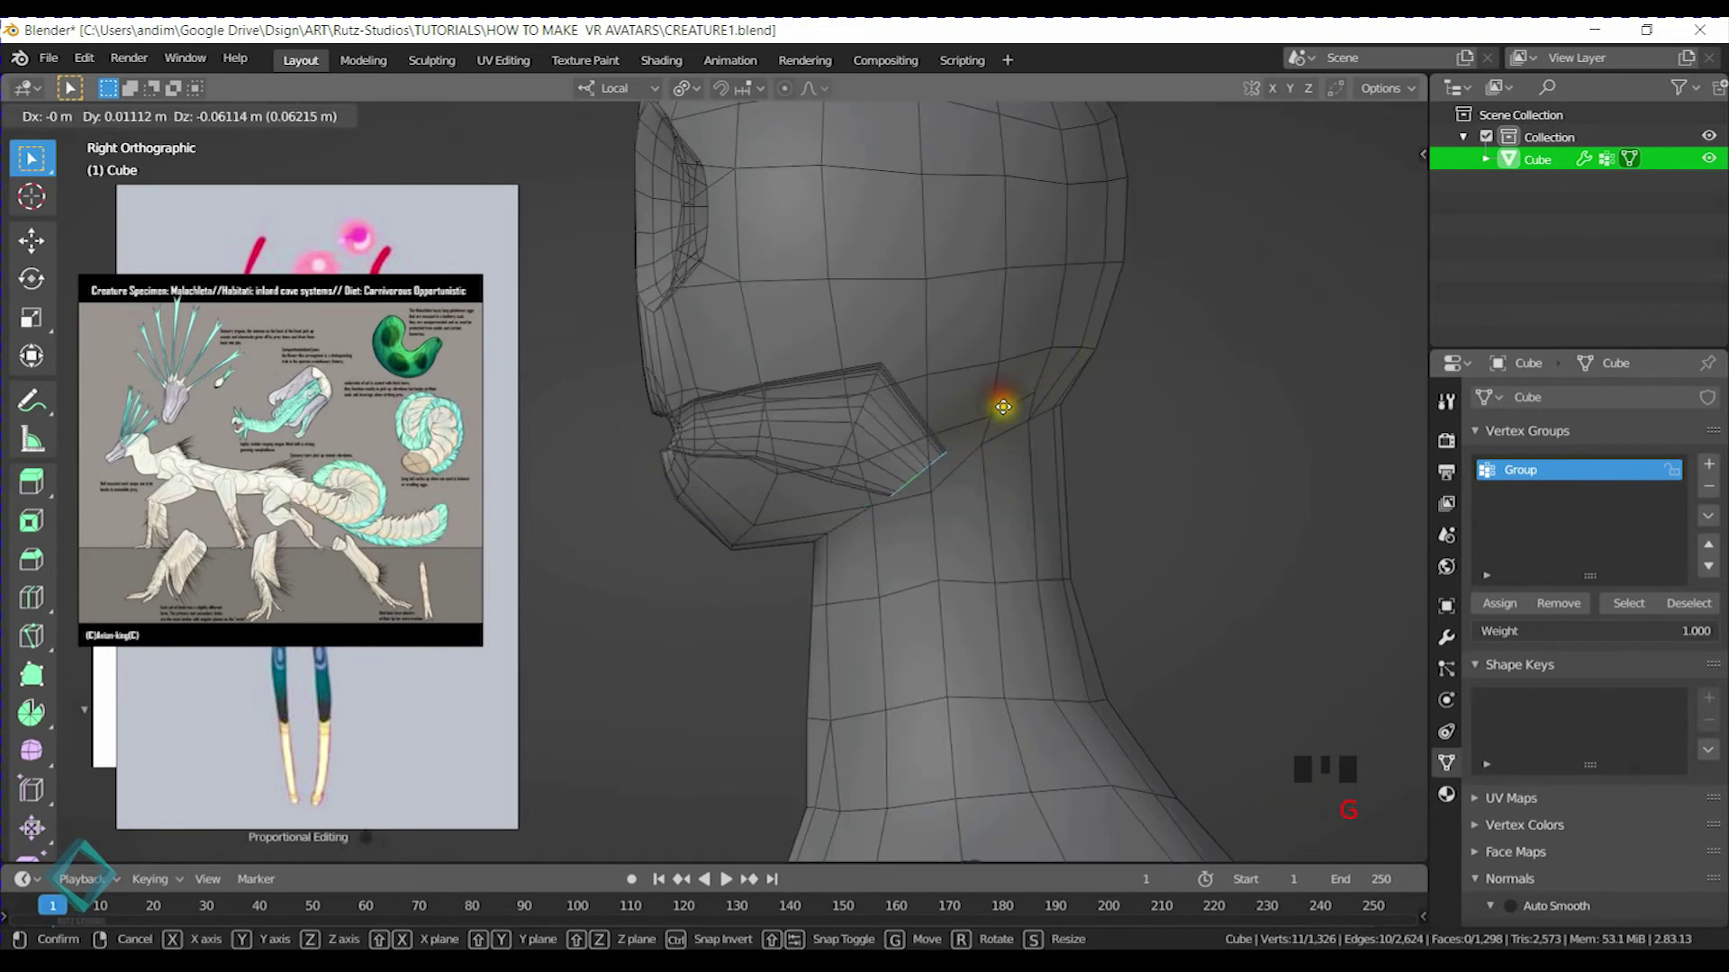
{"action": "left_click", "coordinate": [1002, 415]}
{"action": "key", "text": "r"}
{"action": "left_click", "coordinate": [1043, 405]}
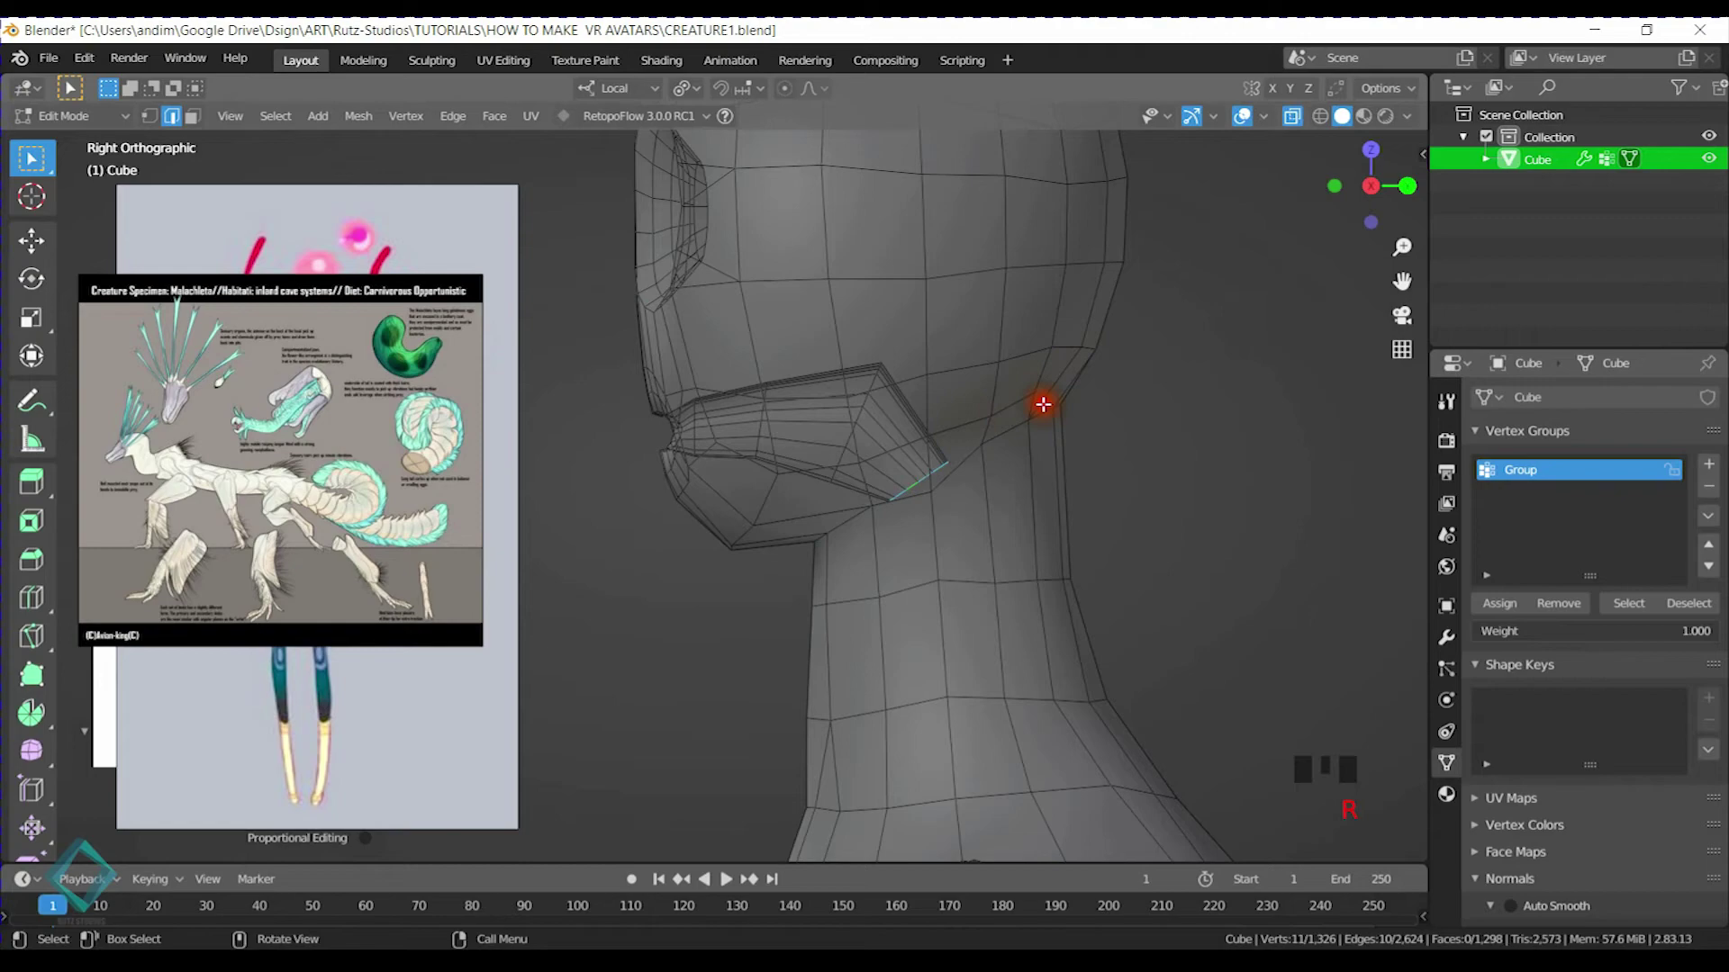
Close the open throat end of the mouth cavity with Smart Fill
{"action": "key", "text": "KP_Decimal"}
{"action": "scroll", "coordinate": [921, 436], "scroll_direction": "down", "scroll_amount": 4}
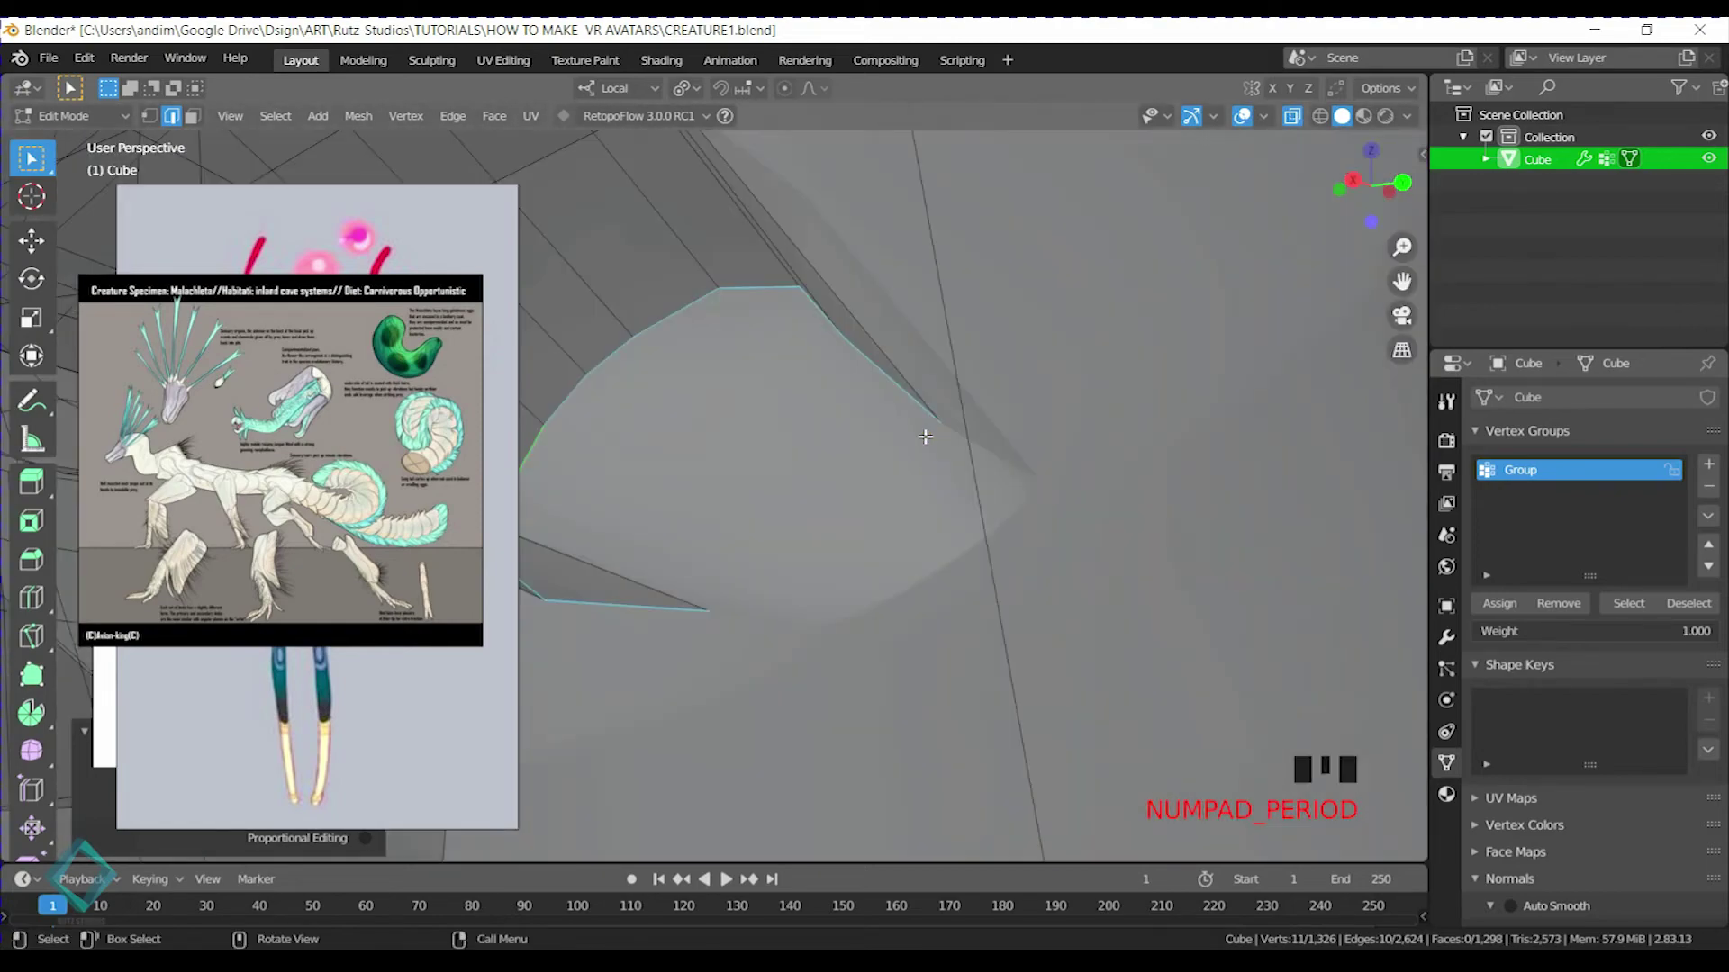
{"action": "middle_click_drag", "start_coordinate": [899, 489], "coordinate": [721, 301]}
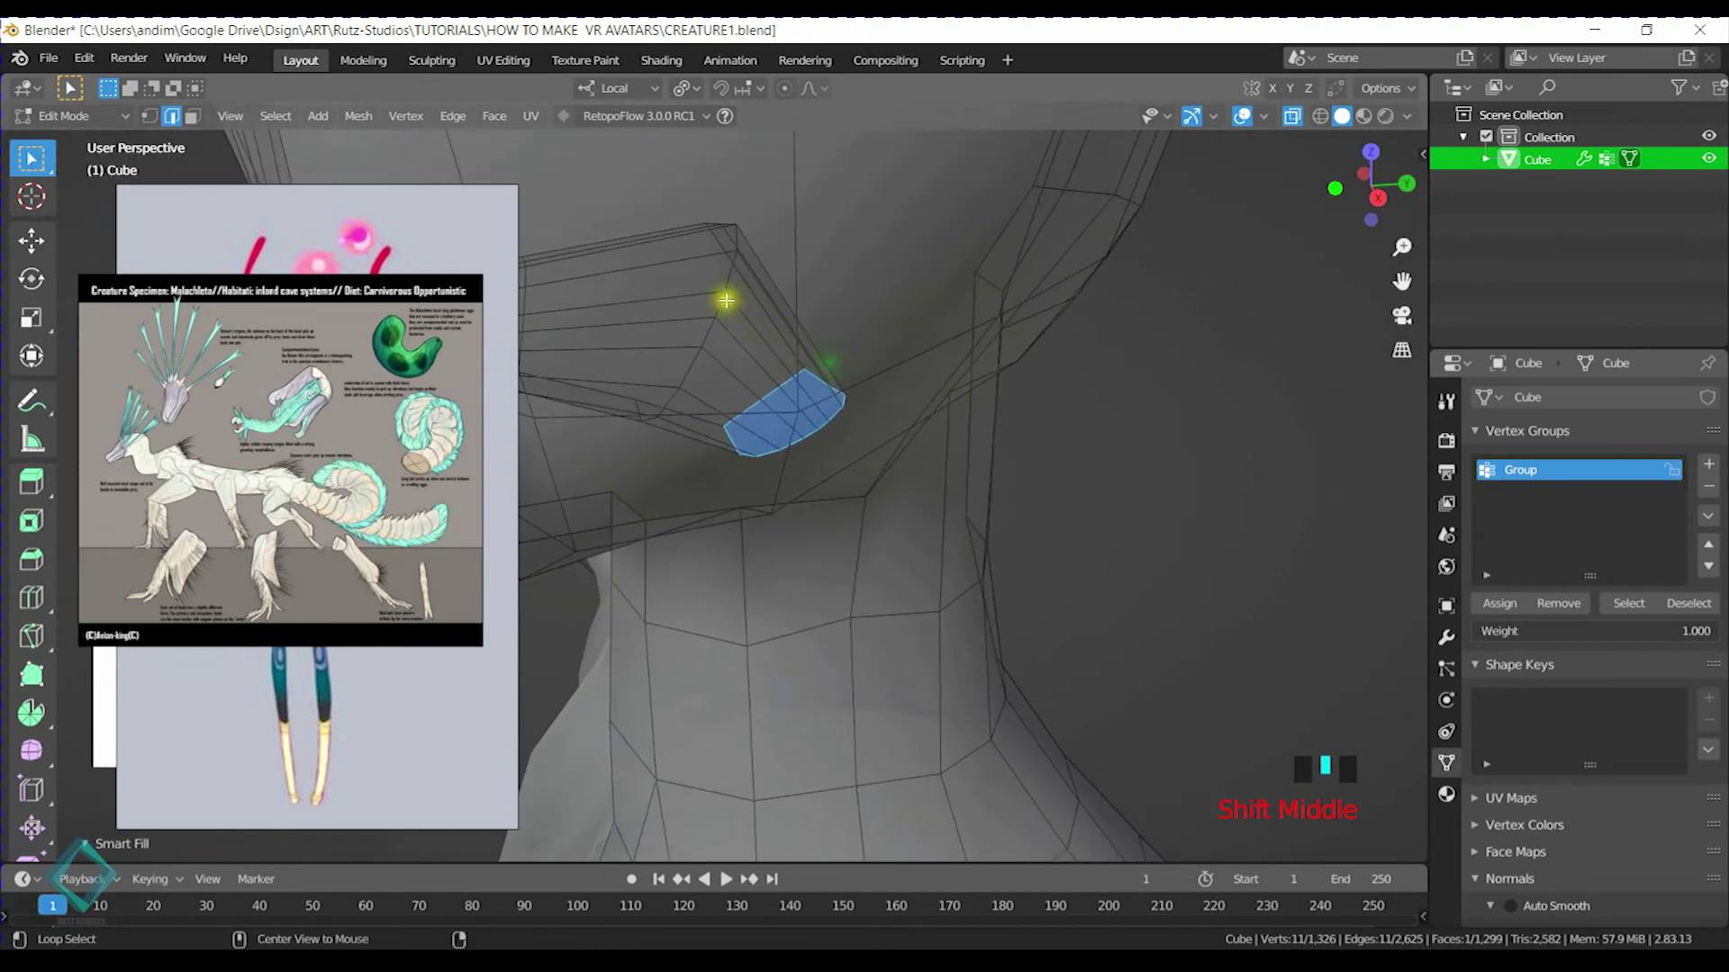
Try to smooth the mouth cavity's loops one after another with LoopTools Relax
{"action": "left_click", "coordinate": [714, 297], "text": "alt"}
{"action": "key", "text": "m"}
{"action": "key", "text": "Escape"}
{"action": "key", "text": "n"}
{"action": "left_click", "coordinate": [1333, 713]}
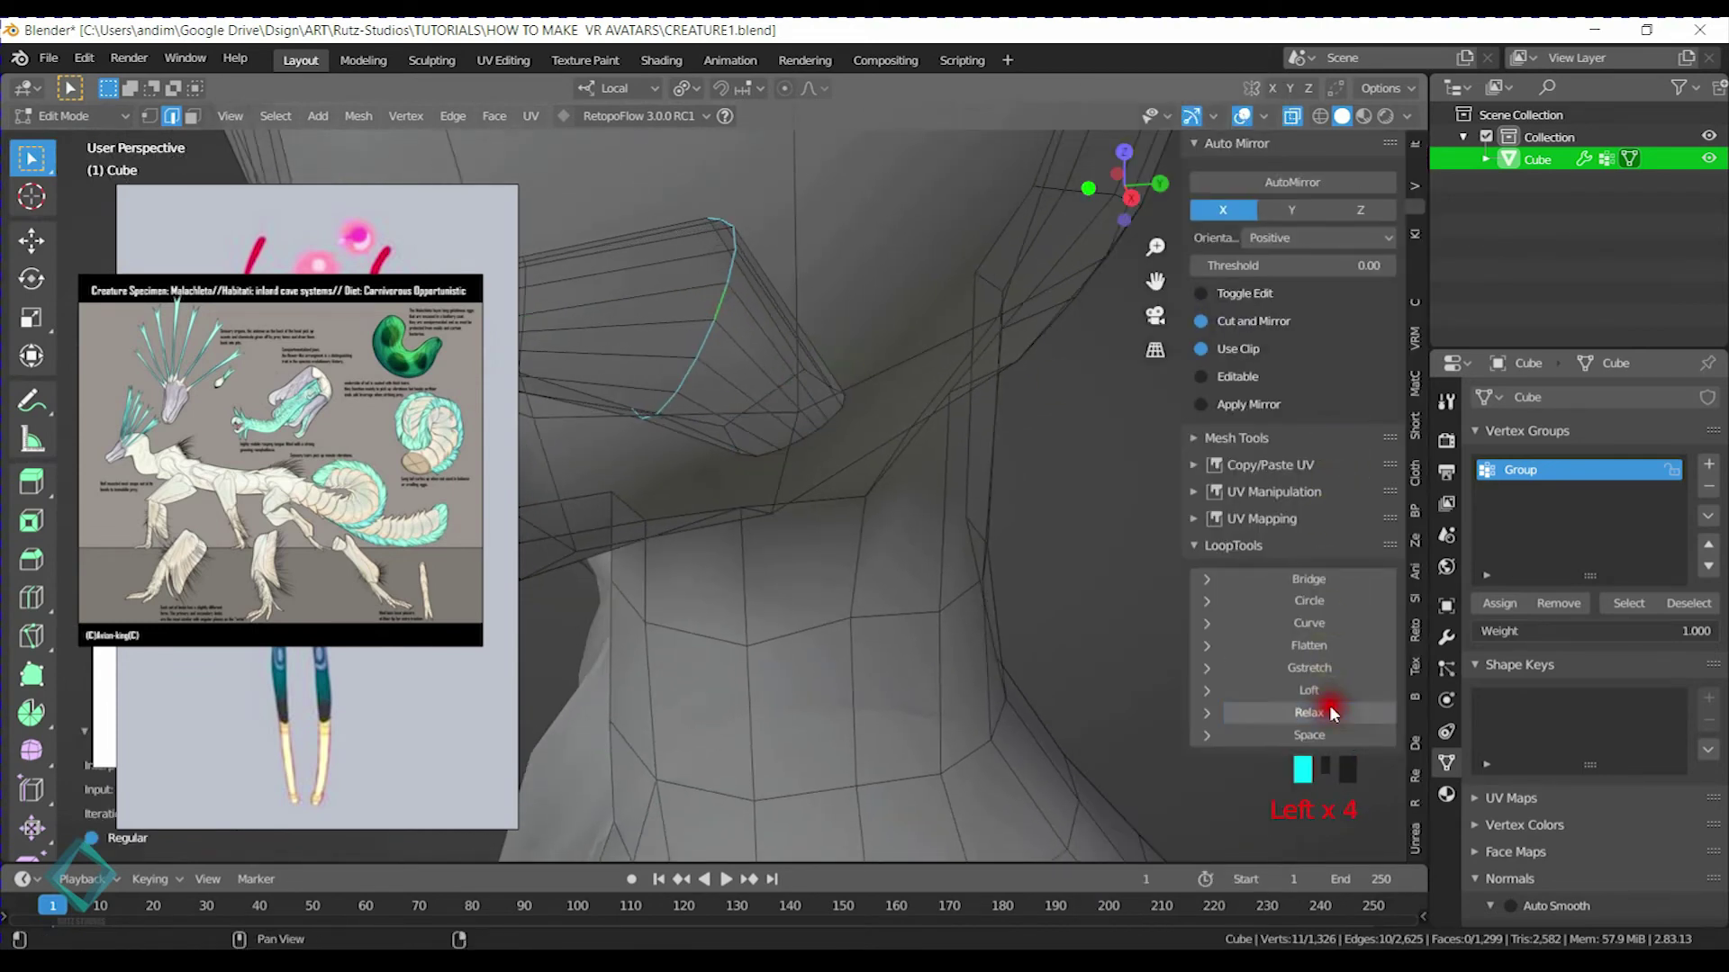
{"action": "middle_click_drag", "start_coordinate": [720, 441], "coordinate": [900, 439], "text": "shift"}
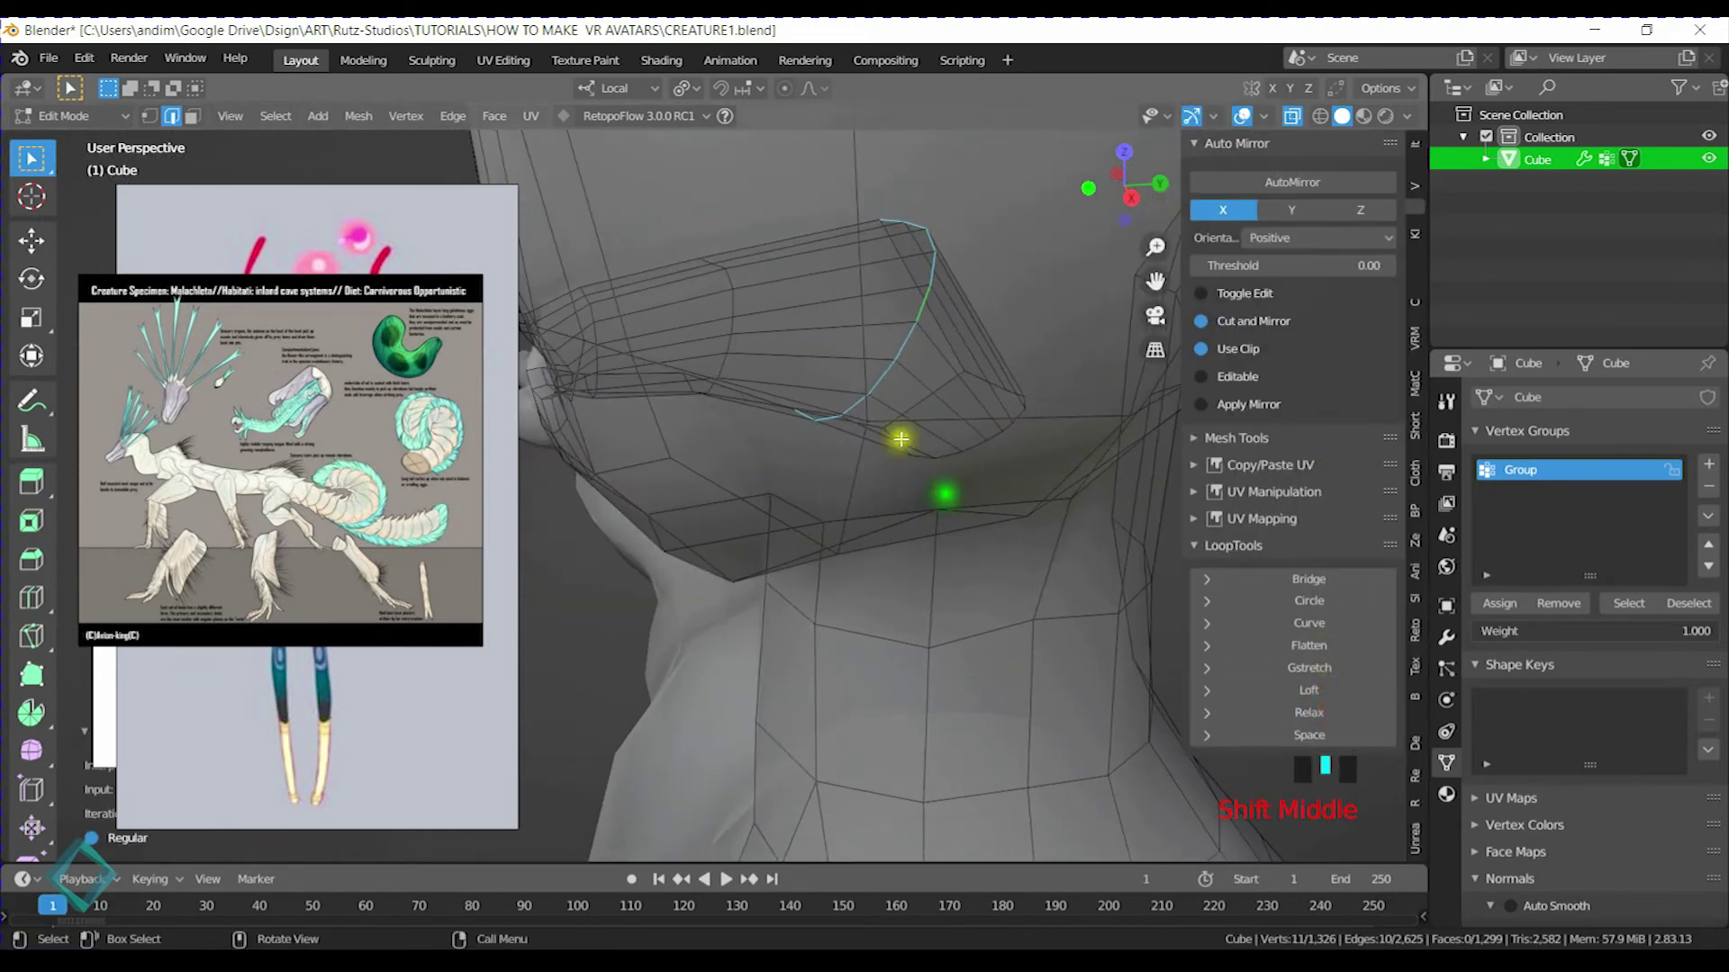
{"action": "left_click", "coordinate": [1301, 712]}
{"action": "middle_click_drag", "start_coordinate": [615, 339], "coordinate": [750, 357], "text": "shift"}
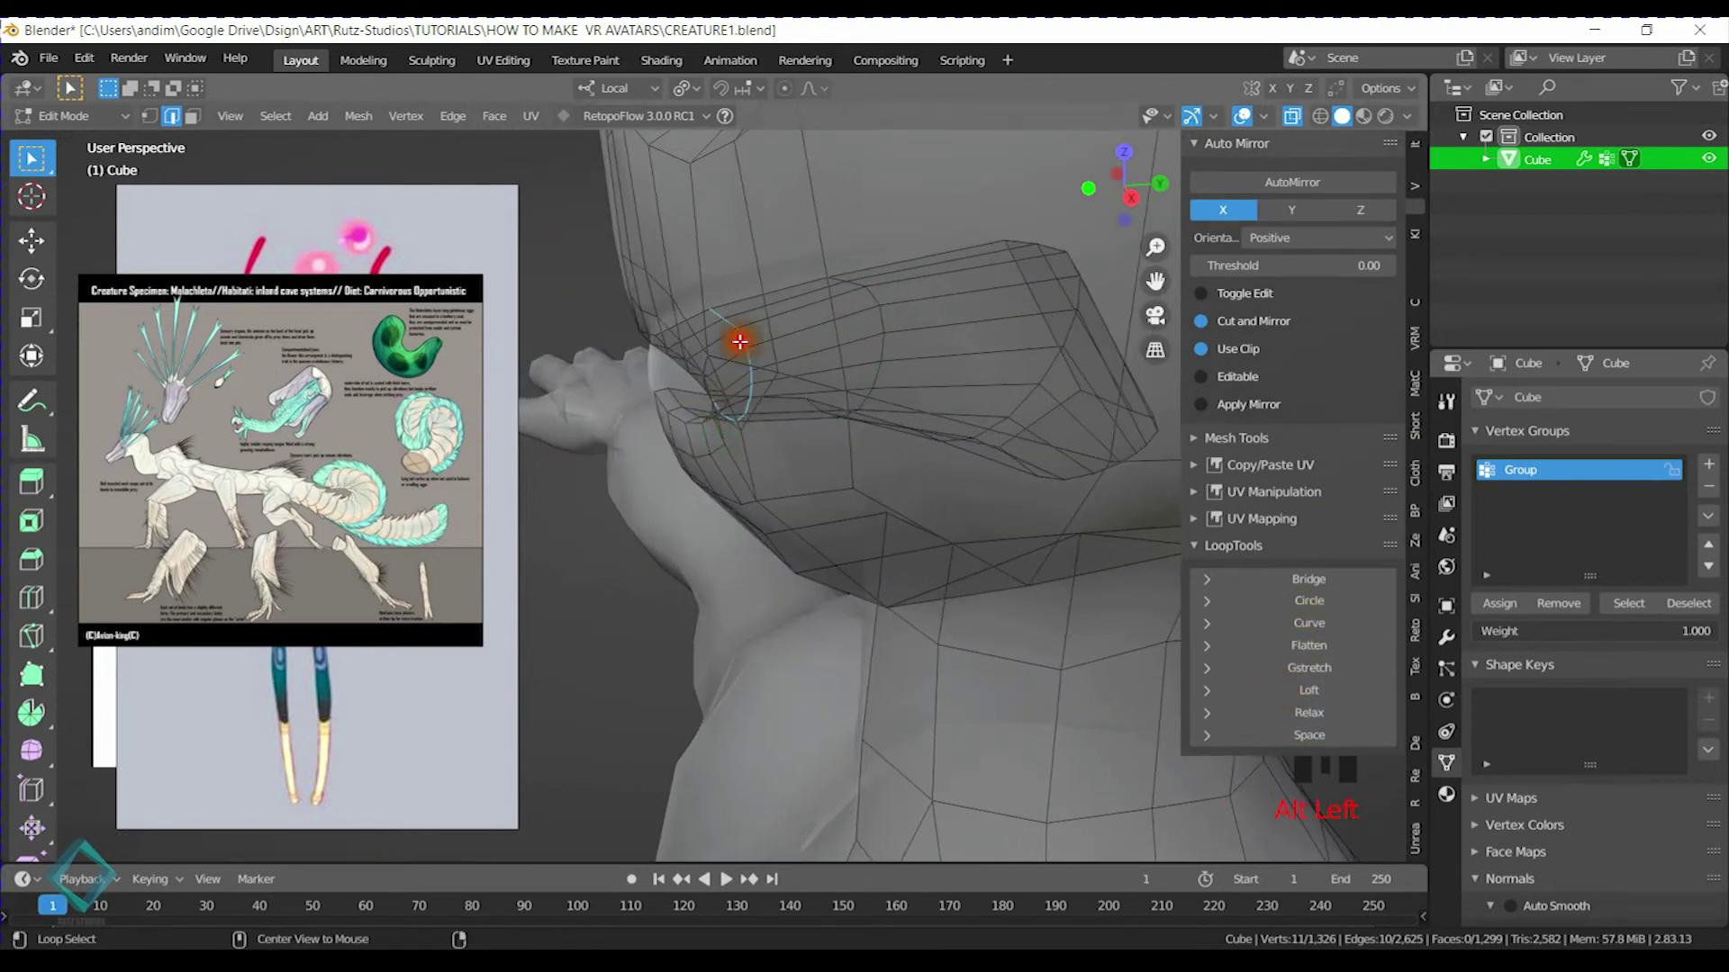
{"action": "left_click", "coordinate": [1307, 713]}
{"action": "middle_click_drag", "start_coordinate": [774, 455], "coordinate": [657, 399]}
{"action": "left_click", "coordinate": [1309, 712]}
{"action": "middle_click_drag", "start_coordinate": [762, 537], "coordinate": [775, 435]}
Undo the Relax operations on the mouth cavity's loops
{"action": "key", "text": "ctrl+z"}
{"action": "key", "text": "ctrl+z"}
{"action": "key", "text": "ctrl+z"}
{"action": "key", "text": "ctrl+z"}
{"action": "key", "text": "ctrl+z"}
{"action": "key", "text": "ctrl+z"}
{"action": "key", "text": "ctrl+z"}
{"action": "key", "text": "ctrl+z"}
Smooth the closed throat end loop with LoopTools Relax, turn off X-ray and save the file
{"action": "middle_click_drag", "start_coordinate": [850, 390], "coordinate": [901, 465]}
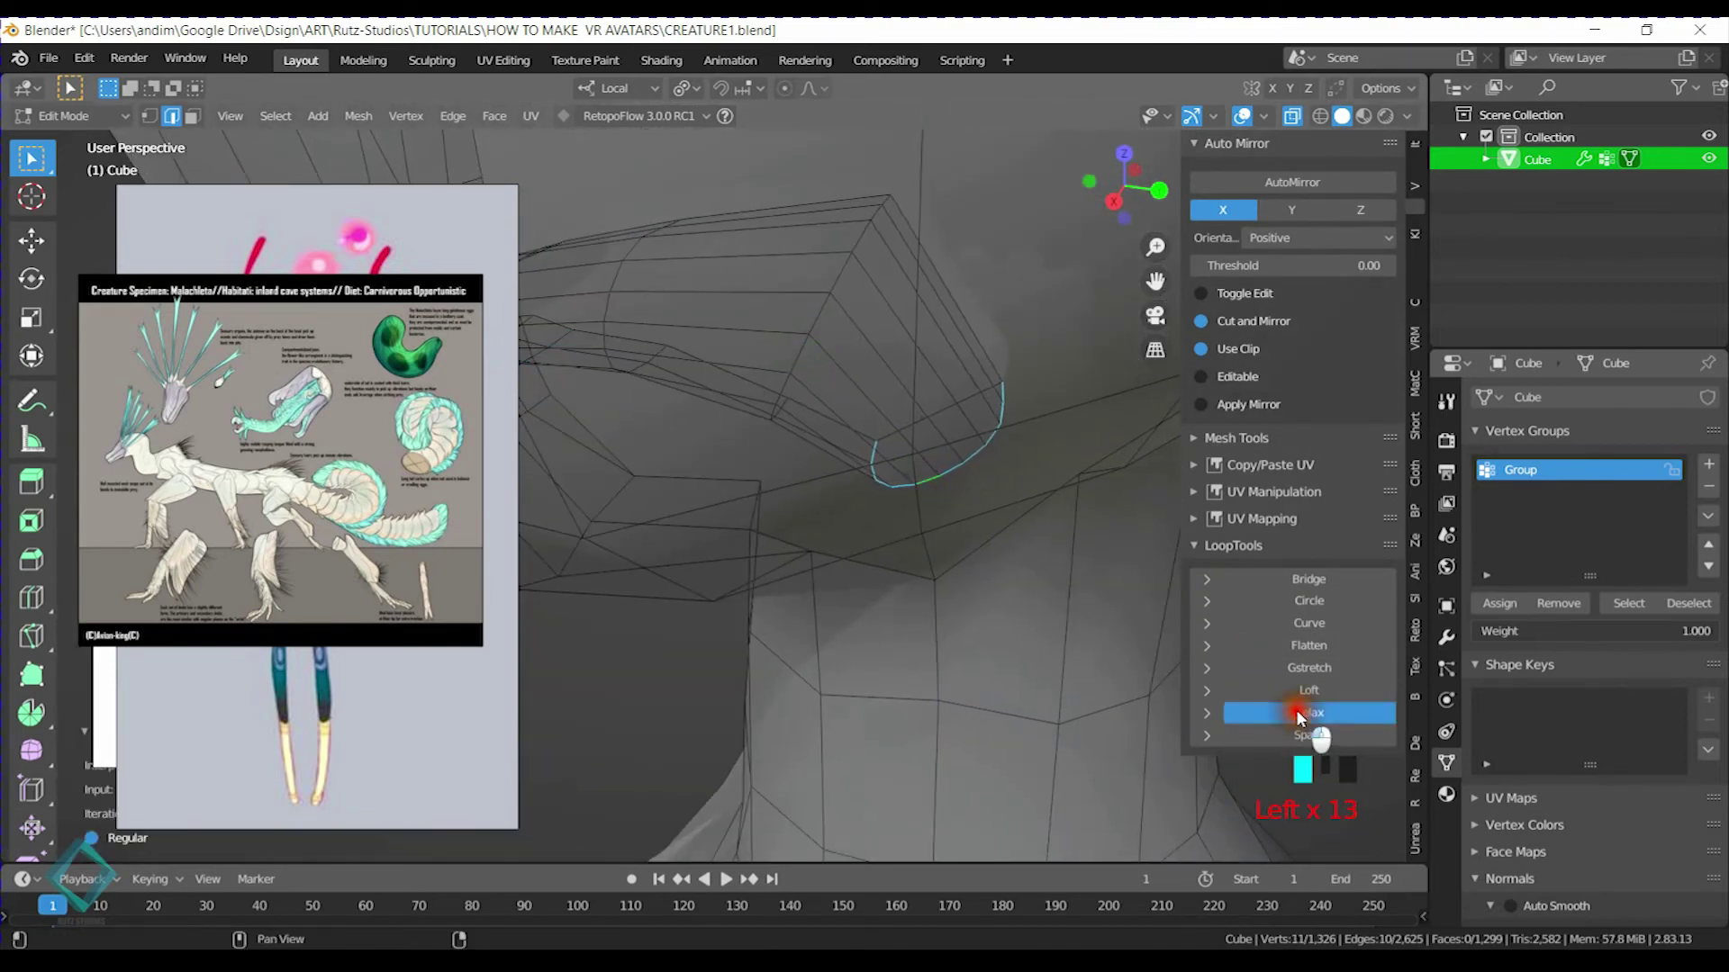
{"action": "key", "text": "ctrl+s"}
{"action": "mouse_move", "coordinate": [1012, 433]}
{"action": "middle_mouse_down"}
{"action": "mouse_move", "coordinate": [911, 367]}
{"action": "mouse_move", "coordinate": [1006, 411]}
{"action": "mouse_move", "coordinate": [772, 397]}
{"action": "mouse_move", "coordinate": [953, 407]}
{"action": "mouse_move", "coordinate": [829, 340]}
{"action": "mouse_move", "coordinate": [876, 328]}
{"action": "mouse_move", "coordinate": [857, 432]}
{"action": "mouse_move", "coordinate": [872, 439]}
{"action": "mouse_move", "coordinate": [822, 474]}
{"action": "mouse_move", "coordinate": [802, 405]}
{"action": "mouse_move", "coordinate": [829, 484]}
{"action": "mouse_move", "coordinate": [883, 448]}
{"action": "mouse_move", "coordinate": [860, 374]}
{"action": "mouse_move", "coordinate": [949, 271]}
{"action": "mouse_move", "coordinate": [1096, 319]}
{"action": "mouse_move", "coordinate": [1143, 274]}
{"action": "mouse_move", "coordinate": [1103, 315]}
{"action": "mouse_move", "coordinate": [1104, 399]}
{"action": "mouse_move", "coordinate": [1099, 347]}
{"action": "mouse_move", "coordinate": [1018, 406]}
{"action": "middle_mouse_up"}
{"action": "left_click", "coordinate": [1292, 115]}
{"action": "key", "text": "ctrl+s"}
Duplicate the four inner faces along the upper lip in place and separate them into a new object
{"action": "key", "text": "3"}
{"action": "scroll", "coordinate": [856, 370], "scroll_direction": "up", "scroll_amount": 2}
{"action": "left_click", "coordinate": [949, 270]}
{"action": "left_click", "coordinate": [1096, 319], "text": "ctrl"}
{"action": "left_click", "coordinate": [1103, 399], "text": "shift"}
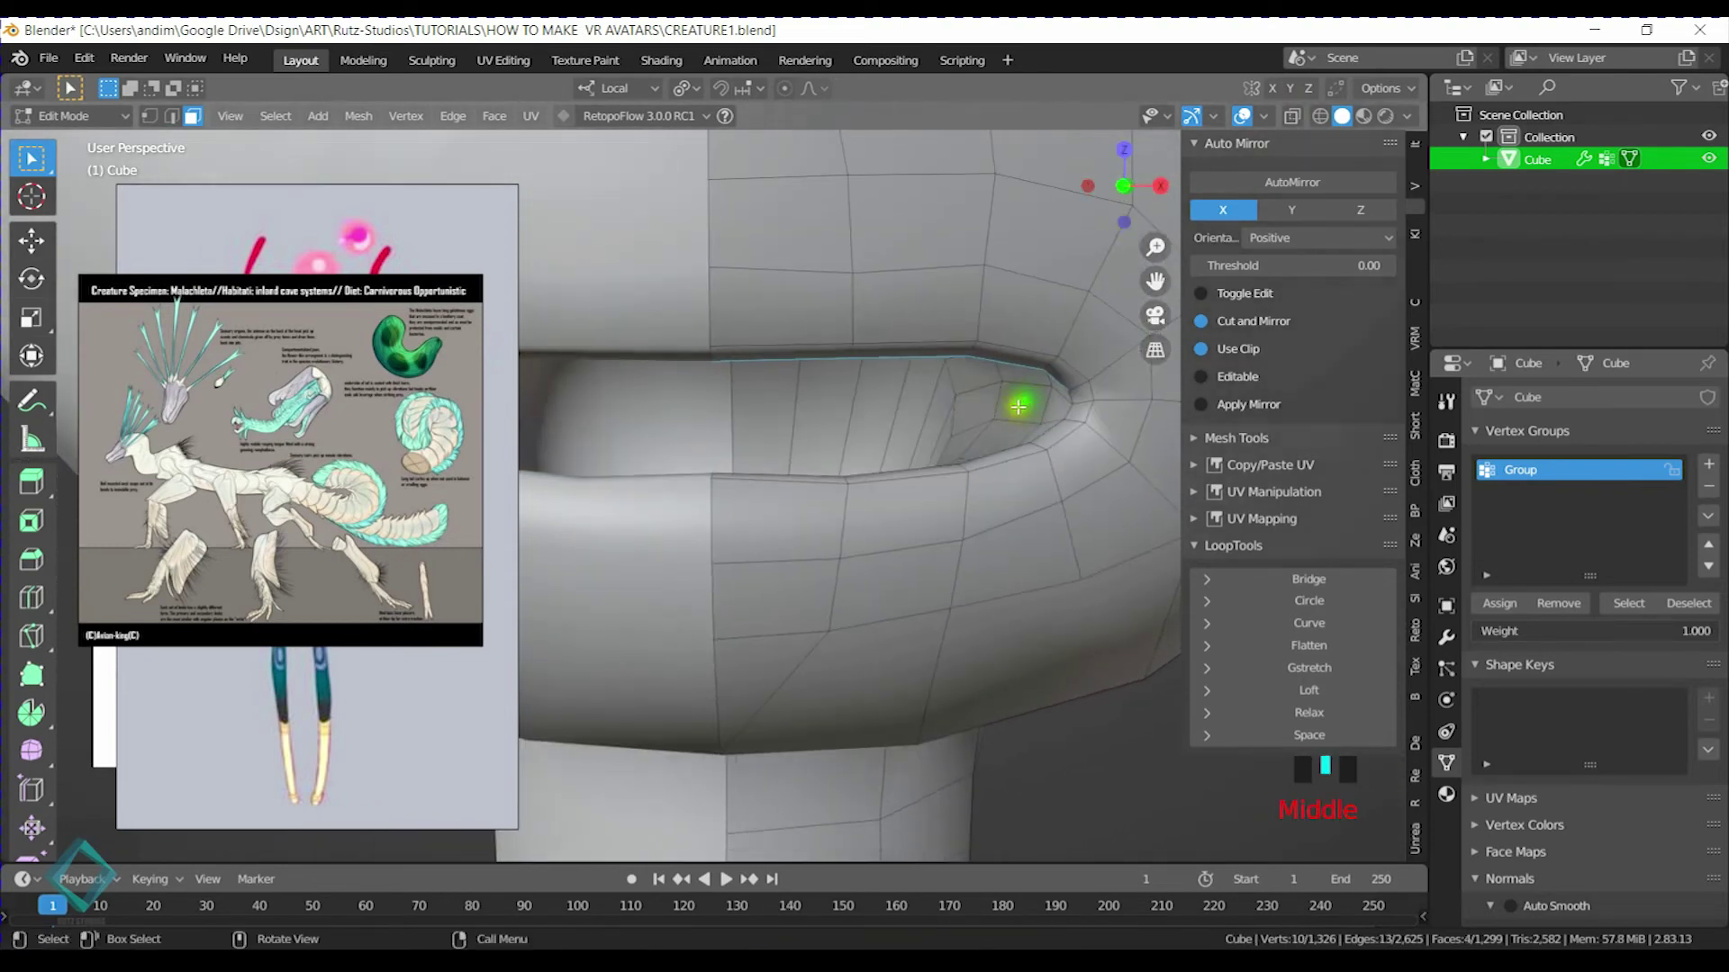
{"action": "scroll", "coordinate": [934, 387], "scroll_direction": "down", "scroll_amount": 1}
{"action": "key", "text": "shift+d"}
{"action": "right_click", "coordinate": [896, 416]}
{"action": "key", "text": "p"}
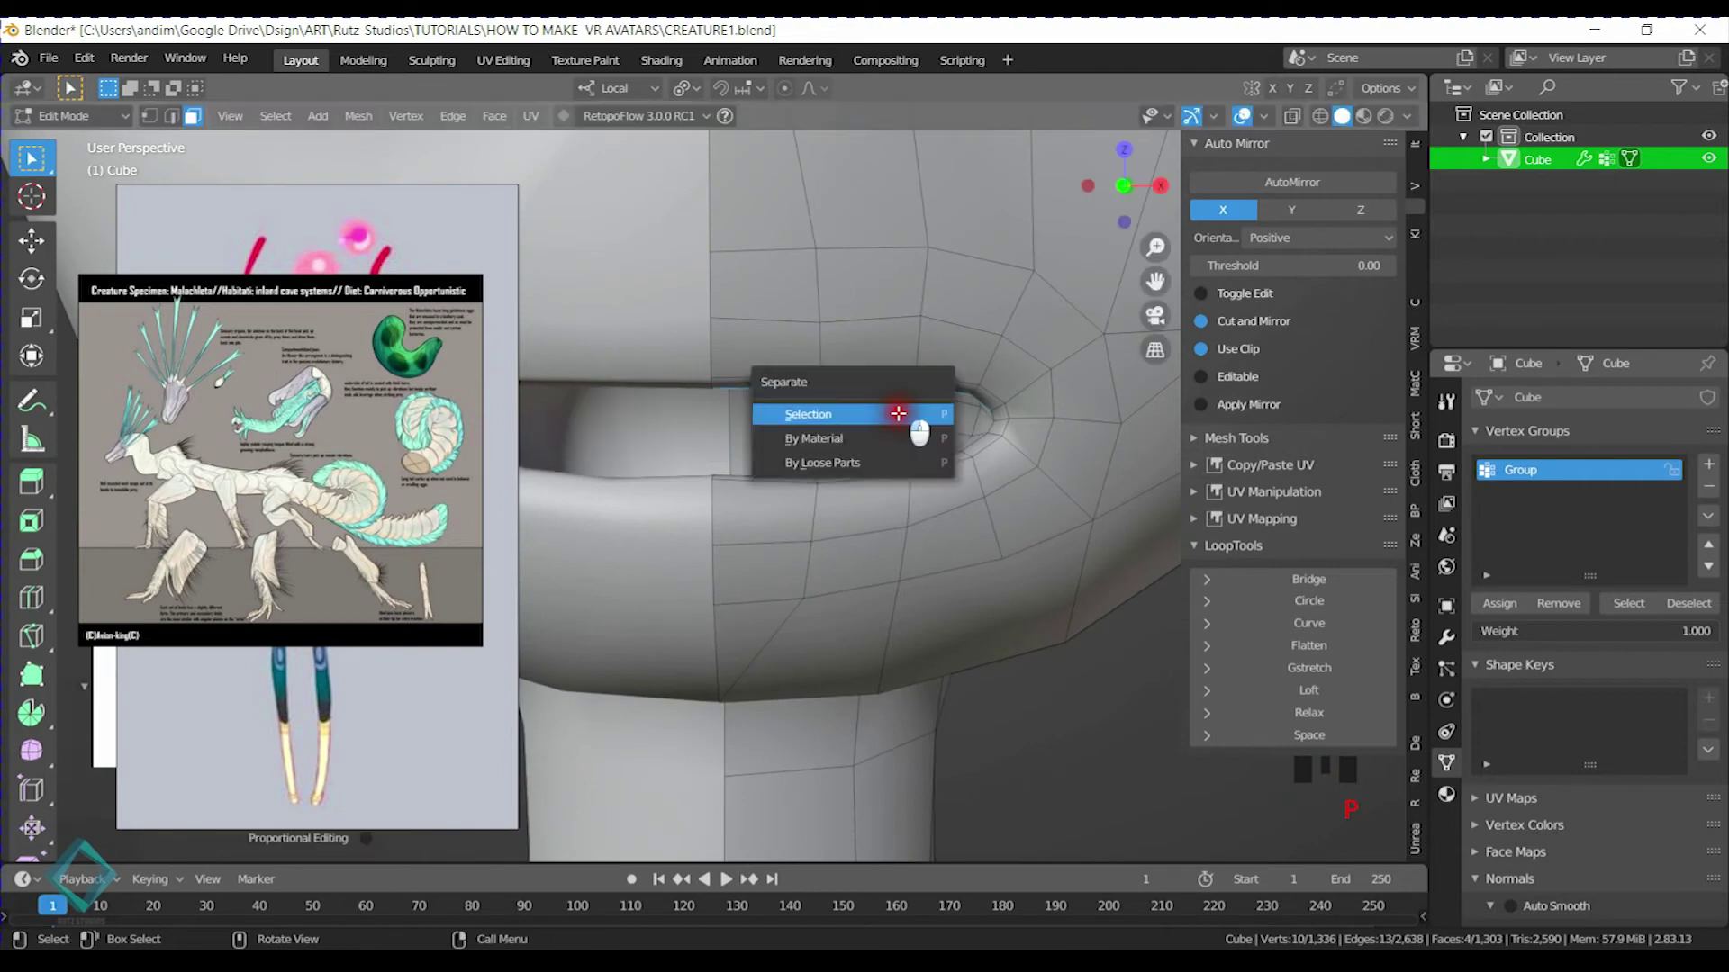
{"action": "left_click", "coordinate": [898, 413]}
Edit the separated lip strip and flatten all of its faces along Z with a scale of 0
{"action": "key", "text": "Tab"}
{"action": "middle_click_drag", "start_coordinate": [872, 405], "coordinate": [855, 287]}
{"action": "left_click", "coordinate": [758, 272]}
{"action": "key", "text": "Tab"}
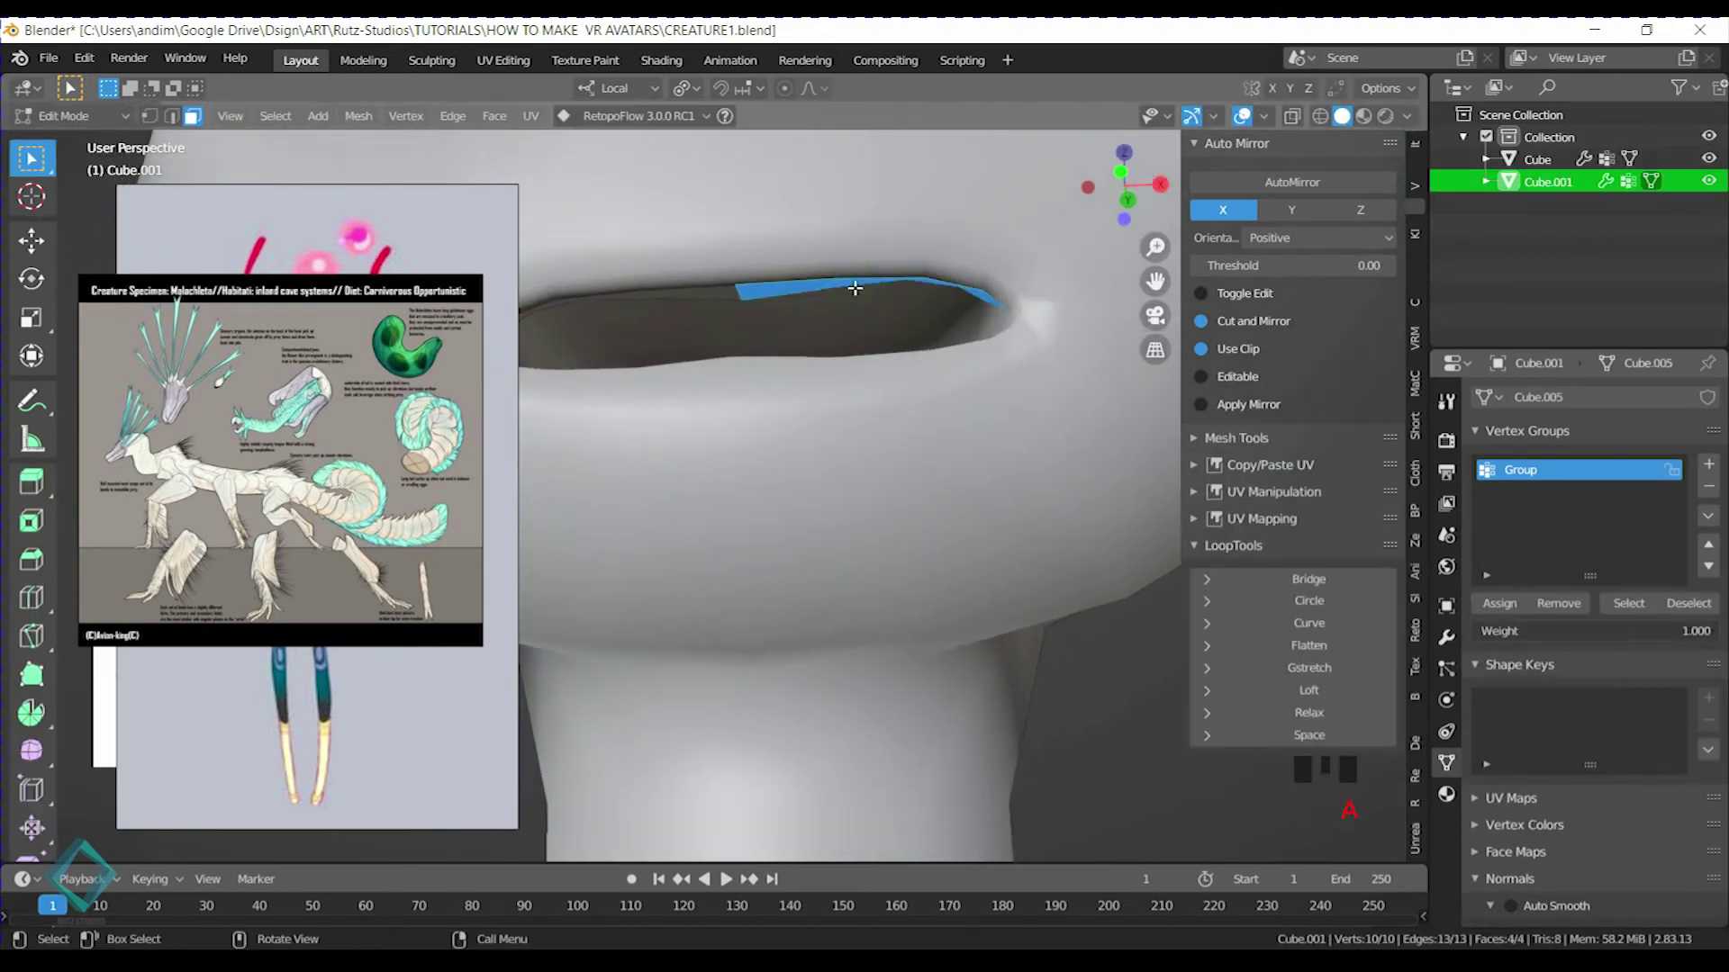
{"action": "key", "text": "s"}
{"action": "key", "text": "z"}
{"action": "key", "text": "0"}
{"action": "left_click", "coordinate": [855, 287]}
{"action": "middle_click_drag", "start_coordinate": [855, 287], "coordinate": [884, 328]}
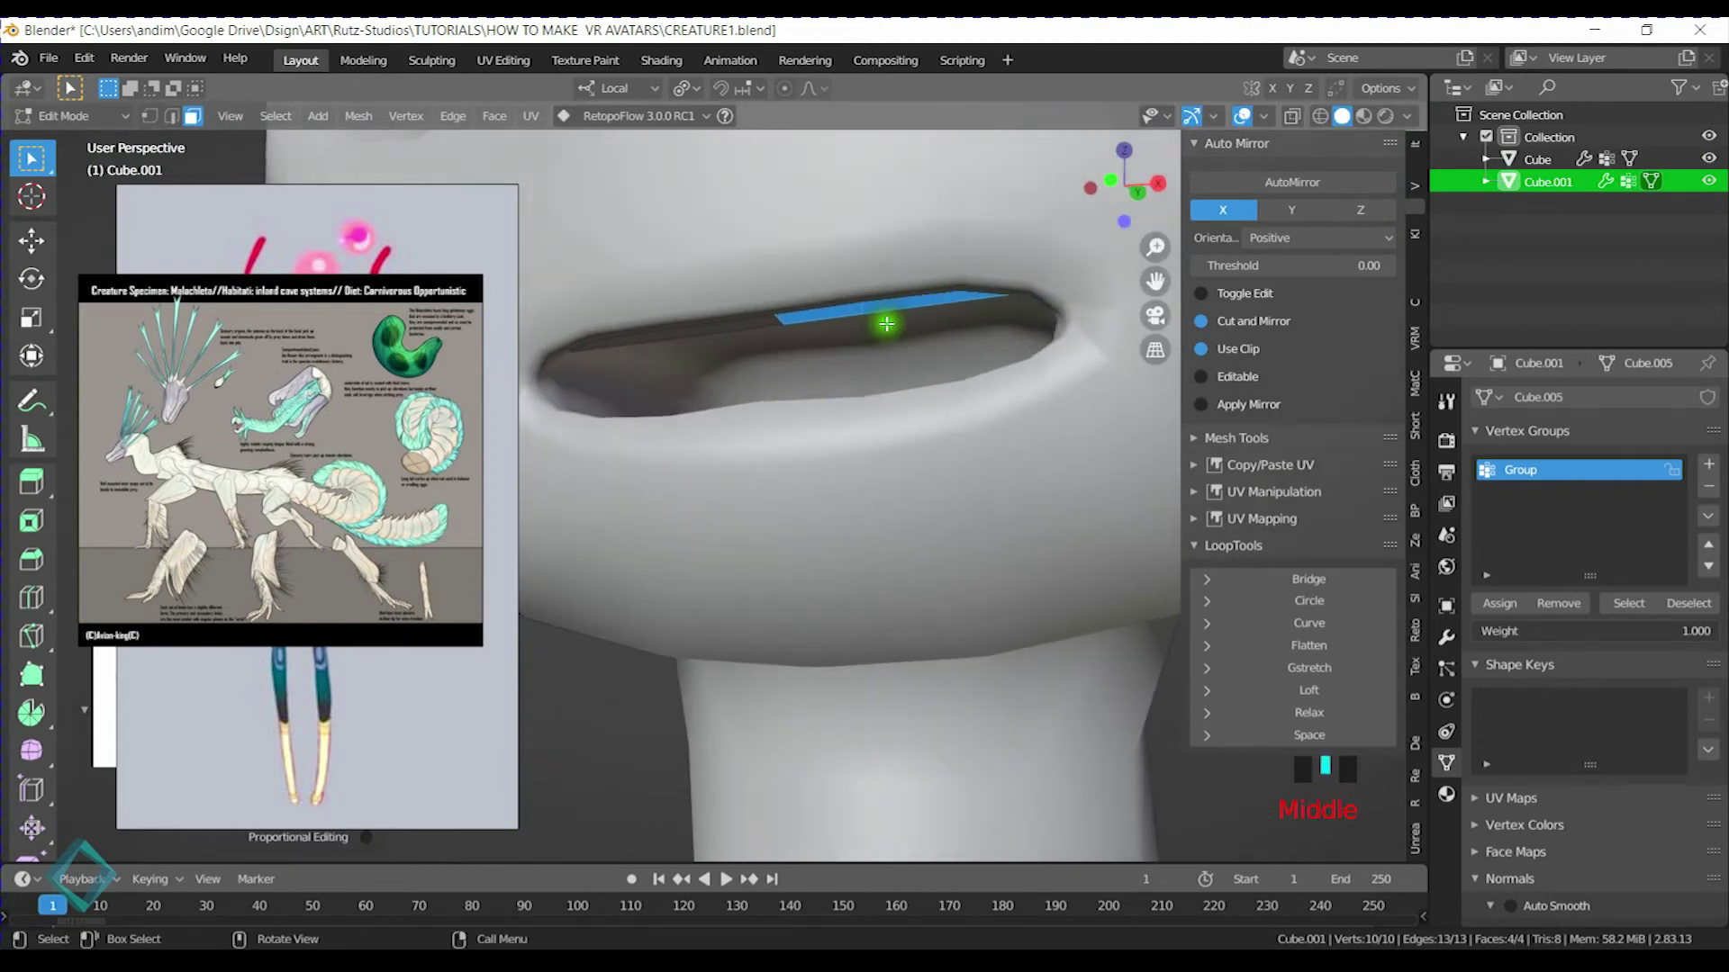
{"action": "key", "text": "e"}
{"action": "right_click", "coordinate": [890, 377]}
{"action": "key", "text": "ctrl+z"}
{"action": "left_click", "coordinate": [1446, 636]}
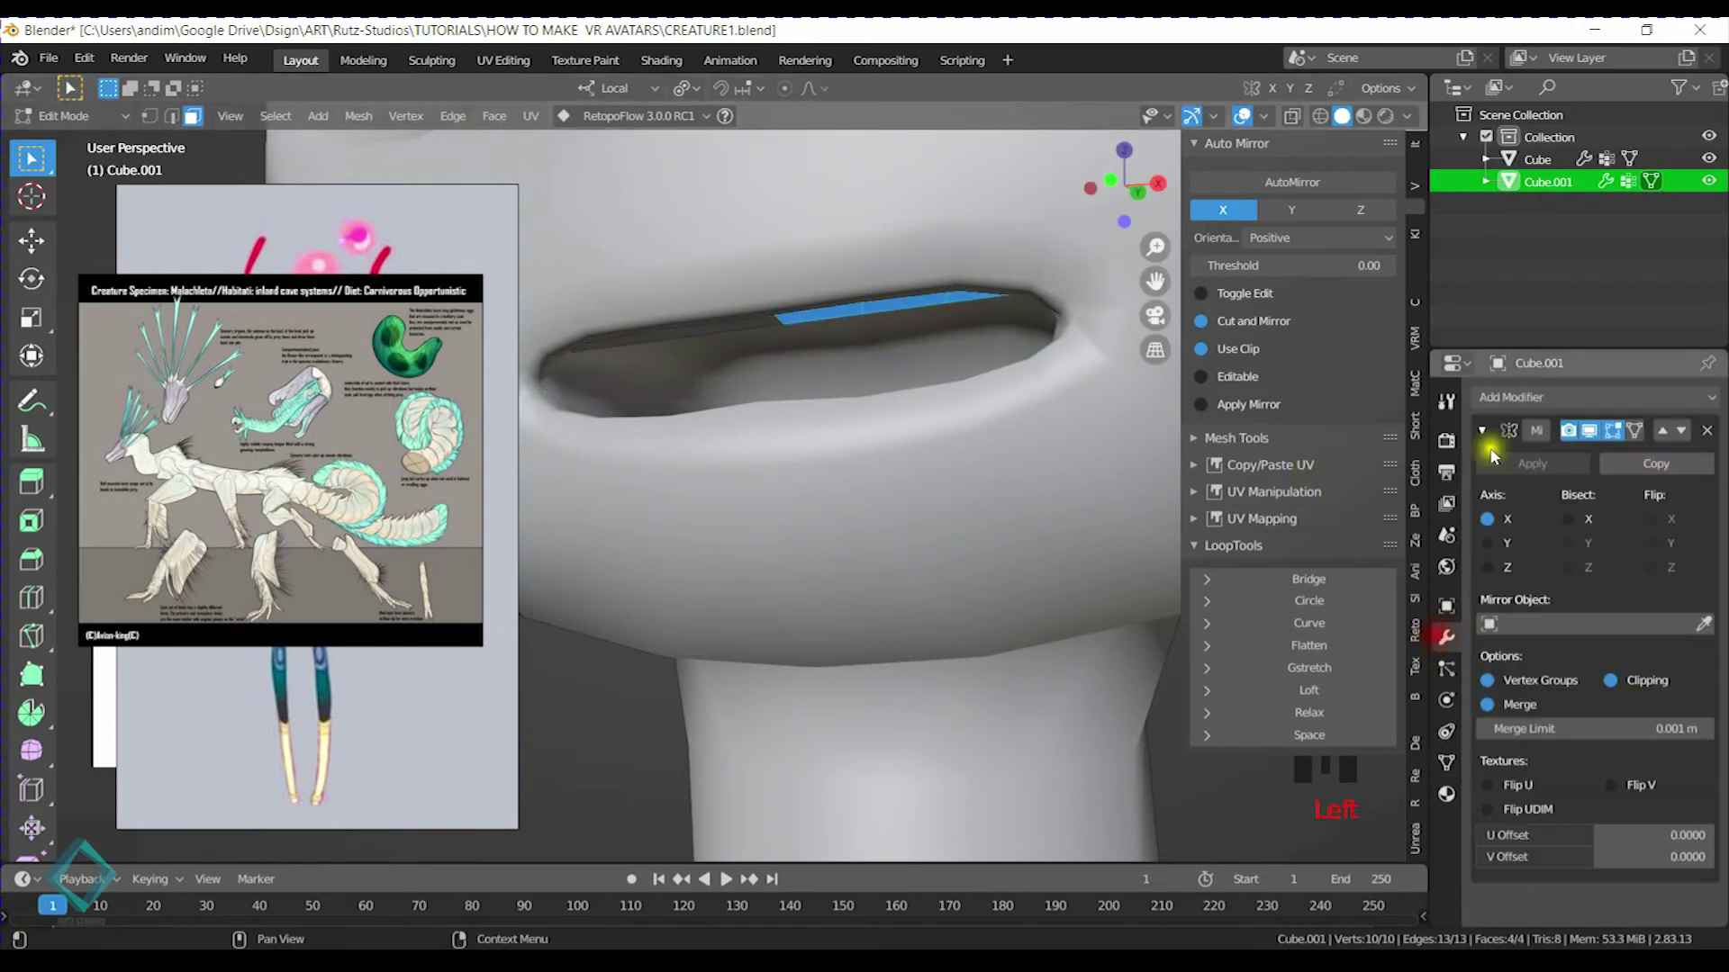
{"action": "left_click", "coordinate": [1524, 403]}
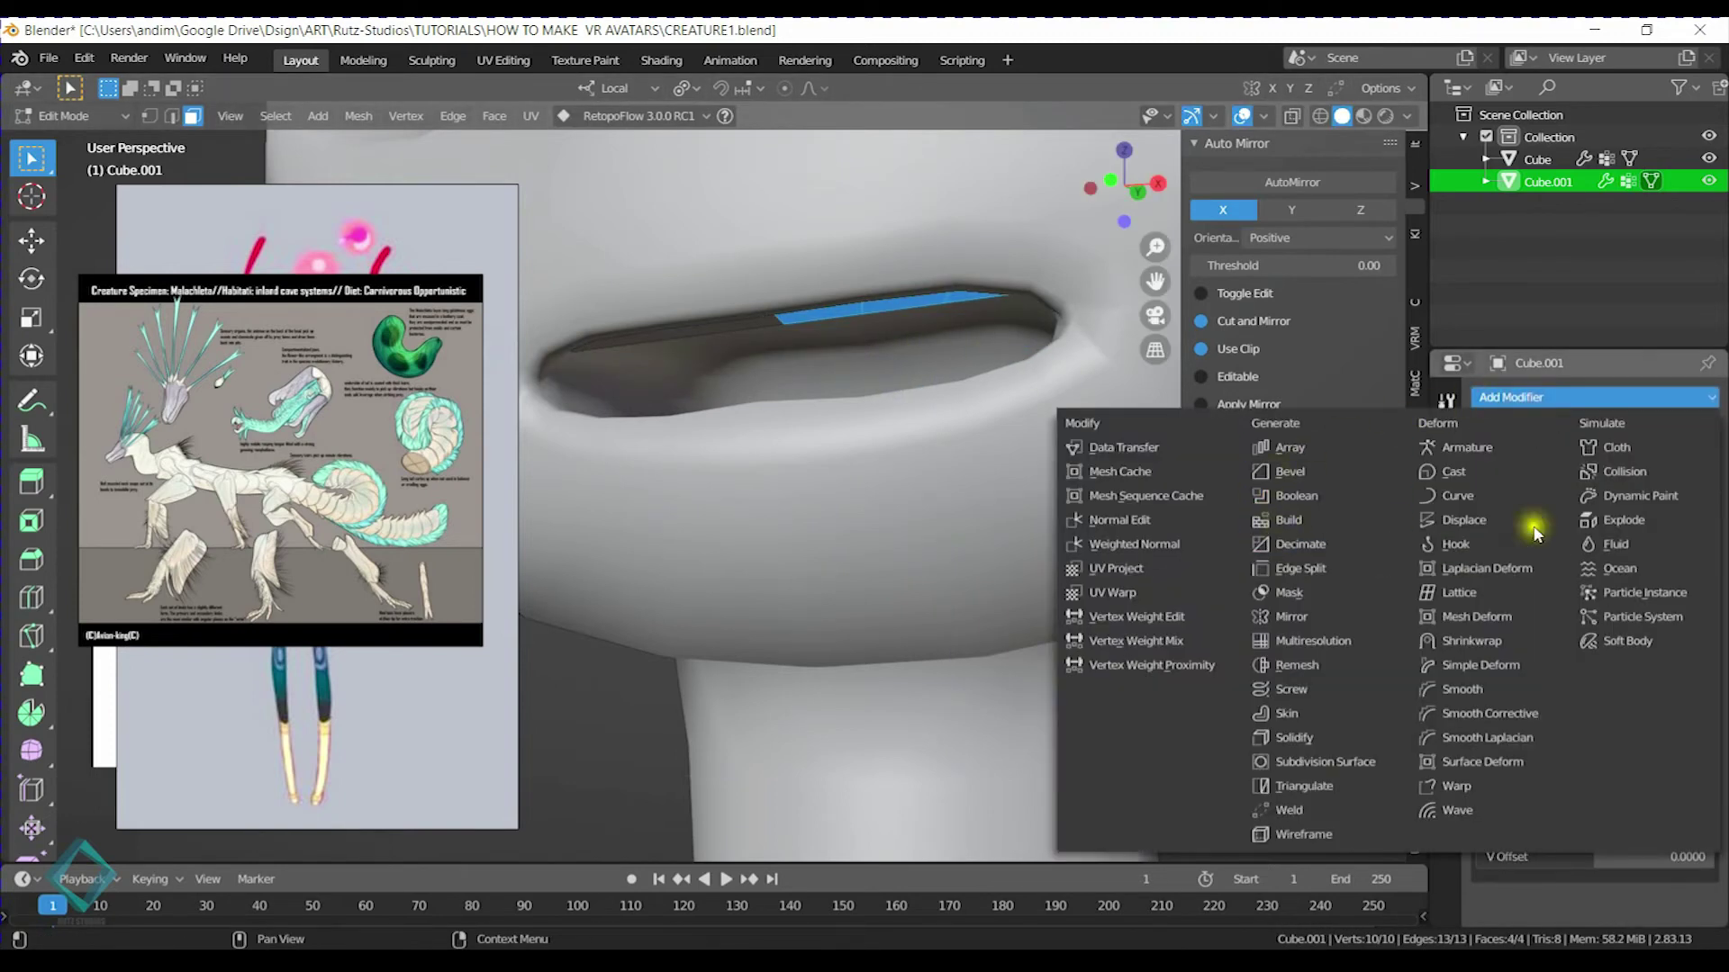
Extrude the flattened strip about 0.15 m downward along global Z to form the upper row of teeth
{"action": "key", "text": "e"}
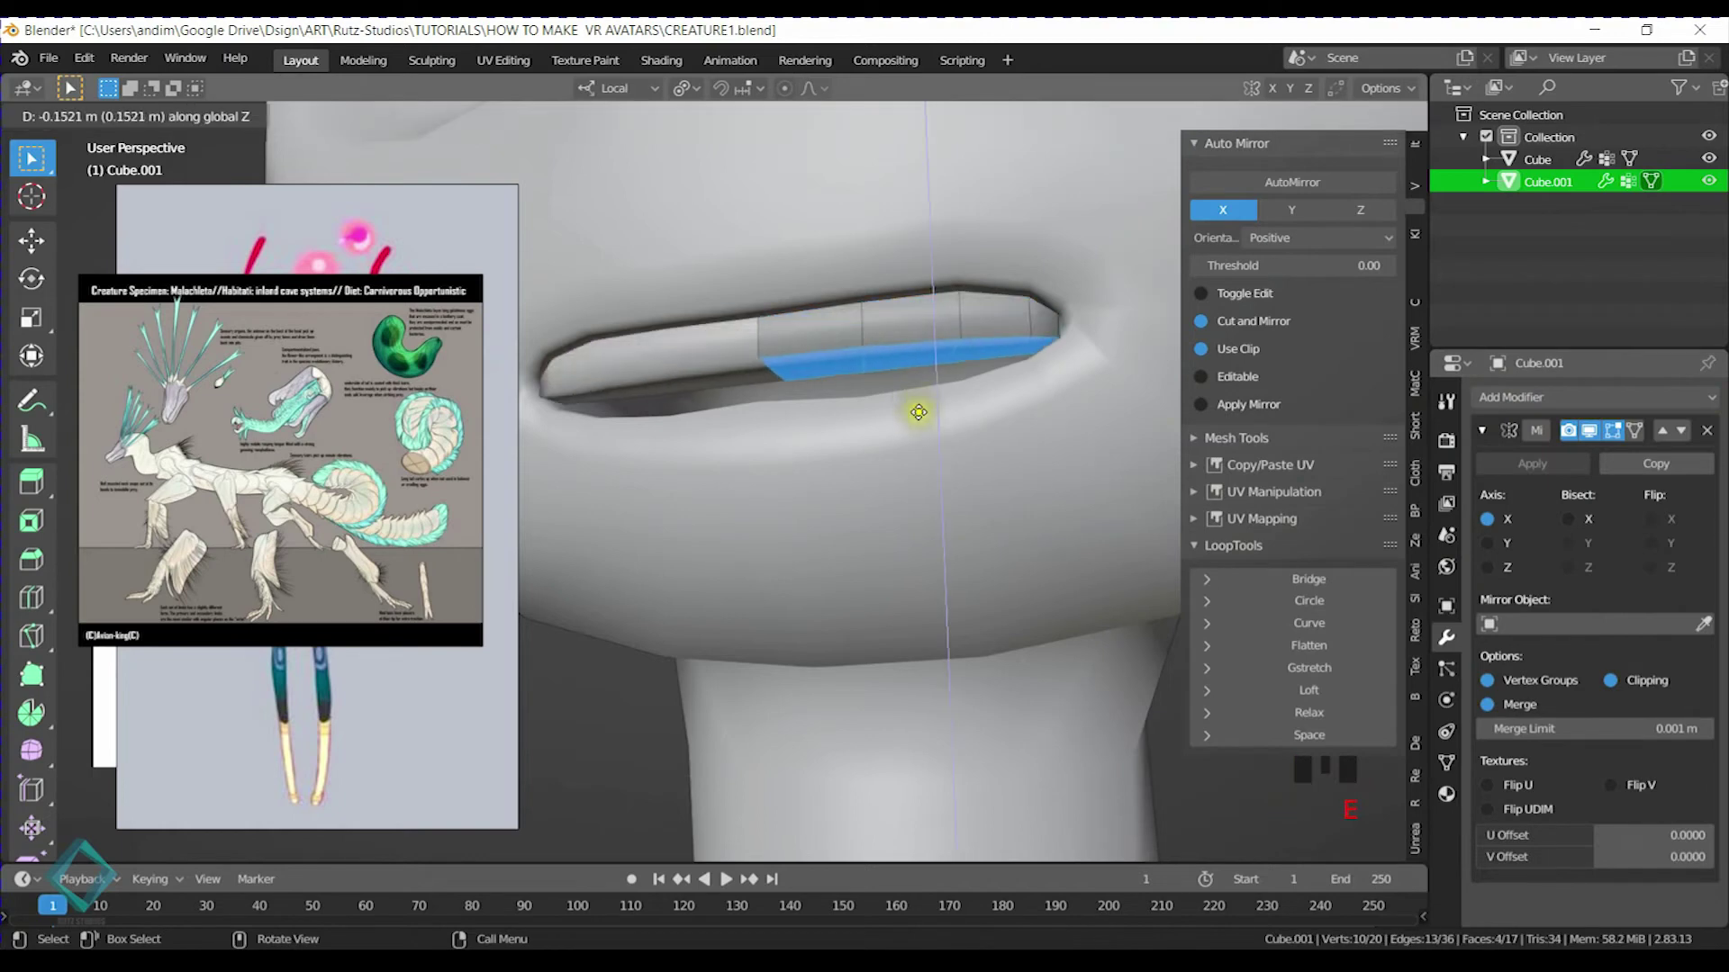
{"action": "left_click", "coordinate": [918, 408]}
{"action": "middle_click_drag", "start_coordinate": [946, 360], "coordinate": [951, 470]}
{"action": "scroll", "coordinate": [867, 377], "scroll_direction": "down", "scroll_amount": 2}
{"action": "mouse_move", "coordinate": [950, 470]}
{"action": "middle_mouse_down"}
{"action": "mouse_move", "coordinate": [941, 378]}
{"action": "mouse_move", "coordinate": [946, 463]}
{"action": "middle_mouse_up"}
{"action": "scroll", "coordinate": [949, 466], "scroll_direction": "down", "scroll_amount": 1}
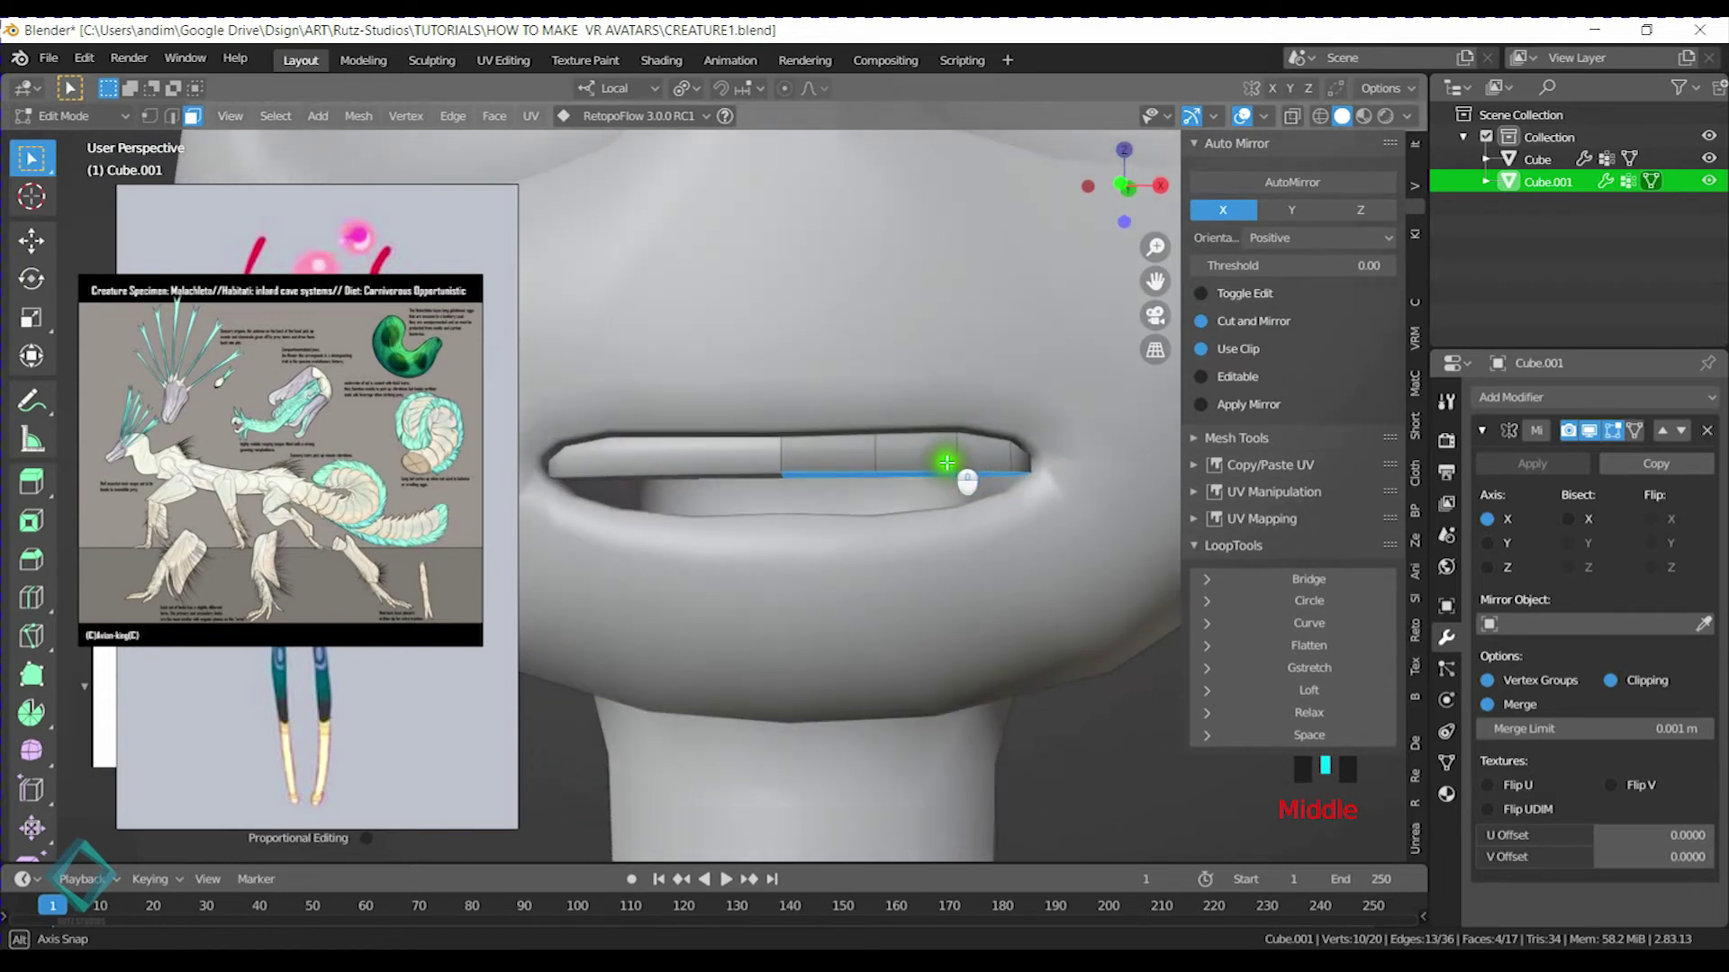
Scale the whole upper teeth strip down slightly and move it back along local Y to sit behind the lips
{"action": "key", "text": "a"}
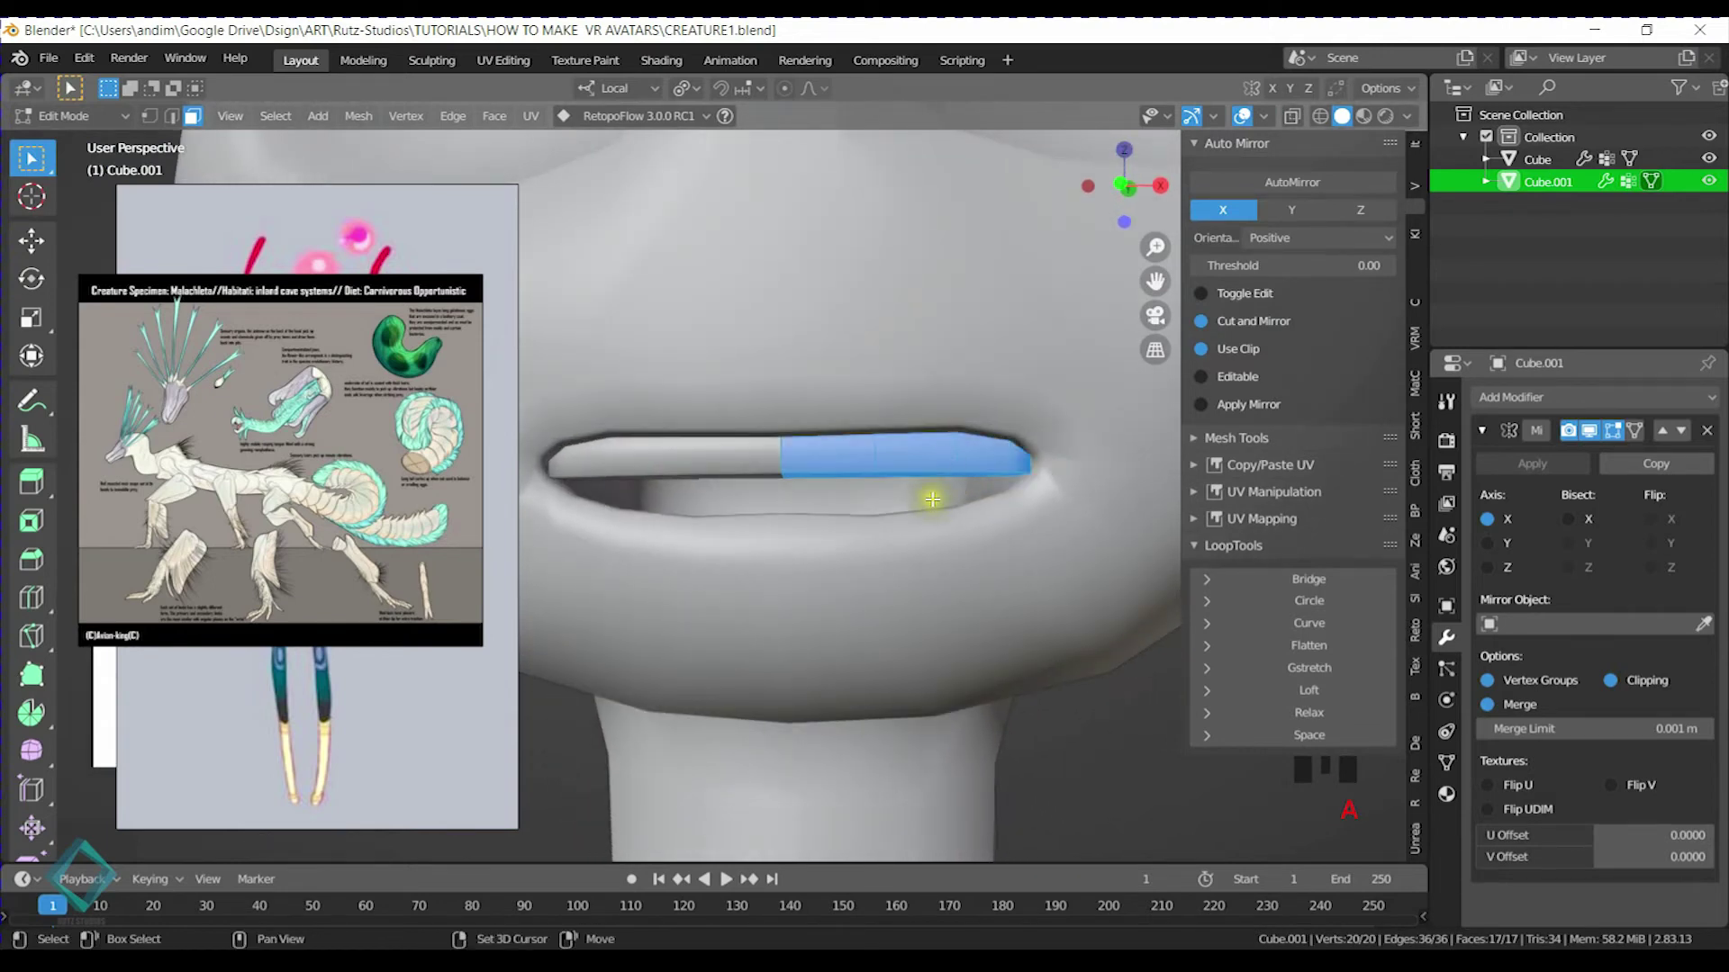
{"action": "key", "text": "s"}
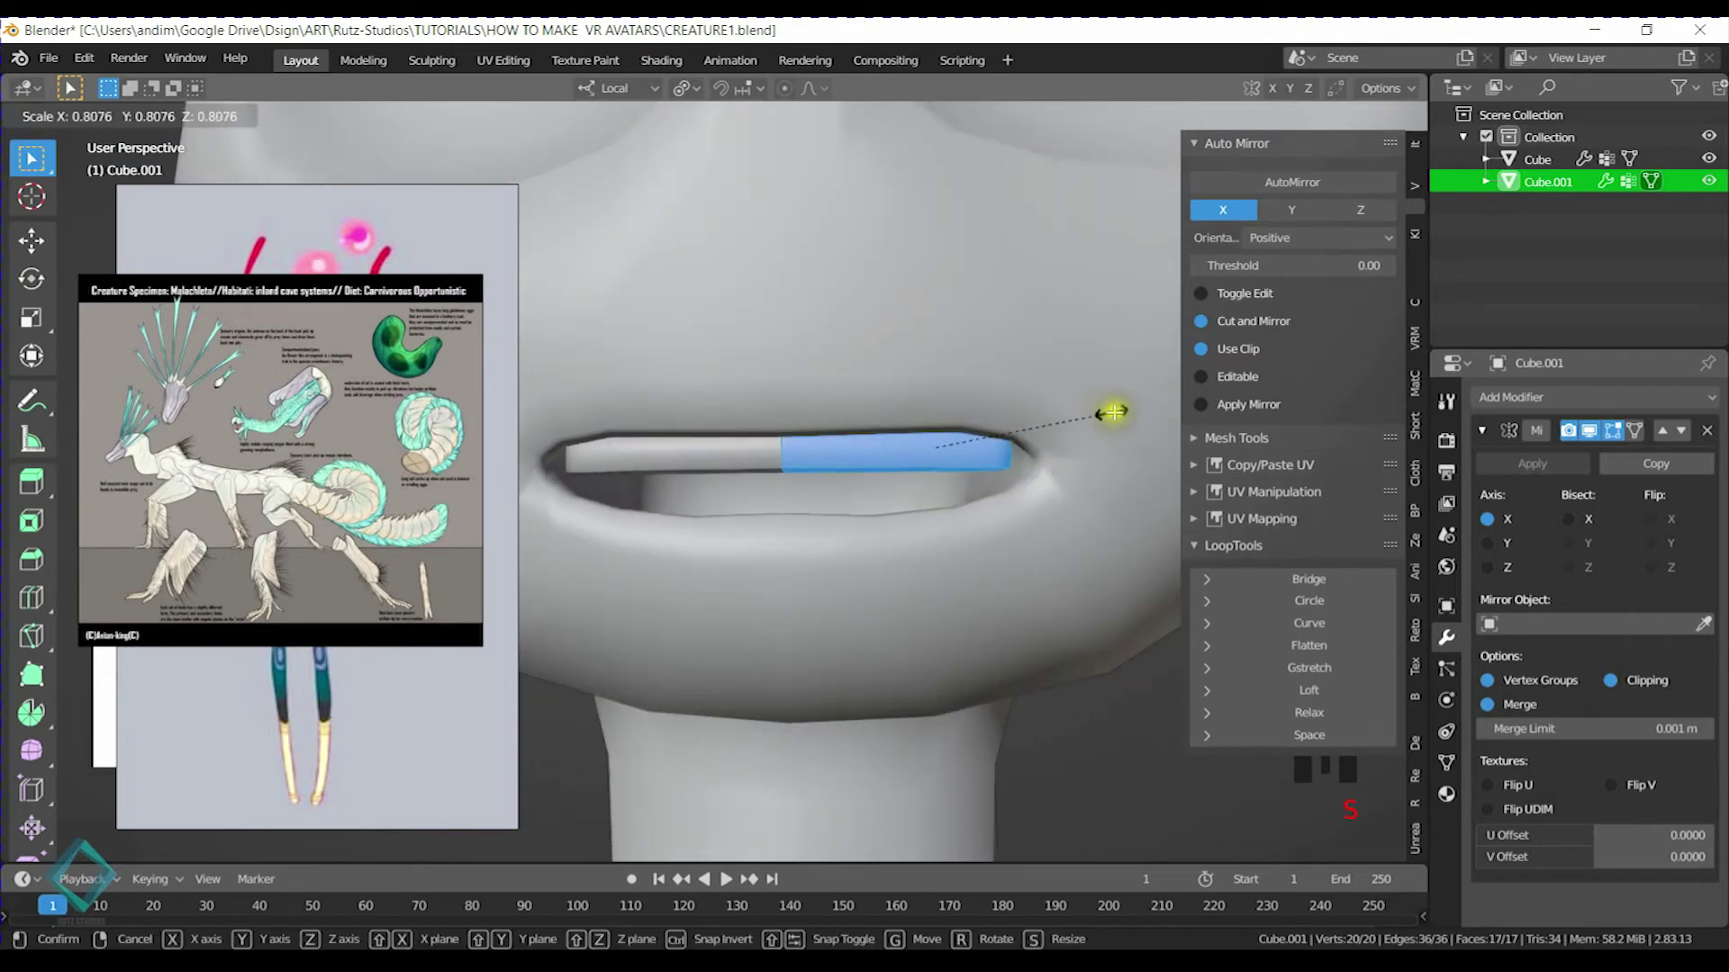
{"action": "left_click", "coordinate": [1126, 416]}
{"action": "middle_click_drag", "start_coordinate": [1080, 455], "coordinate": [980, 428]}
{"action": "key", "text": "g"}
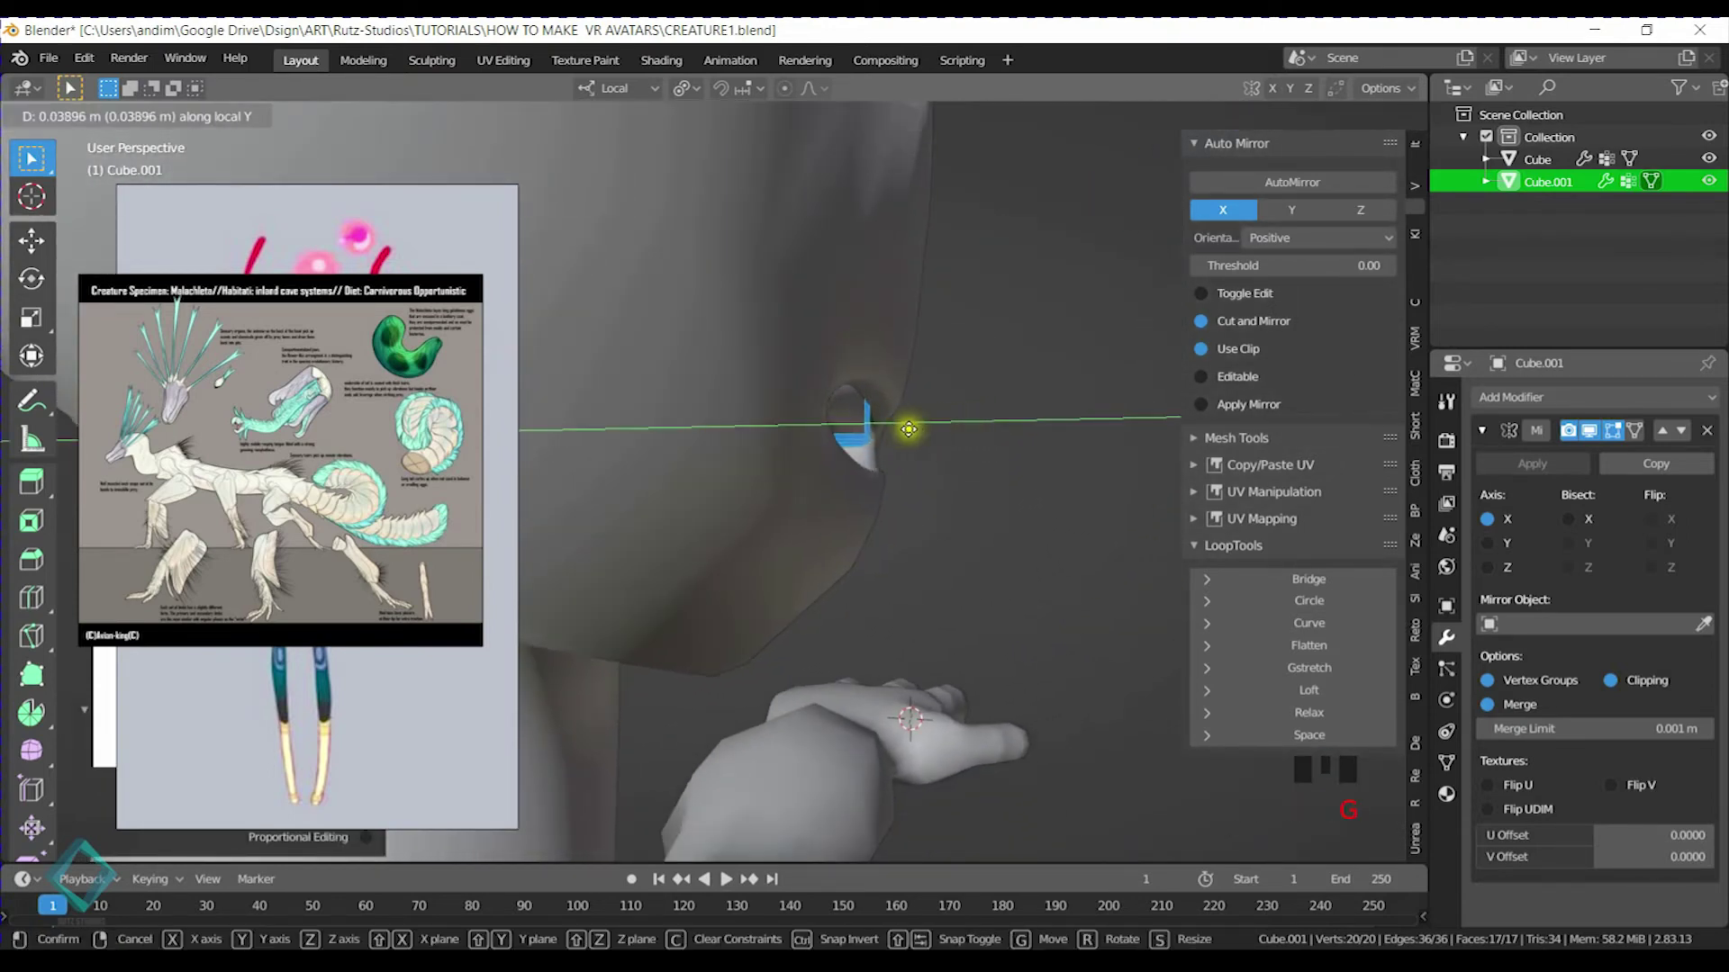
{"action": "left_click", "coordinate": [806, 434]}
Duplicate the upper teeth in place, mirror the copy along Z and move it down about 0.18 m along local Z as the lower teeth
{"action": "middle_click_drag", "start_coordinate": [841, 409], "coordinate": [1015, 405]}
{"action": "scroll", "coordinate": [784, 428], "scroll_direction": "down", "scroll_amount": 2, "text": "shift"}
{"action": "key", "text": "shift+d"}
{"action": "right_click", "coordinate": [983, 436]}
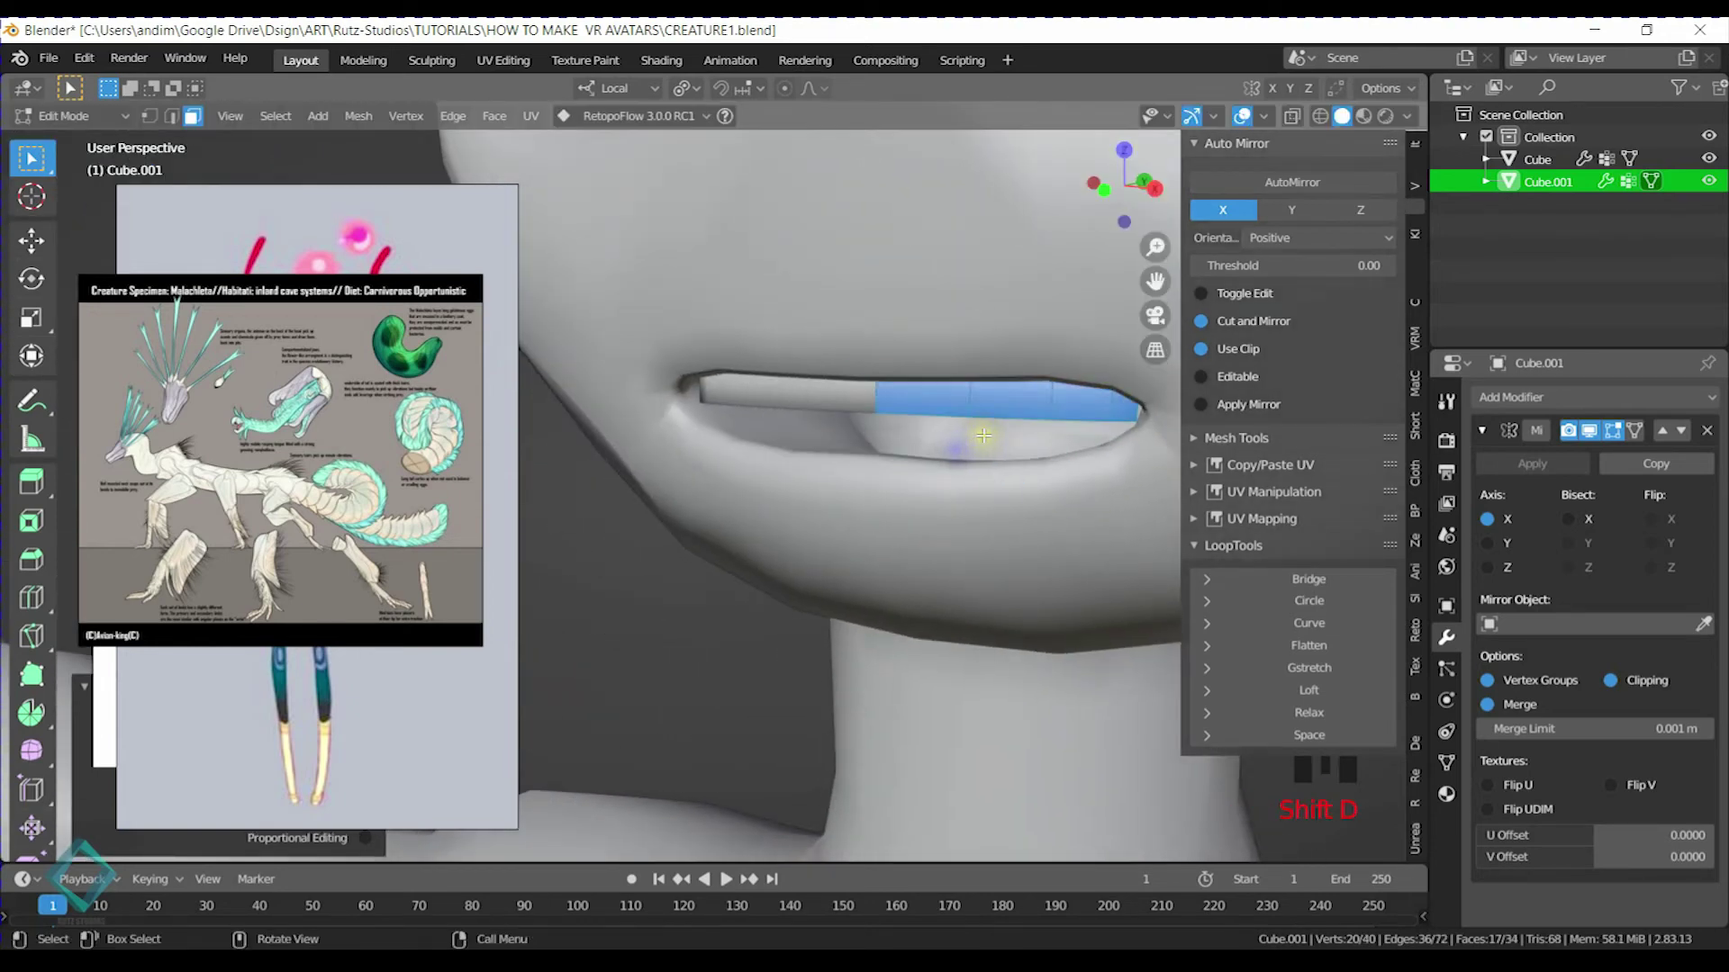
{"action": "key", "text": "ctrl+m"}
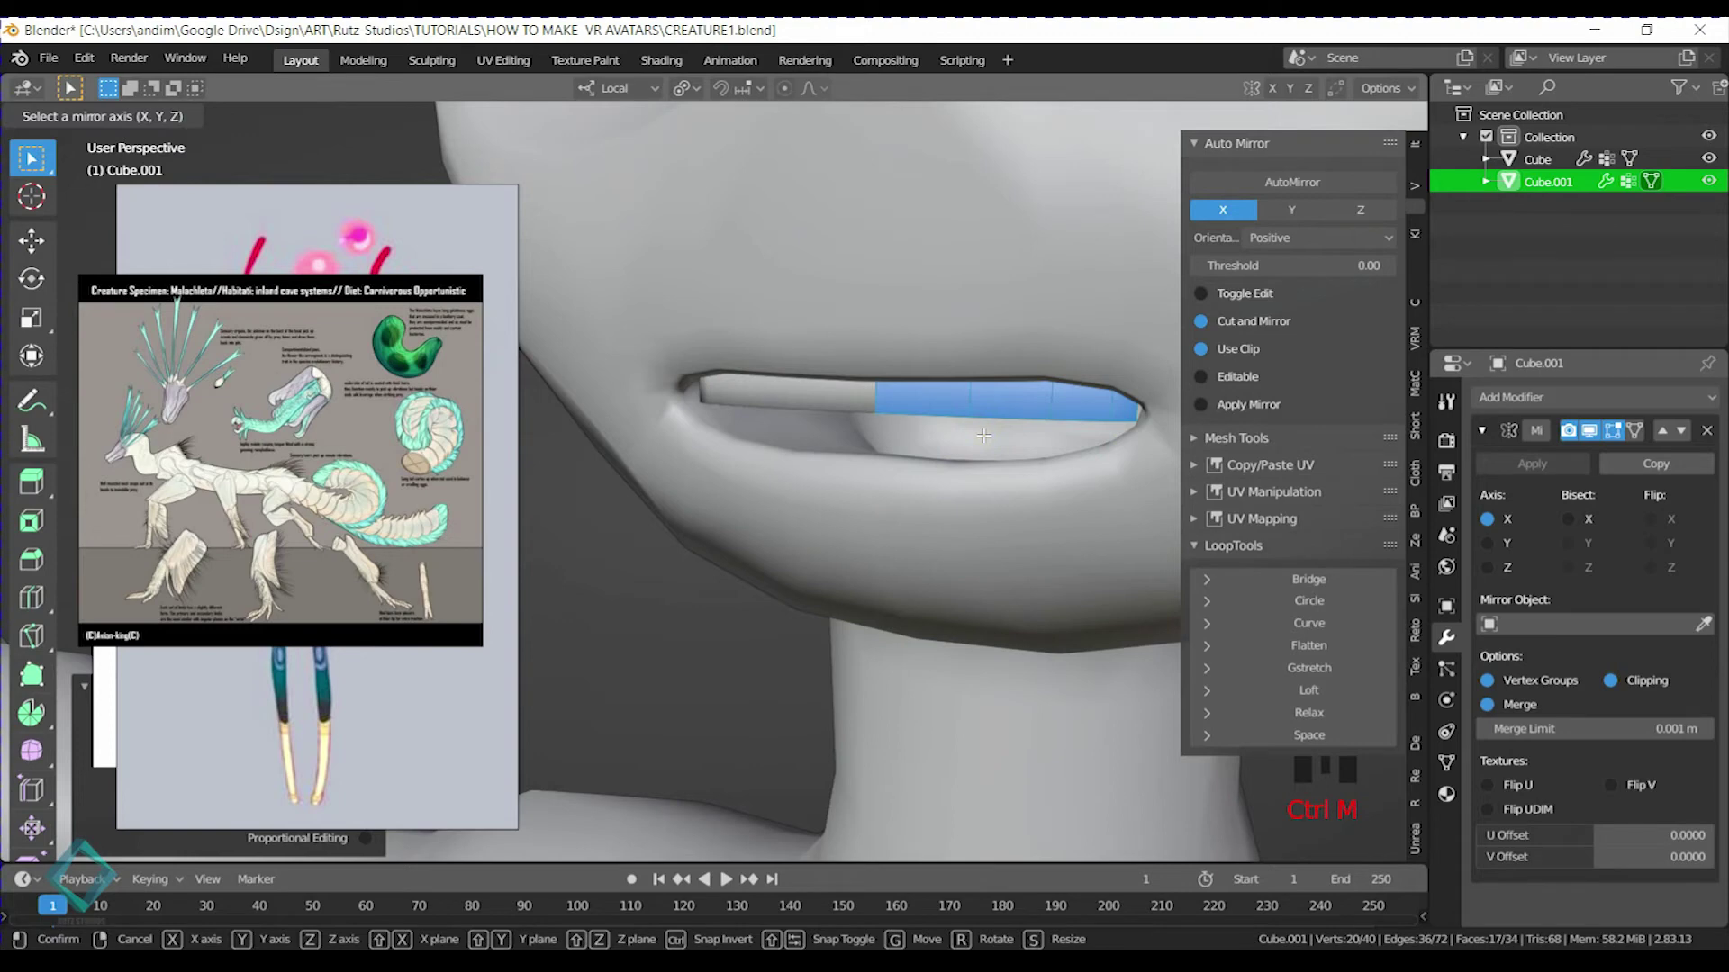
{"action": "key", "text": "z"}
{"action": "left_click", "coordinate": [983, 436]}
{"action": "key", "text": "g"}
{"action": "key", "text": "z"}
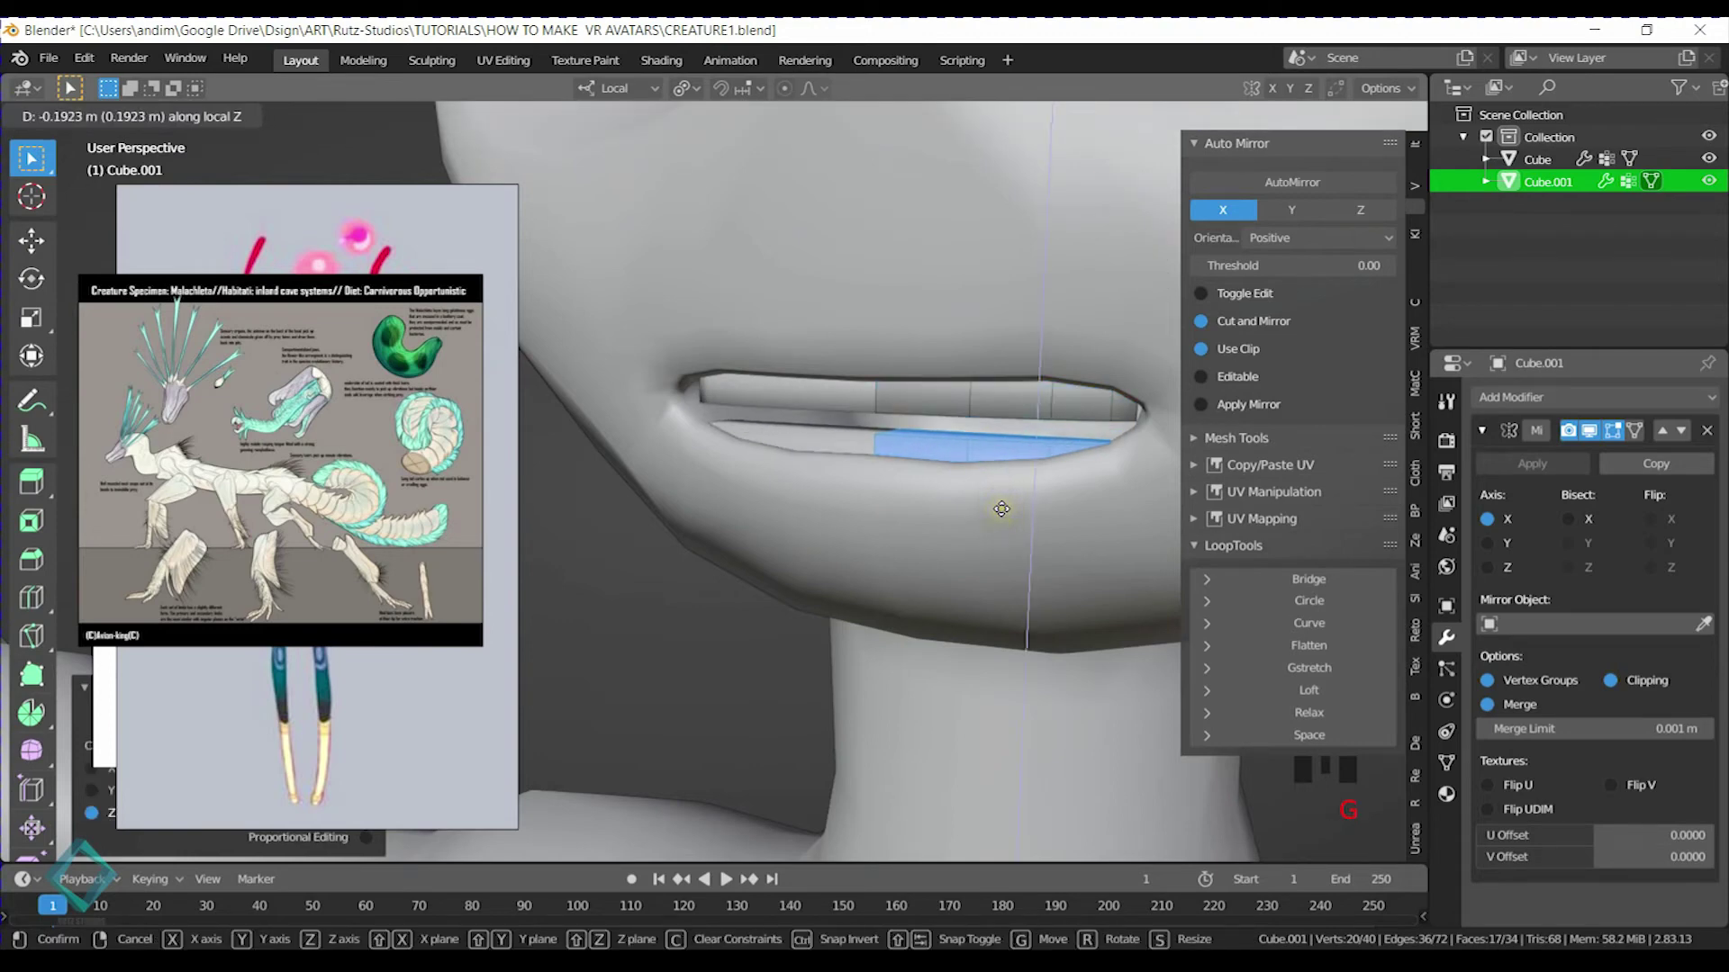
{"action": "left_click", "coordinate": [1001, 502]}
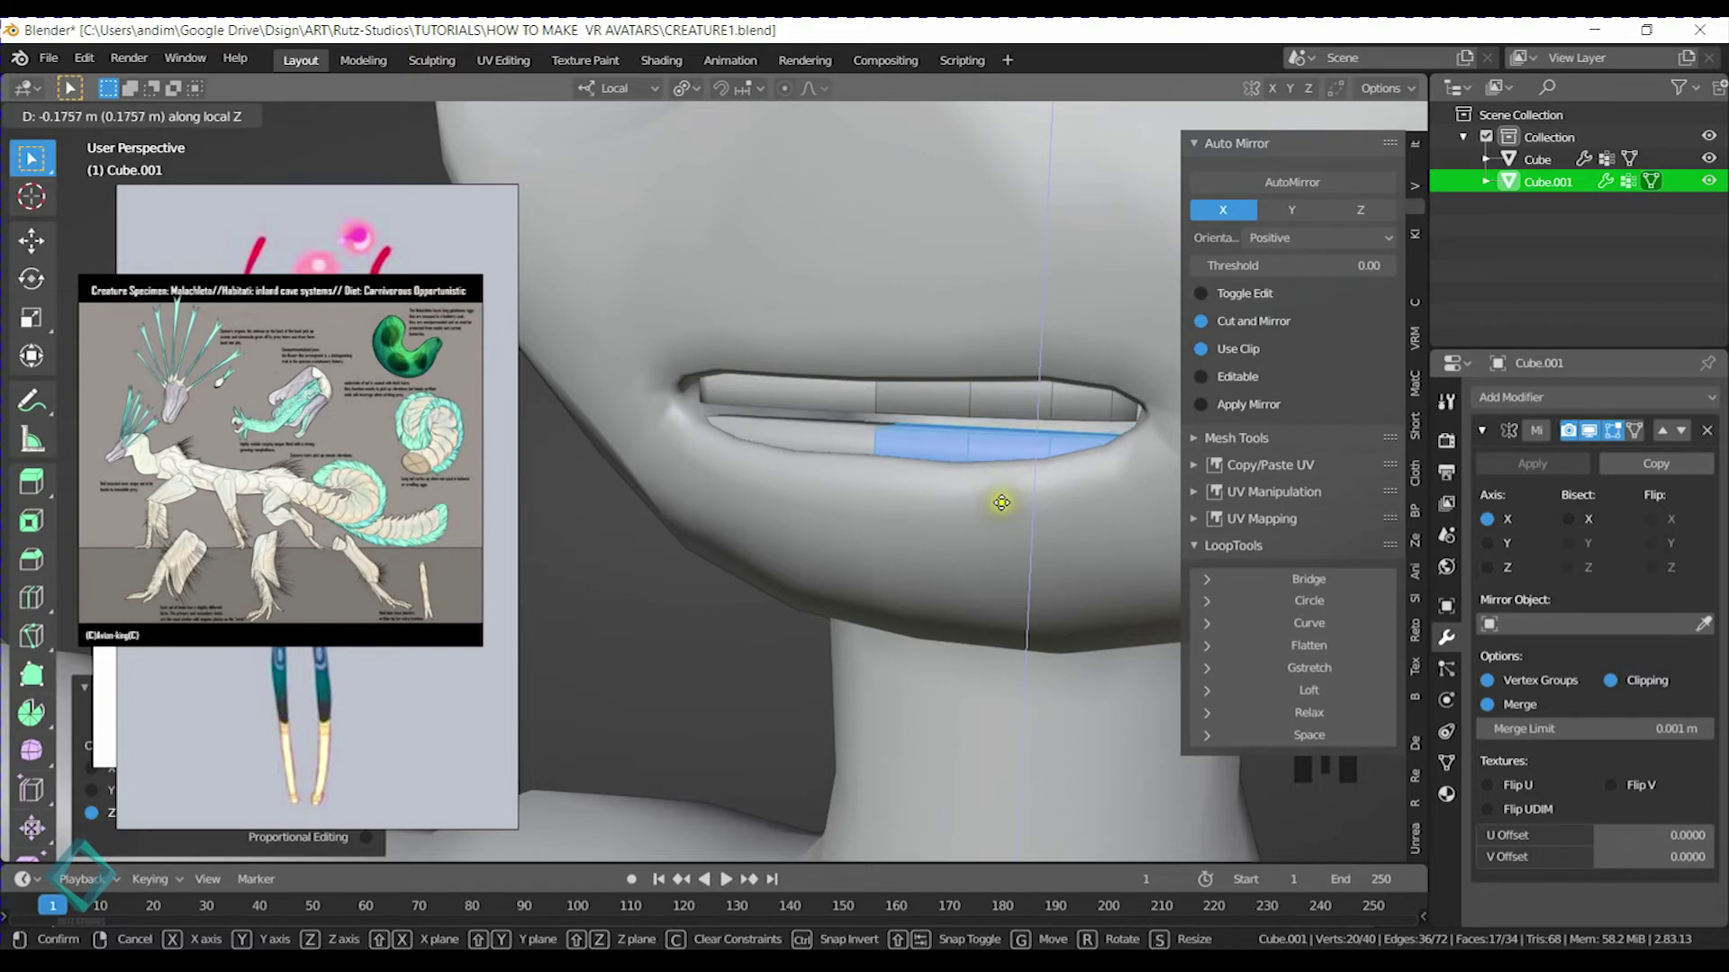
In front view, select the face loop of the upper teeth row and move it slightly down toward the lower row
{"action": "mouse_move", "coordinate": [996, 495]}
{"action": "middle_mouse_down"}
{"action": "mouse_move", "coordinate": [1042, 474]}
{"action": "mouse_move", "coordinate": [1011, 463]}
{"action": "mouse_move", "coordinate": [1022, 490]}
{"action": "middle_mouse_up"}
{"action": "key", "text": "n"}
{"action": "key", "text": "g"}
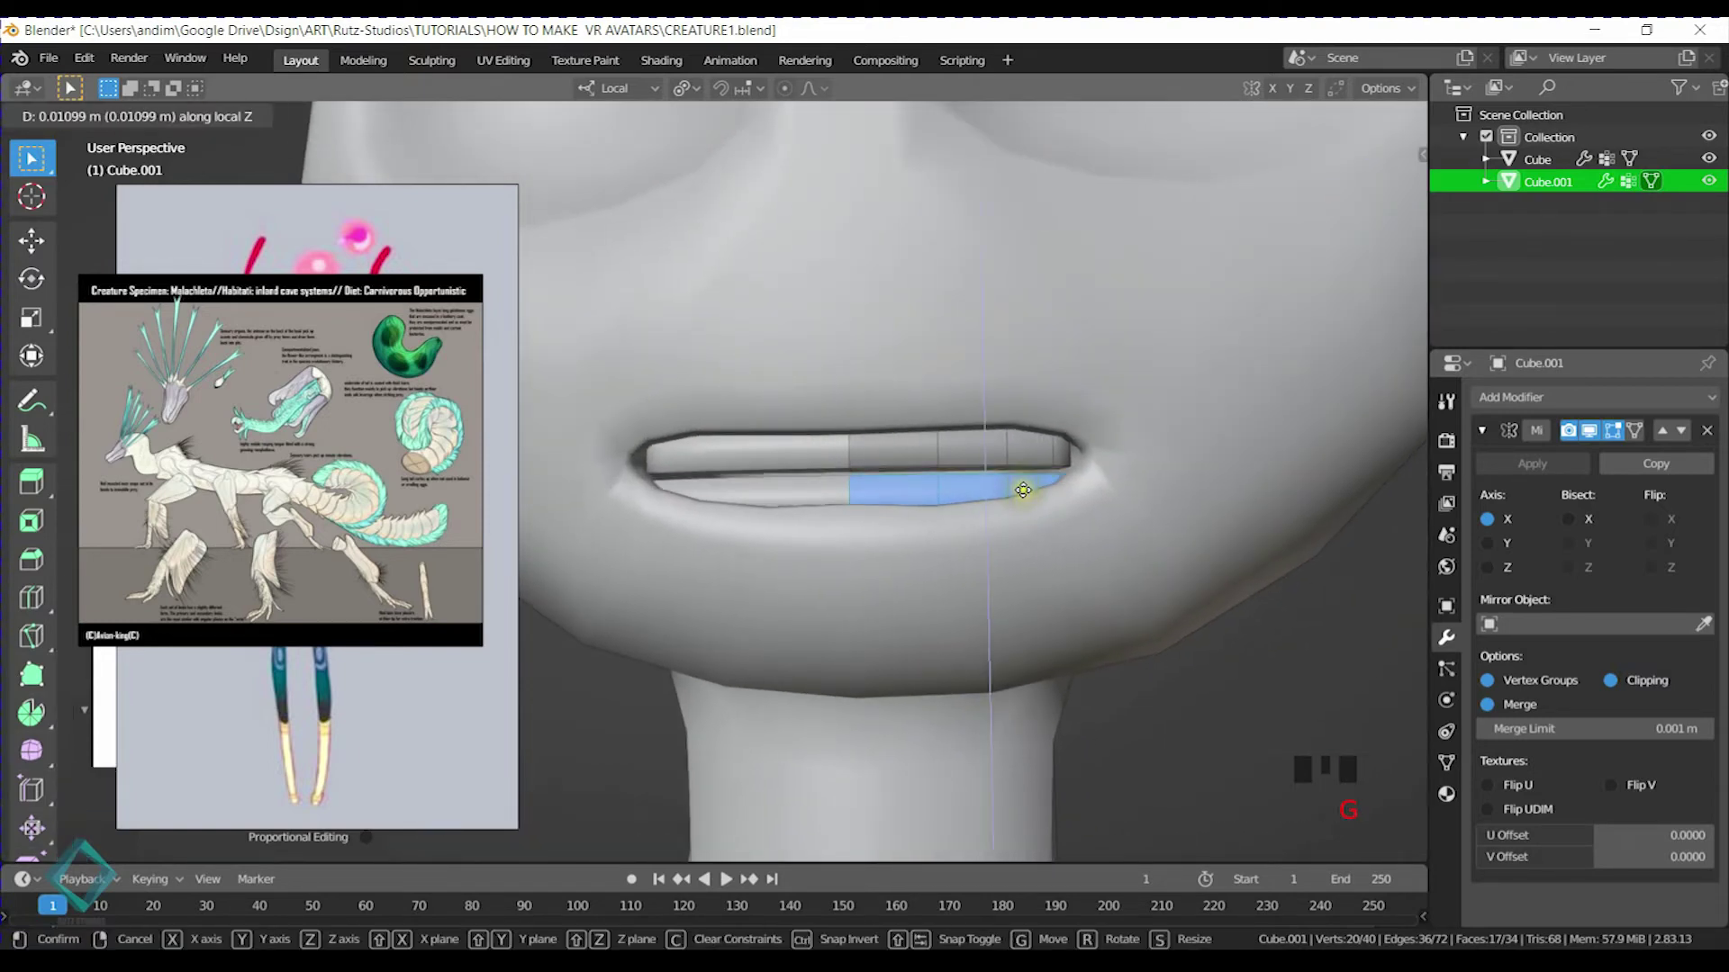
{"action": "right_click", "coordinate": [1020, 492]}
{"action": "key", "text": "KP_1"}
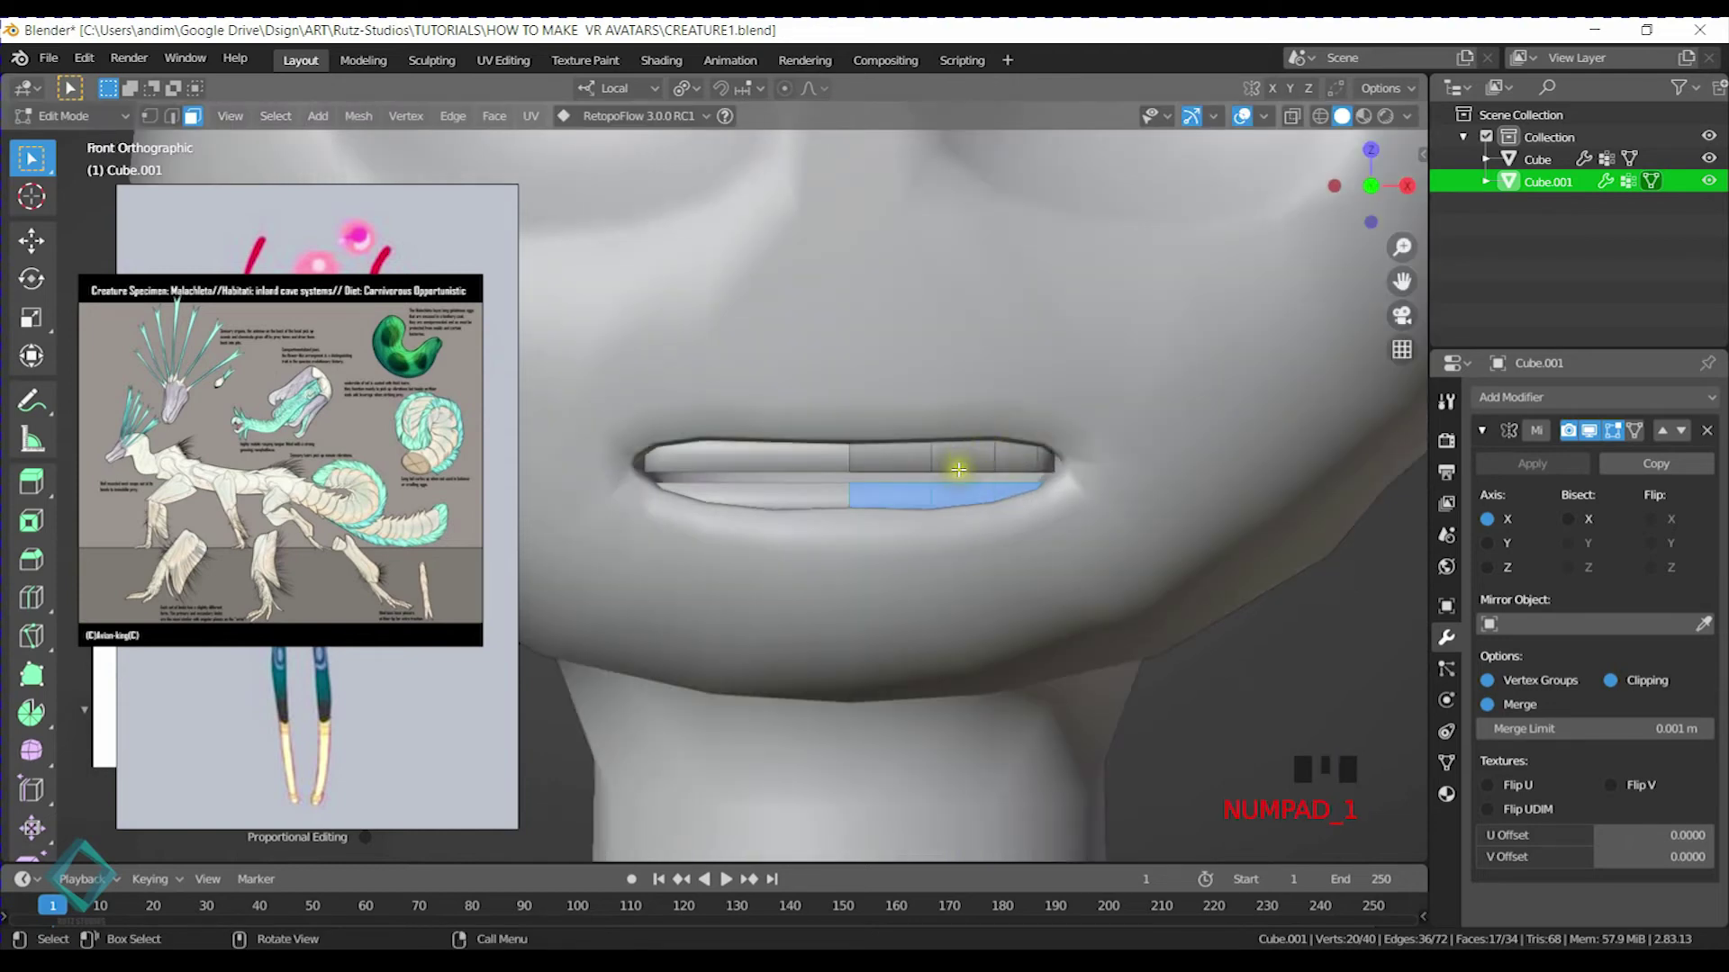
{"action": "left_click", "coordinate": [955, 457]}
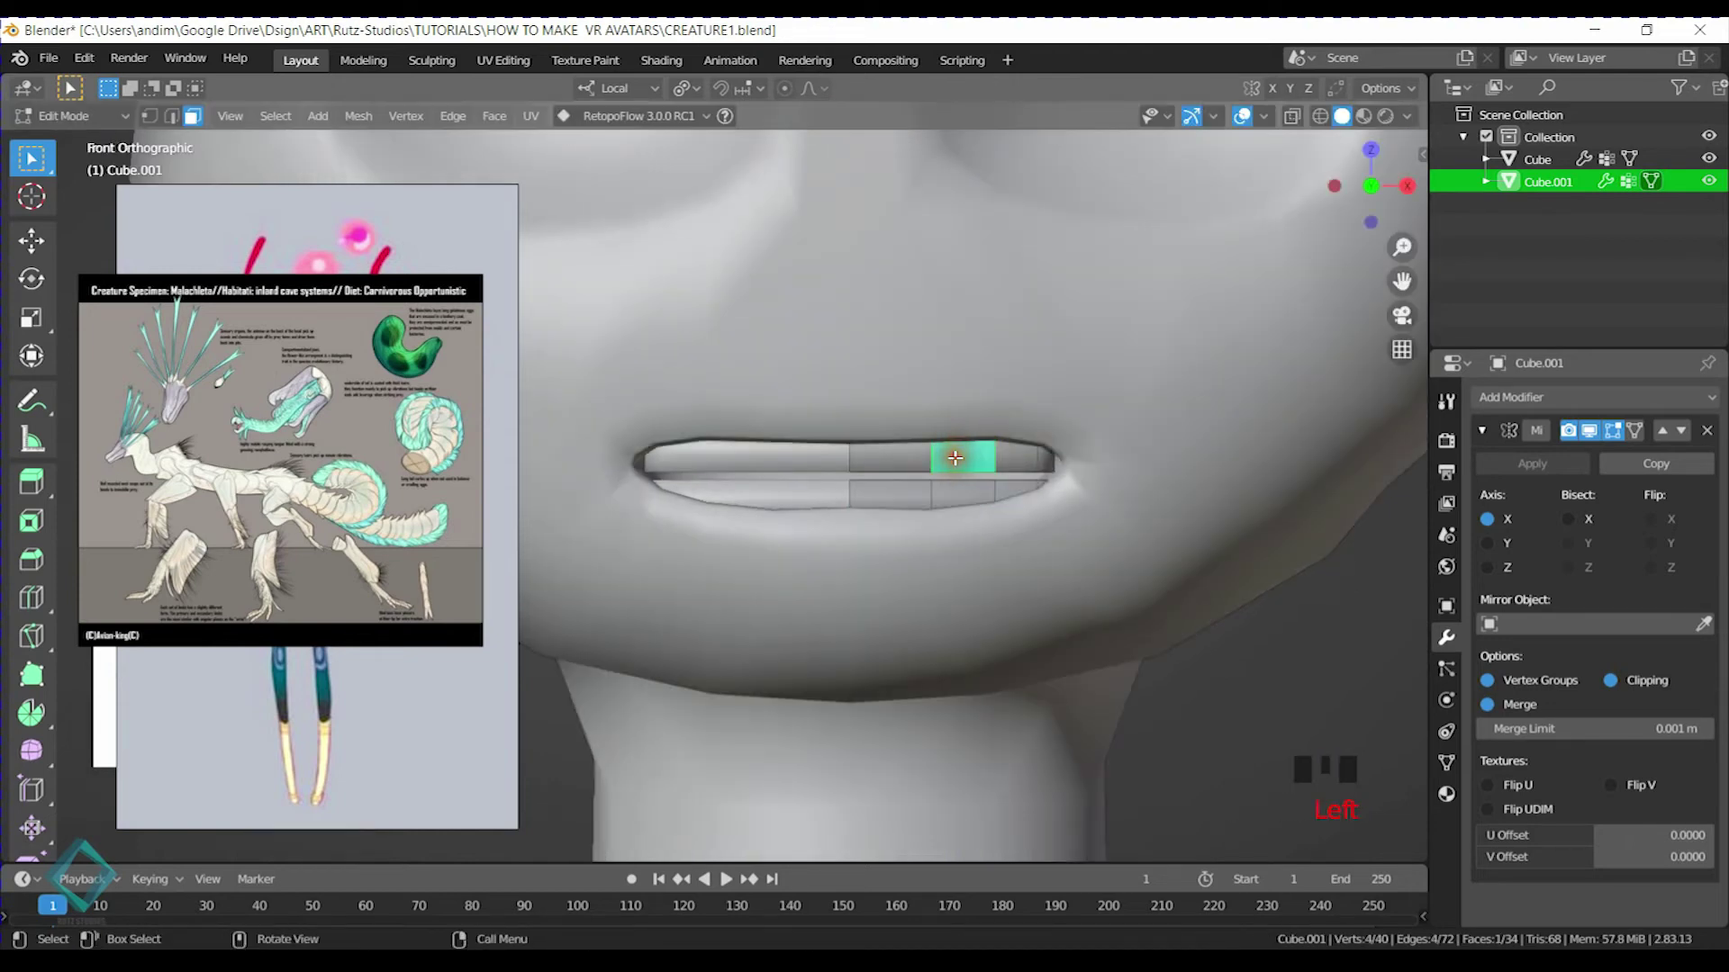
{"action": "left_click", "coordinate": [955, 457], "text": "alt"}
{"action": "key", "text": "g"}
{"action": "left_click", "coordinate": [955, 500]}
Save the file and switch from editing the teeth to editing the body mesh
{"action": "key", "text": "ctrl+s"}
{"action": "key", "text": "Tab"}
{"action": "left_click", "coordinate": [1007, 386]}
{"action": "key", "text": "Tab"}
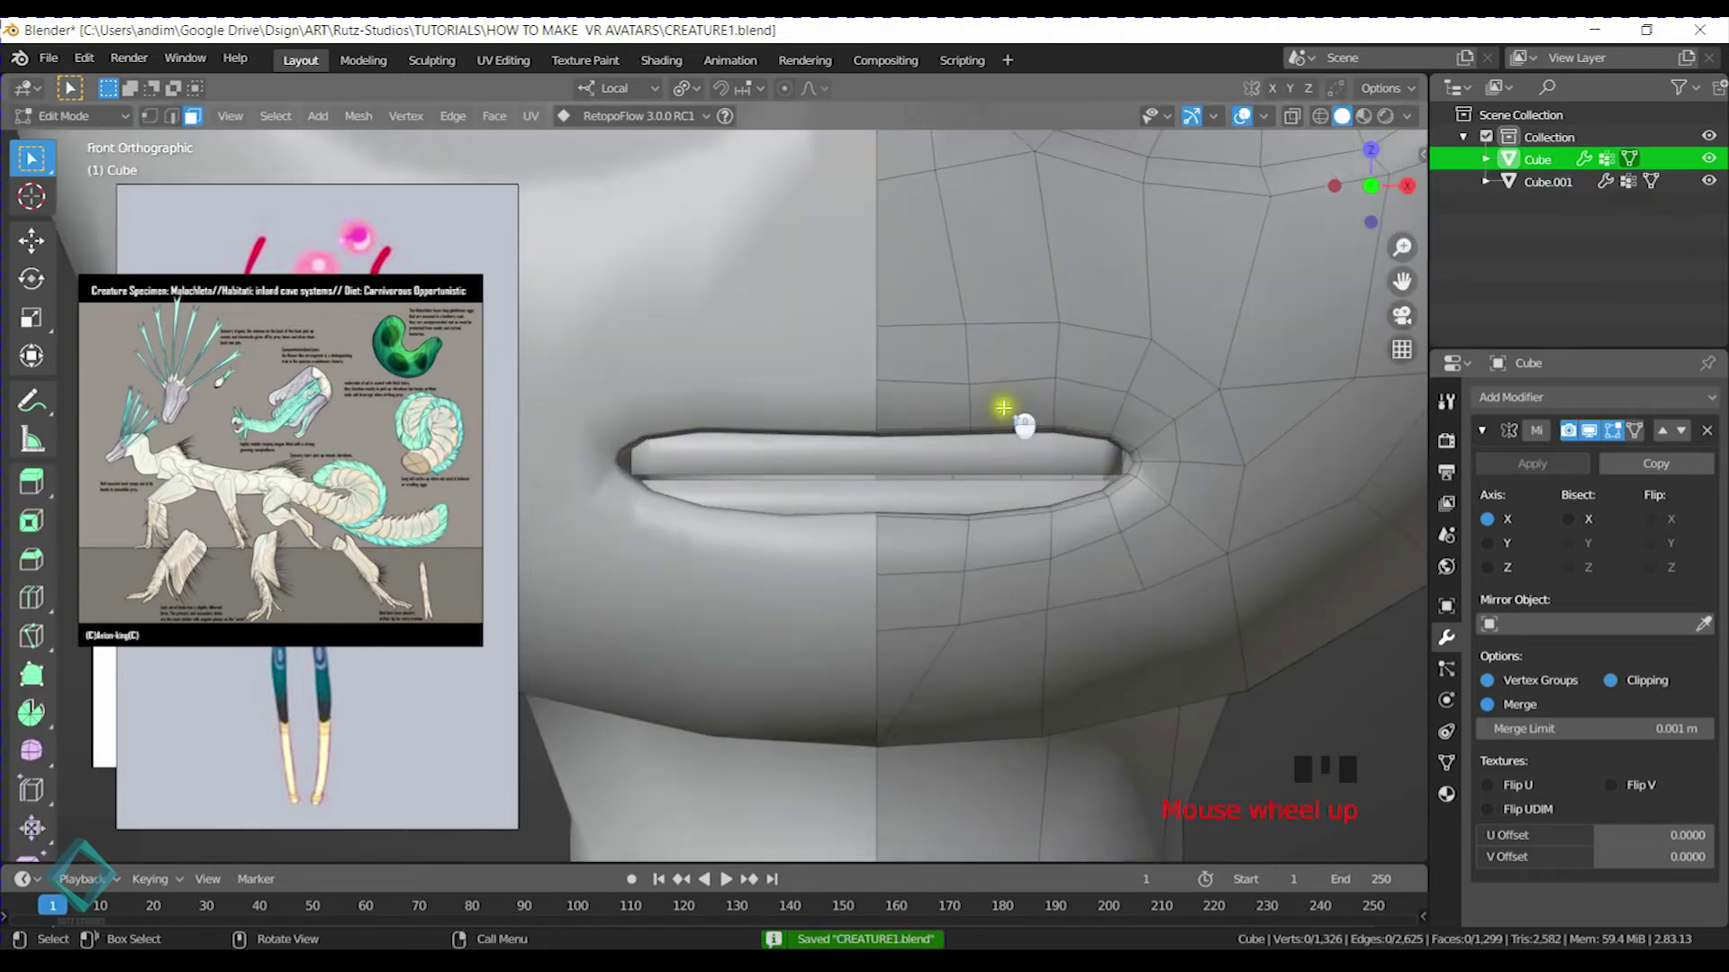
Try to lower the two central upper lip edge faces along local Z with proportional editing
{"action": "scroll", "coordinate": [956, 420], "scroll_direction": "up", "scroll_amount": 2}
{"action": "middle_click_drag", "start_coordinate": [1007, 432], "coordinate": [1015, 386]}
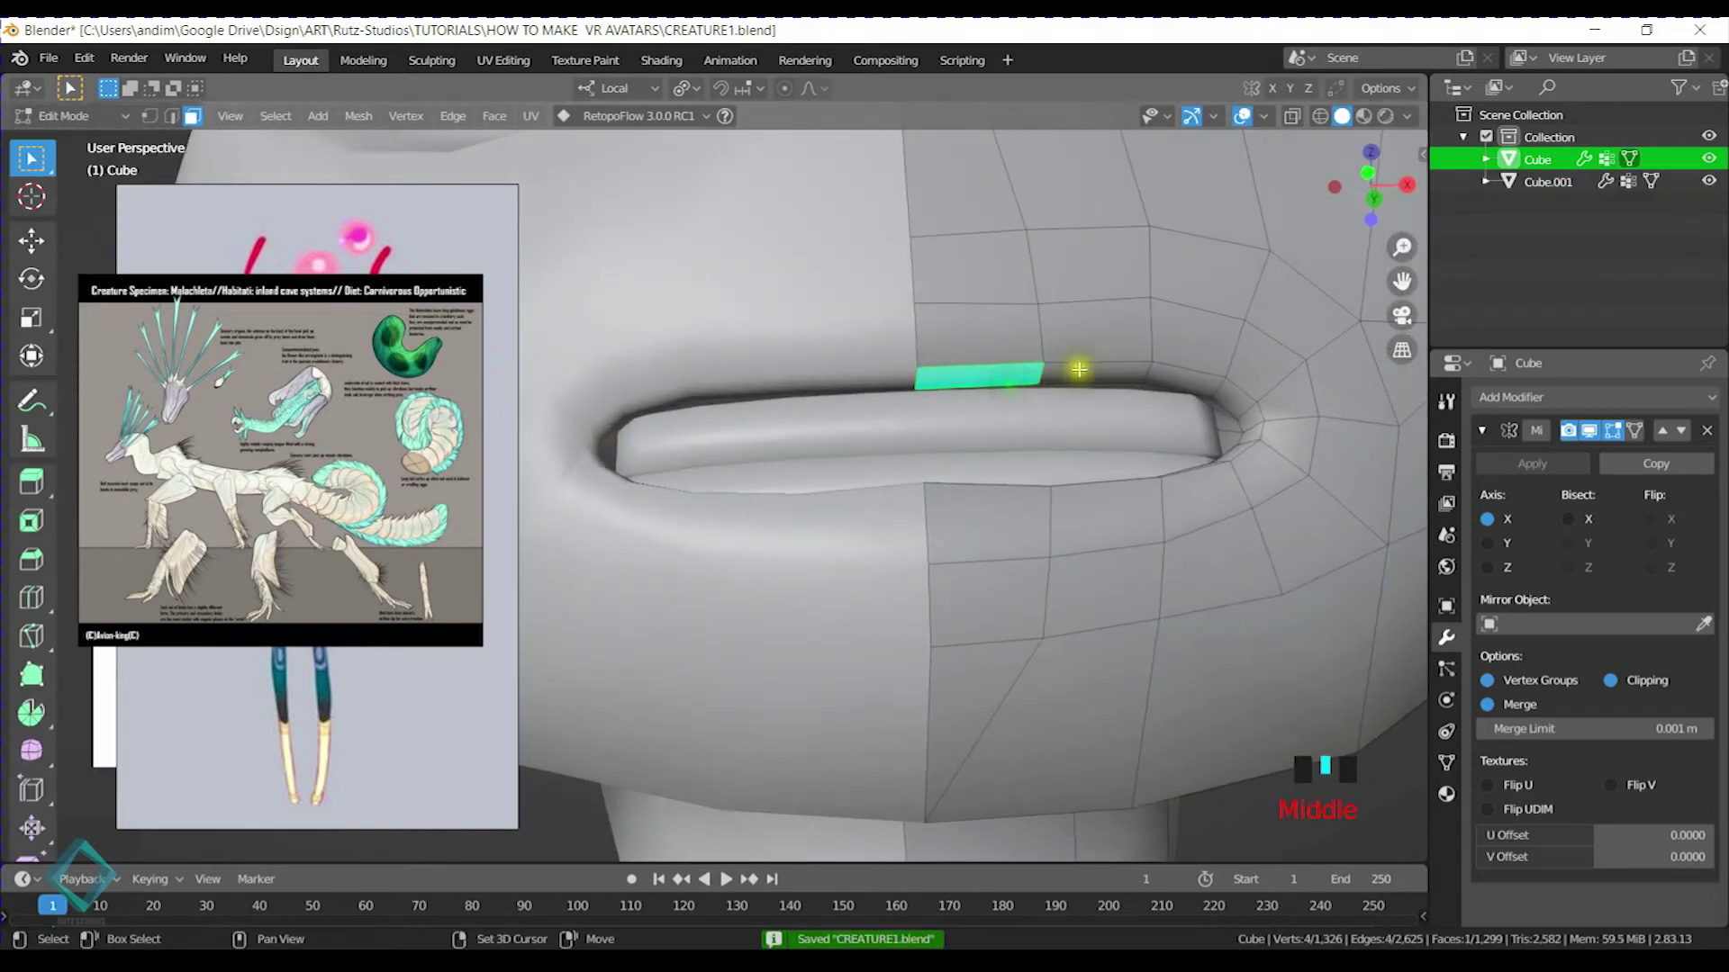
{"action": "left_click", "coordinate": [1130, 372], "text": "shift"}
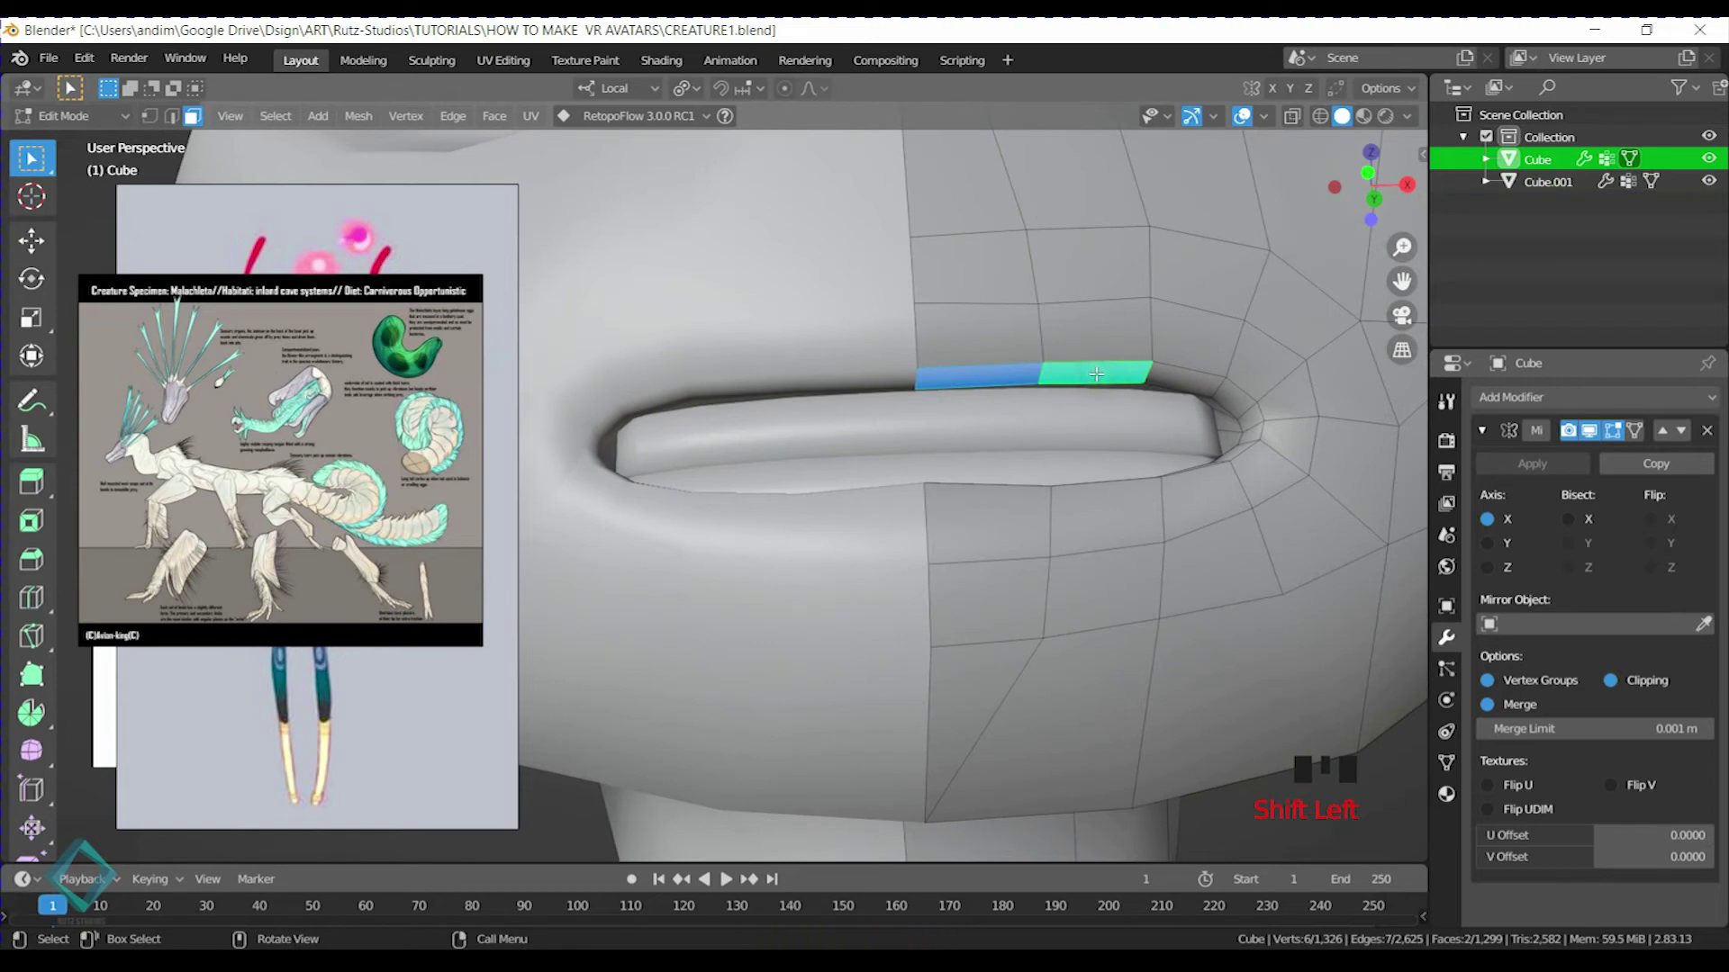
{"action": "key", "text": "g"}
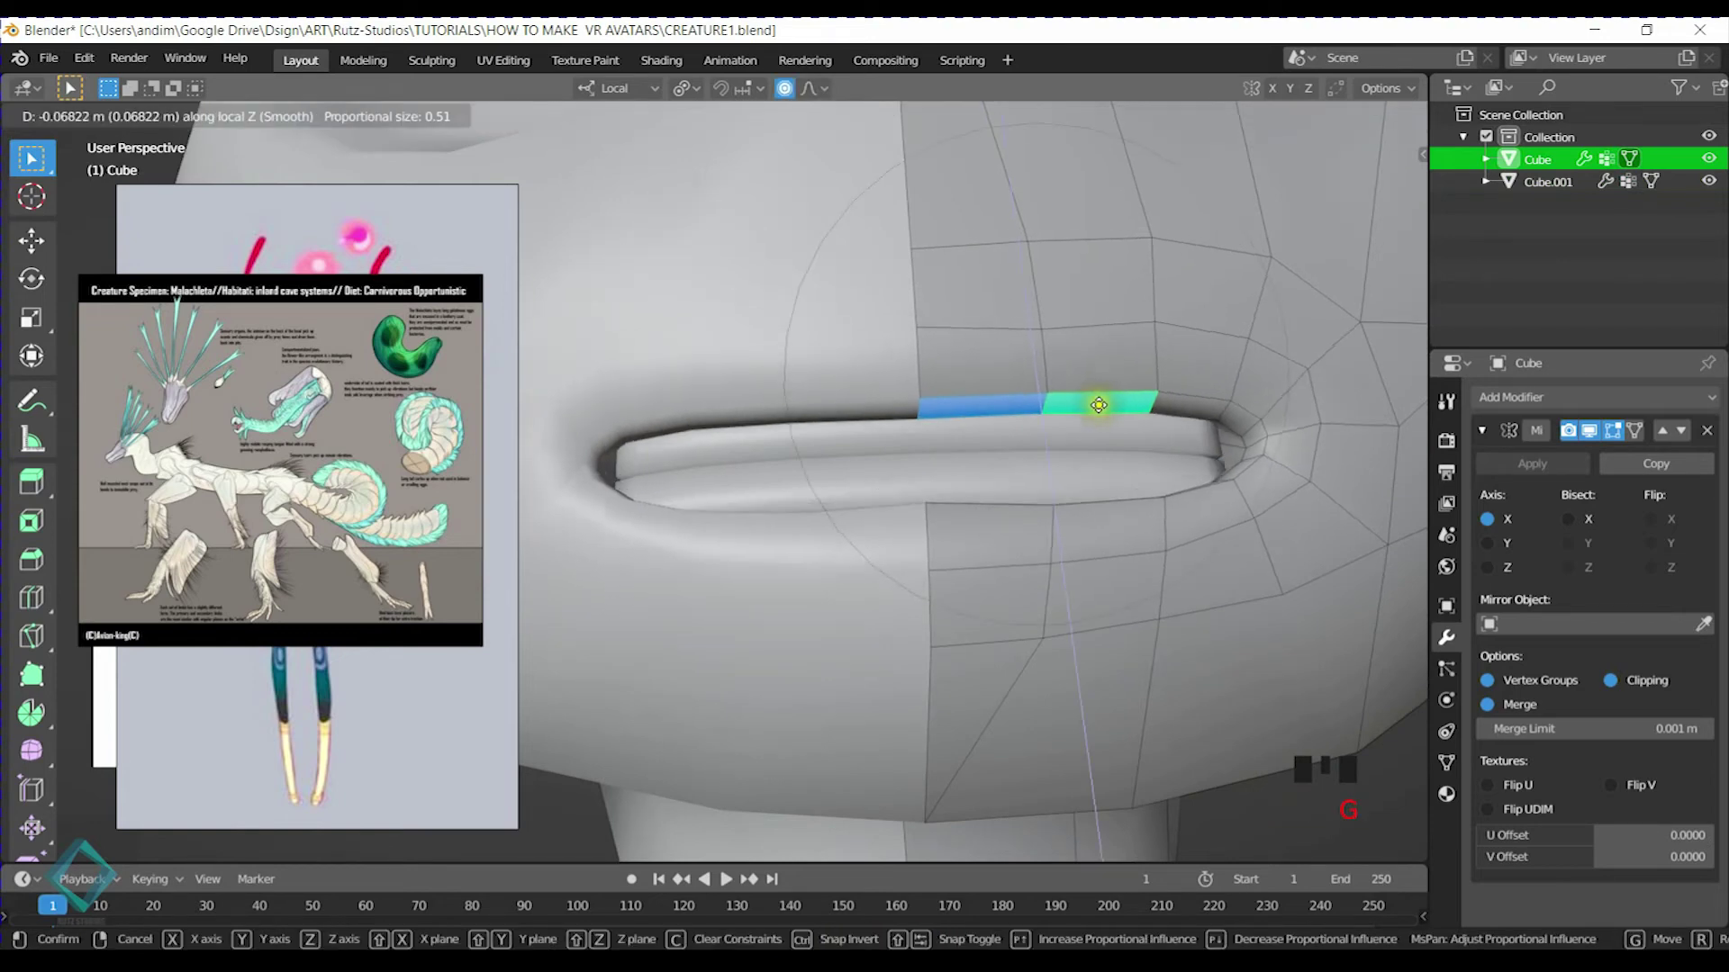
{"action": "left_click", "coordinate": [1098, 429]}
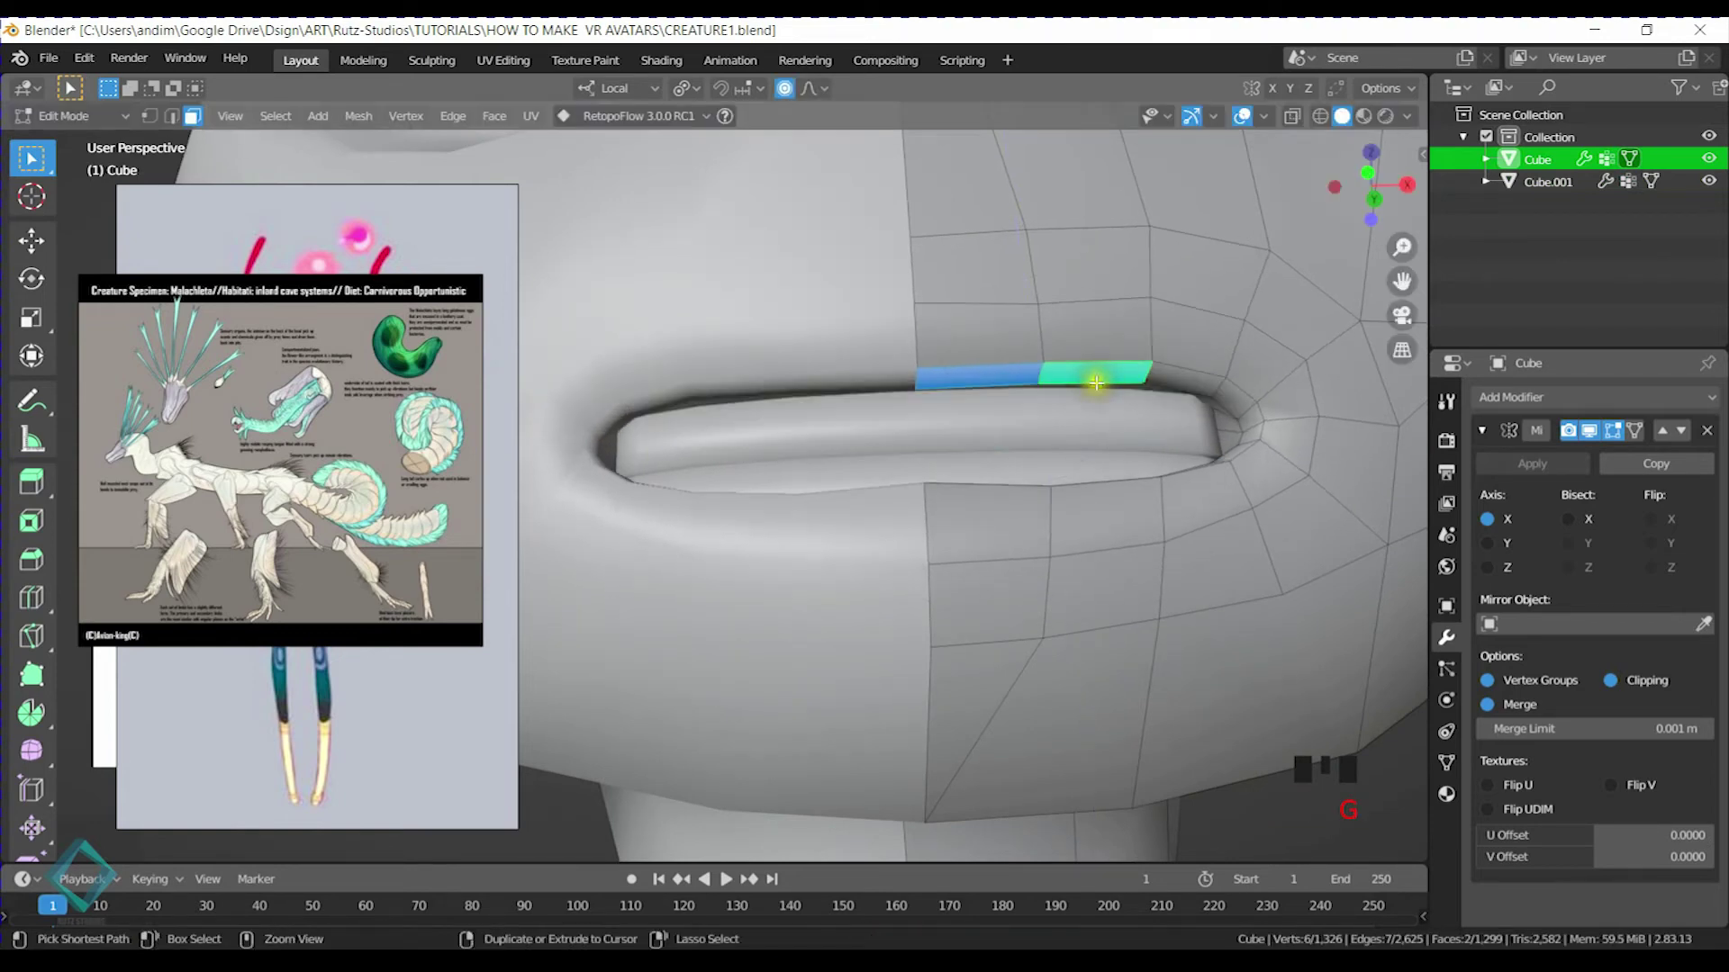
In Sculpt Mode, use the Grab brush to pull the upper lip down and the lower lip up, narrowing the mouth opening to a slit
{"action": "key", "text": "ctrl+Tab"}
{"action": "mouse_move", "coordinate": [1041, 470]}
{"action": "middle_mouse_down", "text": "shift"}
{"action": "mouse_move", "coordinate": [953, 417]}
{"action": "mouse_move", "coordinate": [964, 432]}
{"action": "middle_mouse_up", "text": "shift"}
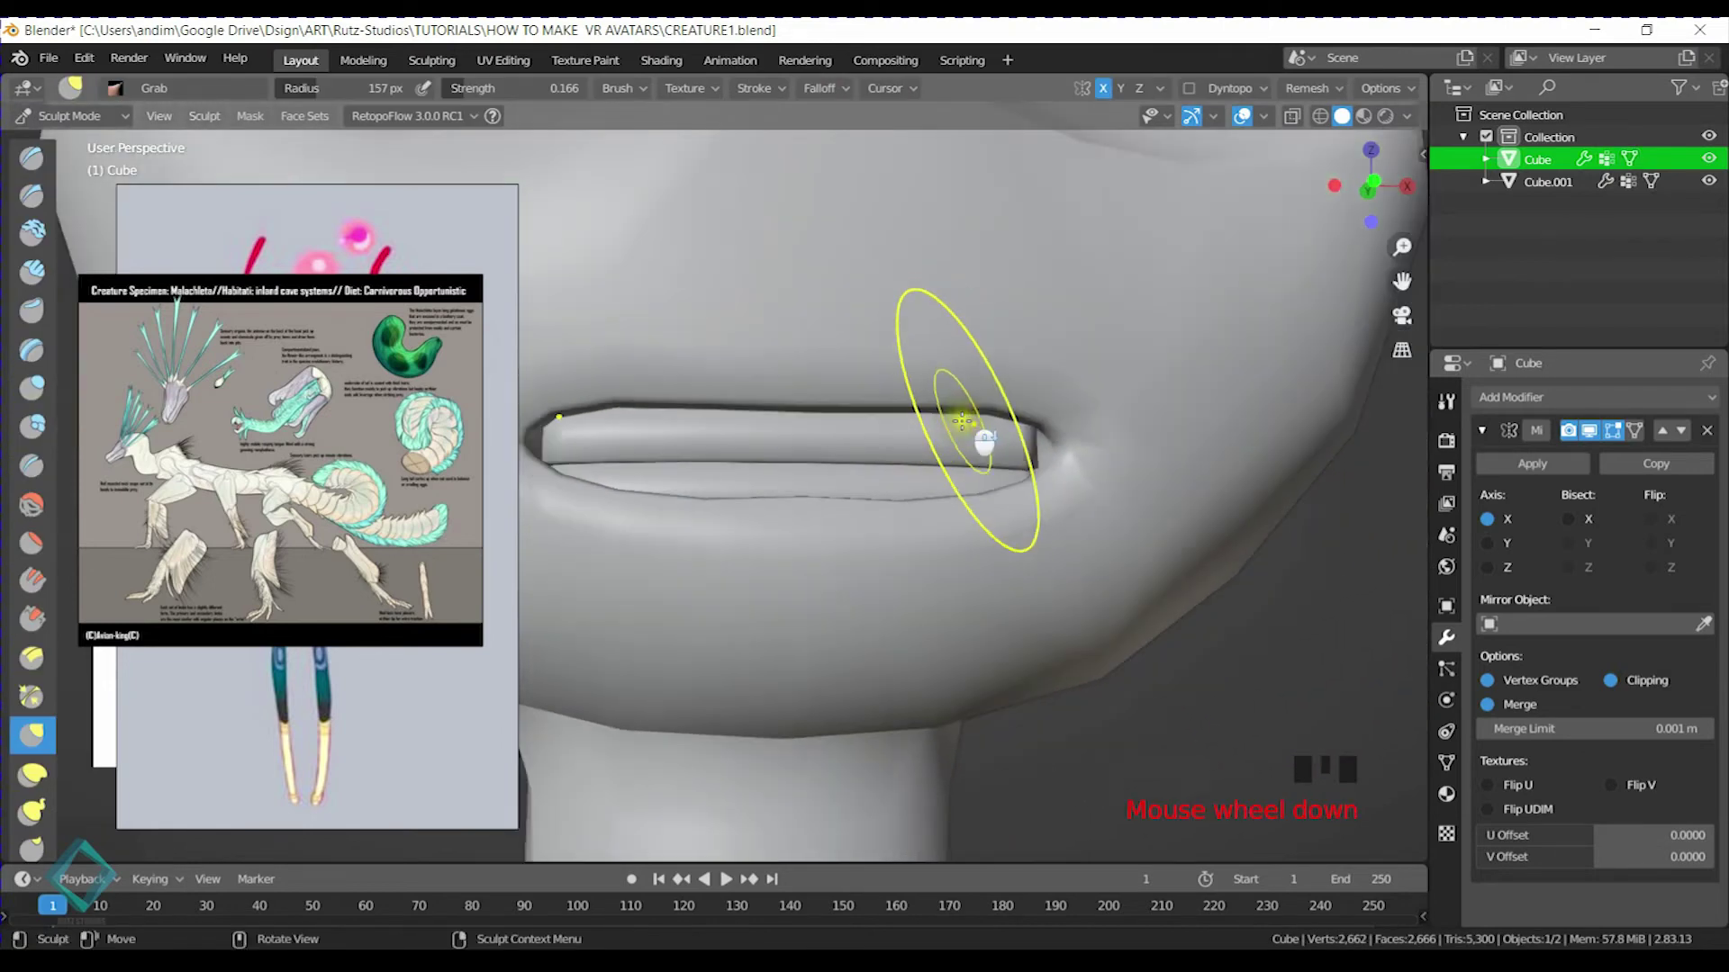
{"action": "key", "text": "KP_1"}
{"action": "left_click_drag", "start_coordinate": [819, 429], "coordinate": [829, 459]}
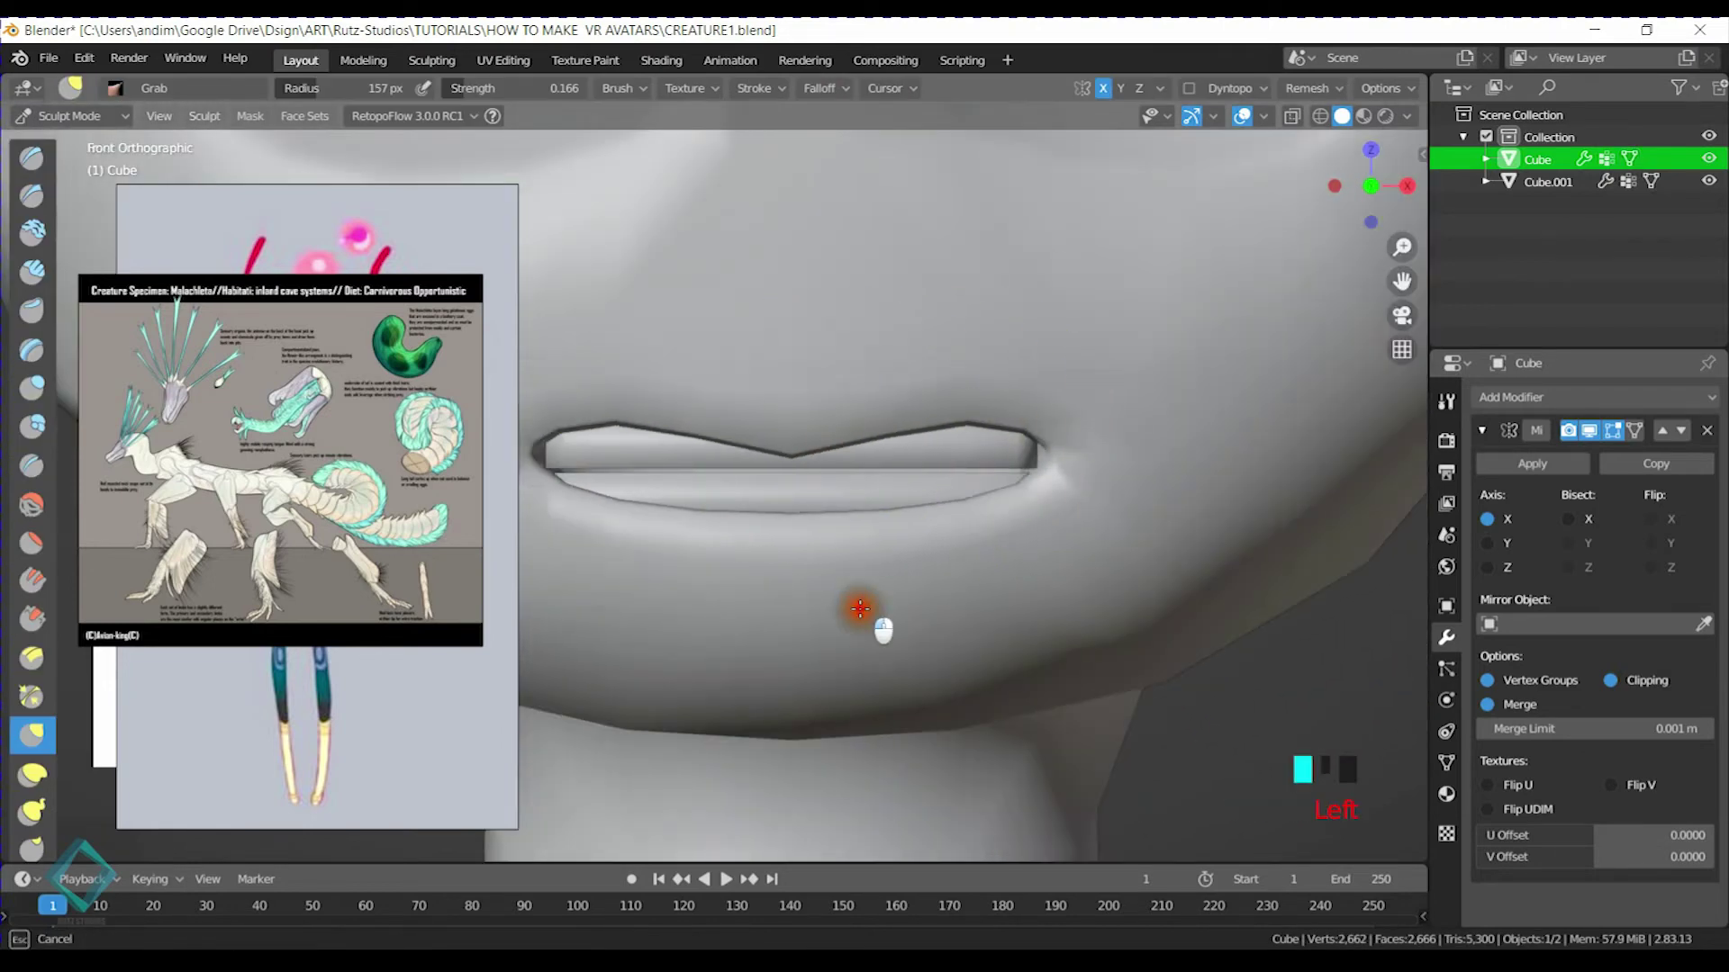
{"action": "mouse_move", "coordinate": [863, 524]}
{"action": "left_mouse_down"}
{"action": "mouse_move", "coordinate": [888, 405]}
{"action": "mouse_move", "coordinate": [984, 432]}
{"action": "mouse_move", "coordinate": [945, 456]}
{"action": "mouse_move", "coordinate": [960, 495]}
{"action": "mouse_move", "coordinate": [868, 559]}
{"action": "mouse_move", "coordinate": [850, 477]}
{"action": "left_mouse_up"}
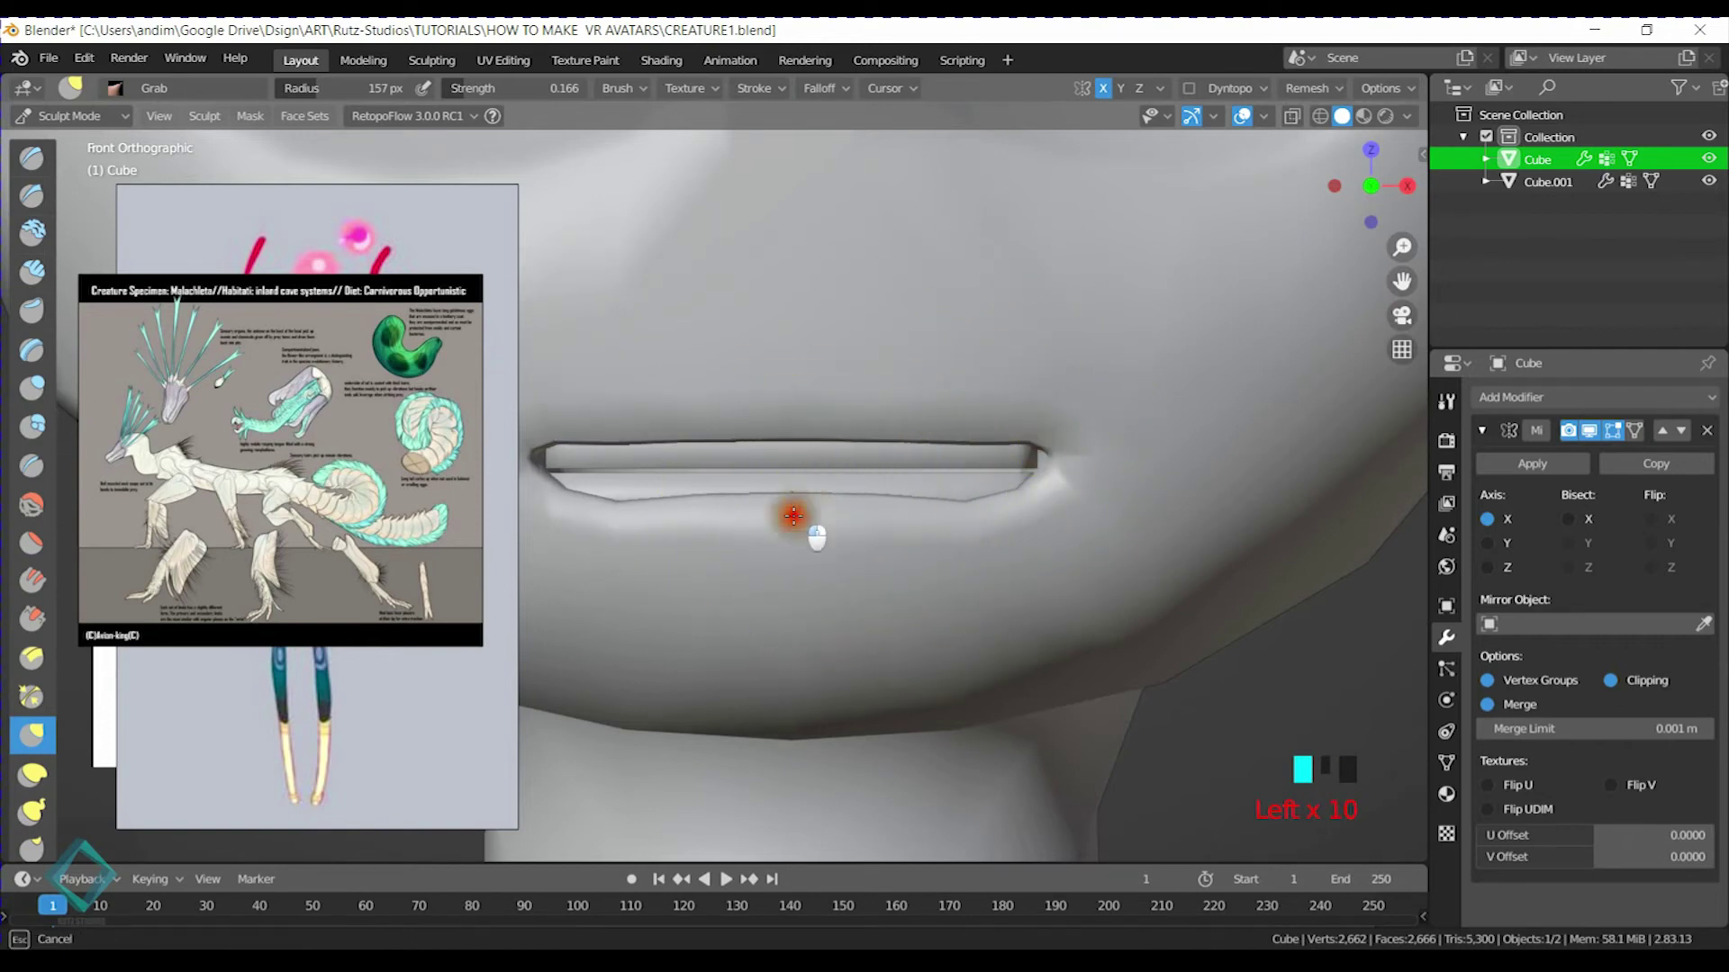
{"action": "mouse_move", "coordinate": [827, 411]}
{"action": "left_mouse_down"}
{"action": "mouse_move", "coordinate": [819, 458]}
{"action": "mouse_move", "coordinate": [971, 472]}
{"action": "mouse_move", "coordinate": [1000, 451]}
{"action": "mouse_move", "coordinate": [987, 478]}
{"action": "mouse_move", "coordinate": [938, 424]}
{"action": "left_mouse_up"}
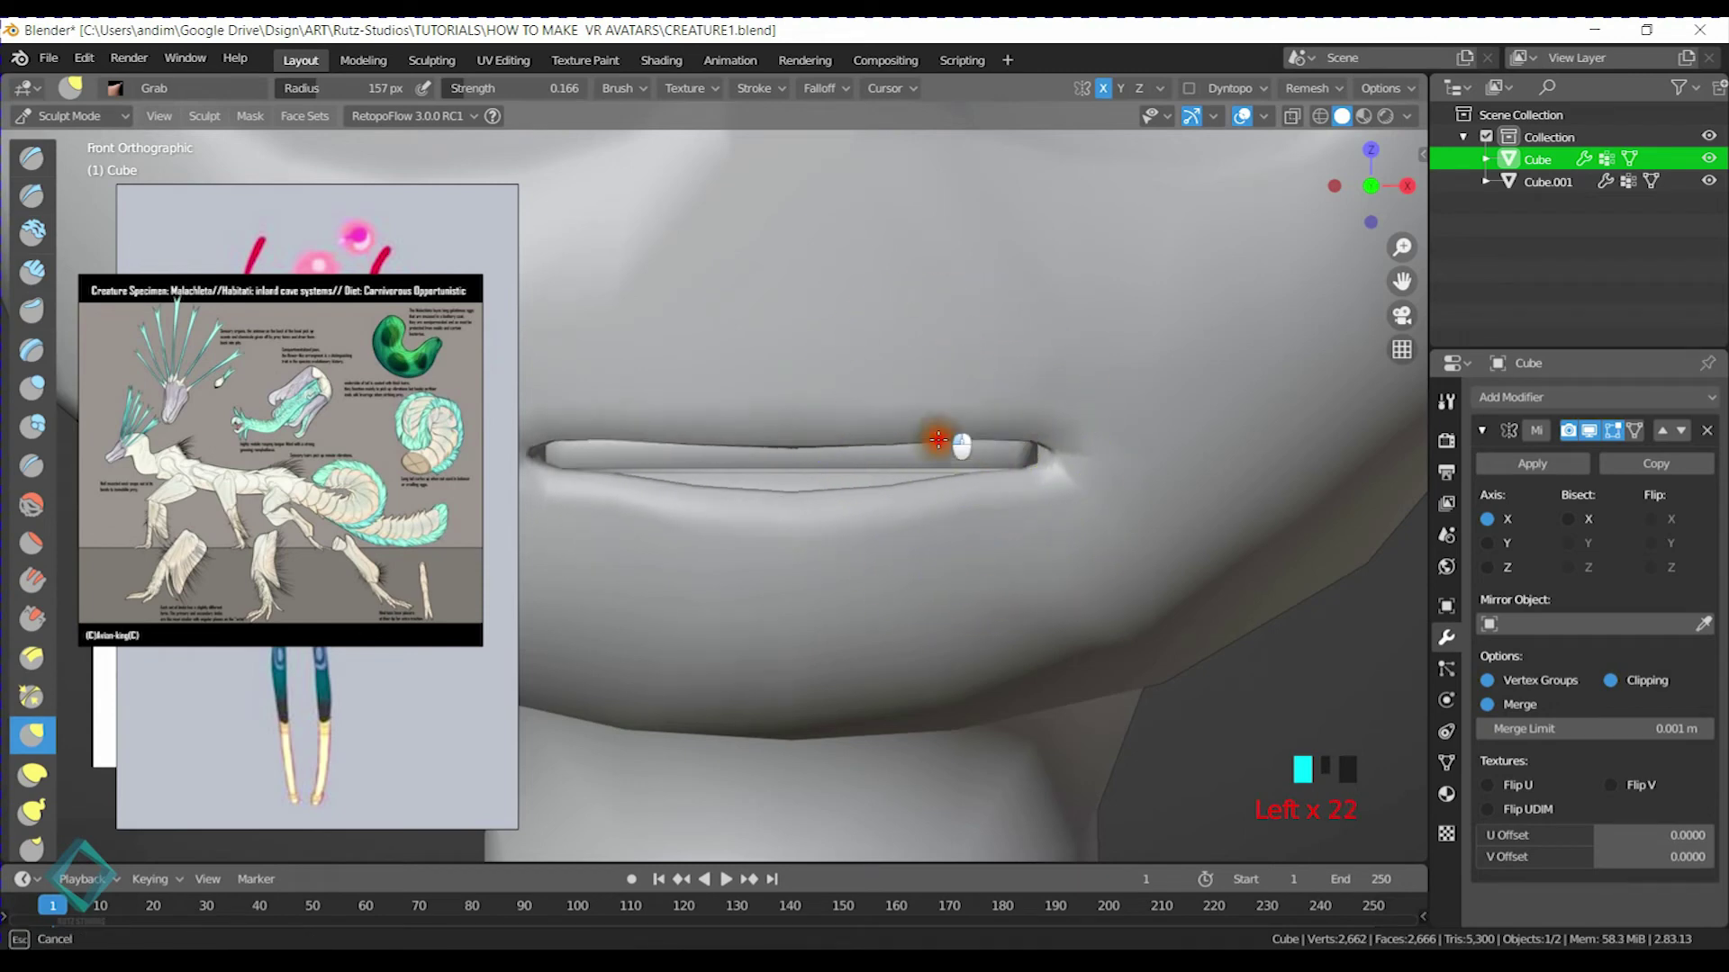
{"action": "left_click_drag", "start_coordinate": [777, 529], "coordinate": [851, 508]}
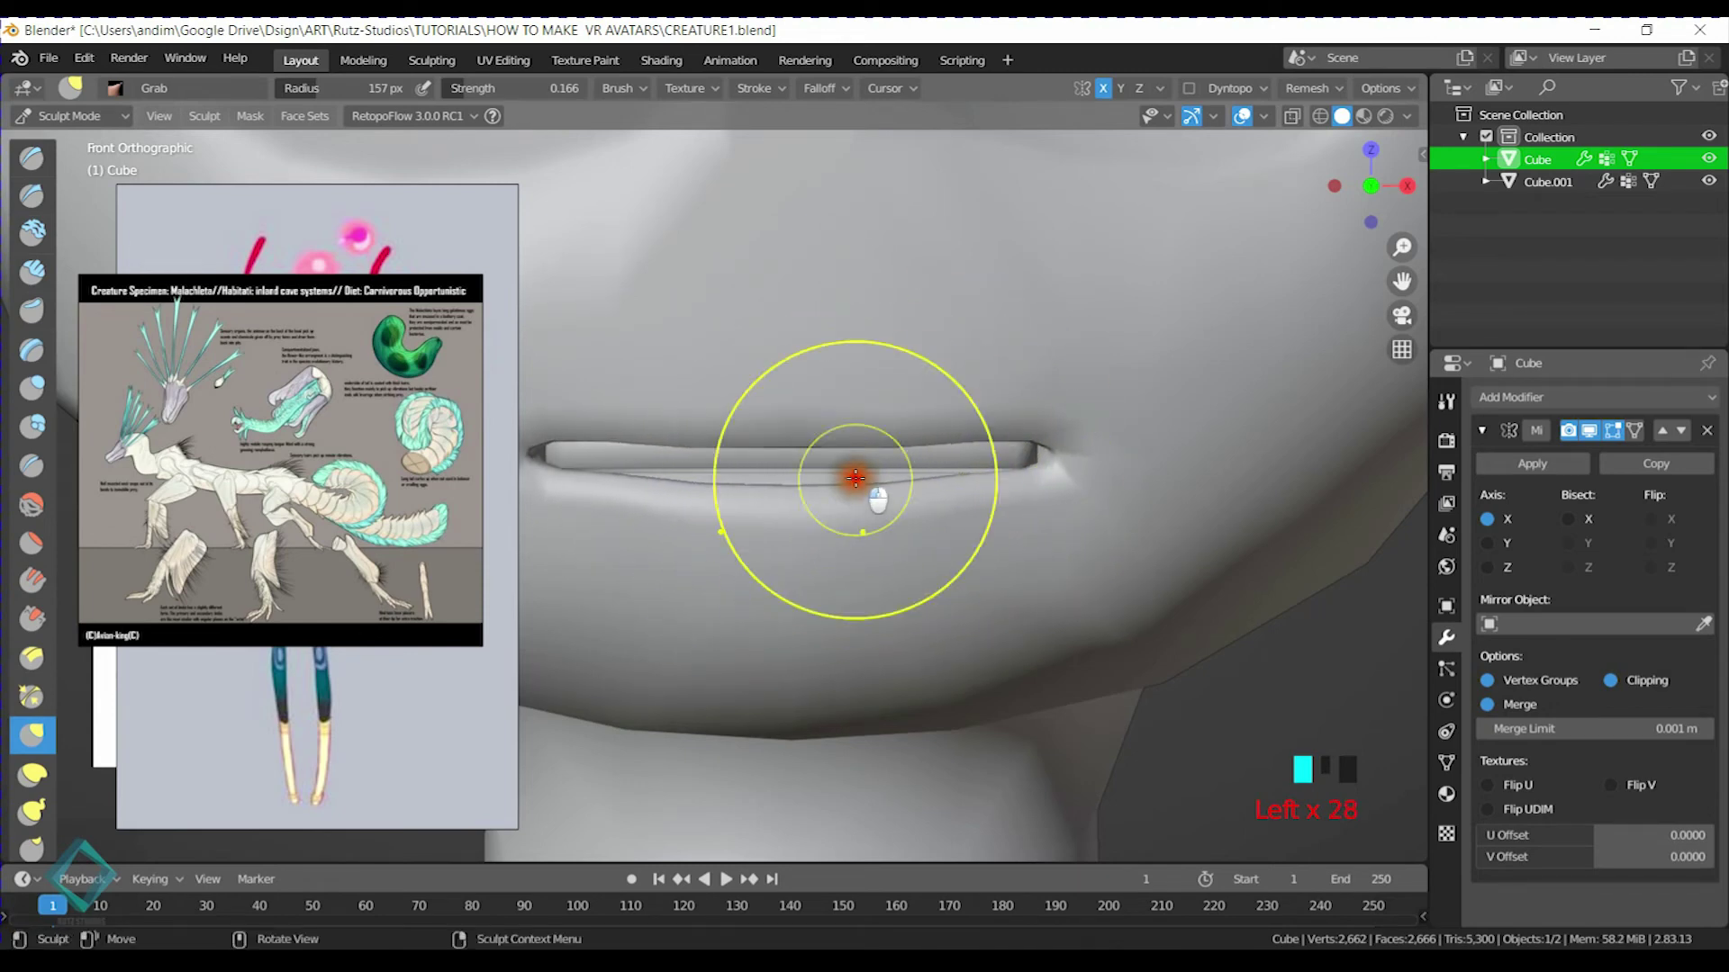
{"action": "left_click_drag", "start_coordinate": [1051, 422], "coordinate": [1046, 428]}
{"action": "left_click_drag", "start_coordinate": [959, 410], "coordinate": [949, 418]}
{"action": "left_click_drag", "start_coordinate": [837, 400], "coordinate": [832, 407]}
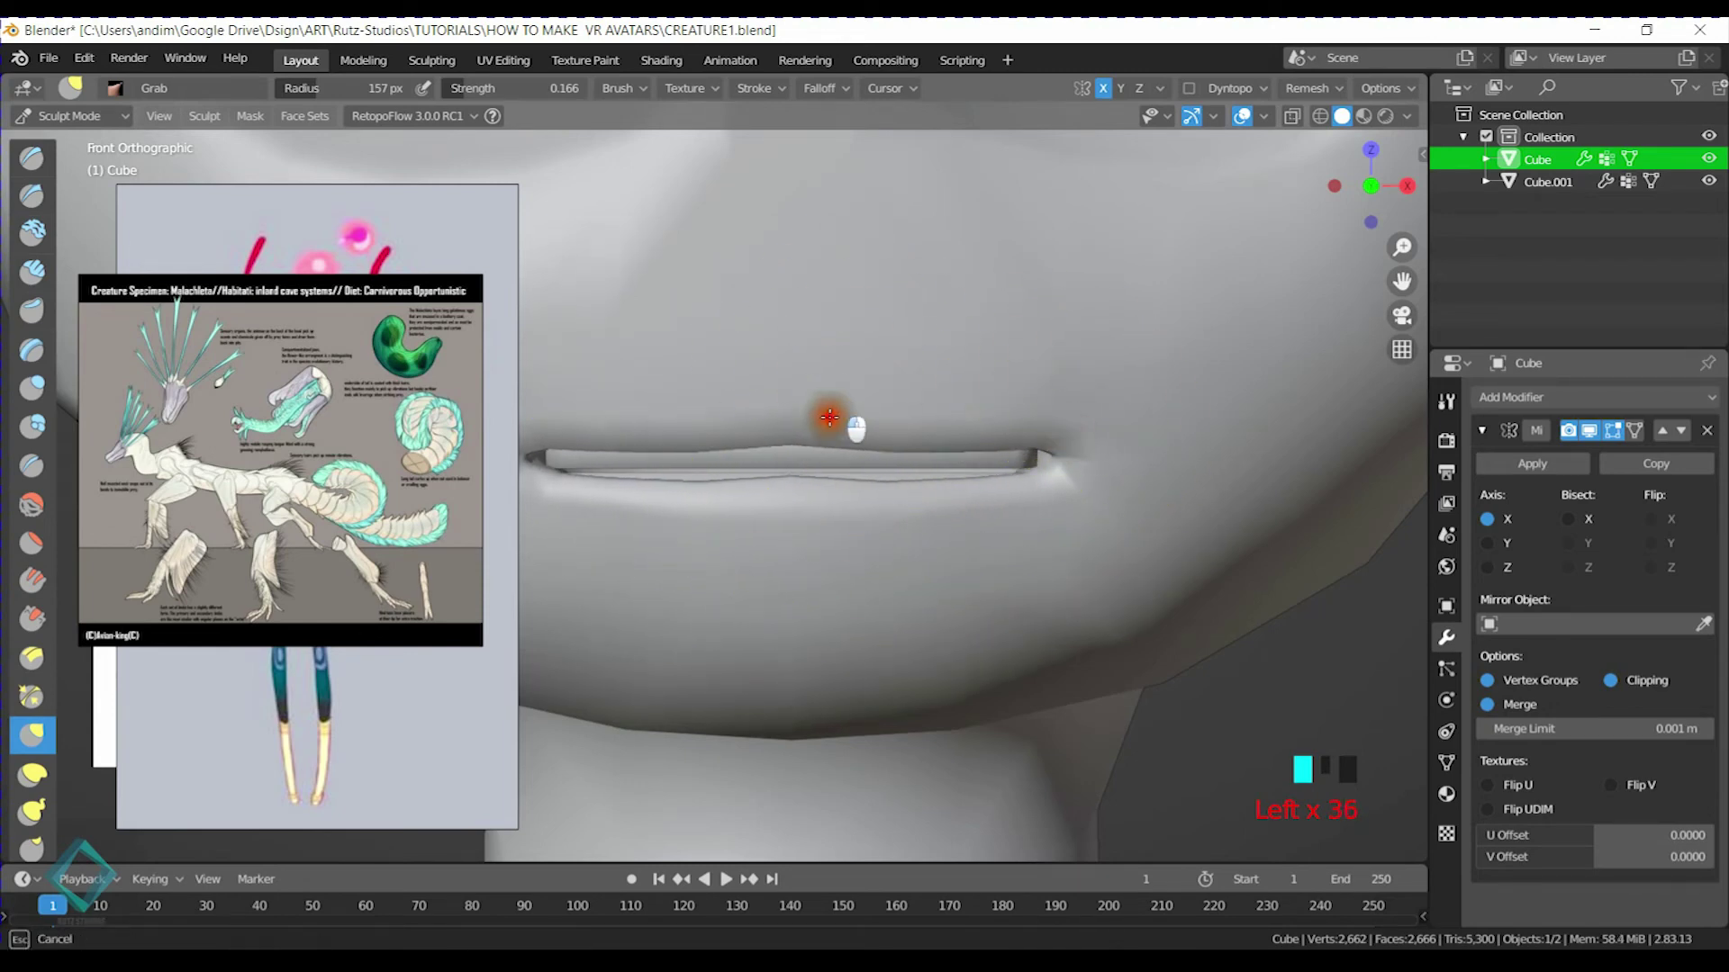
In Edit Mode, select the mouth opening's edge loop and scale it along local Z with proportional size 0.20 to close the lips
{"action": "key", "text": "Tab"}
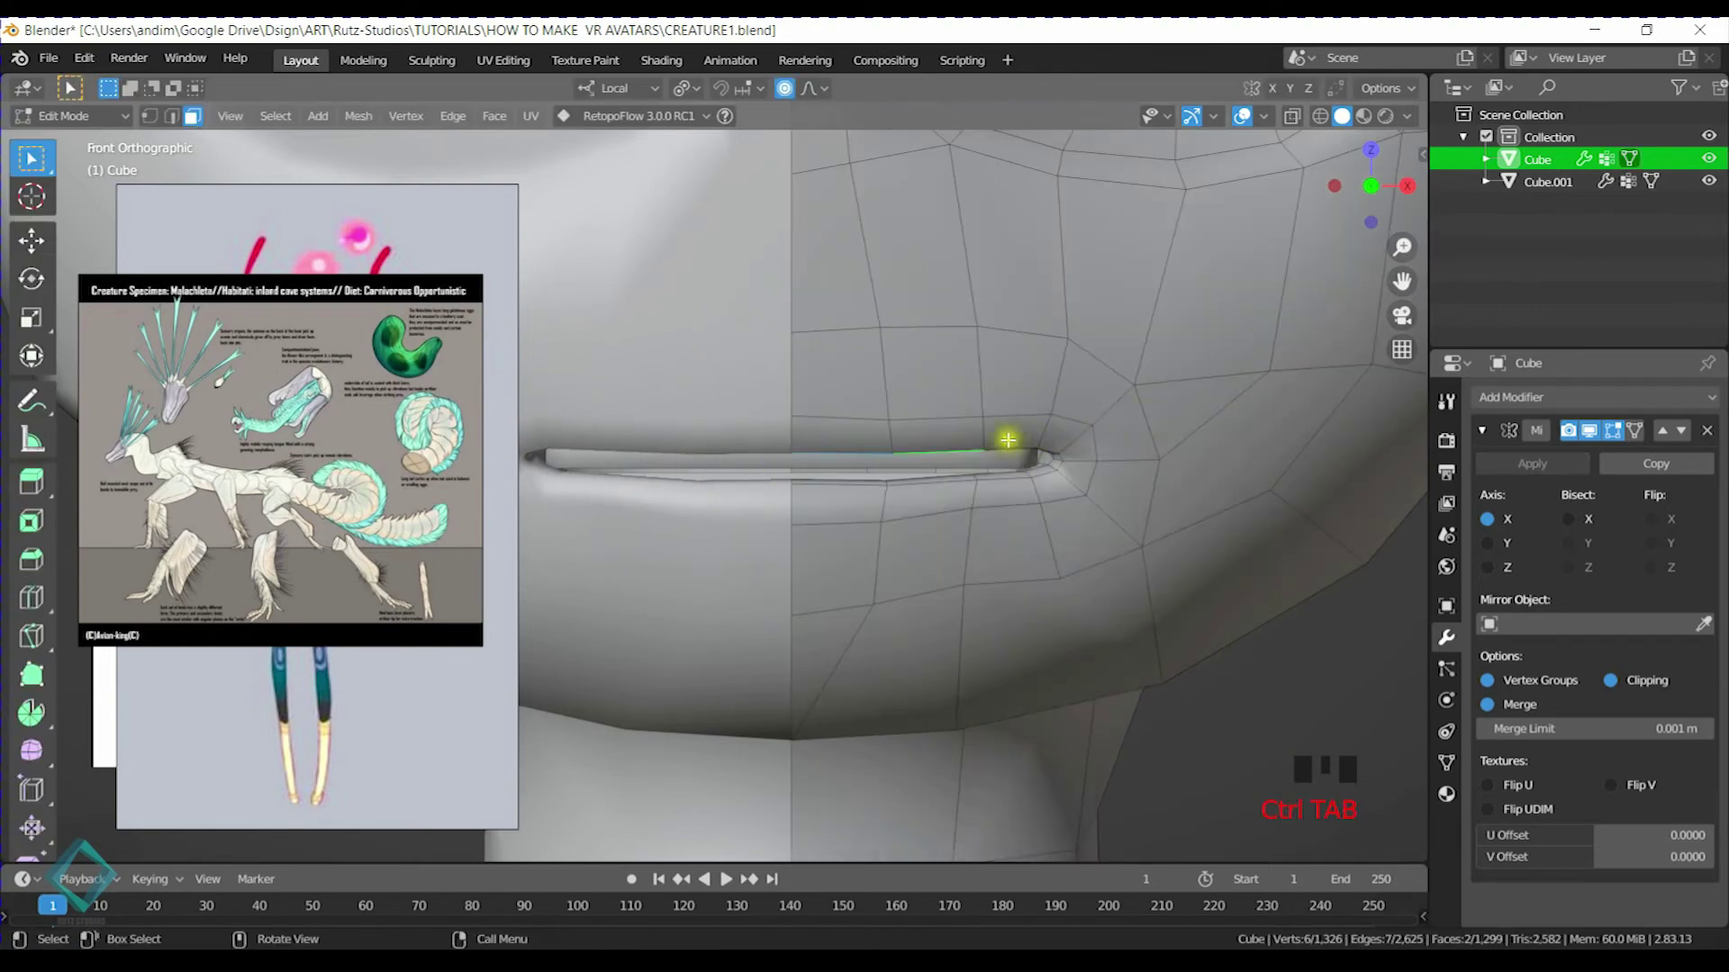
{"action": "left_click", "coordinate": [968, 443], "text": "alt"}
{"action": "left_click", "coordinate": [1039, 440], "text": "alt"}
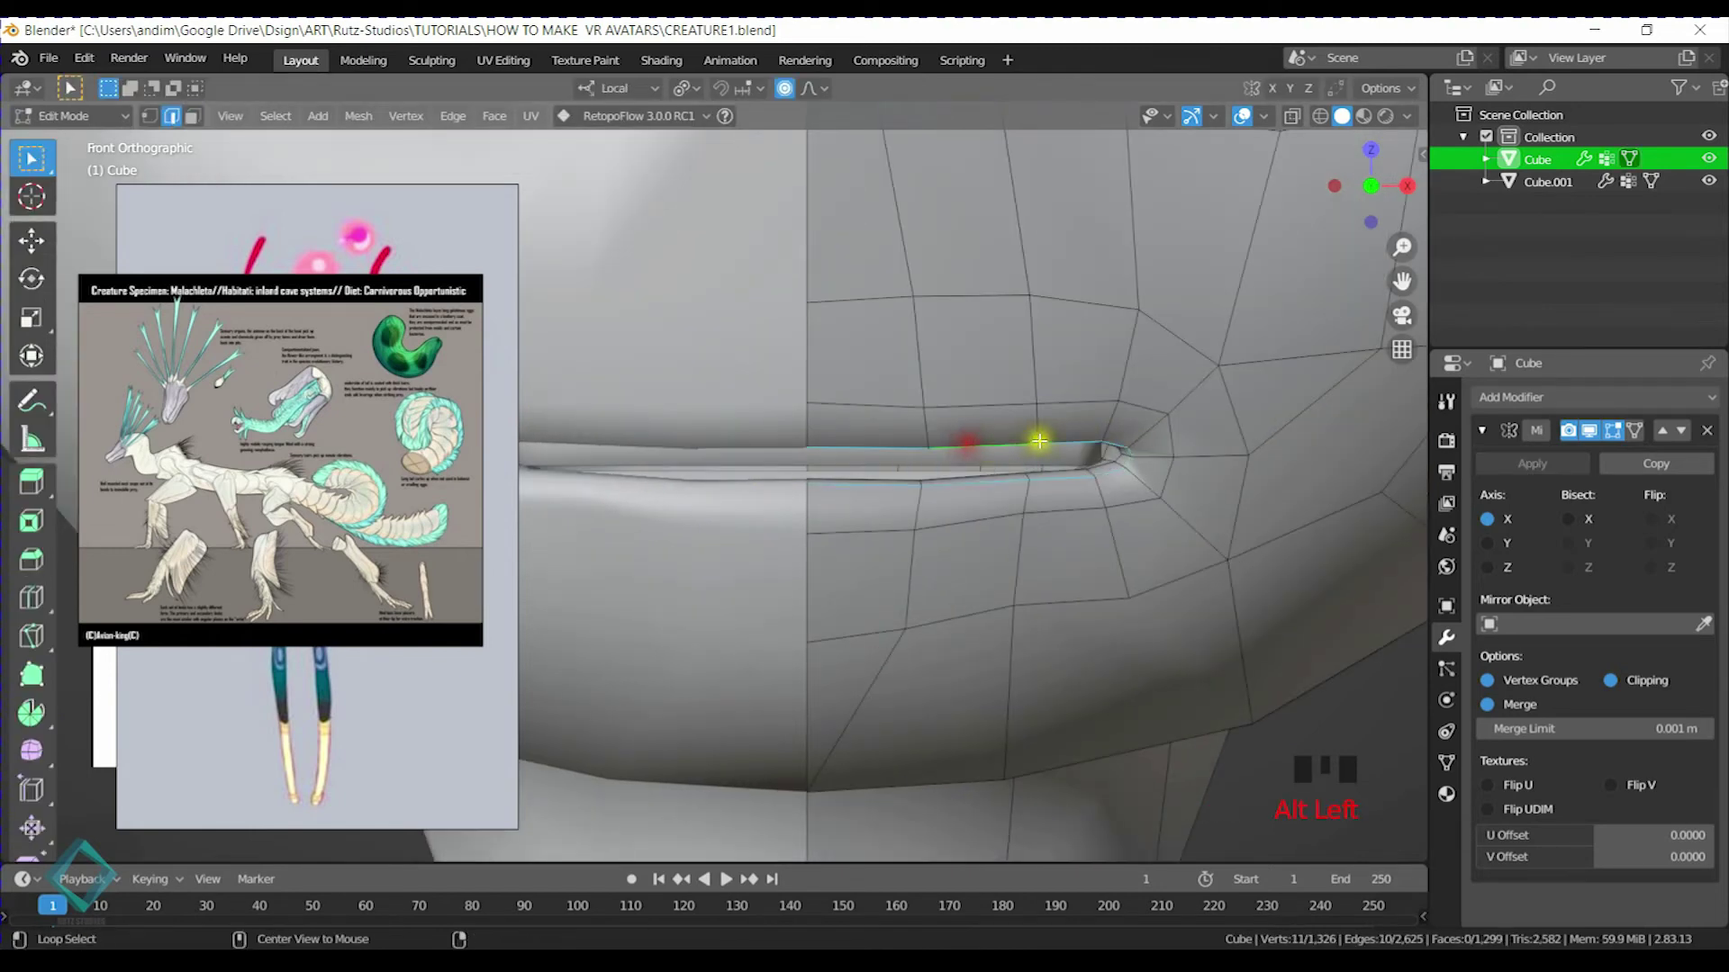
{"action": "key", "text": "s"}
{"action": "key", "text": "z"}
{"action": "key", "text": "z"}
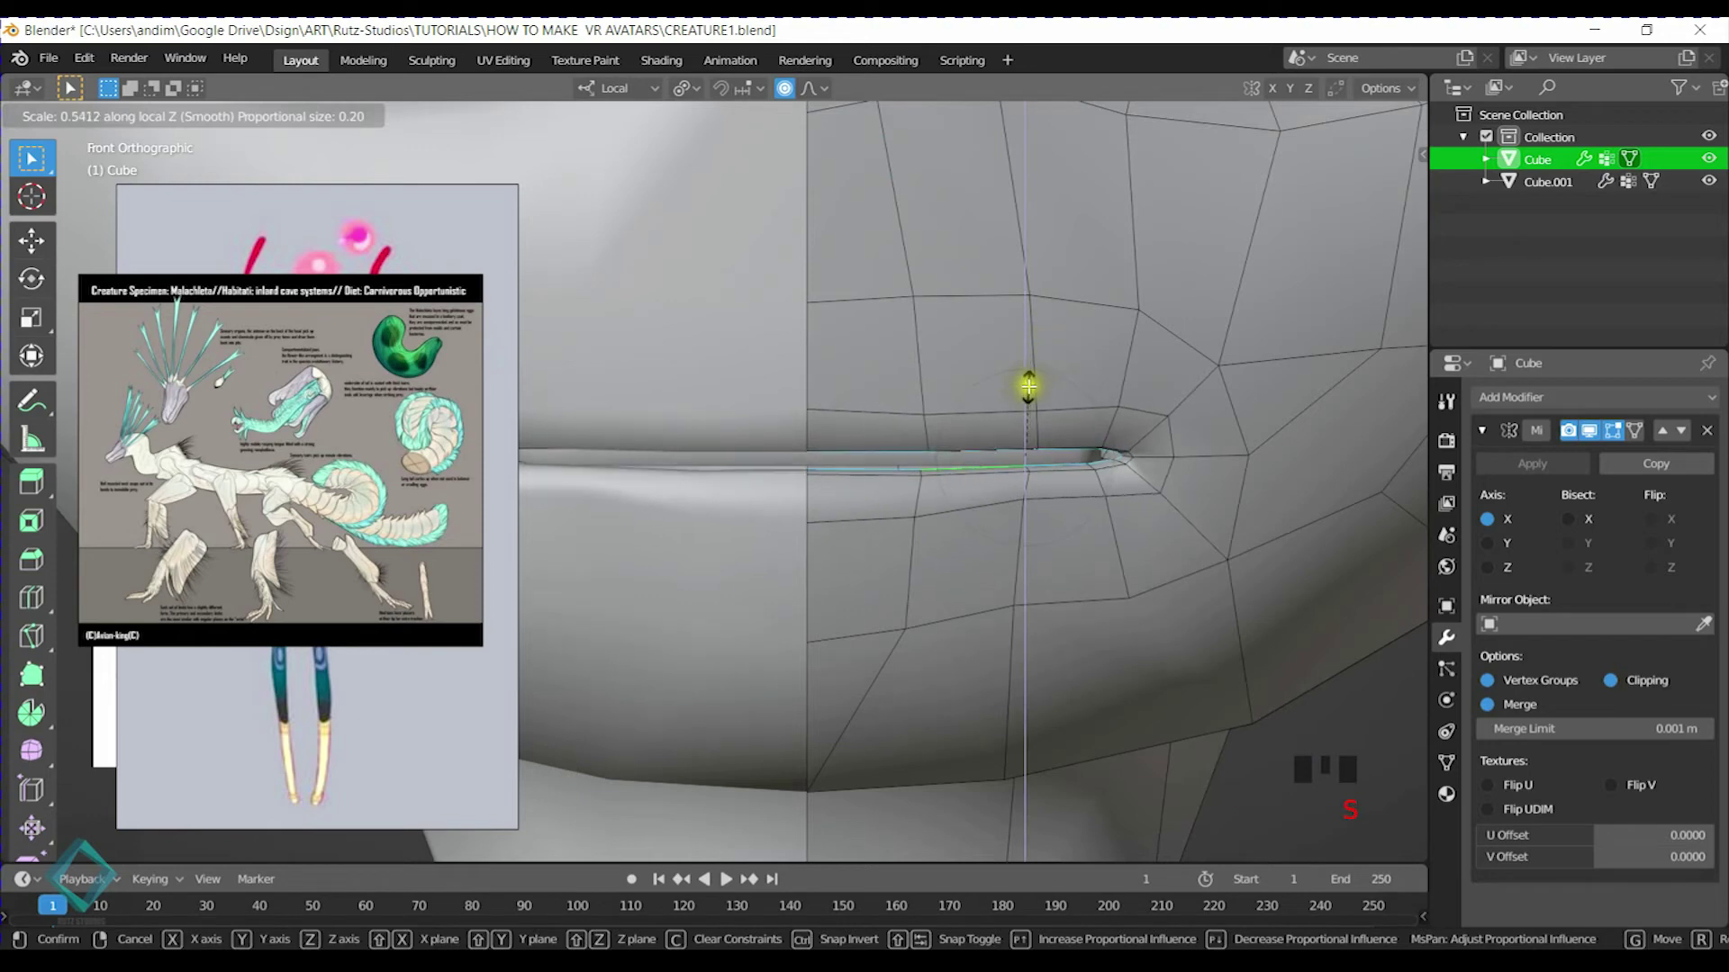
{"action": "left_click", "coordinate": [1025, 437]}
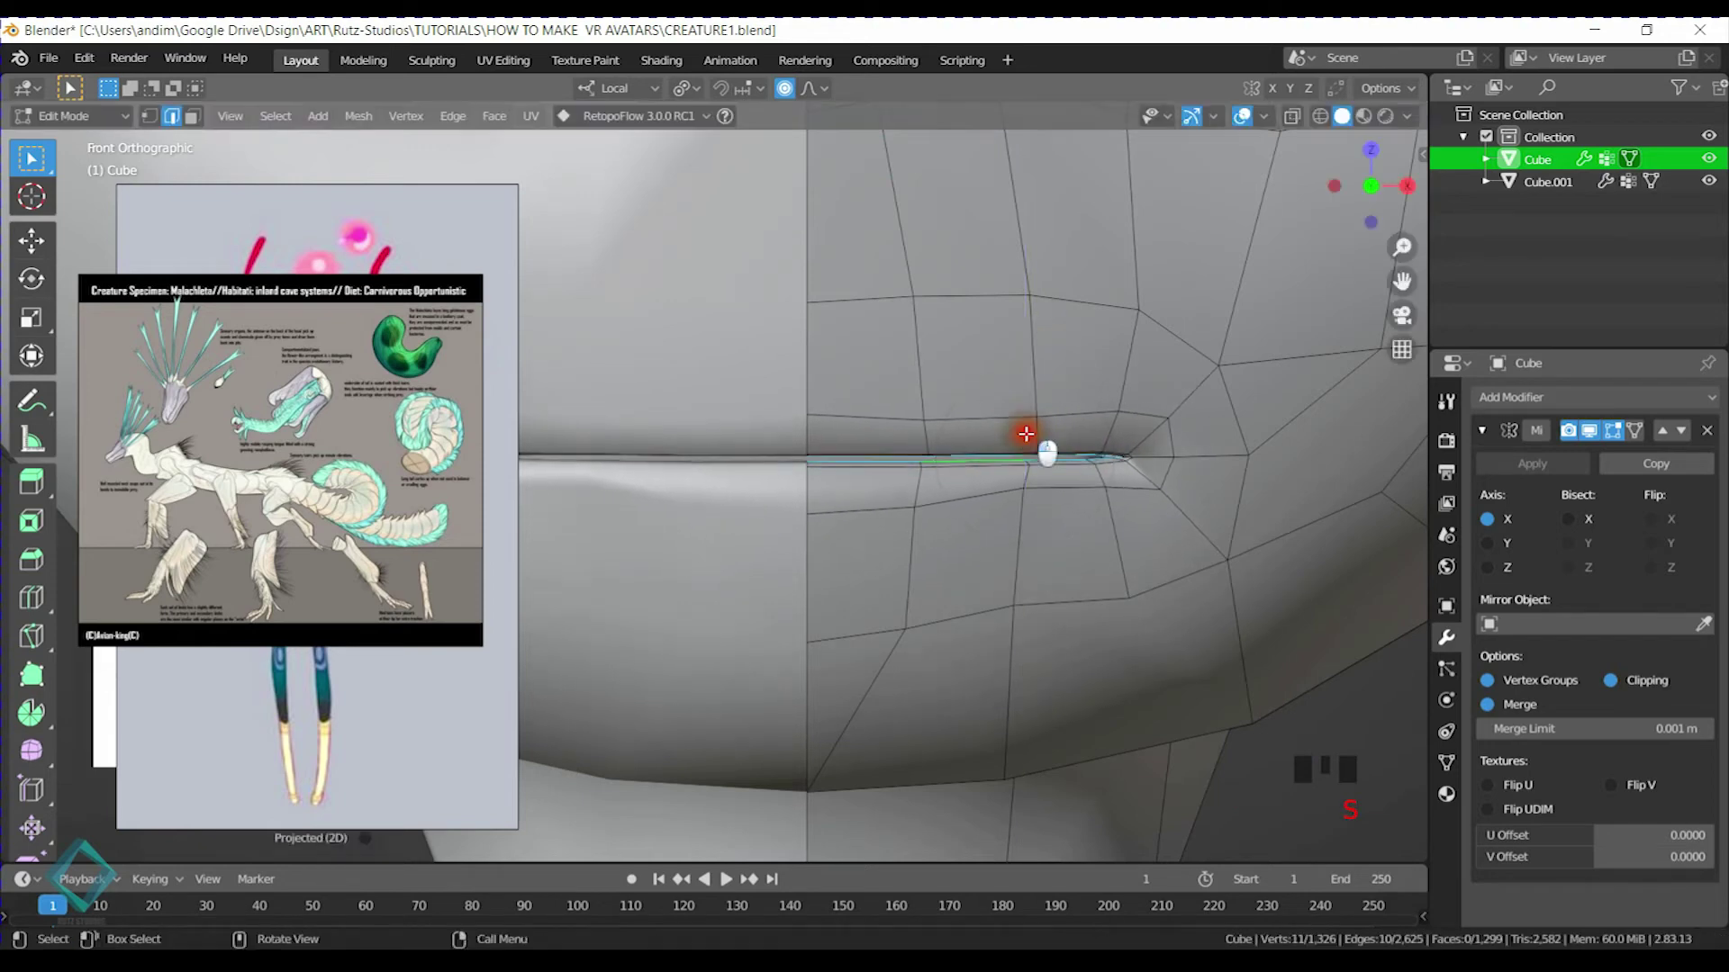
Try to smooth the half edge loop around the outer lips with LoopTools Relax
{"action": "key", "text": "ctrl+z"}
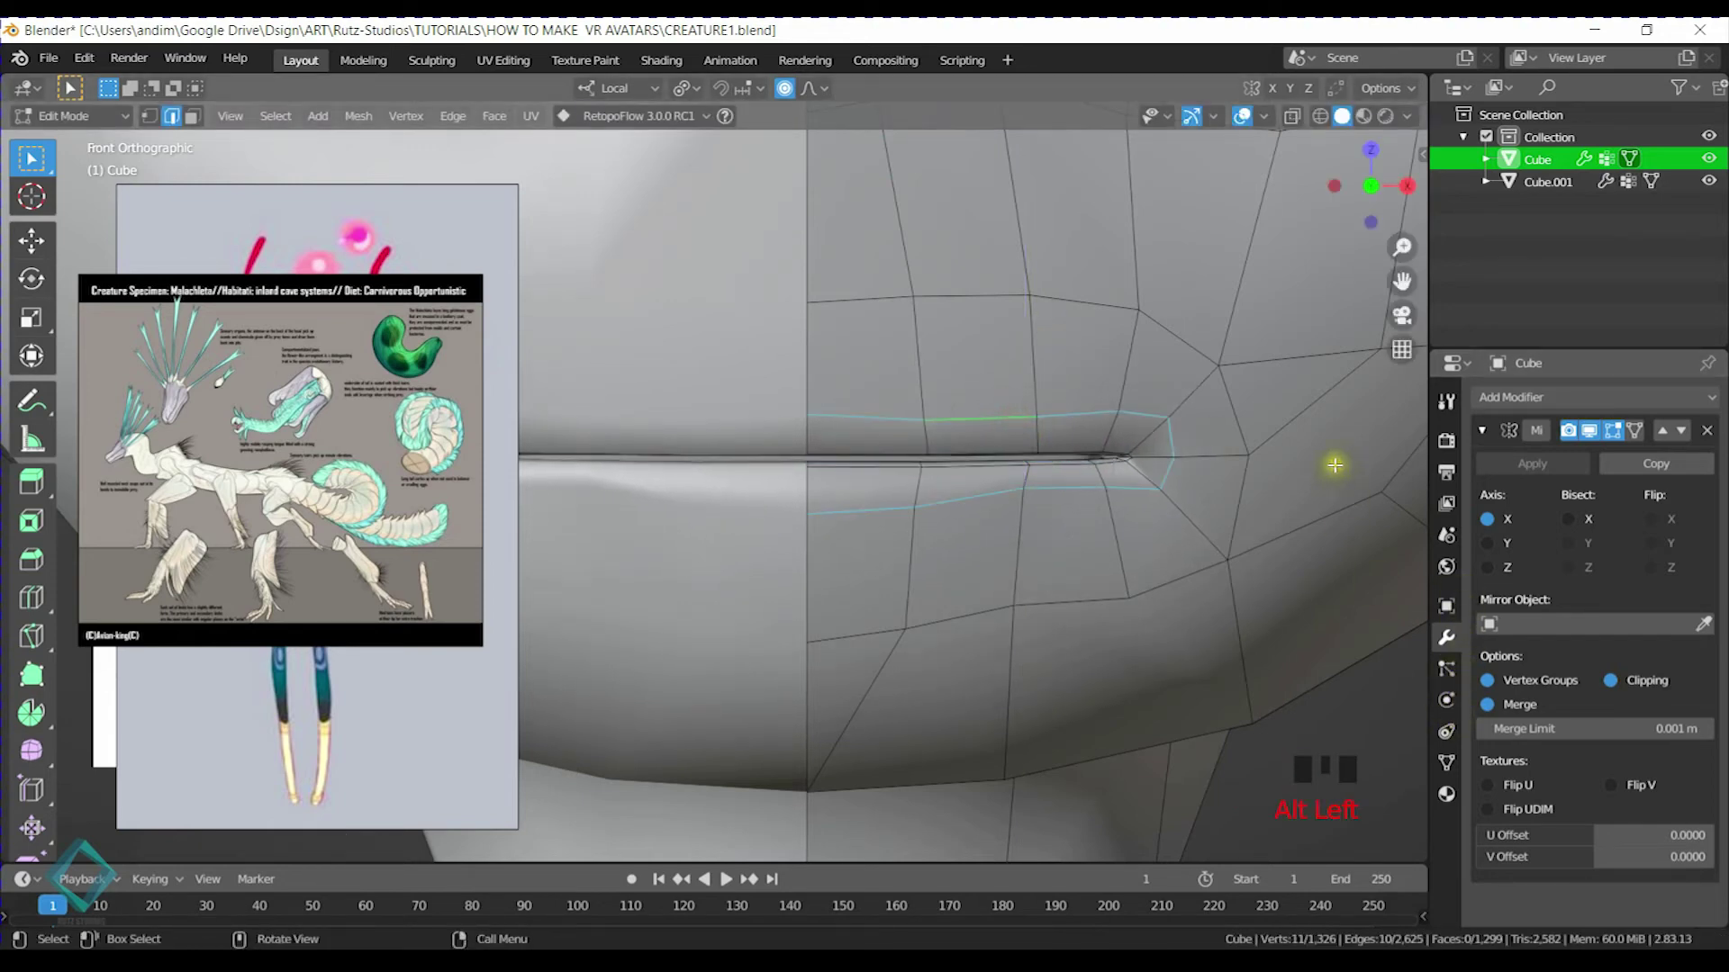
{"action": "key", "text": "n"}
{"action": "left_click", "coordinate": [1323, 713]}
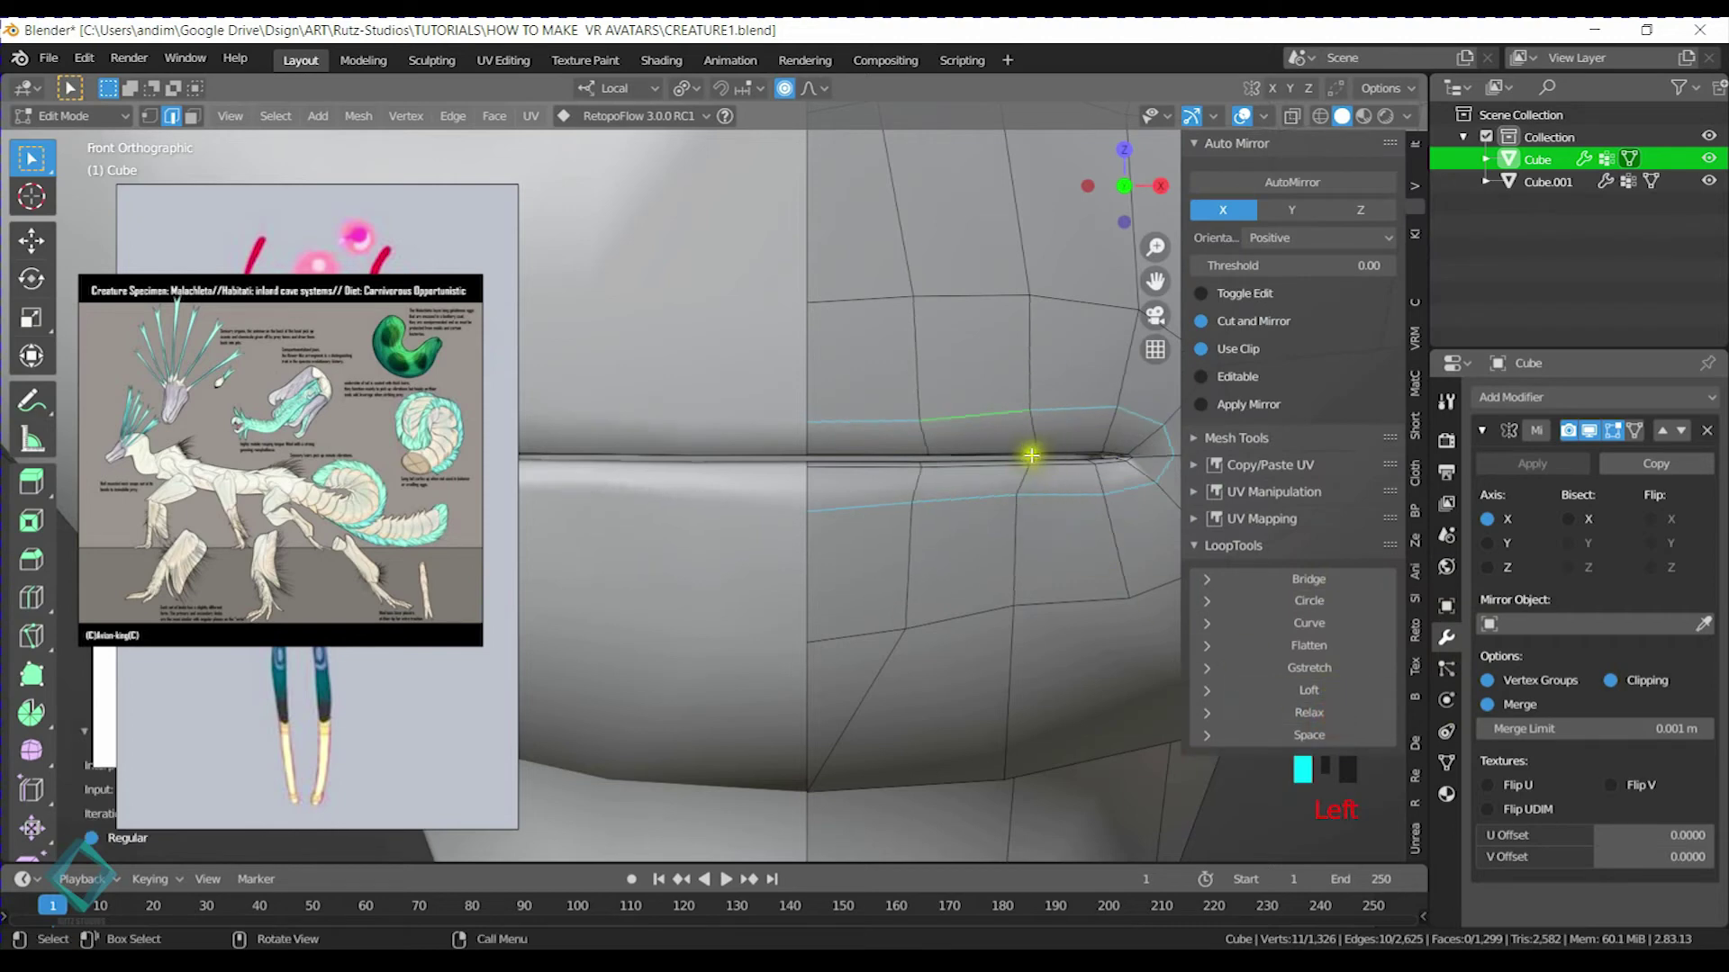
Apply the body's Mirror modifier in Object Mode and return to editing the full mesh
{"action": "key", "text": "ctrl+Tab"}
{"action": "left_click", "coordinate": [868, 436]}
{"action": "left_click", "coordinate": [1532, 463]}
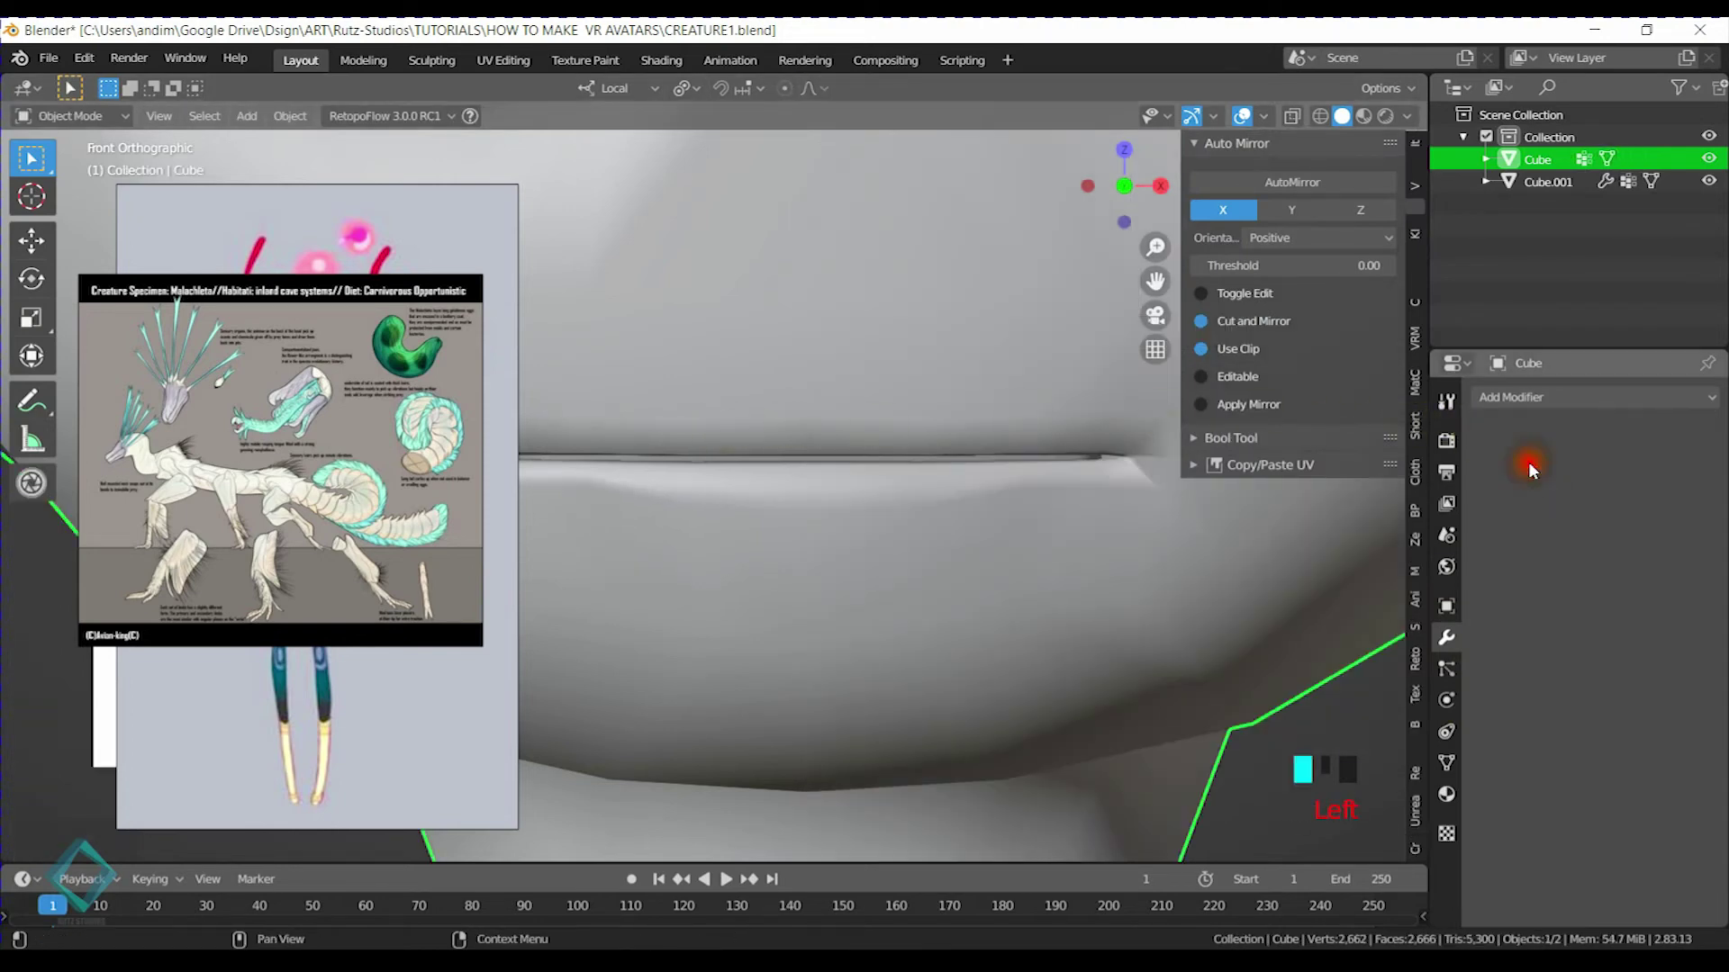
{"action": "key", "text": "ctrl+Tab"}
{"action": "left_click", "coordinate": [1099, 454]}
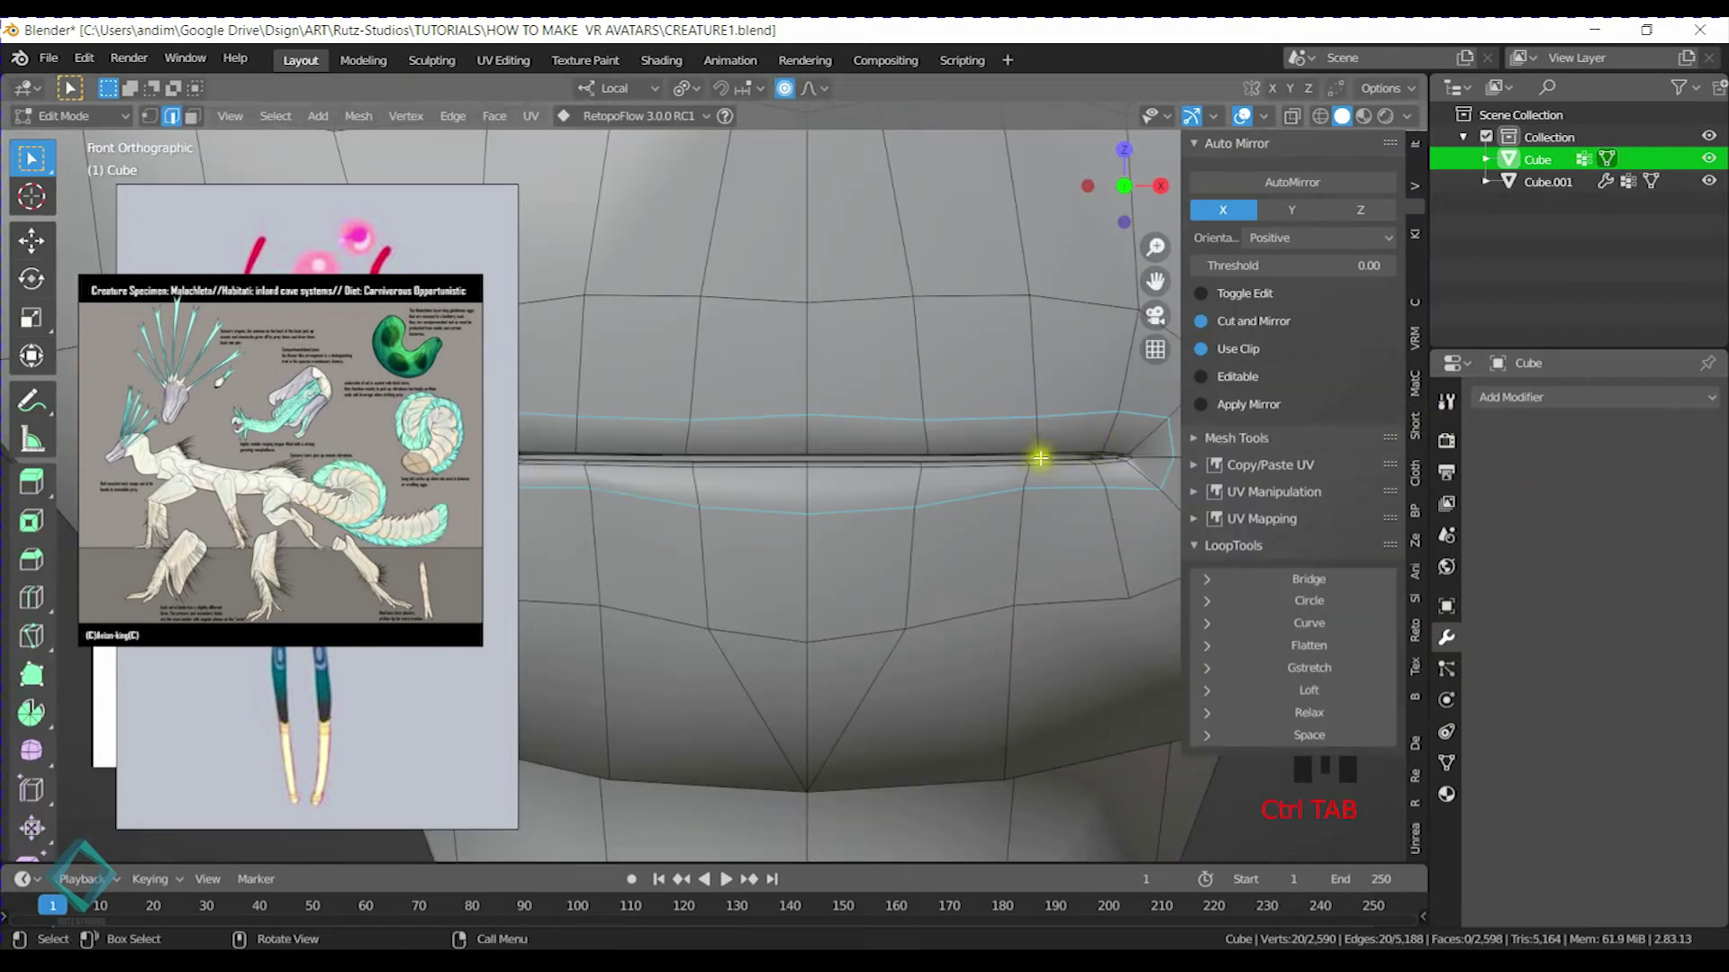
Smooth the full outer lip loop and the mouth opening loop with LoopTools Relax, undoing the last extra pass
{"action": "left_click", "coordinate": [1329, 716]}
{"action": "left_click", "coordinate": [1006, 447], "text": "alt"}
{"action": "left_click", "coordinate": [1321, 718]}
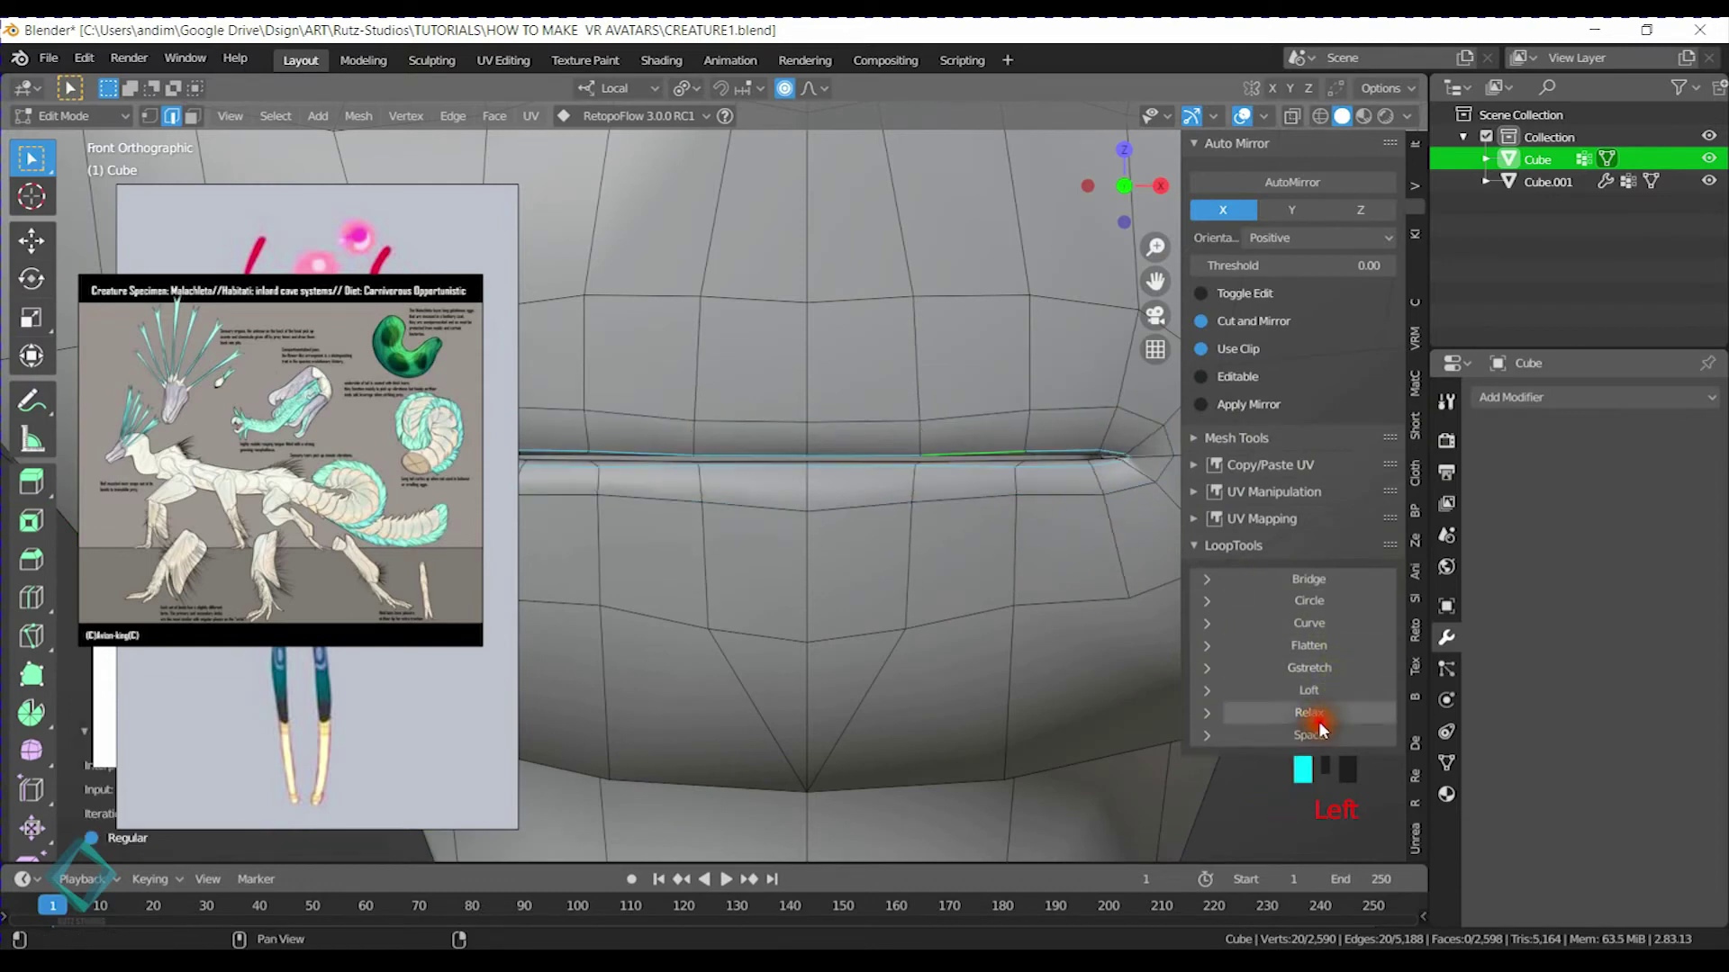
{"action": "left_click", "coordinate": [1073, 457], "text": "alt"}
{"action": "left_click", "coordinate": [984, 416], "text": "alt"}
{"action": "left_click", "coordinate": [1327, 711]}
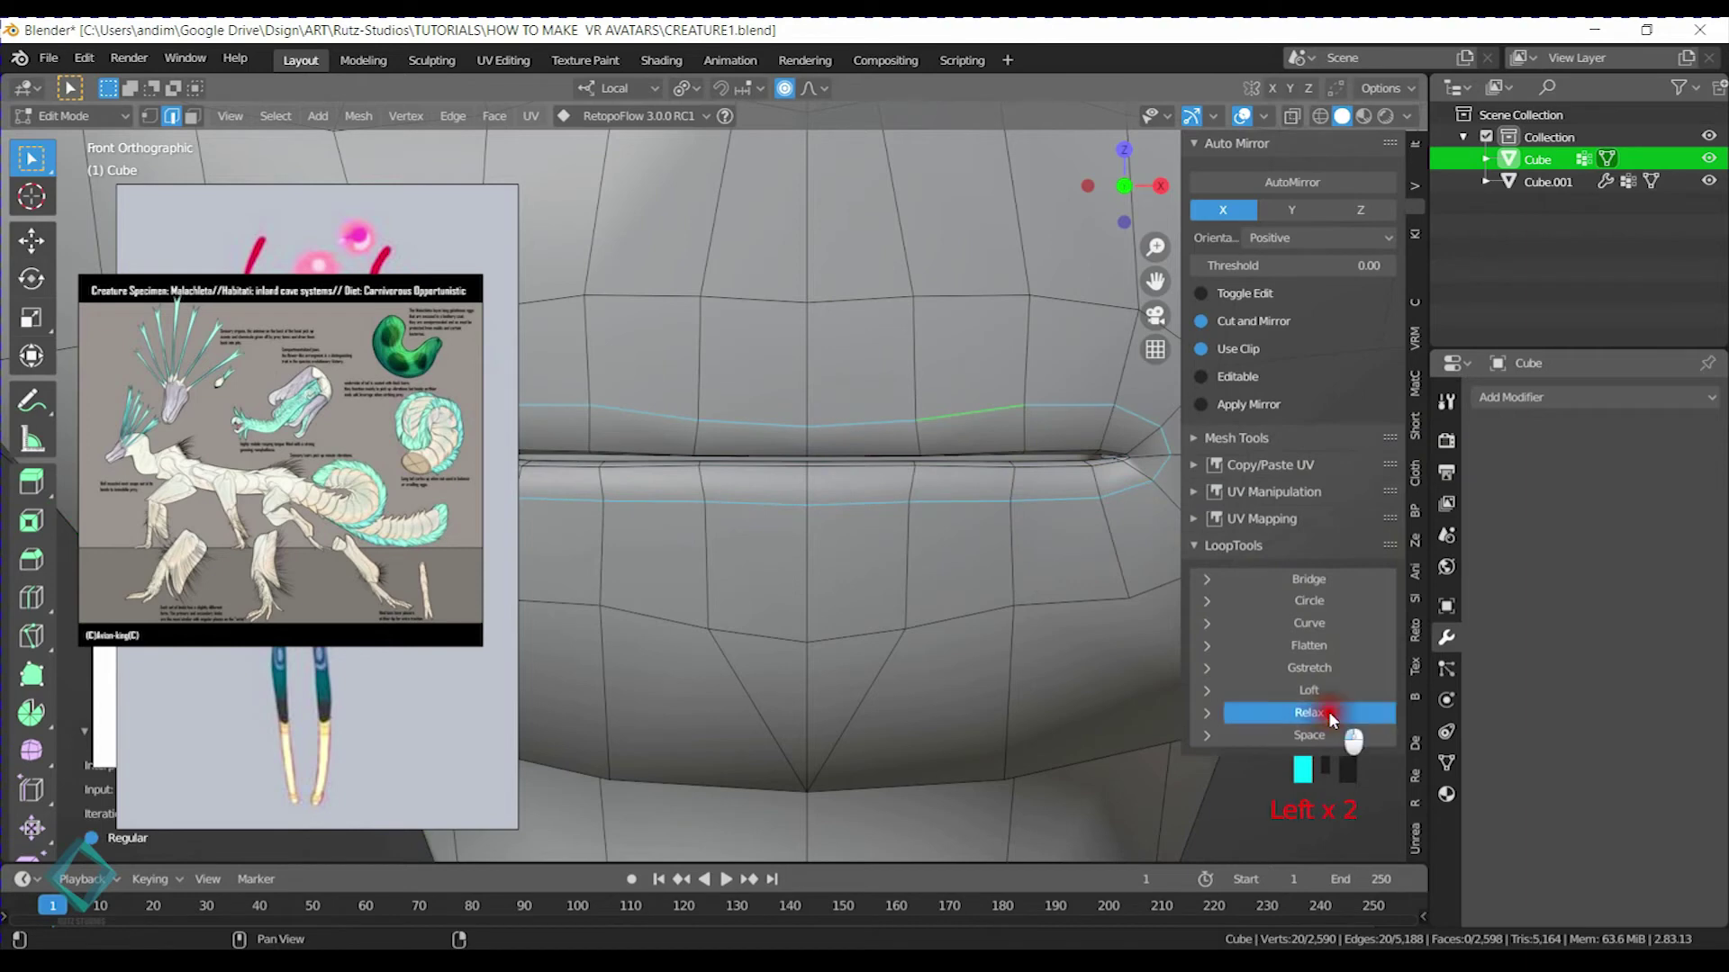
{"action": "key", "text": "ctrl+z"}
With proportional editing off, slide the upper lip loop's center vertex and its right neighbour slightly upward along their edges
{"action": "left_click", "coordinate": [803, 416]}
{"action": "key", "text": "g"}
{"action": "key", "text": "g"}
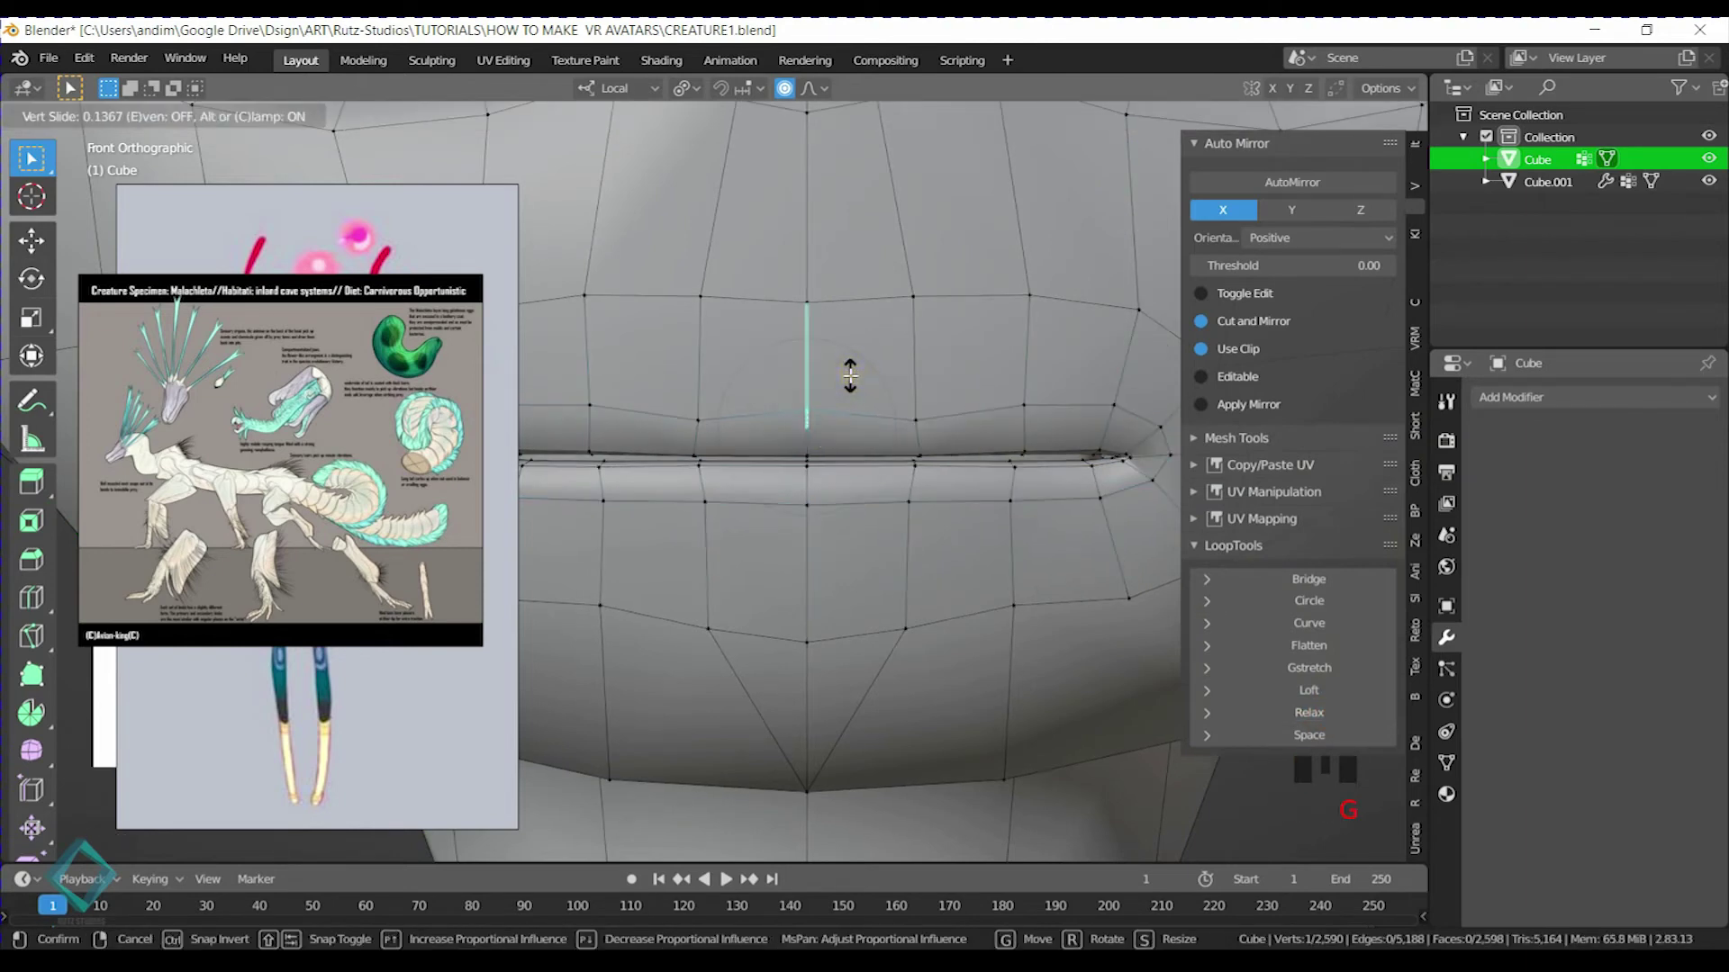
{"action": "right_click", "coordinate": [850, 375]}
{"action": "key", "text": "g"}
{"action": "key", "text": "g"}
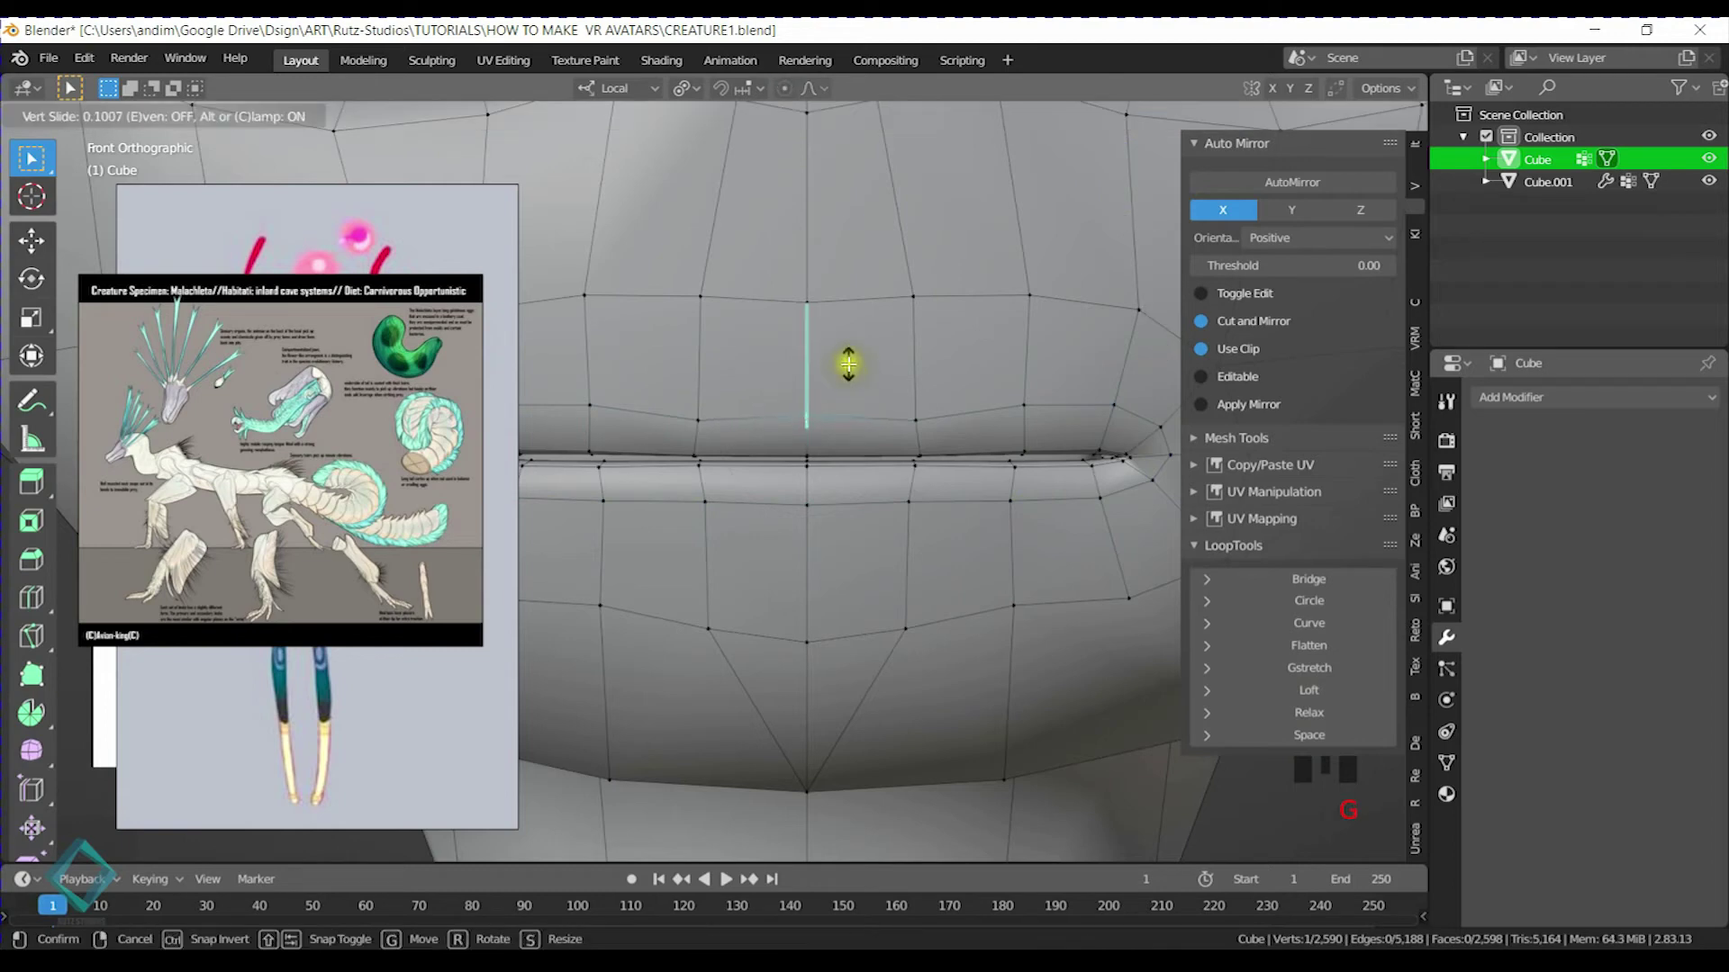
{"action": "right_click", "coordinate": [848, 364]}
{"action": "key", "text": "g"}
{"action": "key", "text": "g"}
{"action": "left_click", "coordinate": [907, 404]}
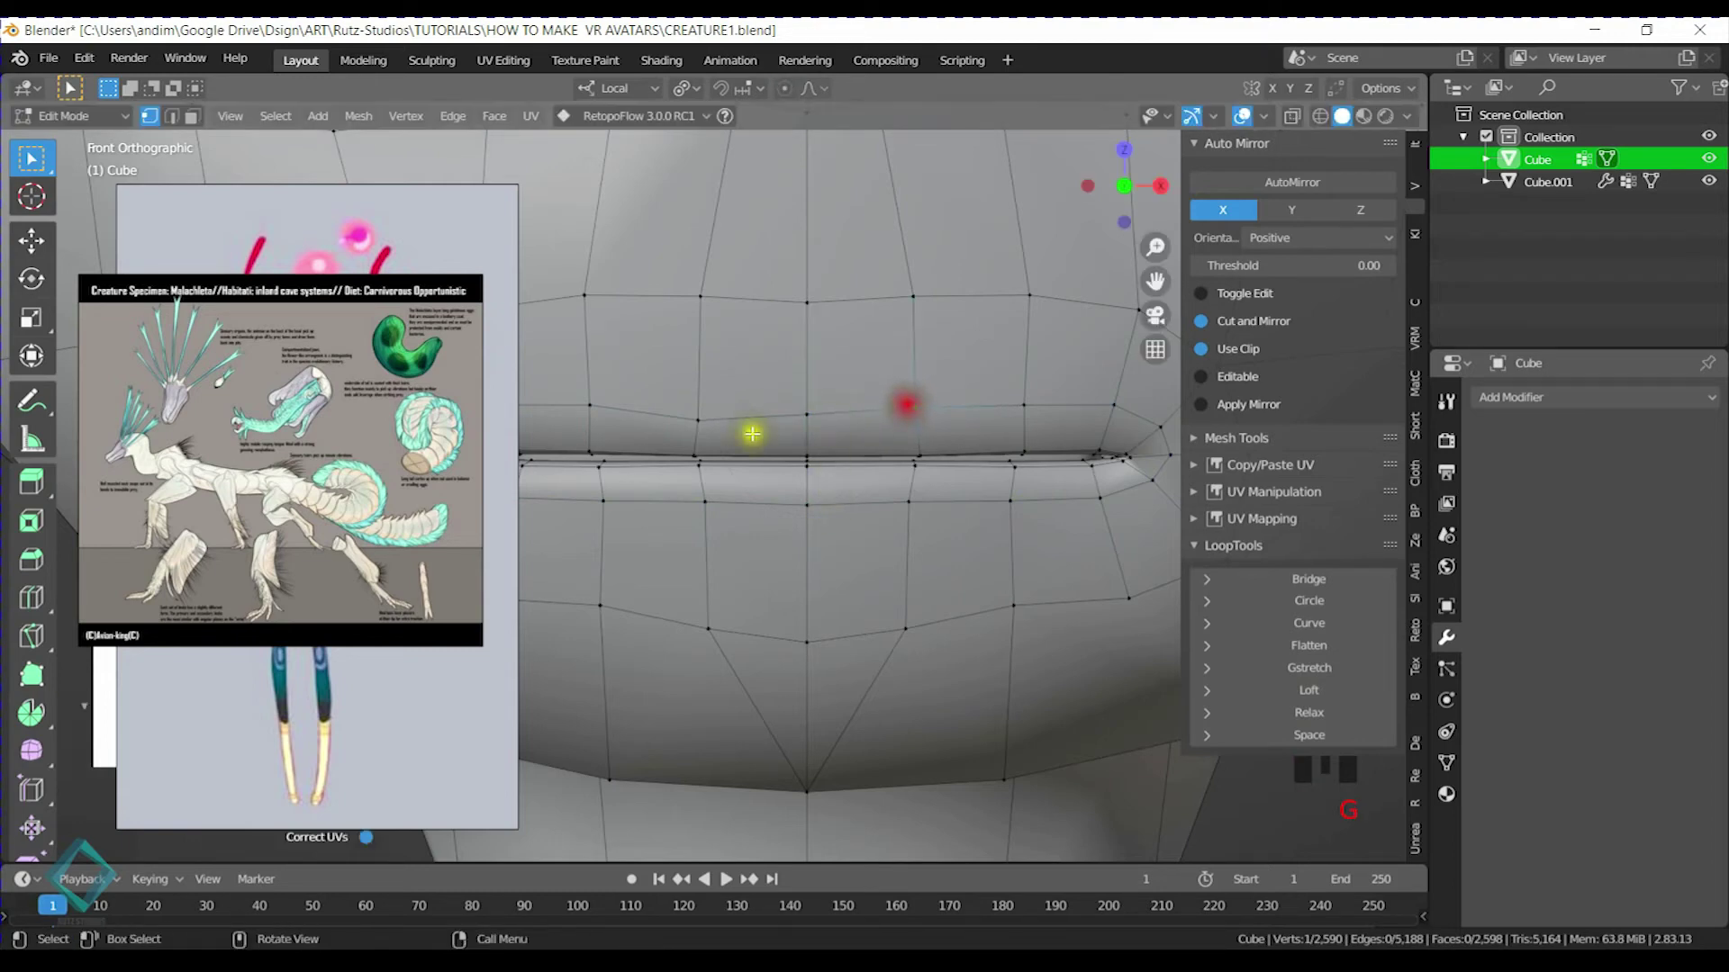
Slide the vertex left of the upper lip's center slightly upward and relax the whole outer lip loop again
{"action": "key", "text": "g"}
{"action": "key", "text": "g"}
{"action": "left_click", "coordinate": [691, 415]}
{"action": "left_click", "coordinate": [745, 415], "text": "alt"}
{"action": "left_click", "coordinate": [1310, 712]}
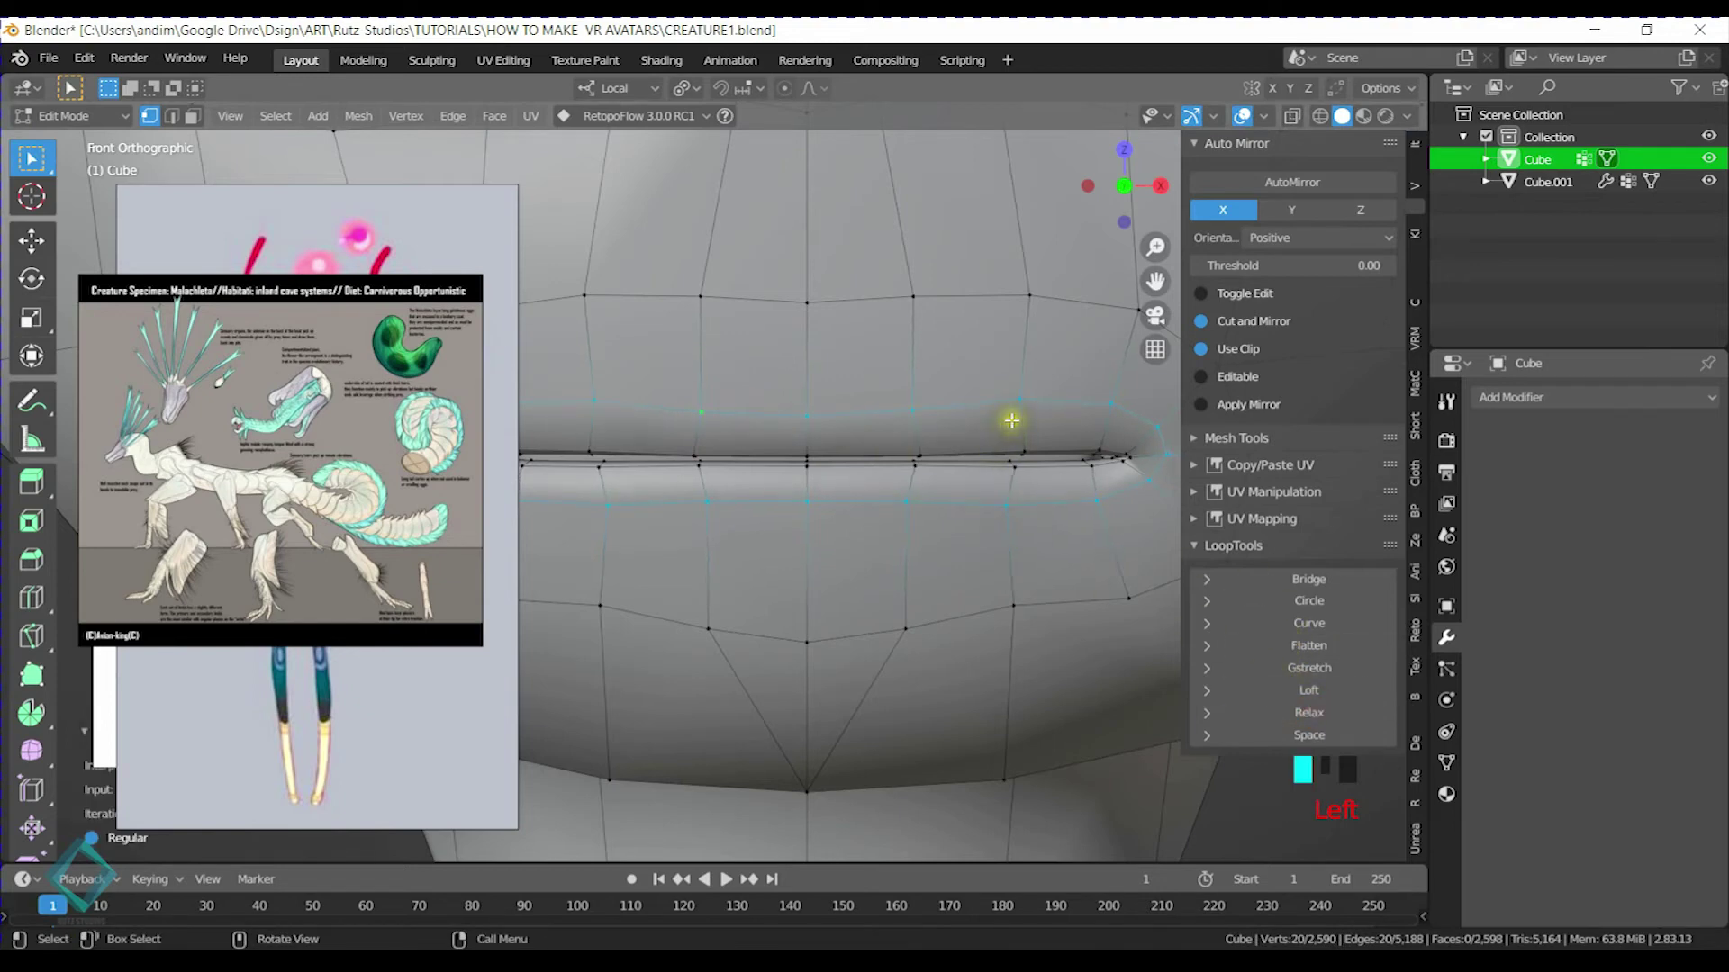
Slide the three central vertices of the upper outer lip loop slightly upward along their edges and save the file
{"action": "left_click_drag", "start_coordinate": [685, 391], "coordinate": [942, 423]}
{"action": "key", "text": "g"}
{"action": "key", "text": "g"}
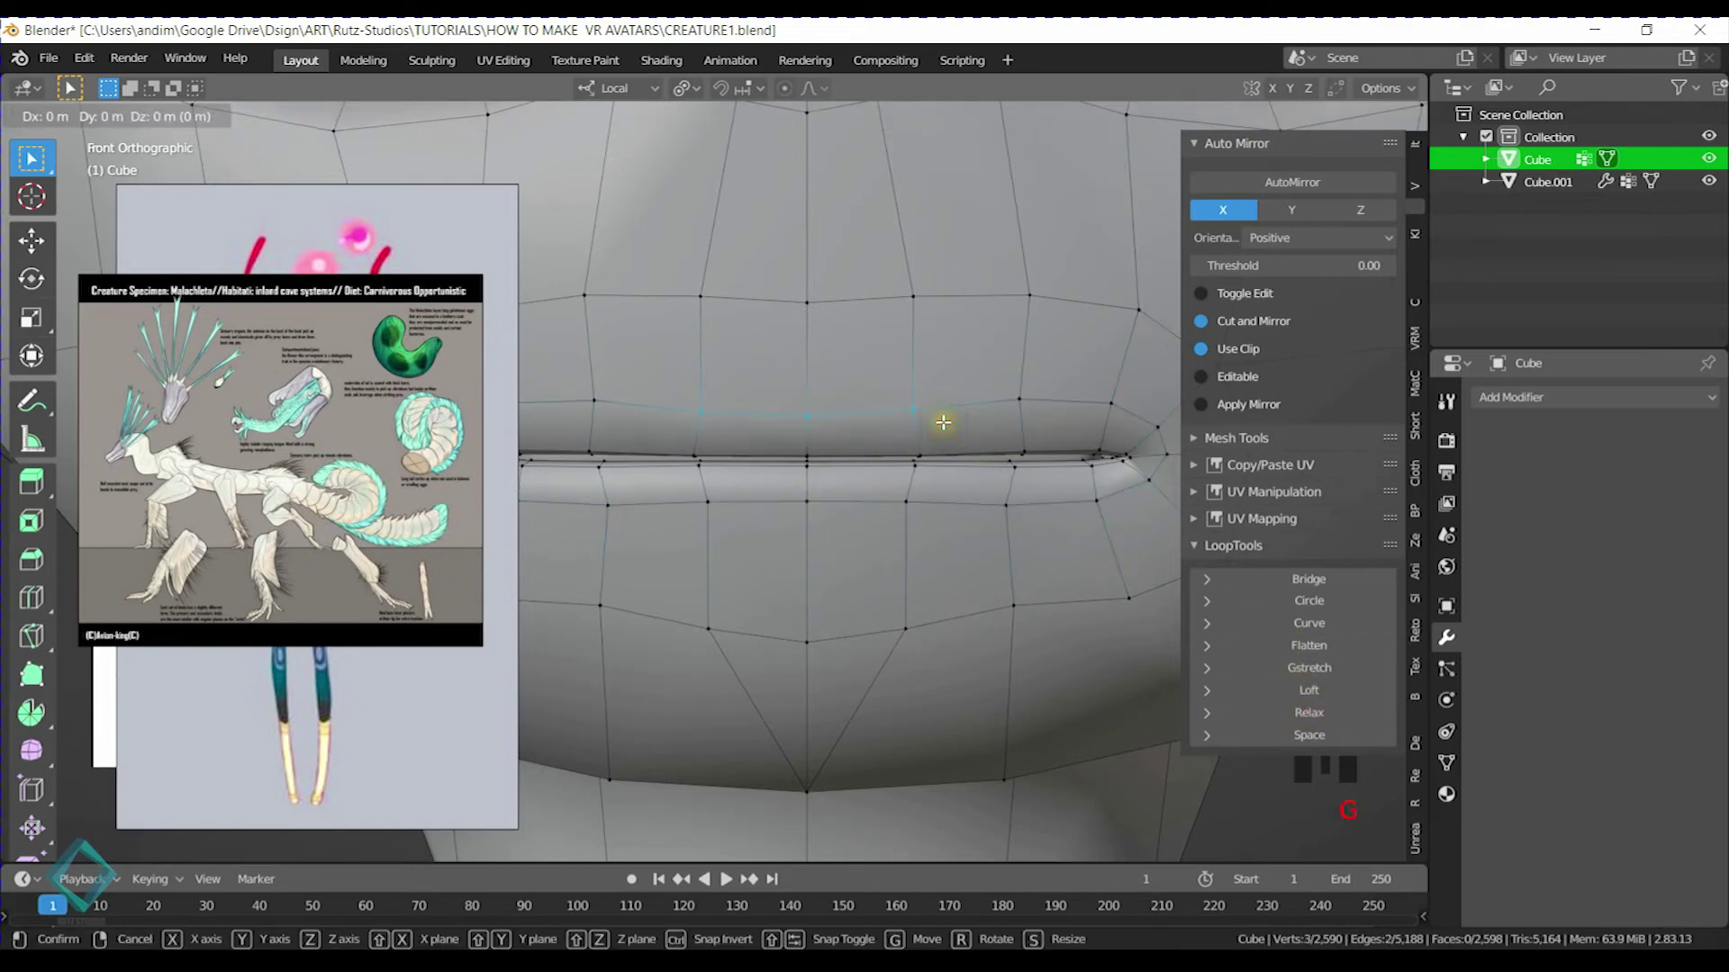
{"action": "left_click", "coordinate": [943, 412]}
{"action": "key", "text": "ctrl+s"}
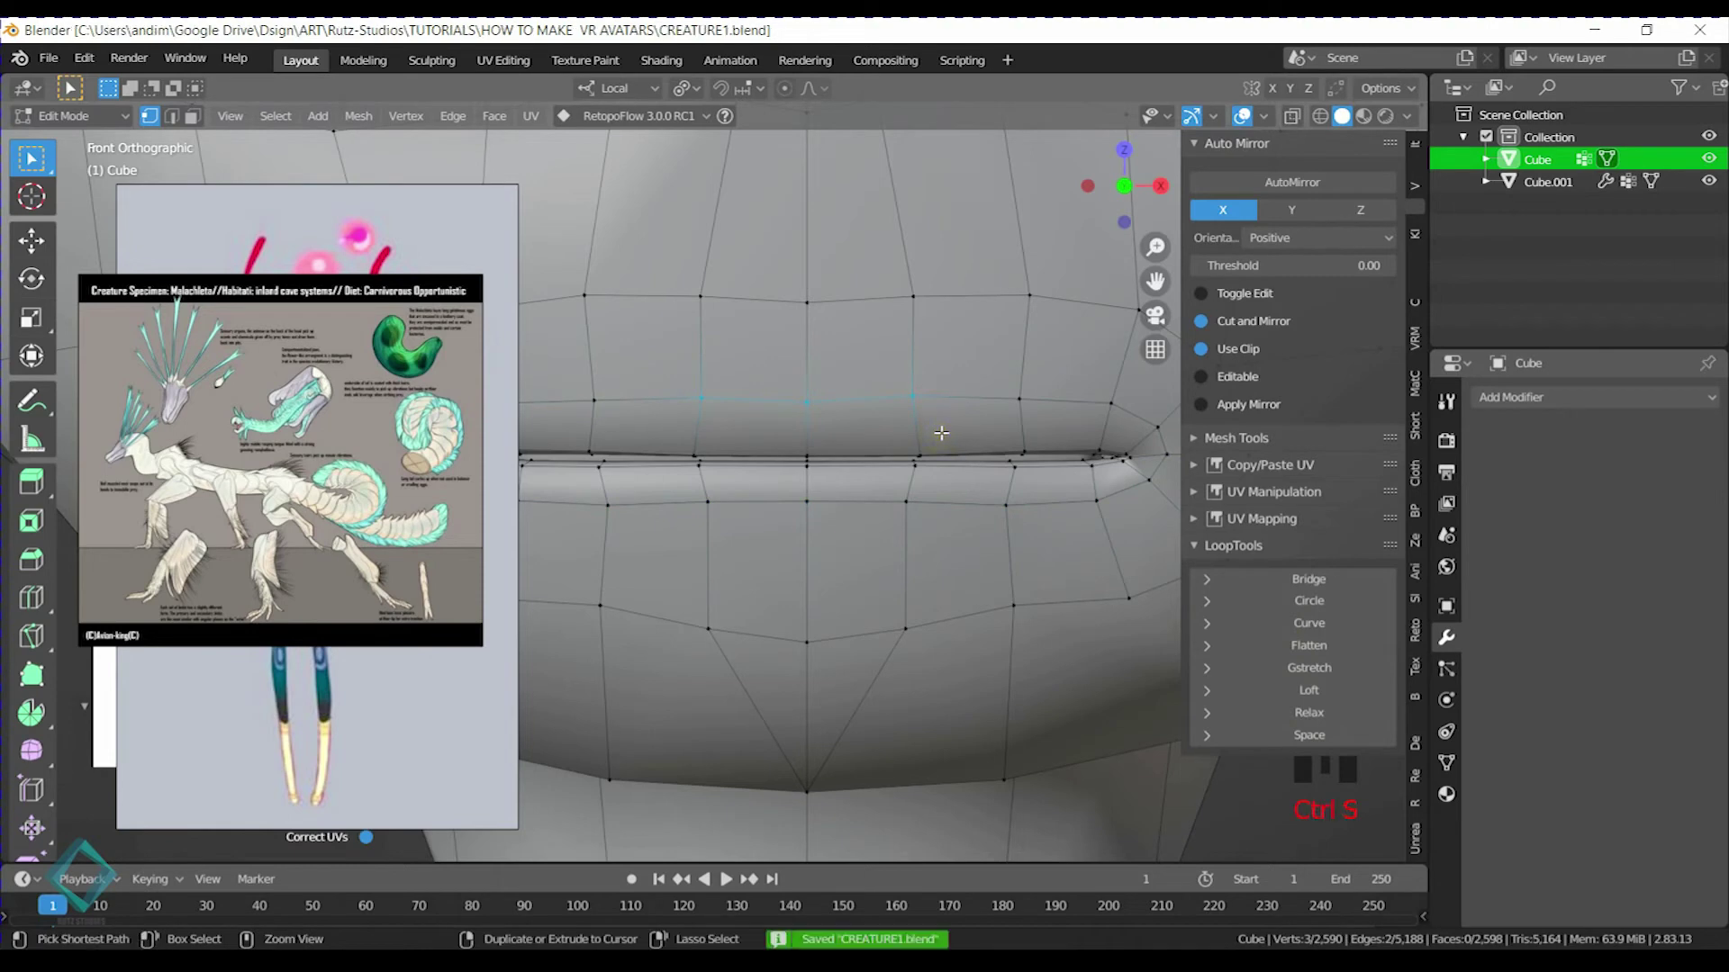
In Object Mode, run AutoMirror on the body across X, apply the resulting Mirror modifier and save
{"action": "key", "text": "Tab"}
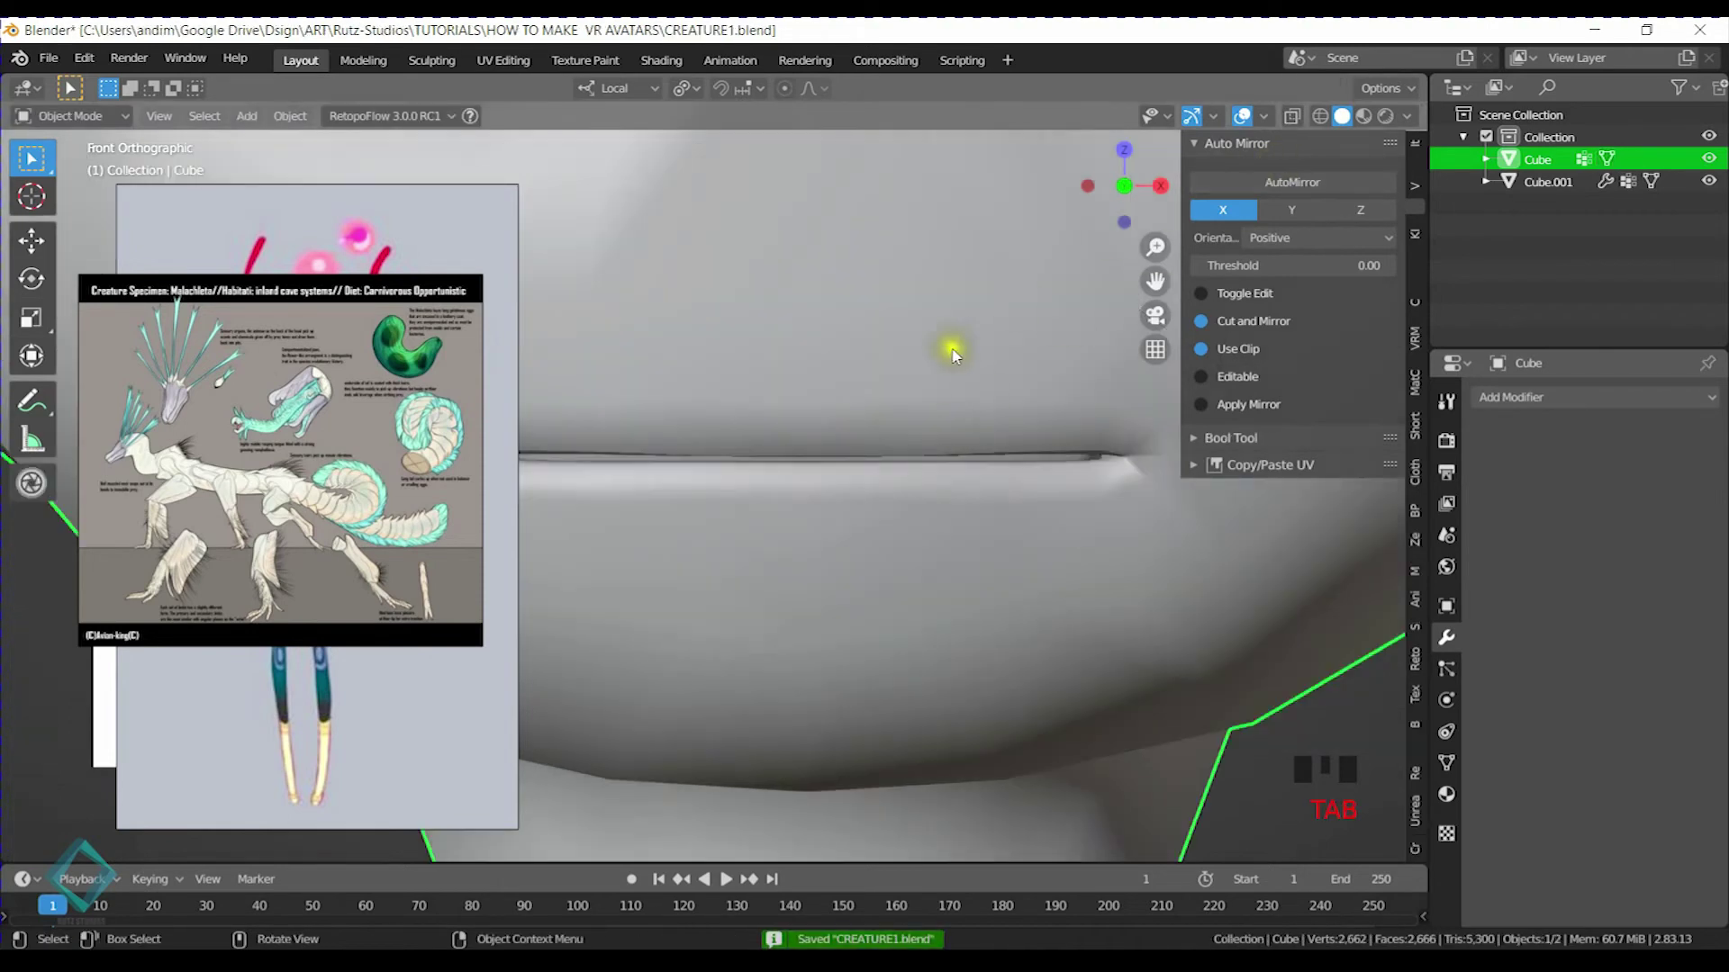
{"action": "left_click", "coordinate": [1291, 182]}
{"action": "left_click", "coordinate": [1562, 466]}
{"action": "key", "text": "ctrl+s"}
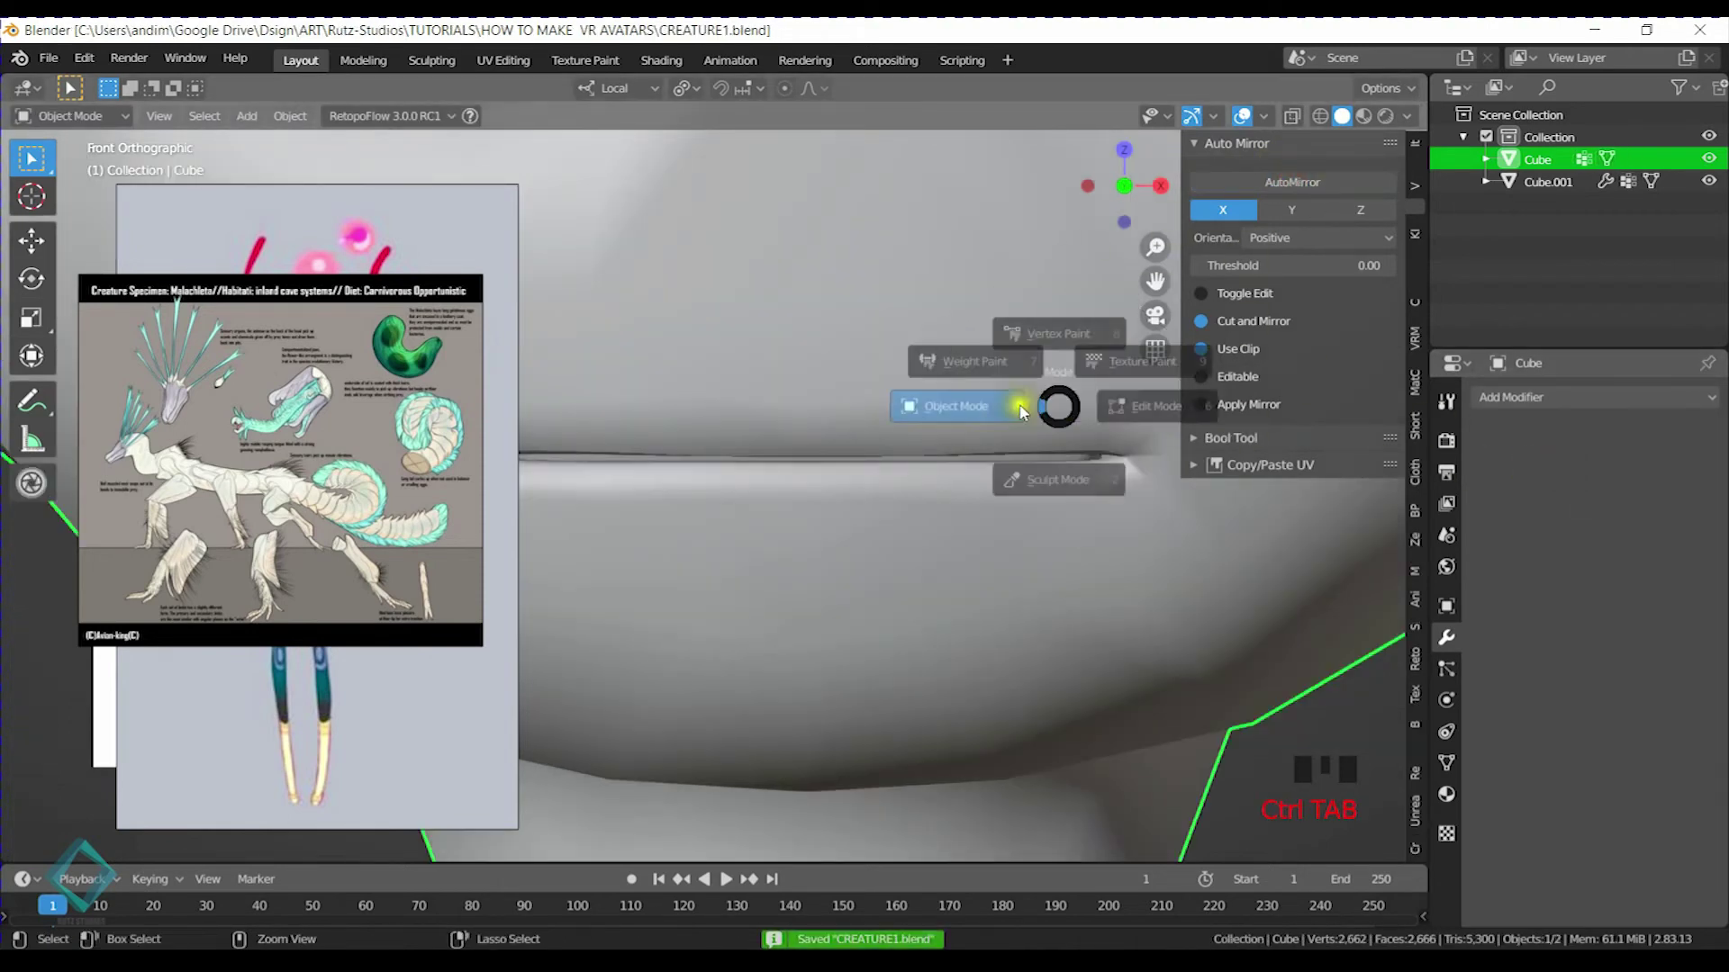
Return to editing the body mesh, save the file and switch to face selection inside the mouth cavity
{"action": "scroll", "coordinate": [897, 401], "scroll_direction": "down", "scroll_amount": 5}
{"action": "middle_click_drag", "start_coordinate": [955, 483], "coordinate": [1085, 441]}
{"action": "key", "text": "Tab"}
{"action": "scroll", "coordinate": [792, 491], "scroll_direction": "up", "scroll_amount": 5}
{"action": "middle_click_drag", "start_coordinate": [1066, 386], "coordinate": [822, 405]}
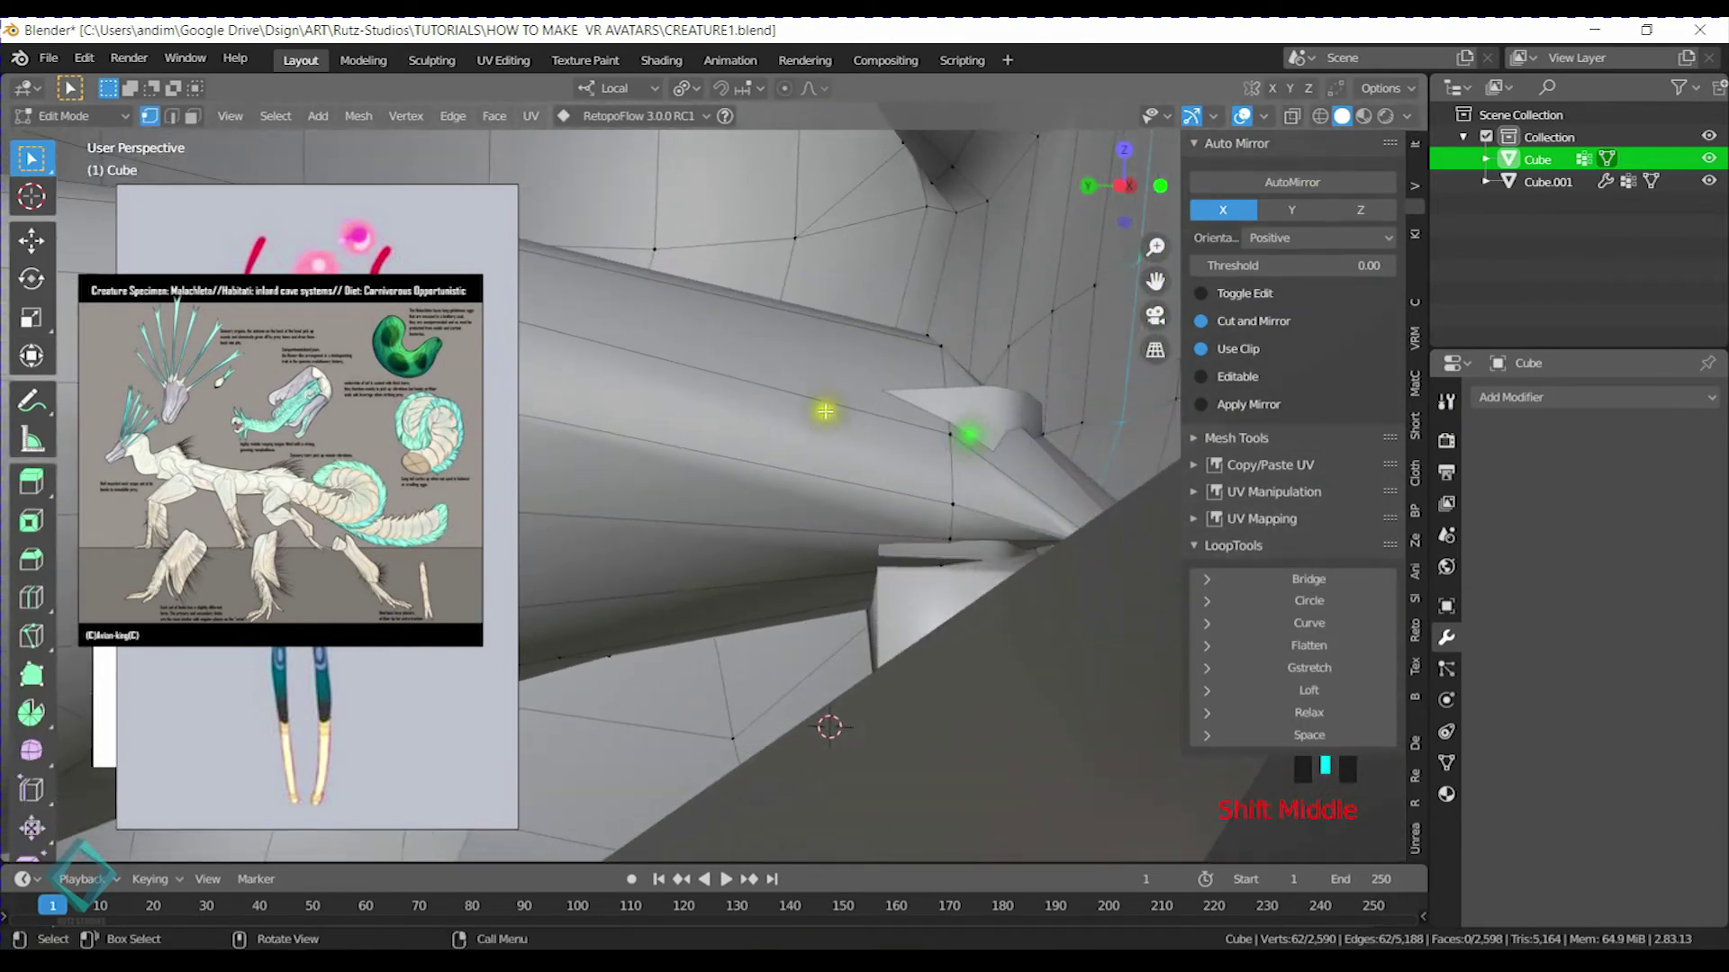
{"action": "scroll", "coordinate": [907, 455], "scroll_direction": "up", "scroll_amount": 5}
{"action": "middle_click_drag", "start_coordinate": [1009, 462], "coordinate": [1099, 474]}
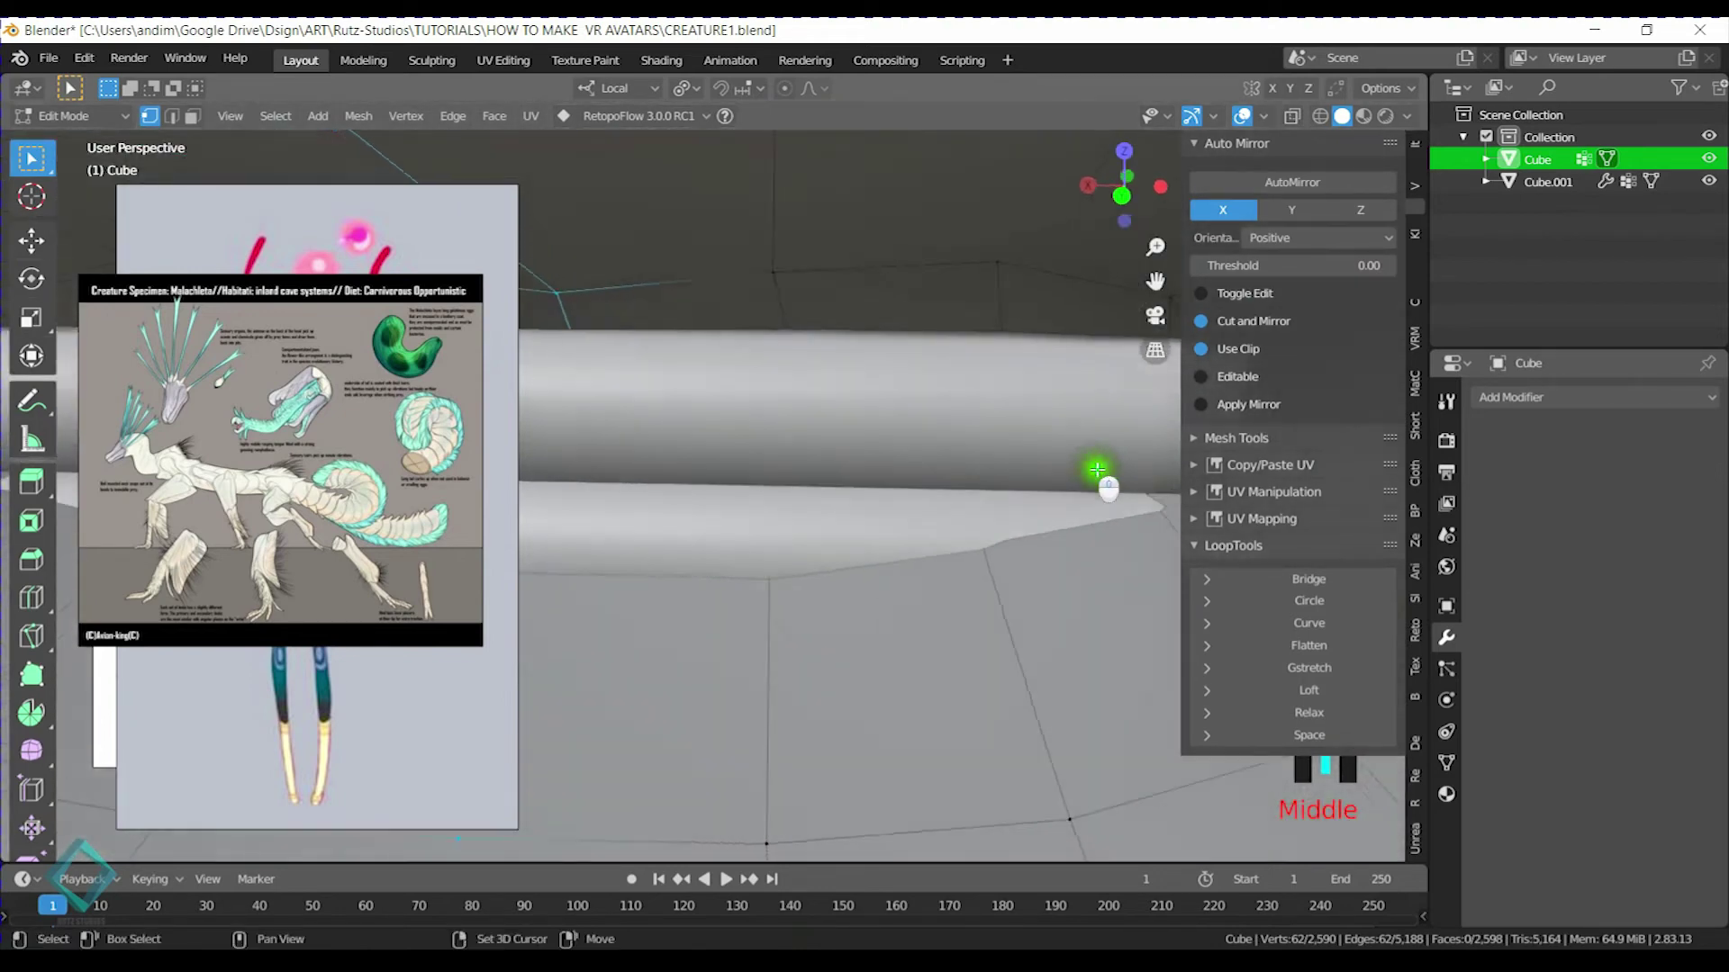
{"action": "scroll", "coordinate": [1041, 397], "scroll_direction": "down", "scroll_amount": 2}
{"action": "middle_click_drag", "start_coordinate": [1042, 397], "coordinate": [1024, 302], "text": "shift"}
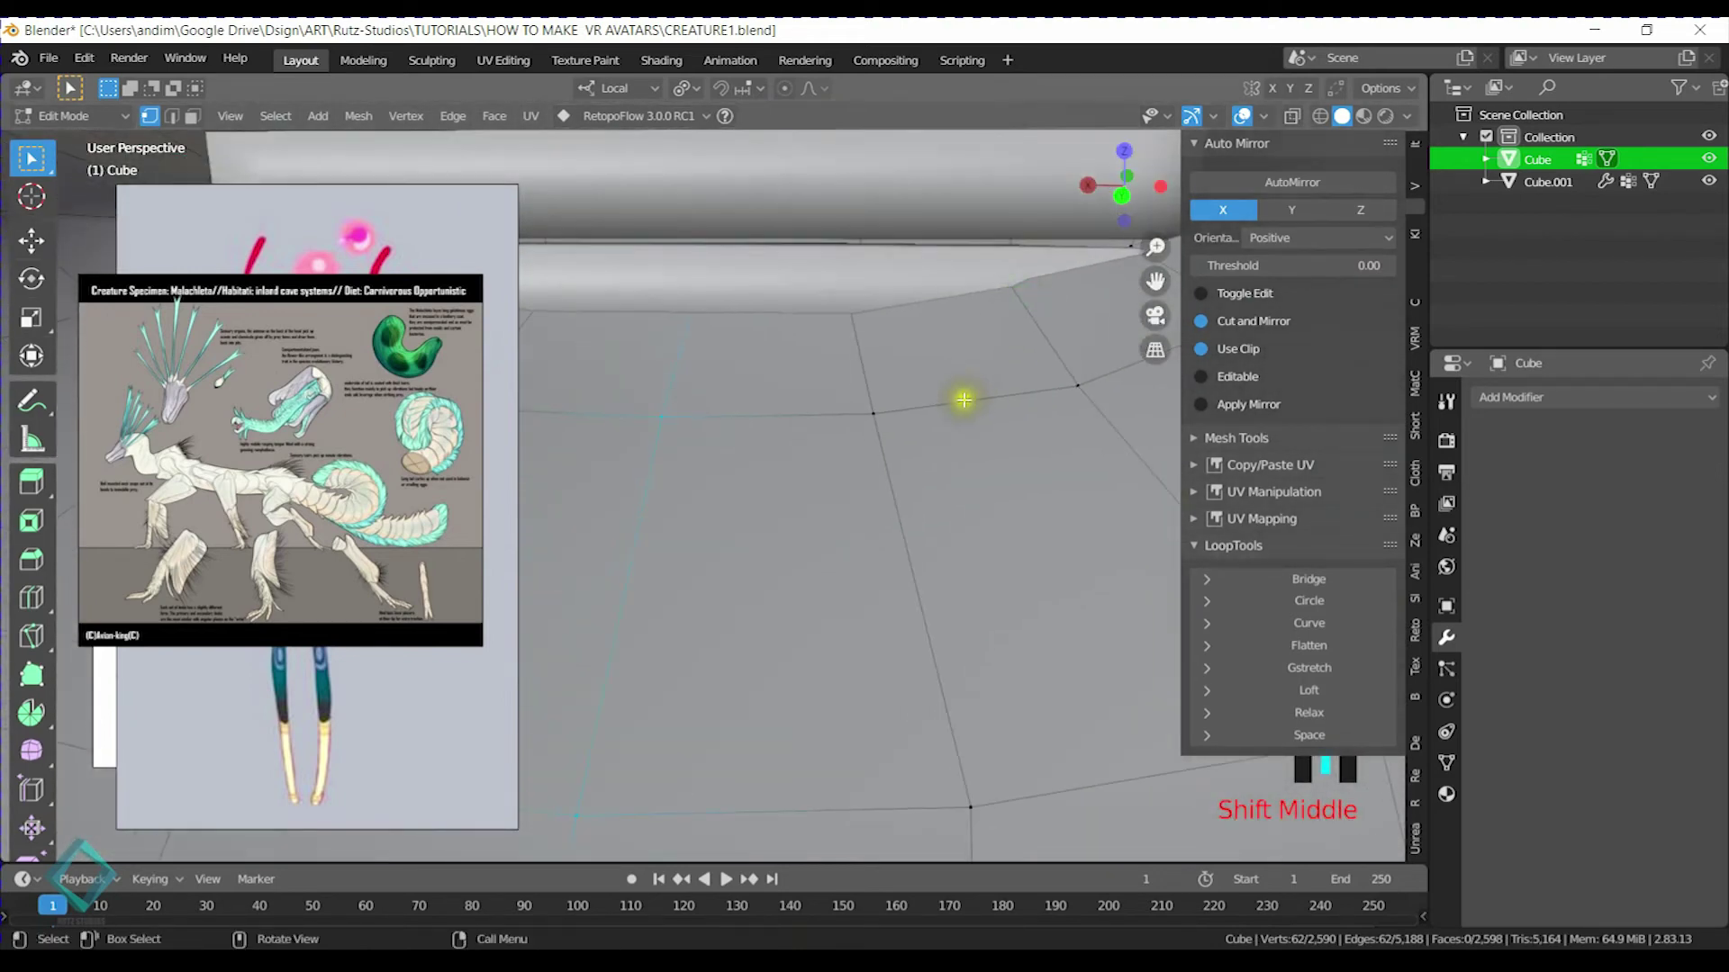
{"action": "key", "text": "ctrl+s"}
{"action": "key", "text": "3"}
{"action": "scroll", "coordinate": [938, 429], "scroll_direction": "down", "scroll_amount": 3}
{"action": "scroll", "coordinate": [915, 440], "scroll_direction": "up", "scroll_amount": 3}
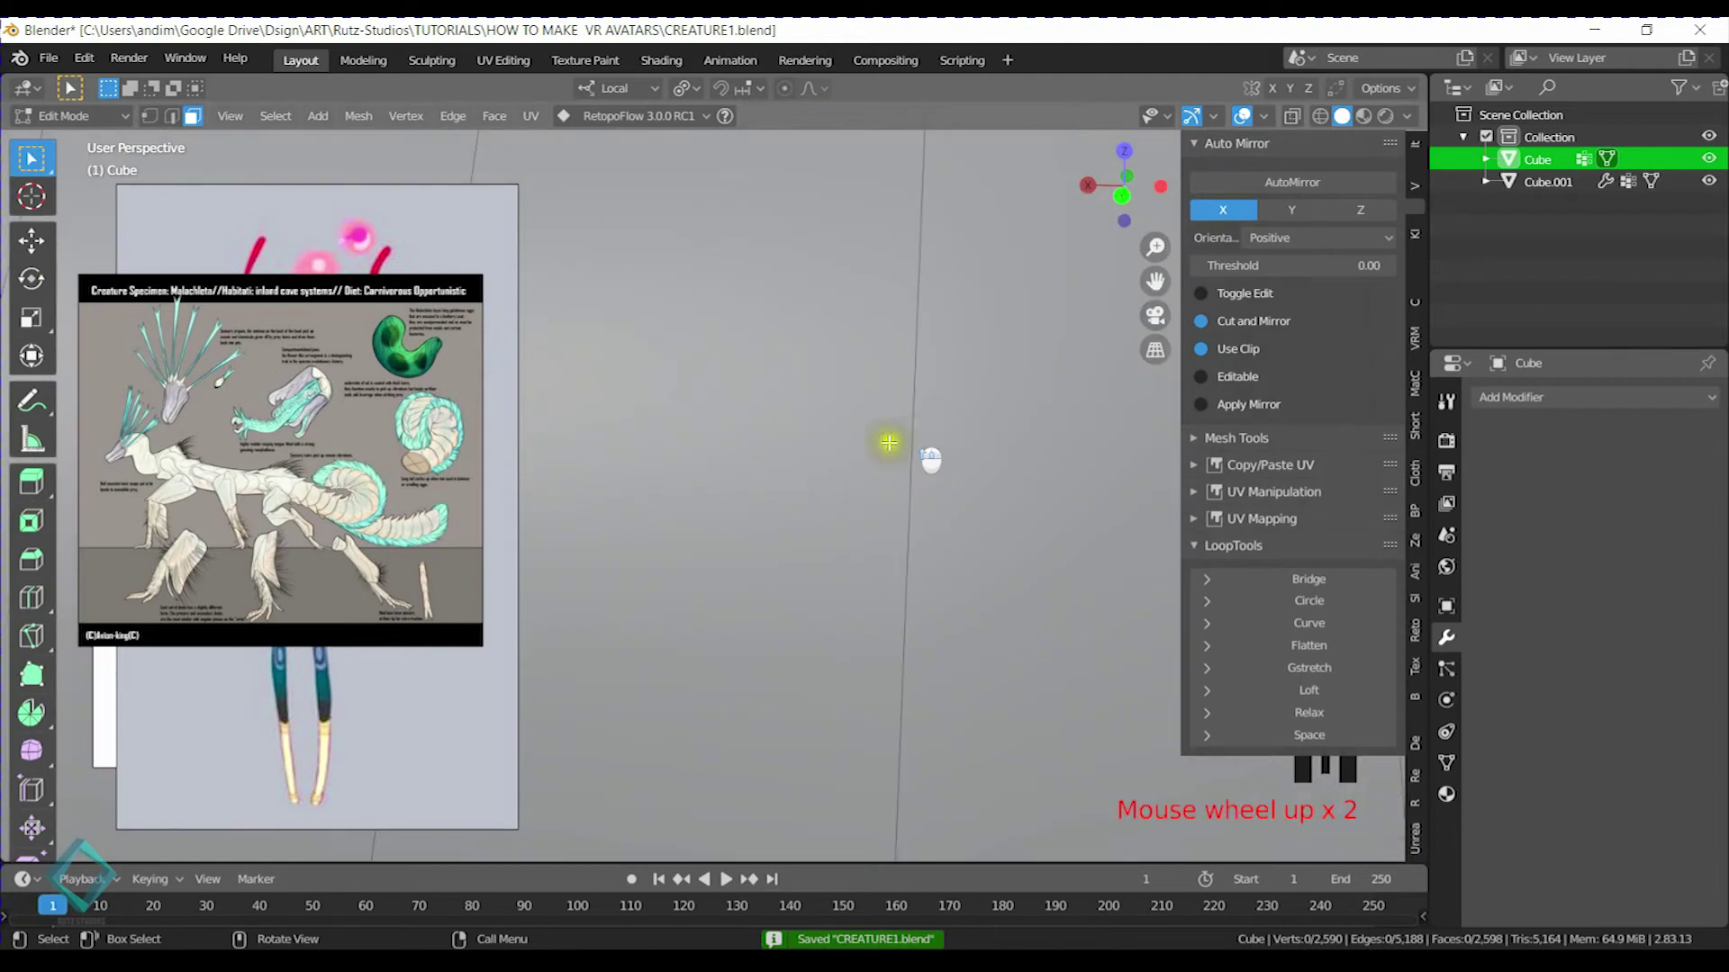
Select a connected patch of twelve faces on the floor of the mouth cavity
{"action": "scroll", "coordinate": [868, 442], "scroll_direction": "up", "scroll_amount": 2}
{"action": "middle_click_drag", "start_coordinate": [950, 404], "coordinate": [837, 422]}
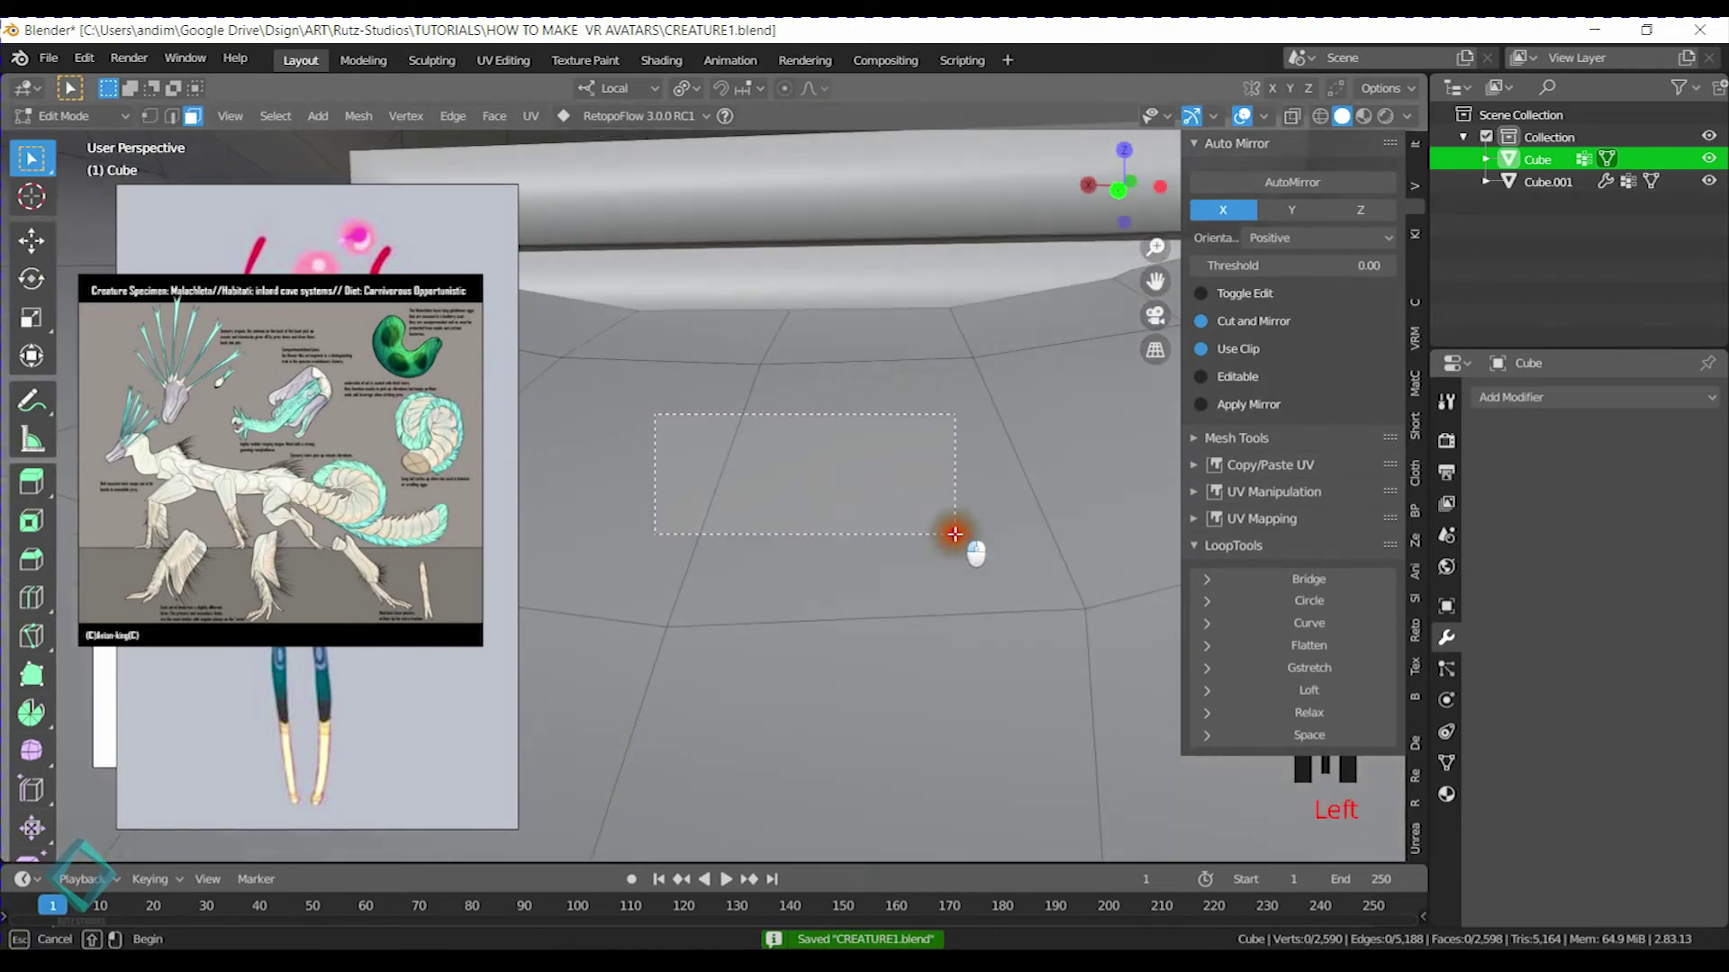
{"action": "left_click_drag", "start_coordinate": [955, 533], "coordinate": [955, 534]}
{"action": "middle_click_drag", "start_coordinate": [955, 534], "coordinate": [1099, 451], "text": "shift"}
{"action": "left_click", "coordinate": [706, 468], "text": "shift"}
{"action": "middle_click_drag", "start_coordinate": [706, 467], "coordinate": [873, 467], "text": "shift"}
{"action": "left_click", "coordinate": [657, 374], "text": "shift"}
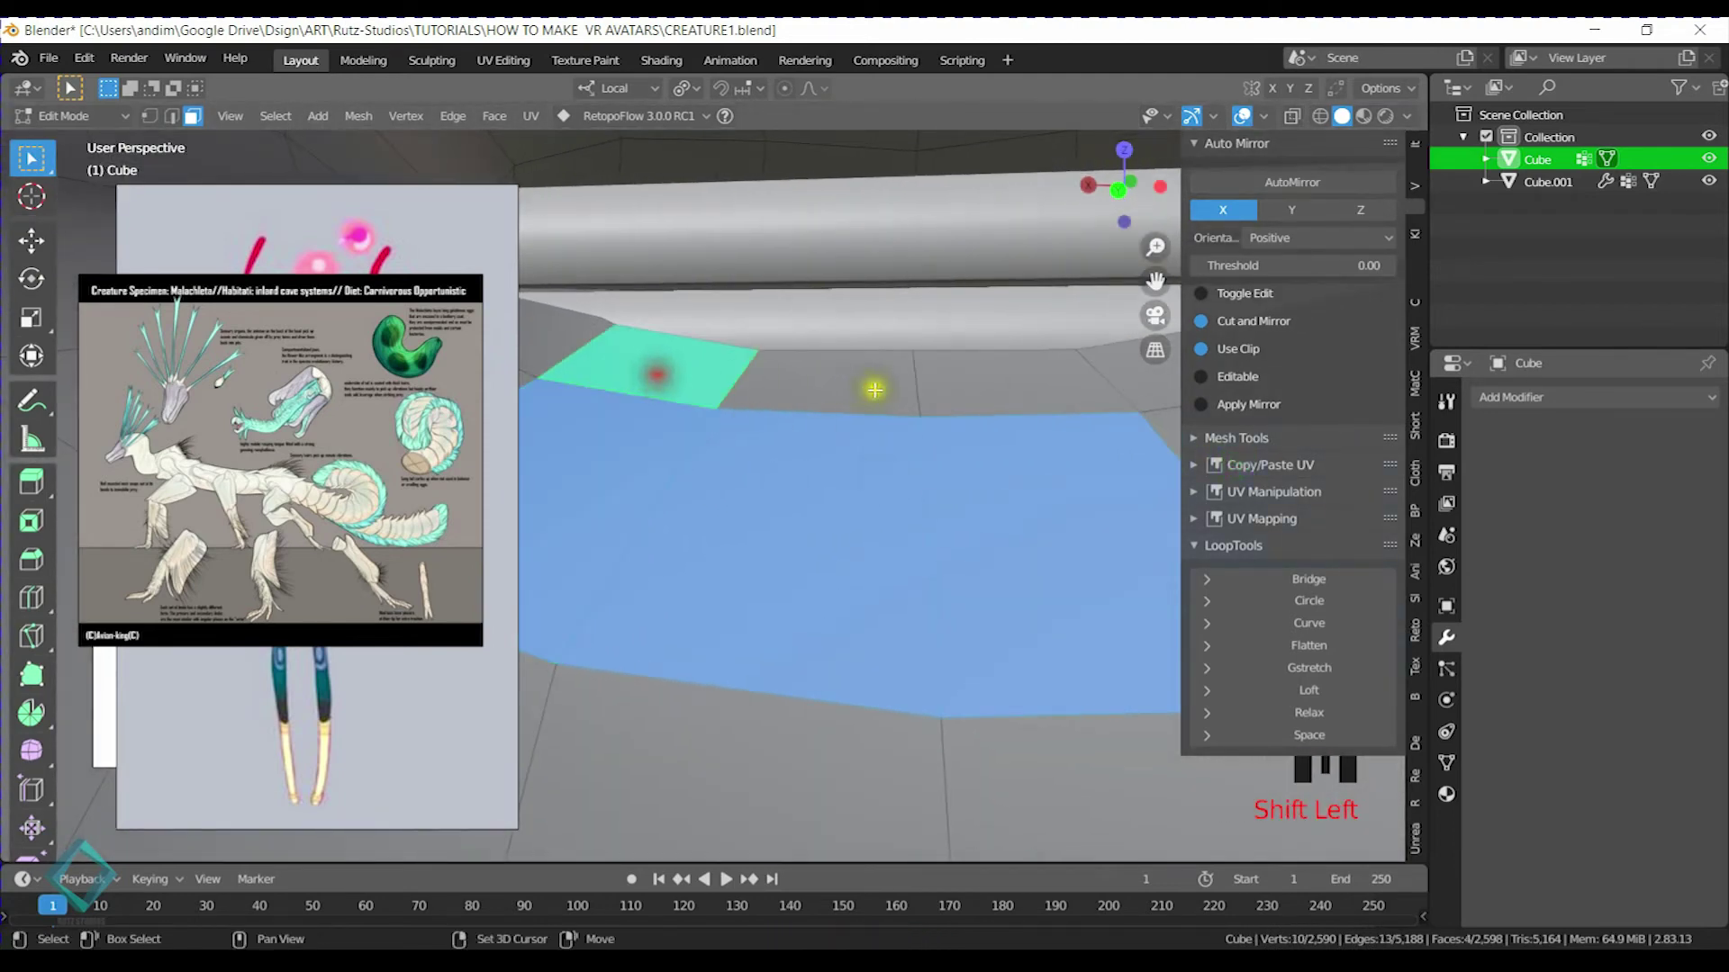
{"action": "left_click", "coordinate": [1092, 490], "text": "shift"}
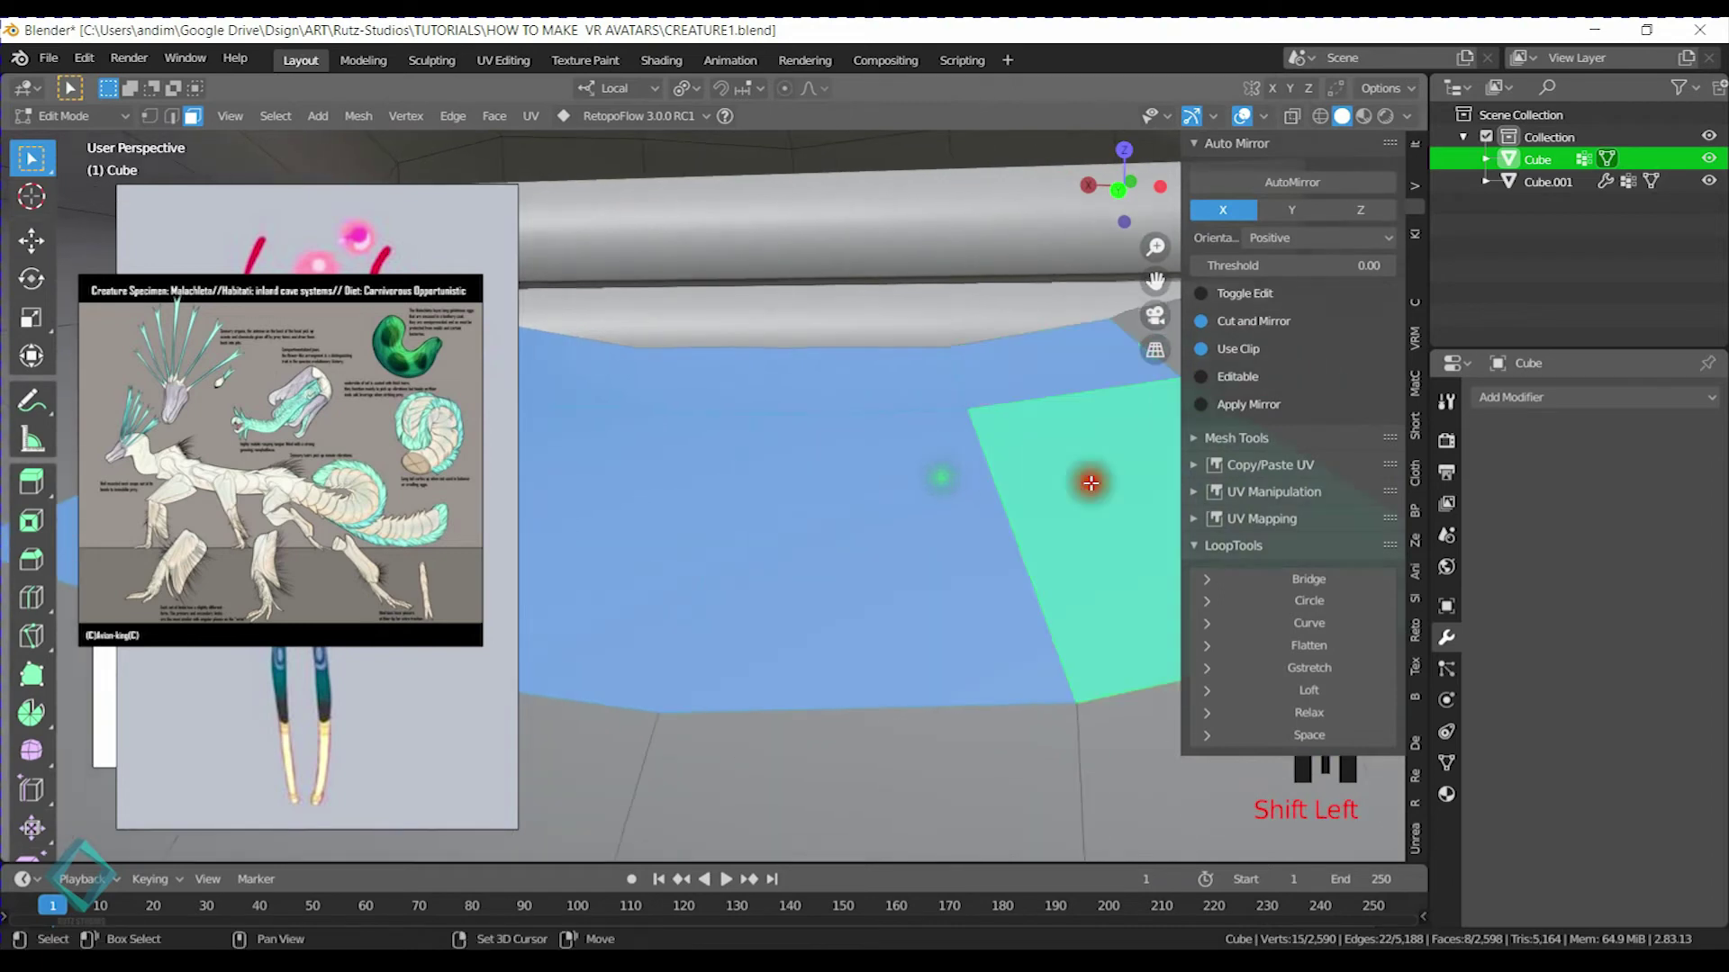
{"action": "scroll", "coordinate": [926, 513], "scroll_direction": "down", "scroll_amount": 2}
{"action": "middle_click_drag", "start_coordinate": [927, 513], "coordinate": [748, 325], "text": "shift"}
{"action": "scroll", "coordinate": [765, 338], "scroll_direction": "down", "scroll_amount": 2}
{"action": "scroll", "coordinate": [649, 348], "scroll_direction": "up", "scroll_amount": 1}
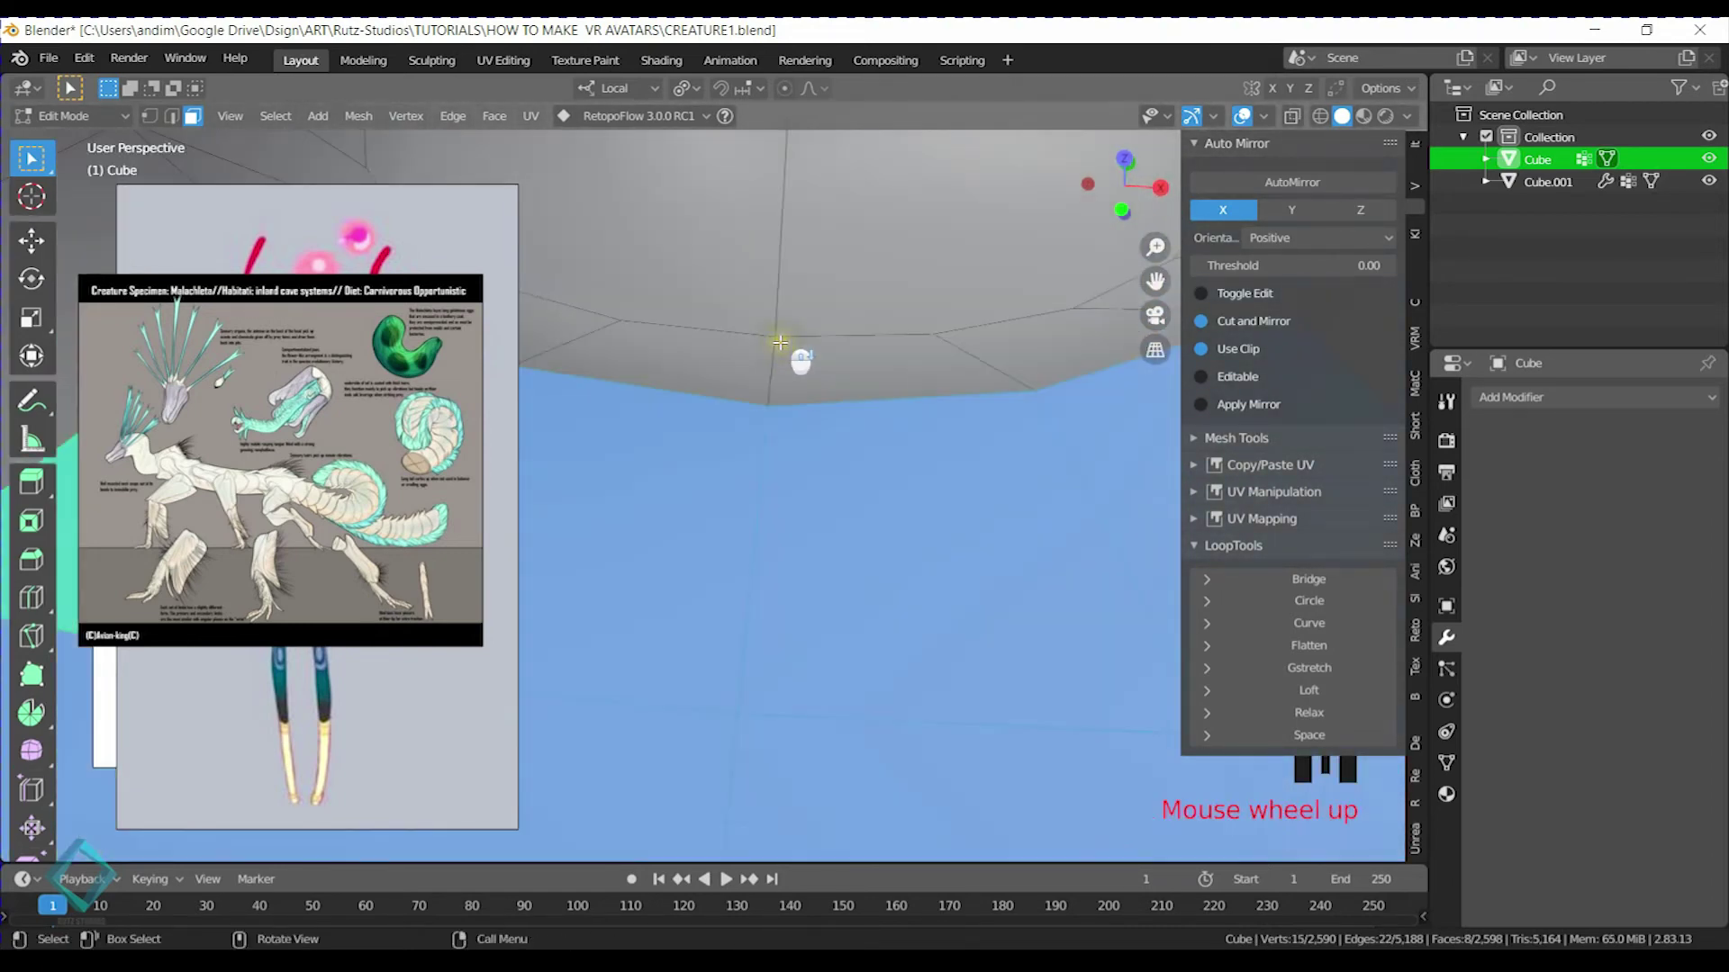
{"action": "middle_click_drag", "start_coordinate": [648, 348], "coordinate": [745, 309], "text": "shift"}
{"action": "left_click", "coordinate": [655, 302], "text": "shift"}
{"action": "middle_click_drag", "start_coordinate": [856, 343], "coordinate": [792, 366], "text": "shift"}
{"action": "left_click", "coordinate": [823, 362], "text": "shift"}
Duplicate the selected mouth-floor faces in place and separate the copy into its own object
{"action": "scroll", "coordinate": [1023, 374], "scroll_direction": "down", "scroll_amount": 5}
{"action": "scroll", "coordinate": [841, 409], "scroll_direction": "up", "scroll_amount": 5}
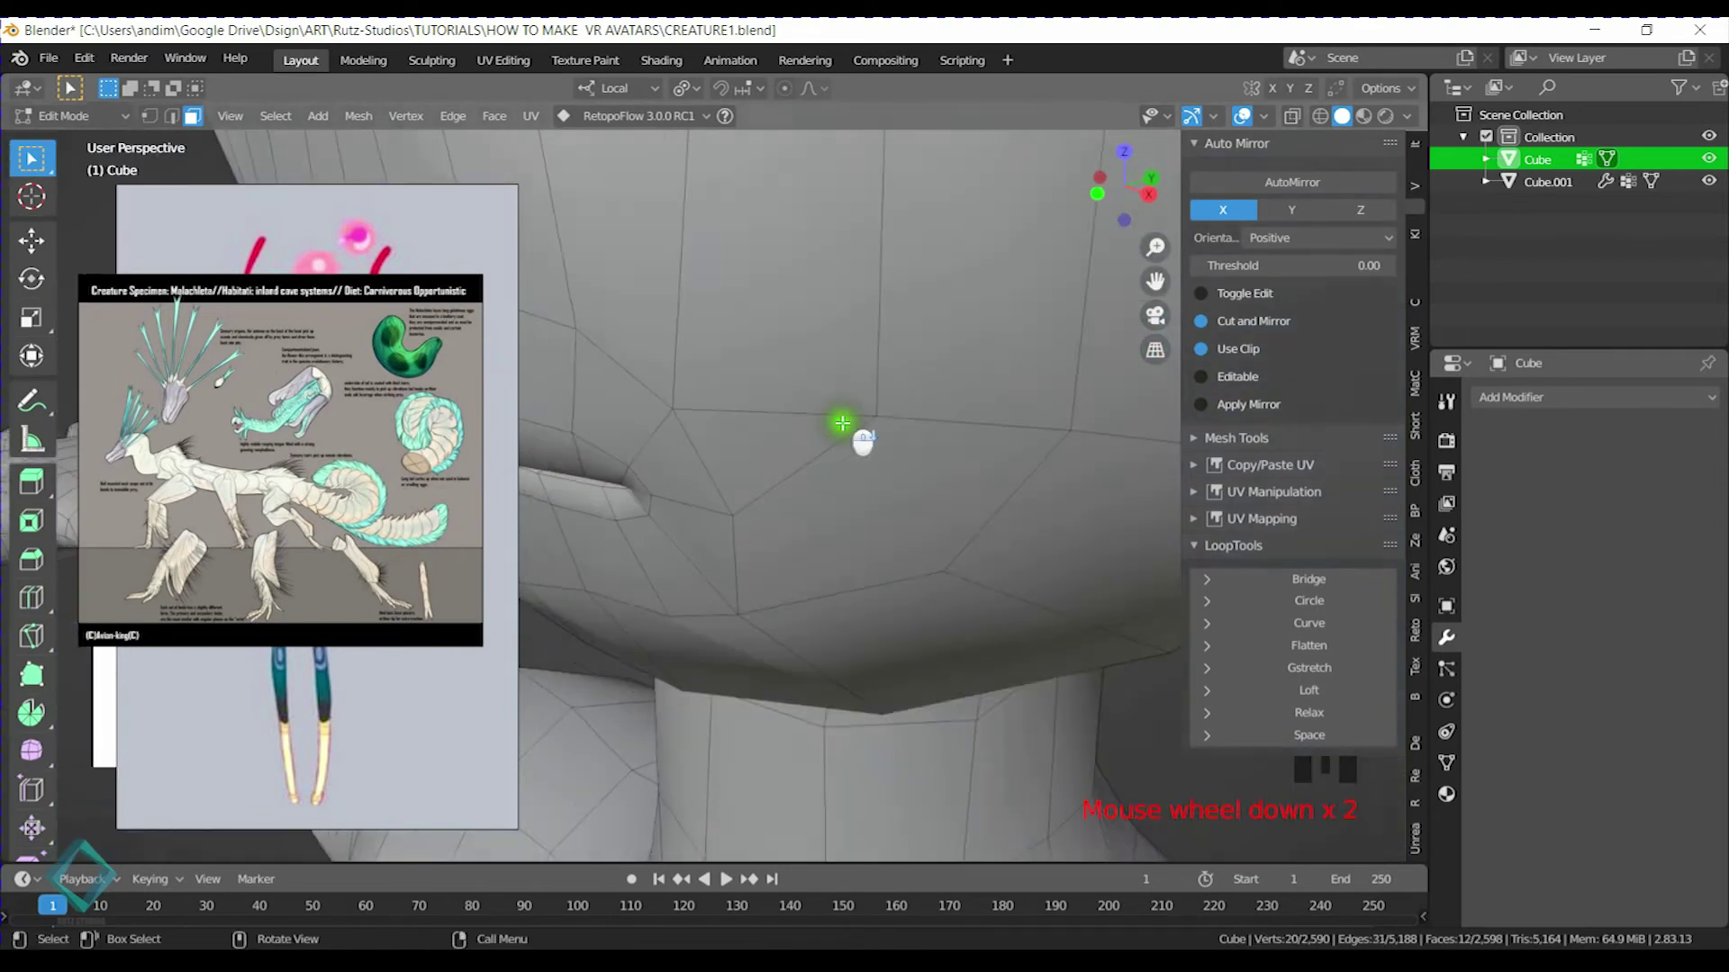
{"action": "key", "text": "shift+d"}
{"action": "right_click", "coordinate": [887, 364]}
{"action": "key", "text": "p"}
{"action": "left_click", "coordinate": [887, 365]}
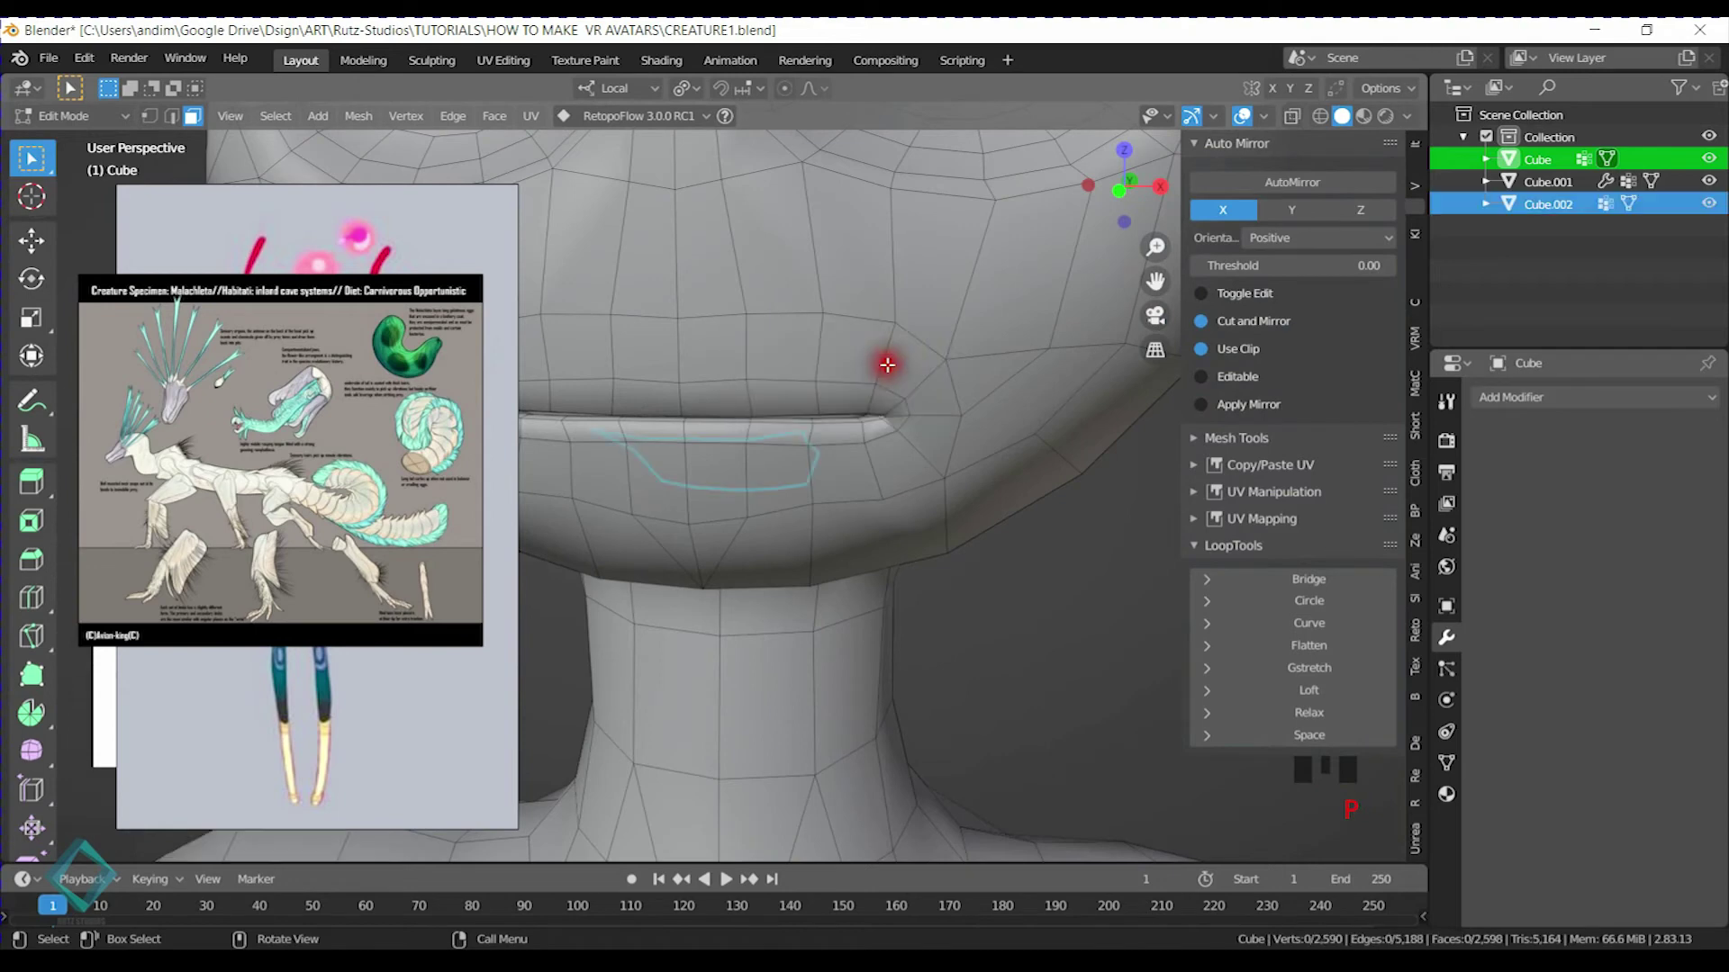
{"action": "key", "text": "KP_Divide"}
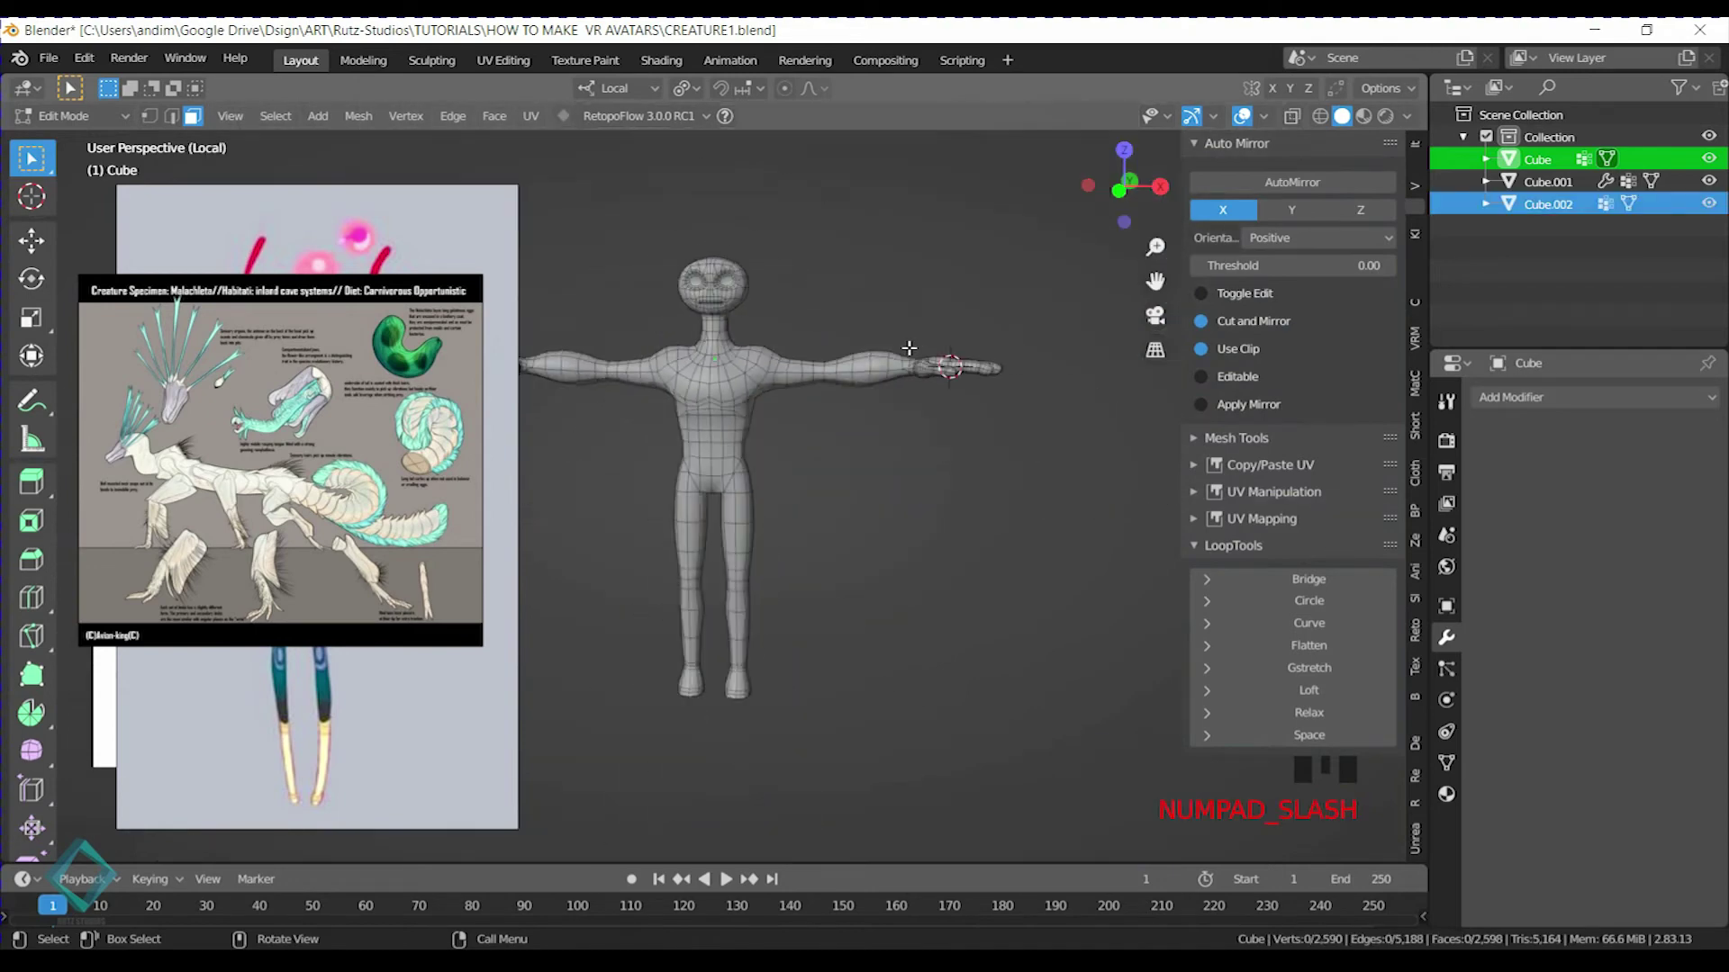
{"action": "key", "text": "KP_Divide"}
{"action": "middle_click_drag", "start_coordinate": [927, 335], "coordinate": [771, 396]}
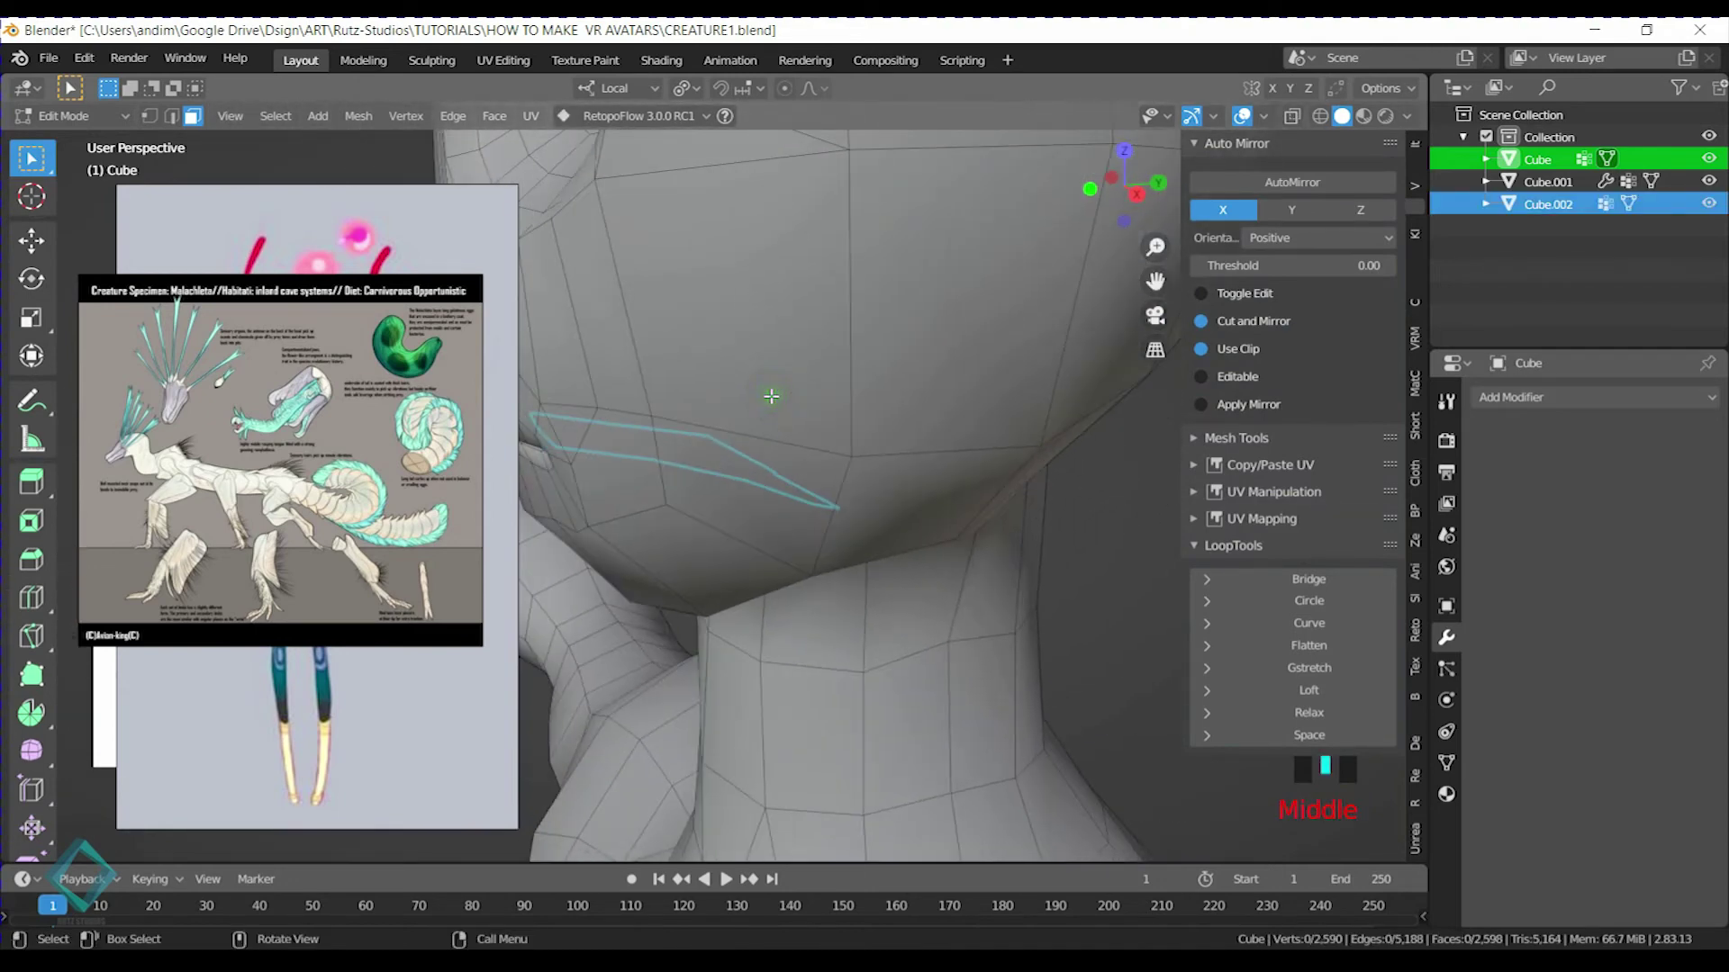
{"action": "key", "text": "KP_Divide"}
{"action": "key", "text": "KP_Divide"}
Leave the body's Edit Mode, isolate the separated mouth-floor patch in local view and start editing its mesh
{"action": "key", "text": "Tab"}
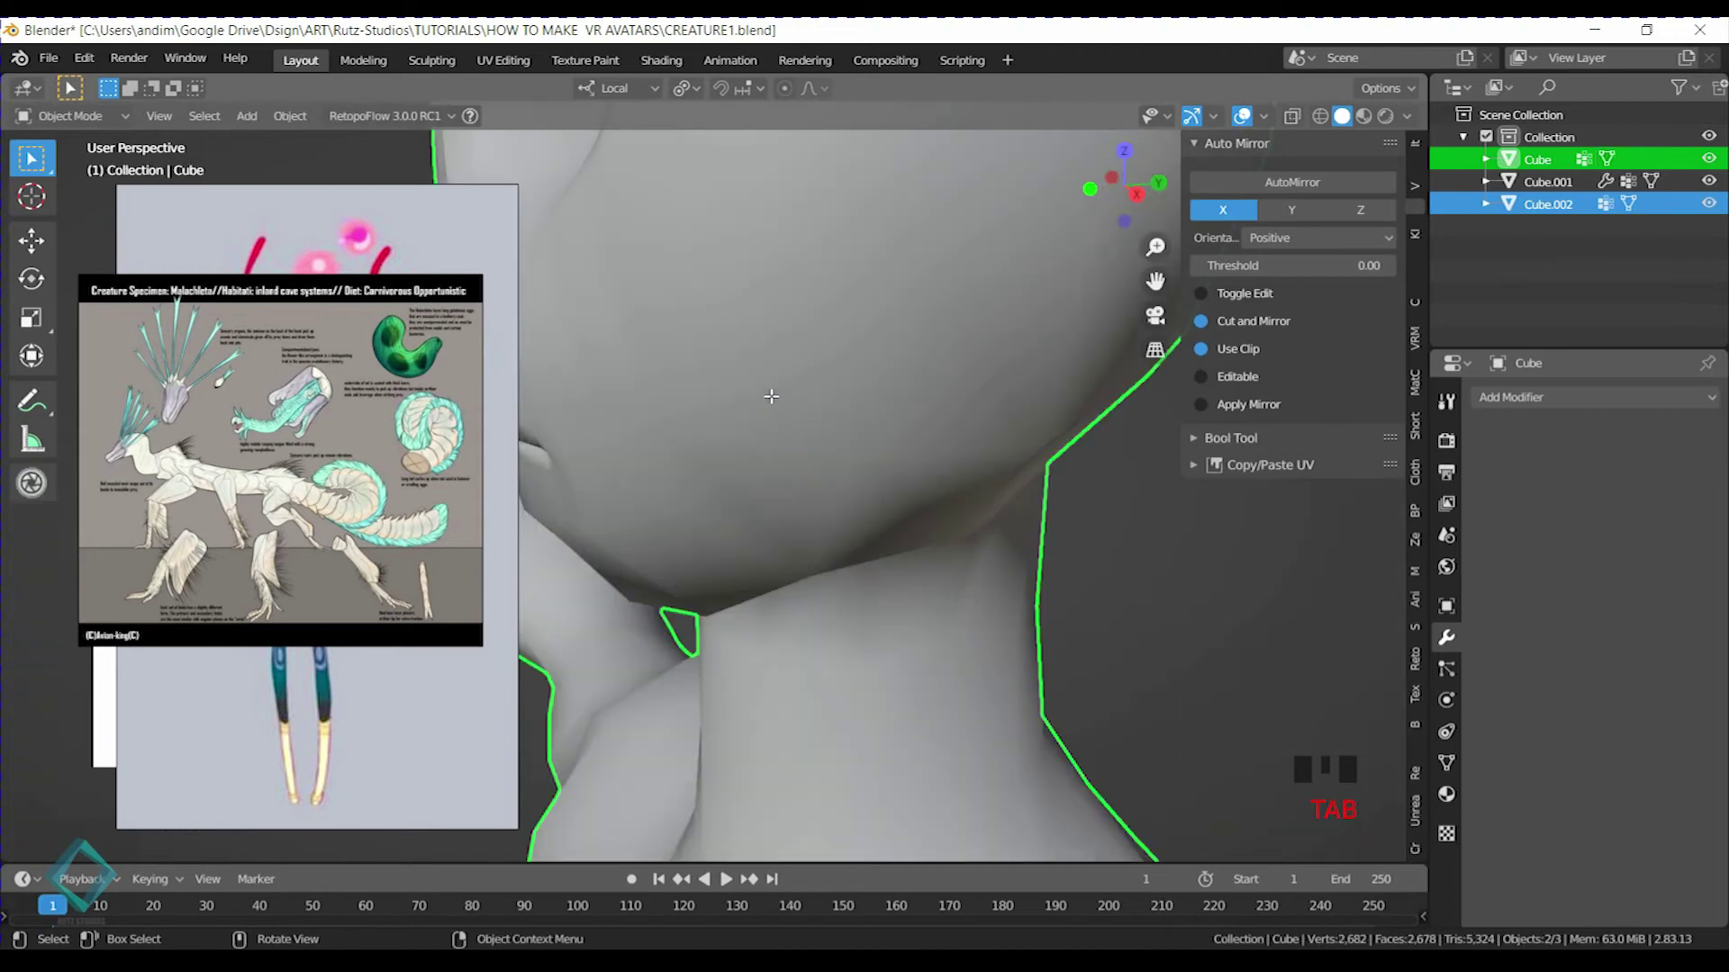
{"action": "left_click", "coordinate": [662, 444]}
{"action": "key", "text": "KP_Divide"}
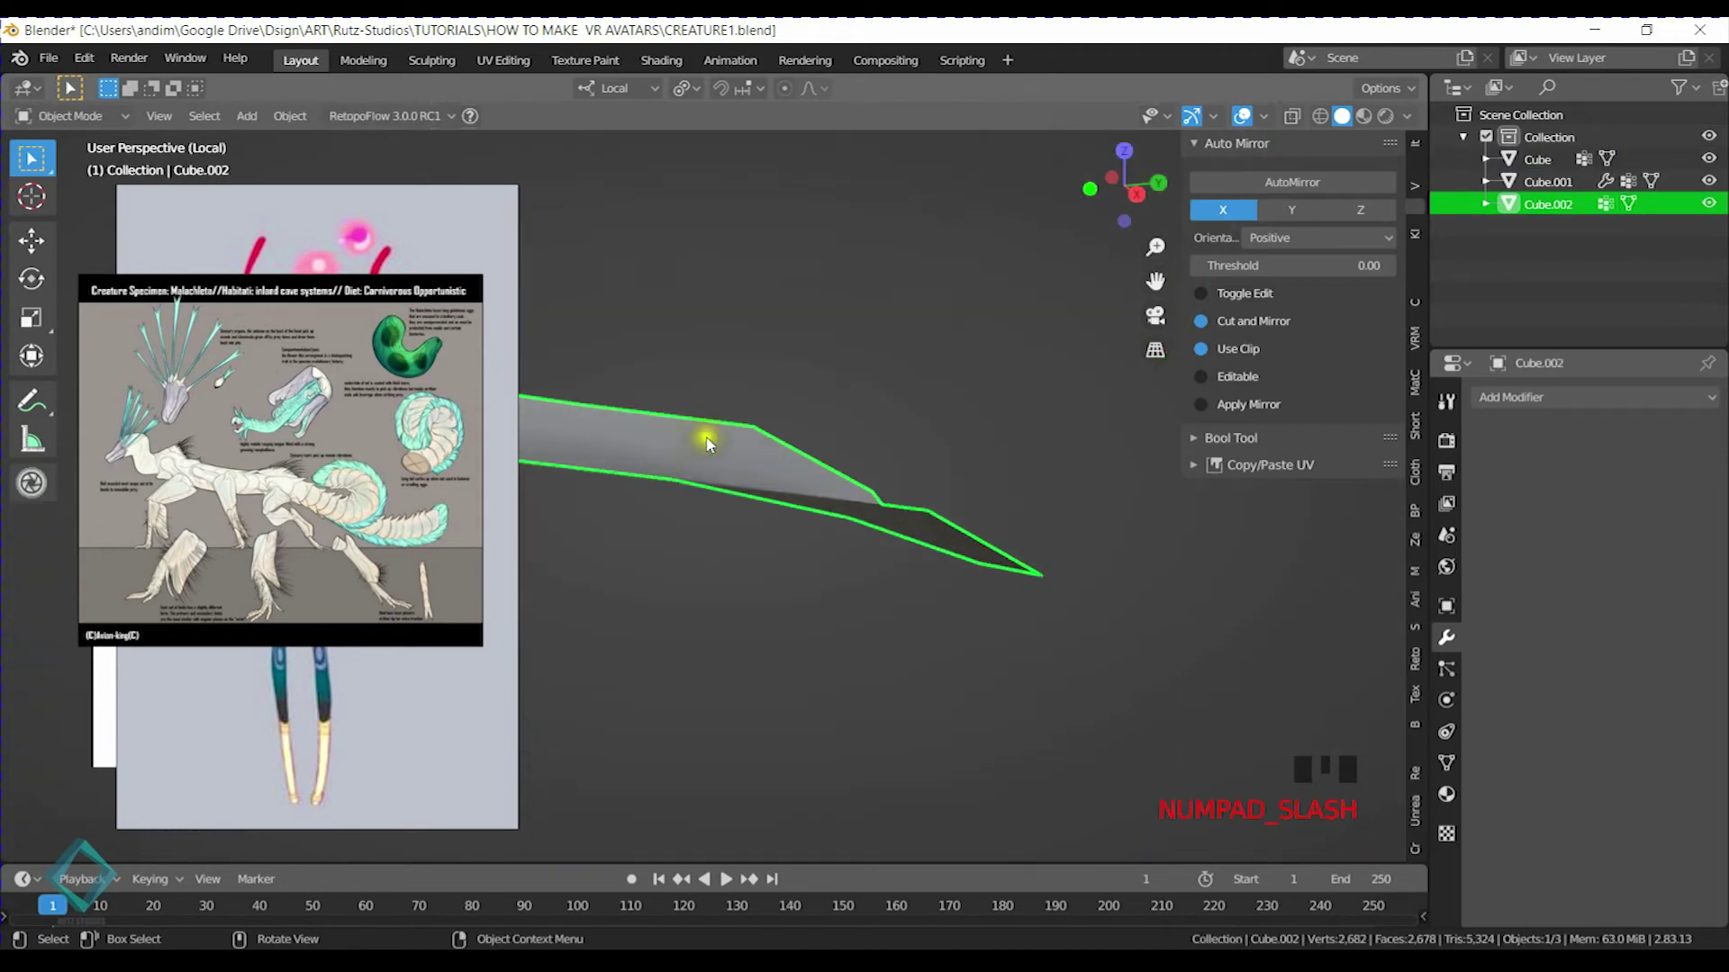
{"action": "middle_click_drag", "start_coordinate": [703, 440], "coordinate": [707, 491]}
{"action": "scroll", "coordinate": [973, 526], "scroll_direction": "down", "scroll_amount": 2}
{"action": "middle_click_drag", "start_coordinate": [973, 527], "coordinate": [841, 510]}
{"action": "key", "text": "Tab"}
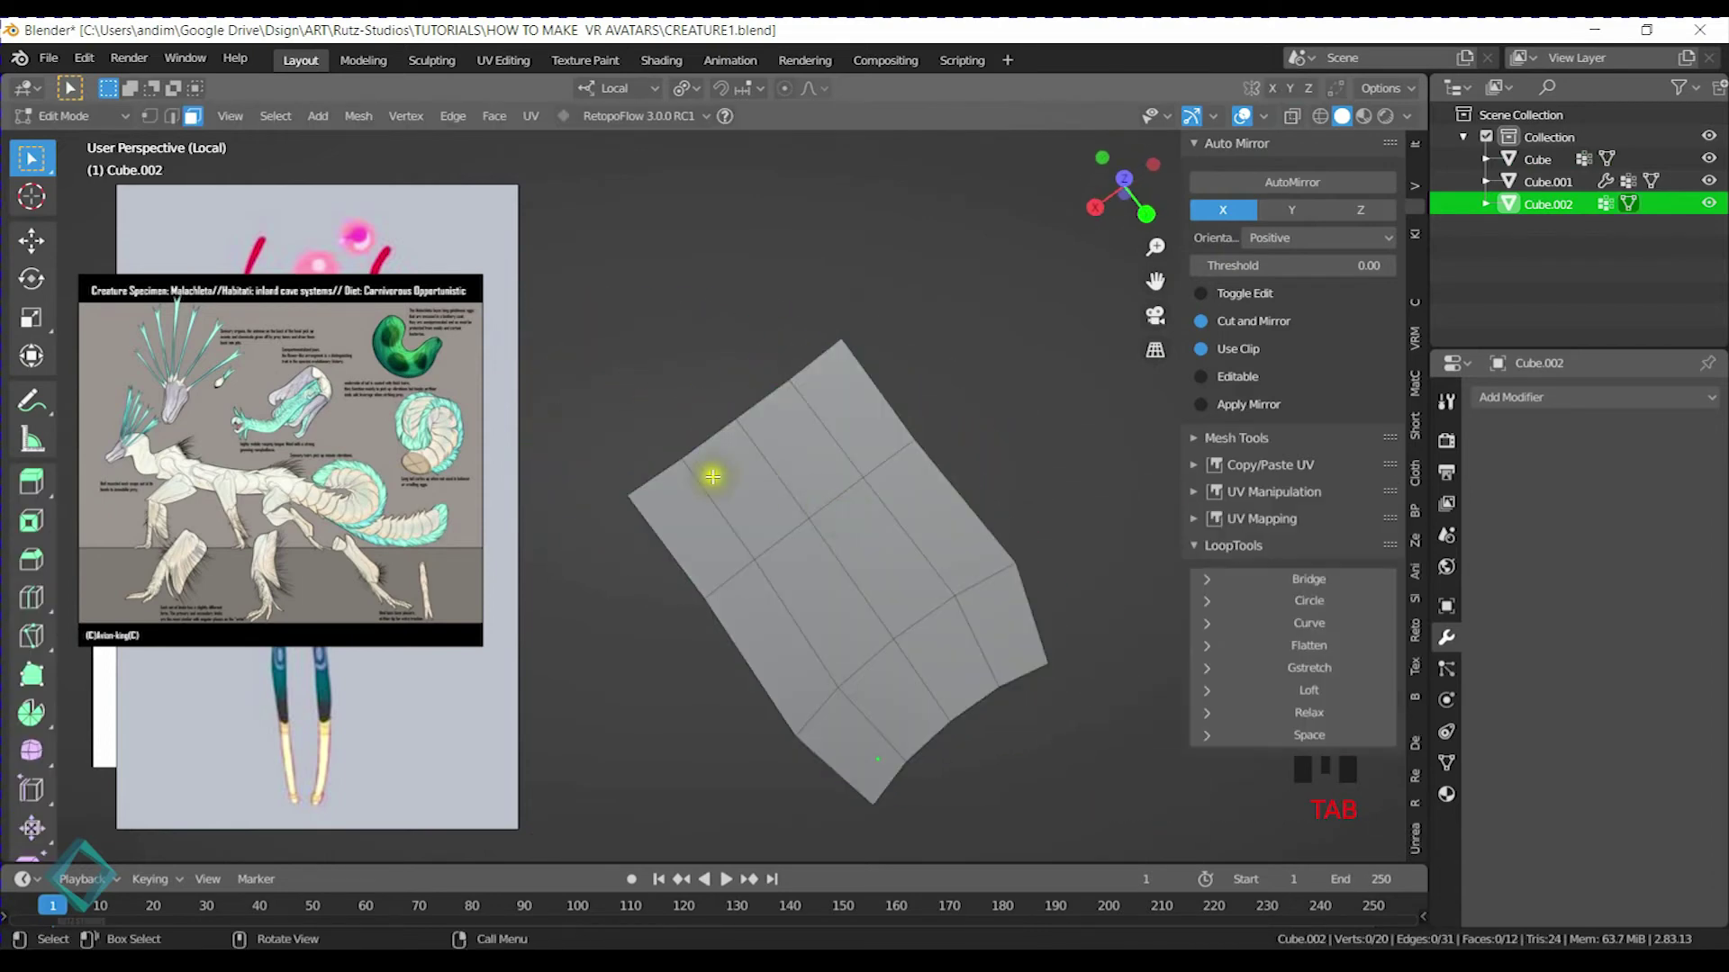
Round off the patch's straight wide end by relaxing its boundary edges with LoopTools, and select the whole patch
{"action": "middle_click_drag", "start_coordinate": [711, 478], "coordinate": [645, 531]}
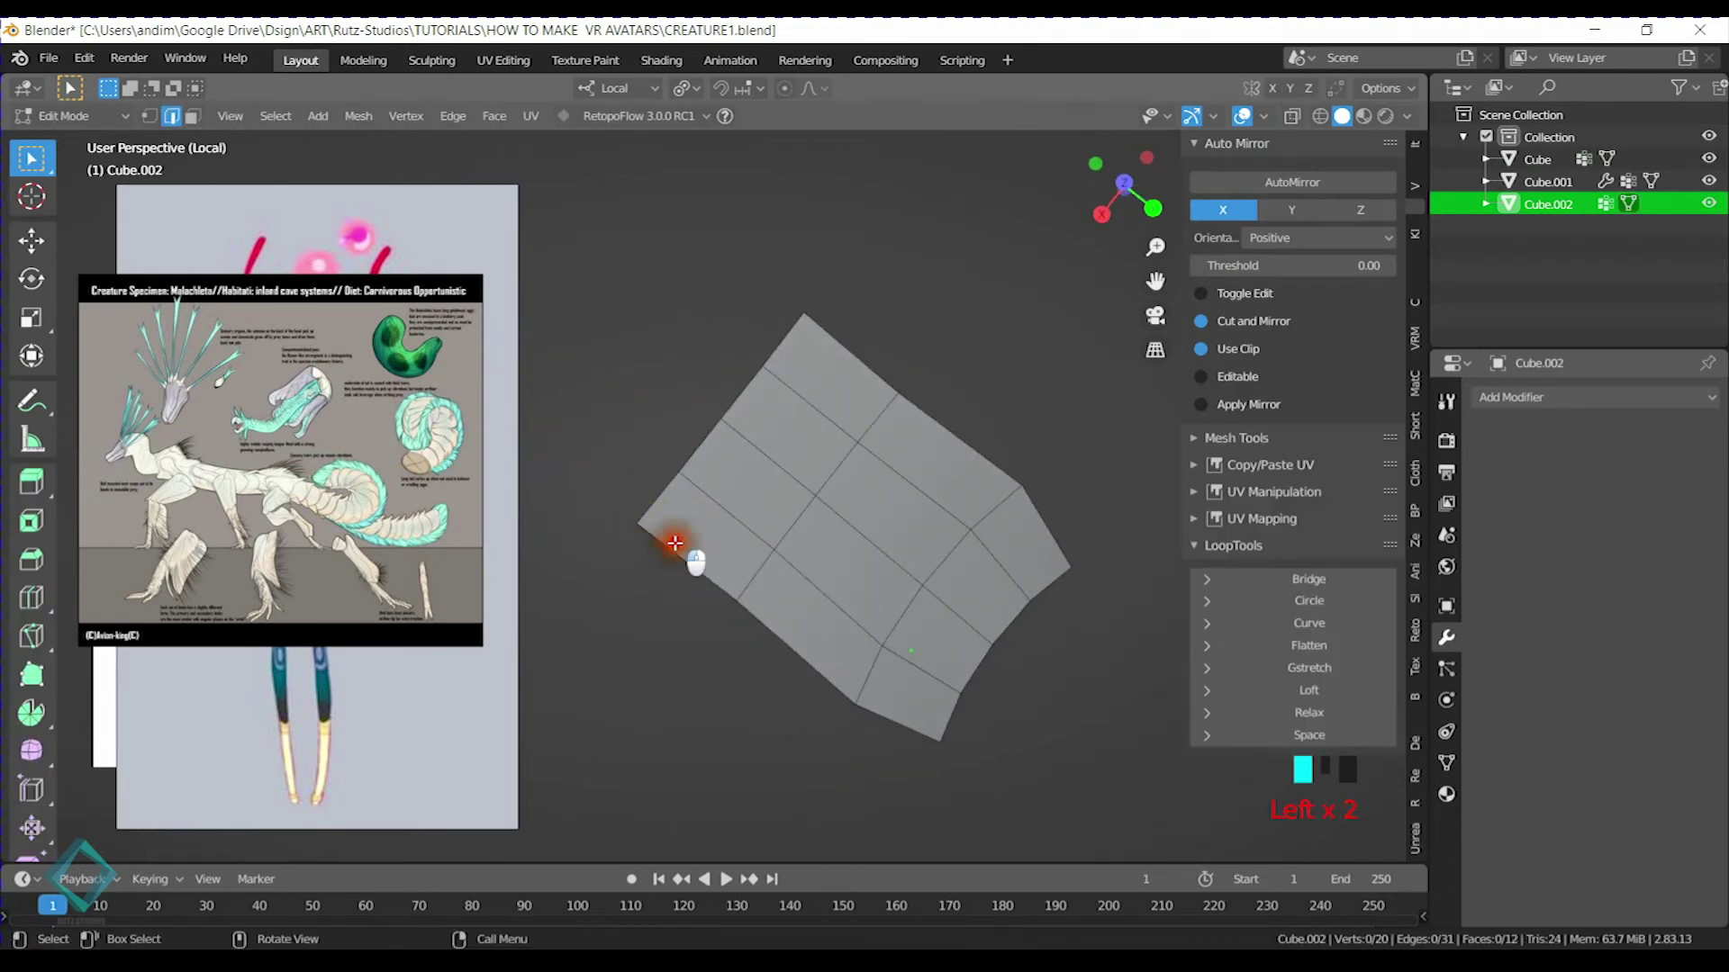
{"action": "left_click", "coordinate": [676, 543]}
{"action": "left_click", "coordinate": [1309, 713]}
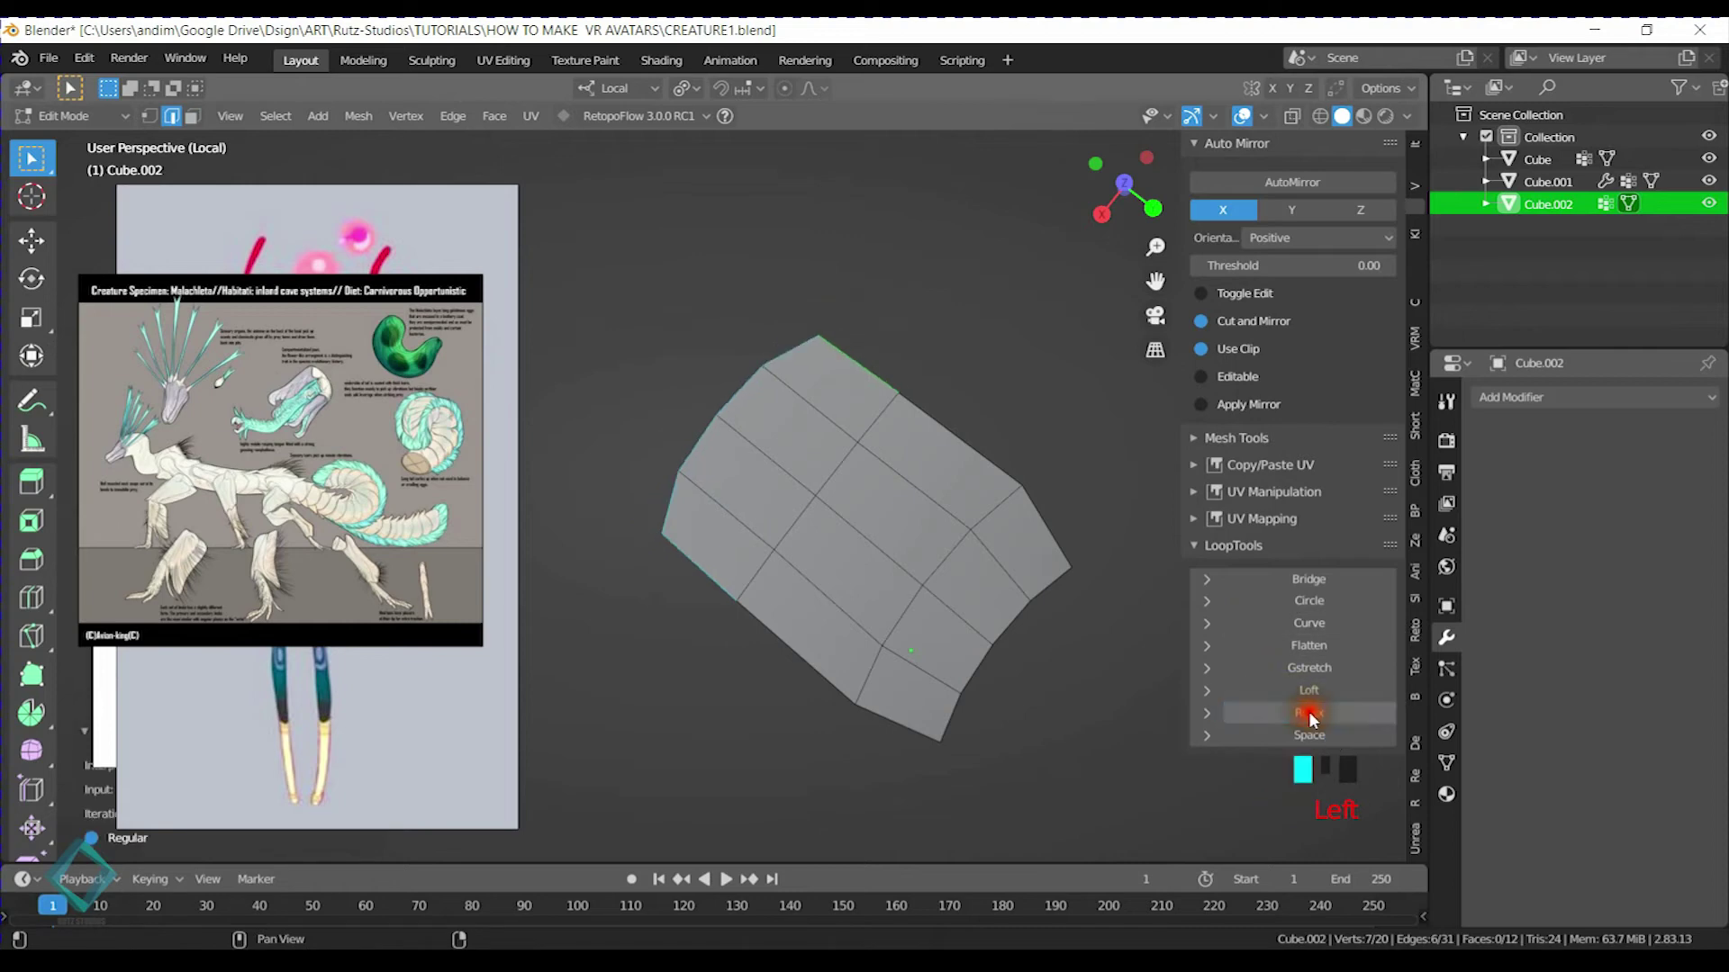
{"action": "middle_click_drag", "start_coordinate": [961, 521], "coordinate": [1109, 618]}
{"action": "key", "text": "a"}
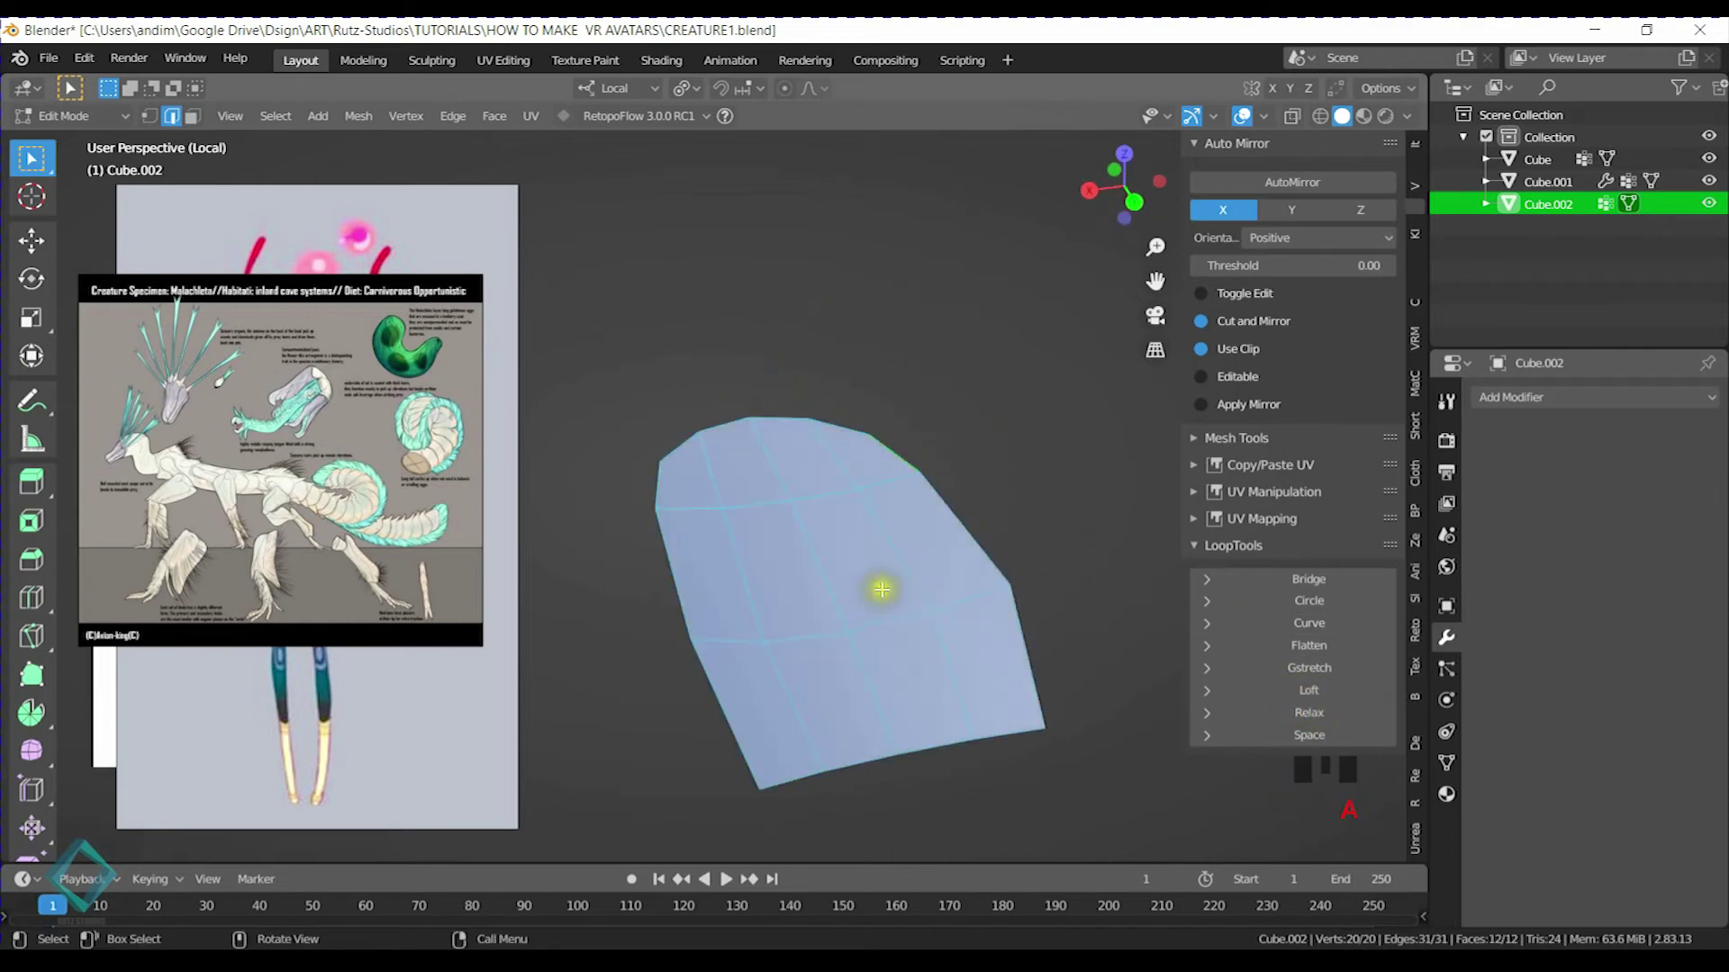
Add a Solidify modifier to the tongue mesh with even thickness and set its thickness to 0.14 m
{"action": "left_click", "coordinate": [1531, 397]}
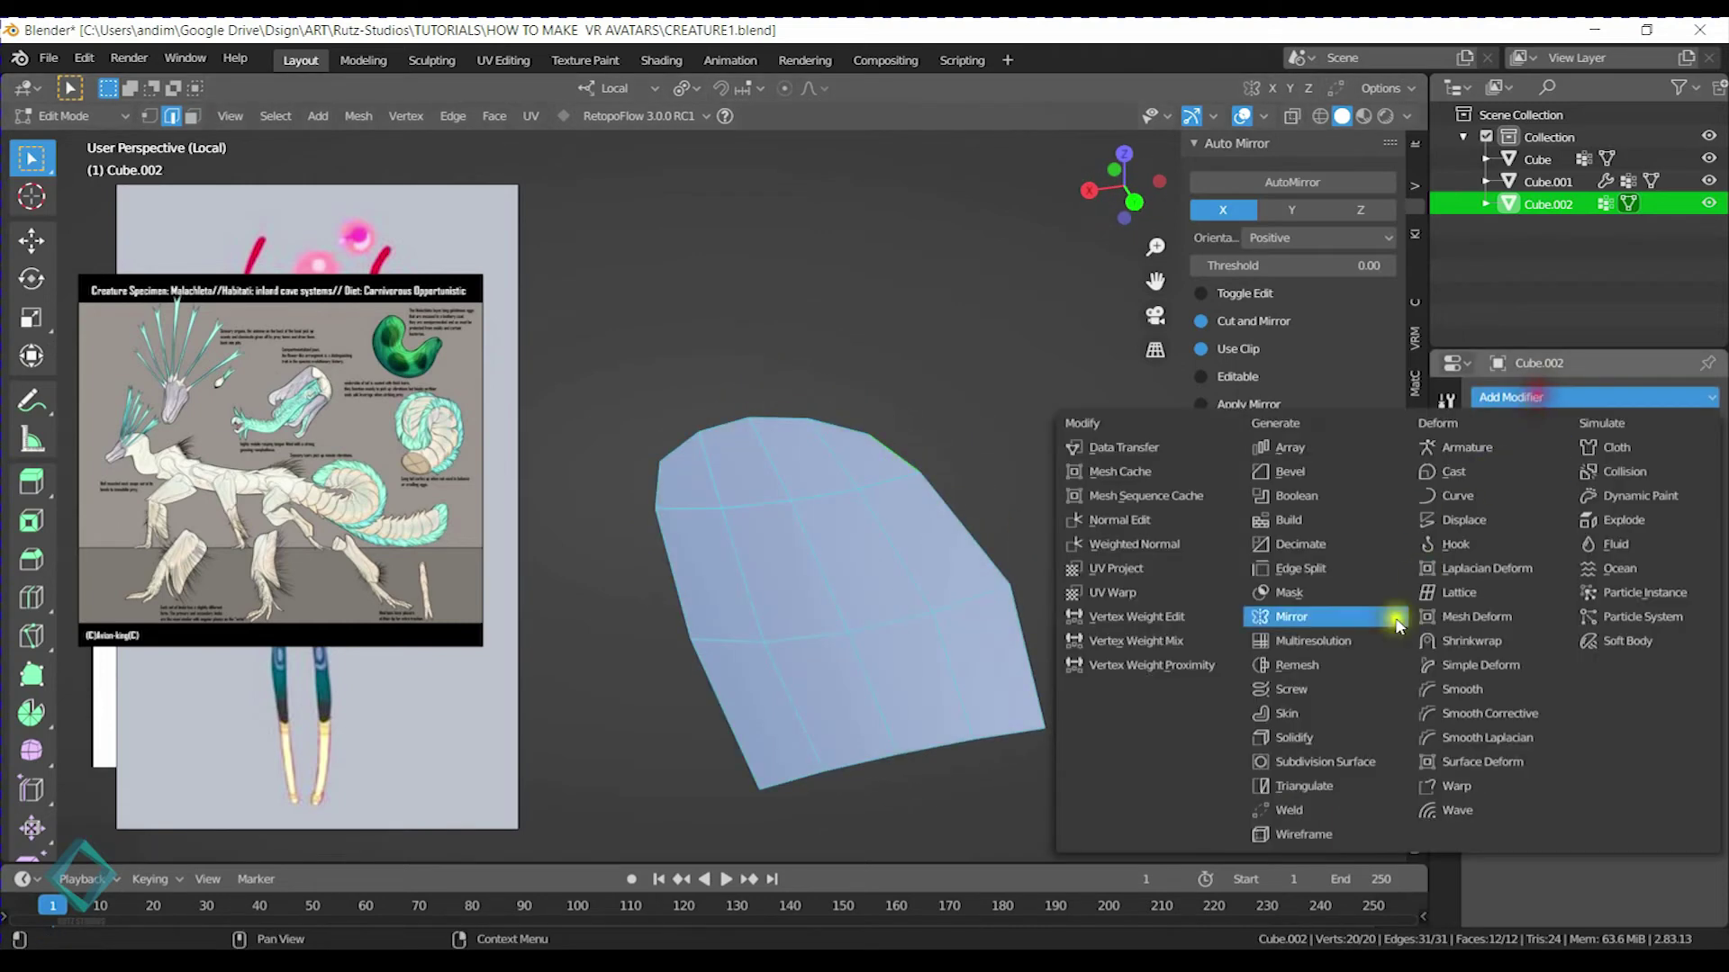
{"action": "left_click", "coordinate": [1348, 737]}
{"action": "double_click", "coordinate": [1614, 524]}
{"action": "mouse_move", "coordinate": [1513, 518]}
{"action": "left_mouse_down"}
{"action": "mouse_move", "coordinate": [1548, 519]}
{"action": "mouse_move", "coordinate": [1524, 519]}
{"action": "left_mouse_up"}
{"action": "middle_click_drag", "start_coordinate": [901, 576], "coordinate": [952, 571]}
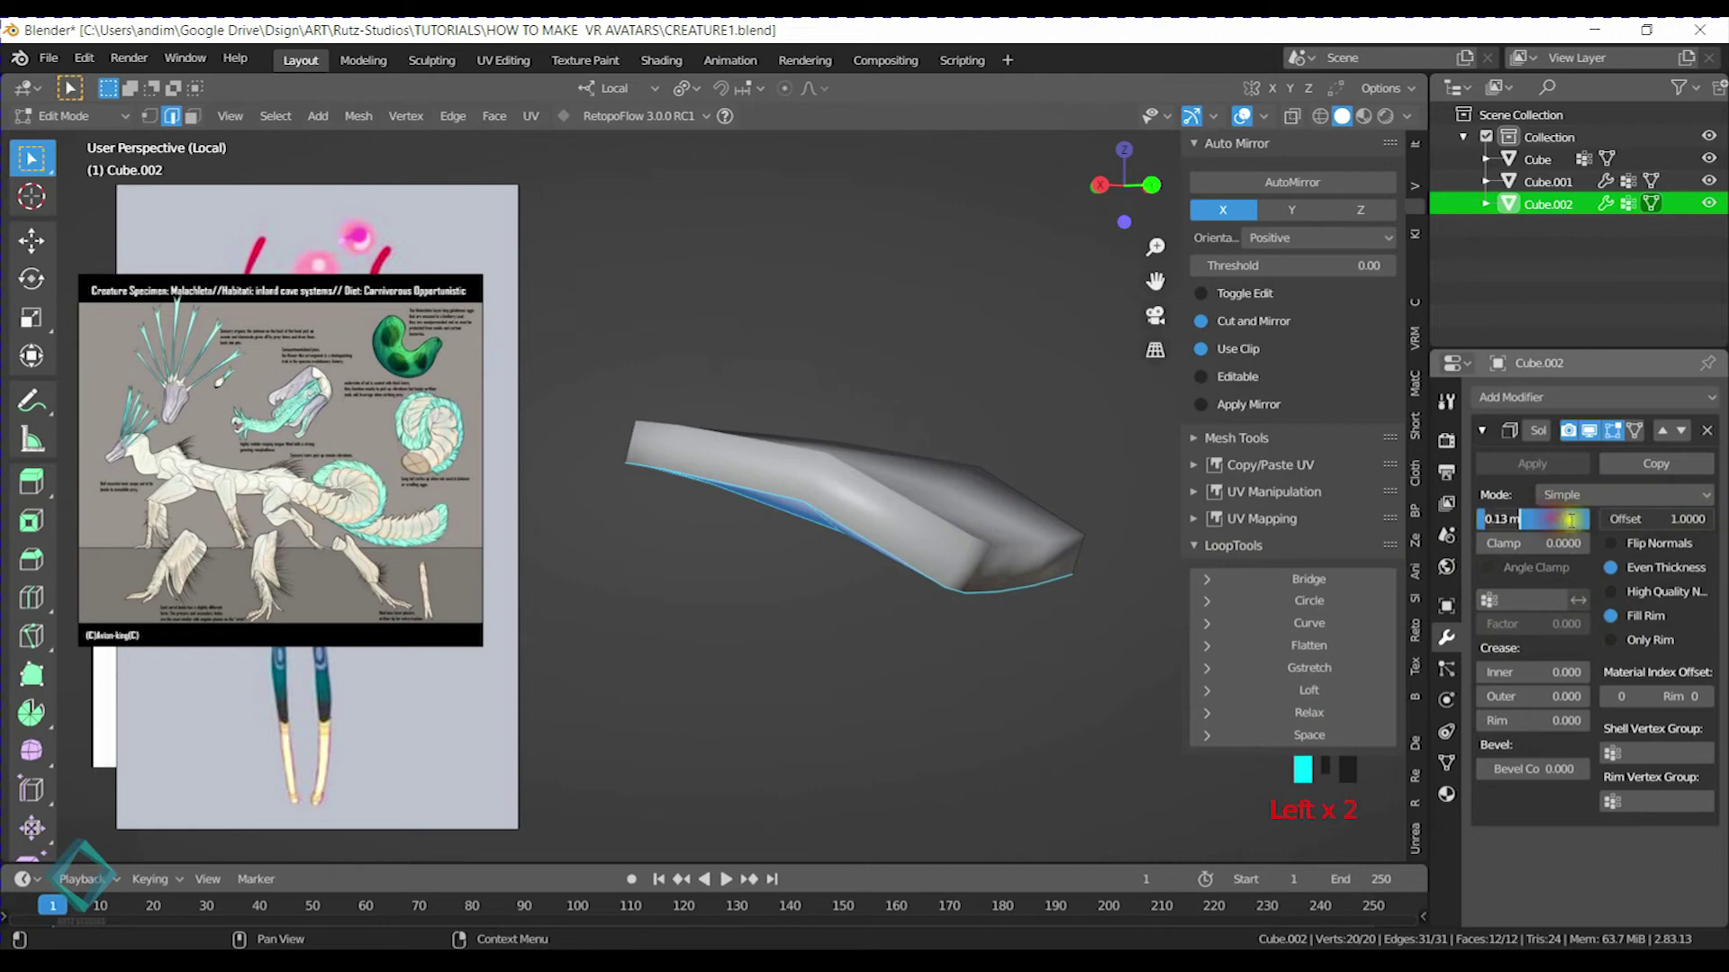
{"action": "double_click", "coordinate": [1584, 526]}
{"action": "middle_click_drag", "start_coordinate": [972, 531], "coordinate": [1047, 522]}
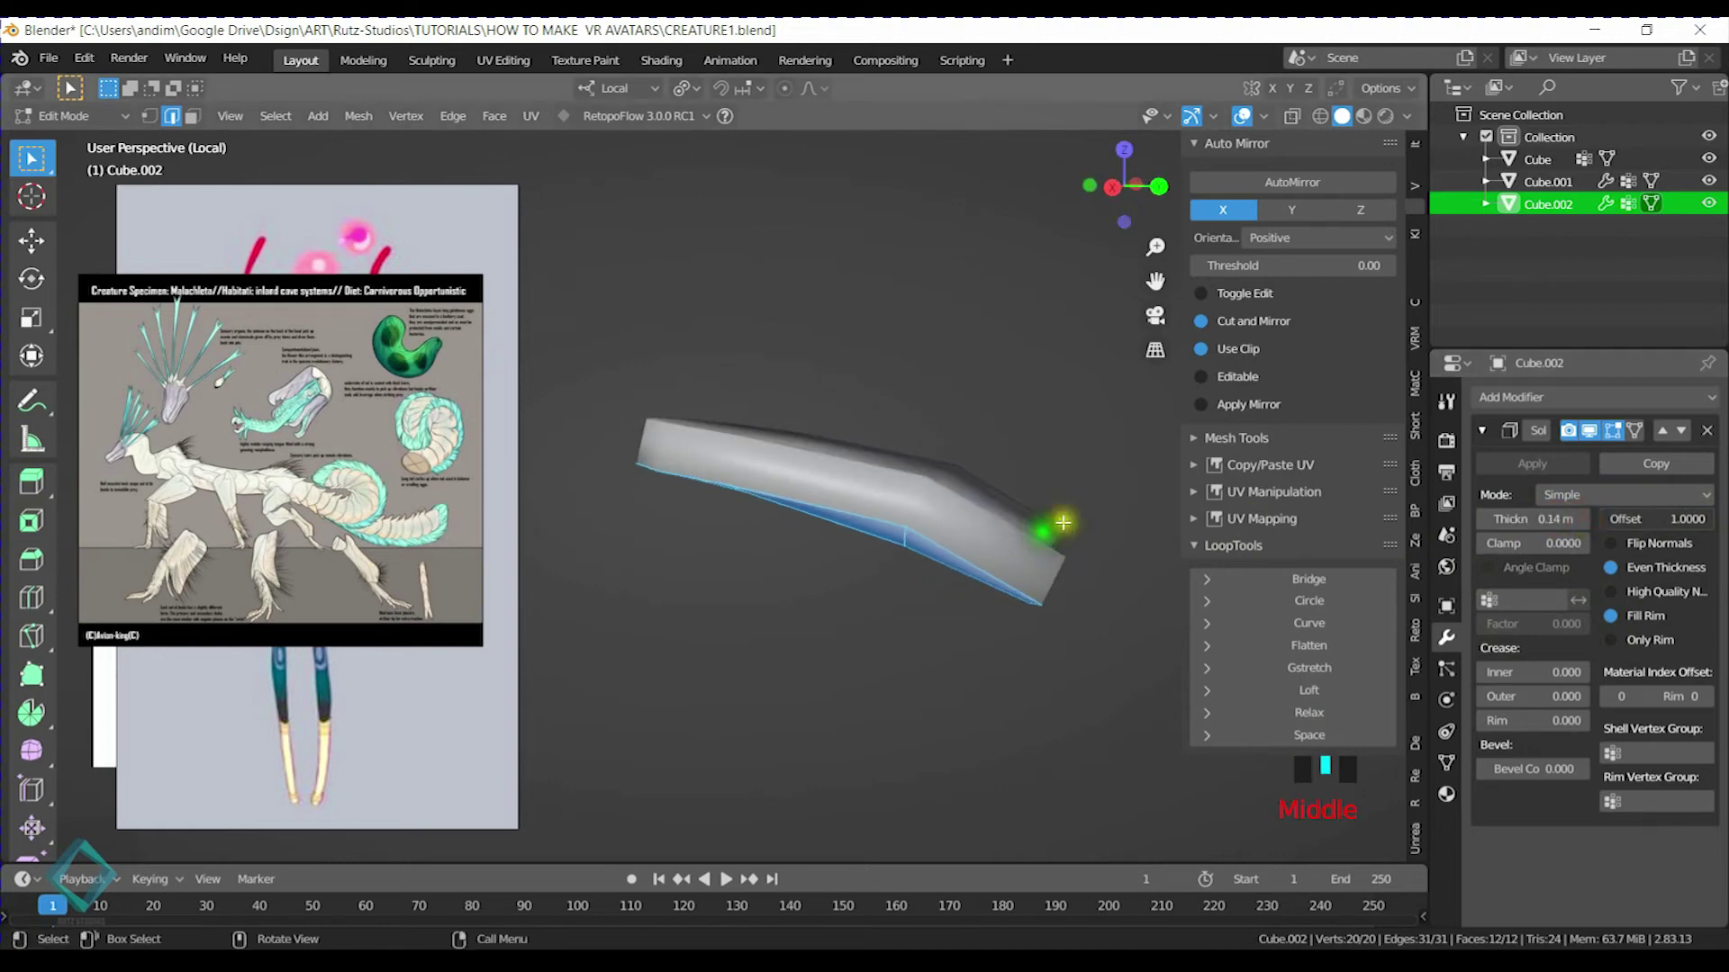
Add a Subdivision Surface modifier to the tongue and apply both the Solidify and Subdivision modifiers in Object Mode
{"action": "left_click", "coordinate": [1547, 397]}
{"action": "left_click", "coordinate": [1323, 762]}
{"action": "middle_click_drag", "start_coordinate": [864, 468], "coordinate": [703, 407]}
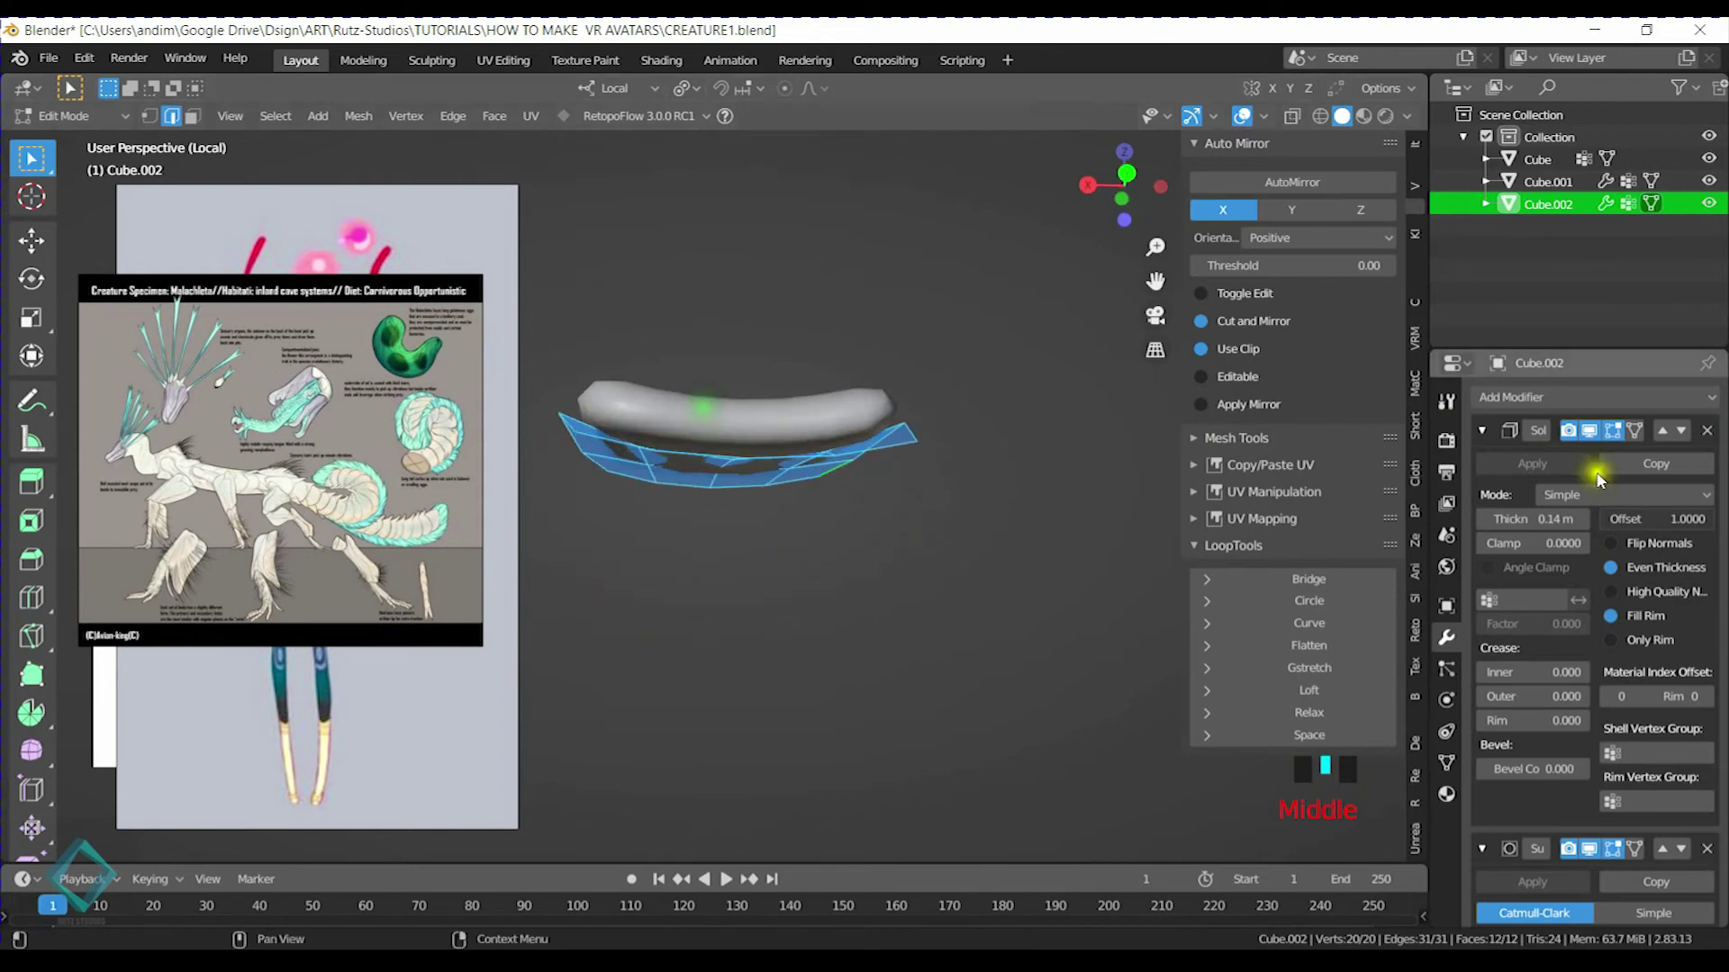
{"action": "key", "text": "Tab"}
{"action": "left_click", "coordinate": [1531, 464]}
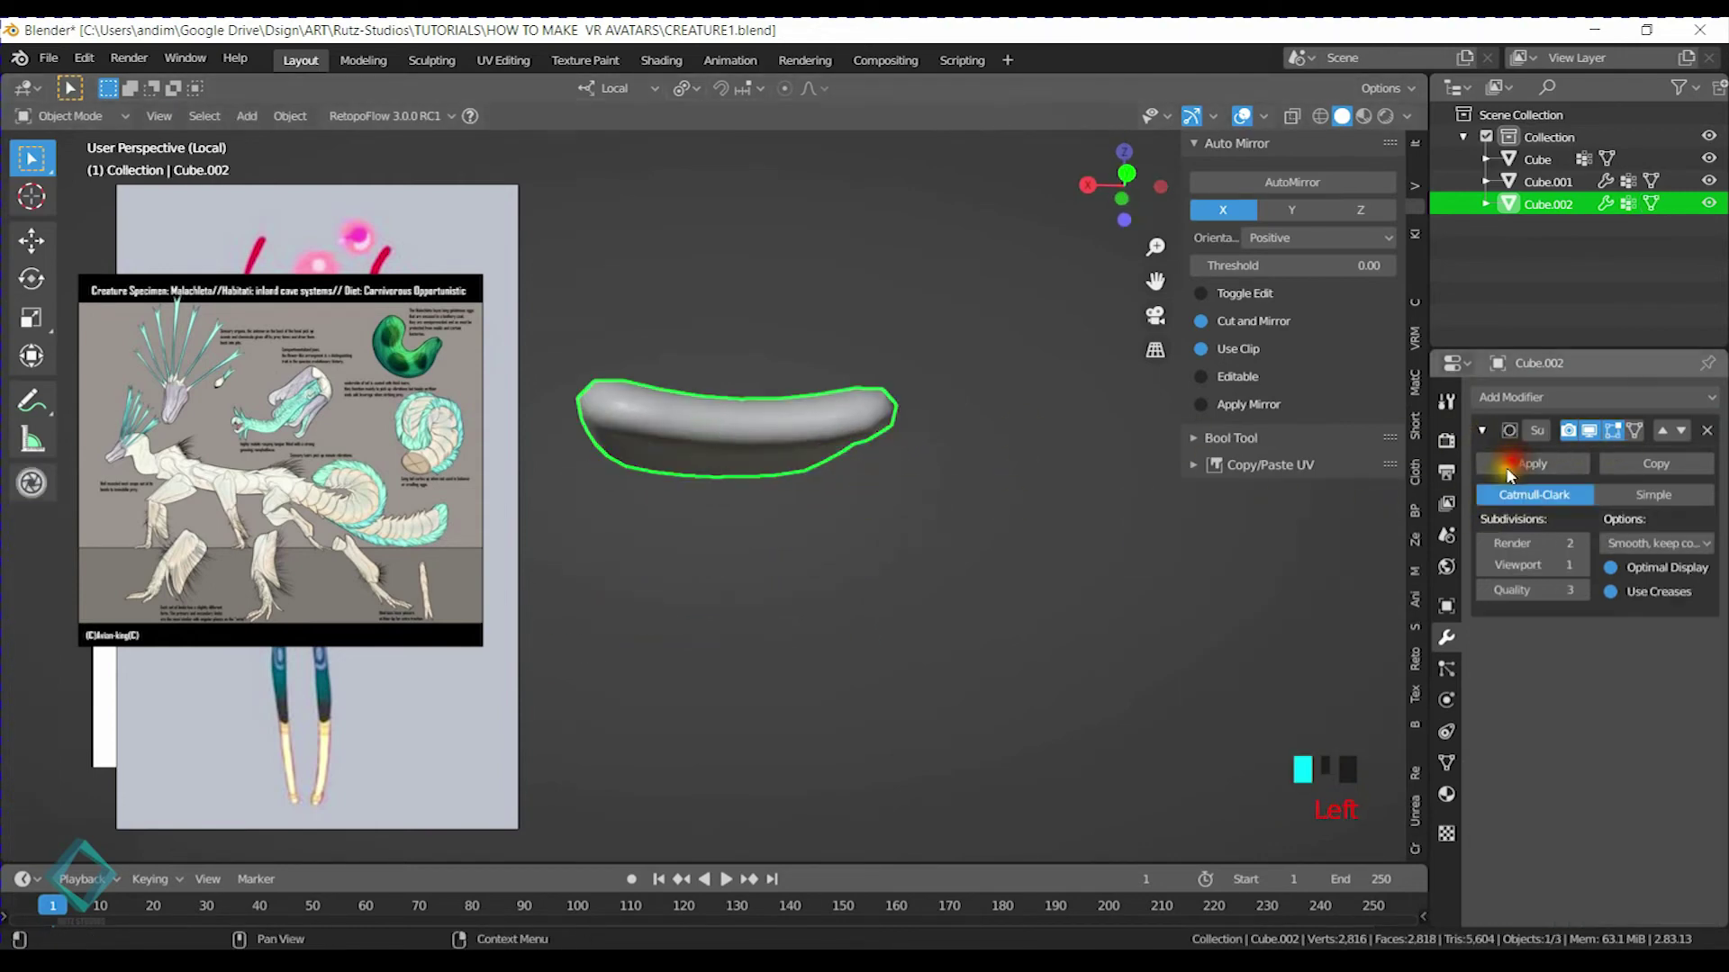
{"action": "left_click", "coordinate": [1531, 464]}
{"action": "key", "text": "Tab"}
{"action": "middle_click_drag", "start_coordinate": [698, 405], "coordinate": [1004, 385]}
{"action": "key", "text": "Tab"}
Leave local view to show the tongue together with the head and save the file
{"action": "key", "text": "KP_Divide"}
{"action": "scroll", "coordinate": [988, 416], "scroll_direction": "up", "scroll_amount": 4}
{"action": "mouse_move", "coordinate": [1004, 386]}
{"action": "middle_mouse_down", "text": "shift"}
{"action": "mouse_move", "coordinate": [945, 369]}
{"action": "mouse_move", "coordinate": [1107, 371]}
{"action": "mouse_move", "coordinate": [1077, 413]}
{"action": "mouse_move", "coordinate": [903, 370]}
{"action": "middle_mouse_up", "text": "shift"}
{"action": "scroll", "coordinate": [945, 367], "scroll_direction": "down", "scroll_amount": 2}
{"action": "scroll", "coordinate": [937, 374], "scroll_direction": "down", "scroll_amount": 1}
{"action": "scroll", "coordinate": [972, 393], "scroll_direction": "up", "scroll_amount": 1}
{"action": "key", "text": "ctrl+s"}
Isolate the tongue in Sculpt Mode and set the Grab brush radius to 293 px
{"action": "key", "text": "ctrl+Tab"}
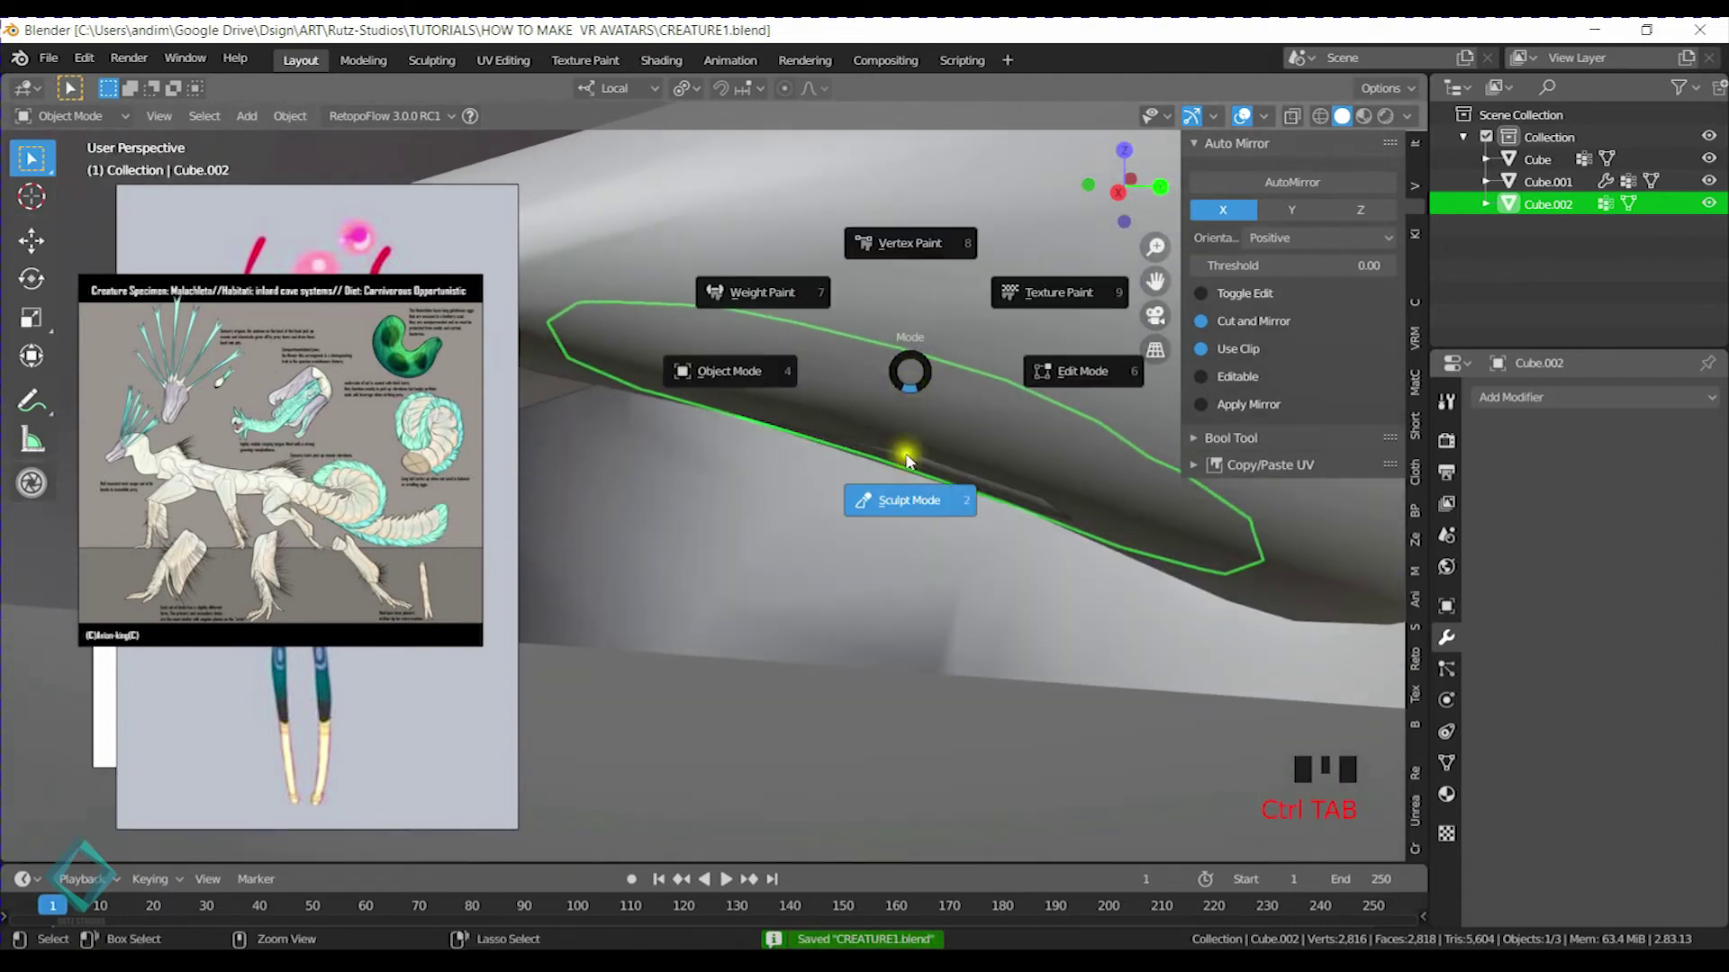
{"action": "left_click", "coordinate": [911, 440]}
{"action": "key", "text": "KP_Divide"}
{"action": "scroll", "coordinate": [811, 510], "scroll_direction": "down", "scroll_amount": 2}
{"action": "middle_click_drag", "start_coordinate": [727, 548], "coordinate": [859, 468], "text": "shift"}
{"action": "key", "text": "f"}
{"action": "left_click", "coordinate": [976, 424]}
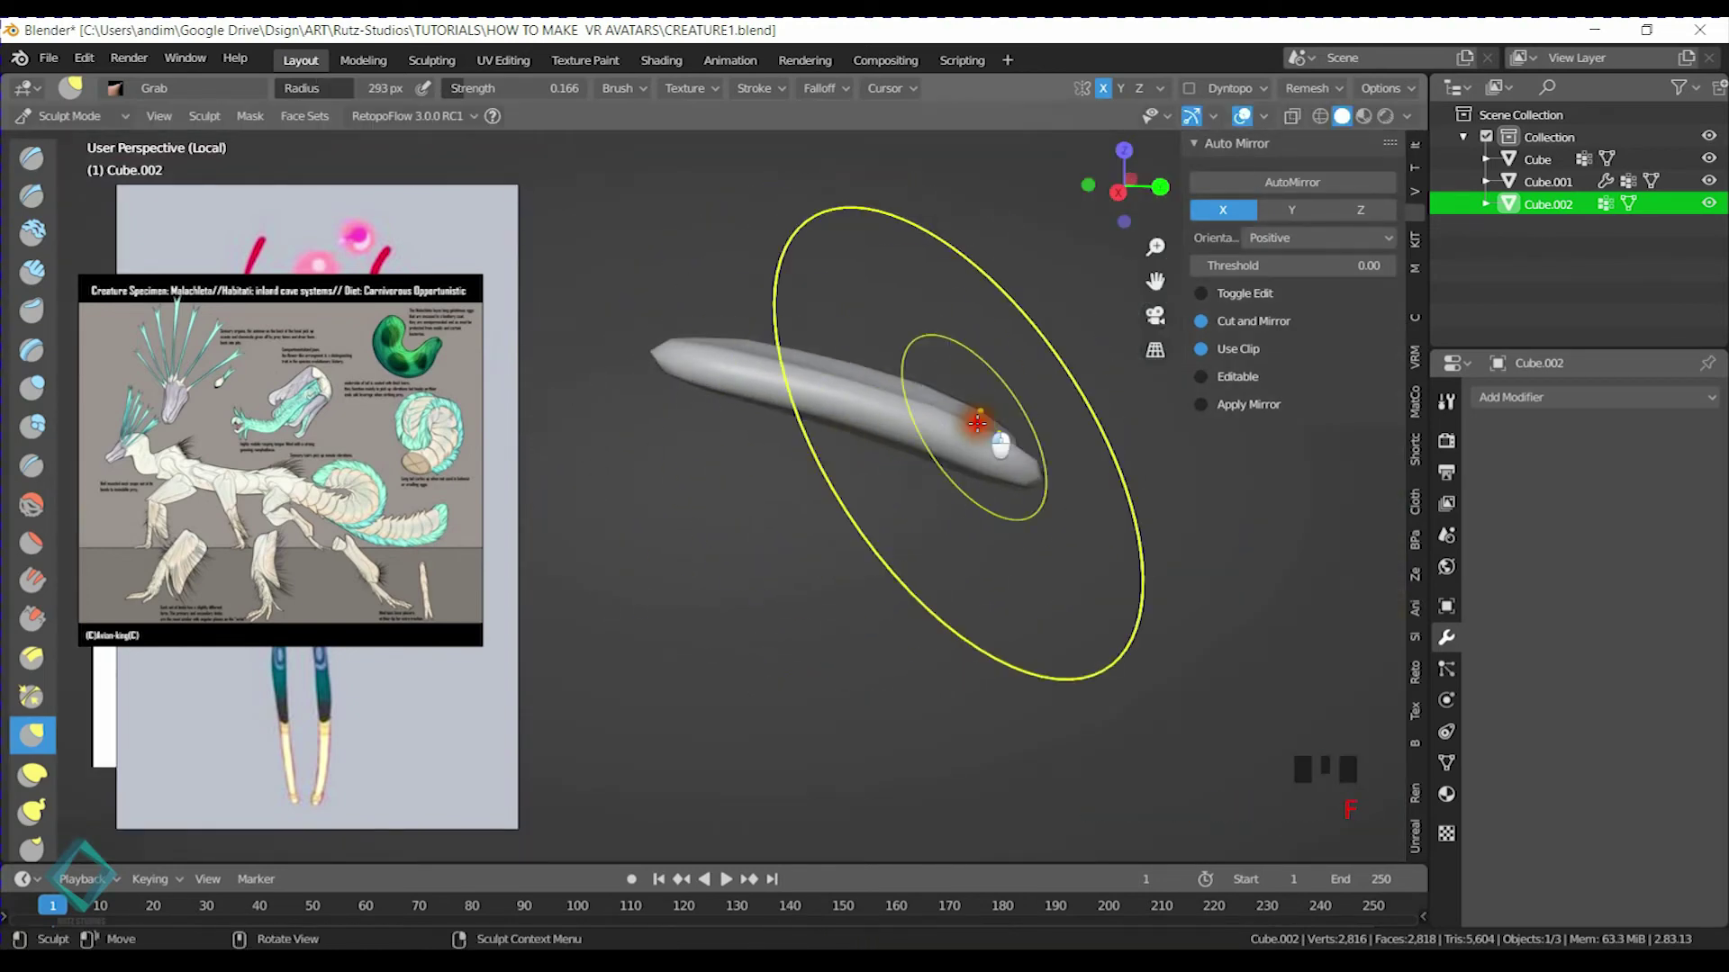
Sculpt the tongue with the Grab brush, arching its middle upward and reshaping both ends
{"action": "mouse_move", "coordinate": [851, 412]}
{"action": "left_mouse_down"}
{"action": "mouse_move", "coordinate": [841, 375]}
{"action": "mouse_move", "coordinate": [887, 278]}
{"action": "mouse_move", "coordinate": [903, 185]}
{"action": "left_mouse_up"}
{"action": "left_click_drag", "start_coordinate": [678, 351], "coordinate": [678, 351]}
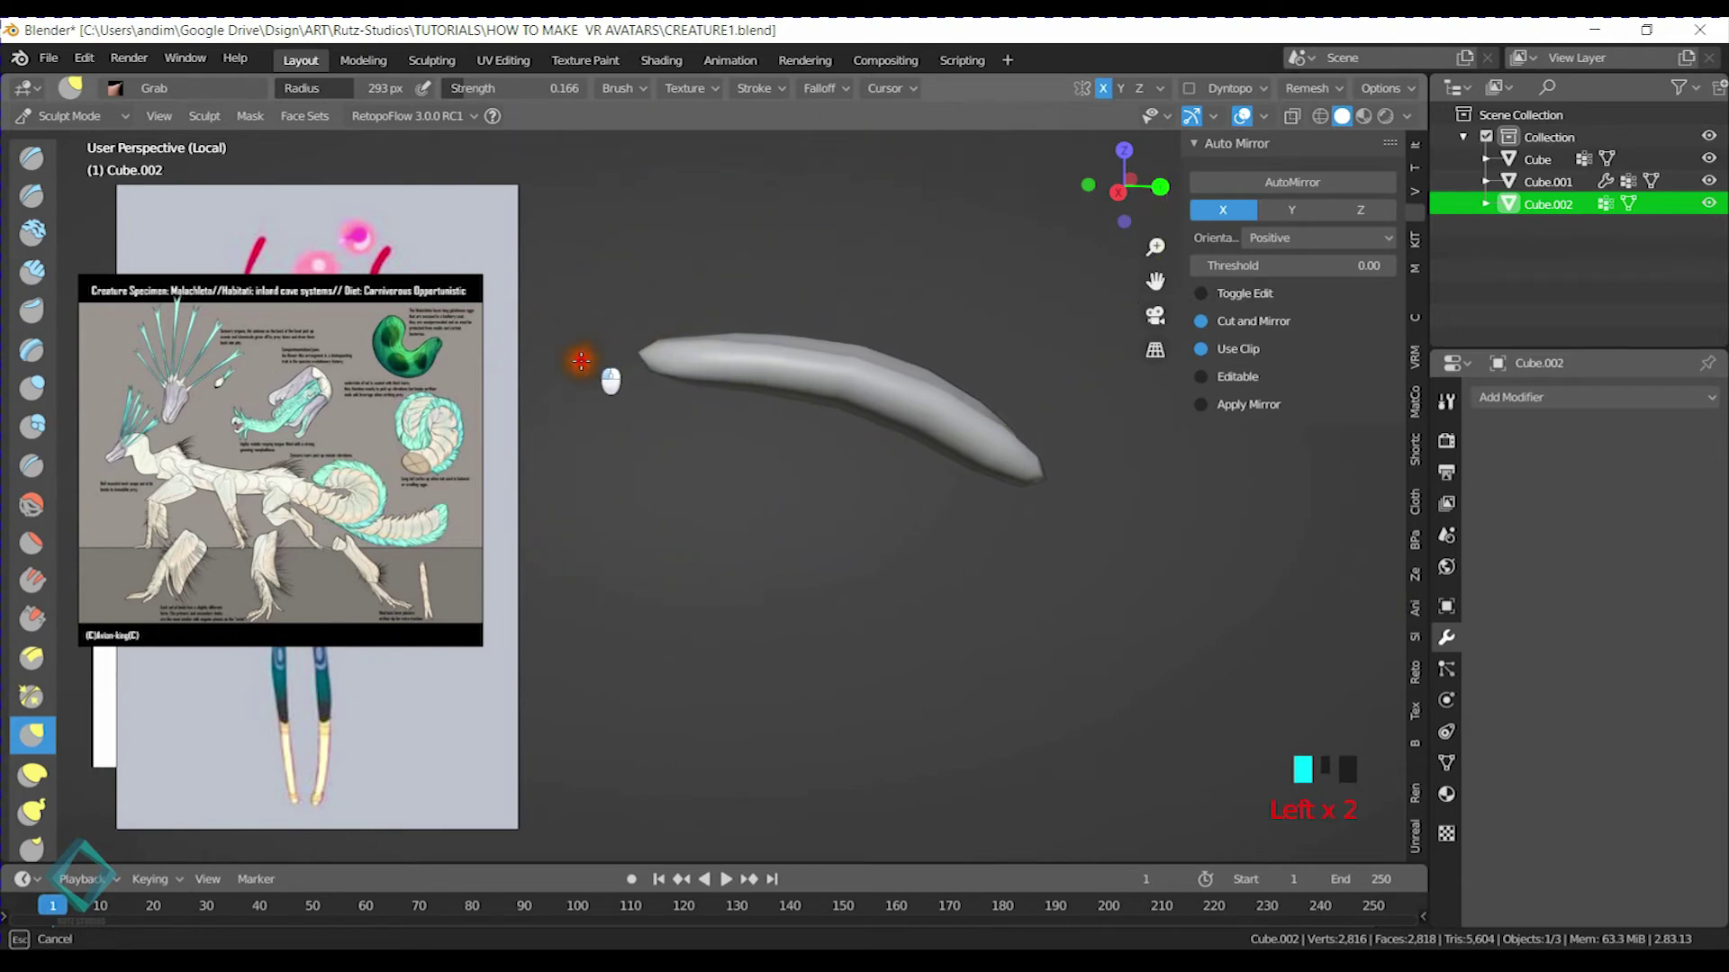
{"action": "left_click_drag", "start_coordinate": [542, 381], "coordinate": [542, 382]}
{"action": "left_click_drag", "start_coordinate": [889, 415], "coordinate": [899, 378]}
{"action": "middle_click_drag", "start_coordinate": [1031, 325], "coordinate": [691, 308]}
{"action": "mouse_move", "coordinate": [780, 363]}
{"action": "middle_mouse_down", "text": "shift"}
{"action": "mouse_move", "coordinate": [976, 352]}
{"action": "mouse_move", "coordinate": [930, 378]}
{"action": "middle_mouse_up", "text": "shift"}
{"action": "left_click_drag", "start_coordinate": [635, 418], "coordinate": [653, 257]}
{"action": "left_click_drag", "start_coordinate": [996, 340], "coordinate": [996, 367]}
{"action": "mouse_move", "coordinate": [776, 326]}
{"action": "left_mouse_down"}
{"action": "mouse_move", "coordinate": [856, 340]}
{"action": "mouse_move", "coordinate": [744, 366]}
{"action": "mouse_move", "coordinate": [841, 328]}
{"action": "left_mouse_up"}
{"action": "mouse_move", "coordinate": [841, 328]}
{"action": "middle_mouse_down"}
{"action": "mouse_move", "coordinate": [910, 359]}
{"action": "mouse_move", "coordinate": [791, 367]}
{"action": "middle_mouse_up"}
Save the file, return the tongue to Object Mode and leave local view to show the whole head
{"action": "key", "text": "ctrl+s"}
{"action": "key", "text": "ctrl+Tab"}
{"action": "key", "text": "KP_Divide"}
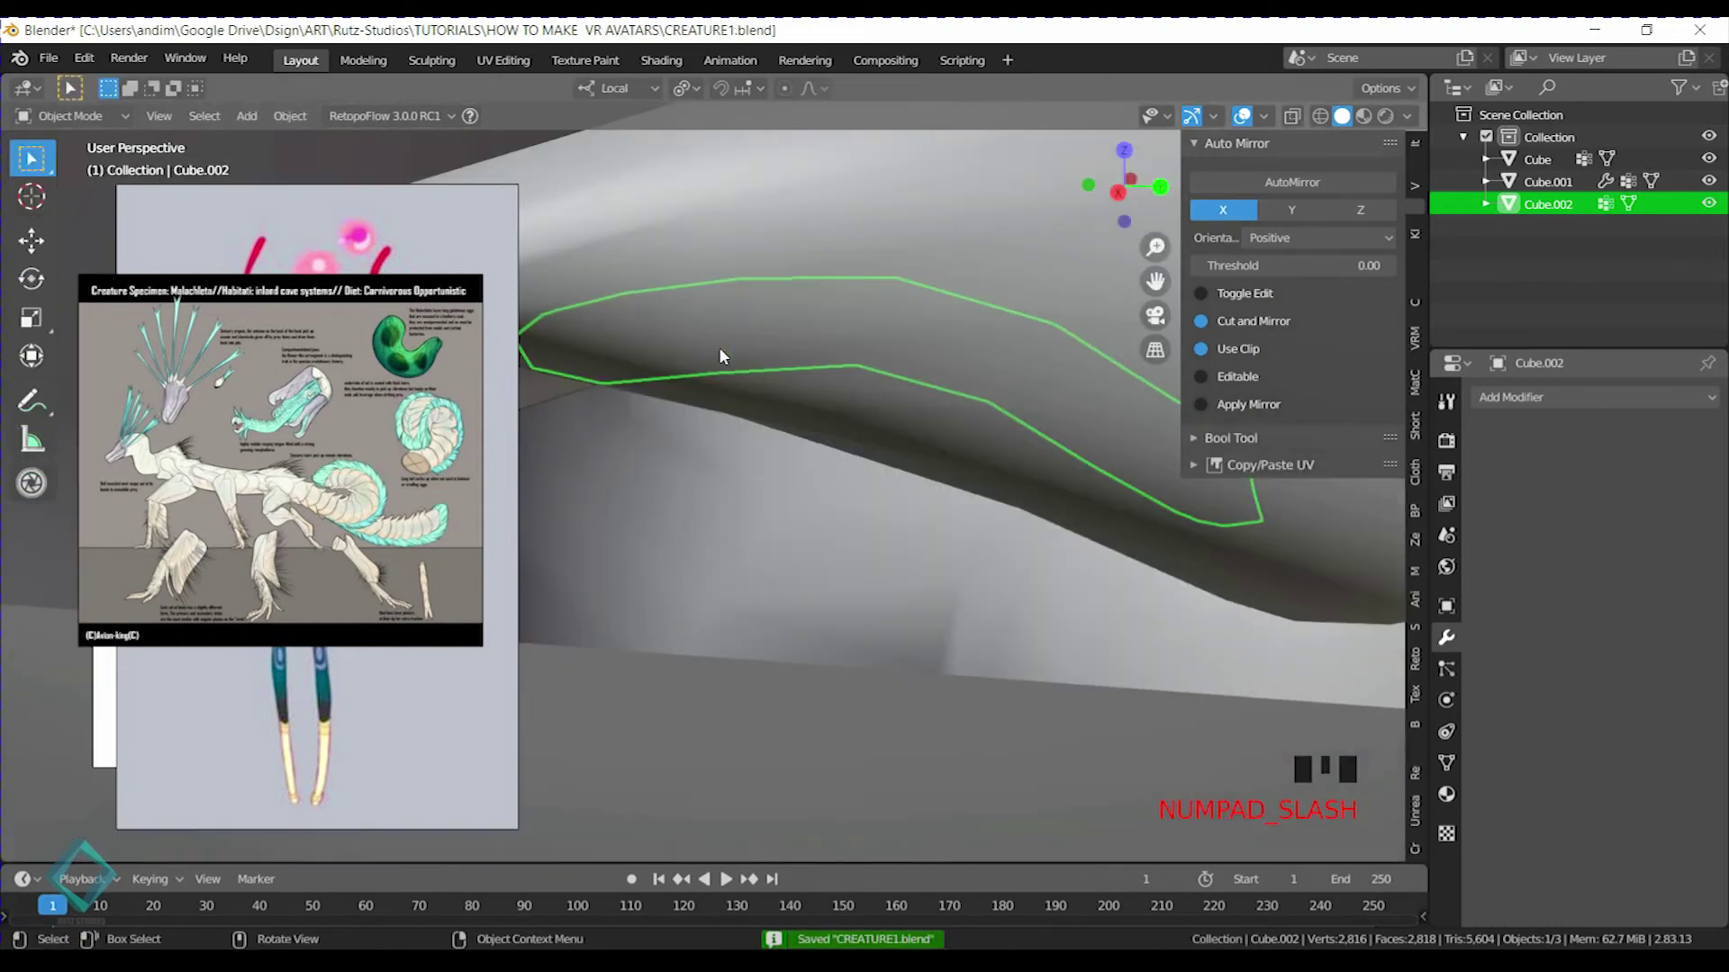
{"action": "scroll", "coordinate": [925, 348], "scroll_direction": "down", "scroll_amount": 3}
{"action": "middle_click_drag", "start_coordinate": [925, 348], "coordinate": [918, 387]}
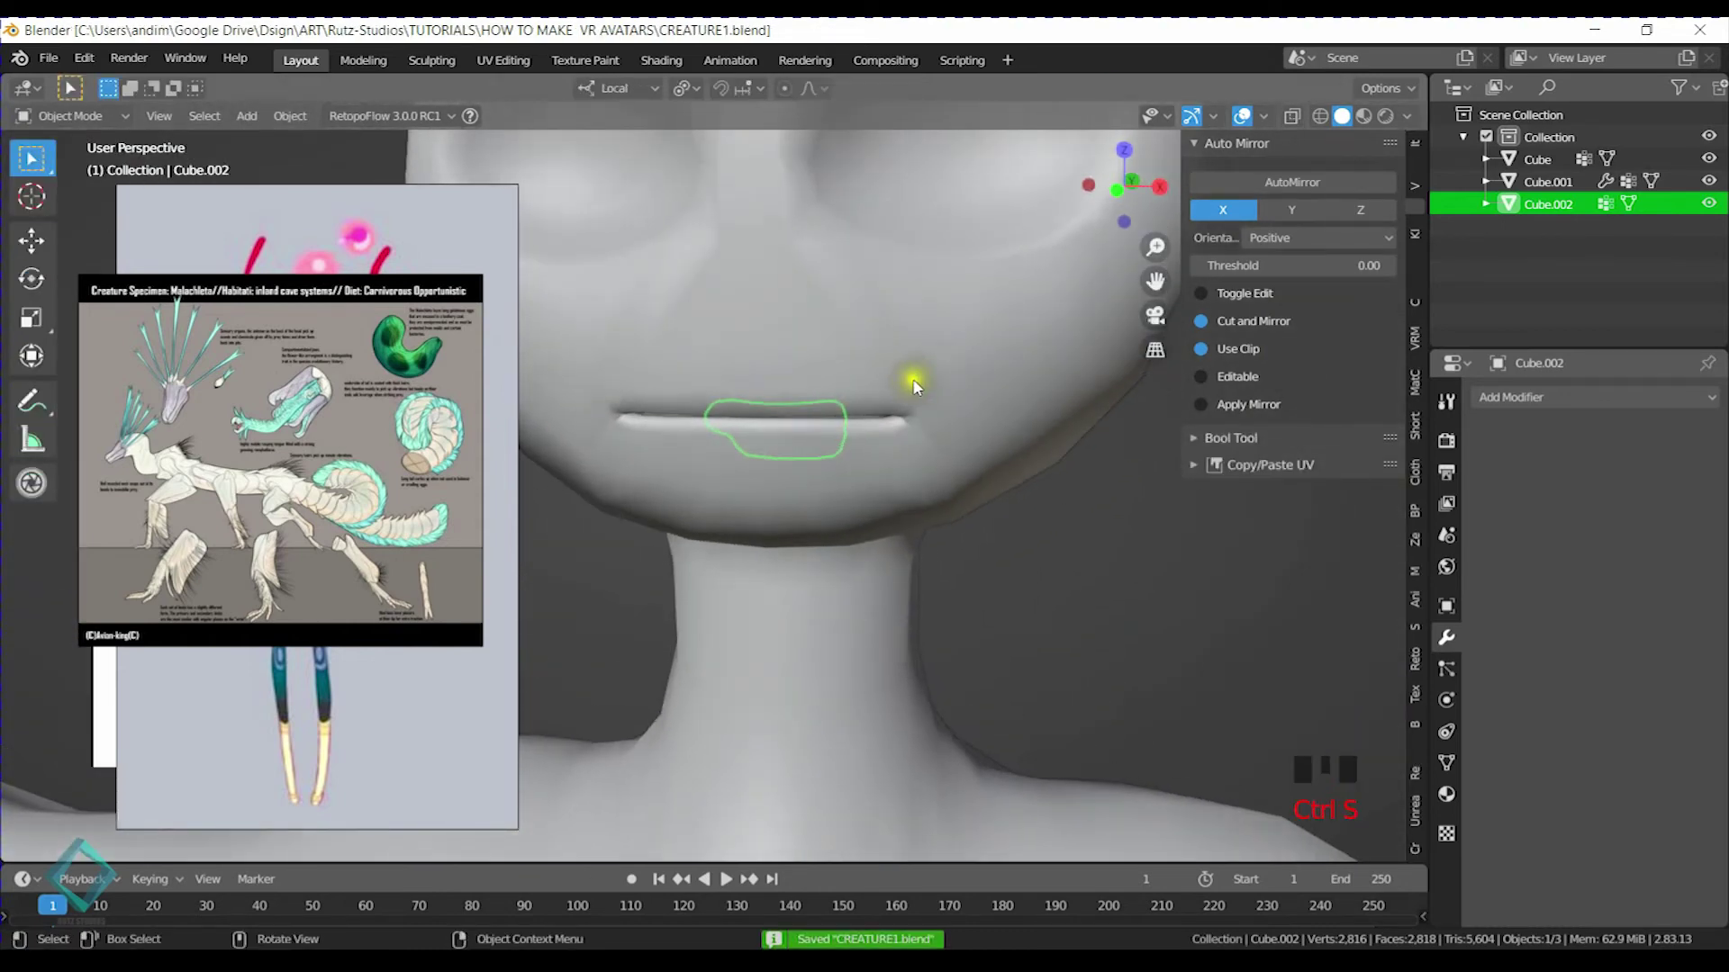
{"action": "scroll", "coordinate": [914, 375], "scroll_direction": "down", "scroll_amount": 4}
Select the face at the bottom of the body's left eye socket, snap the 3D cursor to it, and save
{"action": "double_click", "coordinate": [764, 360]}
{"action": "key", "text": "shift+a"}
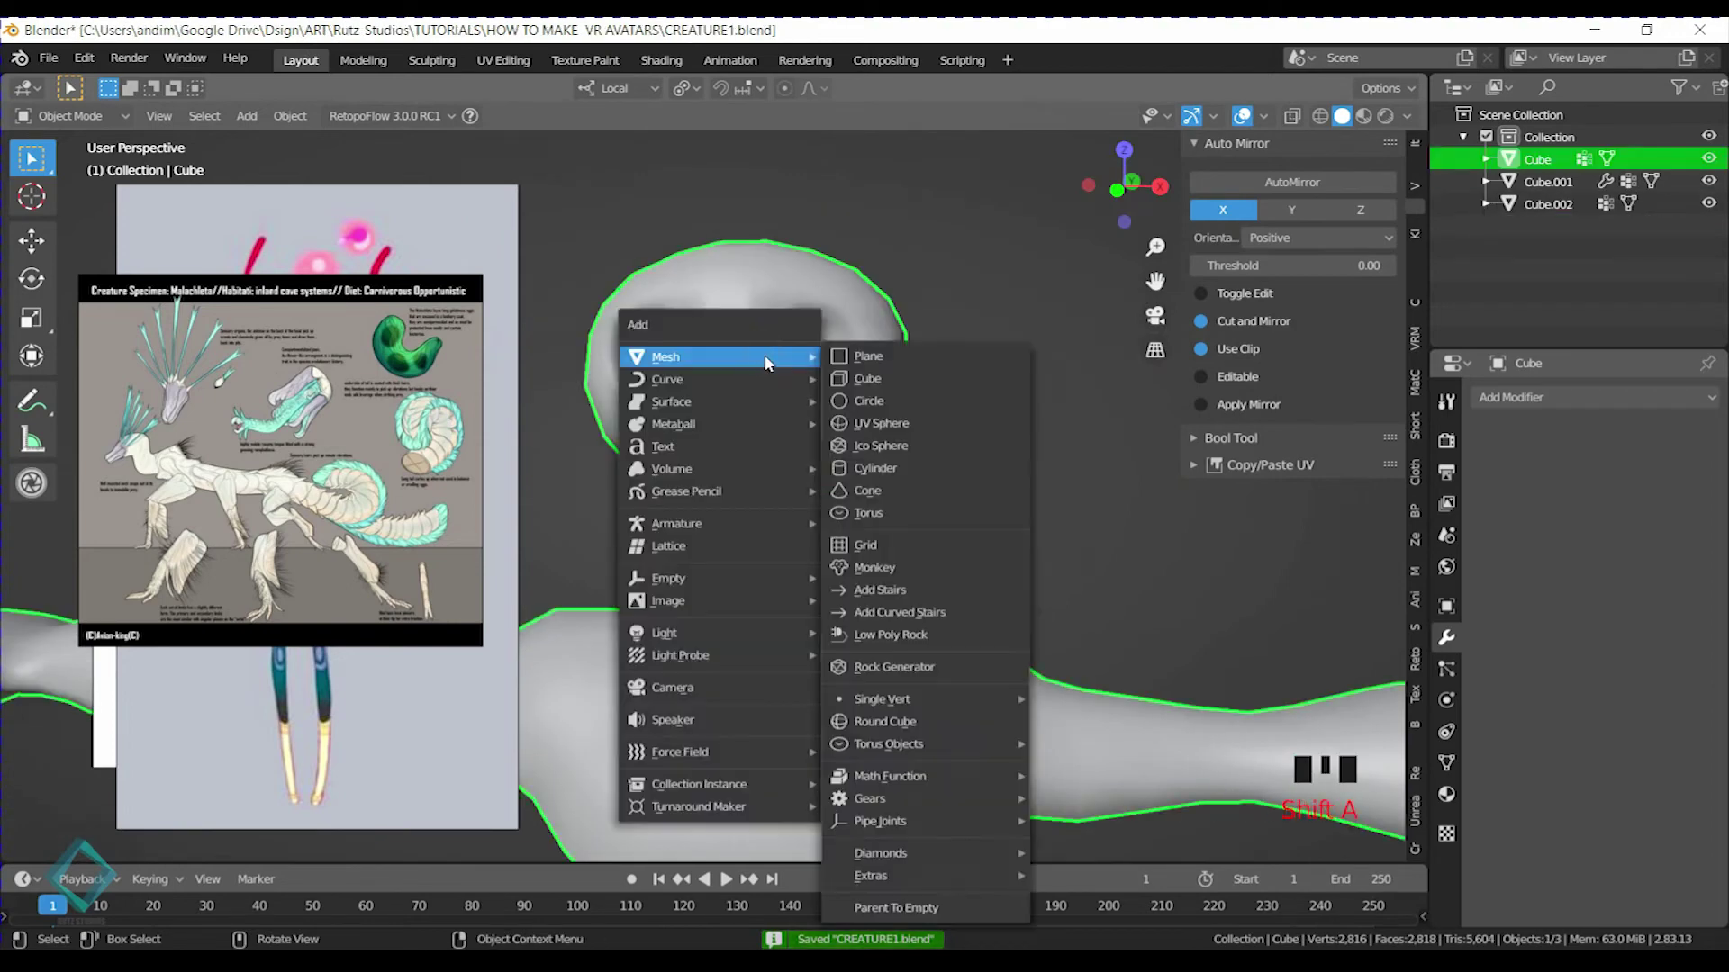
{"action": "key", "text": "Tab"}
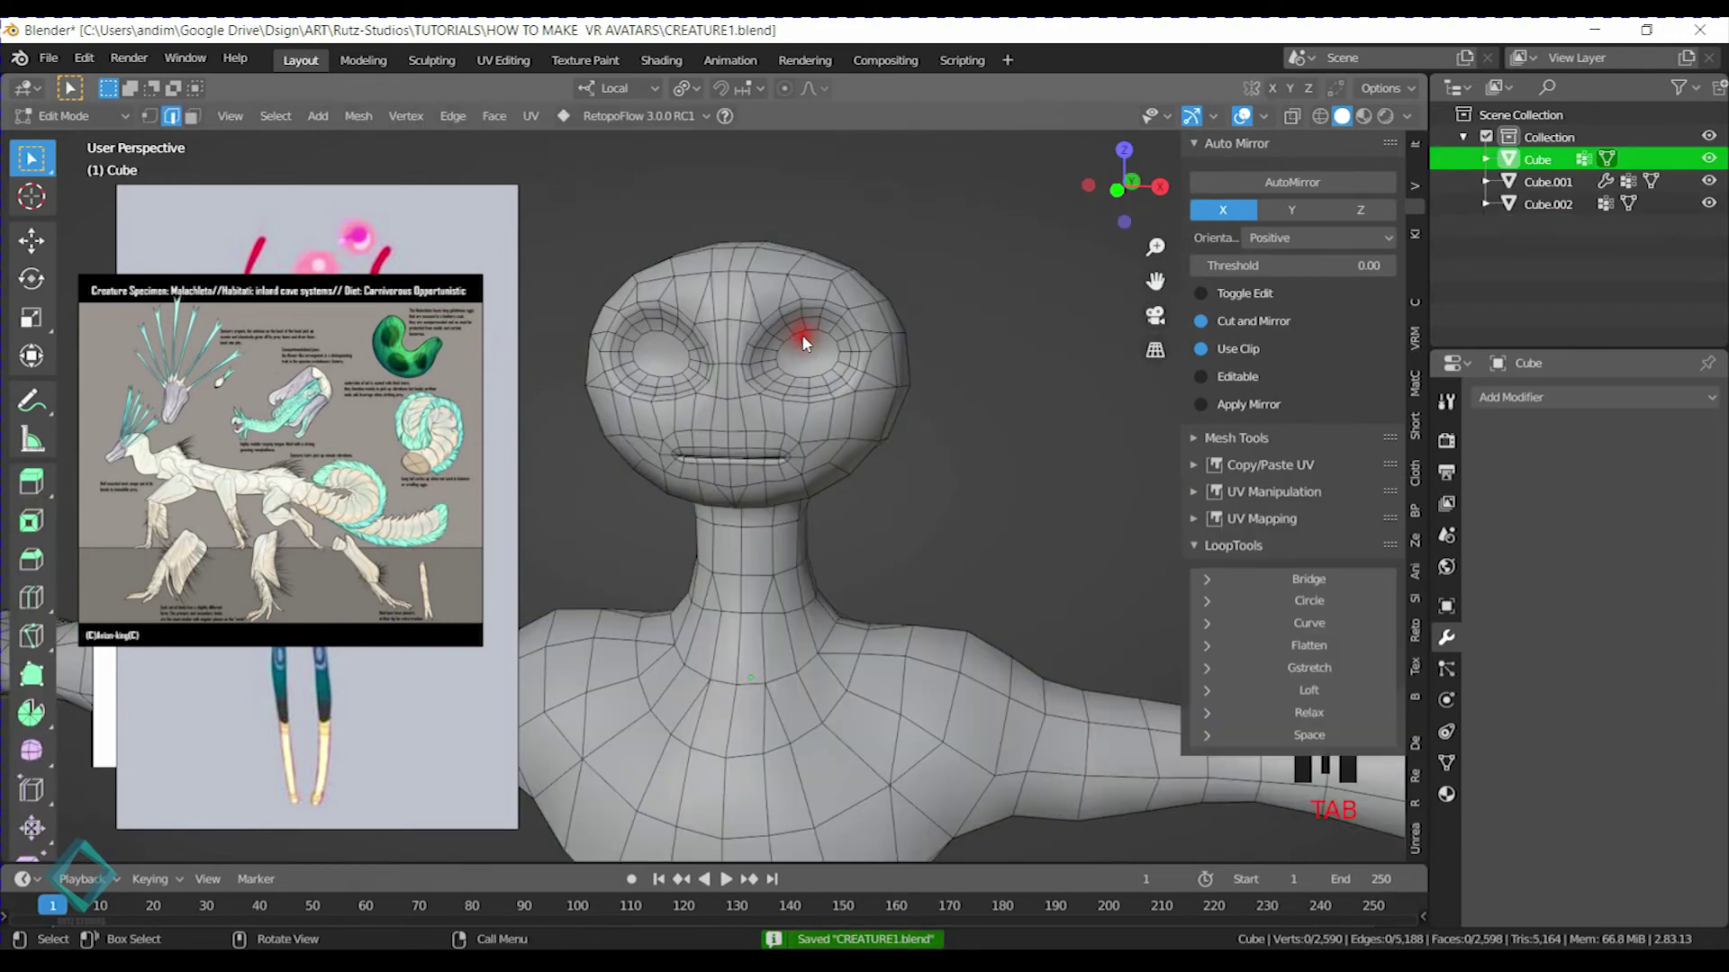
{"action": "left_click", "coordinate": [810, 349]}
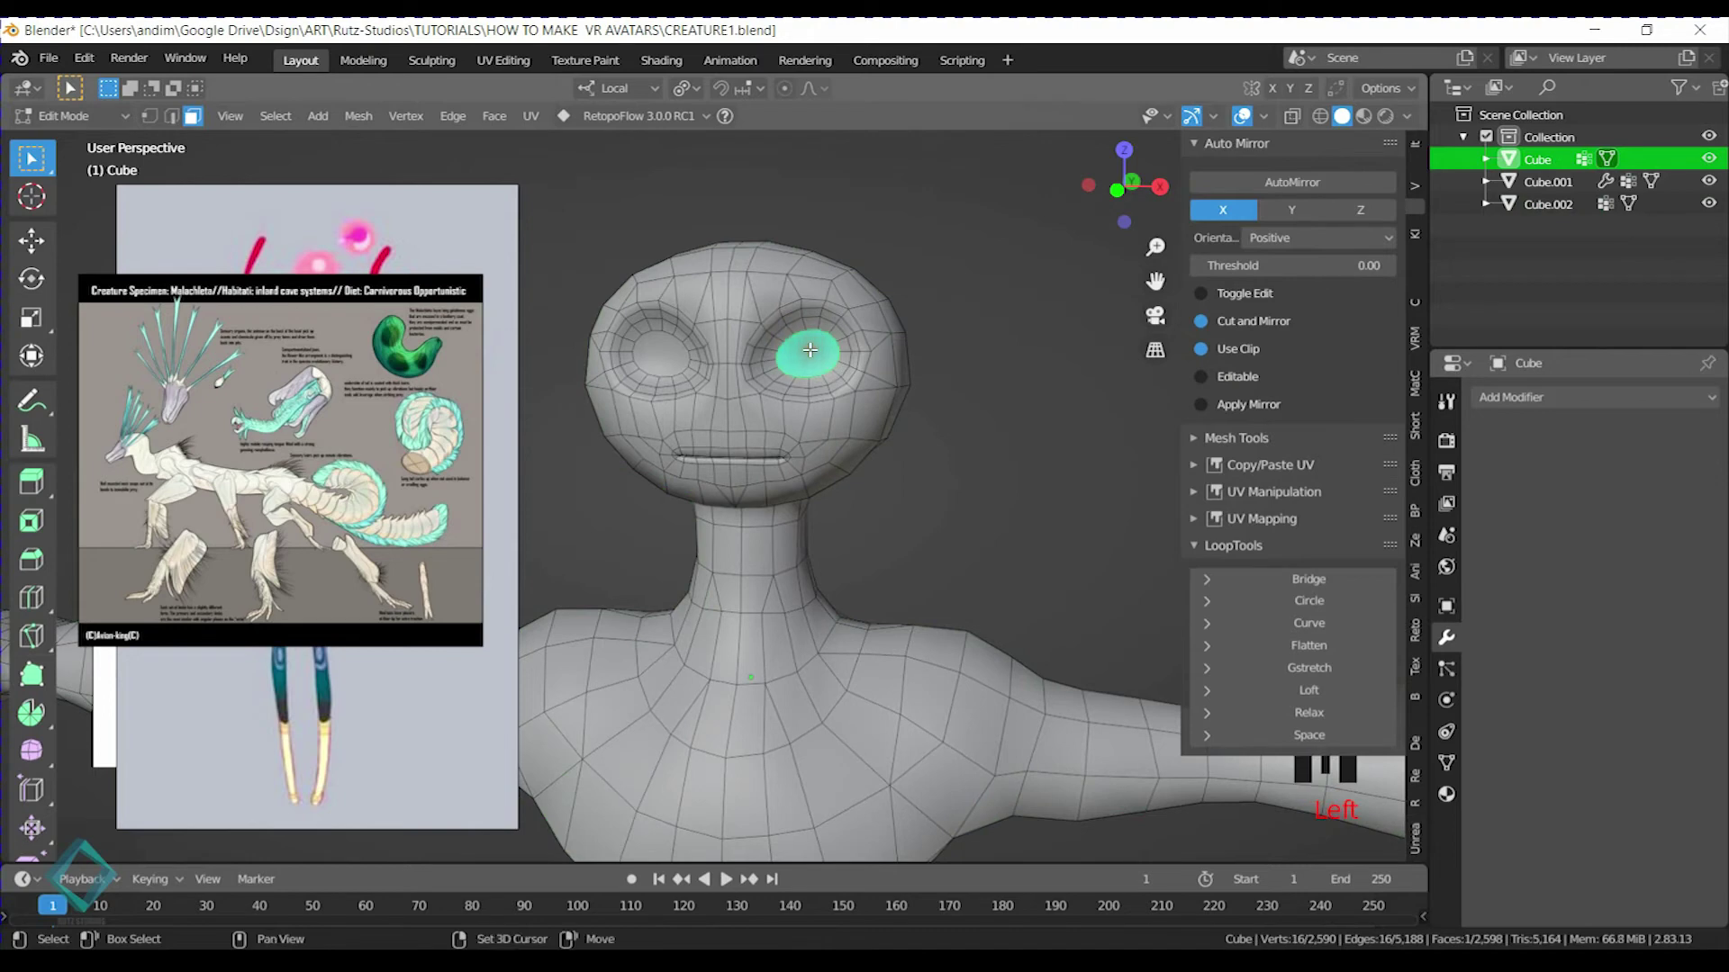
{"action": "key", "text": "shift+s"}
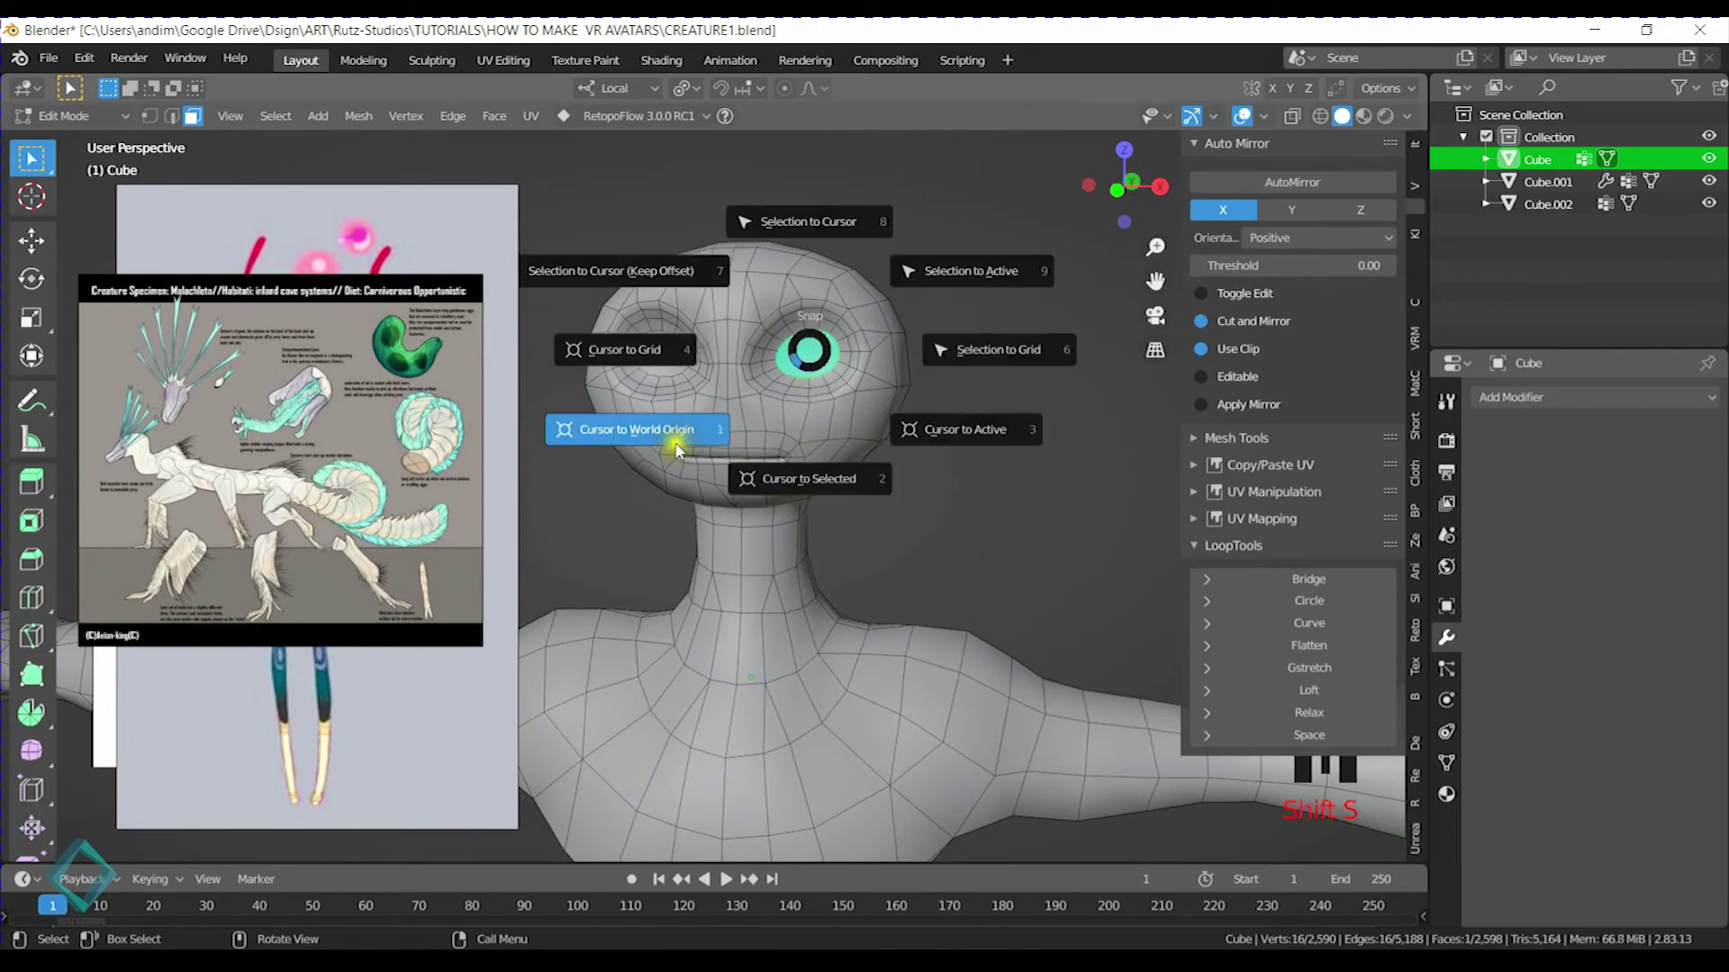
{"action": "left_click", "coordinate": [794, 473]}
{"action": "key", "text": "ctrl+s"}
{"action": "key", "text": "Tab"}
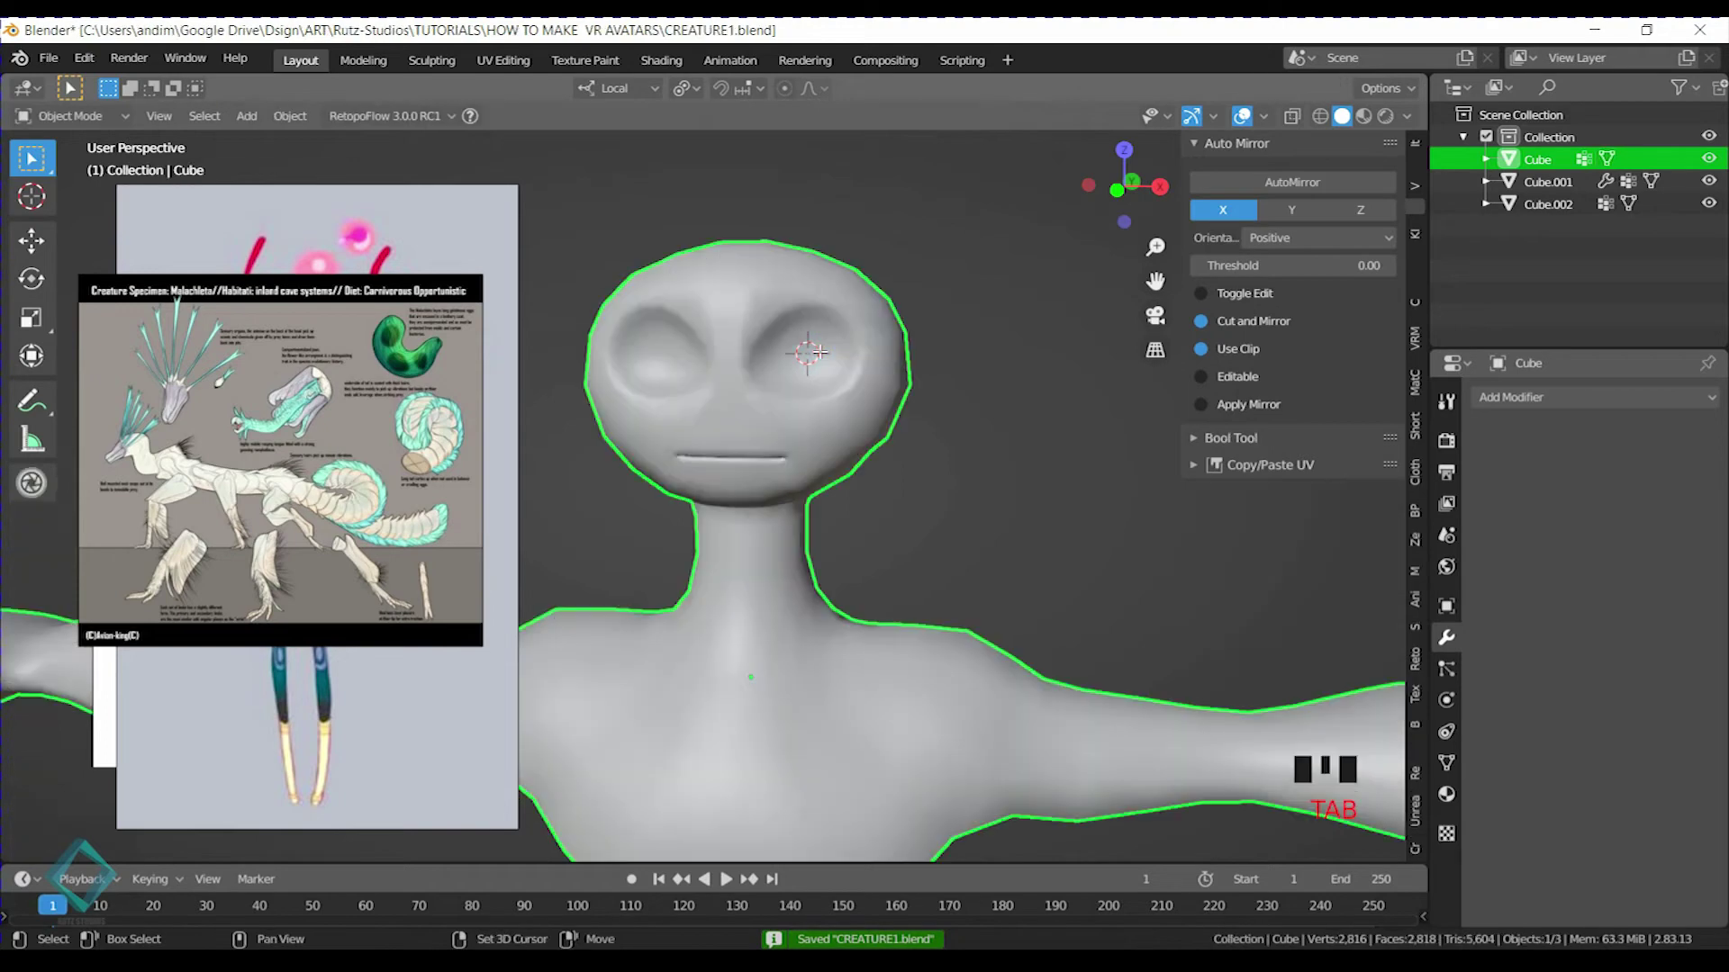
Add a UV sphere at the 3D cursor with 18 segments and a reduced ring count
{"action": "key", "text": "shift+a"}
{"action": "mouse_move", "coordinate": [820, 352]}
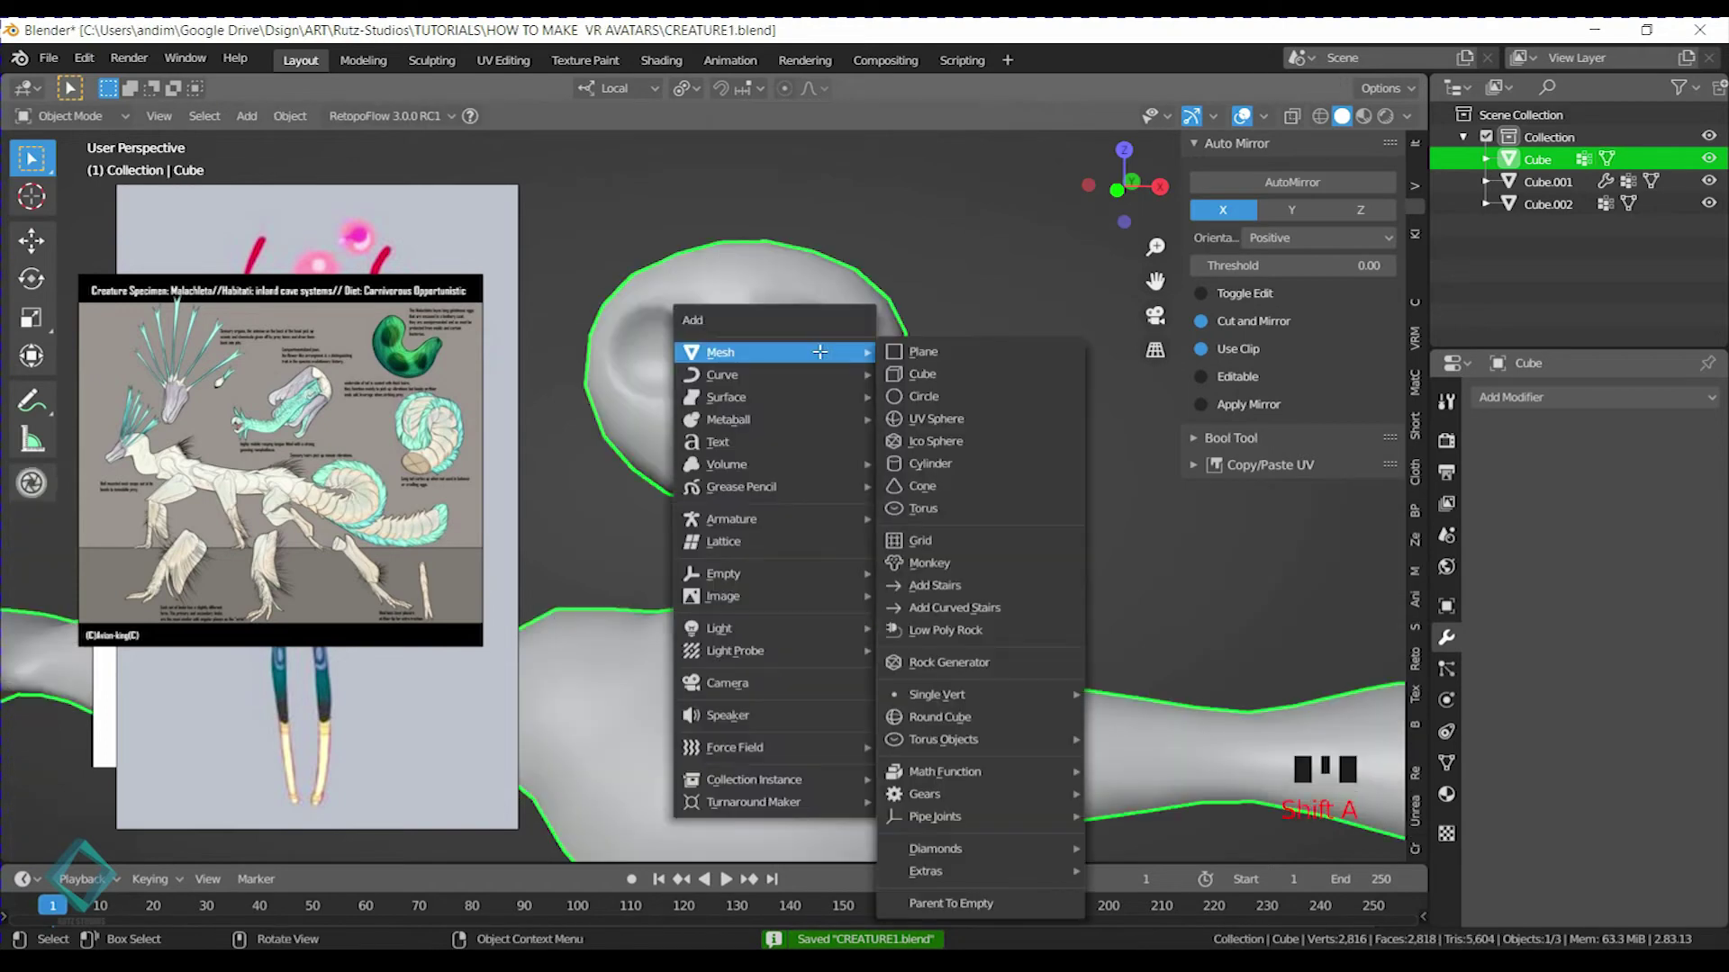
{"action": "left_click", "coordinate": [956, 417]}
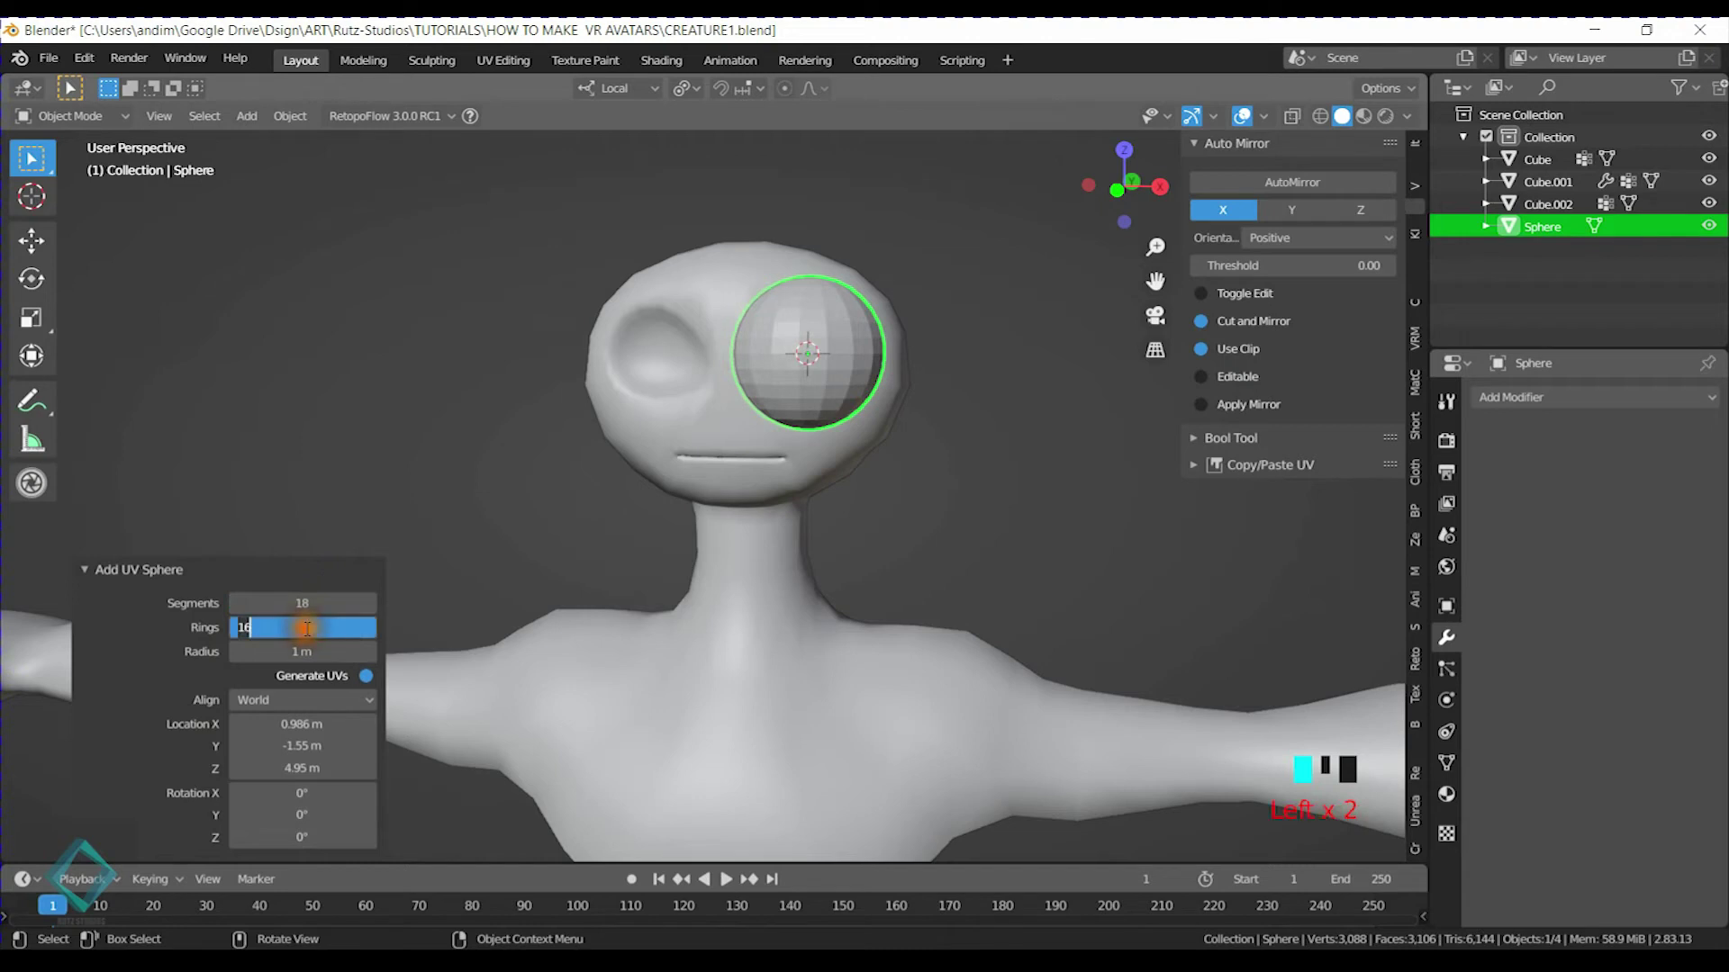
Rotate the eye sphere's mesh 90° about its local X axis and scale it to 0.617
{"action": "middle_click_drag", "start_coordinate": [855, 322], "coordinate": [828, 288]}
{"action": "key", "text": "Tab"}
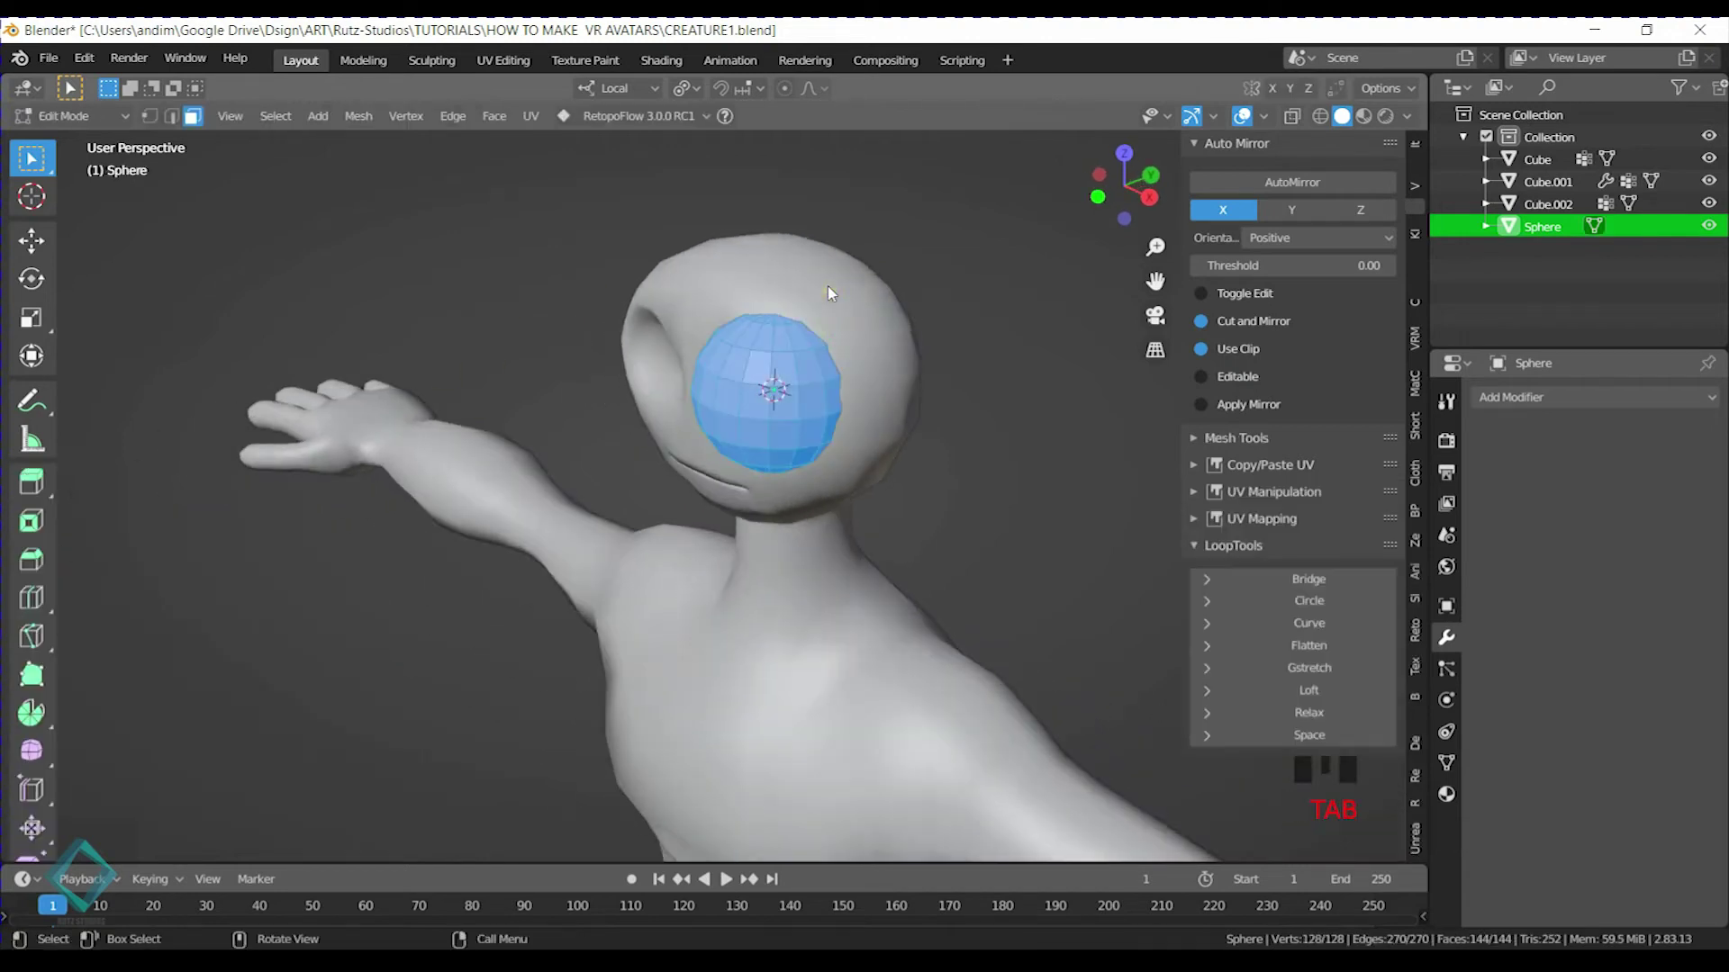
{"action": "key", "text": "r"}
{"action": "key", "text": "x"}
{"action": "key", "text": "x"}
{"action": "key", "text": "9"}
{"action": "left_click", "coordinate": [828, 289]}
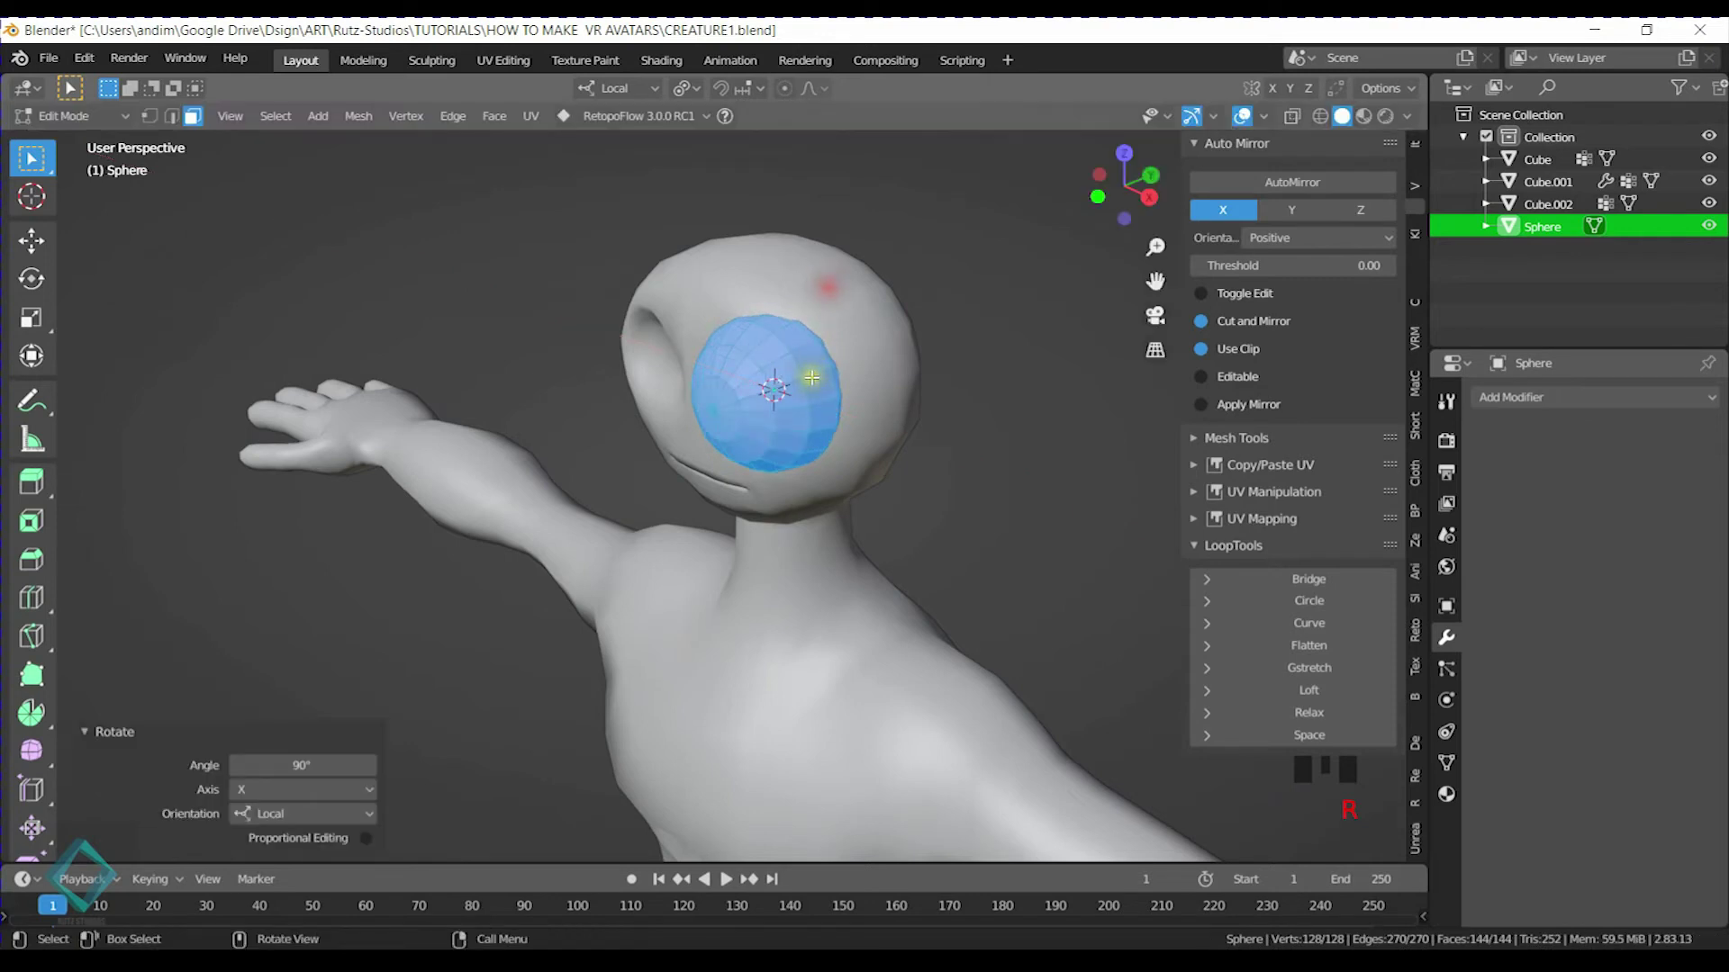
{"action": "key", "text": "s"}
{"action": "left_click", "coordinate": [898, 314]}
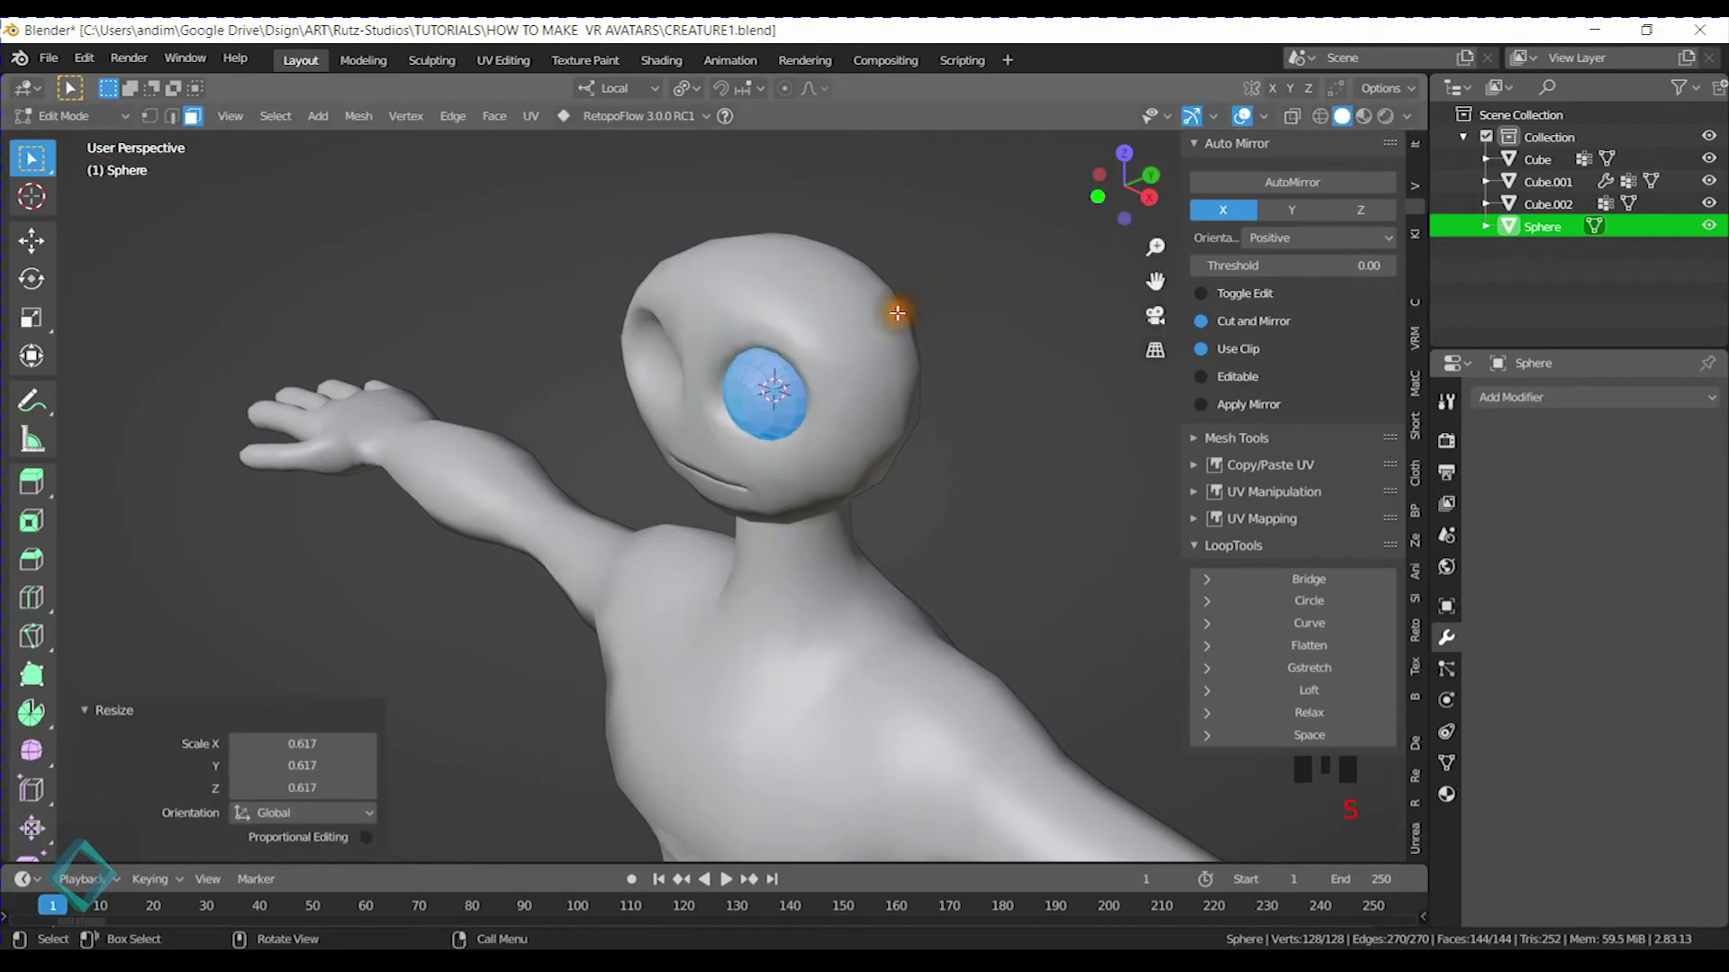
Adjust the eye sphere's size and position in front view to fit the left eye socket
{"action": "key", "text": "KP_1"}
{"action": "scroll", "coordinate": [895, 309], "scroll_direction": "up", "scroll_amount": 5}
{"action": "middle_click_drag", "start_coordinate": [868, 363], "coordinate": [710, 596], "text": "shift"}
{"action": "scroll", "coordinate": [910, 386], "scroll_direction": "down", "scroll_amount": 3}
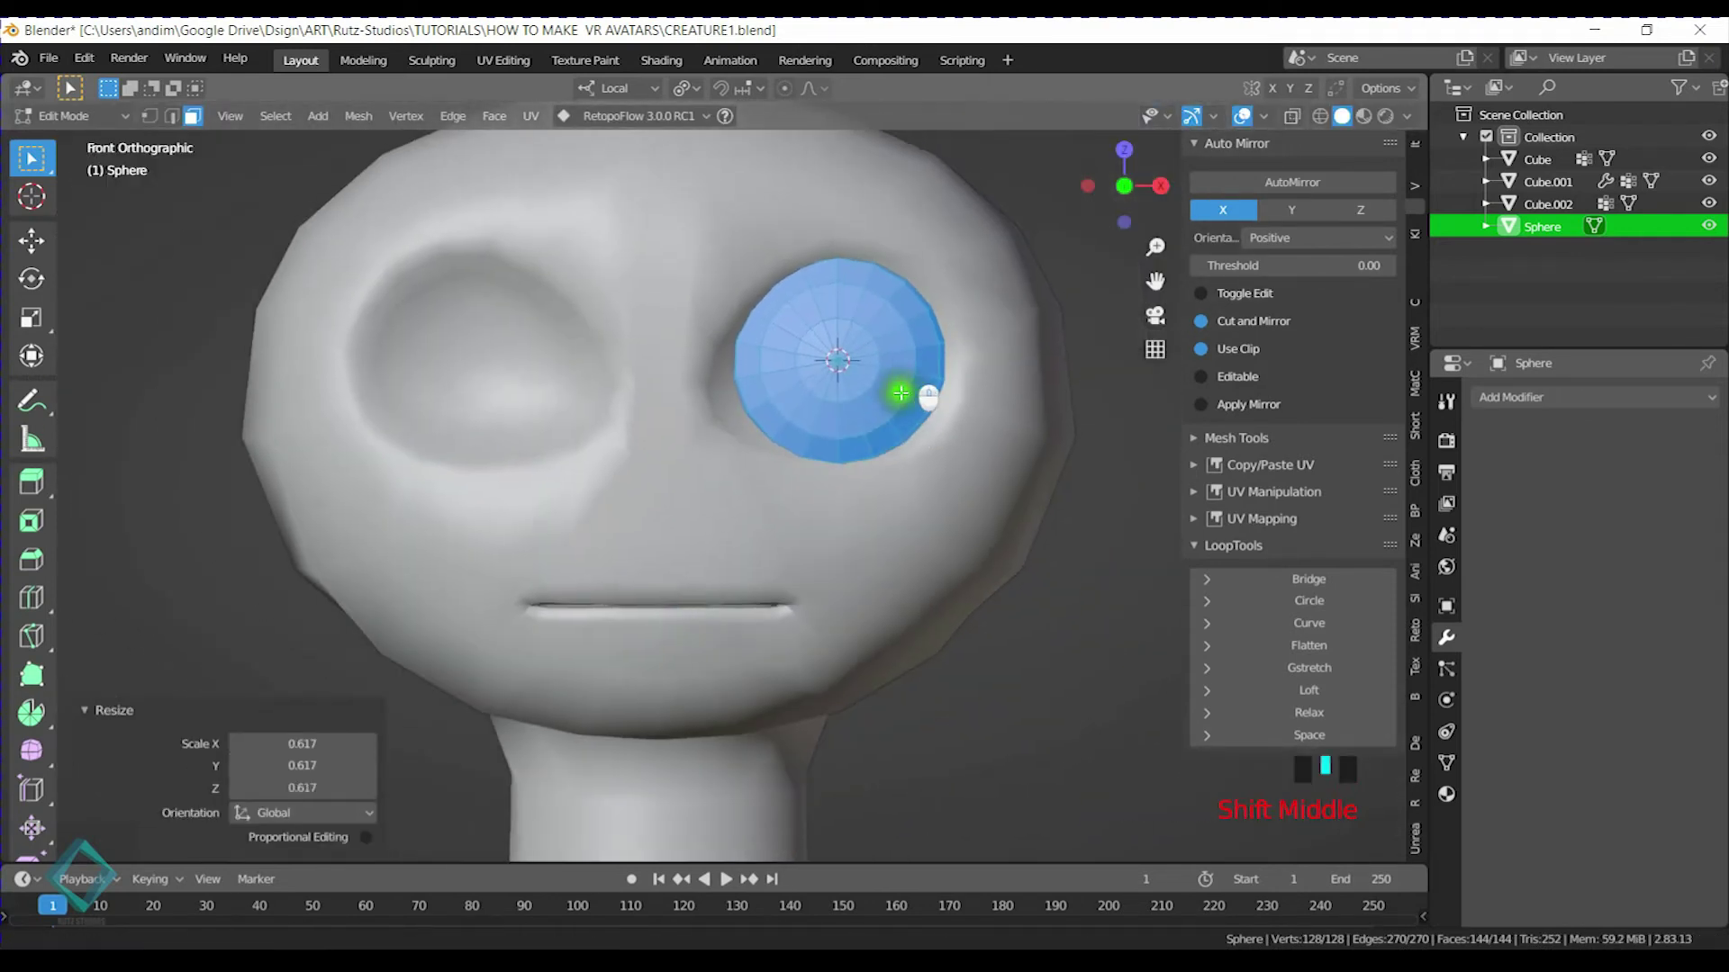
{"action": "key", "text": "s"}
{"action": "left_click", "coordinate": [985, 303]}
{"action": "key", "text": "g"}
{"action": "left_click", "coordinate": [984, 309]}
Push the eye sphere back into the socket along its local Y axis, about 0.16 m plus a small correction
{"action": "middle_click_drag", "start_coordinate": [981, 306], "coordinate": [791, 321]}
{"action": "key", "text": "g"}
{"action": "key", "text": "y"}
{"action": "key", "text": "y"}
{"action": "left_click", "coordinate": [824, 312]}
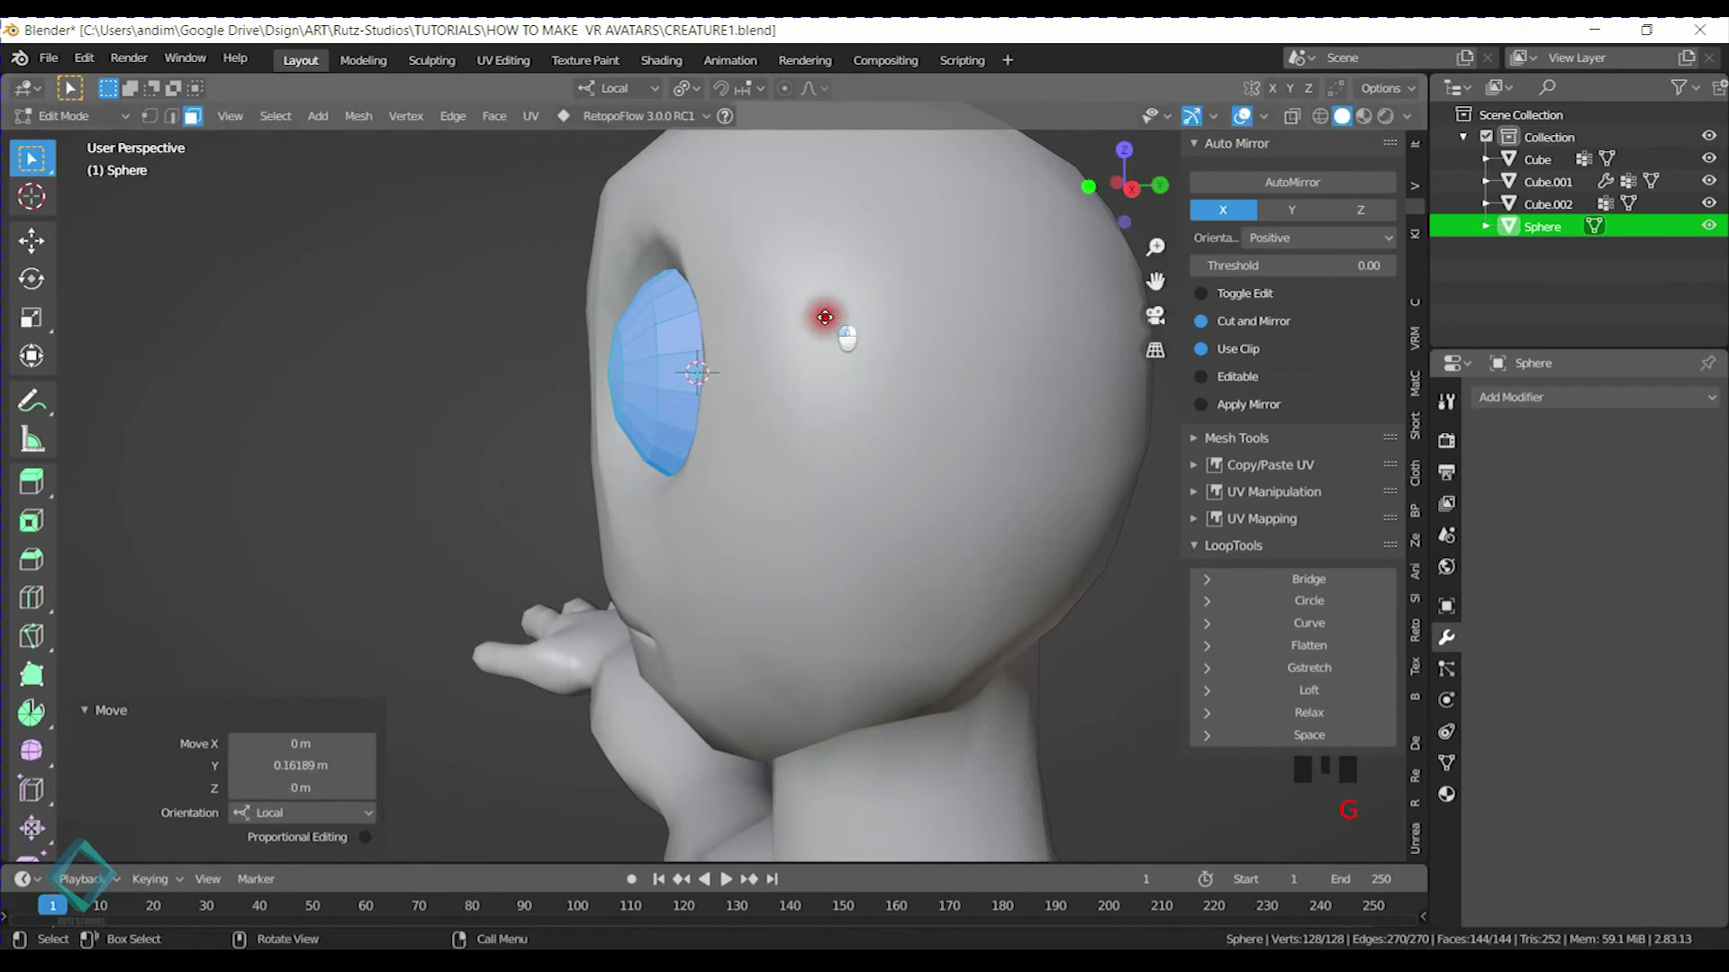
{"action": "key", "text": "KP_3"}
{"action": "key", "text": "g"}
{"action": "key", "text": "y"}
{"action": "key", "text": "y"}
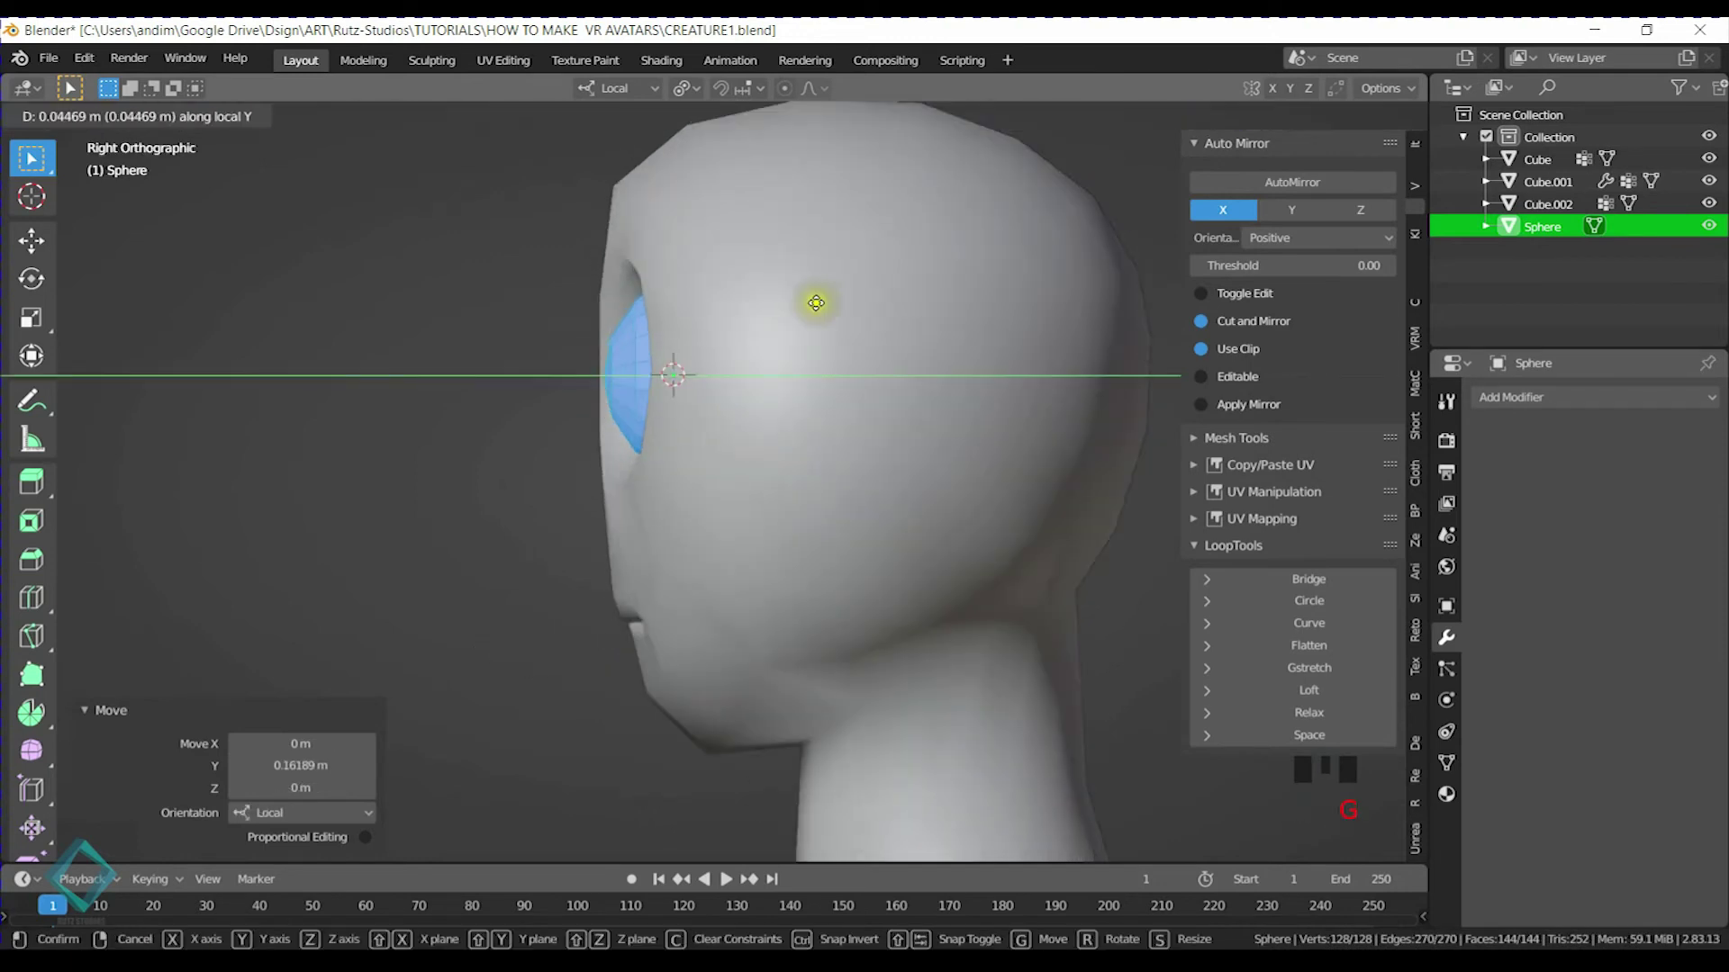
{"action": "left_click", "coordinate": [833, 304]}
Scale the eye sphere by 1.322 and move it about 0.06 m deeper along its local Y axis
{"action": "middle_click_drag", "start_coordinate": [839, 309], "coordinate": [810, 338]}
{"action": "key", "text": "s"}
{"action": "left_click", "coordinate": [865, 321]}
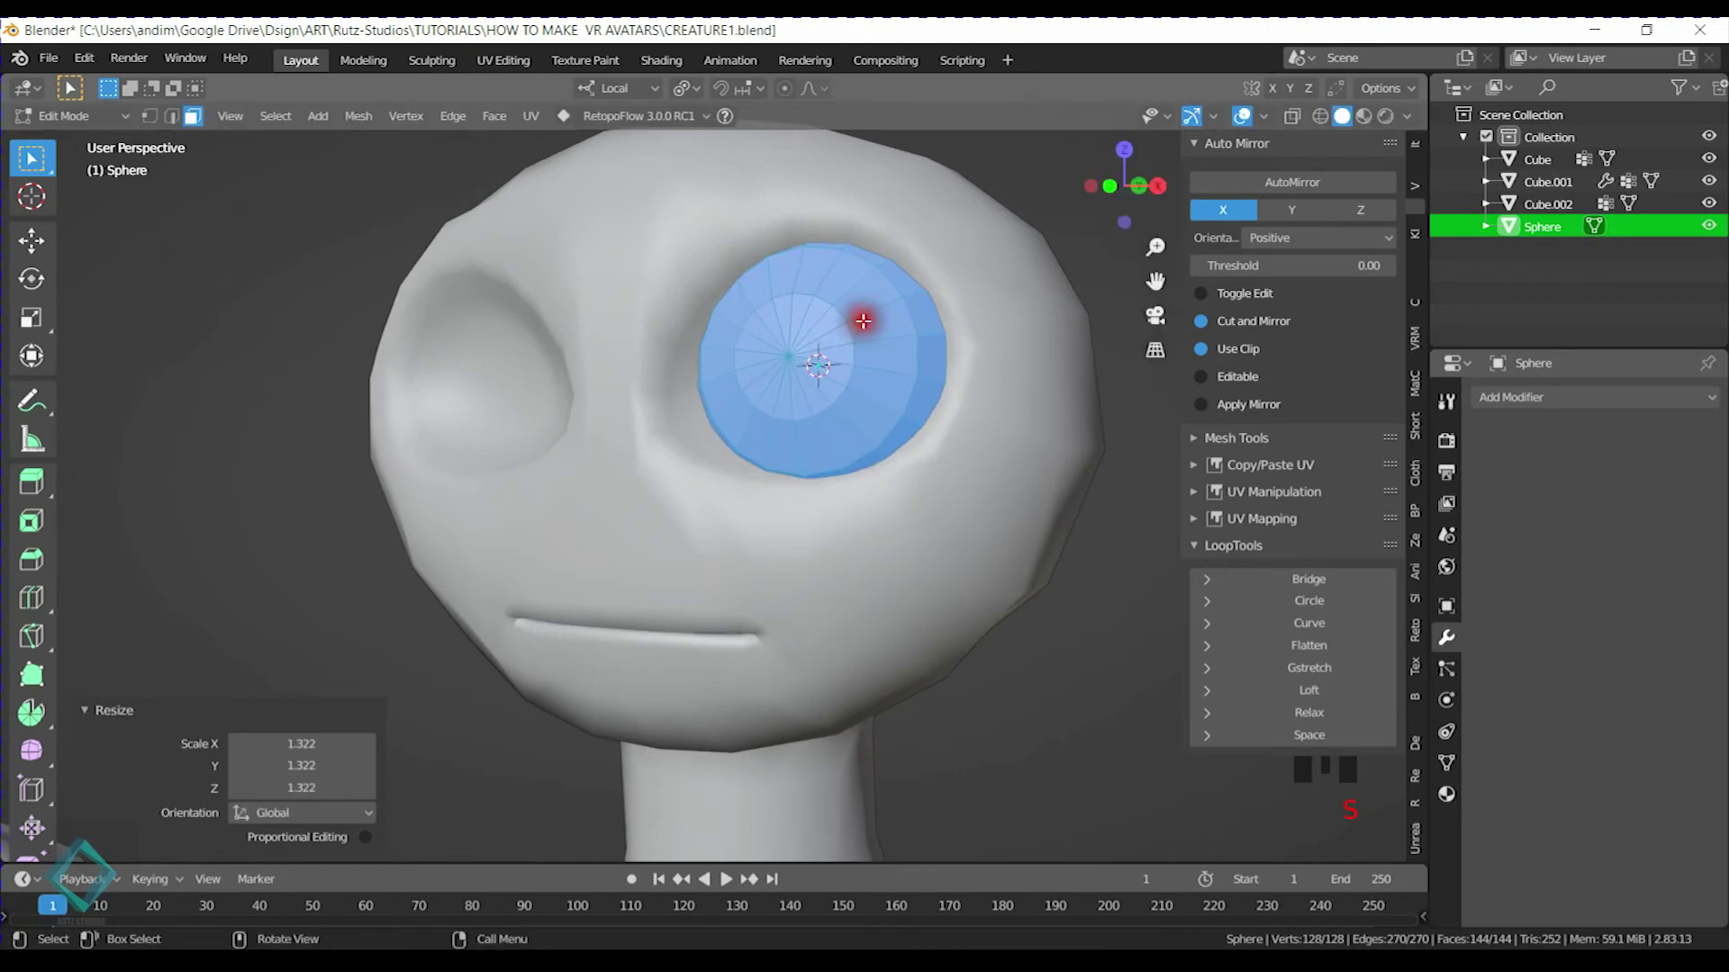
{"action": "key", "text": "KP_3"}
{"action": "key", "text": "g"}
{"action": "key", "text": "y"}
{"action": "key", "text": "y"}
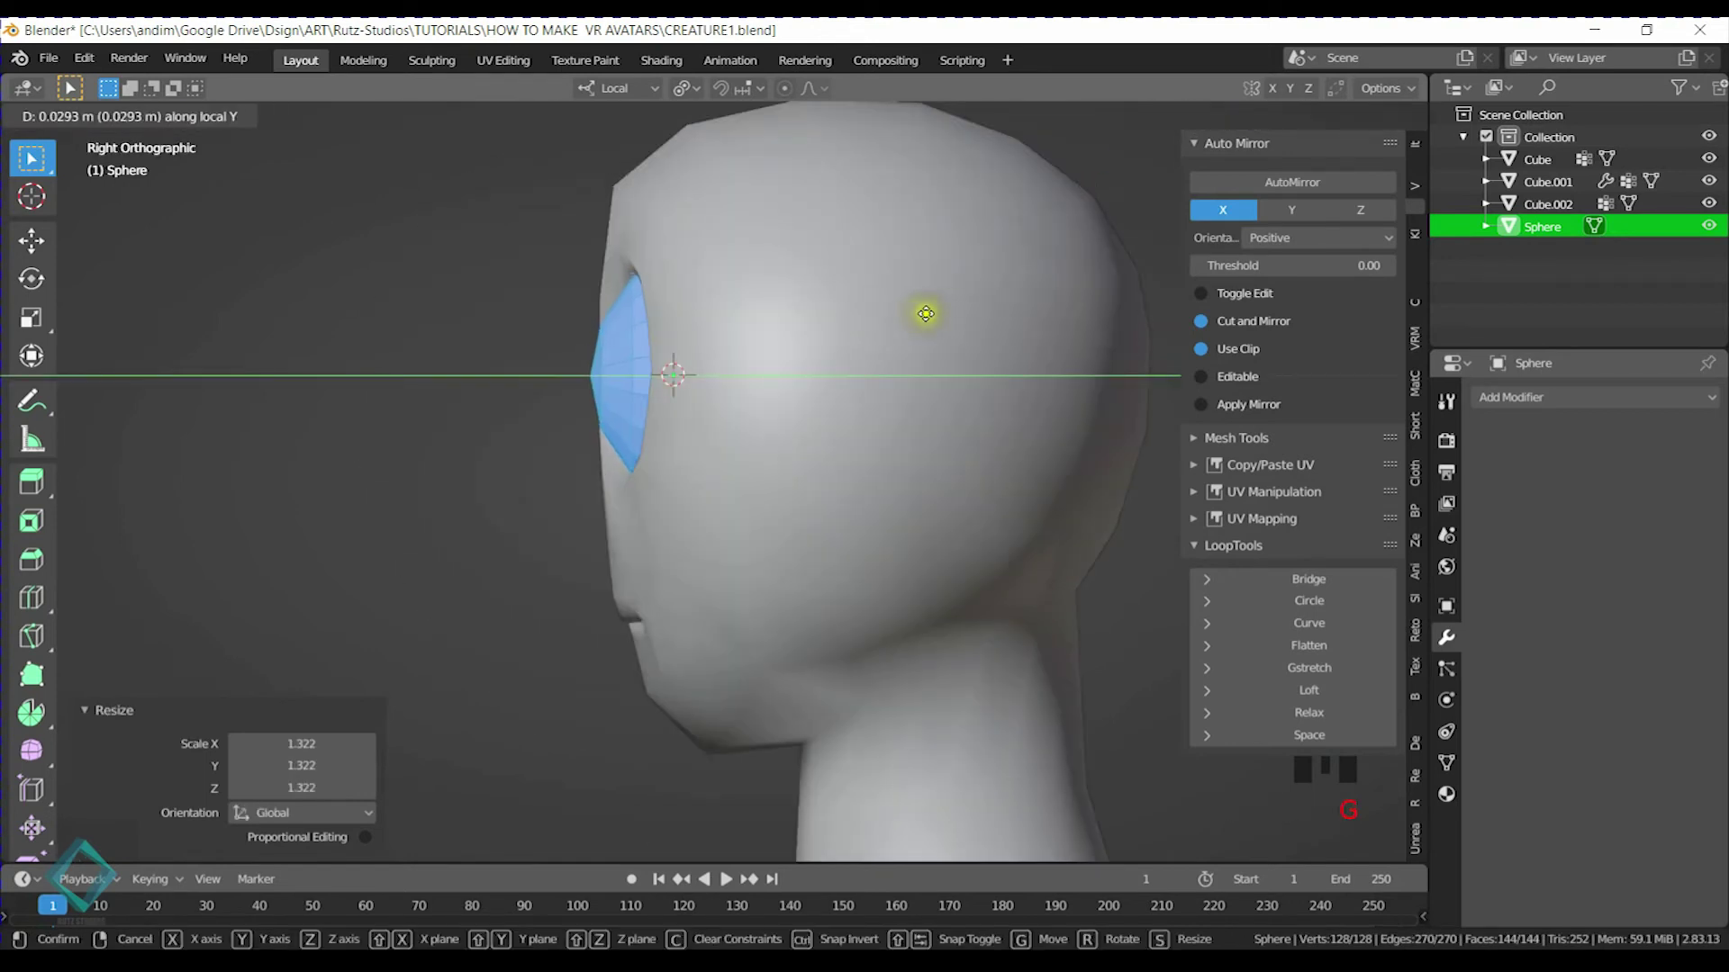
{"action": "left_click", "coordinate": [982, 312]}
Rescale the eye sphere along local Y and shift it along the same axis to sit in the socket
{"action": "key", "text": "s"}
{"action": "key", "text": "y"}
{"action": "key", "text": "y"}
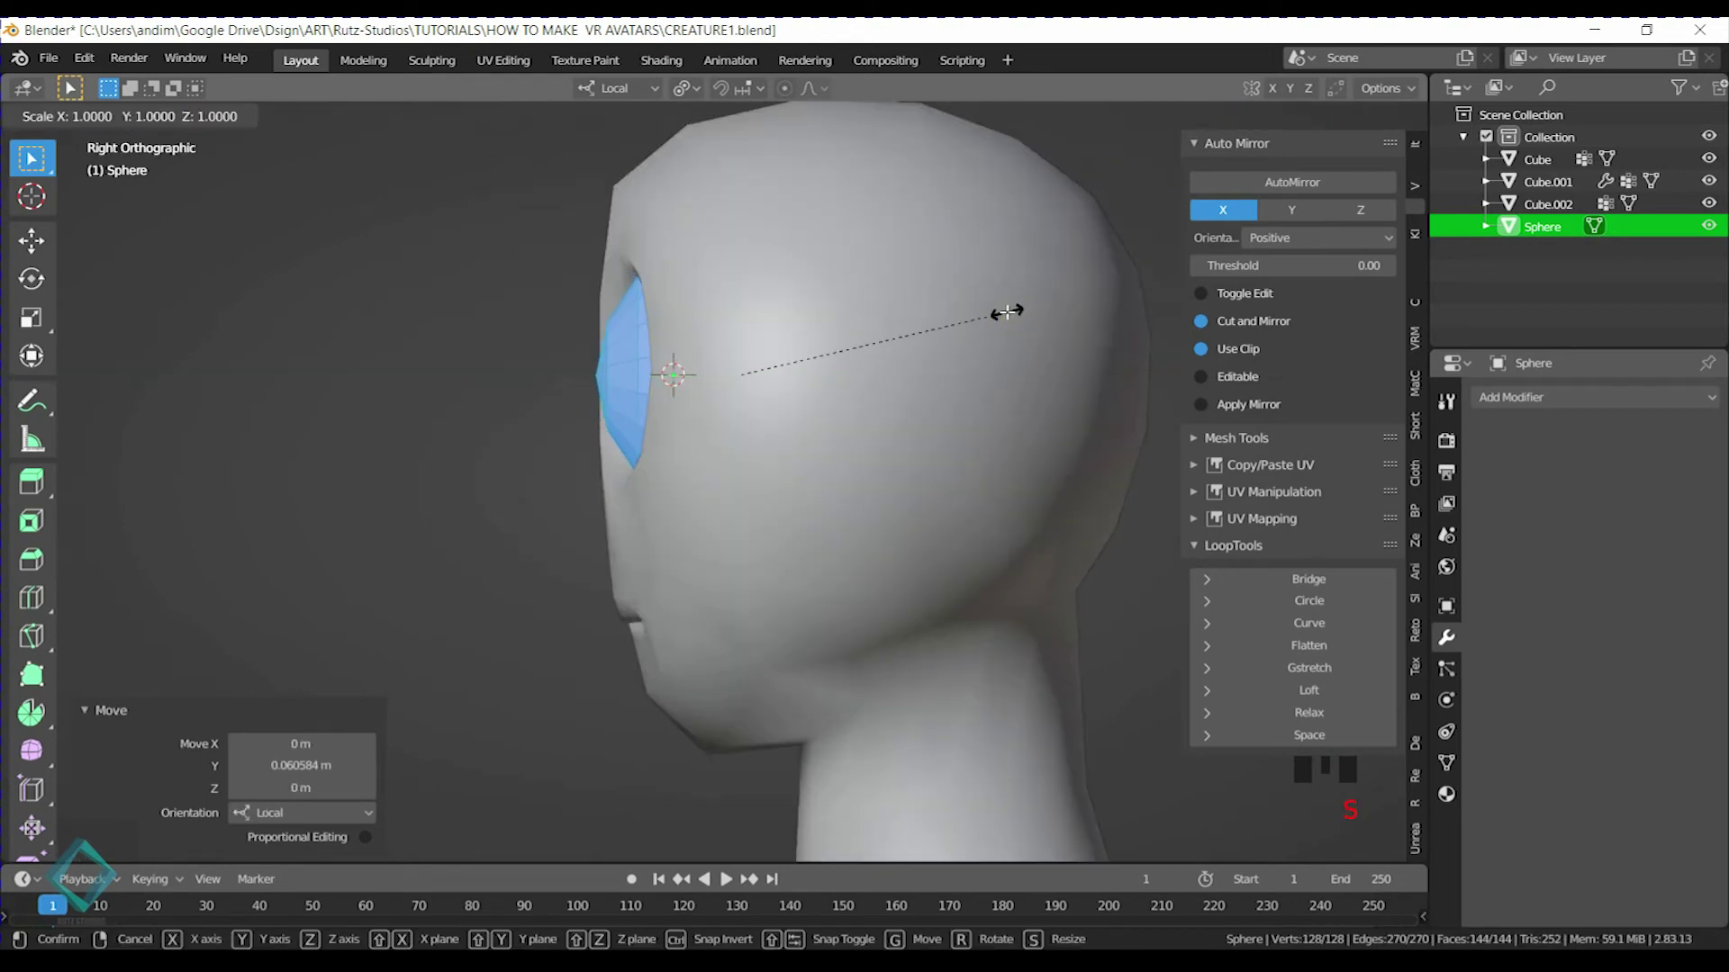
{"action": "left_click", "coordinate": [929, 325]}
{"action": "key", "text": "g"}
{"action": "key", "text": "y"}
{"action": "key", "text": "y"}
{"action": "left_click", "coordinate": [903, 326]}
Rotate the eye sphere about 3.41° around its local Z axis to follow the curve of the face
{"action": "middle_click_drag", "start_coordinate": [791, 348], "coordinate": [912, 386]}
{"action": "key", "text": "r"}
{"action": "key", "text": "z"}
{"action": "key", "text": "z"}
{"action": "left_click", "coordinate": [898, 197]}
{"action": "middle_click_drag", "start_coordinate": [898, 198], "coordinate": [715, 242]}
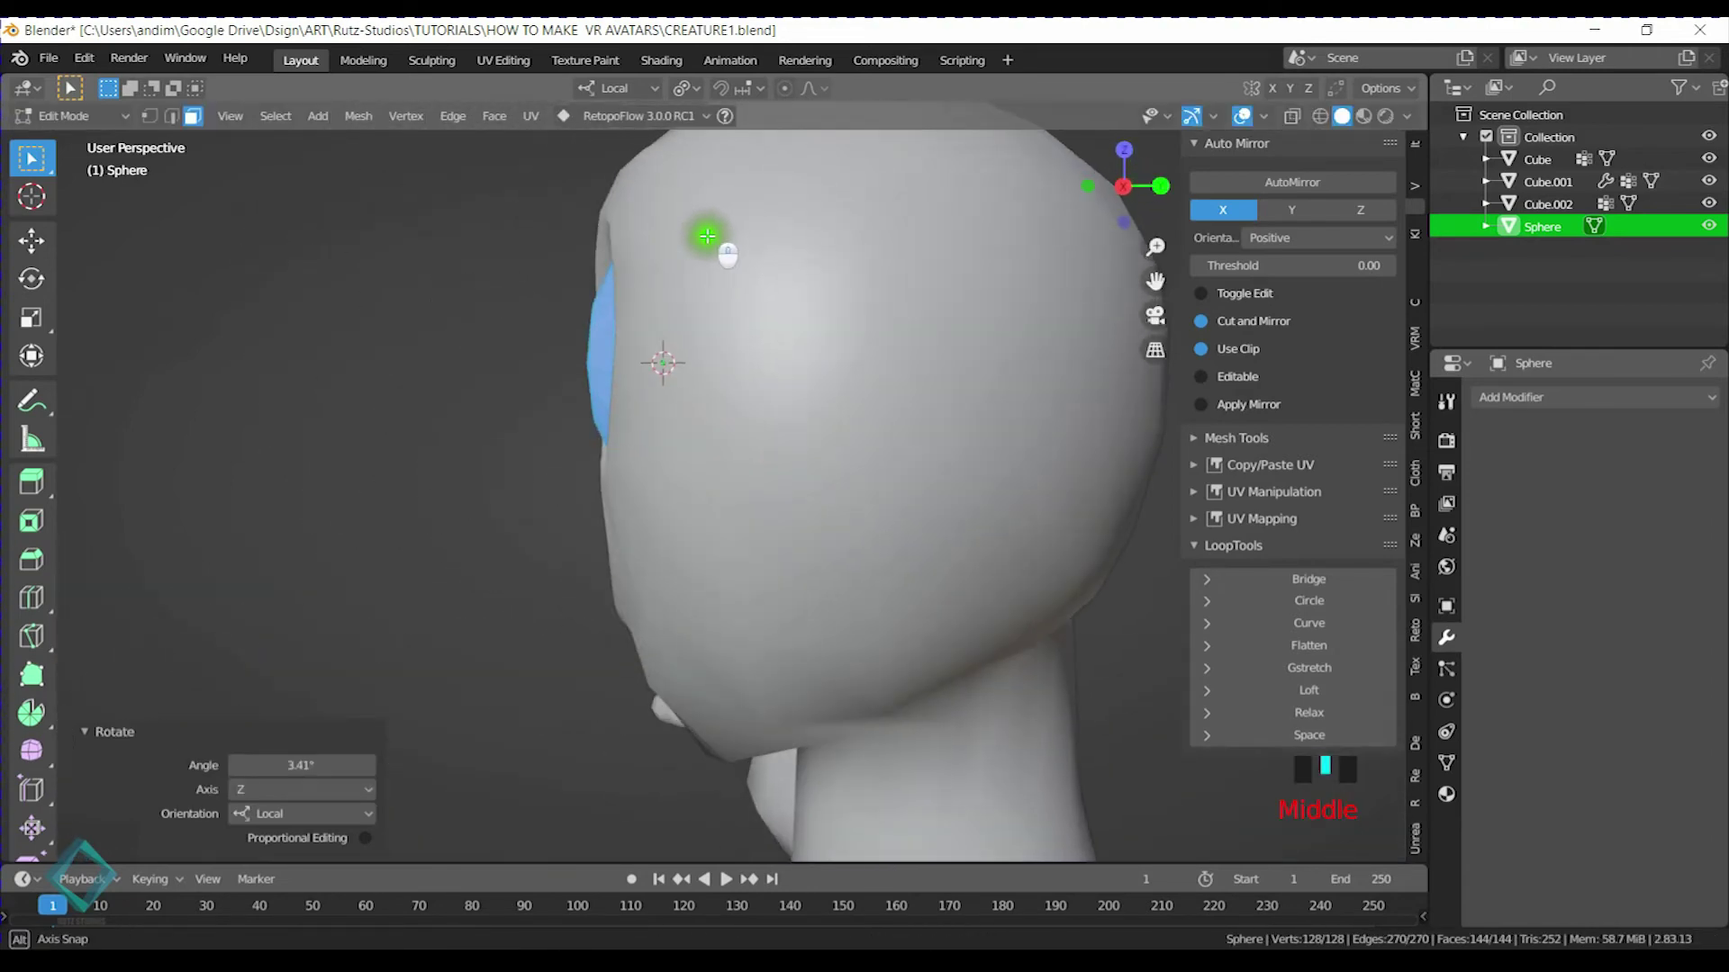
Scale the eye sphere to 0.950 along local Y, move it back about 0.03 m, and save the file
{"action": "key", "text": "KP_3"}
{"action": "key", "text": "s"}
{"action": "key", "text": "y"}
{"action": "key", "text": "y"}
{"action": "left_click", "coordinate": [864, 251]}
{"action": "key", "text": "g"}
{"action": "key", "text": "y"}
{"action": "key", "text": "y"}
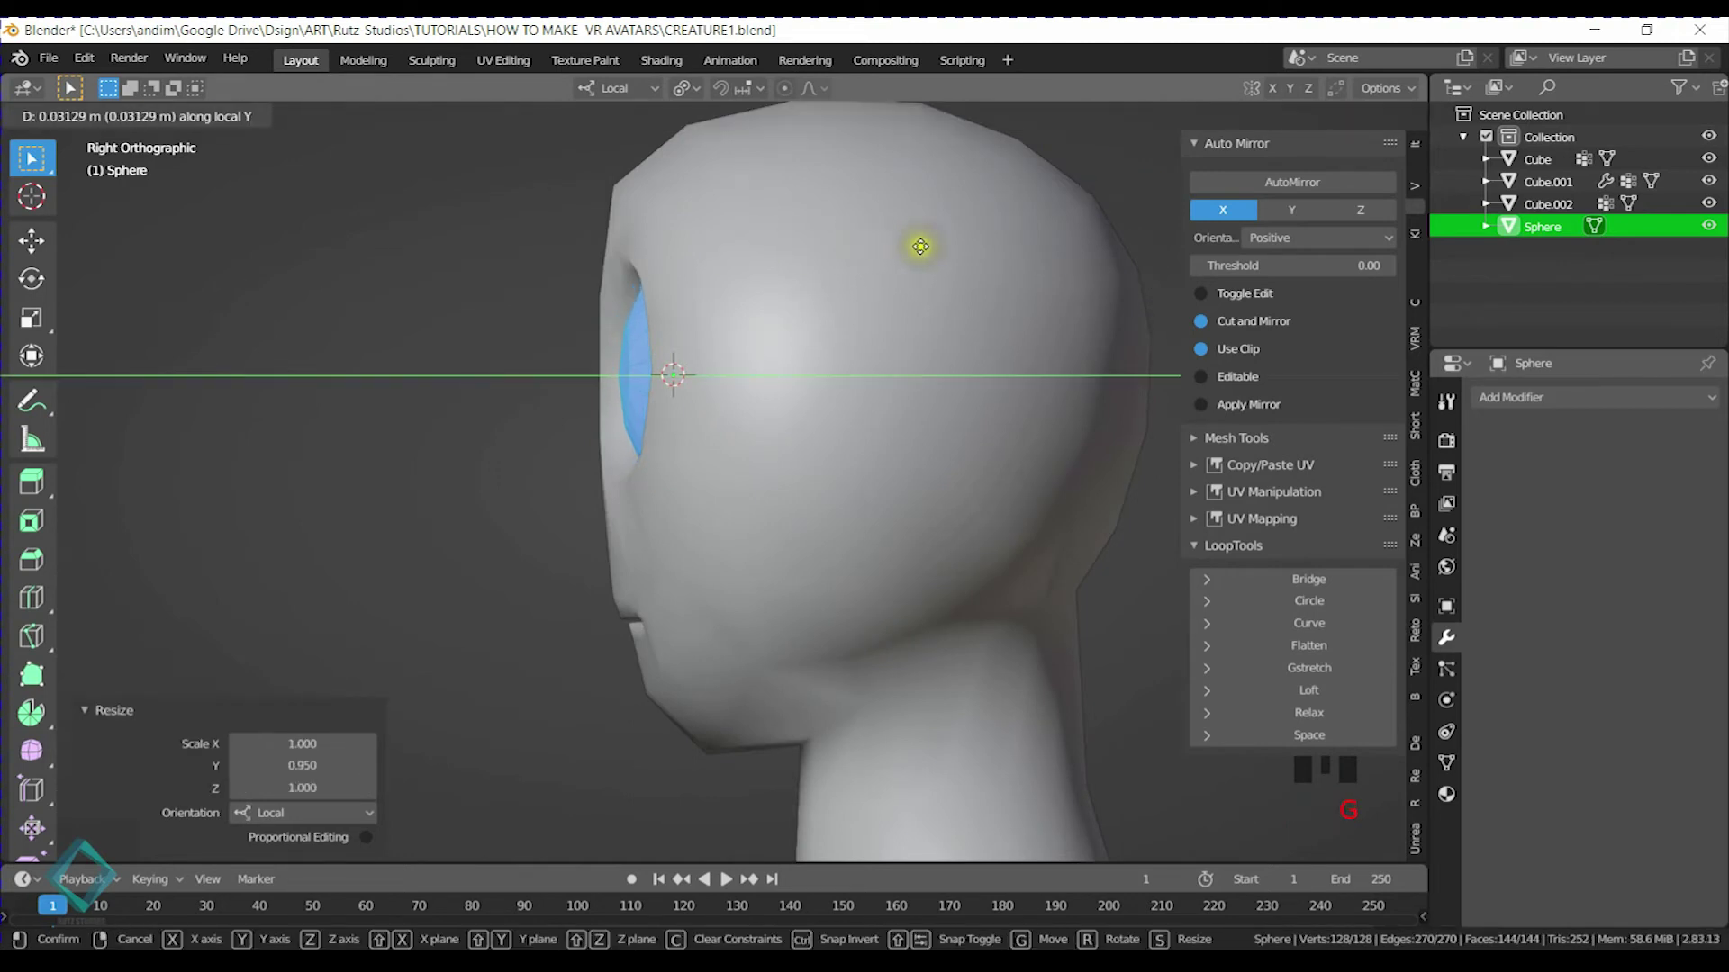
{"action": "left_click", "coordinate": [909, 250]}
{"action": "key", "text": "ctrl+s"}
{"action": "middle_click_drag", "start_coordinate": [733, 289], "coordinate": [809, 342]}
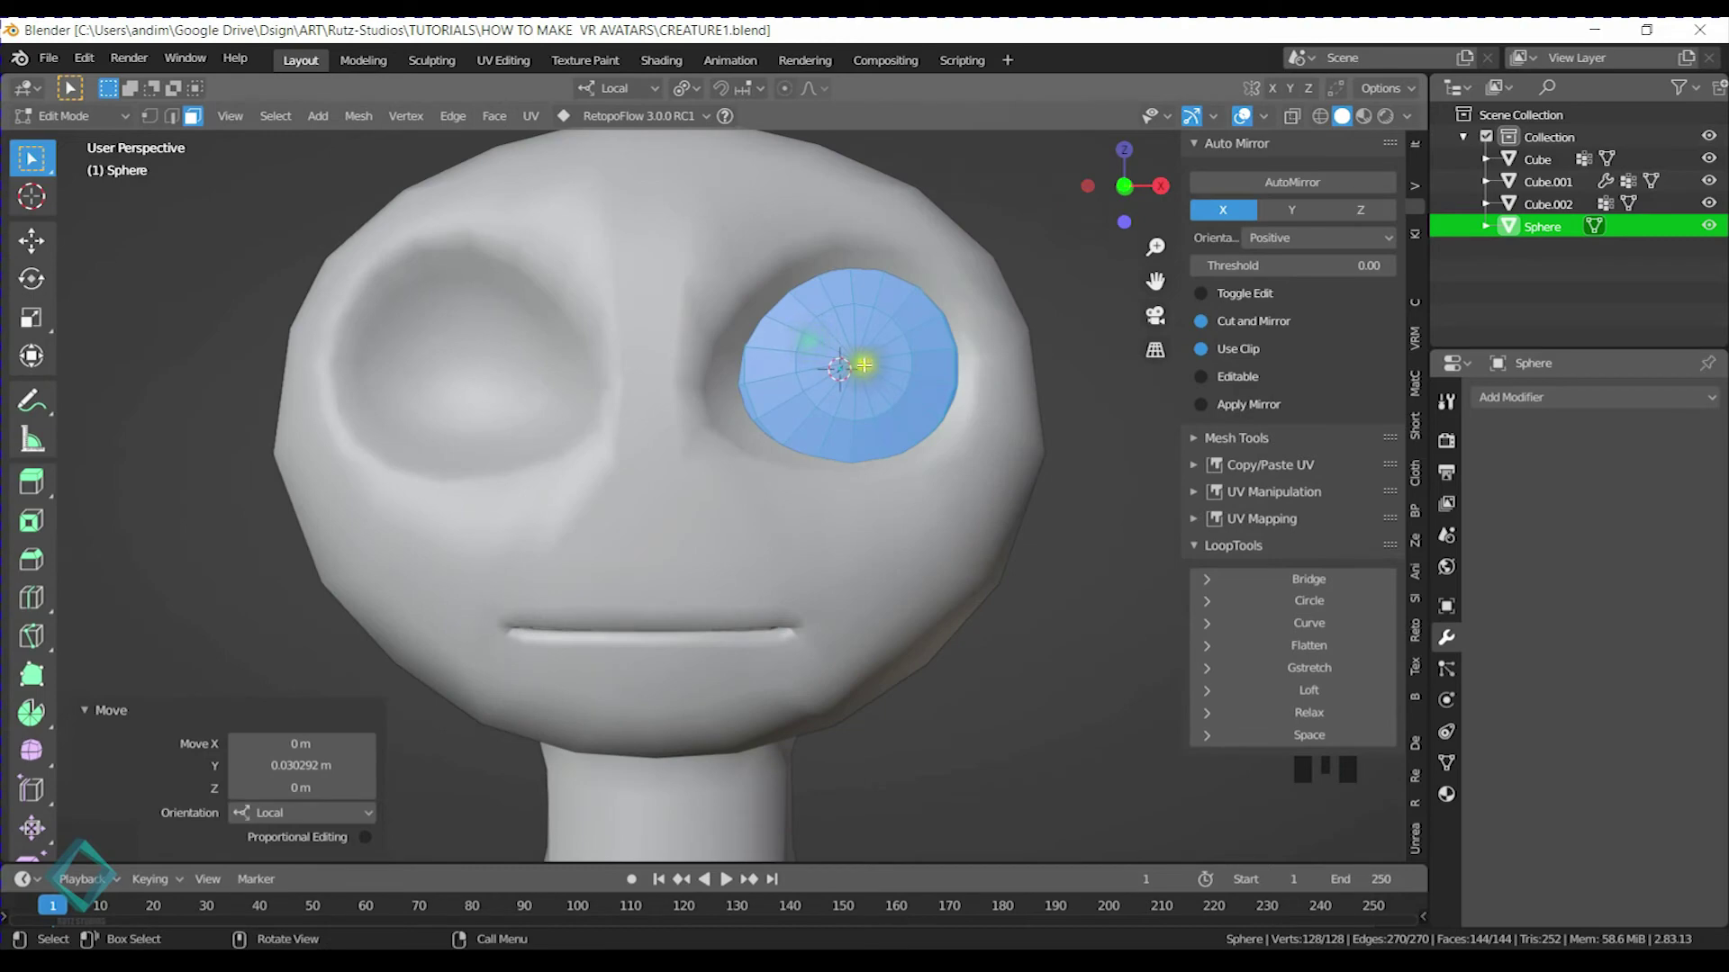
Select the ring of triangular faces around the eye sphere's front pole and dissolve them into one face
{"action": "left_click", "coordinate": [895, 416], "text": "alt"}
{"action": "middle_click_drag", "start_coordinate": [926, 366], "coordinate": [780, 375]}
{"action": "scroll", "coordinate": [704, 413], "scroll_direction": "up", "scroll_amount": 2}
{"action": "scroll", "coordinate": [678, 409], "scroll_direction": "up", "scroll_amount": 3}
{"action": "left_click_drag", "start_coordinate": [590, 395], "coordinate": [730, 412]}
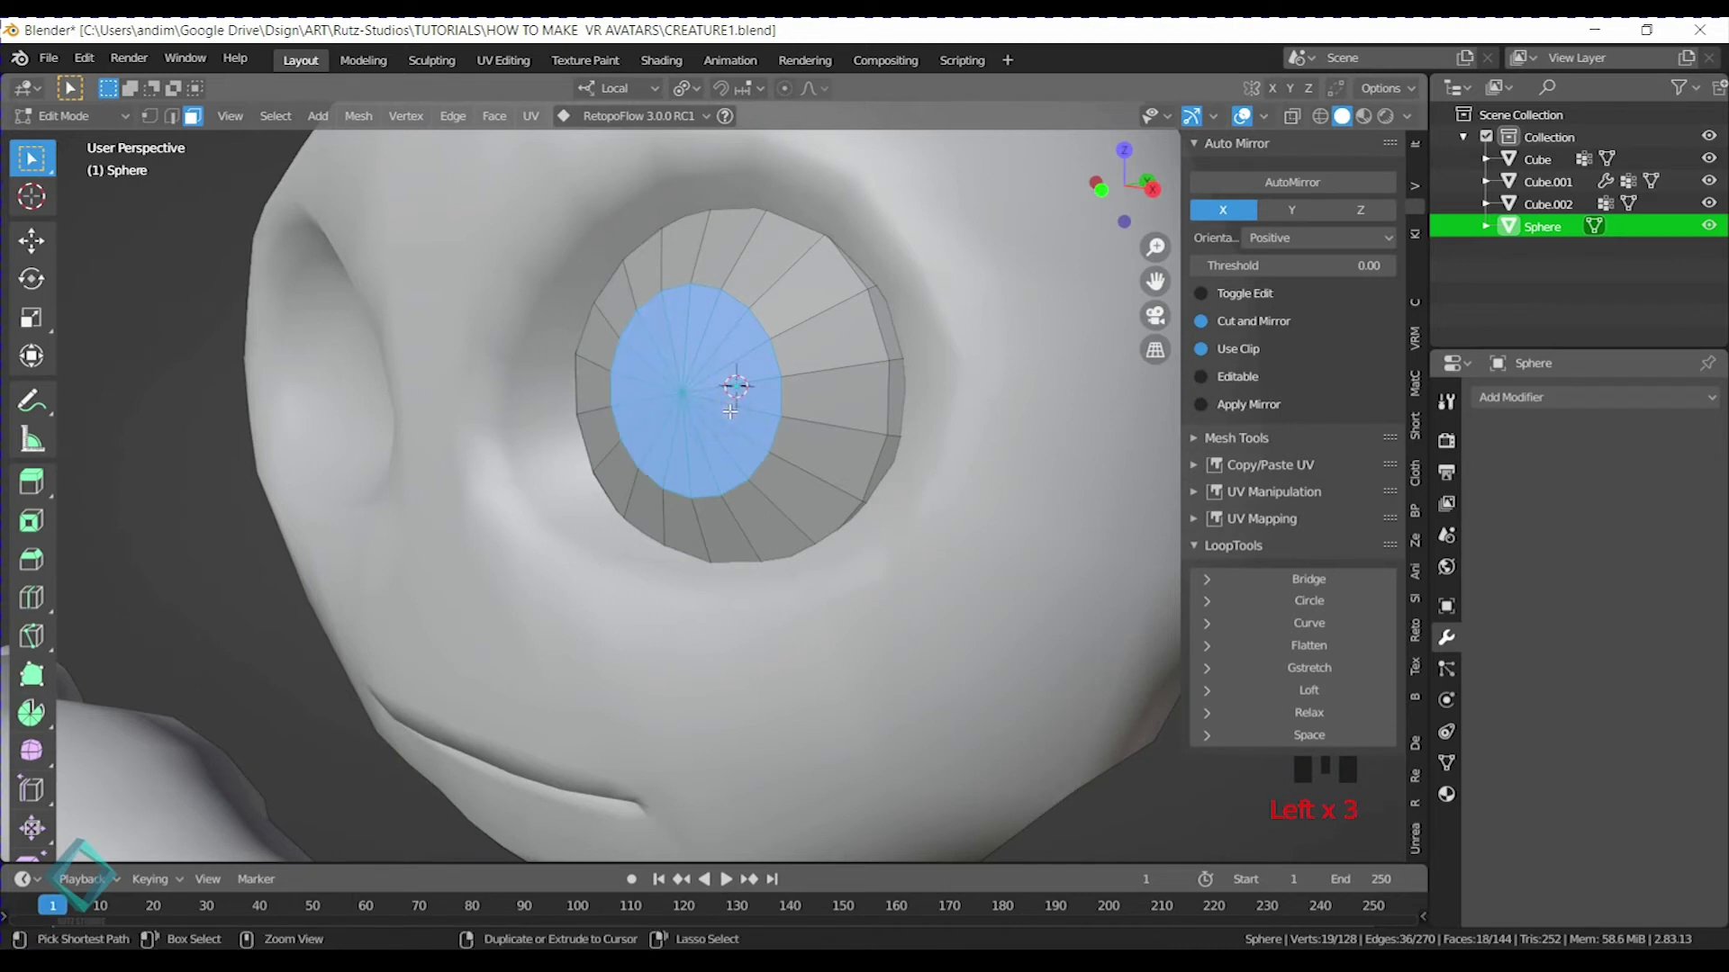
{"action": "key", "text": "ctrl+x"}
Inset the merged front face of the eye to form a small central pupil face, and save the file
{"action": "mouse_move", "coordinate": [728, 410]}
{"action": "middle_mouse_down"}
{"action": "mouse_move", "coordinate": [738, 391]}
{"action": "mouse_move", "coordinate": [758, 406]}
{"action": "middle_mouse_up"}
{"action": "middle_click_drag", "start_coordinate": [903, 370], "coordinate": [815, 391], "text": "shift"}
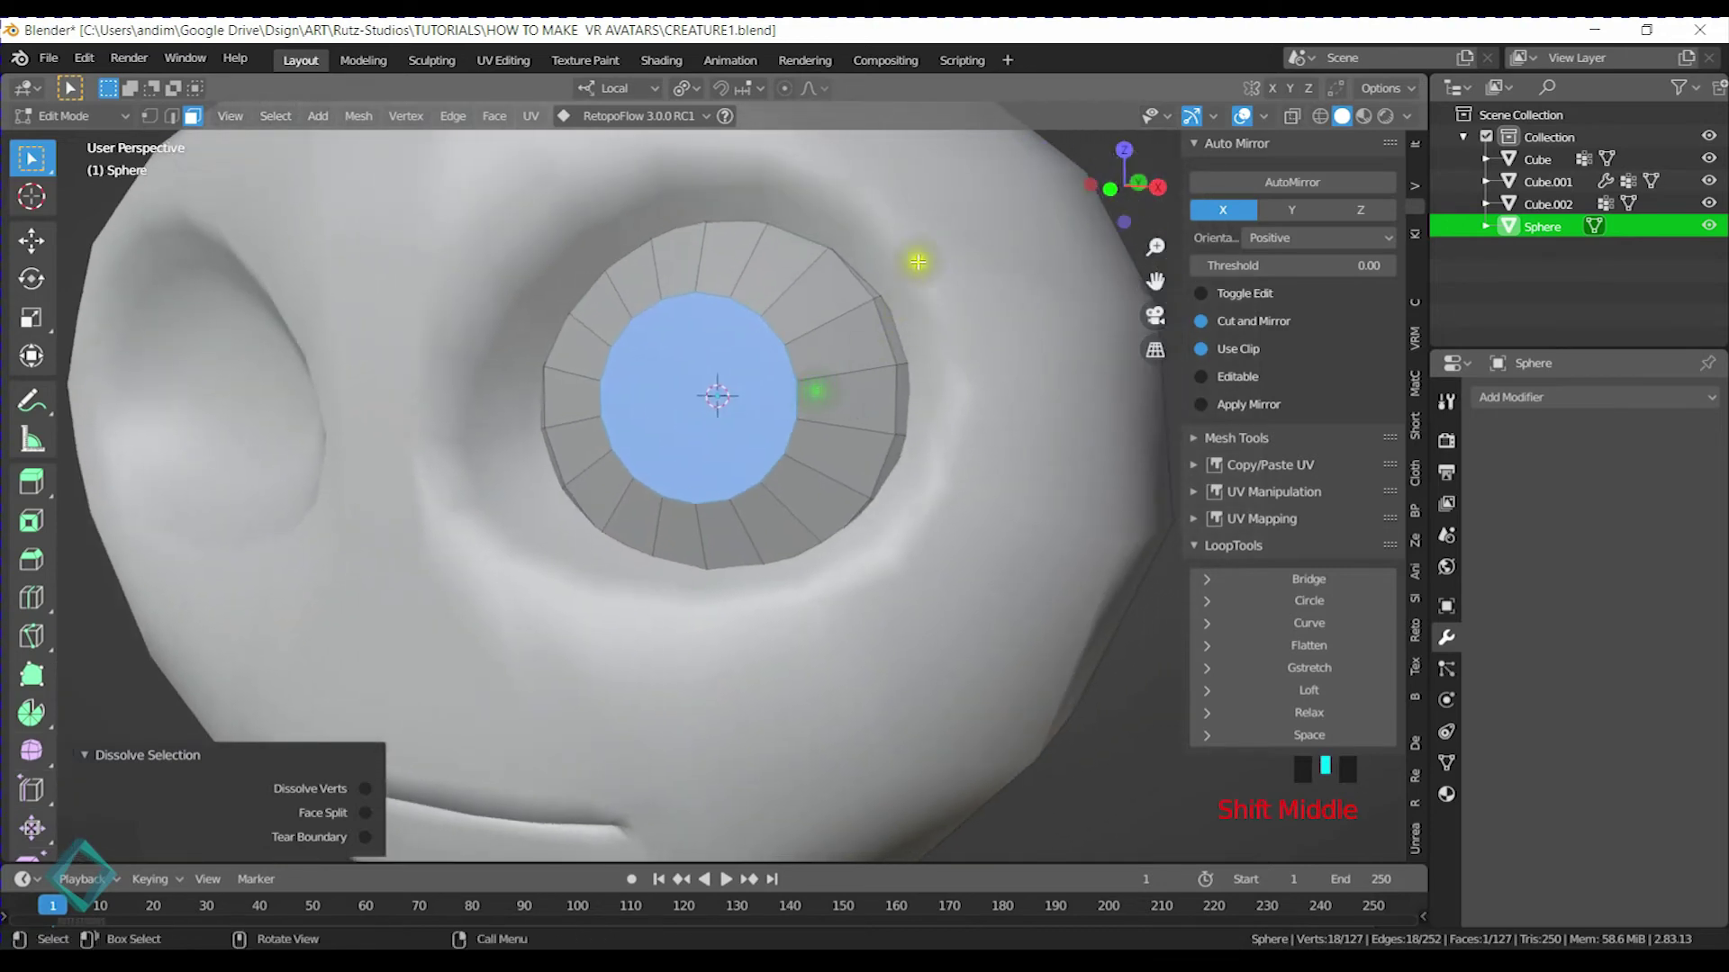
{"action": "key", "text": "i"}
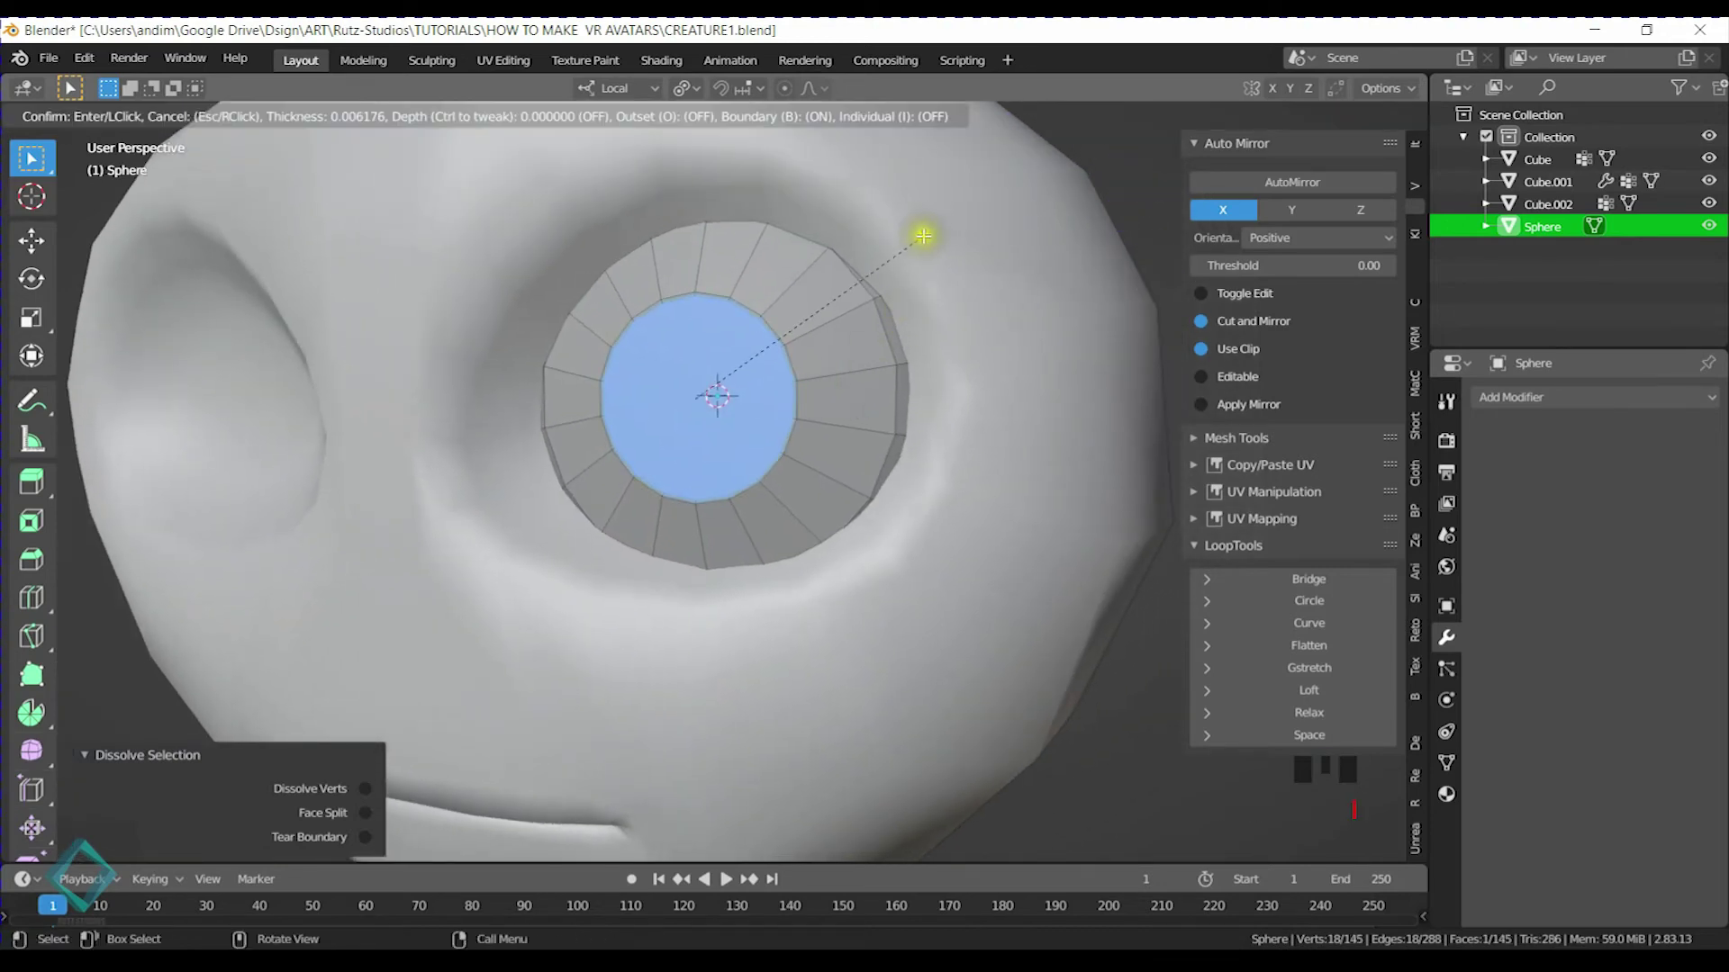
{"action": "left_click", "coordinate": [874, 270]}
{"action": "middle_click_drag", "start_coordinate": [870, 270], "coordinate": [879, 417]}
{"action": "key", "text": "ctrl+s"}
Return to Object Mode and shade the eye sphere smooth
{"action": "key", "text": "Tab"}
{"action": "left_click", "coordinate": [778, 400]}
{"action": "right_click_drag", "start_coordinate": [776, 394], "coordinate": [776, 392]}
{"action": "left_click", "coordinate": [802, 356]}
{"action": "right_click", "coordinate": [778, 374]}
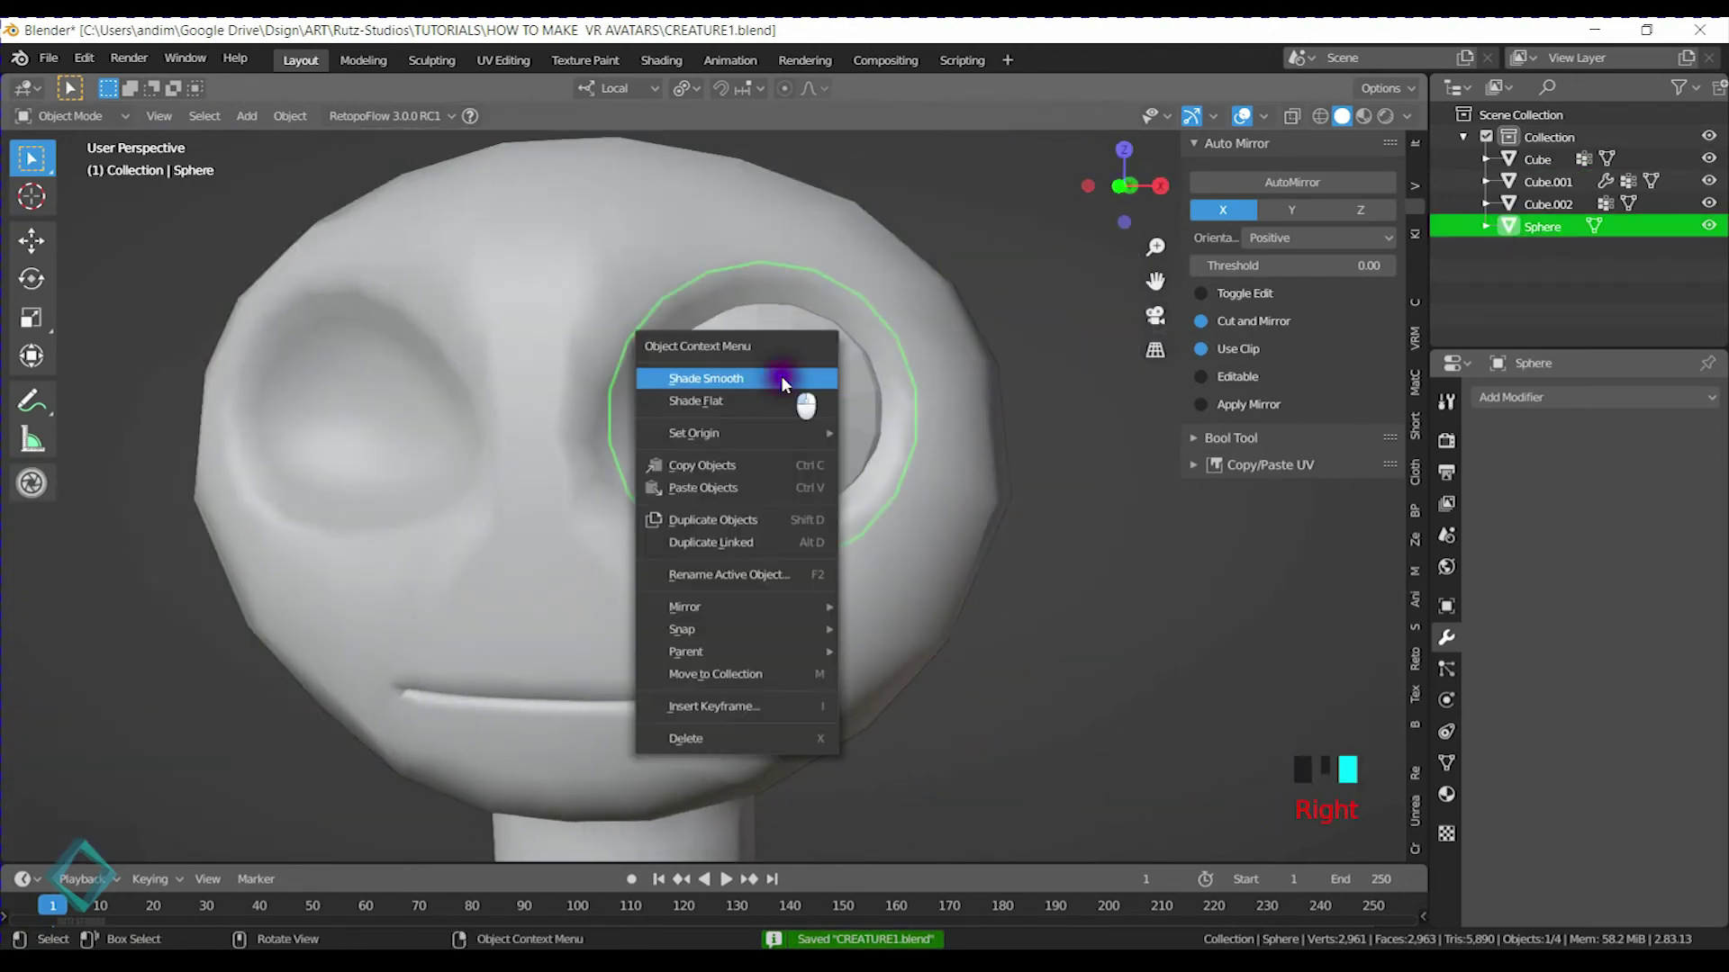
{"action": "left_click", "coordinate": [784, 374]}
{"action": "middle_click_drag", "start_coordinate": [740, 372], "coordinate": [708, 388]}
Examine the pupil face in the eye's mesh and save the file
{"action": "key", "text": "Tab"}
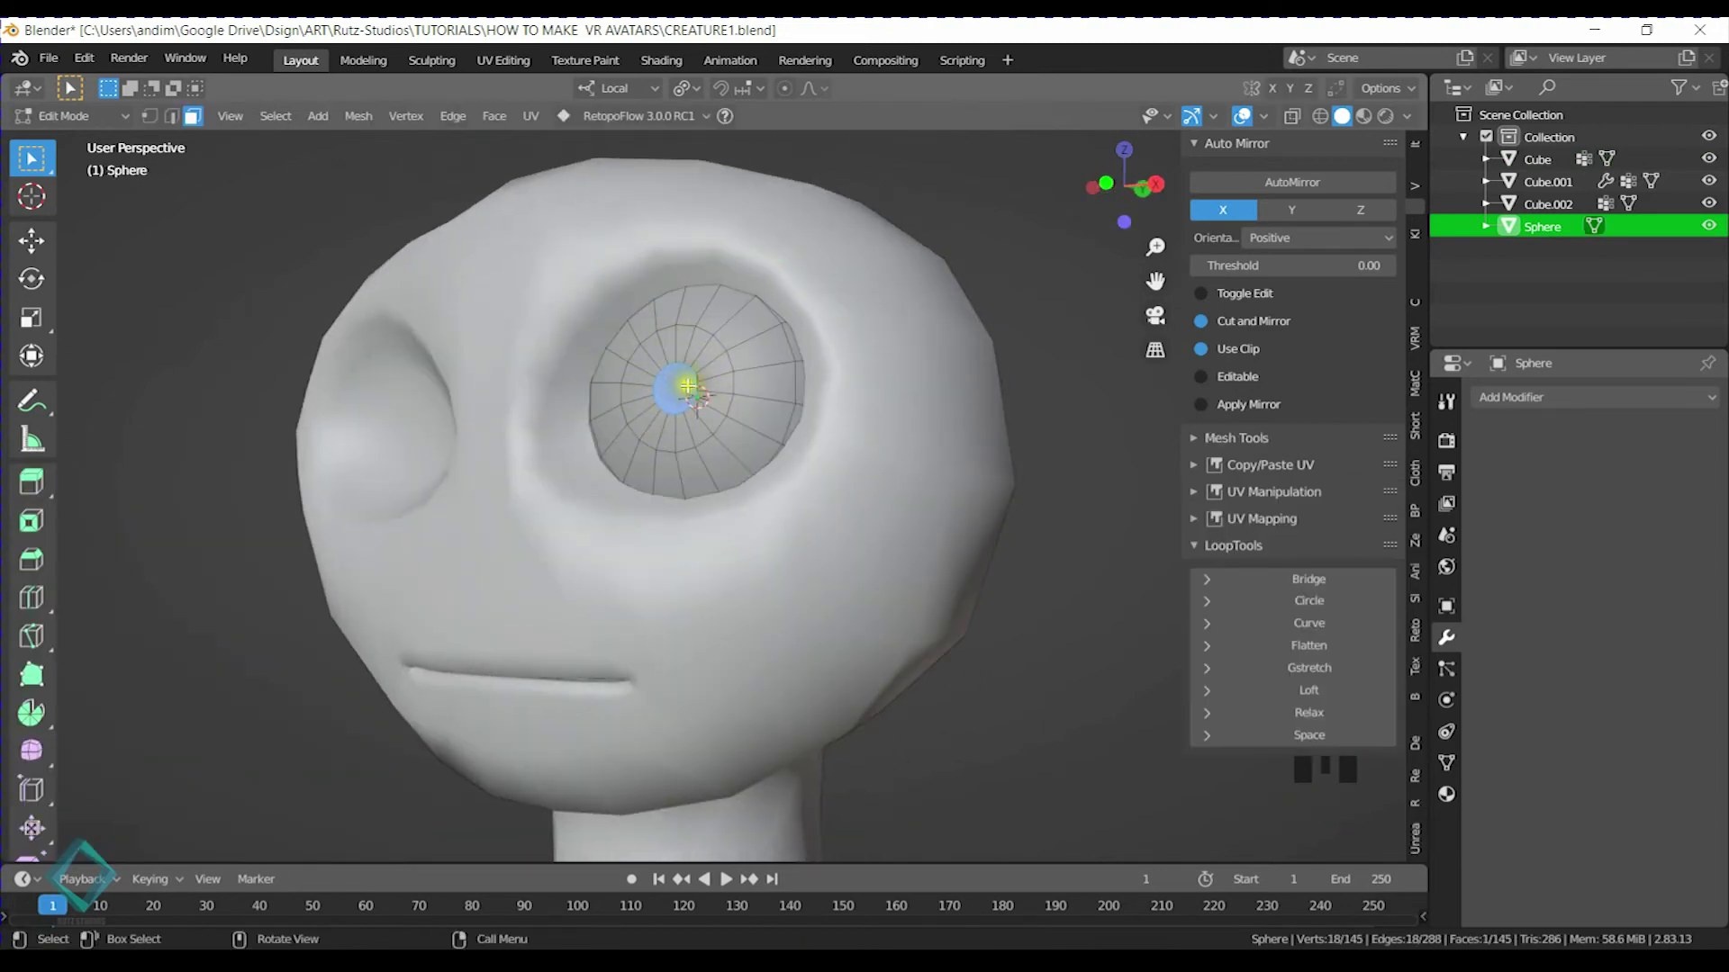
{"action": "scroll", "coordinate": [688, 386], "scroll_direction": "up", "scroll_amount": 5}
{"action": "middle_click_drag", "start_coordinate": [714, 378], "coordinate": [692, 327]}
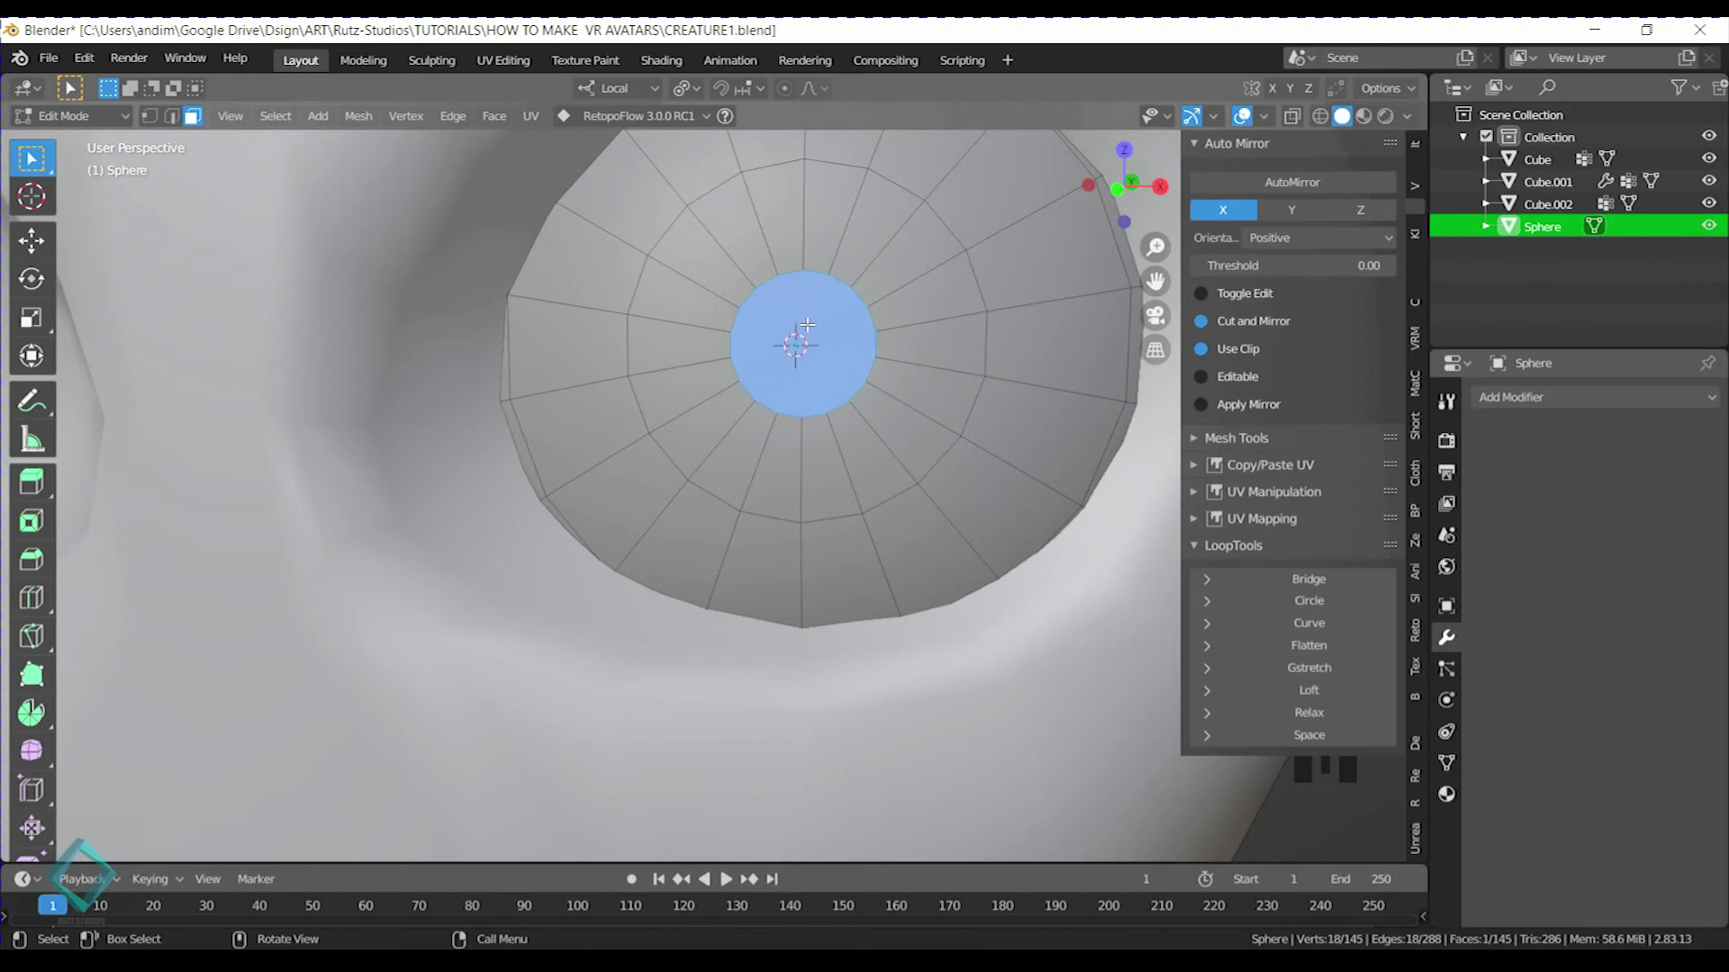
{"action": "scroll", "coordinate": [954, 347], "scroll_direction": "down", "scroll_amount": 3}
{"action": "key", "text": "ctrl+s"}
{"action": "key", "text": "Tab"}
Apply all transforms to the eye sphere, mirror it across X with AutoMirror, and save the file
{"action": "left_click", "coordinate": [838, 388]}
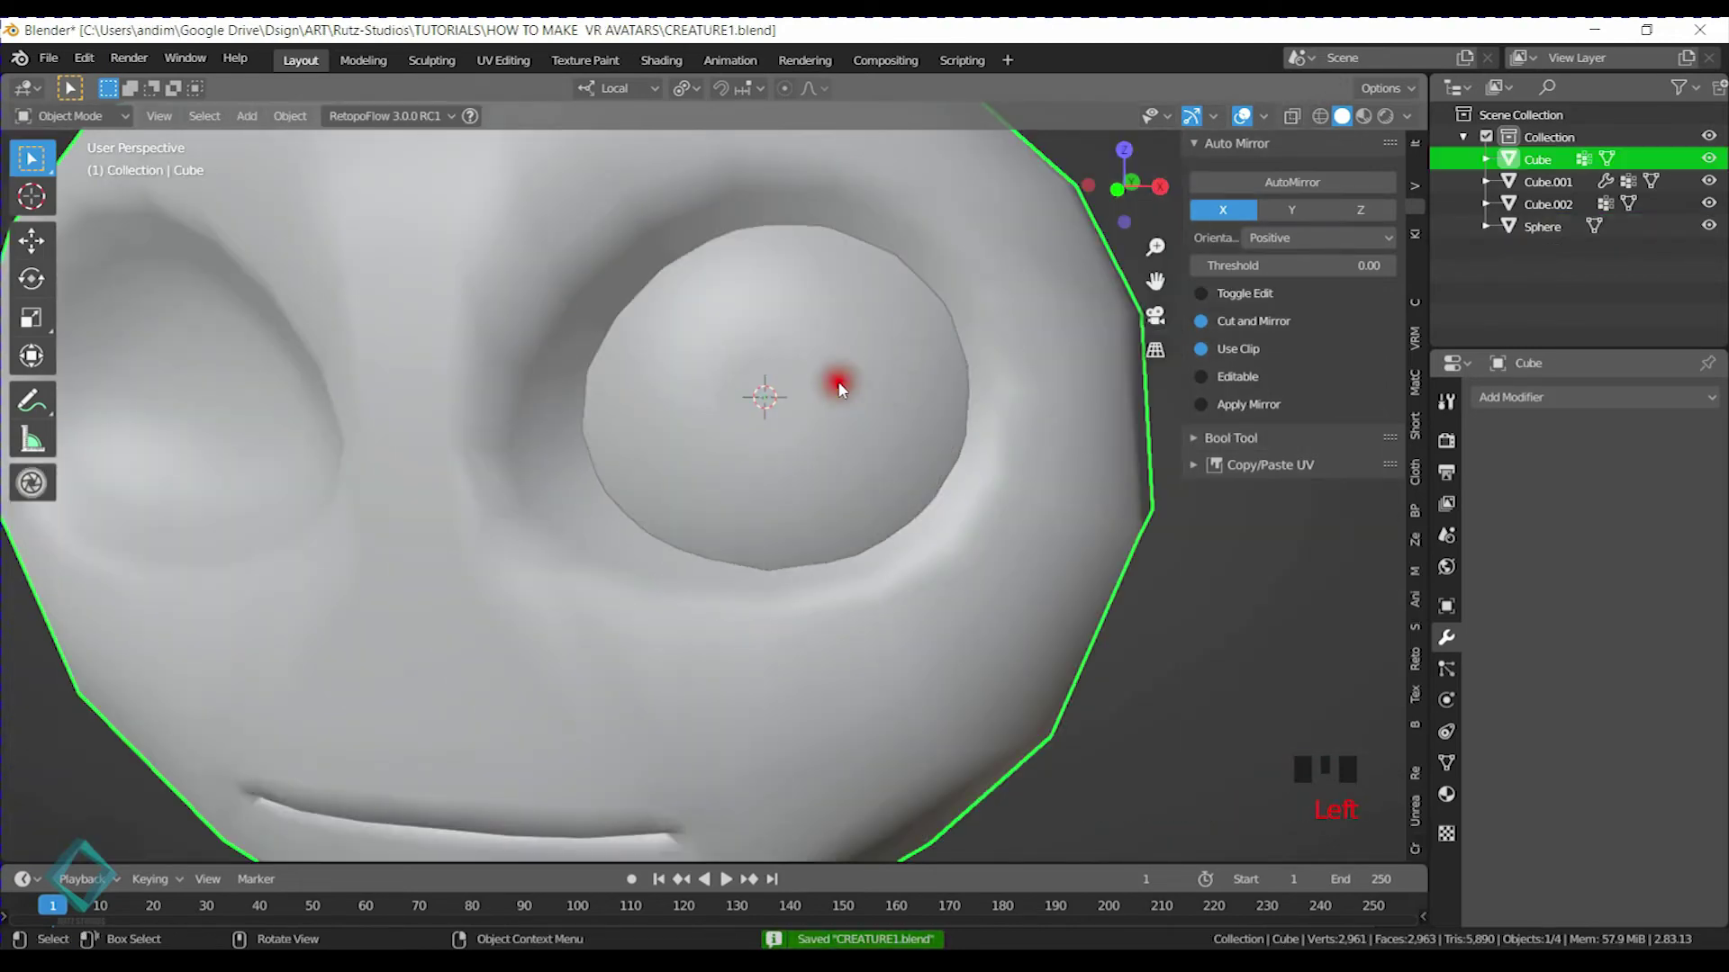
{"action": "left_click", "coordinate": [838, 379]}
{"action": "key", "text": "ctrl+a"}
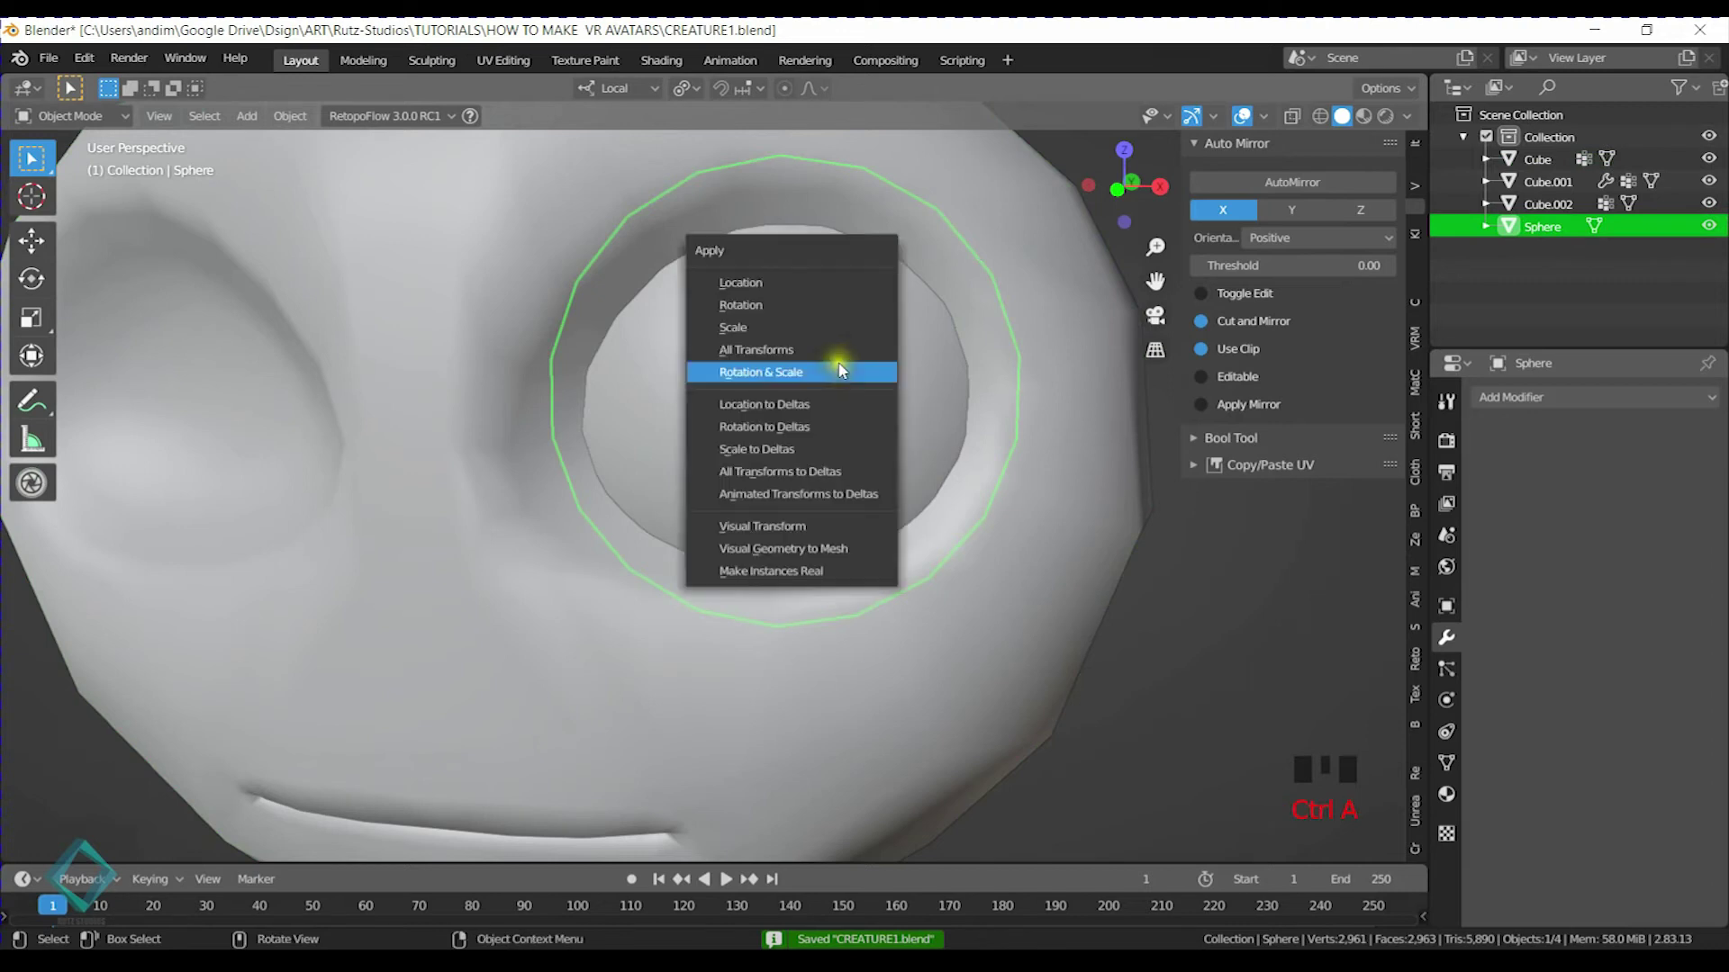
{"action": "left_click", "coordinate": [839, 350]}
{"action": "scroll", "coordinate": [842, 364], "scroll_direction": "down", "scroll_amount": 5}
{"action": "left_click", "coordinate": [1262, 180]}
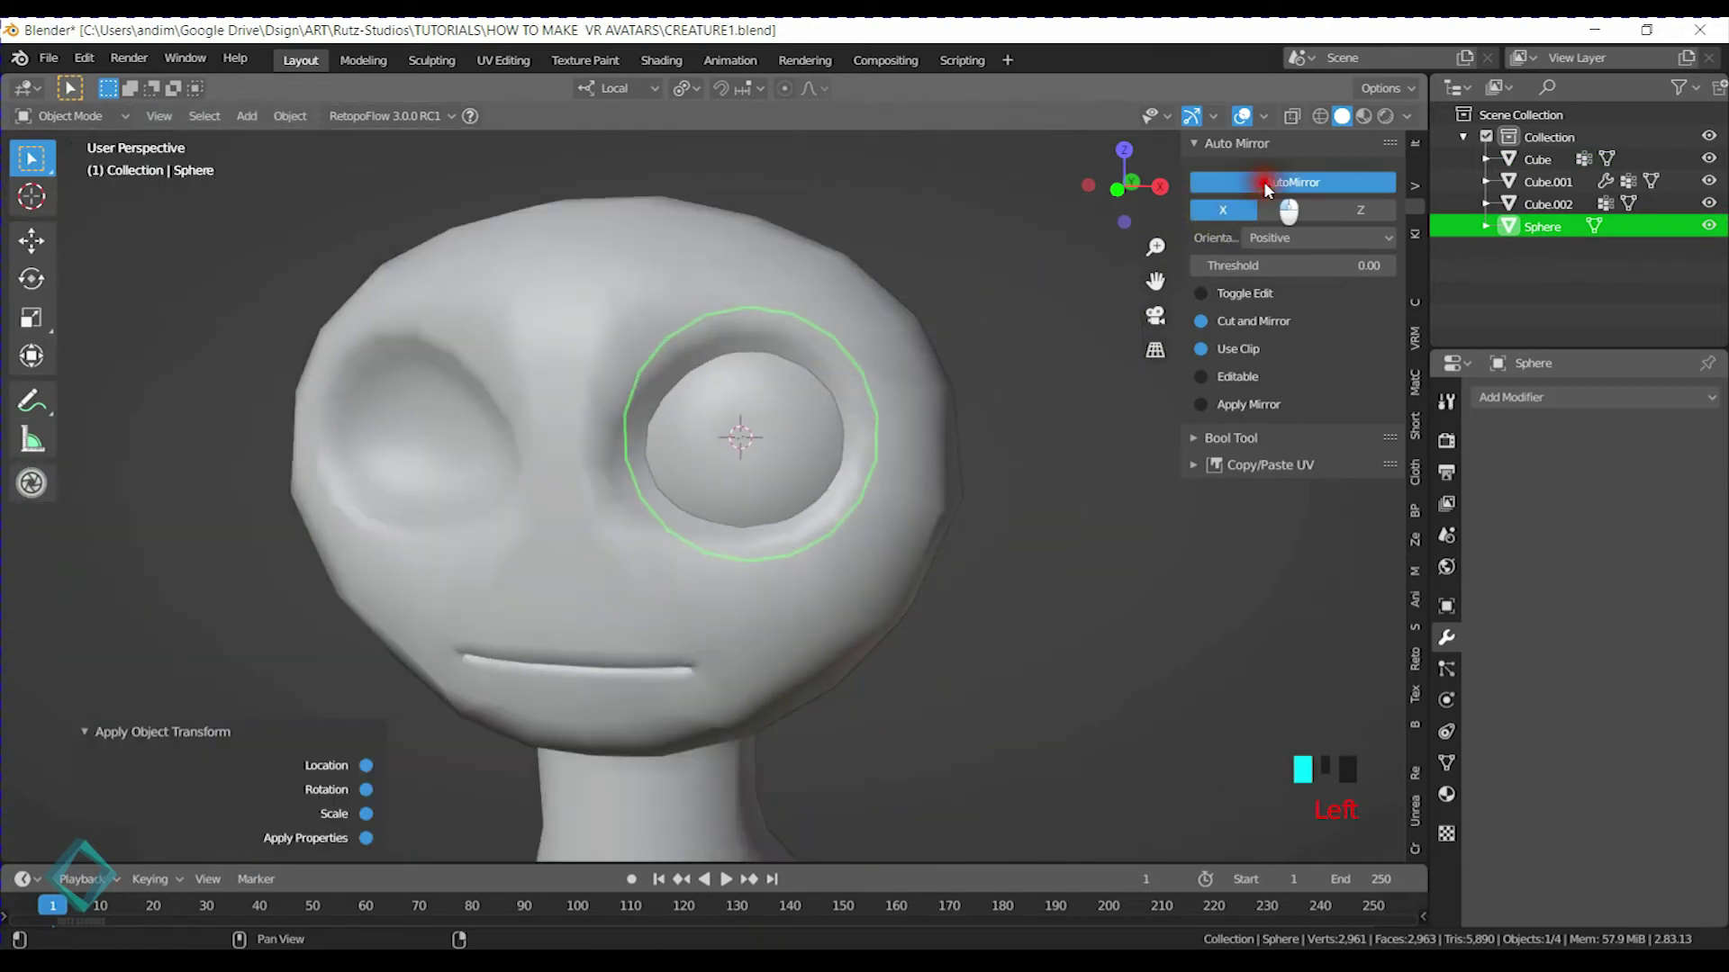
{"action": "middle_click_drag", "start_coordinate": [829, 432], "coordinate": [797, 497]}
{"action": "key", "text": "ctrl+s"}
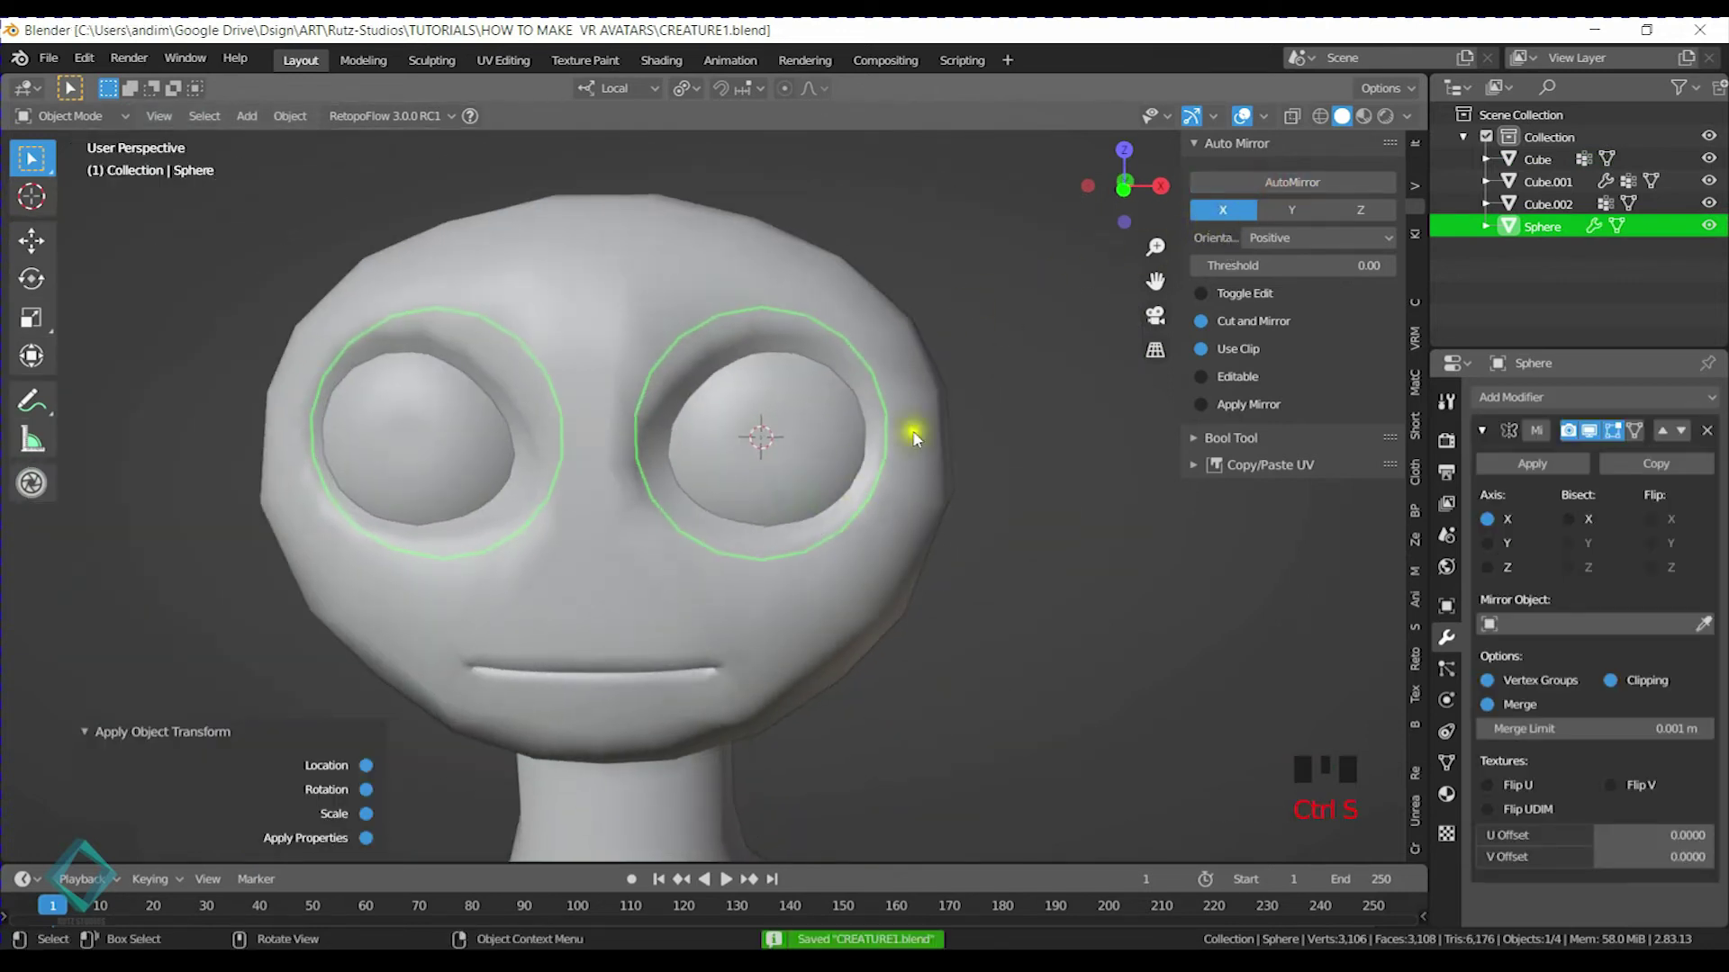
Apply the eye's Mirror modifier and join both eyes into the body mesh
{"action": "left_click", "coordinate": [1532, 463]}
{"action": "left_click", "coordinate": [882, 331], "text": "shift"}
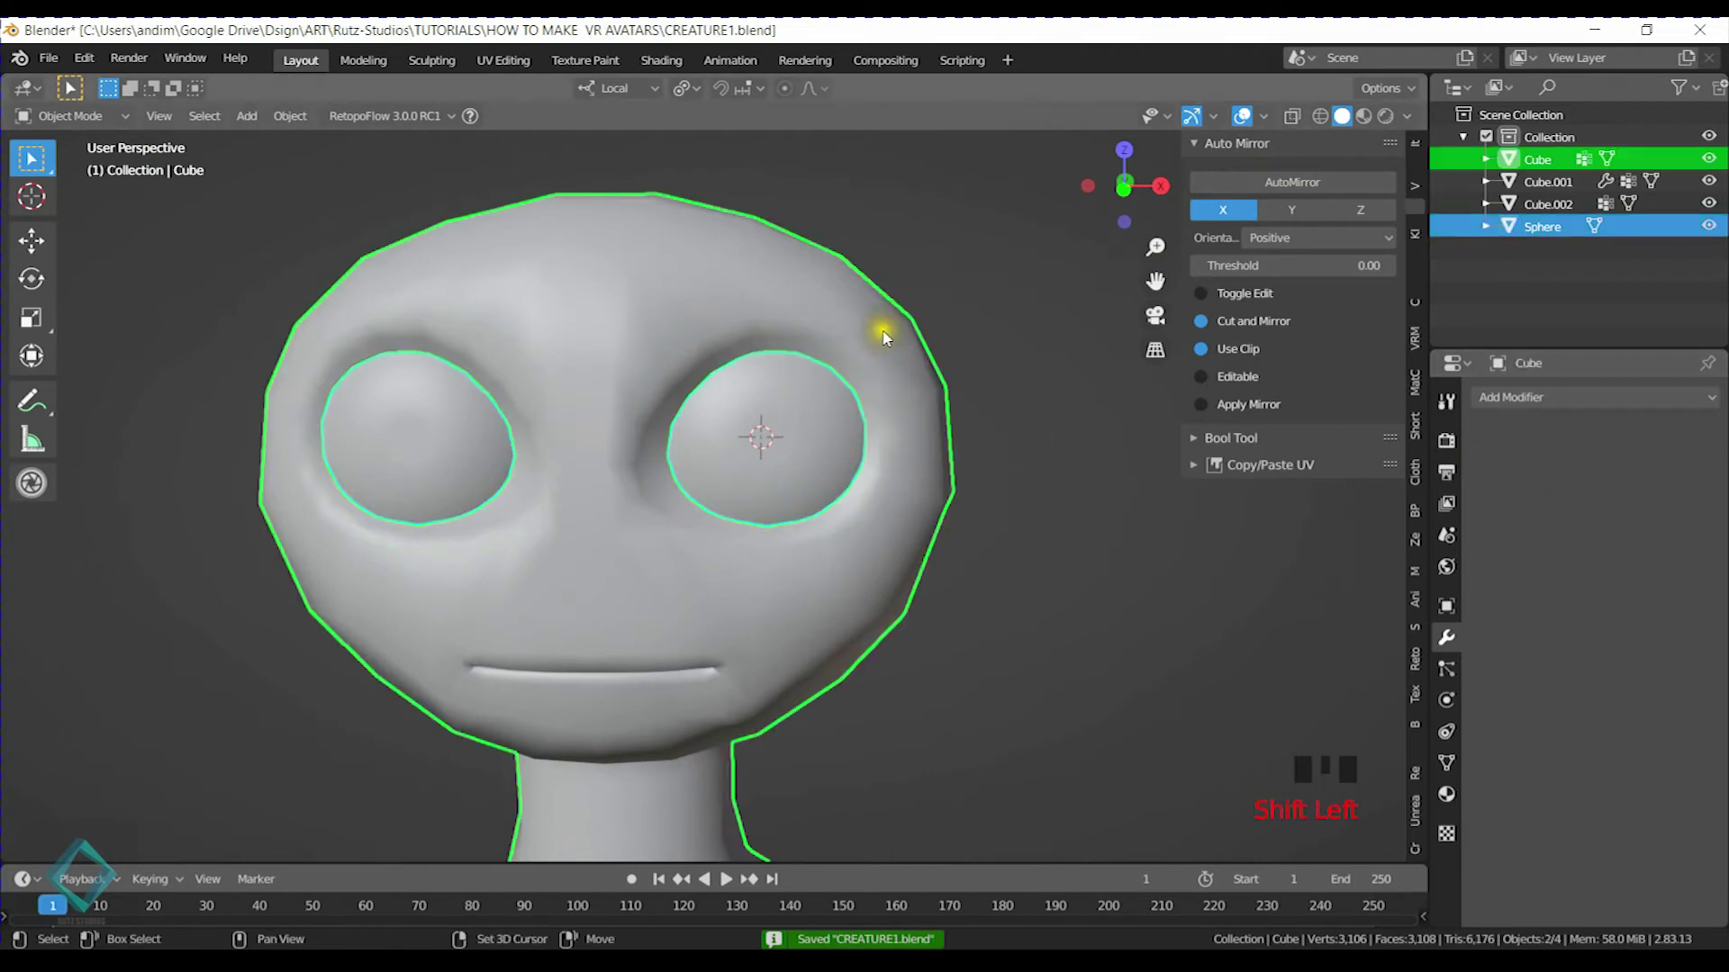
{"action": "key", "text": "ctrl+j"}
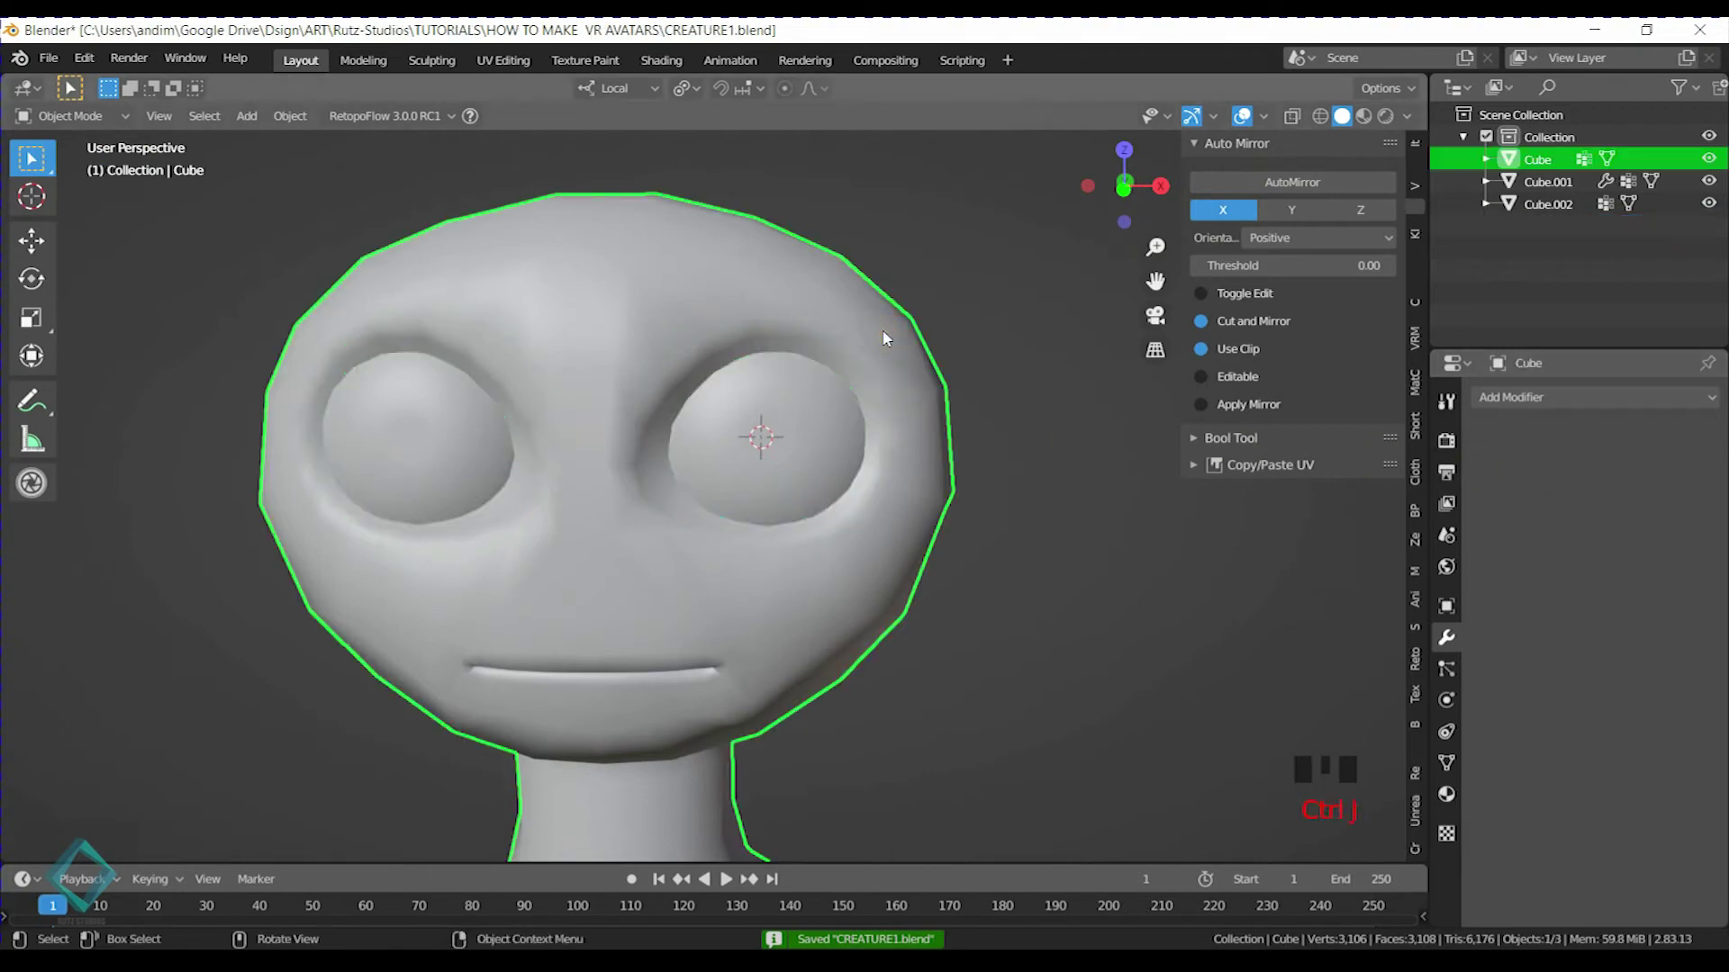
{"action": "left_click", "coordinate": [991, 398]}
Enable Cavity in the viewport shading options and save the file
{"action": "scroll", "coordinate": [957, 549], "scroll_direction": "down", "scroll_amount": 5}
{"action": "middle_click_drag", "start_coordinate": [914, 455], "coordinate": [1000, 437]}
{"action": "scroll", "coordinate": [761, 571], "scroll_direction": "down", "scroll_amount": 3}
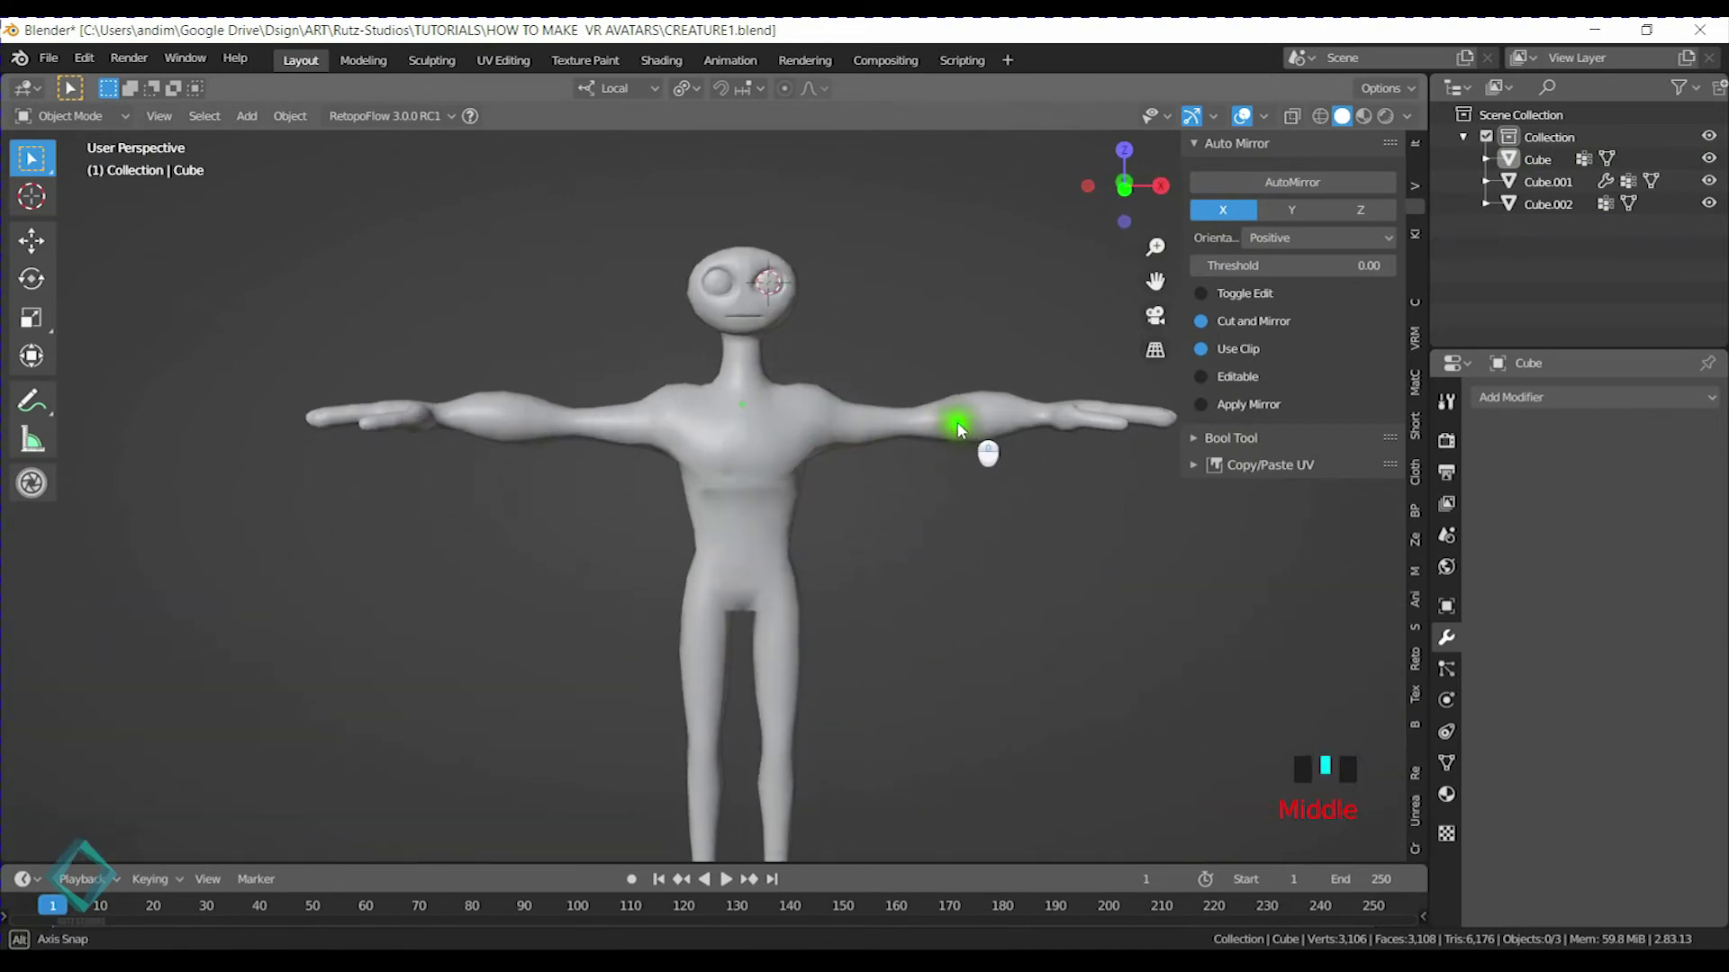
{"action": "left_click", "coordinate": [1409, 117]}
{"action": "left_click", "coordinate": [1276, 619]}
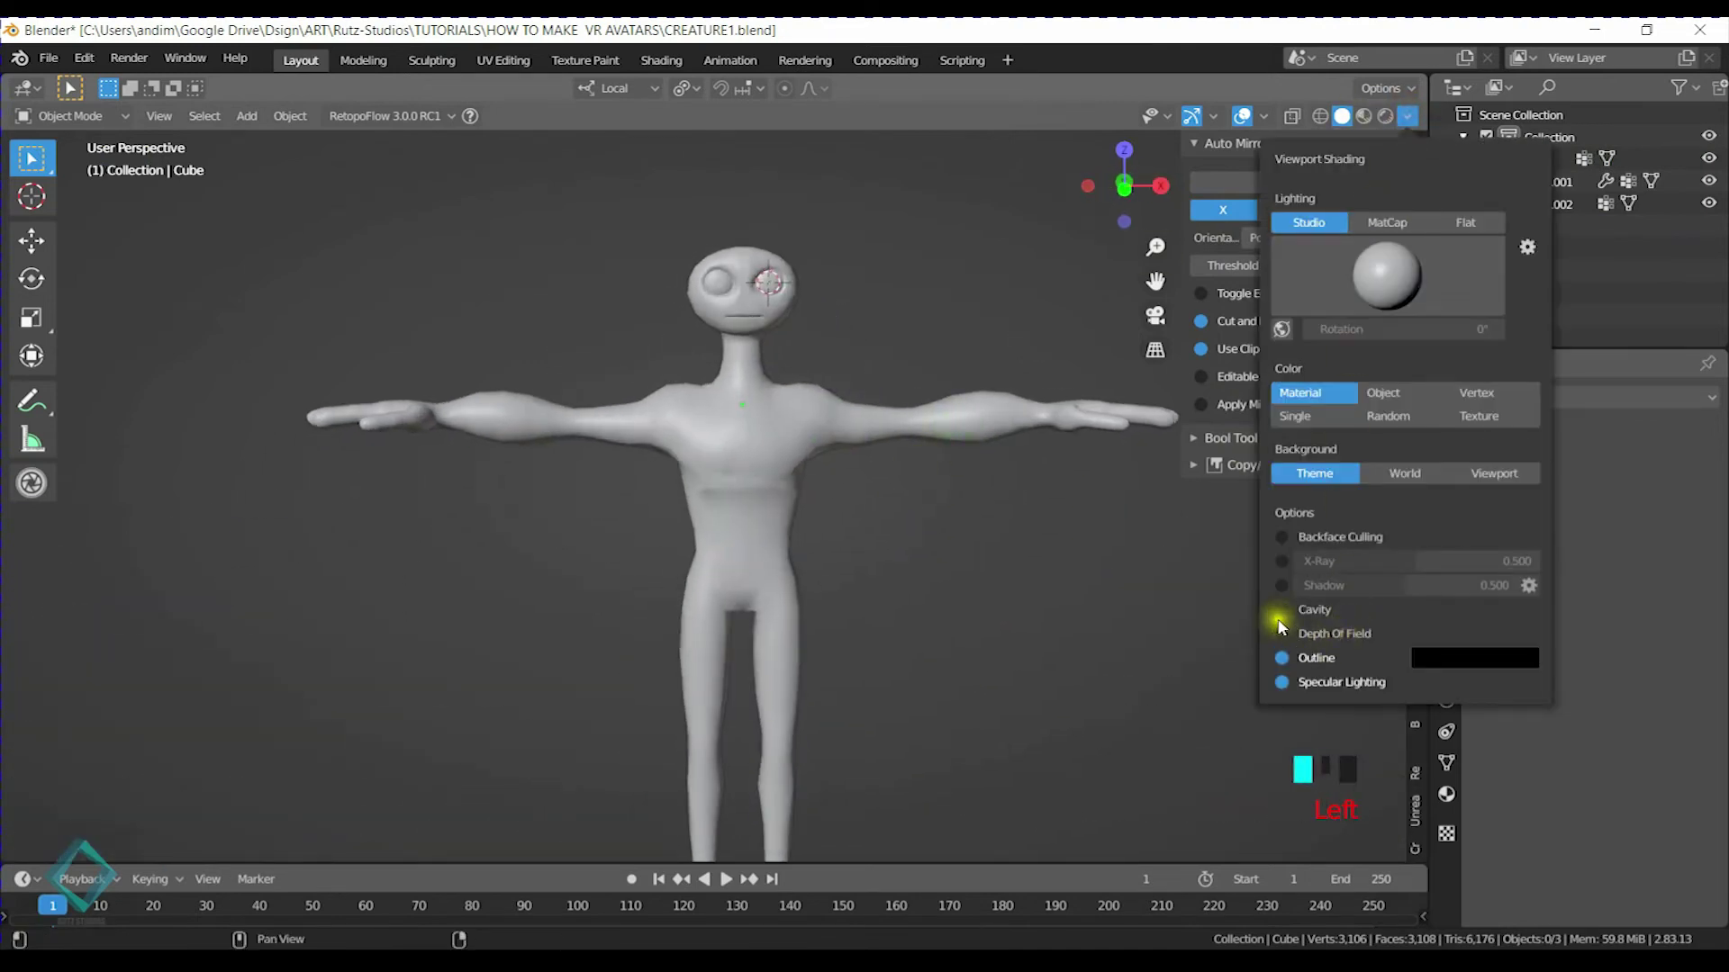
{"action": "left_click", "coordinate": [1405, 126]}
{"action": "scroll", "coordinate": [1013, 601], "scroll_direction": "up", "scroll_amount": 3}
{"action": "mouse_move", "coordinate": [957, 540]}
{"action": "middle_mouse_down"}
{"action": "mouse_move", "coordinate": [880, 547]}
{"action": "mouse_move", "coordinate": [905, 453]}
{"action": "mouse_move", "coordinate": [811, 405]}
{"action": "middle_mouse_up"}
{"action": "key", "text": "ctrl+s"}
Shade the body mesh flat and enable Auto Smooth at 30° in its normals settings
{"action": "left_click", "coordinate": [771, 386]}
{"action": "right_click", "coordinate": [756, 423]}
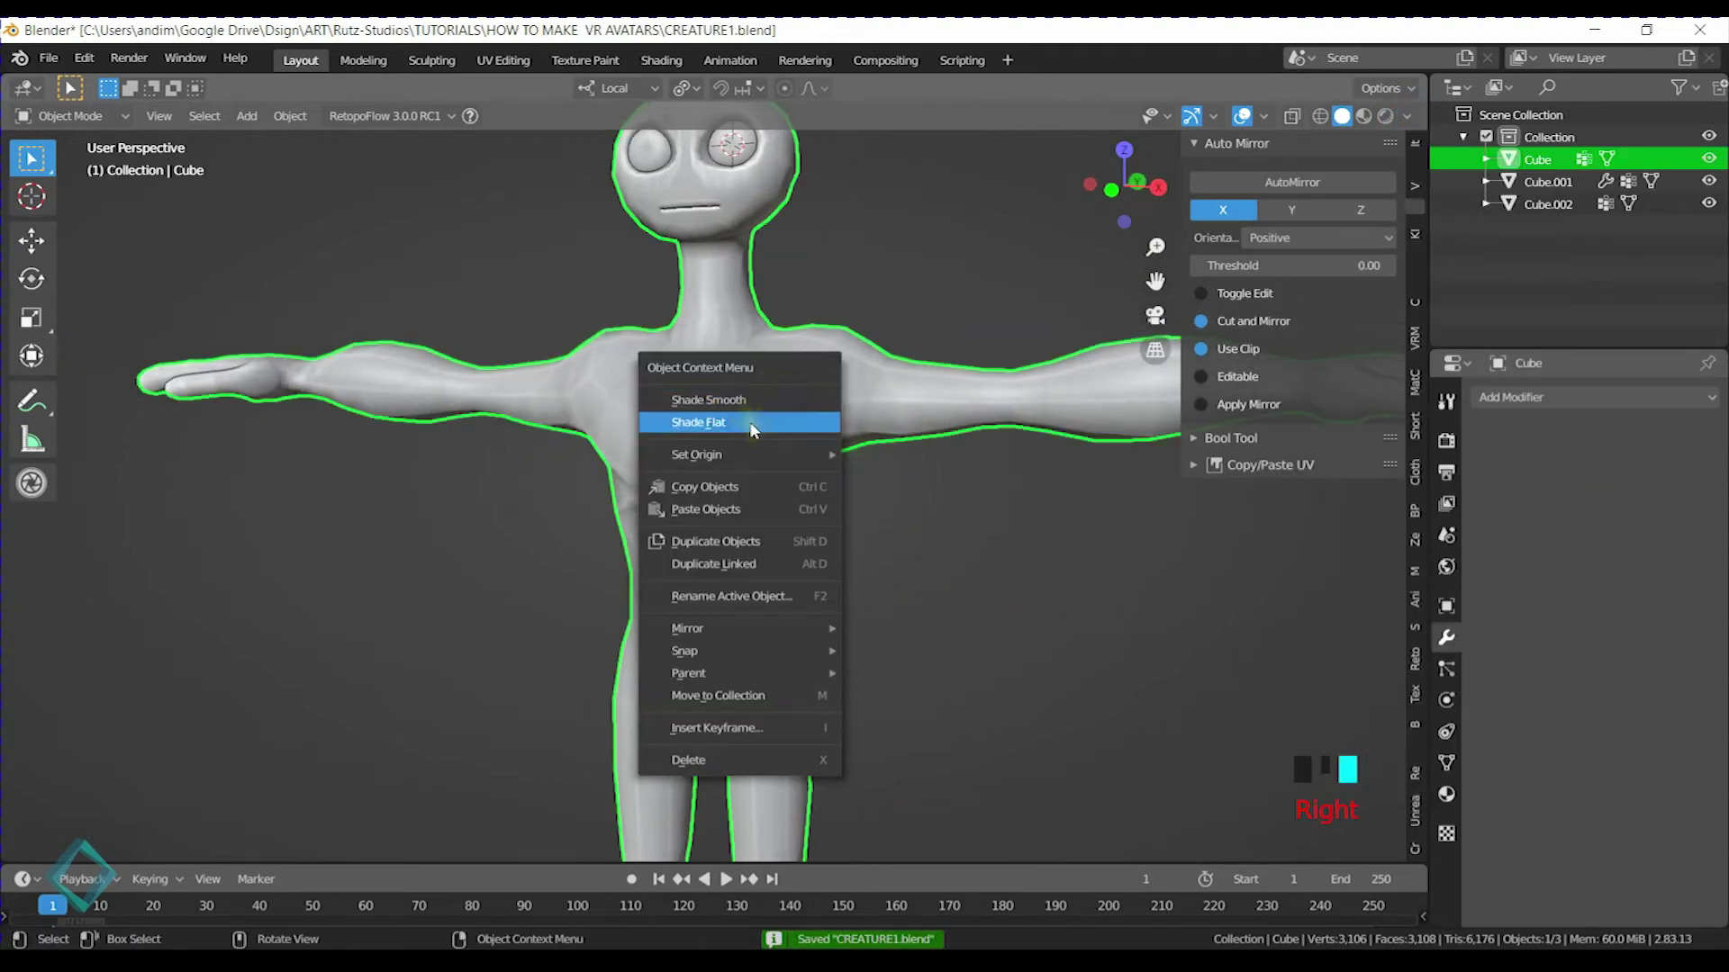
{"action": "left_click", "coordinate": [754, 423]}
{"action": "left_click", "coordinate": [1446, 763]}
{"action": "left_click", "coordinate": [1509, 850]}
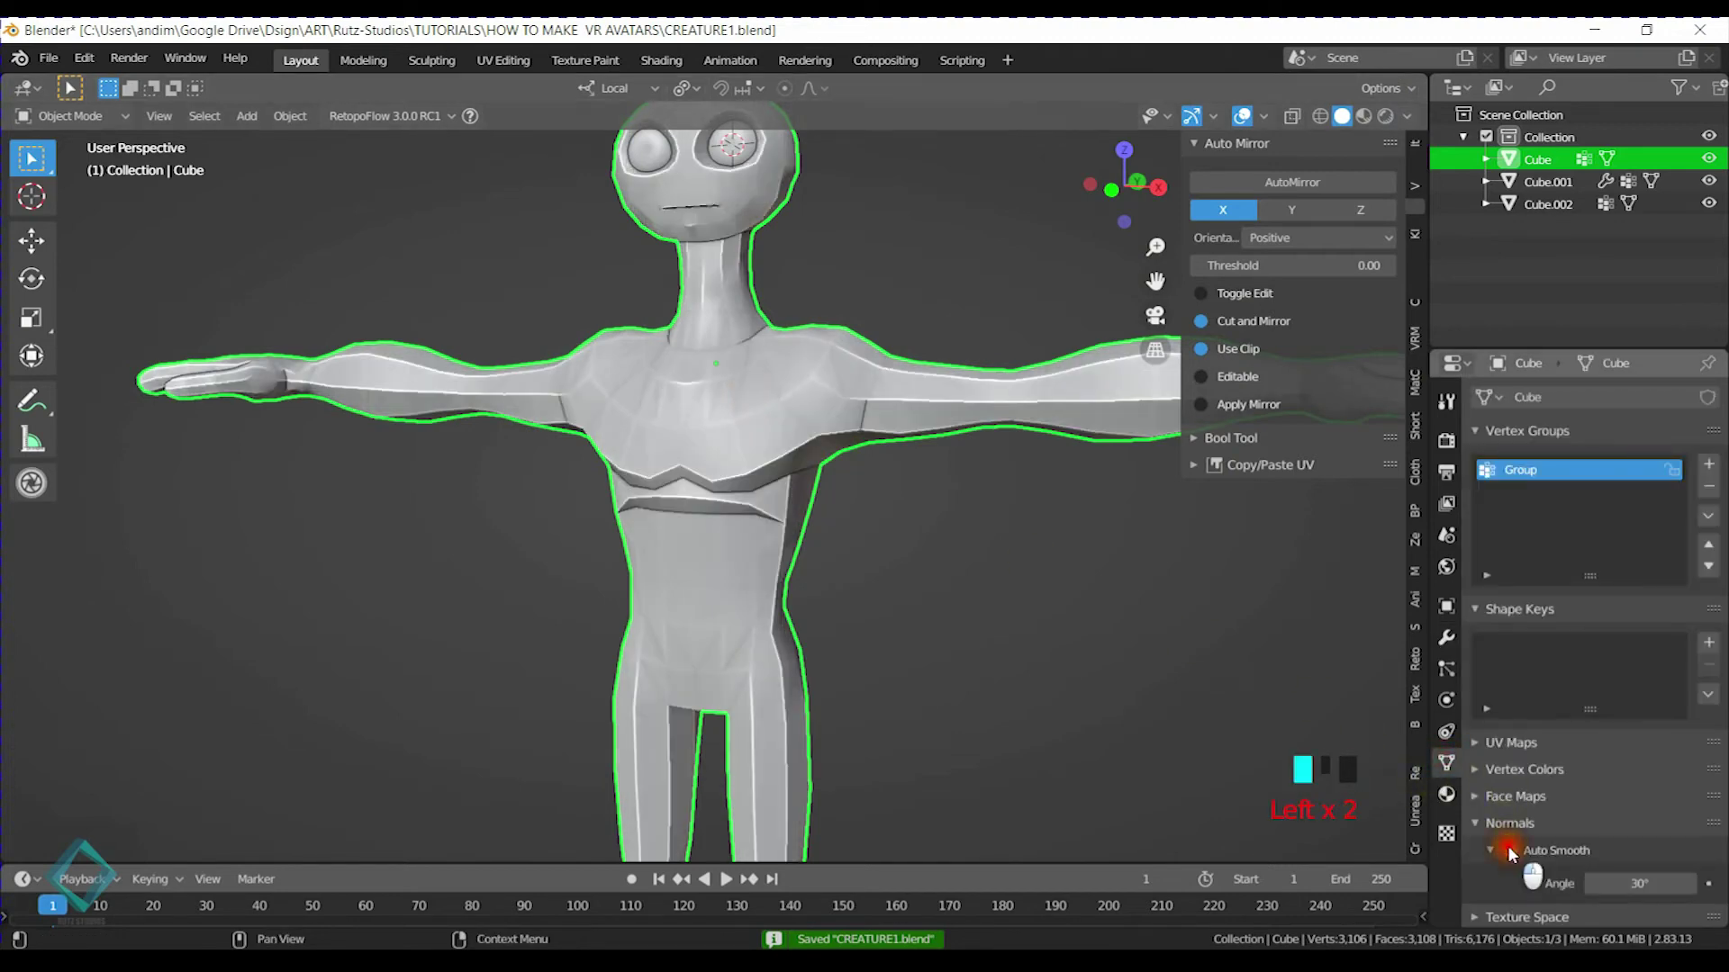
{"action": "left_click", "coordinate": [933, 633]}
Examine the shading of the creature's head and body, and save the file
{"action": "scroll", "coordinate": [888, 567], "scroll_direction": "down", "scroll_amount": 4}
{"action": "key", "text": "n"}
{"action": "middle_click_drag", "start_coordinate": [857, 552], "coordinate": [757, 492]}
{"action": "scroll", "coordinate": [733, 417], "scroll_direction": "up", "scroll_amount": 3}
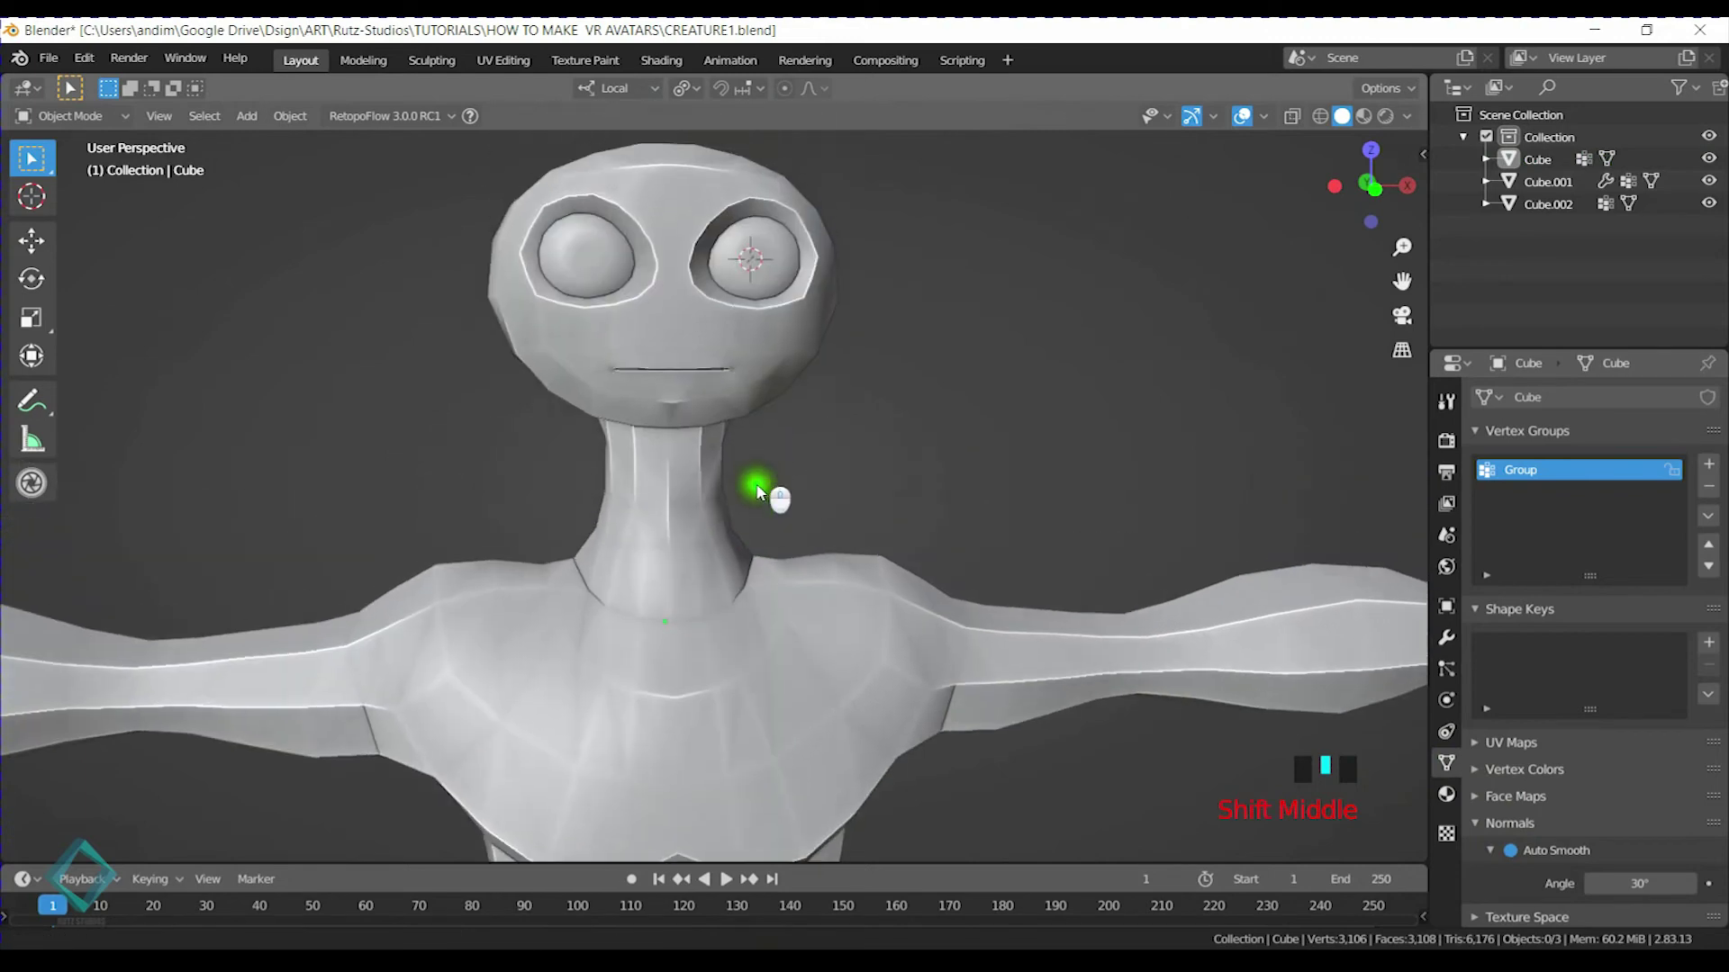
{"action": "scroll", "coordinate": [675, 417], "scroll_direction": "up", "scroll_amount": 4}
{"action": "left_click", "coordinate": [629, 483]}
{"action": "middle_click_drag", "start_coordinate": [675, 417], "coordinate": [675, 374], "text": "shift"}
{"action": "scroll", "coordinate": [733, 477], "scroll_direction": "down", "scroll_amount": 1}
{"action": "scroll", "coordinate": [818, 475], "scroll_direction": "down", "scroll_amount": 1}
{"action": "mouse_move", "coordinate": [818, 474]}
{"action": "middle_mouse_down"}
{"action": "mouse_move", "coordinate": [873, 575]}
{"action": "mouse_move", "coordinate": [814, 462]}
{"action": "mouse_move", "coordinate": [946, 402]}
{"action": "mouse_move", "coordinate": [794, 440]}
{"action": "mouse_move", "coordinate": [837, 436]}
{"action": "mouse_move", "coordinate": [799, 456]}
{"action": "middle_mouse_up"}
{"action": "middle_click_drag", "start_coordinate": [1080, 459], "coordinate": [945, 501], "text": "shift"}
{"action": "key", "text": "ctrl+s"}
Select the four faces at the back of the pelvis and extrude them about 0.68 m as a tail base
{"action": "middle_click_drag", "start_coordinate": [791, 367], "coordinate": [714, 448]}
{"action": "key", "text": "Tab"}
{"action": "left_click", "coordinate": [737, 482]}
{"action": "scroll", "coordinate": [718, 467], "scroll_direction": "up", "scroll_amount": 4}
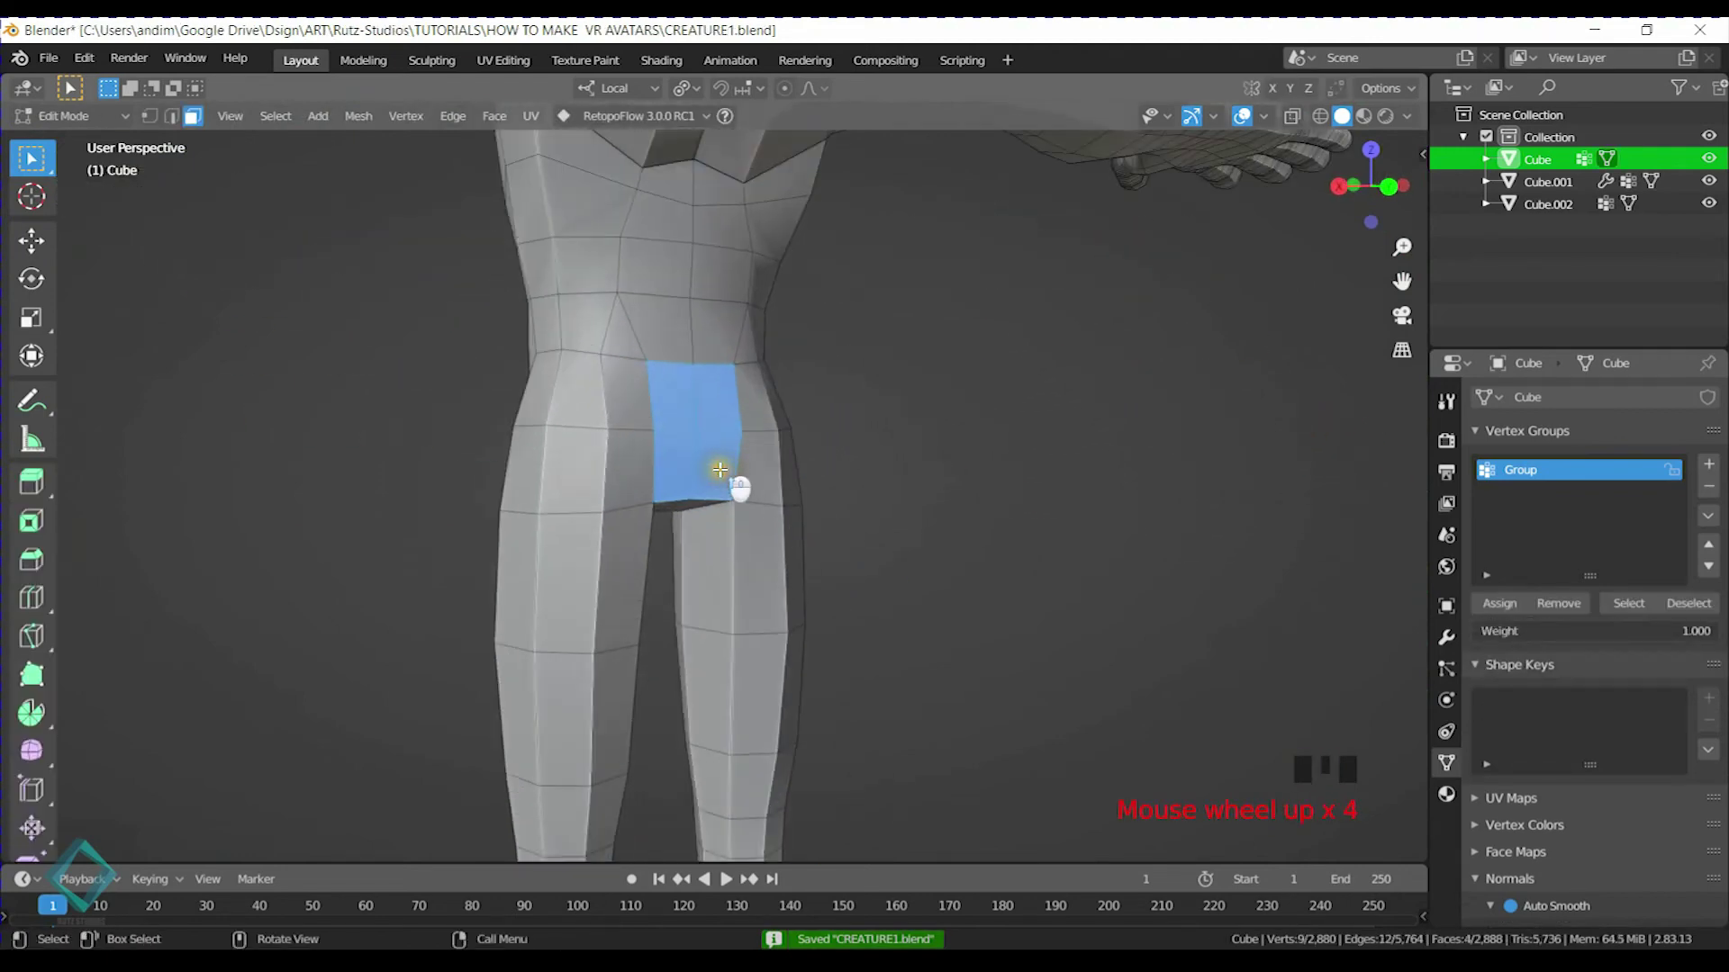
{"action": "key", "text": "KP_3"}
{"action": "middle_click_drag", "start_coordinate": [964, 445], "coordinate": [606, 459], "text": "shift"}
{"action": "key", "text": "e"}
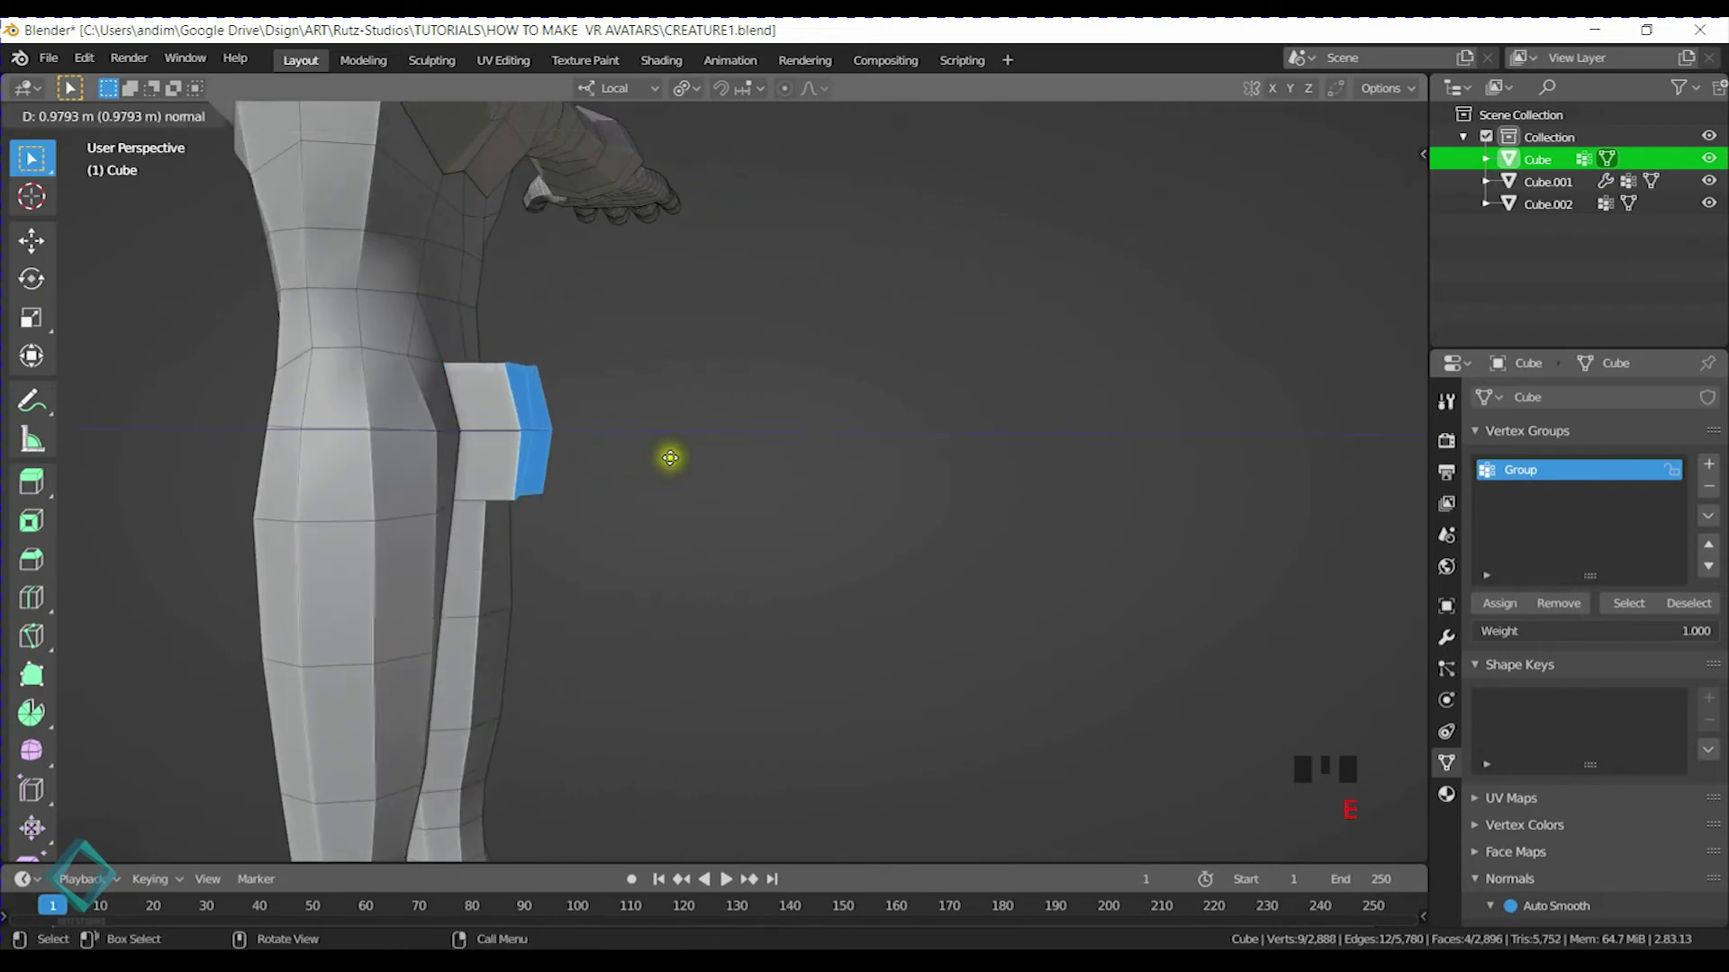
{"action": "left_click", "coordinate": [650, 456]}
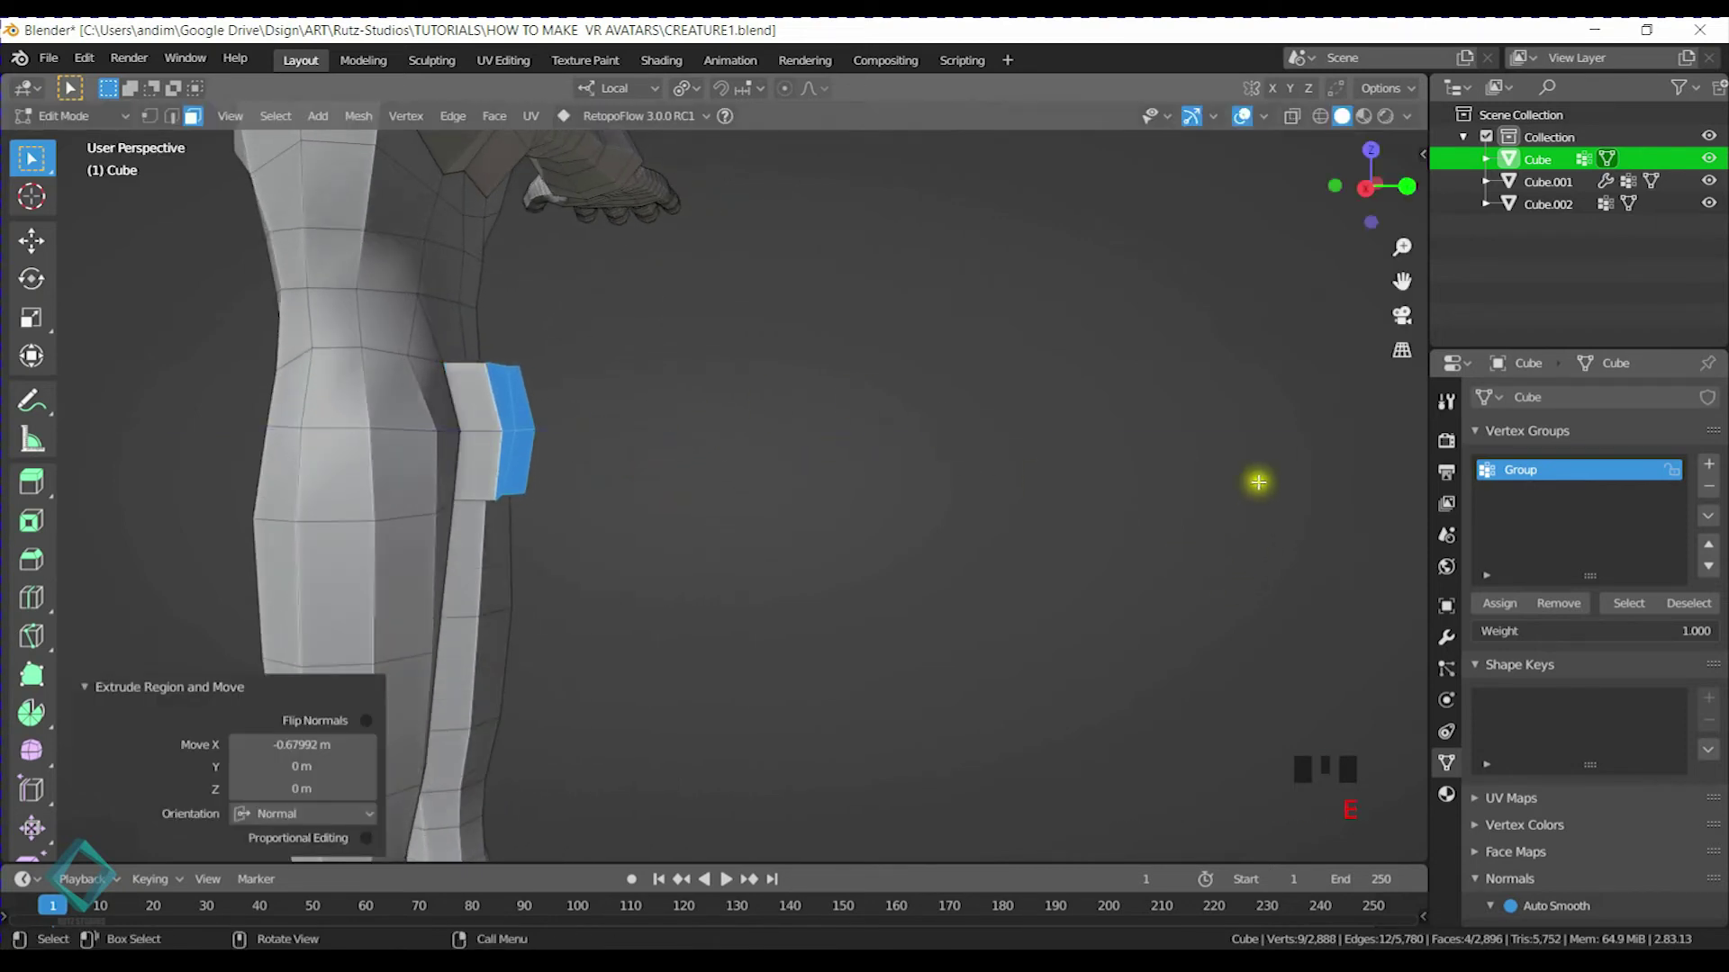
Try relaxing the four extruded tail-base faces twice with LoopTools, and undo it
{"action": "key", "text": "n"}
{"action": "left_click", "coordinate": [1309, 713]}
{"action": "left_click", "coordinate": [1314, 711]}
{"action": "middle_click_drag", "start_coordinate": [738, 414], "coordinate": [610, 437]}
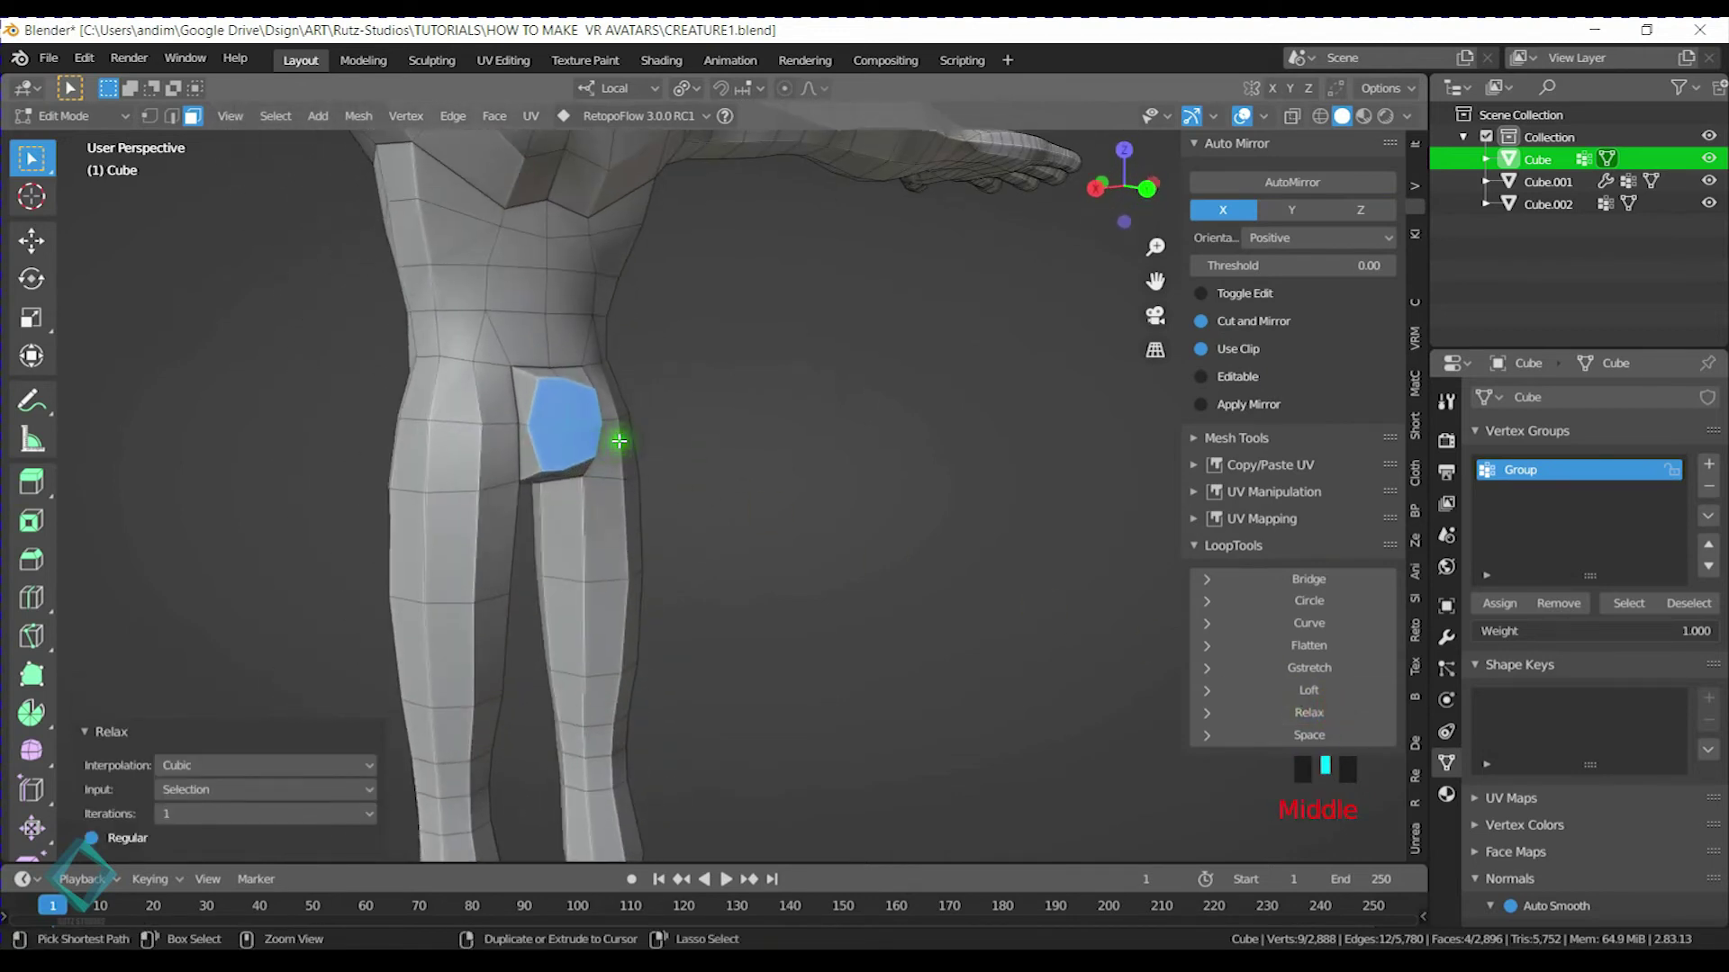
{"action": "key", "text": "ctrl+z"}
{"action": "key", "text": "ctrl+z"}
Dissolve the four tail-base faces into one face and round it with LoopTools Relax
{"action": "key", "text": "ctrl+z"}
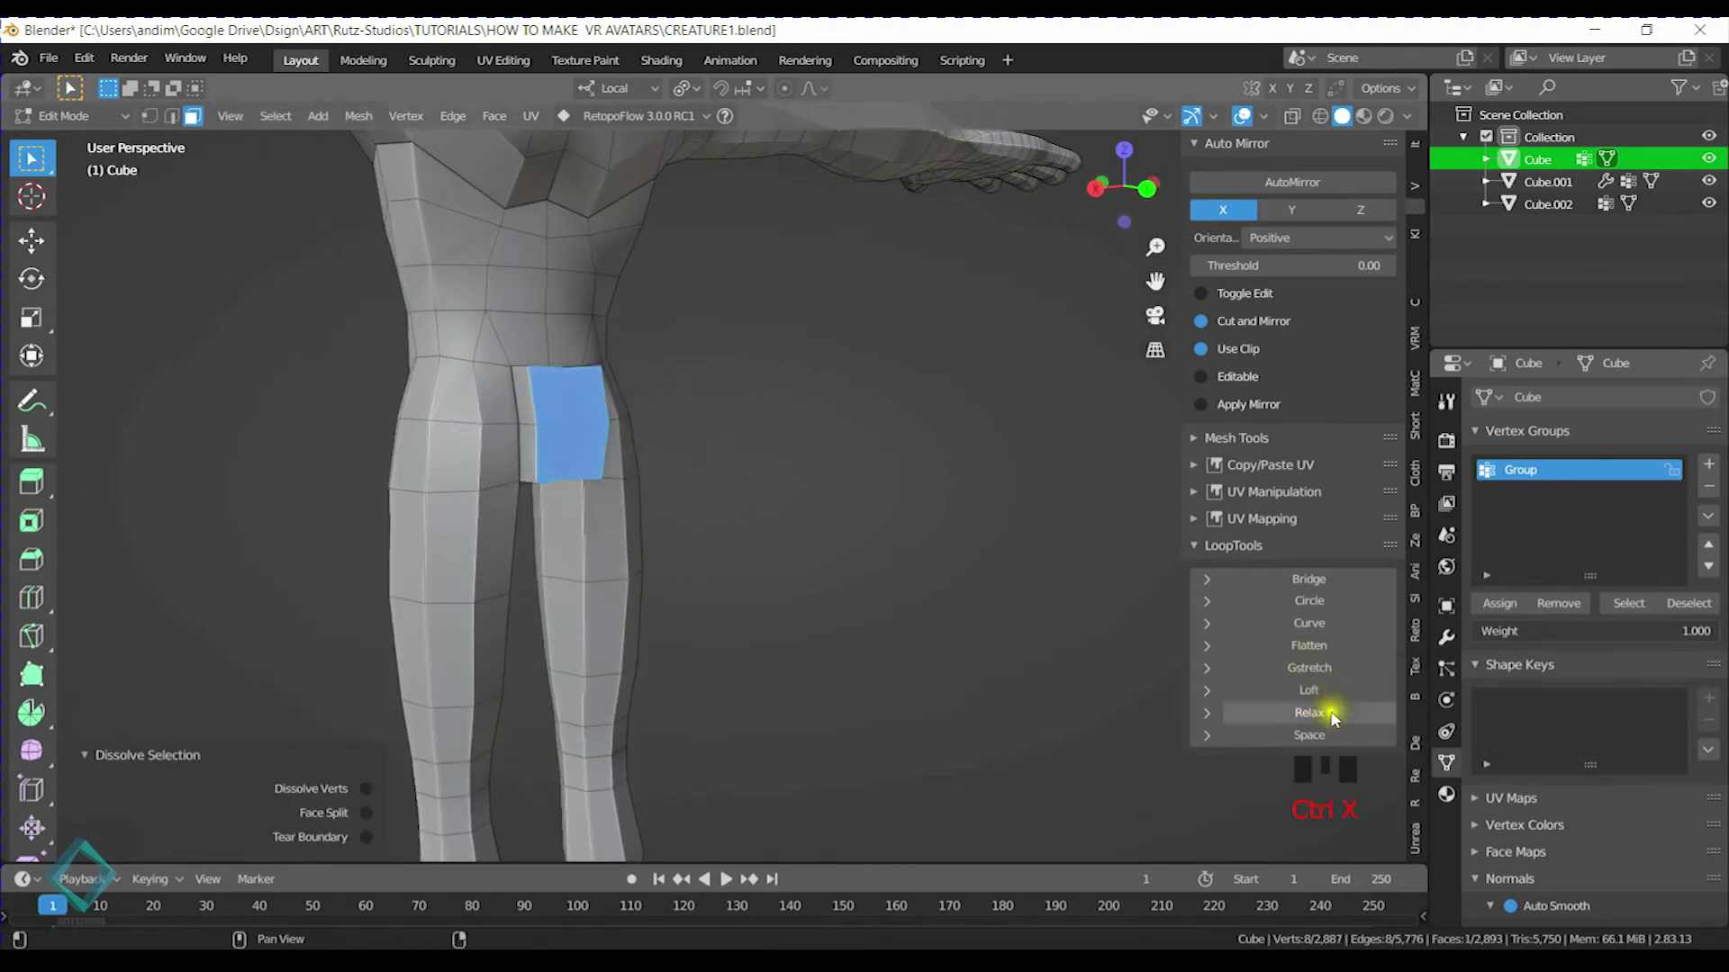
{"action": "left_click", "coordinate": [1329, 710]}
{"action": "left_click", "coordinate": [1331, 710]}
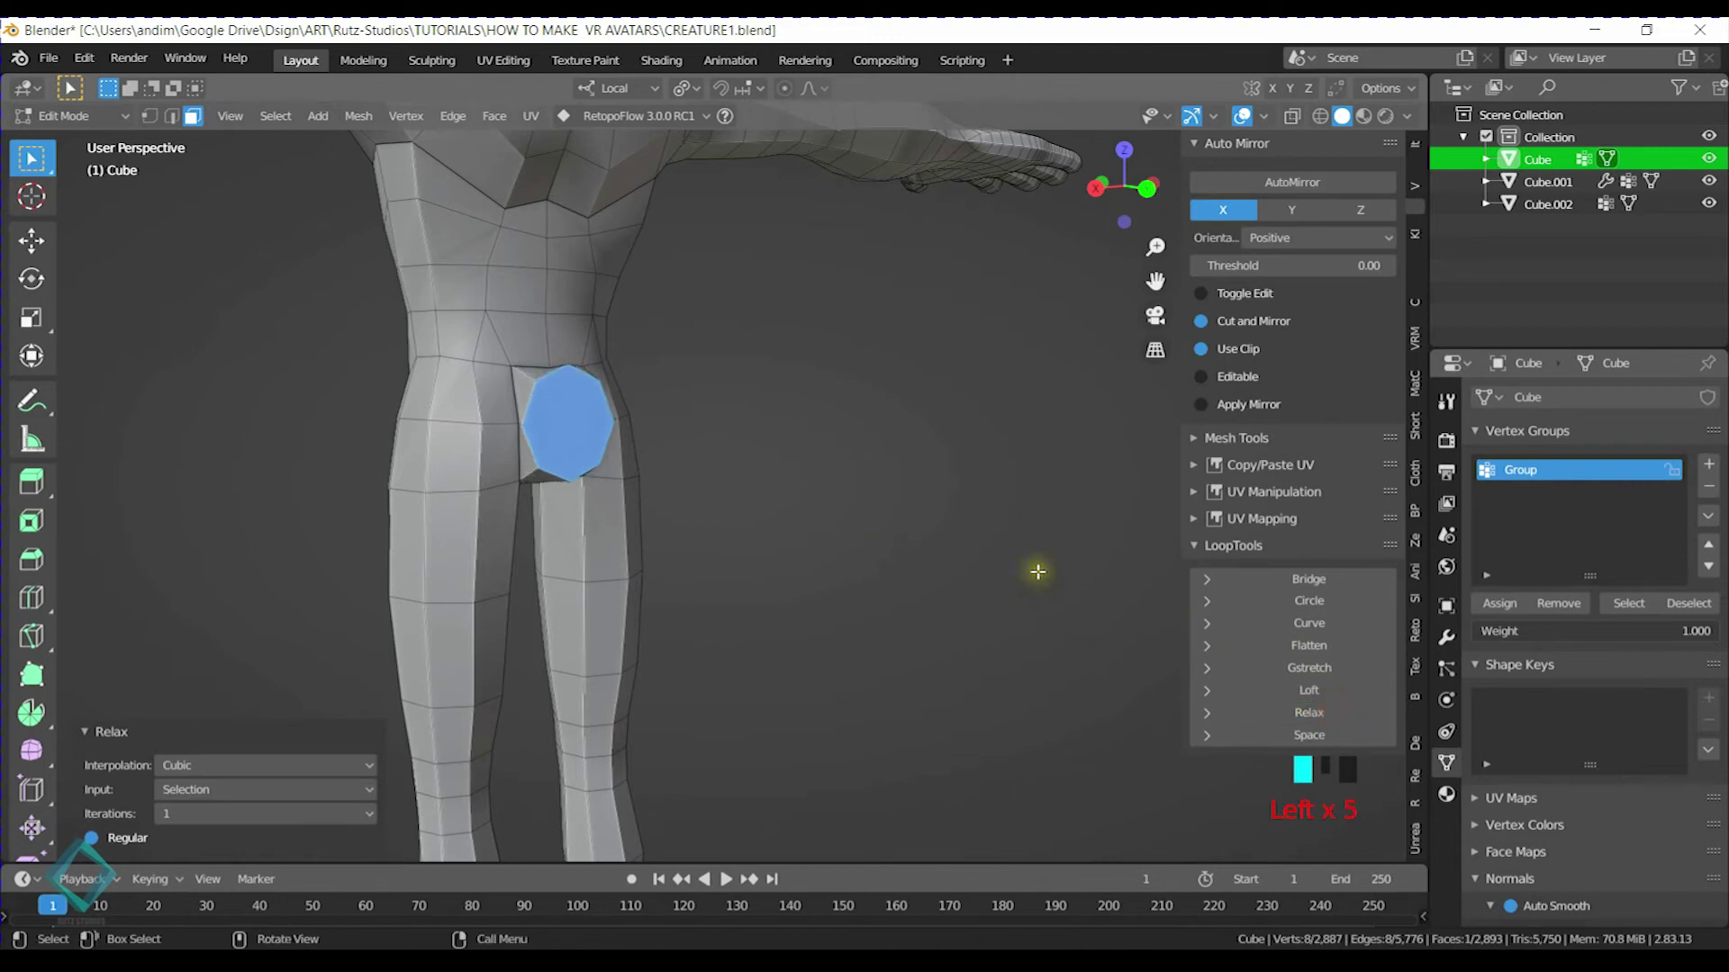
Rotate the tail base's end face about 6.6° in the right side view
{"action": "key", "text": "KP_3"}
{"action": "key", "text": "r"}
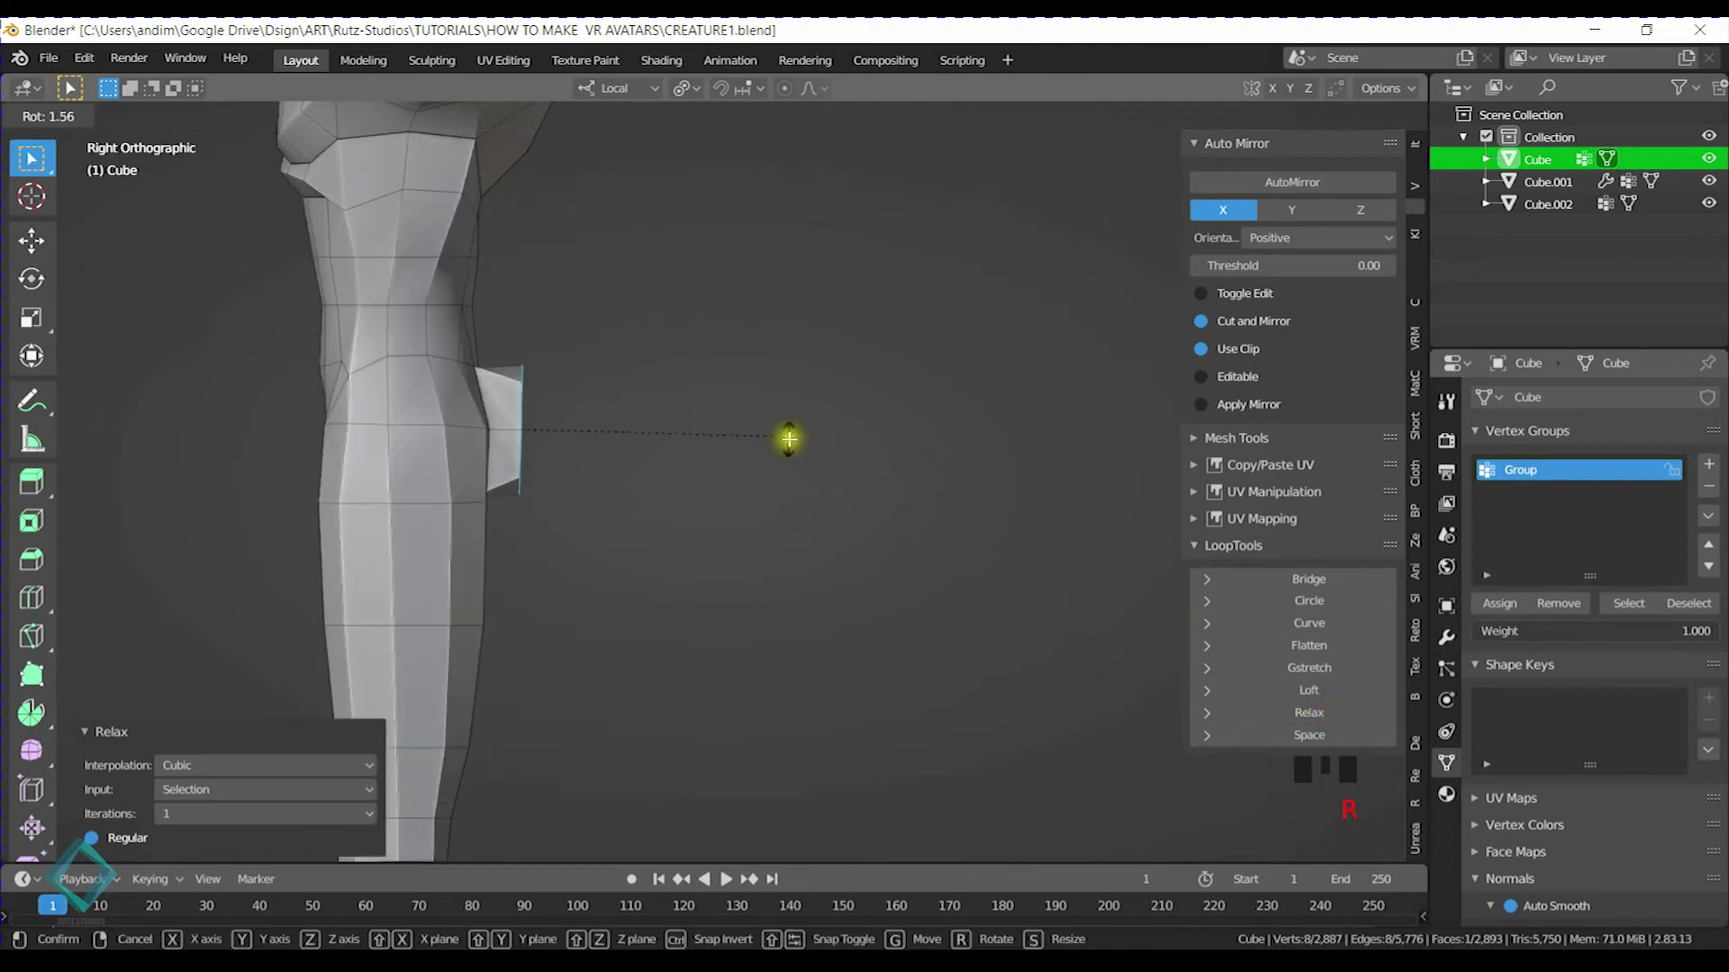
{"action": "left_click", "coordinate": [798, 463]}
{"action": "key", "text": "s"}
{"action": "left_click", "coordinate": [788, 456]}
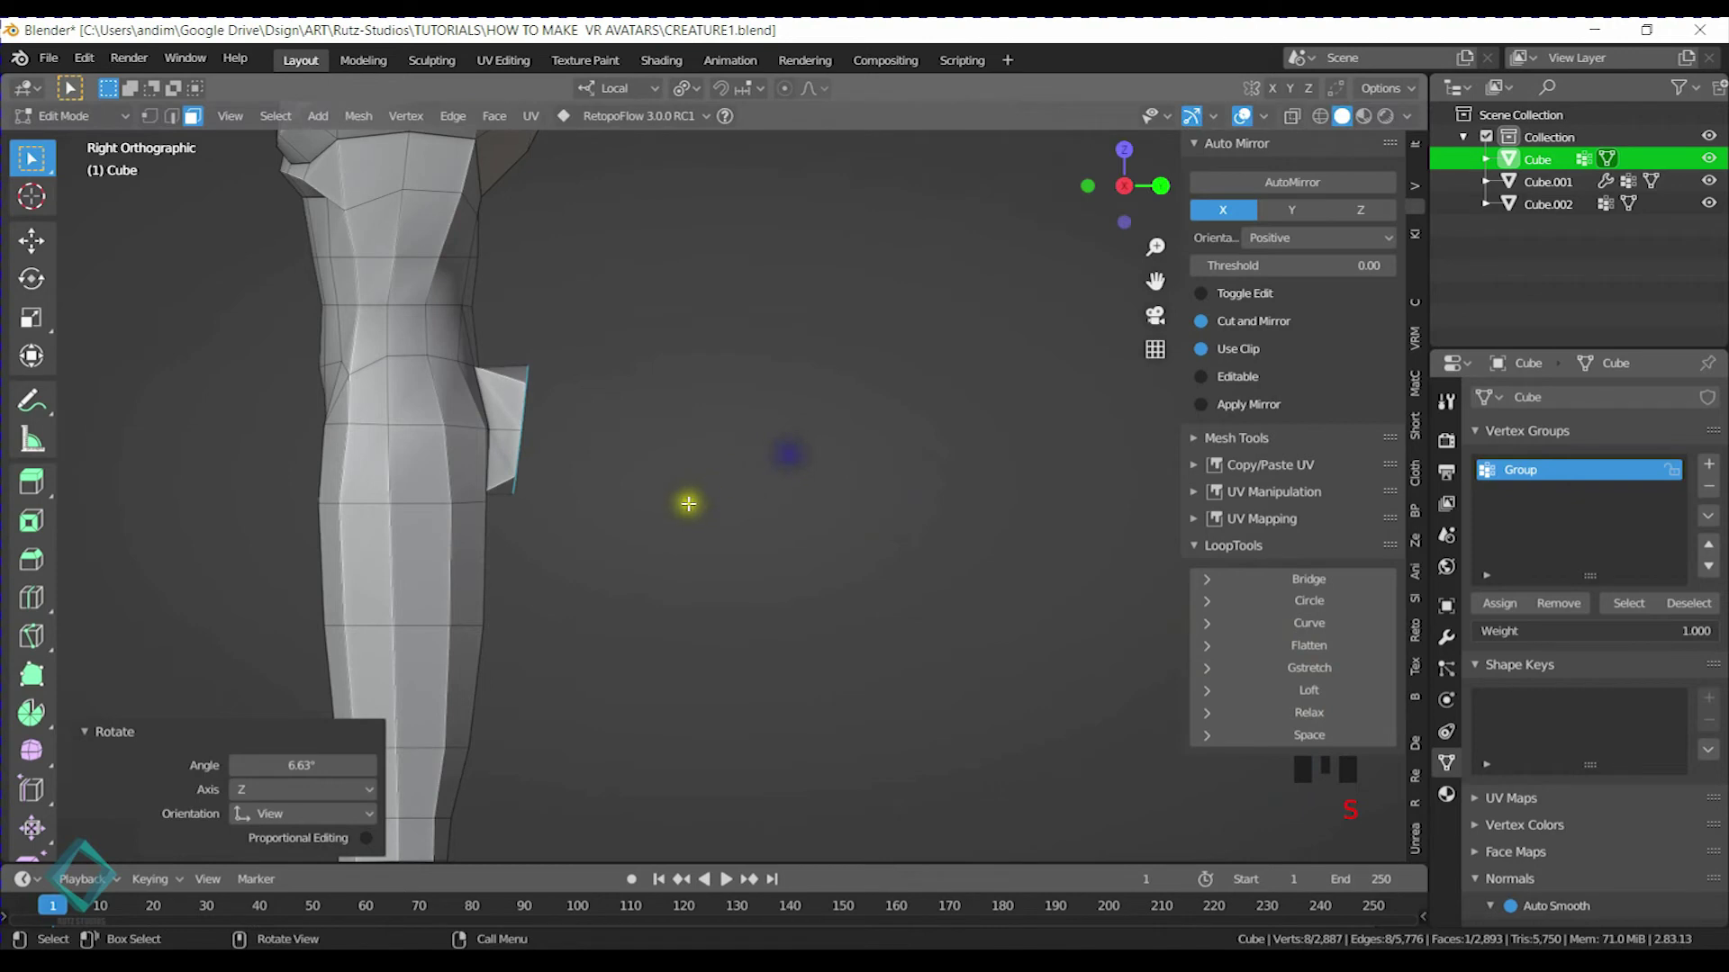
Extrude a second tail segment backward, then angle its end face downward and scale it to 0.884
{"action": "key", "text": "e"}
{"action": "left_click", "coordinate": [798, 531]}
{"action": "key", "text": "r"}
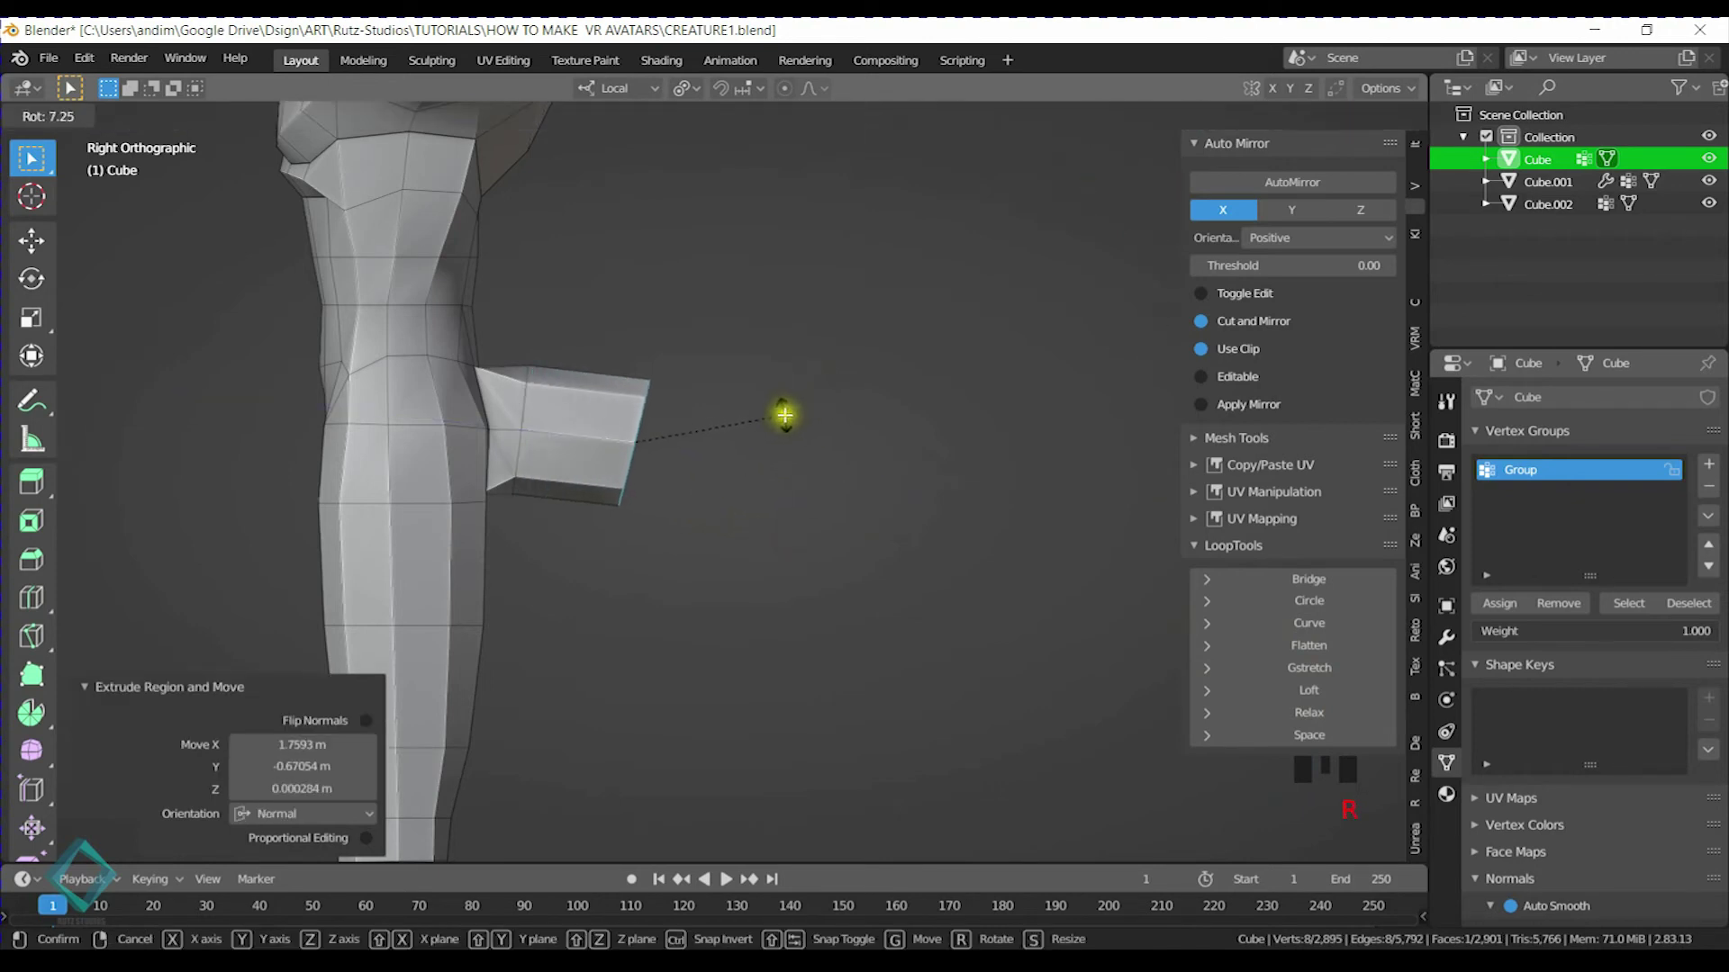
{"action": "left_click", "coordinate": [774, 425]}
{"action": "key", "text": "g"}
{"action": "left_click", "coordinate": [774, 452]}
{"action": "key", "text": "s"}
{"action": "left_click", "coordinate": [828, 390]}
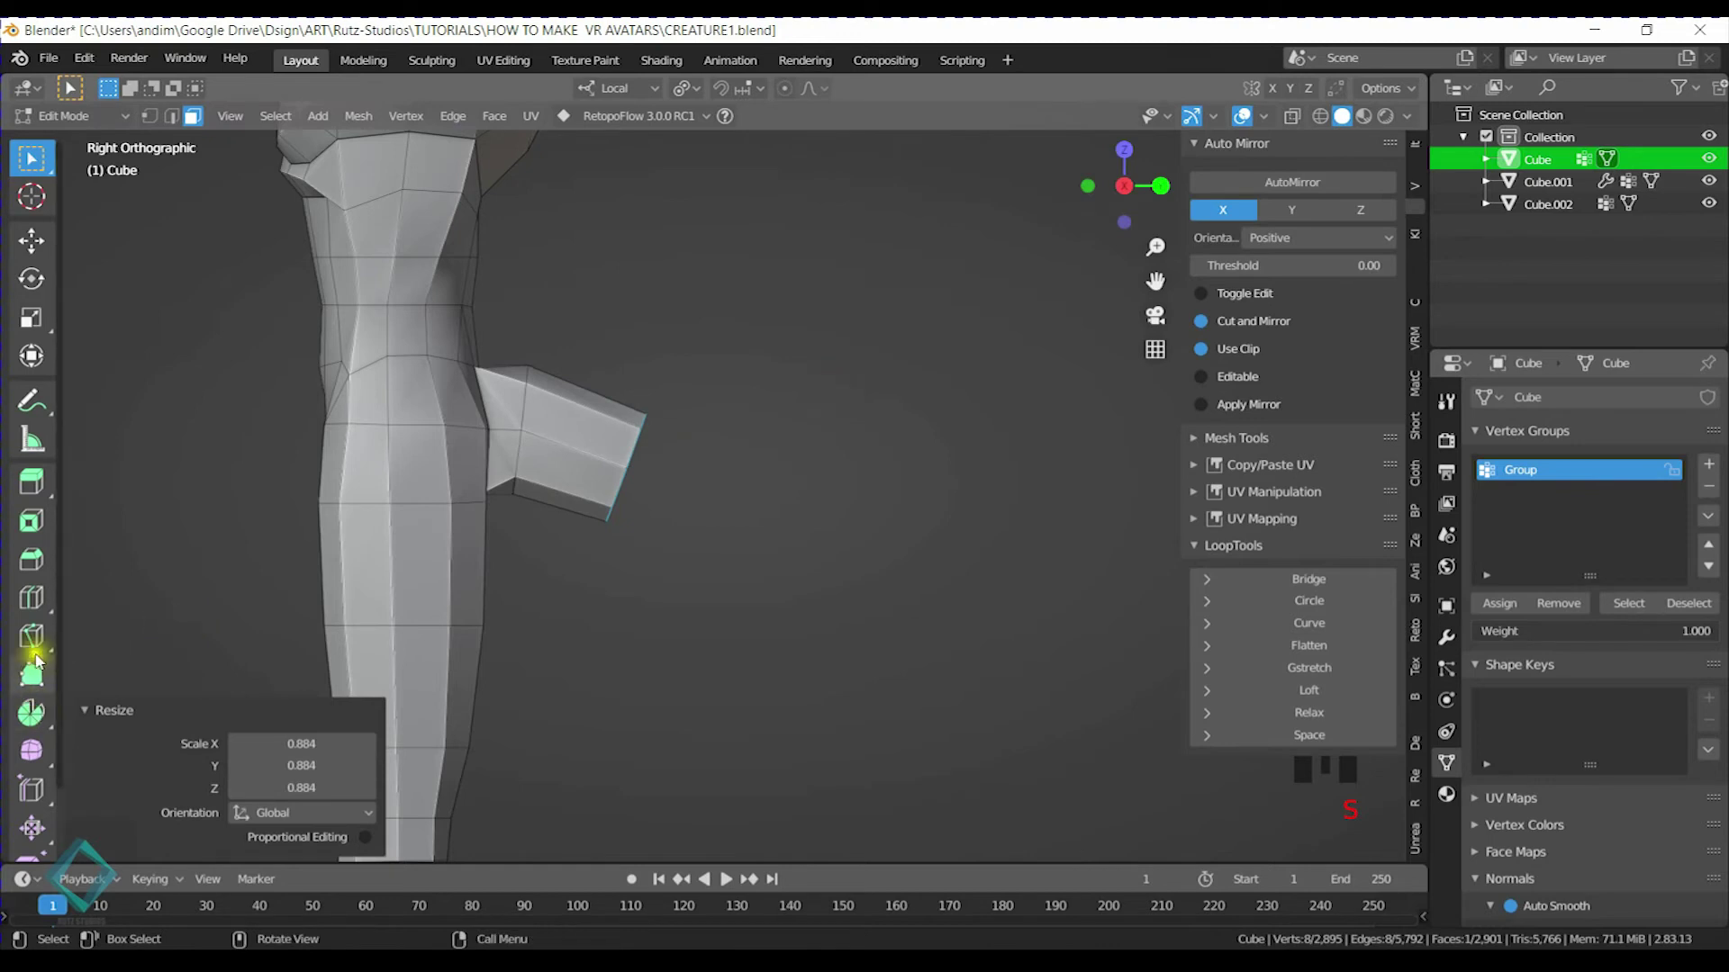
Activate the Extrude to Cursor tool for the tail's end face
{"action": "left_click", "coordinate": [29, 483]}
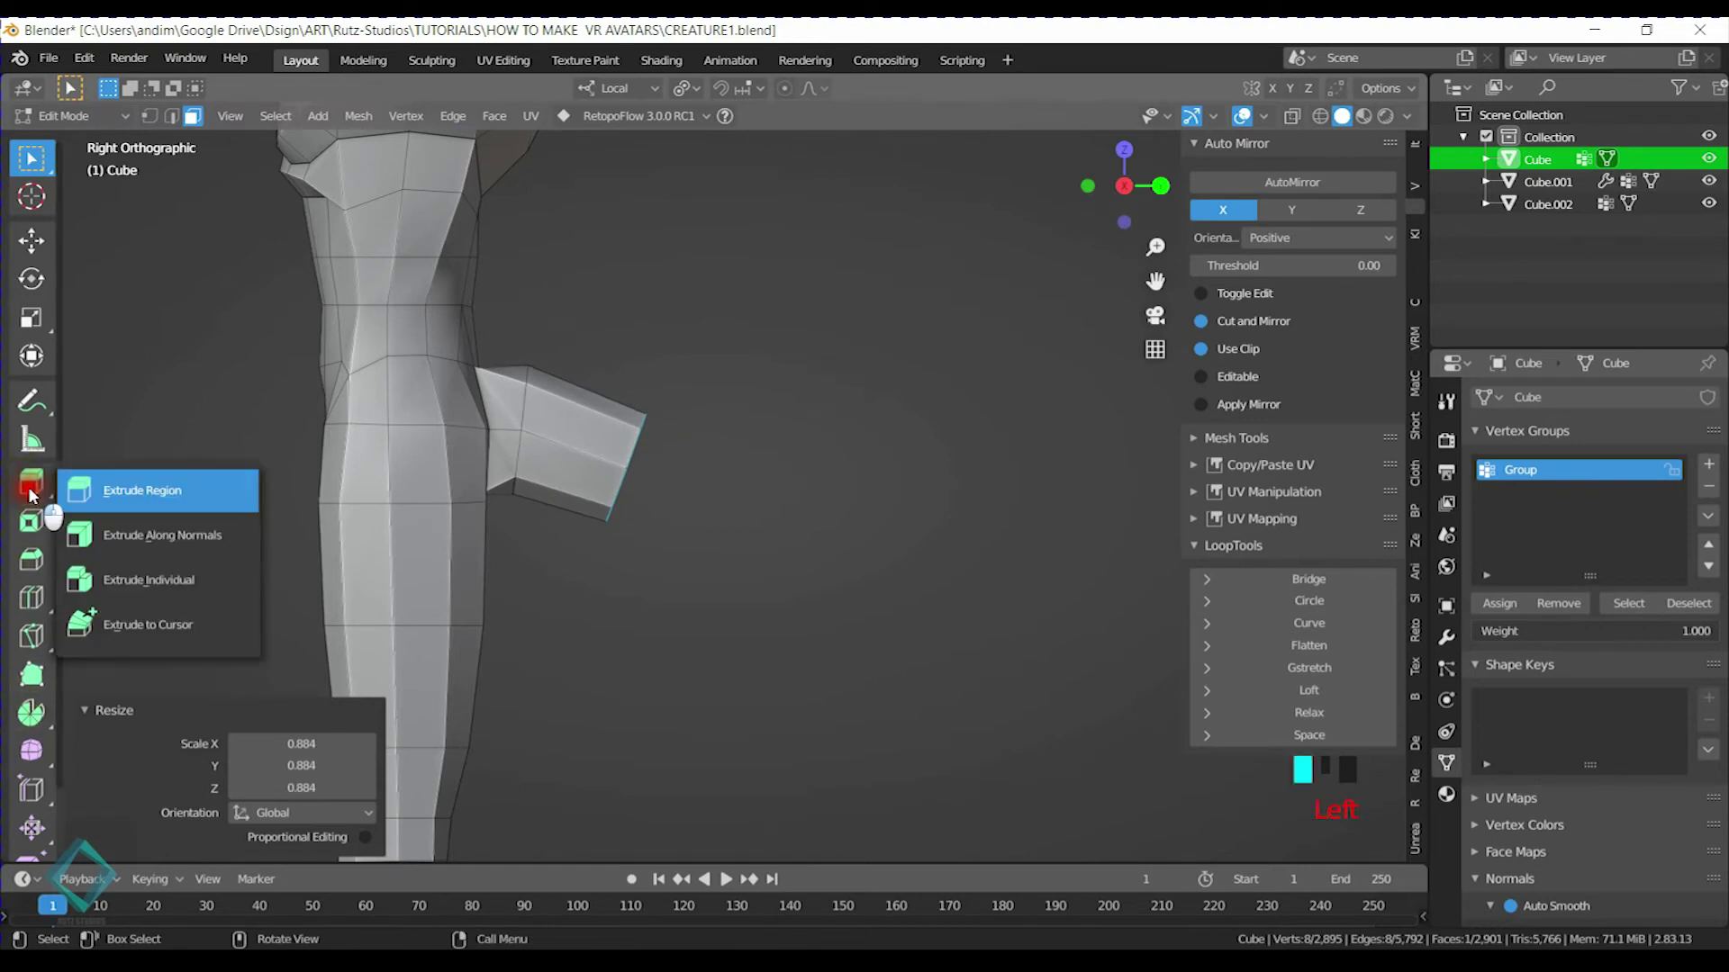
{"action": "left_click_drag", "start_coordinate": [30, 494], "coordinate": [150, 630]}
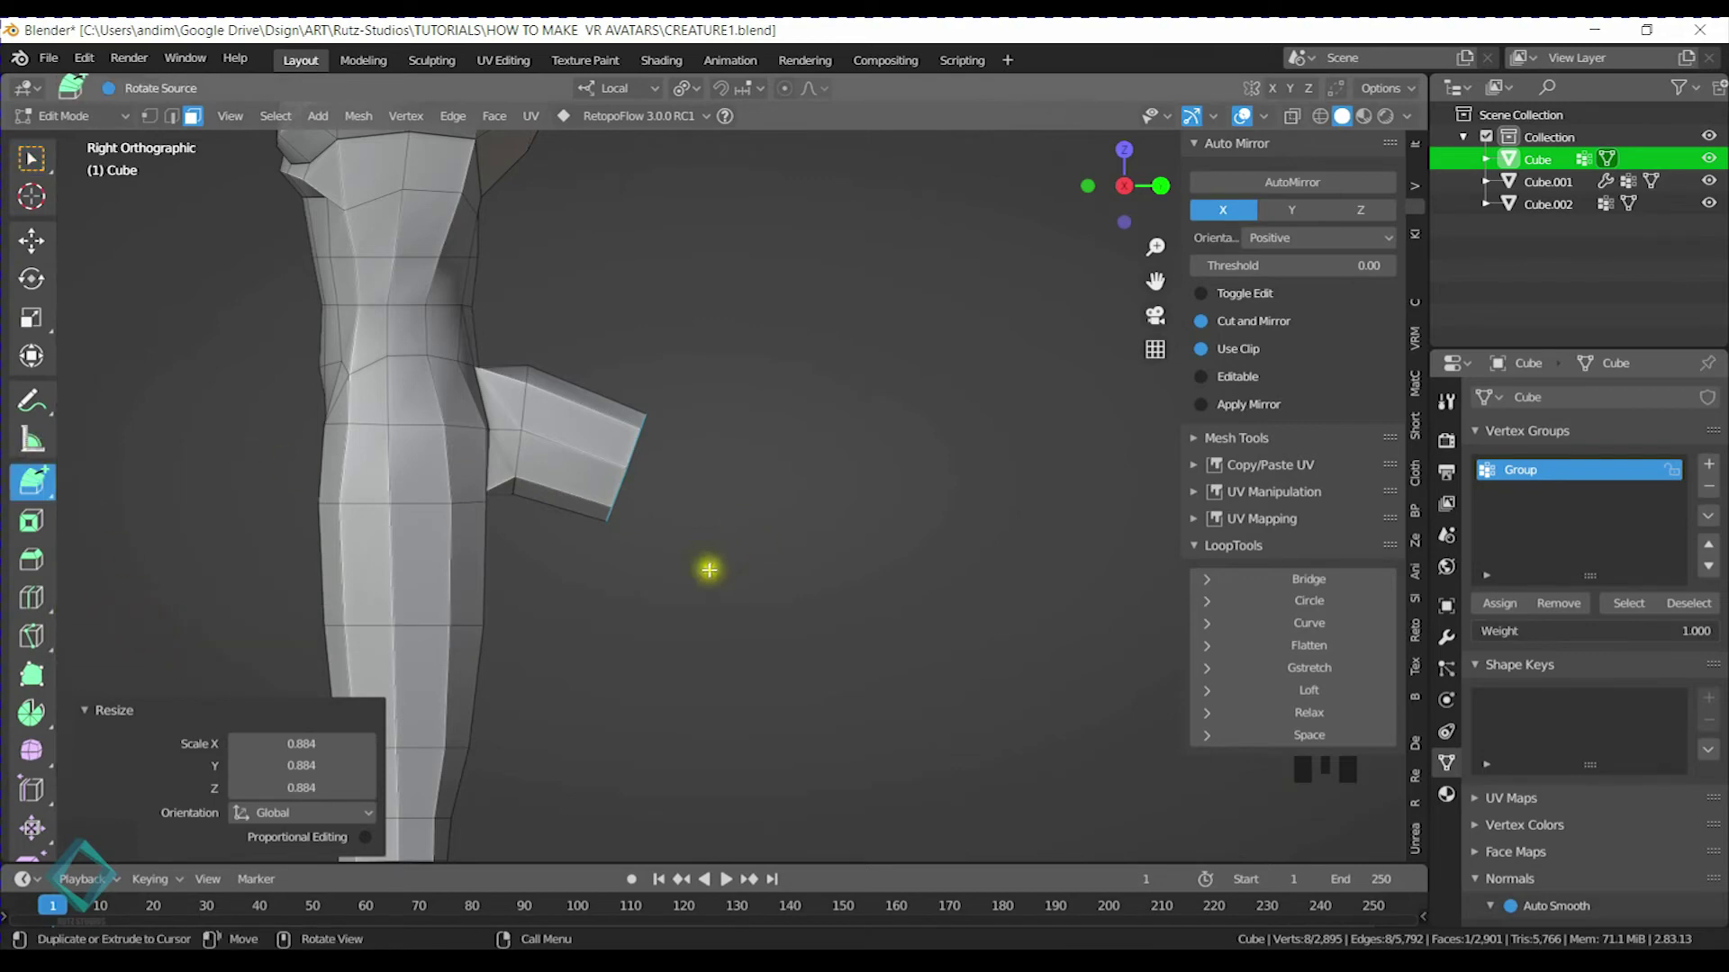
{"action": "middle_click_drag", "start_coordinate": [748, 558], "coordinate": [690, 405], "text": "shift"}
{"action": "left_click", "coordinate": [737, 492]}
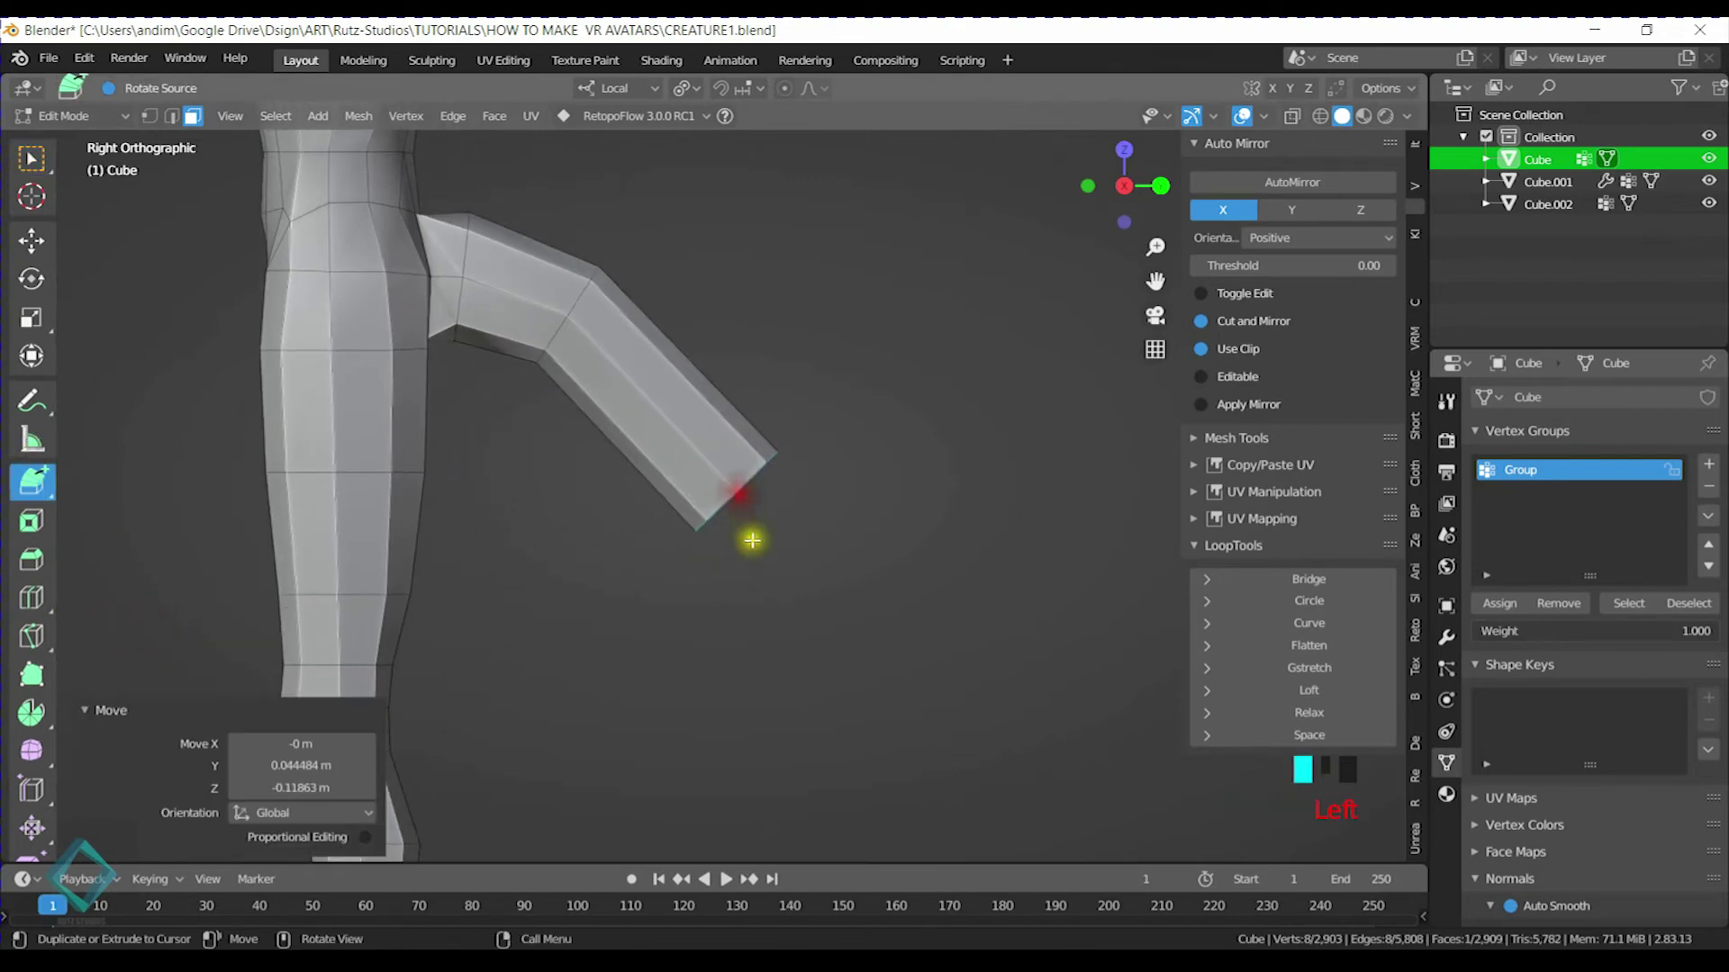
{"action": "key", "text": "ctrl+z"}
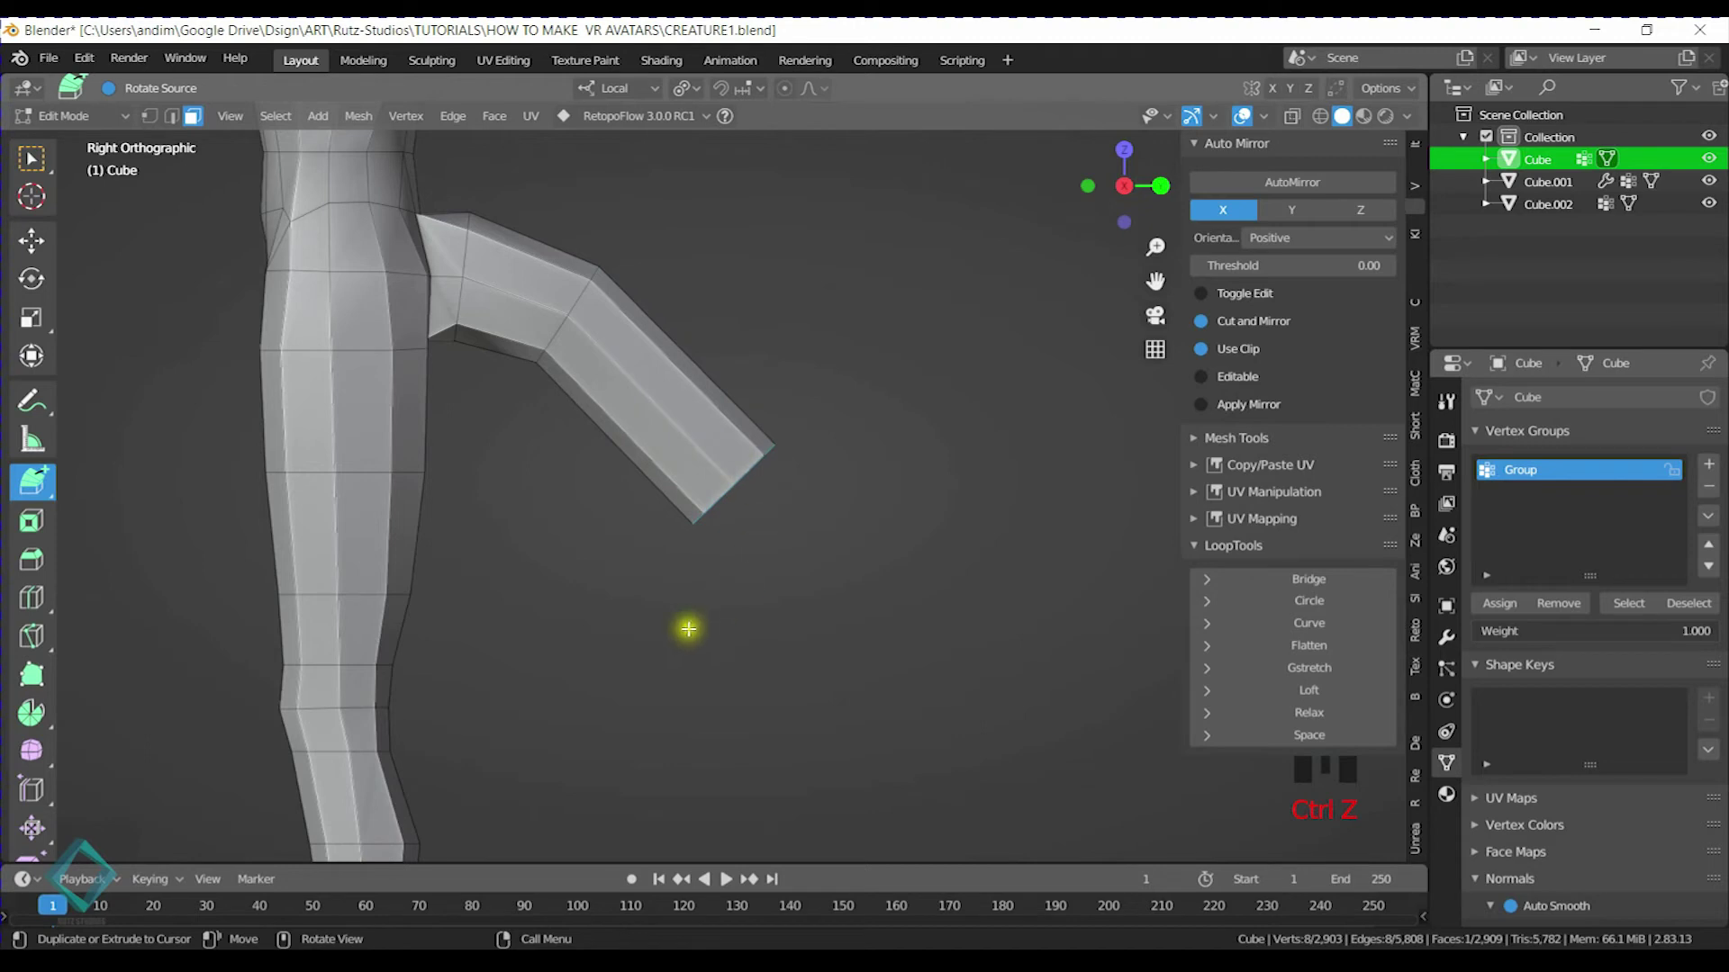
{"action": "key", "text": "ctrl+z"}
Extrude the tail to the cursor in six segments, curving down behind the leg and bending backward near the ankle
{"action": "left_click", "coordinate": [654, 481]}
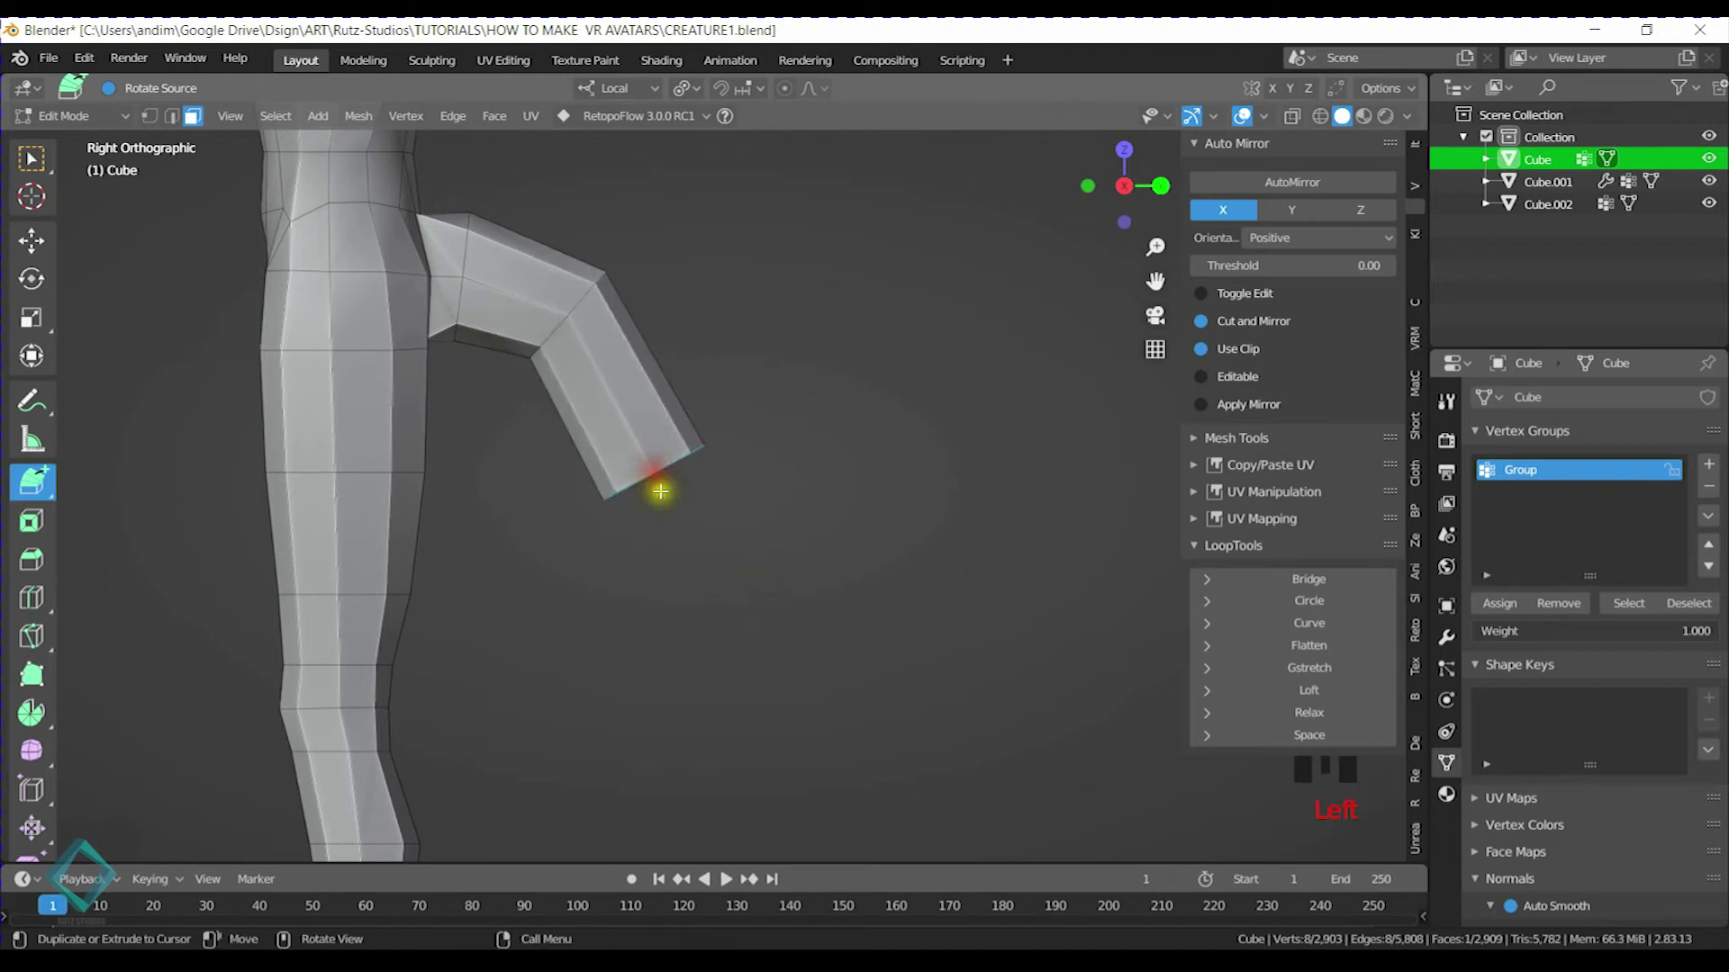
{"action": "left_click", "coordinate": [697, 614]}
{"action": "middle_click_drag", "start_coordinate": [695, 617], "coordinate": [652, 541], "text": "shift"}
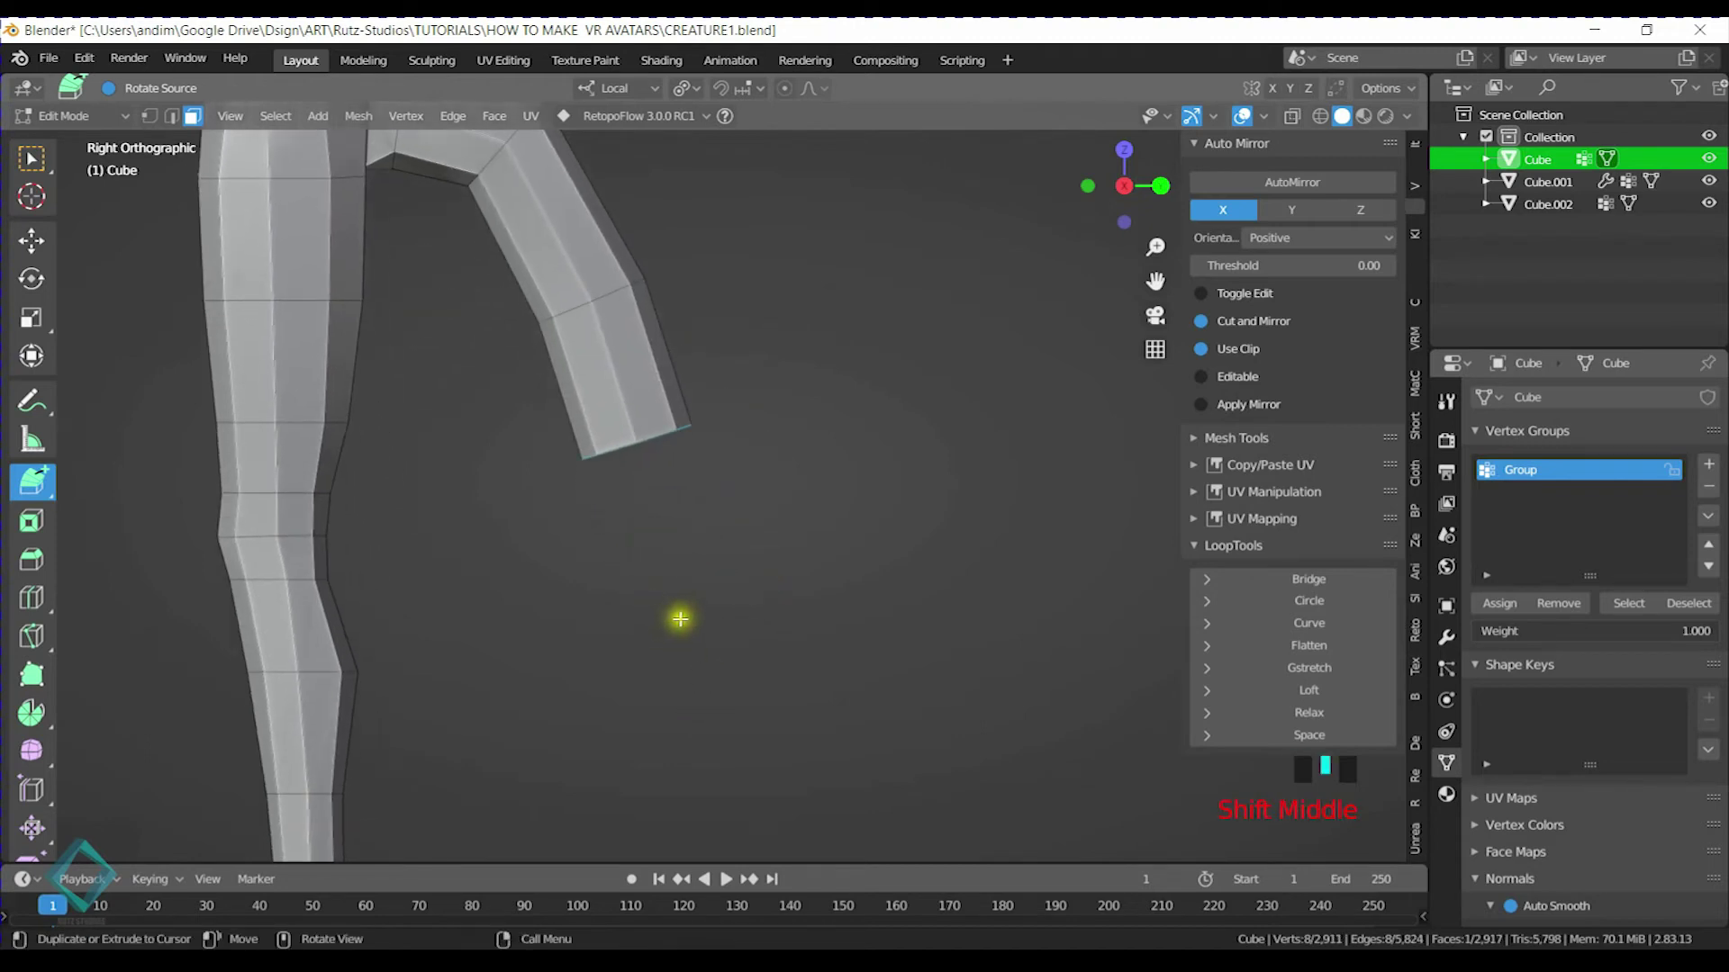
{"action": "scroll", "coordinate": [682, 617], "scroll_direction": "down", "scroll_amount": 3}
{"action": "left_click", "coordinate": [686, 531]}
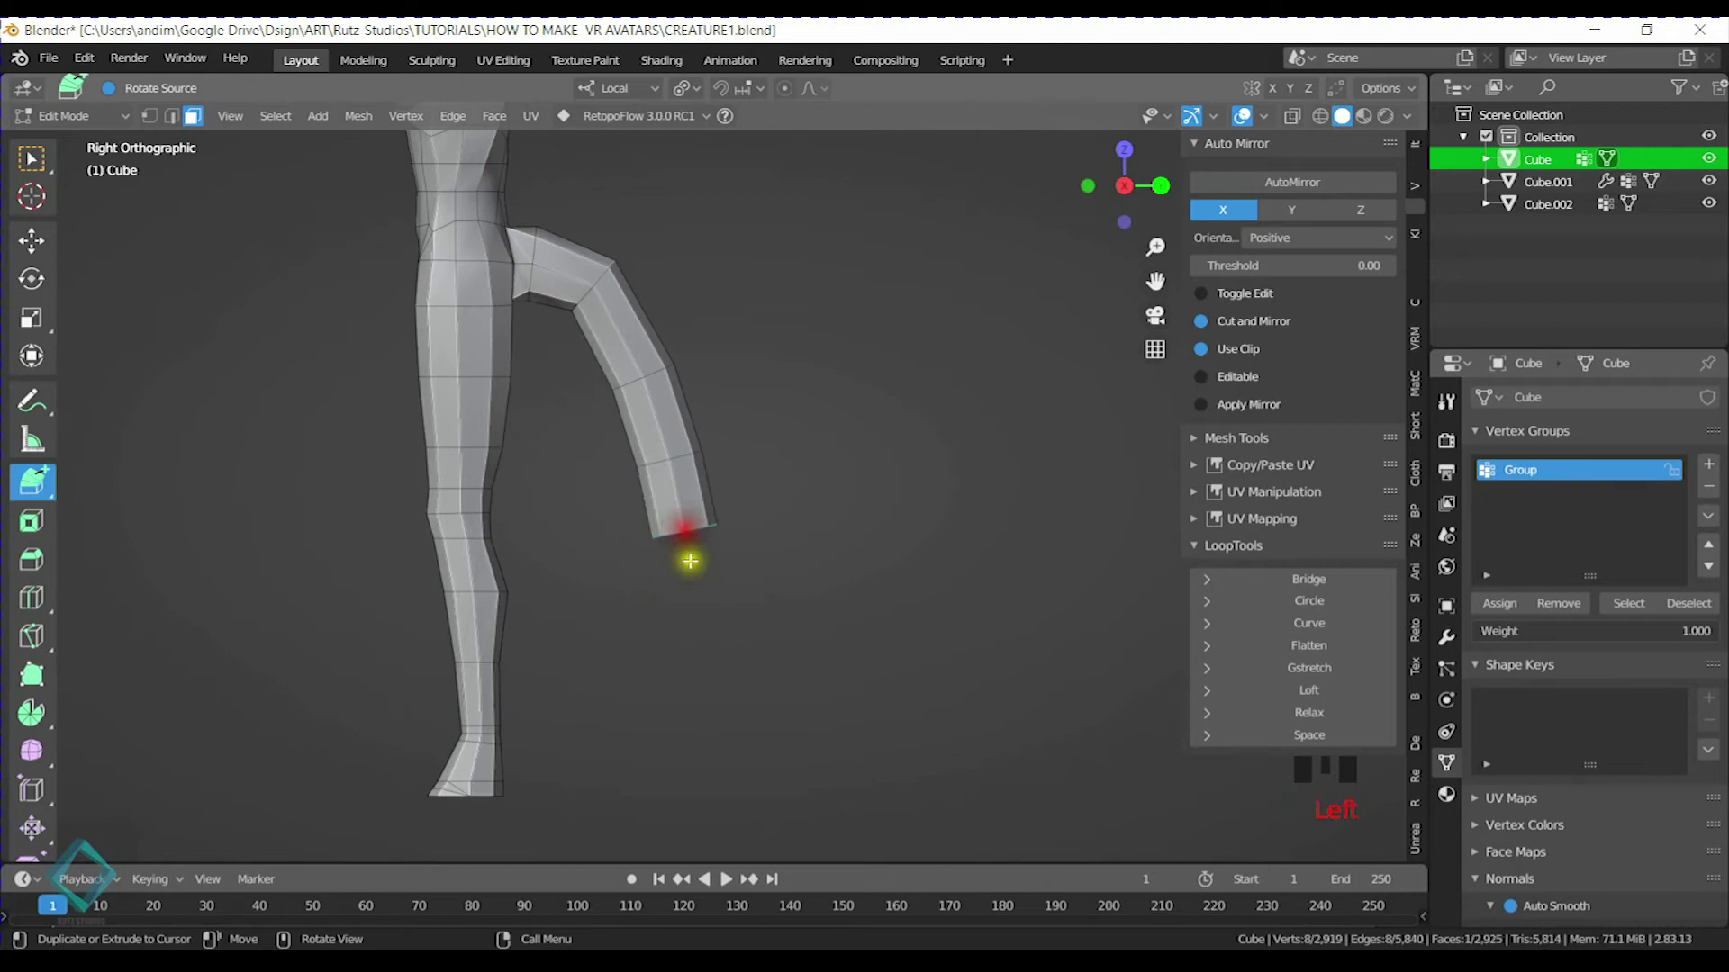
{"action": "left_click", "coordinate": [840, 685]}
Try continuing the tail at full thickness with four segments curving upward, and undo them
{"action": "left_click", "coordinate": [934, 674]}
{"action": "left_click", "coordinate": [1015, 603]}
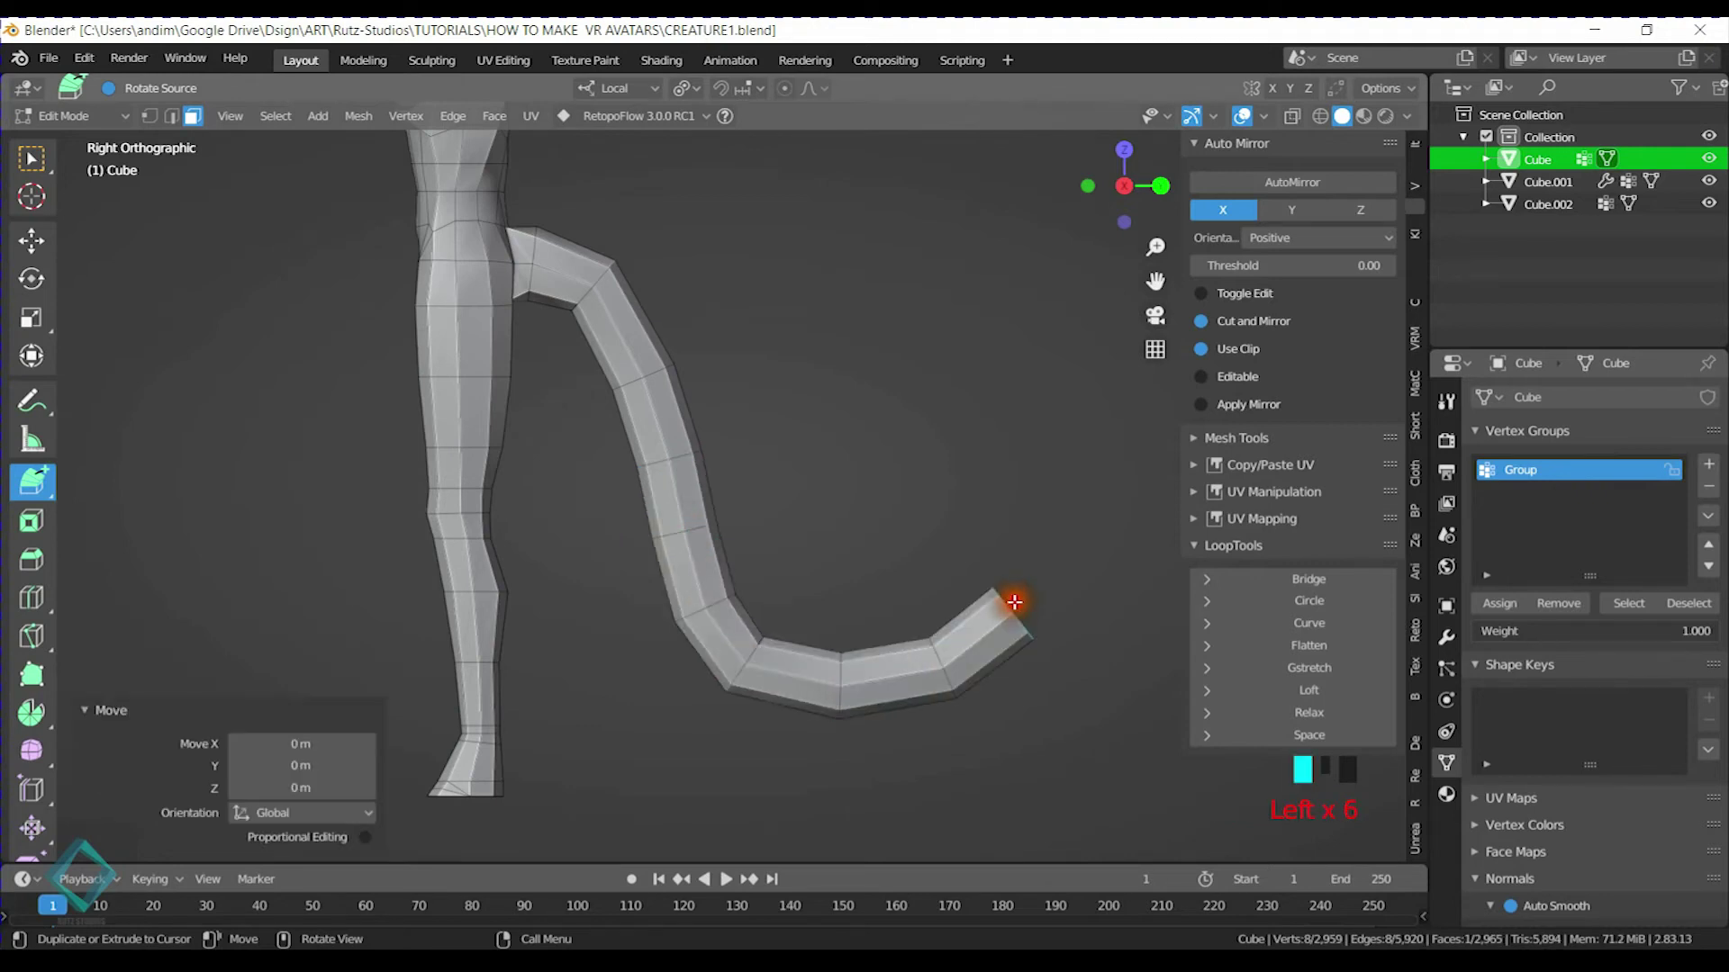
{"action": "left_click", "coordinate": [1047, 532]}
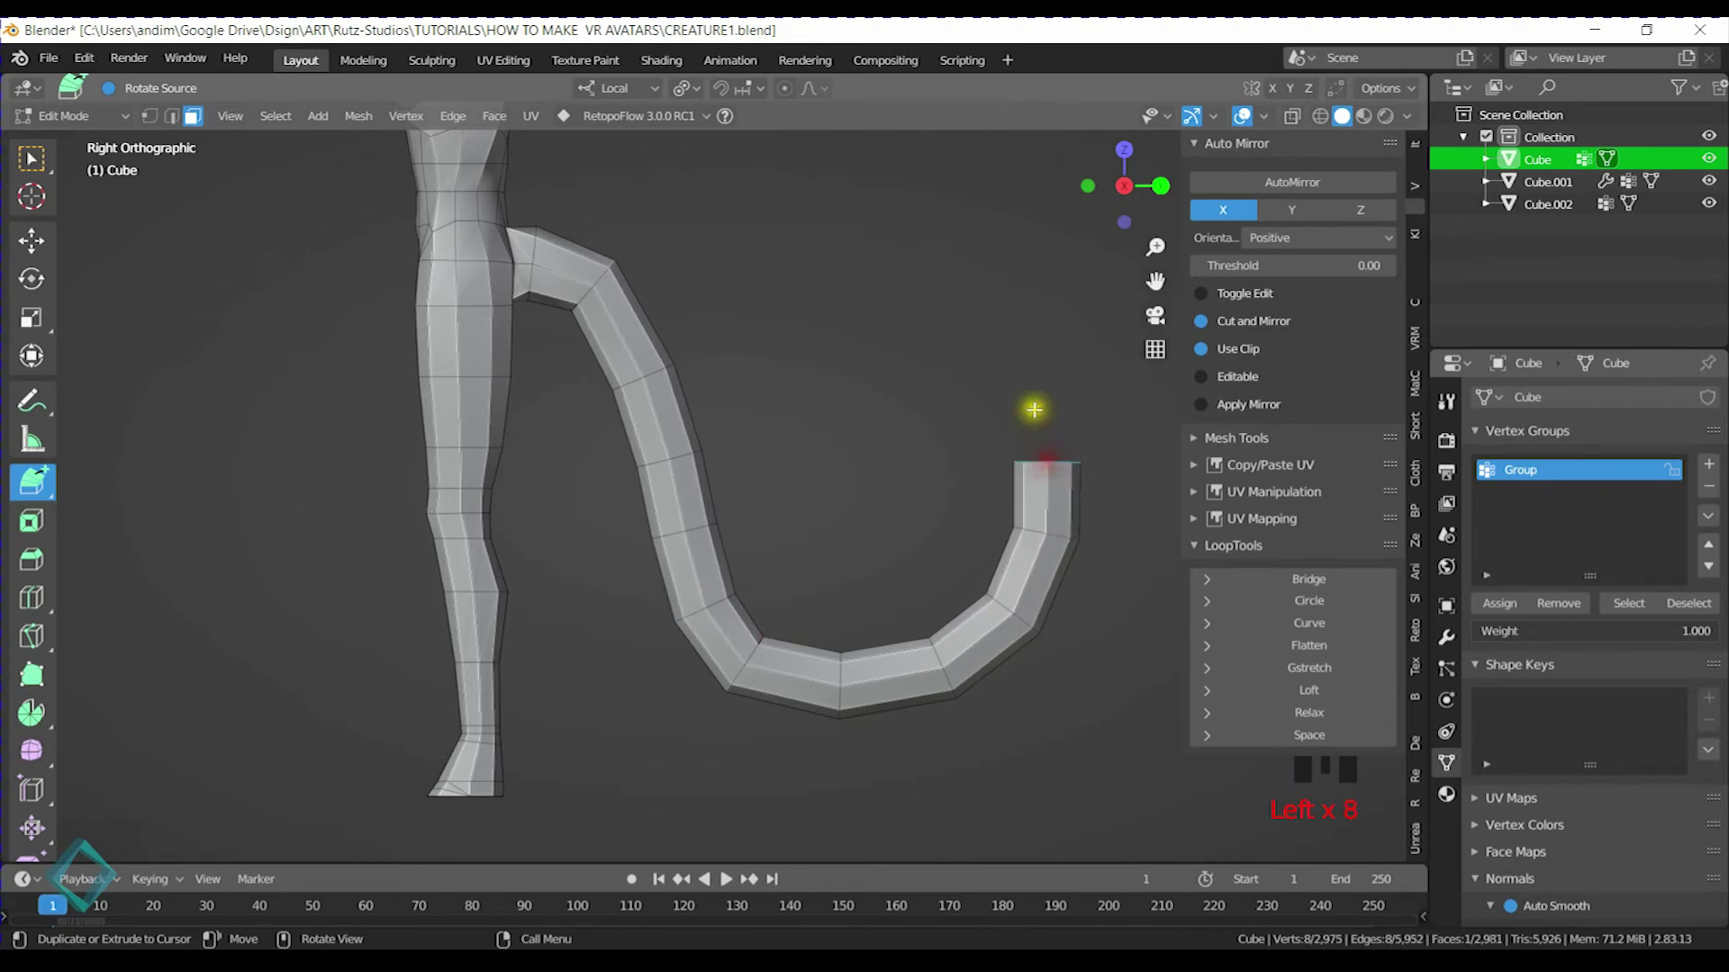
{"action": "middle_click_drag", "start_coordinate": [1014, 377], "coordinate": [856, 387], "text": "shift"}
{"action": "key", "text": "s"}
{"action": "right_click", "coordinate": [909, 347]}
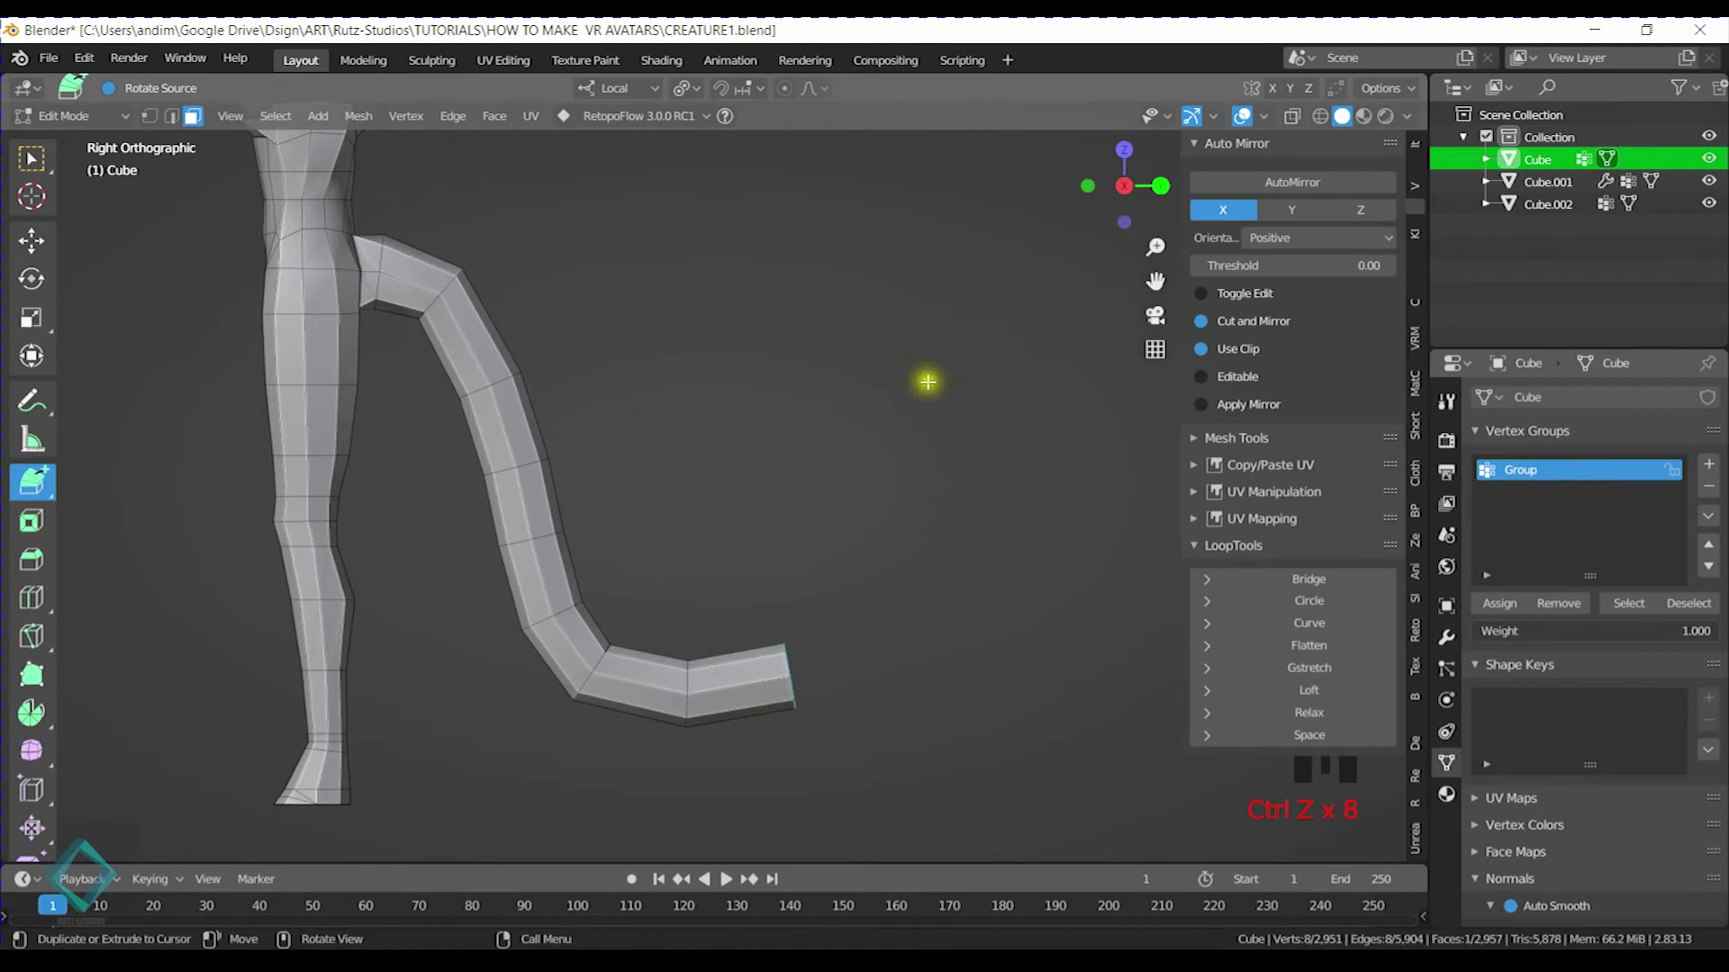
Taper the tail by scaling its end face to 0.830, then extrude another segment backward and scale its end to 0.833
{"action": "key", "text": "s"}
{"action": "left_click", "coordinate": [936, 423]}
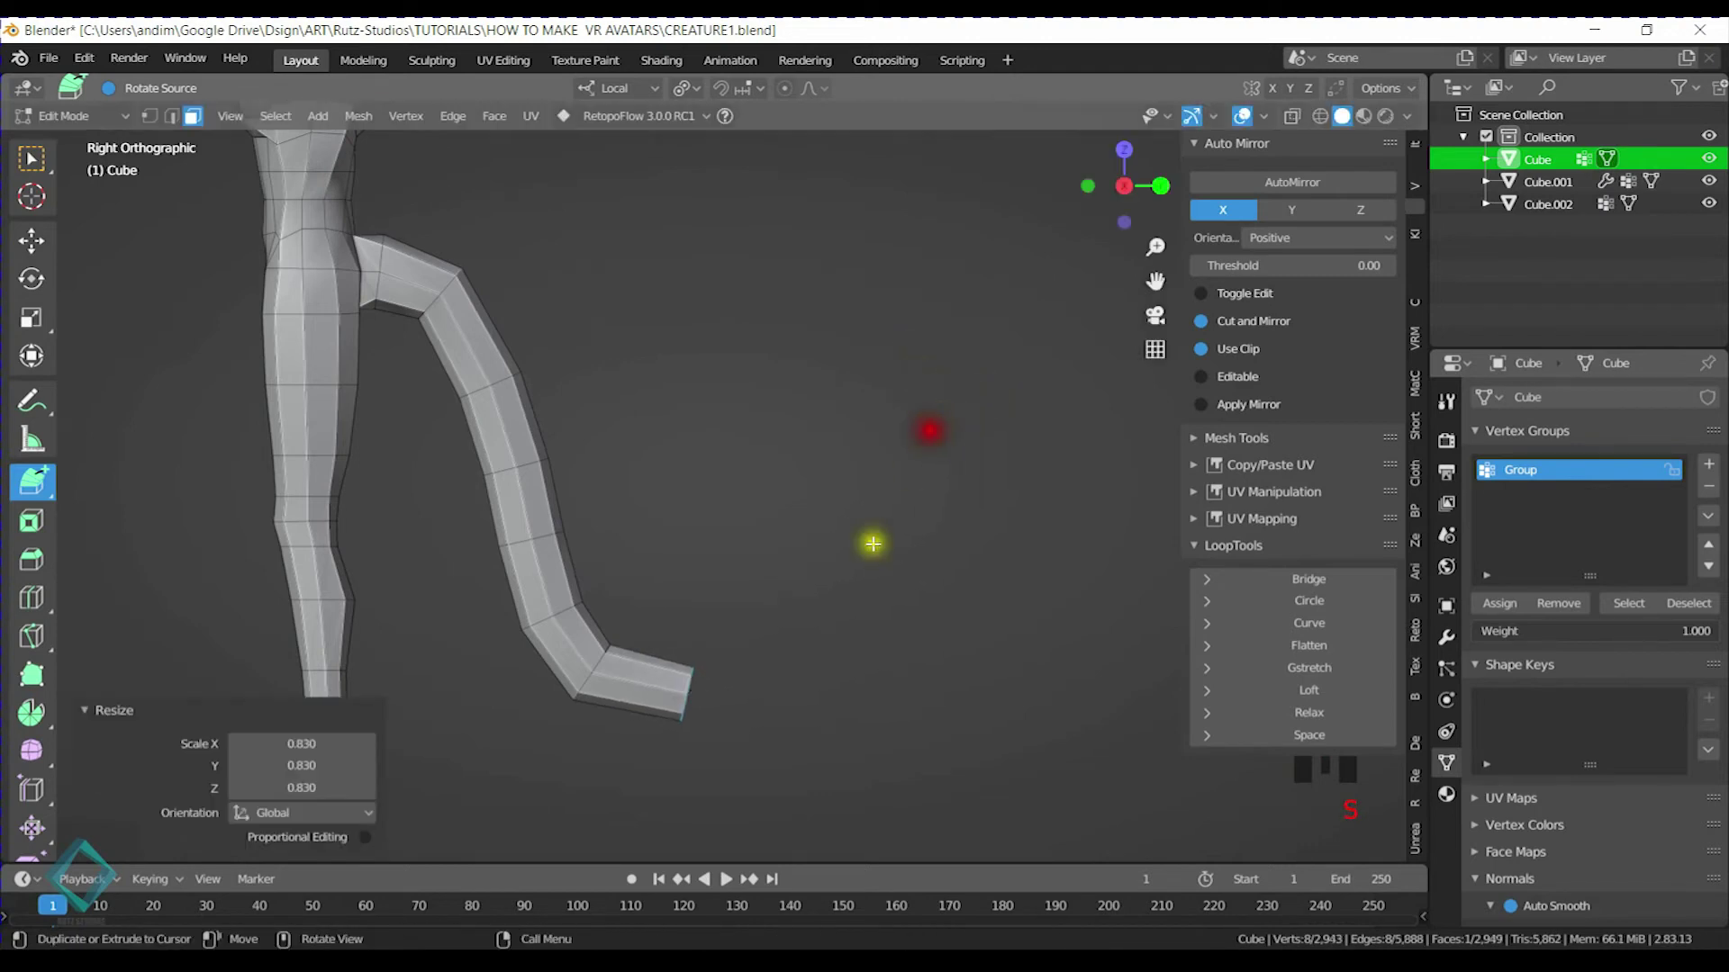
{"action": "left_click", "coordinate": [752, 675], "text": "ctrl"}
{"action": "key", "text": "s"}
{"action": "left_click", "coordinate": [912, 576]}
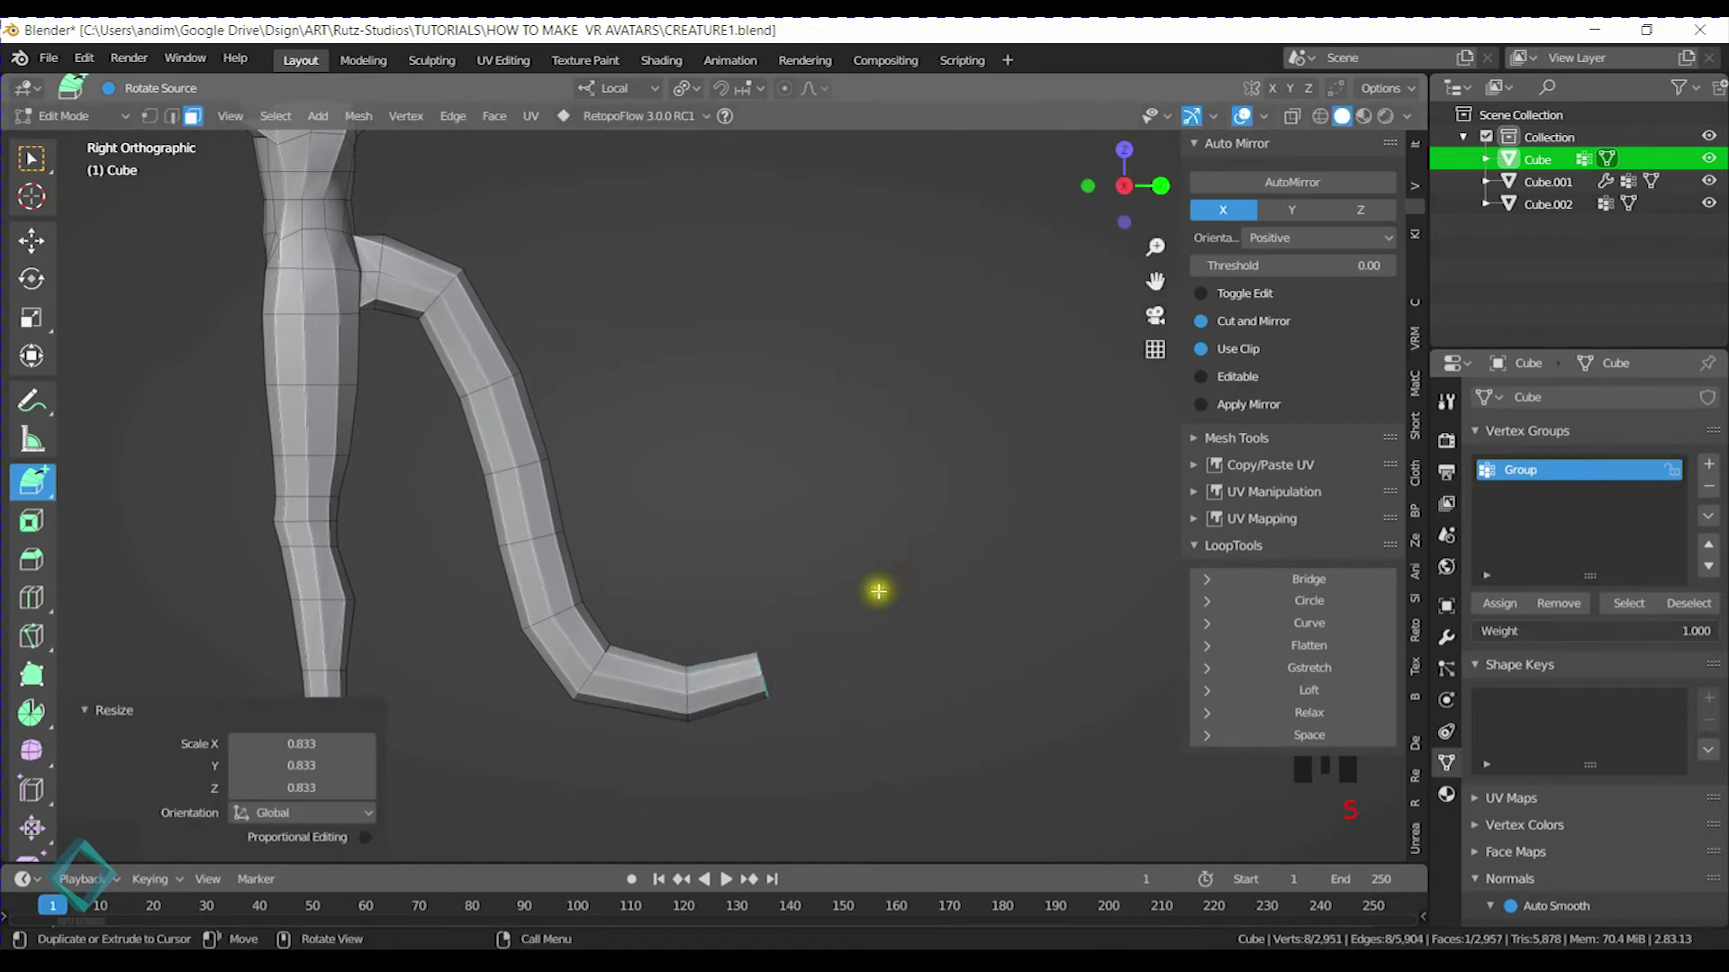
Extrude three more tail segments curving upward, shrinking each end face to form a tapered tip, by 0.608 first and 0.412 last
{"action": "left_click", "coordinate": [824, 606], "text": "ctrl"}
{"action": "key", "text": "s"}
{"action": "left_click", "coordinate": [862, 541]}
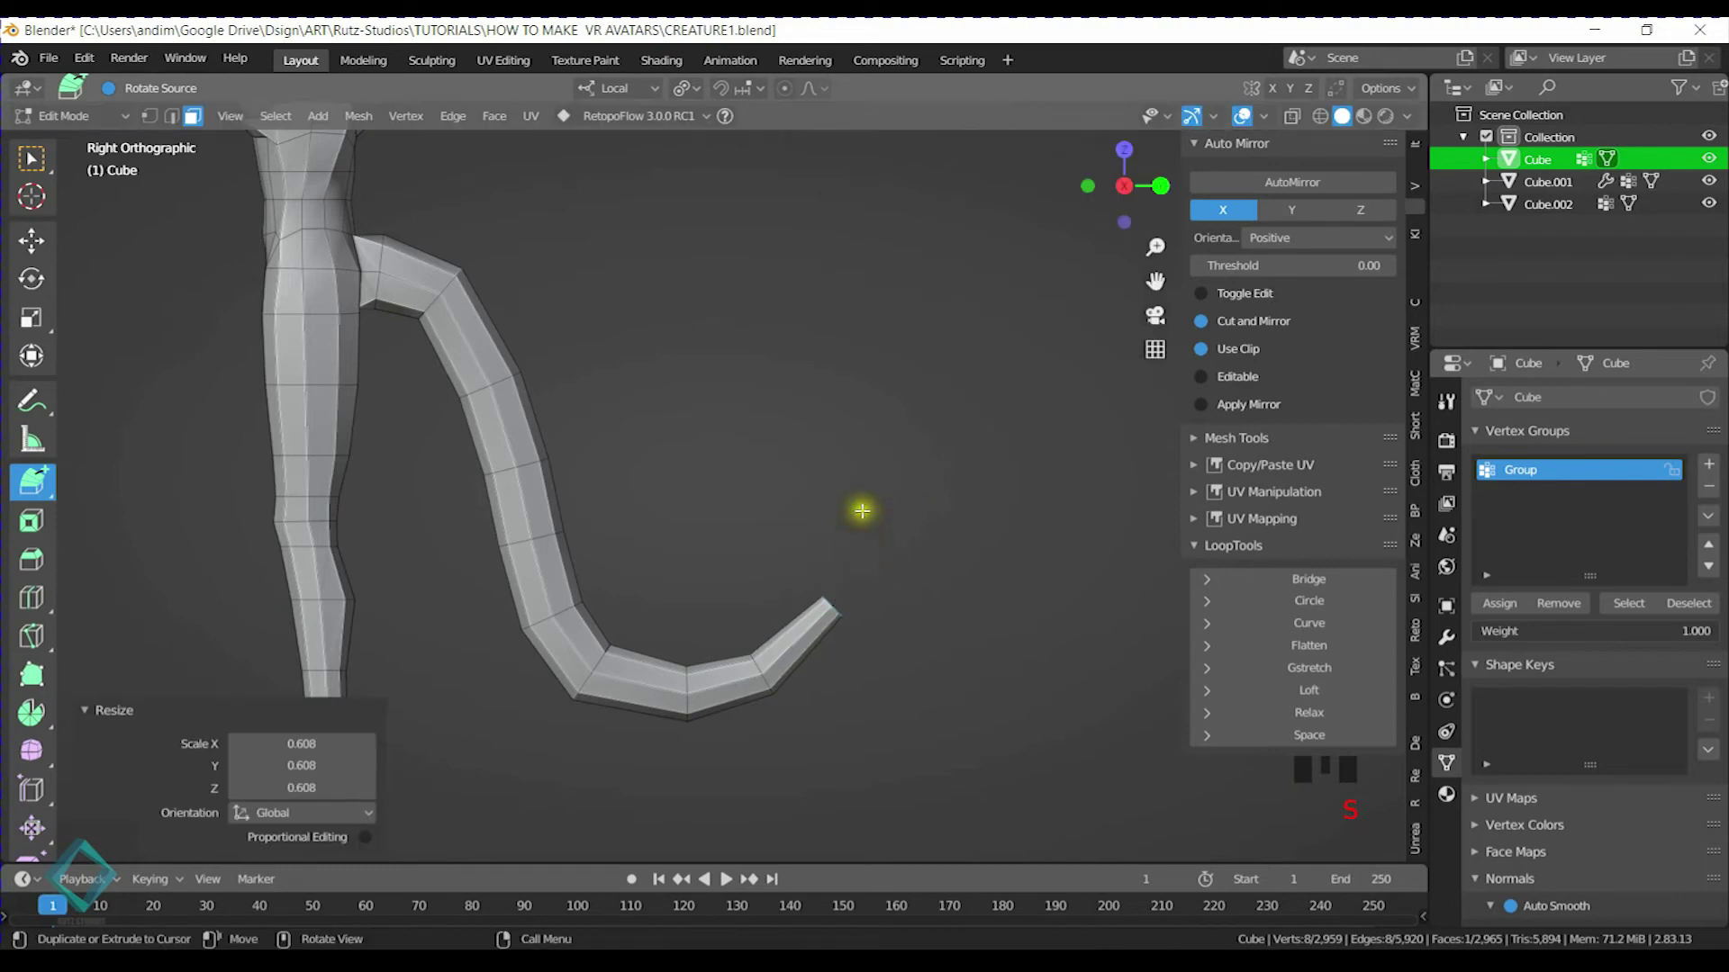
{"action": "left_click", "coordinate": [851, 502], "text": "ctrl"}
{"action": "key", "text": "s"}
{"action": "left_click", "coordinate": [880, 513]}
{"action": "left_click", "coordinate": [847, 479], "text": "ctrl"}
{"action": "key", "text": "s"}
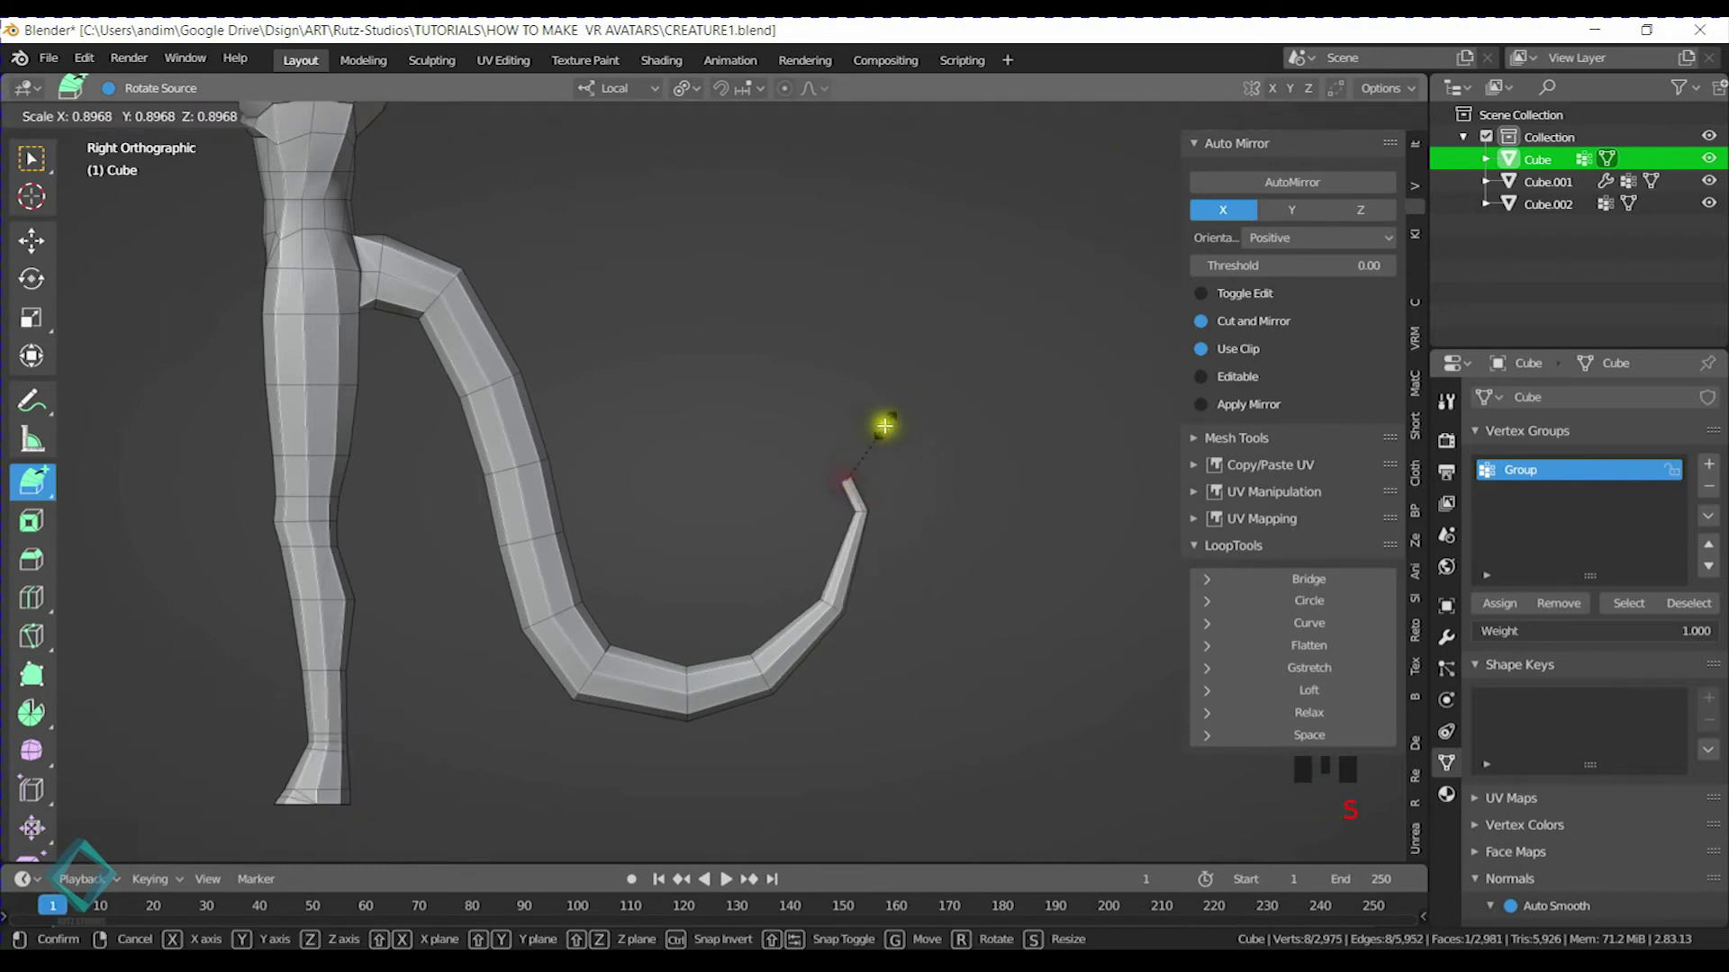
{"action": "left_click", "coordinate": [850, 447]}
Merge the tail tip's vertices at center and save the file
{"action": "key", "text": "m"}
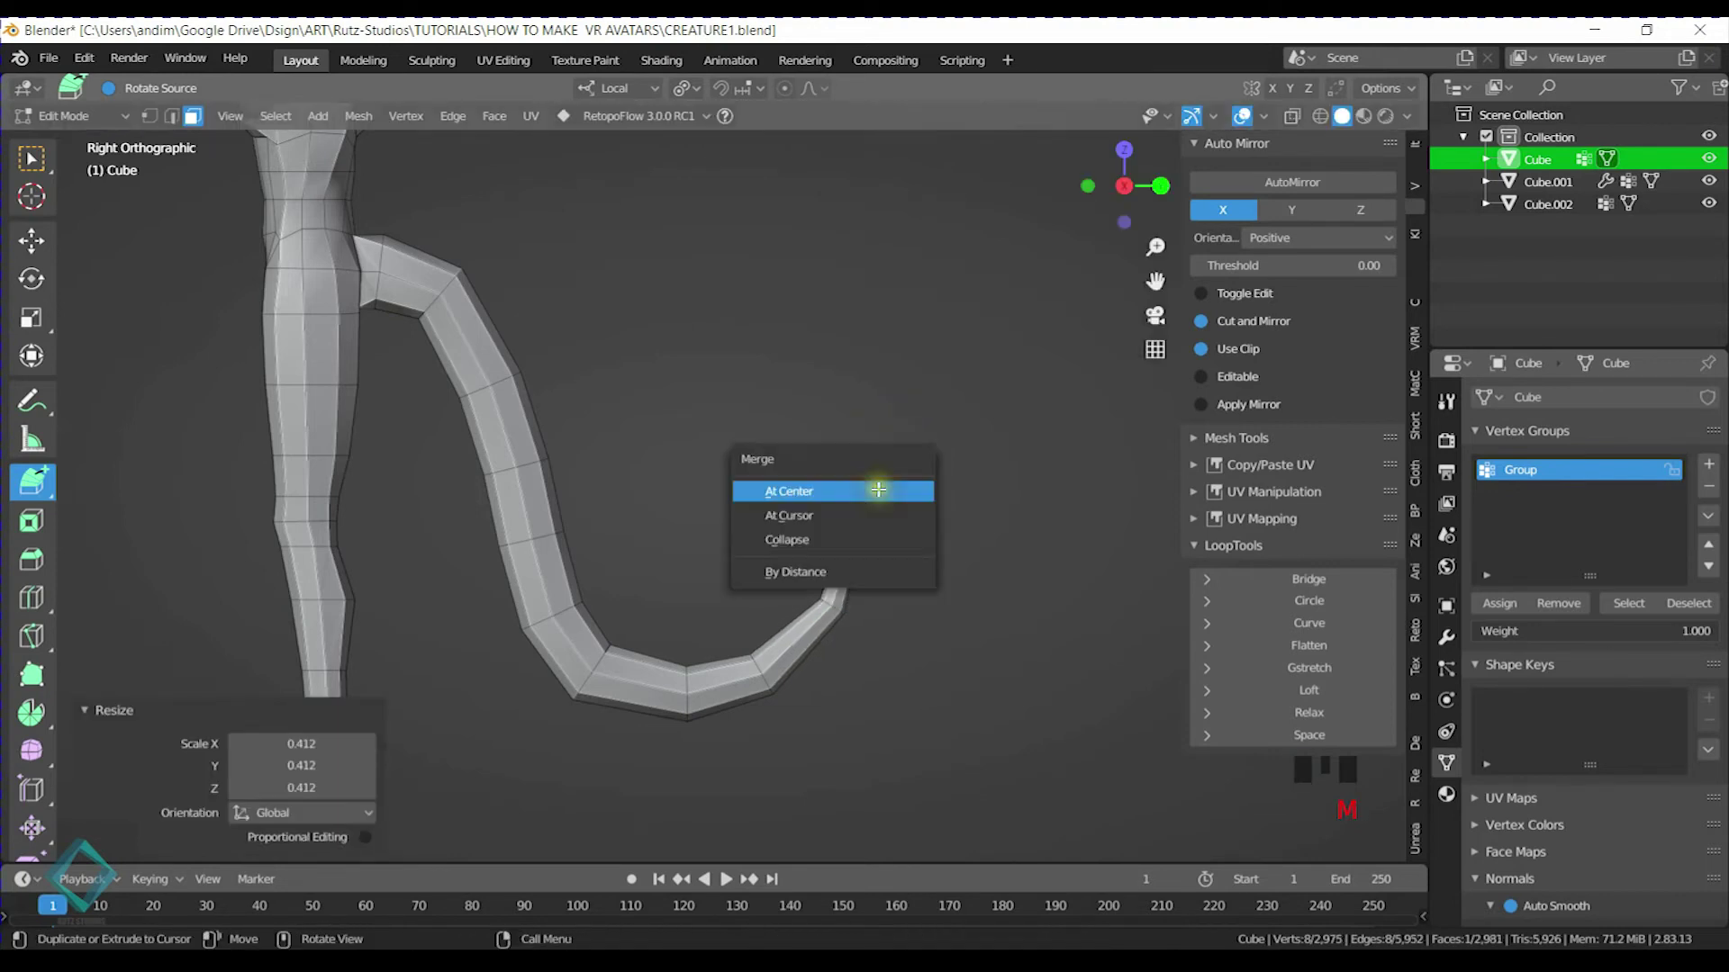
{"action": "left_click", "coordinate": [878, 490]}
{"action": "key", "text": "ctrl+s"}
Scale the edge loop at the tail's first bend by 1.204 to thicken it
{"action": "middle_click_drag", "start_coordinate": [737, 505], "coordinate": [450, 490], "text": "shift"}
{"action": "scroll", "coordinate": [718, 432], "scroll_direction": "down", "scroll_amount": 5}
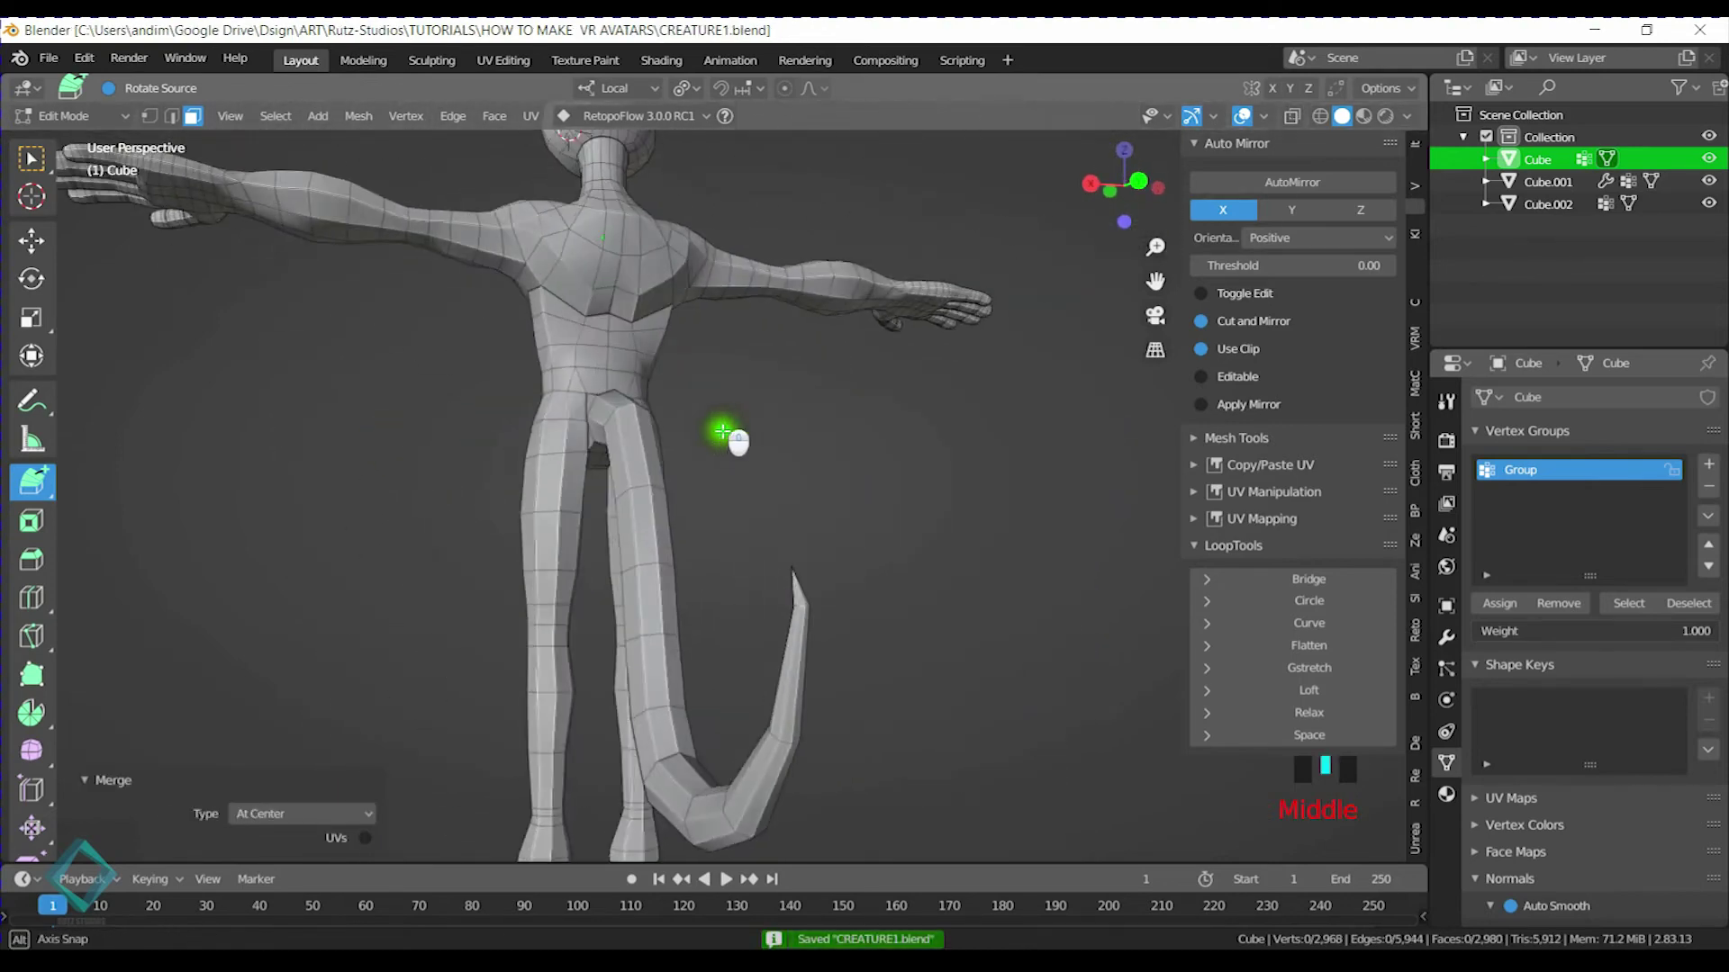
{"action": "middle_click_drag", "start_coordinate": [606, 385], "coordinate": [644, 504]}
{"action": "scroll", "coordinate": [616, 514], "scroll_direction": "up", "scroll_amount": 4}
{"action": "key", "text": "2"}
{"action": "left_click", "coordinate": [559, 482], "text": "alt"}
{"action": "key", "text": "KP_1"}
{"action": "key", "text": "KP_3"}
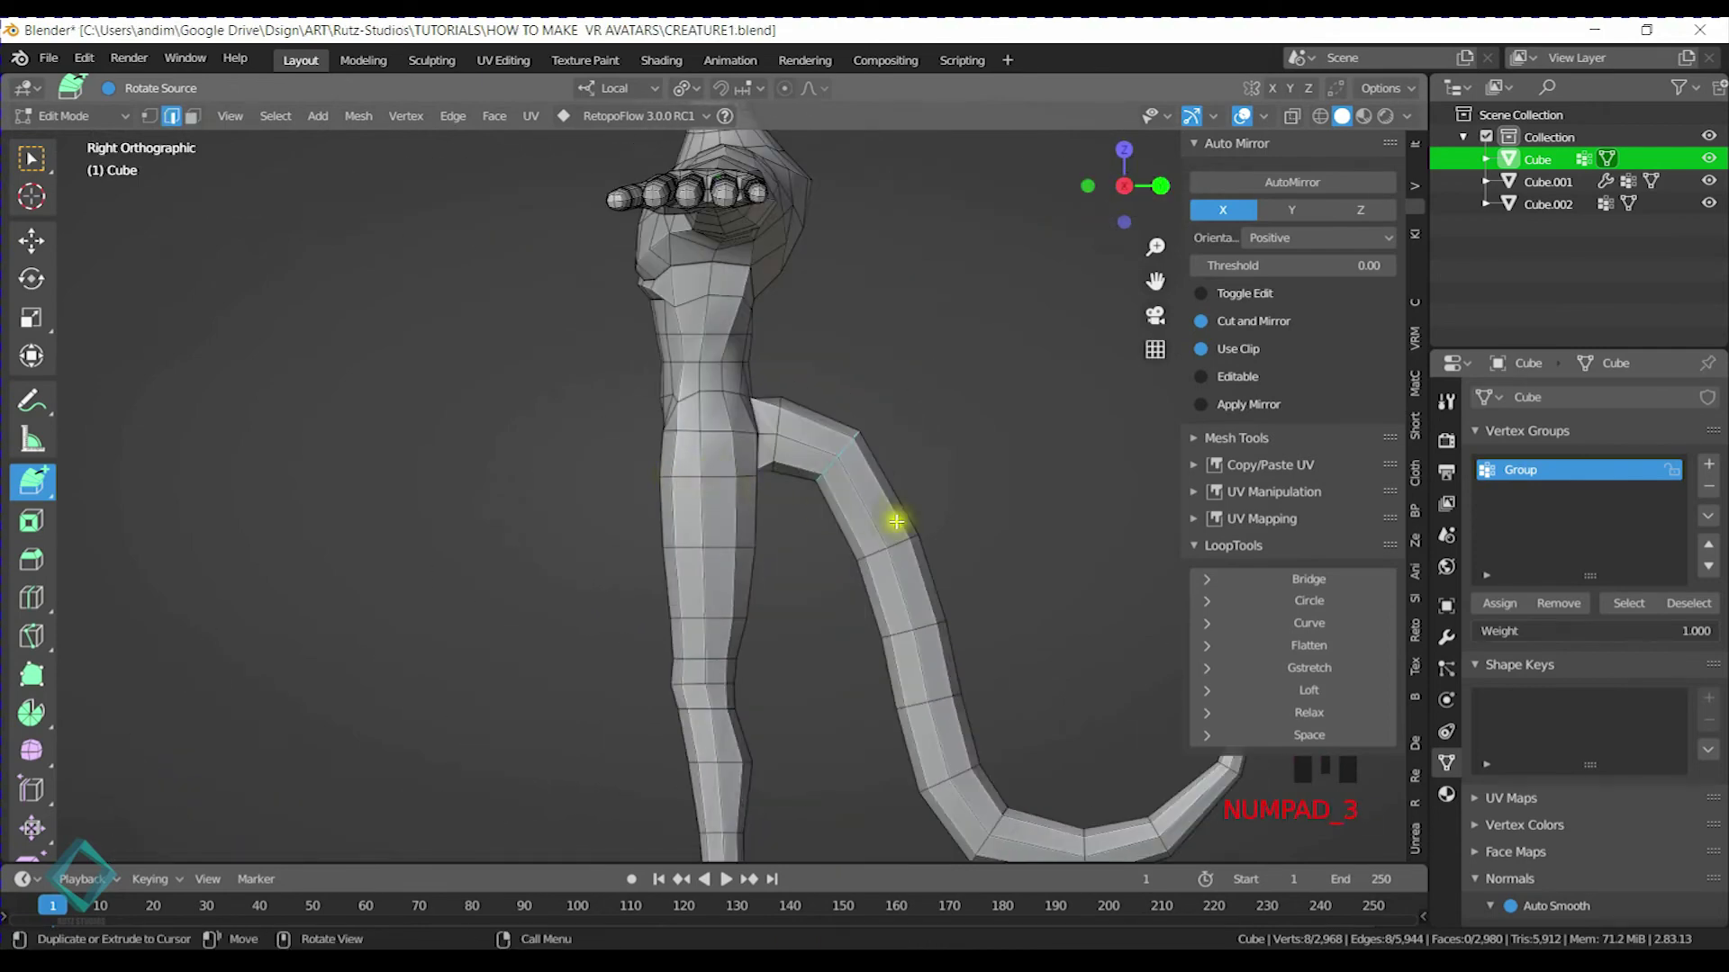
{"action": "key", "text": "s"}
{"action": "left_click", "coordinate": [909, 505]}
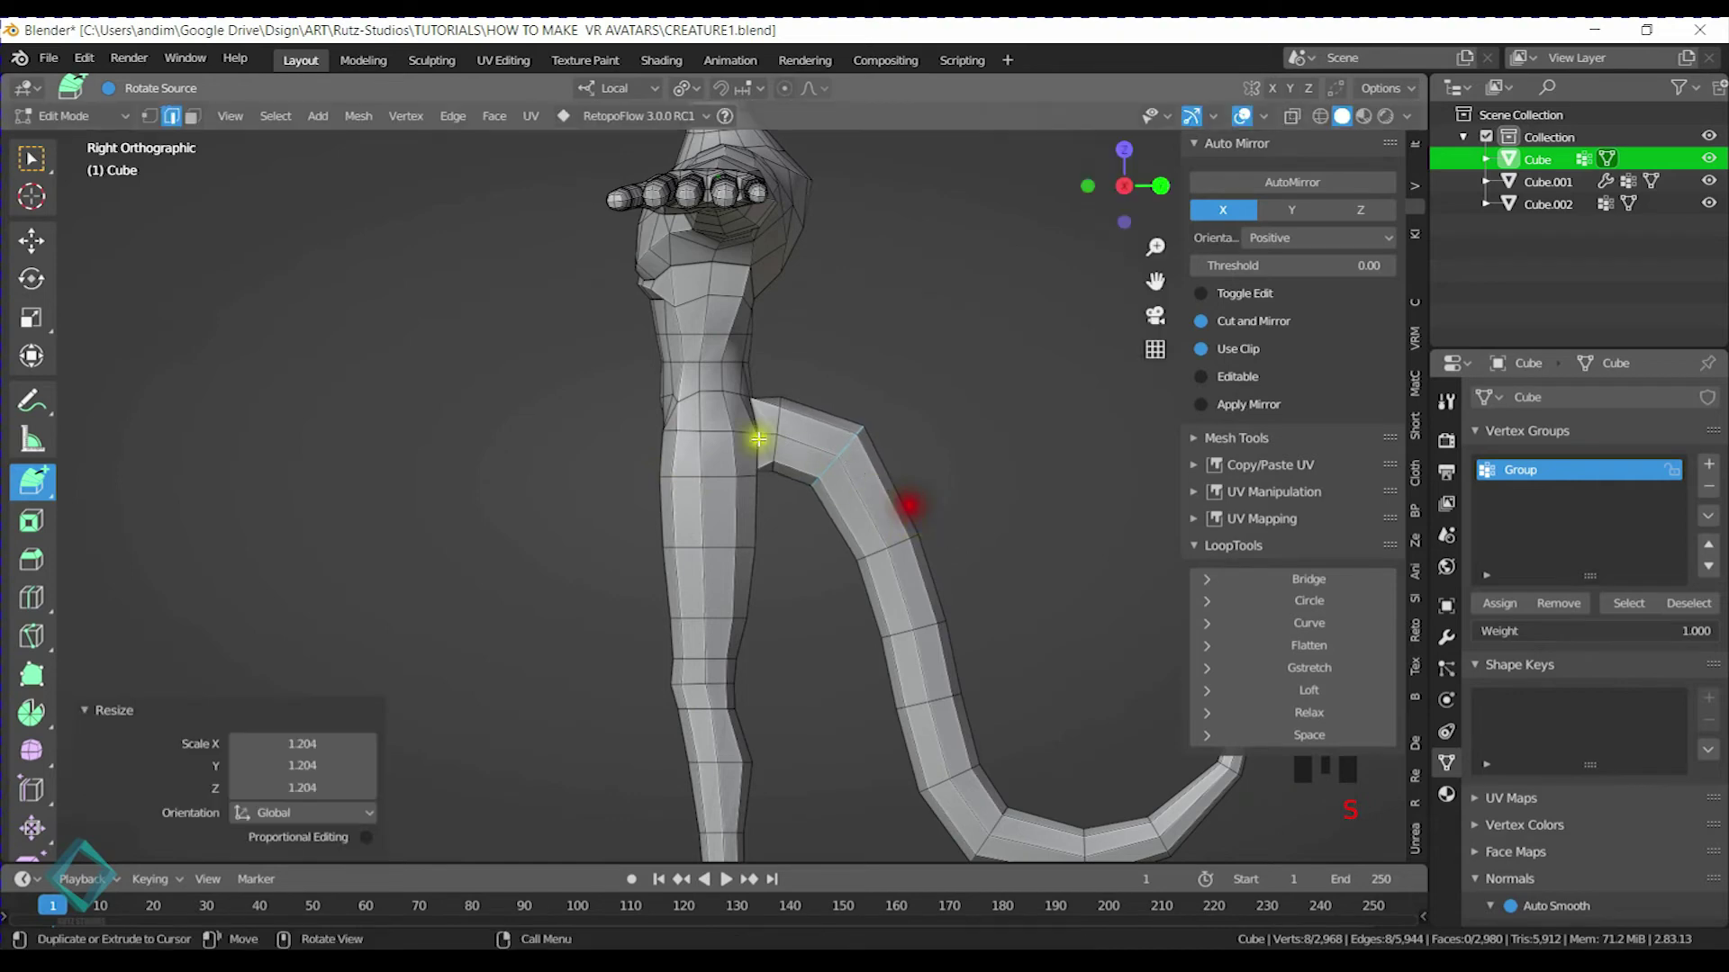
Select the edge loop where the tail meets the pelvis, relax it with LoopTools and rescale it
{"action": "middle_click_drag", "start_coordinate": [778, 418], "coordinate": [664, 483]}
{"action": "scroll", "coordinate": [837, 324], "scroll_direction": "up", "scroll_amount": 4}
{"action": "left_click", "coordinate": [853, 340], "text": "alt"}
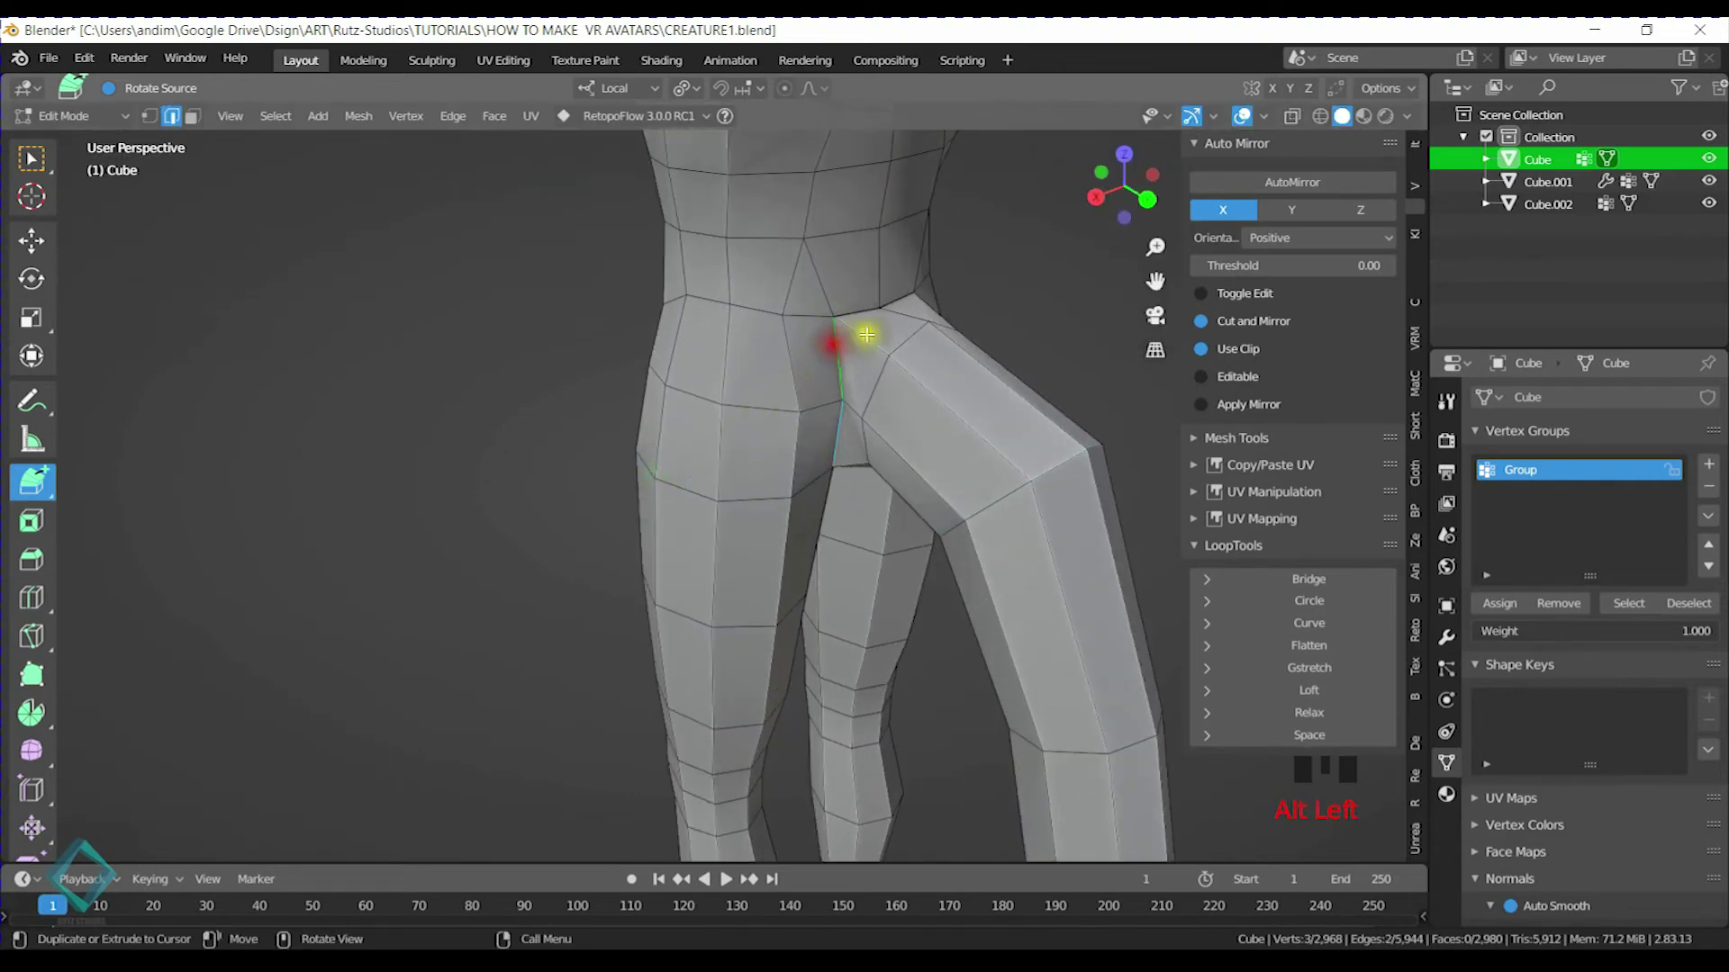
{"action": "middle_click_drag", "start_coordinate": [862, 315], "coordinate": [784, 405]}
{"action": "left_click", "coordinate": [746, 343], "text": "alt+shift"}
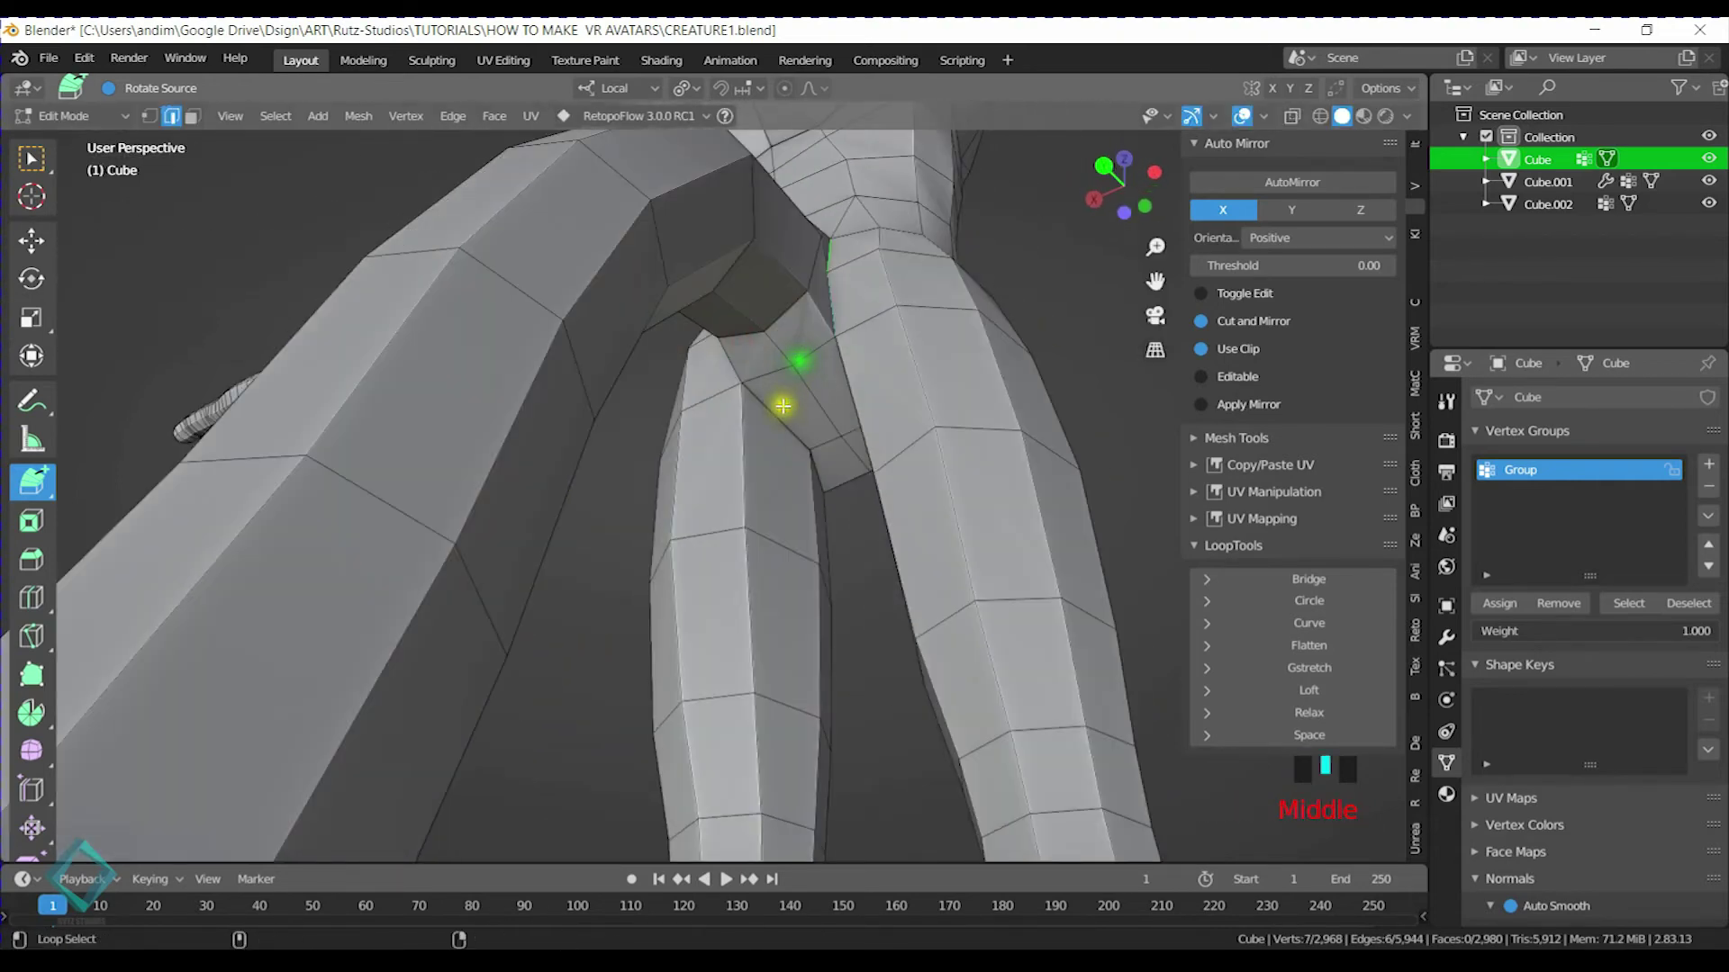
{"action": "left_click", "coordinate": [1309, 712]}
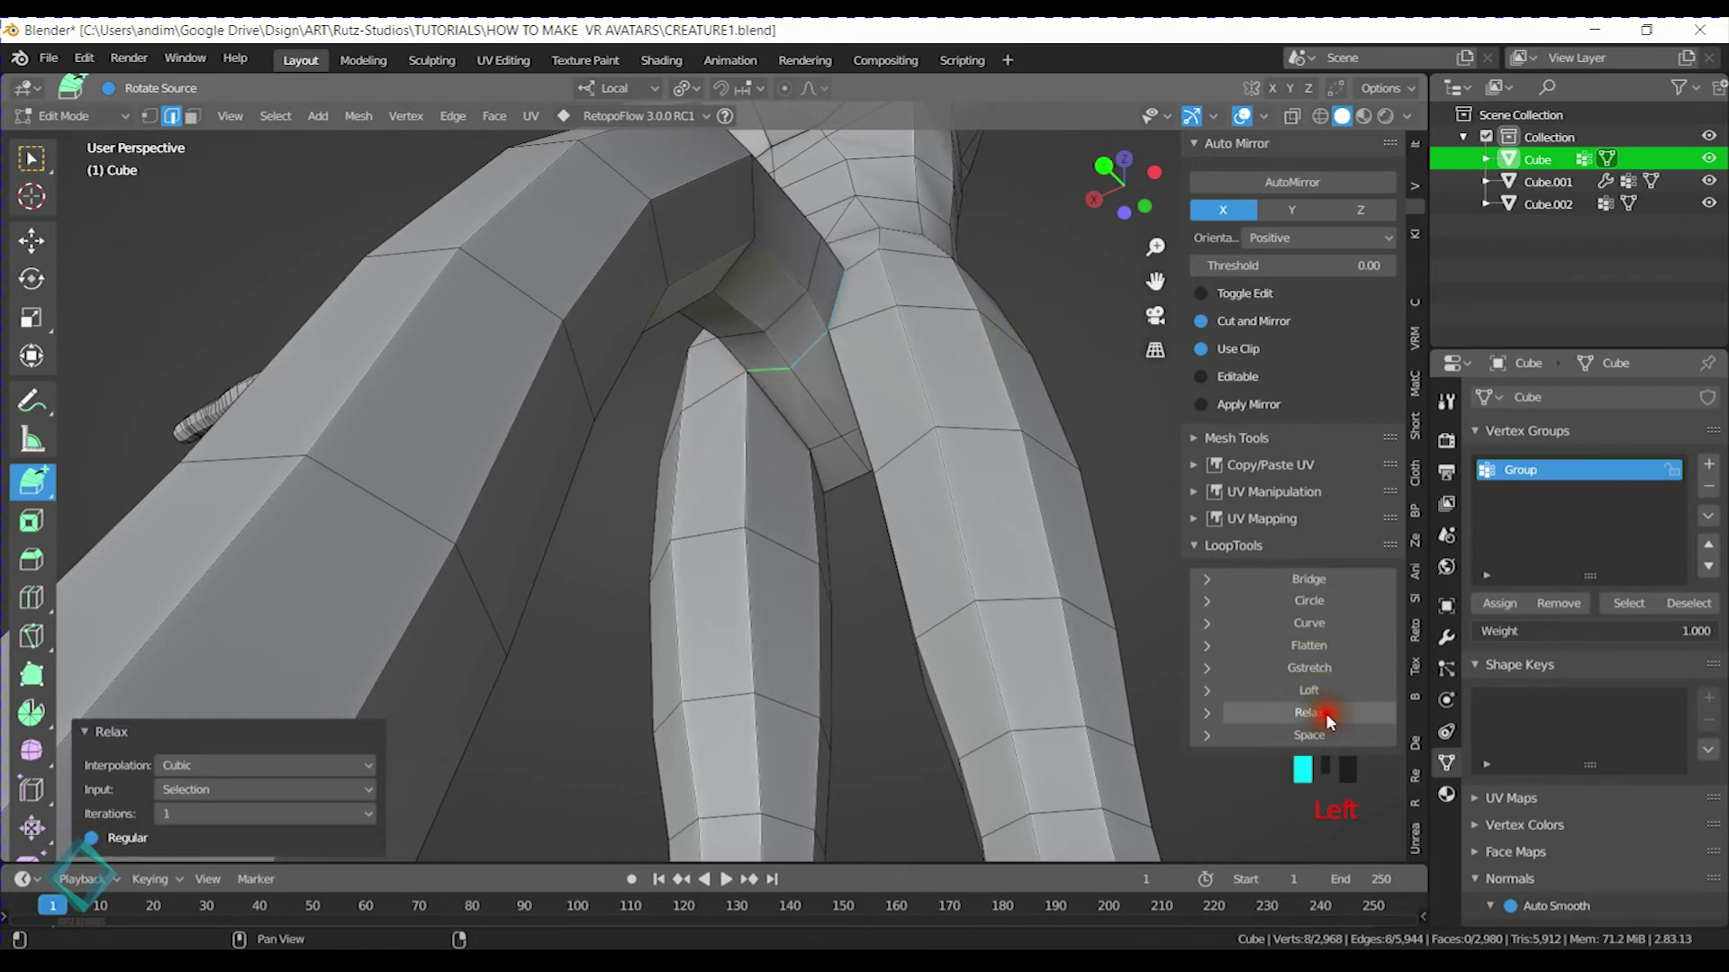
{"action": "middle_click_drag", "start_coordinate": [1080, 540], "coordinate": [942, 401]}
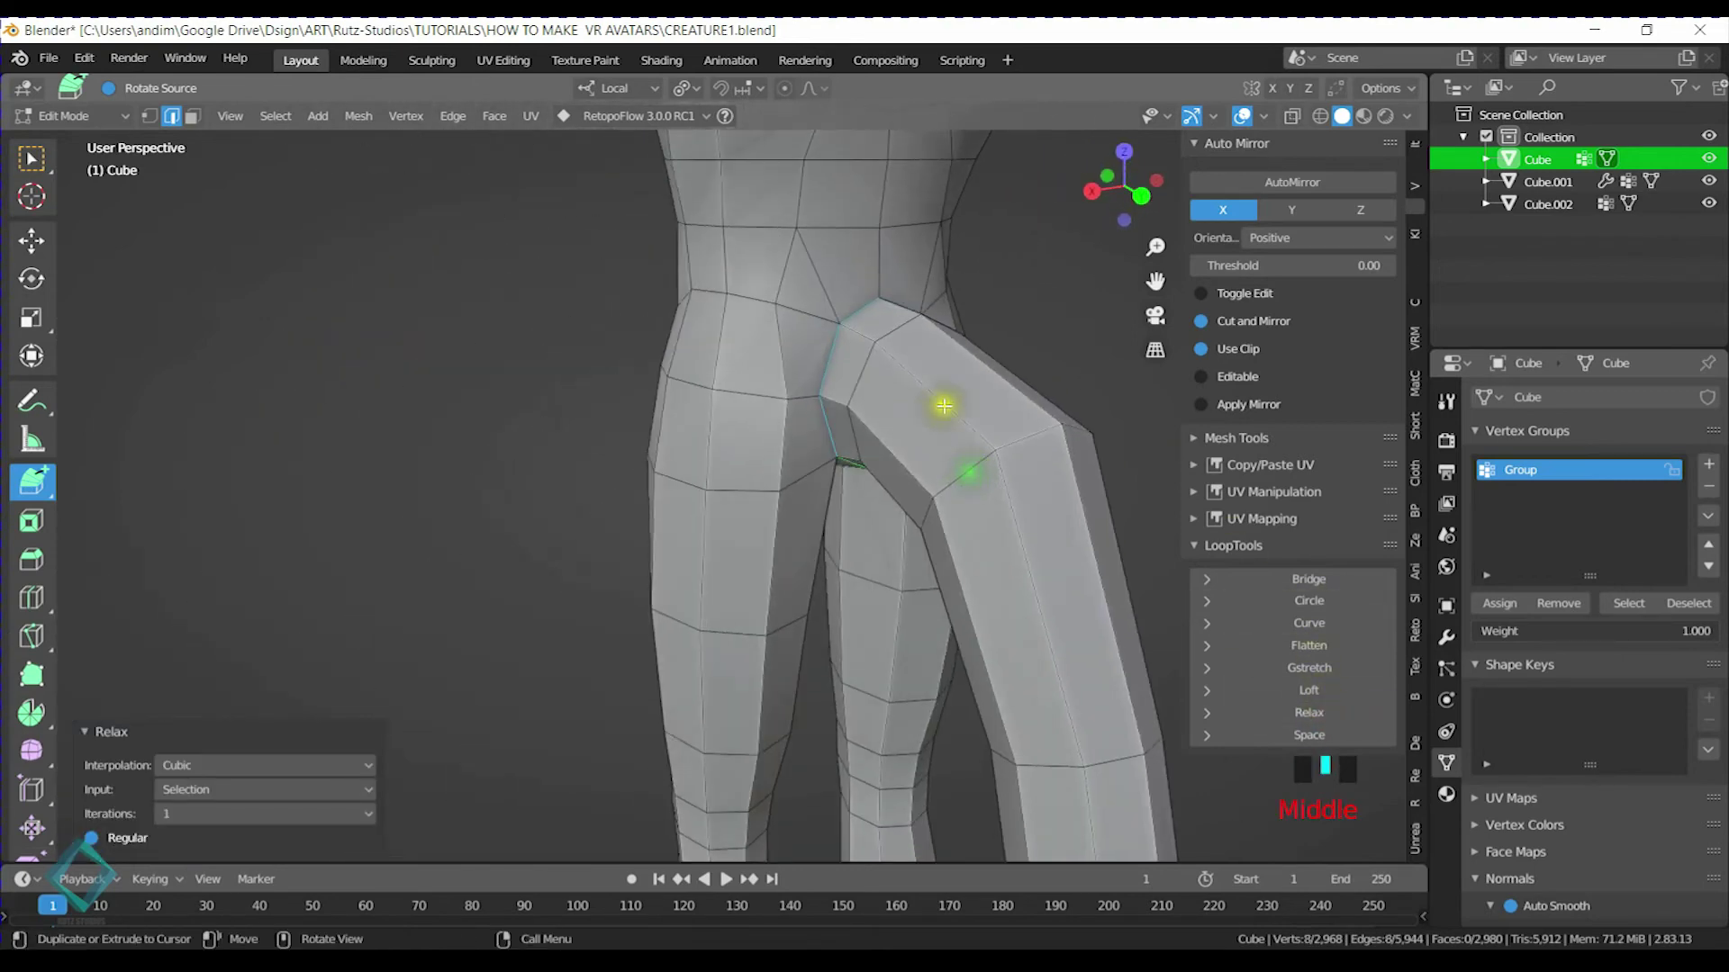
{"action": "middle_click_drag", "start_coordinate": [1015, 451], "coordinate": [895, 455]}
{"action": "key", "text": "s"}
{"action": "left_click", "coordinate": [958, 462]}
Enlarge three successive edge loops down the upper tail, scaling the last one by 1.188
{"action": "middle_click_drag", "start_coordinate": [734, 462], "coordinate": [842, 449]}
{"action": "left_click", "coordinate": [750, 417], "text": "alt"}
{"action": "key", "text": "s"}
{"action": "left_click", "coordinate": [991, 480]}
{"action": "mouse_move", "coordinate": [992, 480]}
{"action": "middle_mouse_down"}
{"action": "mouse_move", "coordinate": [790, 482]}
{"action": "mouse_move", "coordinate": [760, 444]}
{"action": "mouse_move", "coordinate": [880, 432]}
{"action": "mouse_move", "coordinate": [787, 417]}
{"action": "mouse_move", "coordinate": [791, 471]}
{"action": "middle_mouse_up"}
{"action": "left_click", "coordinate": [682, 407], "text": "alt"}
{"action": "key", "text": "s"}
{"action": "left_click", "coordinate": [841, 456]}
{"action": "left_click", "coordinate": [772, 482], "text": "alt"}
{"action": "key", "text": "s"}
{"action": "left_click", "coordinate": [893, 497]}
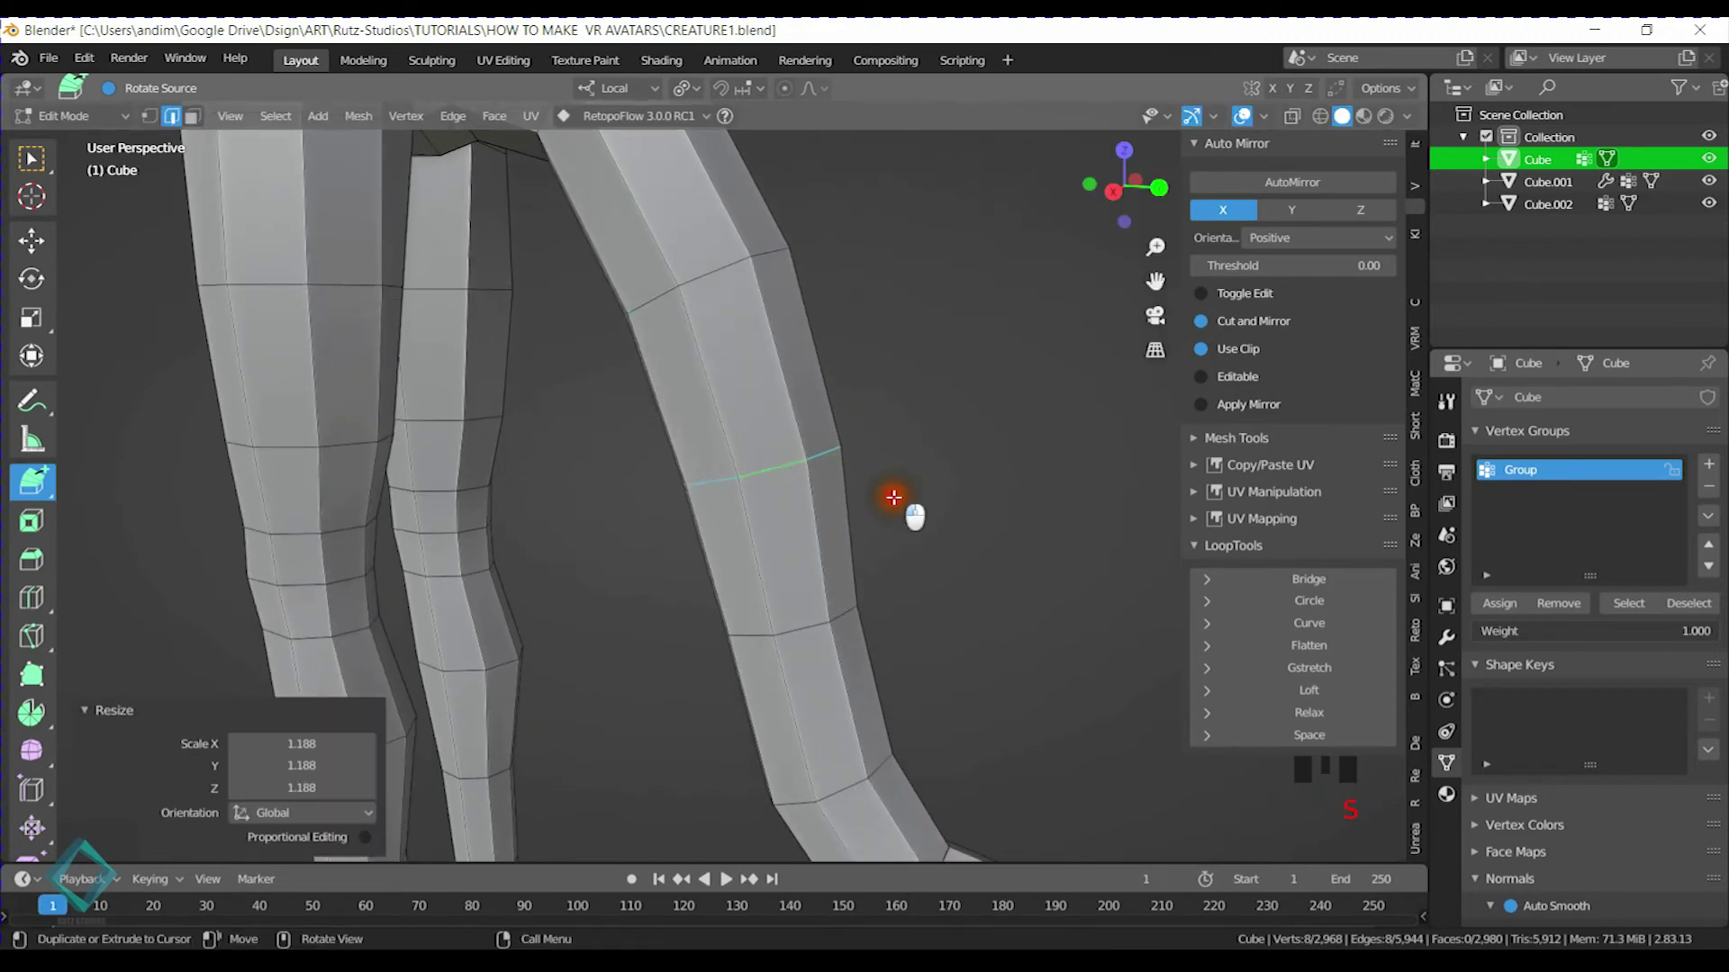
Scale the next two tail loops downward by 1.138 and 1.030, and save the file
{"action": "key", "text": "KP_3"}
{"action": "scroll", "coordinate": [899, 478], "scroll_direction": "down", "scroll_amount": 3}
{"action": "key", "text": "s"}
{"action": "left_click", "coordinate": [846, 504]}
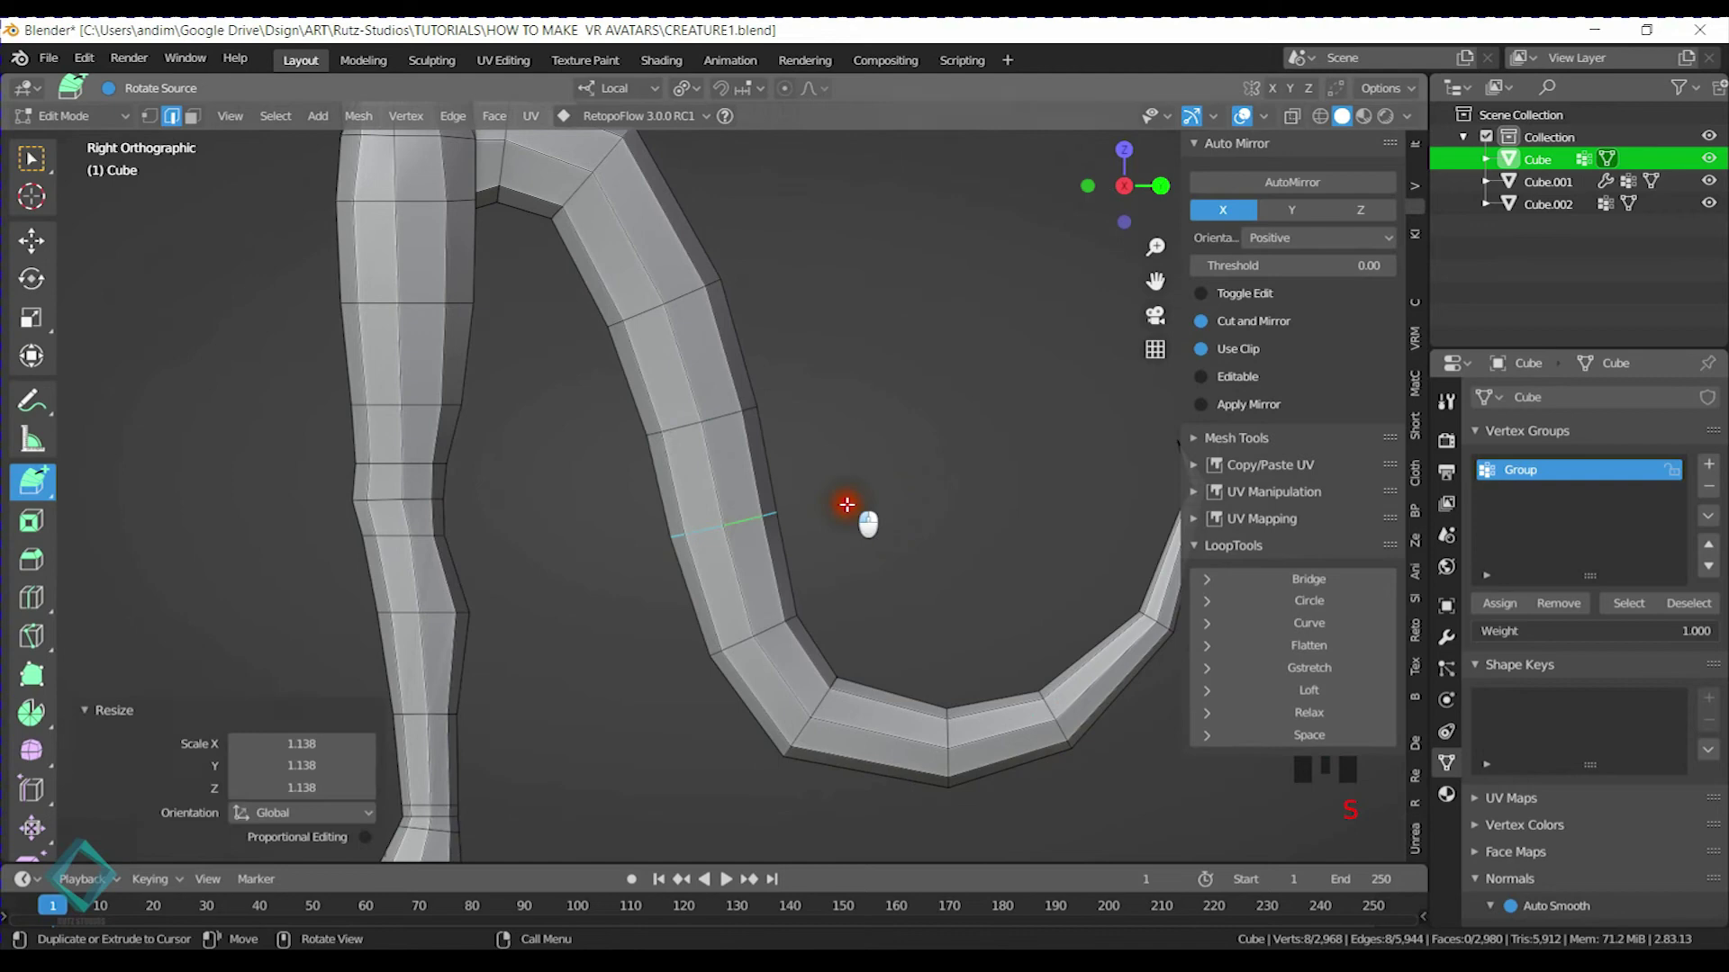
{"action": "left_click", "coordinate": [788, 625], "text": "alt"}
{"action": "key", "text": "s"}
{"action": "left_click", "coordinate": [910, 586]}
{"action": "scroll", "coordinate": [837, 564], "scroll_direction": "down", "scroll_amount": 2}
{"action": "key", "text": "ctrl+s"}
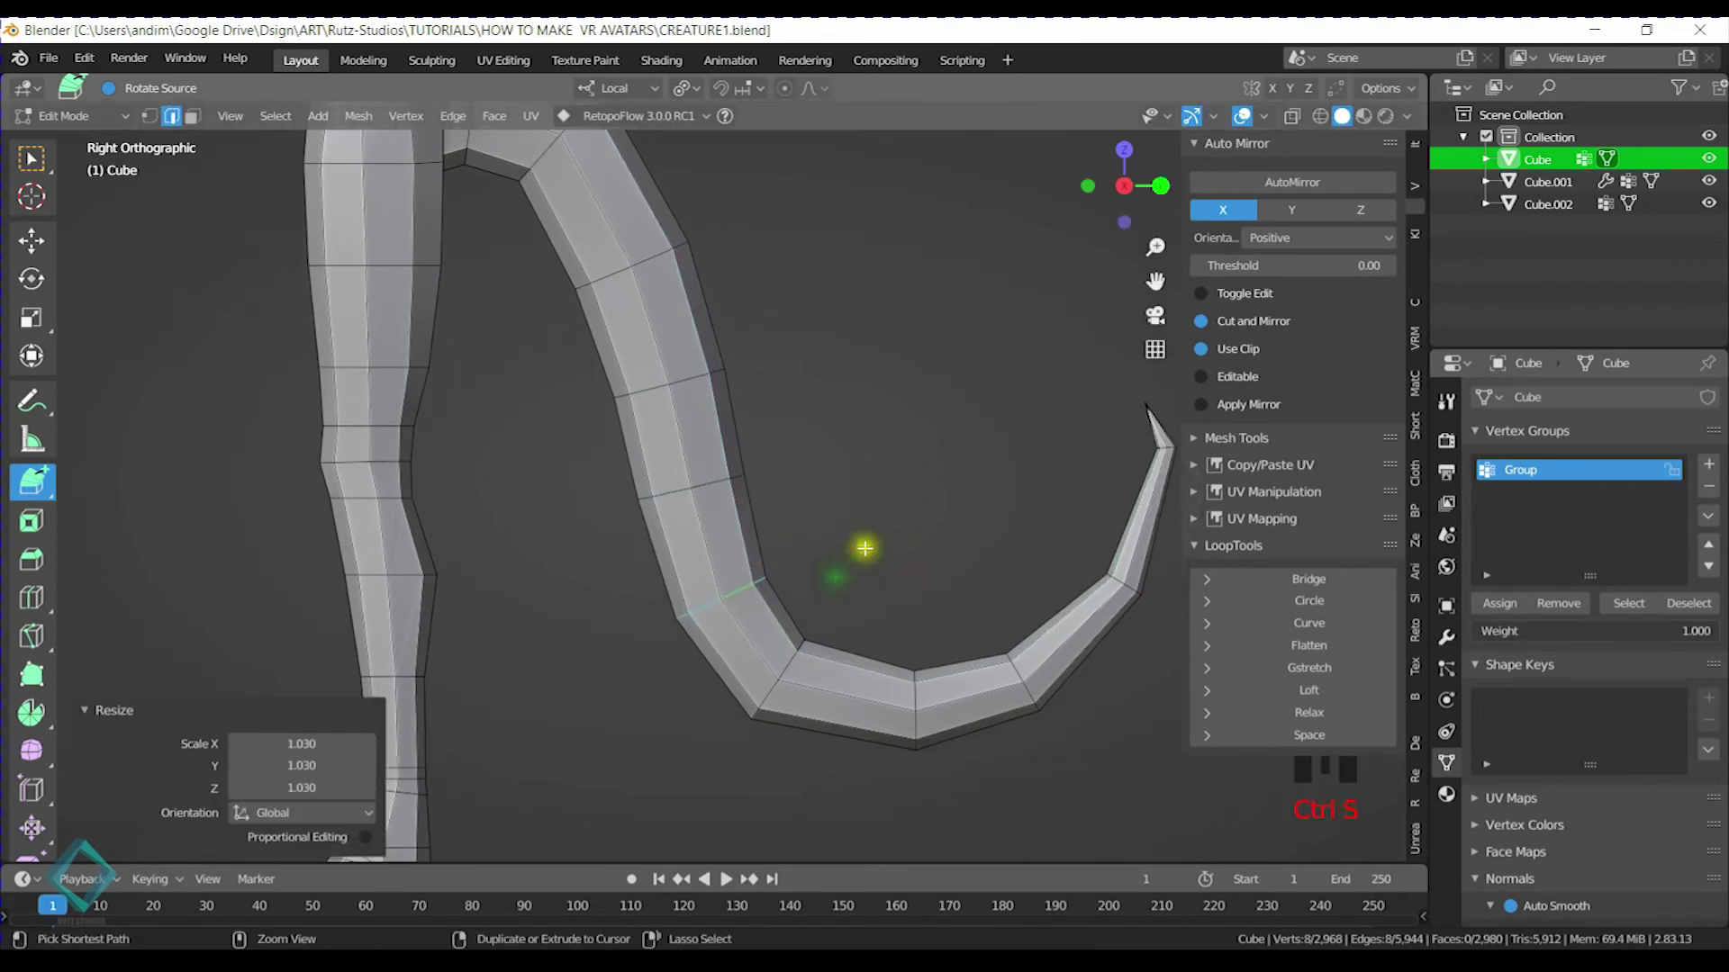
Return to Object Mode, hide the sidebar and show the whole body in front orthographic view
{"action": "key", "text": "Tab"}
{"action": "scroll", "coordinate": [867, 441], "scroll_direction": "down", "scroll_amount": 3}
{"action": "left_click", "coordinate": [867, 441]}
{"action": "middle_click_drag", "start_coordinate": [867, 441], "coordinate": [819, 477]}
{"action": "middle_click_drag", "start_coordinate": [643, 402], "coordinate": [667, 386]}
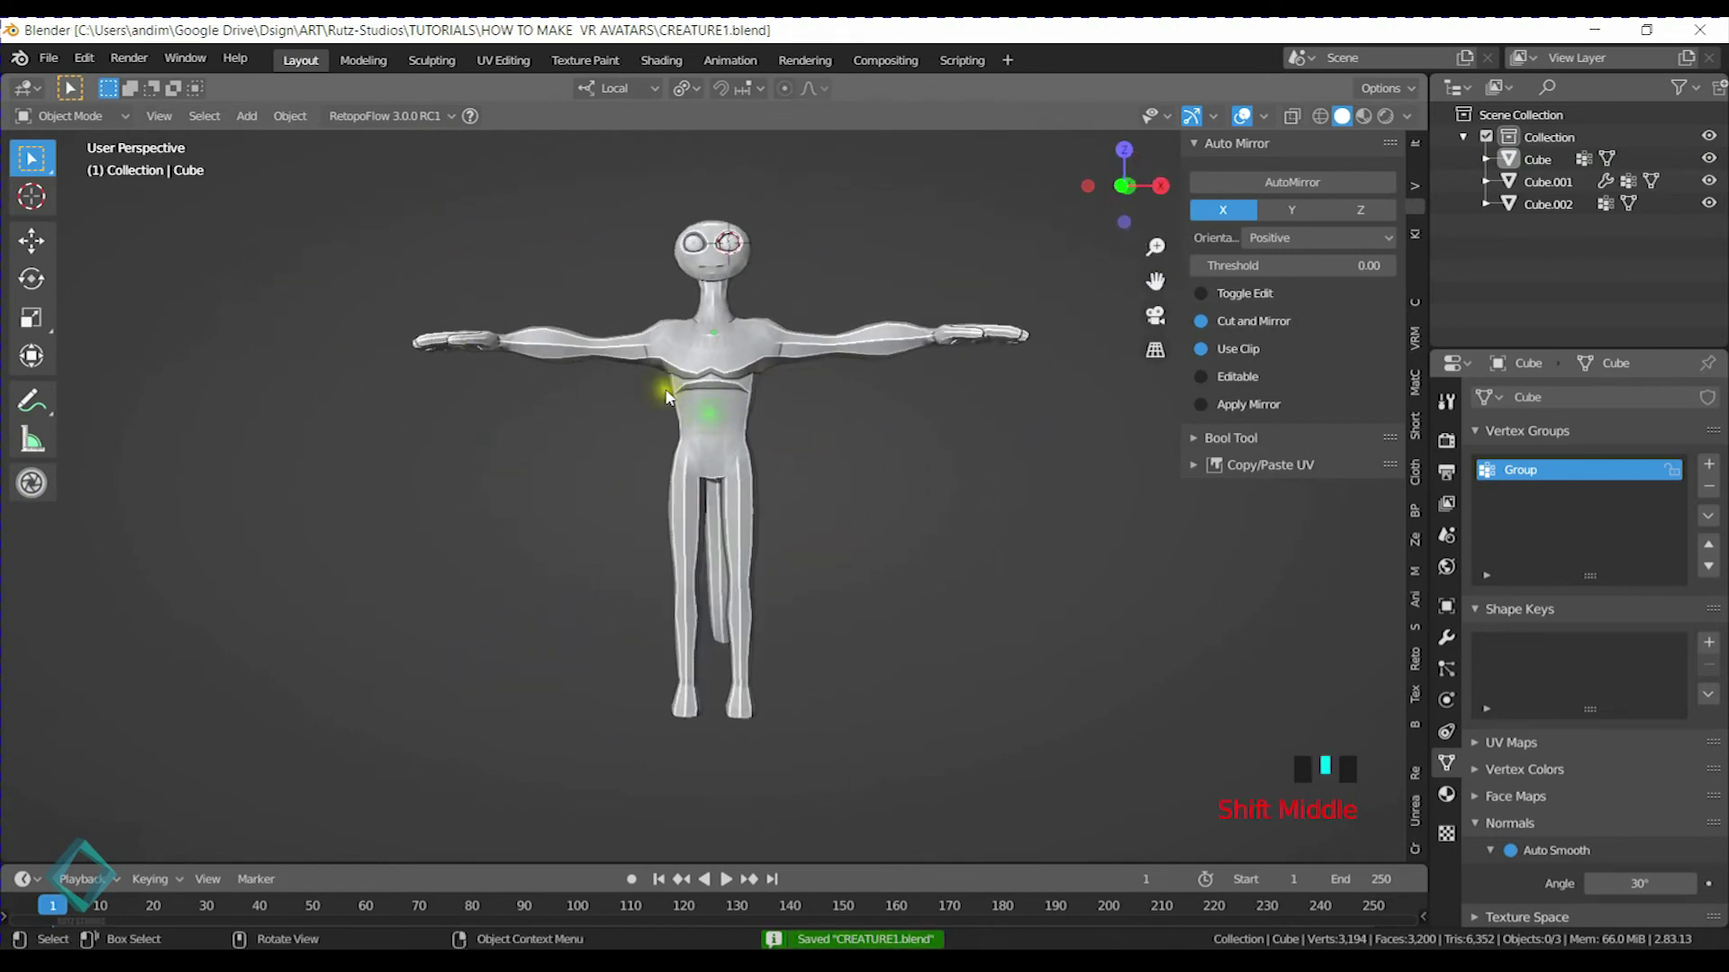
{"action": "key", "text": "KP_1"}
{"action": "key", "text": "n"}
{"action": "scroll", "coordinate": [900, 432], "scroll_direction": "up", "scroll_amount": 1}
{"action": "middle_click_drag", "start_coordinate": [900, 432], "coordinate": [884, 405], "text": "shift"}
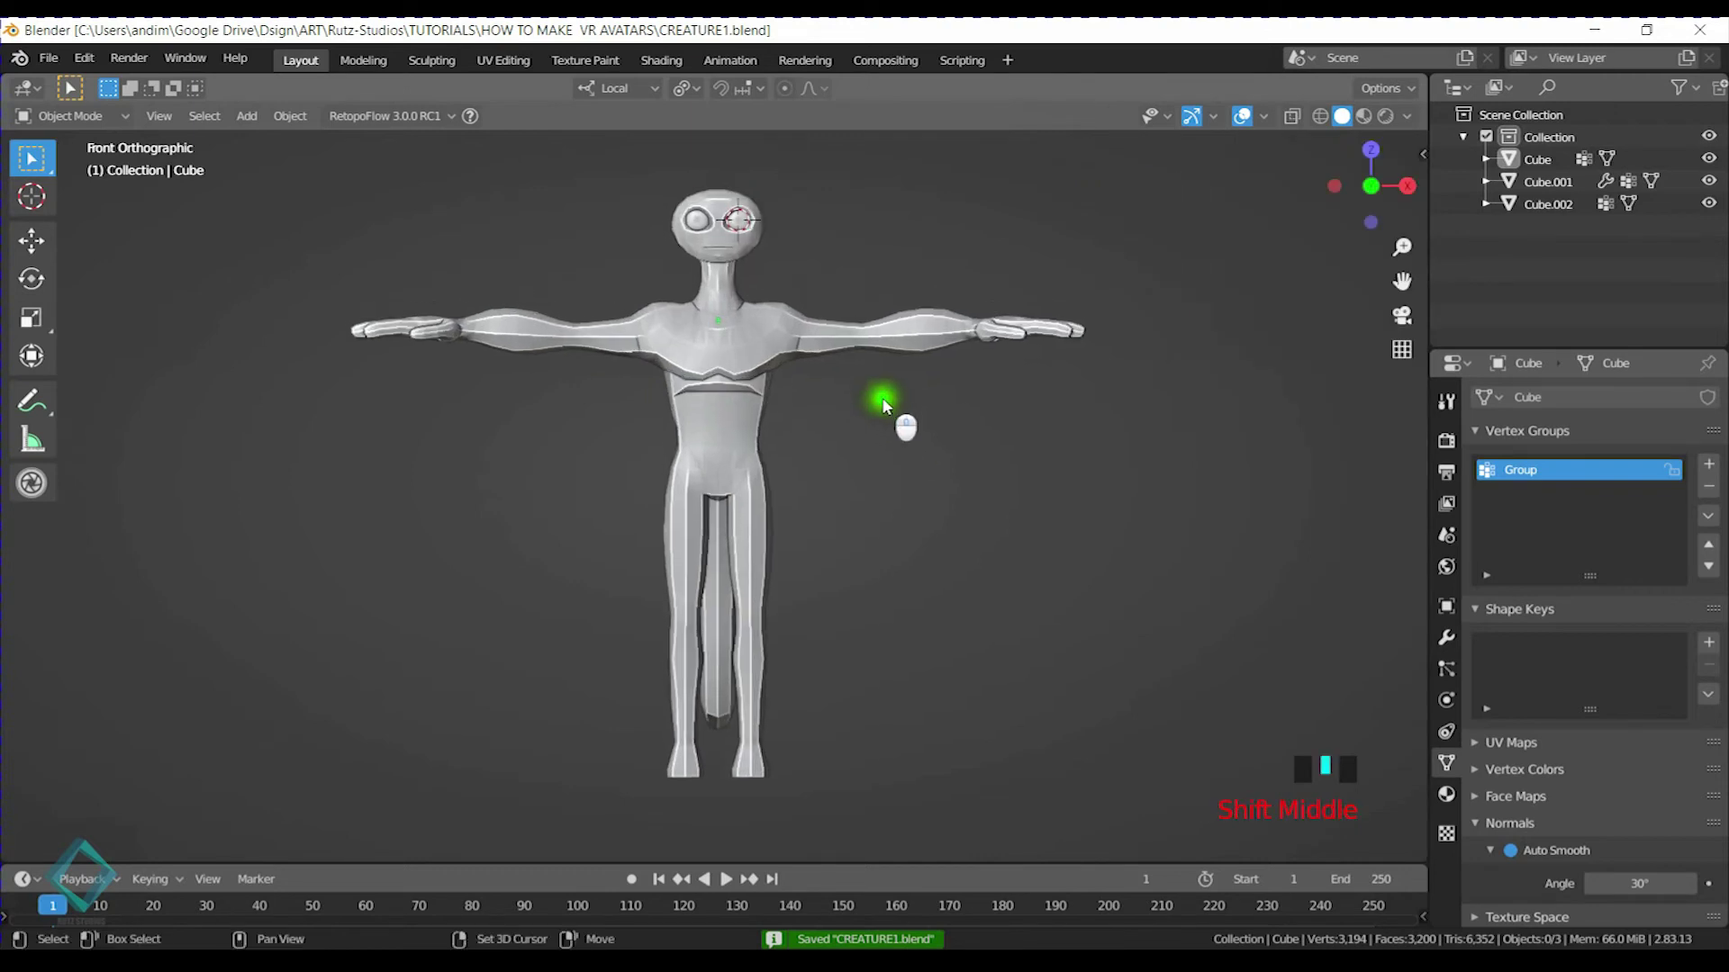
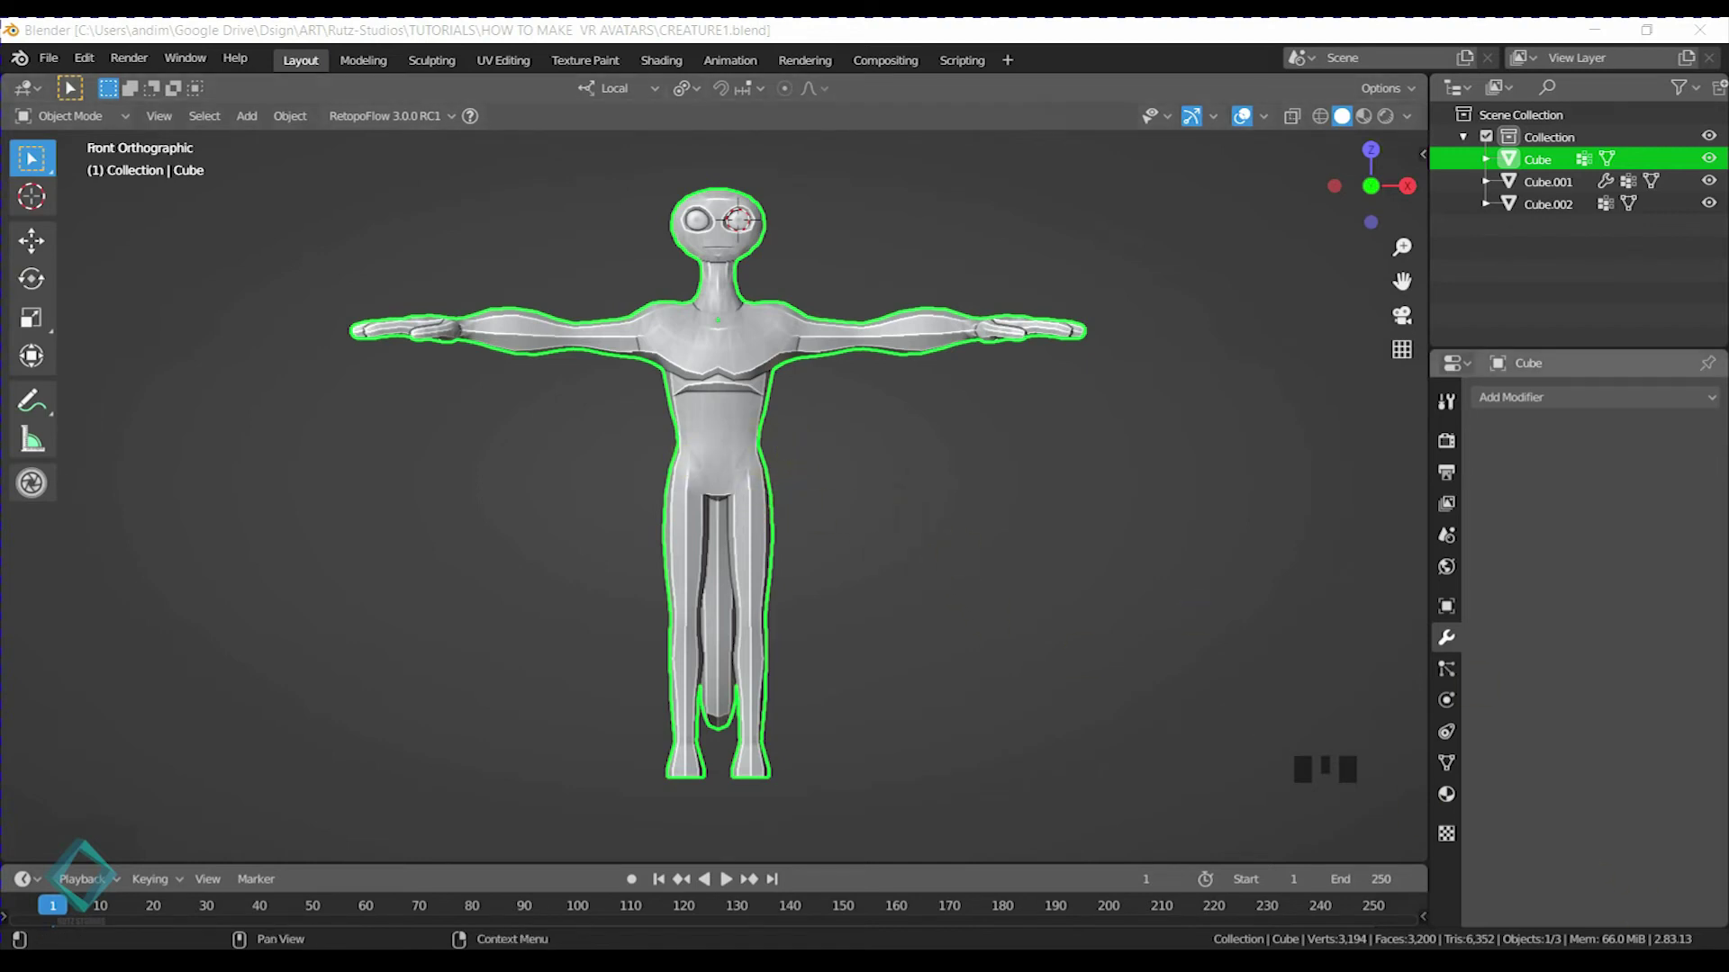
Turn on the Wireframe overlay for the viewport geometry
{"action": "middle_click_drag", "start_coordinate": [869, 487], "coordinate": [917, 581]}
{"action": "scroll", "coordinate": [1017, 541], "scroll_direction": "up", "scroll_amount": 4}
{"action": "middle_click_drag", "start_coordinate": [1161, 482], "coordinate": [1001, 487]}
{"action": "left_click", "coordinate": [1266, 117]}
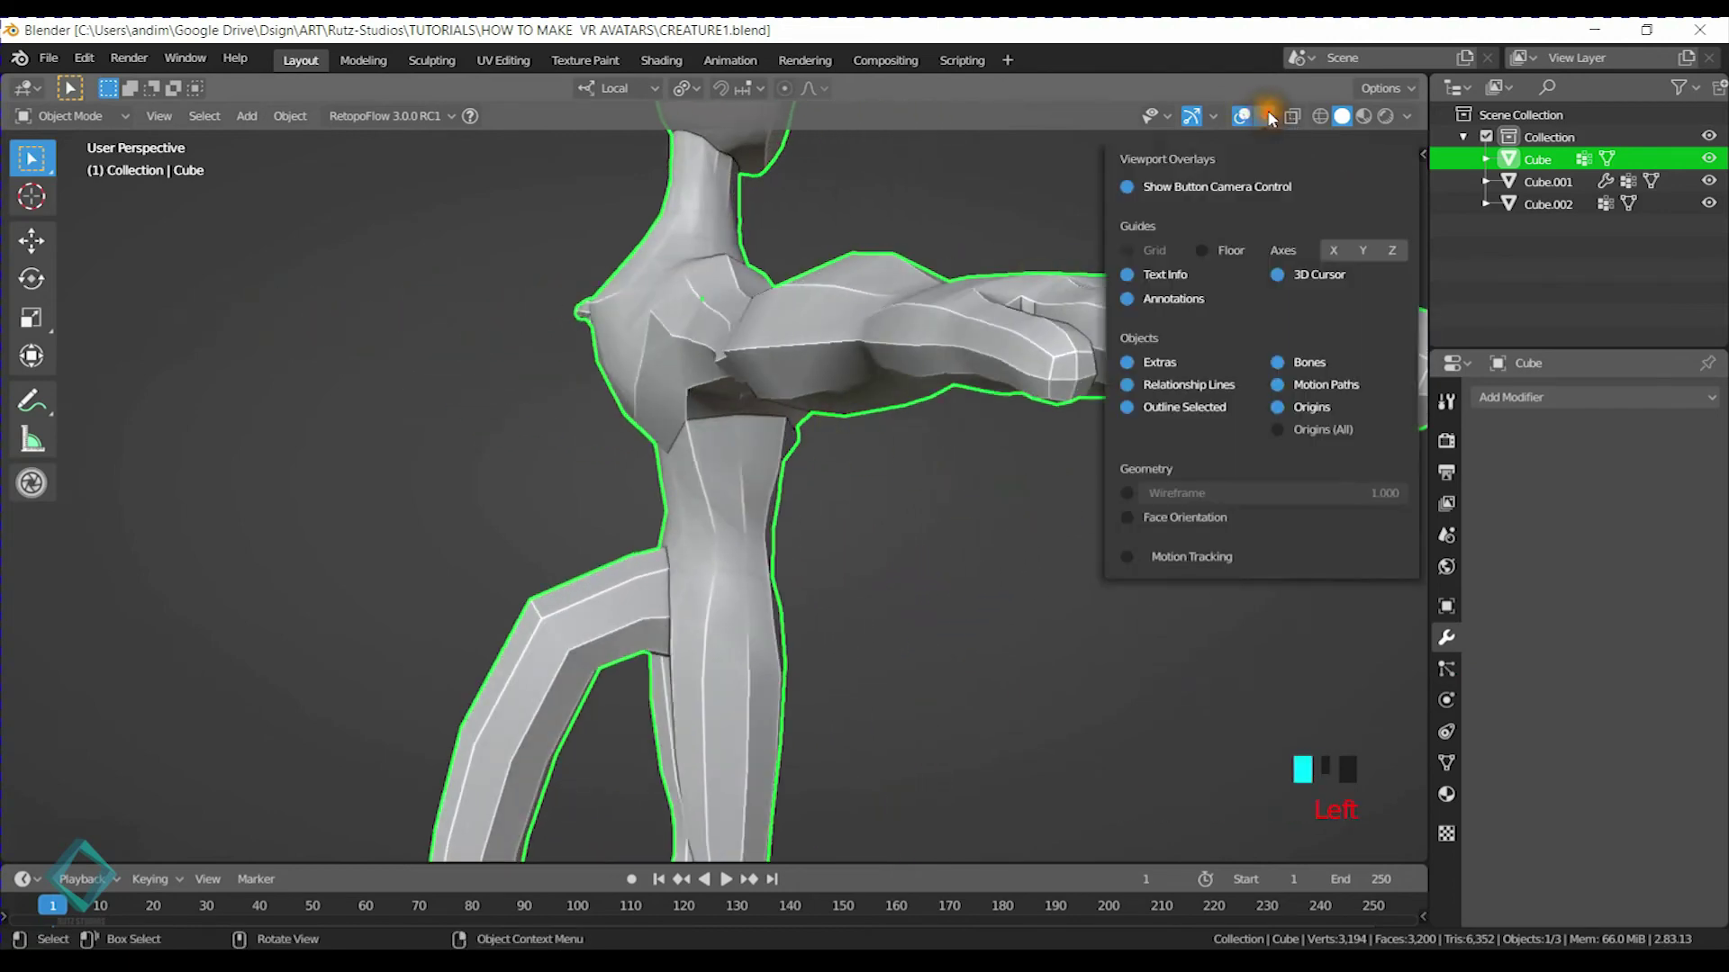
{"action": "left_click", "coordinate": [1126, 495]}
{"action": "middle_click_drag", "start_coordinate": [1063, 455], "coordinate": [904, 494]}
{"action": "left_click", "coordinate": [903, 491]}
Select the body mesh and enter Edit Mode with the hand's fingers in close view
{"action": "middle_click_drag", "start_coordinate": [903, 599], "coordinate": [899, 538]}
{"action": "middle_click_drag", "start_coordinate": [899, 539], "coordinate": [699, 614], "text": "shift"}
{"action": "key", "text": "a"}
{"action": "middle_click_drag", "start_coordinate": [872, 657], "coordinate": [973, 606]}
{"action": "scroll", "coordinate": [859, 532], "scroll_direction": "down", "scroll_amount": 1}
{"action": "scroll", "coordinate": [824, 529], "scroll_direction": "up", "scroll_amount": 3}
{"action": "left_click", "coordinate": [766, 551]}
{"action": "key", "text": "Tab"}
{"action": "scroll", "coordinate": [733, 618], "scroll_direction": "down", "scroll_amount": 2}
{"action": "left_click", "coordinate": [674, 536]}
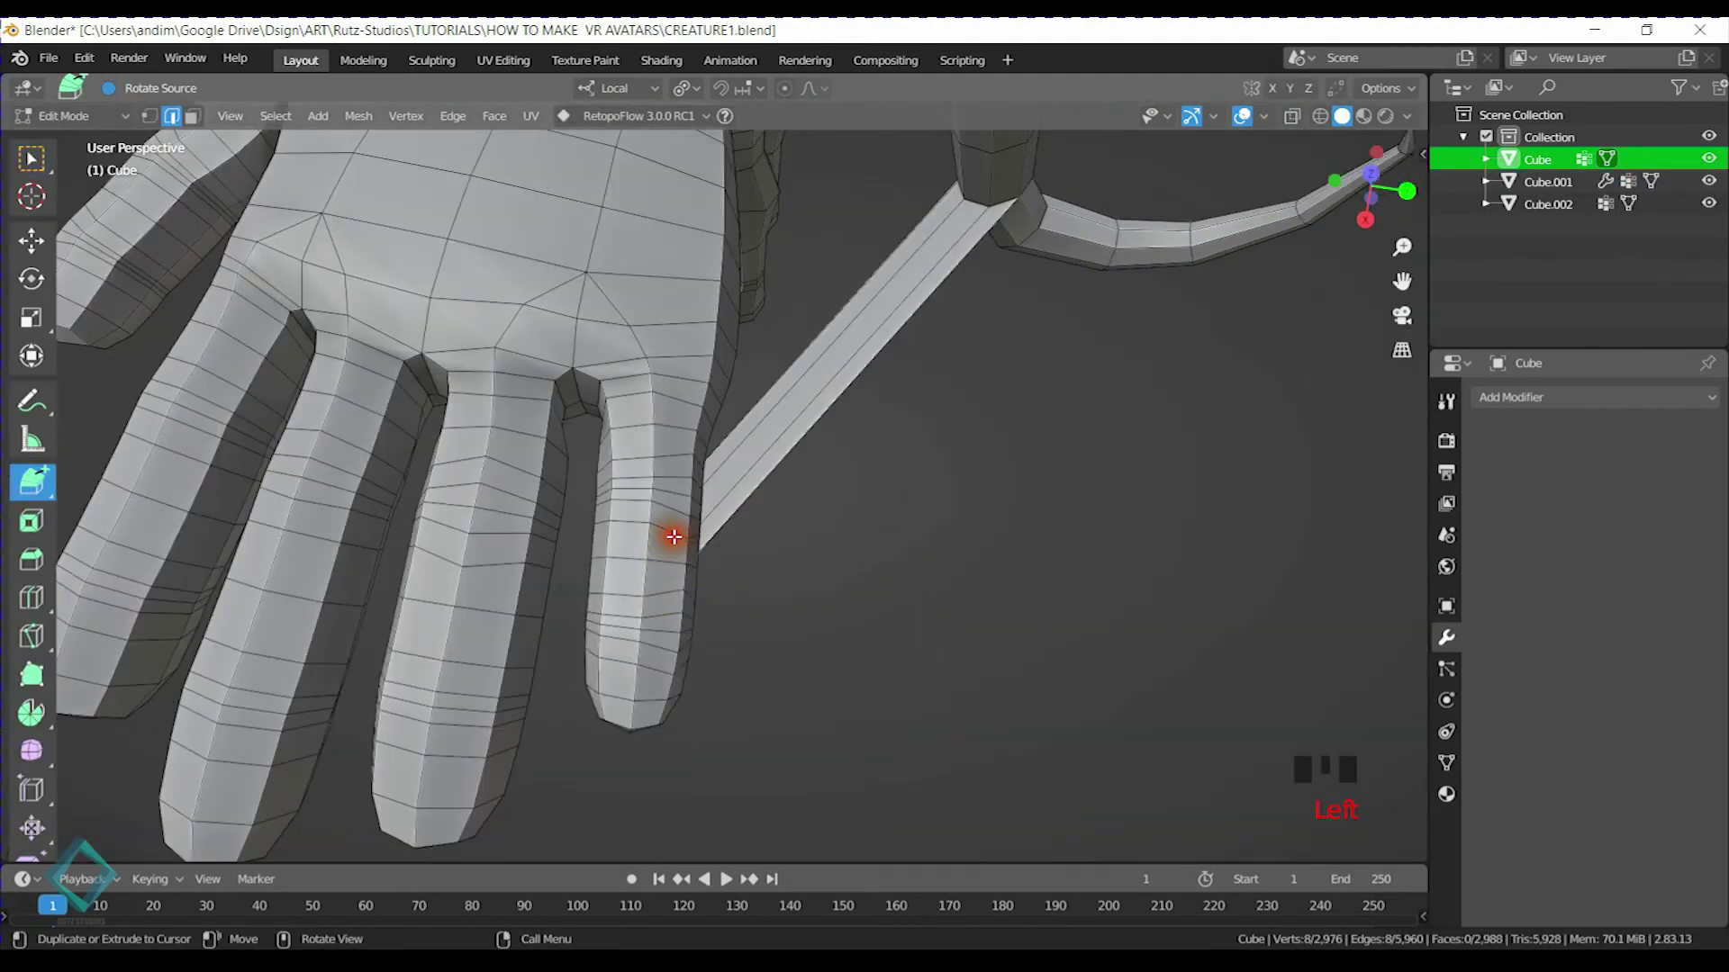
{"action": "key", "text": "ctrl+z"}
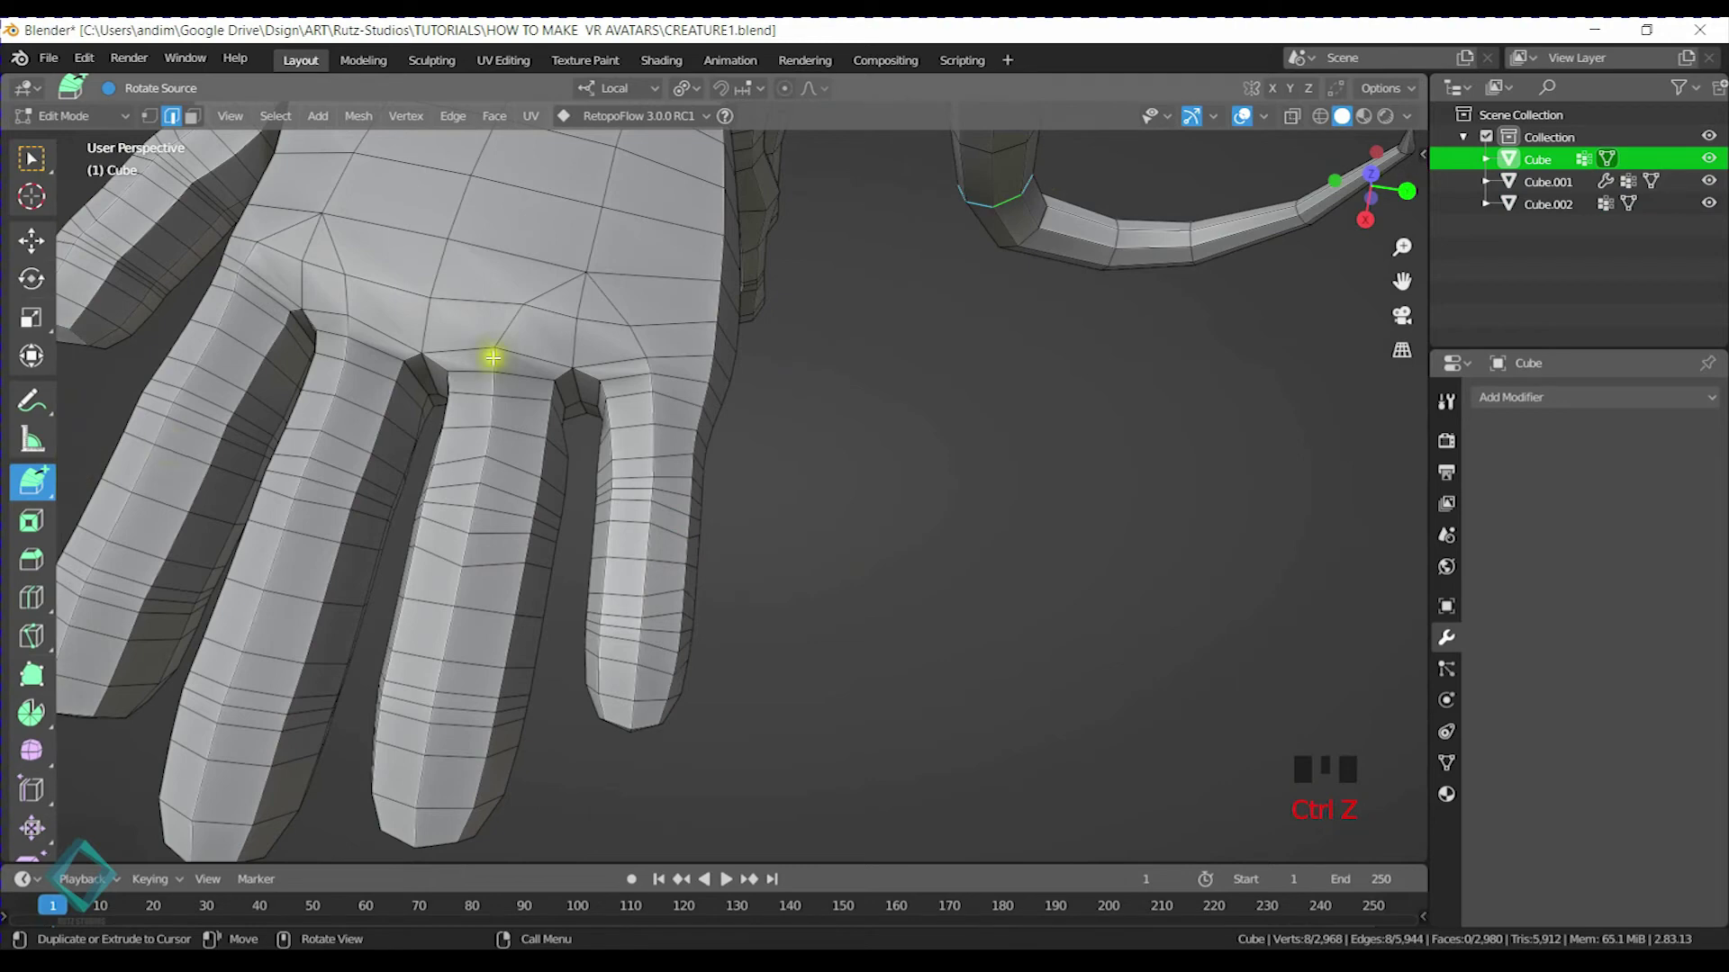
Activate the Select Box tool and flatten two edge loops just below the little finger's middle joint to 0 along local X
{"action": "left_click", "coordinate": [31, 164]}
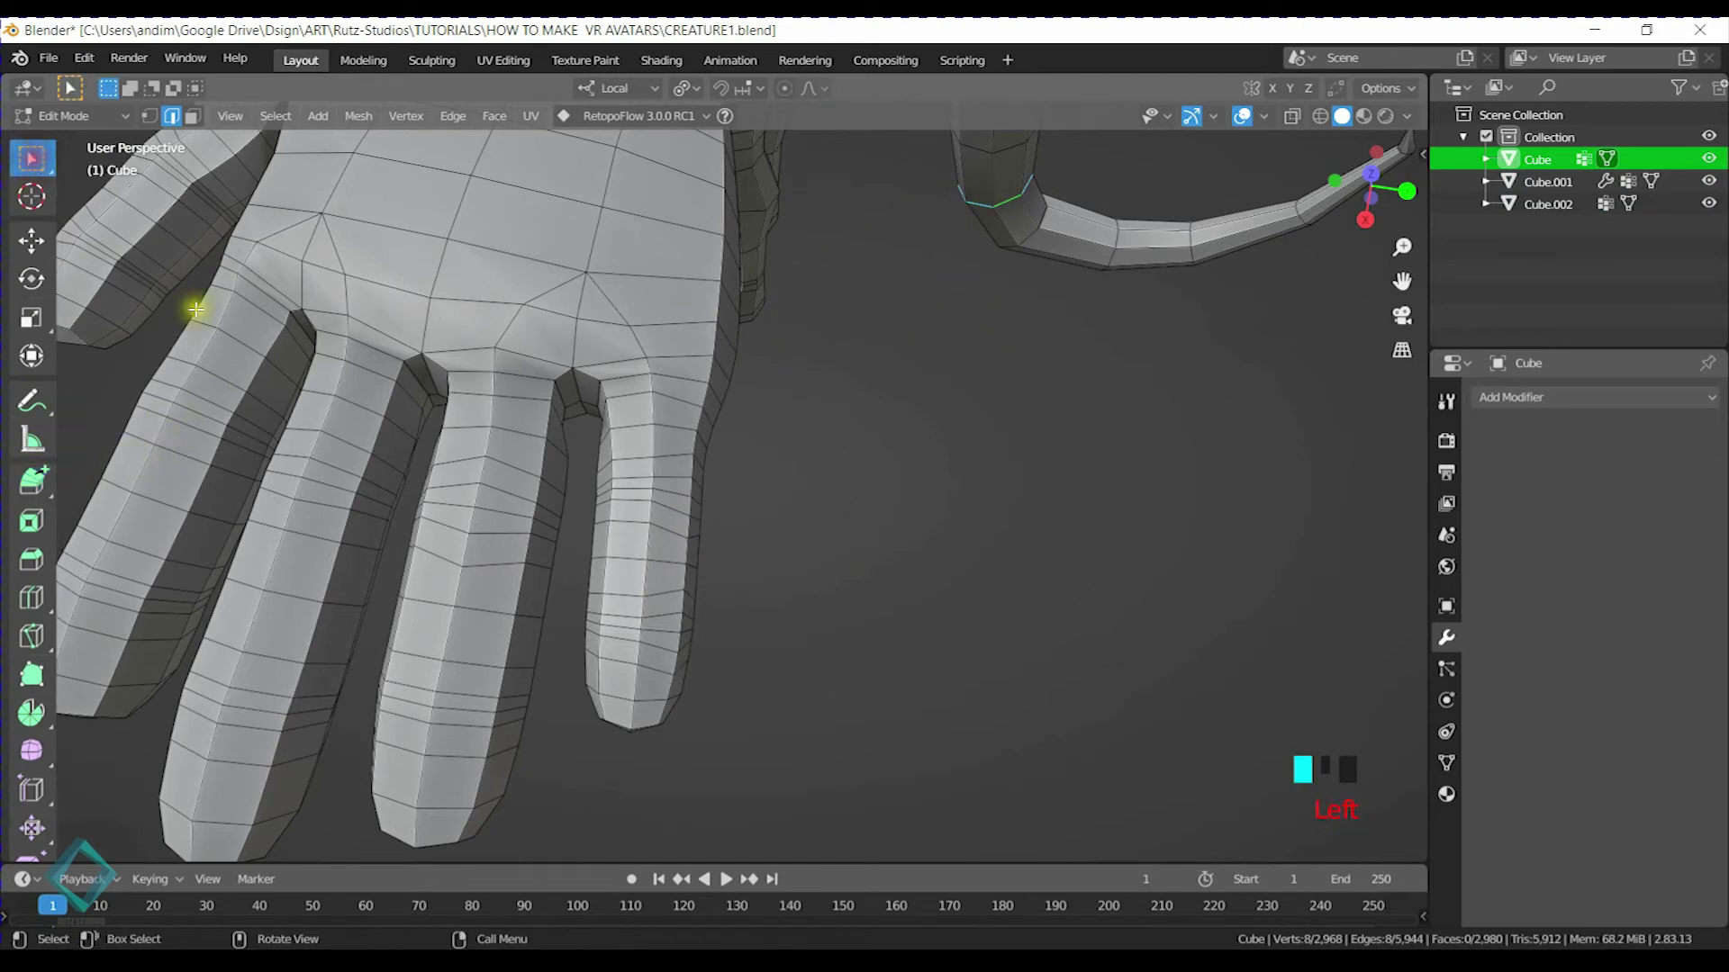
{"action": "scroll", "coordinate": [664, 531], "scroll_direction": "up", "scroll_amount": 5}
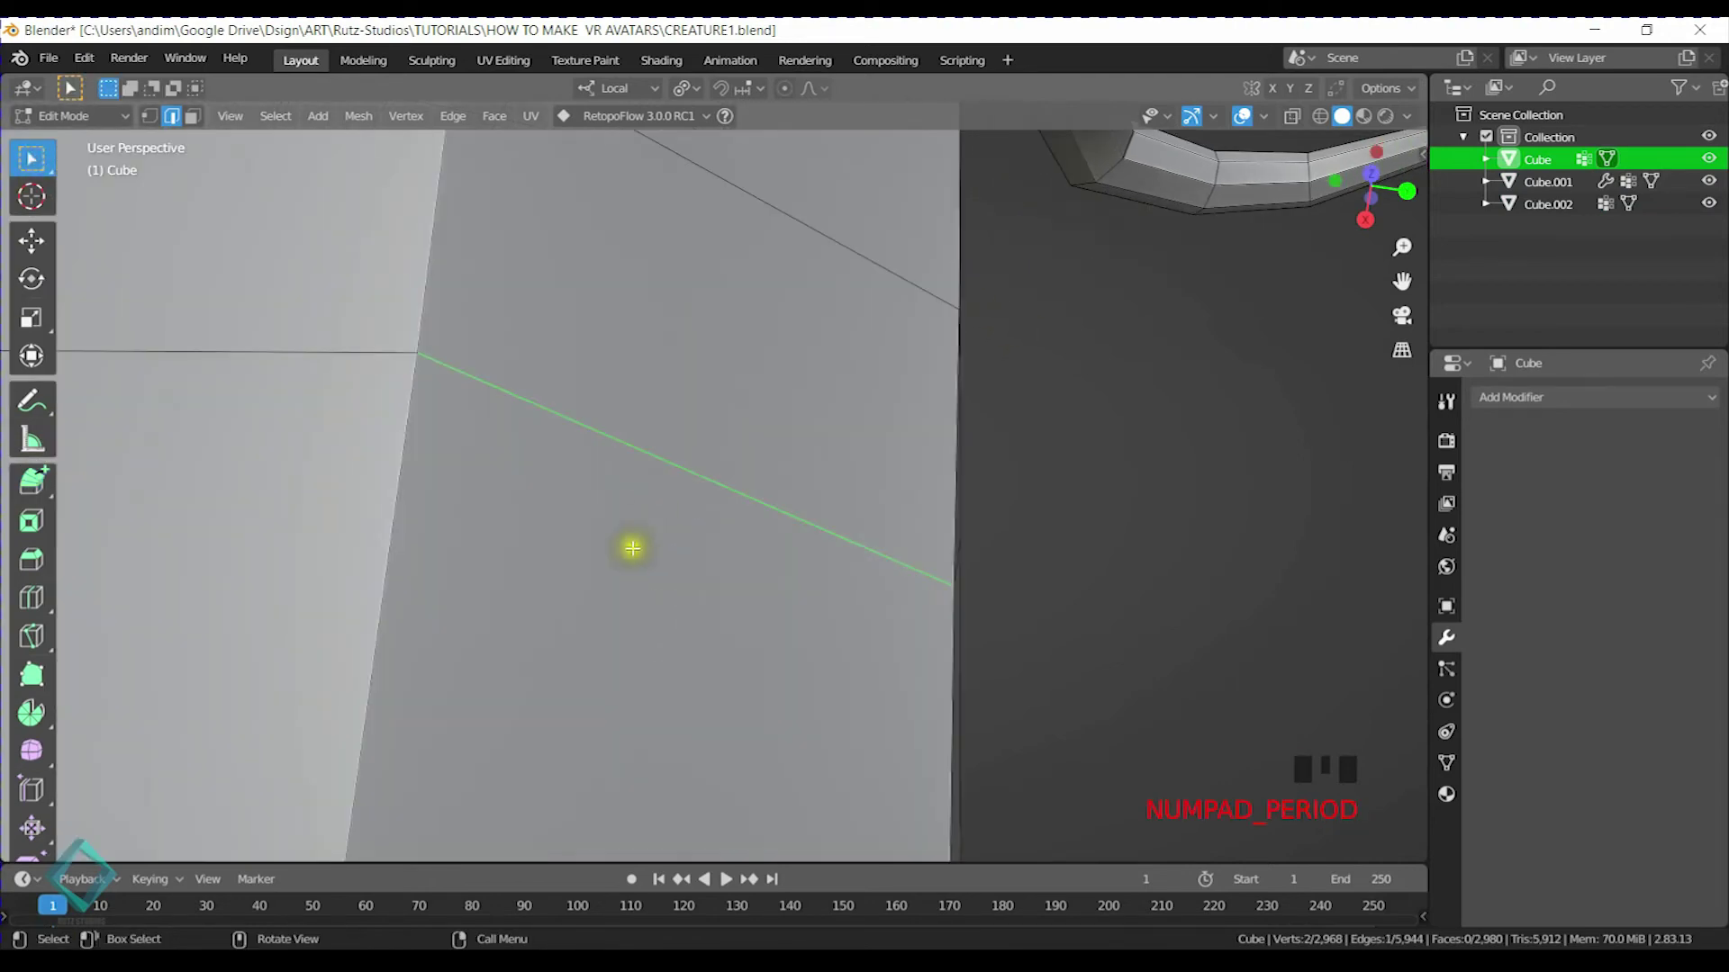
{"action": "scroll", "coordinate": [633, 547], "scroll_direction": "down", "scroll_amount": 6}
{"action": "middle_click_drag", "start_coordinate": [741, 567], "coordinate": [725, 486]}
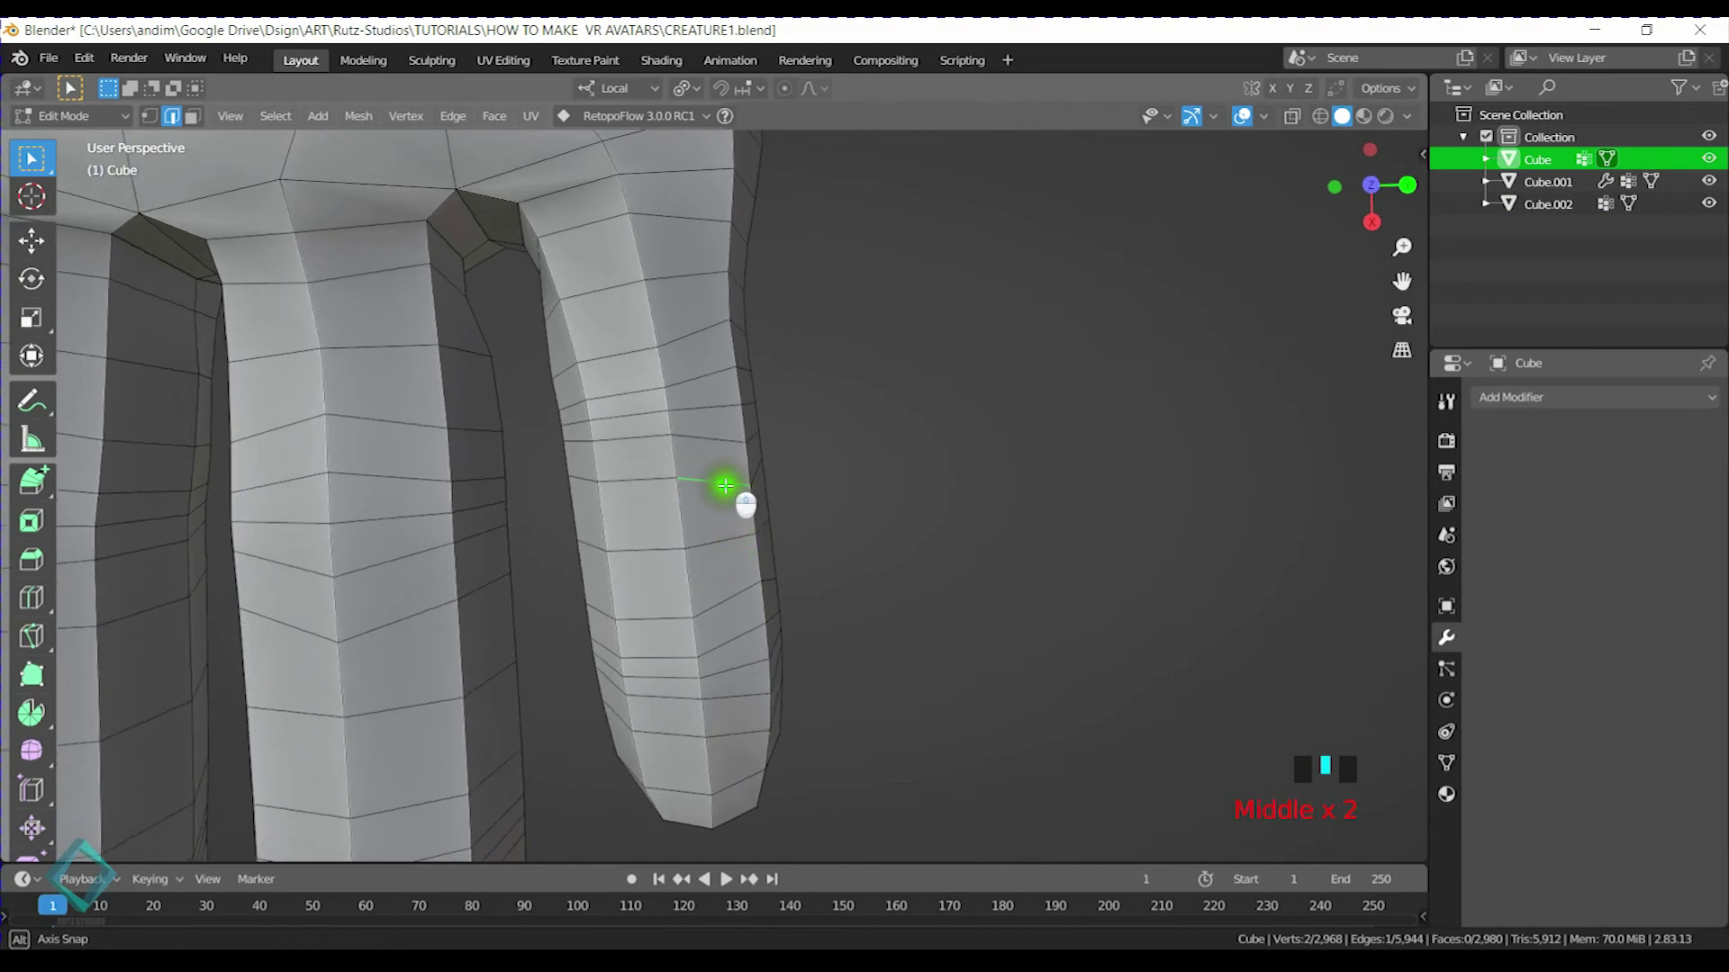
{"action": "key", "text": "s"}
{"action": "key", "text": "x"}
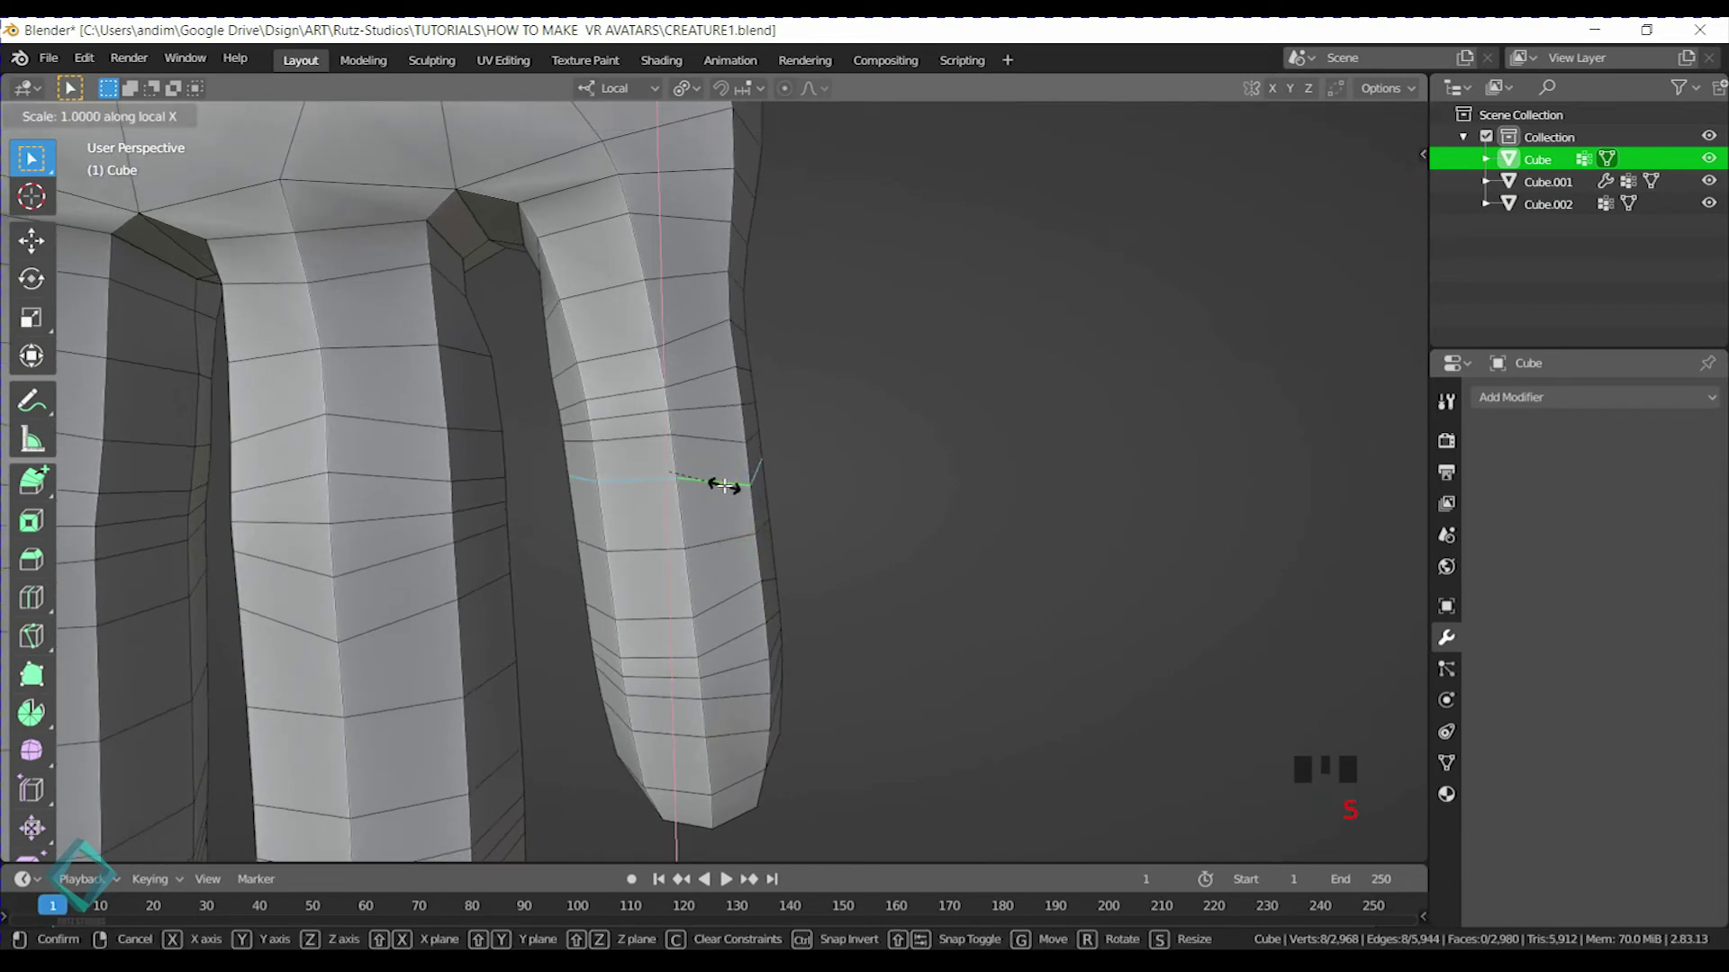
{"action": "left_click", "coordinate": [719, 441]}
{"action": "key", "text": "s"}
{"action": "key", "text": "x"}
{"action": "key", "text": "0"}
{"action": "left_click", "coordinate": [706, 439]}
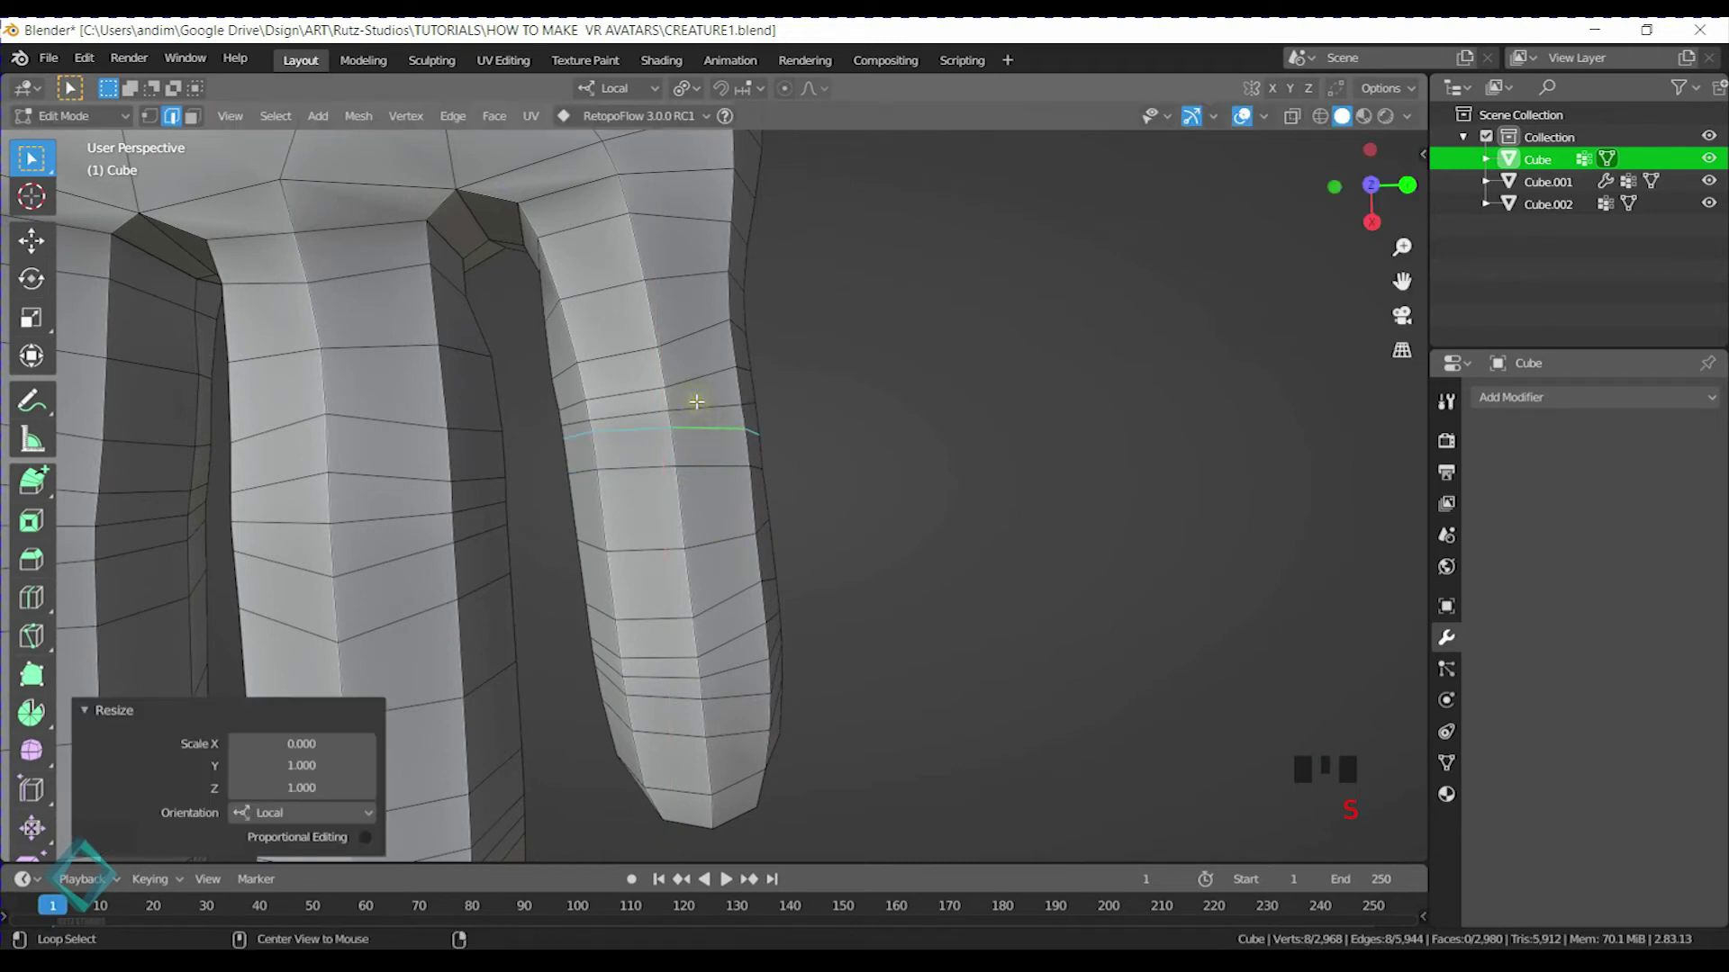
Flatten the next two edge loops at the little finger's middle joint by scaling them to 0 along local X
{"action": "left_click", "coordinate": [696, 403], "text": "alt"}
{"action": "key", "text": "s"}
{"action": "key", "text": "x"}
{"action": "left_click", "coordinate": [697, 410]}
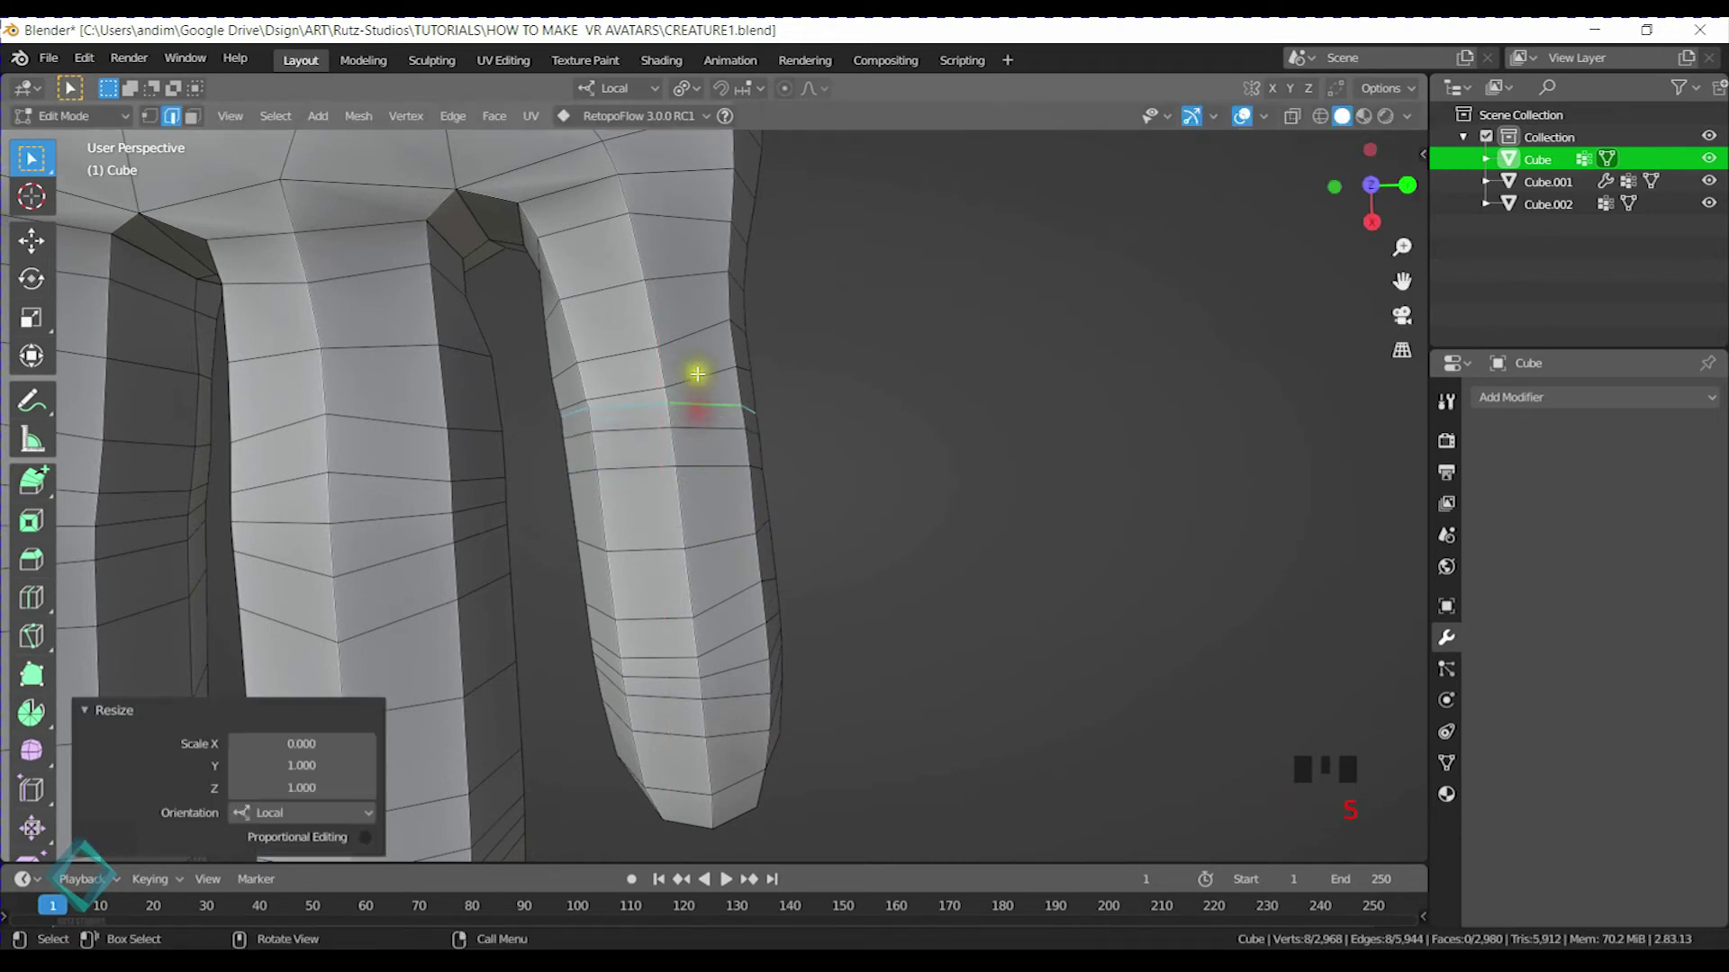
{"action": "left_click", "coordinate": [696, 372], "text": "alt"}
{"action": "key", "text": "s"}
{"action": "key", "text": "x"}
{"action": "key", "text": "0"}
{"action": "left_click", "coordinate": [693, 338]}
Flatten the two edge loops between the little finger's middle joint and its base to 0 along local X
{"action": "left_click", "coordinate": [693, 337], "text": "alt"}
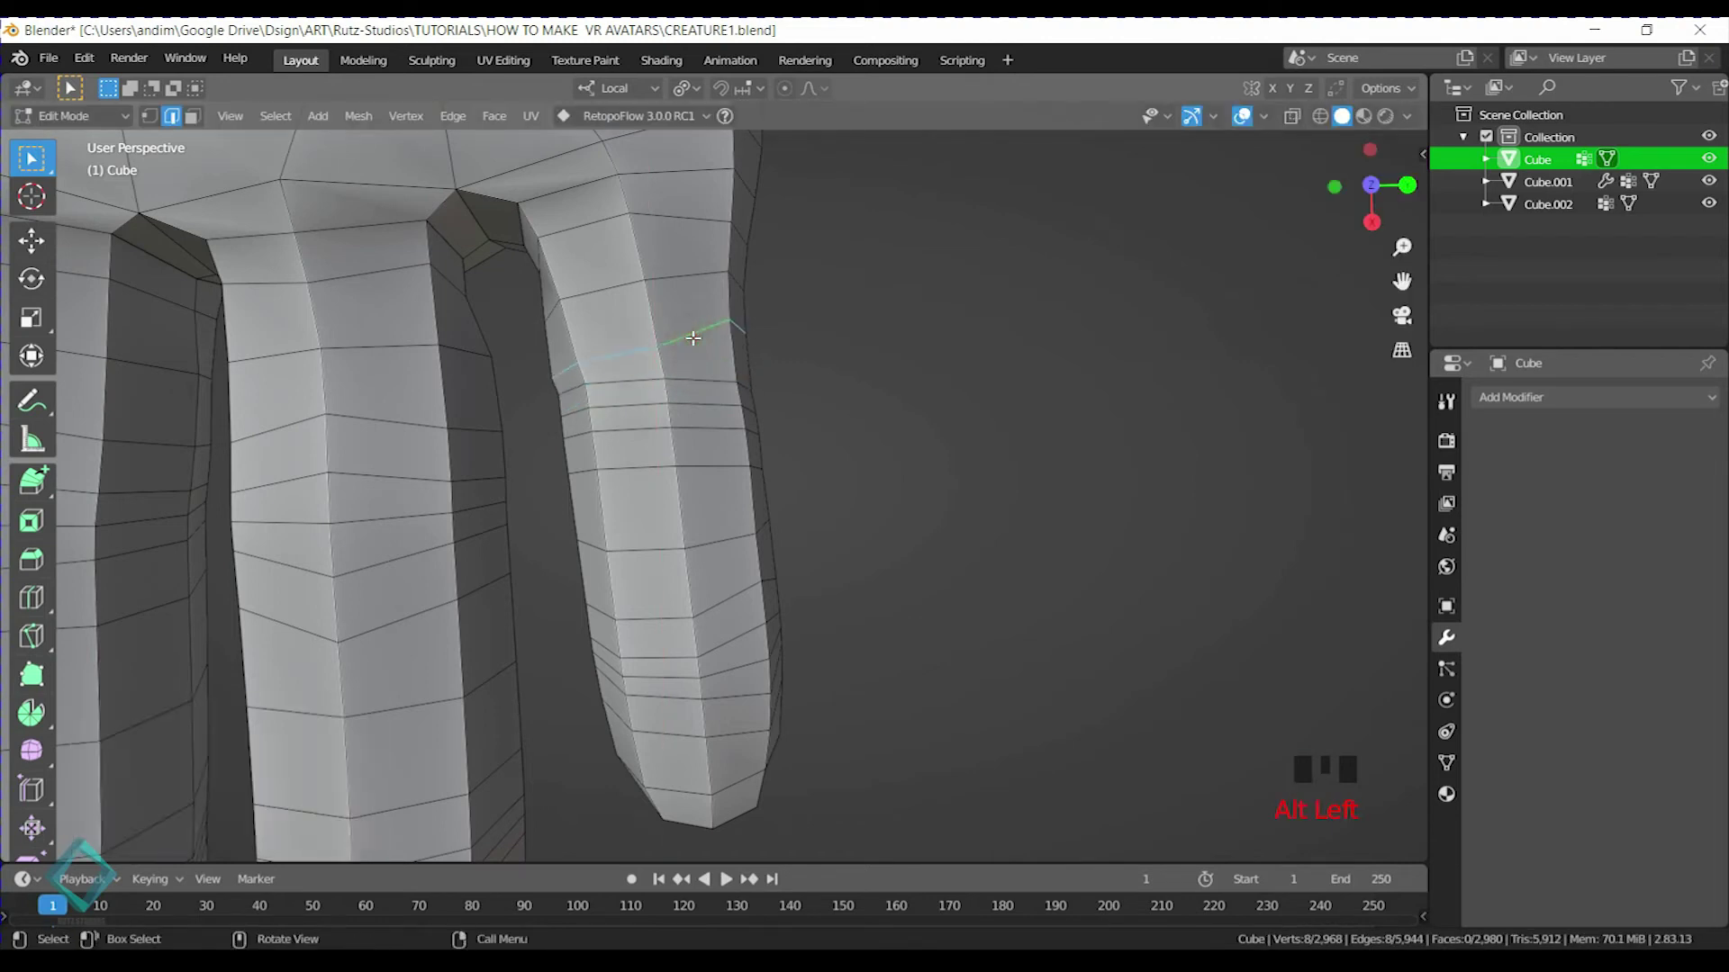
{"action": "key", "text": "s"}
{"action": "key", "text": "x"}
{"action": "key", "text": "0"}
{"action": "left_click", "coordinate": [692, 307]}
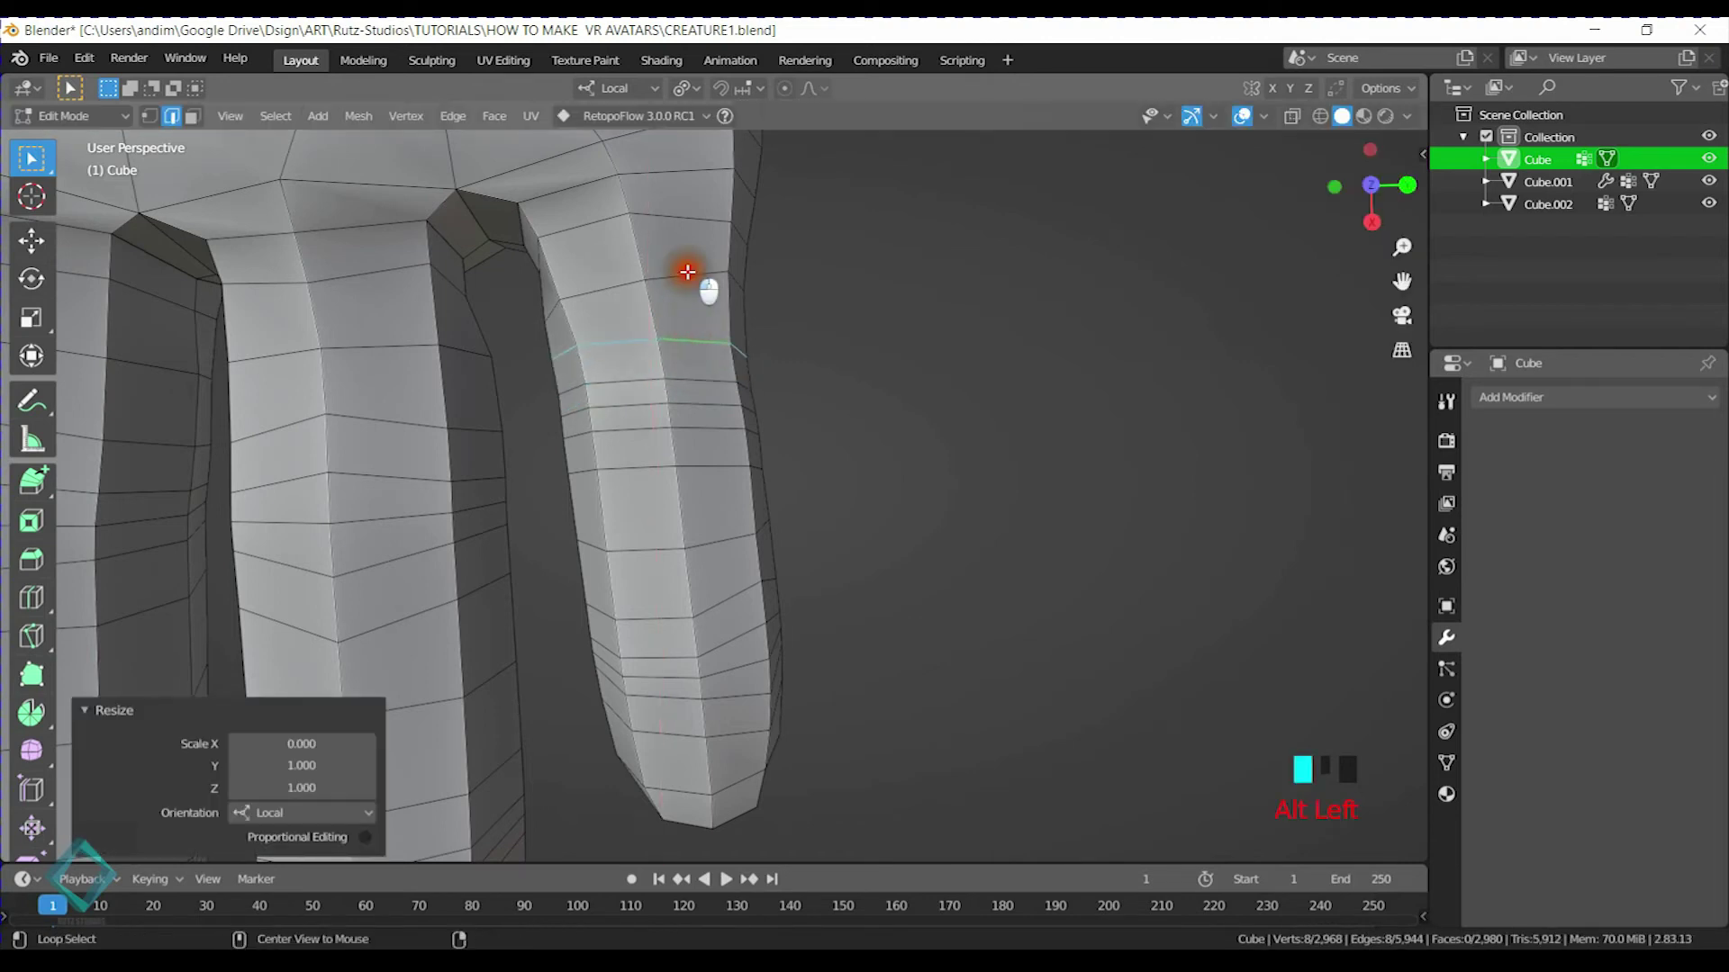
{"action": "left_click", "coordinate": [687, 271], "text": "alt"}
{"action": "key", "text": "s"}
{"action": "key", "text": "x"}
{"action": "key", "text": "0"}
{"action": "left_click", "coordinate": [687, 288]}
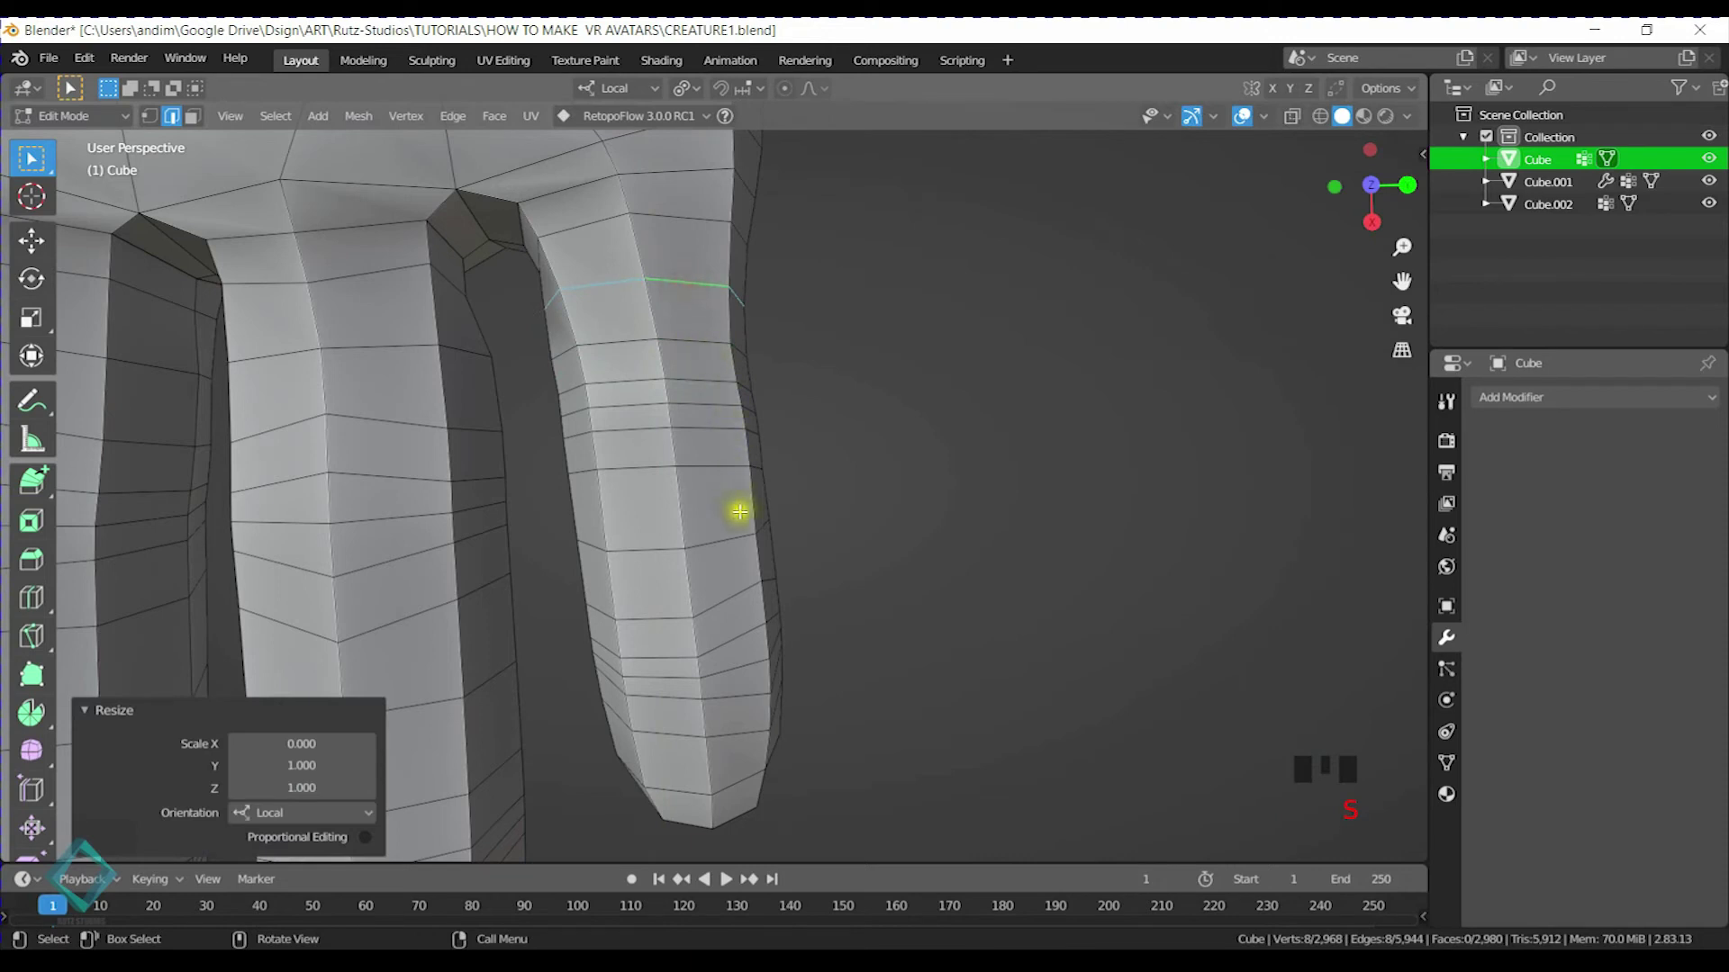
Flatten three edge loops on the little finger's lower half, down to its end joint, to 0 along local X
{"action": "left_click", "coordinate": [728, 585], "text": "alt"}
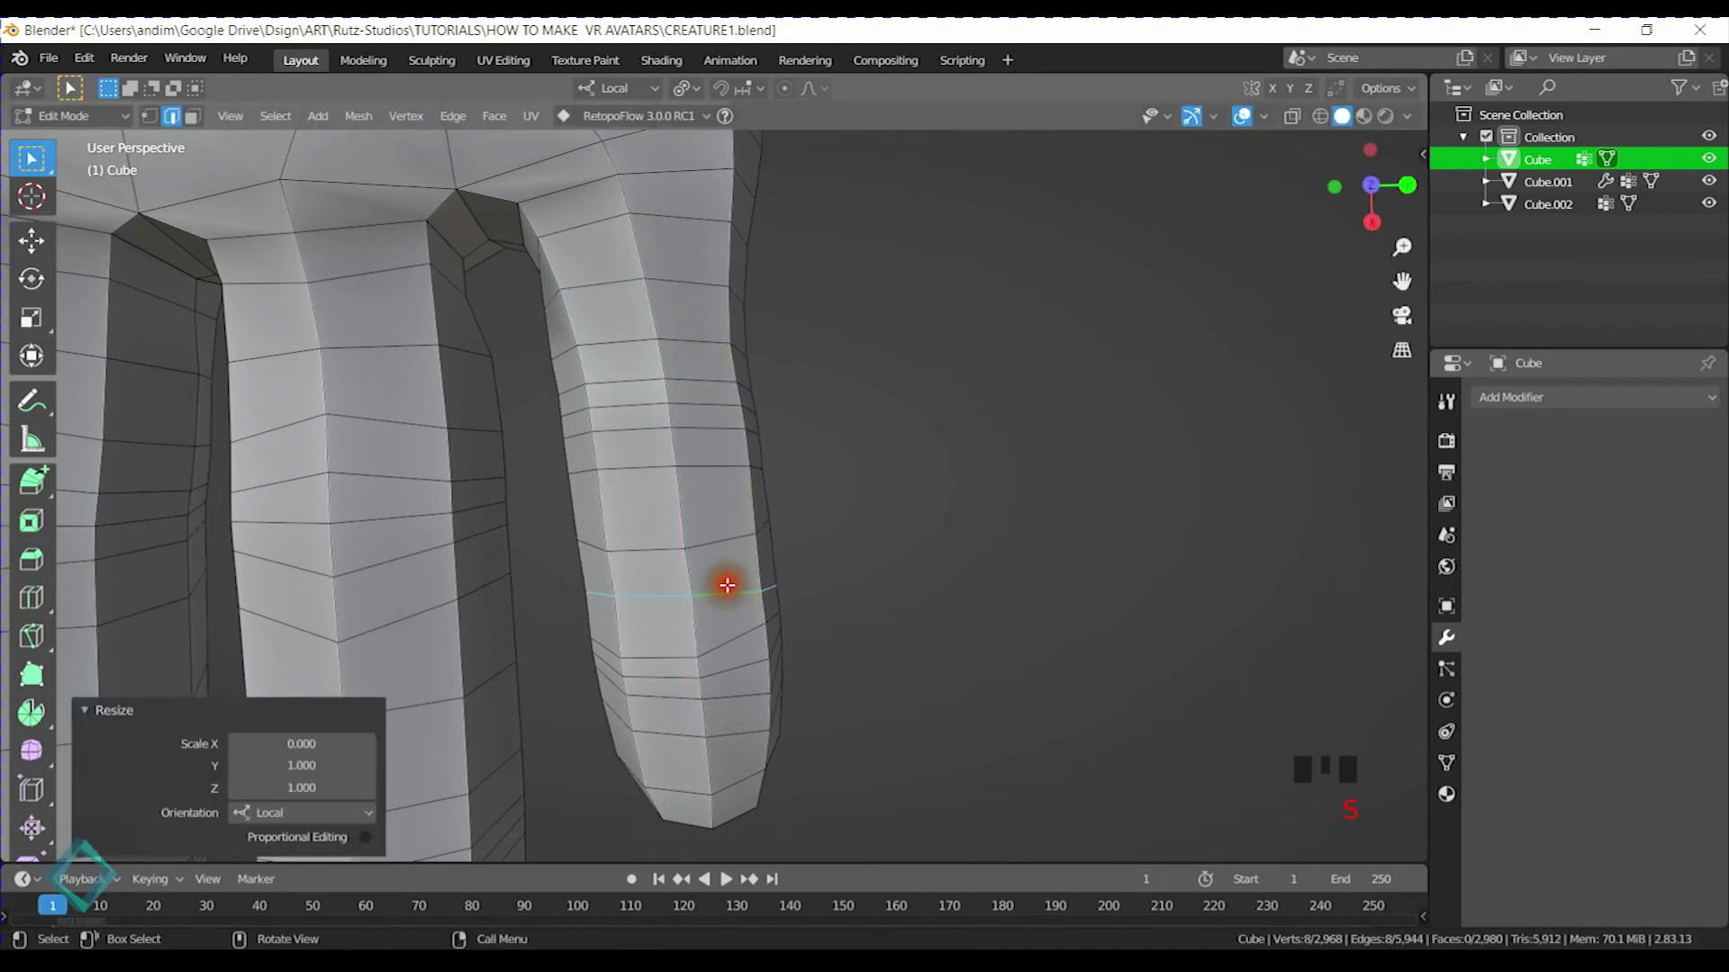
{"action": "left_click", "coordinate": [728, 637], "text": "alt"}
{"action": "key", "text": "s"}
{"action": "key", "text": "x"}
{"action": "key", "text": "0"}
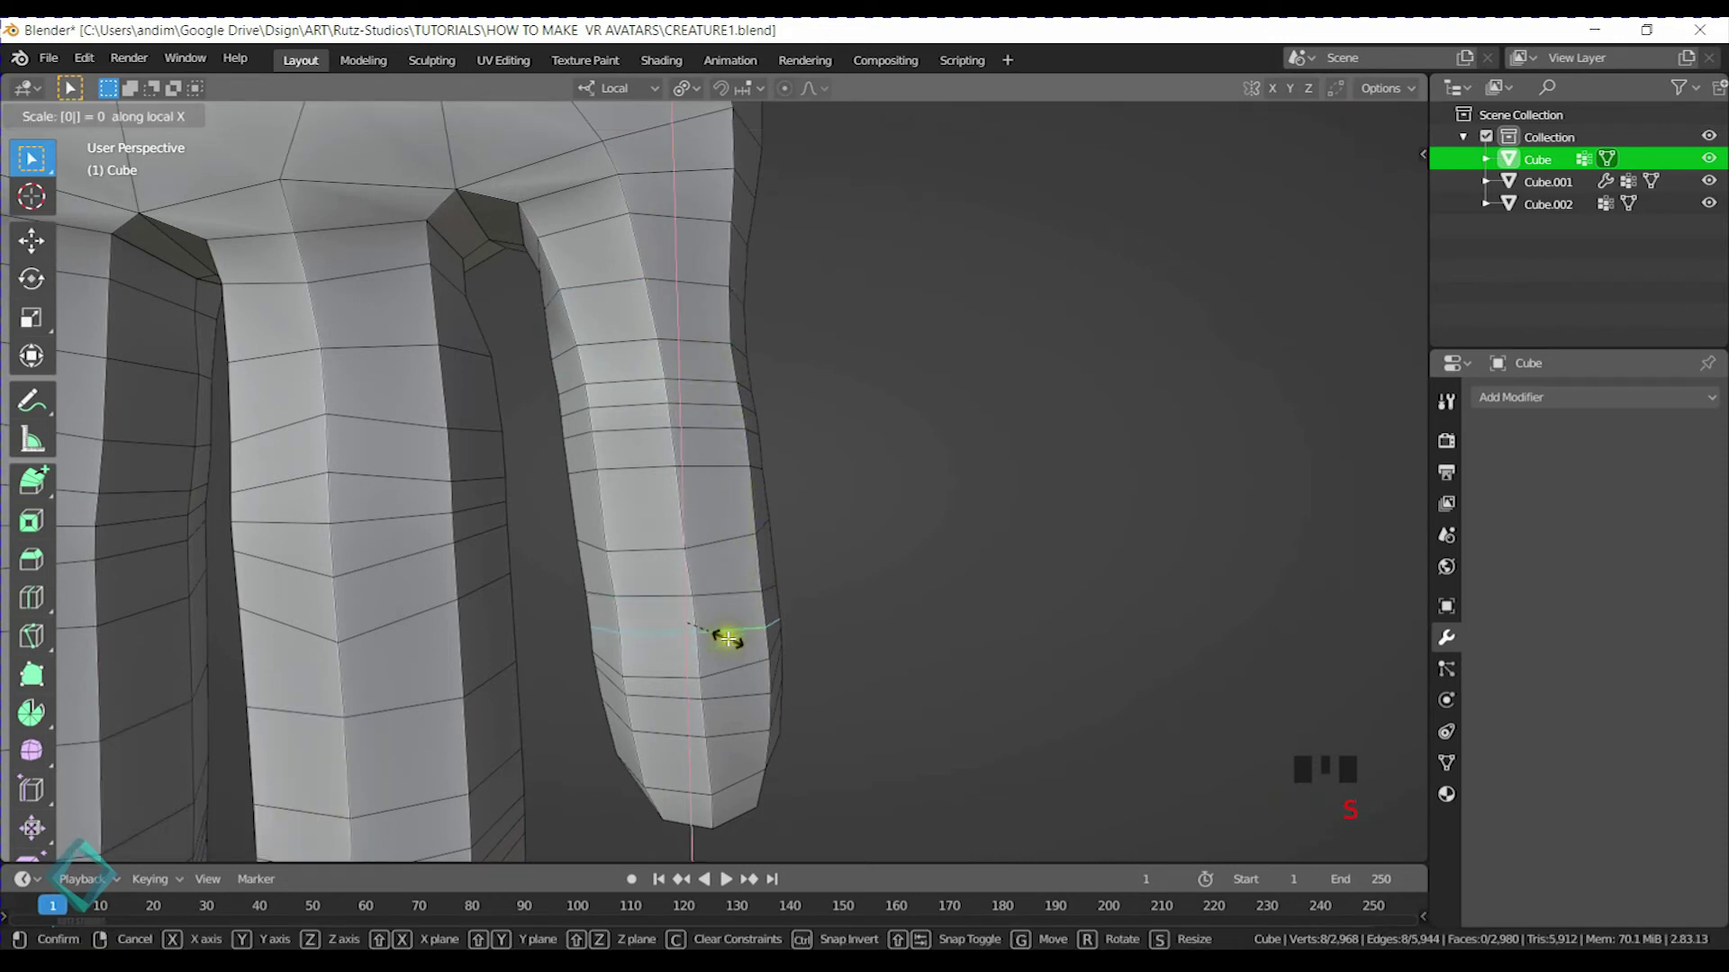
{"action": "left_click", "coordinate": [728, 668]}
{"action": "left_click", "coordinate": [727, 668], "text": "alt"}
{"action": "key", "text": "s"}
{"action": "key", "text": "x"}
{"action": "key", "text": "0"}
{"action": "left_click", "coordinate": [729, 670]}
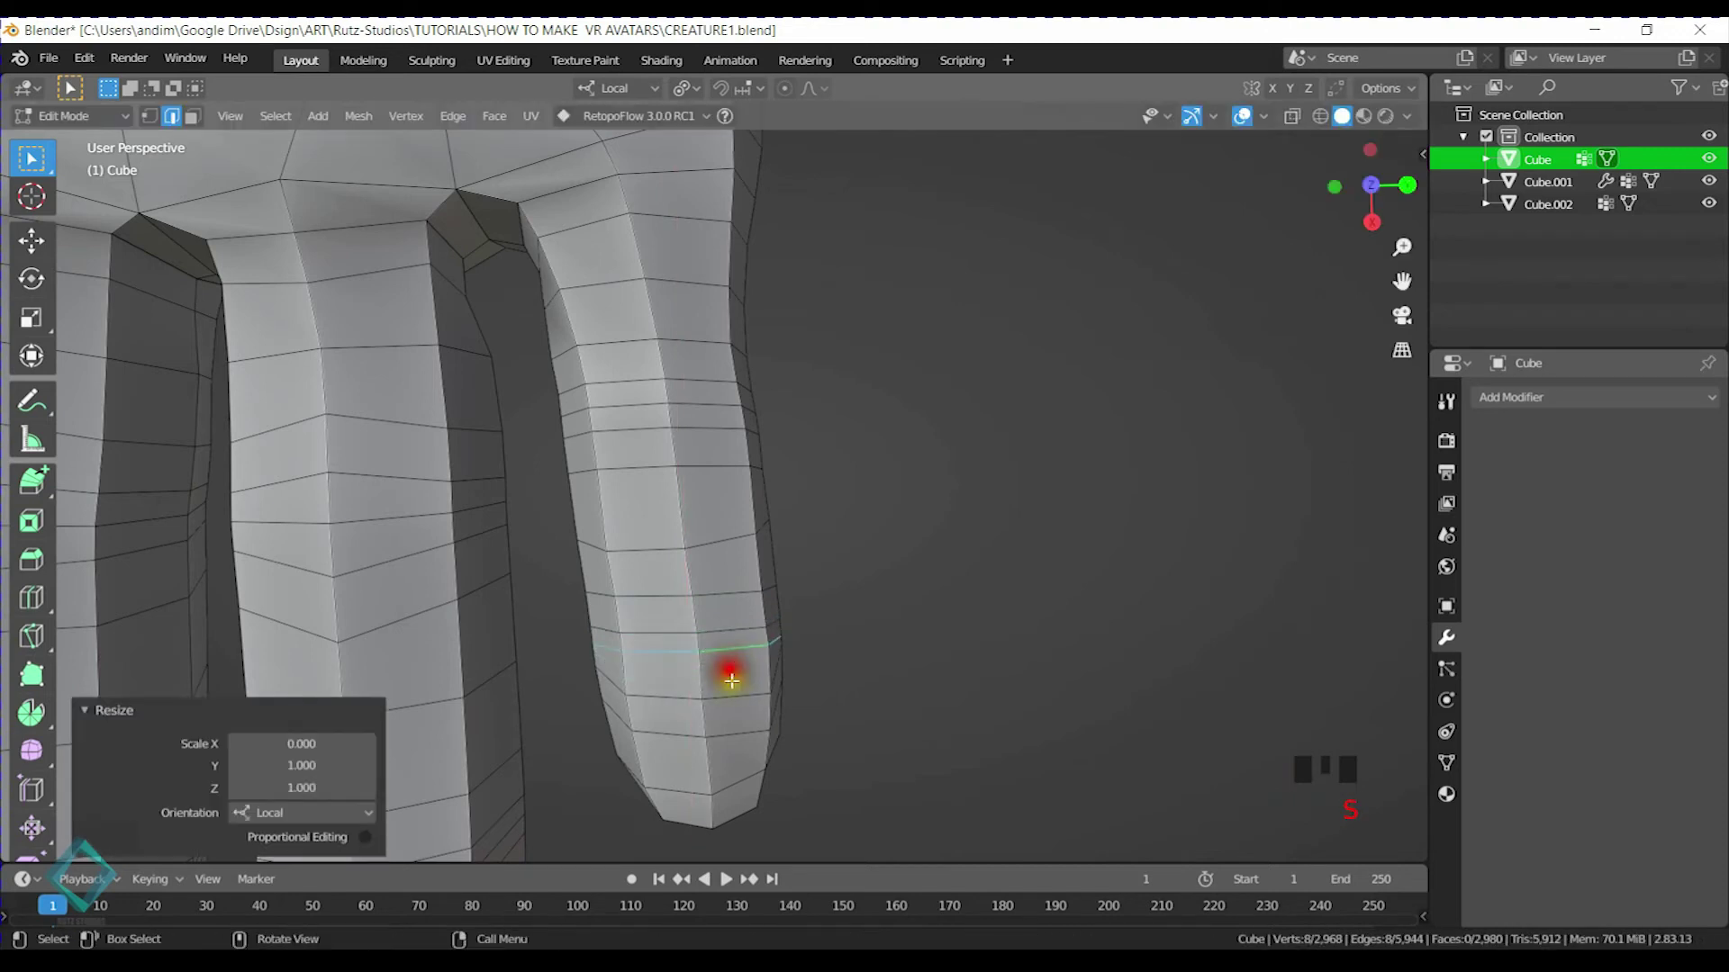
Flatten the two edge loops just past the little finger's end joint by scaling them to 0 along local X
{"action": "left_click", "coordinate": [736, 695], "text": "alt"}
{"action": "key", "text": "s"}
{"action": "key", "text": "x"}
{"action": "key", "text": "0"}
{"action": "left_click", "coordinate": [726, 706]}
{"action": "left_click", "coordinate": [735, 735], "text": "alt"}
{"action": "key", "text": "s"}
{"action": "key", "text": "x"}
{"action": "key", "text": "0"}
{"action": "left_click", "coordinate": [733, 706]}
Flatten the edge loop nearest the little fingertip and the remaining mid-finger loop to 0 along local X
{"action": "middle_click_drag", "start_coordinate": [733, 764], "coordinate": [712, 684]}
{"action": "left_click", "coordinate": [711, 731], "text": "alt"}
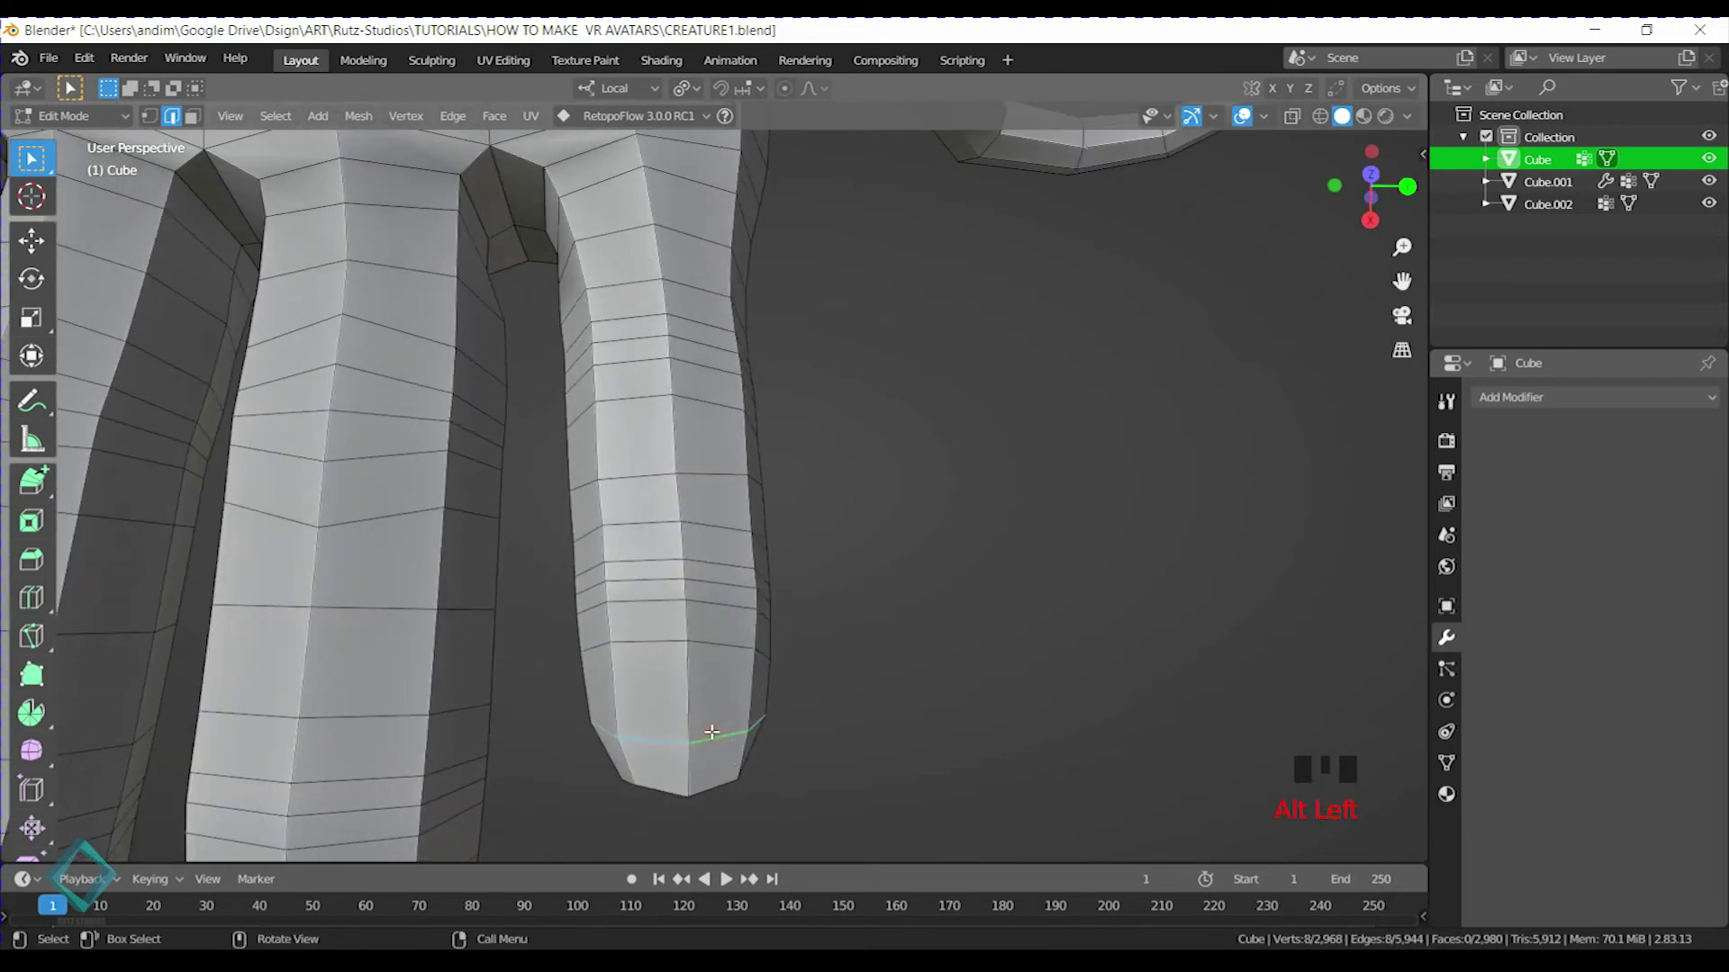
{"action": "key", "text": "s"}
{"action": "key", "text": "x"}
{"action": "key", "text": "0"}
{"action": "left_click", "coordinate": [711, 731]}
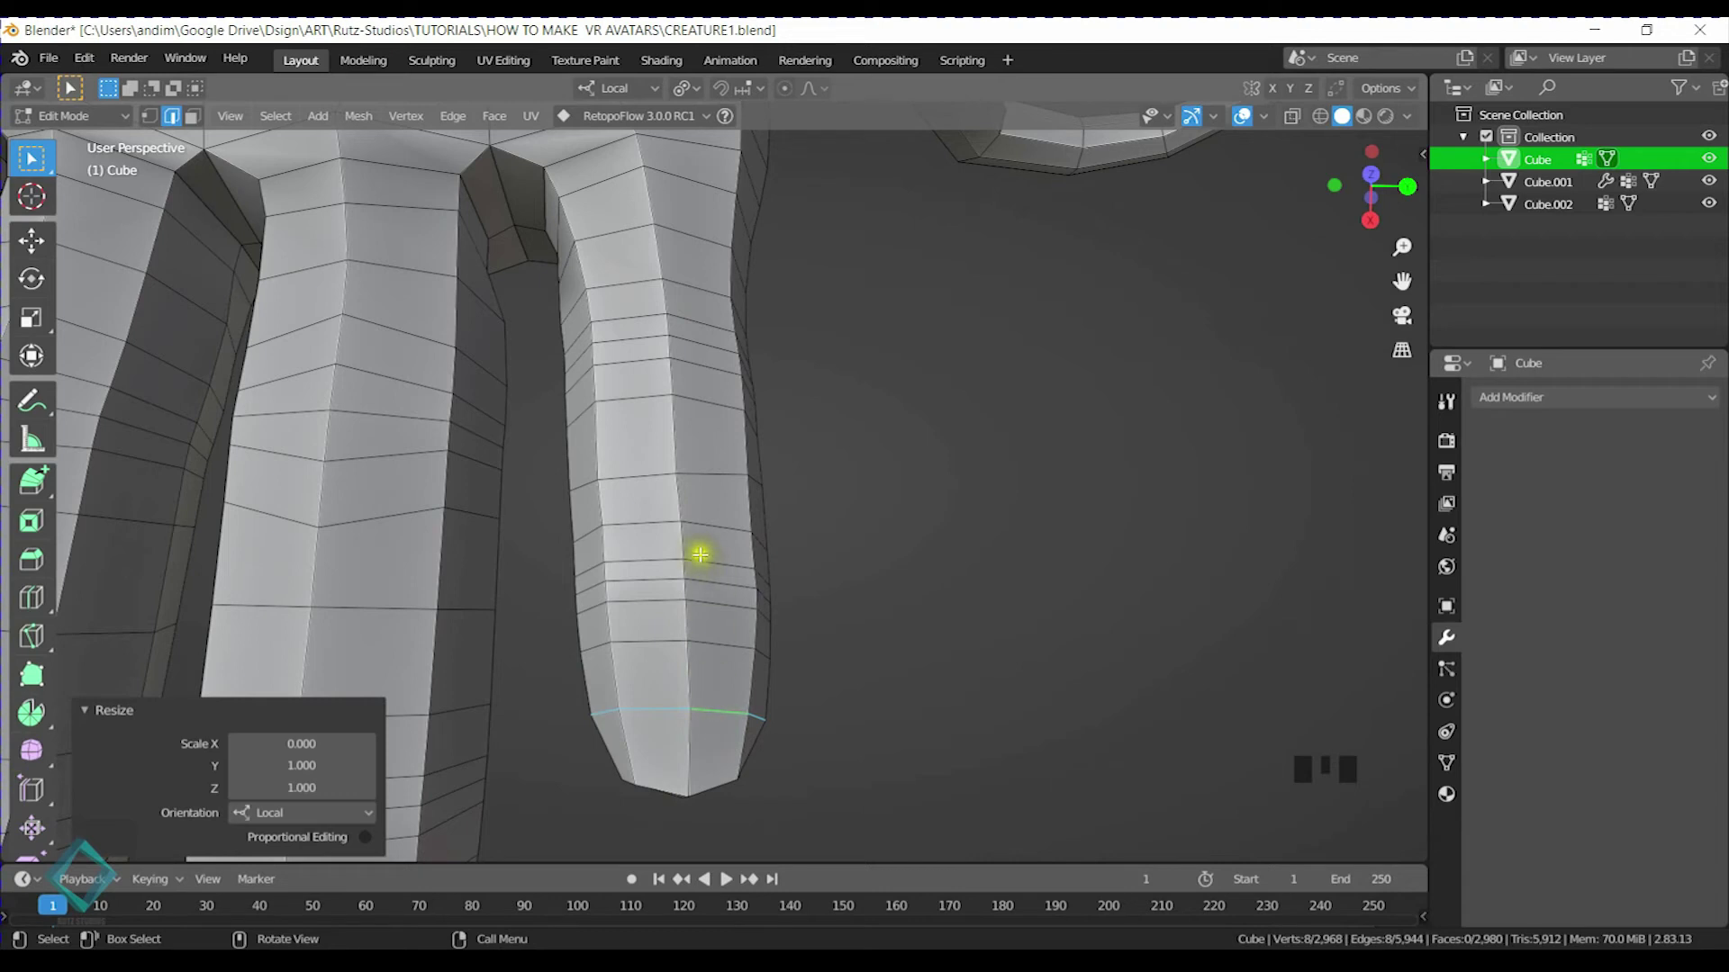
{"action": "left_click", "coordinate": [712, 474]}
{"action": "key", "text": "s"}
{"action": "key", "text": "x"}
{"action": "key", "text": "0"}
{"action": "left_click", "coordinate": [710, 474]}
Raise the upper edges of the little finger's middle-joint and end-joint loops by about 0.012 m along local Z
{"action": "middle_click_drag", "start_coordinate": [707, 471], "coordinate": [673, 351]}
{"action": "middle_click_drag", "start_coordinate": [656, 574], "coordinate": [647, 507]}
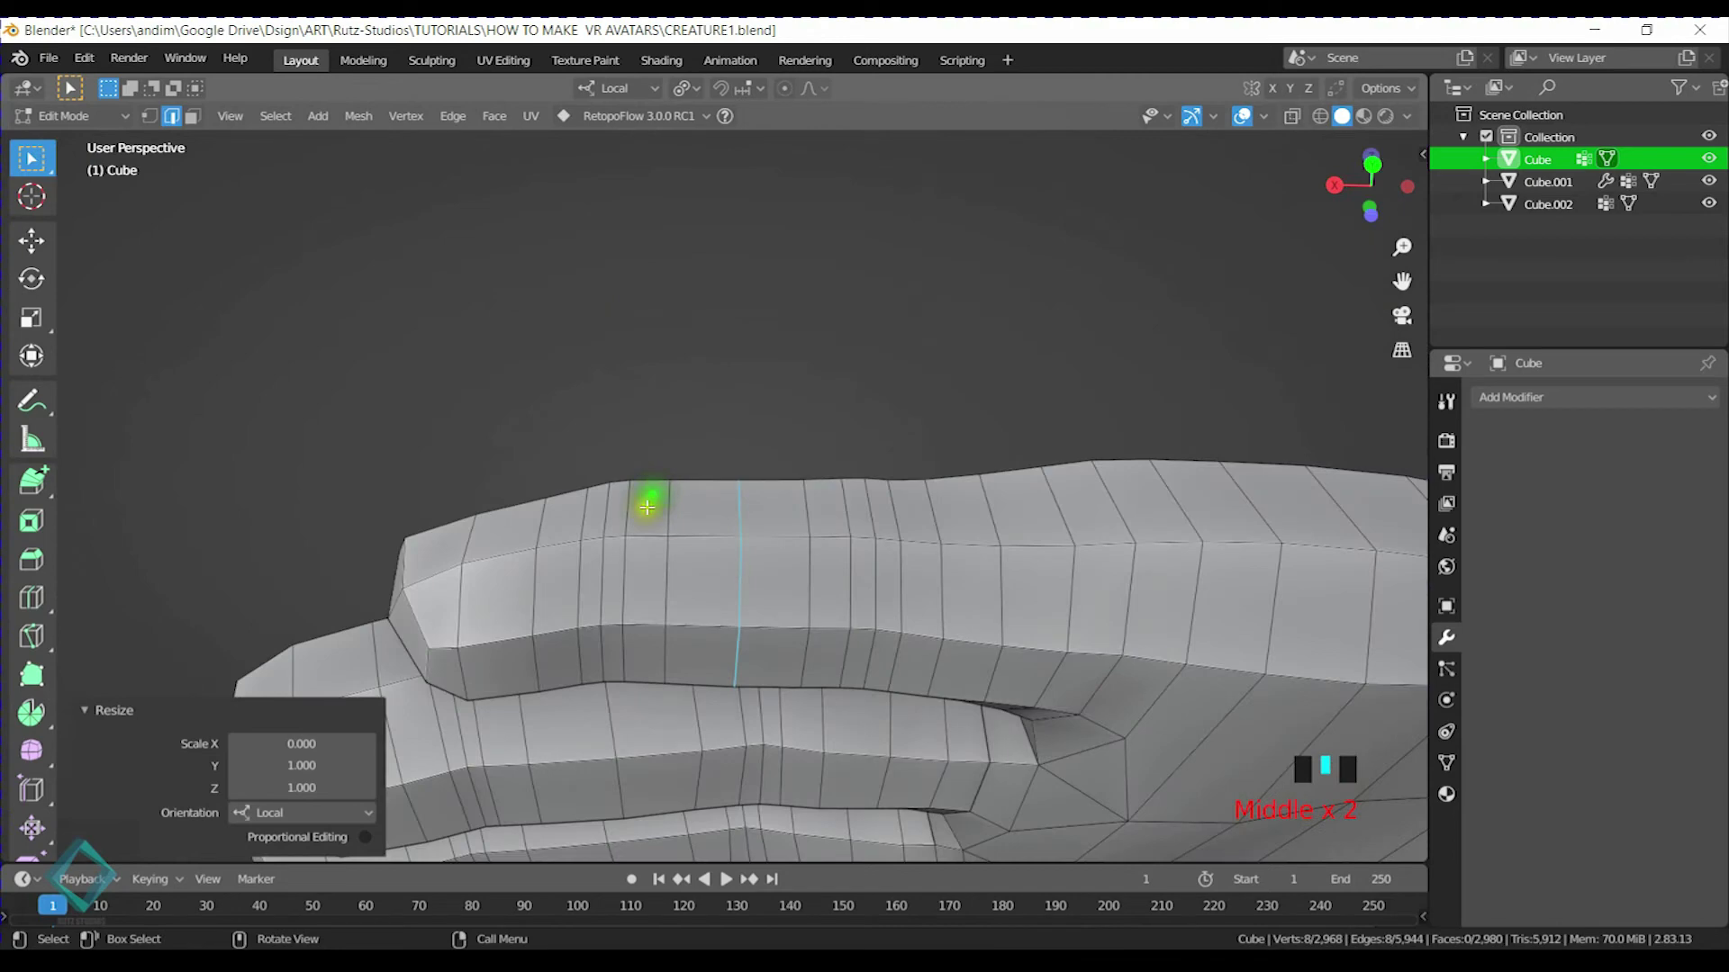
{"action": "middle_click_drag", "start_coordinate": [606, 649], "coordinate": [669, 538]}
{"action": "left_click", "coordinate": [867, 654], "text": "shift"}
{"action": "left_click", "coordinate": [585, 535], "text": "shift"}
{"action": "middle_click_drag", "start_coordinate": [585, 535], "coordinate": [885, 672]}
{"action": "key", "text": "g"}
{"action": "left_click", "coordinate": [812, 598]}
{"action": "left_click", "coordinate": [849, 559]}
{"action": "middle_click_drag", "start_coordinate": [849, 559], "coordinate": [933, 586]}
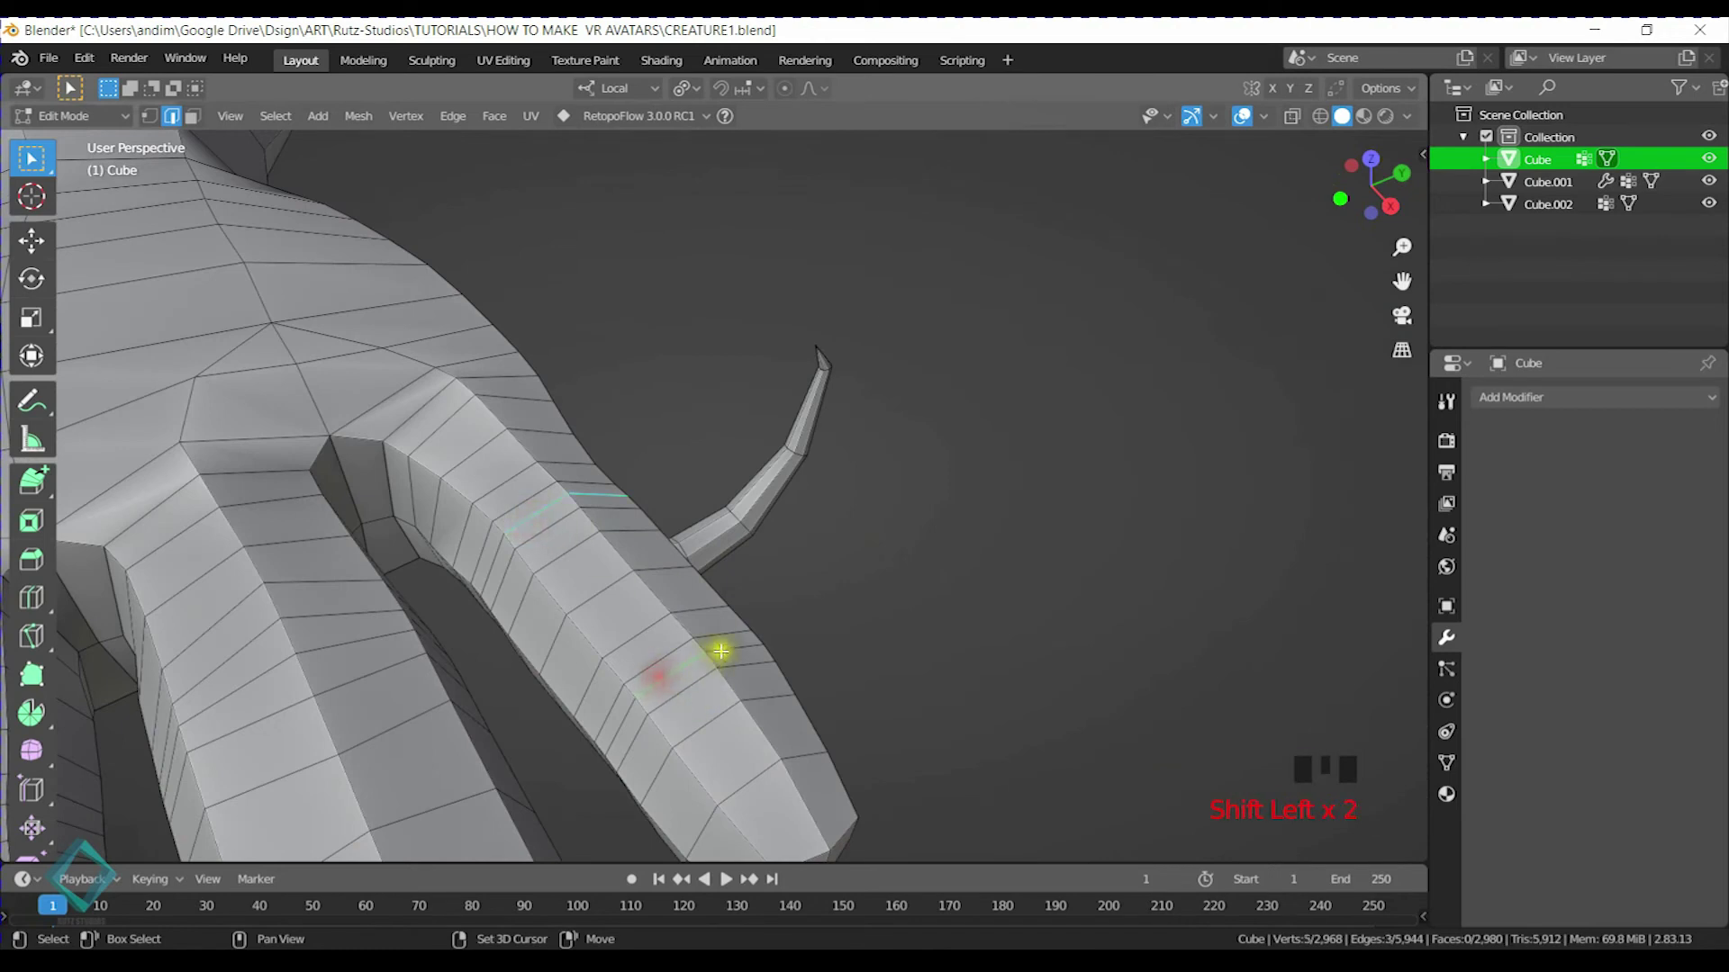
{"action": "key", "text": "g"}
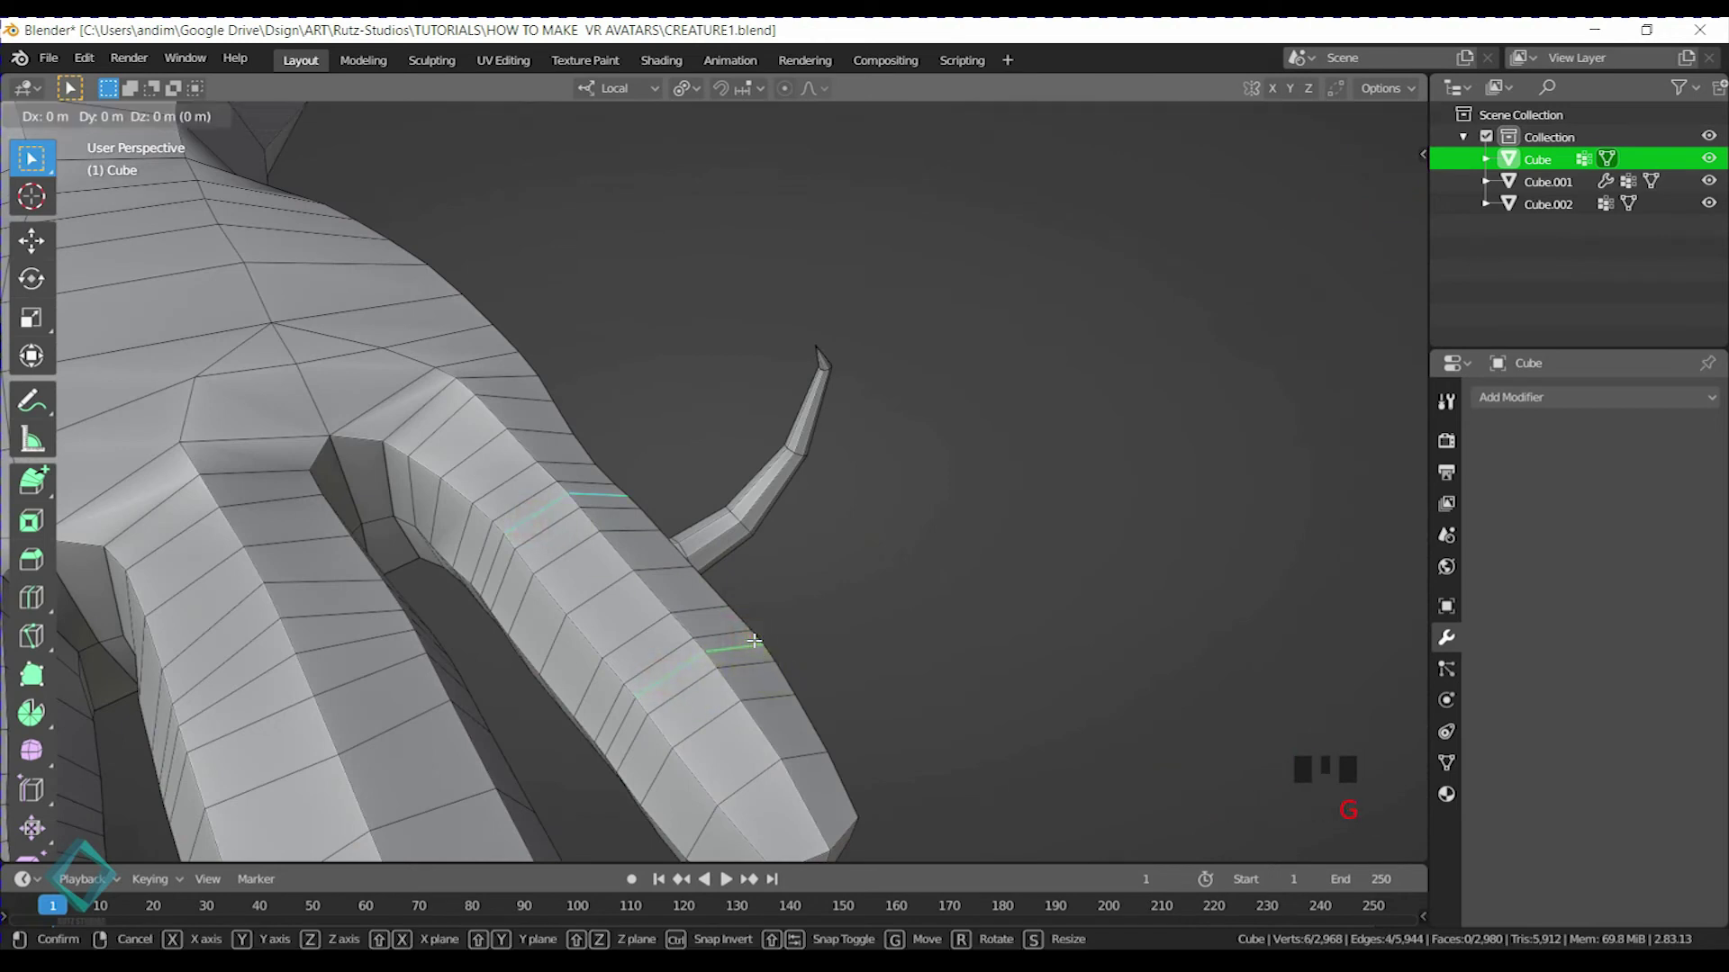
{"action": "left_click", "coordinate": [754, 608]}
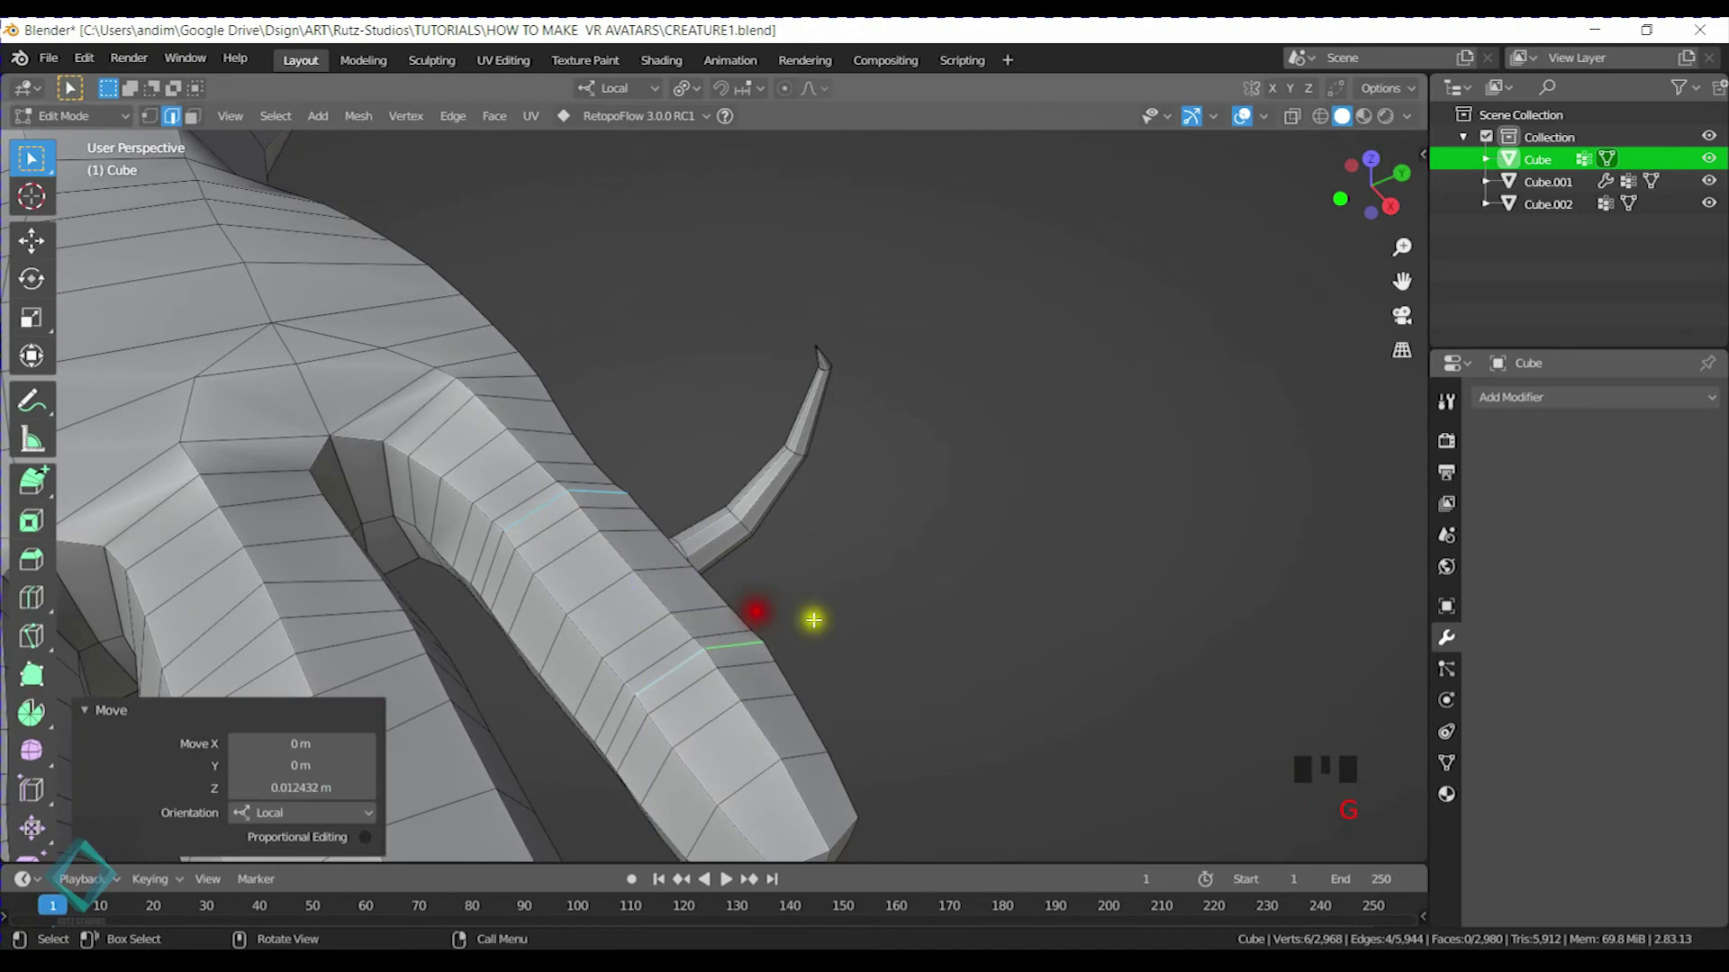
Leave Edit Mode, save the file and check the shape of the fingers
{"action": "key", "text": "Tab"}
{"action": "middle_click_drag", "start_coordinate": [883, 633], "coordinate": [760, 597]}
{"action": "key", "text": "ctrl+s"}
{"action": "middle_click_drag", "start_coordinate": [453, 525], "coordinate": [698, 633]}
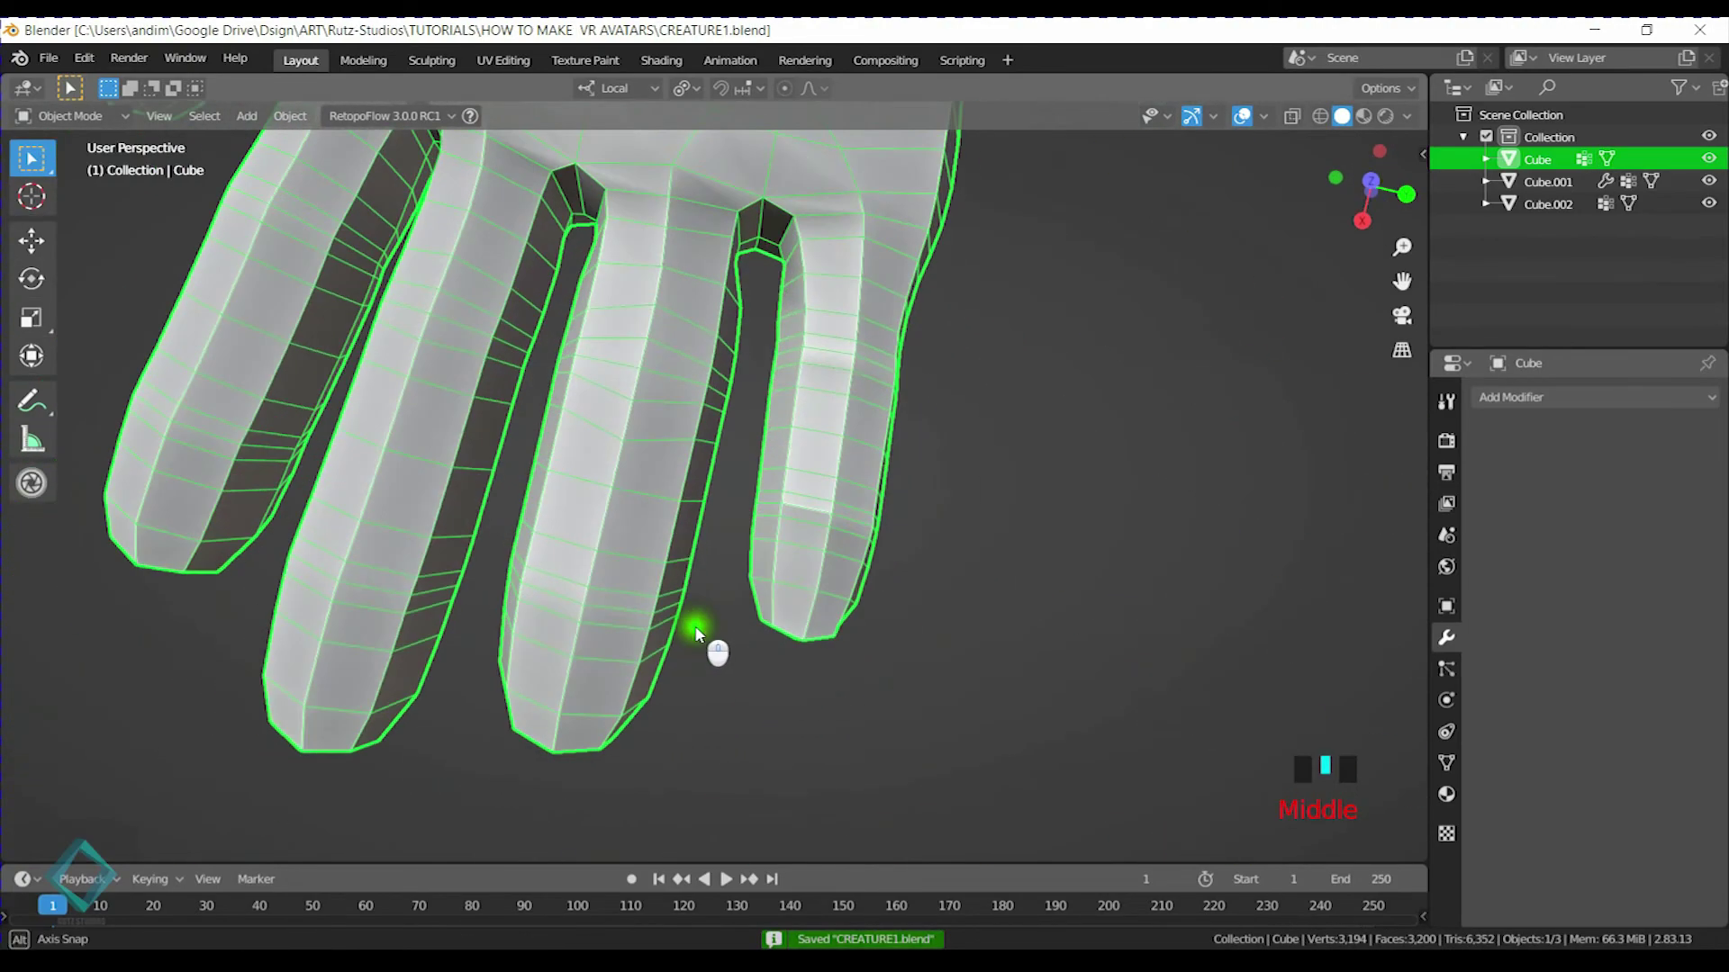
{"action": "middle_click_drag", "start_coordinate": [634, 520], "coordinate": [683, 570], "text": "shift"}
Flatten the two edge loops on the tip side of the ring finger's middle joint to 0 along local X
{"action": "key", "text": "Tab"}
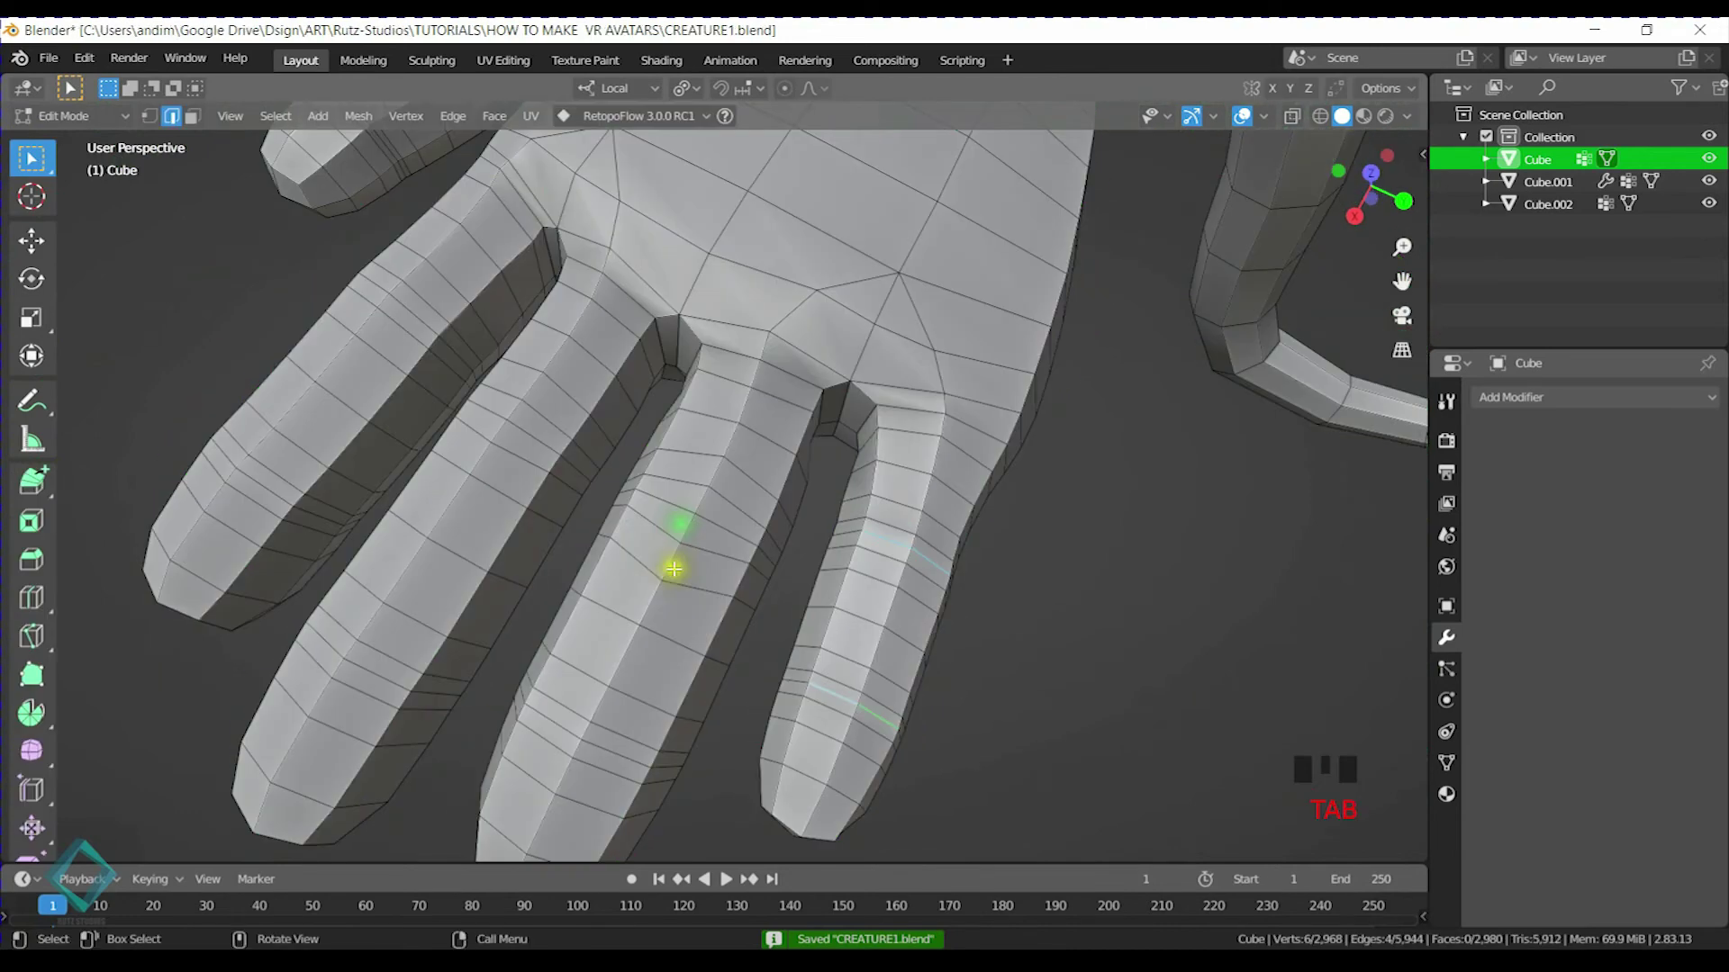
{"action": "left_click", "coordinate": [663, 586]}
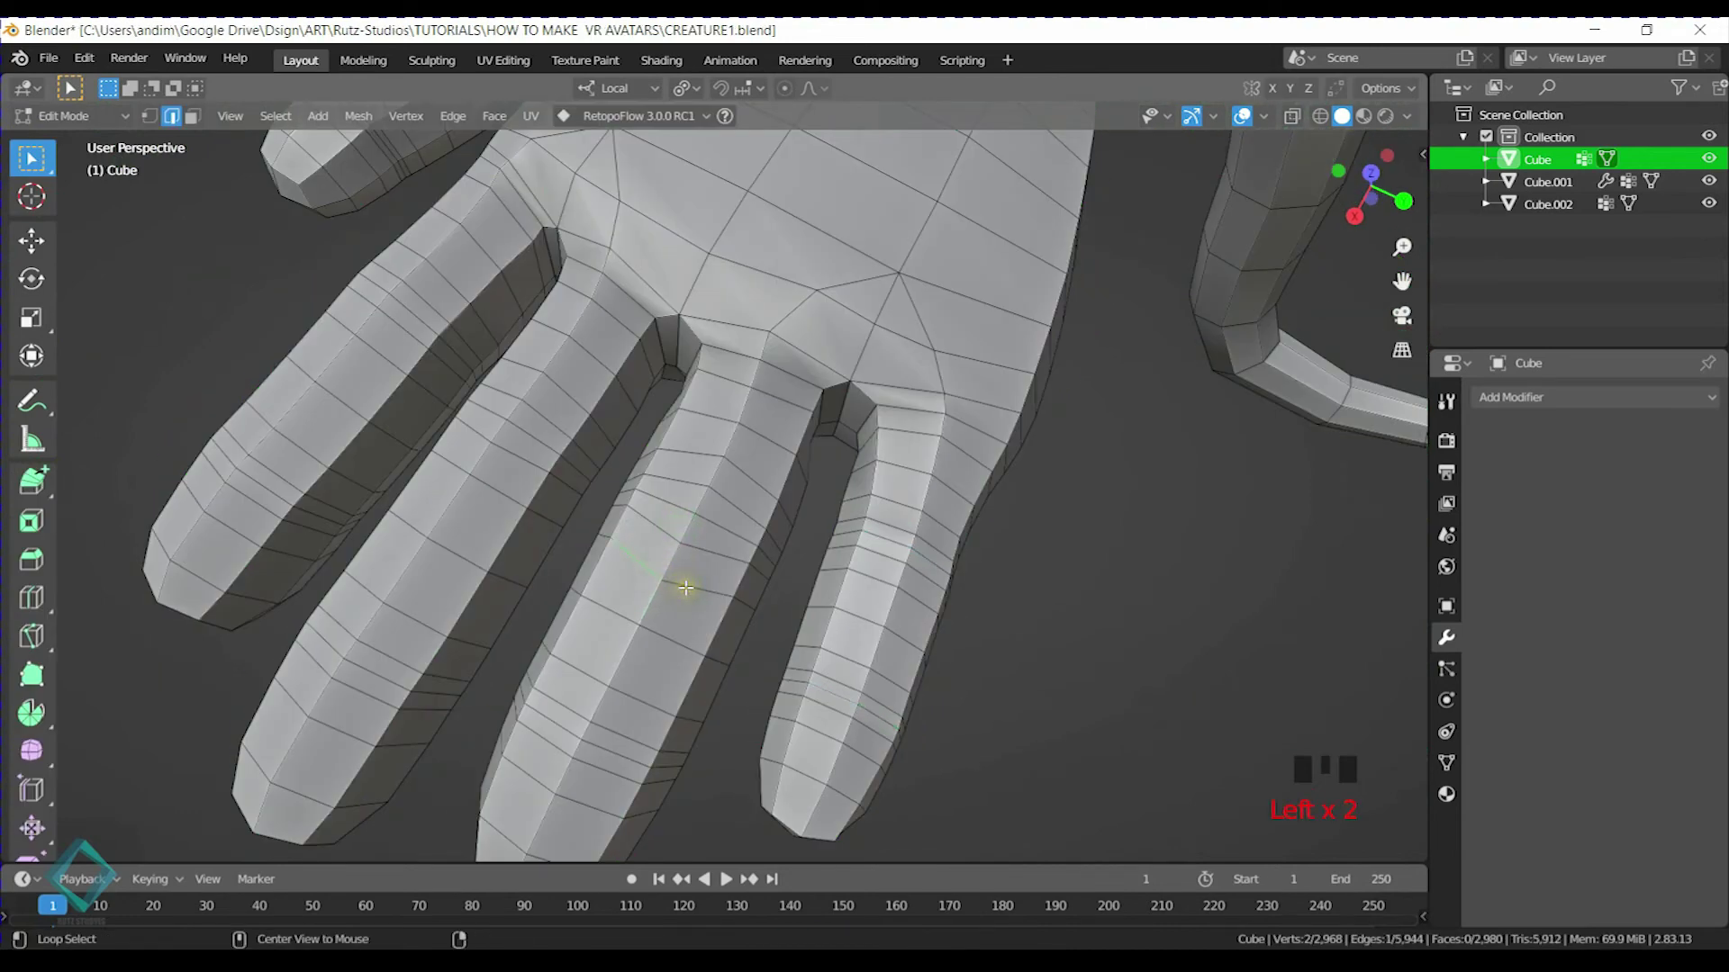
{"action": "key", "text": "s"}
{"action": "key", "text": "x"}
{"action": "key", "text": "0"}
{"action": "key", "text": "Return"}
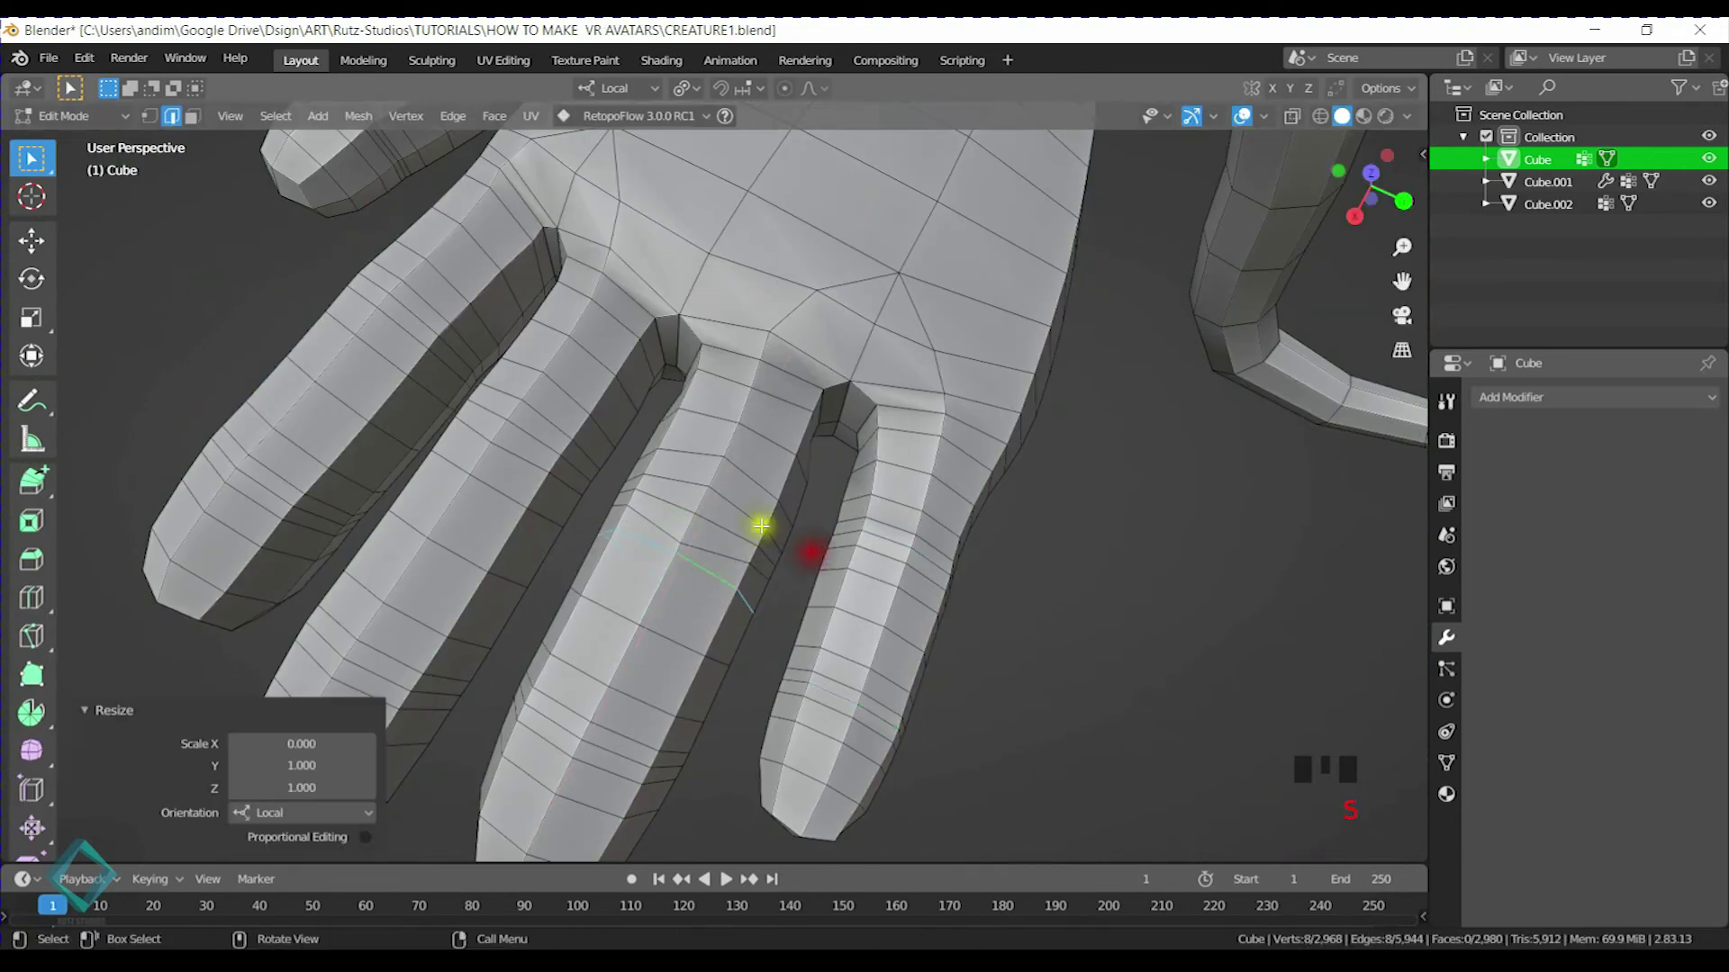
{"action": "left_click", "coordinate": [700, 546], "text": "alt"}
{"action": "key", "text": "s"}
{"action": "key", "text": "x"}
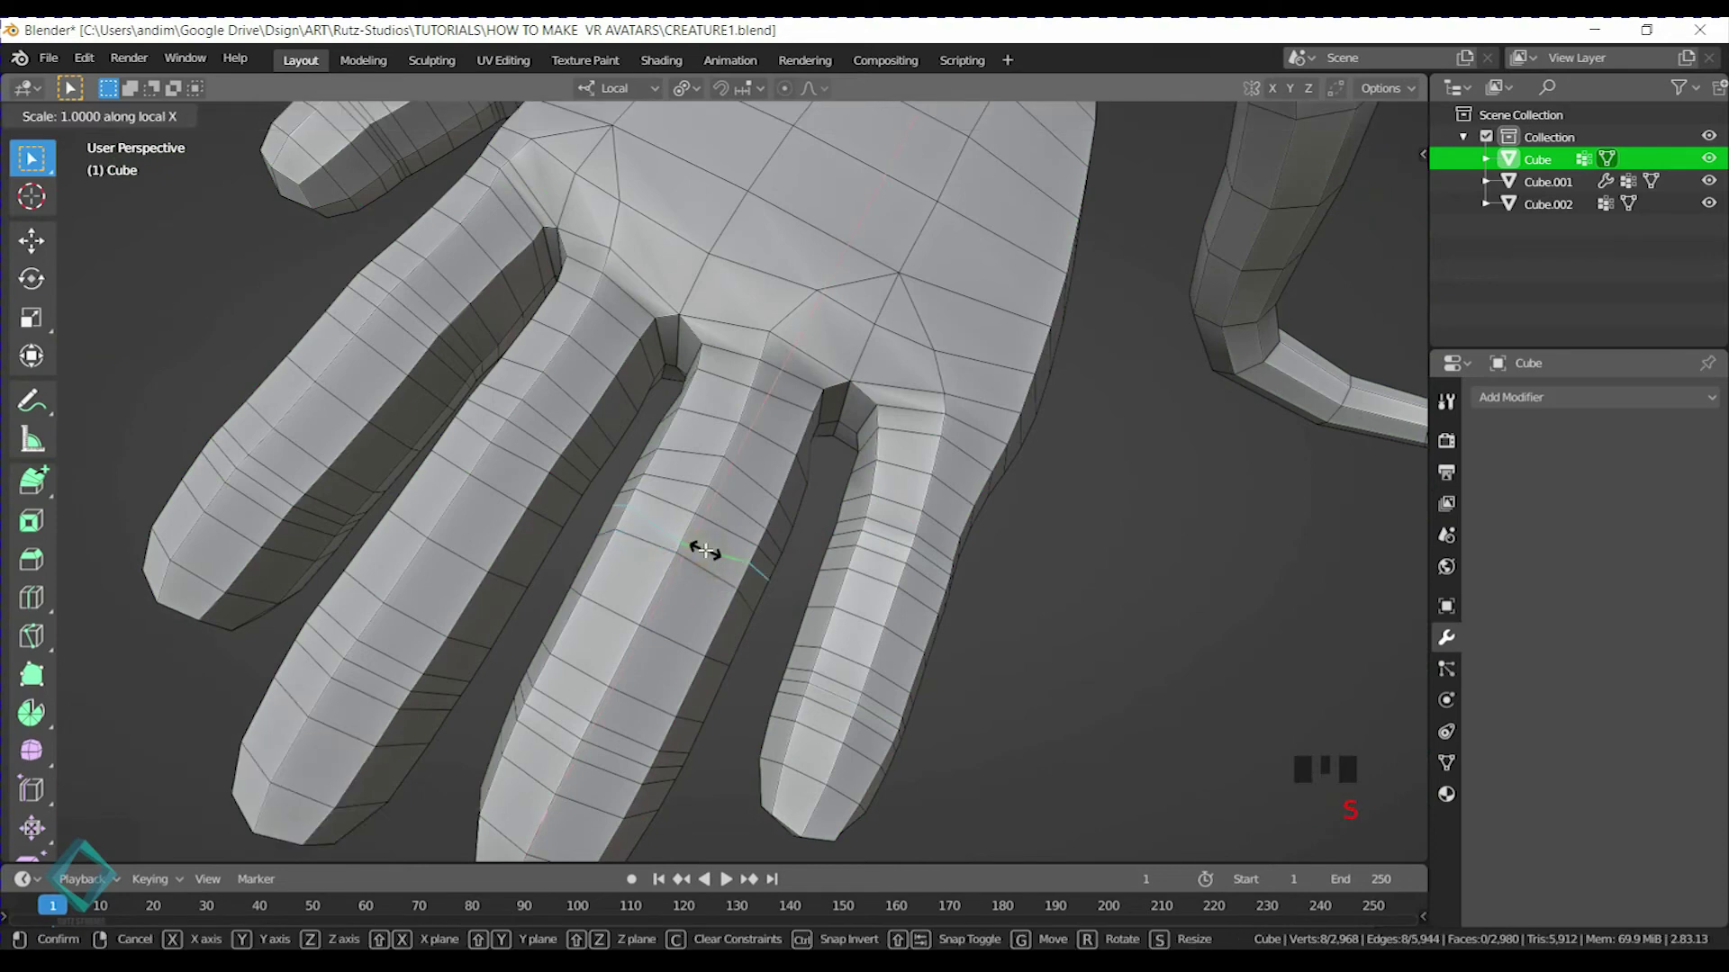
{"action": "key", "text": "0"}
{"action": "key", "text": "Return"}
Flatten the edge loop at the ring finger's middle joint and one closer to its base to 0 along local X
{"action": "left_click", "coordinate": [710, 513], "text": "alt"}
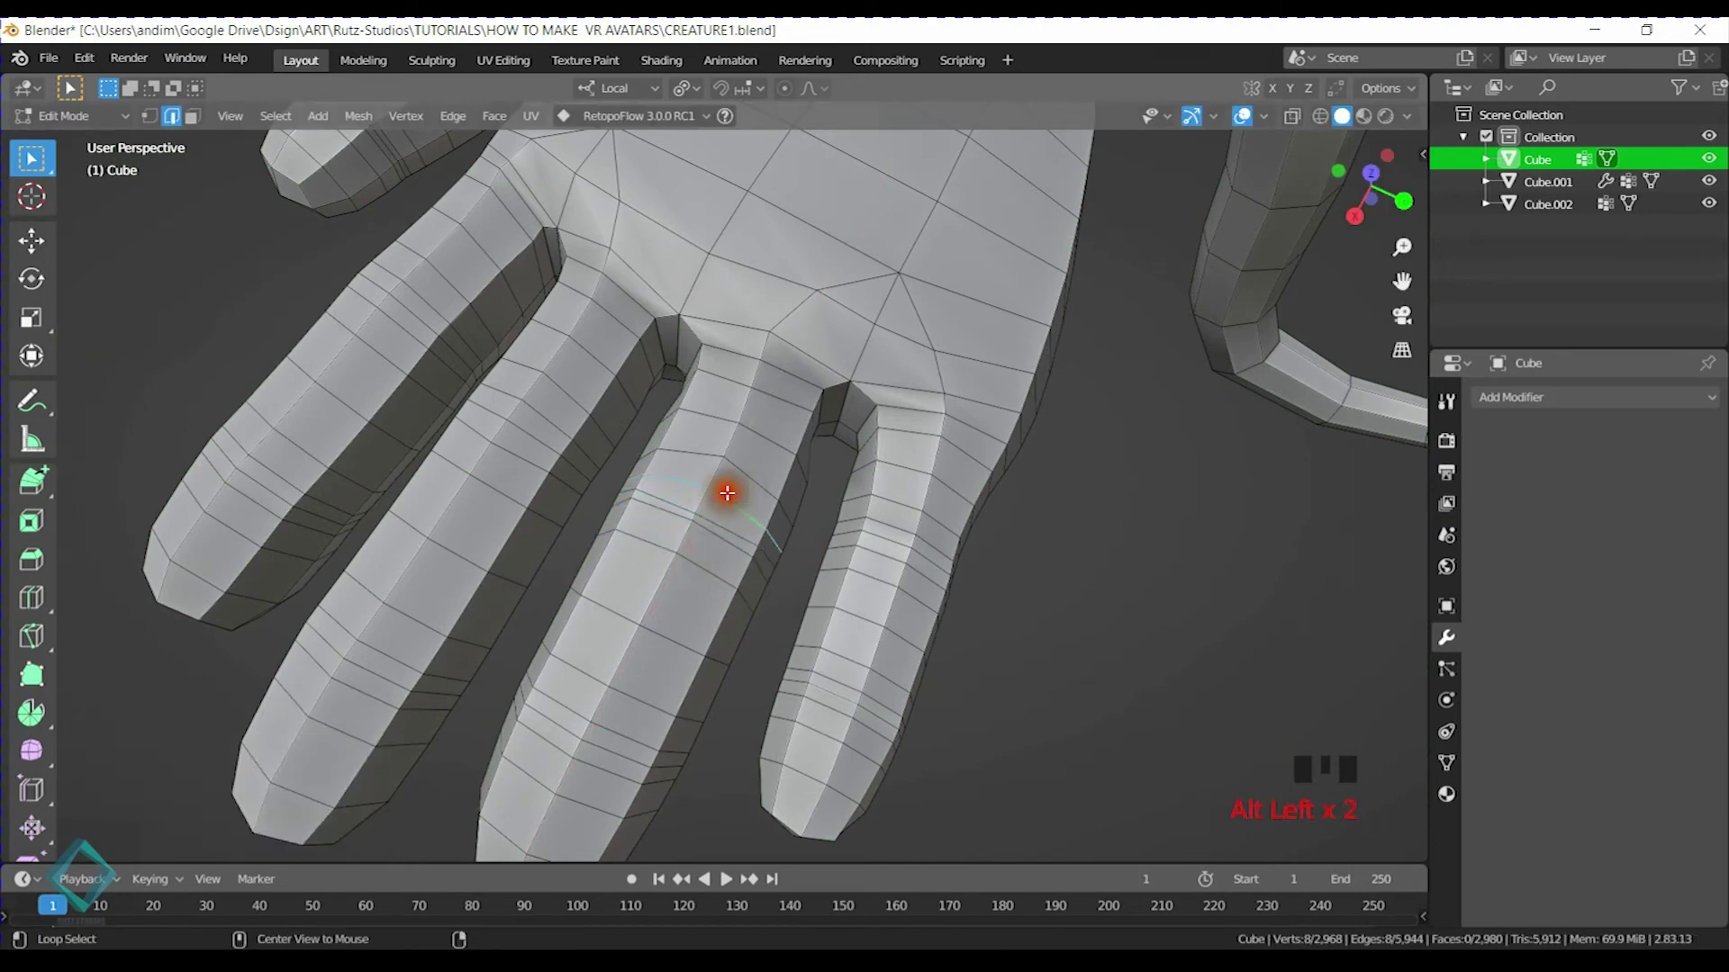
{"action": "key", "text": "s"}
{"action": "key", "text": "x"}
{"action": "key", "text": "0"}
{"action": "left_click", "coordinate": [726, 493]}
{"action": "middle_click_drag", "start_coordinate": [727, 494], "coordinate": [629, 475]}
{"action": "left_click", "coordinate": [748, 542], "text": "alt"}
{"action": "key", "text": "s"}
{"action": "key", "text": "x"}
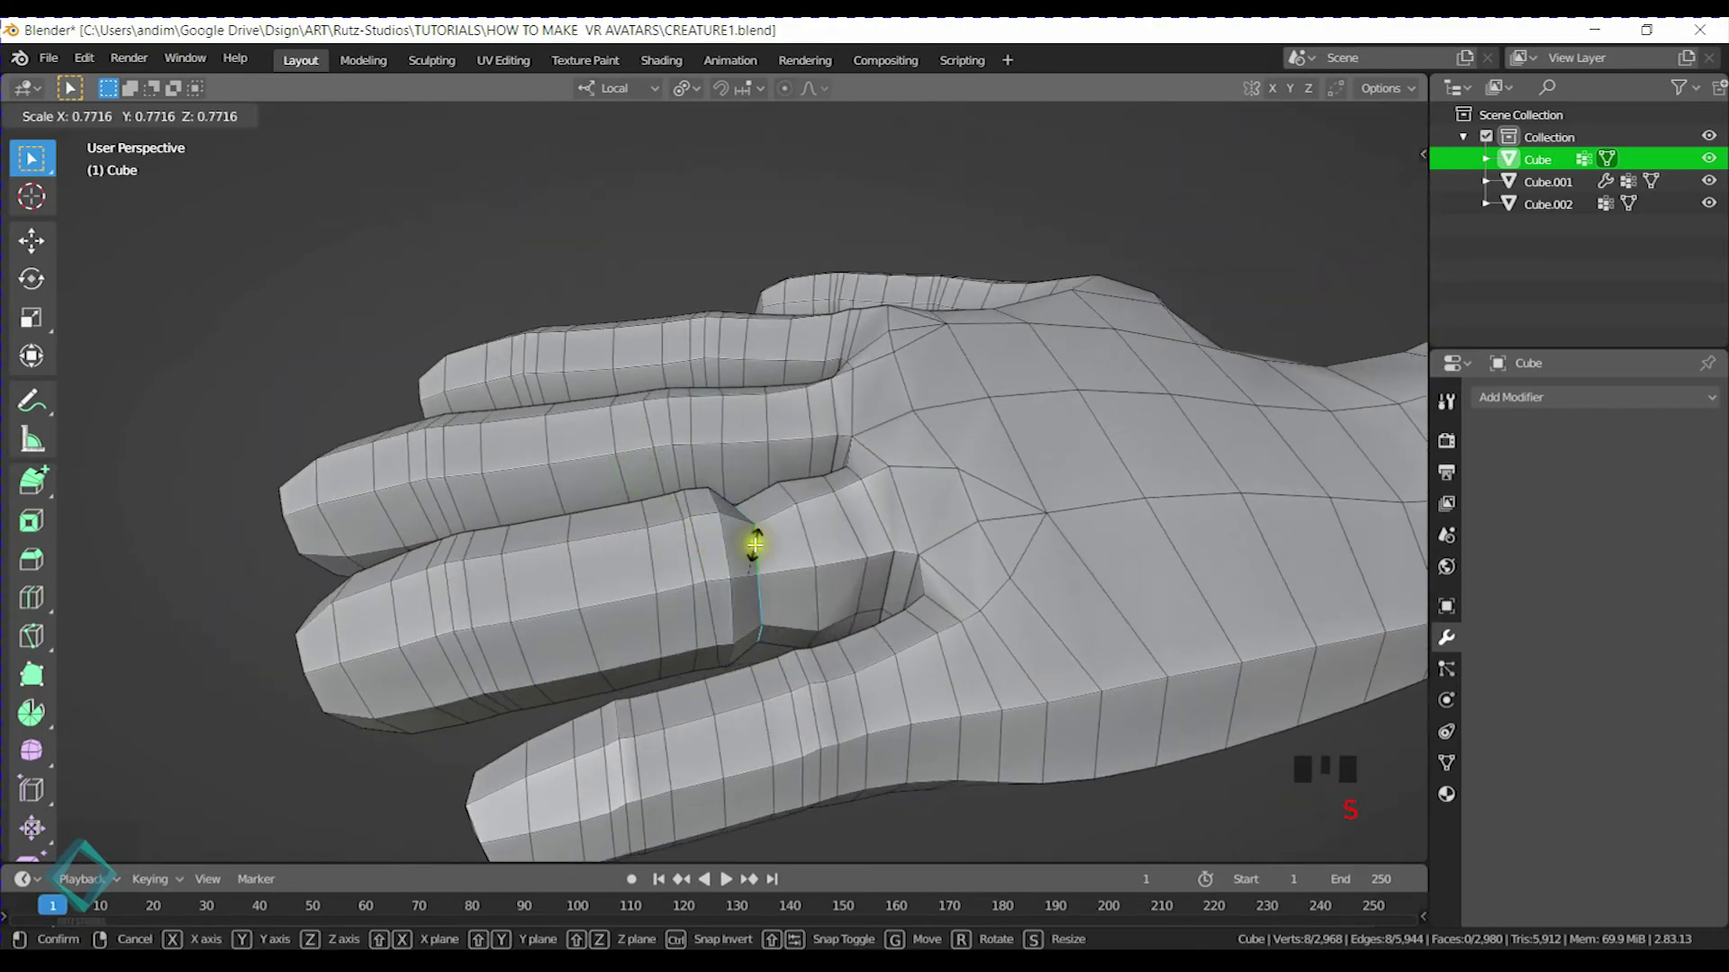
{"action": "key", "text": "0"}
{"action": "left_click", "coordinate": [754, 544]}
Scale the remaining edge loops near the ring finger's base to straighten them along local X
{"action": "middle_click_drag", "start_coordinate": [755, 545], "coordinate": [822, 487]}
{"action": "scroll", "coordinate": [822, 488], "scroll_direction": "up", "scroll_amount": 4}
{"action": "key", "text": "s"}
{"action": "key", "text": "x"}
{"action": "left_click", "coordinate": [815, 493]}
{"action": "left_click", "coordinate": [759, 539], "text": "alt"}
{"action": "left_click", "coordinate": [817, 517], "text": "alt"}
{"action": "key", "text": "s"}
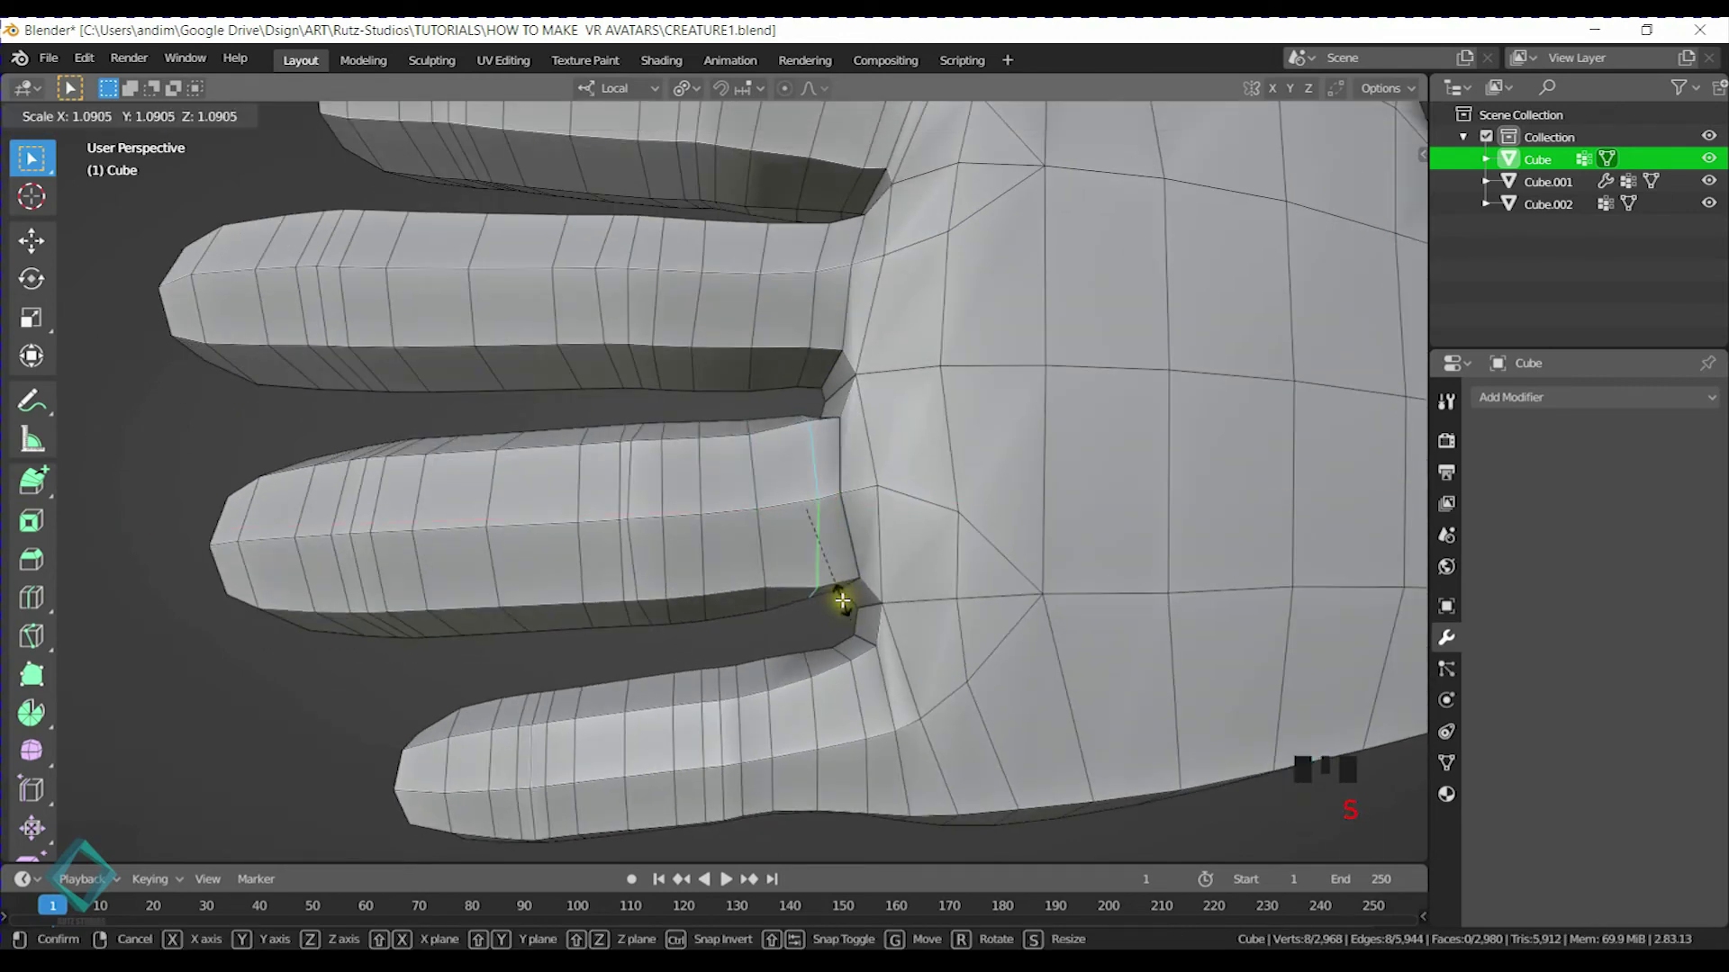
{"action": "left_click", "coordinate": [842, 597]}
Select the lengthwise edge path on the ring finger's side facing the little finger and smooth it with LoopTools Relax
{"action": "middle_click_drag", "start_coordinate": [842, 598], "coordinate": [783, 565]}
{"action": "left_click", "coordinate": [808, 565]}
{"action": "middle_click_drag", "start_coordinate": [603, 617], "coordinate": [694, 584], "text": "shift"}
{"action": "left_click", "coordinate": [327, 640], "text": "ctrl"}
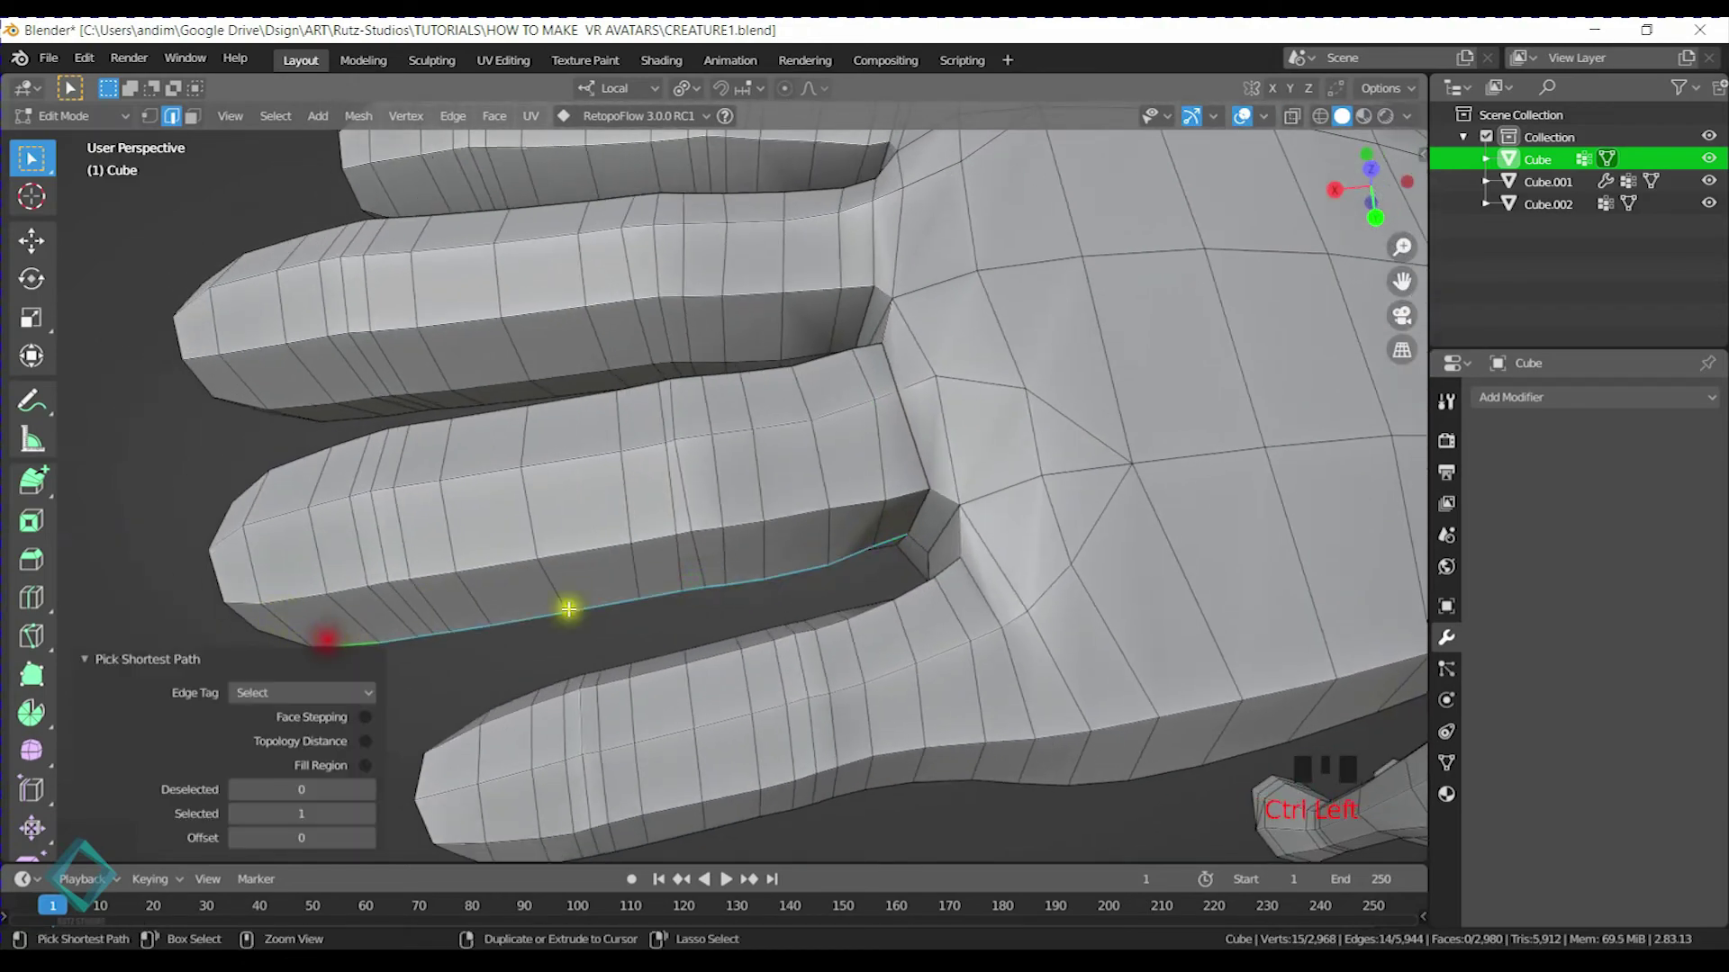
{"action": "key", "text": "n"}
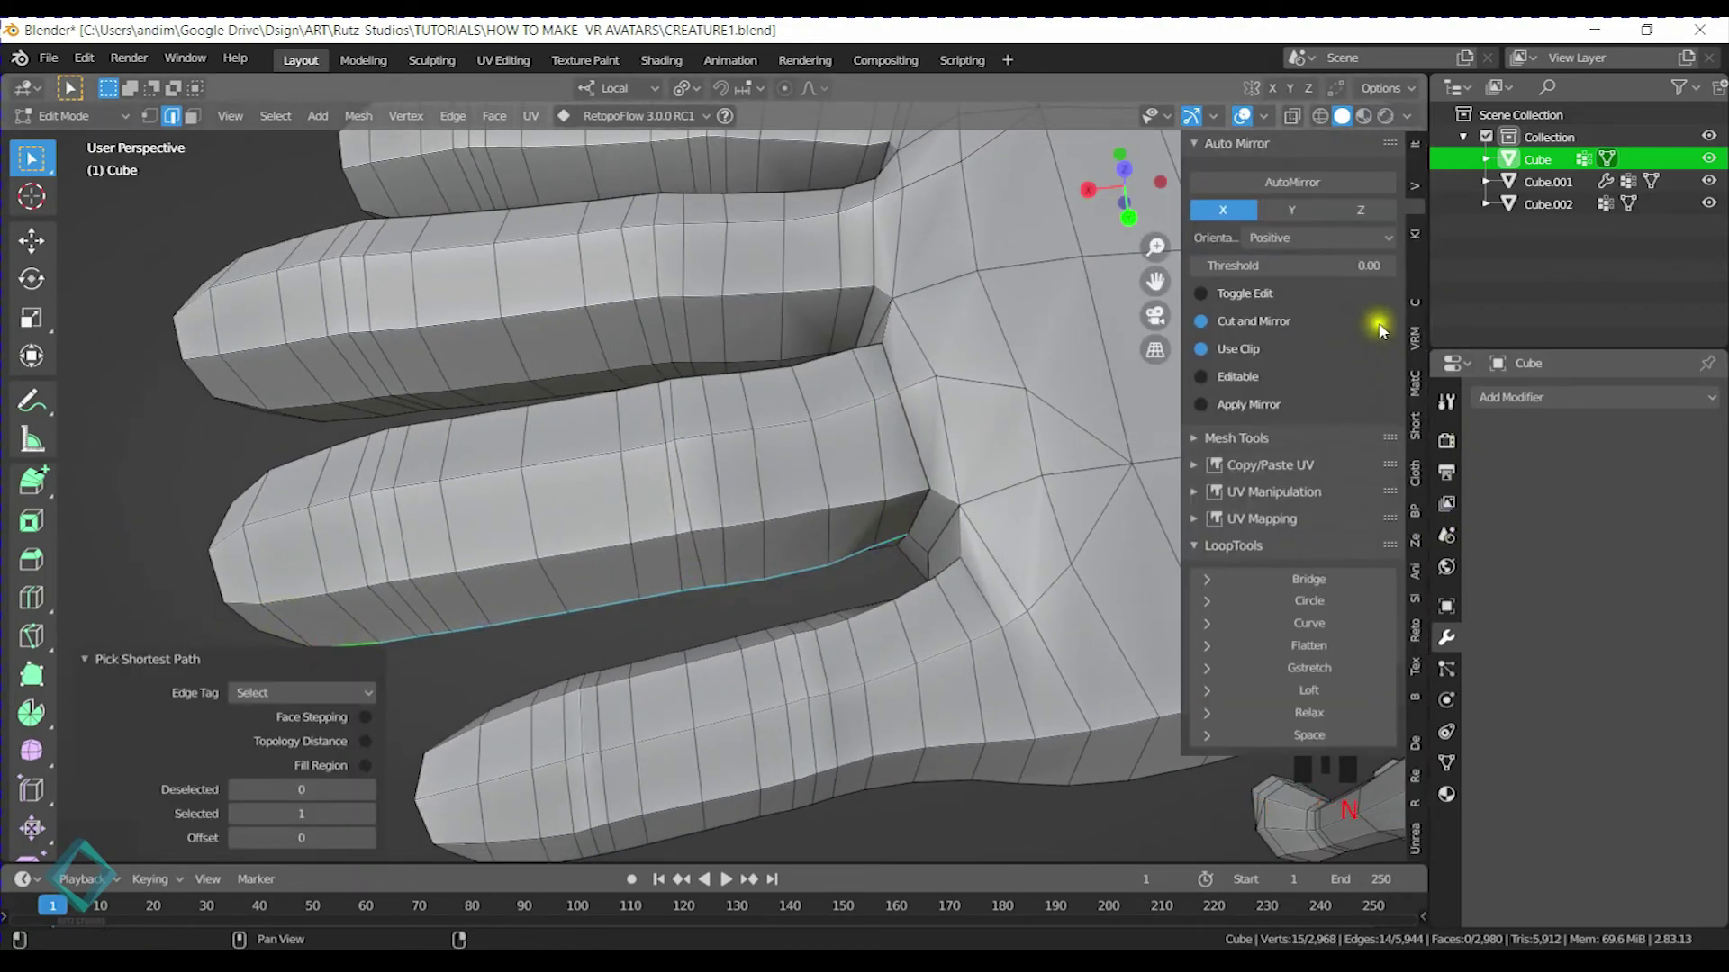
{"action": "left_click", "coordinate": [1310, 712]}
Relax the lengthwise edge path on the ring finger's side facing the middle finger with LoopTools
{"action": "middle_click_drag", "start_coordinate": [666, 612], "coordinate": [648, 664]}
{"action": "left_click", "coordinate": [498, 599]}
{"action": "left_click", "coordinate": [1062, 799], "text": "ctrl"}
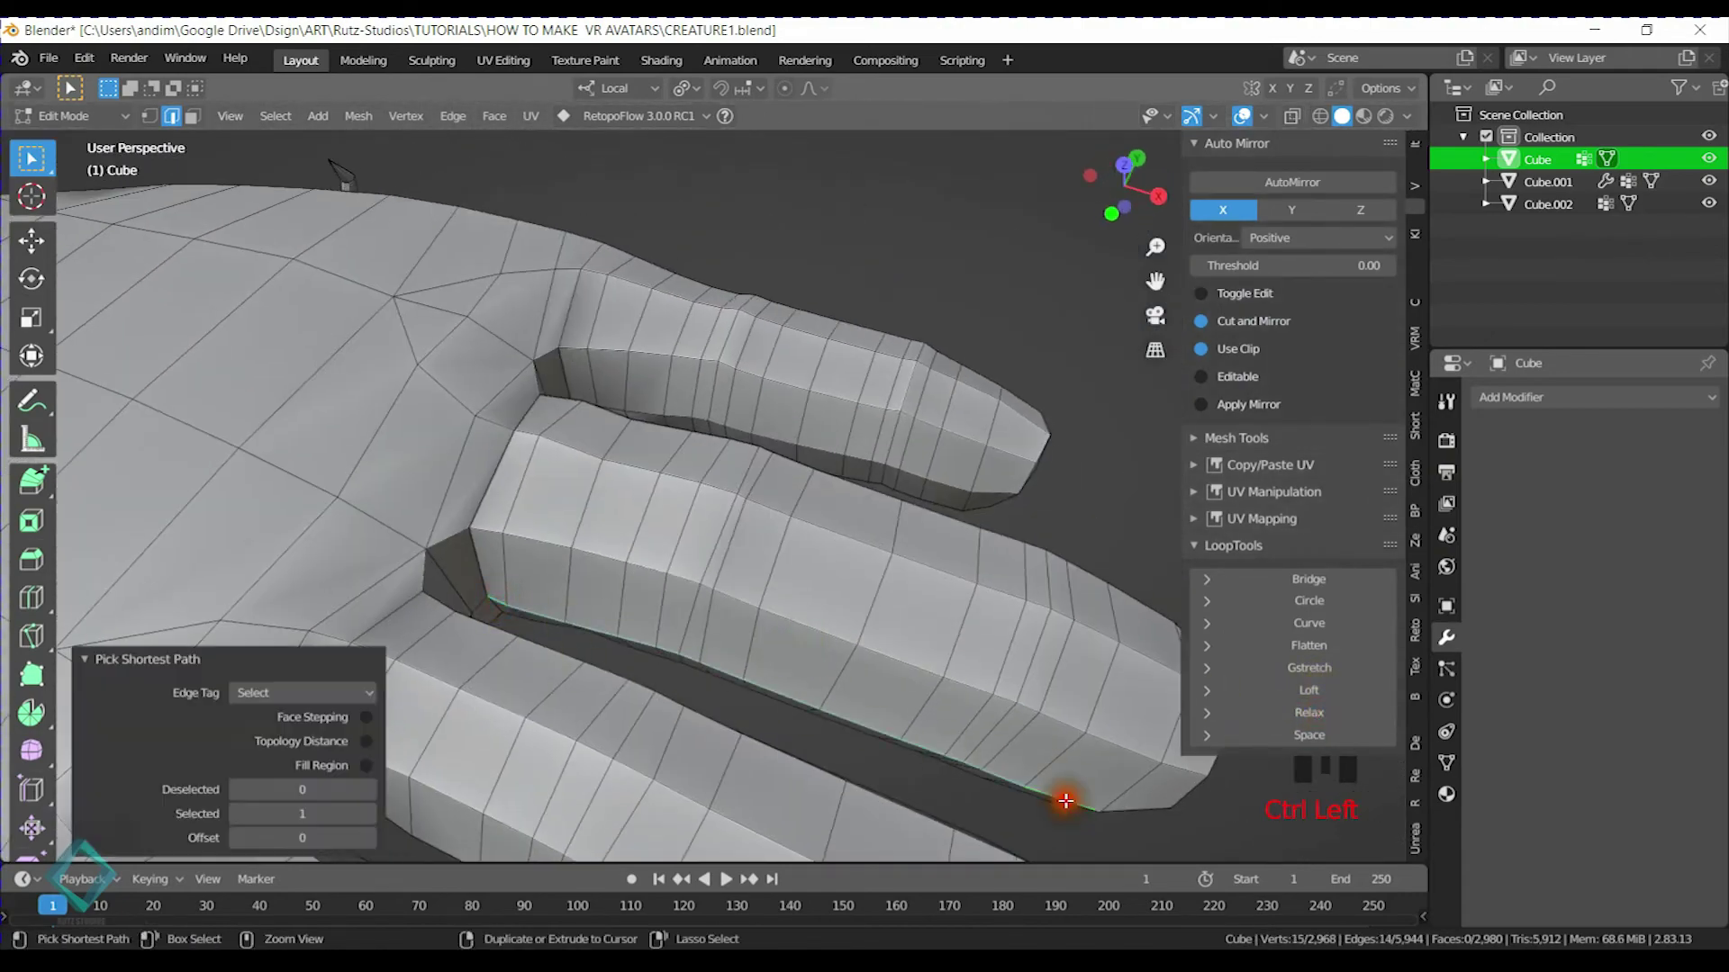
{"action": "left_click", "coordinate": [1344, 712]}
Edge-slide the two upper edges at the ring finger's middle joint by a factor of about 0.15 and save the file
{"action": "middle_click_drag", "start_coordinate": [1087, 678], "coordinate": [654, 586]}
{"action": "left_click", "coordinate": [709, 517]}
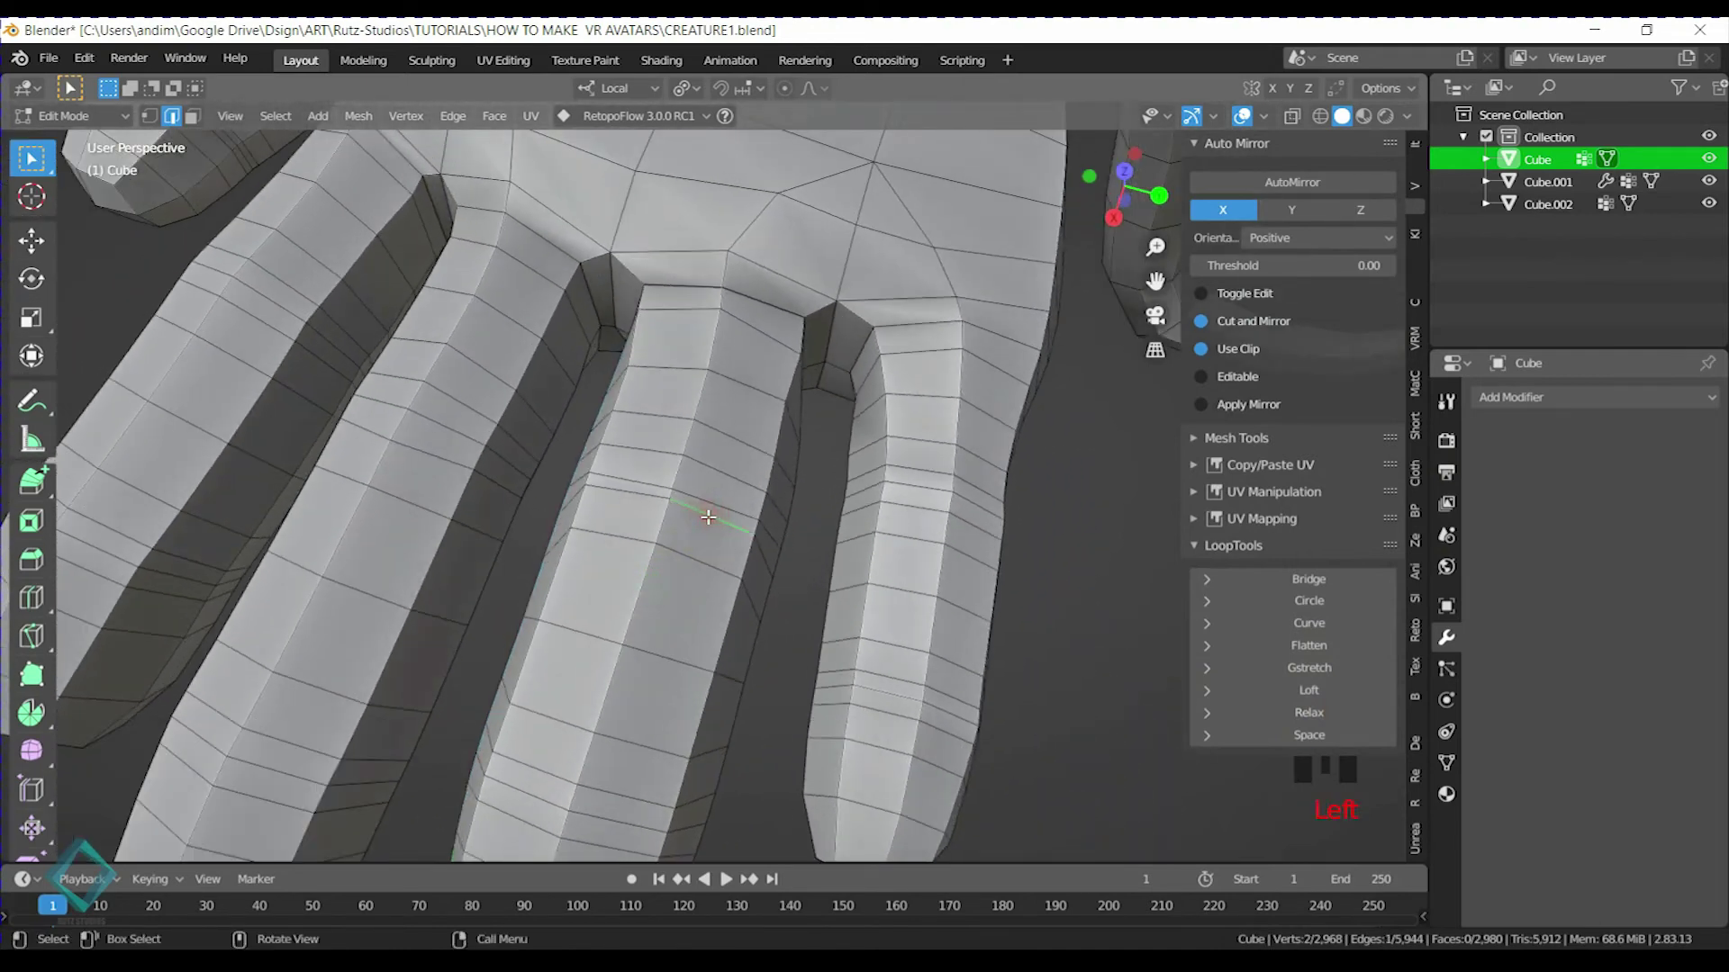
{"action": "key", "text": "g"}
{"action": "key", "text": "g"}
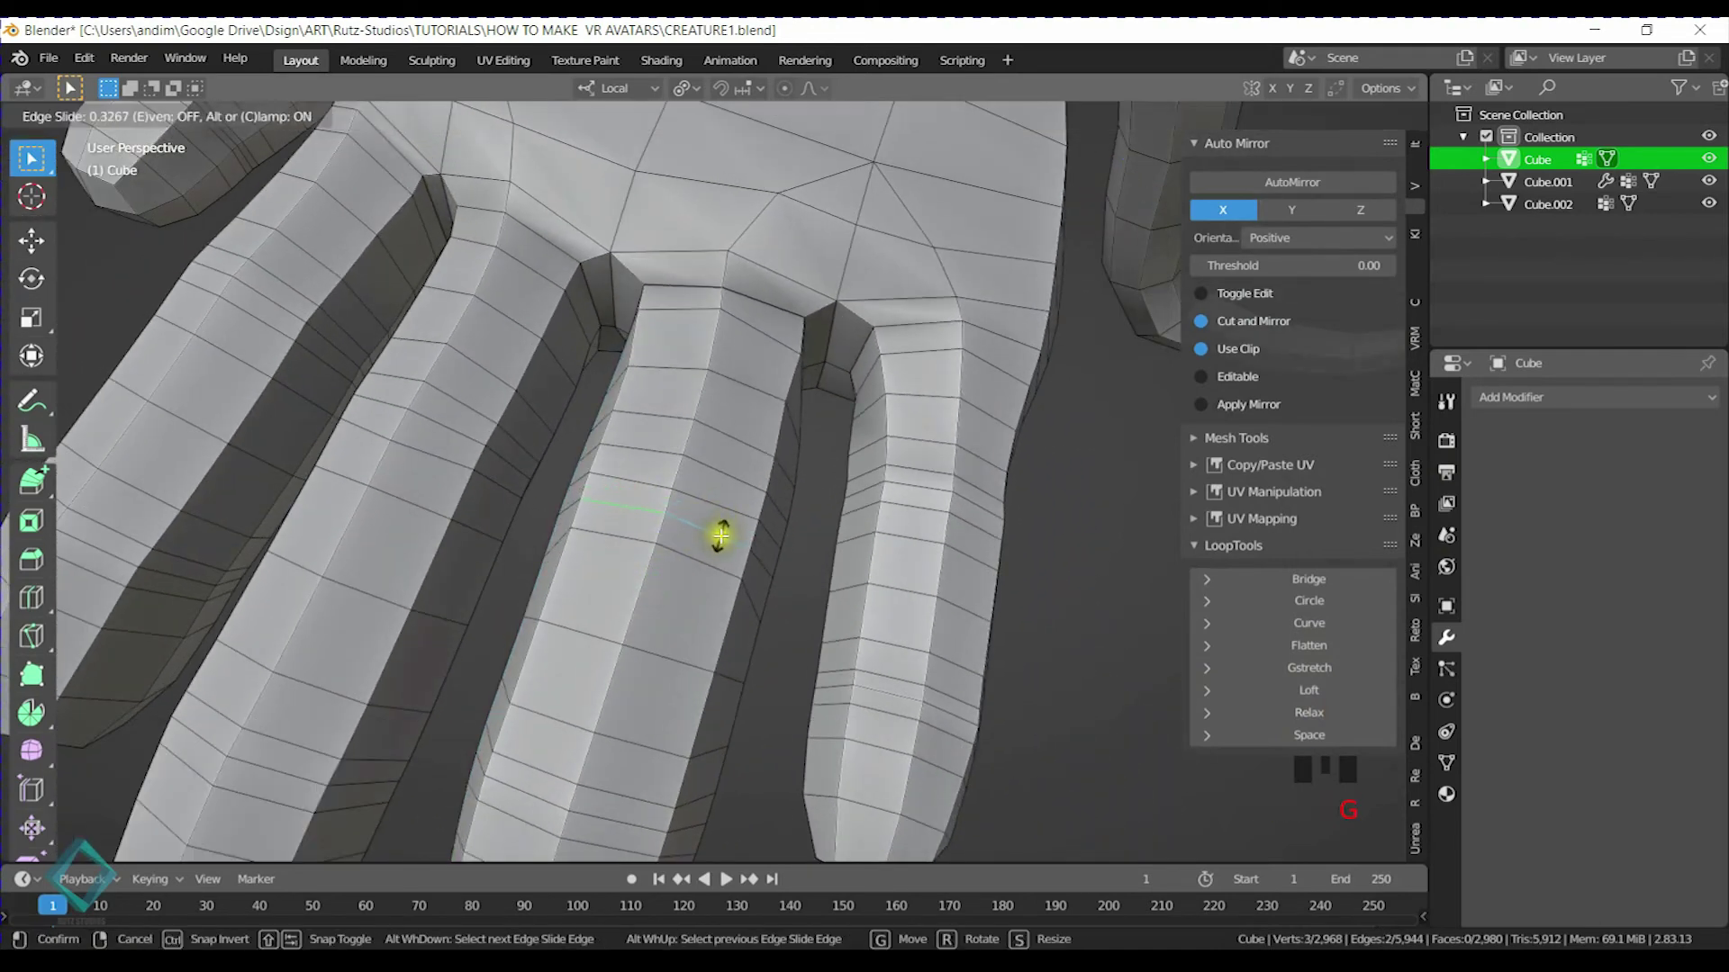
{"action": "left_click", "coordinate": [720, 535]}
{"action": "middle_click_drag", "start_coordinate": [714, 529], "coordinate": [786, 557]}
{"action": "key", "text": "ctrl+s"}
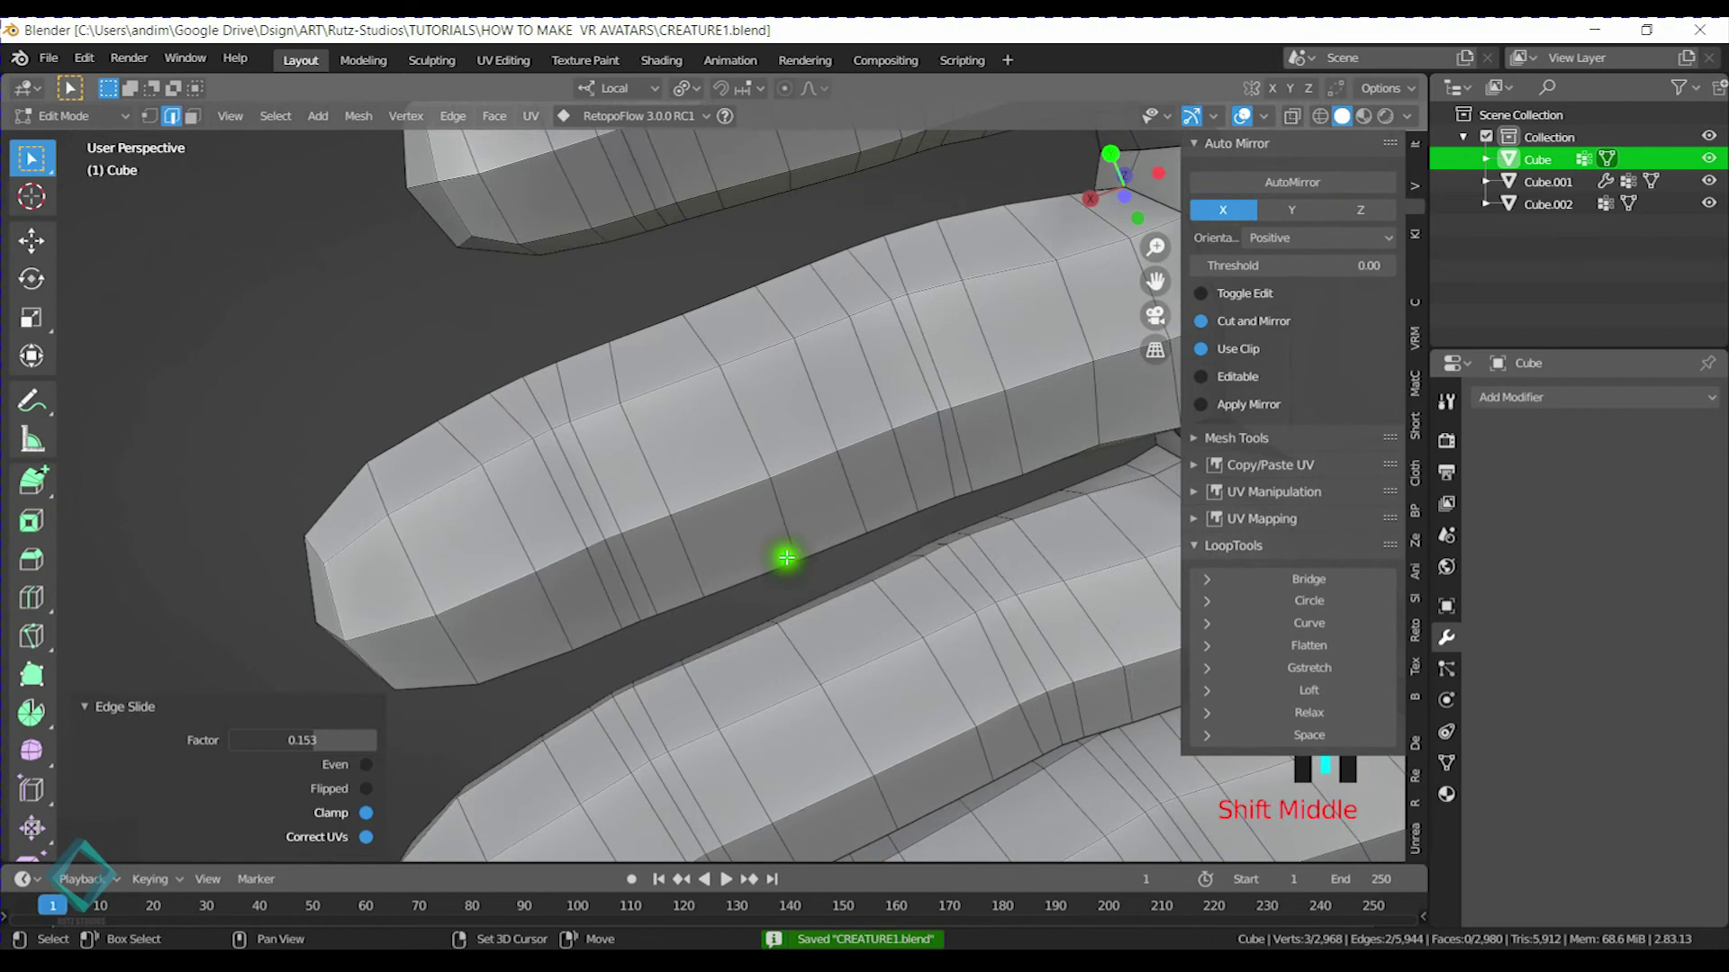
Try to slide a single edge beside the middle joint on the ring finger's underside
{"action": "middle_click_drag", "start_coordinate": [874, 386], "coordinate": [777, 464], "text": "shift"}
{"action": "left_click", "coordinate": [706, 455]}
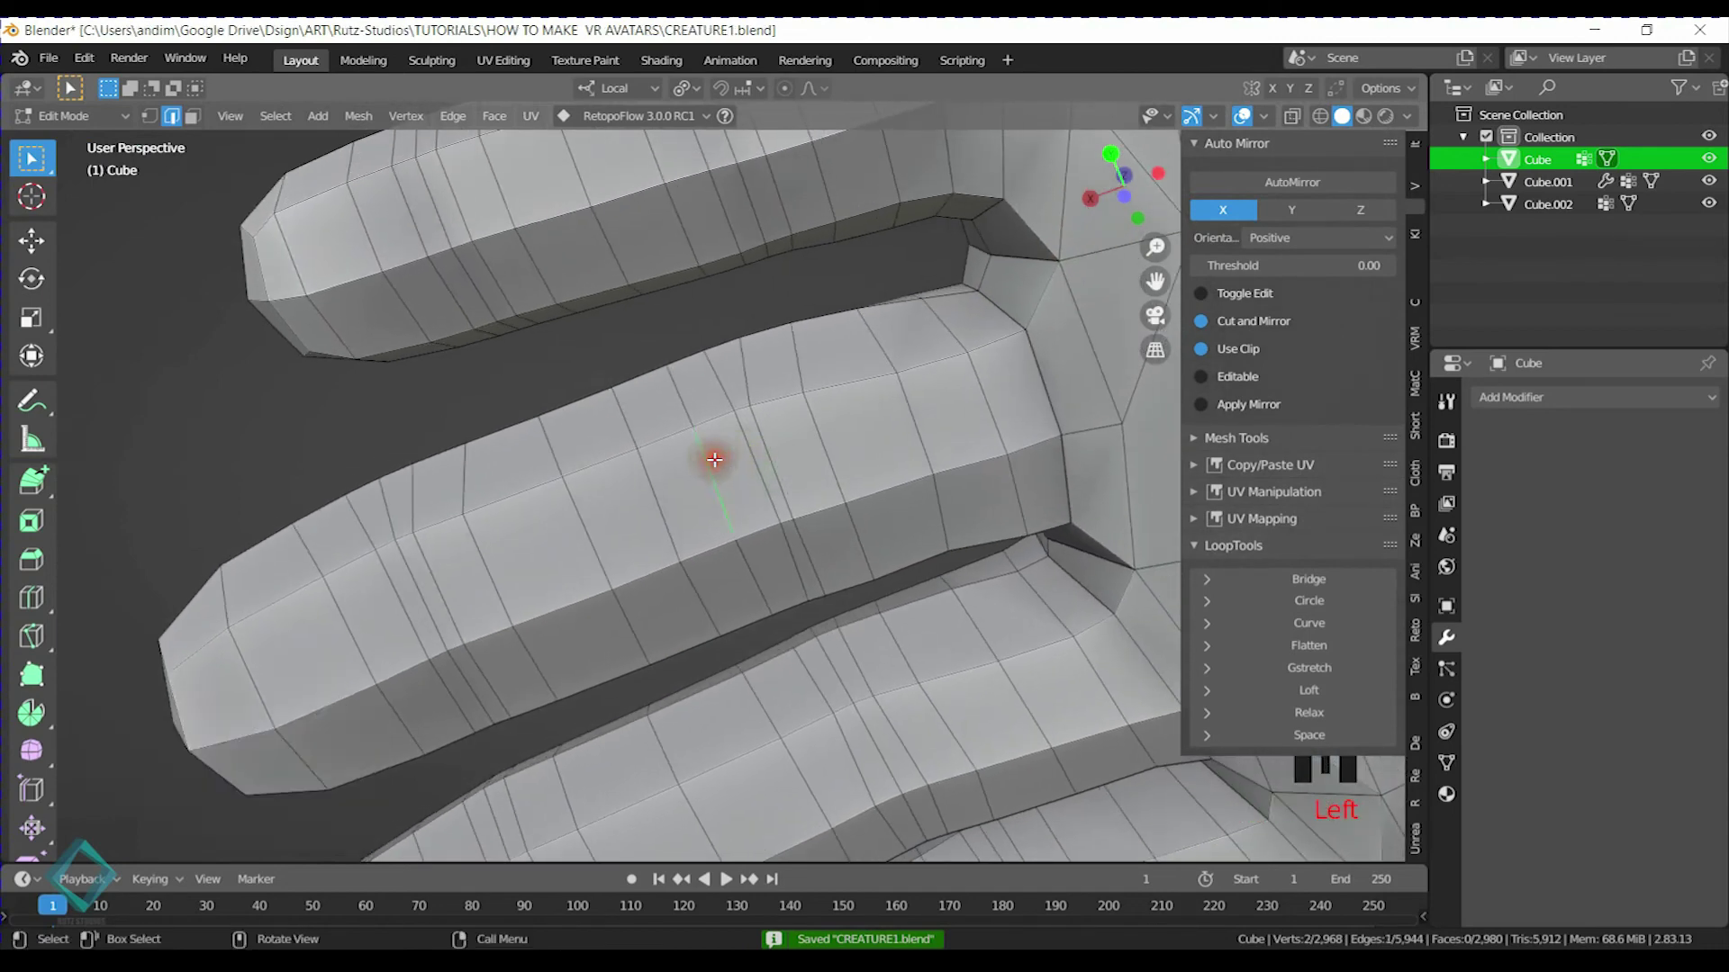
{"action": "key", "text": "g"}
{"action": "key", "text": "g"}
{"action": "left_click", "coordinate": [740, 477]}
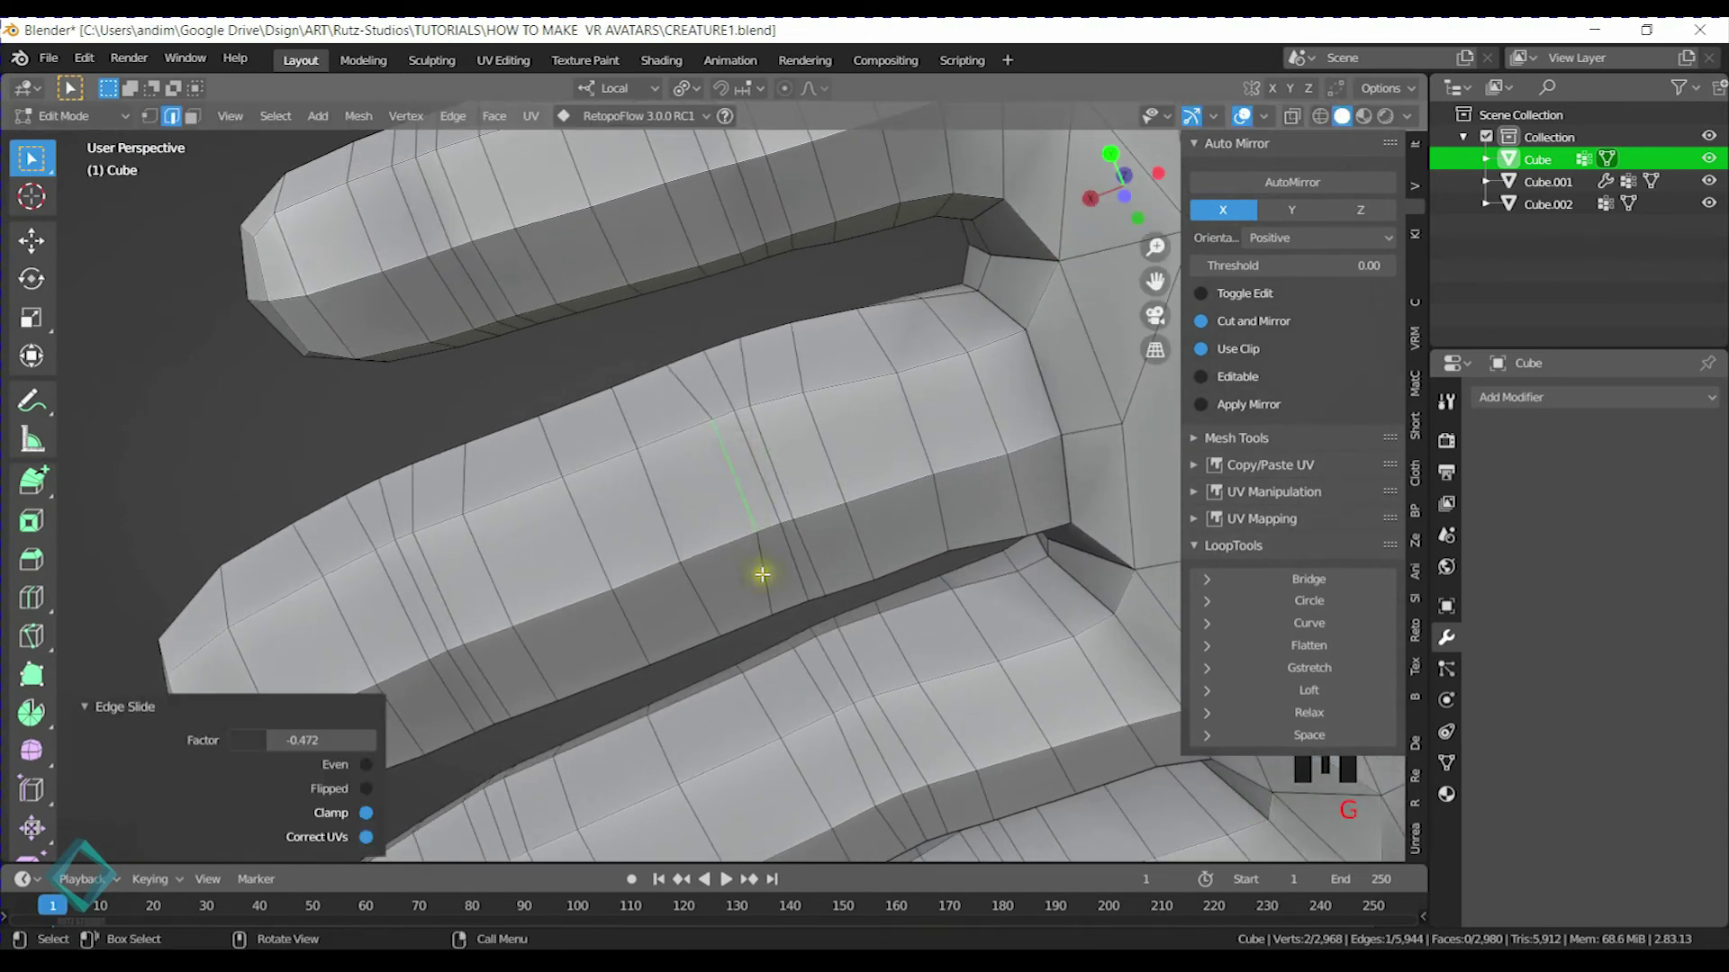
{"action": "key", "text": "ctrl+z"}
Slide the two adjoining underside edges on the tip side of the ring finger's middle joint closer to the joint
{"action": "key", "text": "g"}
{"action": "key", "text": "g"}
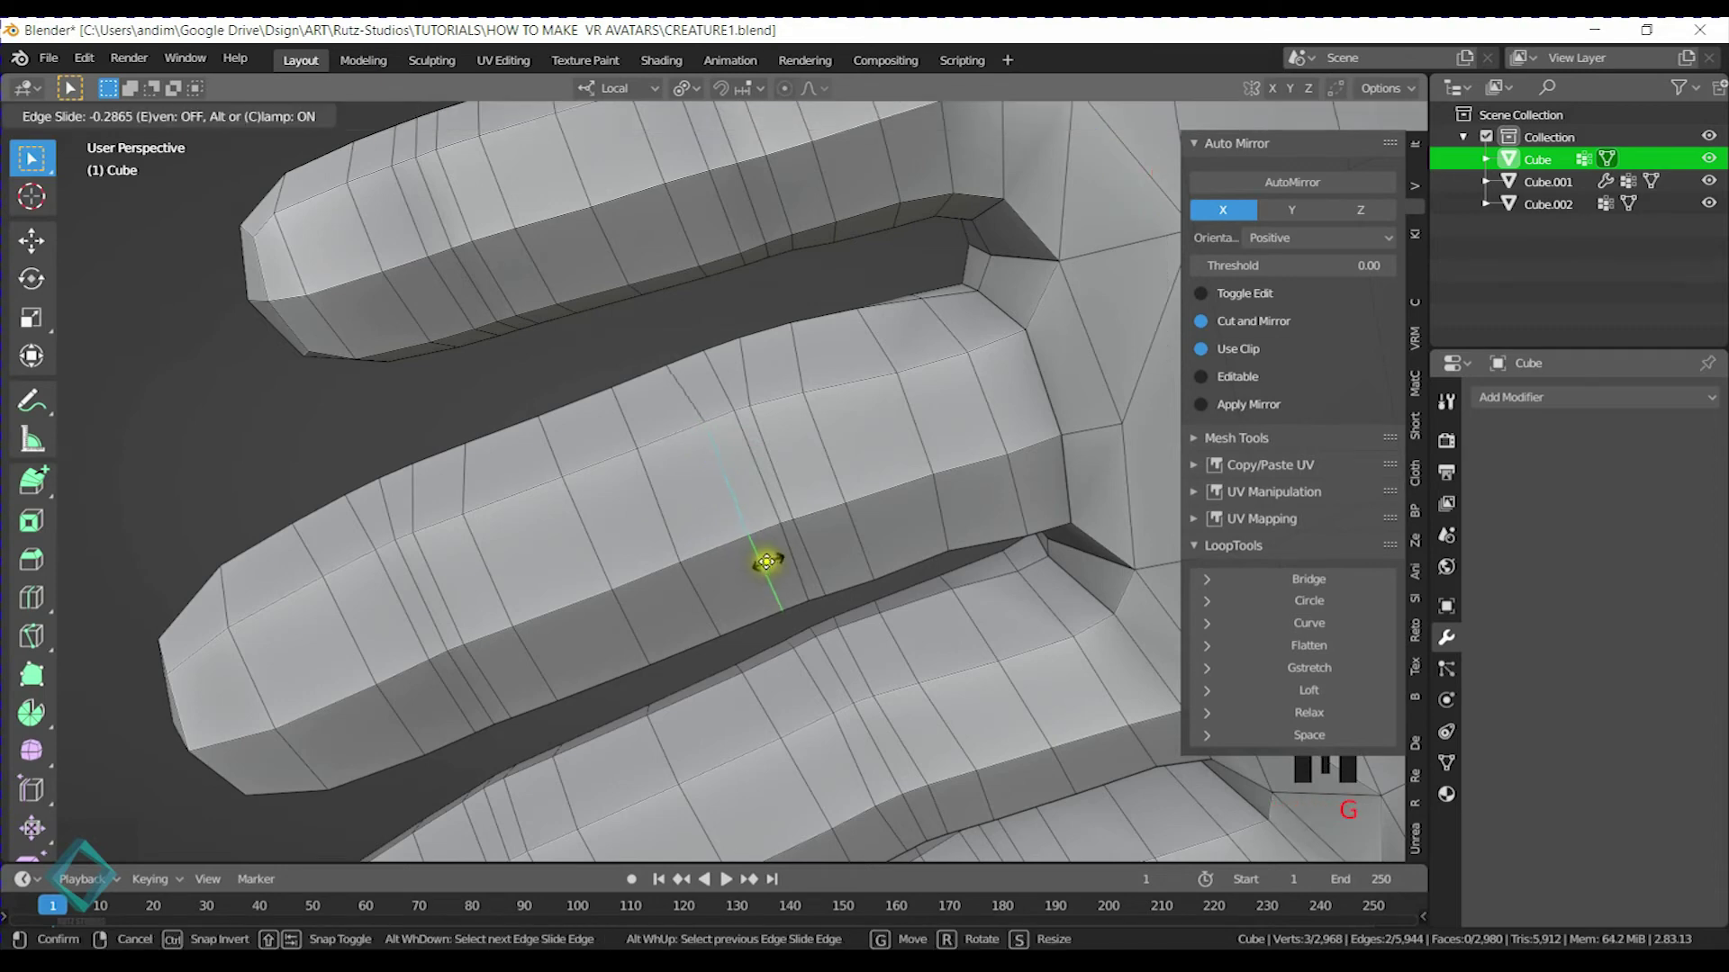
{"action": "left_click", "coordinate": [782, 556]}
Edge-slide the two underside edges on the tip side of the little finger's middle joint by a factor of about -0.25
{"action": "middle_click_drag", "start_coordinate": [780, 390], "coordinate": [817, 521]}
{"action": "left_click", "coordinate": [772, 300]}
{"action": "left_click", "coordinate": [801, 388], "text": "shift"}
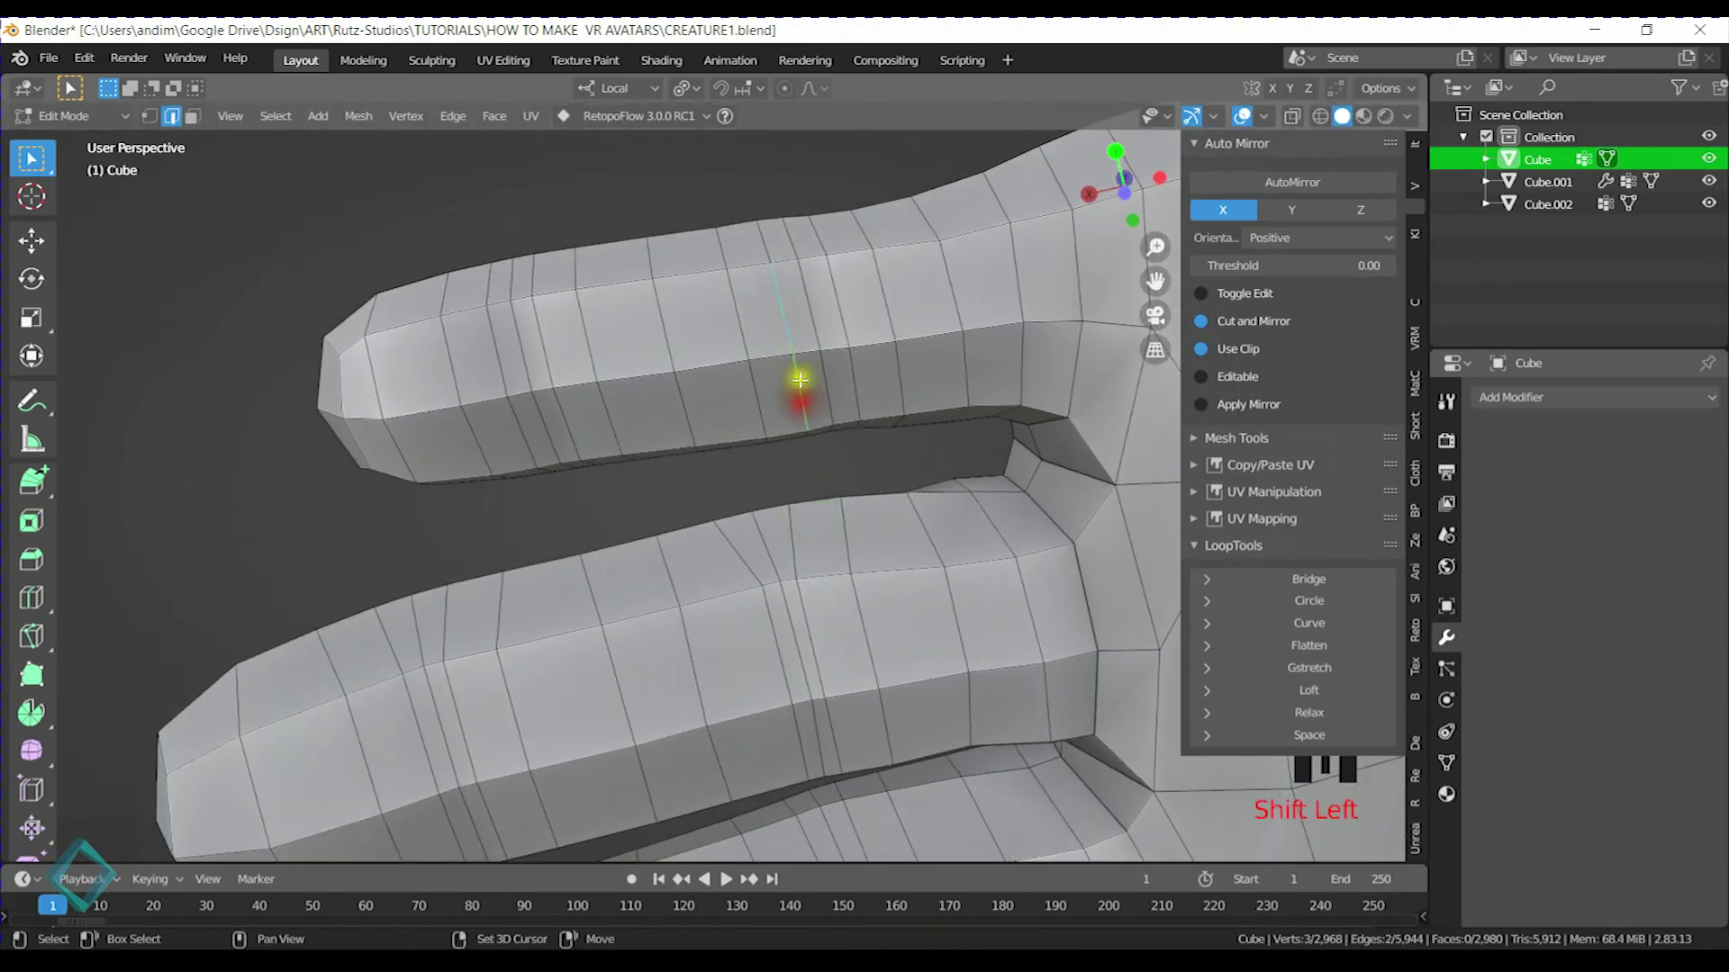
{"action": "key", "text": "g"}
{"action": "key", "text": "g"}
{"action": "left_click", "coordinate": [810, 378]}
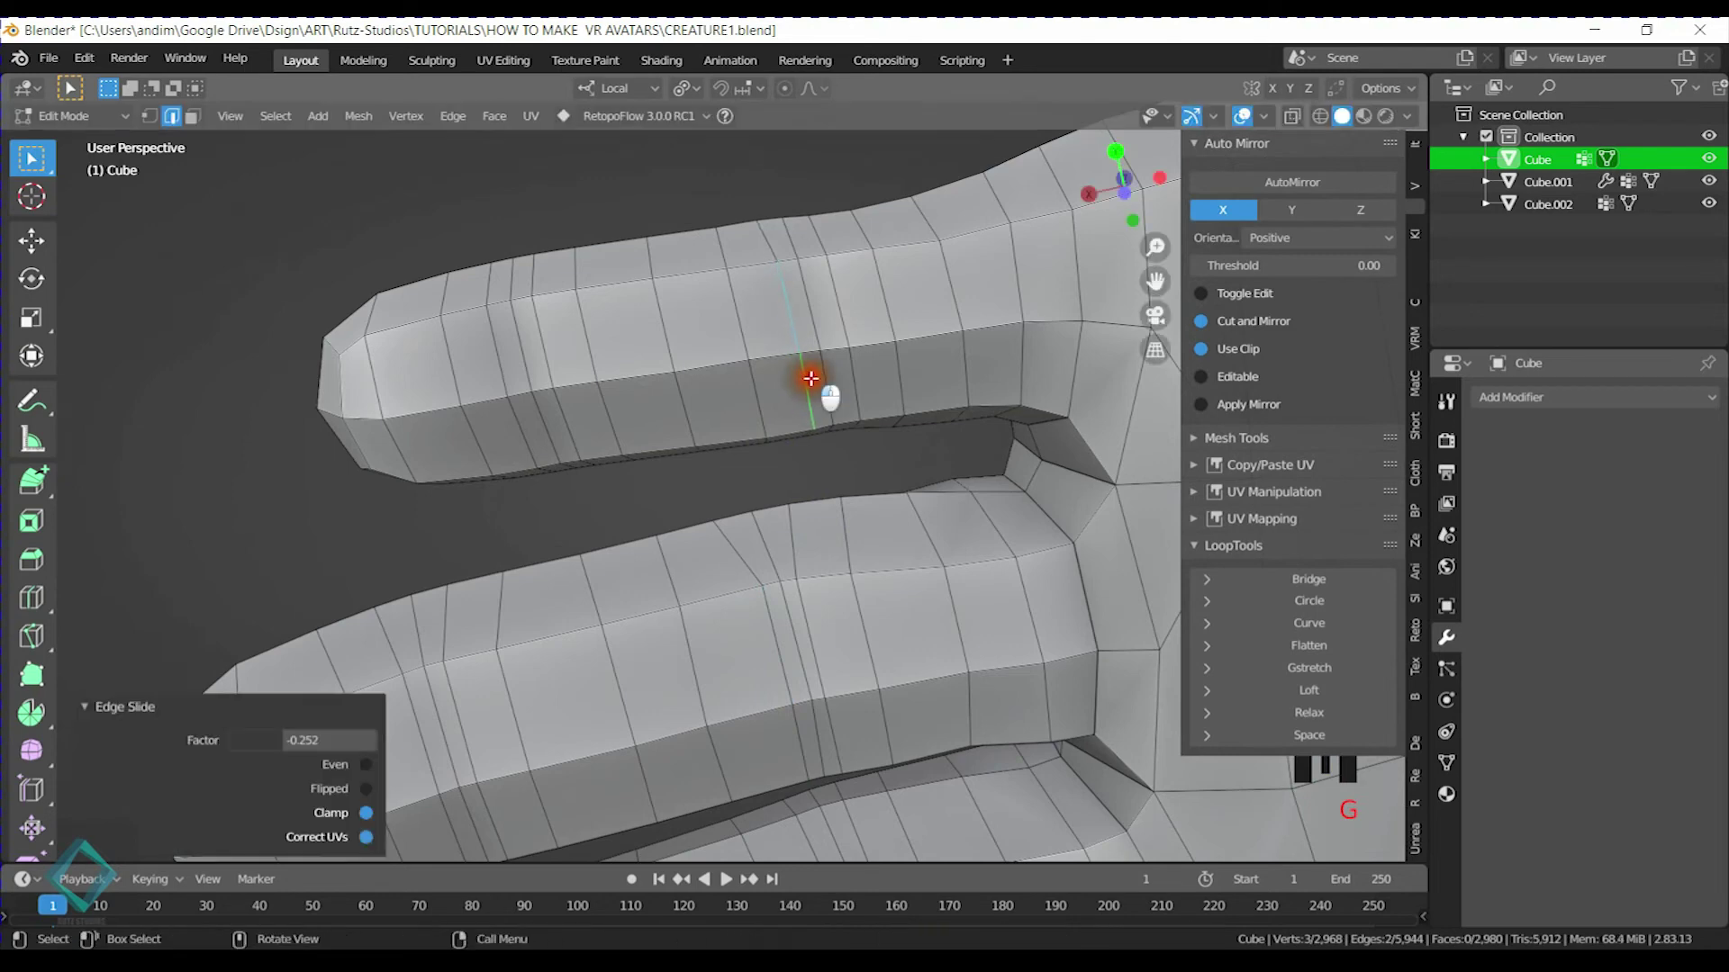
Adjust the position of the two underside edges on the base side of the little finger's middle joint
{"action": "left_click", "coordinate": [834, 297]}
{"action": "left_click", "coordinate": [846, 382], "text": "shift"}
{"action": "key", "text": "g"}
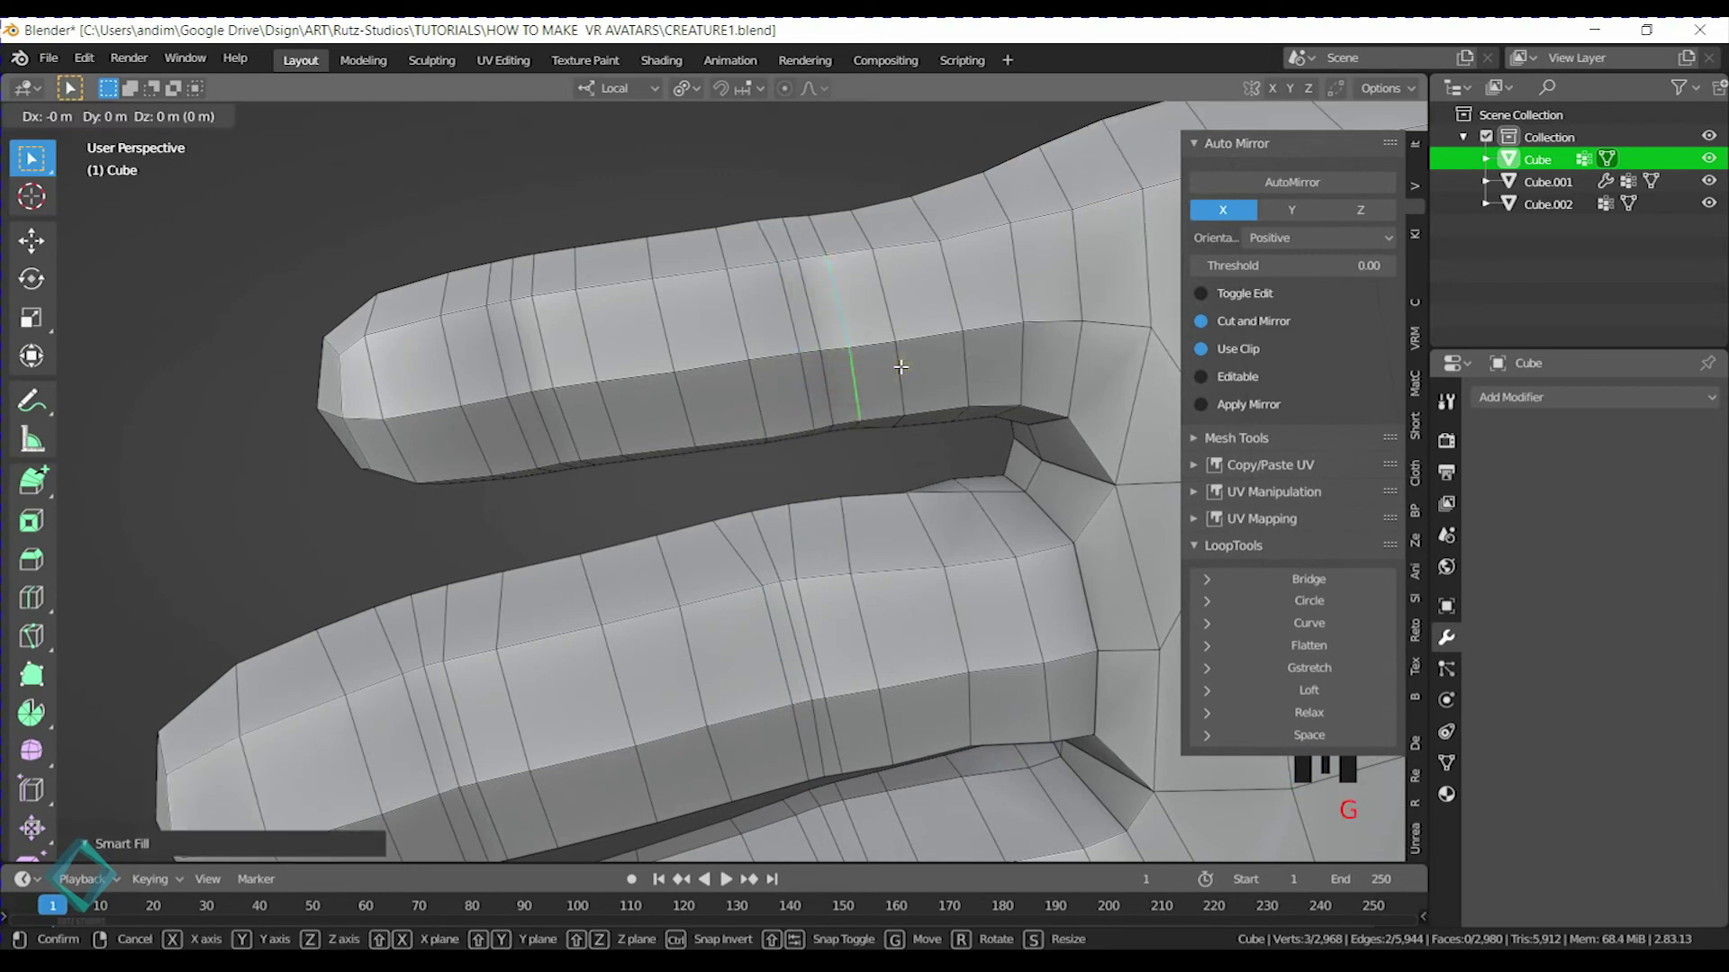
{"action": "left_click", "coordinate": [892, 367]}
{"action": "left_click", "coordinate": [808, 389]}
Slide the underside edge pairs on both sides of the little finger's end joint and save the file
{"action": "left_click", "coordinate": [530, 314]}
{"action": "left_click", "coordinate": [575, 438], "text": "shift"}
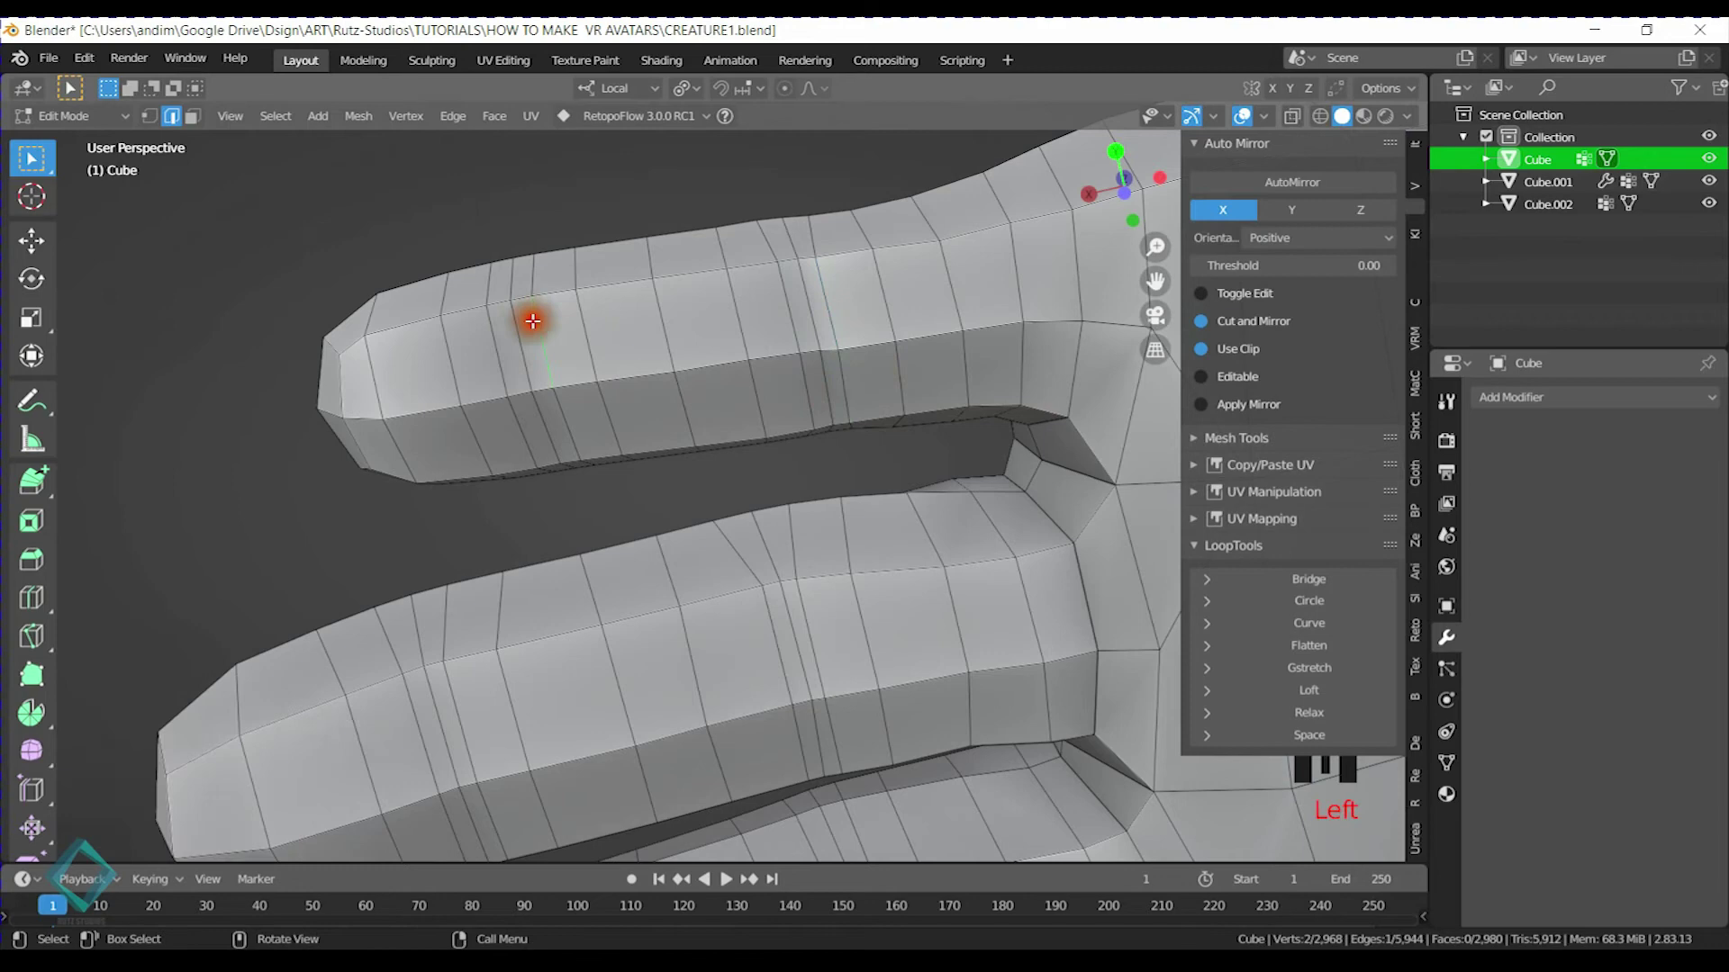
{"action": "key", "text": "g"}
{"action": "key", "text": "g"}
{"action": "left_click", "coordinate": [468, 335]}
{"action": "left_click", "coordinate": [511, 443], "text": "shift"}
{"action": "key", "text": "g"}
{"action": "key", "text": "g"}
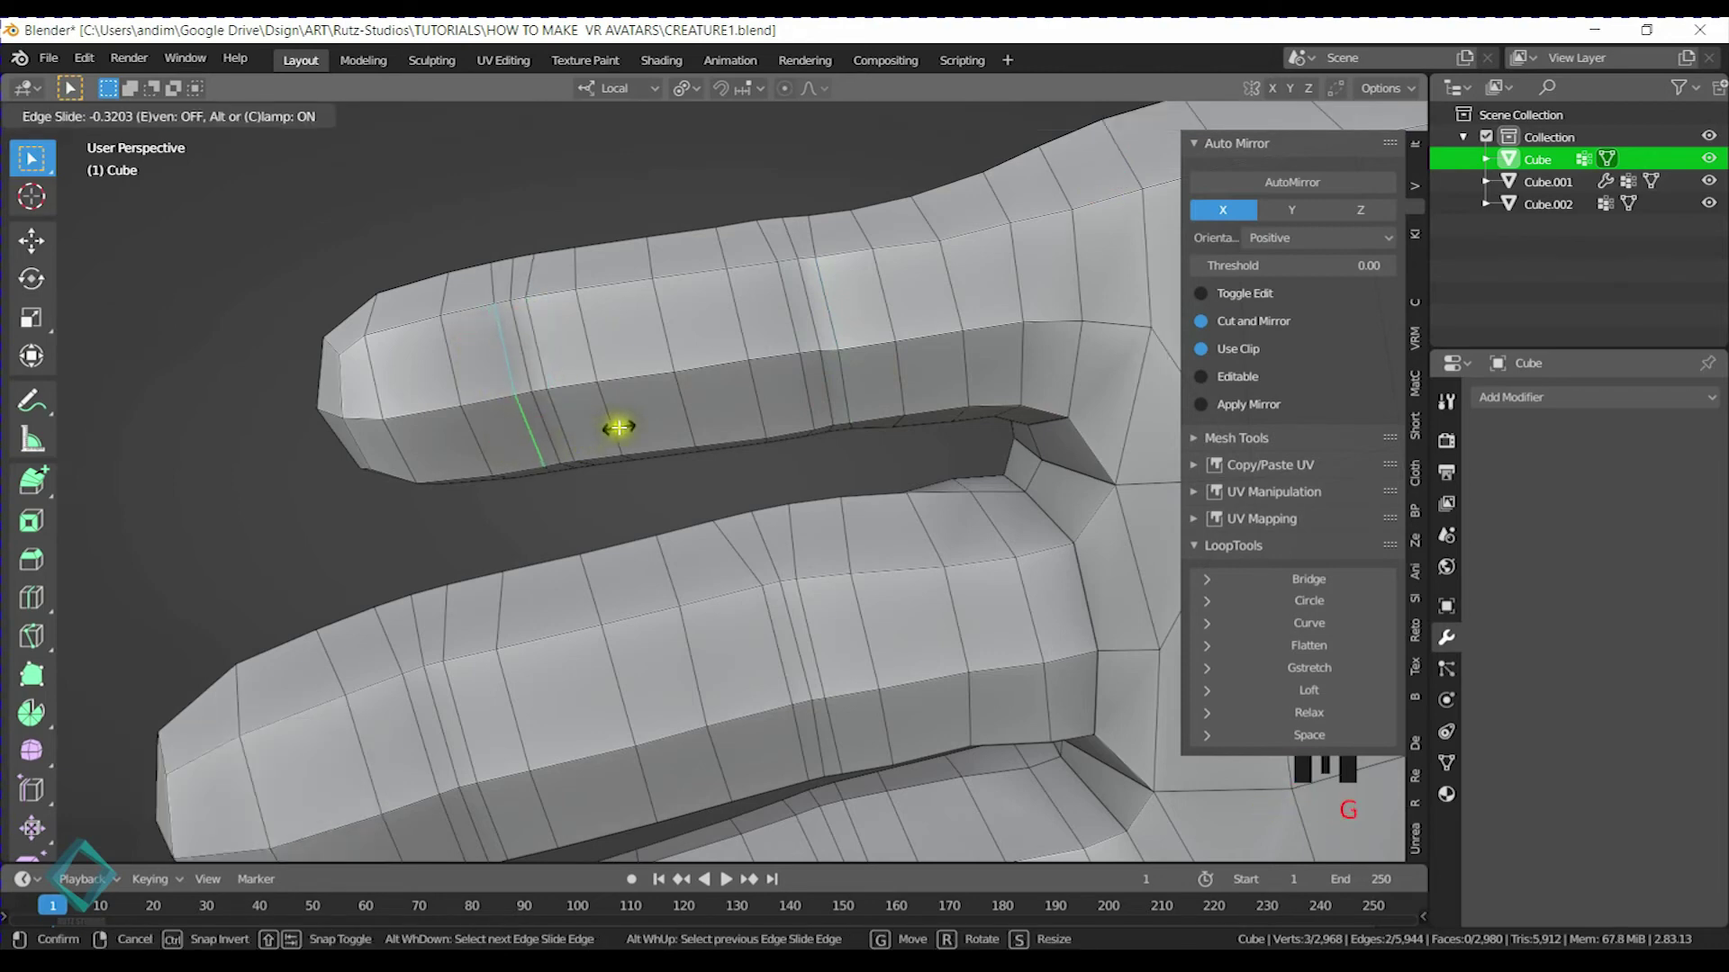
{"action": "left_click", "coordinate": [618, 427]}
{"action": "key", "text": "ctrl+x"}
{"action": "key", "text": "ctrl+z"}
{"action": "key", "text": "ctrl+s"}
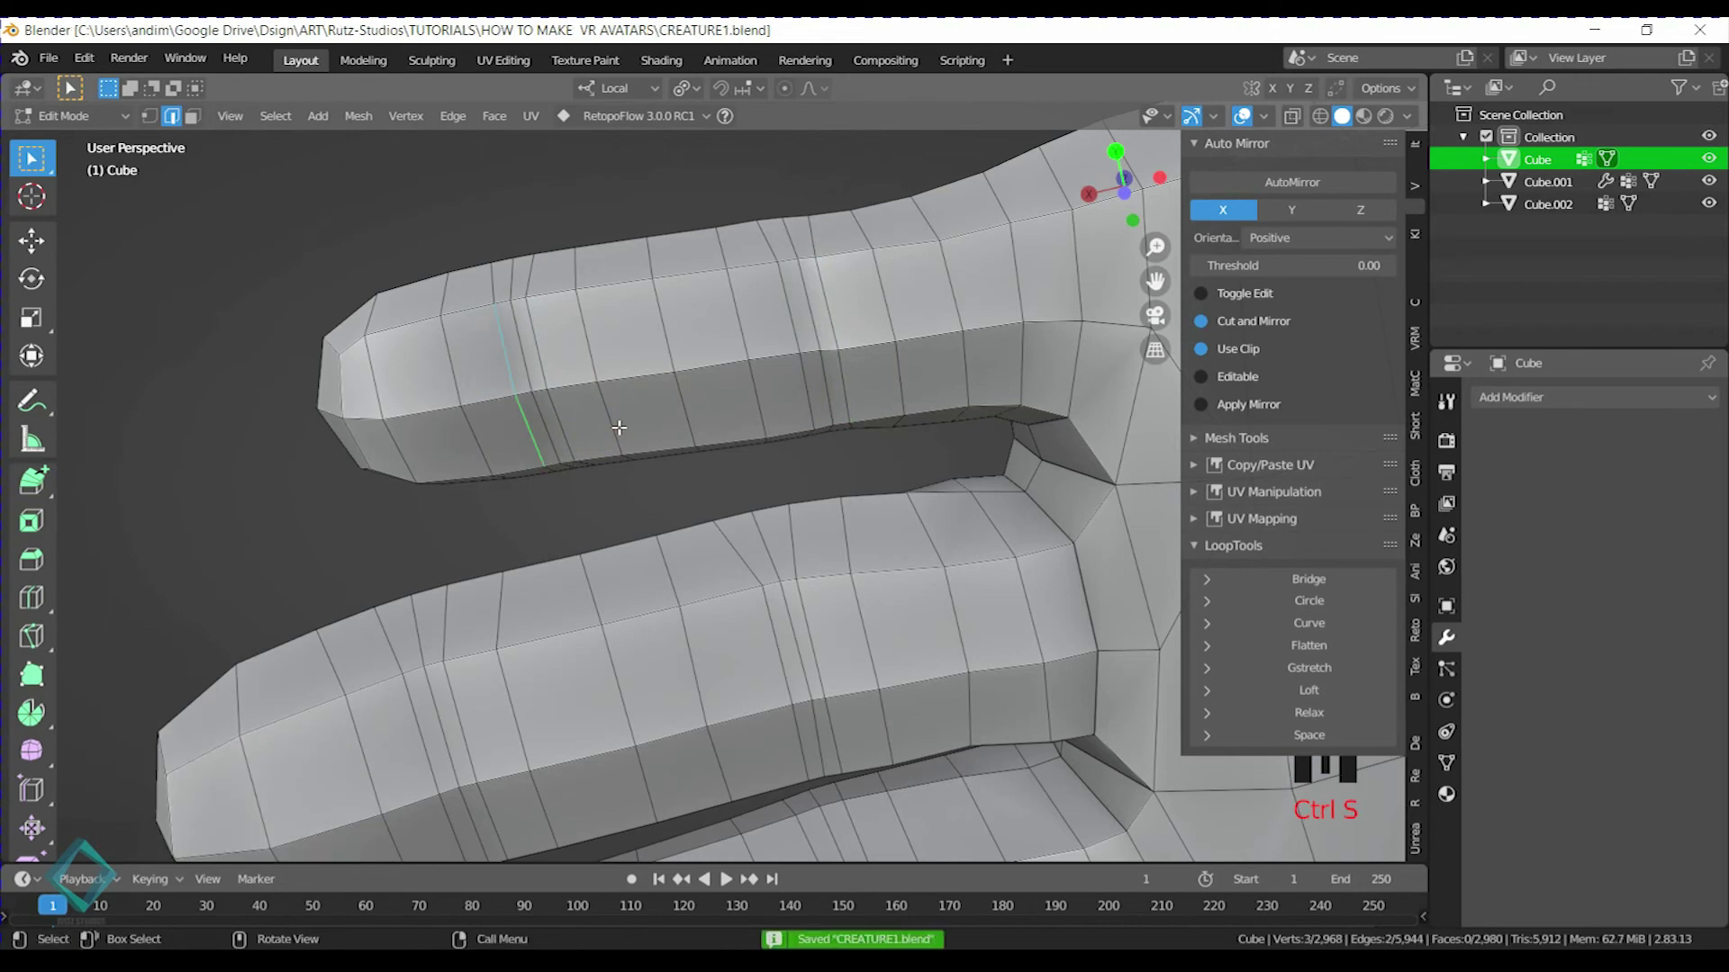
Slide the two underside edges on the tip side of the middle finger's middle joint closer to the joint
{"action": "scroll", "coordinate": [619, 427], "scroll_direction": "down", "scroll_amount": 3}
{"action": "middle_click_drag", "start_coordinate": [630, 423], "coordinate": [776, 522]}
{"action": "scroll", "coordinate": [769, 422], "scroll_direction": "up", "scroll_amount": 3}
{"action": "left_click", "coordinate": [744, 309]}
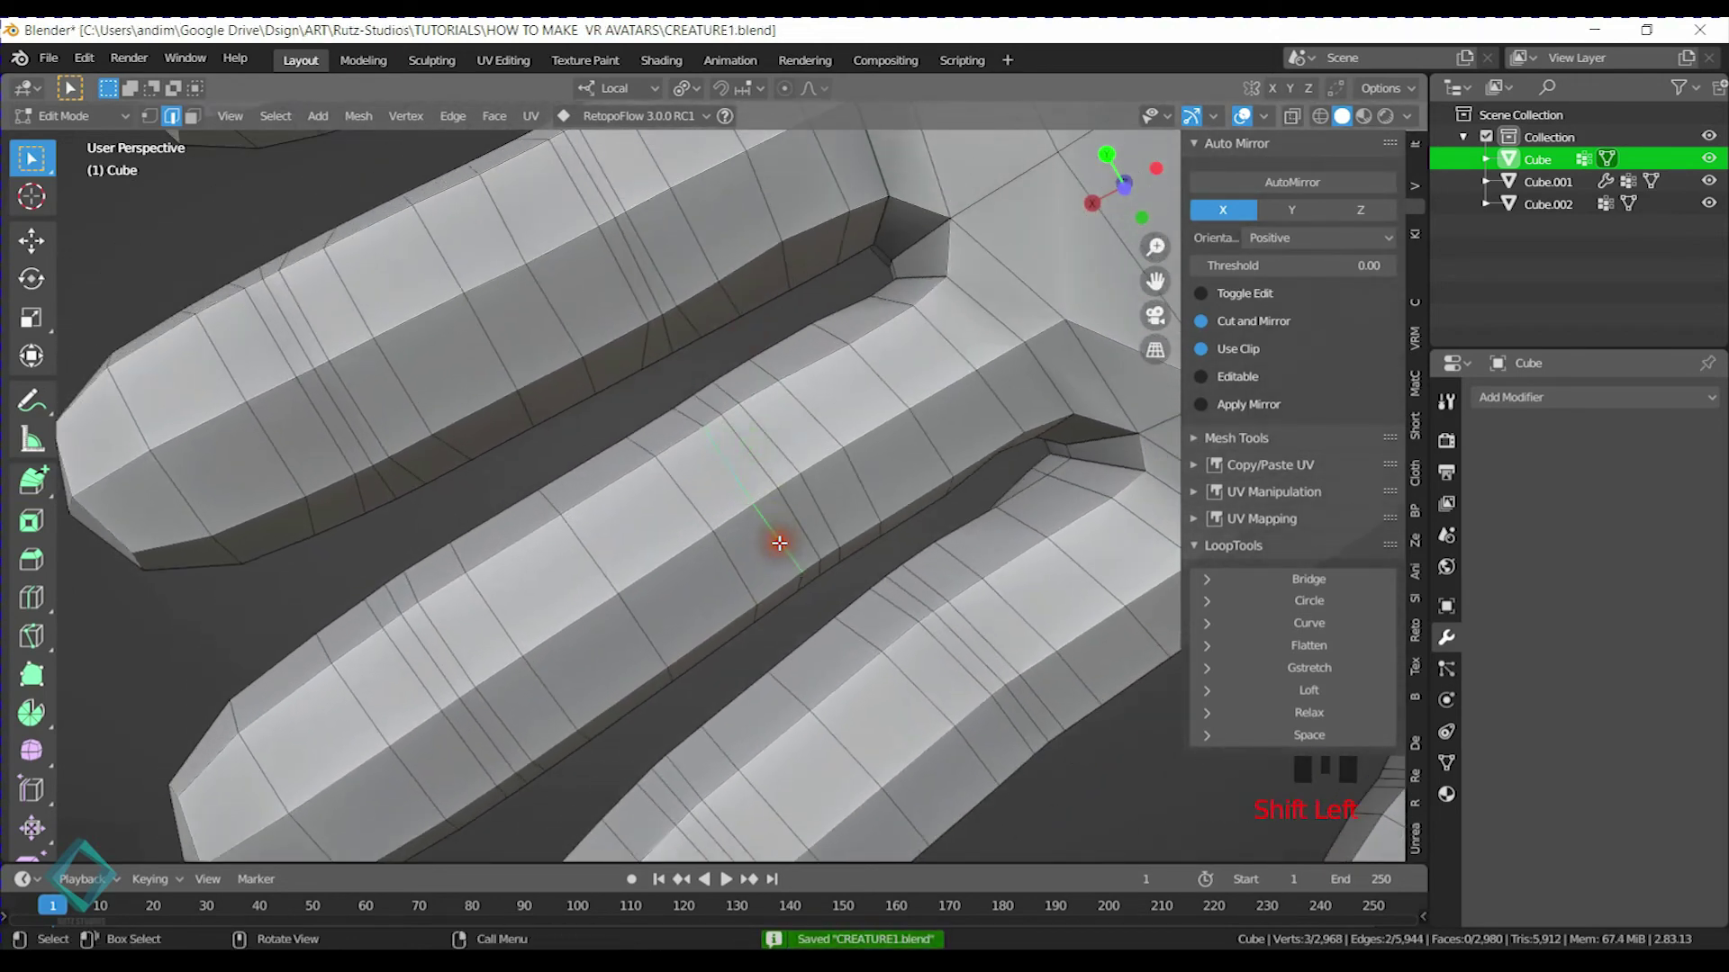
{"action": "key", "text": "g"}
{"action": "key", "text": "g"}
{"action": "left_click", "coordinate": [841, 514]}
Switch to vertex selection, slide single vertices at the middle finger's middle joint, the last by a factor of about 0.35, and save
{"action": "key", "text": "1"}
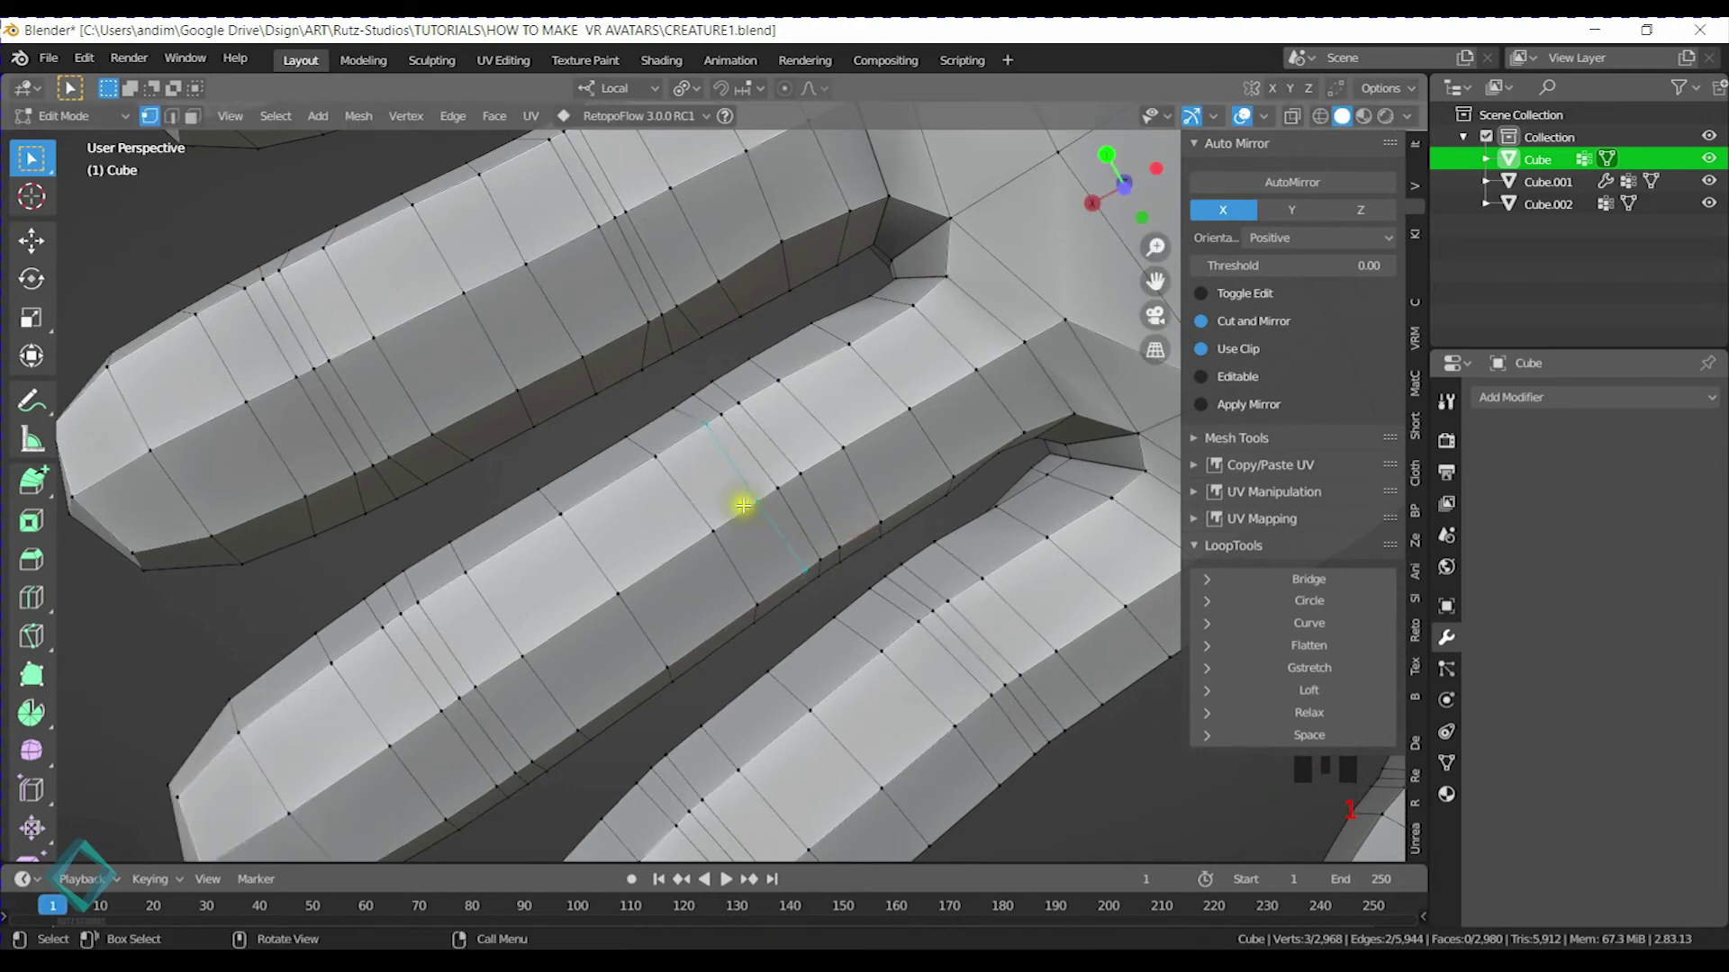
{"action": "key", "text": "g"}
{"action": "key", "text": "g"}
{"action": "left_click", "coordinate": [876, 477]}
{"action": "key", "text": "g"}
{"action": "key", "text": "g"}
{"action": "left_click", "coordinate": [763, 541]}
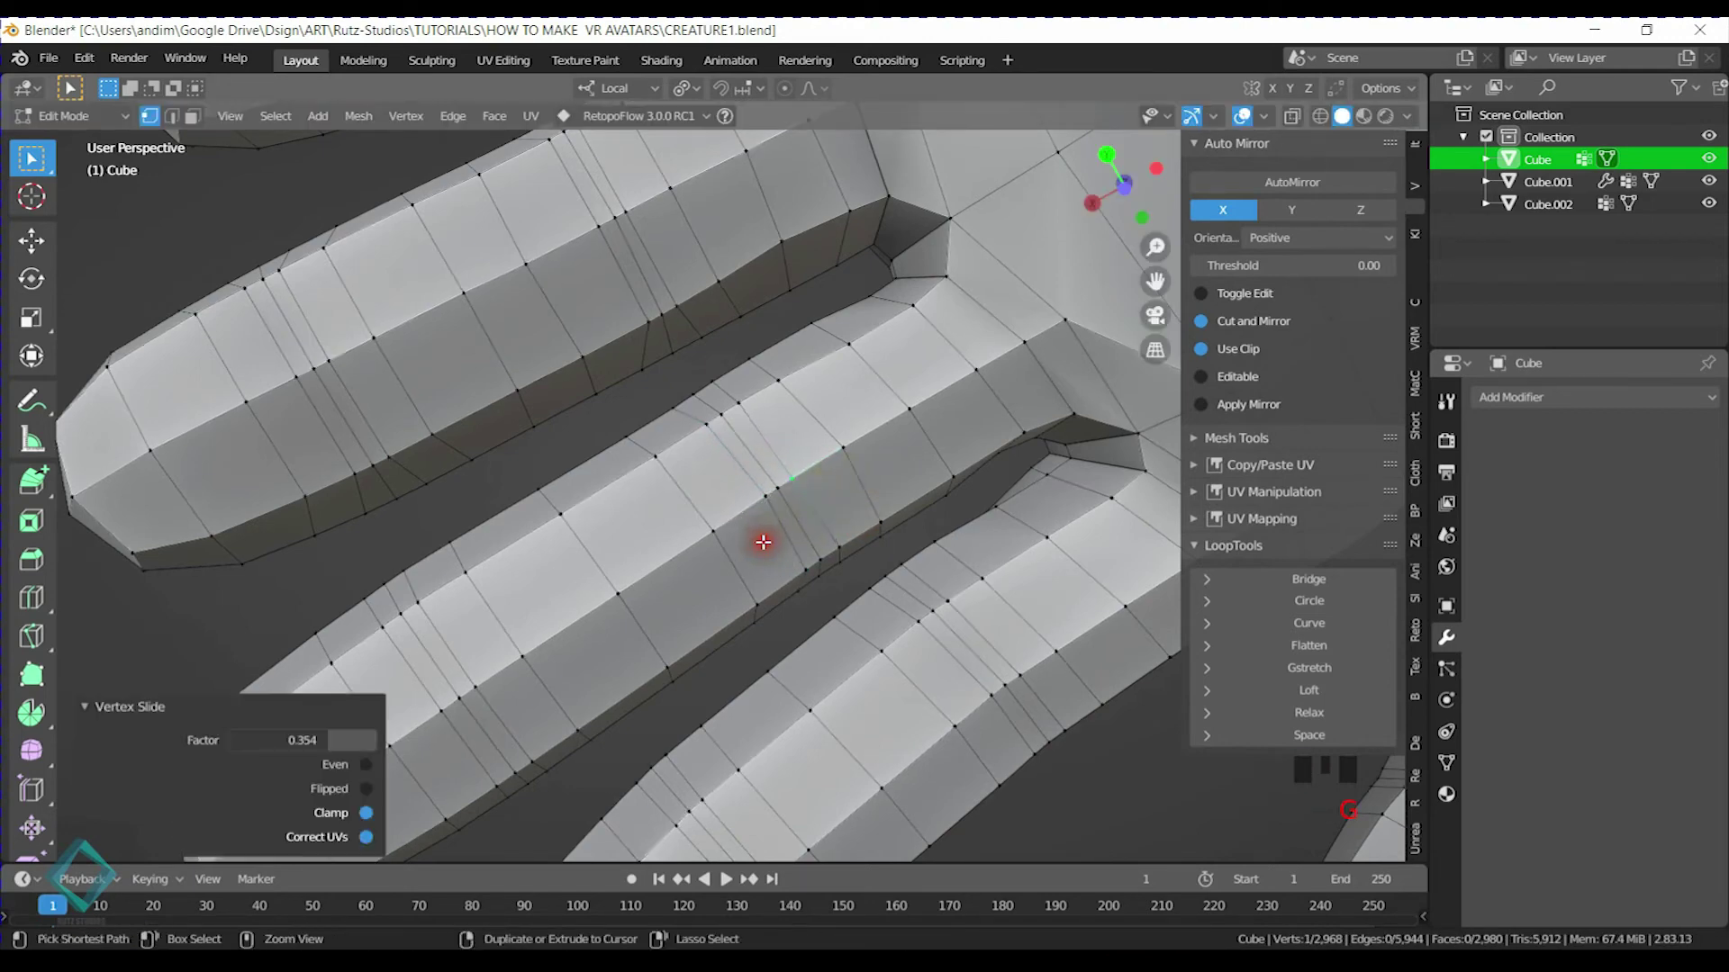
{"action": "key", "text": "ctrl+s"}
Check the finger bases on the underside of the hand and save the file
{"action": "scroll", "coordinate": [765, 549], "scroll_direction": "down", "scroll_amount": 4}
{"action": "middle_click_drag", "start_coordinate": [772, 564], "coordinate": [752, 482], "text": "shift"}
{"action": "scroll", "coordinate": [828, 553], "scroll_direction": "up", "scroll_amount": 2}
{"action": "middle_click_drag", "start_coordinate": [828, 553], "coordinate": [784, 413], "text": "shift"}
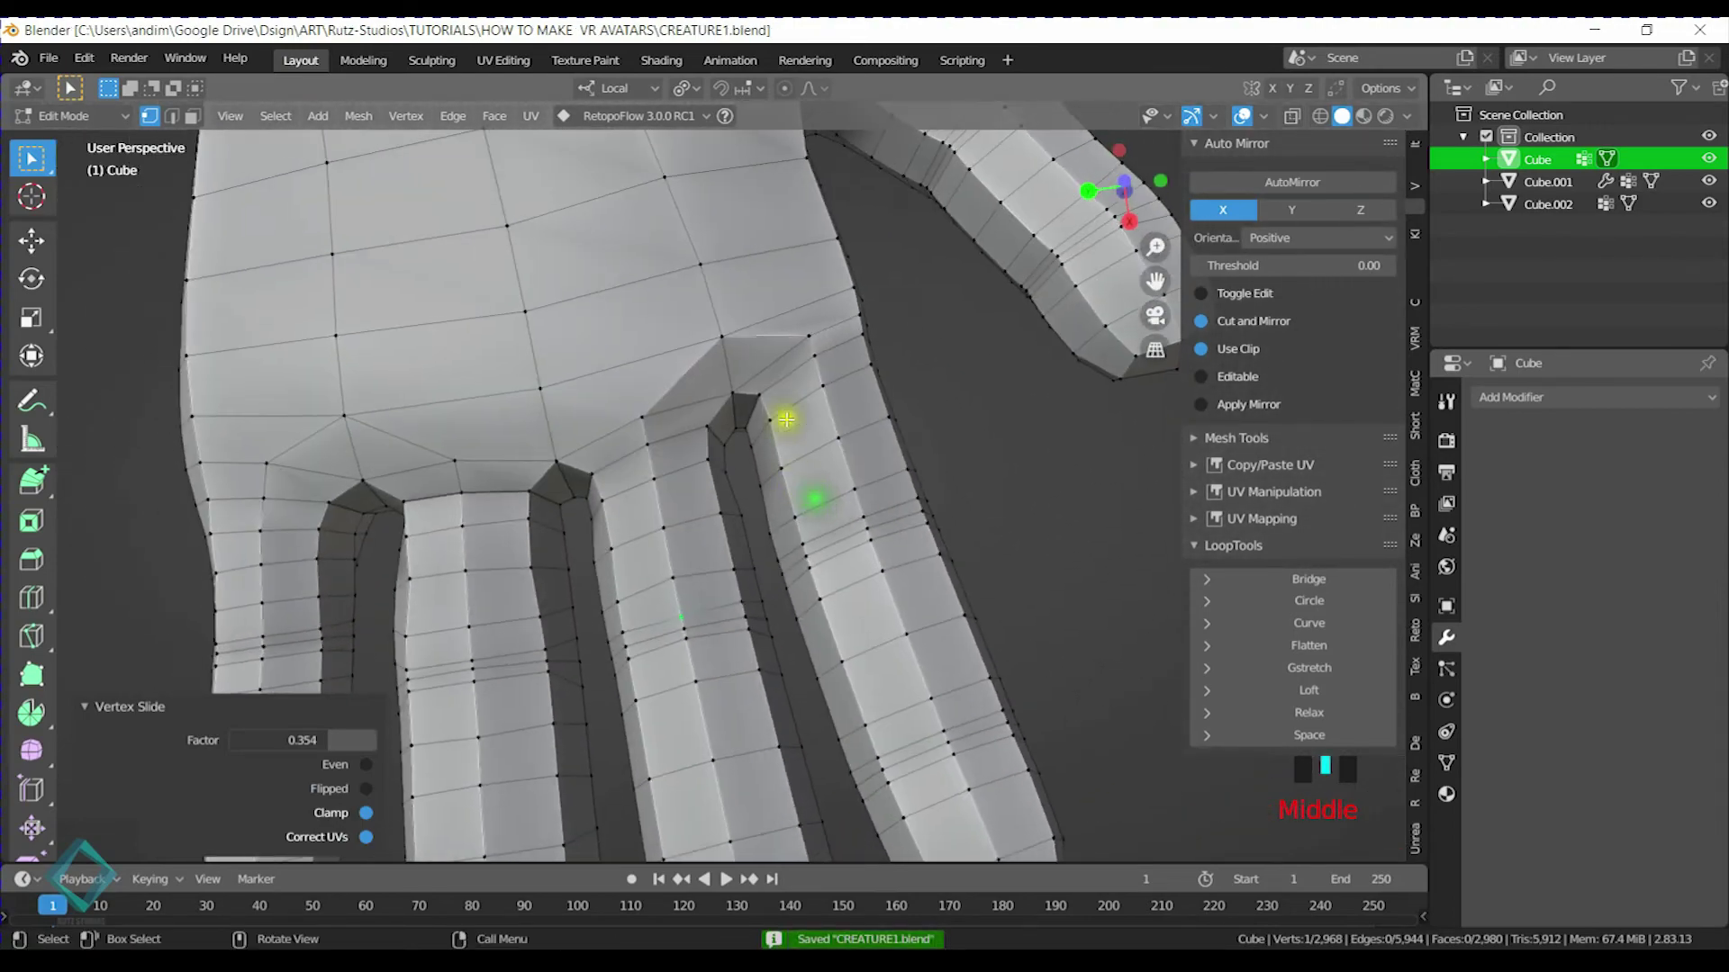
{"action": "left_click", "coordinate": [787, 340]}
{"action": "middle_click_drag", "start_coordinate": [787, 339], "coordinate": [784, 432], "text": "shift"}
{"action": "left_click", "coordinate": [755, 408]}
{"action": "middle_click_drag", "start_coordinate": [691, 482], "coordinate": [733, 436], "text": "shift"}
{"action": "key", "text": "ctrl+s"}
Slide the side vertex on the base side of the index finger's end joint by a factor of about 0.33
{"action": "key", "text": "Tab"}
{"action": "scroll", "coordinate": [567, 426], "scroll_direction": "down", "scroll_amount": 5}
{"action": "middle_click_drag", "start_coordinate": [567, 426], "coordinate": [780, 355]}
{"action": "scroll", "coordinate": [677, 473], "scroll_direction": "up", "scroll_amount": 3}
{"action": "middle_click_drag", "start_coordinate": [677, 472], "coordinate": [672, 416]}
{"action": "key", "text": "Tab"}
{"action": "scroll", "coordinate": [706, 393], "scroll_direction": "up", "scroll_amount": 3}
{"action": "left_click", "coordinate": [691, 441]}
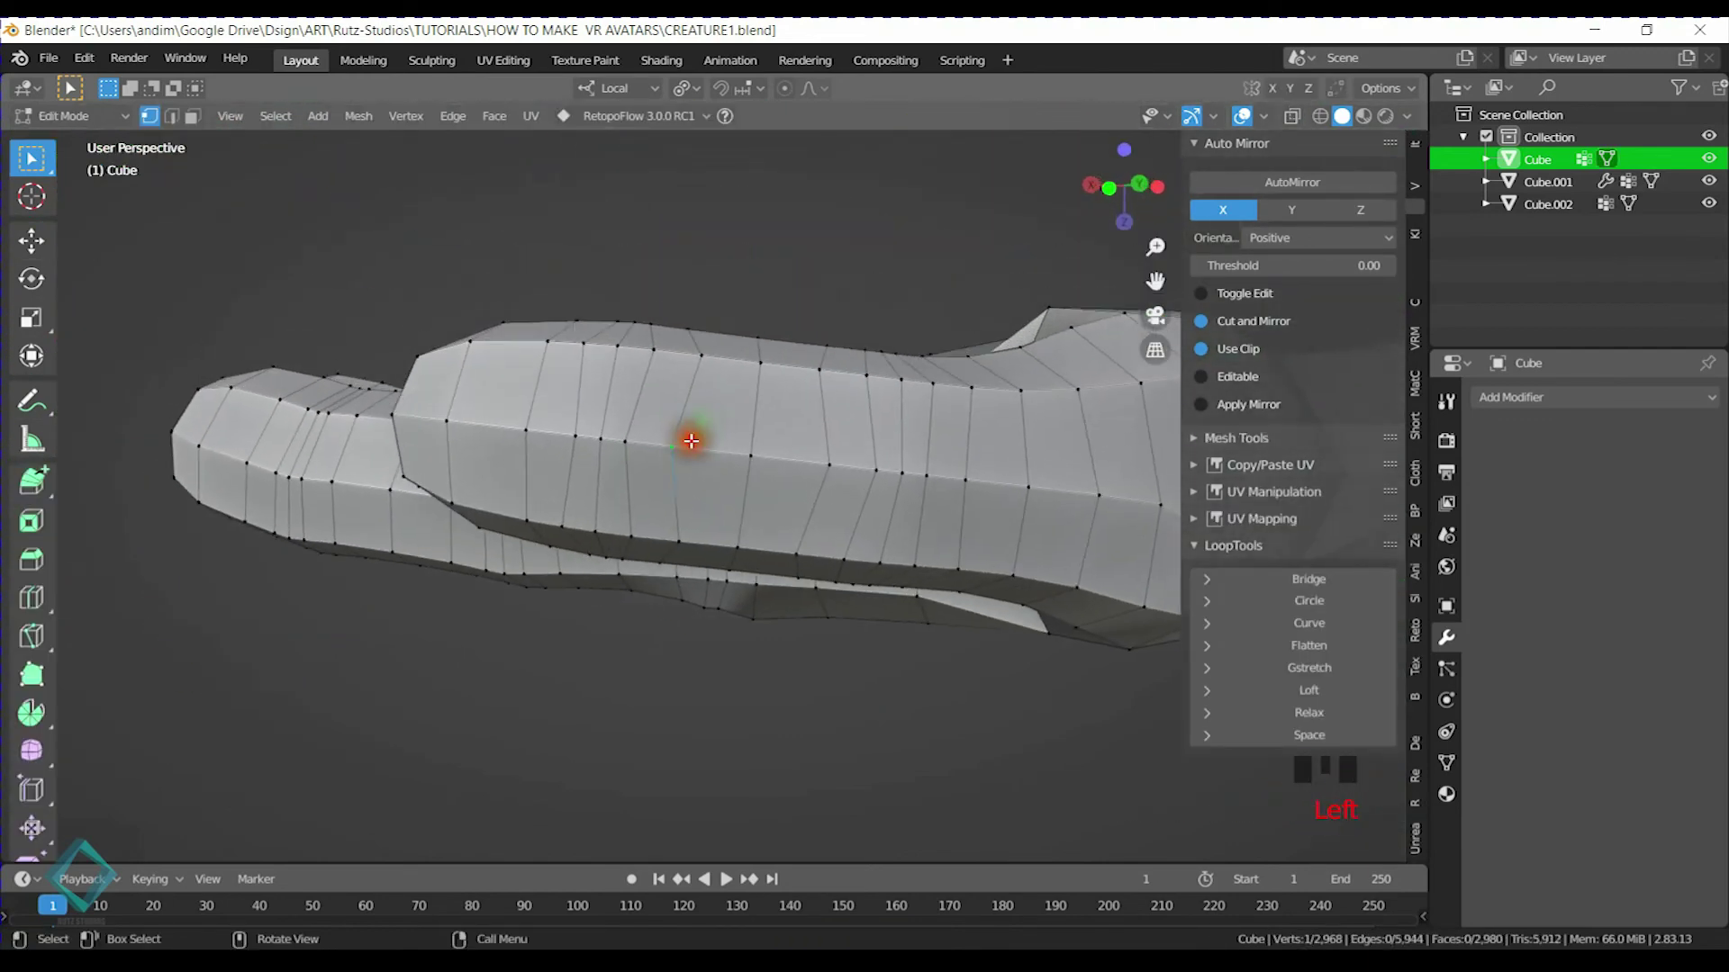
{"action": "key", "text": "g"}
{"action": "key", "text": "g"}
{"action": "left_click", "coordinate": [937, 463]}
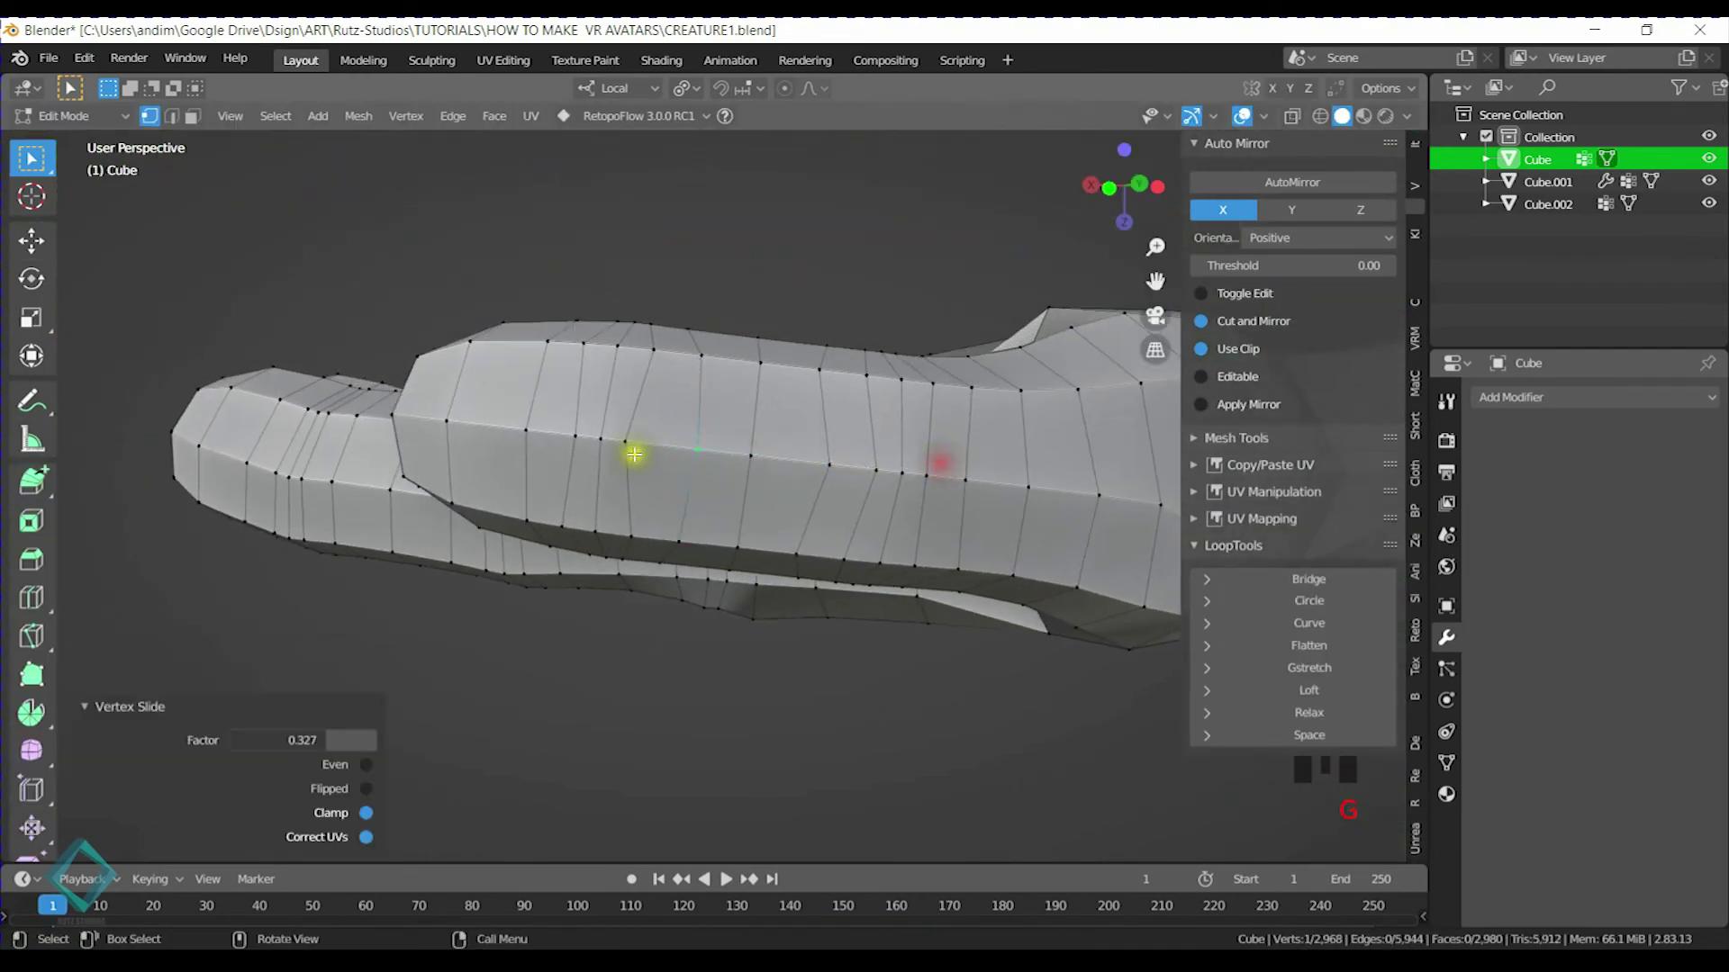
Slide two more side vertices at the index finger's end joint by factors of about 0.25 and 0.34
{"action": "key", "text": "g"}
{"action": "key", "text": "g"}
{"action": "left_click", "coordinate": [801, 455]}
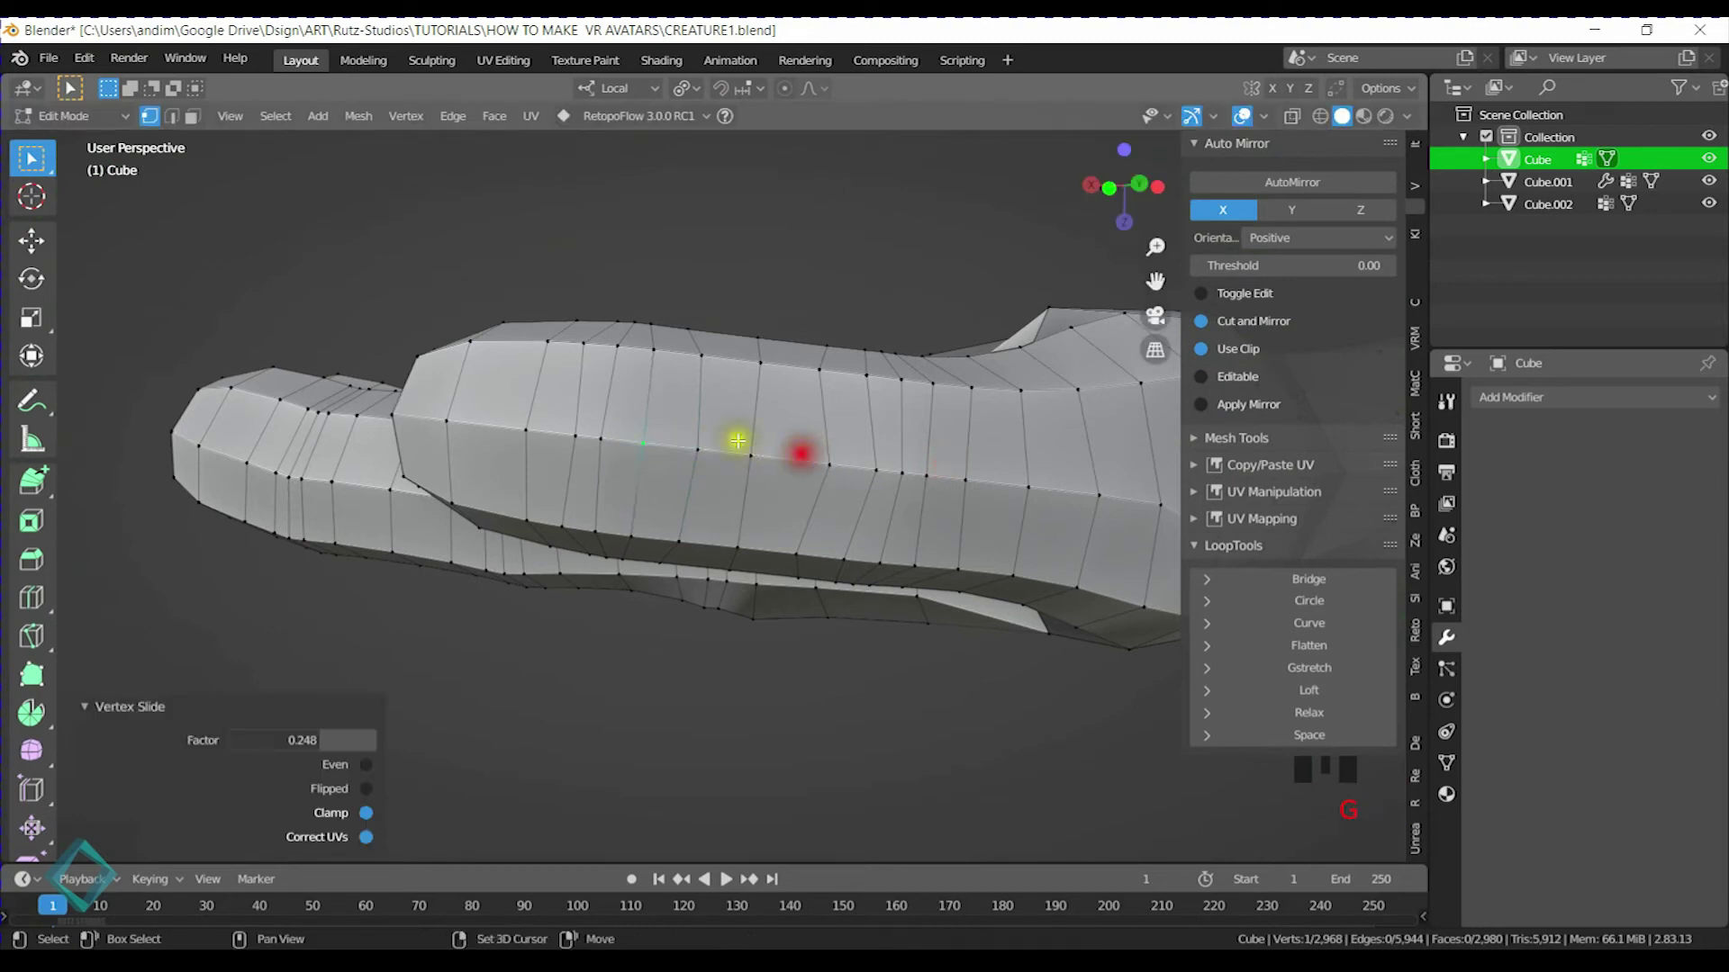
{"action": "middle_click_drag", "start_coordinate": [547, 439], "coordinate": [665, 495]}
{"action": "key", "text": "g"}
{"action": "key", "text": "g"}
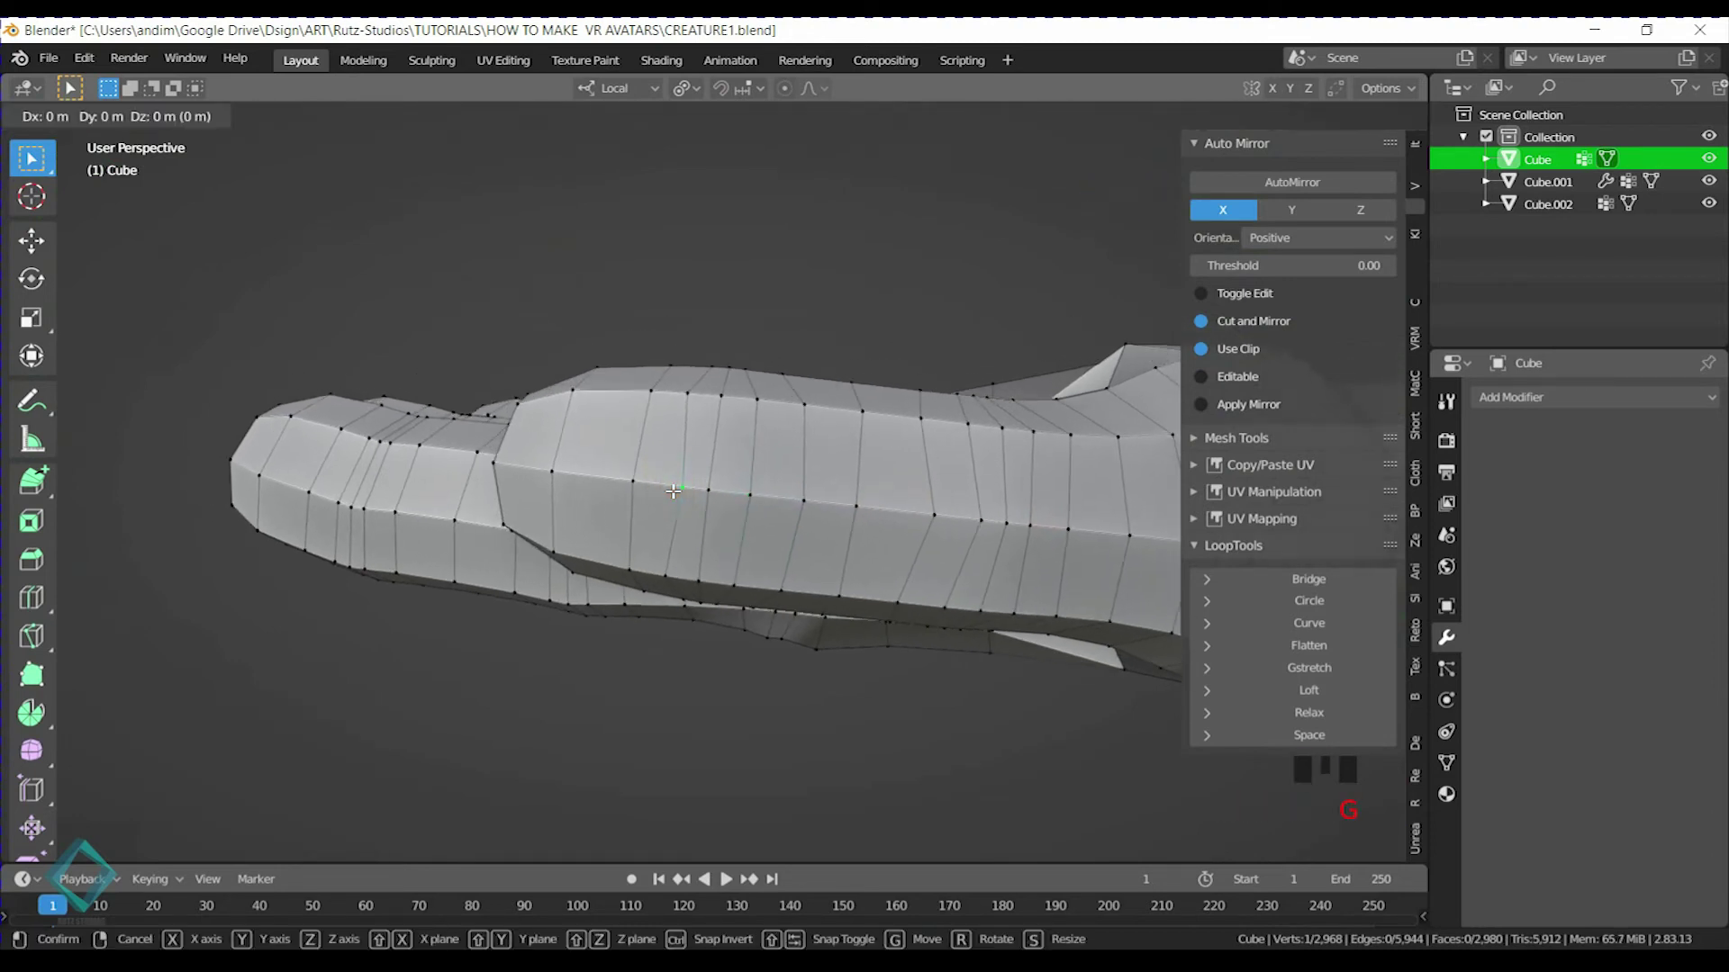
{"action": "left_click", "coordinate": [551, 481]}
{"action": "middle_click_drag", "start_coordinate": [540, 471], "coordinate": [477, 468]}
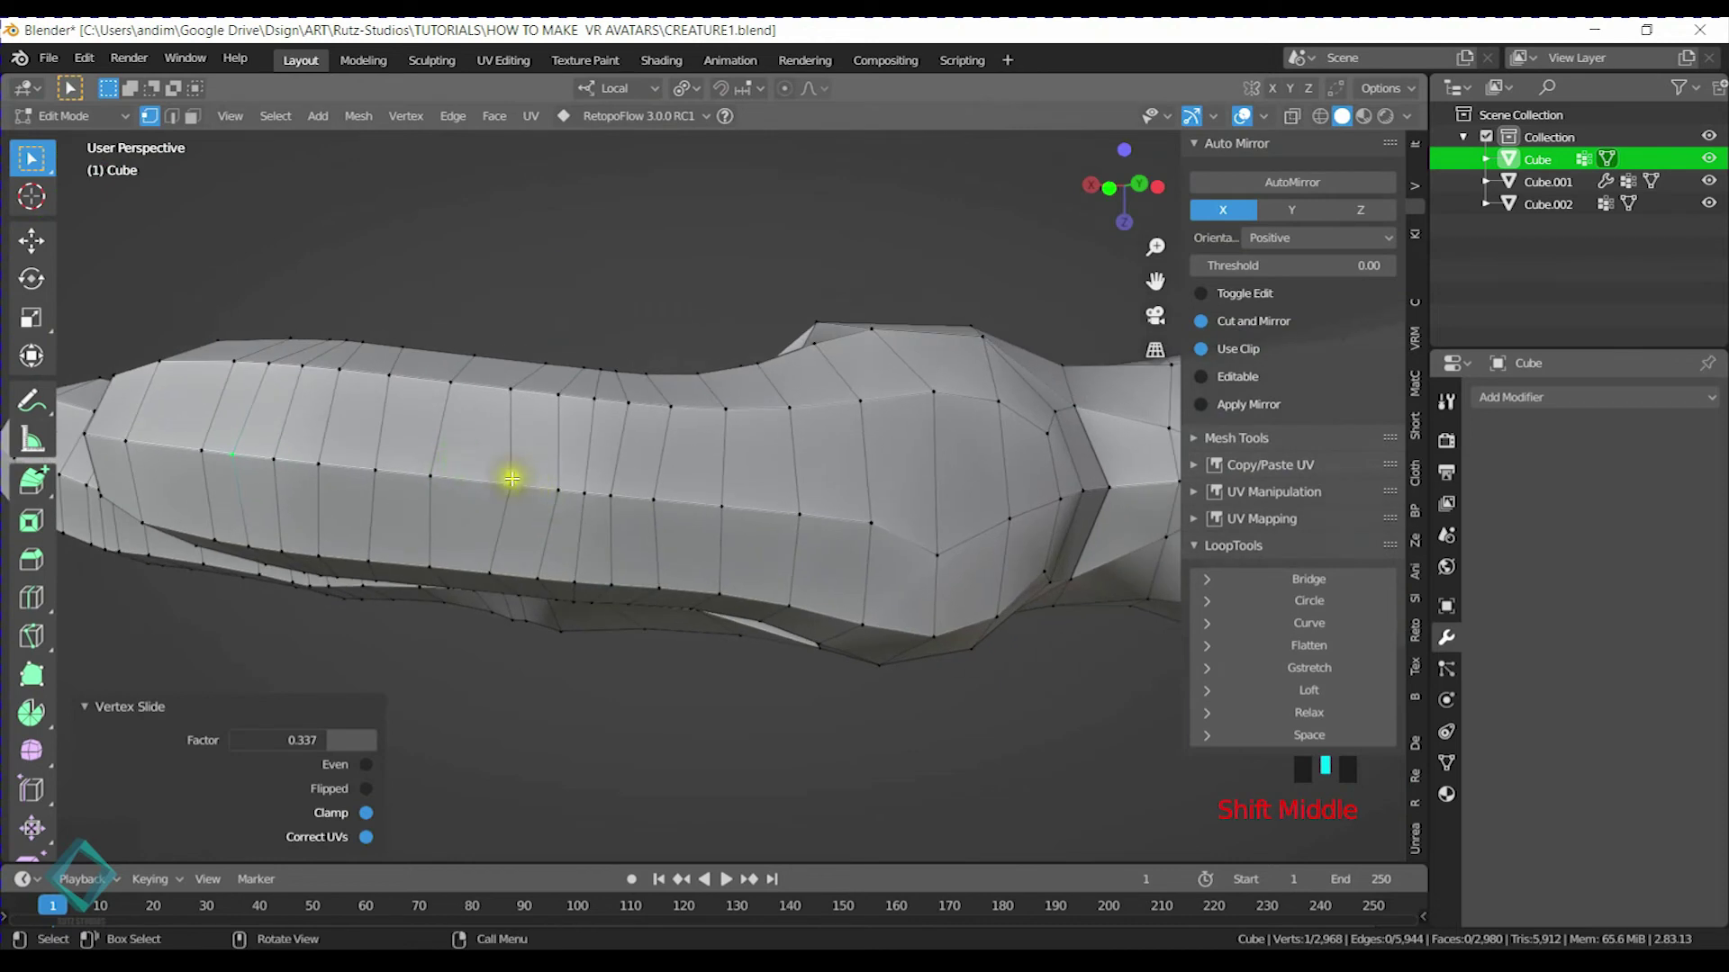
Slide two side vertices on the tip side of the index finger's middle joint, the first by a factor of about 0.24
{"action": "left_click", "coordinate": [510, 478]}
{"action": "key", "text": "g"}
{"action": "key", "text": "g"}
{"action": "left_click", "coordinate": [312, 479]}
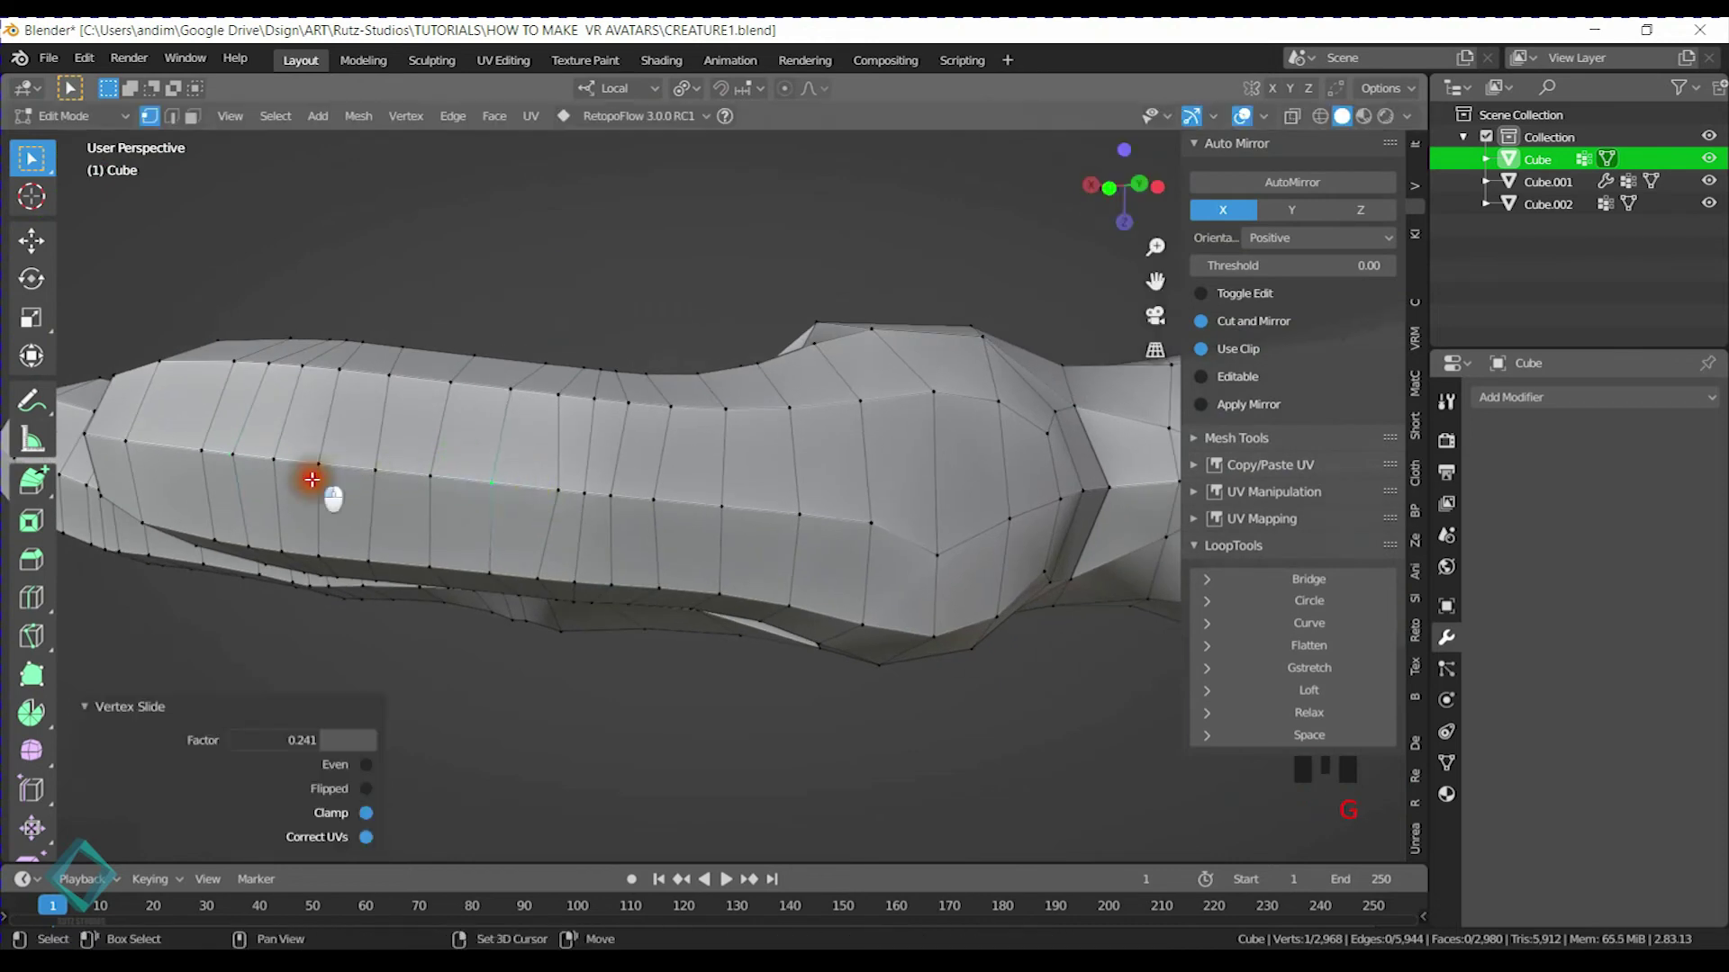
{"action": "left_click", "coordinate": [578, 493]}
{"action": "key", "text": "g"}
{"action": "key", "text": "g"}
{"action": "left_click", "coordinate": [375, 495]}
Slide the two side vertices on the base side of the index finger's middle joint along their edges
{"action": "left_click", "coordinate": [609, 502]}
{"action": "key", "text": "g"}
{"action": "key", "text": "g"}
{"action": "left_click", "coordinate": [769, 508]}
{"action": "left_click", "coordinate": [654, 496]}
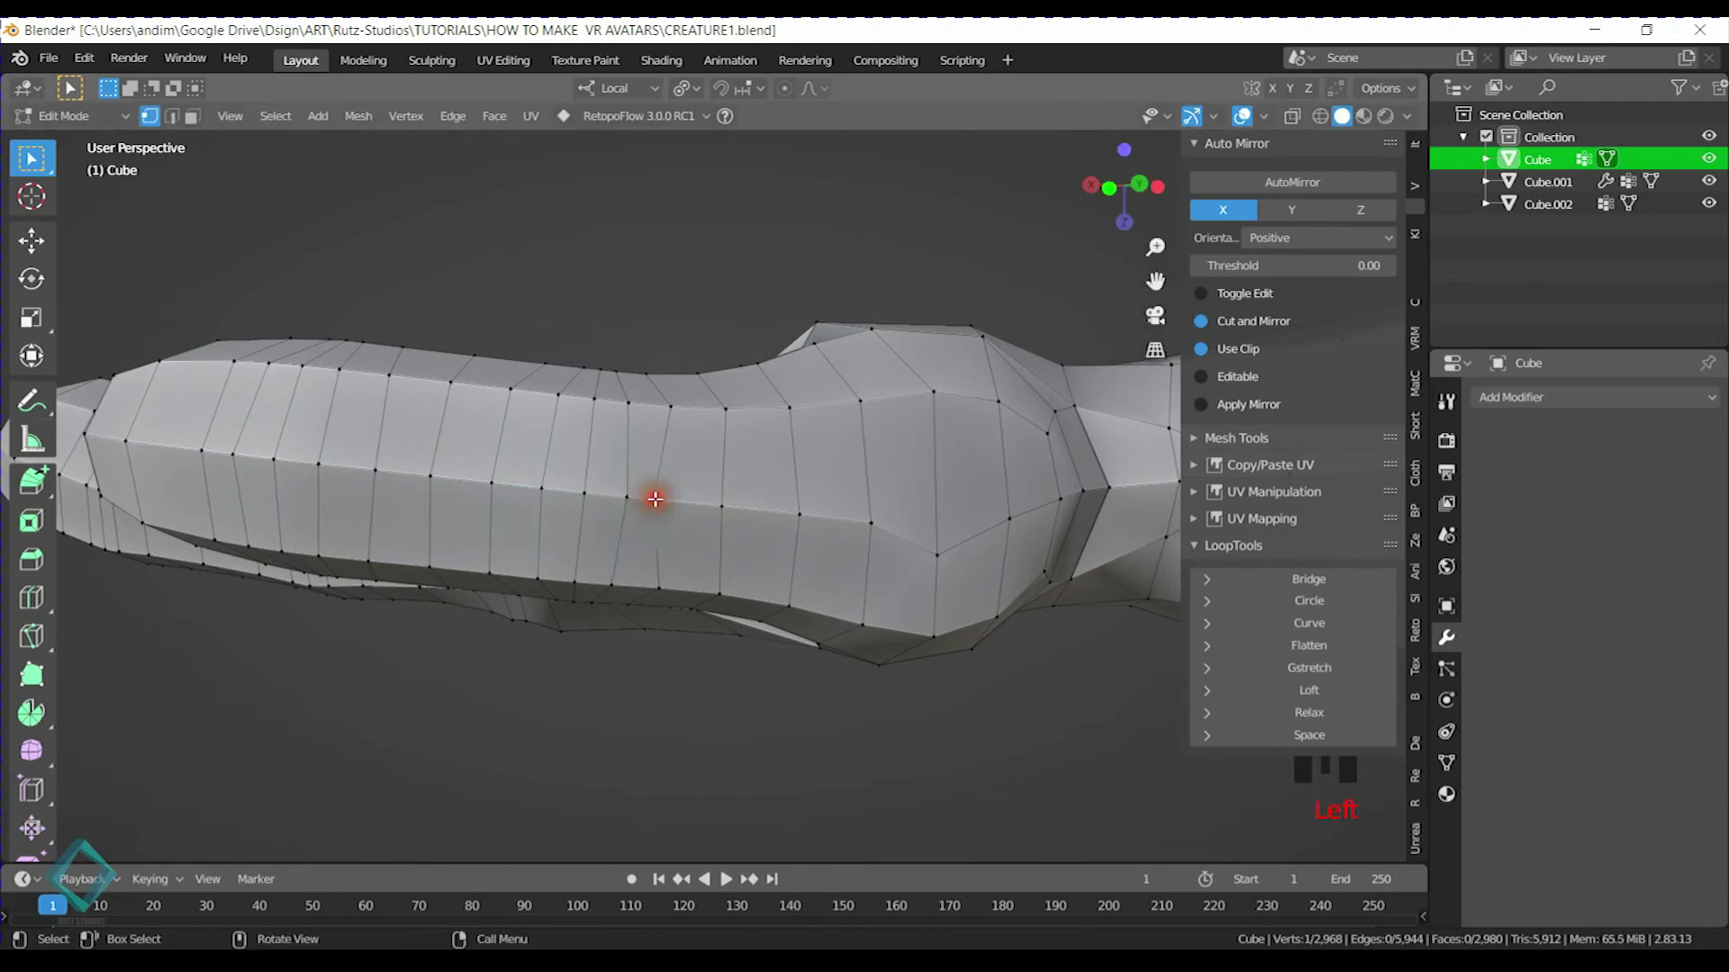
{"action": "key", "text": "g"}
{"action": "key", "text": "g"}
{"action": "left_click", "coordinate": [814, 505]}
Slide two vertices on the side of the hand at the finger's base to even out the mesh flow
{"action": "middle_click_drag", "start_coordinate": [726, 502], "coordinate": [869, 556]}
{"action": "left_click", "coordinate": [741, 458]}
{"action": "key", "text": "g"}
{"action": "key", "text": "g"}
{"action": "left_click", "coordinate": [756, 463]}
{"action": "middle_click_drag", "start_coordinate": [869, 556], "coordinate": [779, 551], "text": "shift"}
{"action": "left_click", "coordinate": [805, 579]}
{"action": "key", "text": "g"}
{"action": "key", "text": "g"}
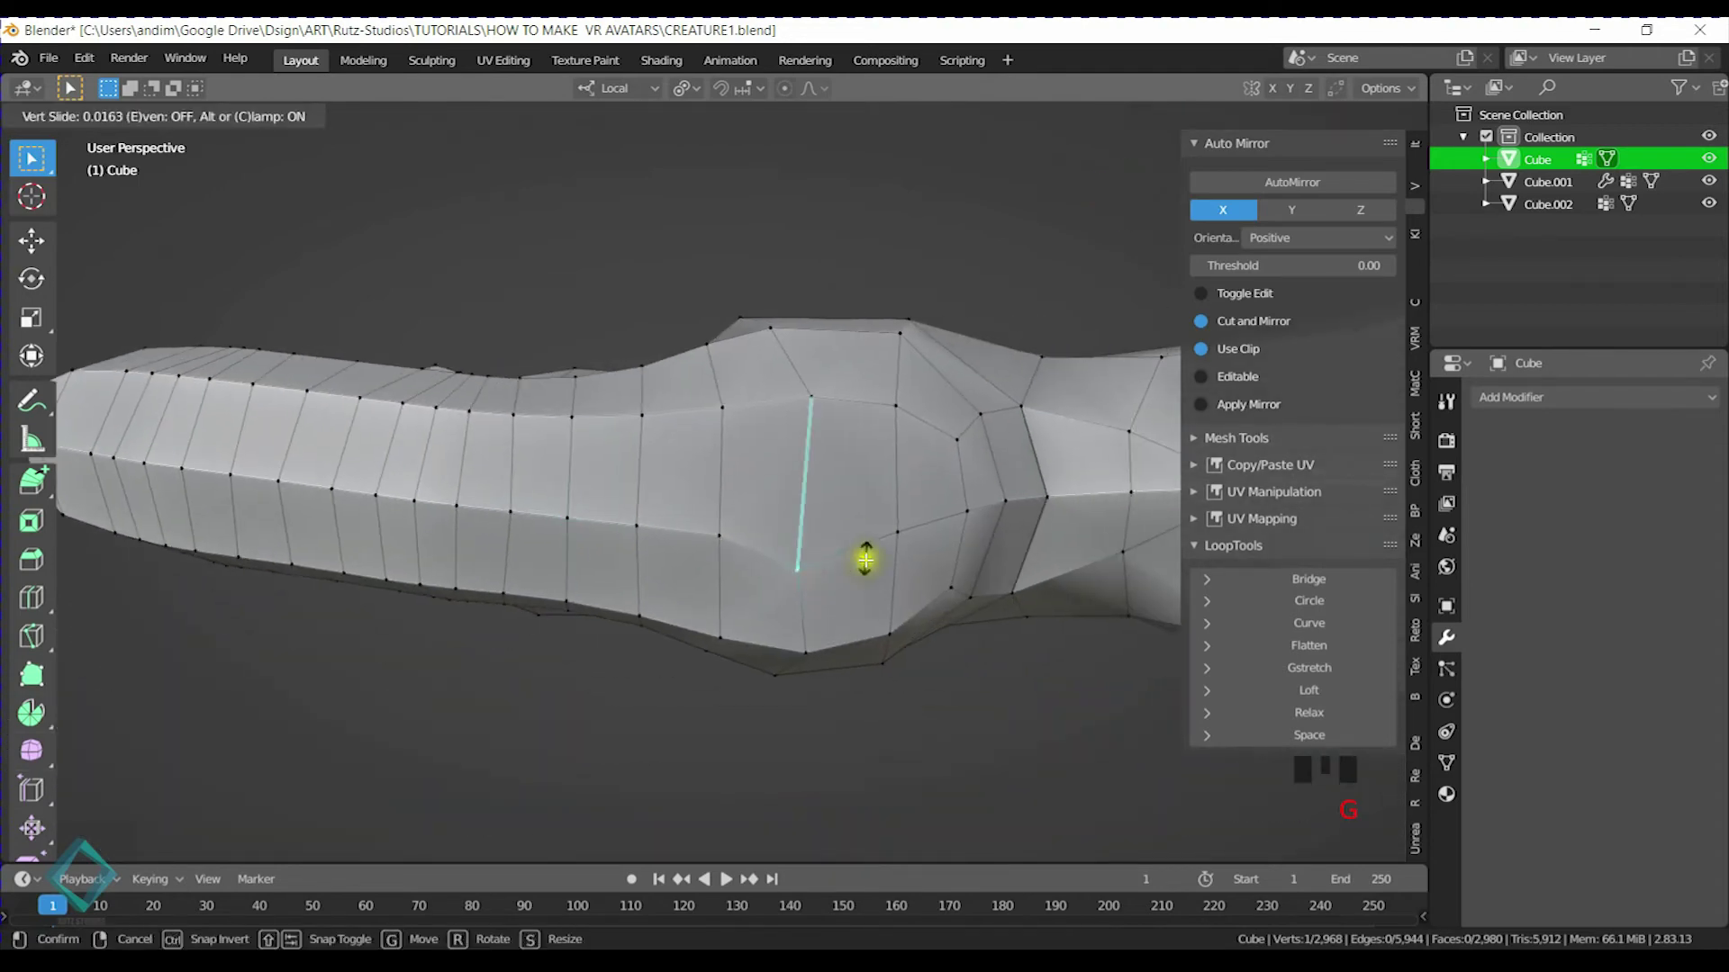
{"action": "left_click", "coordinate": [858, 530]}
Slide two side vertices of the edge loops where the hand meets the wrist and save the file
{"action": "middle_click_drag", "start_coordinate": [949, 514], "coordinate": [821, 455]}
{"action": "middle_click_drag", "start_coordinate": [989, 470], "coordinate": [476, 527], "text": "shift"}
{"action": "middle_click_drag", "start_coordinate": [812, 451], "coordinate": [657, 495]}
{"action": "key", "text": "g"}
{"action": "key", "text": "g"}
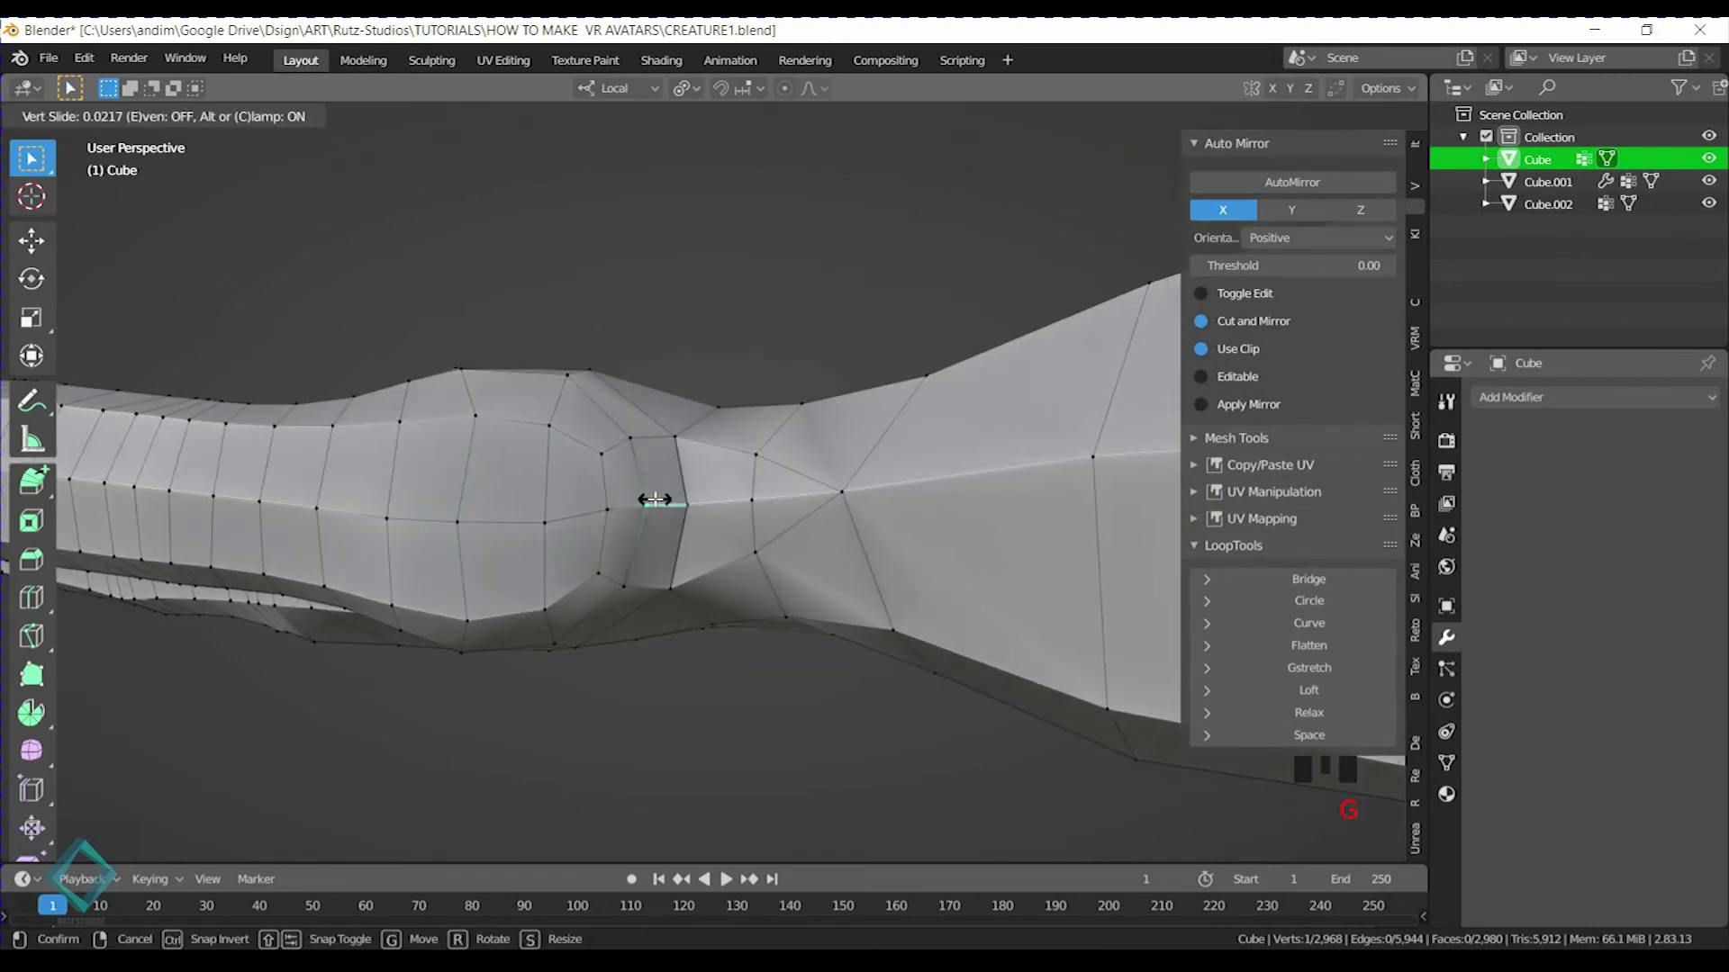
{"action": "left_click", "coordinate": [598, 506]}
{"action": "key", "text": "g"}
{"action": "key", "text": "g"}
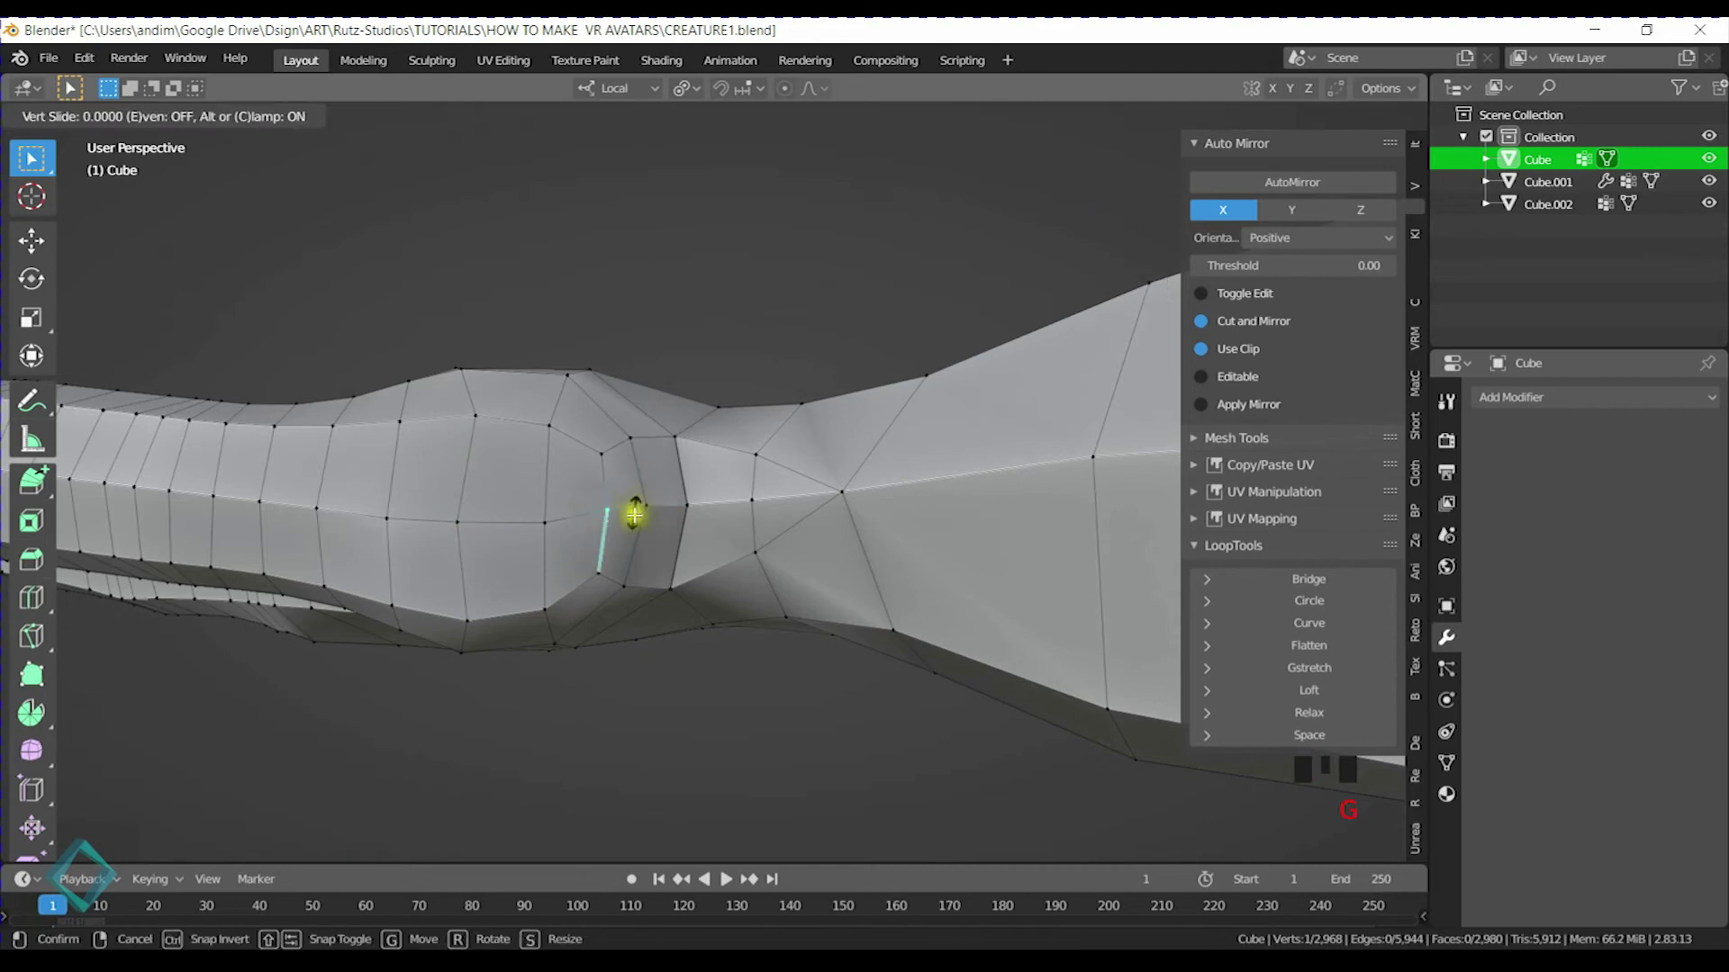
{"action": "left_click", "coordinate": [634, 519]}
{"action": "key", "text": "ctrl+s"}
Return to Object Mode, mirror the body across X with AutoMirror, apply the Mirror modifier and save the file
{"action": "key", "text": "ctrl+Tab"}
{"action": "scroll", "coordinate": [441, 515], "scroll_direction": "down", "scroll_amount": 5}
{"action": "left_click", "coordinate": [581, 364]}
{"action": "middle_click_drag", "start_coordinate": [576, 360], "coordinate": [539, 409]}
{"action": "scroll", "coordinate": [824, 397], "scroll_direction": "down", "scroll_amount": 7}
{"action": "middle_click_drag", "start_coordinate": [824, 397], "coordinate": [694, 567]}
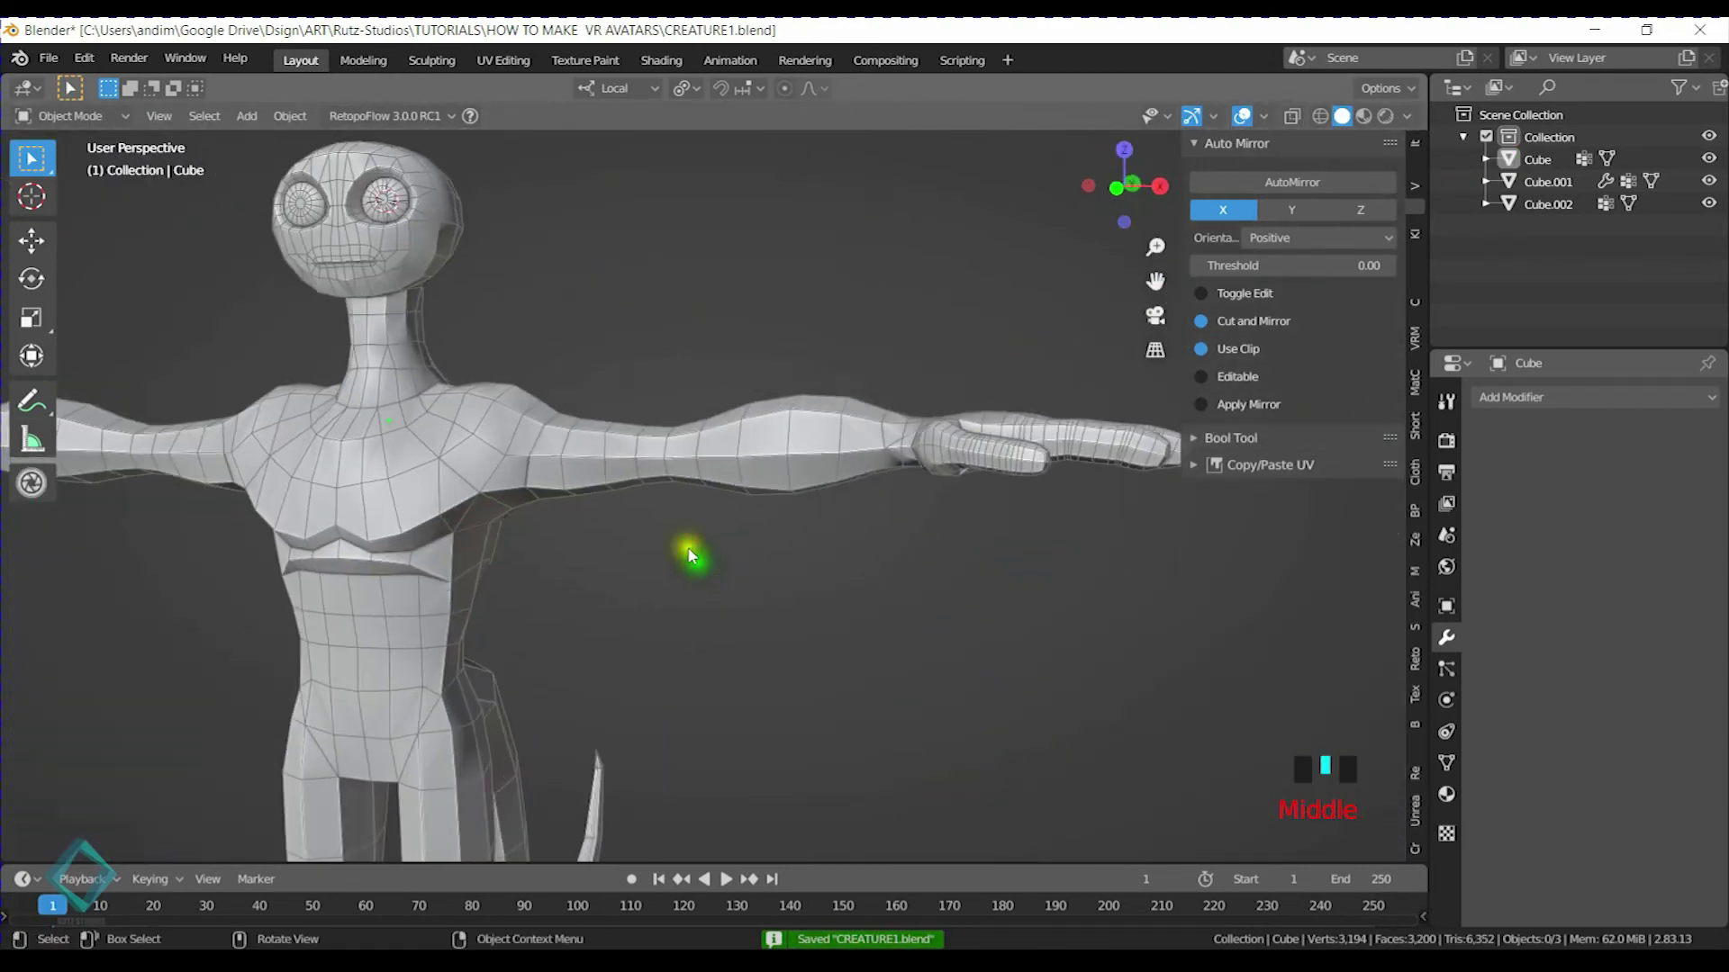
{"action": "left_click", "coordinate": [636, 480]}
{"action": "left_click", "coordinate": [1314, 182]}
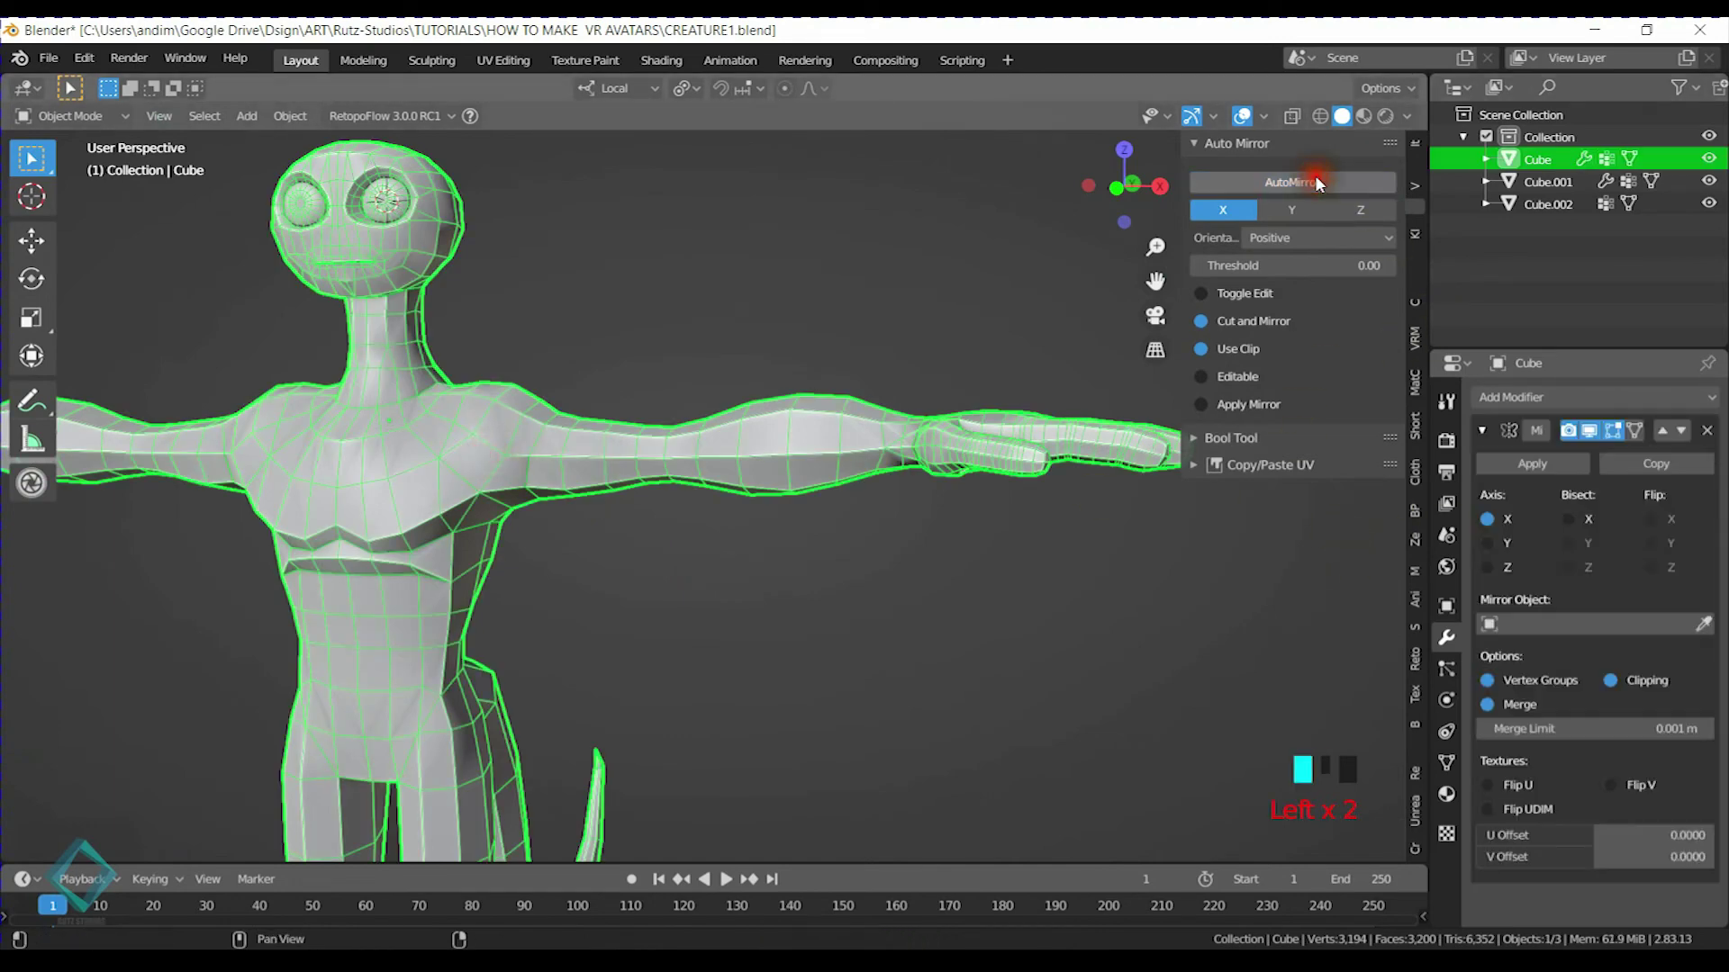
{"action": "key", "text": "ctrl+a"}
{"action": "key", "text": "KP_Decimal"}
{"action": "key", "text": "ctrl+s"}
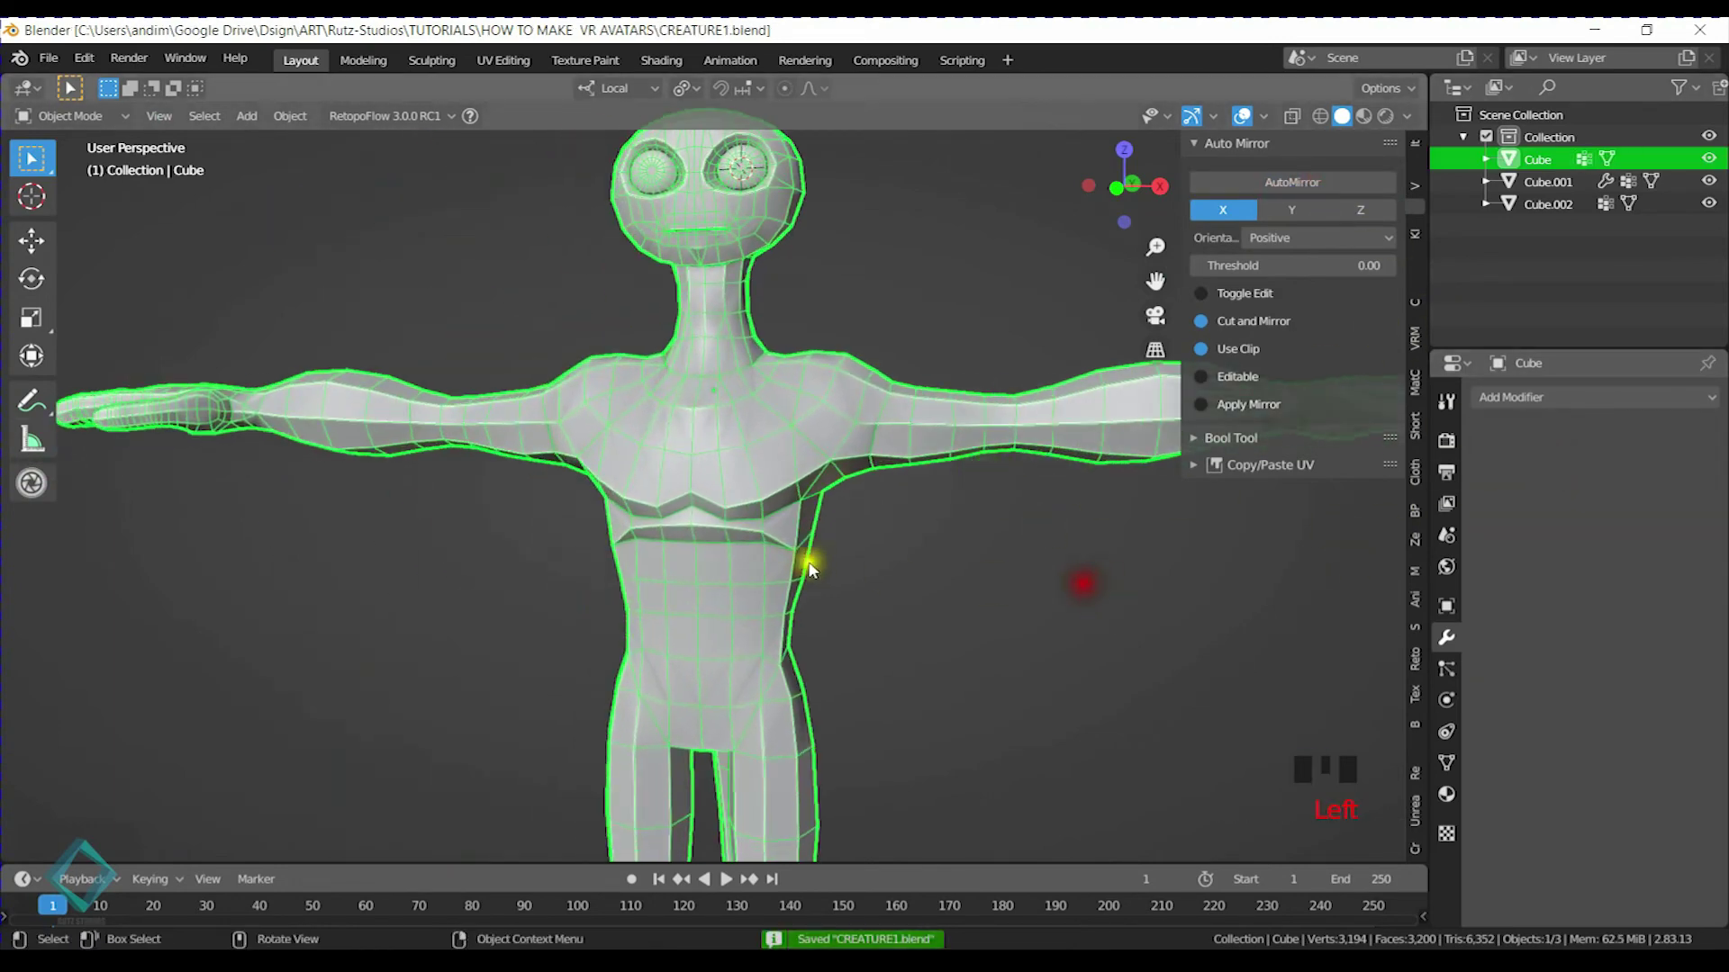
Hide the sidebar, examine the mirrored body from several sides and bring up the creature specimen reference sheet
{"action": "scroll", "coordinate": [797, 520], "scroll_direction": "down", "scroll_amount": 3}
{"action": "middle_click_drag", "start_coordinate": [797, 520], "coordinate": [786, 419], "text": "ctrl"}
{"action": "scroll", "coordinate": [793, 441], "scroll_direction": "down", "scroll_amount": 3}
{"action": "middle_click_drag", "start_coordinate": [812, 671], "coordinate": [803, 398], "text": "shift"}
{"action": "scroll", "coordinate": [982, 436], "scroll_direction": "down", "scroll_amount": 3}
{"action": "middle_click_drag", "start_coordinate": [1023, 455], "coordinate": [1011, 544]}
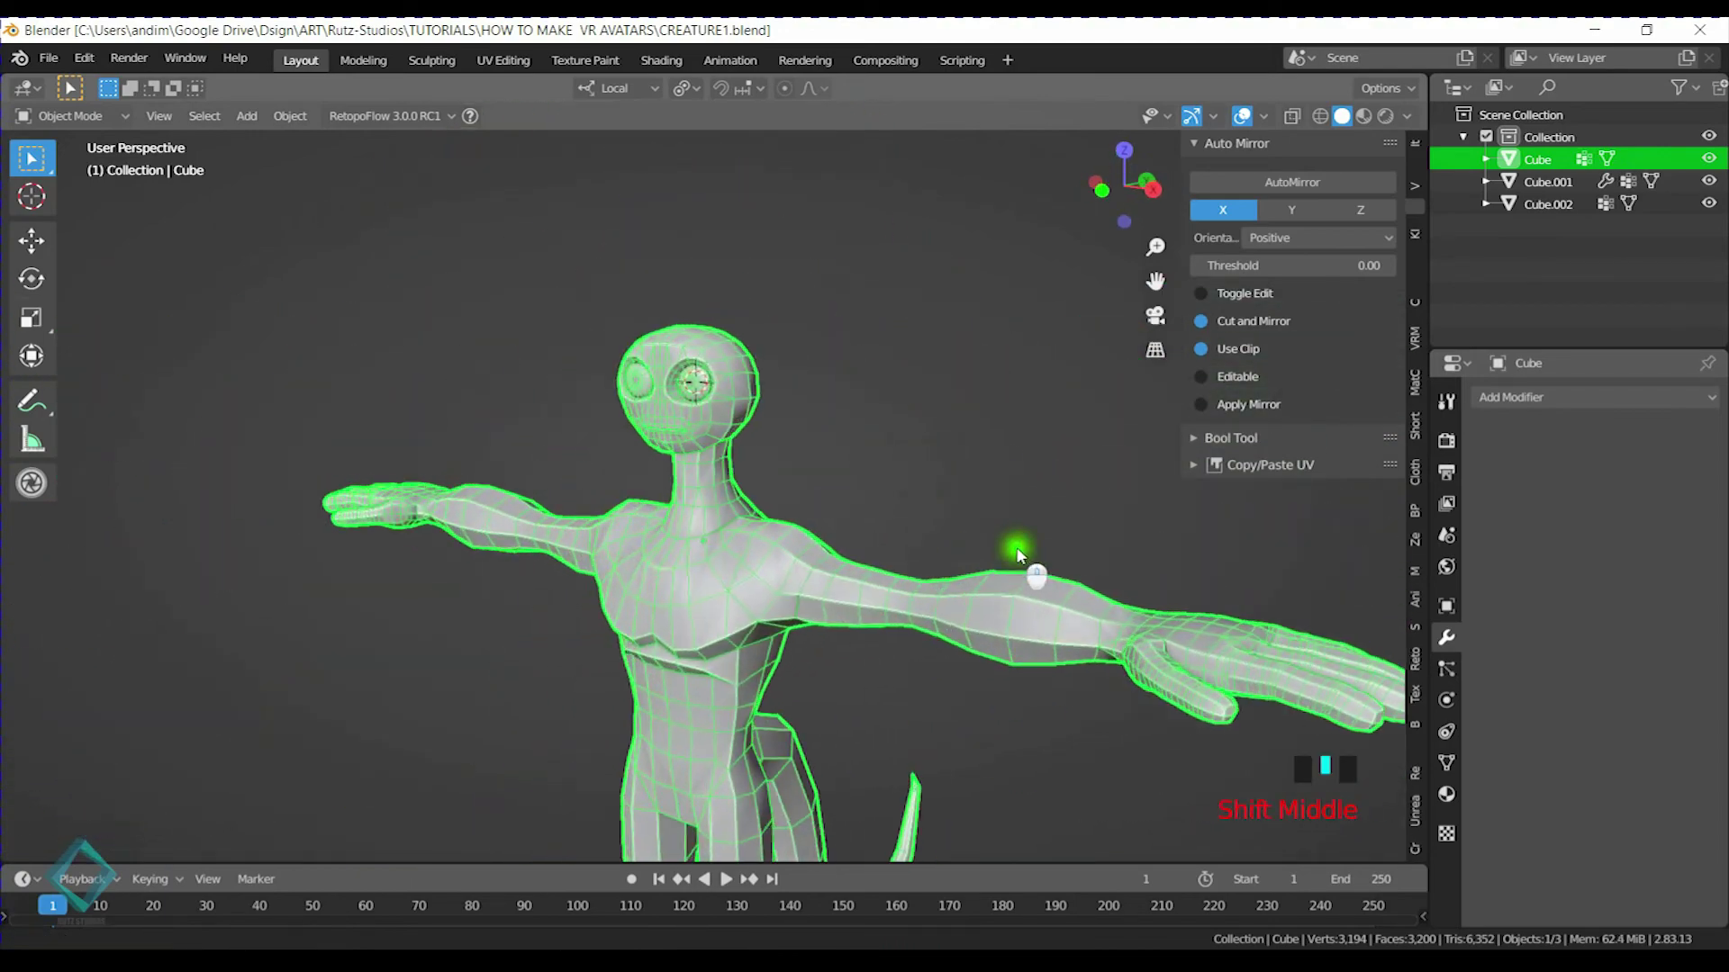
{"action": "scroll", "coordinate": [999, 462], "scroll_direction": "up", "scroll_amount": 3}
{"action": "key", "text": "n"}
{"action": "middle_click_drag", "start_coordinate": [1078, 452], "coordinate": [785, 509]}
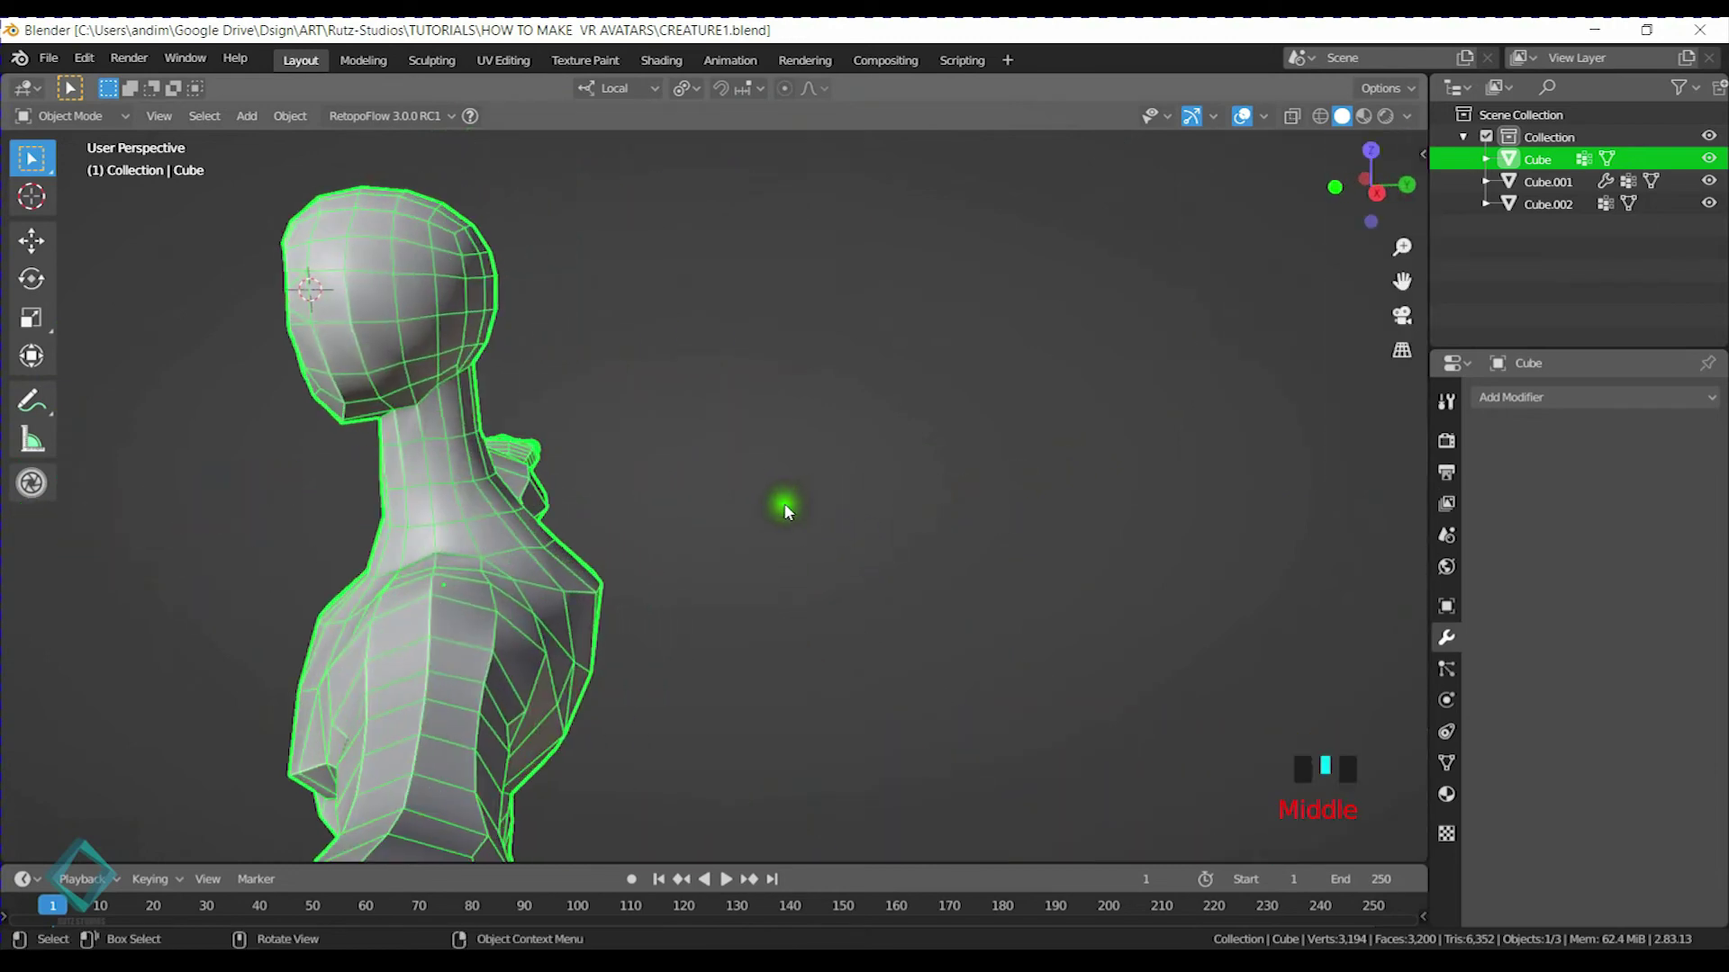
{"action": "middle_click_drag", "start_coordinate": [413, 482], "coordinate": [559, 464]}
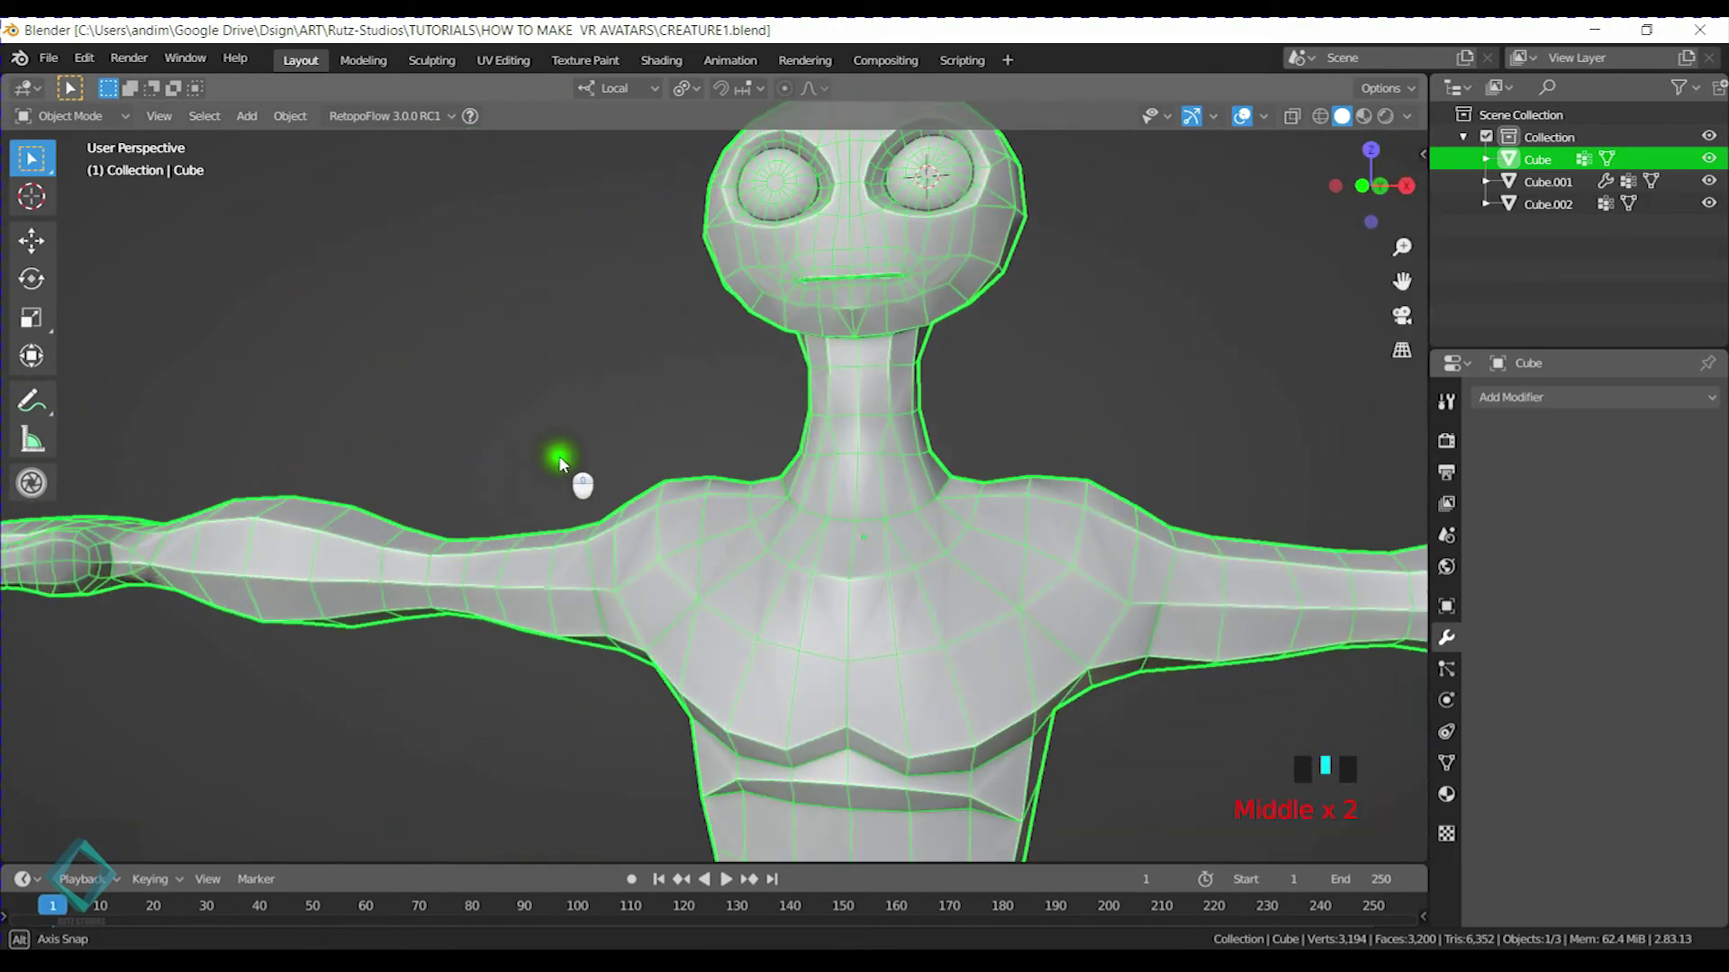
{"action": "scroll", "coordinate": [621, 473], "scroll_direction": "down", "scroll_amount": 2}
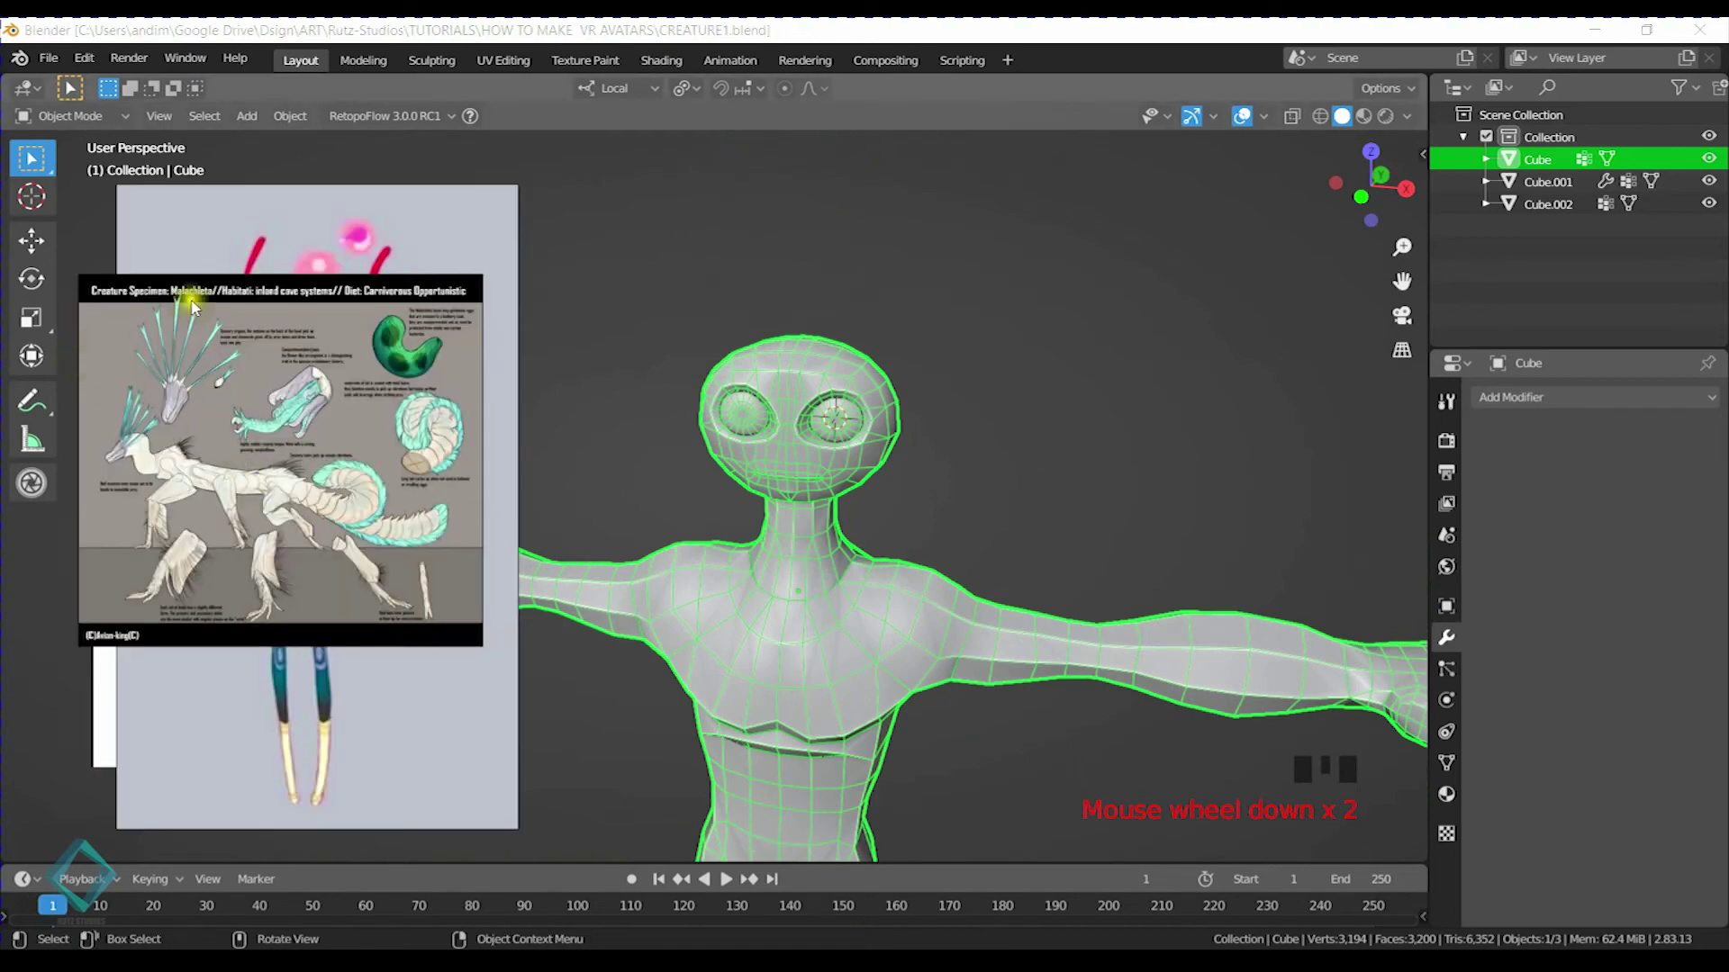
{"action": "left_click", "coordinate": [294, 261]}
{"action": "left_click", "coordinate": [94, 411]}
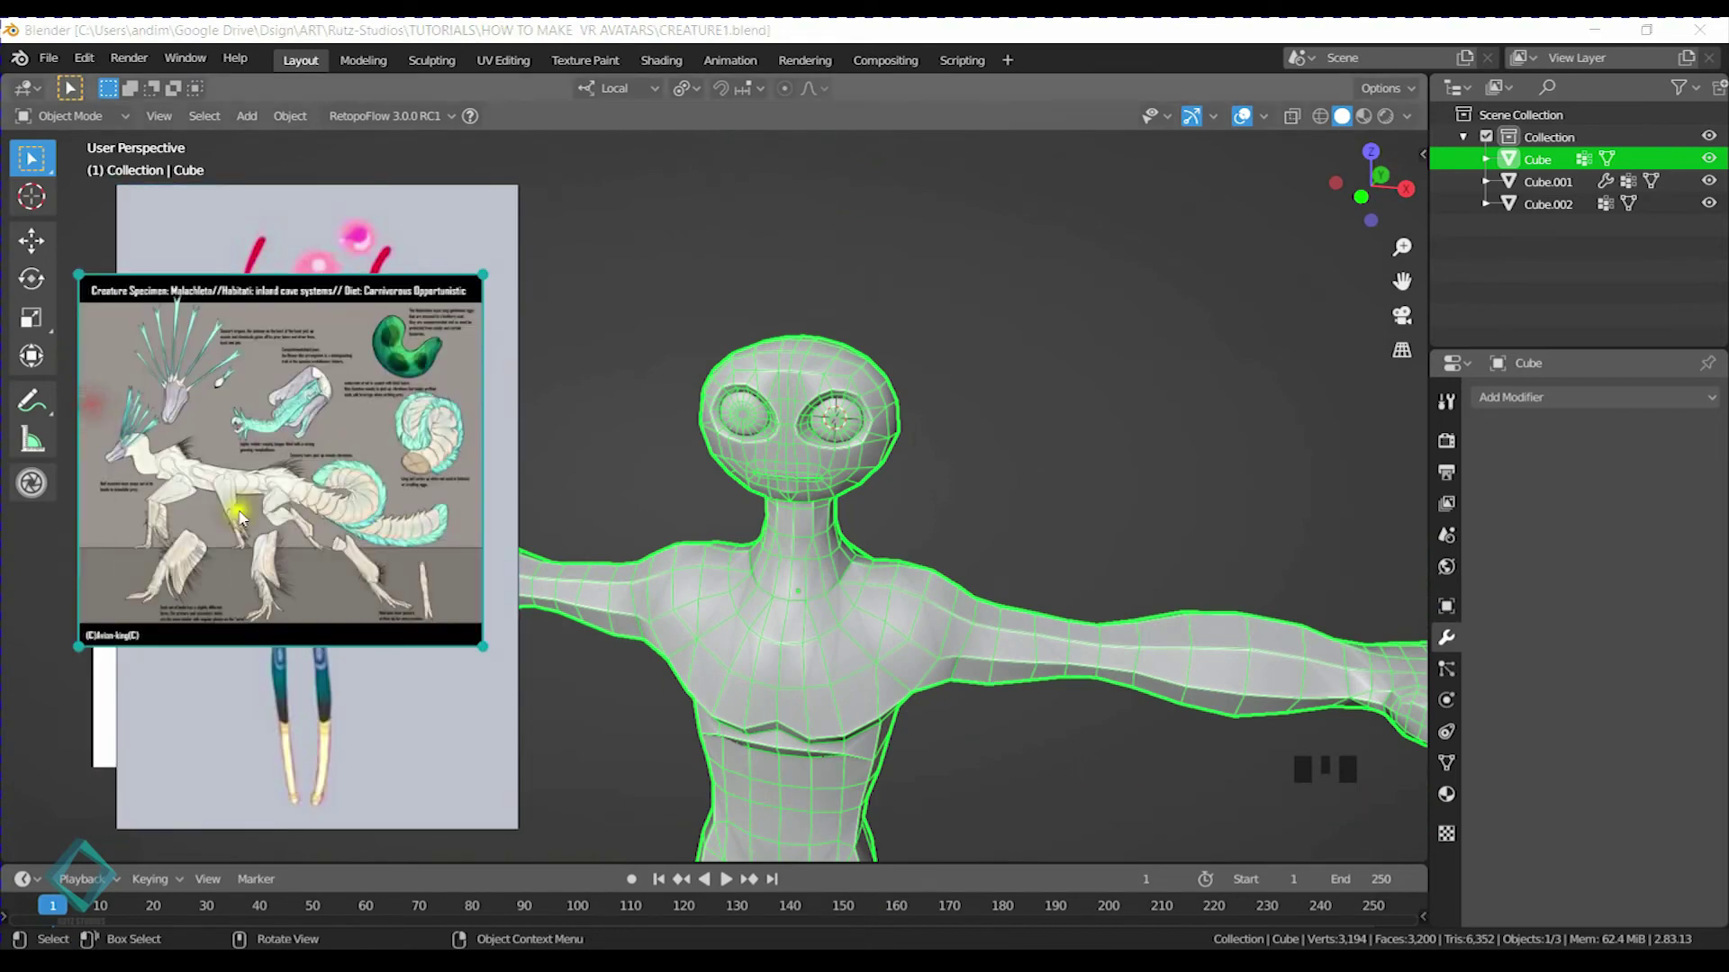
In face selection of the body's Edit Mode, duplicate the first face ring at the tail's base in place and separate it
{"action": "middle_click_drag", "start_coordinate": [1047, 702], "coordinate": [943, 398]}
{"action": "key", "text": "Tab"}
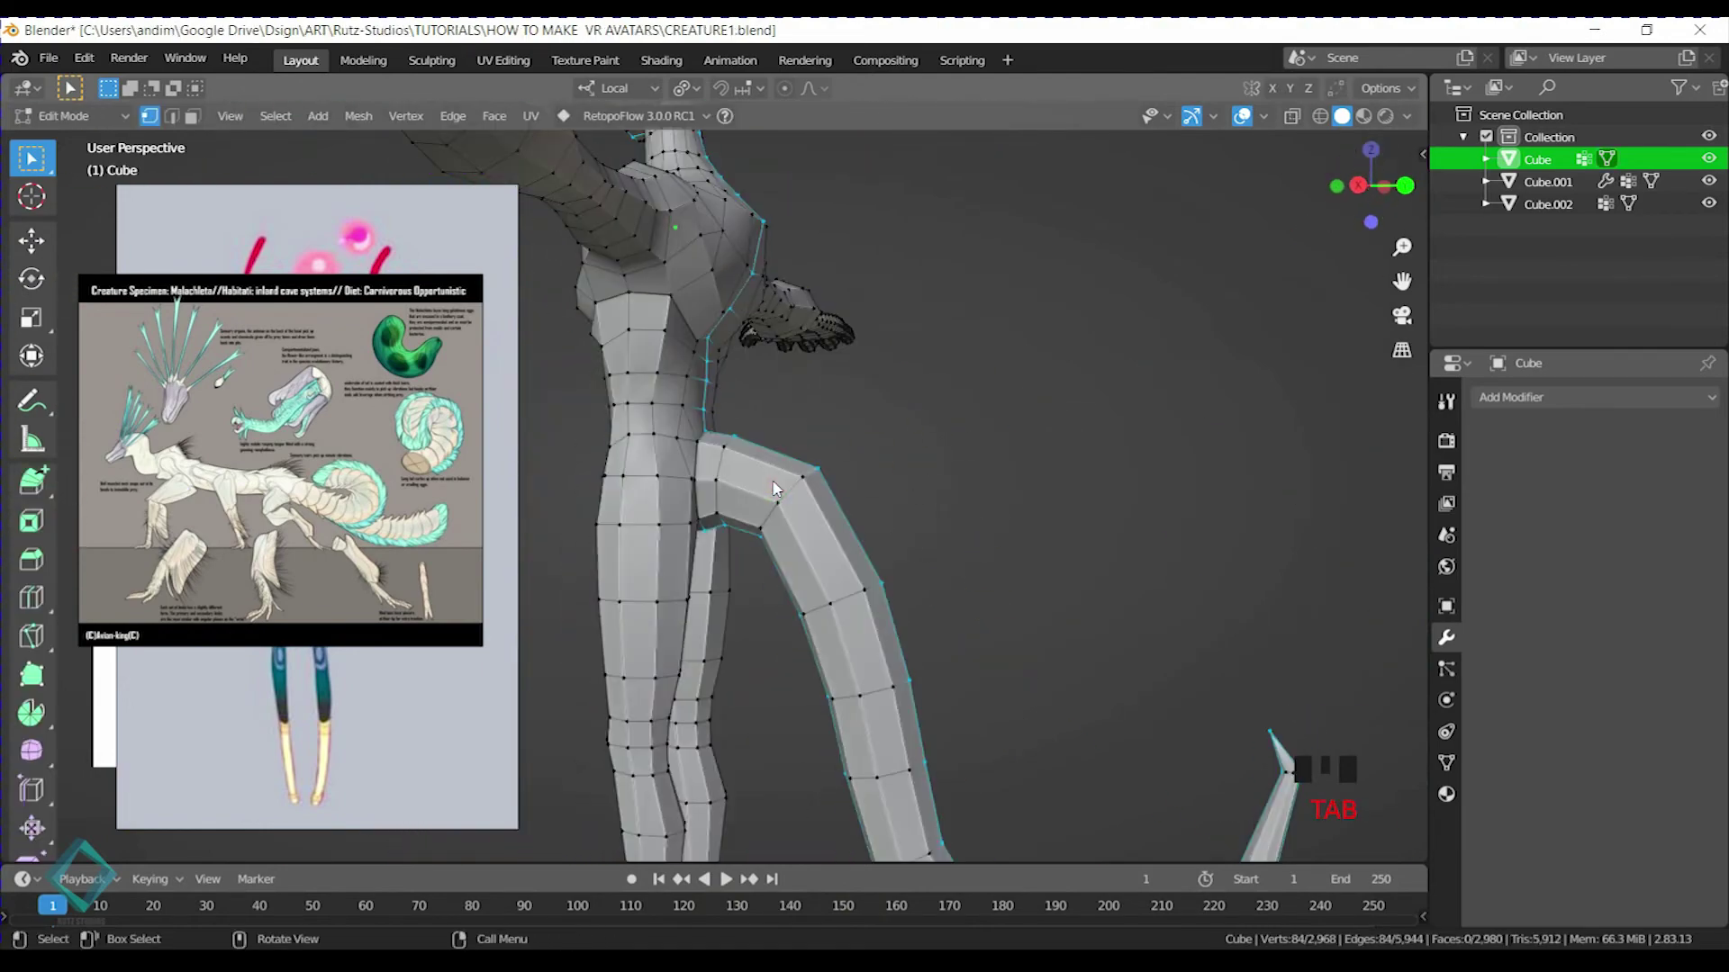
{"action": "key", "text": "3"}
{"action": "left_click", "coordinate": [772, 483]}
{"action": "key", "text": "KP_3"}
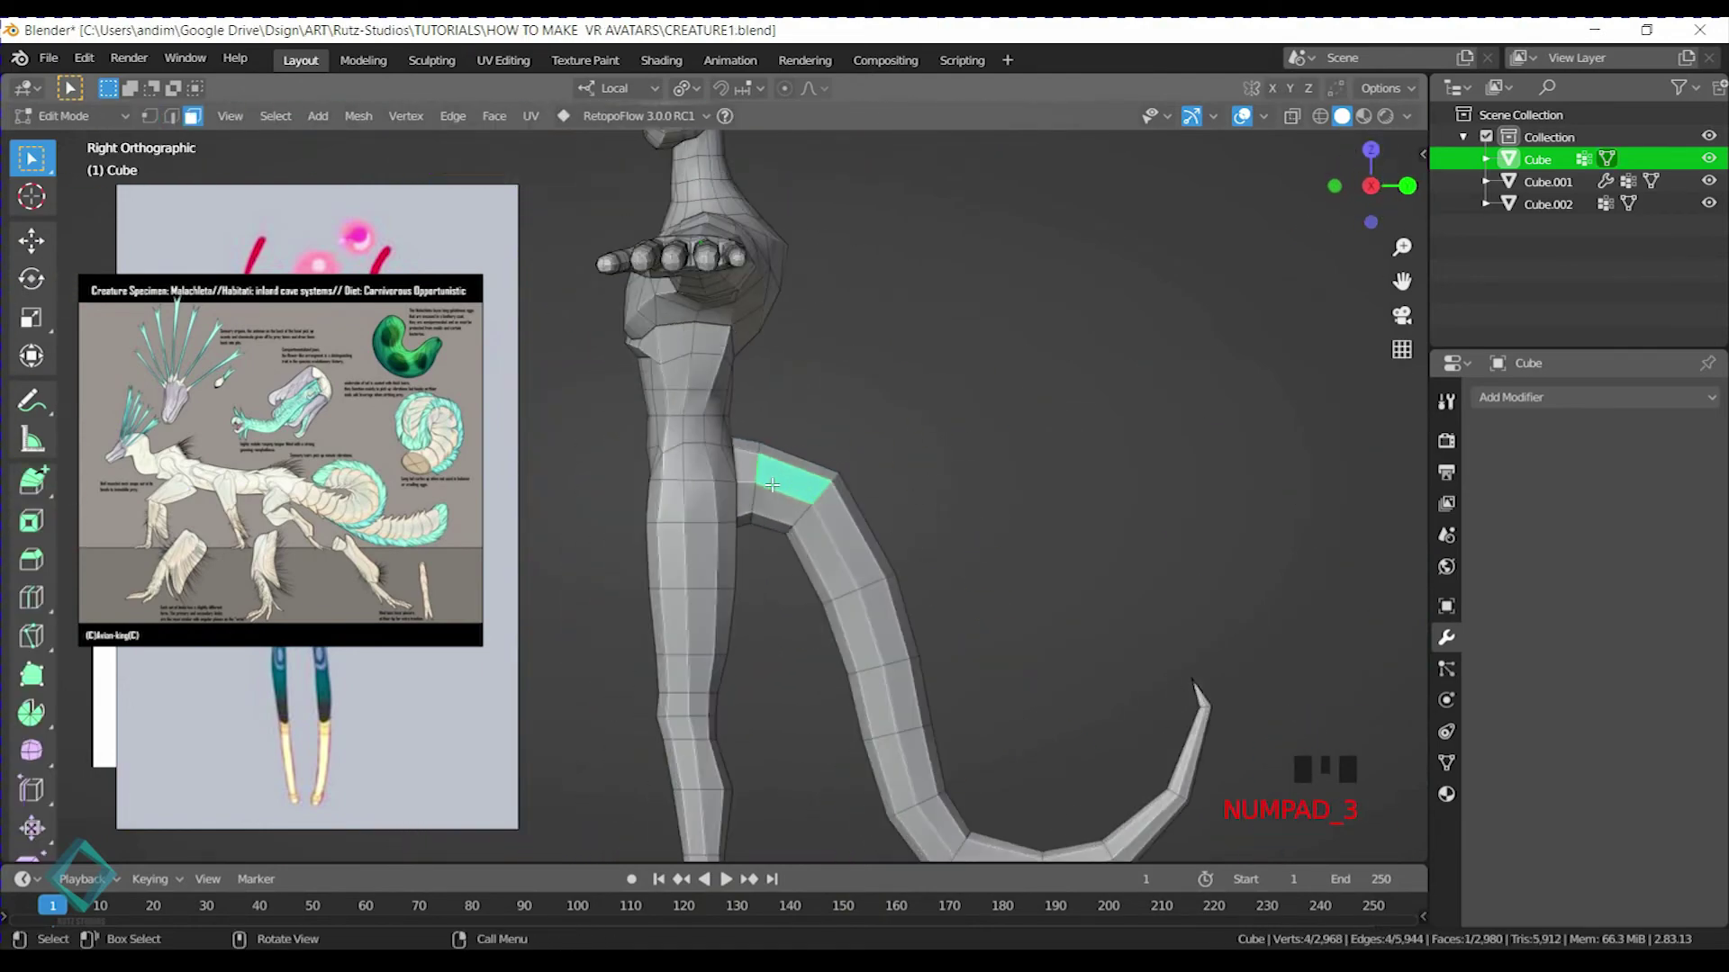
{"action": "left_click", "coordinate": [801, 511], "text": "alt"}
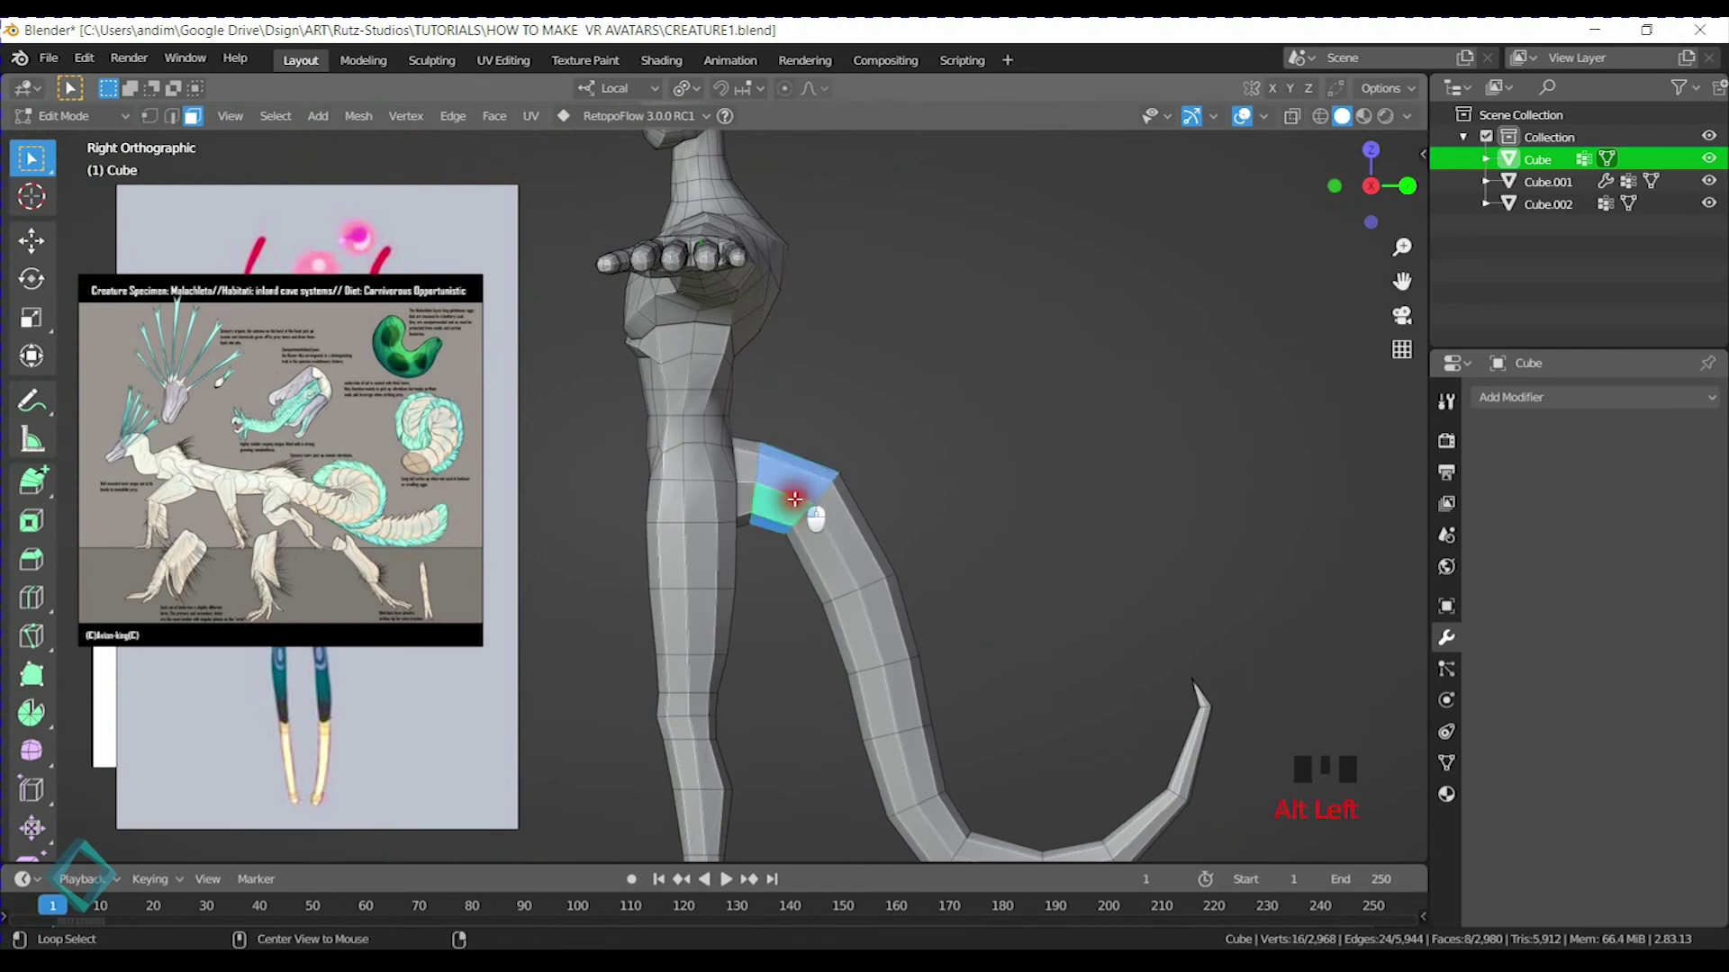
{"action": "scroll", "coordinate": [822, 478], "scroll_direction": "up", "scroll_amount": 3}
{"action": "middle_click_drag", "start_coordinate": [822, 478], "coordinate": [804, 459]}
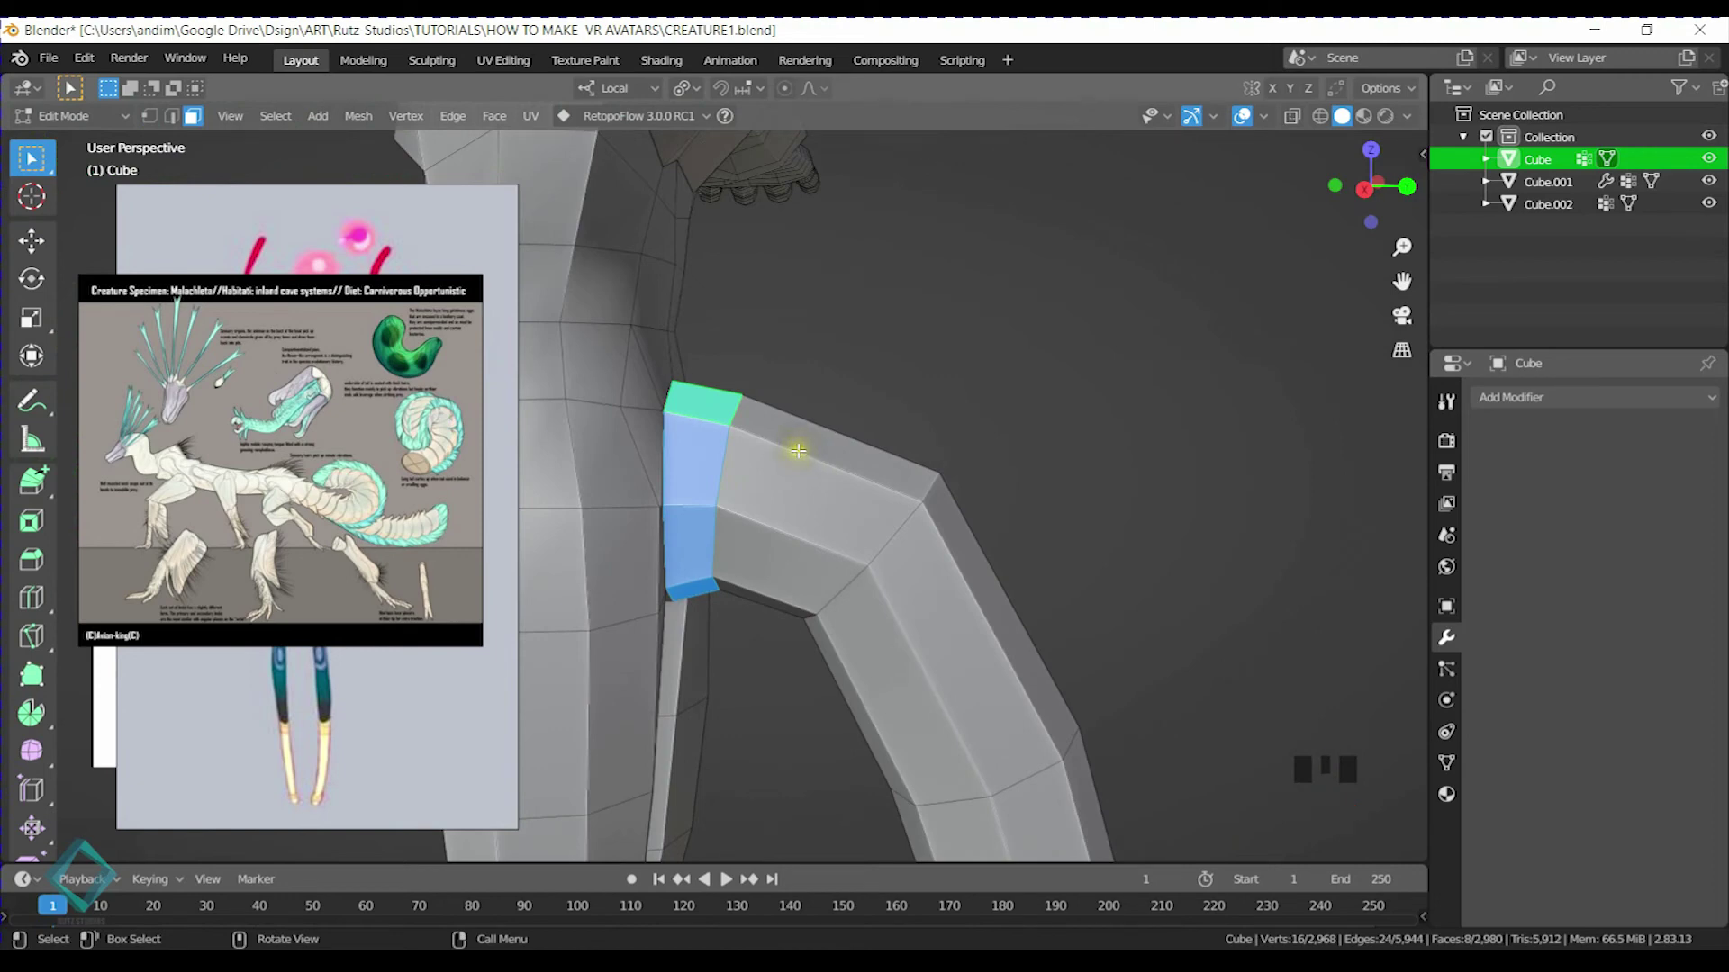
{"action": "key", "text": "shift+d"}
{"action": "right_click", "coordinate": [754, 463]}
{"action": "key", "text": "p"}
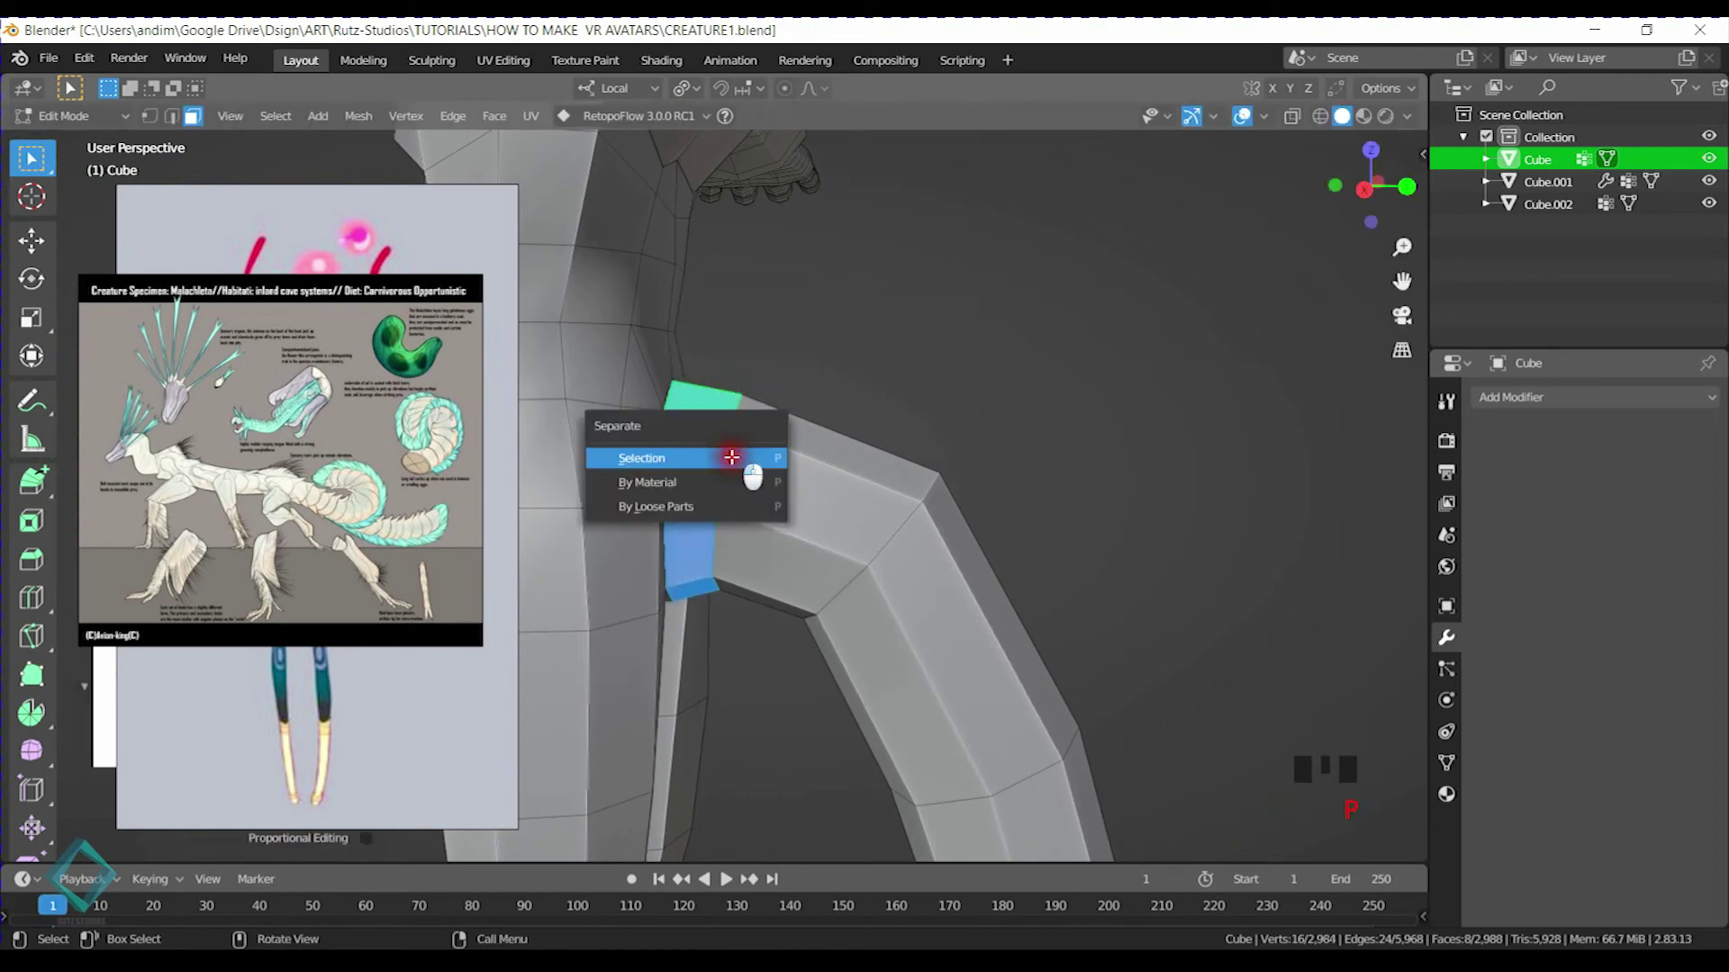
{"action": "left_click", "coordinate": [761, 457]}
Duplicate the second face ring of the tail in place and separate it into its own object
{"action": "left_click", "coordinate": [822, 463]}
{"action": "left_click", "coordinate": [872, 567], "text": "alt"}
{"action": "key", "text": "shift+d"}
{"action": "right_click", "coordinate": [886, 531]}
{"action": "key", "text": "p"}
{"action": "left_click", "coordinate": [882, 558]}
Duplicate the third face ring, just past the tail's upper bend, in place and separate it
{"action": "middle_click_drag", "start_coordinate": [879, 559], "coordinate": [822, 475]}
{"action": "left_click", "coordinate": [825, 477], "text": "alt"}
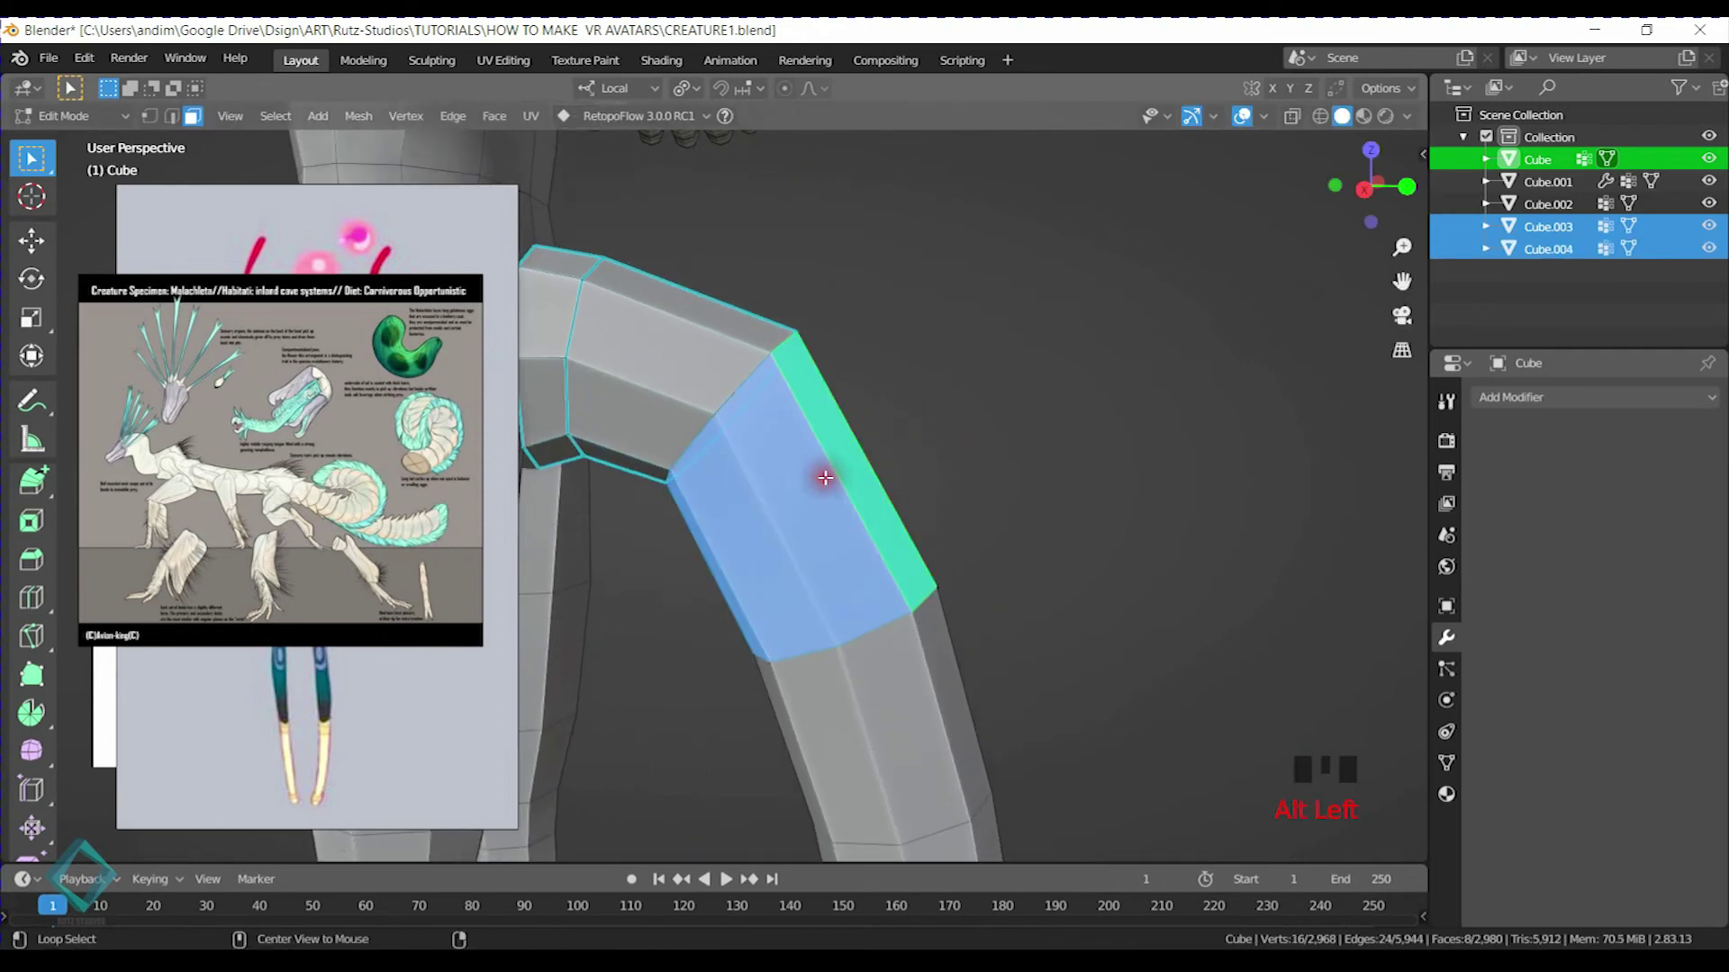
{"action": "key", "text": "shift+d"}
{"action": "right_click", "coordinate": [889, 502]}
{"action": "key", "text": "p"}
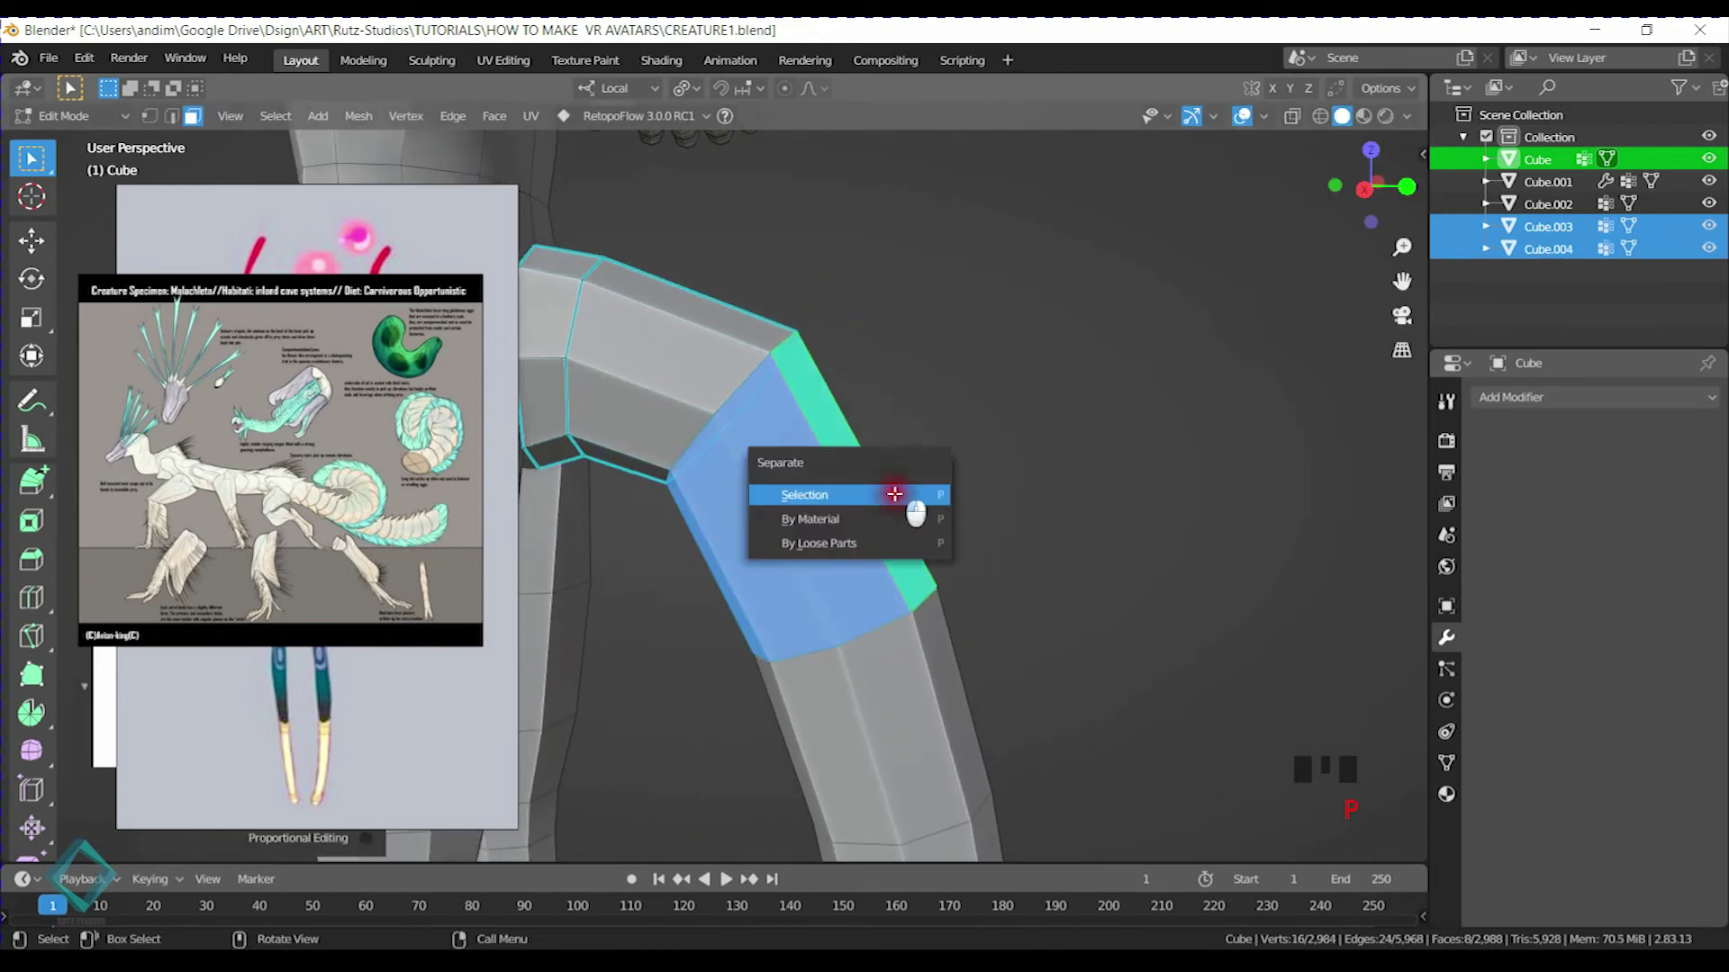
{"action": "left_click", "coordinate": [905, 493]}
Duplicate the fourth face ring down the tail in place and separate the copy
{"action": "middle_click_drag", "start_coordinate": [898, 718], "coordinate": [889, 689], "text": "shift"}
{"action": "left_click", "coordinate": [880, 462], "text": "alt"}
{"action": "key", "text": "shift+d"}
{"action": "right_click", "coordinate": [986, 438]}
{"action": "key", "text": "p"}
{"action": "left_click", "coordinate": [984, 445]}
Duplicate the fifth face ring down the tail in place and separate the copy
{"action": "middle_click_drag", "start_coordinate": [1023, 725], "coordinate": [822, 435], "text": "ctrl"}
{"action": "left_click", "coordinate": [810, 435], "text": "alt"}
{"action": "key", "text": "shift+d"}
{"action": "right_click", "coordinate": [900, 437]}
{"action": "key", "text": "p"}
{"action": "left_click", "coordinate": [888, 463]}
Duplicate the sixth face ring, the last one above the tail's lower bend, in place and separate it
{"action": "middle_click_drag", "start_coordinate": [926, 625], "coordinate": [753, 416], "text": "ctrl"}
{"action": "left_click", "coordinate": [749, 419], "text": "alt"}
{"action": "key", "text": "shift+d"}
{"action": "right_click", "coordinate": [837, 397]}
{"action": "key", "text": "p"}
{"action": "left_click", "coordinate": [834, 436]}
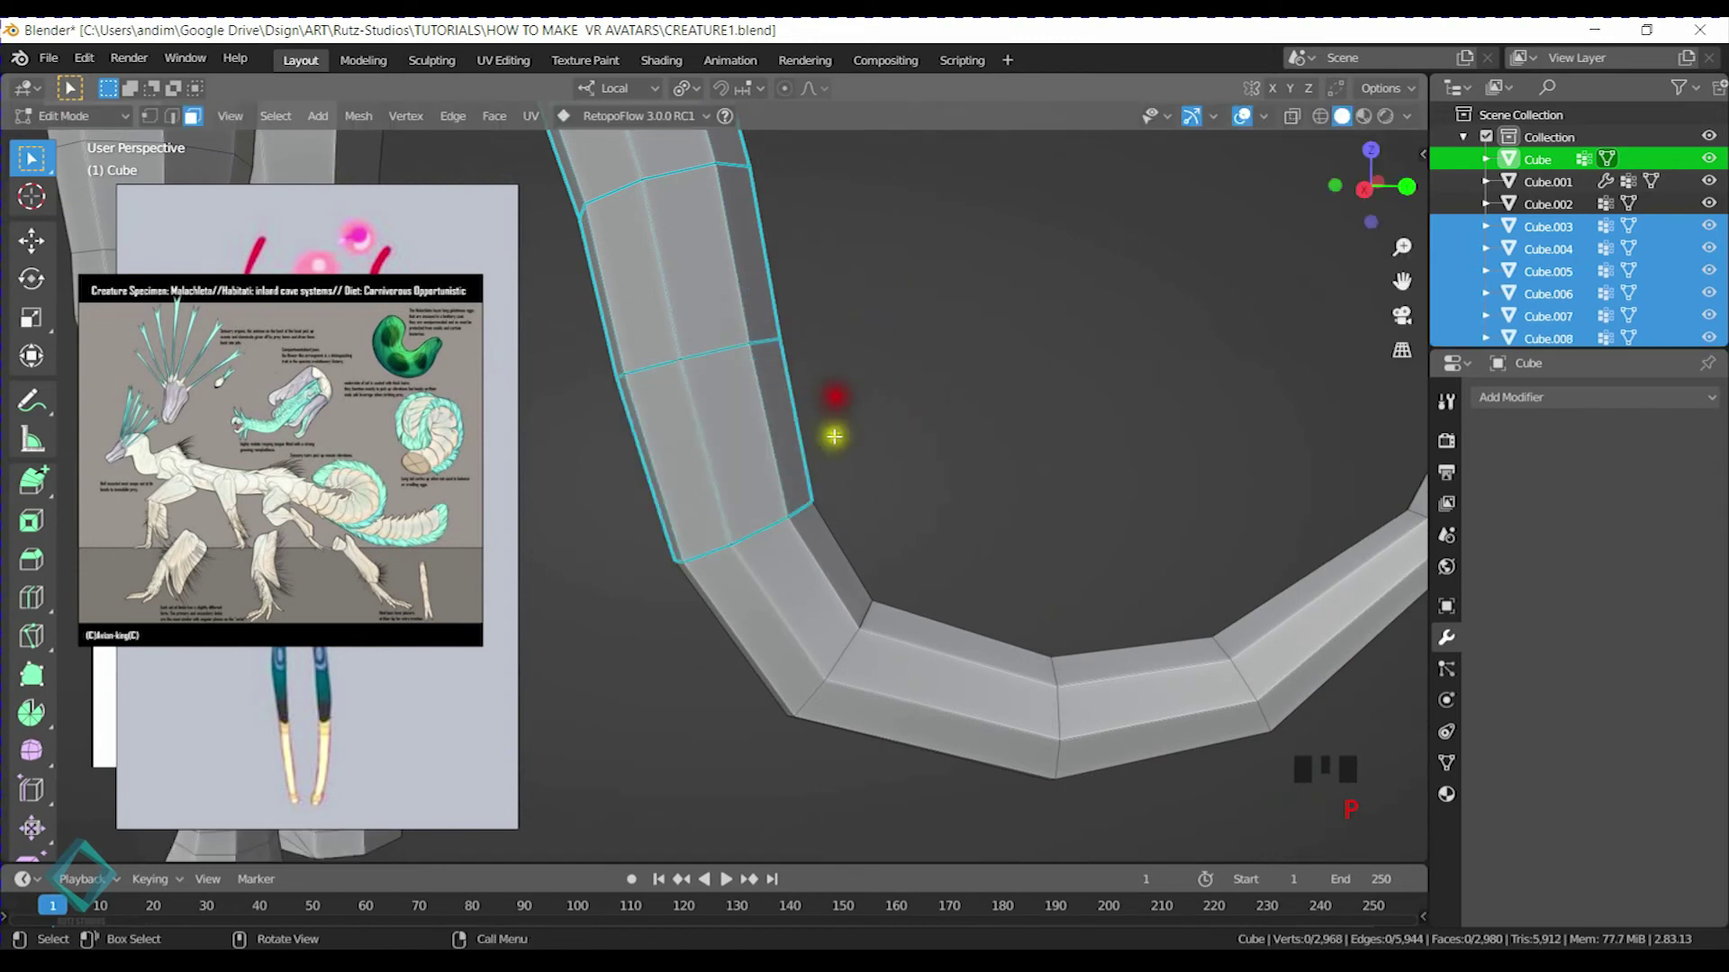
Duplicate the seventh face ring, at the start of the tail's lower bend, in place and separate it
{"action": "left_click", "coordinate": [811, 565], "text": "alt"}
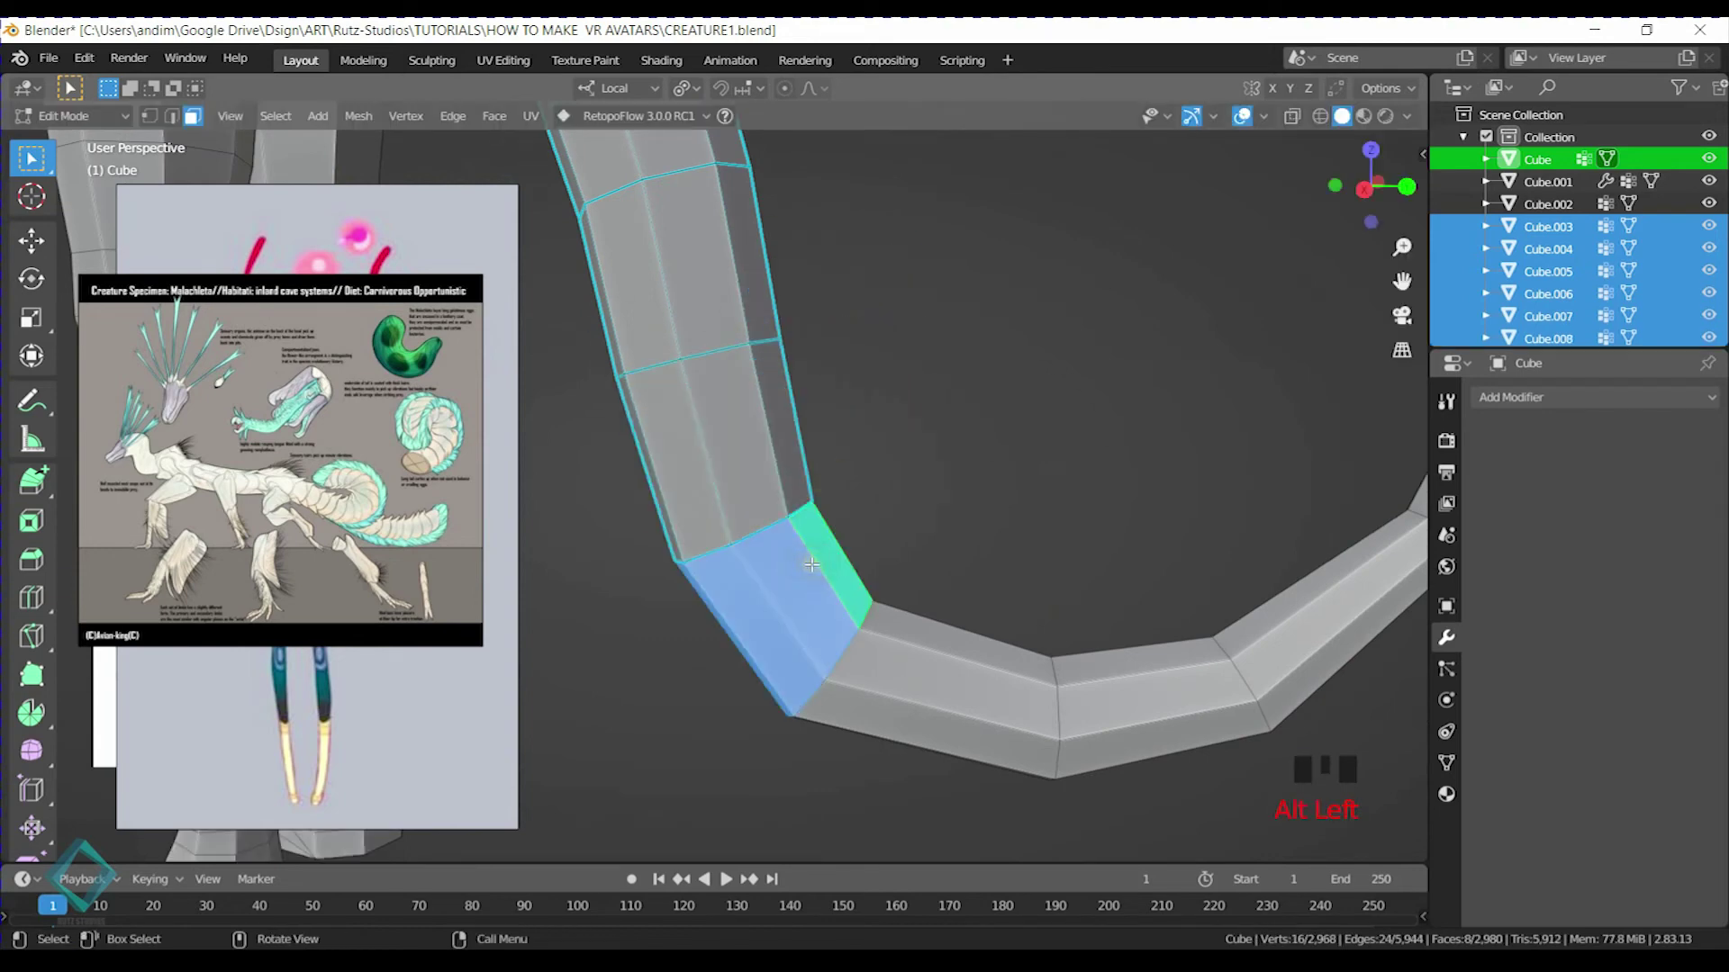
{"action": "key", "text": "shift+d"}
{"action": "right_click", "coordinate": [830, 540]}
{"action": "key", "text": "p"}
{"action": "left_click", "coordinate": [896, 591]}
Duplicate the eighth face ring along the tail's lower bend in place and separate the copy
{"action": "middle_click_drag", "start_coordinate": [896, 591], "coordinate": [780, 583], "text": "shift"}
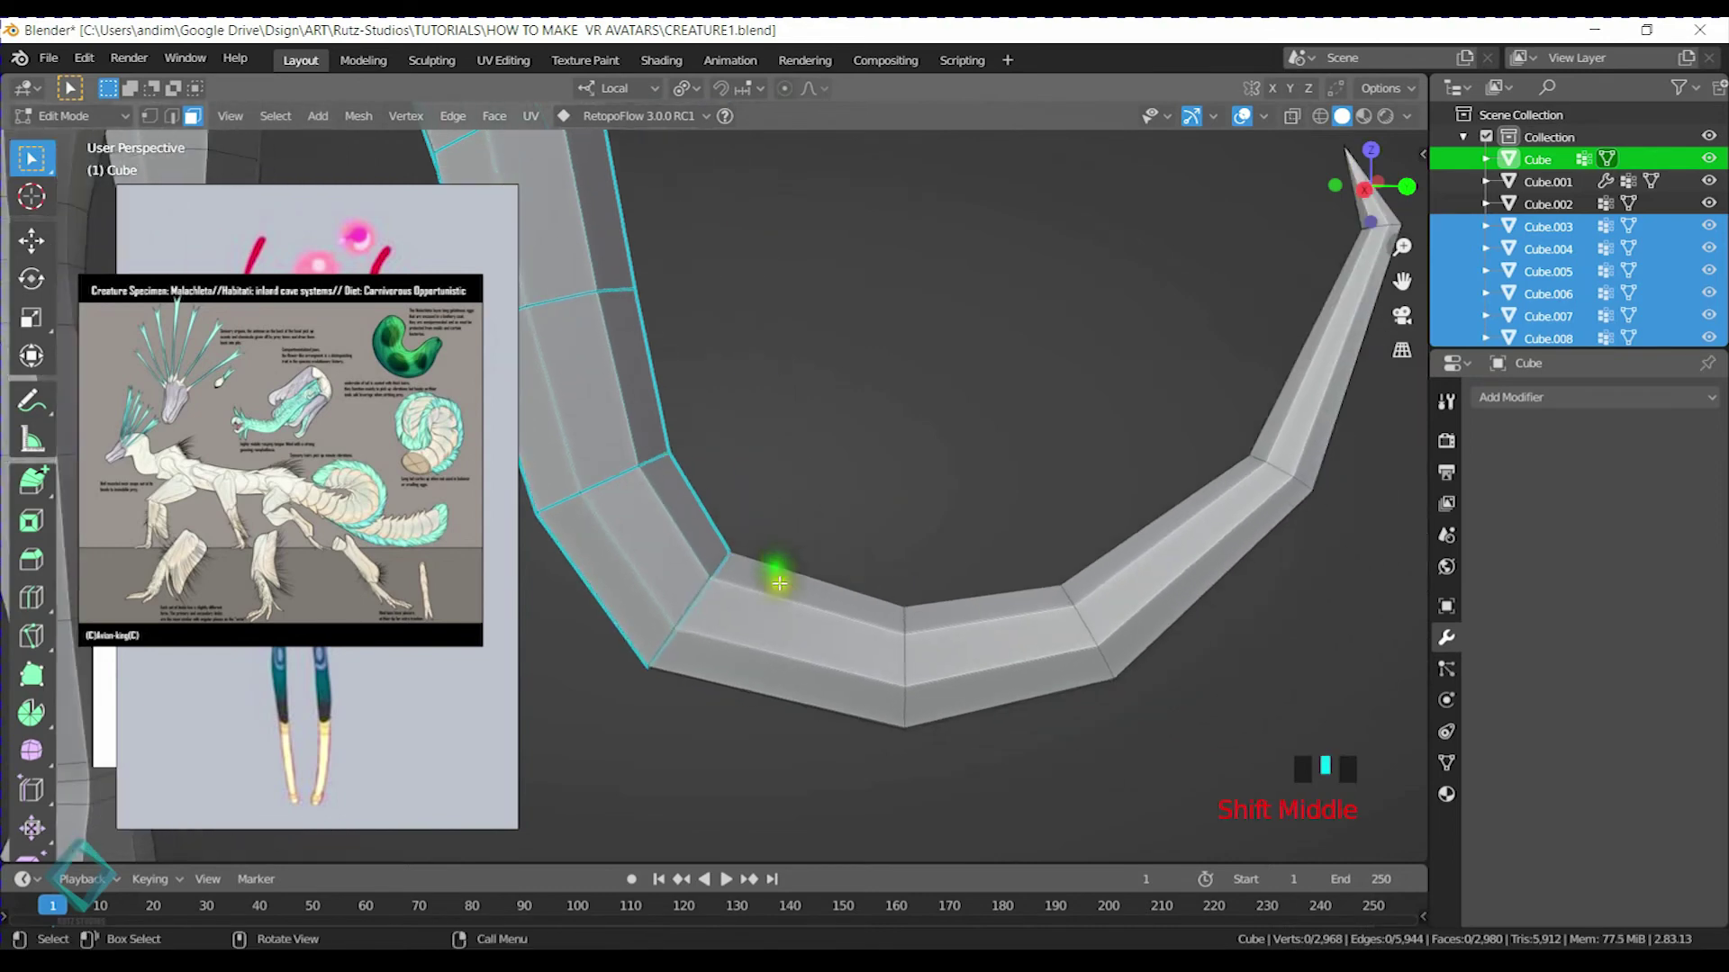
{"action": "left_click", "coordinate": [779, 583], "text": "alt"}
{"action": "key", "text": "shift+d"}
{"action": "right_click", "coordinate": [837, 585]}
{"action": "key", "text": "p"}
{"action": "left_click", "coordinate": [836, 568]}
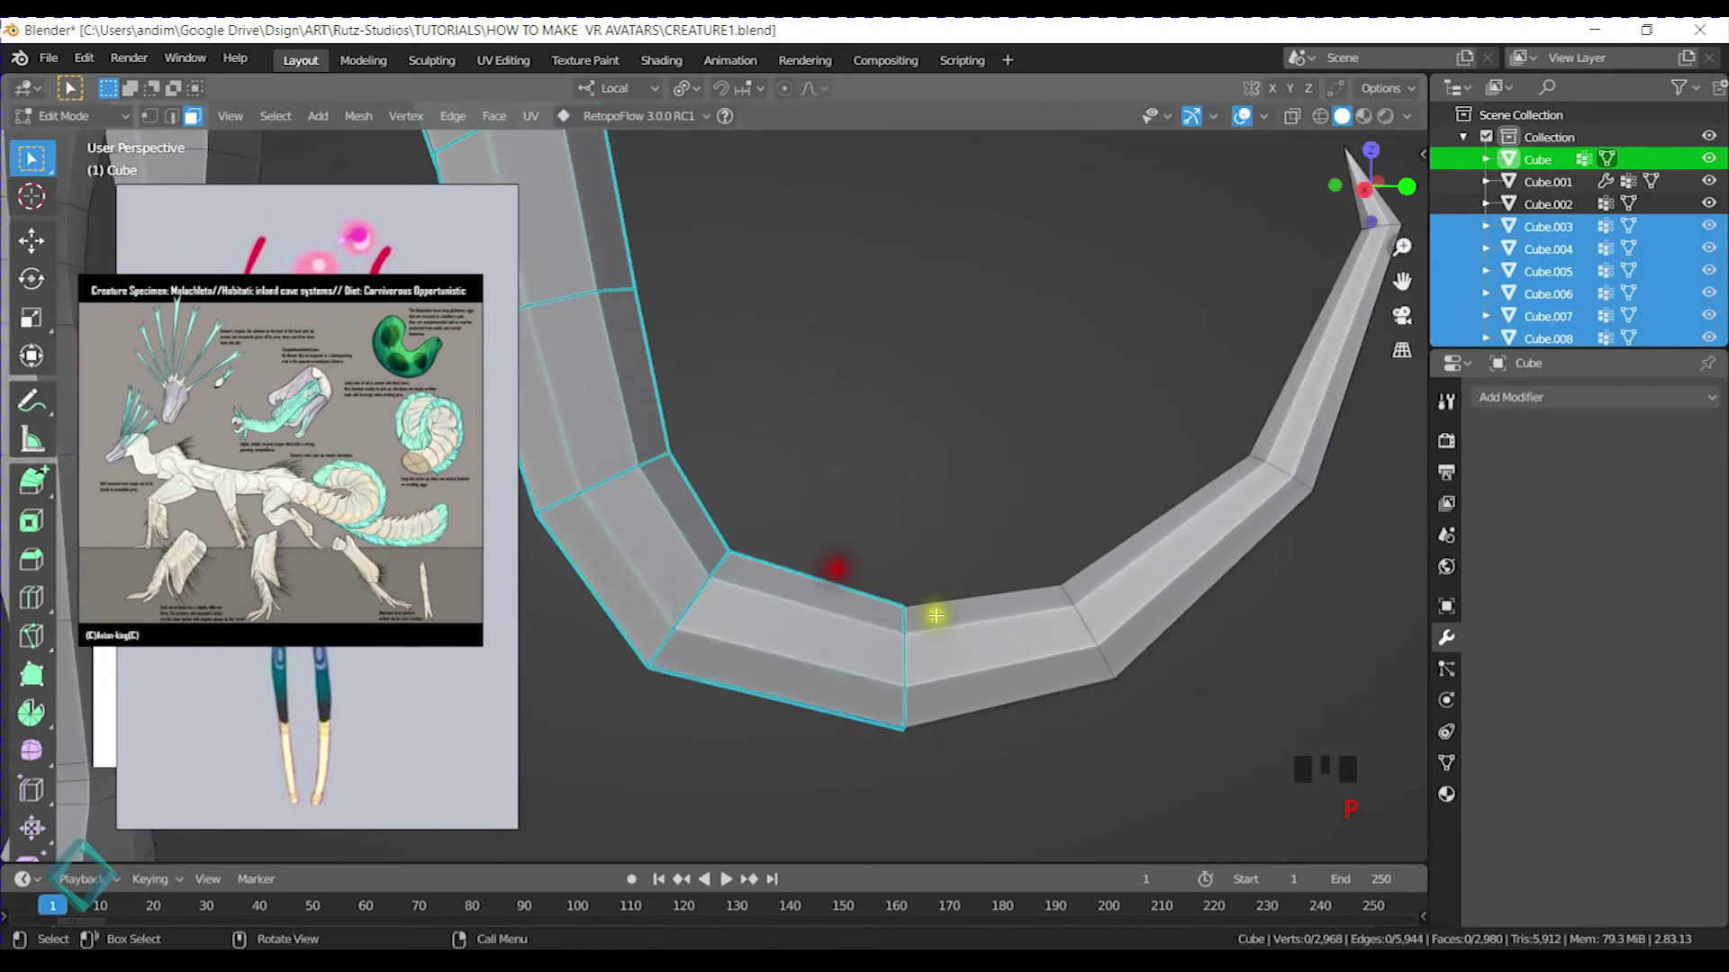
Duplicate the ninth face ring, at the lowest part of the tail, in place and separate the copy
{"action": "left_click", "coordinate": [966, 629], "text": "alt"}
{"action": "key", "text": "shift+d"}
{"action": "right_click", "coordinate": [977, 563]}
{"action": "key", "text": "p"}
{"action": "left_click", "coordinate": [980, 558]}
Duplicate the tenth face ring, on the rising part of the tail, in place and separate it
{"action": "middle_click_drag", "start_coordinate": [1119, 551], "coordinate": [864, 656]}
{"action": "left_click", "coordinate": [846, 634], "text": "alt"}
{"action": "key", "text": "shift+d"}
{"action": "right_click", "coordinate": [847, 605]}
{"action": "key", "text": "p"}
{"action": "left_click", "coordinate": [845, 604]}
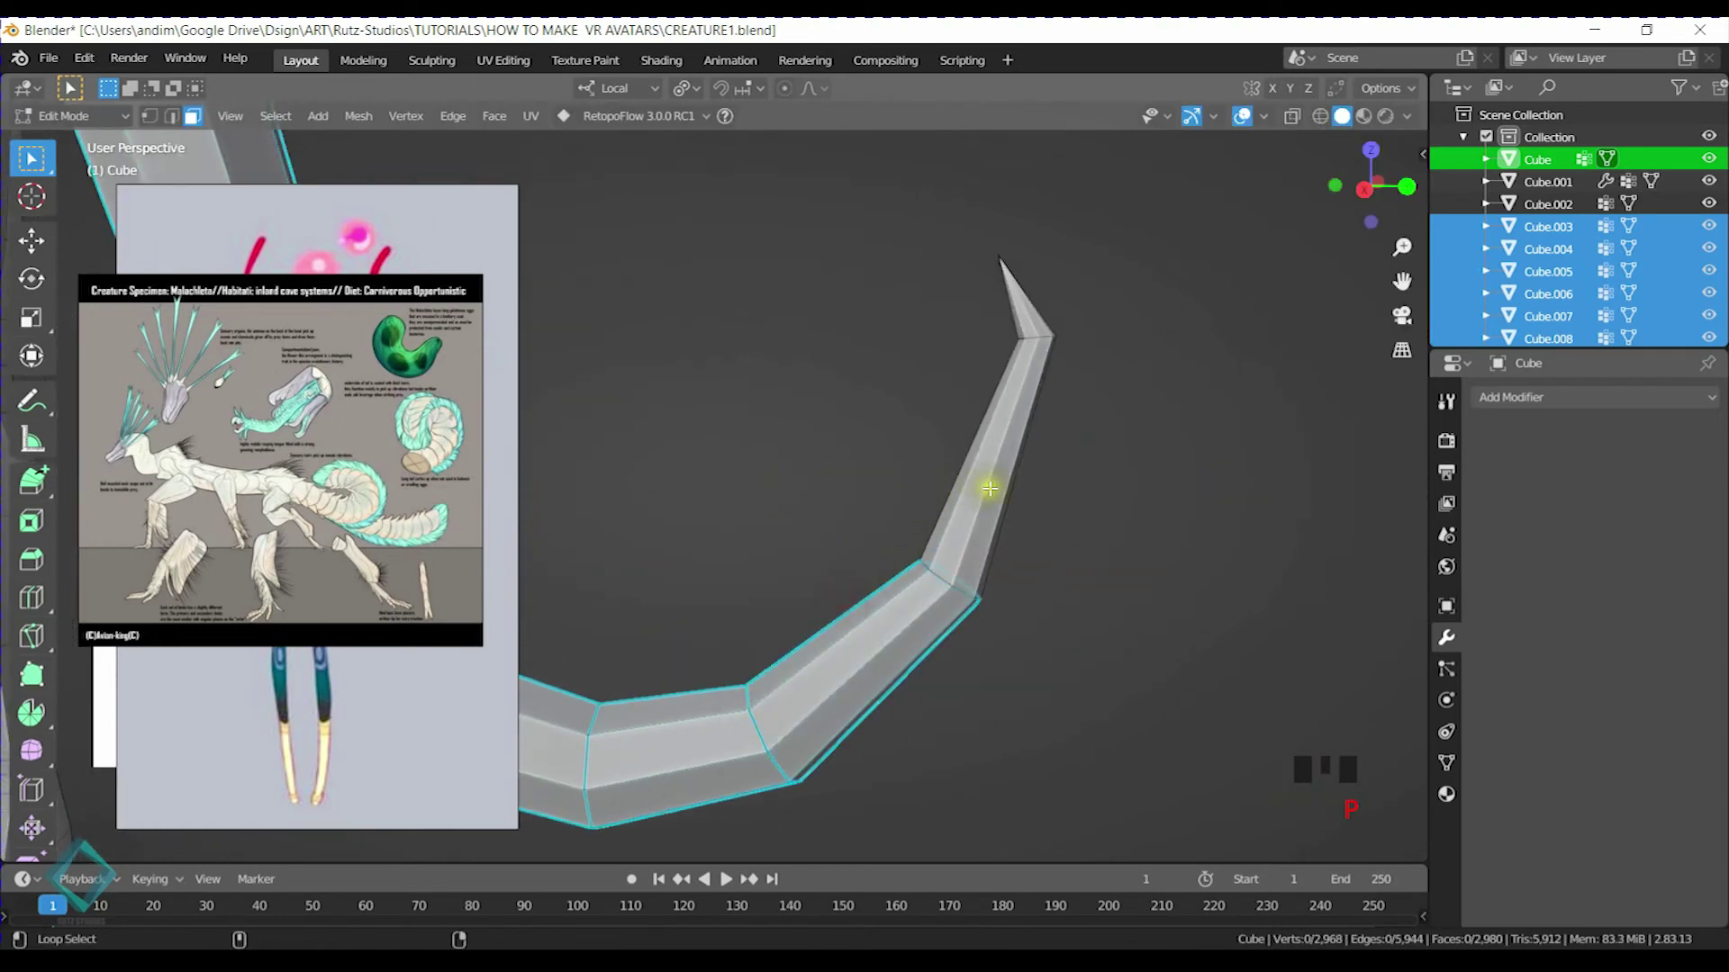
Duplicate the eleventh face ring, just before the tail's tip, separate it and return to Object Mode
{"action": "left_click", "coordinate": [987, 488], "text": "alt"}
{"action": "key", "text": "shift+d"}
{"action": "right_click", "coordinate": [948, 445]}
{"action": "key", "text": "p"}
{"action": "left_click", "coordinate": [946, 441]}
{"action": "middle_click_drag", "start_coordinate": [977, 412], "coordinate": [628, 346], "text": "shift"}
{"action": "key", "text": "Tab"}
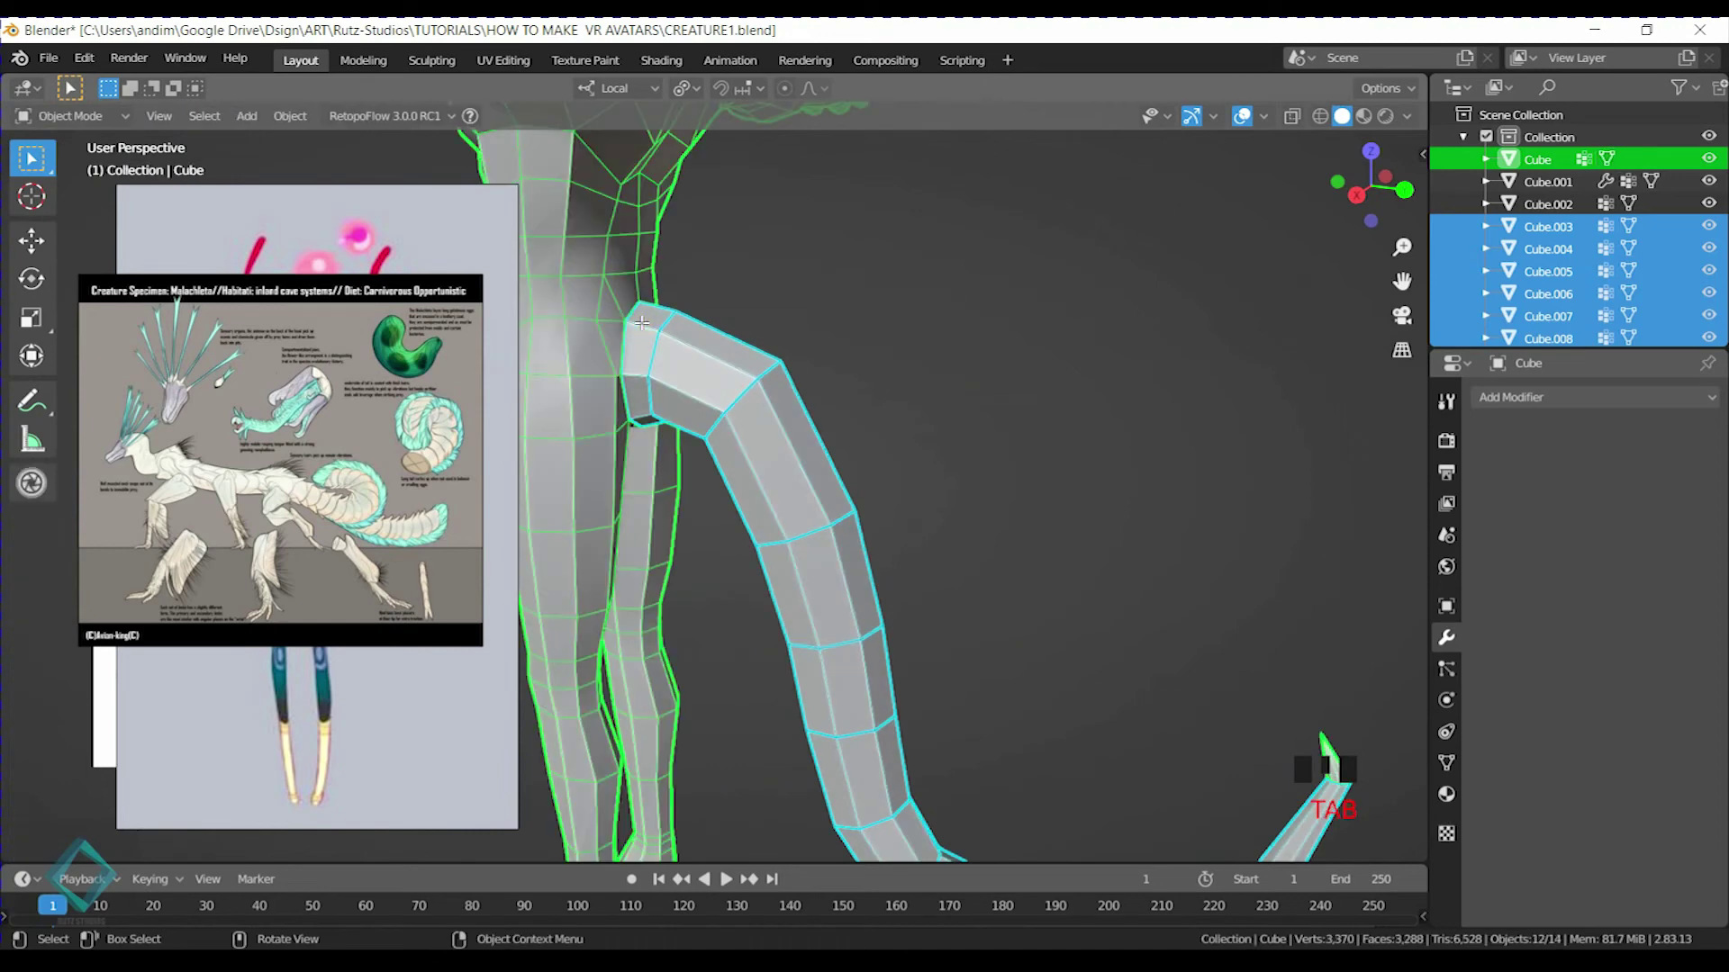
Select the separated ring at the tail's base and add a Solidify modifier with offset 1 and Only Rim enabled
{"action": "left_click", "coordinate": [644, 328]}
{"action": "left_click", "coordinate": [792, 460]}
{"action": "left_click", "coordinate": [822, 571]}
{"action": "left_click", "coordinate": [652, 356]}
{"action": "left_click", "coordinate": [652, 356]}
{"action": "left_click", "coordinate": [1517, 399]}
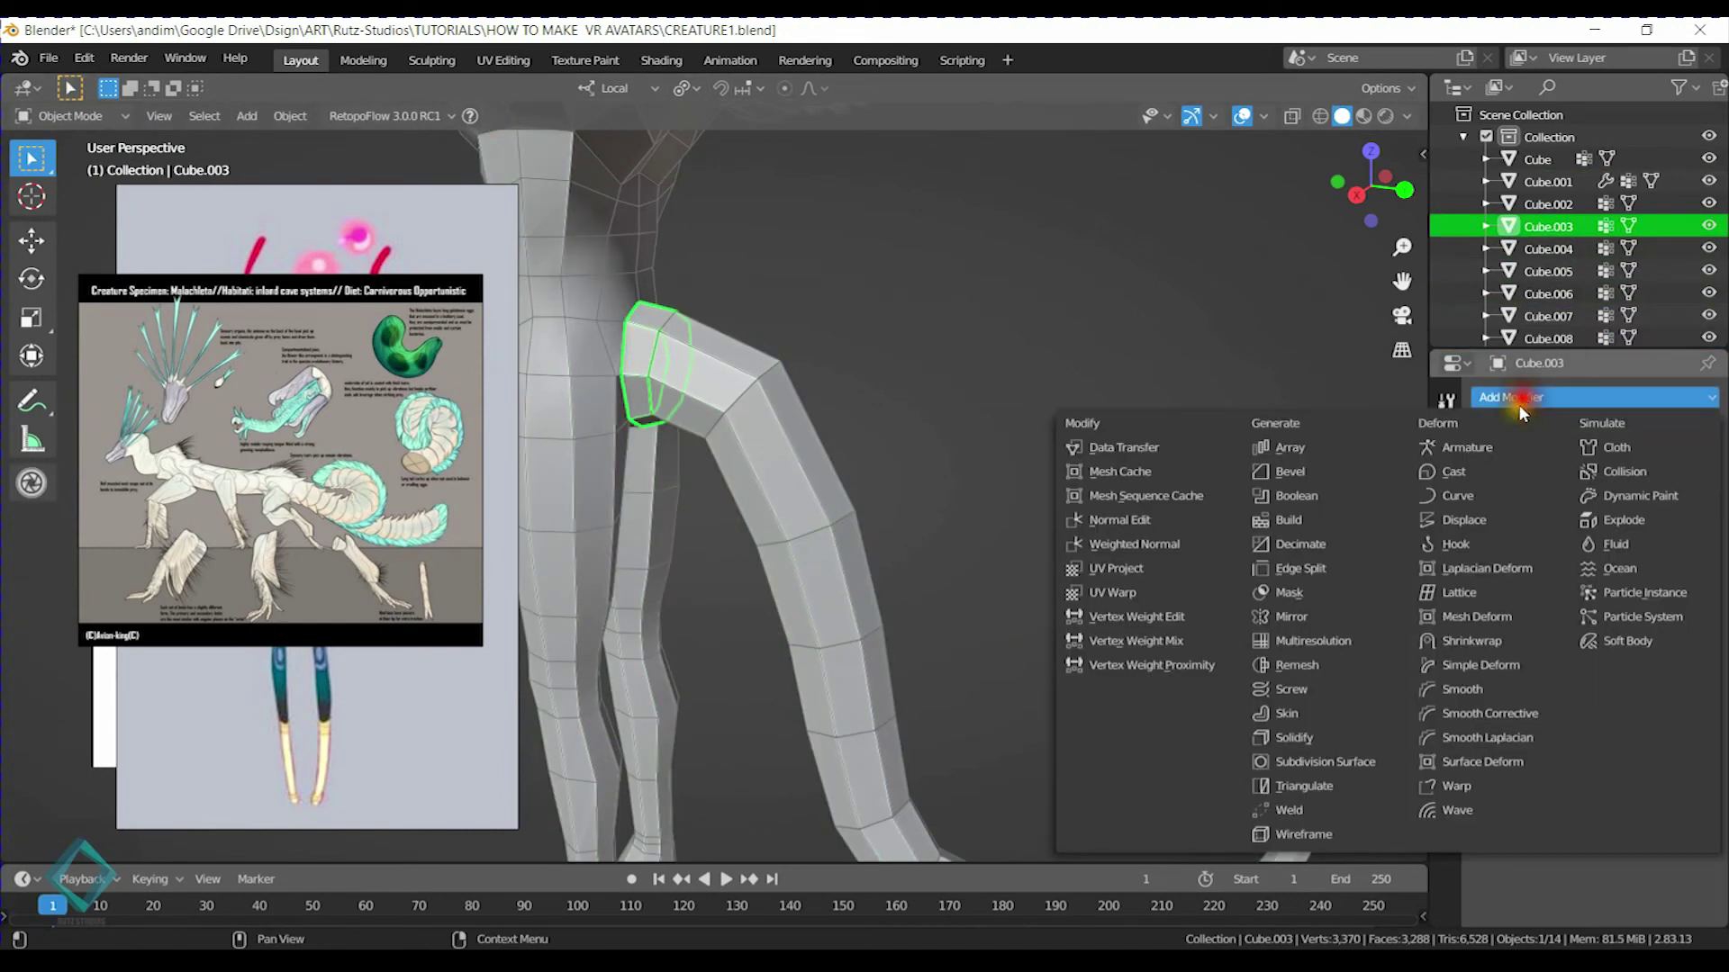
{"action": "left_click", "coordinate": [1321, 735]}
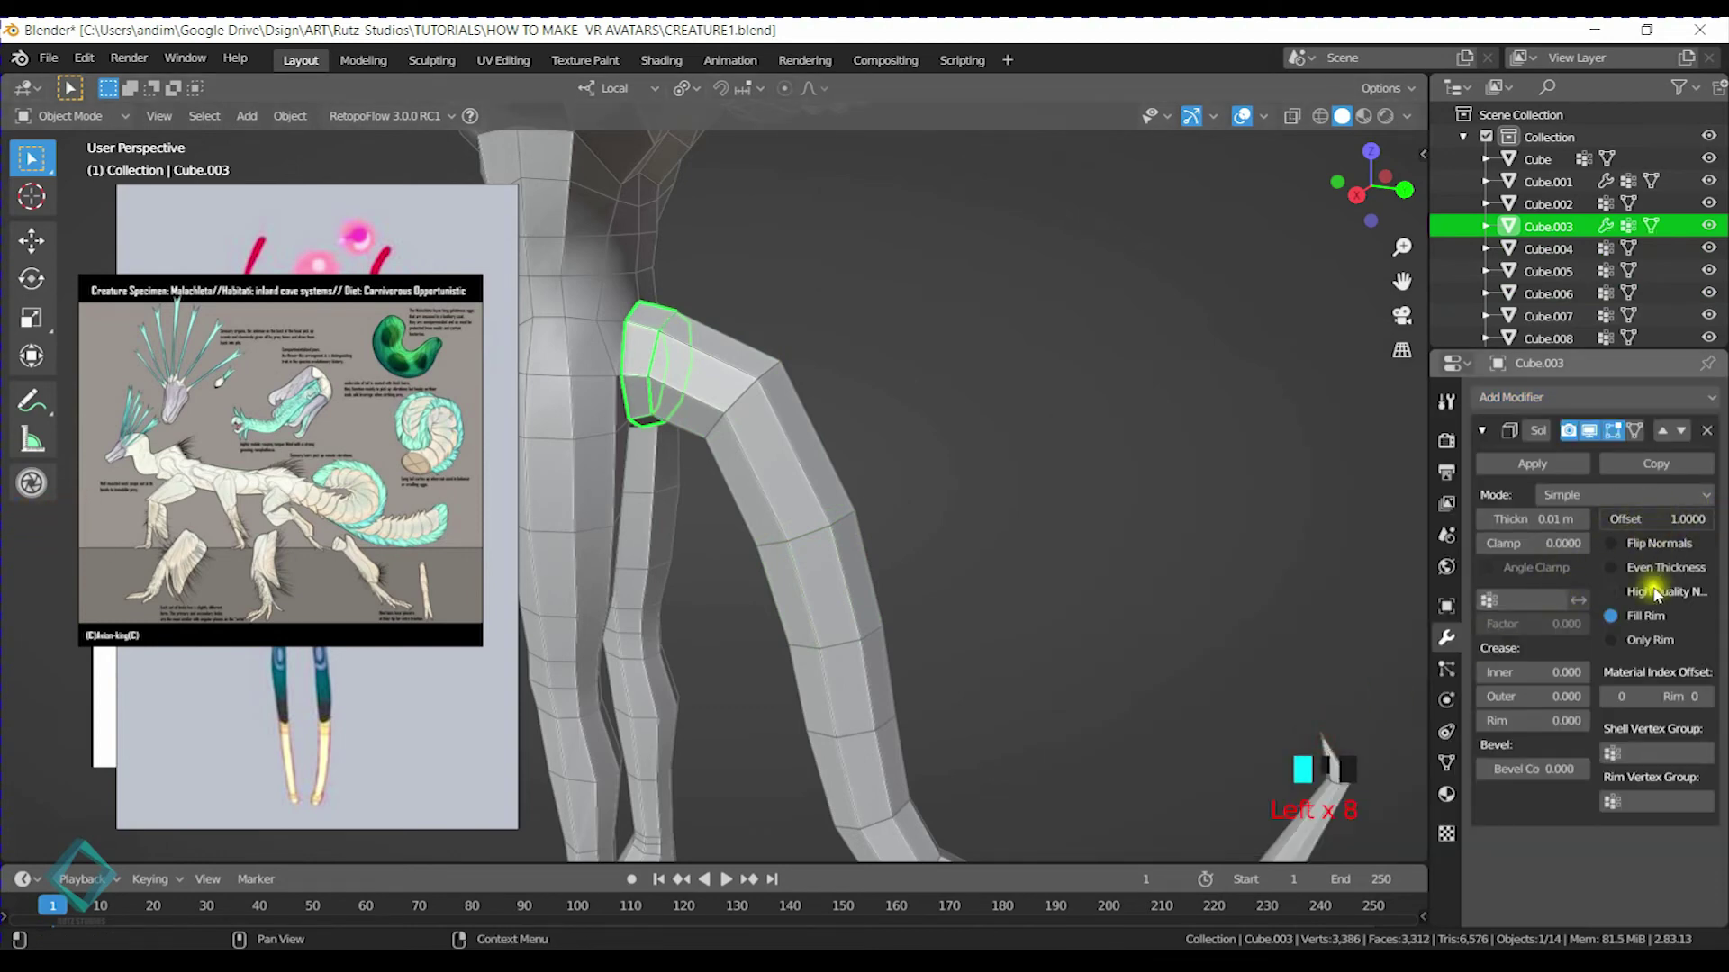
{"action": "left_click", "coordinate": [1612, 643]}
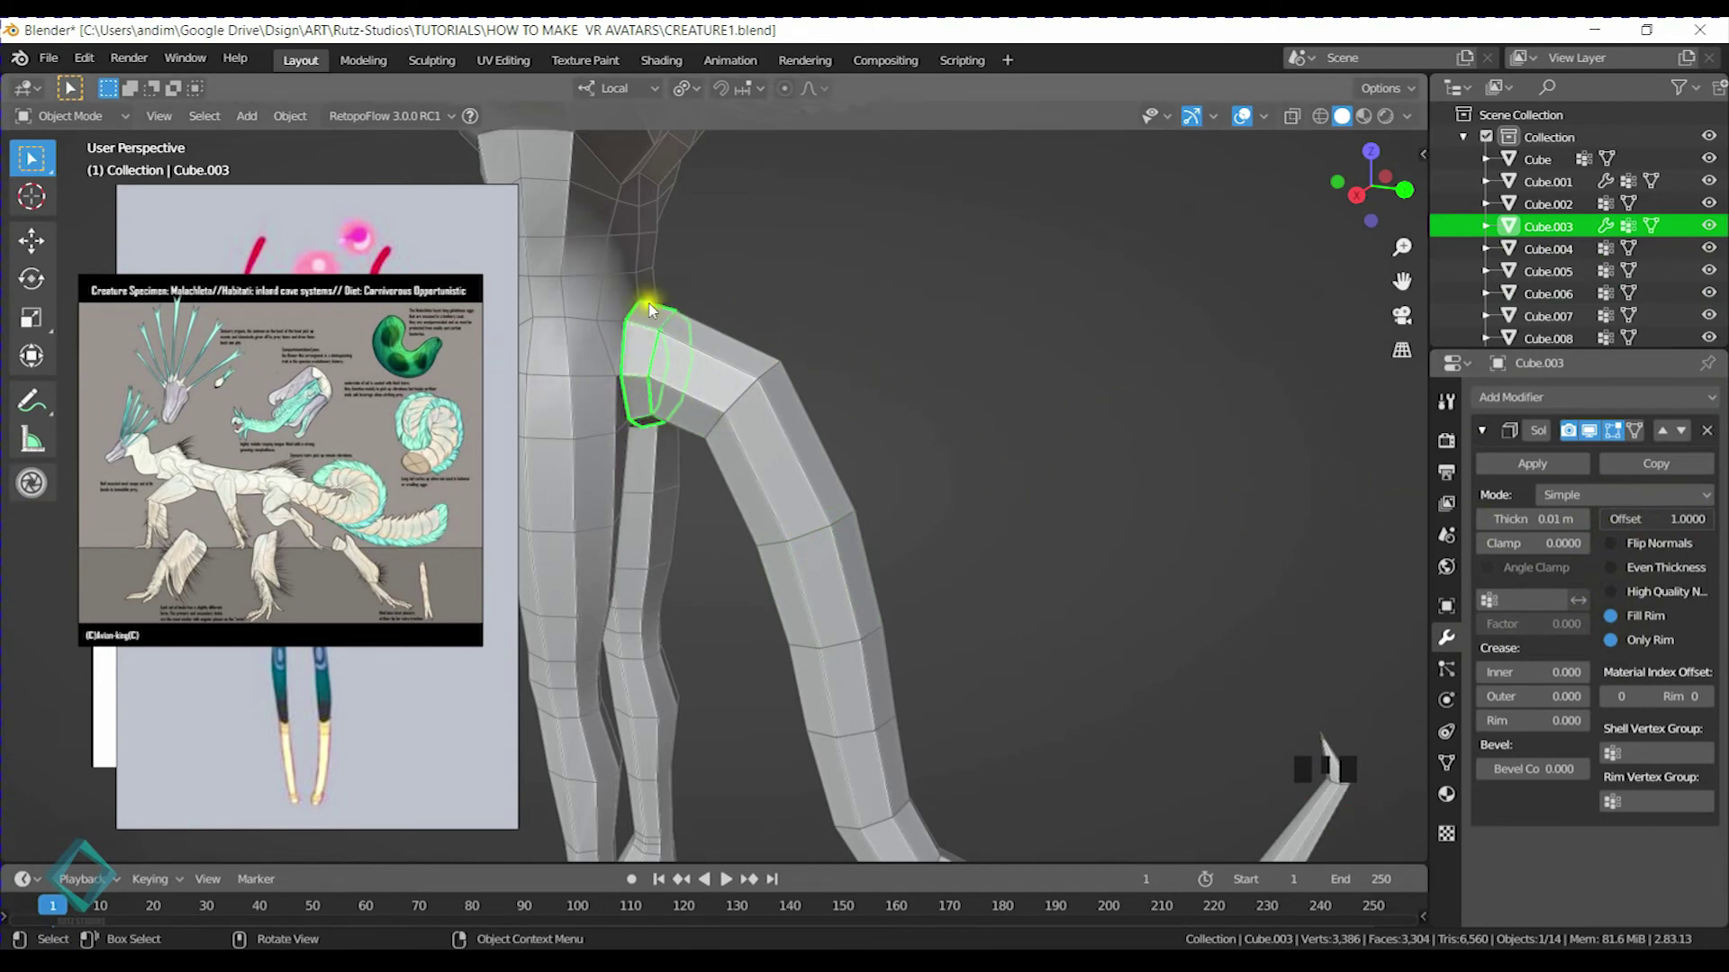
Set the tail-base ring's Solidify thickness to 0.21 m with Even Thickness enabled
{"action": "left_click", "coordinate": [1591, 526]}
{"action": "left_click", "coordinate": [1590, 527]}
{"action": "left_click", "coordinate": [1591, 527]}
{"action": "left_click_drag", "start_coordinate": [1536, 520], "coordinate": [1568, 520]}
{"action": "scroll", "coordinate": [914, 582], "scroll_direction": "up", "scroll_amount": 4}
{"action": "middle_click_drag", "start_coordinate": [915, 583], "coordinate": [915, 505], "text": "shift"}
{"action": "left_click", "coordinate": [1485, 519]}
{"action": "left_click", "coordinate": [1485, 519]}
{"action": "left_click", "coordinate": [1485, 520]}
{"action": "left_click", "coordinate": [1486, 520]}
{"action": "left_click", "coordinate": [1485, 519]}
{"action": "left_click", "coordinate": [1486, 519]}
{"action": "left_click", "coordinate": [1485, 519]}
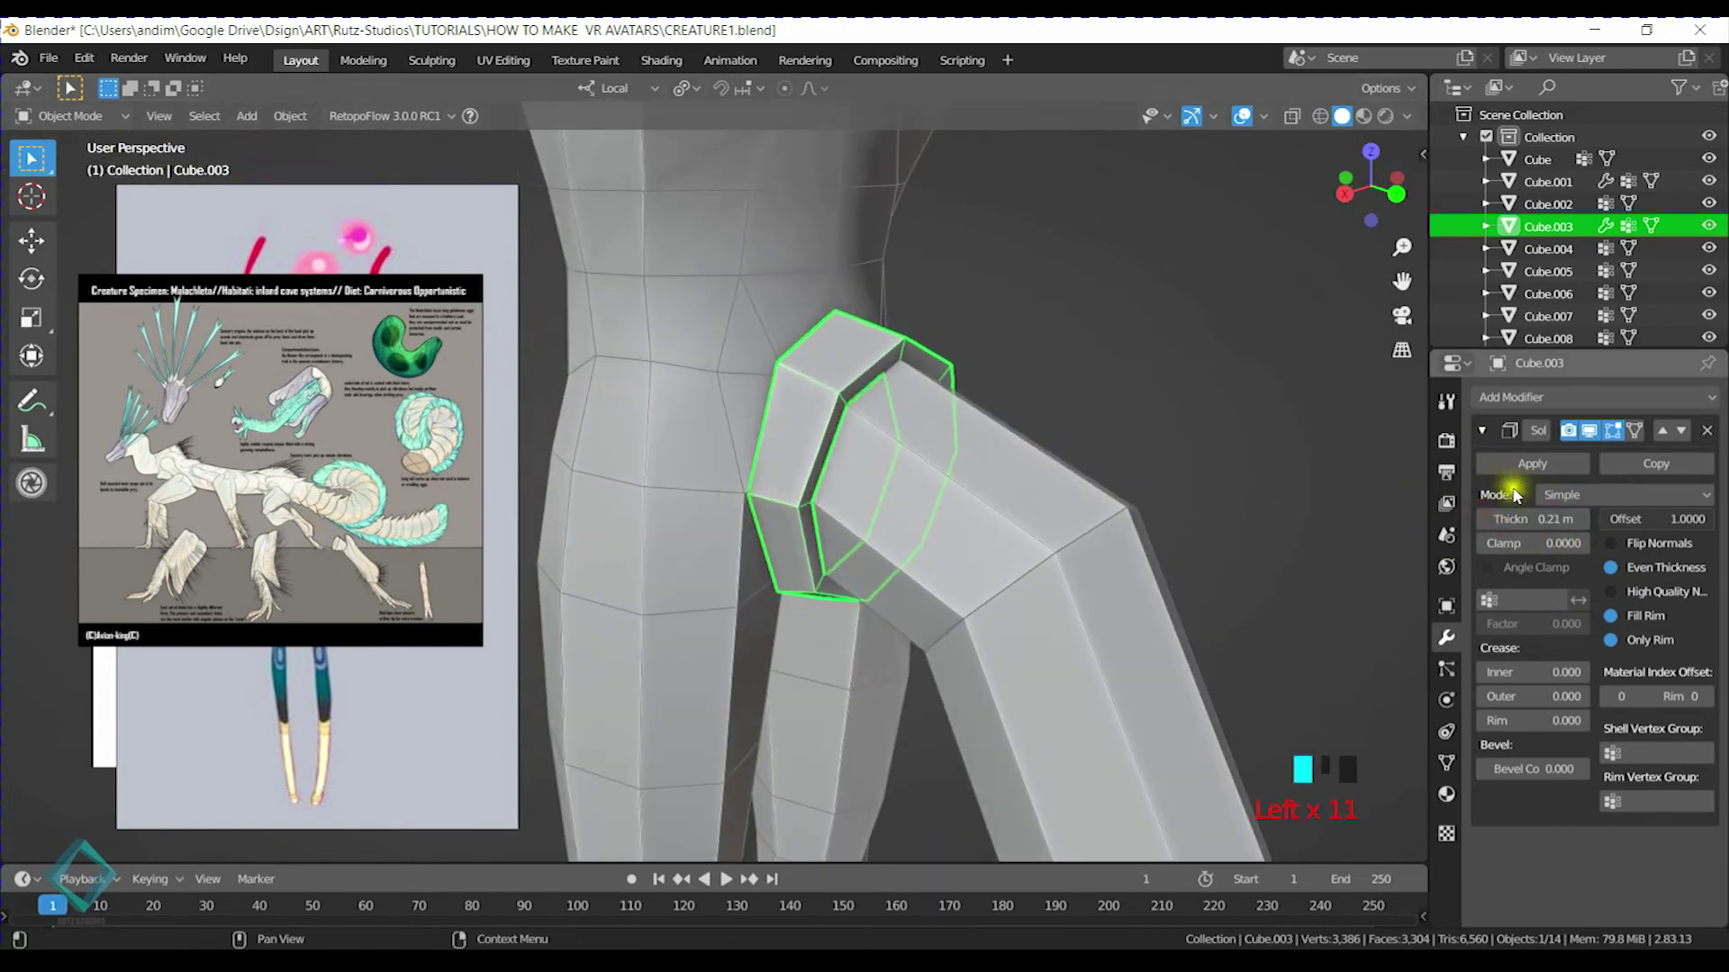
Set the tail-base ring's Solidify thickness to 0.2 m and add a Solidify modifier with offset 1 to the second tail ring
{"action": "left_click", "coordinate": [1485, 520]}
{"action": "middle_click_drag", "start_coordinate": [1063, 508], "coordinate": [996, 502]}
{"action": "left_click", "coordinate": [973, 456]}
{"action": "left_click", "coordinate": [1594, 397]}
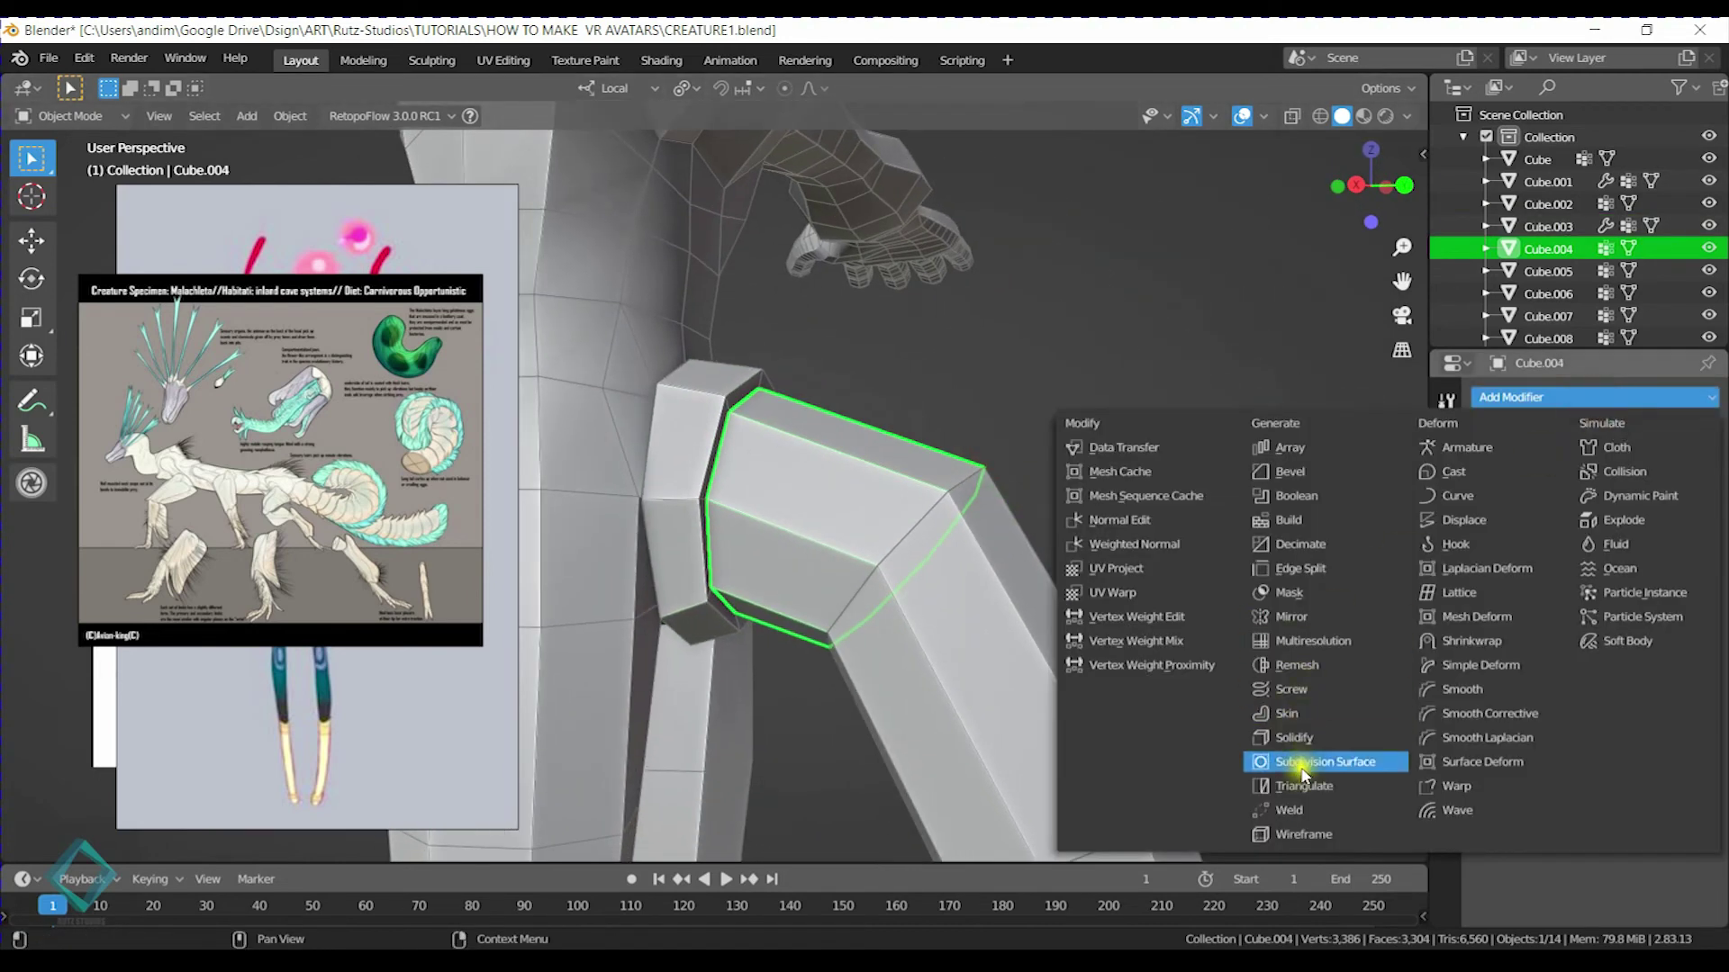
{"action": "left_click", "coordinate": [1306, 738]}
{"action": "left_click_drag", "start_coordinate": [1604, 521], "coordinate": [1711, 520]}
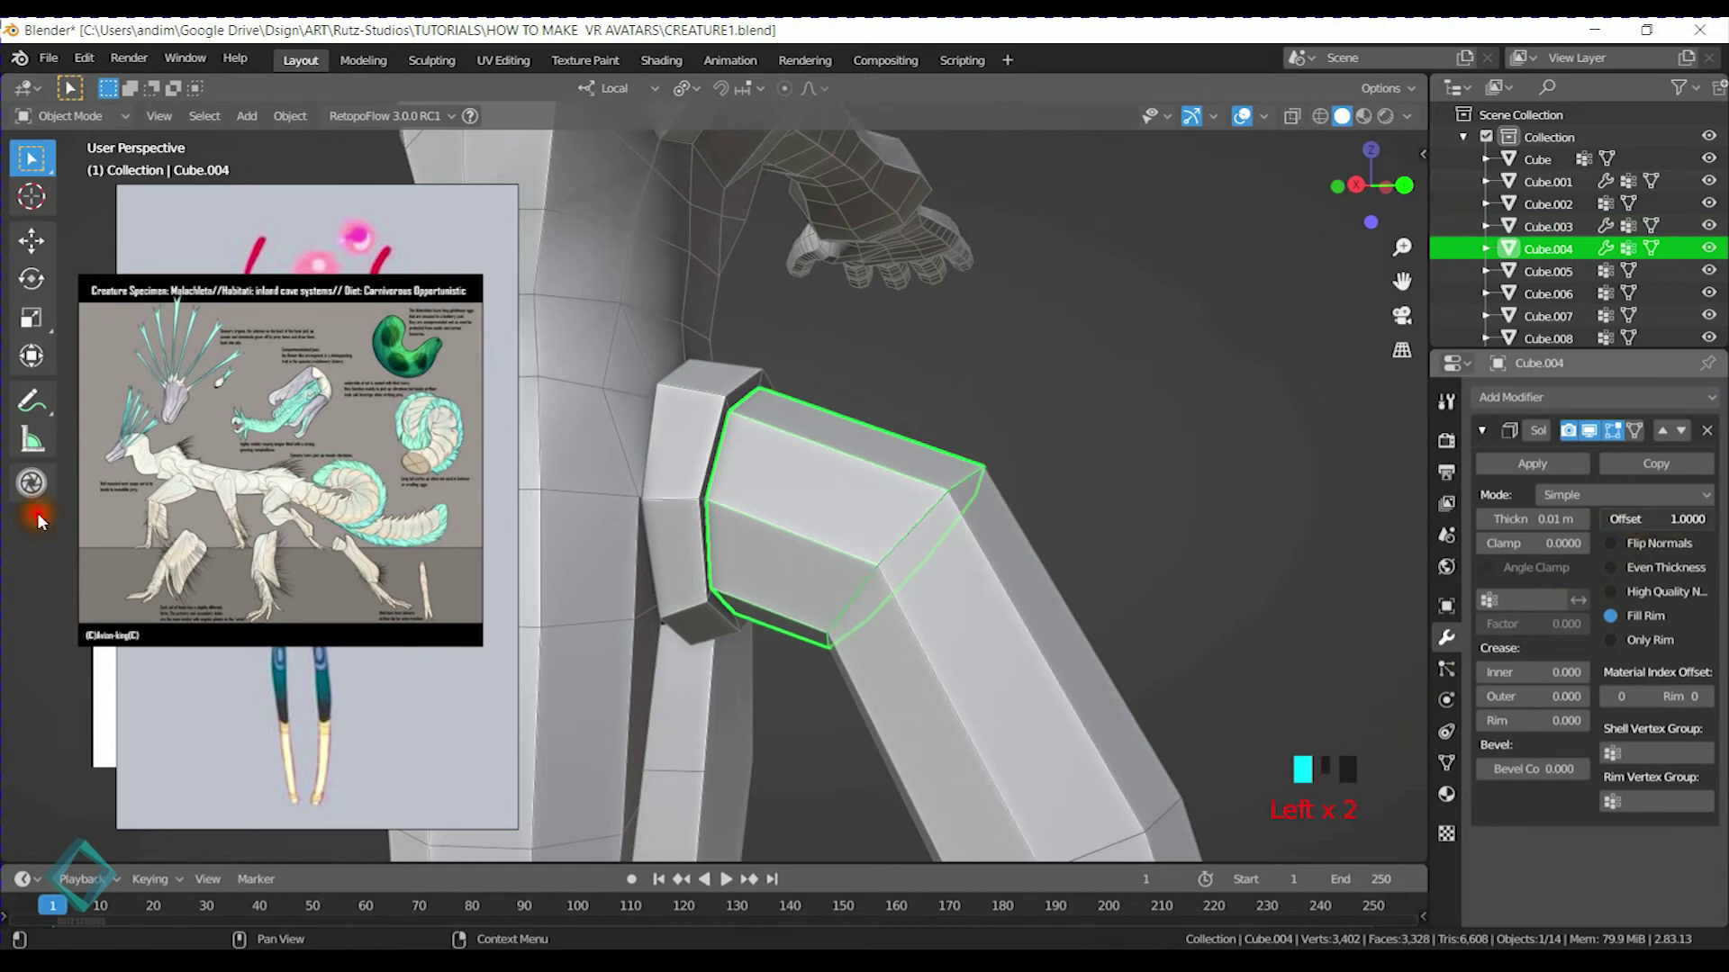
Set the second tail ring's Solidify thickness to 0.16 m with Even Thickness and Only Rim enabled
{"action": "left_click", "coordinate": [1548, 522]}
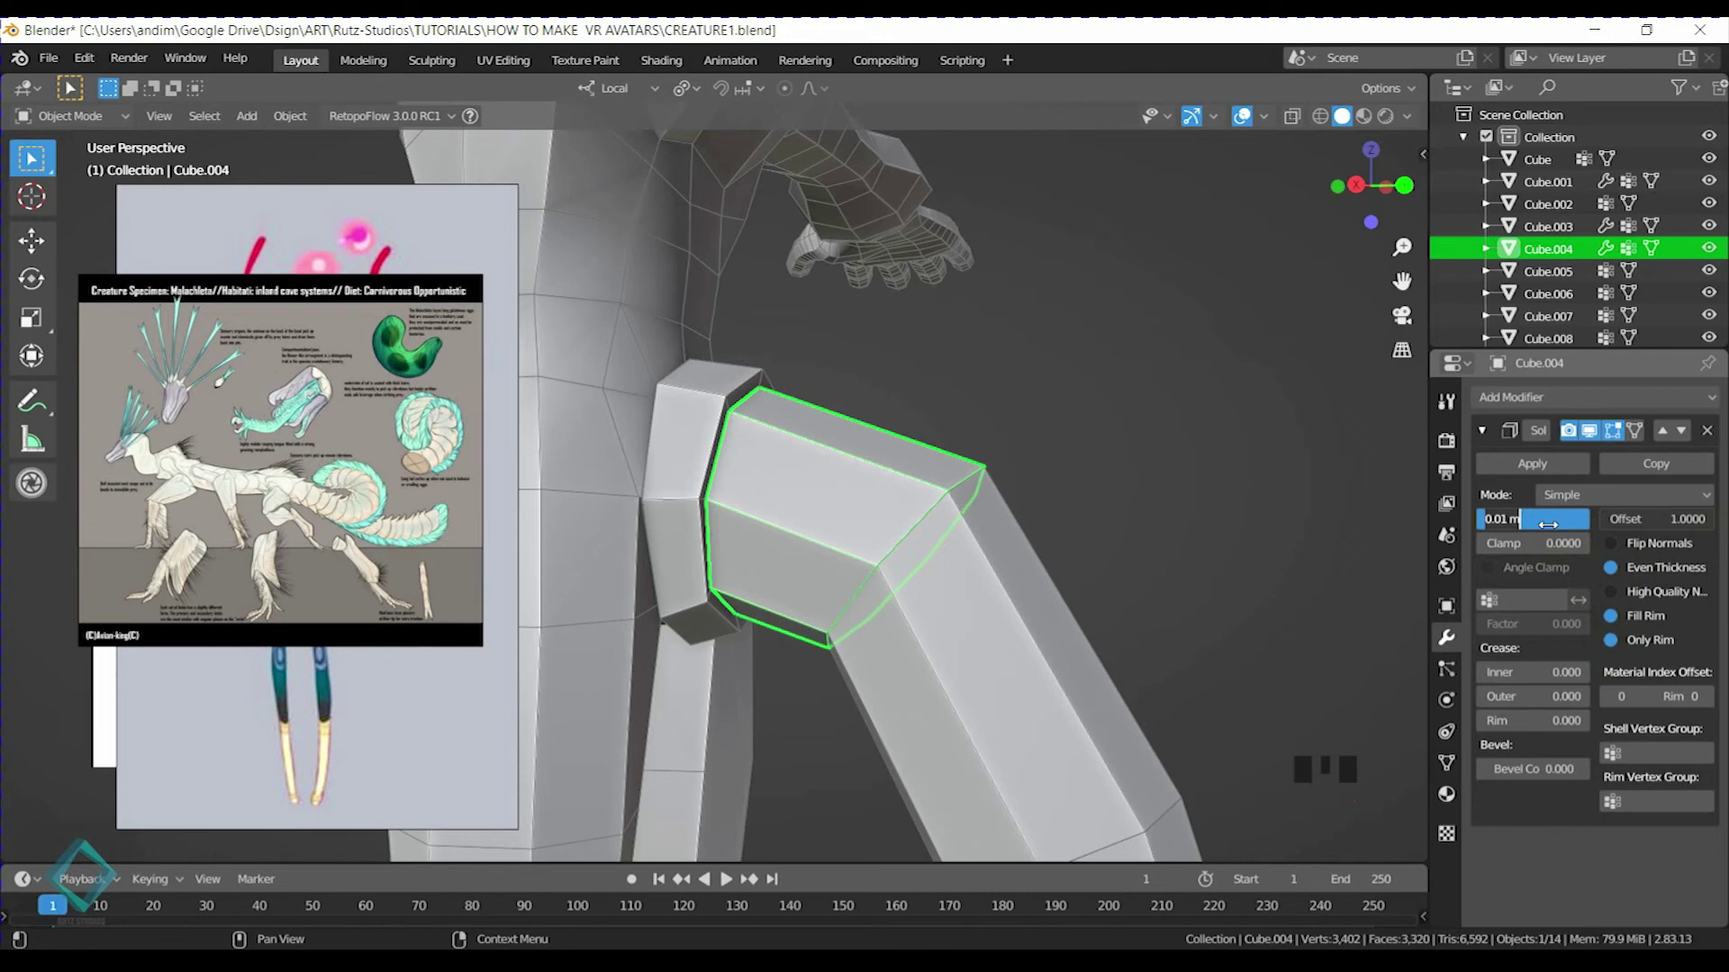
{"action": "type", "text": ".18"}
{"action": "key", "text": "Return"}
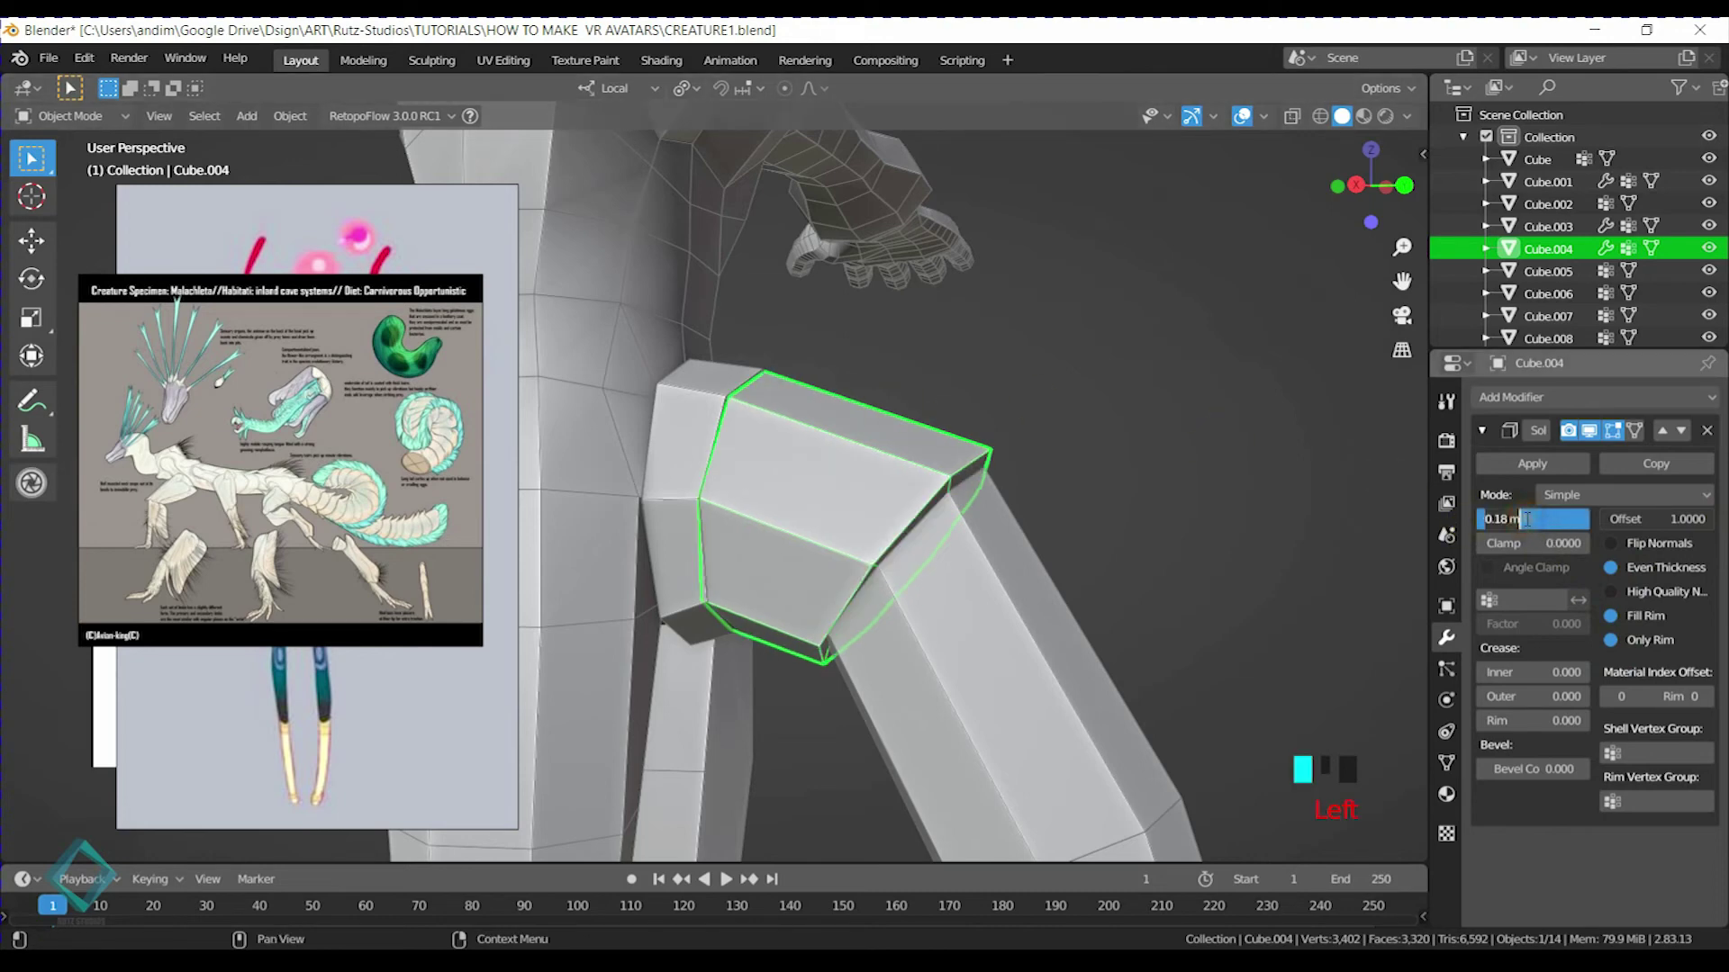
{"action": "type", "text": "16"}
{"action": "key", "text": "Return"}
Add a Solidify modifier to the third tail ring with offset 1, Even Thickness and Only Rim enabled
{"action": "left_click", "coordinate": [965, 354]}
{"action": "middle_click_drag", "start_coordinate": [965, 355], "coordinate": [891, 508]}
{"action": "left_click", "coordinate": [749, 437]}
{"action": "left_click", "coordinate": [760, 471]}
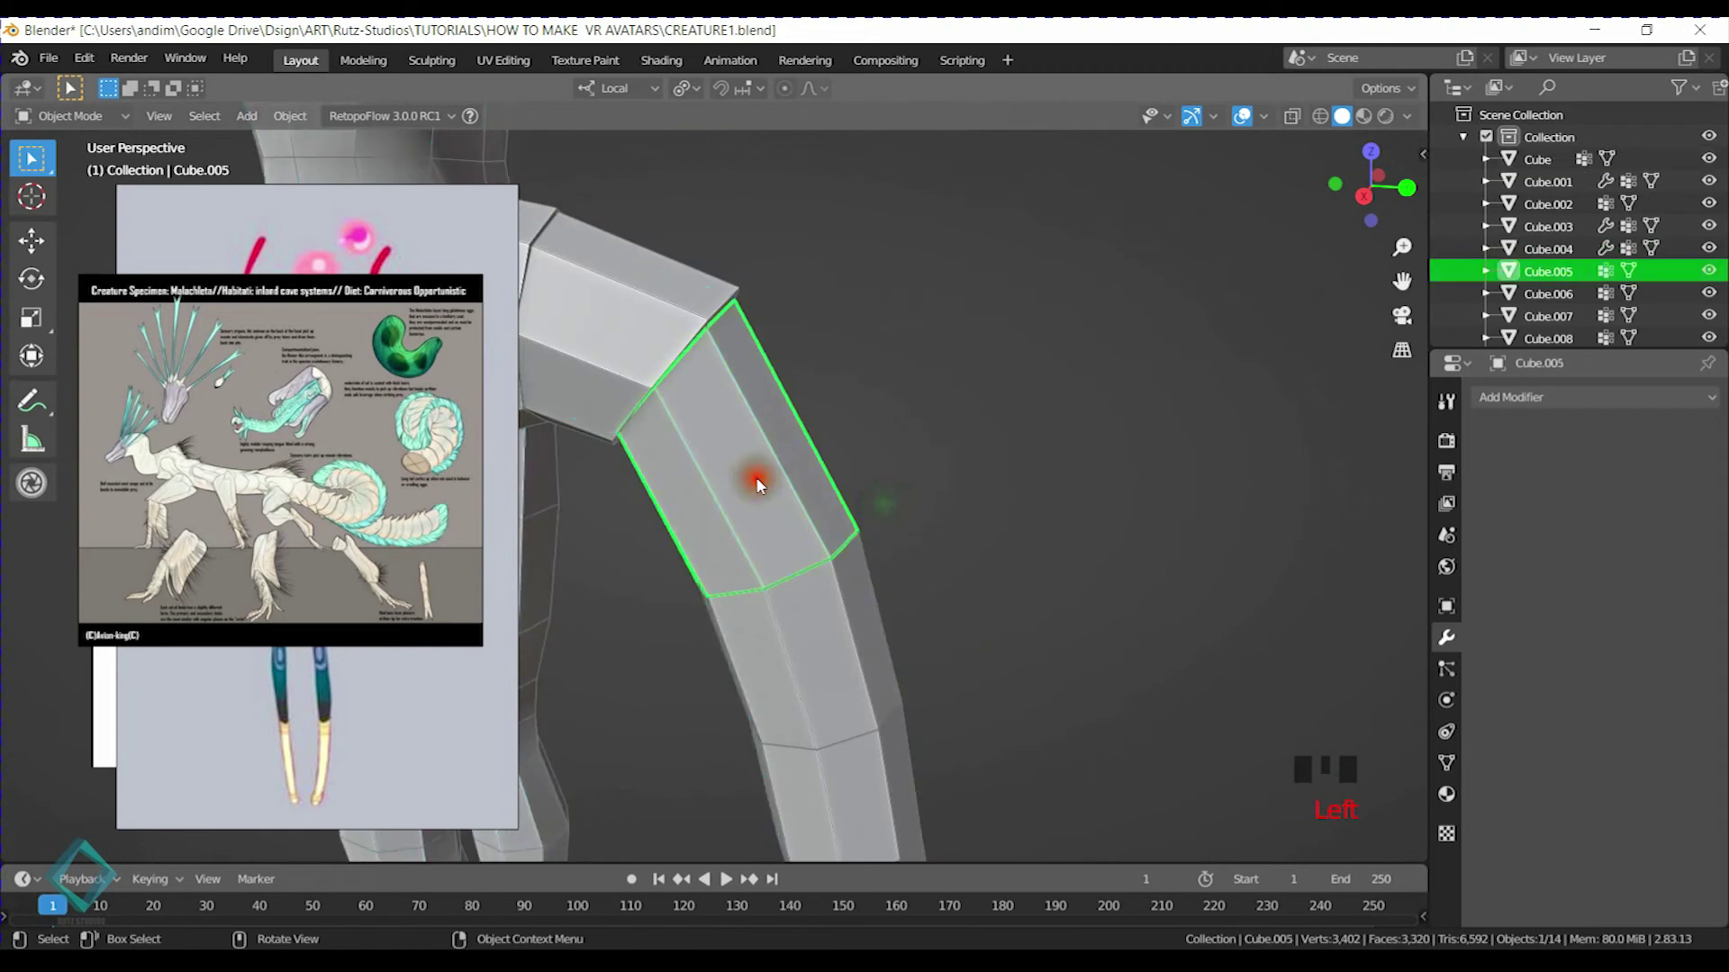
{"action": "left_click", "coordinate": [1522, 398]}
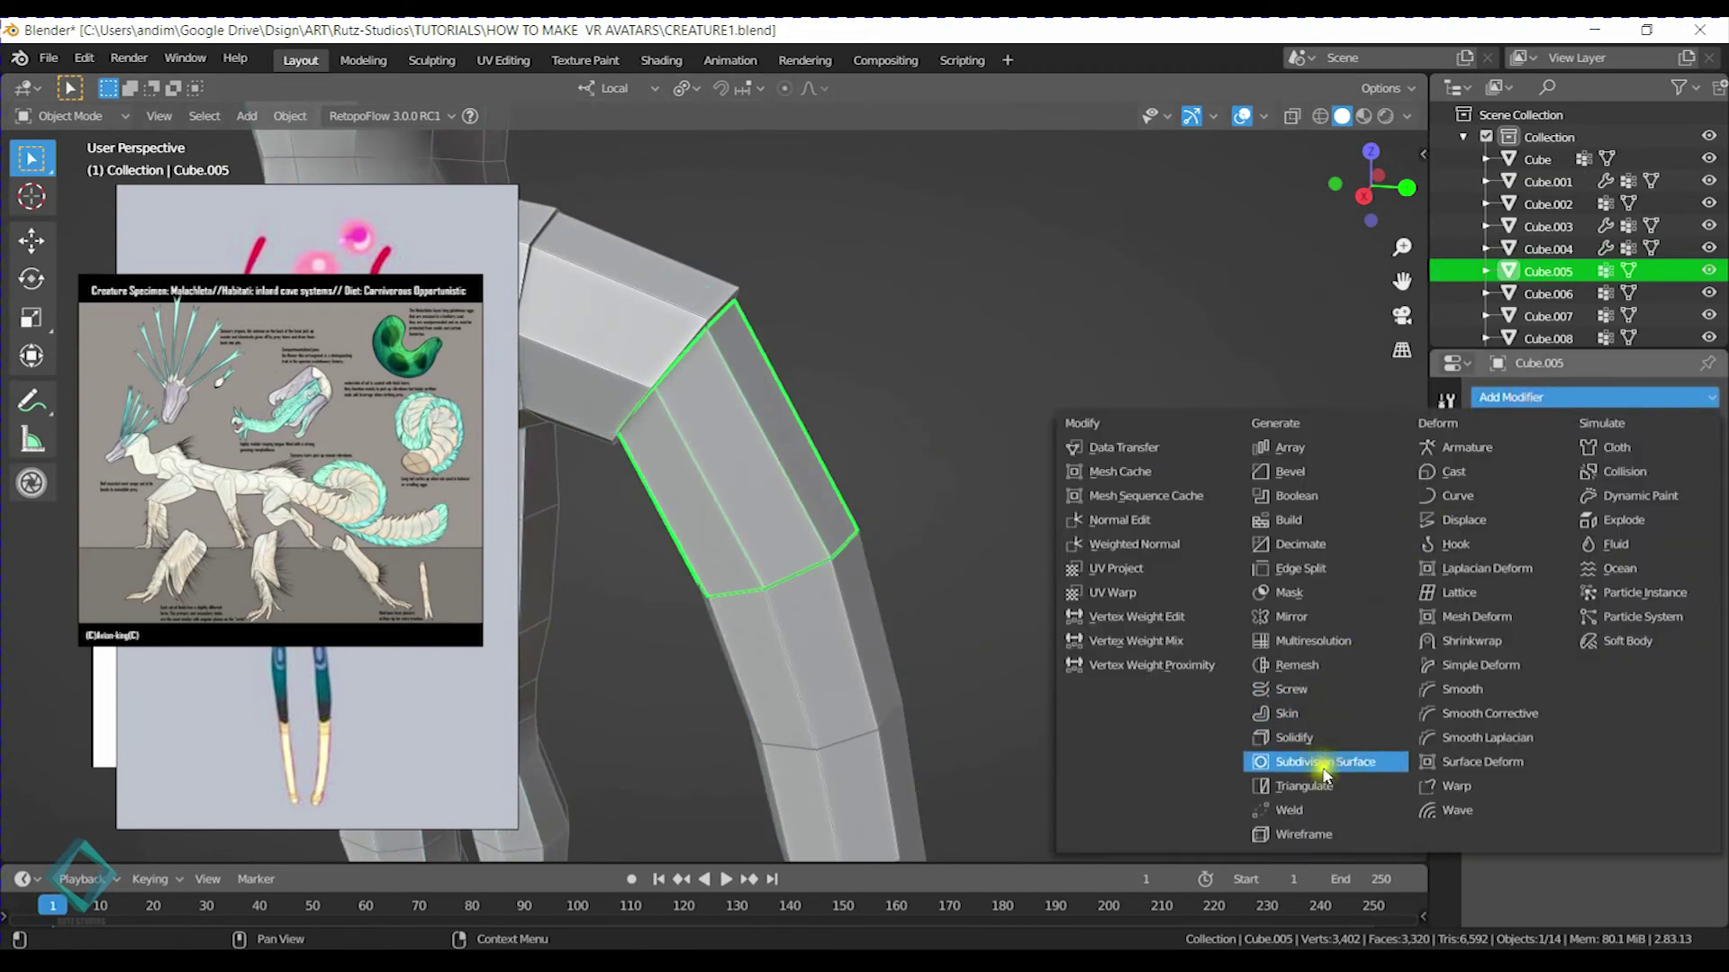
{"action": "left_click", "coordinate": [1293, 738]}
{"action": "left_click", "coordinate": [1612, 570]}
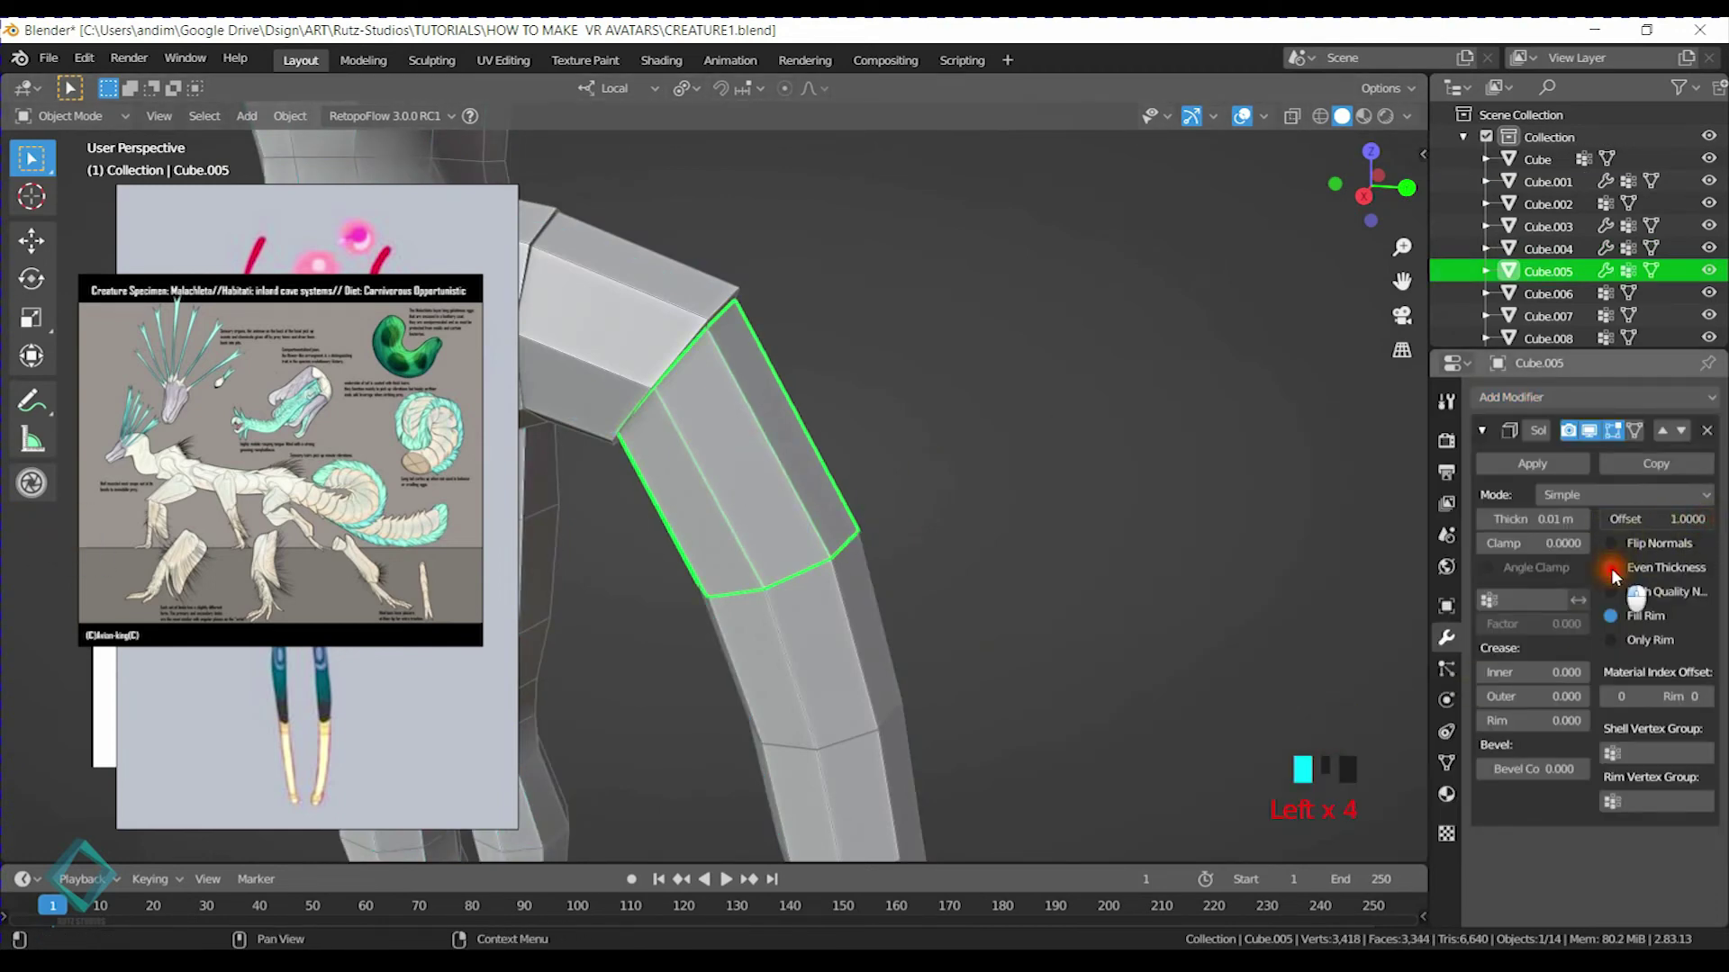
Set the third tail ring's Solidify thickness to 0.14 m and deselect the ring
{"action": "left_click", "coordinate": [1562, 519]}
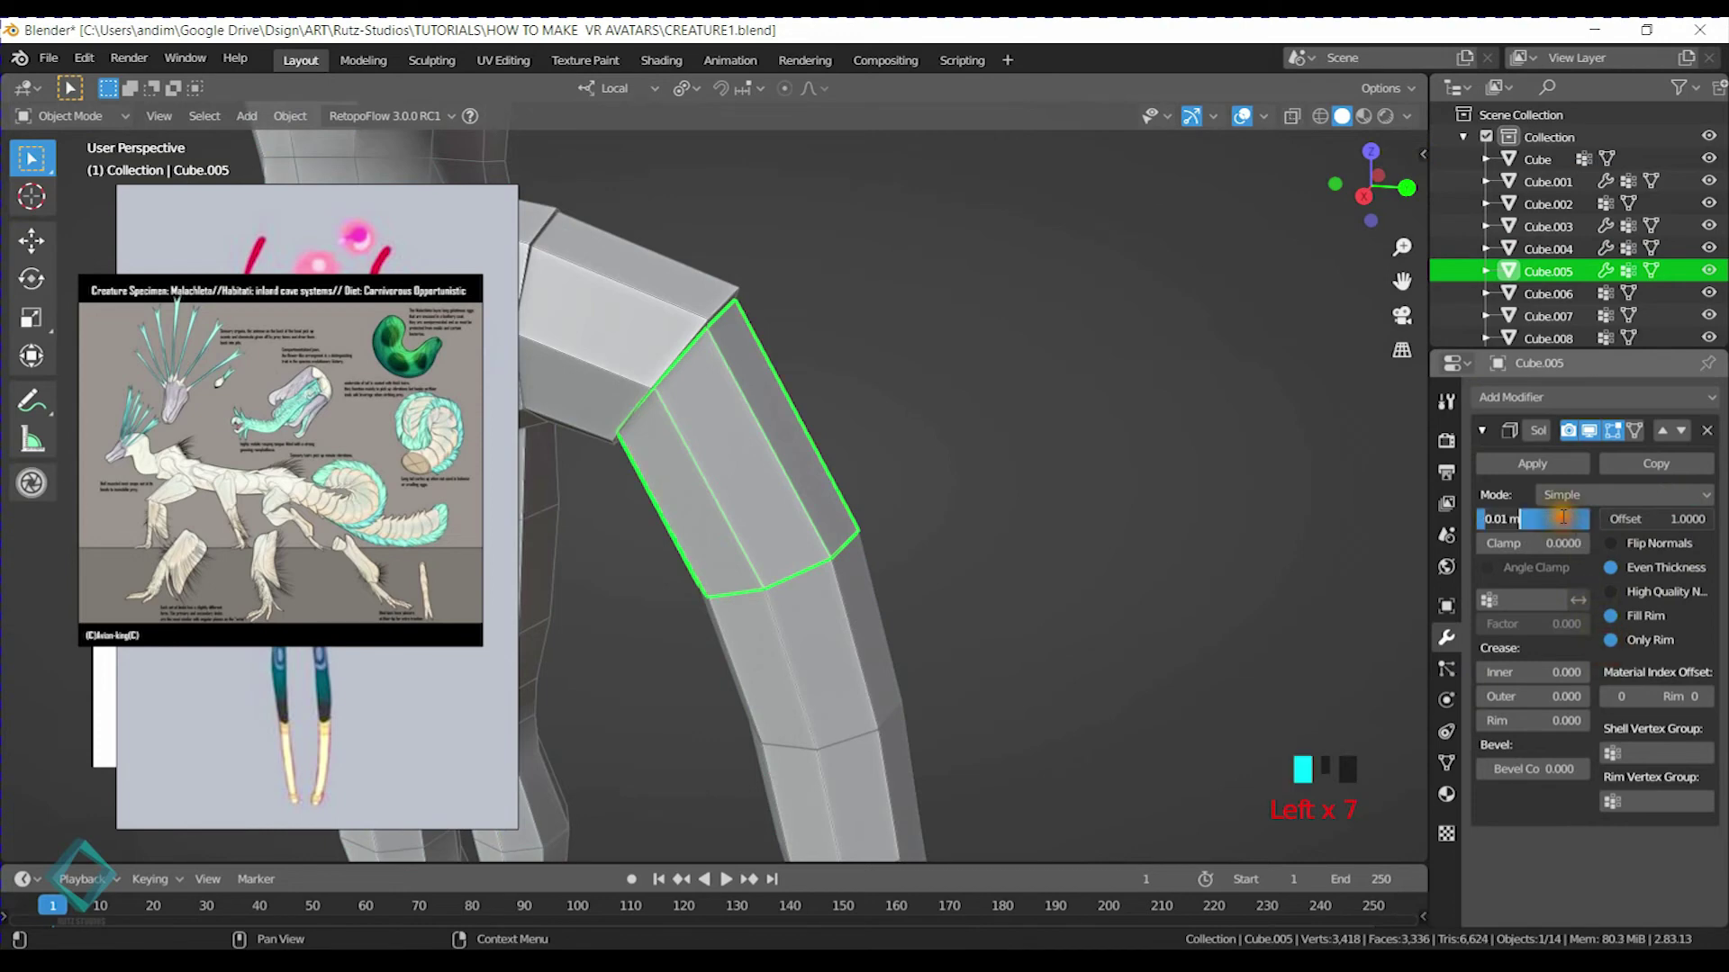
{"action": "type", "text": "0.14"}
{"action": "key", "text": "Return"}
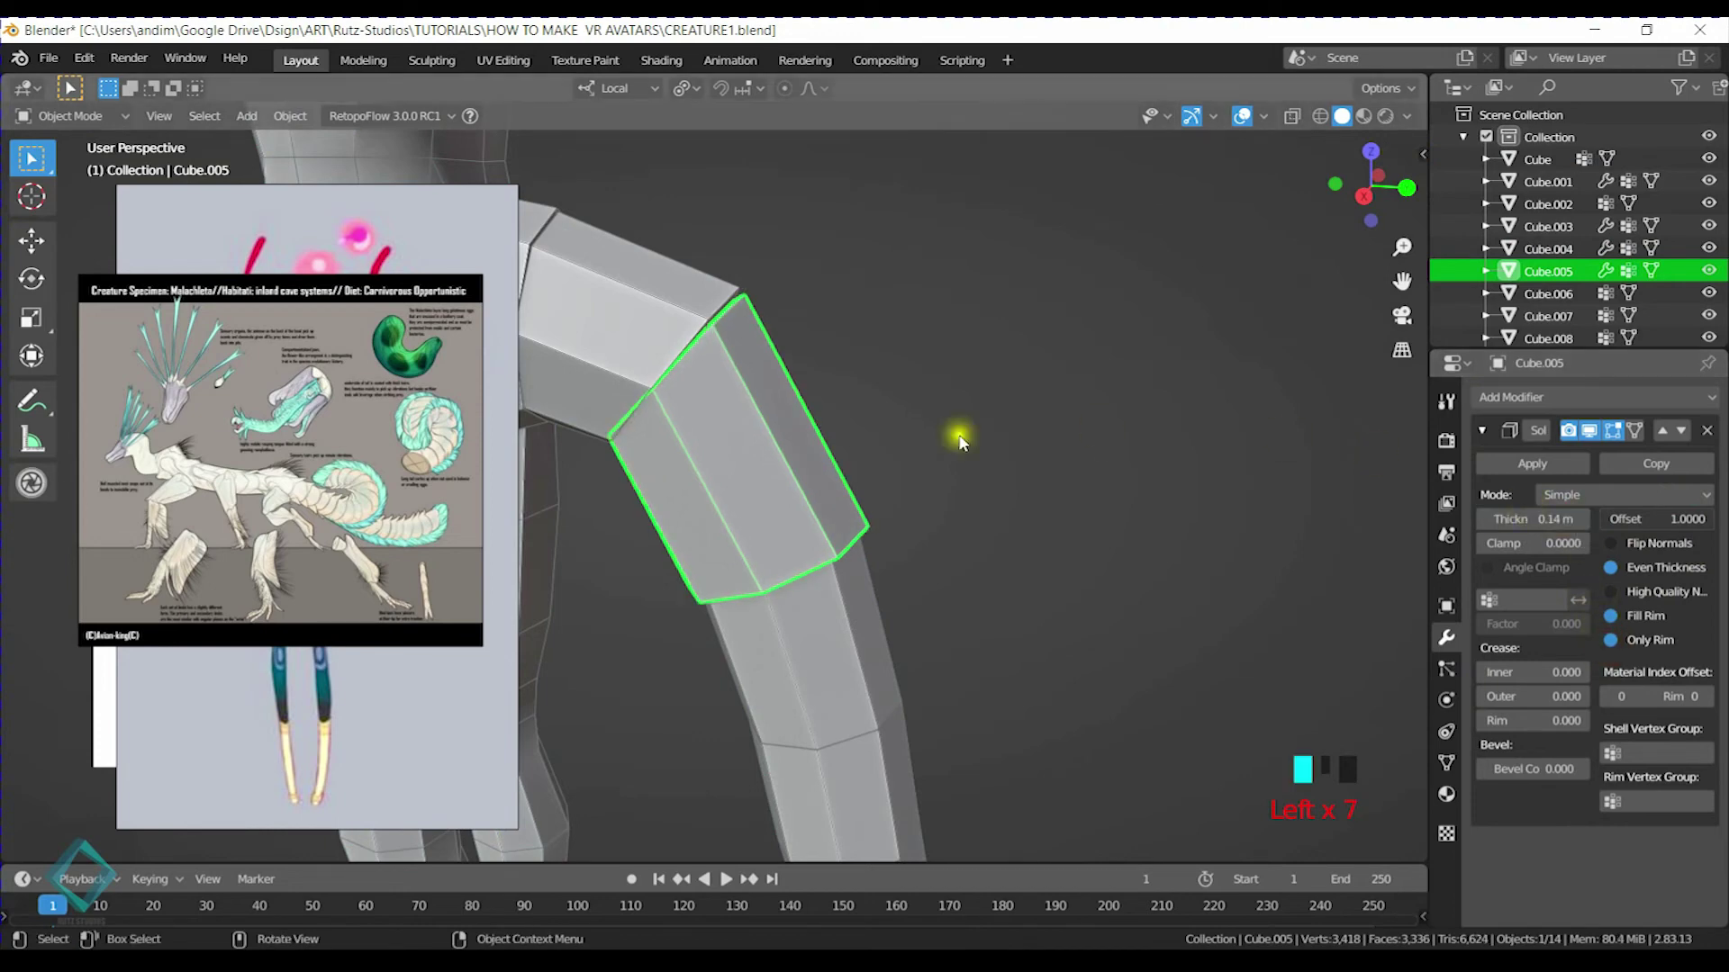
{"action": "left_click", "coordinate": [867, 444]}
Add a Solidify modifier to the fourth tail ring with thickness 0.1 m, offset 1, Even Thickness and Only Rim enabled
{"action": "scroll", "coordinate": [1137, 425], "scroll_direction": "down", "scroll_amount": 4}
{"action": "middle_click_drag", "start_coordinate": [1137, 425], "coordinate": [765, 252]}
{"action": "scroll", "coordinate": [786, 339], "scroll_direction": "up", "scroll_amount": 2}
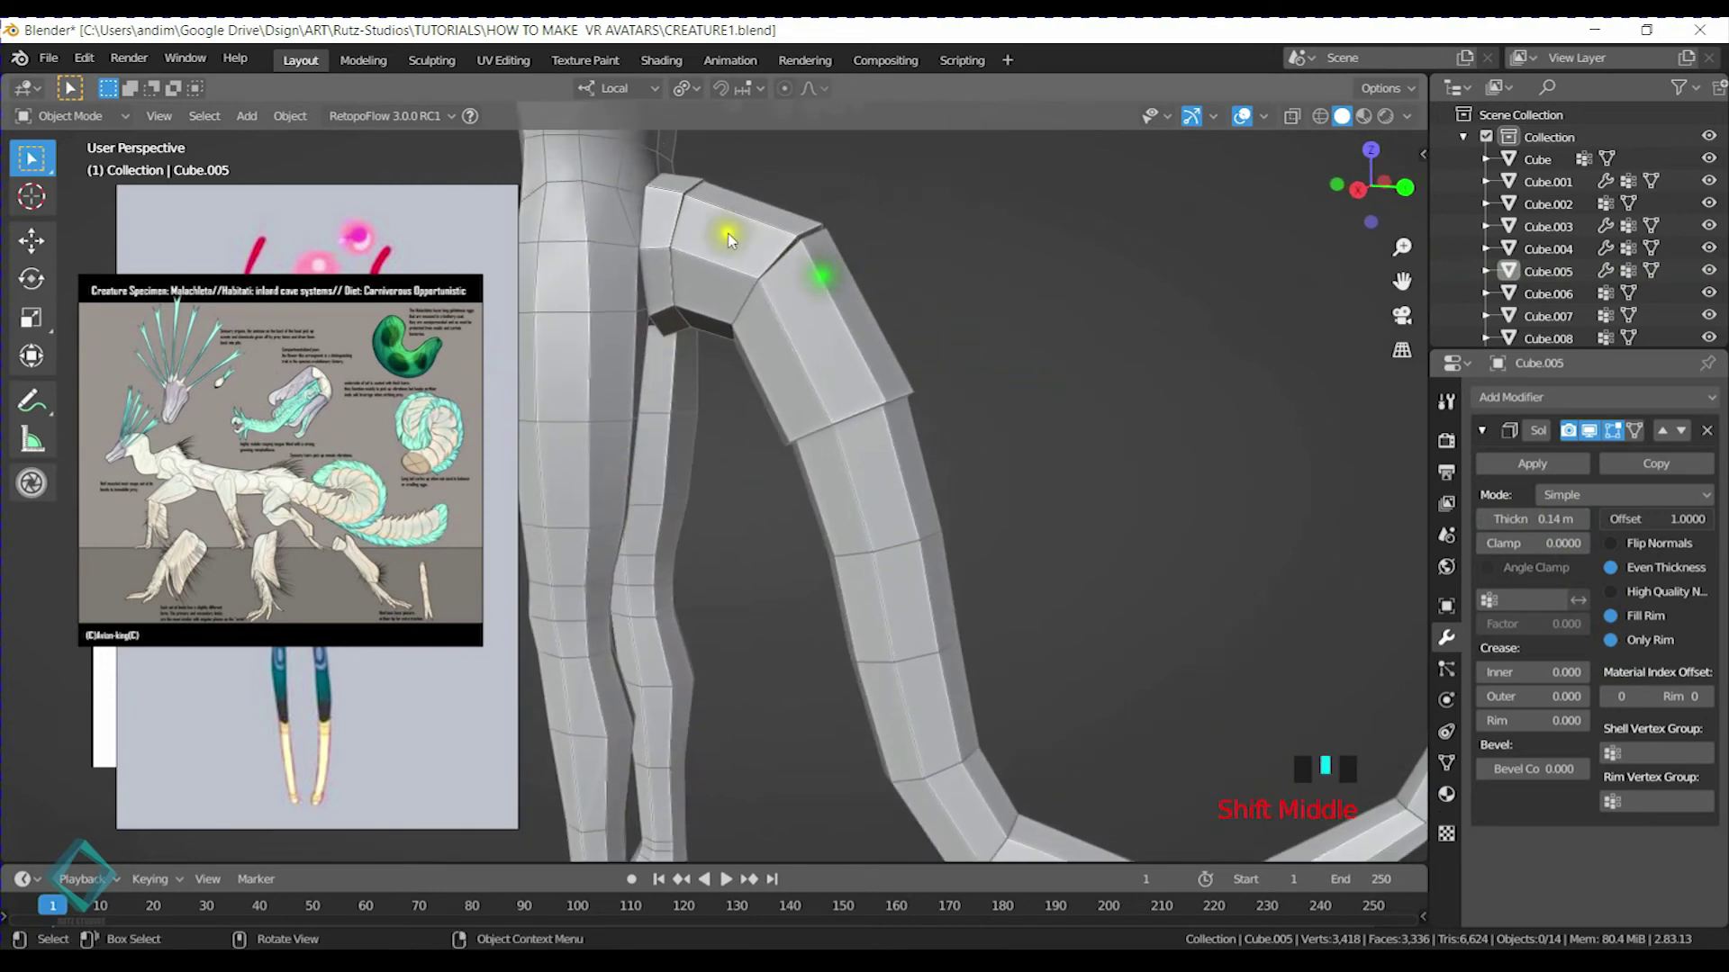
{"action": "middle_click_drag", "start_coordinate": [882, 389], "coordinate": [874, 466]}
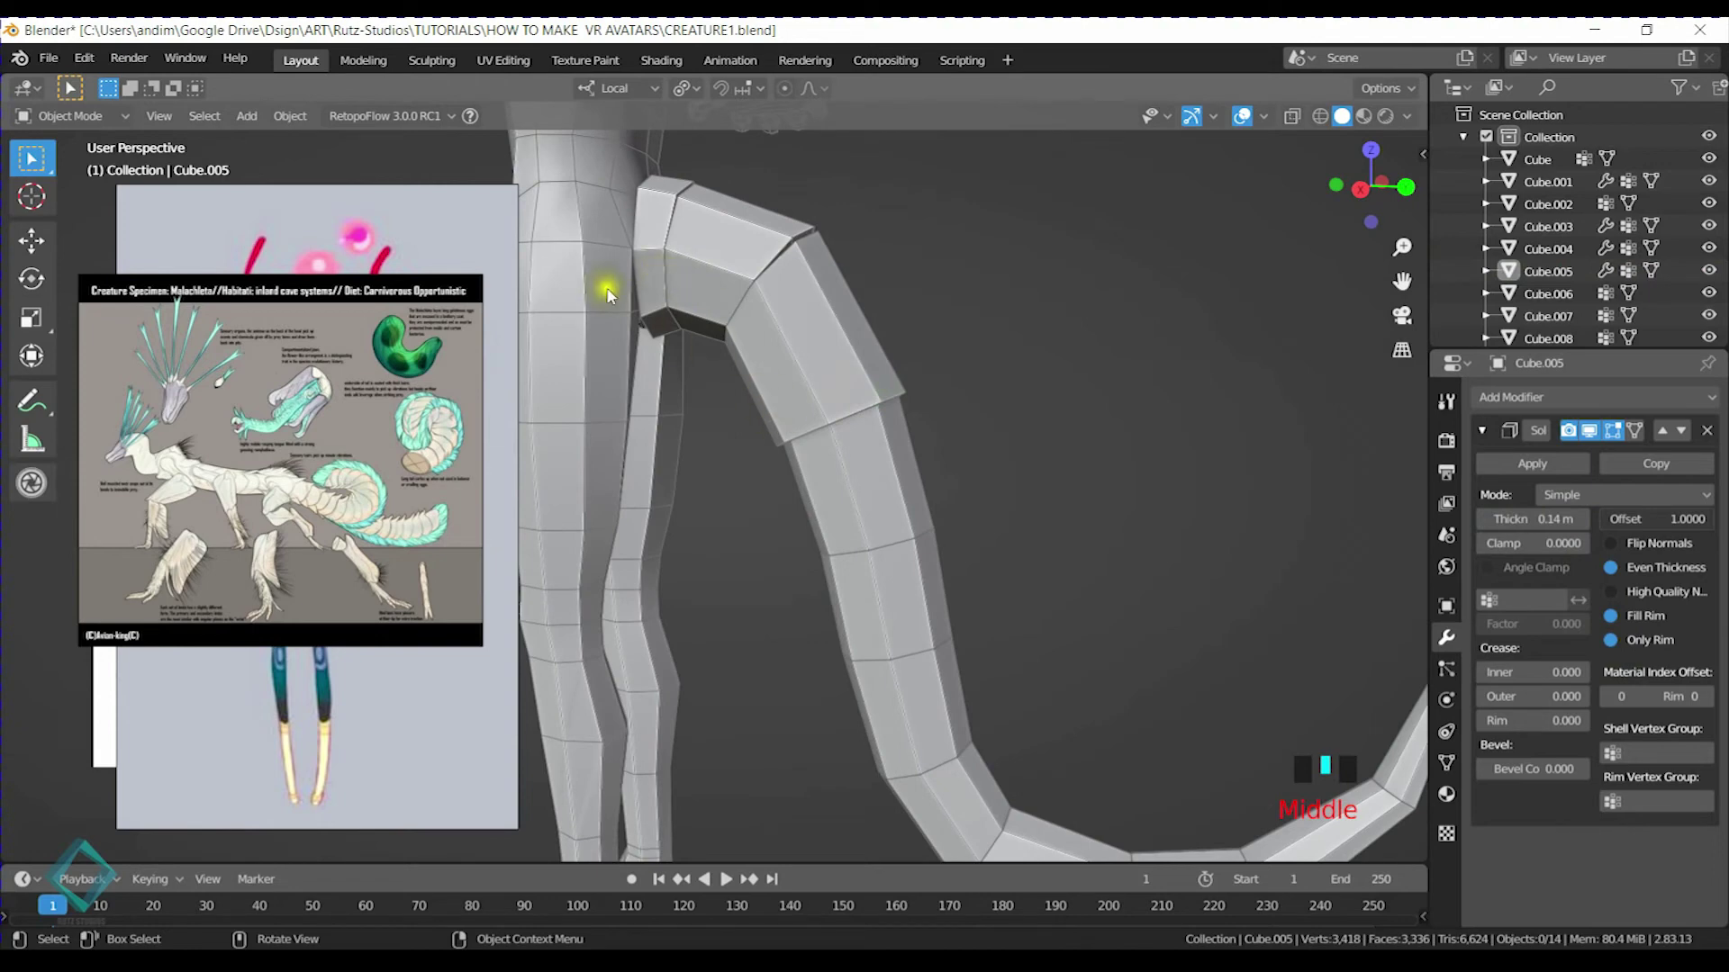
{"action": "middle_click_drag", "start_coordinate": [791, 397], "coordinate": [976, 402]}
{"action": "left_click", "coordinate": [861, 375]}
{"action": "left_click", "coordinate": [1525, 394]}
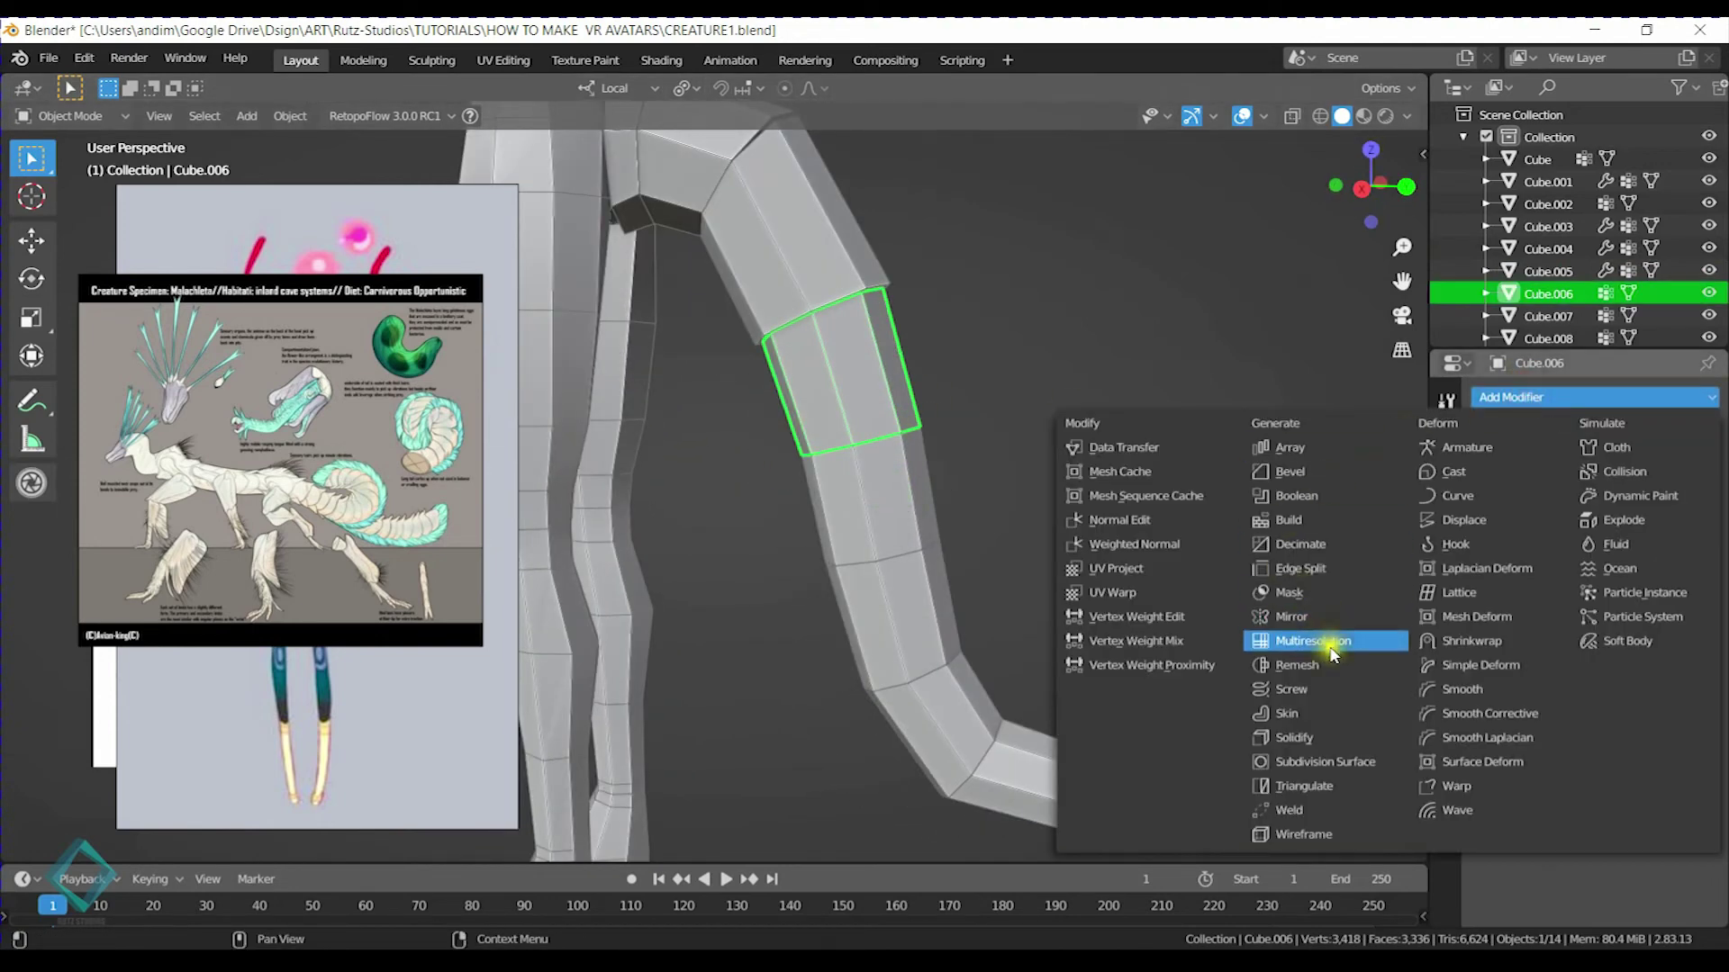
{"action": "left_click", "coordinate": [1325, 738]}
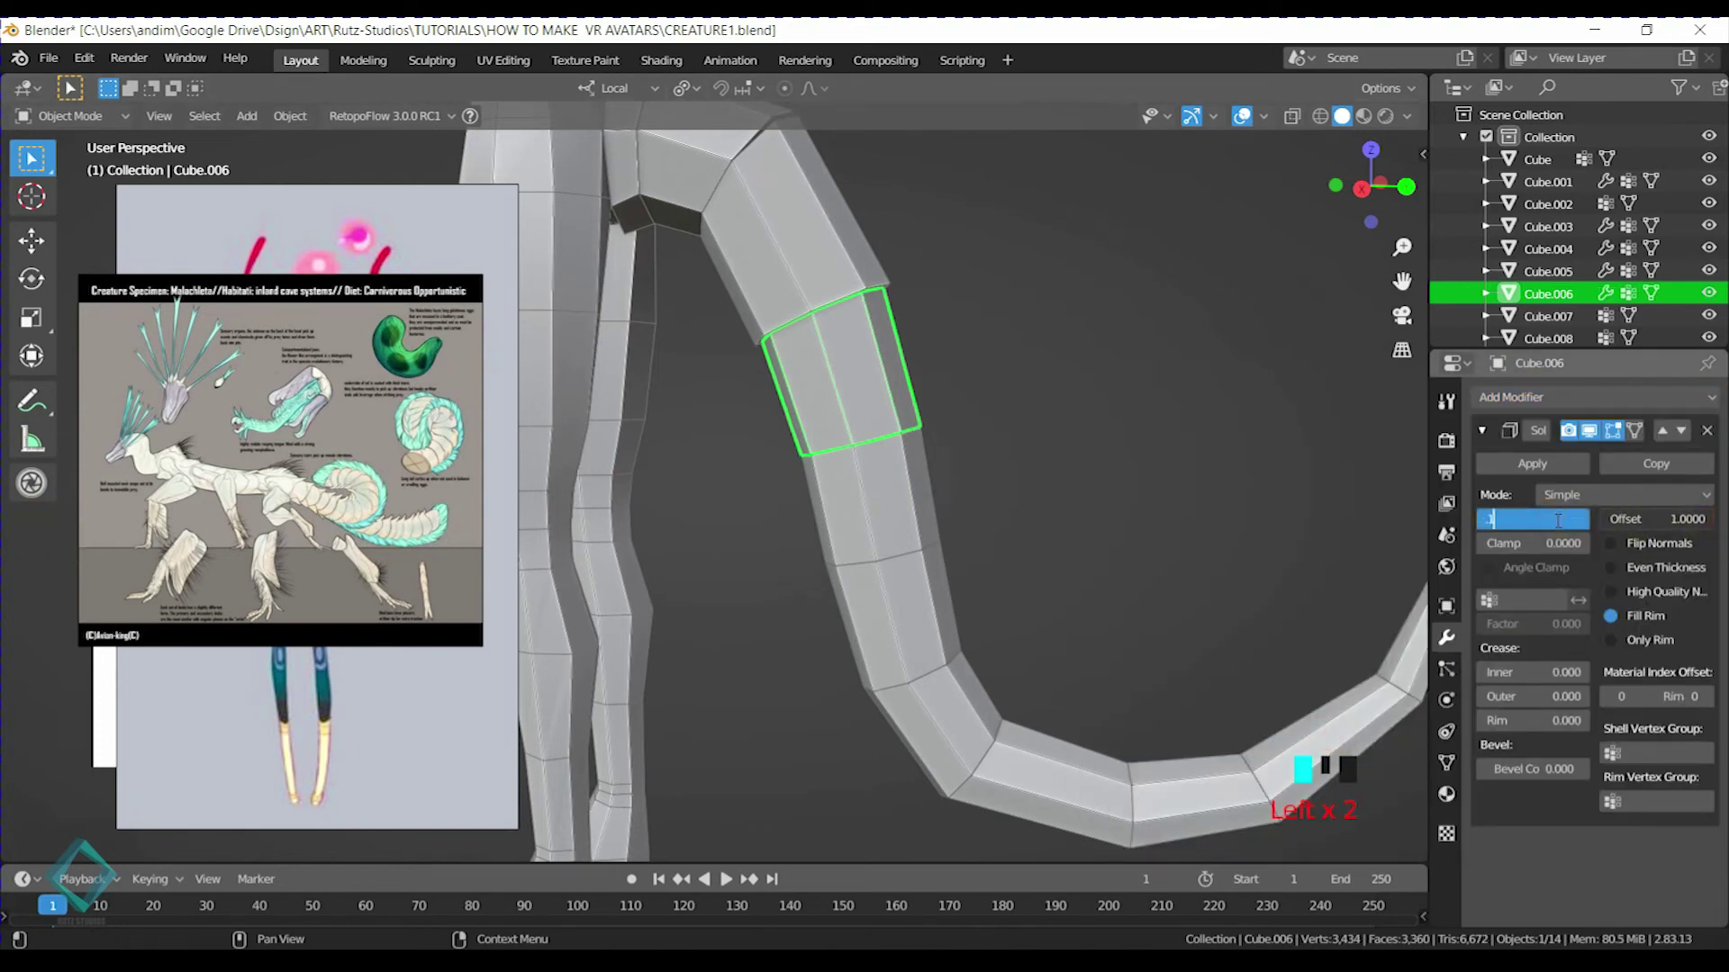
{"action": "key", "text": "Return"}
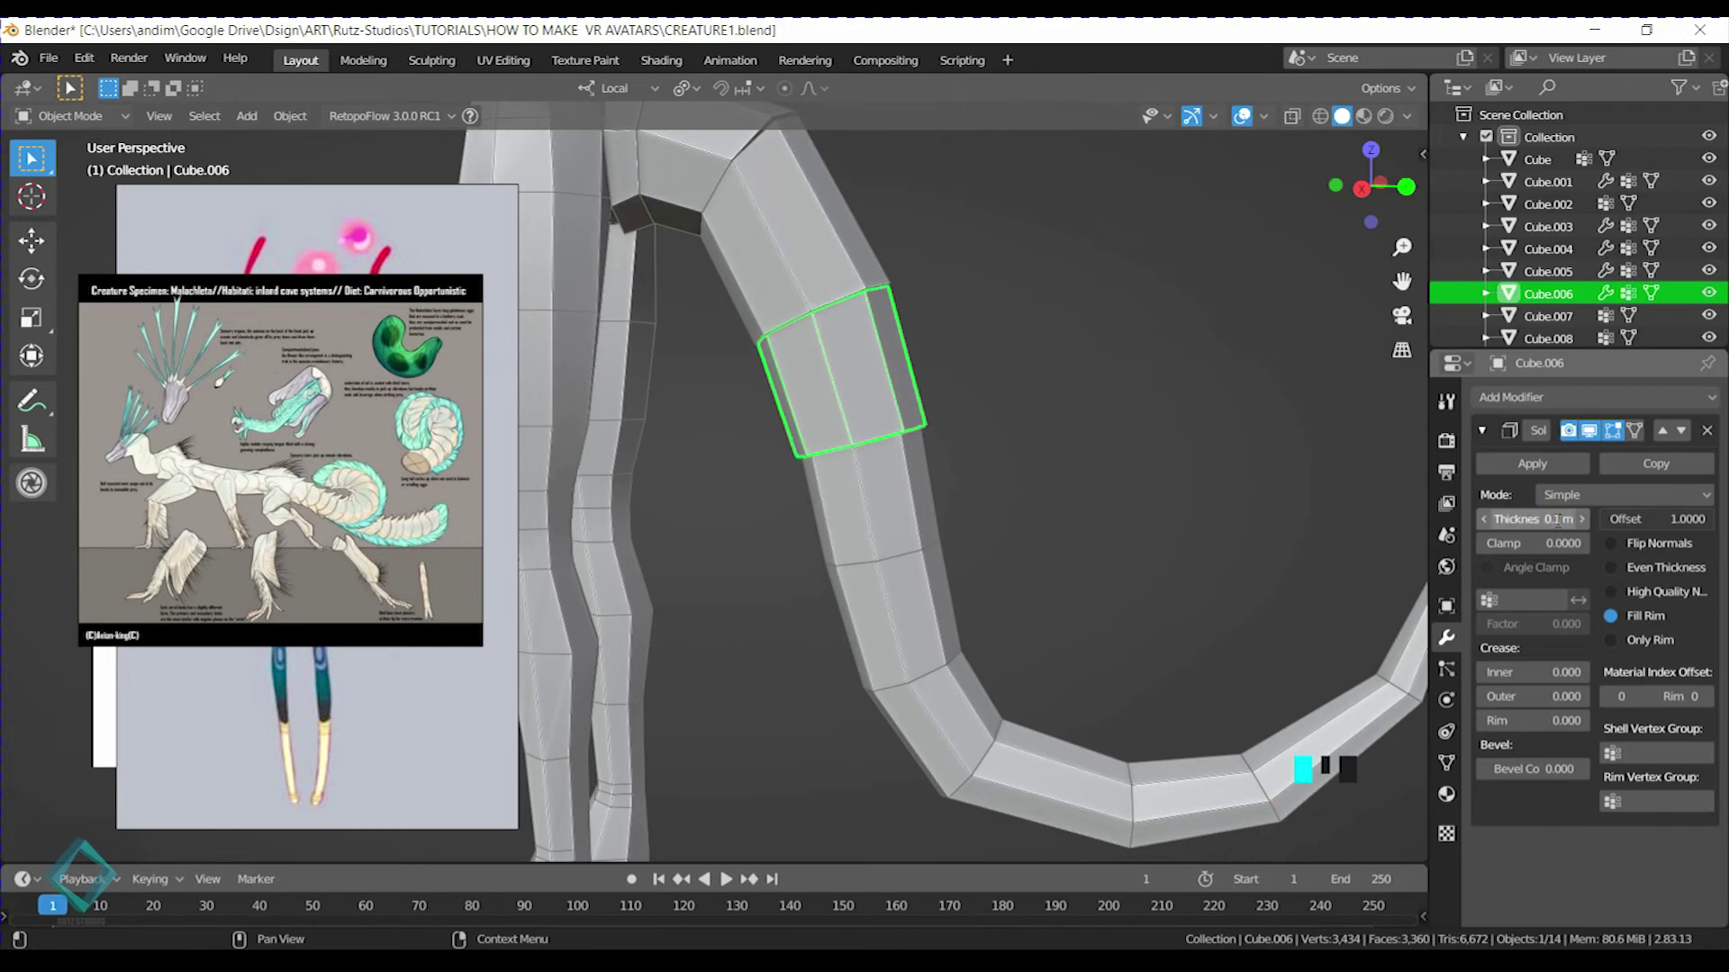
{"action": "left_click", "coordinate": [1620, 569]}
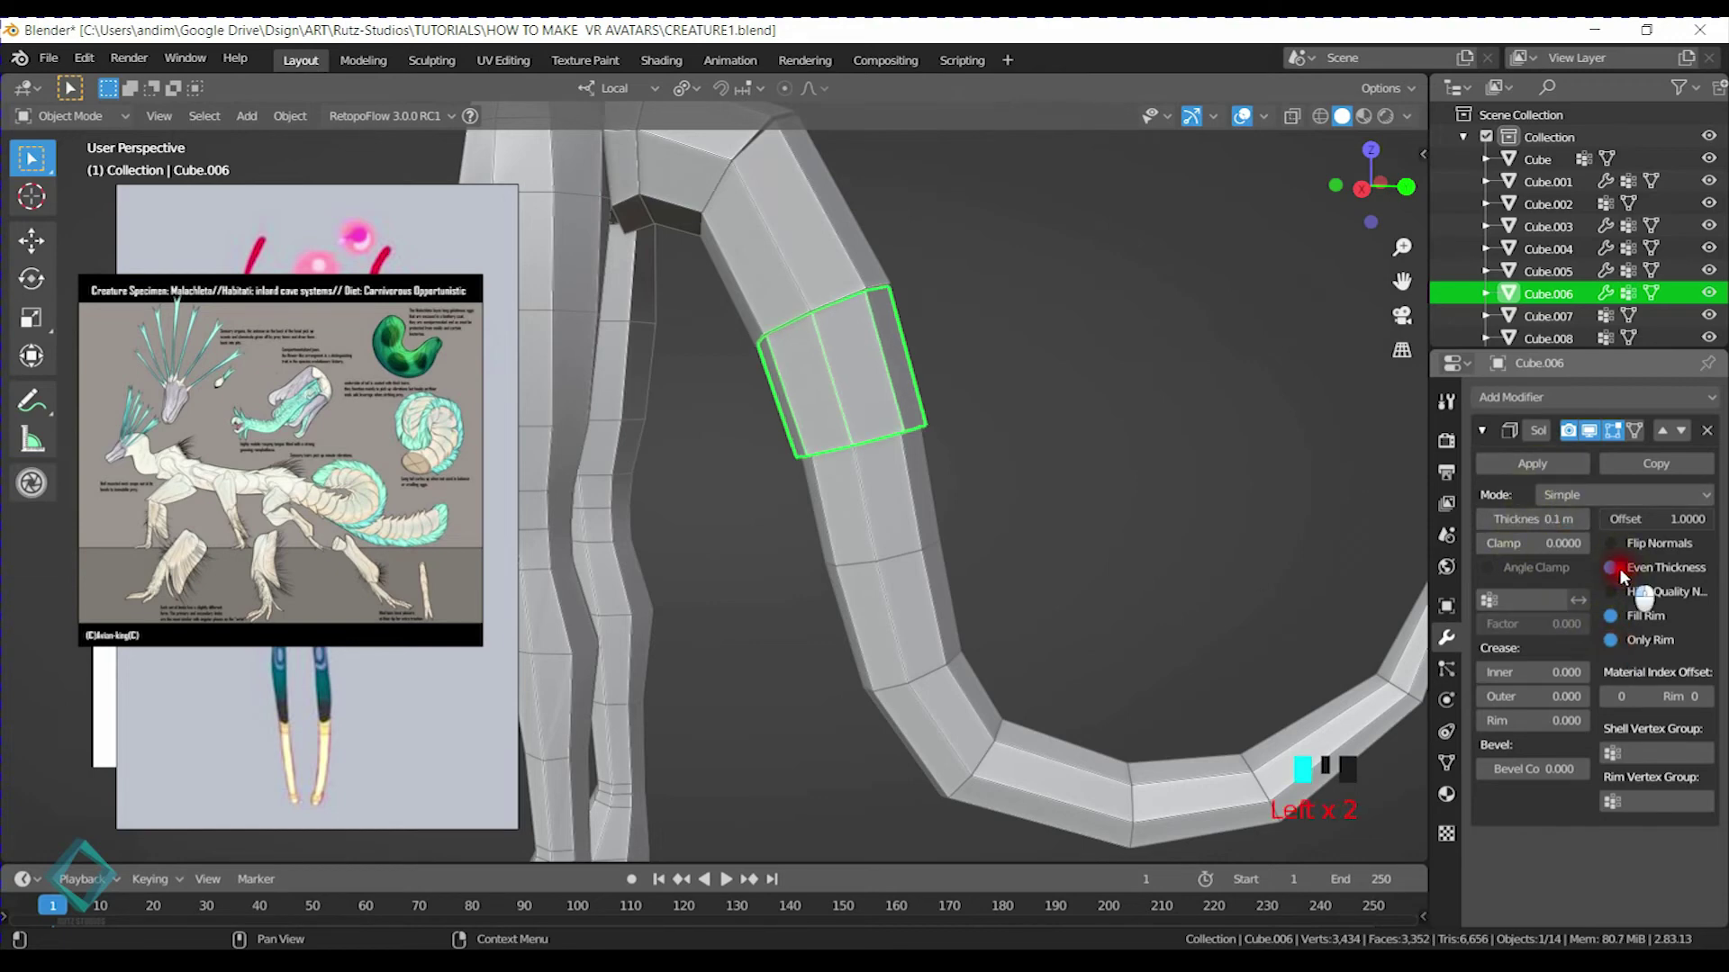
Add a Solidify modifier to the fifth tail ring with thickness 0.08 m, offset 1, Even Thickness and Only Rim enabled
{"action": "left_click", "coordinate": [887, 547]}
{"action": "middle_click_drag", "start_coordinate": [938, 540], "coordinate": [961, 515], "text": "shift"}
{"action": "left_click", "coordinate": [1545, 398]}
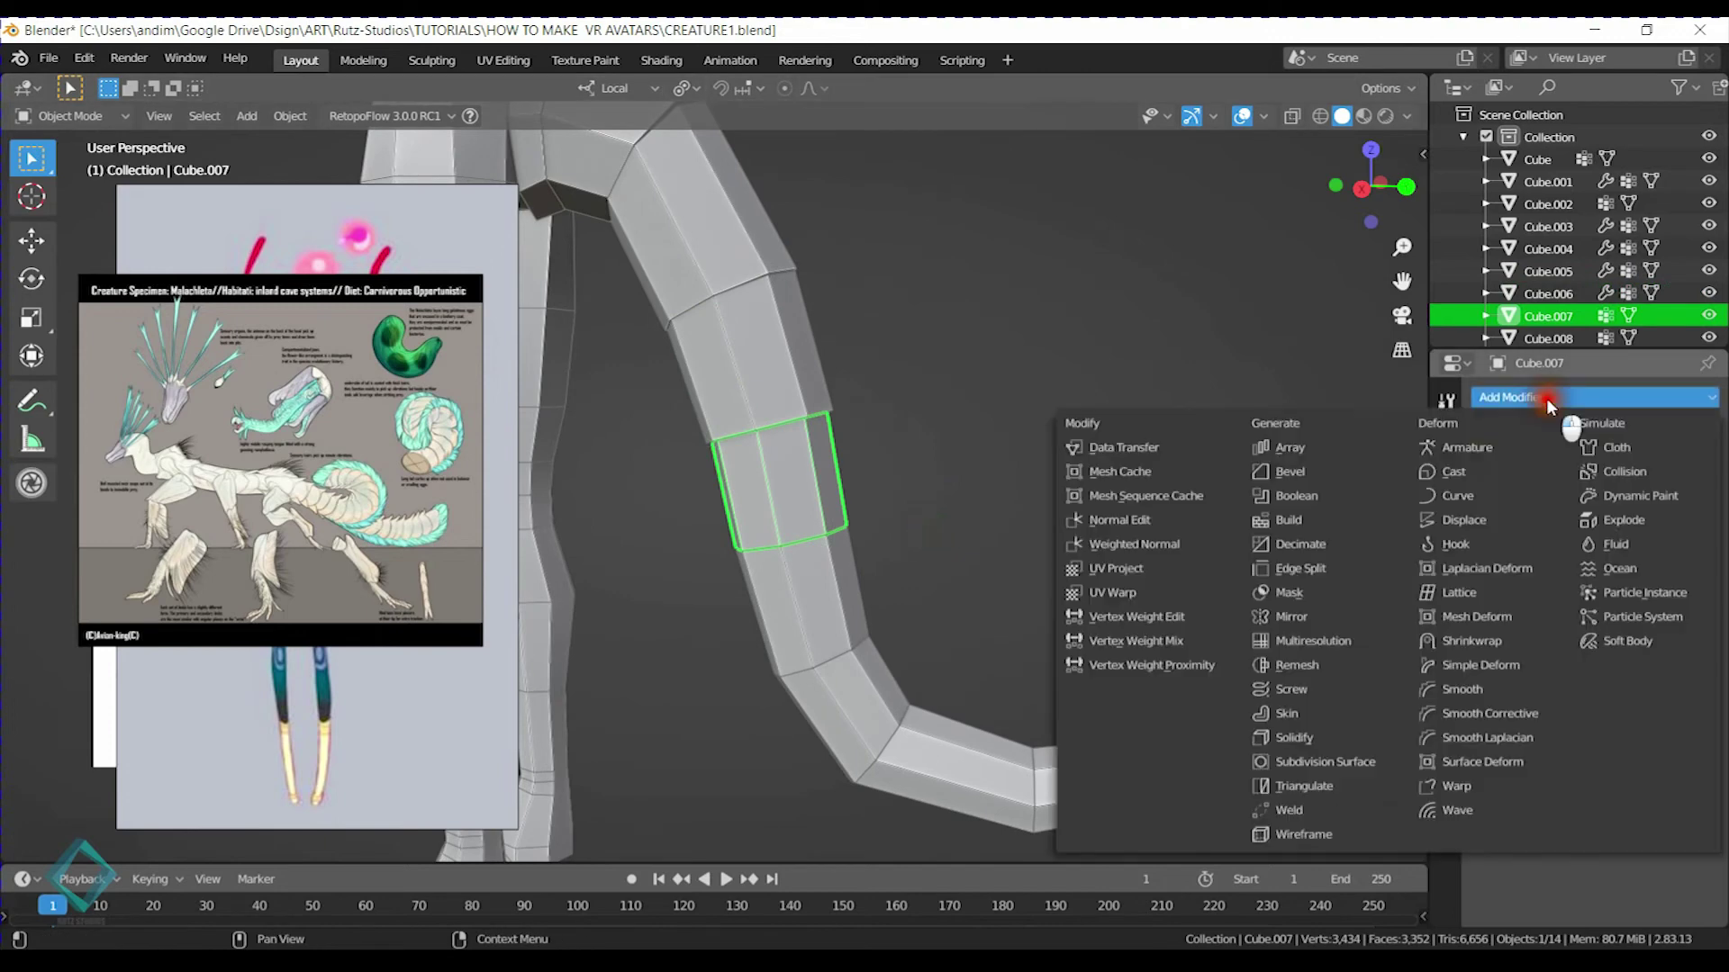
{"action": "left_click", "coordinate": [1310, 747]}
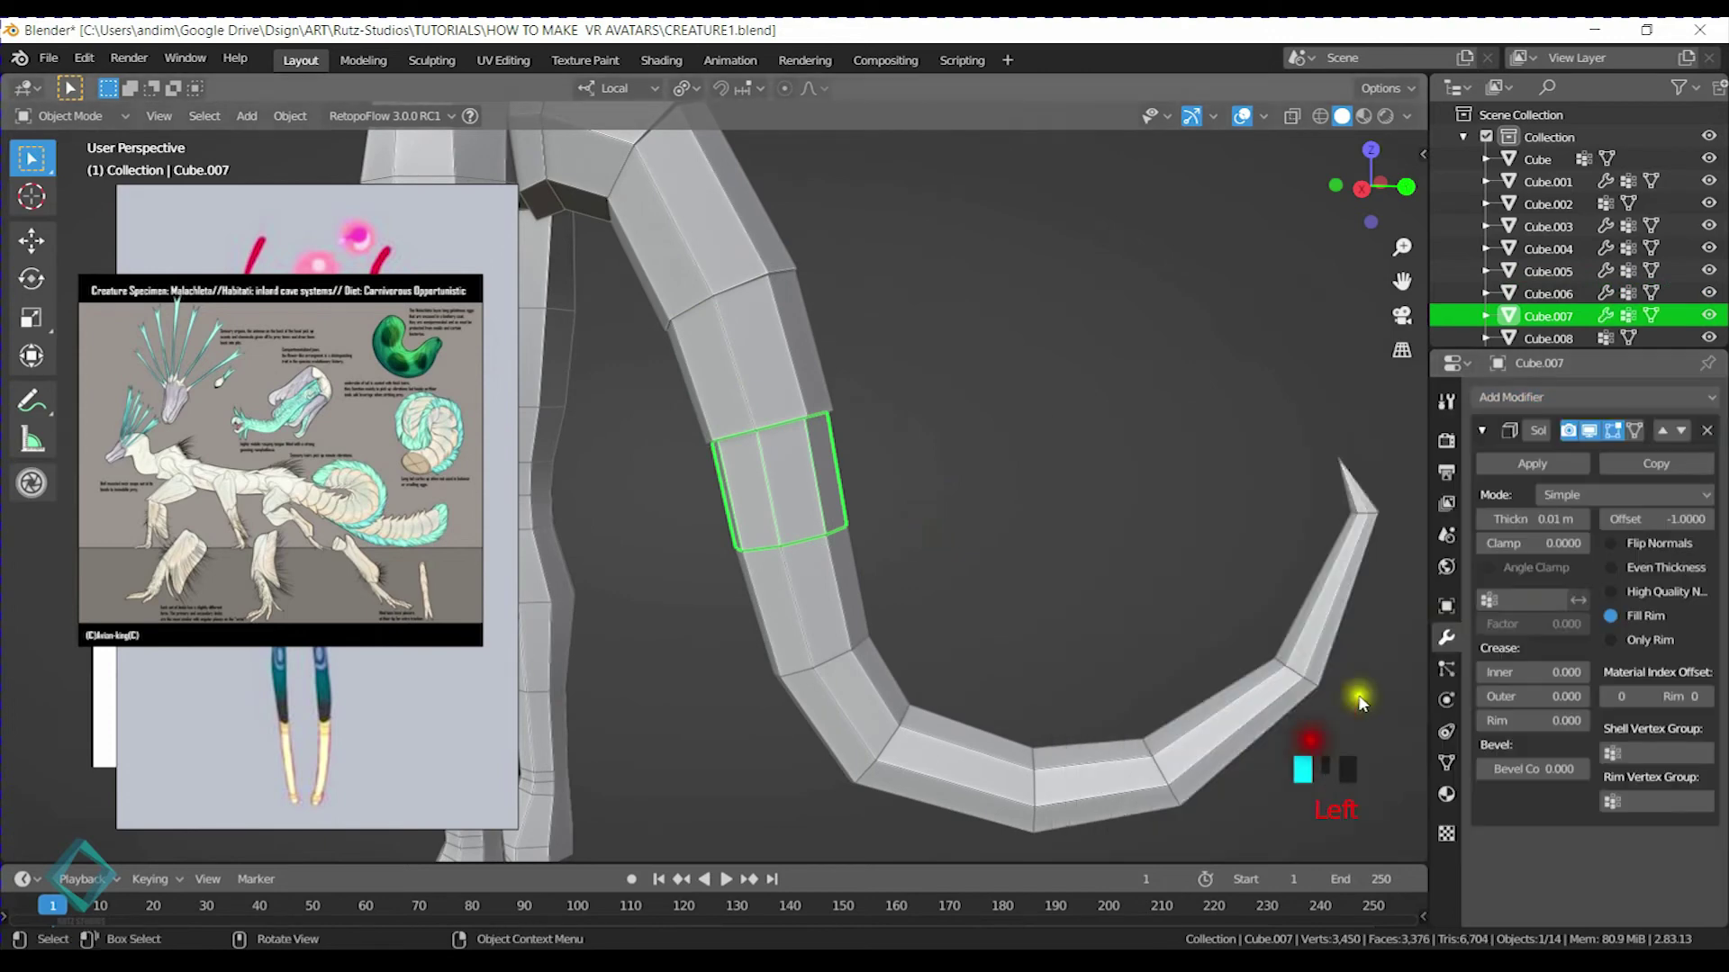
{"action": "left_click_drag", "start_coordinate": [1609, 521], "coordinate": [1718, 532]}
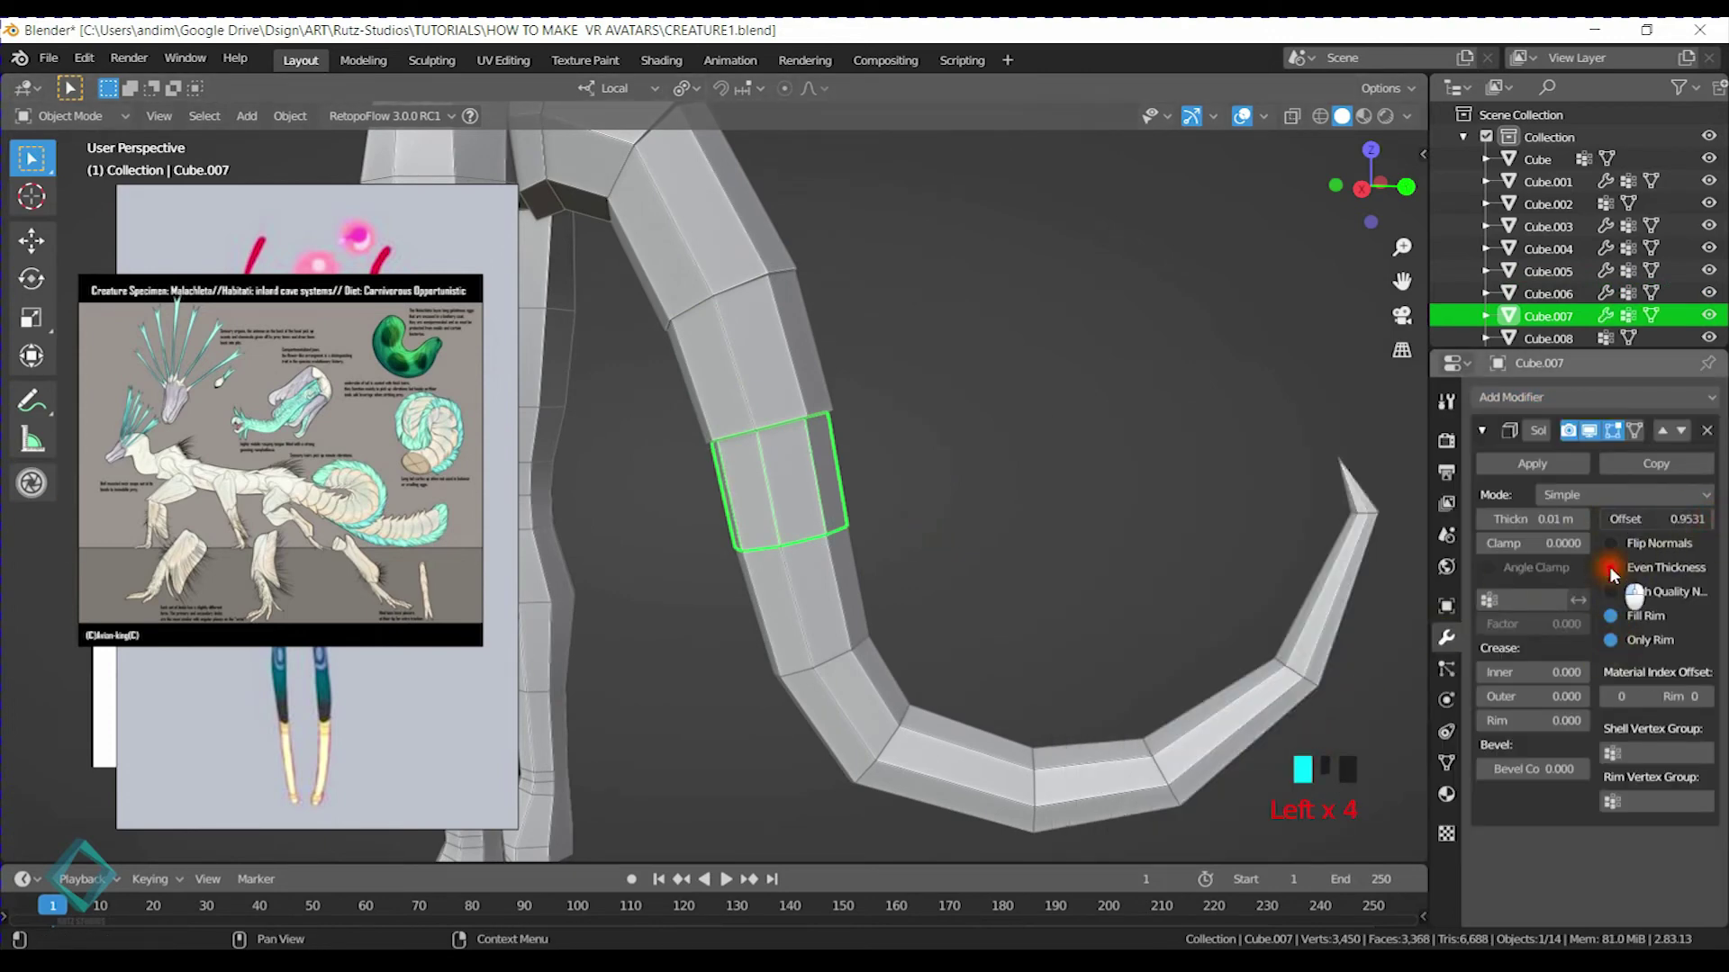
{"action": "left_click", "coordinate": [1566, 521]}
{"action": "type", "text": ".08"}
{"action": "key", "text": "Return"}
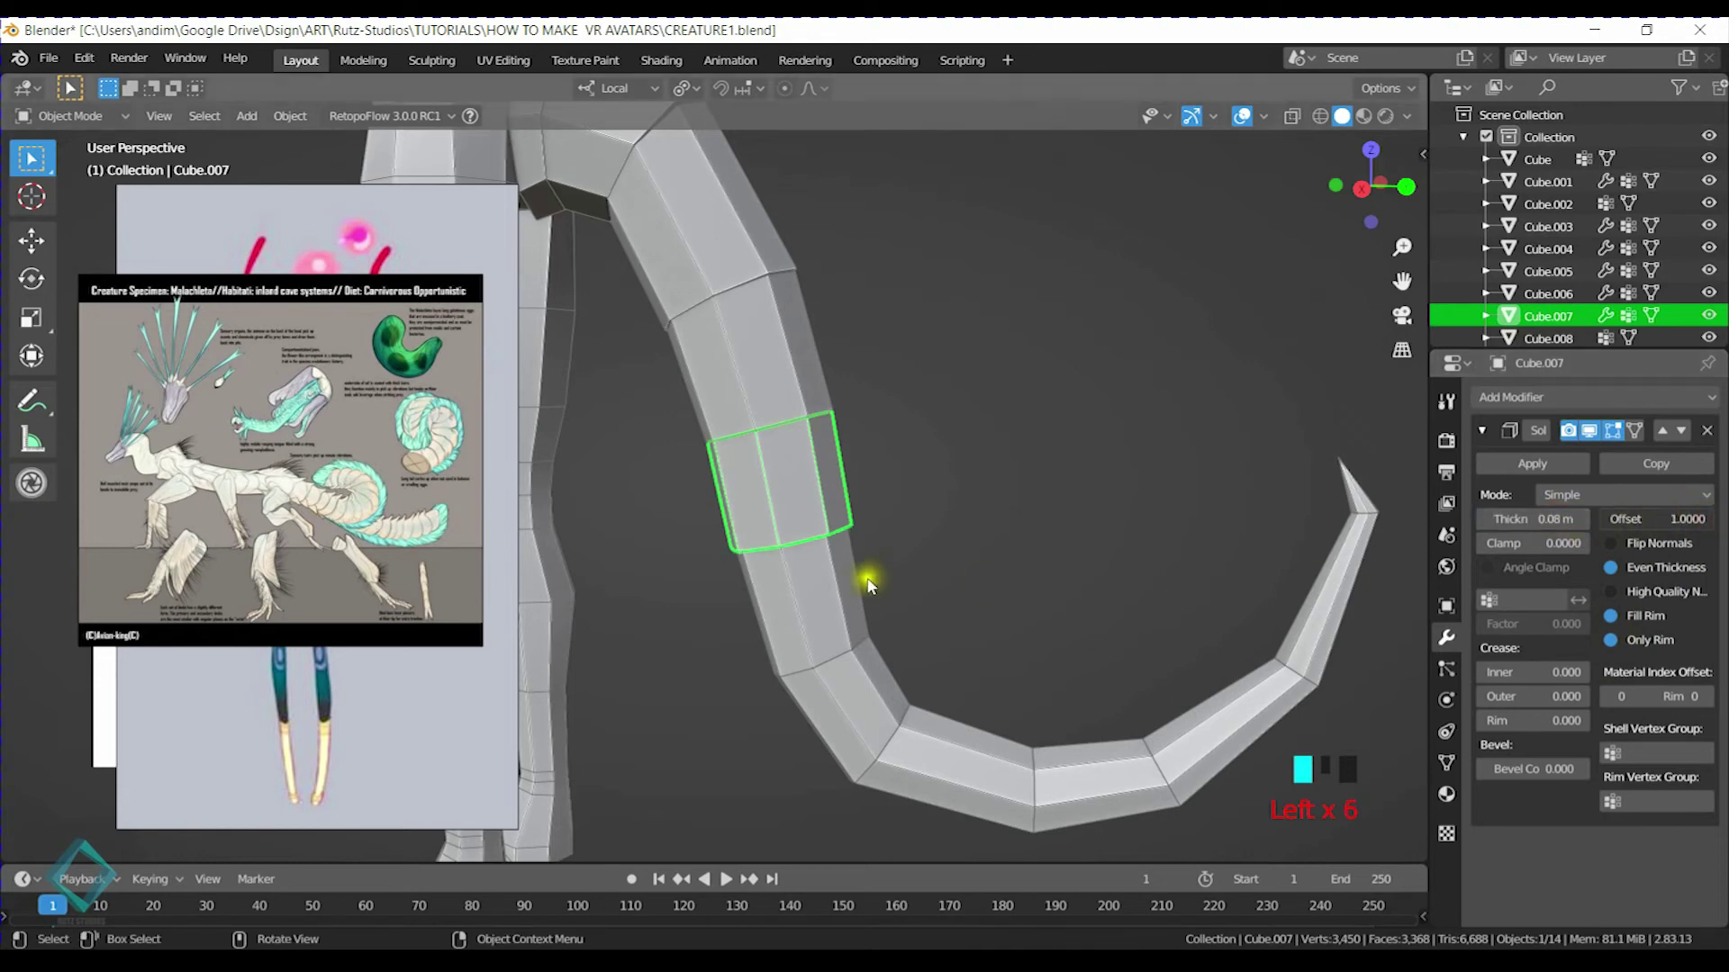
Add a Solidify modifier to the sixth tail ring with thickness 0.06 m, offset 1, Even Thickness and Only Rim enabled
{"action": "left_click", "coordinate": [999, 566]}
{"action": "middle_click_drag", "start_coordinate": [999, 566], "coordinate": [792, 455]}
{"action": "left_click", "coordinate": [785, 458]}
{"action": "left_click", "coordinate": [1549, 397]}
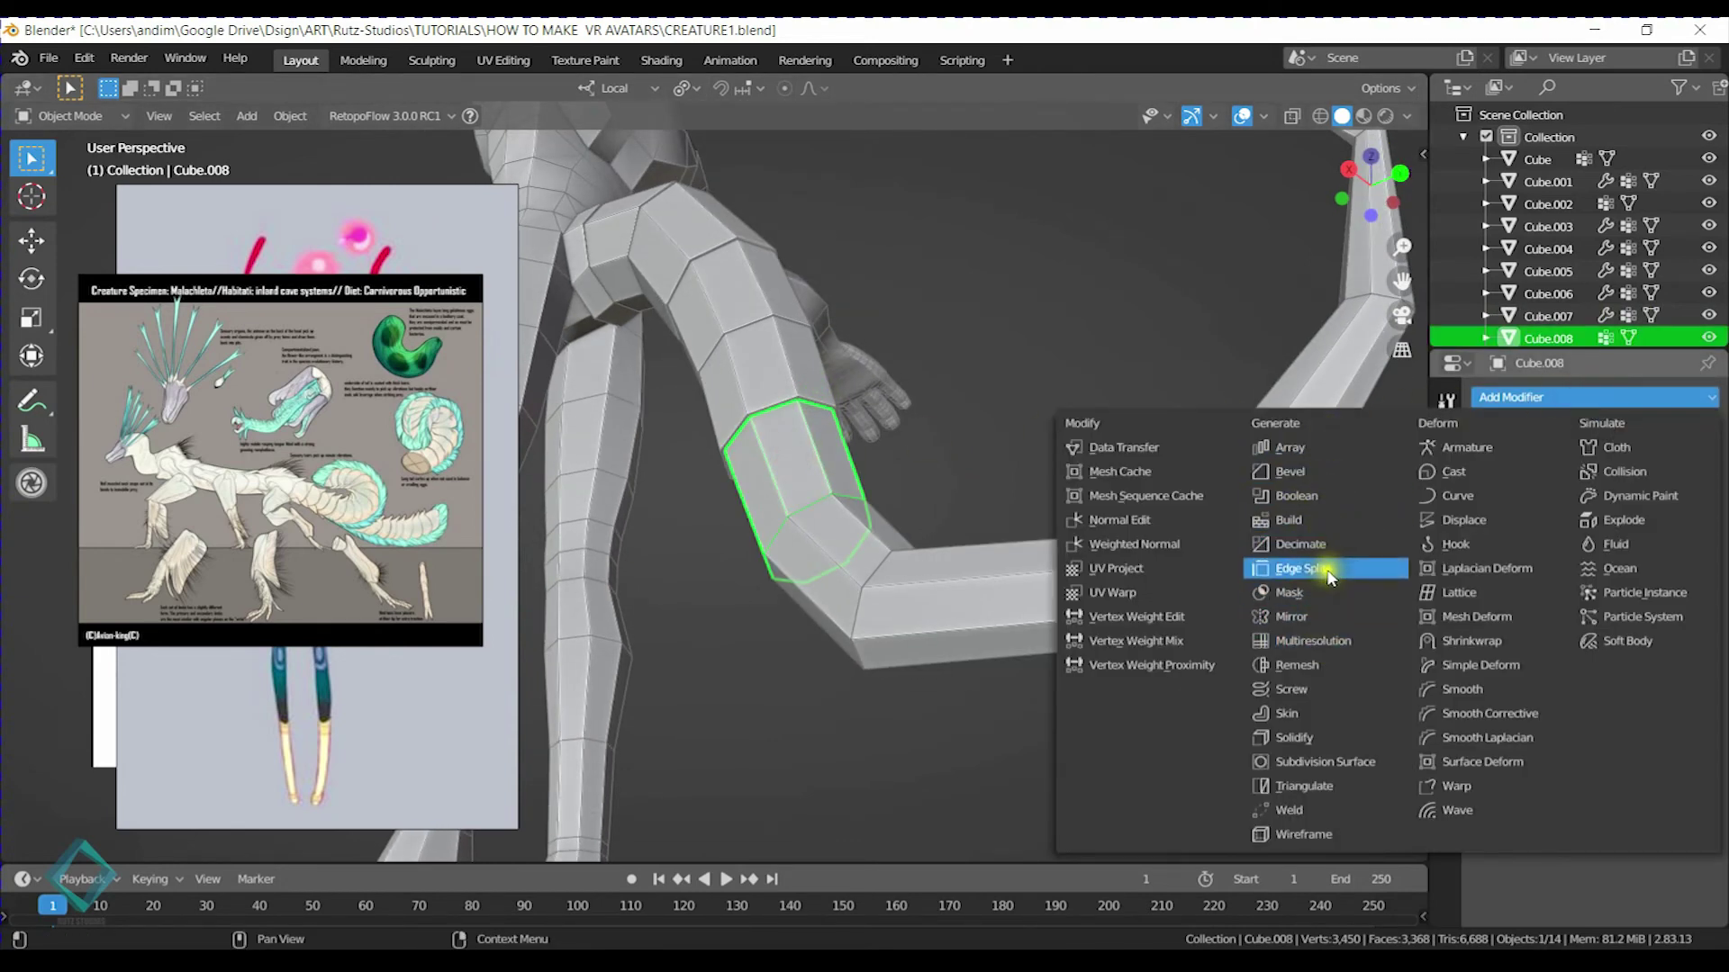
{"action": "left_click", "coordinate": [1315, 742]}
{"action": "left_click_drag", "start_coordinate": [1658, 520], "coordinate": [1717, 519]}
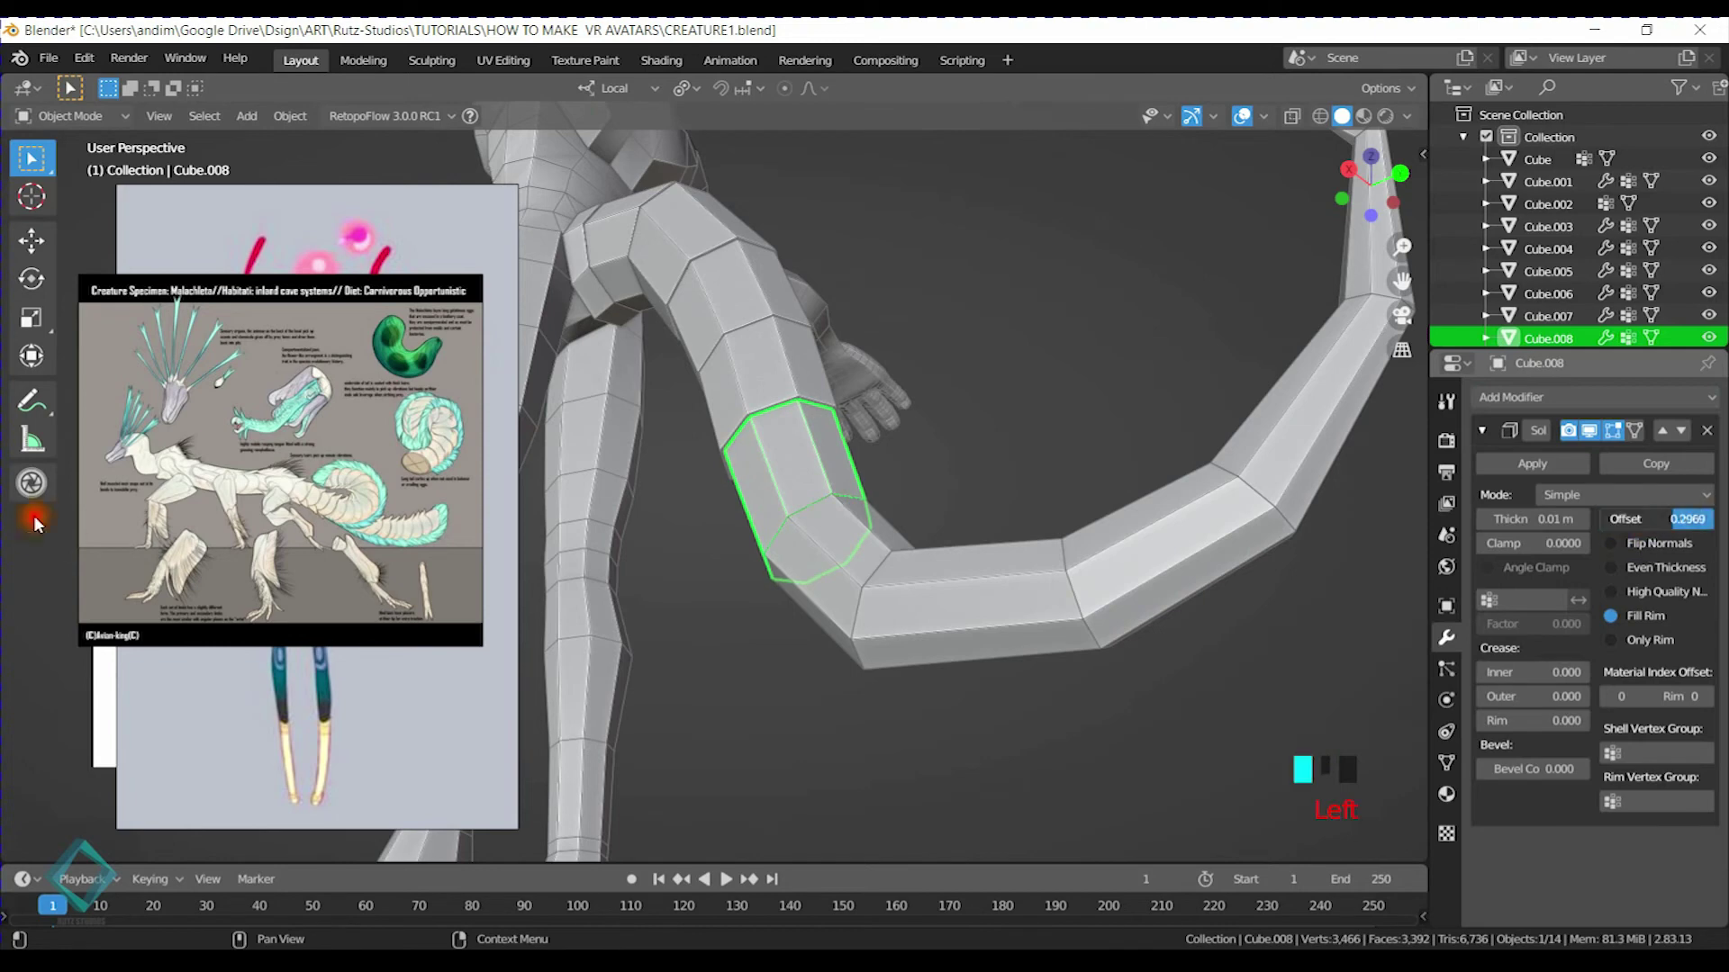
{"action": "left_click", "coordinate": [1536, 519]}
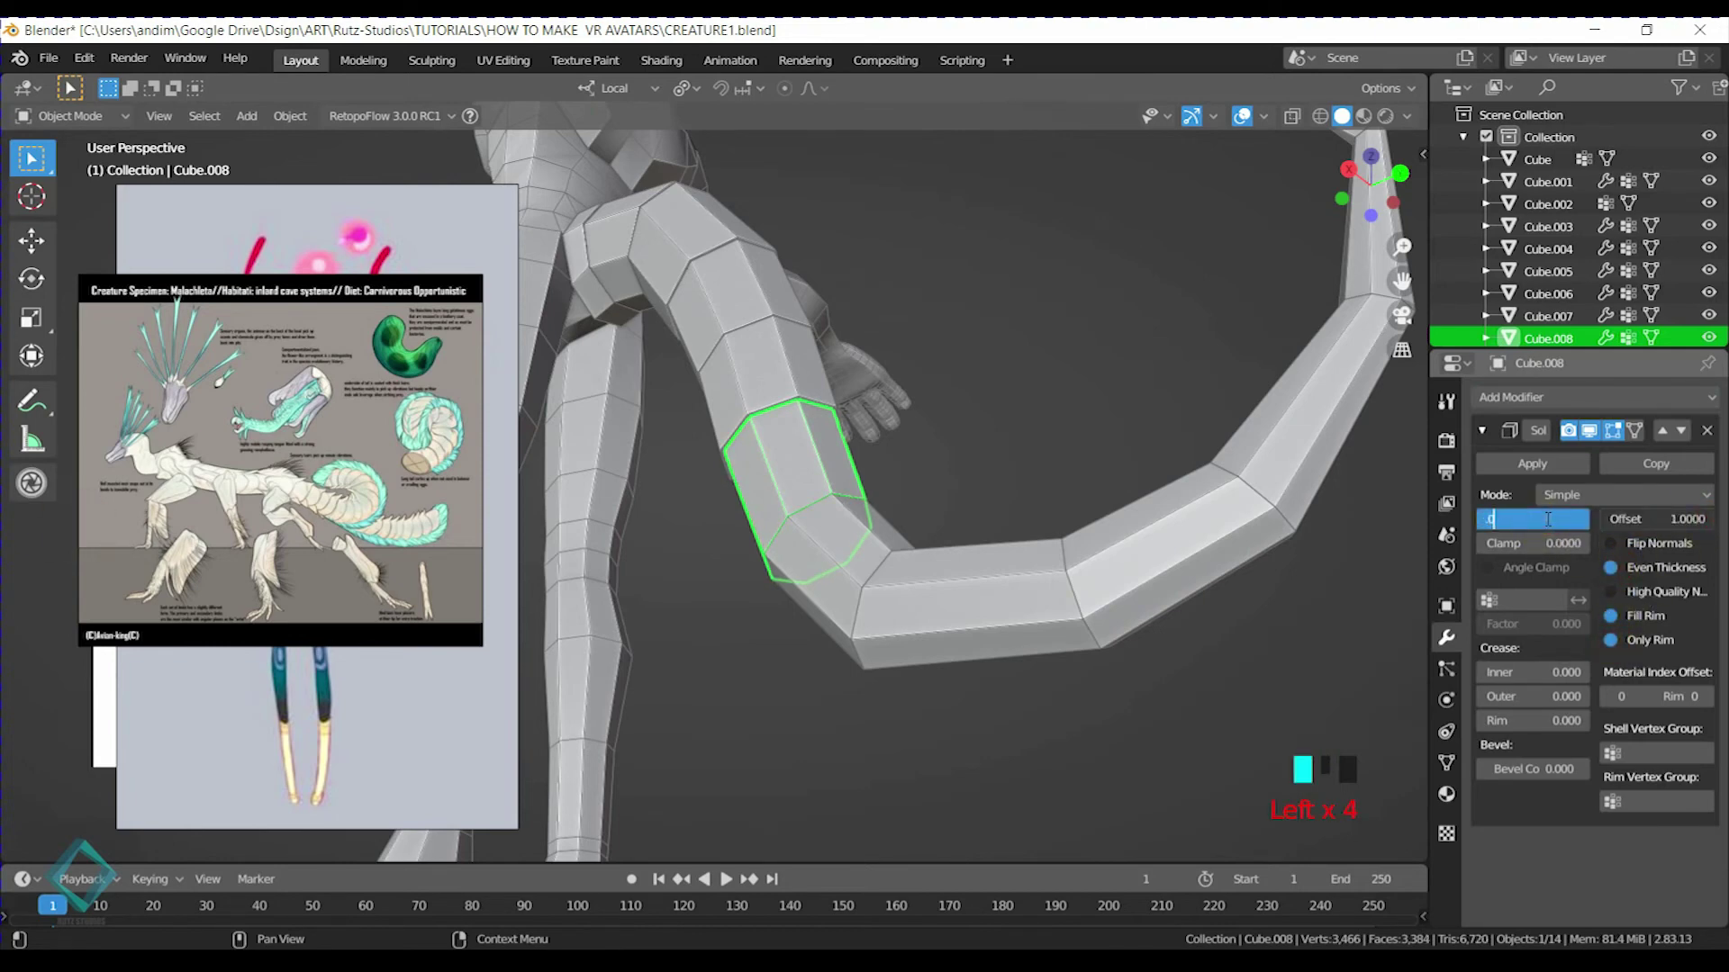
{"action": "type", "text": ".06"}
{"action": "key", "text": "Return"}
Add a Solidify modifier to the seventh tail ring, at the lower bend, with offset 1, Even Thickness and Only Rim enabled
{"action": "left_click", "coordinate": [976, 378]}
{"action": "middle_click_drag", "start_coordinate": [976, 378], "coordinate": [791, 461]}
{"action": "left_click", "coordinate": [657, 565]}
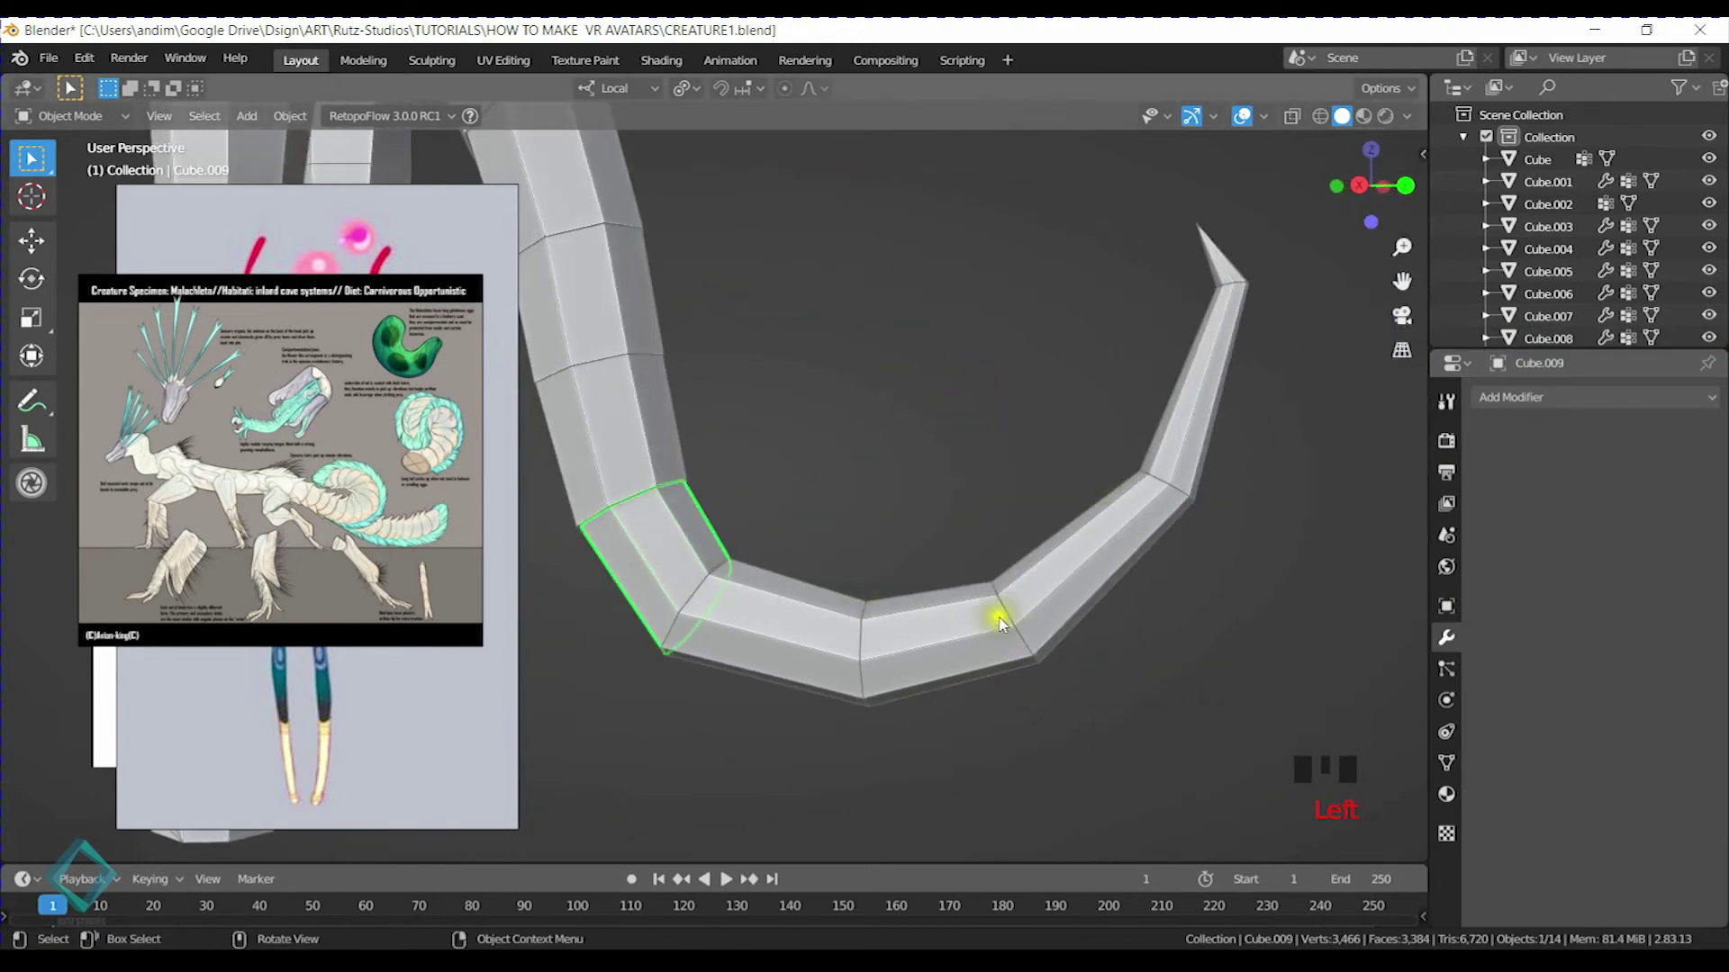
{"action": "middle_click_drag", "start_coordinate": [1002, 621], "coordinate": [1200, 606]}
{"action": "left_click", "coordinate": [1563, 396]}
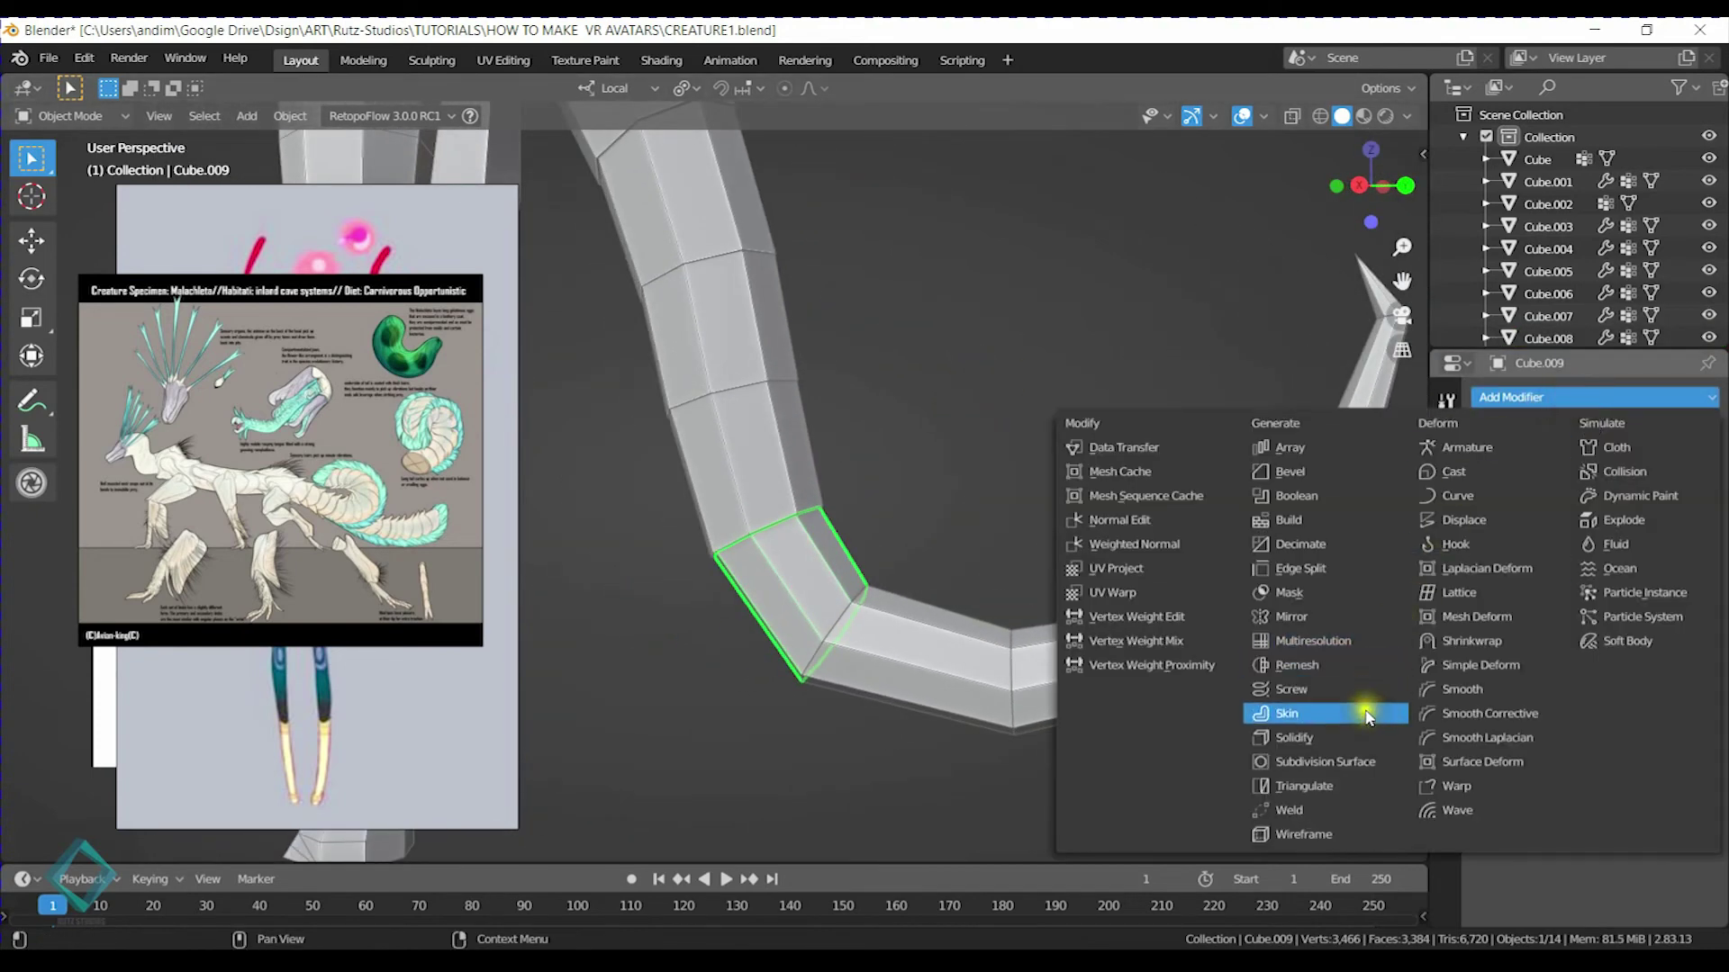
{"action": "left_click", "coordinate": [1350, 736]}
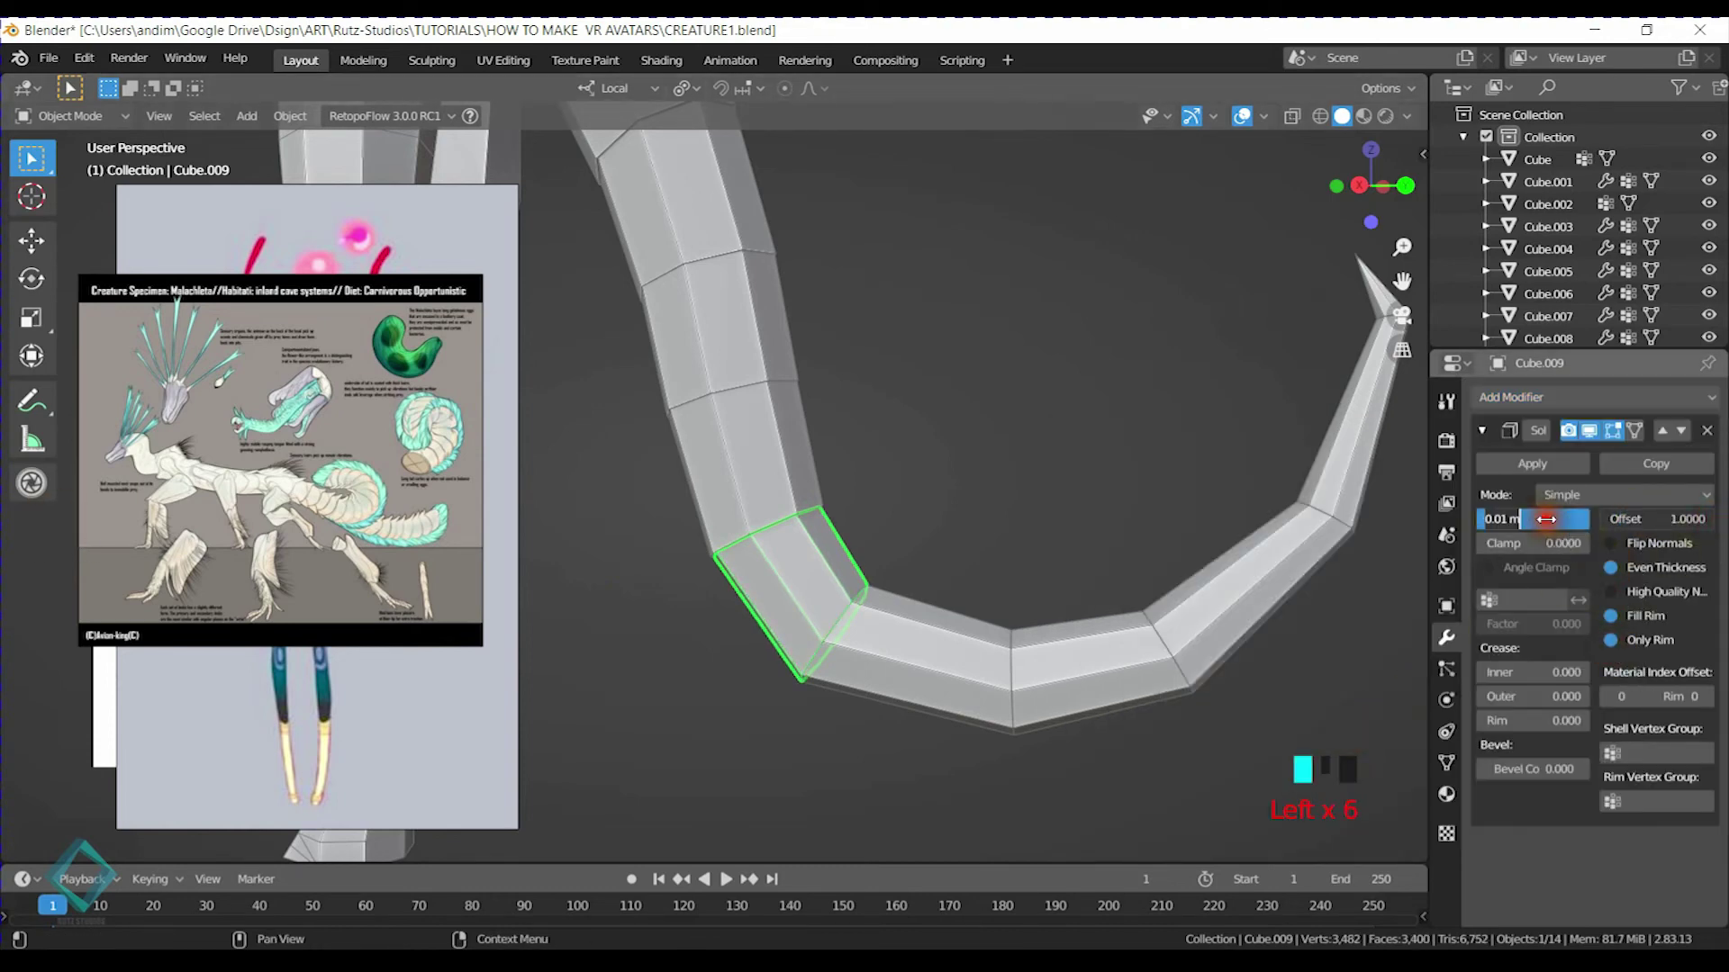
{"action": "left_click", "coordinate": [979, 496]}
Add a Solidify modifier to the eighth tail ring with thickness 0.02 m, offset 1, Even Thickness and Only Rim enabled
{"action": "middle_click_drag", "start_coordinate": [978, 495], "coordinate": [880, 461]}
{"action": "left_click", "coordinate": [811, 570]}
{"action": "middle_click_drag", "start_coordinate": [824, 569], "coordinate": [982, 540]}
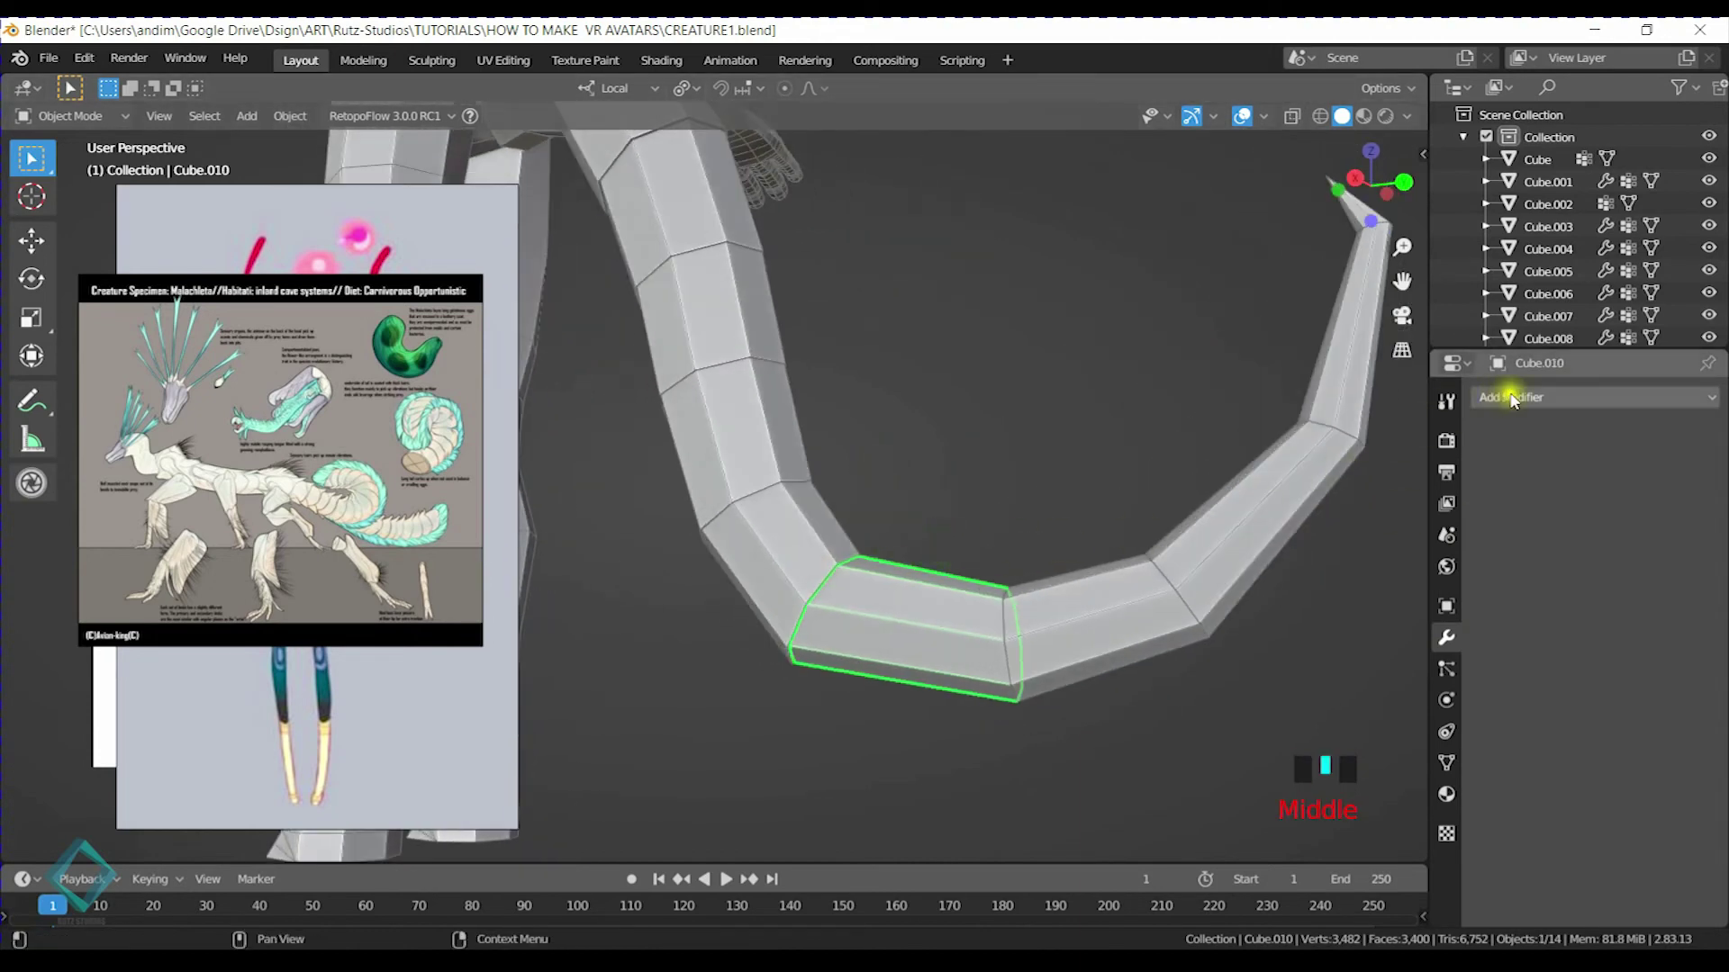
{"action": "left_click", "coordinate": [1561, 399]}
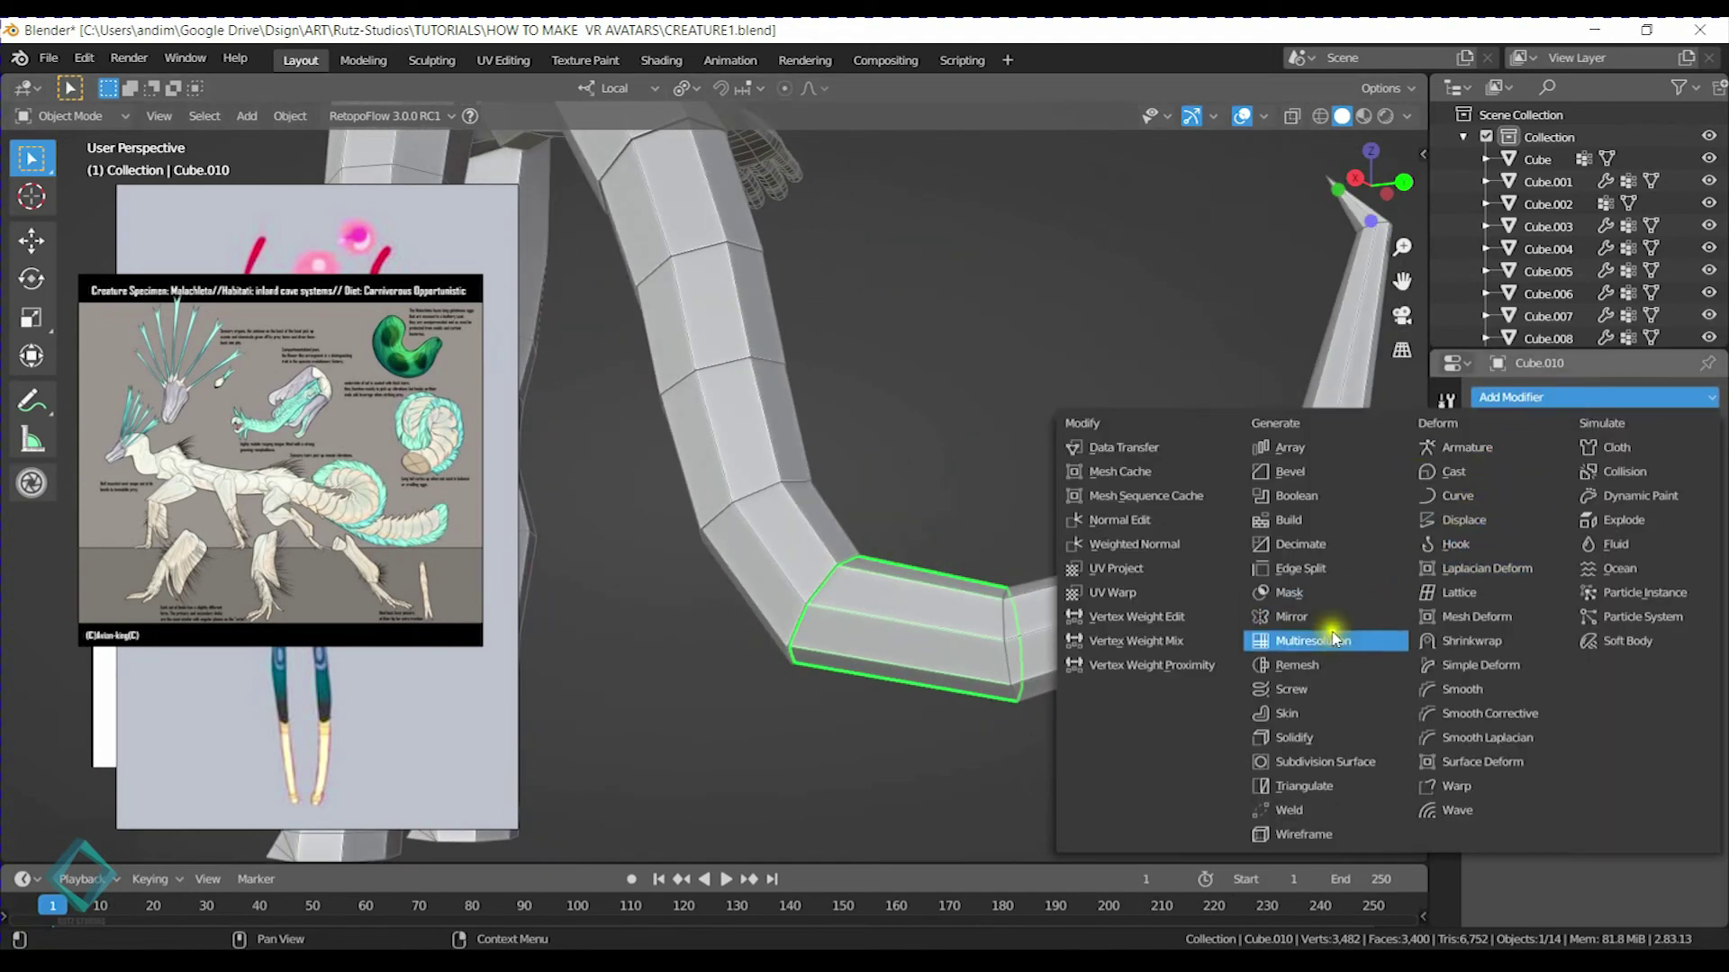
{"action": "left_click", "coordinate": [1319, 731]}
{"action": "left_click", "coordinate": [1619, 523]}
{"action": "left_click_drag", "start_coordinate": [1619, 523], "coordinate": [1714, 519]}
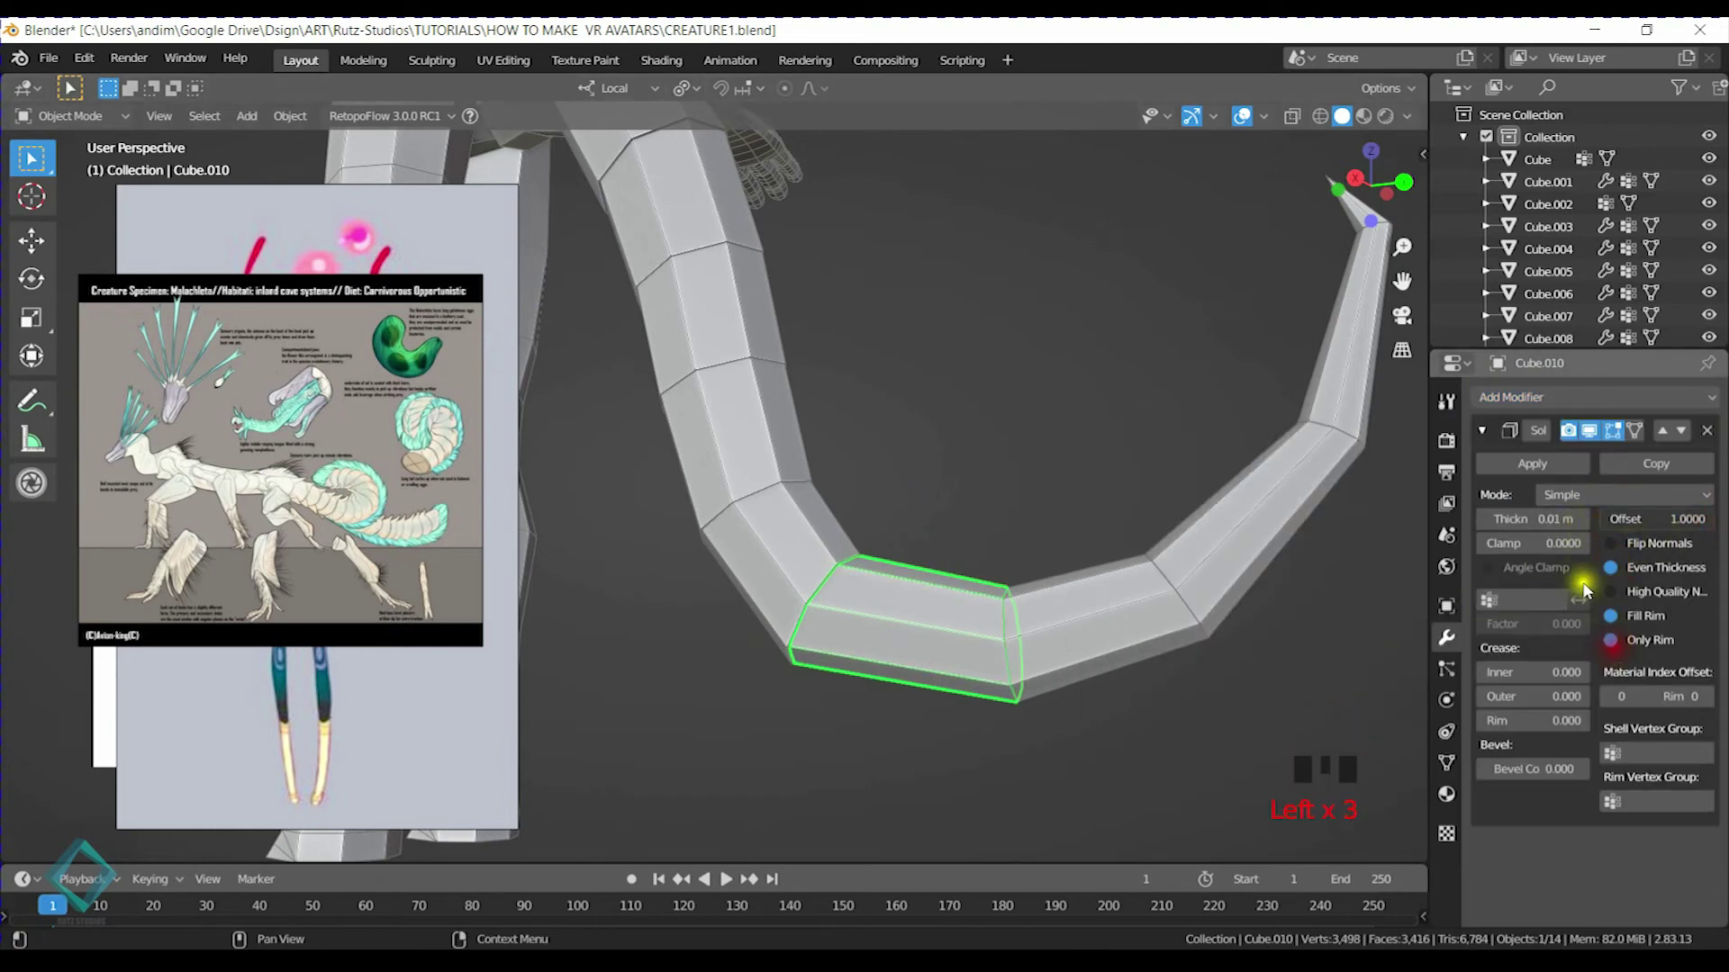
{"action": "left_click", "coordinate": [1557, 519]}
{"action": "type", "text": ".02"}
{"action": "key", "text": "Return"}
Examine the thickened rings and the remaining segments along the lower curve of the tail
{"action": "left_click", "coordinate": [910, 480]}
{"action": "scroll", "coordinate": [911, 480], "scroll_direction": "down", "scroll_amount": 3}
{"action": "middle_click_drag", "start_coordinate": [928, 487], "coordinate": [987, 515]}
{"action": "left_click", "coordinate": [903, 622]}
{"action": "middle_click_drag", "start_coordinate": [910, 625], "coordinate": [992, 656]}
{"action": "scroll", "coordinate": [928, 638], "scroll_direction": "up", "scroll_amount": 3}
{"action": "left_click", "coordinate": [1073, 695]}
{"action": "middle_click_drag", "start_coordinate": [1073, 695], "coordinate": [1077, 660], "text": "shift"}
{"action": "middle_click_drag", "start_coordinate": [917, 677], "coordinate": [972, 618]}
Select the ring at the tail's base and increase its Solidify thickness in small increments
{"action": "middle_click_drag", "start_coordinate": [876, 424], "coordinate": [1042, 748], "text": "shift"}
{"action": "scroll", "coordinate": [918, 594], "scroll_direction": "down", "scroll_amount": 2}
{"action": "middle_click_drag", "start_coordinate": [918, 594], "coordinate": [819, 436]}
{"action": "left_click", "coordinate": [815, 425]}
{"action": "scroll", "coordinate": [790, 387], "scroll_direction": "up", "scroll_amount": 2}
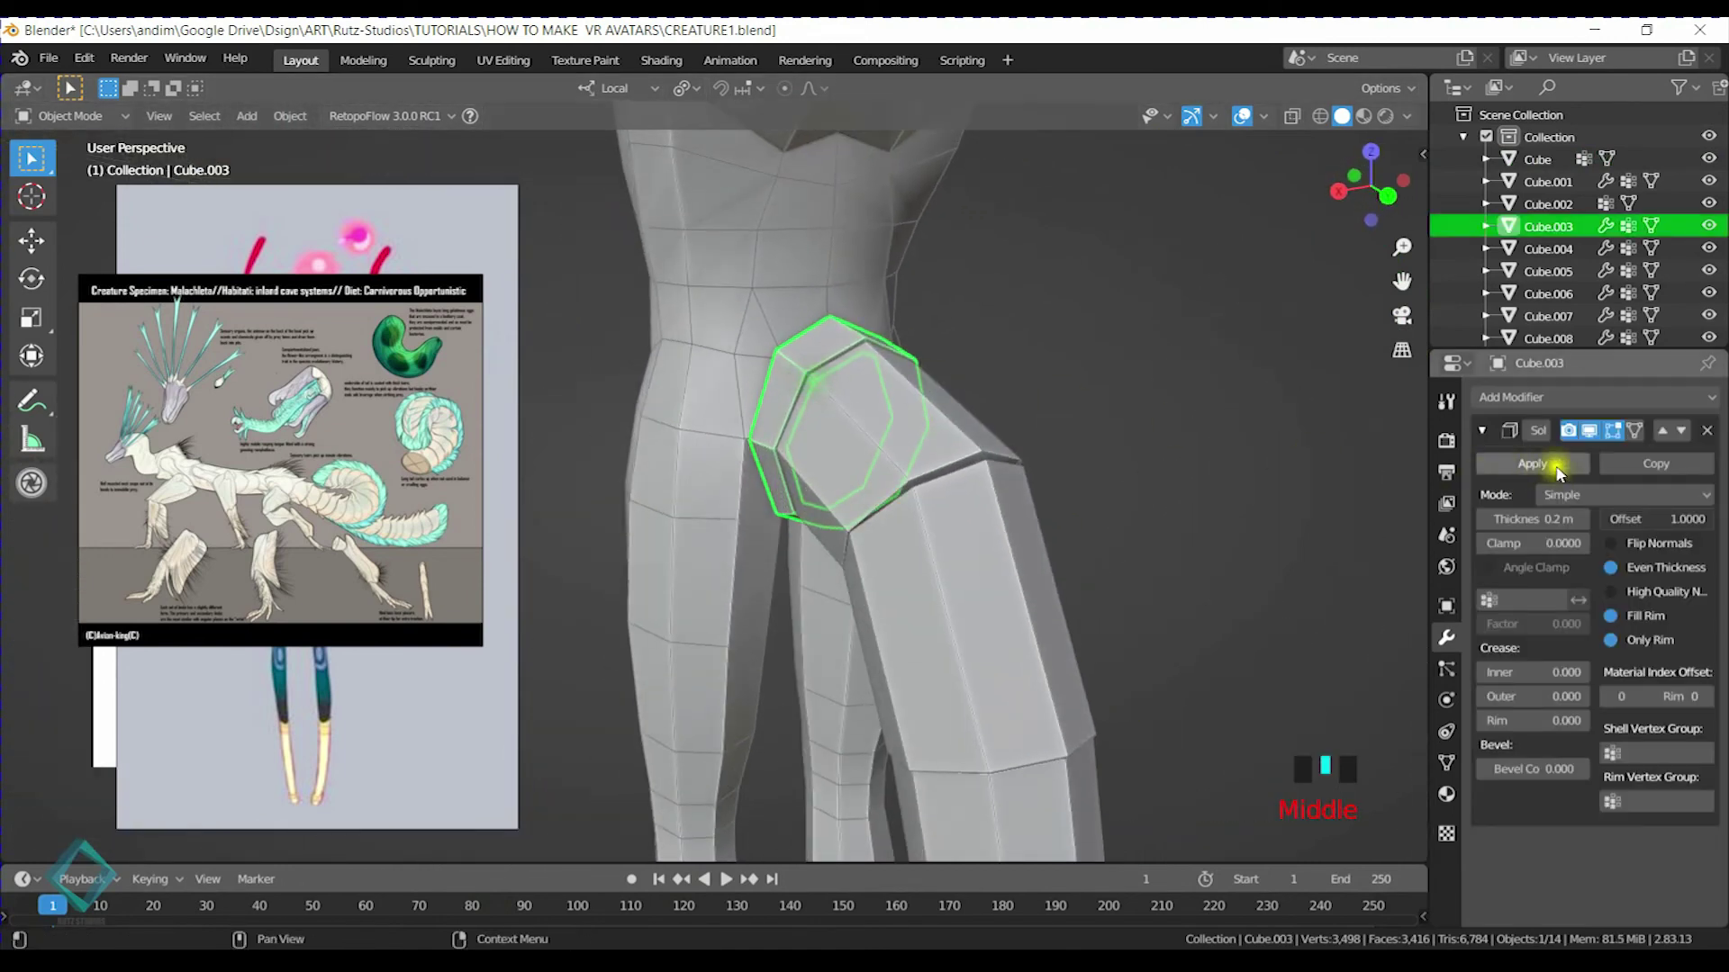
{"action": "left_click", "coordinate": [1584, 519]}
{"action": "left_click", "coordinate": [1585, 519]}
{"action": "left_click", "coordinate": [1585, 519]}
{"action": "left_click", "coordinate": [1585, 519]}
Select the second tail ring and set its Solidify thickness to 0.25 m
{"action": "left_click", "coordinate": [931, 435]}
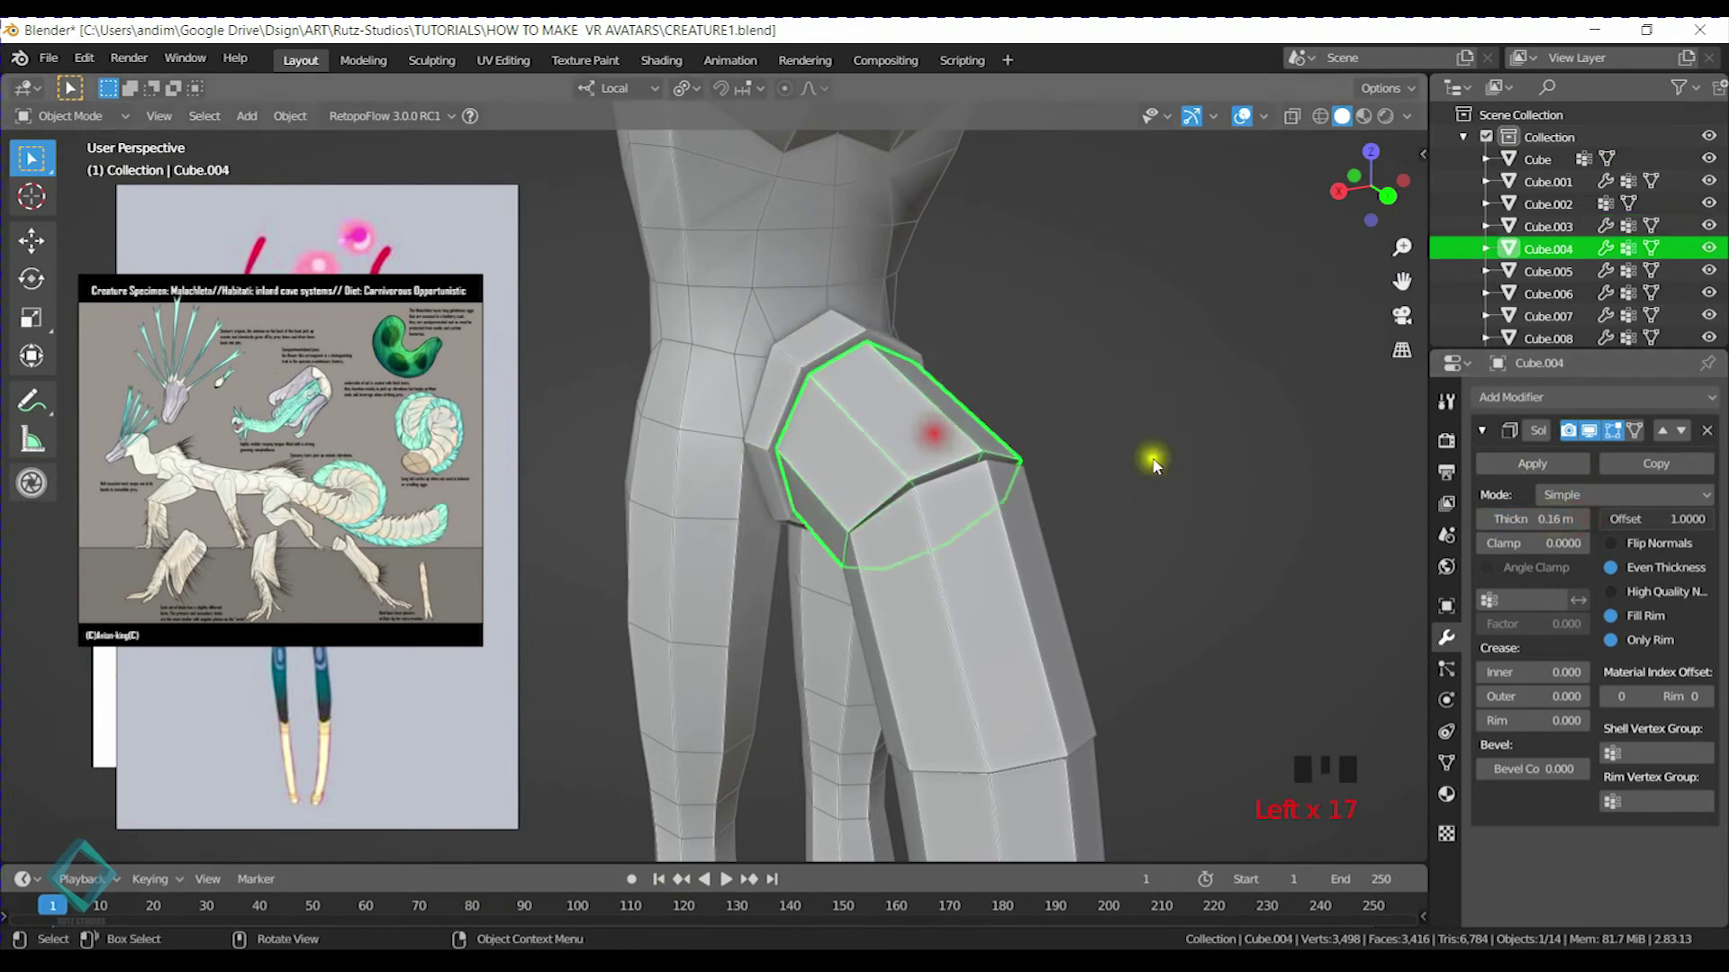
{"action": "left_click", "coordinate": [1540, 518]}
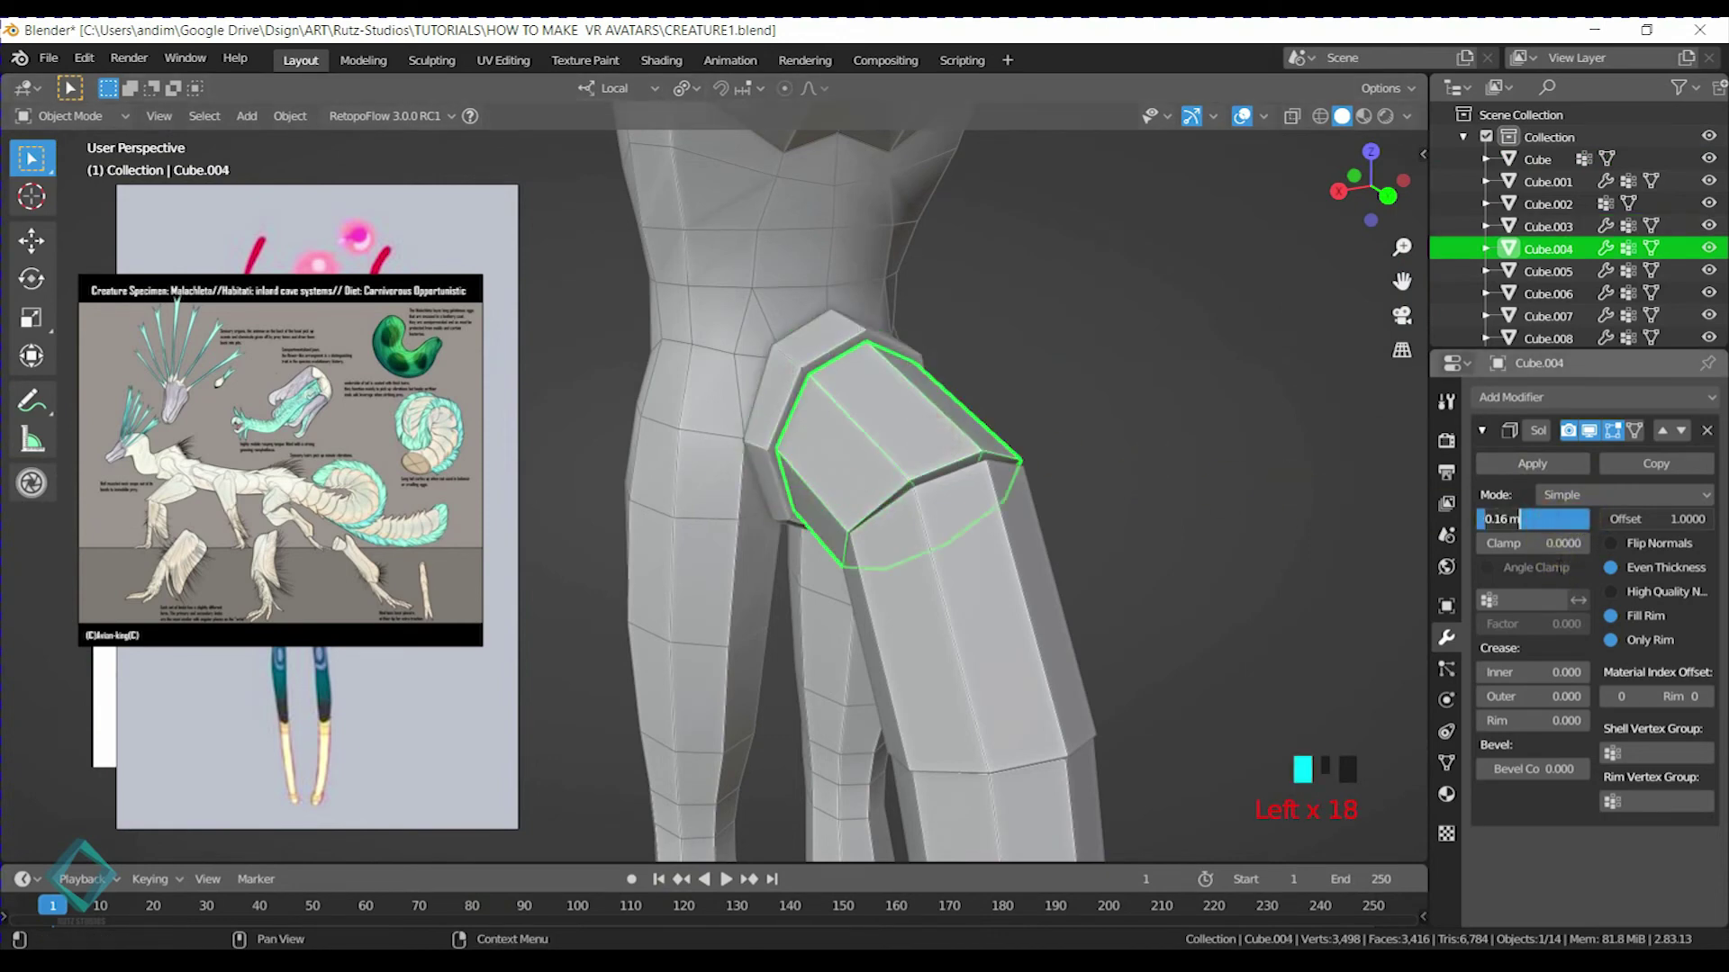
{"action": "type", "text": "0.2"}
{"action": "key", "text": "Return"}
{"action": "left_click", "coordinate": [1554, 522]}
{"action": "type", "text": "0.25"}
{"action": "key", "text": "Return"}
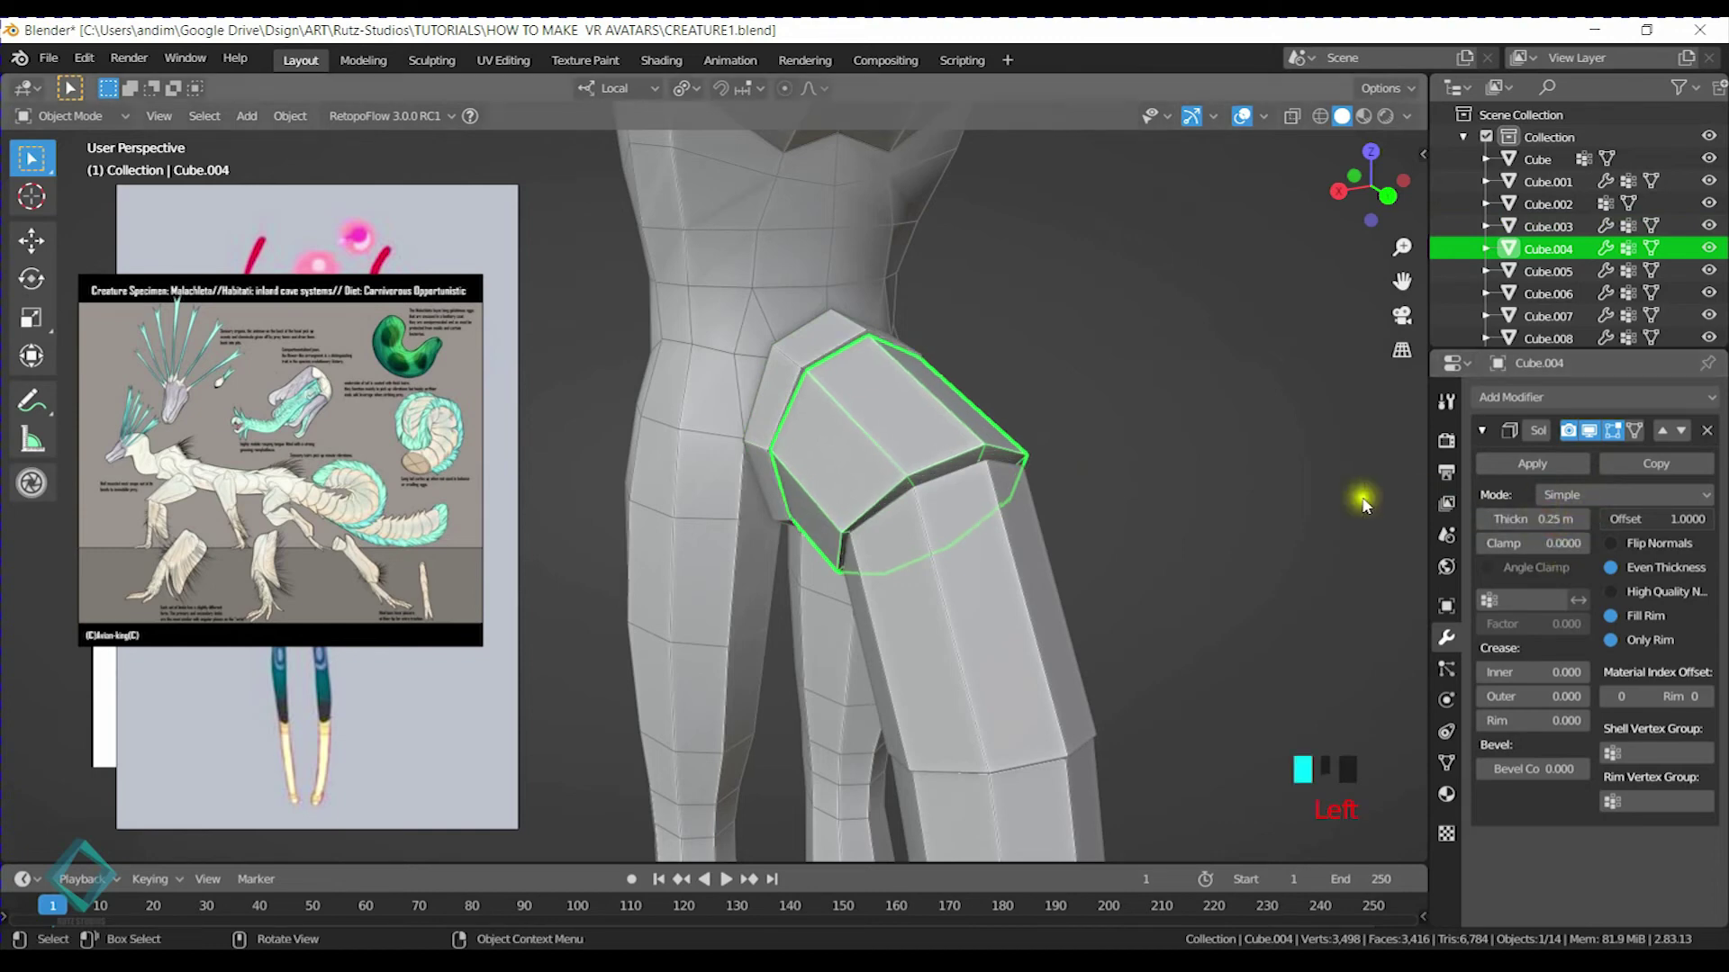
Select the third tail ring and set its Solidify thickness to 0.2 m
{"action": "left_click", "coordinate": [984, 567]}
{"action": "left_click", "coordinate": [1559, 519]}
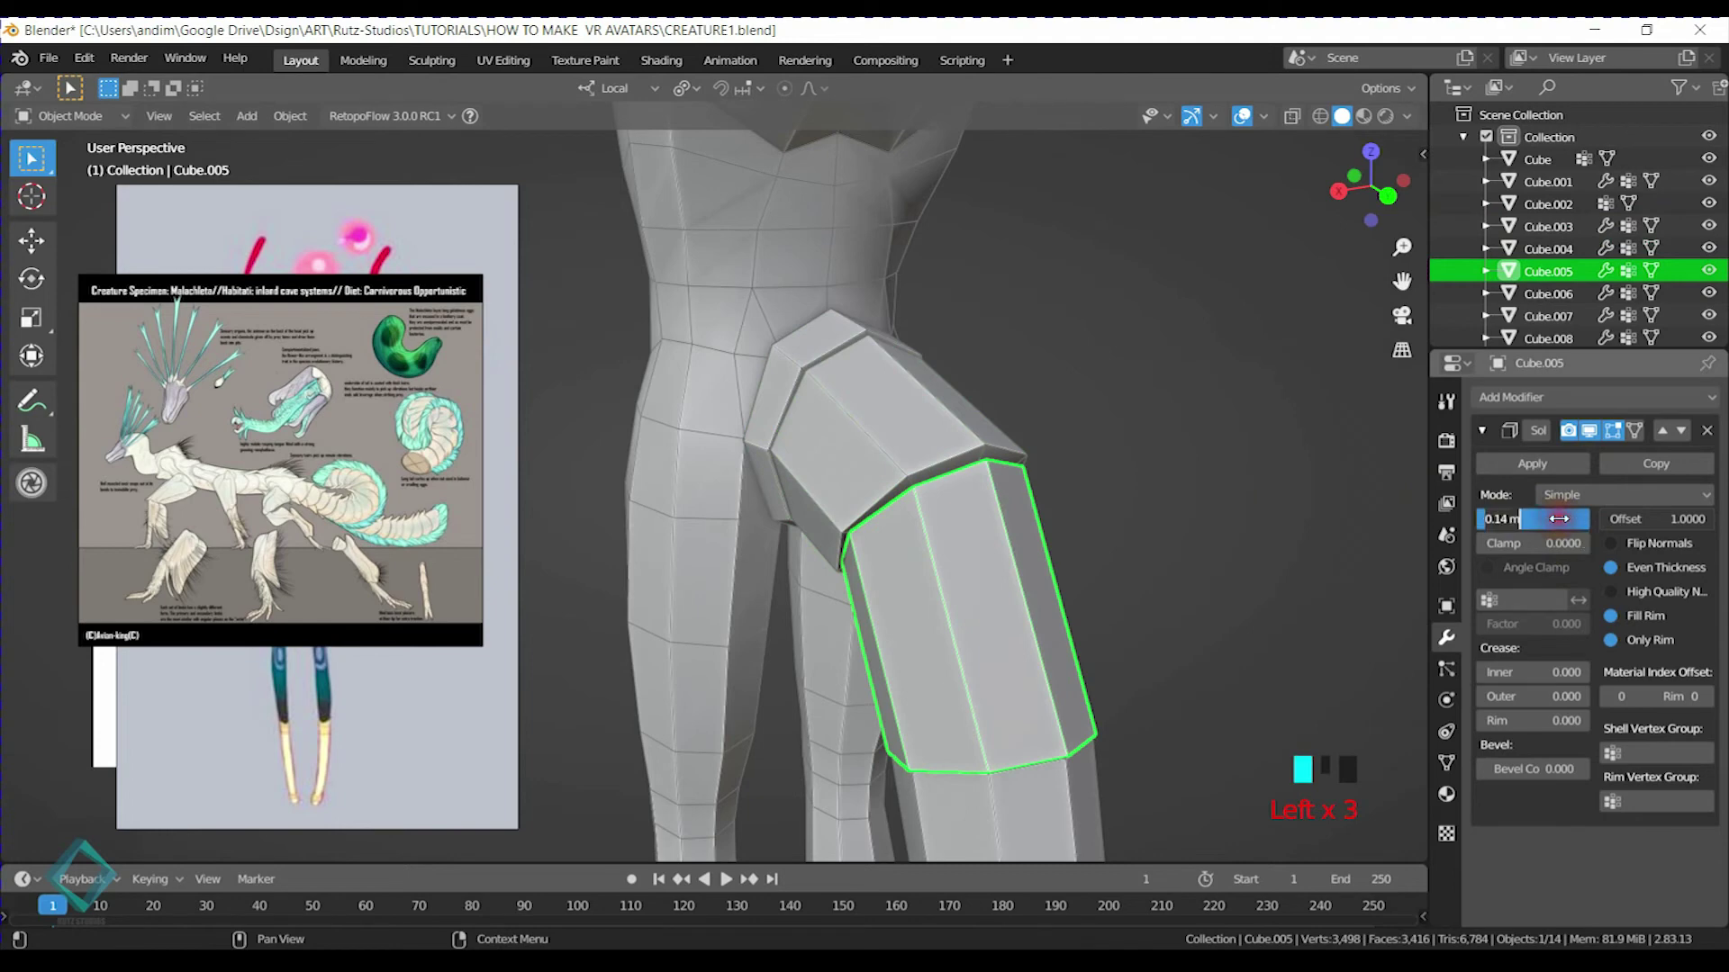
{"action": "type", "text": ".2"}
{"action": "key", "text": "Return"}
Thicken the fourth tail ring with its Solidify modifier, and set the fifth ring's Solidify thickness to 0.16 m
{"action": "middle_click_drag", "start_coordinate": [1025, 606], "coordinate": [954, 461], "text": "shift"}
{"action": "left_click", "coordinate": [833, 260]}
{"action": "middle_click_drag", "start_coordinate": [917, 668], "coordinate": [1011, 540], "text": "shift"}
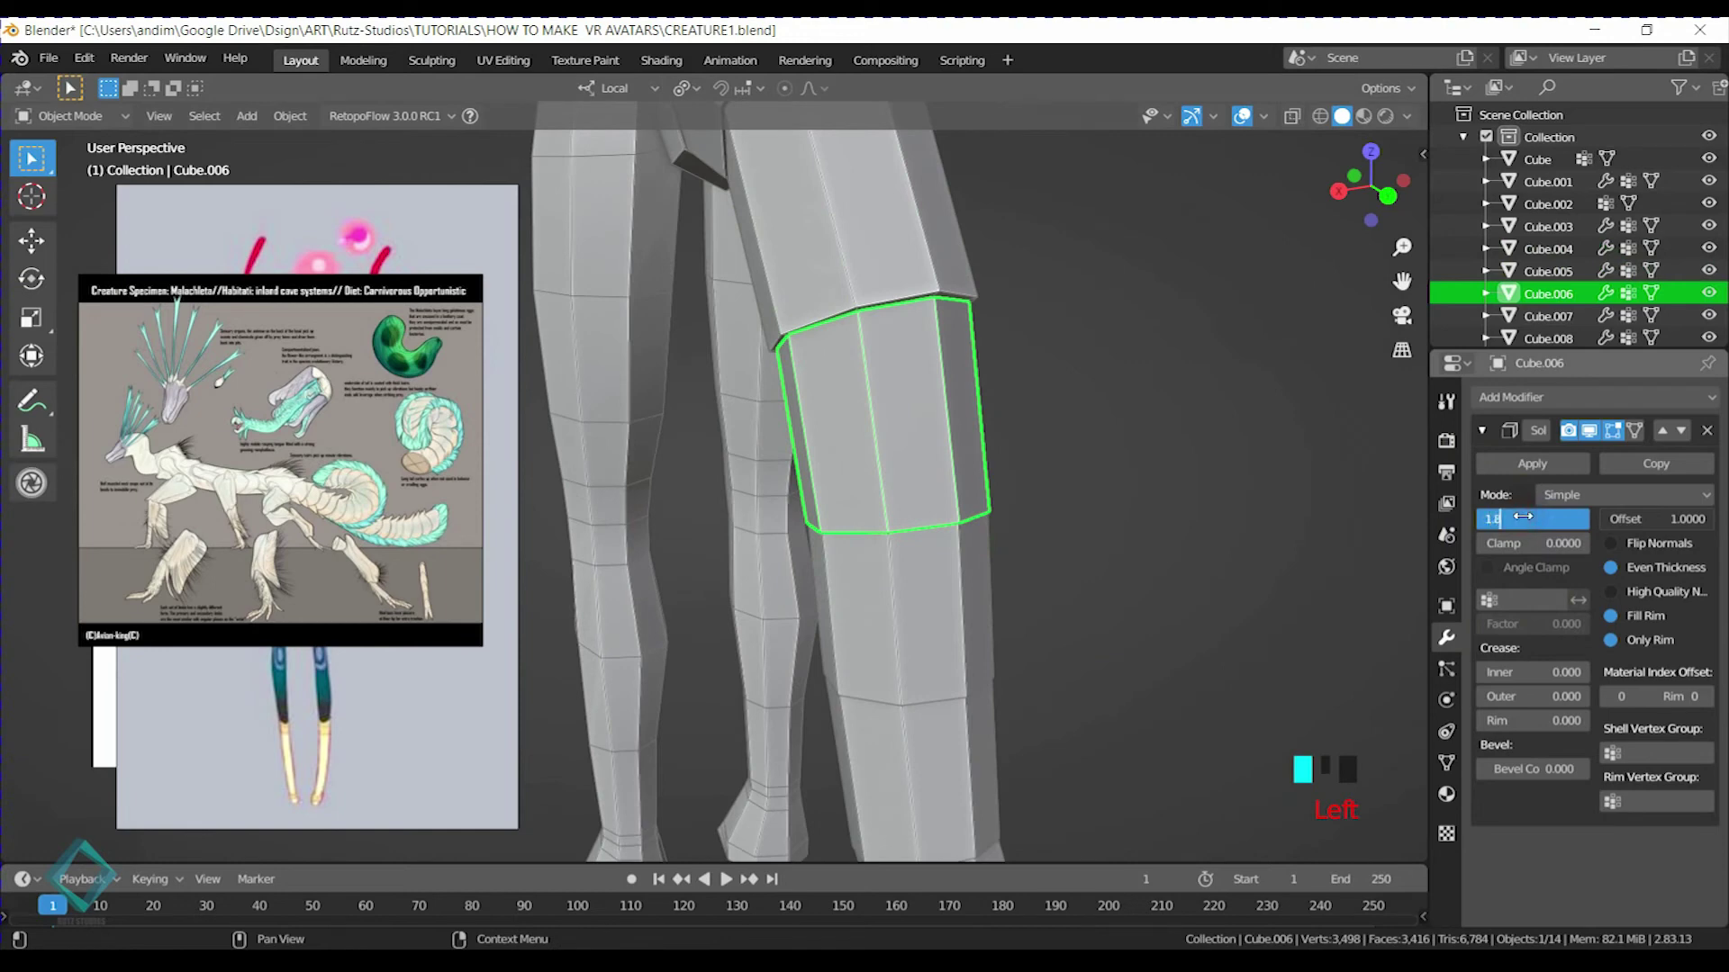
{"action": "key", "text": "Return"}
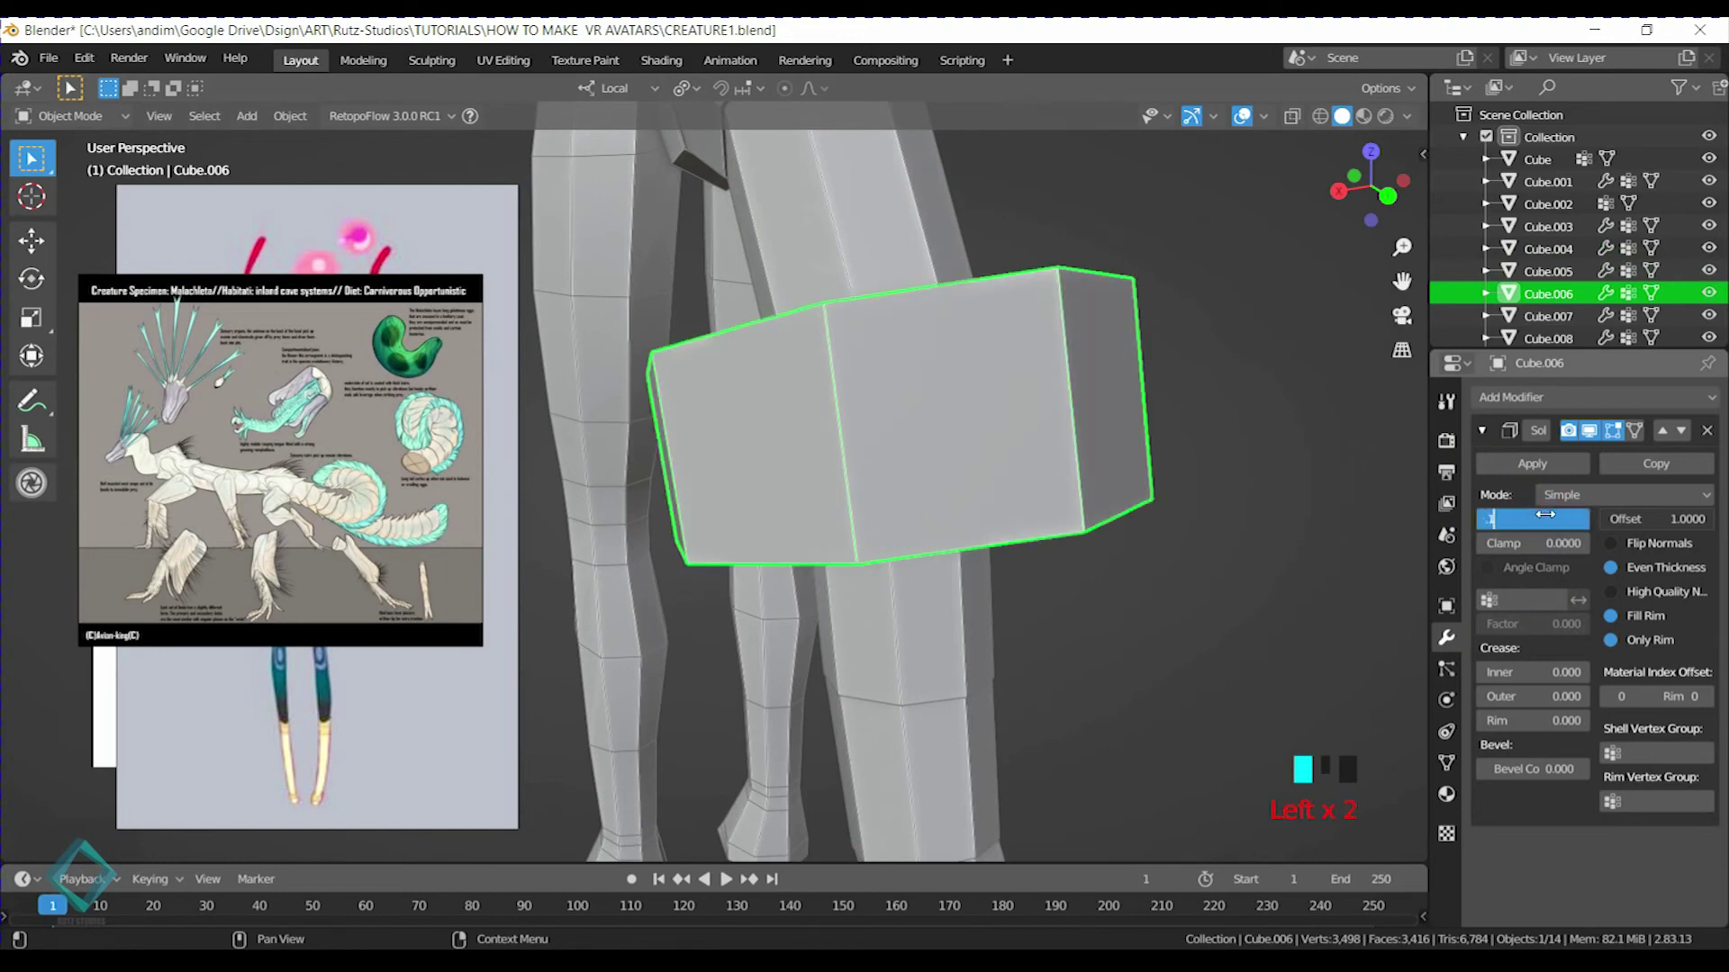
{"action": "key", "text": "Return"}
{"action": "left_click", "coordinate": [914, 586]}
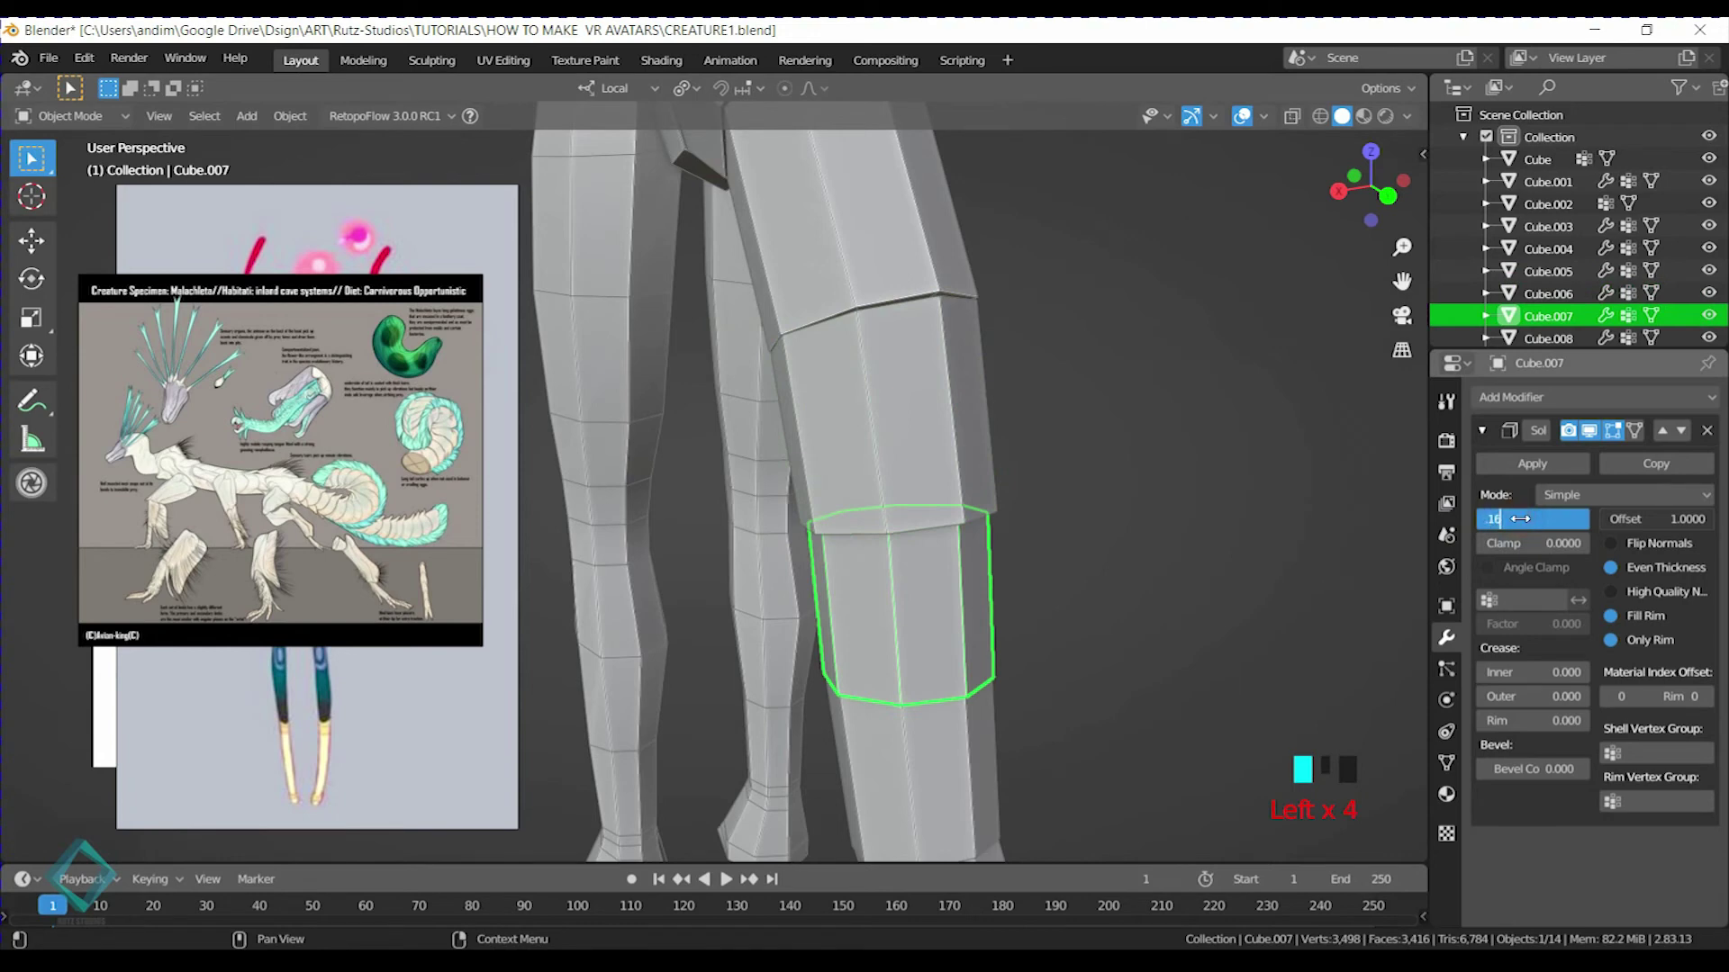
{"action": "key", "text": "Return"}
Increase the sixth tail ring's Solidify thickness, and set the seventh ring's Solidify thickness to 0.12 m
{"action": "middle_click_drag", "start_coordinate": [914, 671], "coordinate": [1008, 662]}
{"action": "middle_click_drag", "start_coordinate": [1008, 662], "coordinate": [989, 459], "text": "shift"}
{"action": "left_click", "coordinate": [914, 512]}
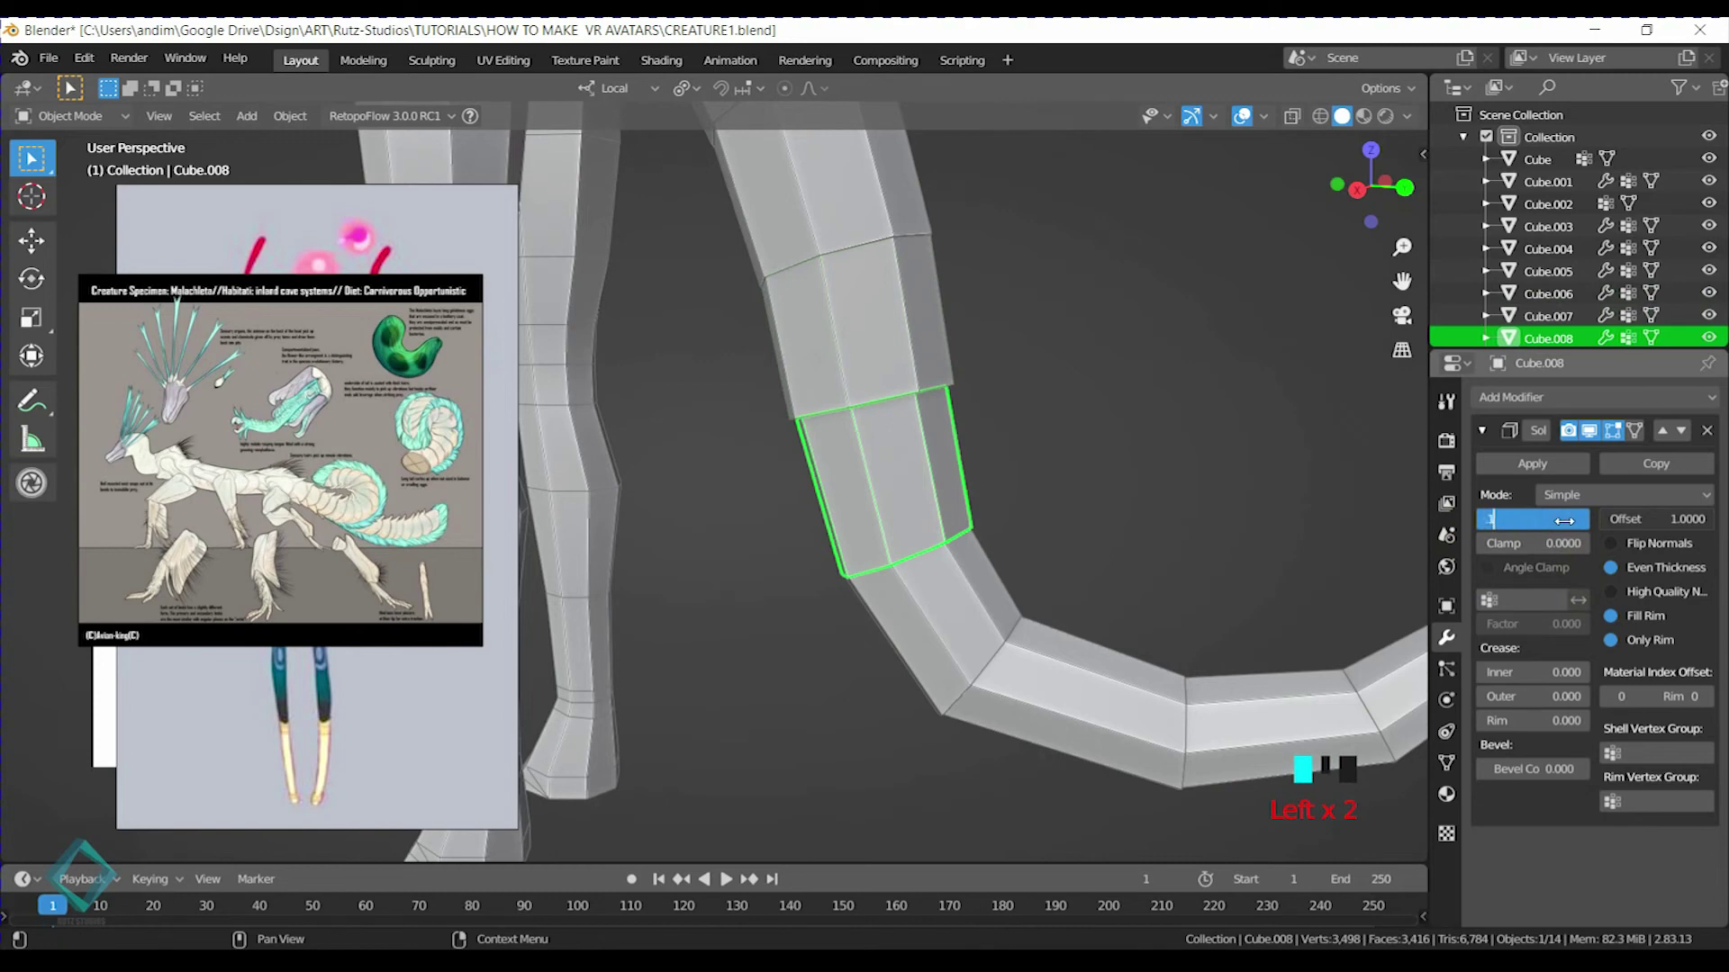
{"action": "key", "text": "Return"}
{"action": "left_click", "coordinate": [919, 593]}
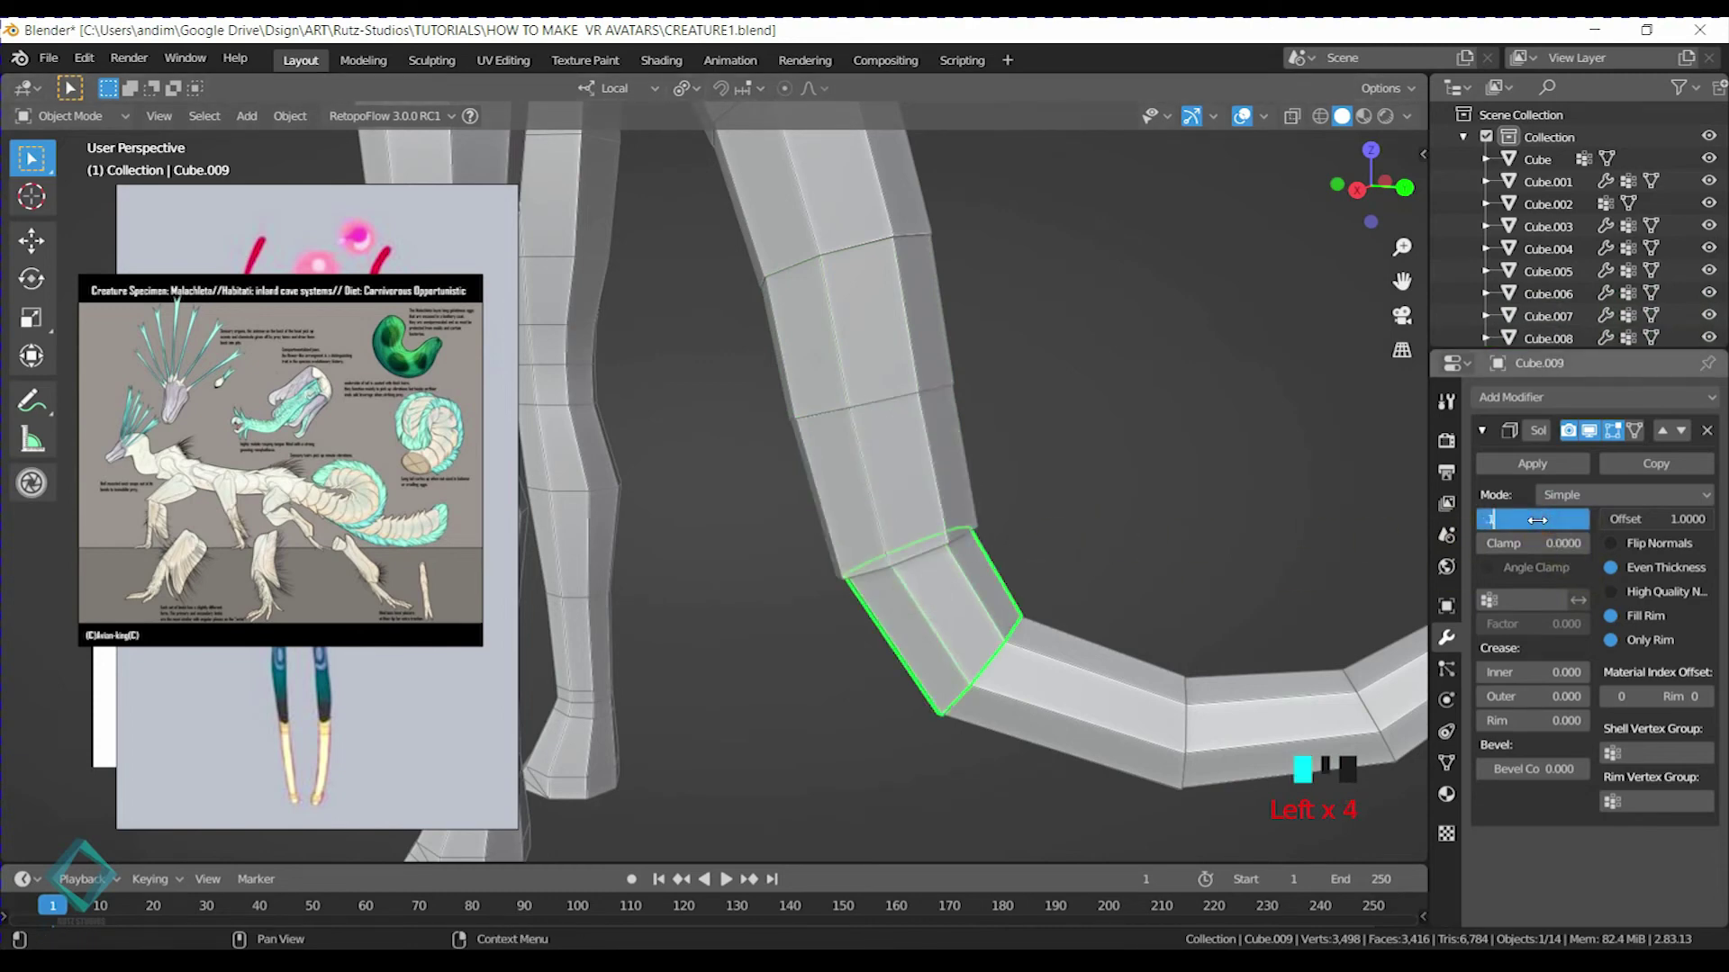
{"action": "type", "text": ".12"}
{"action": "key", "text": "Return"}
Select the eighth tail ring, at the bottom of the curve, and increase its Solidify thickness slightly
{"action": "middle_click_drag", "start_coordinate": [1122, 544], "coordinate": [881, 567]}
{"action": "left_click", "coordinate": [873, 601]}
{"action": "left_click", "coordinate": [1548, 517]}
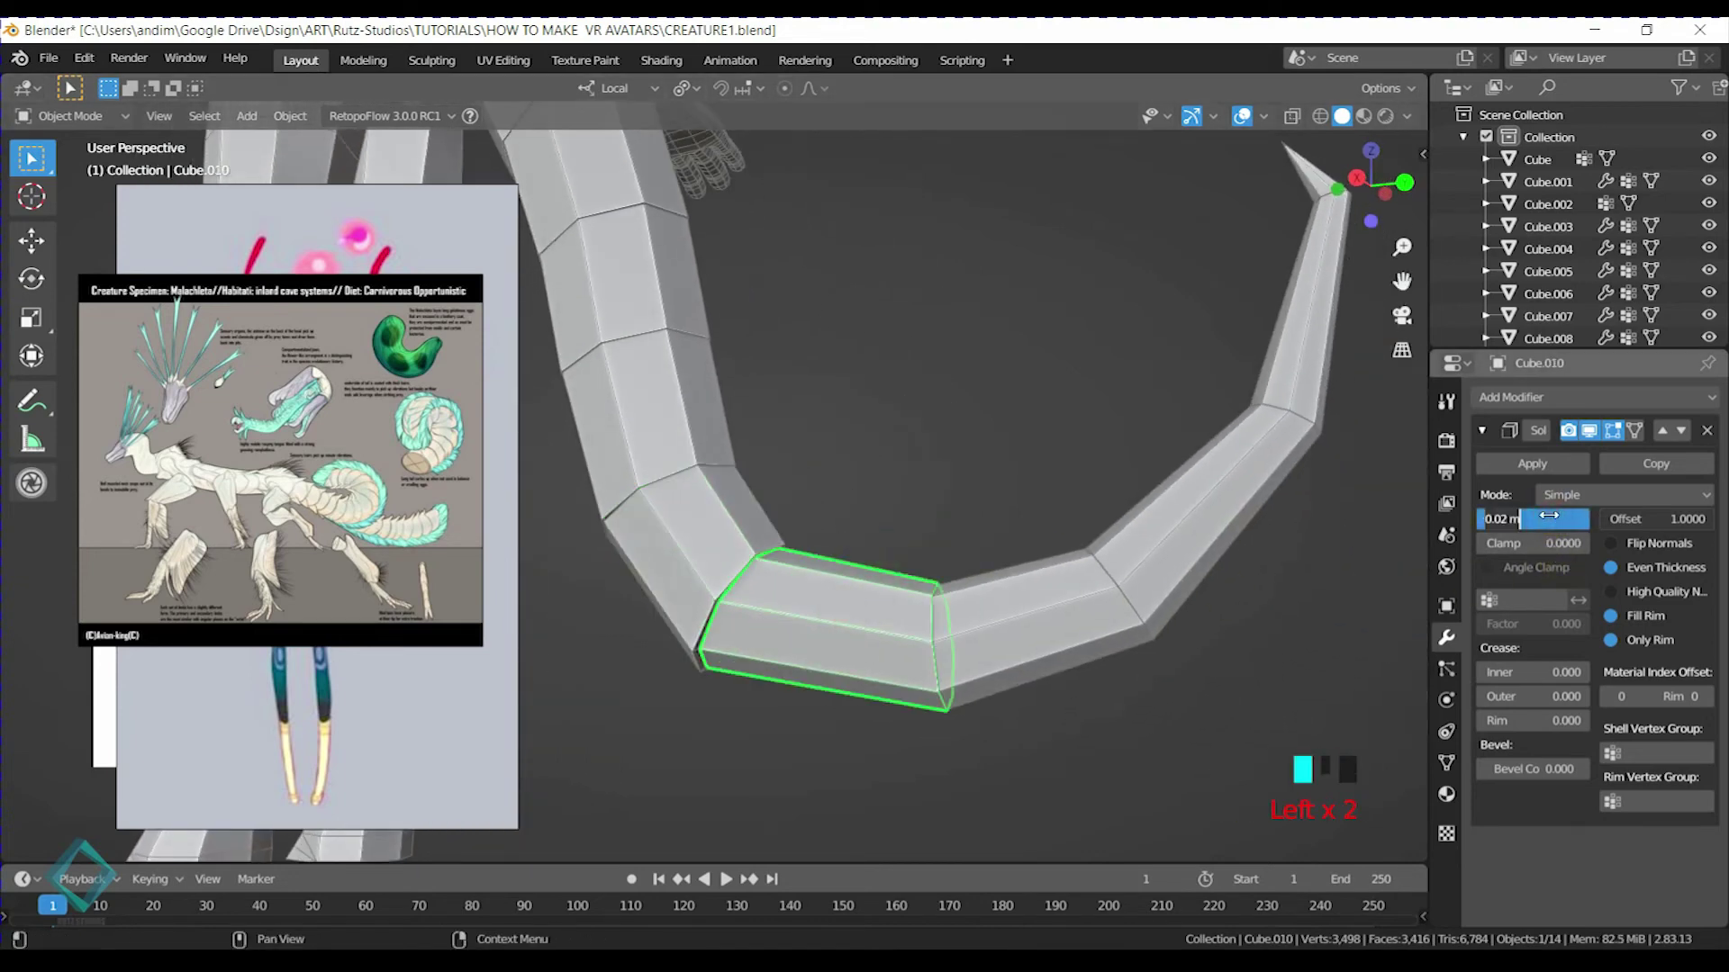
{"action": "type", "text": "0.12"}
{"action": "key", "text": "Return"}
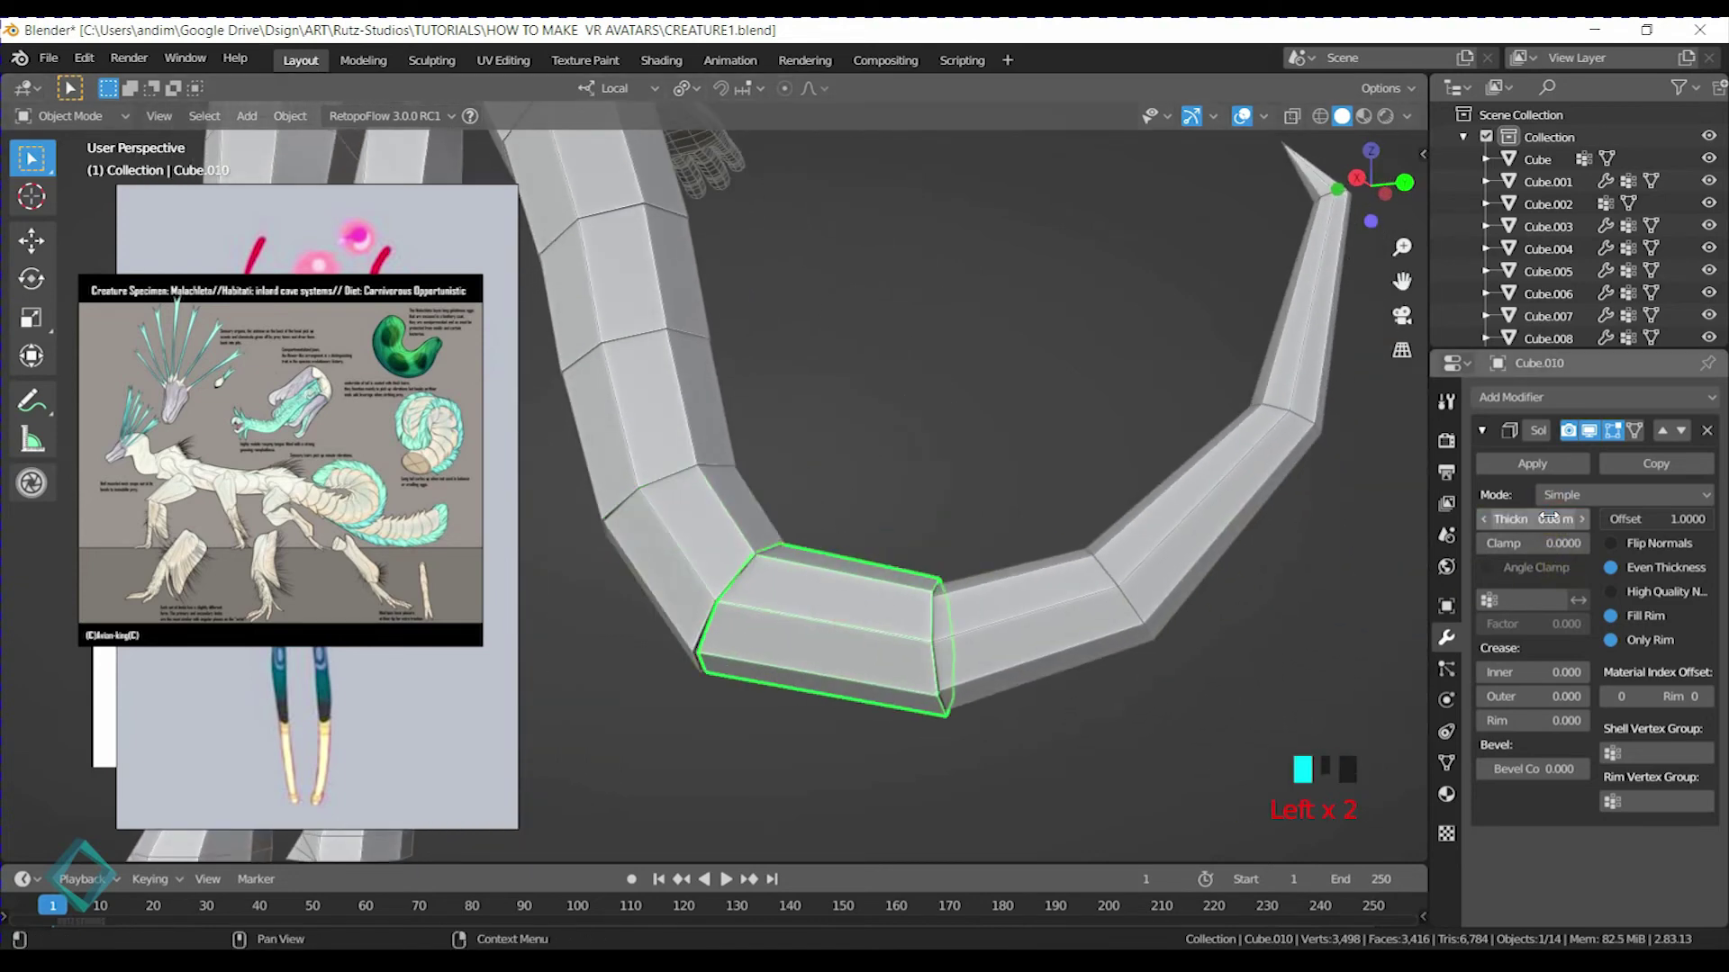
Add a Solidify modifier to the ninth tail ring with offset 1, Even Thickness and Only Rim, and increase its thickness
{"action": "left_click", "coordinate": [1095, 581]}
{"action": "middle_click_drag", "start_coordinate": [1094, 582], "coordinate": [907, 598], "text": "shift"}
{"action": "left_click", "coordinate": [1520, 397]}
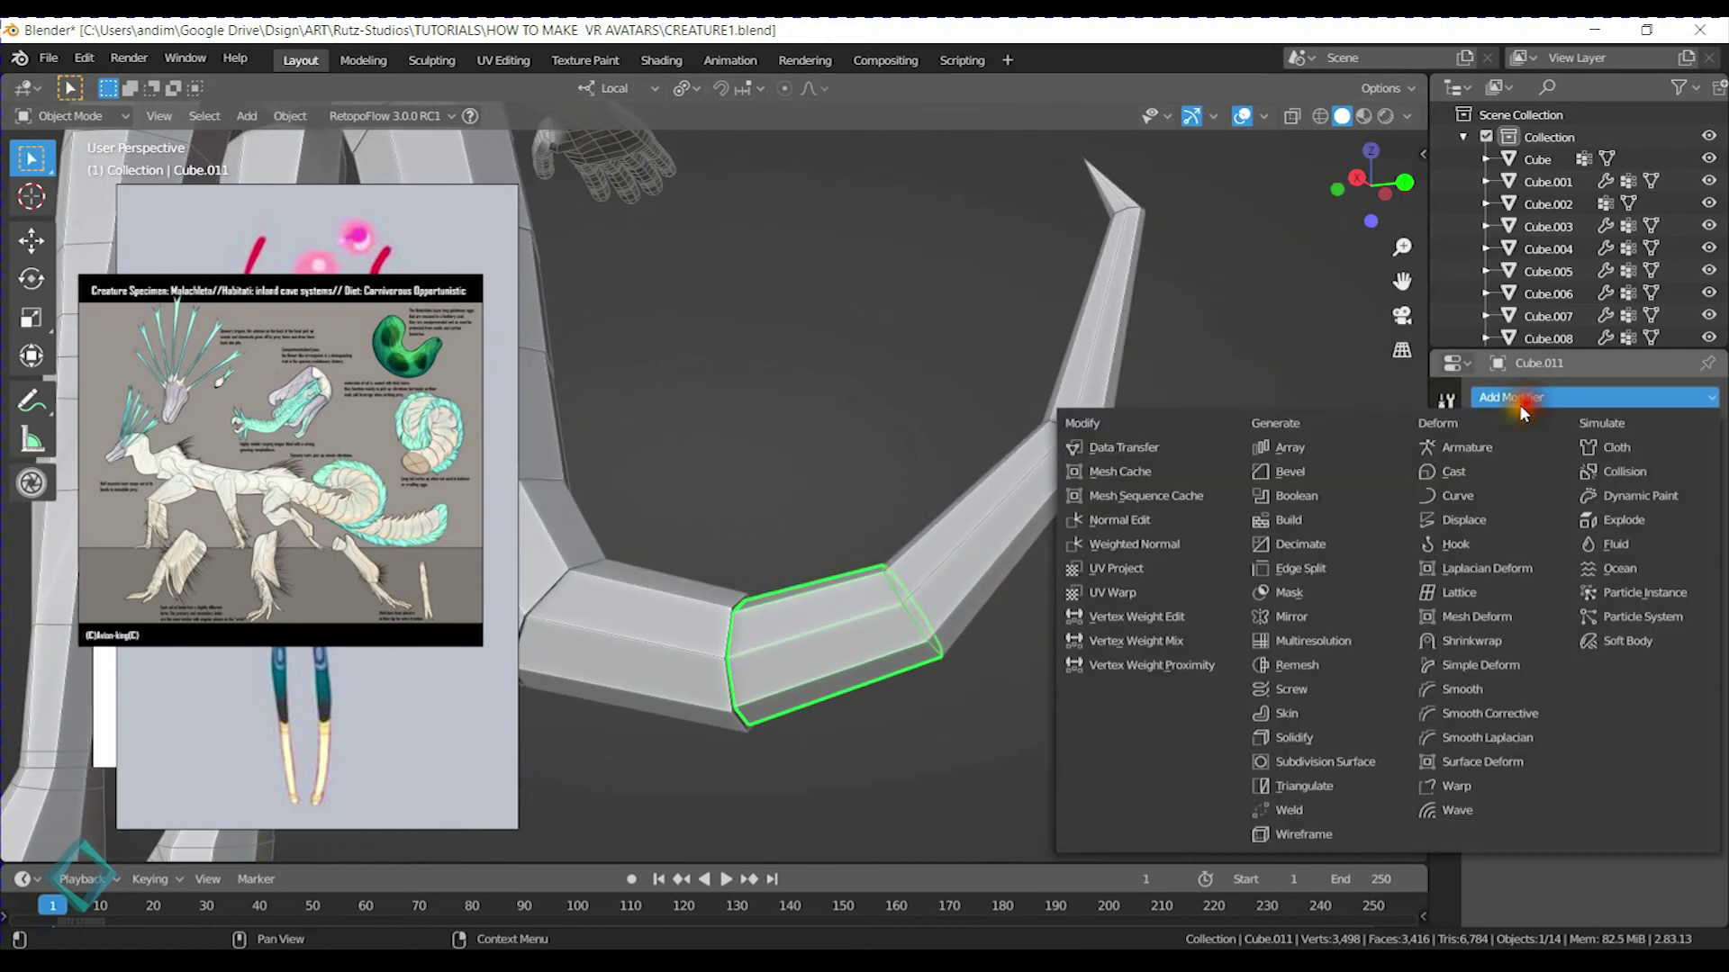
{"action": "left_click", "coordinate": [1283, 754]}
{"action": "left_click_drag", "start_coordinate": [1612, 520], "coordinate": [1715, 519]}
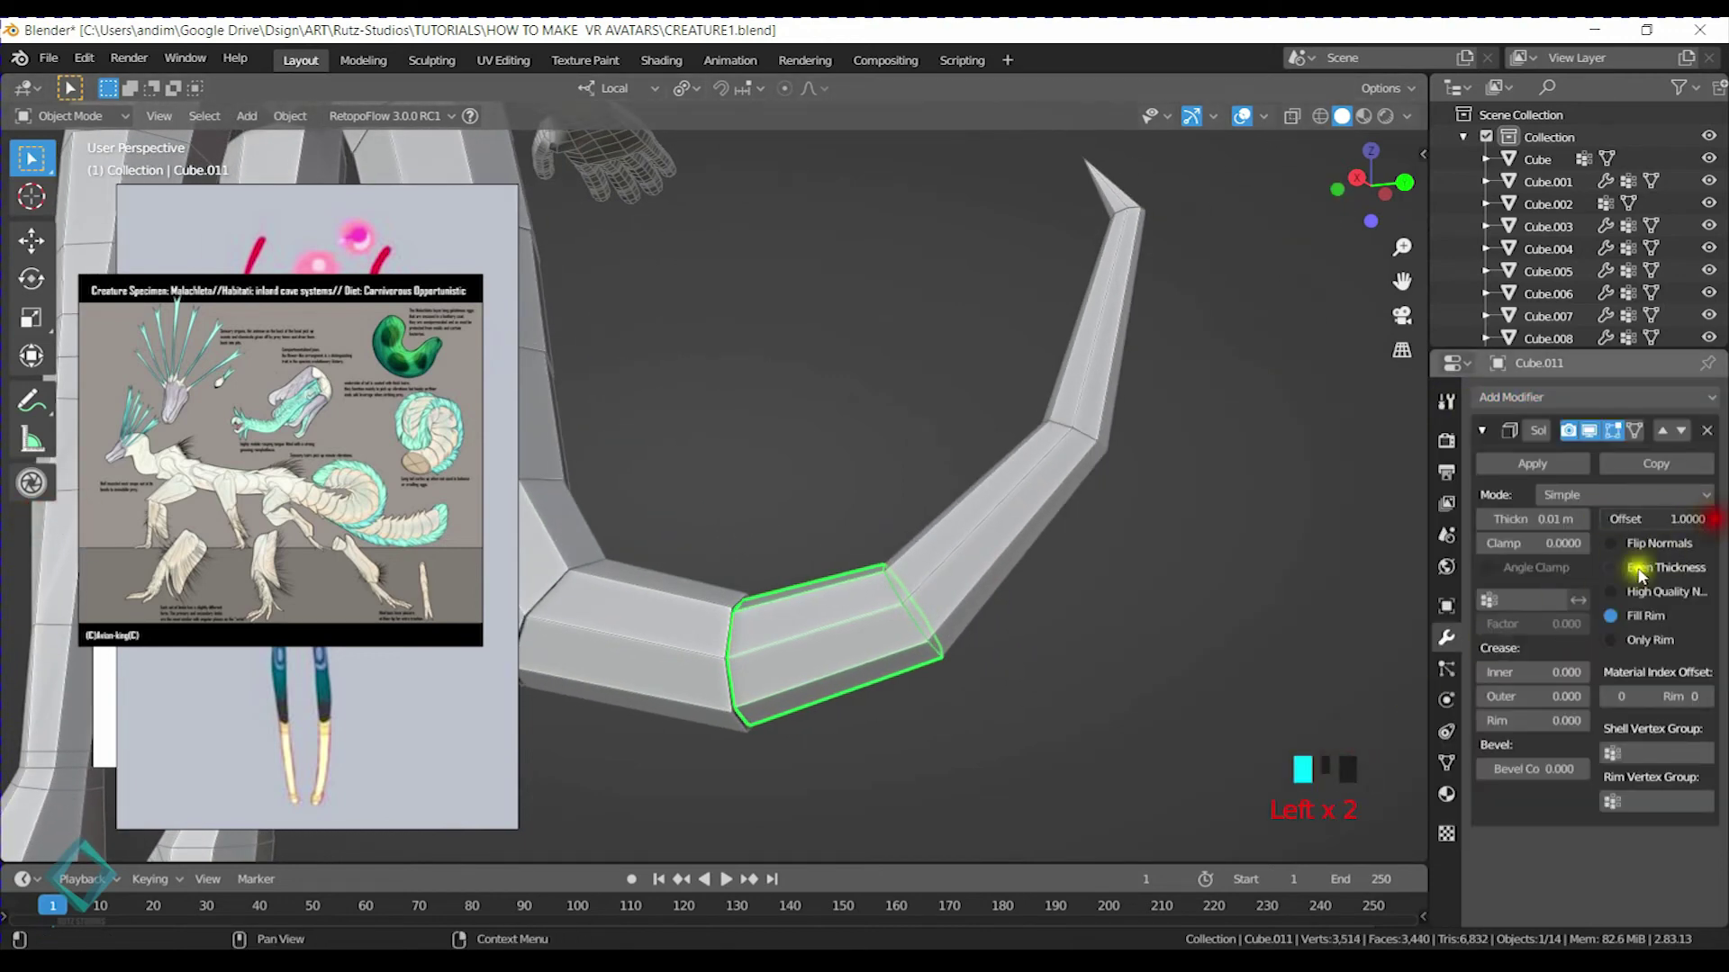
{"action": "left_click", "coordinate": [1534, 520]}
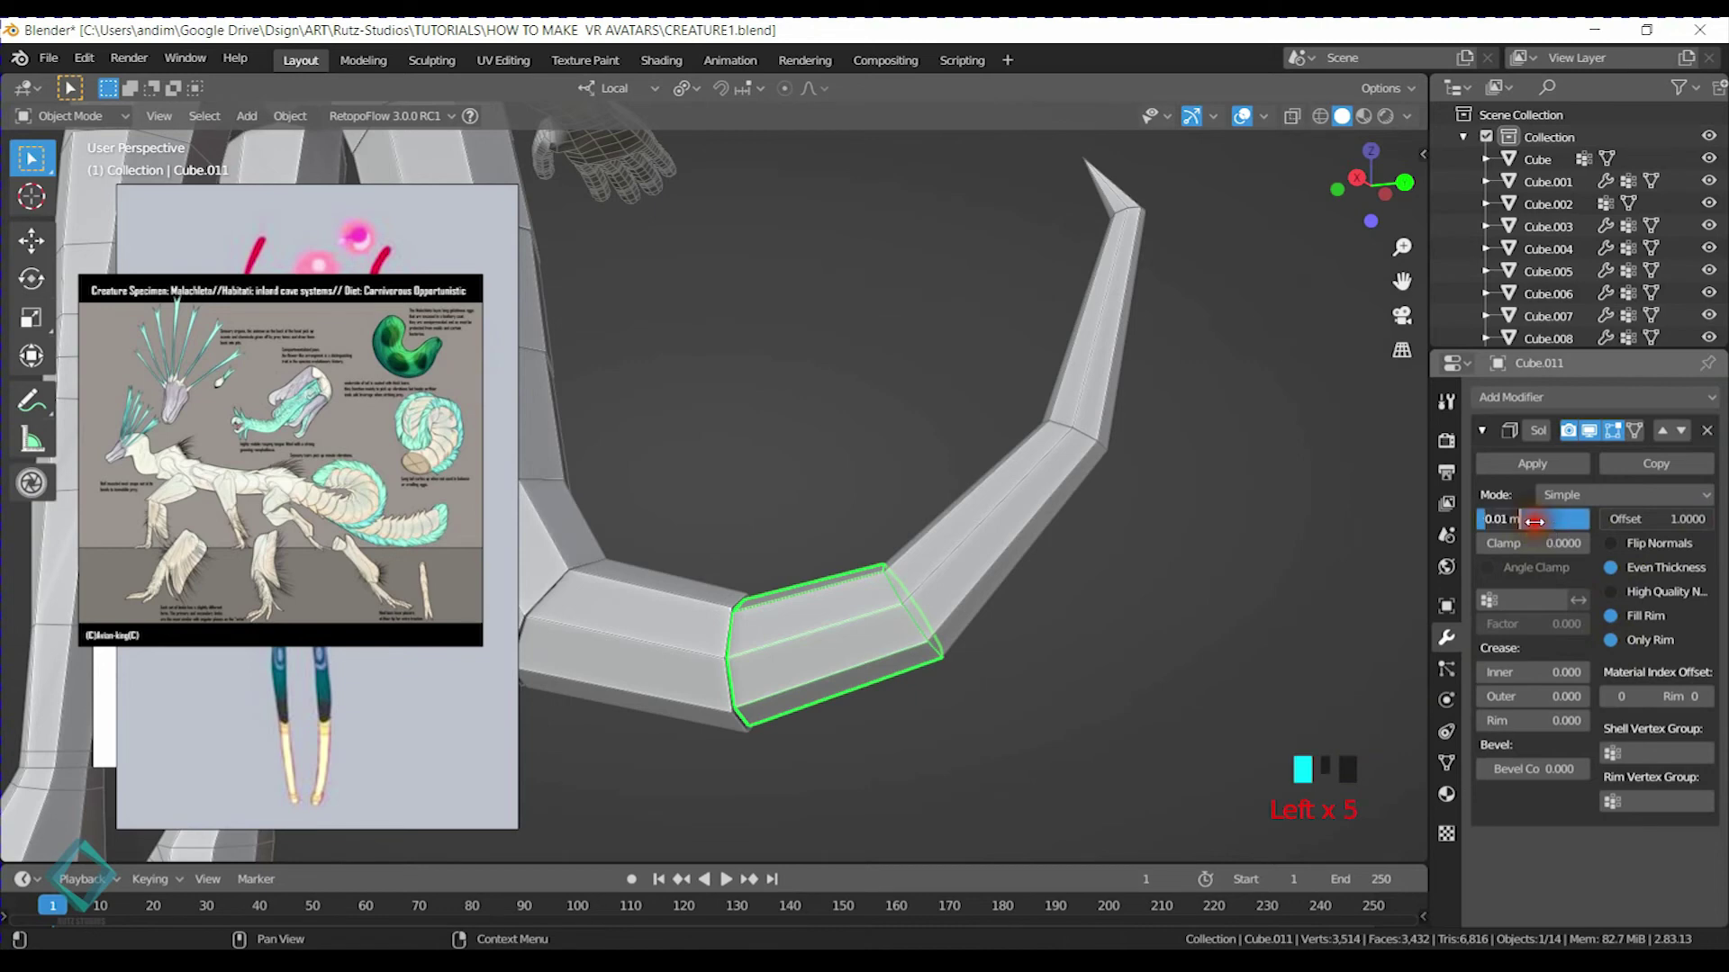
{"action": "left_click_drag", "start_coordinate": [1534, 522], "coordinate": [1584, 521]}
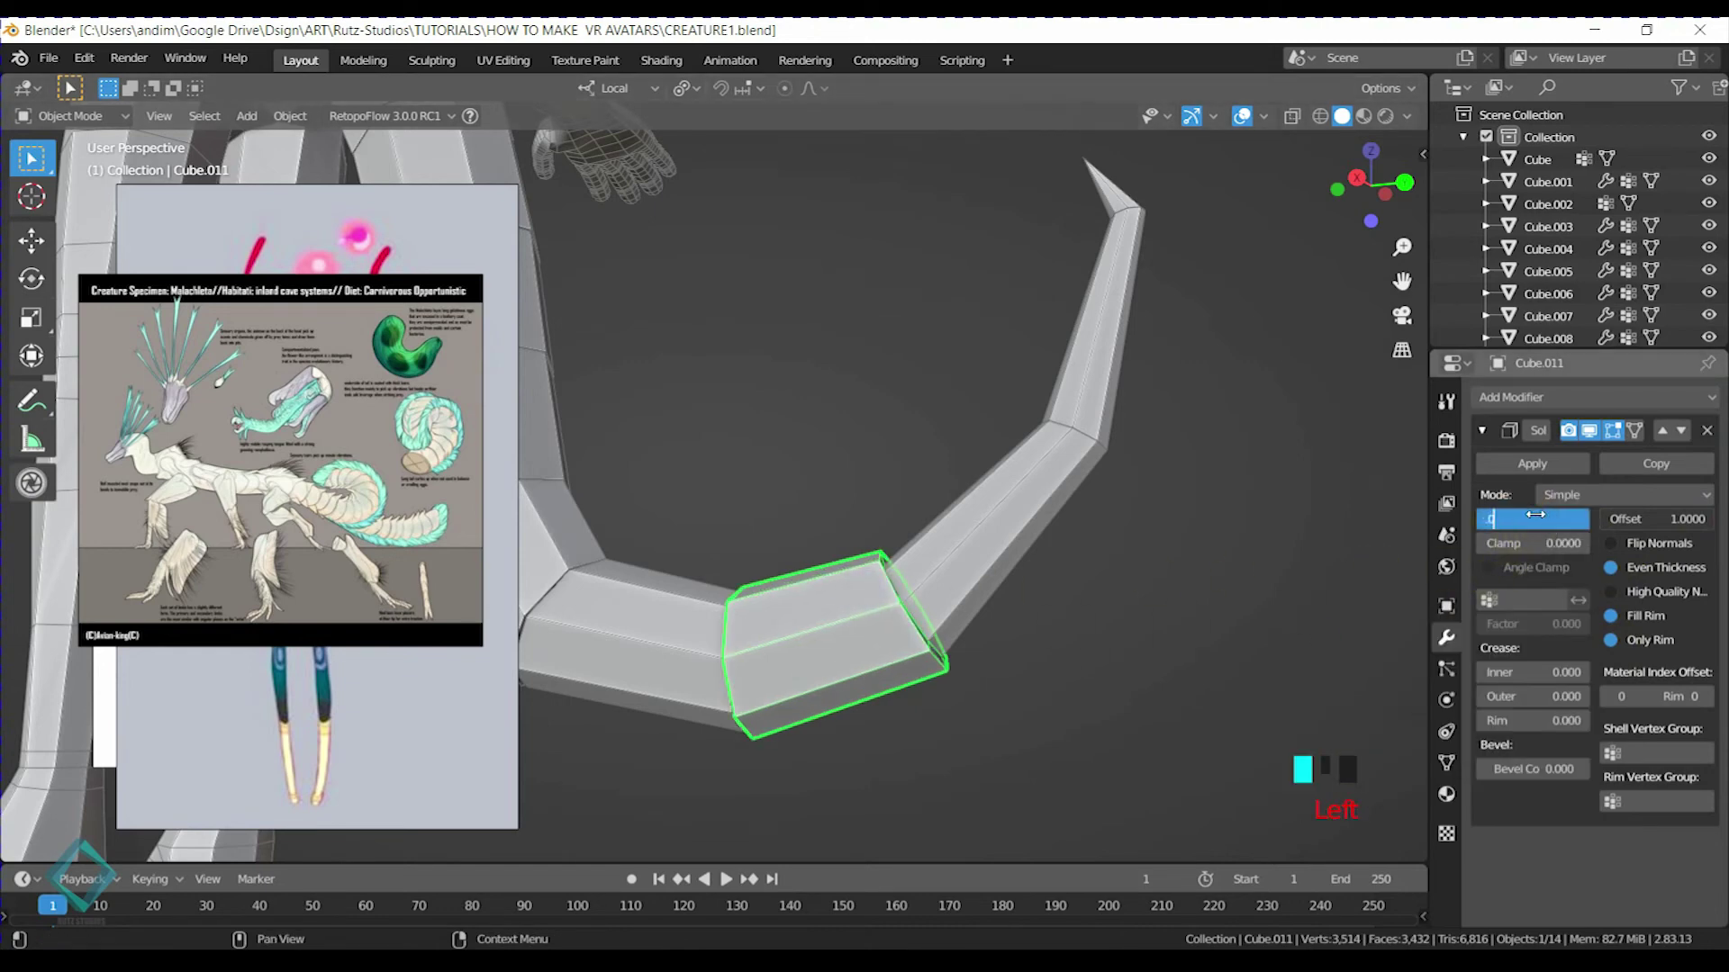
{"action": "left_click", "coordinate": [1047, 500]}
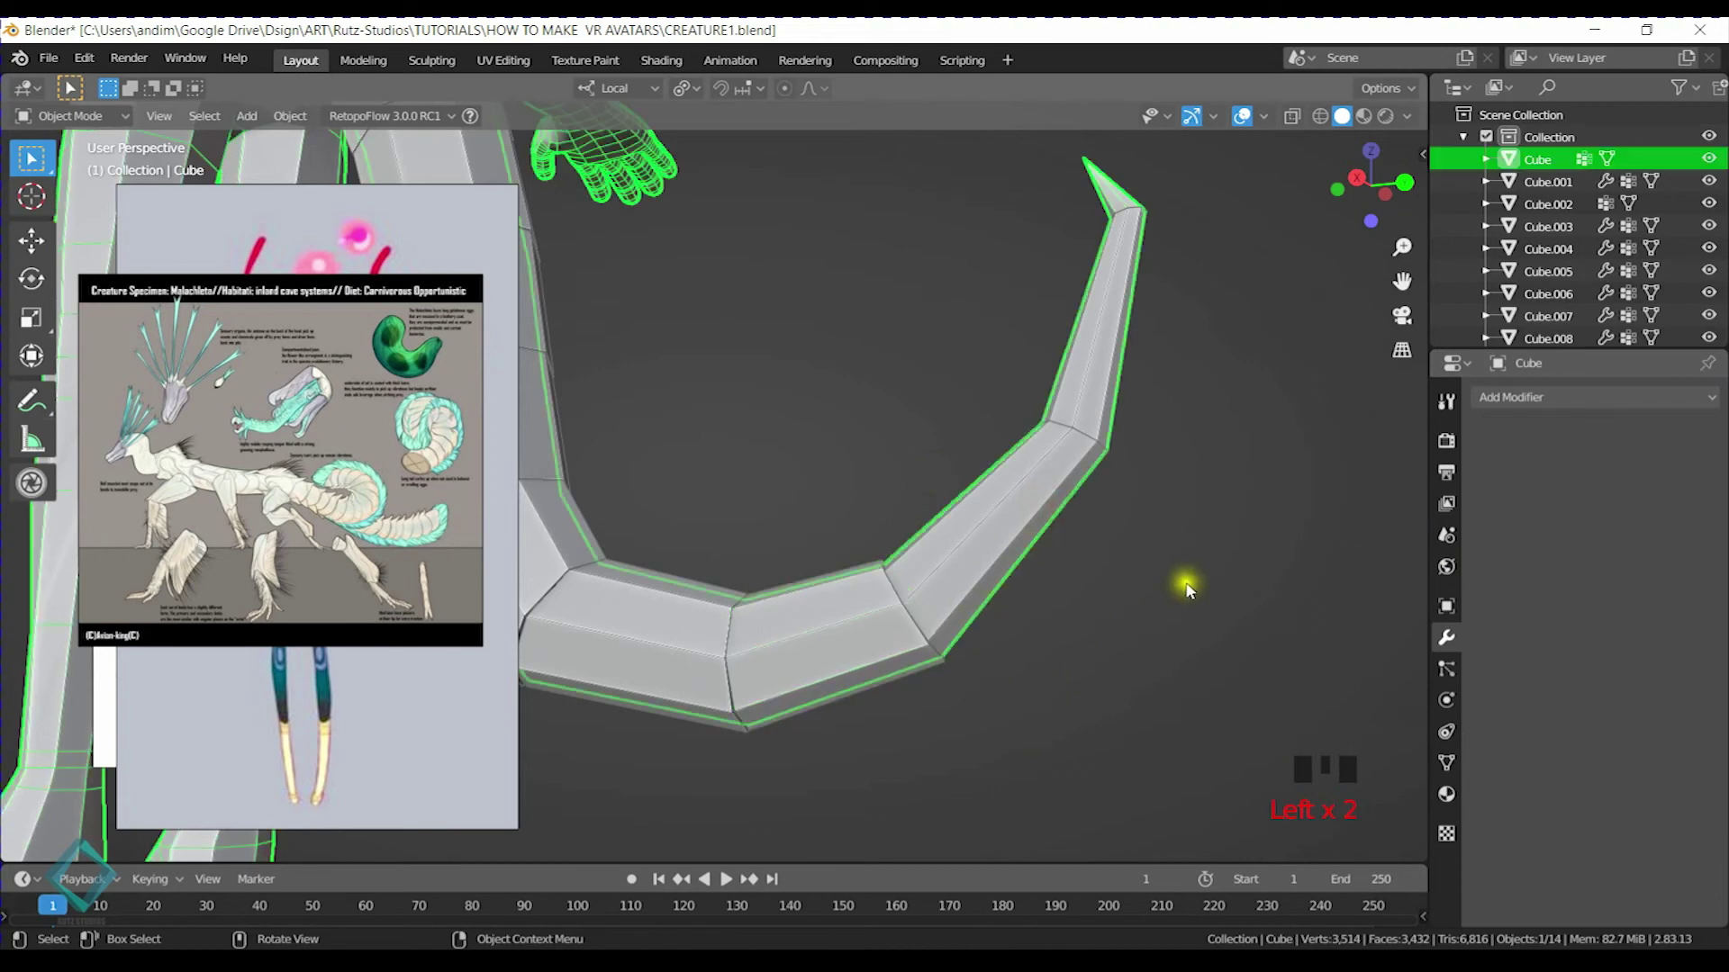
Give the tenth tail ring a Solidify modifier with offset 1, Even Thickness, Only Rim and a thickness of 0.04 m
{"action": "left_click", "coordinate": [1018, 538]}
{"action": "left_click", "coordinate": [1571, 398]}
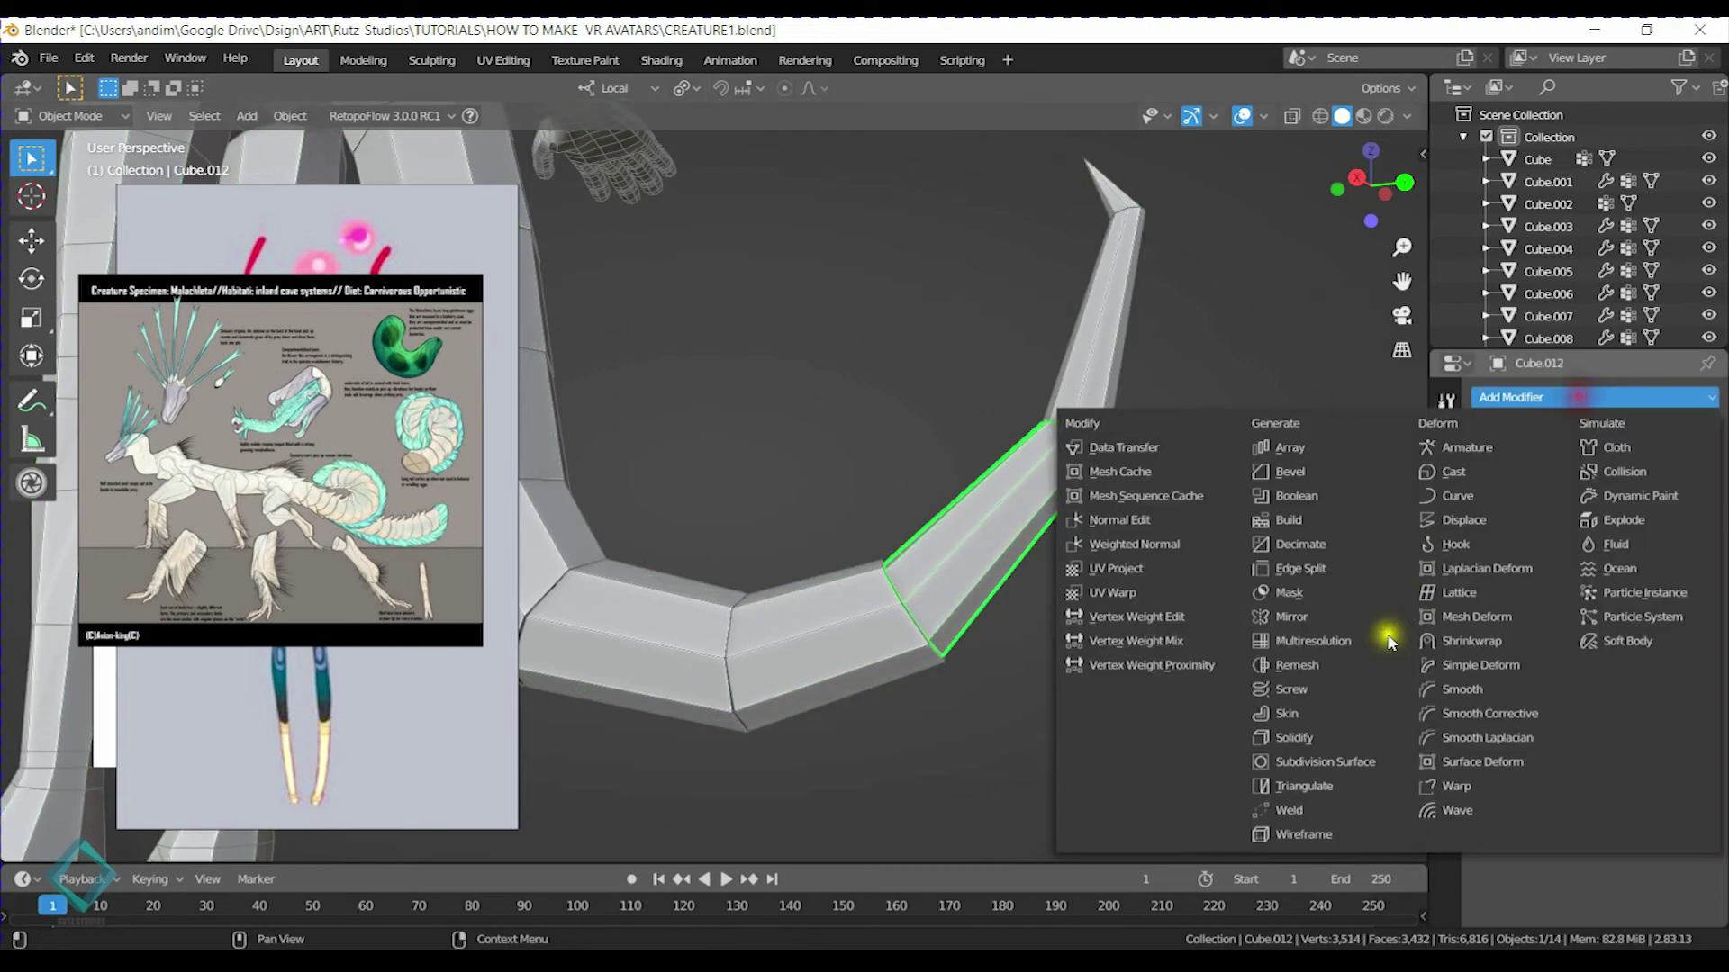
{"action": "left_click", "coordinate": [1320, 764]}
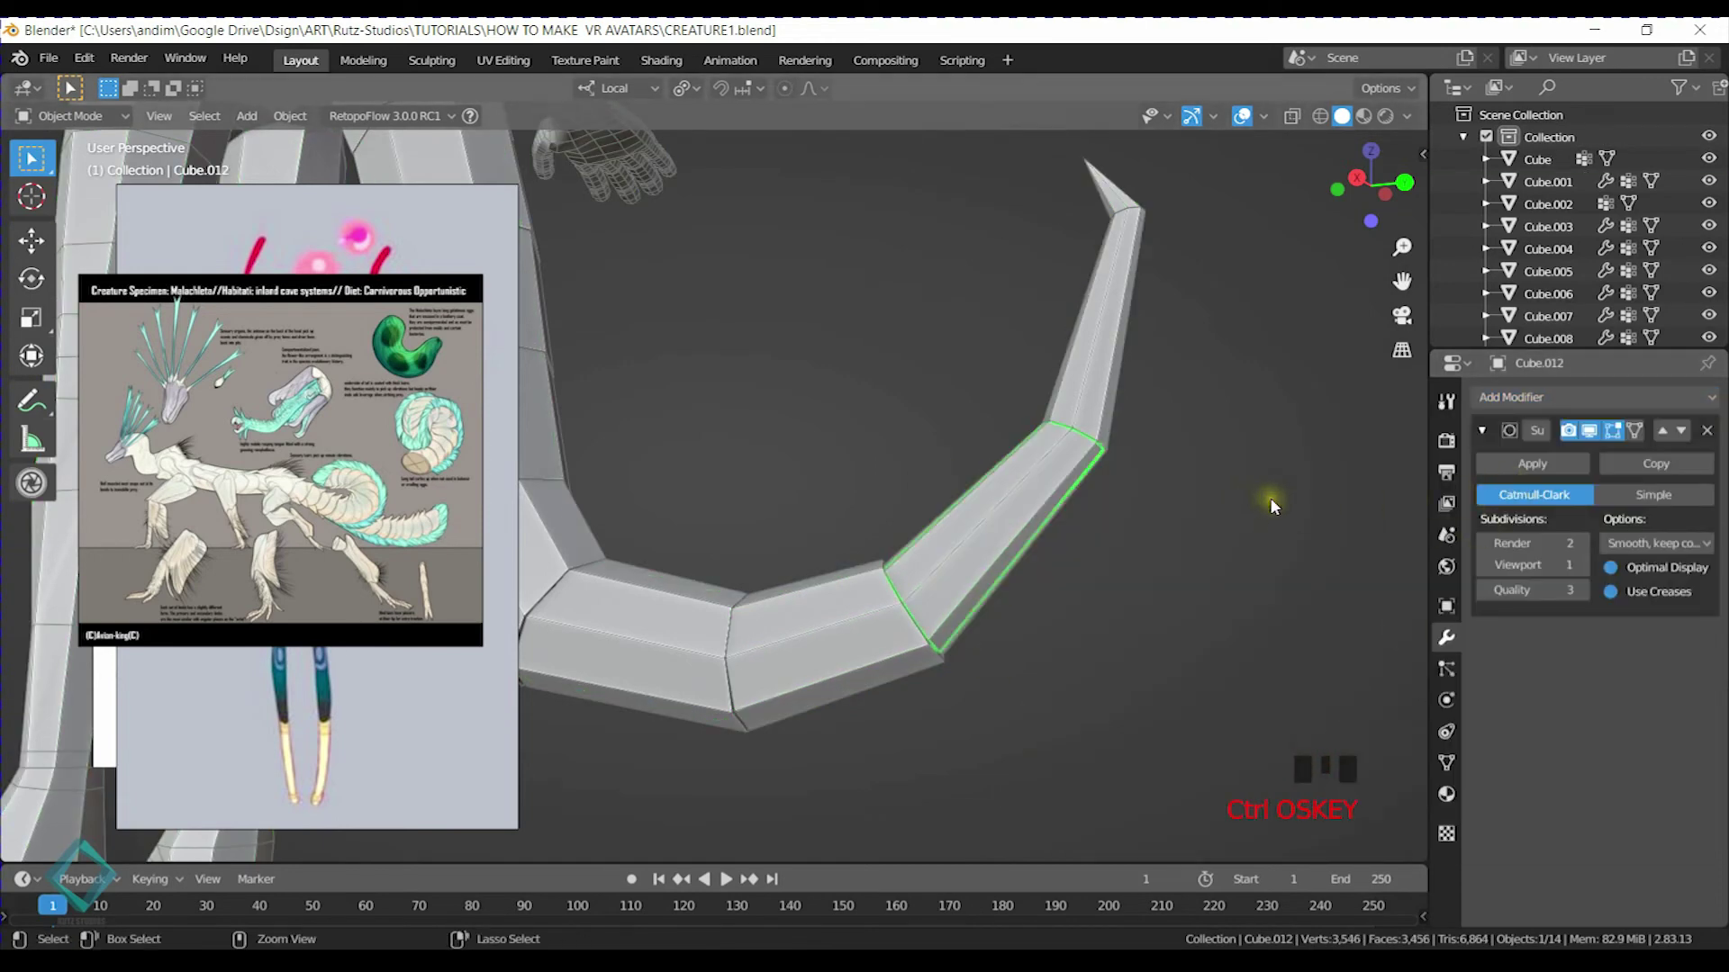
{"action": "left_click", "coordinate": [1706, 431]}
{"action": "left_click", "coordinate": [1582, 397]}
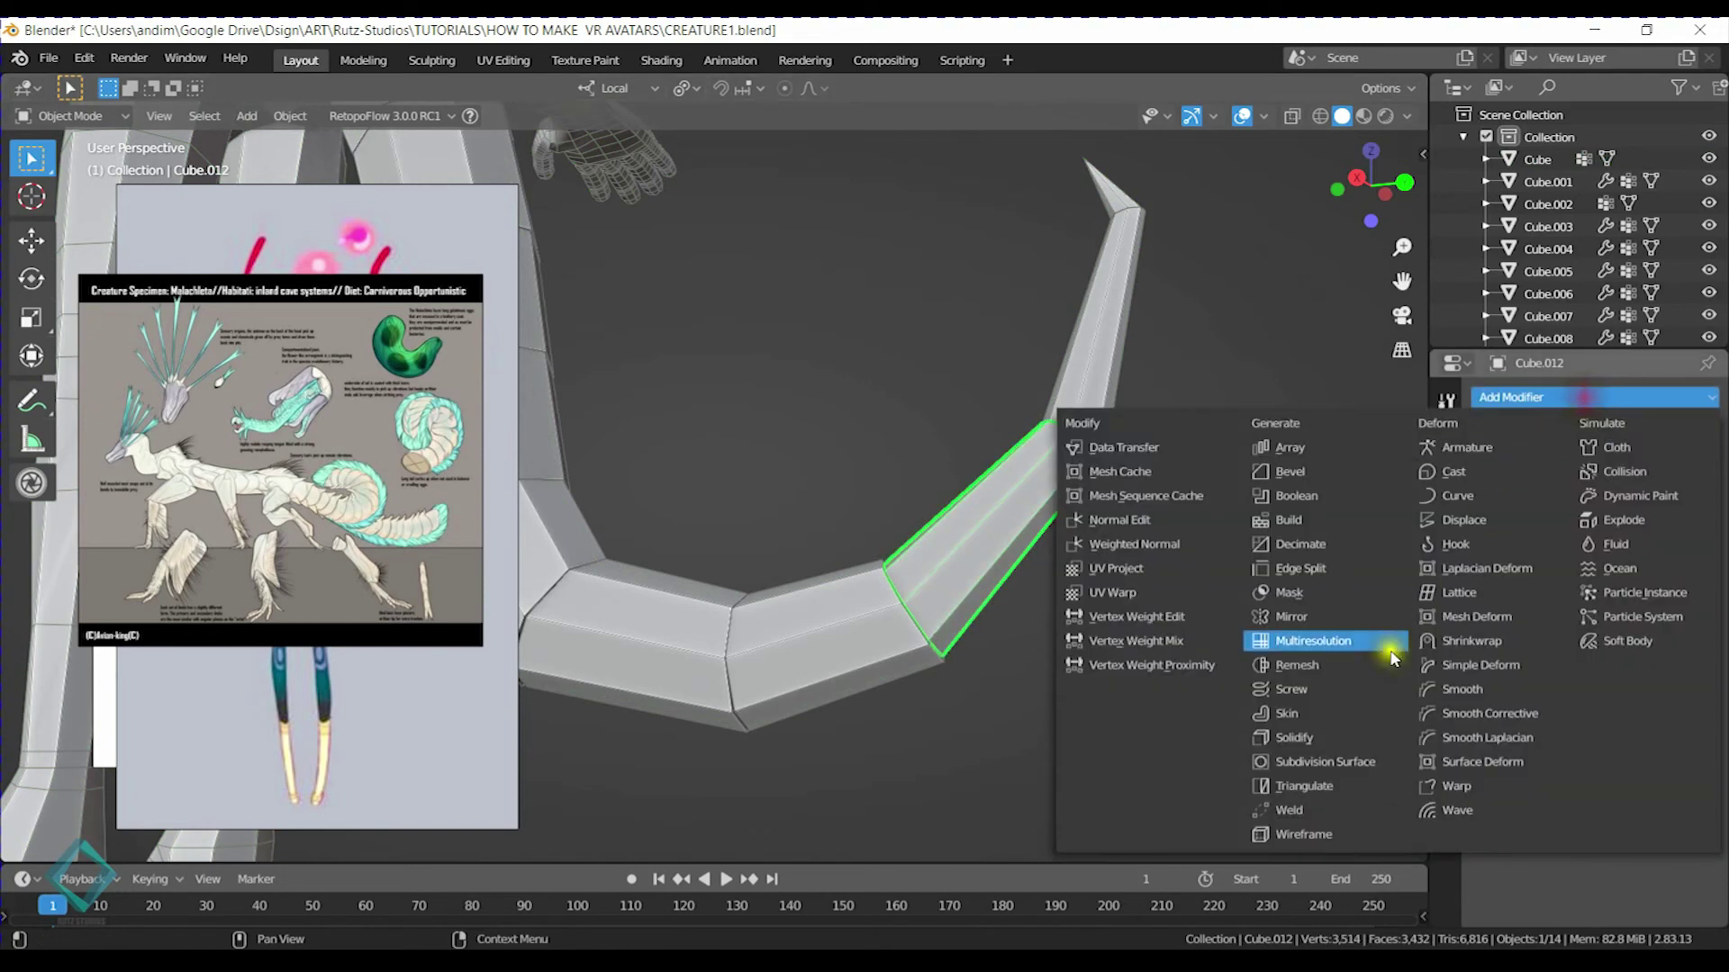
{"action": "left_click", "coordinate": [1293, 737]}
{"action": "left_click_drag", "start_coordinate": [1686, 516], "coordinate": [1715, 519]}
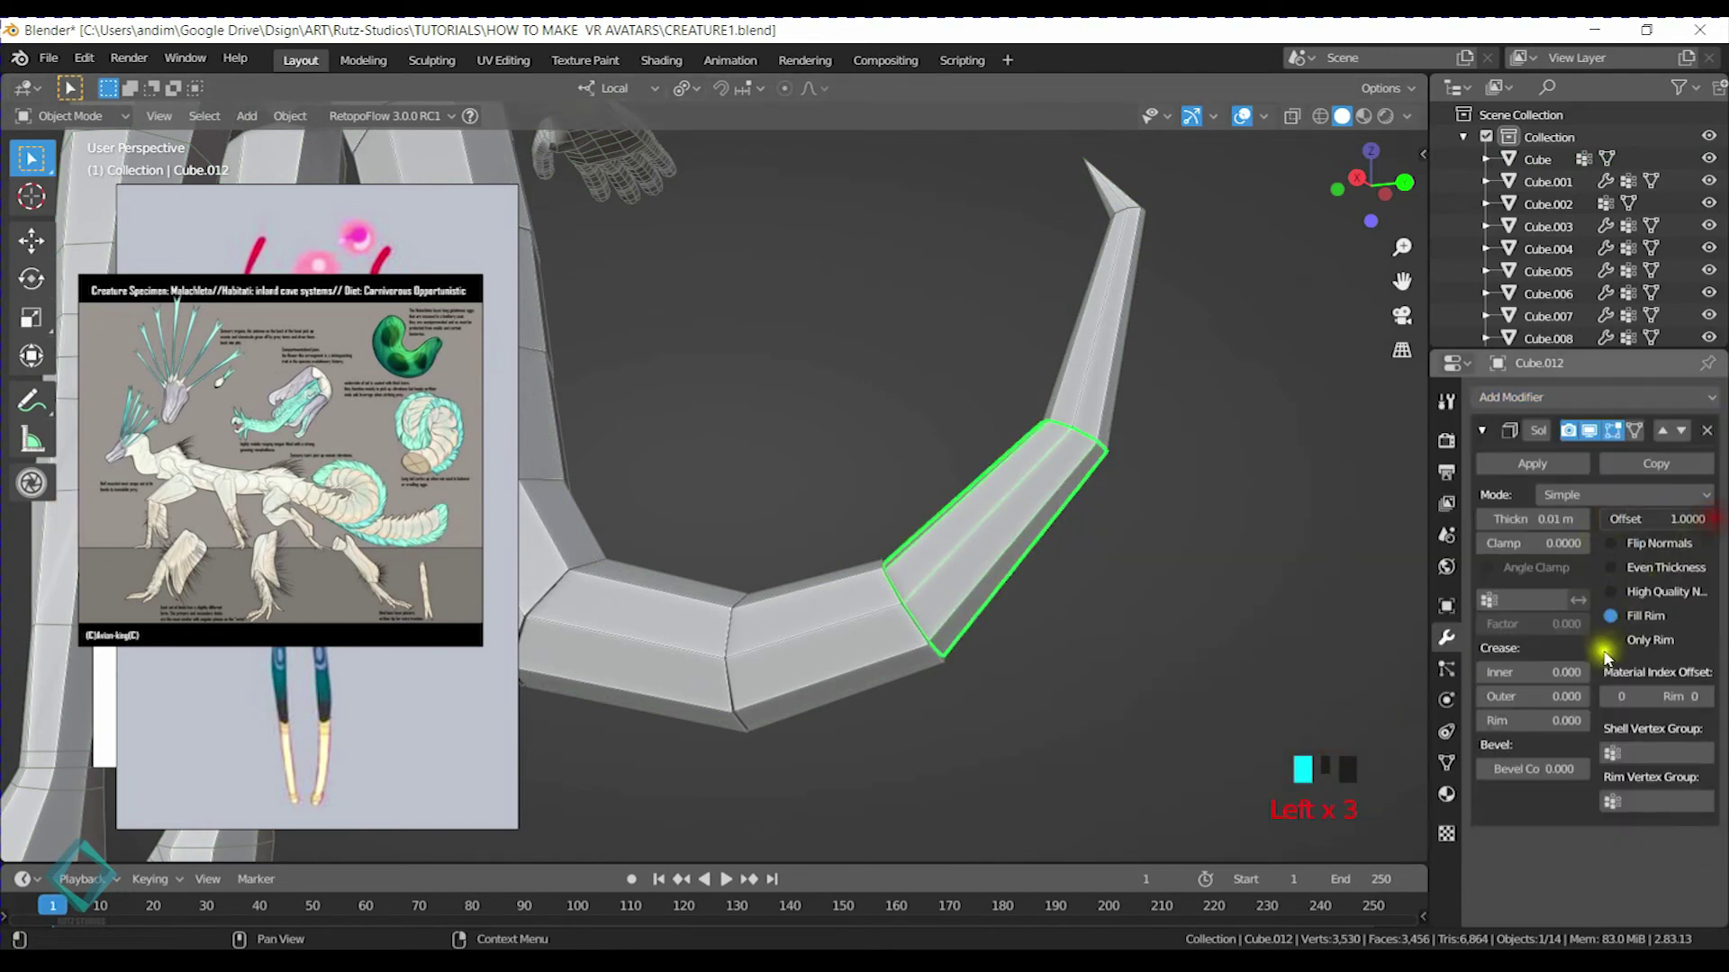
{"action": "left_click", "coordinate": [1605, 567]}
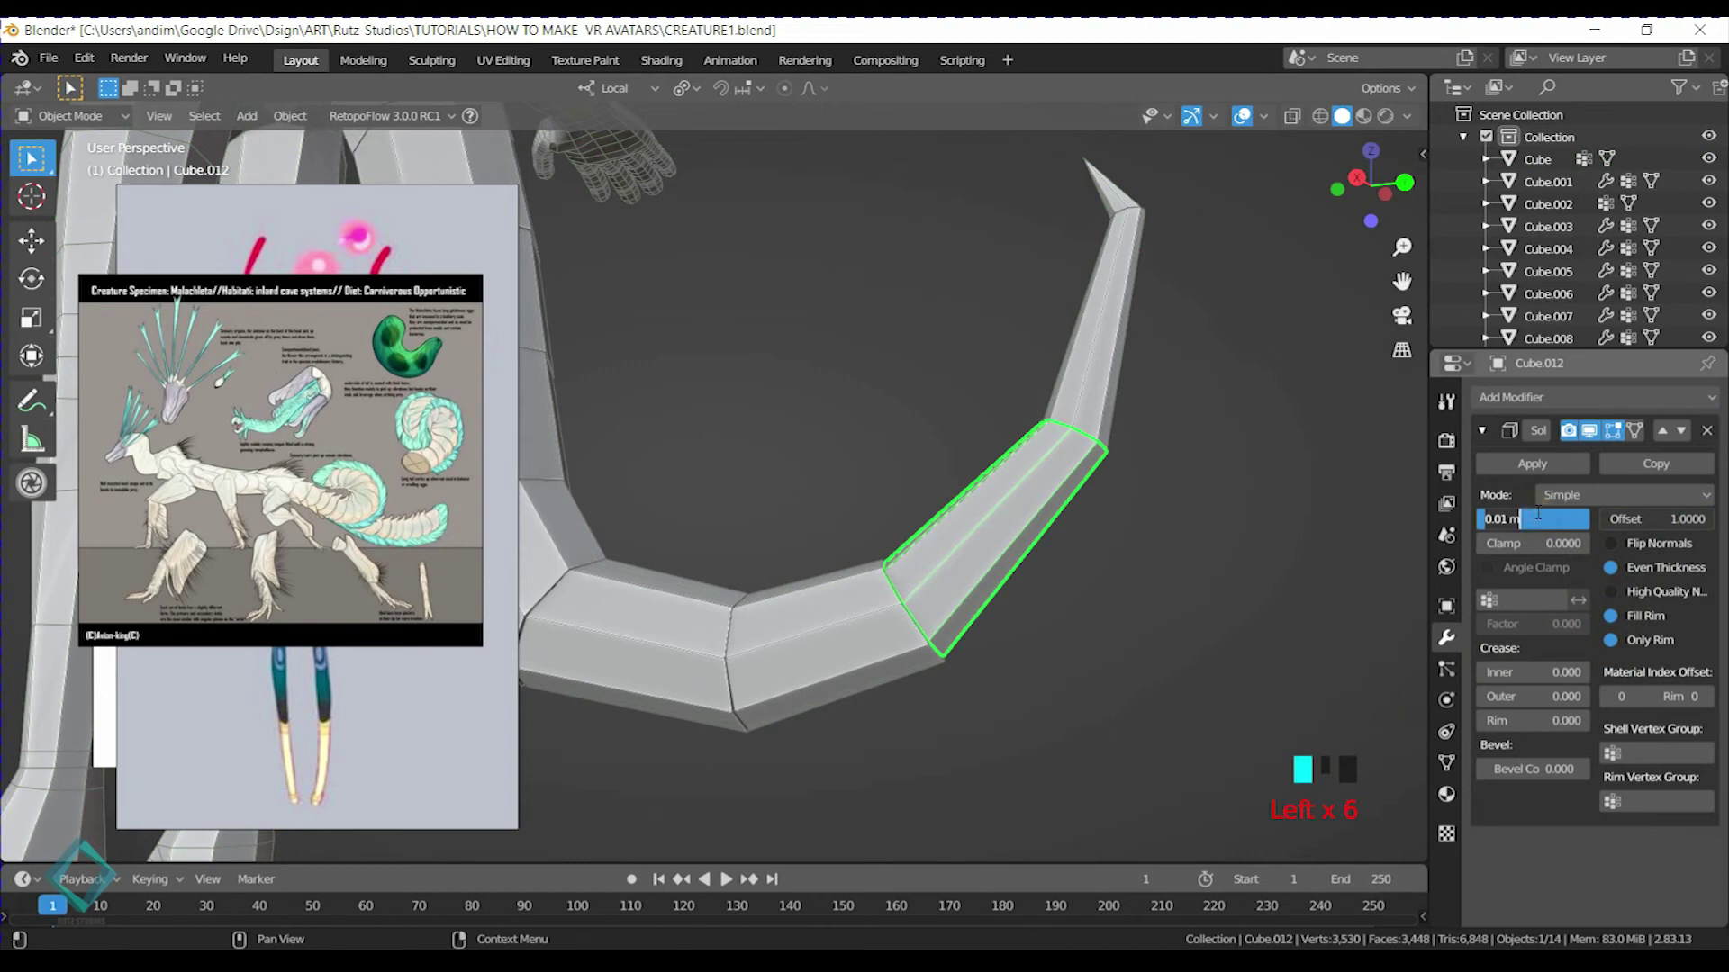
{"action": "left_click_drag", "start_coordinate": [1538, 513], "coordinate": [1540, 515]}
{"action": "left_click", "coordinate": [1042, 309]}
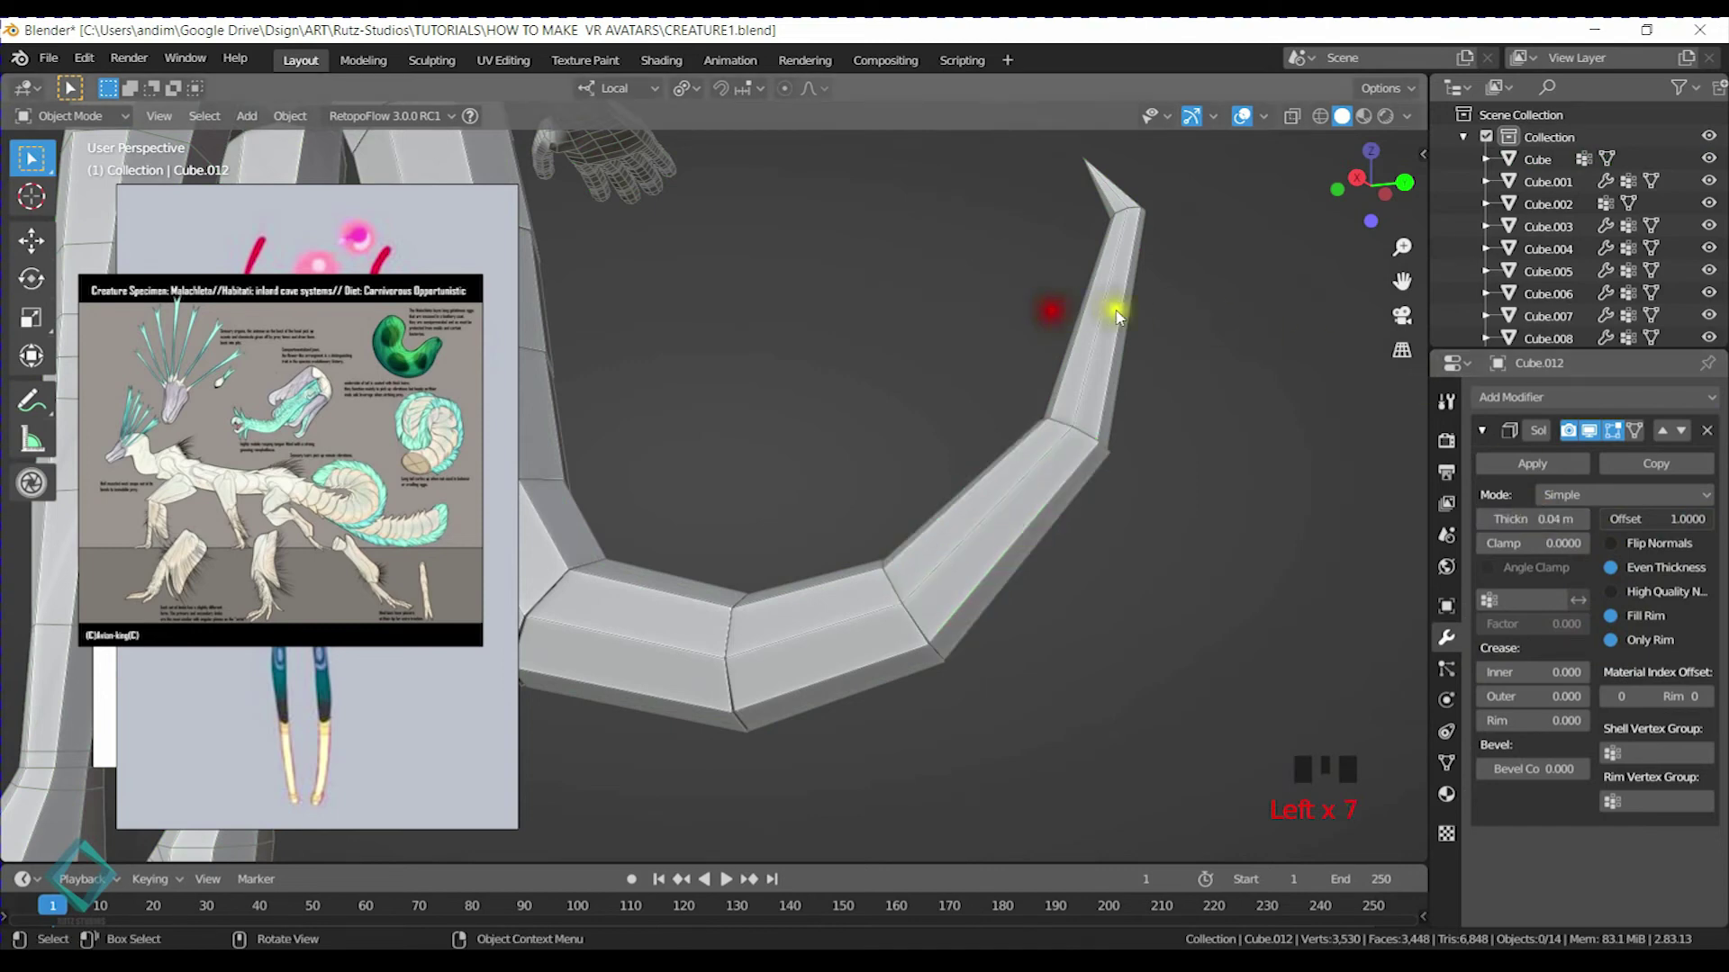
Give the last ring before the tail tip a Solidify modifier with offset 1, Even Thickness, Only Rim and 0.02 m thickness
{"action": "left_click", "coordinate": [1111, 309]}
{"action": "middle_click_drag", "start_coordinate": [1111, 309], "coordinate": [1375, 479]}
{"action": "left_click", "coordinate": [1594, 397]}
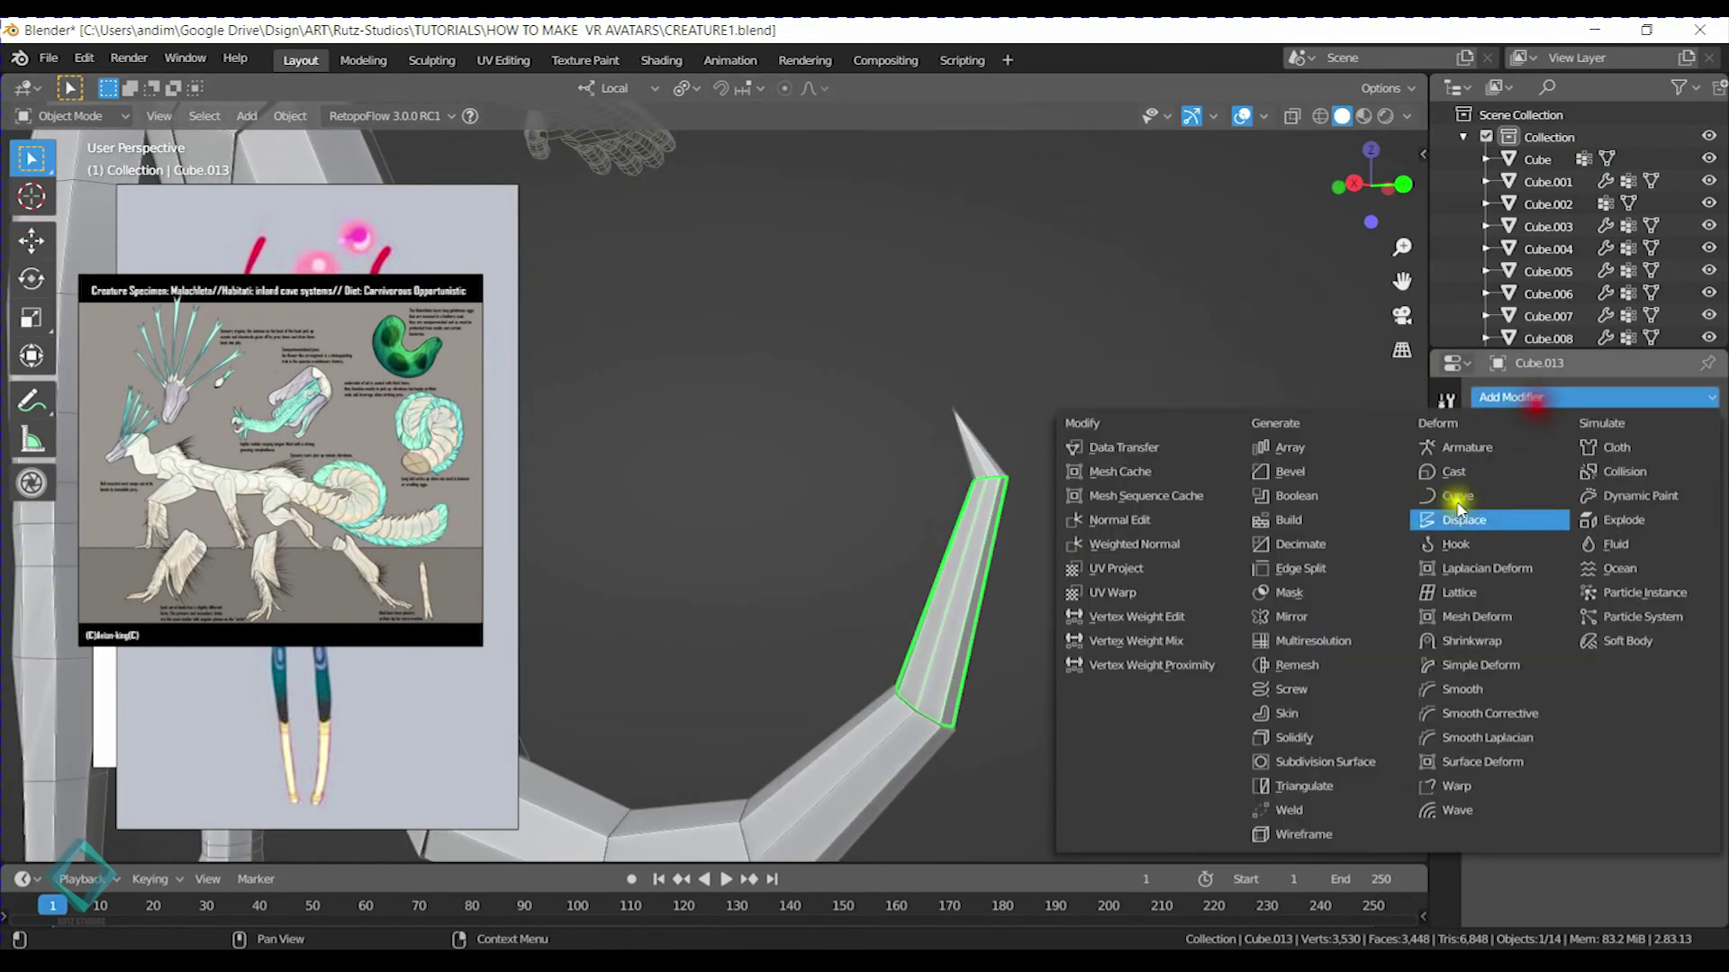
{"action": "left_click", "coordinate": [1279, 730]}
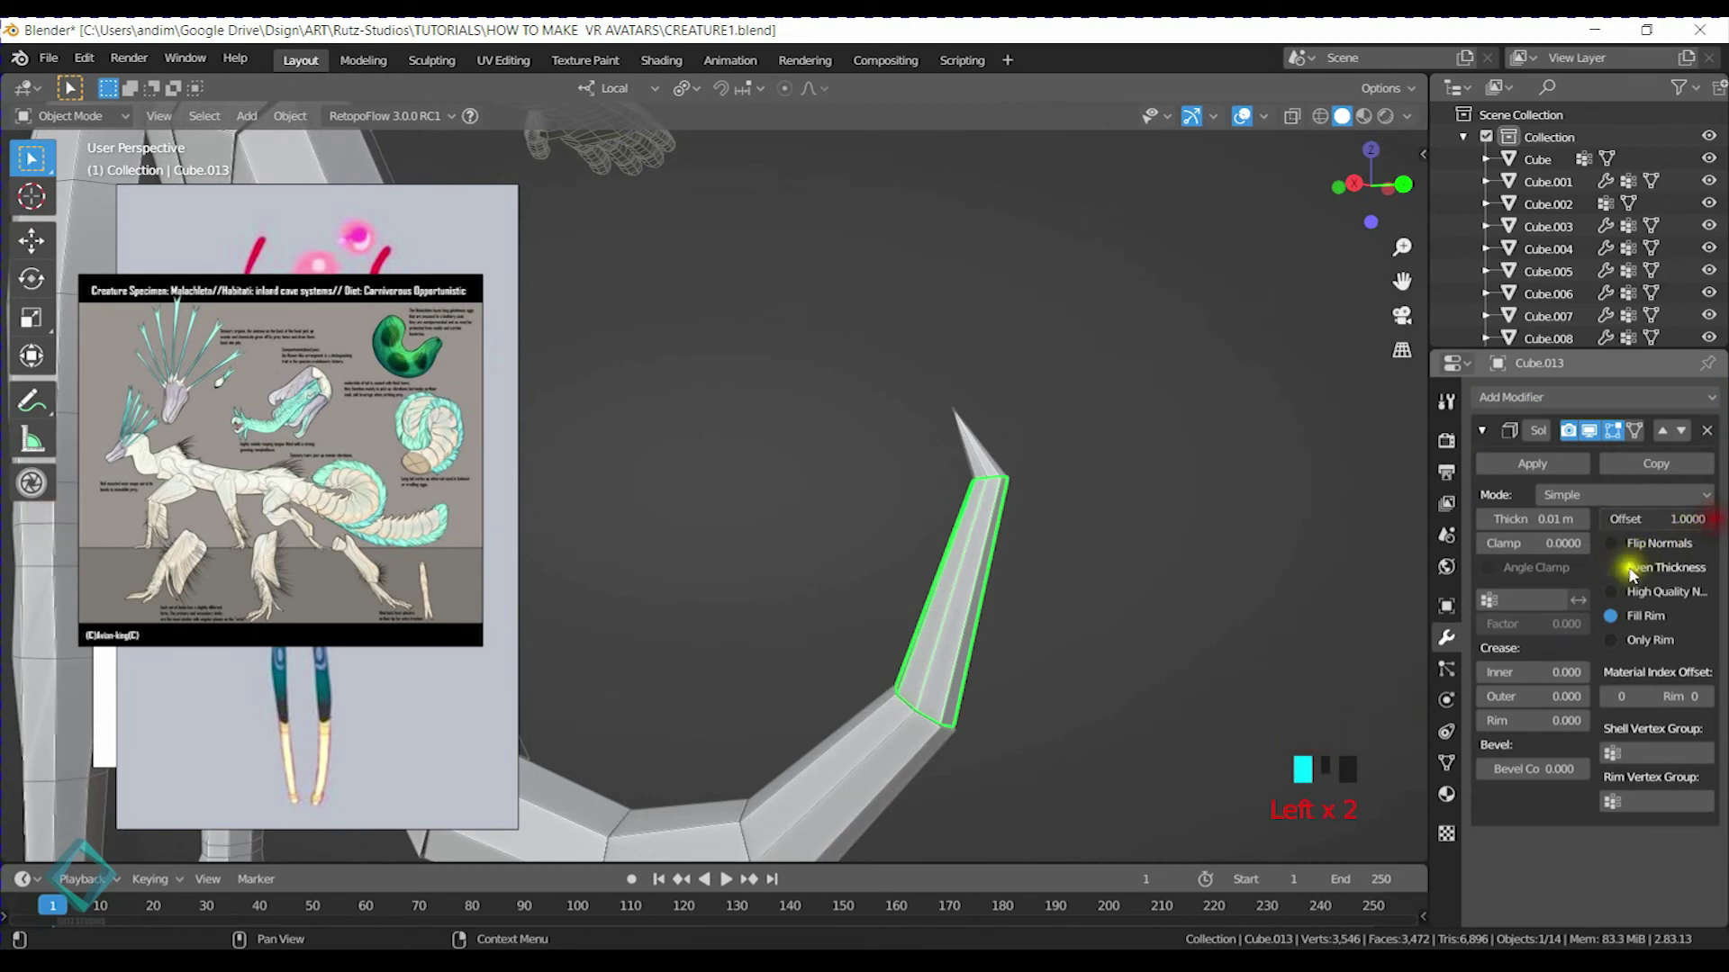
{"action": "left_click", "coordinate": [1611, 640]}
{"action": "double_click", "coordinate": [1542, 519]}
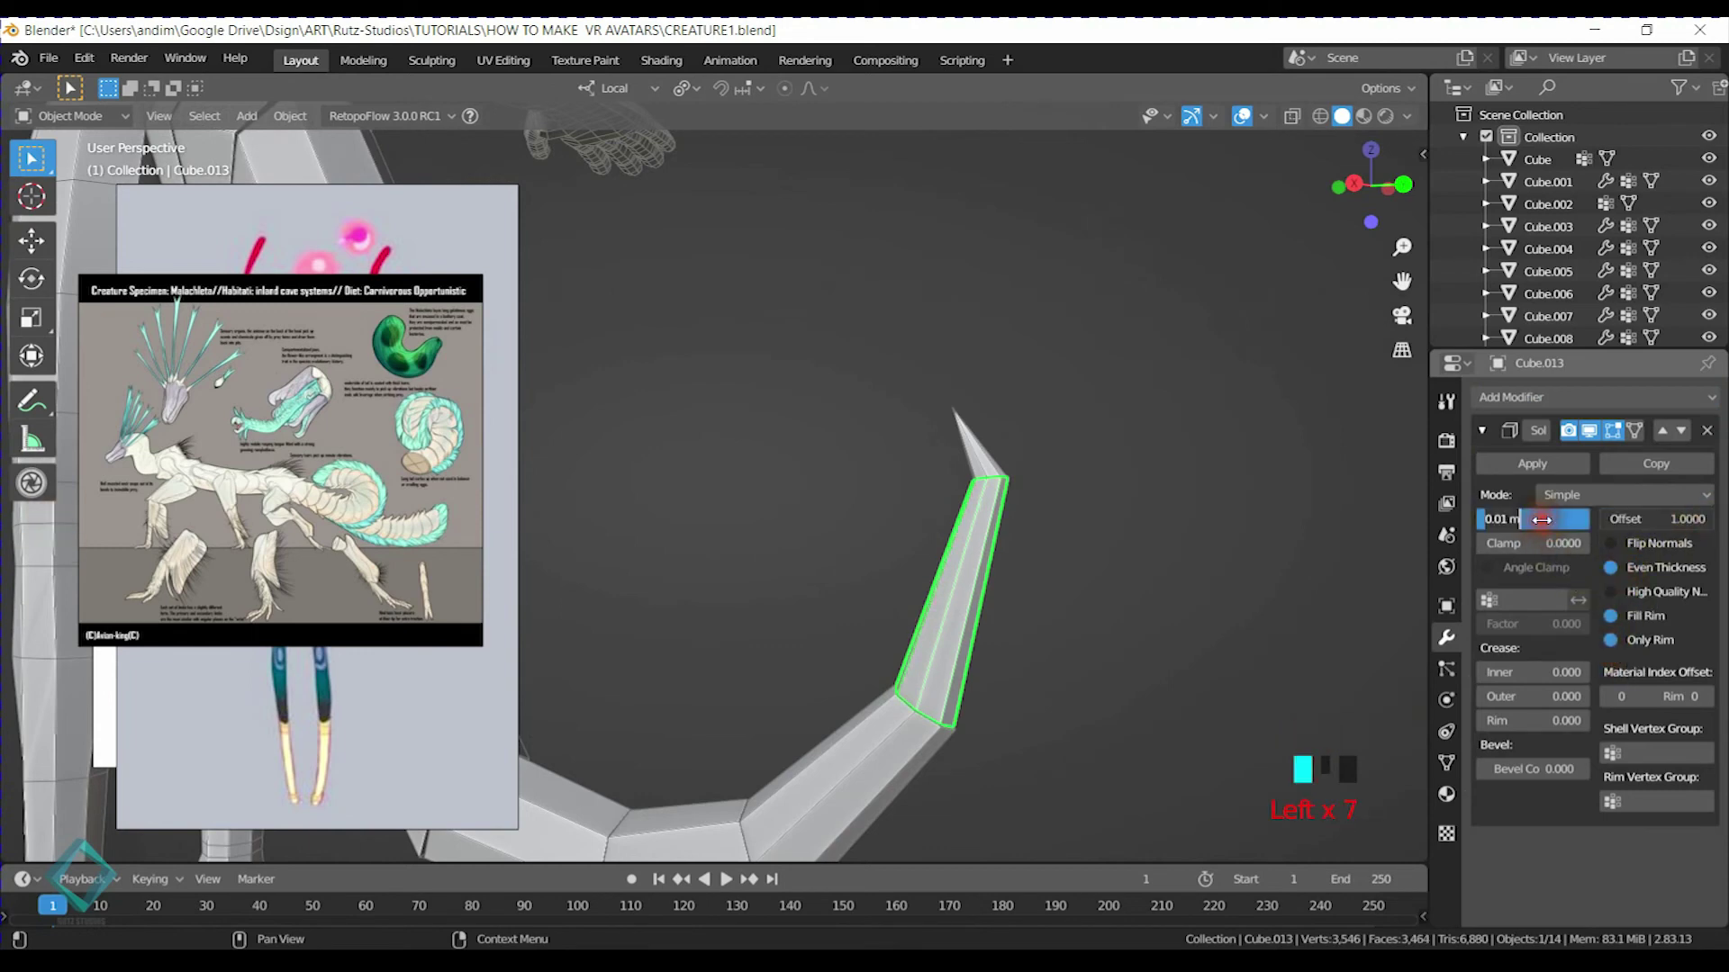
{"action": "type", "text": "0.02"}
{"action": "key", "text": "Return"}
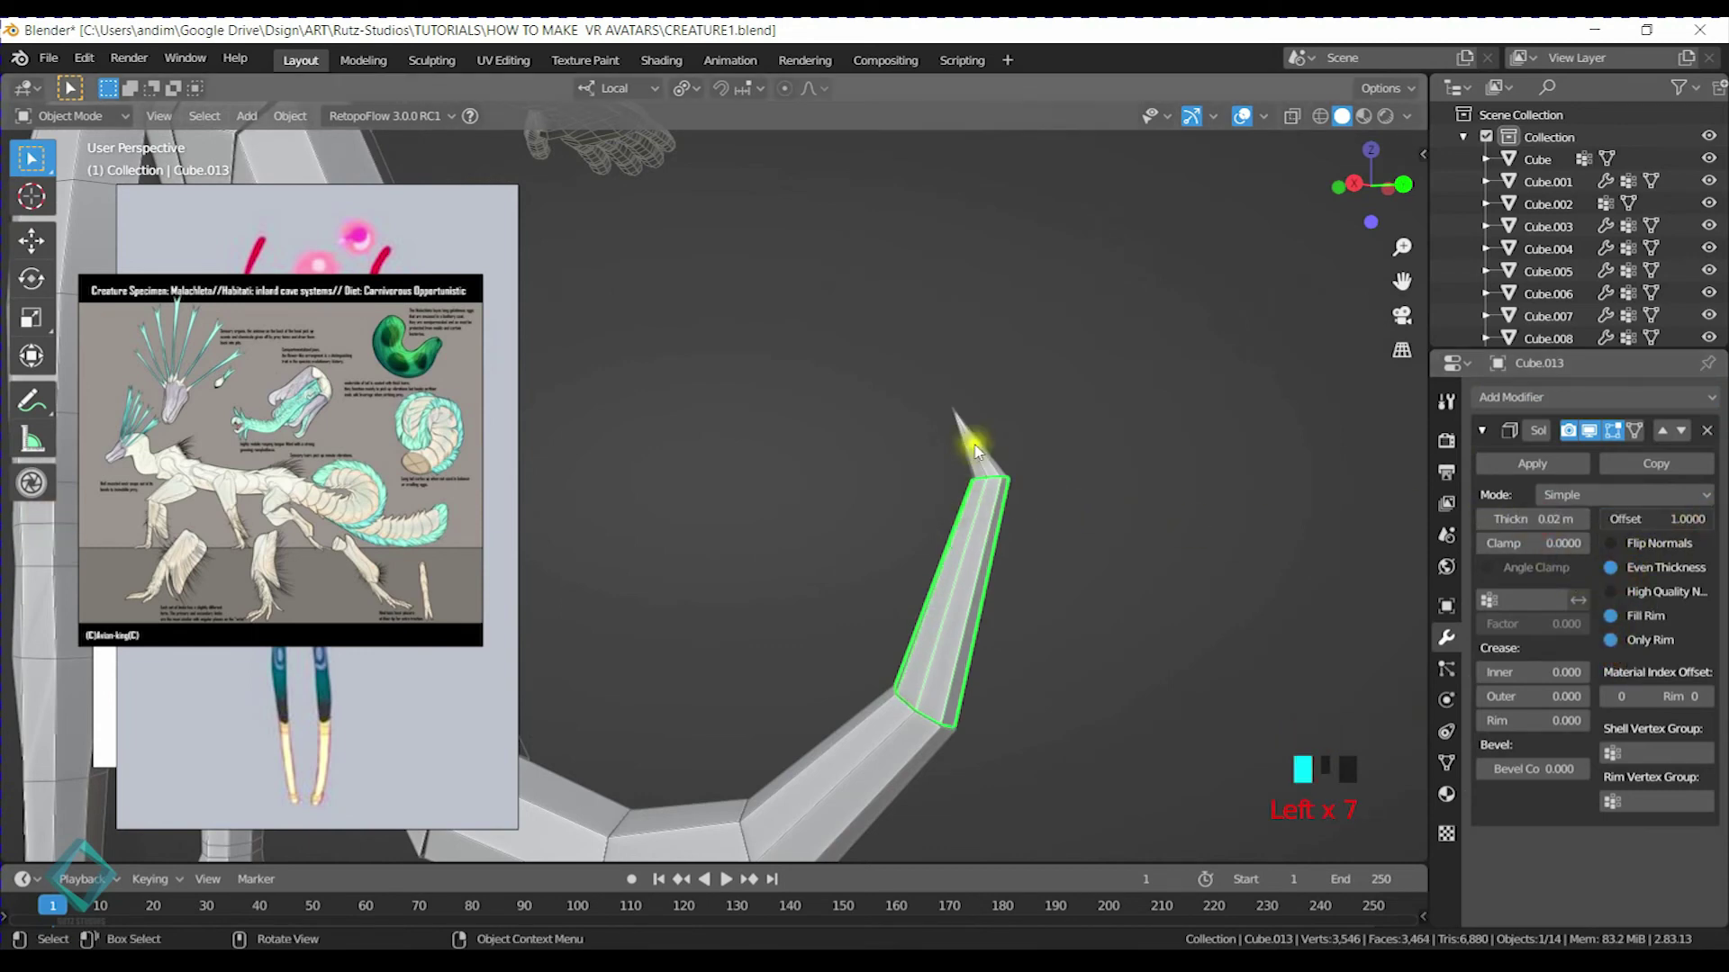
Select all the thickened tail rings together, from the base down to the one before the tip
{"action": "left_click", "coordinate": [810, 783]}
{"action": "middle_click_drag", "start_coordinate": [810, 783], "coordinate": [903, 570]}
{"action": "left_click", "coordinate": [760, 571]}
{"action": "middle_click_drag", "start_coordinate": [760, 571], "coordinate": [980, 617], "text": "shift"}
{"action": "left_click", "coordinate": [619, 246]}
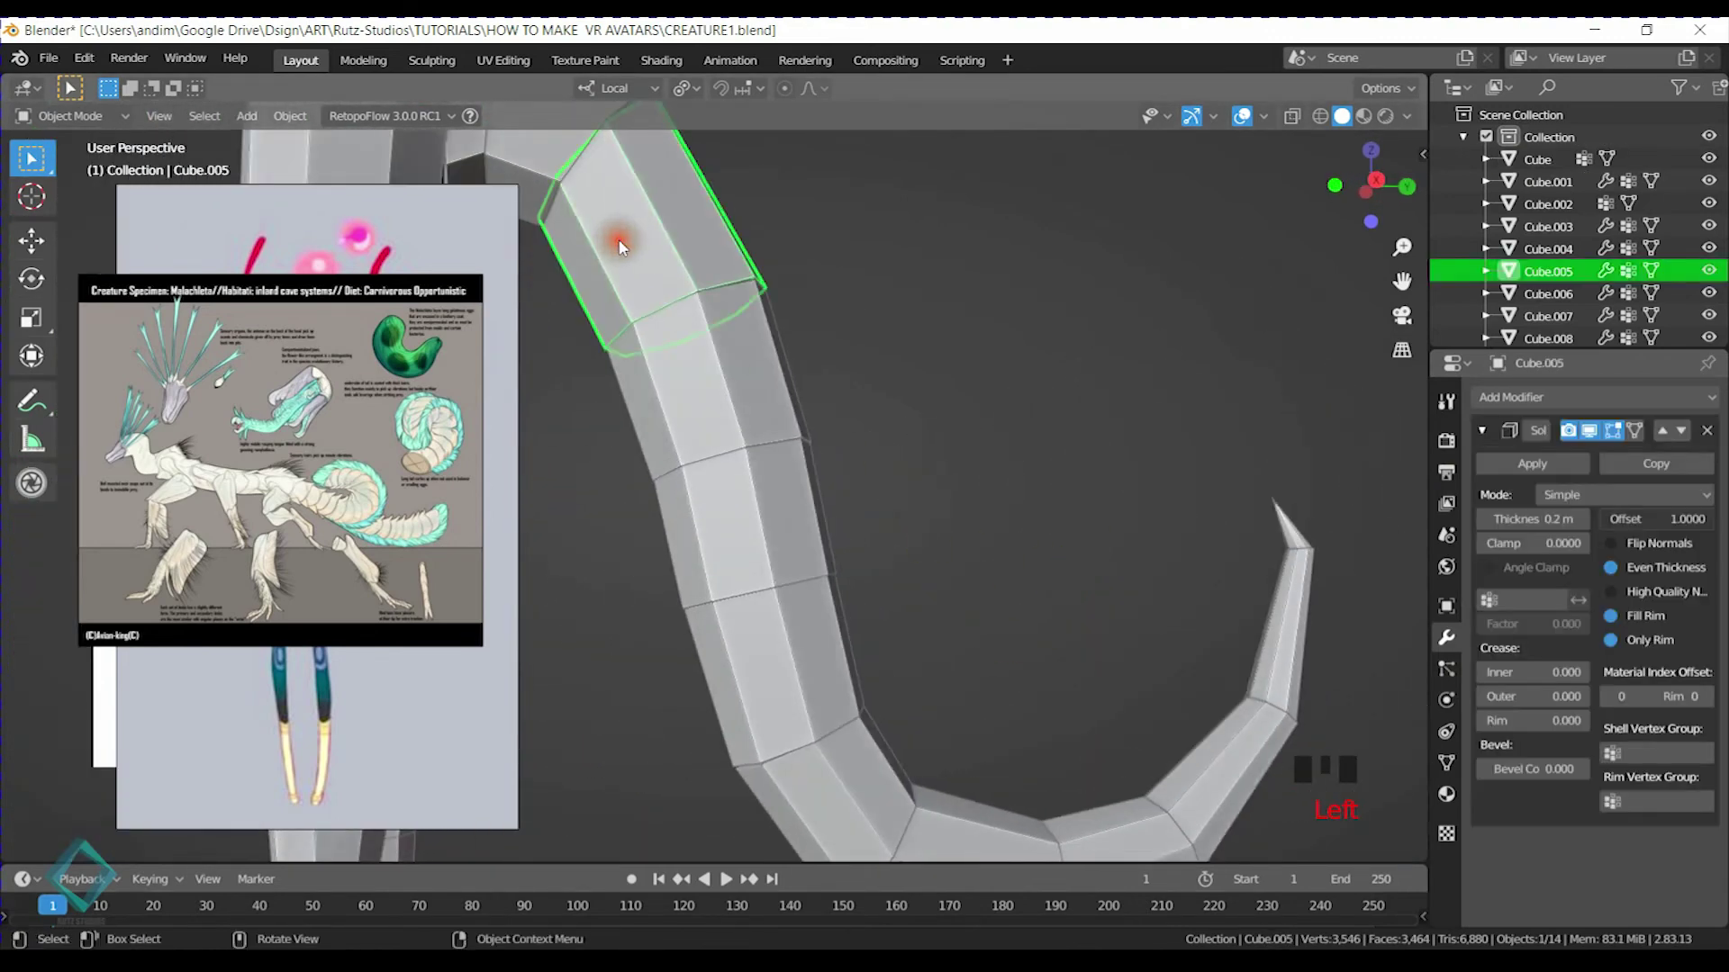
{"action": "middle_click_drag", "start_coordinate": [620, 246], "coordinate": [640, 340], "text": "shift"}
{"action": "left_click", "coordinate": [597, 289]}
{"action": "left_click", "coordinate": [565, 259], "text": "shift"}
{"action": "left_click", "coordinate": [644, 306], "text": "shift"}
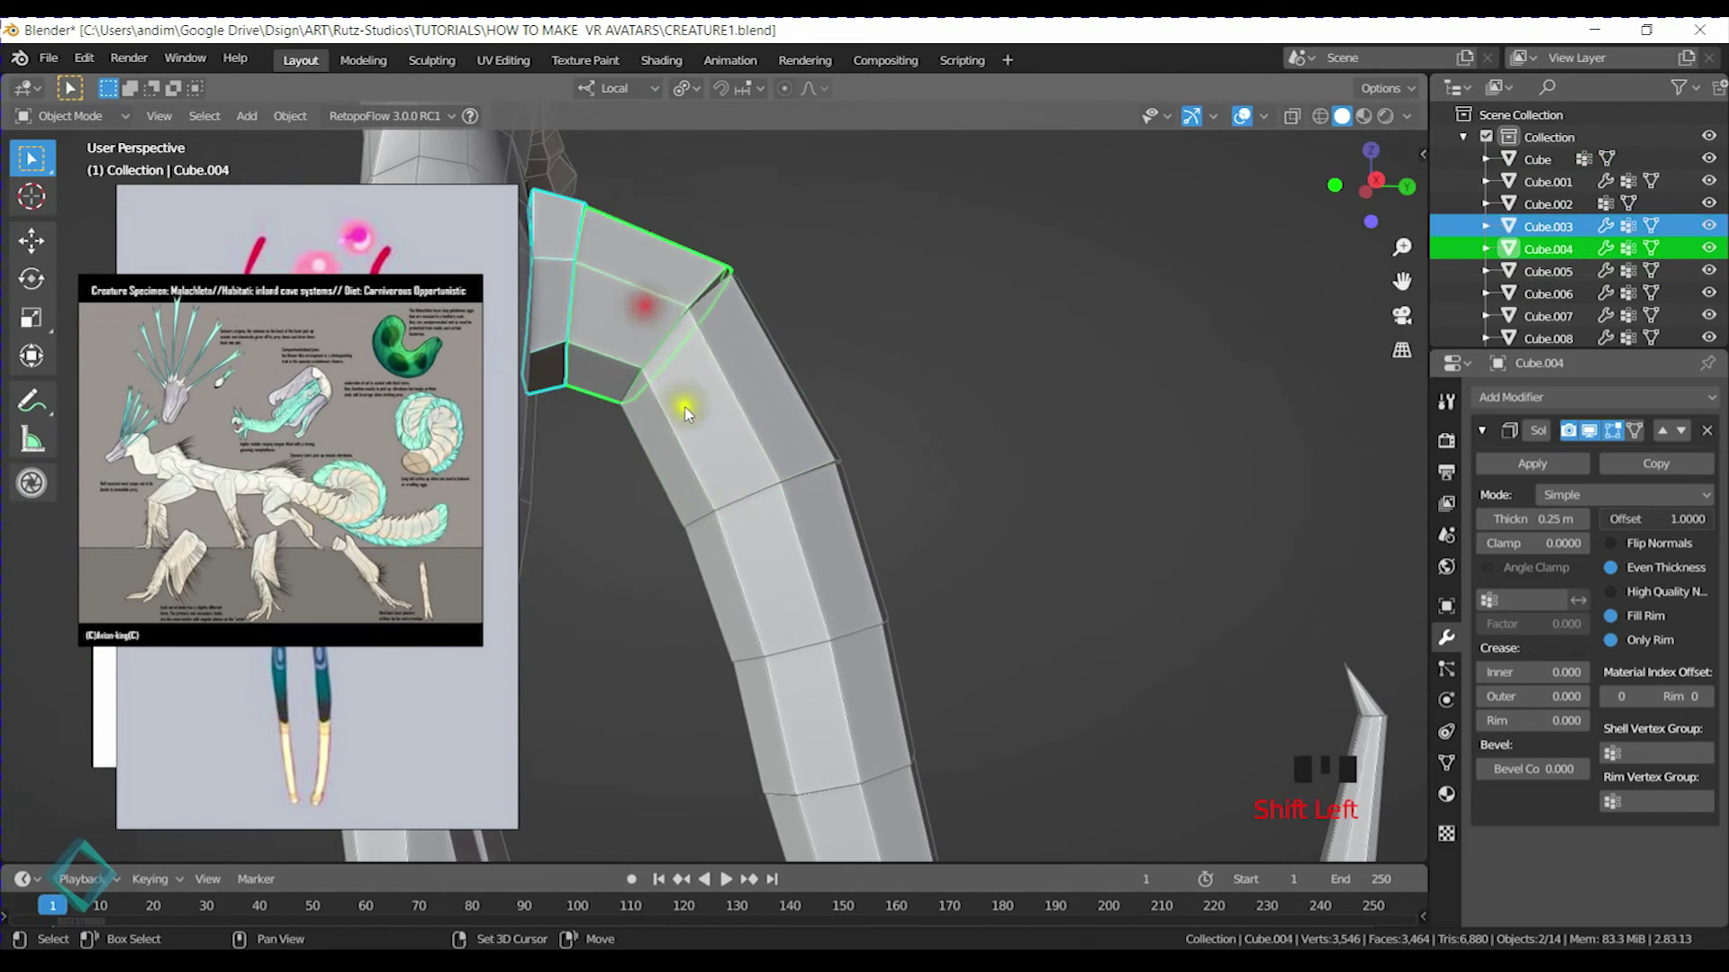
{"action": "left_click", "coordinate": [684, 412], "text": "shift"}
{"action": "left_click", "coordinate": [723, 563], "text": "shift"}
{"action": "left_click", "coordinate": [814, 702], "text": "shift"}
{"action": "middle_click_drag", "start_coordinate": [910, 802], "coordinate": [882, 560], "text": "shift"}
{"action": "left_click", "coordinate": [854, 569], "text": "shift"}
{"action": "left_click", "coordinate": [983, 784], "text": "shift"}
{"action": "left_click", "coordinate": [1146, 791], "text": "shift"}
{"action": "left_click", "coordinate": [1310, 621], "text": "shift"}
{"action": "middle_click_drag", "start_coordinate": [861, 463], "coordinate": [952, 554], "text": "shift"}
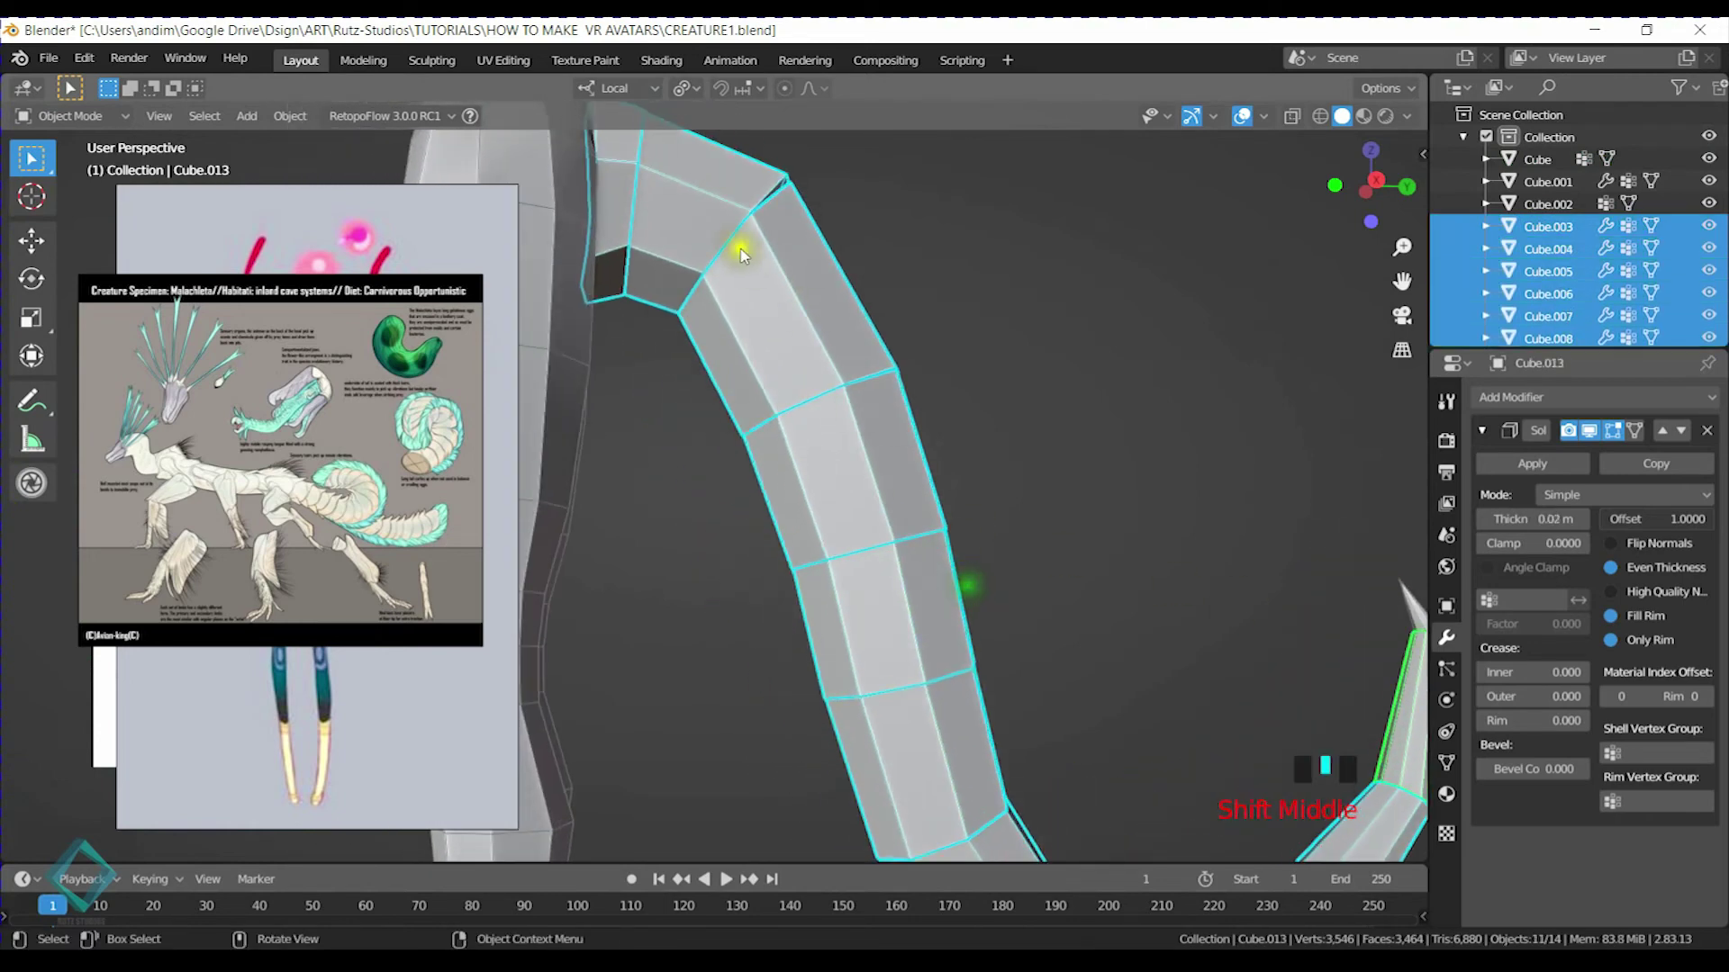
Apply the Solidify modifiers of the first three tail rings at the base, one ring at a time
{"action": "left_click", "coordinate": [618, 174]}
{"action": "left_click", "coordinate": [1535, 461]}
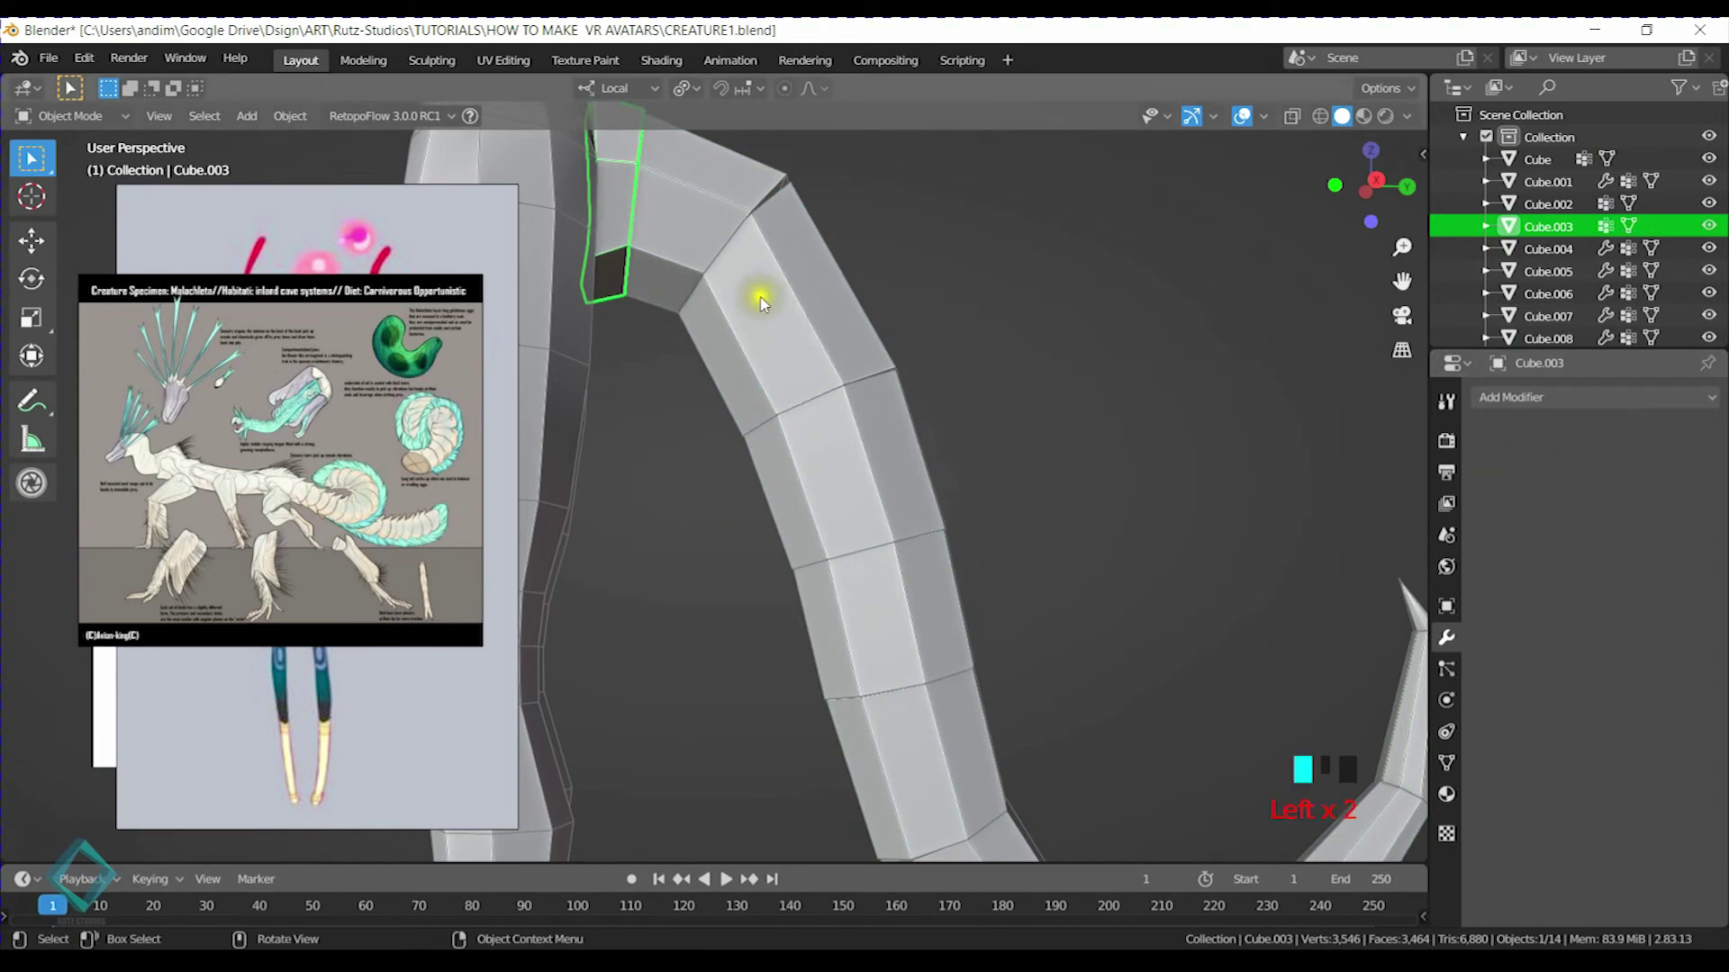
{"action": "left_click", "coordinate": [655, 230]}
{"action": "left_click", "coordinate": [1535, 466]}
{"action": "left_click", "coordinate": [818, 278]}
{"action": "left_click", "coordinate": [1502, 465]}
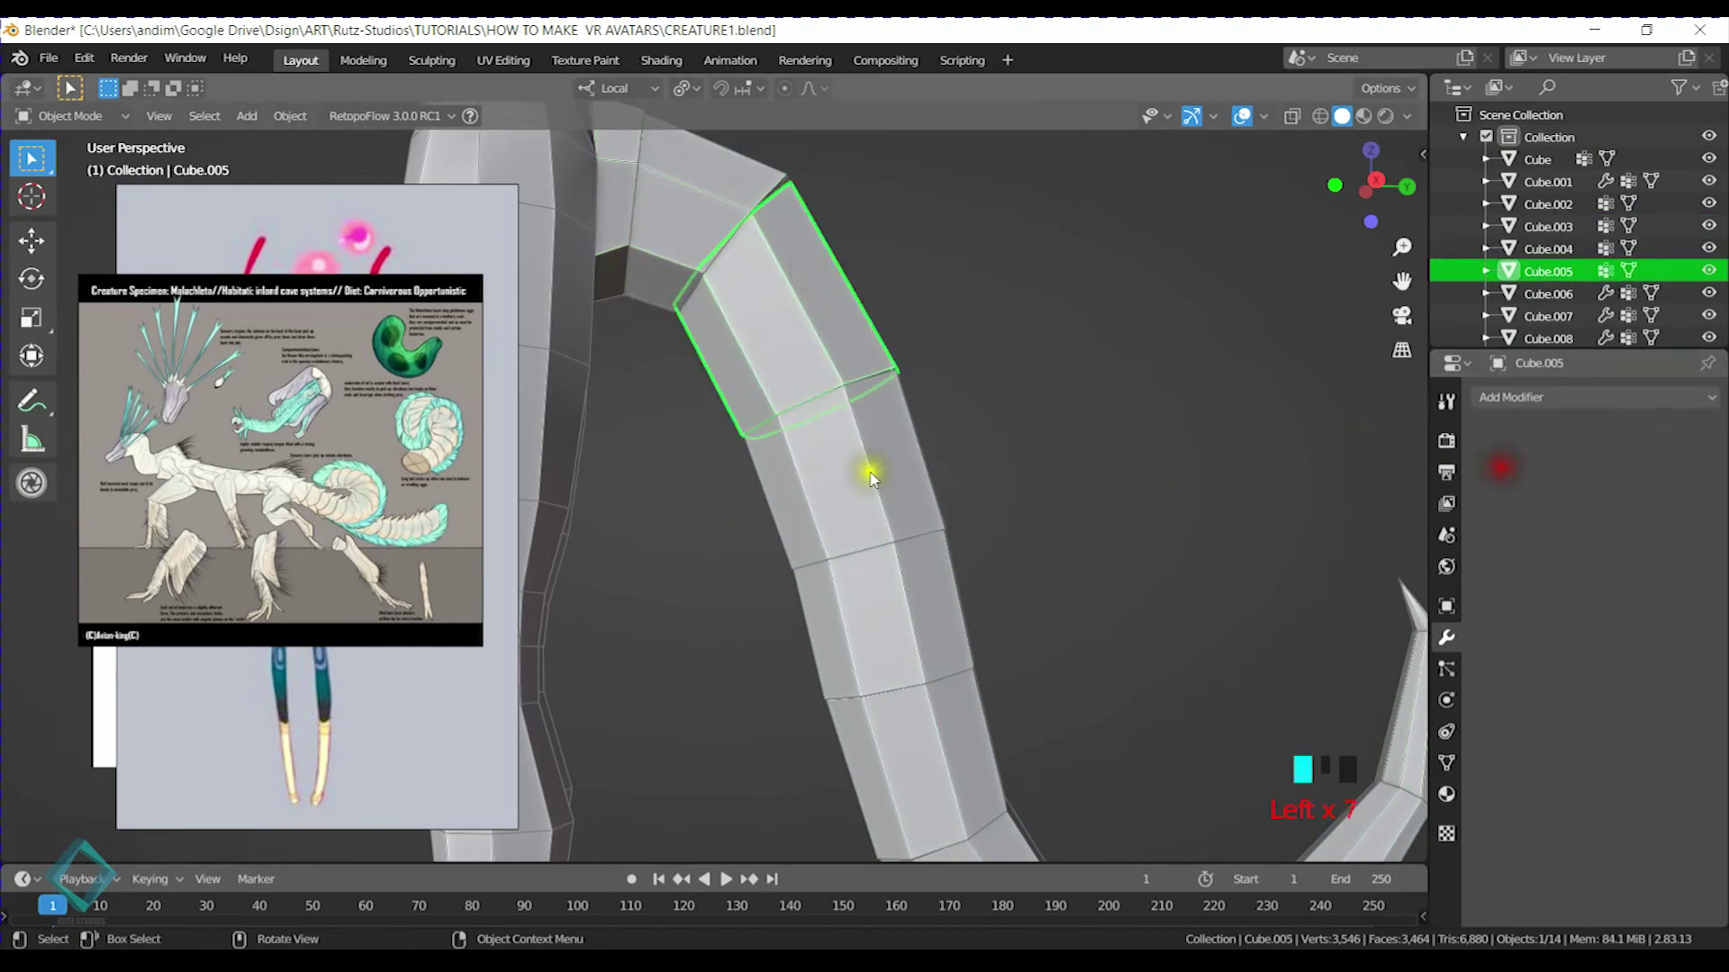
Apply the Solidify modifiers of the fourth, fifth and sixth tail rings individually
{"action": "left_click", "coordinate": [838, 459]}
{"action": "left_click", "coordinate": [1501, 468]}
{"action": "left_click", "coordinate": [945, 630]}
{"action": "left_click", "coordinate": [1536, 459]}
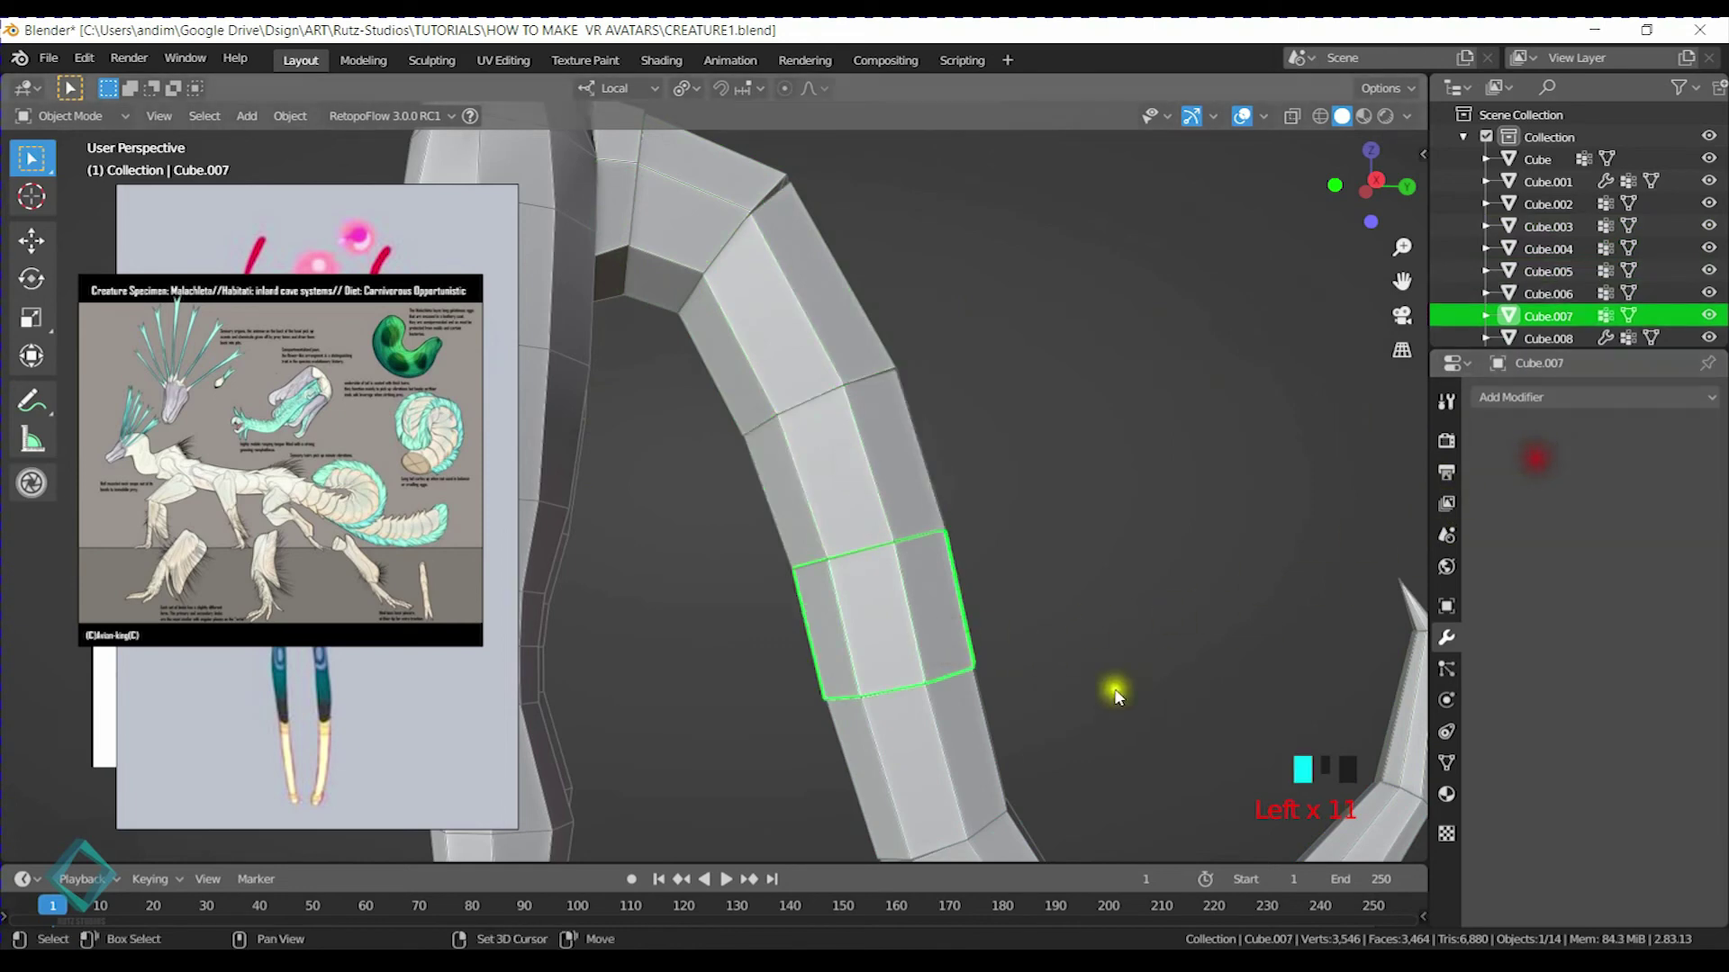
{"action": "middle_click_drag", "start_coordinate": [1115, 695], "coordinate": [996, 451]}
{"action": "left_click", "coordinate": [945, 490]}
{"action": "left_click", "coordinate": [1511, 486]}
Apply the Solidify modifiers of the five remaining rings along the tail's lower curve up to the tip
{"action": "middle_click_drag", "start_coordinate": [1332, 594], "coordinate": [860, 528]}
{"action": "left_click", "coordinate": [781, 560]}
{"action": "left_click", "coordinate": [699, 569]}
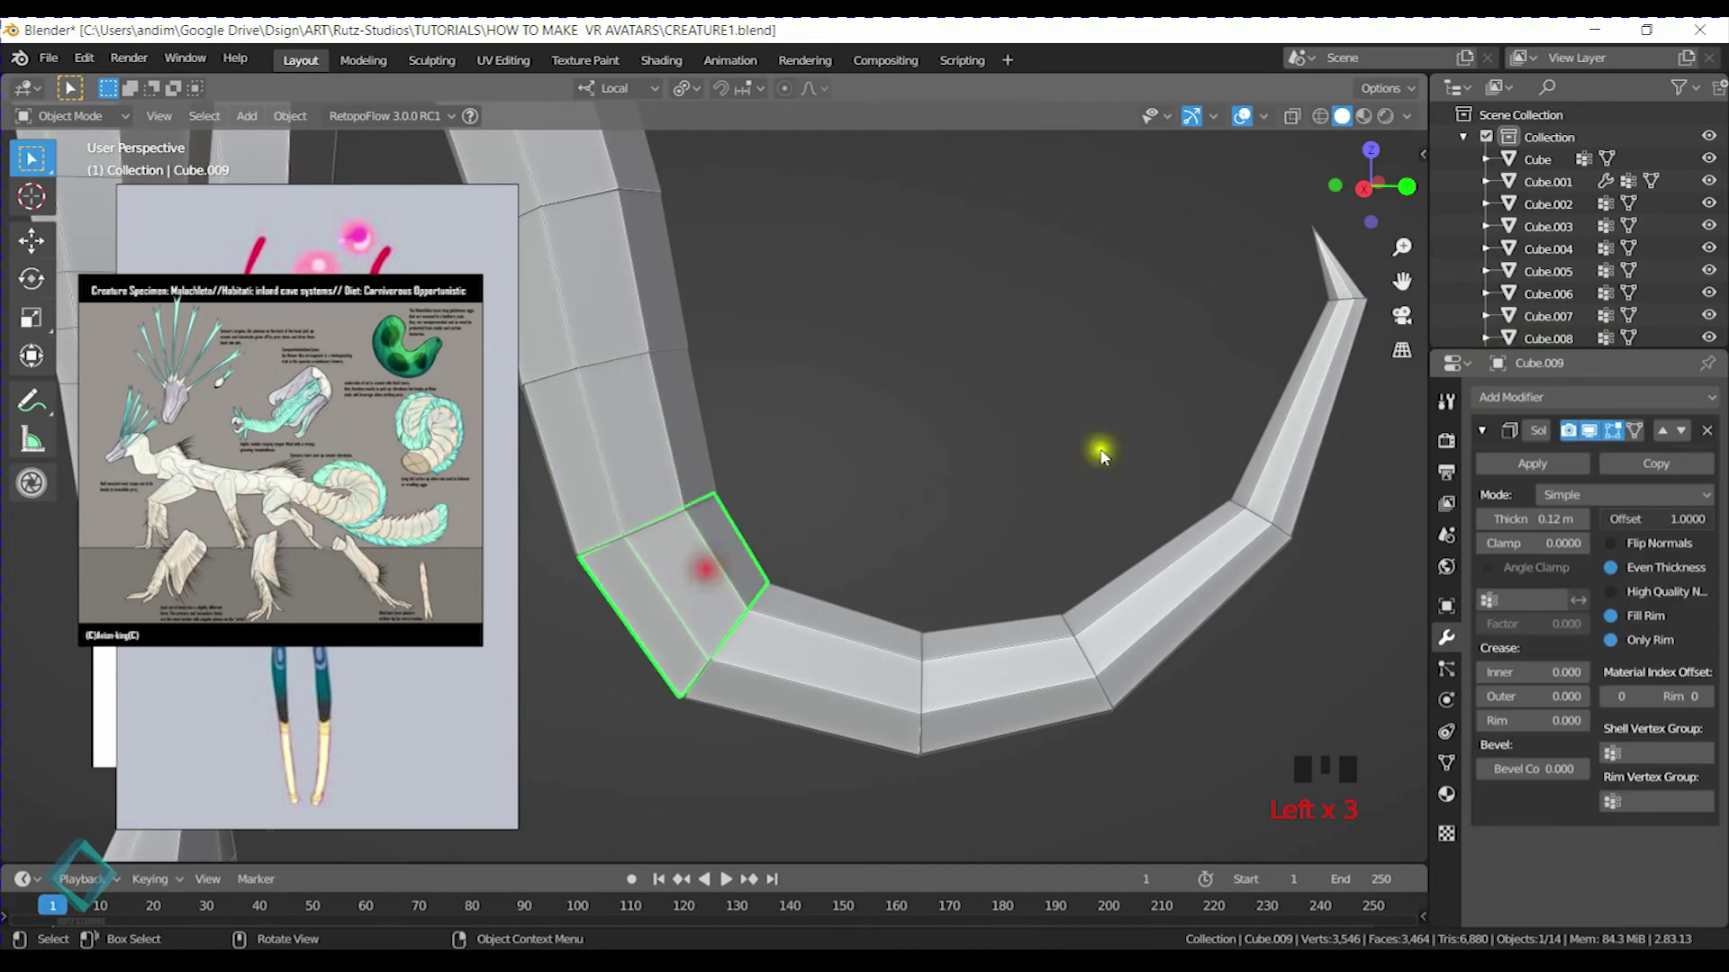
{"action": "left_click", "coordinate": [1523, 461]}
{"action": "left_click", "coordinate": [835, 623]}
{"action": "left_click", "coordinate": [1532, 463]}
{"action": "left_click", "coordinate": [984, 656]}
{"action": "left_click", "coordinate": [1531, 462]}
{"action": "left_click", "coordinate": [1110, 639]}
{"action": "left_click", "coordinate": [1531, 463]}
{"action": "left_click", "coordinate": [1323, 450]}
{"action": "left_click", "coordinate": [1531, 463]}
Select all eleven tail rings from the base to the one before the tip and join them into one object
{"action": "middle_click_drag", "start_coordinate": [869, 271], "coordinate": [1050, 467], "text": "shift"}
{"action": "scroll", "coordinate": [905, 373], "scroll_direction": "down", "scroll_amount": 3}
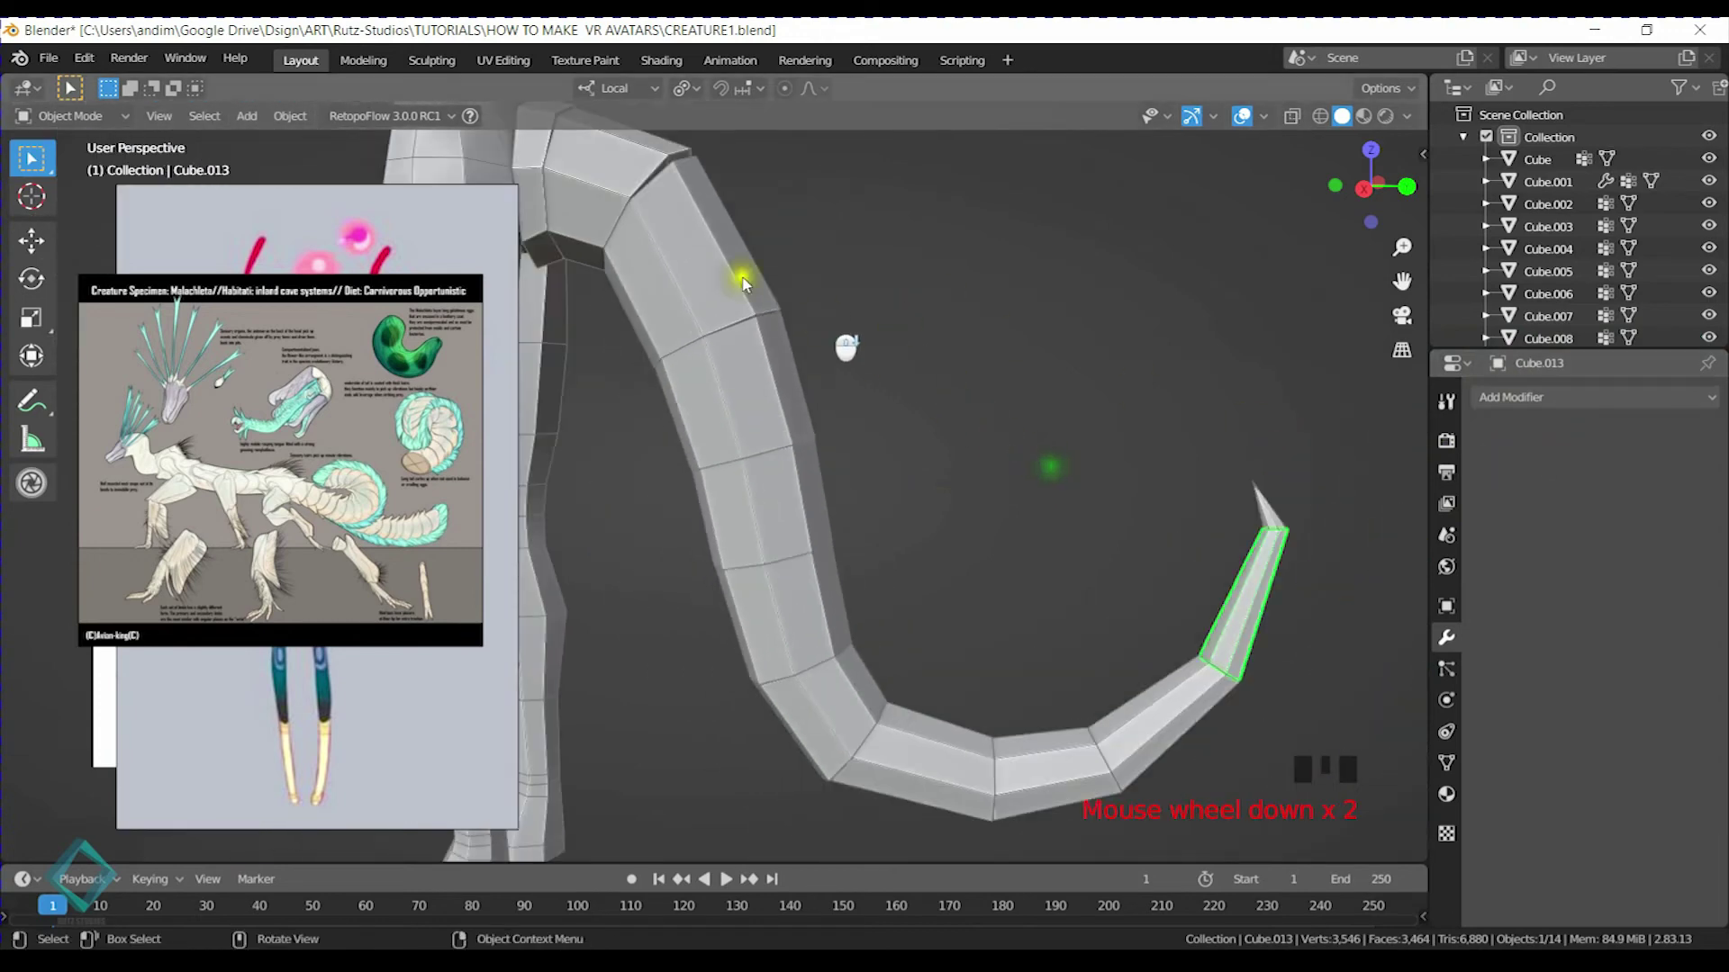
{"action": "left_click", "coordinate": [596, 198]}
{"action": "left_click", "coordinate": [528, 158]}
{"action": "middle_click_drag", "start_coordinate": [559, 167], "coordinate": [691, 301], "text": "shift"}
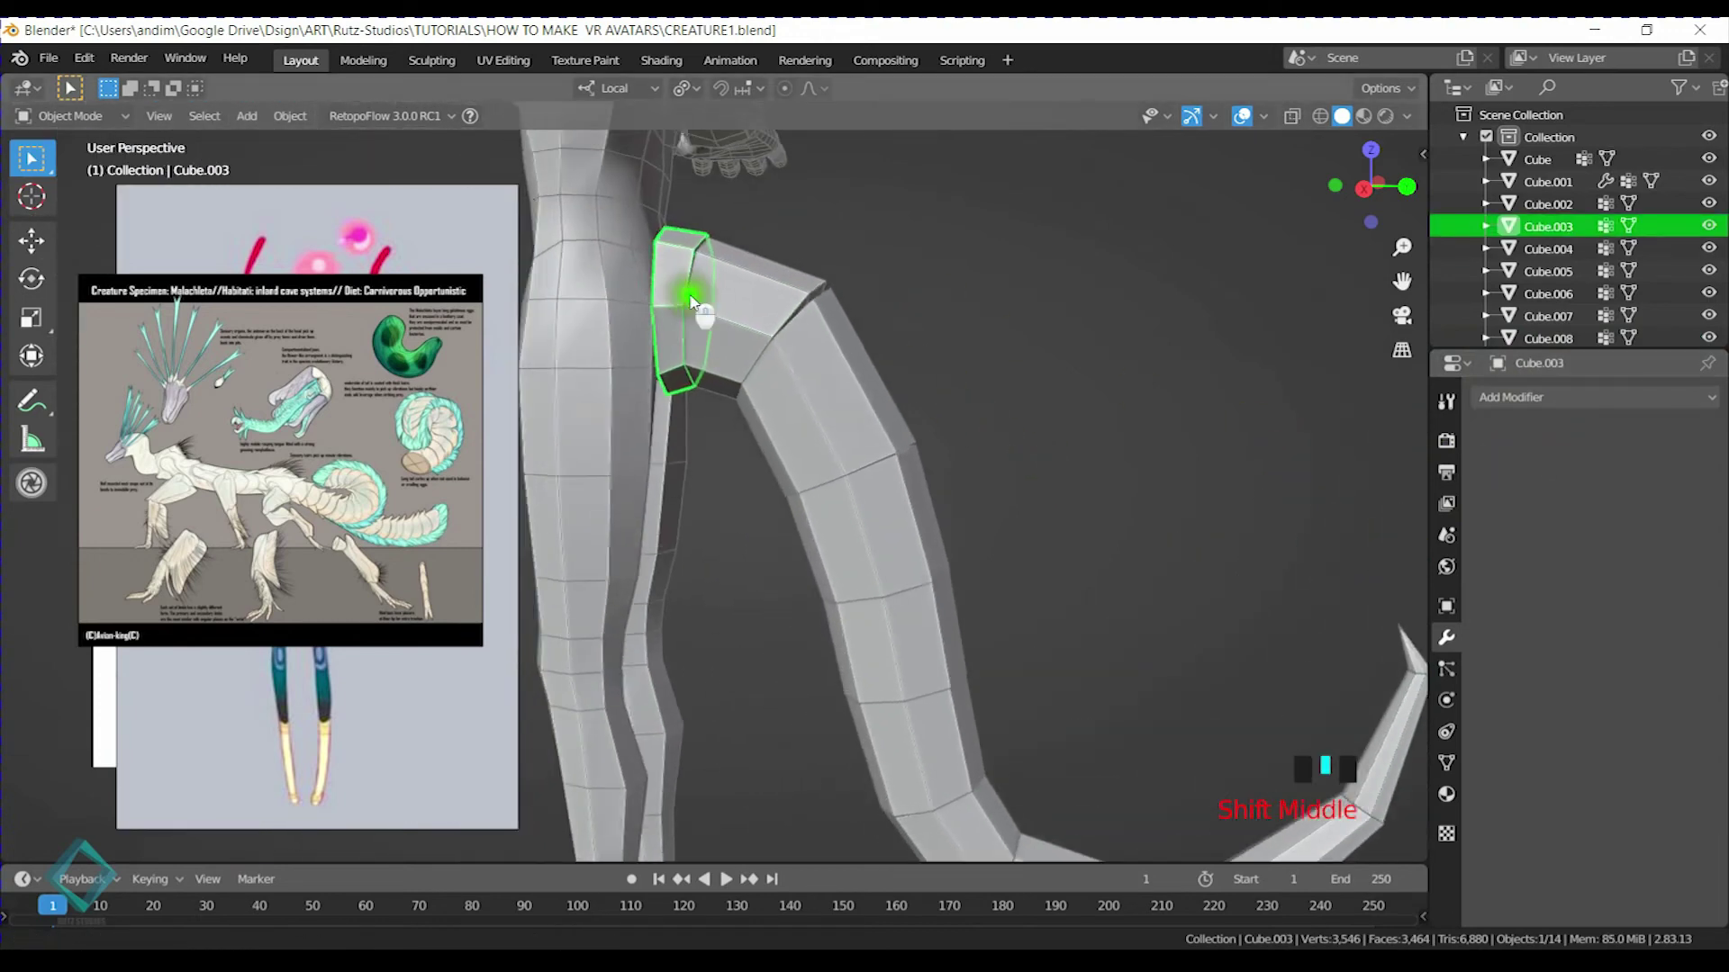
{"action": "left_click", "coordinate": [743, 311], "text": "shift"}
{"action": "left_click", "coordinate": [835, 402], "text": "shift"}
{"action": "left_click", "coordinate": [889, 506], "text": "shift"}
{"action": "left_click", "coordinate": [939, 631], "text": "shift"}
{"action": "left_click", "coordinate": [955, 720], "text": "shift"}
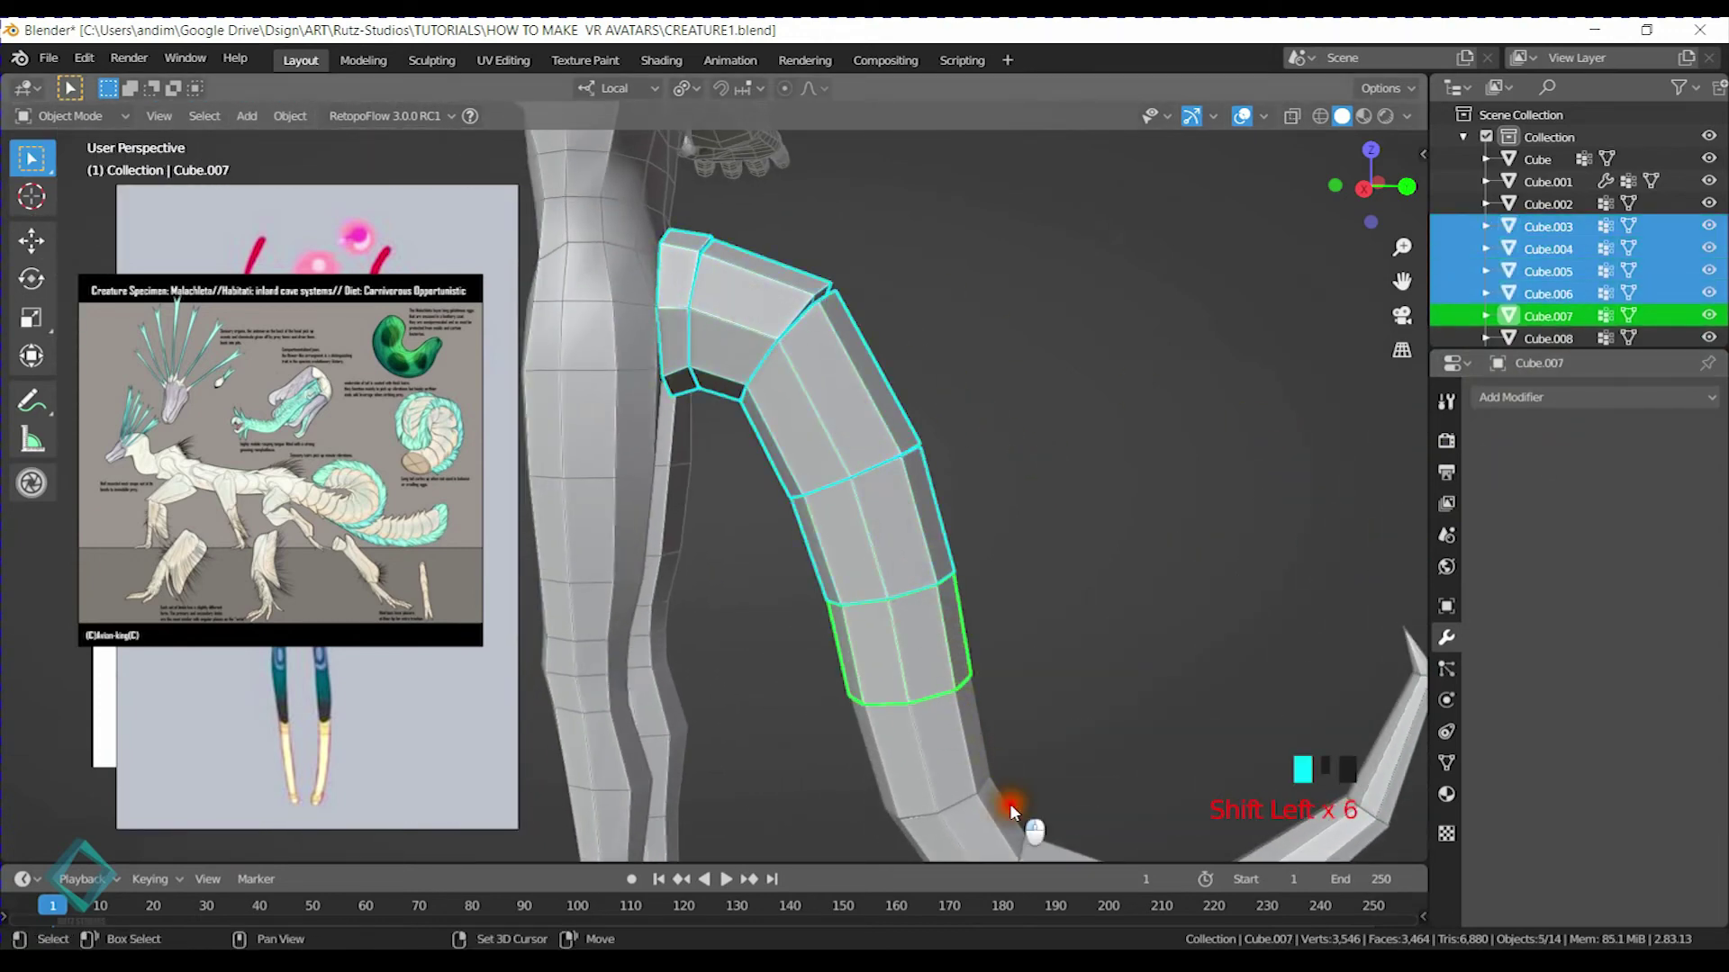
{"action": "middle_click_drag", "start_coordinate": [955, 754], "coordinate": [915, 567], "text": "shift"}
{"action": "left_click", "coordinate": [981, 724], "text": "shift"}
{"action": "left_click", "coordinate": [1080, 714], "text": "shift"}
{"action": "left_click", "coordinate": [1229, 685], "text": "shift"}
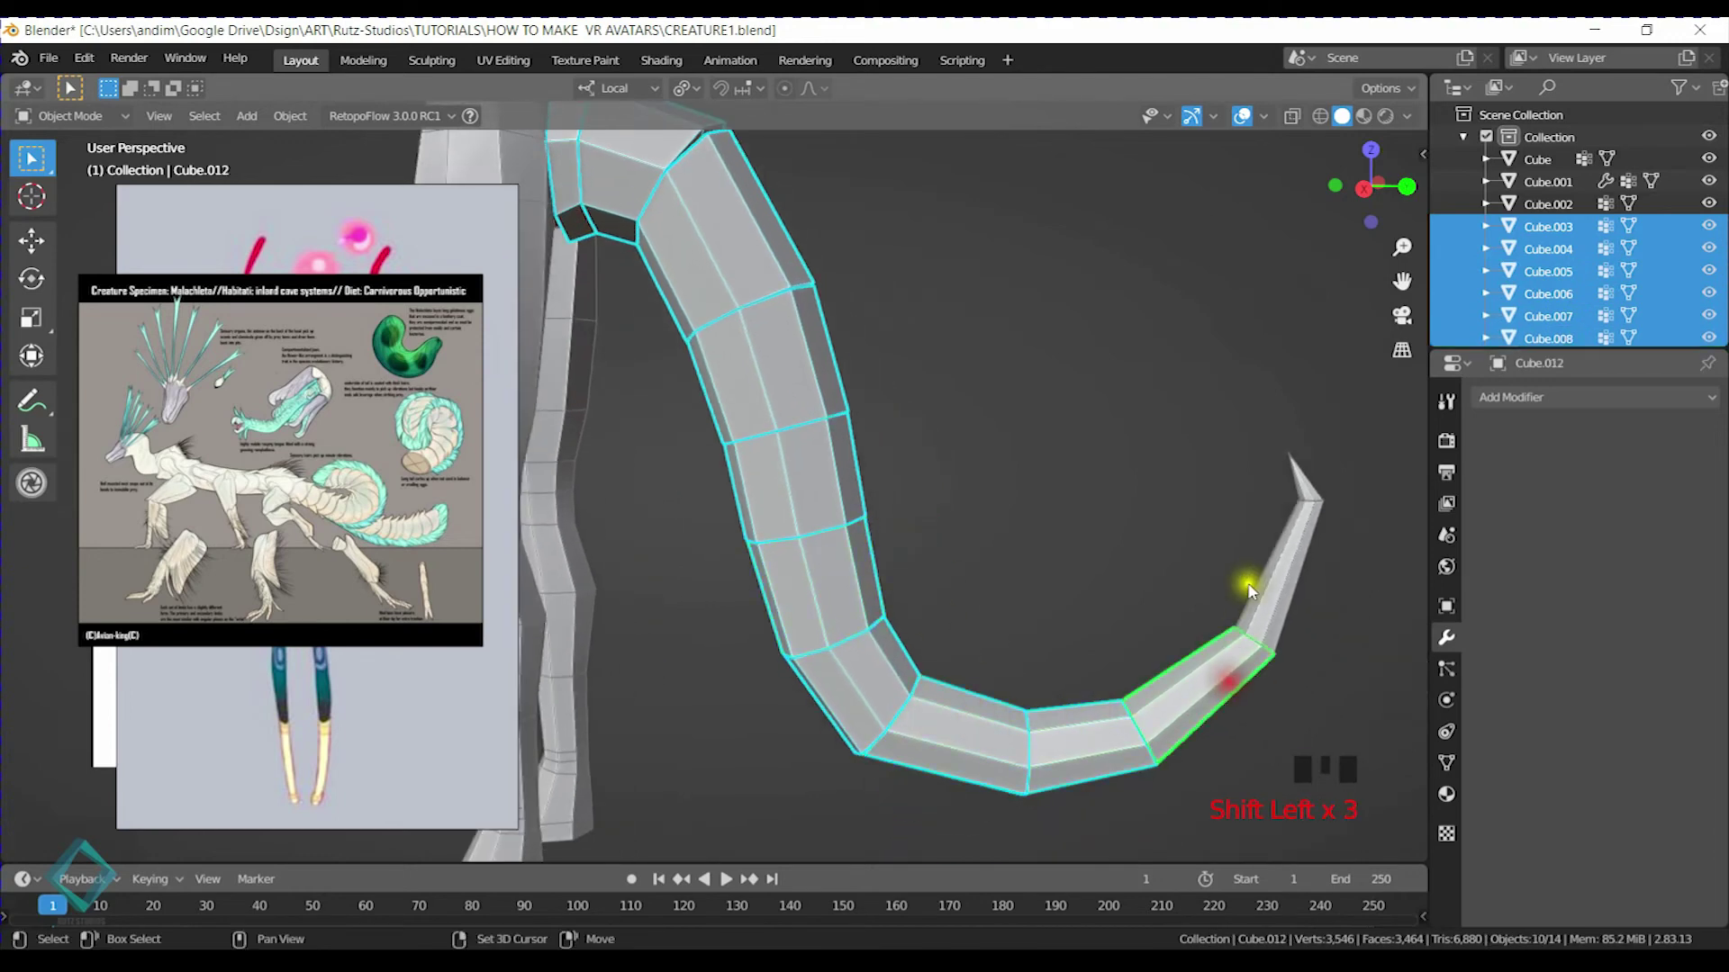
{"action": "key", "text": "ctrl+j"}
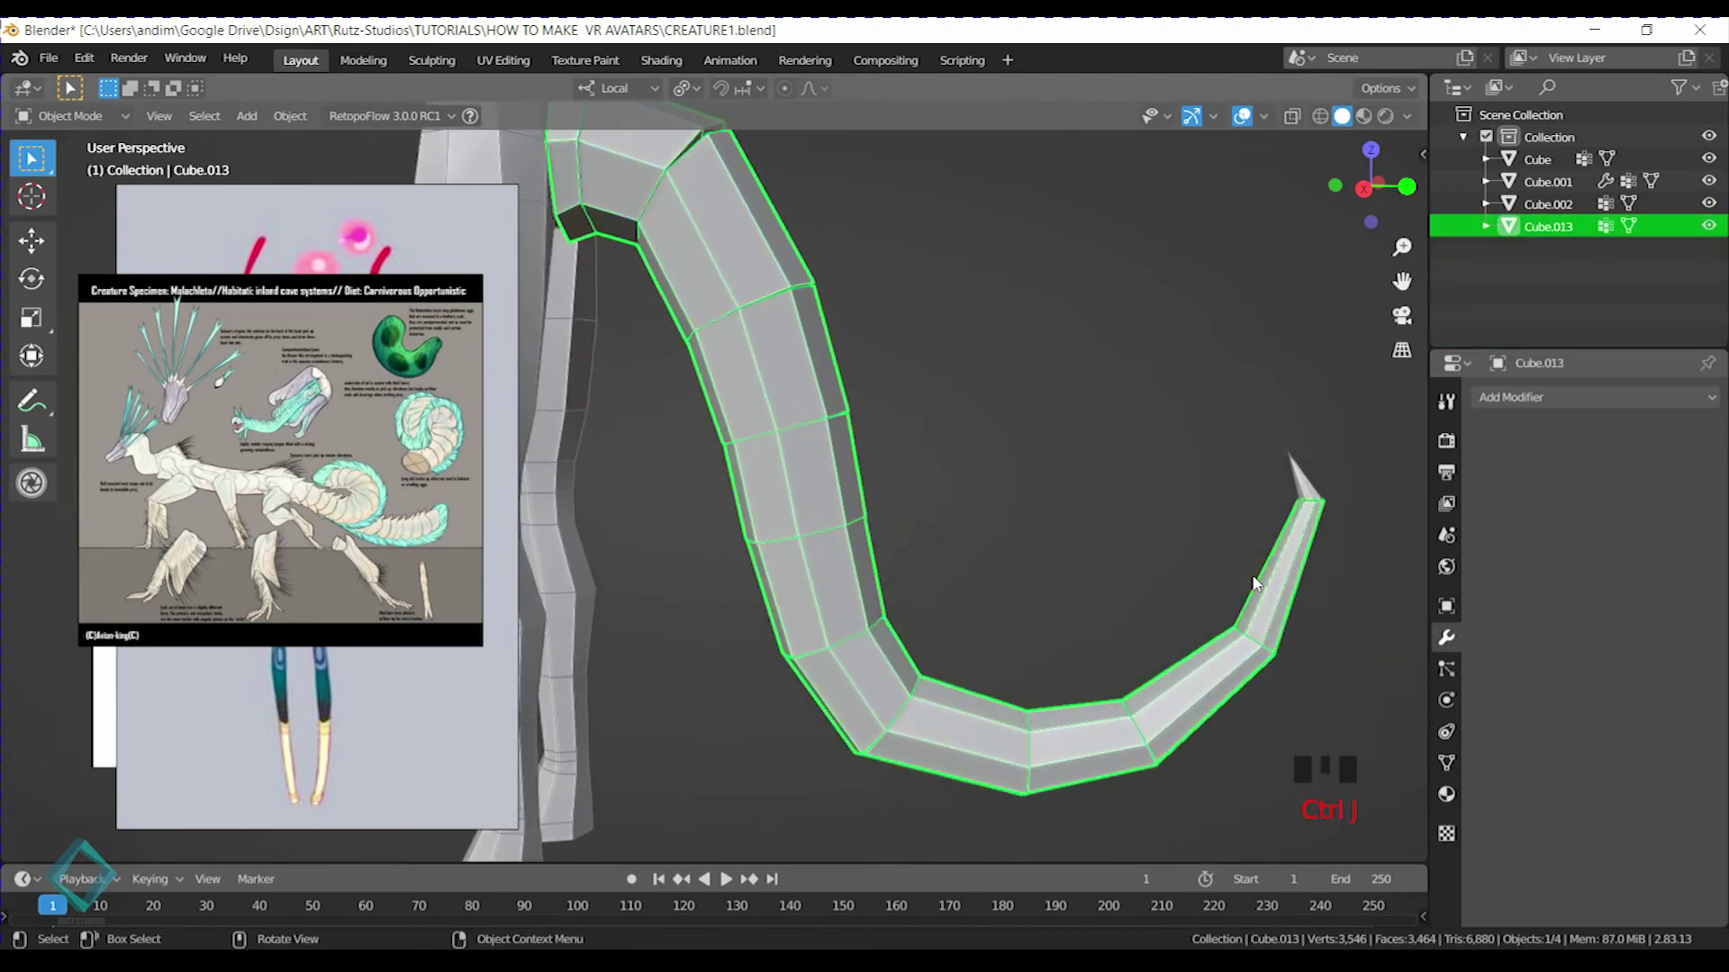
Enter Edit Mode on the joined tail and select both underside face loops of the first ring at the base
{"action": "middle_click_drag", "start_coordinate": [1256, 583], "coordinate": [888, 456], "text": "shift"}
{"action": "key", "text": "Tab"}
{"action": "middle_click_drag", "start_coordinate": [753, 374], "coordinate": [908, 404], "text": "ctrl"}
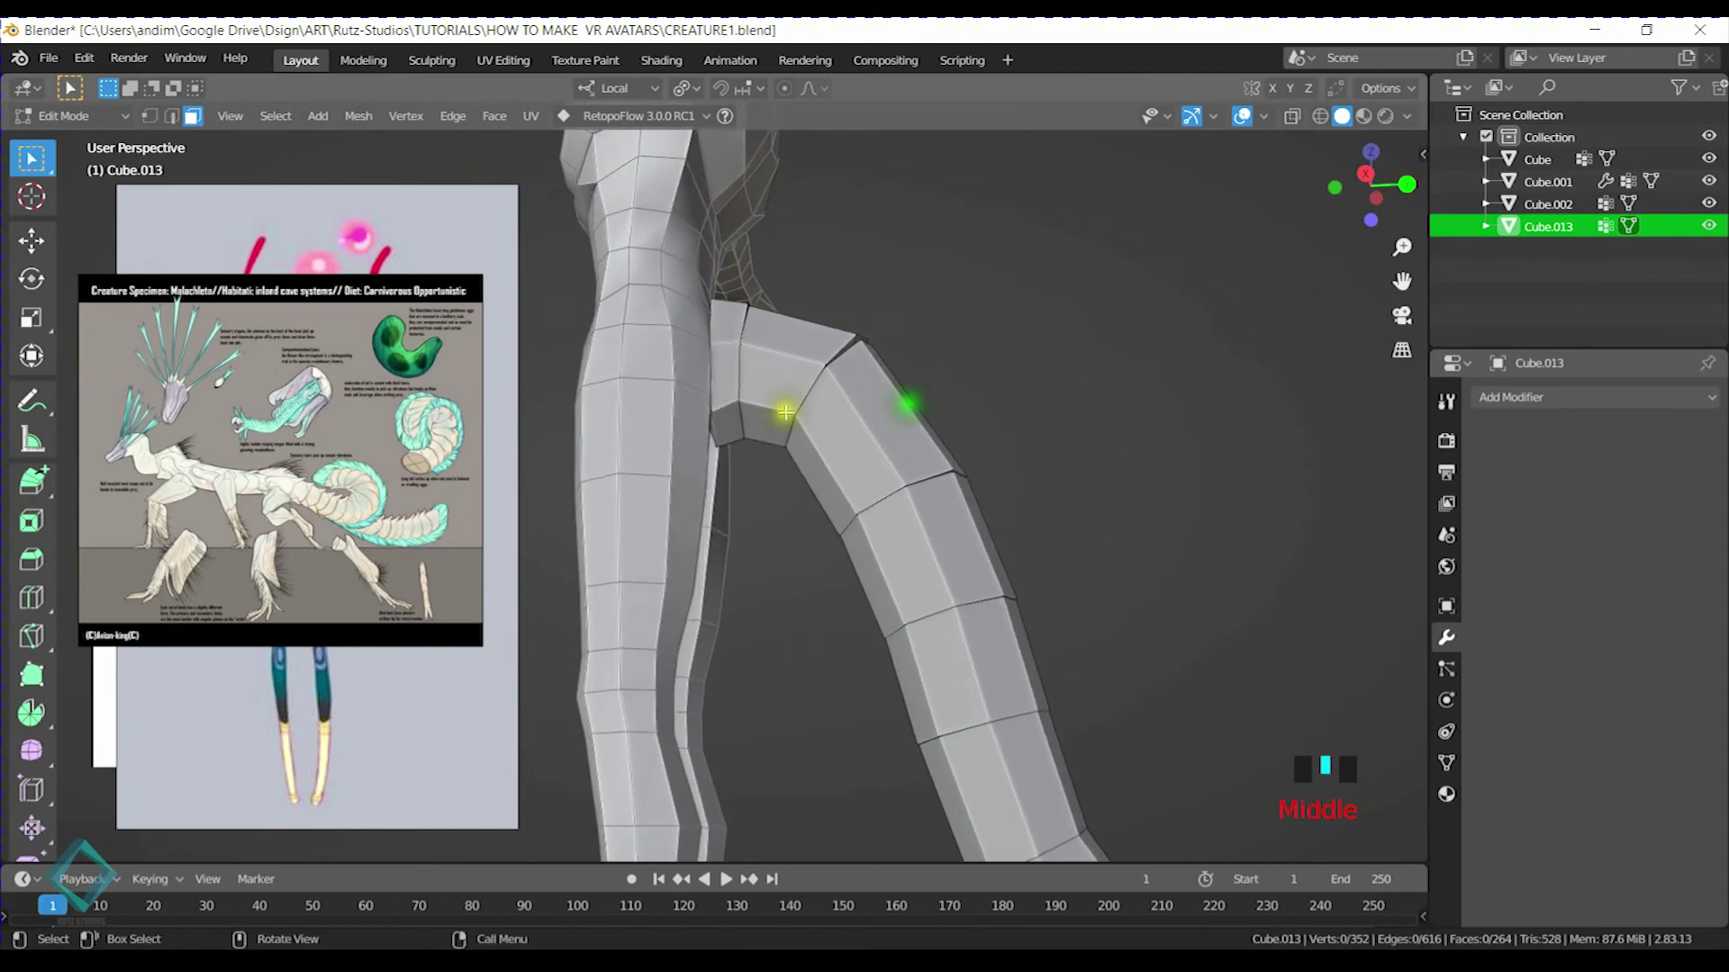
{"action": "scroll", "coordinate": [726, 425], "scroll_direction": "up", "scroll_amount": 5}
{"action": "left_click", "coordinate": [779, 315]}
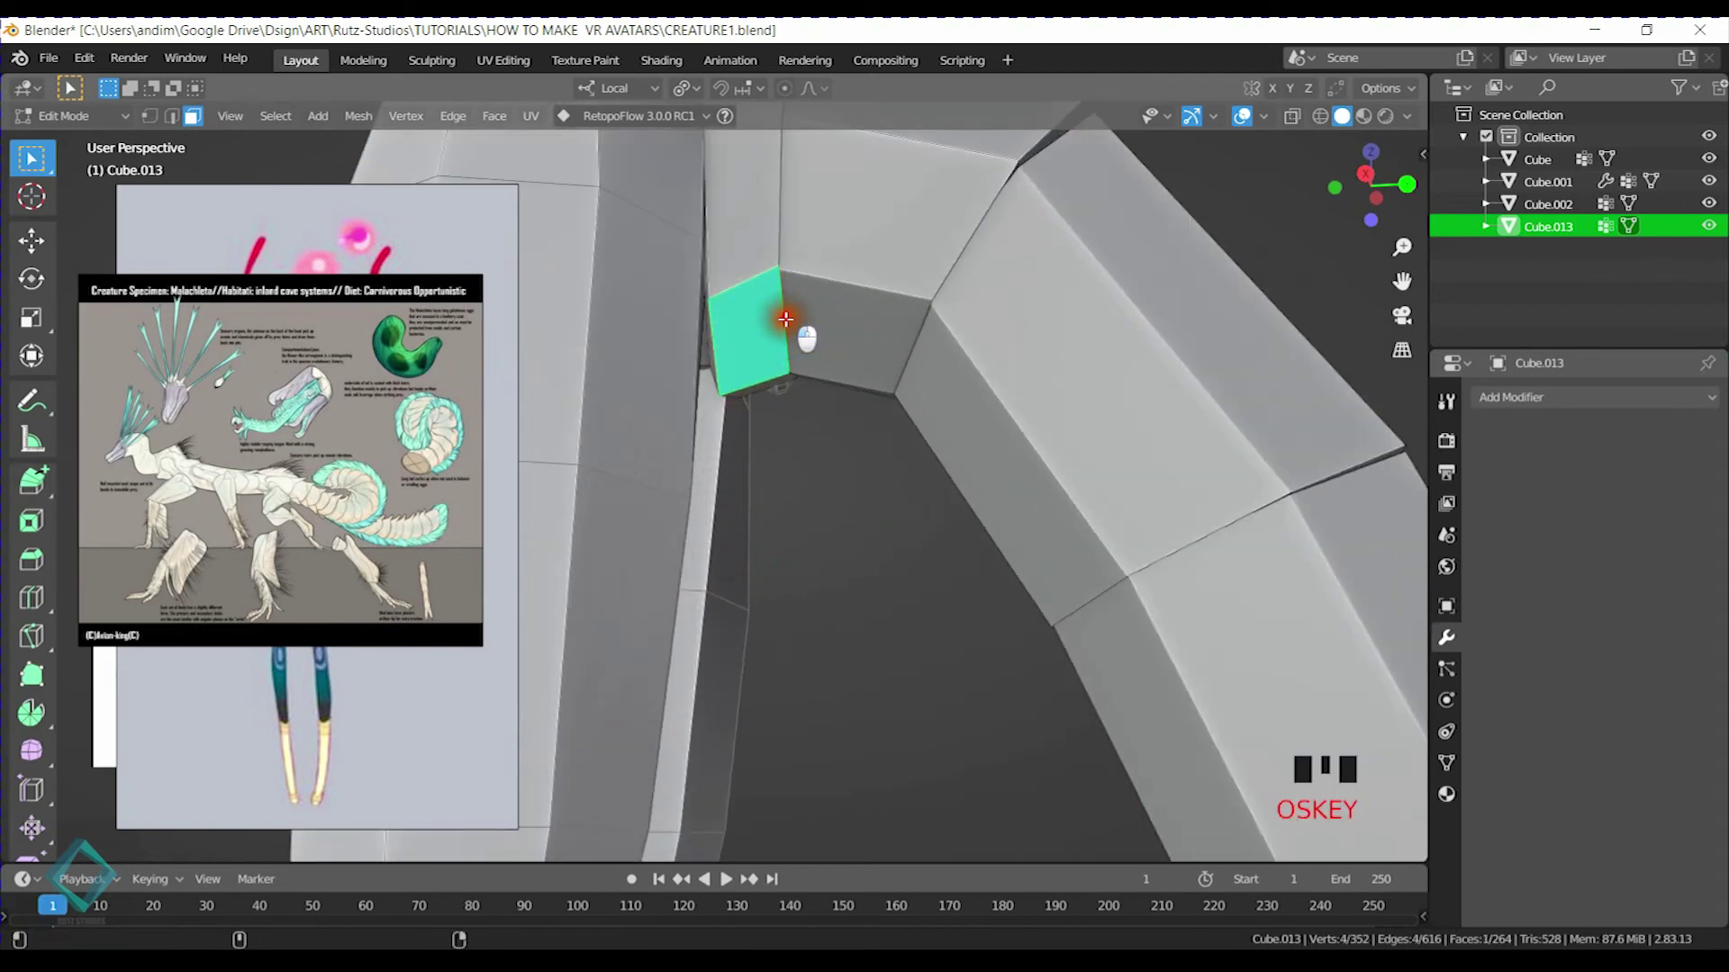
{"action": "key", "text": "super"}
{"action": "key", "text": "super"}
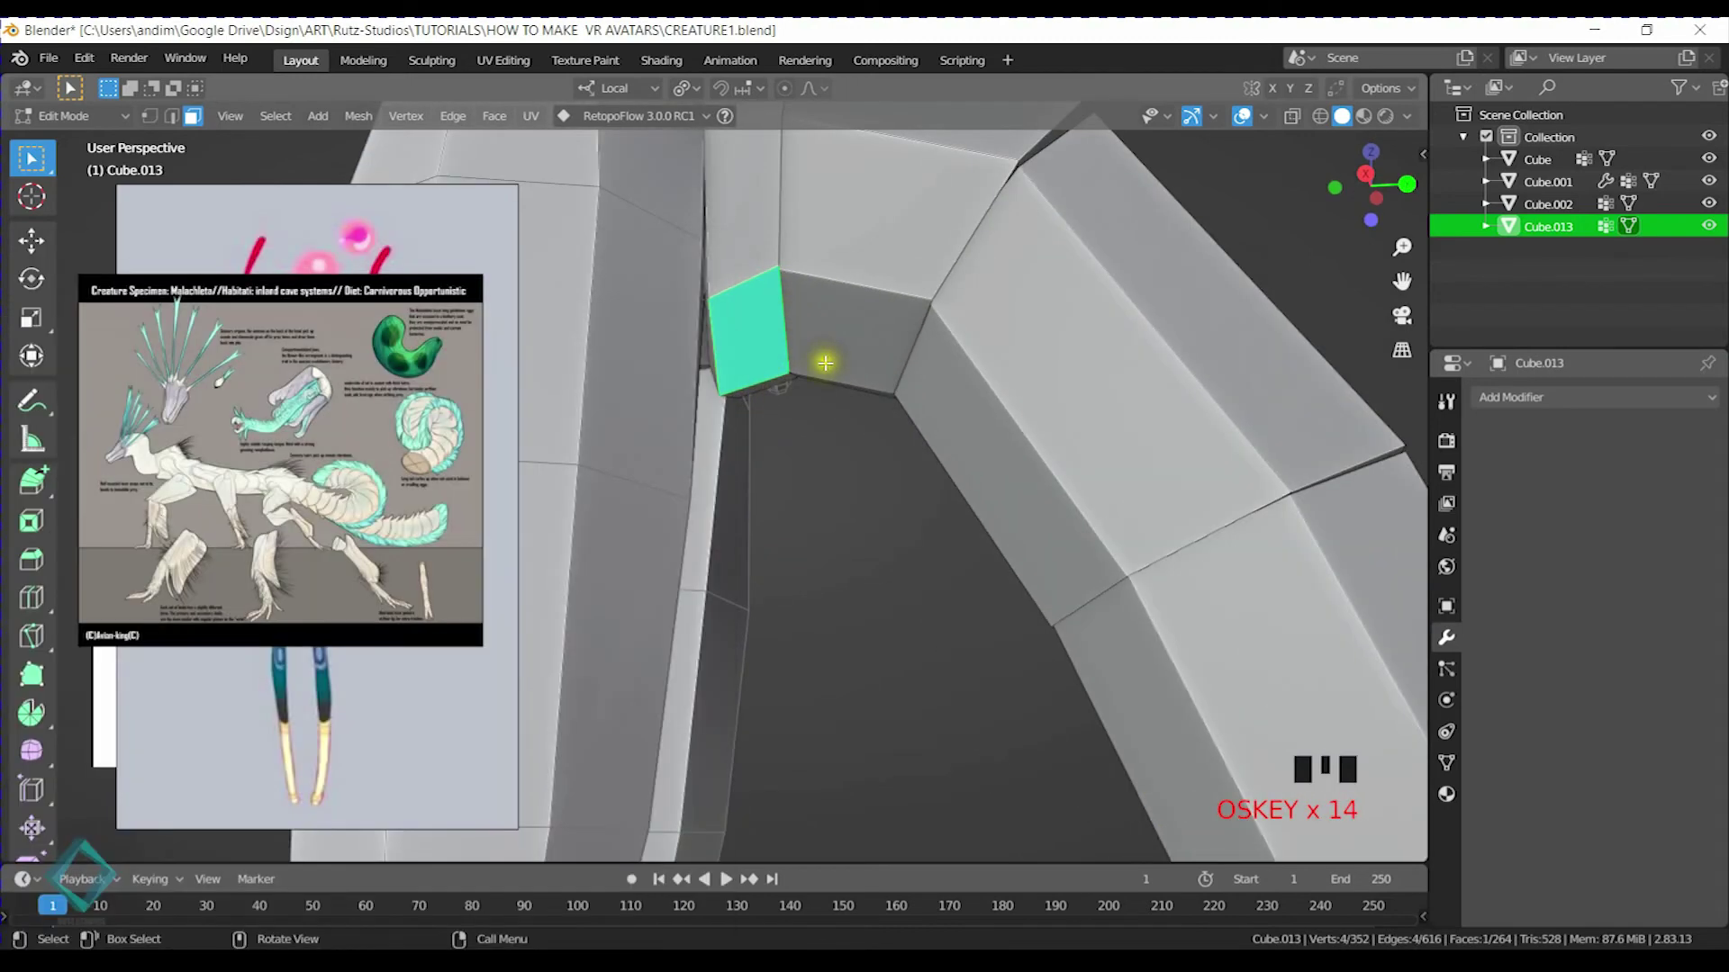
{"action": "left_click", "coordinate": [785, 334], "text": "alt"}
{"action": "left_click", "coordinate": [916, 340], "text": "alt+shift"}
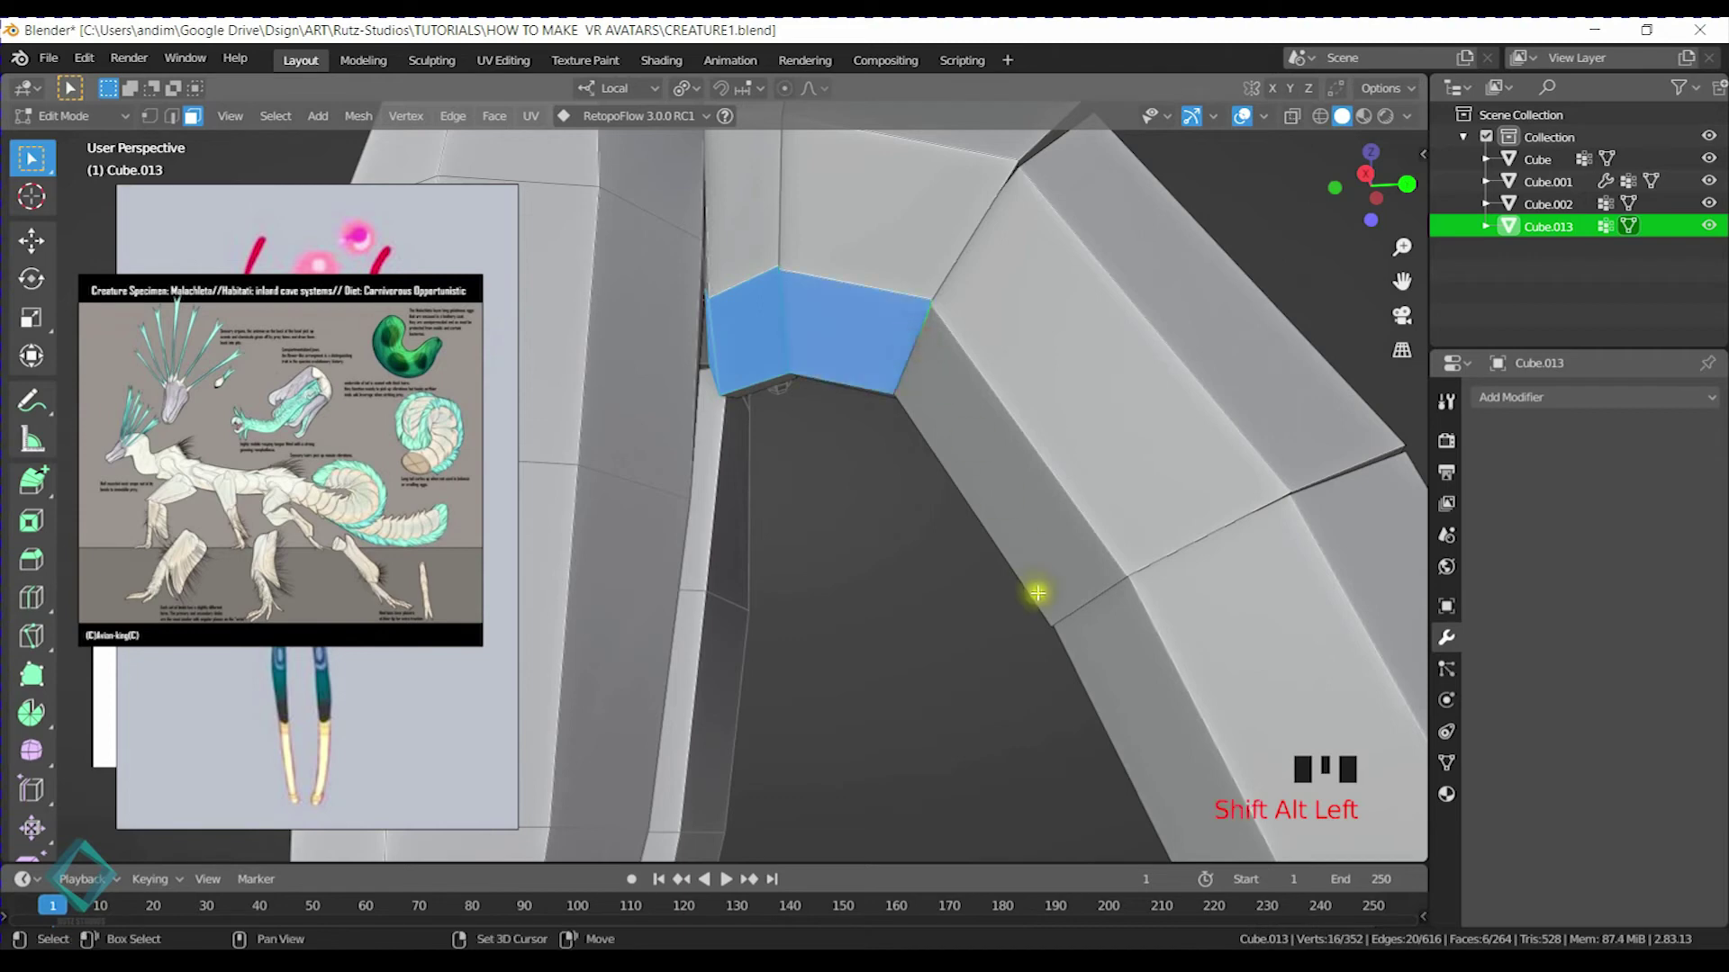
Extend the selection to the underside face loops of the following rings down the descending part of the tail
{"action": "middle_click_drag", "start_coordinate": [1037, 592], "coordinate": [972, 448], "text": "shift"}
{"action": "left_click", "coordinate": [972, 448], "text": "alt+shift"}
{"action": "middle_click_drag", "start_coordinate": [1050, 598], "coordinate": [957, 562], "text": "shift"}
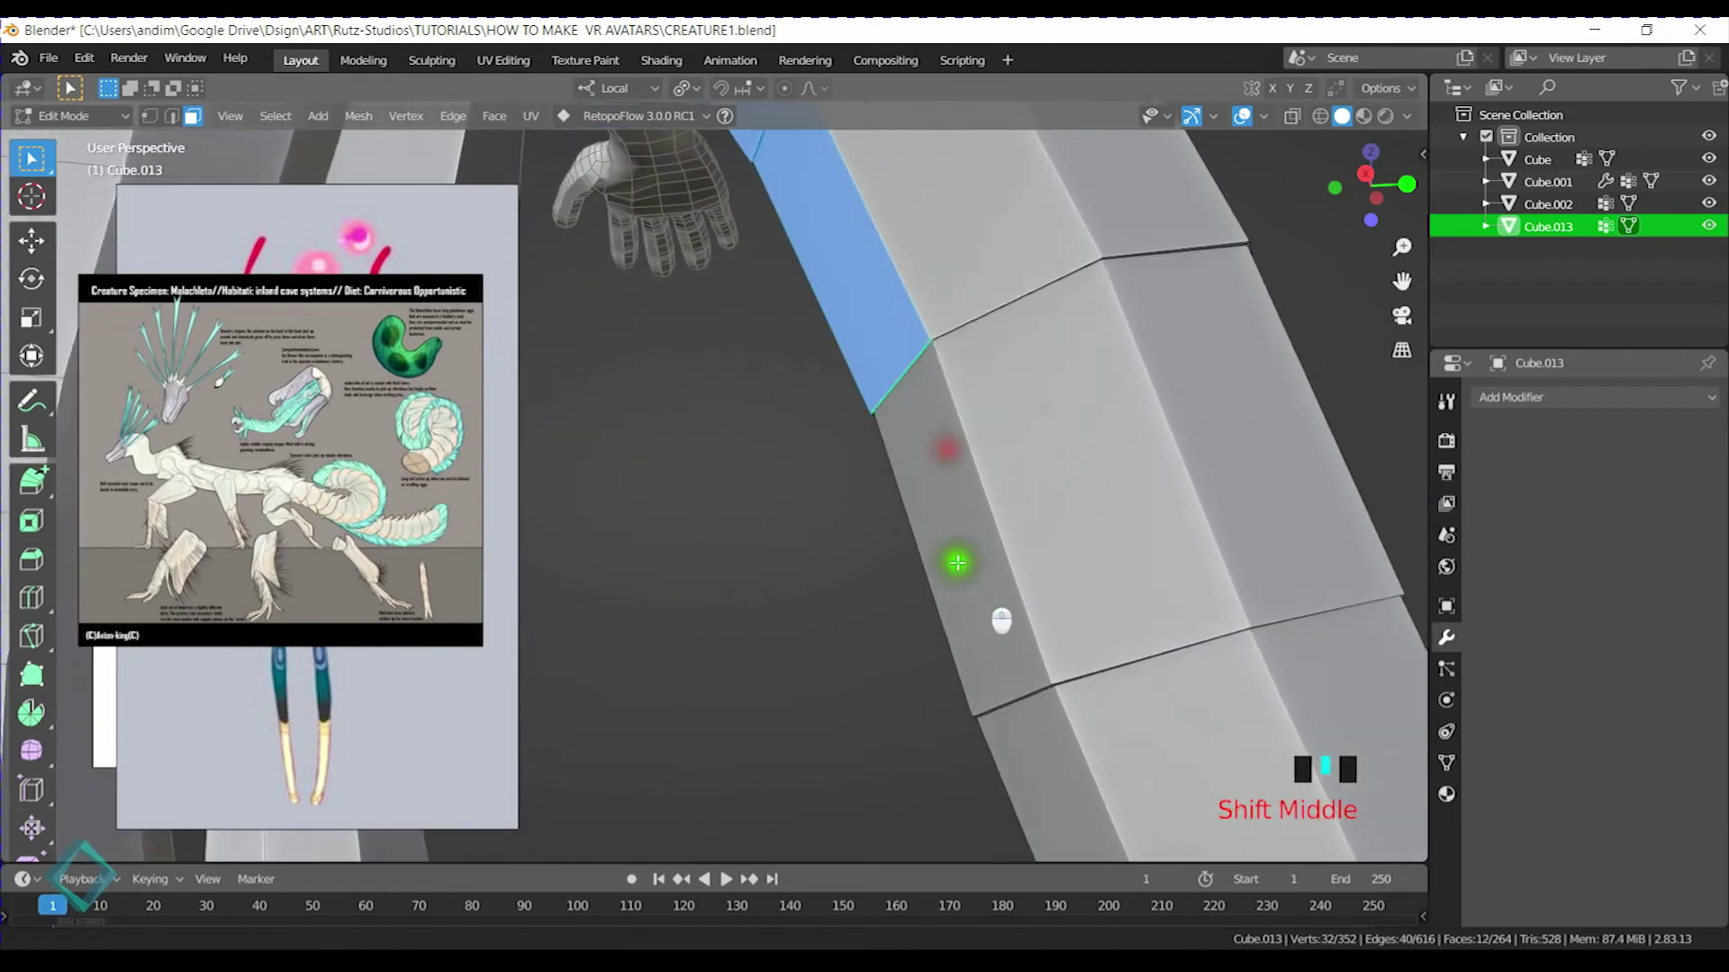
{"action": "left_click", "coordinate": [910, 375], "text": "alt+shift"}
{"action": "middle_click_drag", "start_coordinate": [1092, 811], "coordinate": [849, 464], "text": "shift"}
{"action": "left_click", "coordinate": [1173, 789], "text": "alt+shift"}
{"action": "middle_click_drag", "start_coordinate": [818, 596], "coordinate": [941, 513], "text": "shift"}
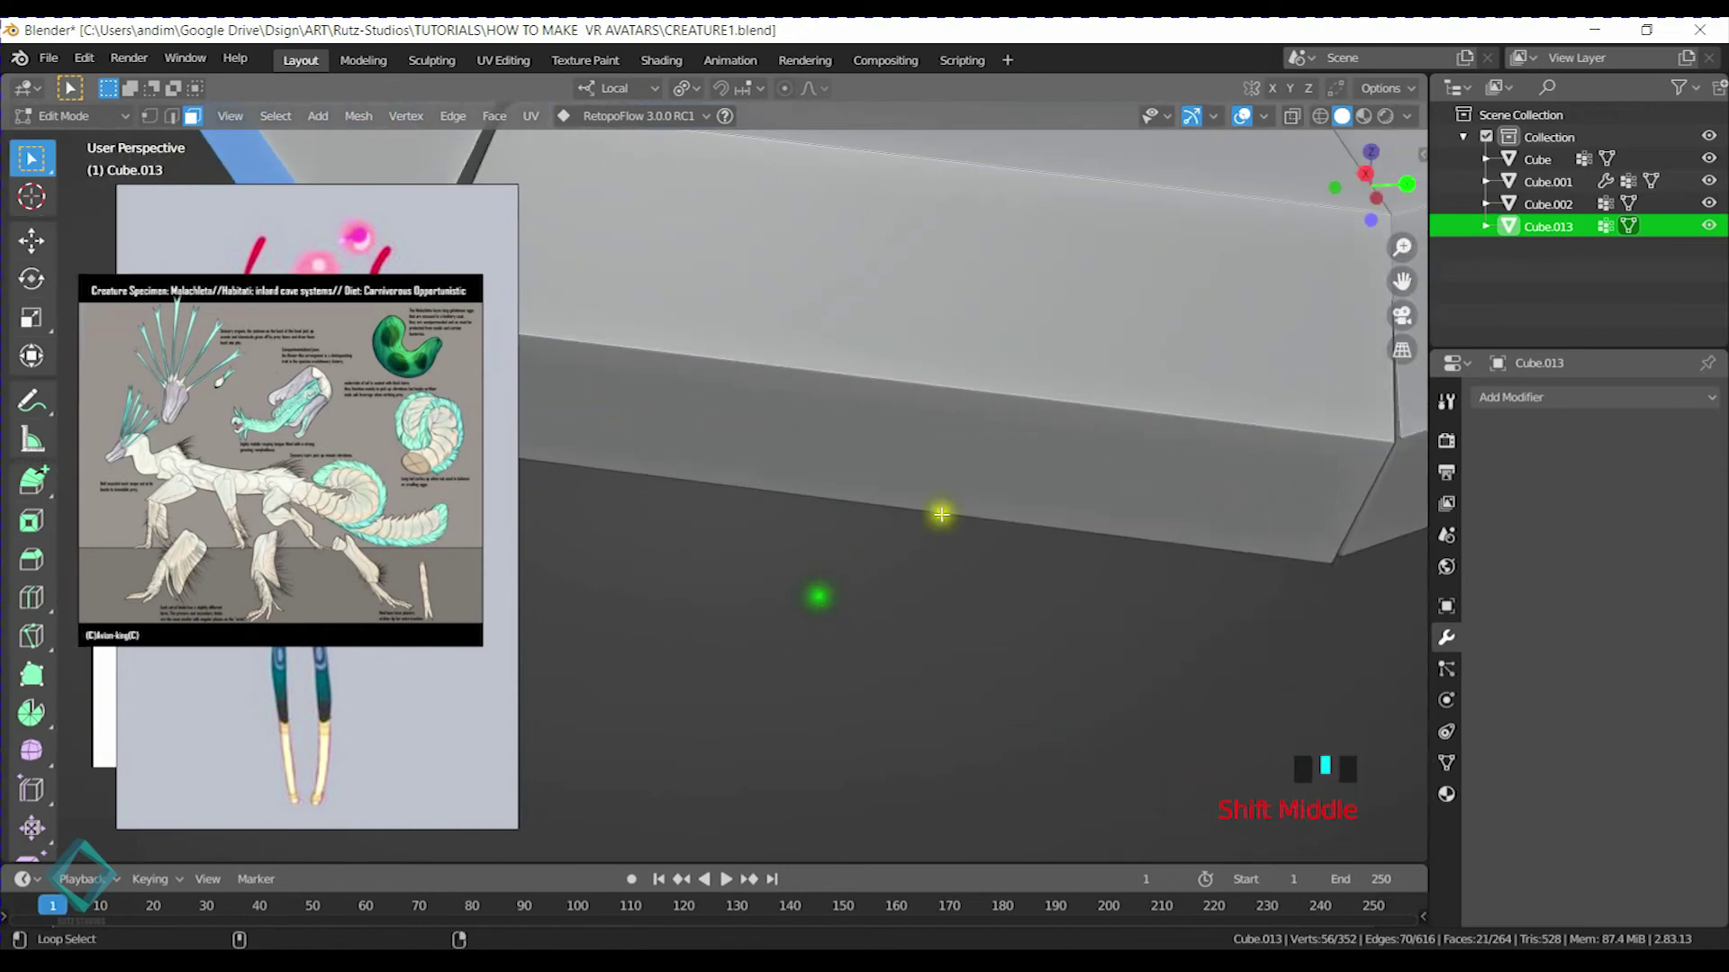
Add the underside face loops of the rings leading into the tail's lower bend to the selection
{"action": "left_click", "coordinate": [1361, 508], "text": "alt+shift"}
{"action": "scroll", "coordinate": [1332, 515], "scroll_direction": "down", "scroll_amount": 3}
{"action": "middle_click_drag", "start_coordinate": [1262, 529], "coordinate": [1123, 509], "text": "shift"}
{"action": "left_click", "coordinate": [1007, 368], "text": "alt+shift"}
{"action": "middle_click_drag", "start_coordinate": [1066, 384], "coordinate": [837, 430]}
{"action": "scroll", "coordinate": [837, 432], "scroll_direction": "down", "scroll_amount": 3}
{"action": "middle_click_drag", "start_coordinate": [842, 437], "coordinate": [991, 434], "text": "shift"}
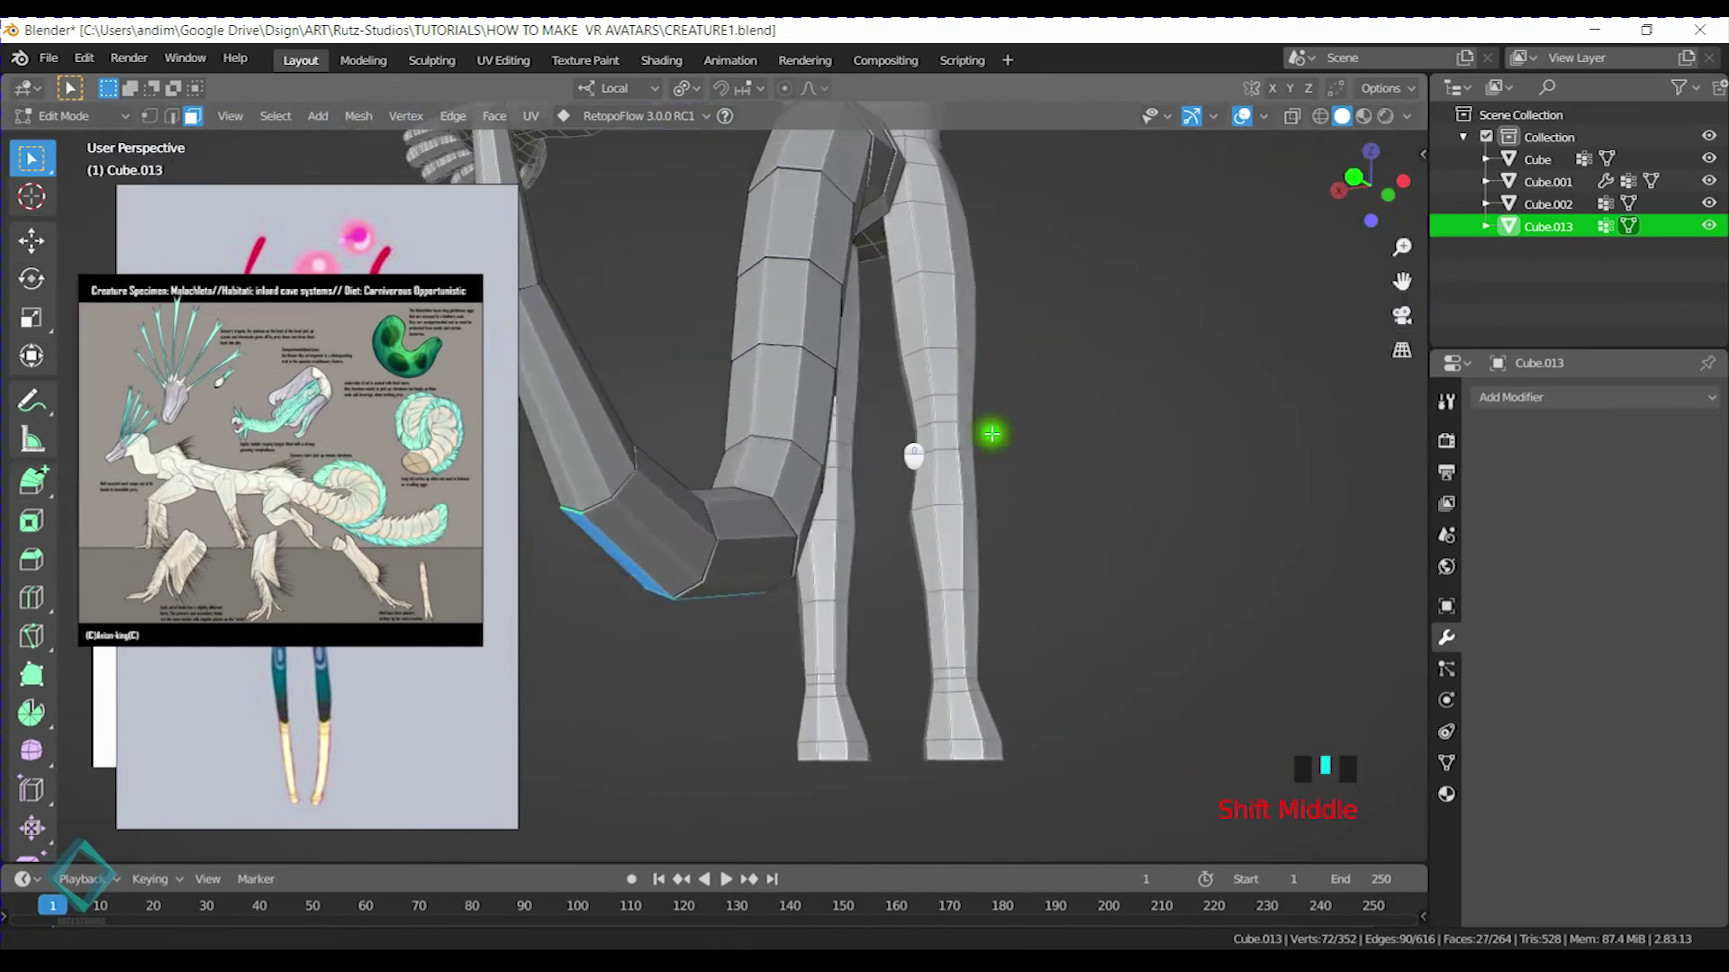
Add the underside face loops of the rings beyond the lower bend, undoing a wrong loop selection
{"action": "scroll", "coordinate": [991, 433], "scroll_direction": "up", "scroll_amount": 3}
{"action": "left_click", "coordinate": [829, 521], "text": "alt+shift"}
{"action": "left_click", "coordinate": [790, 524], "text": "alt+shift"}
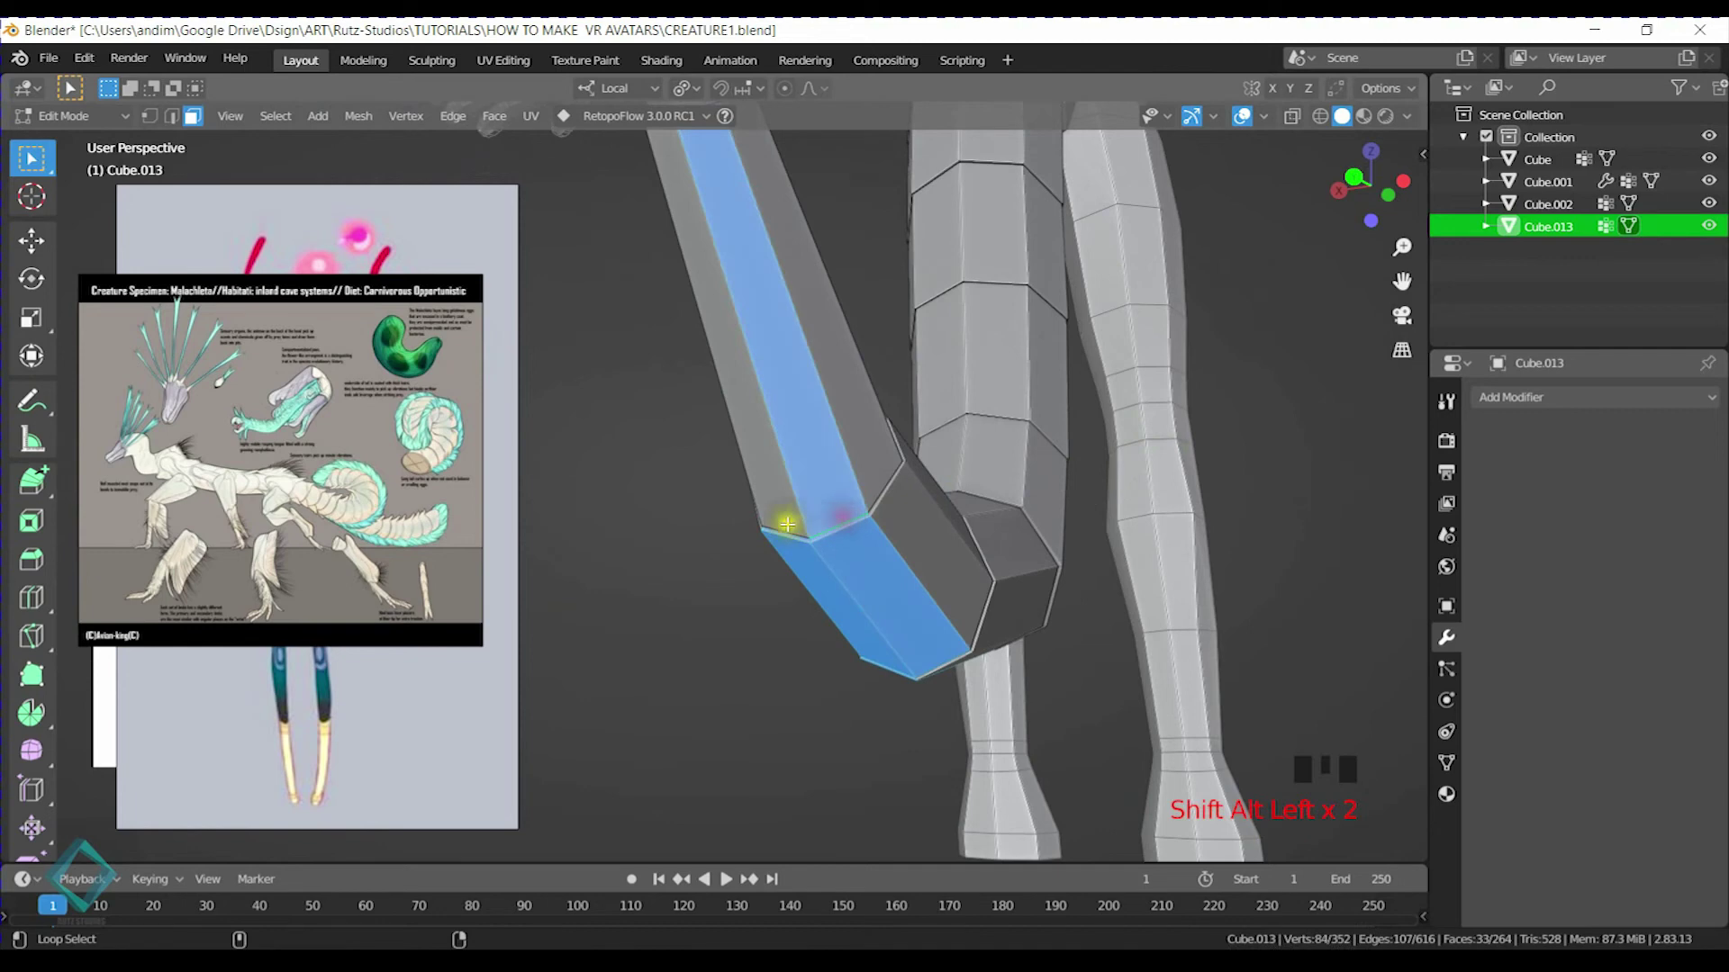
{"action": "mouse_move", "coordinate": [791, 513]}
{"action": "middle_mouse_down"}
{"action": "mouse_move", "coordinate": [802, 495]}
{"action": "mouse_move", "coordinate": [880, 733]}
{"action": "mouse_move", "coordinate": [805, 500]}
{"action": "middle_mouse_up"}
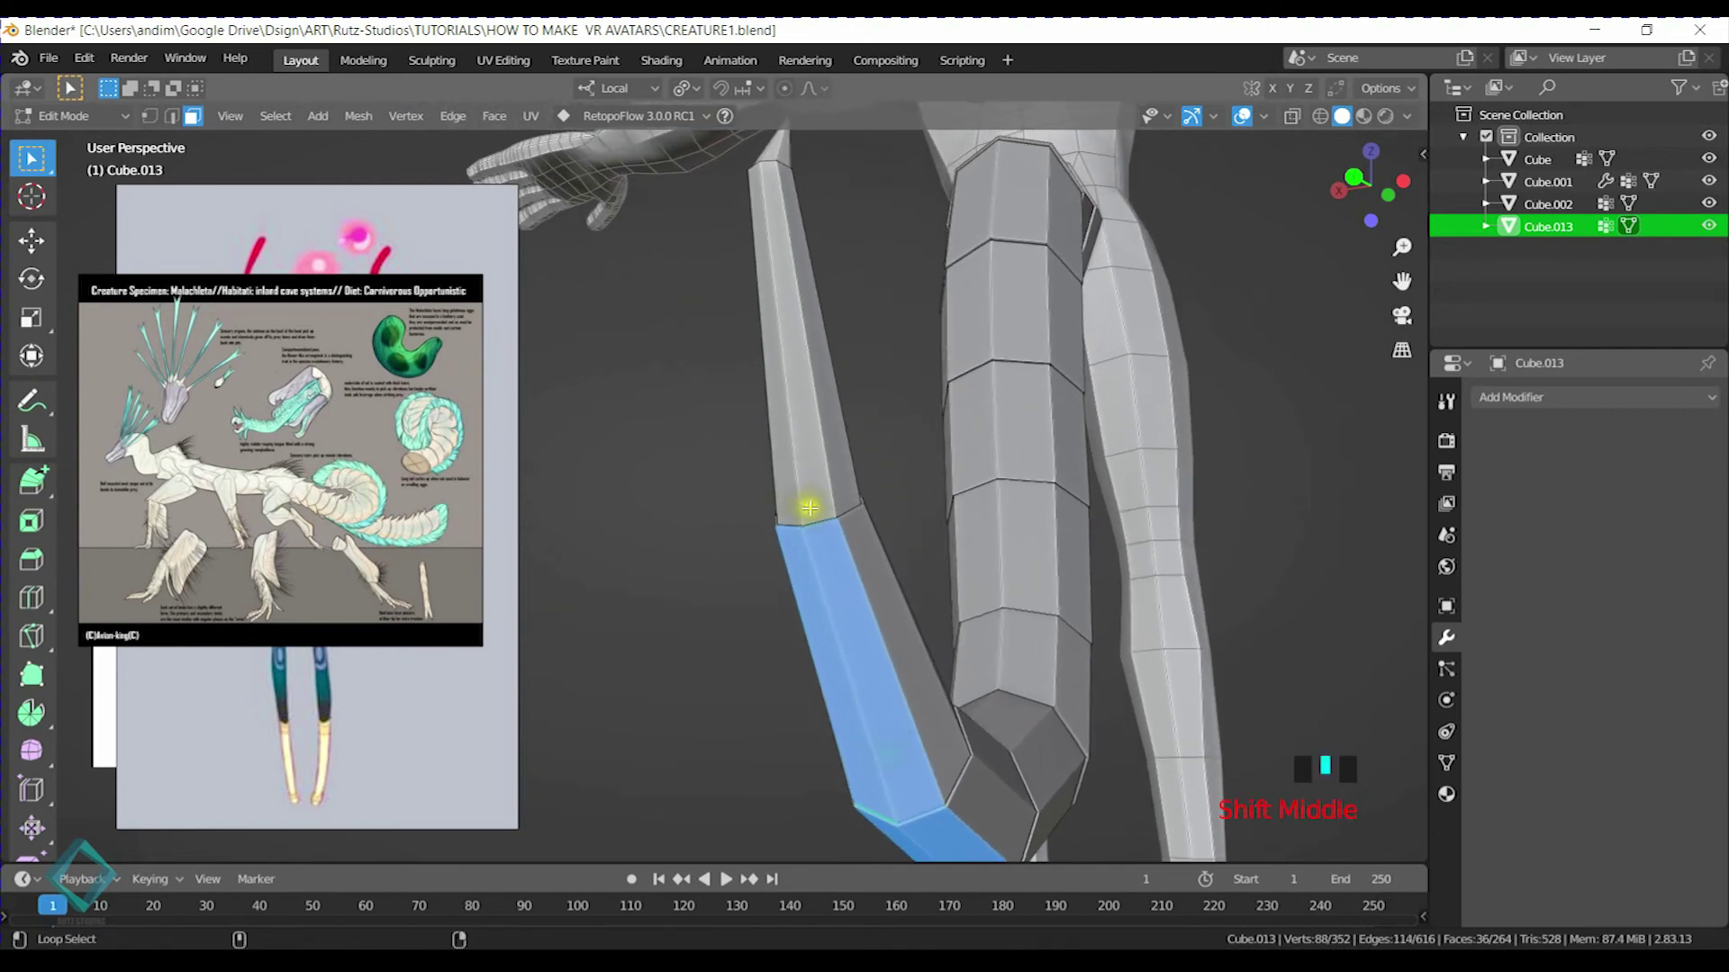
{"action": "left_click", "coordinate": [819, 506], "text": "alt+shift"}
{"action": "key", "text": "ctrl+z"}
{"action": "middle_click_drag", "start_coordinate": [789, 518], "coordinate": [1050, 225]}
{"action": "left_click", "coordinate": [1064, 219], "text": "alt+shift"}
Add the remaining underside face loops of the tail rings to the selection and delete all selected faces
{"action": "middle_click_drag", "start_coordinate": [1144, 194], "coordinate": [937, 537]}
{"action": "left_click", "coordinate": [936, 392], "text": "alt+shift"}
{"action": "left_click", "coordinate": [881, 394], "text": "alt+shift"}
{"action": "middle_click_drag", "start_coordinate": [910, 259], "coordinate": [895, 462], "text": "shift"}
{"action": "left_click", "coordinate": [892, 402], "text": "alt+shift"}
{"action": "middle_click_drag", "start_coordinate": [844, 635], "coordinate": [899, 524], "text": "shift"}
{"action": "left_click", "coordinate": [865, 644], "text": "alt+shift"}
{"action": "left_click", "coordinate": [972, 423], "text": "alt+shift"}
{"action": "key", "text": "x"}
{"action": "left_click", "coordinate": [968, 416]}
In edge select mode and right side view, scale up the rear edge loop of the first tail ring
{"action": "scroll", "coordinate": [956, 484], "scroll_direction": "down", "scroll_amount": 3}
{"action": "scroll", "coordinate": [896, 495], "scroll_direction": "up", "scroll_amount": 4}
{"action": "middle_click_drag", "start_coordinate": [891, 459], "coordinate": [866, 351]}
{"action": "scroll", "coordinate": [853, 462], "scroll_direction": "up", "scroll_amount": 2}
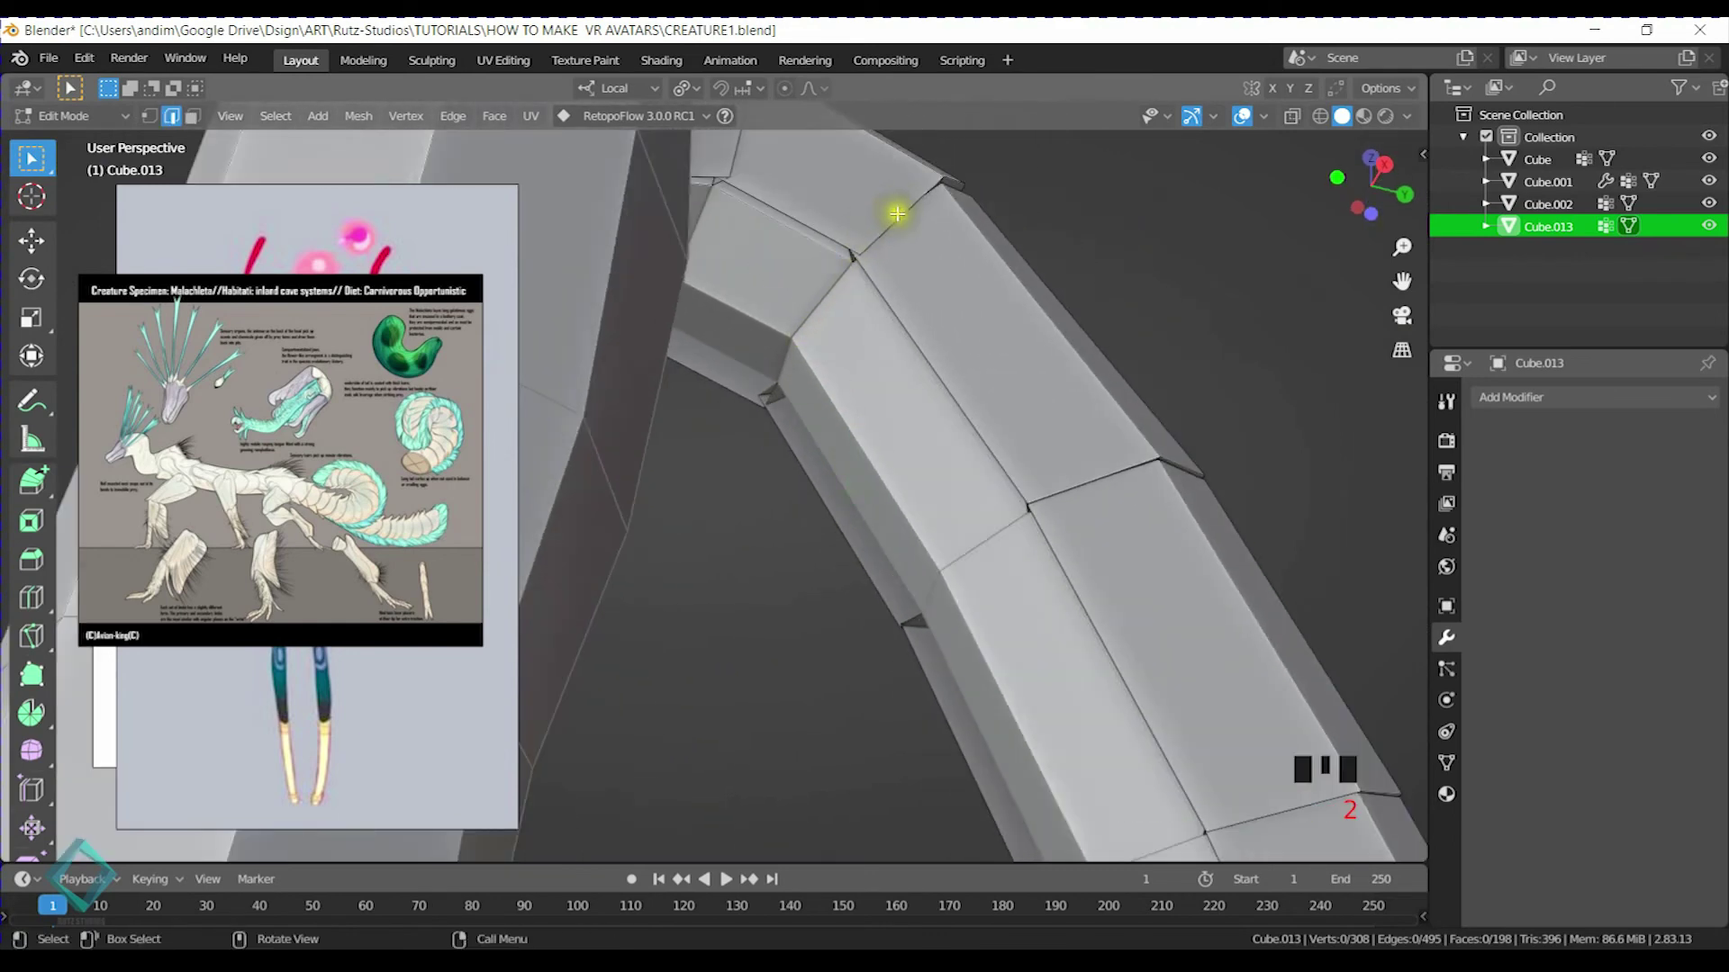
{"action": "middle_click_drag", "start_coordinate": [901, 204], "coordinate": [922, 327]}
{"action": "key", "text": "KP_3"}
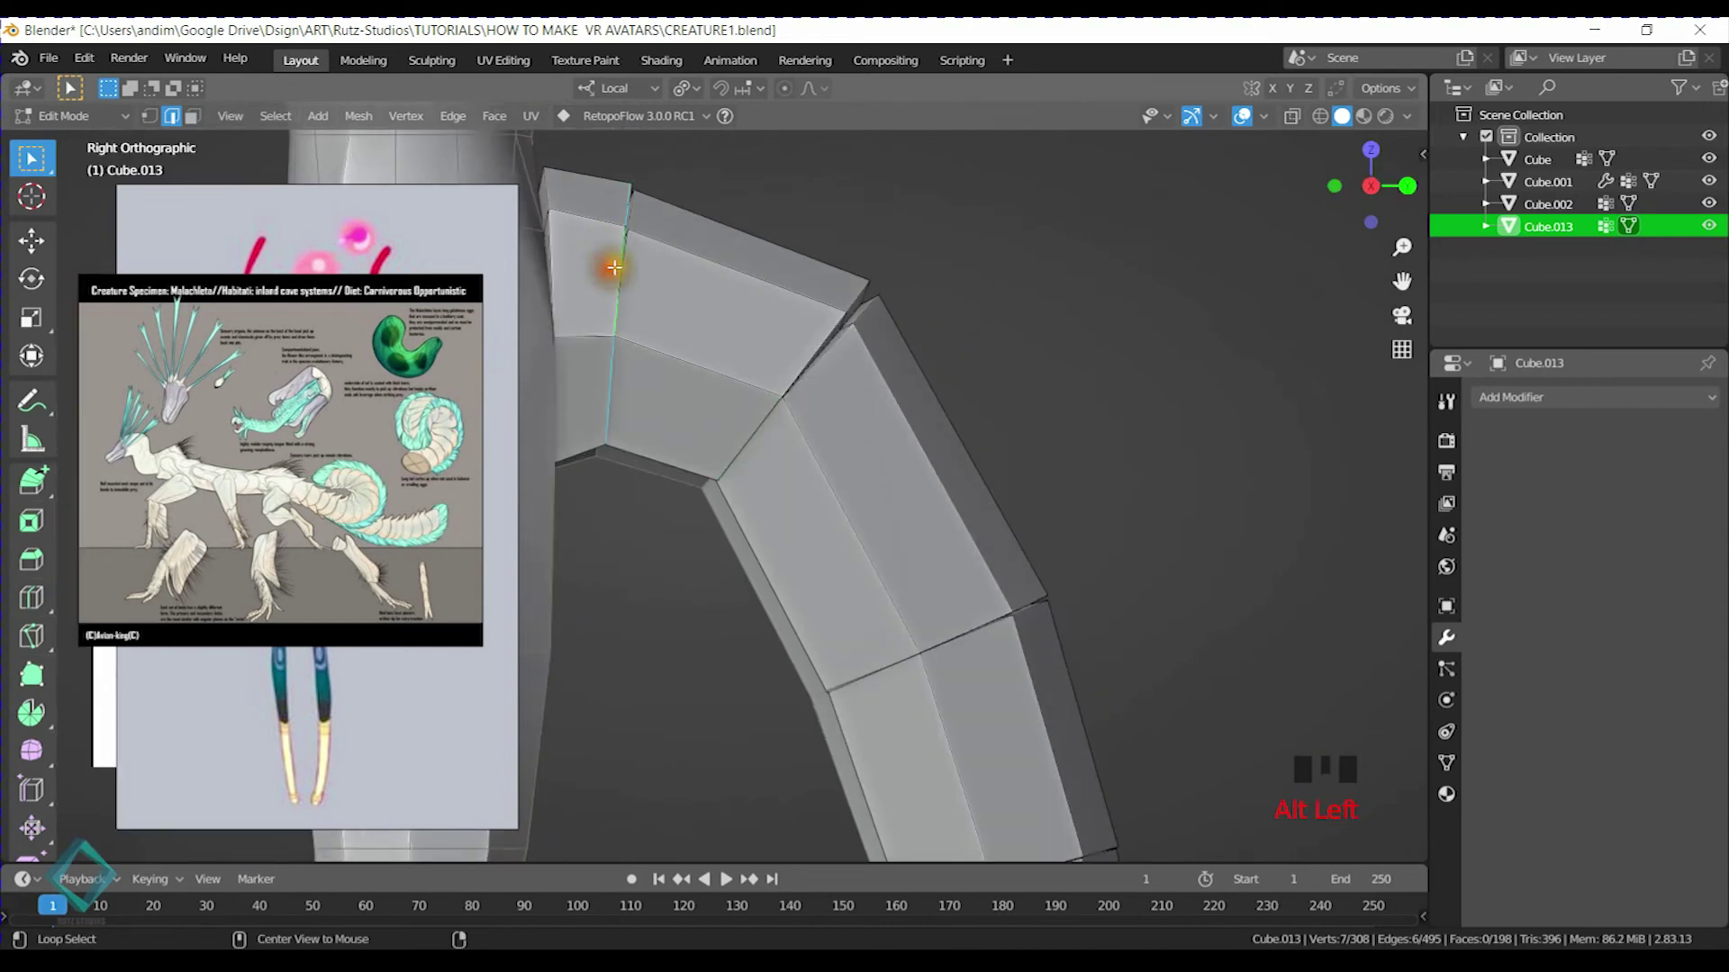
{"action": "key", "text": "g"}
{"action": "key", "text": "Escape"}
{"action": "key", "text": "s"}
{"action": "left_click", "coordinate": [792, 274]}
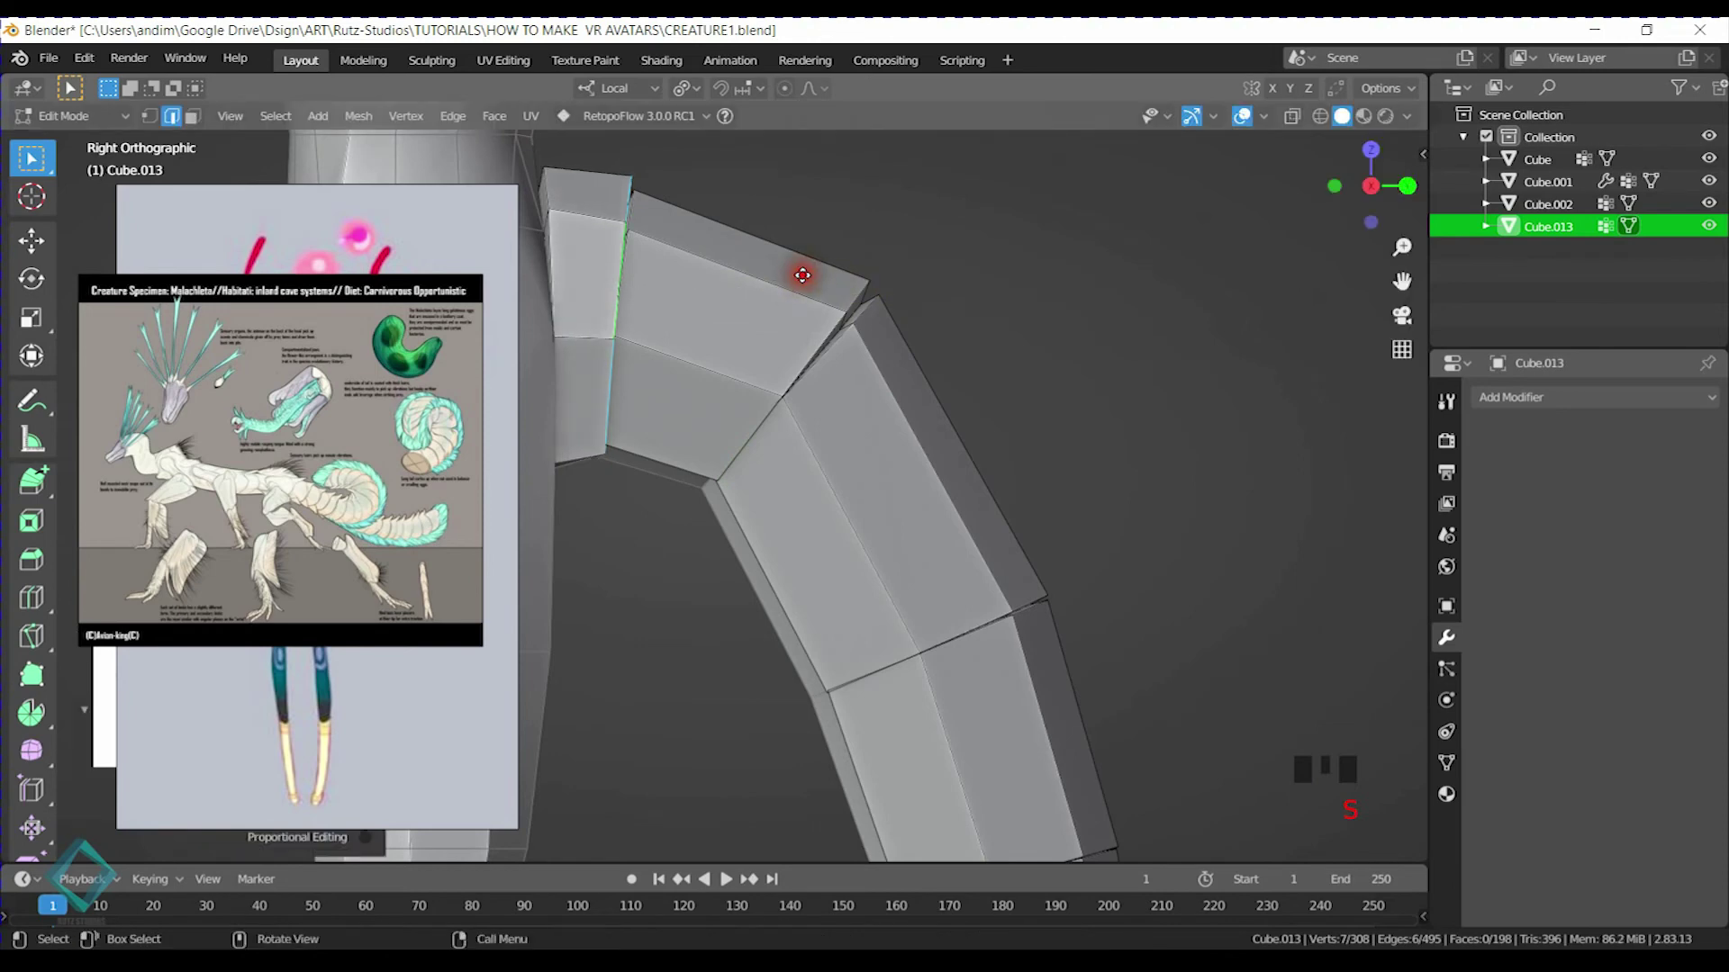
{"action": "key", "text": "s"}
{"action": "left_click", "coordinate": [810, 282]}
Enlarge and reposition the second ring's rear edge loop so that it overlaps the third ring
{"action": "left_click", "coordinate": [790, 353], "text": "alt"}
{"action": "middle_click_drag", "start_coordinate": [971, 425], "coordinate": [841, 327], "text": "shift"}
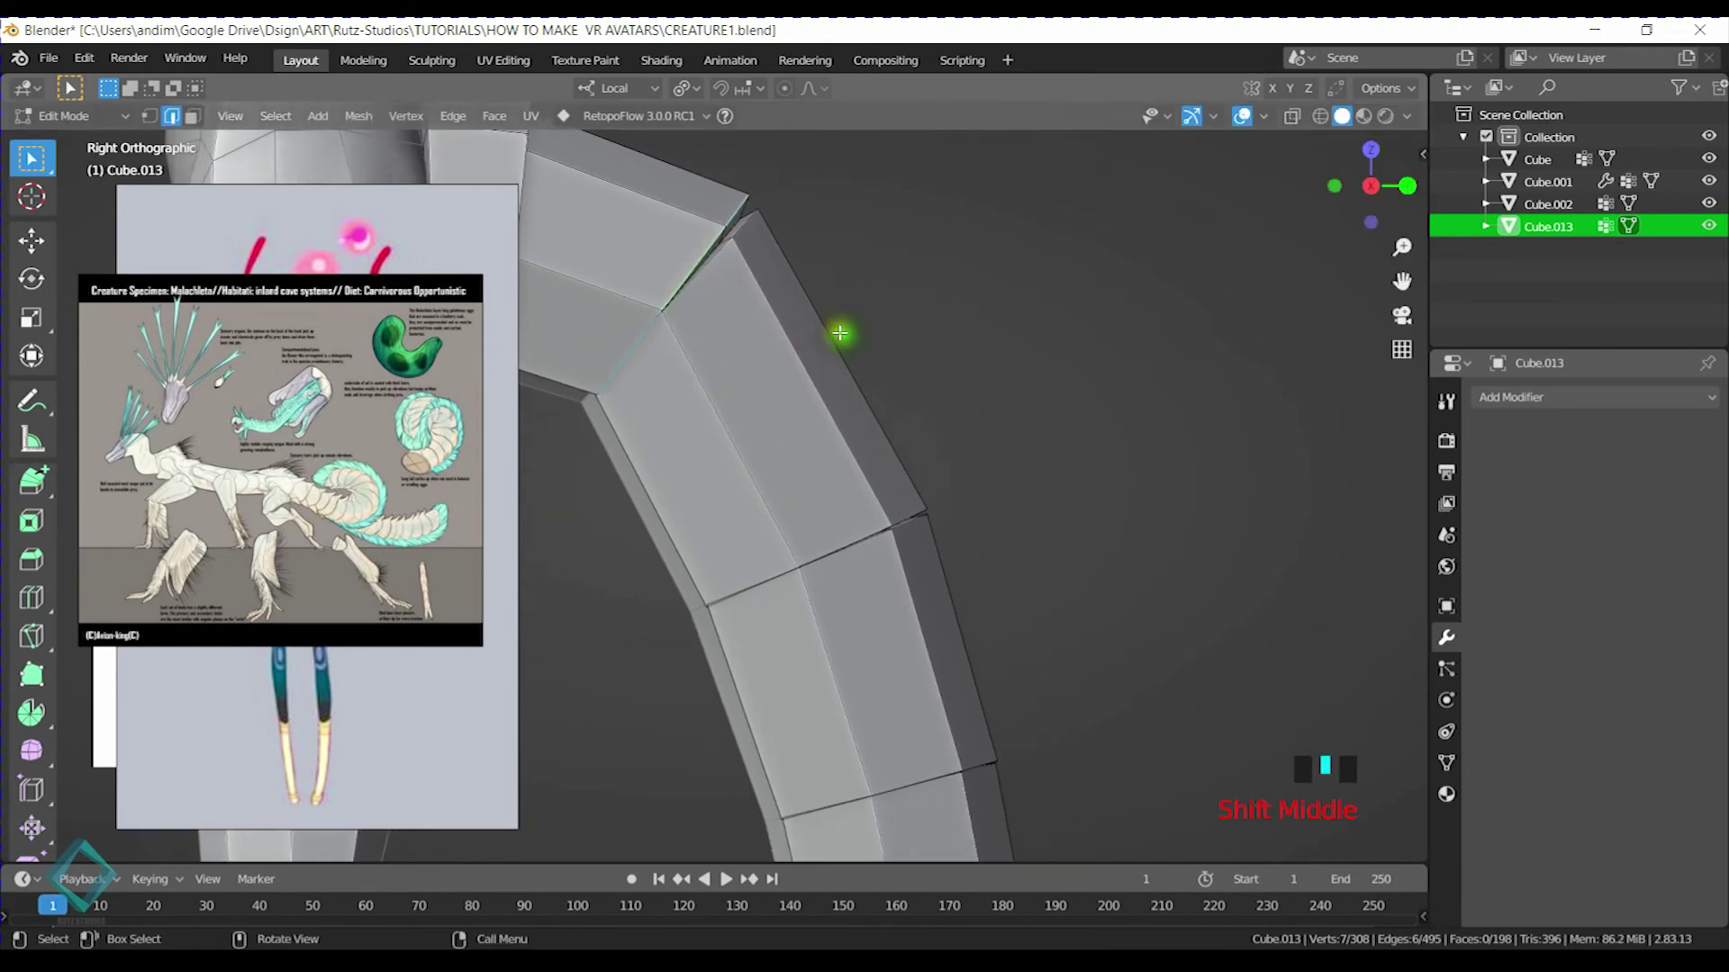
{"action": "key", "text": "g"}
{"action": "left_click", "coordinate": [864, 341]}
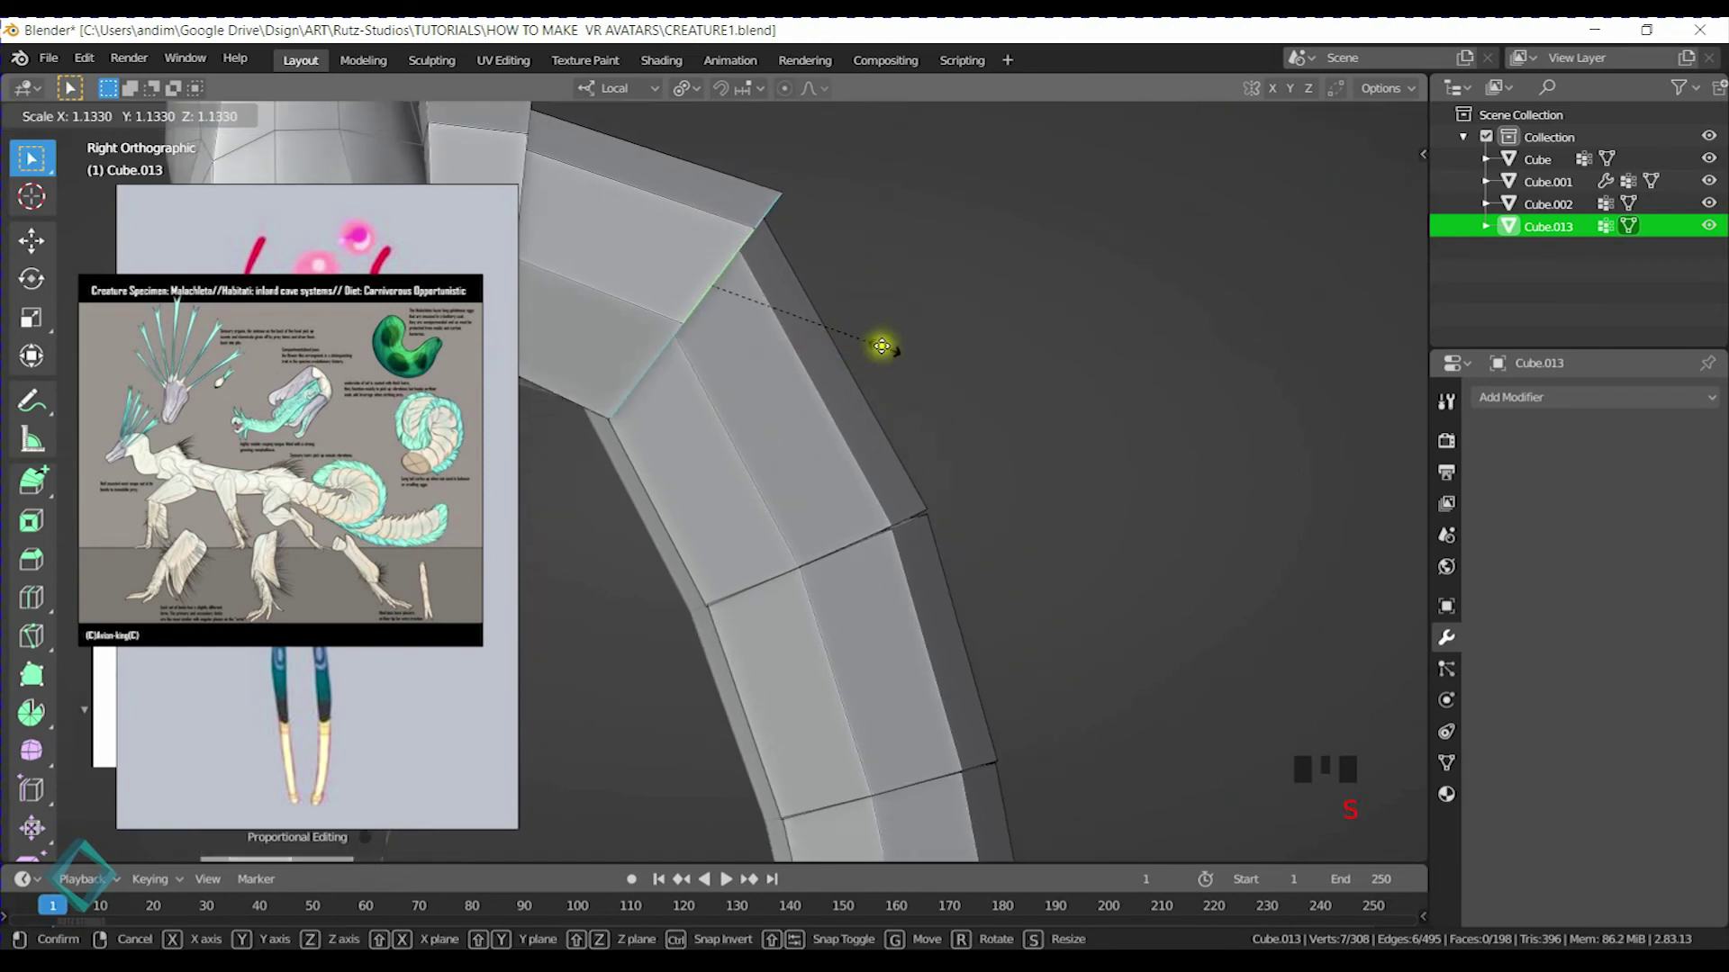
{"action": "middle_click_drag", "start_coordinate": [863, 529], "coordinate": [822, 359], "text": "shift"}
Scale up the third ring's rear edge loop and move it outward and down over the fourth ring
{"action": "left_click", "coordinate": [776, 387], "text": "alt"}
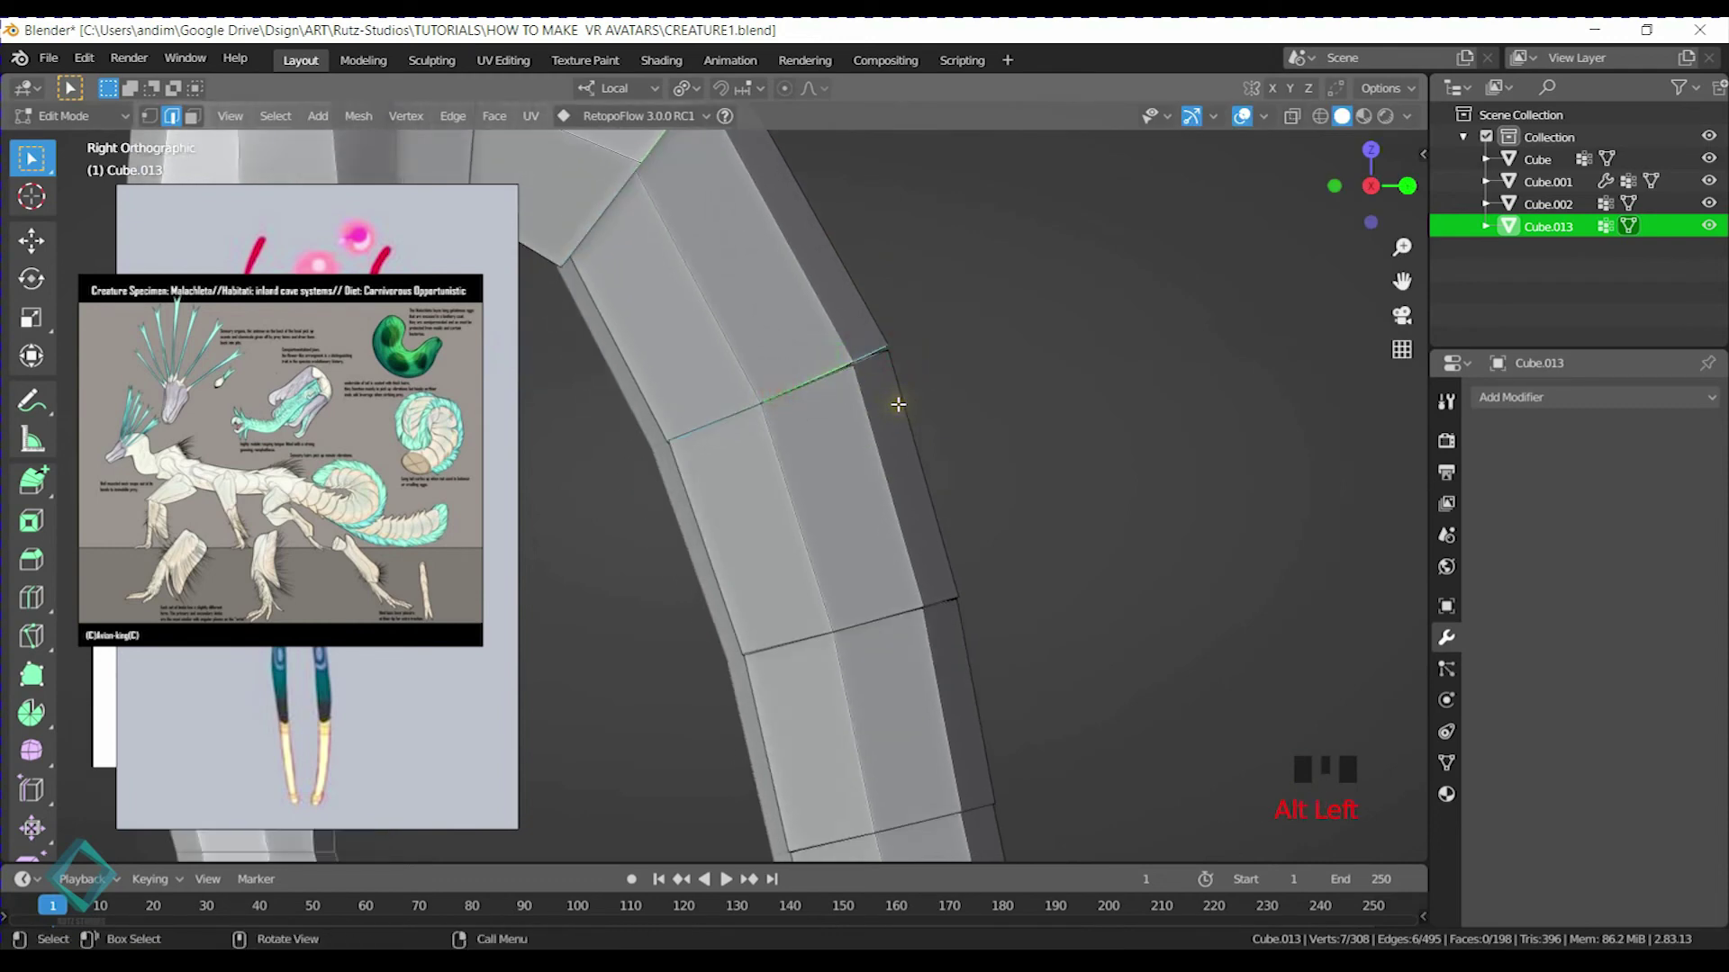
{"action": "key", "text": "s"}
{"action": "left_click", "coordinate": [1058, 444]}
{"action": "key", "text": "g"}
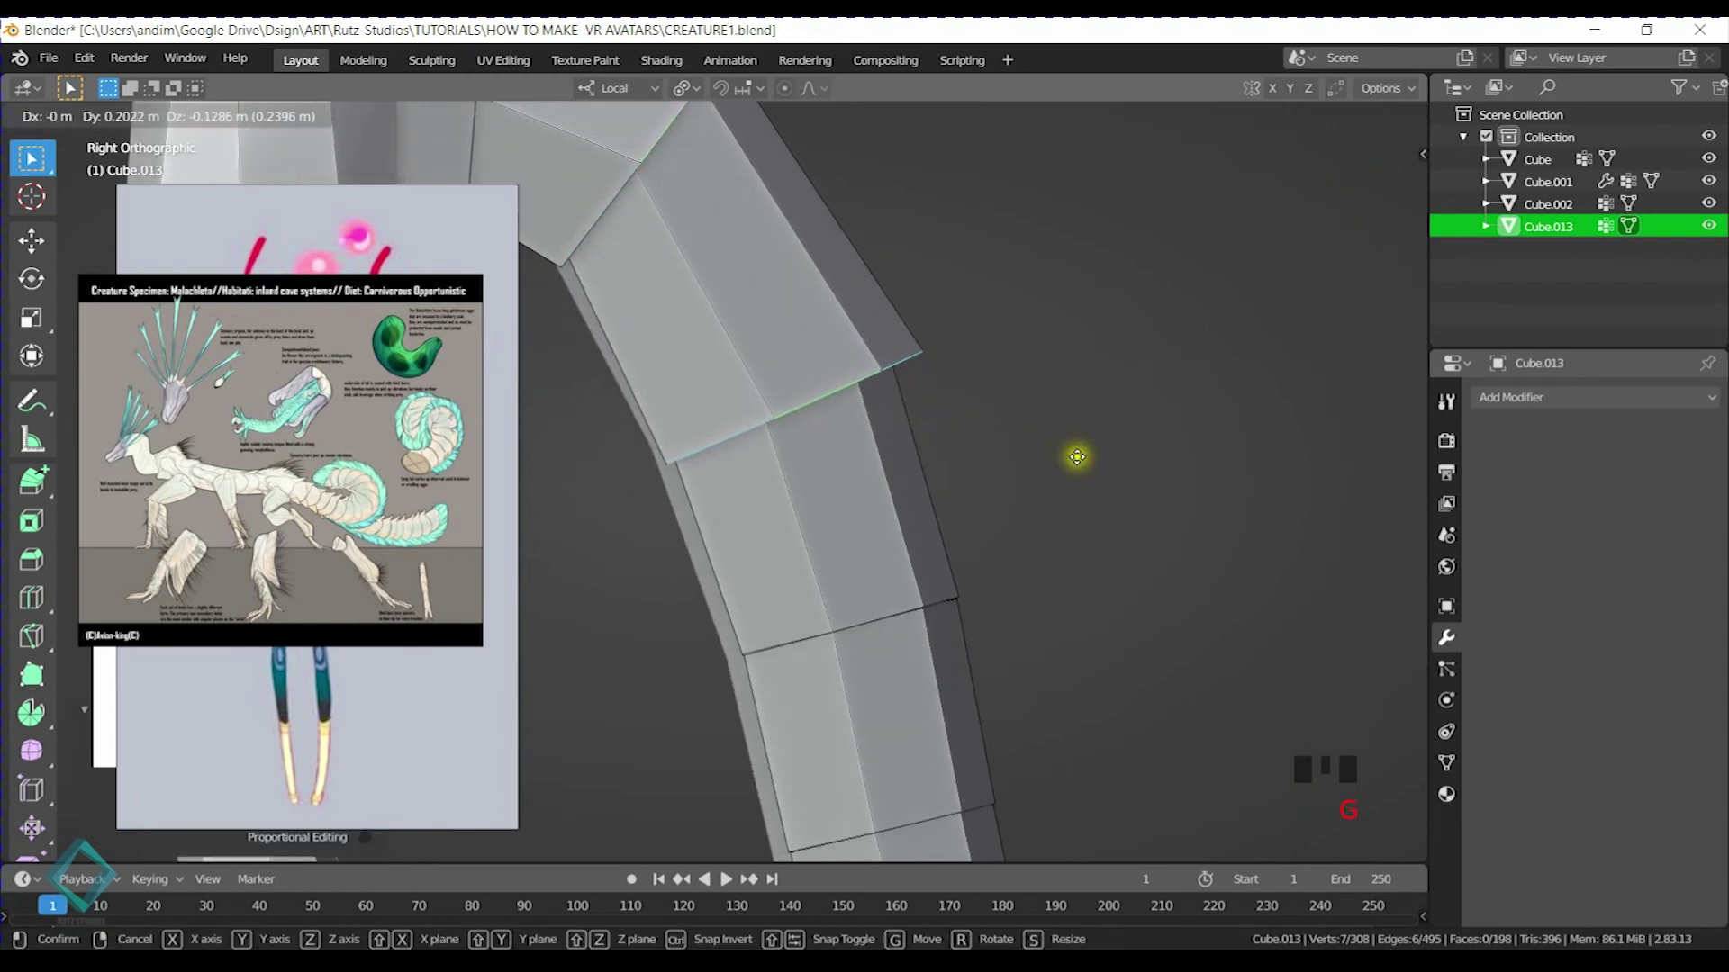
{"action": "left_click", "coordinate": [1077, 460]}
Scale up the fourth ring's rear edge loop and shift it to overlap the start of the fifth ring
{"action": "middle_click_drag", "start_coordinate": [913, 599], "coordinate": [852, 459], "text": "shift"}
{"action": "left_click", "coordinate": [792, 478], "text": "alt"}
{"action": "left_click", "coordinate": [824, 464], "text": "alt"}
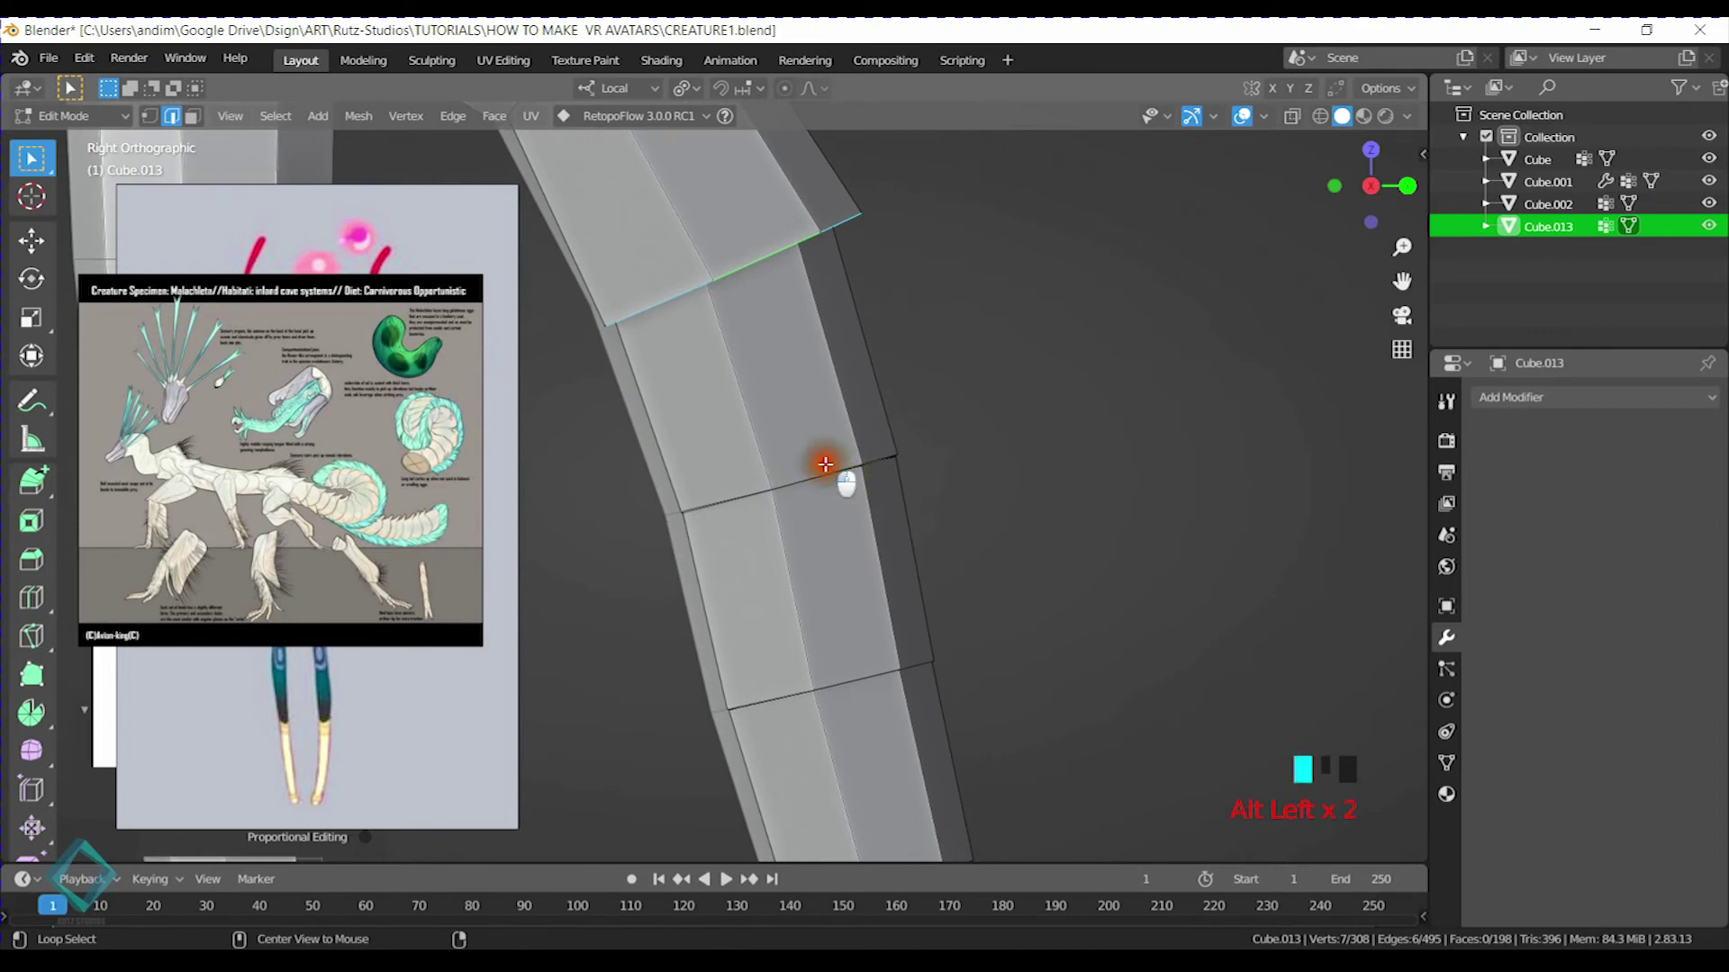
{"action": "key", "text": "g"}
{"action": "left_click", "coordinate": [965, 577]}
{"action": "key", "text": "s"}
{"action": "left_click", "coordinate": [1170, 653]}
{"action": "key", "text": "g"}
{"action": "left_click", "coordinate": [1122, 664]}
Scale the fifth ring's rear edge loop up by about 1.2 to flare it over the sixth ring
{"action": "middle_click_drag", "start_coordinate": [948, 640], "coordinate": [907, 447], "text": "shift"}
{"action": "left_click", "coordinate": [811, 492], "text": "alt"}
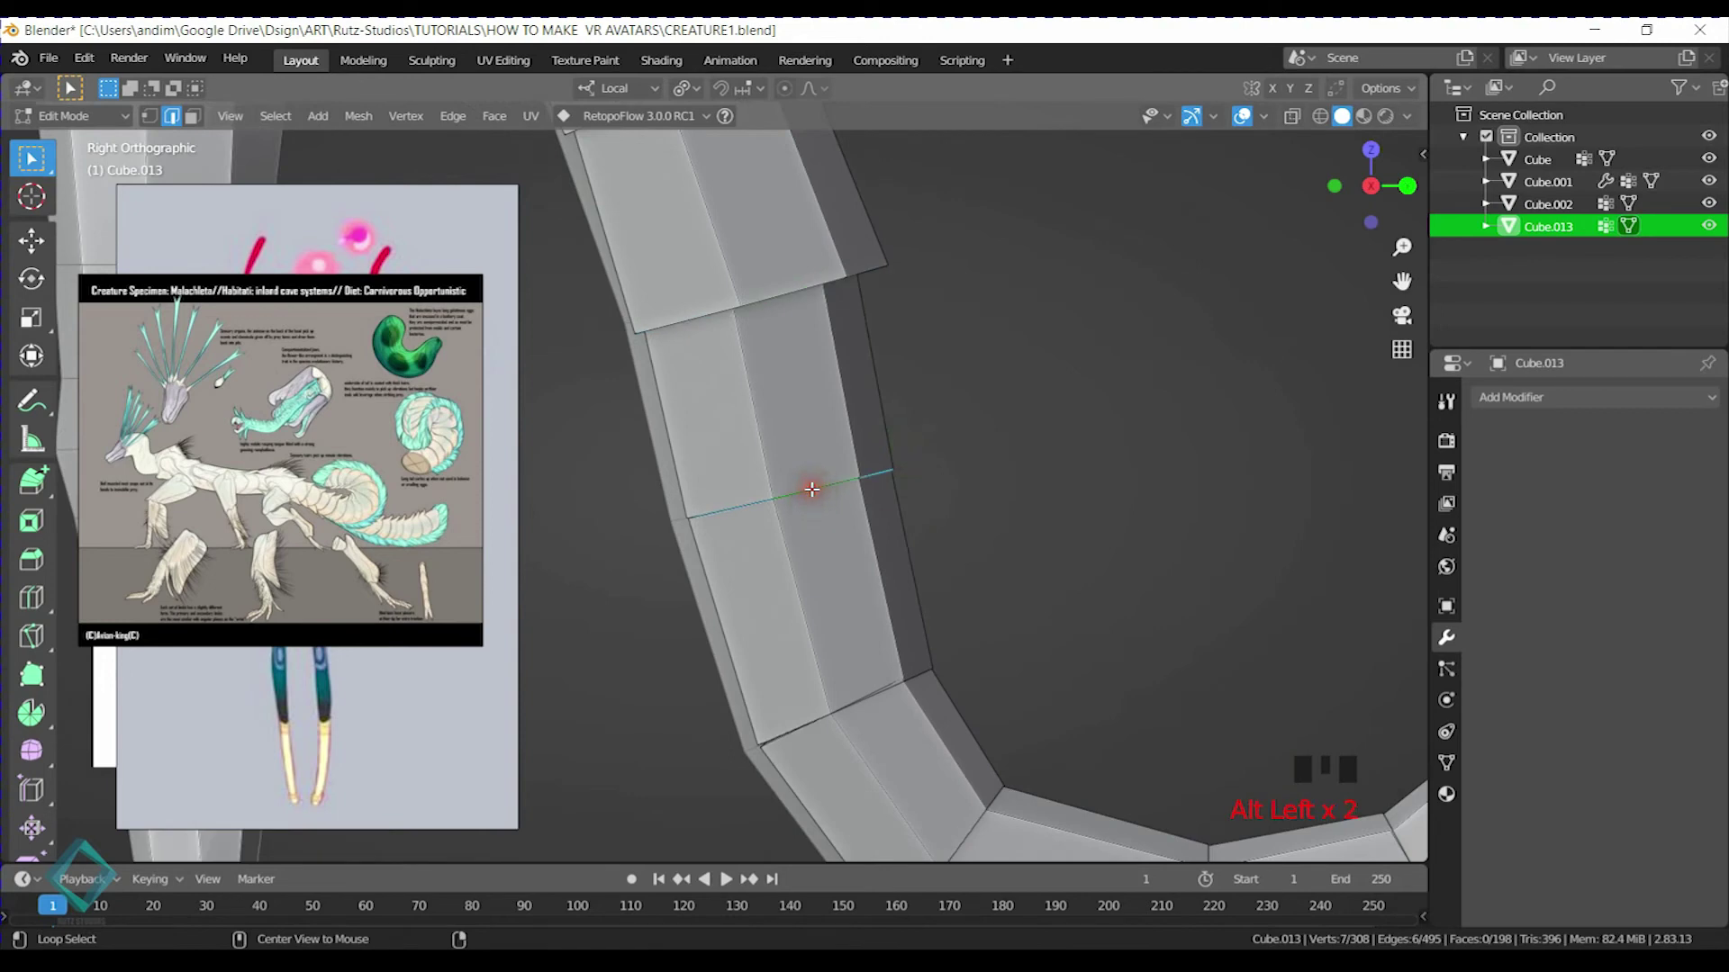
{"action": "key", "text": "s"}
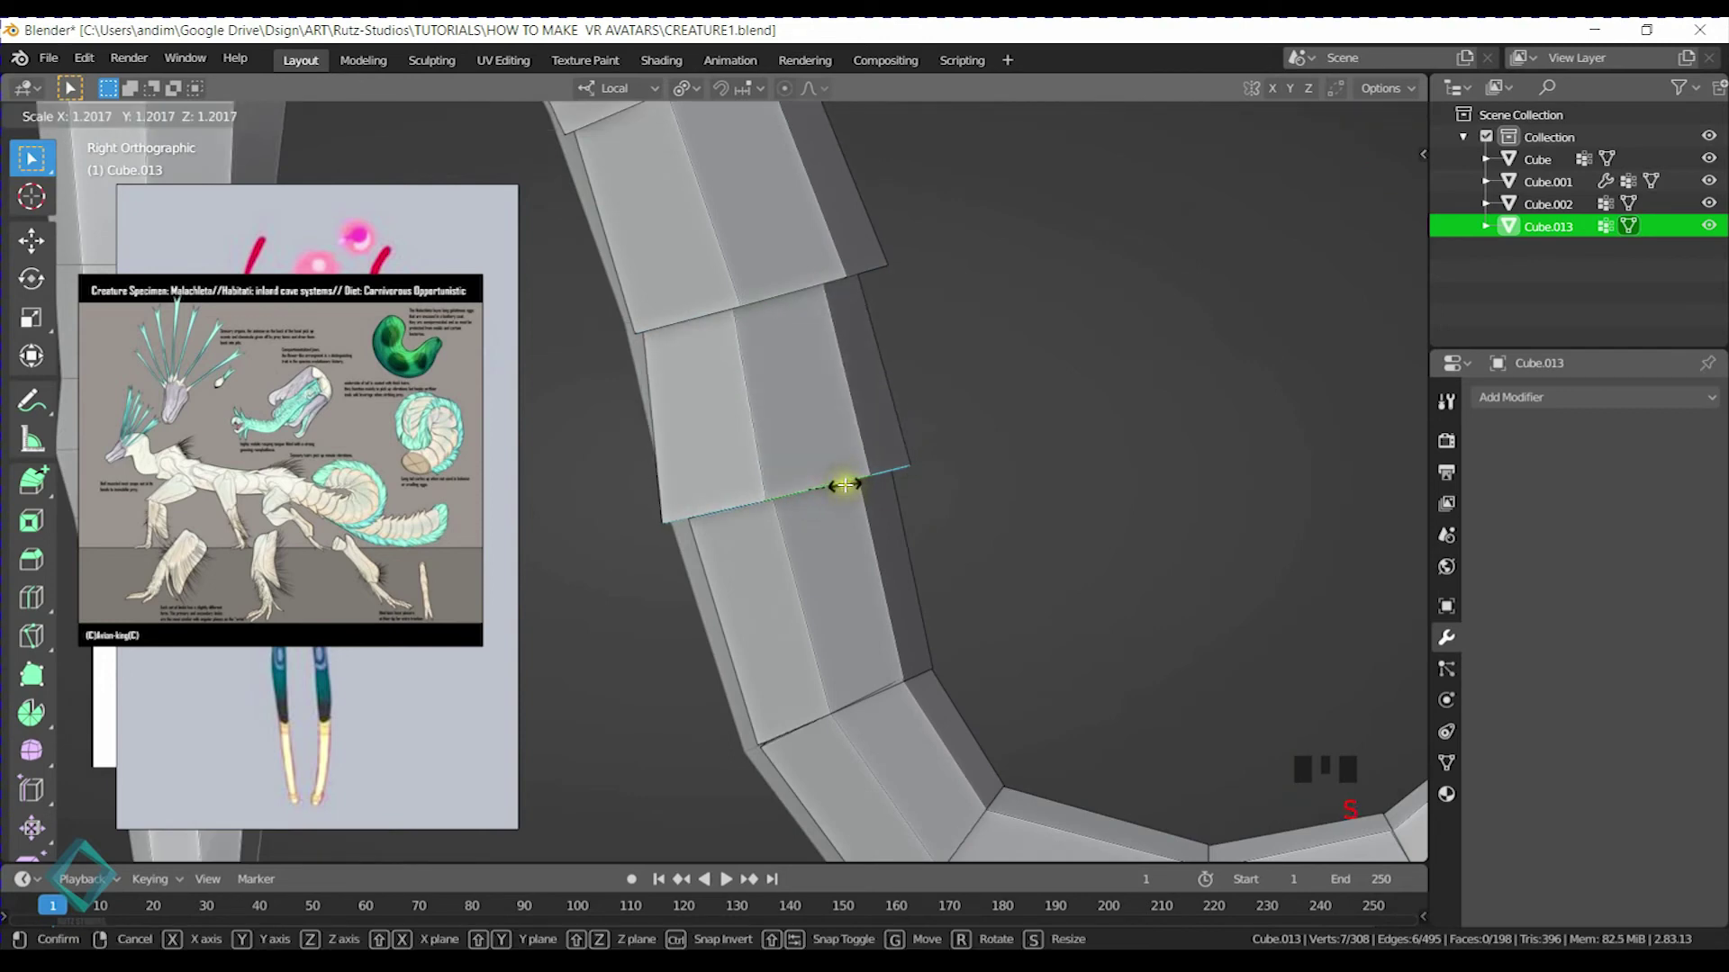
{"action": "left_click", "coordinate": [844, 485]}
{"action": "middle_click_drag", "start_coordinate": [942, 490], "coordinate": [893, 467], "text": "shift"}
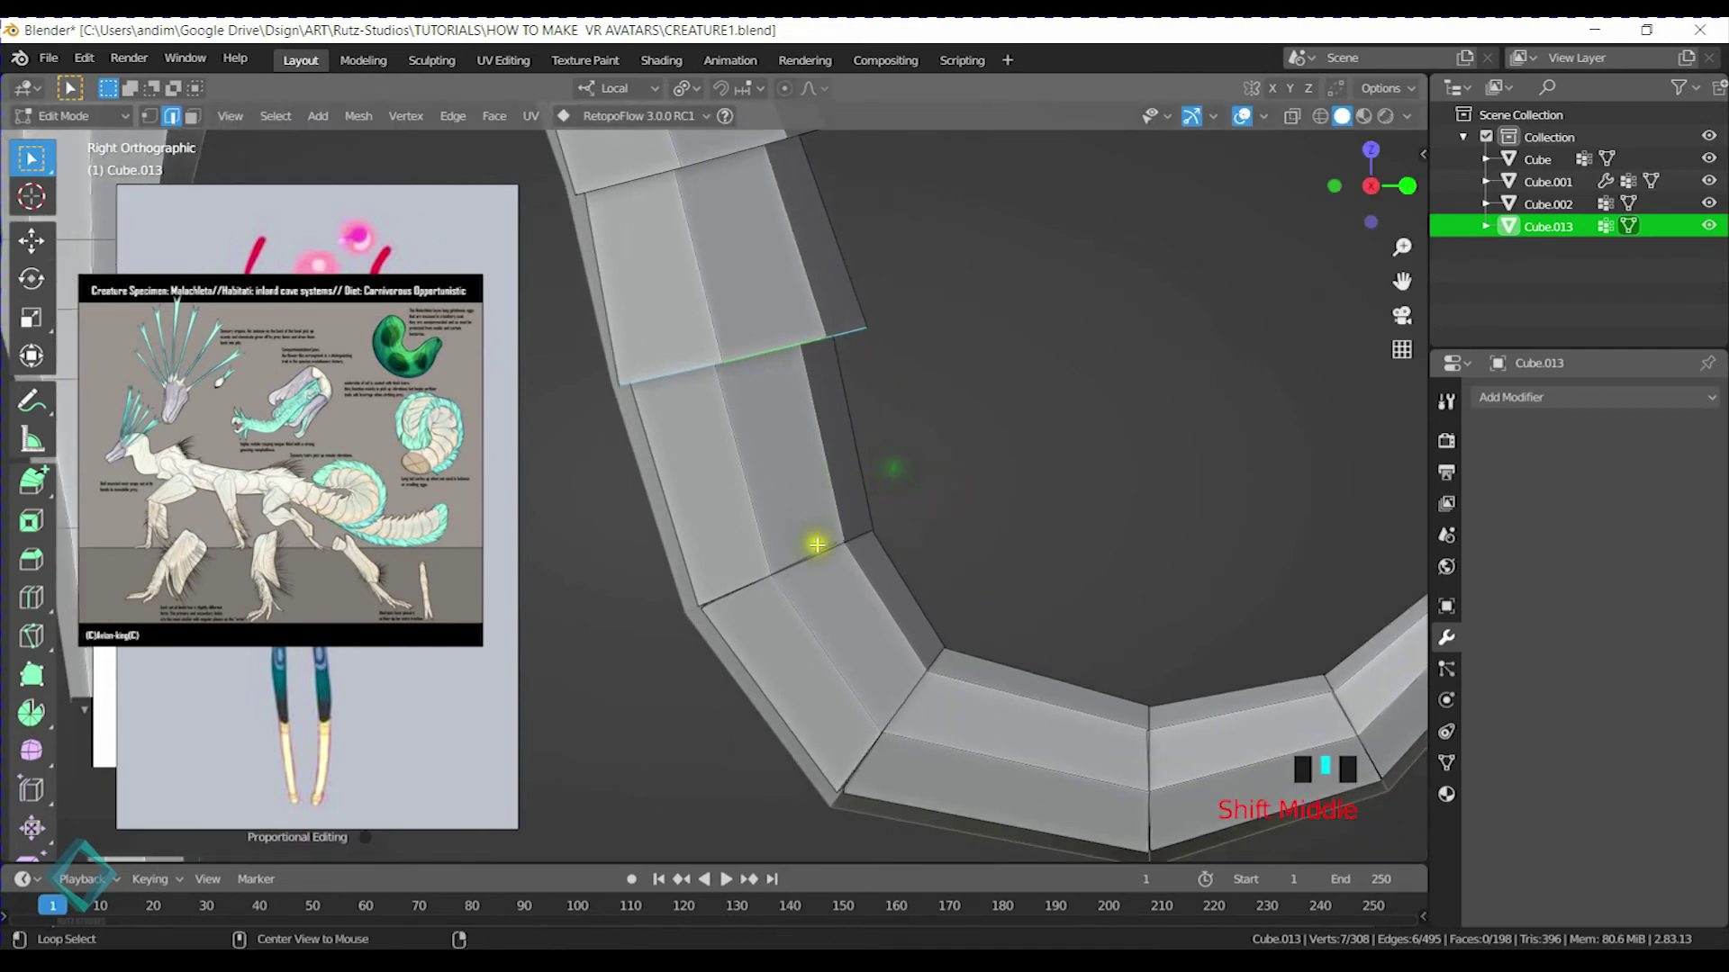
Enlarge the sixth ring's rear edge loop and move it down over the seventh ring at the bend
{"action": "left_click", "coordinate": [818, 550], "text": "alt"}
{"action": "key", "text": "s"}
{"action": "right_click", "coordinate": [821, 554]}
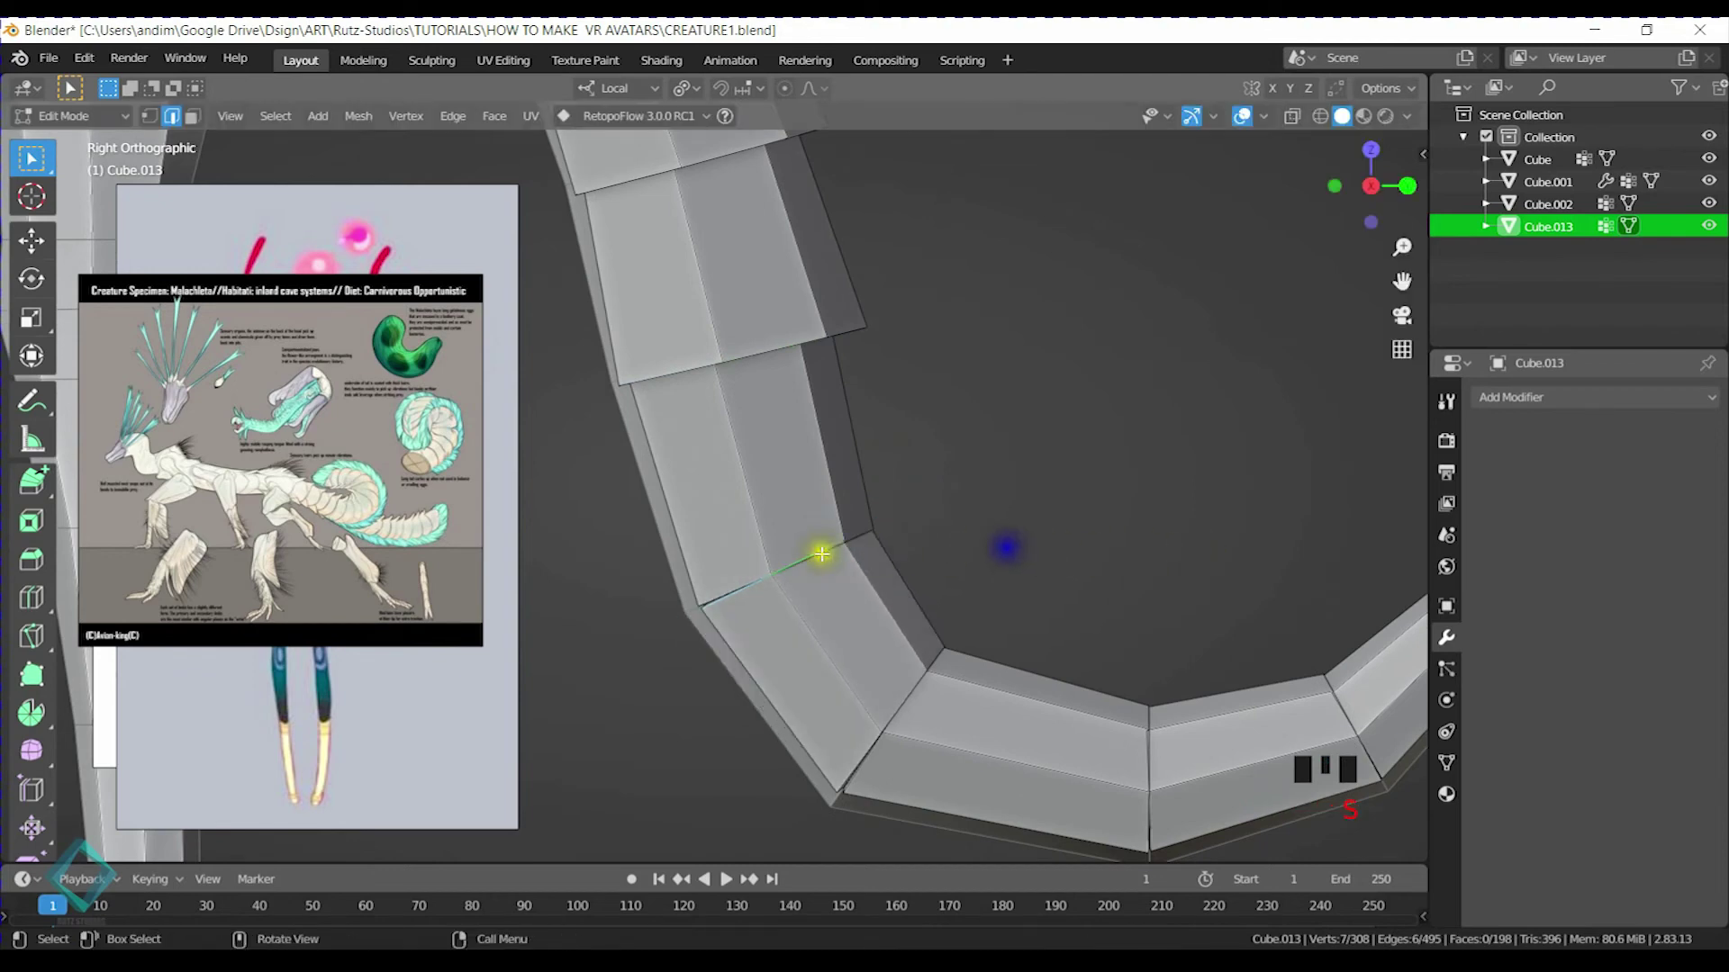
{"action": "key", "text": "g"}
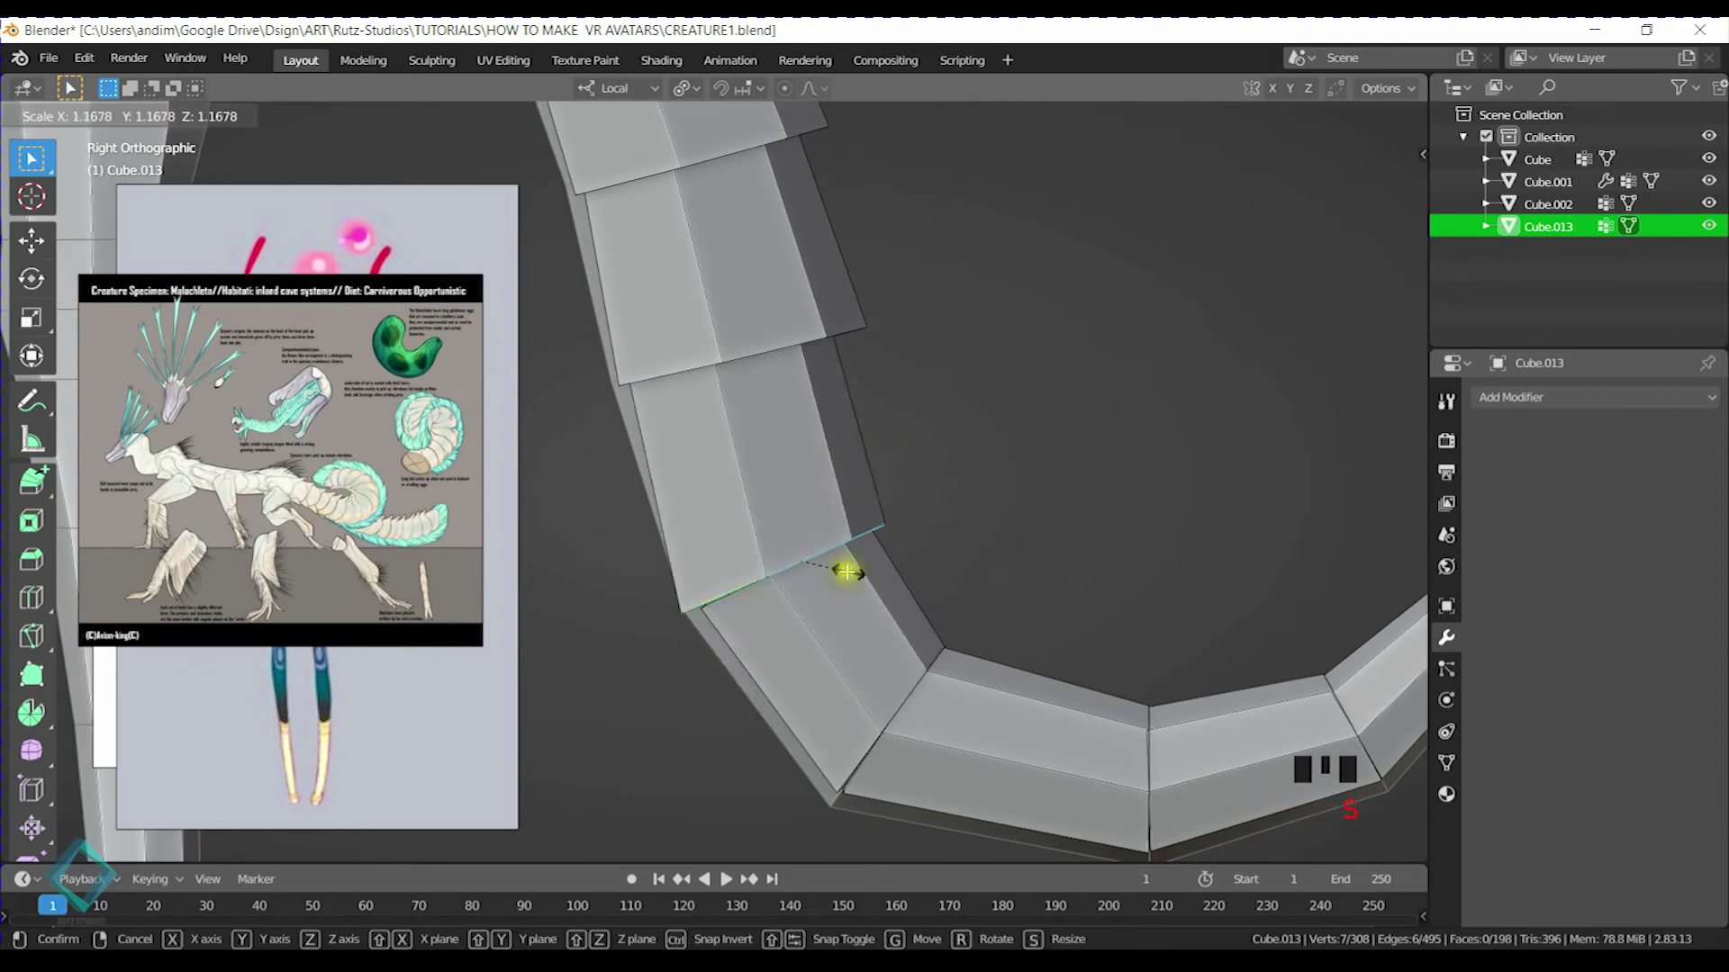
{"action": "left_click", "coordinate": [847, 570]}
{"action": "key", "text": "g"}
{"action": "left_click", "coordinate": [1095, 648]}
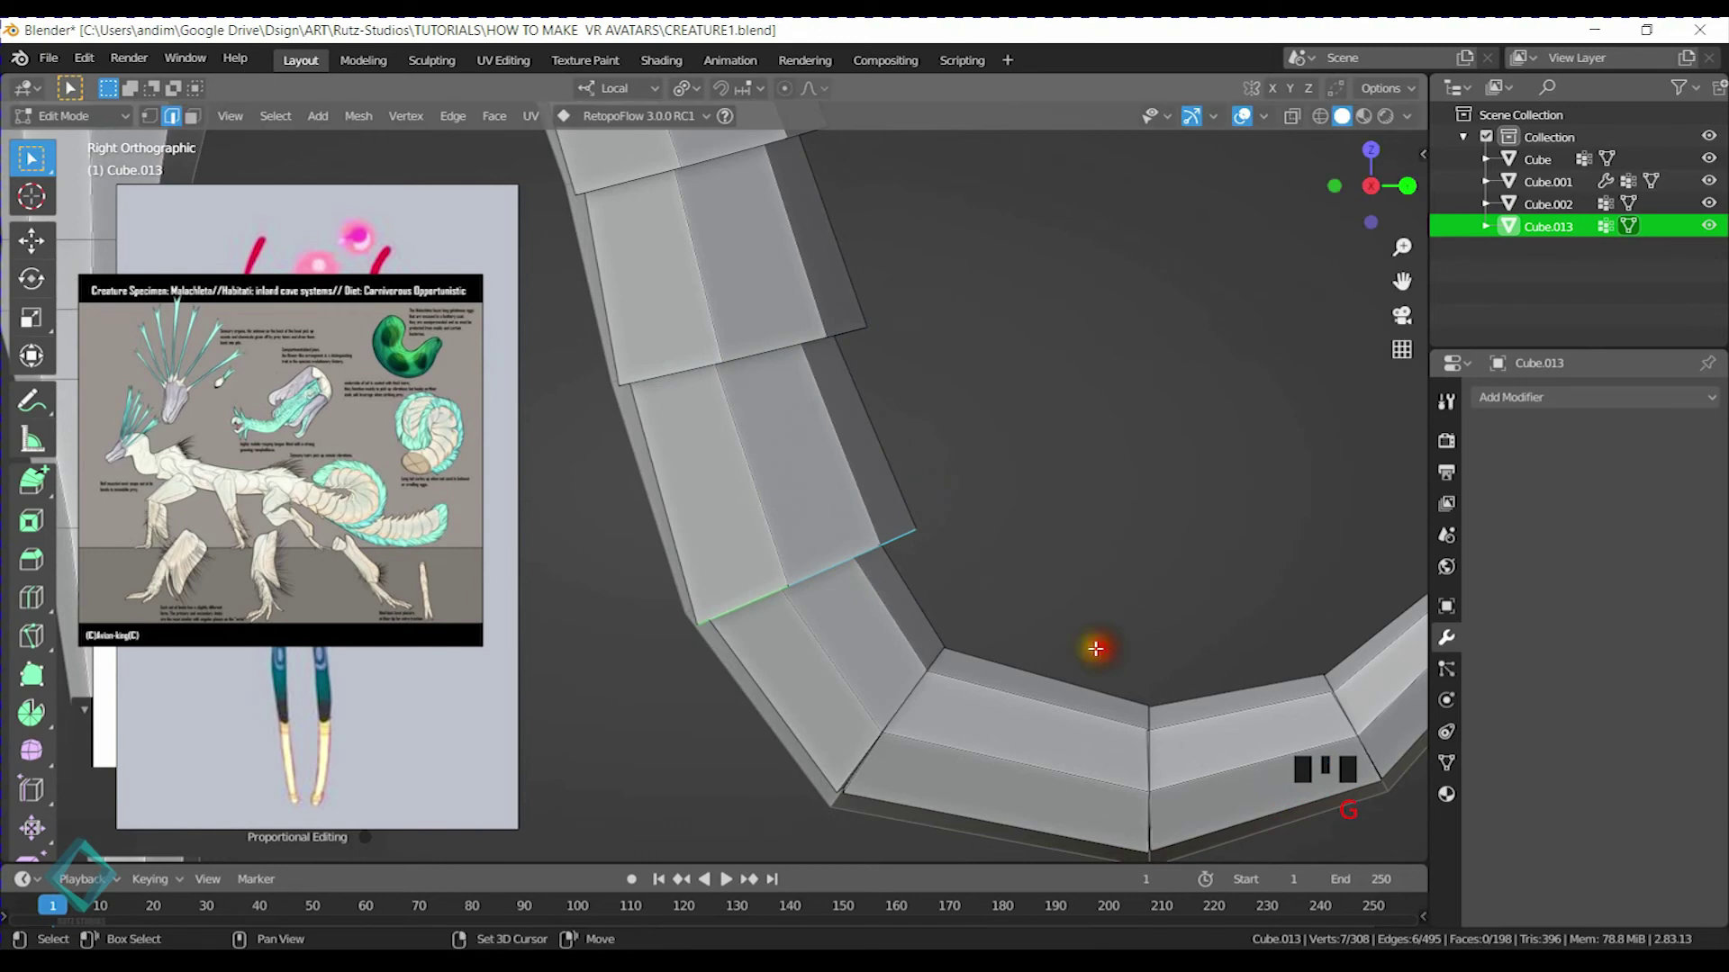
{"action": "middle_click_drag", "start_coordinate": [929, 642], "coordinate": [859, 559], "text": "shift"}
{"action": "key", "text": "g"}
{"action": "left_click", "coordinate": [869, 550]}
Scale up the seventh ring's rear edge loop and adjust its position against the eighth ring
{"action": "left_click", "coordinate": [816, 633], "text": "alt"}
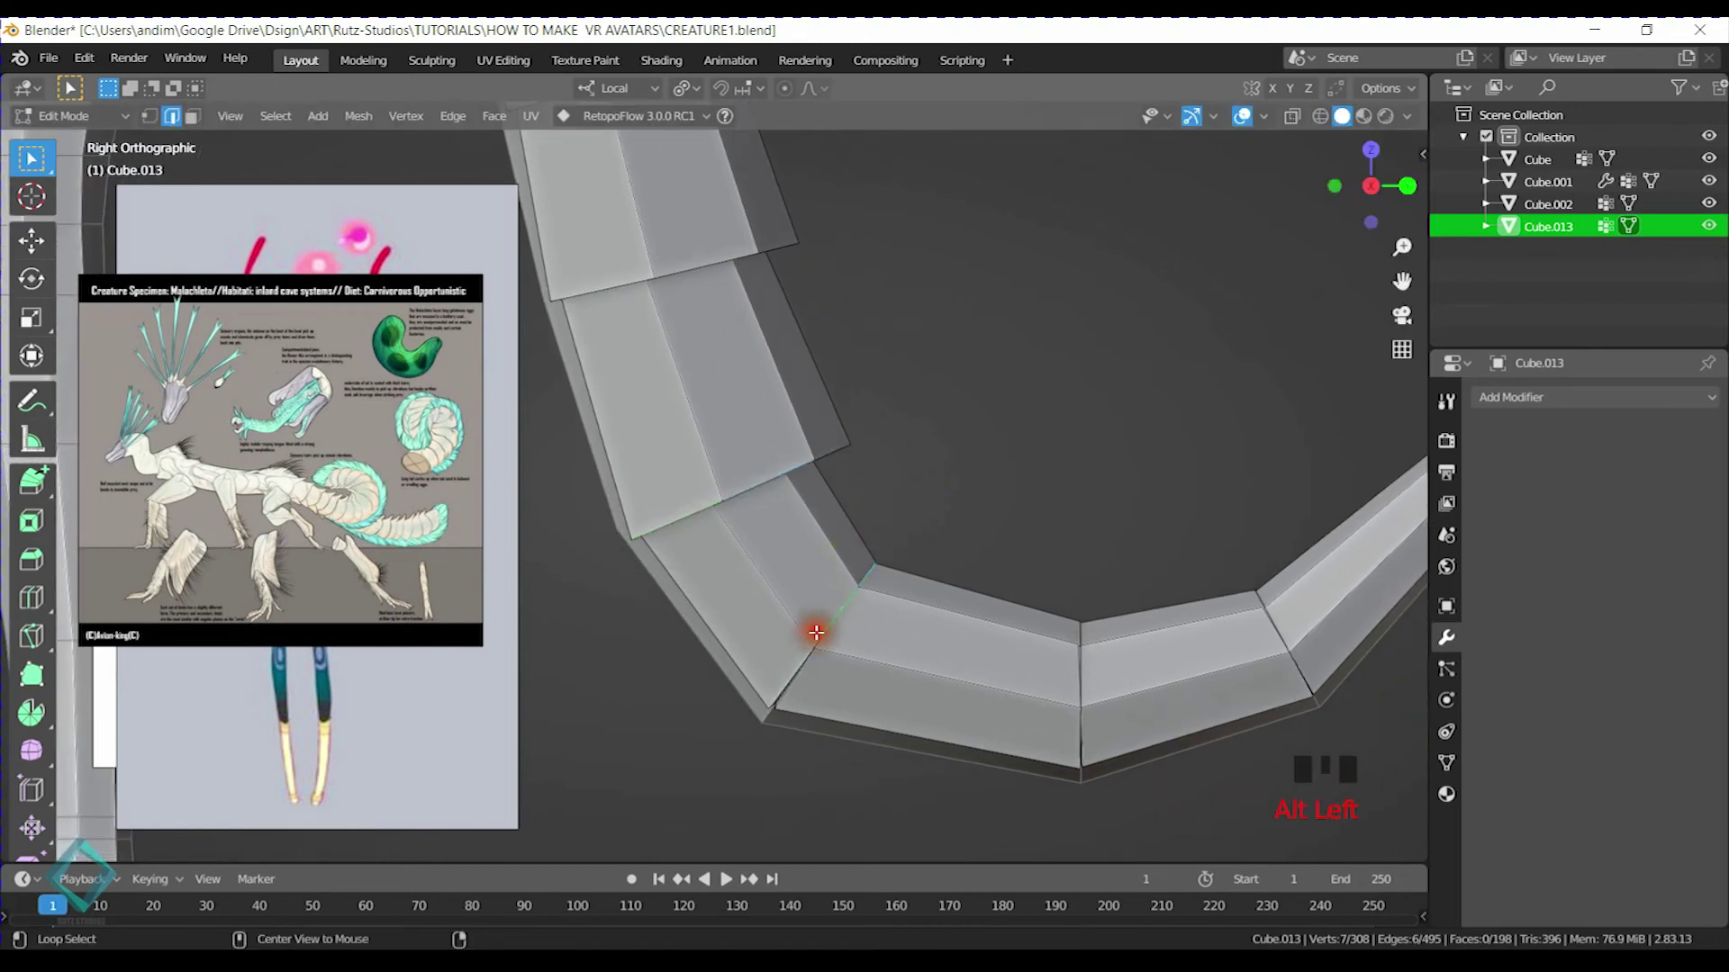
{"action": "key", "text": "g"}
{"action": "left_click", "coordinate": [1006, 586]}
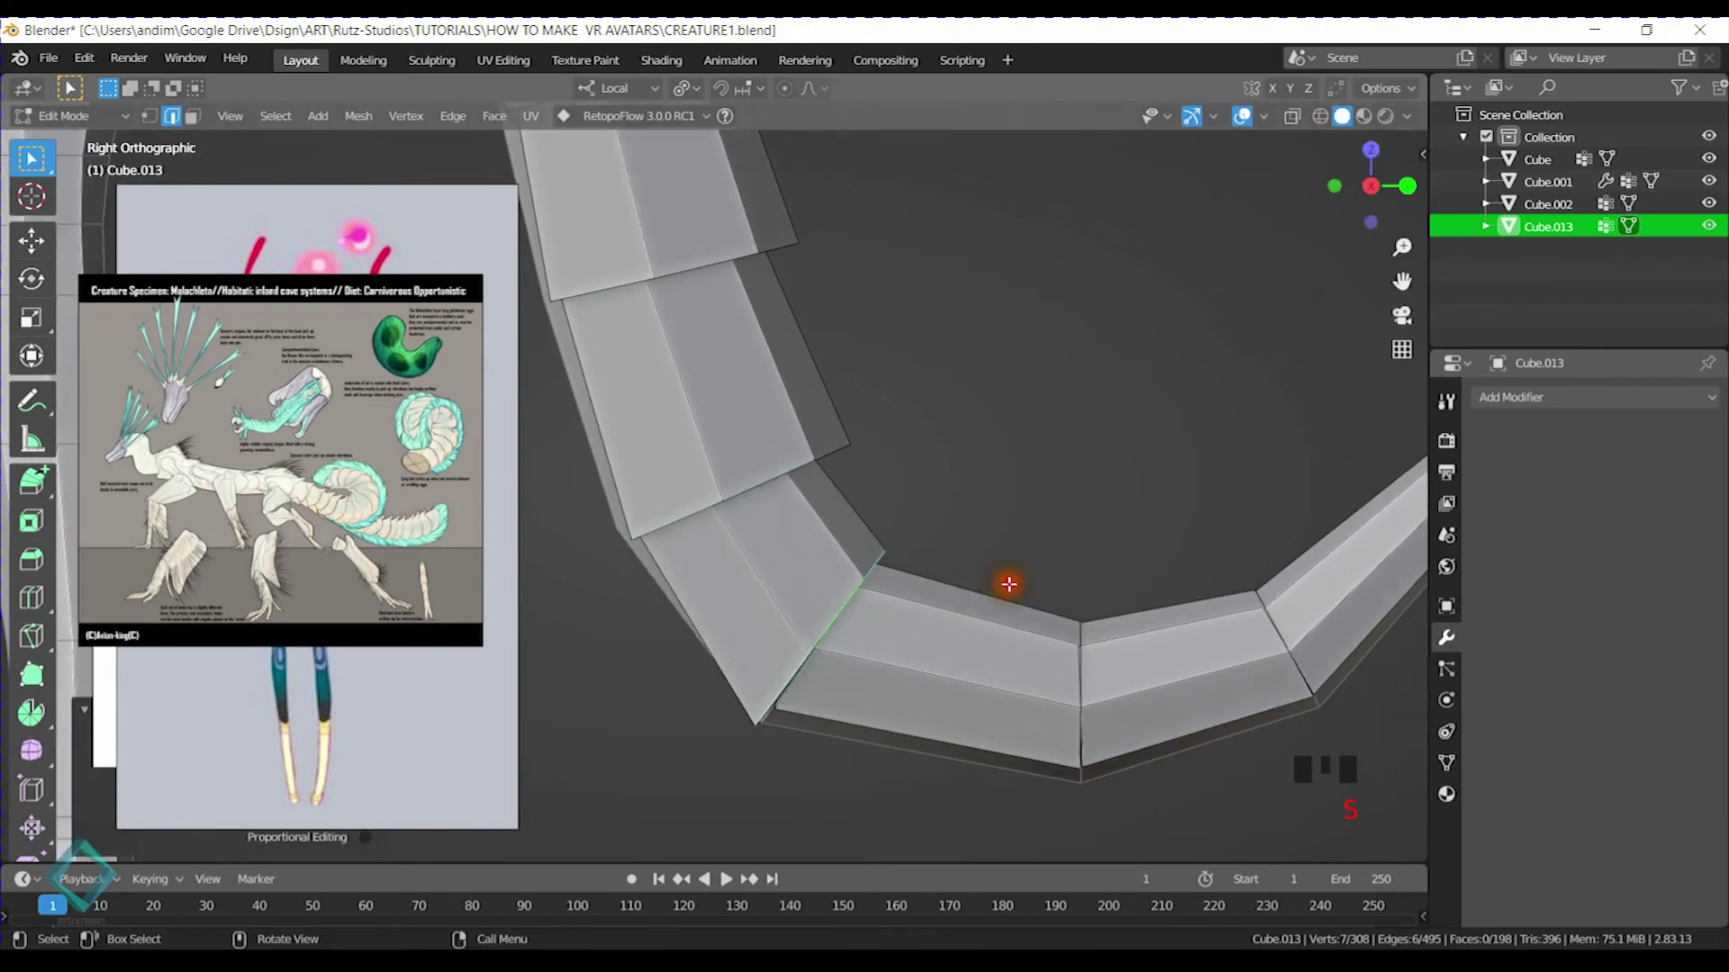
{"action": "key", "text": "g"}
{"action": "left_click", "coordinate": [977, 607]}
Scale up the eighth ring's rear edge loop at the lowest point of the tail
{"action": "middle_click_drag", "start_coordinate": [1096, 648], "coordinate": [897, 624], "text": "shift"}
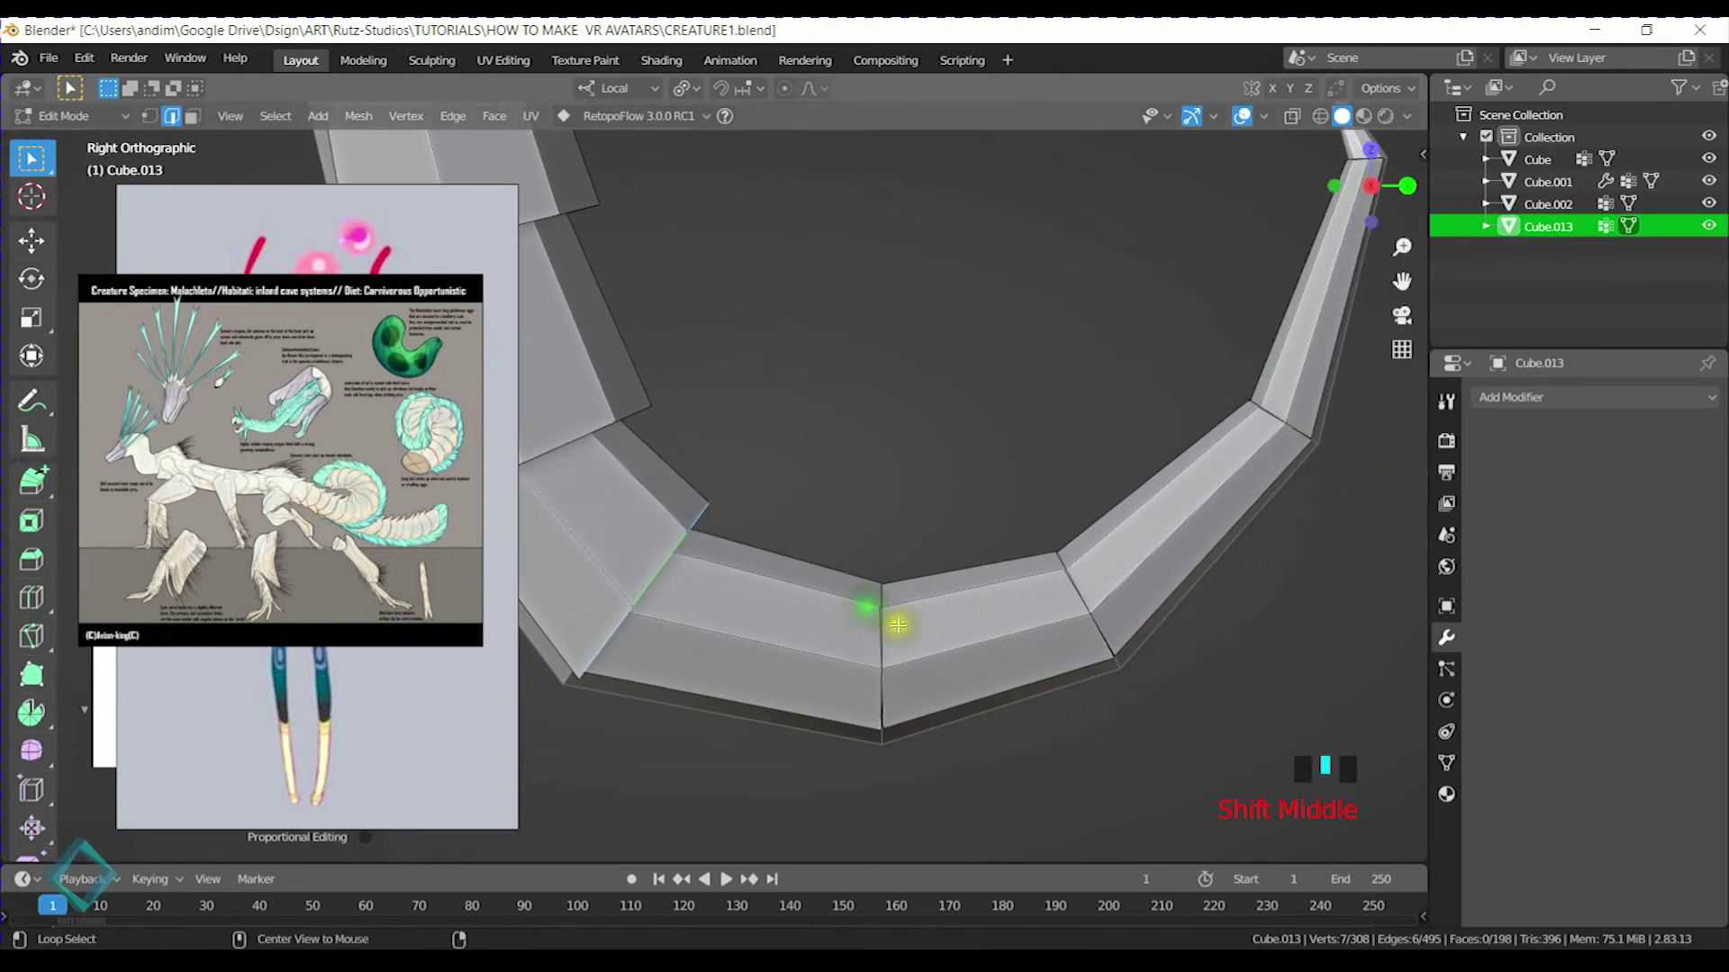
{"action": "key", "text": "s"}
{"action": "right_click", "coordinate": [939, 581]}
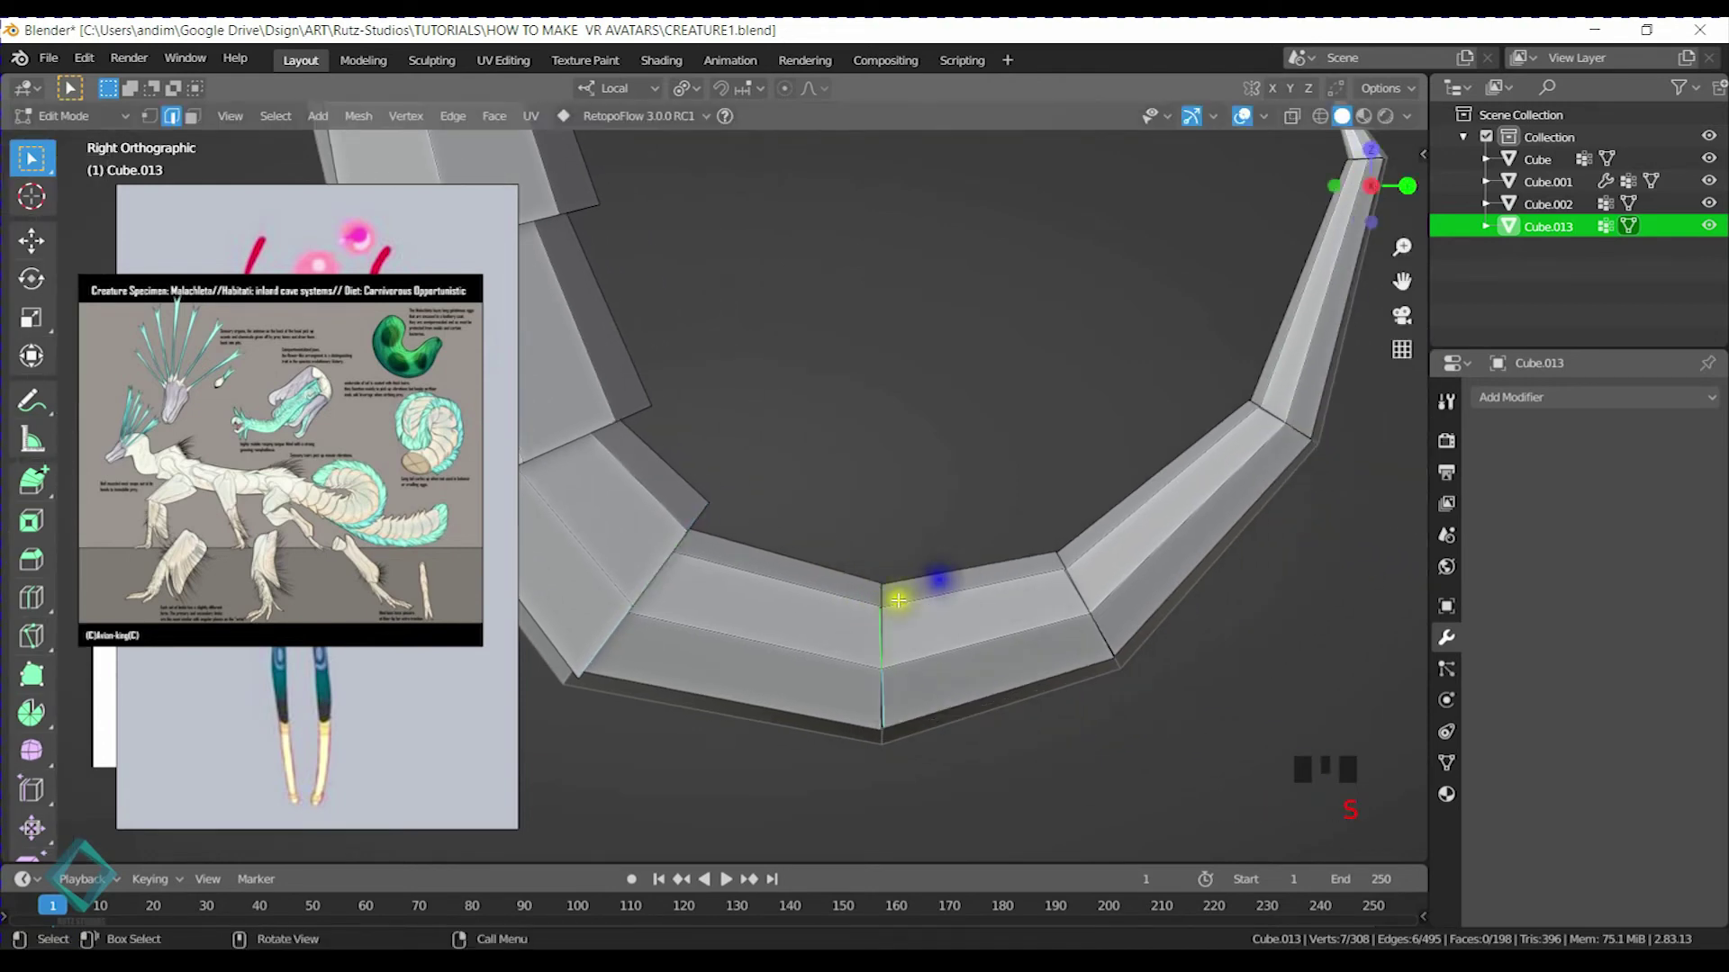
{"action": "key", "text": "s"}
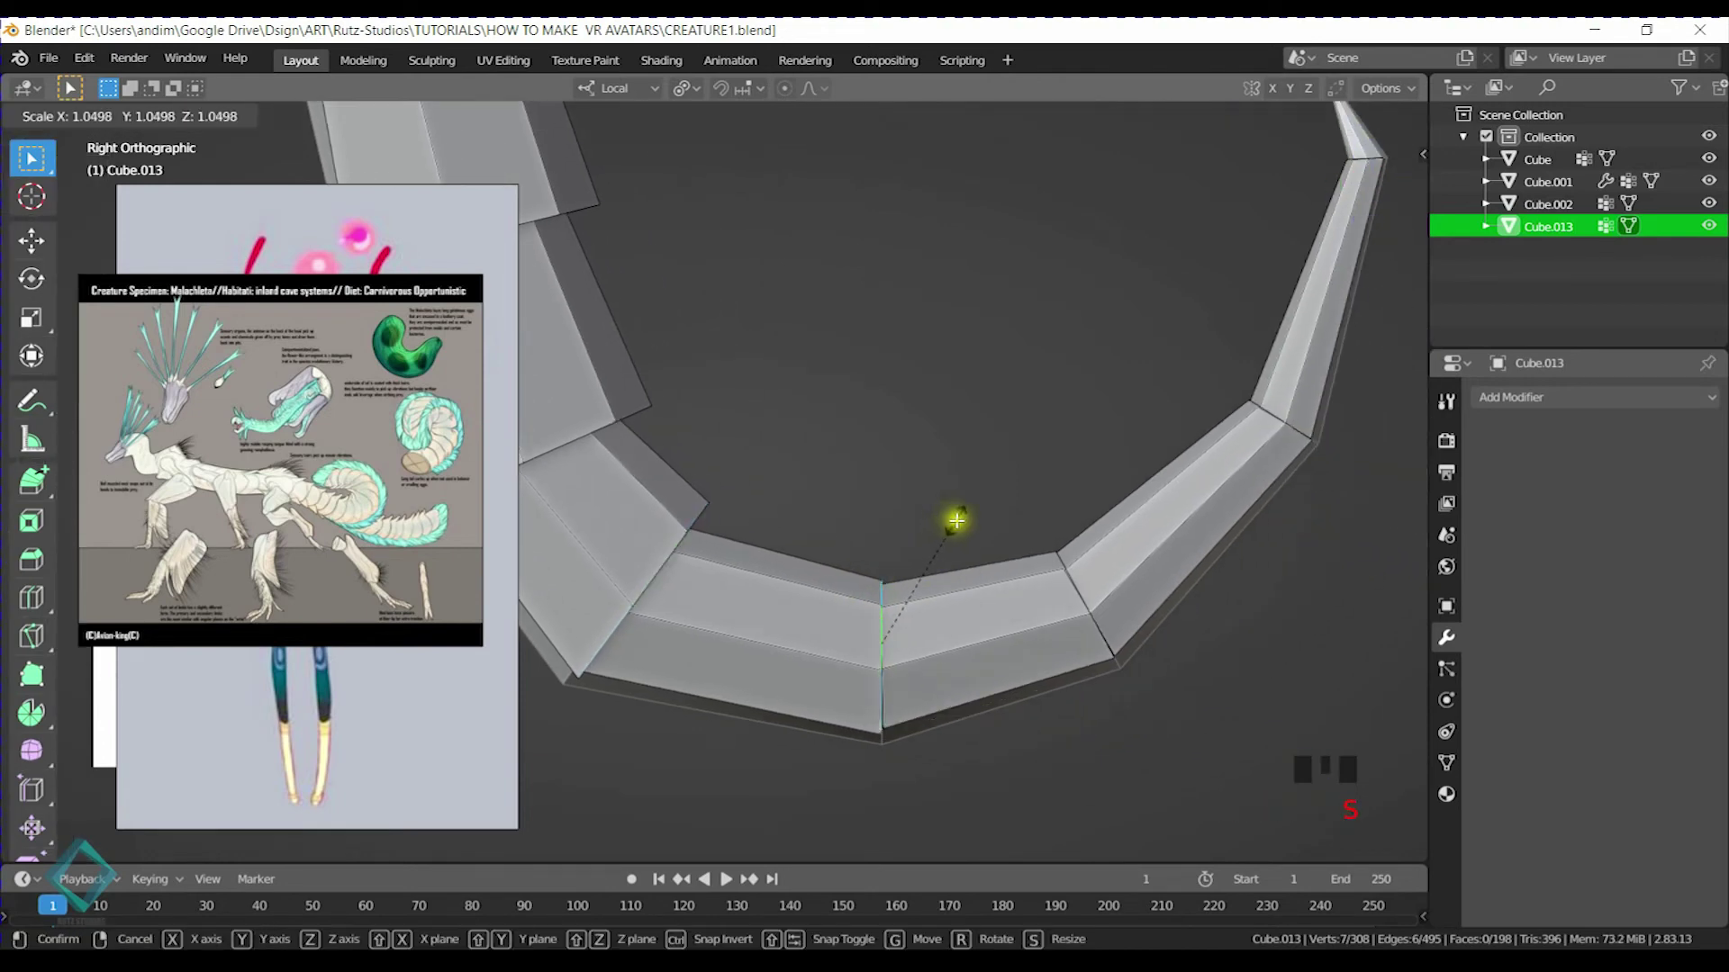
{"action": "left_click", "coordinate": [970, 515]}
Cancel the scaling of the tenth ring's front loop and enlarge the ninth ring's rear edge loop instead
{"action": "middle_click_drag", "start_coordinate": [1026, 432], "coordinate": [821, 603], "text": "shift"}
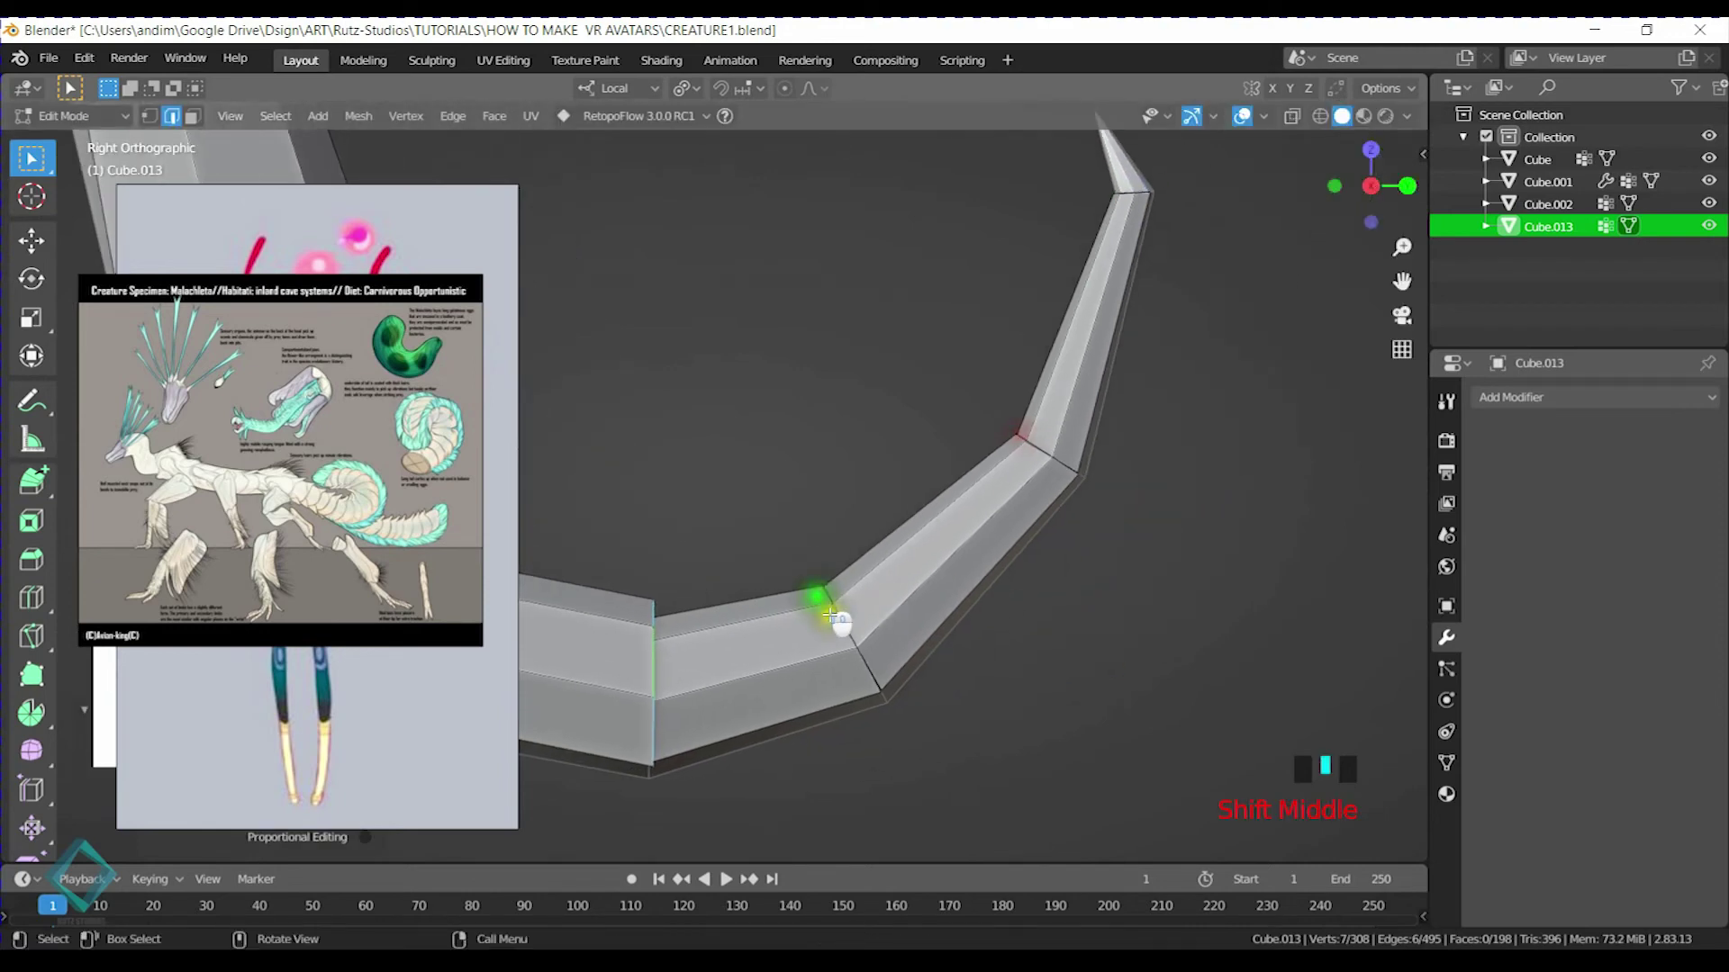
{"action": "key", "text": "s"}
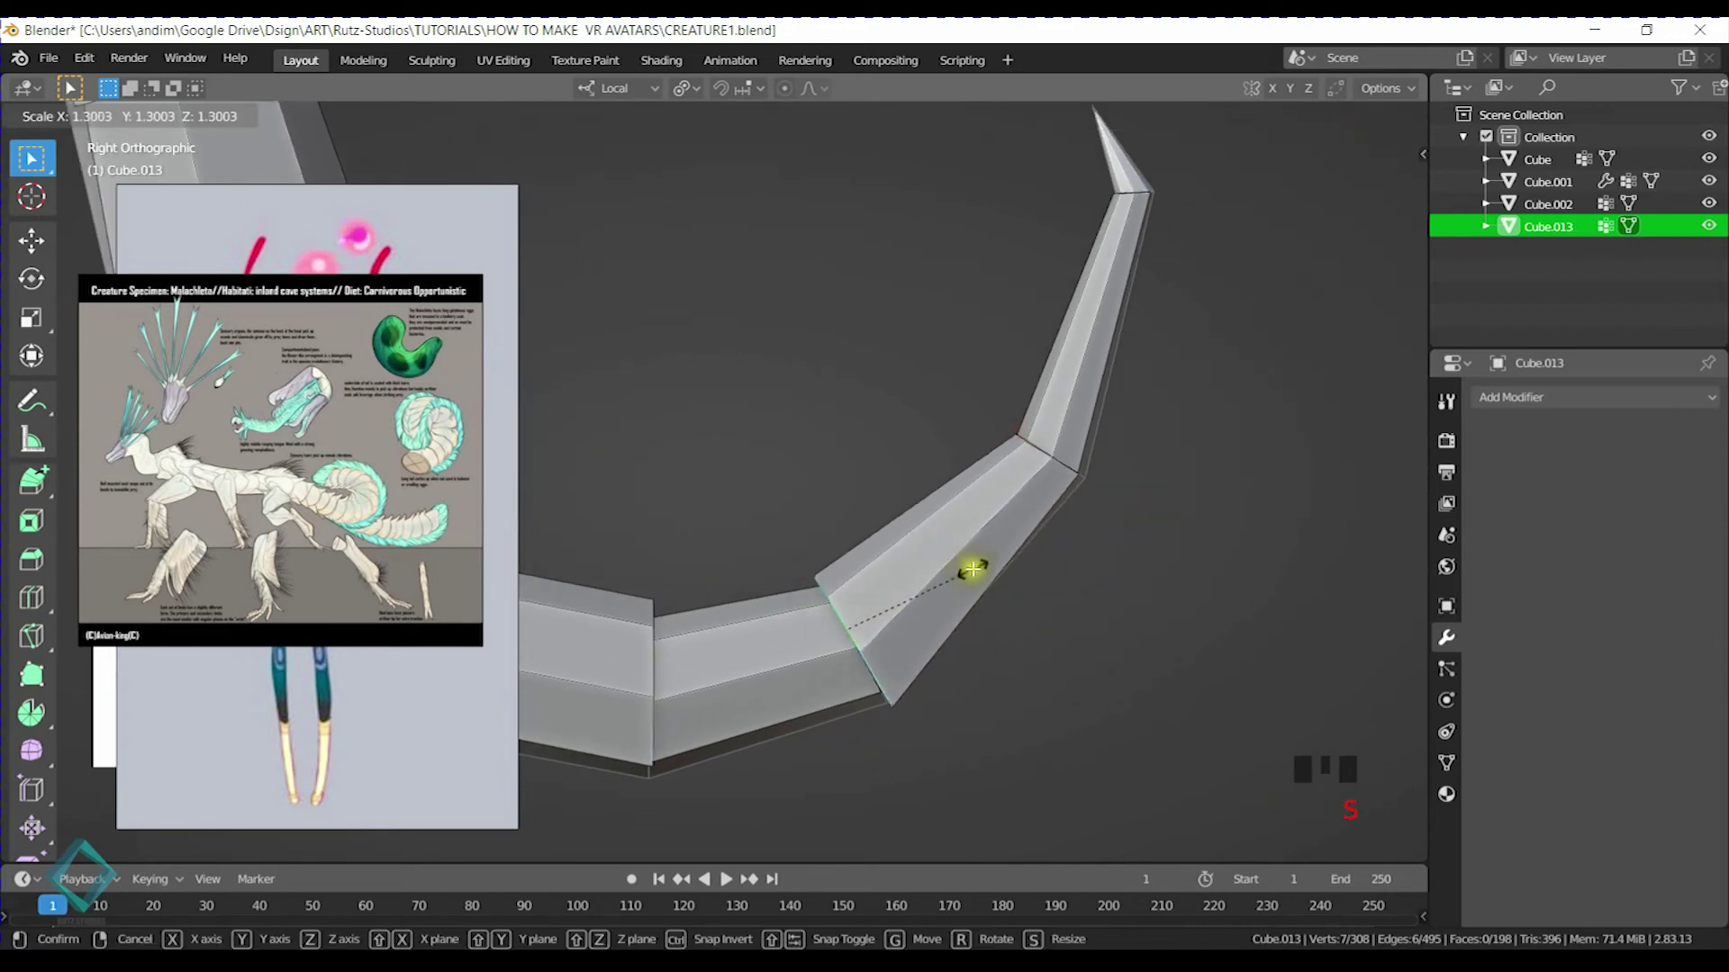
{"action": "right_click", "coordinate": [925, 585]}
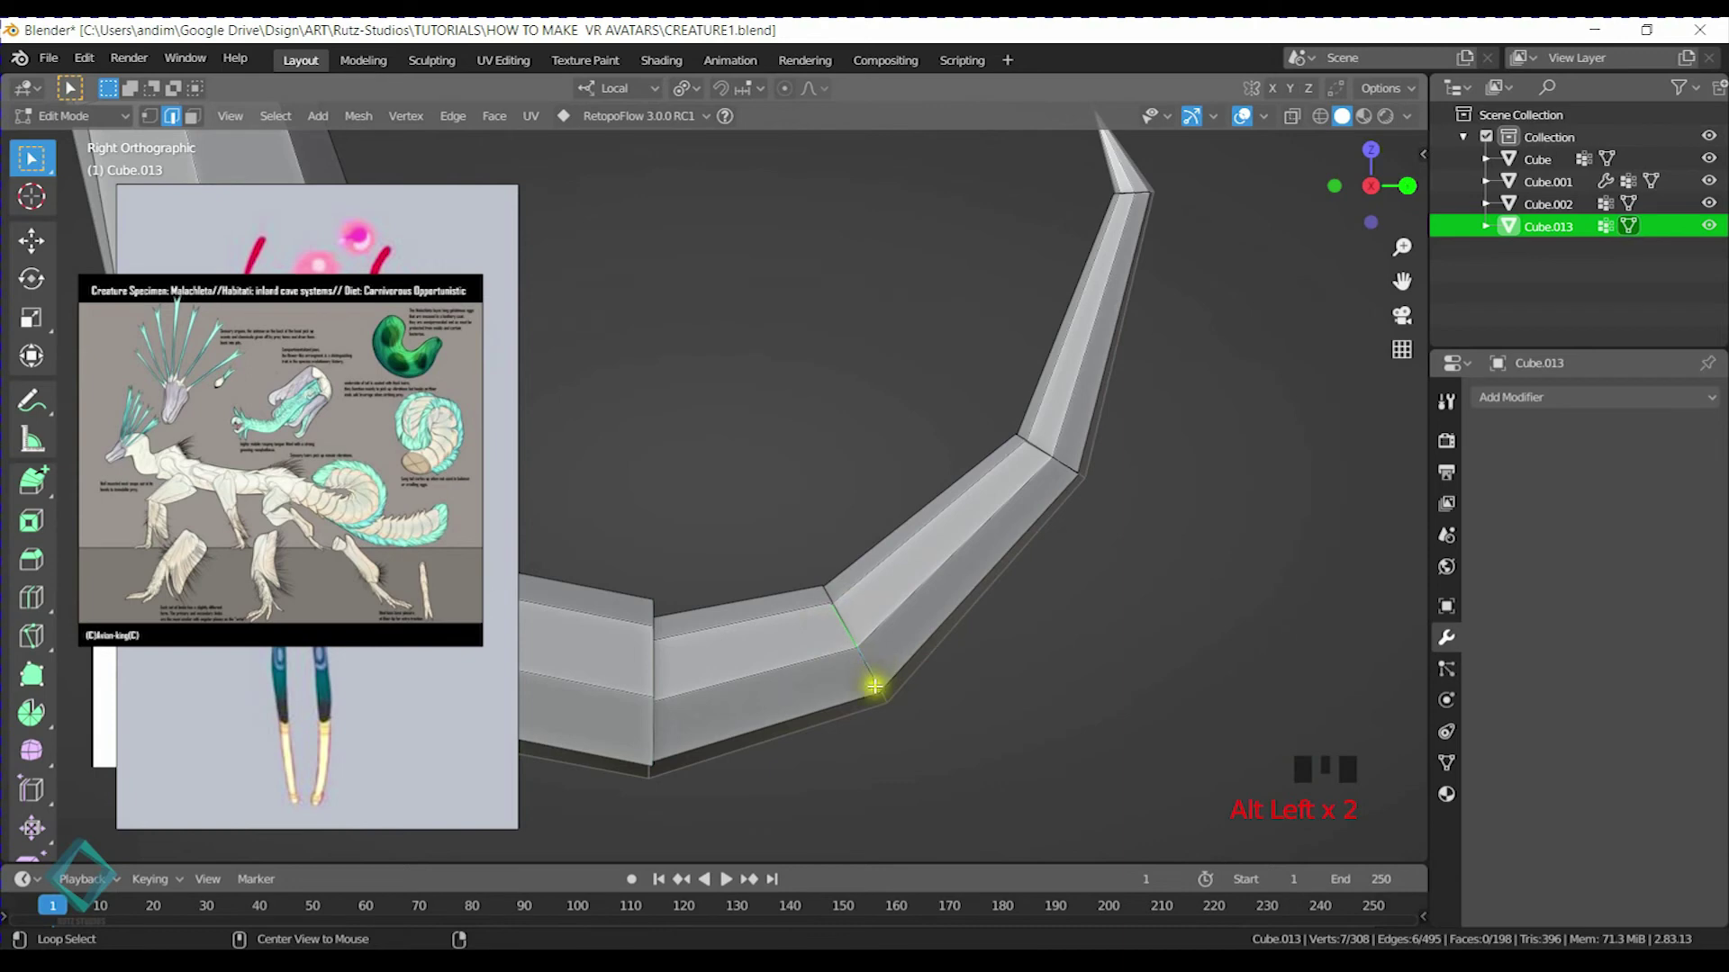
{"action": "key", "text": "s"}
{"action": "left_click", "coordinate": [1106, 432]}
{"action": "key", "text": "s"}
{"action": "left_click", "coordinate": [1023, 478]}
{"action": "middle_click_drag", "start_coordinate": [1023, 478], "coordinate": [911, 618], "text": "shift"}
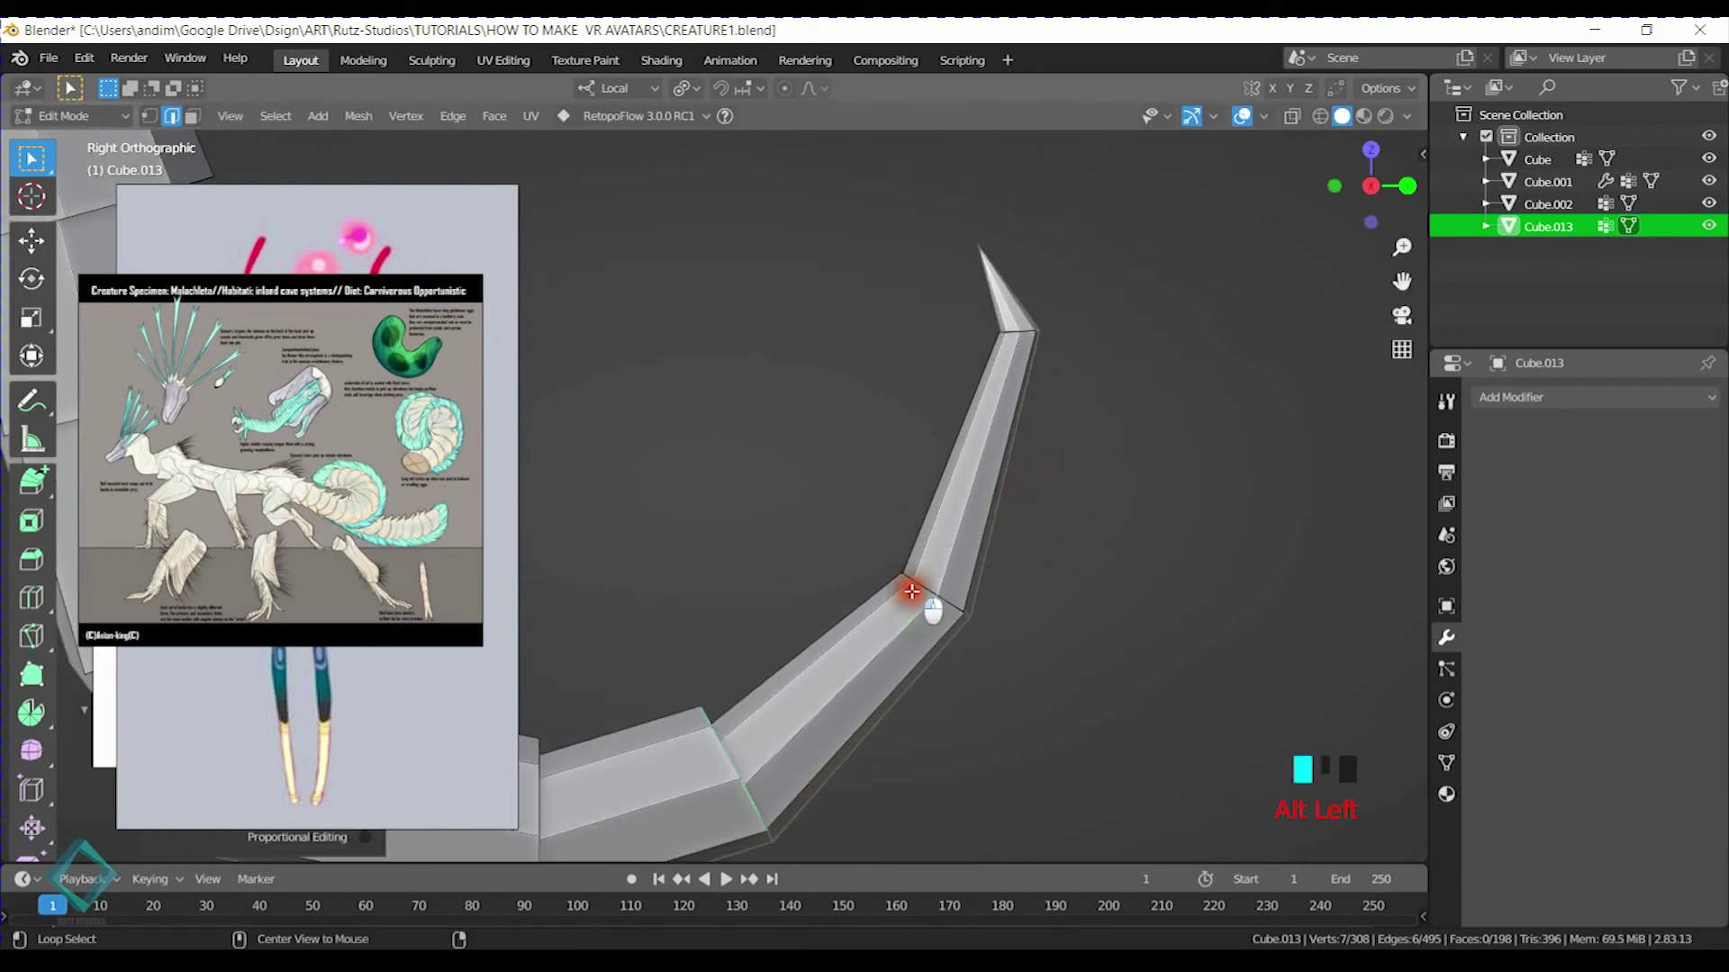
{"action": "left_click", "coordinate": [911, 591], "text": "alt"}
{"action": "key", "text": "s"}
{"action": "right_click", "coordinate": [1011, 564]}
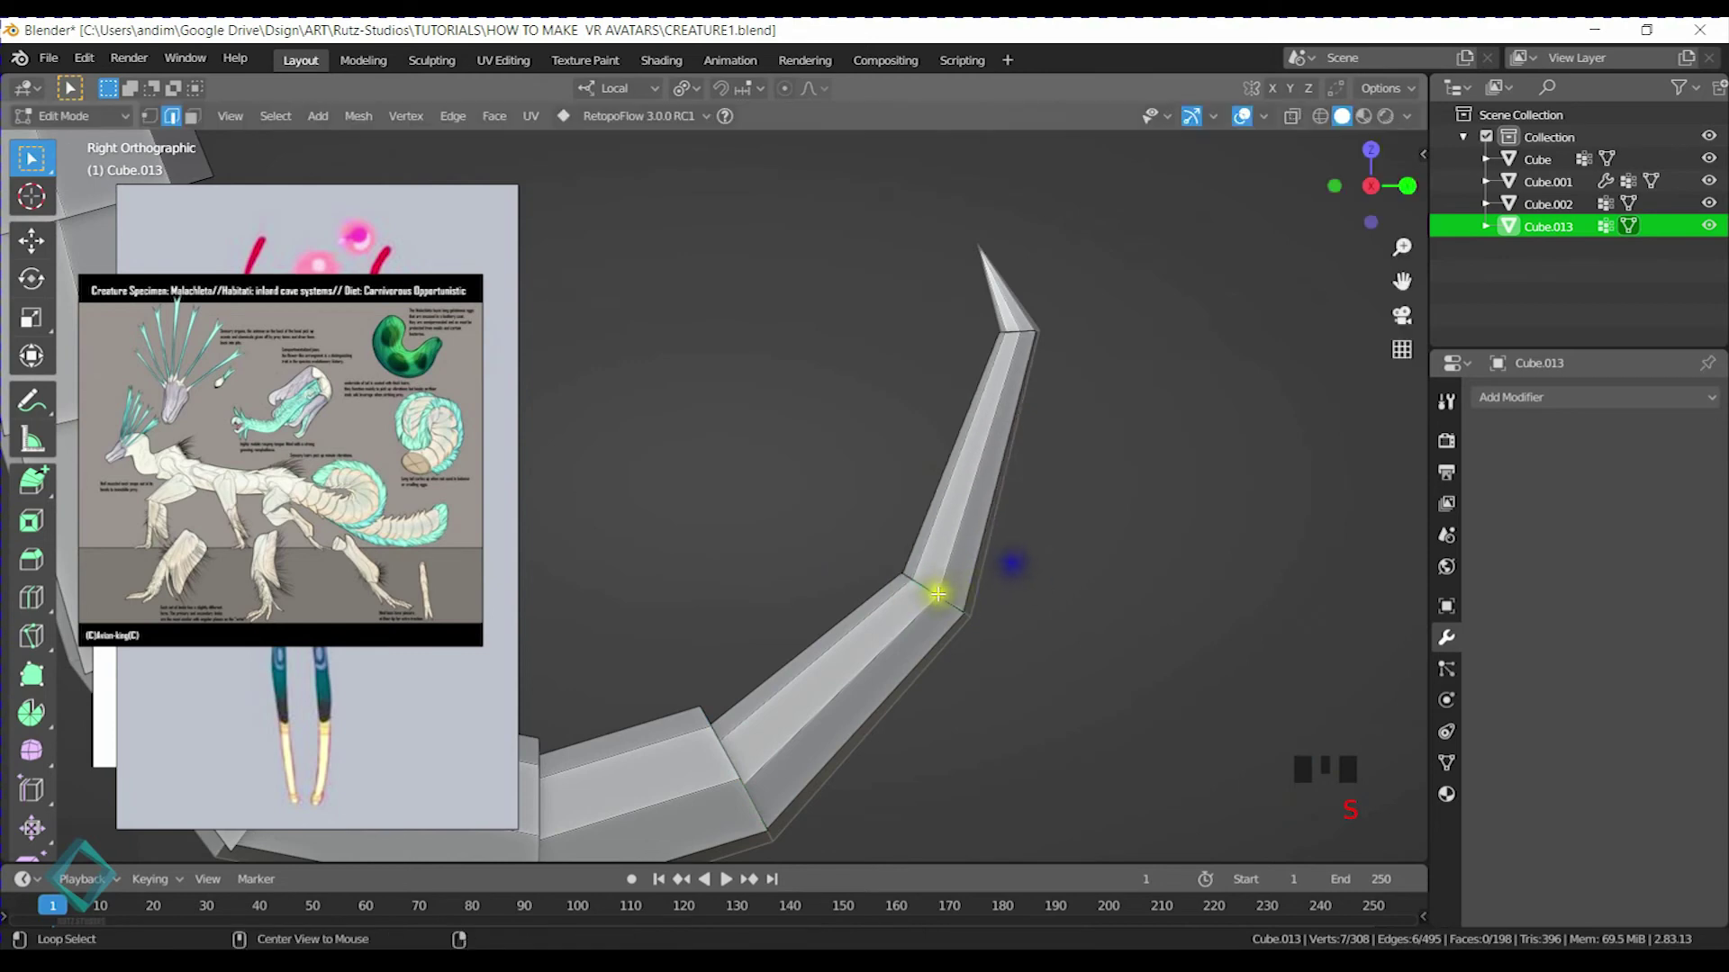
{"action": "key", "text": "s"}
{"action": "right_click", "coordinate": [981, 581]}
Scale up the tenth ring's rear edge loop and move it slightly to overlap the eleventh ring
{"action": "left_click", "coordinate": [931, 594], "text": "alt"}
{"action": "key", "text": "s"}
{"action": "left_click", "coordinate": [1272, 553]}
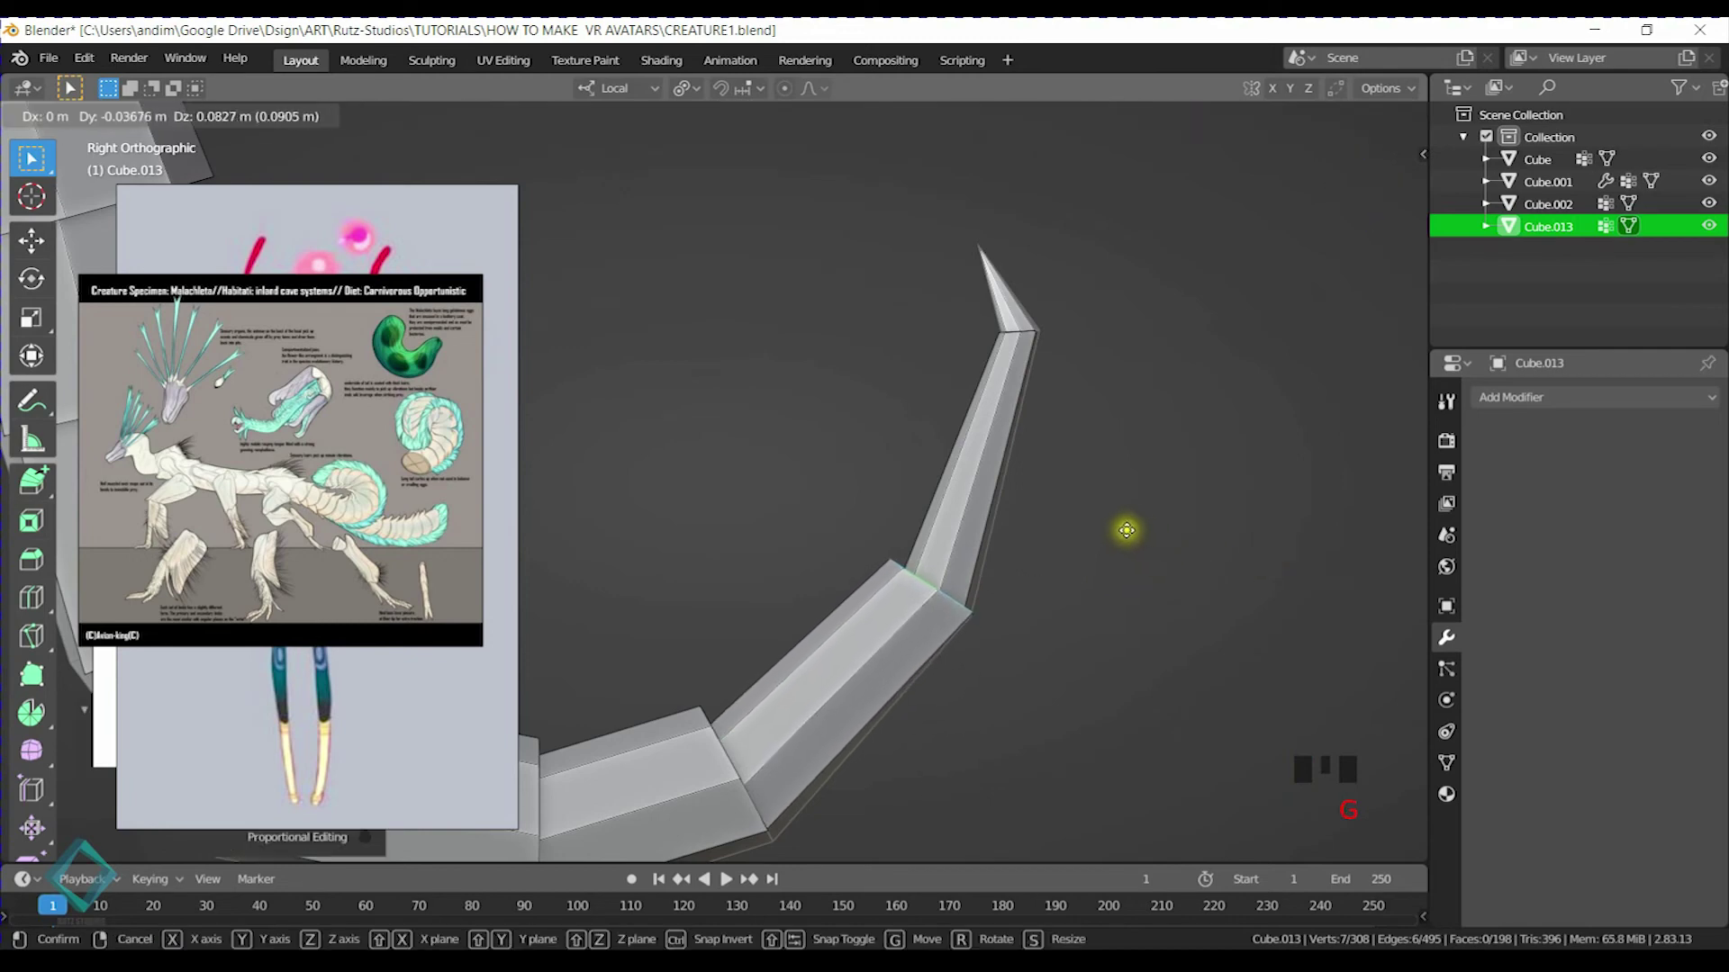
{"action": "left_click", "coordinate": [1117, 529]}
Select the last ring's rear edge loop at the base of the tail tip and try scaling and moving it
{"action": "middle_click_drag", "start_coordinate": [1108, 444], "coordinate": [1065, 579], "text": "shift"}
{"action": "left_click", "coordinate": [971, 468], "text": "alt"}
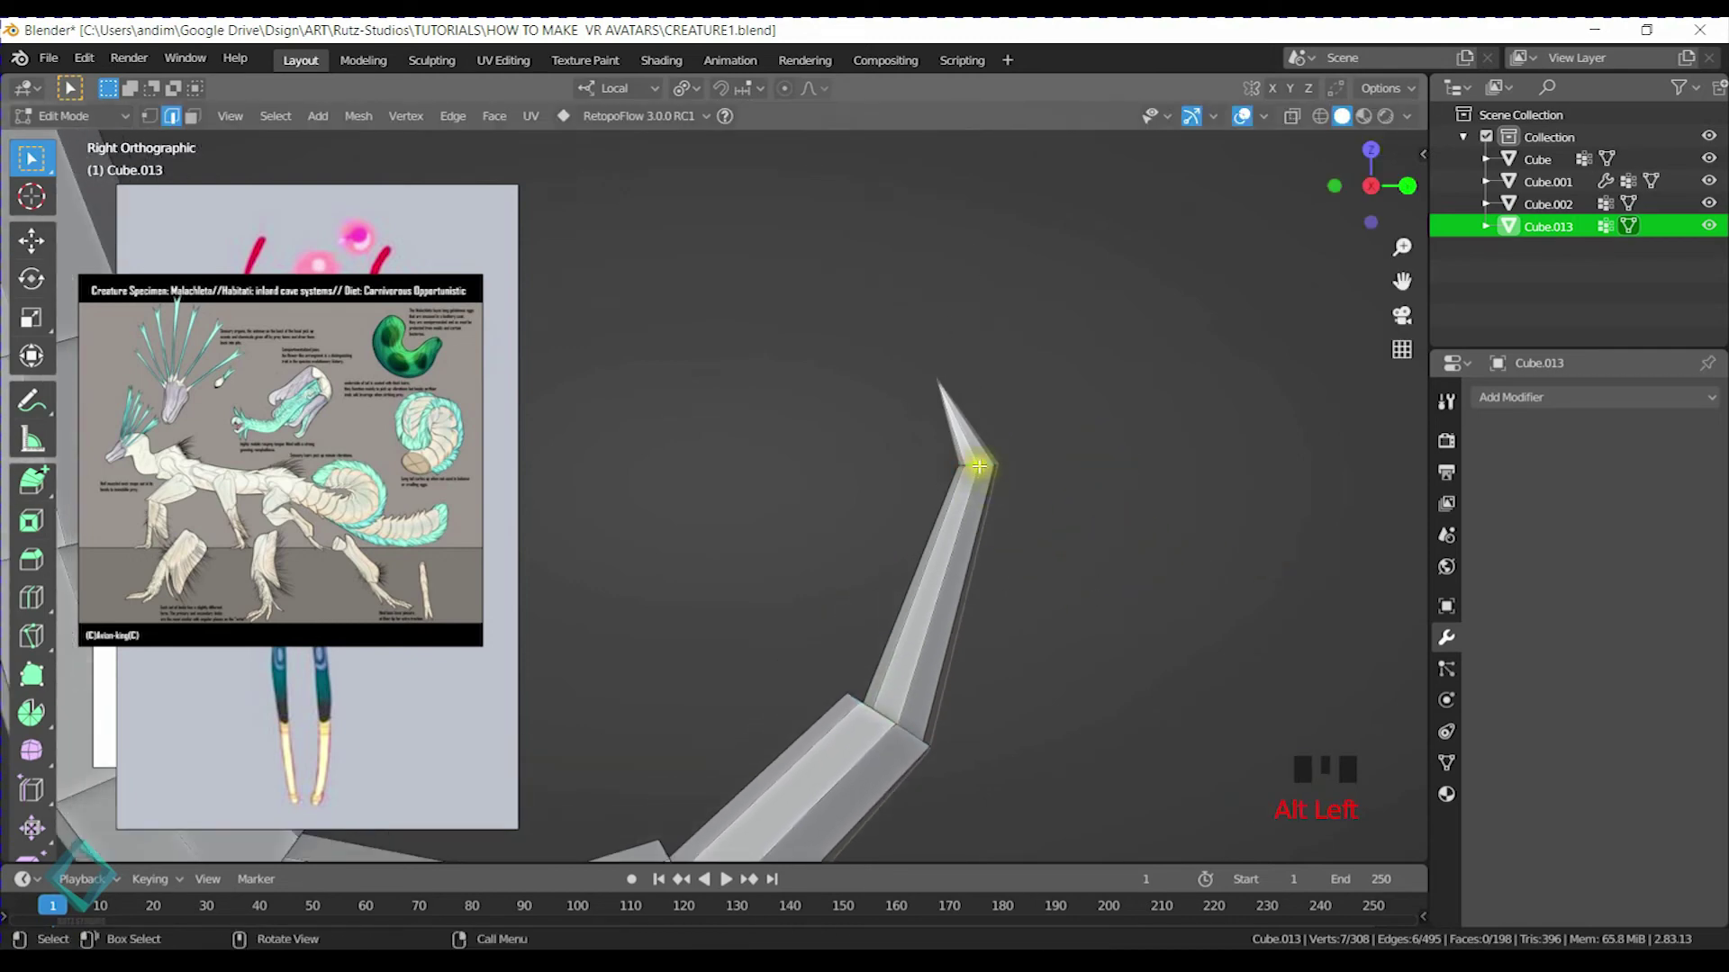
{"action": "scroll", "coordinate": [1034, 468], "scroll_direction": "up", "scroll_amount": 3}
{"action": "middle_click_drag", "start_coordinate": [1035, 467], "coordinate": [915, 582], "text": "shift"}
{"action": "key", "text": "s"}
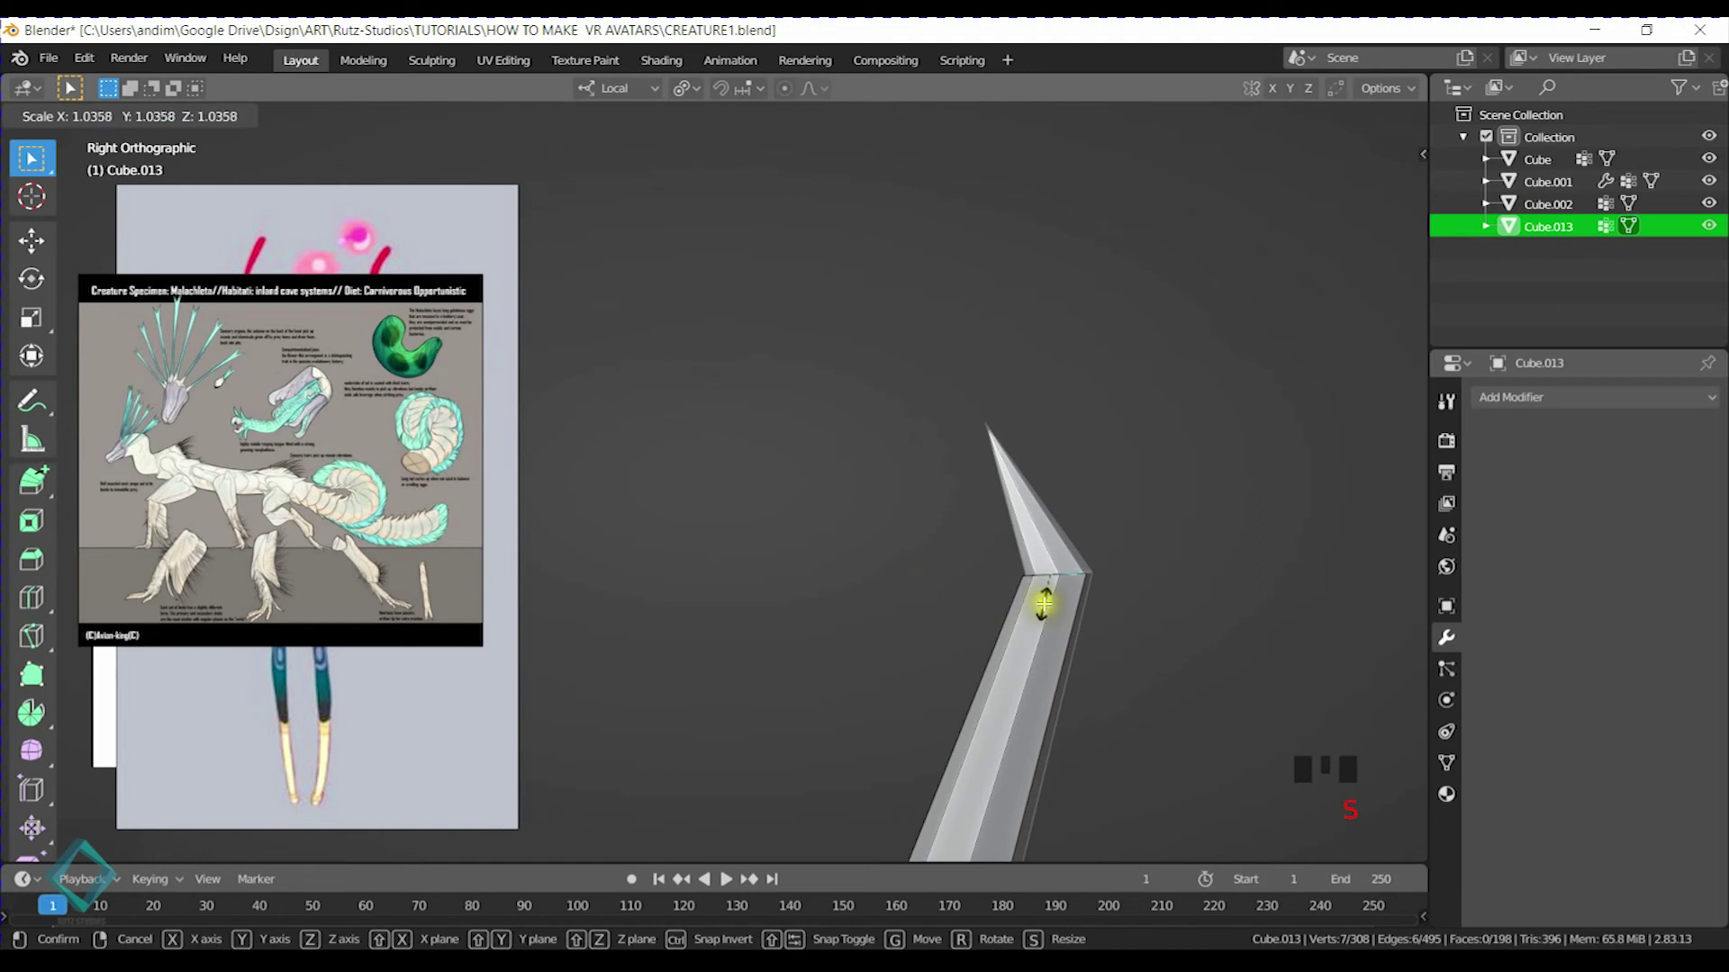
{"action": "left_click", "coordinate": [946, 771]}
{"action": "scroll", "coordinate": [1065, 606], "scroll_direction": "up", "scroll_amount": 5}
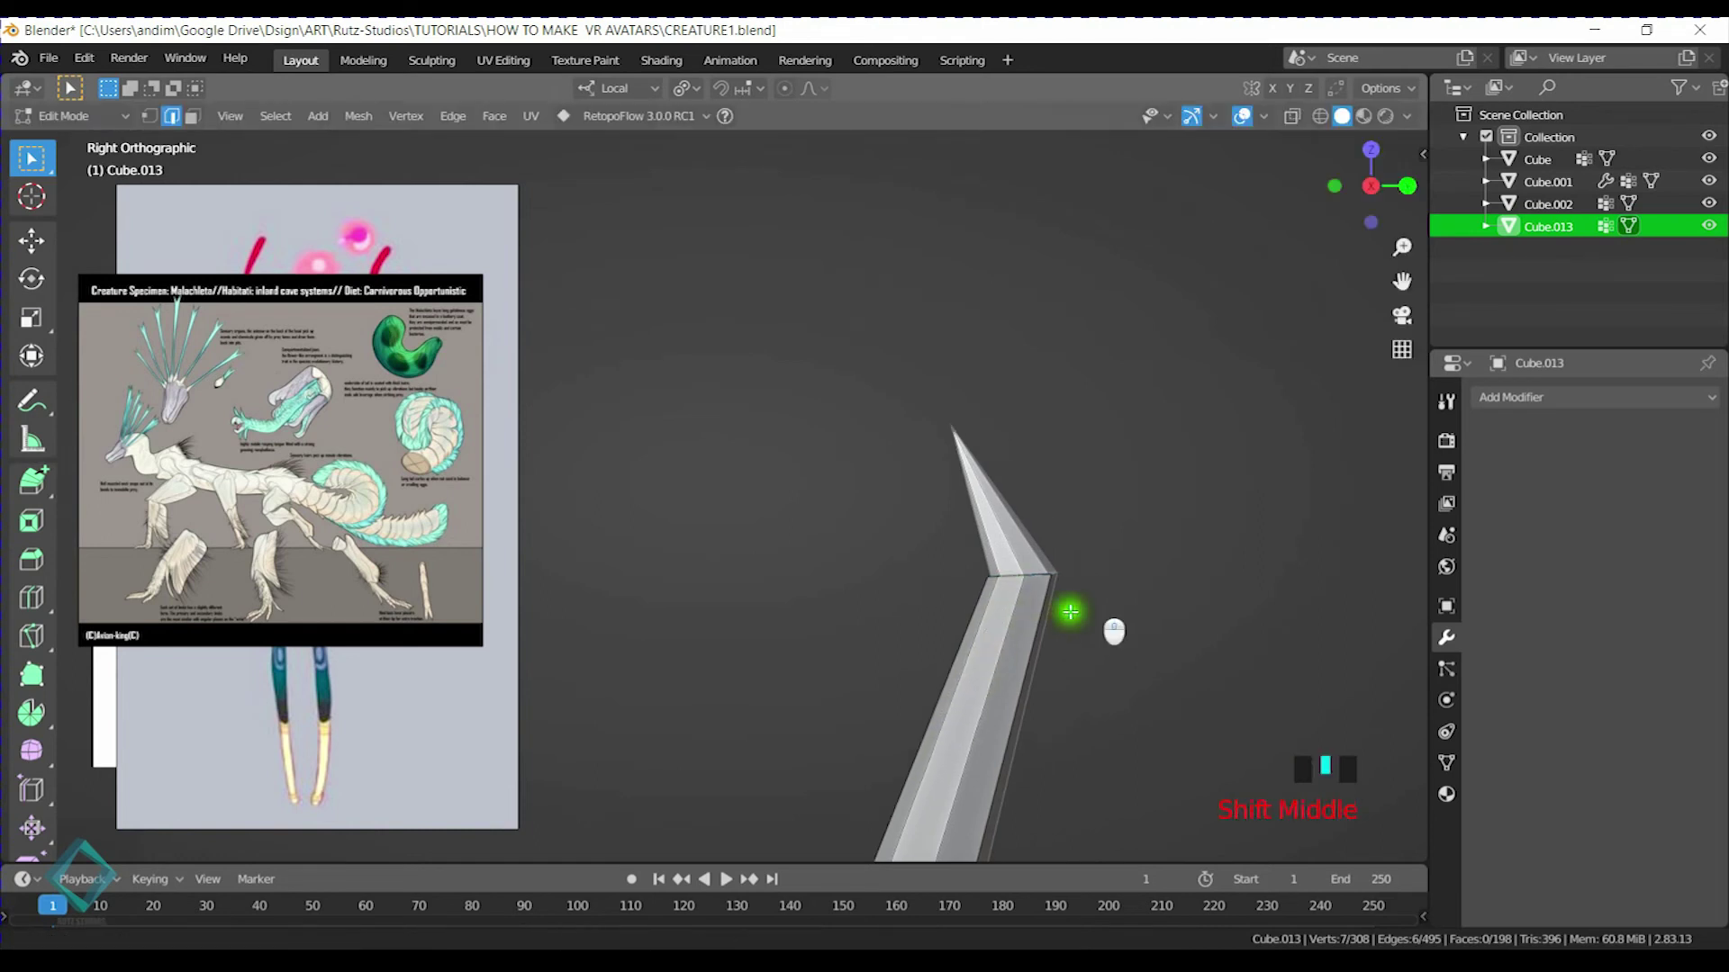
{"action": "middle_click_drag", "start_coordinate": [1096, 774], "coordinate": [928, 640], "text": "shift"}
{"action": "key", "text": "g"}
{"action": "left_click", "coordinate": [877, 584]}
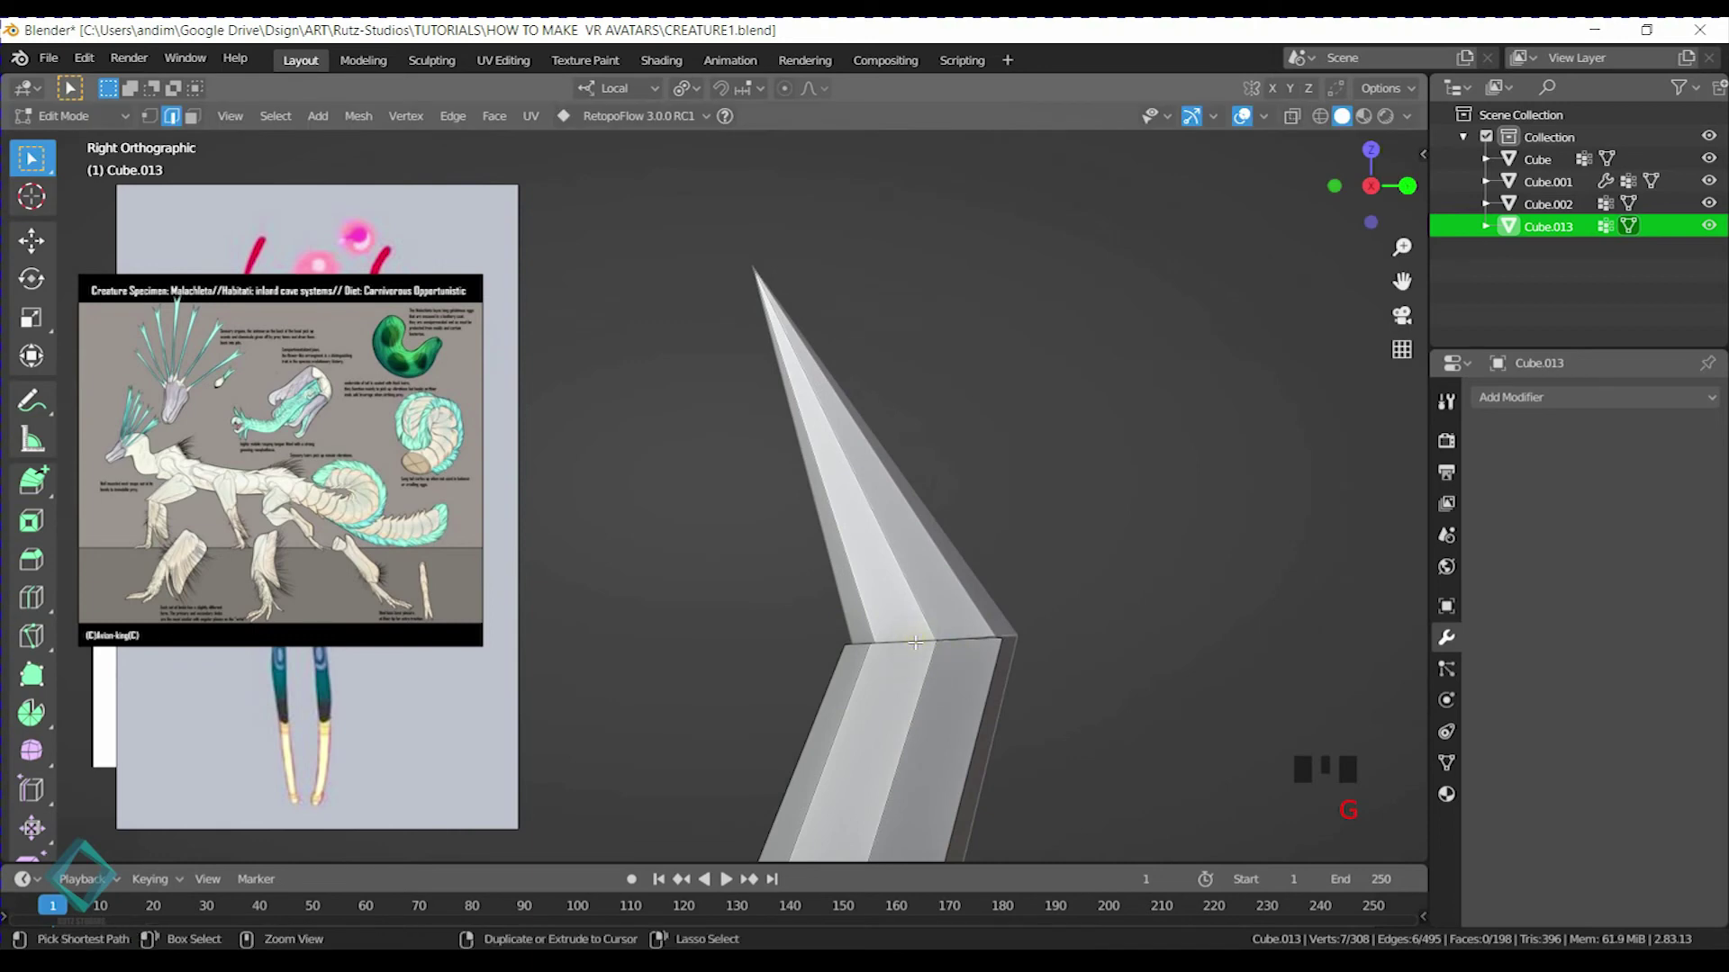
Try moving the loop at the tail tip's base and edge sliding it along the last ring
{"action": "key", "text": "g"}
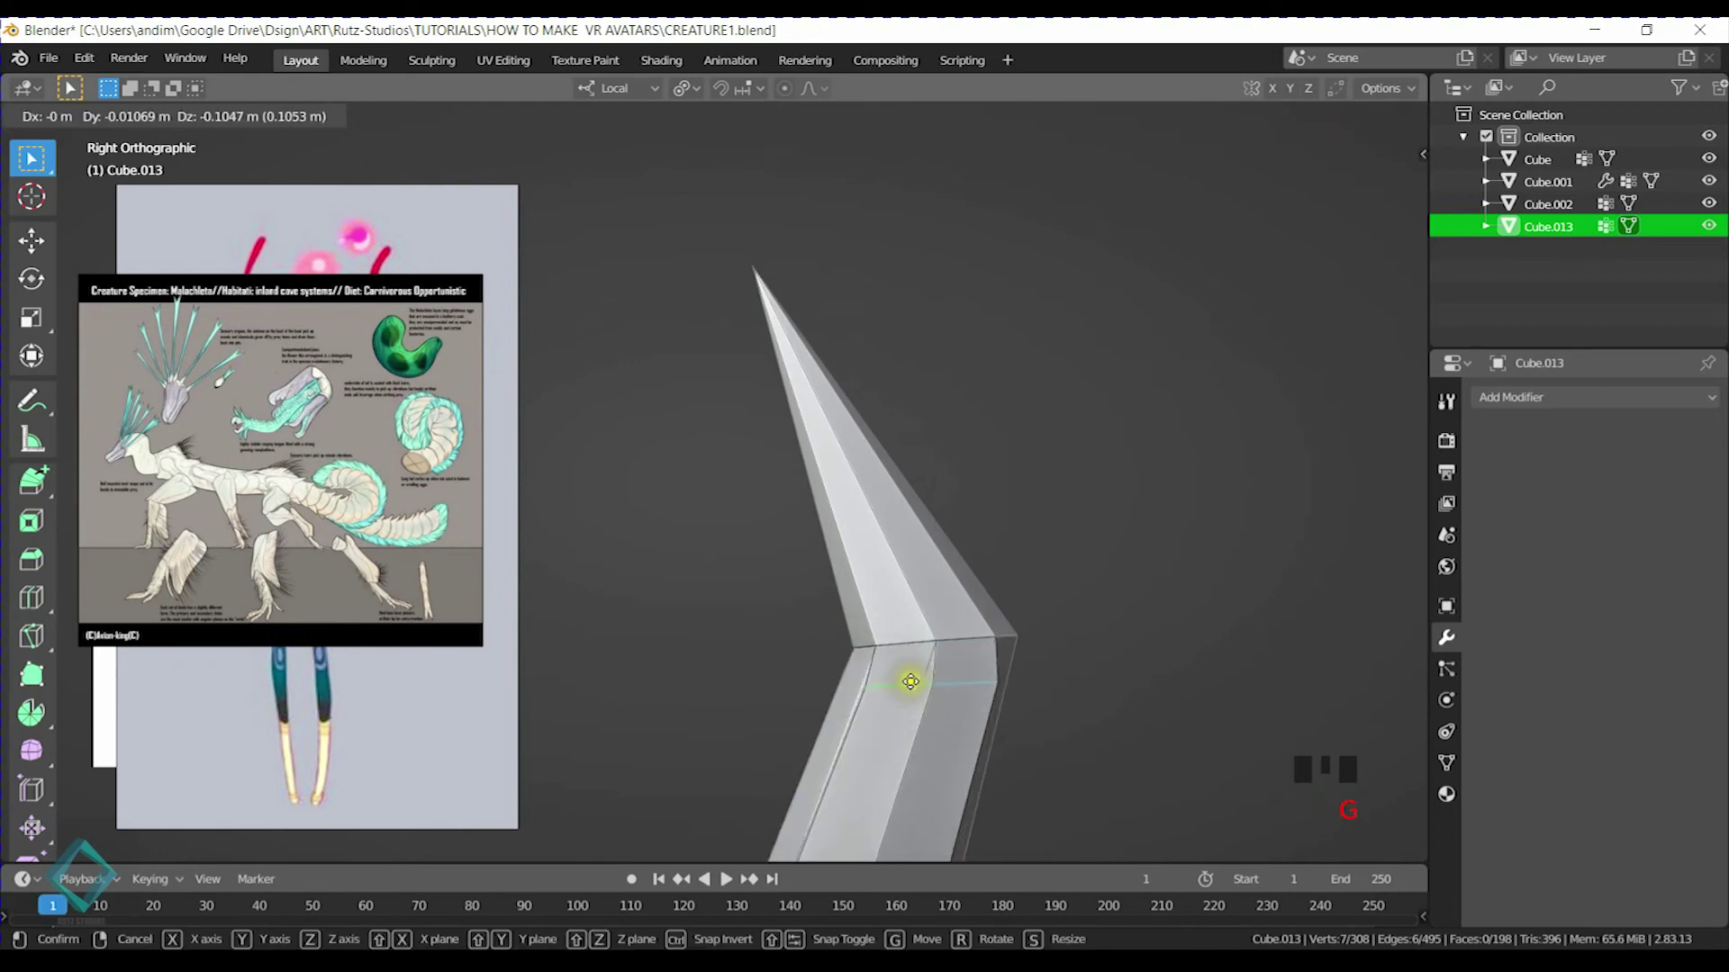
{"action": "left_click", "coordinate": [912, 649]}
{"action": "key", "text": "g"}
{"action": "key", "text": "g"}
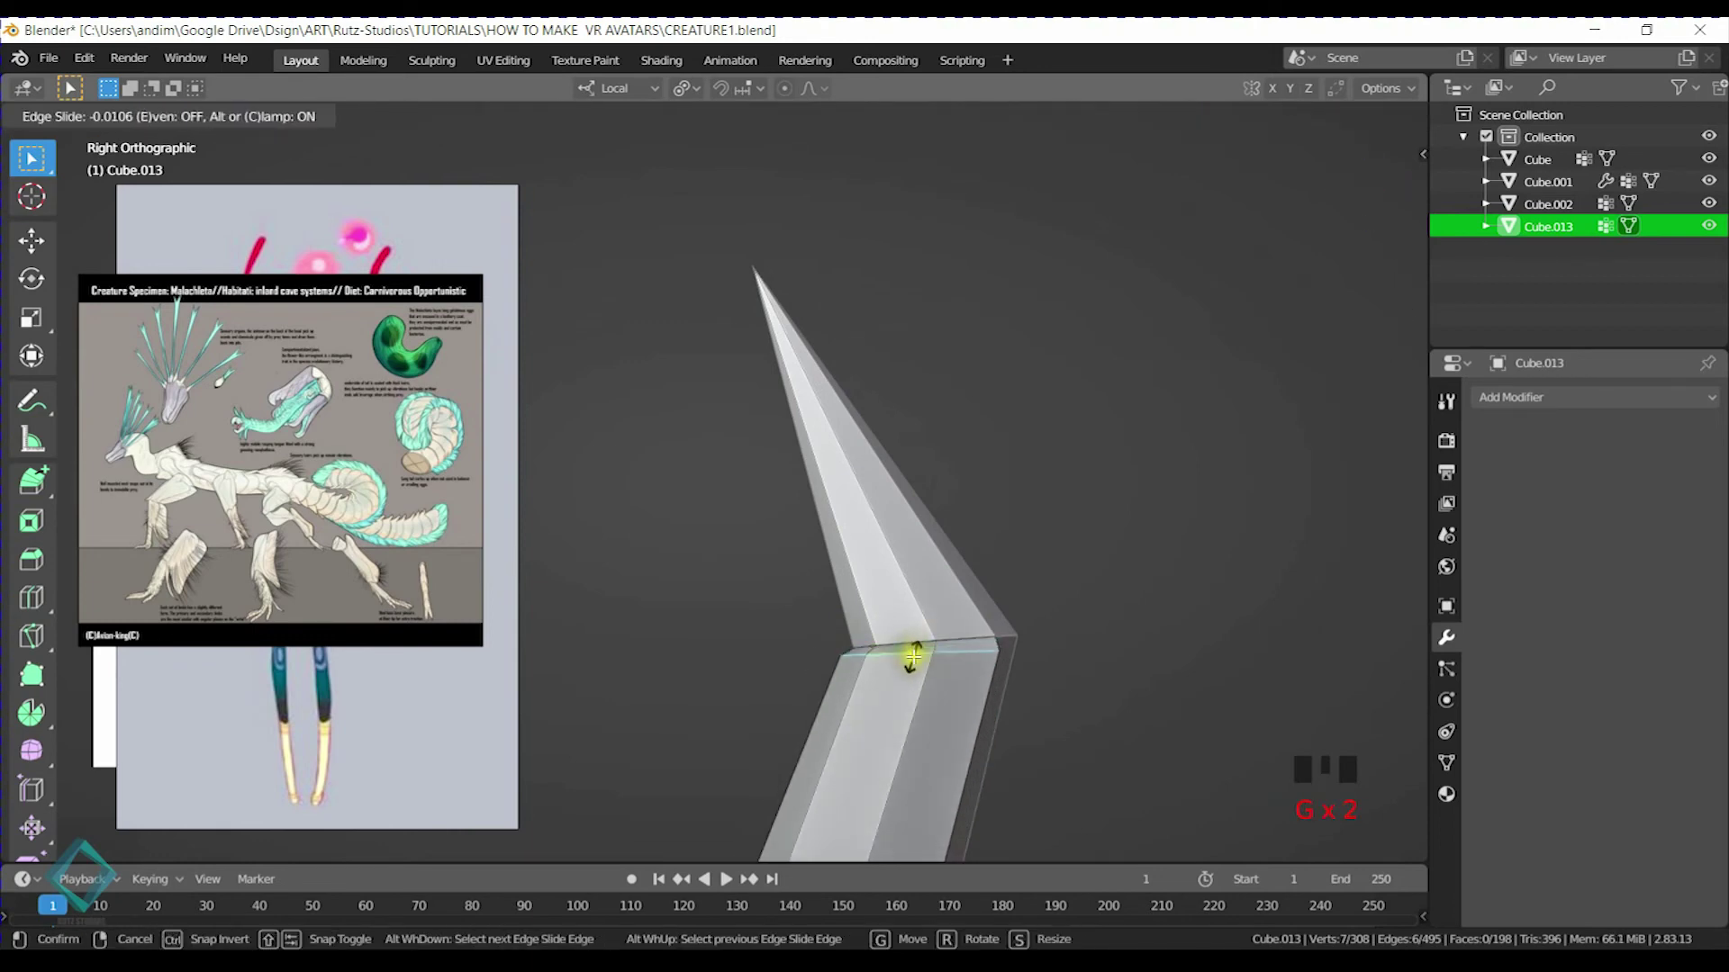
{"action": "left_click", "coordinate": [912, 649]}
Enlarge the last ring's rear edge loop around the base of the tail tip and save the file
{"action": "key", "text": "g"}
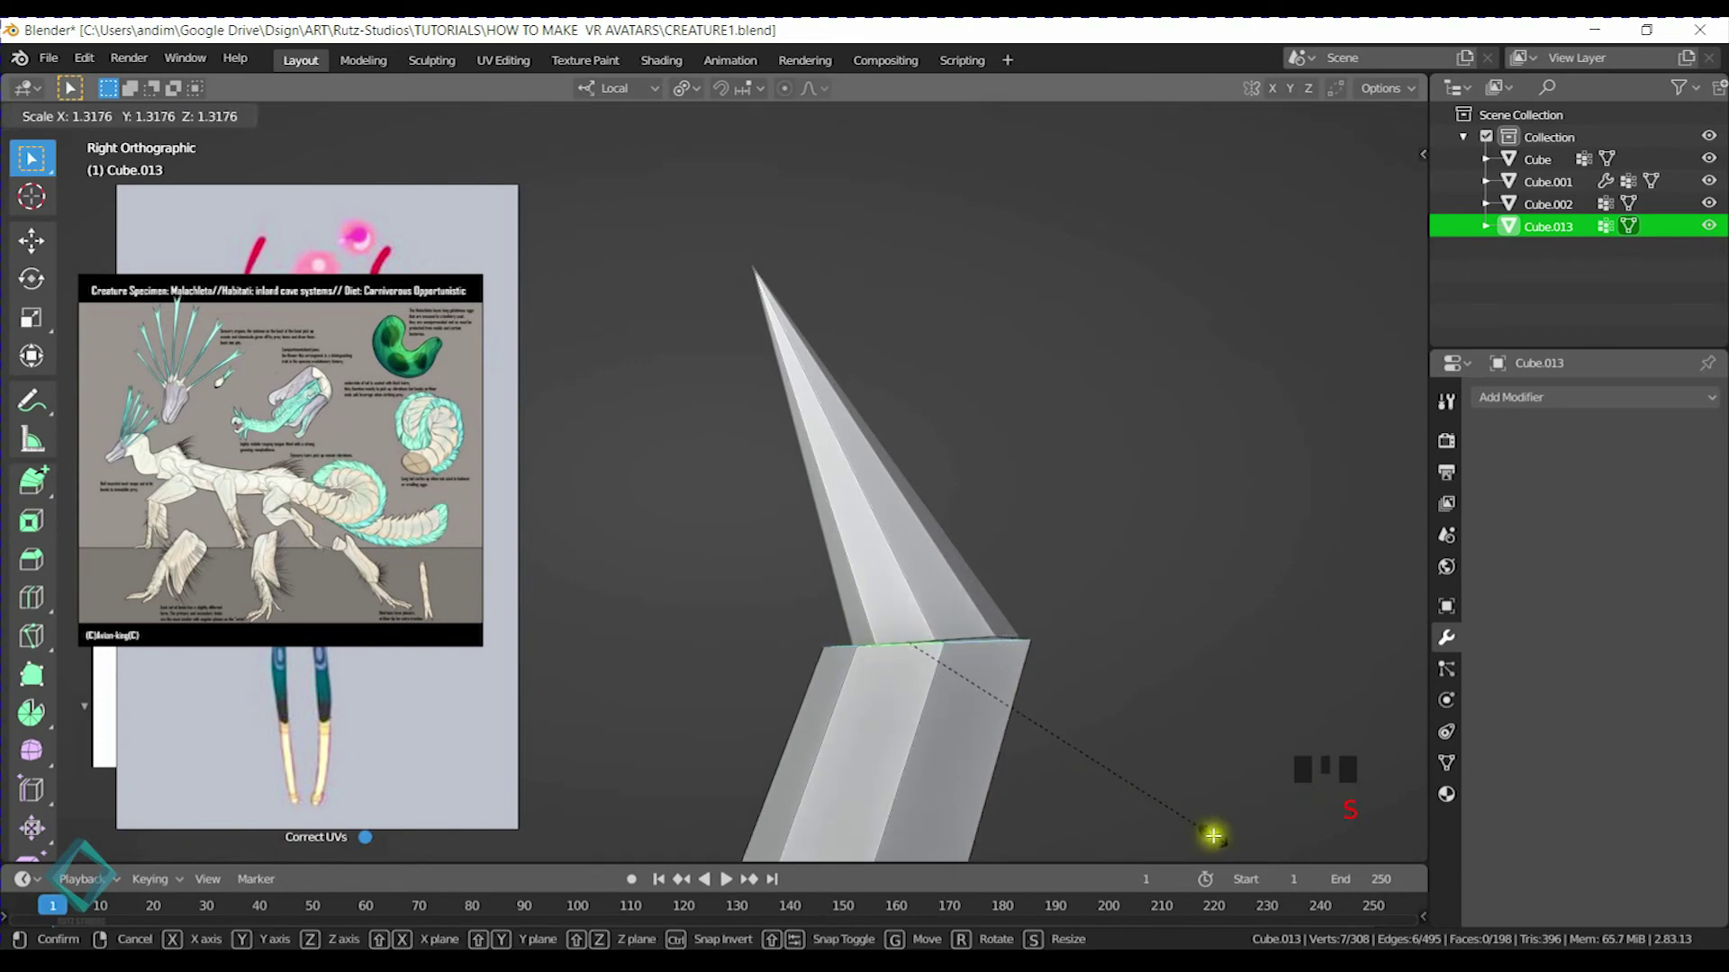
{"action": "key", "text": "Escape"}
{"action": "scroll", "coordinate": [992, 708], "scroll_direction": "down", "scroll_amount": 3}
{"action": "middle_click_drag", "start_coordinate": [992, 708], "coordinate": [1033, 663], "text": "shift"}
{"action": "key", "text": "g"}
{"action": "key", "text": "Escape"}
{"action": "key", "text": "s"}
{"action": "key", "text": "Escape"}
{"action": "scroll", "coordinate": [976, 653], "scroll_direction": "down", "scroll_amount": 3}
{"action": "key", "text": "ctrl+s"}
Clear the edge selection on the plated tail and return to Object Mode
{"action": "middle_click_drag", "start_coordinate": [996, 651], "coordinate": [984, 717], "text": "shift"}
{"action": "scroll", "coordinate": [1131, 560], "scroll_direction": "down", "scroll_amount": 3}
{"action": "key", "text": "alt+a"}
{"action": "scroll", "coordinate": [1149, 451], "scroll_direction": "down", "scroll_amount": 3}
{"action": "middle_click_drag", "start_coordinate": [1149, 451], "coordinate": [1006, 477]}
{"action": "key", "text": "ctrl+Tab"}
{"action": "left_click", "coordinate": [907, 483]}
{"action": "key", "text": "alt+a"}
Select the plated tail and its pointed tip in turn to check which object each belongs to
{"action": "scroll", "coordinate": [714, 374], "scroll_direction": "down", "scroll_amount": 3}
{"action": "middle_click_drag", "start_coordinate": [1158, 490], "coordinate": [862, 496]}
{"action": "left_click", "coordinate": [863, 503]}
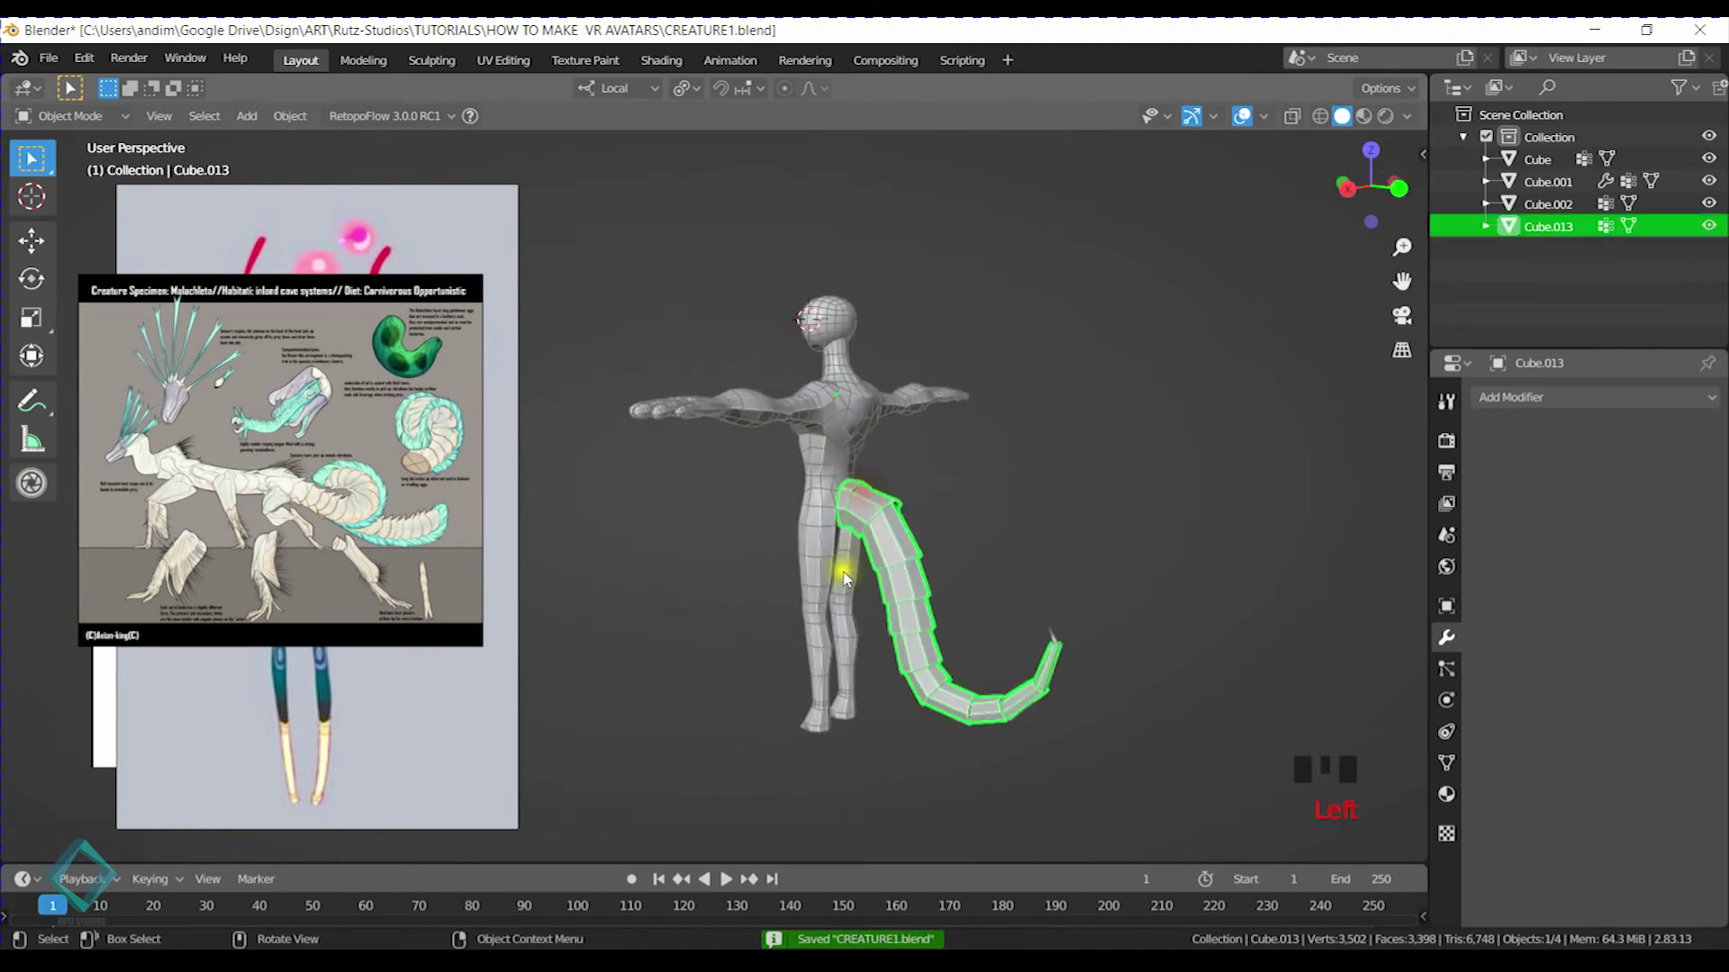
{"action": "middle_click_drag", "start_coordinate": [846, 570], "coordinate": [934, 558]}
{"action": "scroll", "coordinate": [946, 572], "scroll_direction": "up", "scroll_amount": 4}
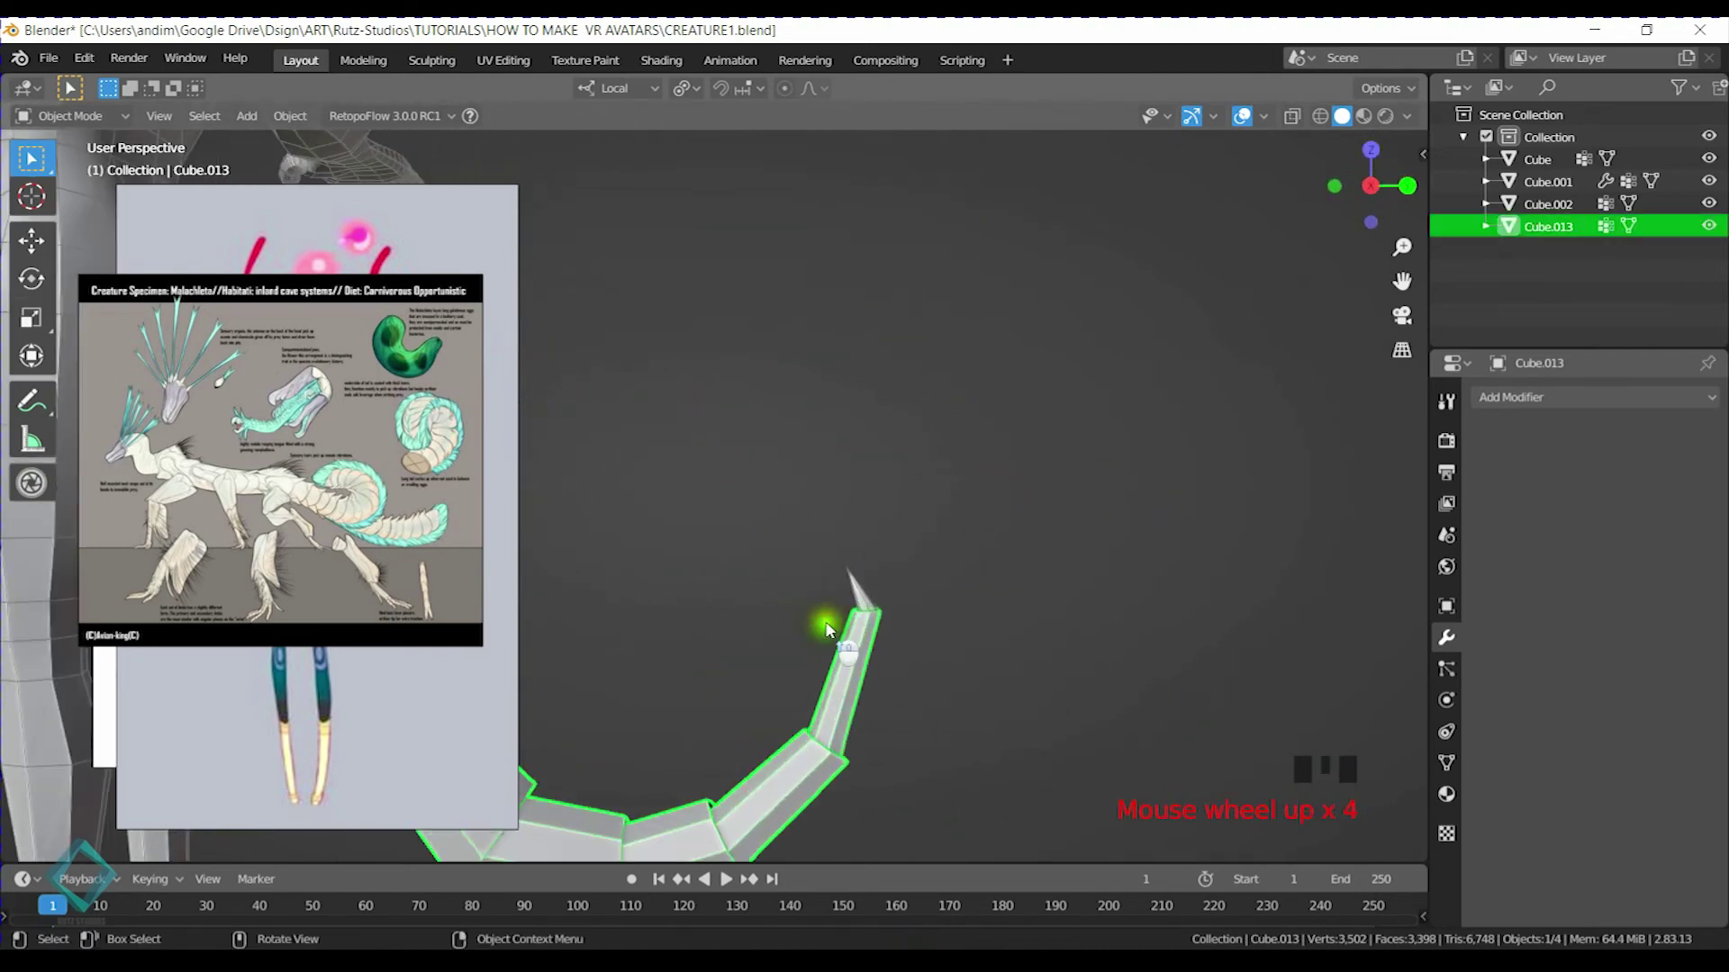
{"action": "left_click", "coordinate": [866, 605]}
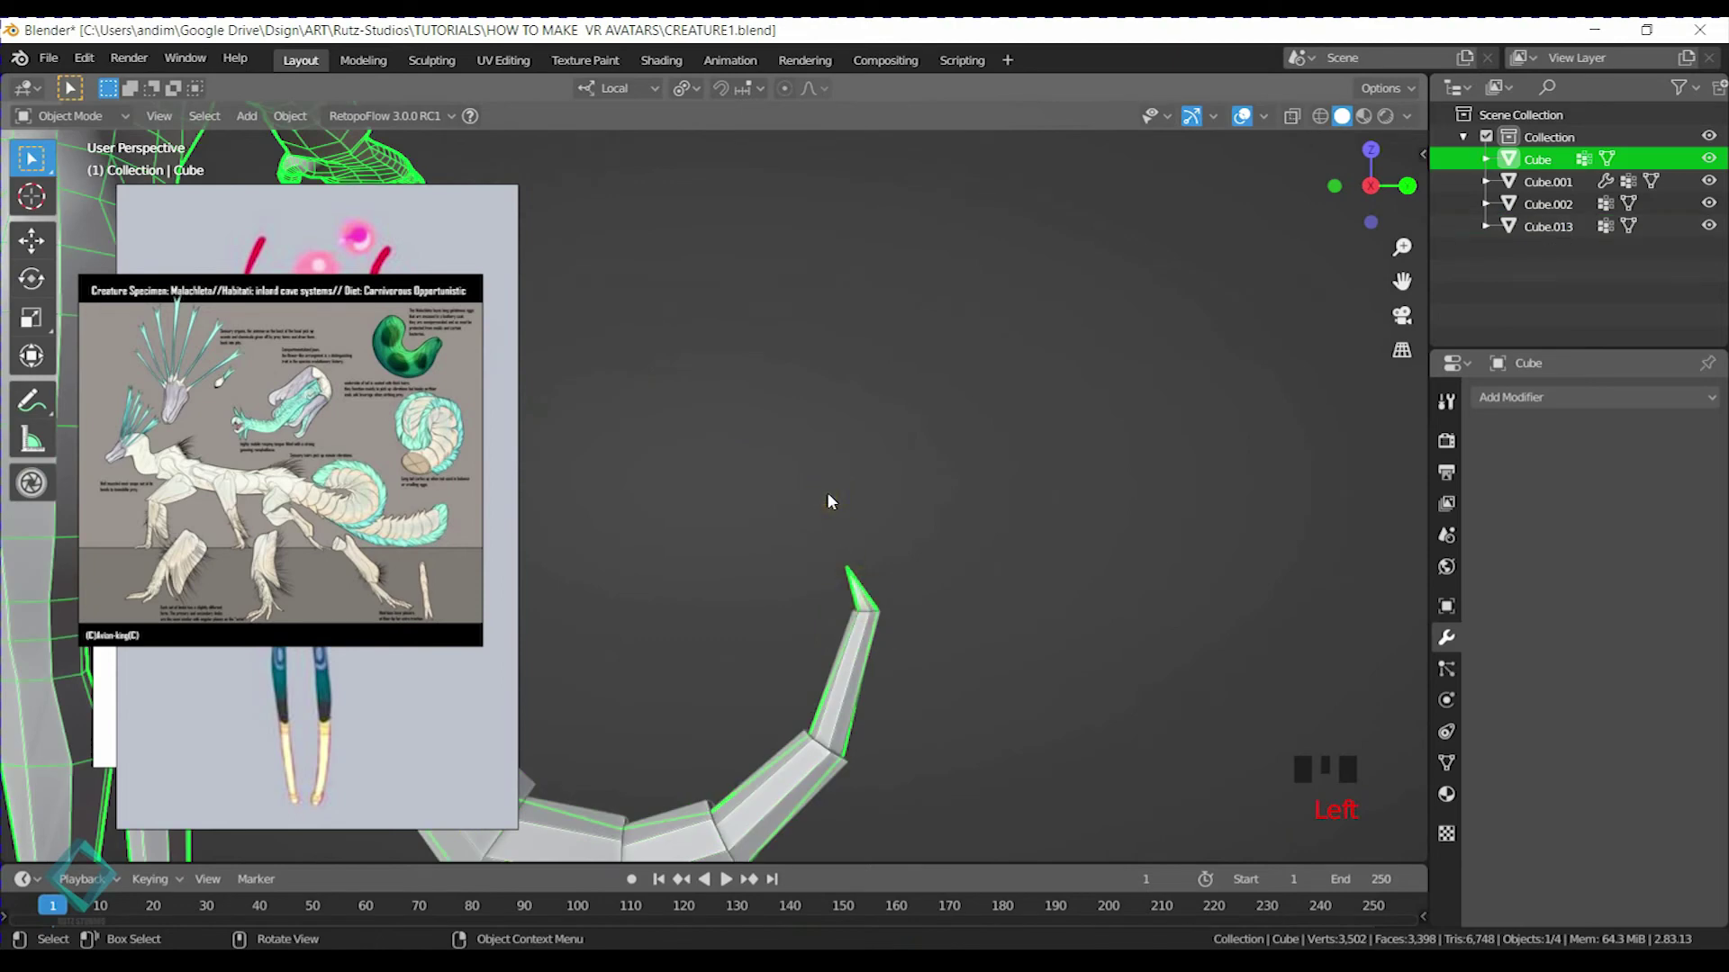
Select the plated tail together with the body and join them into one object with the body active
{"action": "middle_click_drag", "start_coordinate": [1008, 513], "coordinate": [783, 661]}
{"action": "scroll", "coordinate": [920, 620], "scroll_direction": "down", "scroll_amount": 5}
{"action": "mouse_move", "coordinate": [920, 620]}
{"action": "middle_mouse_down"}
{"action": "mouse_move", "coordinate": [722, 528]}
{"action": "mouse_move", "coordinate": [872, 552]}
{"action": "mouse_move", "coordinate": [729, 579]}
{"action": "mouse_move", "coordinate": [936, 594]}
{"action": "middle_mouse_up"}
{"action": "middle_click_drag", "start_coordinate": [936, 594], "coordinate": [1108, 601], "text": "shift"}
{"action": "left_click", "coordinate": [903, 283]}
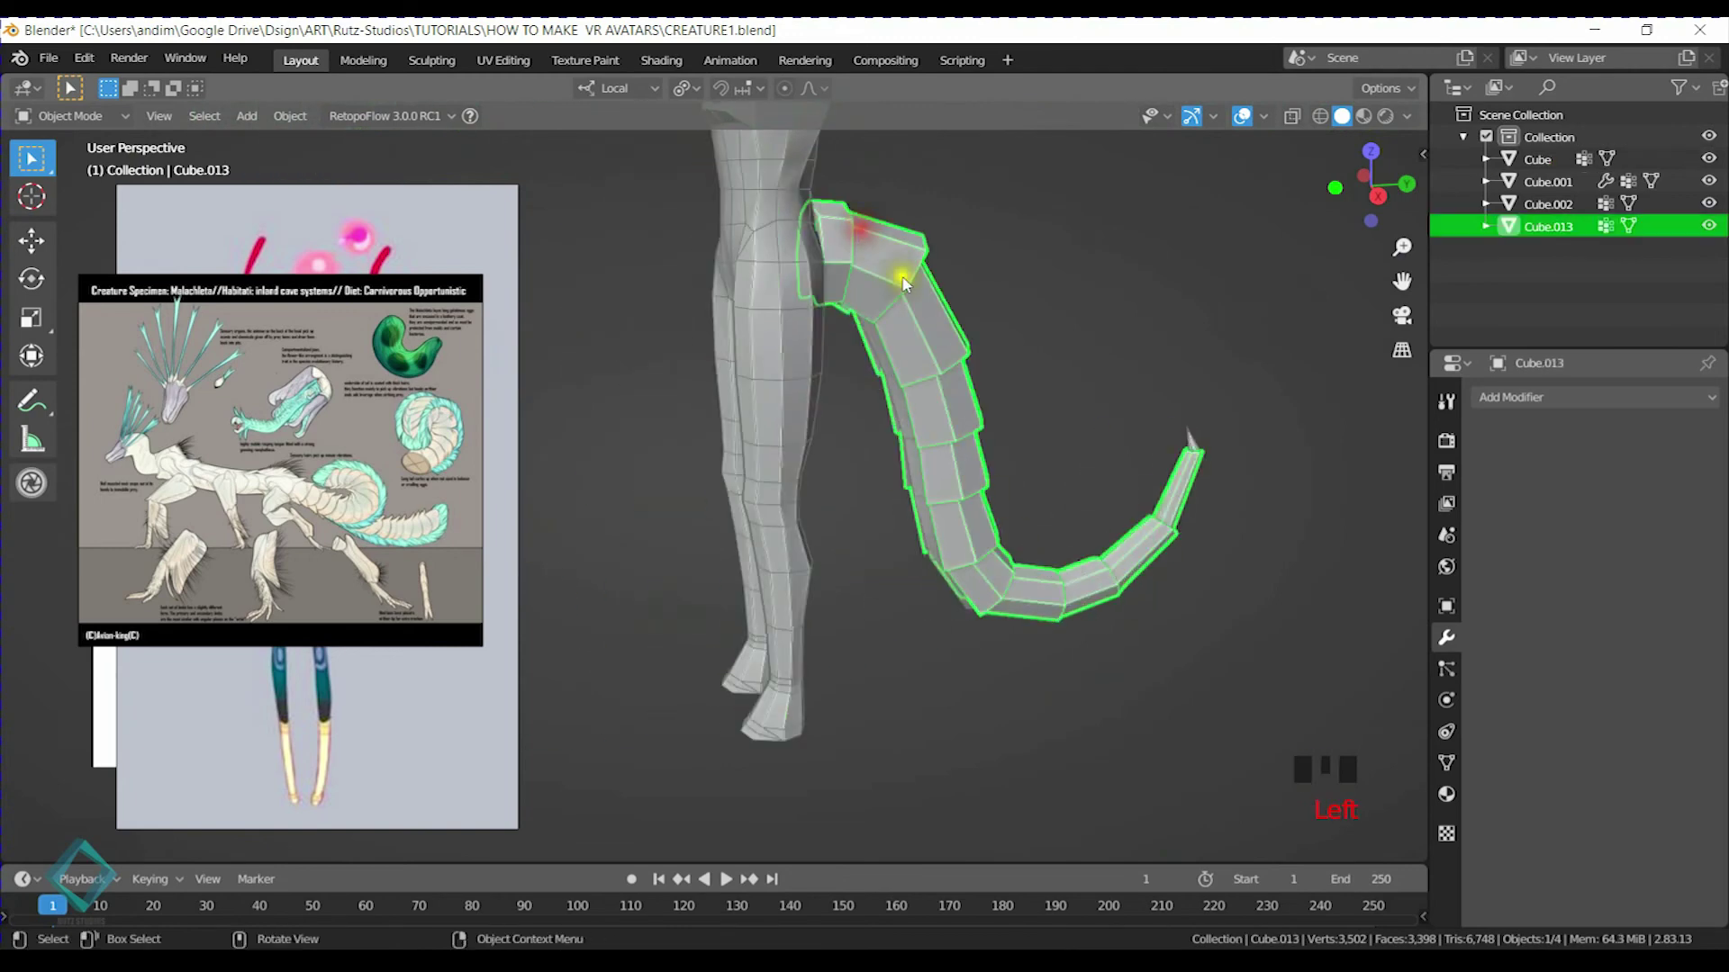
{"action": "left_click", "coordinate": [883, 360], "text": "shift"}
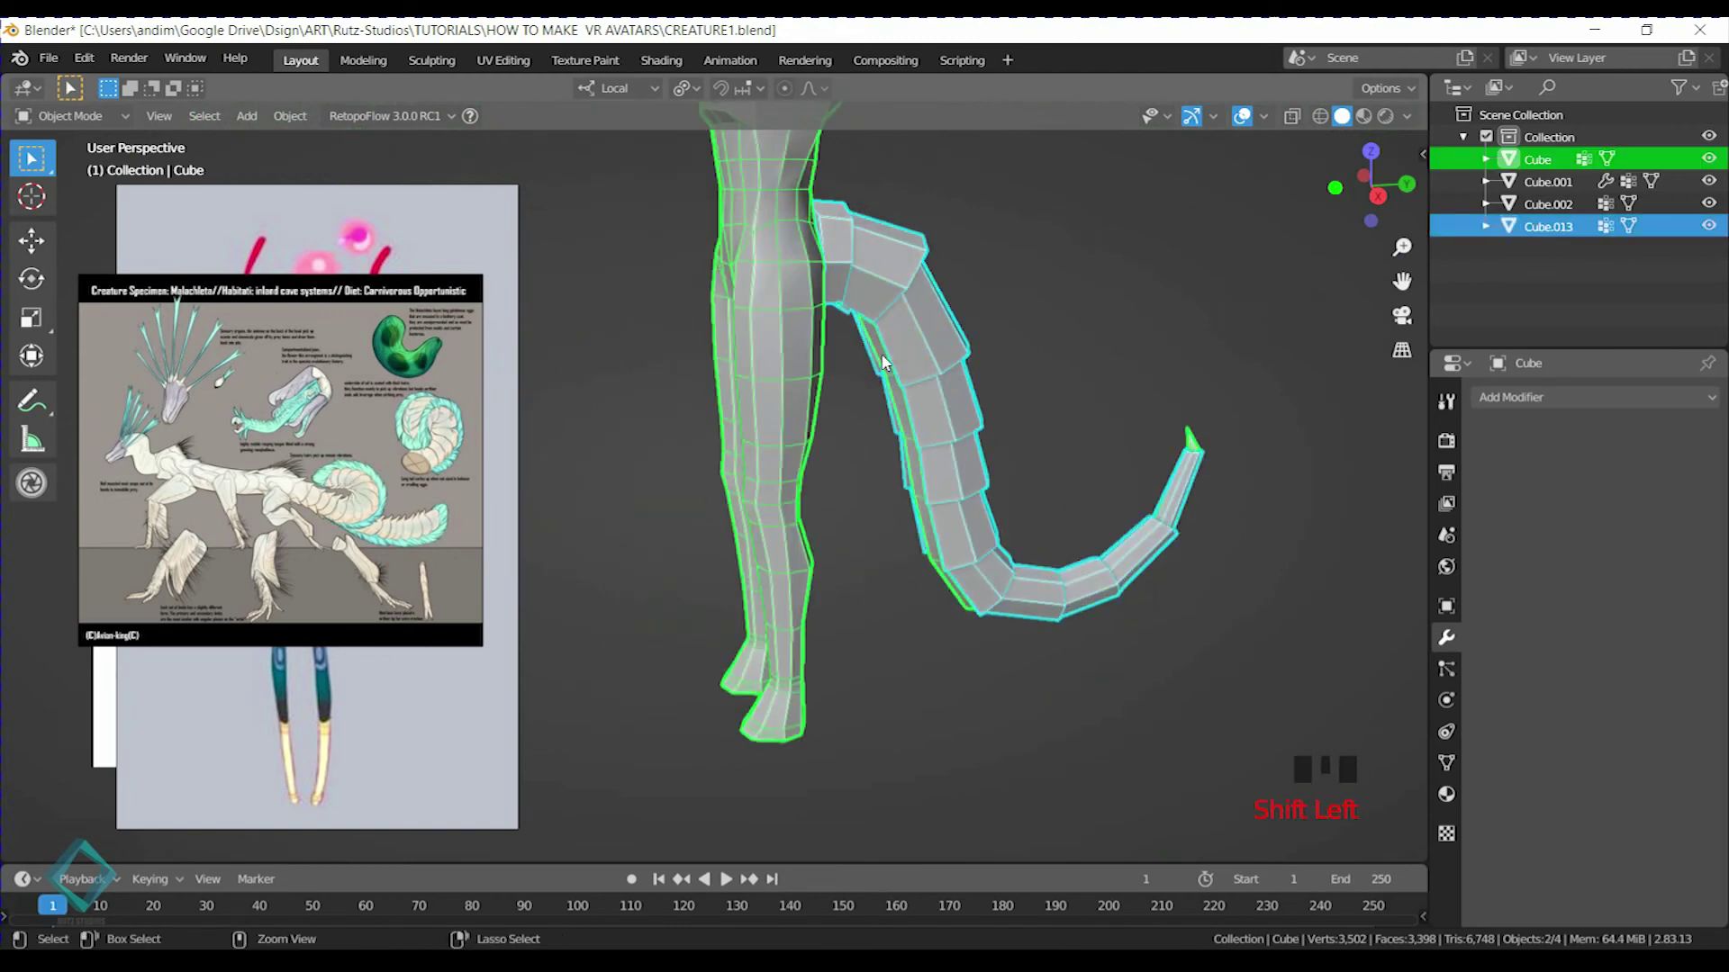
{"action": "key", "text": "ctrl+j"}
Select all vertices of the joined body and tail in Edit Mode and merge them by distance at 0.0001 m
{"action": "middle_click_drag", "start_coordinate": [872, 364], "coordinate": [912, 526]}
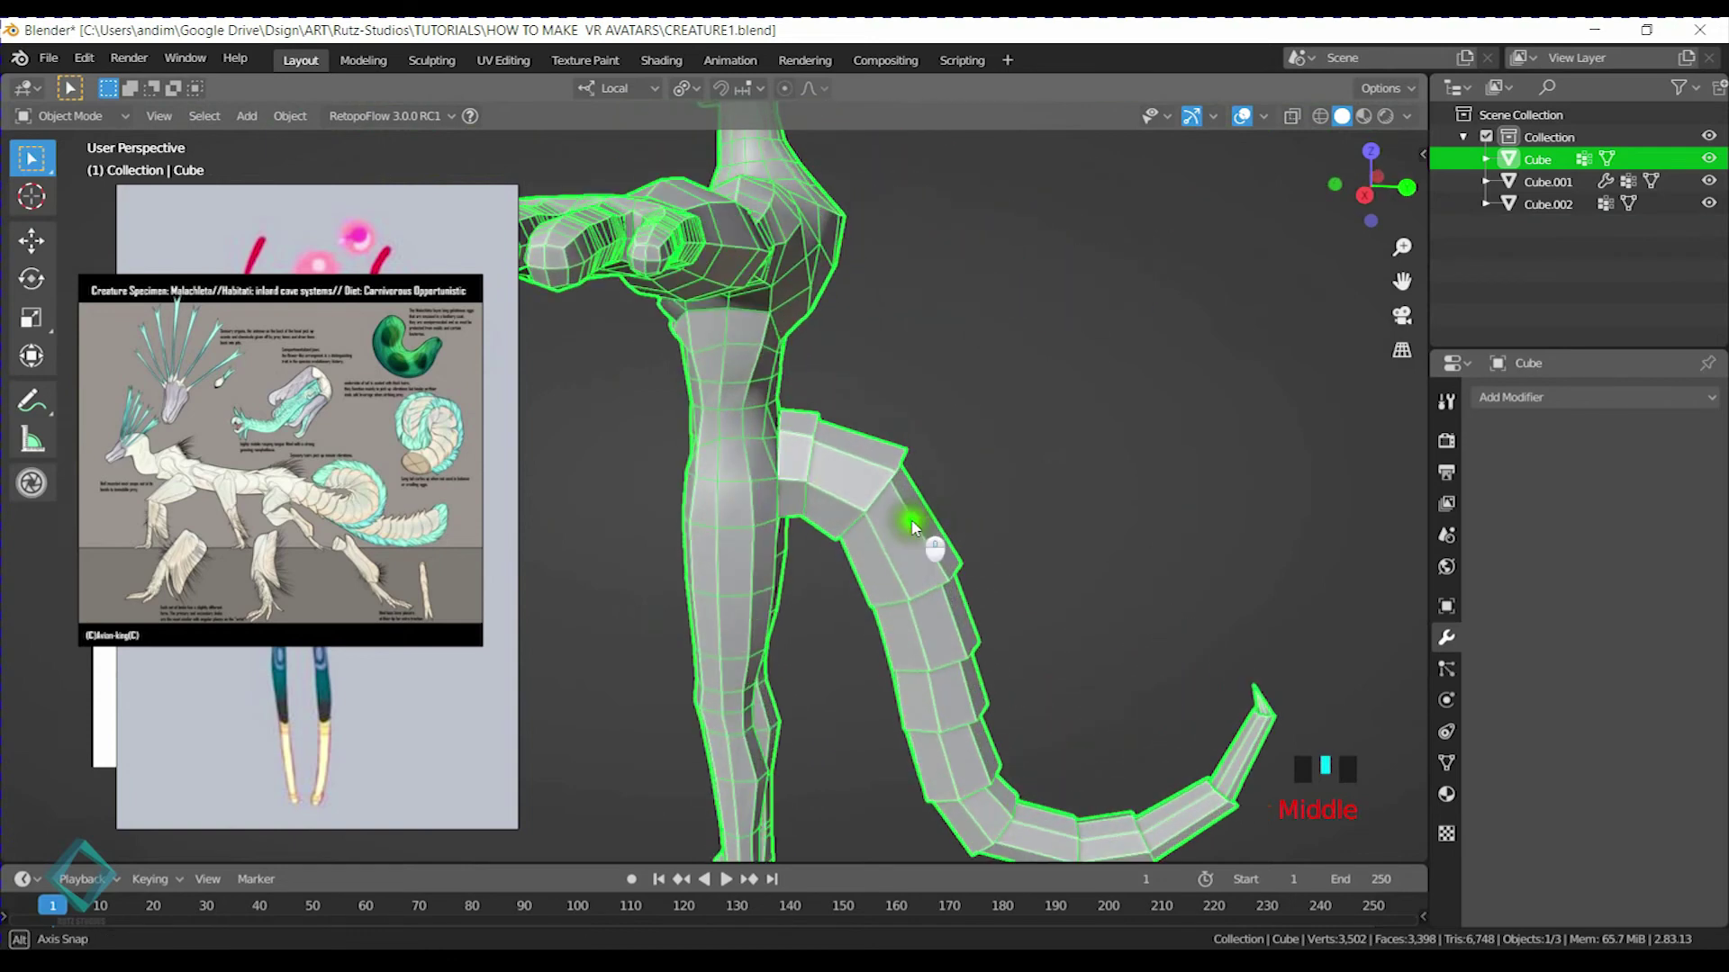
{"action": "key", "text": "Tab"}
{"action": "key", "text": "a"}
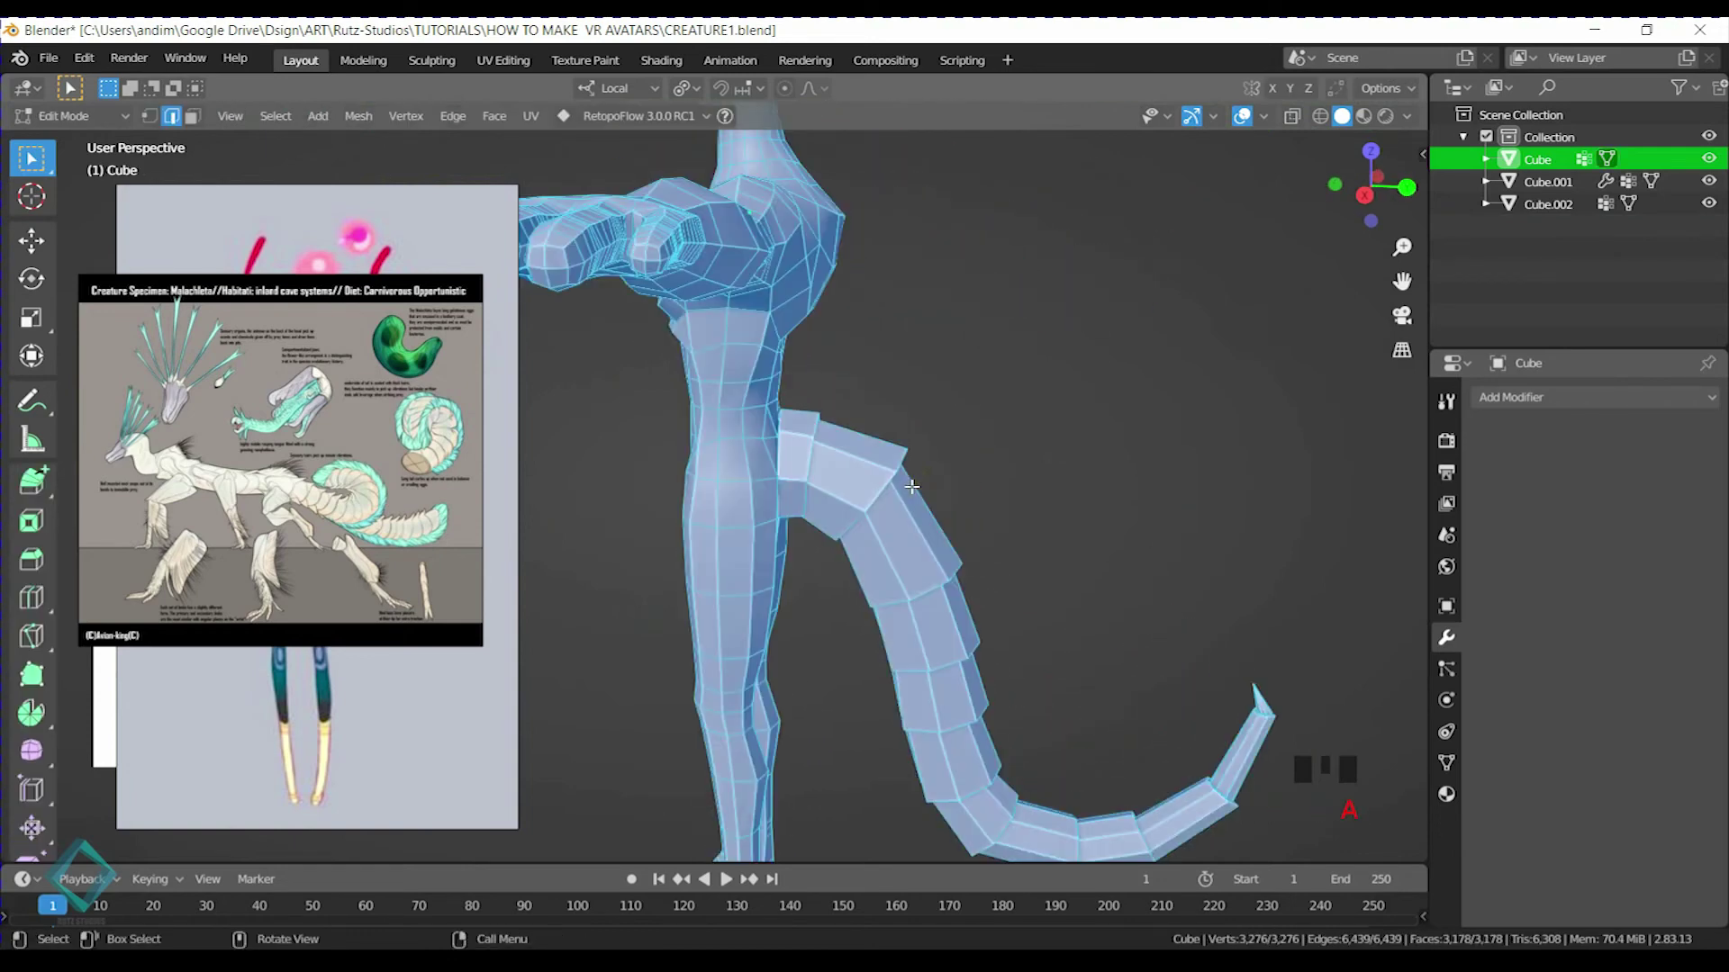
{"action": "left_click", "coordinate": [147, 117]}
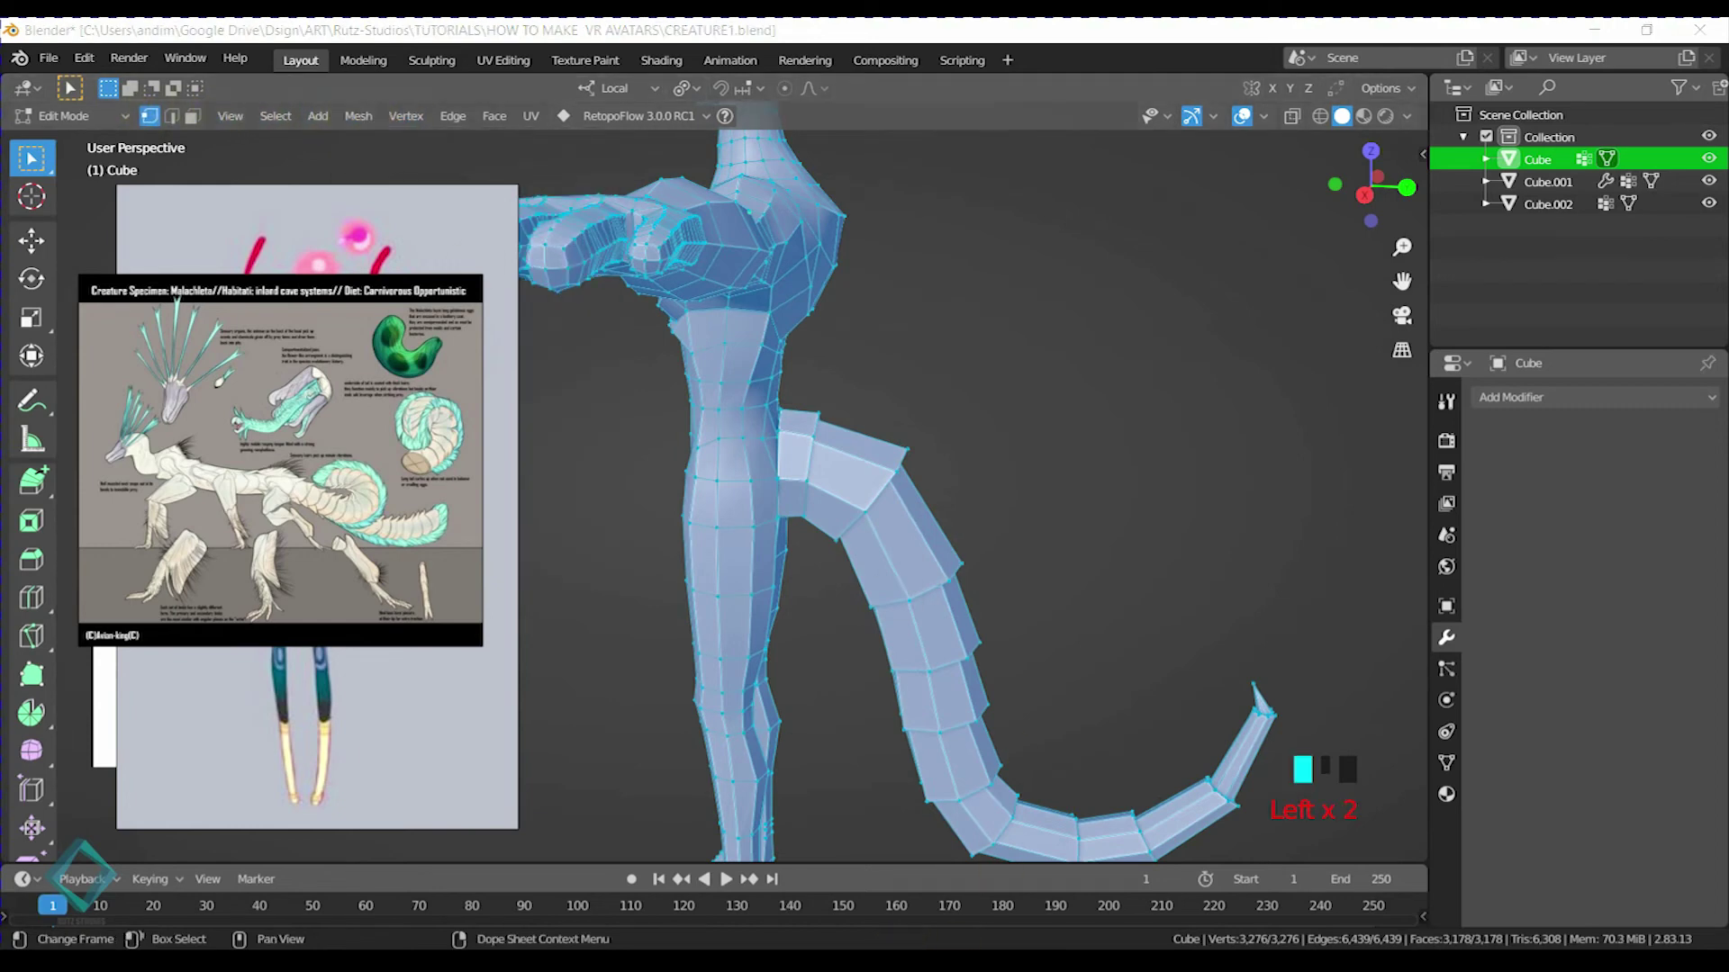
{"action": "left_click", "coordinate": [357, 117]}
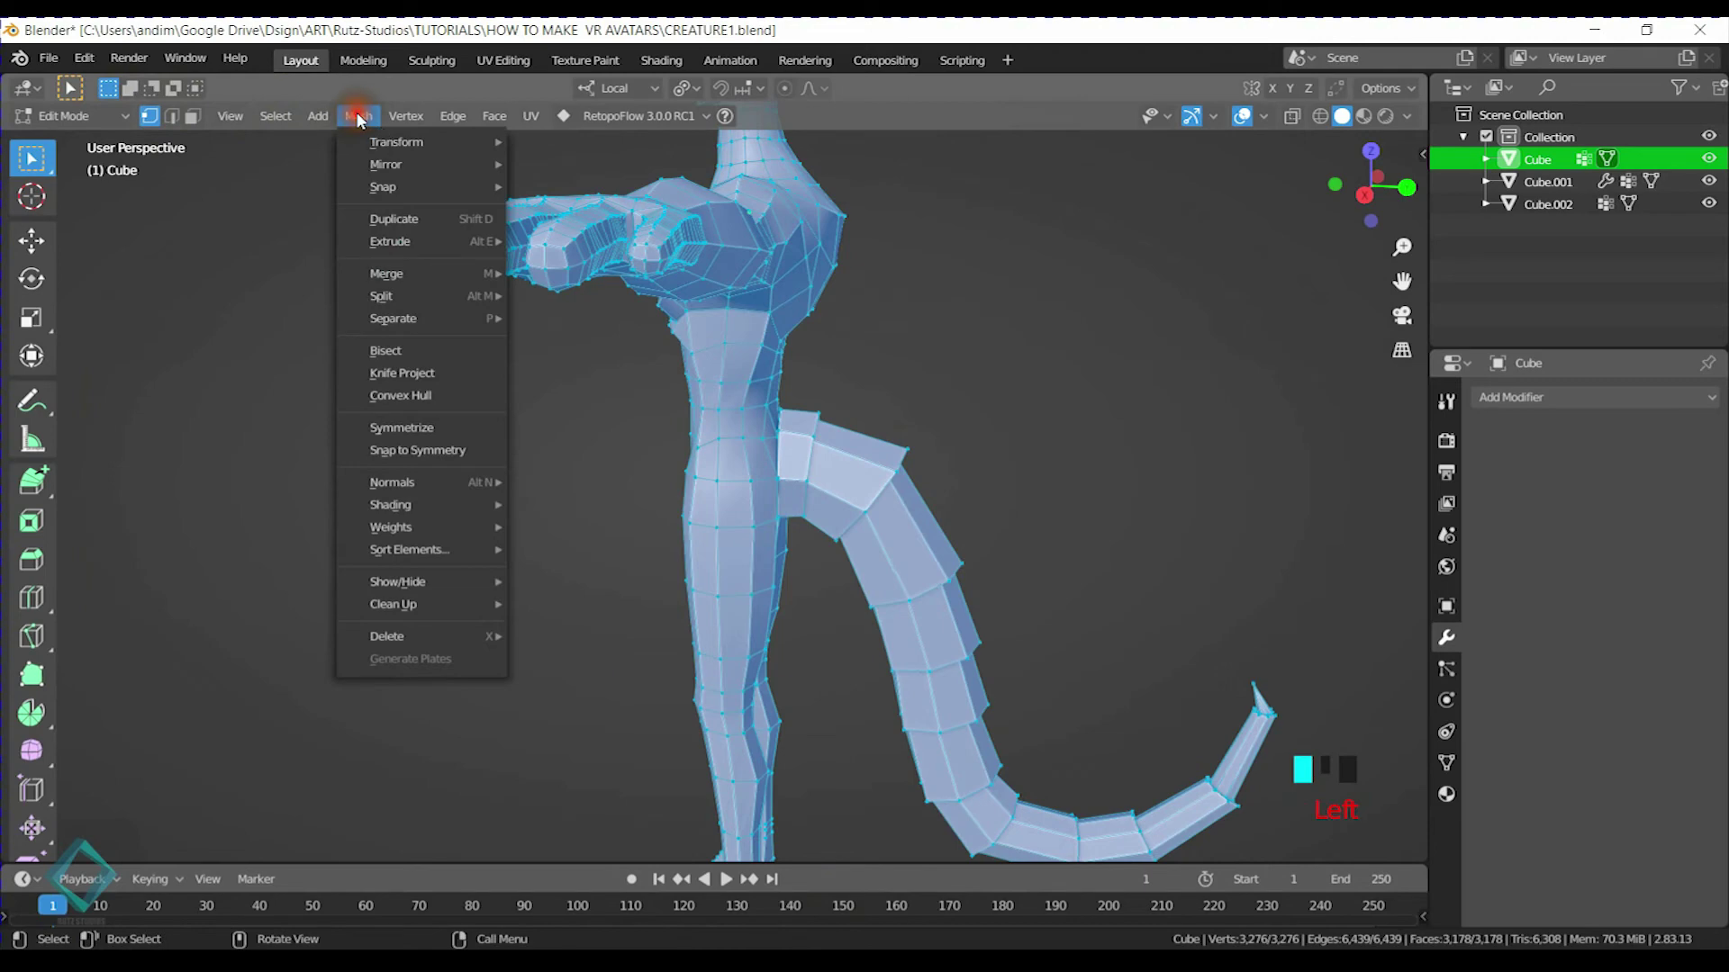
{"action": "mouse_move", "coordinate": [382, 607]}
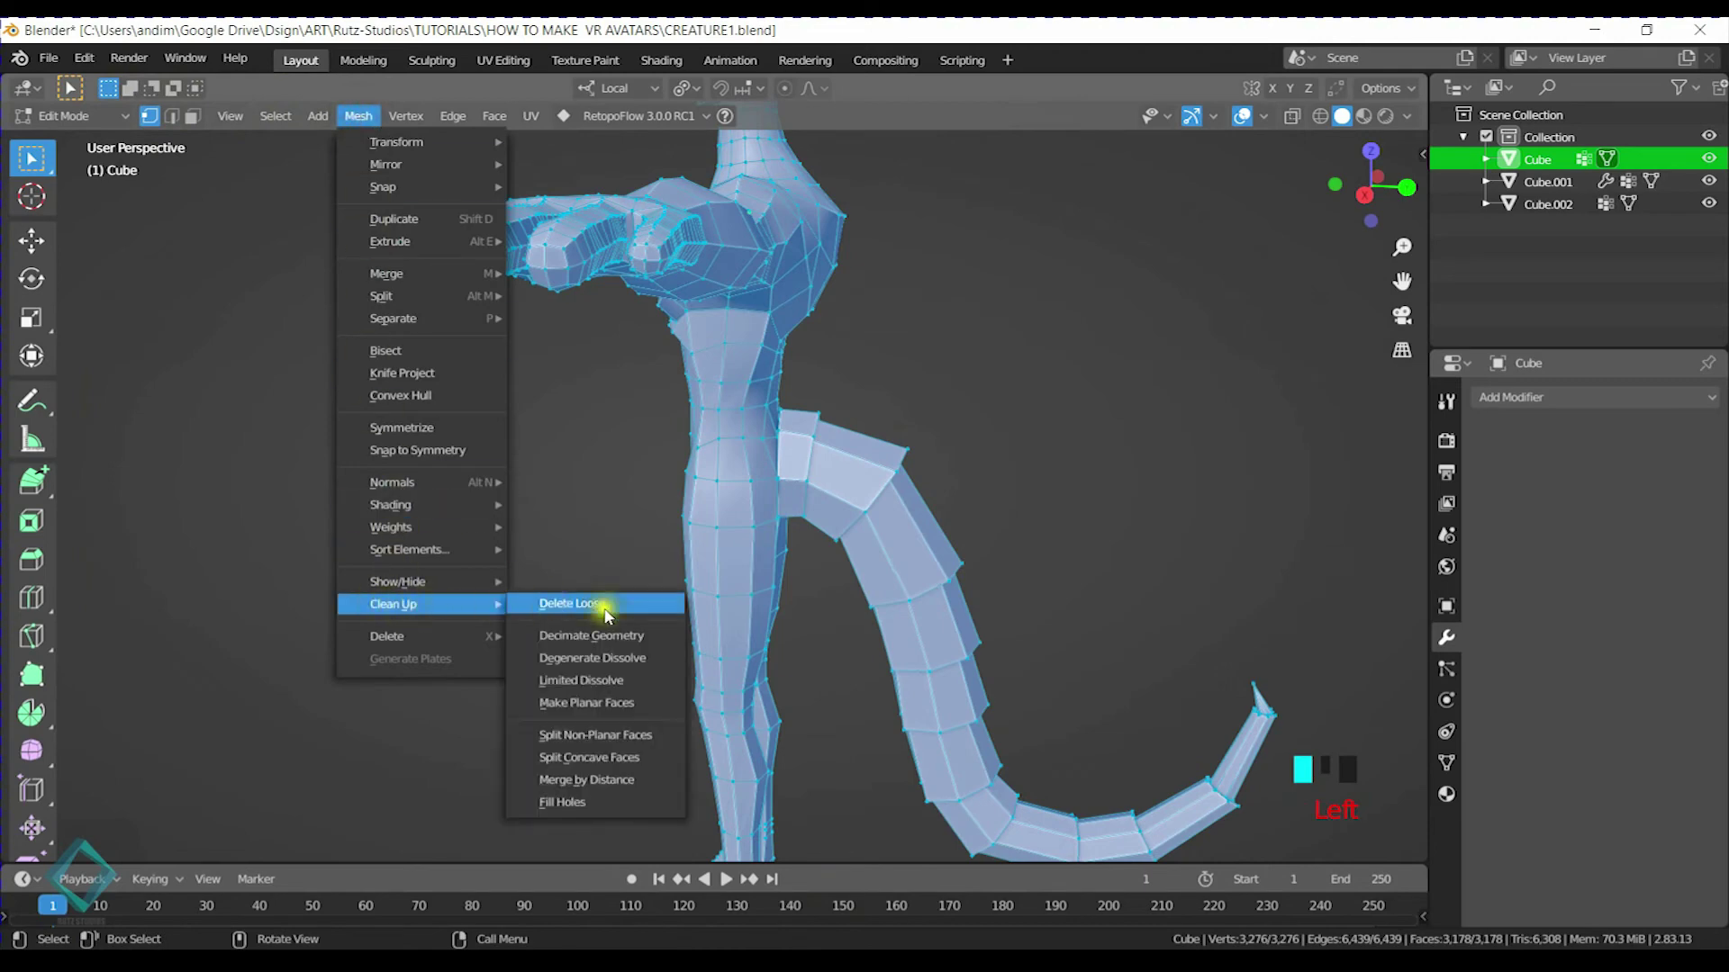
{"action": "left_click", "coordinate": [635, 779]}
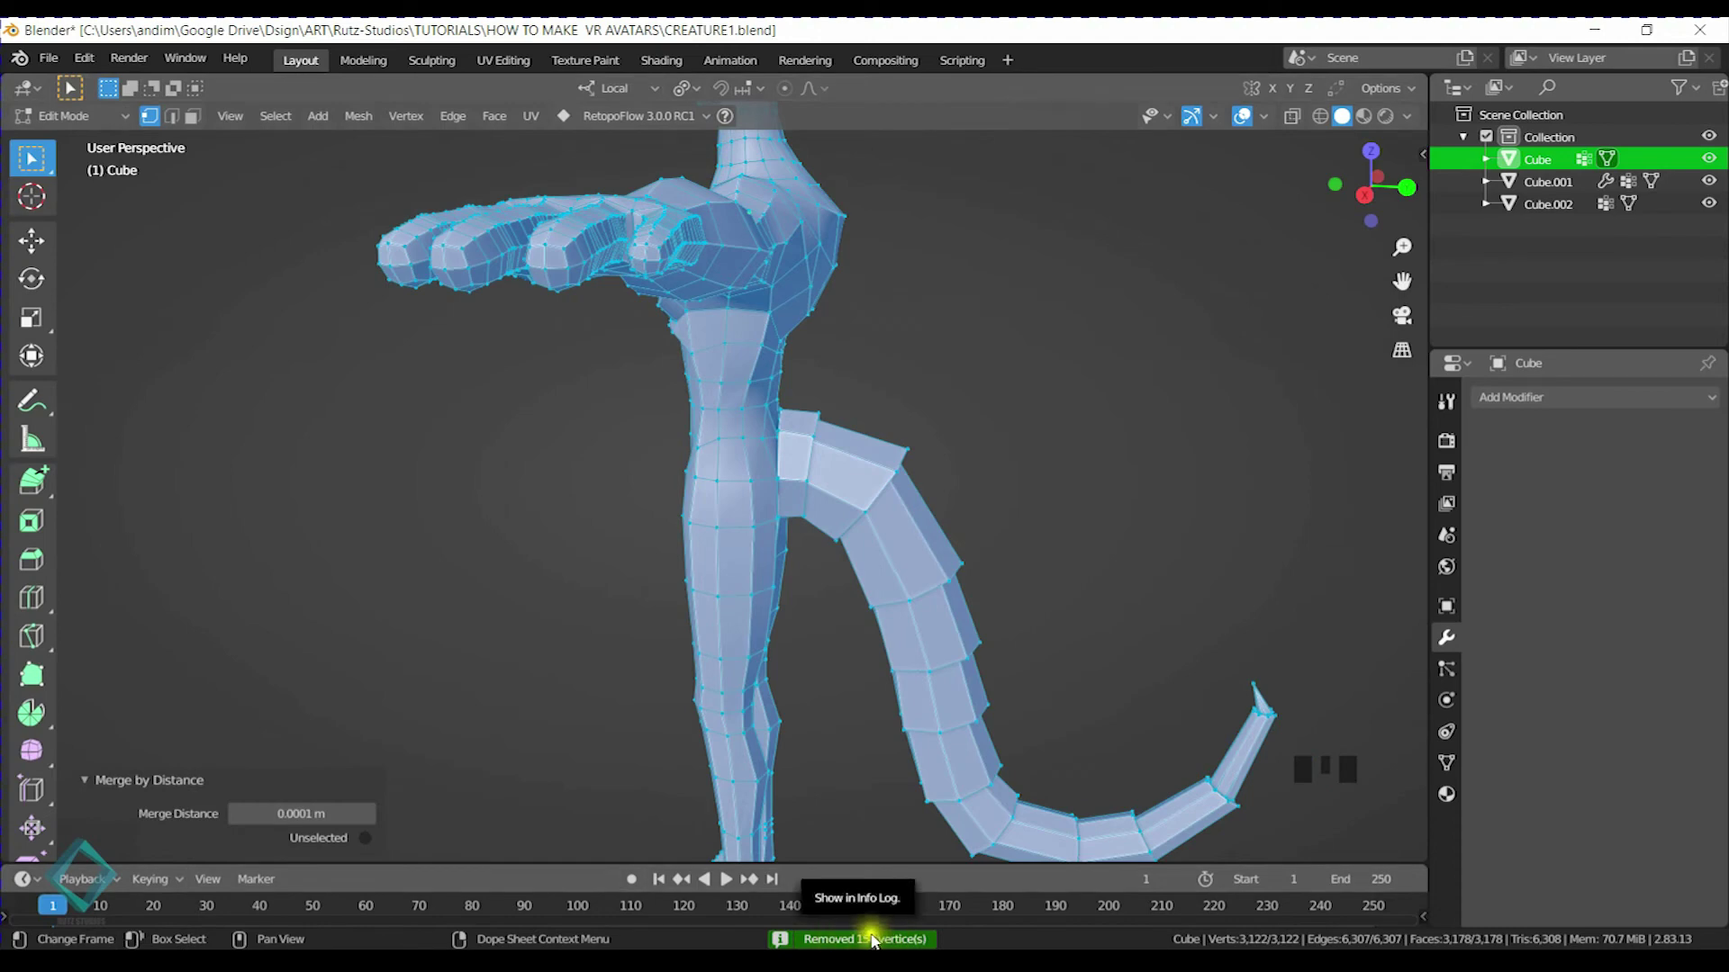
Test-move plate edges on the tail's underside to check their connection, cancelling each move
{"action": "scroll", "coordinate": [828, 486], "scroll_direction": "up", "scroll_amount": 5}
{"action": "key", "text": "2"}
{"action": "middle_click_drag", "start_coordinate": [802, 431], "coordinate": [903, 569]}
{"action": "scroll", "coordinate": [726, 525], "scroll_direction": "up", "scroll_amount": 9}
{"action": "left_click", "coordinate": [753, 712]}
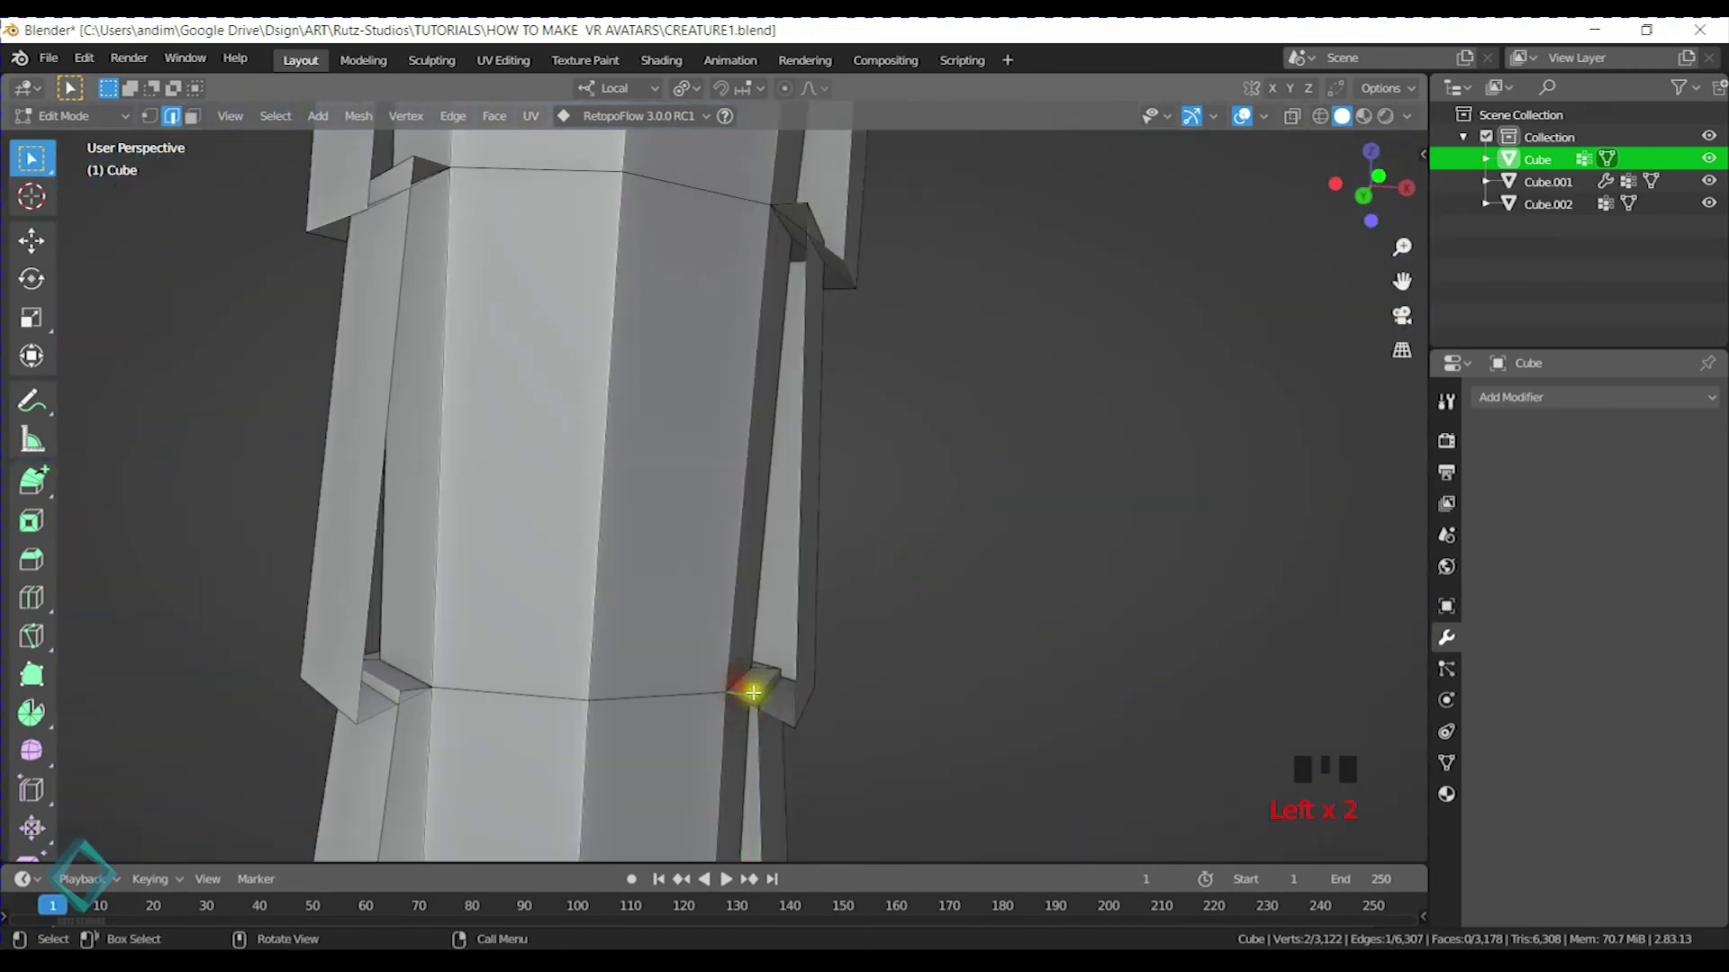
{"action": "key", "text": "g"}
{"action": "right_click", "coordinate": [731, 668]}
{"action": "key", "text": "g"}
{"action": "right_click", "coordinate": [711, 567]}
Save the merged model and view the plates from beneath the tail
{"action": "scroll", "coordinate": [768, 482], "scroll_direction": "down", "scroll_amount": 1}
{"action": "middle_click_drag", "start_coordinate": [768, 483], "coordinate": [628, 503]}
{"action": "middle_click_drag", "start_coordinate": [629, 503], "coordinate": [642, 496], "text": "shift"}
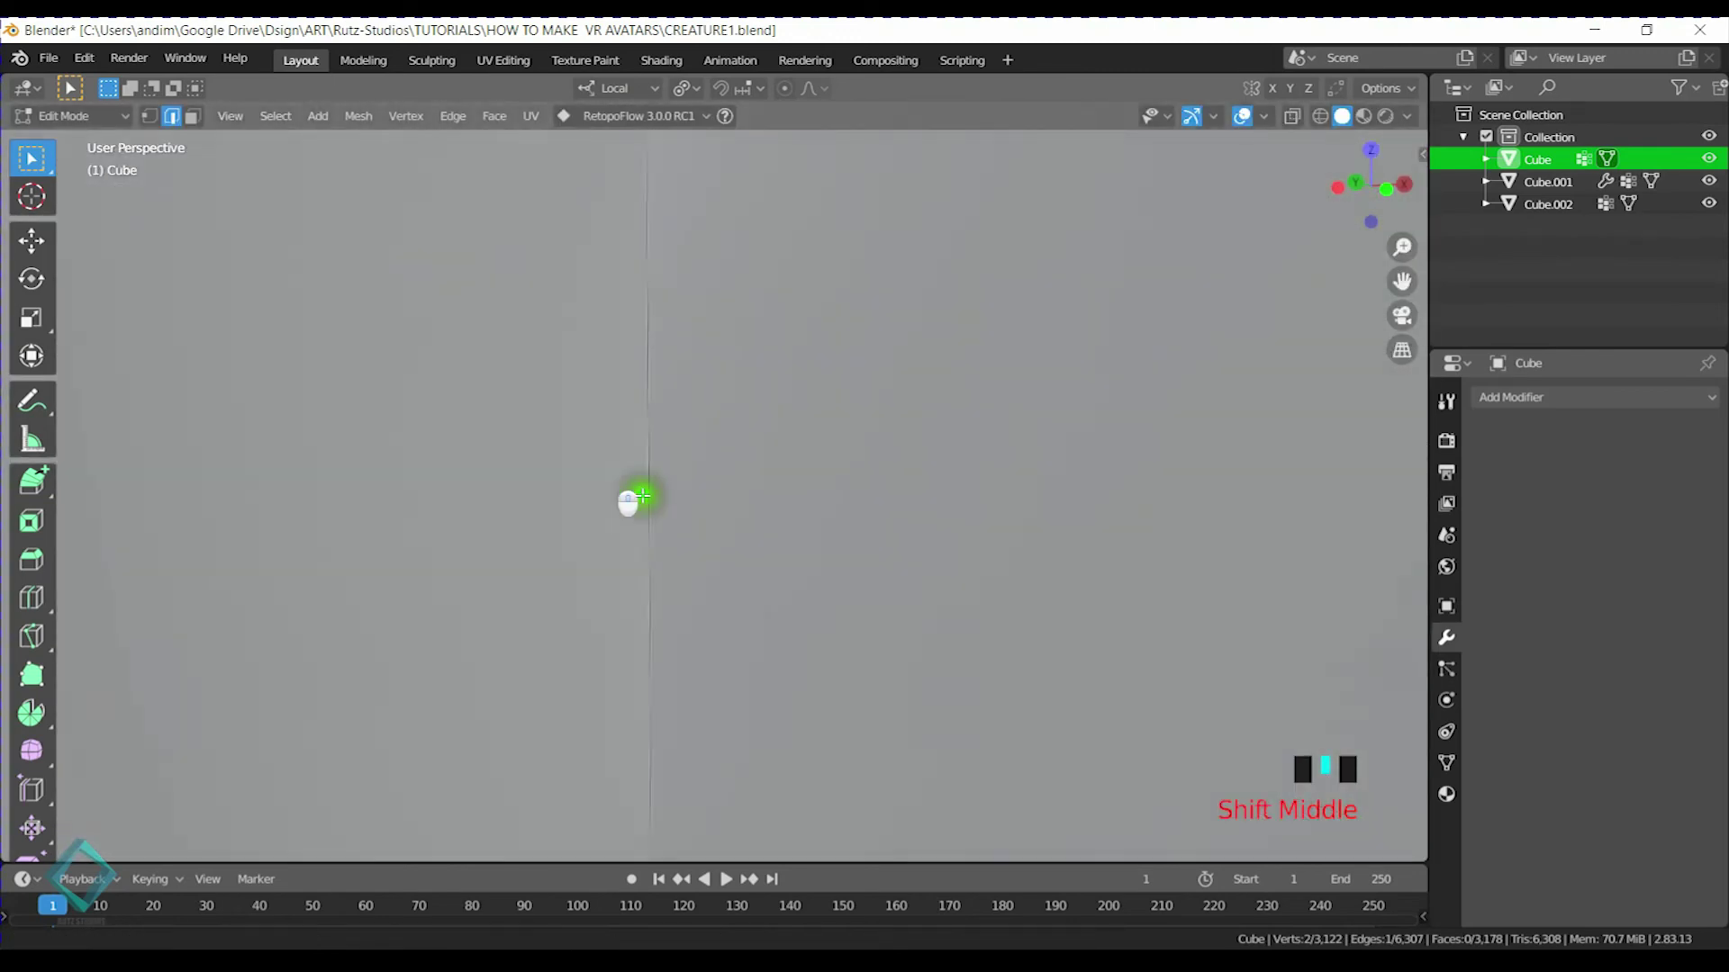
{"action": "scroll", "coordinate": [790, 516], "scroll_direction": "down", "scroll_amount": 2}
{"action": "key", "text": "ctrl+s"}
{"action": "middle_click_drag", "start_coordinate": [733, 571], "coordinate": [712, 400]}
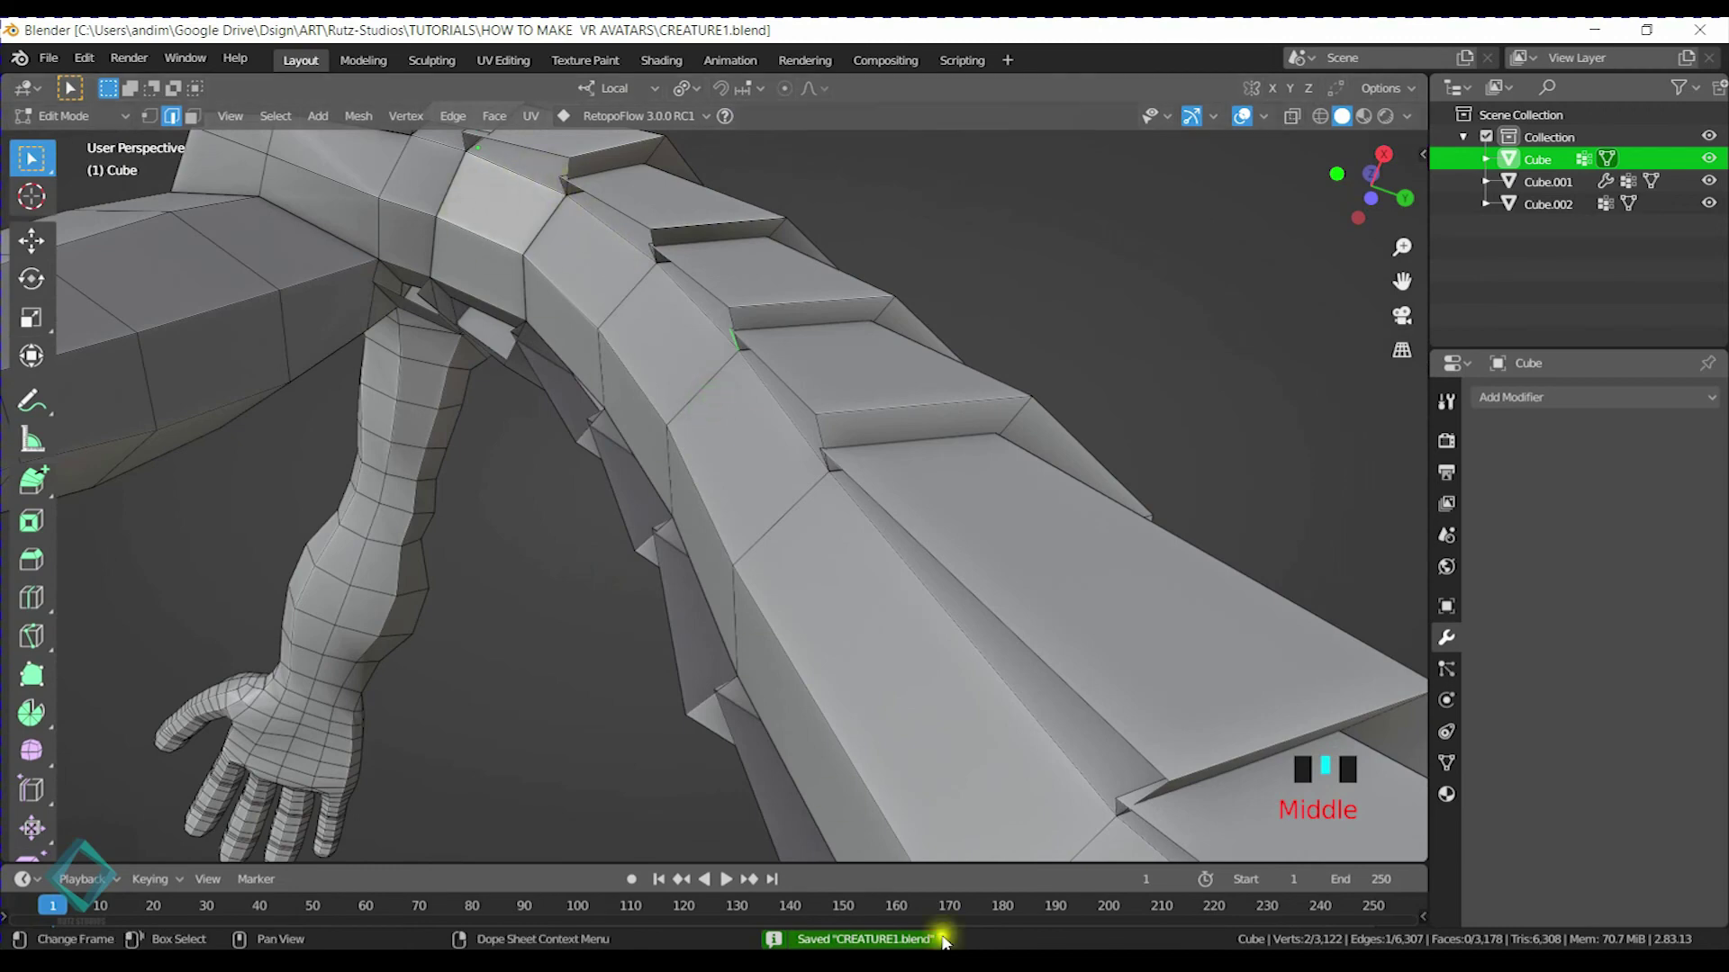
Select the plates' open edge loops along both sides of the tail's underside and try to connect them
{"action": "middle_click_drag", "start_coordinate": [757, 544], "coordinate": [884, 311]}
{"action": "left_click", "coordinate": [884, 311], "text": "alt+shift"}
{"action": "left_click", "coordinate": [945, 222], "text": "alt+shift"}
{"action": "middle_click_drag", "start_coordinate": [945, 221], "coordinate": [703, 430], "text": "shift"}
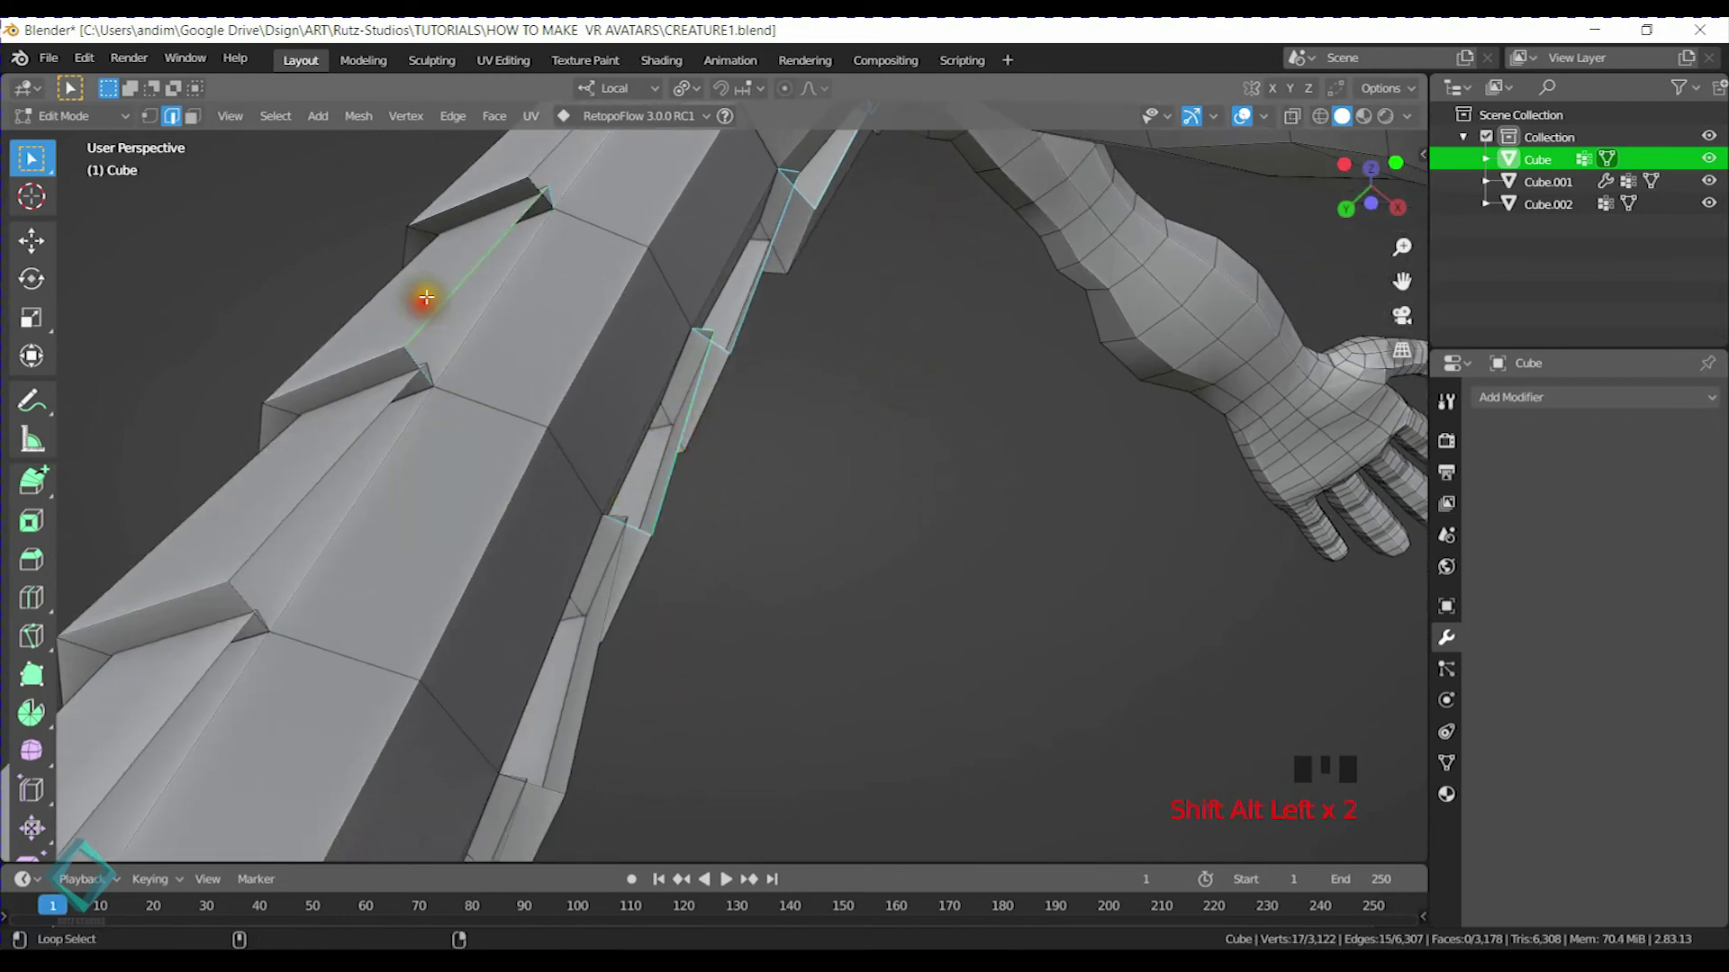
{"action": "key", "text": "ctrl+e"}
{"action": "middle_click_drag", "start_coordinate": [706, 340], "coordinate": [744, 339]}
{"action": "key", "text": "ctrl+z"}
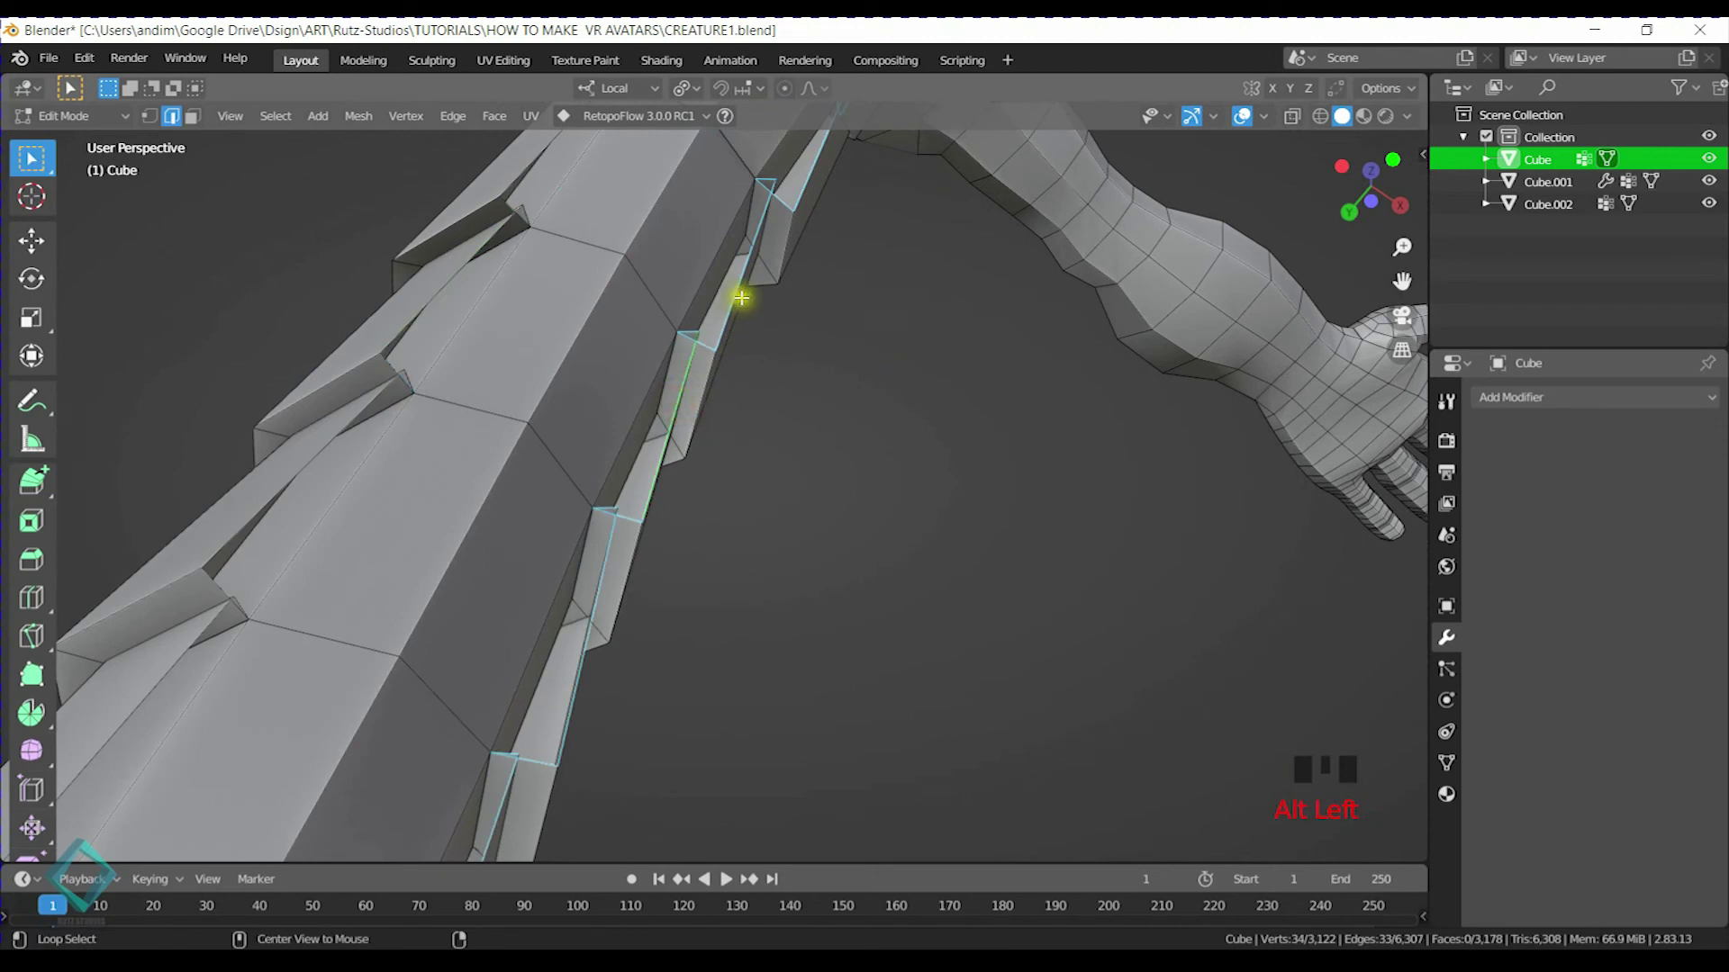
Try filling the selected open edges along the tail's underside with a face and undo each fill
{"action": "key", "text": "f"}
{"action": "middle_click_drag", "start_coordinate": [741, 297], "coordinate": [1112, 624]}
{"action": "key", "text": "ctrl+z"}
{"action": "scroll", "coordinate": [699, 355], "scroll_direction": "down", "scroll_amount": 3}
{"action": "middle_click_drag", "start_coordinate": [544, 319], "coordinate": [761, 471]}
{"action": "key", "text": "f"}
{"action": "key", "text": "ctrl+z"}
{"action": "scroll", "coordinate": [761, 471], "scroll_direction": "down", "scroll_amount": 3}
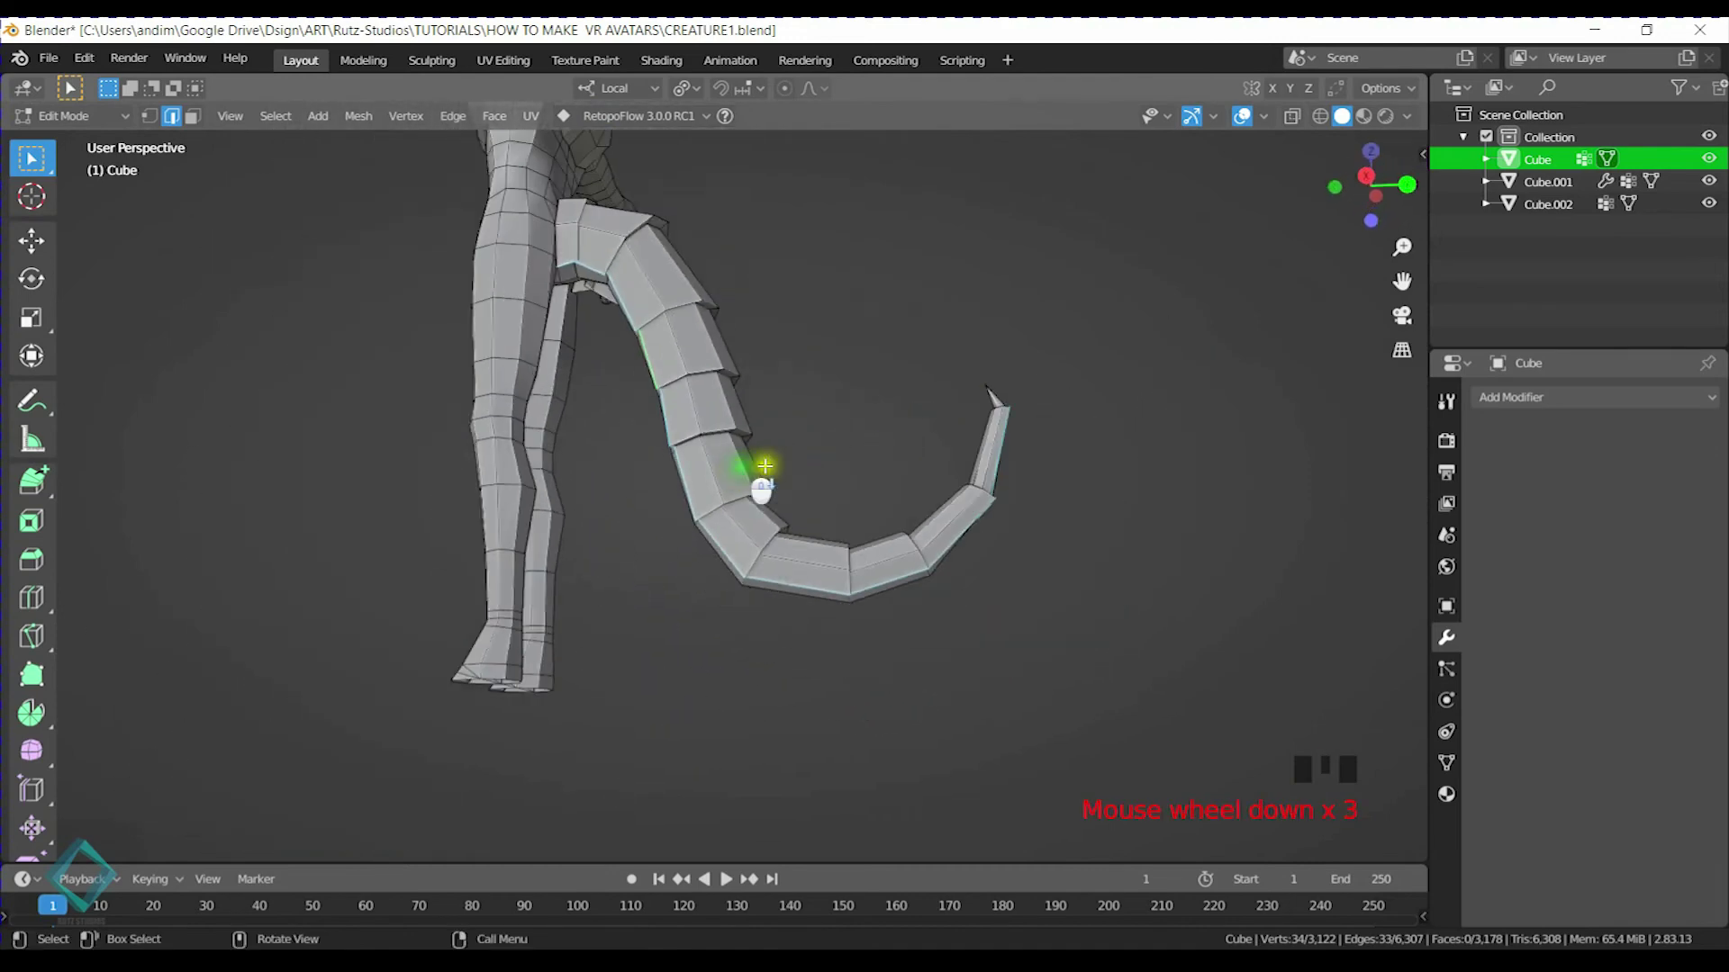
Drop the tail's edge loop selection, save the file and return to Object Mode
{"action": "left_click", "coordinate": [921, 397]}
{"action": "key", "text": "ctrl+s"}
{"action": "key", "text": "Tab"}
{"action": "left_click", "coordinate": [903, 336]}
Examine the complete character with its attached tail, ending on the front of the upper body
{"action": "middle_click_drag", "start_coordinate": [903, 336], "coordinate": [739, 450]}
{"action": "scroll", "coordinate": [699, 378], "scroll_direction": "down", "scroll_amount": 3}
{"action": "scroll", "coordinate": [783, 475], "scroll_direction": "up", "scroll_amount": 4}
{"action": "scroll", "coordinate": [856, 450], "scroll_direction": "down", "scroll_amount": 5}
{"action": "middle_click_drag", "start_coordinate": [751, 413], "coordinate": [787, 430], "text": "shift"}
{"action": "middle_click_drag", "start_coordinate": [991, 342], "coordinate": [880, 514]}
{"action": "left_click", "coordinate": [744, 451]}
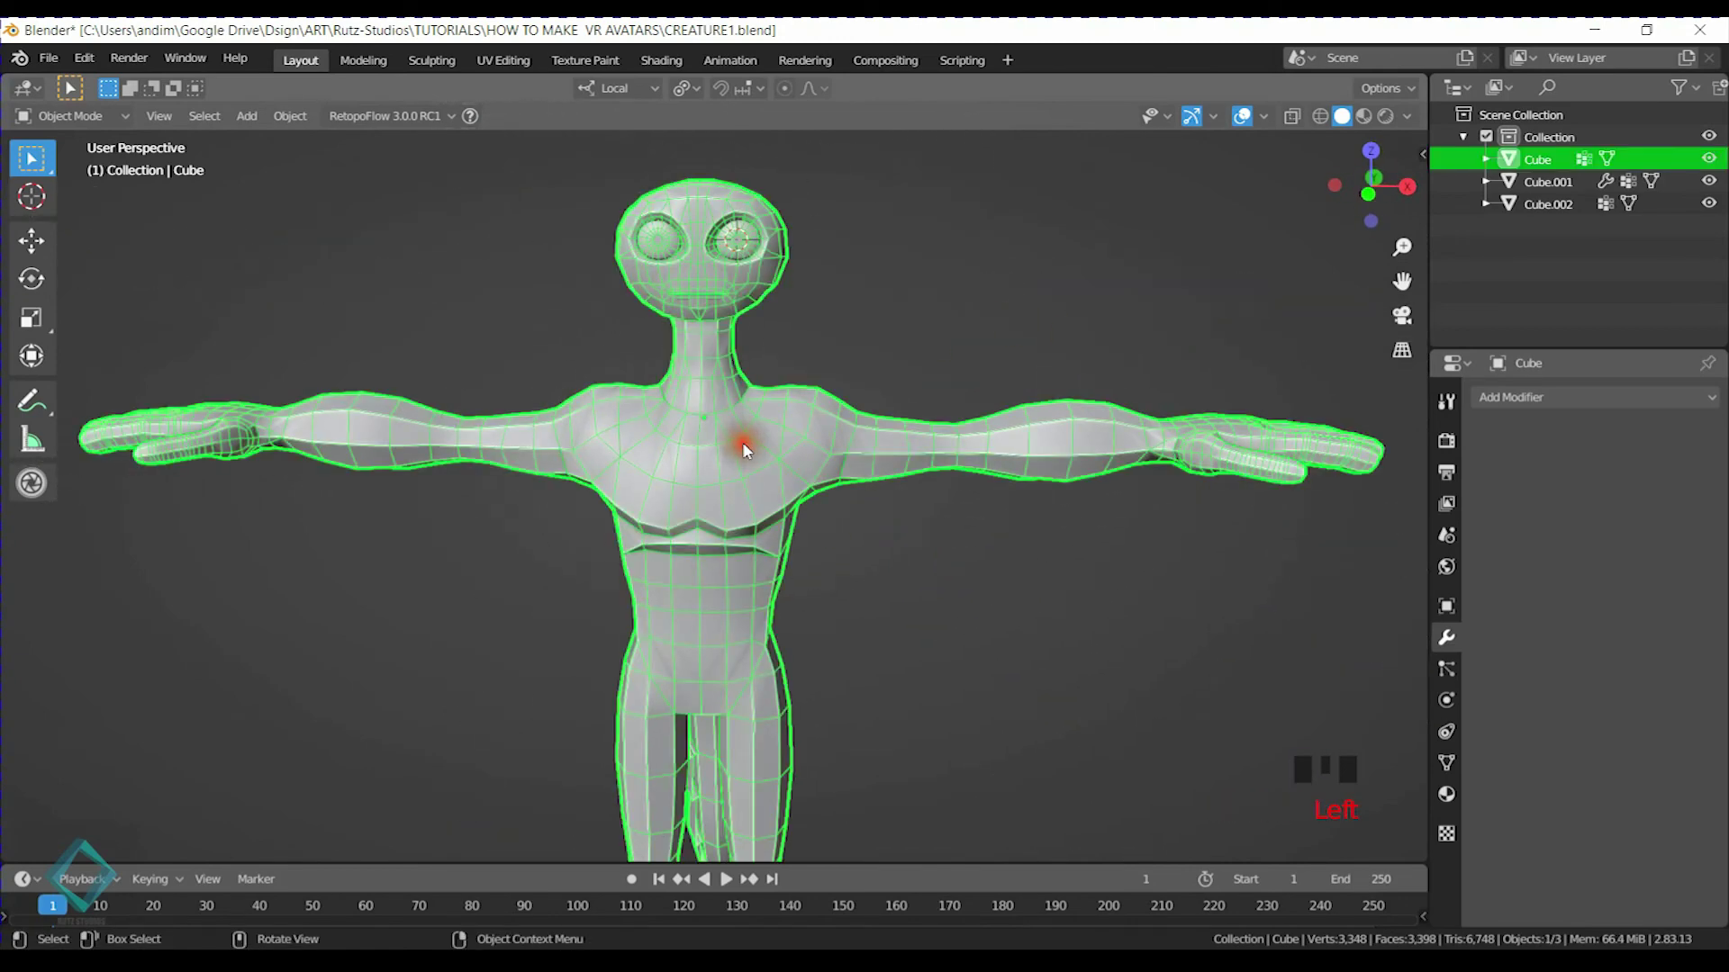
{"action": "middle_click_drag", "start_coordinate": [744, 450], "coordinate": [745, 462]}
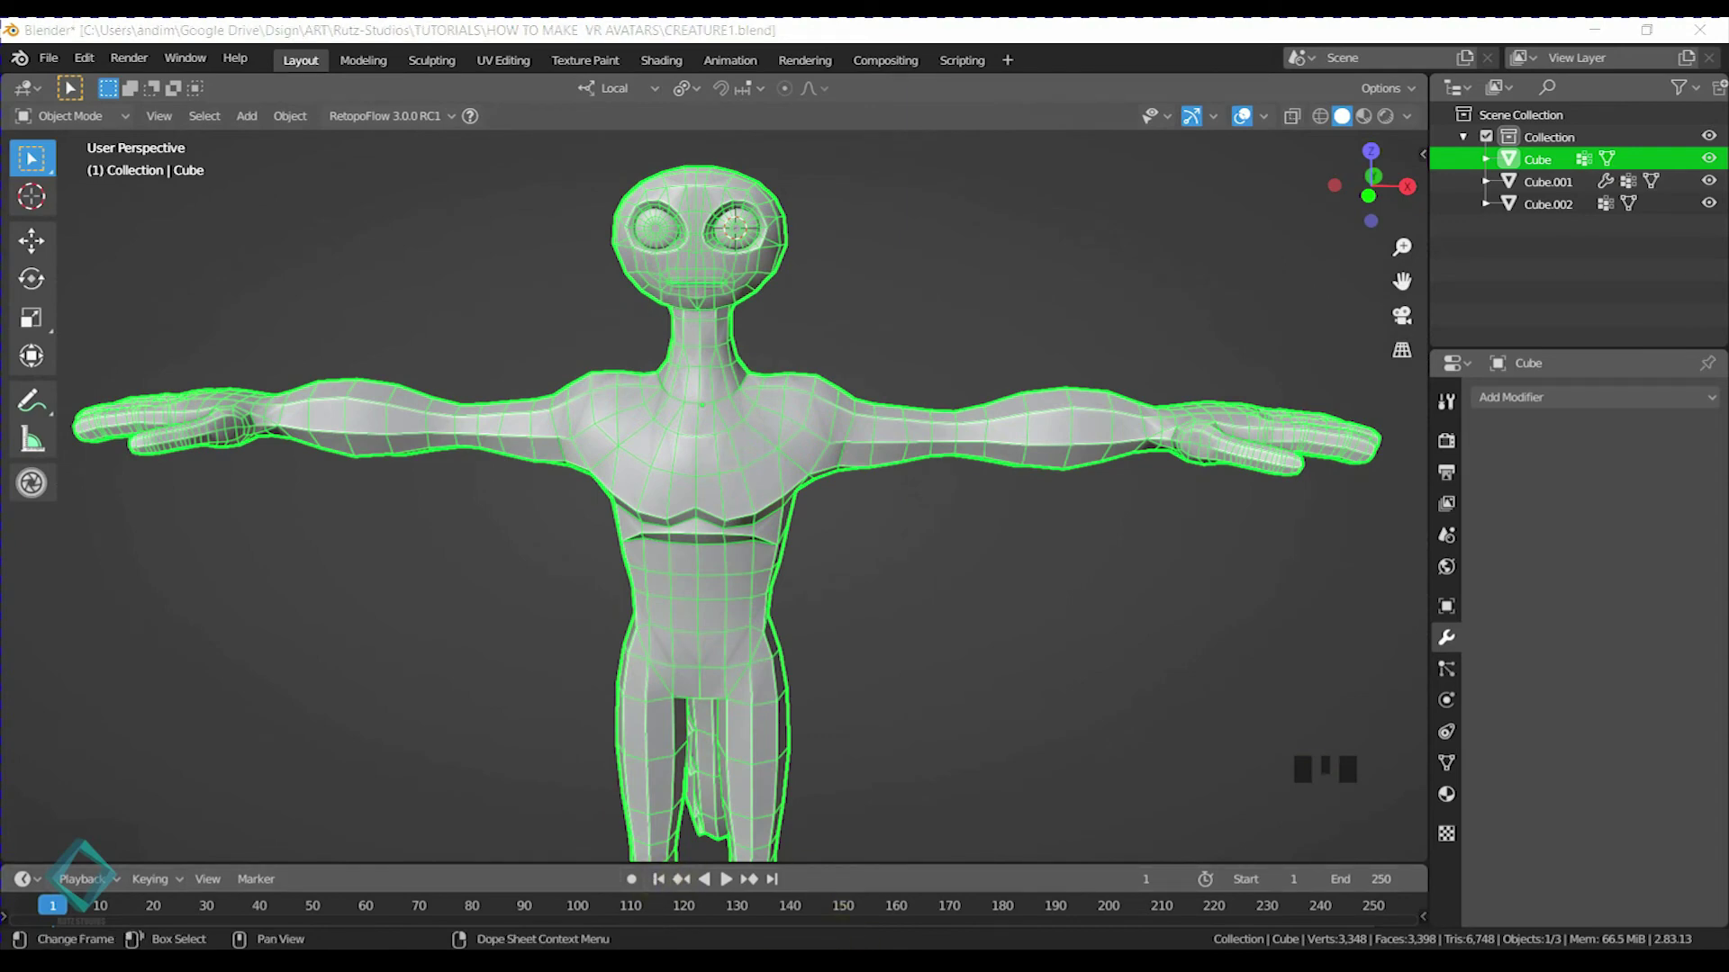
Show the reference images and bring the pink-haired character and the dark armored creature to the front
{"action": "left_click", "coordinate": [864, 837]}
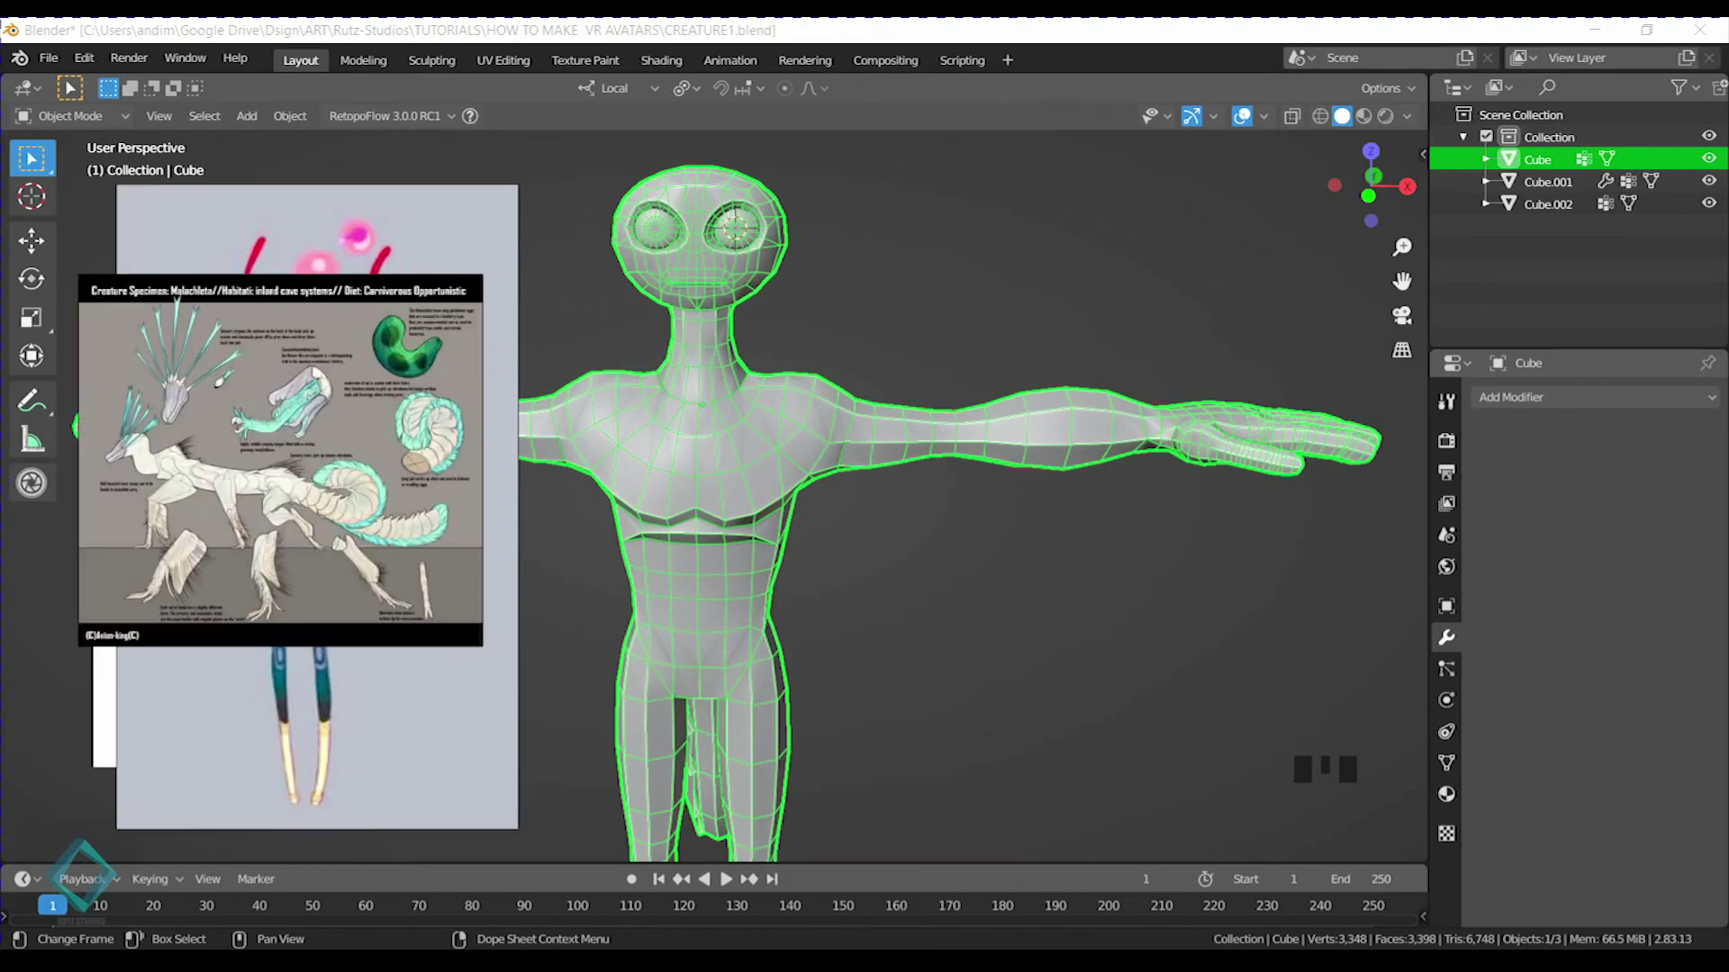
{"action": "left_click", "coordinate": [245, 722]}
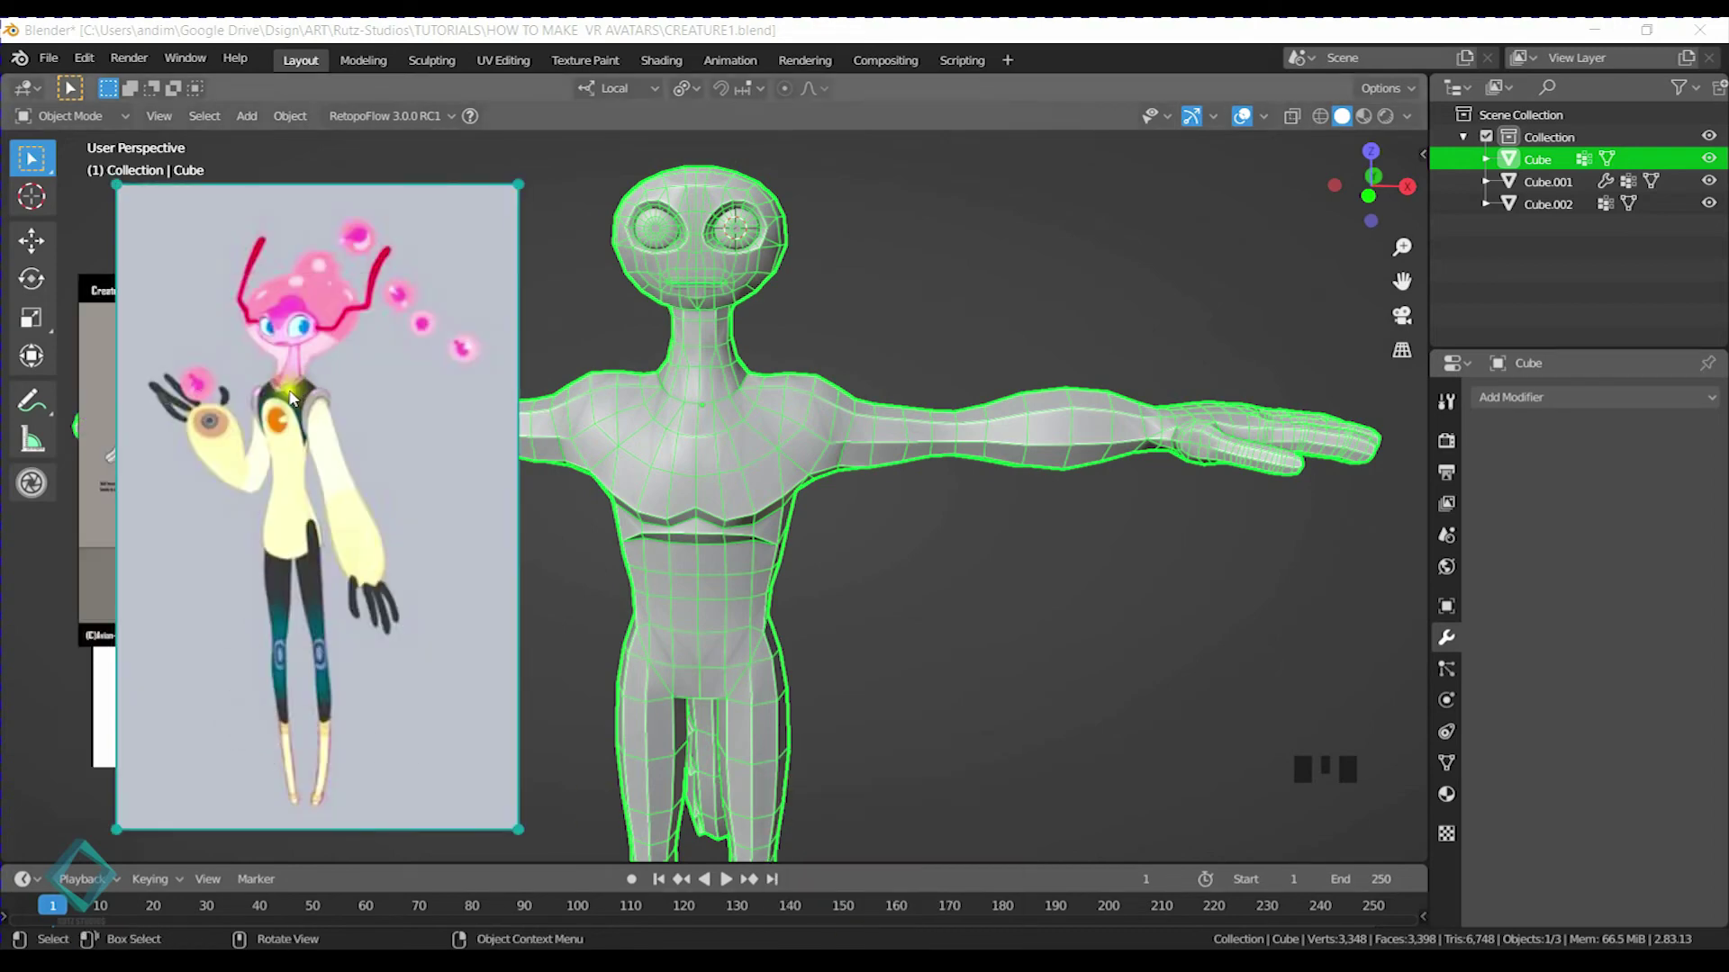
{"action": "left_click", "coordinate": [94, 586]}
{"action": "left_click", "coordinate": [113, 711]}
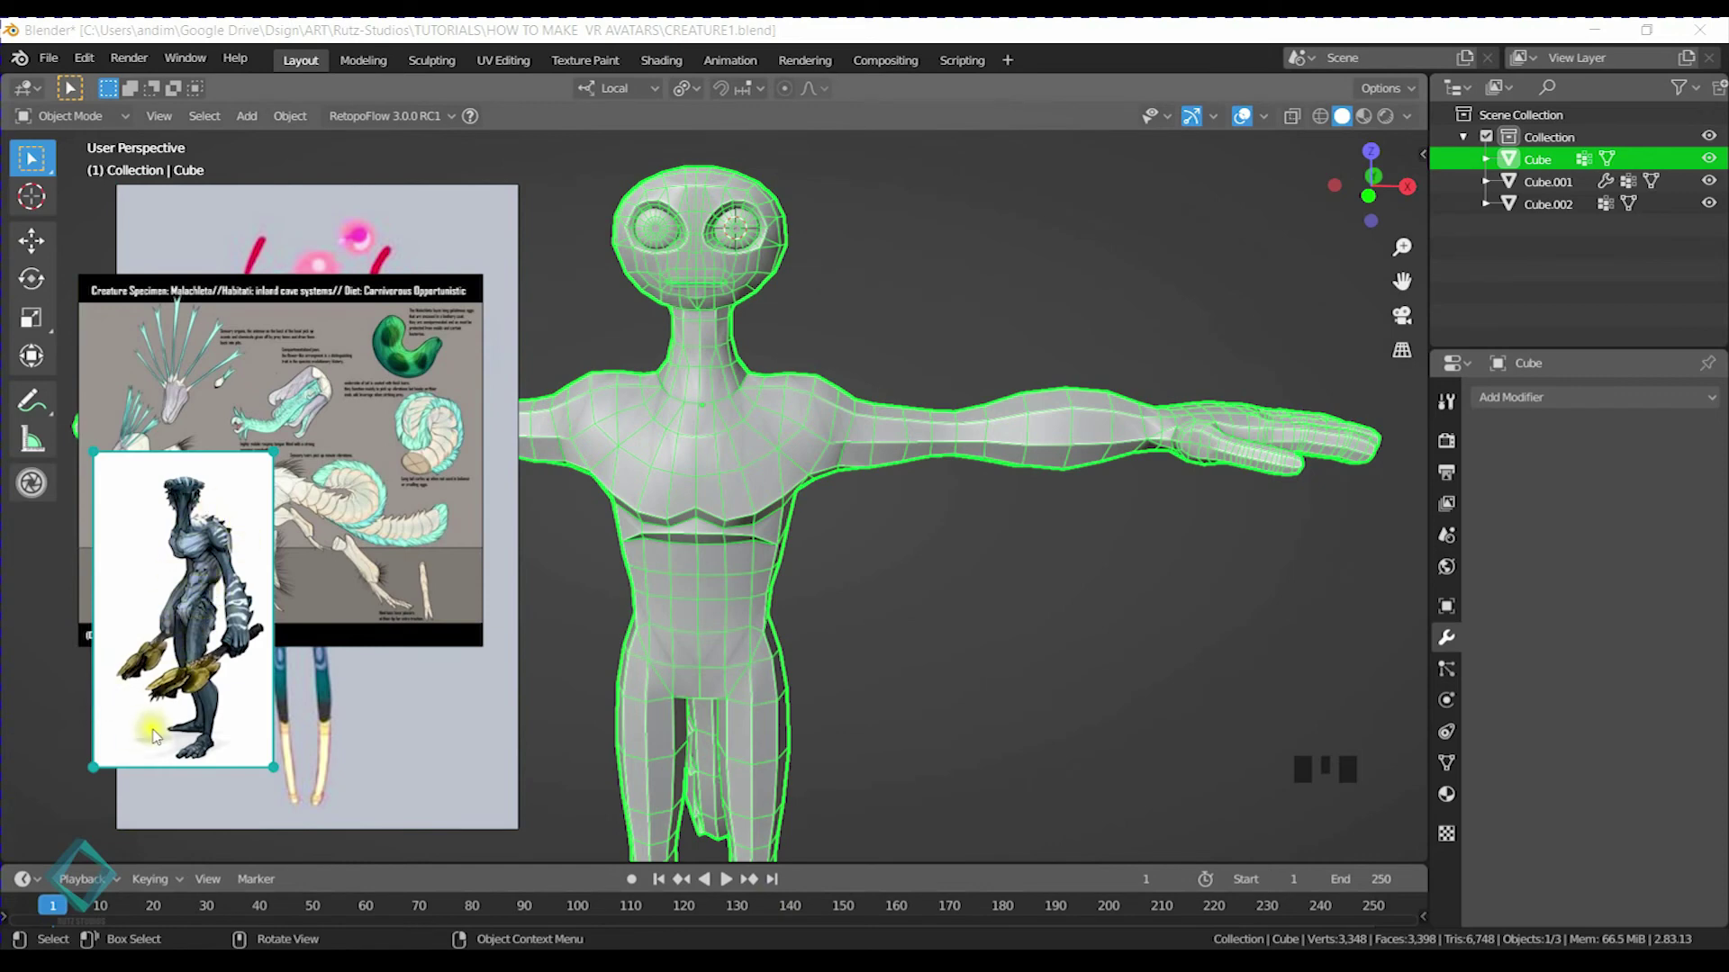
Remove the blue crystal creature reference and place a smaller pink-haired character image over the creature sheet
{"action": "left_click_drag", "start_coordinate": [438, 306], "coordinate": [389, 449]}
{"action": "left_click_drag", "start_coordinate": [451, 521], "coordinate": [254, 451]}
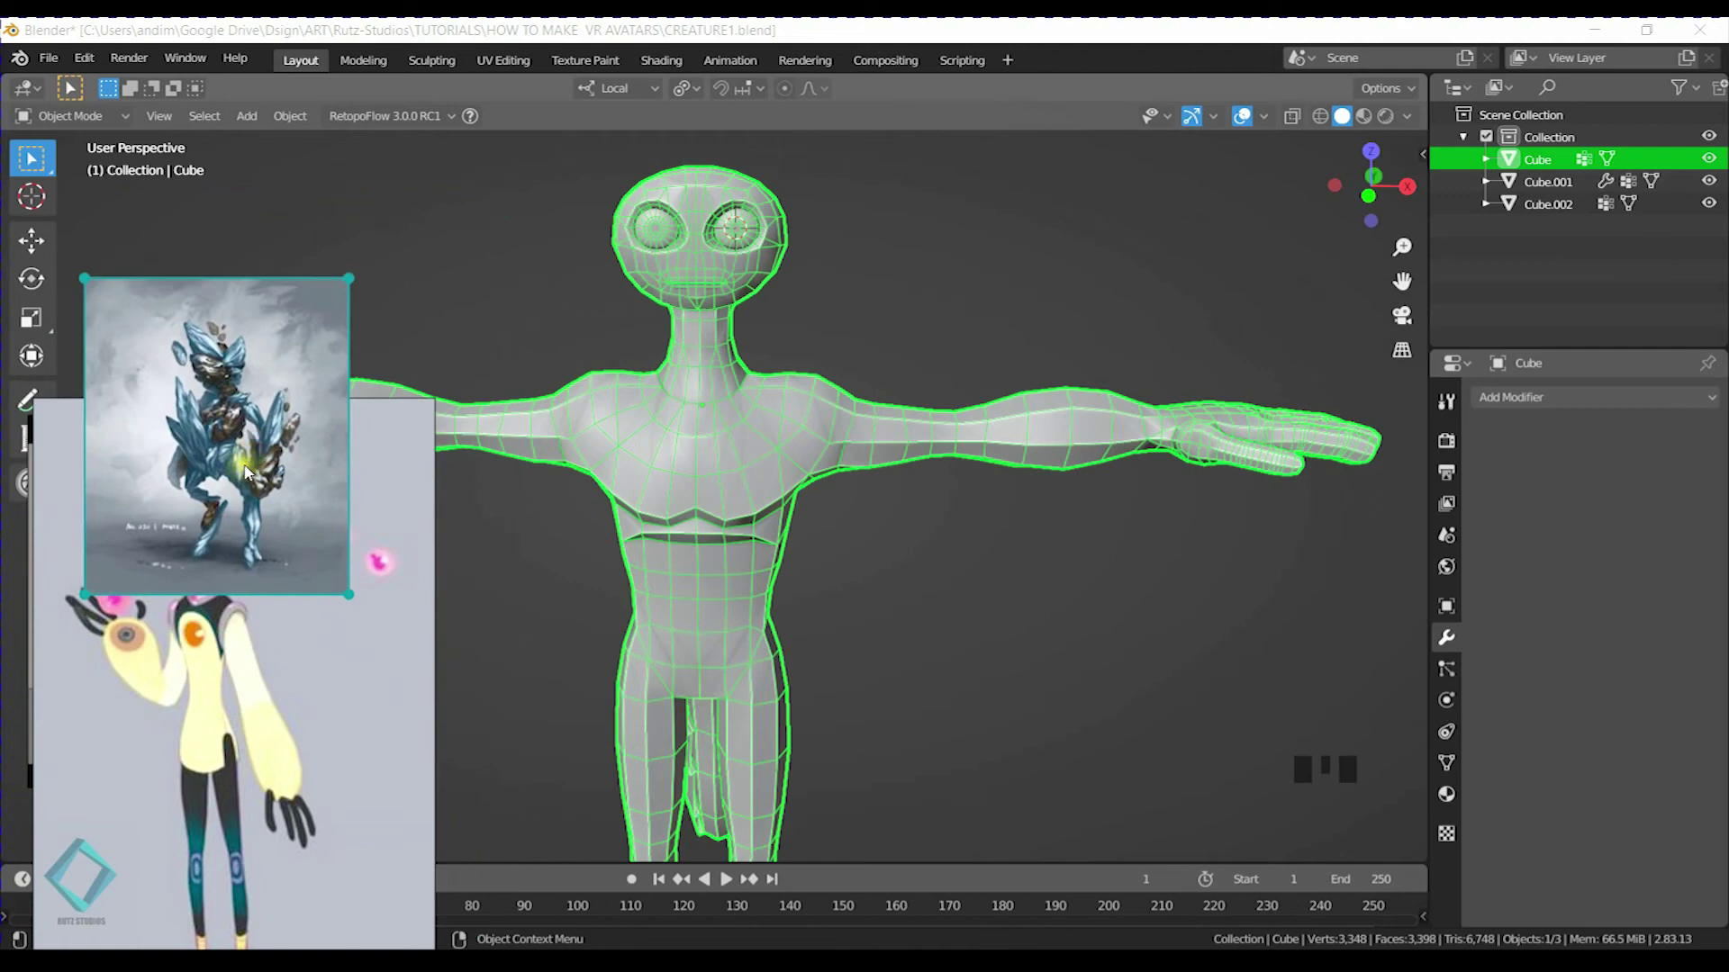
{"action": "key", "text": "Delete"}
{"action": "left_click_drag", "start_coordinate": [417, 430], "coordinate": [339, 376]}
{"action": "left_click_drag", "start_coordinate": [192, 478], "coordinate": [223, 385]}
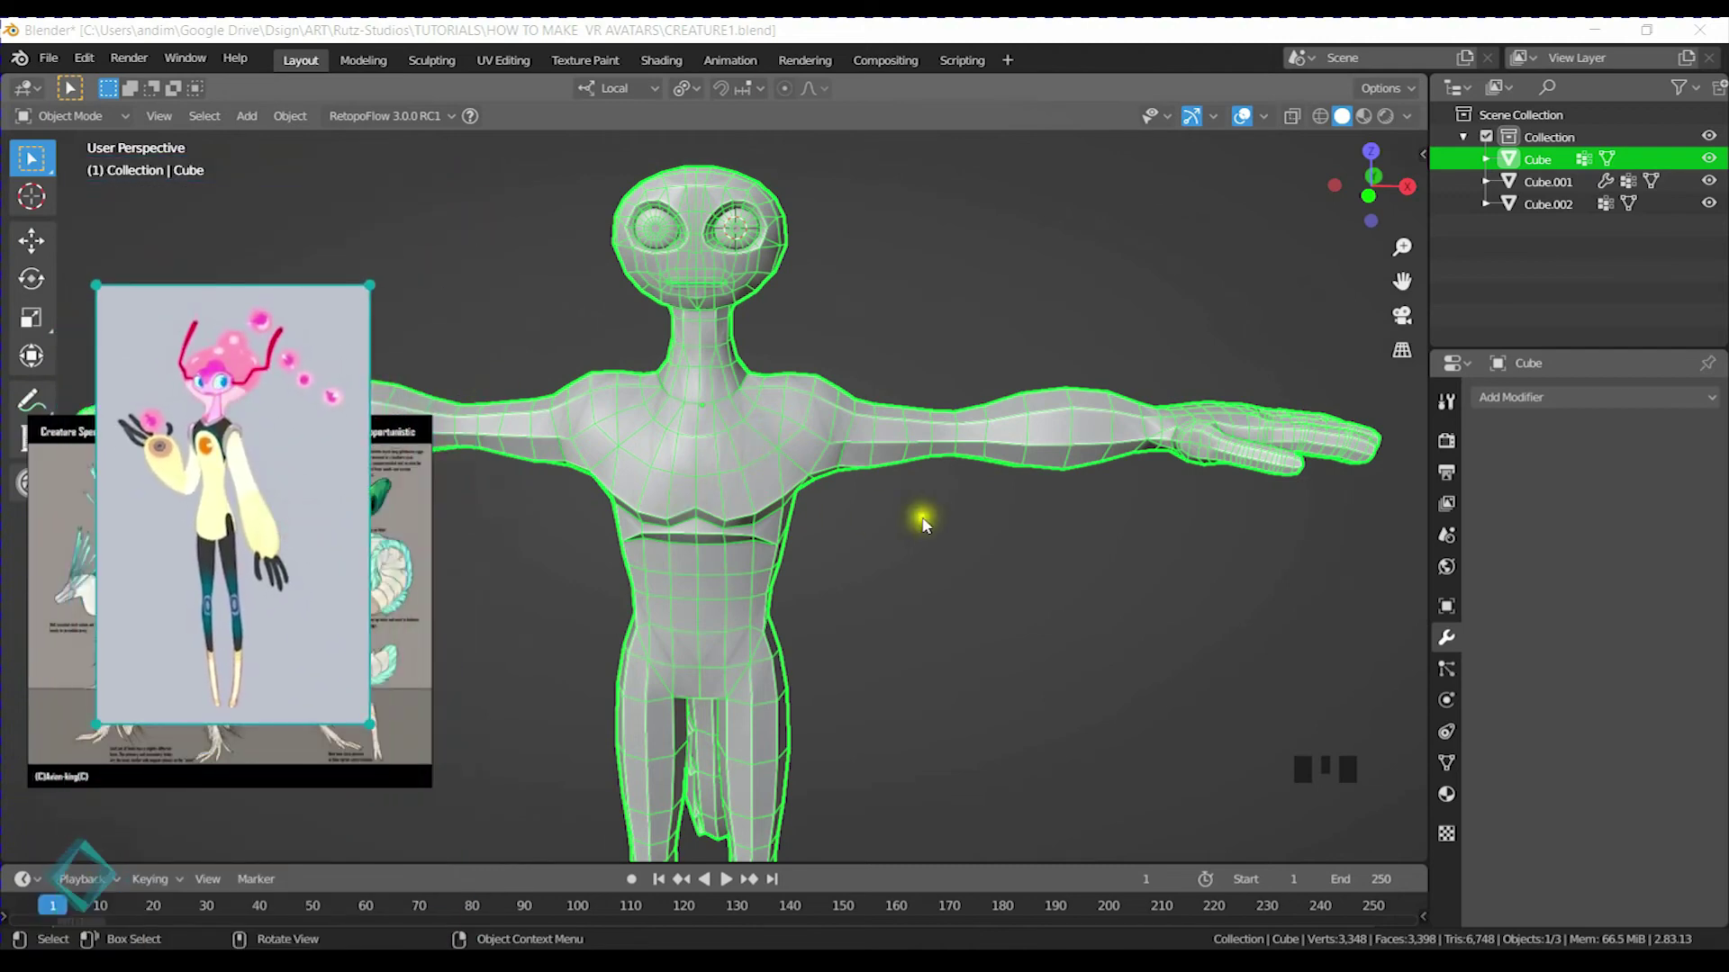
Save the file and put the character's body mesh into Edit Mode
{"action": "middle_click_drag", "start_coordinate": [877, 518], "coordinate": [801, 527]}
{"action": "middle_click_drag", "start_coordinate": [815, 466], "coordinate": [897, 463]}
{"action": "key", "text": "ctrl+s"}
{"action": "left_click", "coordinate": [891, 425]}
{"action": "key", "text": "Tab"}
Snap the 3D cursor to the selected edge of the body mesh in front view
{"action": "scroll", "coordinate": [899, 456], "scroll_direction": "up", "scroll_amount": 3}
{"action": "scroll", "coordinate": [899, 456], "scroll_direction": "down", "scroll_amount": 3}
{"action": "middle_click_drag", "start_coordinate": [864, 490], "coordinate": [1178, 538]}
{"action": "key", "text": "KP_1"}
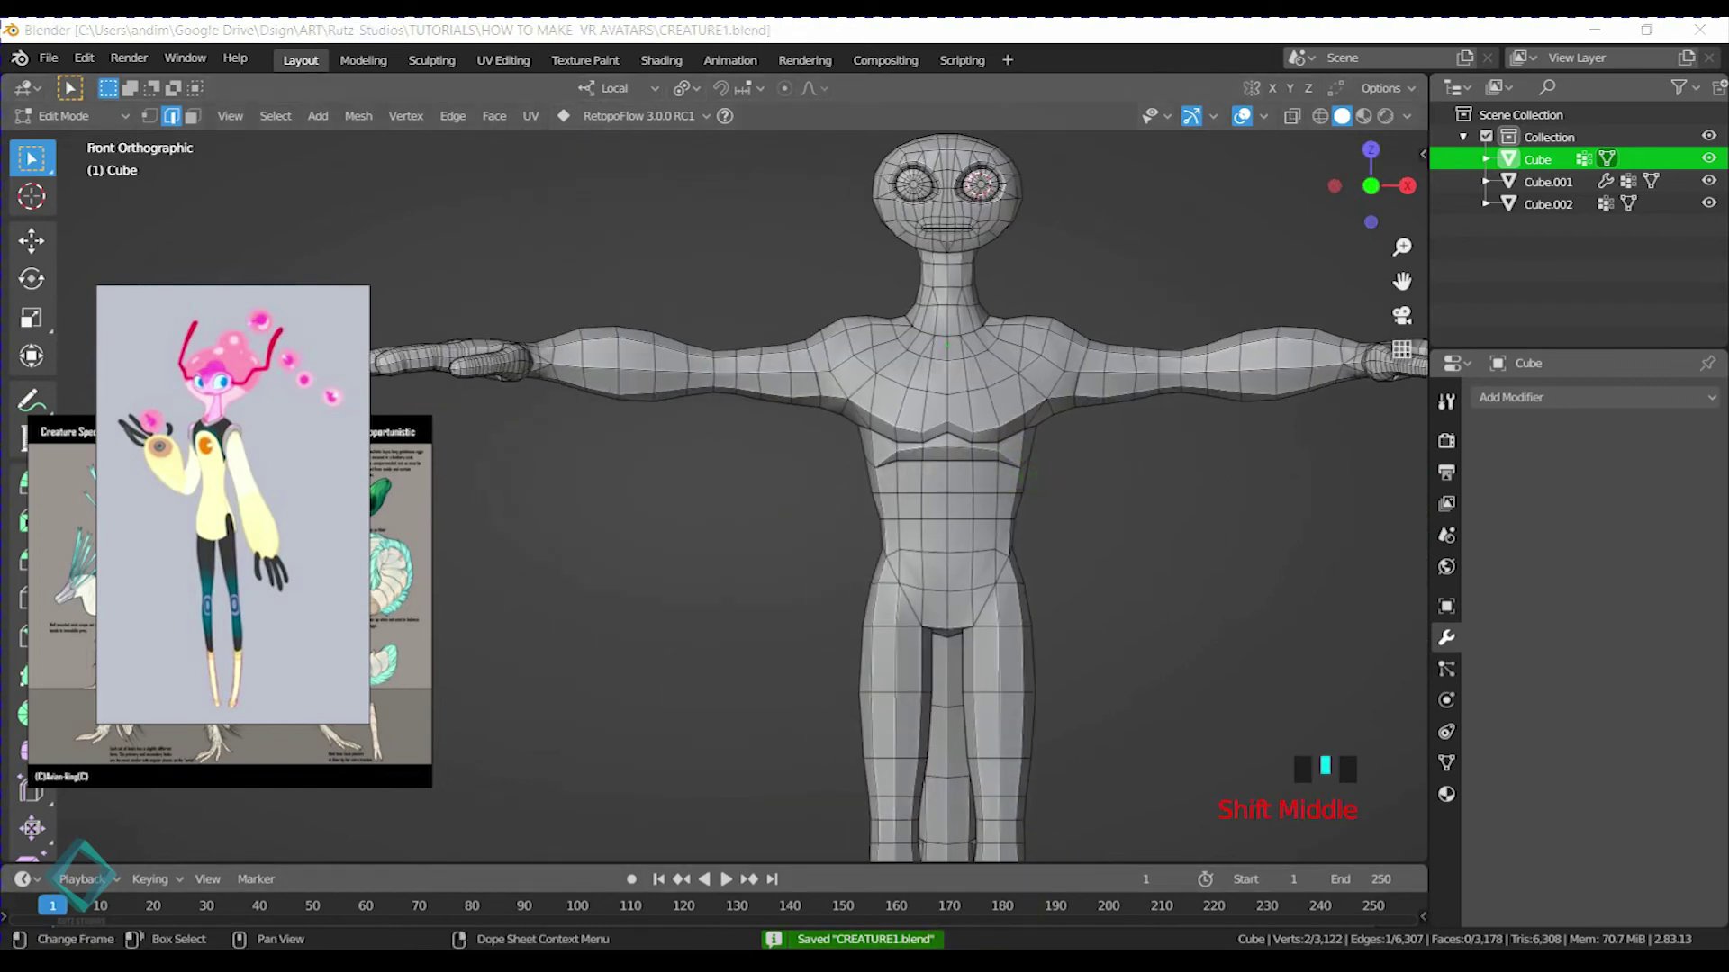
{"action": "scroll", "coordinate": [799, 593], "scroll_direction": "down", "scroll_amount": 2}
{"action": "middle_click_drag", "start_coordinate": [721, 579], "coordinate": [684, 544]}
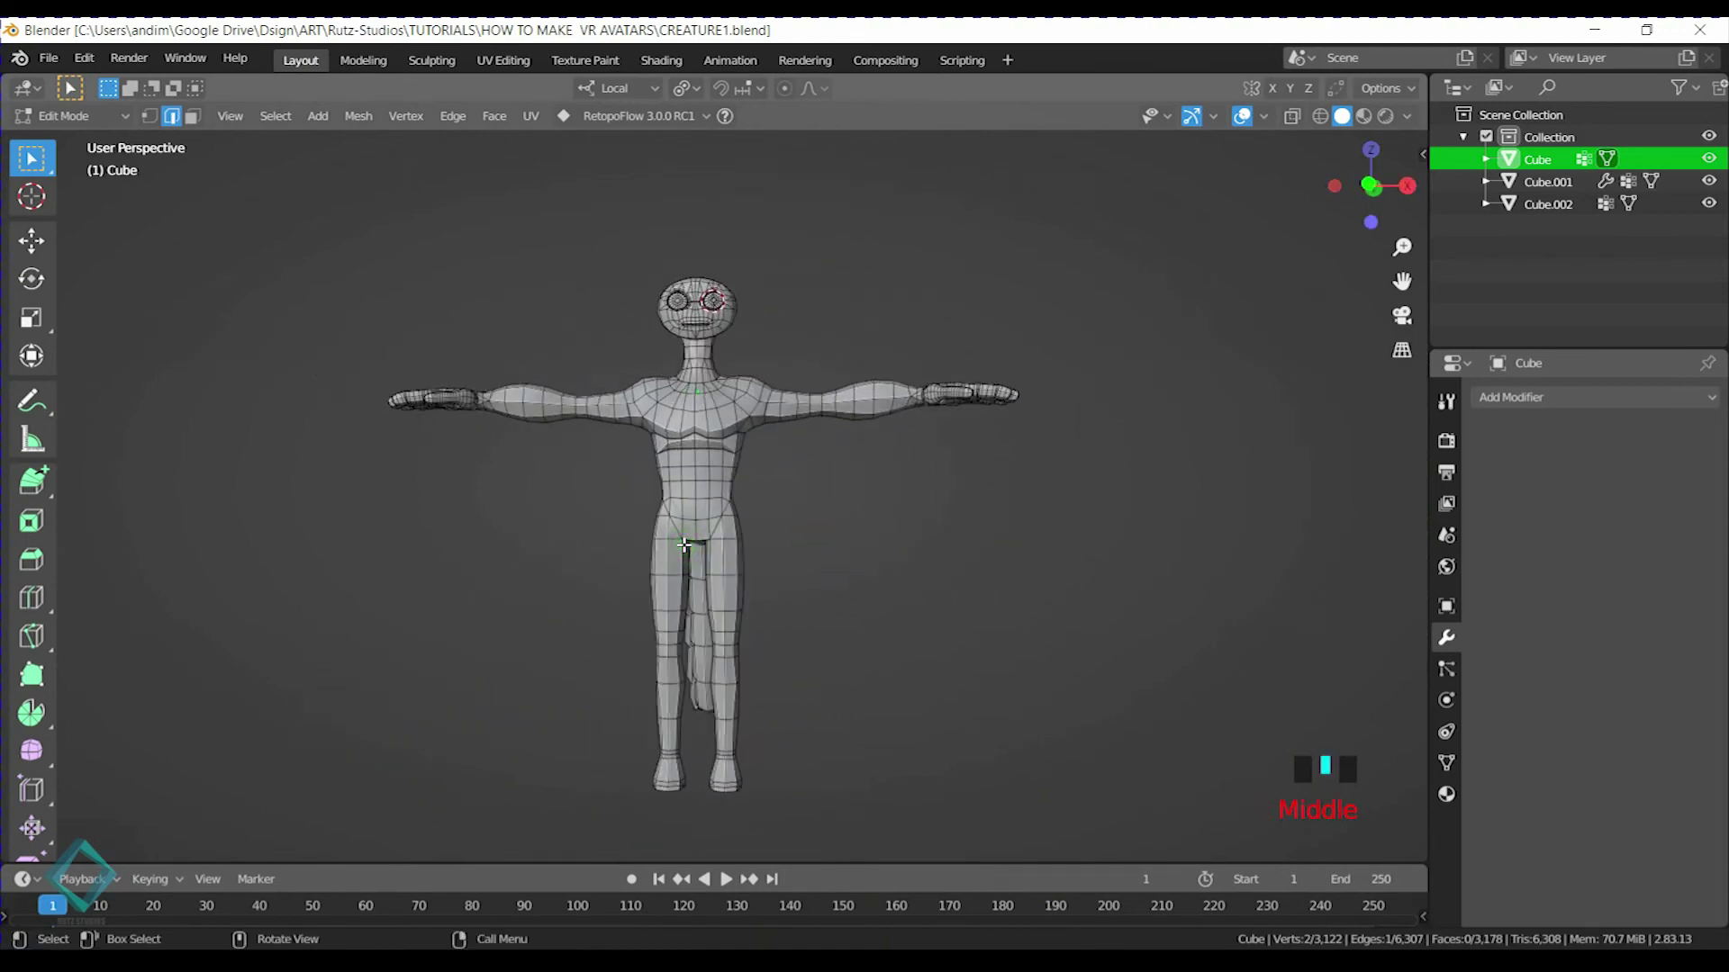
{"action": "key", "text": "KP_1"}
{"action": "key", "text": "shift+s"}
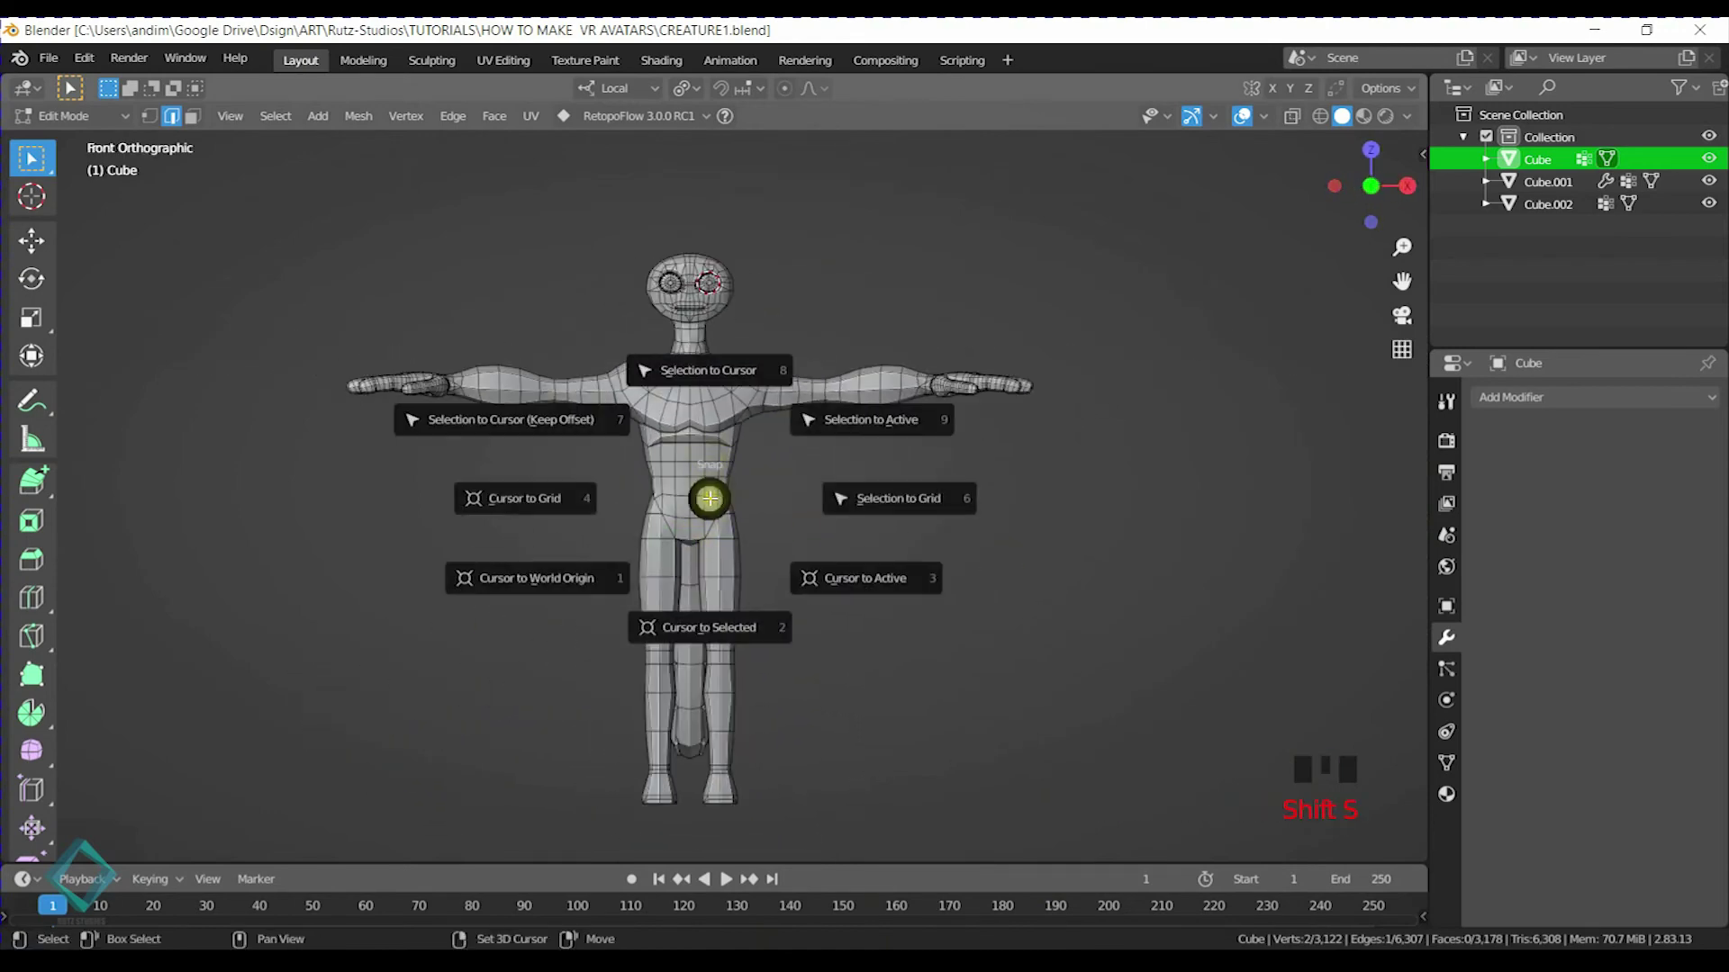
{"action": "left_click", "coordinate": [725, 638]}
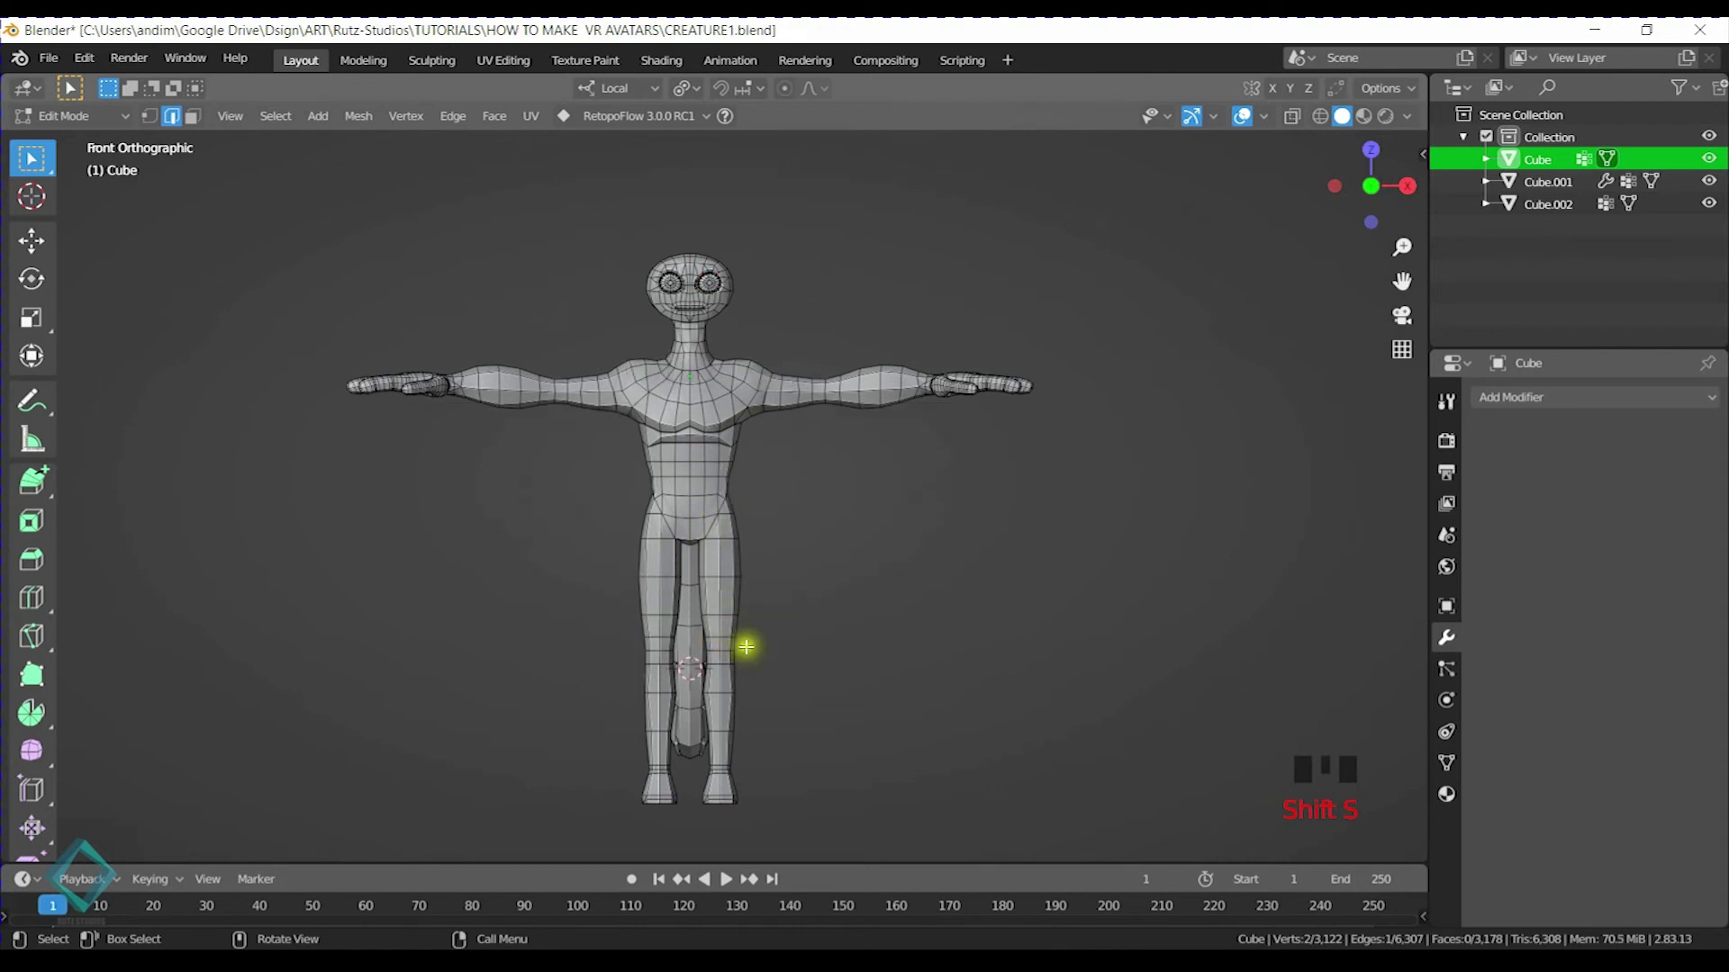
Move the whole body mesh up about 6.87 m along Z to bring the feet down to the 3D cursor's level
{"action": "key", "text": "a"}
{"action": "key", "text": "g"}
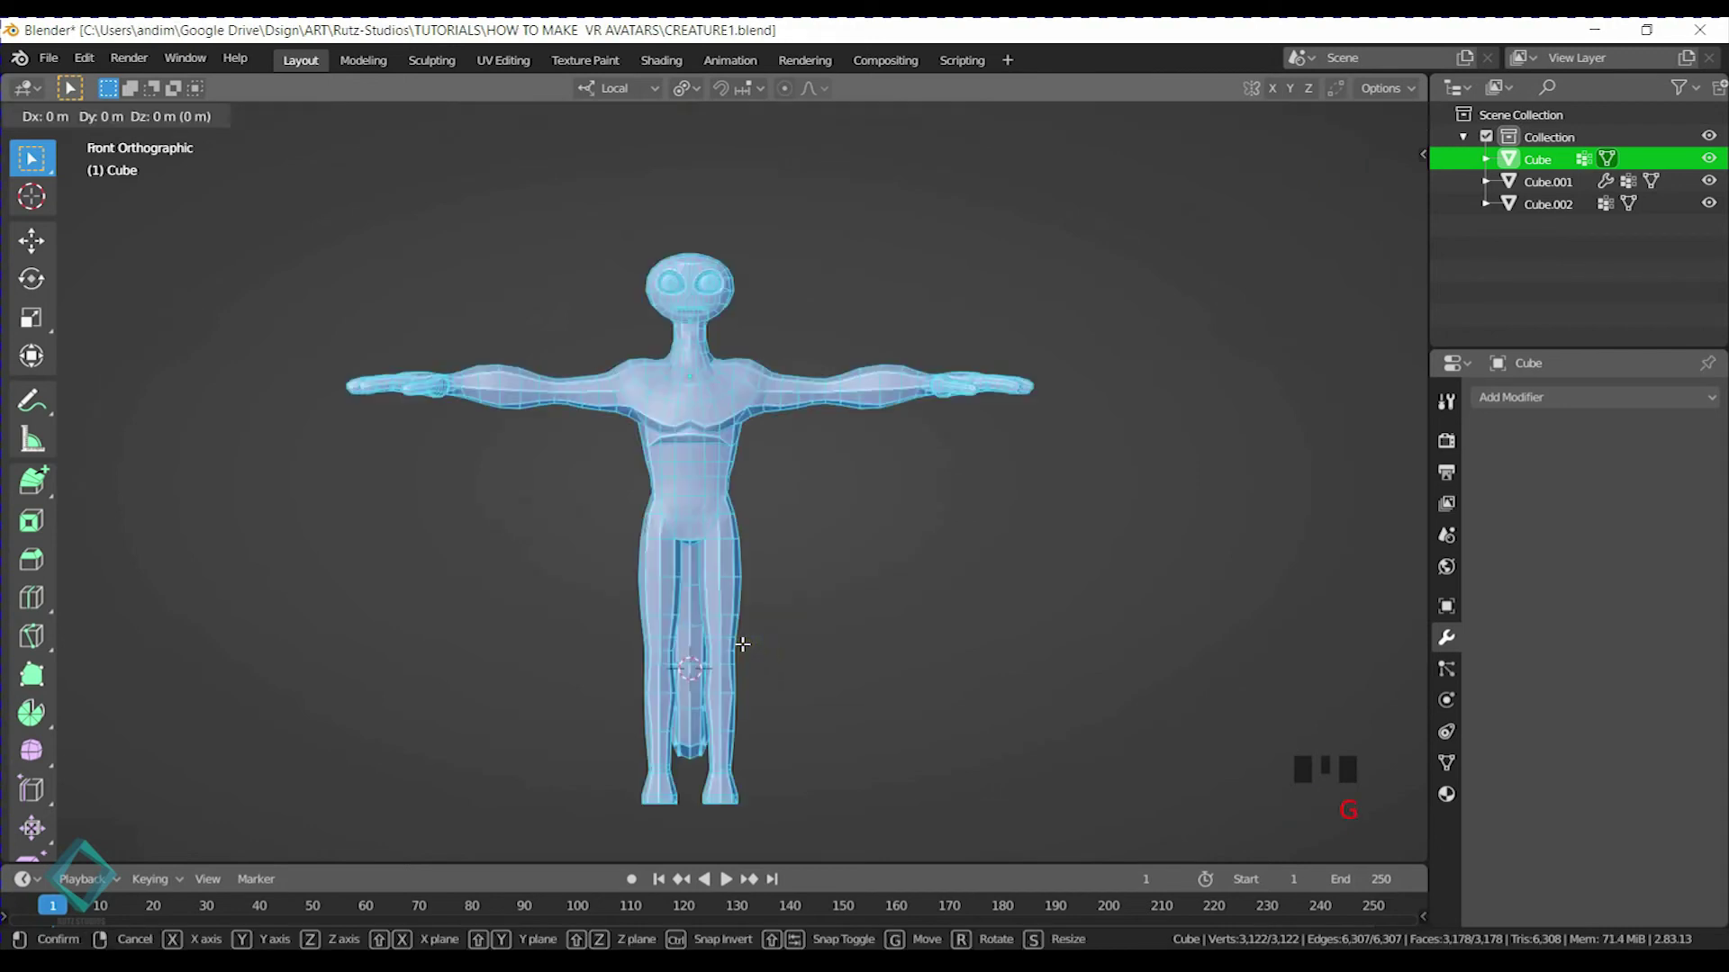
{"action": "key", "text": "z"}
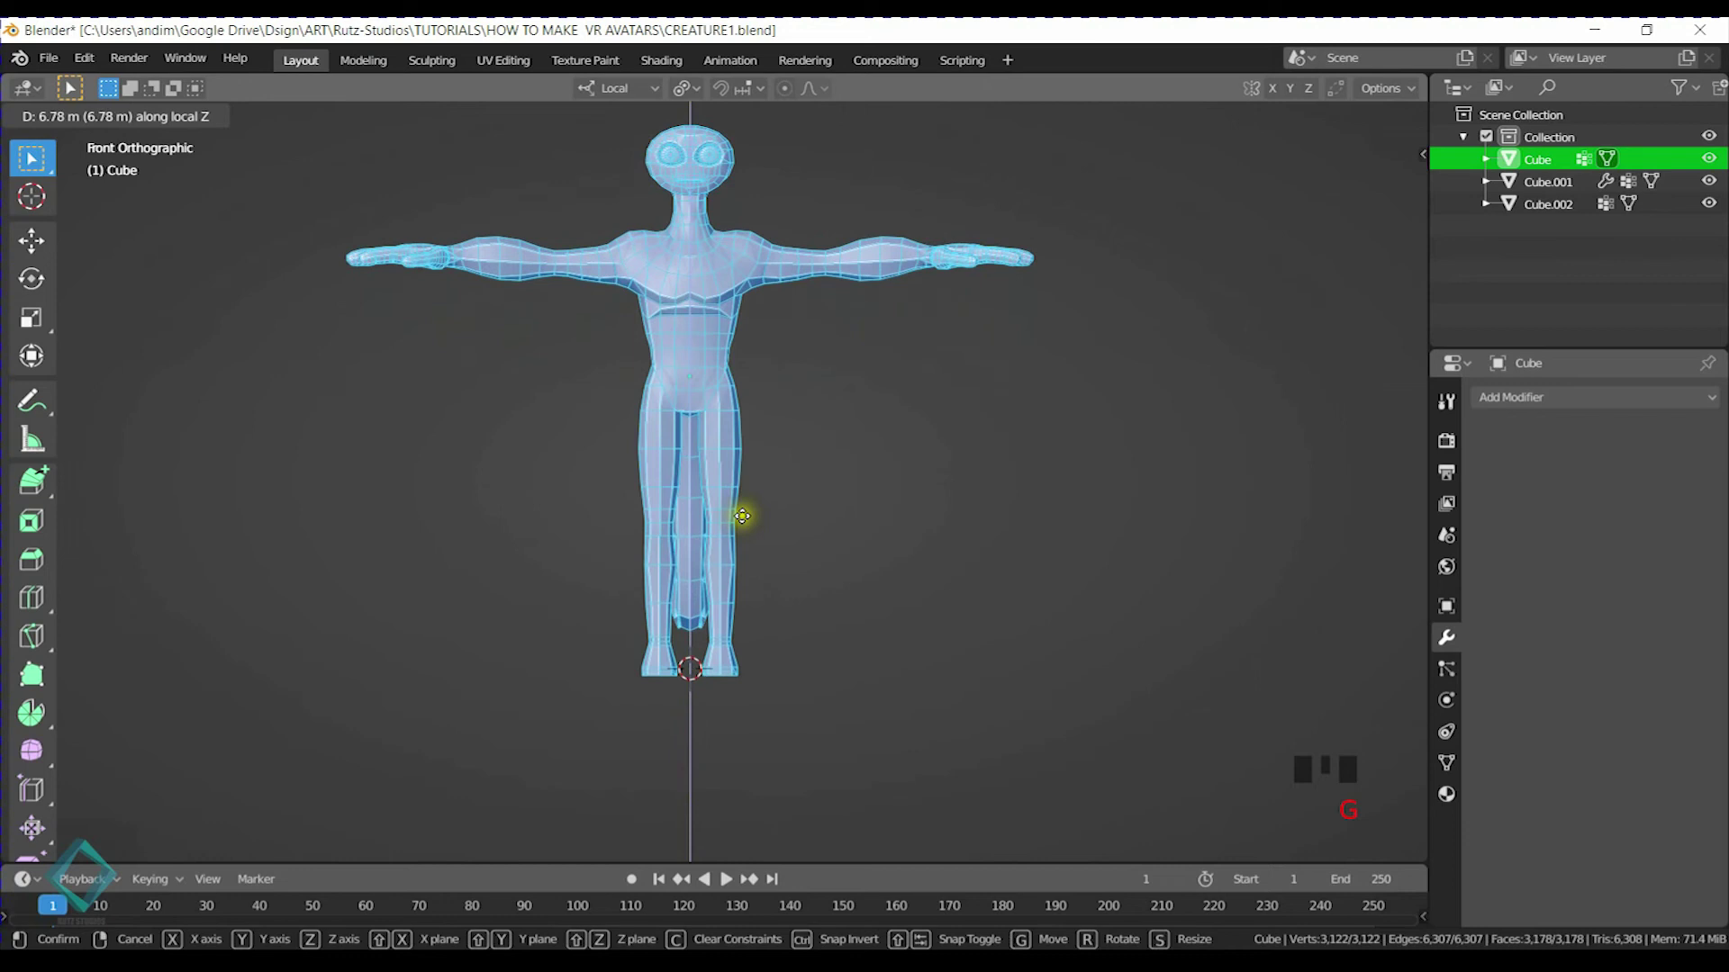
{"action": "left_click", "coordinate": [744, 497]}
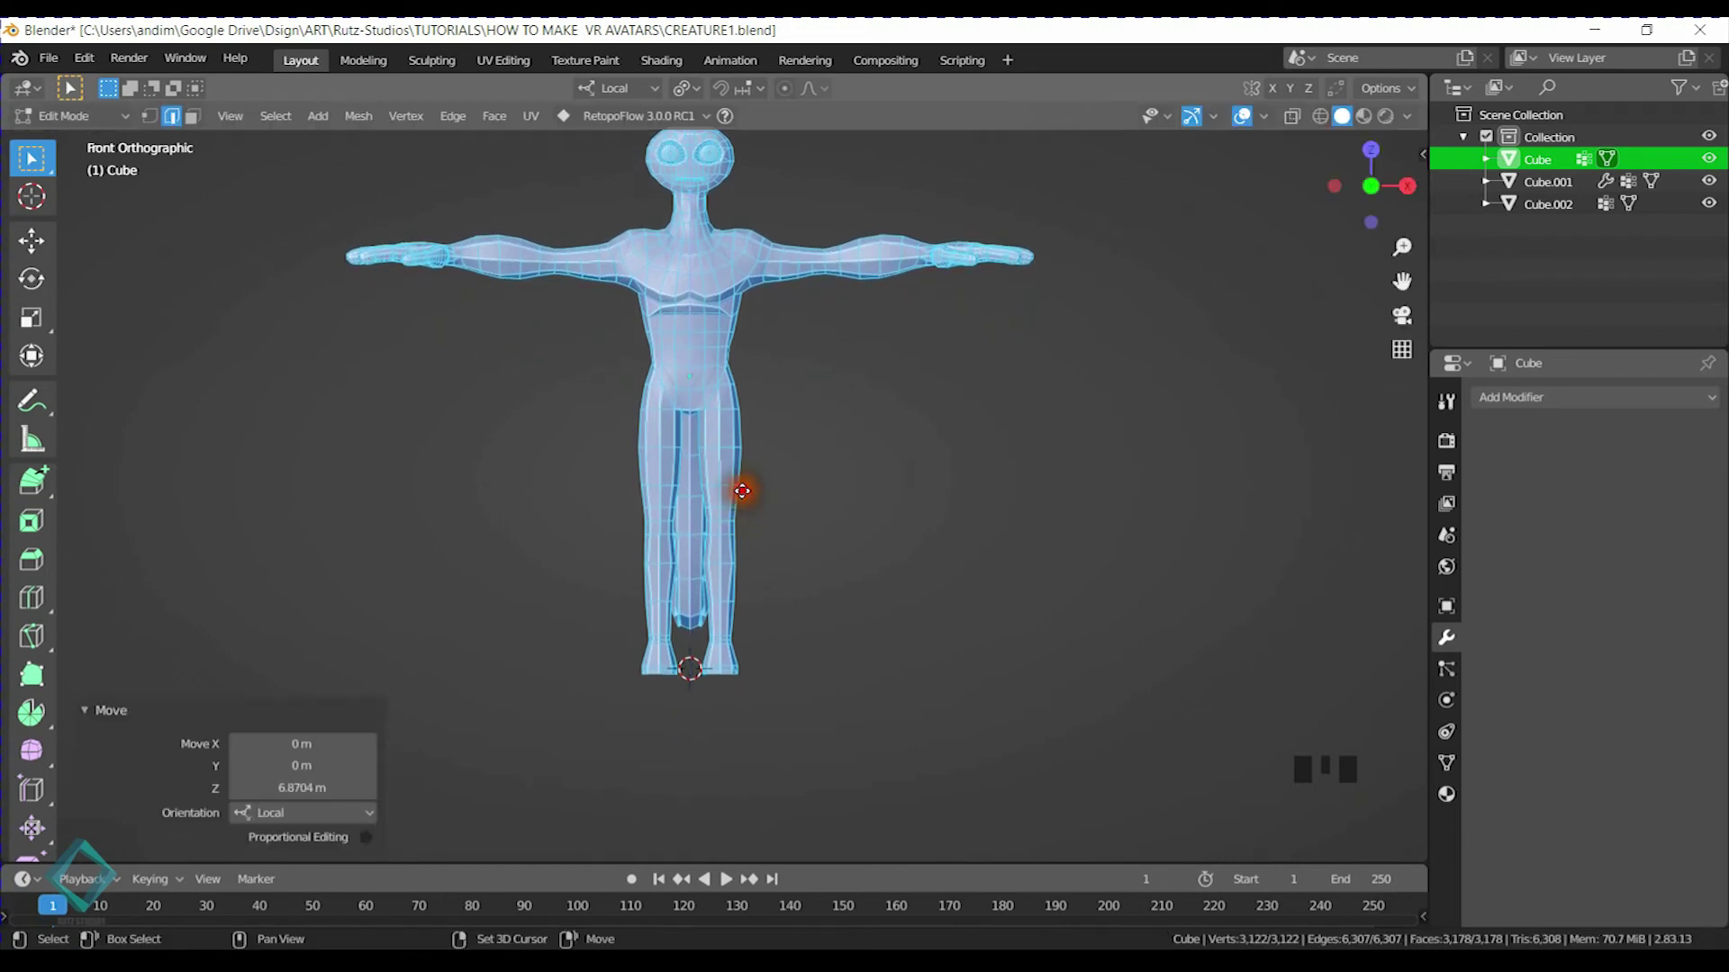
{"action": "scroll", "coordinate": [769, 469], "scroll_direction": "up", "scroll_amount": 3}
{"action": "scroll", "coordinate": [728, 477], "scroll_direction": "down", "scroll_amount": 3}
{"action": "middle_click_drag", "start_coordinate": [728, 477], "coordinate": [723, 299], "text": "shift"}
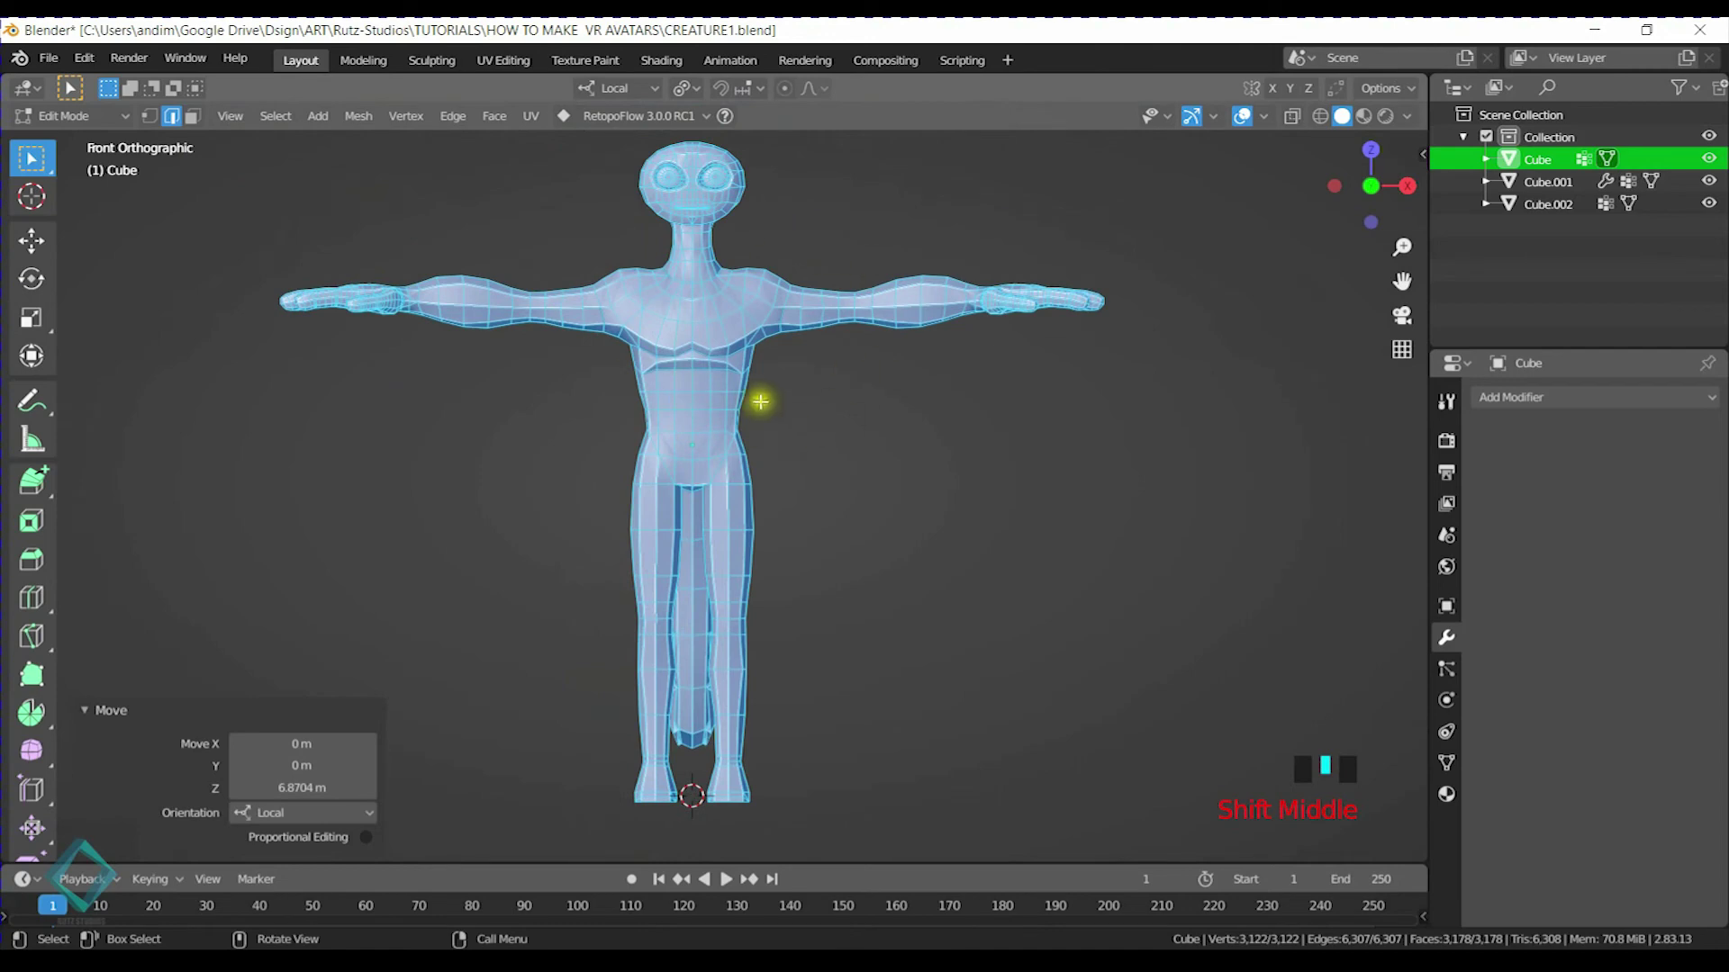
{"action": "middle_click_drag", "start_coordinate": [931, 631], "coordinate": [980, 555], "text": "shift"}
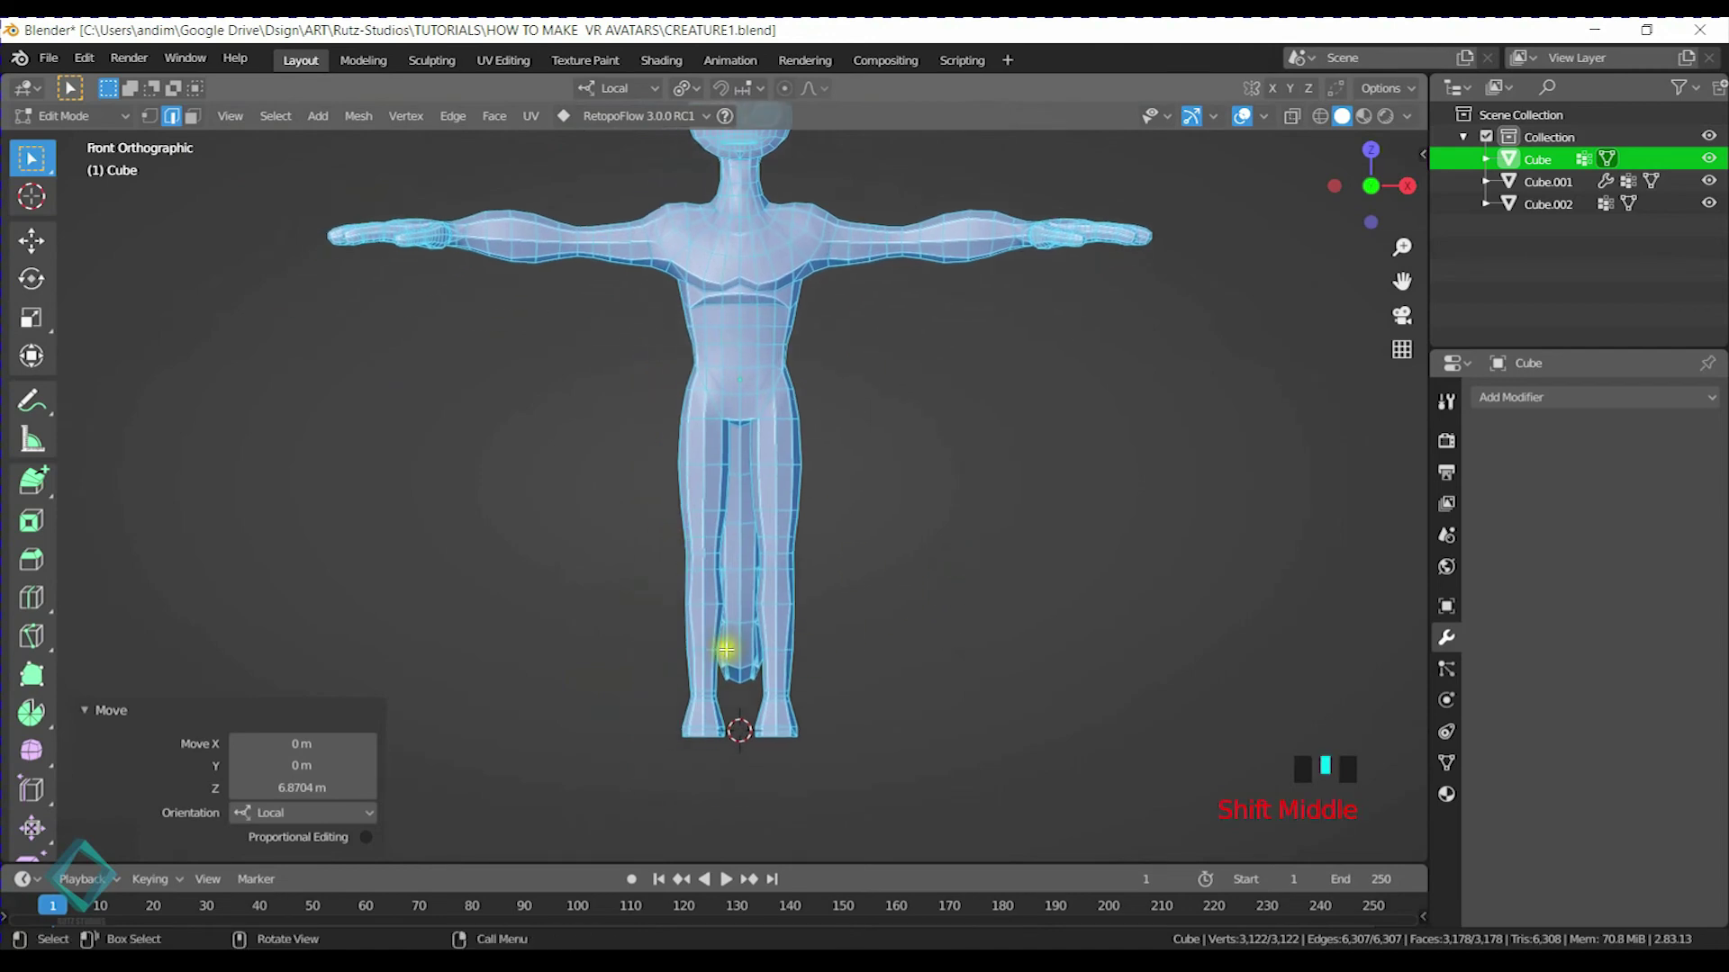
Snap the 3D cursor to the world origin with the mesh in right side view
{"action": "middle_click_drag", "start_coordinate": [824, 530], "coordinate": [718, 579]}
{"action": "key", "text": "KP_3"}
{"action": "scroll", "coordinate": [907, 551], "scroll_direction": "down", "scroll_amount": 4}
{"action": "middle_click_drag", "start_coordinate": [906, 551], "coordinate": [837, 551], "text": "shift"}
{"action": "key", "text": "shift+s"}
{"action": "left_click", "coordinate": [660, 633]}
Try moving the whole mesh up about 15.5 m along Z so the feet rest on the 3D cursor
{"action": "key", "text": "g"}
{"action": "key", "text": "z"}
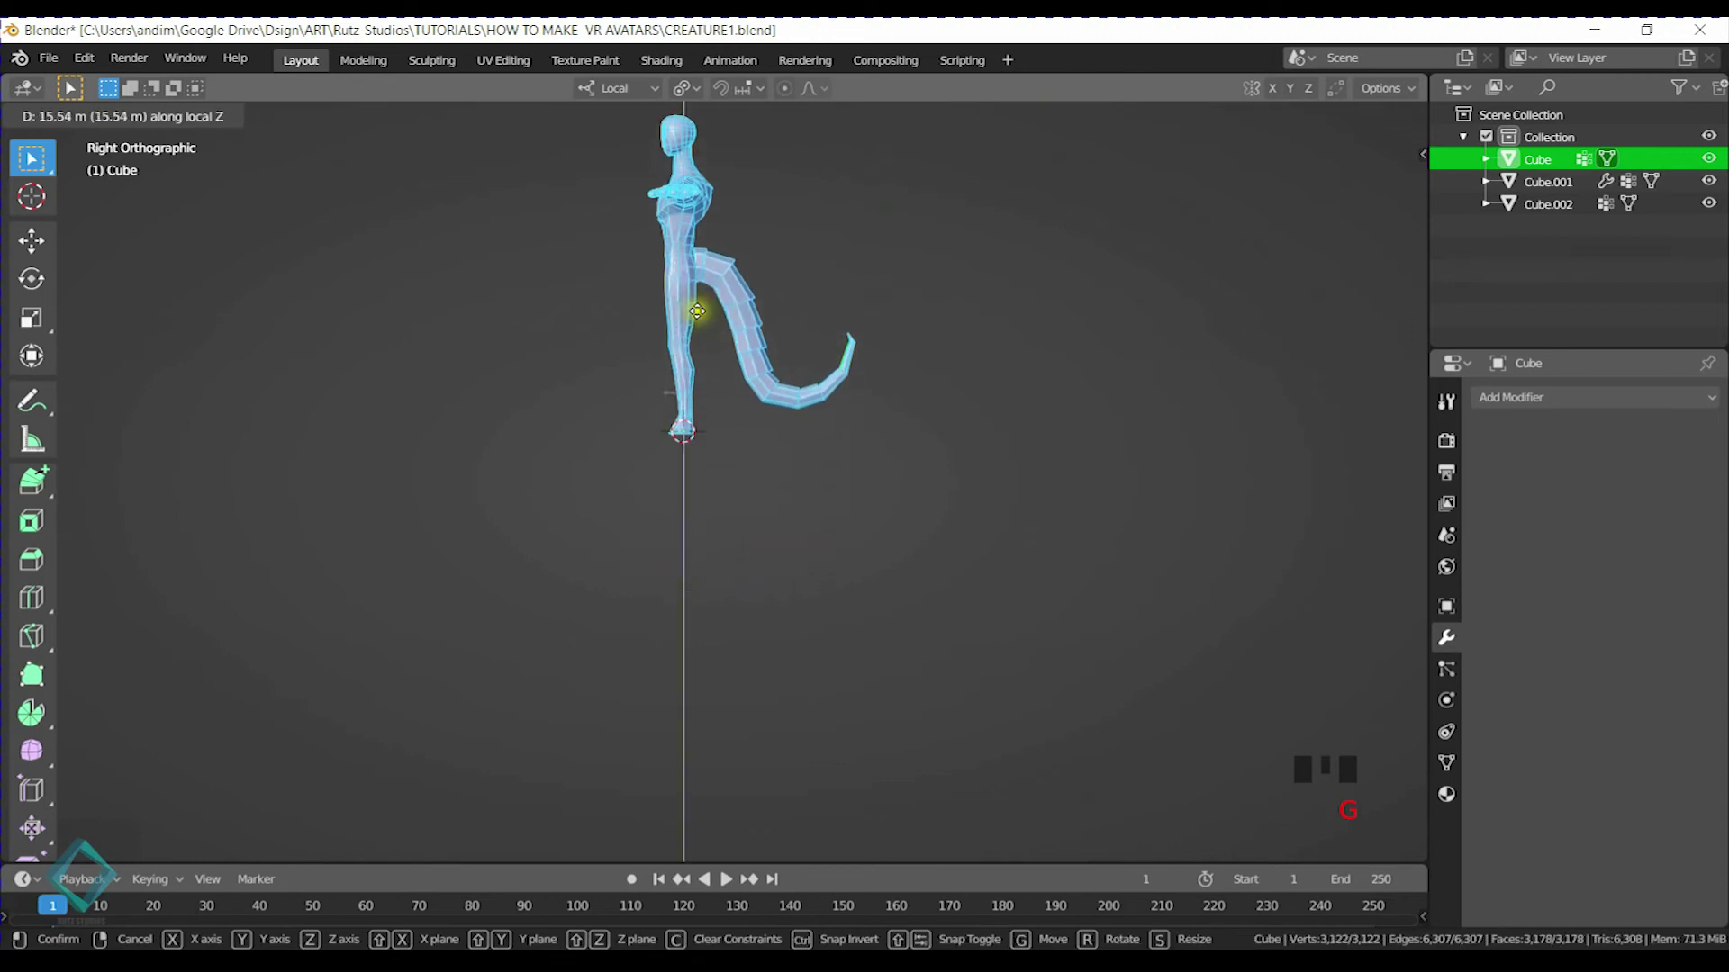
{"action": "left_click", "coordinate": [697, 311]}
{"action": "scroll", "coordinate": [664, 320], "scroll_direction": "up", "scroll_amount": 6}
{"action": "middle_click_drag", "start_coordinate": [733, 529], "coordinate": [828, 624], "text": "shift"}
{"action": "middle_click_drag", "start_coordinate": [656, 466], "coordinate": [783, 482]}
Undo the upward moves of the body mesh
{"action": "key", "text": "ctrl+z"}
{"action": "scroll", "coordinate": [779, 437], "scroll_direction": "down", "scroll_amount": 2}
{"action": "scroll", "coordinate": [780, 437], "scroll_direction": "down", "scroll_amount": 5}
{"action": "scroll", "coordinate": [775, 402], "scroll_direction": "down", "scroll_amount": 4}
{"action": "key", "text": "z"}
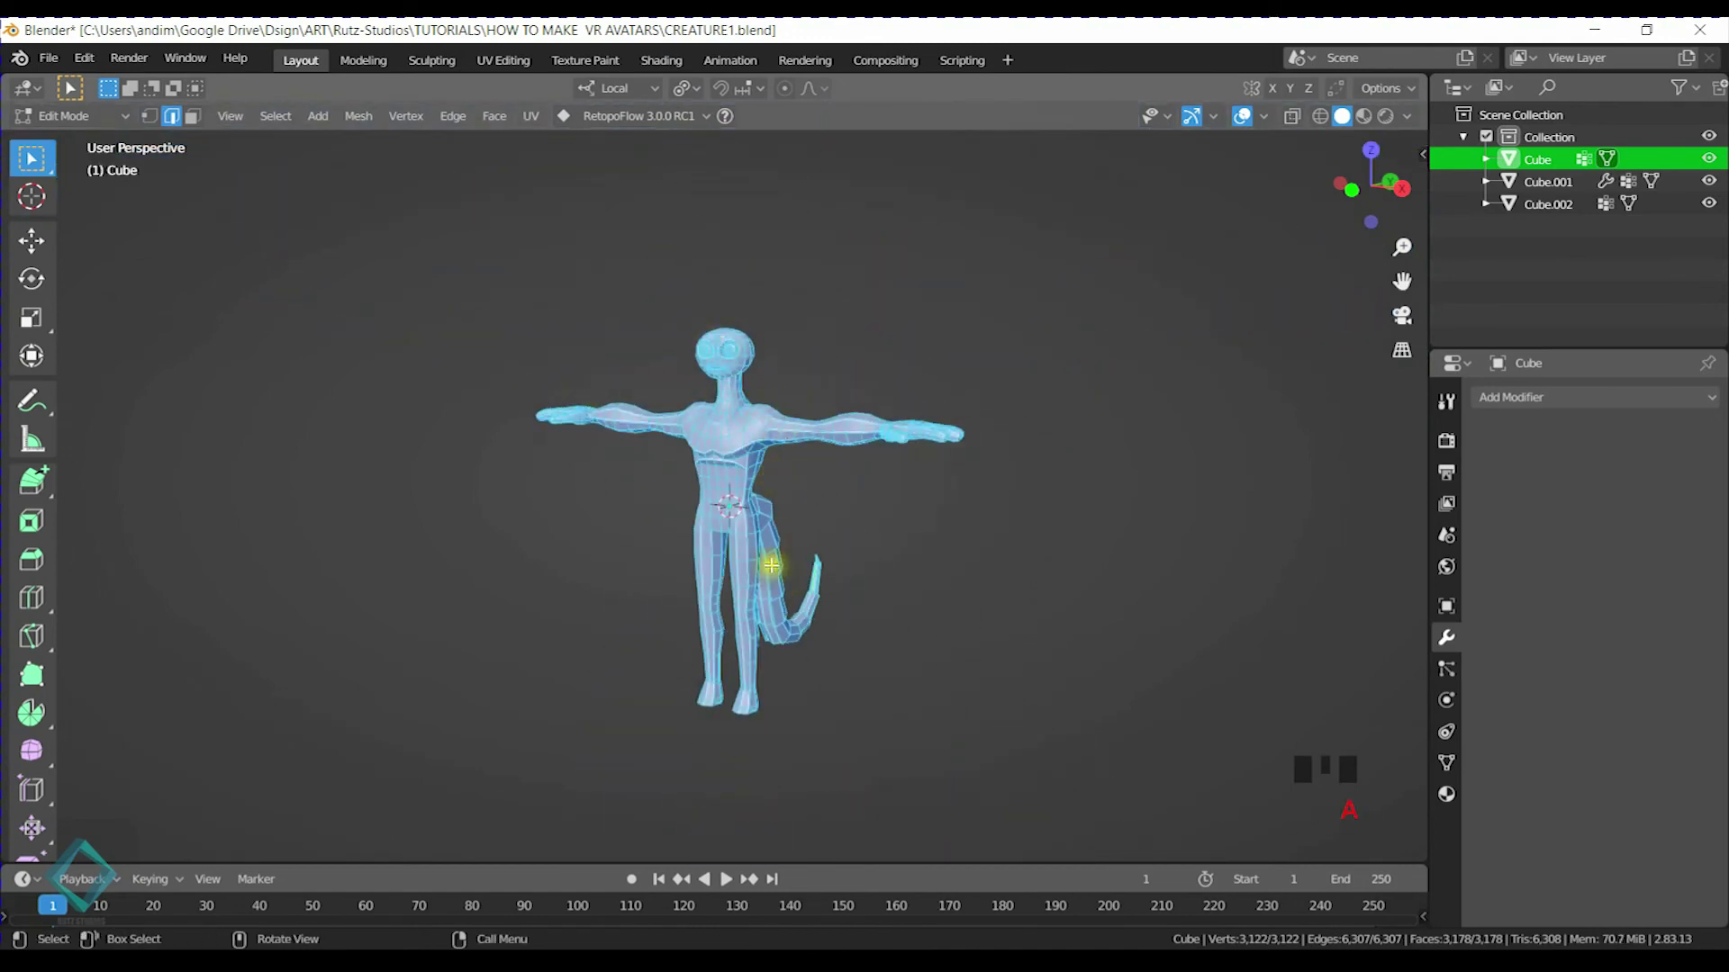
{"action": "middle_click_drag", "start_coordinate": [831, 553], "coordinate": [753, 505]}
{"action": "key", "text": "KP_3"}
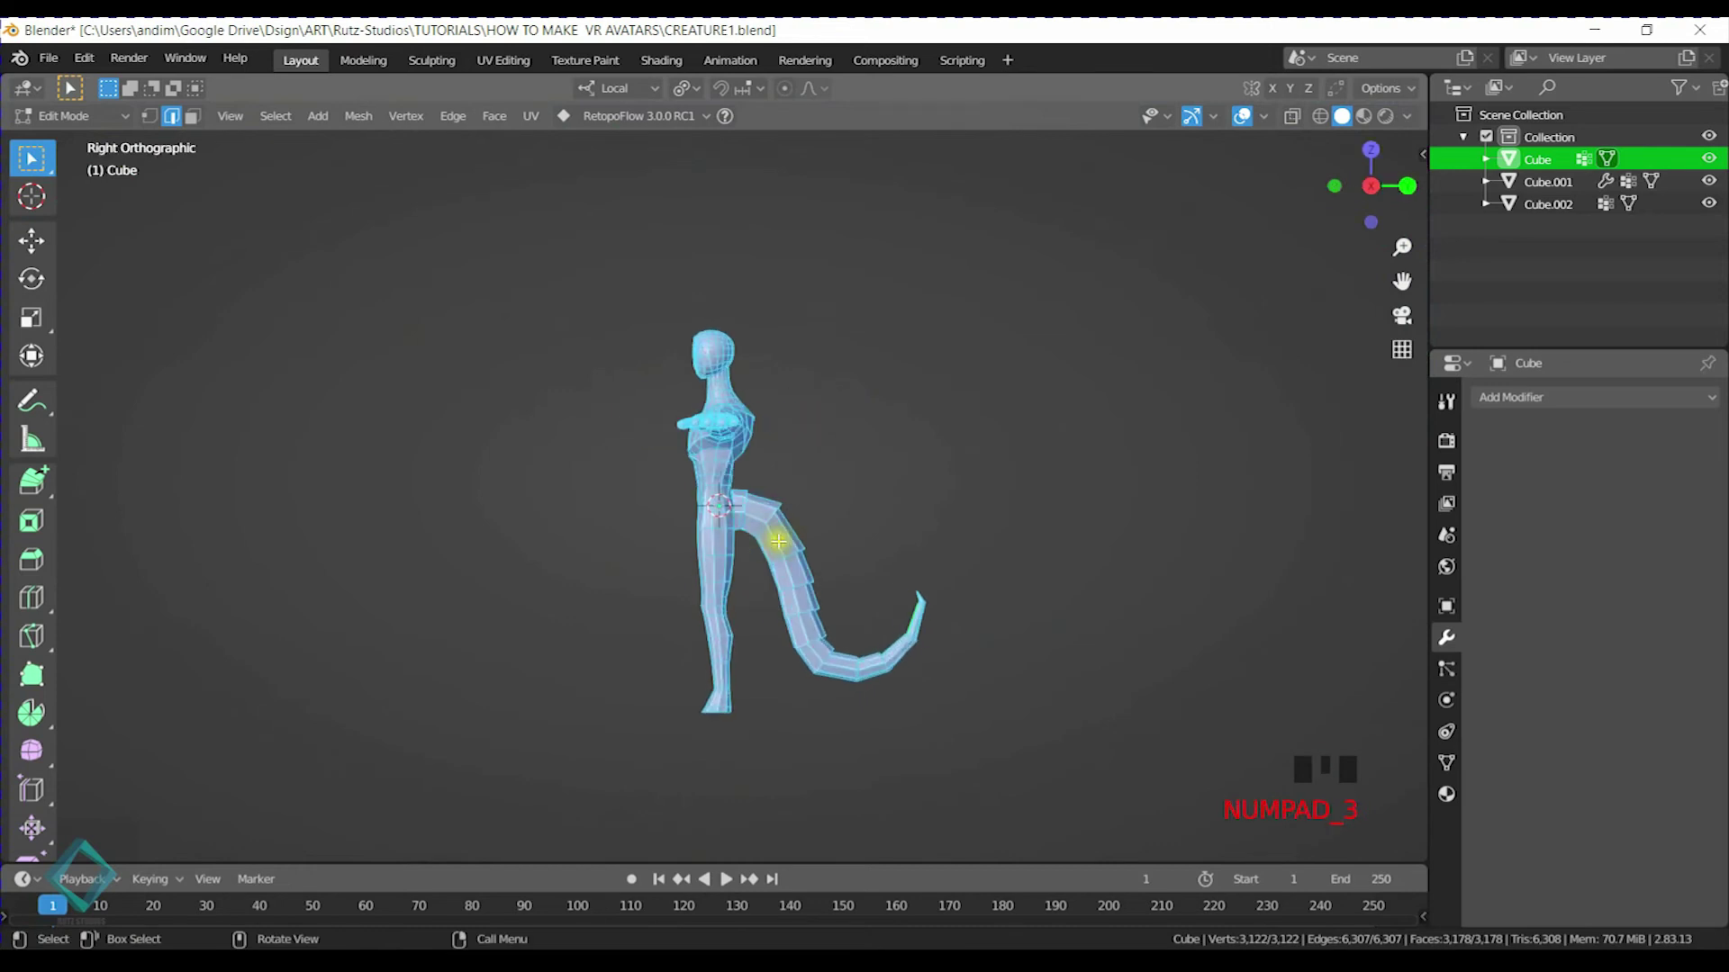
{"action": "key", "text": "g"}
{"action": "right_click", "coordinate": [765, 396]}
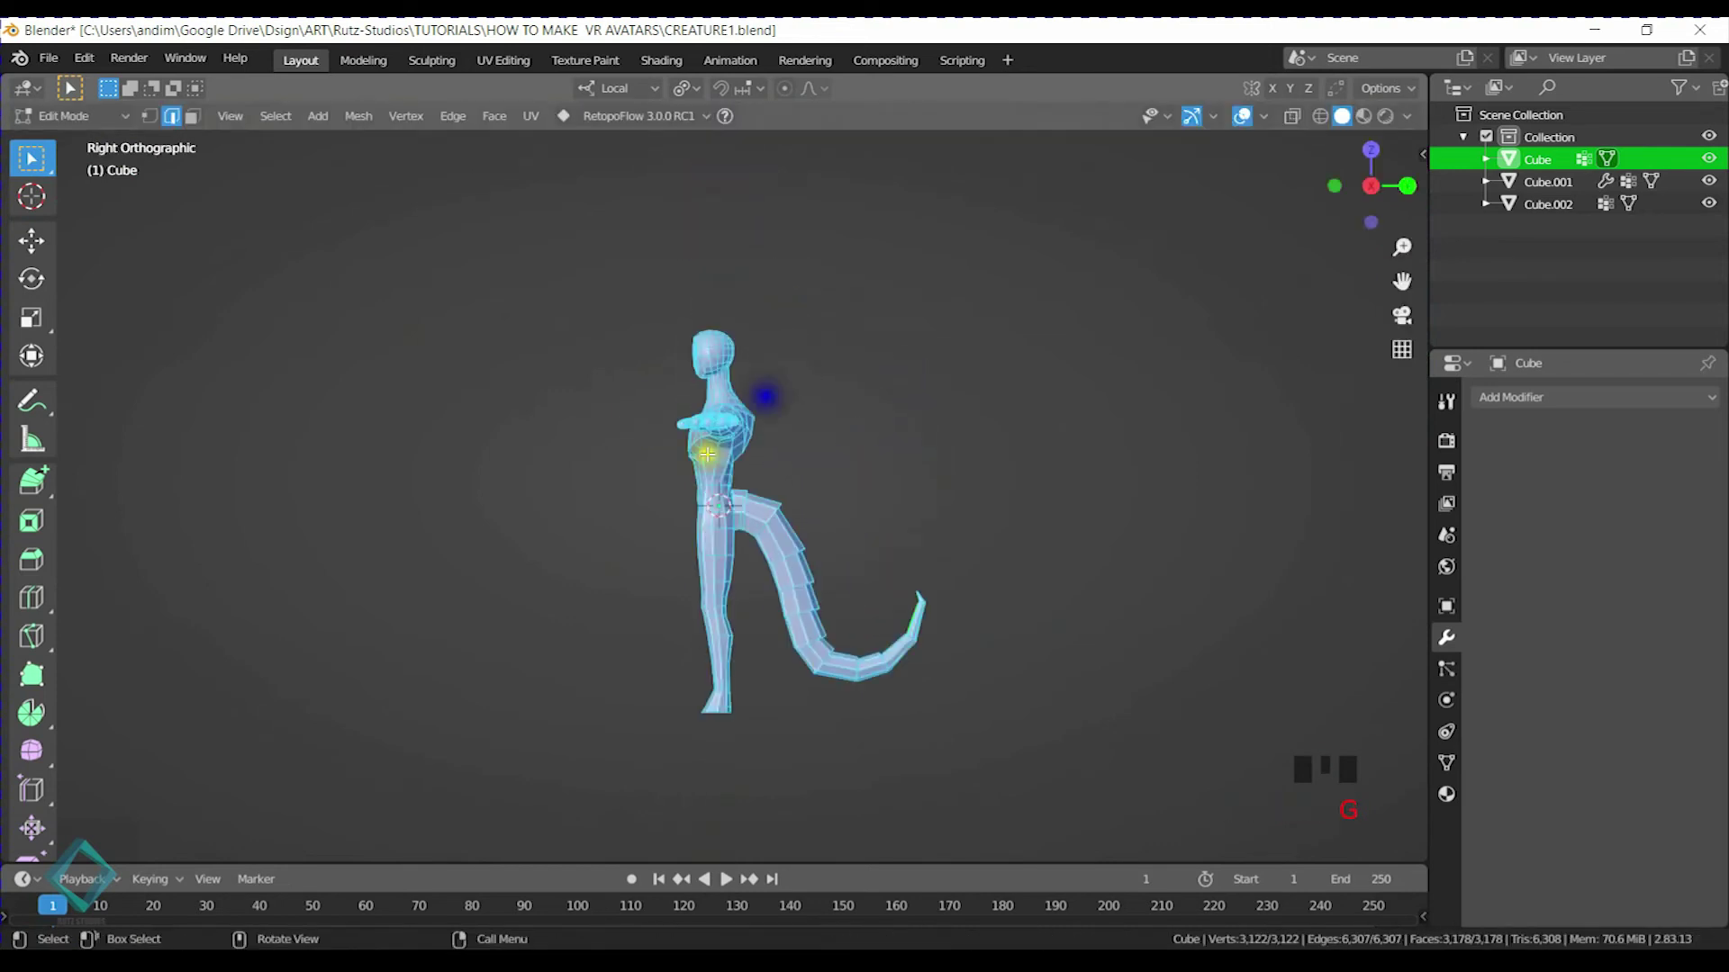
{"action": "middle_click_drag", "start_coordinate": [634, 432], "coordinate": [763, 442]}
{"action": "key", "text": "ctrl+z"}
{"action": "key", "text": "ctrl+z"}
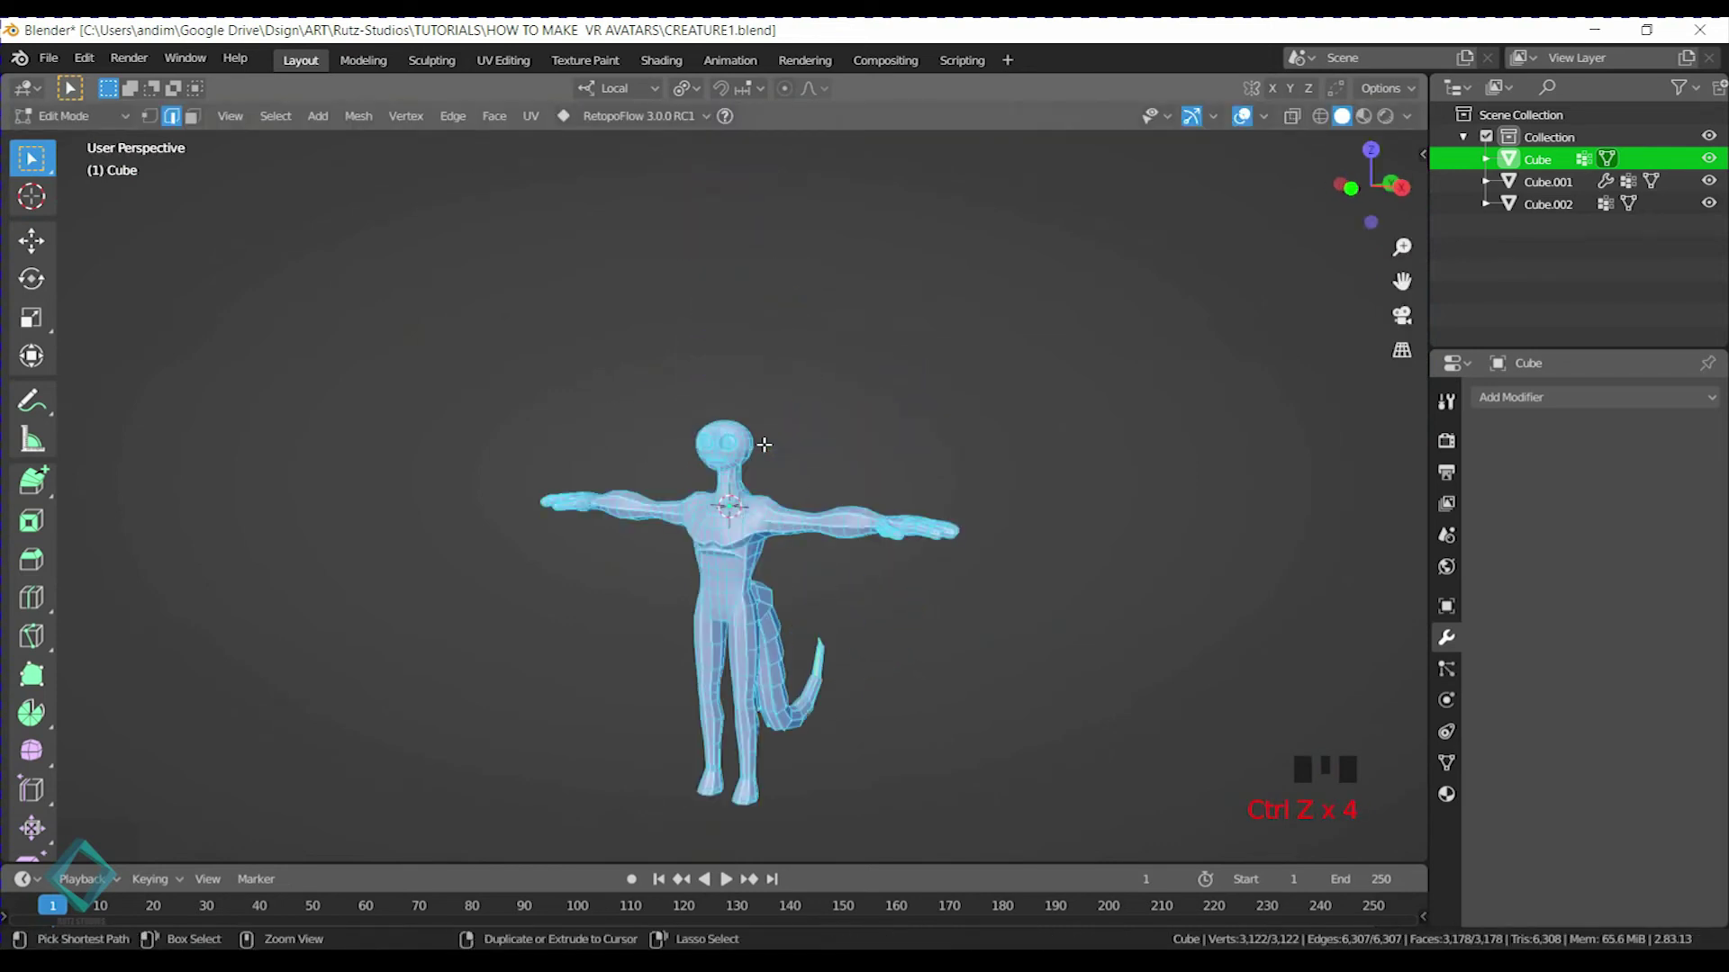
Return to Object Mode and join the separate Cube.001 mesh to the body
{"action": "middle_click_drag", "start_coordinate": [664, 470], "coordinate": [761, 481]}
{"action": "scroll", "coordinate": [762, 436], "scroll_direction": "up", "scroll_amount": 6}
{"action": "key", "text": "ctrl+Tab"}
{"action": "scroll", "coordinate": [864, 397], "scroll_direction": "up", "scroll_amount": 5}
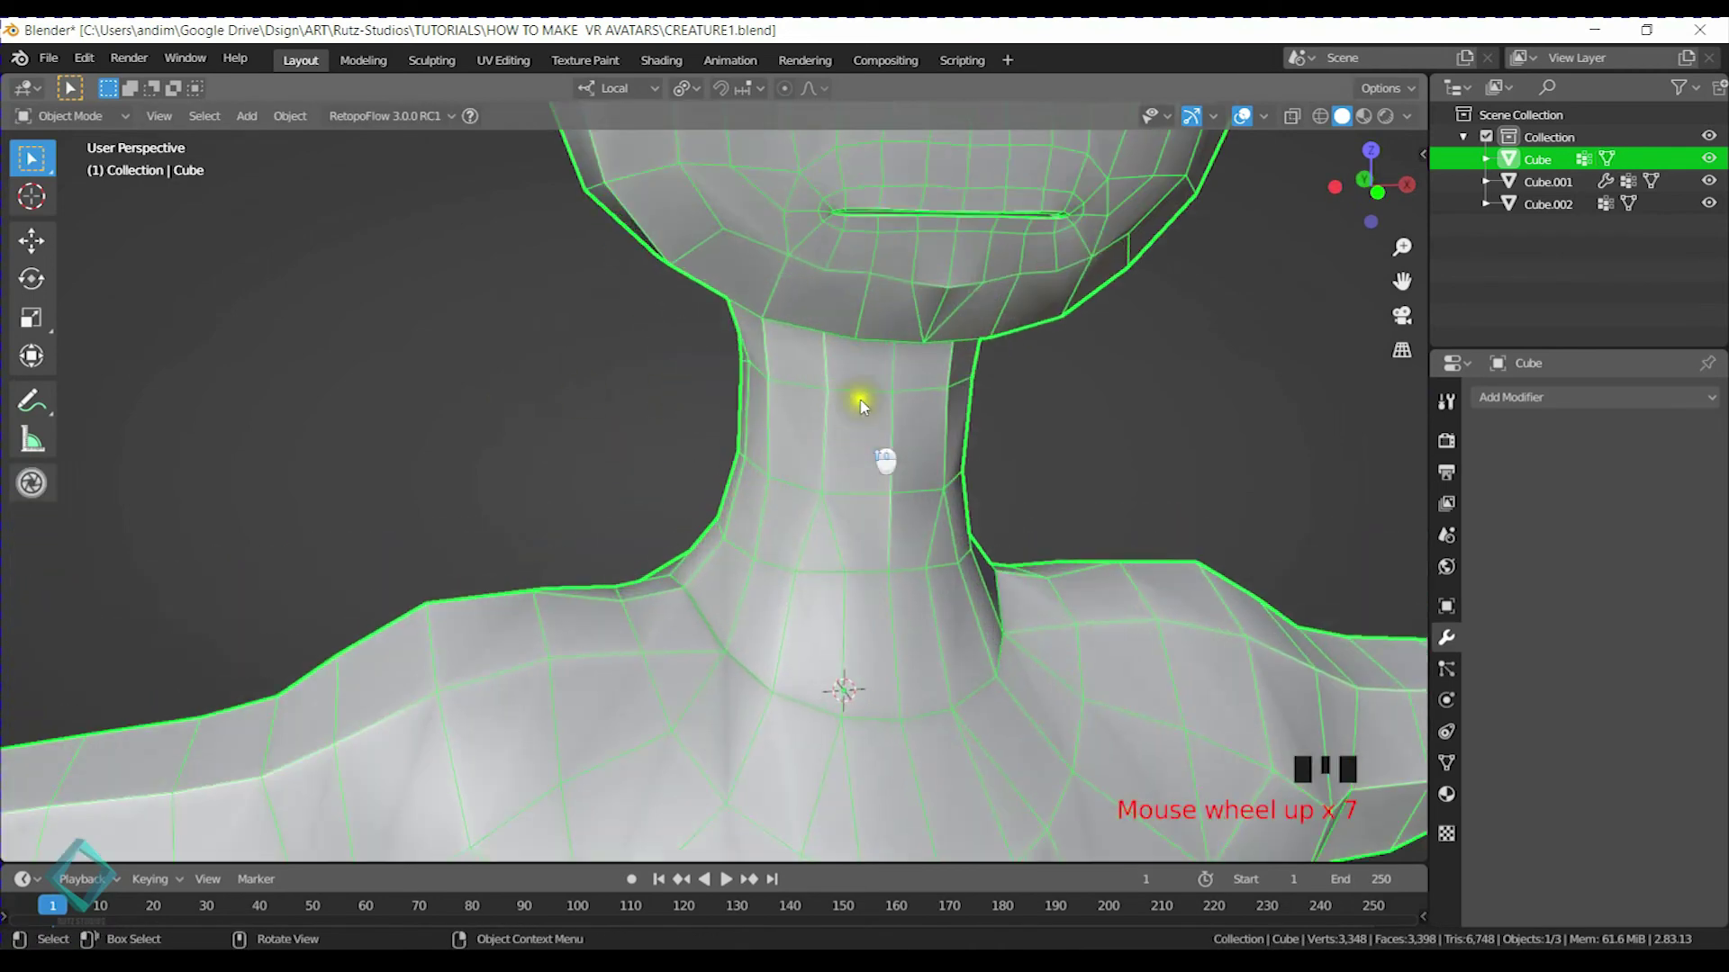
{"action": "left_click", "coordinate": [918, 247]}
{"action": "middle_click_drag", "start_coordinate": [918, 247], "coordinate": [910, 259], "text": "shift"}
{"action": "left_click", "coordinate": [806, 417]}
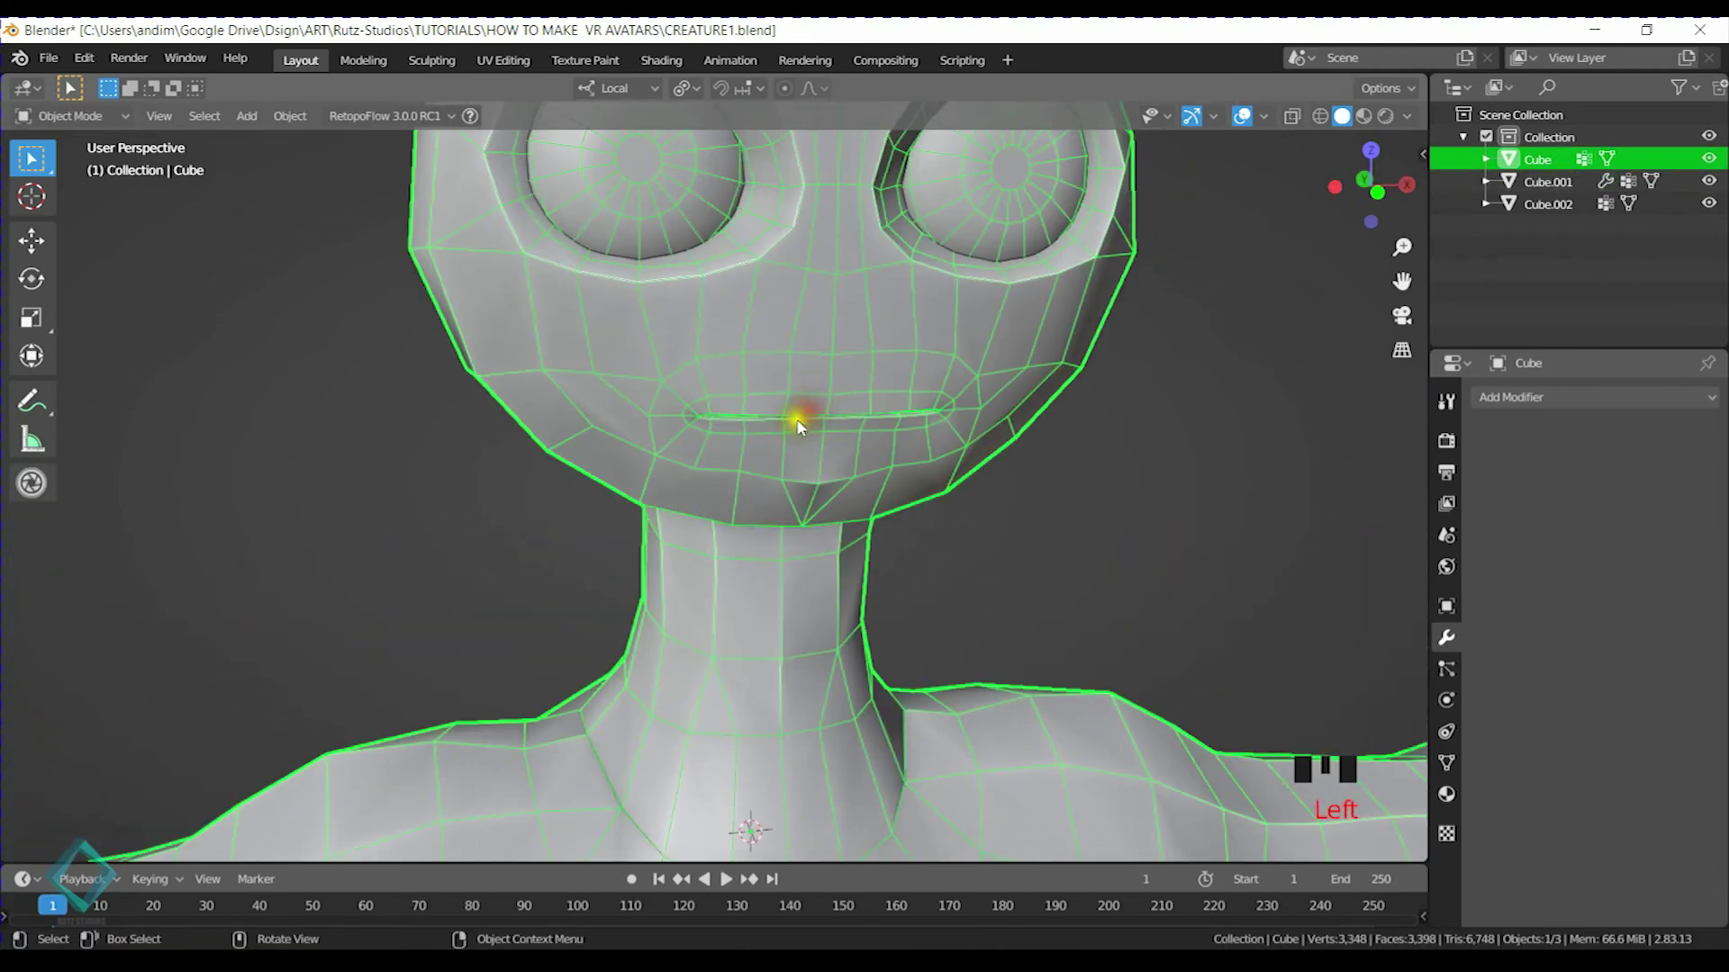
{"action": "left_click", "coordinate": [796, 418]}
{"action": "left_click", "coordinate": [796, 418]}
{"action": "left_click", "coordinate": [796, 418]}
{"action": "left_click", "coordinate": [841, 414], "text": "shift"}
{"action": "left_click", "coordinate": [841, 414], "text": "shift"}
{"action": "left_click", "coordinate": [840, 414]}
{"action": "left_click", "coordinate": [841, 414]}
{"action": "left_click", "coordinate": [1526, 463]}
{"action": "left_click", "coordinate": [872, 324], "text": "shift"}
{"action": "key", "text": "ctrl+j"}
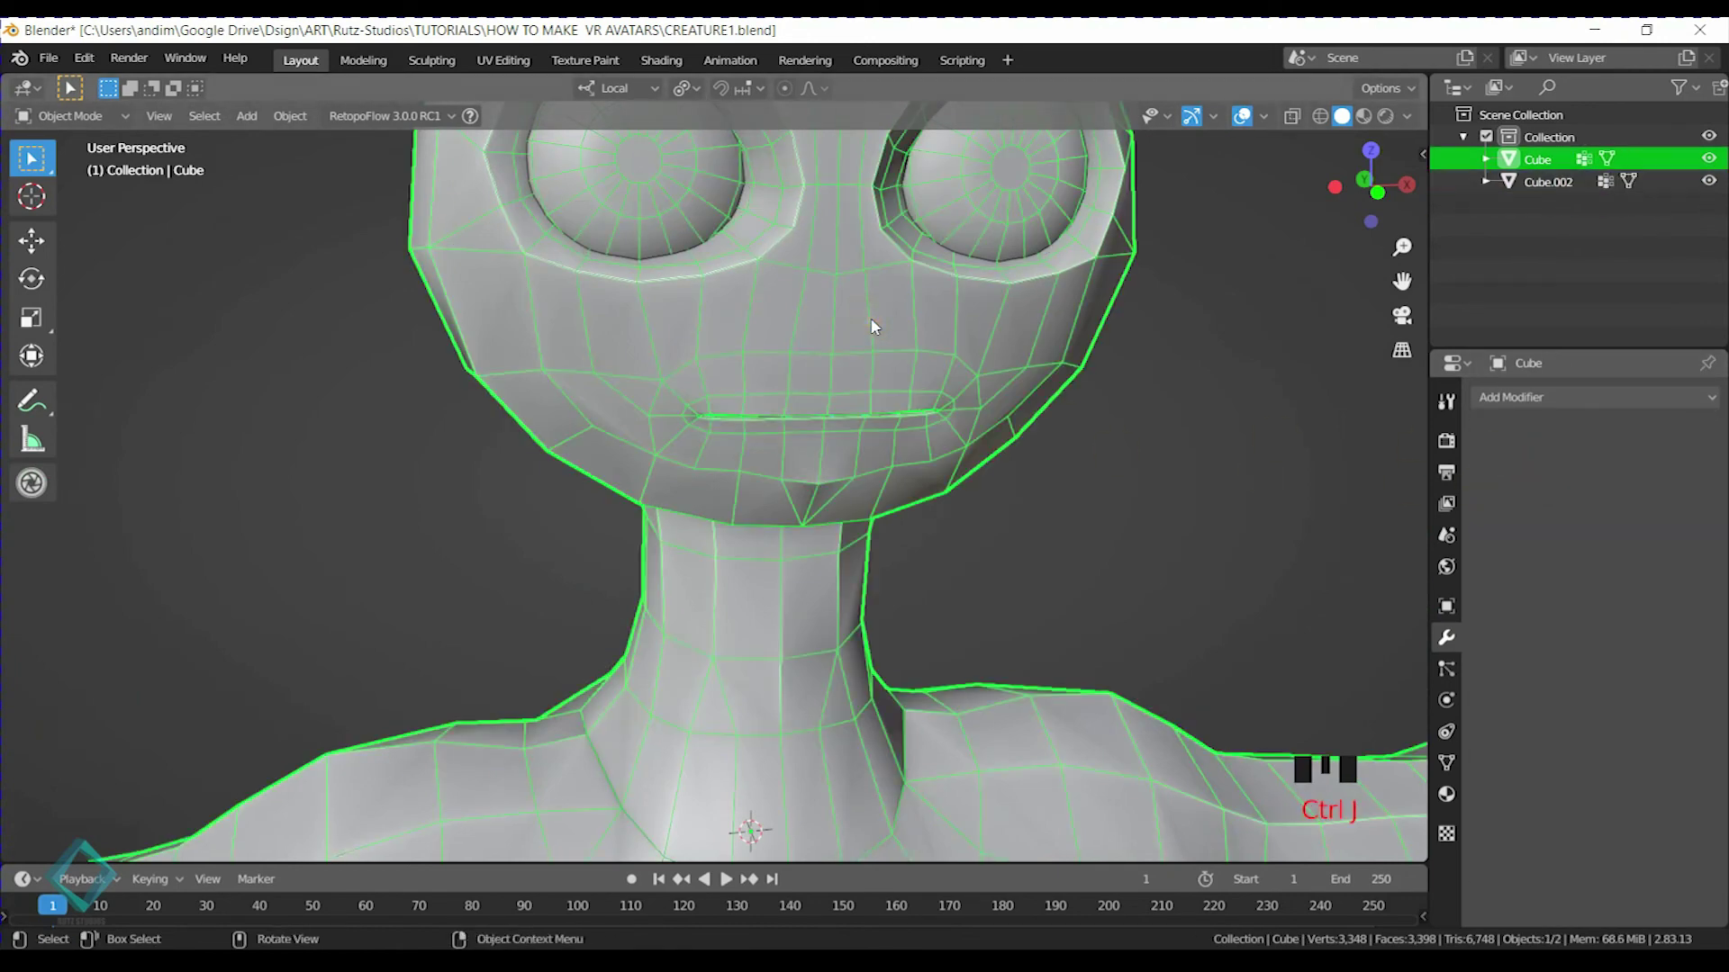
Join the remaining Cube.002 mesh at the mouth to the body and save the file
{"action": "left_click", "coordinate": [787, 407]}
{"action": "left_click", "coordinate": [835, 326], "text": "shift"}
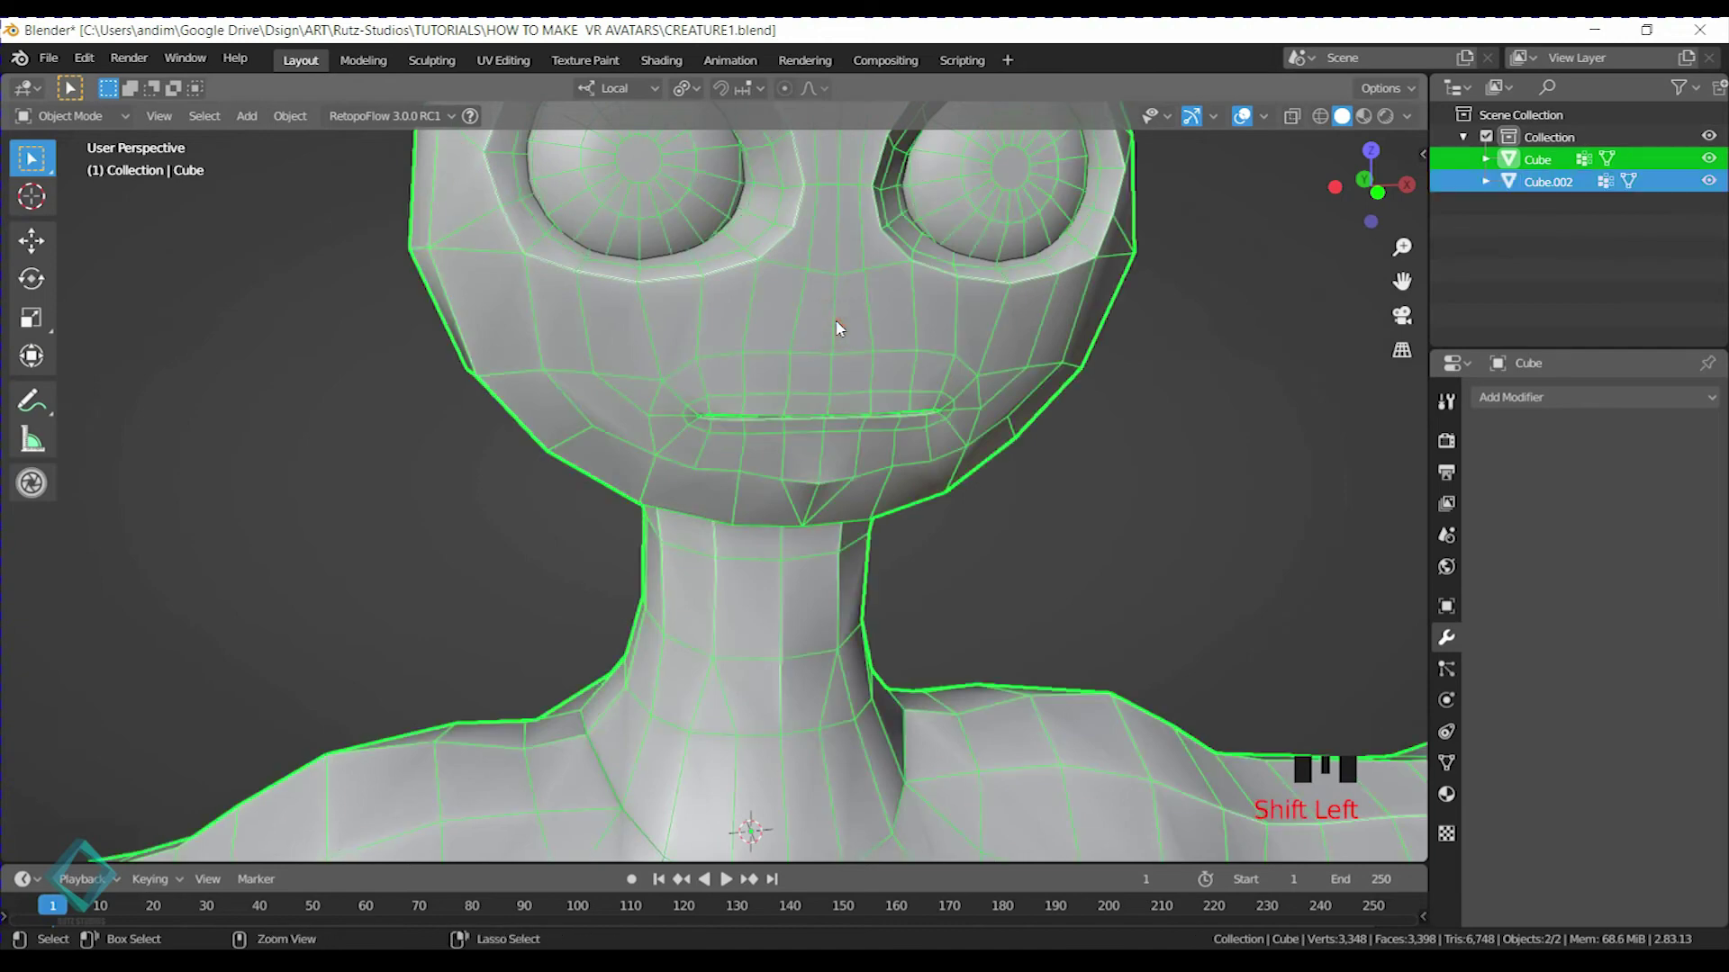
{"action": "key", "text": "ctrl+j"}
{"action": "scroll", "coordinate": [842, 533], "scroll_direction": "down", "scroll_amount": 3}
{"action": "key", "text": "ctrl+s"}
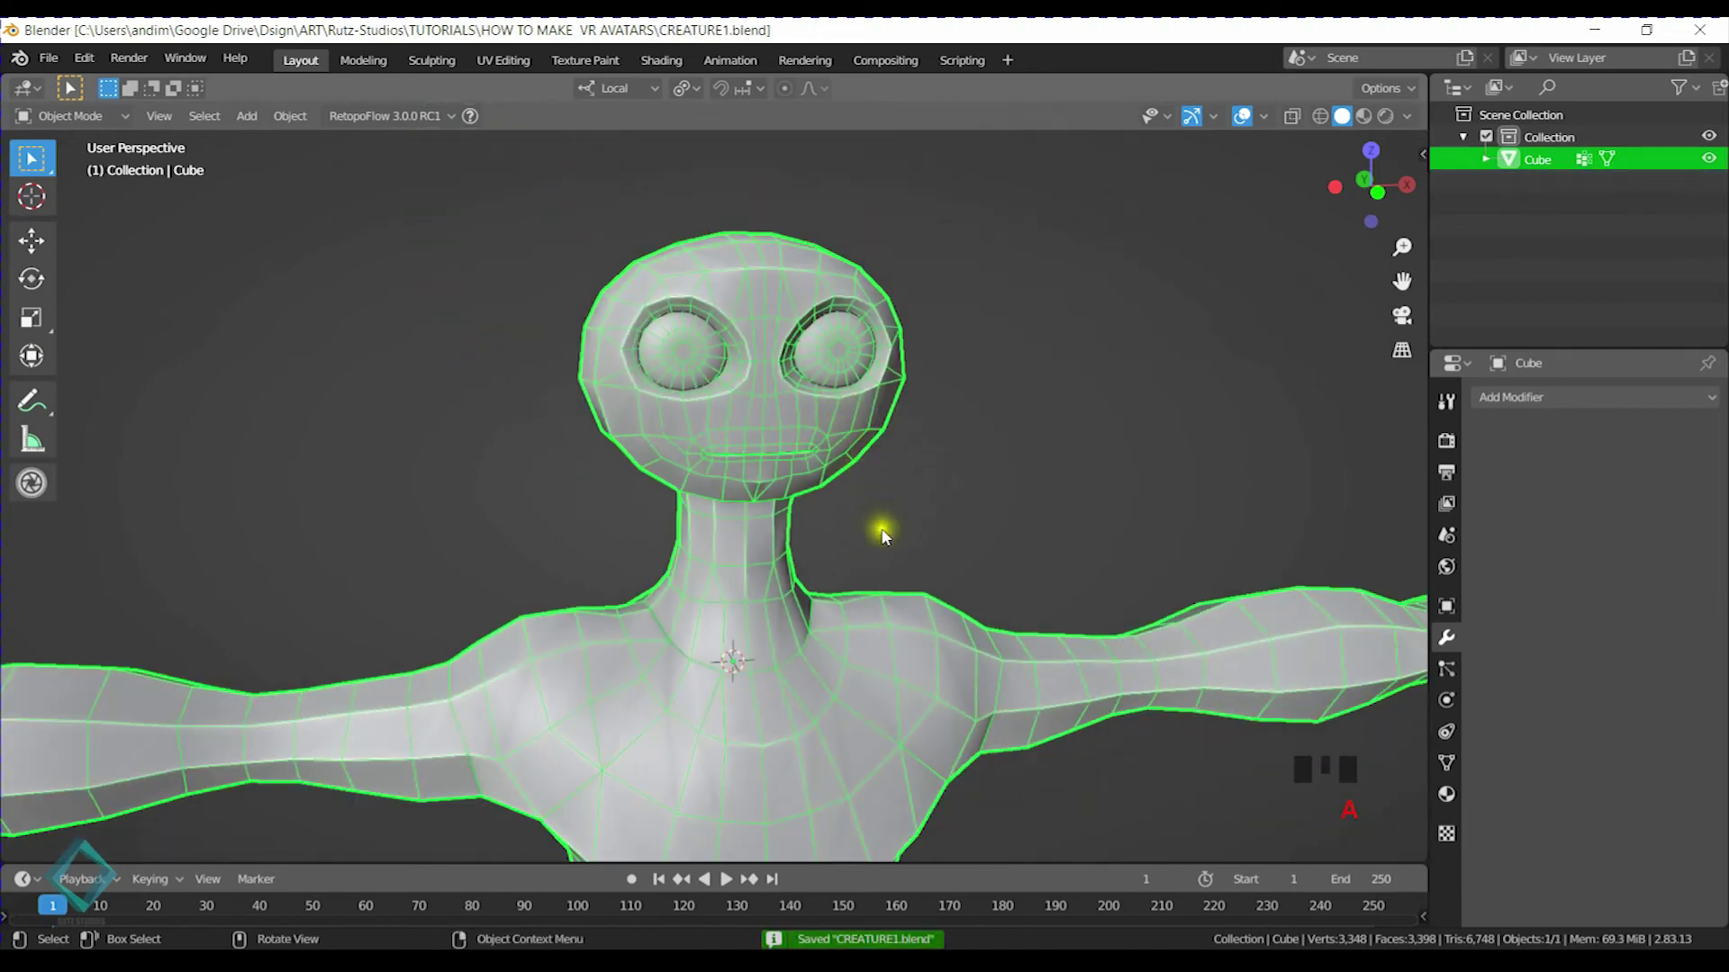
Move all of the joined mesh up about 22.49 m along Z in Edit Mode so the feet reach the 3D cursor
{"action": "key", "text": "Tab"}
{"action": "scroll", "coordinate": [881, 537], "scroll_direction": "down", "scroll_amount": 5}
{"action": "key", "text": "KP_3"}
{"action": "key", "text": "a"}
{"action": "key", "text": "g"}
{"action": "key", "text": "z"}
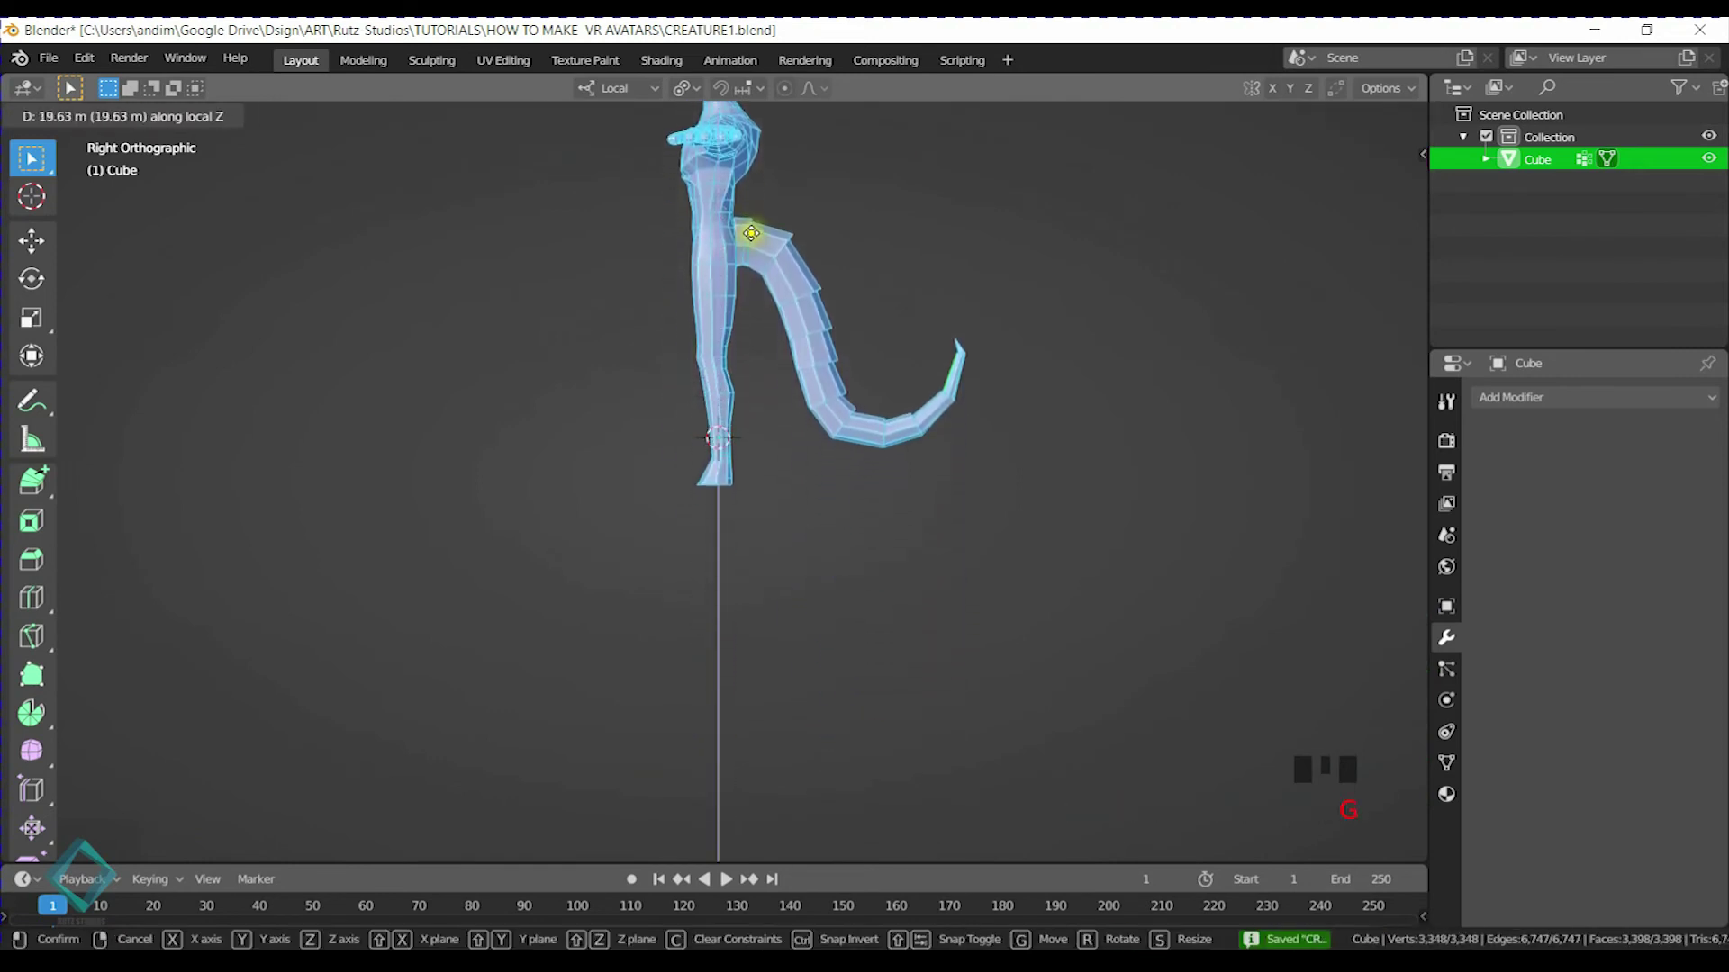
{"action": "left_click", "coordinate": [756, 206]}
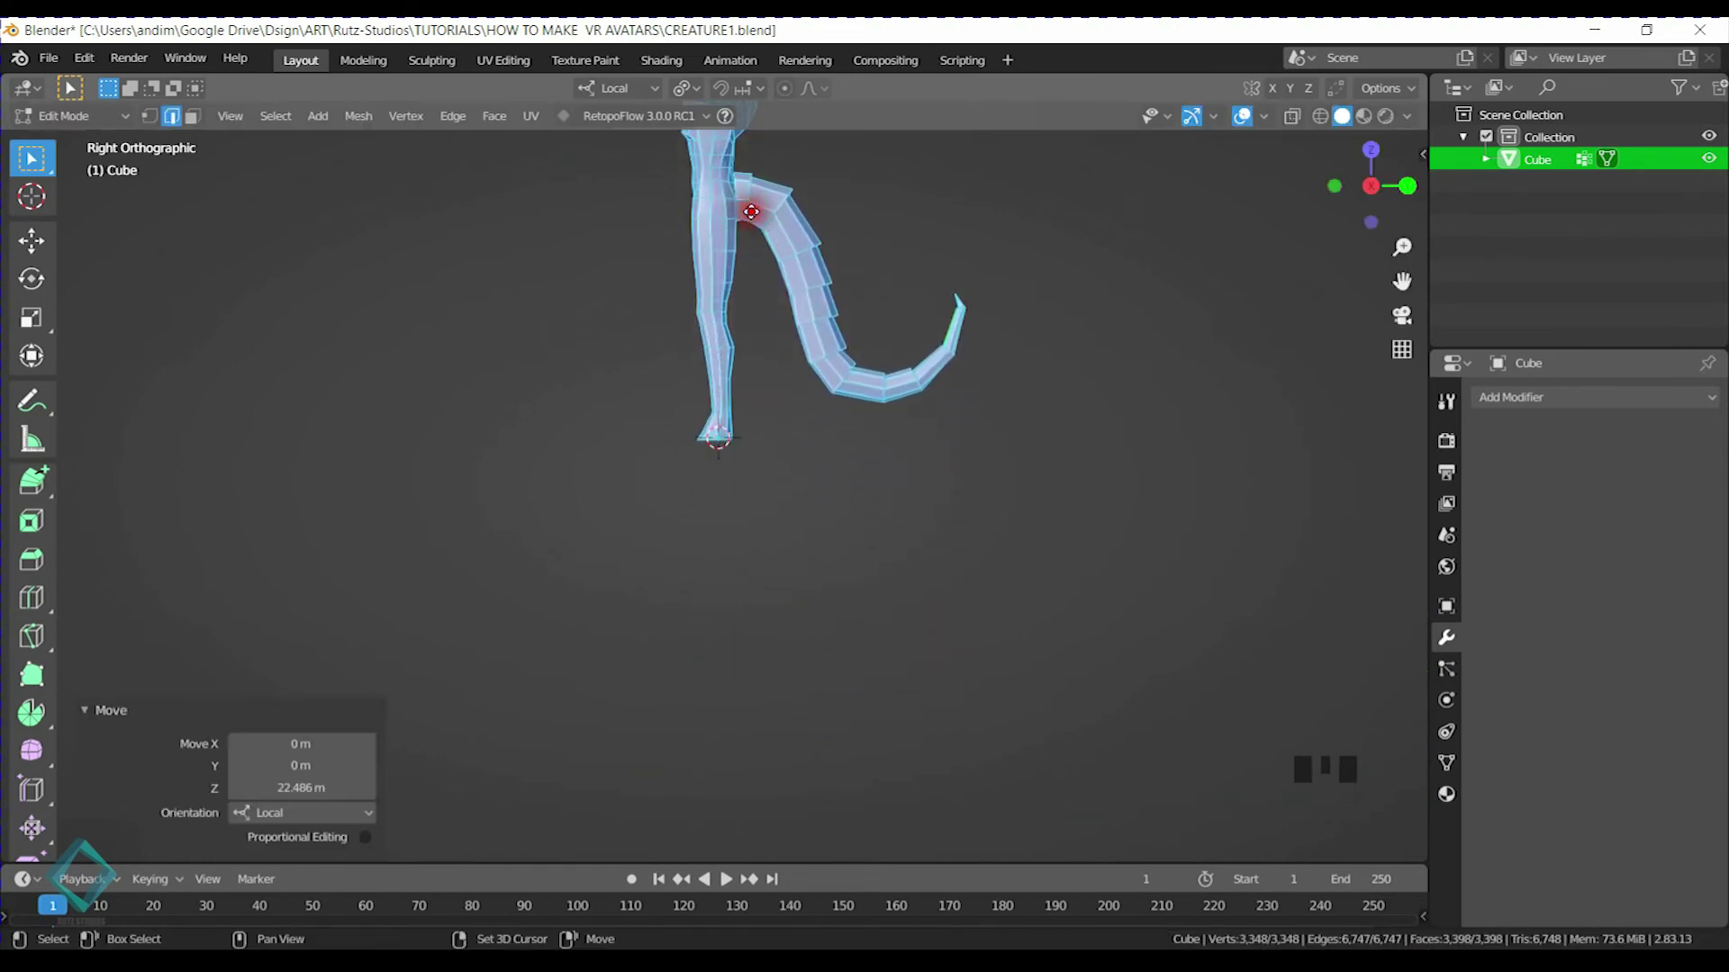
Nudge the whole mesh up about 0.087 m along Z to align the soles more closely with the 3D cursor
{"action": "scroll", "coordinate": [747, 342], "scroll_direction": "up", "scroll_amount": 8}
{"action": "scroll", "coordinate": [781, 429], "scroll_direction": "up", "scroll_amount": 3}
{"action": "key", "text": "g"}
{"action": "key", "text": "z"}
{"action": "left_click", "coordinate": [798, 255]}
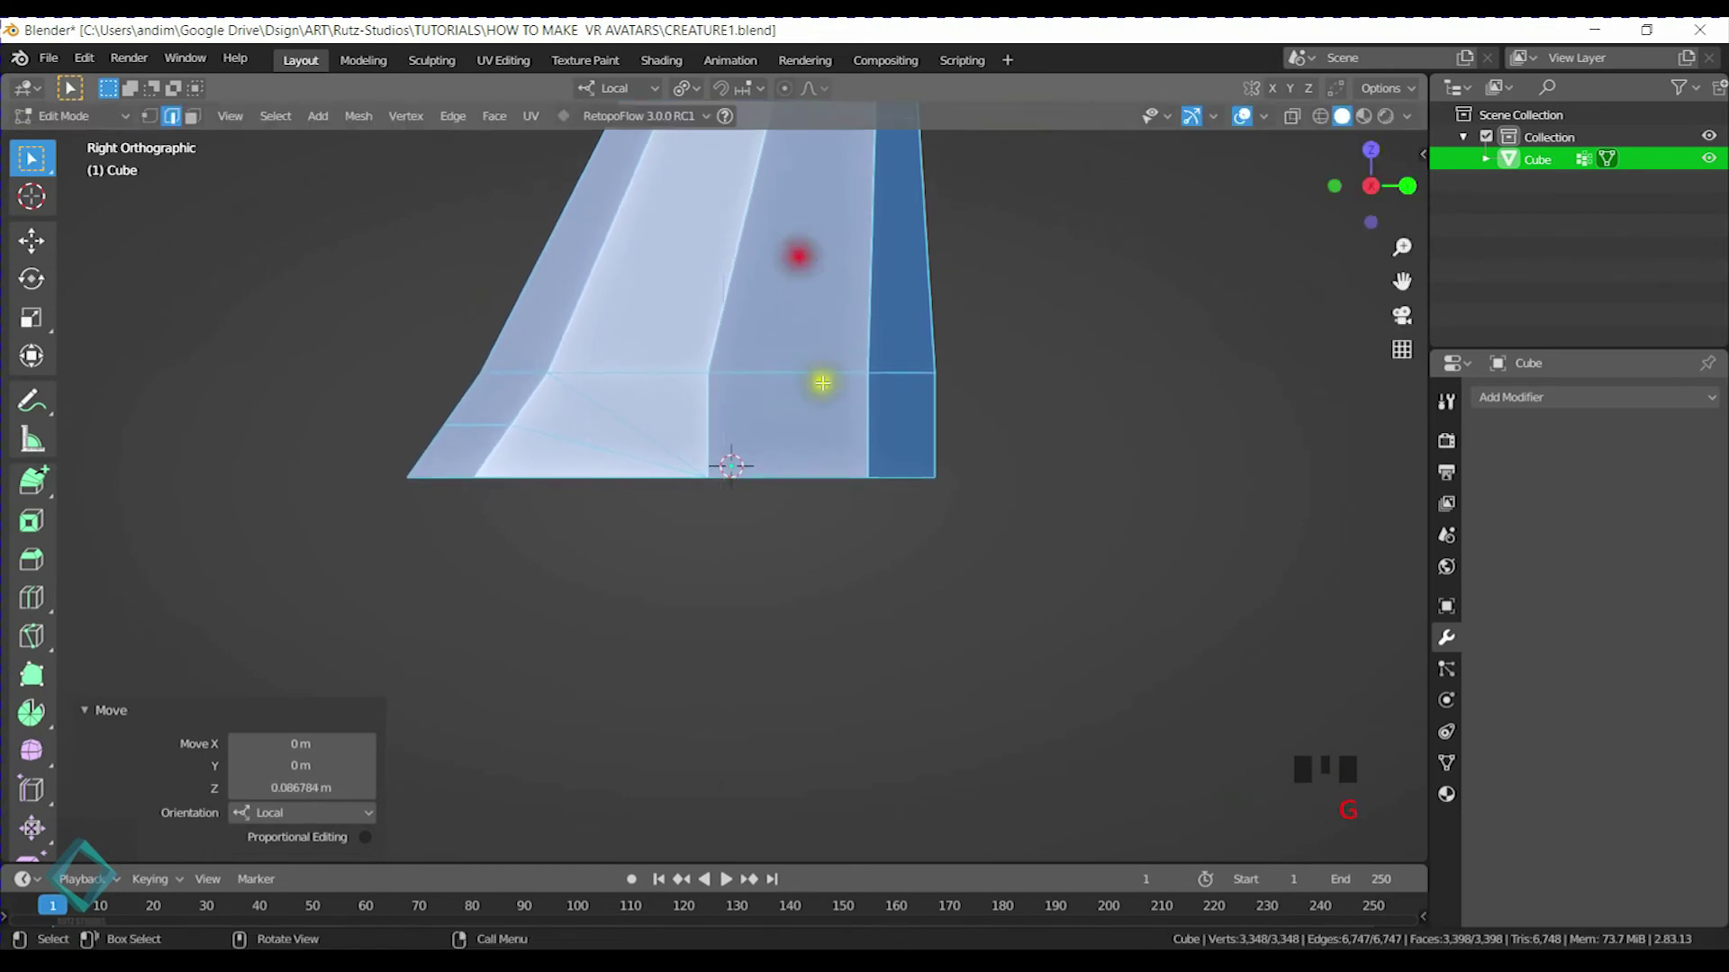
{"action": "scroll", "coordinate": [799, 321], "scroll_direction": "up", "scroll_amount": 4}
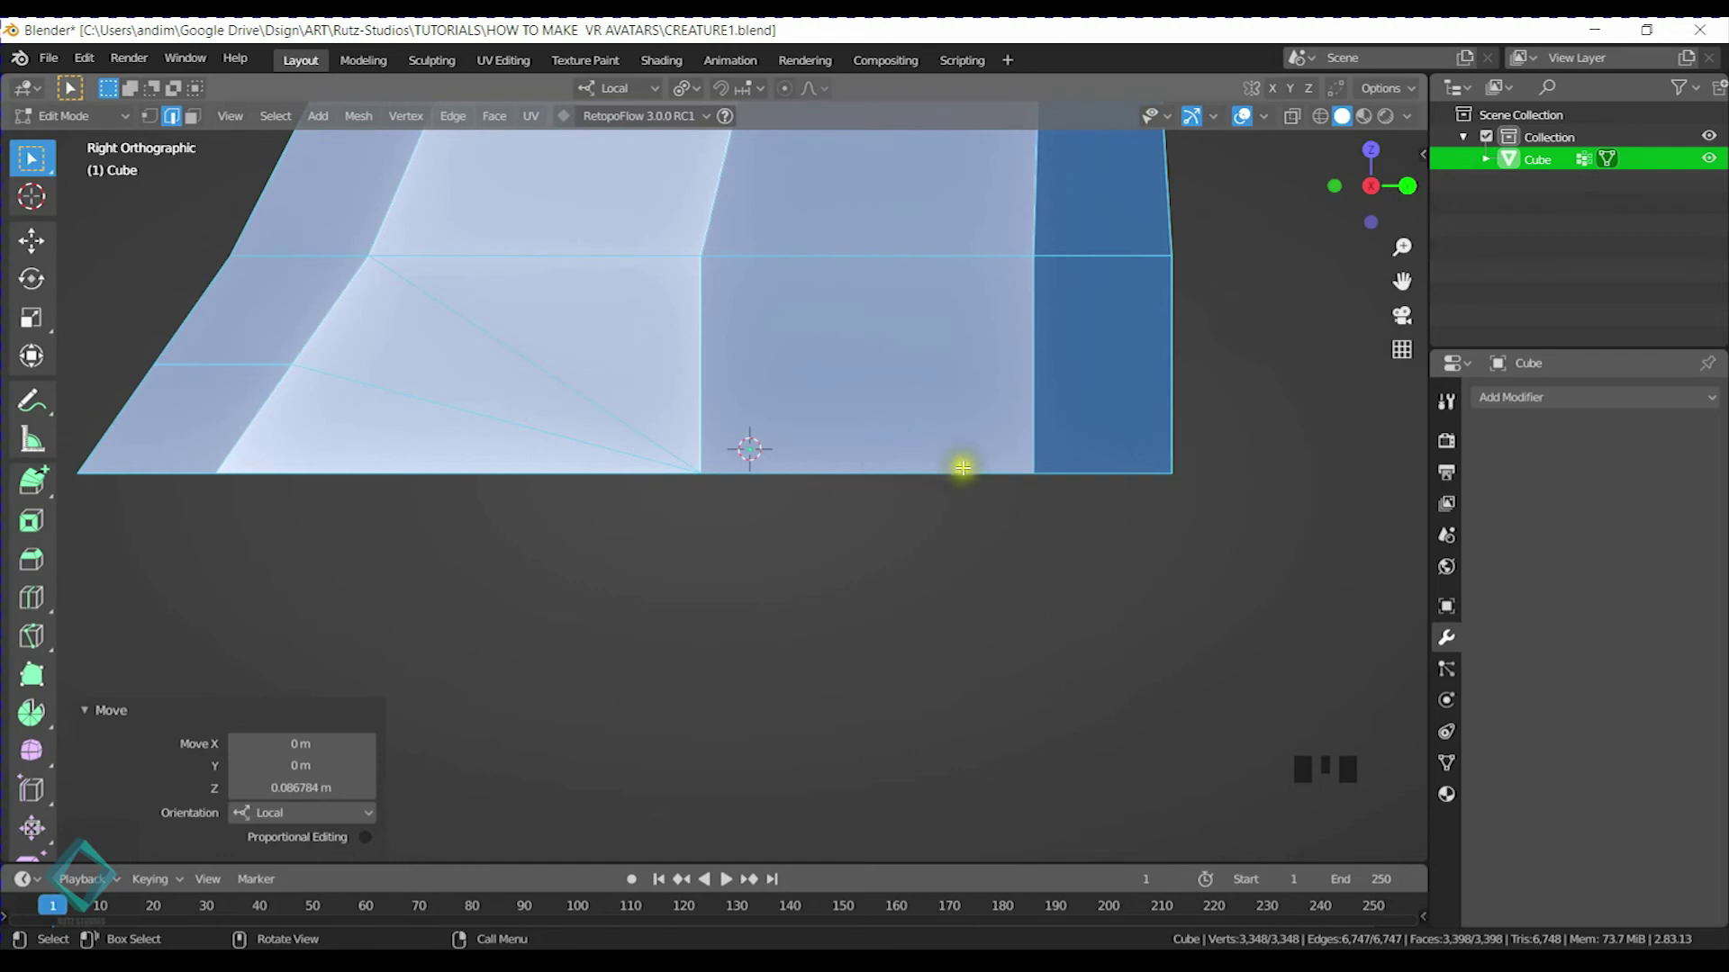
Save the file and show the whole body in front view
{"action": "scroll", "coordinate": [760, 455], "scroll_direction": "down", "scroll_amount": 3}
{"action": "middle_click_drag", "start_coordinate": [760, 456], "coordinate": [842, 470]}
{"action": "key", "text": "ctrl+s"}
{"action": "scroll", "coordinate": [842, 374], "scroll_direction": "down", "scroll_amount": 3}
{"action": "scroll", "coordinate": [792, 525], "scroll_direction": "up", "scroll_amount": 2}
{"action": "scroll", "coordinate": [792, 524], "scroll_direction": "up", "scroll_amount": 3}
{"action": "middle_click_drag", "start_coordinate": [792, 525], "coordinate": [737, 381], "text": "shift"}
{"action": "key", "text": "KP_1"}
{"action": "scroll", "coordinate": [774, 392], "scroll_direction": "down", "scroll_amount": 4}
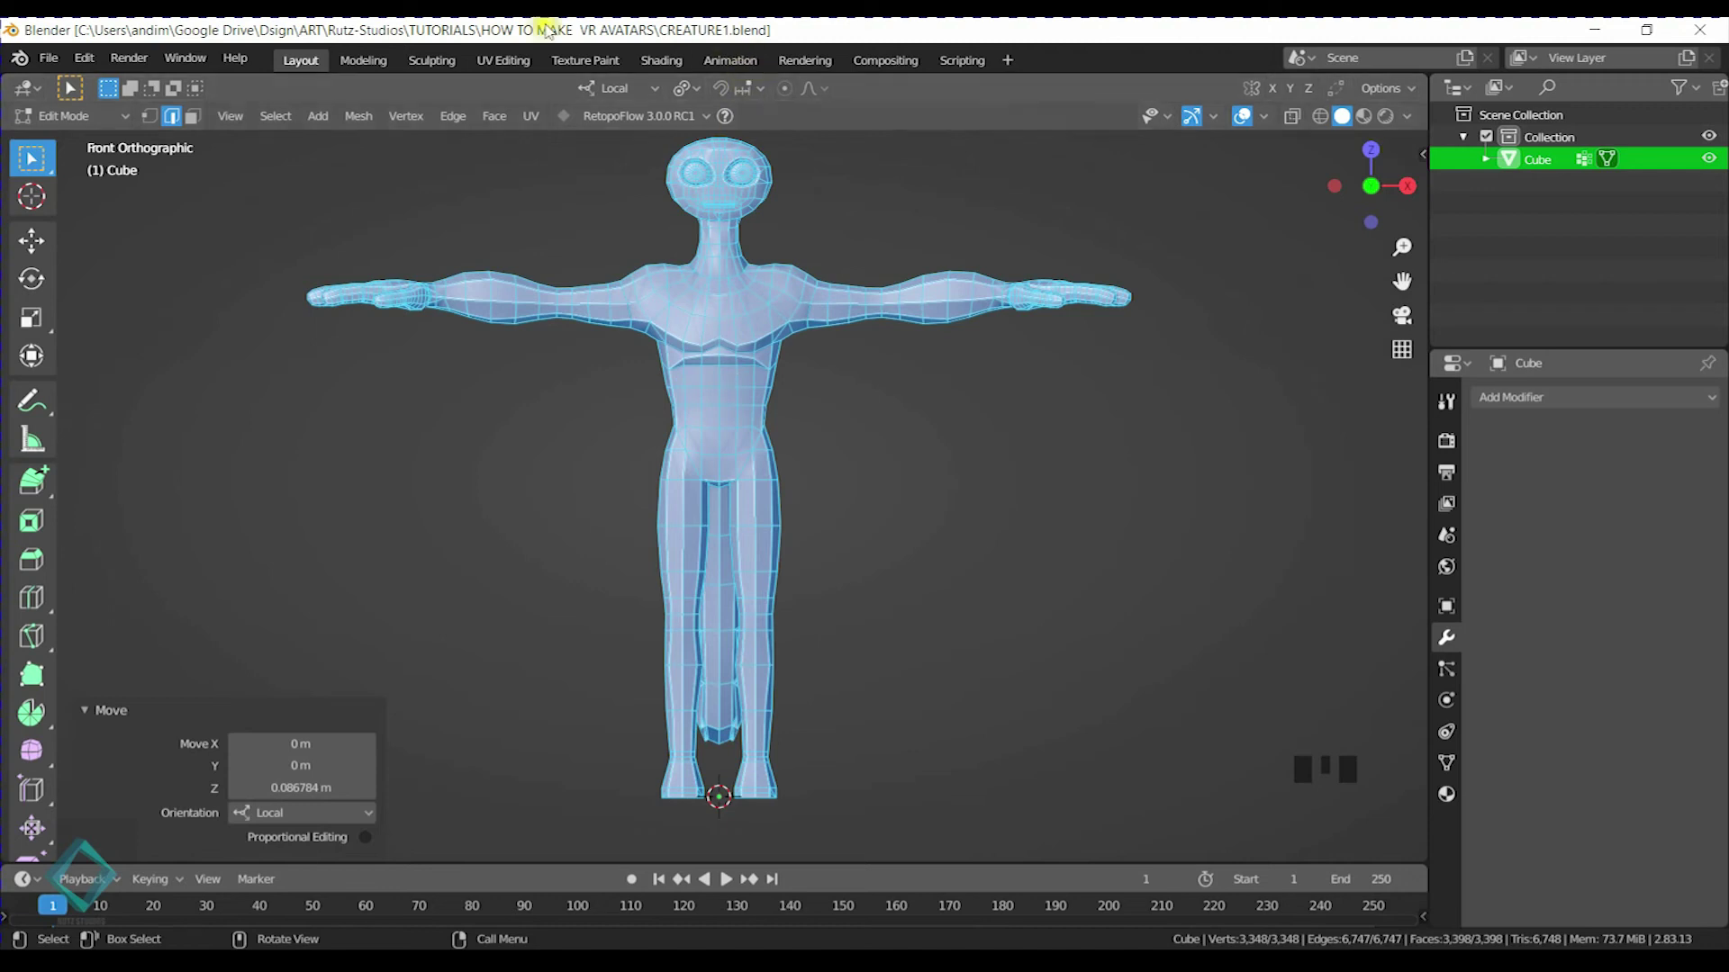
Look through the rigging add-ons and show the Auto-Rig Pro: Smart options
{"action": "key", "text": "n"}
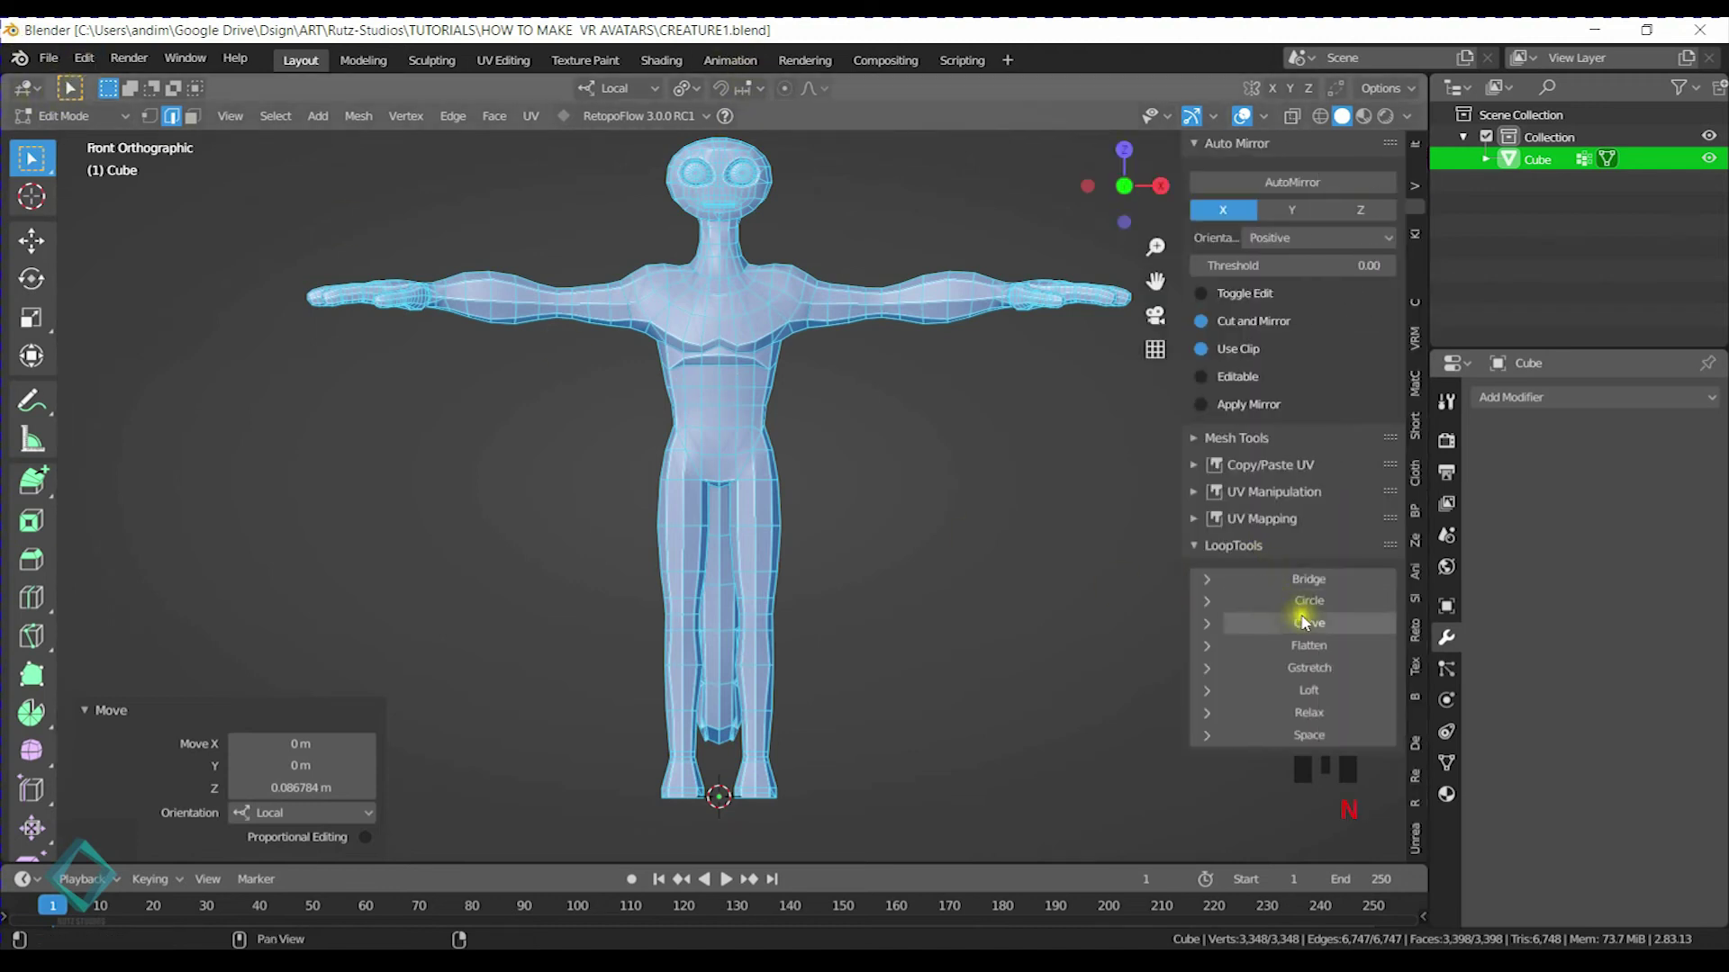
{"action": "left_click", "coordinate": [1416, 804]}
{"action": "left_click", "coordinate": [1415, 775]}
{"action": "left_click", "coordinate": [1414, 745]}
{"action": "left_click", "coordinate": [1415, 717]}
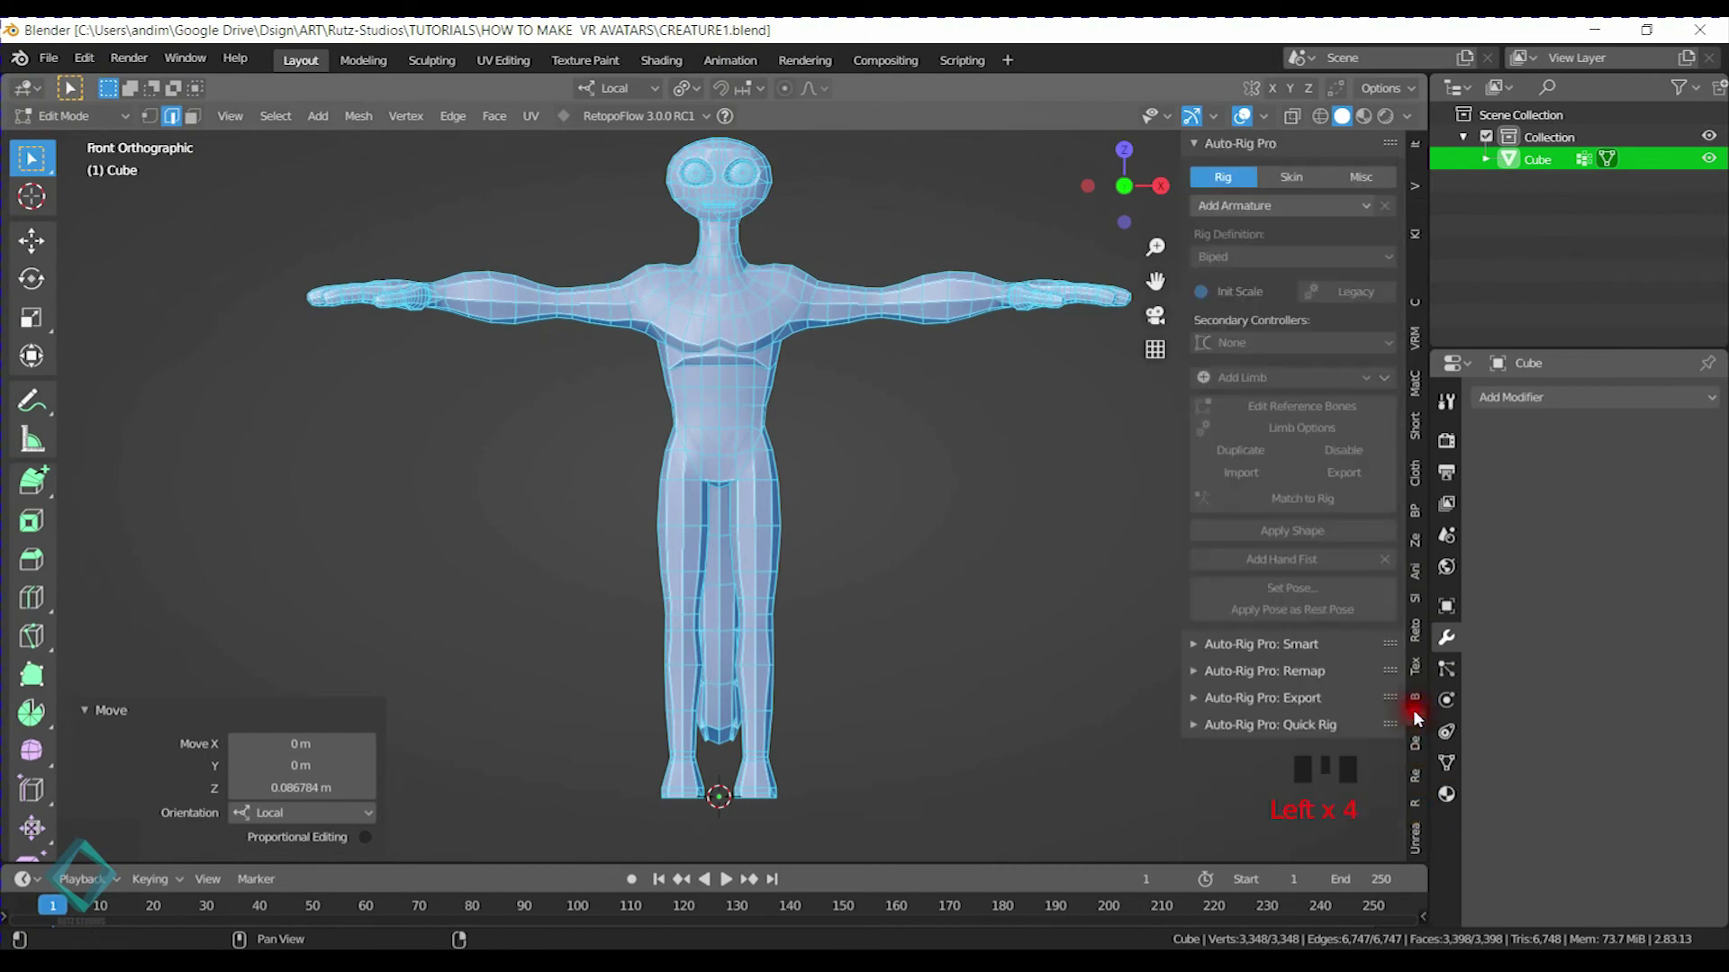
{"action": "left_click", "coordinate": [1254, 146]}
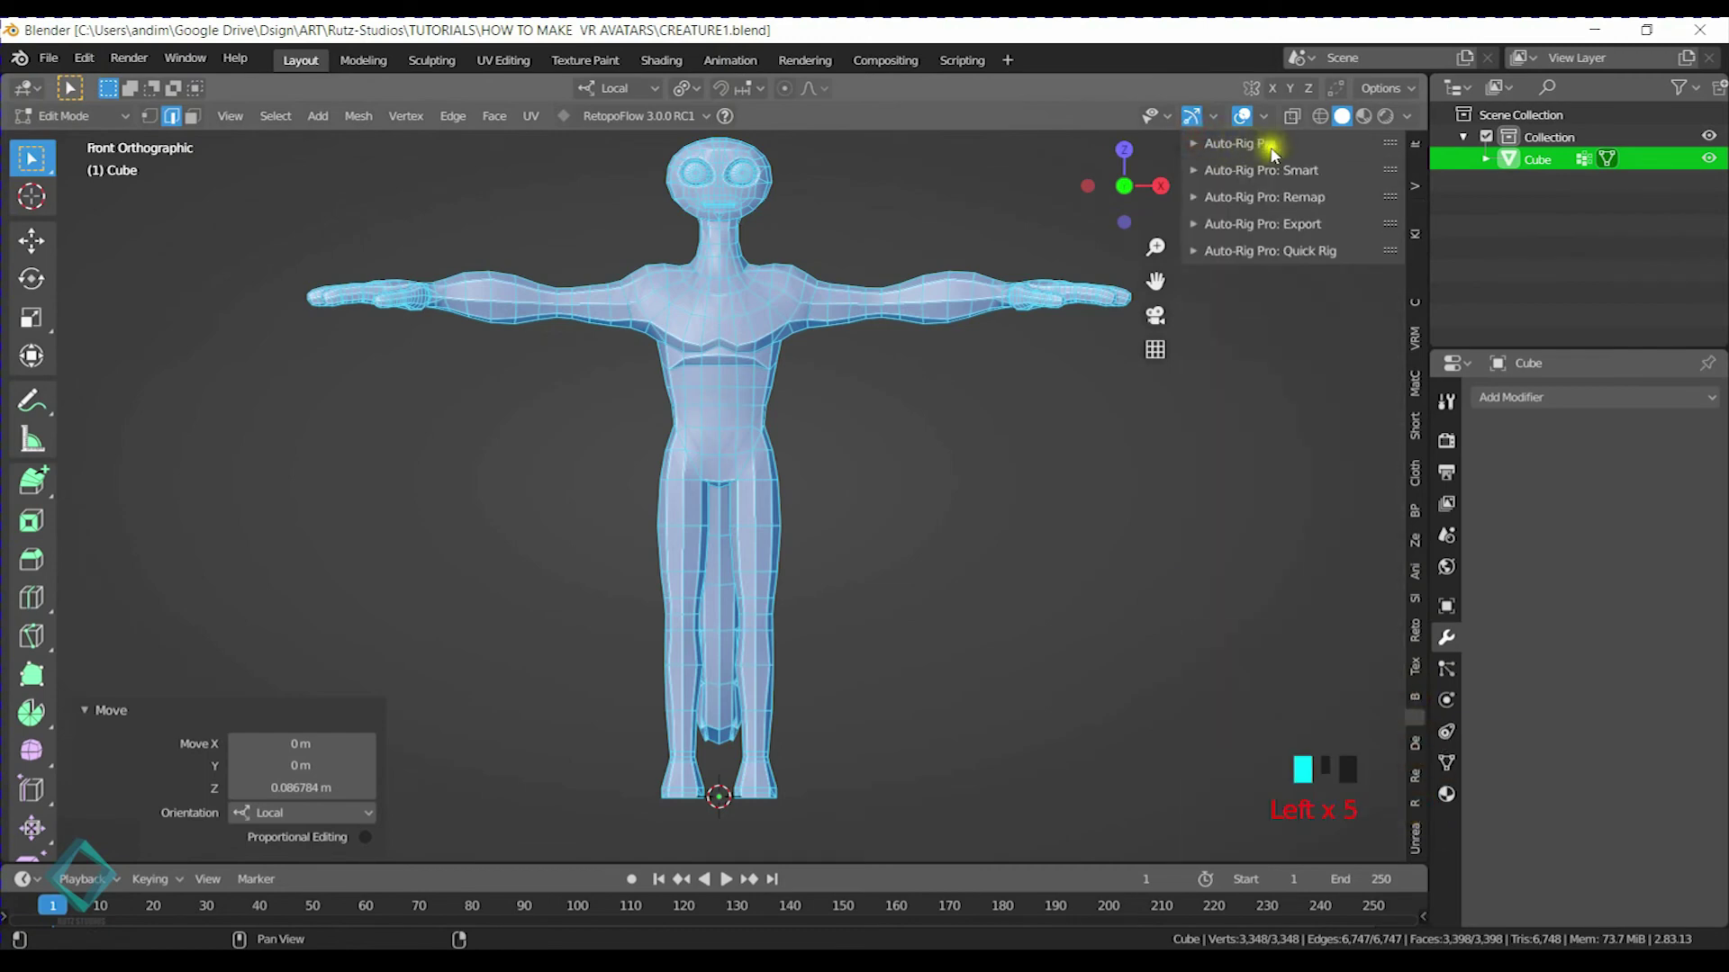
{"action": "left_click", "coordinate": [1290, 170]}
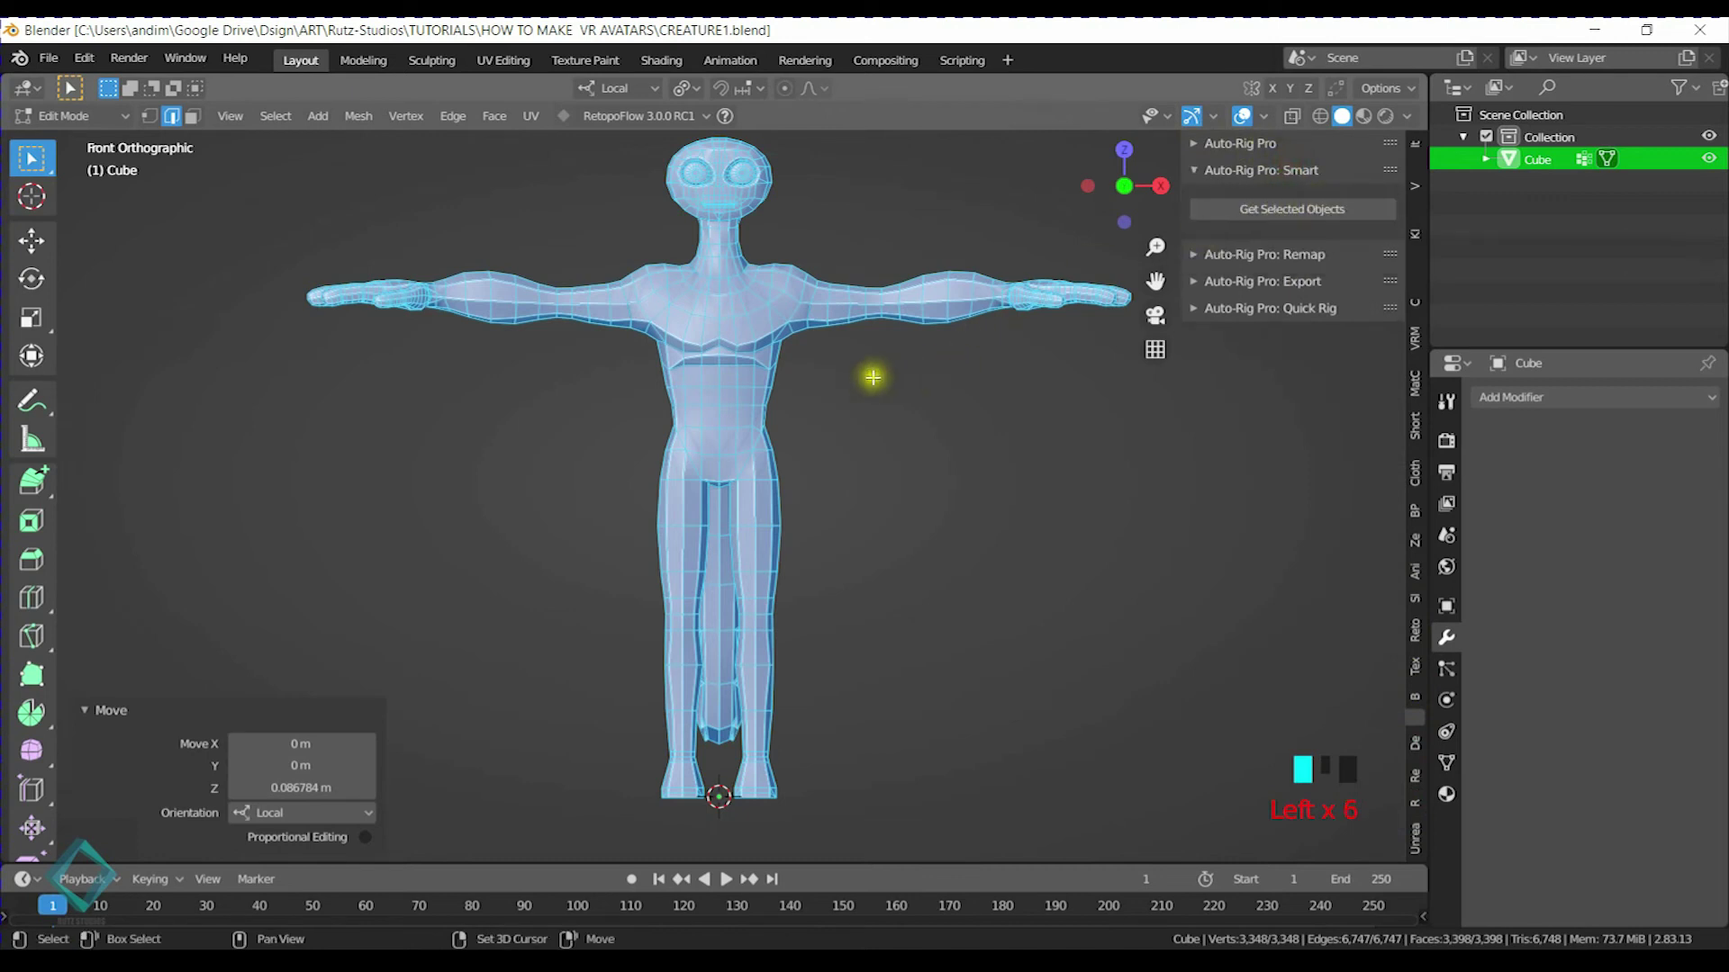
{"action": "middle_click_drag", "start_coordinate": [876, 374], "coordinate": [872, 402], "text": "shift"}
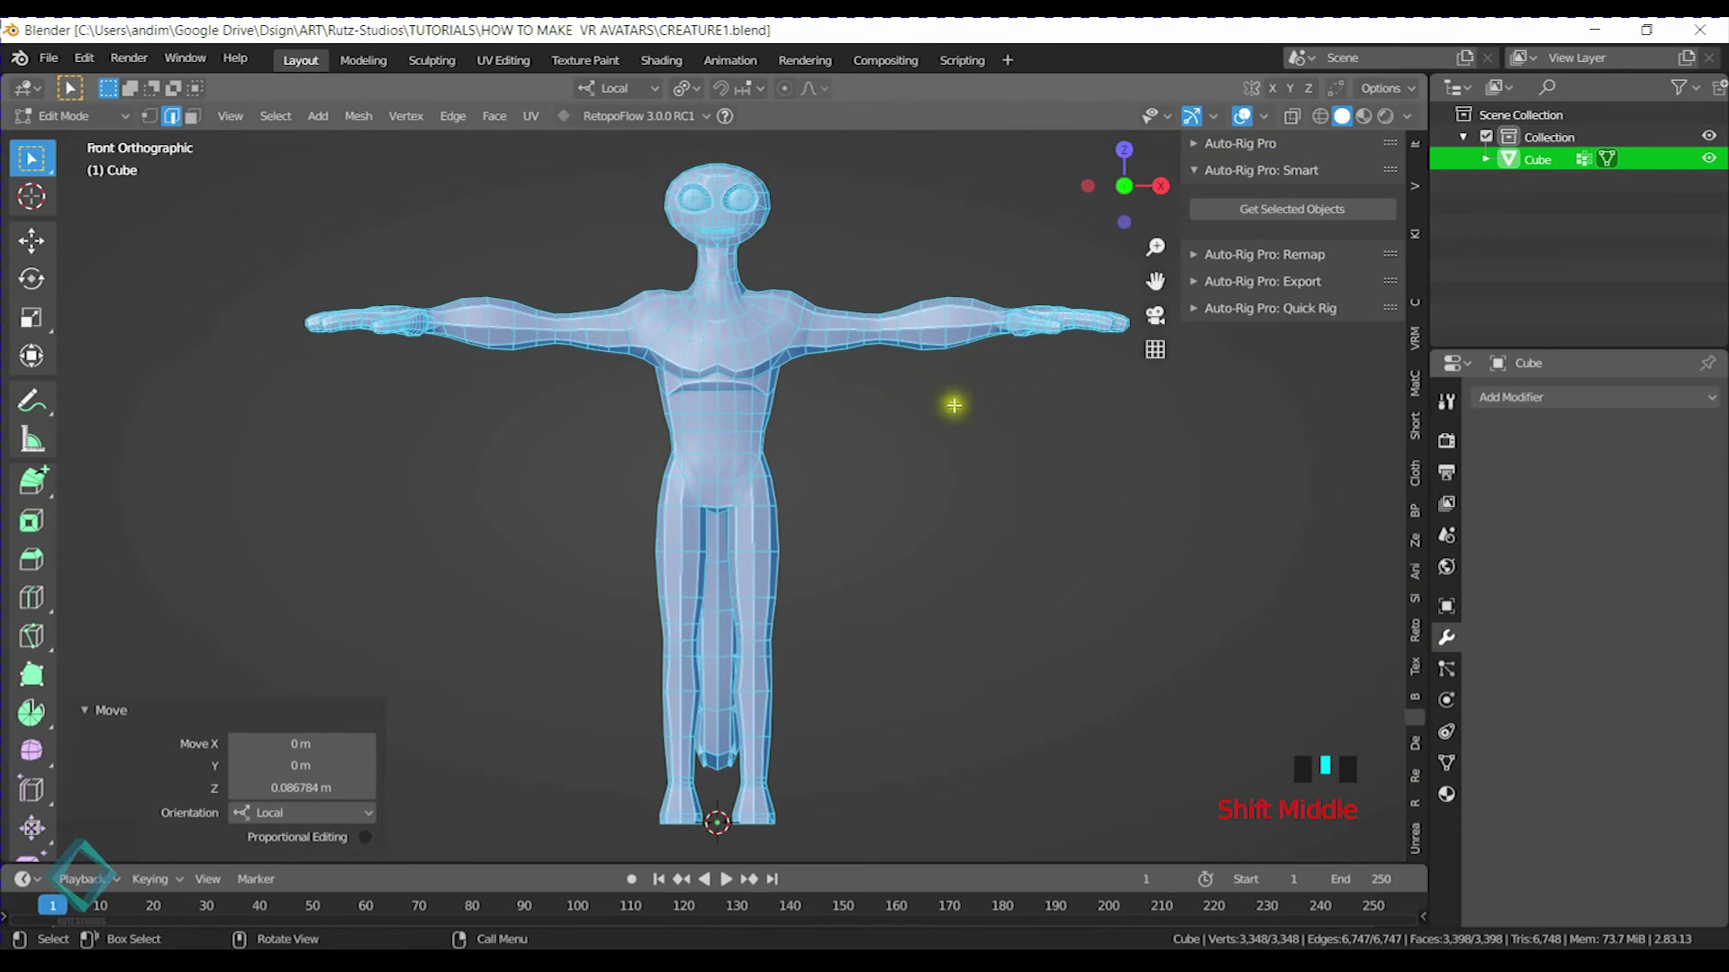
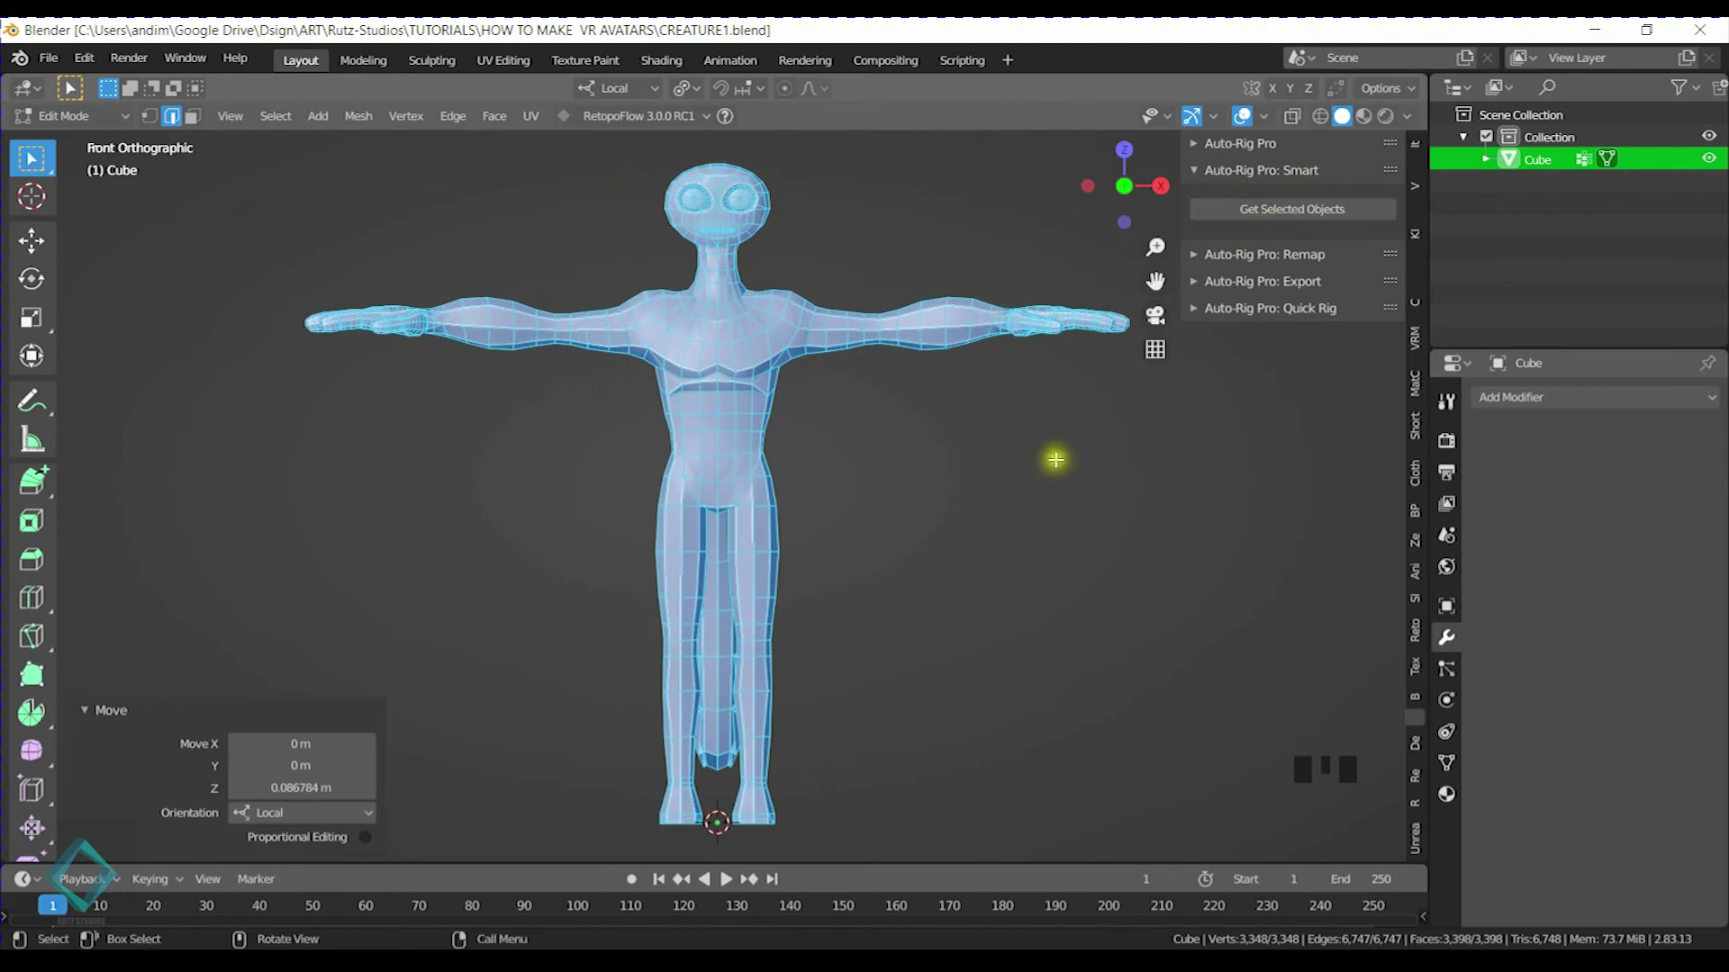
Hide the add-on sidebar and return the body mesh to Object Mode
{"action": "middle_click_drag", "start_coordinate": [1065, 401], "coordinate": [1061, 447]}
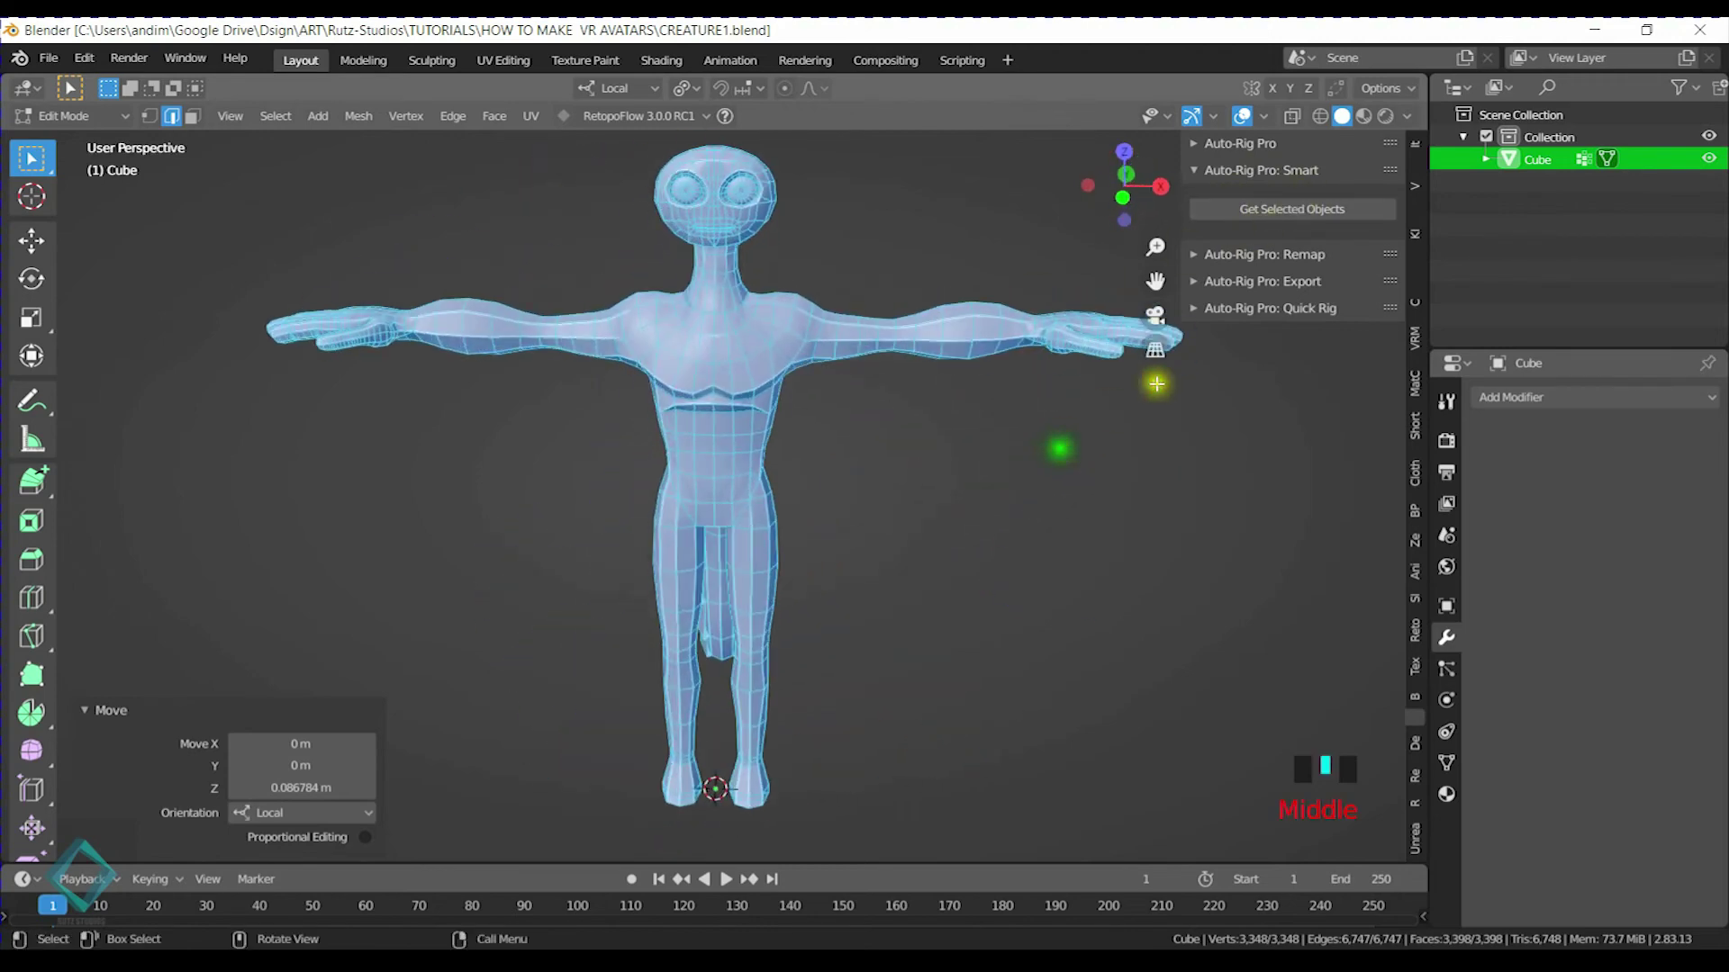
{"action": "key", "text": "n"}
{"action": "key", "text": "shift+a"}
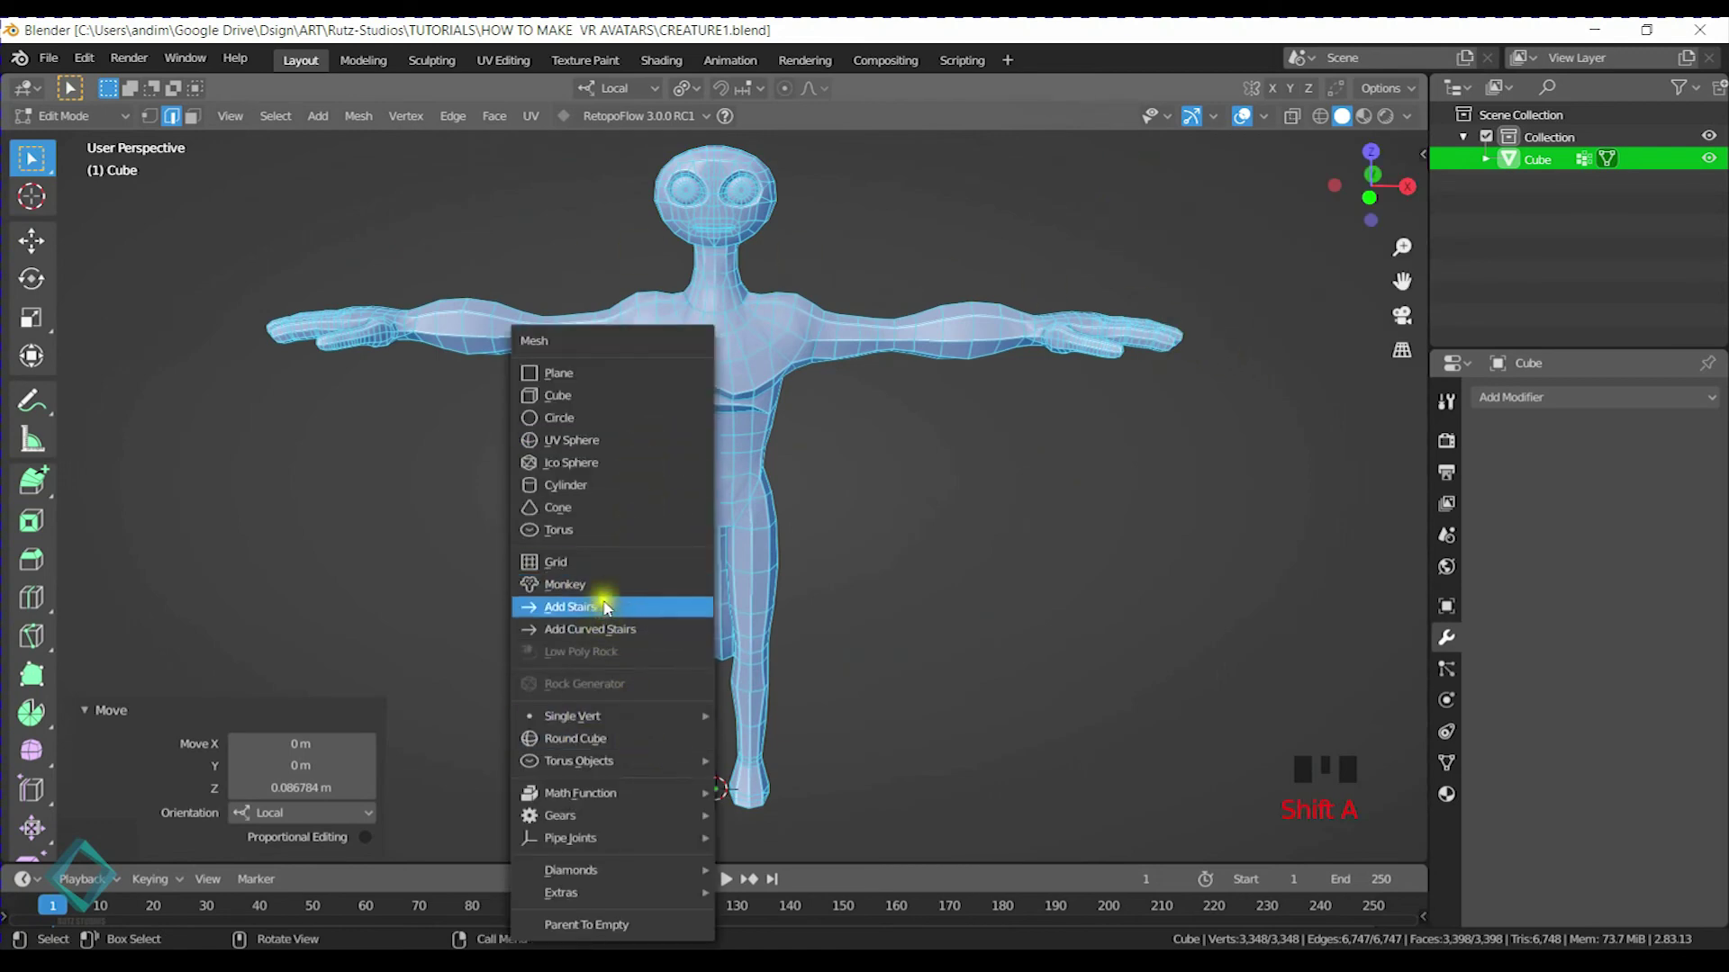
{"action": "mouse_move", "coordinate": [617, 768]}
{"action": "key", "text": "Escape"}
{"action": "key", "text": "Tab"}
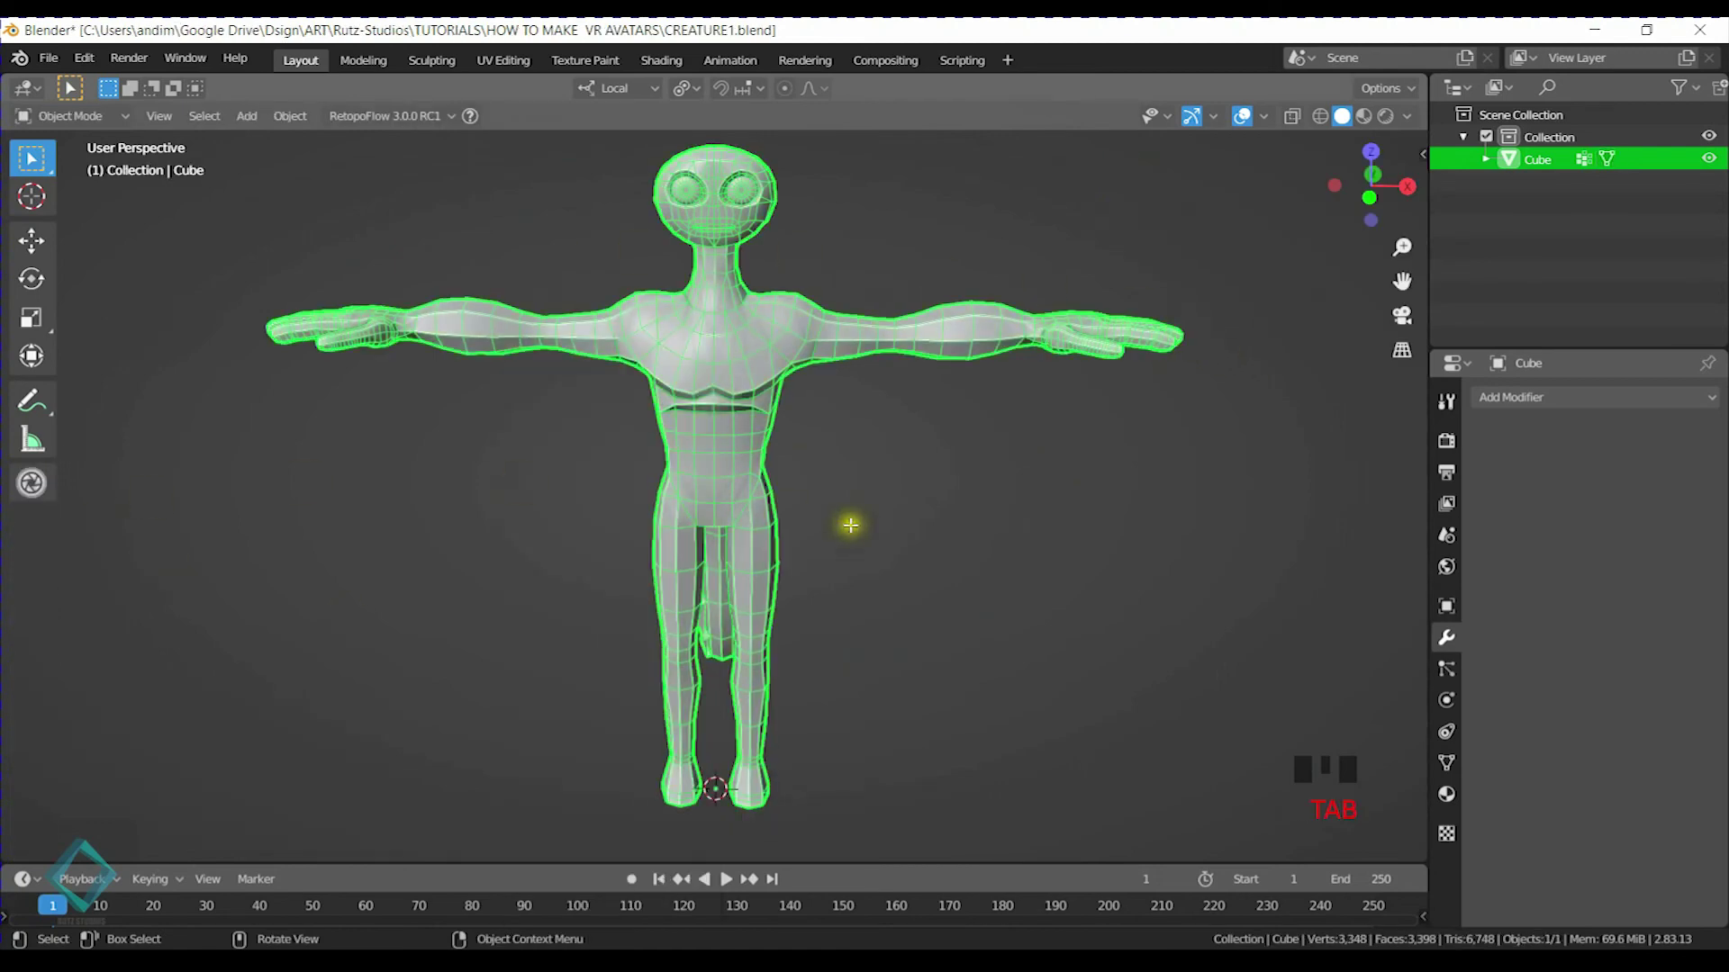
Try to add a Human (Meta-Rig) armature
{"action": "key", "text": "shift+a"}
{"action": "mouse_move", "coordinate": [687, 642]}
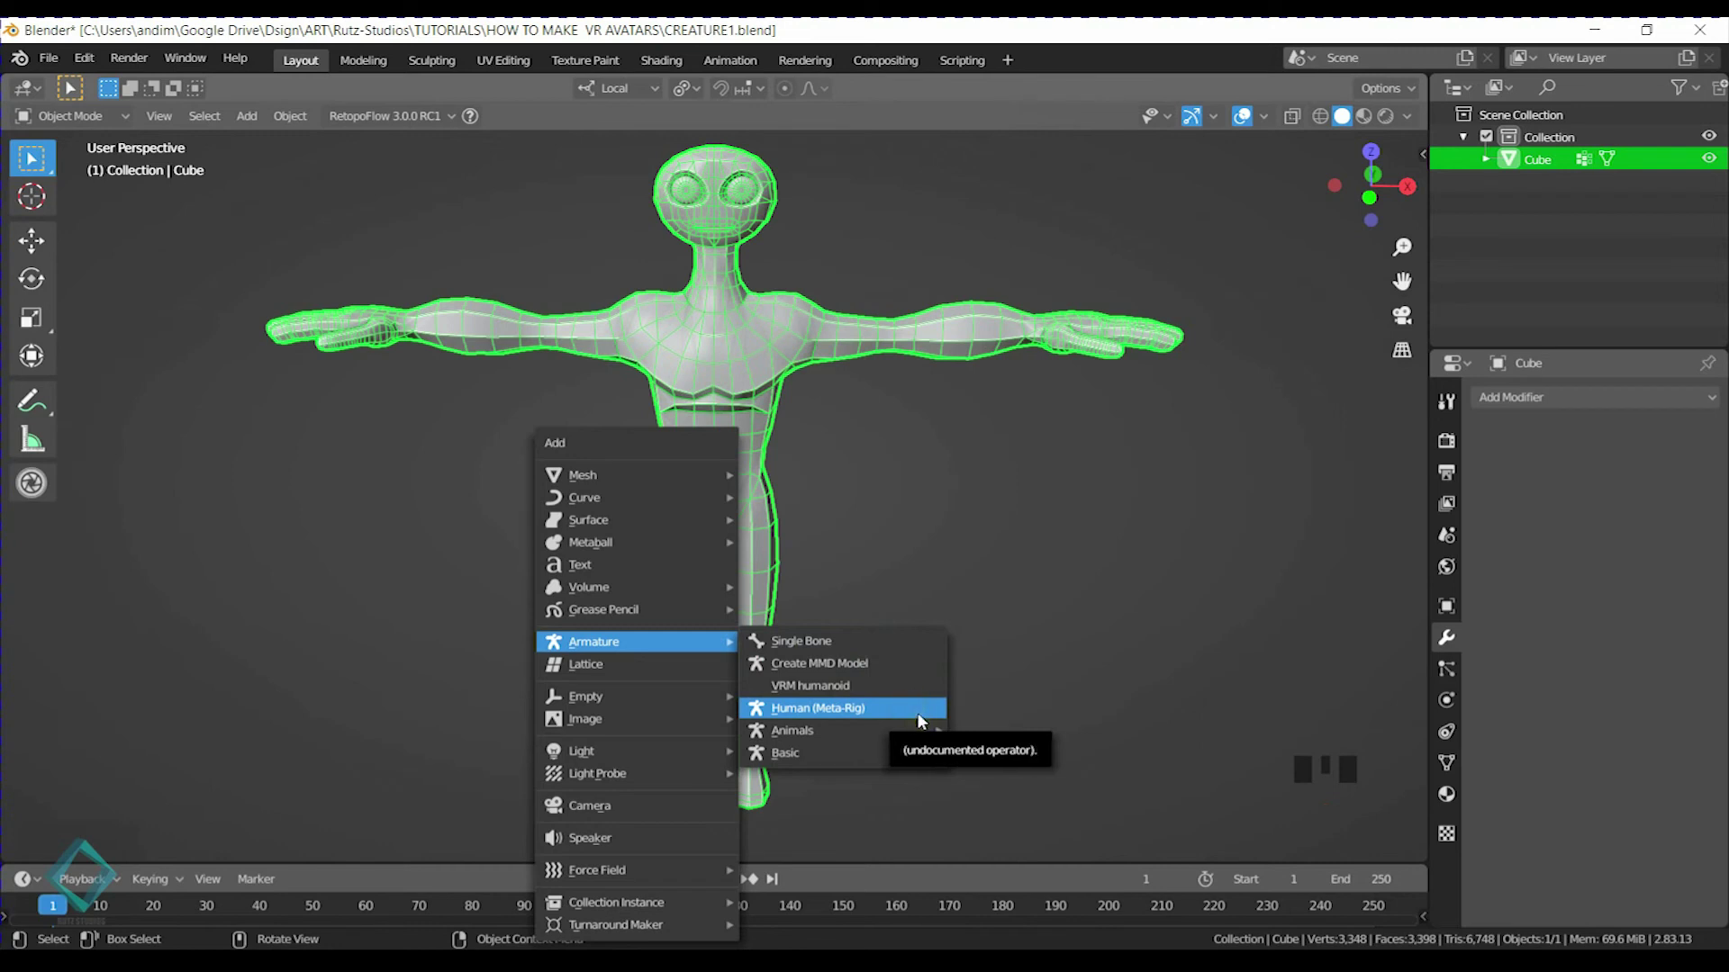
{"action": "left_click", "coordinate": [866, 712]}
{"action": "mouse_move", "coordinate": [891, 547]}
{"action": "middle_mouse_down"}
{"action": "mouse_move", "coordinate": [664, 551]}
{"action": "mouse_move", "coordinate": [872, 552]}
{"action": "mouse_move", "coordinate": [918, 531]}
{"action": "middle_mouse_up"}
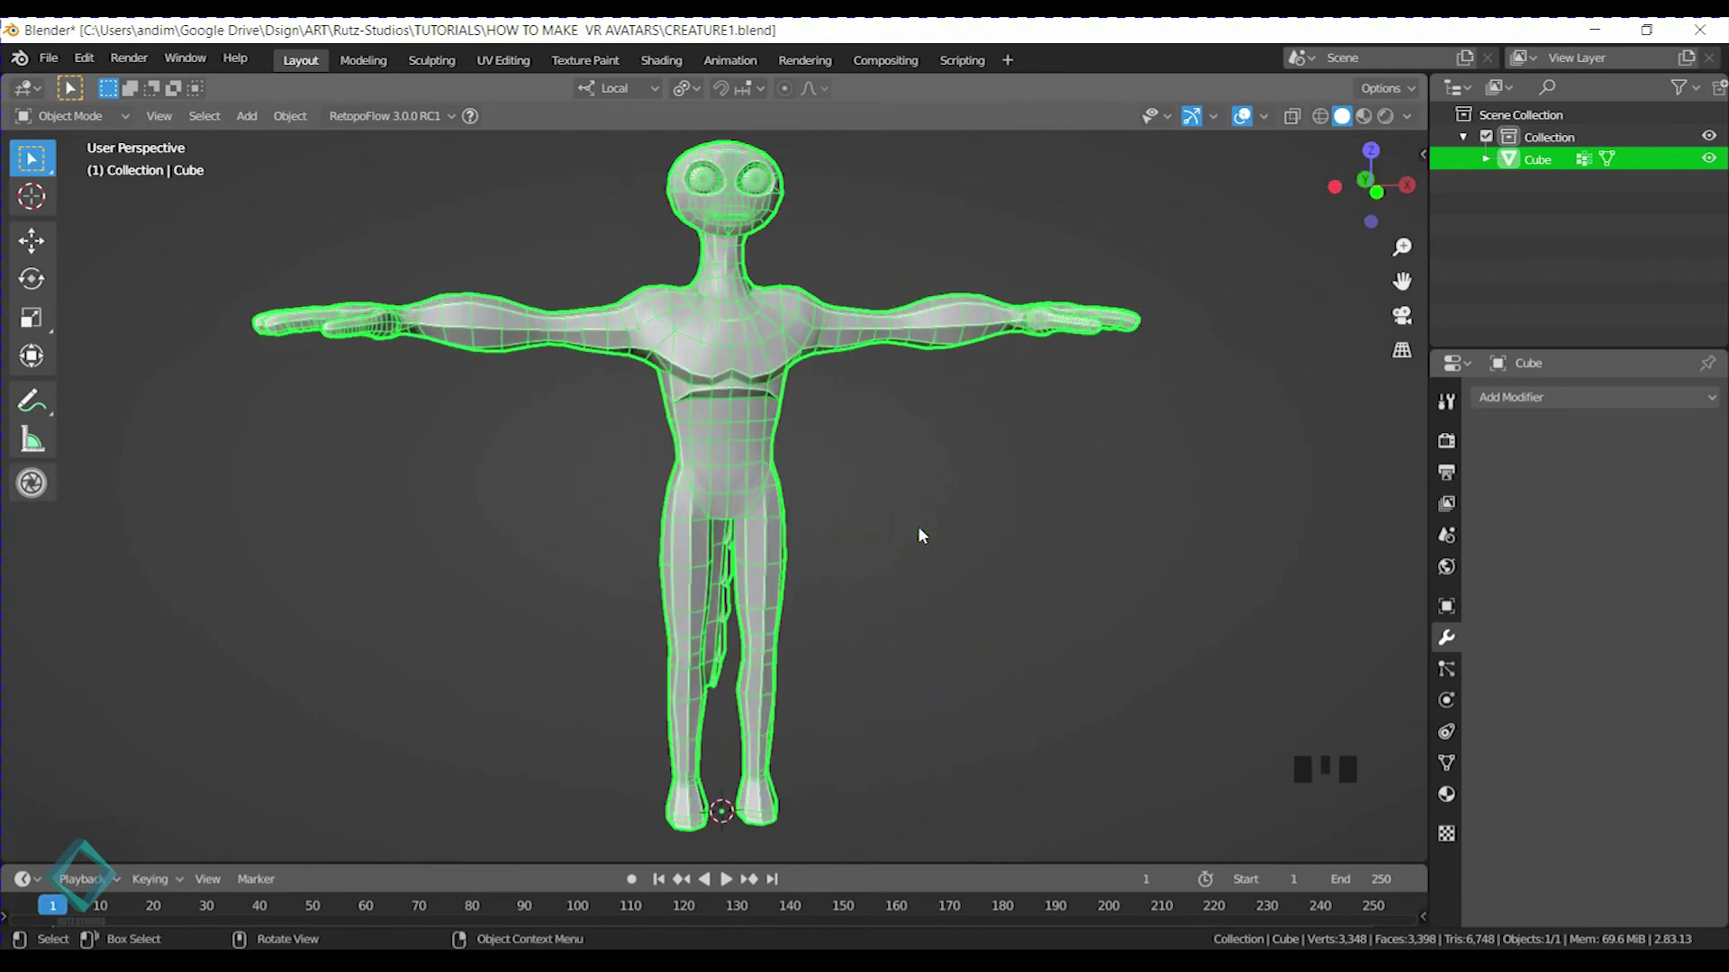
{"action": "middle_click_drag", "start_coordinate": [1097, 259], "coordinate": [1098, 590]}
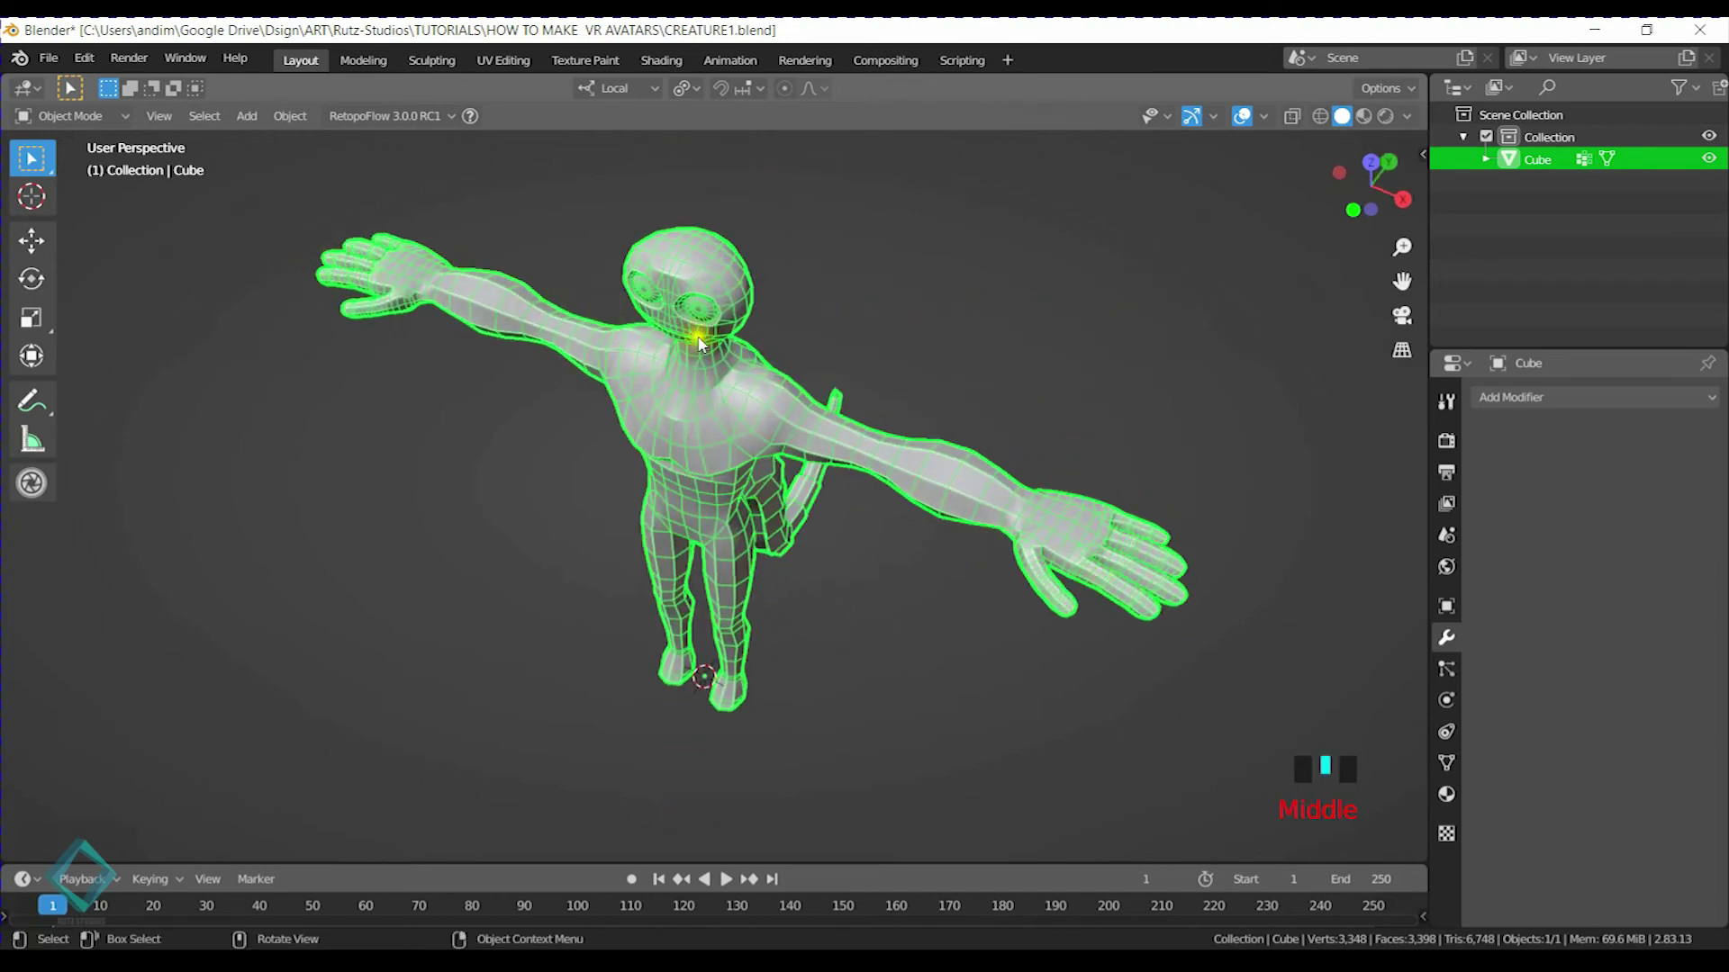
{"action": "middle_click_drag", "start_coordinate": [685, 482], "coordinate": [1053, 413]}
{"action": "middle_click_drag", "start_coordinate": [710, 610], "coordinate": [790, 632]}
{"action": "middle_click_drag", "start_coordinate": [873, 521], "coordinate": [810, 544]}
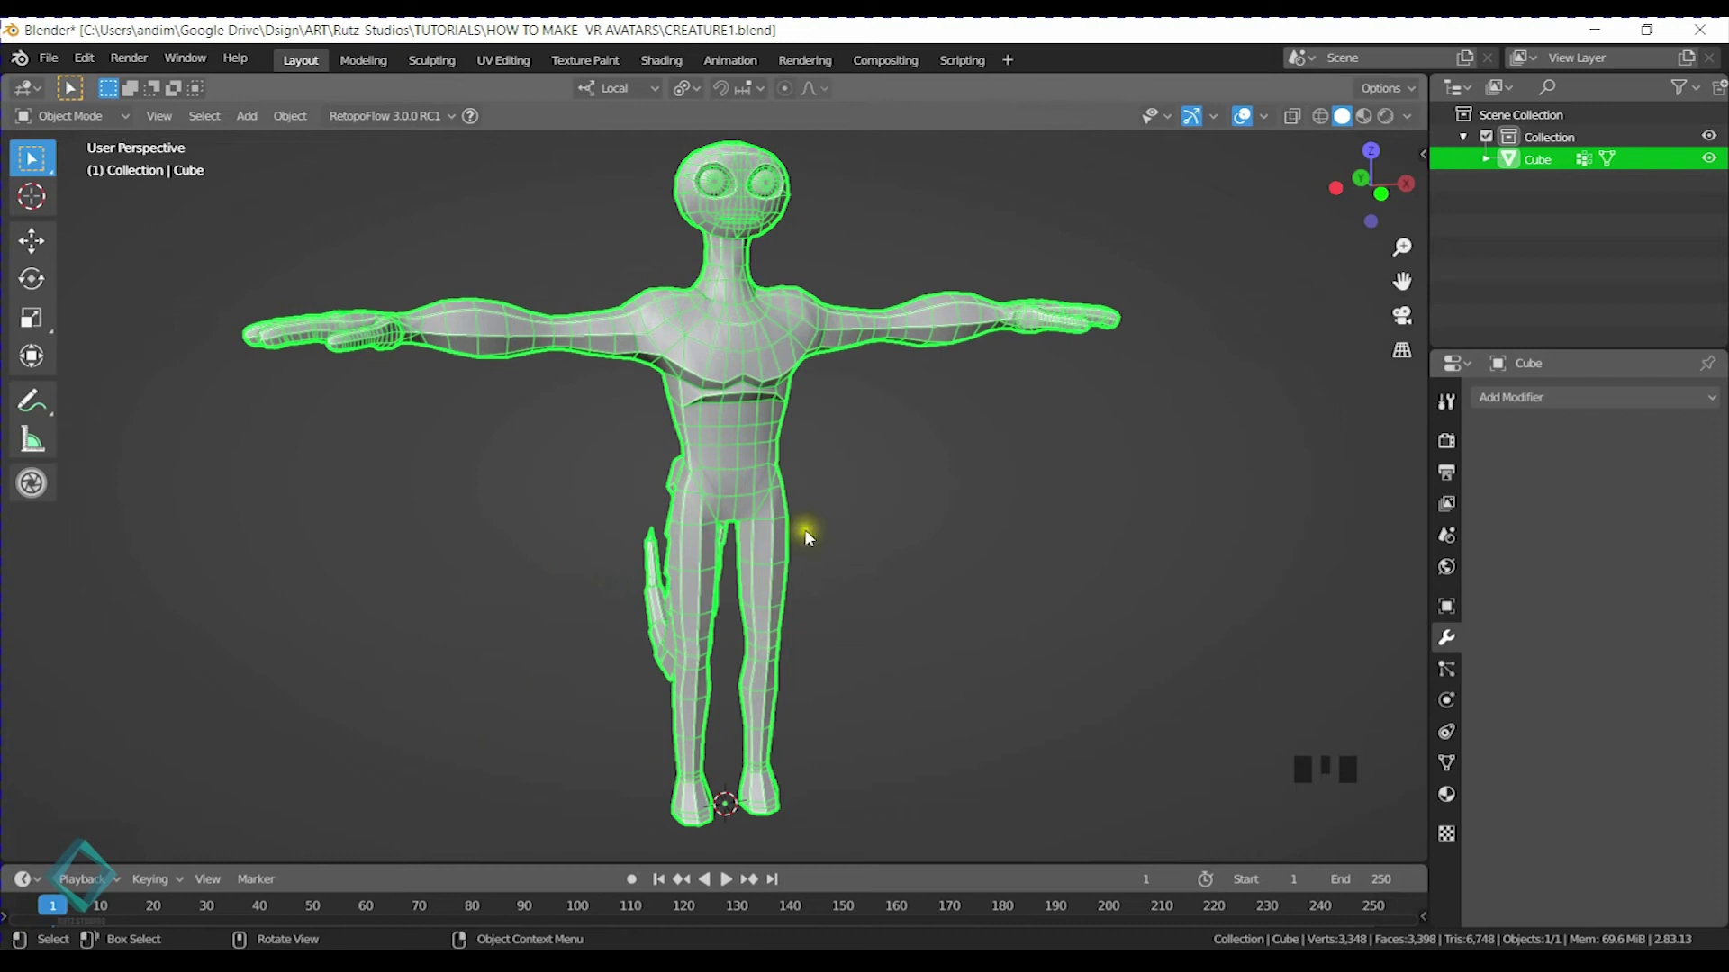
Add a Single Bone armature at the origin between the creature's feet in front view
{"action": "key", "text": "KP_1"}
{"action": "middle_click_drag", "start_coordinate": [808, 554], "coordinate": [815, 581], "text": "shift"}
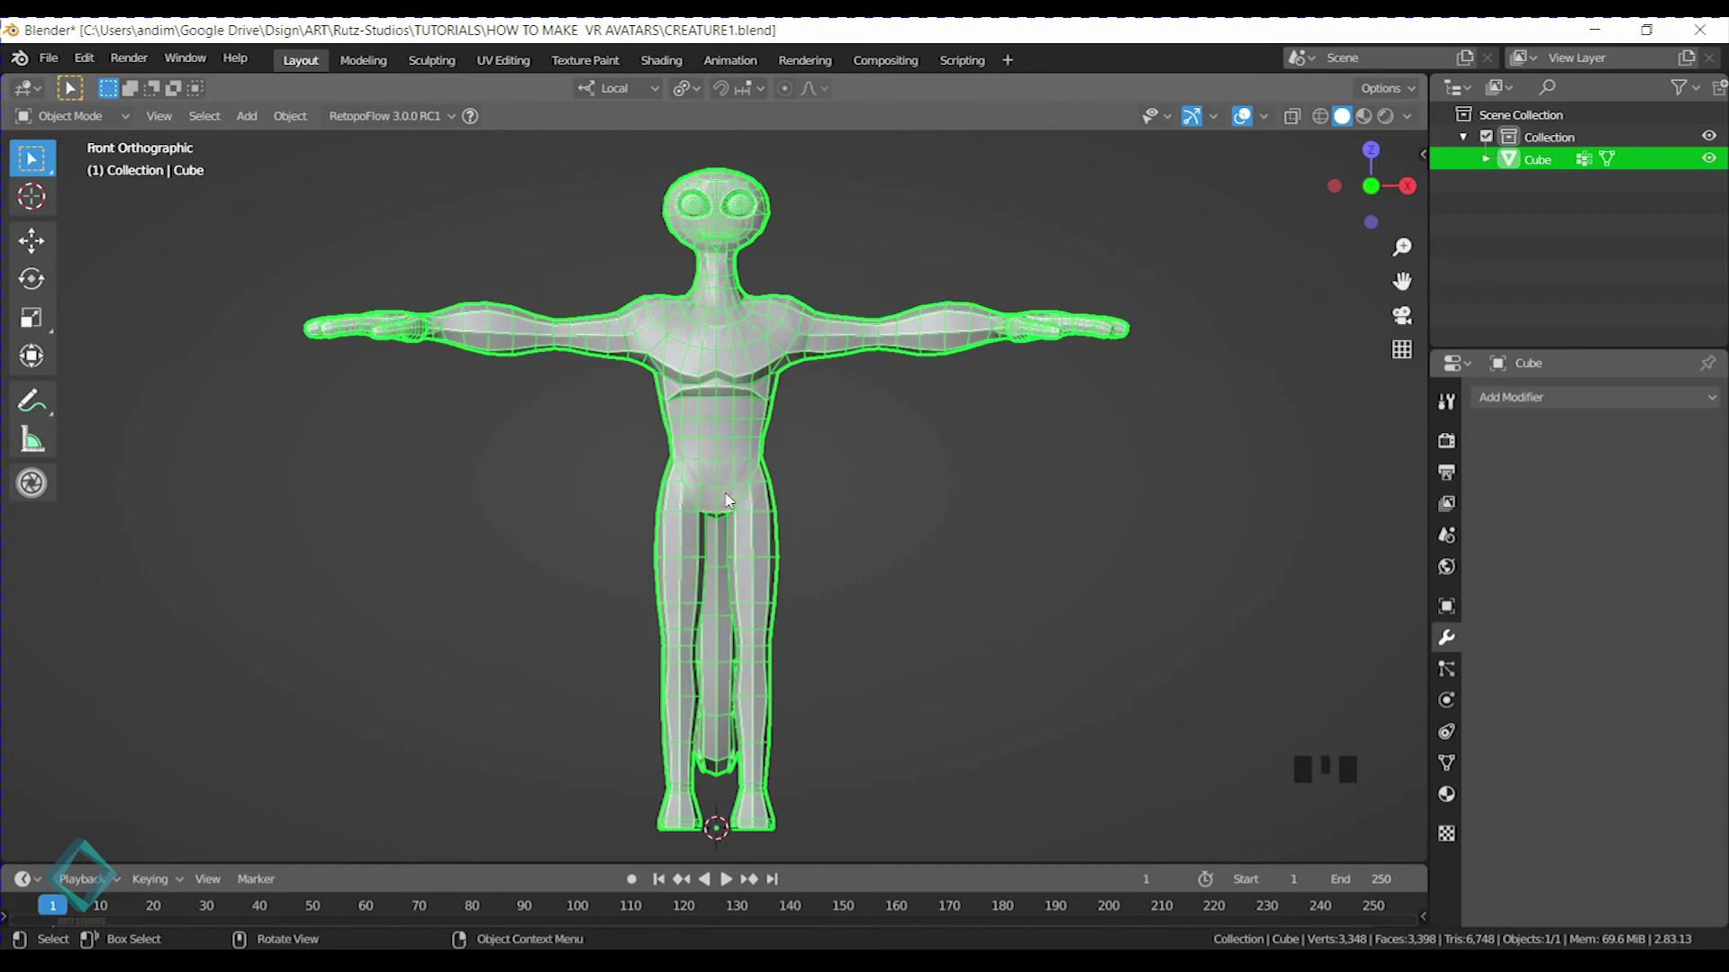
{"action": "key", "text": "shift+a"}
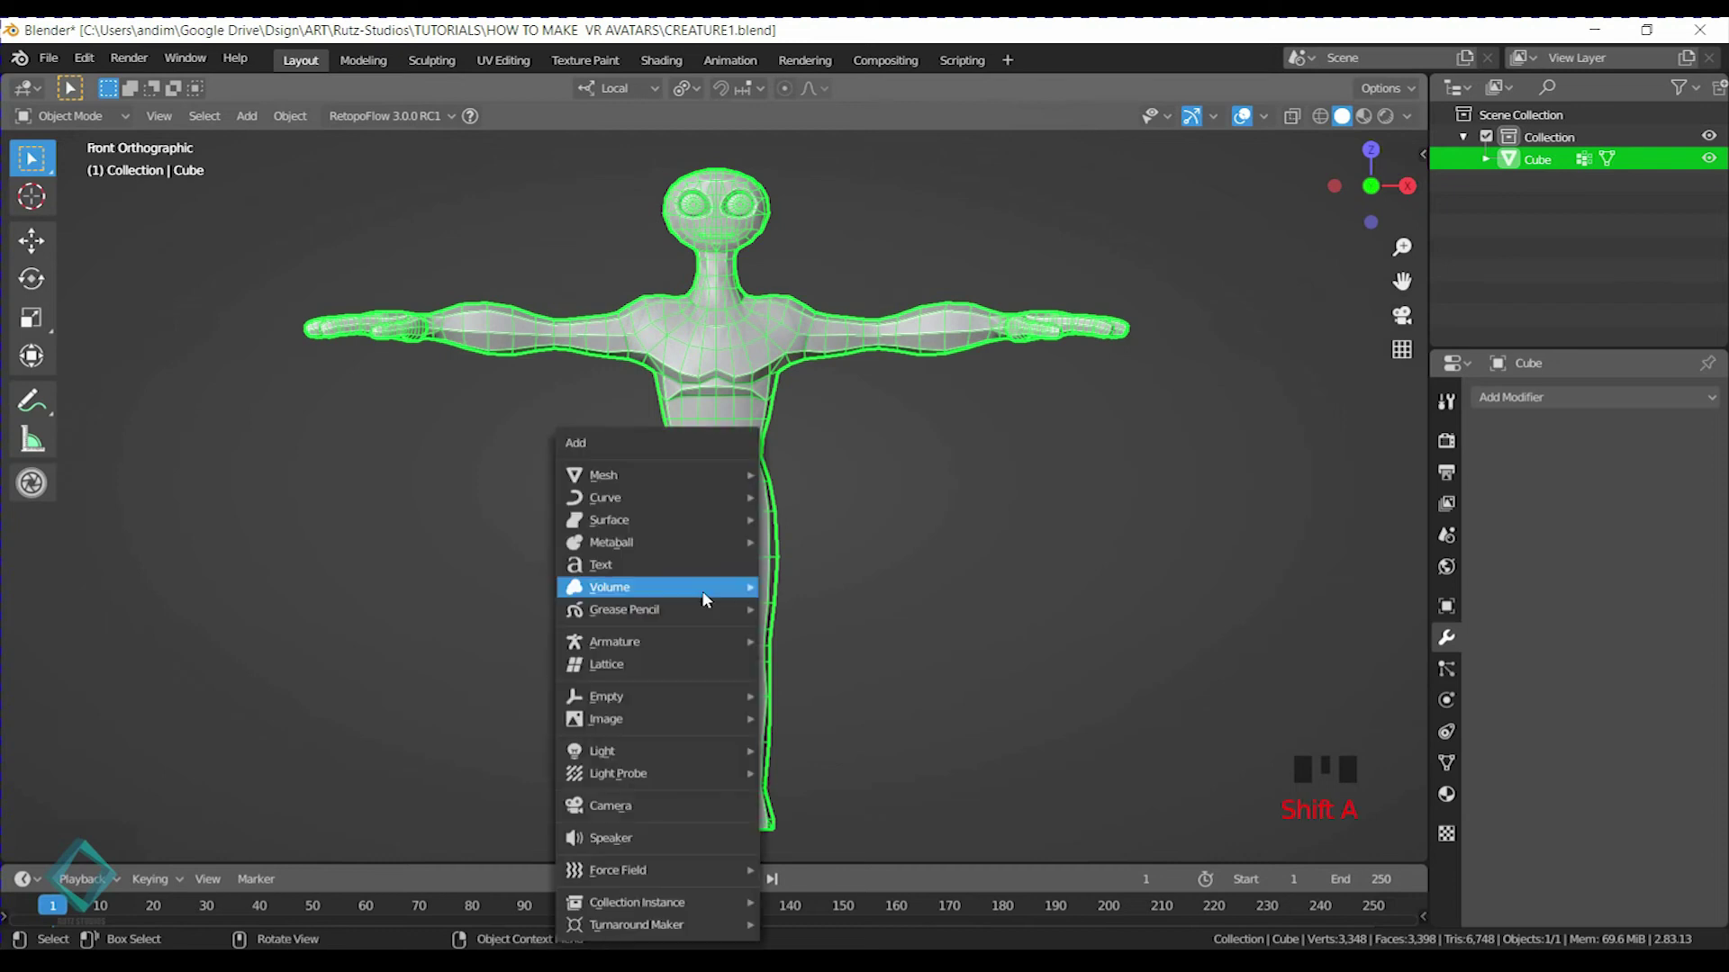
{"action": "mouse_move", "coordinate": [678, 474]}
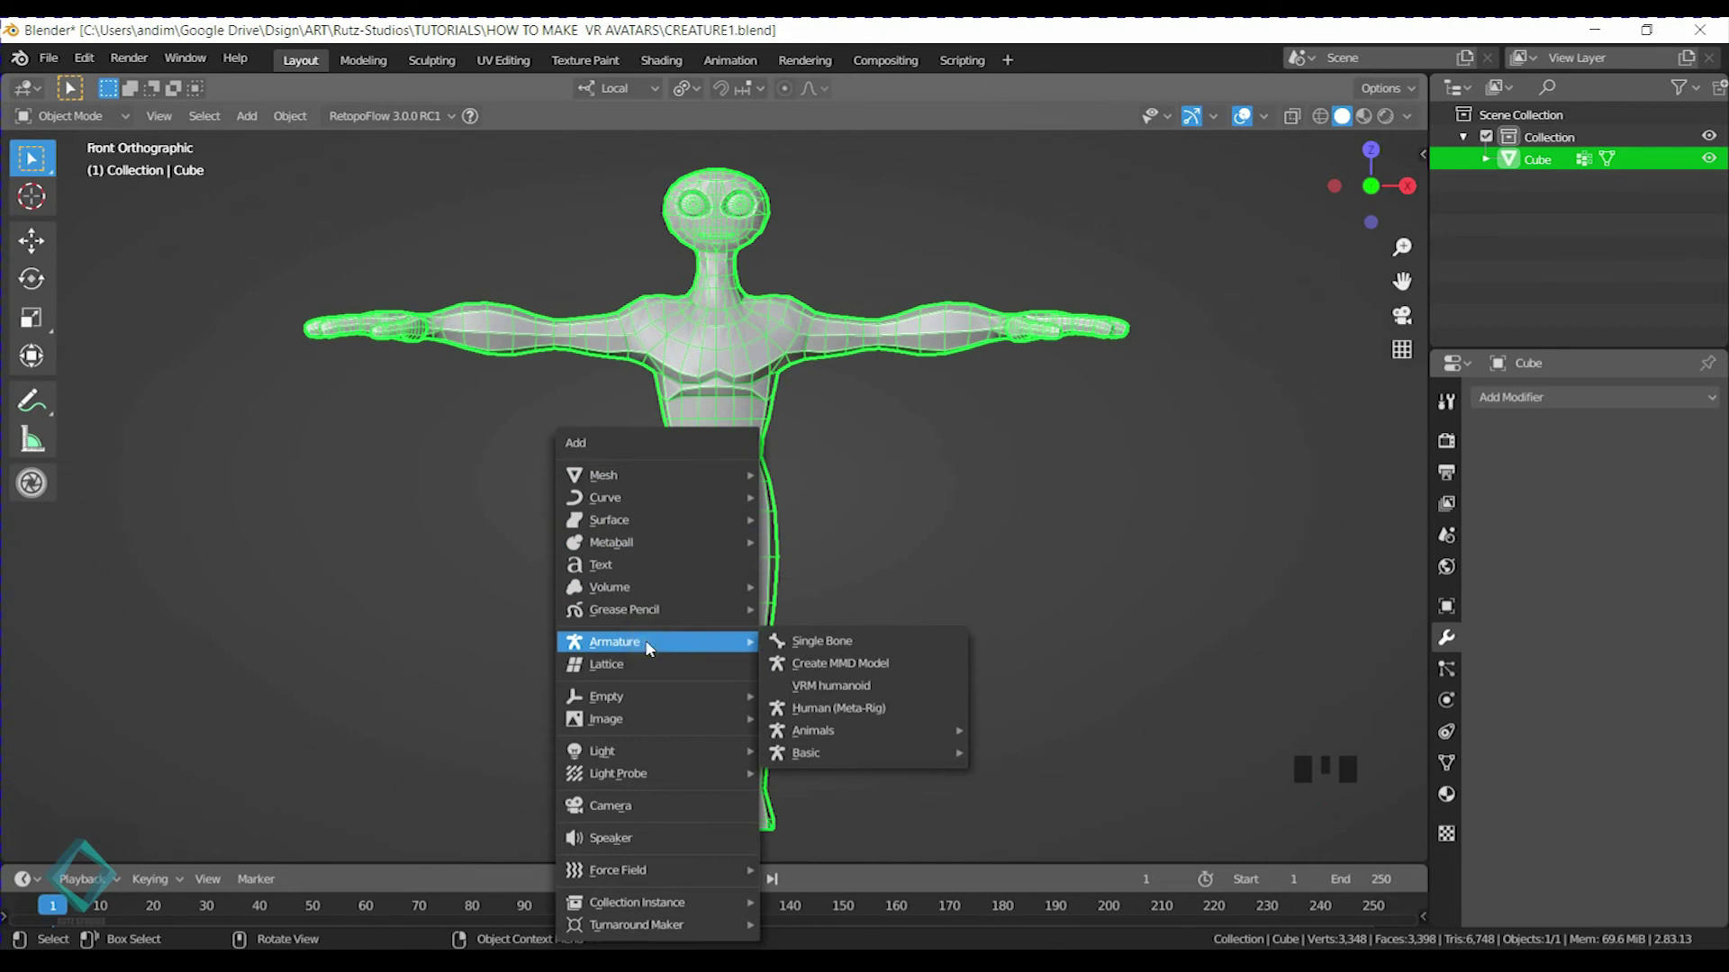
{"action": "left_click", "coordinate": [879, 645]}
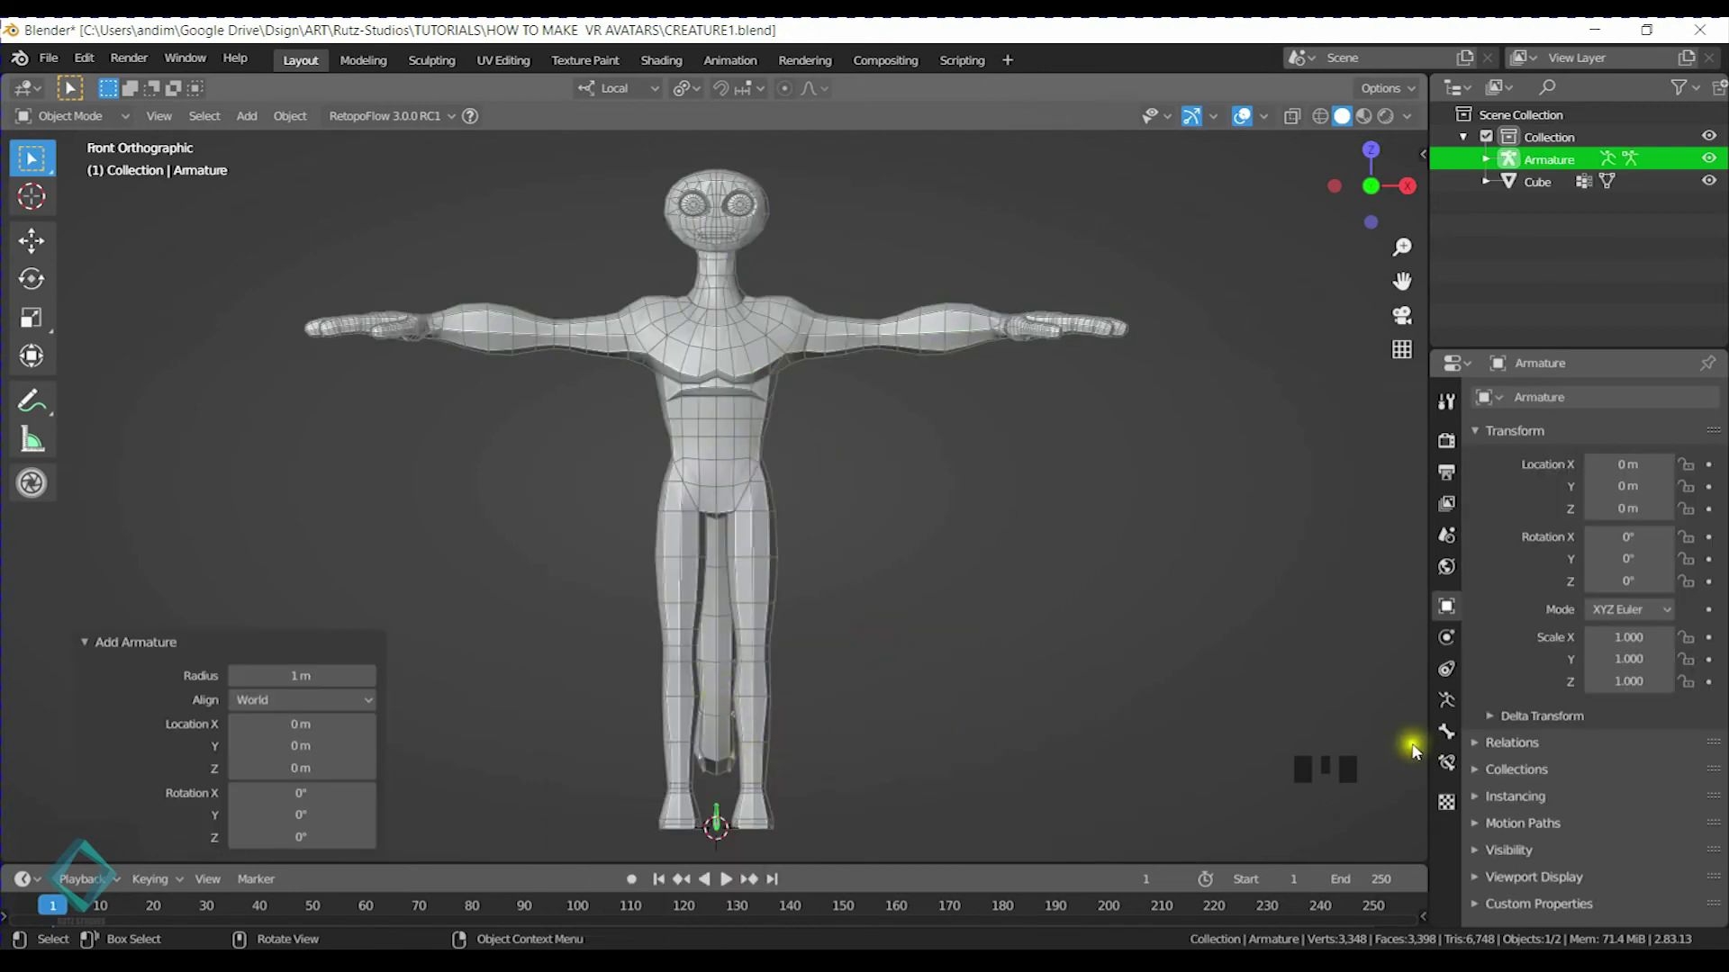
Enable Axes and In Front in the armature's Viewport Display settings
{"action": "double_click", "coordinate": [1448, 702]}
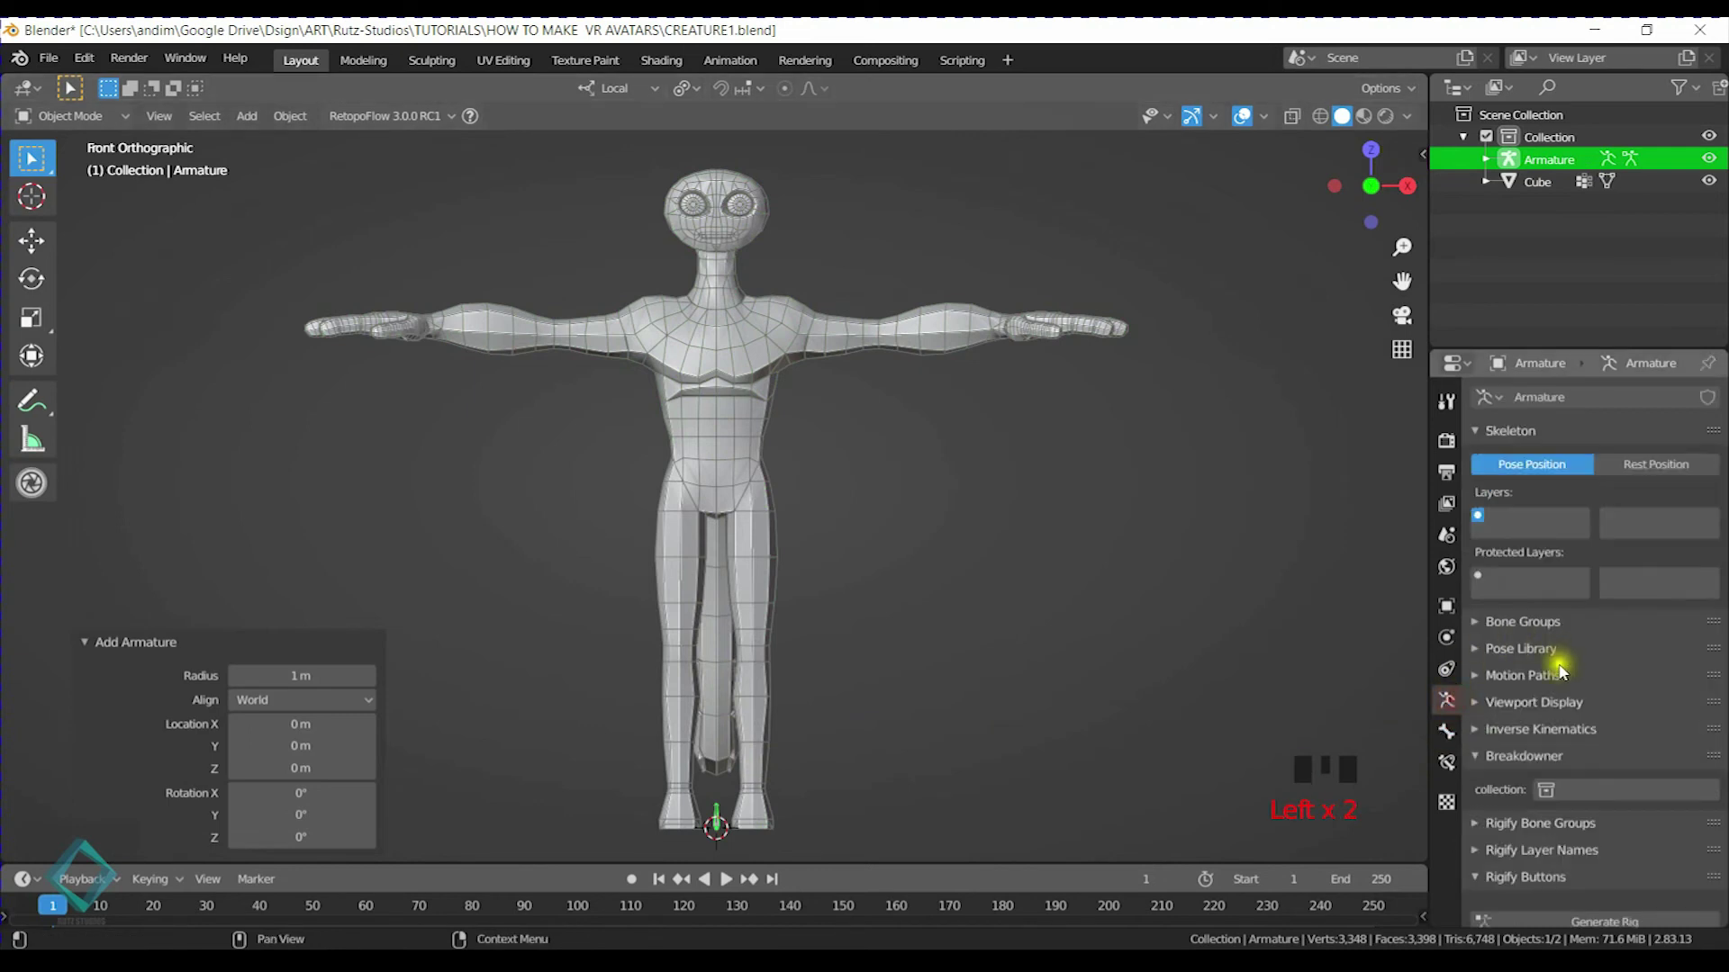
{"action": "left_click", "coordinate": [1512, 703]}
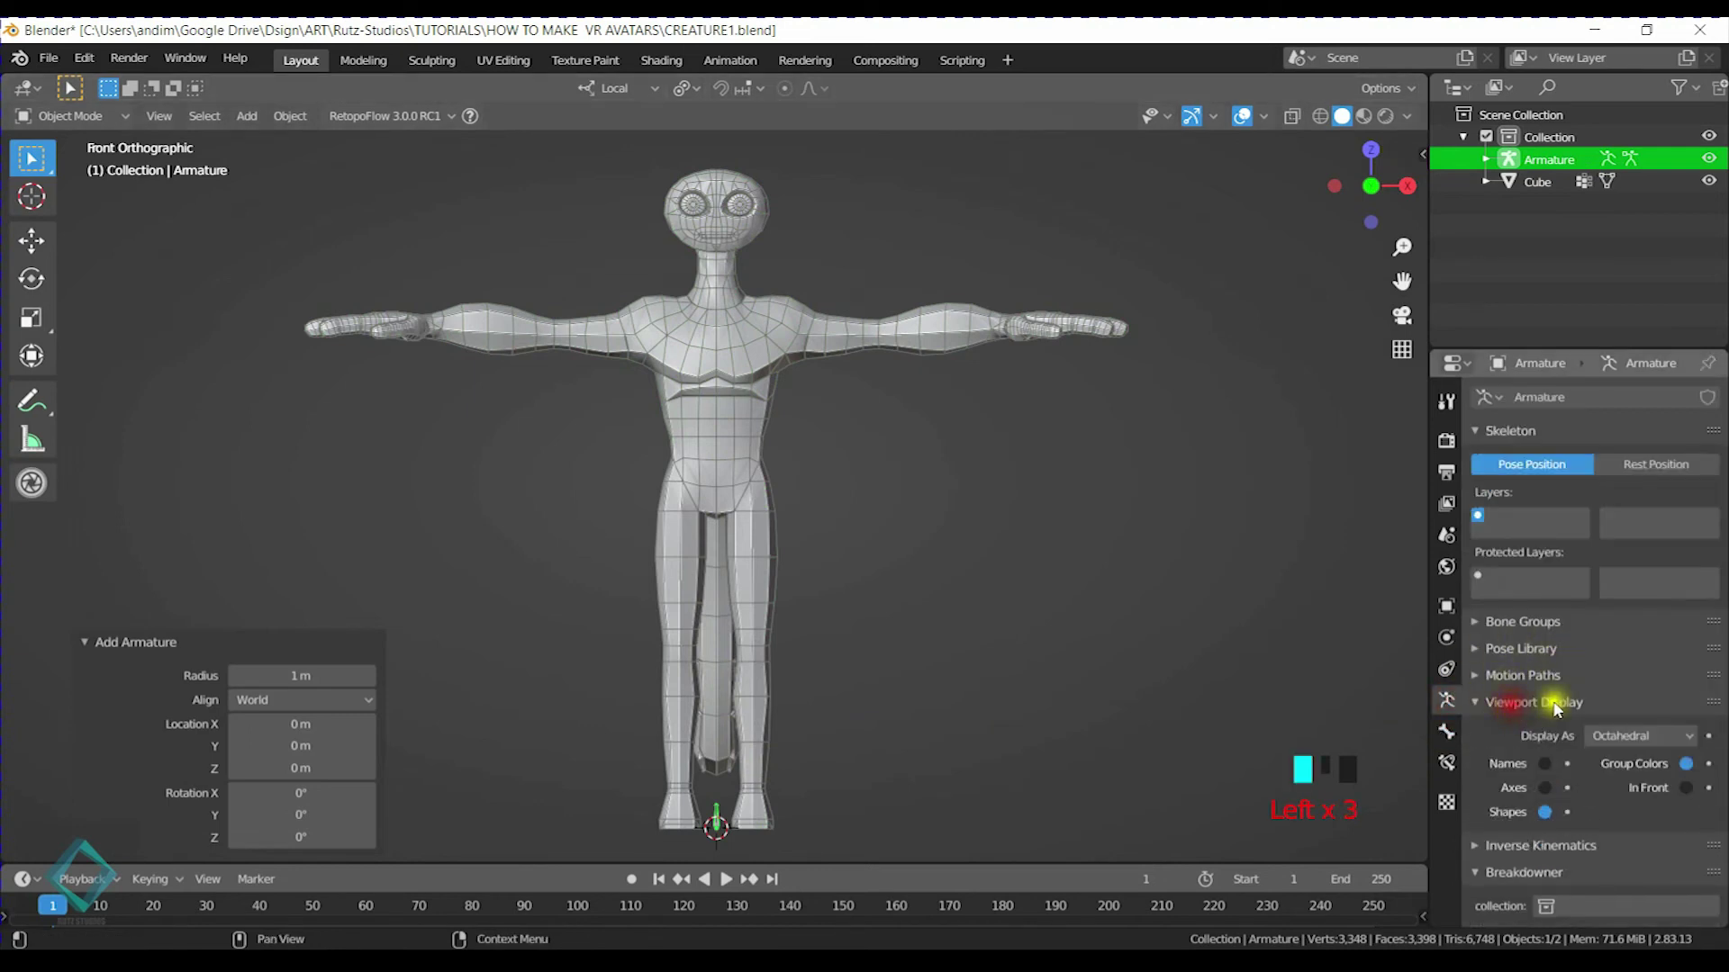
{"action": "left_click", "coordinate": [1546, 789]}
{"action": "left_click", "coordinate": [1685, 788]}
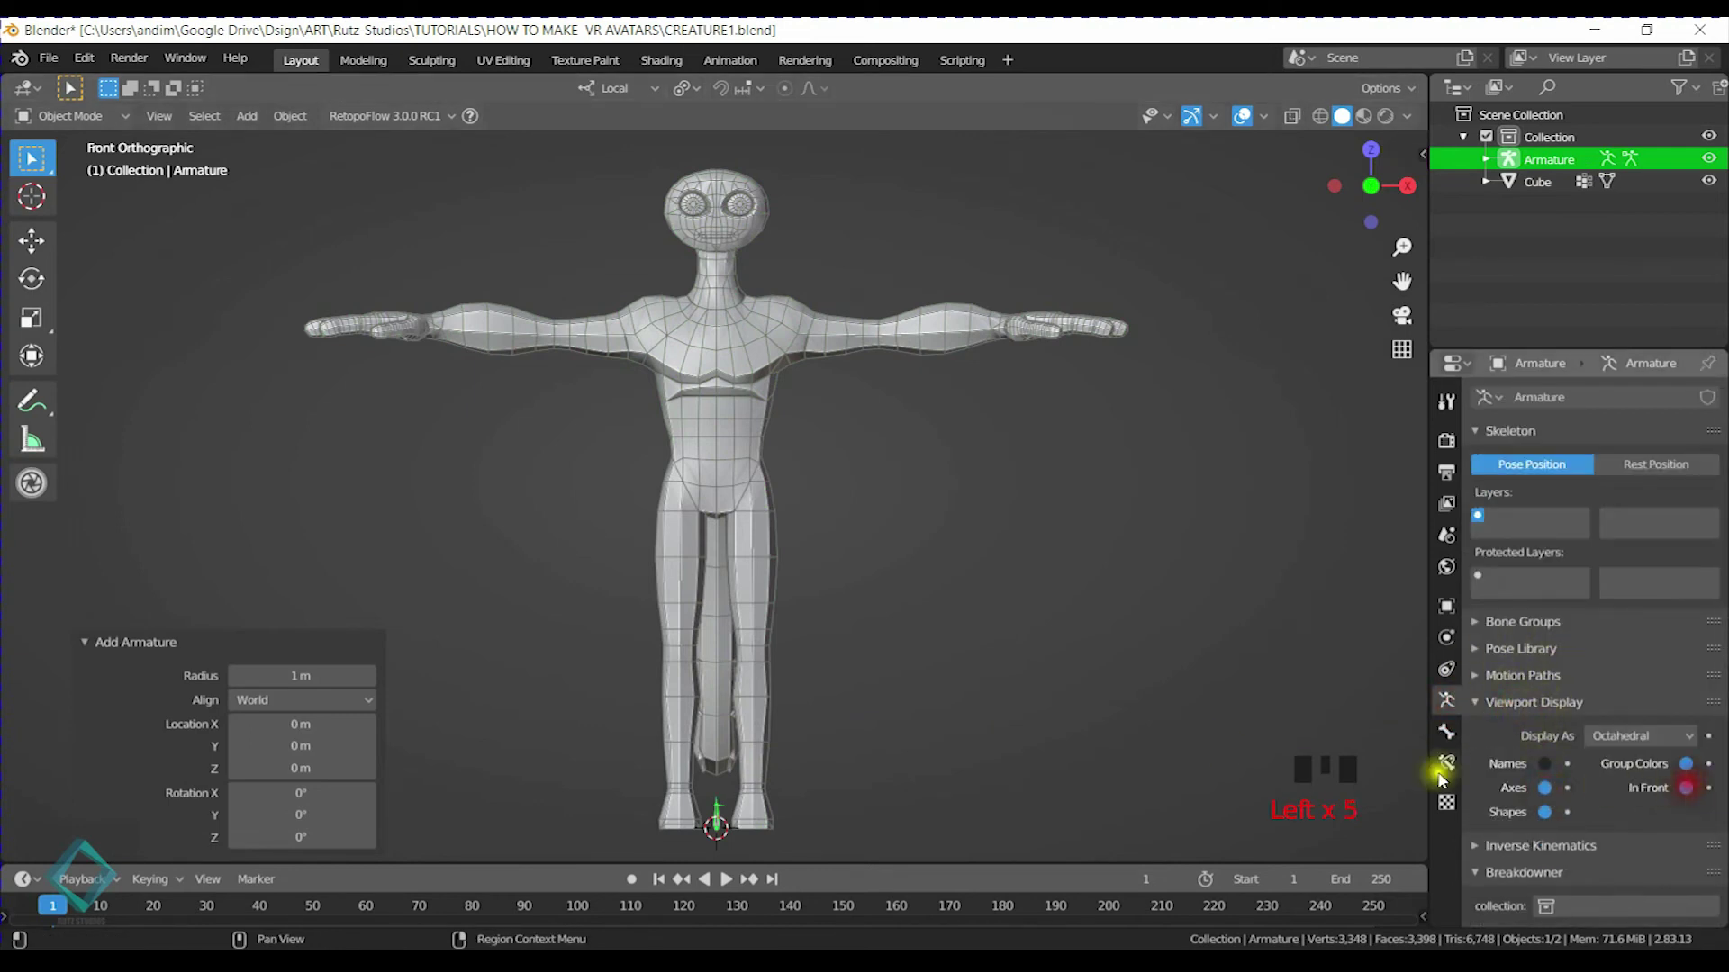
Set the transform orientation to Local for working on the bone between the feet
{"action": "middle_click_drag", "start_coordinate": [786, 787], "coordinate": [780, 702], "text": "shift"}
{"action": "scroll", "coordinate": [779, 702], "scroll_direction": "up", "scroll_amount": 6}
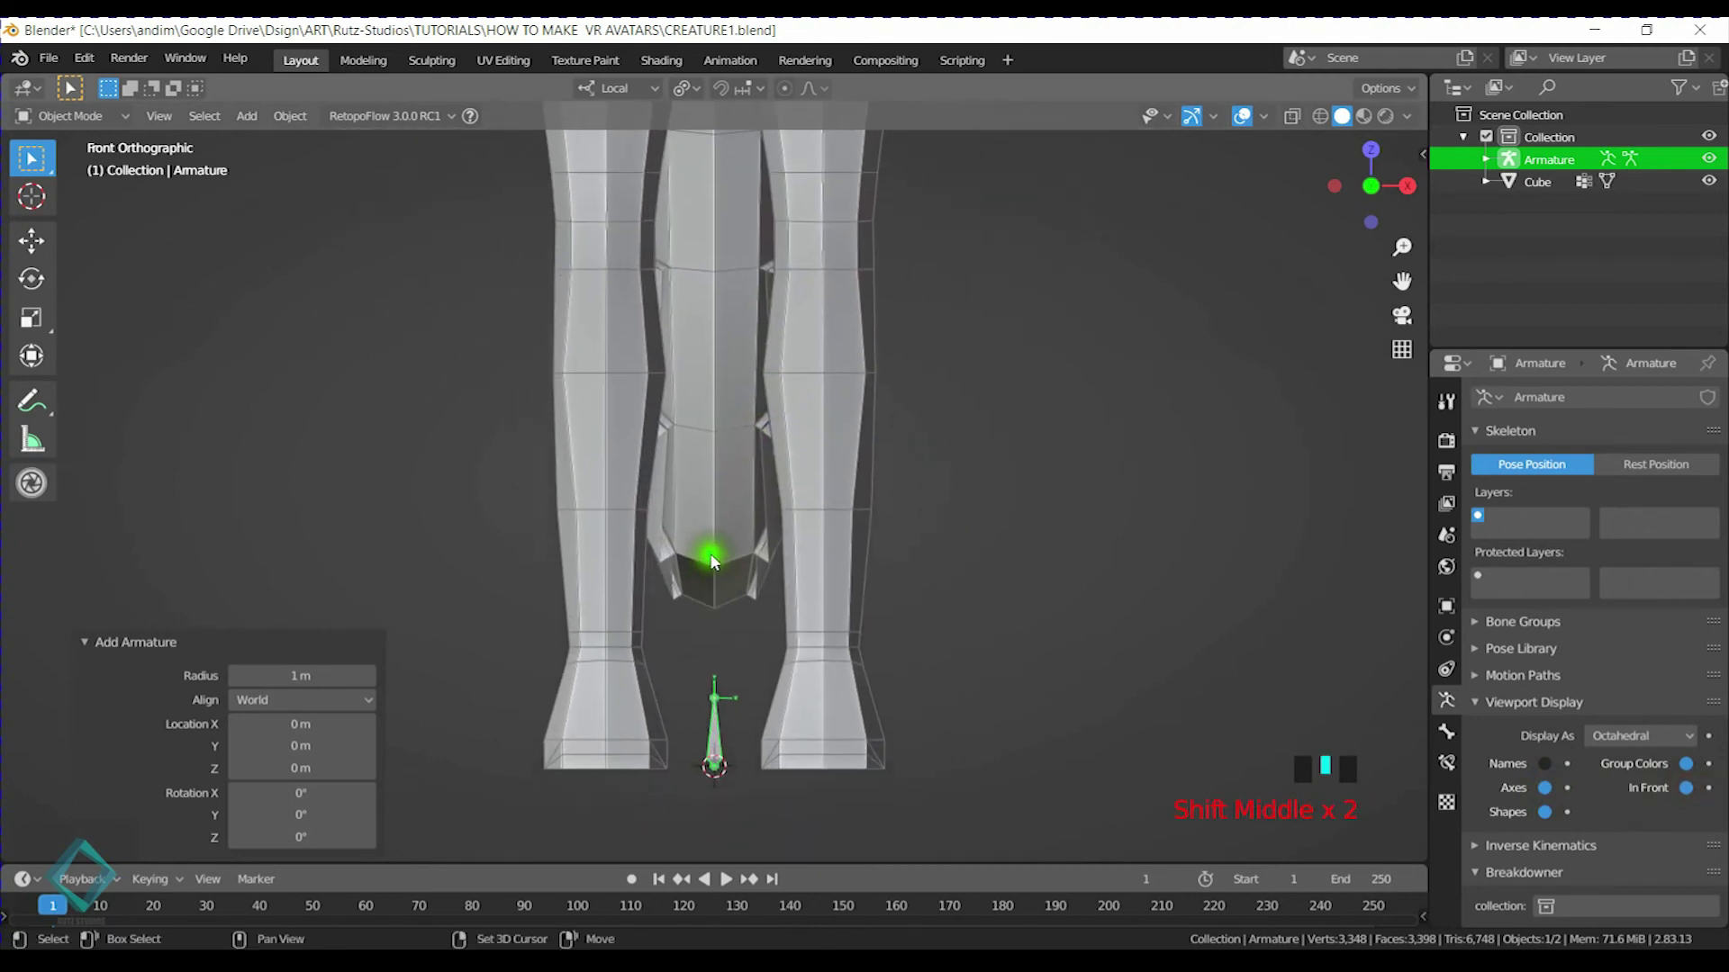
{"action": "scroll", "coordinate": [744, 780], "scroll_direction": "down", "scroll_amount": 4}
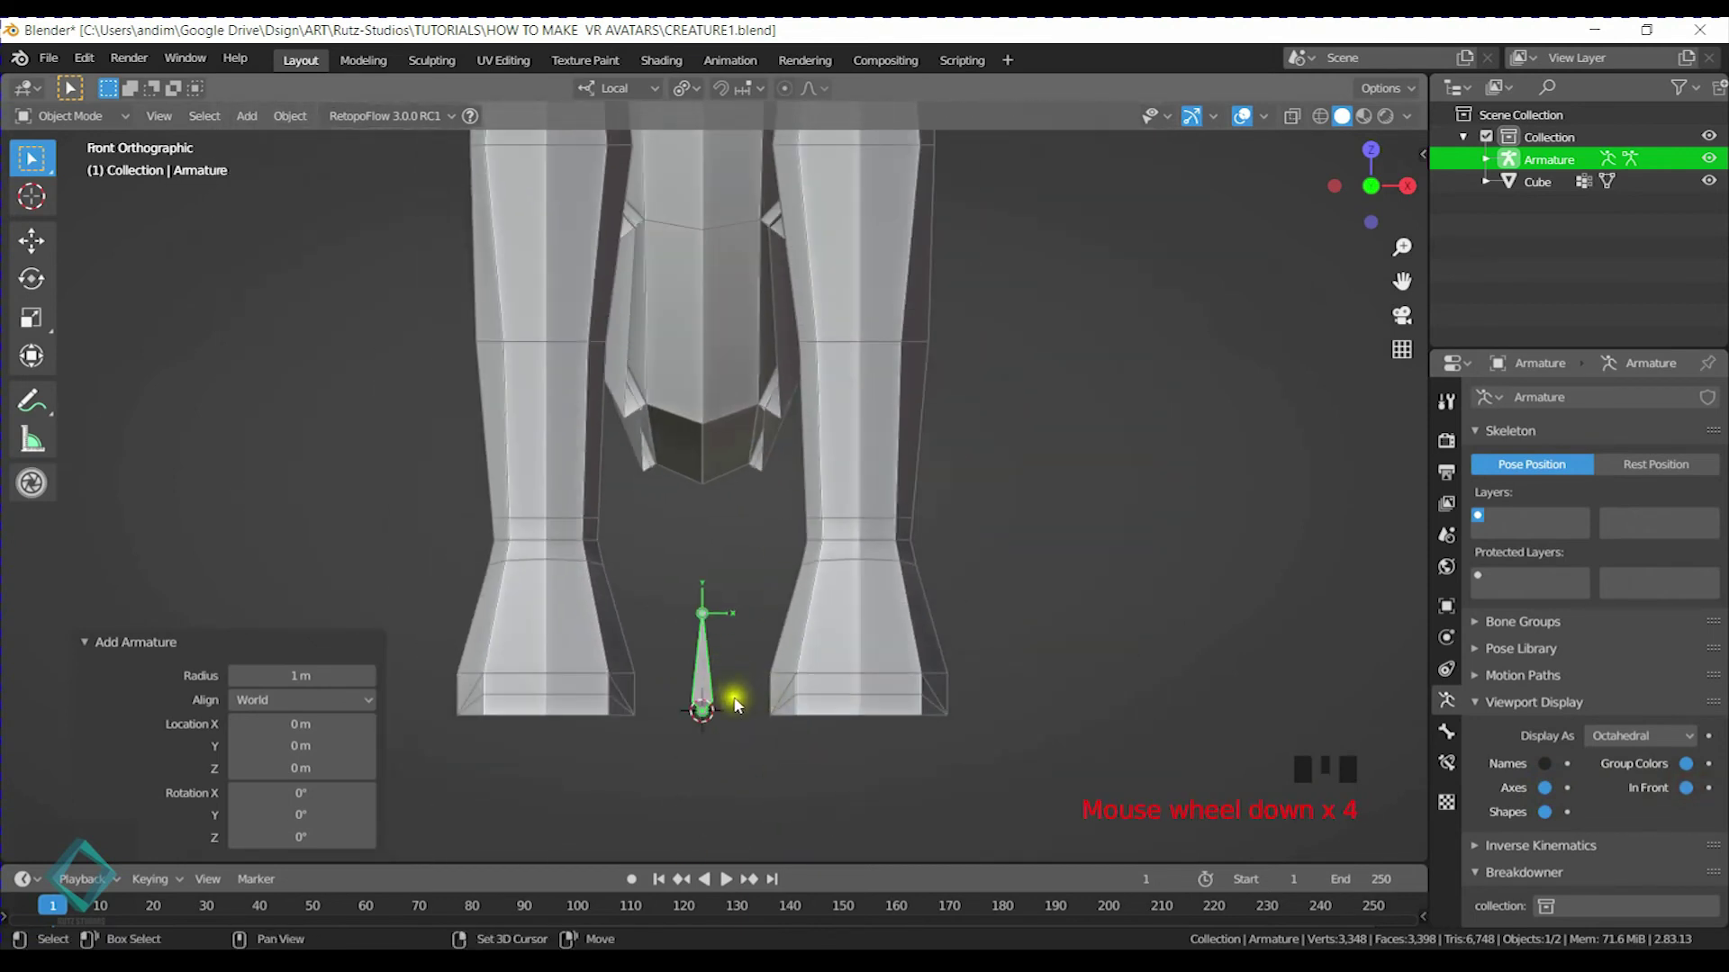
{"action": "middle_click_drag", "start_coordinate": [726, 698], "coordinate": [762, 657], "text": "shift"}
{"action": "scroll", "coordinate": [762, 657], "scroll_direction": "up", "scroll_amount": 2}
{"action": "left_click", "coordinate": [572, 91]}
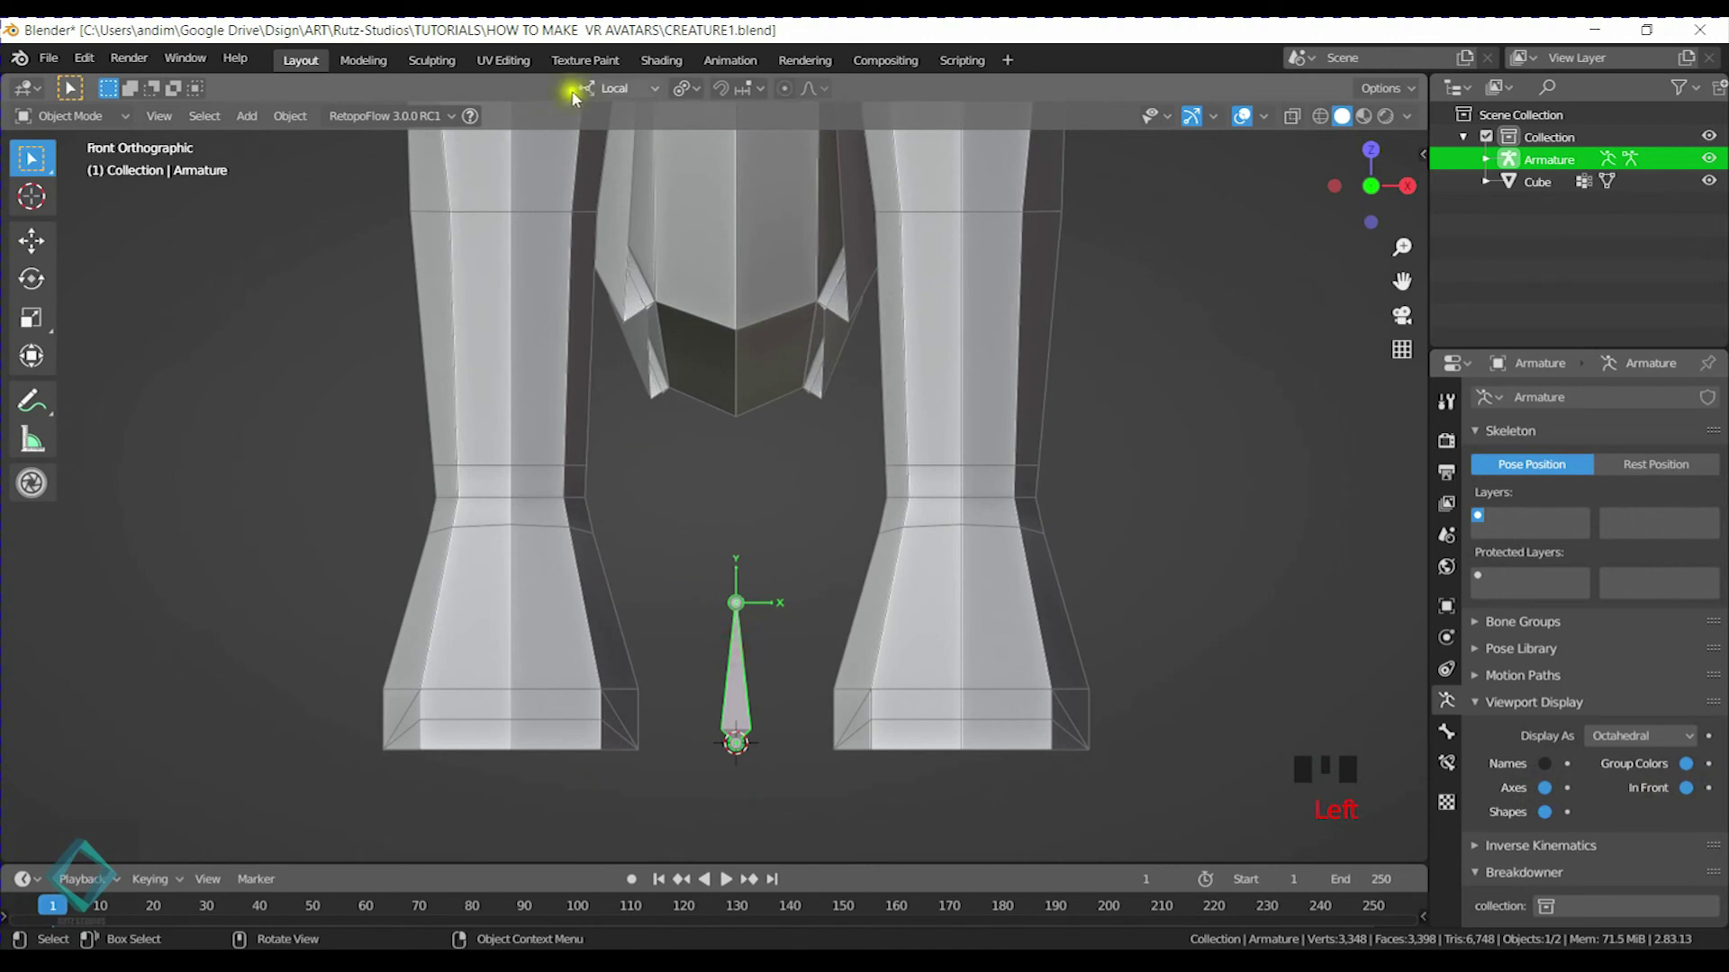
{"action": "left_click", "coordinate": [544, 181]}
Test in Pose Mode how the bone rotates, including around its local Y axis
{"action": "middle_click_drag", "start_coordinate": [932, 627], "coordinate": [772, 605]}
{"action": "key", "text": "Tab"}
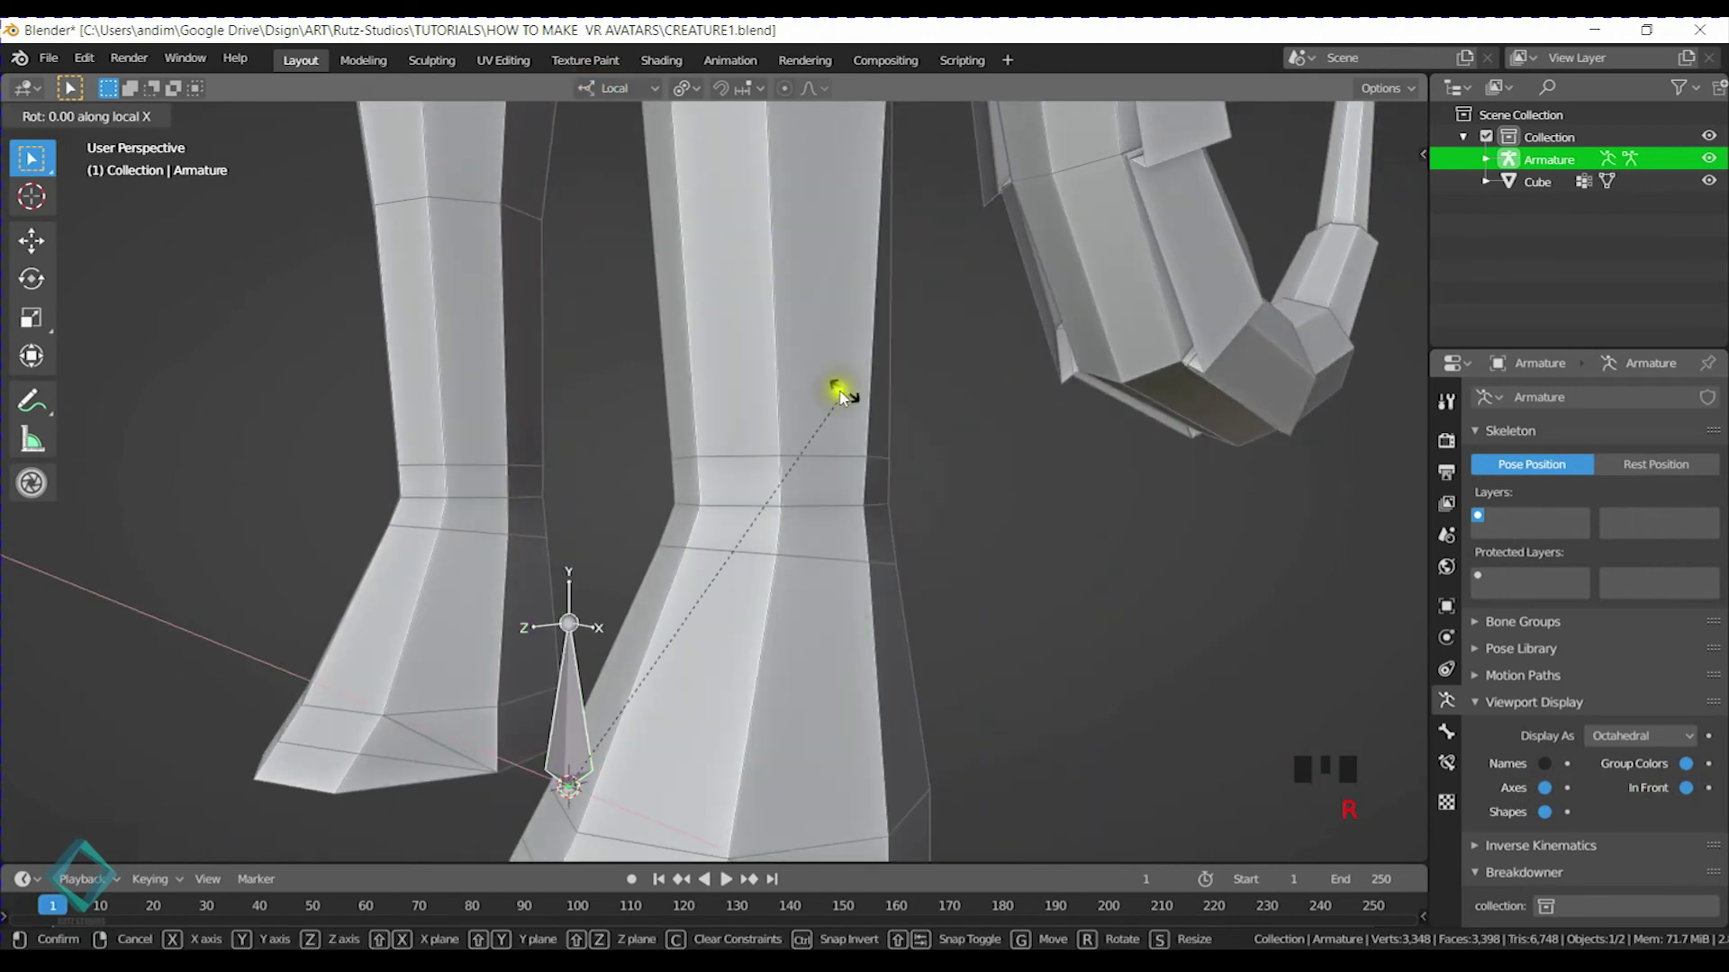
{"action": "key", "text": "ctrl+Tab"}
{"action": "left_click", "coordinate": [564, 718]}
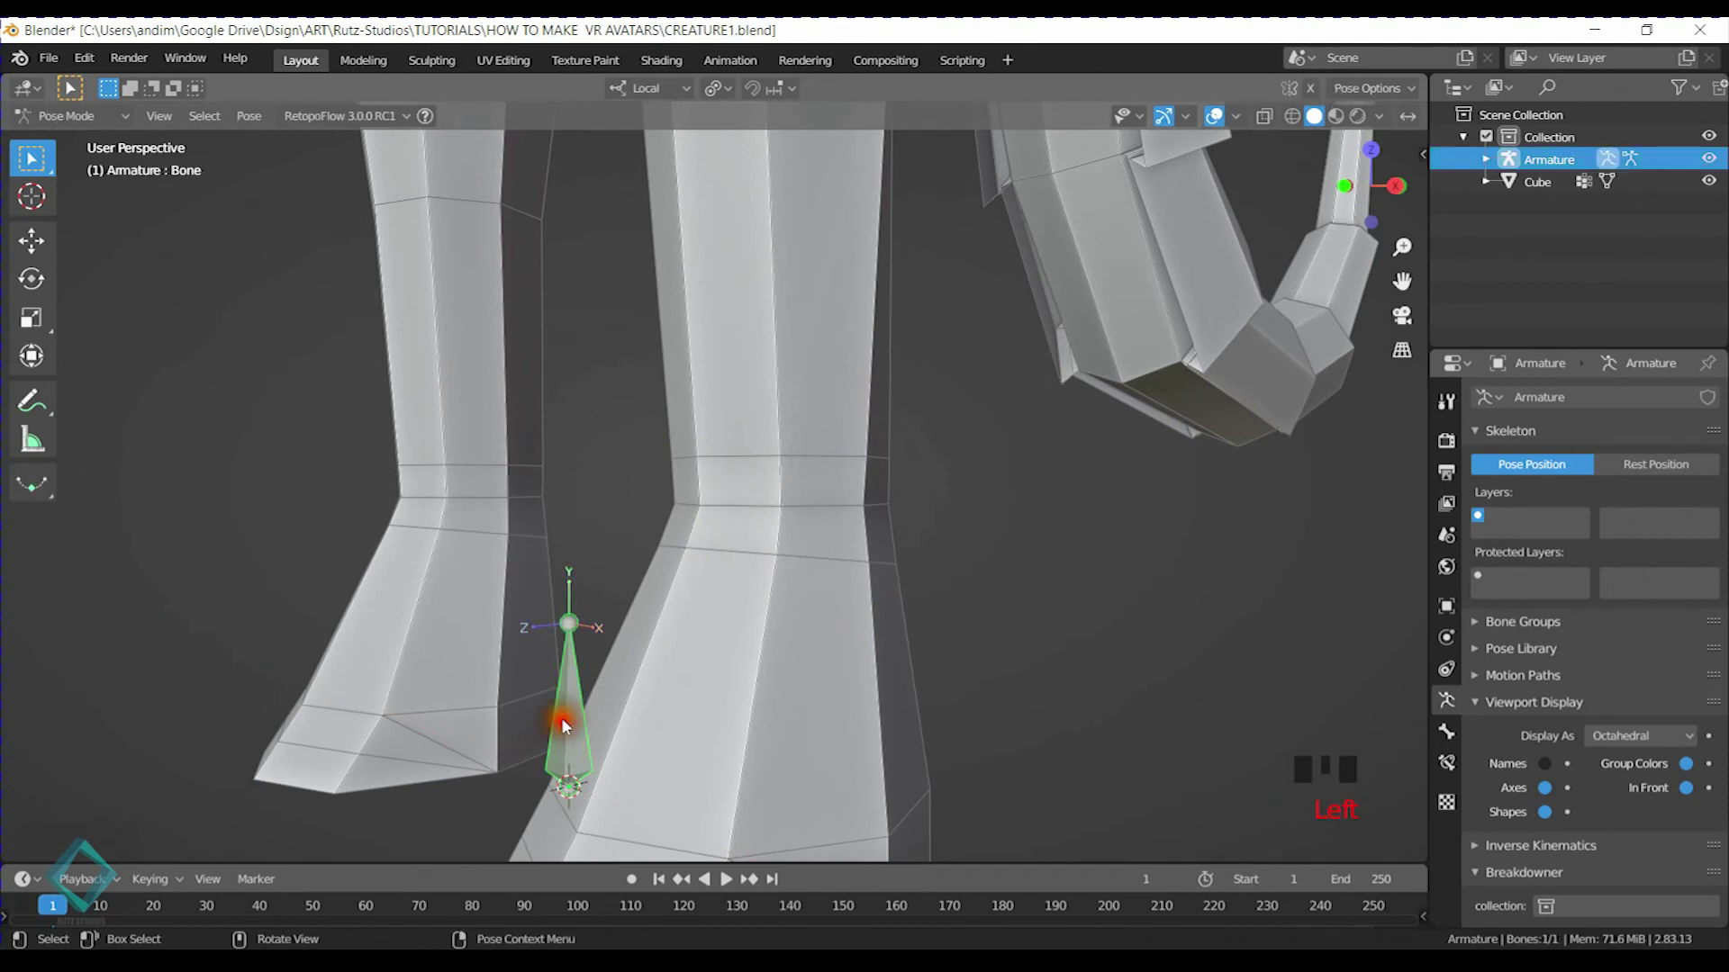
{"action": "middle_click_drag", "start_coordinate": [770, 536], "coordinate": [839, 331], "text": "shift"}
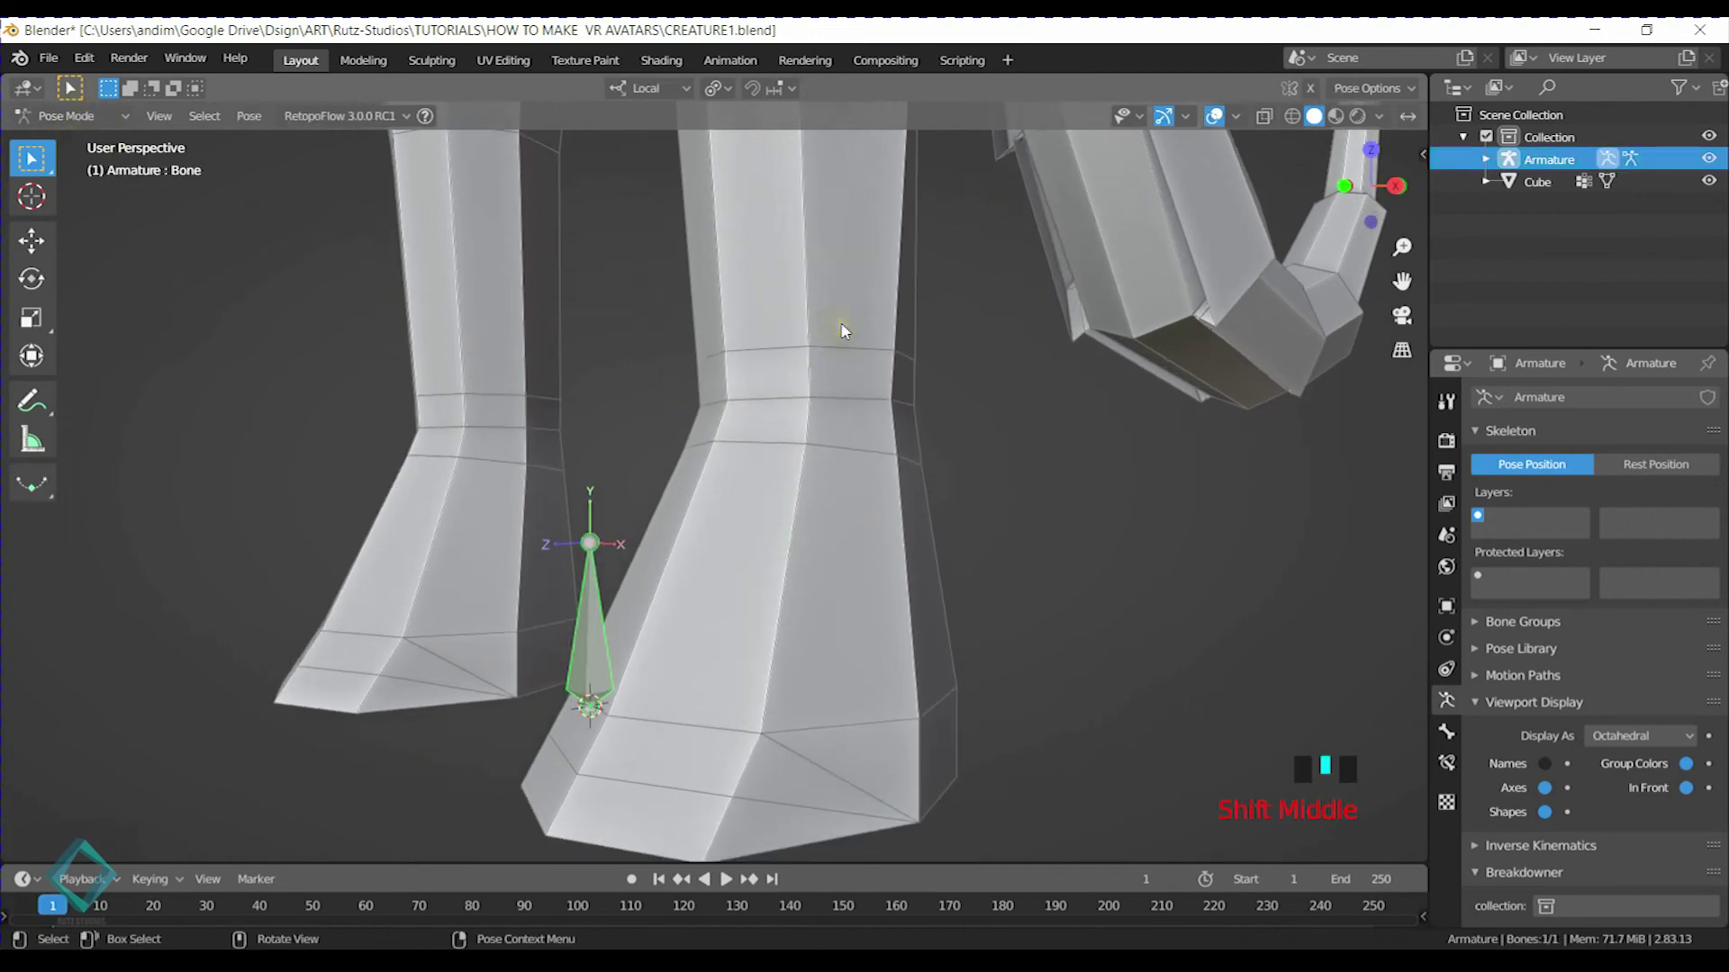
{"action": "key", "text": "r"}
{"action": "right_click", "coordinate": [508, 612]}
{"action": "middle_click_drag", "start_coordinate": [508, 605], "coordinate": [705, 589]}
{"action": "key", "text": "r"}
{"action": "key", "text": "y"}
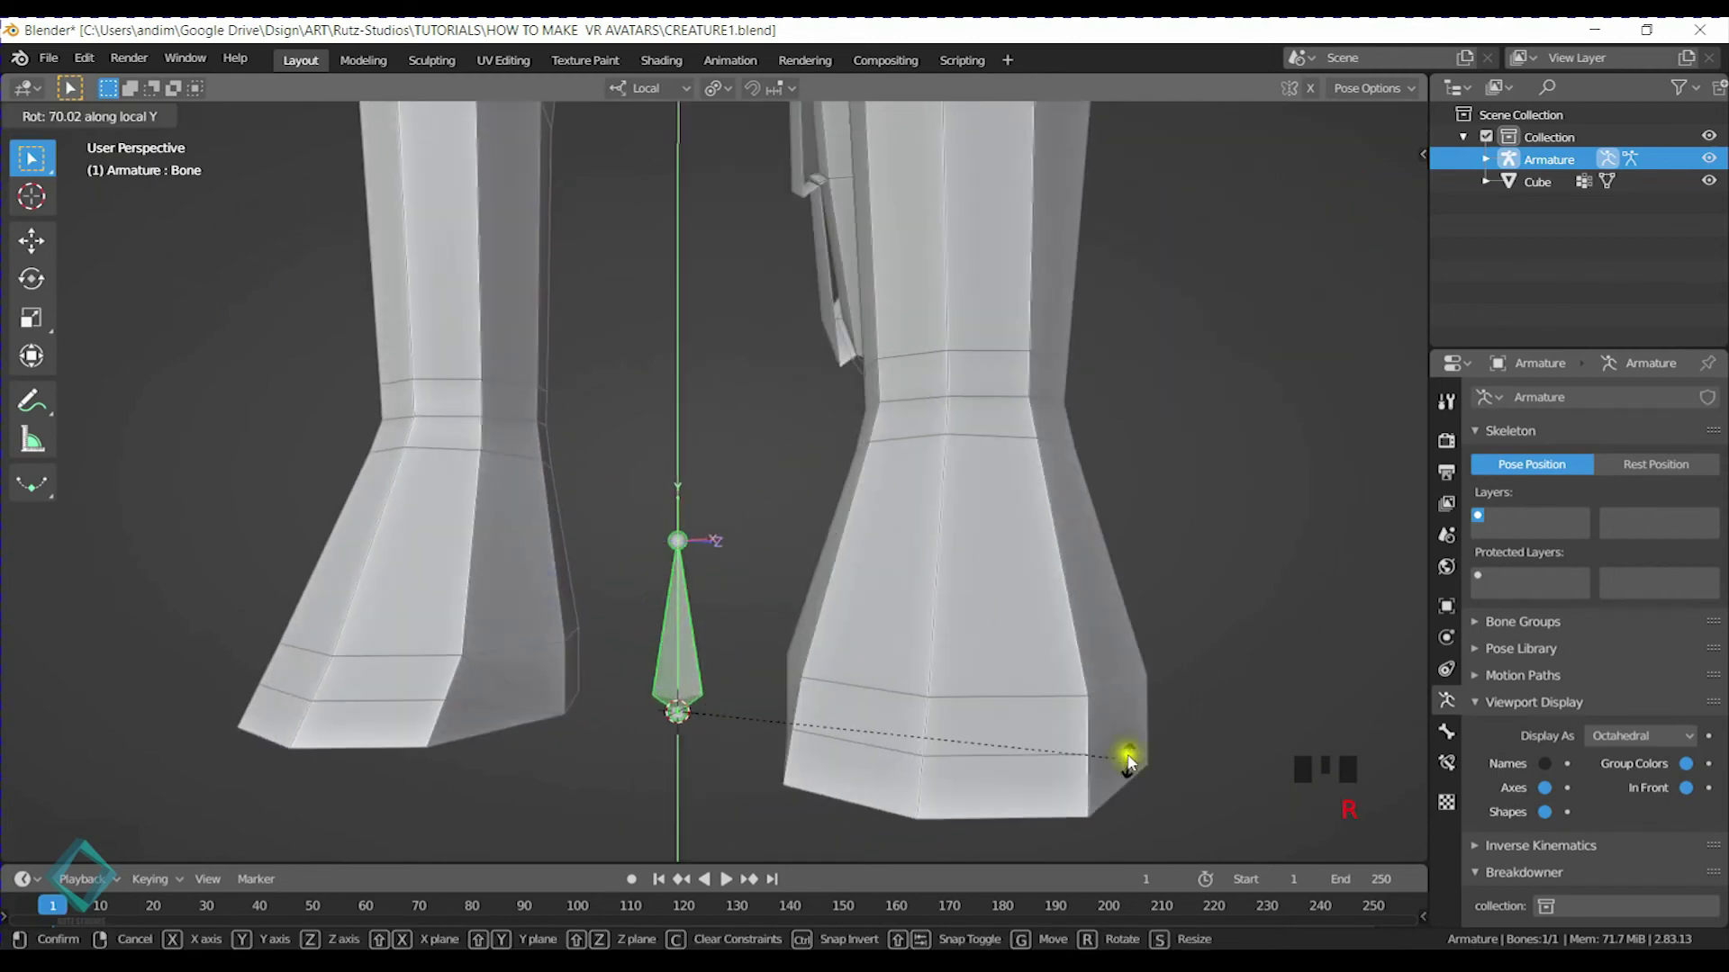
{"action": "left_click", "coordinate": [796, 507]}
{"action": "middle_click_drag", "start_coordinate": [841, 513], "coordinate": [768, 654]}
{"action": "scroll", "coordinate": [848, 551], "scroll_direction": "down", "scroll_amount": 4}
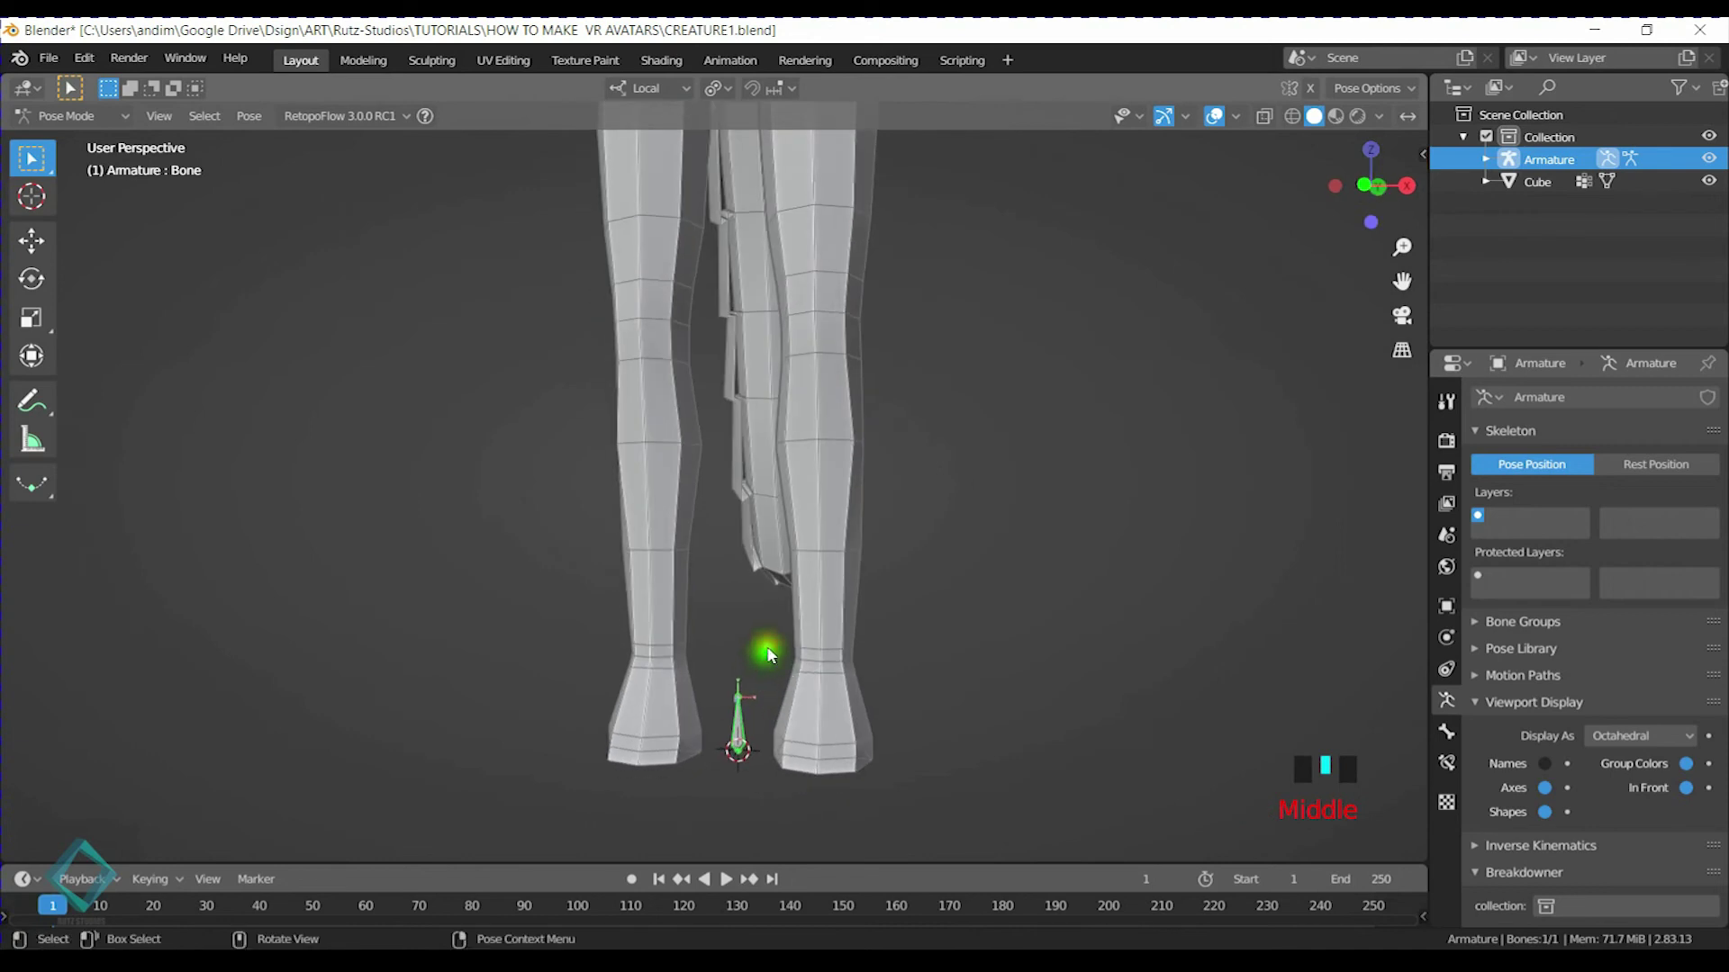
{"action": "scroll", "coordinate": [768, 654], "scroll_direction": "down", "scroll_amount": 2}
In Edit Mode, move the whole bone straight up into the pelvis, about 14.2 m above the origin
{"action": "key", "text": "ctrl+Tab"}
{"action": "scroll", "coordinate": [759, 648], "scroll_direction": "down", "scroll_amount": 2}
{"action": "key", "text": "Tab"}
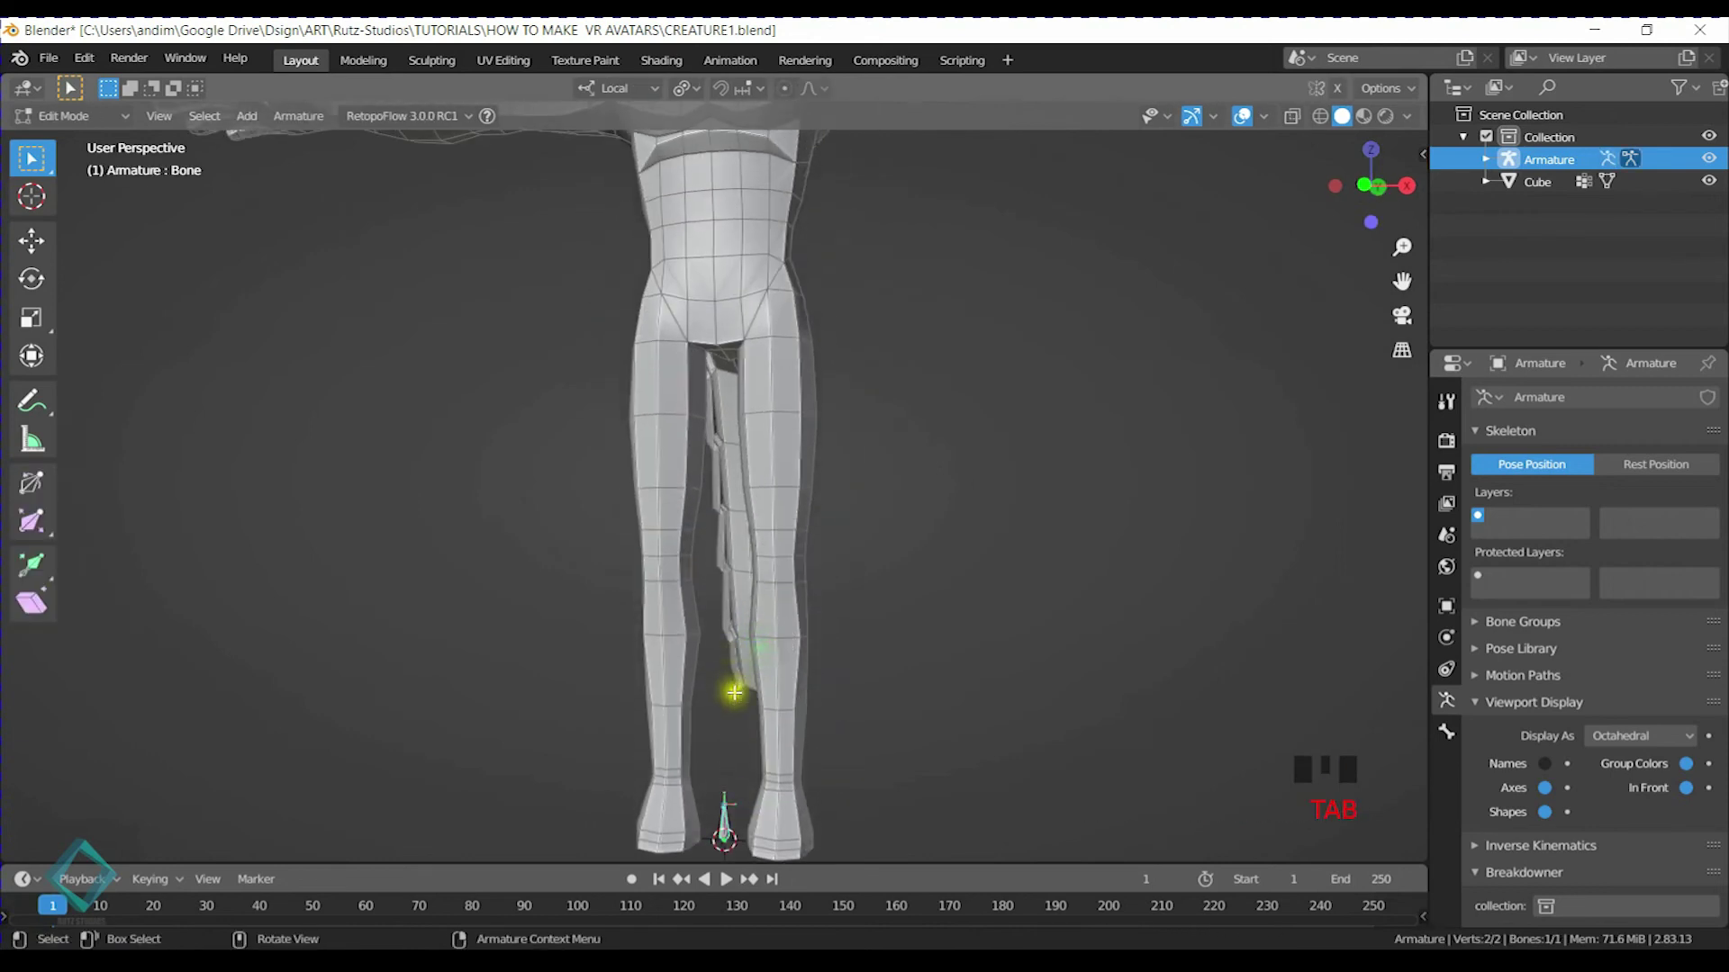
{"action": "scroll", "coordinate": [734, 691], "scroll_direction": "down", "scroll_amount": 2}
{"action": "key", "text": "g"}
{"action": "left_click", "coordinate": [743, 262]}
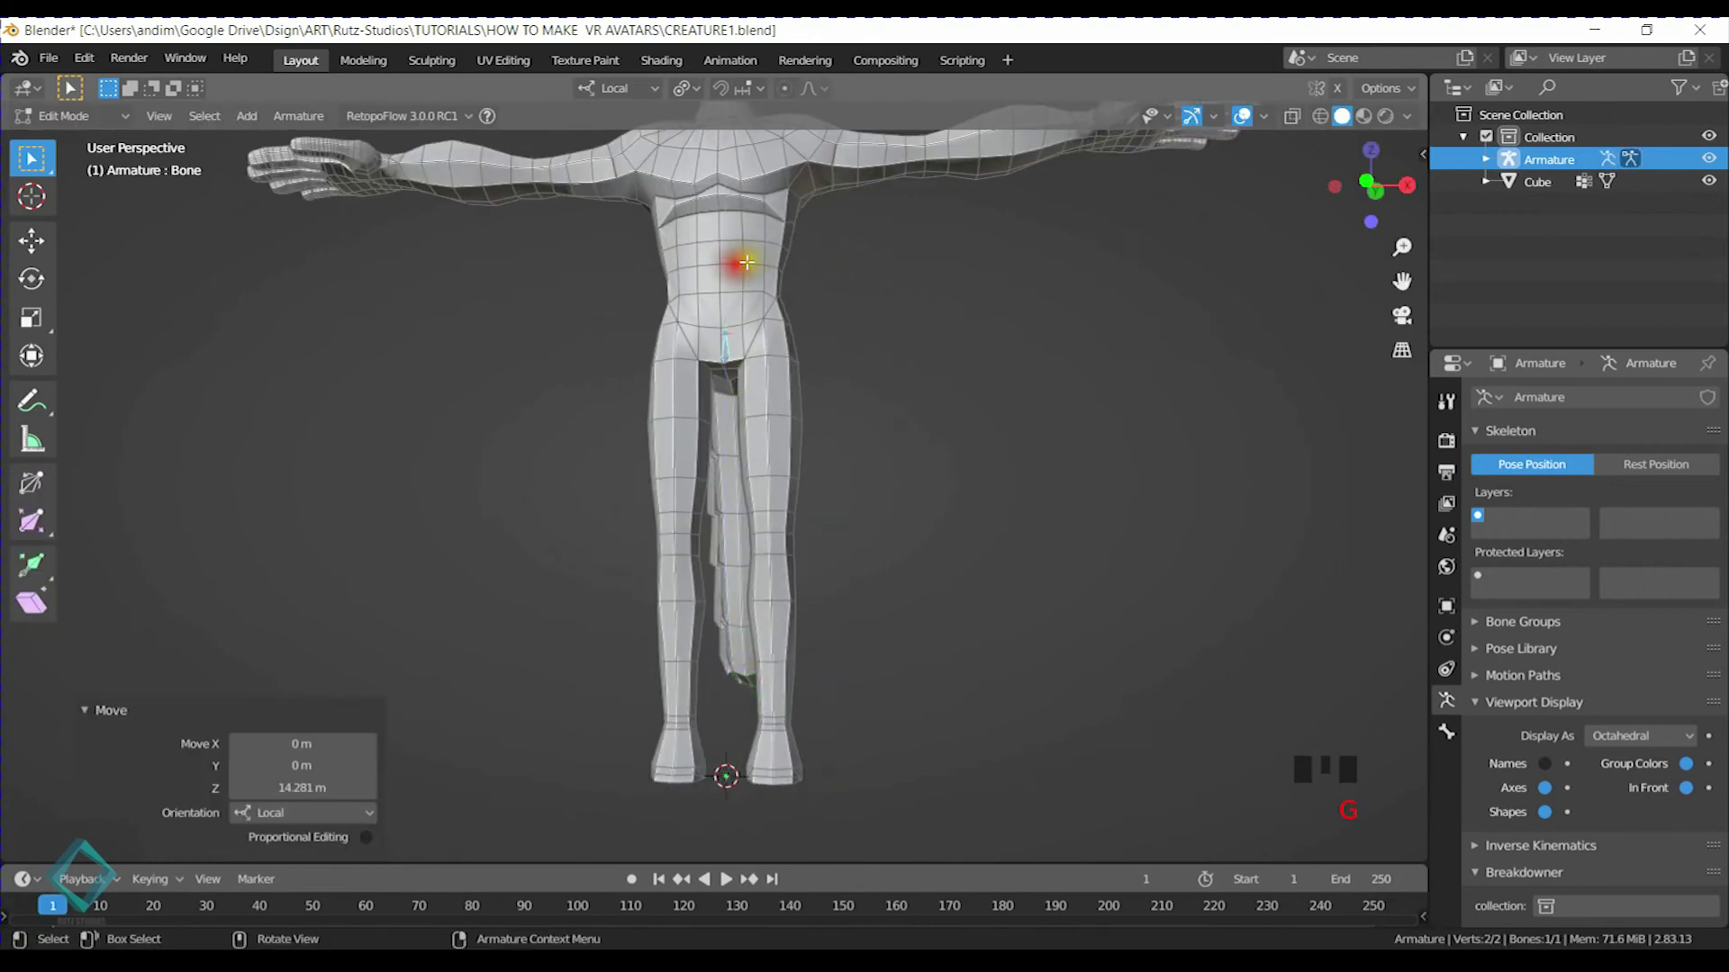
{"action": "key", "text": "KP_1"}
{"action": "scroll", "coordinate": [765, 311], "scroll_direction": "up", "scroll_amount": 4}
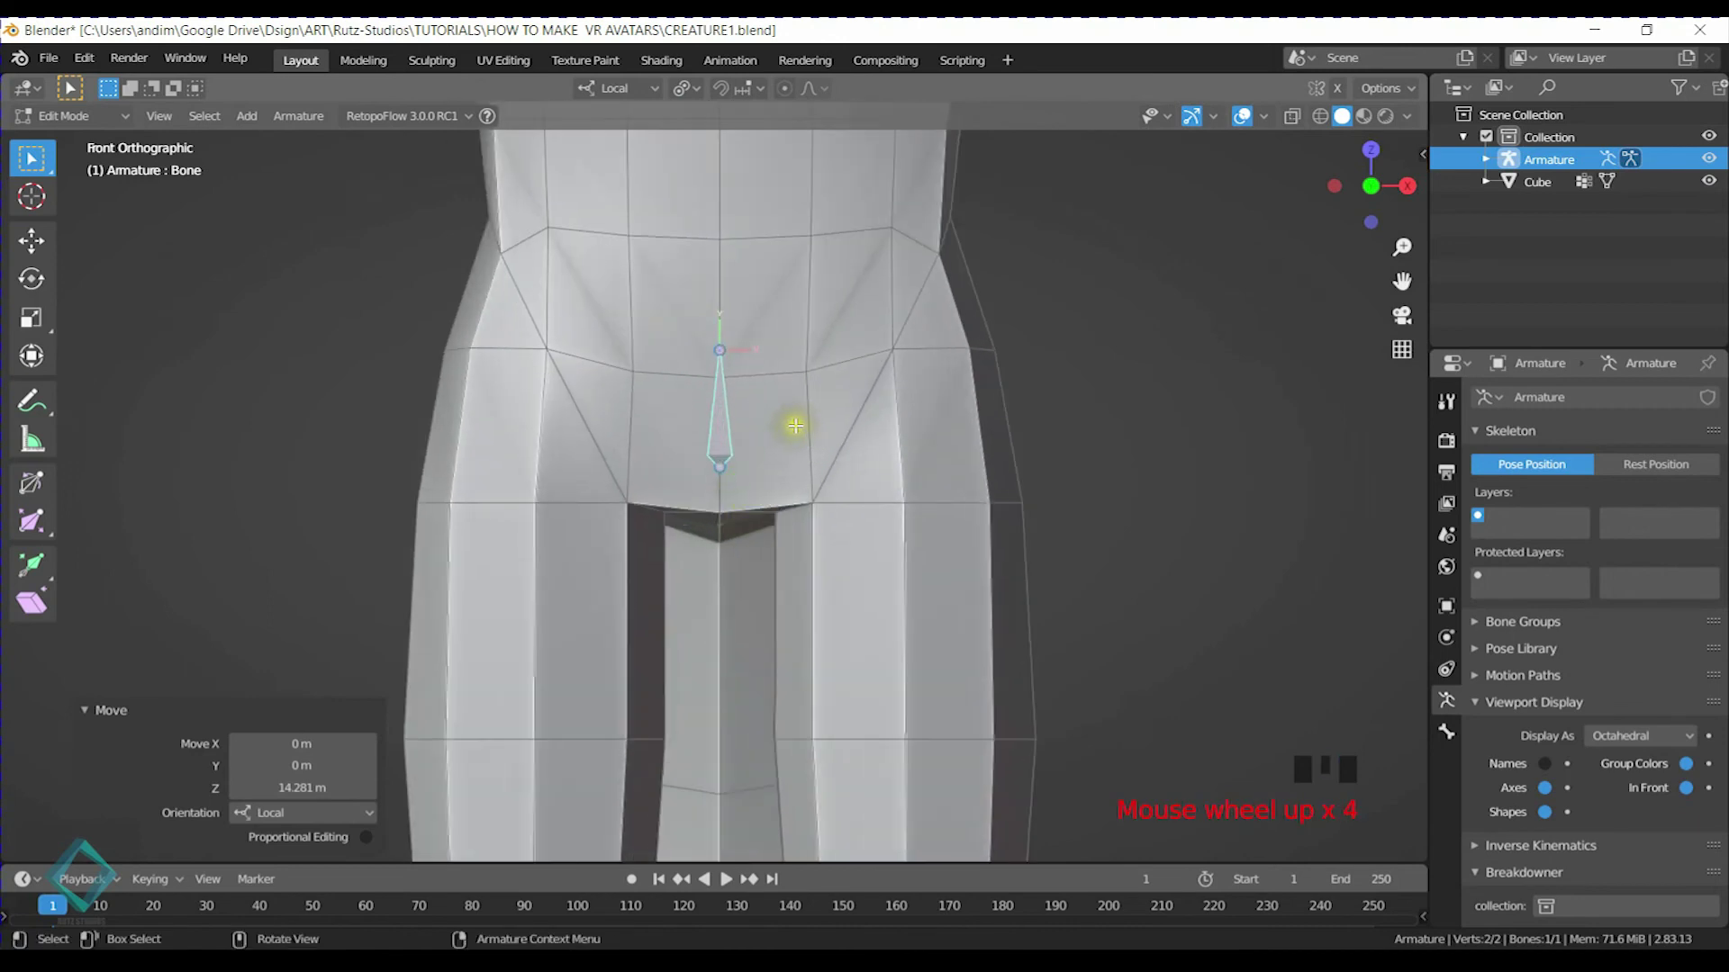
{"action": "key", "text": "g"}
{"action": "left_click", "coordinate": [795, 418]}
Try rotating the pelvis bone around its local X axis in Pose Mode
{"action": "key", "text": "ctrl+Tab"}
{"action": "left_click", "coordinate": [829, 494]}
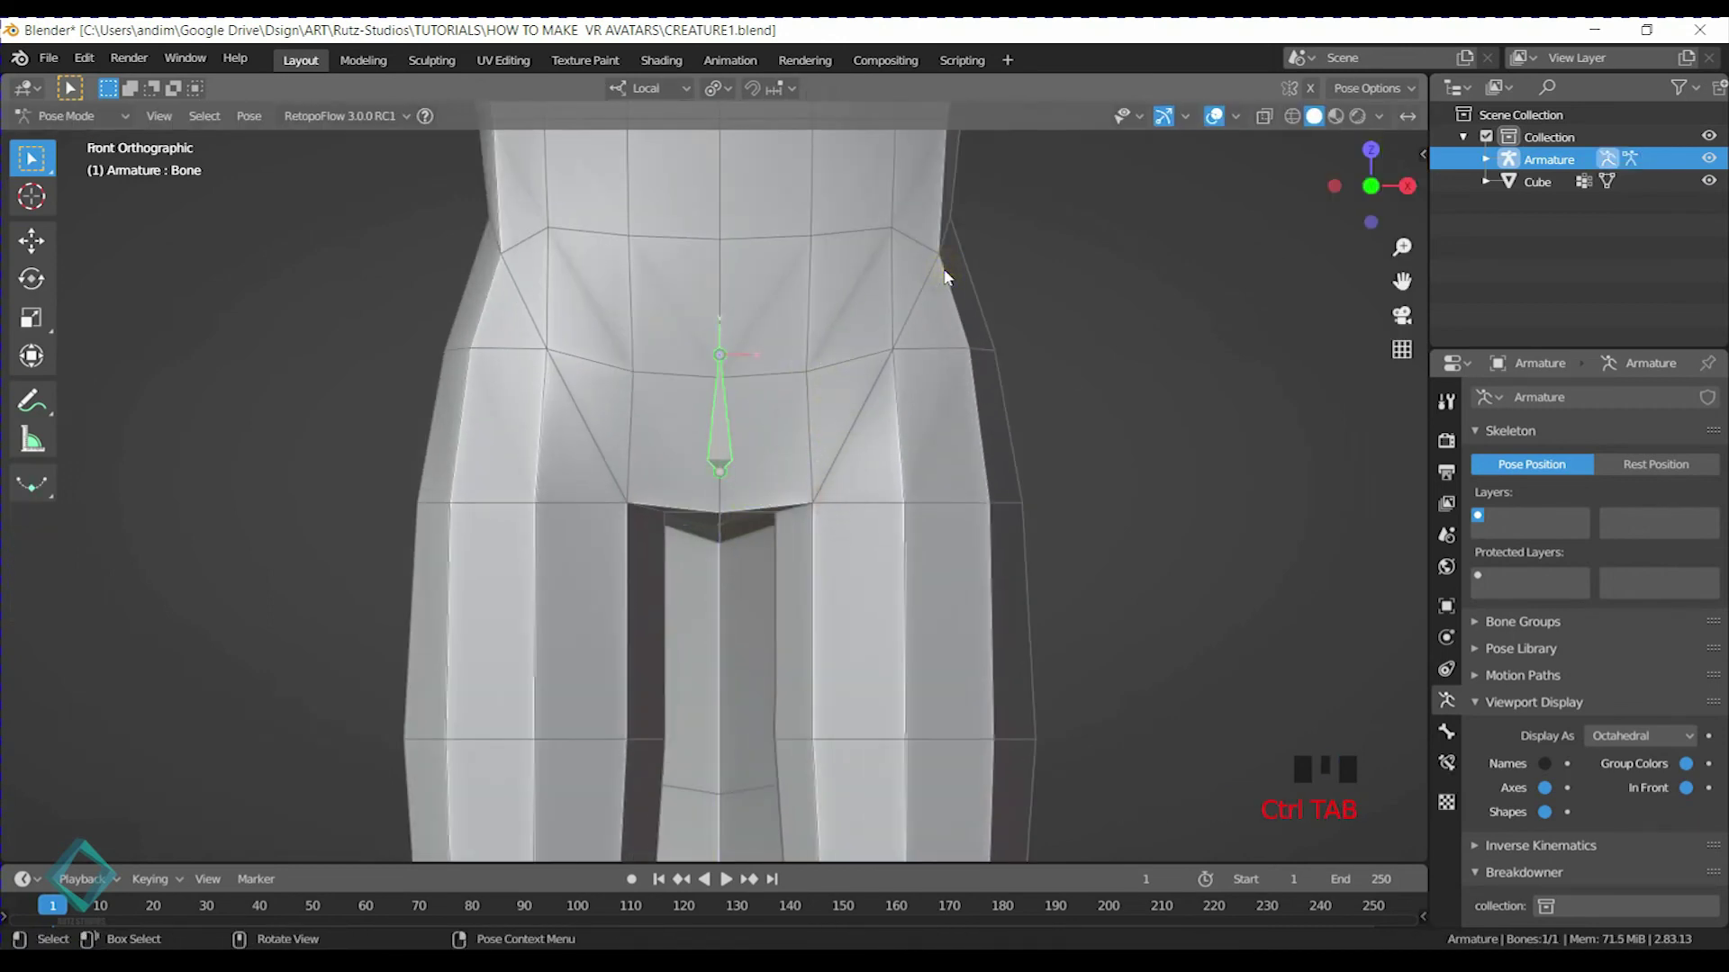
{"action": "key", "text": "r"}
{"action": "key", "text": "x"}
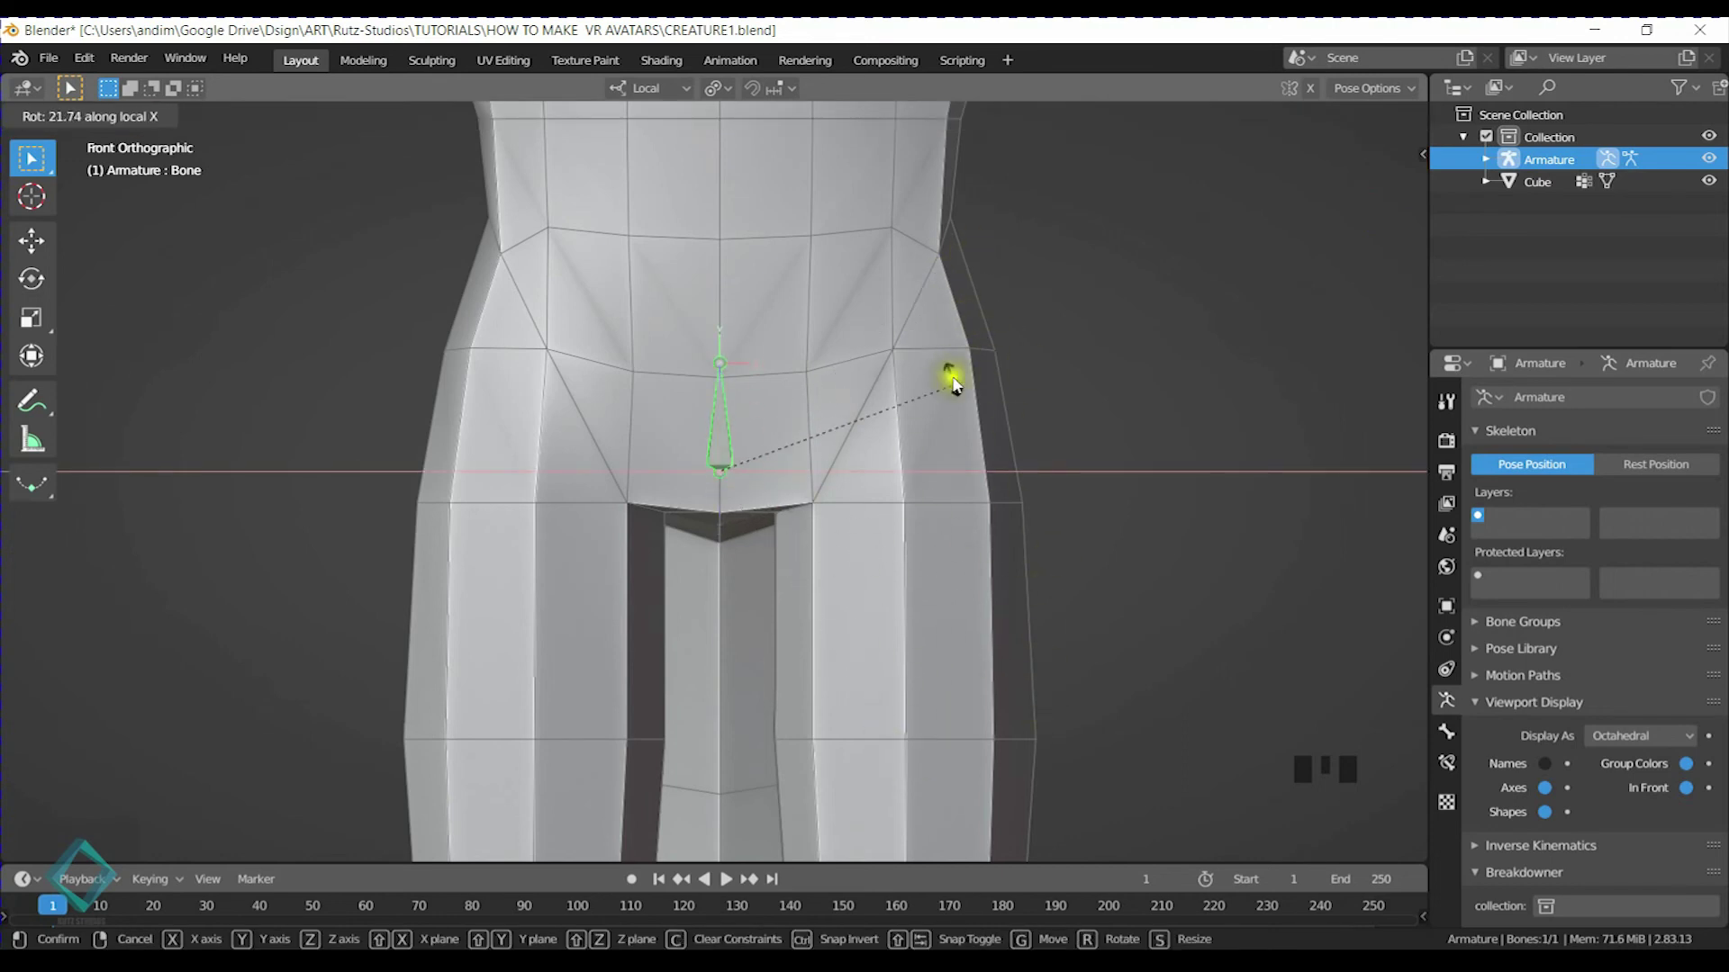
{"action": "right_click", "coordinate": [927, 529]}
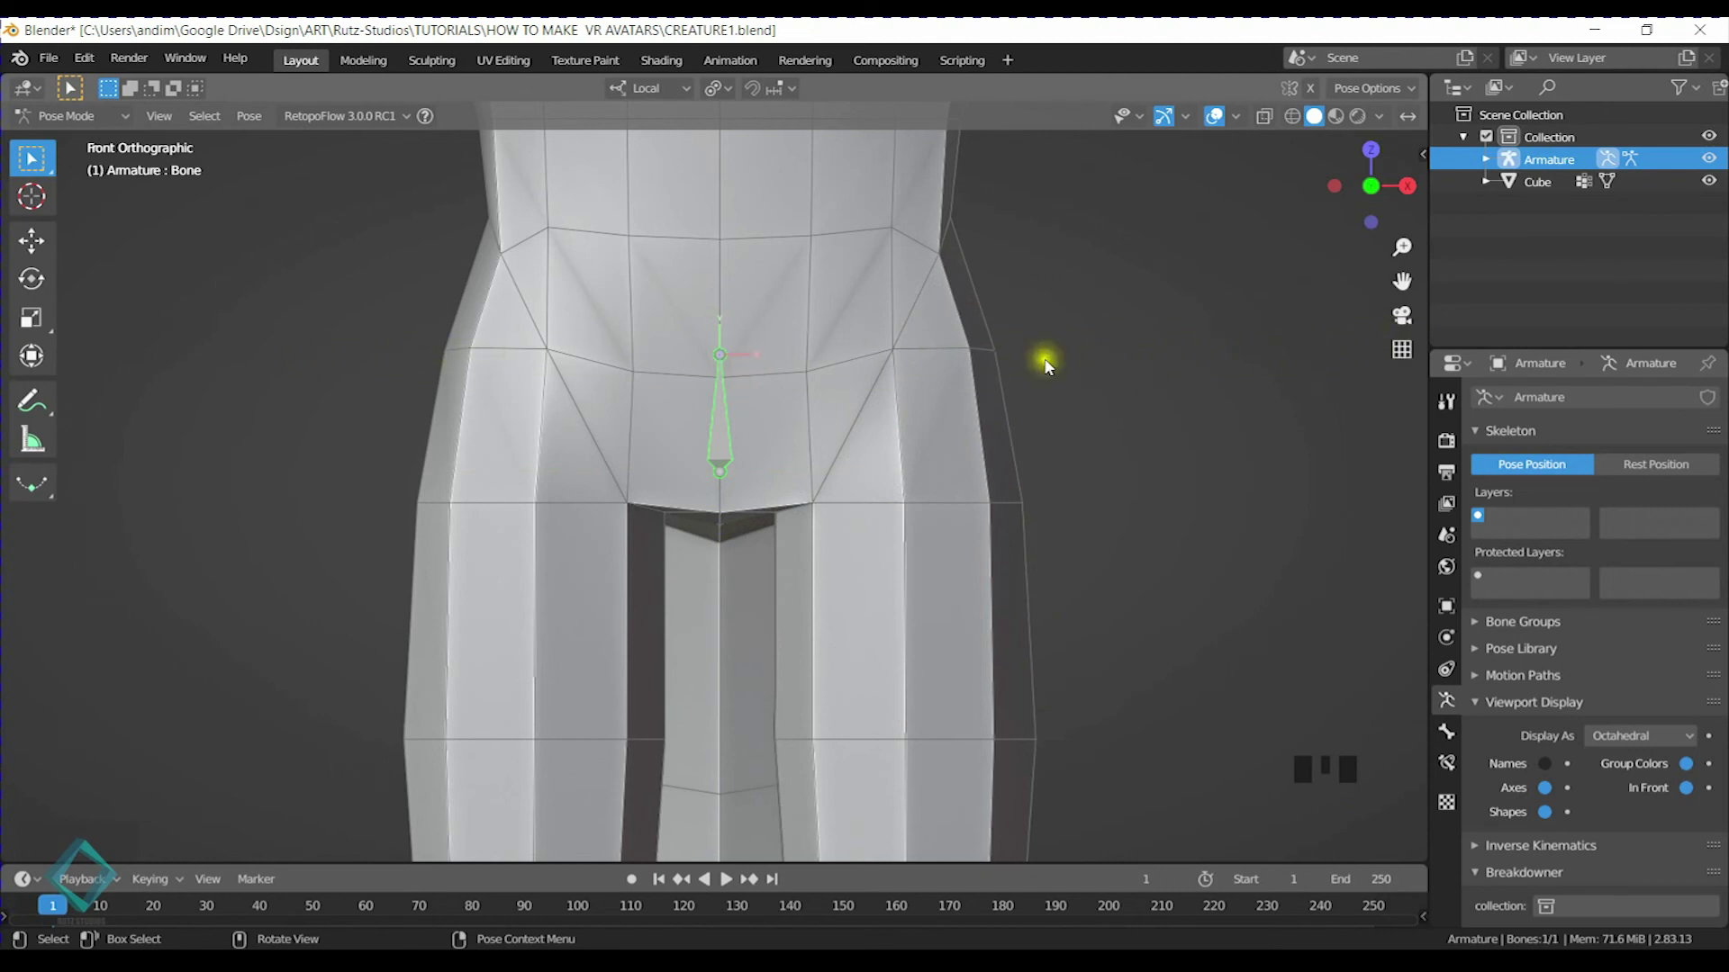
Return the armature to Edit Mode and rename the pelvis bone root
{"action": "middle_click_drag", "start_coordinate": [800, 399], "coordinate": [786, 601], "text": "shift"}
{"action": "key", "text": "Tab"}
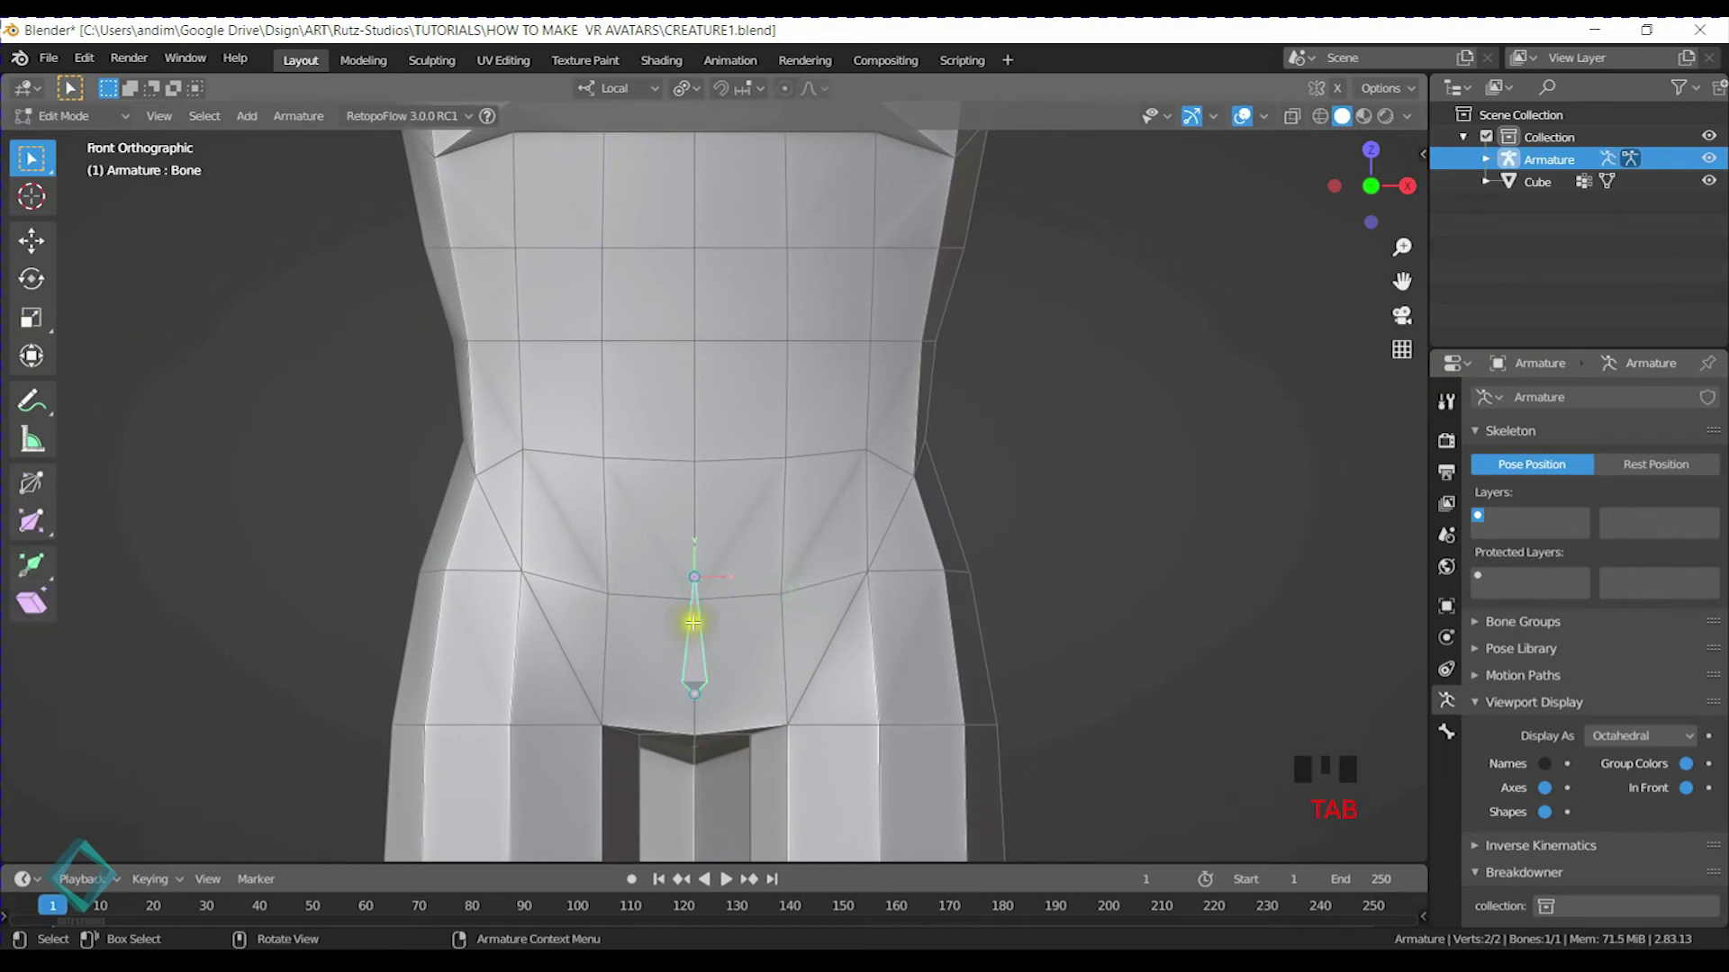
{"action": "left_click", "coordinate": [783, 641]}
{"action": "left_click", "coordinate": [707, 641]}
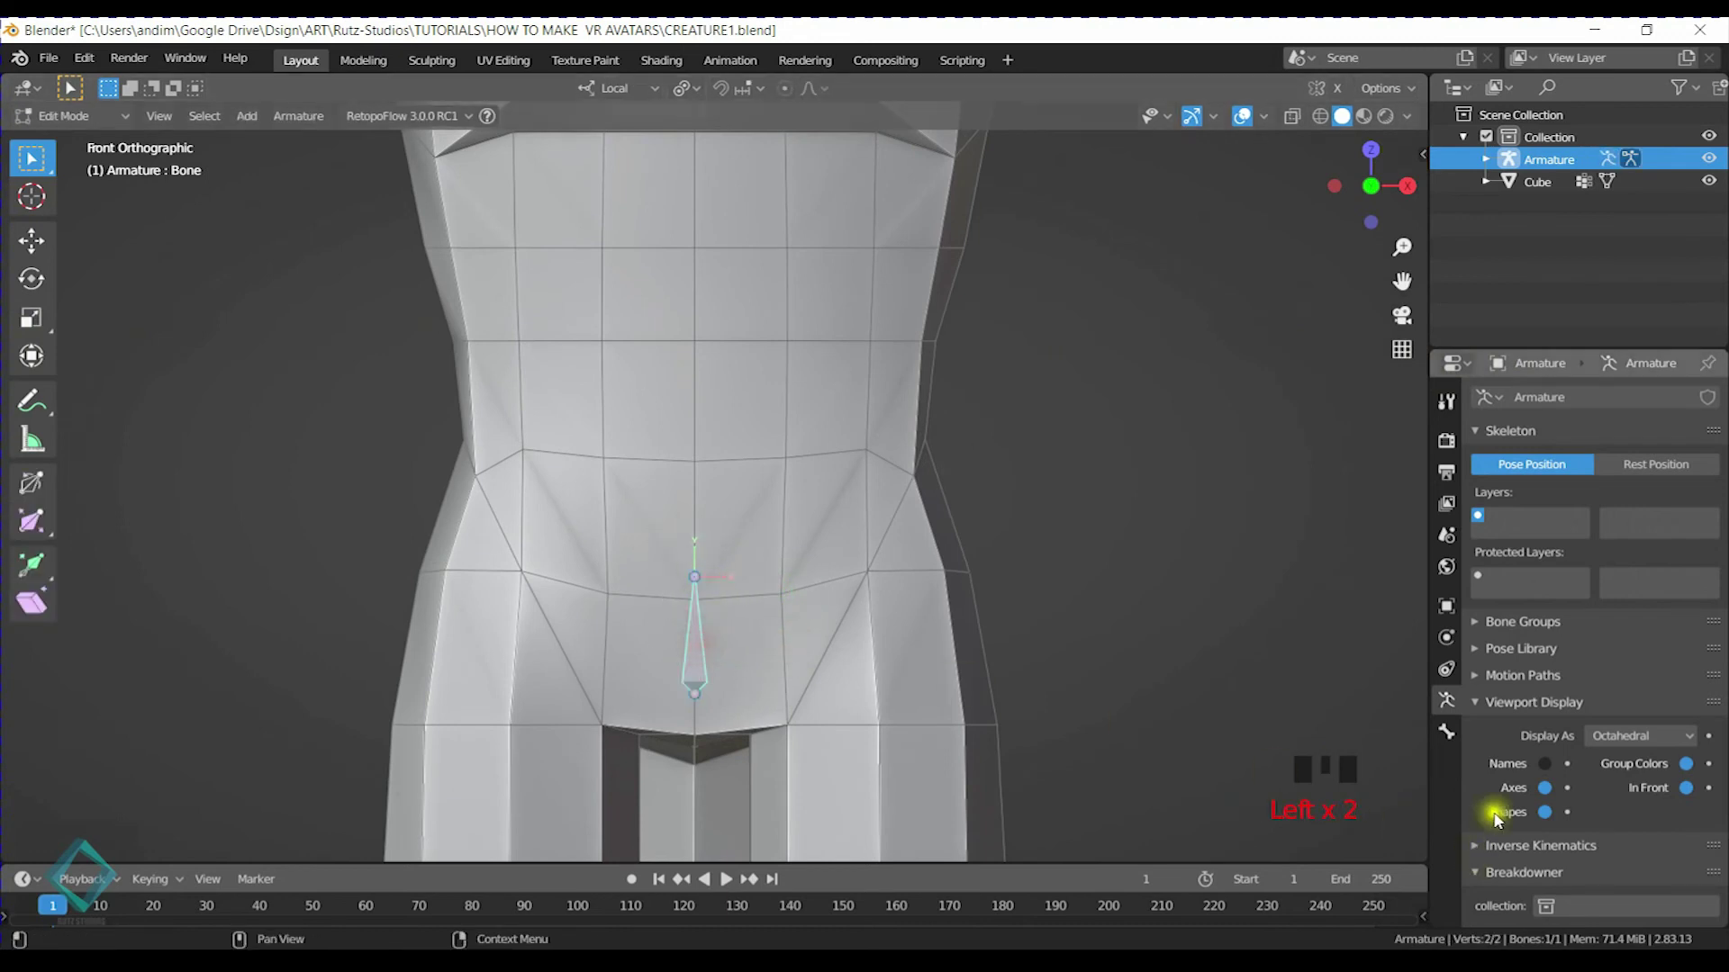
{"action": "left_click", "coordinate": [1446, 731]}
{"action": "left_click", "coordinate": [1627, 397]}
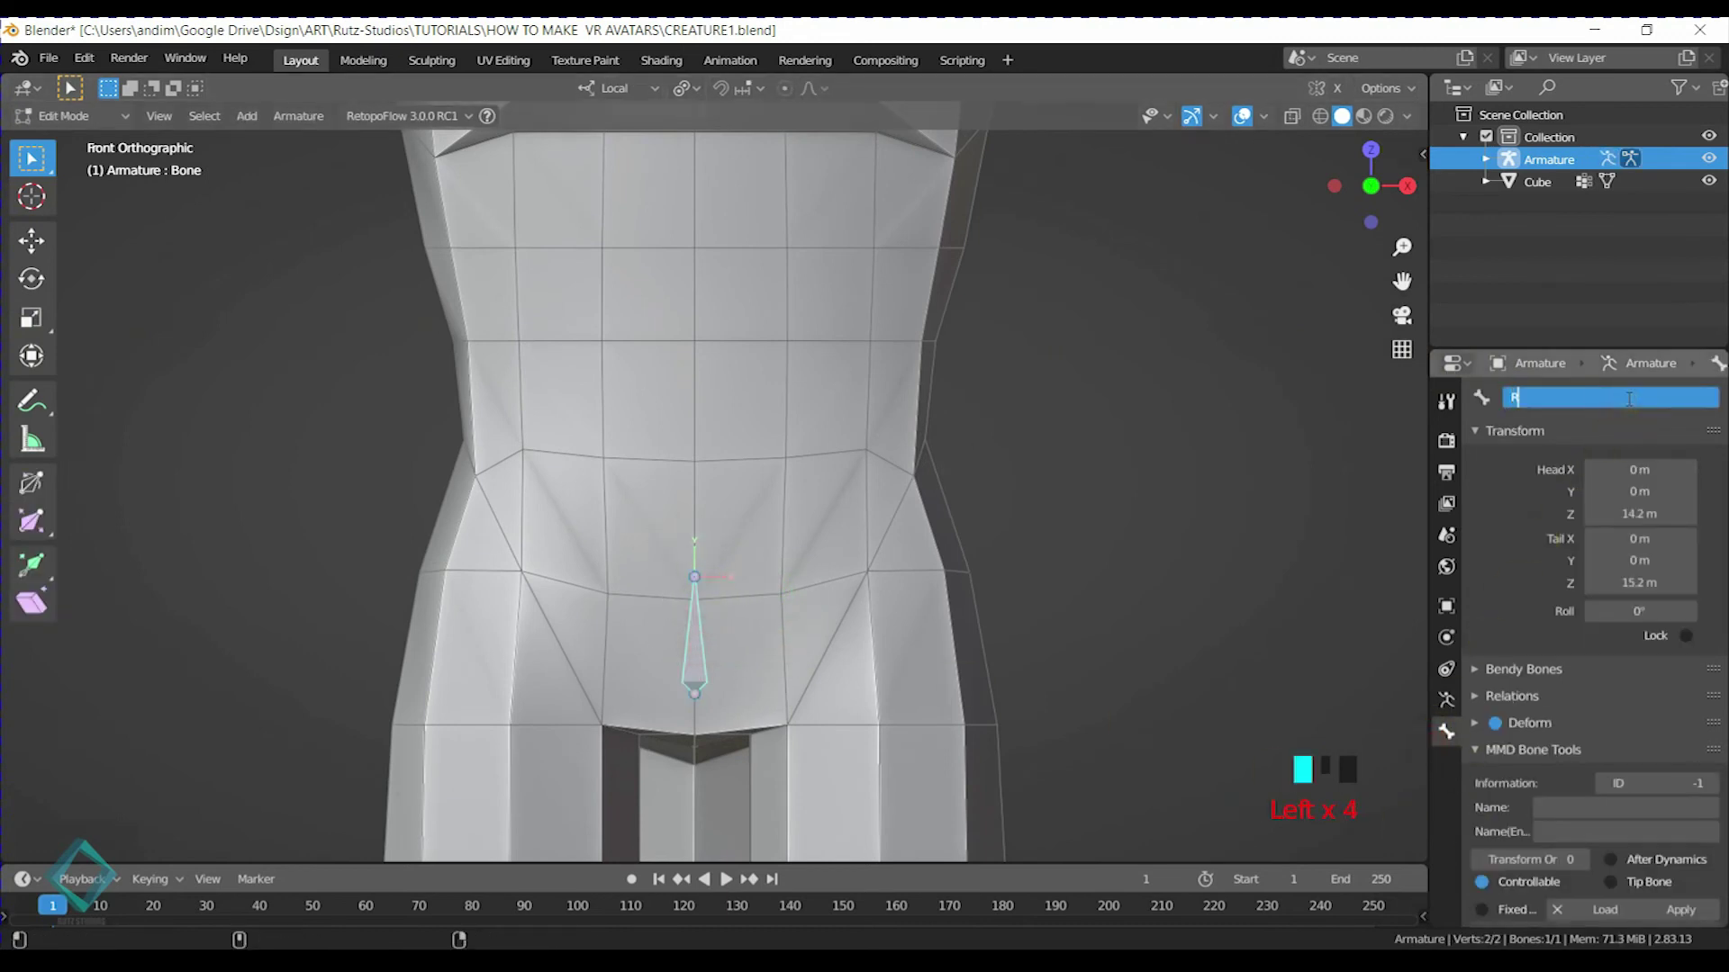
{"action": "key", "text": "Return"}
{"action": "left_click", "coordinate": [1628, 399]}
{"action": "type", "text": "ro"}
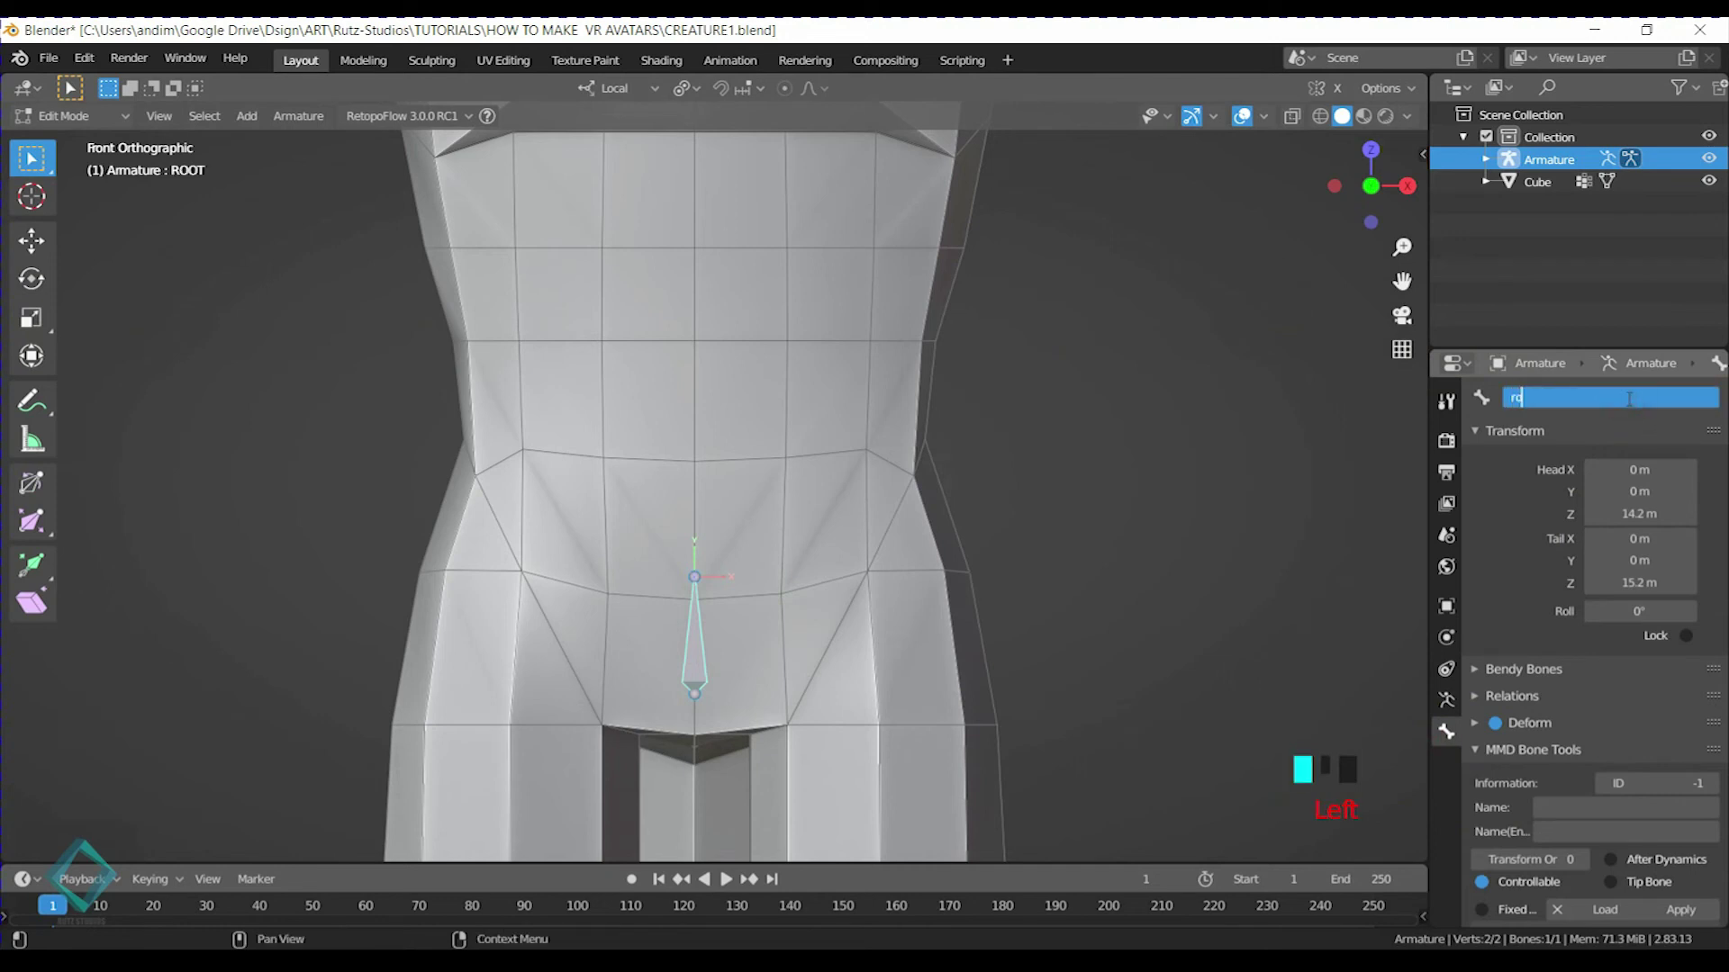
{"action": "type", "text": "ot"}
{"action": "key", "text": "Return"}
Extrude a bone about 2 m up from the root bone's tip and name it Spine001
{"action": "left_click", "coordinate": [697, 568]}
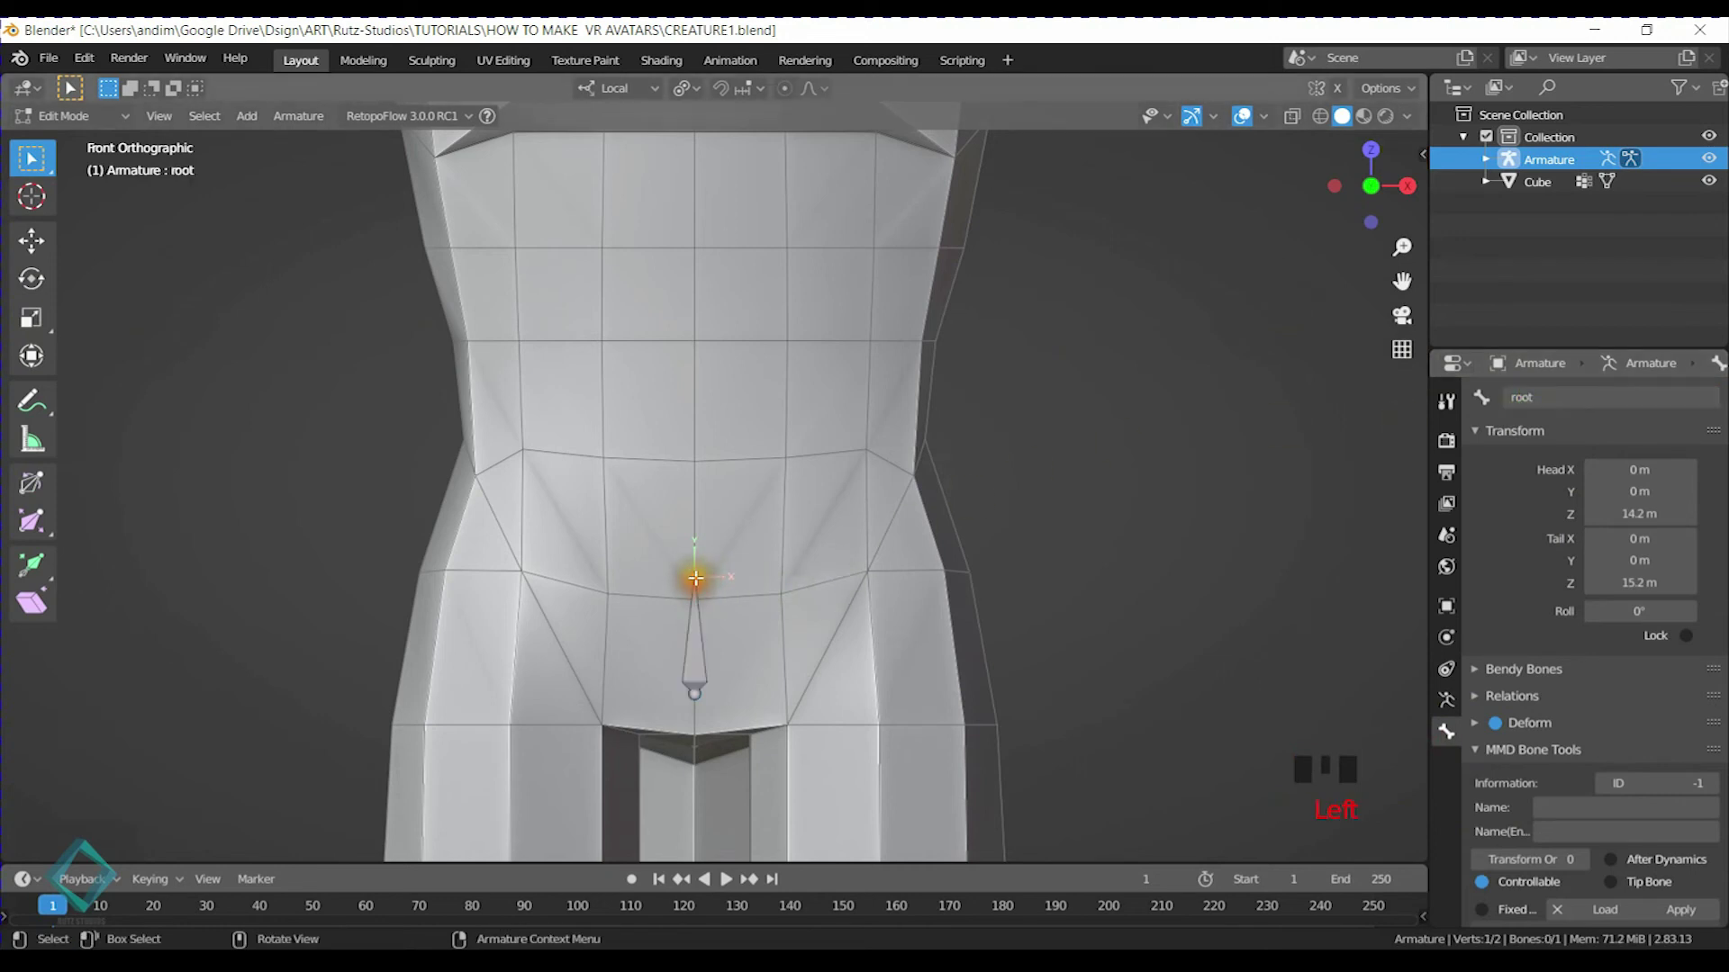
{"action": "scroll", "coordinate": [717, 537], "scroll_direction": "down", "scroll_amount": 3}
{"action": "middle_click_drag", "start_coordinate": [729, 598], "coordinate": [708, 579], "text": "shift"}
{"action": "key", "text": "e"}
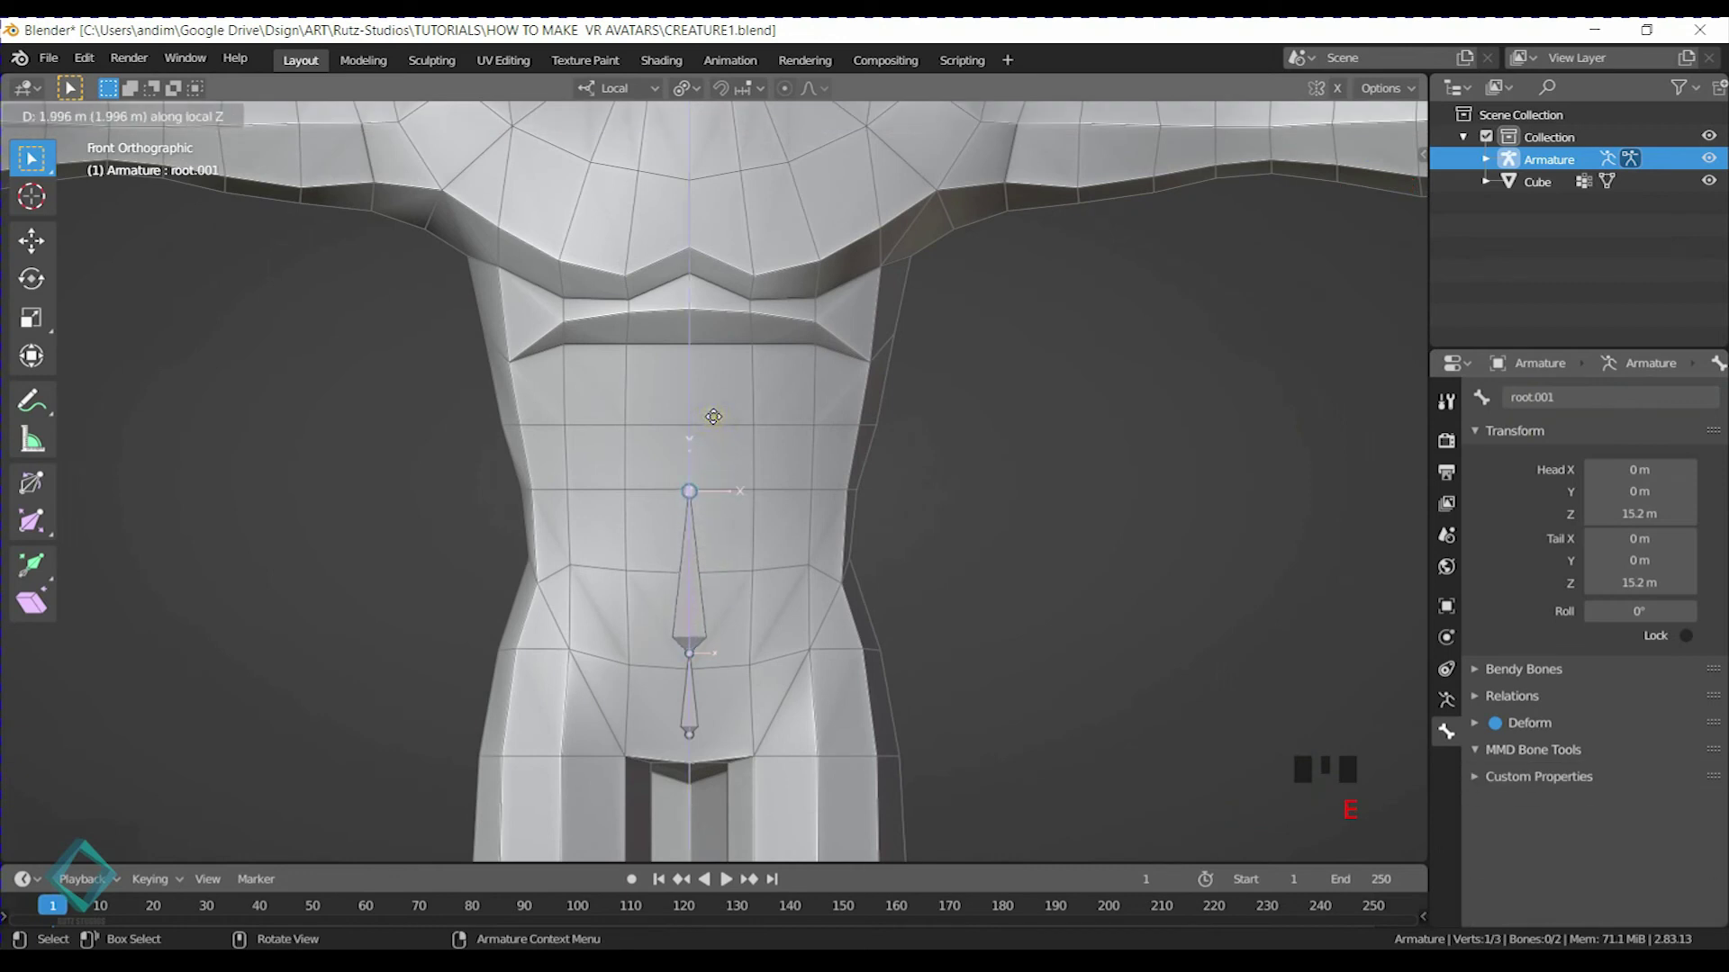
{"action": "left_click", "coordinate": [713, 417]}
{"action": "double_click", "coordinate": [1586, 397]}
{"action": "type", "text": "Spine001"}
{"action": "key", "text": "Return"}
Extrude a second spine bone about 1.9 m up from the tip of Spine001 to the lower chest
{"action": "middle_click_drag", "start_coordinate": [733, 456], "coordinate": [699, 604], "text": "shift"}
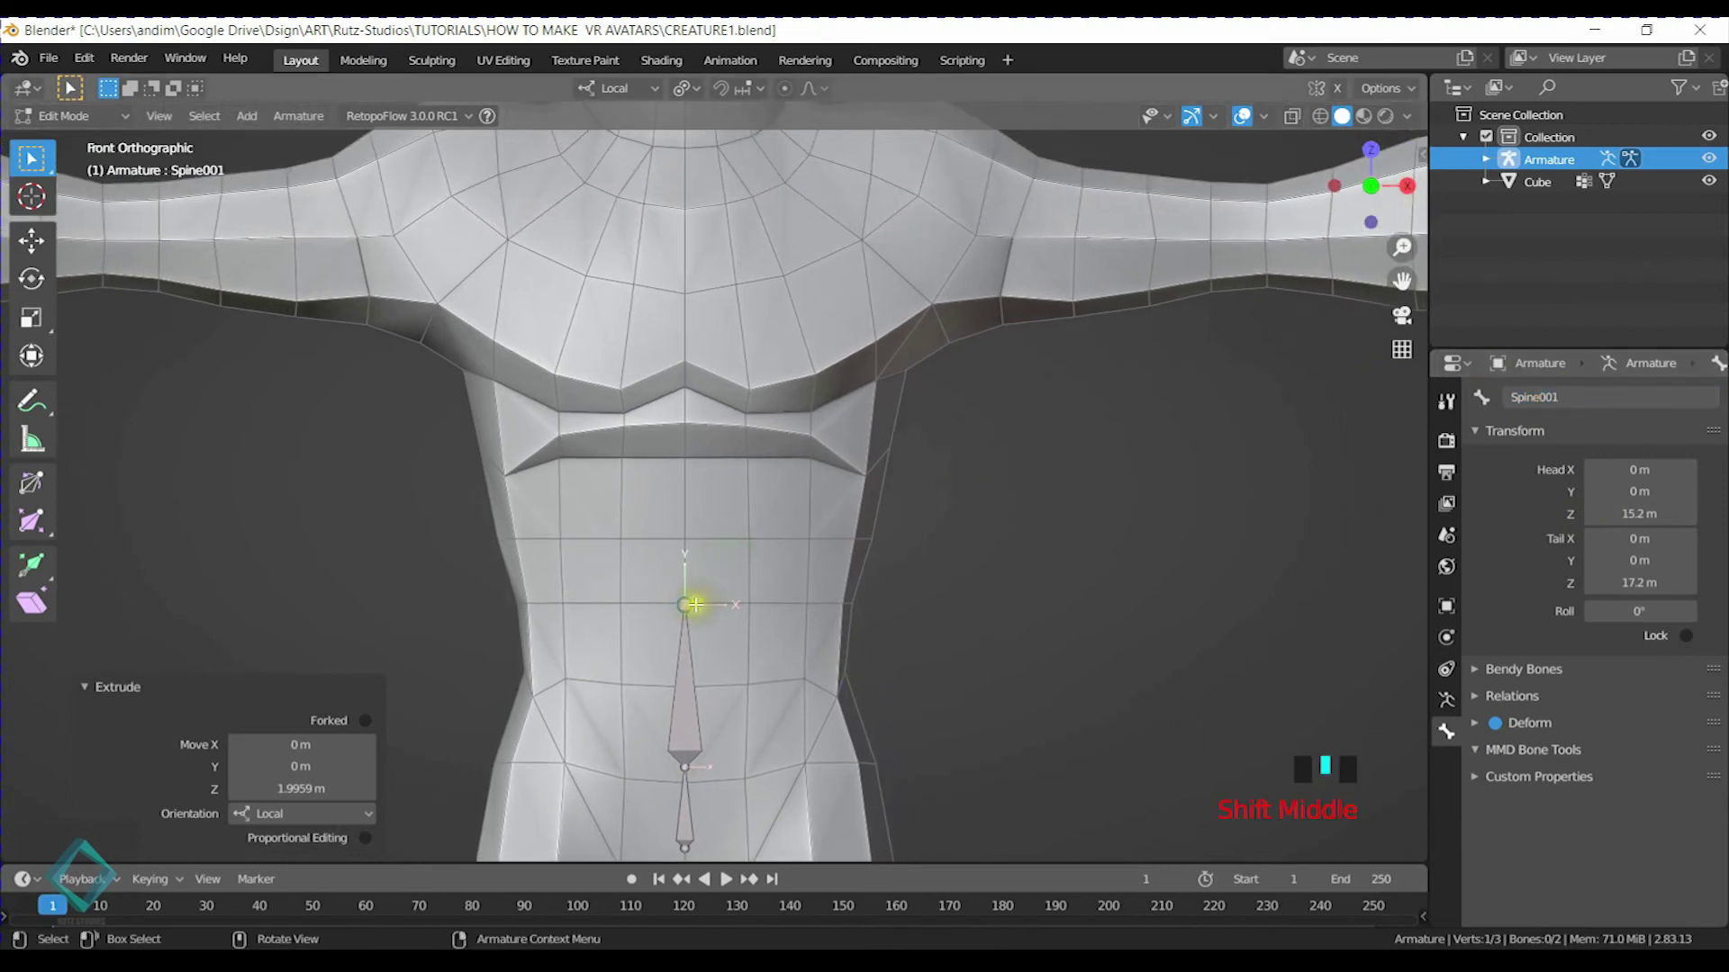
{"action": "key", "text": "e"}
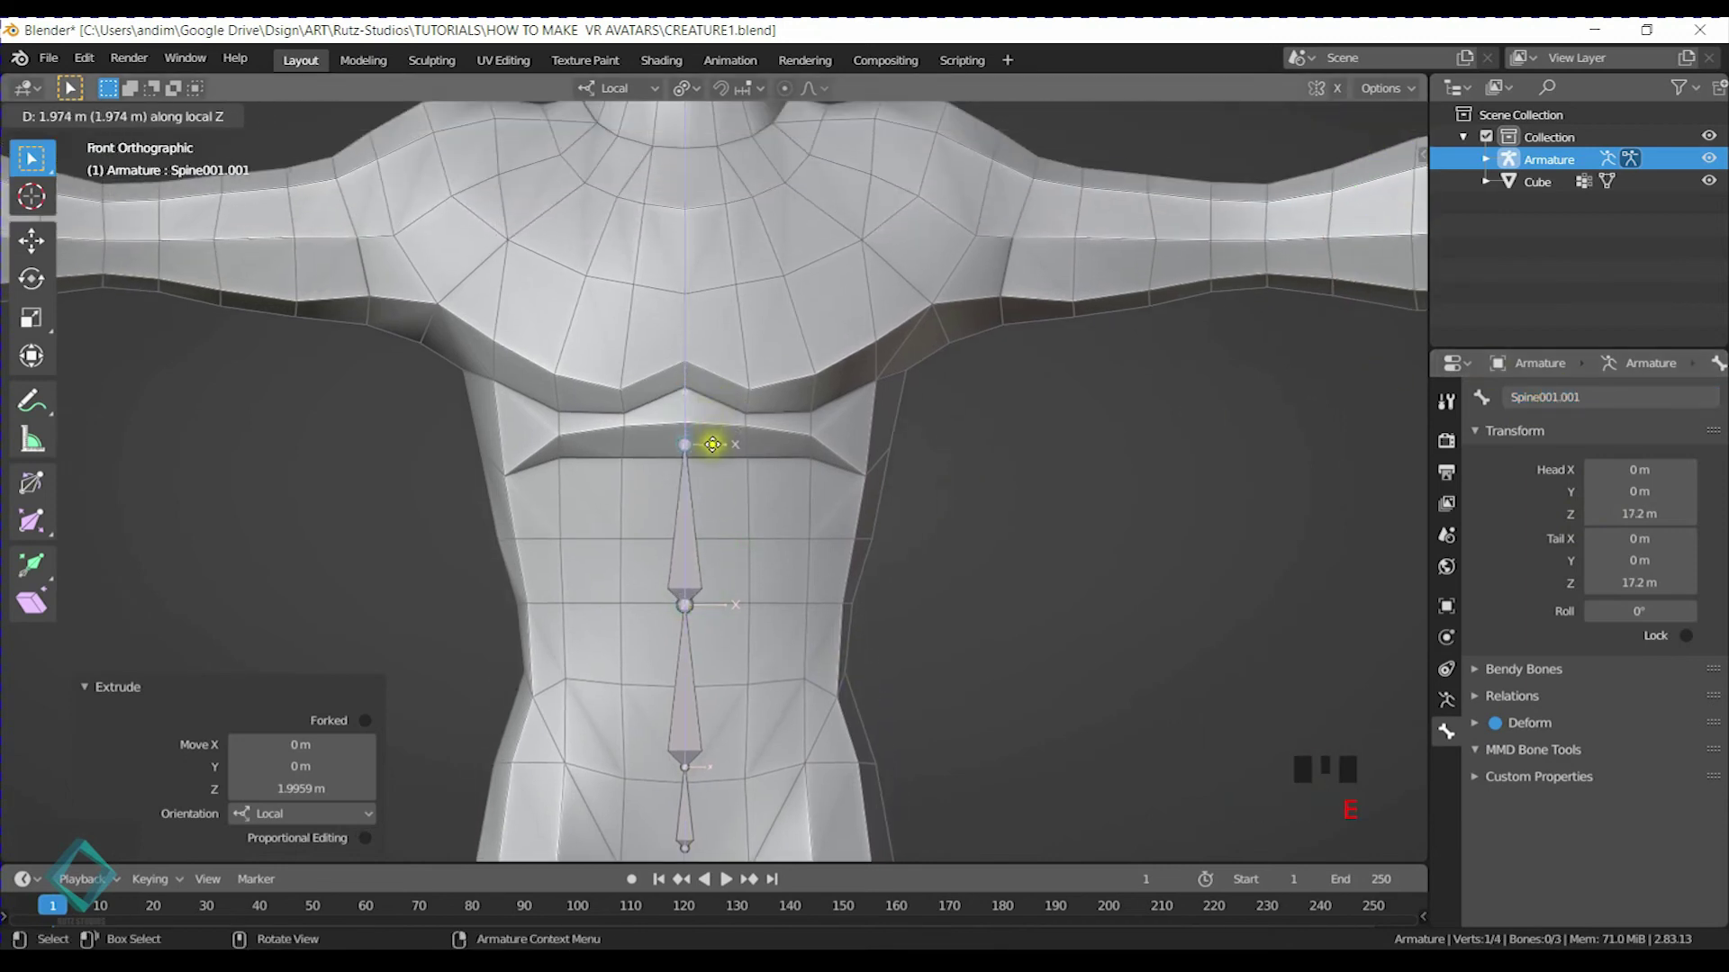
{"action": "left_click", "coordinate": [716, 450]}
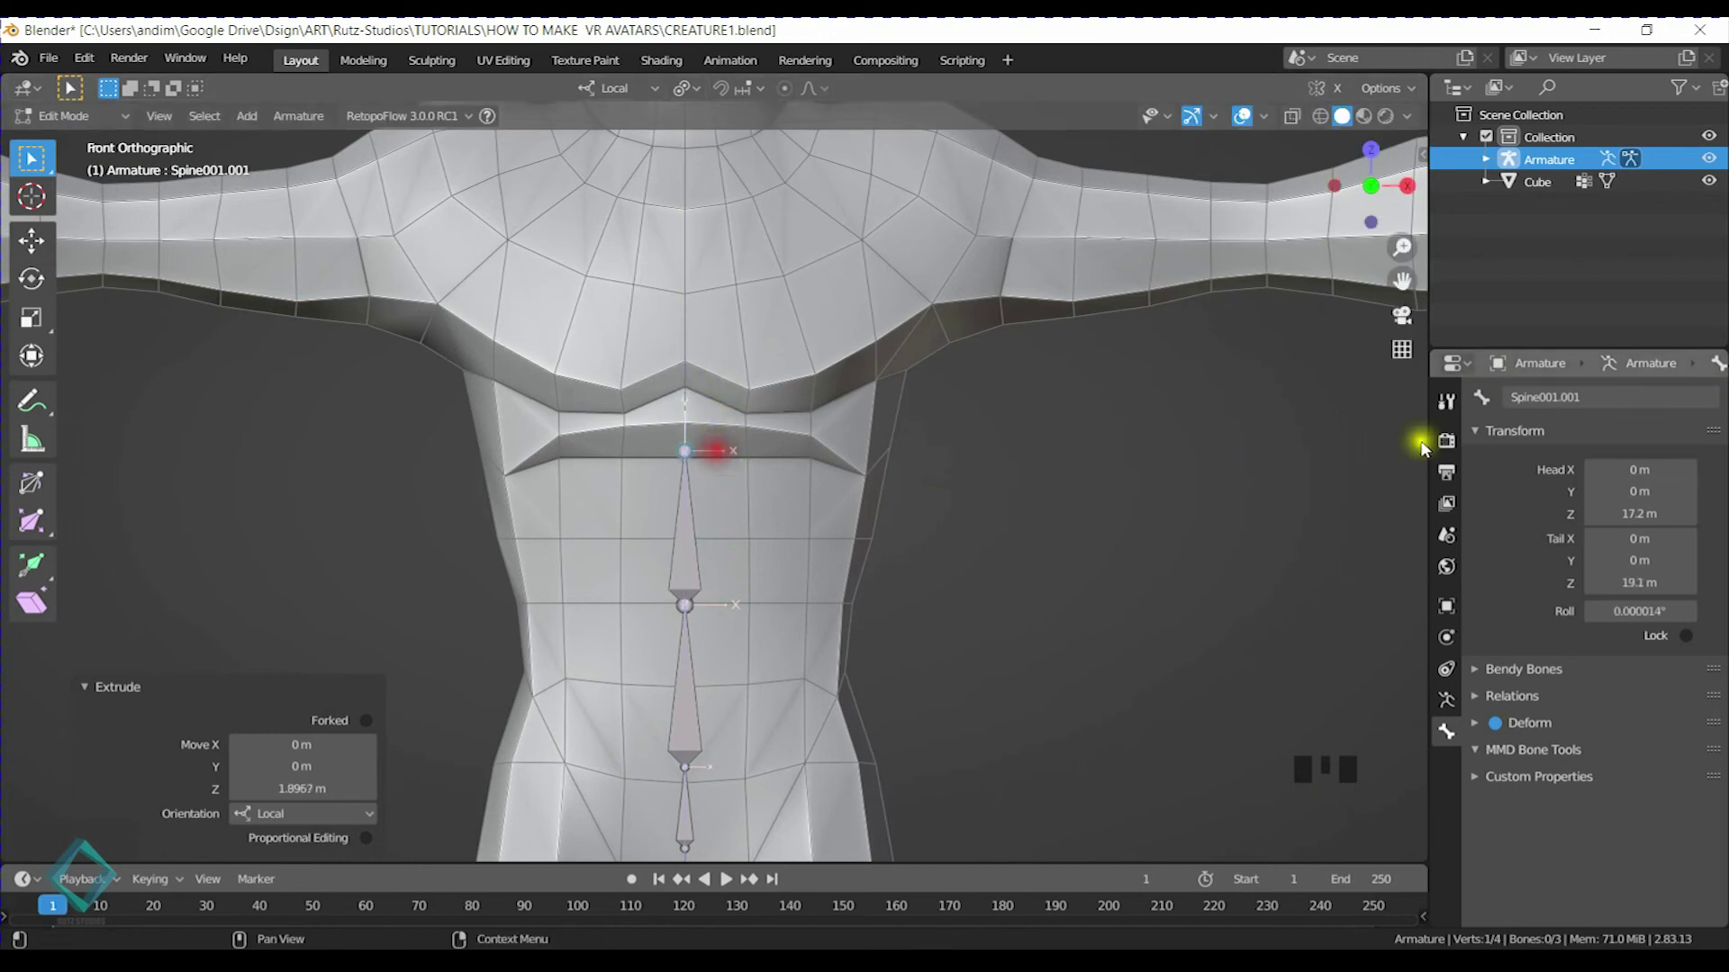
Rename the newly extruded upper spine bone to Spine002
{"action": "left_click", "coordinate": [1595, 399]}
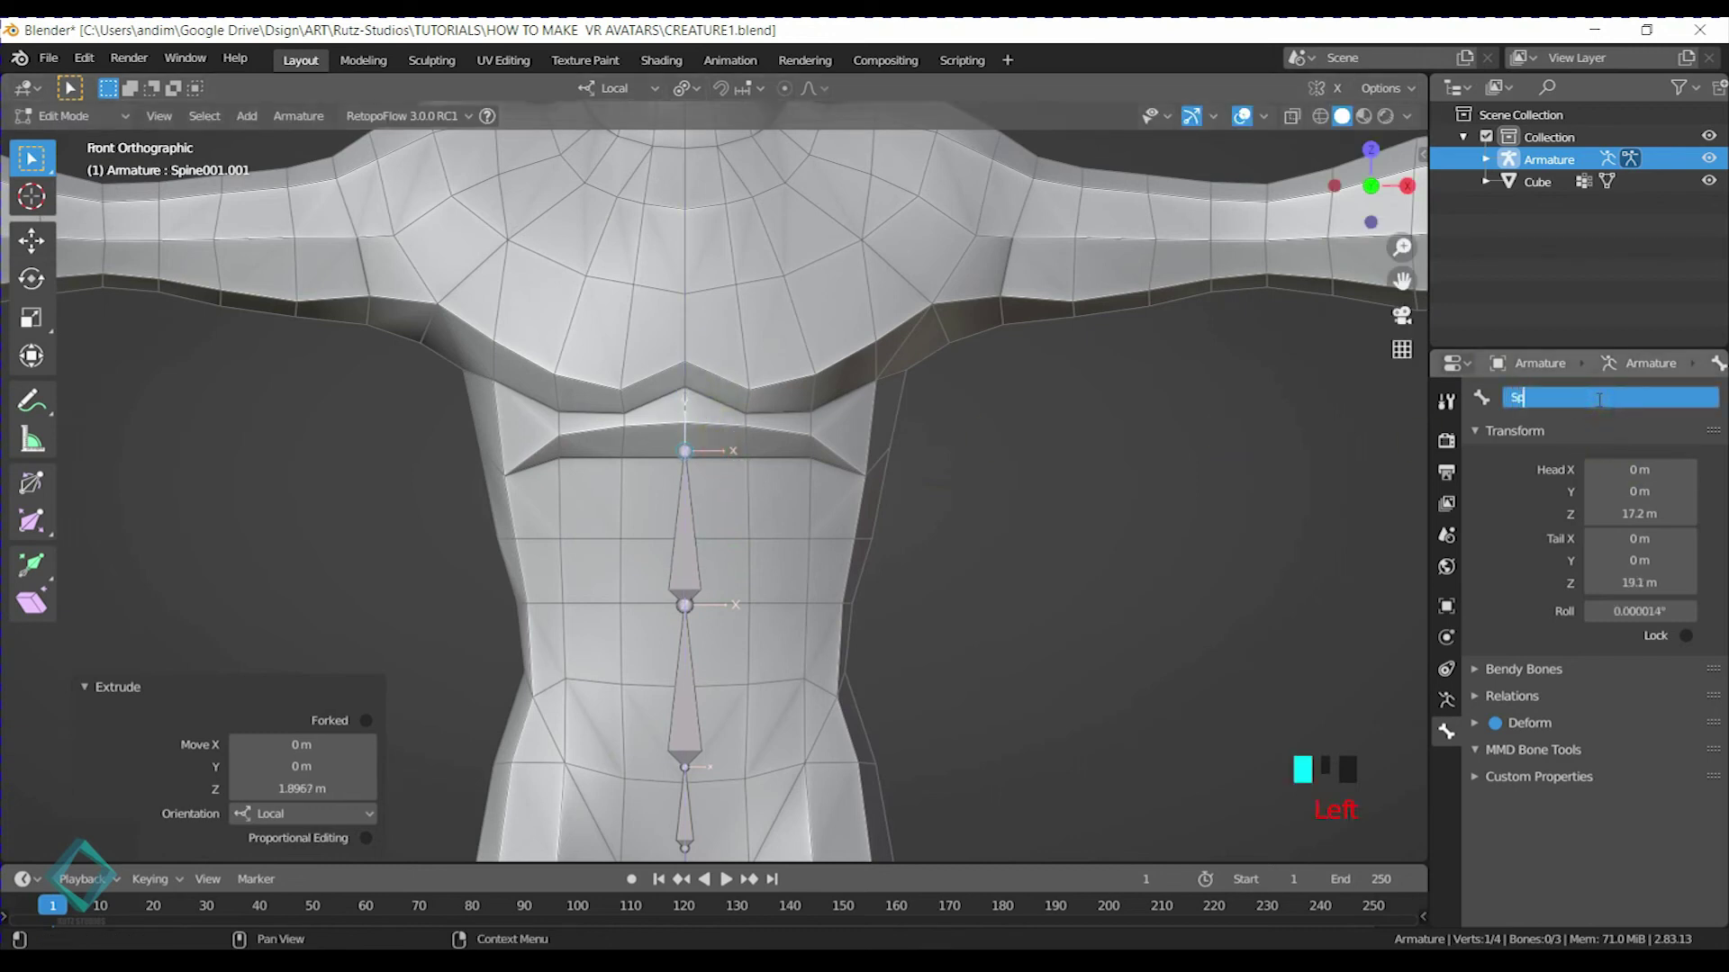
{"action": "type", "text": "Spine002"}
{"action": "key", "text": "Return"}
Extrude a bone about 3.7 m straight up from Spine002 to the base of the neck and name it Chest
{"action": "middle_click_drag", "start_coordinate": [761, 416], "coordinate": [746, 521], "text": "shift"}
{"action": "key", "text": "e"}
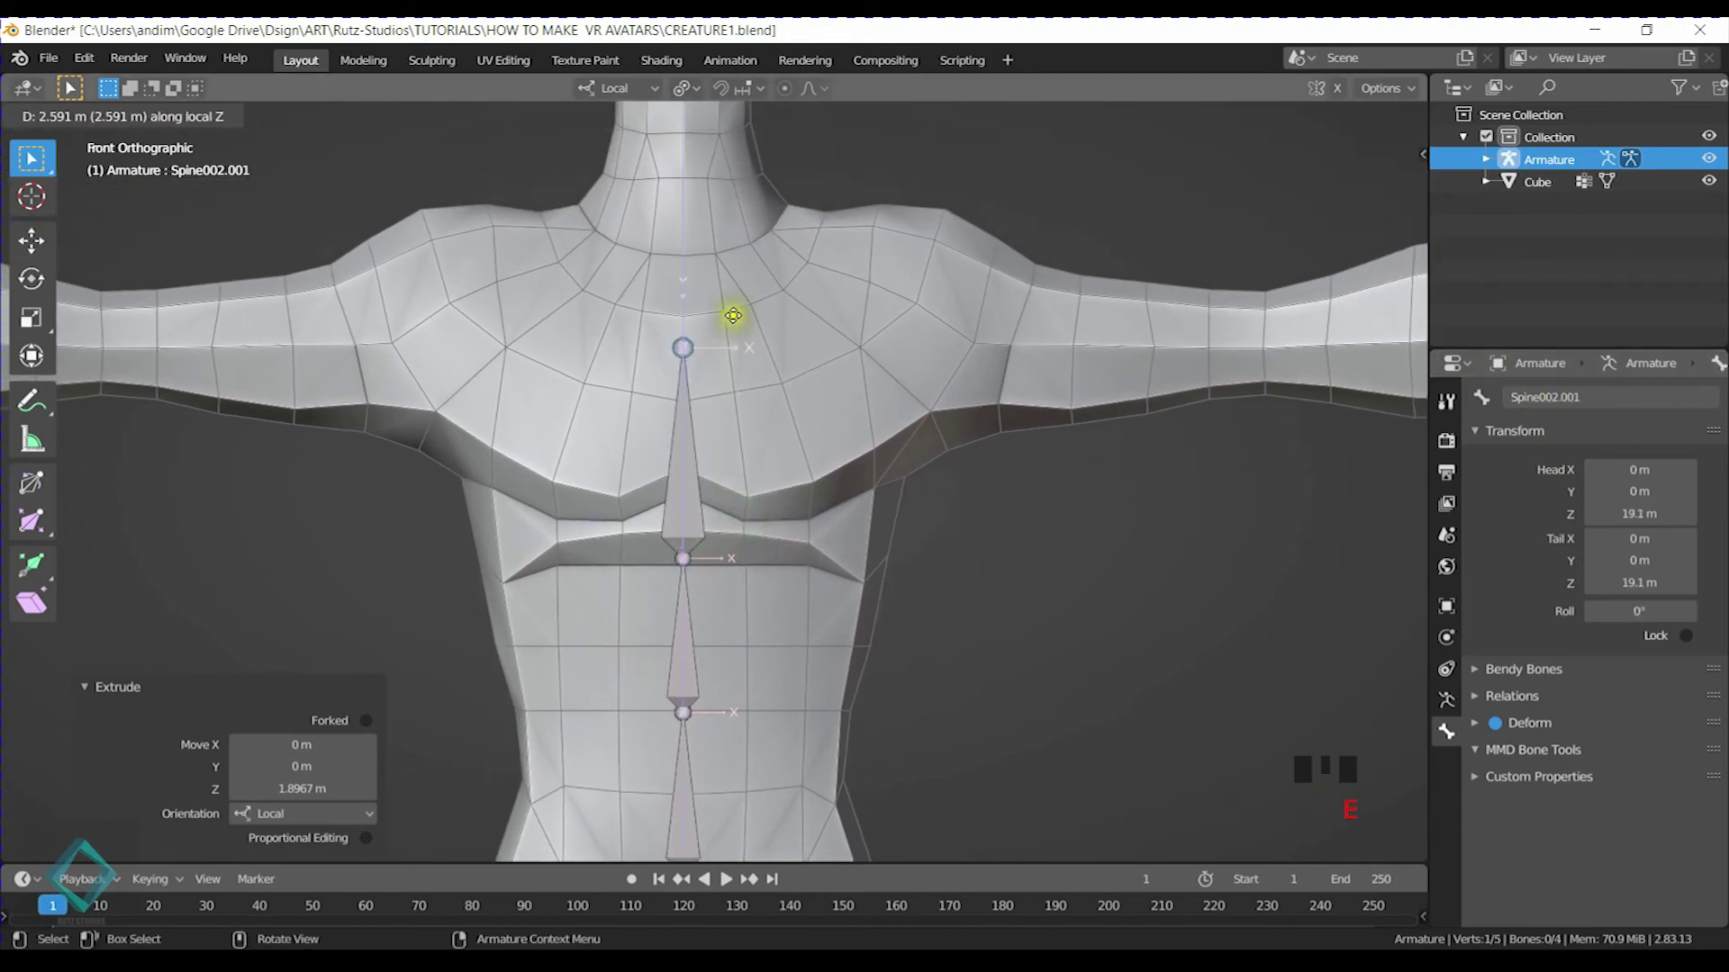
{"action": "left_click", "coordinate": [730, 224]}
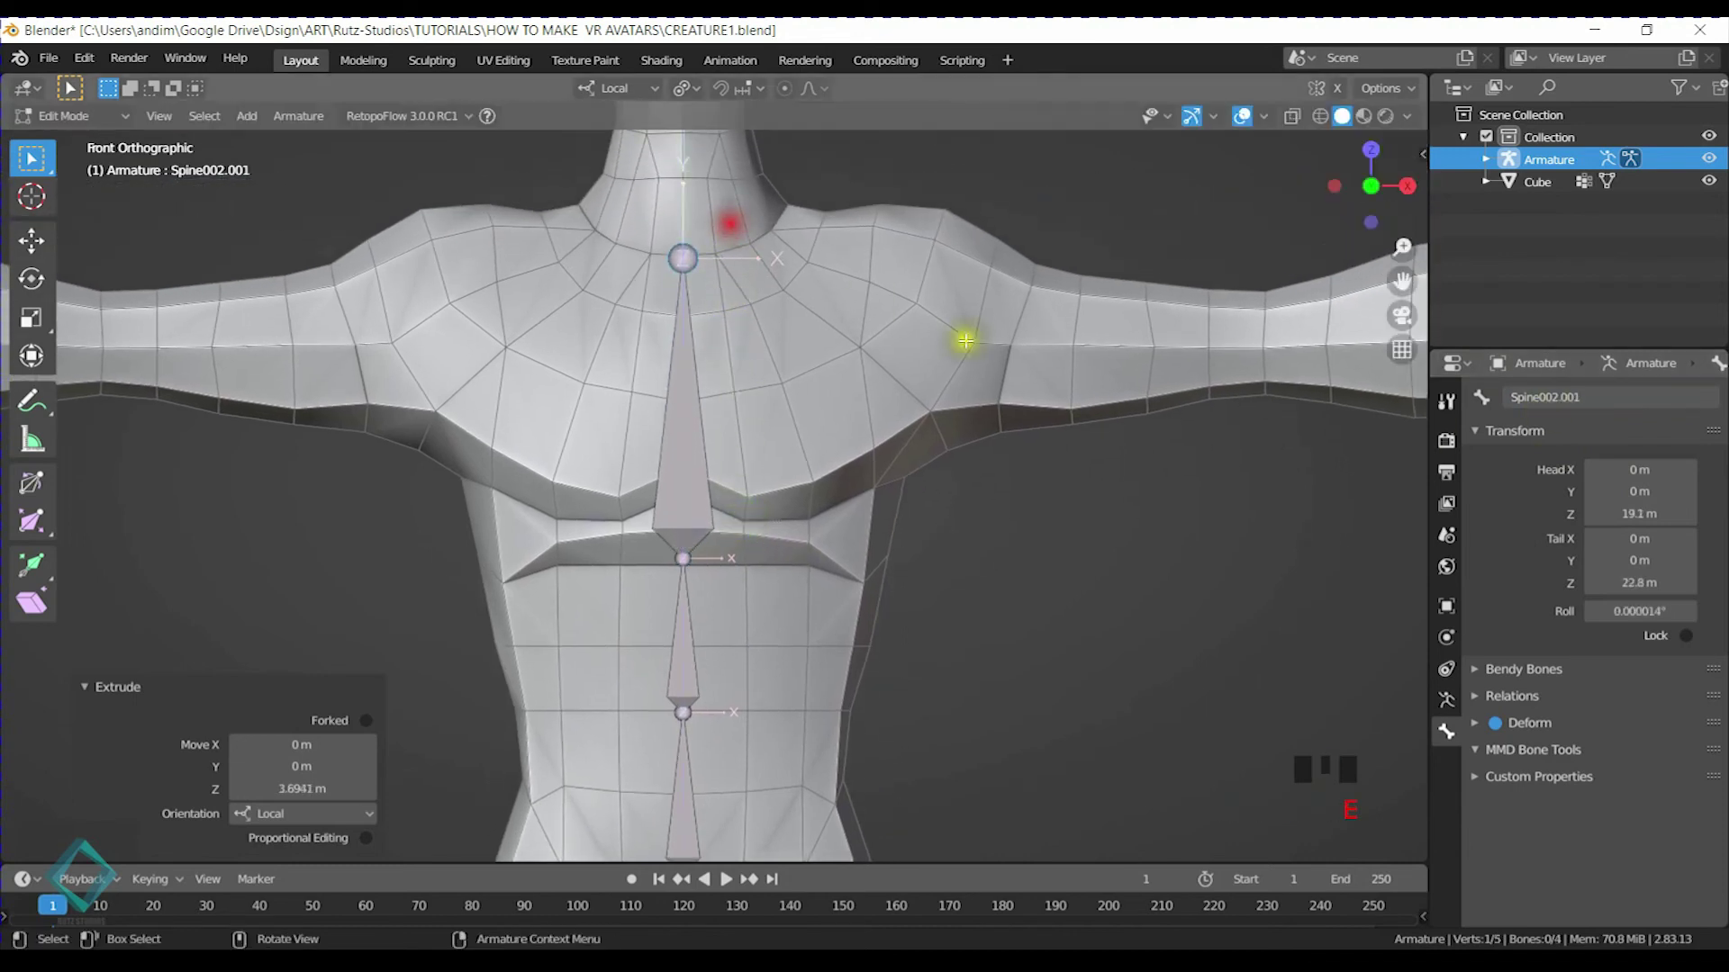
{"action": "left_click", "coordinate": [1614, 397]}
{"action": "type", "text": "Chest"}
{"action": "key", "text": "Return"}
Extrude a bone up from Chest through the neck, place its tip at about Y -0.08 m, Z 25.8 m, and name it Neck
{"action": "middle_click_drag", "start_coordinate": [697, 250], "coordinate": [718, 603], "text": "shift"}
{"action": "key", "text": "e"}
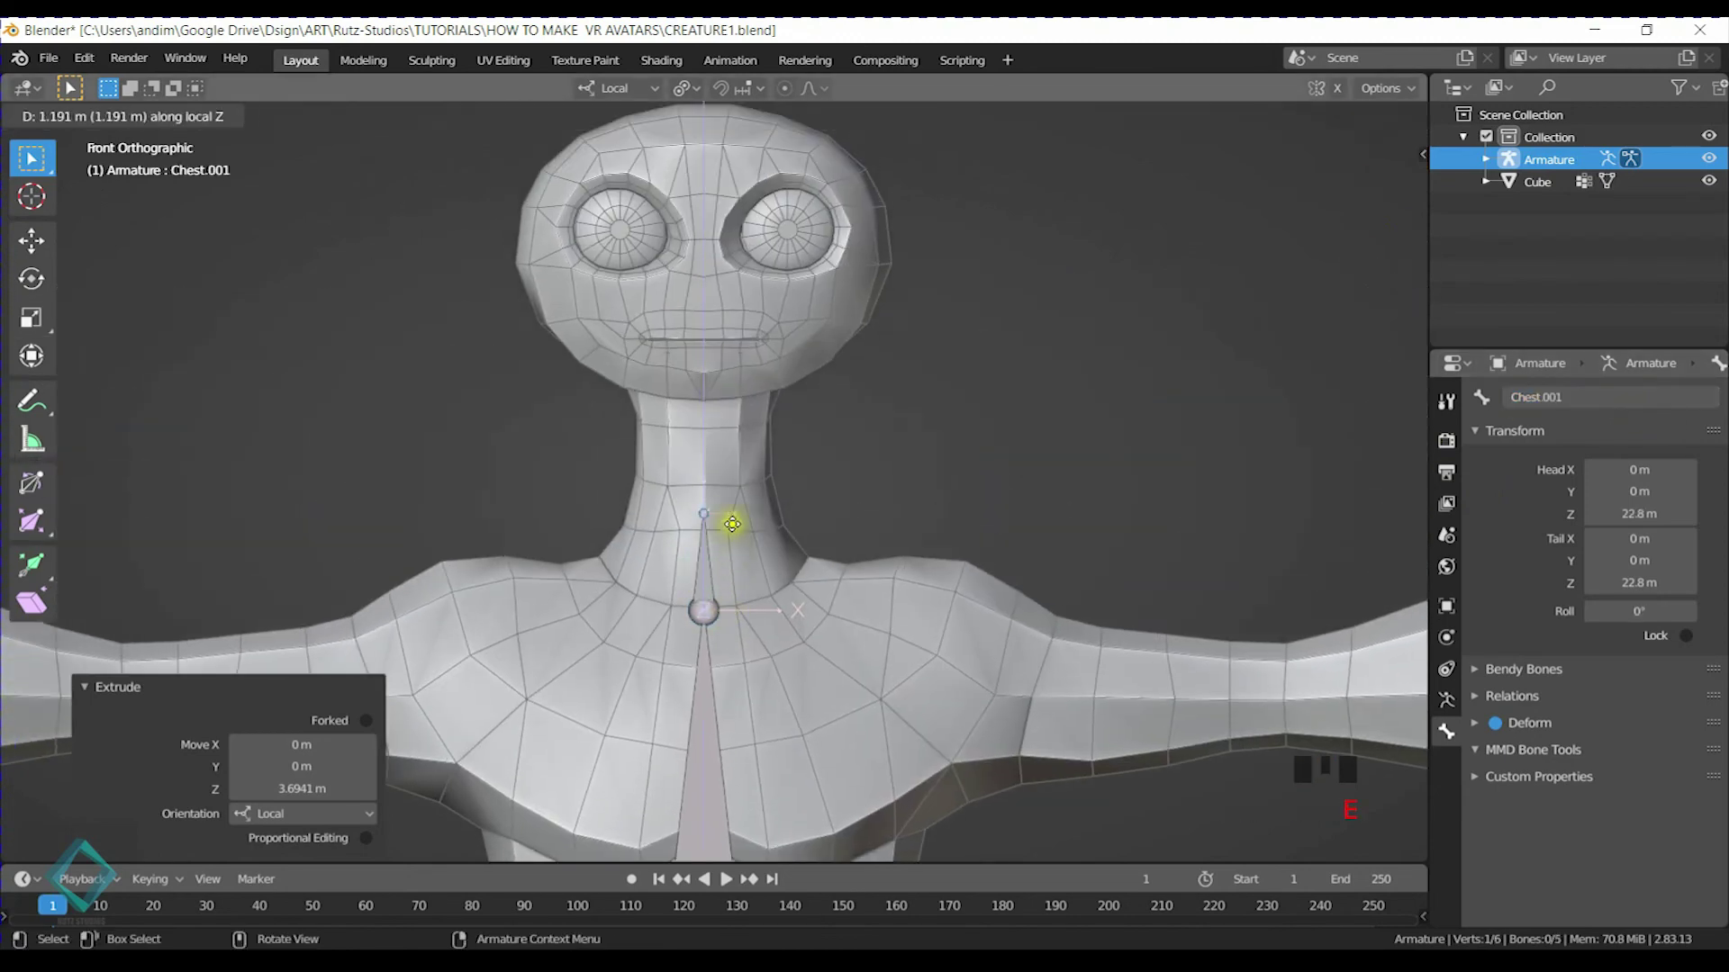
{"action": "left_click", "coordinate": [734, 410]}
{"action": "left_click", "coordinate": [1407, 187]}
{"action": "middle_click_drag", "start_coordinate": [598, 450], "coordinate": [734, 501], "text": "shift"}
{"action": "key", "text": "g"}
{"action": "left_click", "coordinate": [748, 380]}
{"action": "left_click", "coordinate": [1615, 392]}
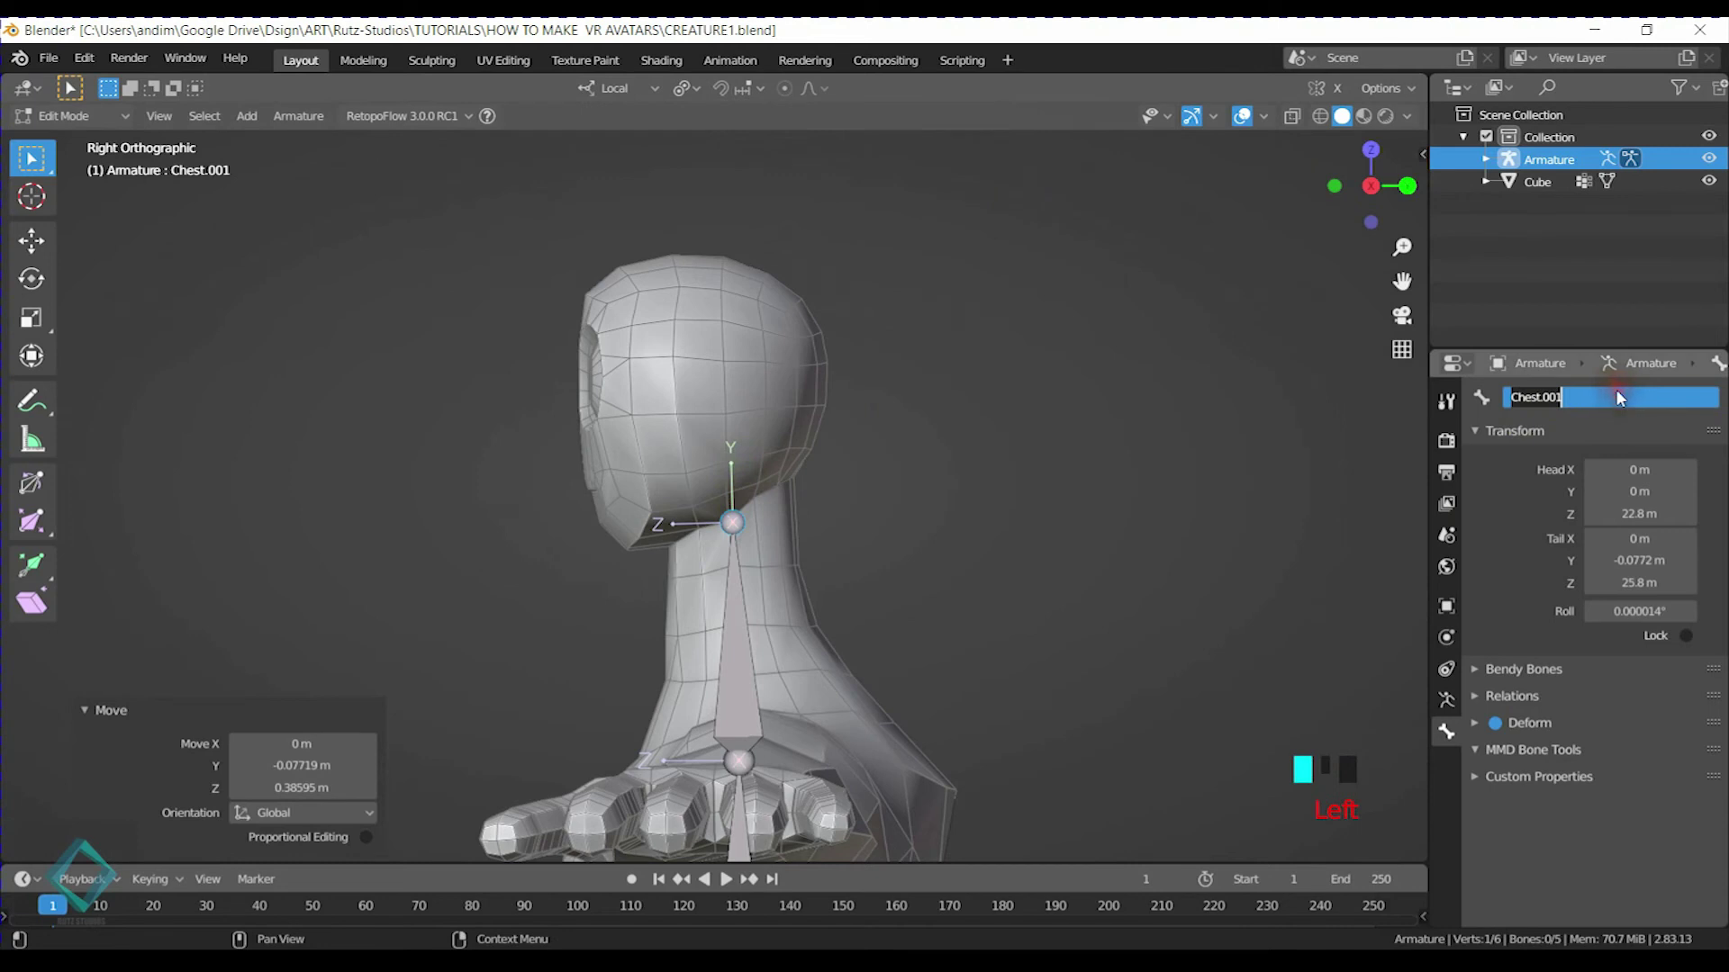
{"action": "type", "text": "Neck"}
{"action": "key", "text": "Return"}
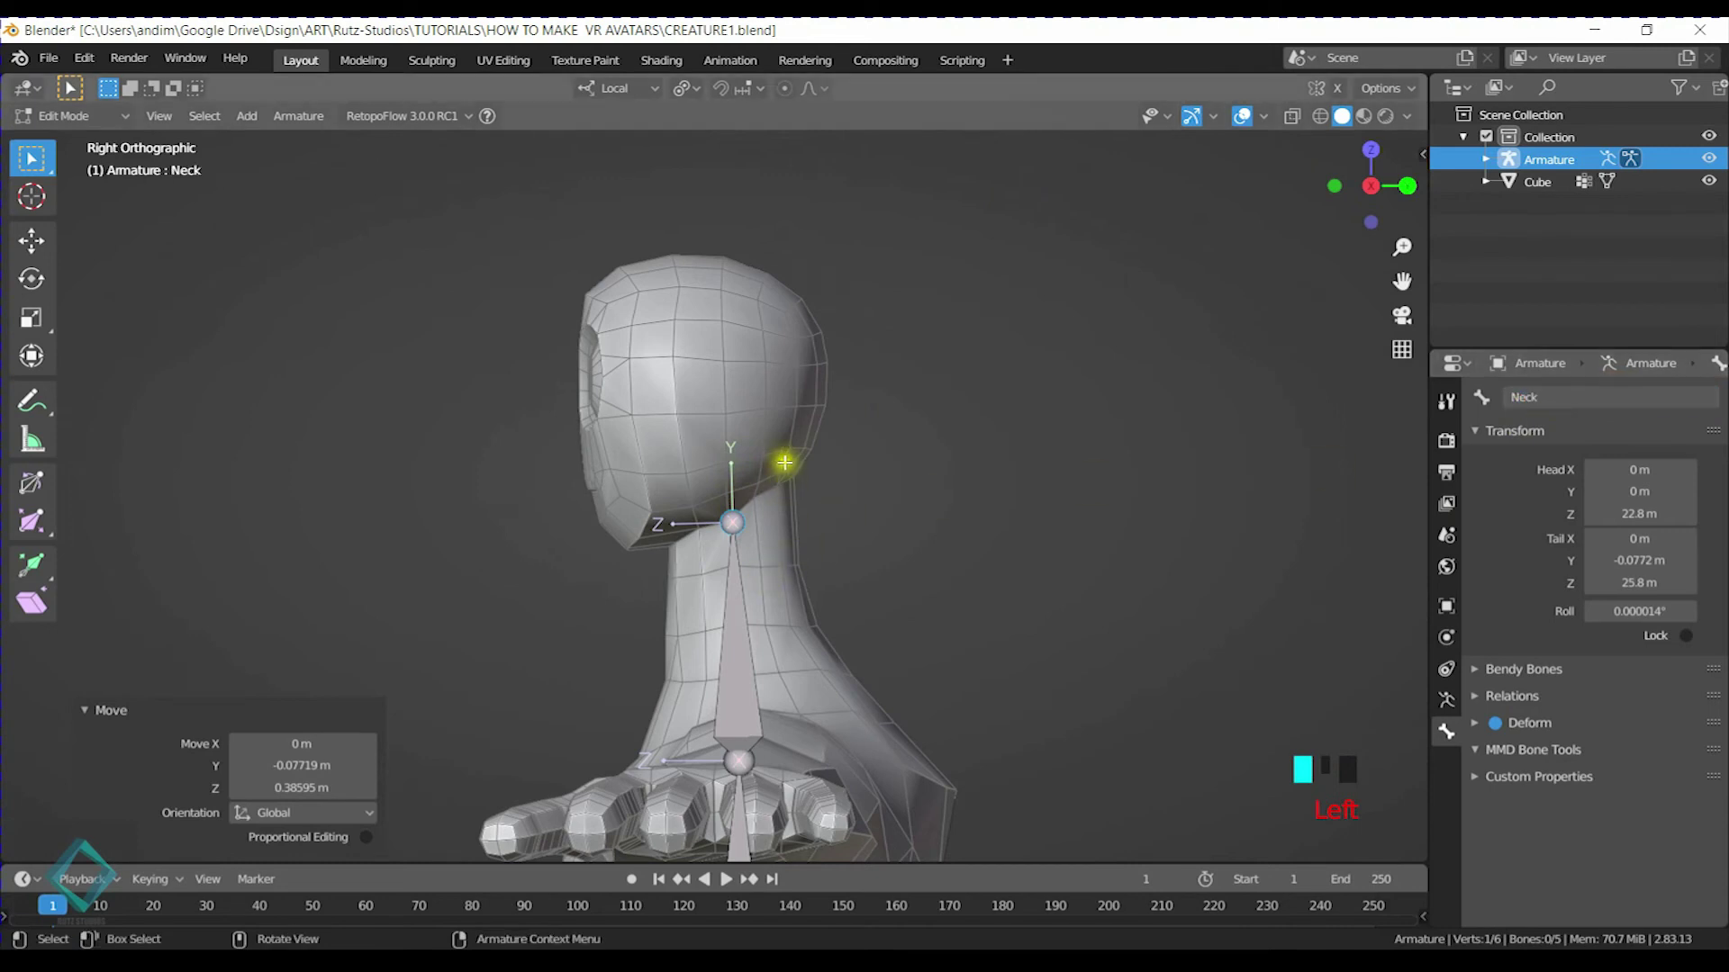
Extrude a bone about 3.3 m long from the Neck tip to the top of the skull and name it Head
{"action": "key", "text": "e"}
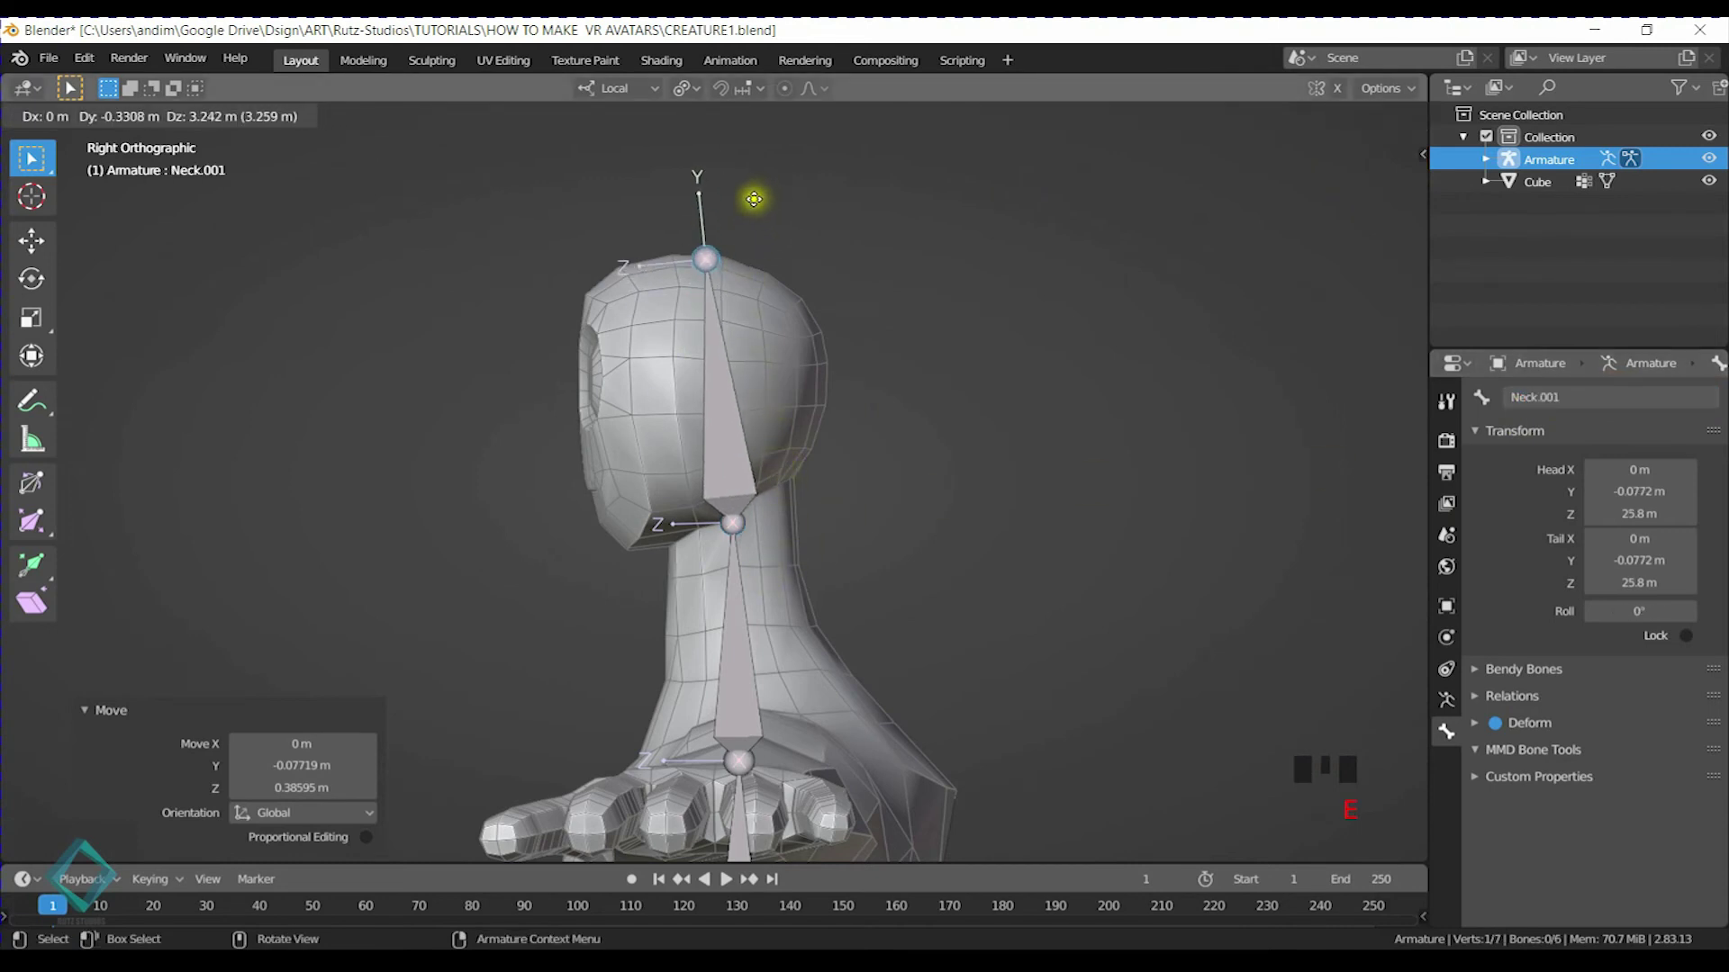
{"action": "left_click", "coordinate": [753, 198]}
{"action": "left_click", "coordinate": [1588, 393]}
{"action": "type", "text": "Head"}
{"action": "key", "text": "Return"}
Save the CREATURE1.blend file
{"action": "middle_click_drag", "start_coordinate": [738, 378], "coordinate": [675, 336]}
{"action": "scroll", "coordinate": [706, 451], "scroll_direction": "down", "scroll_amount": 2}
{"action": "mouse_move", "coordinate": [706, 451]}
{"action": "middle_mouse_down", "text": "shift"}
{"action": "mouse_move", "coordinate": [659, 282]}
{"action": "mouse_move", "coordinate": [714, 444]}
{"action": "mouse_move", "coordinate": [760, 424]}
{"action": "mouse_move", "coordinate": [714, 424]}
{"action": "mouse_move", "coordinate": [734, 456]}
{"action": "mouse_move", "coordinate": [710, 433]}
{"action": "middle_mouse_up", "text": "shift"}
{"action": "key", "text": "ctrl+s"}
Extrude a bone from the base of the root bone to the outer left hip, at about X 1.68 m, Z 16 m, and name it Hip.L
{"action": "key", "text": "KP_1"}
{"action": "scroll", "coordinate": [747, 486], "scroll_direction": "up", "scroll_amount": 4}
{"action": "left_click", "coordinate": [697, 472]}
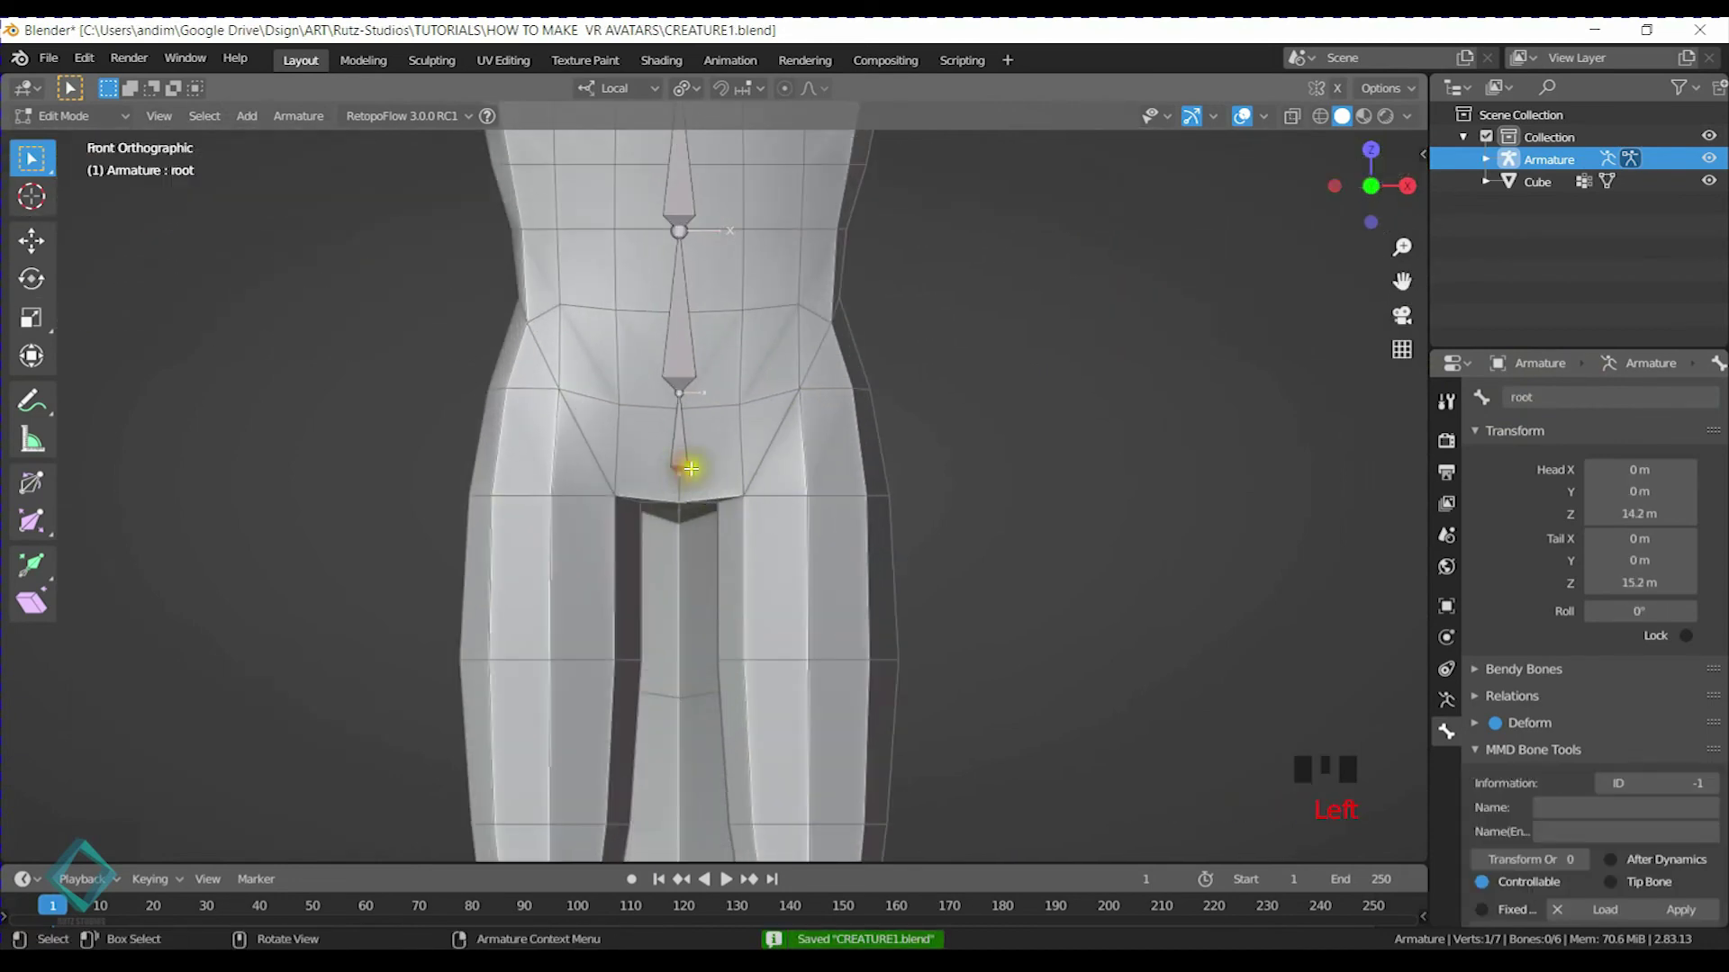
{"action": "scroll", "coordinate": [724, 456], "scroll_direction": "up", "scroll_amount": 5}
{"action": "scroll", "coordinate": [687, 630], "scroll_direction": "down", "scroll_amount": 4}
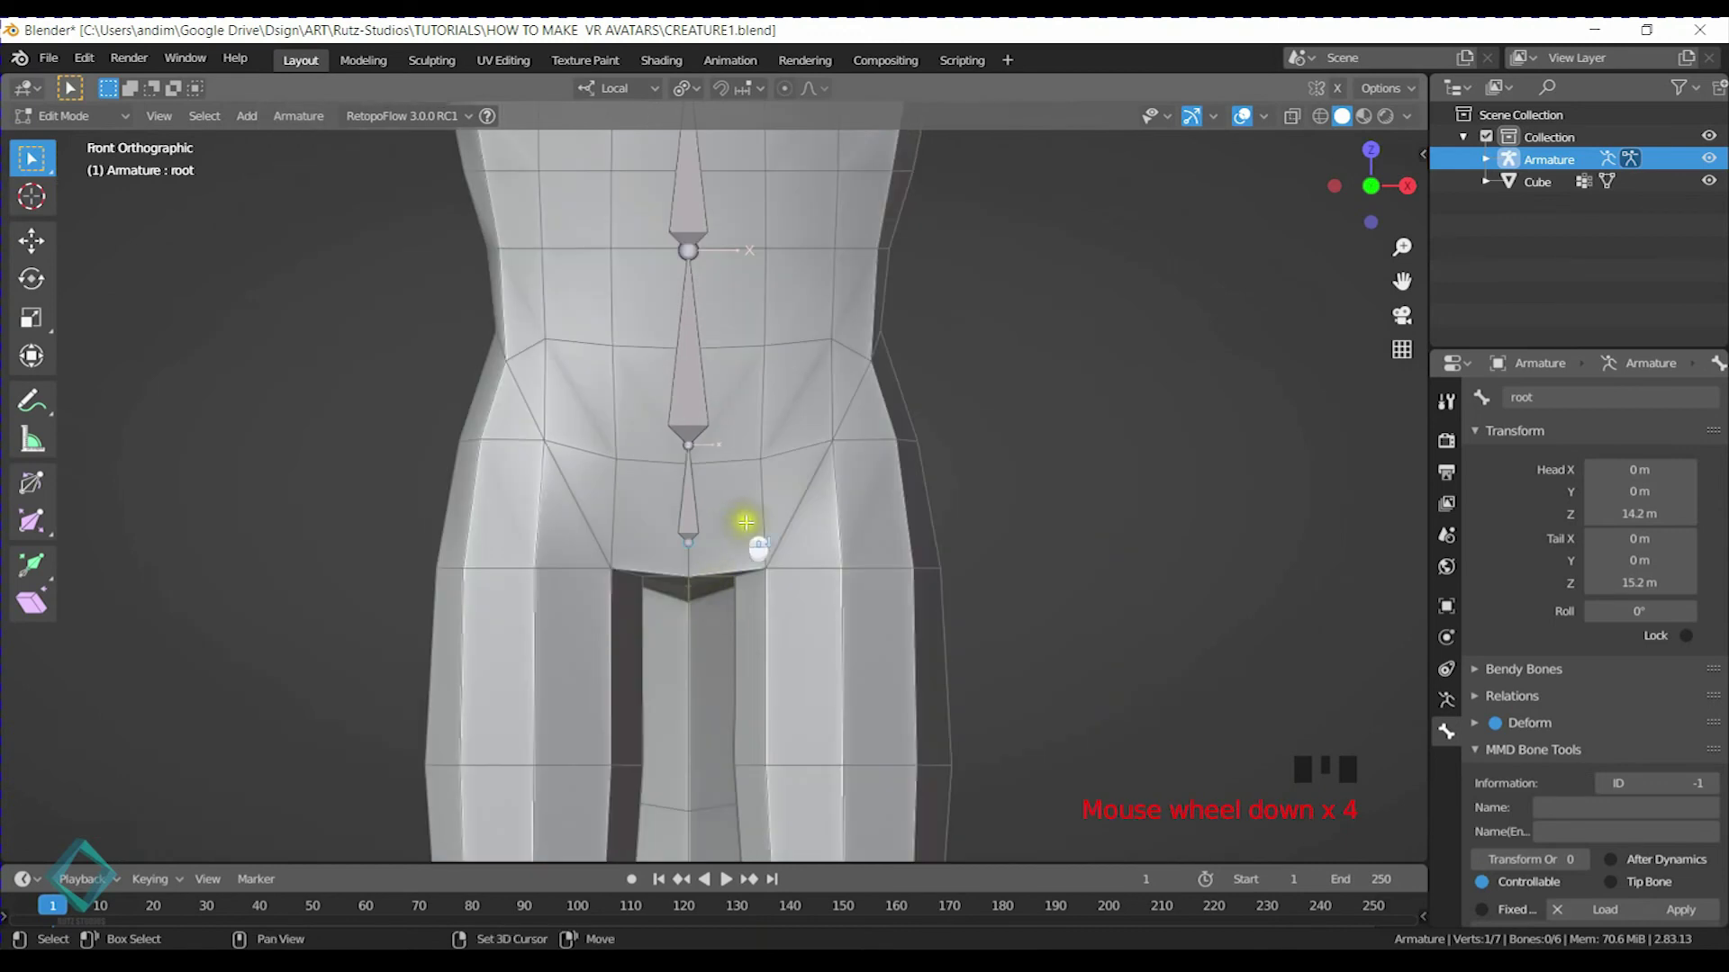
{"action": "middle_click_drag", "start_coordinate": [756, 552], "coordinate": [742, 612], "text": "shift"}
{"action": "key", "text": "e"}
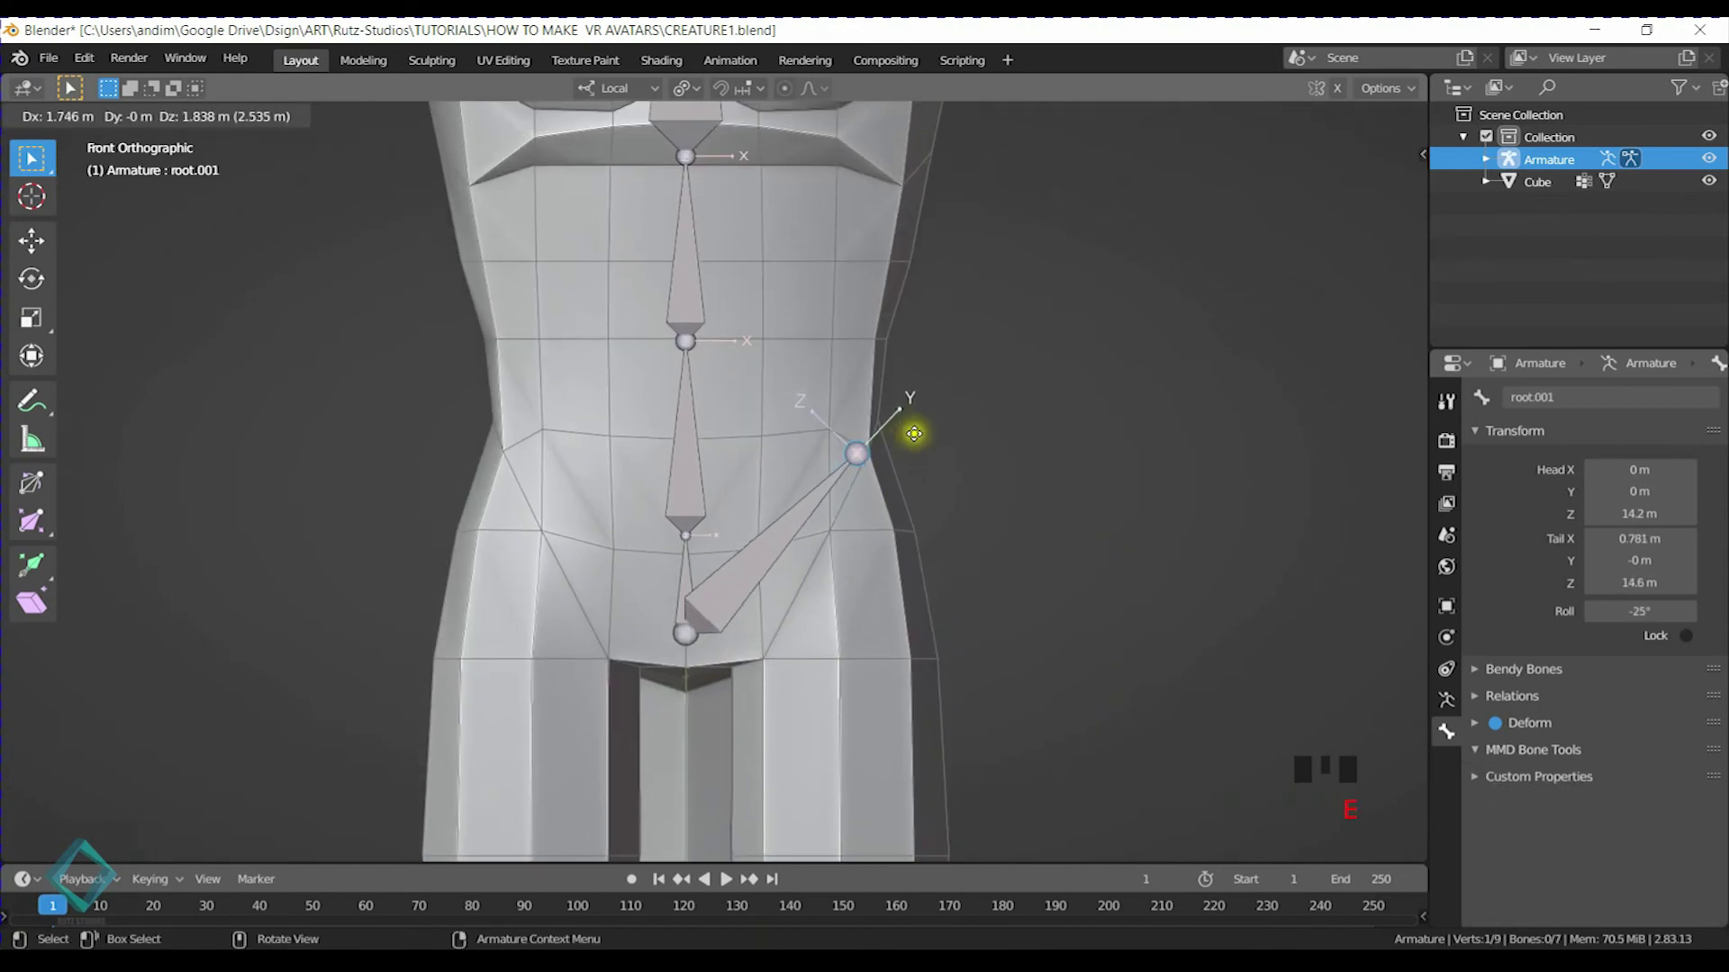
{"action": "left_click", "coordinate": [907, 437]}
{"action": "left_click", "coordinate": [757, 571]}
{"action": "left_click", "coordinate": [1584, 397]}
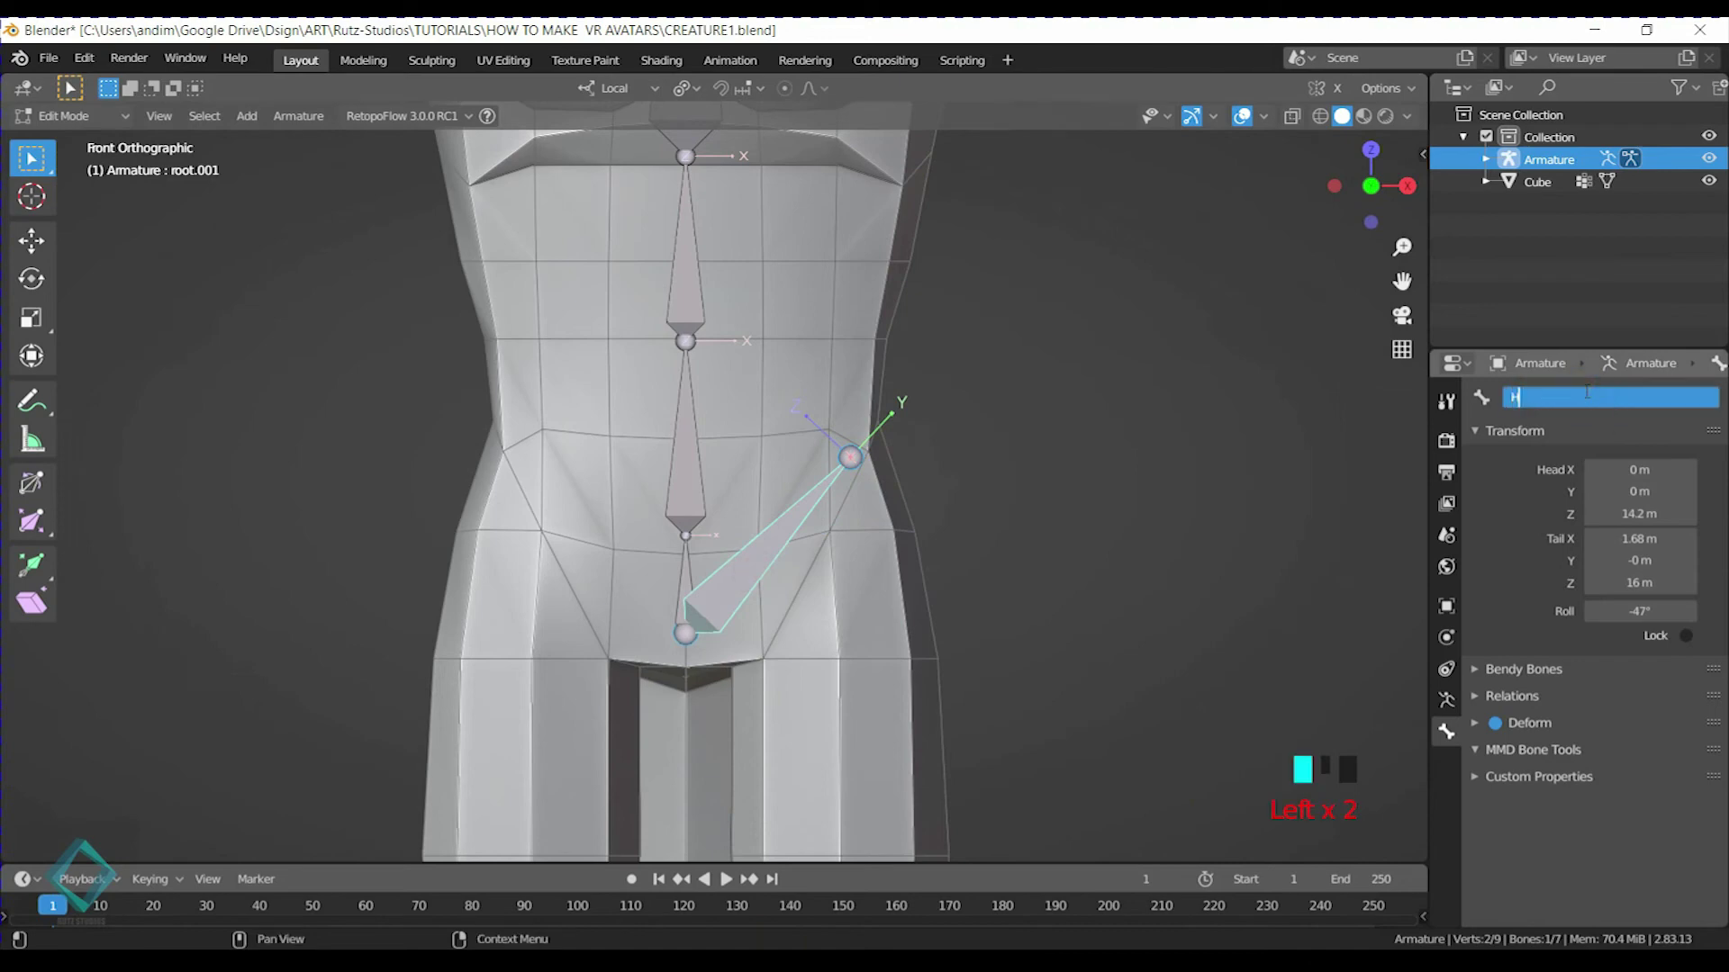
{"action": "type", "text": "Hip.L"}
{"action": "key", "text": "Return"}
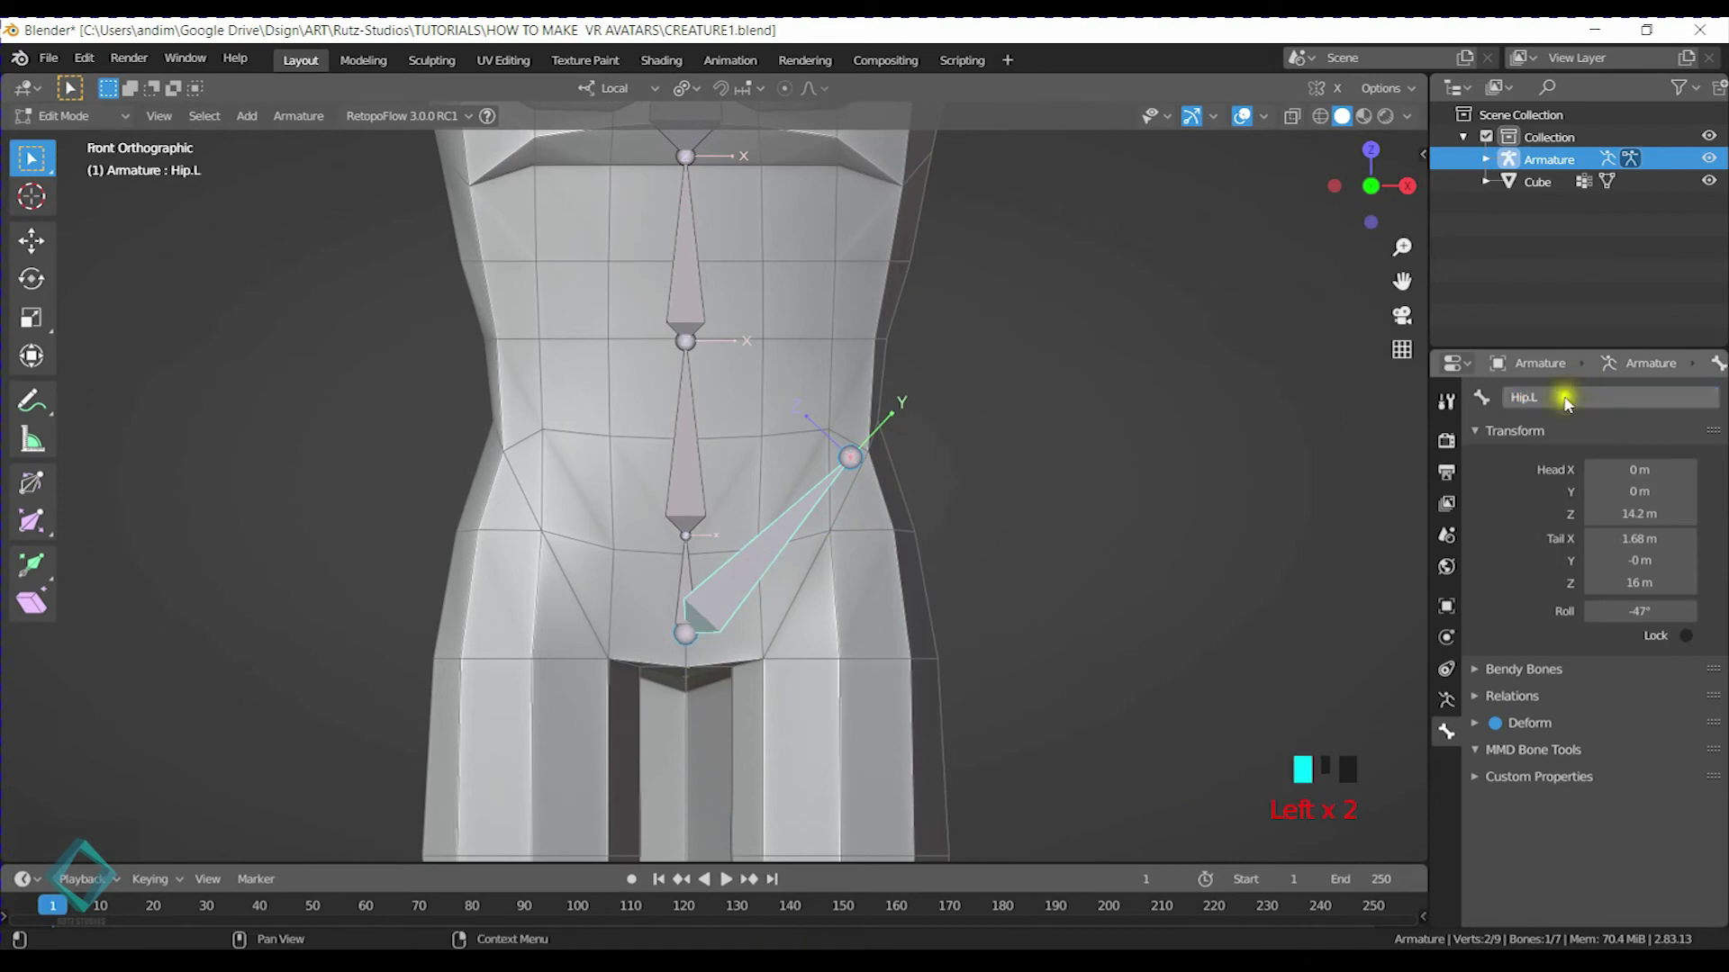
Examine the Hip.L bone's placement in the body from the back and the front
{"action": "middle_click_drag", "start_coordinate": [1131, 462], "coordinate": [821, 429]}
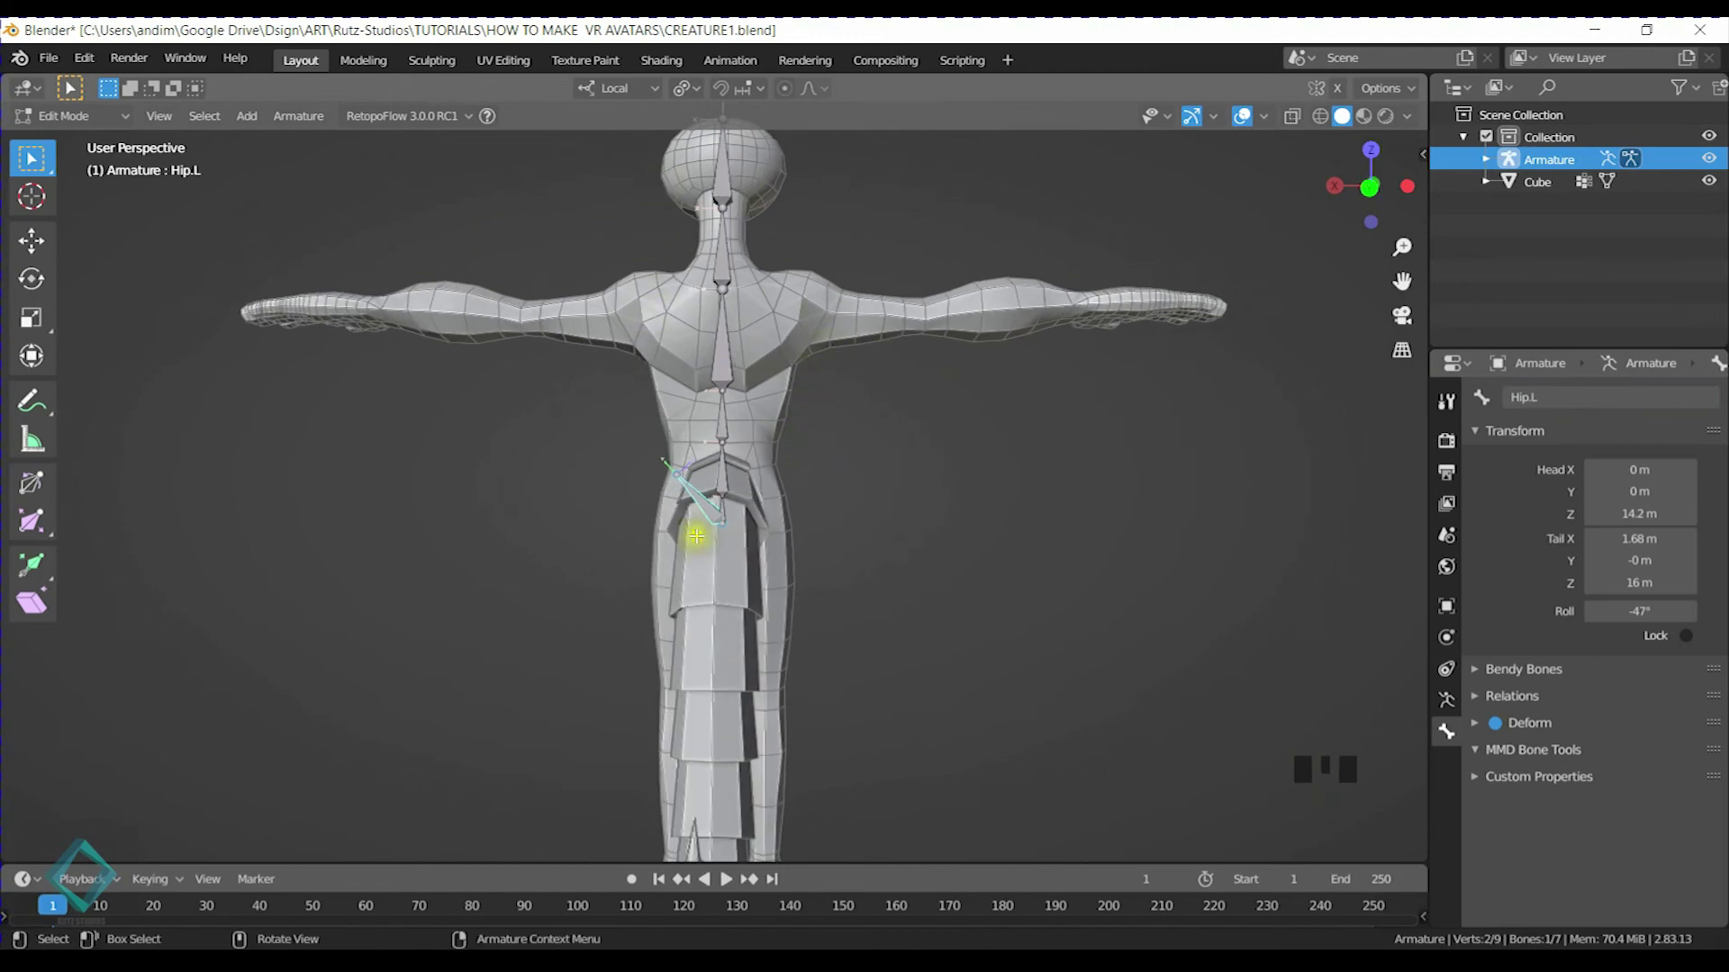
{"action": "middle_click_drag", "start_coordinate": [418, 410], "coordinate": [850, 412]}
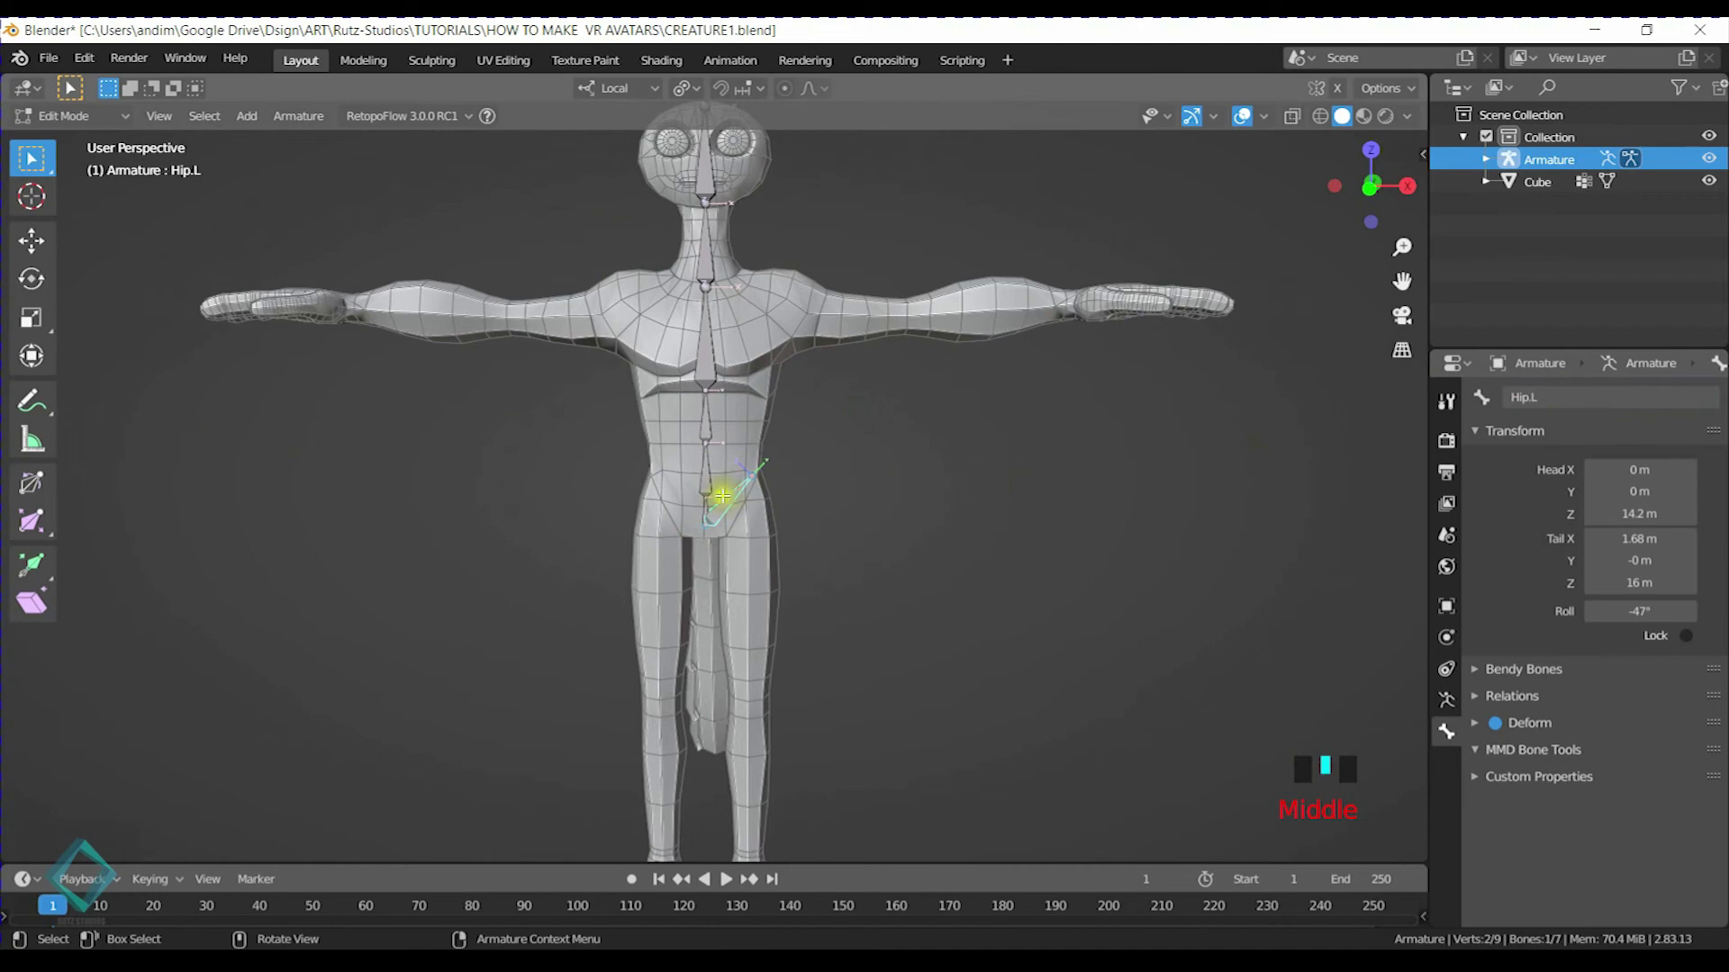
{"action": "scroll", "coordinate": [722, 495], "scroll_direction": "up", "scroll_amount": 3}
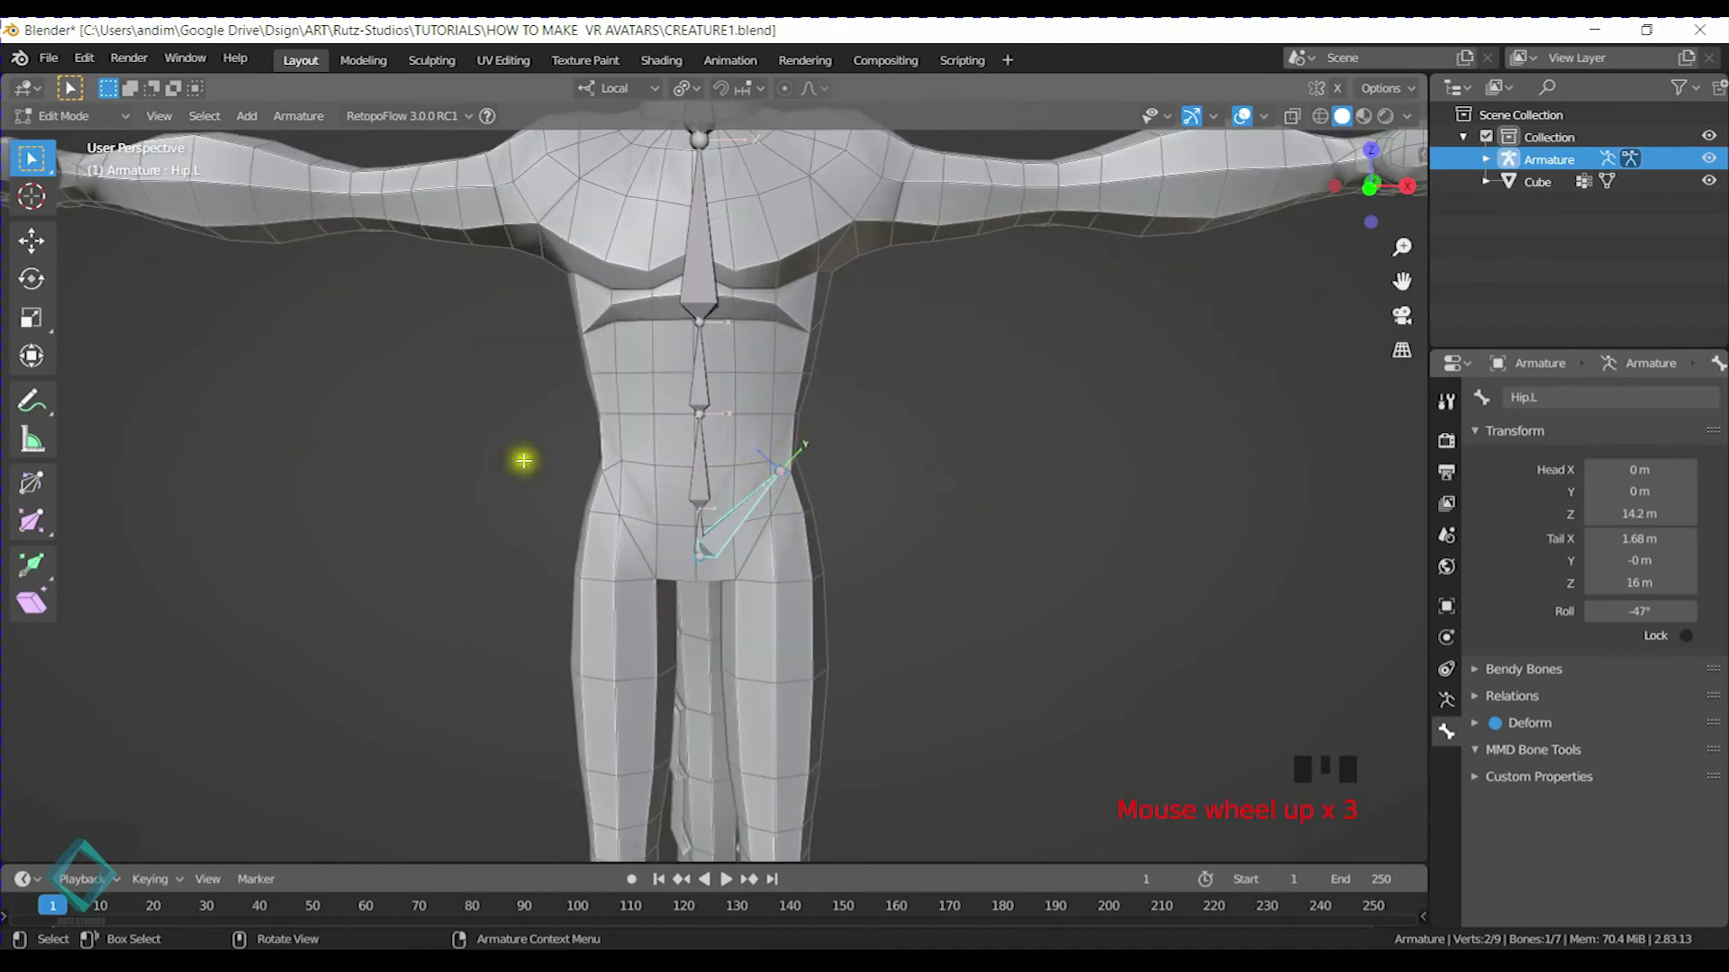
{"action": "middle_click_drag", "start_coordinate": [1123, 409], "coordinate": [718, 456]}
{"action": "scroll", "coordinate": [726, 438], "scroll_direction": "down", "scroll_amount": 7}
{"action": "scroll", "coordinate": [718, 475], "scroll_direction": "up", "scroll_amount": 3}
{"action": "scroll", "coordinate": [717, 486], "scroll_direction": "down", "scroll_amount": 3}
{"action": "middle_click_drag", "start_coordinate": [471, 482], "coordinate": [879, 471]}
{"action": "scroll", "coordinate": [791, 495], "scroll_direction": "up", "scroll_amount": 4}
{"action": "key", "text": "KP_5"}
{"action": "key", "text": "KP_1"}
{"action": "scroll", "coordinate": [920, 410], "scroll_direction": "down", "scroll_amount": 2}
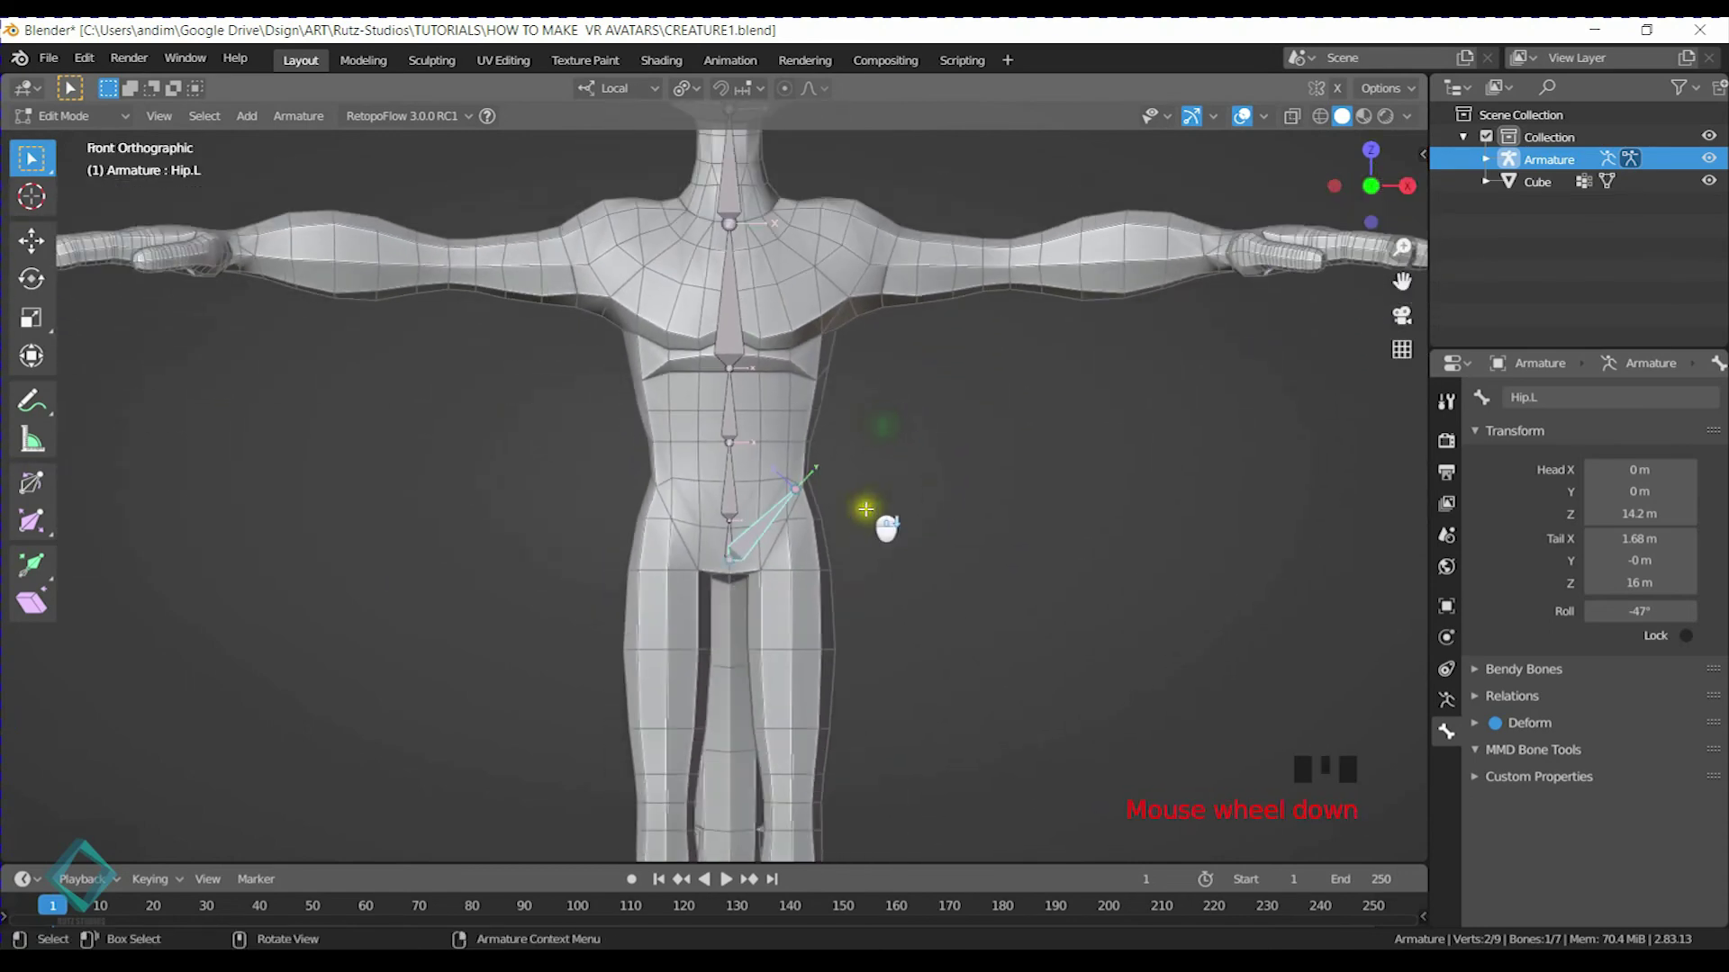
Duplicate the Hip.L bone and place the copy's head in the upper left thigh at about X 1.57 m, Z 14.5 m
{"action": "middle_click_drag", "start_coordinate": [872, 532], "coordinate": [846, 454], "text": "shift"}
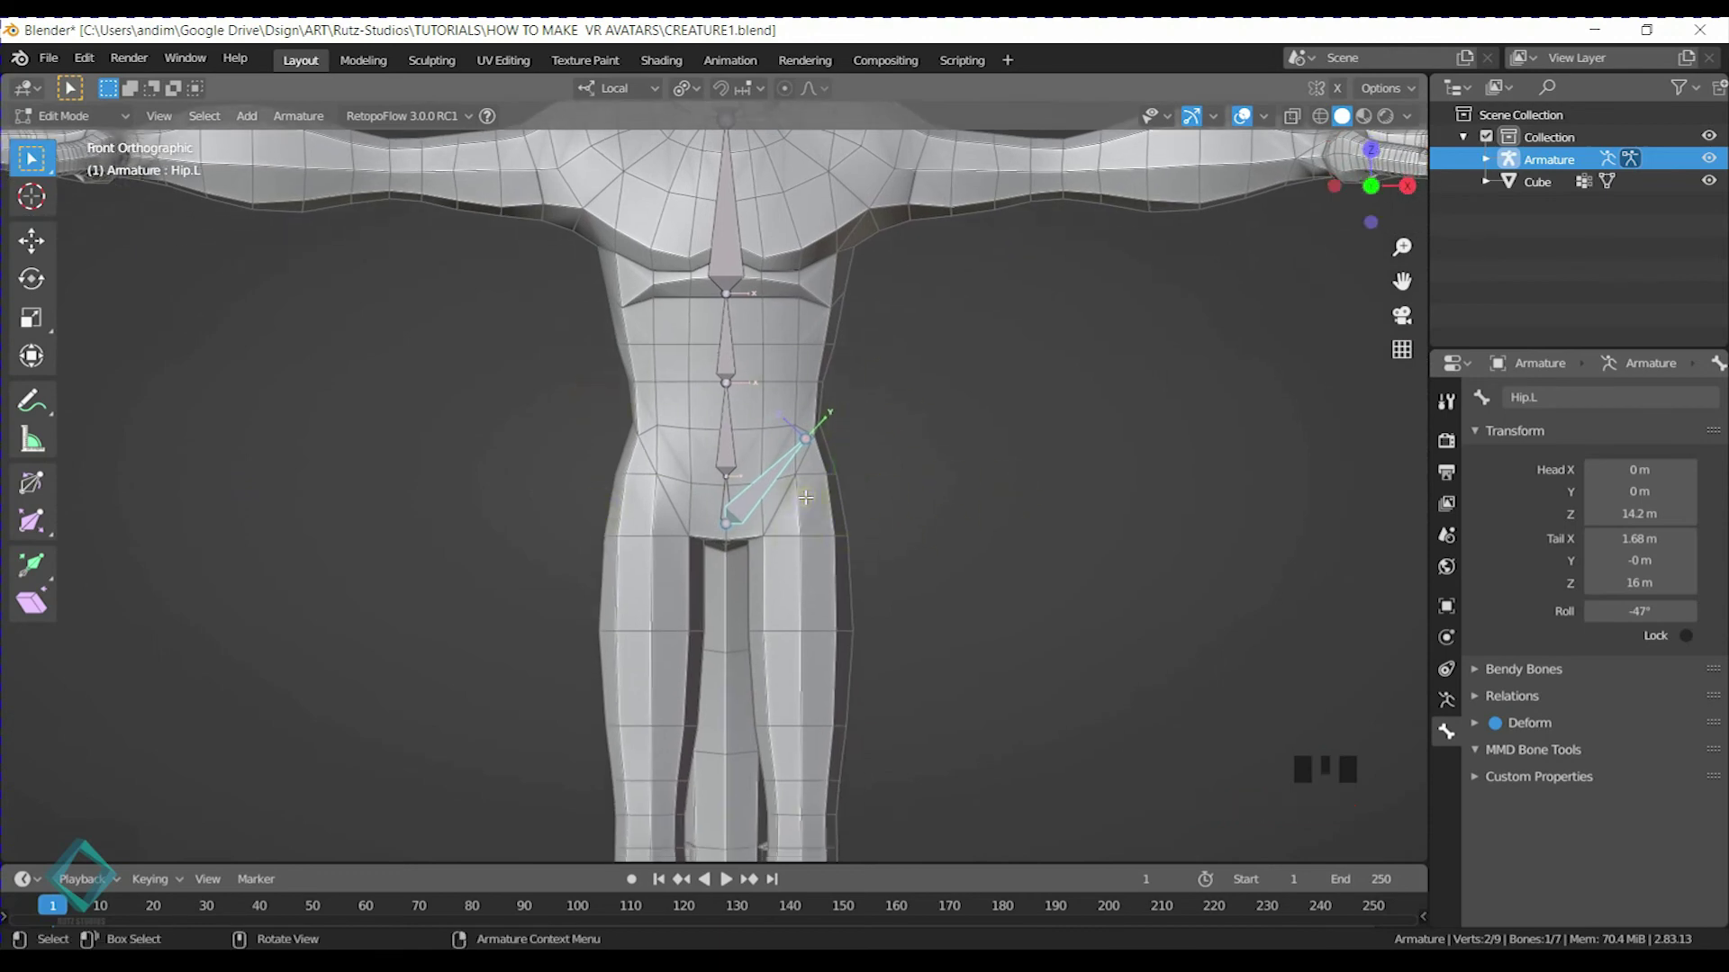
{"action": "scroll", "coordinate": [818, 486], "scroll_direction": "up", "scroll_amount": 2}
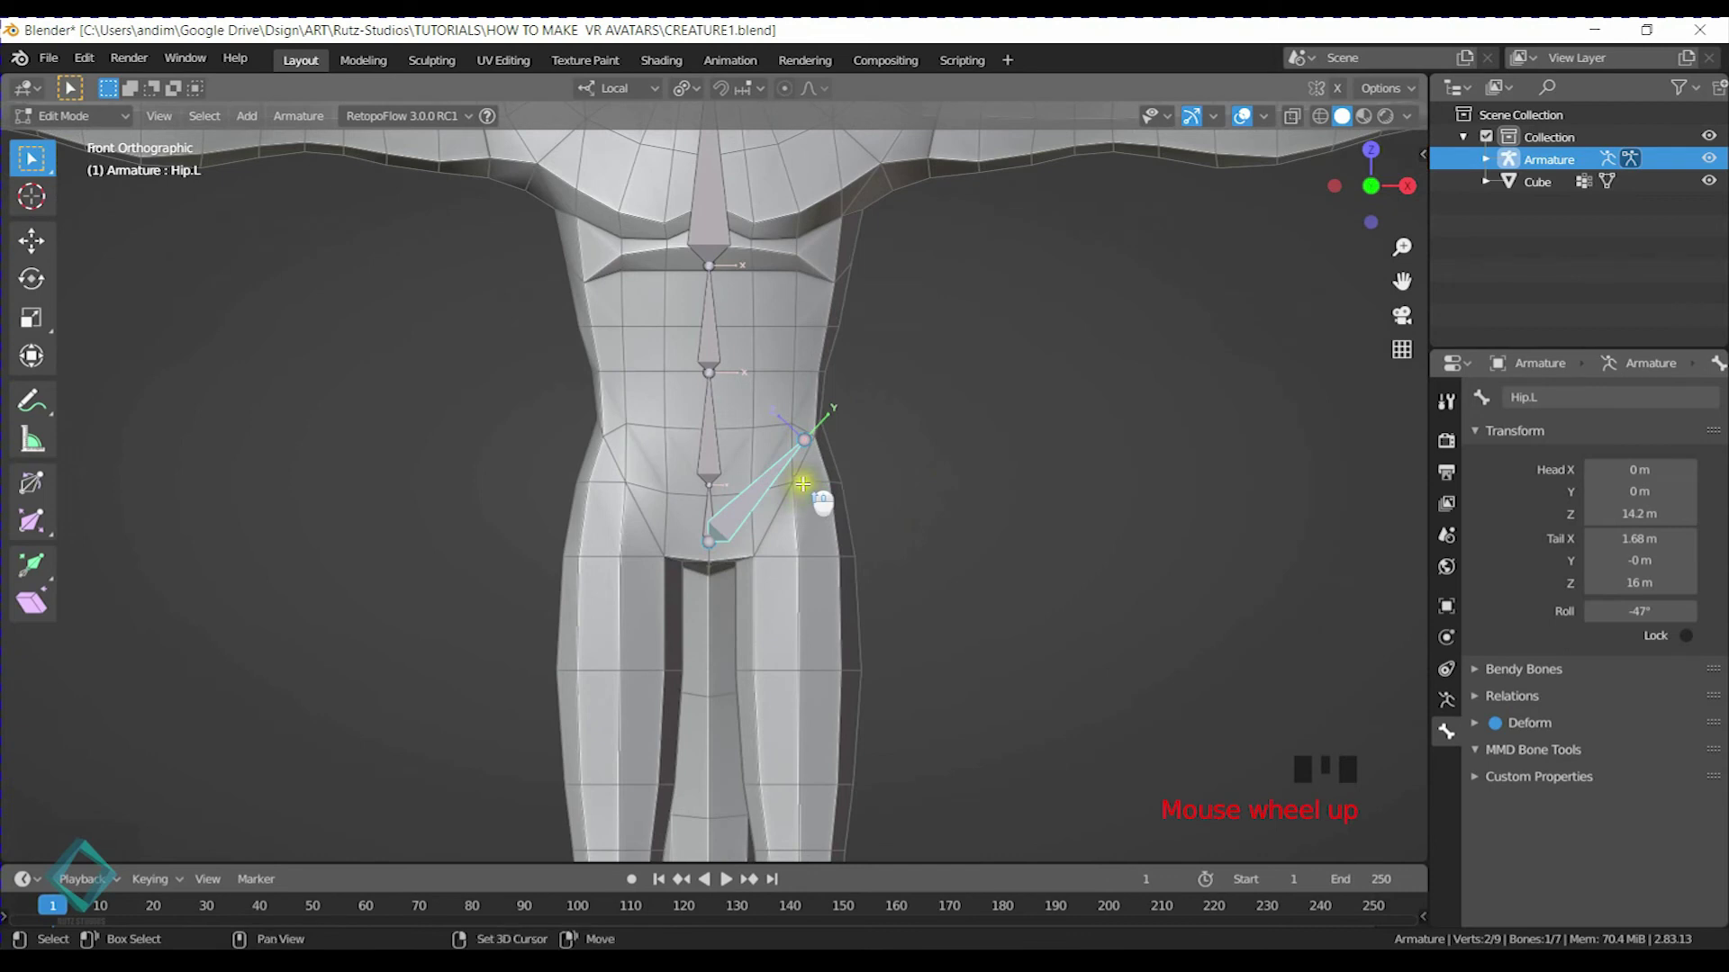
{"action": "middle_click_drag", "start_coordinate": [806, 490], "coordinate": [771, 366], "text": "shift"}
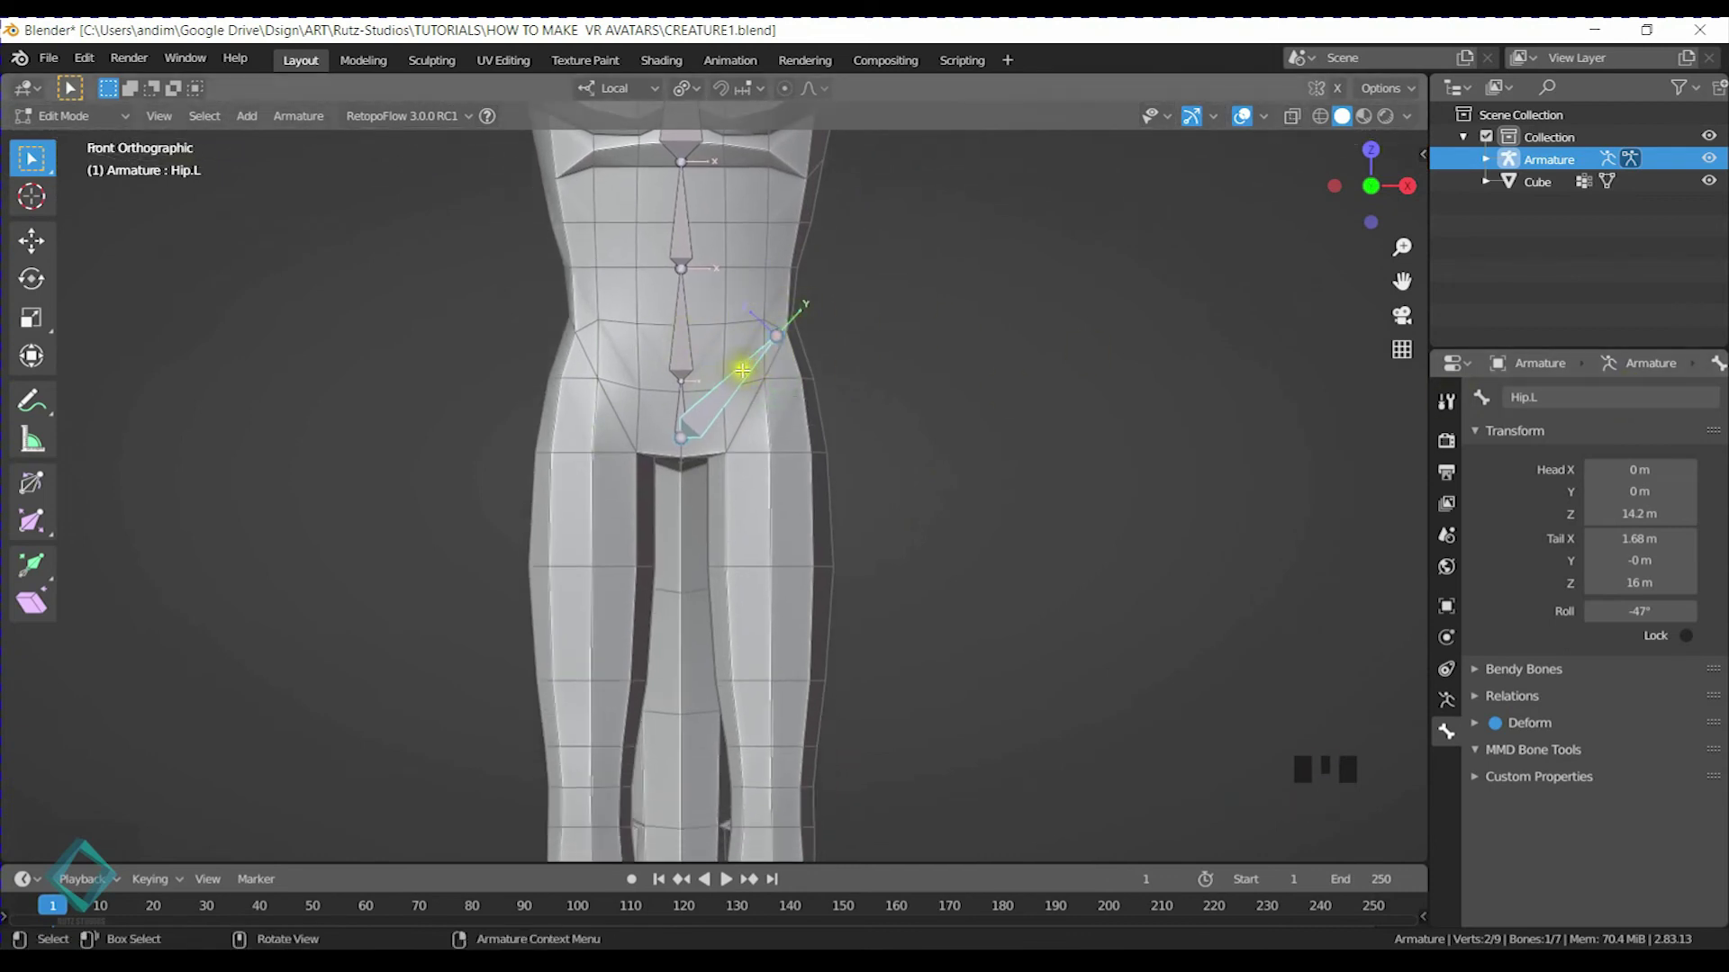
{"action": "key", "text": "shift+d"}
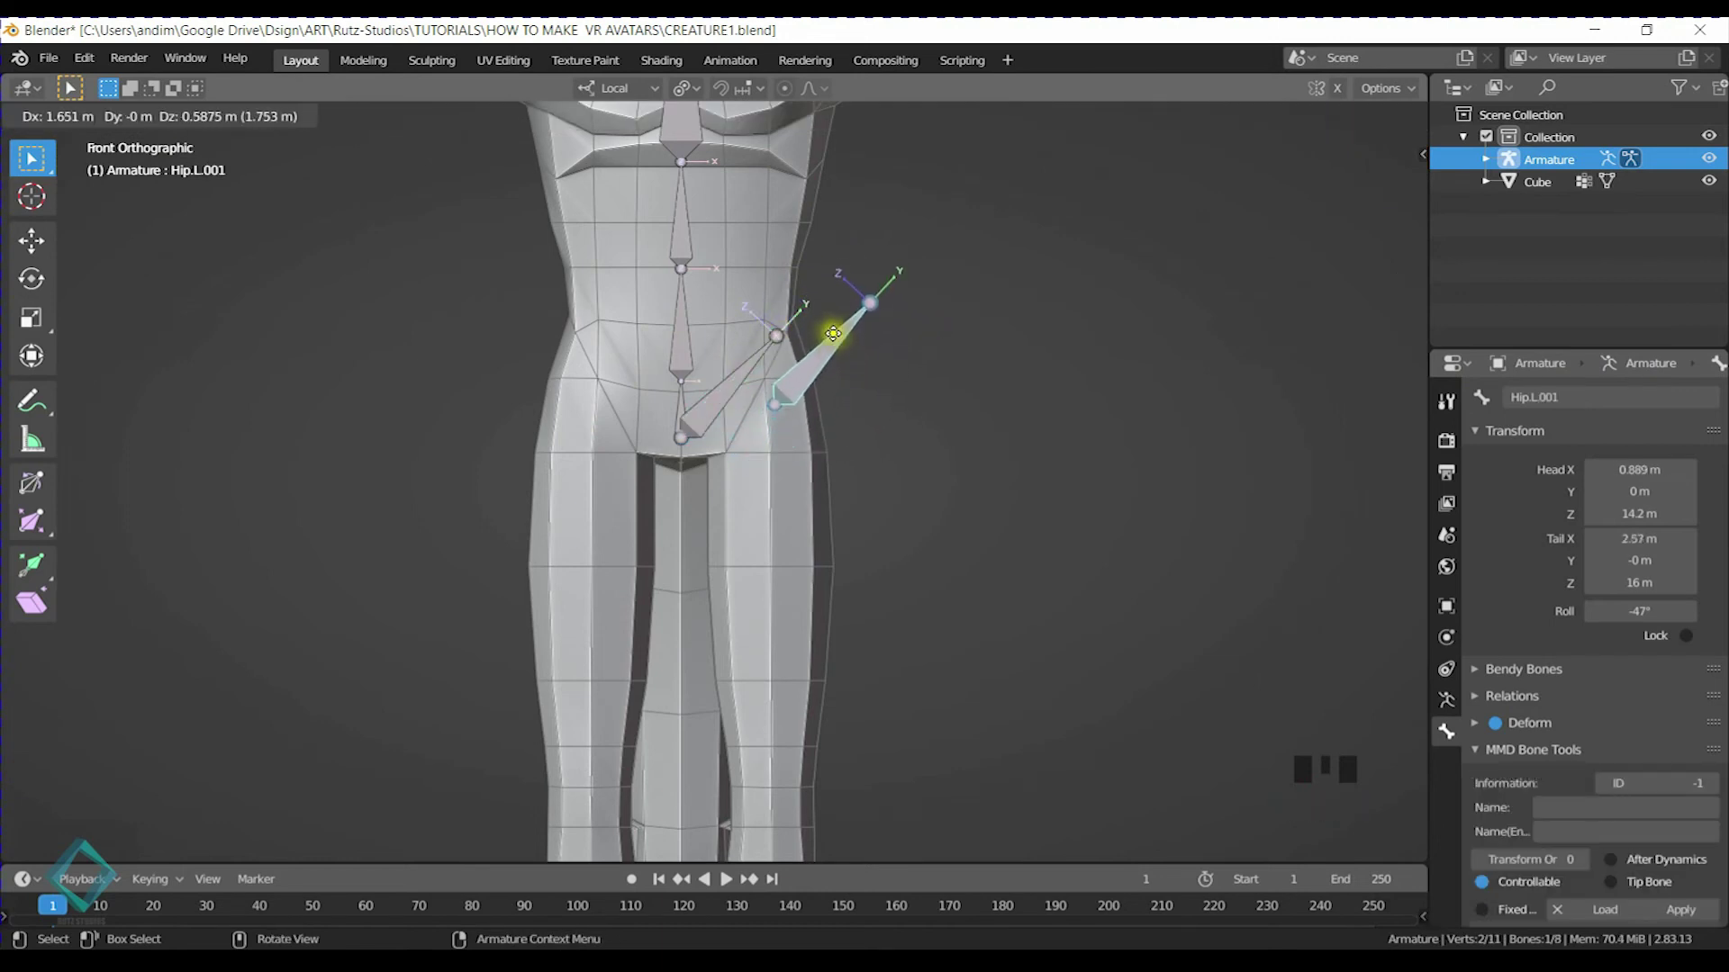
{"action": "left_click", "coordinate": [828, 356]}
Move the duplicated bone's tip down to the left knee, at about X 1.6 m, Z 7.95 m
{"action": "left_click", "coordinate": [925, 359]}
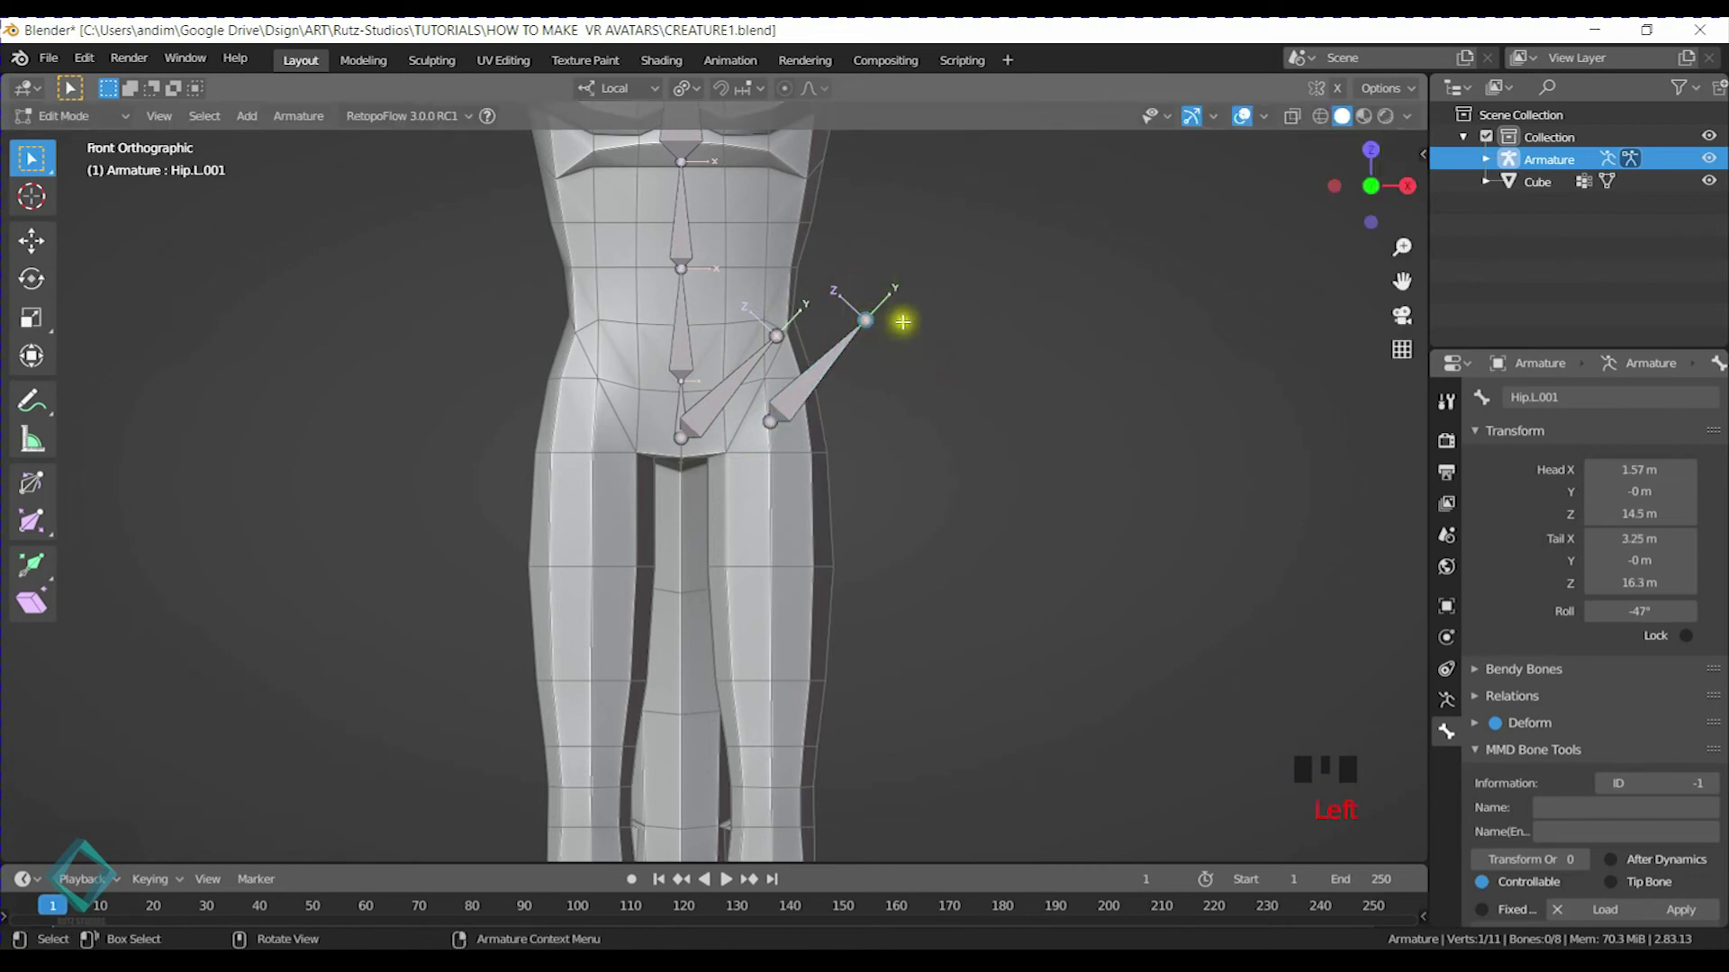
{"action": "key", "text": "g"}
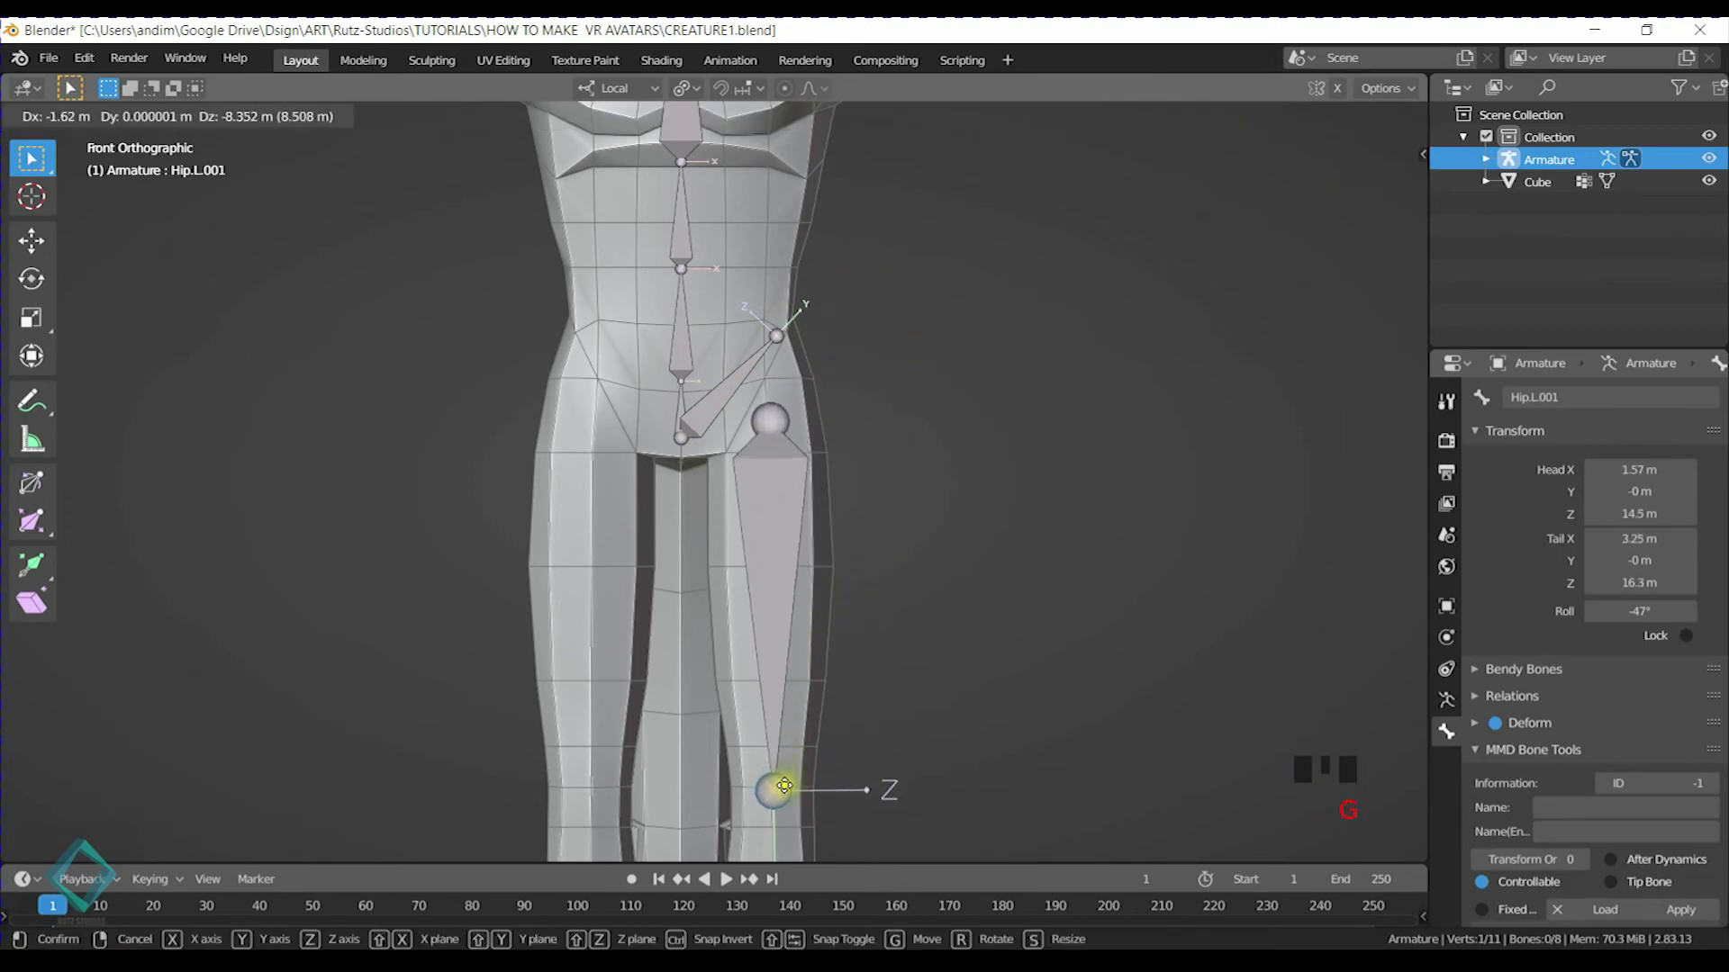
{"action": "left_click", "coordinate": [773, 791]}
{"action": "middle_click_drag", "start_coordinate": [774, 791], "coordinate": [805, 448], "text": "shift"}
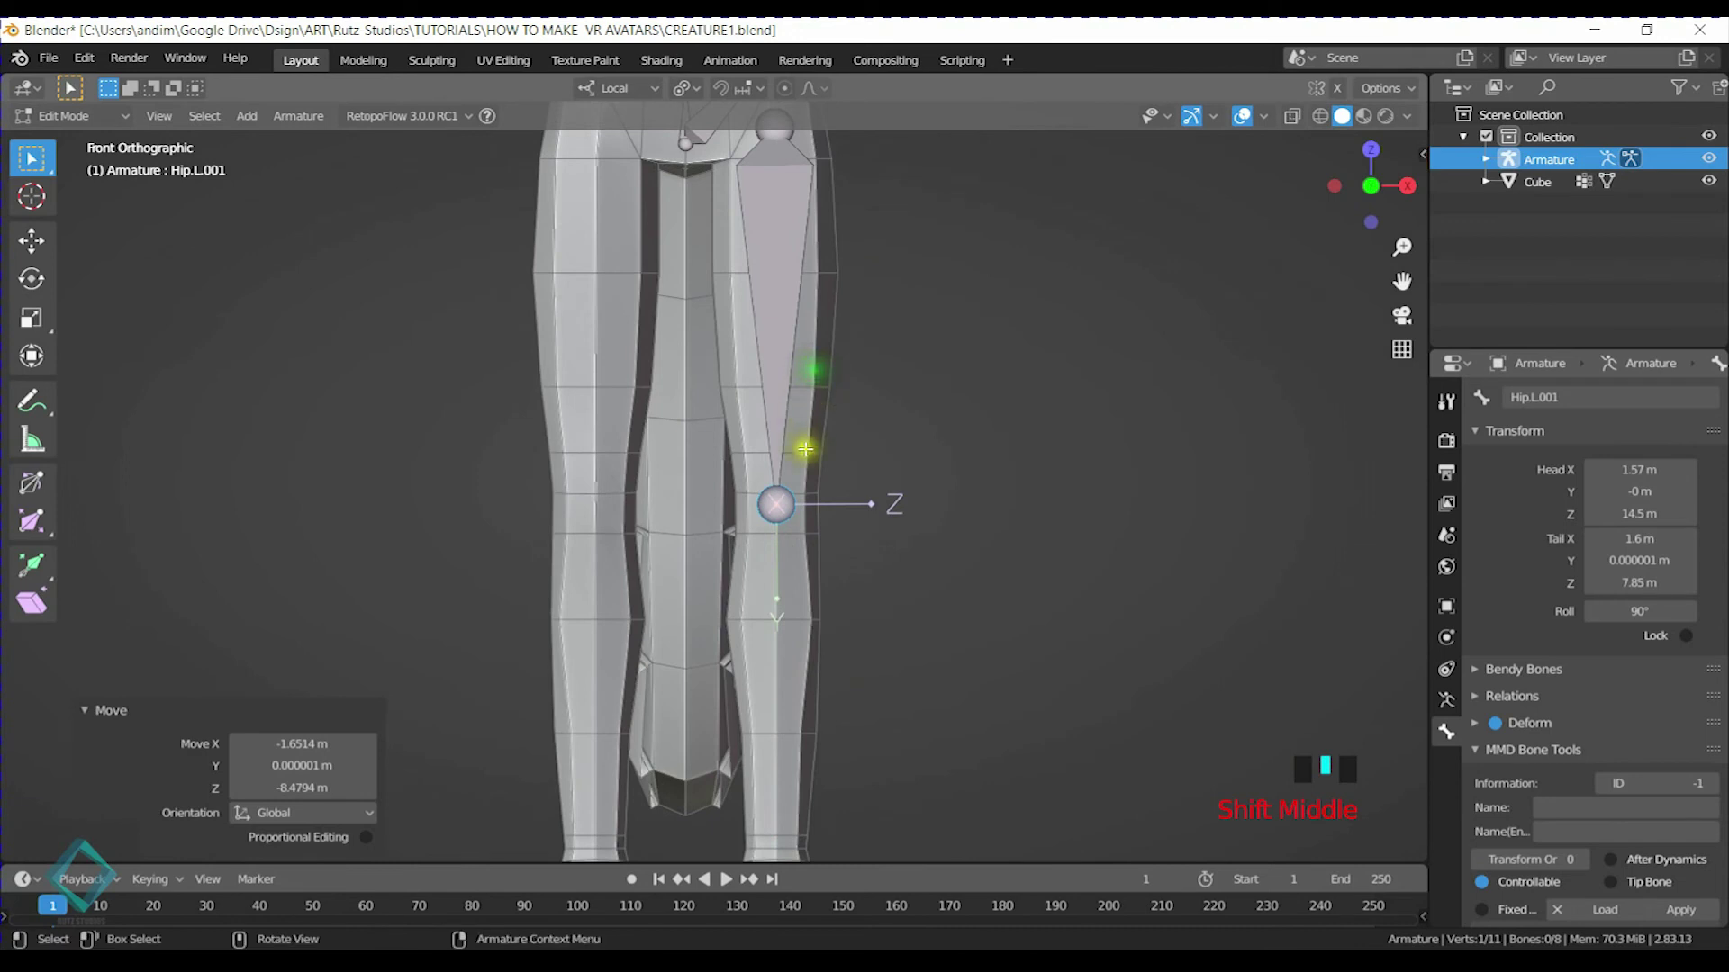
{"action": "key", "text": "g"}
{"action": "left_click", "coordinate": [766, 498]}
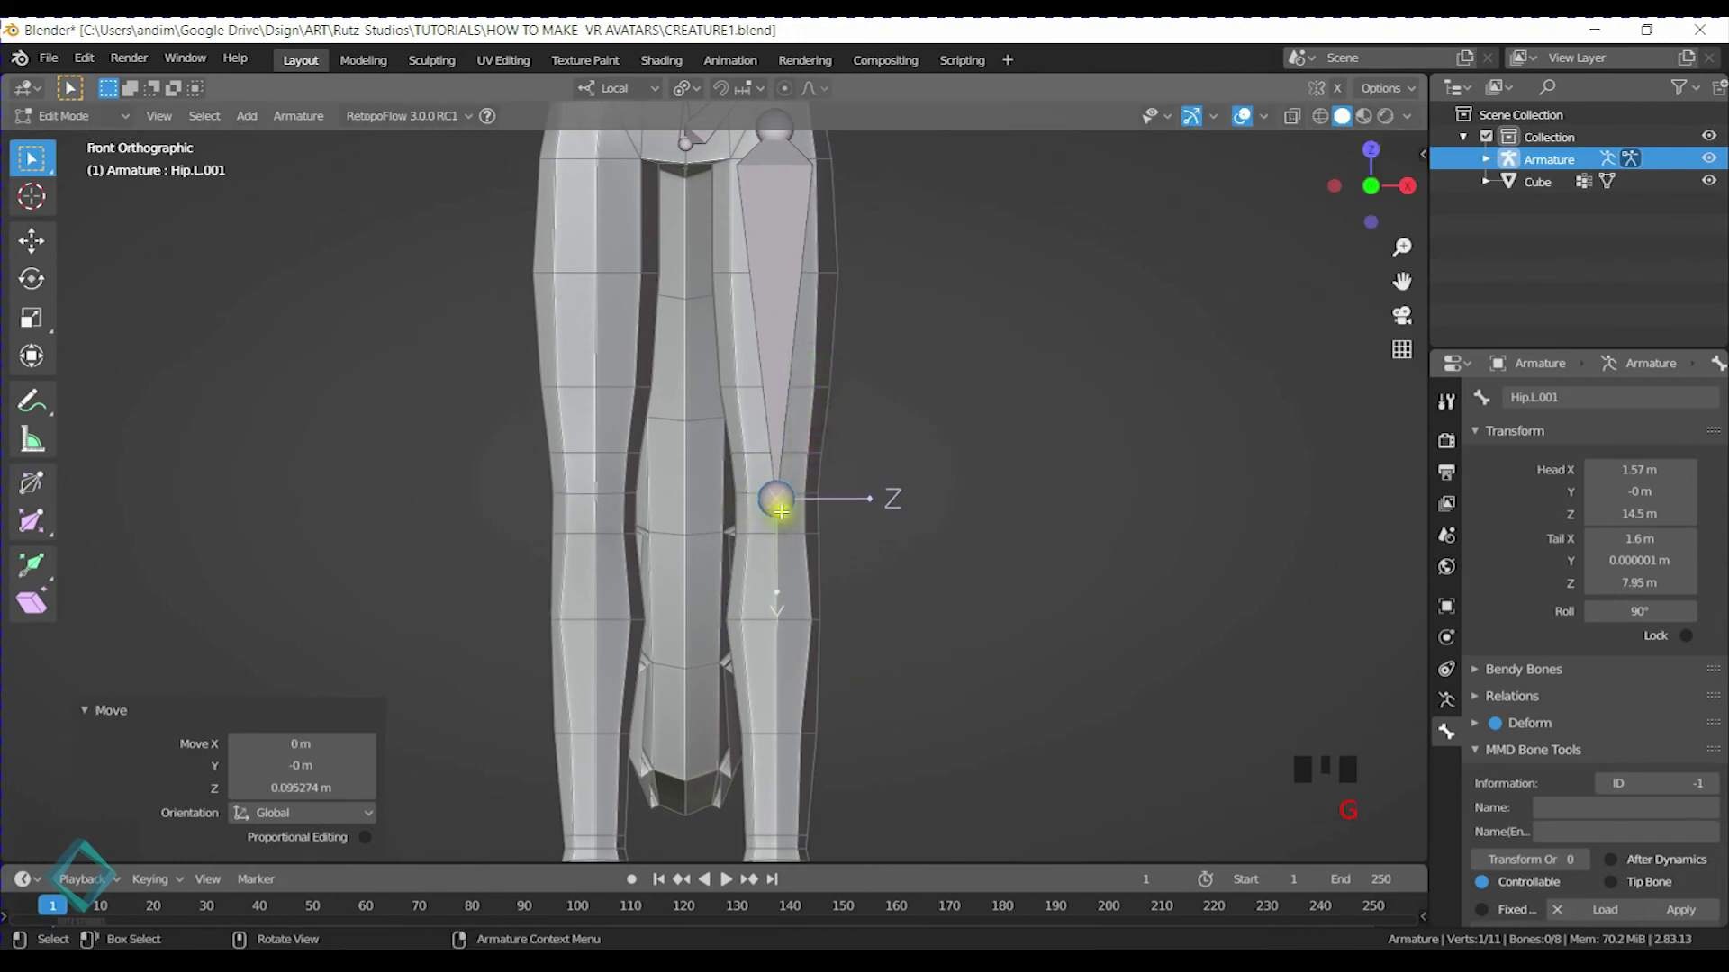
Select the whole duplicated bone running down the left thigh
{"action": "left_click", "coordinate": [792, 366]}
{"action": "middle_click_drag", "start_coordinate": [792, 367], "coordinate": [778, 478], "text": "shift"}
{"action": "middle_click_drag", "start_coordinate": [810, 351], "coordinate": [819, 536], "text": "shift"}
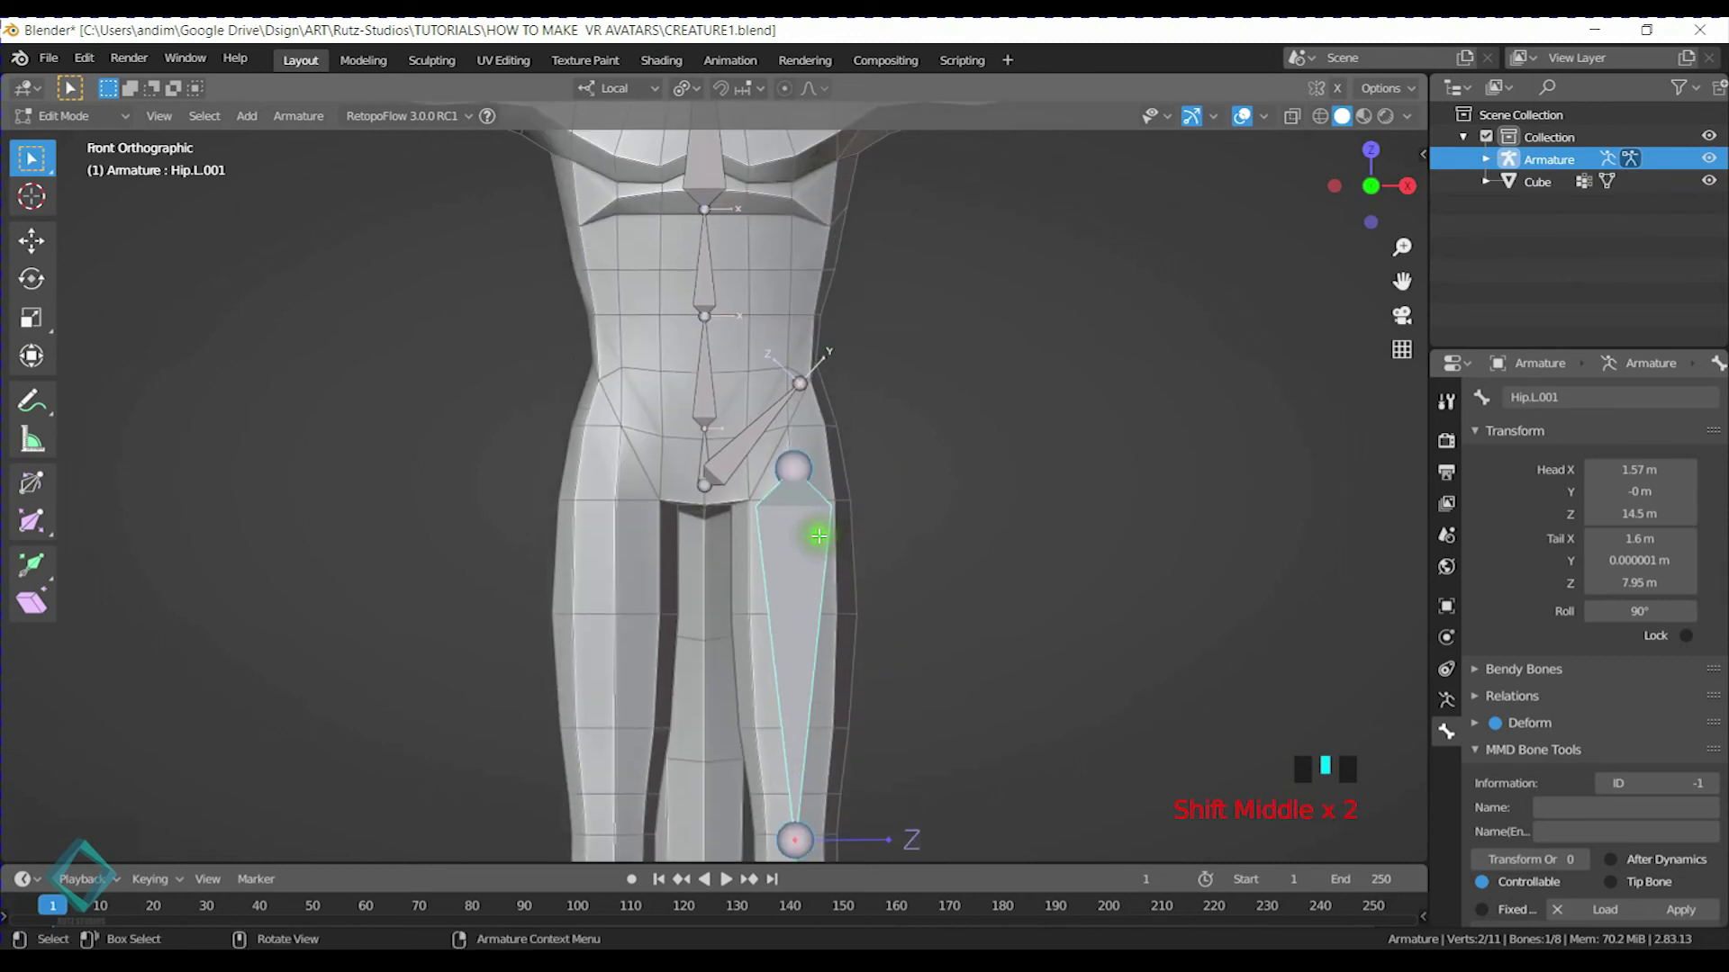
{"action": "middle_click_drag", "start_coordinate": [819, 684], "coordinate": [821, 354], "text": "shift"}
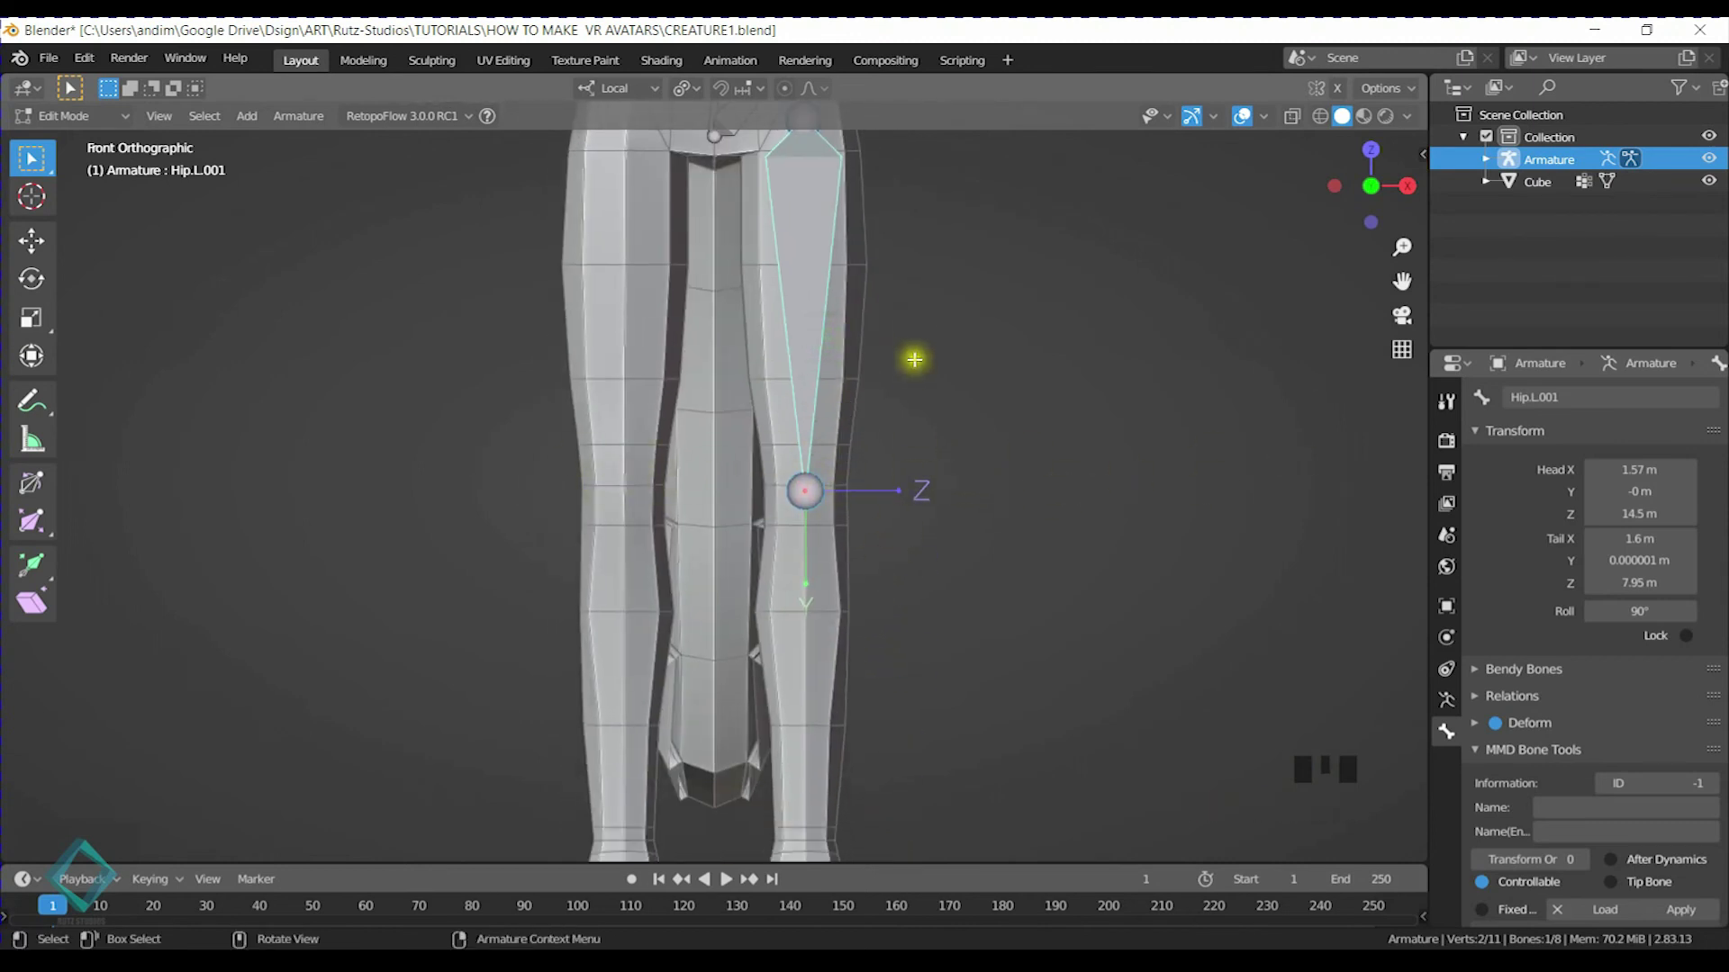
Try to roll the left thigh bone freehand about its own axis
{"action": "key", "text": "ctrl+r"}
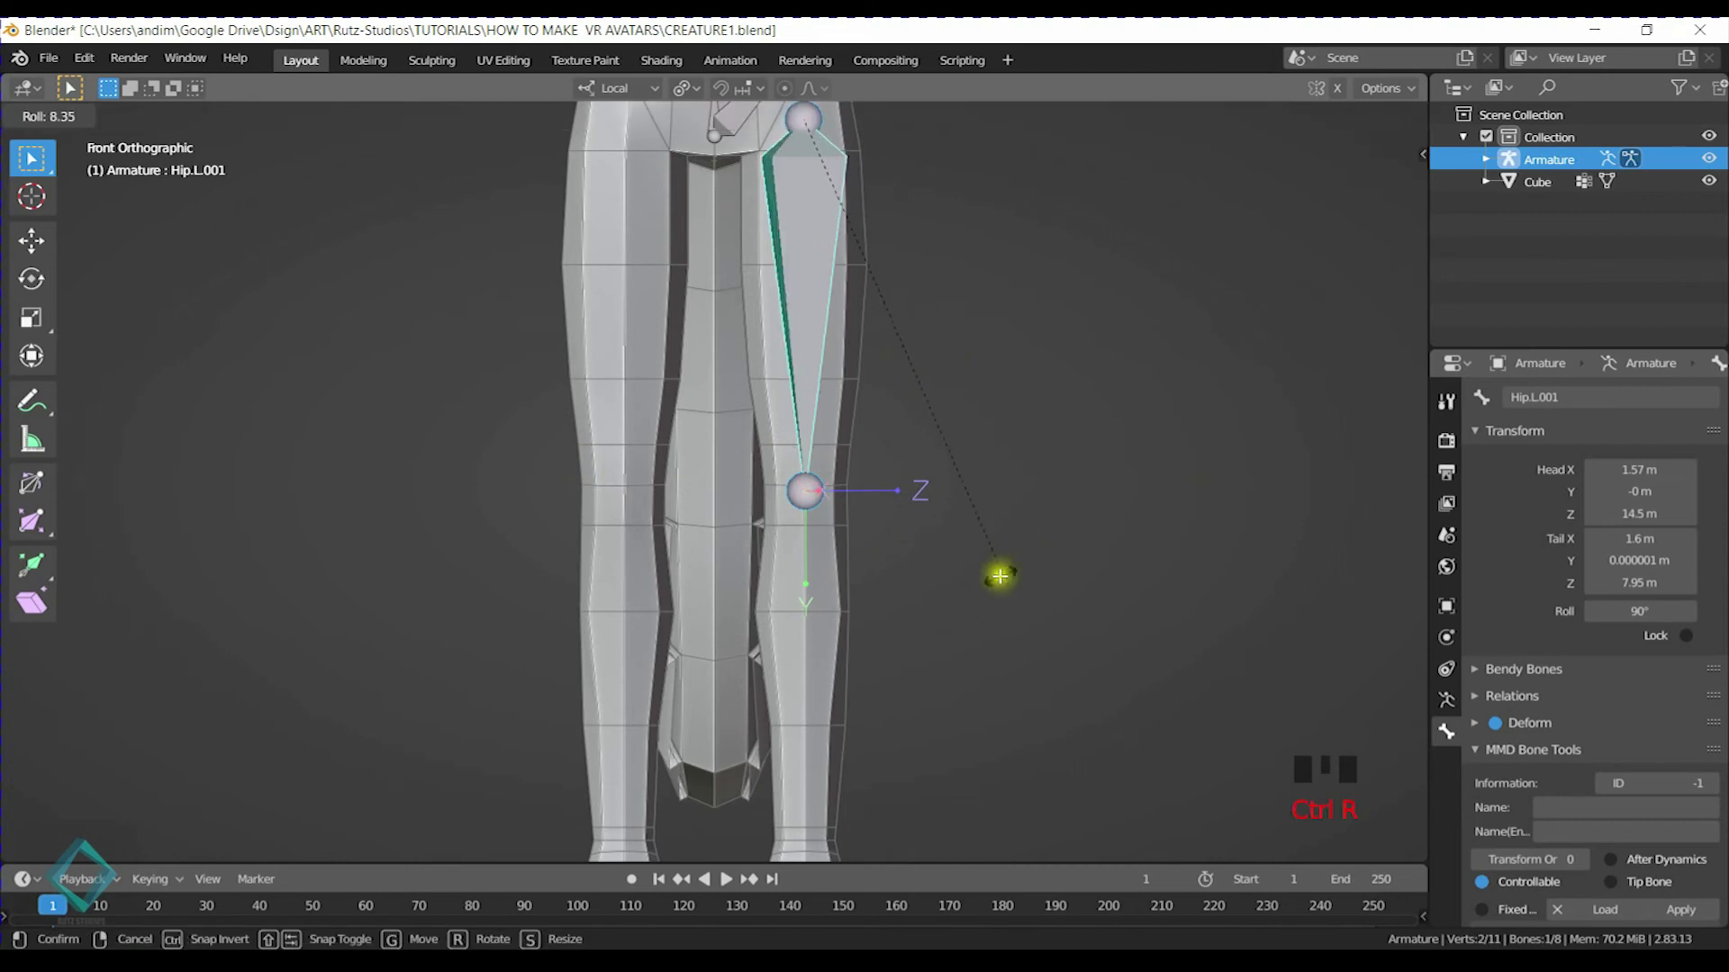
{"action": "left_click", "coordinate": [1070, 417]}
{"action": "key", "text": "r"}
{"action": "right_click", "coordinate": [986, 527]}
{"action": "key", "text": "ctrl+r"}
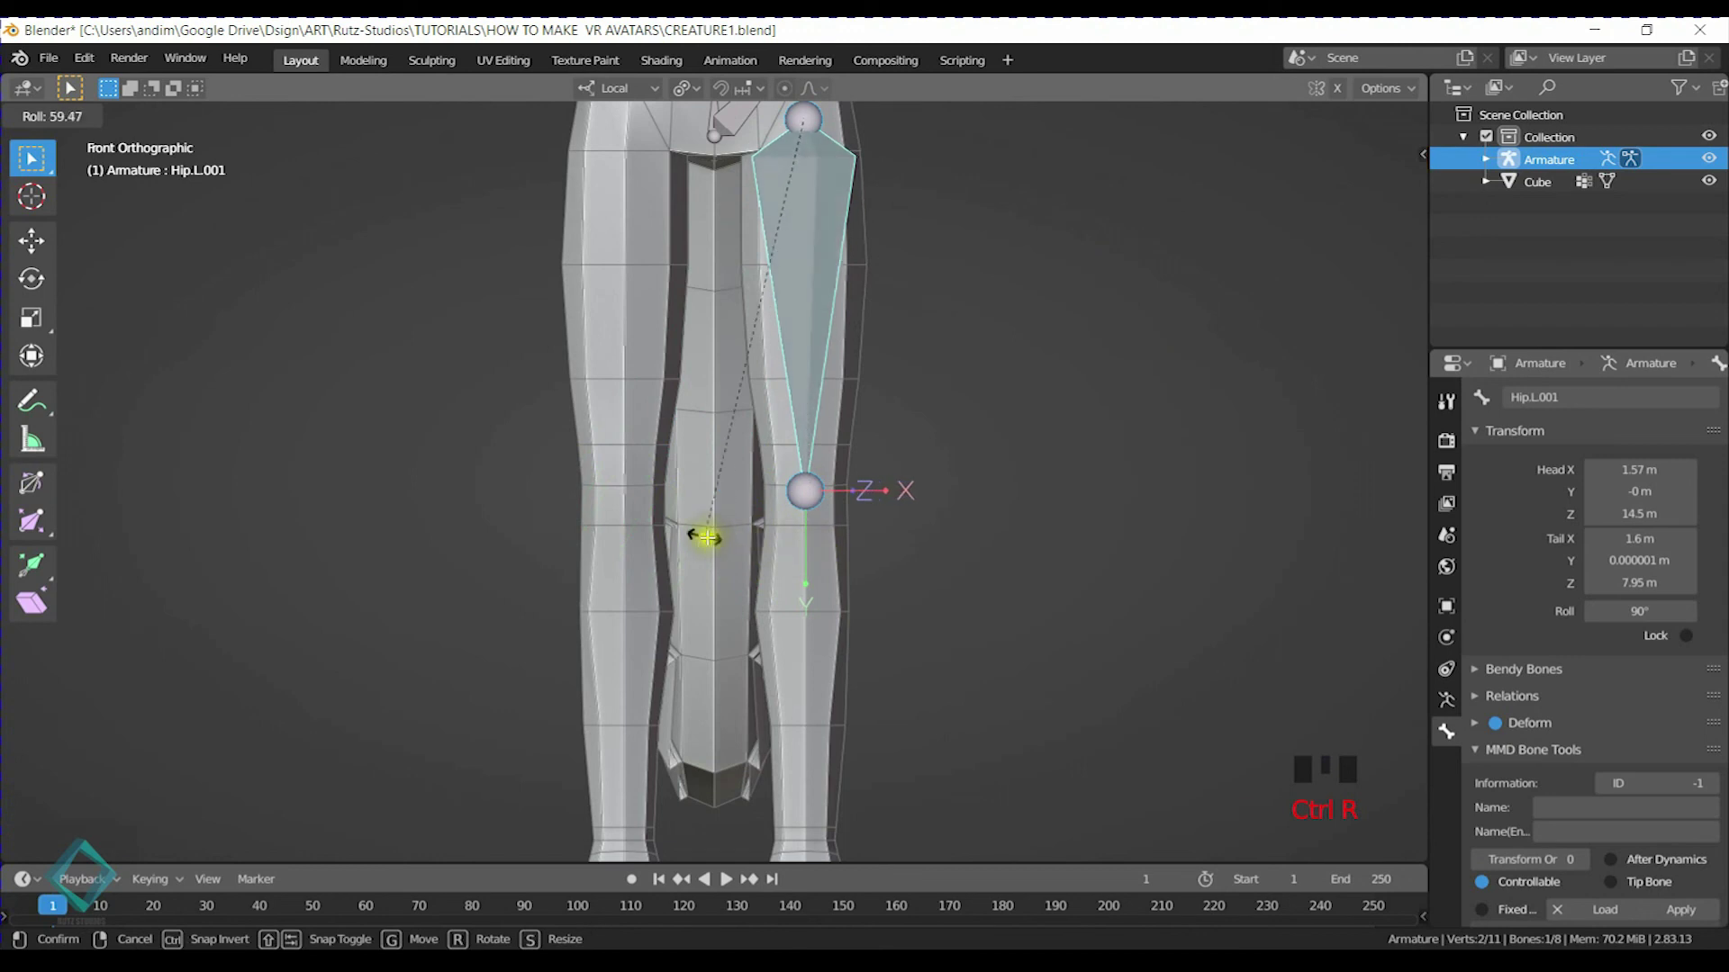
{"action": "left_click", "coordinate": [516, 414]}
Clear the left thigh bone's roll to 0°
{"action": "key", "text": "alt+r"}
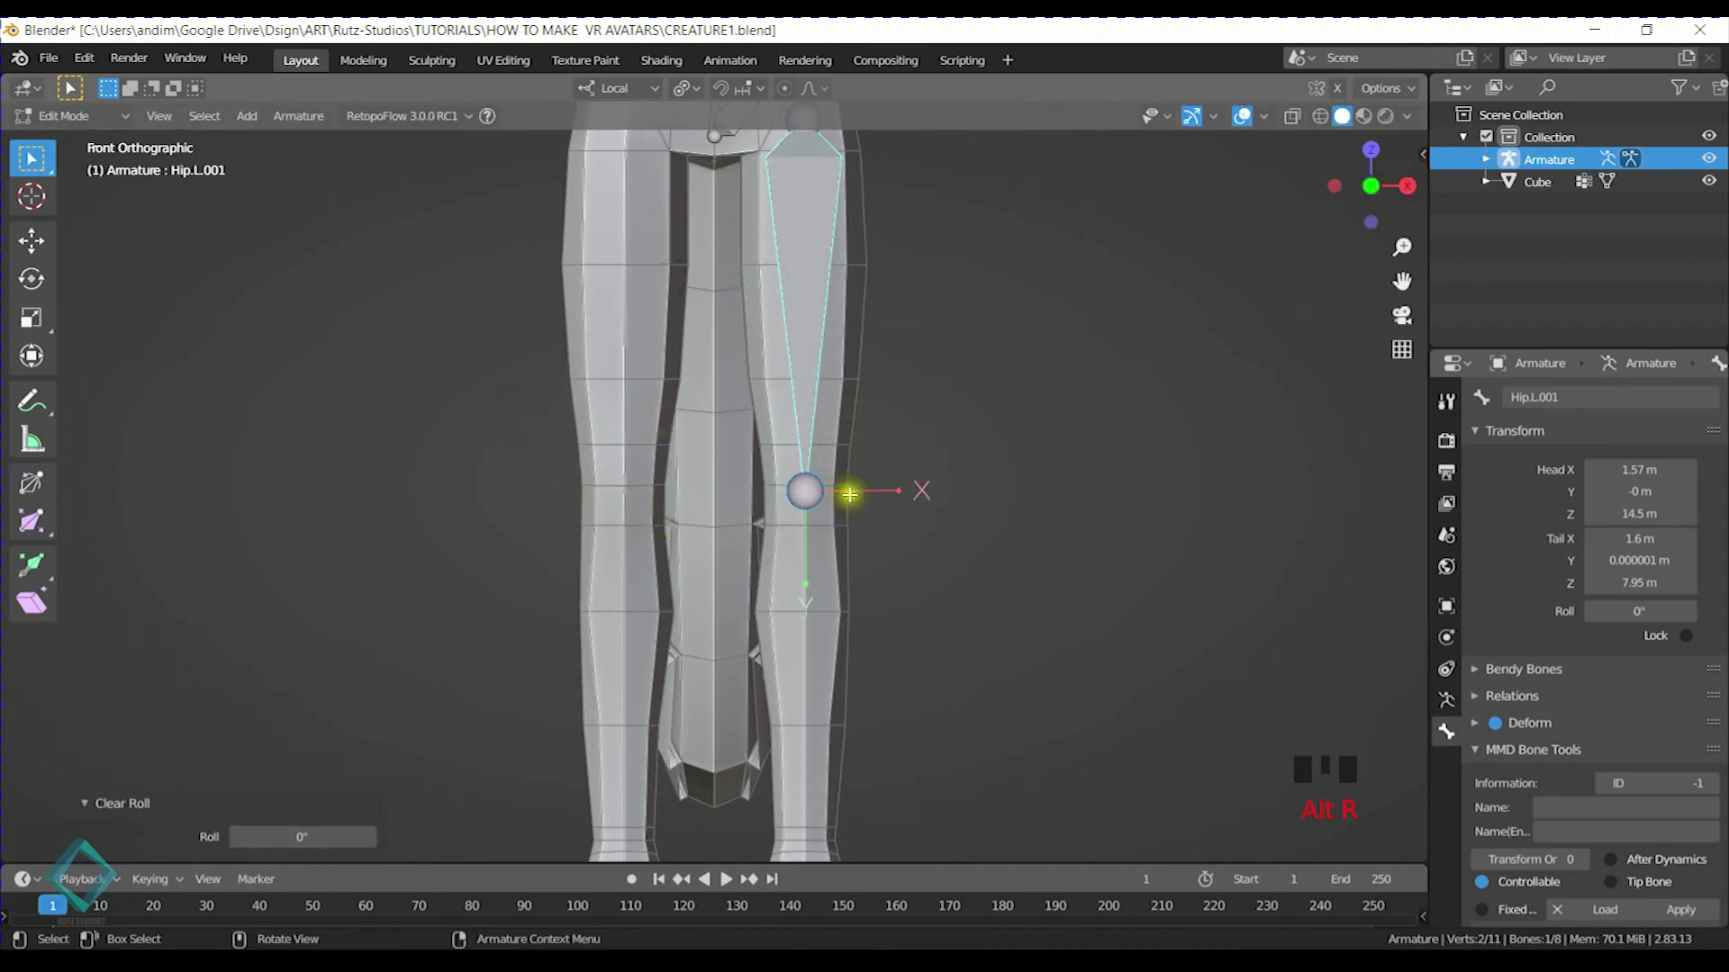
{"action": "middle_click_drag", "start_coordinate": [865, 305], "coordinate": [853, 389], "text": "shift"}
{"action": "middle_click_drag", "start_coordinate": [836, 322], "coordinate": [807, 441]}
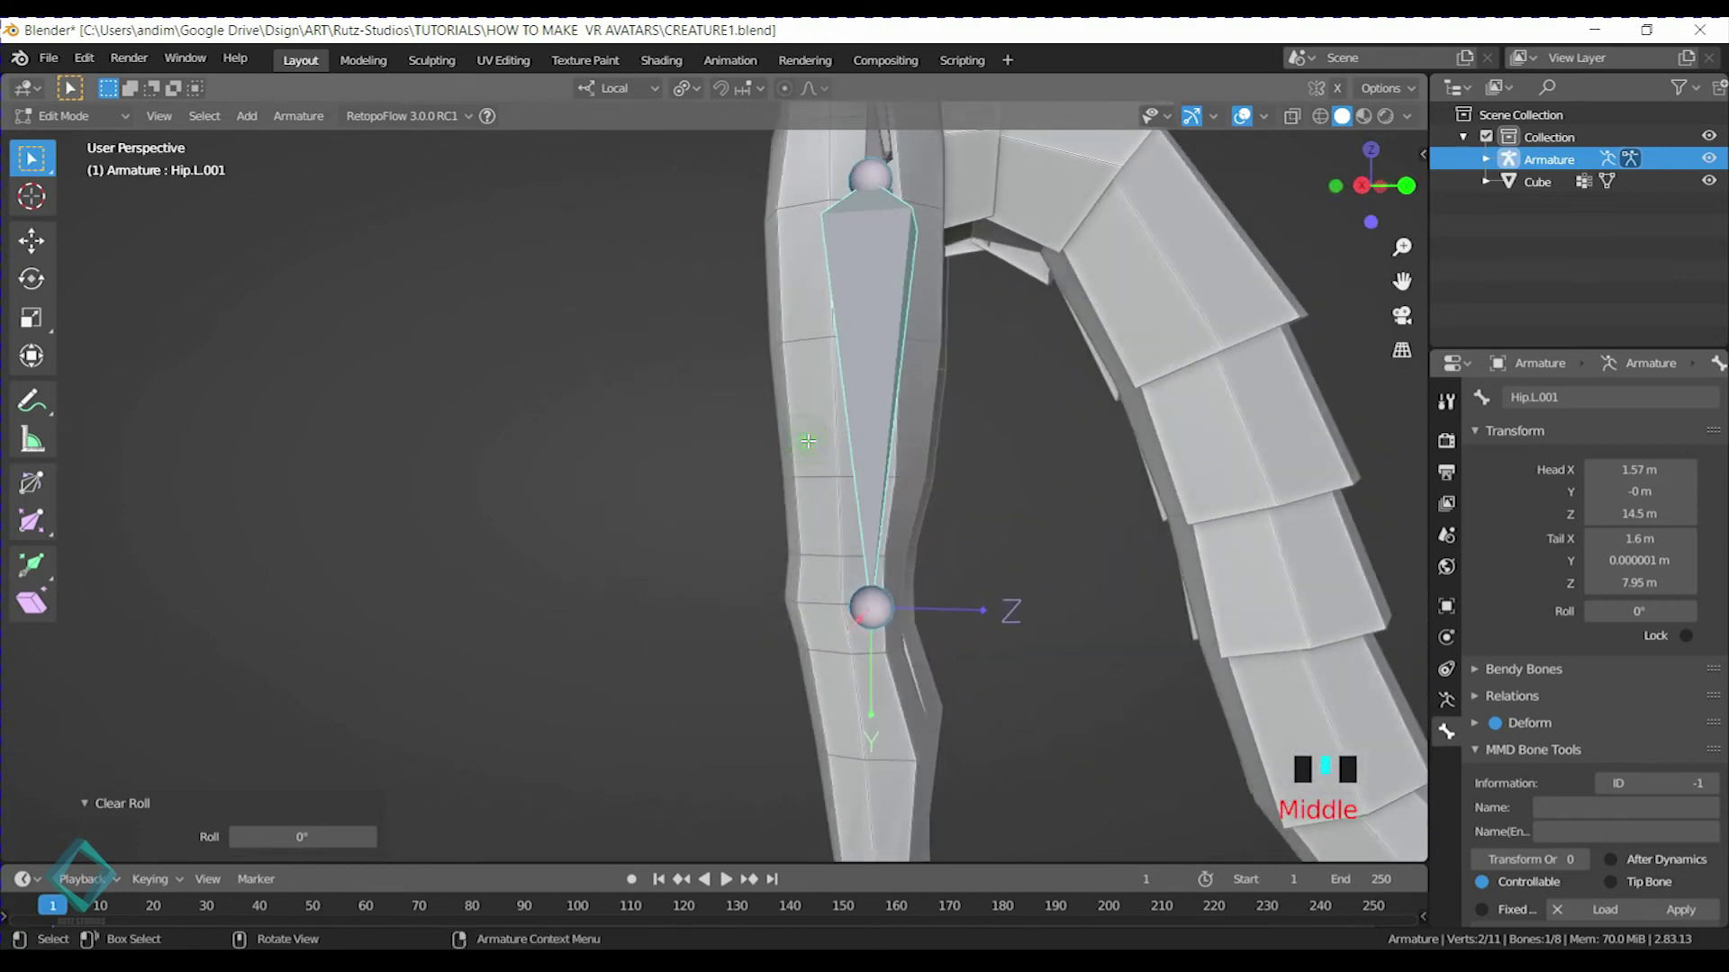
In side view, move the thigh bone's knee end to about Y -0.59 m, Z 8.07 m and its upper end to about Y -0.11 m
{"action": "key", "text": "KP_3"}
{"action": "left_click", "coordinate": [920, 603]}
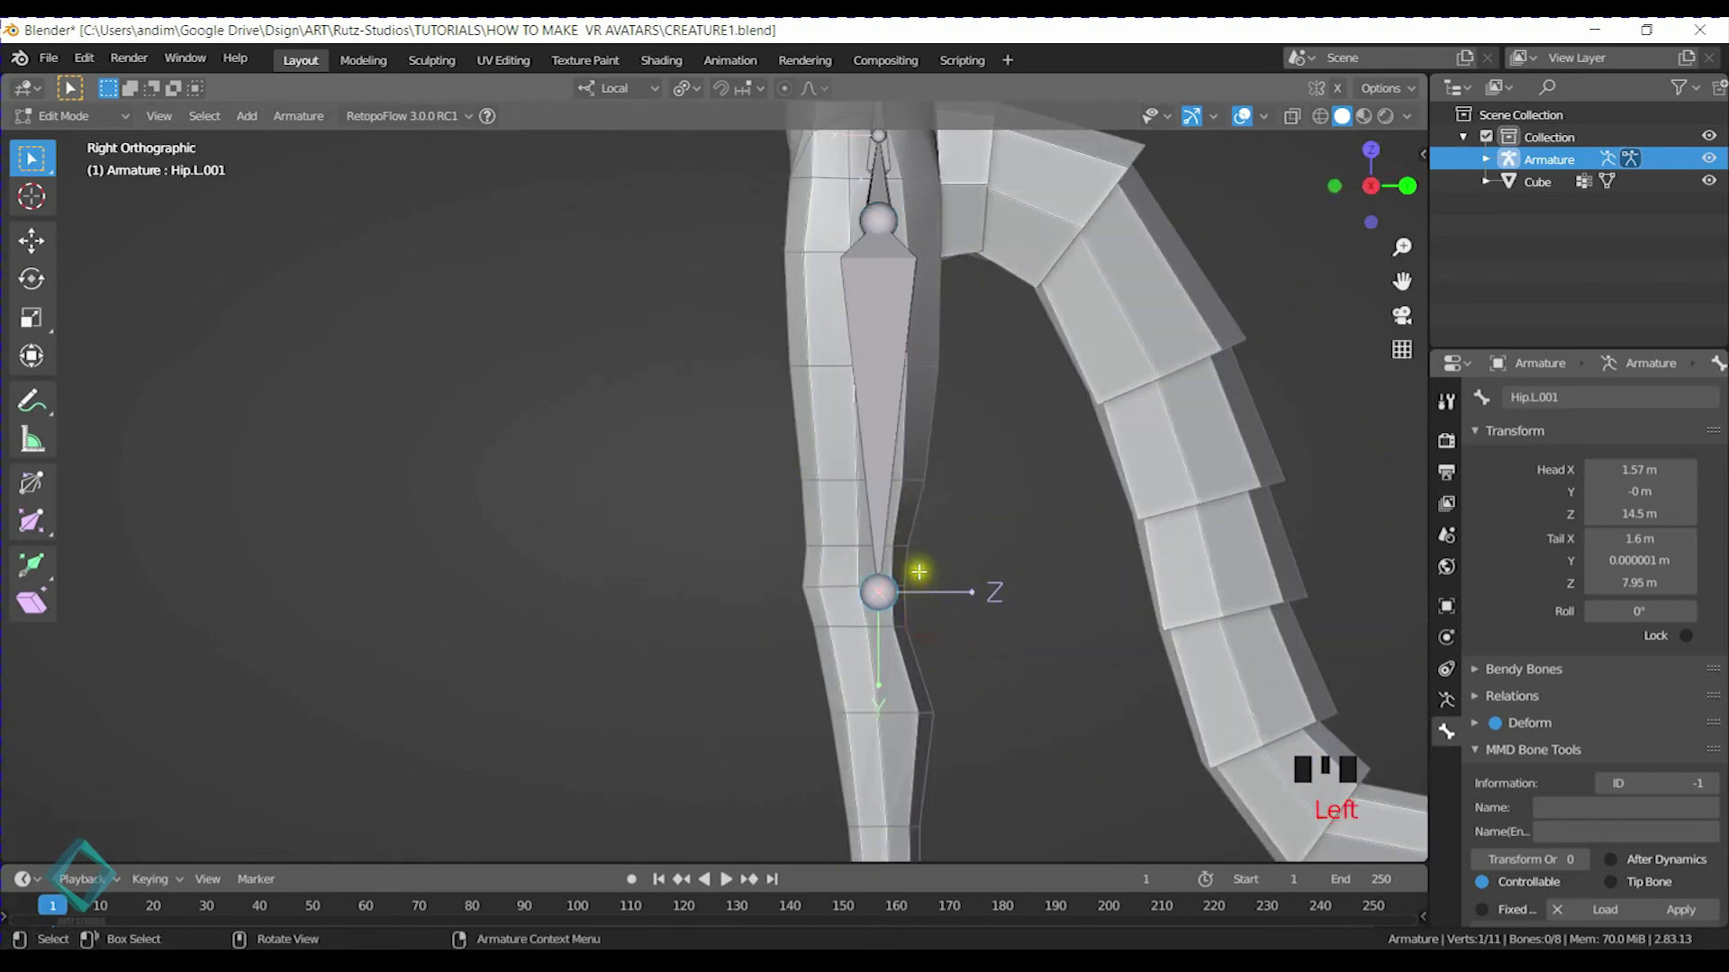
{"action": "key", "text": "g"}
{"action": "left_click", "coordinate": [879, 571]}
{"action": "left_click", "coordinate": [878, 226]}
{"action": "key", "text": "g"}
{"action": "left_click", "coordinate": [879, 223]}
{"action": "key", "text": "g"}
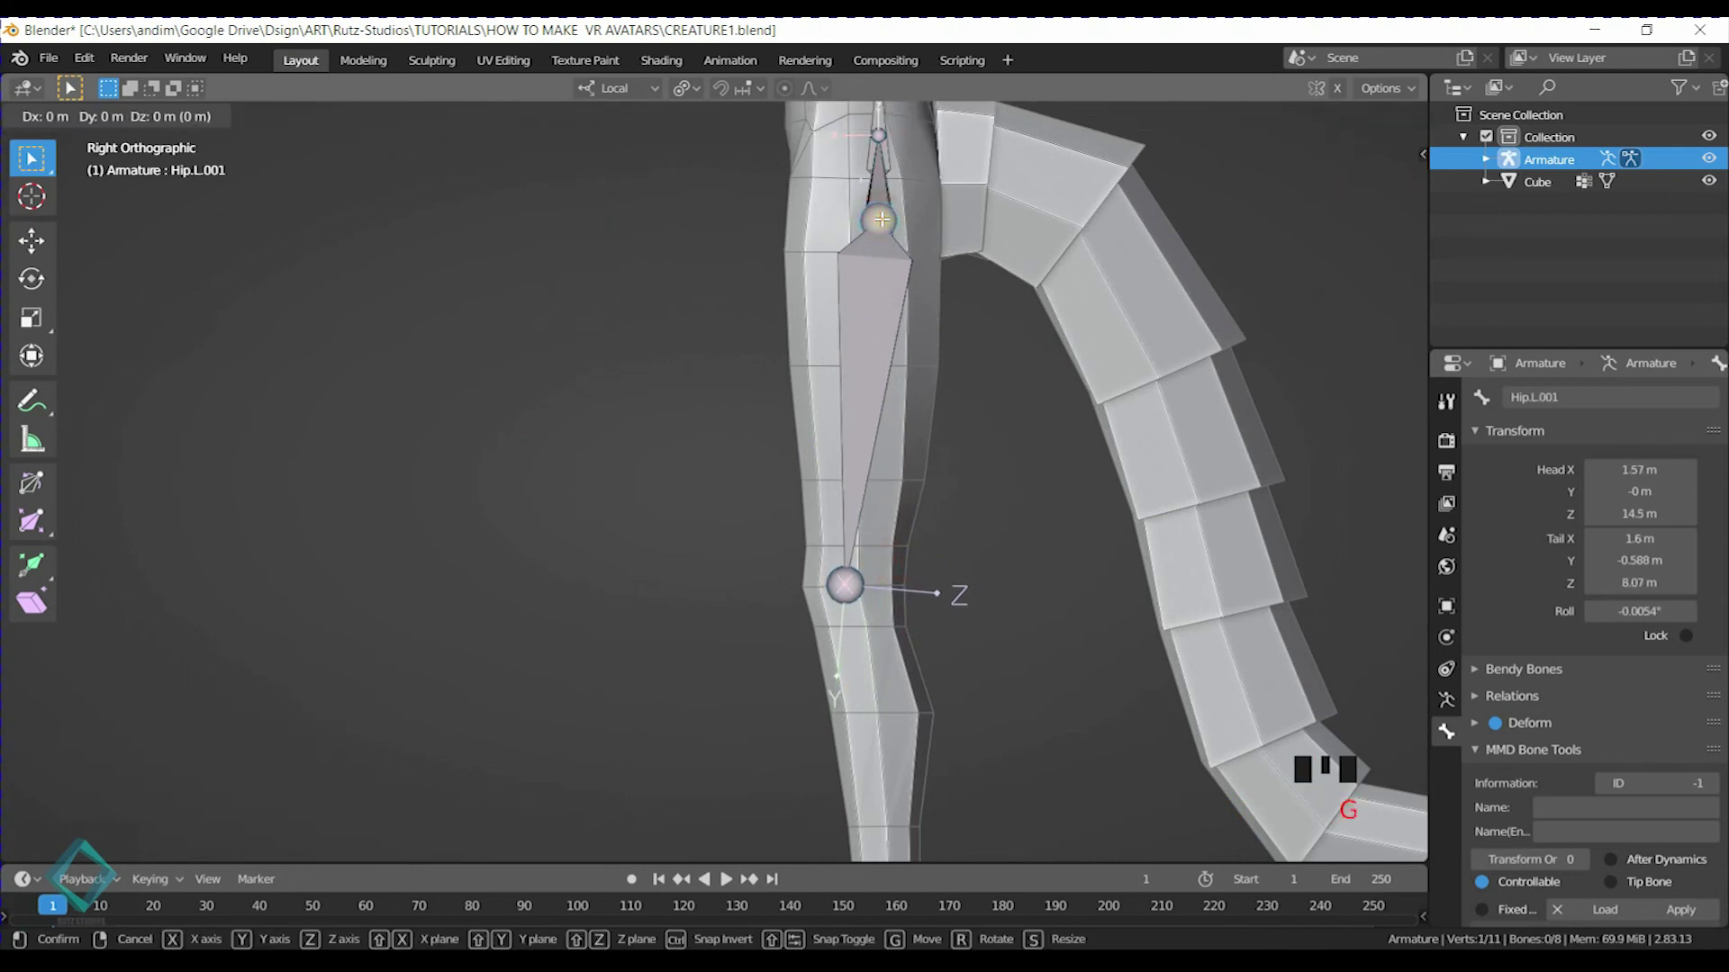
{"action": "left_click", "coordinate": [814, 220]}
Parent the left thigh bone to the left hip bone, keeping its offset
{"action": "middle_click_drag", "start_coordinate": [971, 186], "coordinate": [976, 367], "text": "shift"}
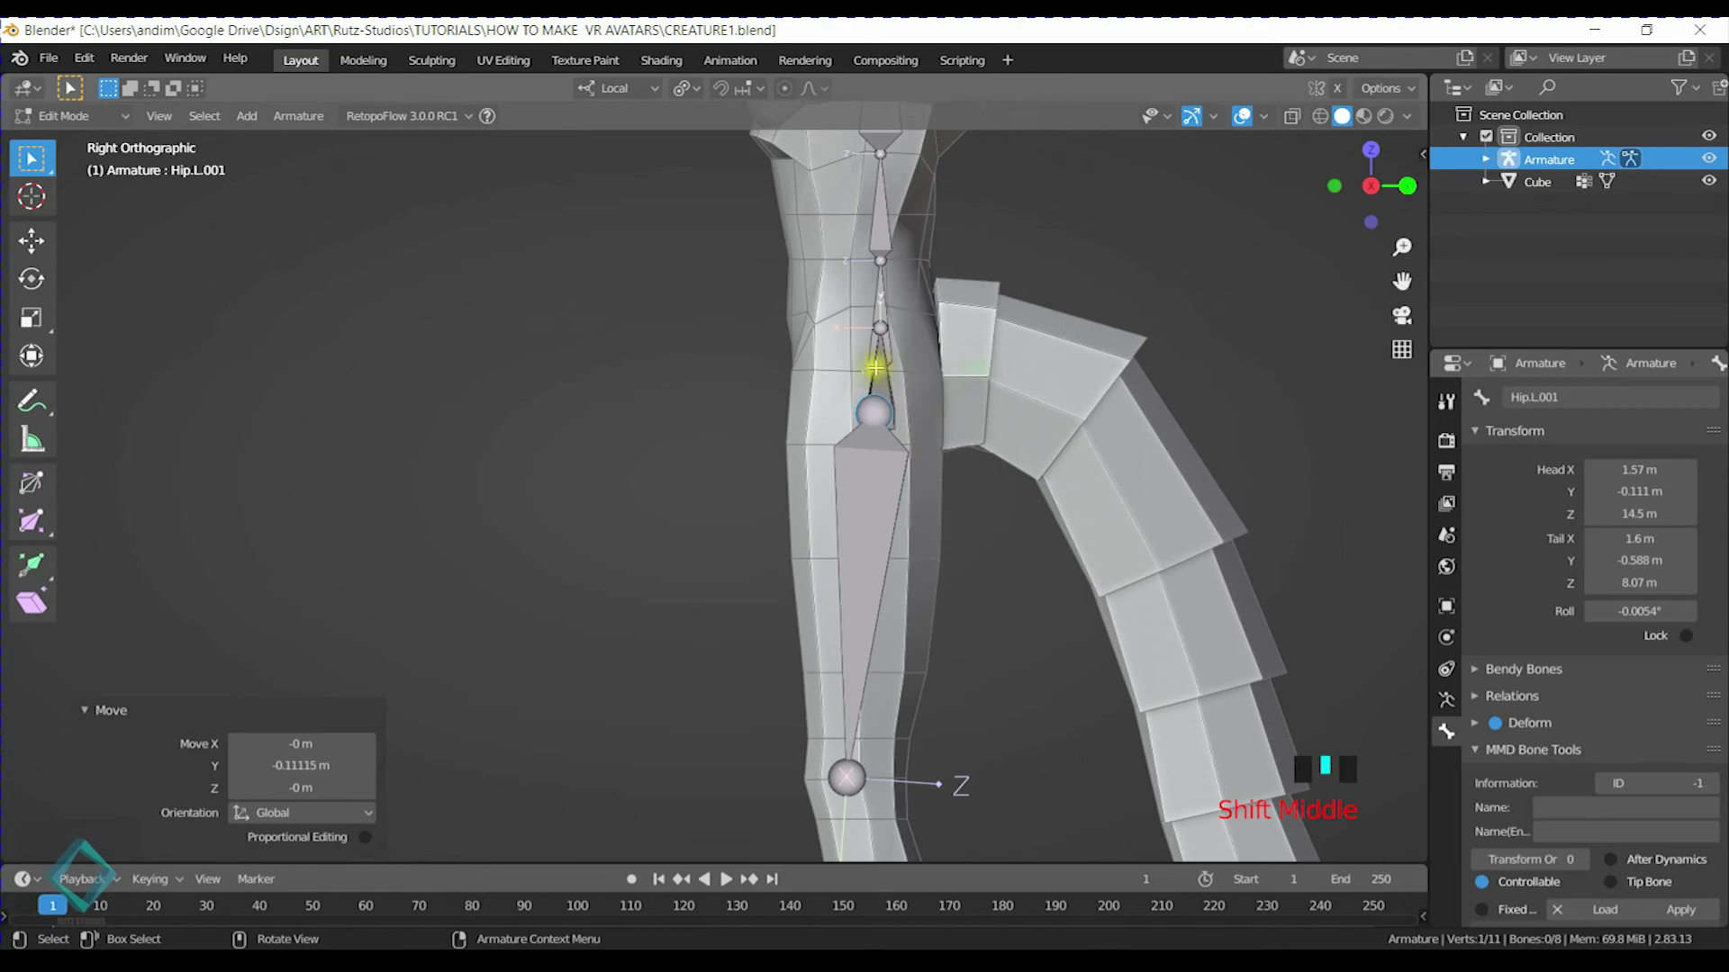
{"action": "middle_click_drag", "start_coordinate": [873, 378], "coordinate": [965, 462]}
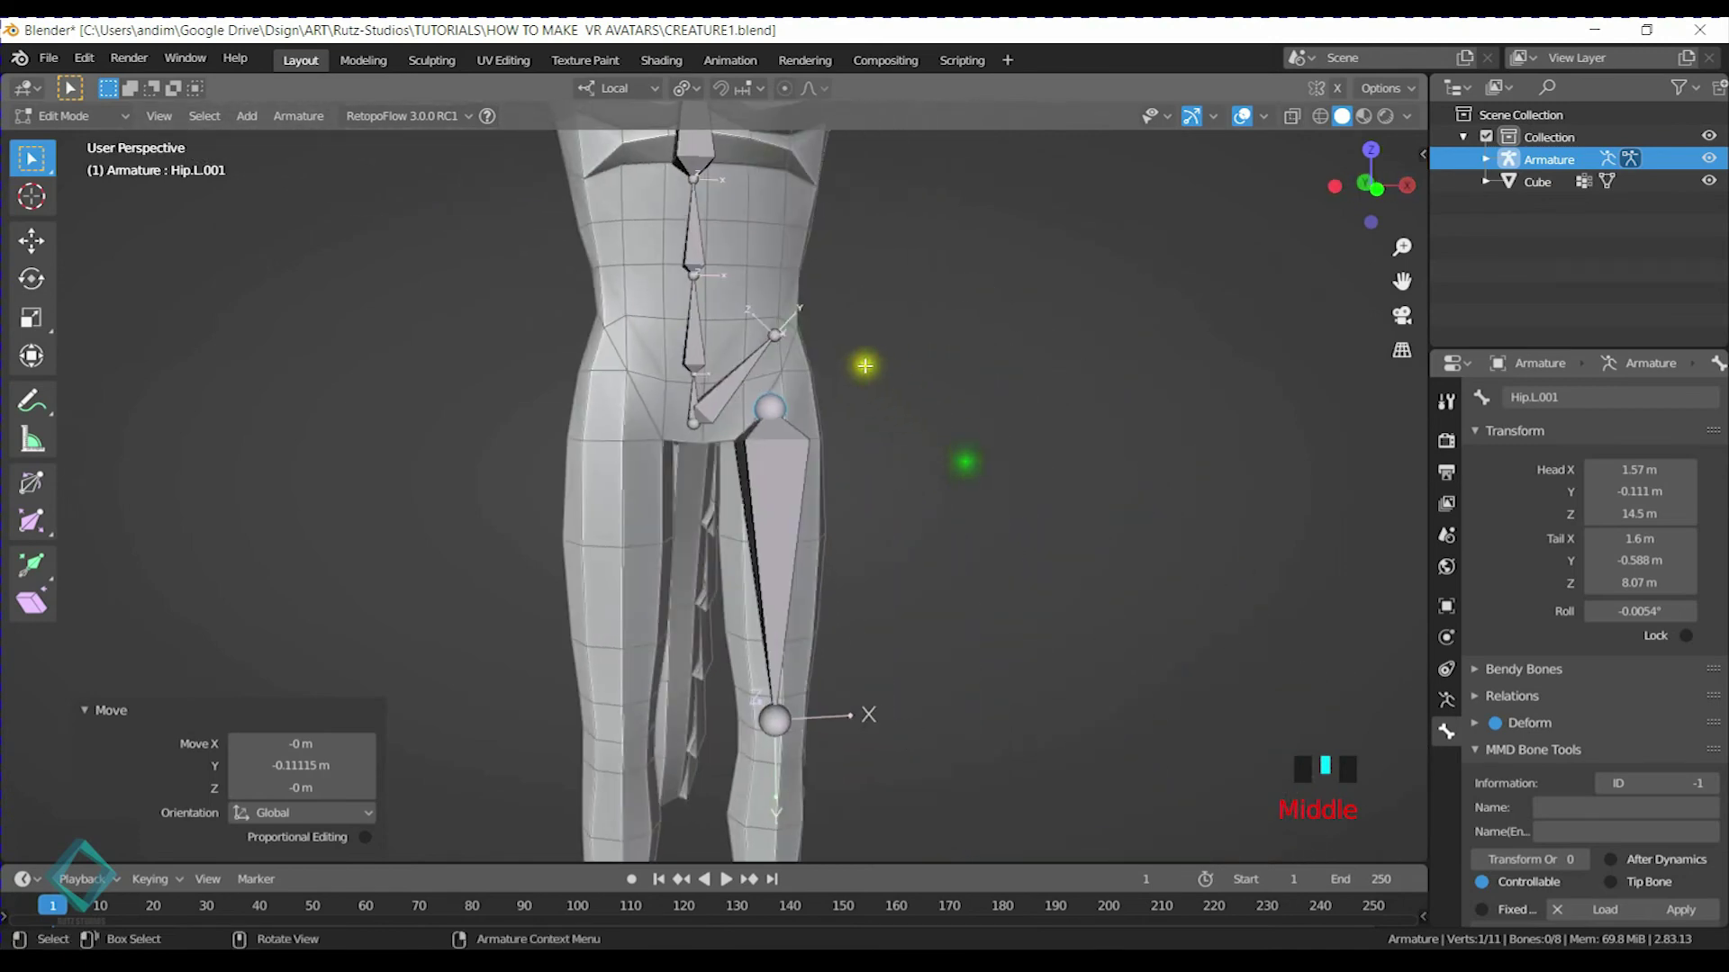
{"action": "middle_click_drag", "start_coordinate": [804, 426], "coordinate": [822, 484]}
{"action": "left_click", "coordinate": [824, 486]}
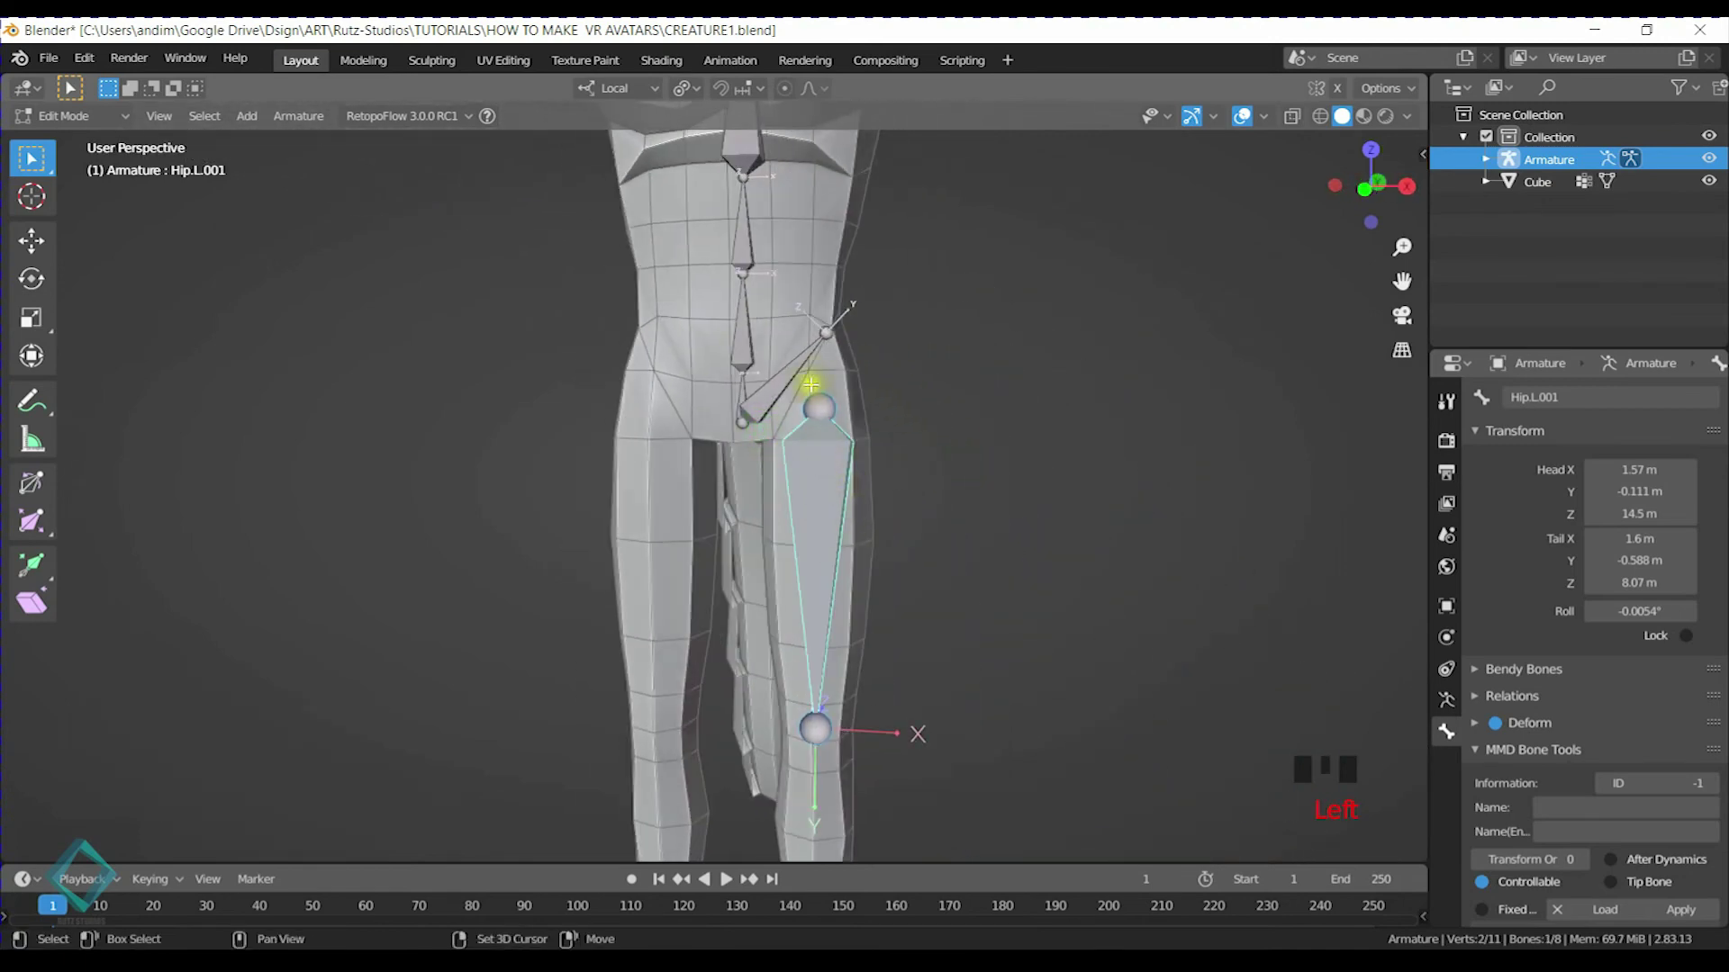
{"action": "left_click", "coordinate": [798, 357], "text": "shift"}
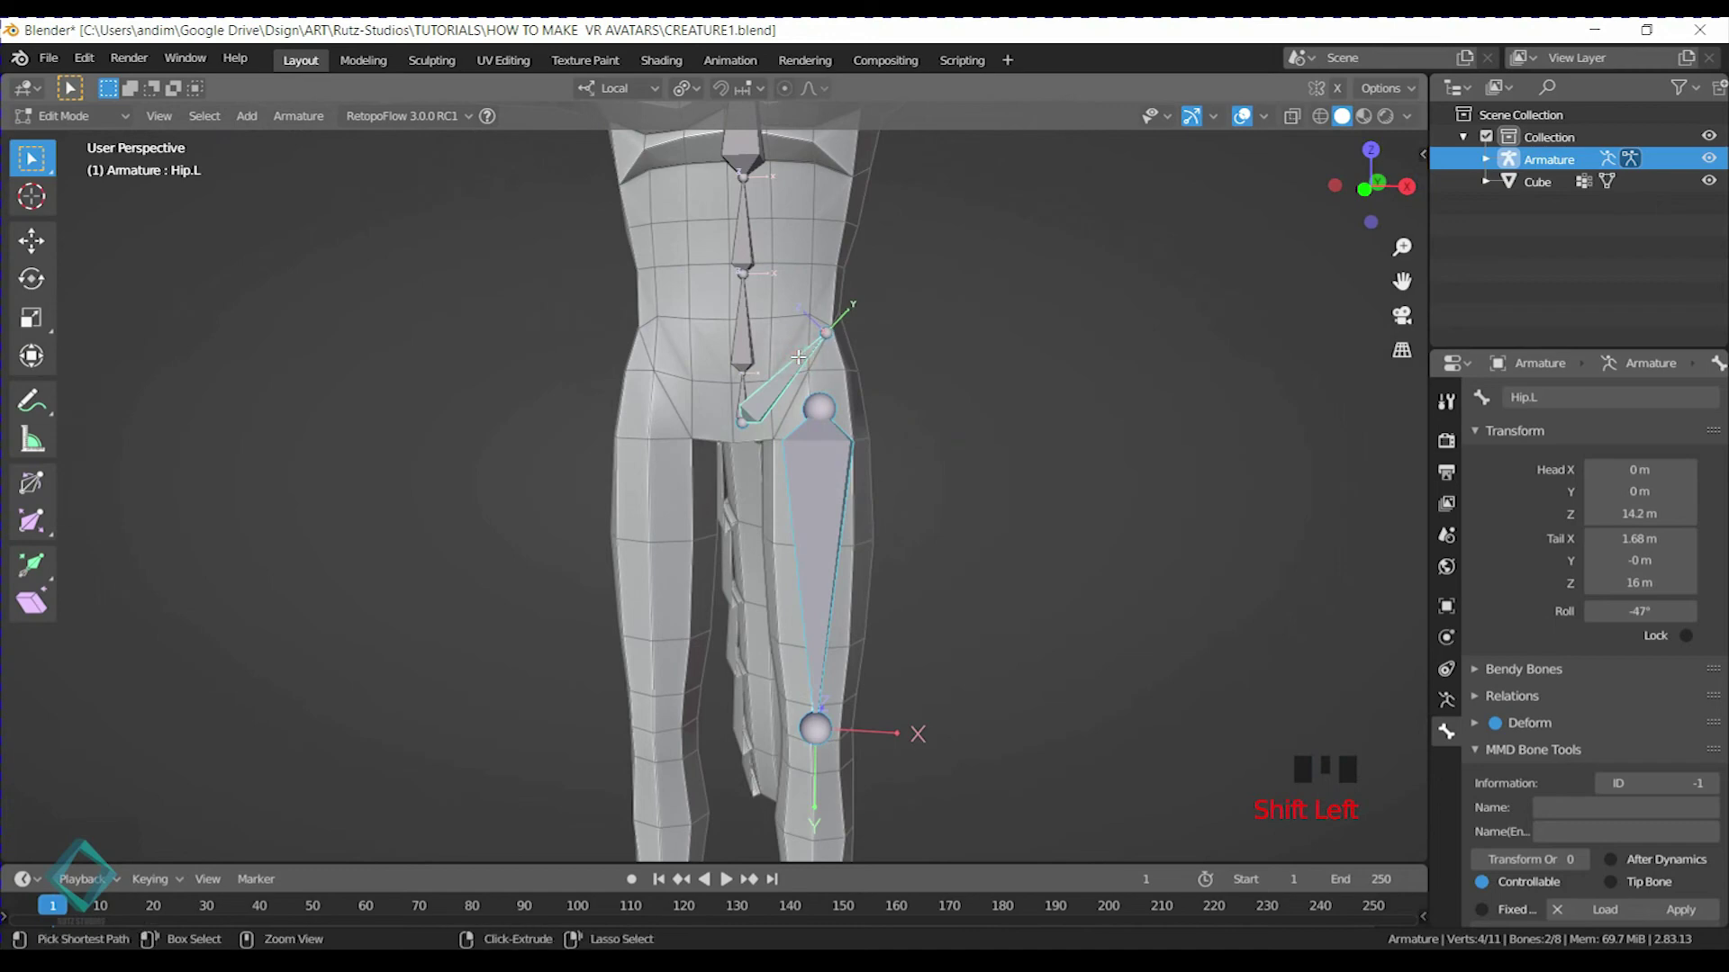
{"action": "key", "text": "ctrl+p"}
{"action": "left_click", "coordinate": [780, 385]}
Test the parenting by rotating the left hip bone in Pose Mode, then cancel the rotation
{"action": "middle_click_drag", "start_coordinate": [815, 411], "coordinate": [844, 413]}
{"action": "scroll", "coordinate": [844, 413], "scroll_direction": "up", "scroll_amount": 6}
{"action": "middle_click_drag", "start_coordinate": [887, 327], "coordinate": [802, 474], "text": "shift"}
{"action": "middle_click_drag", "start_coordinate": [931, 392], "coordinate": [789, 378]}
{"action": "middle_click_drag", "start_coordinate": [1022, 402], "coordinate": [835, 476], "text": "shift"}
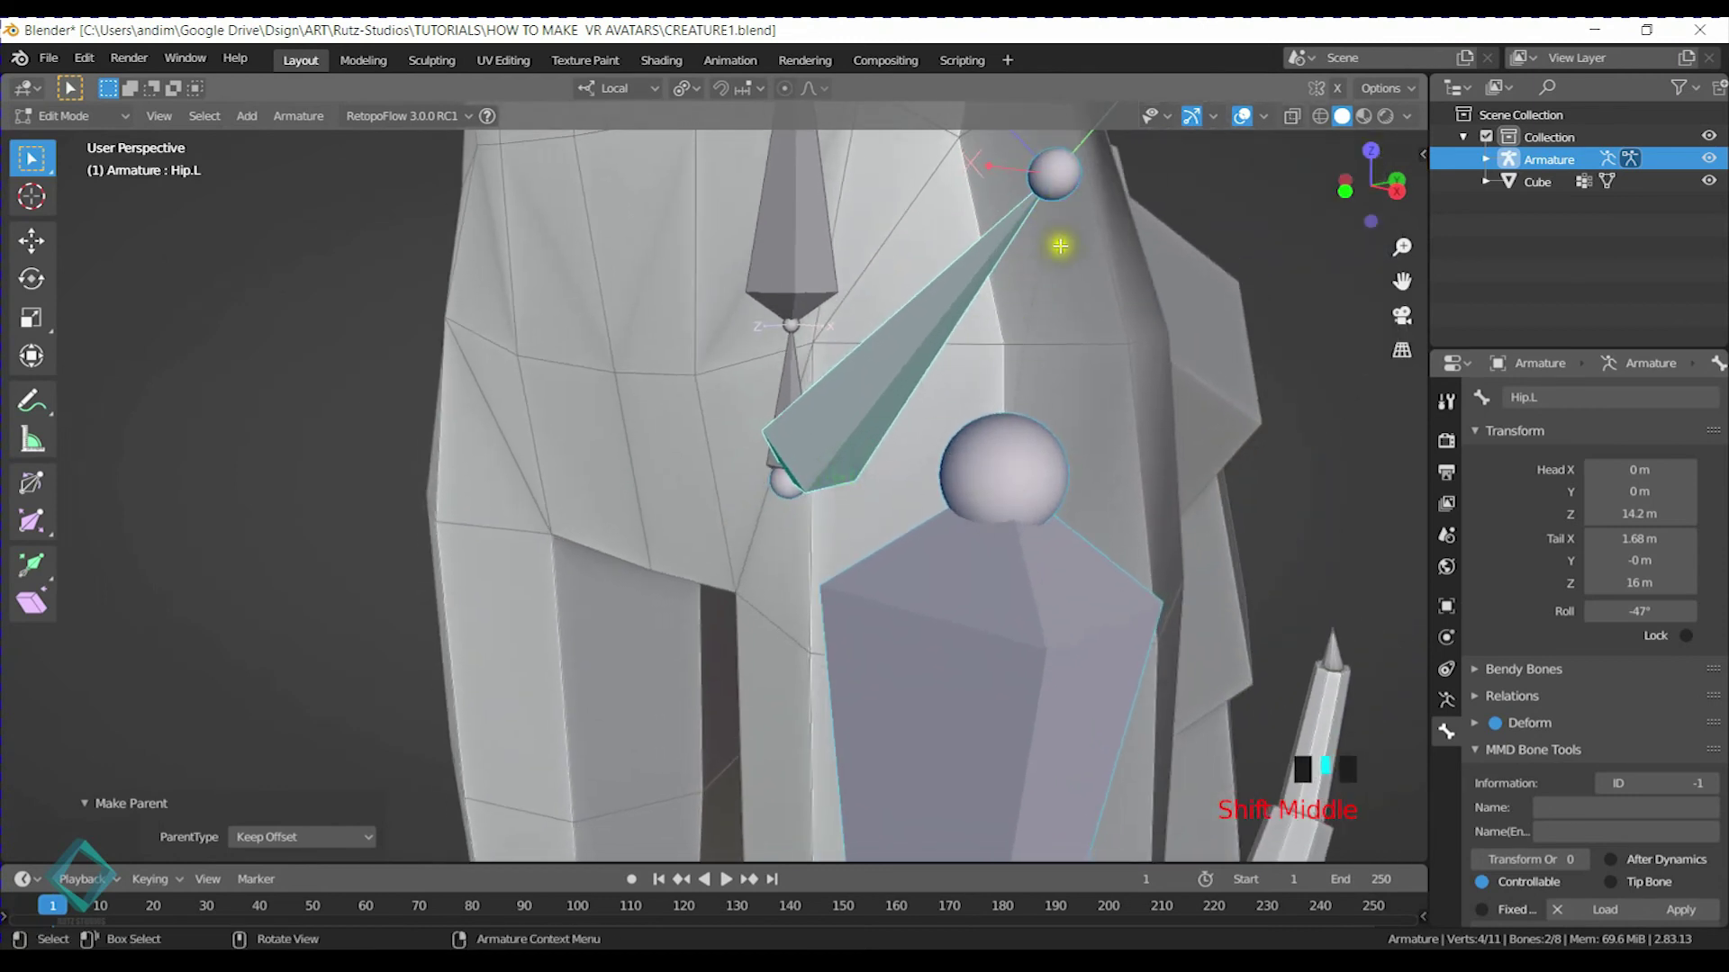
{"action": "key", "text": "ctrl+Tab"}
{"action": "left_click", "coordinate": [872, 469]}
{"action": "scroll", "coordinate": [871, 469], "scroll_direction": "down", "scroll_amount": 2}
{"action": "left_click", "coordinate": [868, 389]}
{"action": "key", "text": "r"}
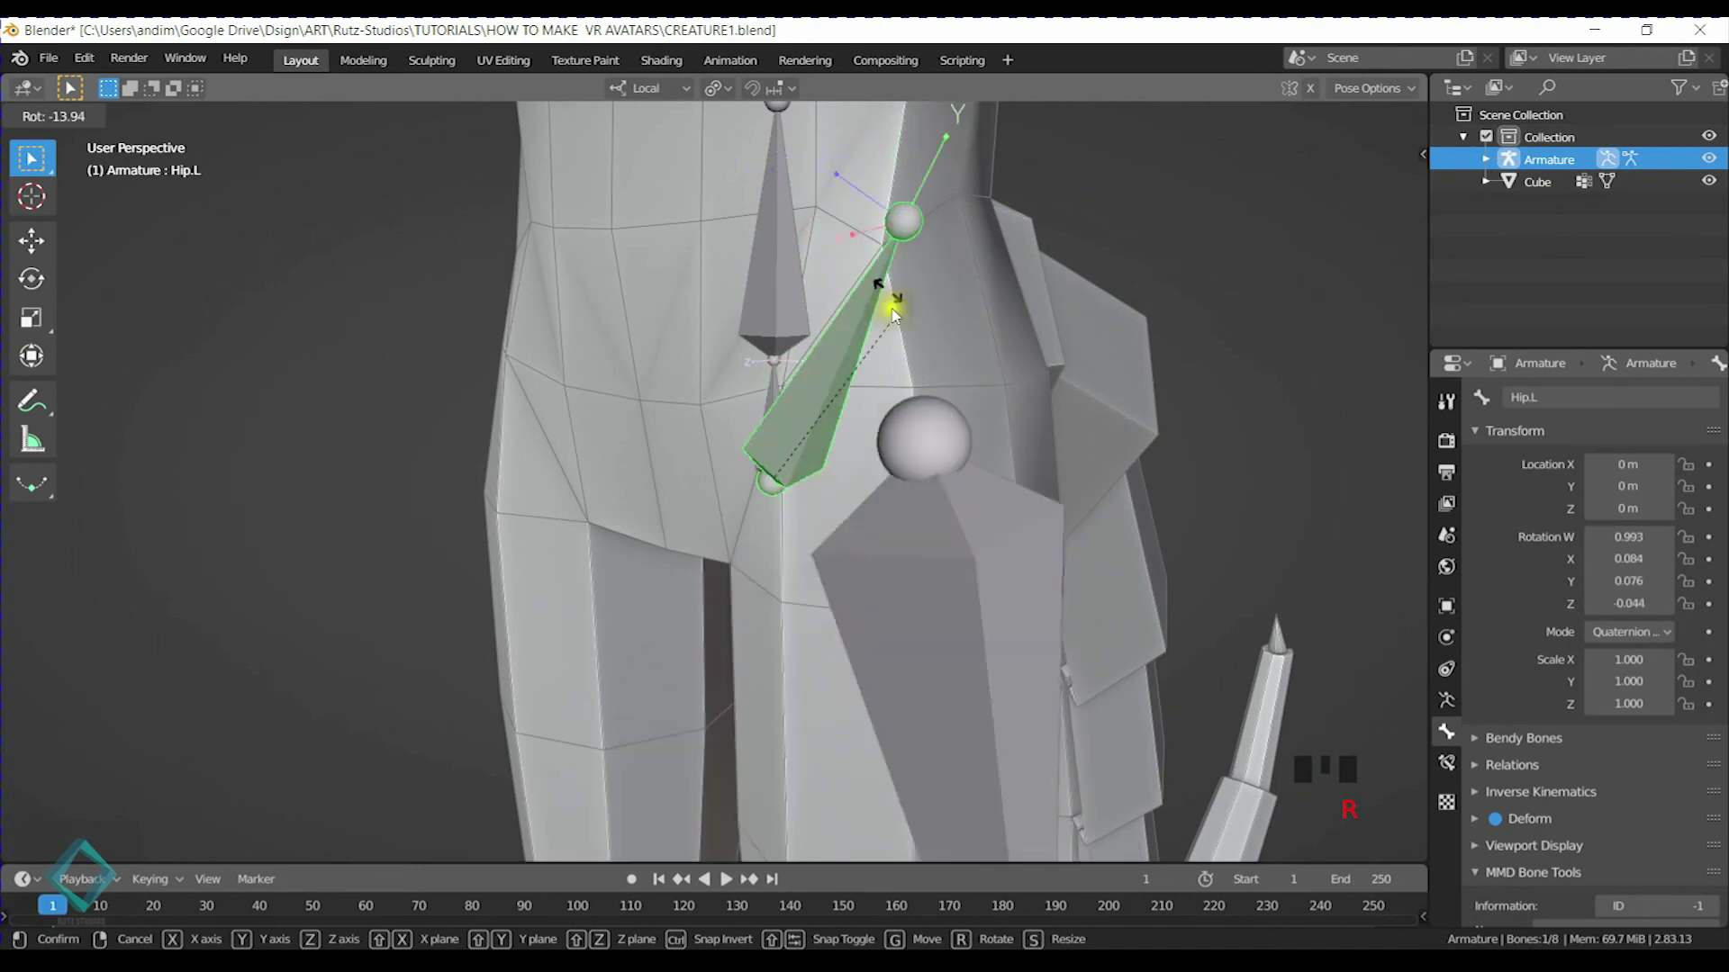
{"action": "right_click", "coordinate": [891, 407]}
Return the armature to Edit Mode with the left thigh bone selected and save the file
{"action": "middle_click_drag", "start_coordinate": [975, 409], "coordinate": [949, 564], "text": "shift"}
{"action": "scroll", "coordinate": [949, 563], "scroll_direction": "down", "scroll_amount": 3}
{"action": "middle_click_drag", "start_coordinate": [837, 549], "coordinate": [885, 282], "text": "shift"}
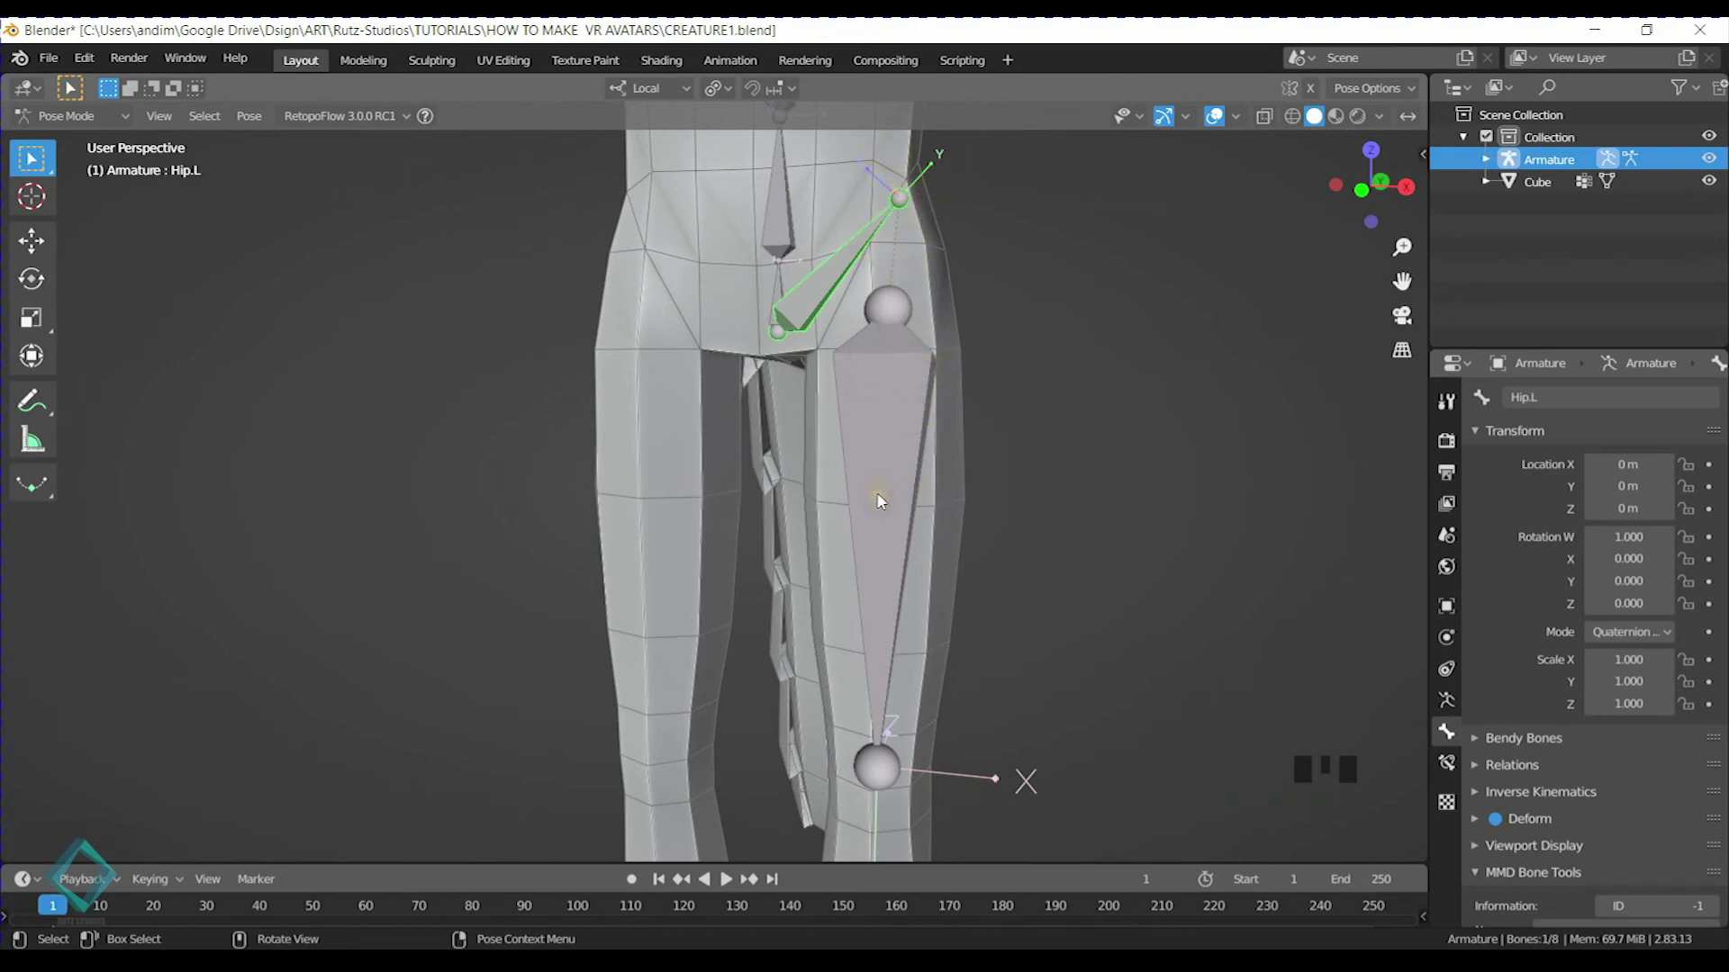
{"action": "key", "text": "ctrl+Tab"}
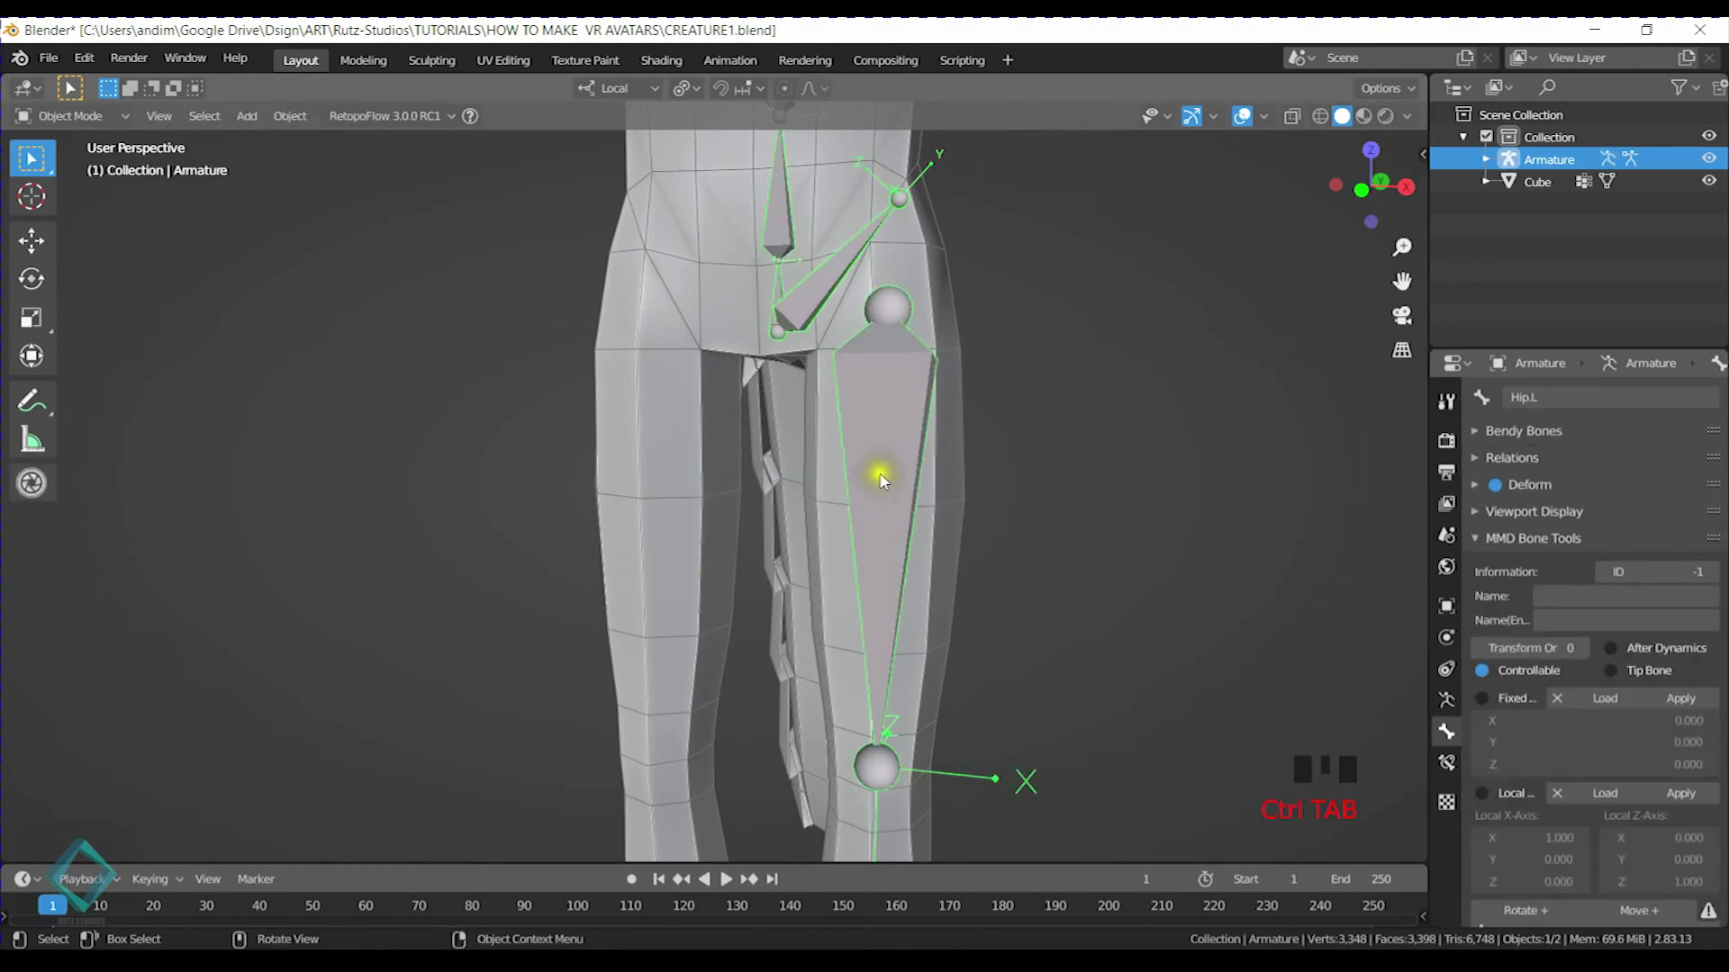
{"action": "key", "text": "Tab"}
{"action": "left_click", "coordinate": [886, 500]}
{"action": "key", "text": "ctrl+s"}
In side view, extrude a shin bone from the left knee joint to the ankle, about 0.8 m in Y and -6.29 m in Z
{"action": "middle_click_drag", "start_coordinate": [895, 610], "coordinate": [878, 634], "text": "shift"}
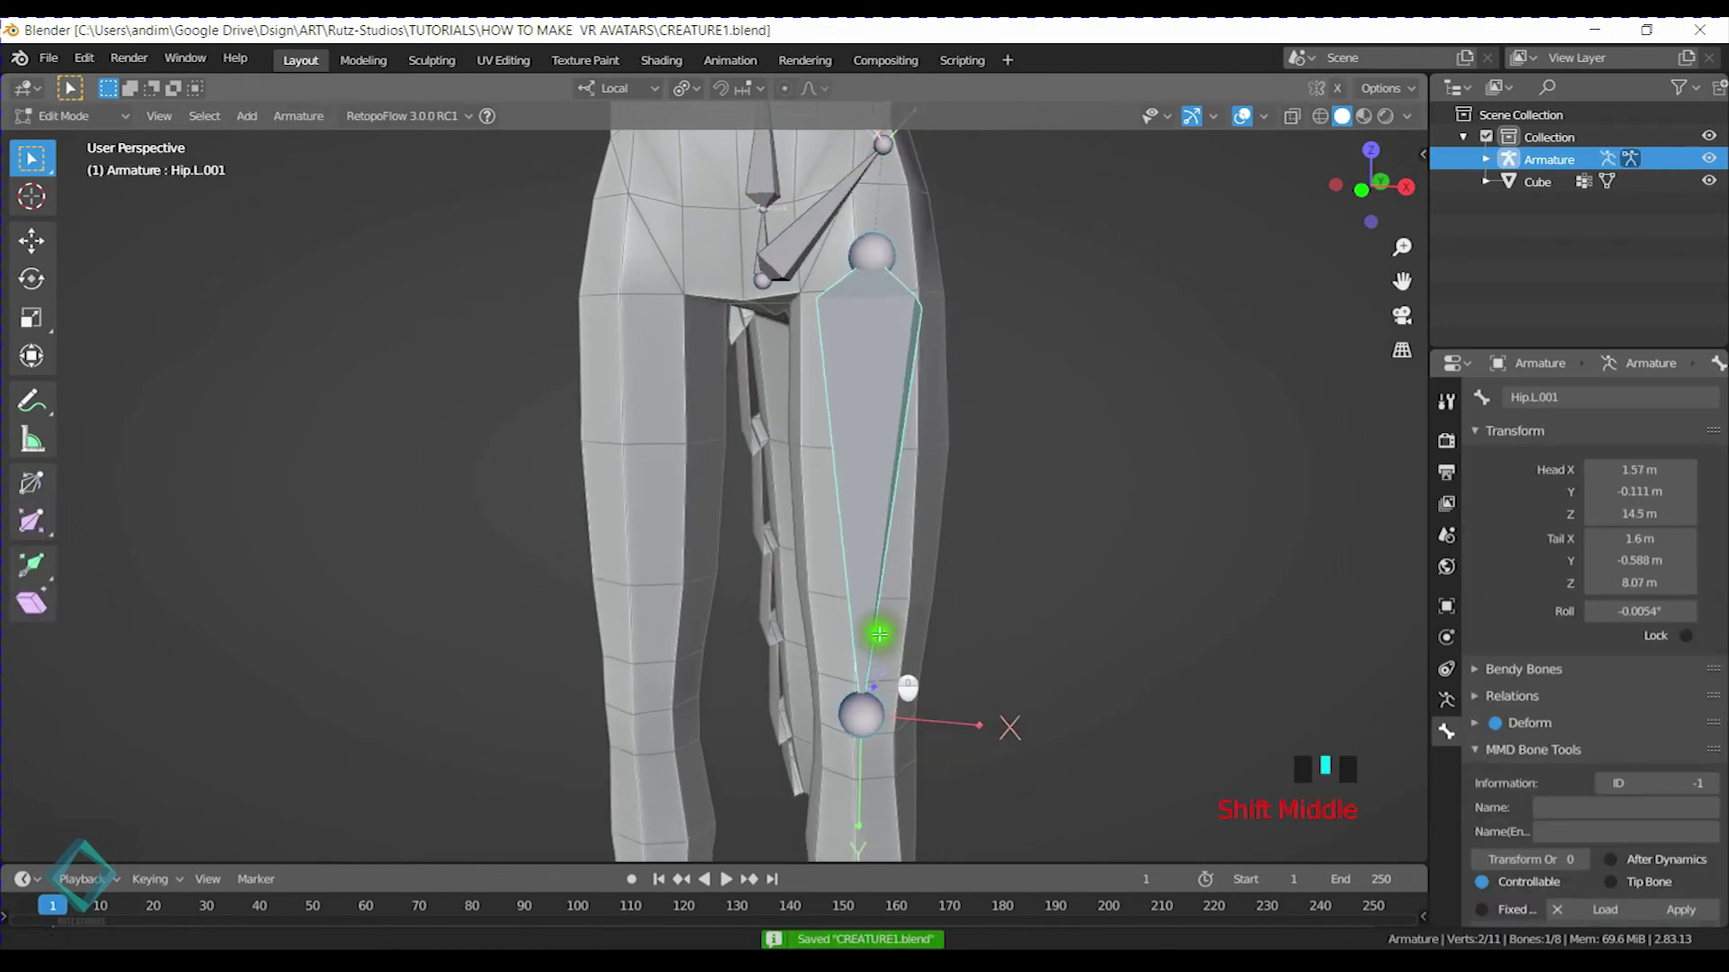
{"action": "scroll", "coordinate": [887, 483], "scroll_direction": "down", "scroll_amount": 3}
{"action": "key", "text": "KP_3"}
{"action": "left_click", "coordinate": [846, 417]}
{"action": "middle_click_drag", "start_coordinate": [846, 417], "coordinate": [789, 398], "text": "shift"}
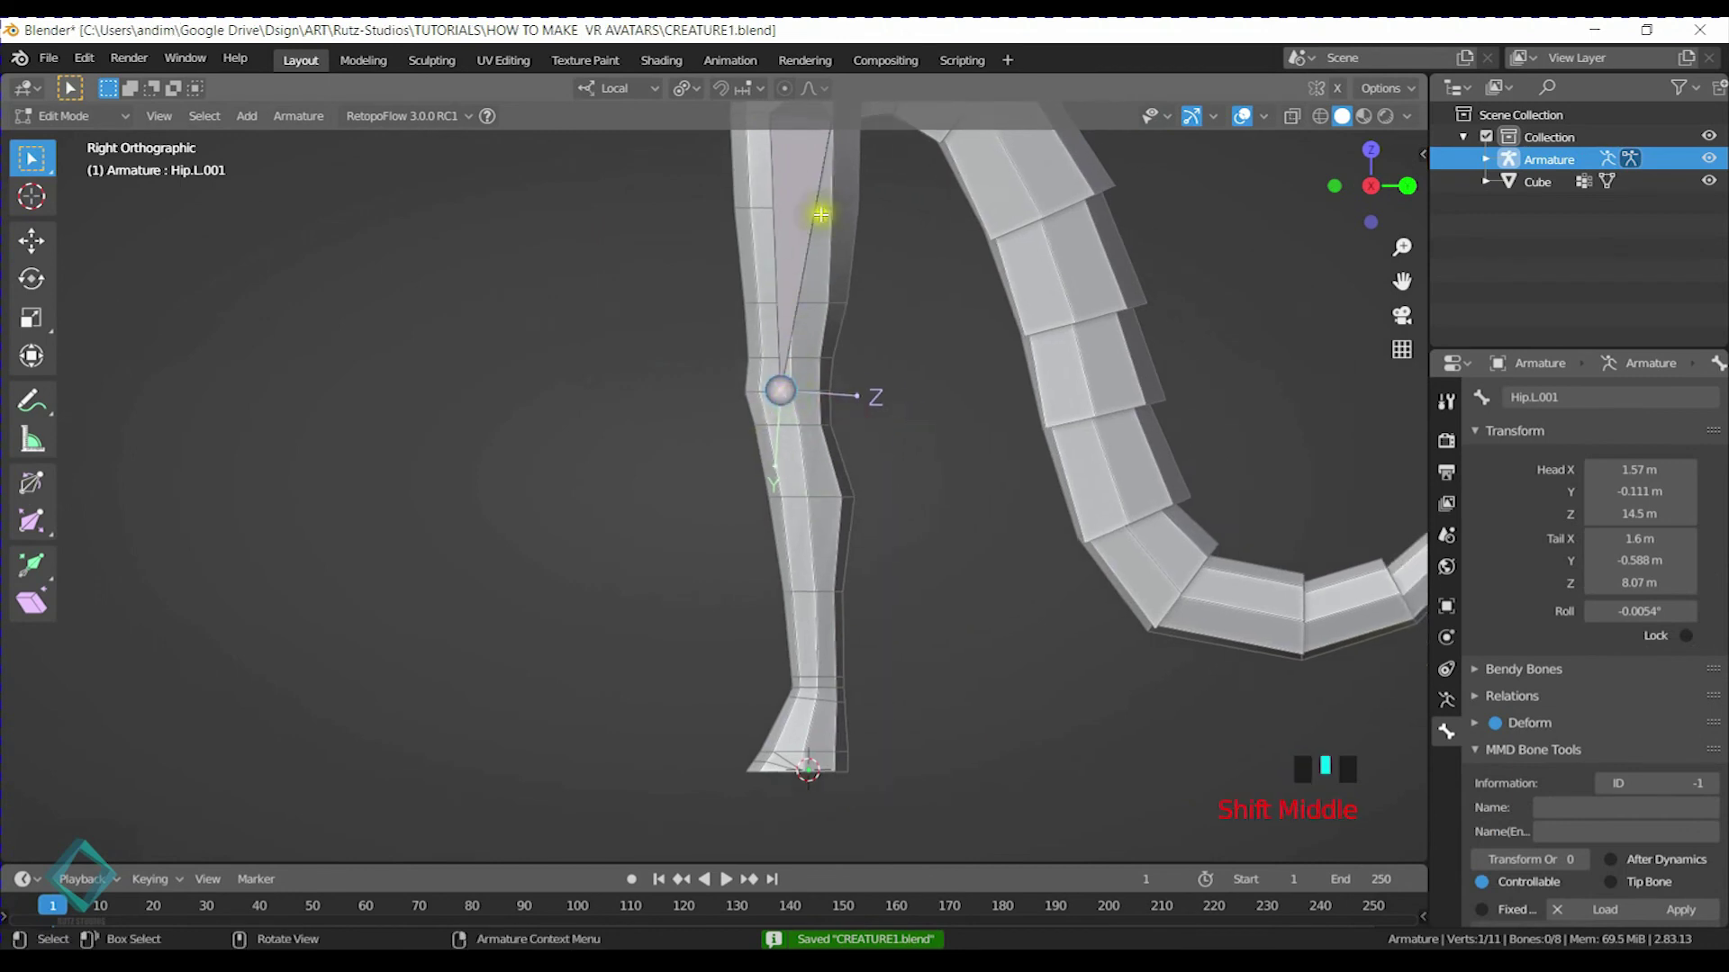
{"action": "key", "text": "e"}
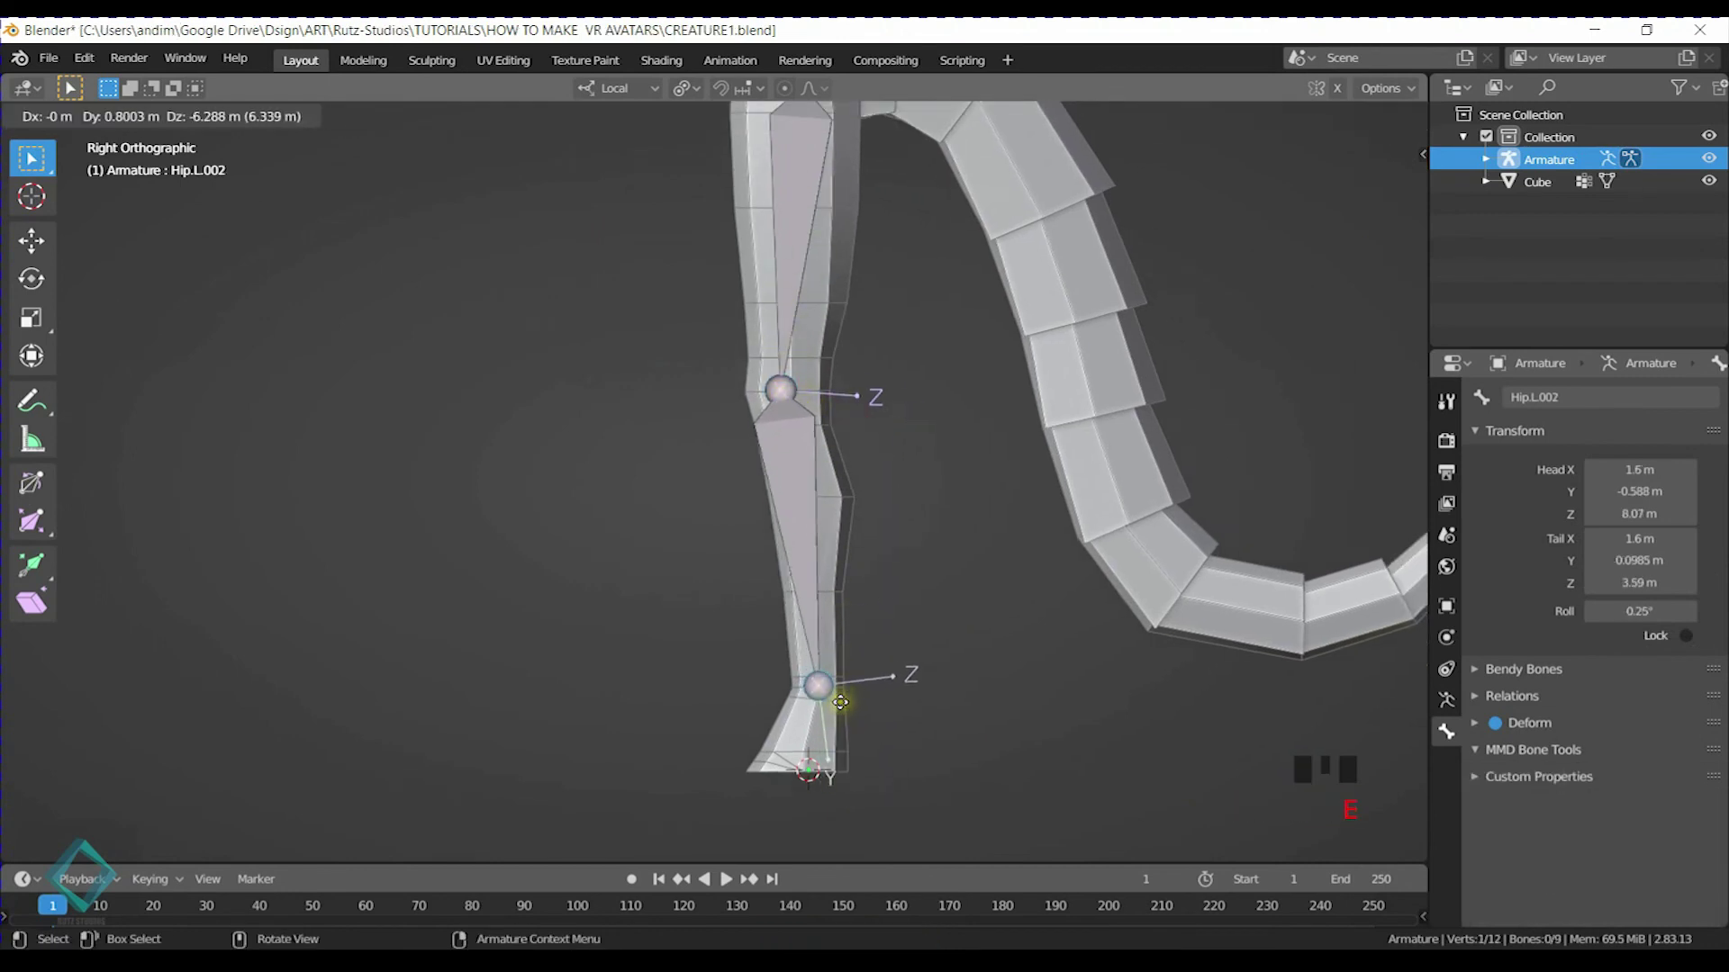
{"action": "left_click", "coordinate": [840, 702]}
Rename the left thigh bone to Leg.L
{"action": "middle_click_drag", "start_coordinate": [849, 582], "coordinate": [849, 745], "text": "shift"}
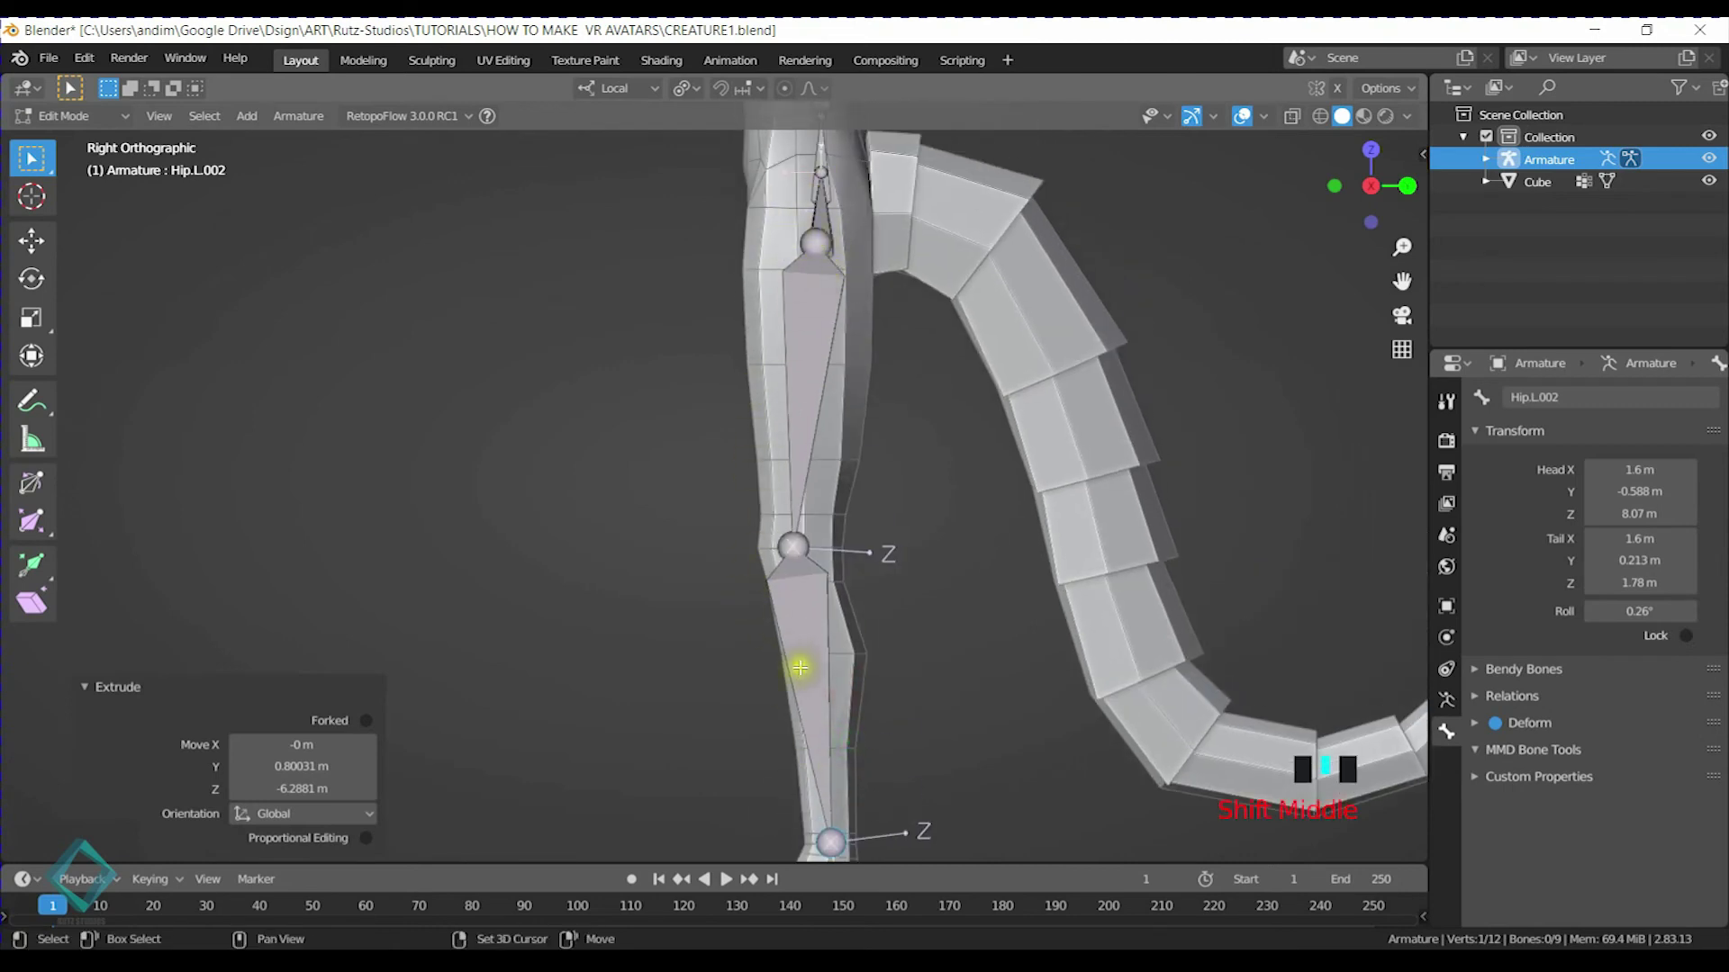
{"action": "middle_click_drag", "start_coordinate": [785, 488], "coordinate": [739, 267], "text": "shift"}
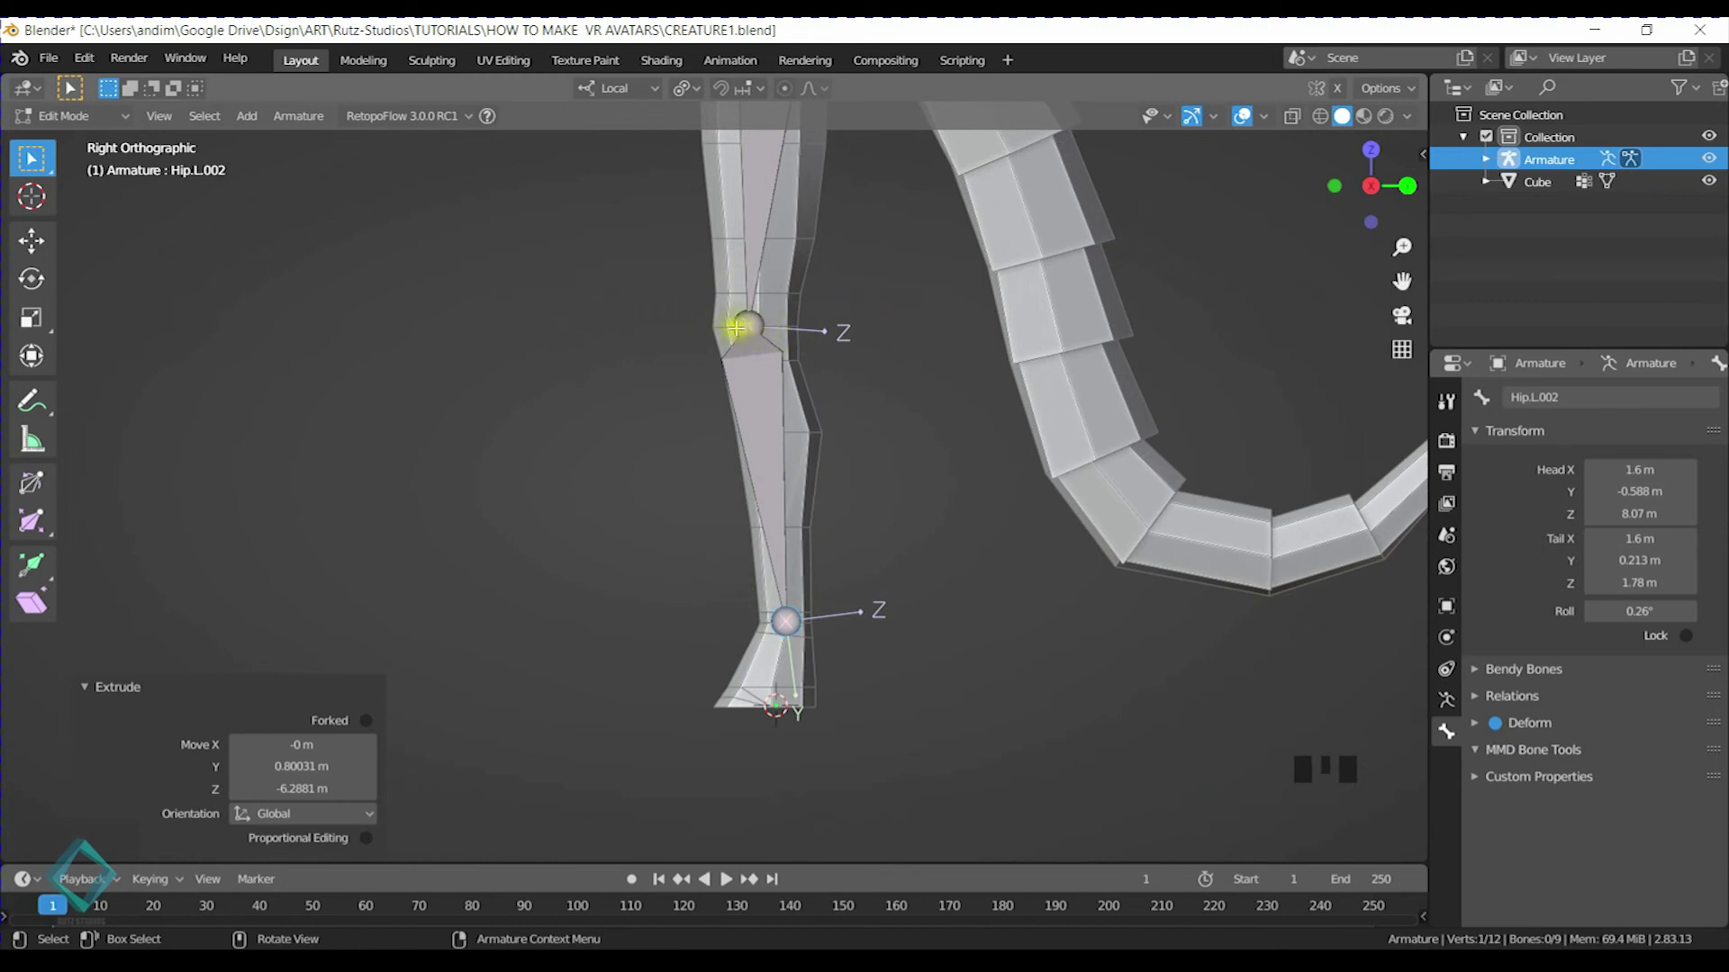
{"action": "middle_click_drag", "start_coordinate": [809, 594], "coordinate": [857, 513], "text": "shift"}
{"action": "scroll", "coordinate": [864, 527], "scroll_direction": "up", "scroll_amount": 3}
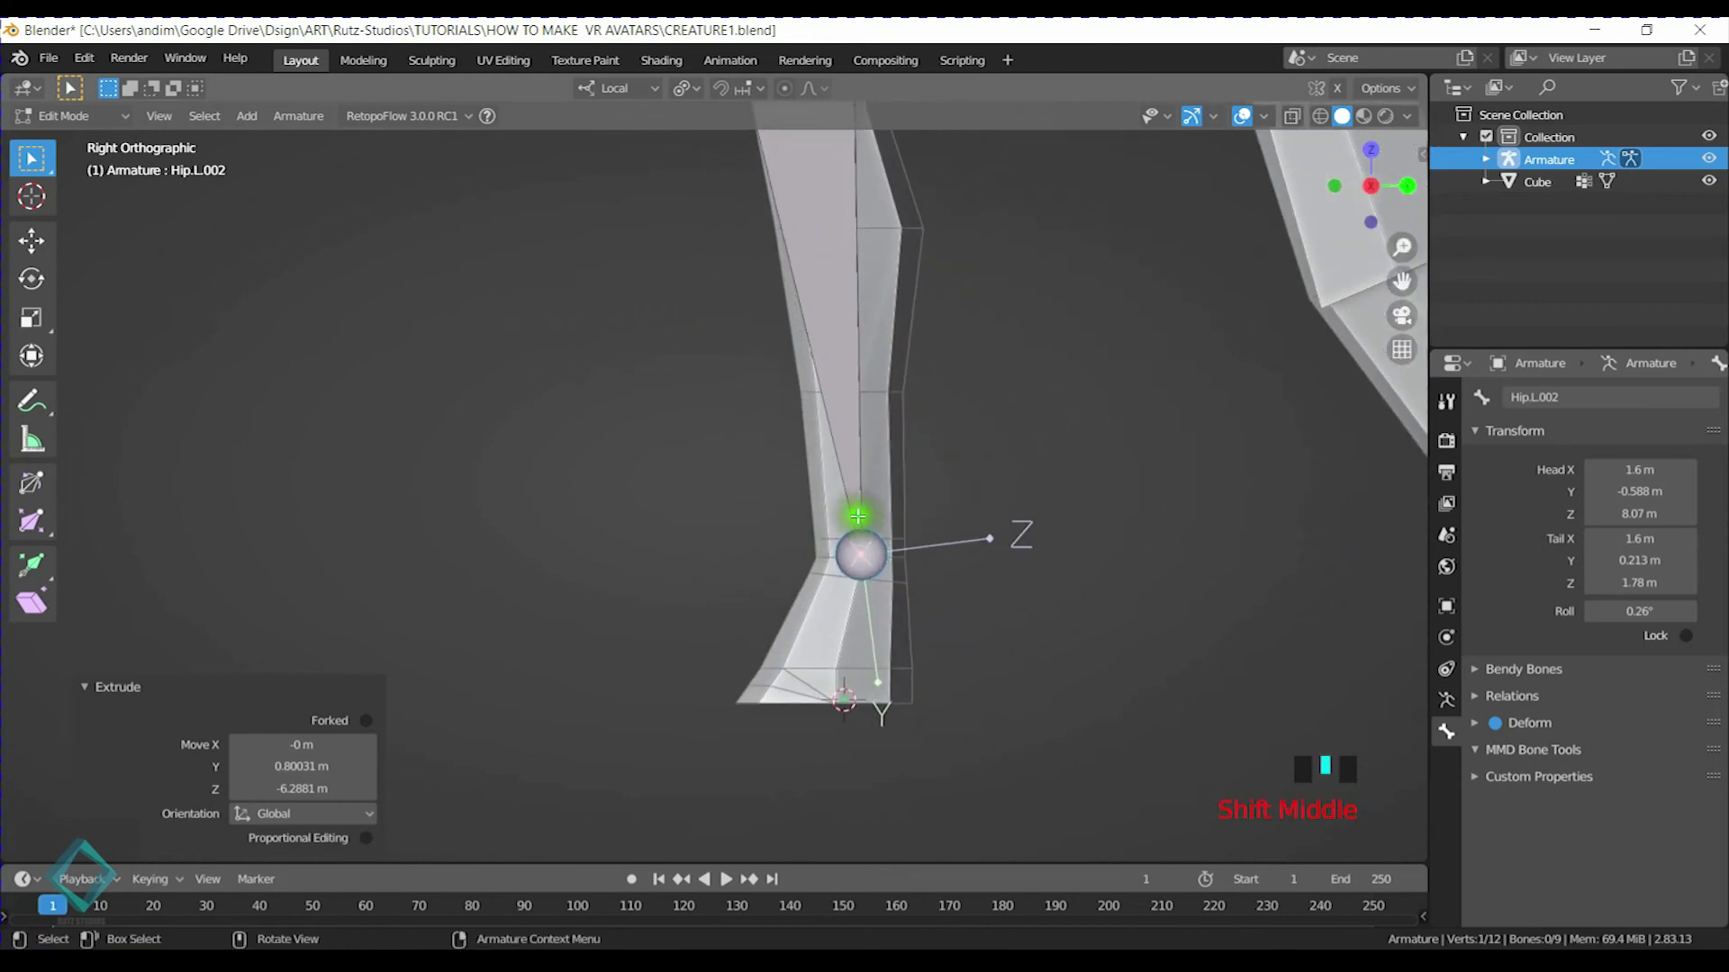
{"action": "key", "text": "KP_1"}
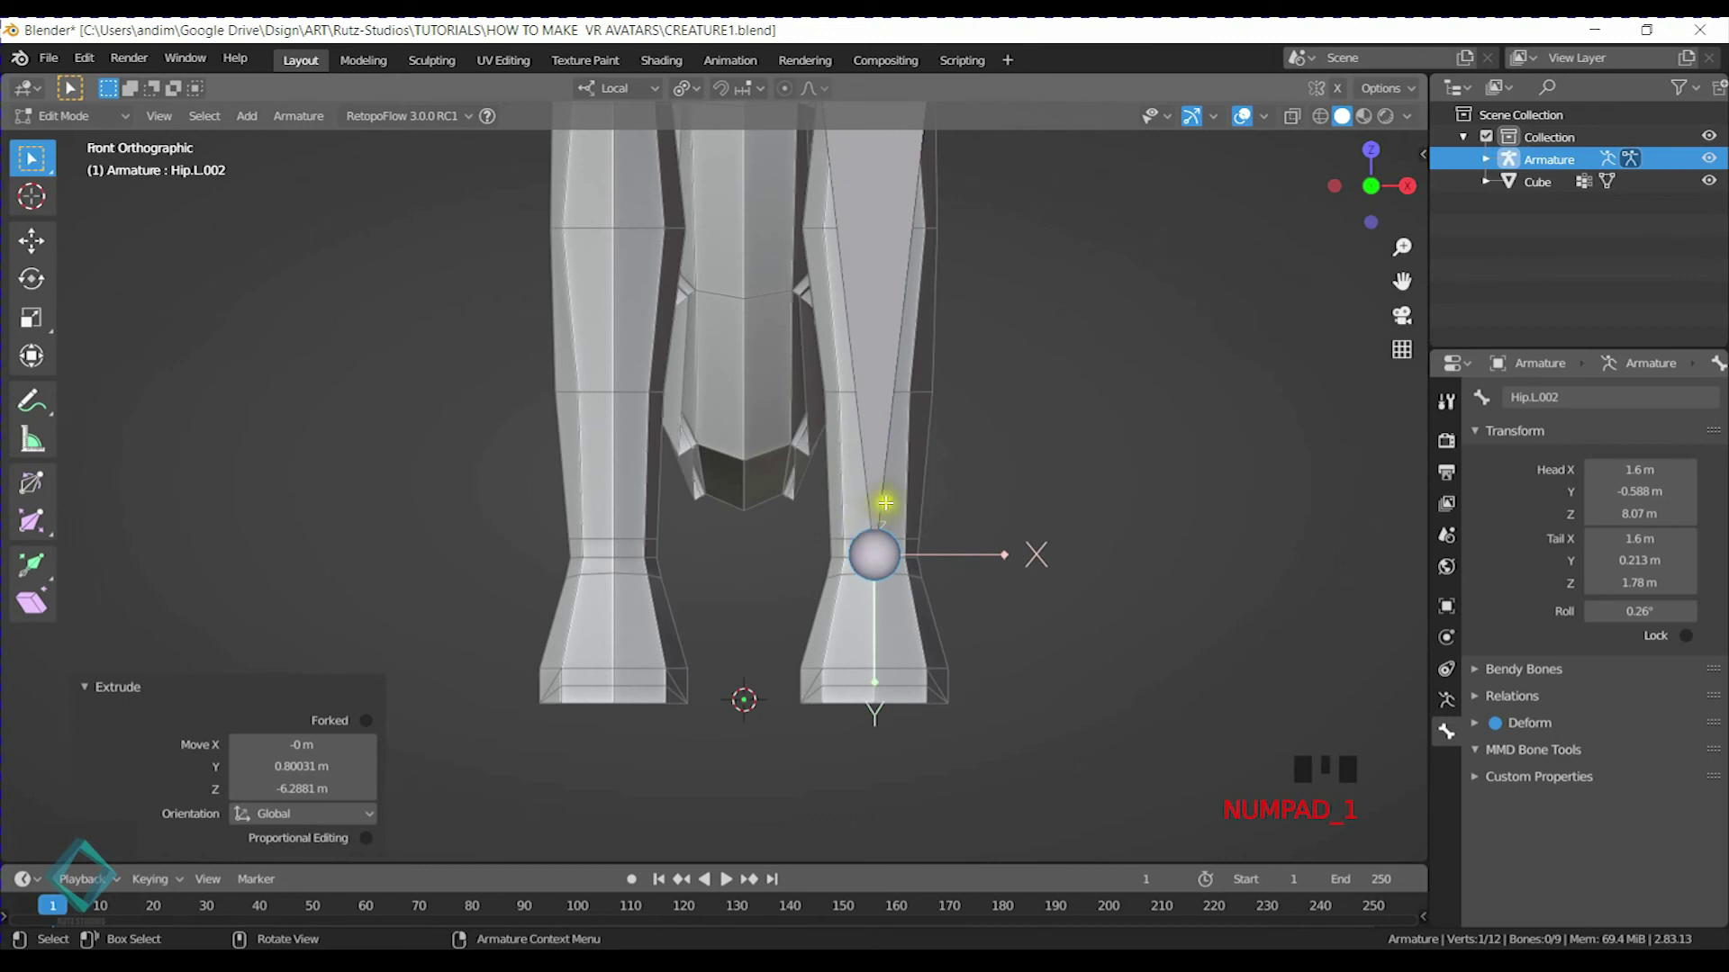
{"action": "scroll", "coordinate": [885, 501], "scroll_direction": "down", "scroll_amount": 3}
{"action": "middle_click_drag", "start_coordinate": [807, 227], "coordinate": [830, 625], "text": "shift"}
{"action": "left_click", "coordinate": [829, 350]}
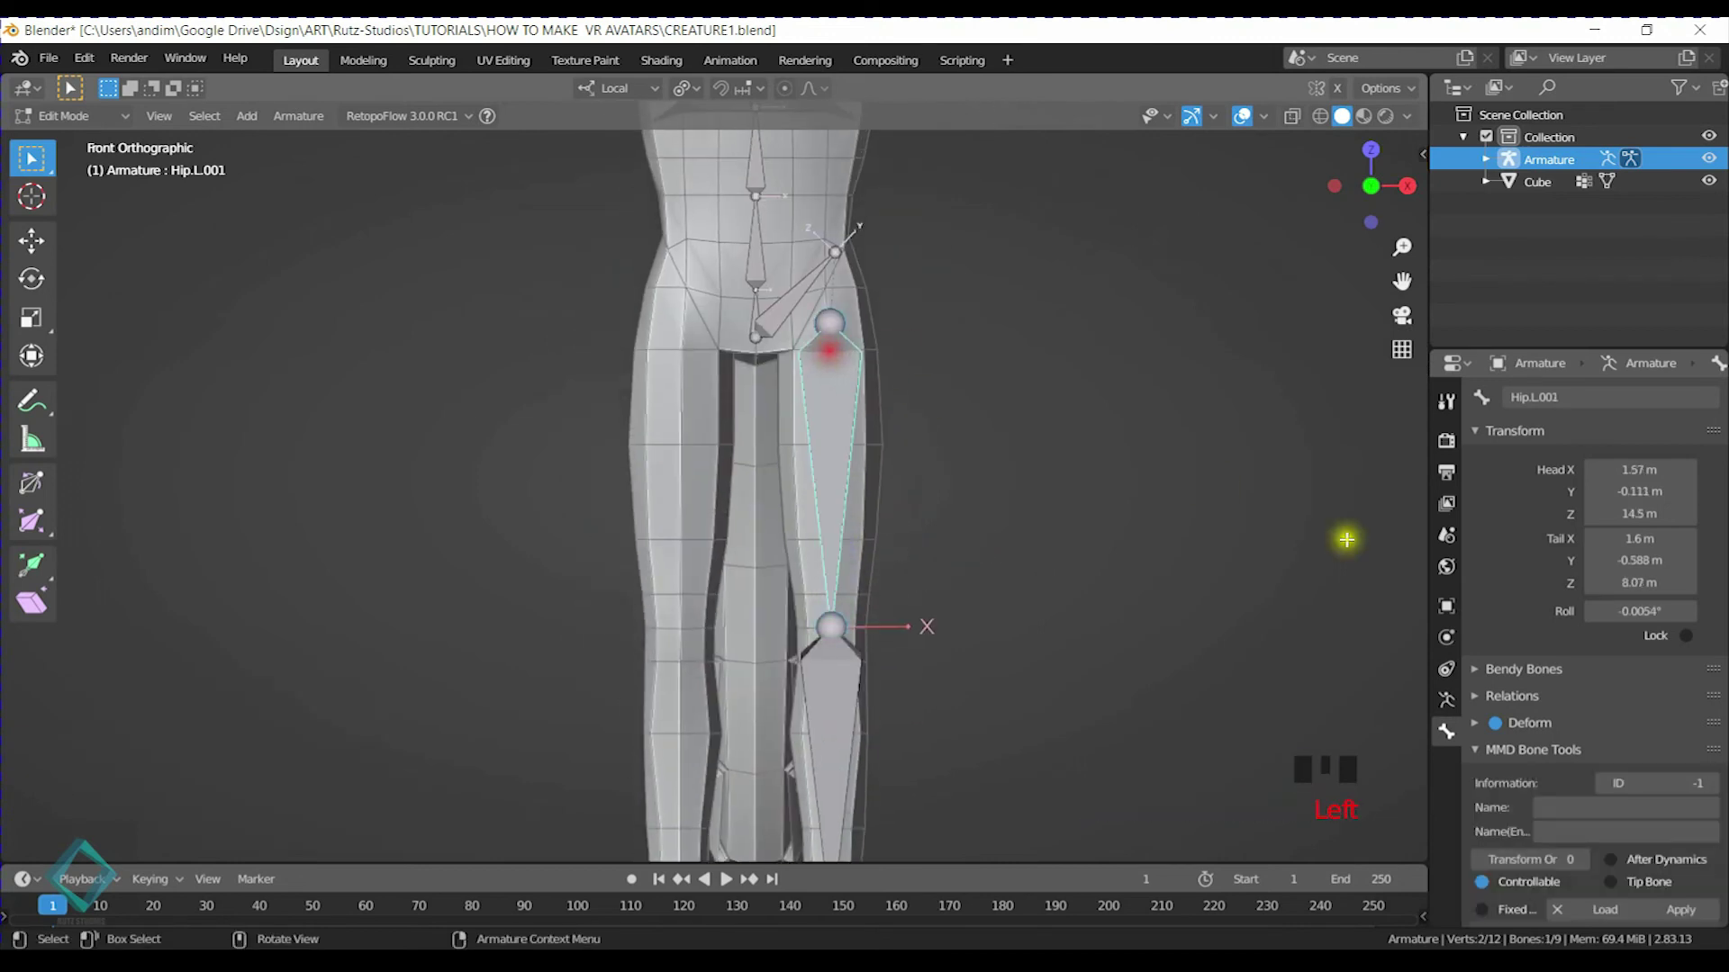
{"action": "double_click", "coordinate": [1587, 397]}
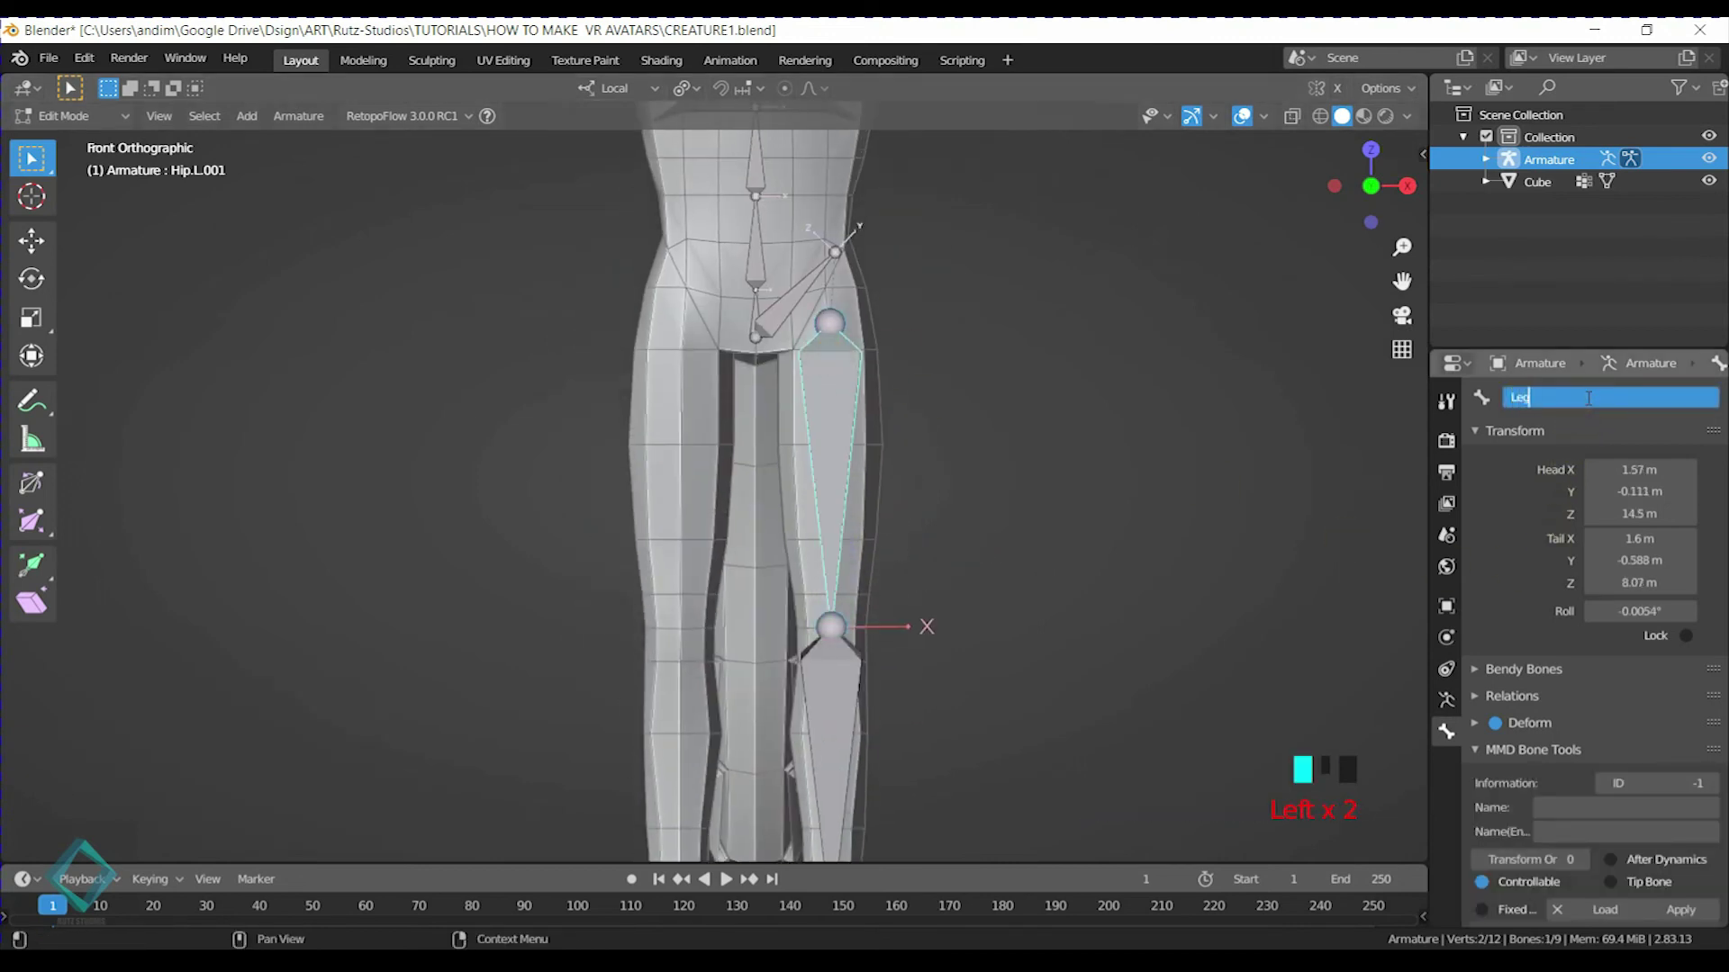
{"action": "type", "text": "Leg.L"}
{"action": "key", "text": "Return"}
Rename the left shin bone to LowerLeg.L
{"action": "left_click", "coordinate": [829, 675]}
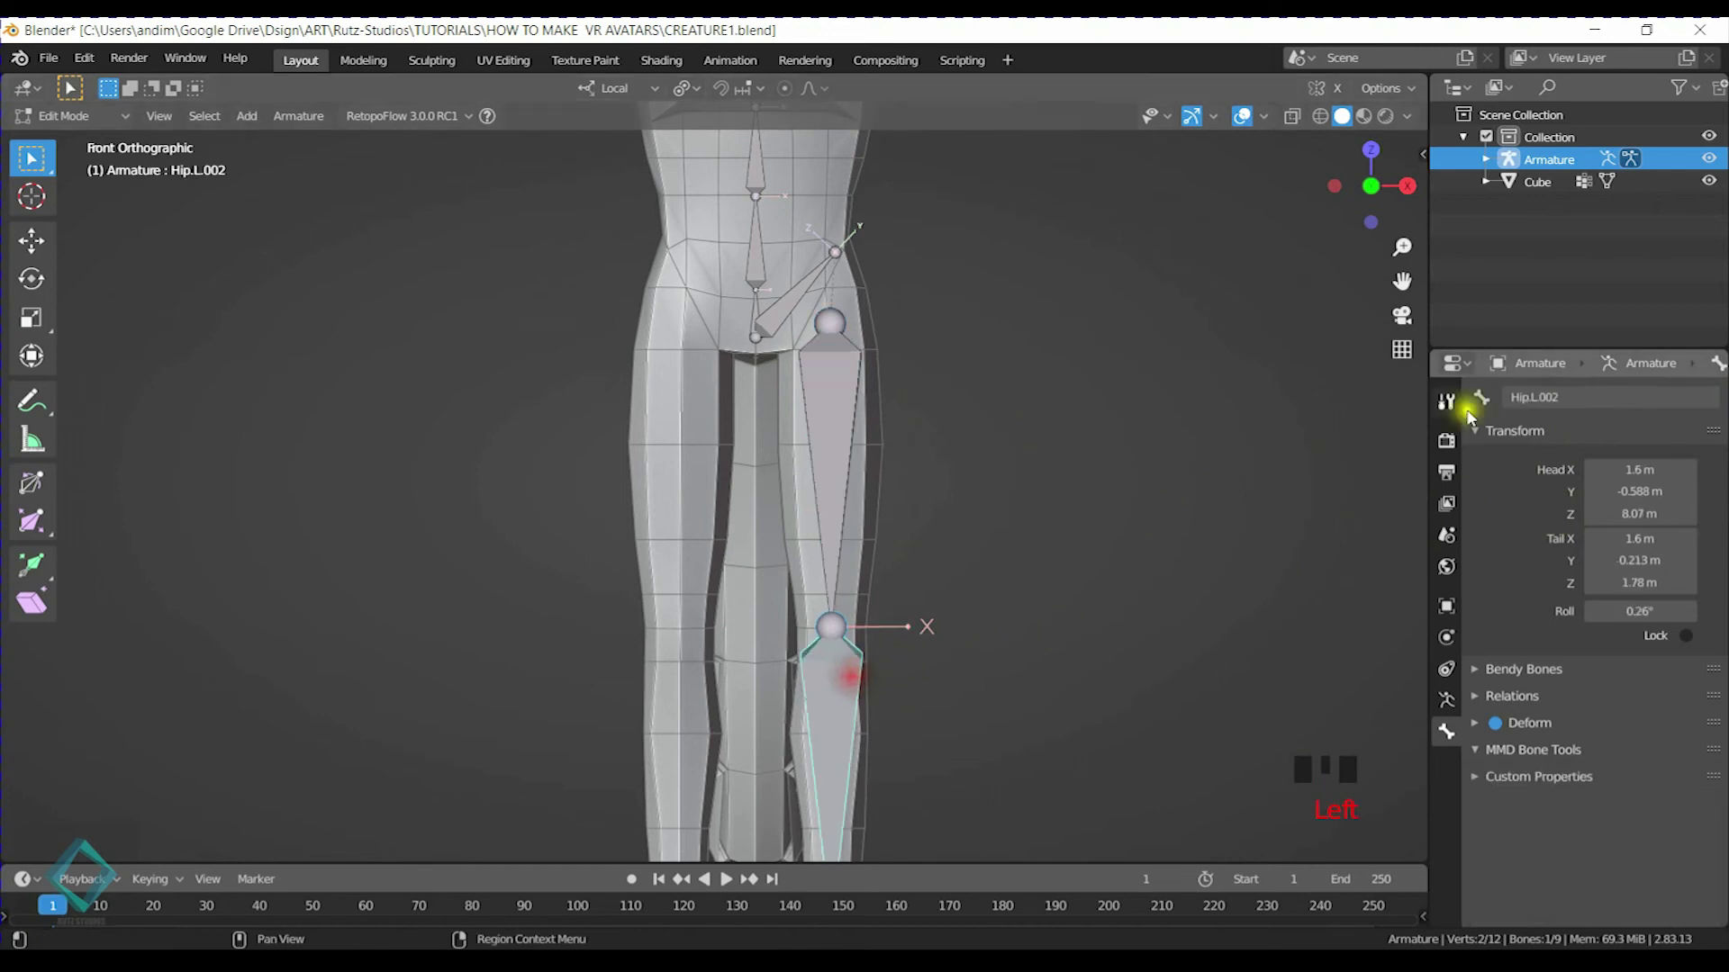
{"action": "double_click", "coordinate": [1579, 398]}
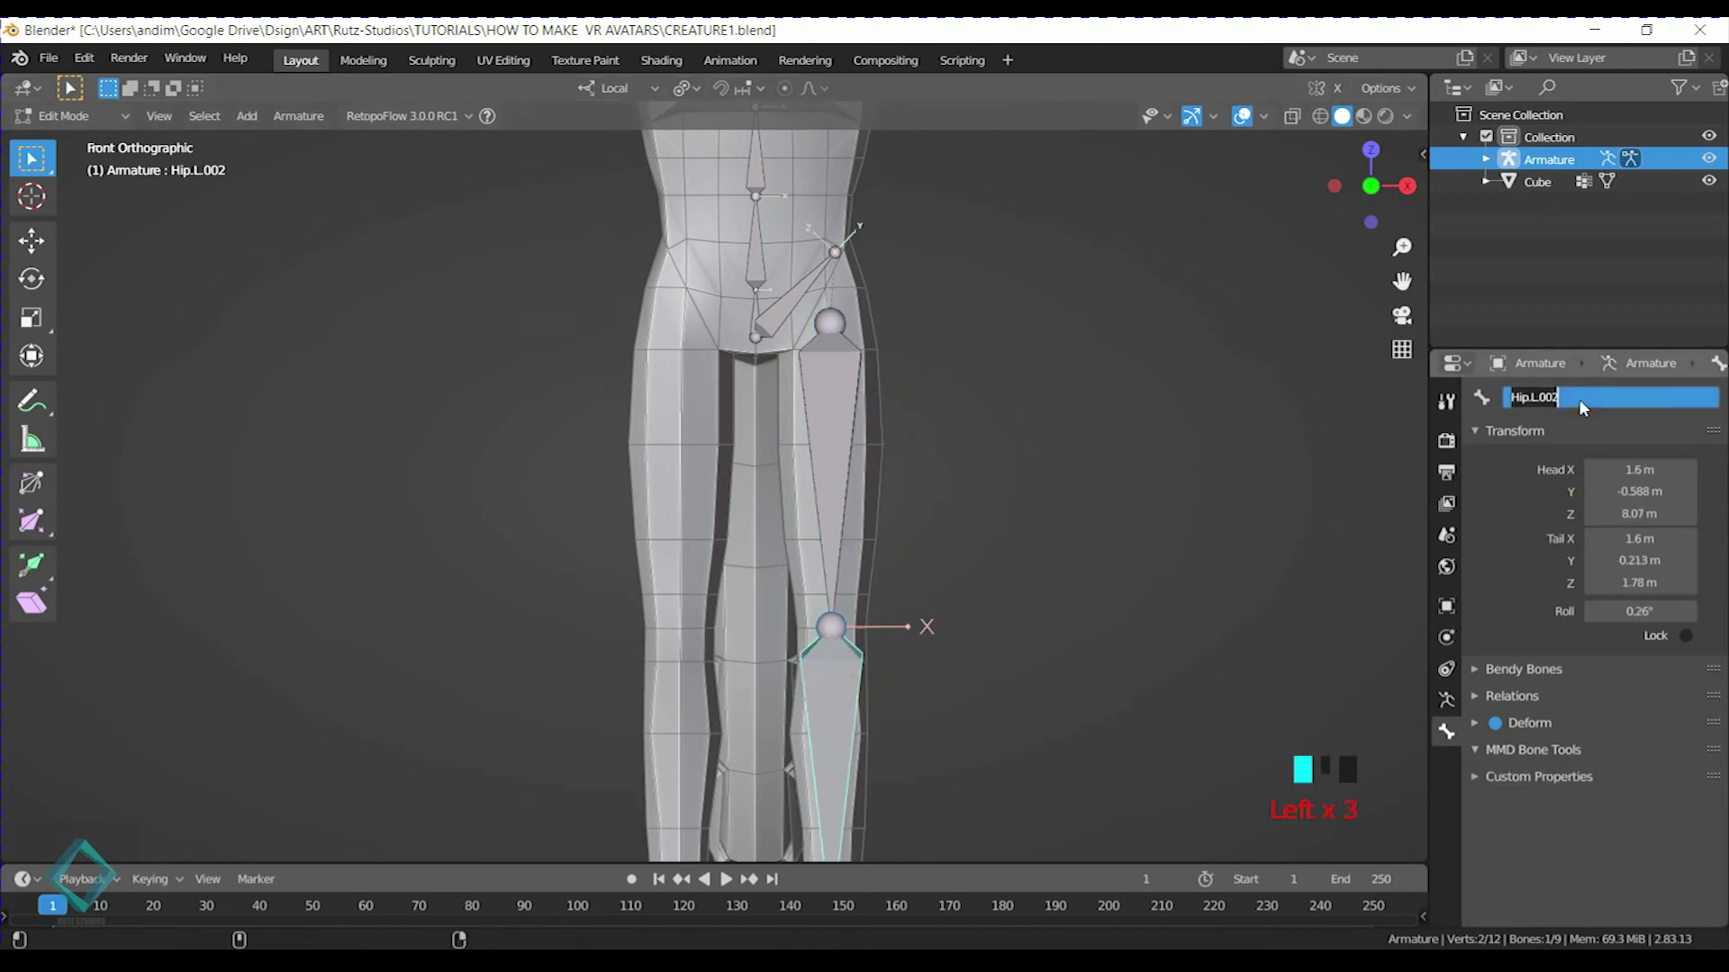
{"action": "type", "text": "Low"}
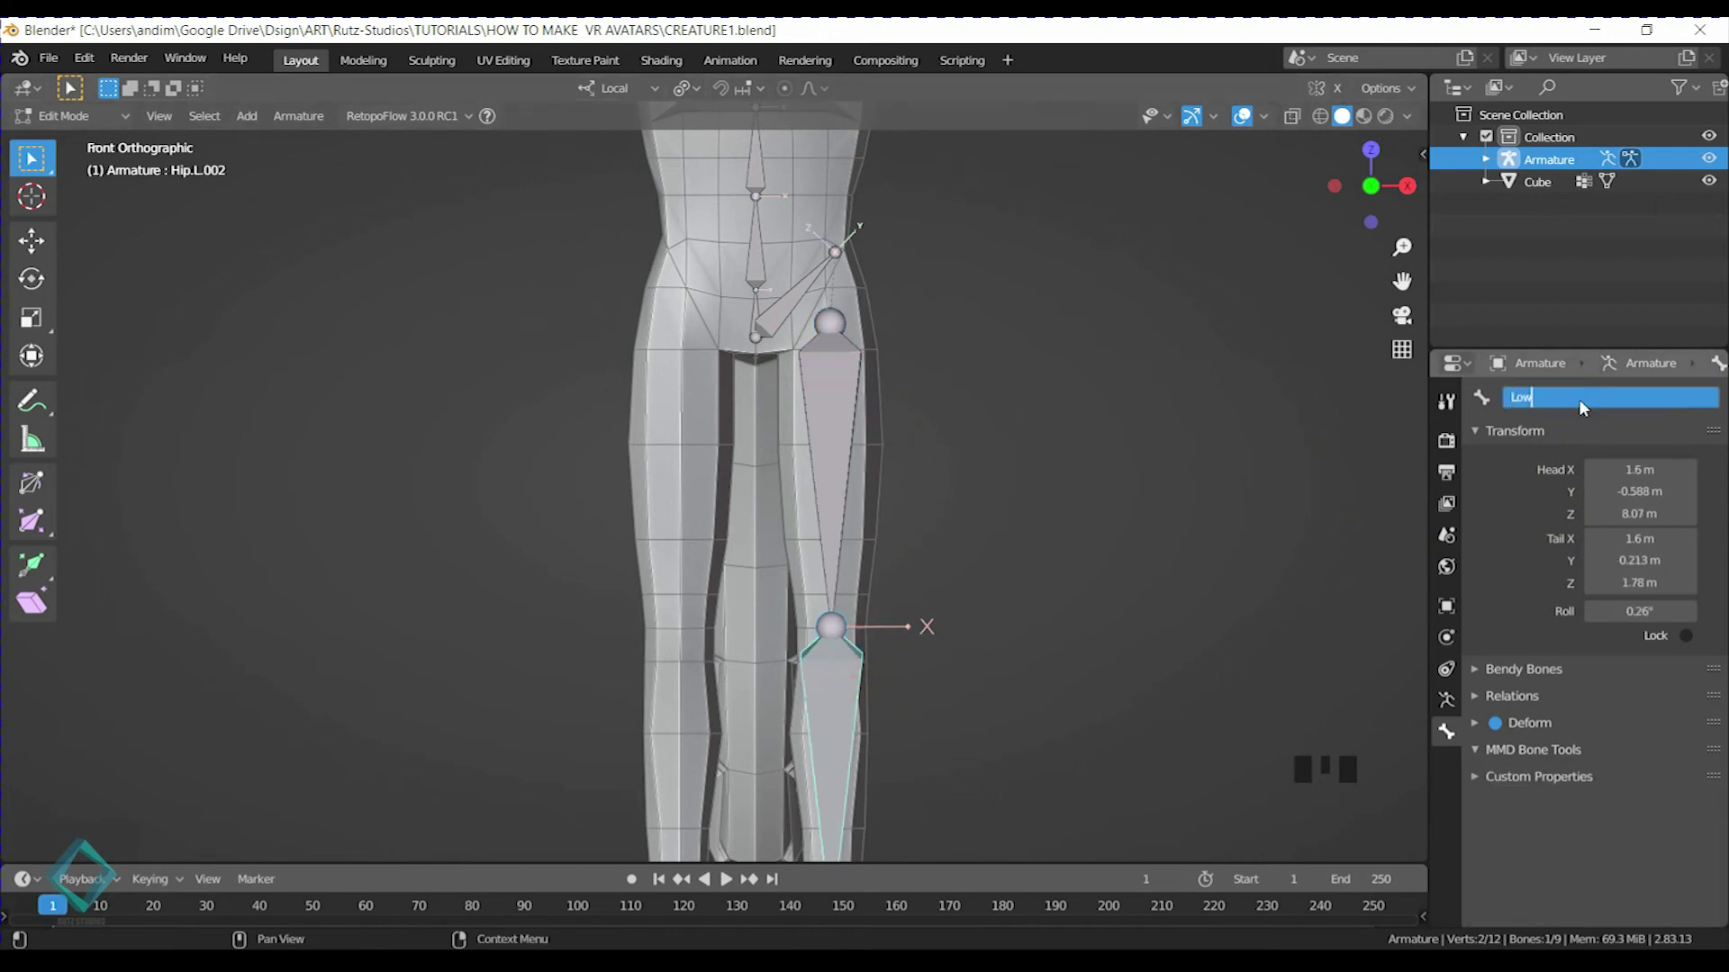
{"action": "type", "text": "erLeg.L"}
{"action": "key", "text": "Return"}
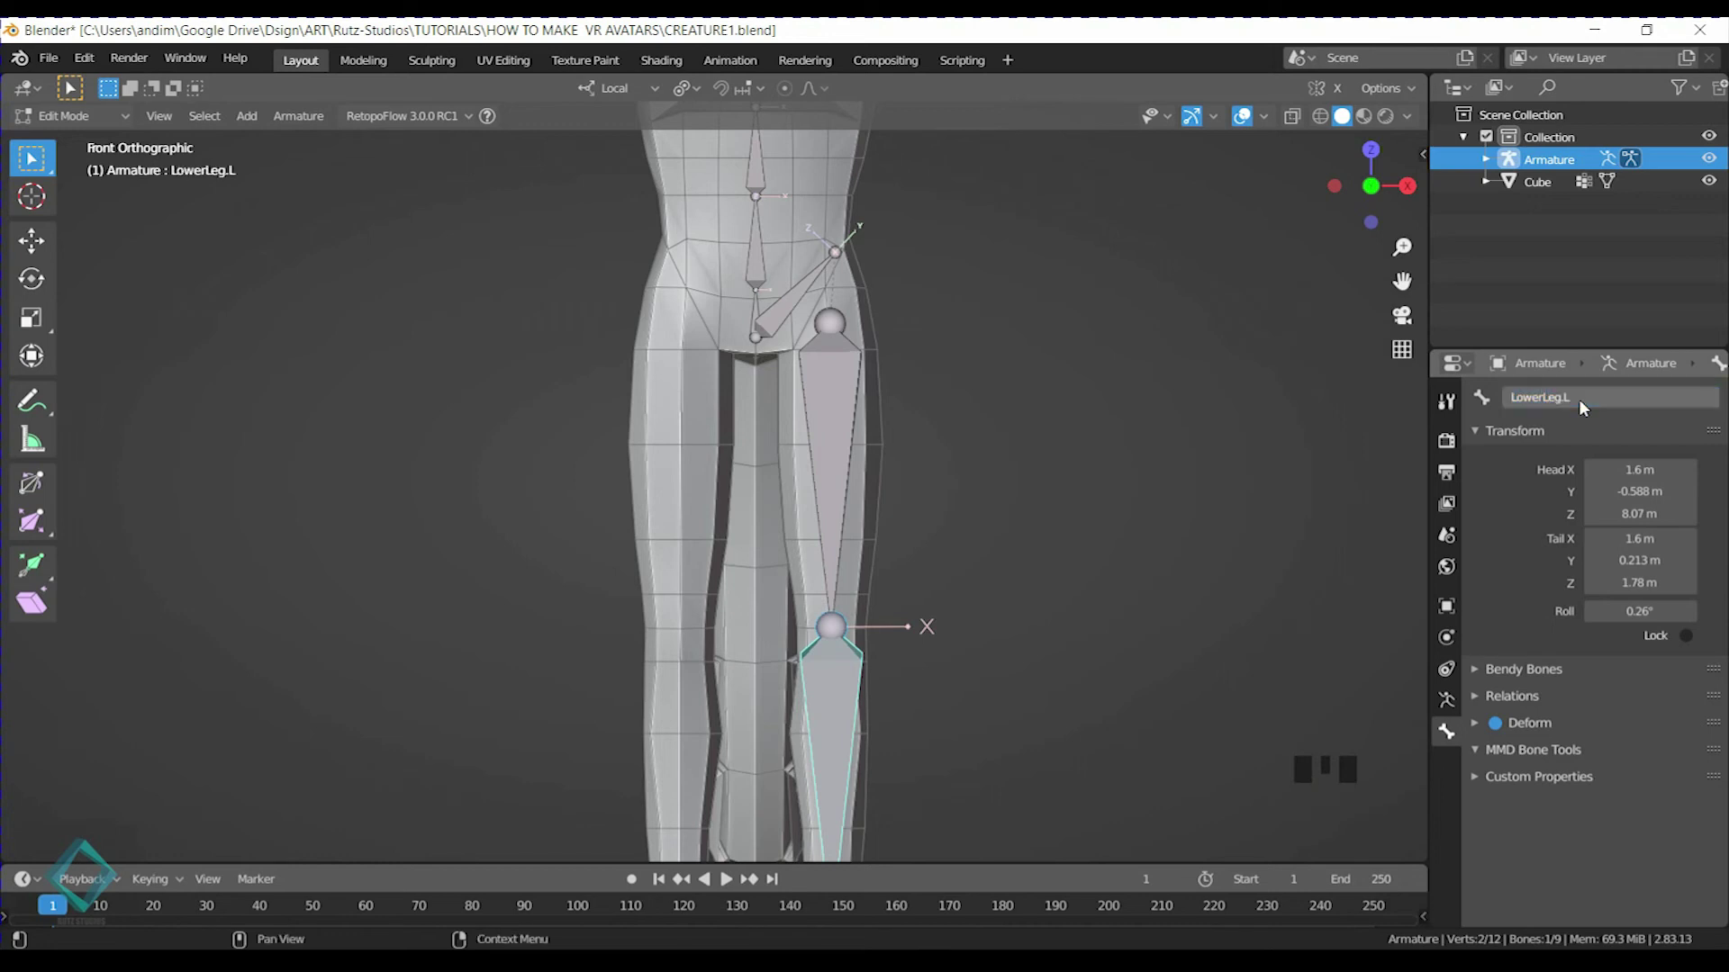
In side view, extrude a foot bone from the left ankle, about -0.73 m in Y and -1.61 m in Z
{"action": "scroll", "coordinate": [901, 646], "scroll_direction": "down", "scroll_amount": 3}
{"action": "middle_click_drag", "start_coordinate": [901, 646], "coordinate": [898, 650], "text": "shift"}
{"action": "key", "text": "KP_3"}
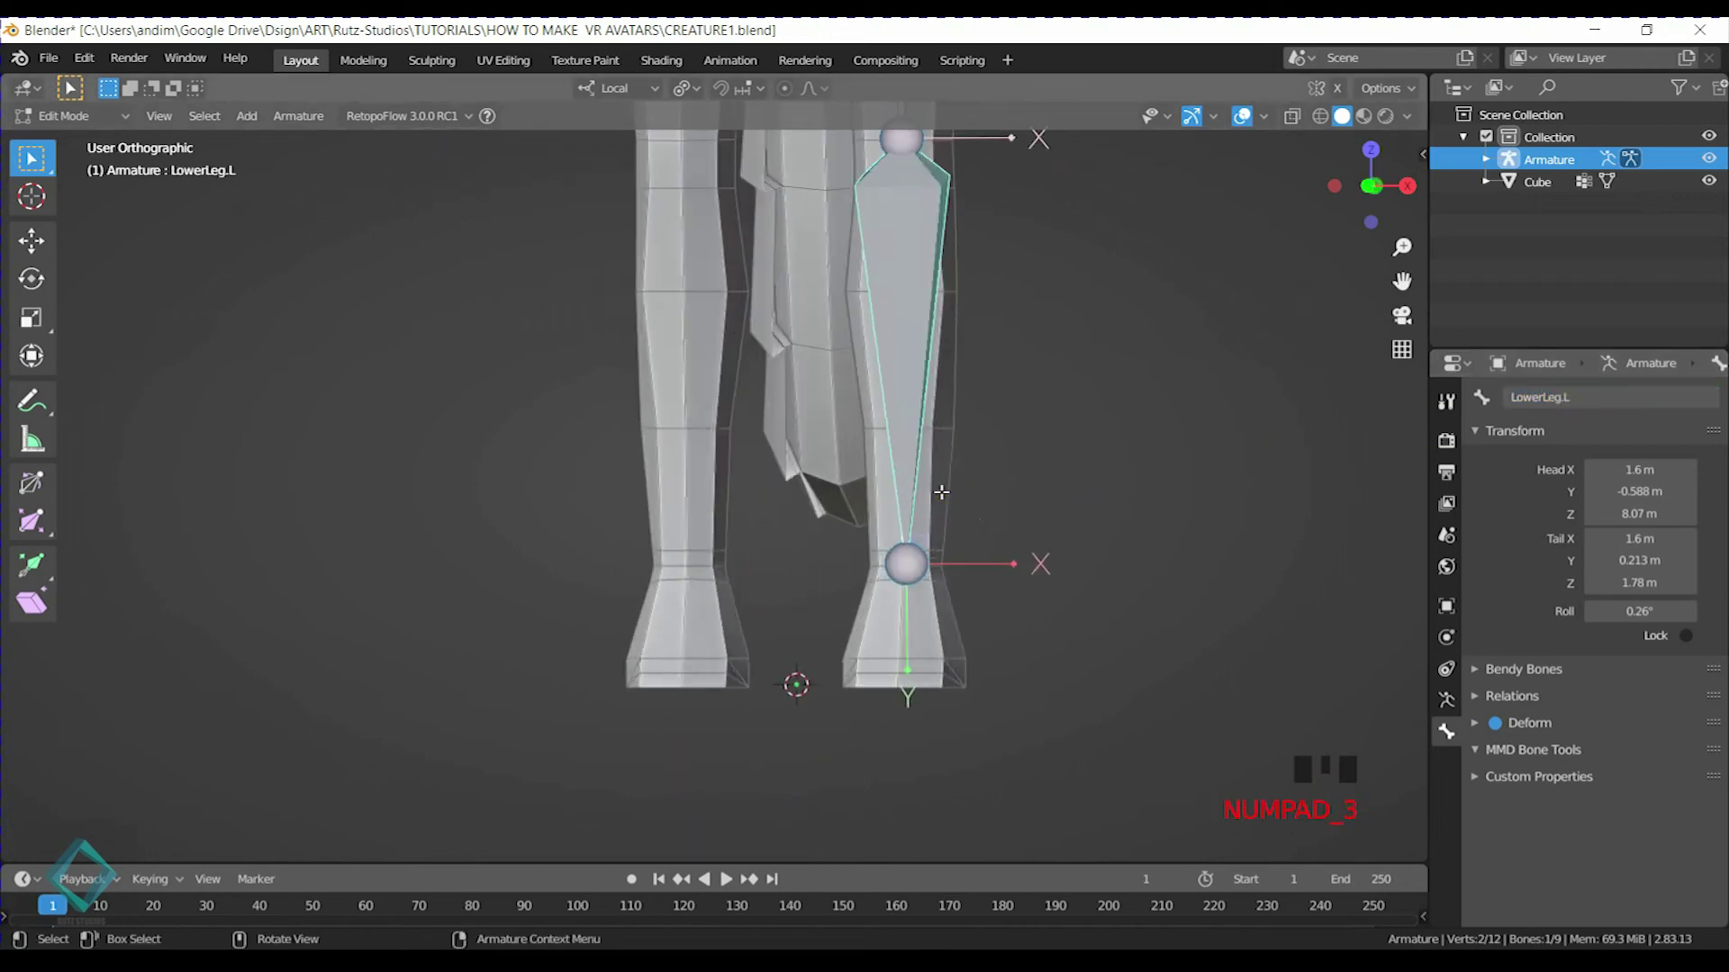
{"action": "left_click", "coordinate": [863, 564]}
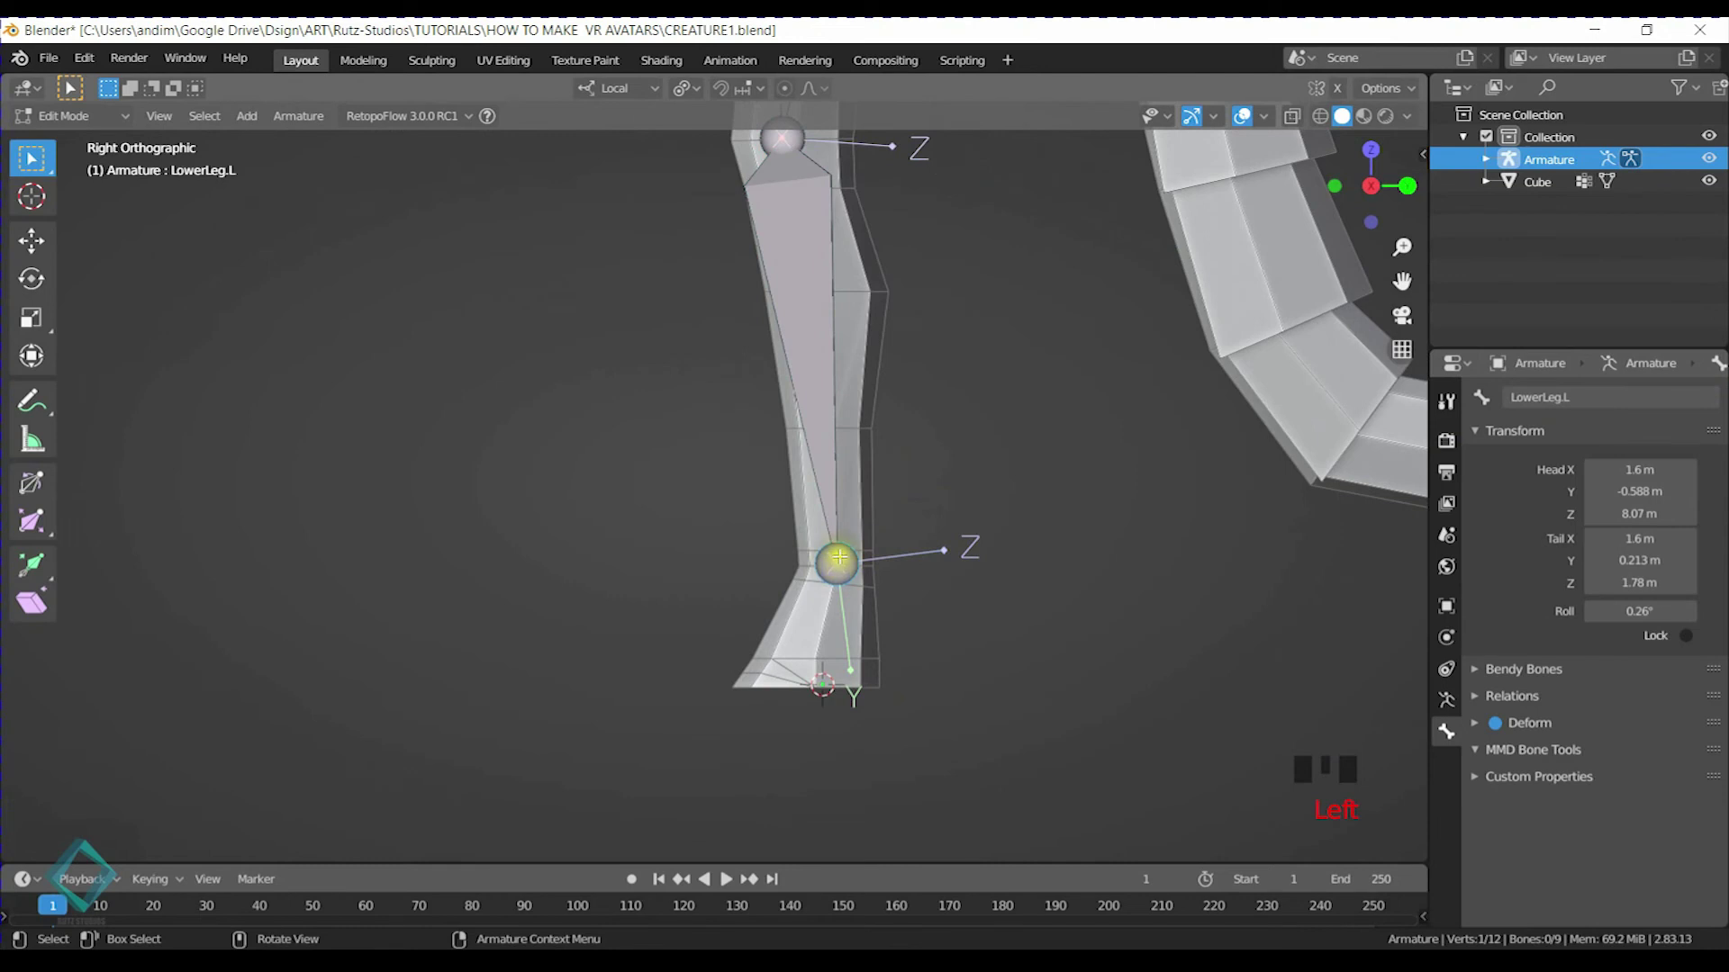
{"action": "key", "text": "e"}
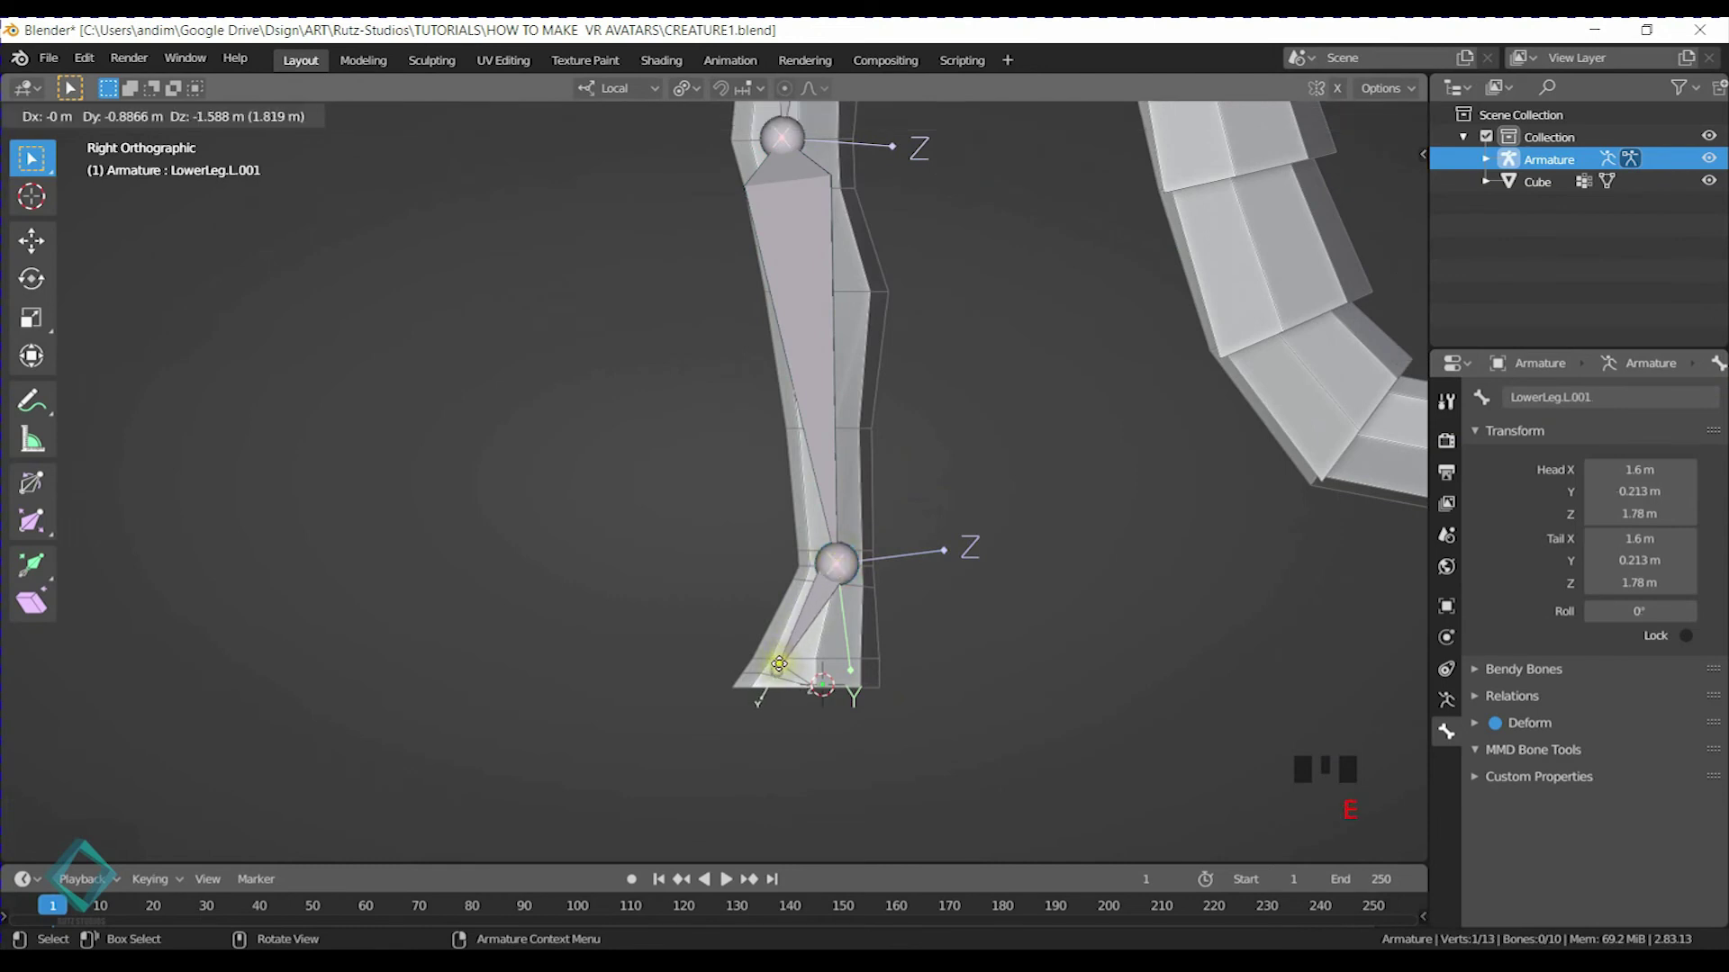
{"action": "left_click", "coordinate": [790, 666]}
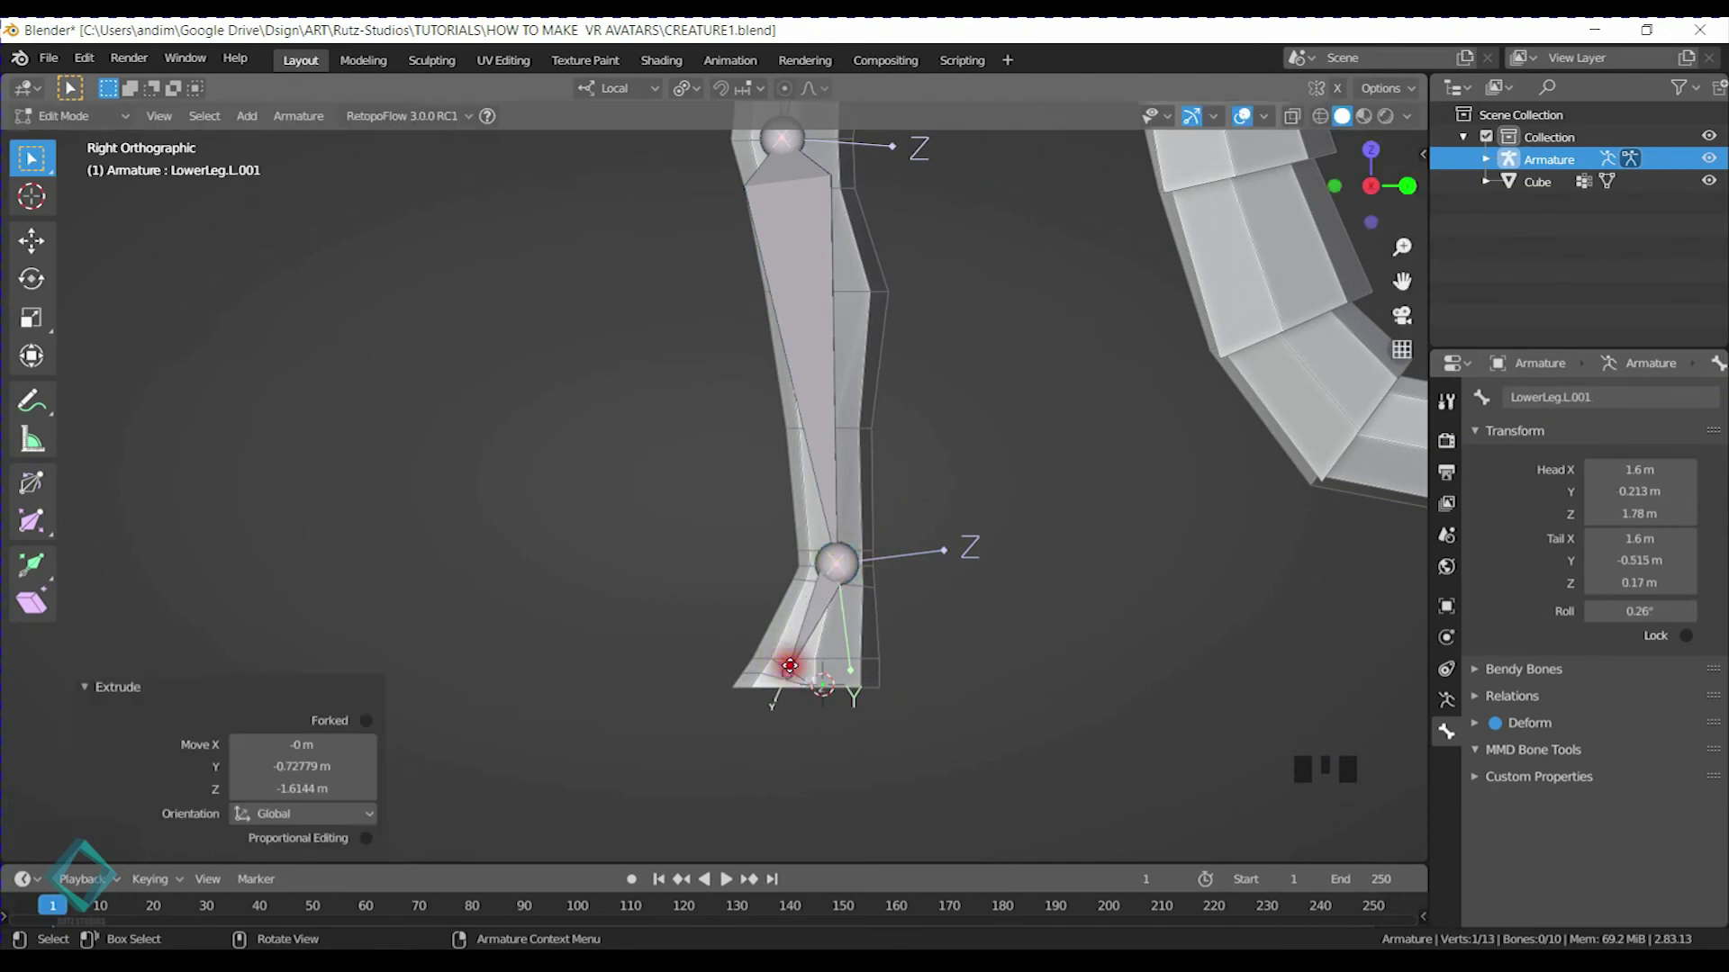
Rename the new left foot bone to Foot.L
{"action": "double_click", "coordinate": [1603, 397]}
{"action": "type", "text": "F"}
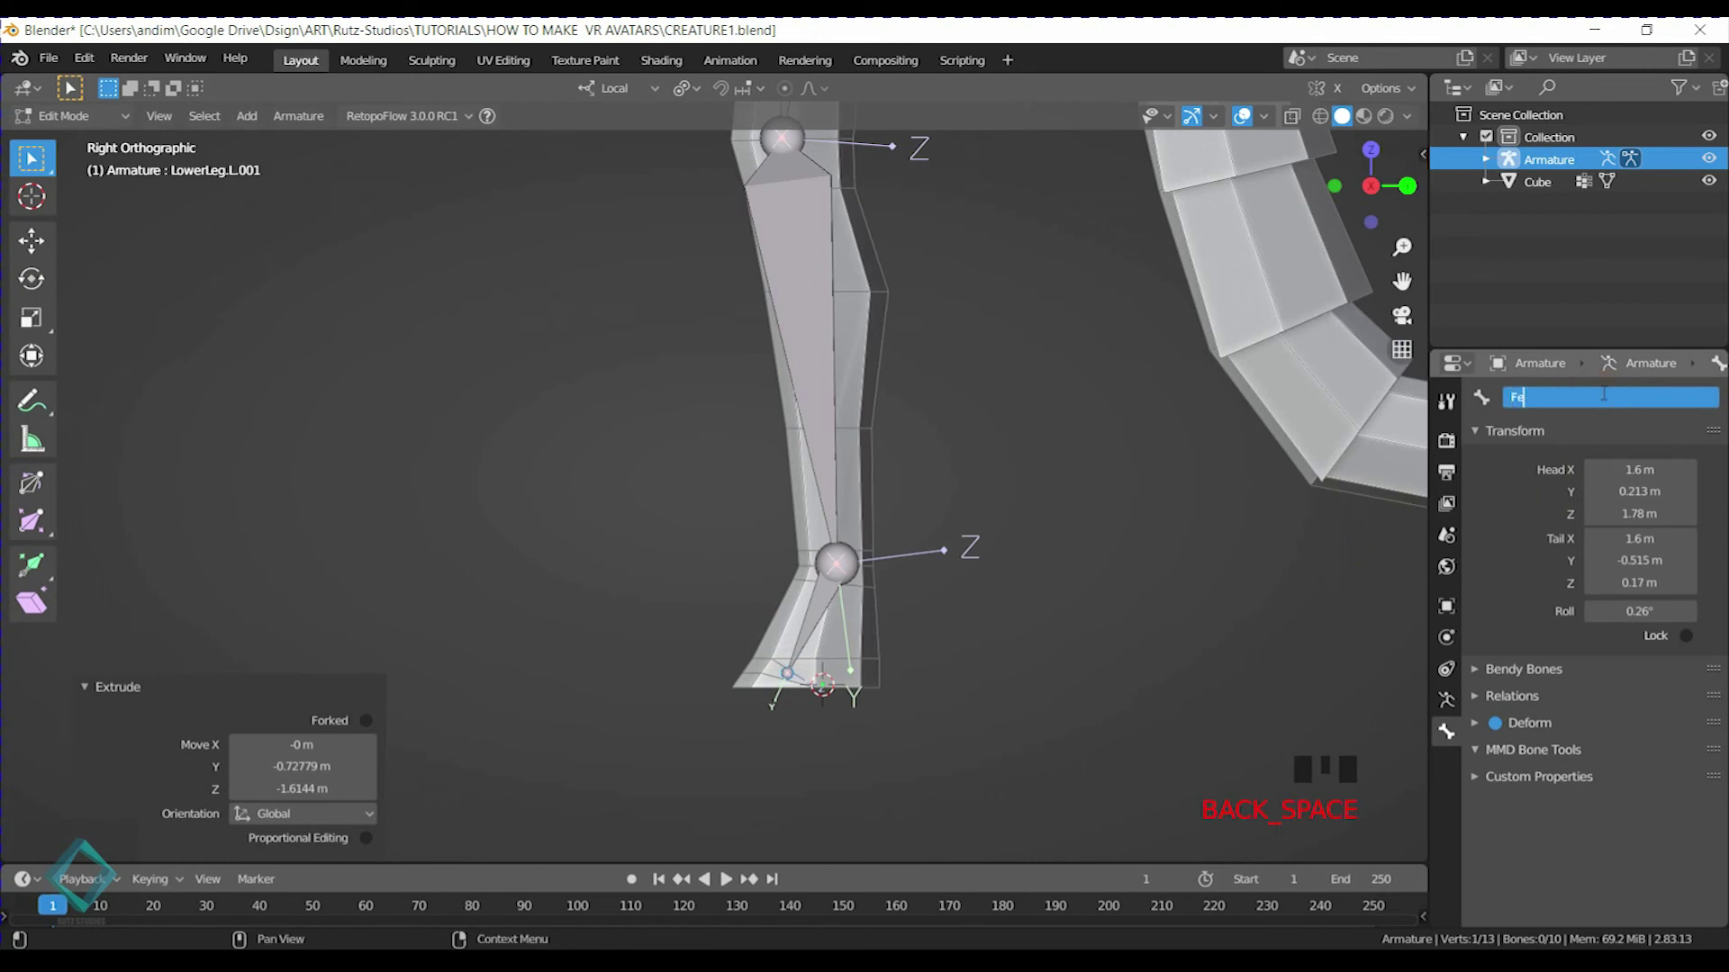
{"action": "type", "text": "oot.L"}
{"action": "key", "text": "Return"}
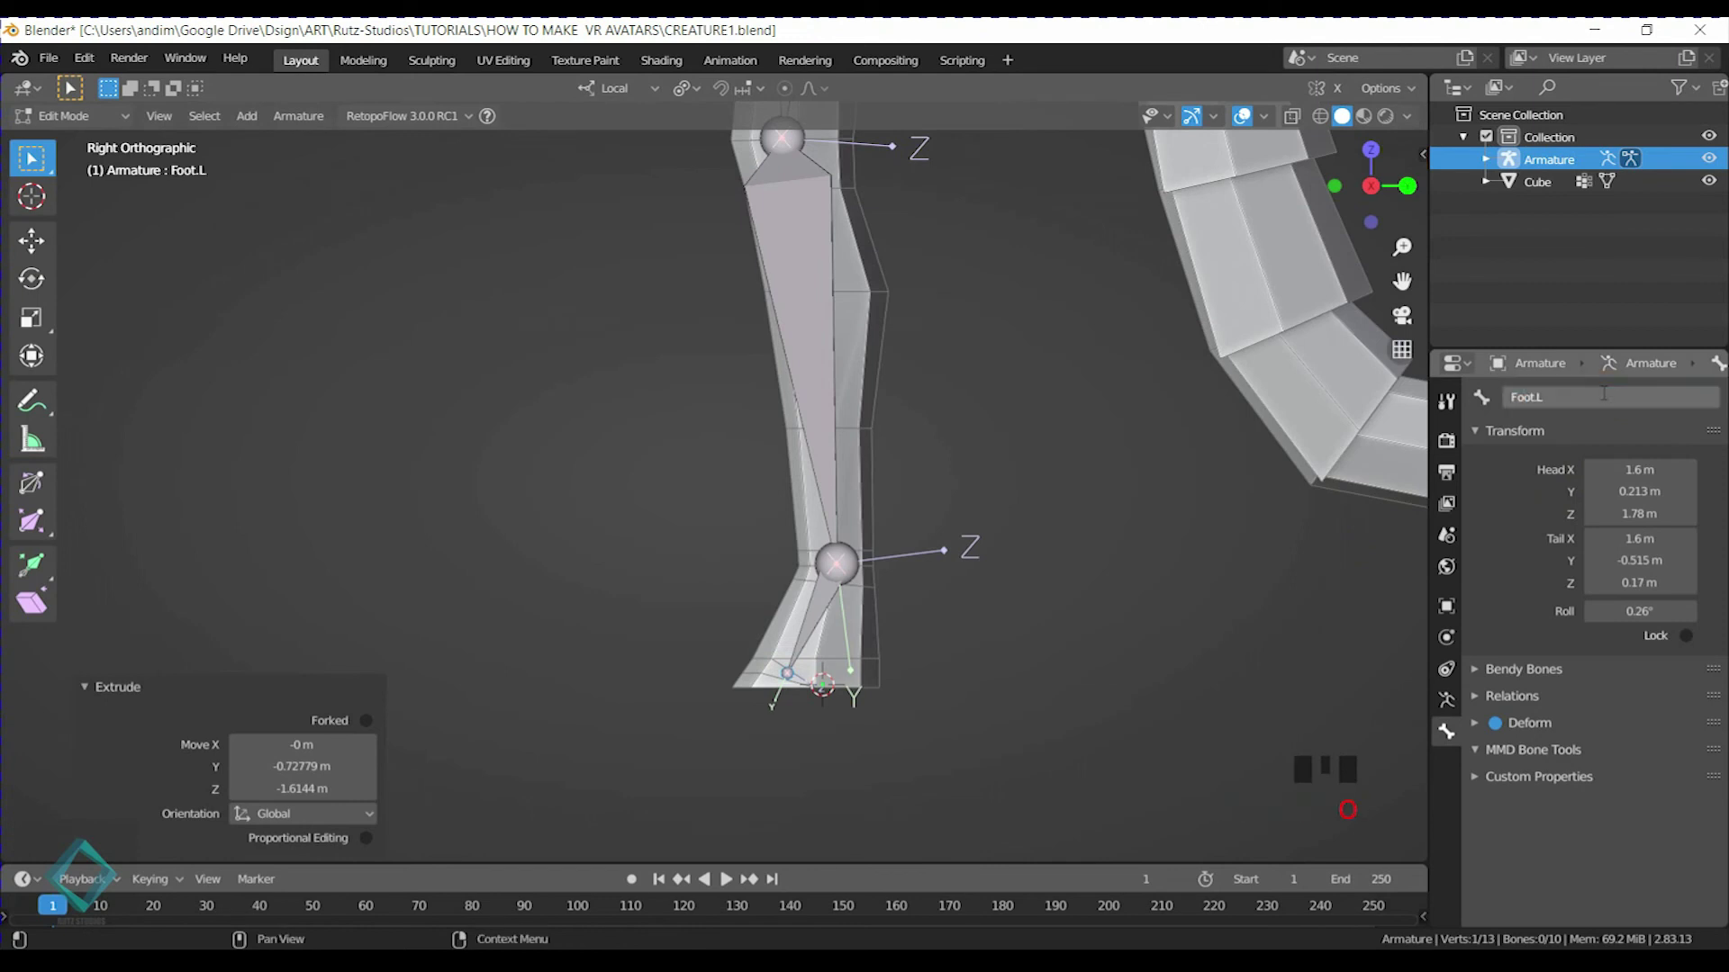
Extrude a toe bone from the foot bone's end, about -0.67 m in Y and -0.06 m in Z, and name it Toes.L
{"action": "key", "text": "e"}
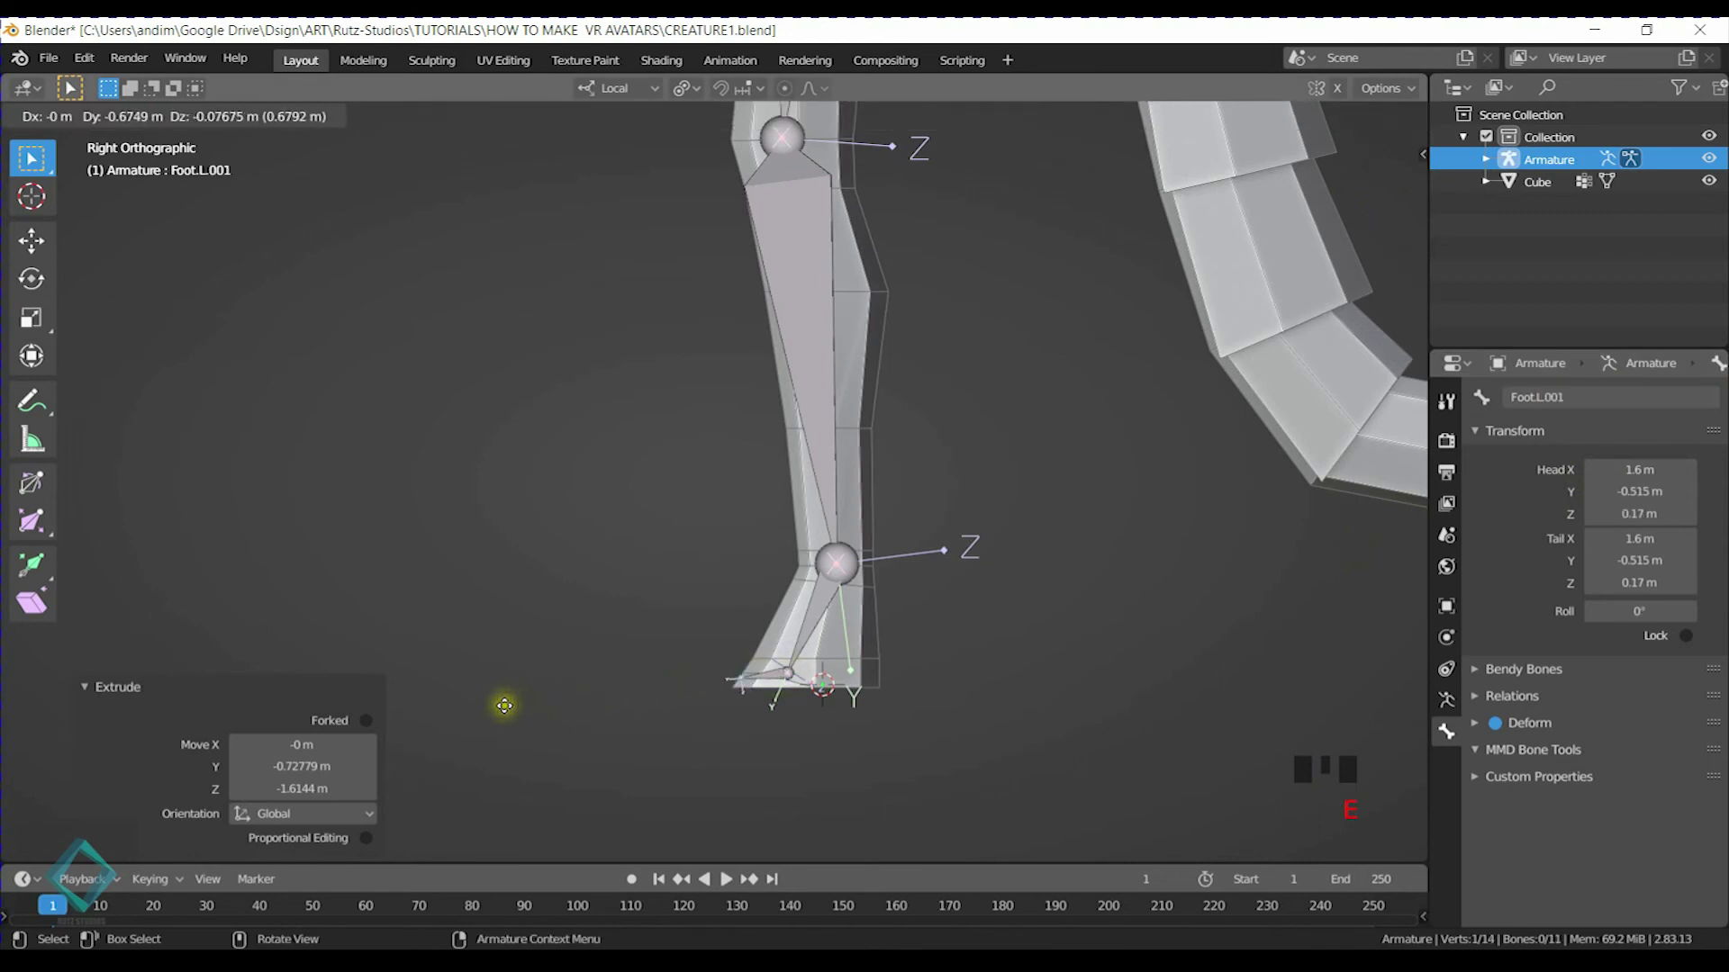
{"action": "left_click", "coordinate": [576, 682]}
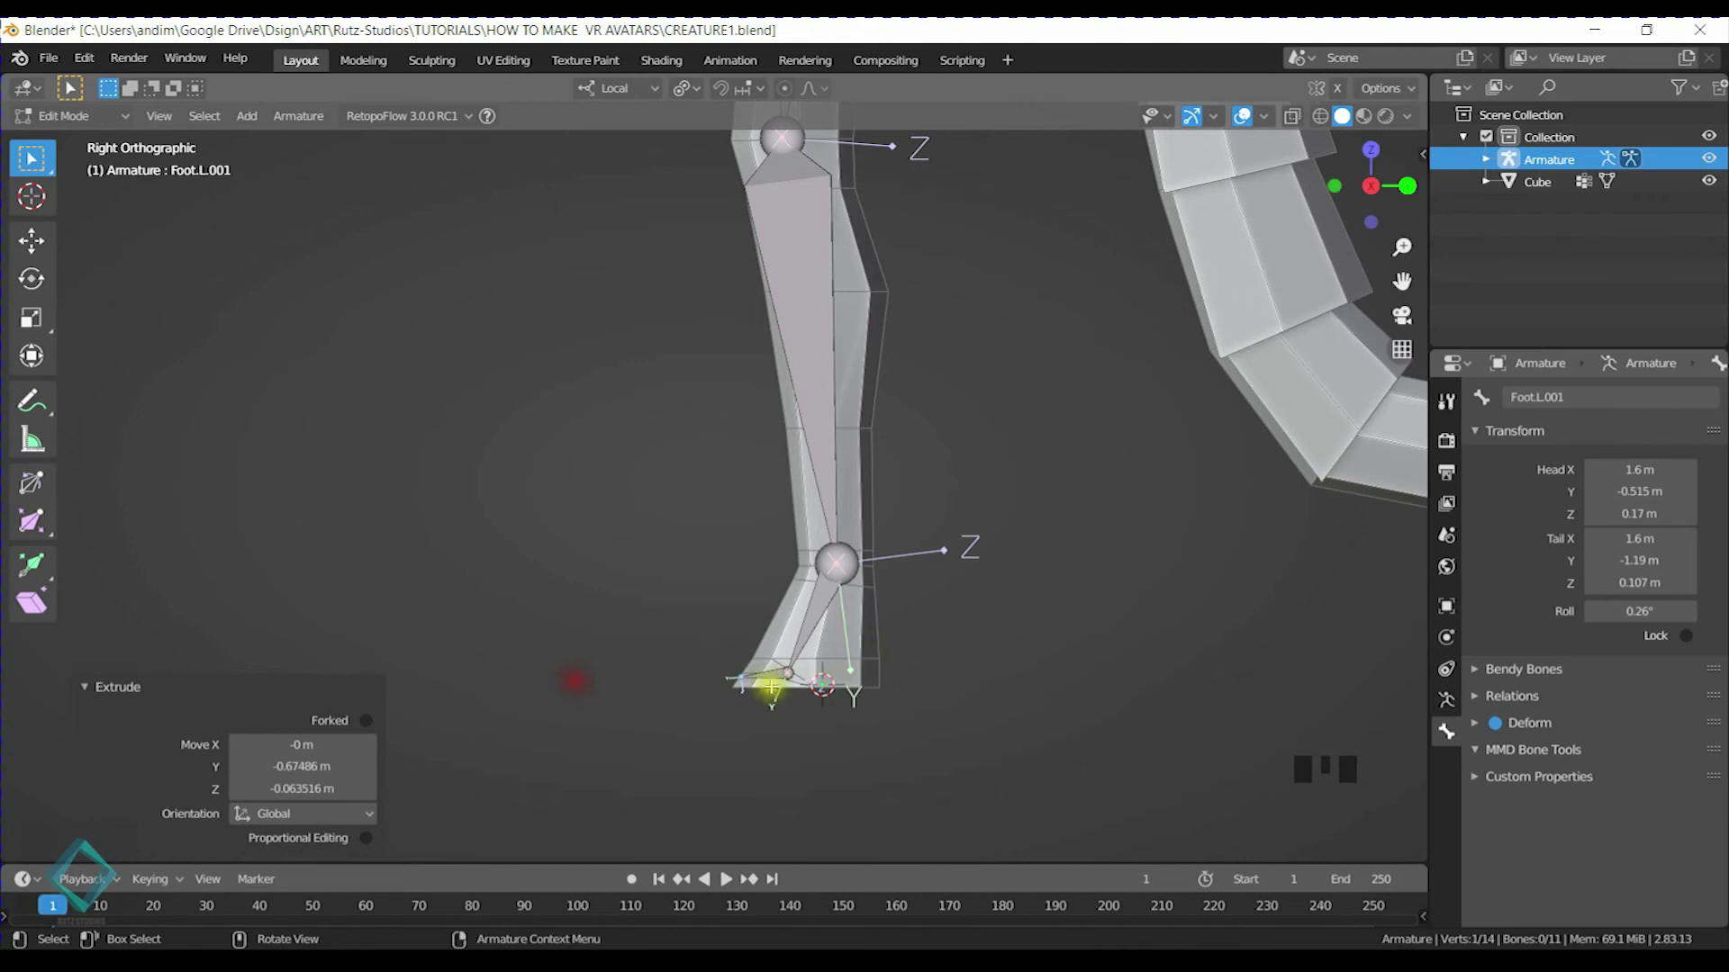
{"action": "left_click", "coordinate": [763, 685]}
{"action": "left_click", "coordinate": [1586, 396]}
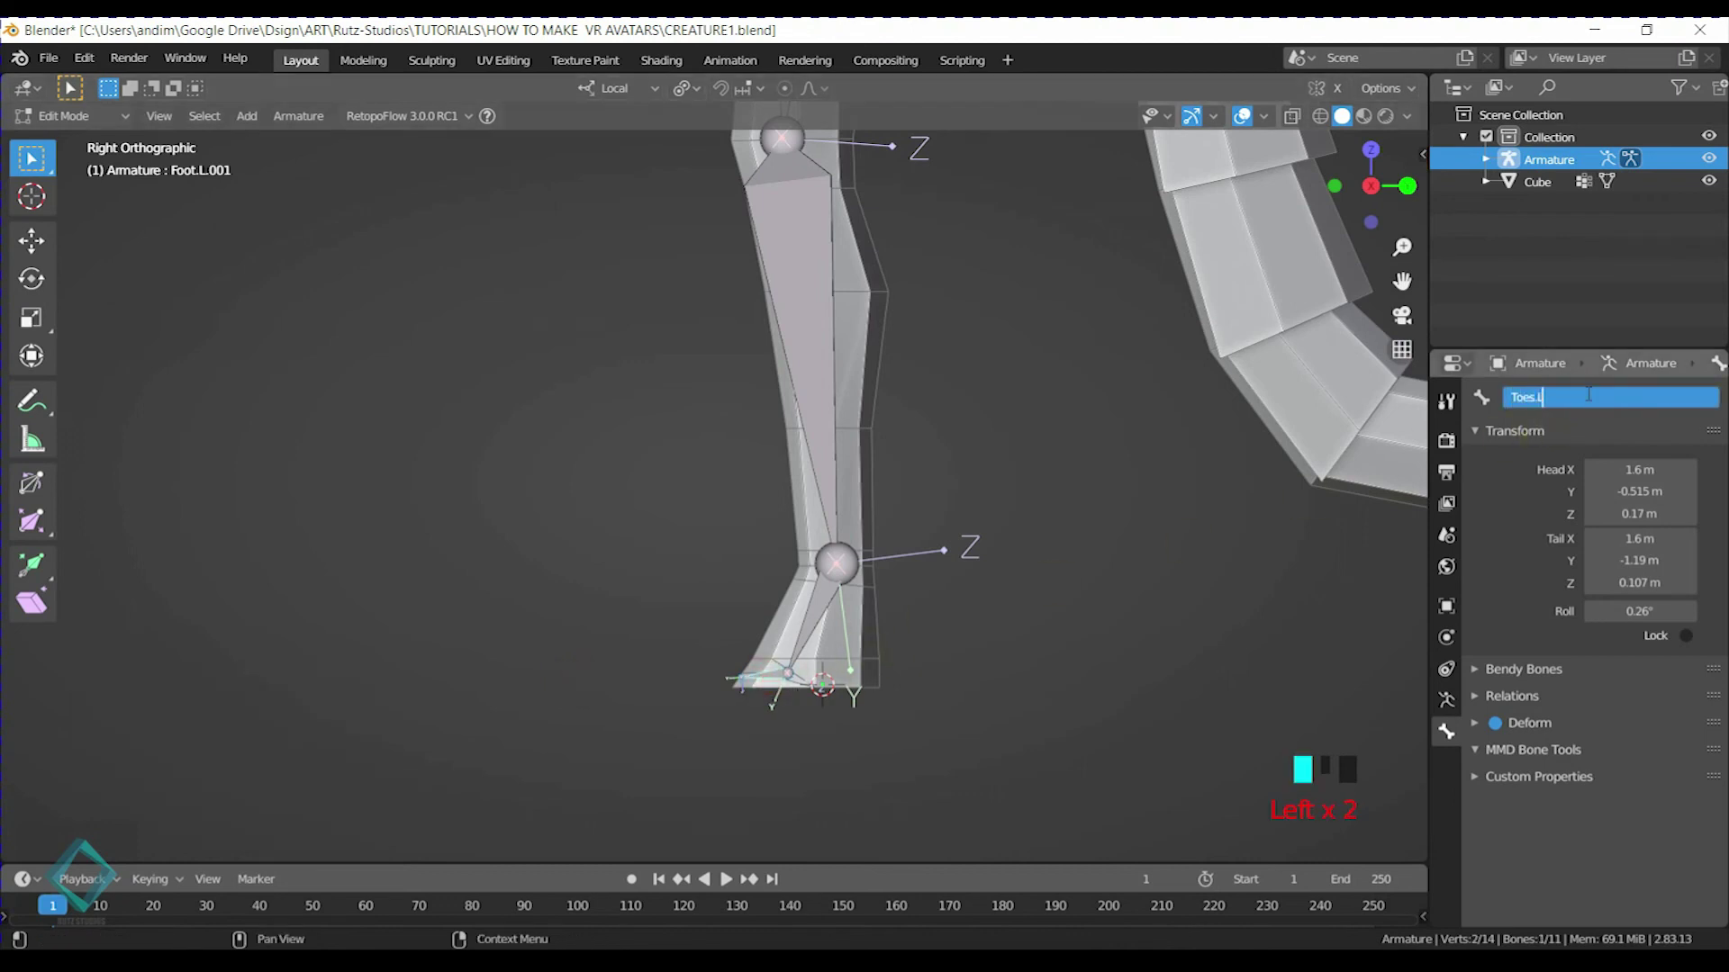
{"action": "key", "text": "Return"}
{"action": "middle_click_drag", "start_coordinate": [586, 463], "coordinate": [637, 513]}
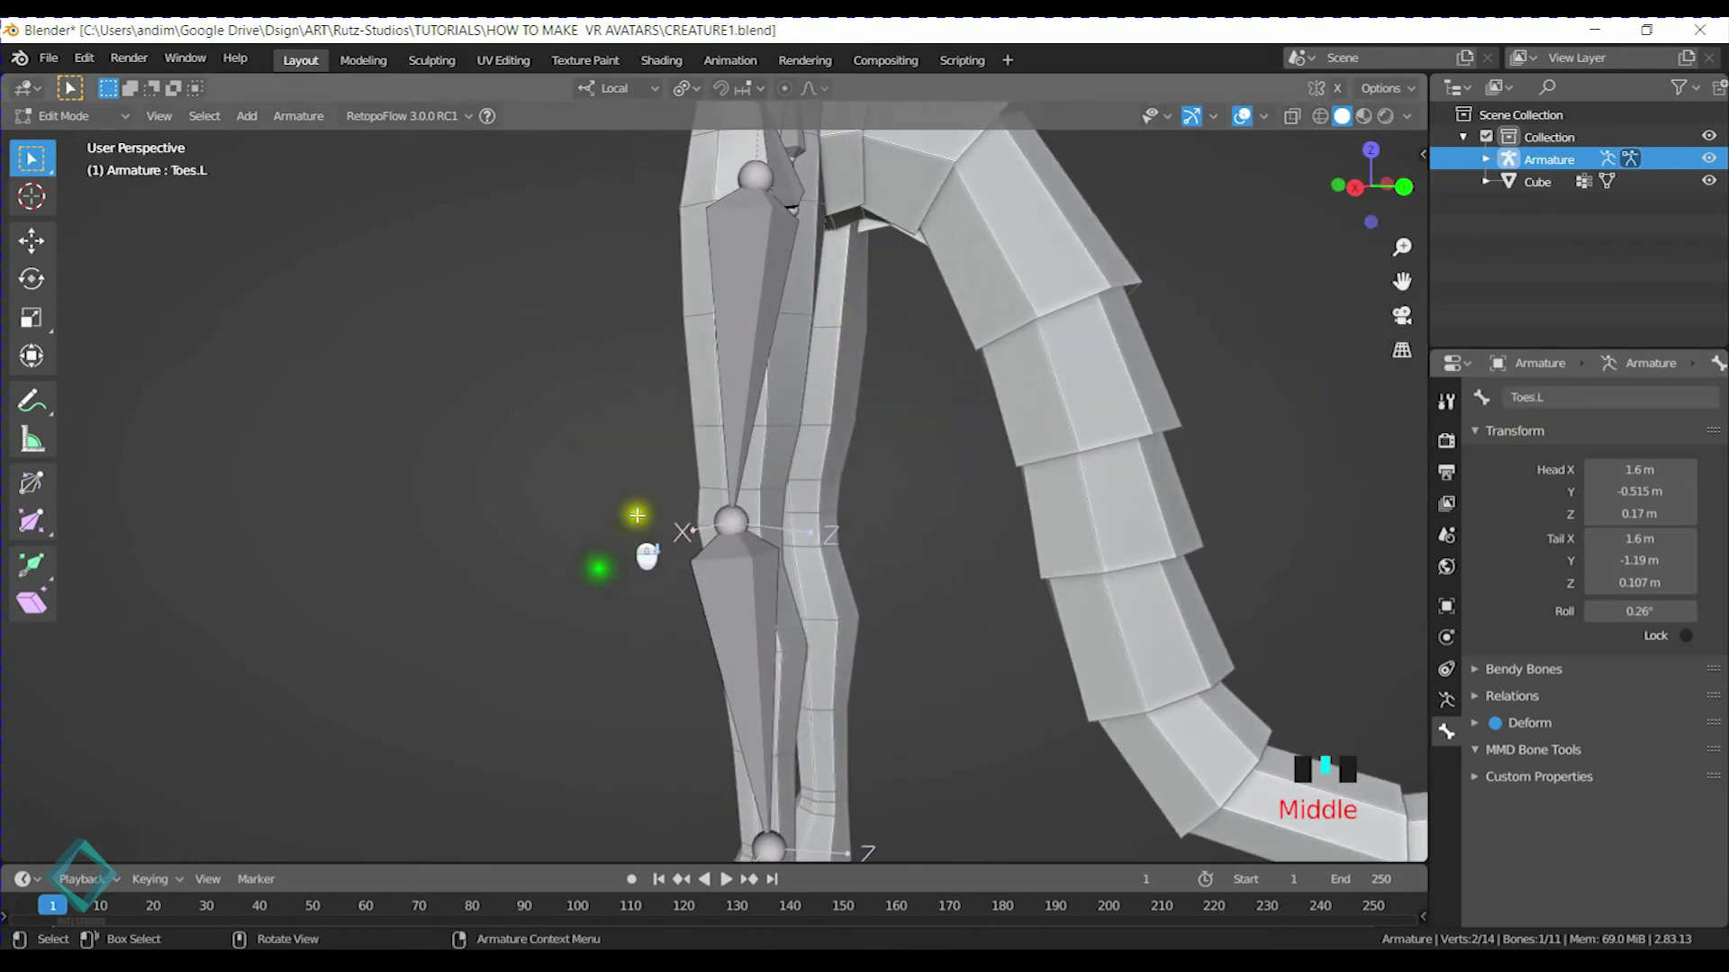
{"action": "left_click", "coordinate": [1571, 397]}
{"action": "left_click", "coordinate": [1534, 397]}
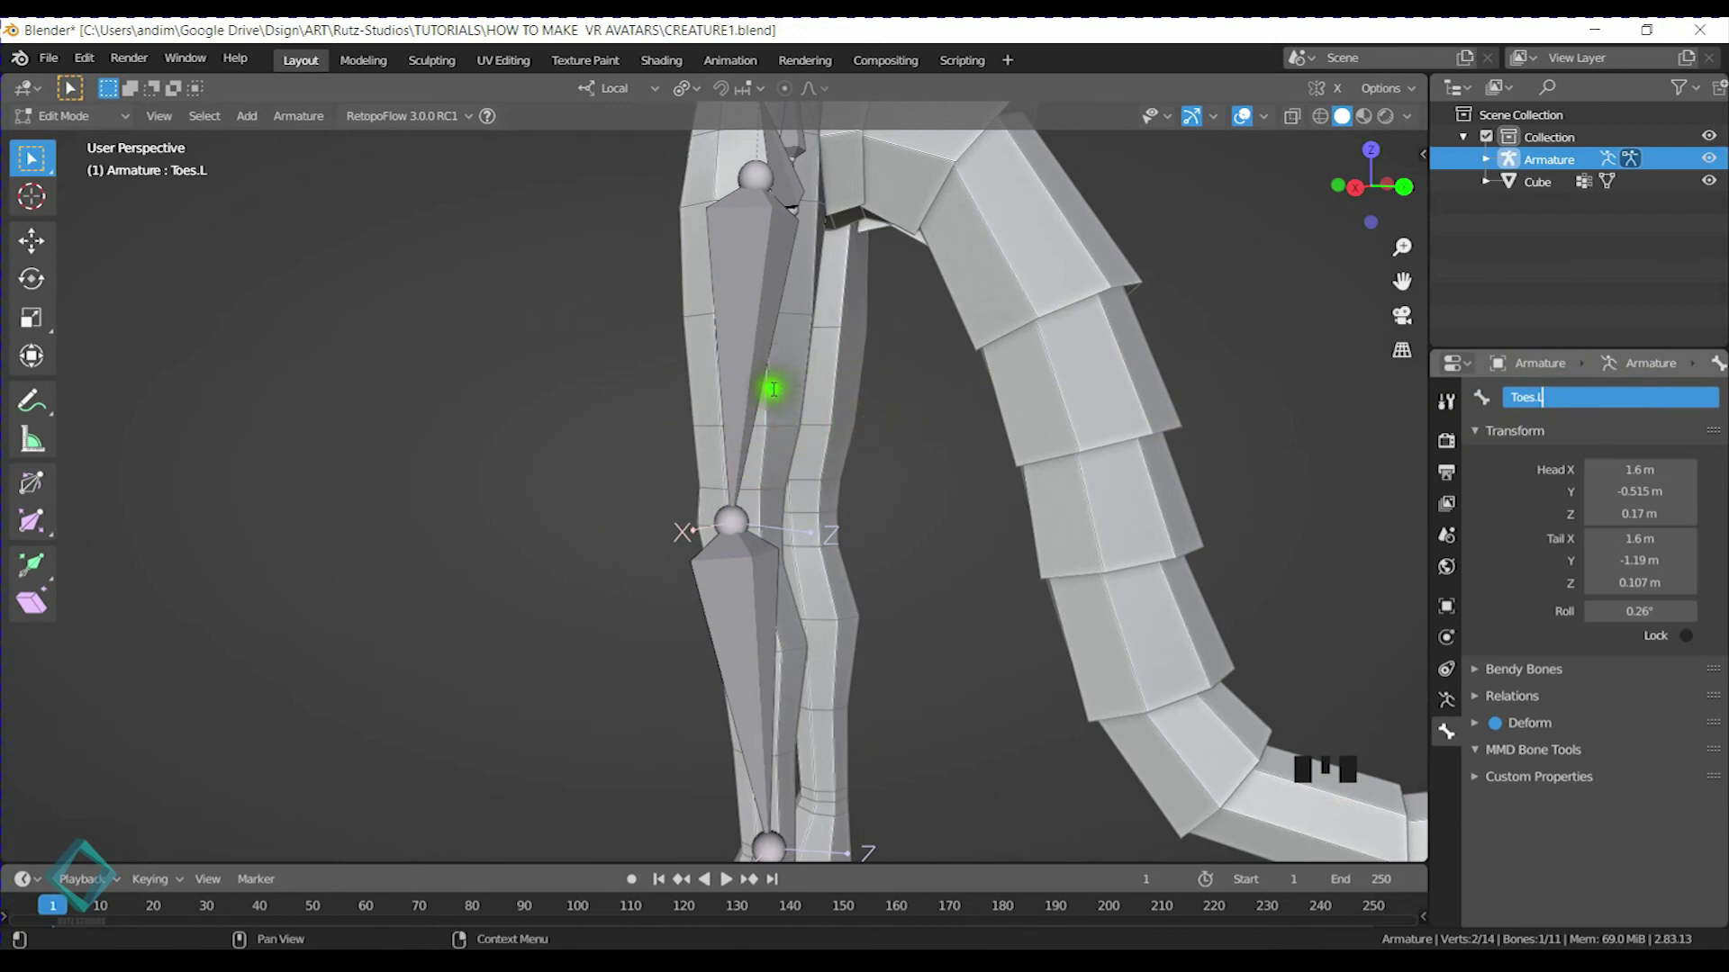
{"action": "left_click", "coordinate": [893, 383]}
{"action": "middle_click_drag", "start_coordinate": [598, 385], "coordinate": [666, 411]}
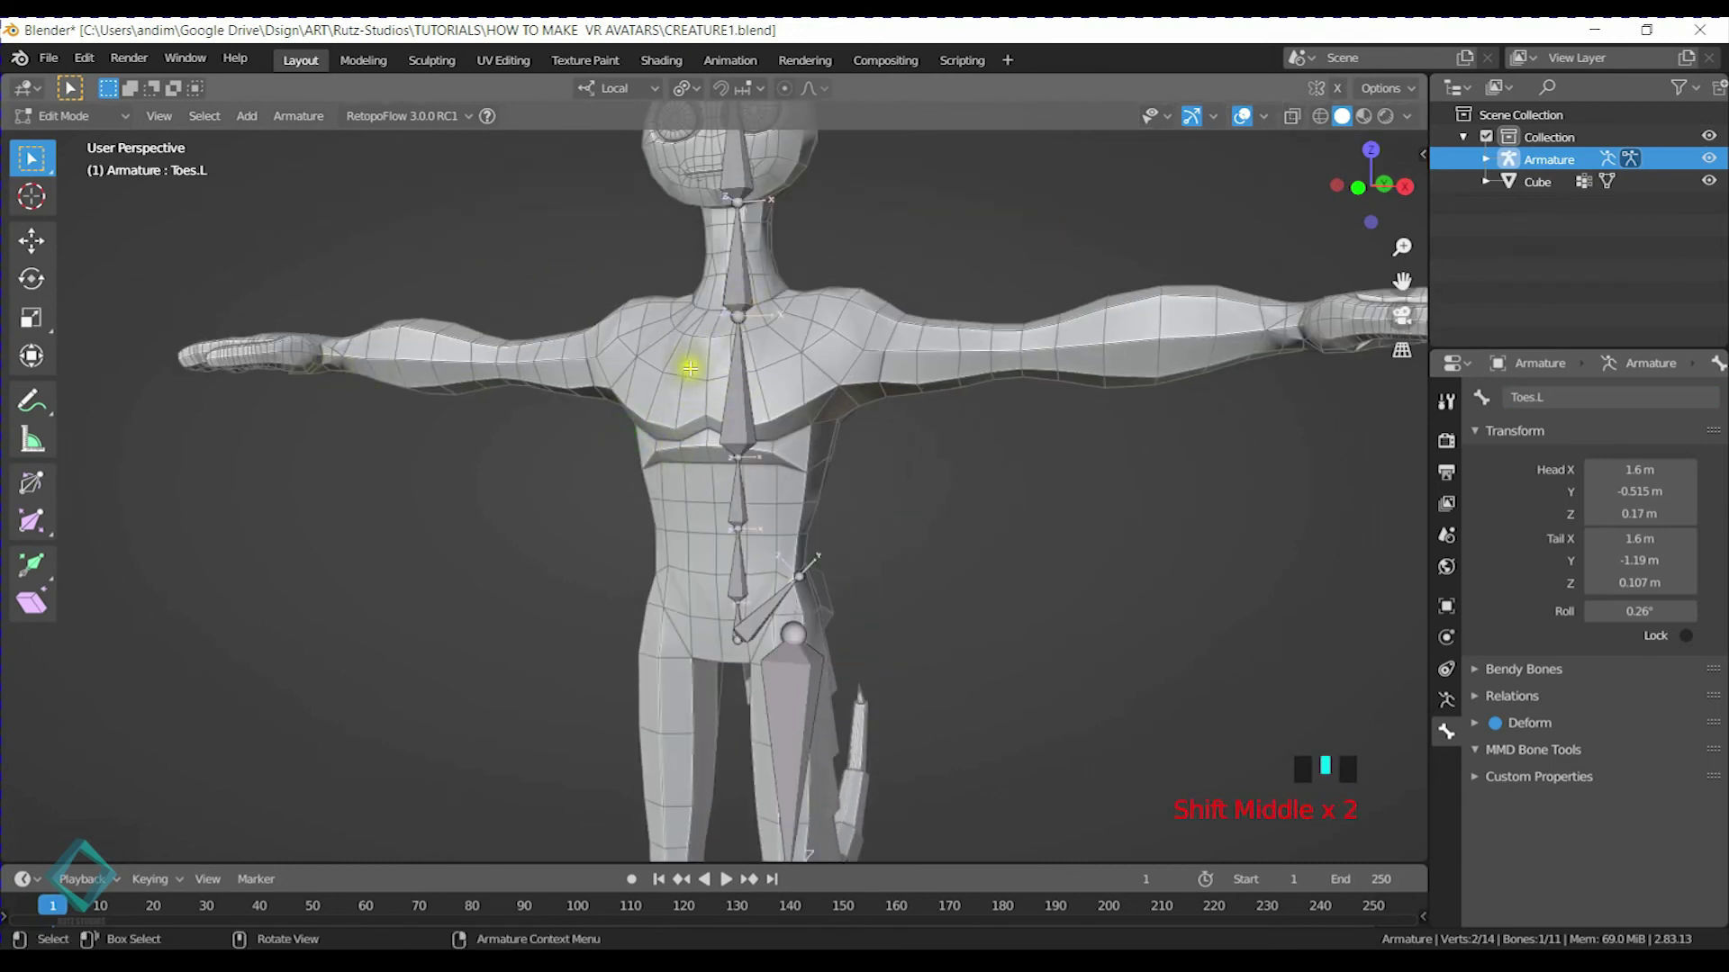
{"action": "middle_click_drag", "start_coordinate": [845, 566], "coordinate": [868, 571]}
{"action": "left_click", "coordinate": [1559, 397]}
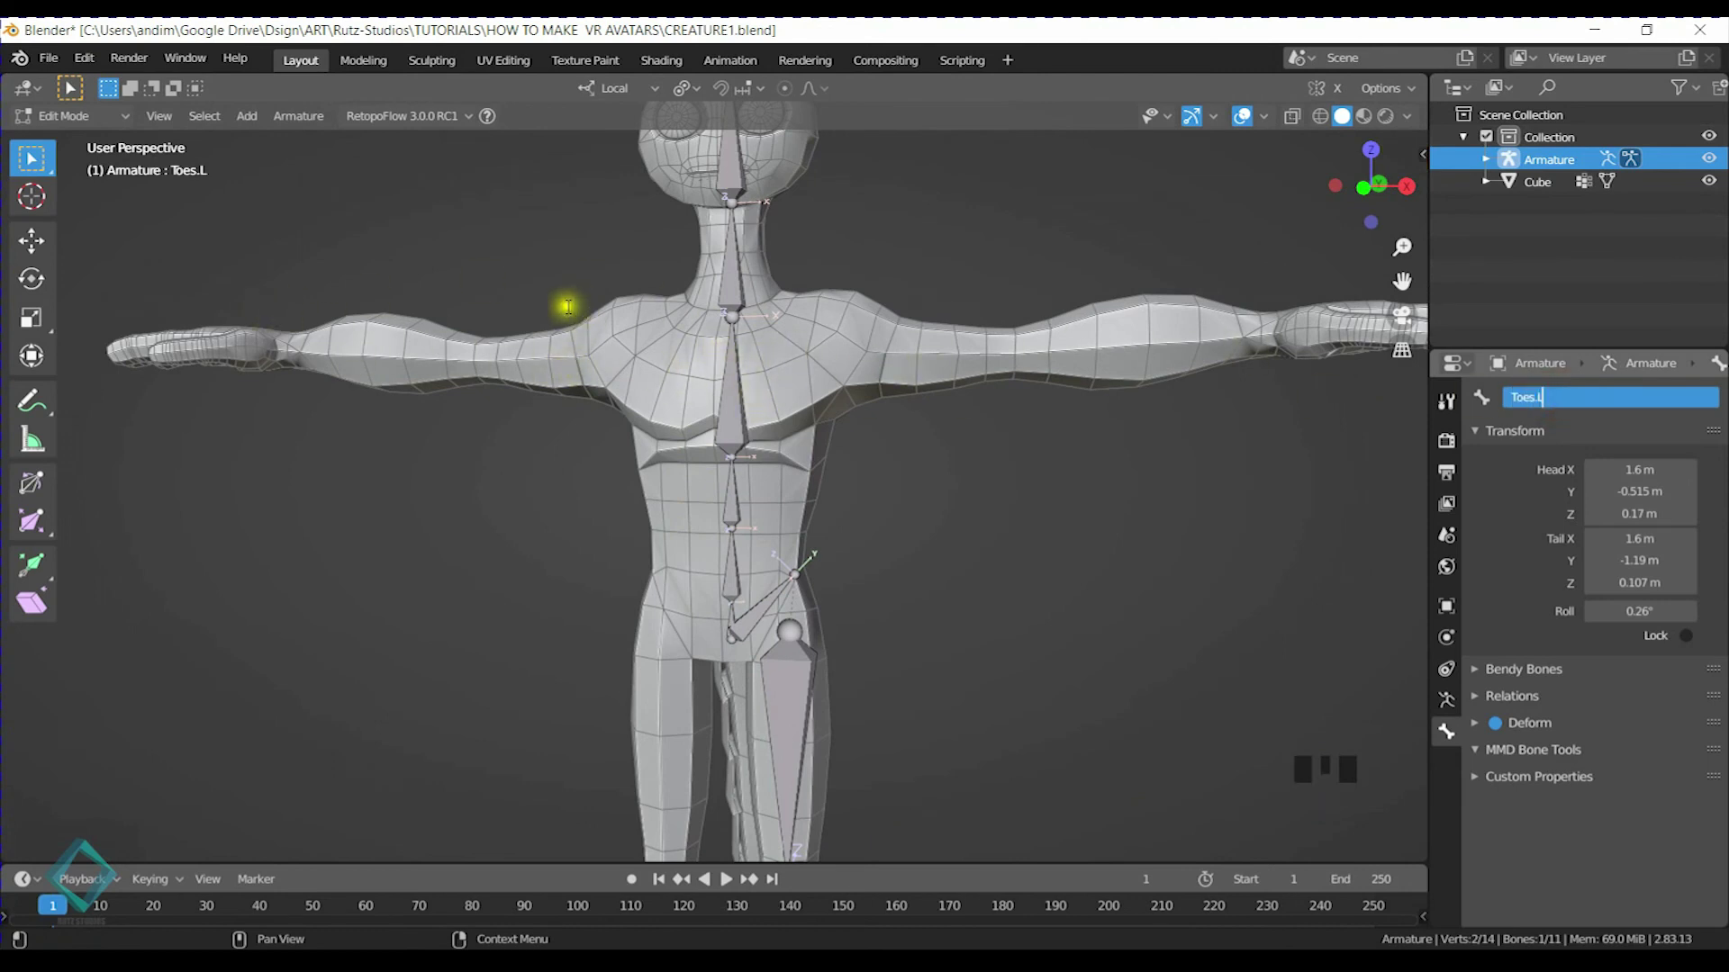
{"action": "left_click", "coordinate": [756, 369]}
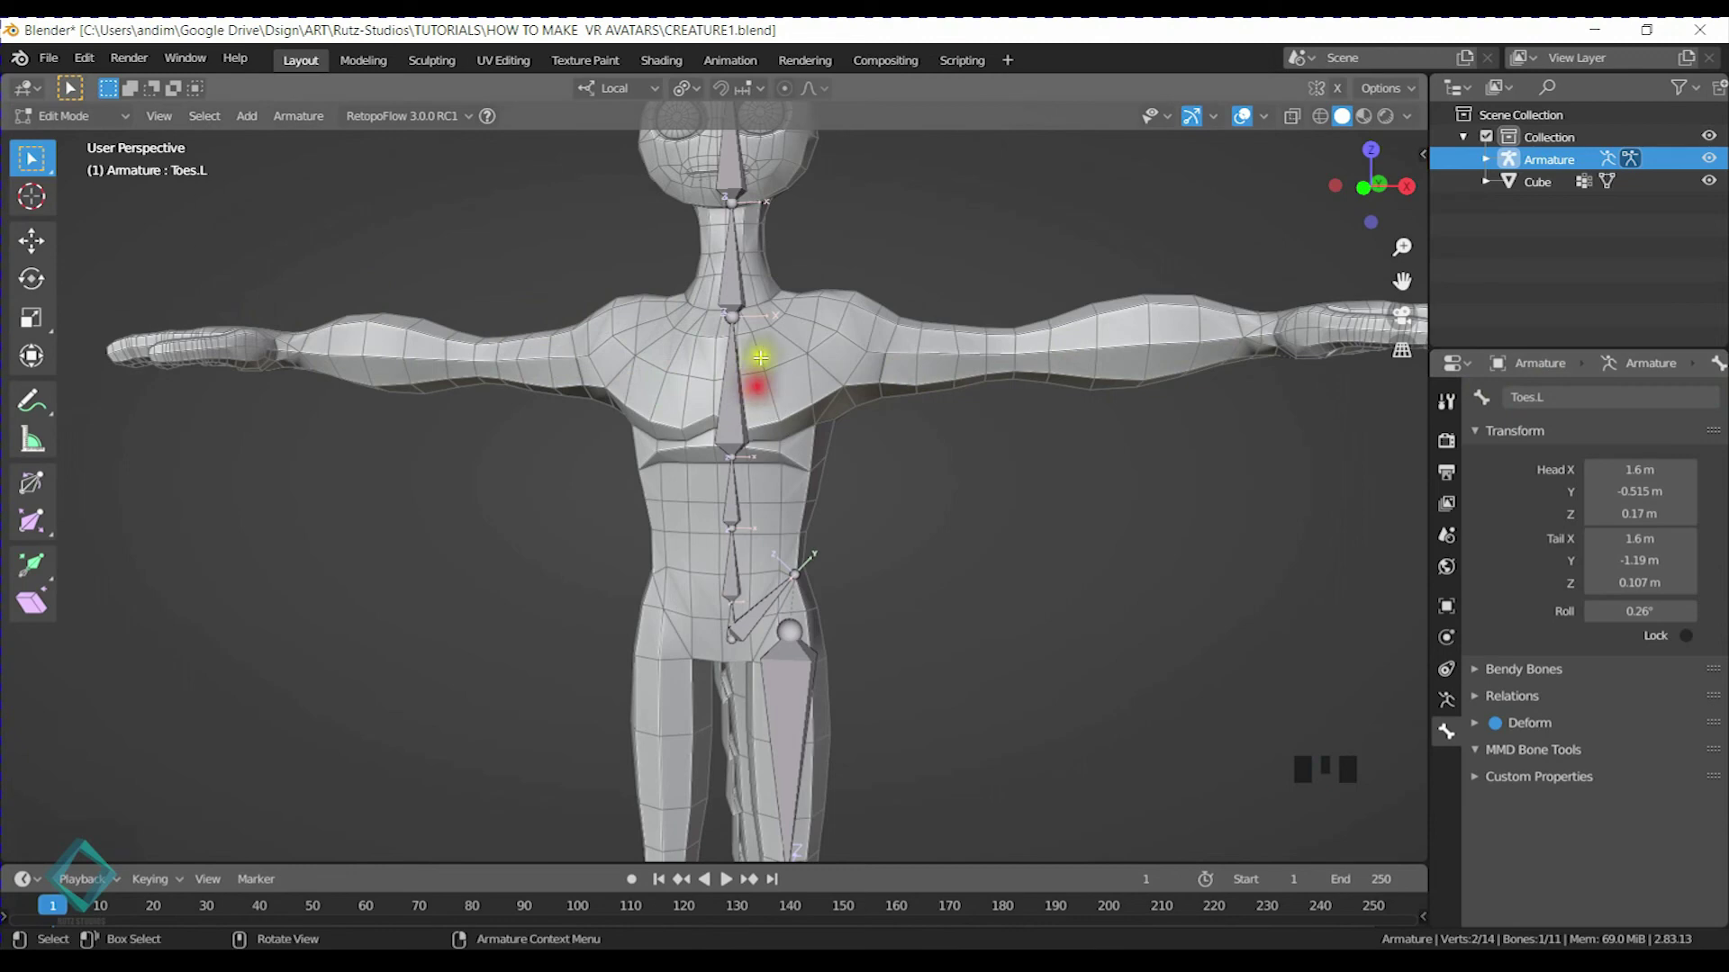
In front view, extrude a shoulder bone from the chest bone's upper end, about 2.16 m in X, and name it Shoulder.L
{"action": "left_click", "coordinate": [731, 371]}
{"action": "left_click", "coordinate": [734, 281]}
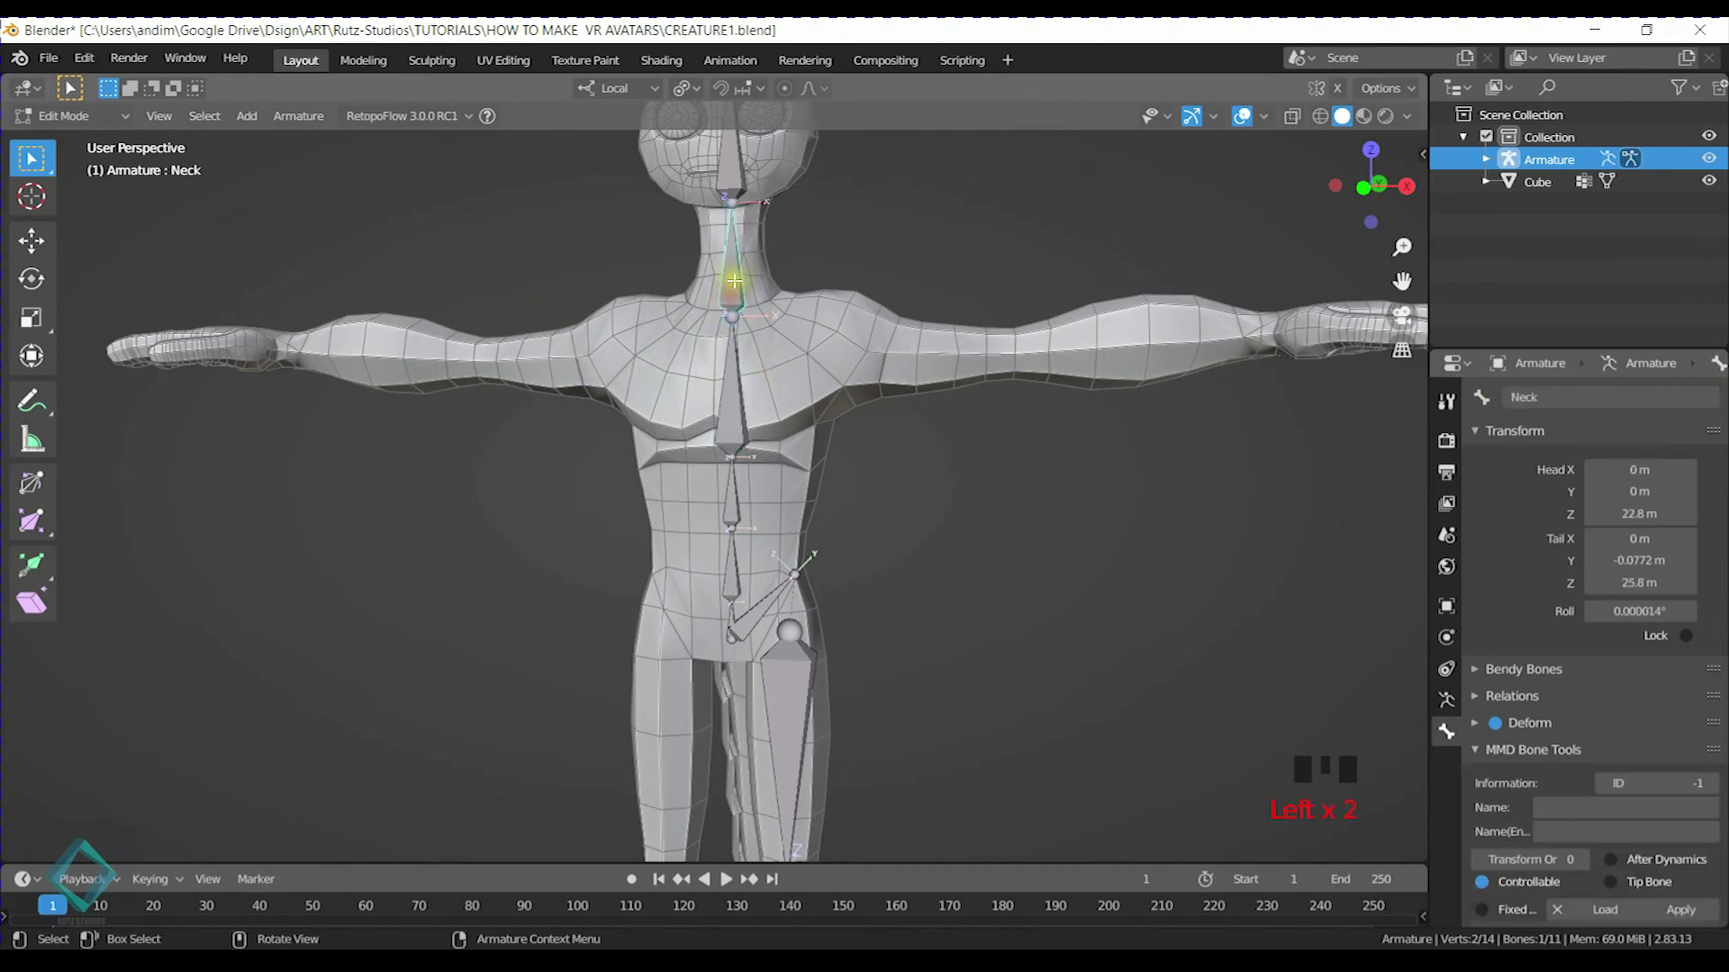
{"action": "key", "text": "KP_1"}
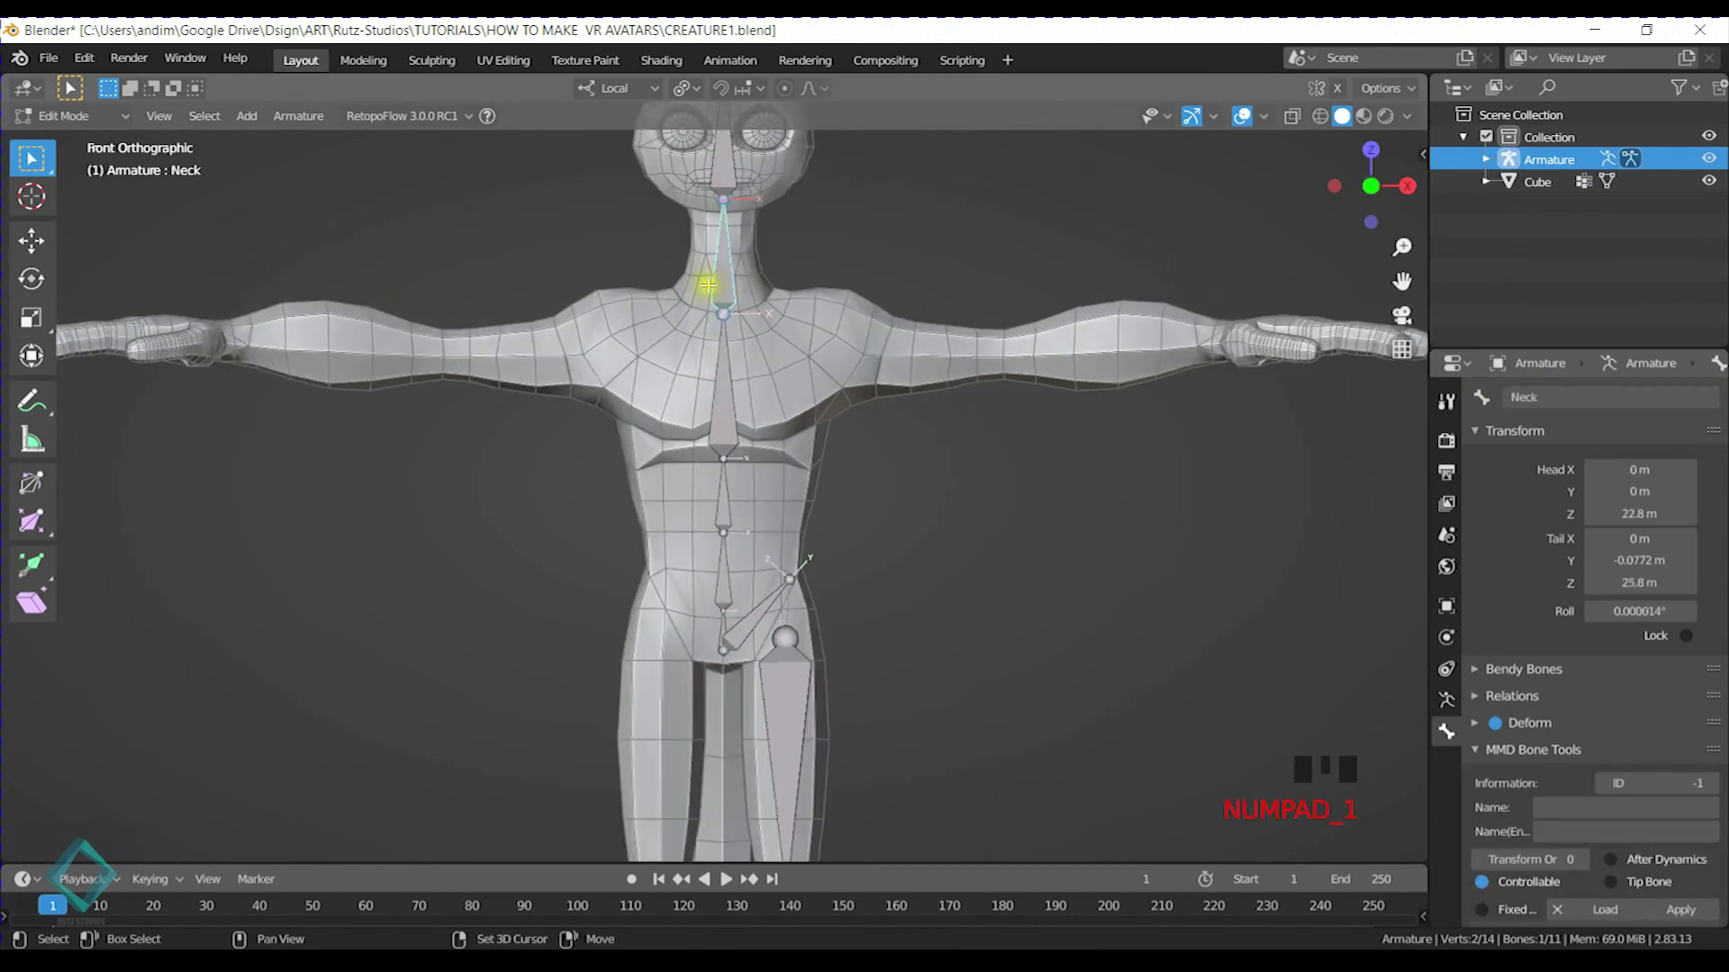
{"action": "scroll", "coordinate": [720, 316], "scroll_direction": "up", "scroll_amount": 5}
{"action": "left_click", "coordinate": [733, 309]}
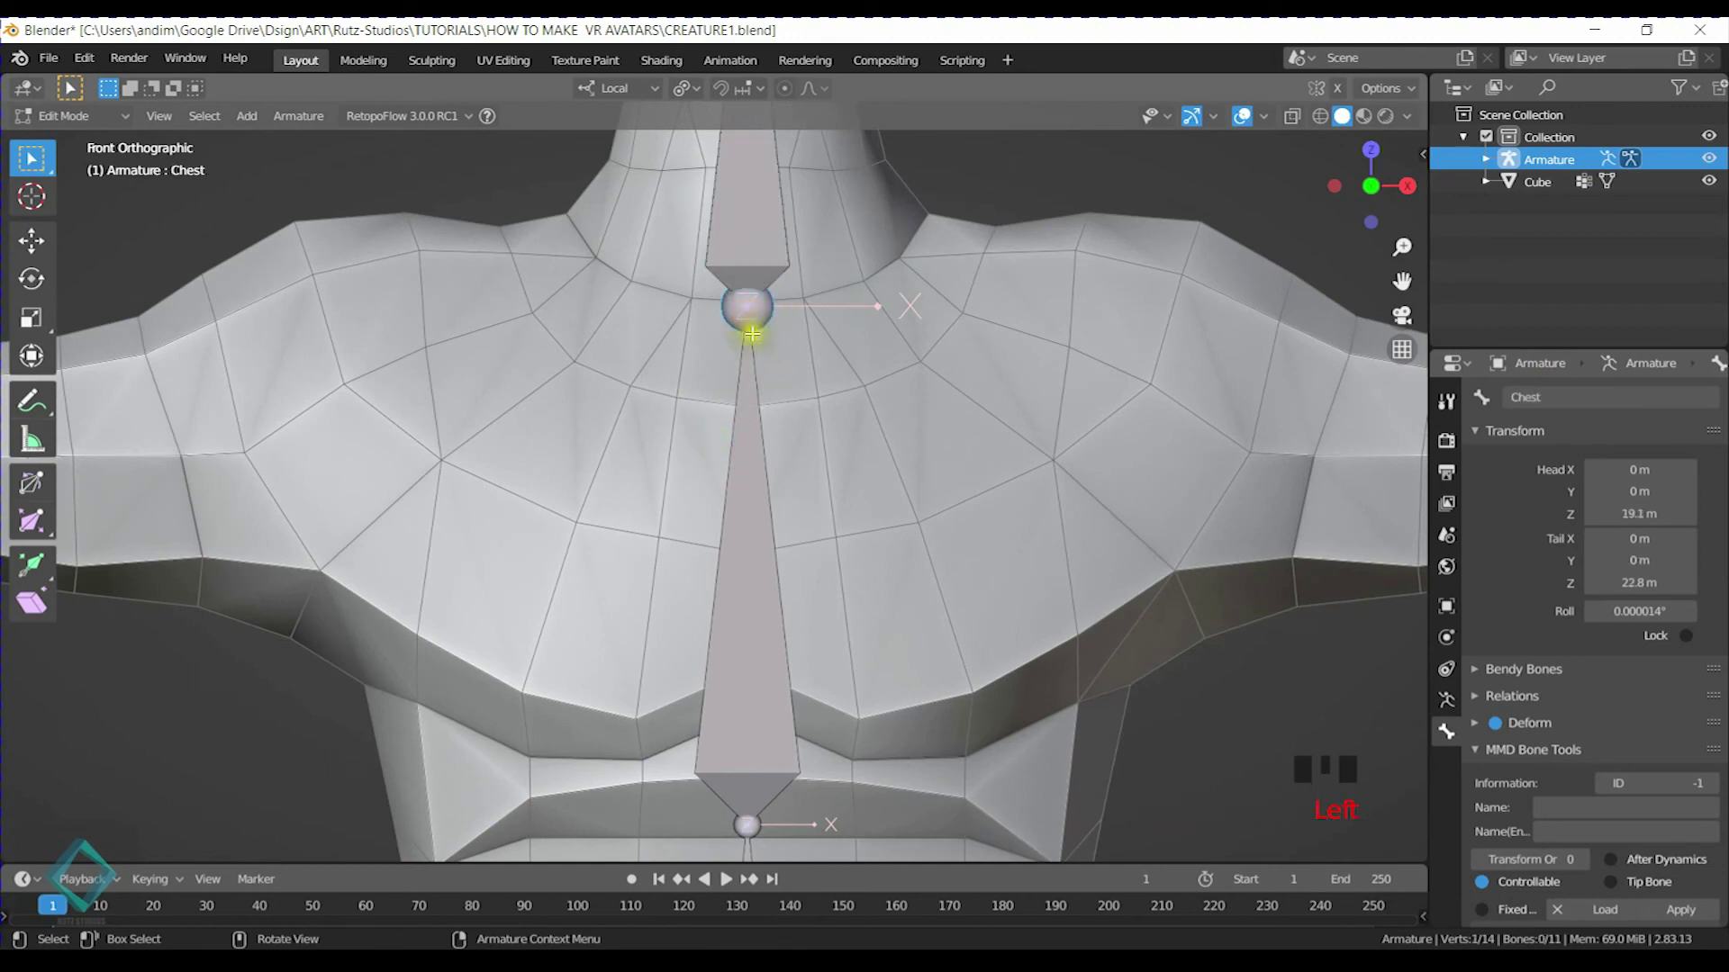
{"action": "middle_click_drag", "start_coordinate": [741, 309], "coordinate": [749, 399], "text": "shift"}
{"action": "key", "text": "e"}
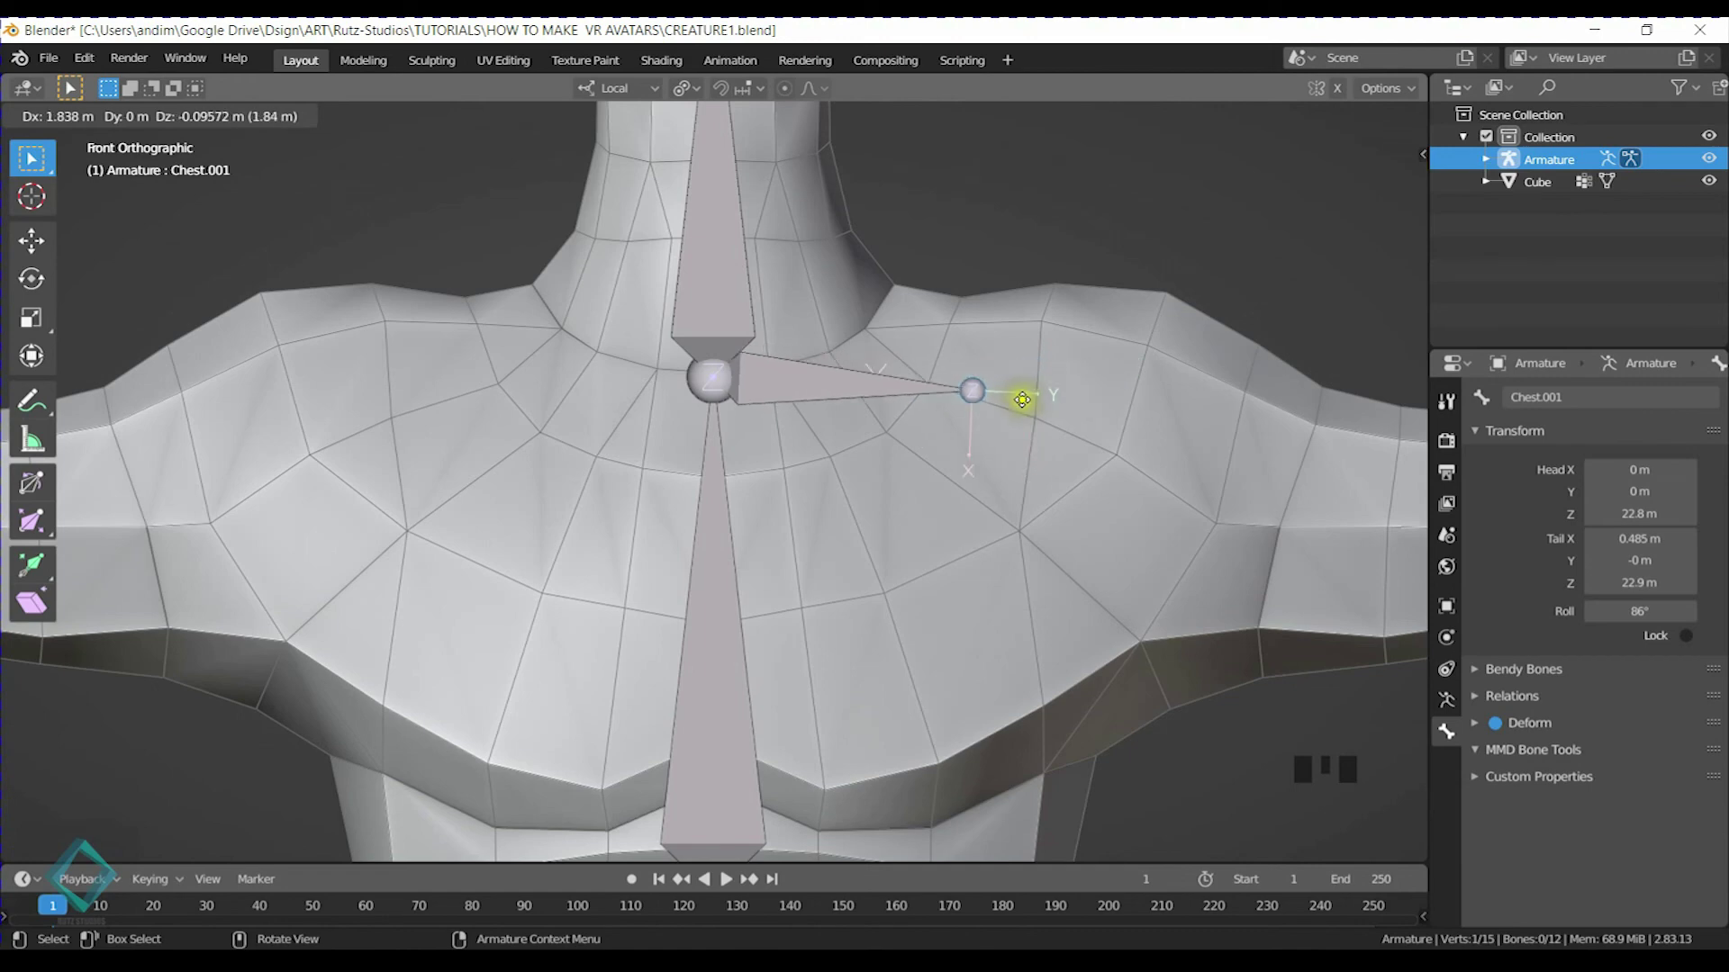
{"action": "left_click", "coordinate": [1068, 388]}
{"action": "middle_click_drag", "start_coordinate": [1069, 388], "coordinate": [1030, 394]}
{"action": "key", "text": "KP_1"}
{"action": "double_click", "coordinate": [1581, 399]}
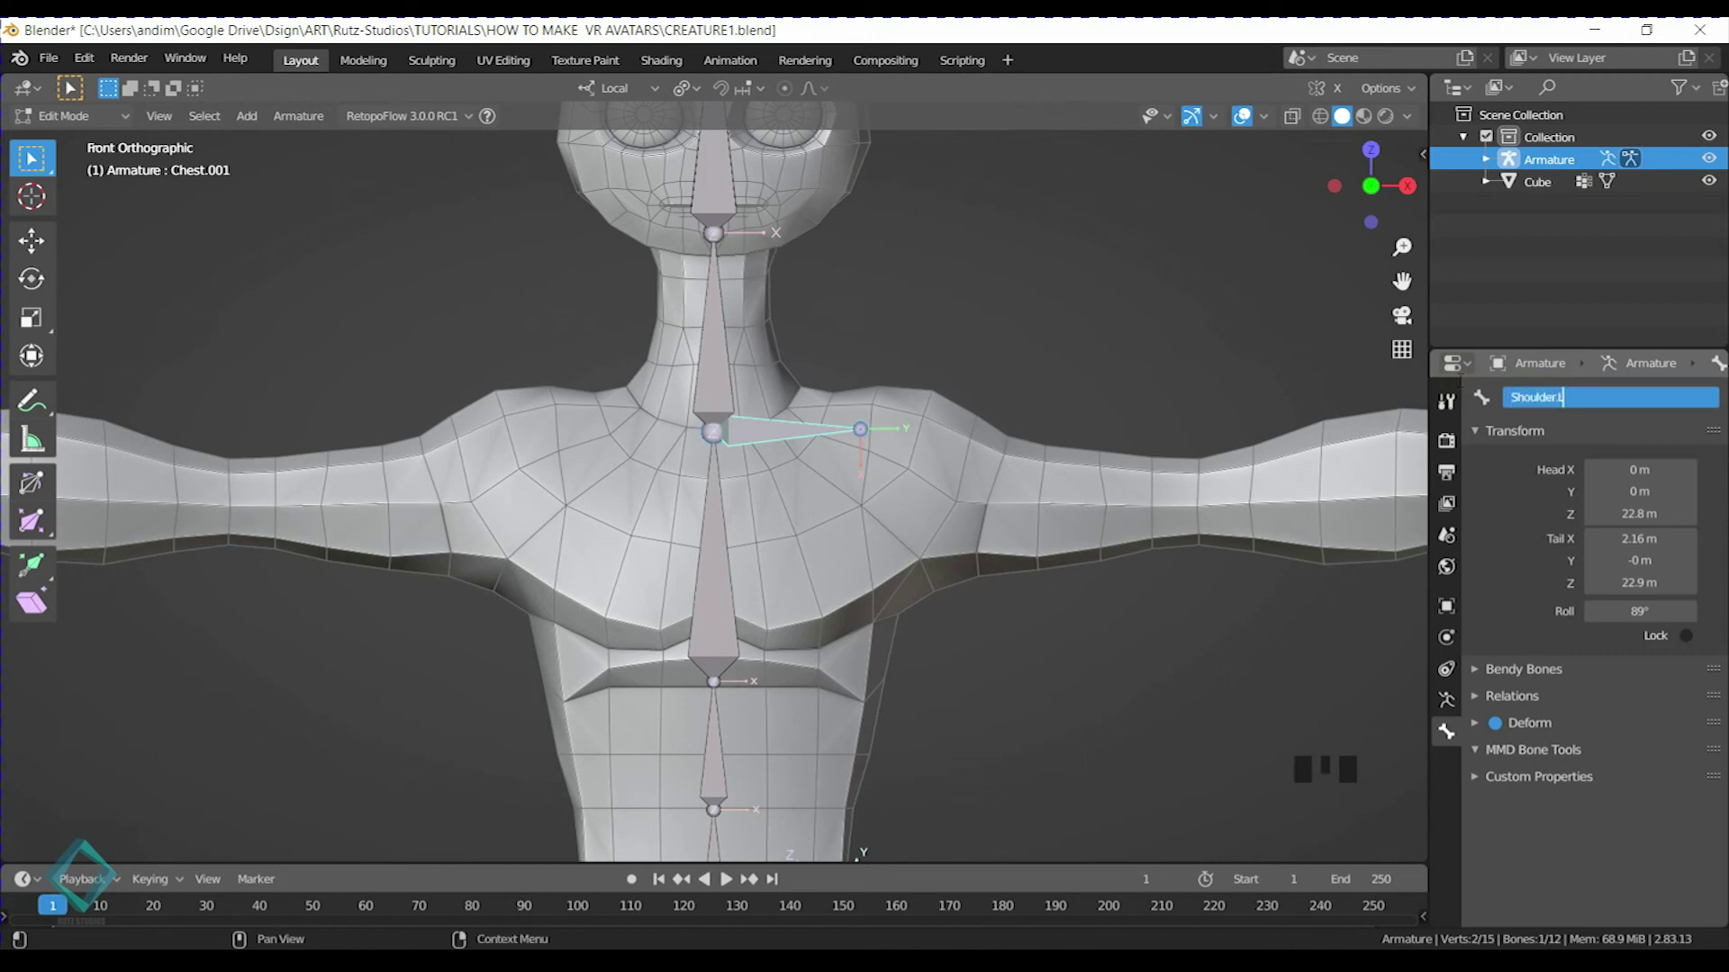
{"action": "key", "text": "Return"}
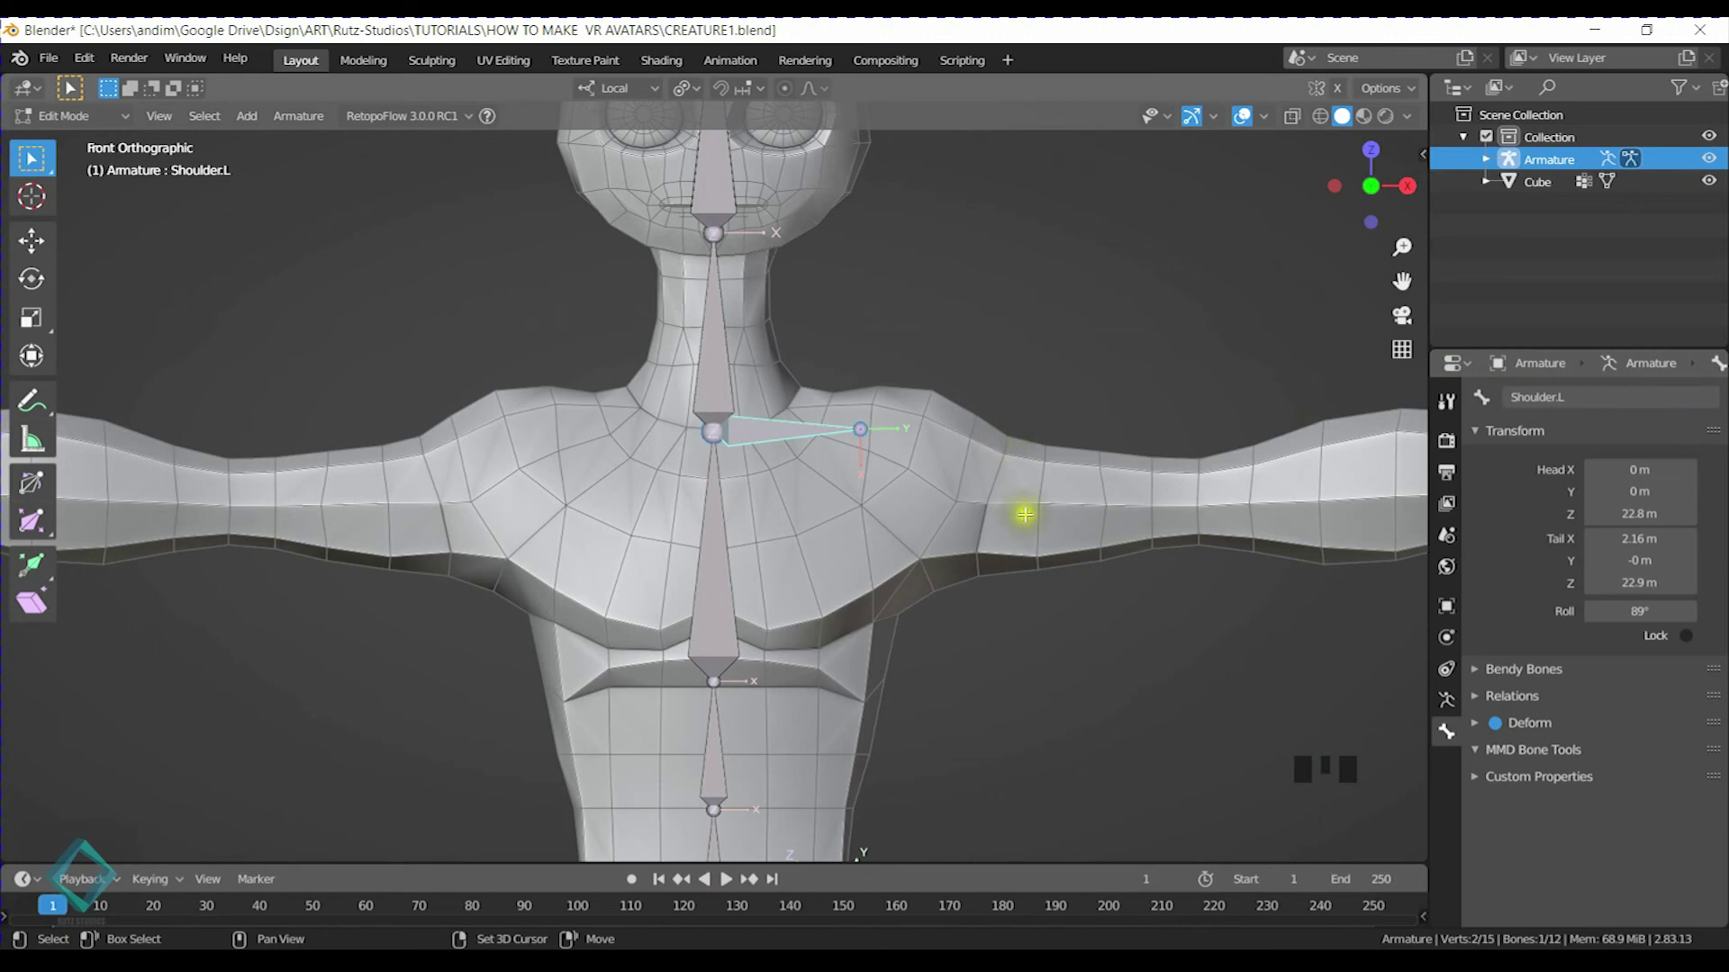
Duplicate the left shoulder bone and place the copy in the upper arm, about 3.04 m in X and -0.73 m in Z
{"action": "middle_click_drag", "start_coordinate": [978, 577], "coordinate": [799, 463], "text": "shift"}
{"action": "left_click", "coordinate": [612, 321]}
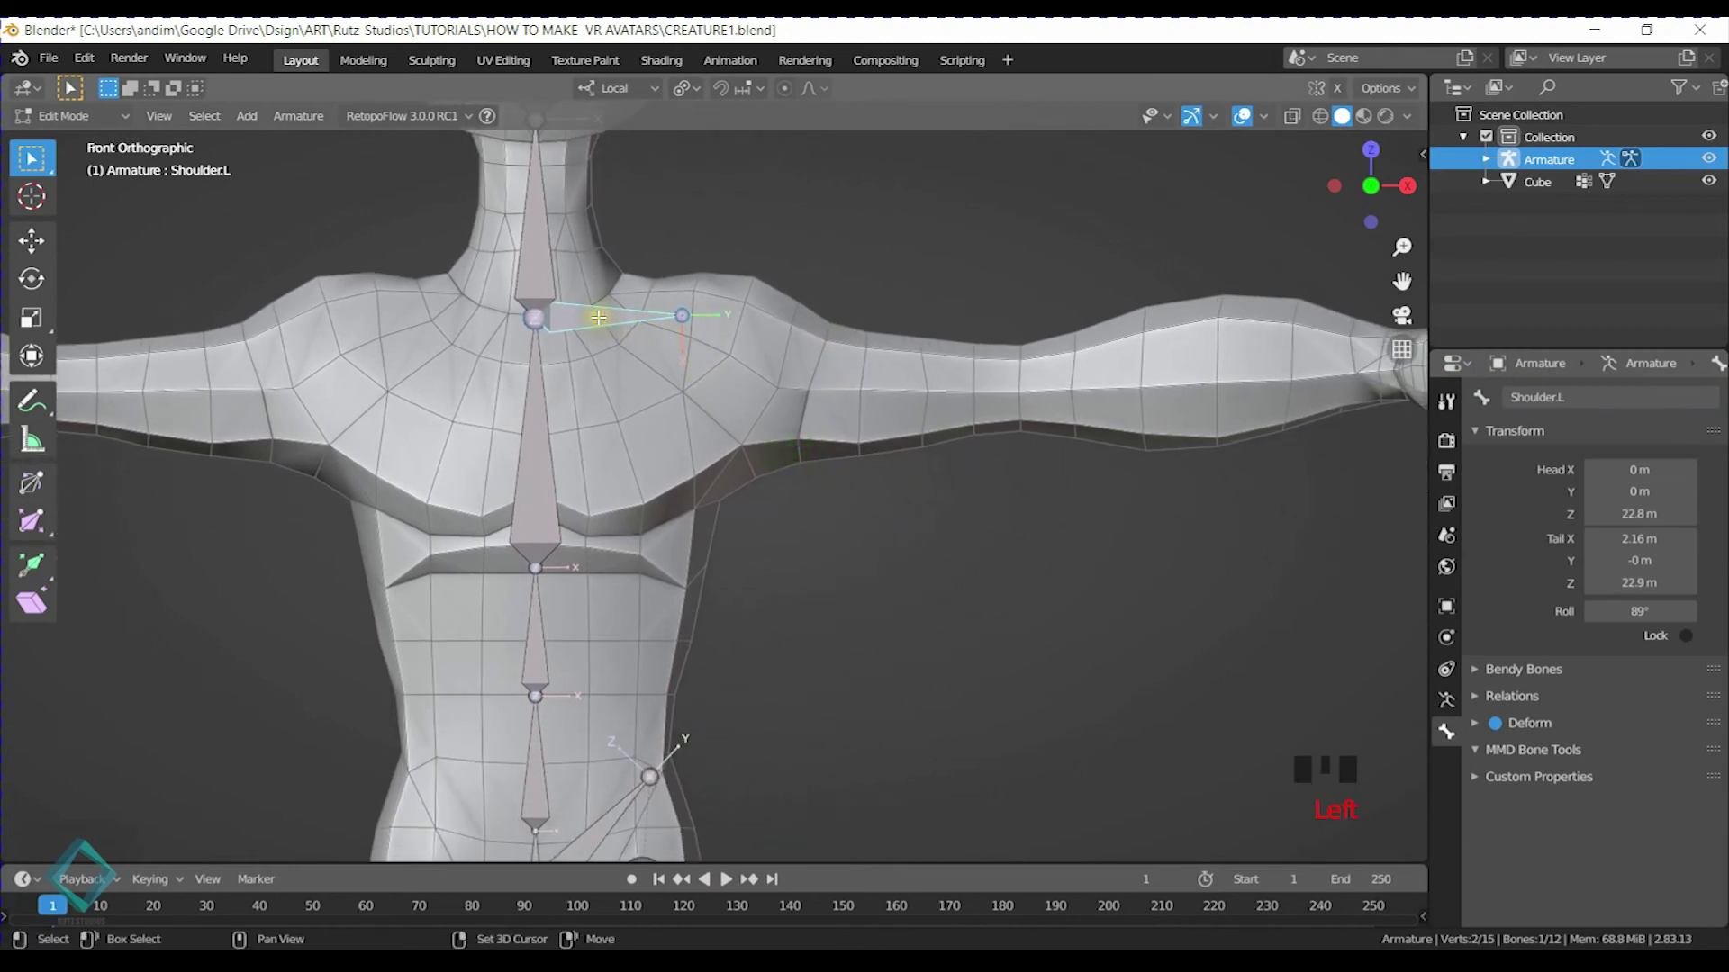
{"action": "key", "text": "shift+d"}
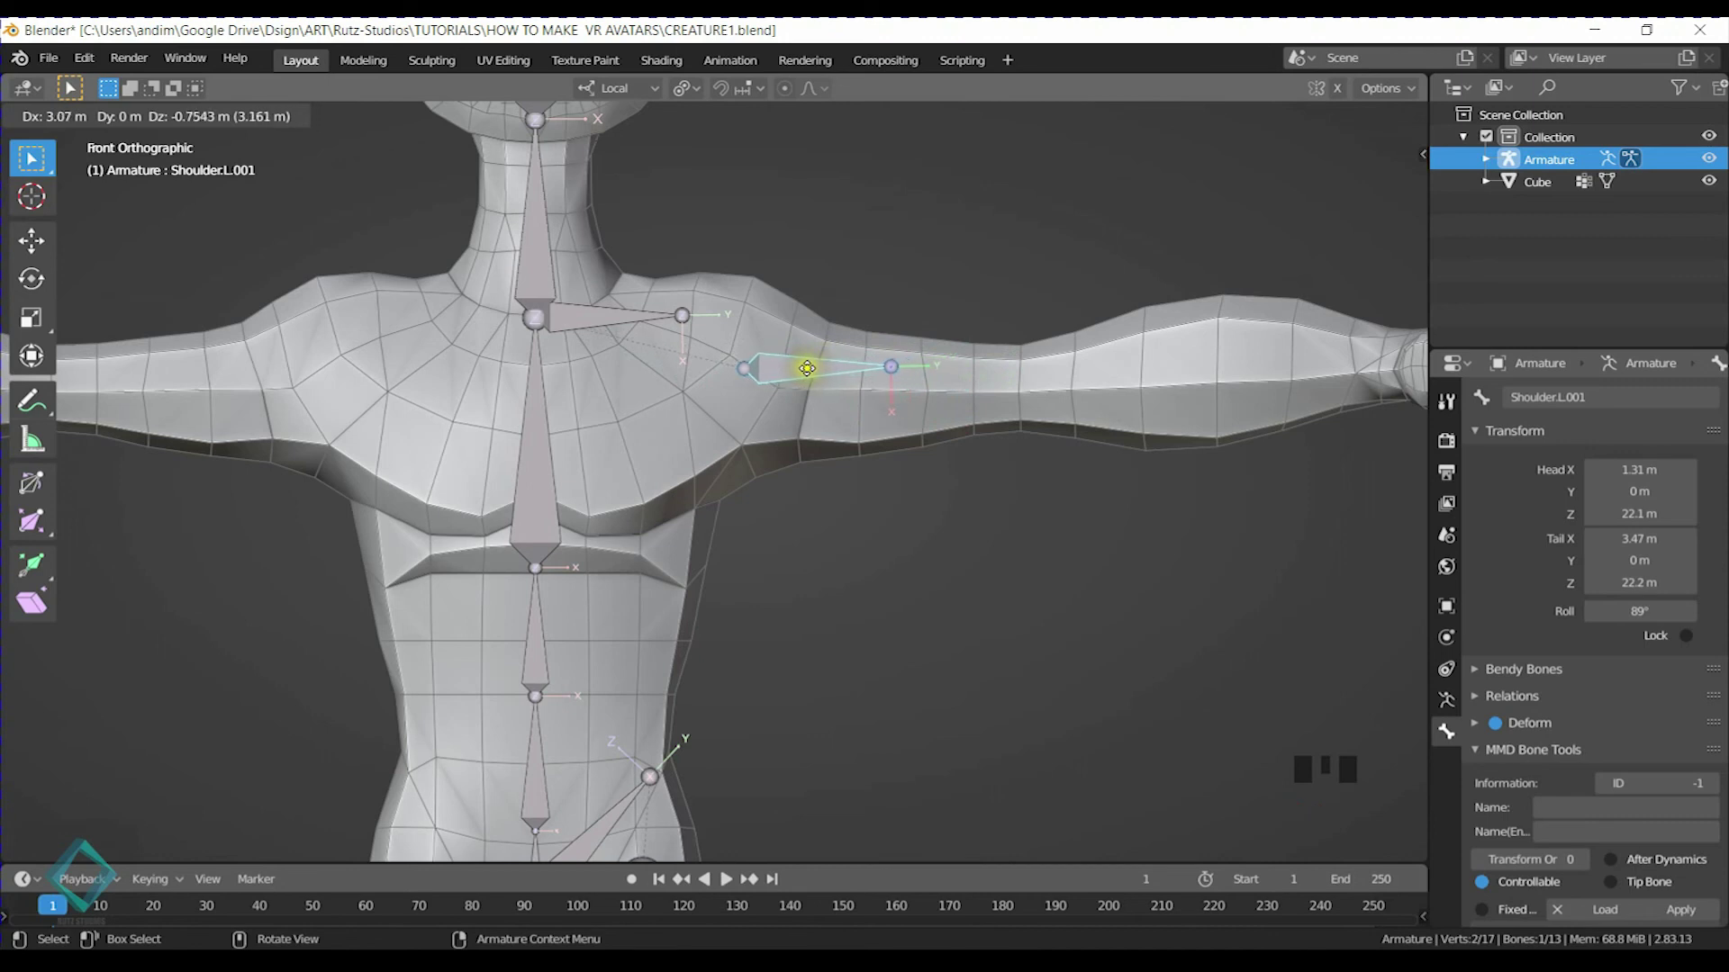
{"action": "left_click", "coordinate": [803, 365]}
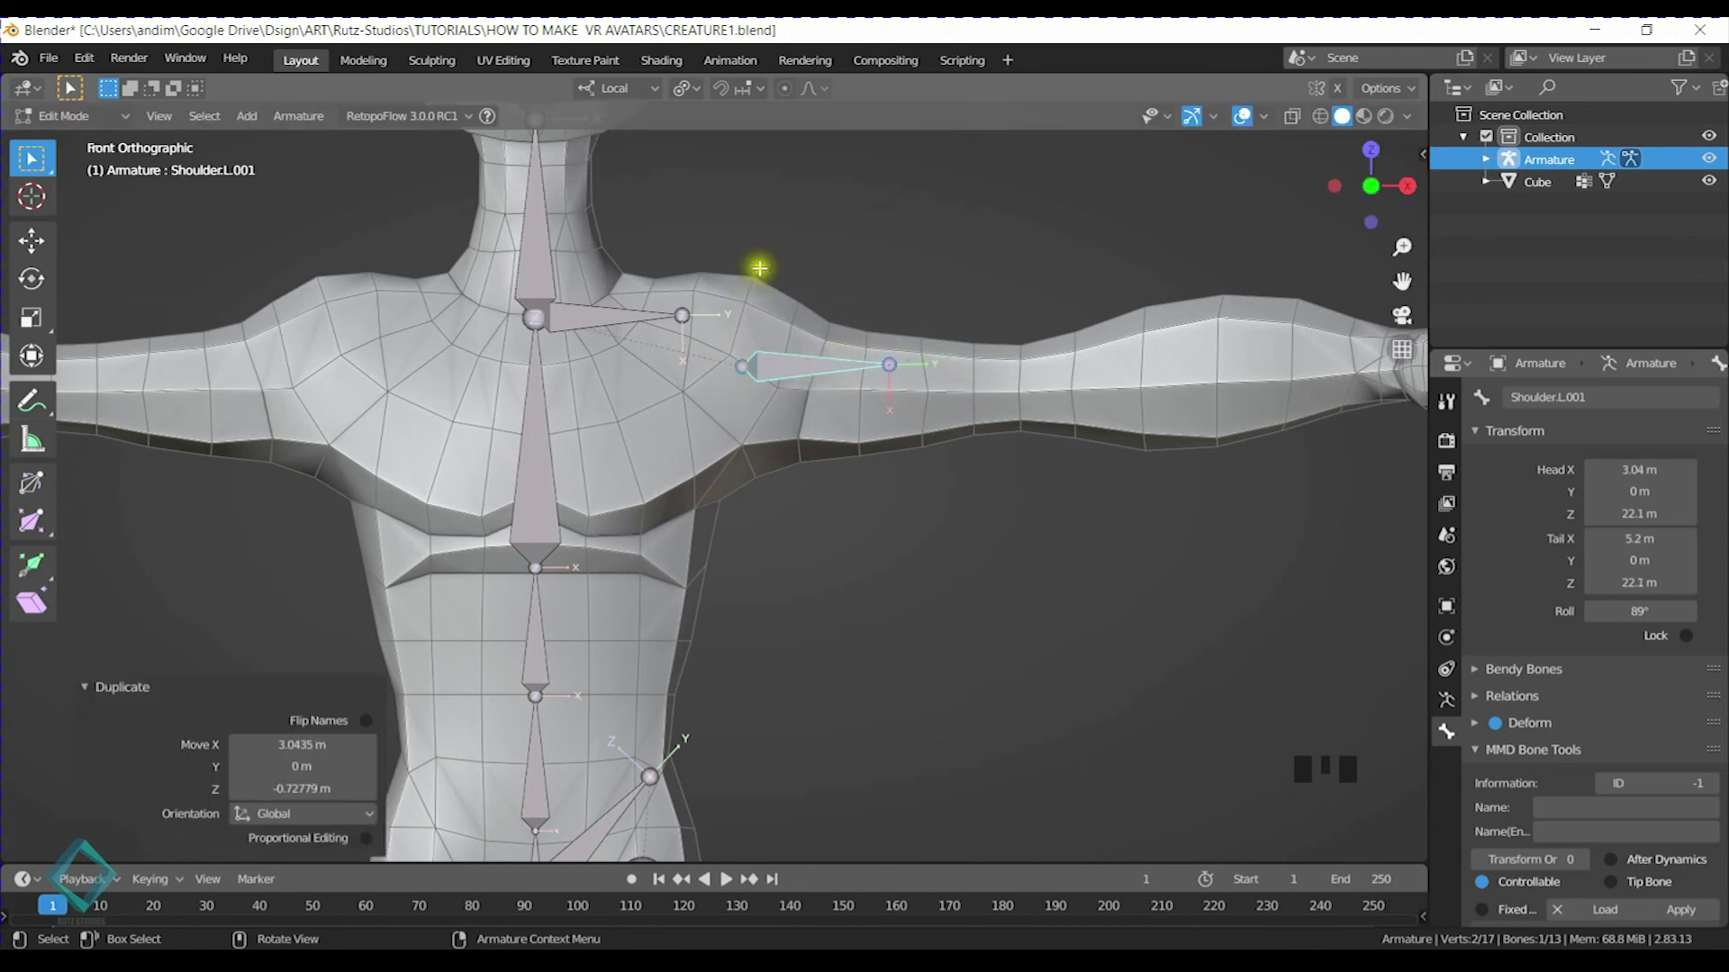
Fit the duplicated bone to the upper arm, with its head at about X 3.07 m, Z 22.1 m and tail at X 7.09 m, Z 21.9 m
{"action": "left_click", "coordinate": [936, 398]}
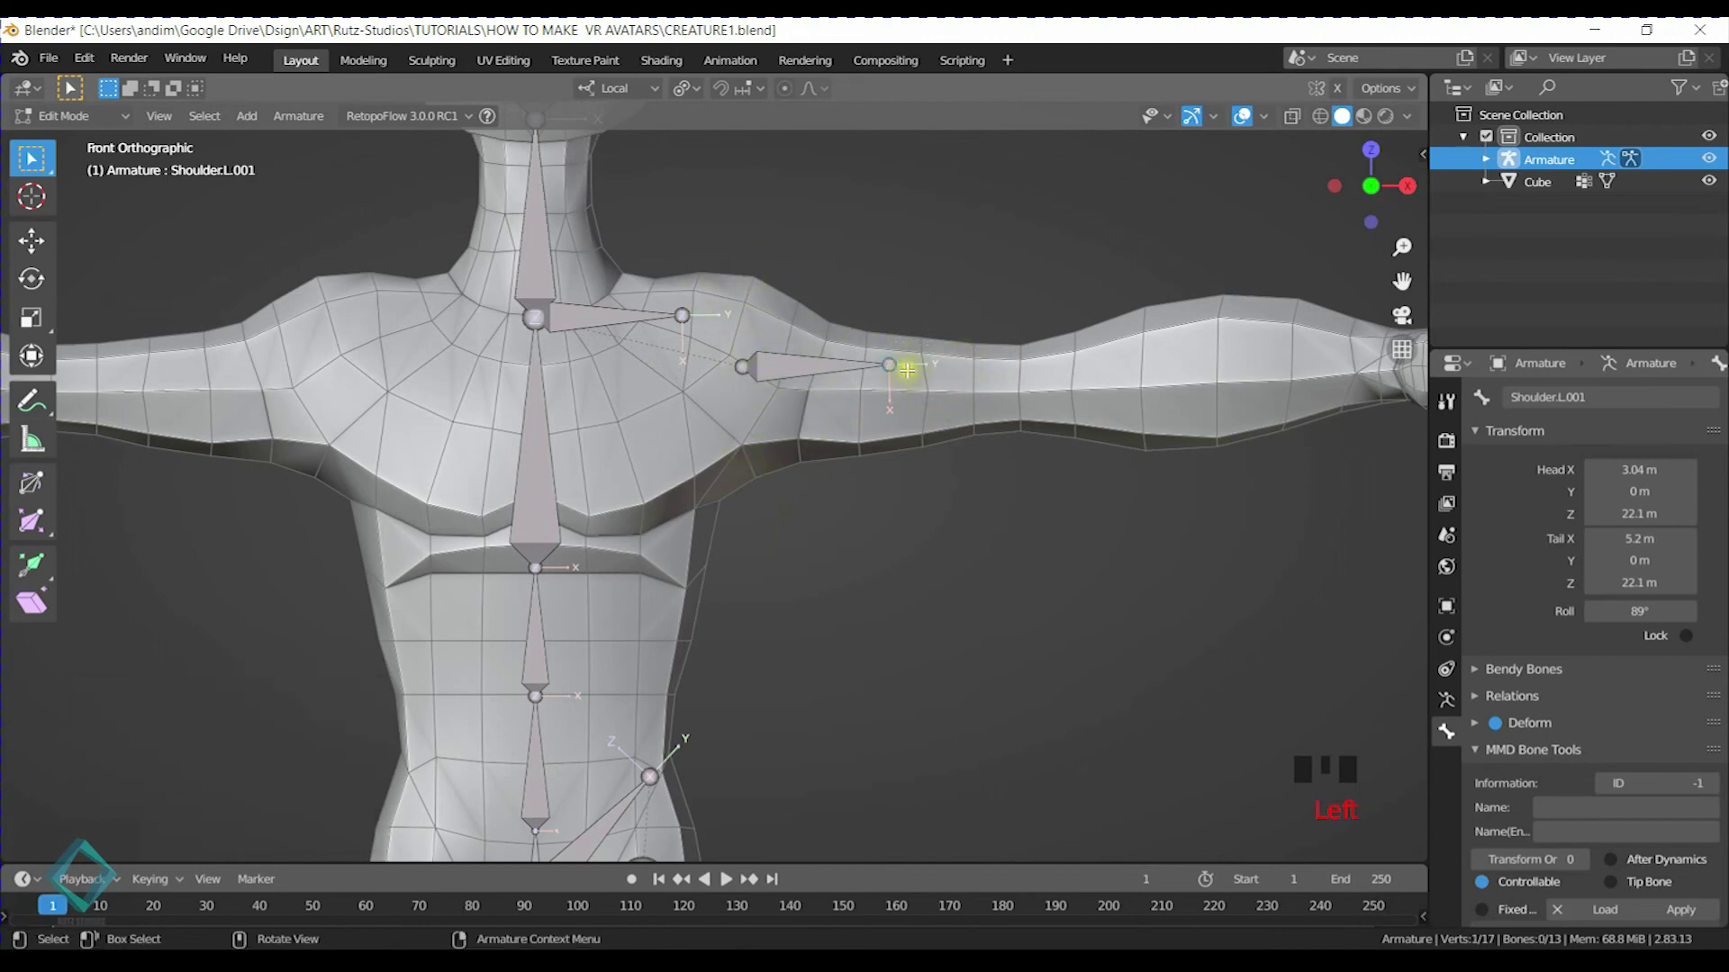
{"action": "key", "text": "g"}
{"action": "left_click", "coordinate": [1052, 387]}
{"action": "left_click", "coordinate": [822, 358]}
{"action": "key", "text": "g"}
{"action": "left_click", "coordinate": [753, 370]}
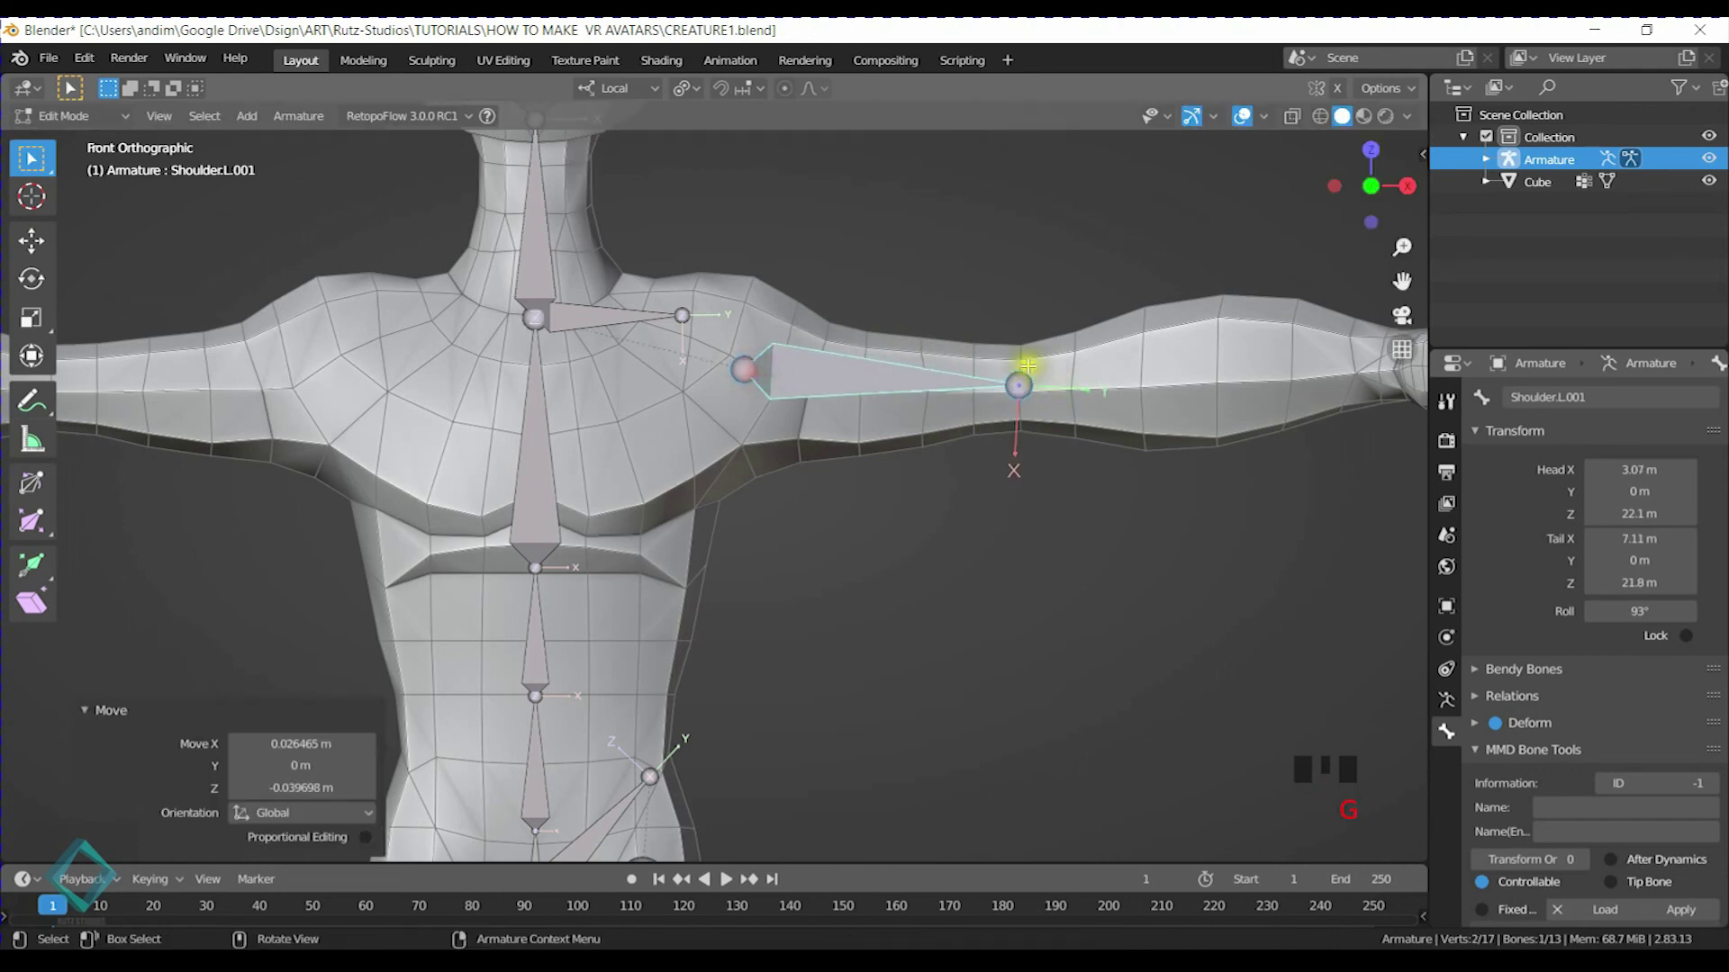
{"action": "key", "text": "g"}
{"action": "left_click", "coordinate": [996, 392]}
Rename the upper arm bone to Arm.L
{"action": "left_click", "coordinate": [907, 378]}
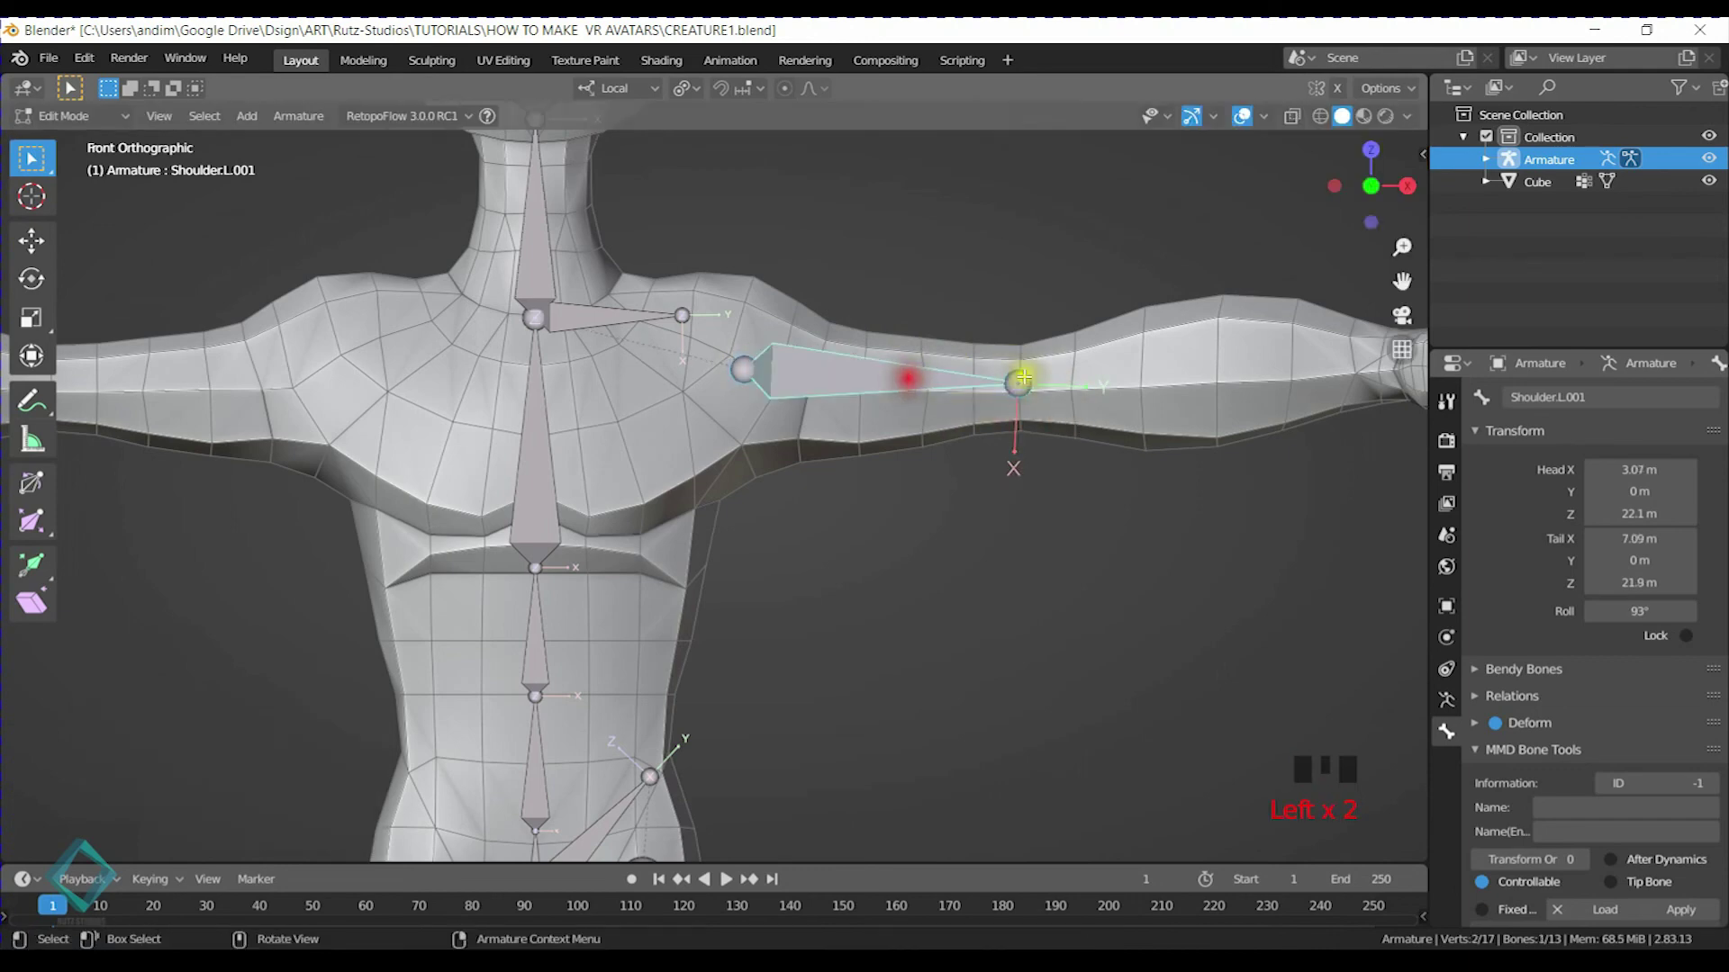
{"action": "left_click", "coordinate": [1607, 392]}
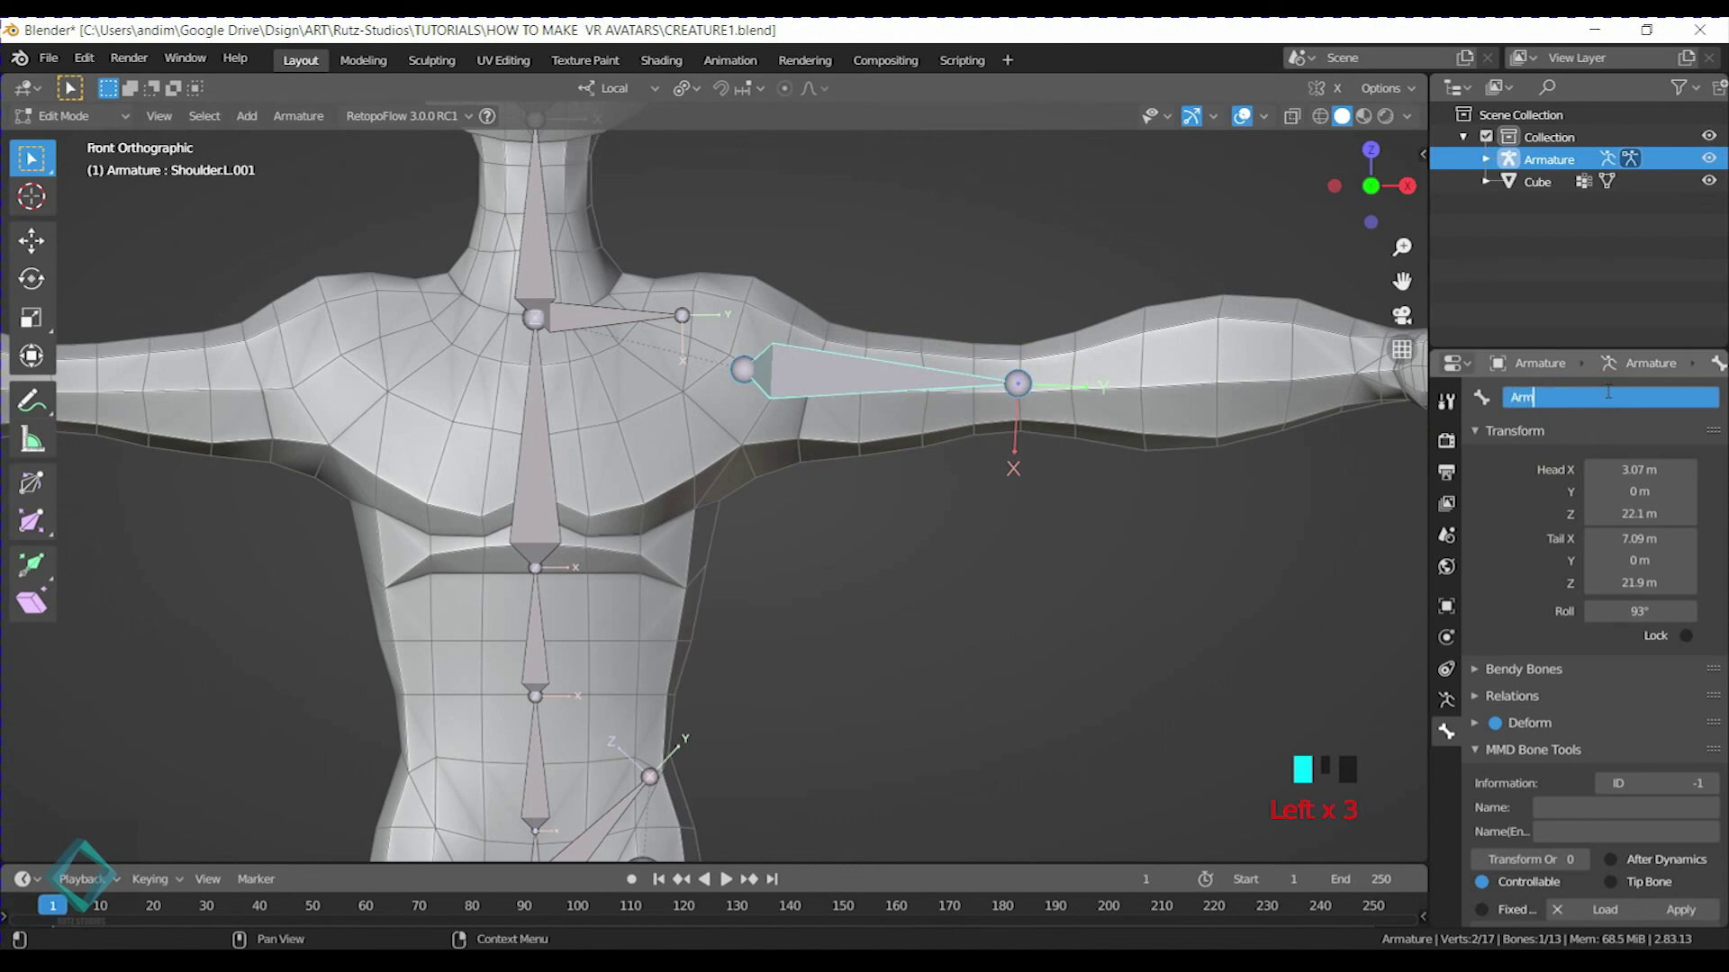
{"action": "key", "text": "Return"}
Parent the Arm.L bone to the Shoulder.L bone with Keep Offset
{"action": "left_click", "coordinate": [790, 369]}
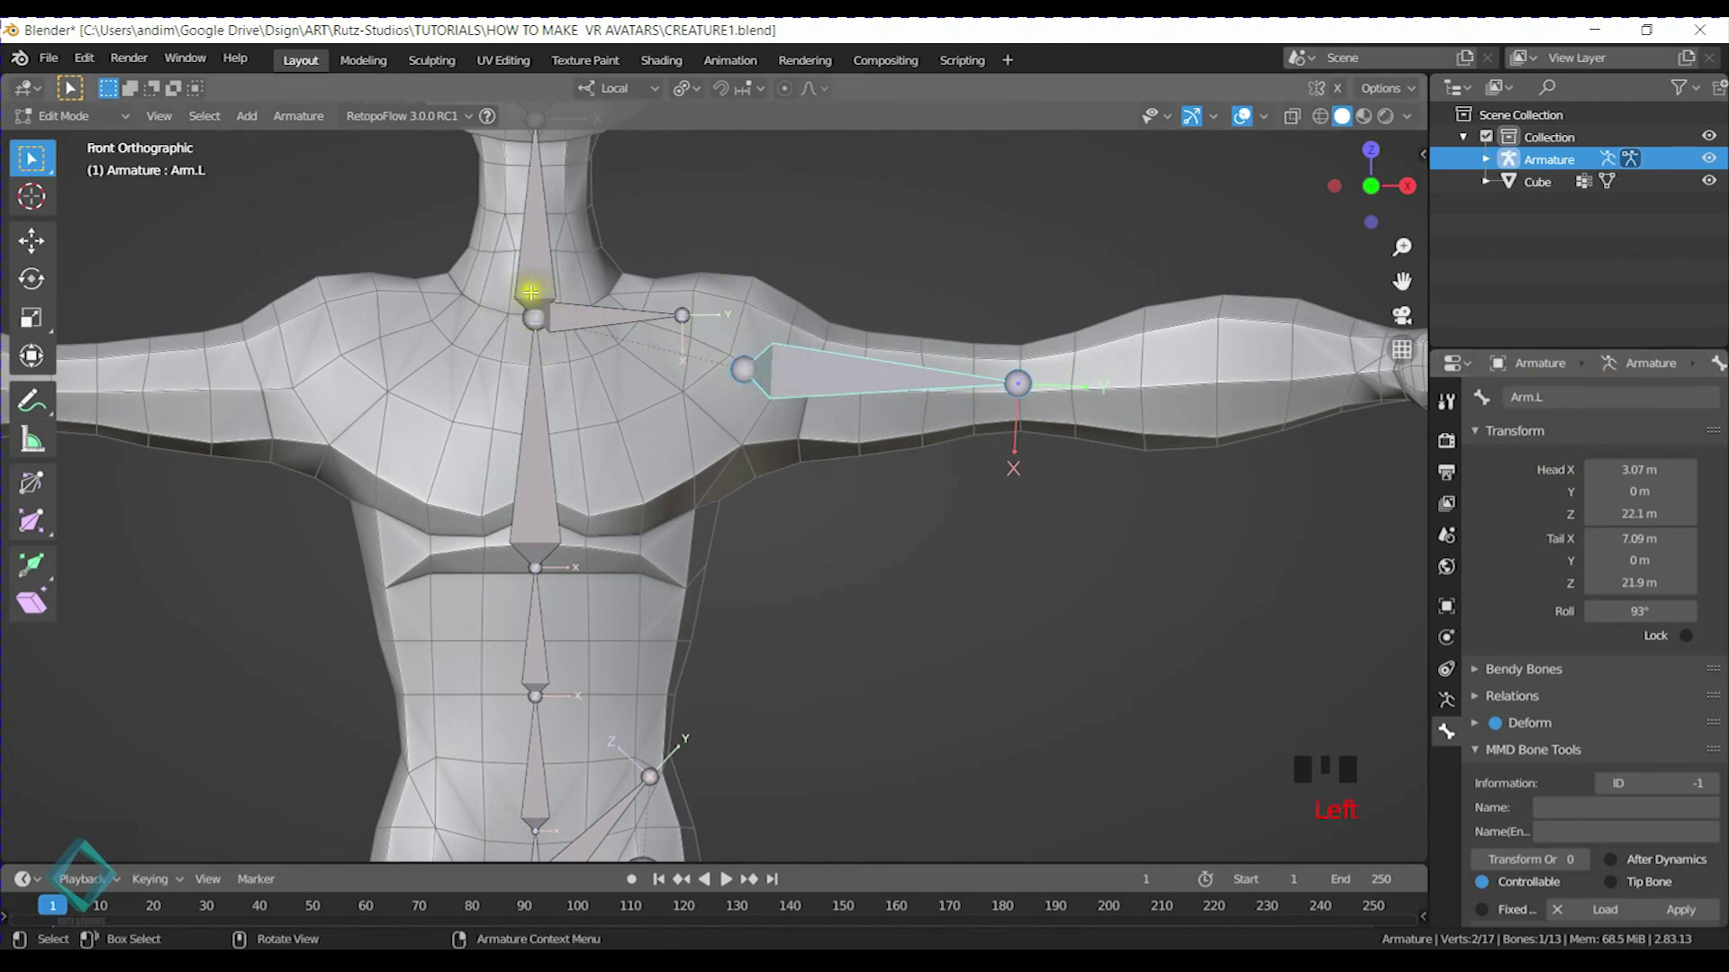
{"action": "left_click", "coordinate": [809, 360]}
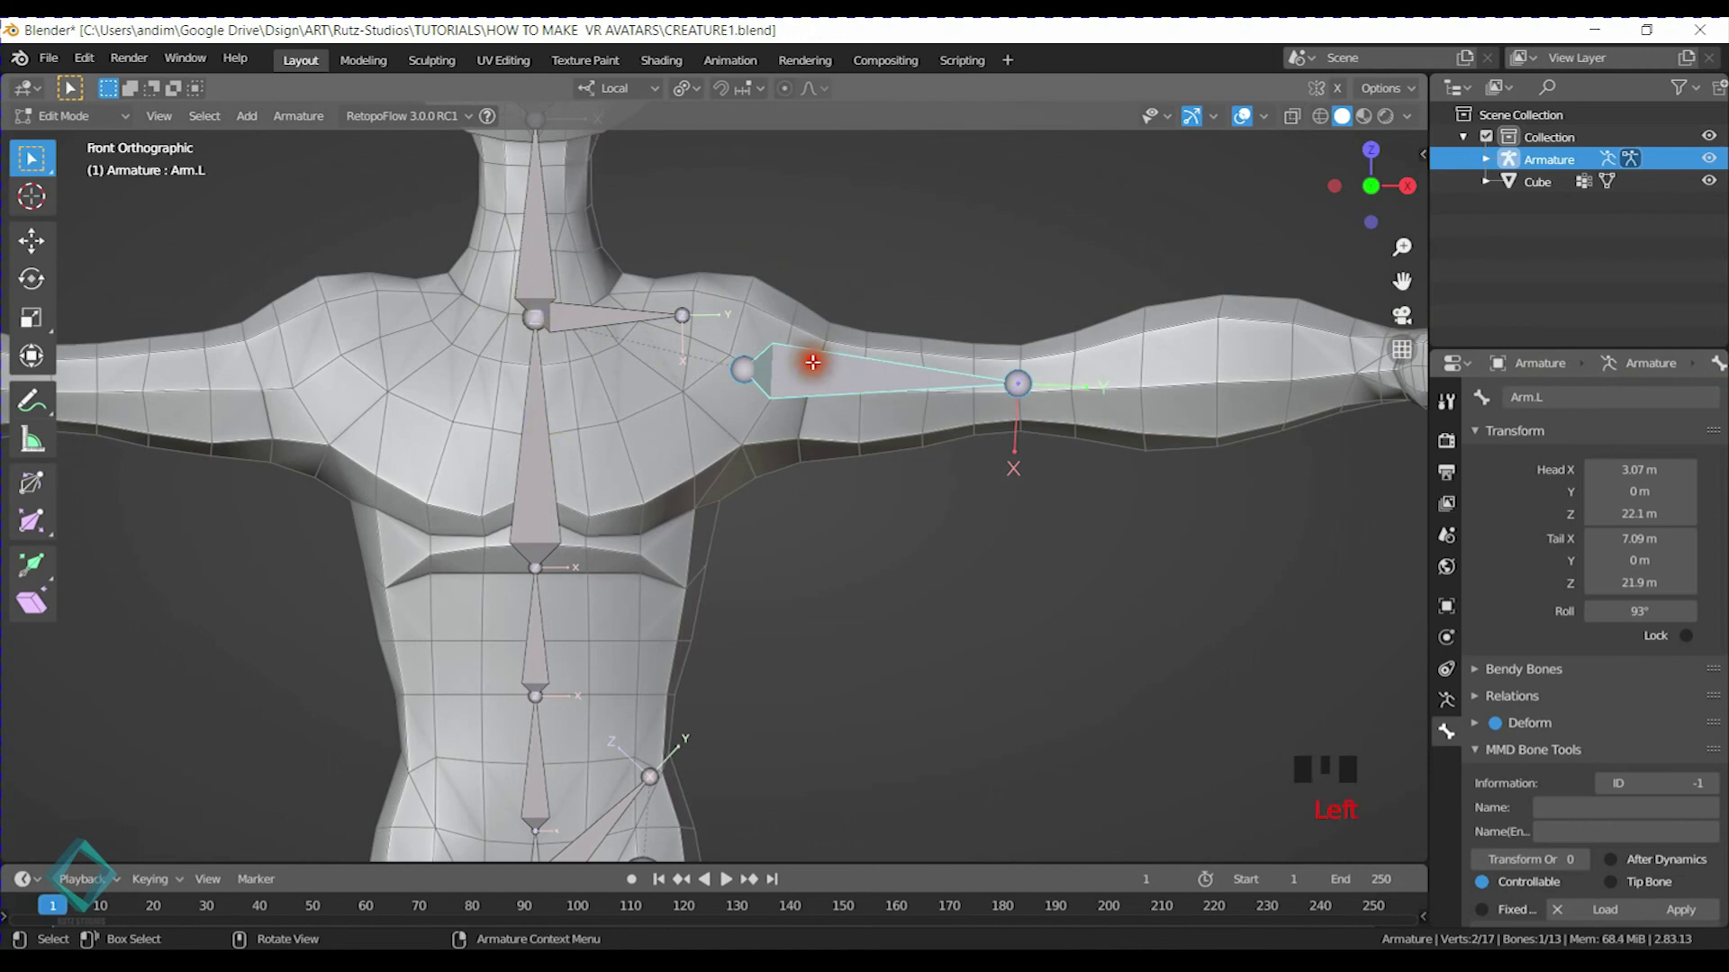
{"action": "left_click", "coordinate": [552, 309], "text": "shift"}
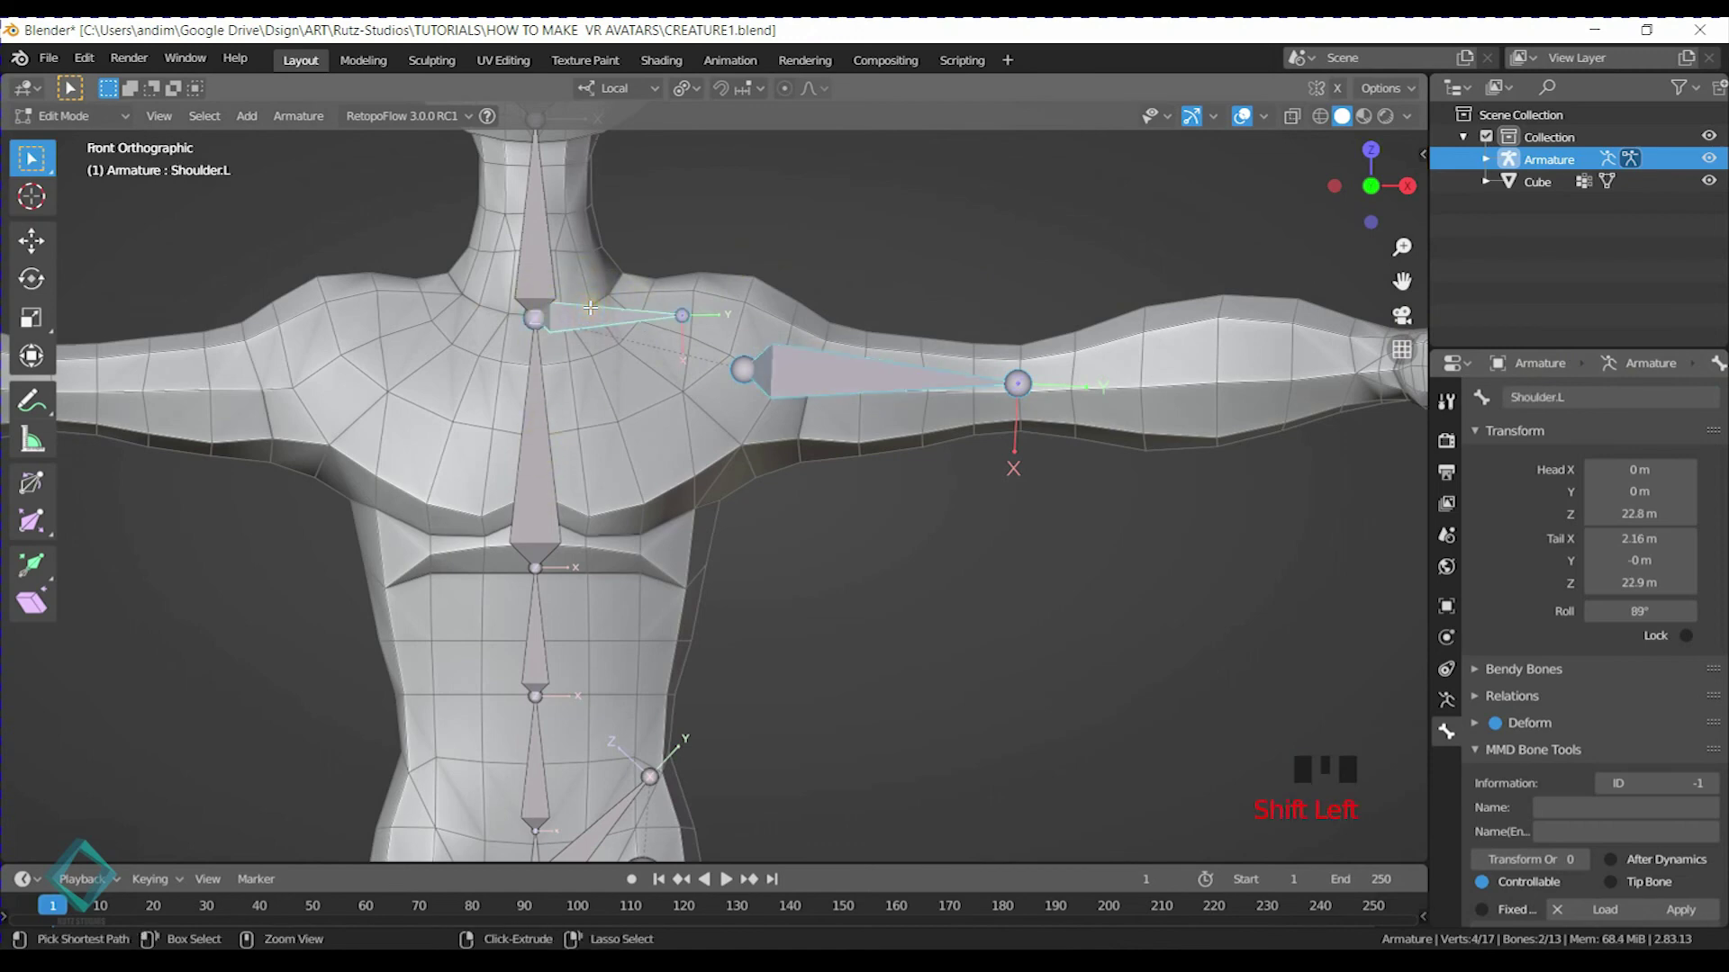
{"action": "key", "text": "ctrl+p"}
{"action": "left_click", "coordinate": [590, 308]}
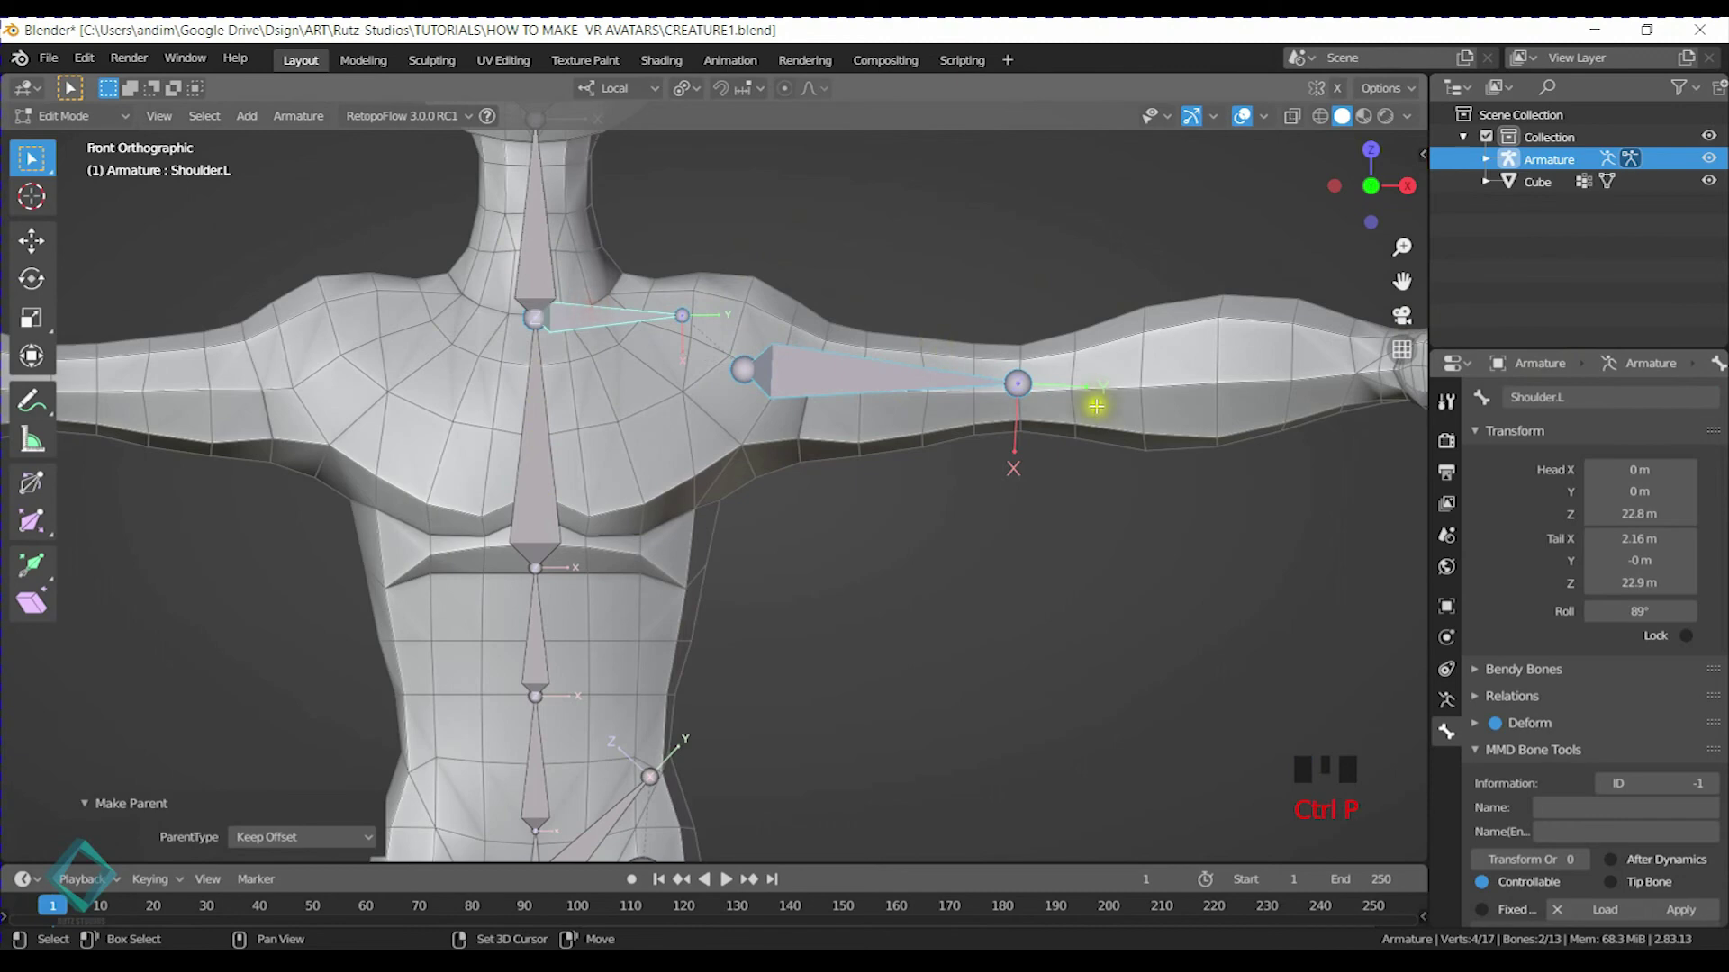
Test the arm's parenting by rotating the shoulder and arm bones in Pose Mode, and cancel the rotation
{"action": "middle_click_drag", "start_coordinate": [1092, 402], "coordinate": [898, 437], "text": "shift"}
{"action": "key", "text": "ctrl+Tab"}
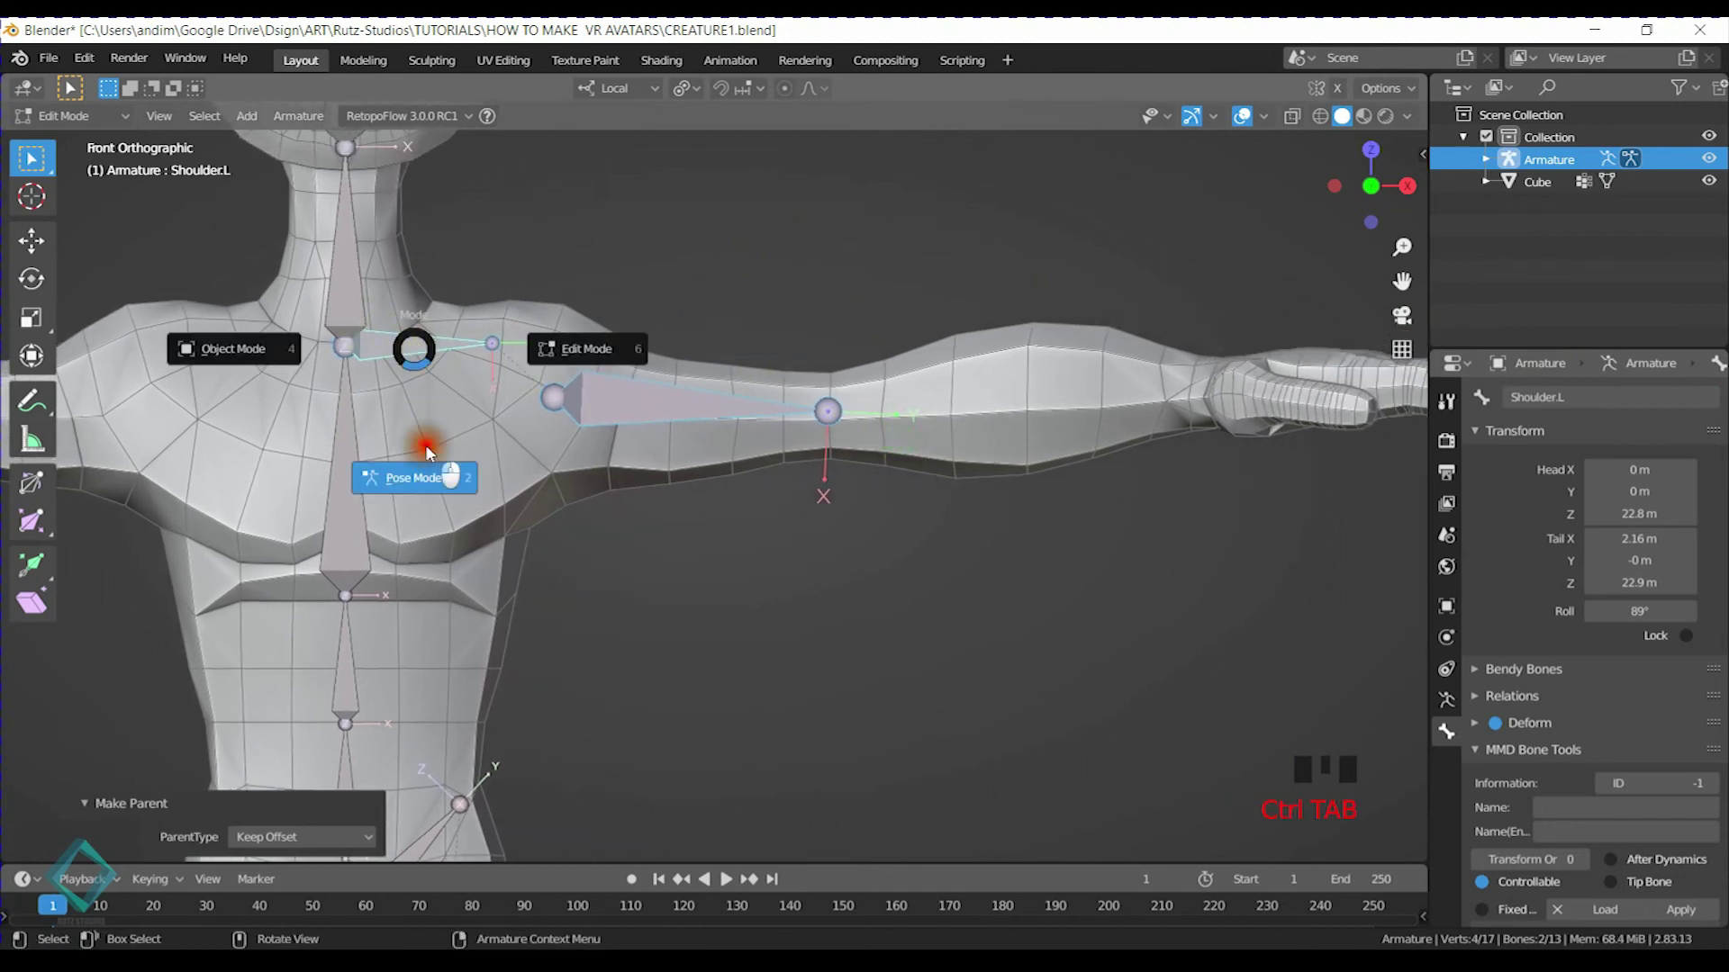
{"action": "left_click", "coordinate": [412, 473]}
{"action": "key", "text": "r"}
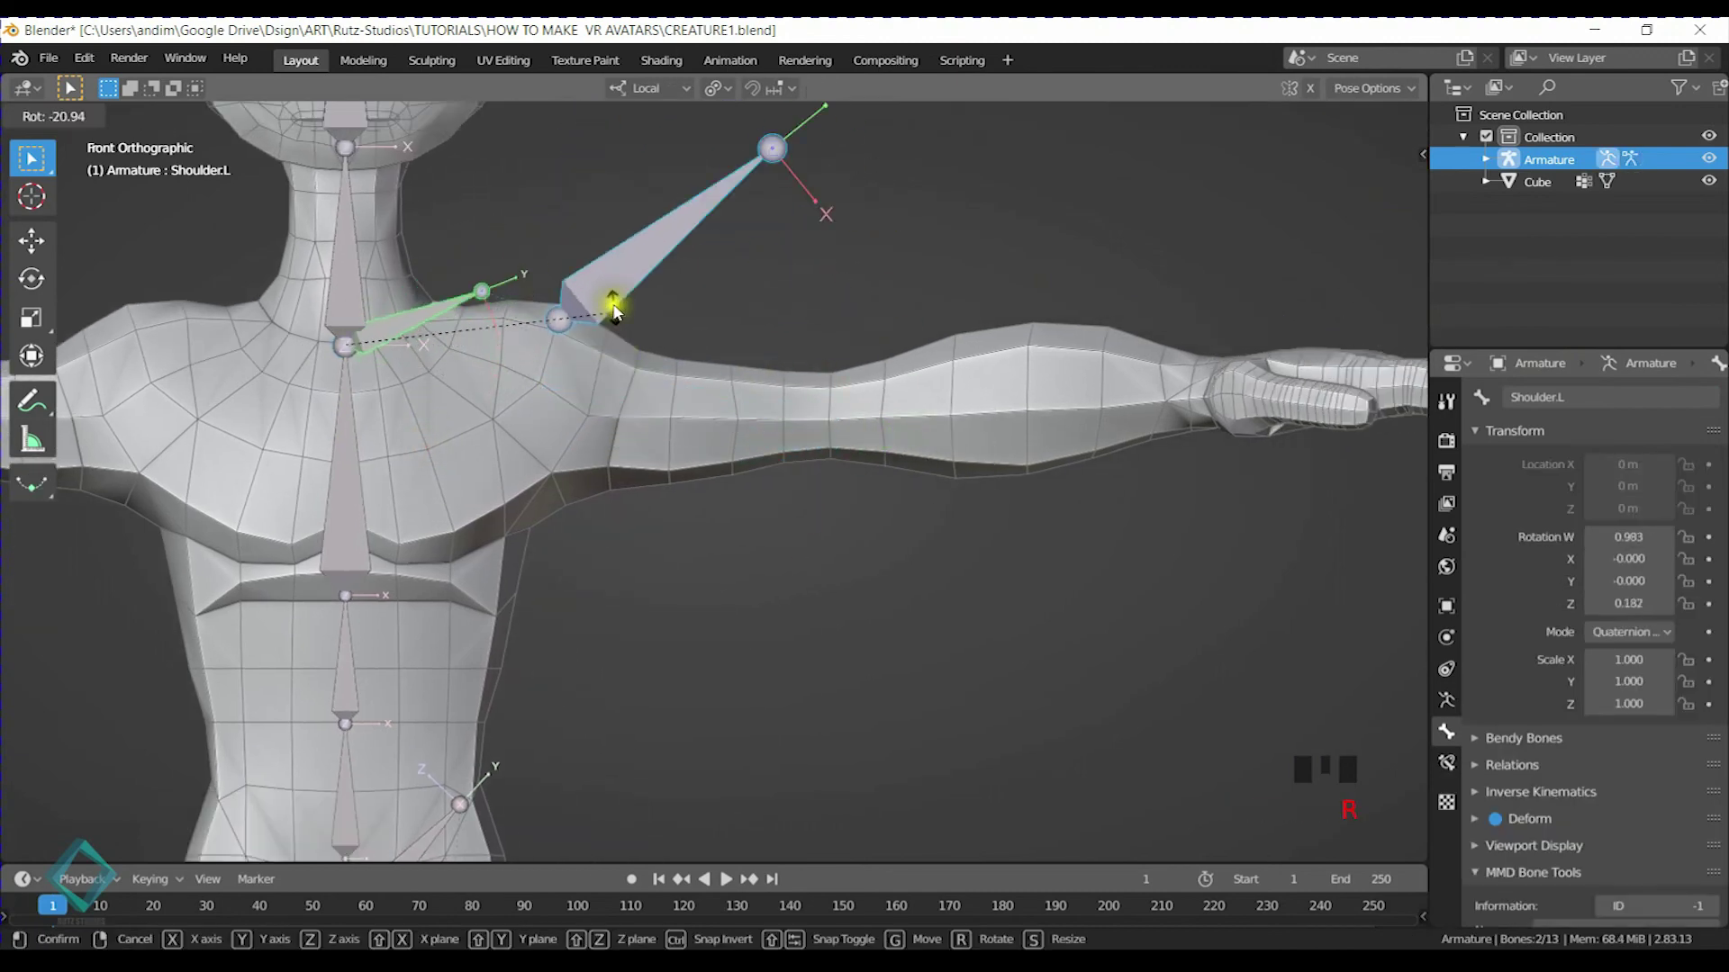
{"action": "left_click", "coordinate": [663, 345]}
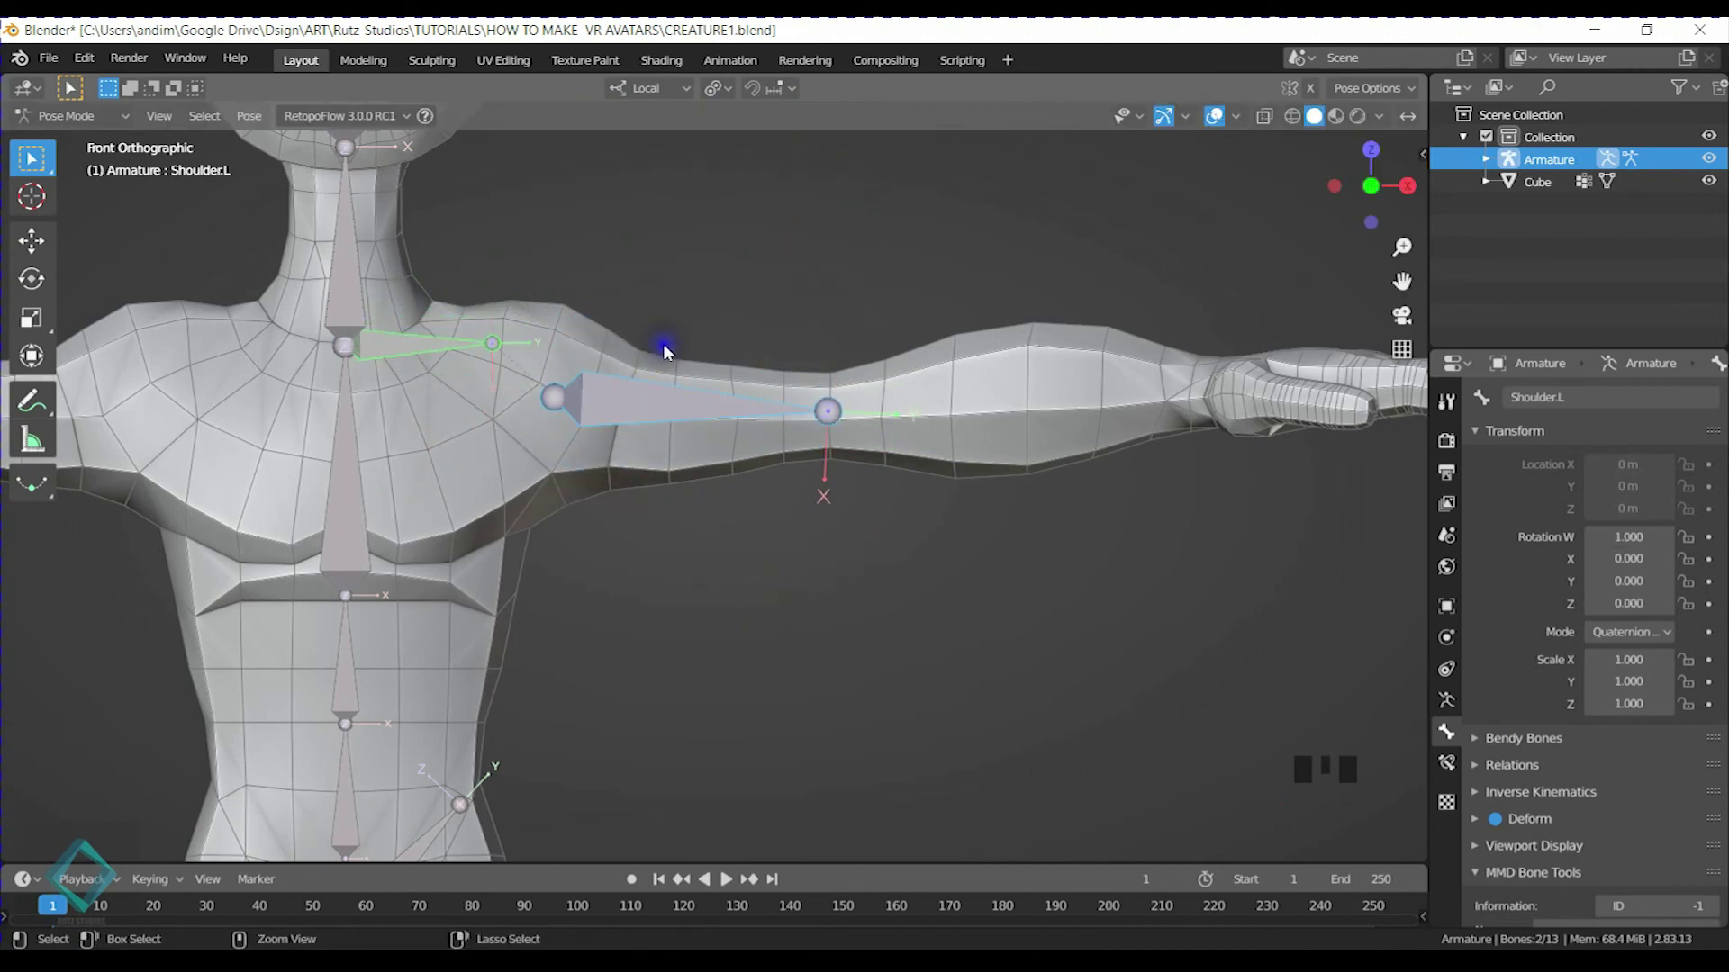
Save the file and return the armature to Edit Mode
{"action": "key", "text": "ctrl+s"}
{"action": "key", "text": "ctrl+Tab"}
{"action": "left_click", "coordinate": [664, 393]}
{"action": "left_click", "coordinate": [661, 398]}
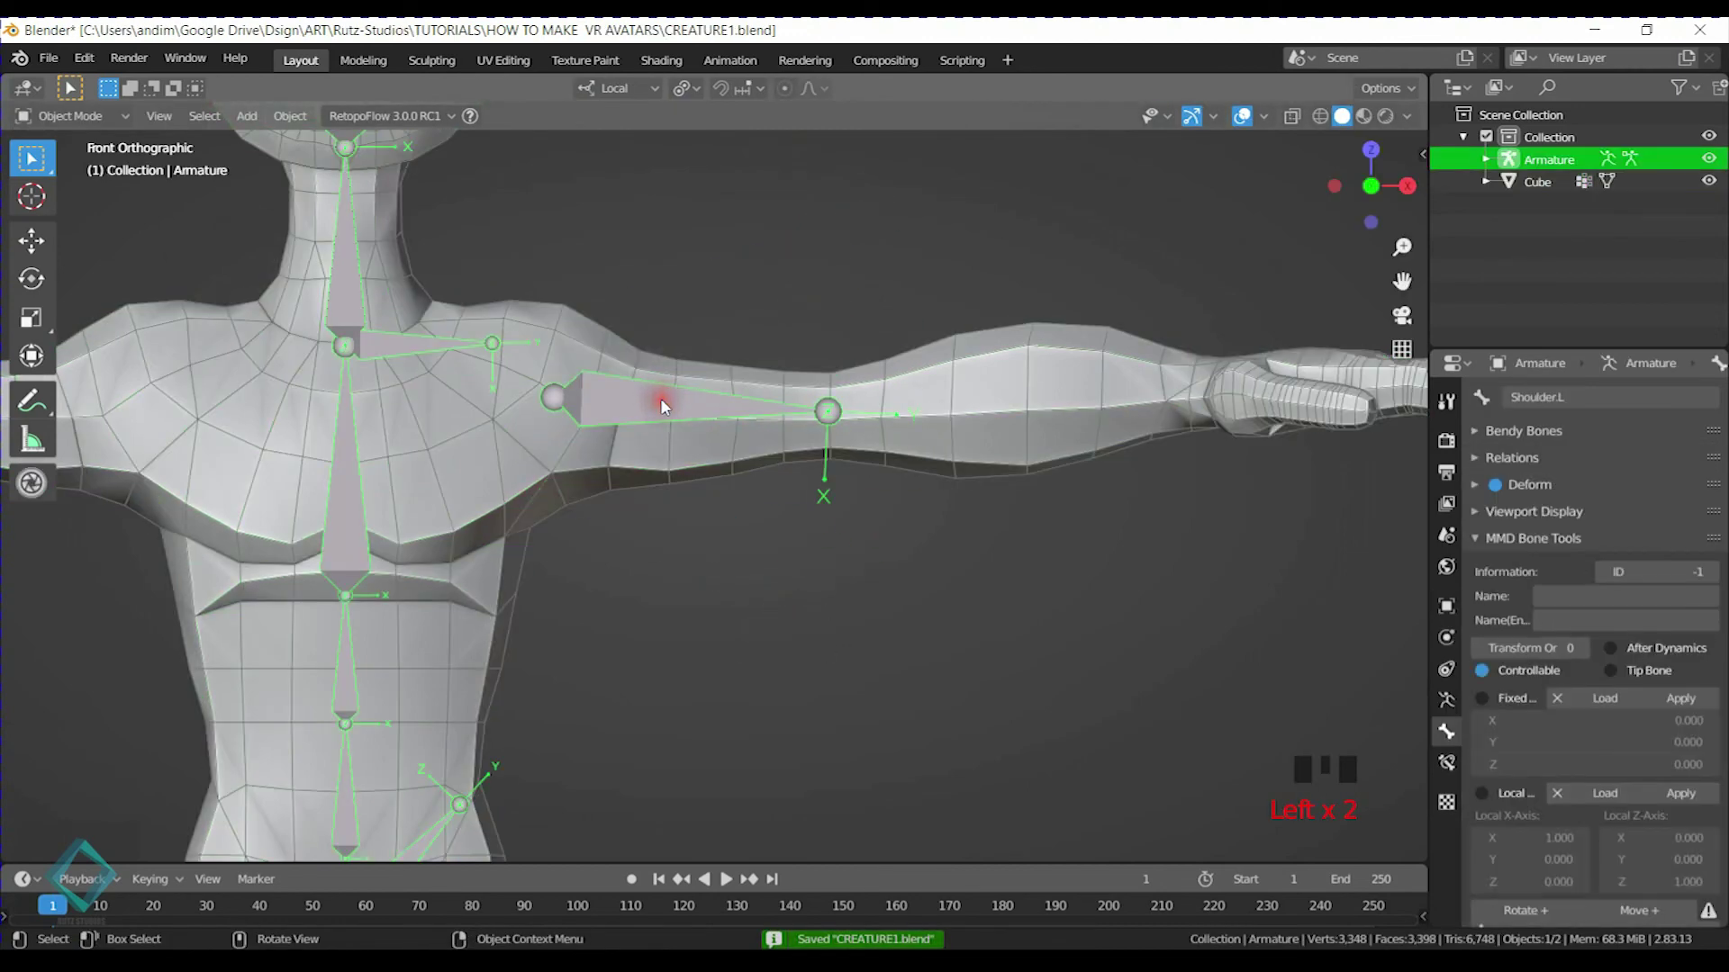
{"action": "key", "text": "Tab"}
Extrude a forearm bone from the elbow joint to the wrist, about 5.45 m in X and 0.30 m in Z
{"action": "middle_click_drag", "start_coordinate": [984, 456], "coordinate": [547, 407], "text": "shift"}
{"action": "left_click", "coordinate": [547, 407]}
{"action": "key", "text": "e"}
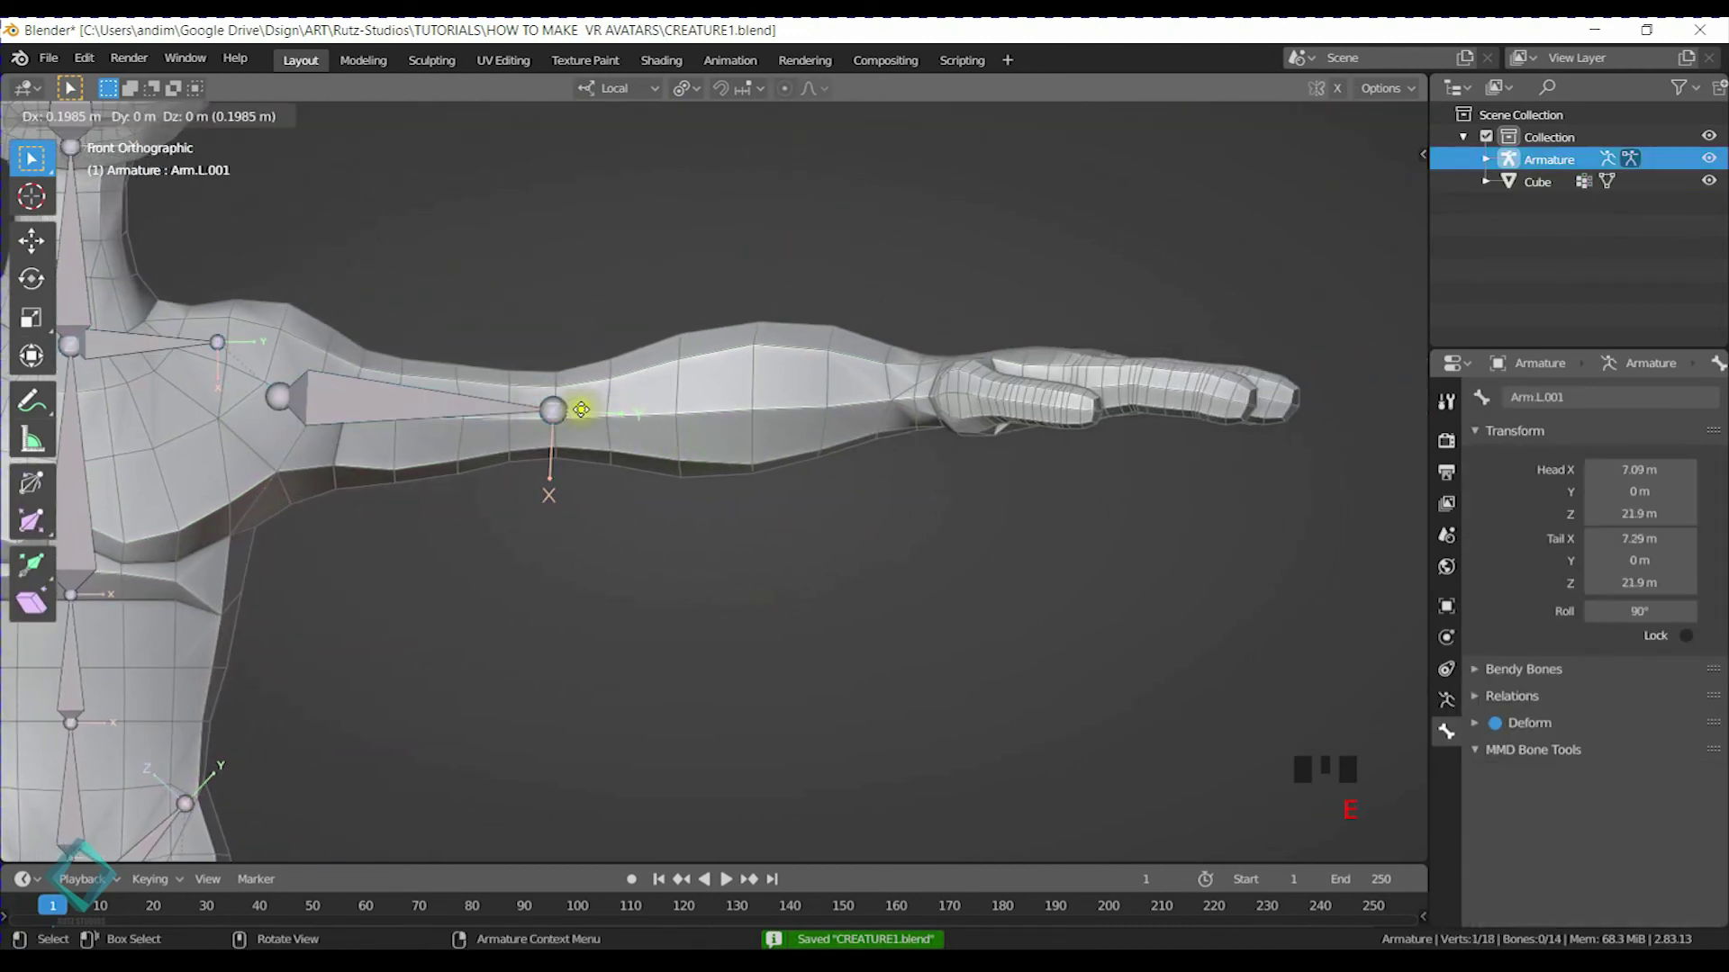
{"action": "left_click", "coordinate": [935, 388]}
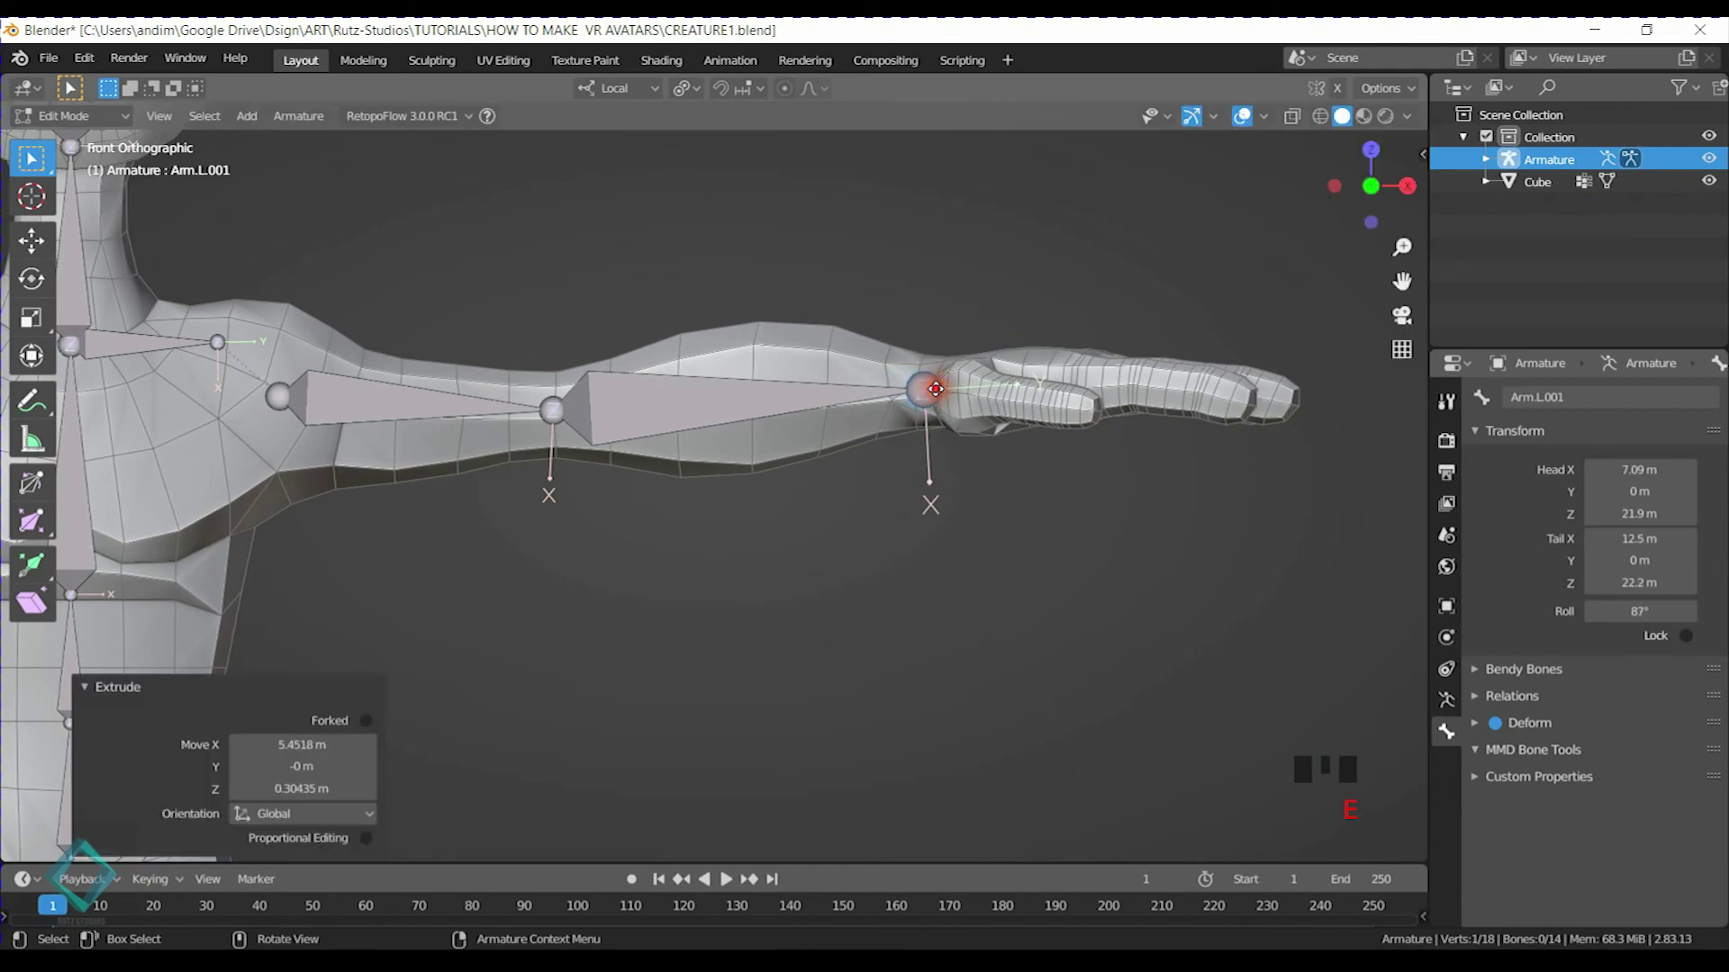
In top view, move the elbow joint about 0.61 m in Y
{"action": "key", "text": "KP_7"}
{"action": "left_click", "coordinate": [552, 403]}
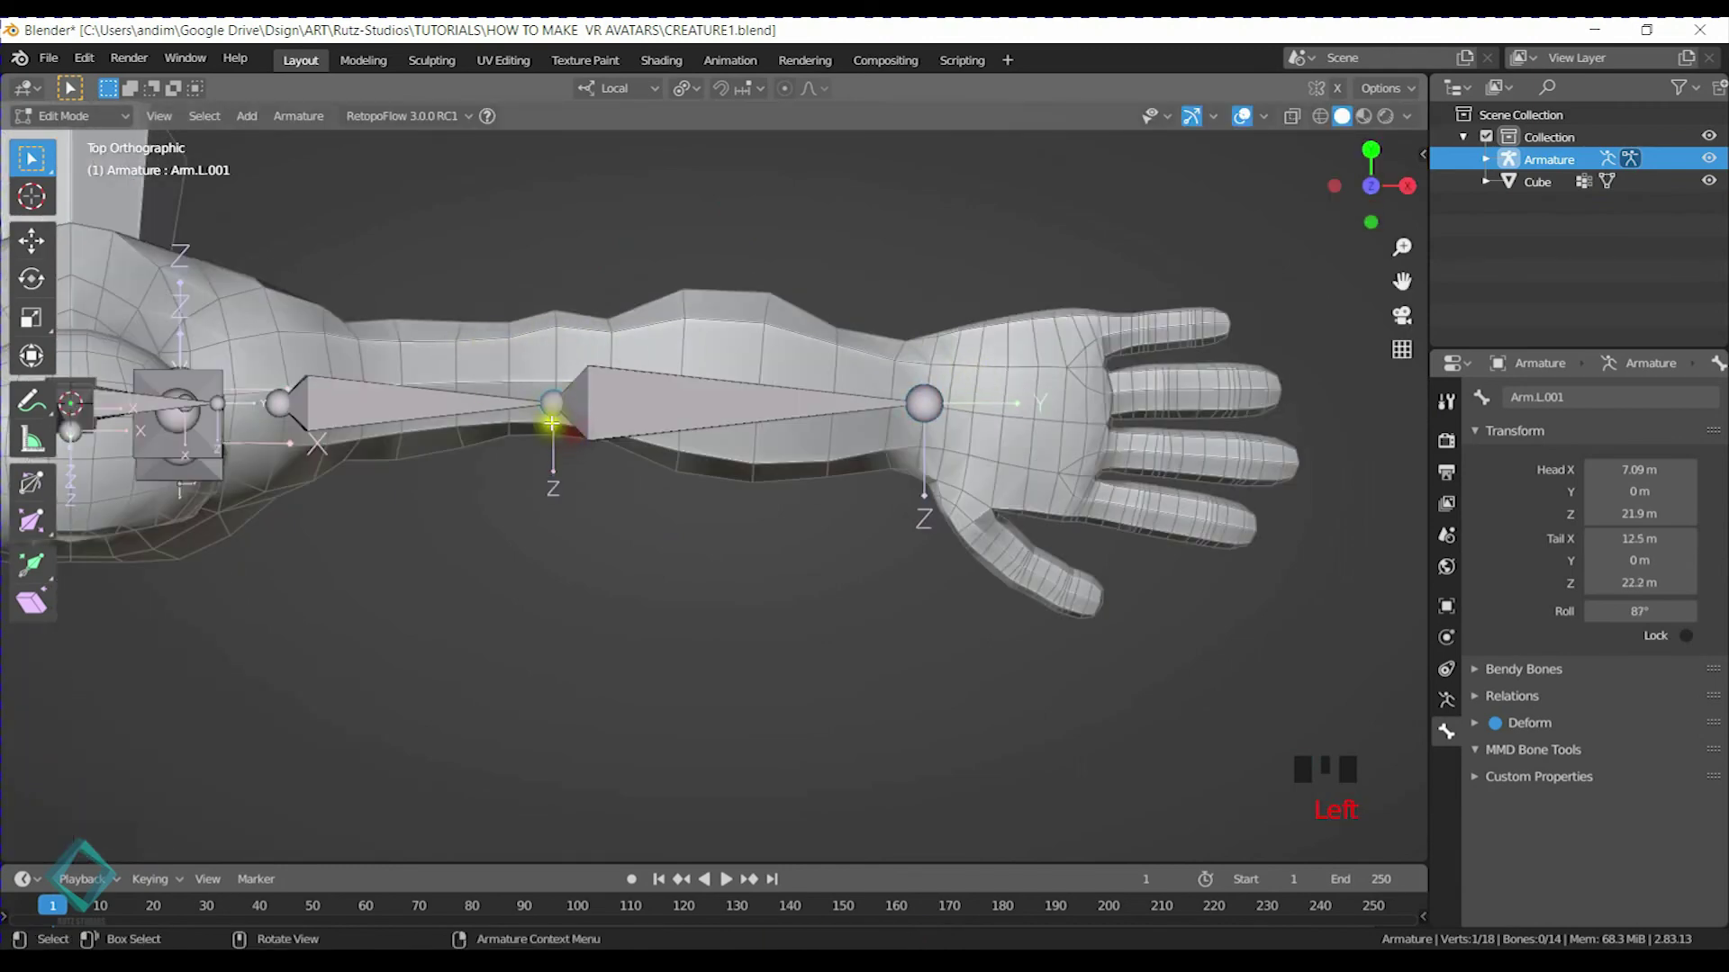
{"action": "key", "text": "g"}
{"action": "left_click", "coordinate": [552, 375]}
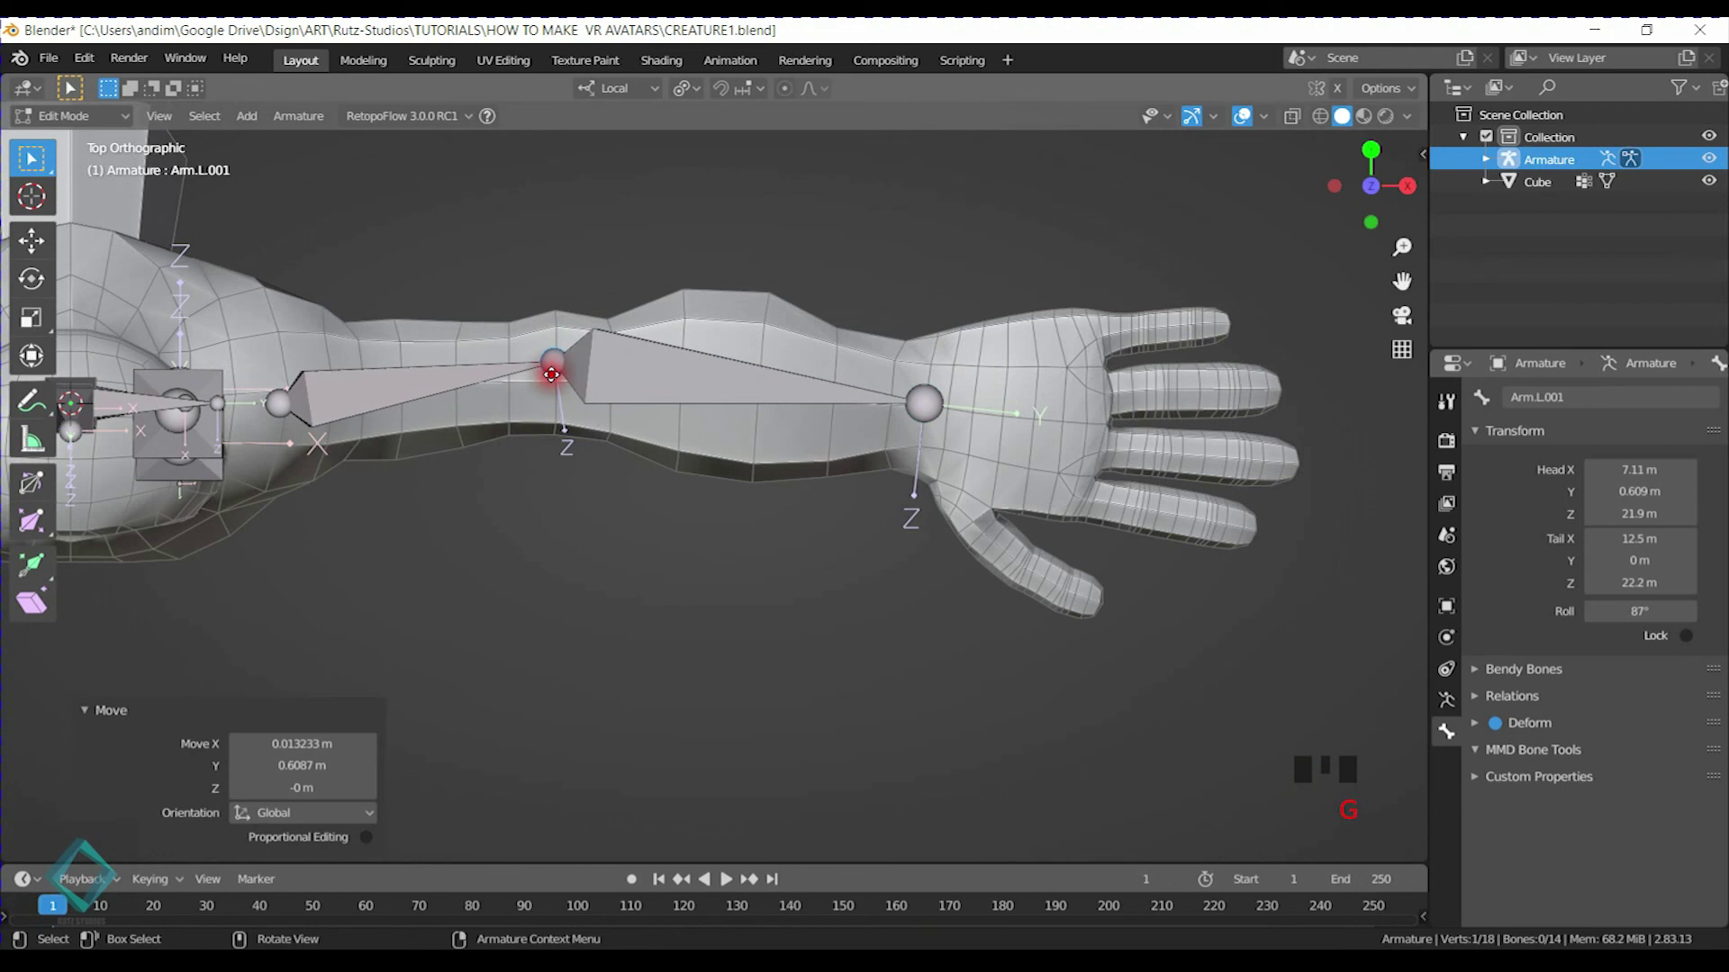
Move the upper arm bone's head about 0.23 m in Y and the shoulder bone's tip about 0.13 m in Y
{"action": "middle_click_drag", "start_coordinate": [390, 390], "coordinate": [581, 396], "text": "shift"}
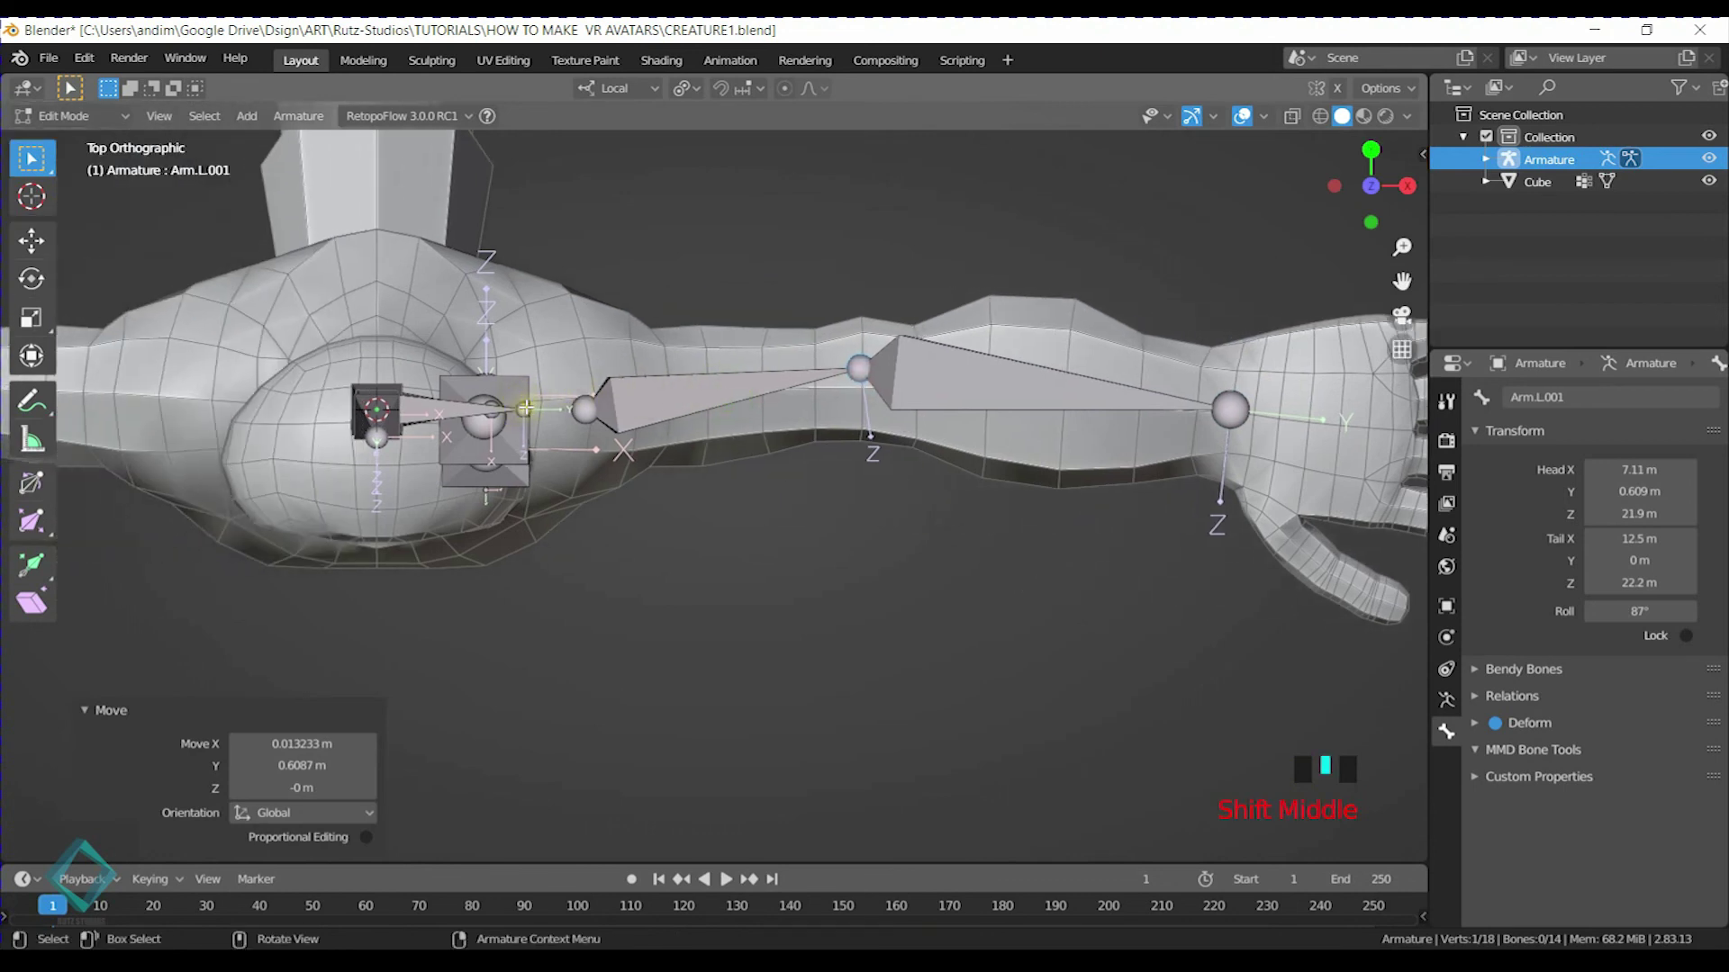
{"action": "left_click", "coordinate": [584, 410]}
{"action": "key", "text": "g"}
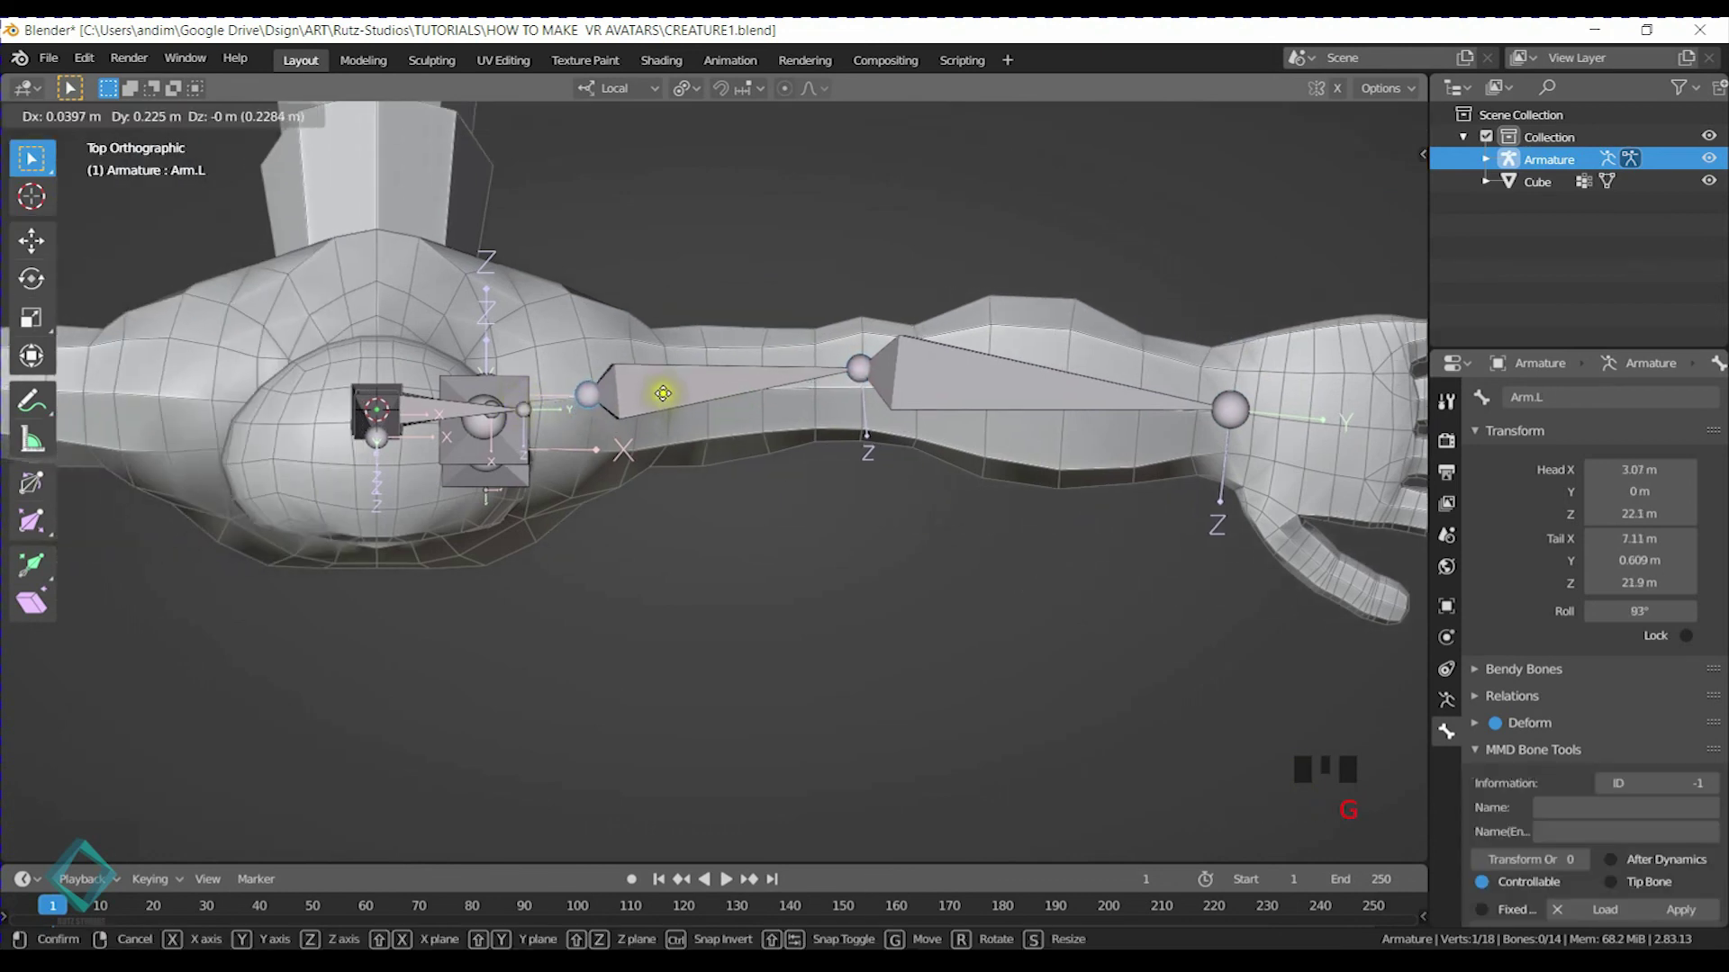
{"action": "left_click", "coordinate": [663, 393]}
{"action": "left_click", "coordinate": [512, 412]}
{"action": "key", "text": "g"}
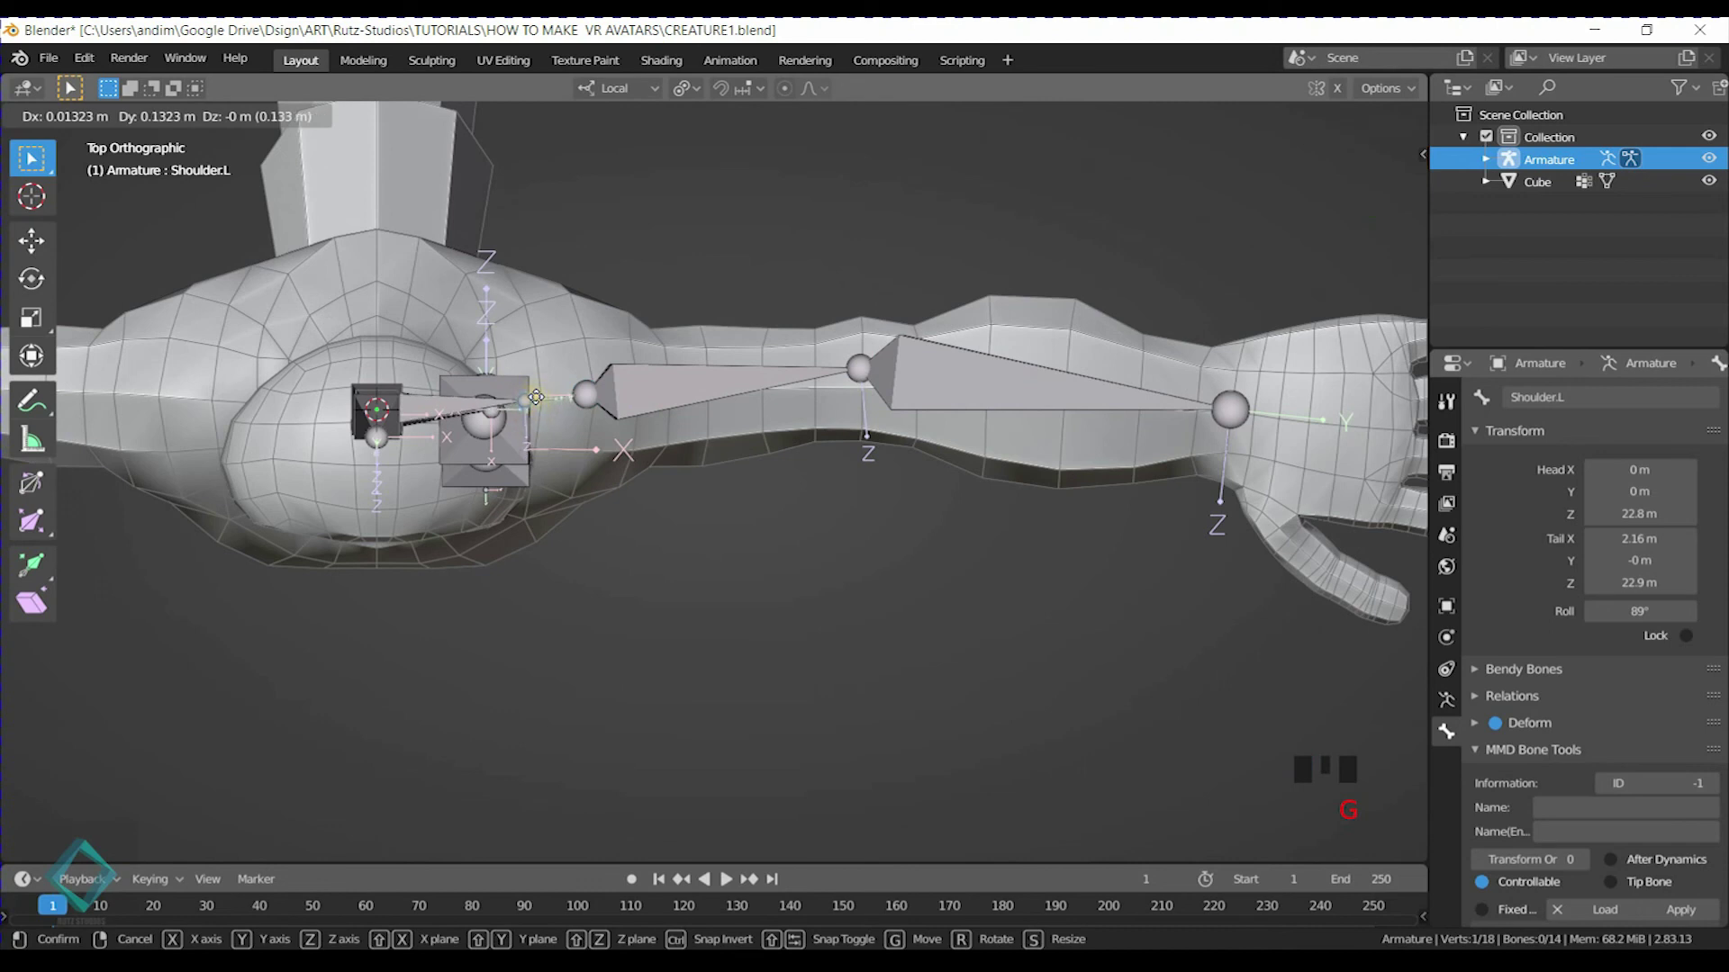
{"action": "left_click", "coordinate": [536, 397]}
Move the wrist joint about -0.47 m in X and -0.03 m in Y
{"action": "middle_click_drag", "start_coordinate": [1061, 451], "coordinate": [701, 451], "text": "shift"}
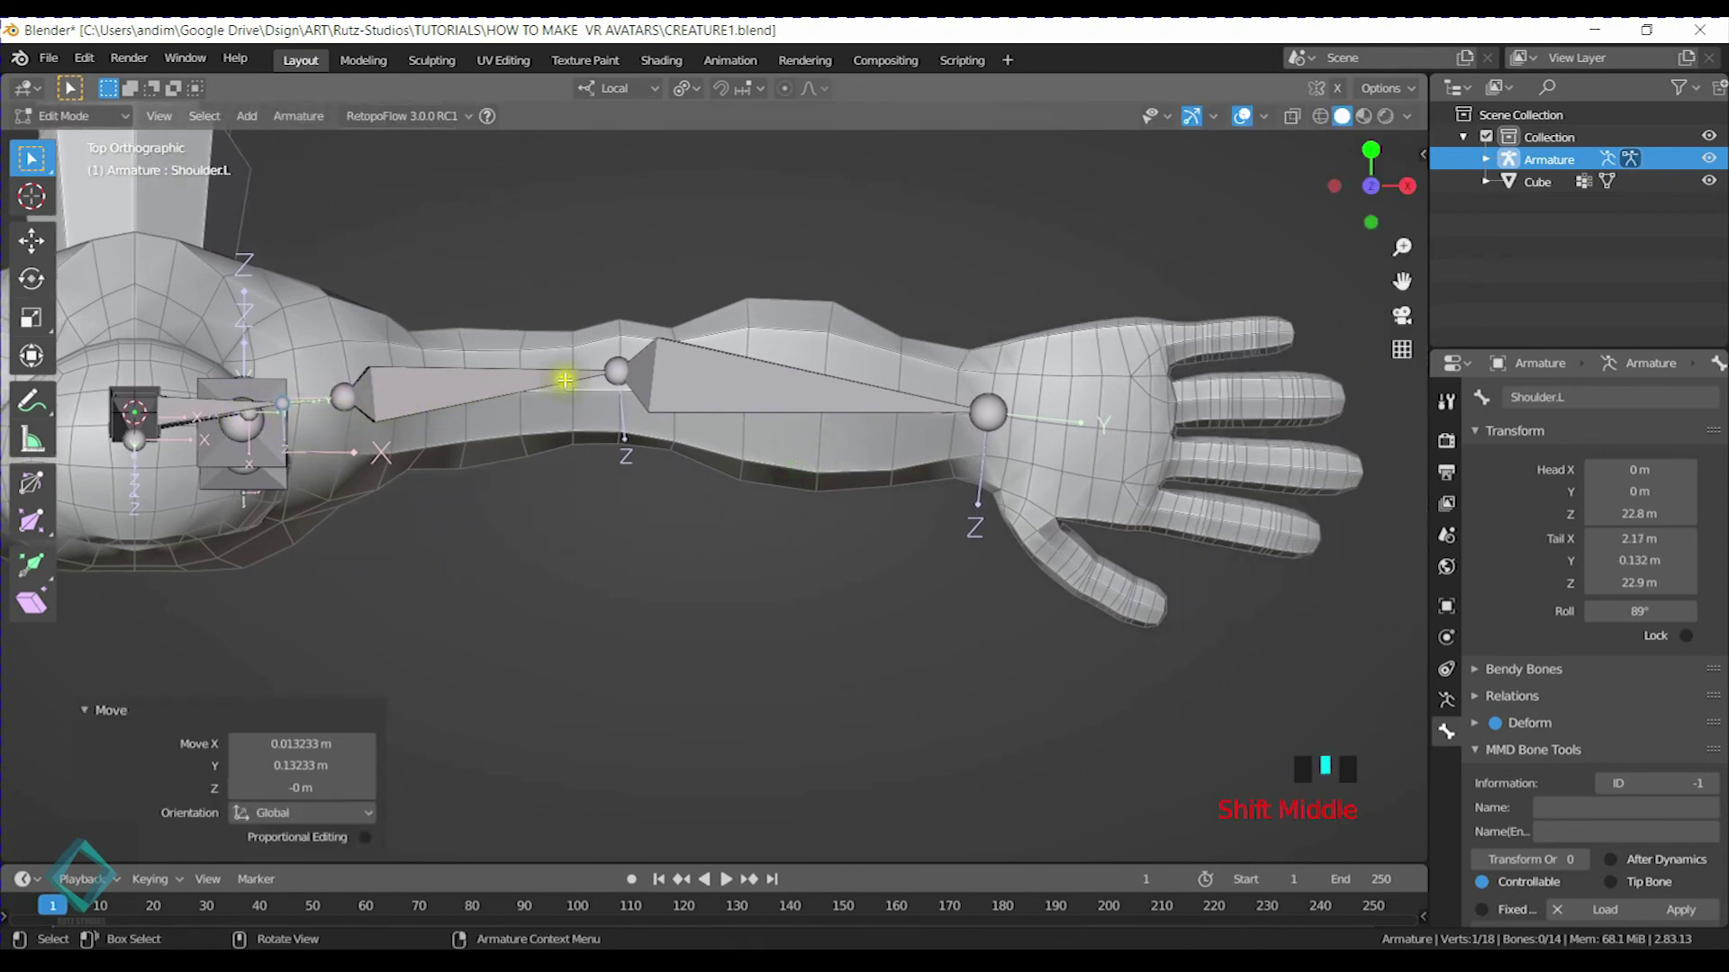
{"action": "middle_click_drag", "start_coordinate": [995, 397], "coordinate": [900, 439], "text": "shift"}
{"action": "left_click", "coordinate": [900, 439]}
{"action": "key", "text": "g"}
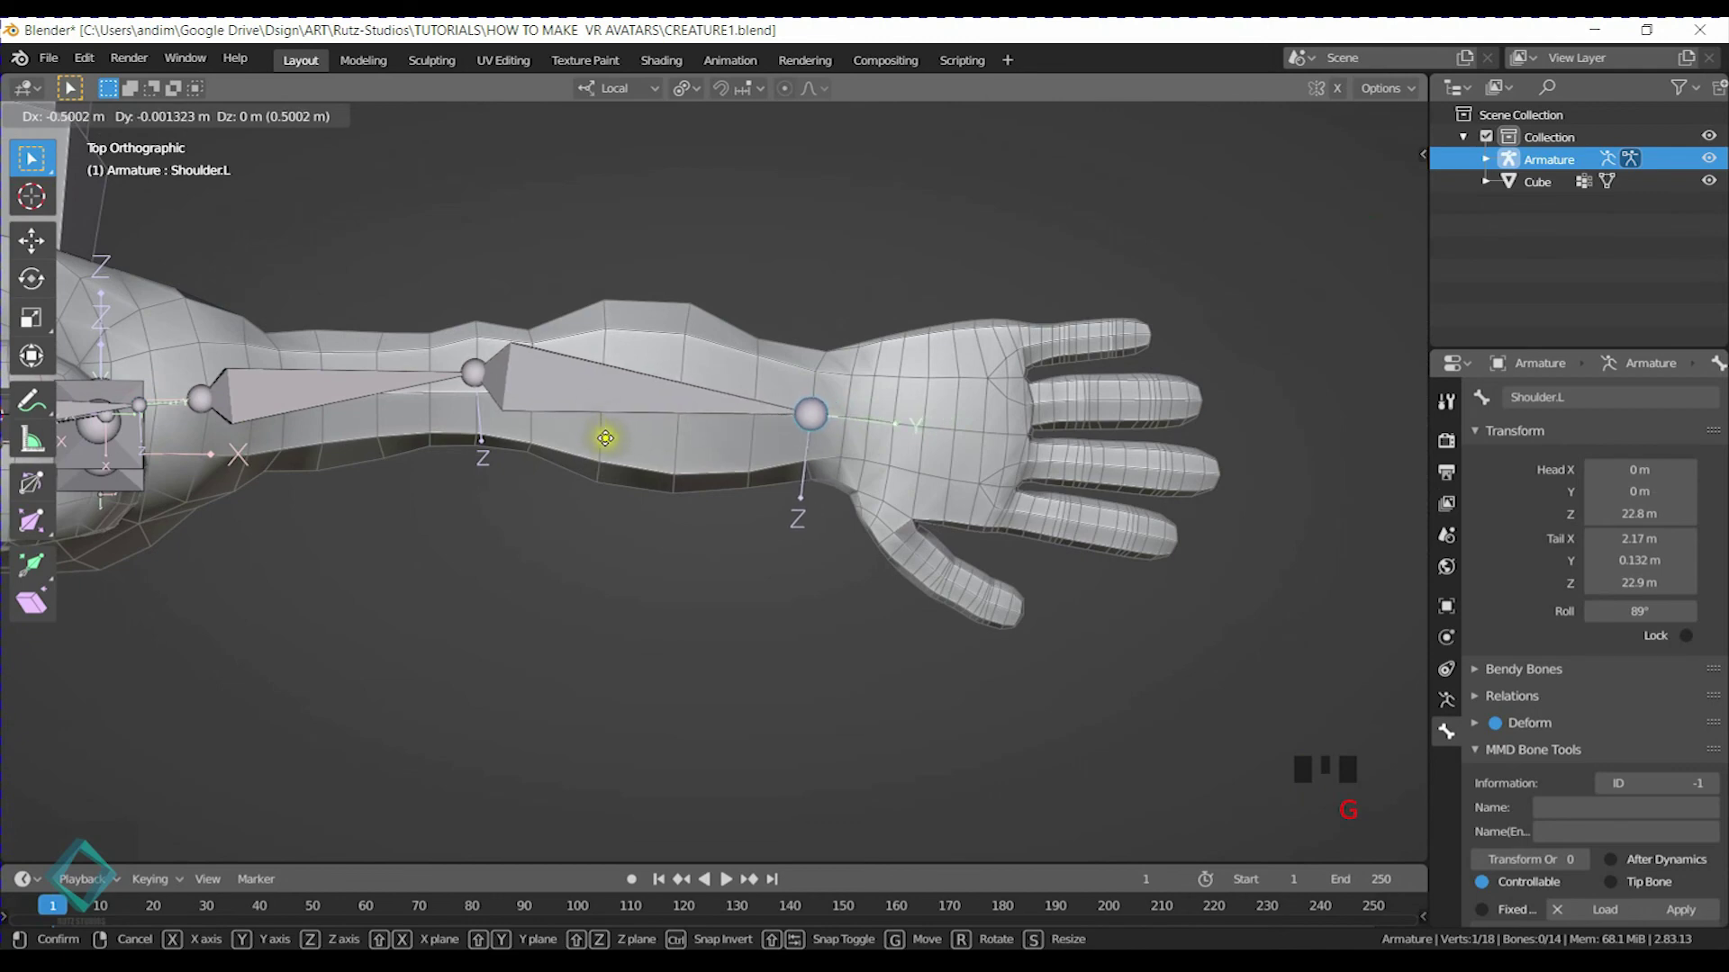
{"action": "left_click", "coordinate": [629, 455]}
Extrude a hand bone from the wrist joint into the palm, about 2.7 m in X and -0.25 m in Y
{"action": "middle_click_drag", "start_coordinate": [810, 496], "coordinate": [891, 463]}
{"action": "key", "text": "e"}
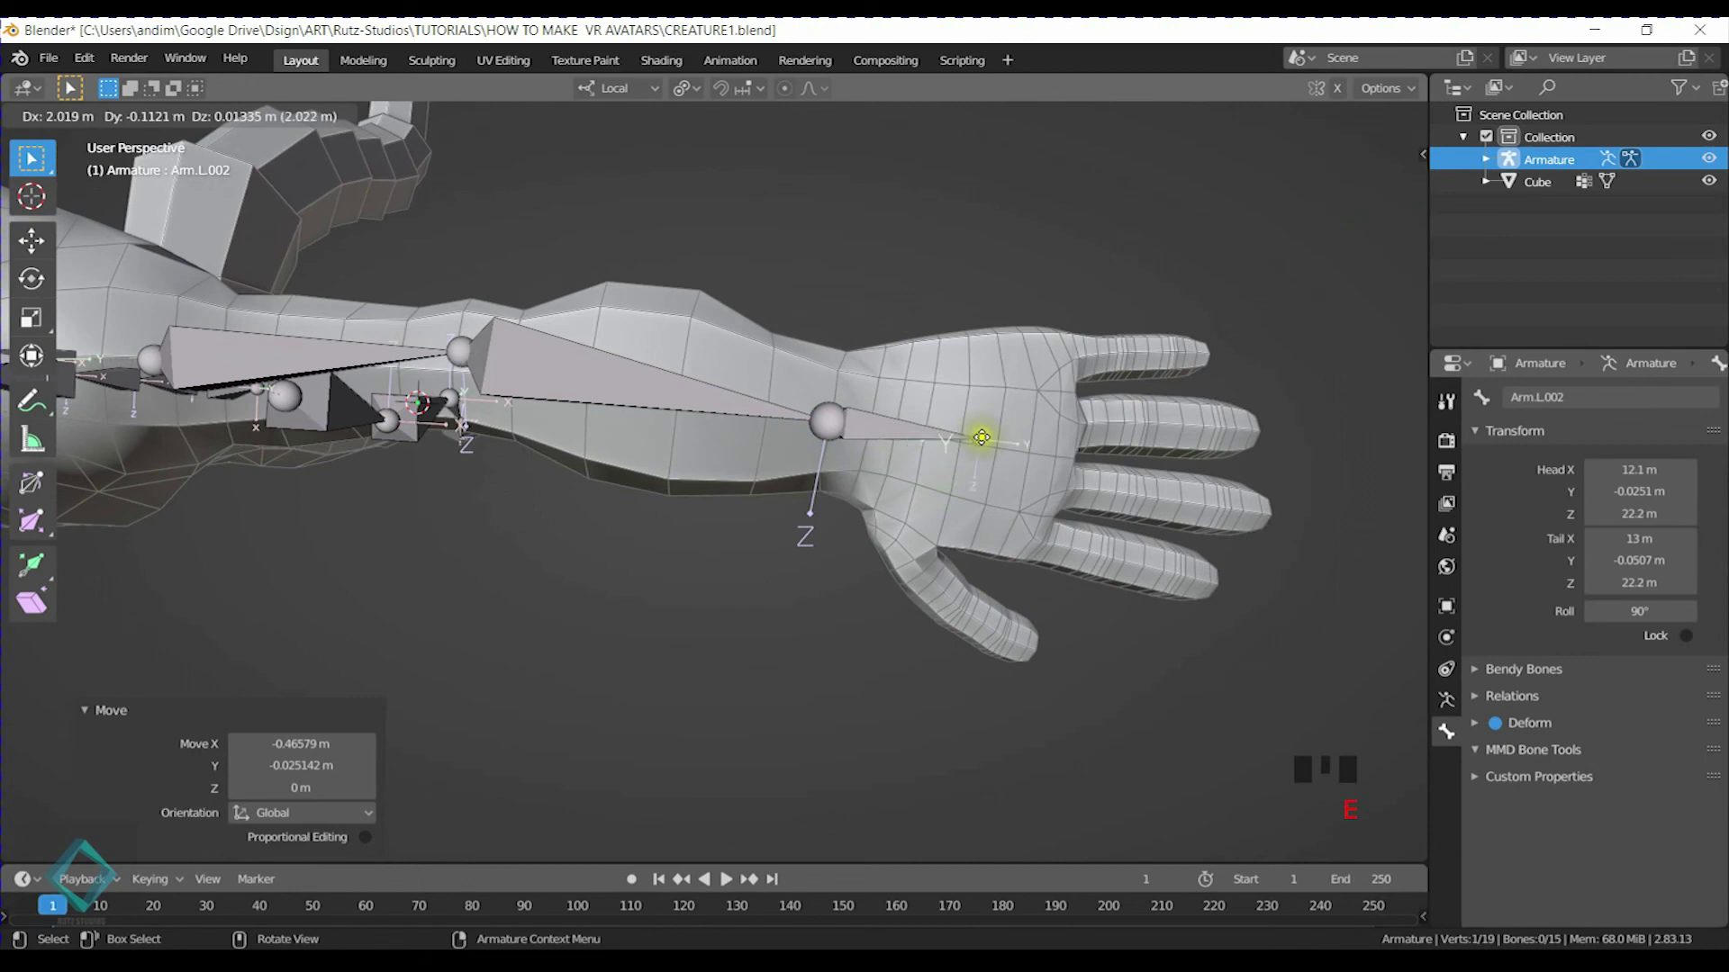
{"action": "left_click", "coordinate": [1036, 452]}
Rename the left forearm bone to ForeArm
{"action": "middle_click_drag", "start_coordinate": [1243, 567], "coordinate": [906, 405]}
{"action": "left_click", "coordinate": [610, 395]}
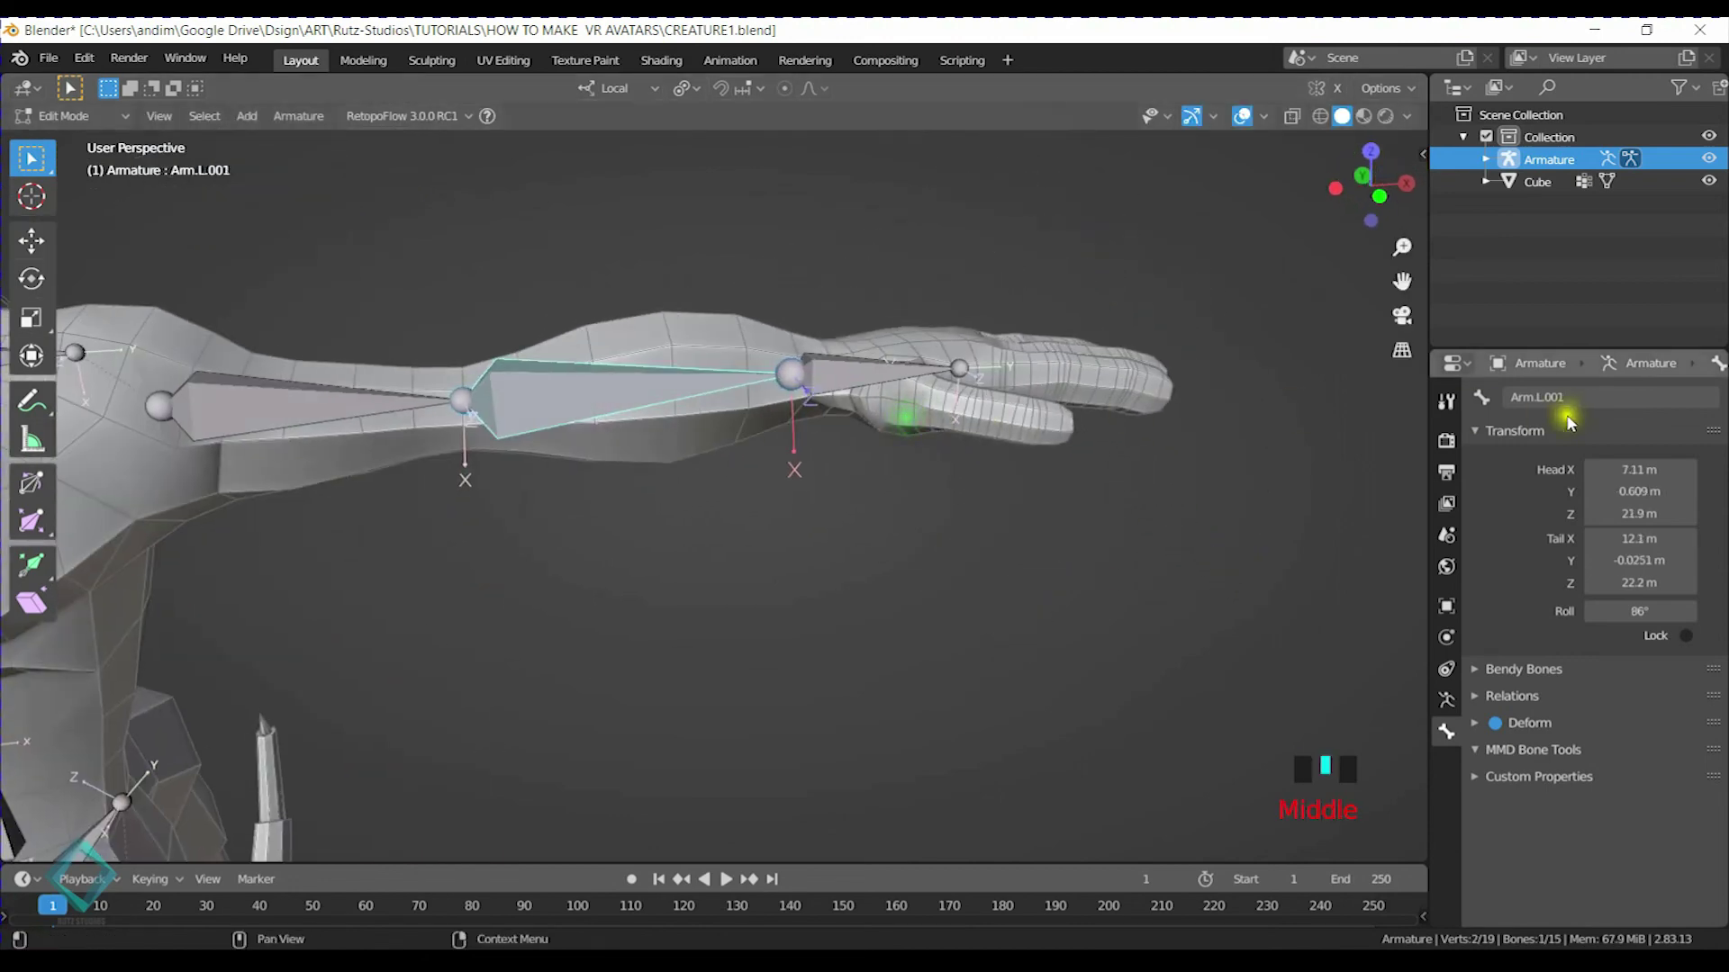
{"action": "left_click", "coordinate": [1594, 396]}
{"action": "type", "text": "ForeArm"}
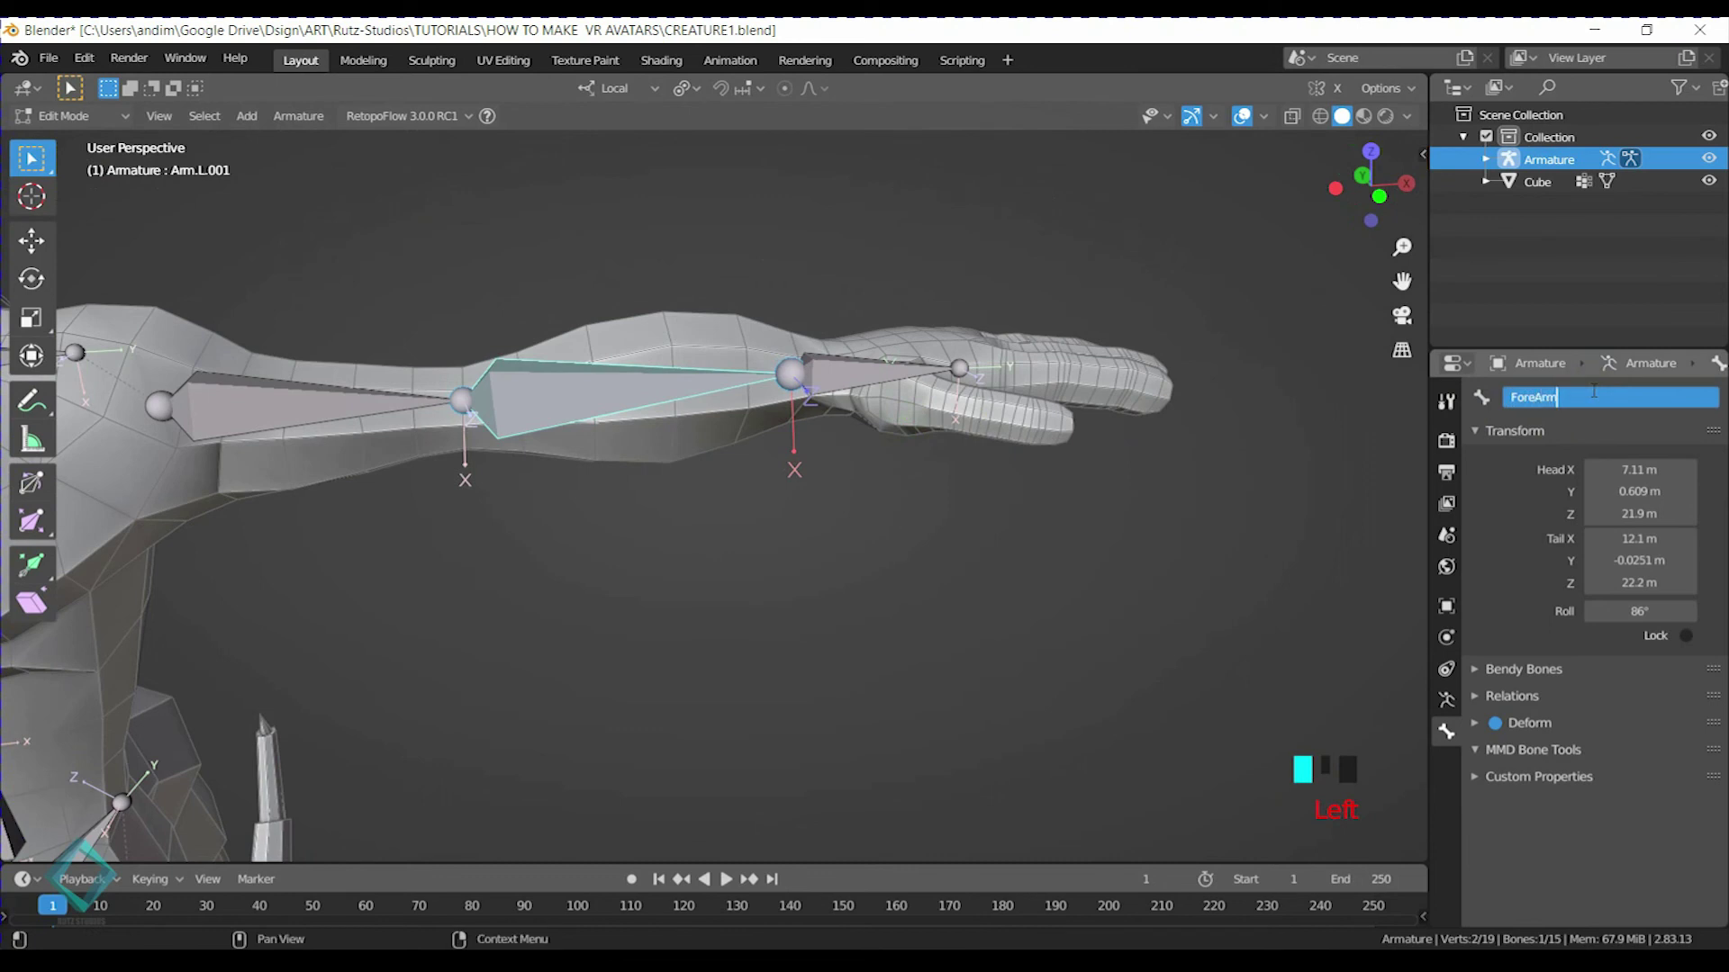
{"action": "key", "text": "Return"}
Rename the new hand bone to hand.L and save the file
{"action": "left_click", "coordinate": [888, 397]}
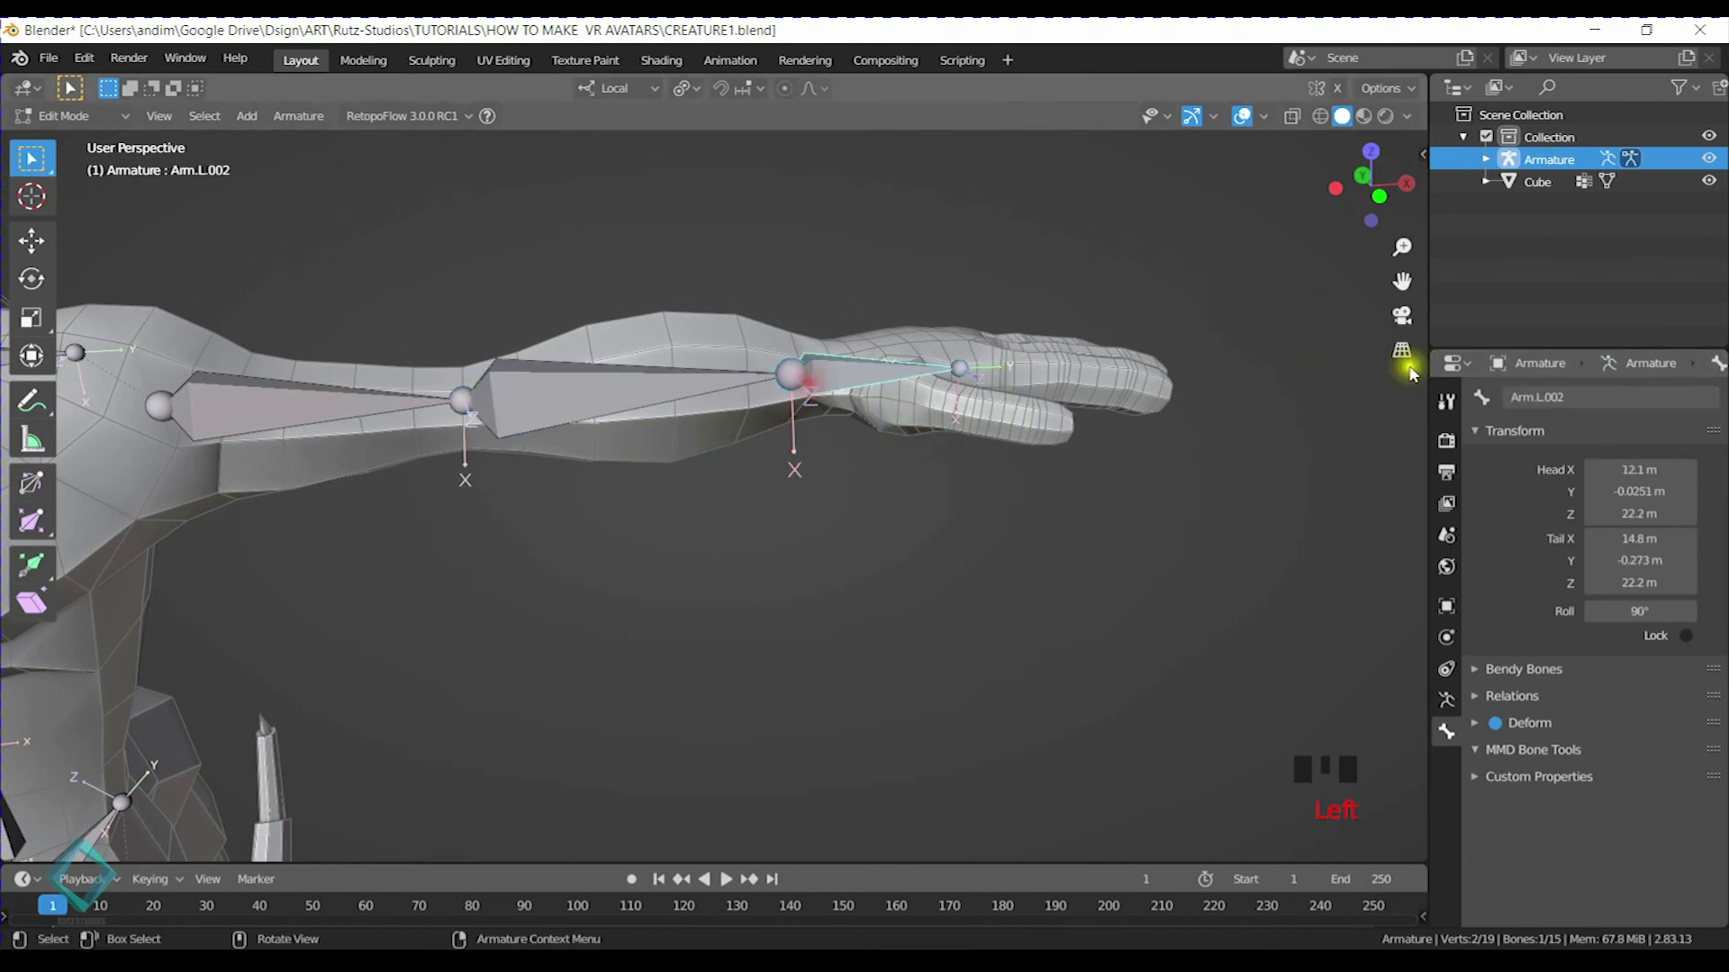
{"action": "double_click", "coordinate": [1592, 397]}
{"action": "type", "text": "hand.L"}
{"action": "key", "text": "Return"}
{"action": "key", "text": "ctrl+s"}
Rename the left hand bone to Hand.L with a capital H and save the file
{"action": "left_click", "coordinate": [1592, 404]}
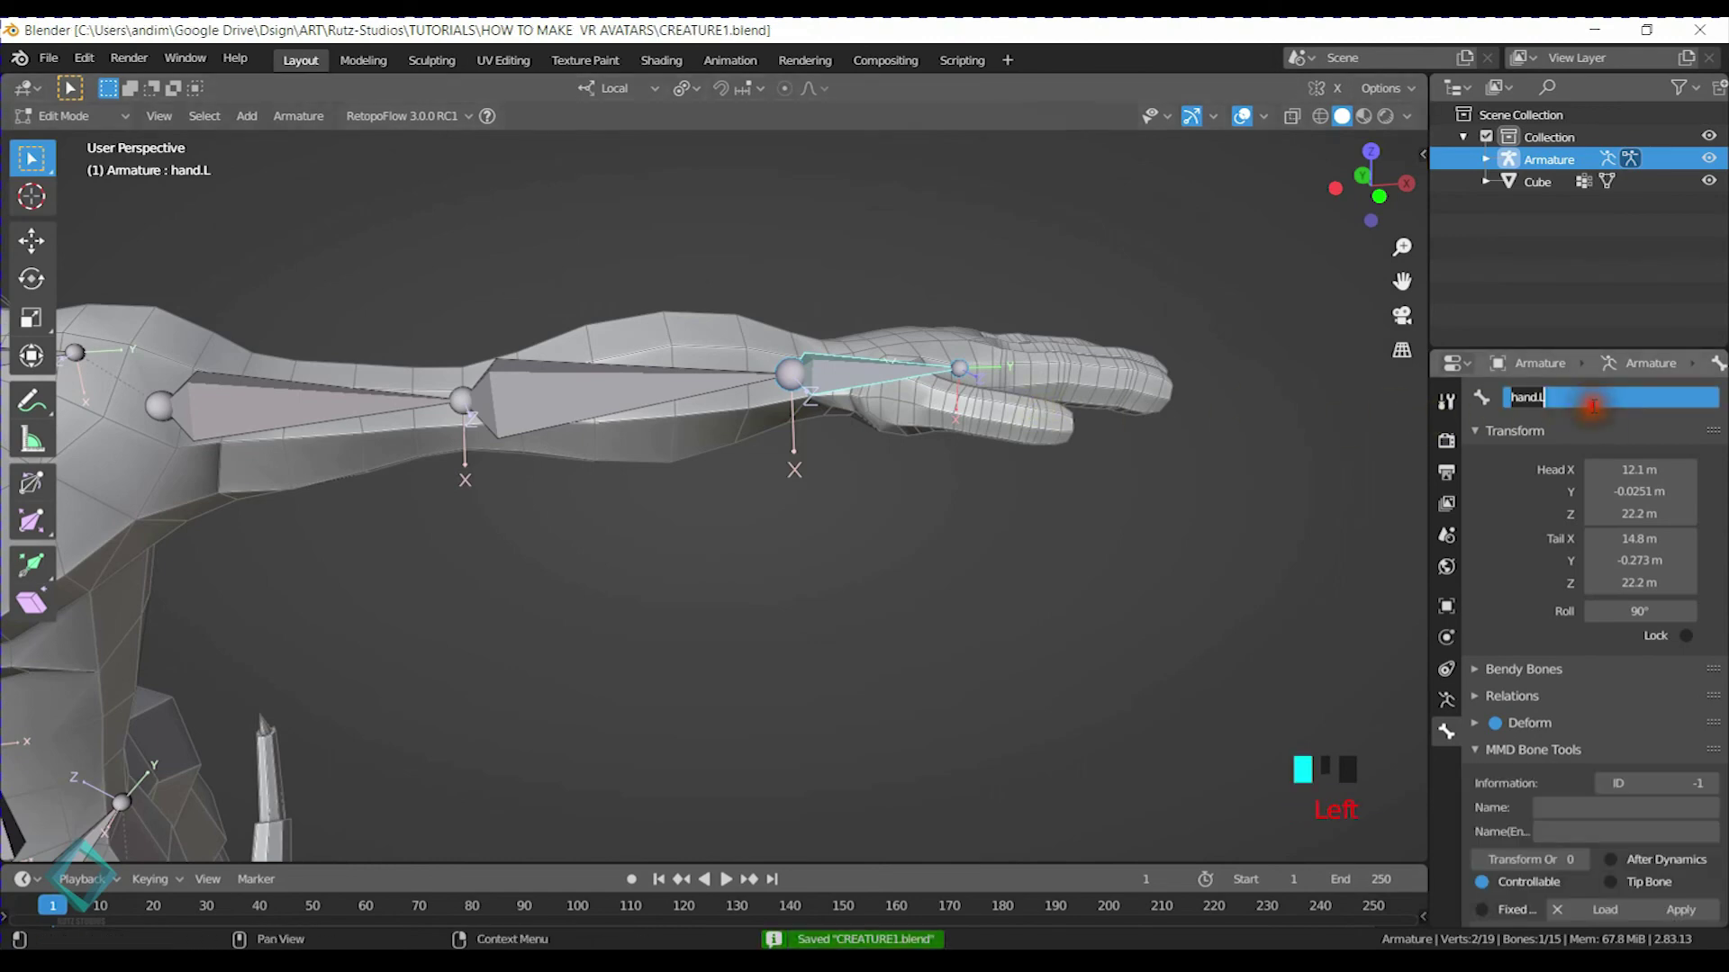
{"action": "type", "text": "Hand.L"}
{"action": "key", "text": "Return"}
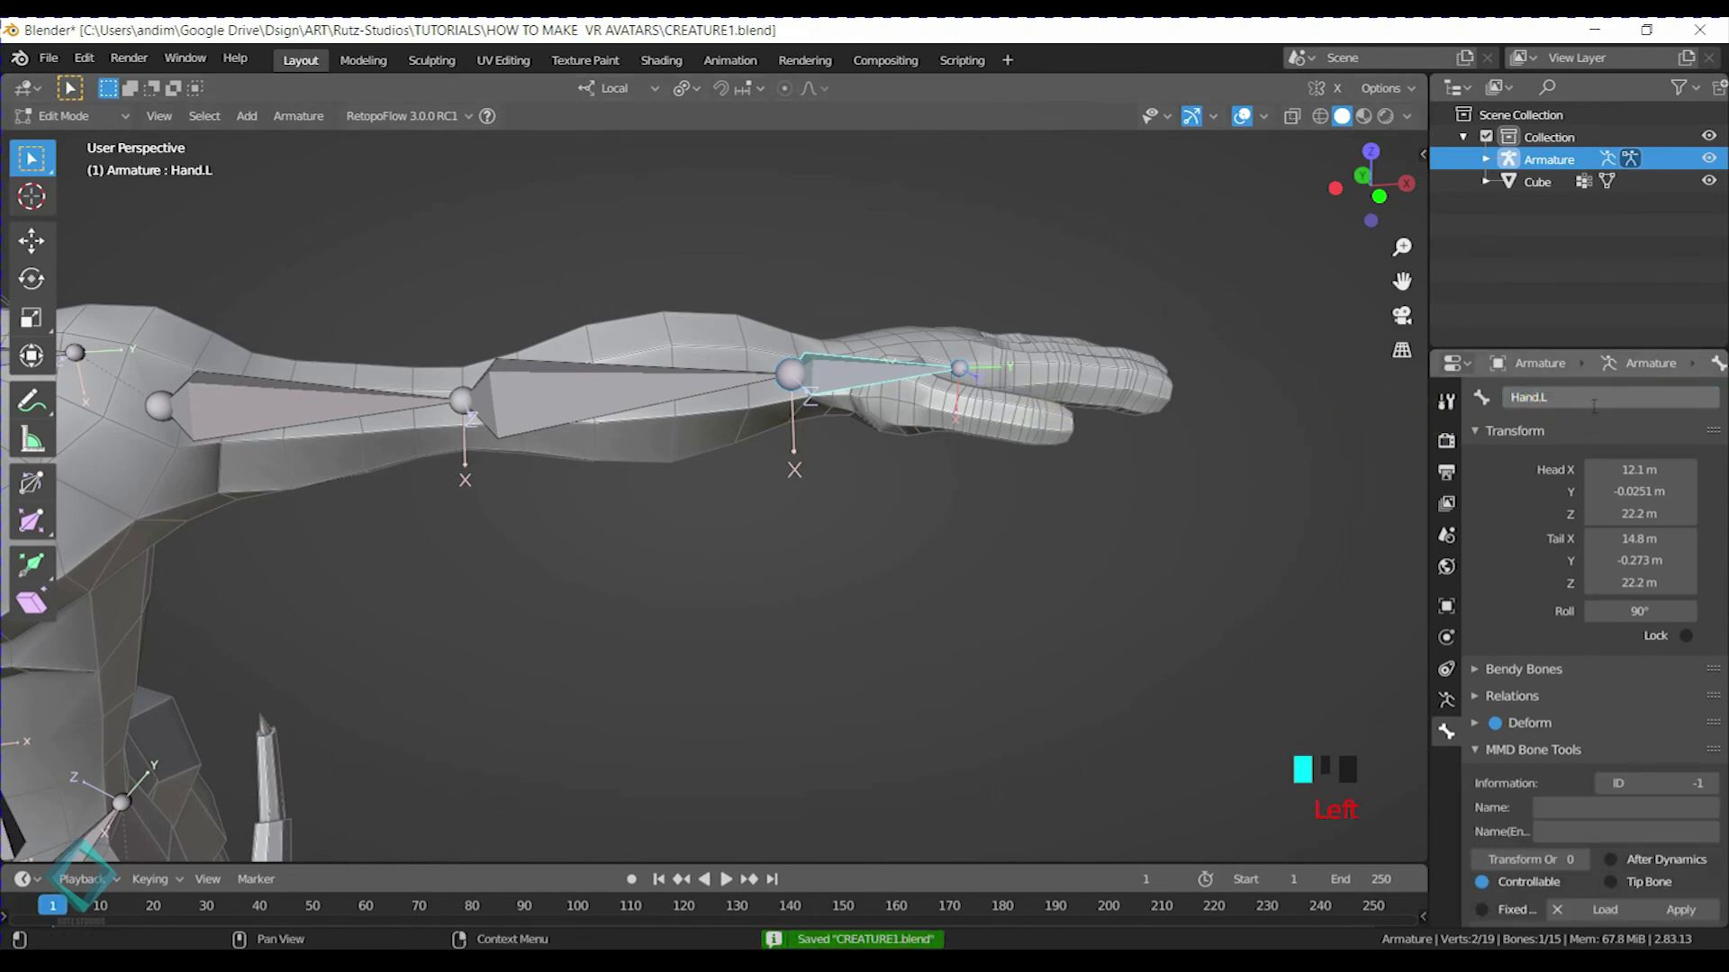
{"action": "key", "text": "ctrl+s"}
{"action": "scroll", "coordinate": [661, 513], "scroll_direction": "down", "scroll_amount": 8}
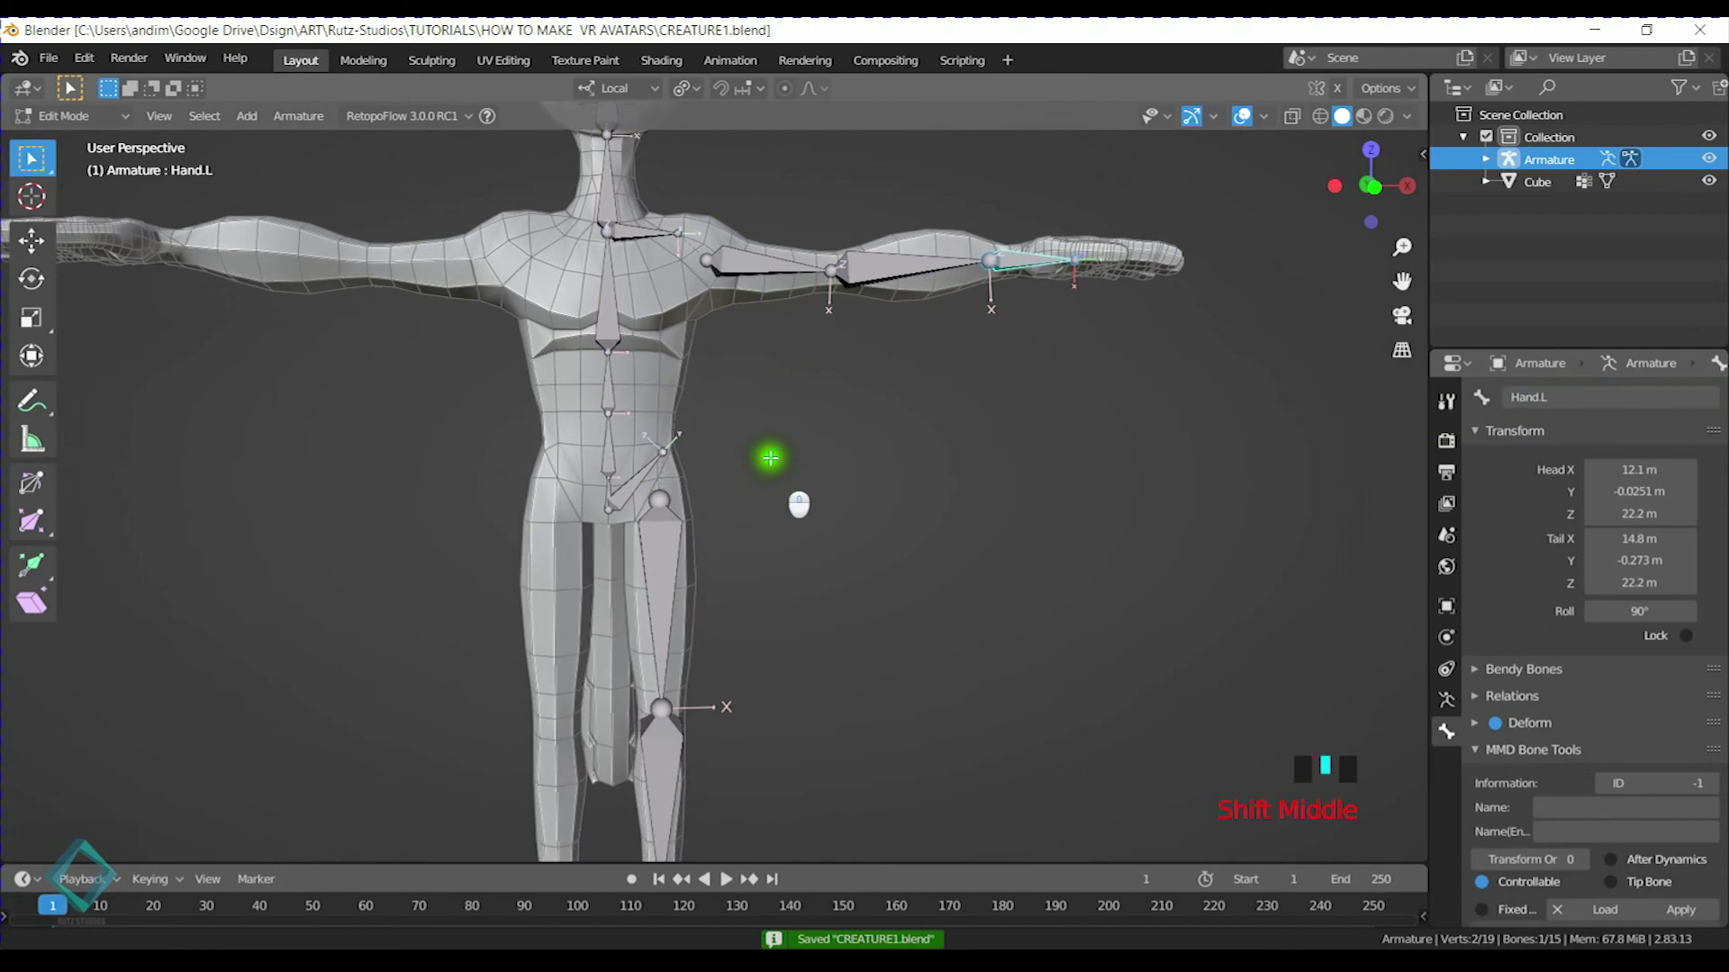
Duplicate the spine bone just above the root and move the copy about 0.77 m along Y towards the creature's tail
{"action": "middle_click_drag", "start_coordinate": [774, 418], "coordinate": [772, 513]}
{"action": "left_click", "coordinate": [772, 514]}
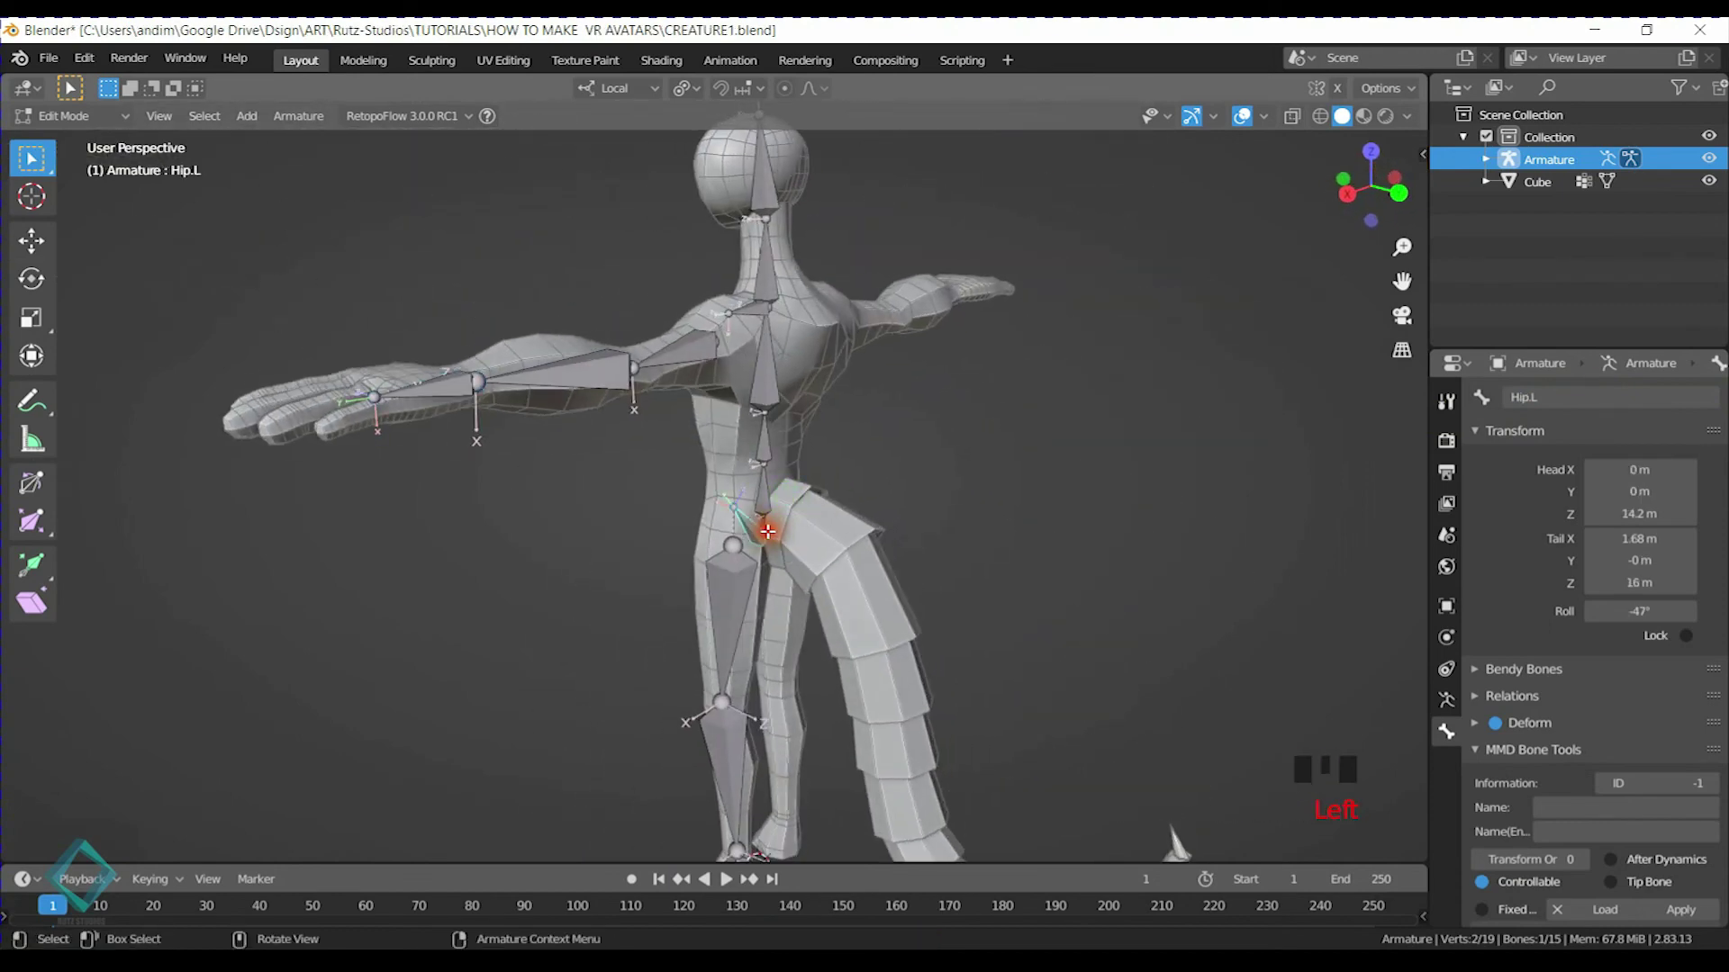
{"action": "scroll", "coordinate": [766, 532], "scroll_direction": "up", "scroll_amount": 4}
{"action": "key", "text": "KP_Decimal"}
{"action": "scroll", "coordinate": [772, 424], "scroll_direction": "down", "scroll_amount": 3}
{"action": "middle_click_drag", "start_coordinate": [772, 424], "coordinate": [818, 436]}
{"action": "left_click", "coordinate": [785, 453]}
{"action": "scroll", "coordinate": [793, 481], "scroll_direction": "down", "scroll_amount": 4}
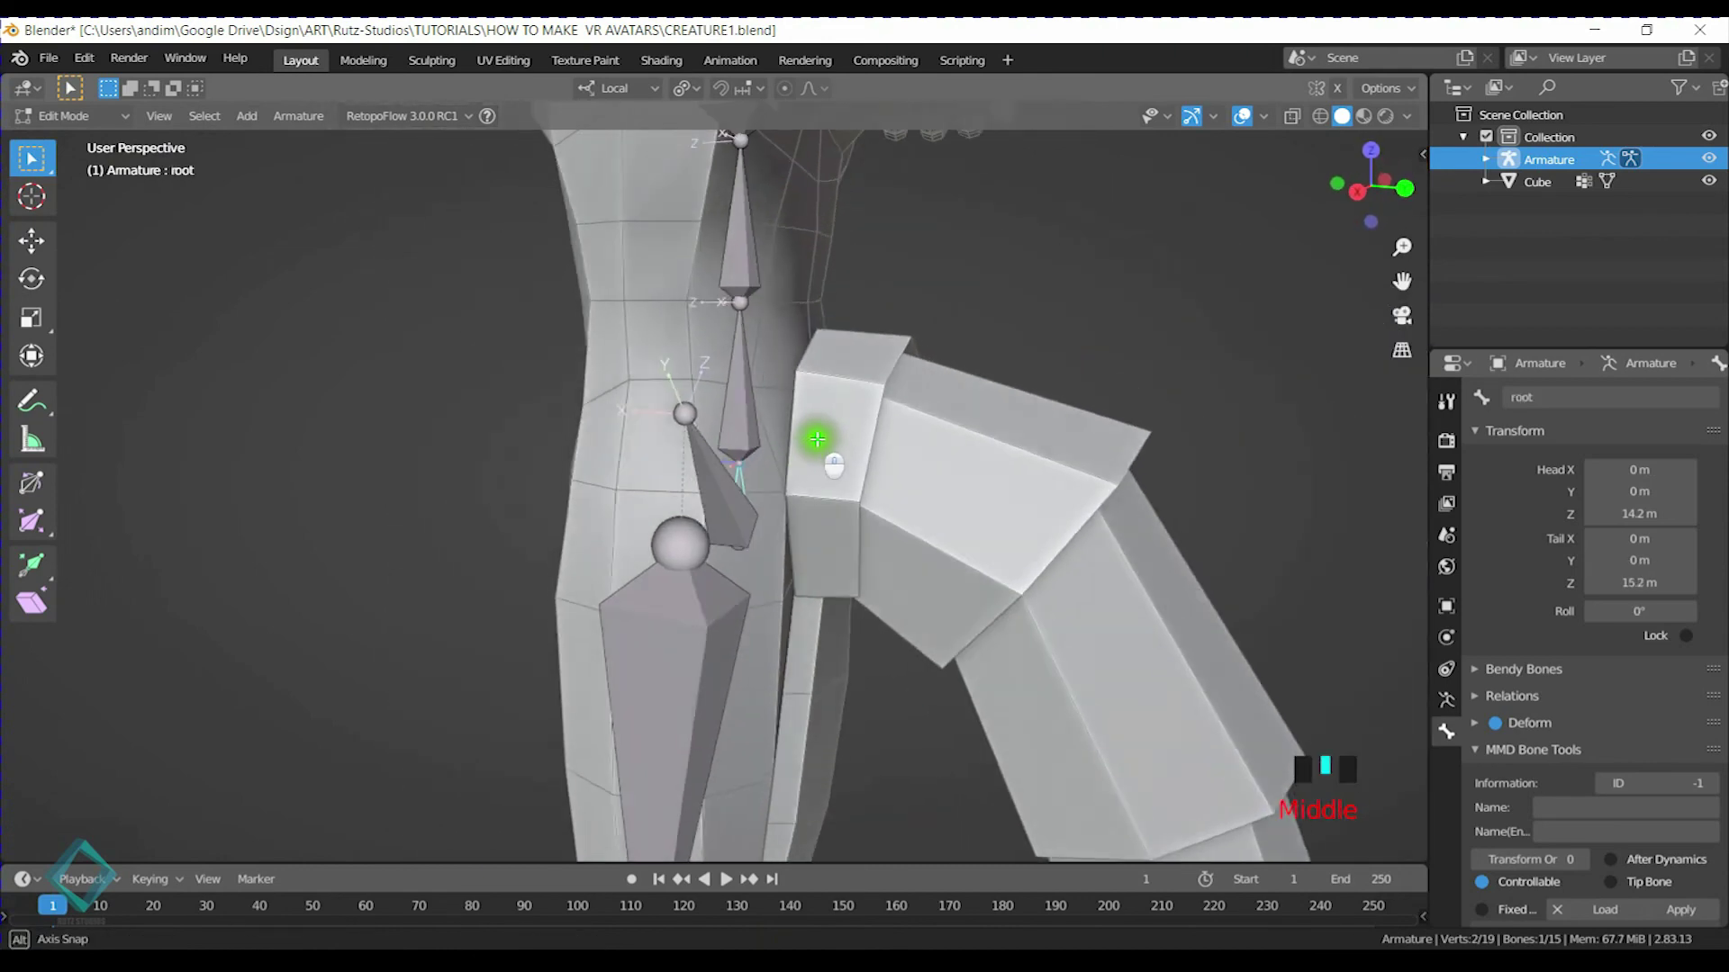
{"action": "left_click", "coordinate": [753, 460]}
{"action": "key", "text": "shift+d"}
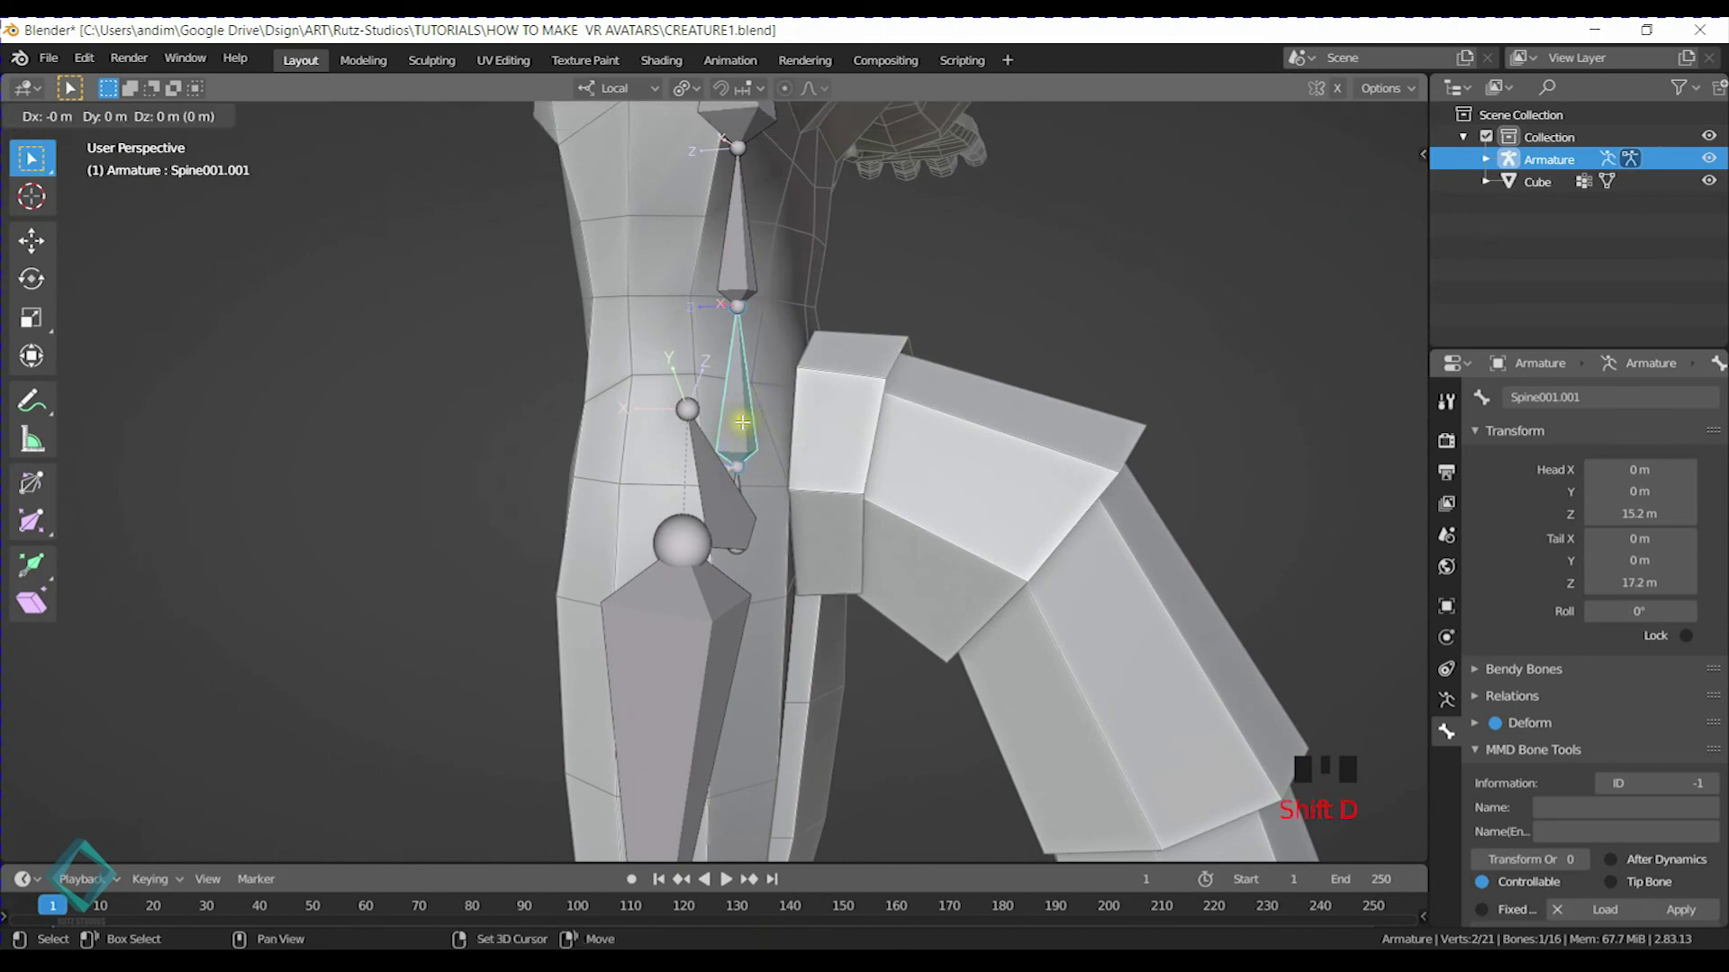
{"action": "key", "text": "y"}
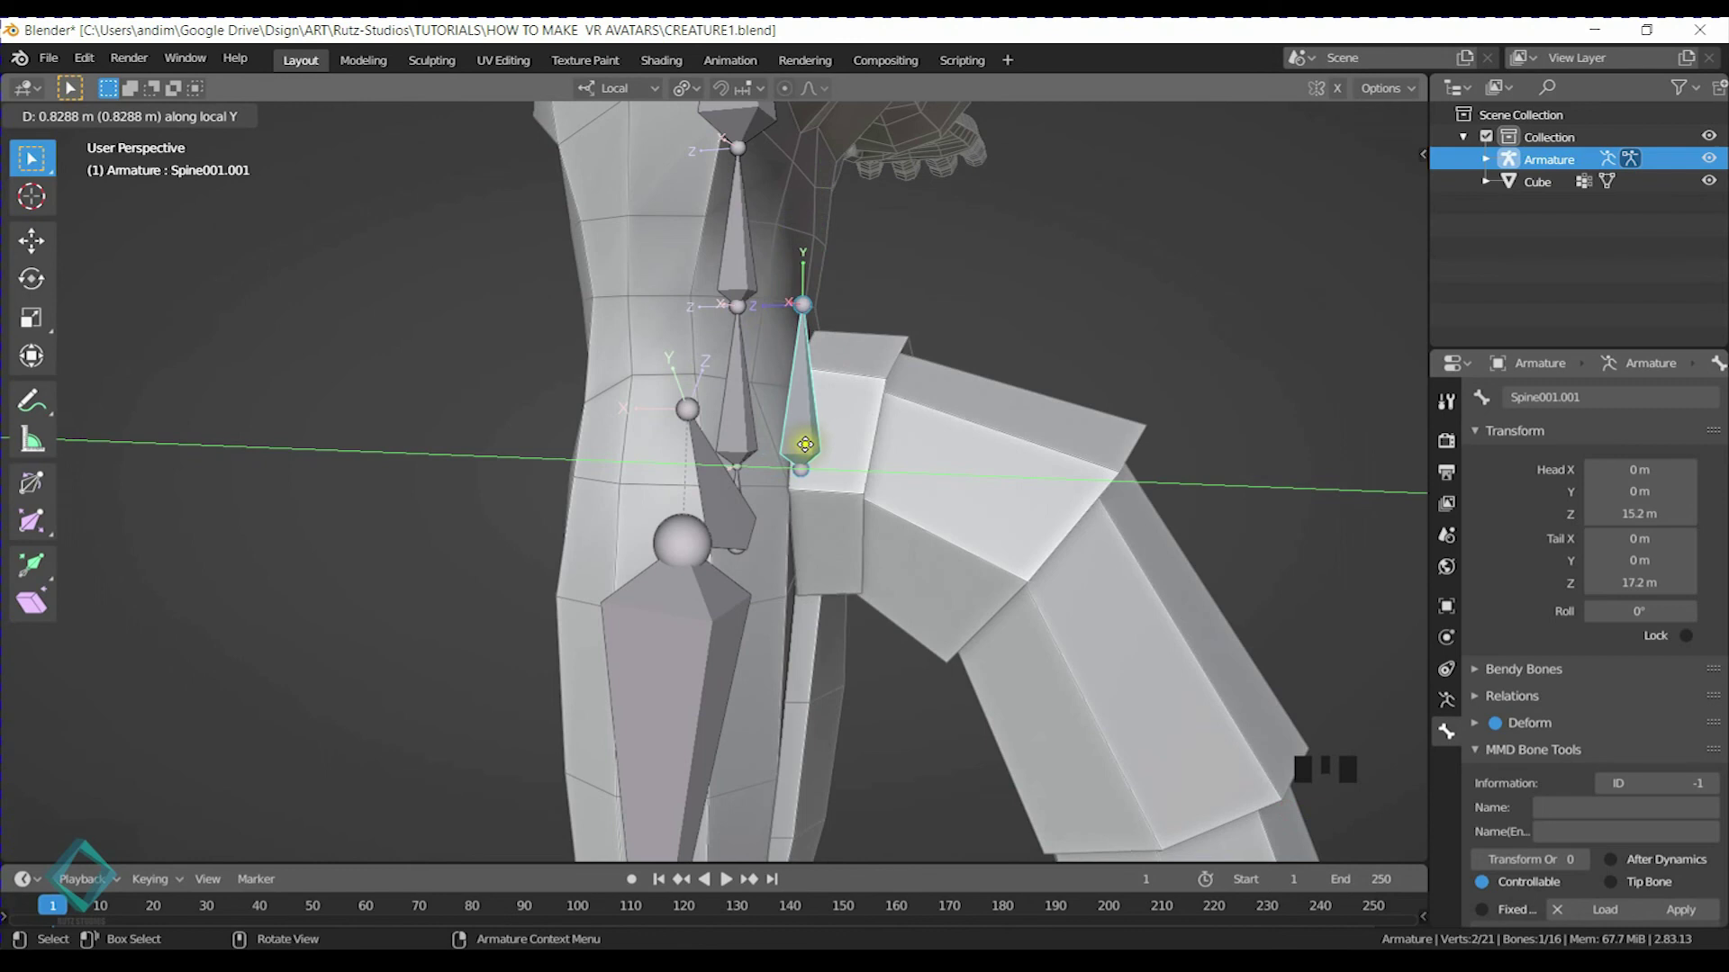
{"action": "left_click", "coordinate": [799, 451]}
In the right side view, move the copied bone's upper joint about 1.09 m in Y and -2.03 m in Z into the tail's base
{"action": "key", "text": "KP_3"}
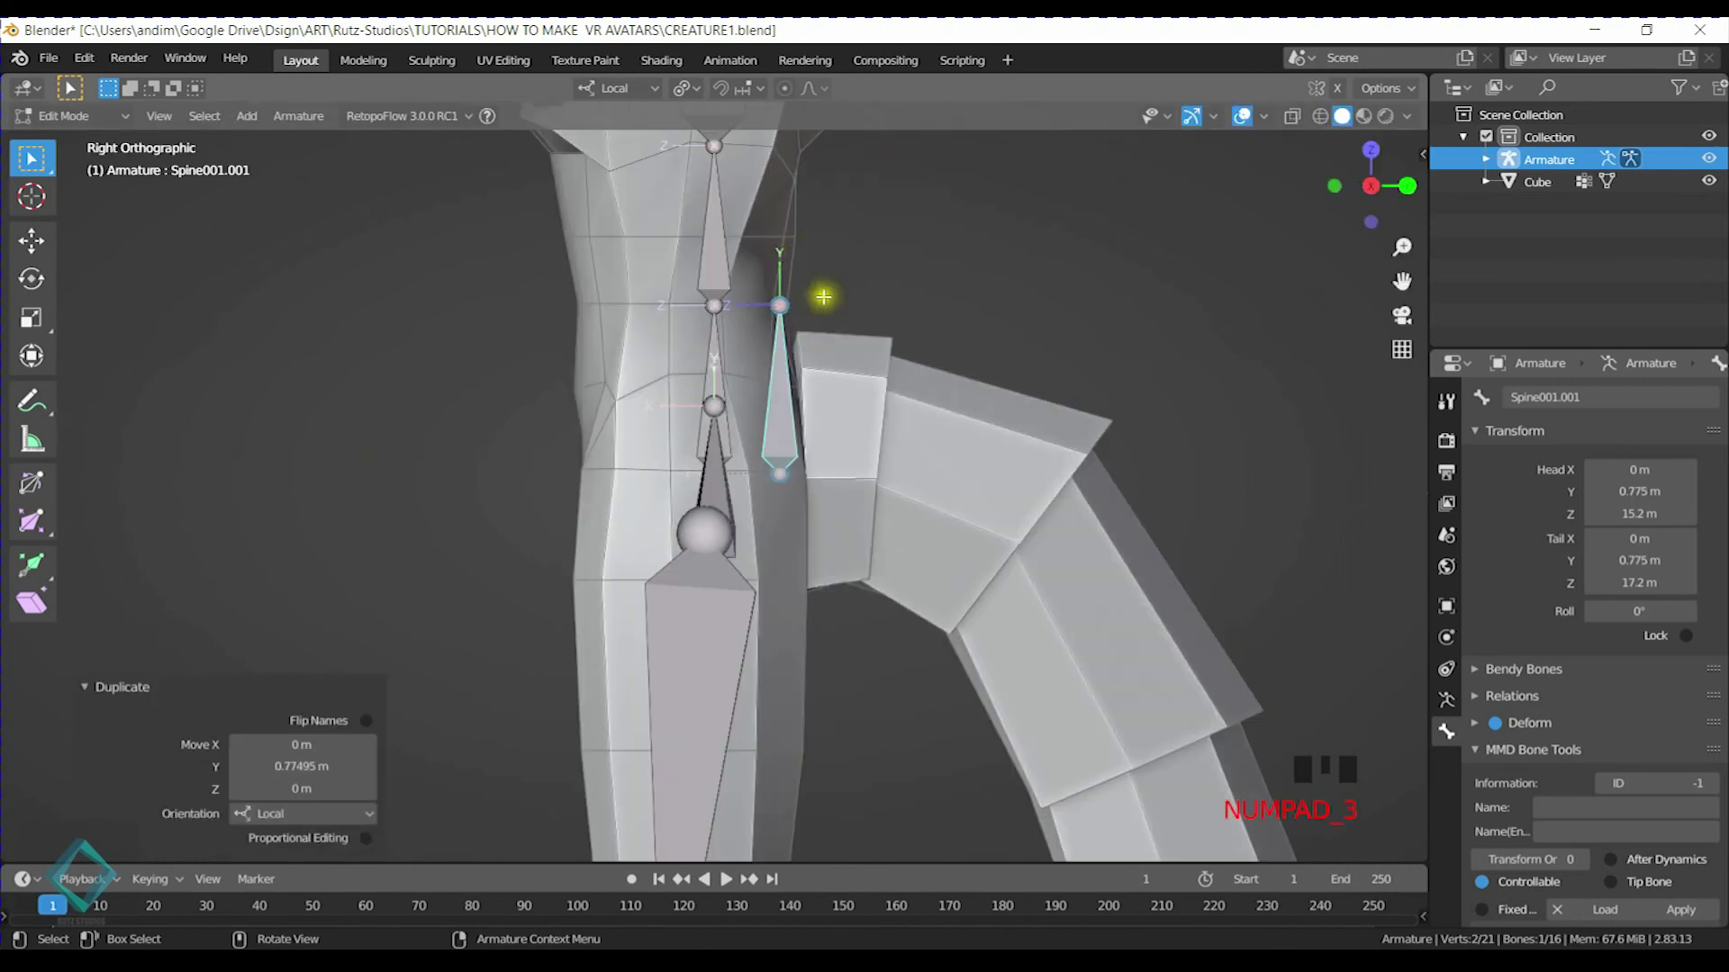
{"action": "left_click", "coordinate": [783, 301]}
{"action": "key", "text": "g"}
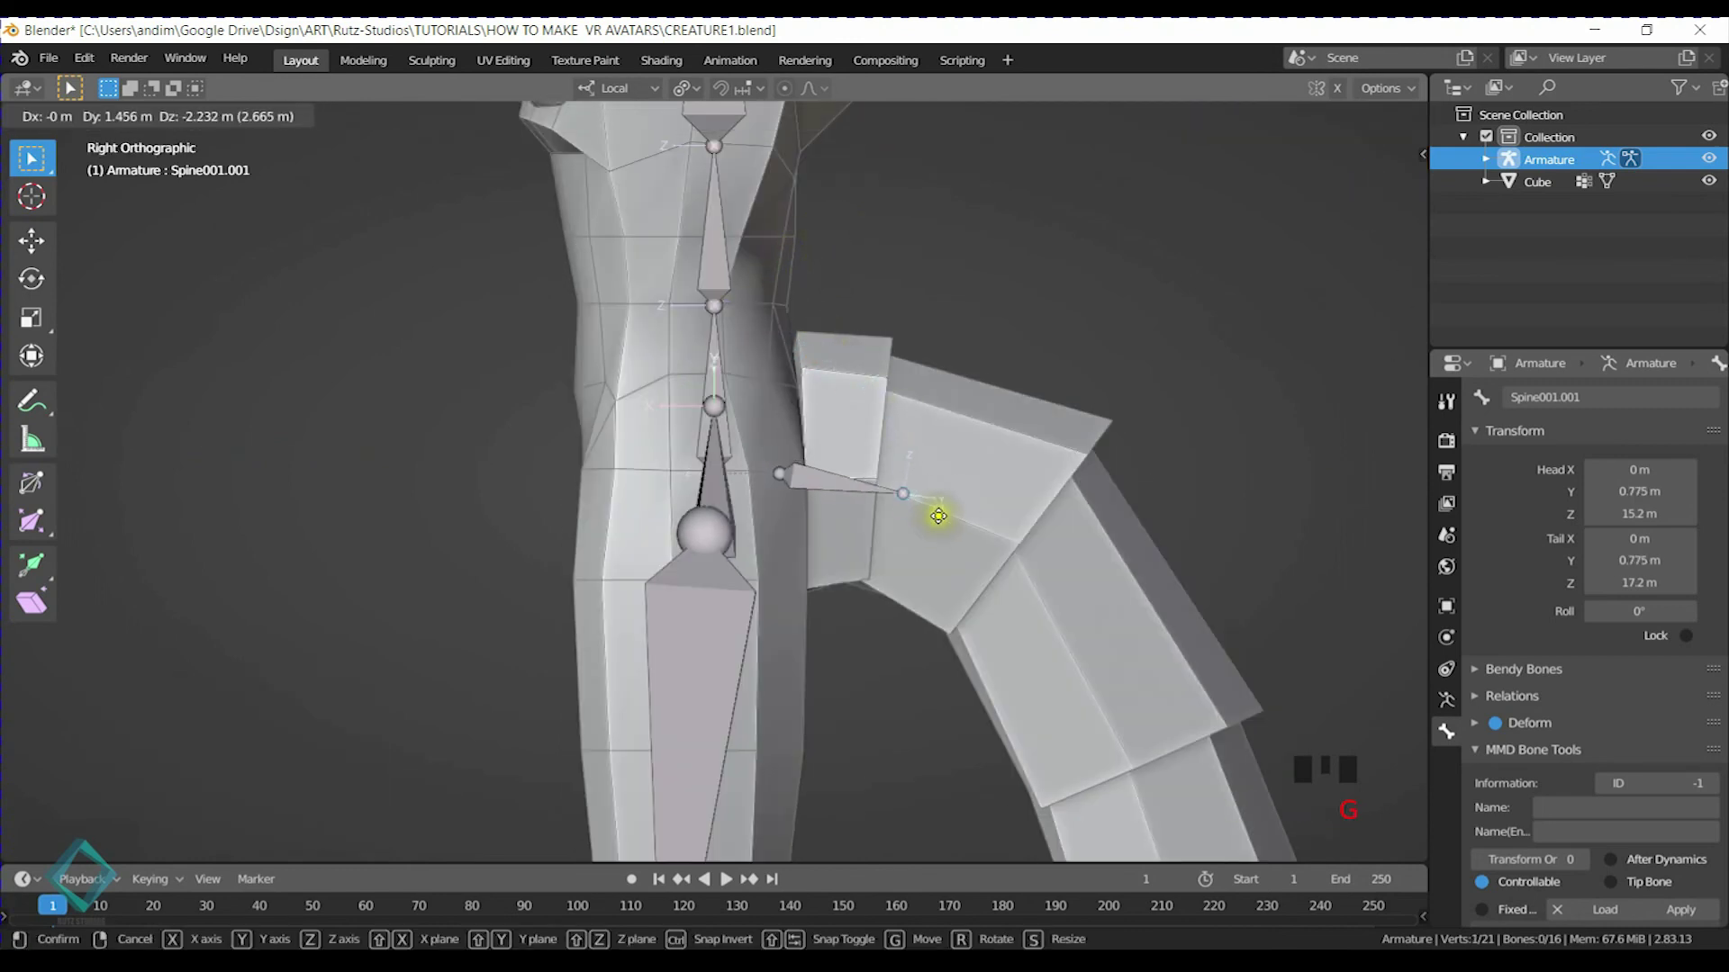
{"action": "left_click", "coordinate": [890, 486]}
Rename the bone at the tail's base to TAIL
{"action": "left_click", "coordinate": [804, 475]}
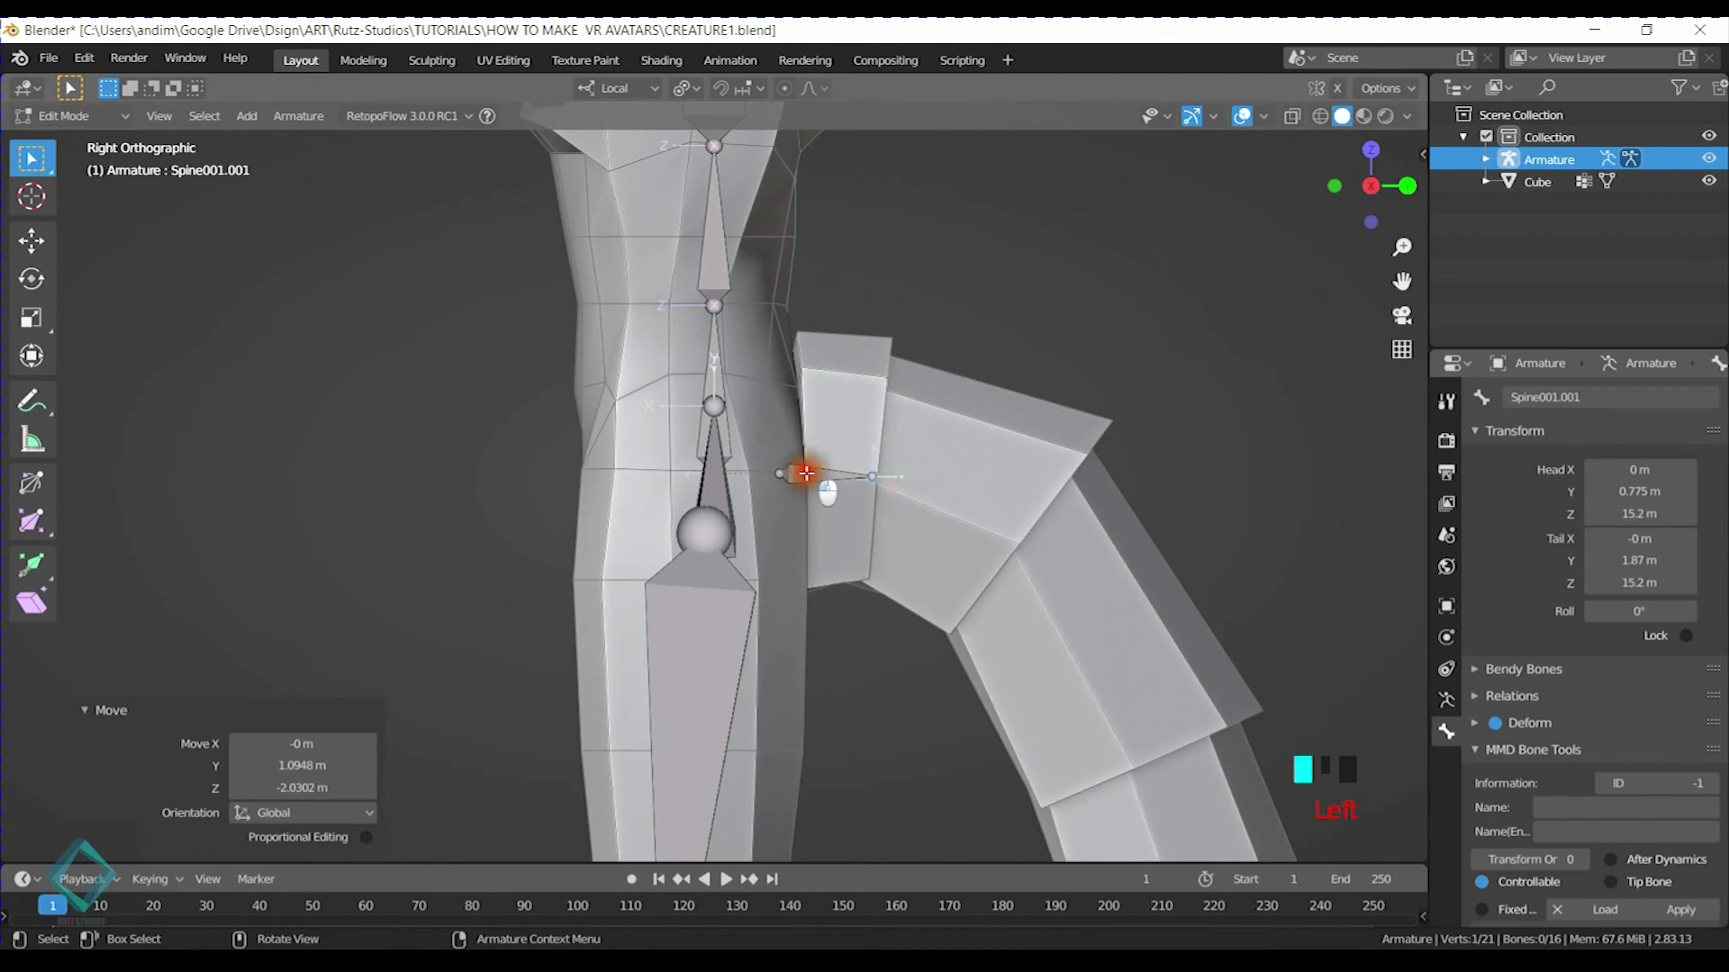
{"action": "double_click", "coordinate": [1608, 397]}
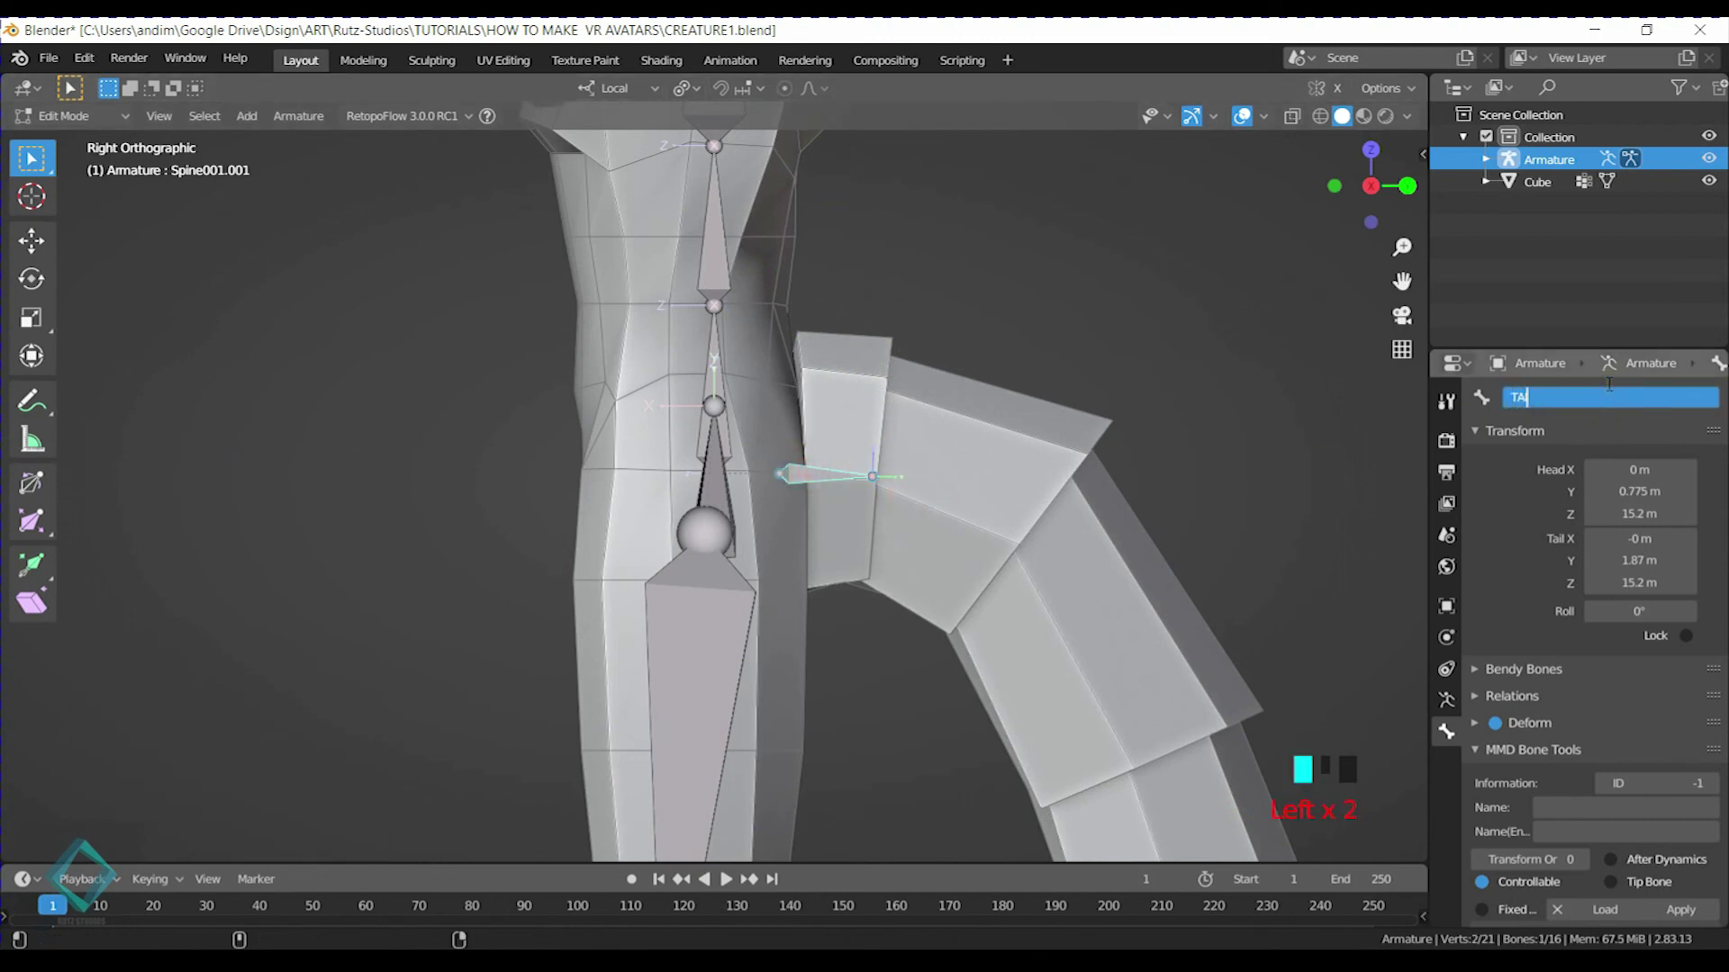
{"action": "key", "text": "Return"}
Extrude a chain of three bones from the end of the TAIL bone, one through each of the next tail segments
{"action": "middle_click_drag", "start_coordinate": [871, 477], "coordinate": [592, 261], "text": "shift"}
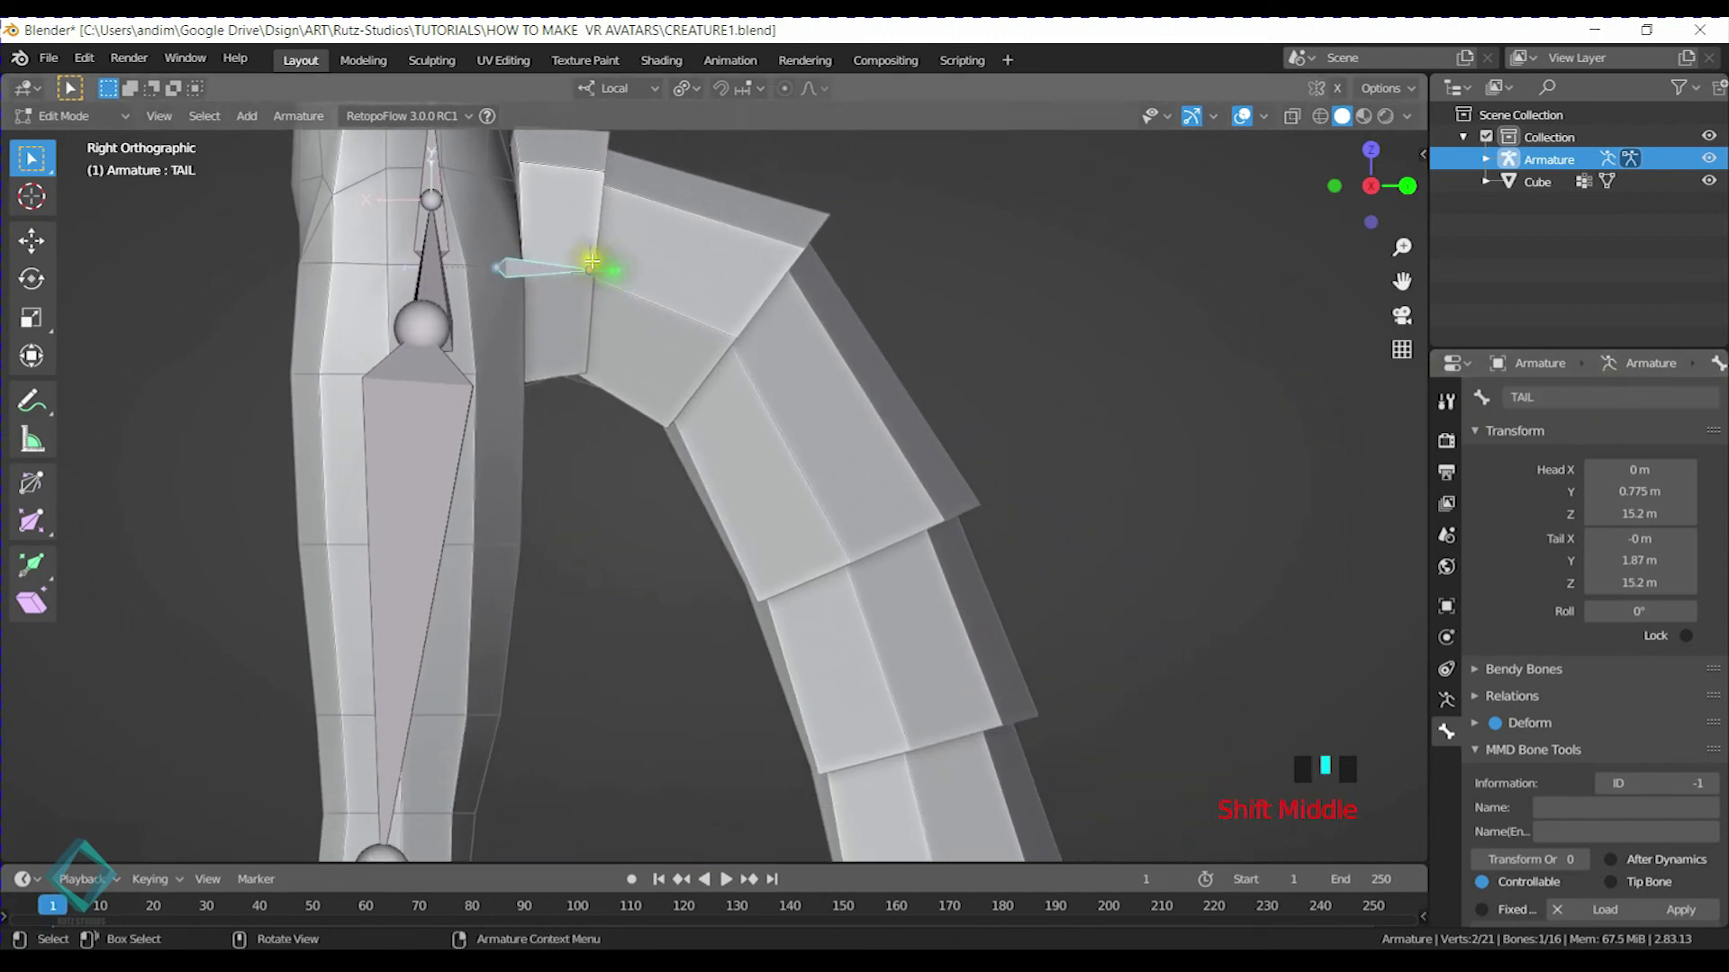
{"action": "middle_click_drag", "start_coordinate": [747, 372], "coordinate": [696, 236], "text": "shift"}
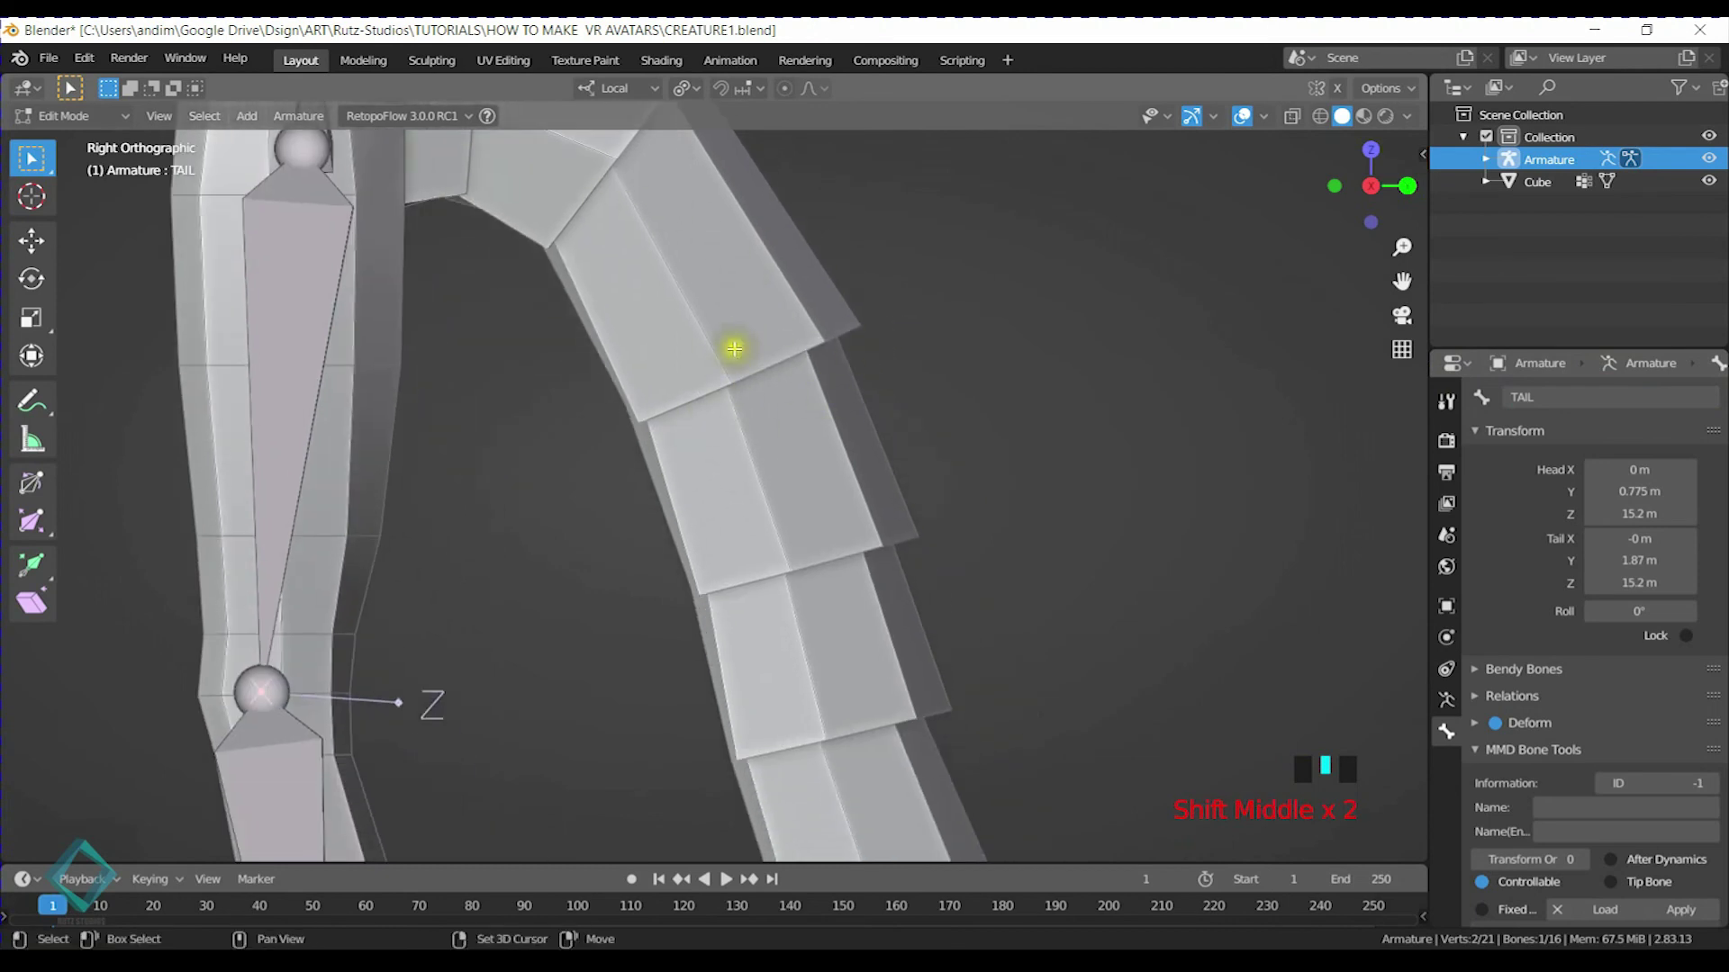
{"action": "middle_click_drag", "start_coordinate": [733, 358], "coordinate": [830, 492], "text": "shift"}
{"action": "scroll", "coordinate": [627, 299], "scroll_direction": "down", "scroll_amount": 3}
{"action": "middle_click_drag", "start_coordinate": [660, 335], "coordinate": [542, 234], "text": "shift"}
{"action": "left_click", "coordinate": [544, 244]}
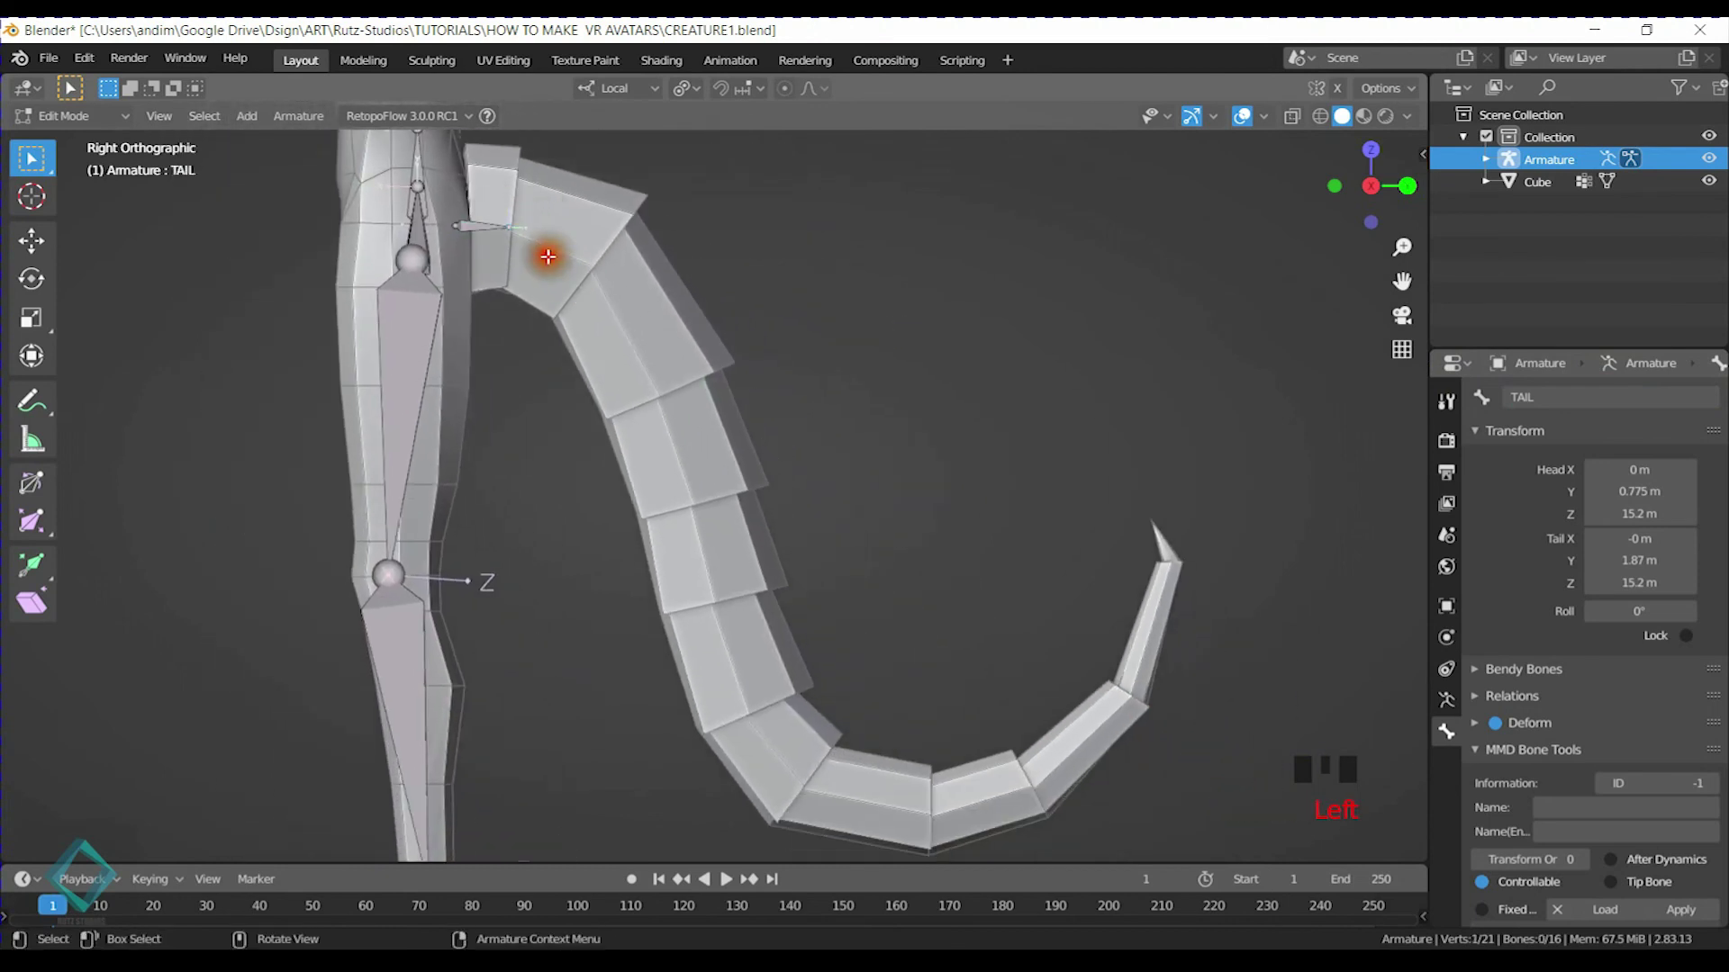
{"action": "key", "text": "r"}
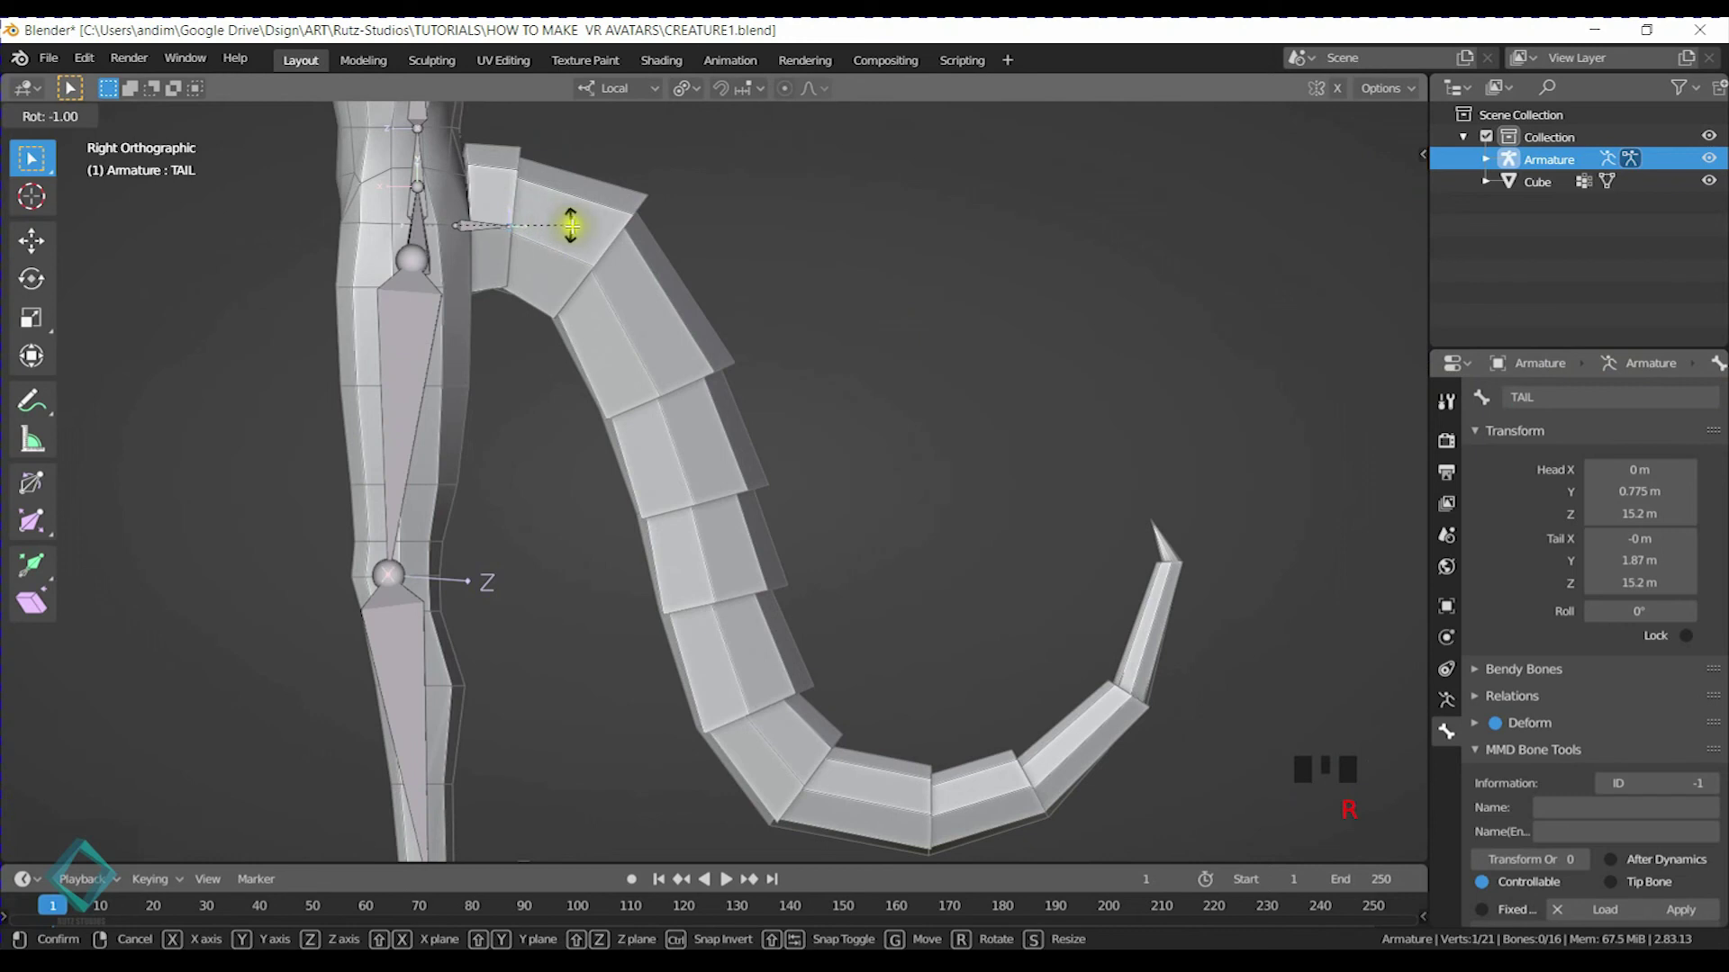
{"action": "right_click", "coordinate": [598, 250]}
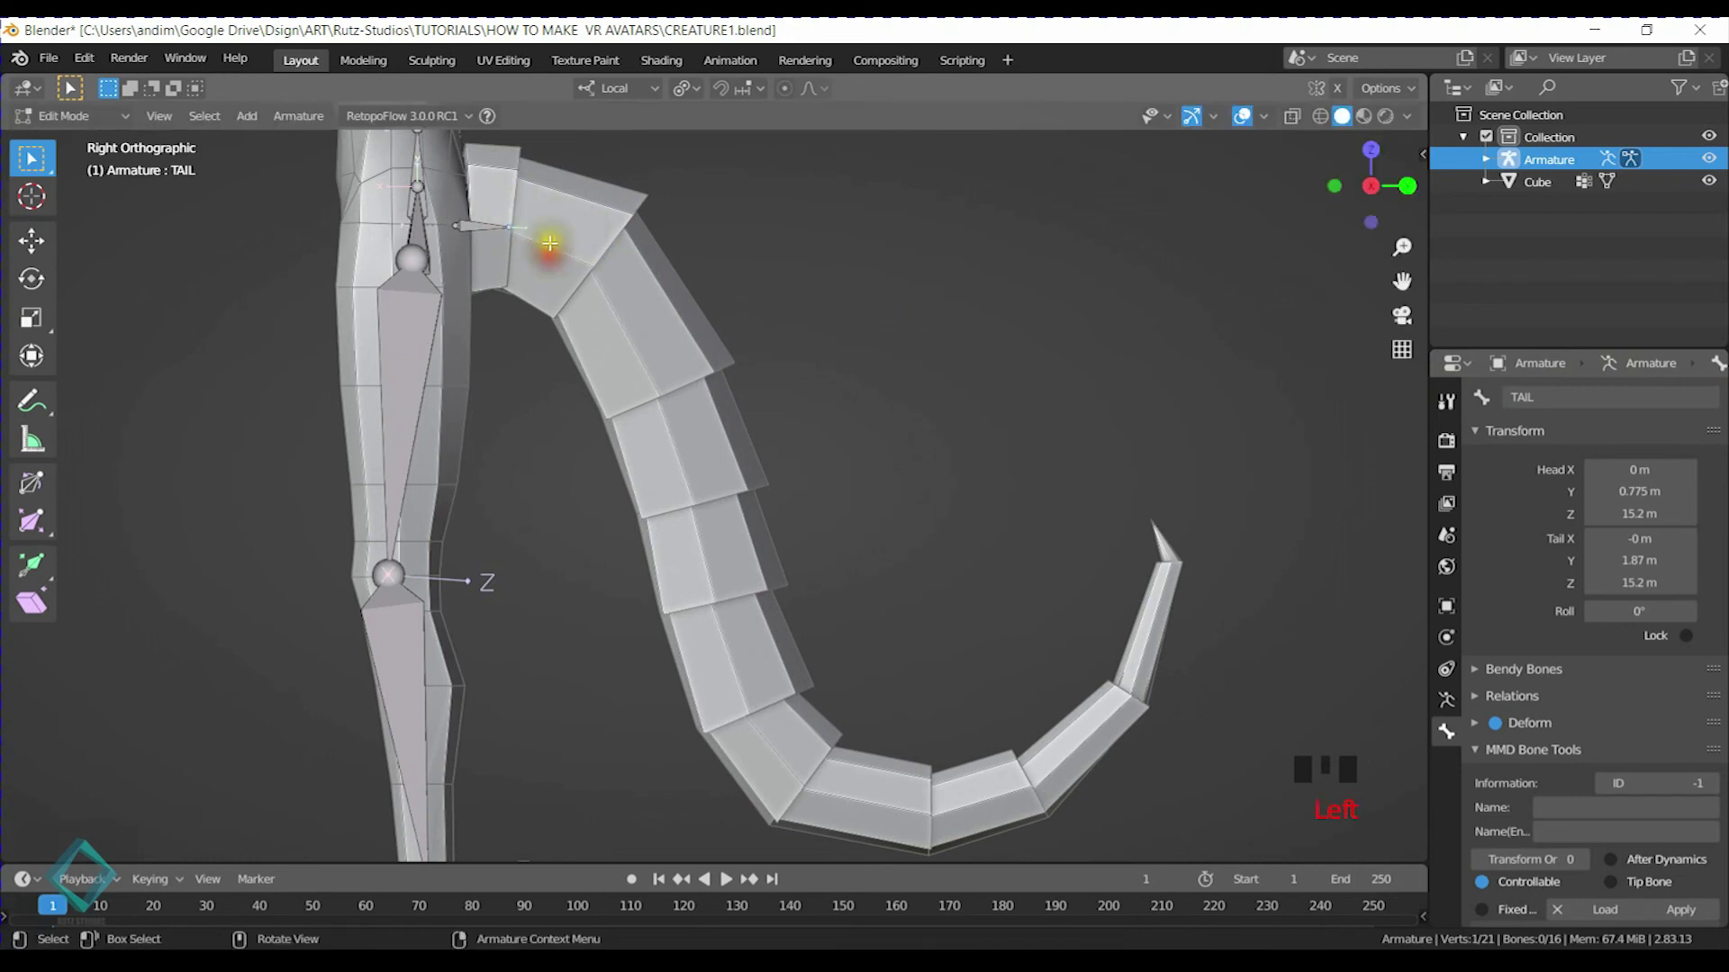
{"action": "key", "text": "e"}
{"action": "left_click", "coordinate": [631, 270]}
{"action": "key", "text": "e"}
{"action": "key", "text": "e"}
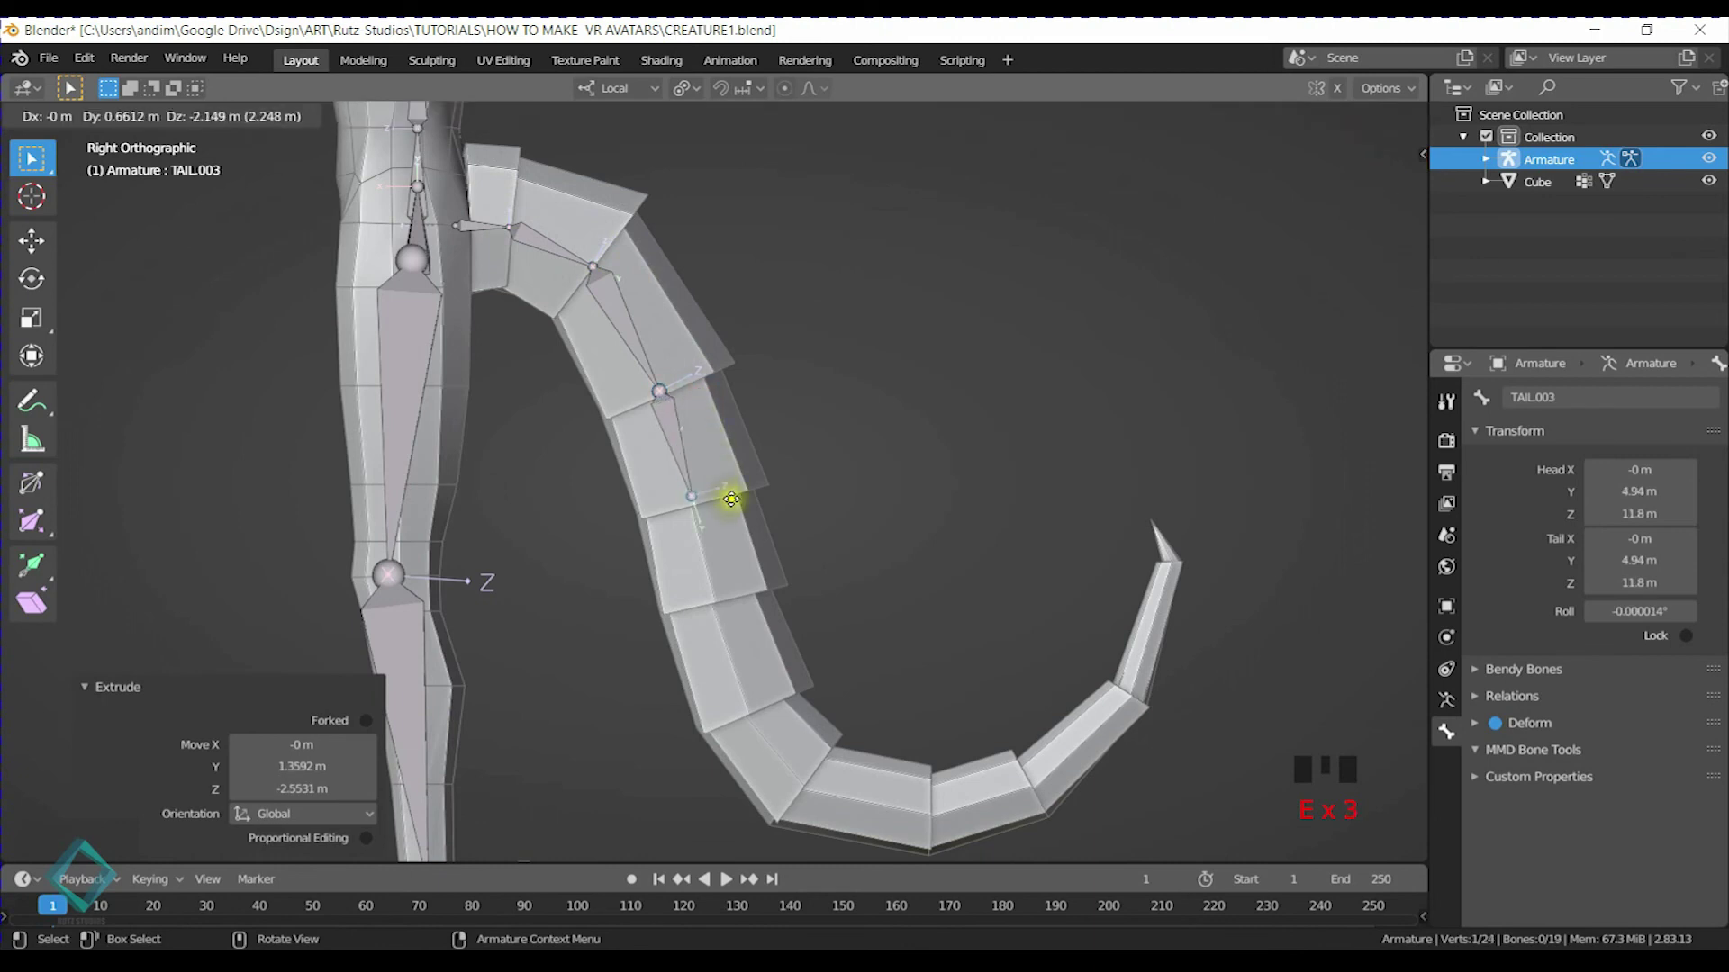
{"action": "left_click", "coordinate": [737, 507]}
Extrude two more bones down the tail, placing a joint at each segment boundary until the tail starts to curve
{"action": "middle_click_drag", "start_coordinate": [913, 319], "coordinate": [814, 316], "text": "shift"}
{"action": "key", "text": "e"}
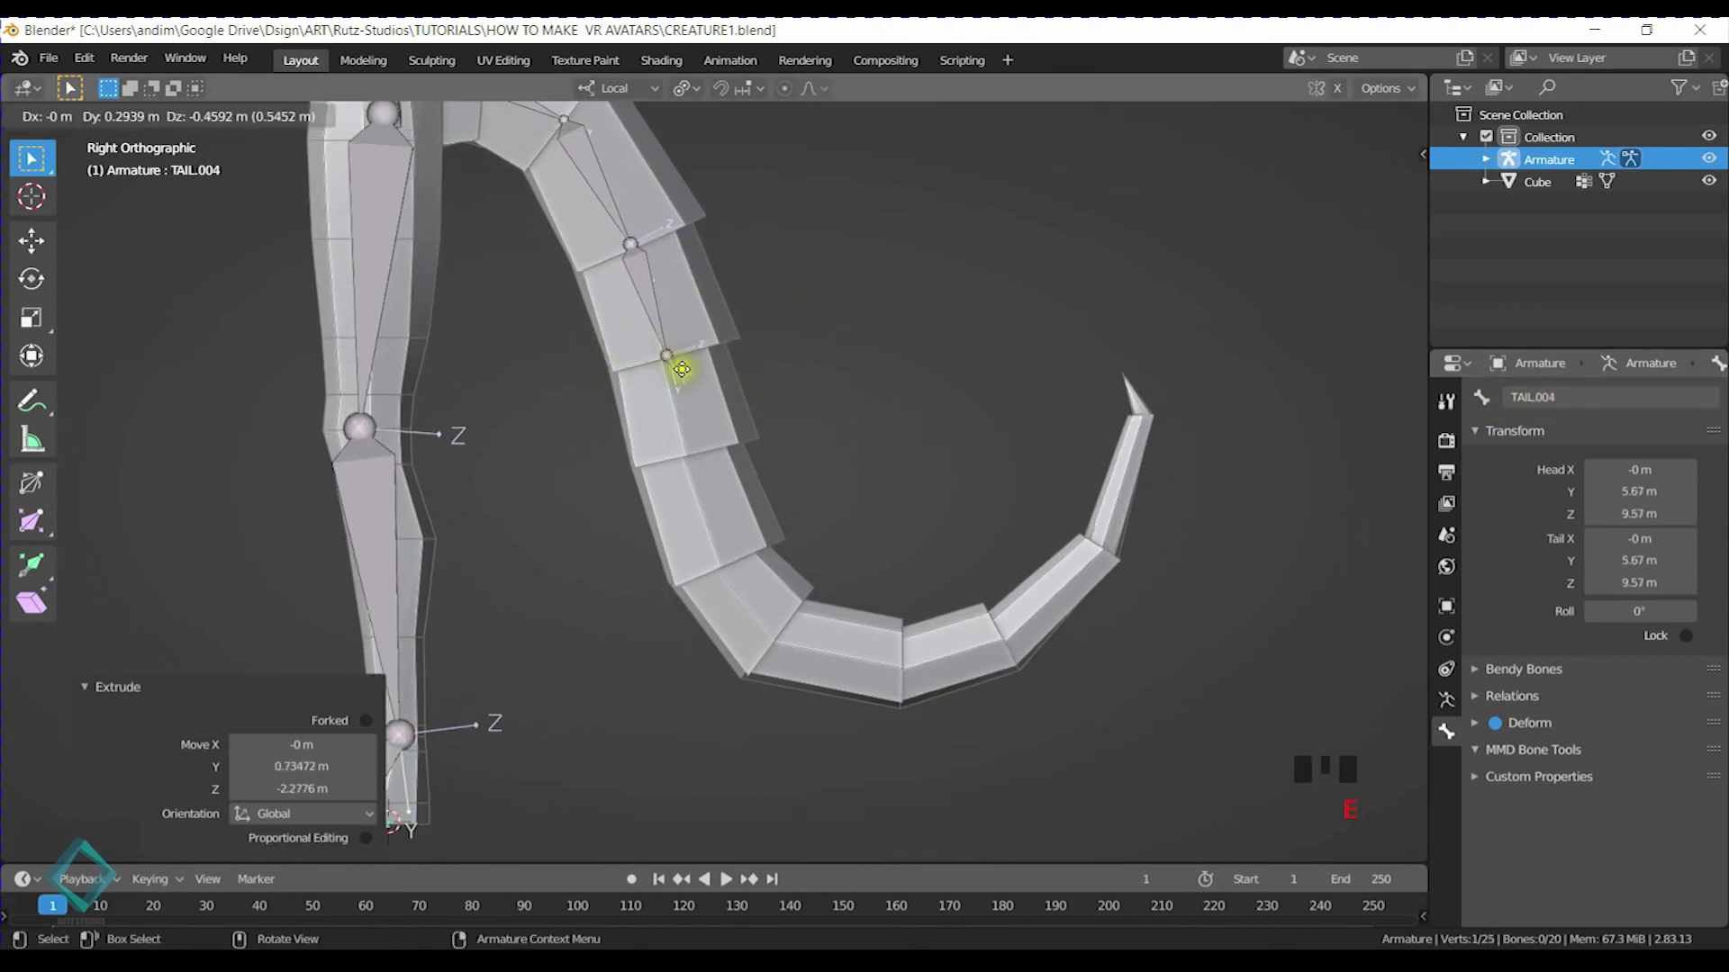
{"action": "left_click", "coordinate": [687, 446]}
{"action": "key", "text": "e"}
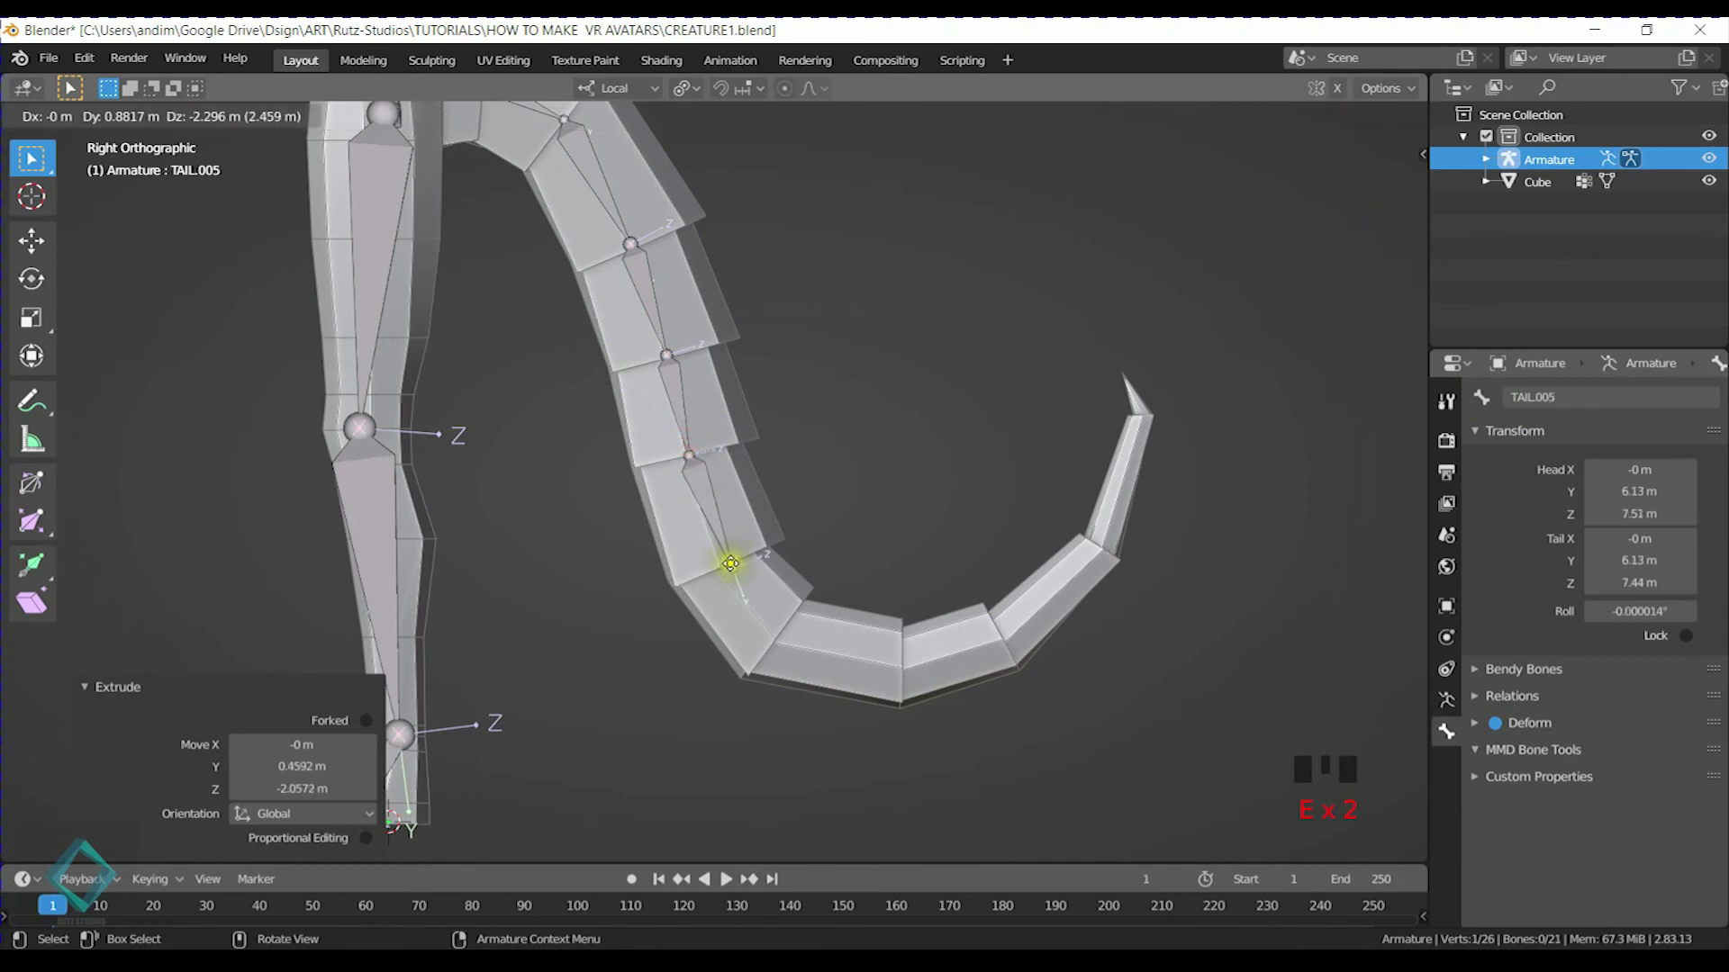
{"action": "left_click", "coordinate": [717, 559]}
Extrude five more bones around the tail's lower bend and up to the base of its pointed tip
{"action": "key", "text": "e"}
{"action": "left_click", "coordinate": [770, 636]}
{"action": "key", "text": "e"}
{"action": "left_click", "coordinate": [897, 666]}
{"action": "key", "text": "e"}
{"action": "left_click", "coordinate": [1040, 634]}
{"action": "key", "text": "e"}
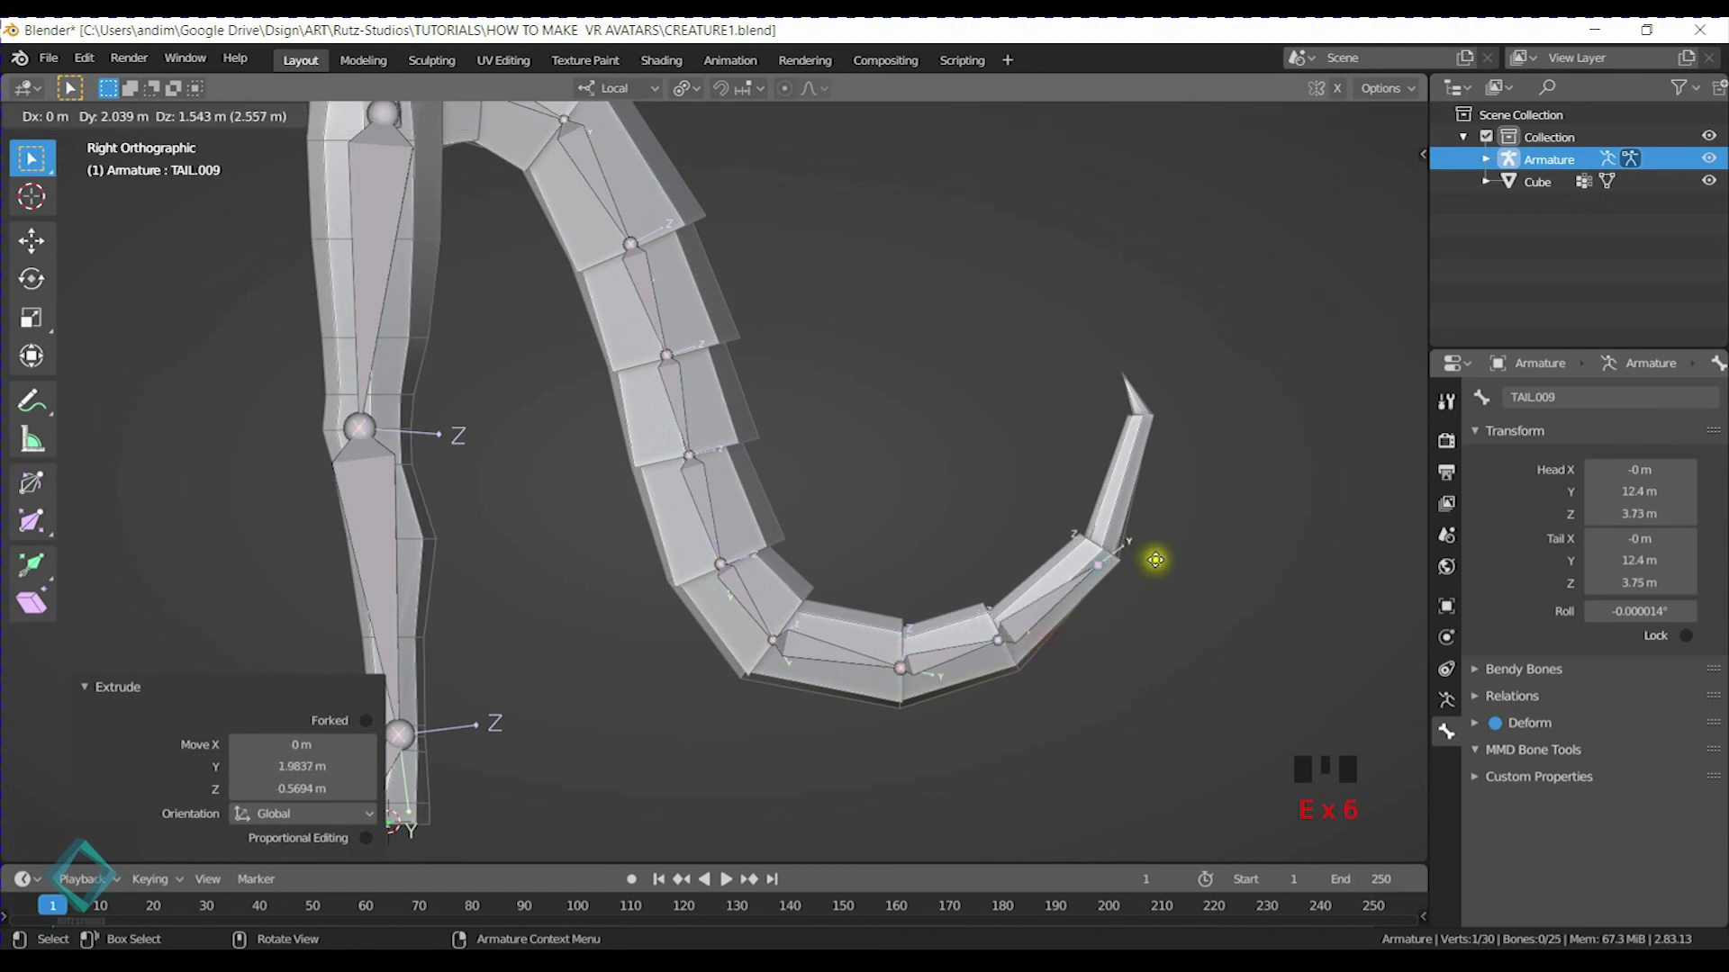
{"action": "left_click", "coordinate": [1158, 545]}
{"action": "key", "text": "e"}
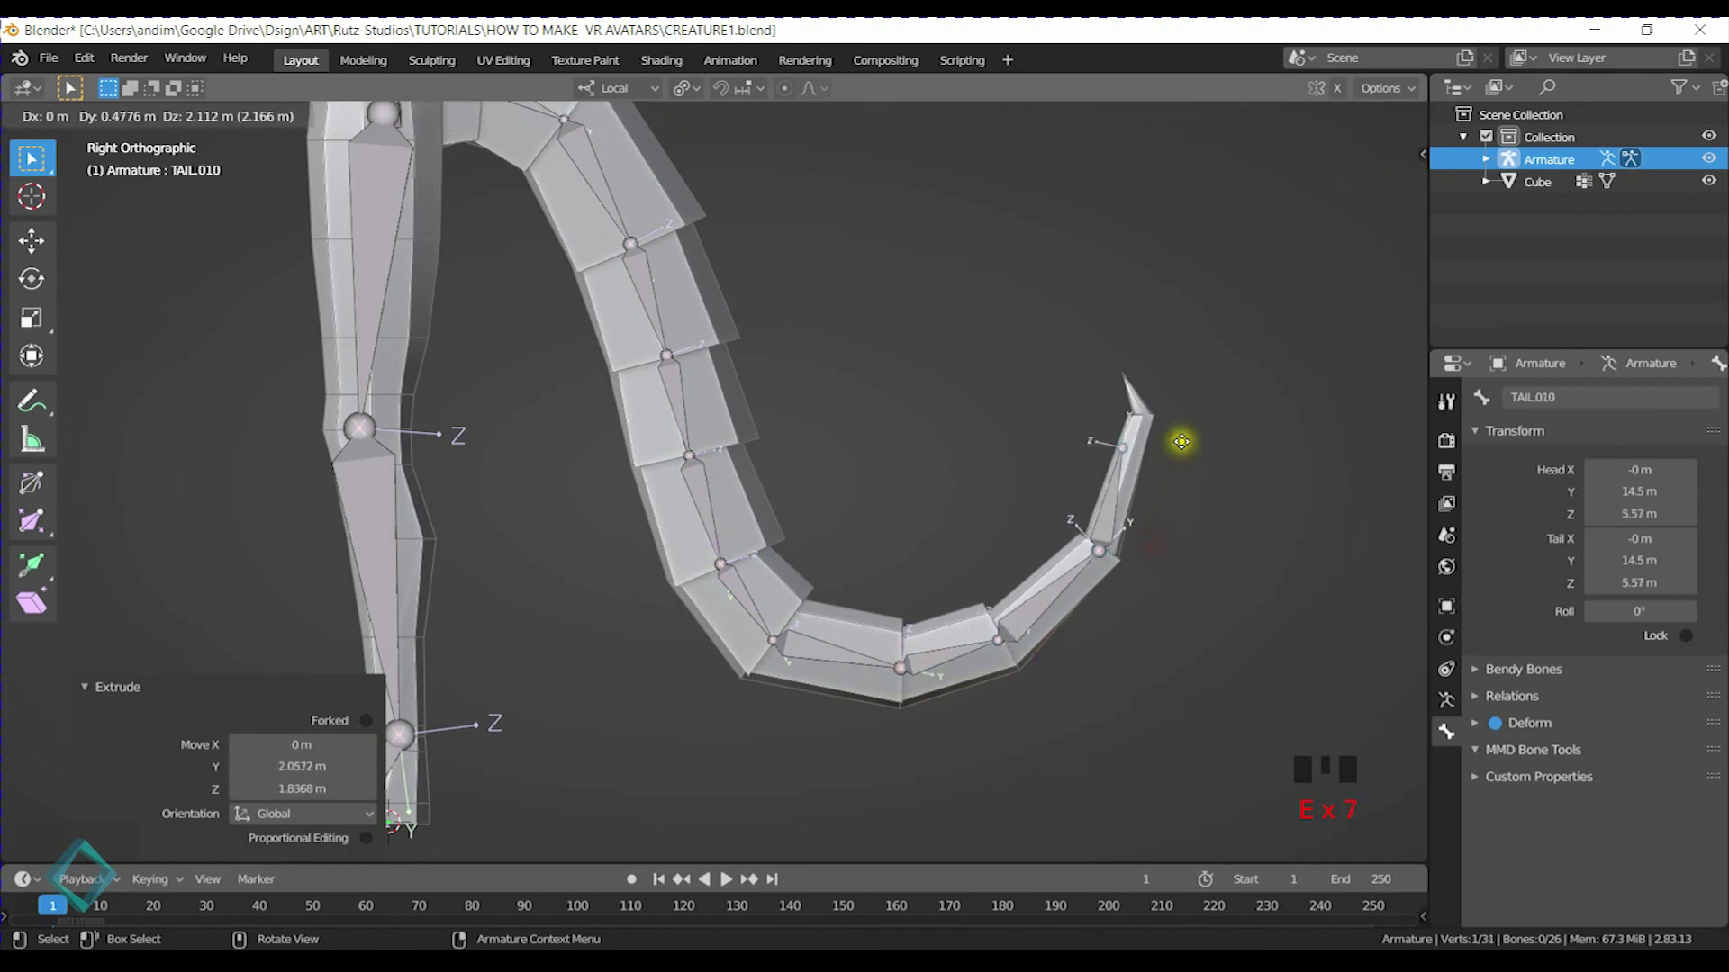
{"action": "left_click", "coordinate": [1198, 413]}
Extrude a last bone into the tail's pointed tip, about -0.36 m in Y and 0.92 m in Z, and save the file
{"action": "scroll", "coordinate": [982, 425], "scroll_direction": "up", "scroll_amount": 10}
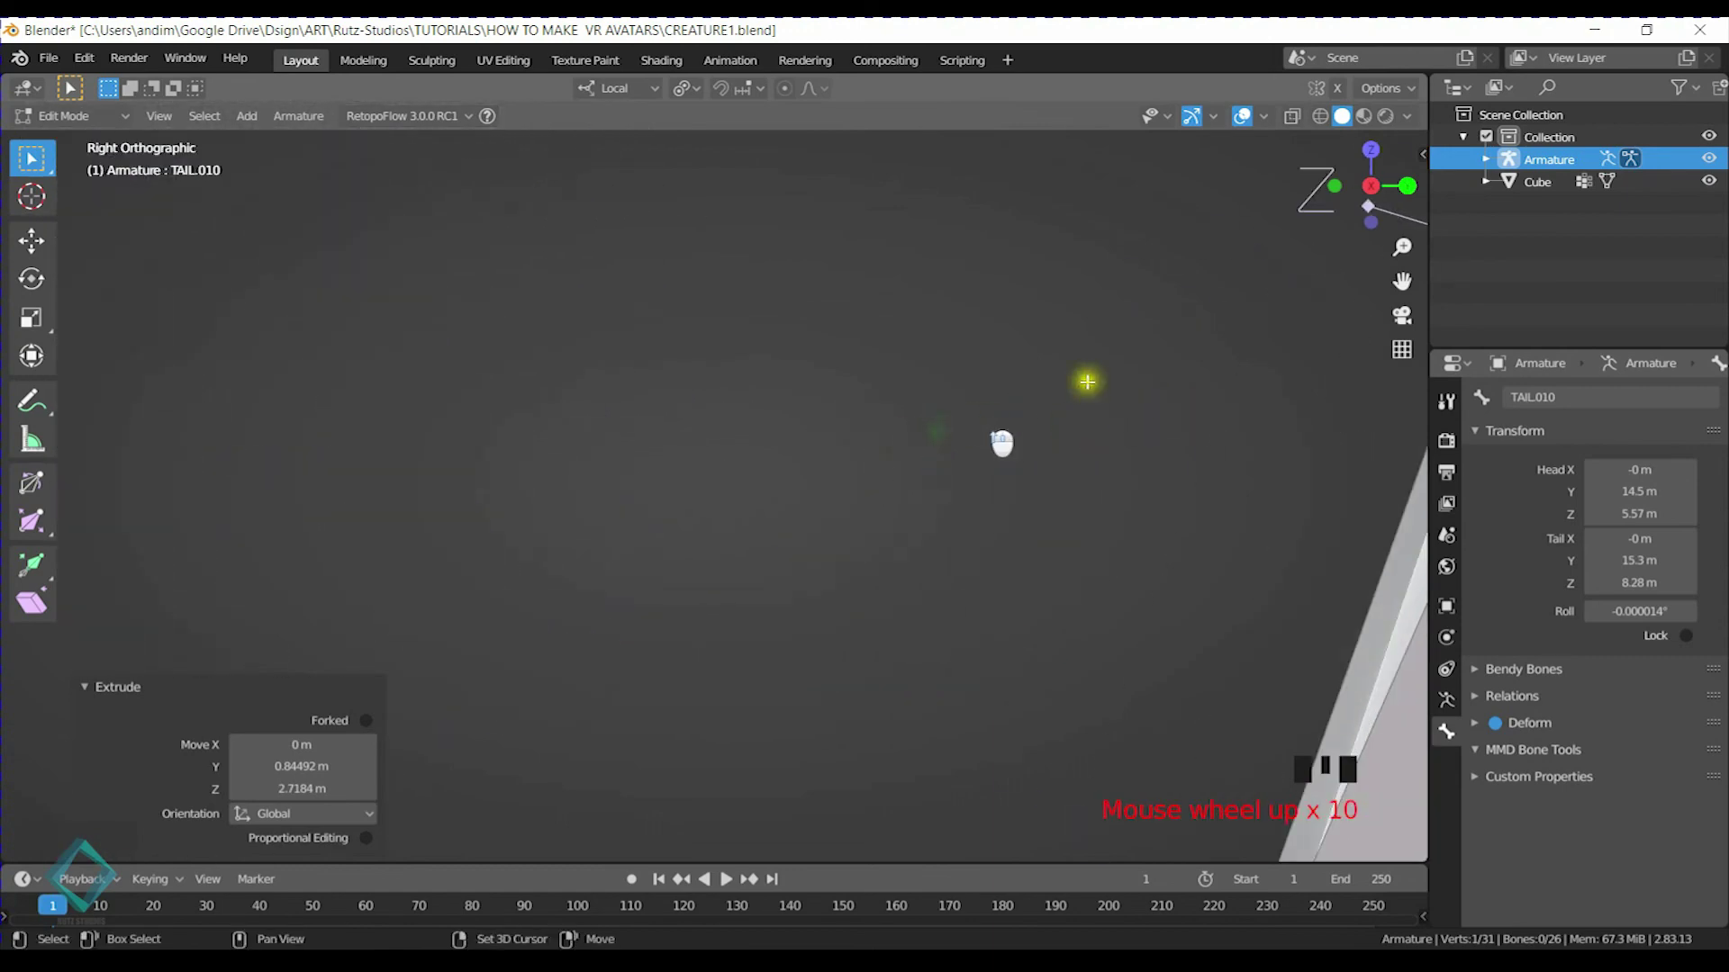
{"action": "key", "text": "e"}
{"action": "left_click", "coordinate": [888, 128]}
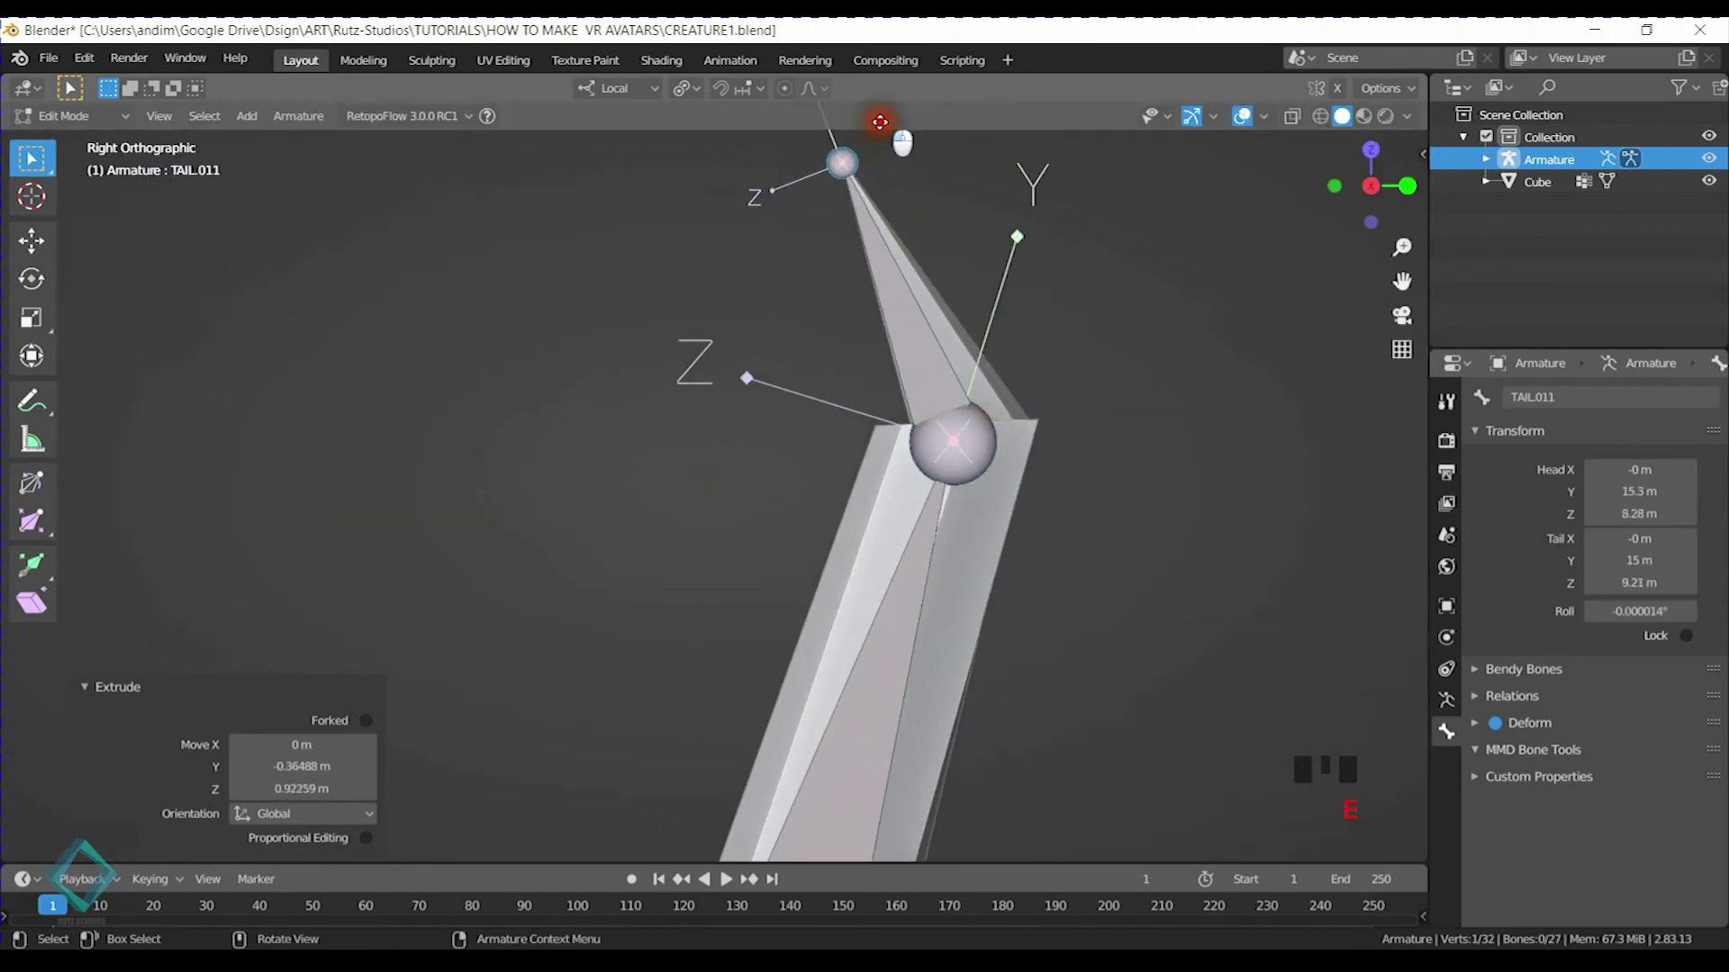
{"action": "scroll", "coordinate": [922, 343], "scroll_direction": "down", "scroll_amount": 8}
{"action": "key", "text": "ctrl+s"}
{"action": "scroll", "coordinate": [916, 347], "scroll_direction": "down", "scroll_amount": 5}
{"action": "middle_click_drag", "start_coordinate": [949, 482], "coordinate": [603, 461]}
{"action": "key", "text": "ctrl+s"}
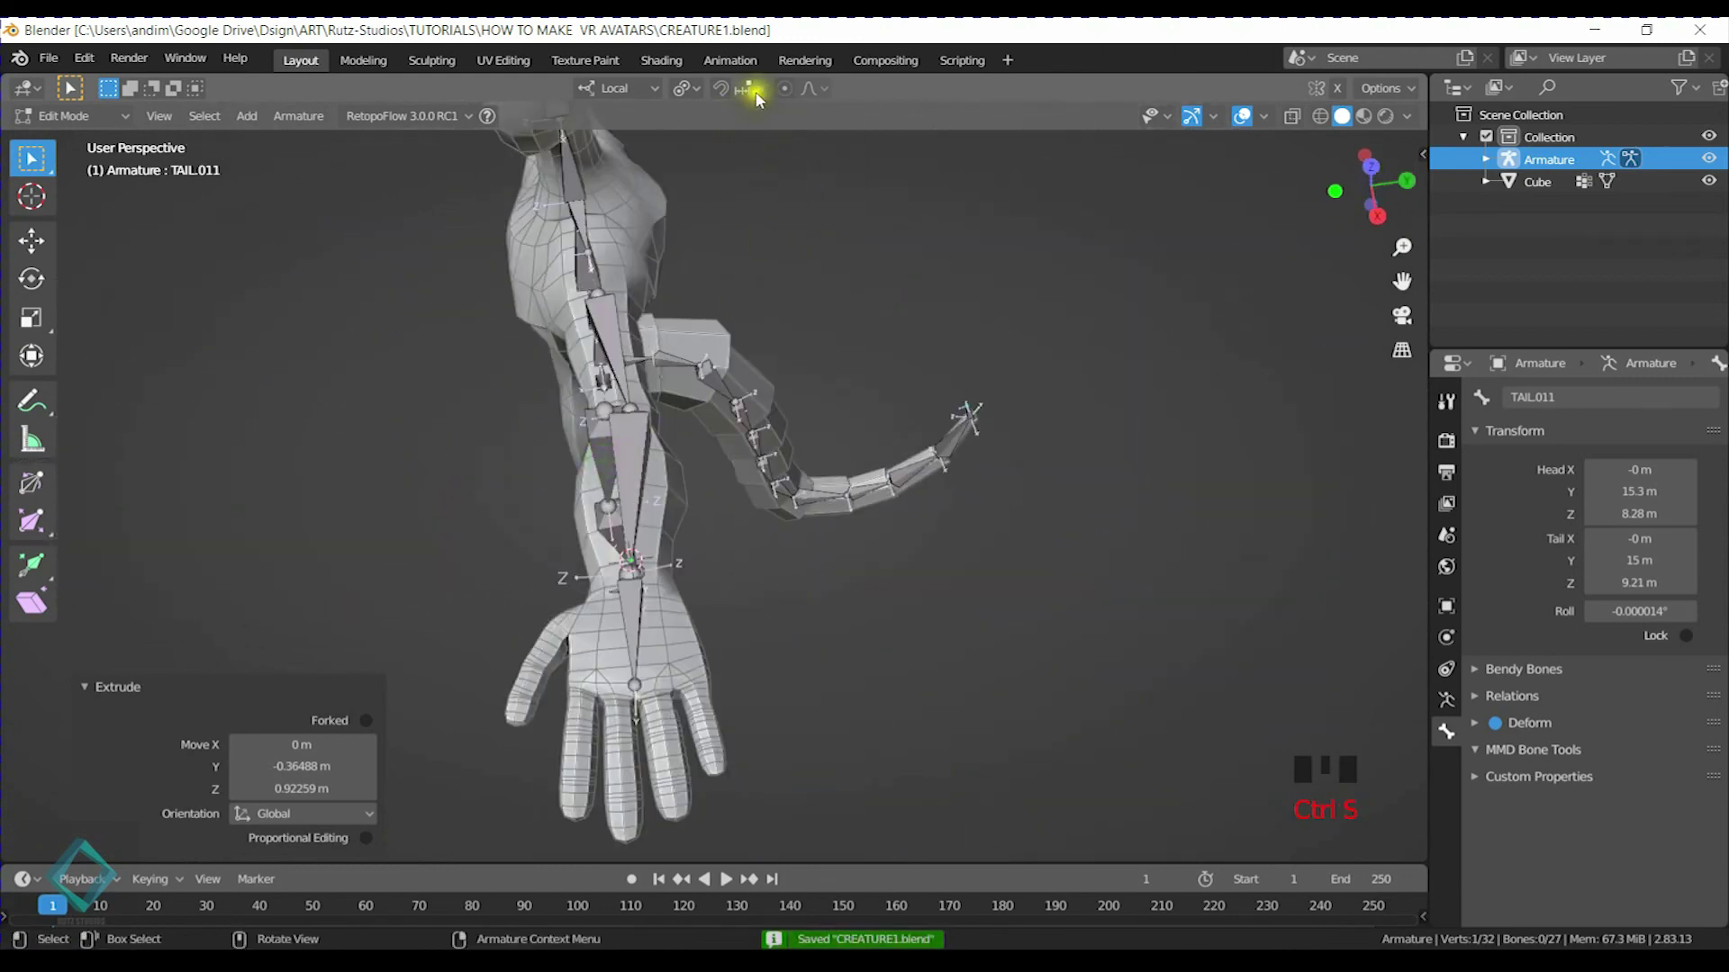
Turn on snapping and set the snap target to Volume
{"action": "left_click", "coordinate": [719, 90]}
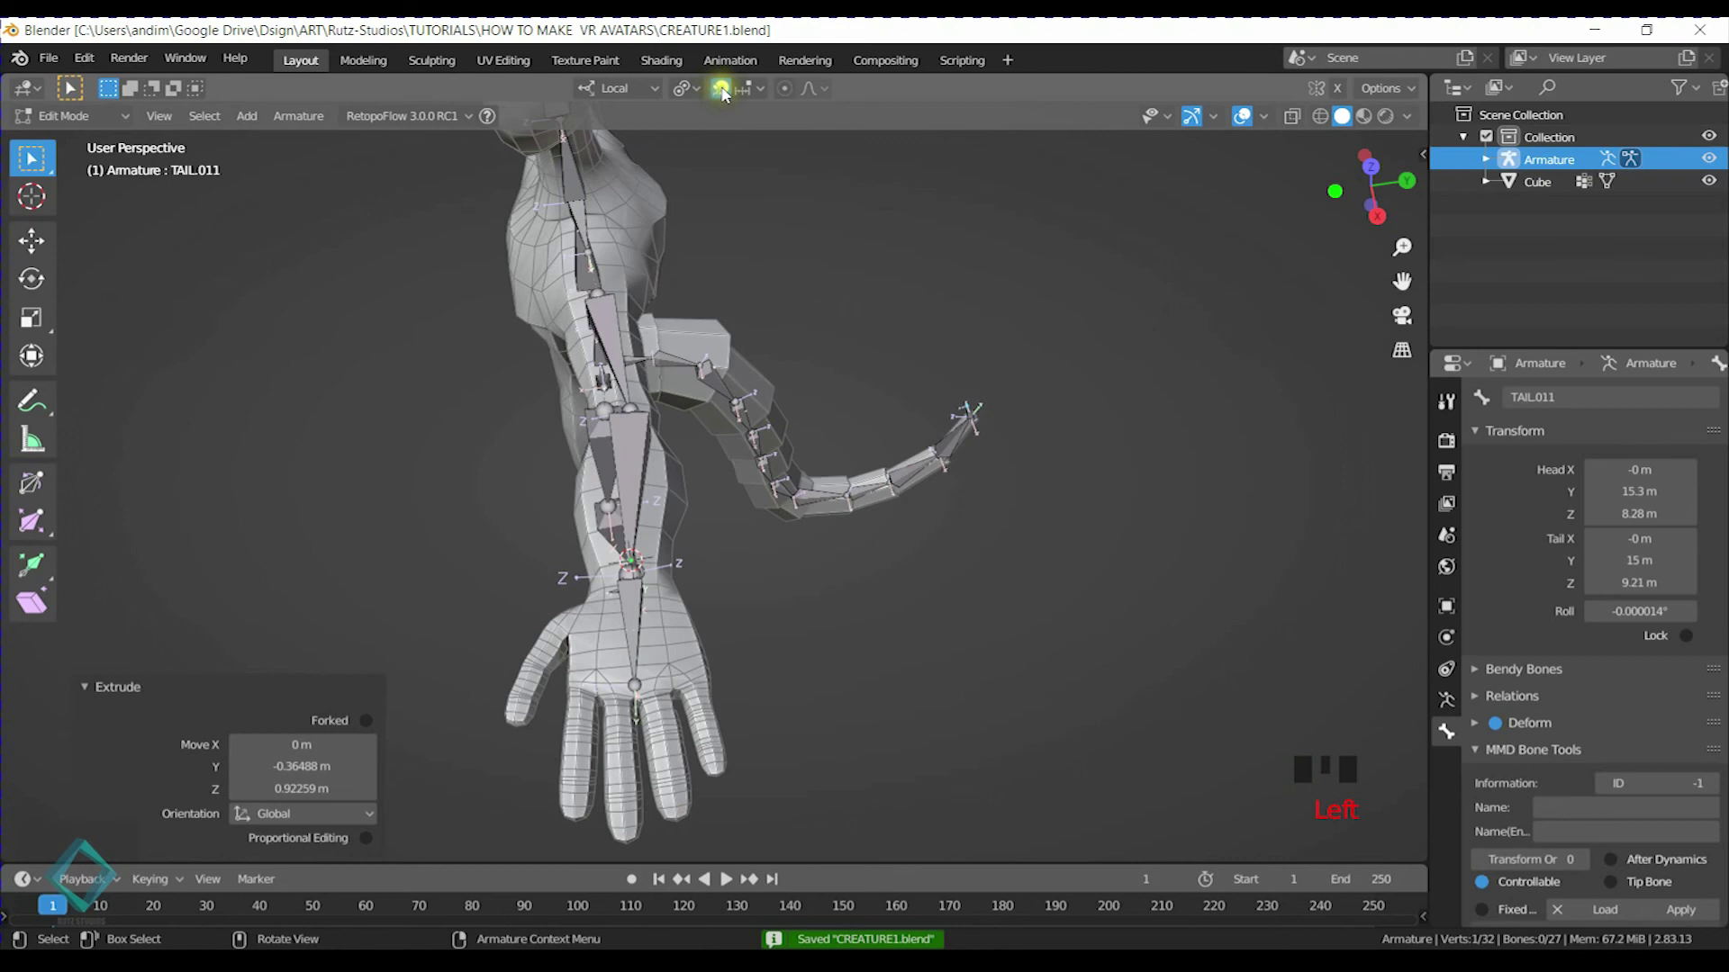
{"action": "left_click", "coordinate": [755, 90]}
{"action": "left_click", "coordinate": [698, 245]}
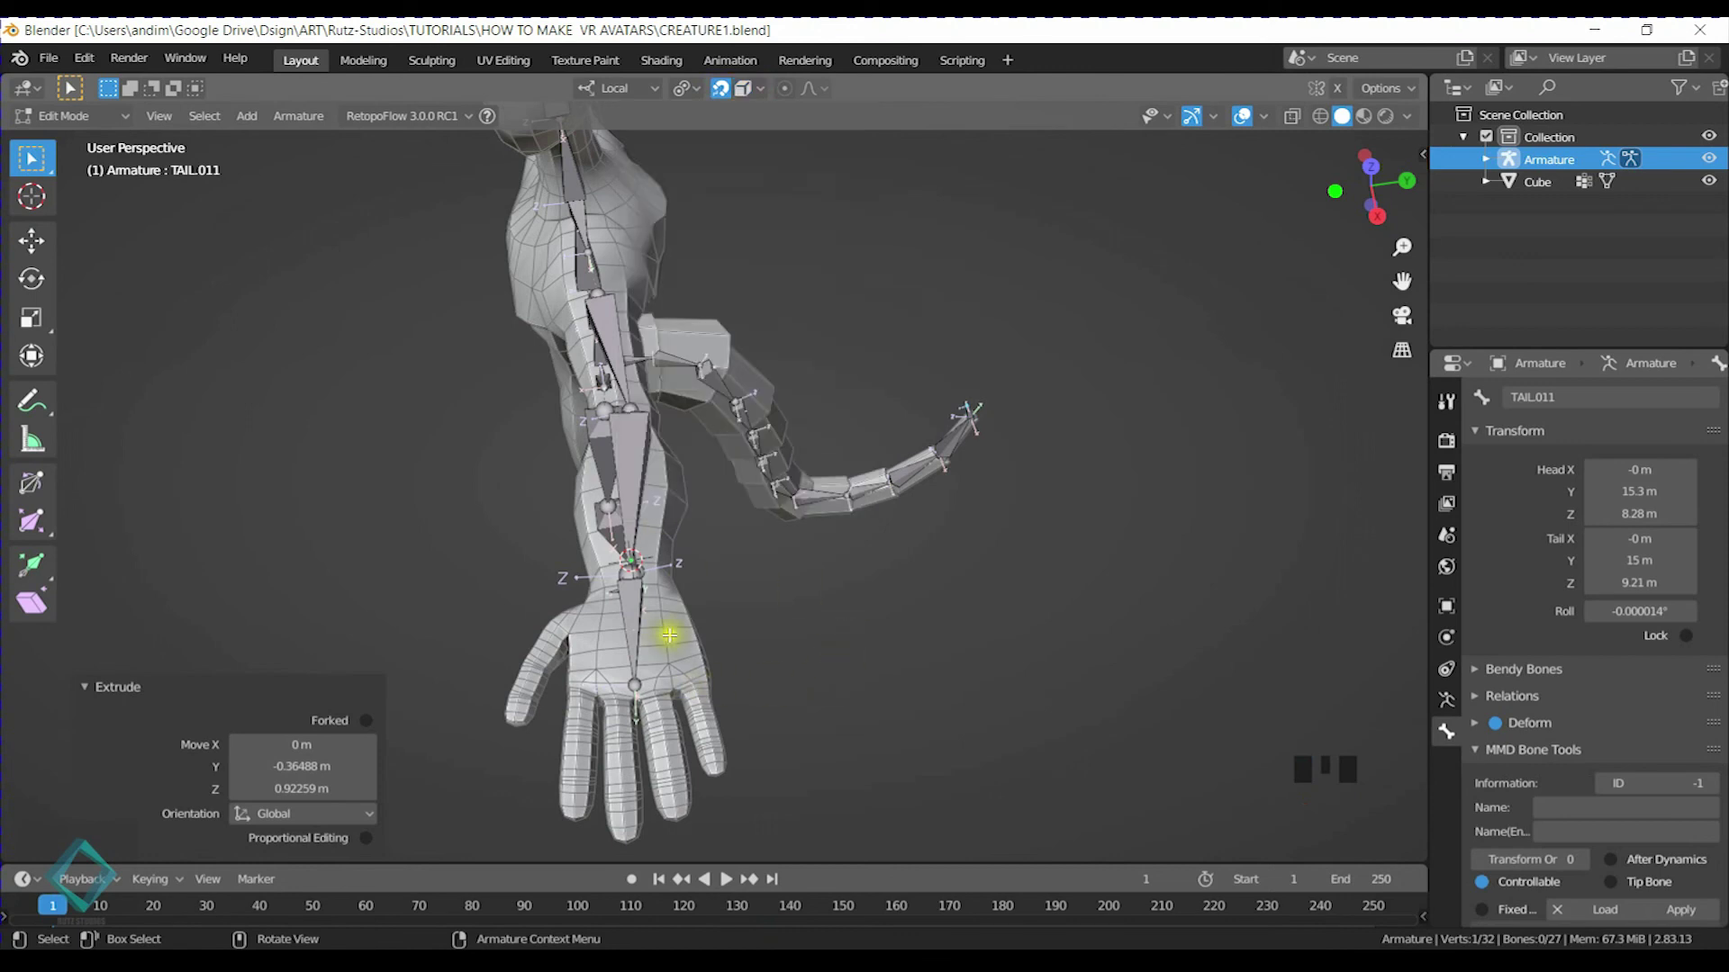
Select the Hand.L bone and save the file
{"action": "left_click", "coordinate": [626, 621]}
{"action": "key", "text": "KP_7"}
{"action": "middle_click_drag", "start_coordinate": [940, 518], "coordinate": [583, 441], "text": "shift"}
{"action": "scroll", "coordinate": [783, 334], "scroll_direction": "up", "scroll_amount": 4}
{"action": "middle_click_drag", "start_coordinate": [783, 333], "coordinate": [751, 432], "text": "shift"}
{"action": "key", "text": "ctrl+s"}
Duplicate the Hand.L bone in the top view and place the copy at the index finger's base, about 2.6 m in X and -1.4 m in Y
{"action": "left_click", "coordinate": [568, 366]}
{"action": "middle_click_drag", "start_coordinate": [567, 366], "coordinate": [578, 419], "text": "shift"}
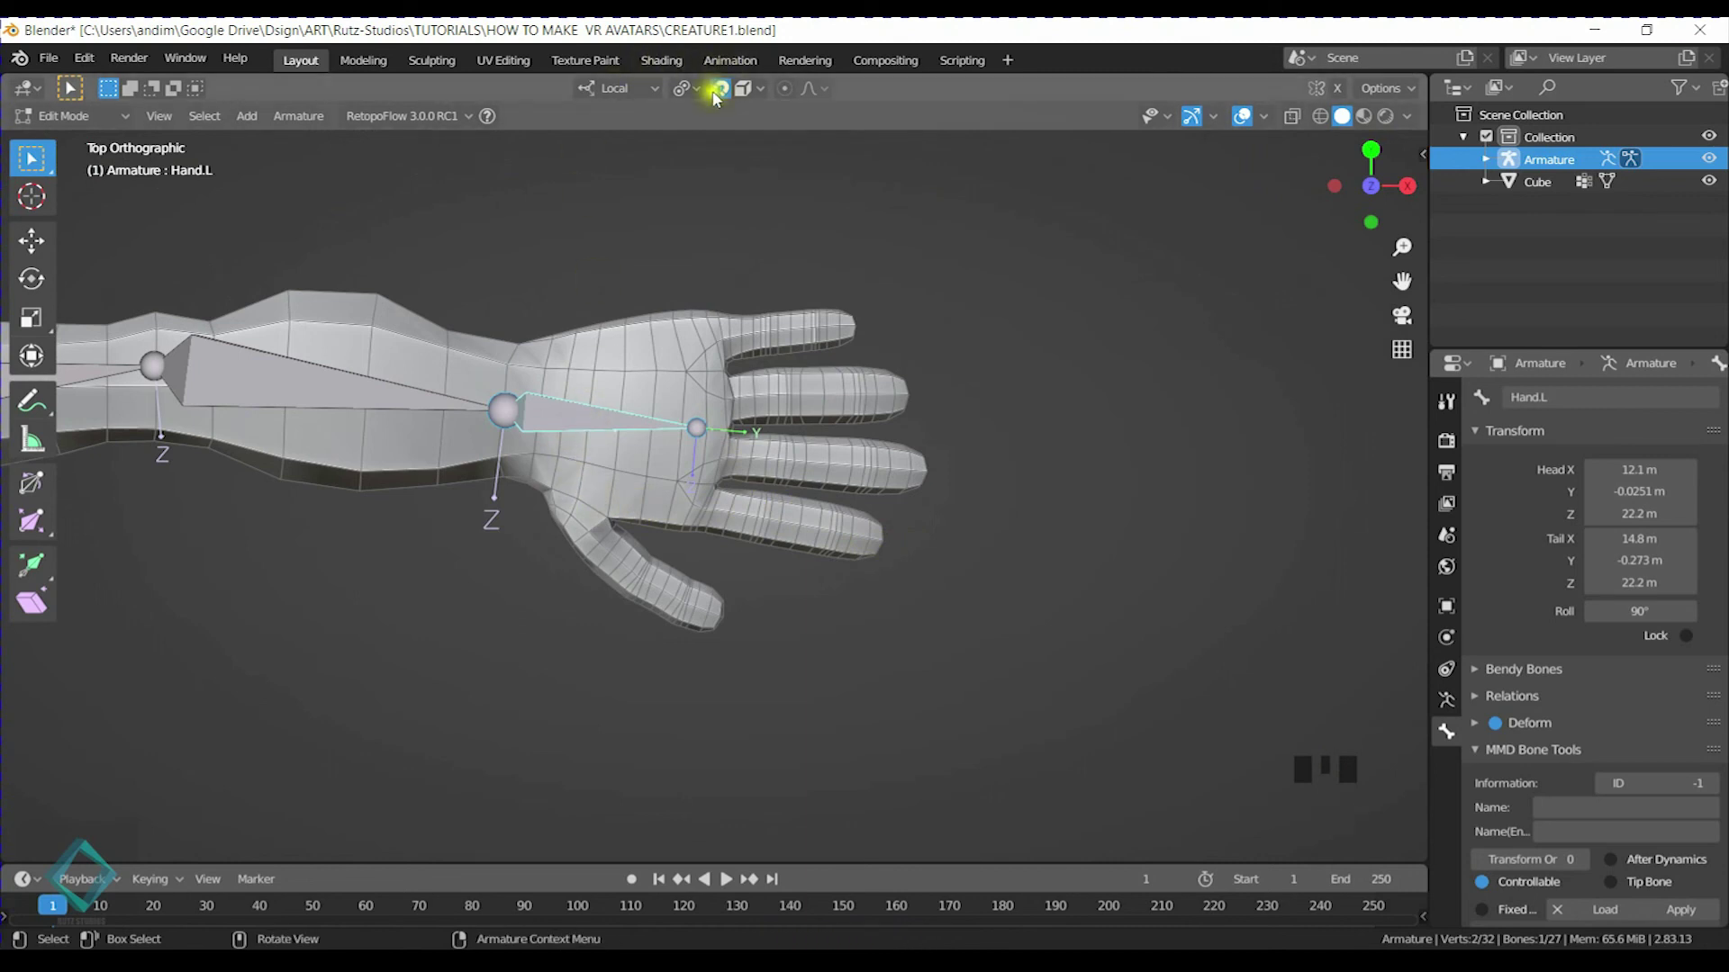
{"action": "left_click", "coordinate": [755, 89]}
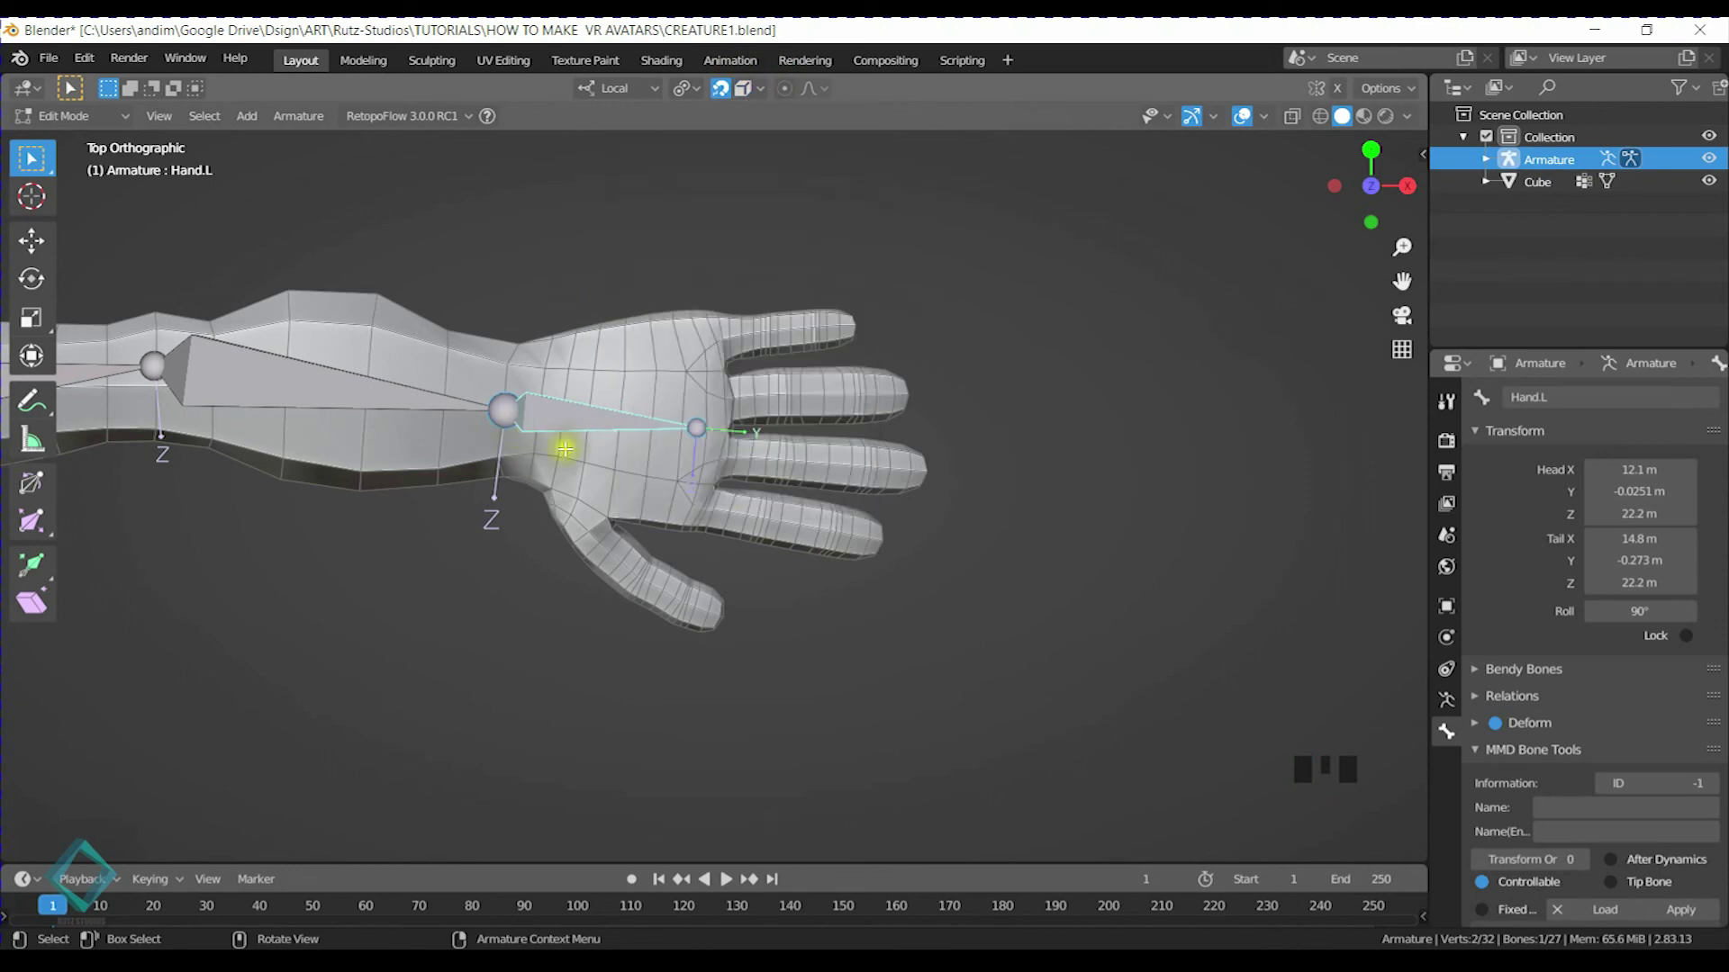
{"action": "middle_click_drag", "start_coordinate": [947, 472], "coordinate": [757, 545]}
{"action": "key", "text": "KP_Decimal"}
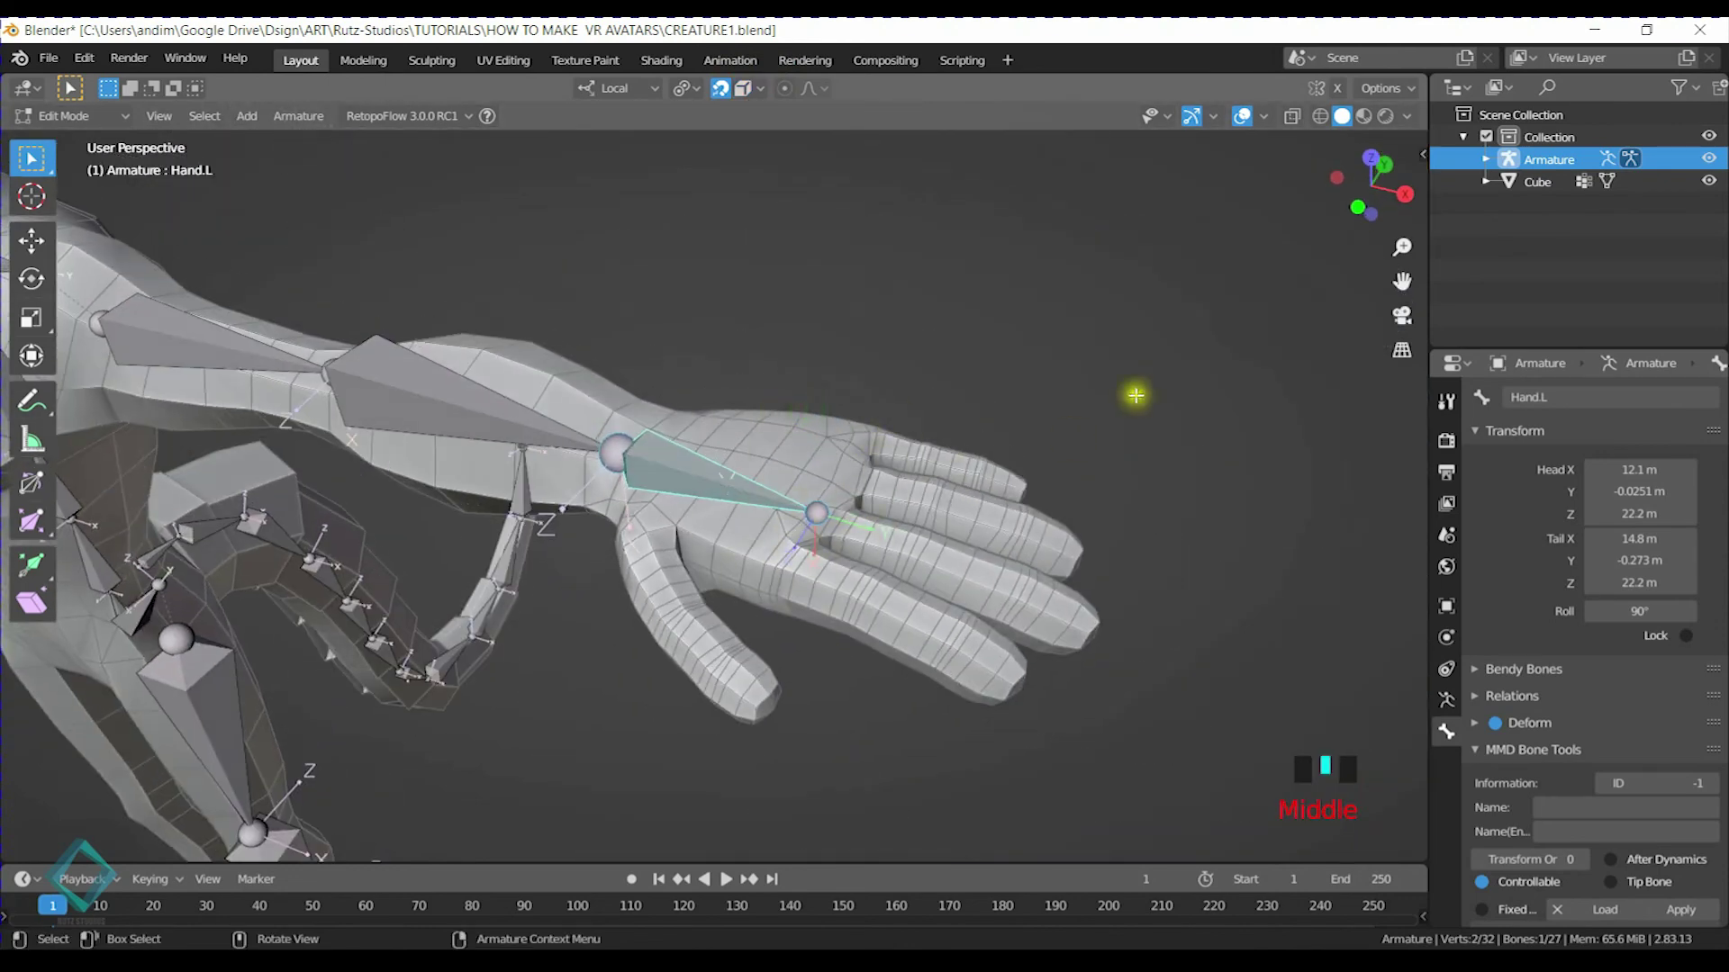
{"action": "key", "text": "KP_7"}
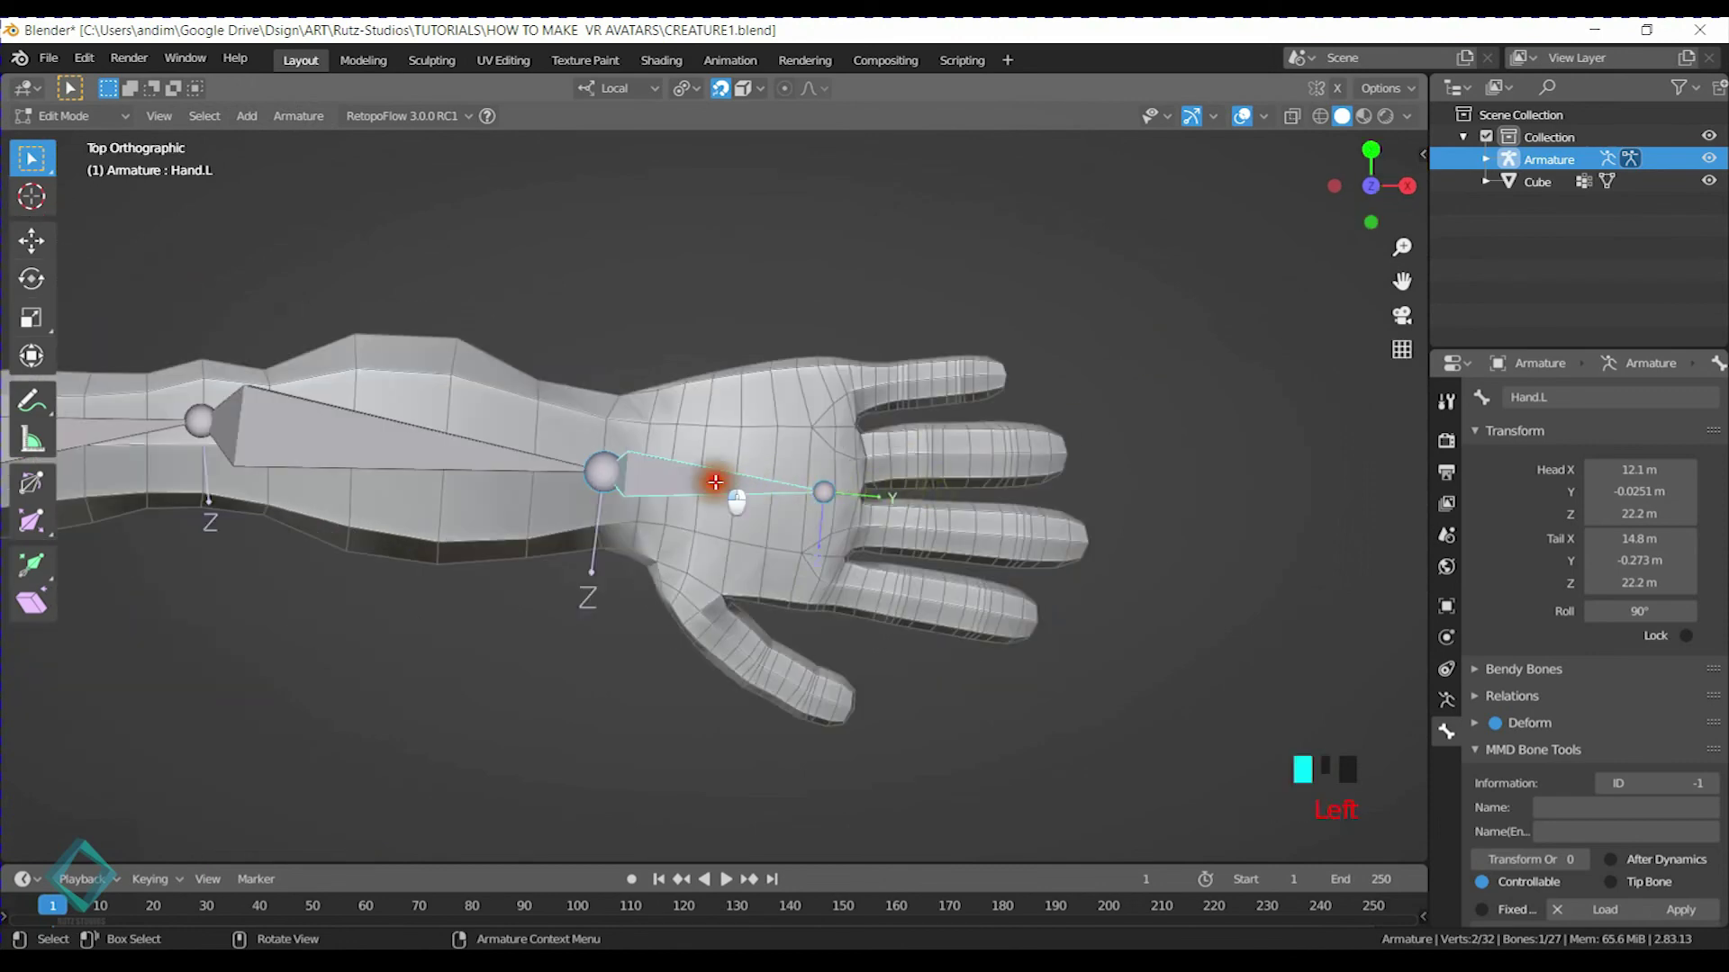
{"action": "key", "text": "shift+d"}
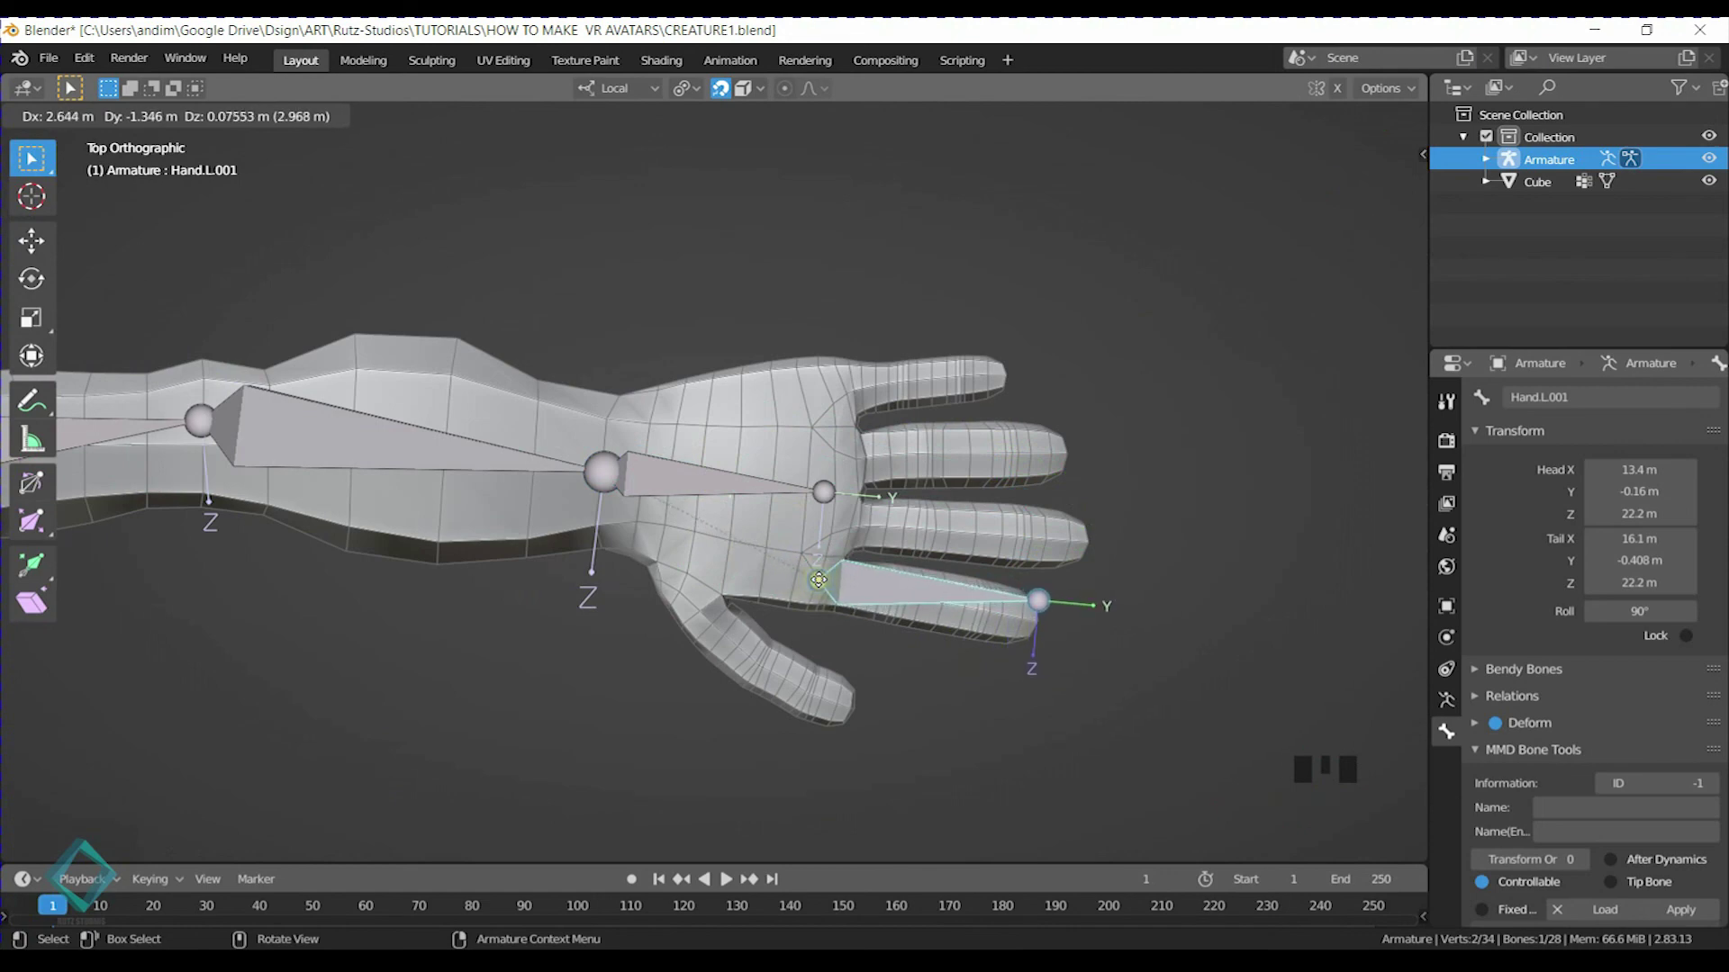
{"action": "left_click", "coordinate": [819, 581]}
Parent the copied index finger bone to the Hand.L bone with Keep Offset
{"action": "left_click", "coordinate": [882, 576]}
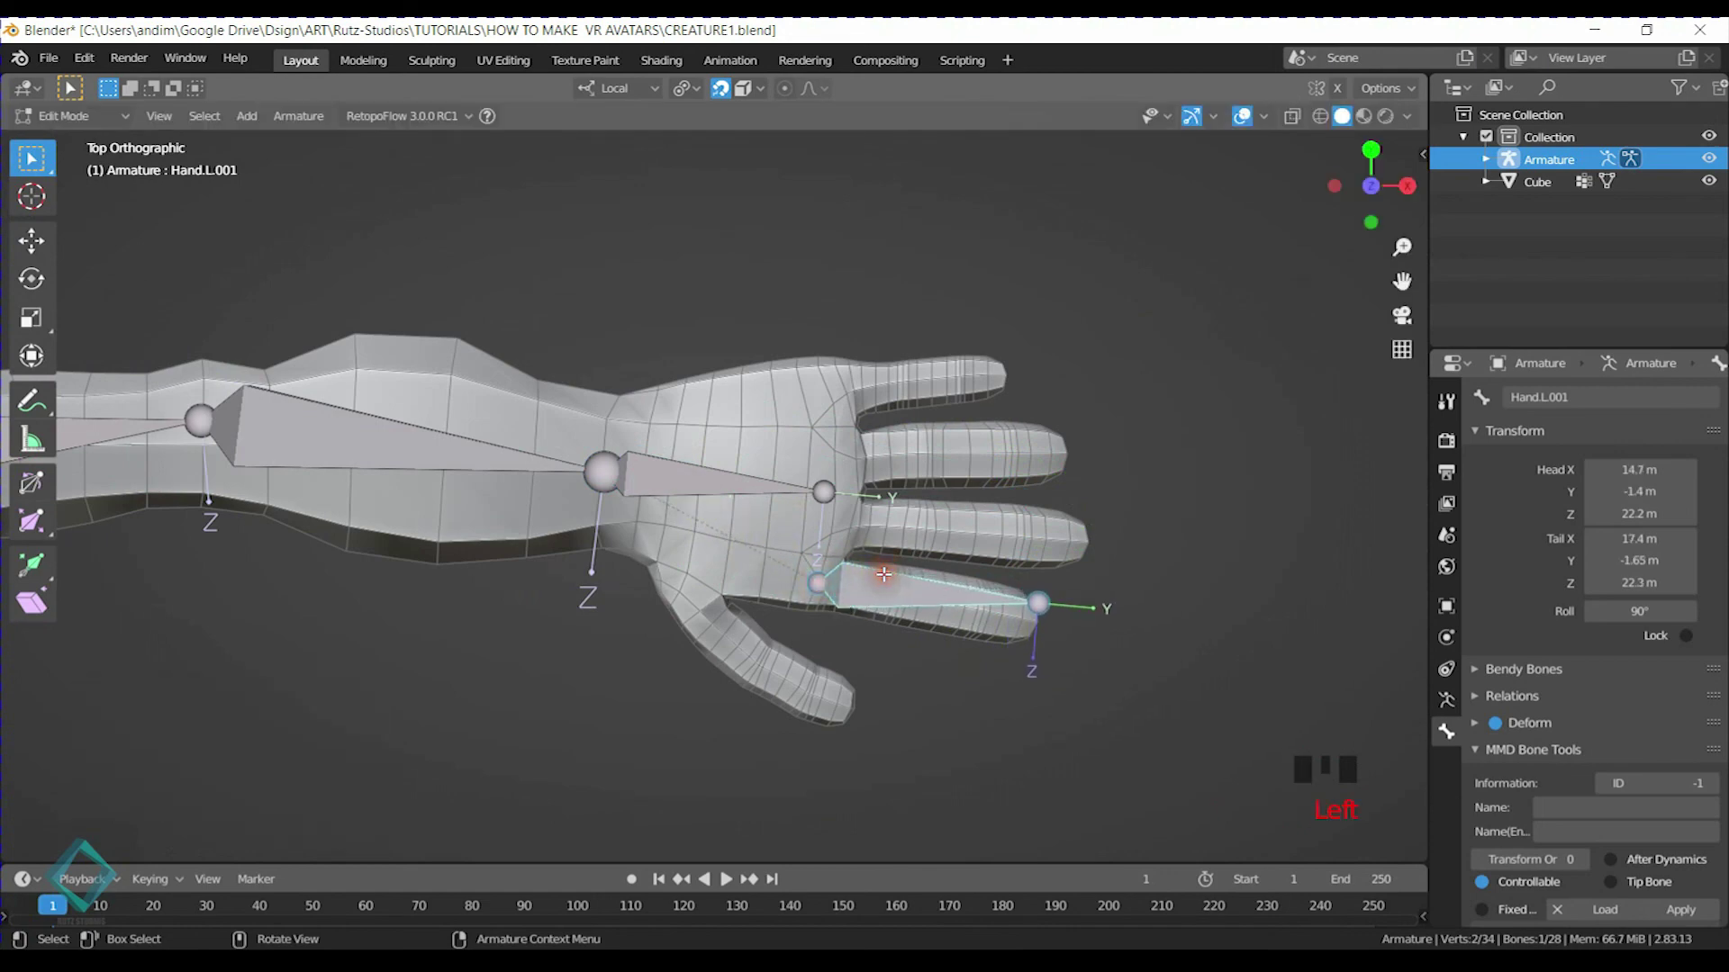
{"action": "left_click", "coordinate": [707, 477], "text": "shift"}
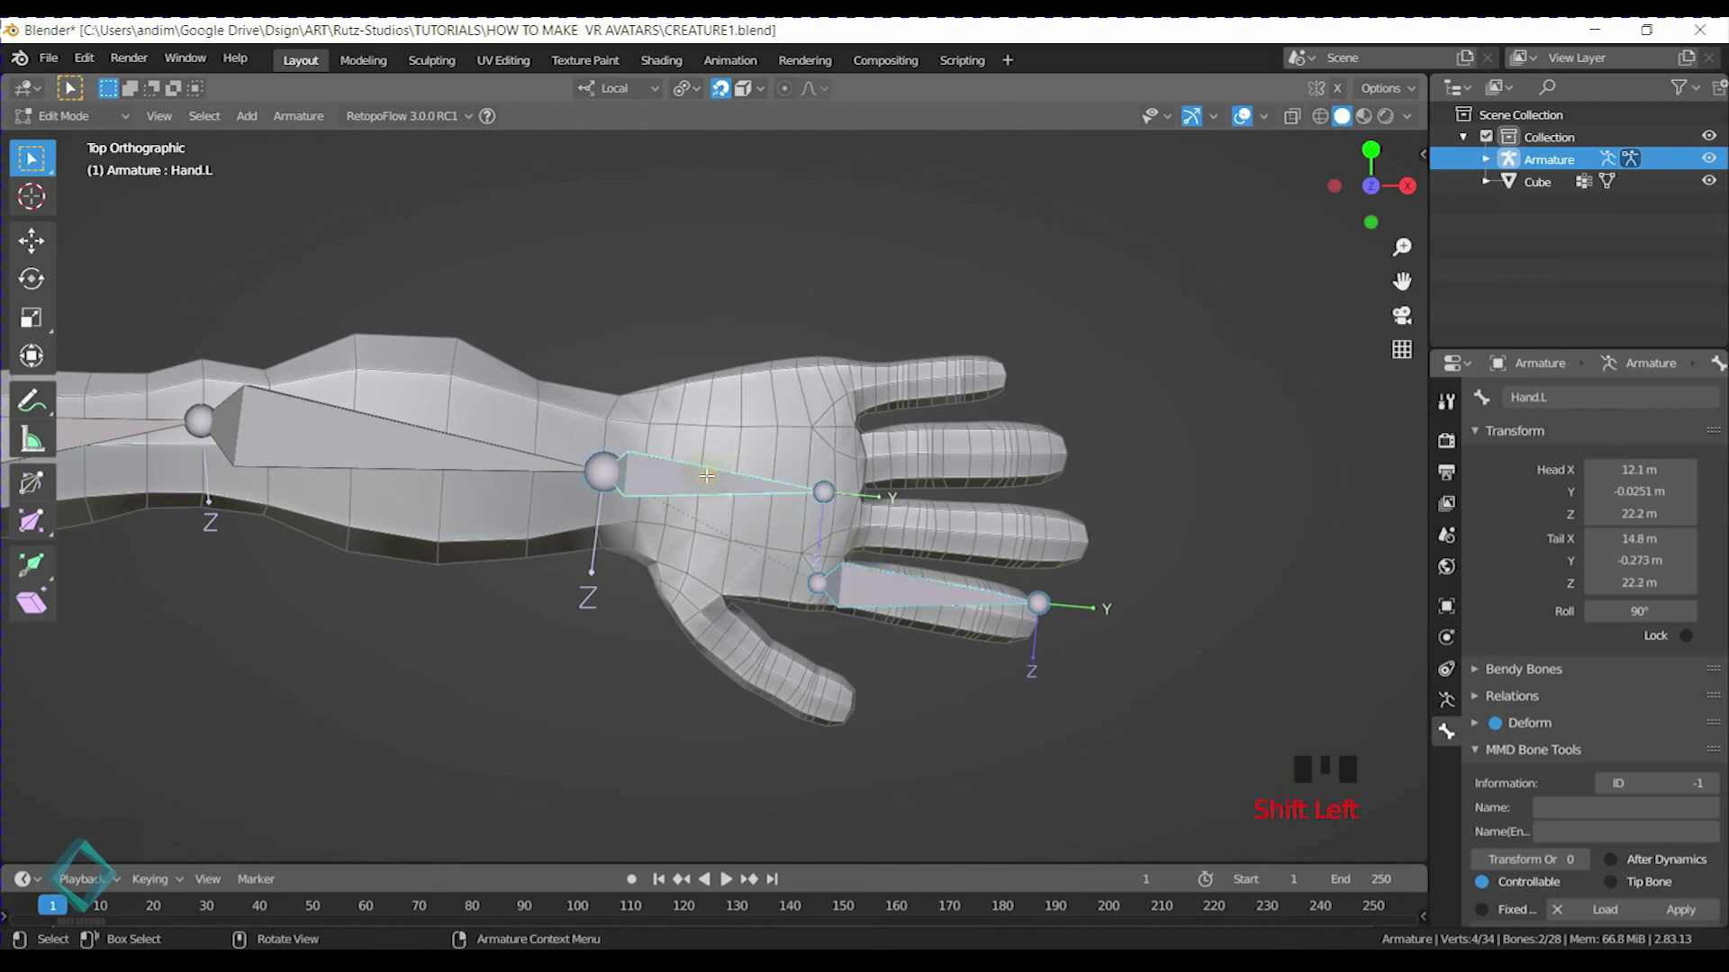
{"action": "key", "text": "ctrl+p"}
{"action": "left_click", "coordinate": [706, 477]}
Shorten the index finger bone by moving its tail back to the first knuckle, about -1.69 m in X and 0.09 m in Y
{"action": "middle_click_drag", "start_coordinate": [707, 475], "coordinate": [614, 464], "text": "shift"}
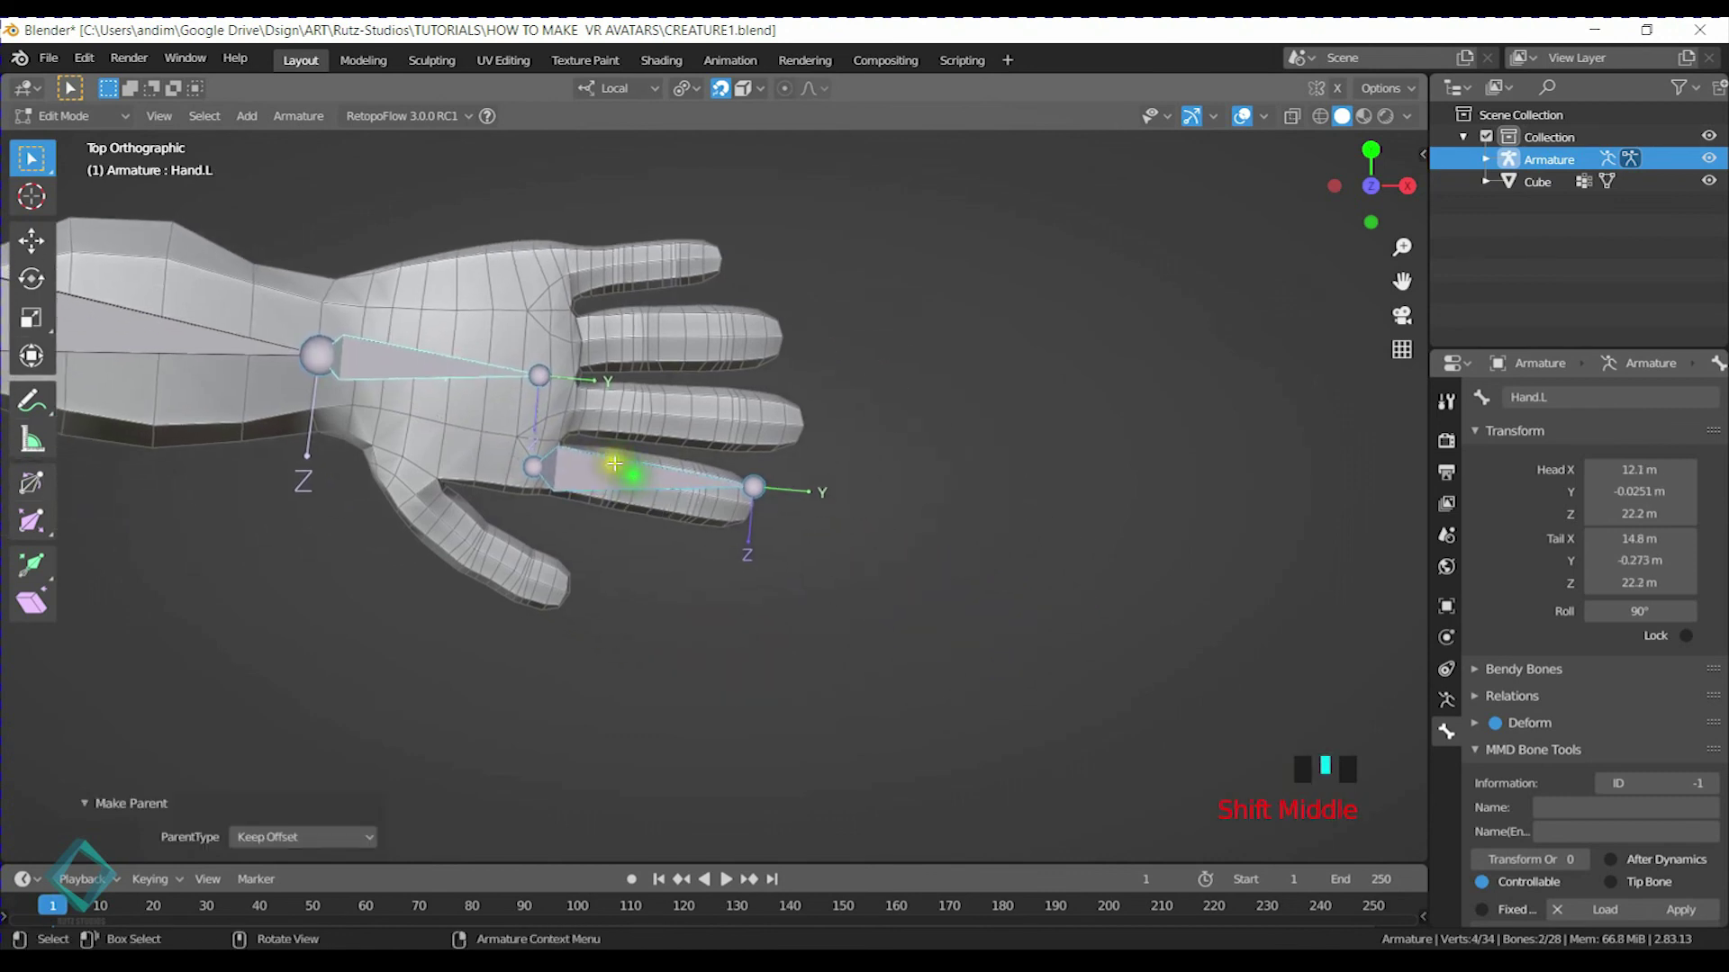
{"action": "left_click", "coordinate": [764, 493]}
{"action": "scroll", "coordinate": [771, 494], "scroll_direction": "up", "scroll_amount": 5}
{"action": "middle_click_drag", "start_coordinate": [771, 494], "coordinate": [1020, 533], "text": "shift"}
{"action": "key", "text": "g"}
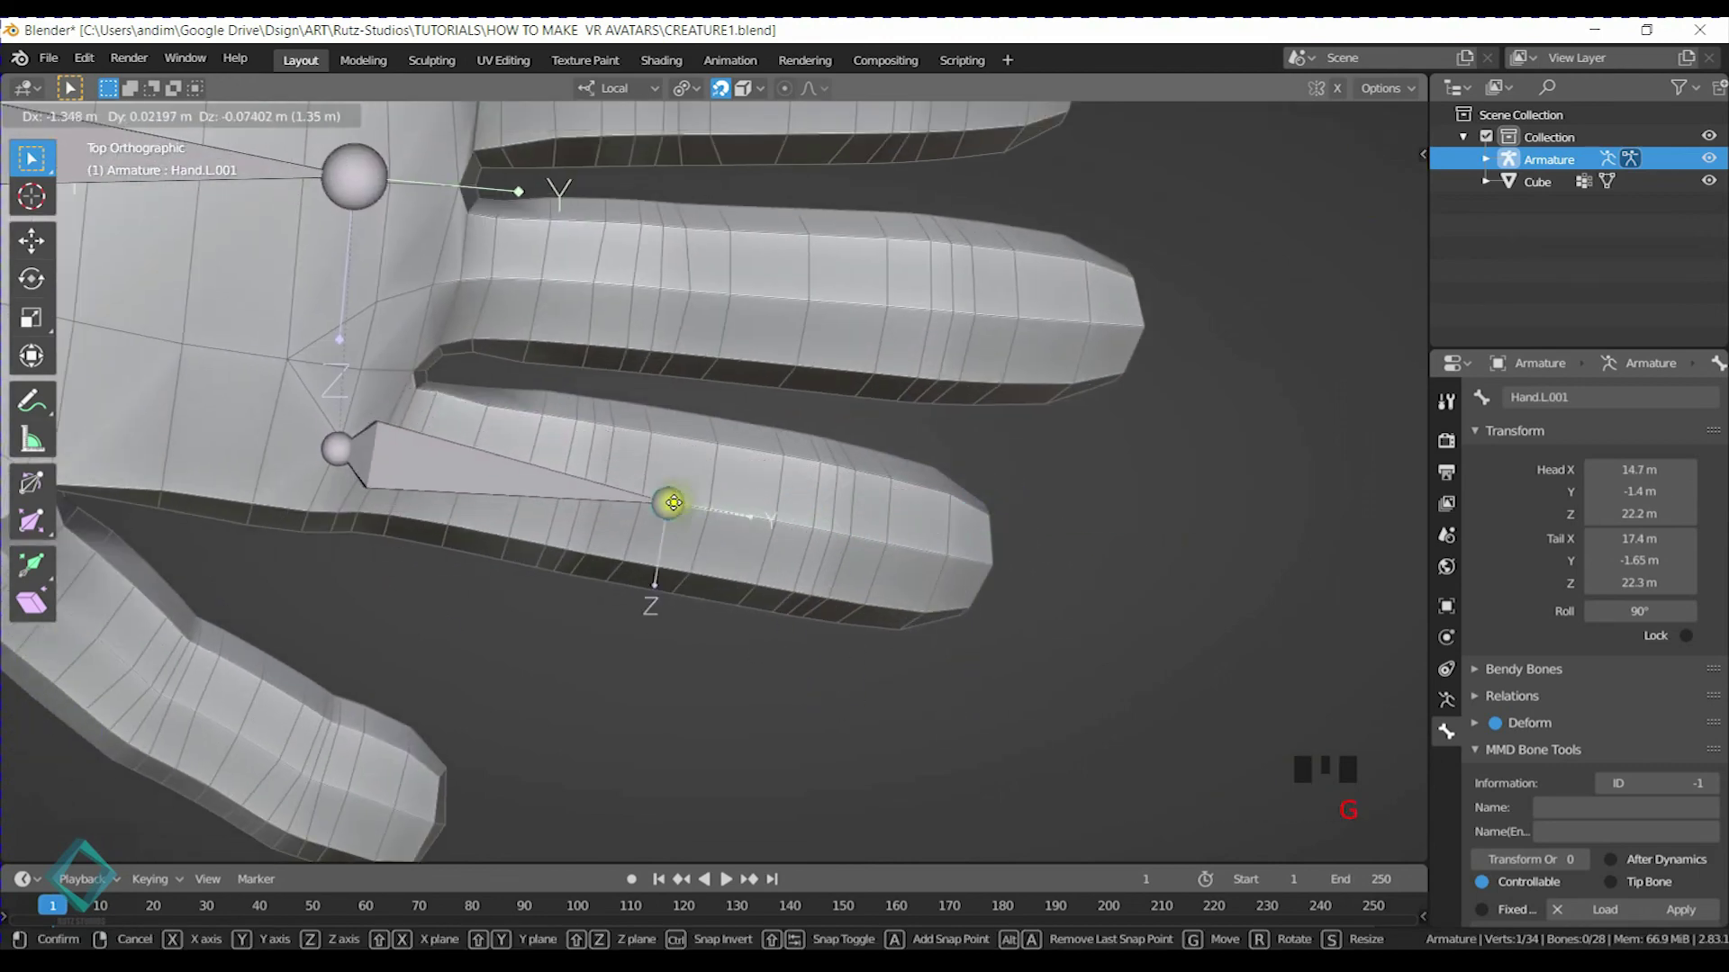
{"action": "left_click", "coordinate": [584, 487]}
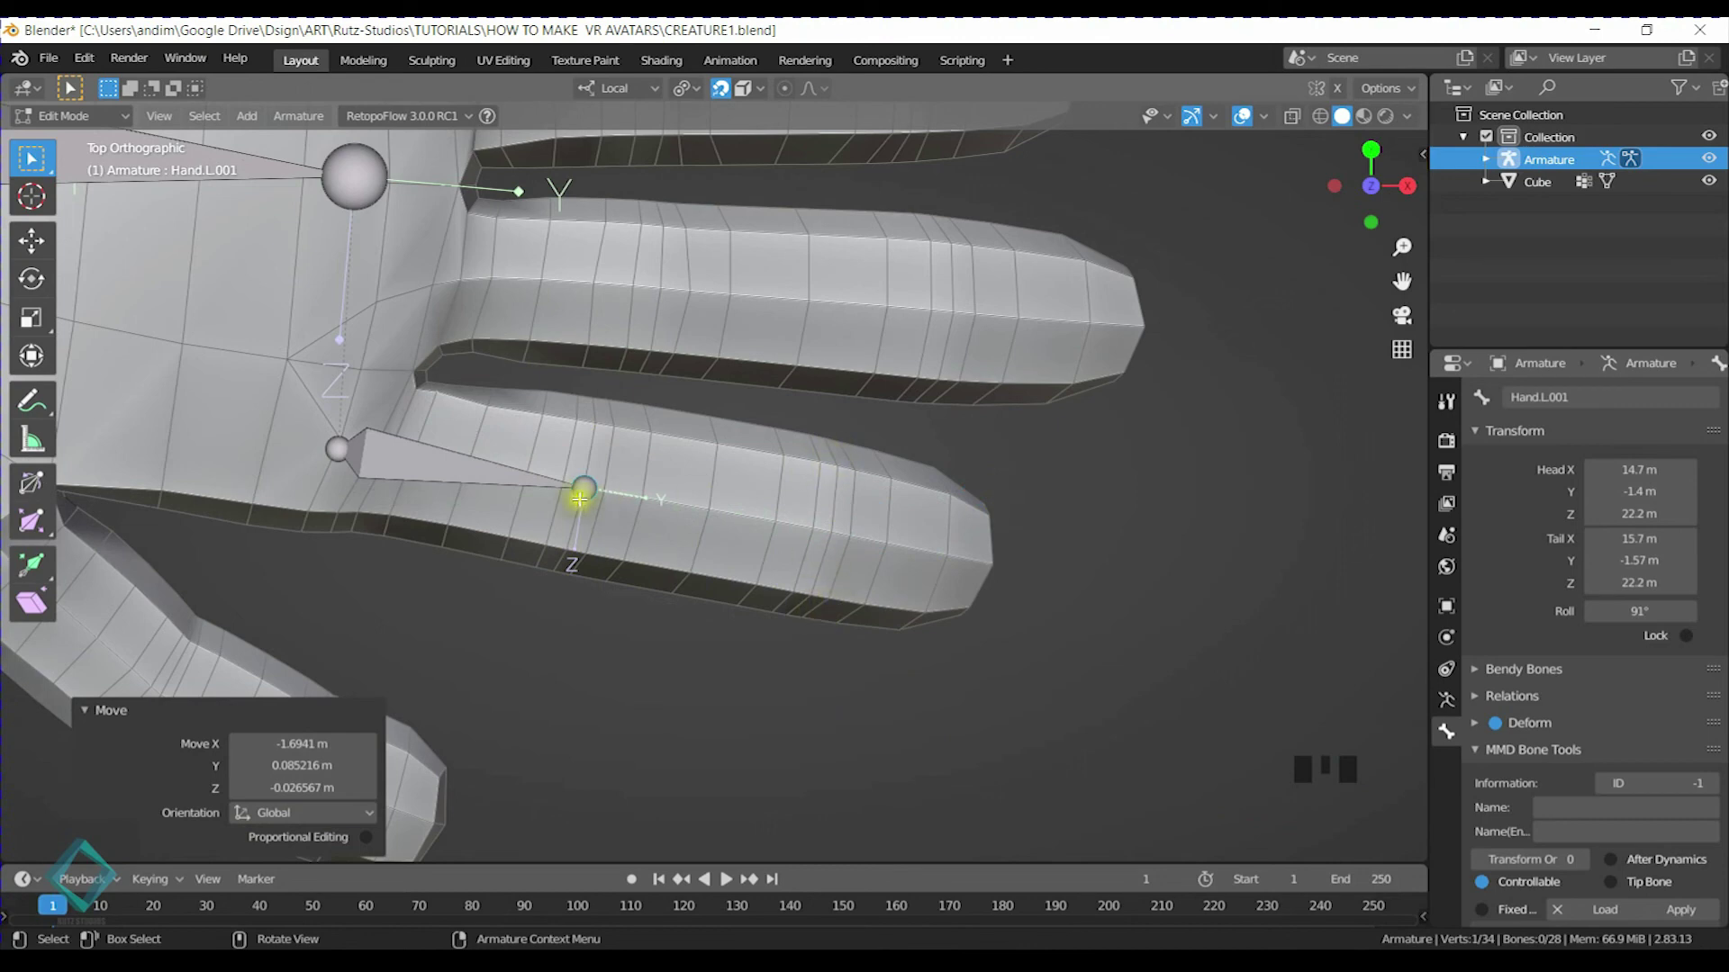
Fine-tune the index finger bone, nudging its head about 0.03 m in X and its tail about -0.02 m in X
{"action": "left_click", "coordinate": [334, 441]}
{"action": "key", "text": "g"}
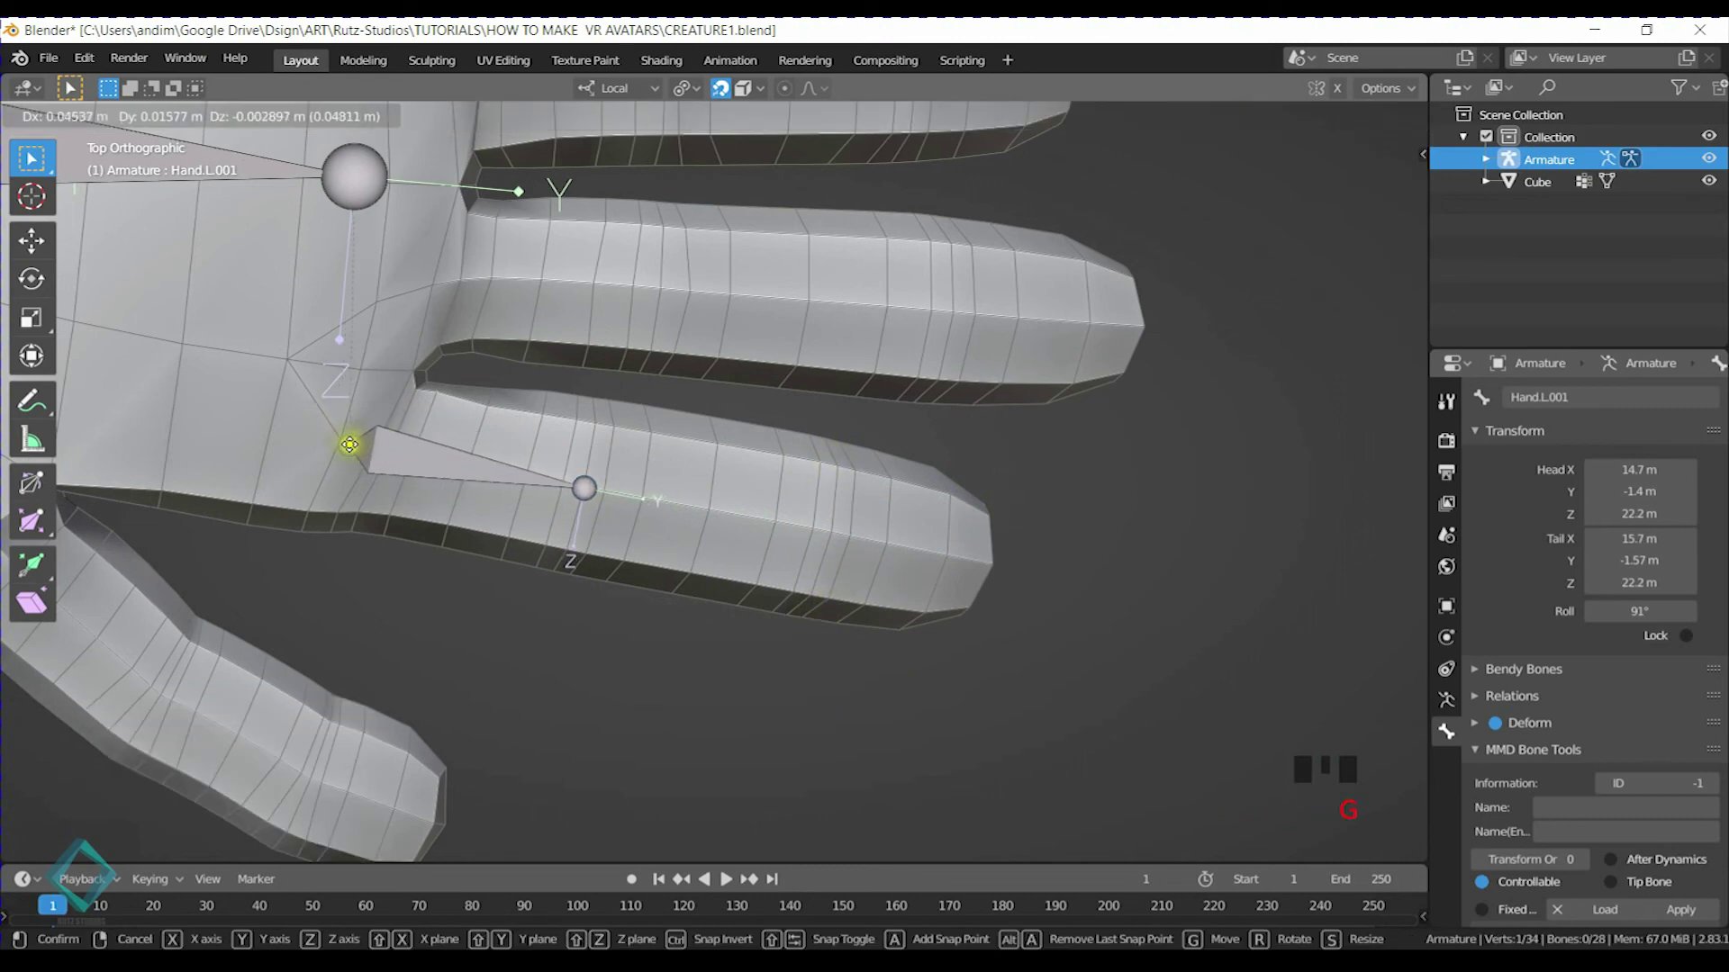
{"action": "left_click", "coordinate": [346, 445]}
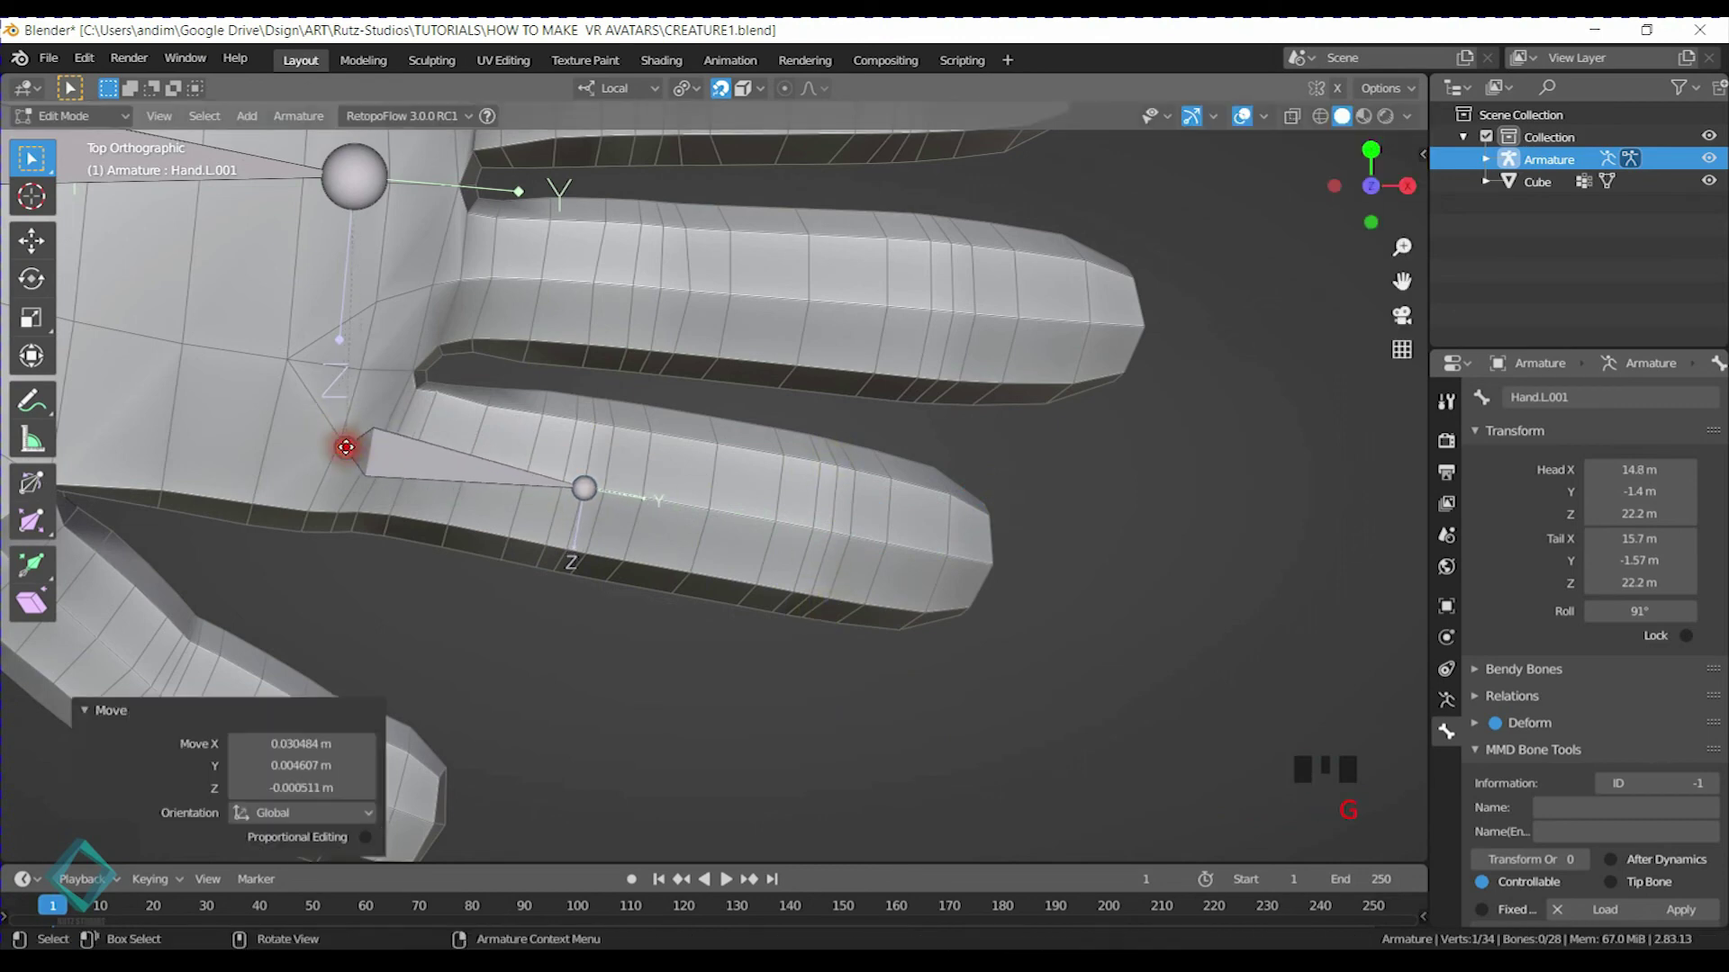
{"action": "left_click", "coordinate": [581, 486]}
{"action": "key", "text": "g"}
{"action": "left_click", "coordinate": [579, 490]}
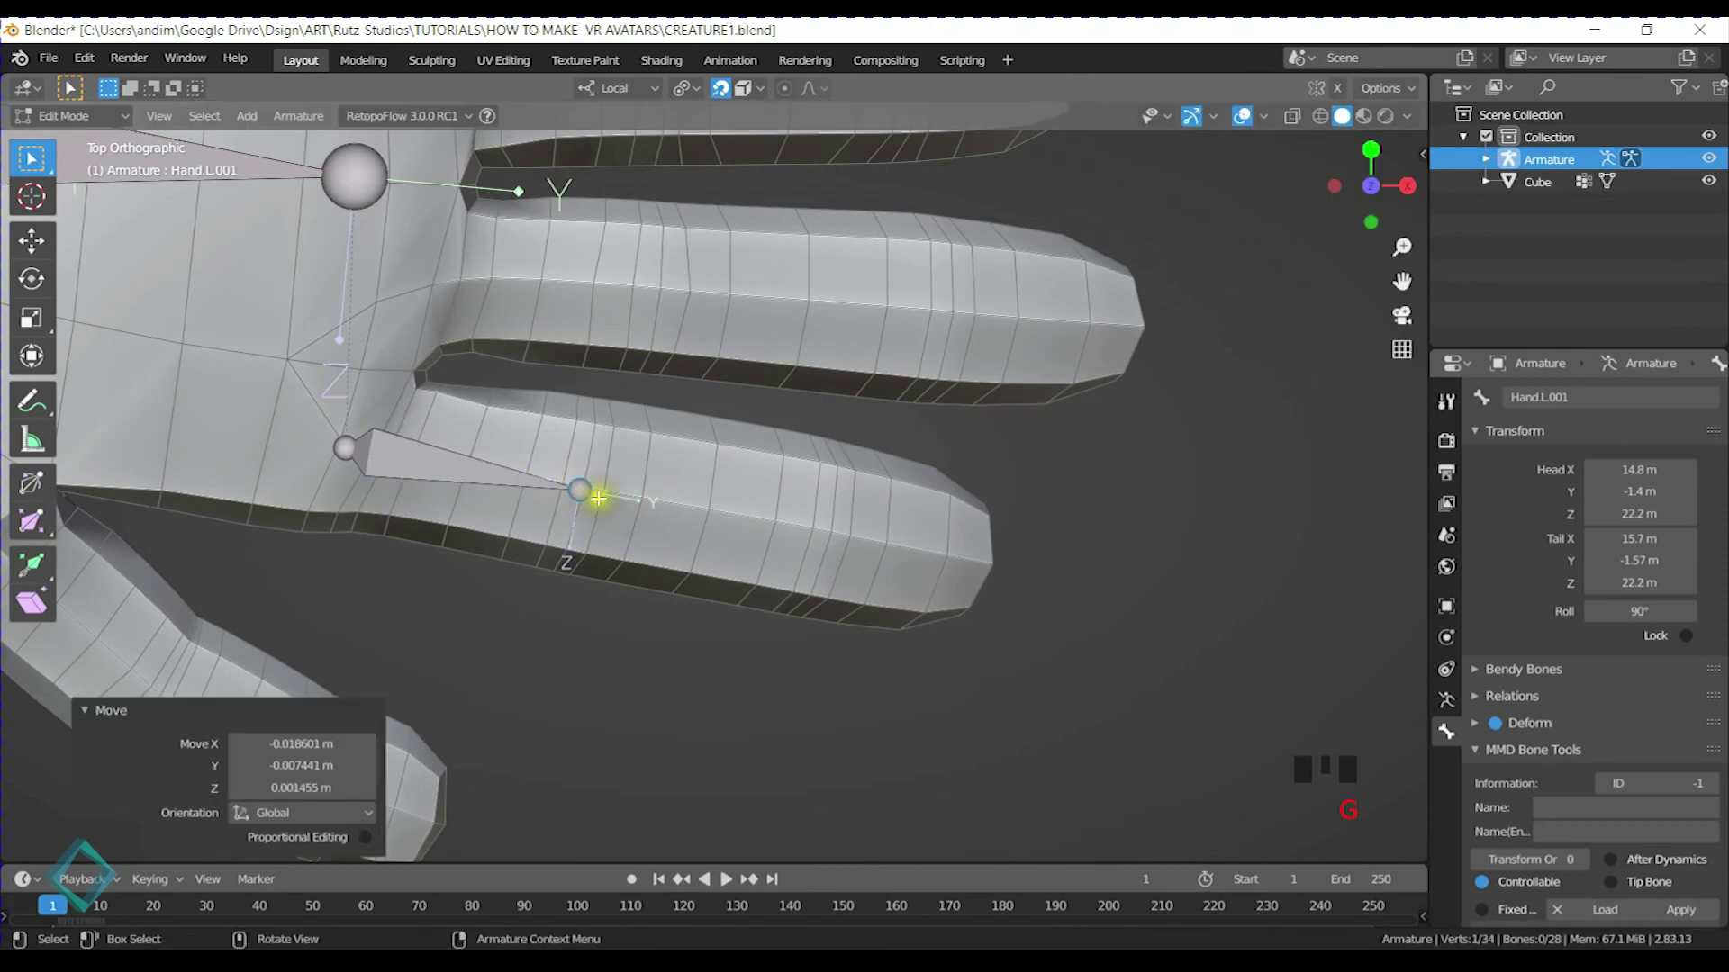
Rename the index finger's base bone as Index.L
{"action": "left_click", "coordinate": [414, 459]}
{"action": "double_click", "coordinate": [1576, 403]}
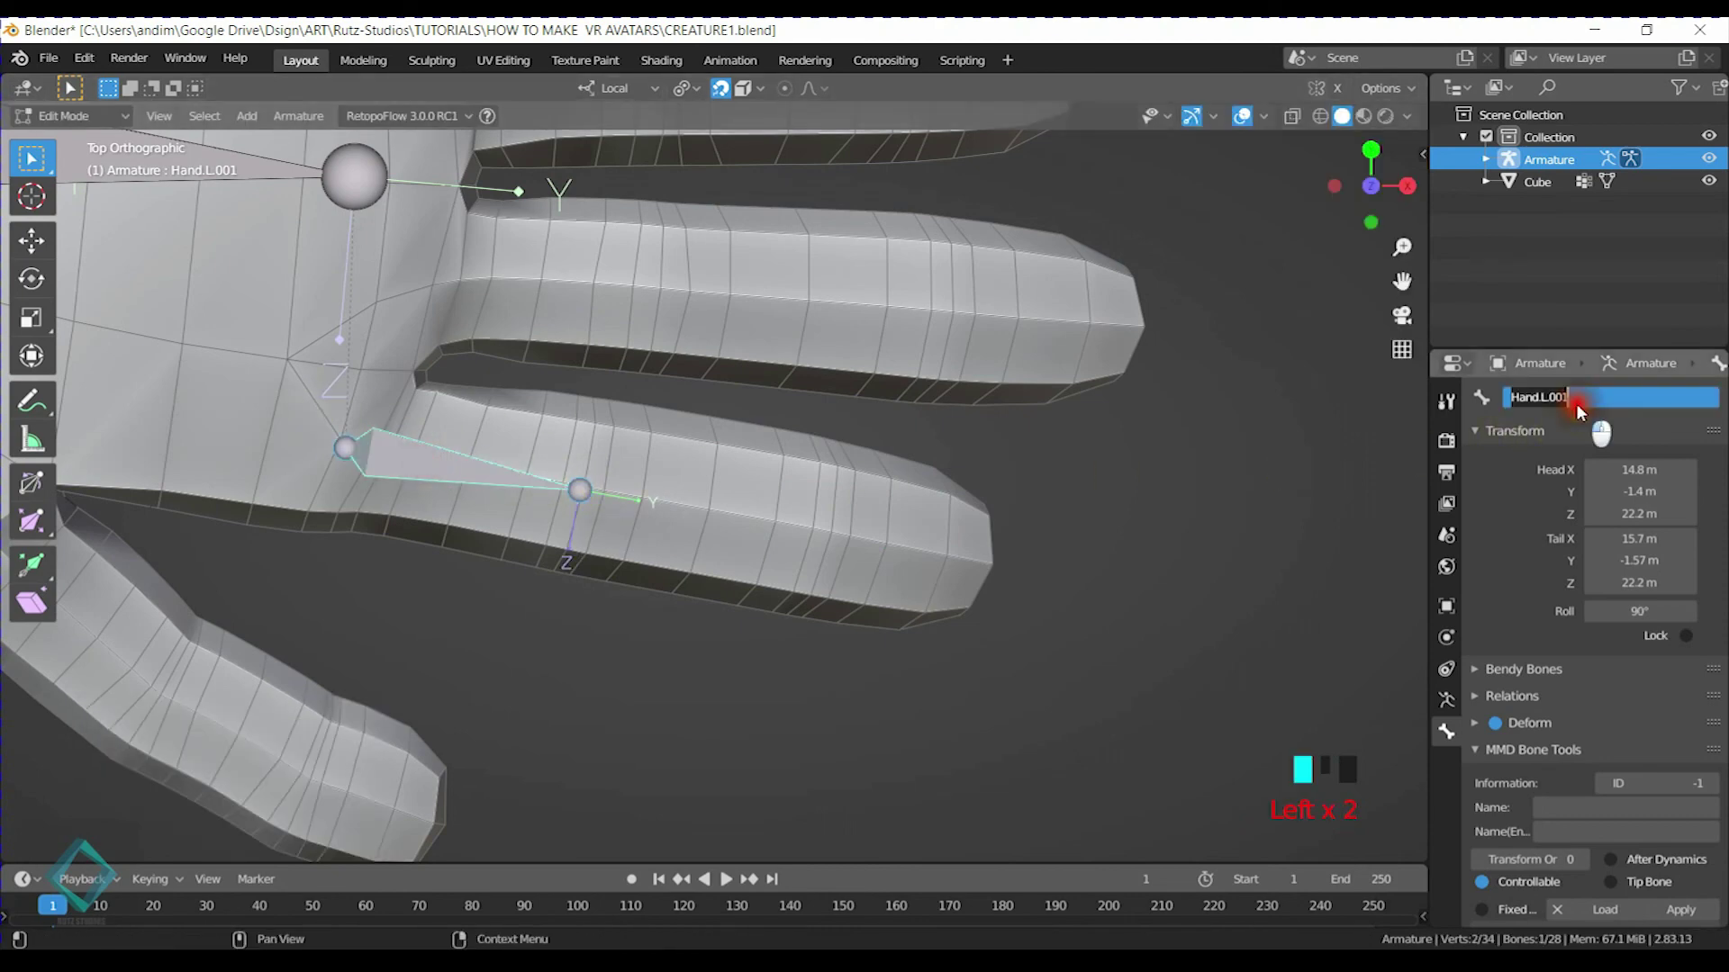
{"action": "type", "text": "Inde.L"}
{"action": "key", "text": "Return"}
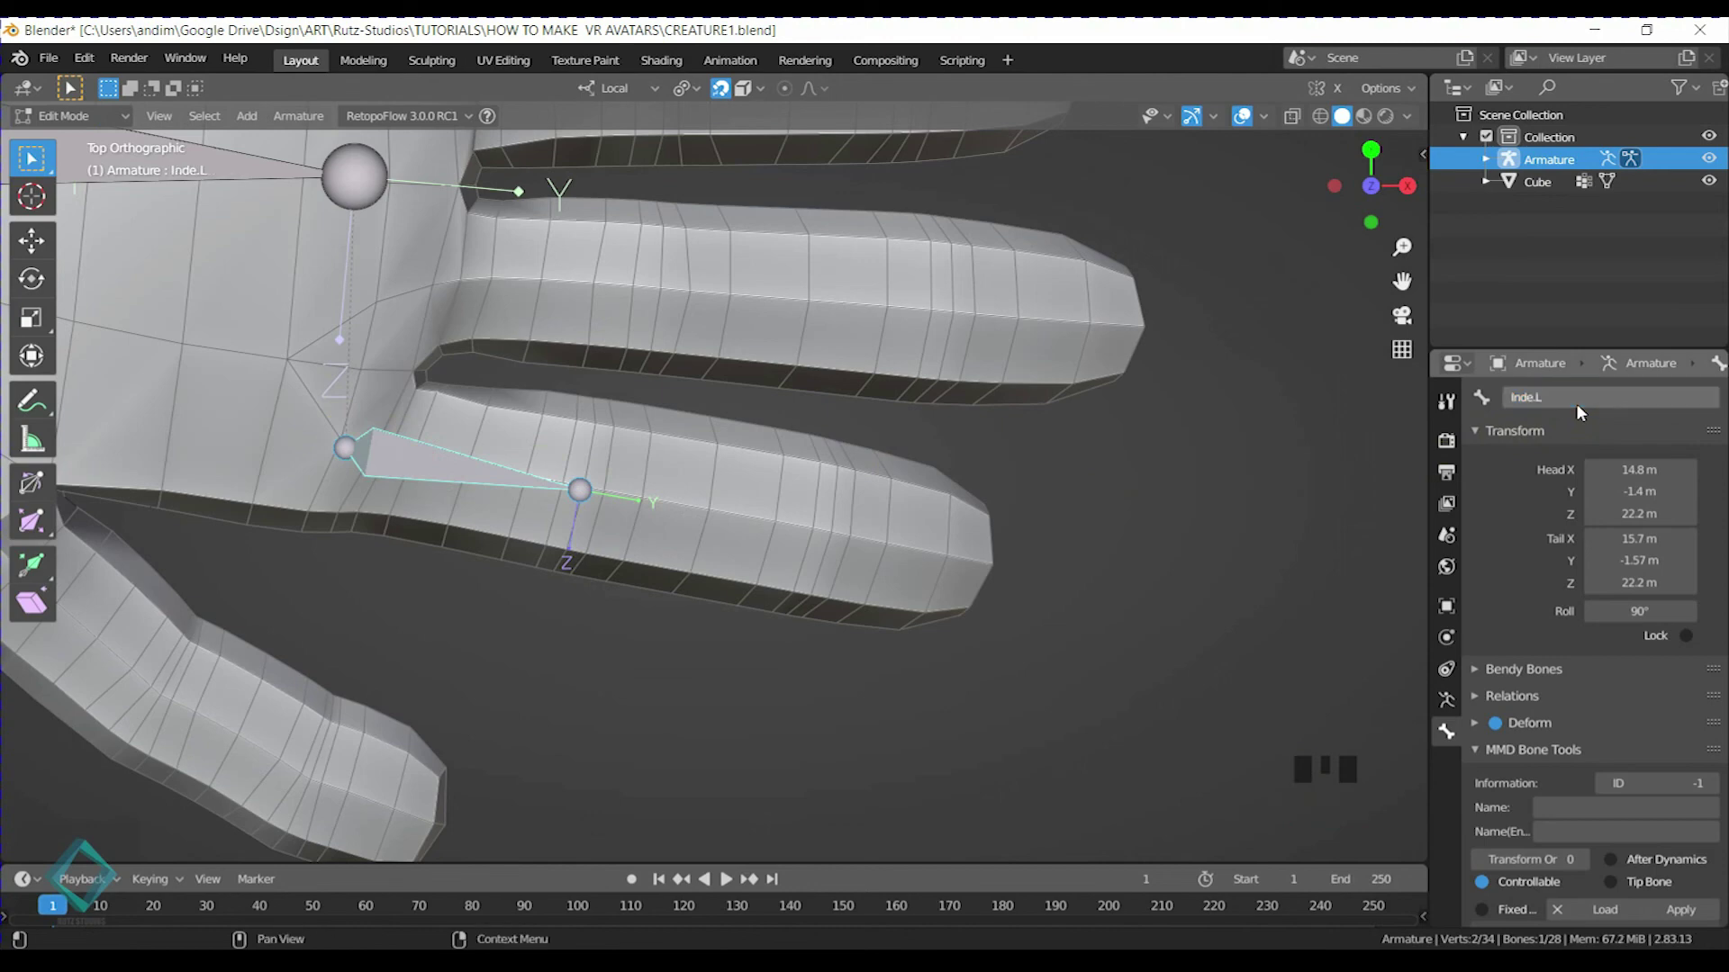
{"action": "left_click", "coordinate": [1523, 397]}
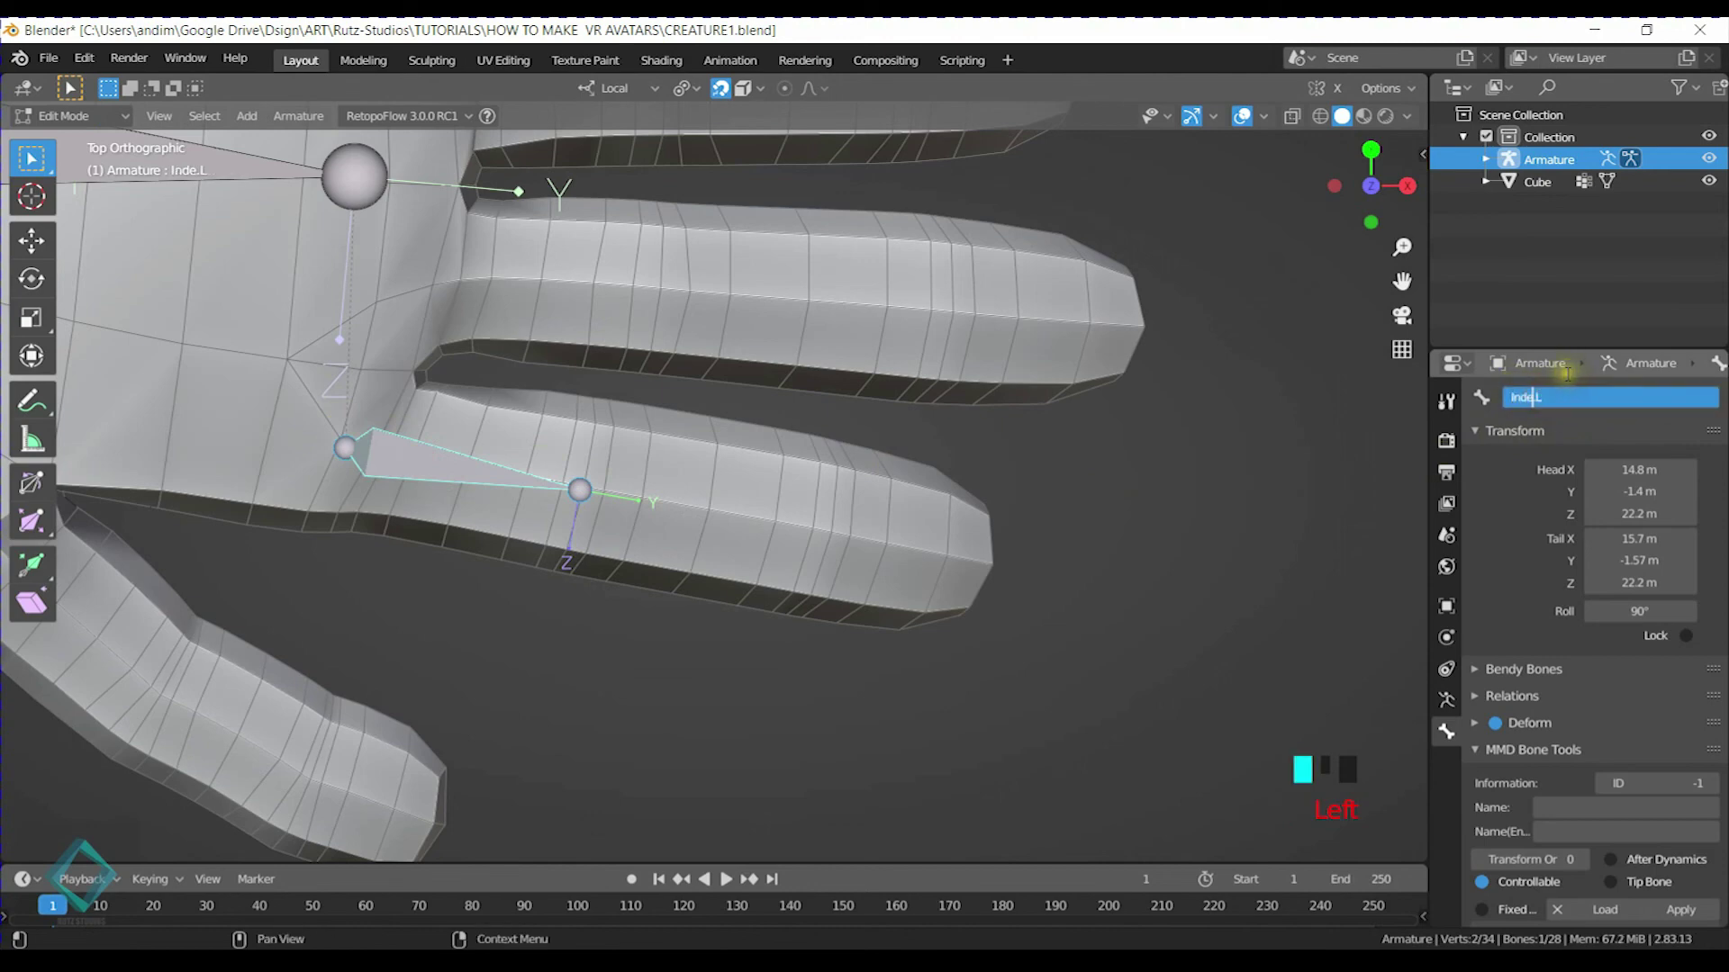
{"action": "type", "text": "x"}
{"action": "key", "text": "Return"}
Extrude a second index finger bone about 1.03 m in X from the Index.L tail and align its tip with the next knuckle
{"action": "middle_click_drag", "start_coordinate": [582, 500], "coordinate": [491, 469], "text": "shift"}
{"action": "left_click", "coordinate": [490, 466]}
{"action": "key", "text": "e"}
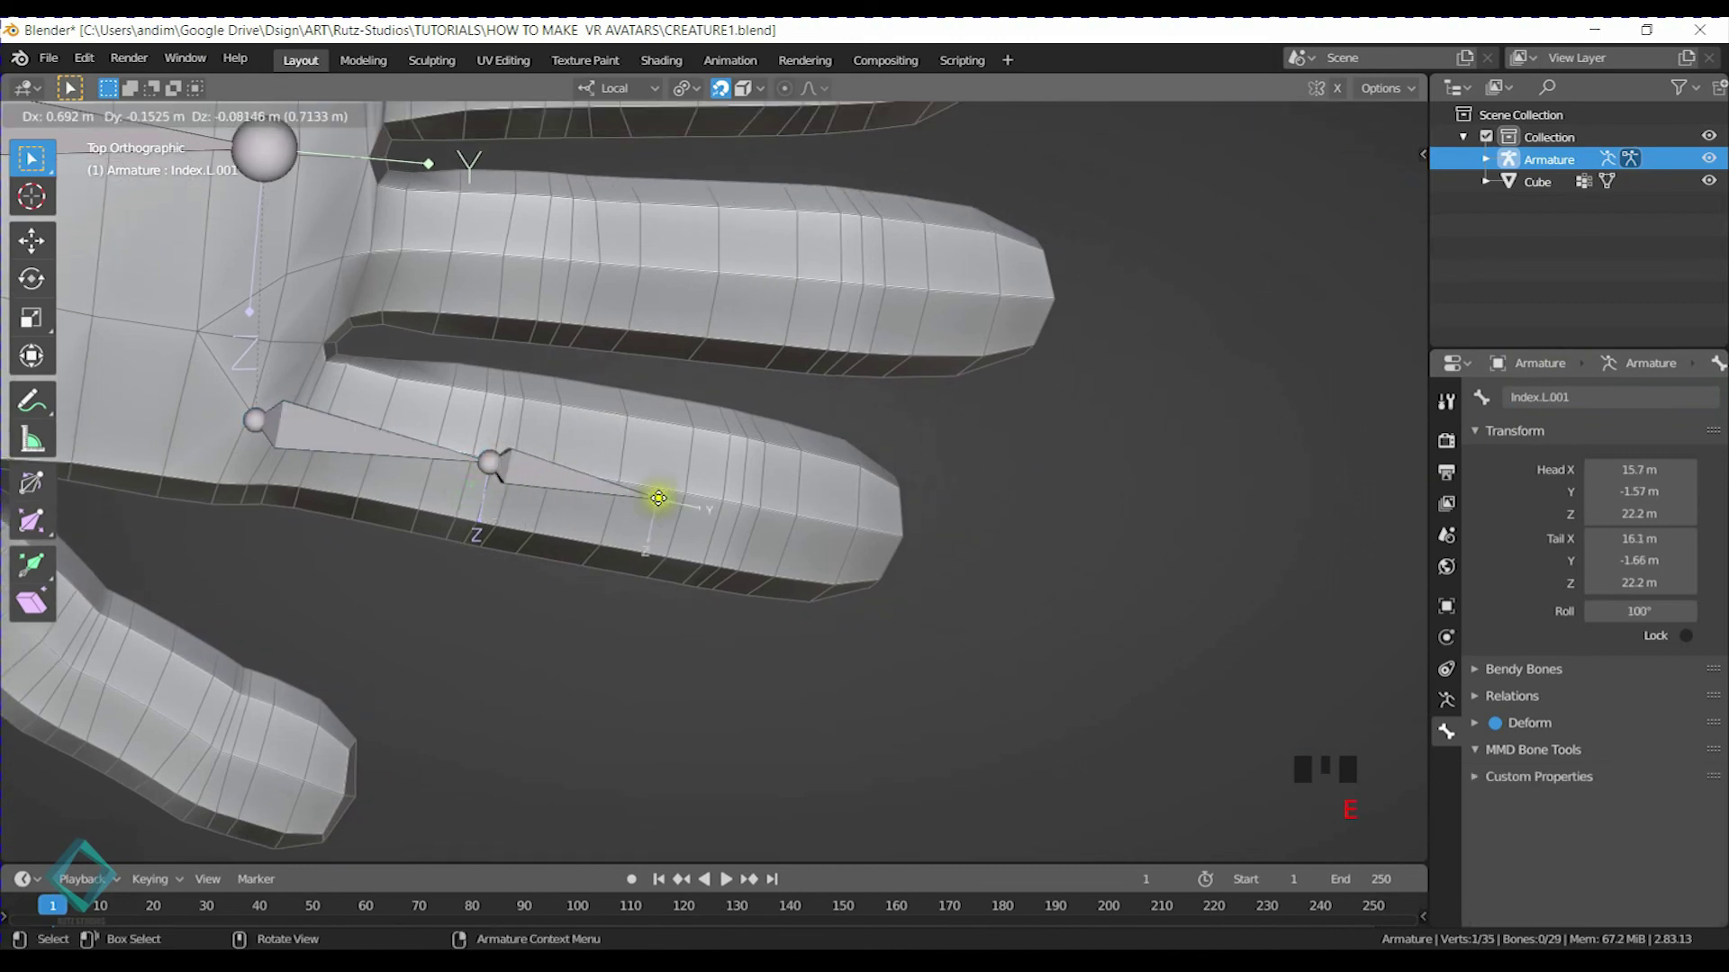
{"action": "left_click", "coordinate": [741, 504]}
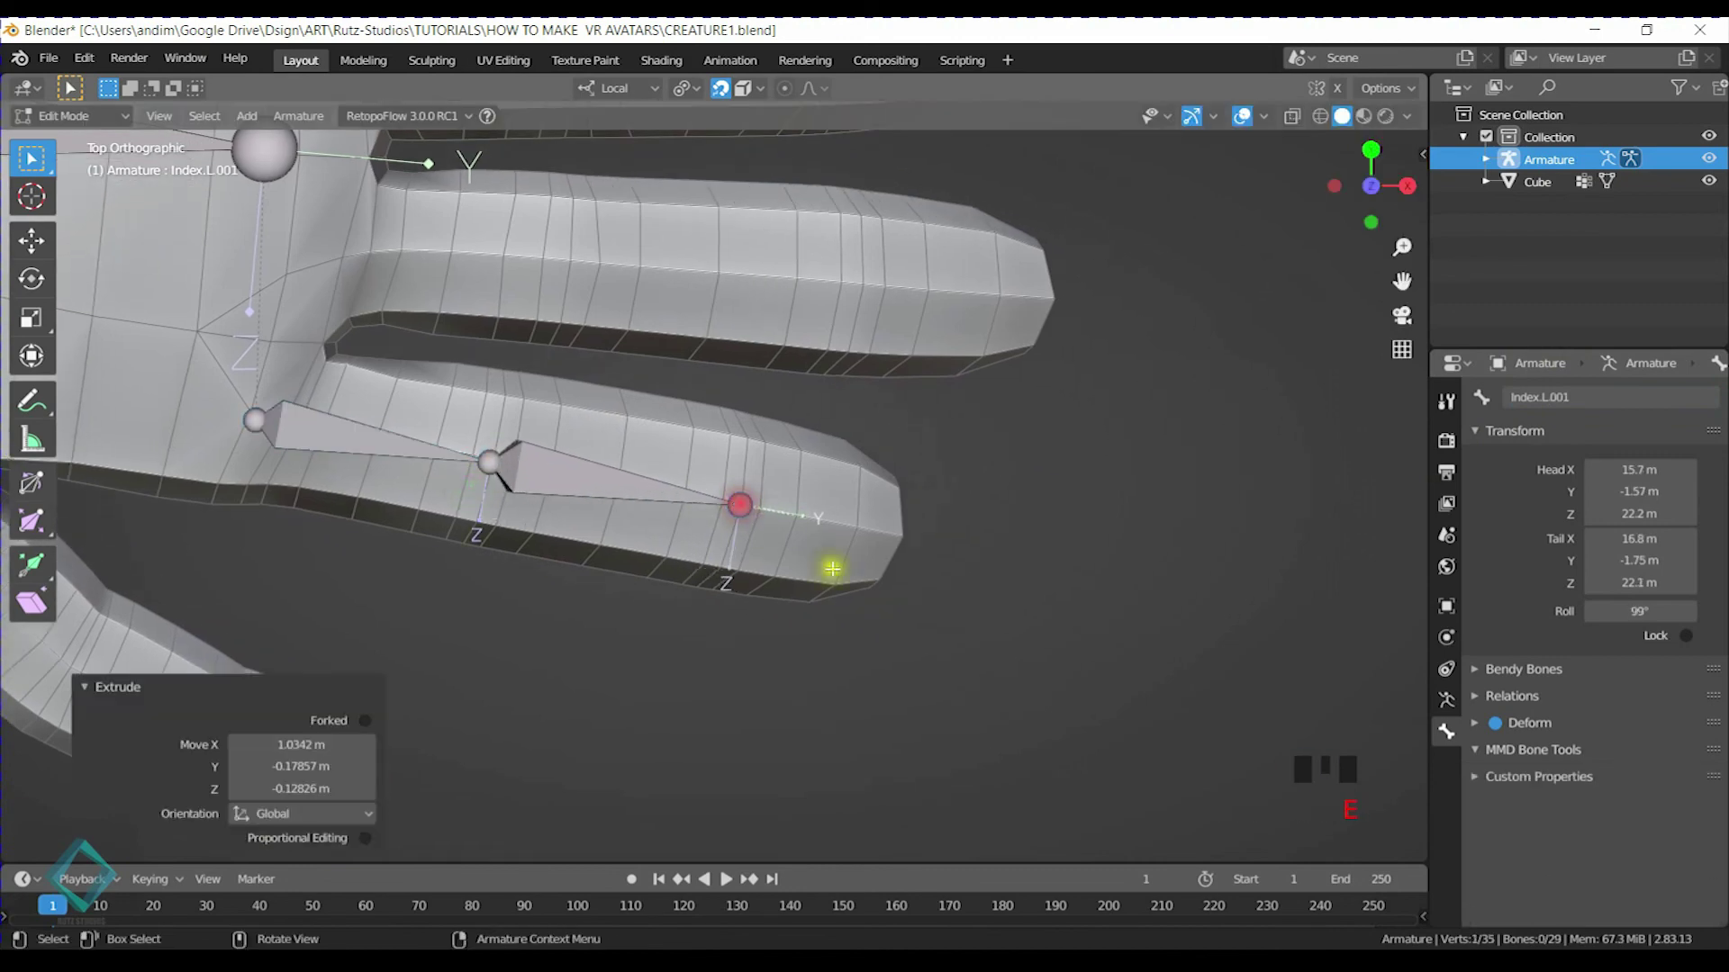
{"action": "middle_click_drag", "start_coordinate": [848, 546], "coordinate": [879, 413]}
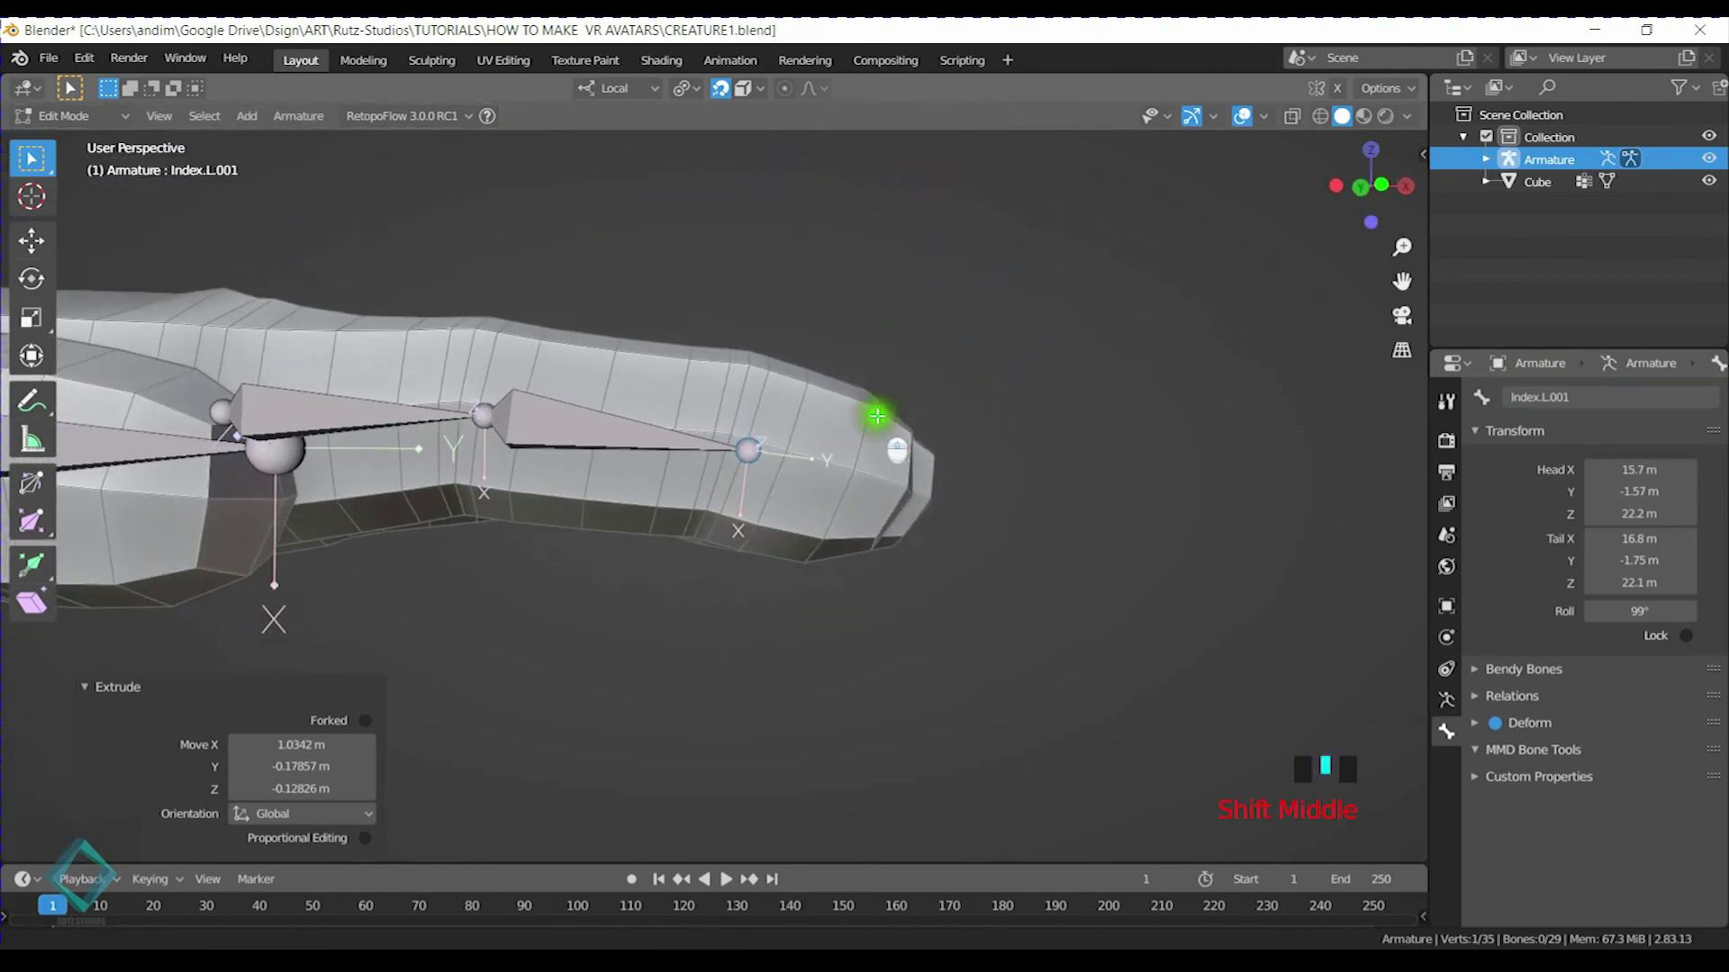
{"action": "key", "text": "KP_1"}
{"action": "middle_click_drag", "start_coordinate": [763, 465], "coordinate": [802, 471]}
{"action": "key", "text": "g"}
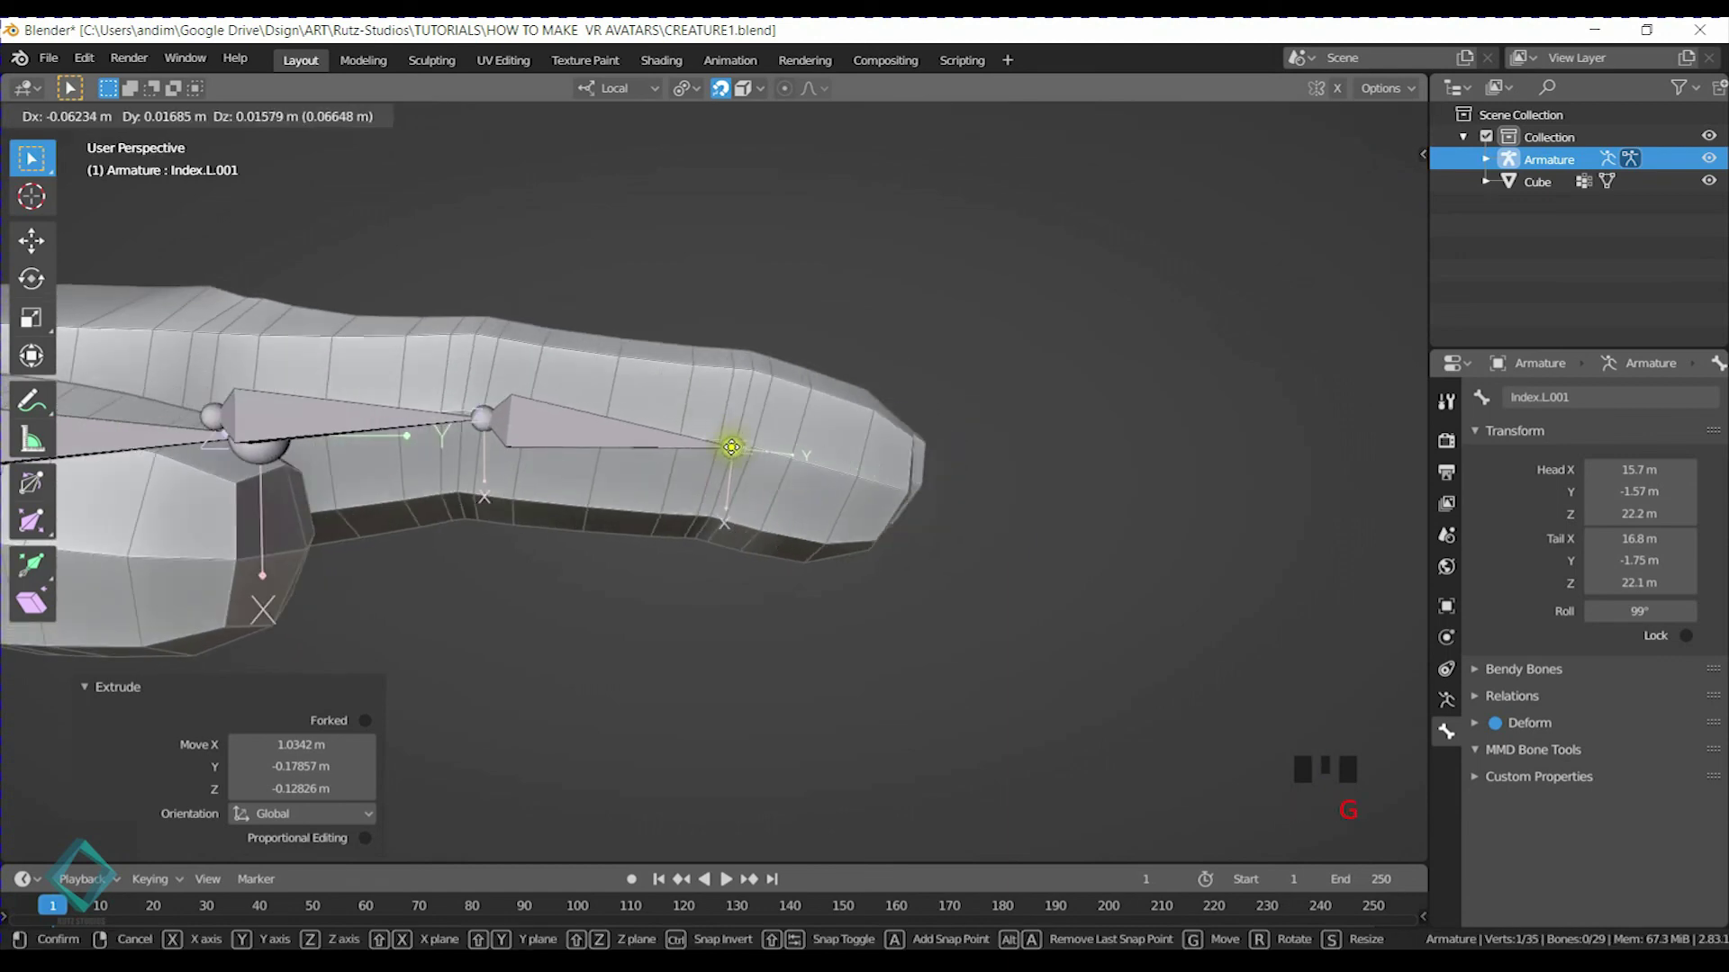
{"action": "left_click", "coordinate": [734, 442]}
Extrude a third index bone about 0.64 m in X toward the fingertip and centre its tip in the top view
{"action": "key", "text": "e"}
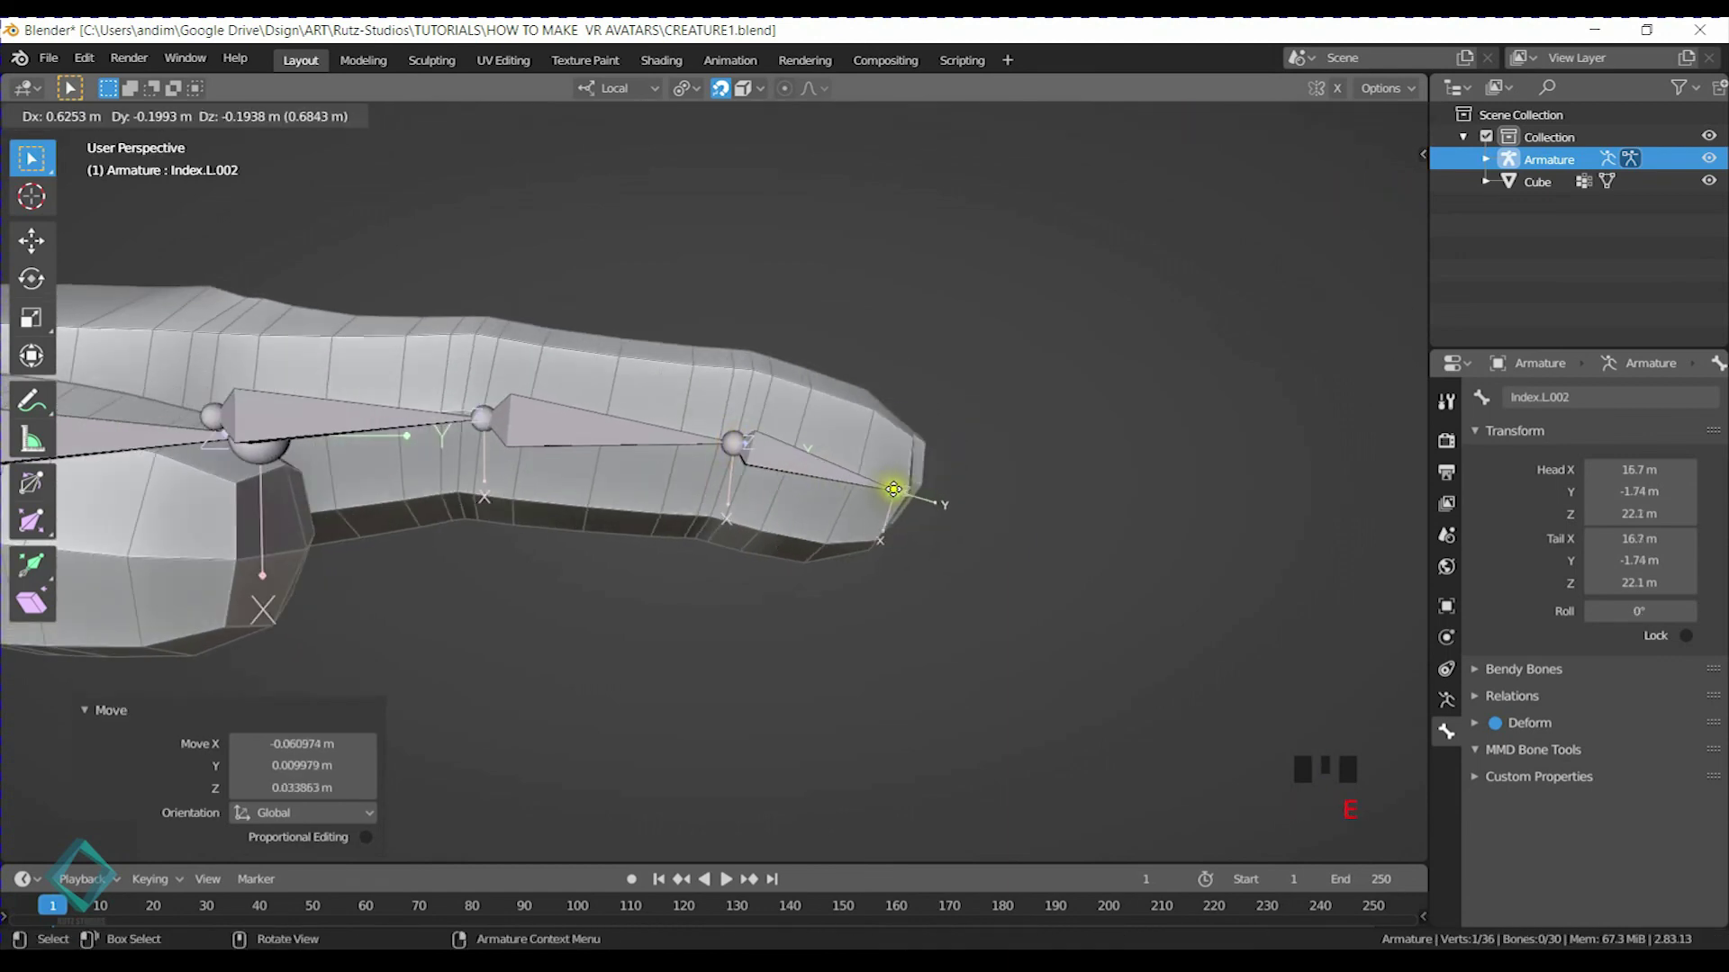
{"action": "left_click", "coordinate": [900, 489]}
{"action": "middle_click_drag", "start_coordinate": [900, 489], "coordinate": [664, 500]}
{"action": "key", "text": "KP_7"}
{"action": "key", "text": "g"}
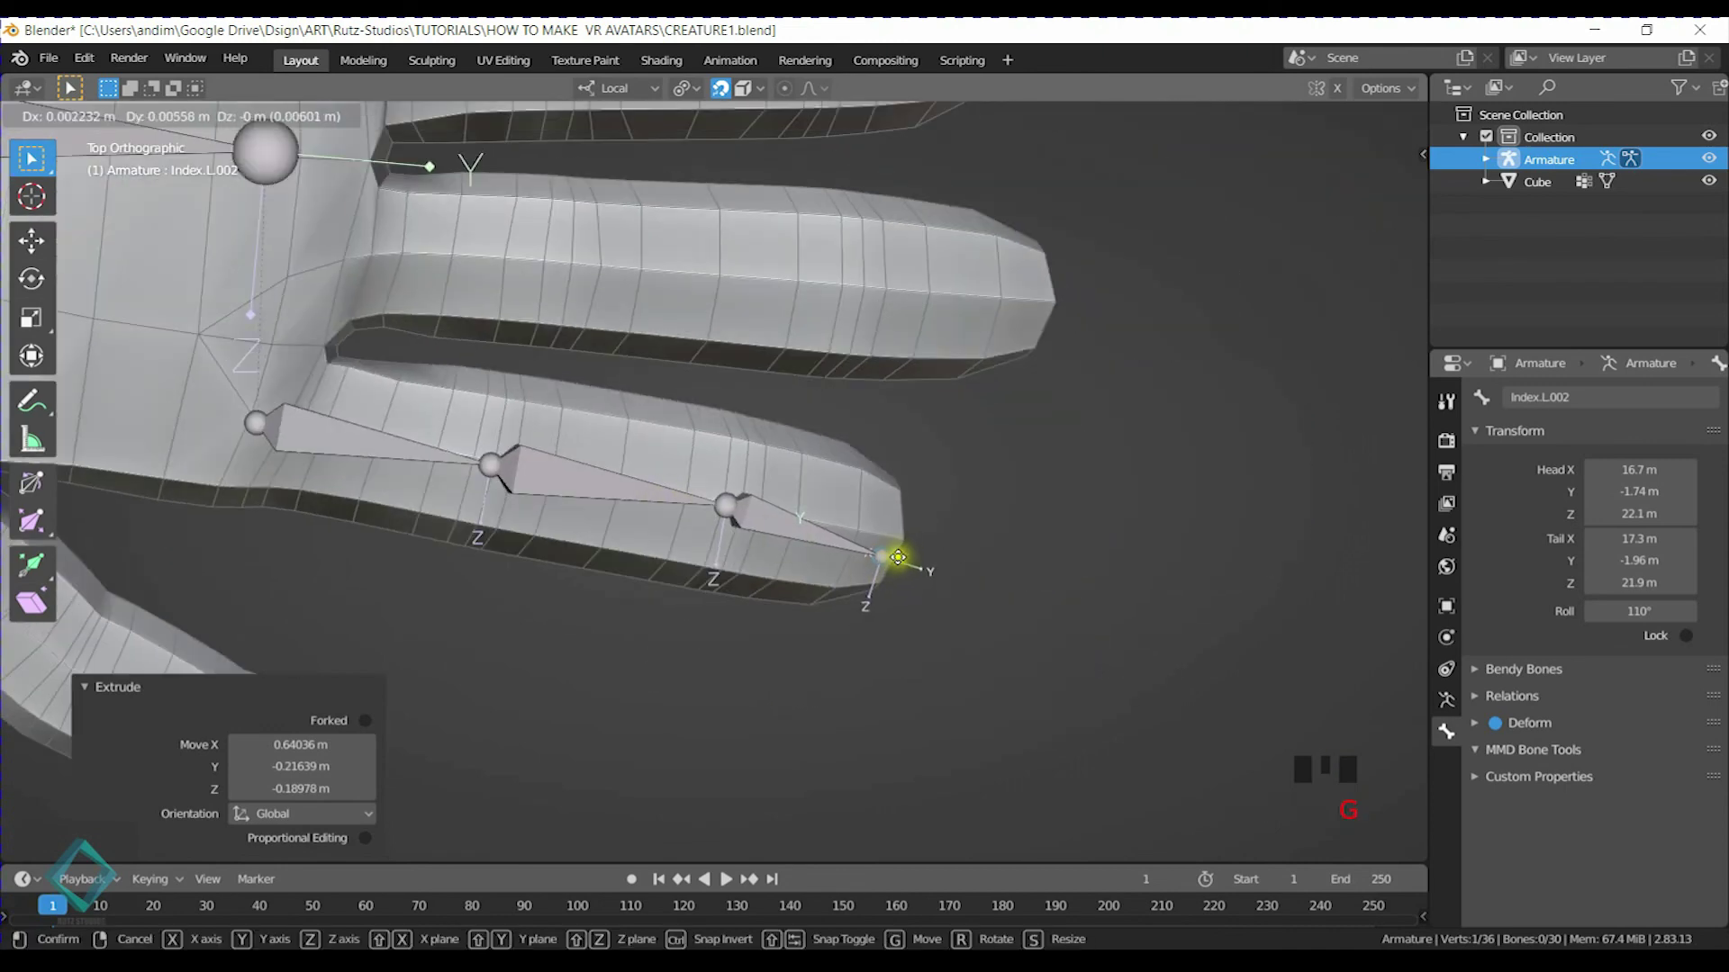
{"action": "key", "text": "g"}
{"action": "left_click", "coordinate": [927, 565]}
Examine how the finger, hand, forearm and upper arm bones and their local axes are oriented along the left arm
{"action": "middle_click_drag", "start_coordinate": [927, 565], "coordinate": [829, 594]}
{"action": "scroll", "coordinate": [828, 593], "scroll_direction": "up", "scroll_amount": 2}
{"action": "scroll", "coordinate": [699, 606], "scroll_direction": "down", "scroll_amount": 3}
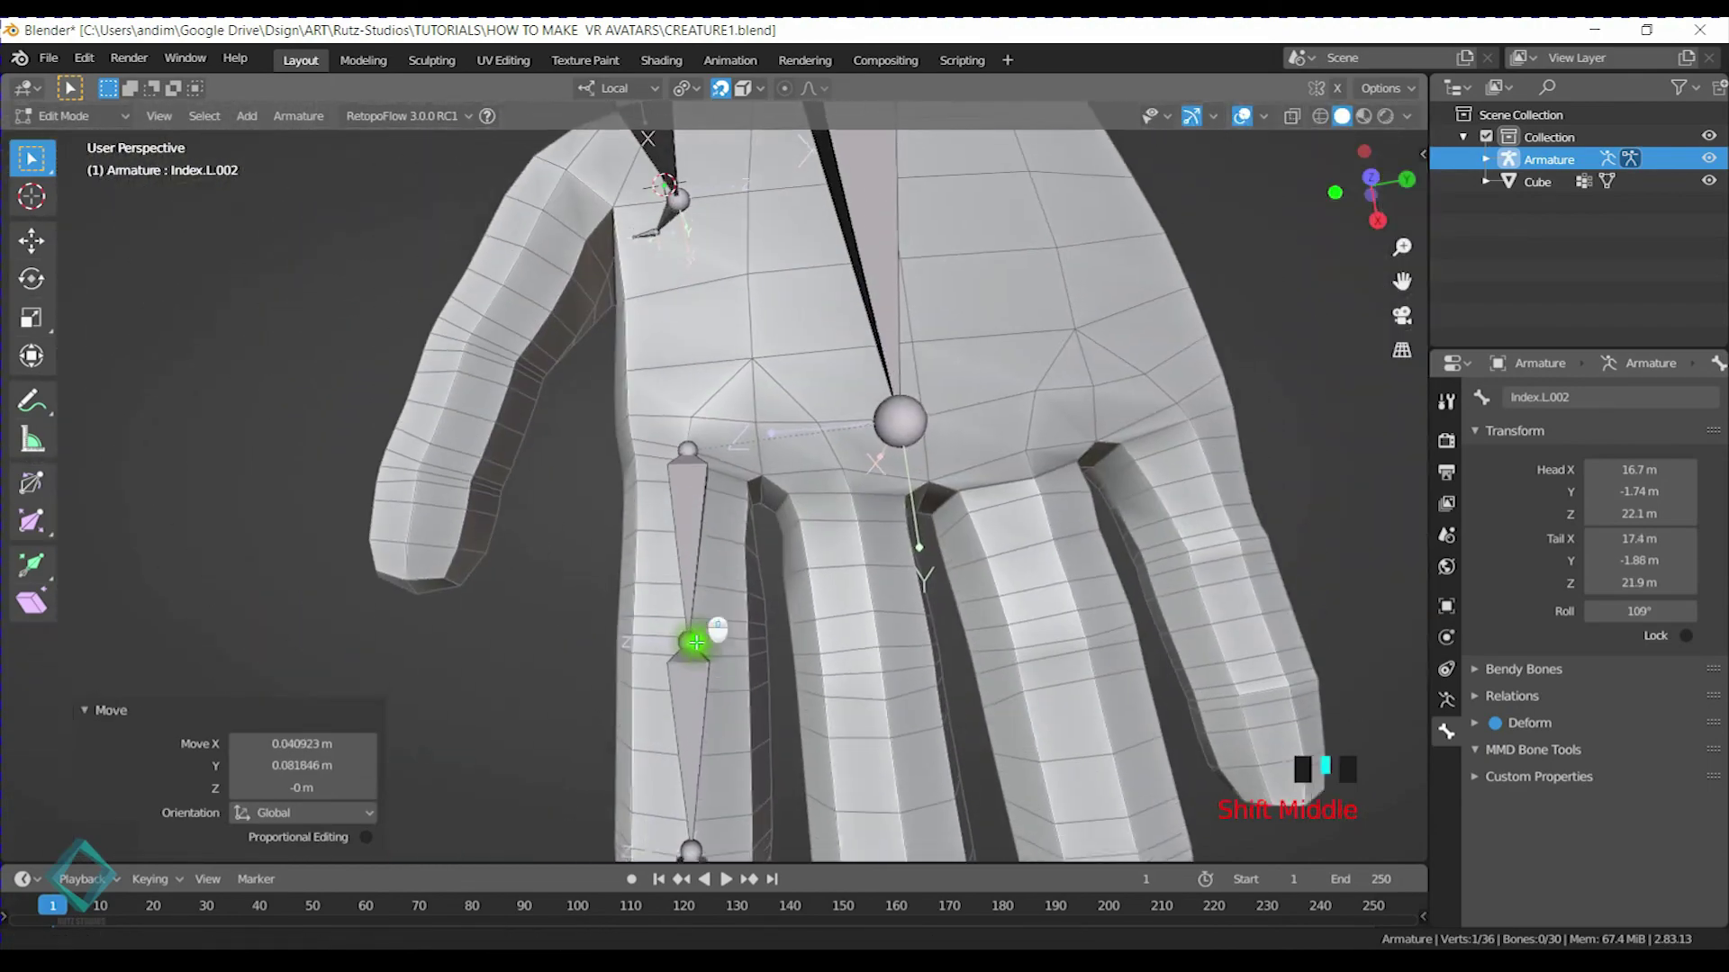
{"action": "scroll", "coordinate": [695, 520], "scroll_direction": "down", "scroll_amount": 2, "text": "shift"}
{"action": "left_click", "coordinate": [675, 419]}
{"action": "middle_click_drag", "start_coordinate": [819, 286], "coordinate": [780, 567], "text": "shift"}
{"action": "left_click", "coordinate": [800, 322]}
{"action": "middle_click_drag", "start_coordinate": [821, 326], "coordinate": [809, 605], "text": "shift"}
{"action": "scroll", "coordinate": [826, 581], "scroll_direction": "down", "scroll_amount": 4}
{"action": "left_click", "coordinate": [718, 478]}
{"action": "middle_click_drag", "start_coordinate": [717, 478], "coordinate": [862, 499]}
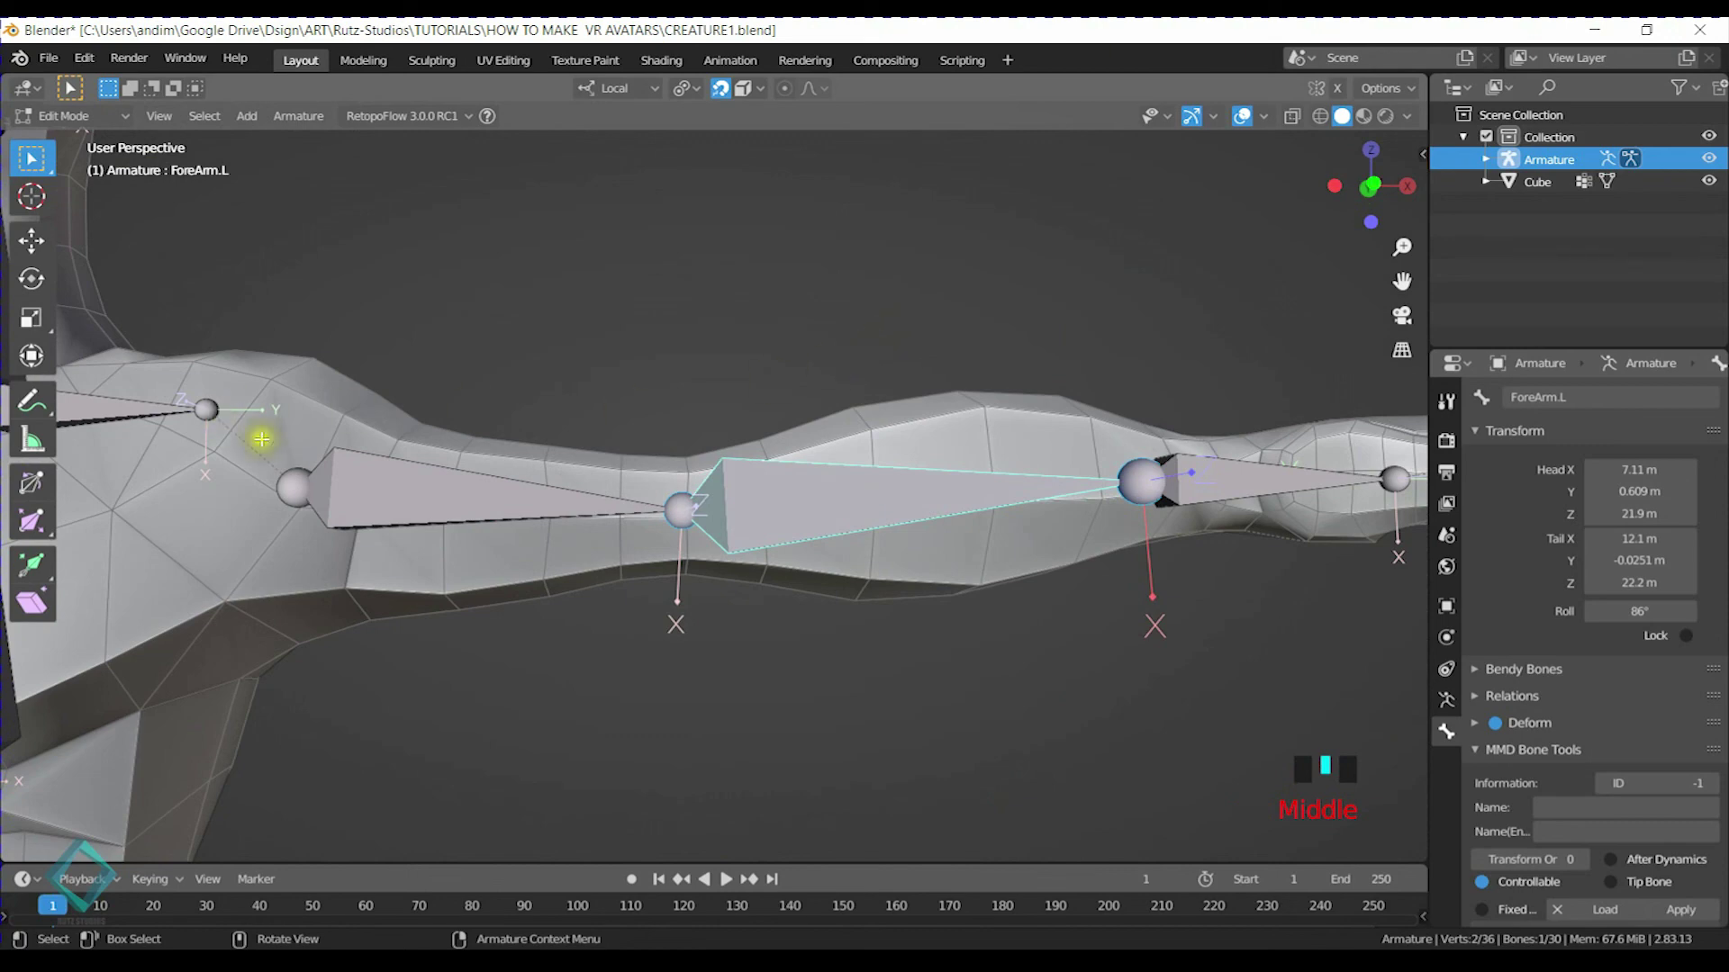
{"action": "left_click", "coordinate": [456, 502]}
{"action": "middle_click_drag", "start_coordinate": [455, 502], "coordinate": [684, 497]}
{"action": "mouse_move", "coordinate": [771, 463]}
{"action": "middle_mouse_down"}
{"action": "mouse_move", "coordinate": [688, 516]}
{"action": "mouse_move", "coordinate": [699, 544]}
{"action": "mouse_move", "coordinate": [772, 444]}
{"action": "middle_mouse_up"}
{"action": "left_click", "coordinate": [770, 433]}
Test the ForeArm.L bone's rotation about its local X axis in Pose Mode and cancel it
{"action": "key", "text": "r"}
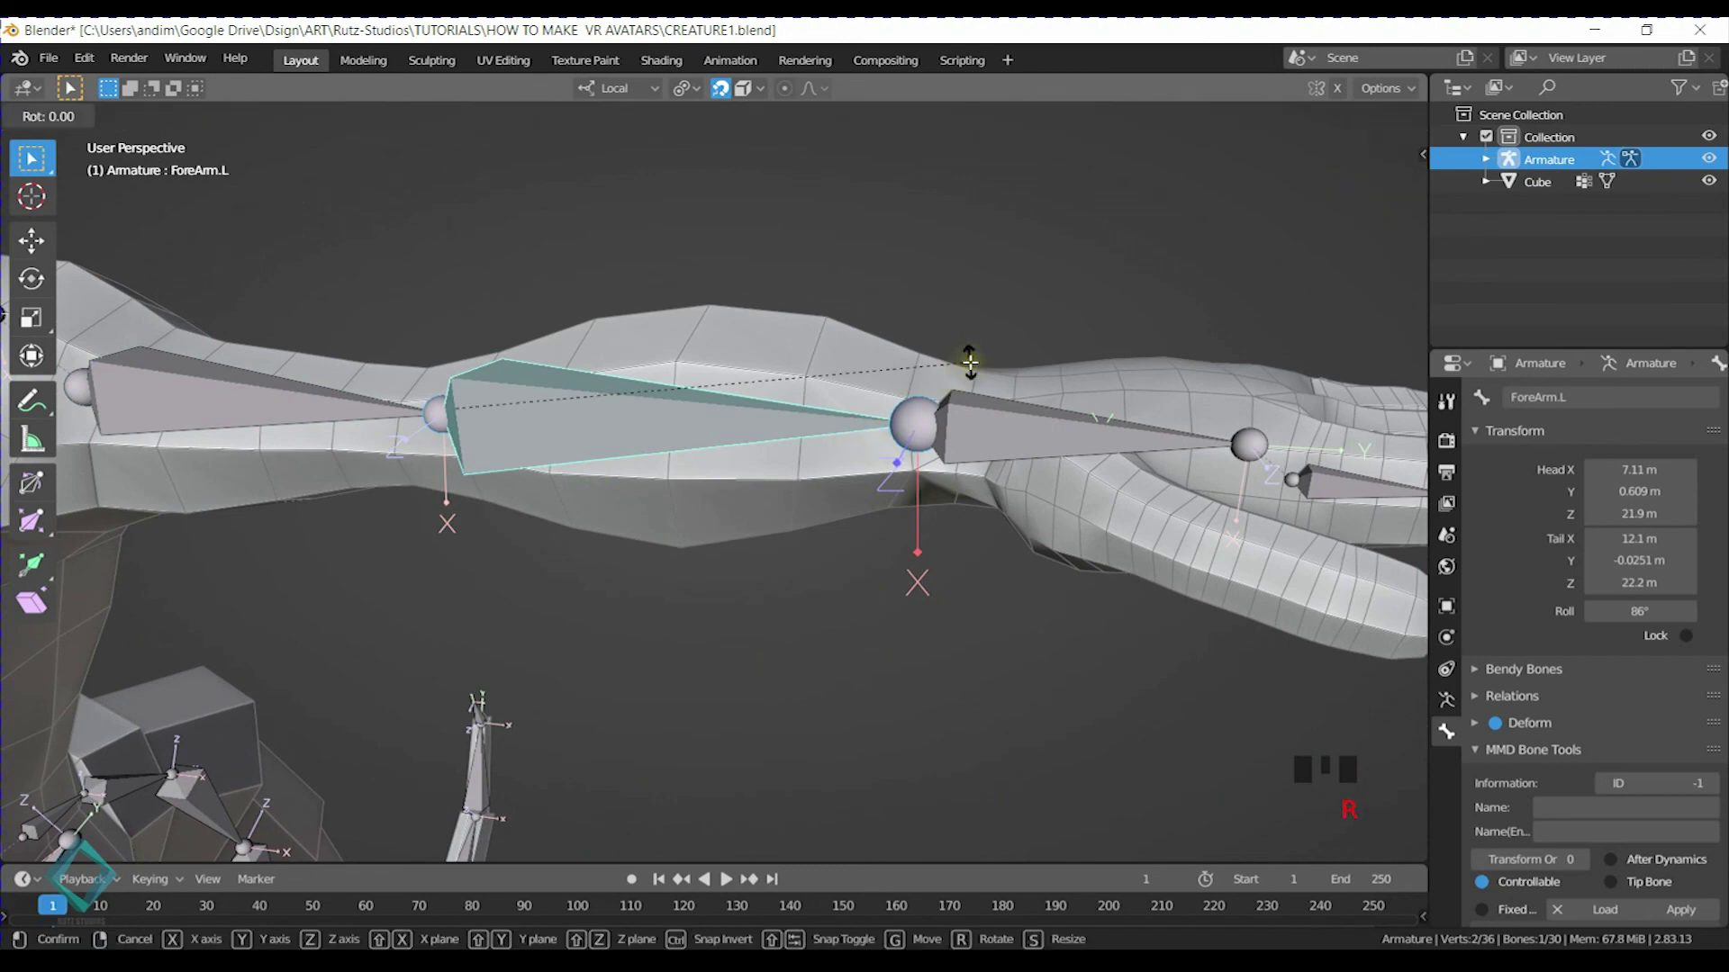
{"action": "right_click", "coordinate": [989, 360]}
{"action": "key", "text": "ctrl+Tab"}
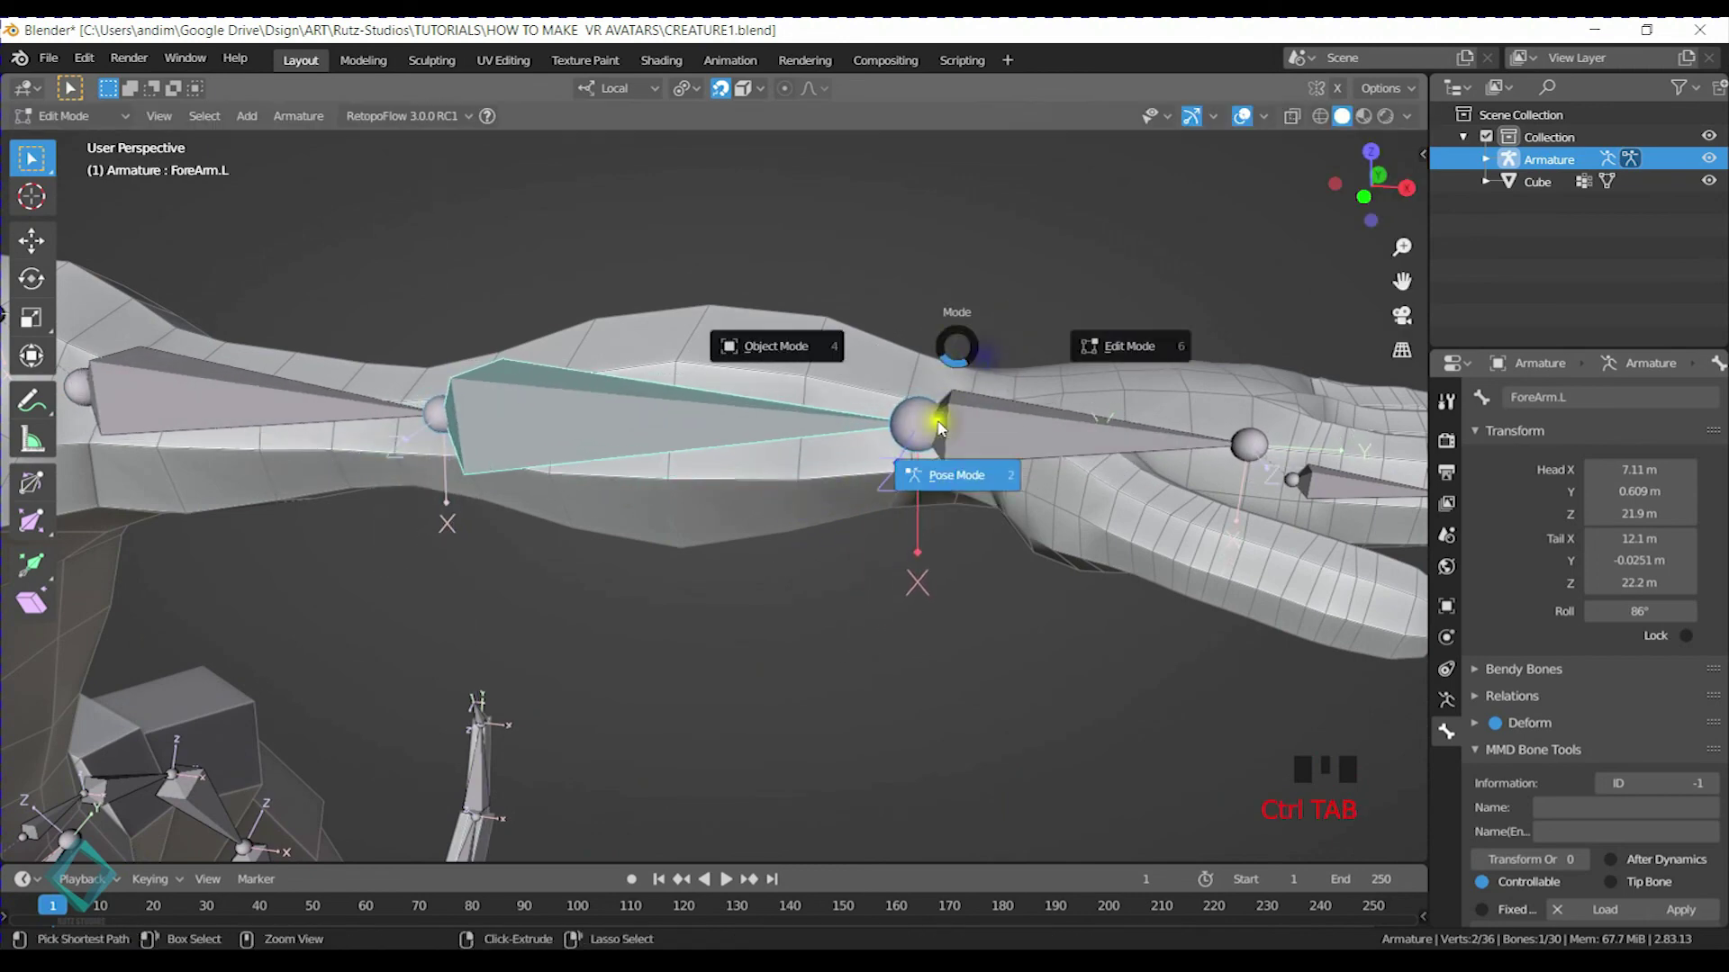
{"action": "middle_click_drag", "start_coordinate": [930, 441], "coordinate": [887, 474]}
{"action": "left_click", "coordinate": [833, 453]}
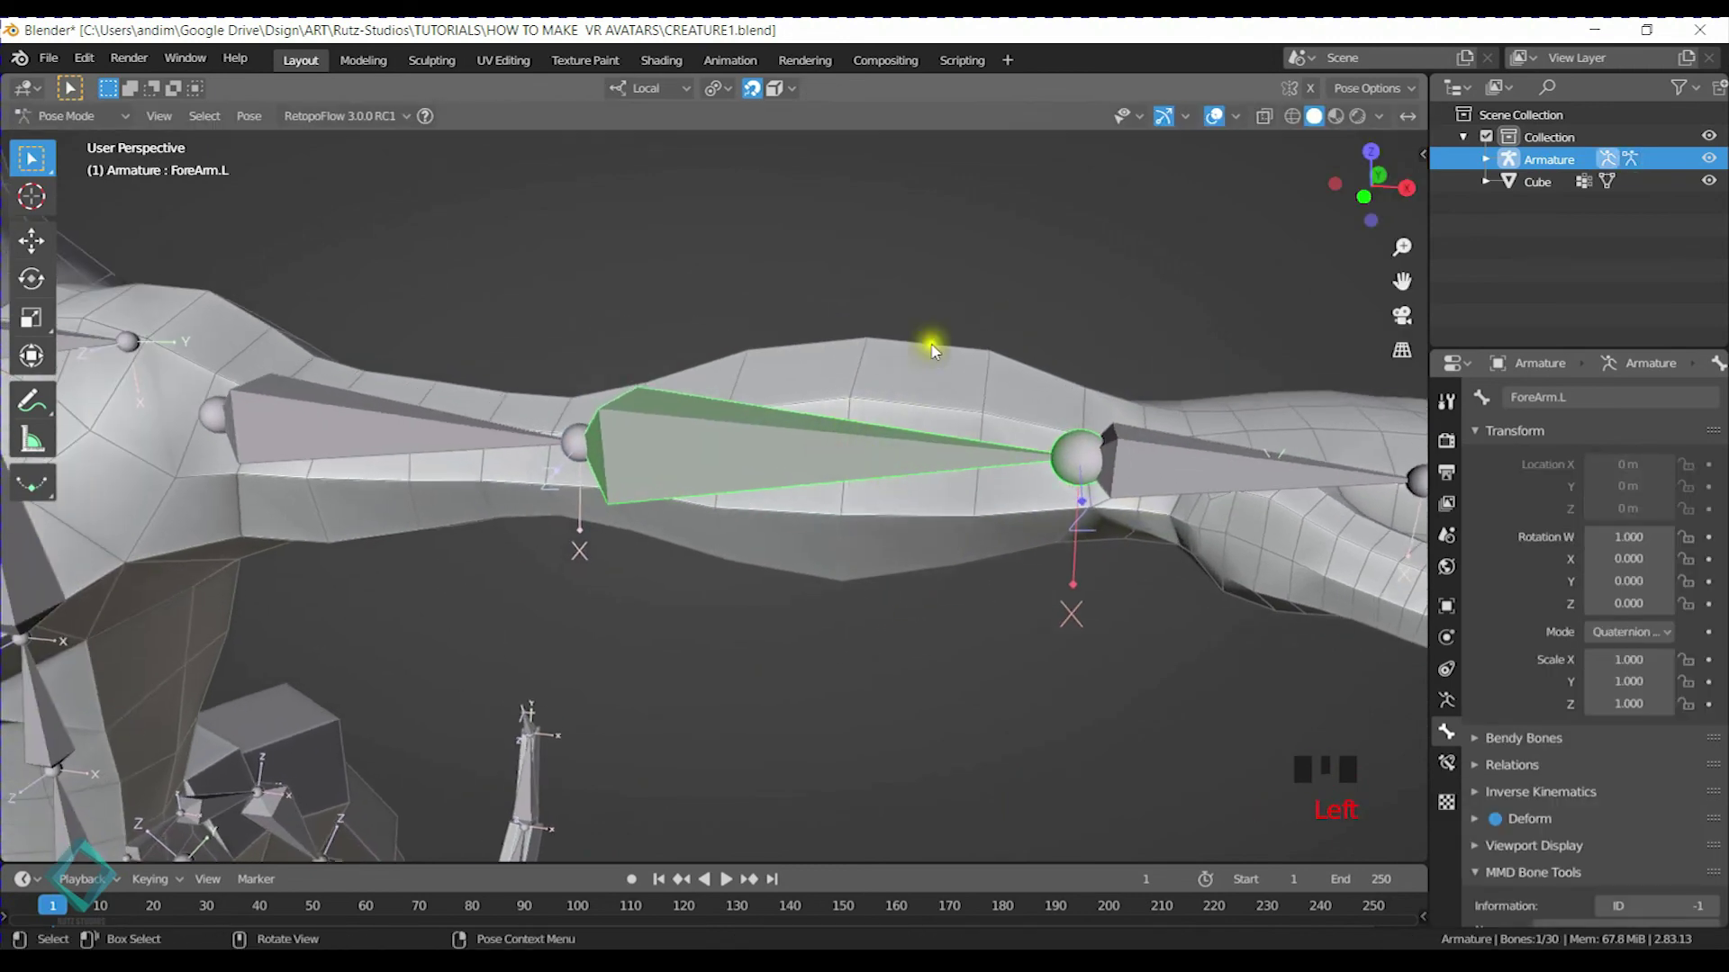
{"action": "key", "text": "r"}
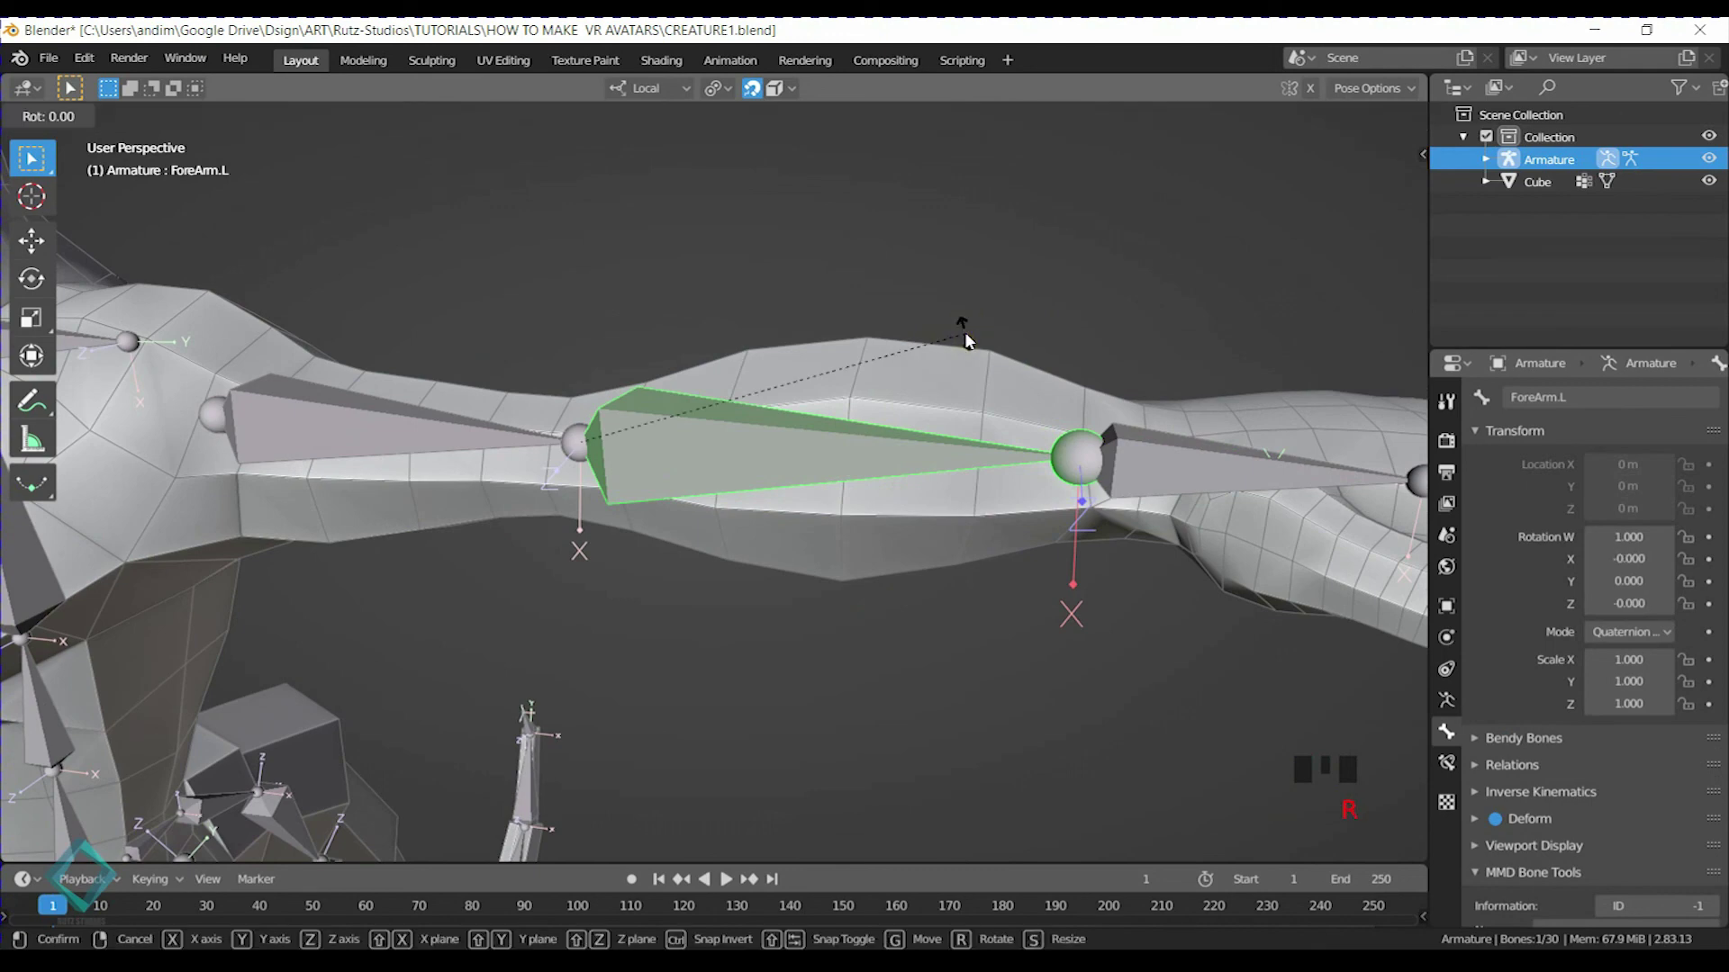
{"action": "key", "text": "x"}
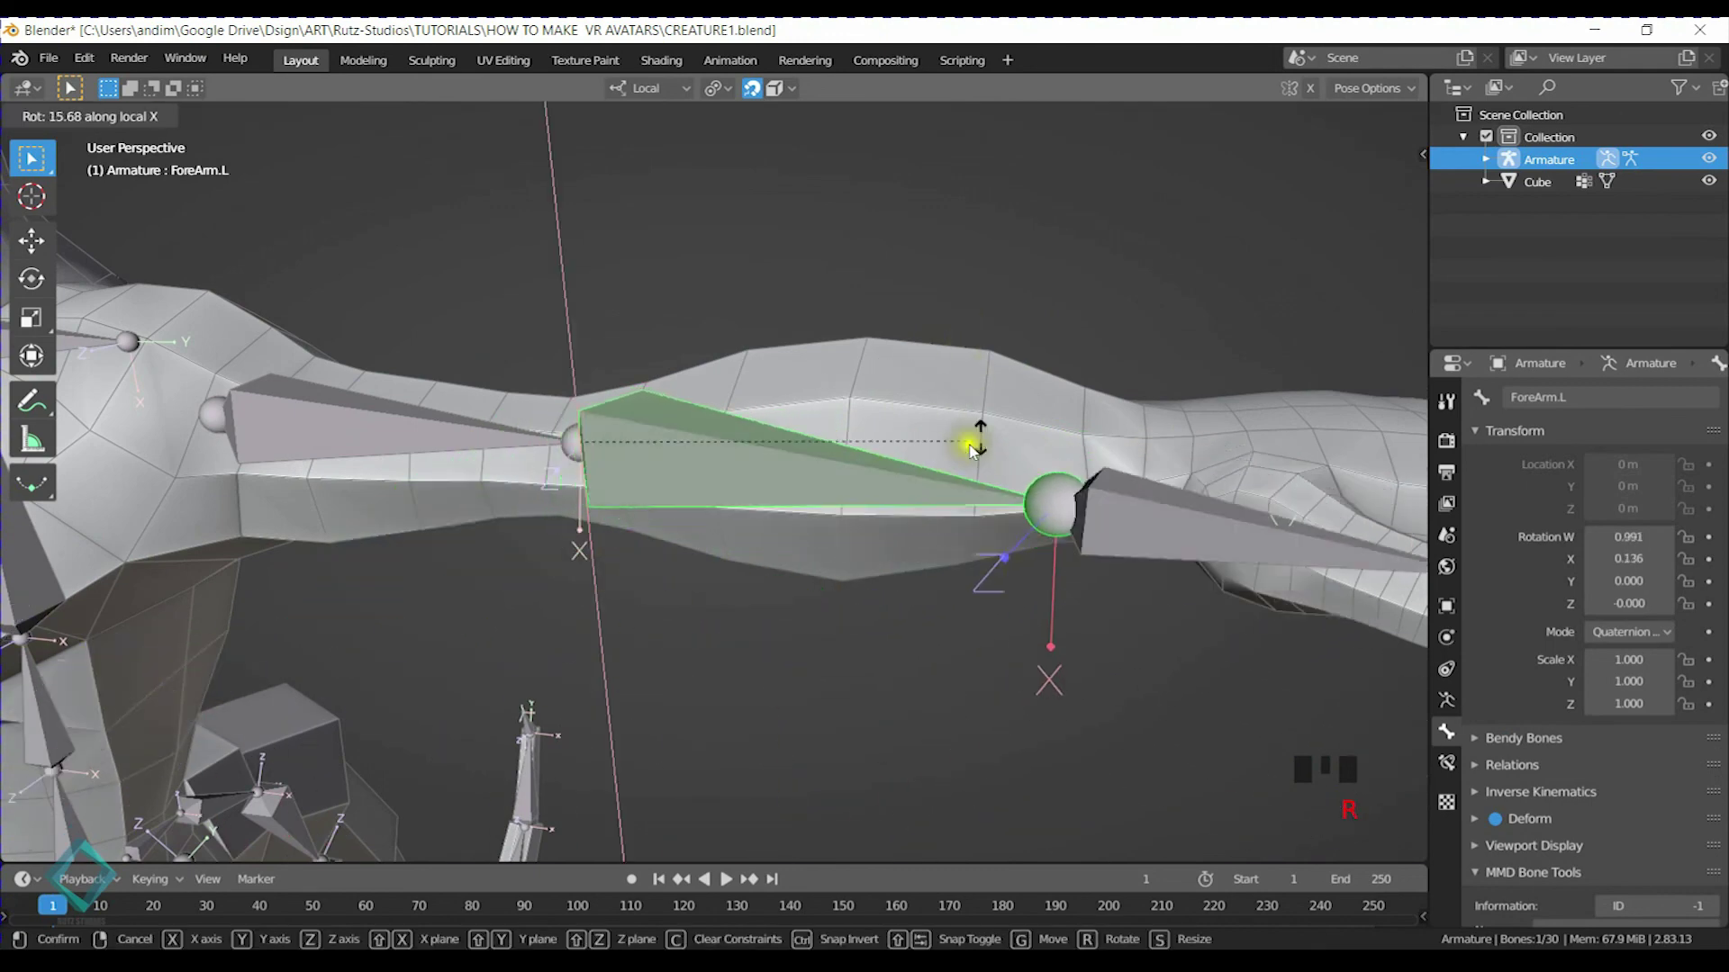
{"action": "right_click", "coordinate": [645, 540]}
Test the Arm.L bone's rotation about its local X, Y and Z axes and cancel it
{"action": "left_click", "coordinate": [436, 453]}
{"action": "middle_click_drag", "start_coordinate": [436, 454], "coordinate": [731, 430], "text": "shift"}
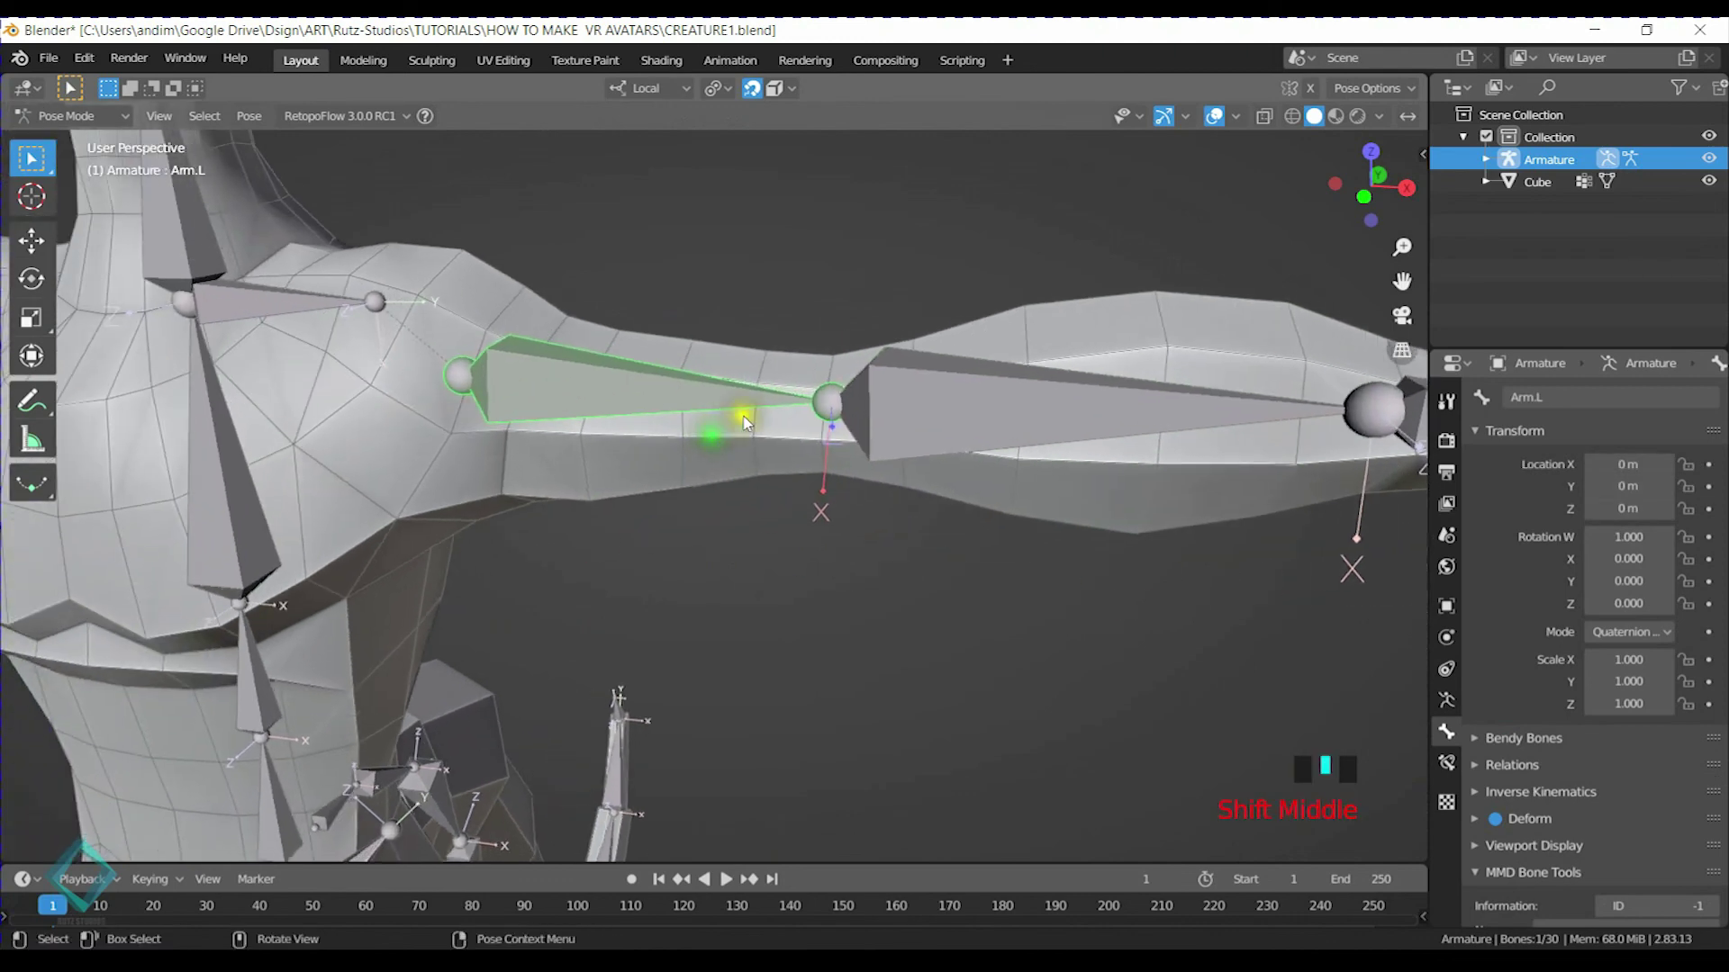
{"action": "key", "text": "r"}
{"action": "key", "text": "x"}
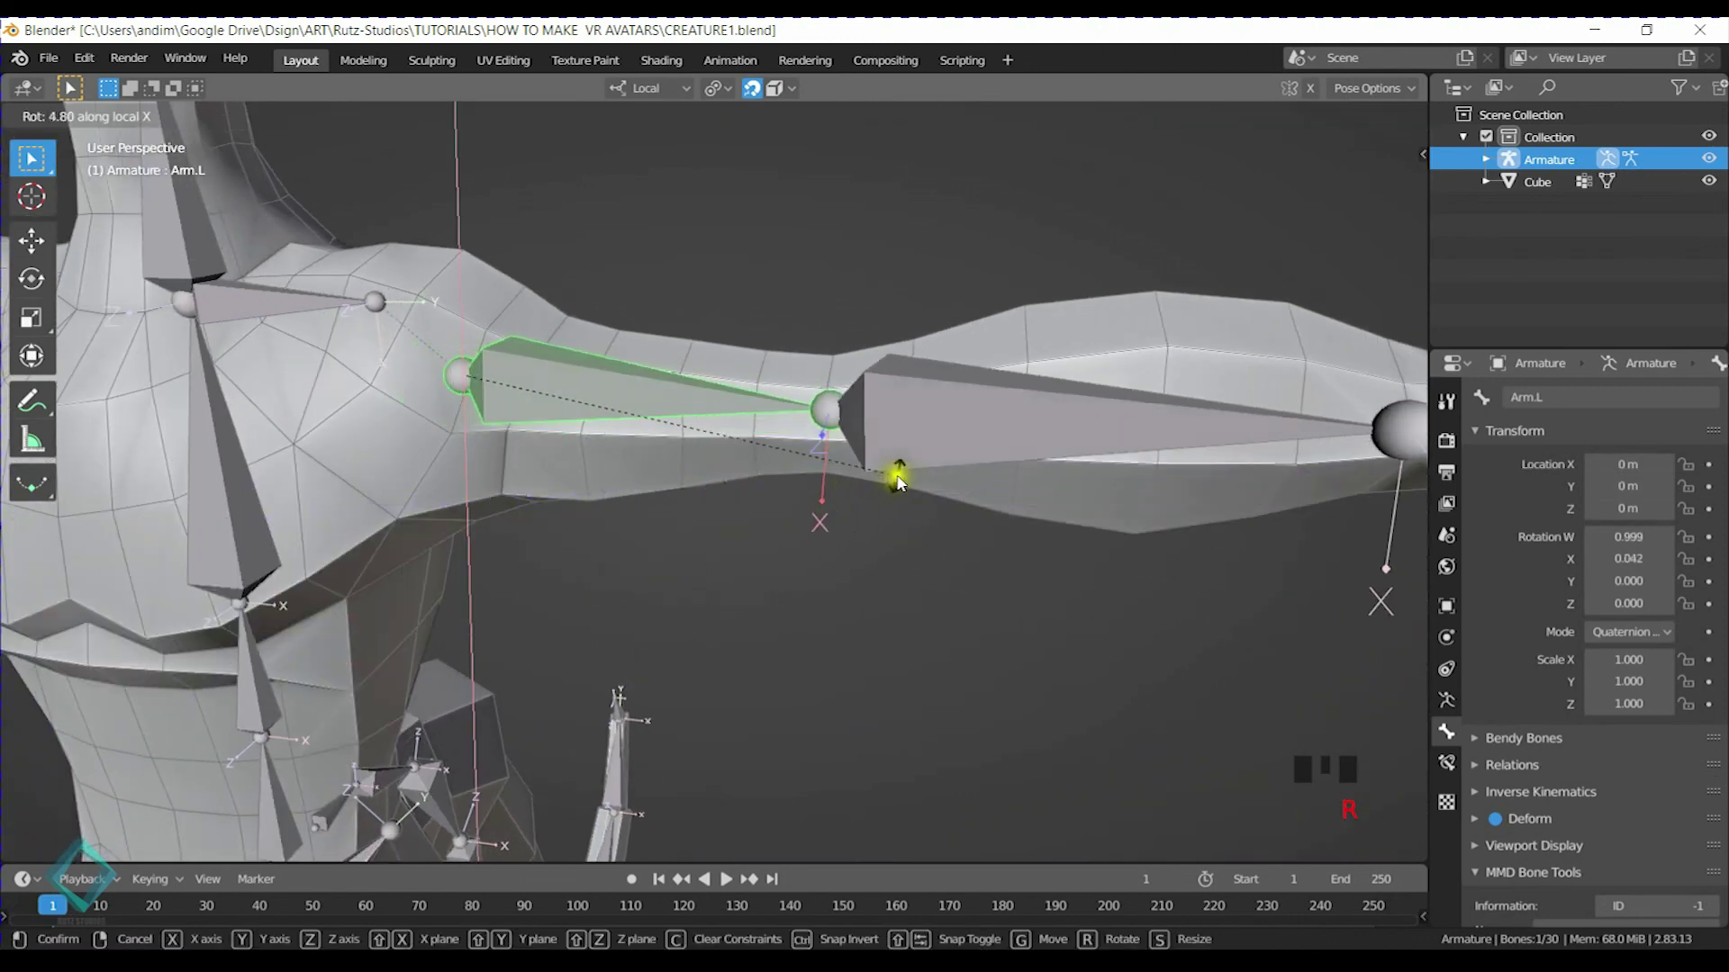
{"action": "right_click", "coordinate": [763, 442]}
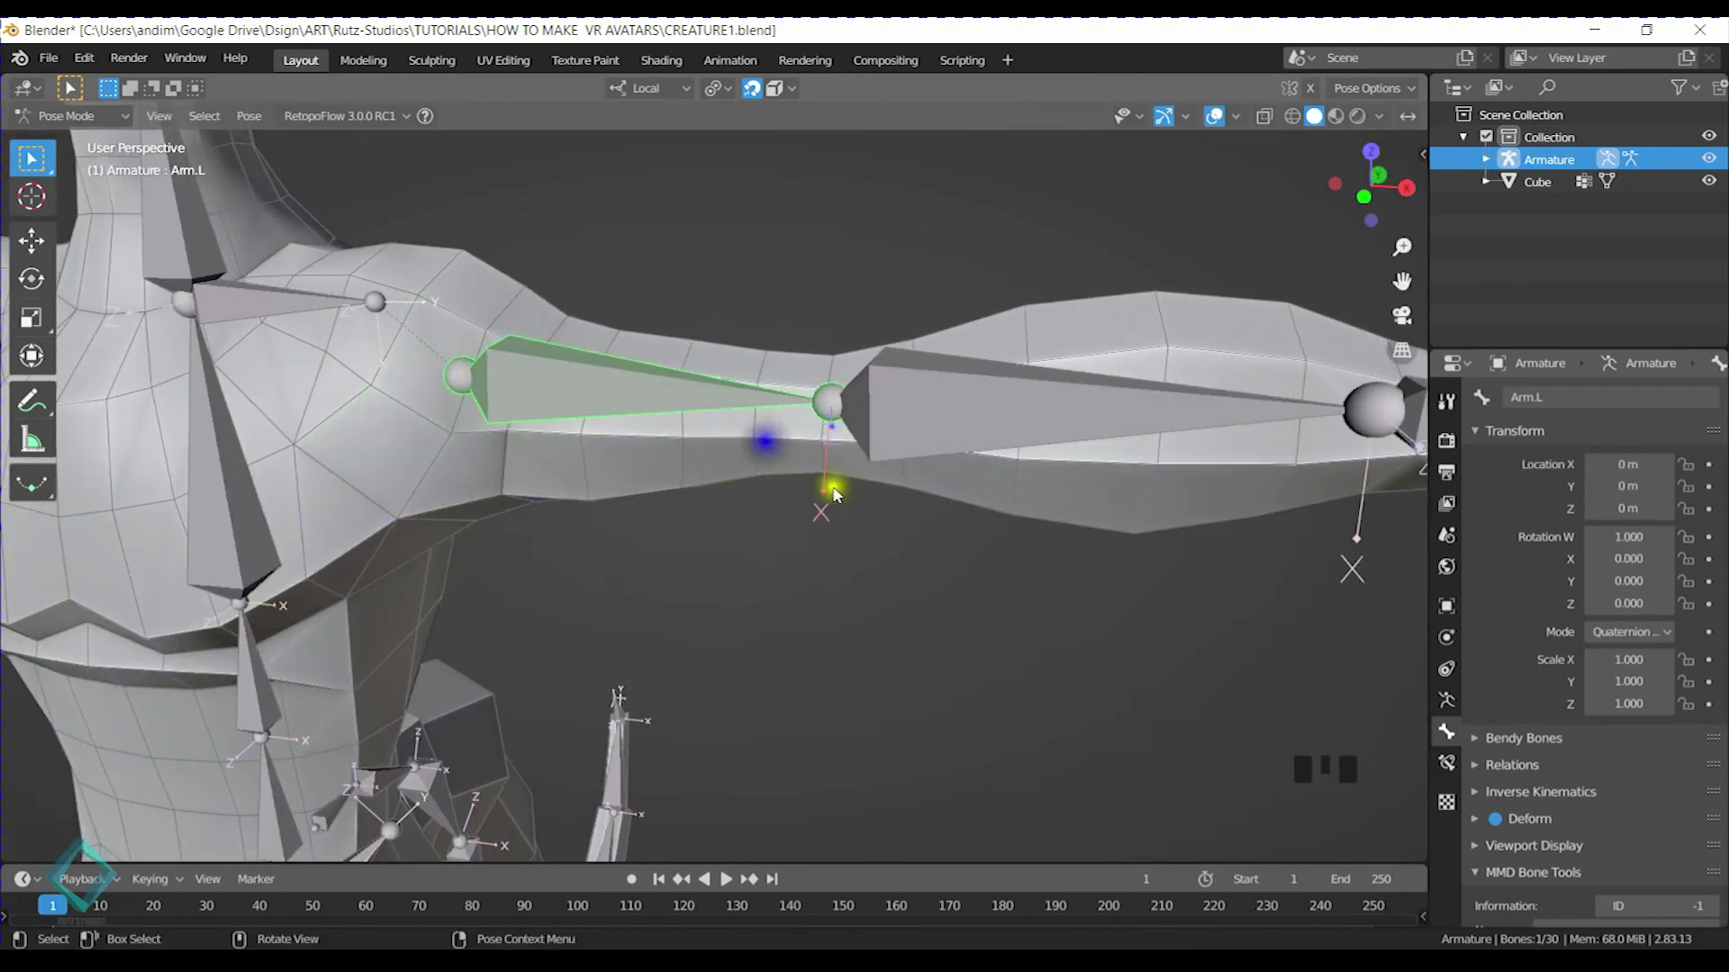
{"action": "scroll", "coordinate": [798, 477], "scroll_direction": "down", "scroll_amount": 3}
{"action": "middle_click_drag", "start_coordinate": [850, 494], "coordinate": [980, 349]}
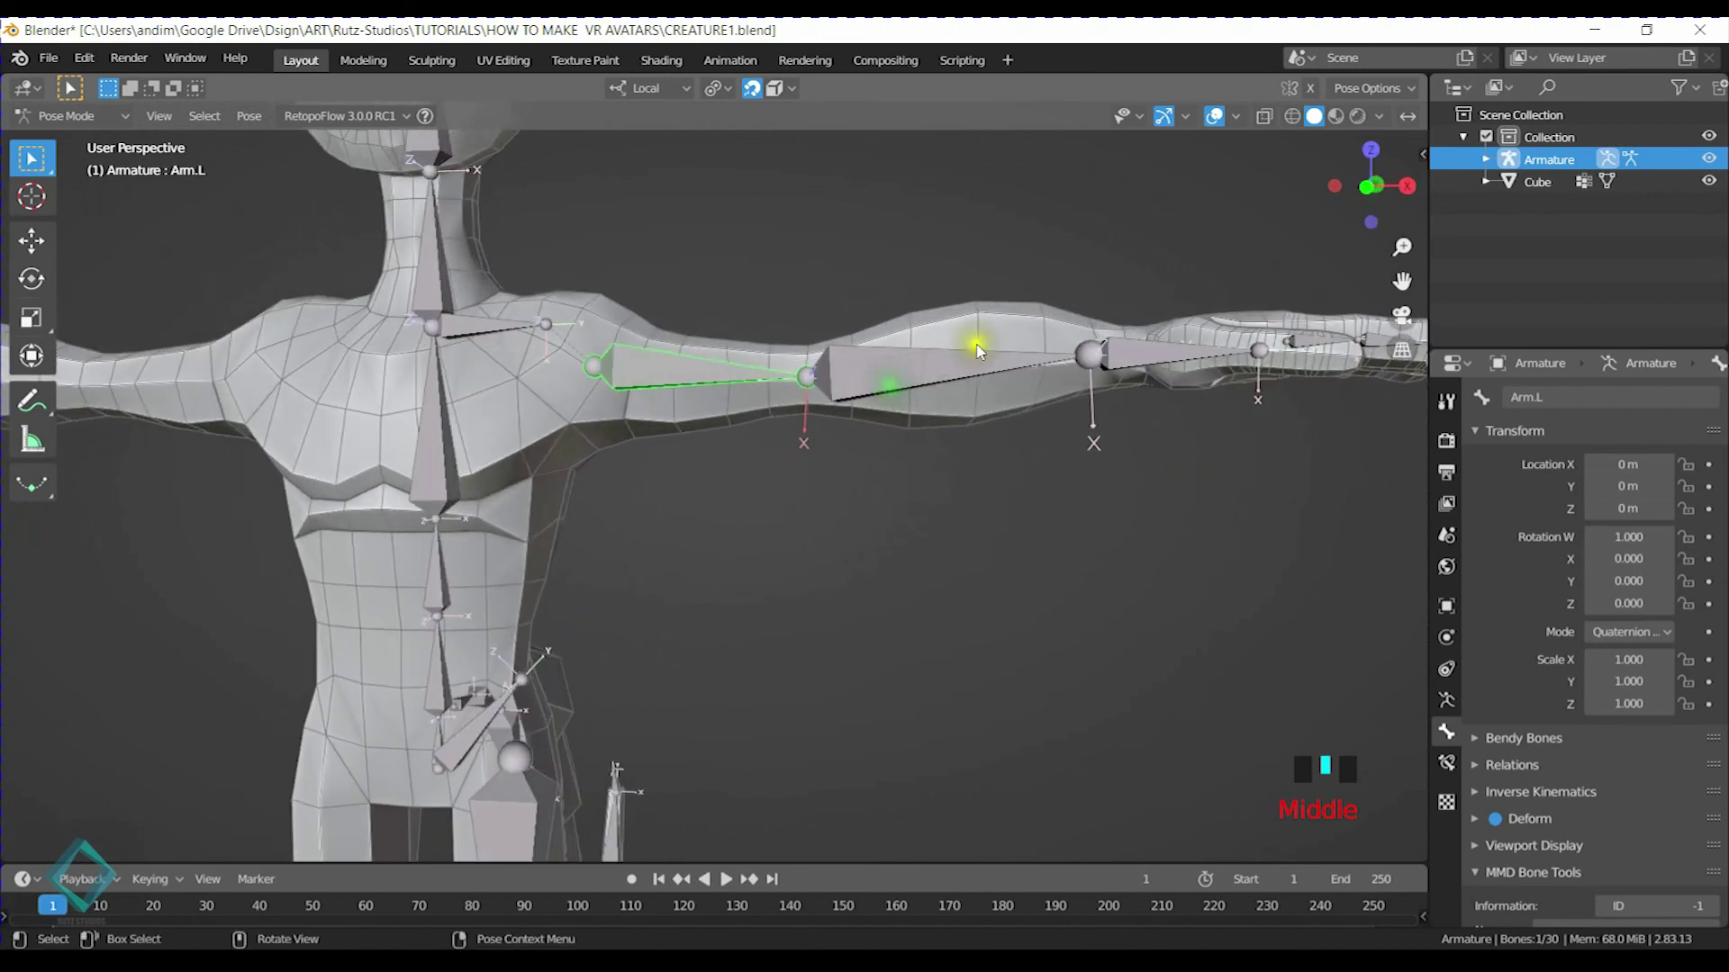
{"action": "key", "text": "r"}
{"action": "key", "text": "y"}
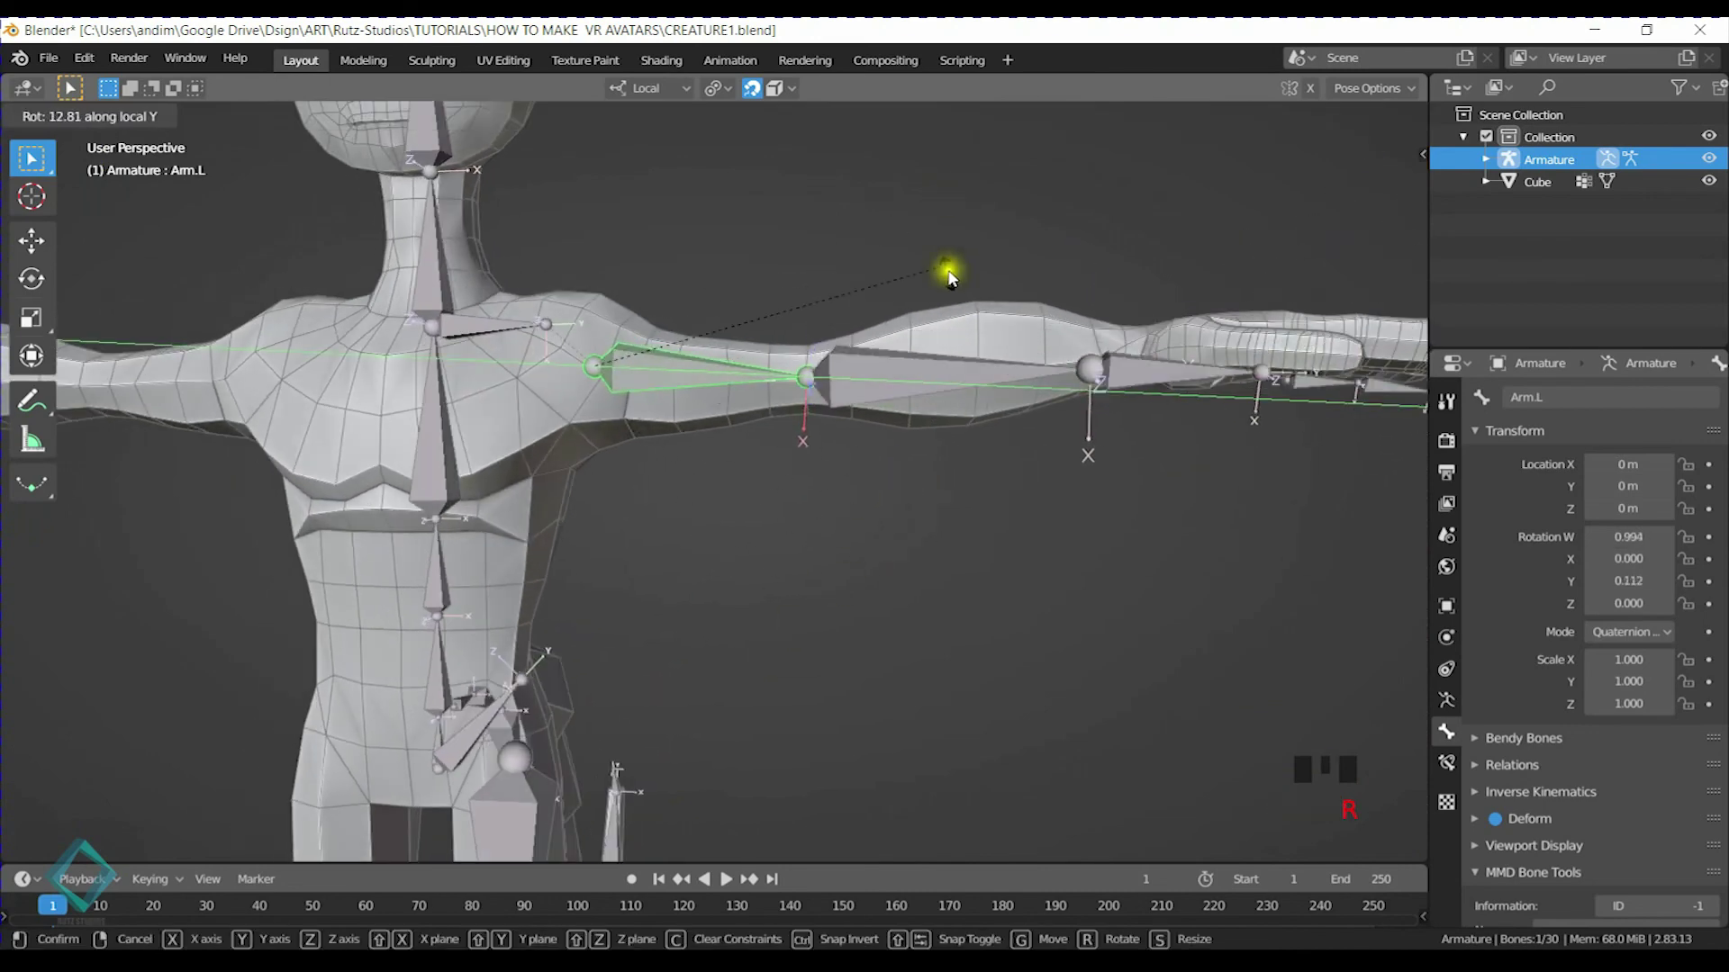
{"action": "key", "text": "z"}
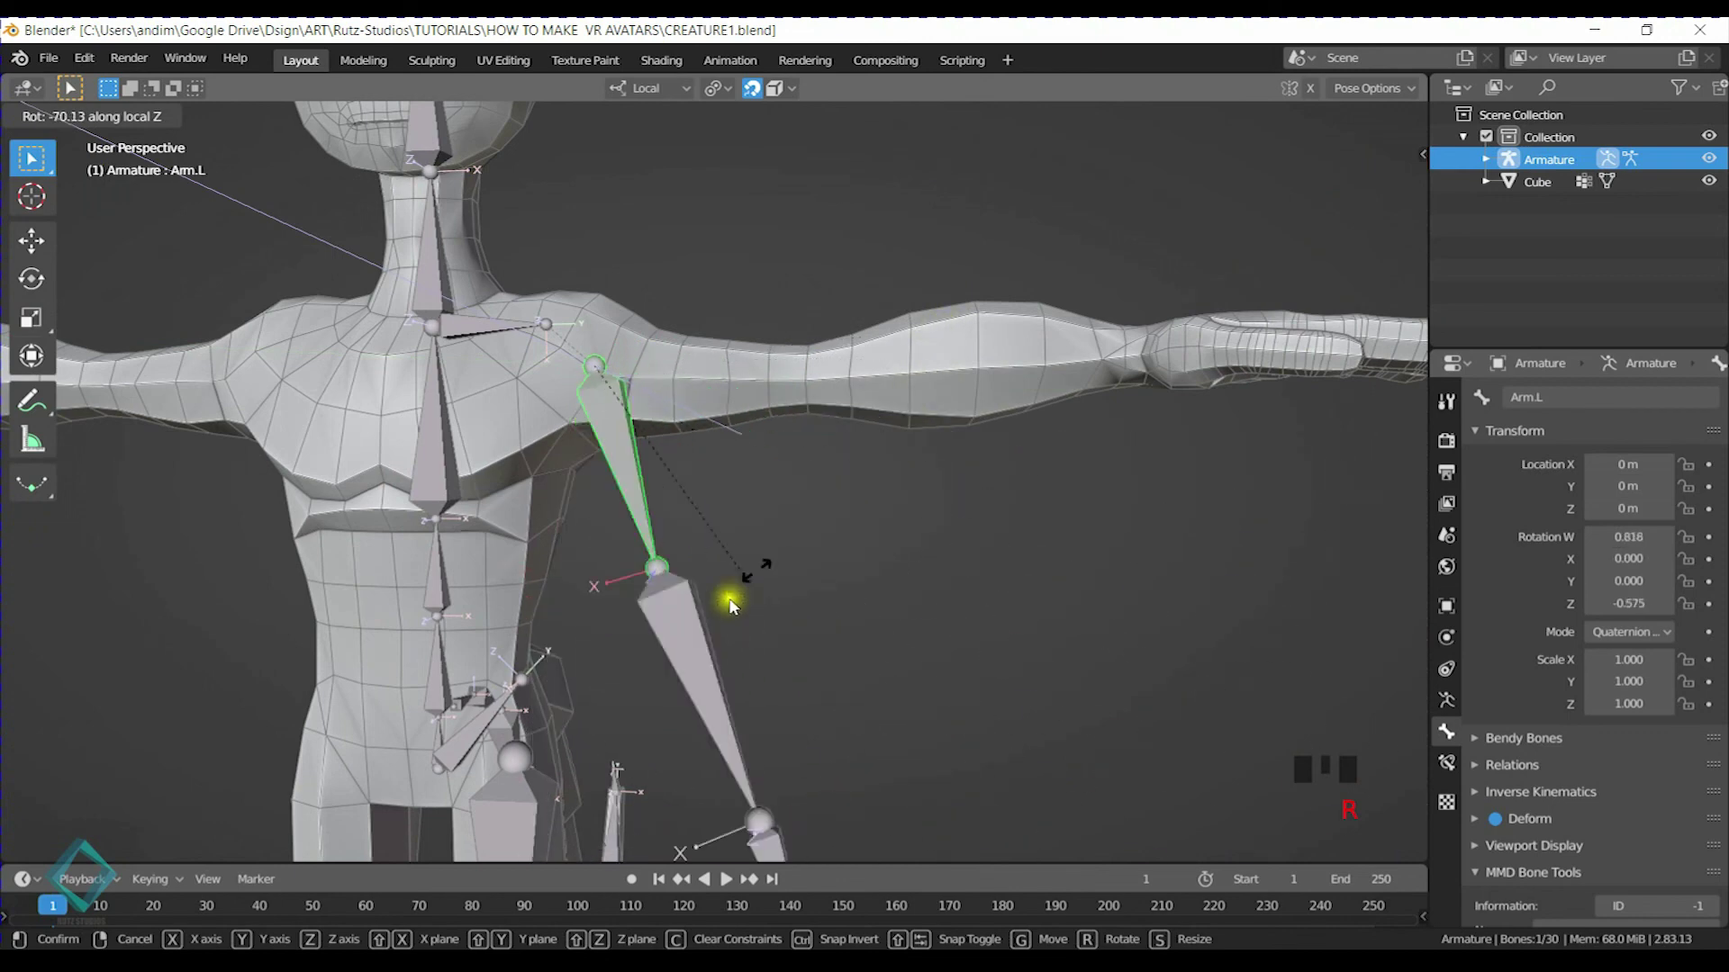
{"action": "right_click", "coordinate": [700, 638]}
Test the Hand.L bone's rotation about its local X axis and cancel it
{"action": "scroll", "coordinate": [822, 397], "scroll_direction": "down", "scroll_amount": 3}
{"action": "middle_click_drag", "start_coordinate": [822, 397], "coordinate": [907, 559]}
{"action": "scroll", "coordinate": [907, 559], "scroll_direction": "up", "scroll_amount": 5}
{"action": "middle_click_drag", "start_coordinate": [952, 430], "coordinate": [972, 387]}
{"action": "scroll", "coordinate": [971, 369], "scroll_direction": "down", "scroll_amount": 1}
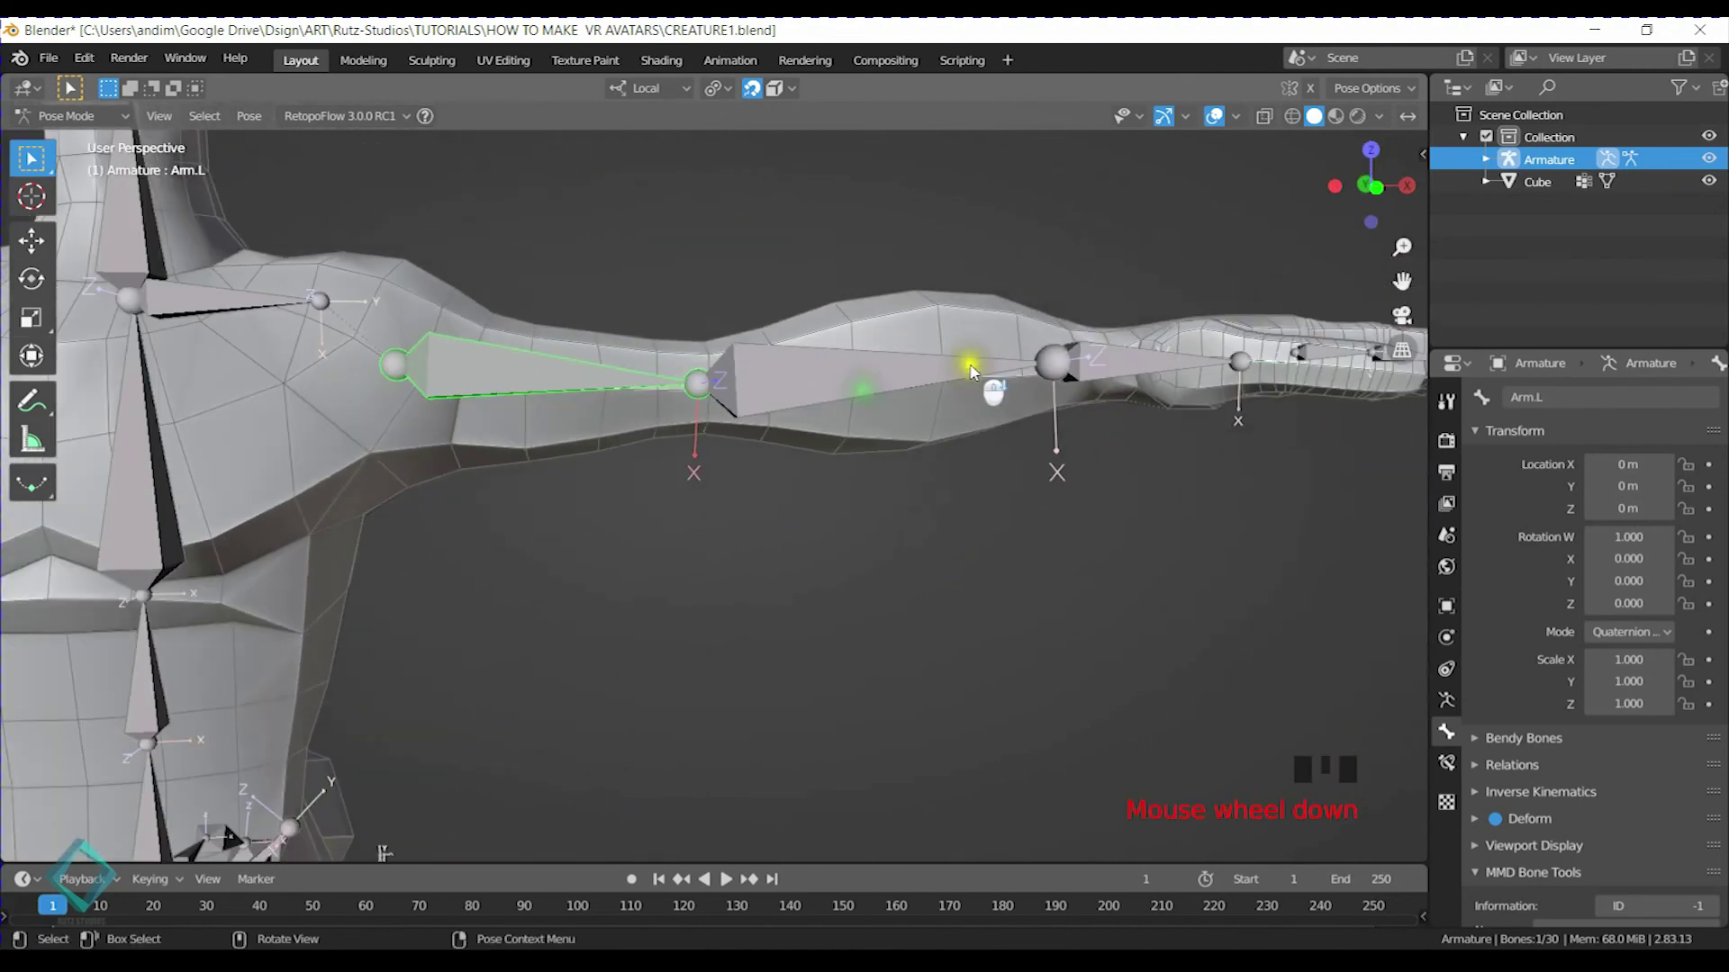
{"action": "scroll", "coordinate": [970, 369], "scroll_direction": "down", "scroll_amount": 2}
{"action": "middle_click_drag", "start_coordinate": [818, 433], "coordinate": [1047, 461]}
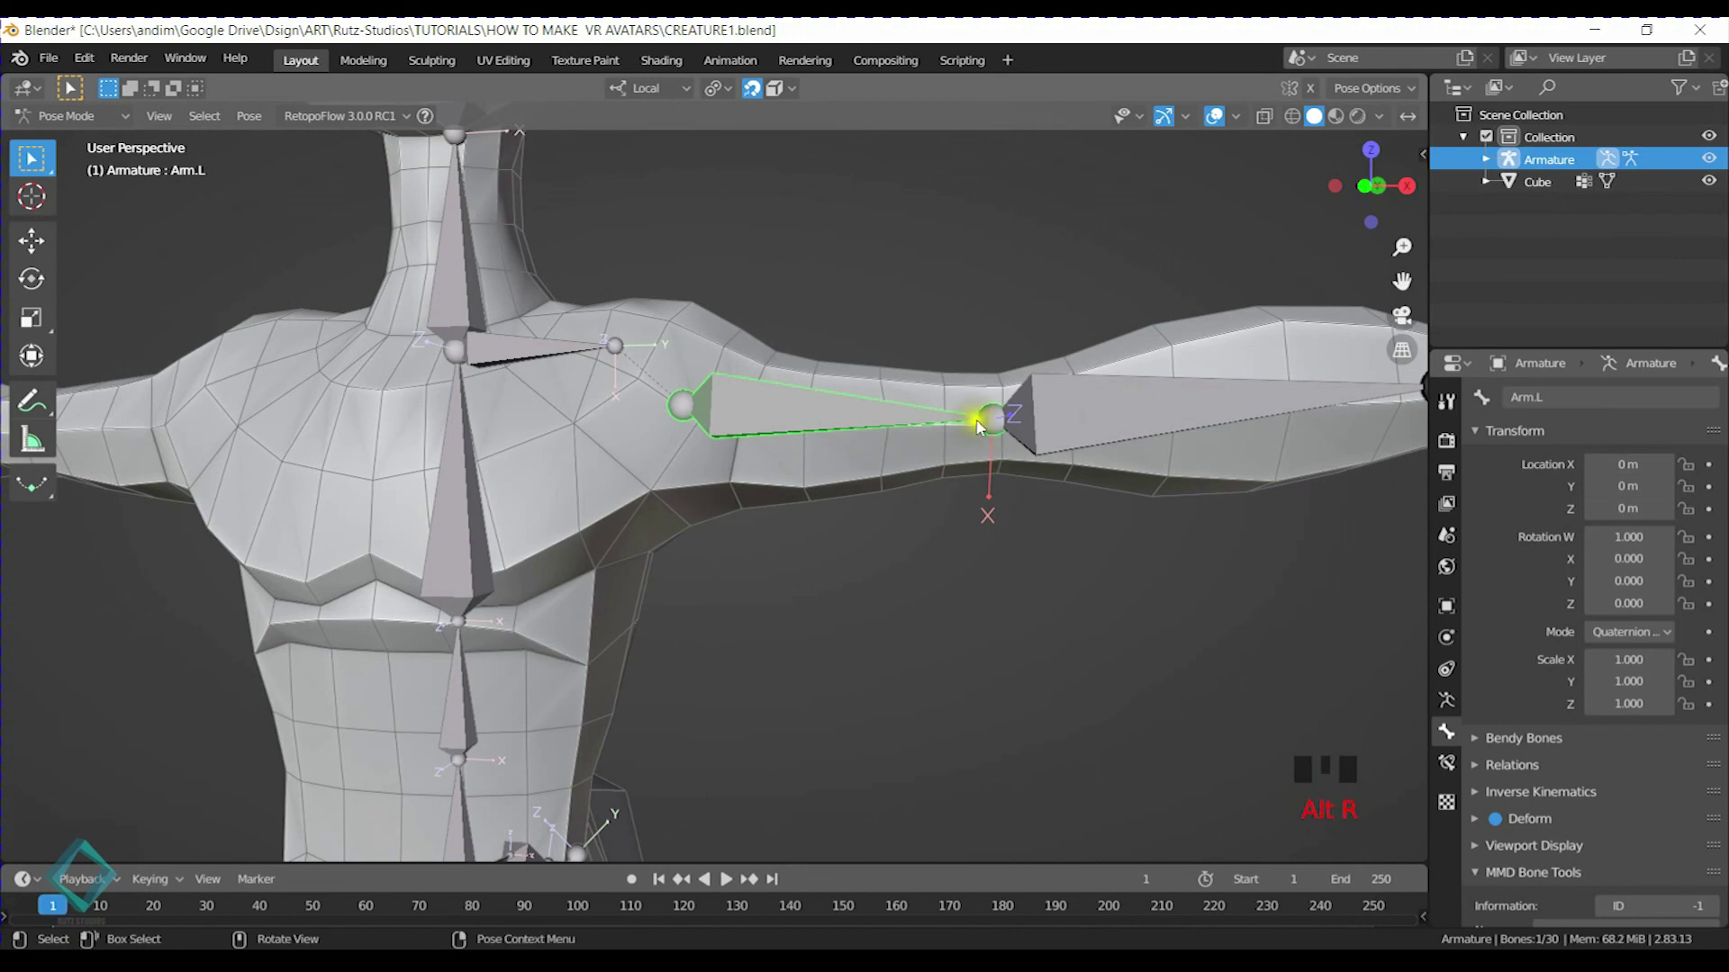
{"action": "middle_click_drag", "start_coordinate": [1175, 443], "coordinate": [746, 457], "text": "shift"}
{"action": "left_click", "coordinate": [796, 396]}
{"action": "middle_click_drag", "start_coordinate": [1087, 414], "coordinate": [841, 579], "text": "shift"}
{"action": "left_click", "coordinate": [827, 419]}
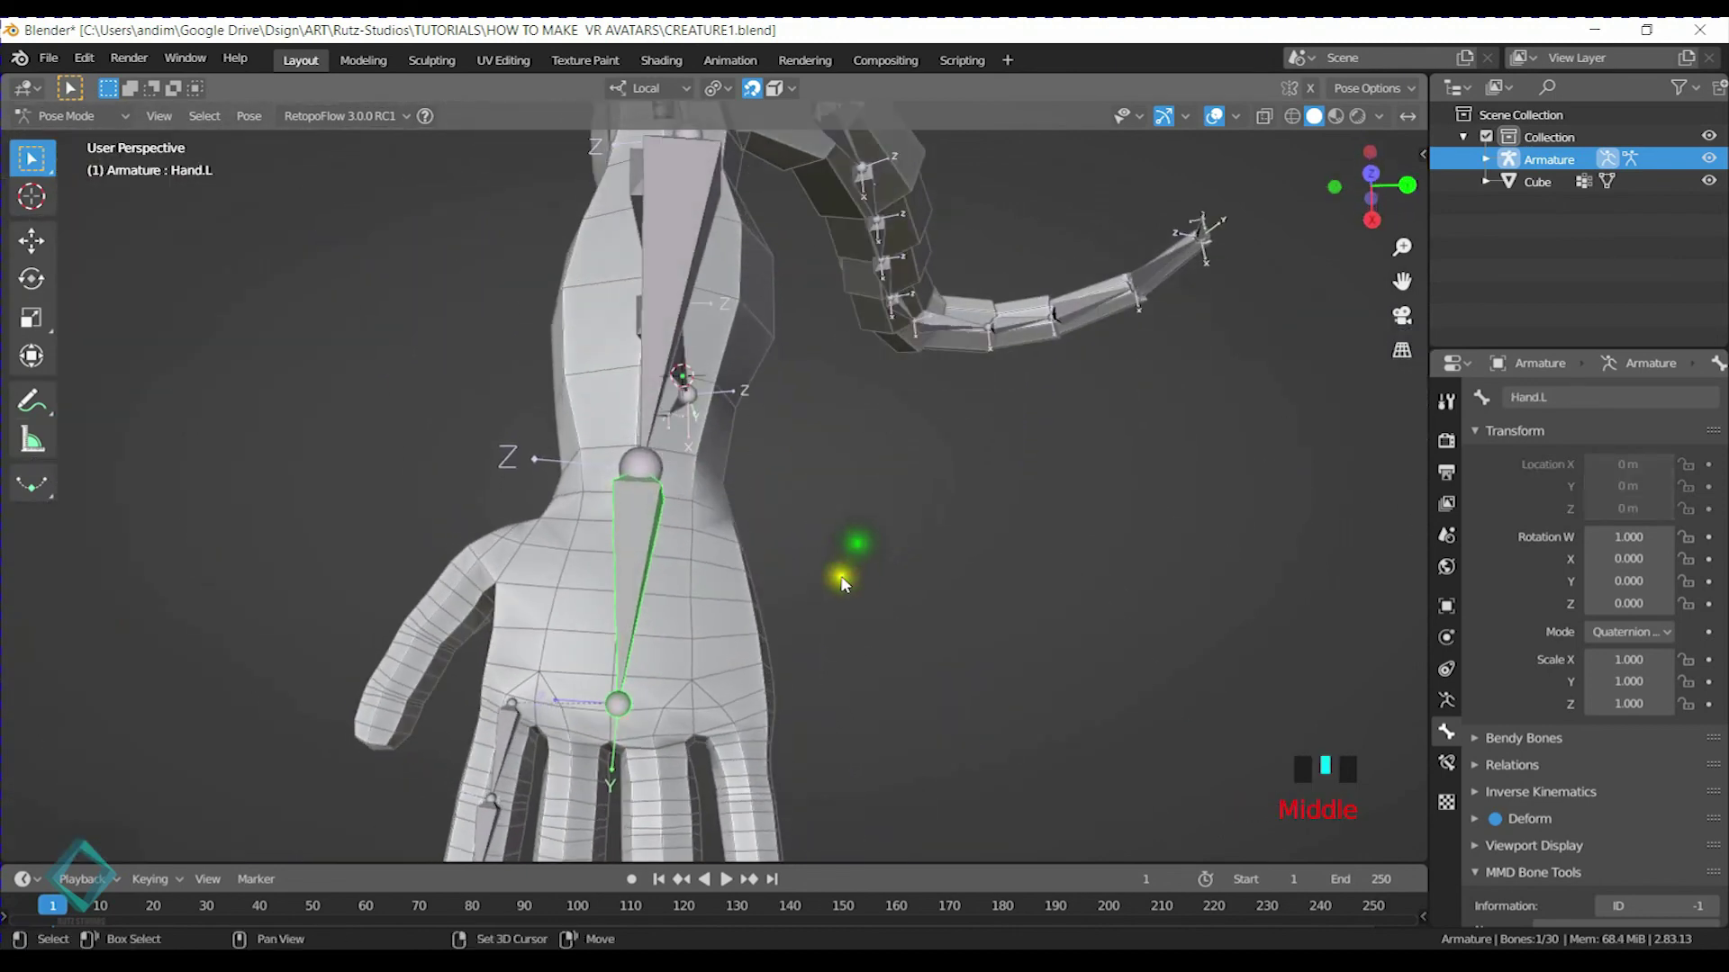
{"action": "middle_click_drag", "start_coordinate": [806, 512], "coordinate": [979, 403]}
{"action": "key", "text": "r"}
{"action": "key", "text": "x"}
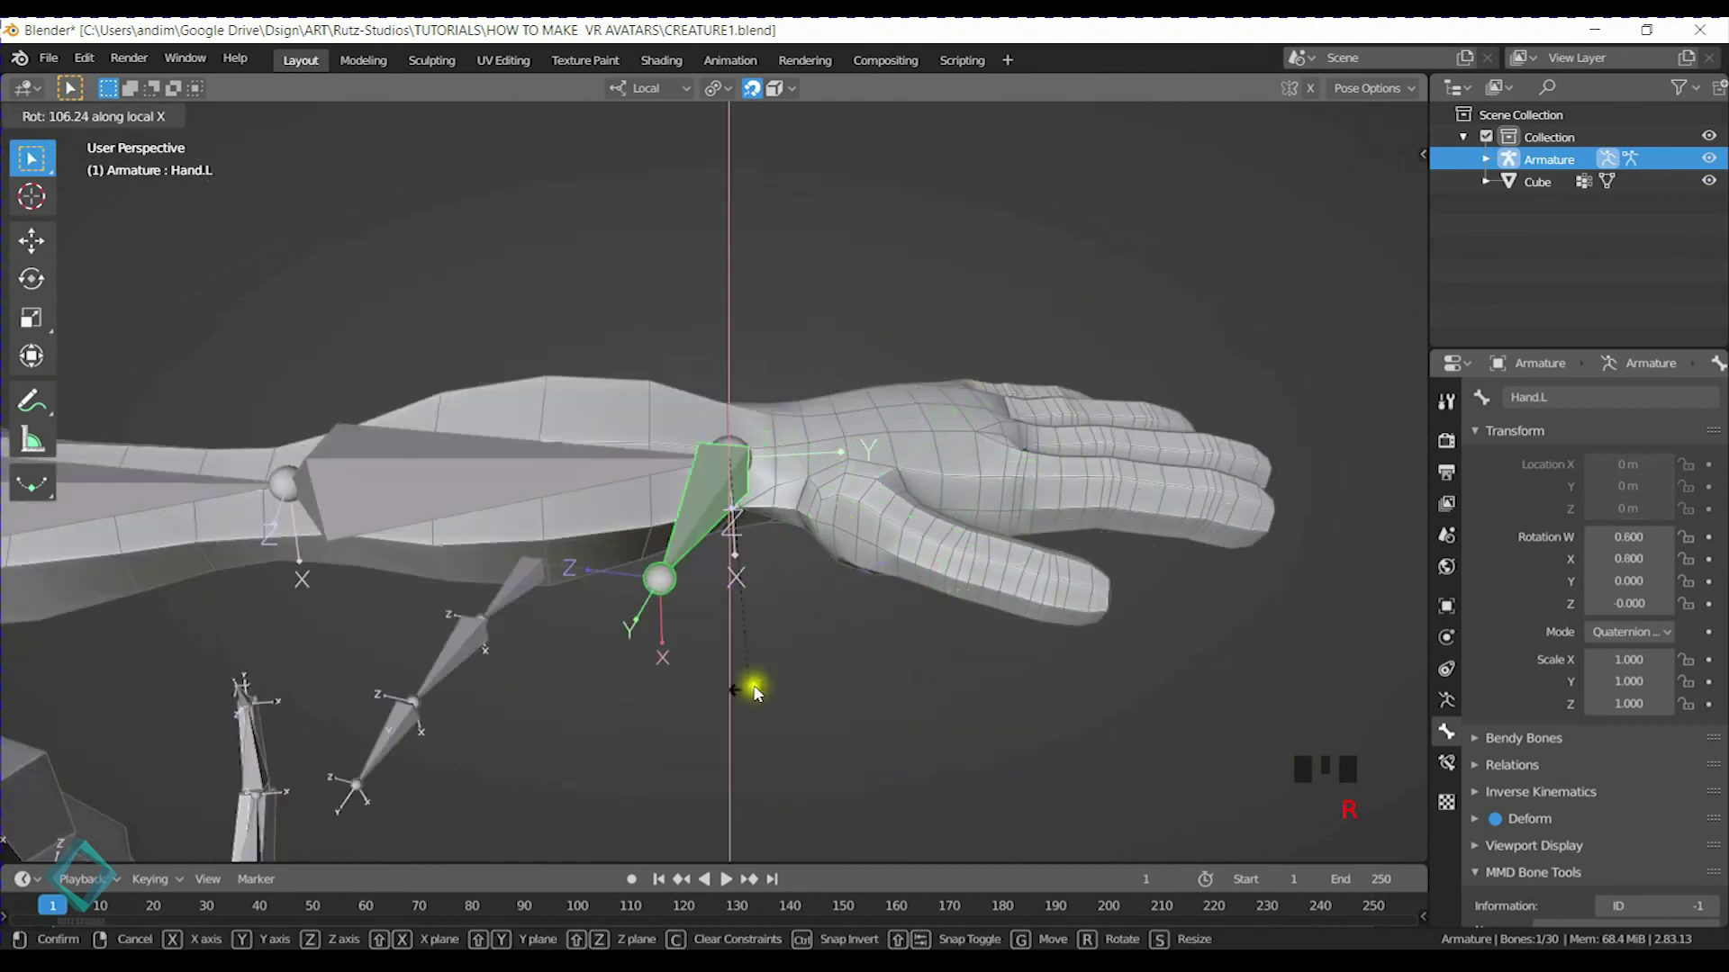
{"action": "right_click", "coordinate": [933, 482]}
Return the armature to Edit Mode with the Hand.L bone selected
{"action": "middle_click_drag", "start_coordinate": [930, 358], "coordinate": [849, 714]}
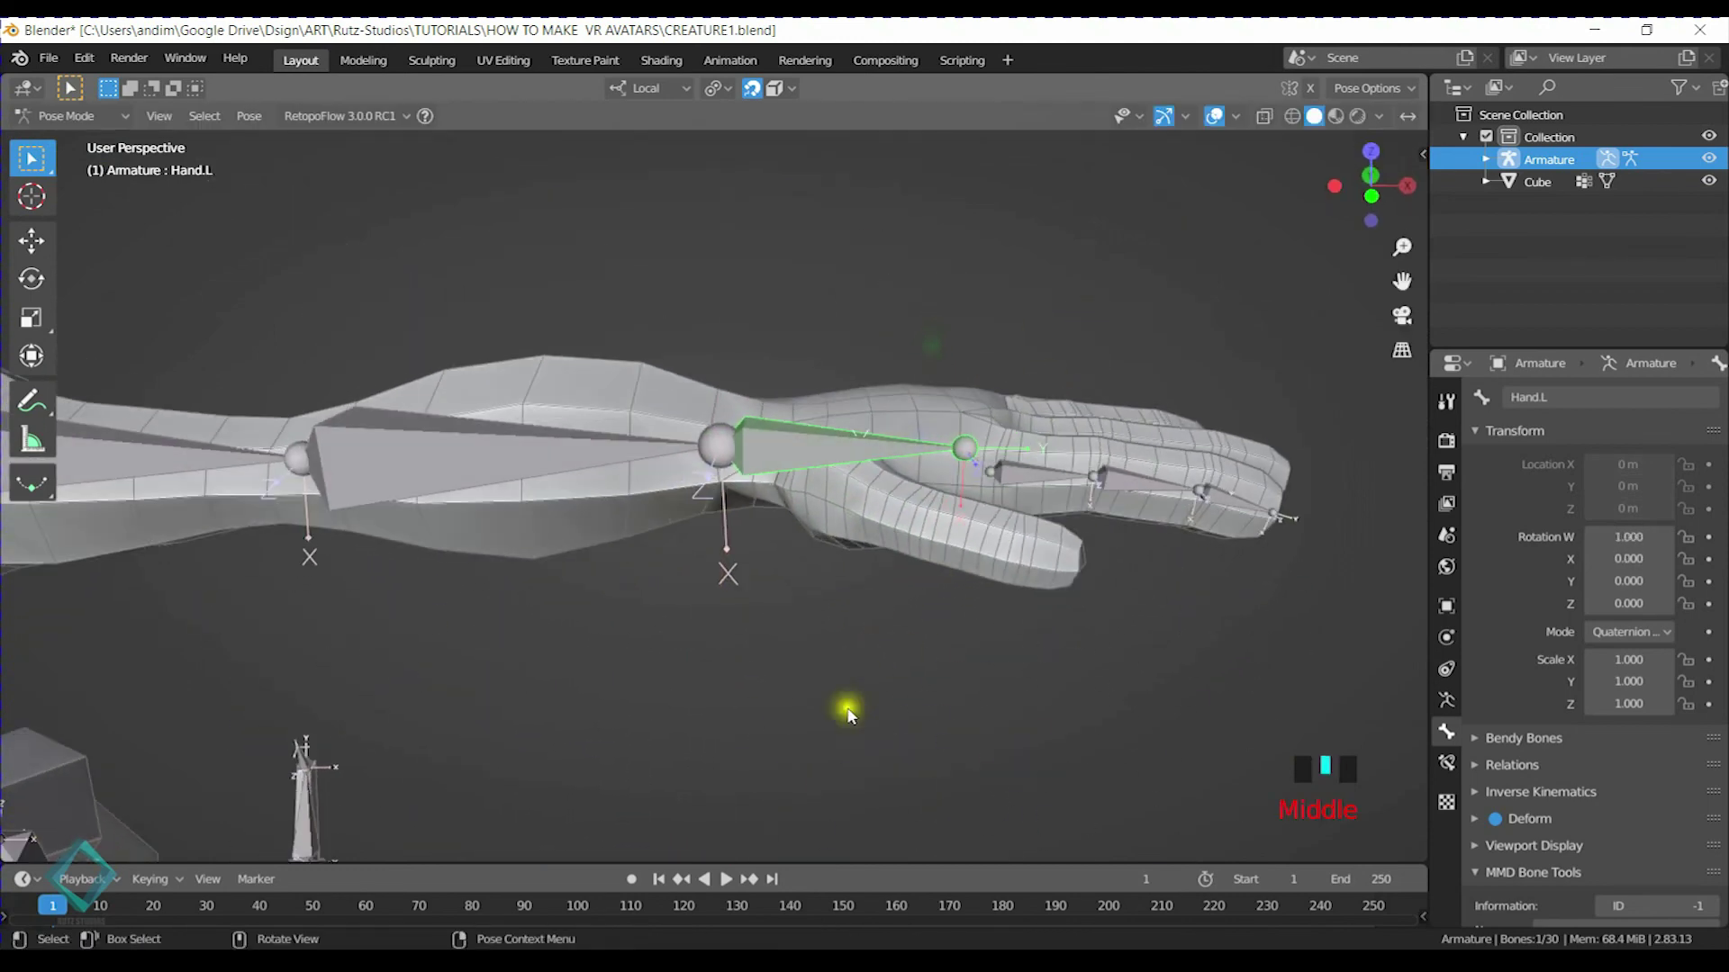
{"action": "key", "text": "ctrl+r"}
{"action": "left_click", "coordinate": [926, 390]}
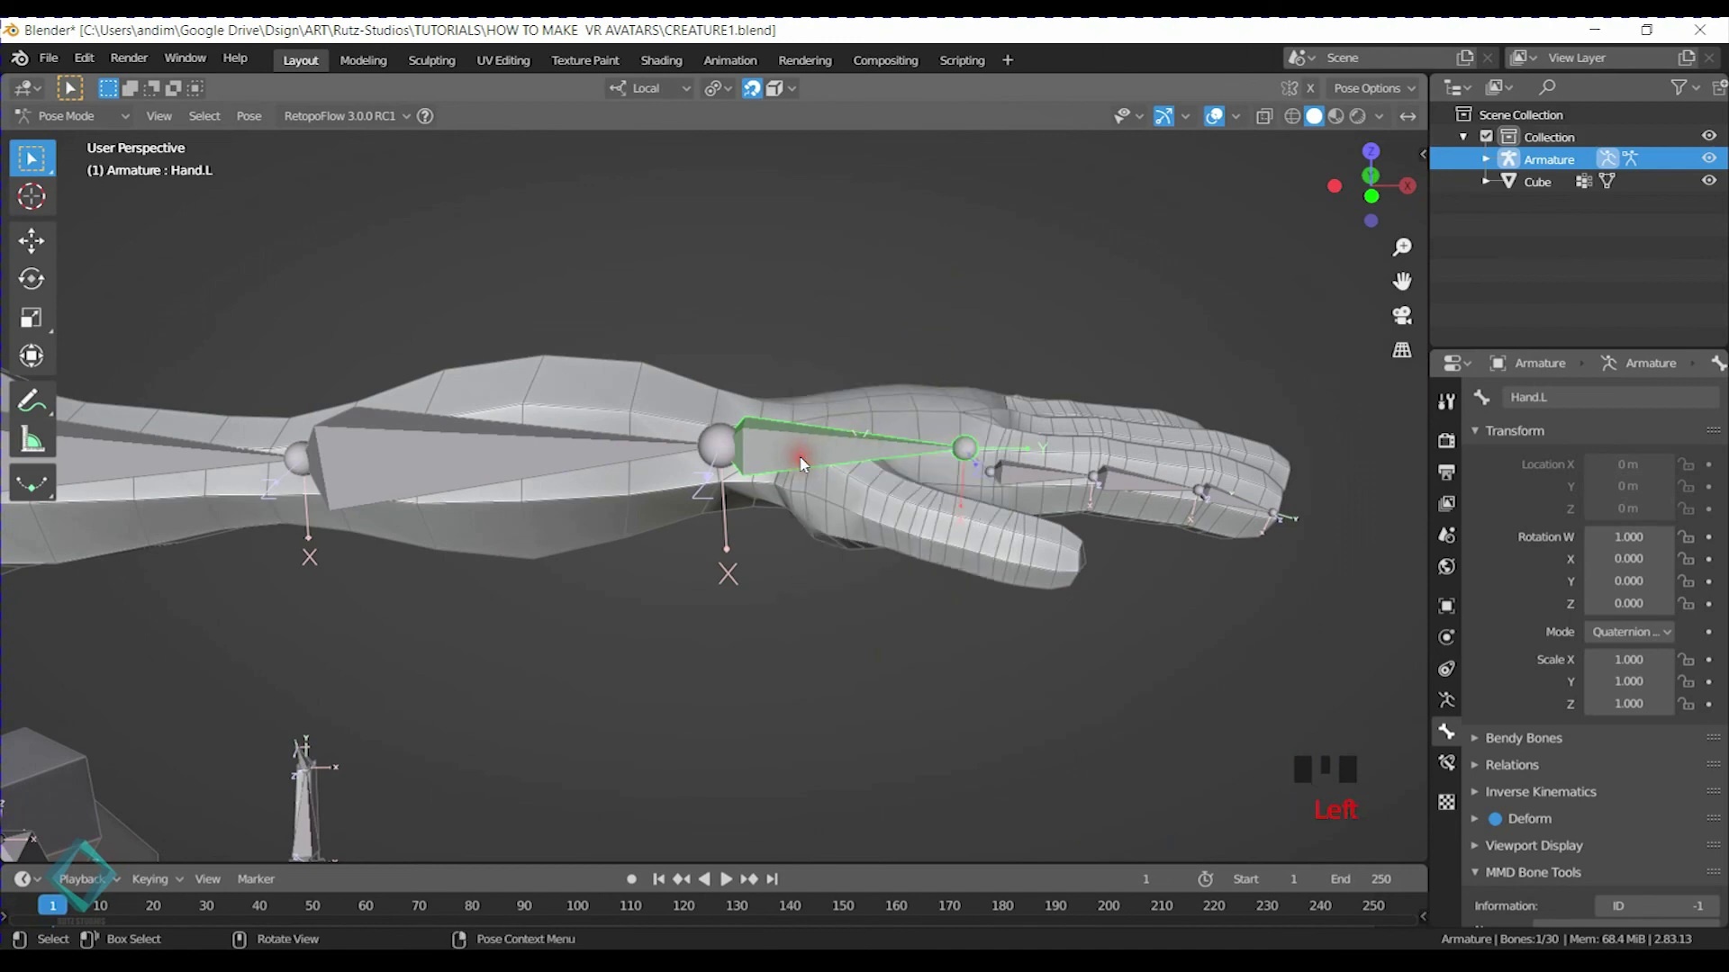
{"action": "key", "text": "ctrl+Tab"}
{"action": "left_click", "coordinate": [818, 448]}
{"action": "left_click", "coordinate": [782, 451]}
{"action": "key", "text": "Tab"}
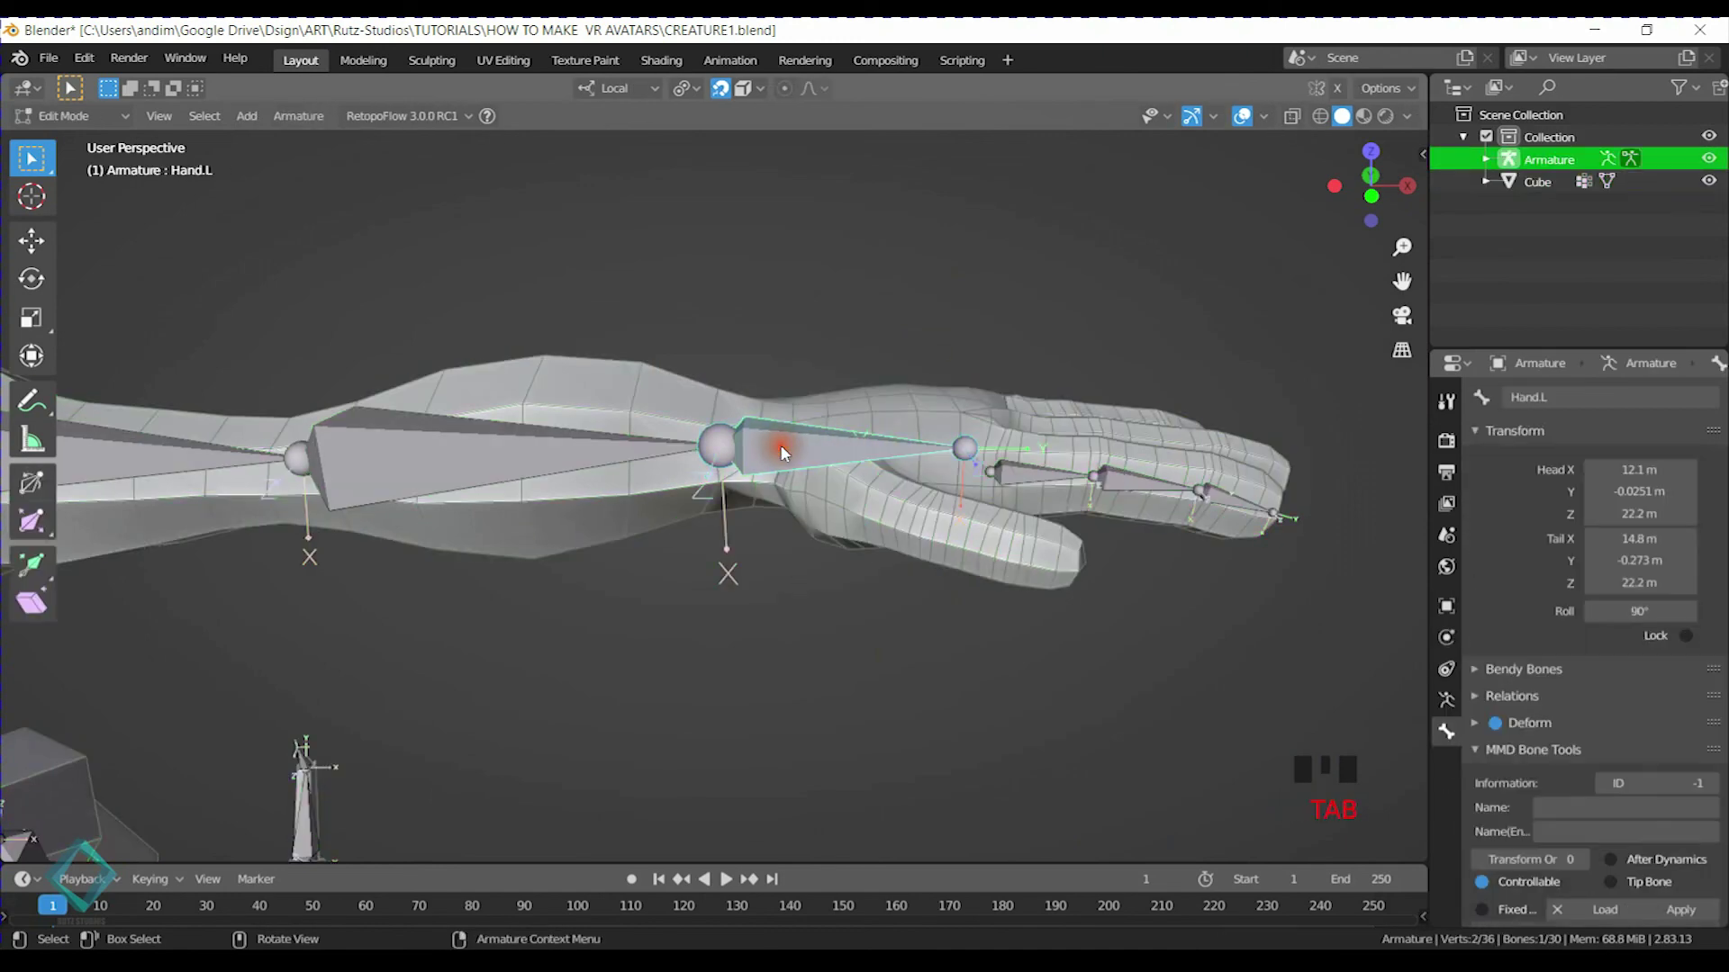
Roll the Hand.L bone until its local Z axis points up in front view, test its X rotation, and save the file
{"action": "key", "text": "ctrl+r"}
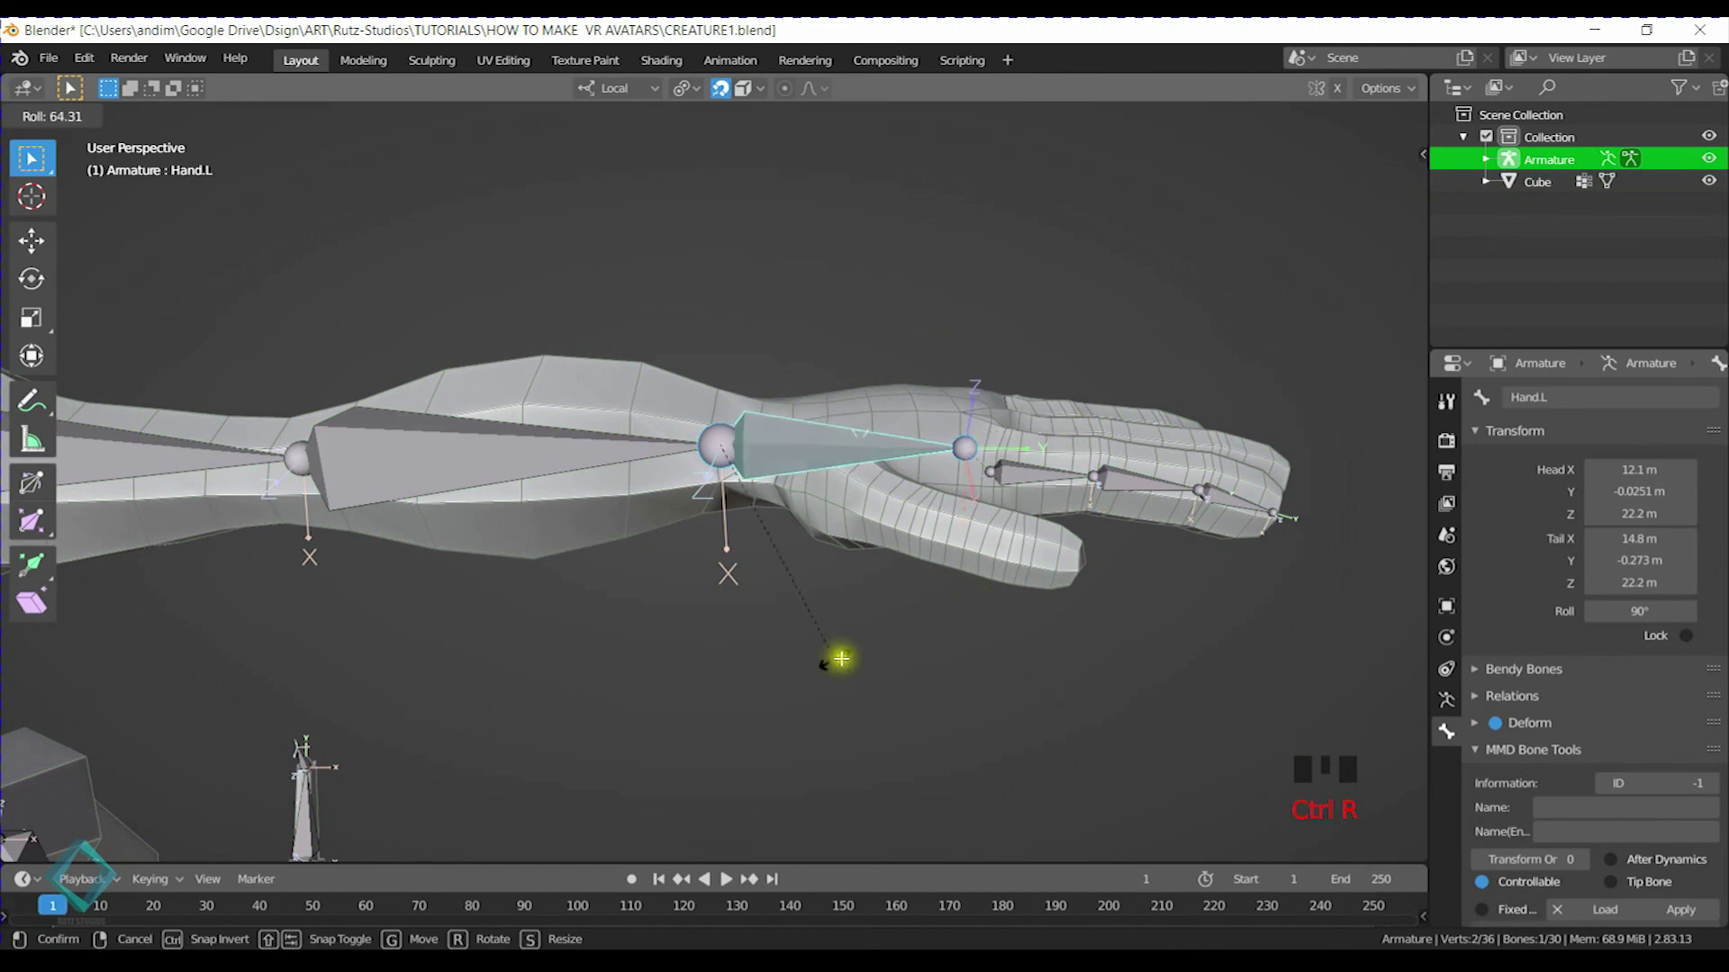
{"action": "left_click", "coordinate": [758, 663]}
{"action": "key", "text": "KP_1"}
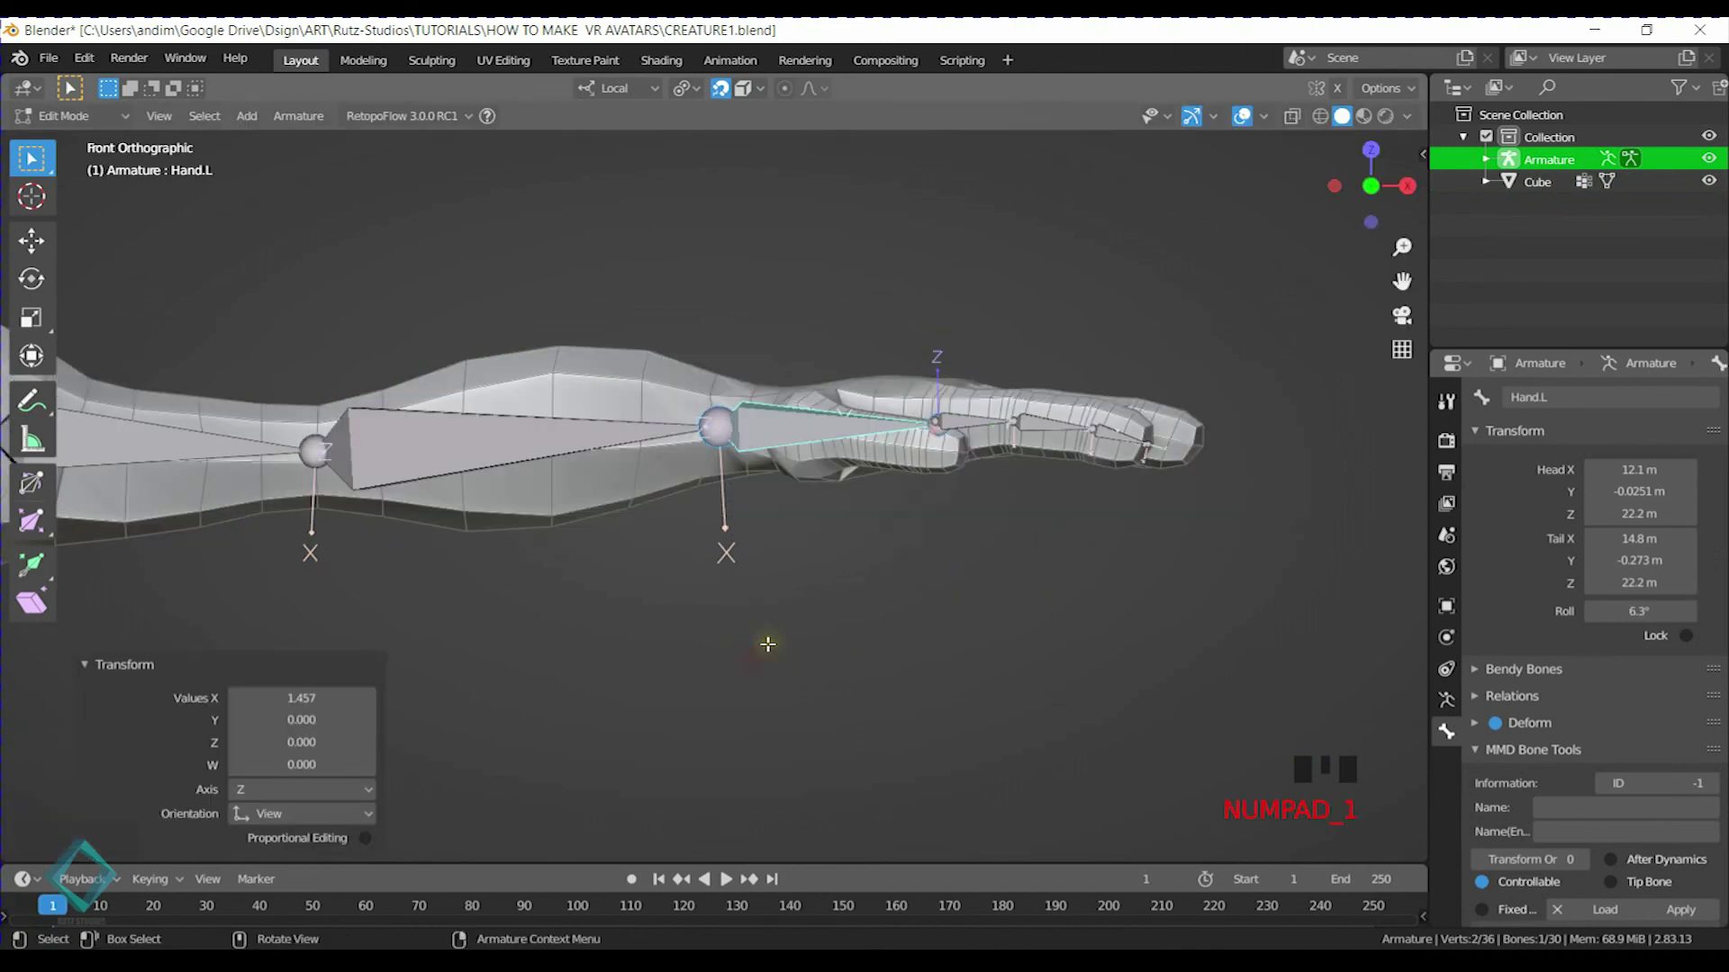
{"action": "scroll", "coordinate": [1042, 548], "scroll_direction": "up", "scroll_amount": 5}
{"action": "key", "text": "ctrl+r"}
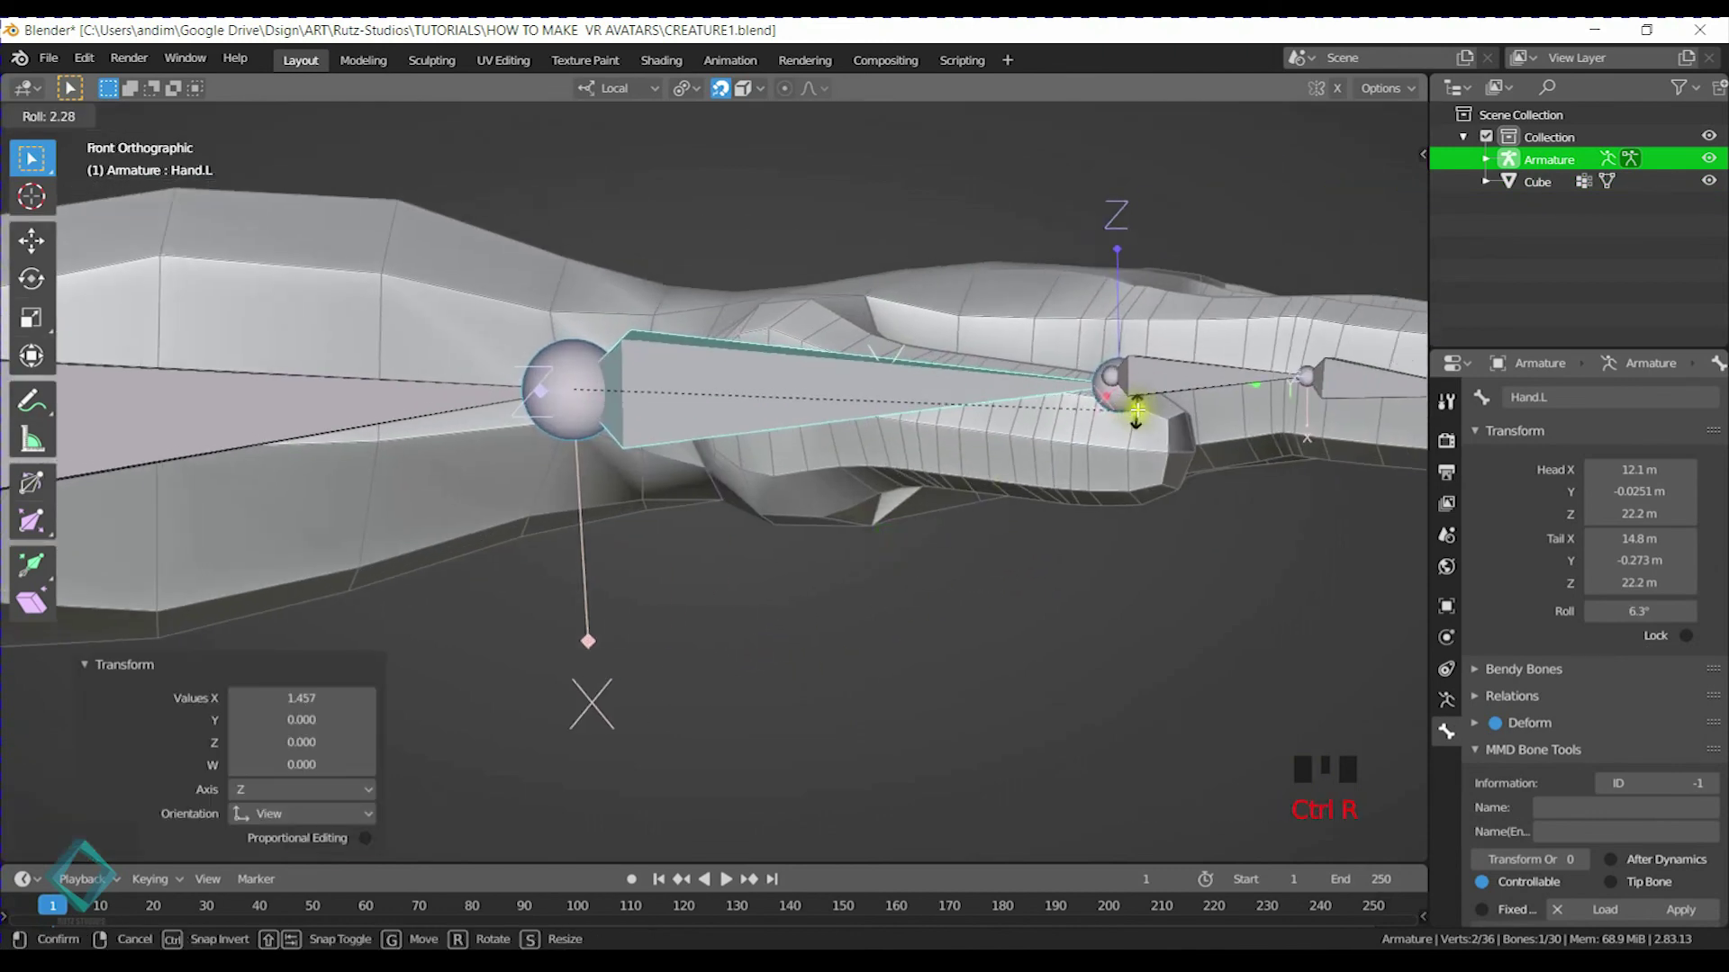
{"action": "left_click", "coordinate": [1128, 439]}
{"action": "key", "text": "r"}
{"action": "key", "text": "x"}
{"action": "key", "text": "Escape"}
{"action": "key", "text": "ctrl+s"}
Roll the Arm.L bone to 3° so its local Z axis points up in front view
{"action": "middle_click_drag", "start_coordinate": [1087, 374], "coordinate": [988, 375]}
{"action": "left_click", "coordinate": [778, 357]}
{"action": "middle_click_drag", "start_coordinate": [724, 478], "coordinate": [686, 380]}
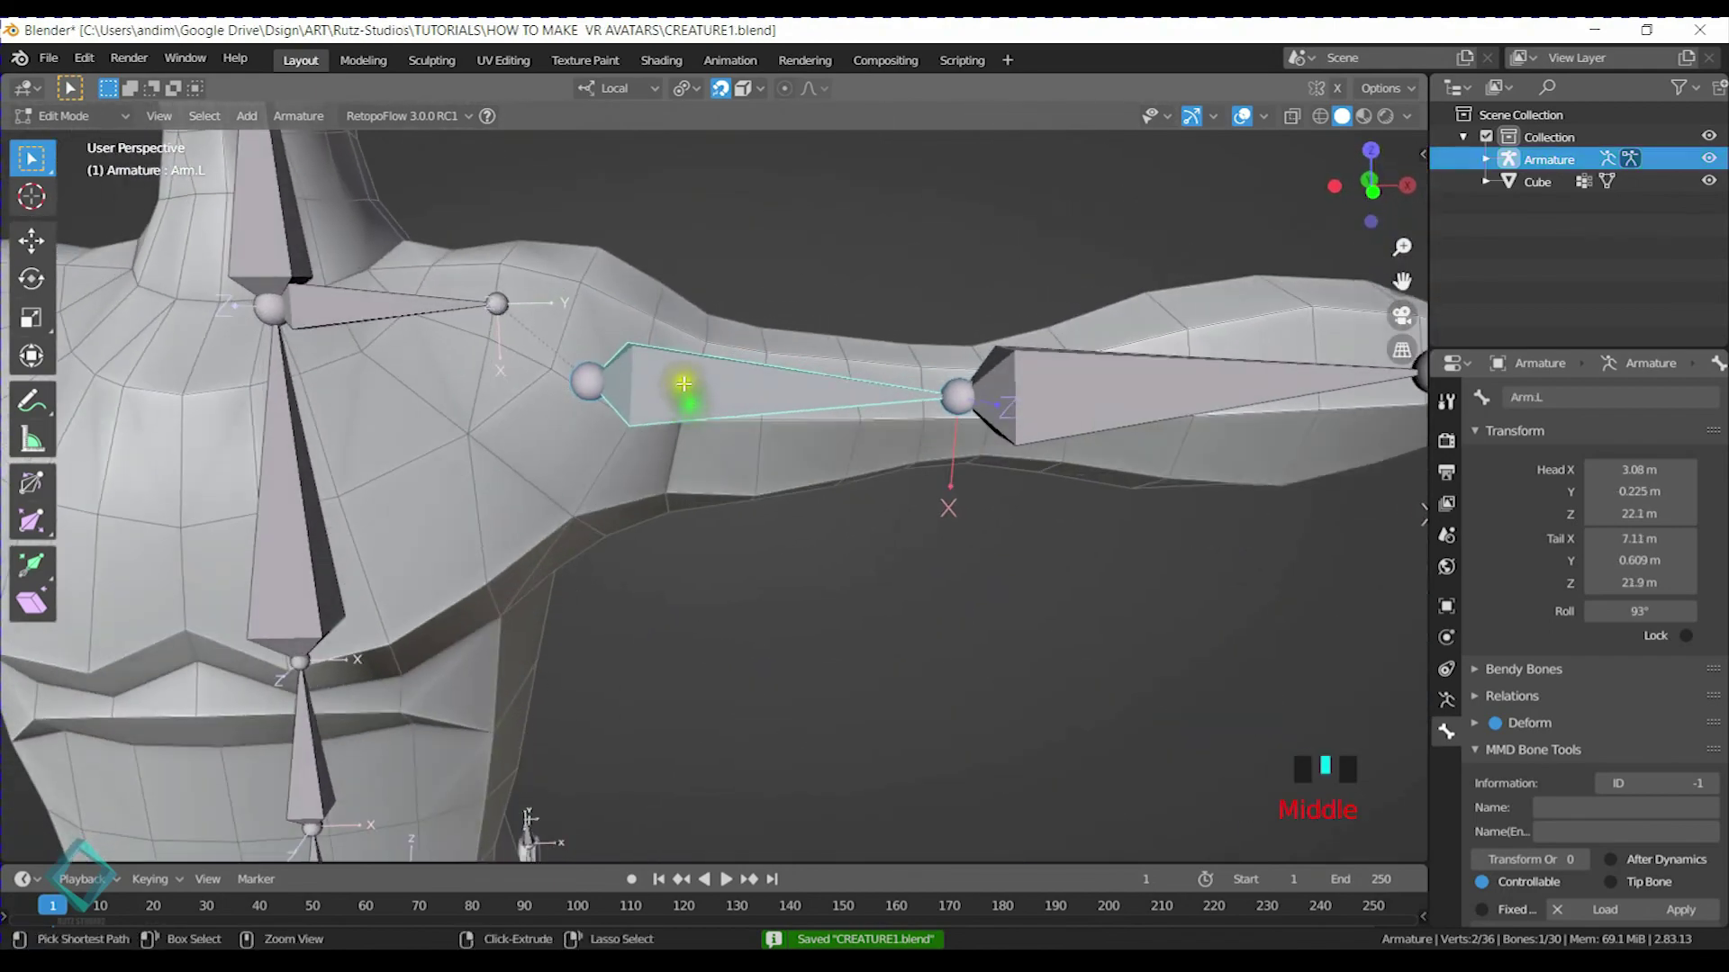
{"action": "key", "text": "KP_1"}
{"action": "key", "text": "ctrl+r"}
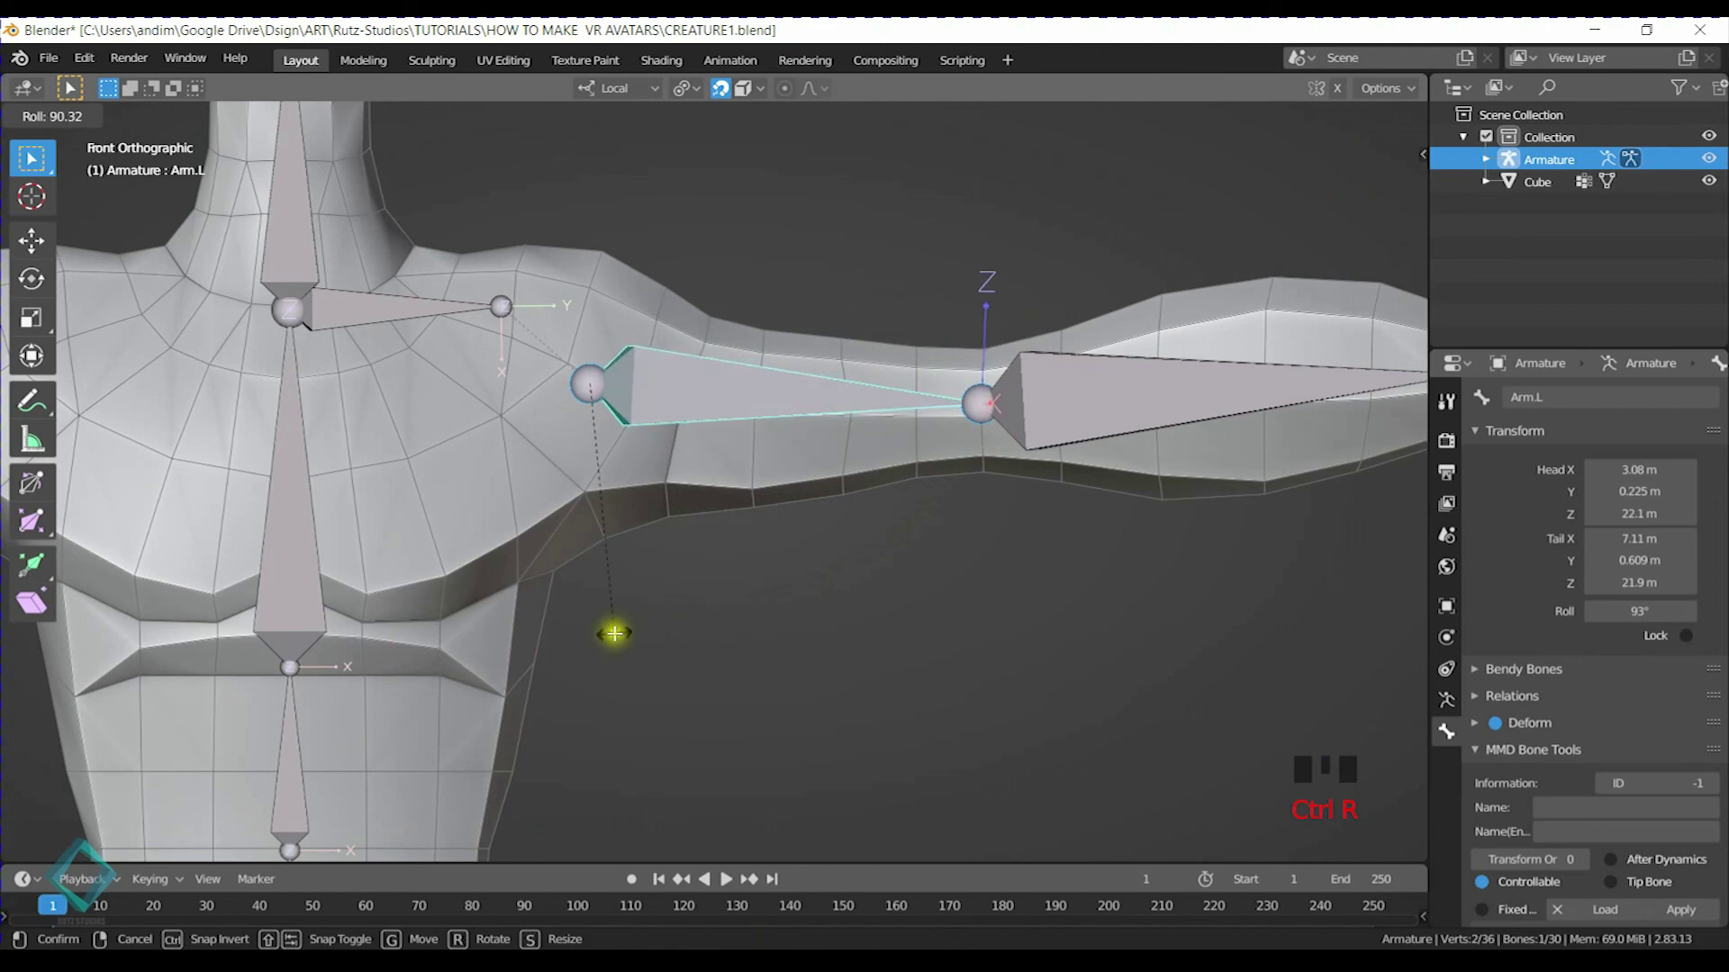
{"action": "left_click", "coordinate": [616, 634]}
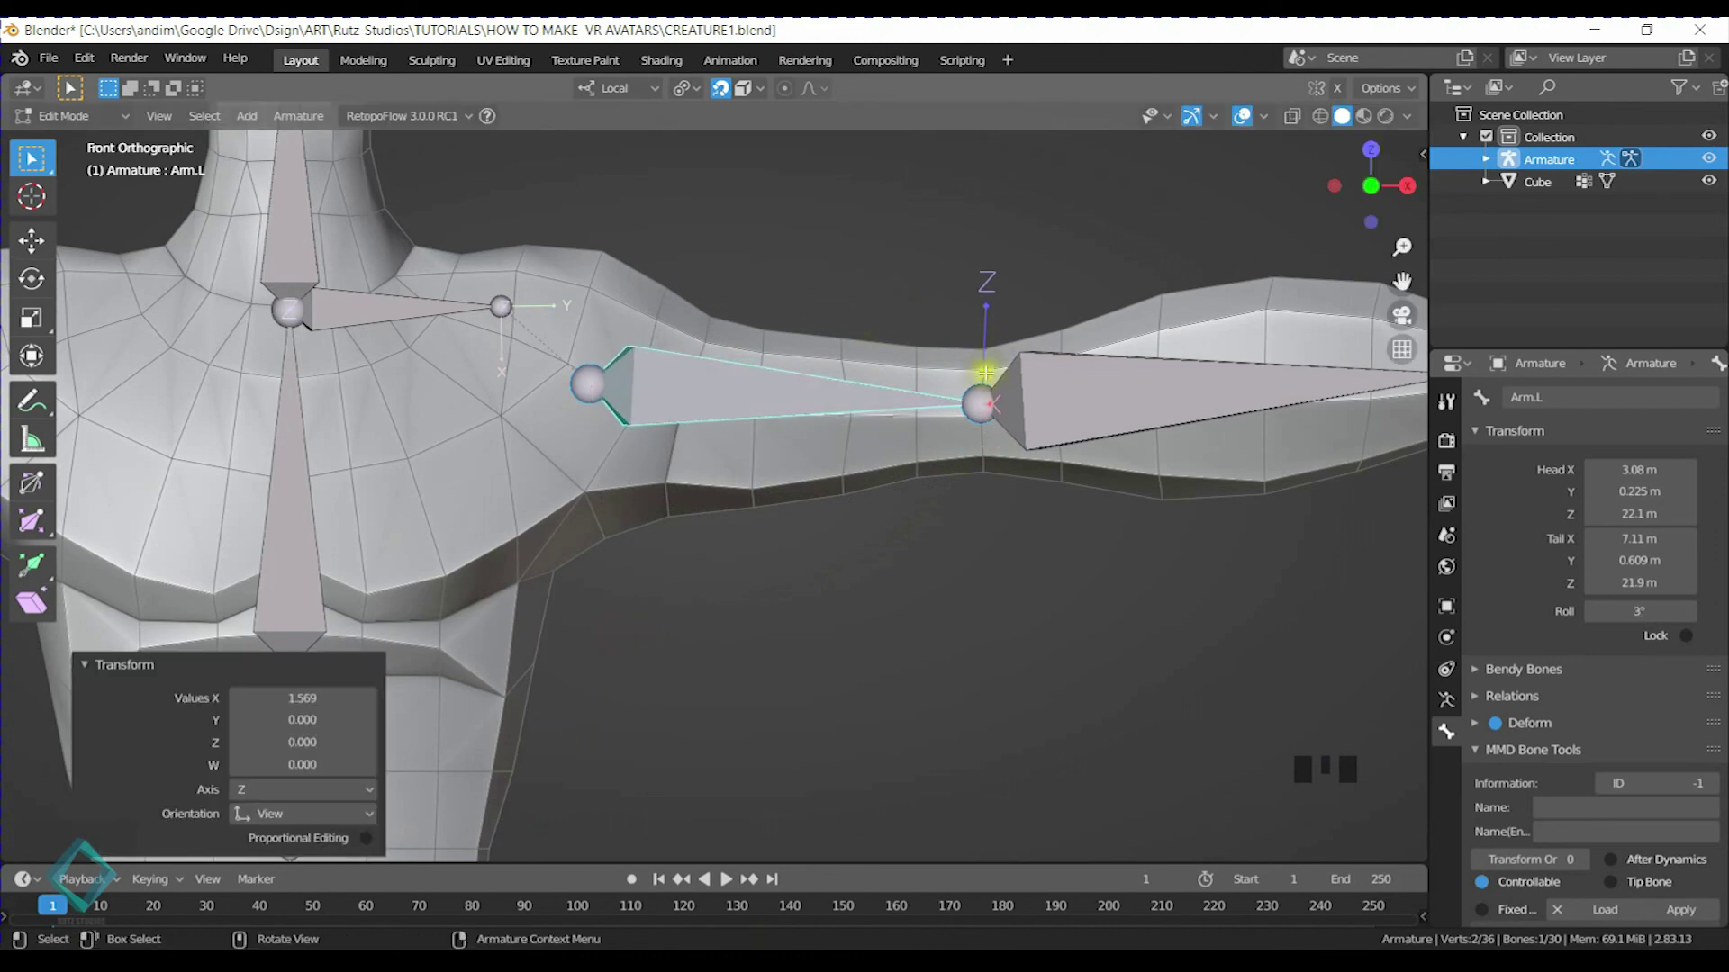
Roll the Shoulder.L bone to about -0.91° so its local Z axis points up
{"action": "scroll", "coordinate": [986, 371], "scroll_direction": "down", "scroll_amount": 3}
{"action": "middle_click_drag", "start_coordinate": [899, 478], "coordinate": [958, 441]}
{"action": "scroll", "coordinate": [906, 544], "scroll_direction": "up", "scroll_amount": 2}
{"action": "left_click", "coordinate": [831, 482]}
{"action": "scroll", "coordinate": [900, 509], "scroll_direction": "up", "scroll_amount": 2}
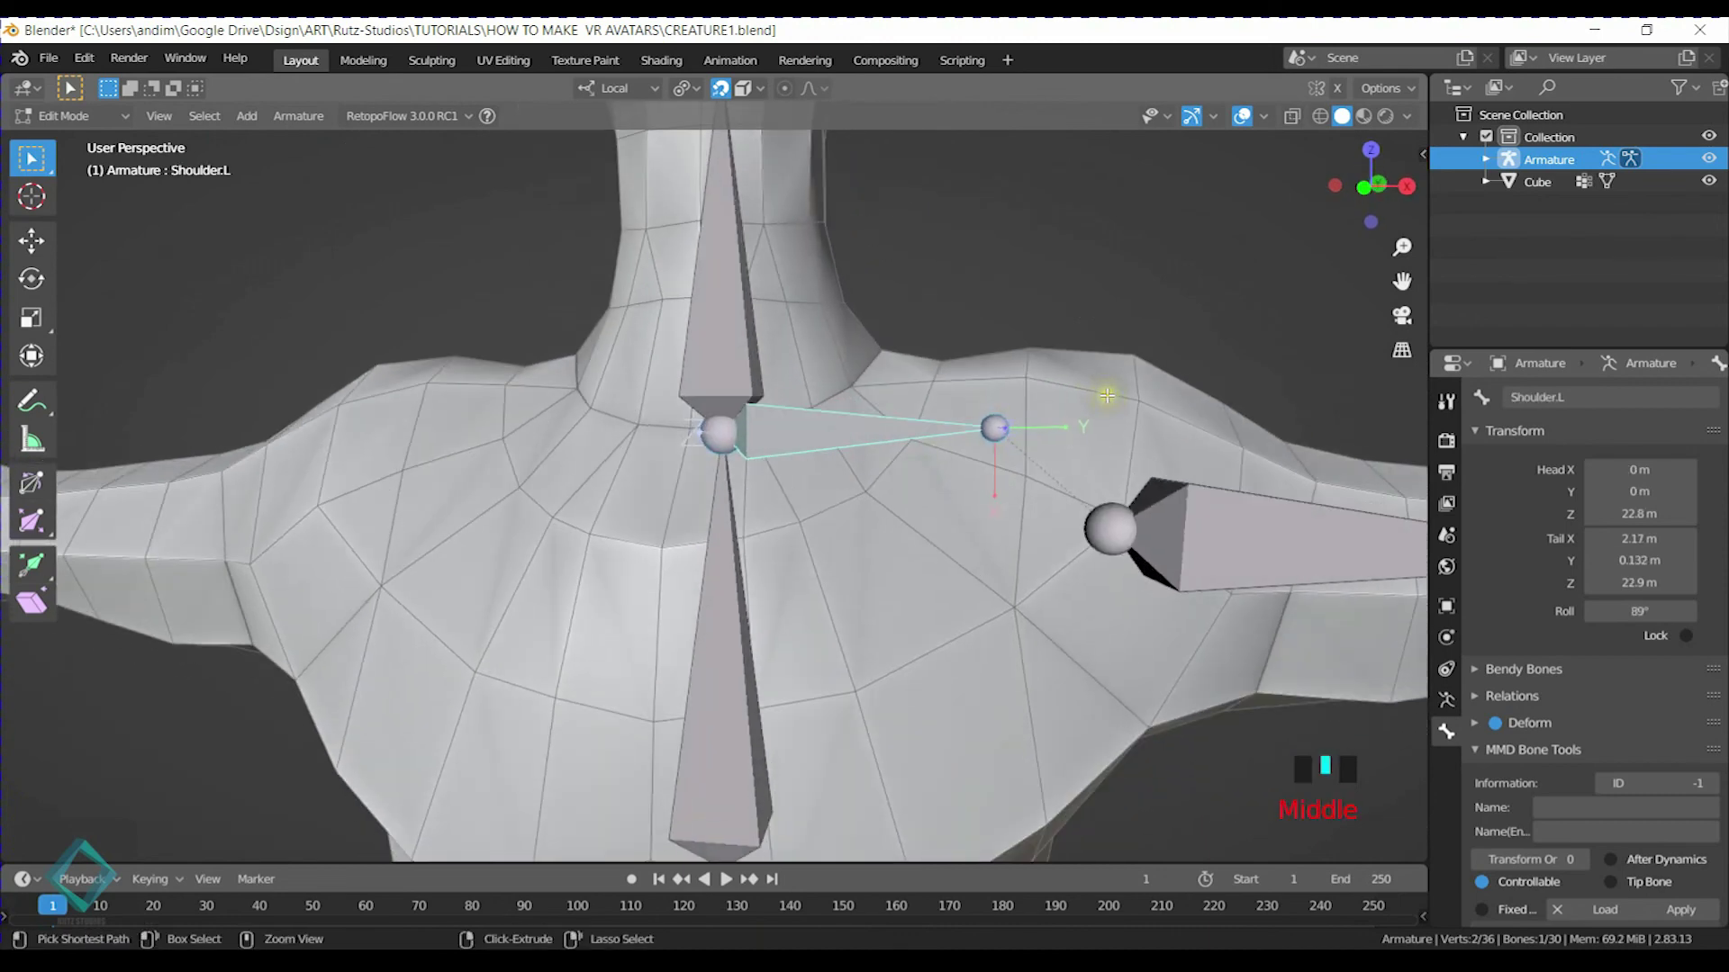
{"action": "key", "text": "ctrl+r"}
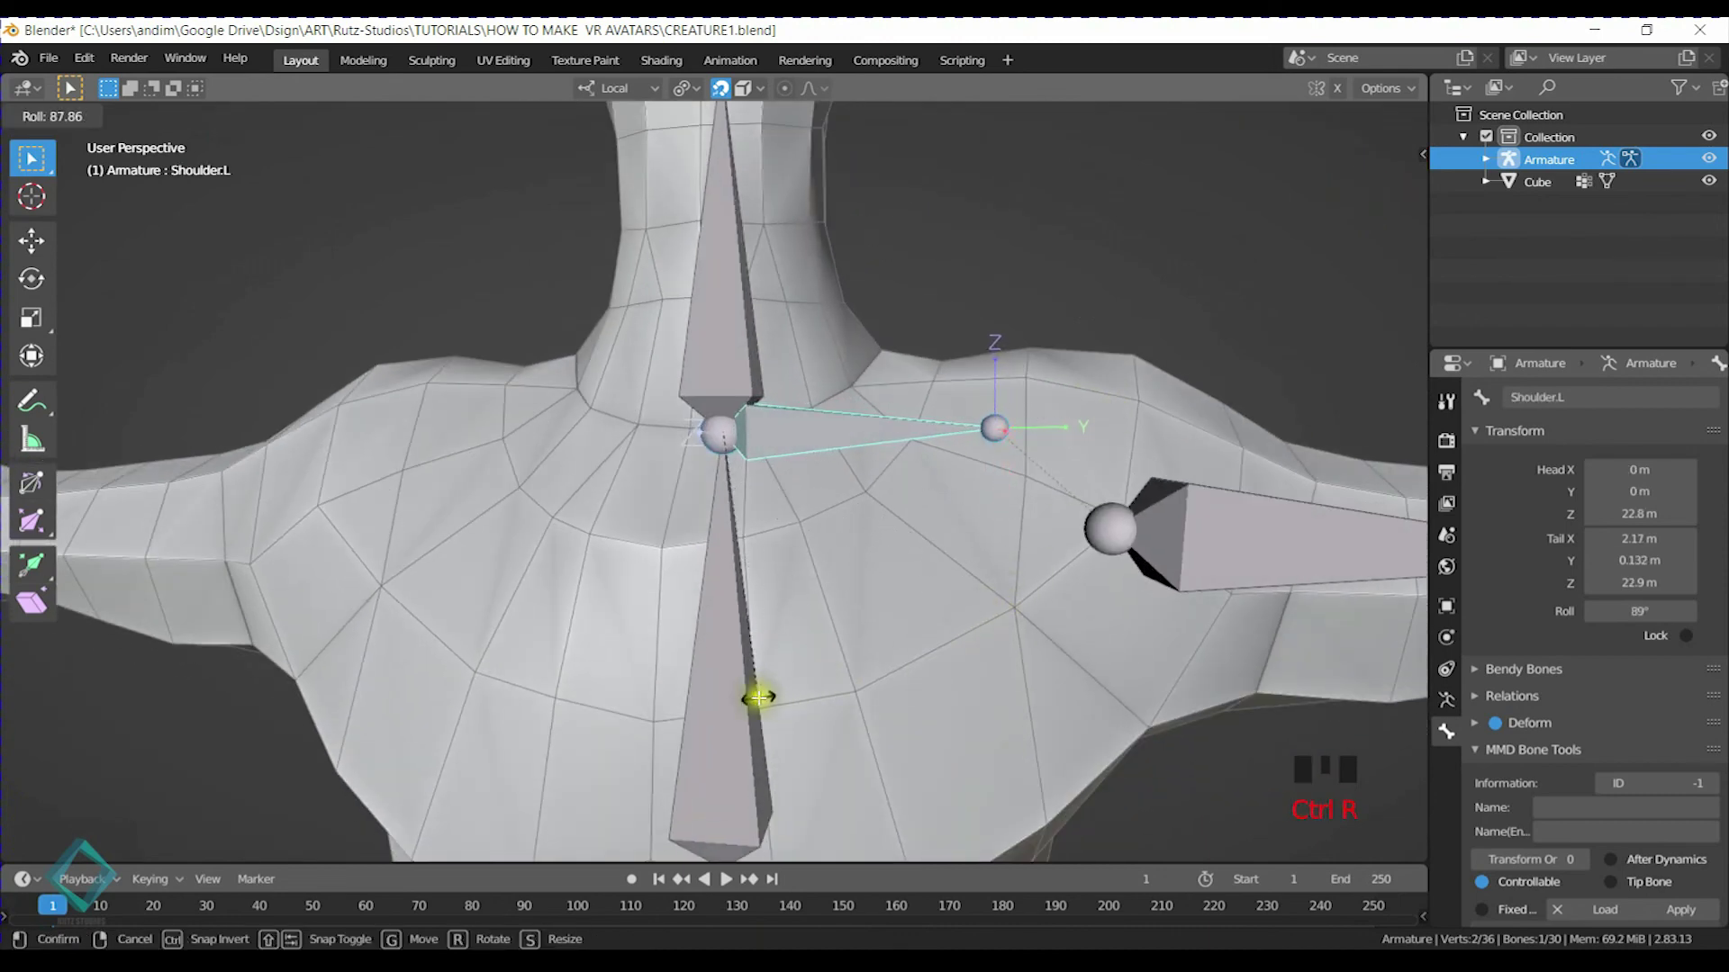
{"action": "left_click", "coordinate": [750, 703]}
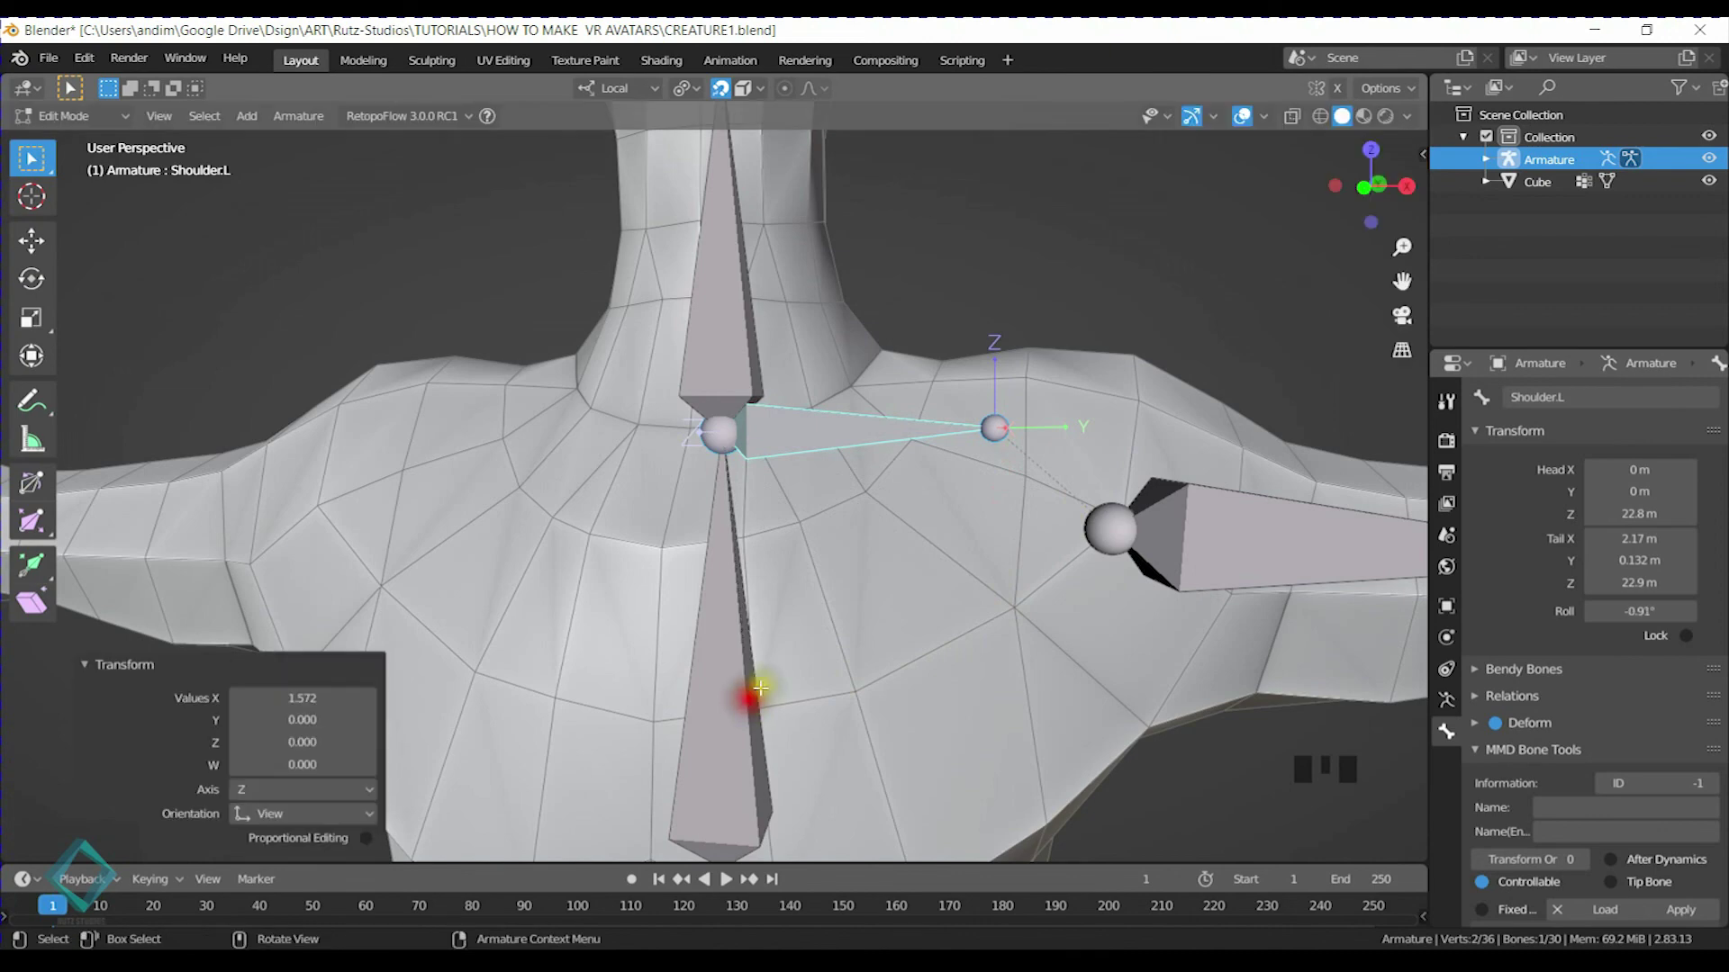
Fine-tune the Shoulder.L bone's roll to about -0.67° in front view
{"action": "key", "text": "KP_1"}
{"action": "scroll", "coordinate": [928, 618], "scroll_direction": "up", "scroll_amount": 4}
{"action": "middle_click_drag", "start_coordinate": [1210, 397], "coordinate": [1138, 385], "text": "shift"}
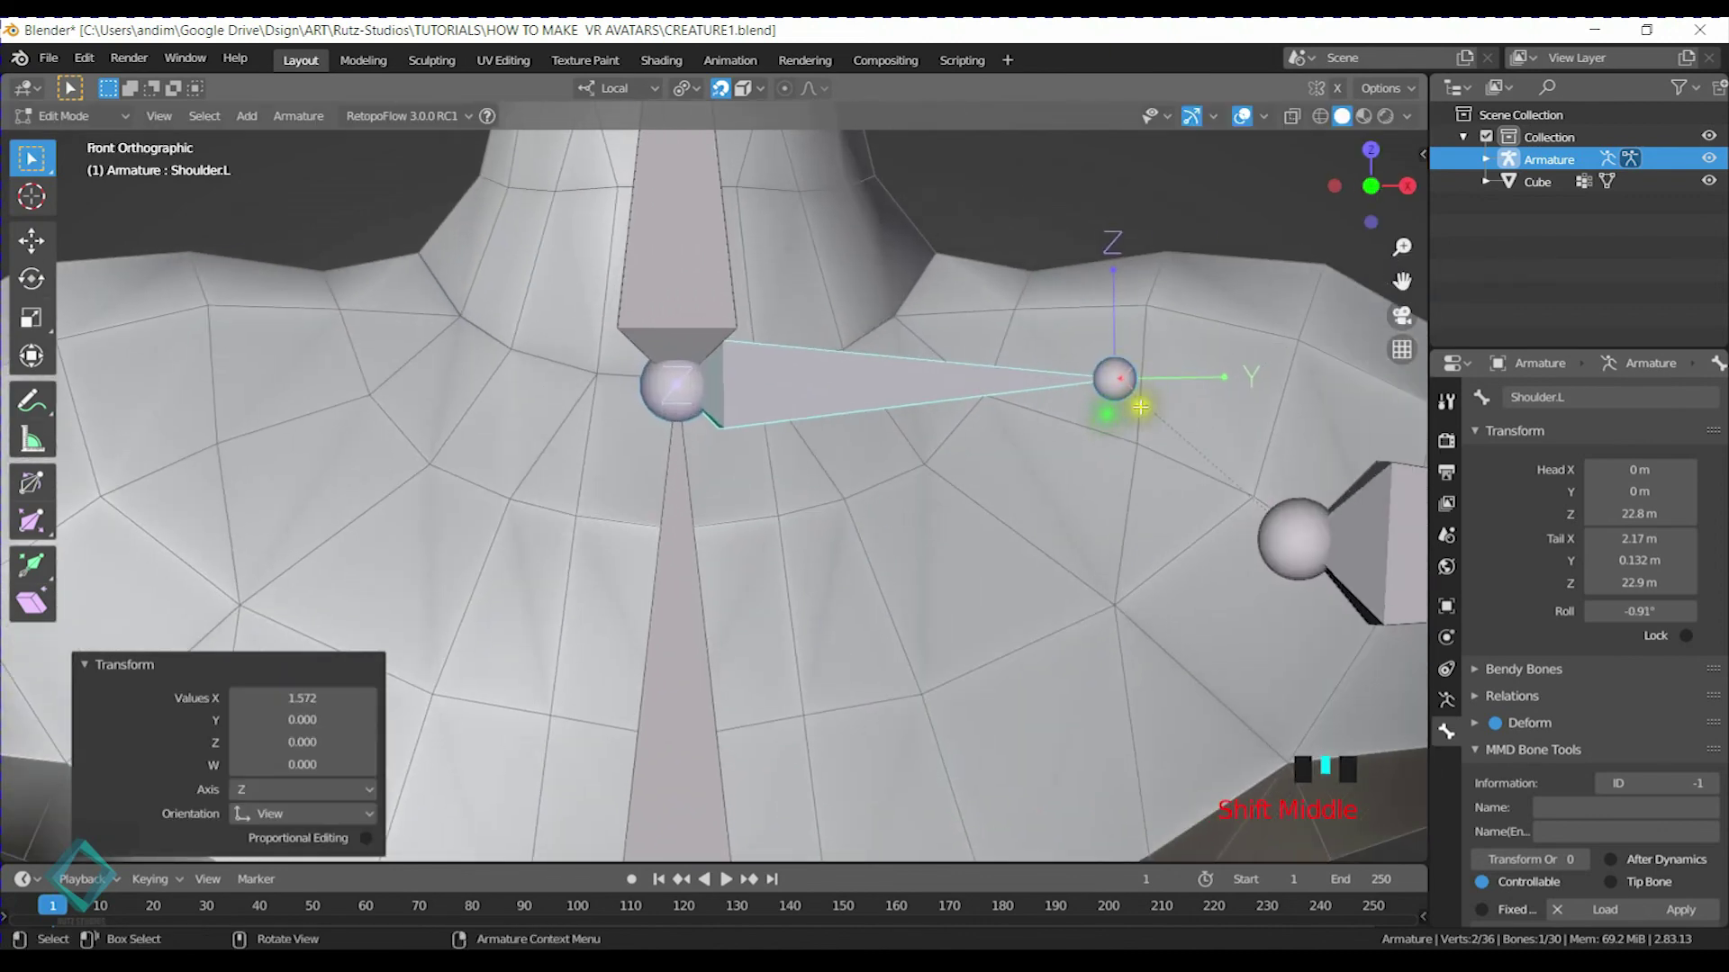
{"action": "key", "text": "ctrl+r"}
{"action": "left_click", "coordinate": [1246, 266]}
{"action": "scroll", "coordinate": [1197, 324], "scroll_direction": "down", "scroll_amount": 4}
{"action": "middle_click_drag", "start_coordinate": [1121, 486], "coordinate": [860, 490], "text": "shift"}
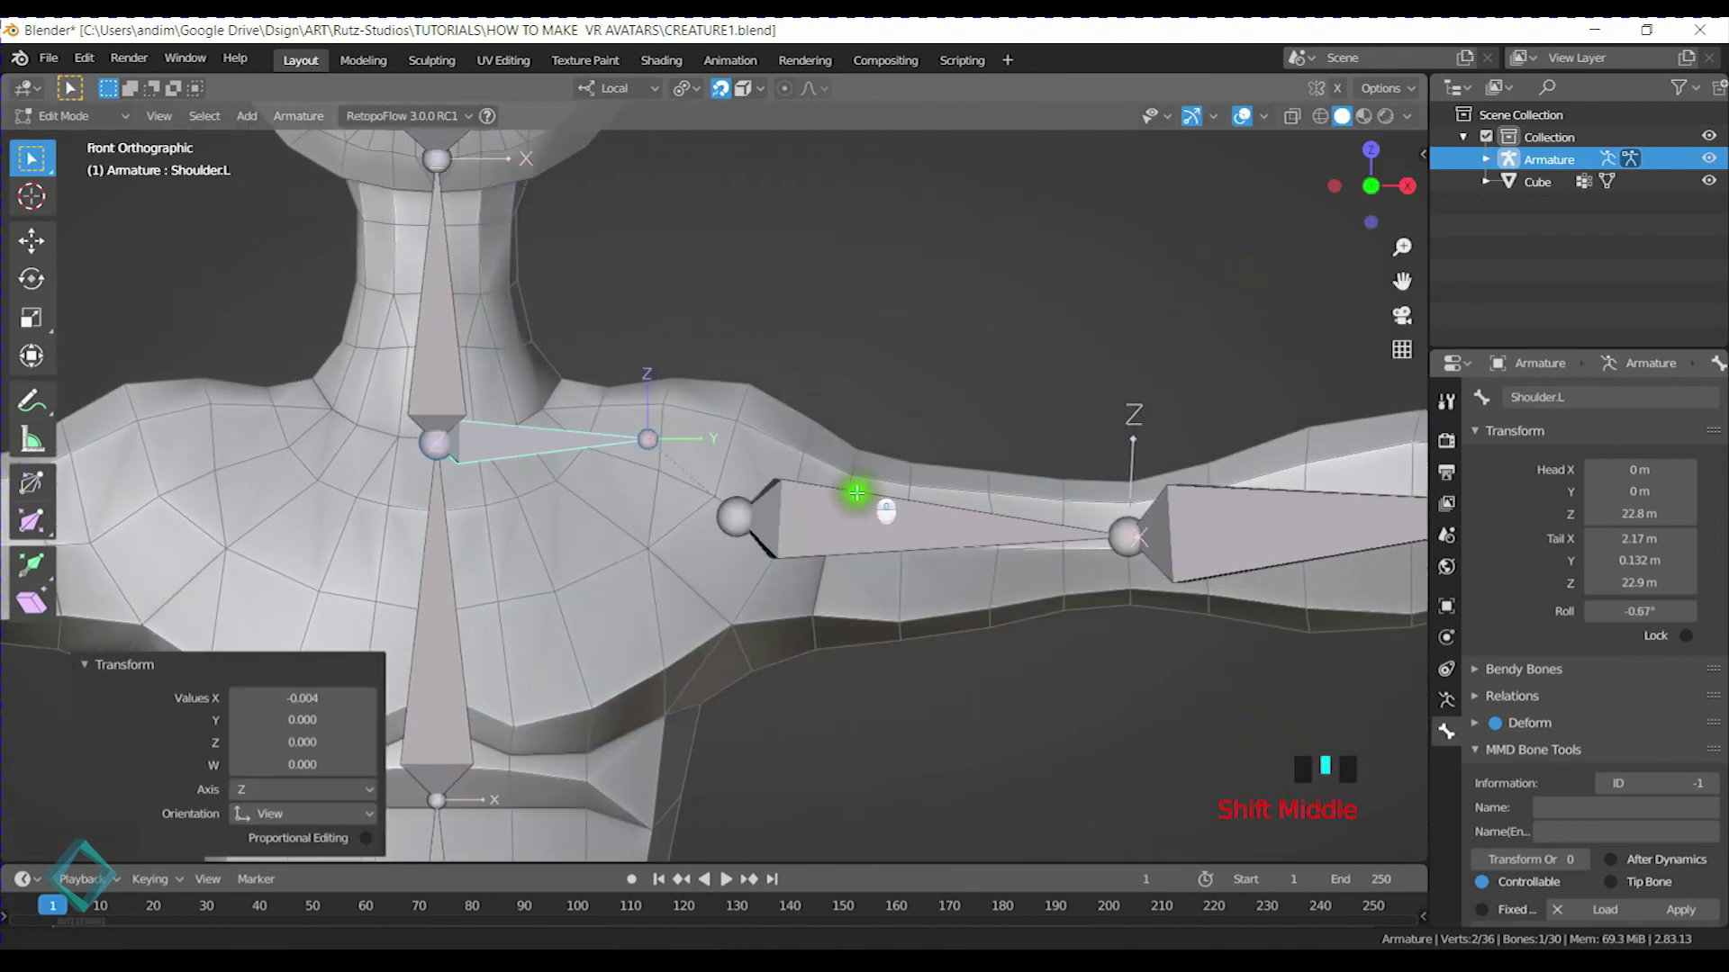
Examine the local axes of the left arm's bones from the shoulder to the forearm and hand
{"action": "middle_click_drag", "start_coordinate": [657, 435], "coordinate": [915, 397]}
{"action": "middle_click_drag", "start_coordinate": [785, 390], "coordinate": [596, 331]}
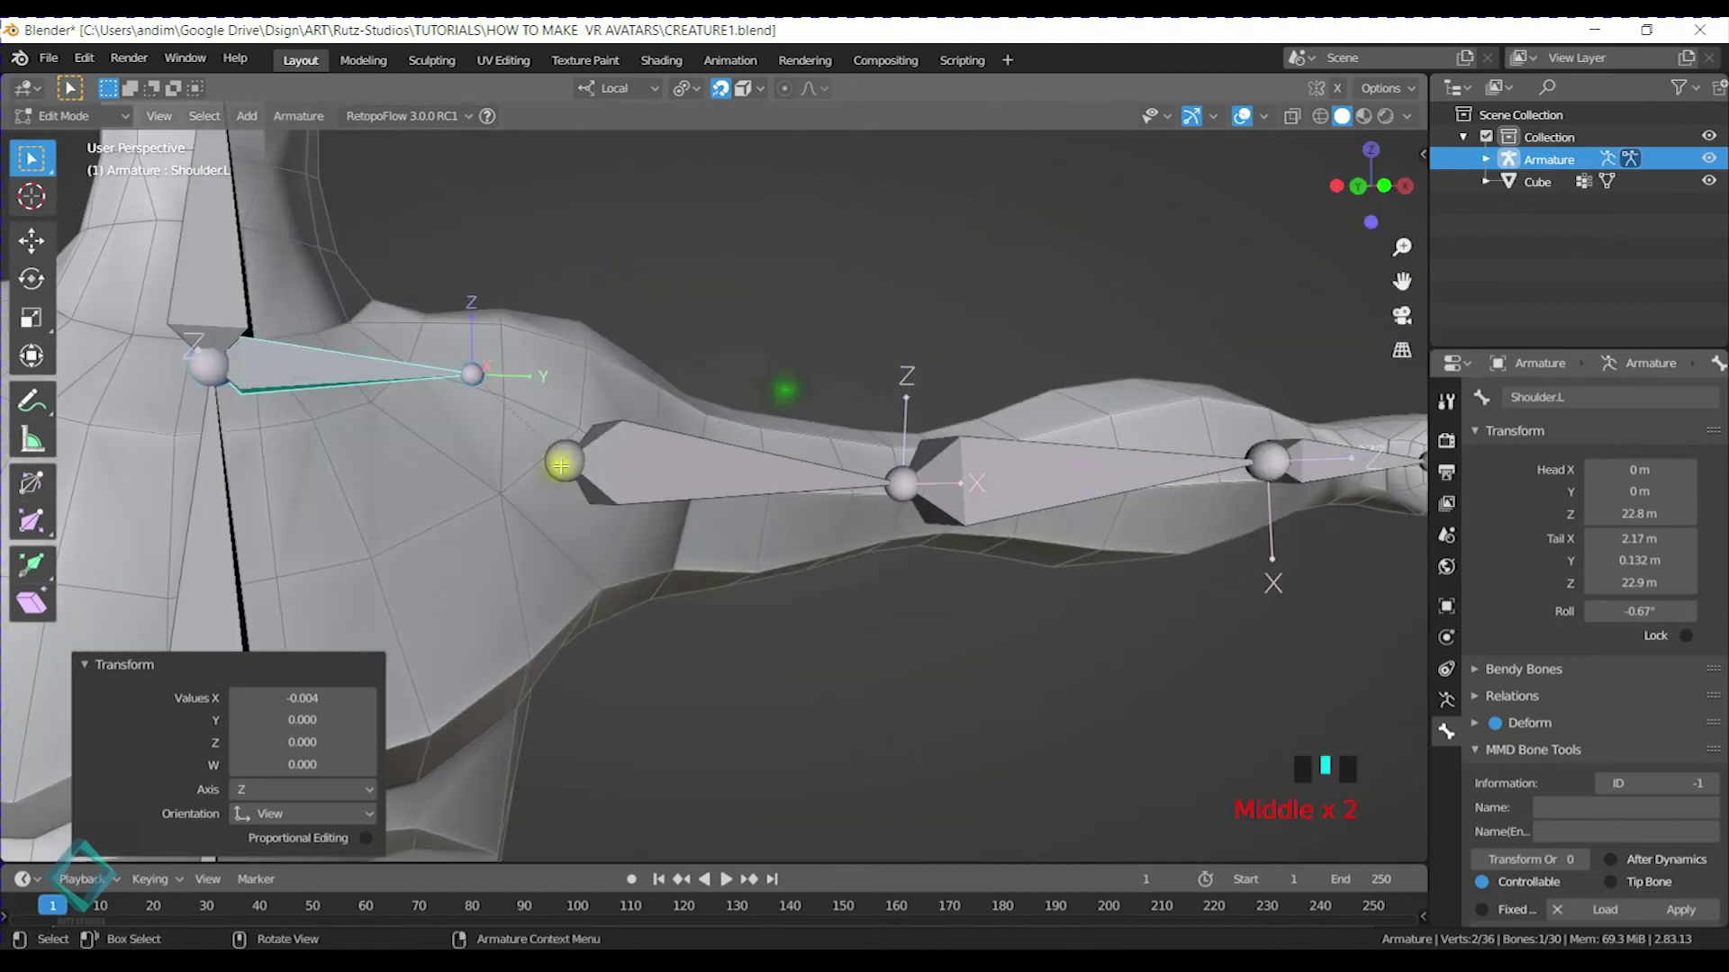
{"action": "middle_click_drag", "start_coordinate": [958, 489], "coordinate": [721, 424]}
{"action": "left_click", "coordinate": [795, 452]}
{"action": "left_click", "coordinate": [661, 413]}
{"action": "middle_click_drag", "start_coordinate": [737, 360], "coordinate": [819, 436]}
{"action": "middle_click_drag", "start_coordinate": [724, 763], "coordinate": [879, 424]}
{"action": "key", "text": "ctrl+Tab"}
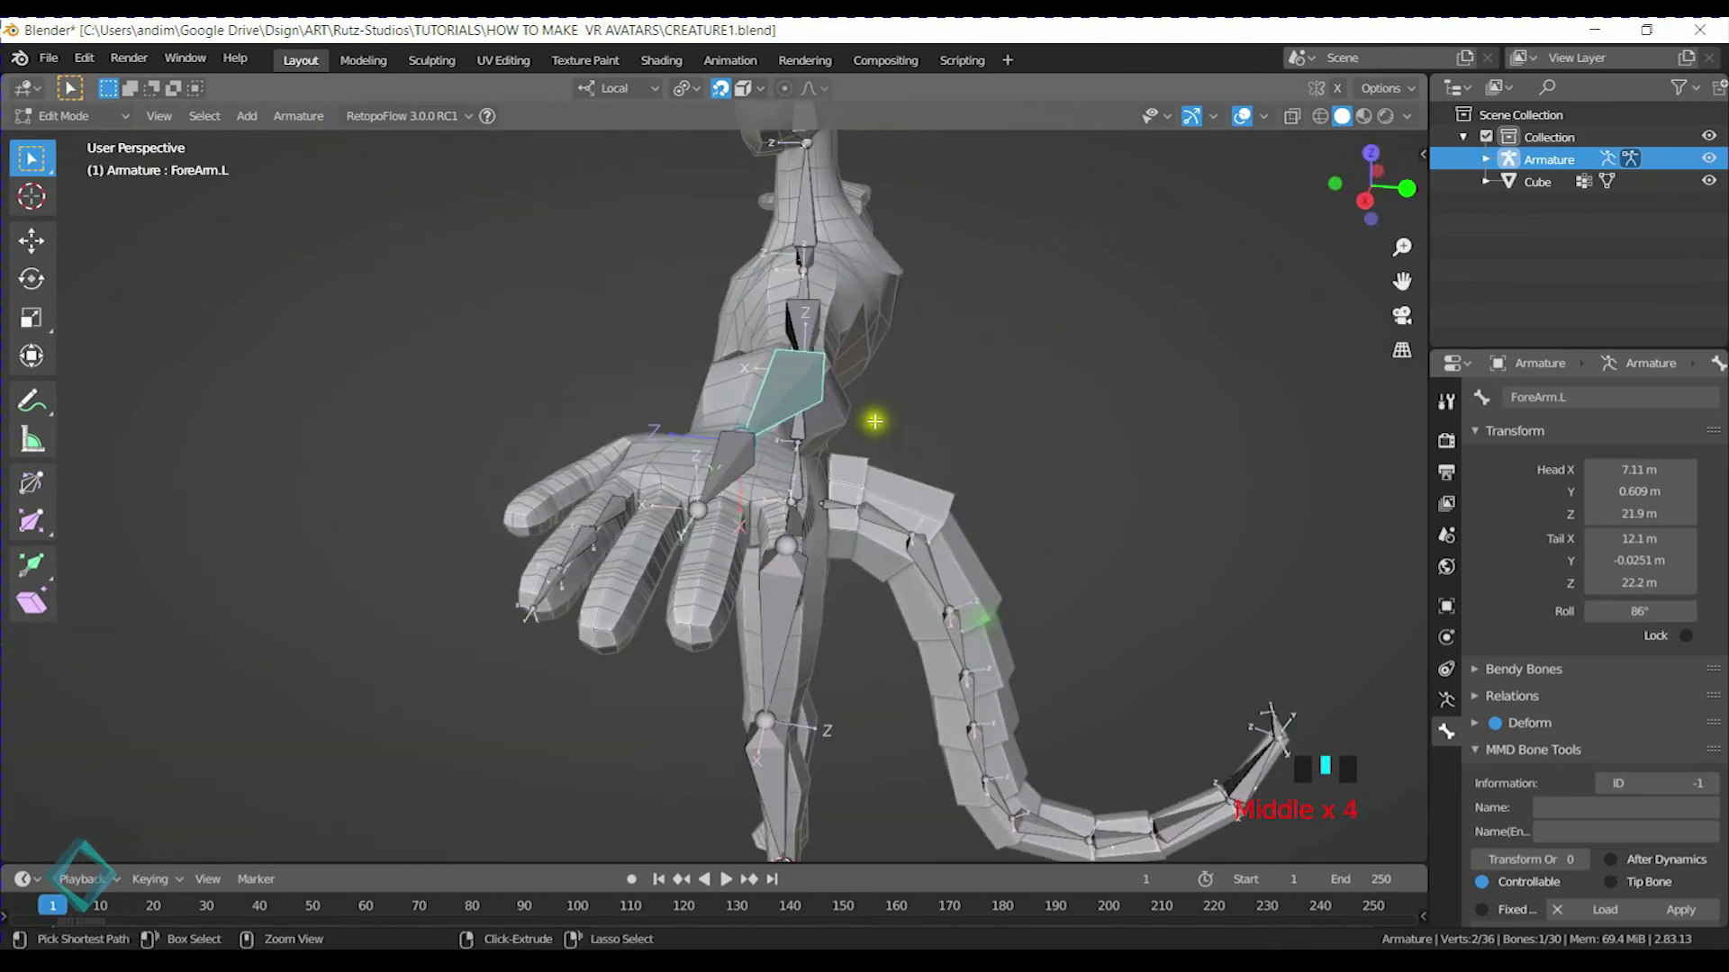
{"action": "middle_click_drag", "start_coordinate": [660, 371], "coordinate": [754, 424]}
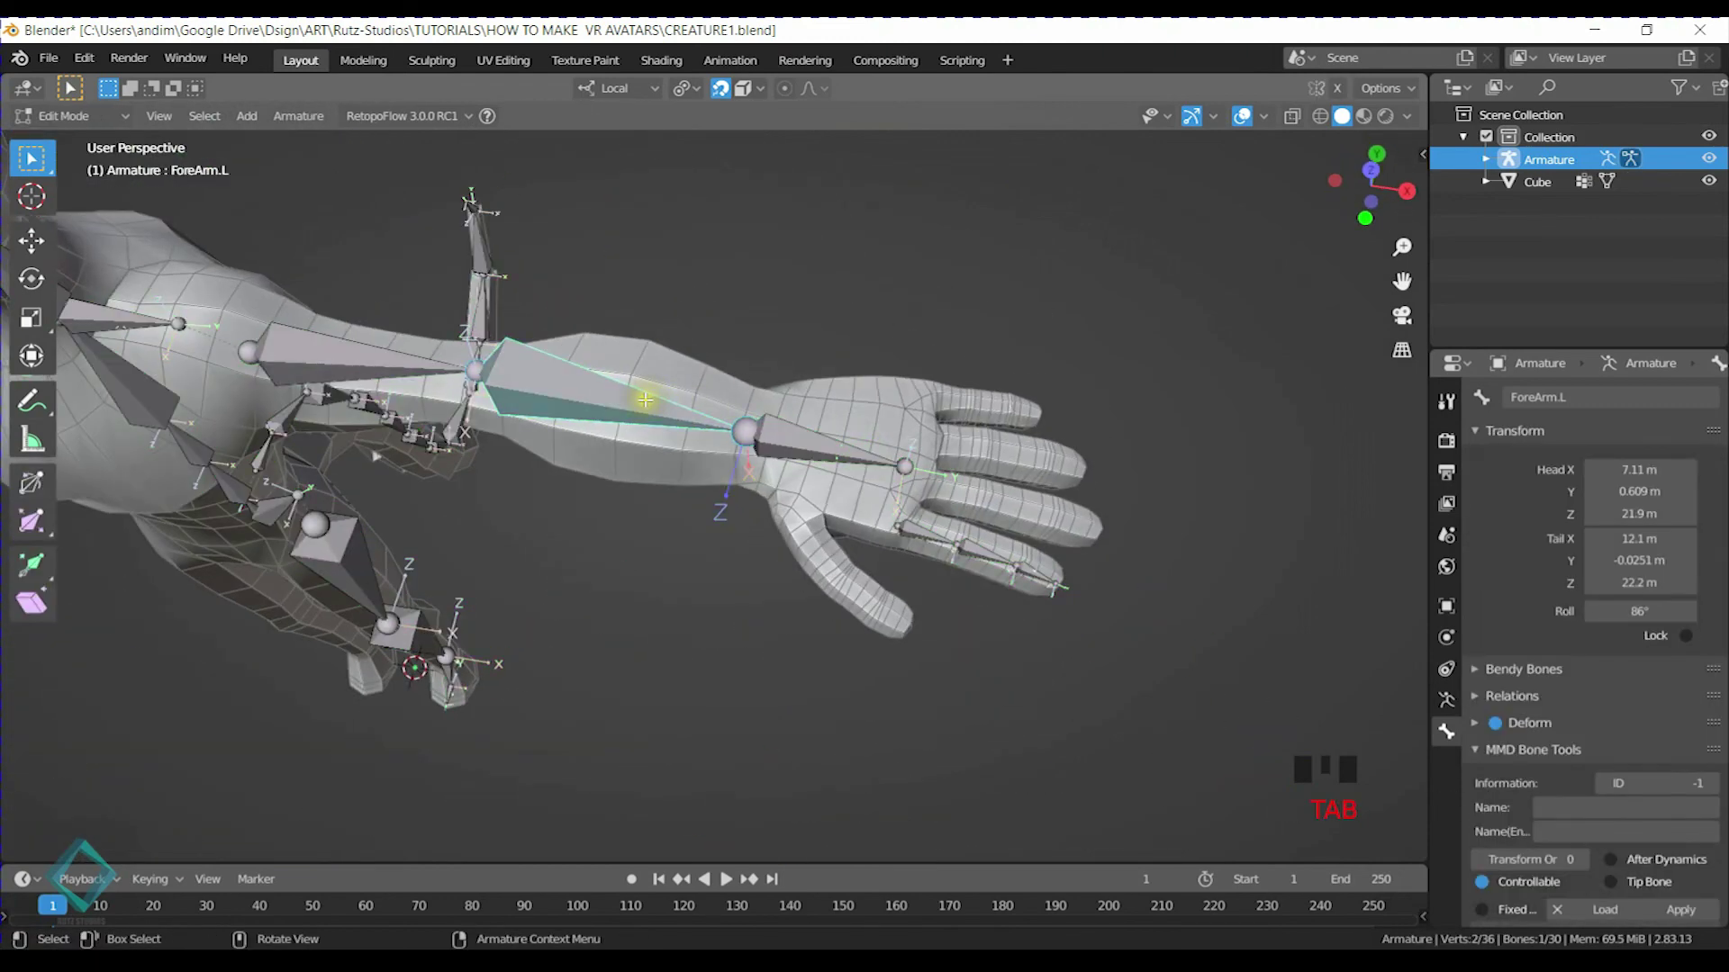
Test free rotation of the ForeArm.L, Arm.L and Hand.L bones in Pose Mode, cancelling each rotation
{"action": "key", "text": "ctrl+Tab"}
{"action": "left_click", "coordinate": [639, 393]}
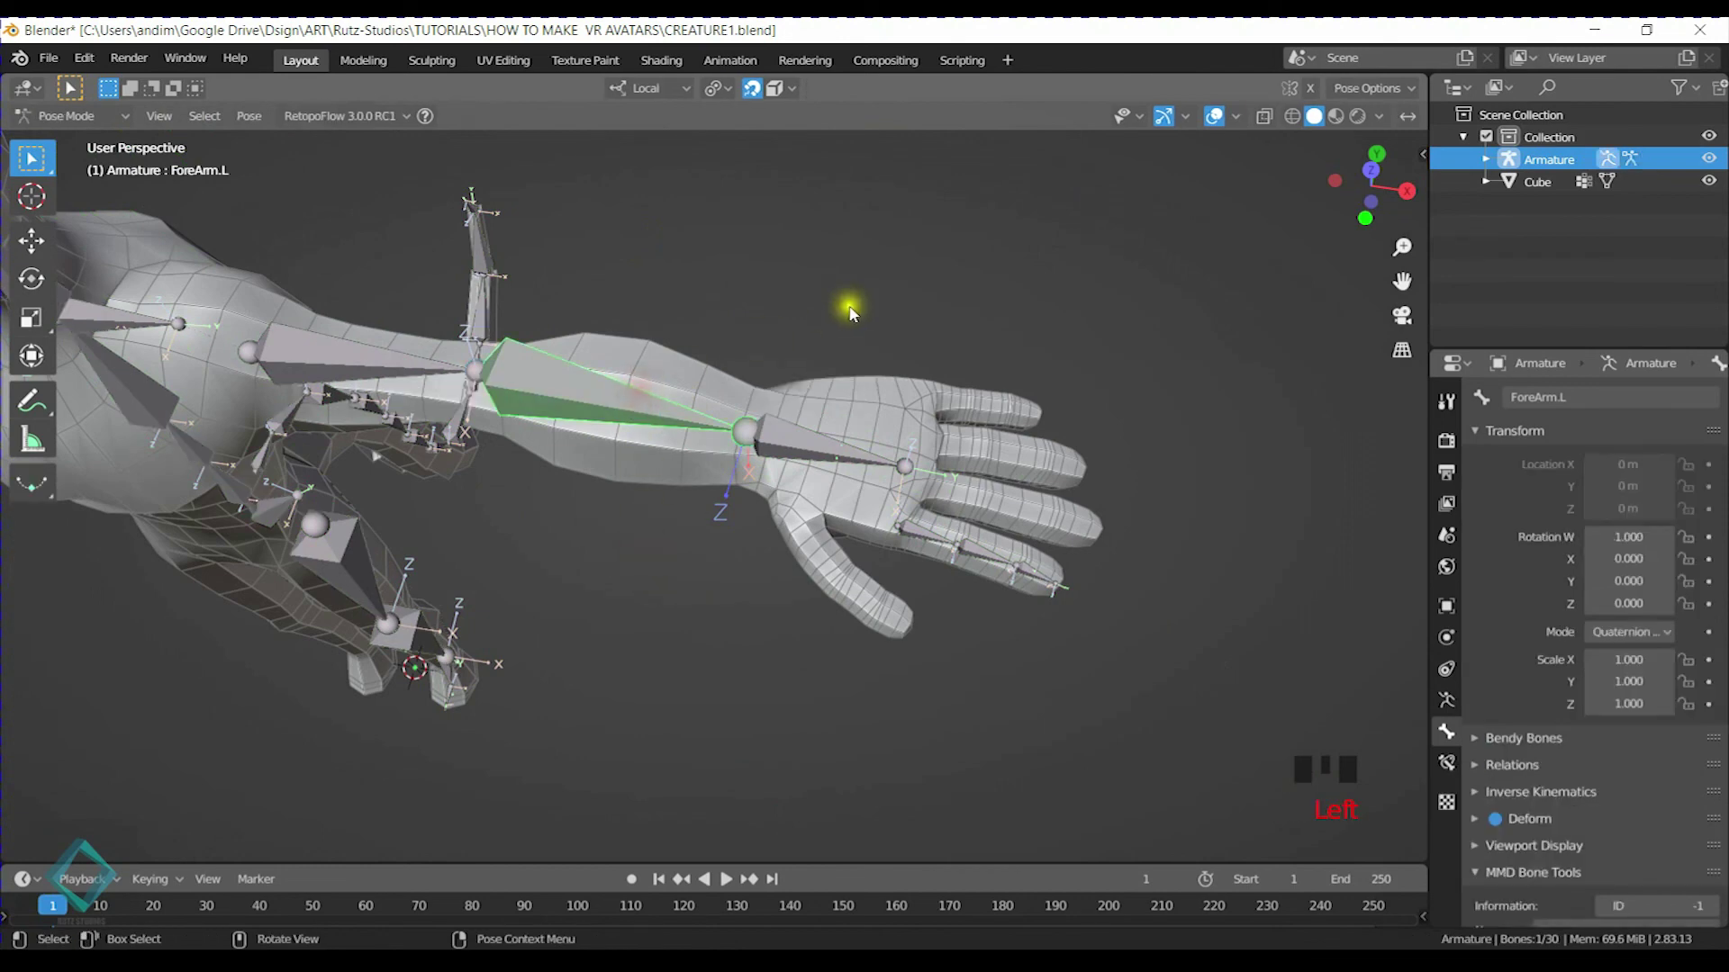
{"action": "key", "text": "r"}
{"action": "right_click", "coordinate": [612, 529]}
{"action": "left_click", "coordinate": [369, 374]}
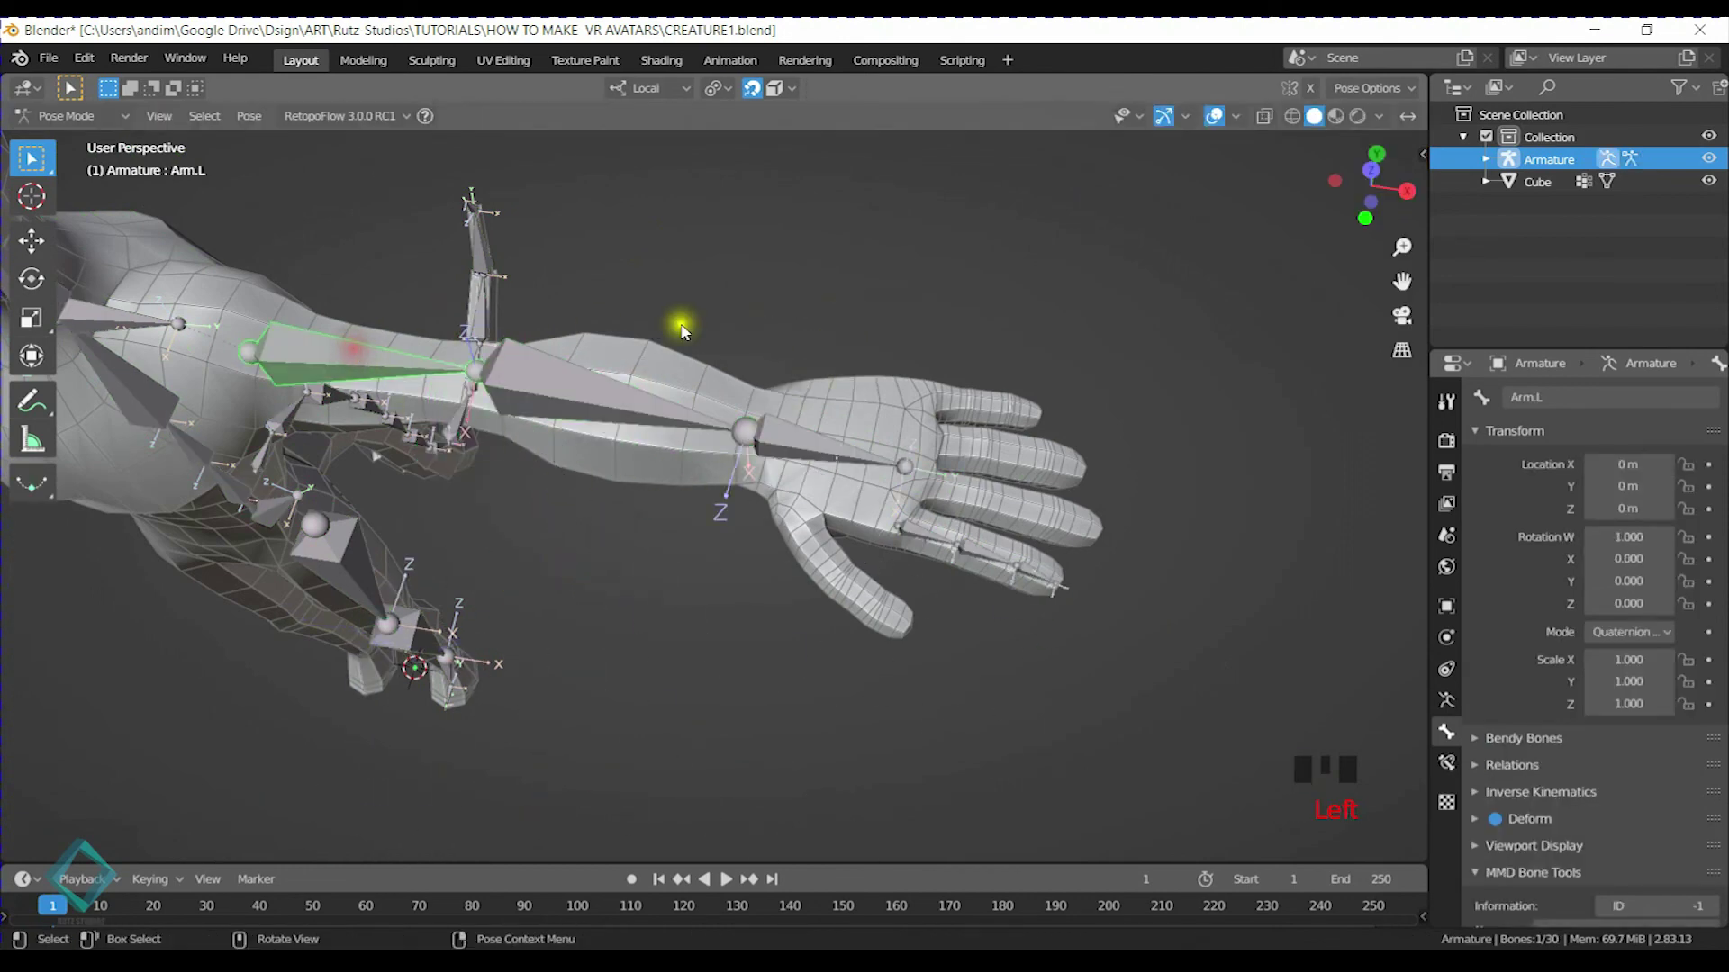
{"action": "key", "text": "r"}
{"action": "right_click", "coordinate": [486, 697]}
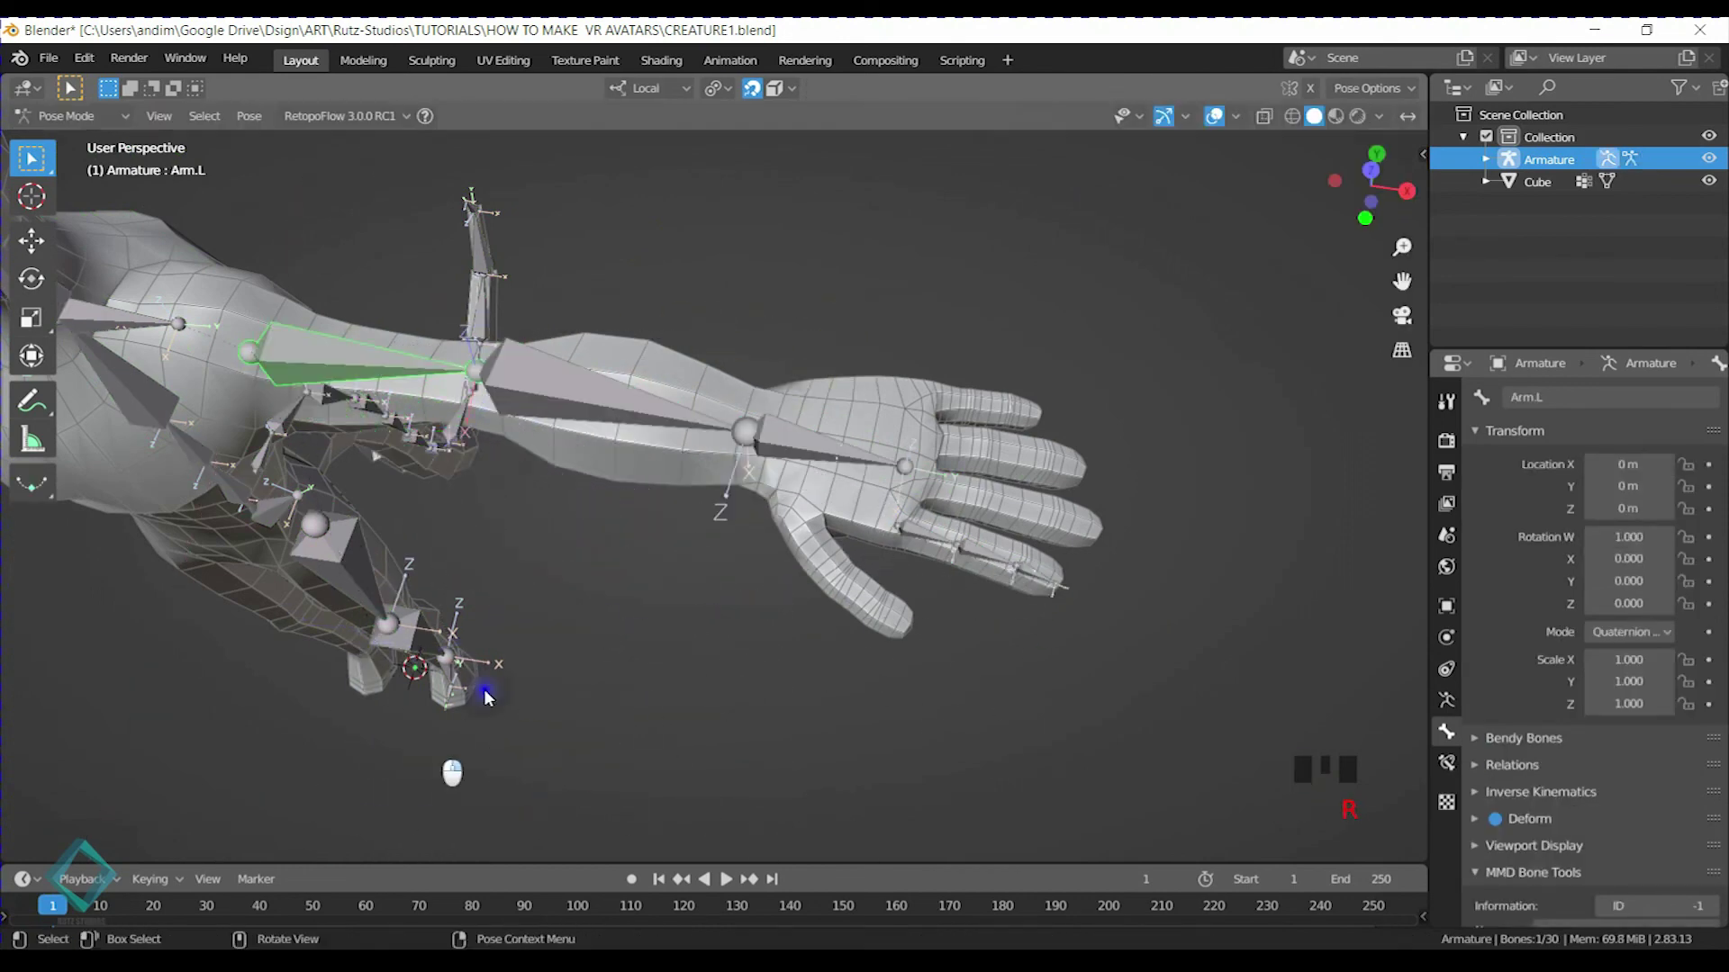
{"action": "left_click", "coordinate": [812, 441]}
{"action": "key", "text": "r"}
{"action": "right_click", "coordinate": [931, 247]}
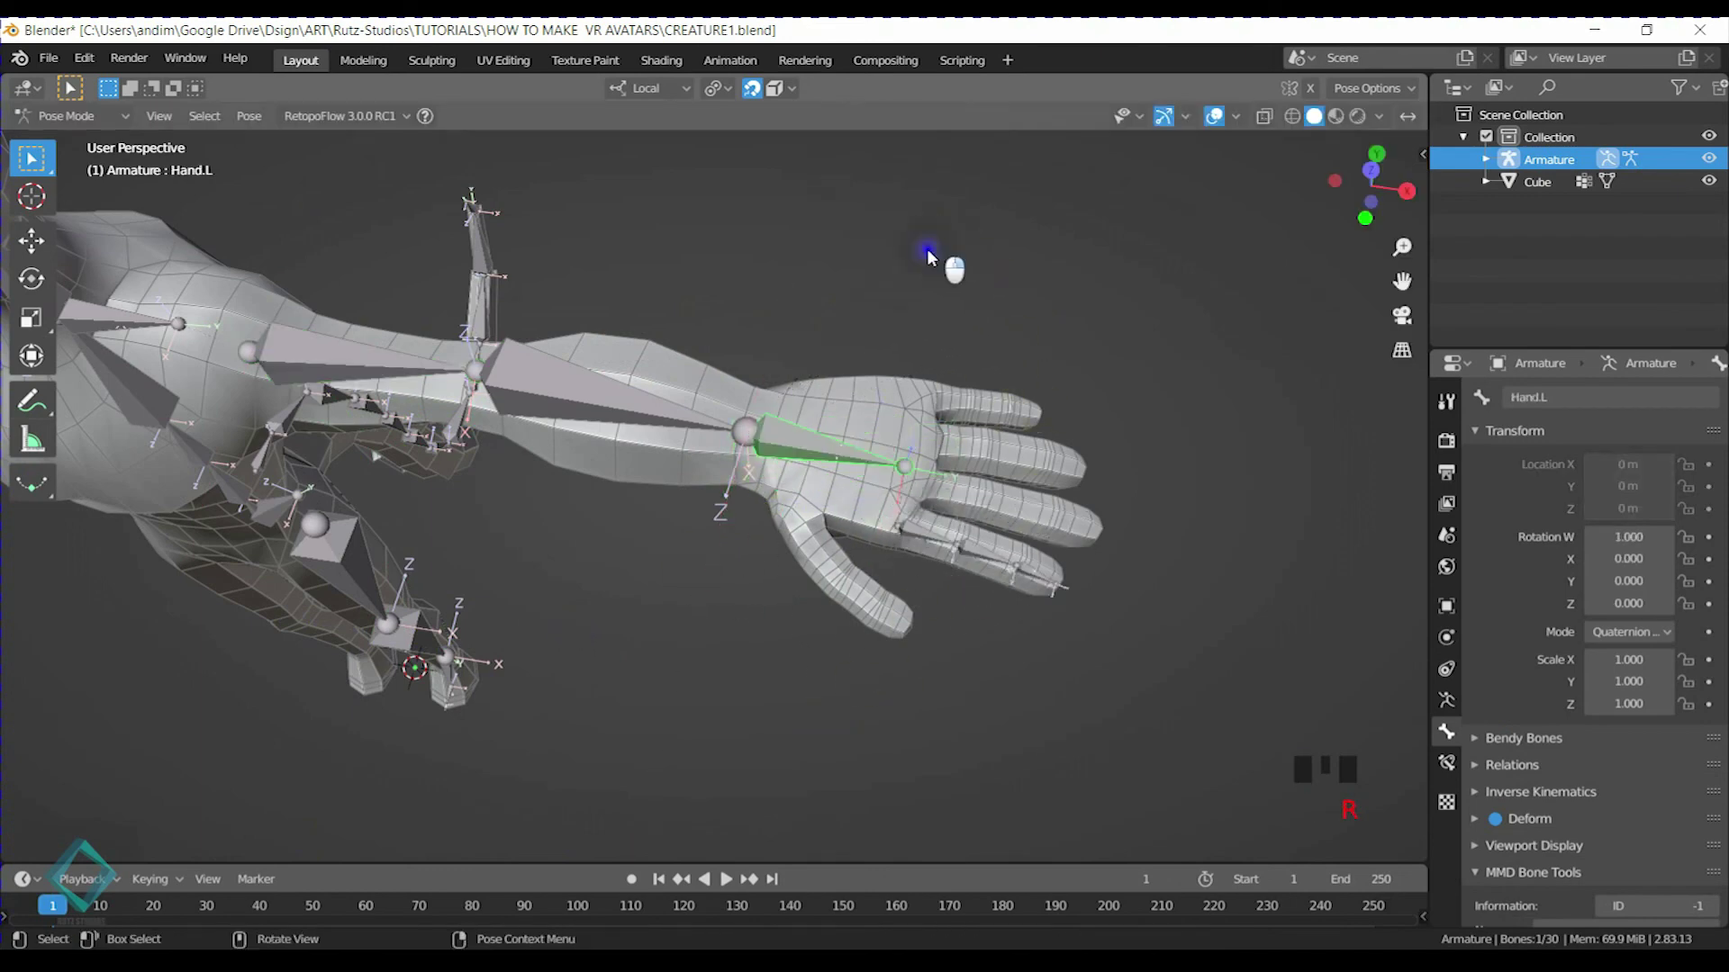
Save the file and return the armature to Edit Mode with the Index.L bone selected
{"action": "key", "text": "ctrl+s"}
{"action": "key", "text": "ctrl+Tab"}
{"action": "middle_click_drag", "start_coordinate": [946, 489], "coordinate": [700, 539]}
{"action": "key", "text": "ctrl+Tab"}
{"action": "left_click", "coordinate": [724, 611]}
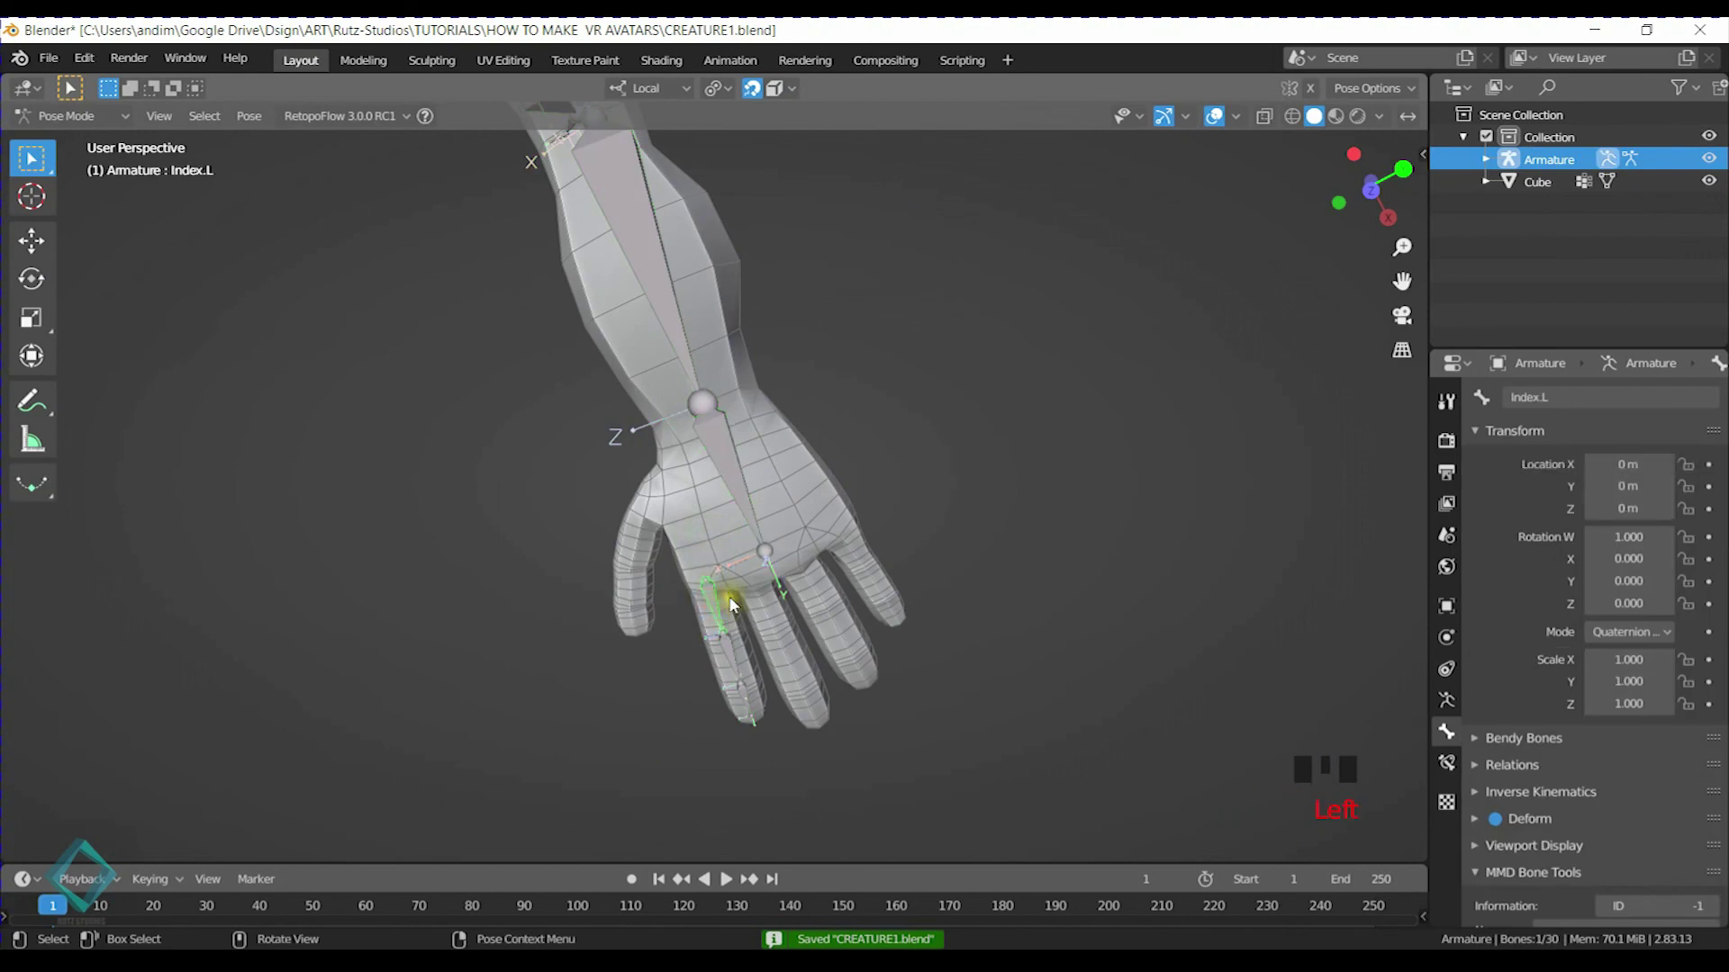
{"action": "key", "text": "KP_Decimal"}
{"action": "scroll", "coordinate": [822, 544], "scroll_direction": "down", "scroll_amount": 6}
{"action": "key", "text": "ctrl+Tab"}
{"action": "key", "text": "ctrl+Tab"}
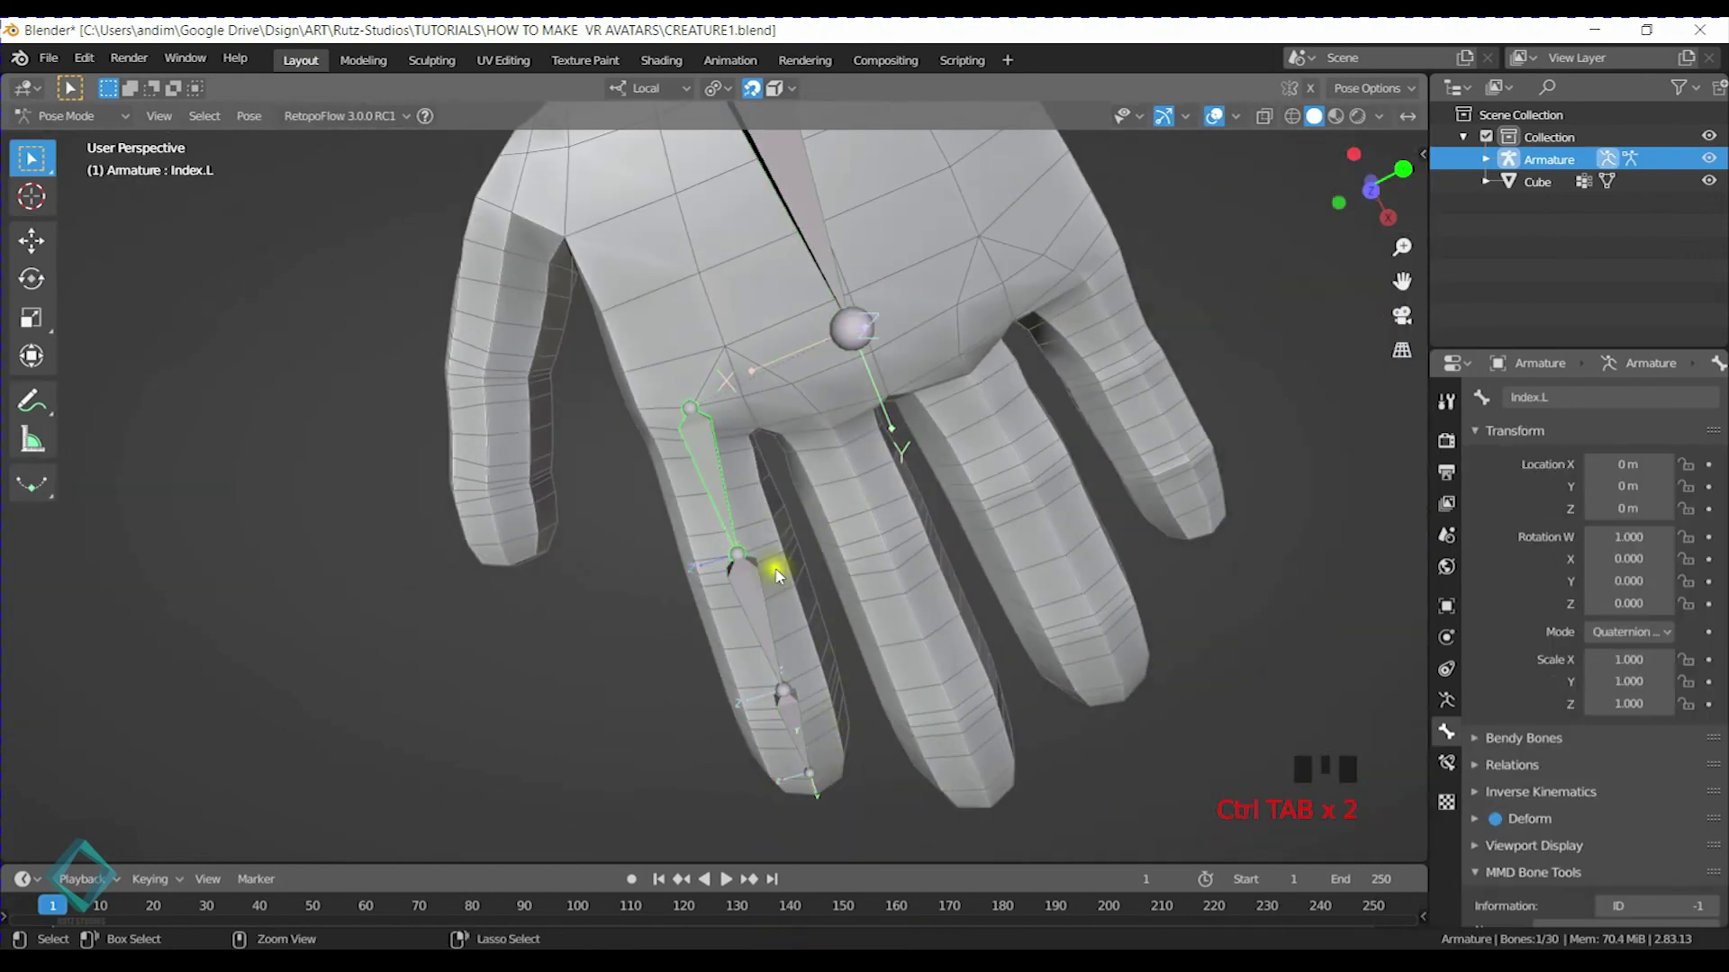
{"action": "key", "text": "ctrl+Tab"}
{"action": "key", "text": "ctrl+Tab"}
{"action": "key", "text": "ctrl+Tab"}
{"action": "key", "text": "Tab"}
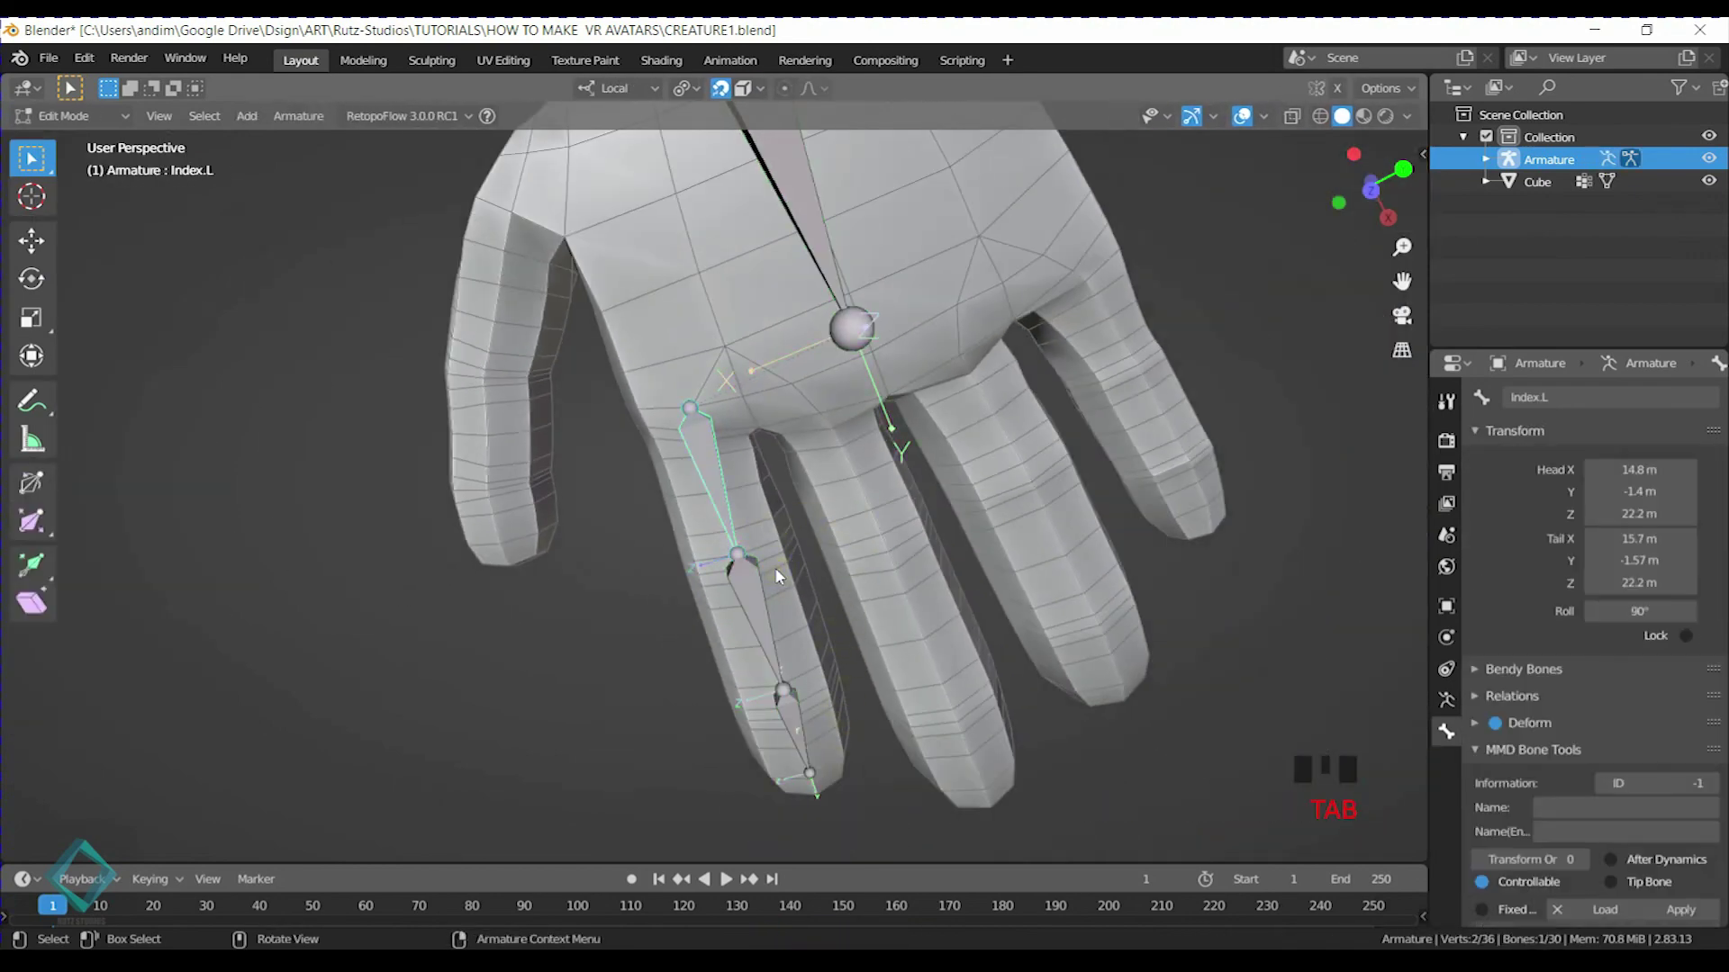
Roll the Index.L bone to about 1°
{"action": "middle_click_drag", "start_coordinate": [714, 482], "coordinate": [659, 444]}
{"action": "key", "text": "ctrl+r"}
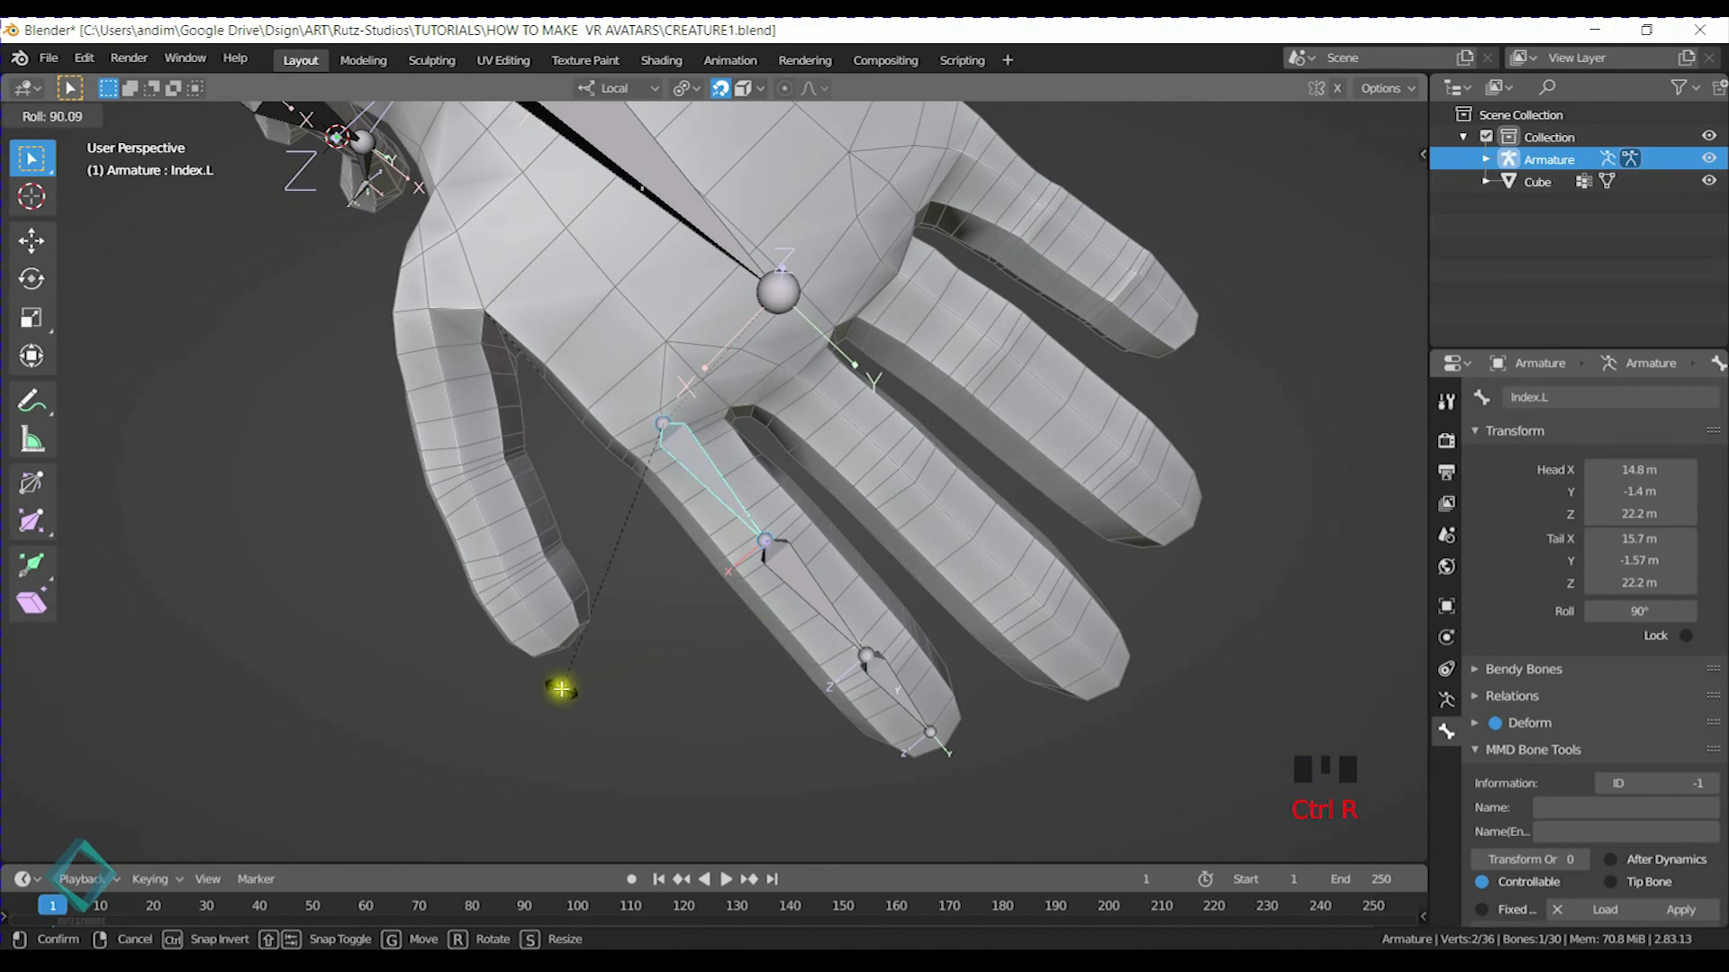
{"action": "left_click", "coordinate": [564, 689]}
Clear the roll of the Index.L.001 and Index.L.002 bones to 0°
{"action": "left_click", "coordinate": [823, 611]}
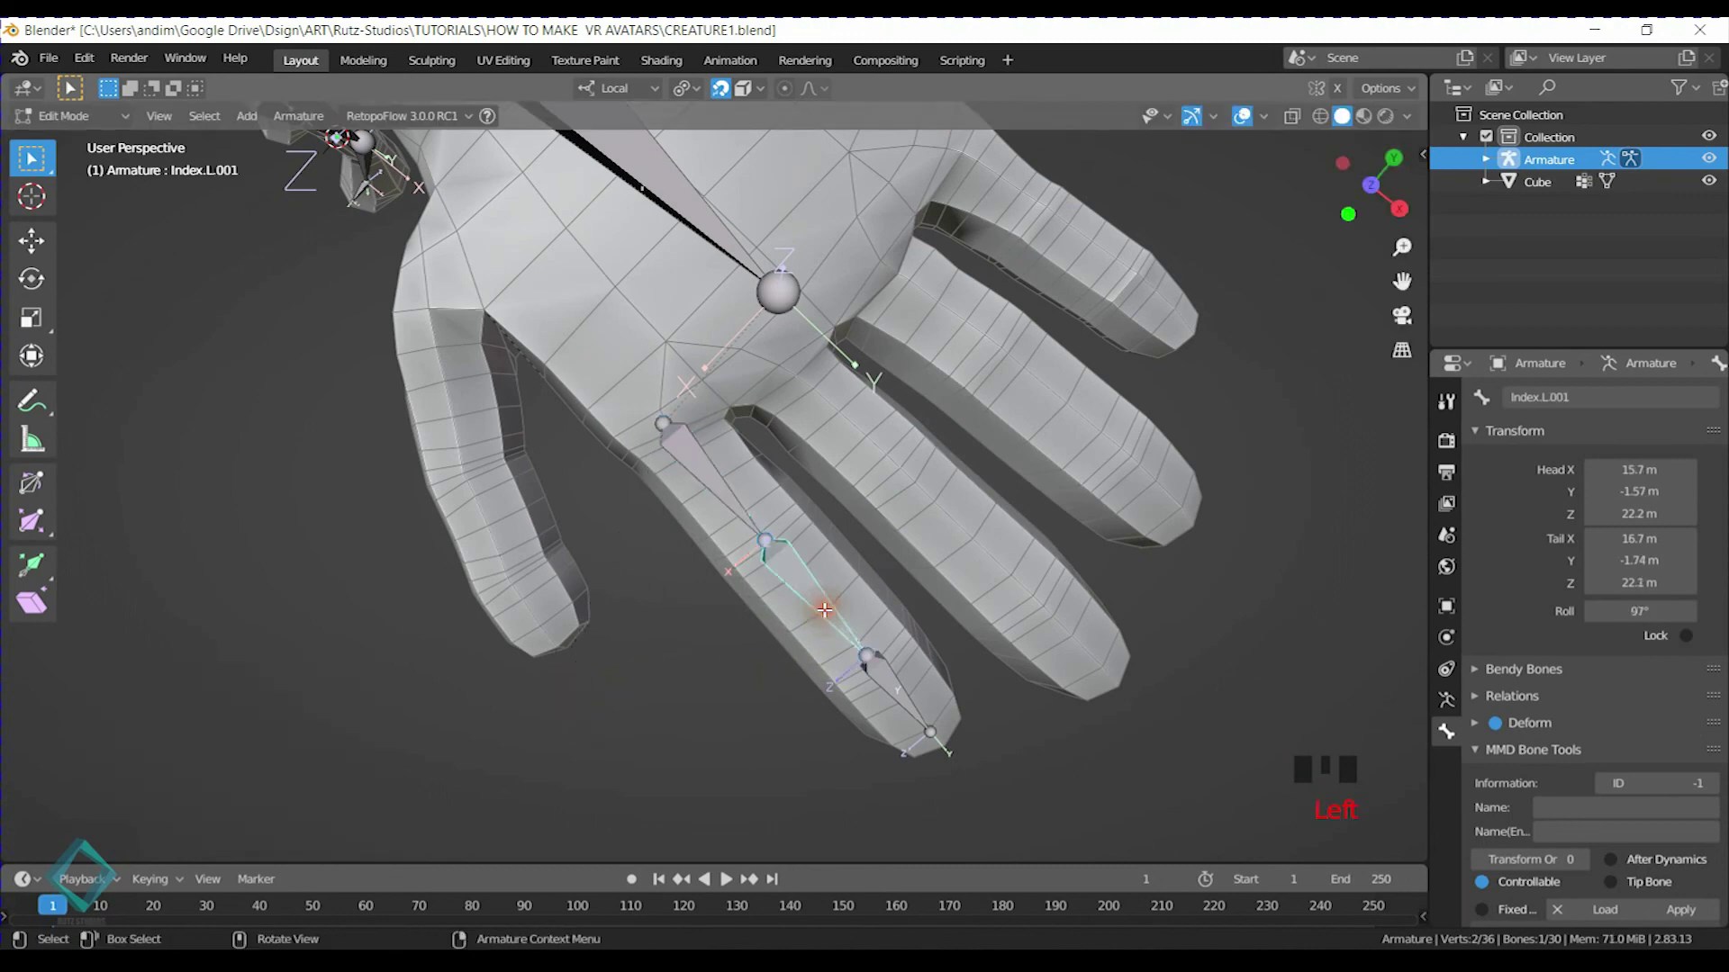
{"action": "left_click", "coordinate": [892, 681]}
{"action": "middle_click_drag", "start_coordinate": [965, 721], "coordinate": [861, 614]}
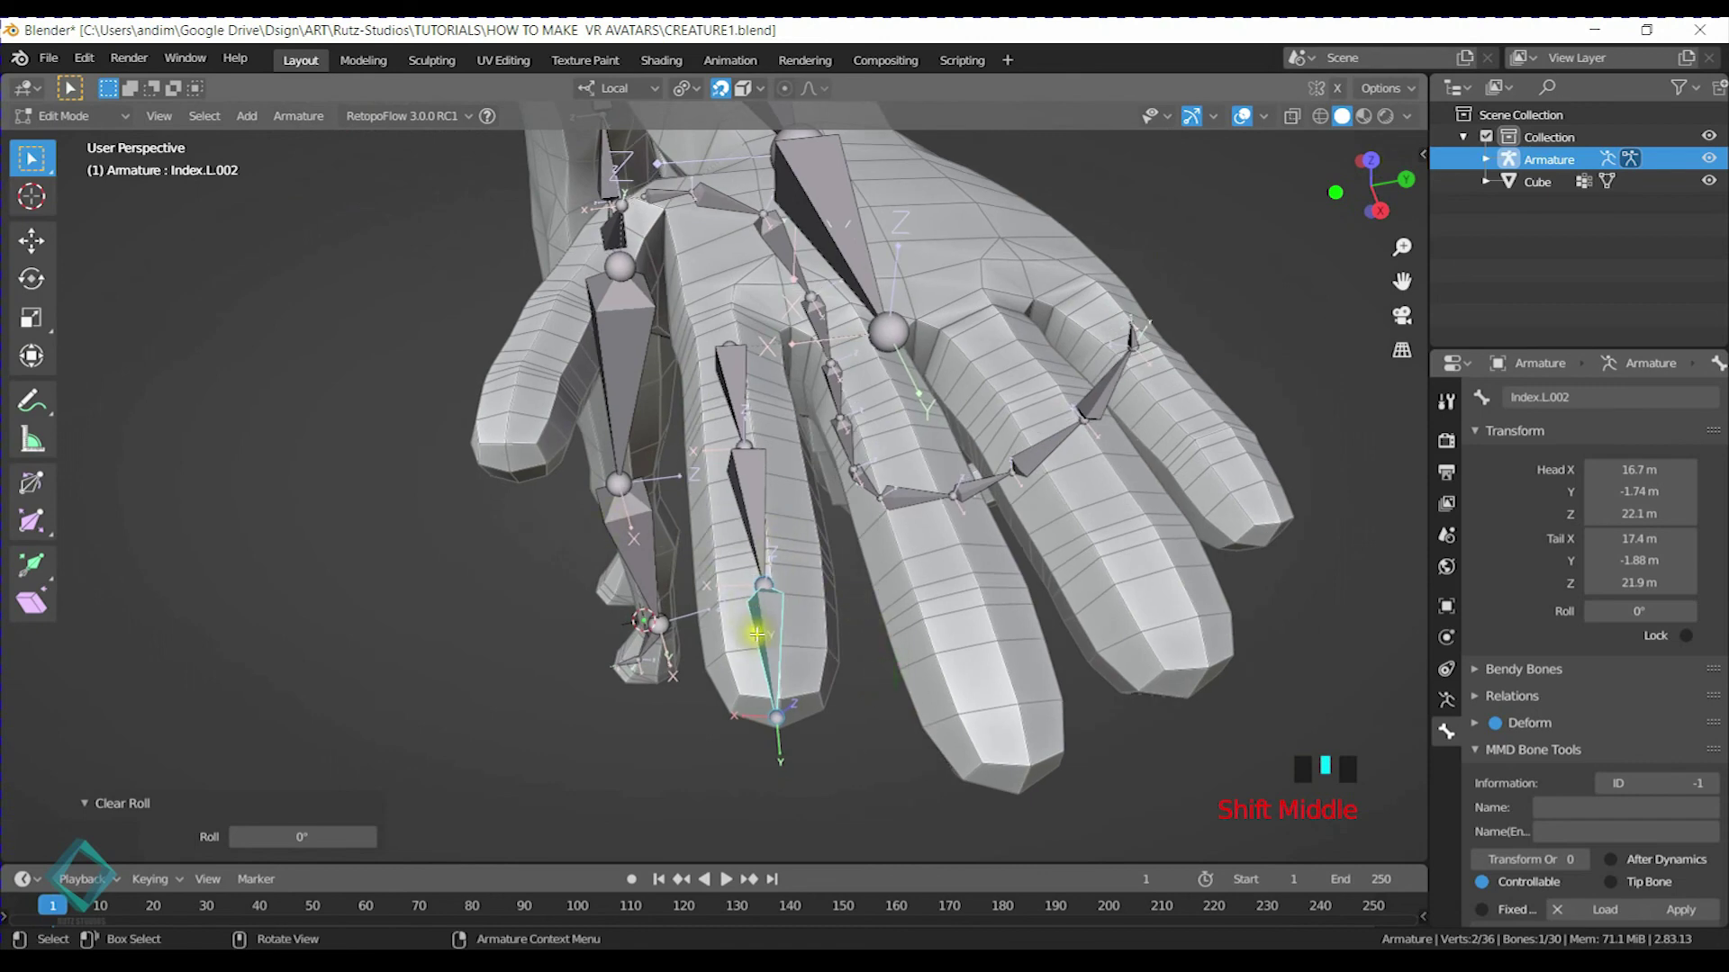
Adjust the roll of the Index.L.001 bone in the middle of the index finger
{"action": "middle_click_drag", "start_coordinate": [763, 502], "coordinate": [745, 456]}
{"action": "left_click", "coordinate": [745, 456]}
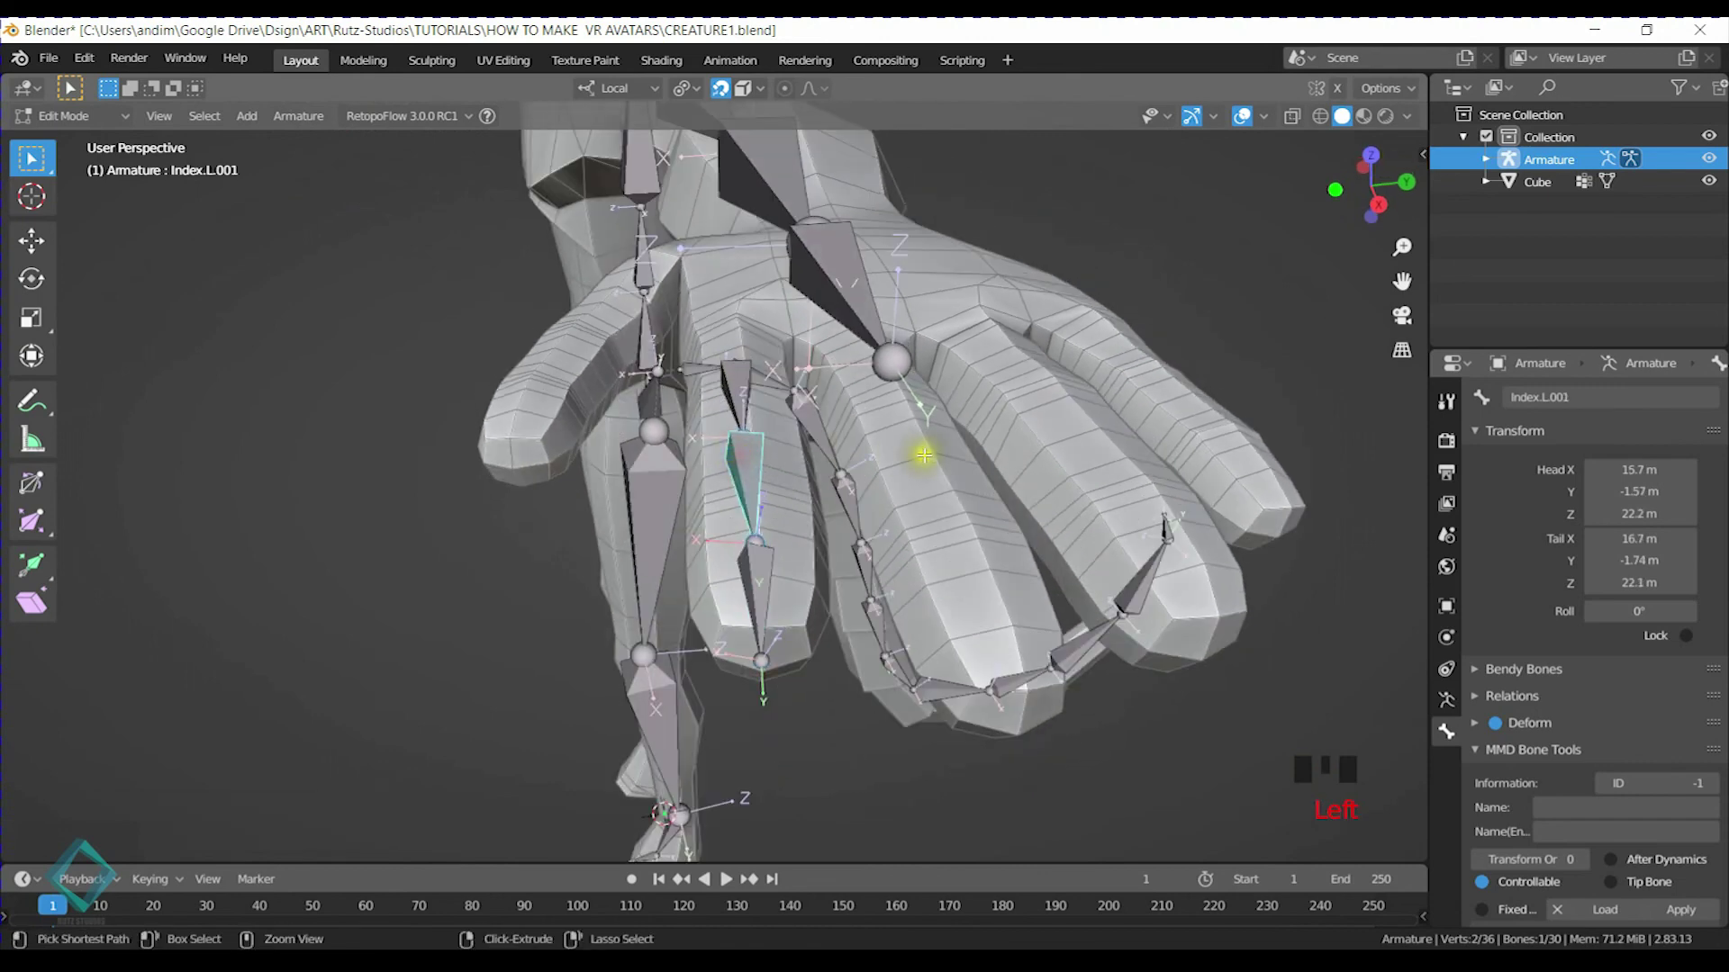
{"action": "key", "text": "ctrl+r"}
{"action": "left_click", "coordinate": [939, 429]}
Roll the Index.L.002 fingertip bone to about 21°
{"action": "left_click", "coordinate": [753, 586]}
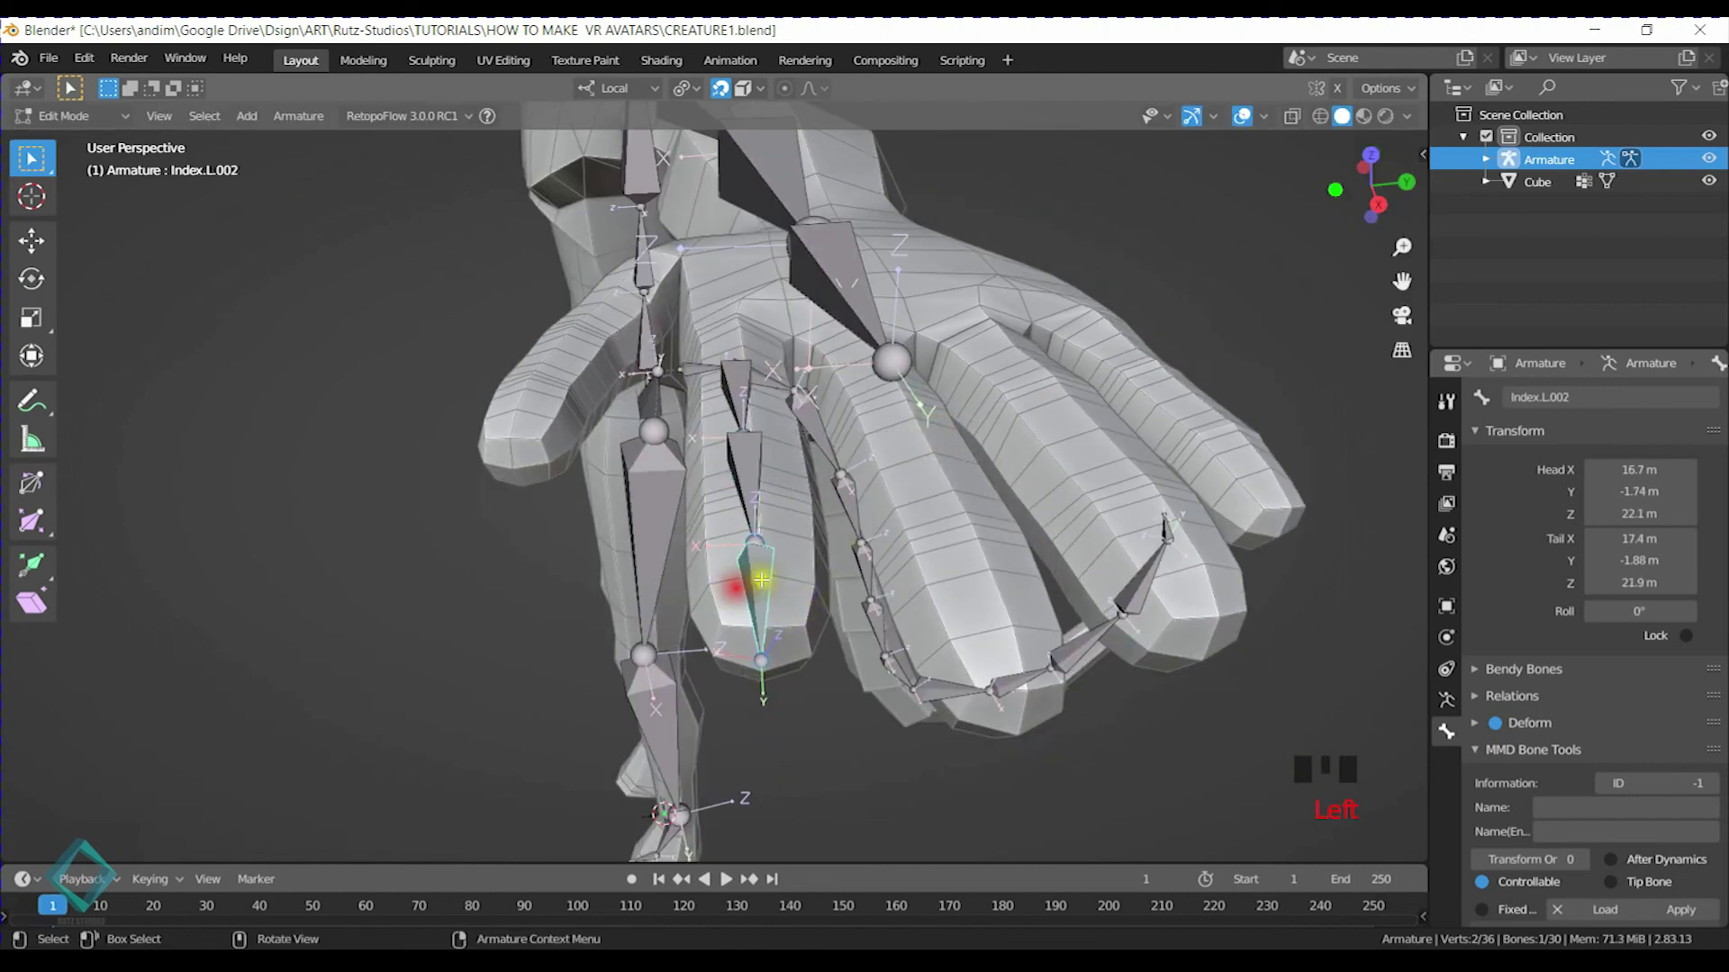
{"action": "key", "text": "ctrl+r"}
{"action": "left_click", "coordinate": [1055, 484]}
{"action": "middle_click_drag", "start_coordinate": [1055, 484], "coordinate": [775, 575]}
{"action": "middle_click_drag", "start_coordinate": [740, 484], "coordinate": [829, 571]}
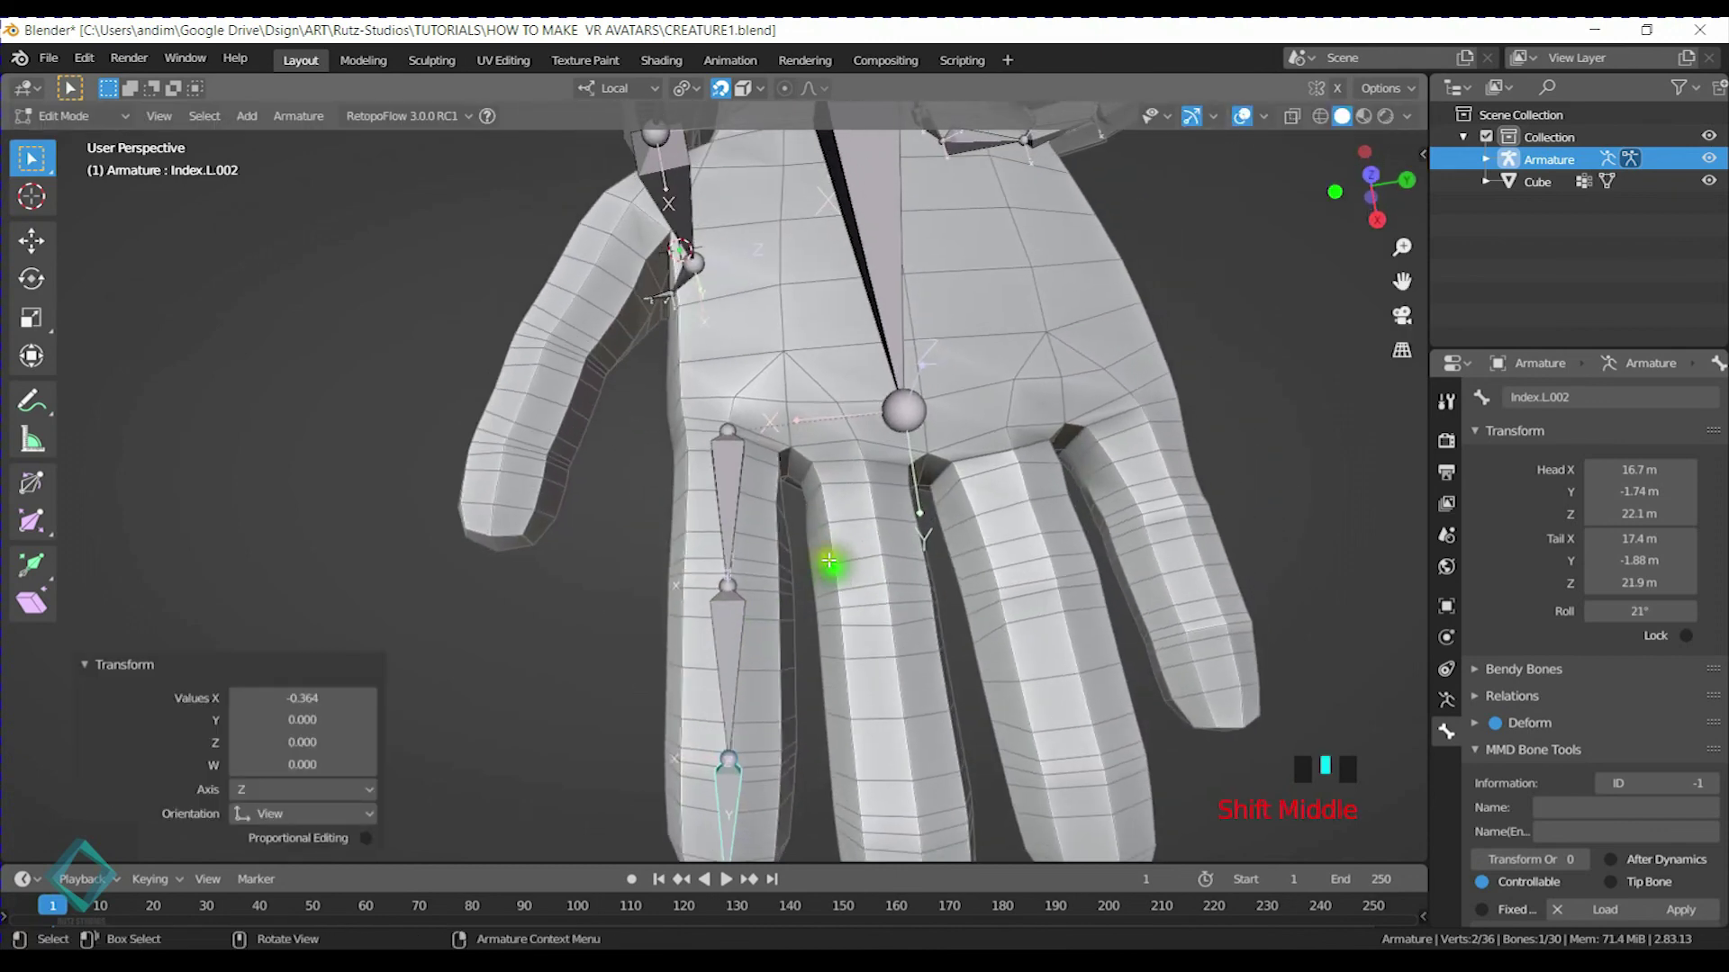
Duplicate the Index.L bone to the base of the middle finger in top view and rename the copy Mid.L
{"action": "left_click", "coordinate": [731, 464]}
{"action": "middle_click_drag", "start_coordinate": [720, 454], "coordinate": [656, 598]}
{"action": "key", "text": "KP_7"}
{"action": "key", "text": "shift+d"}
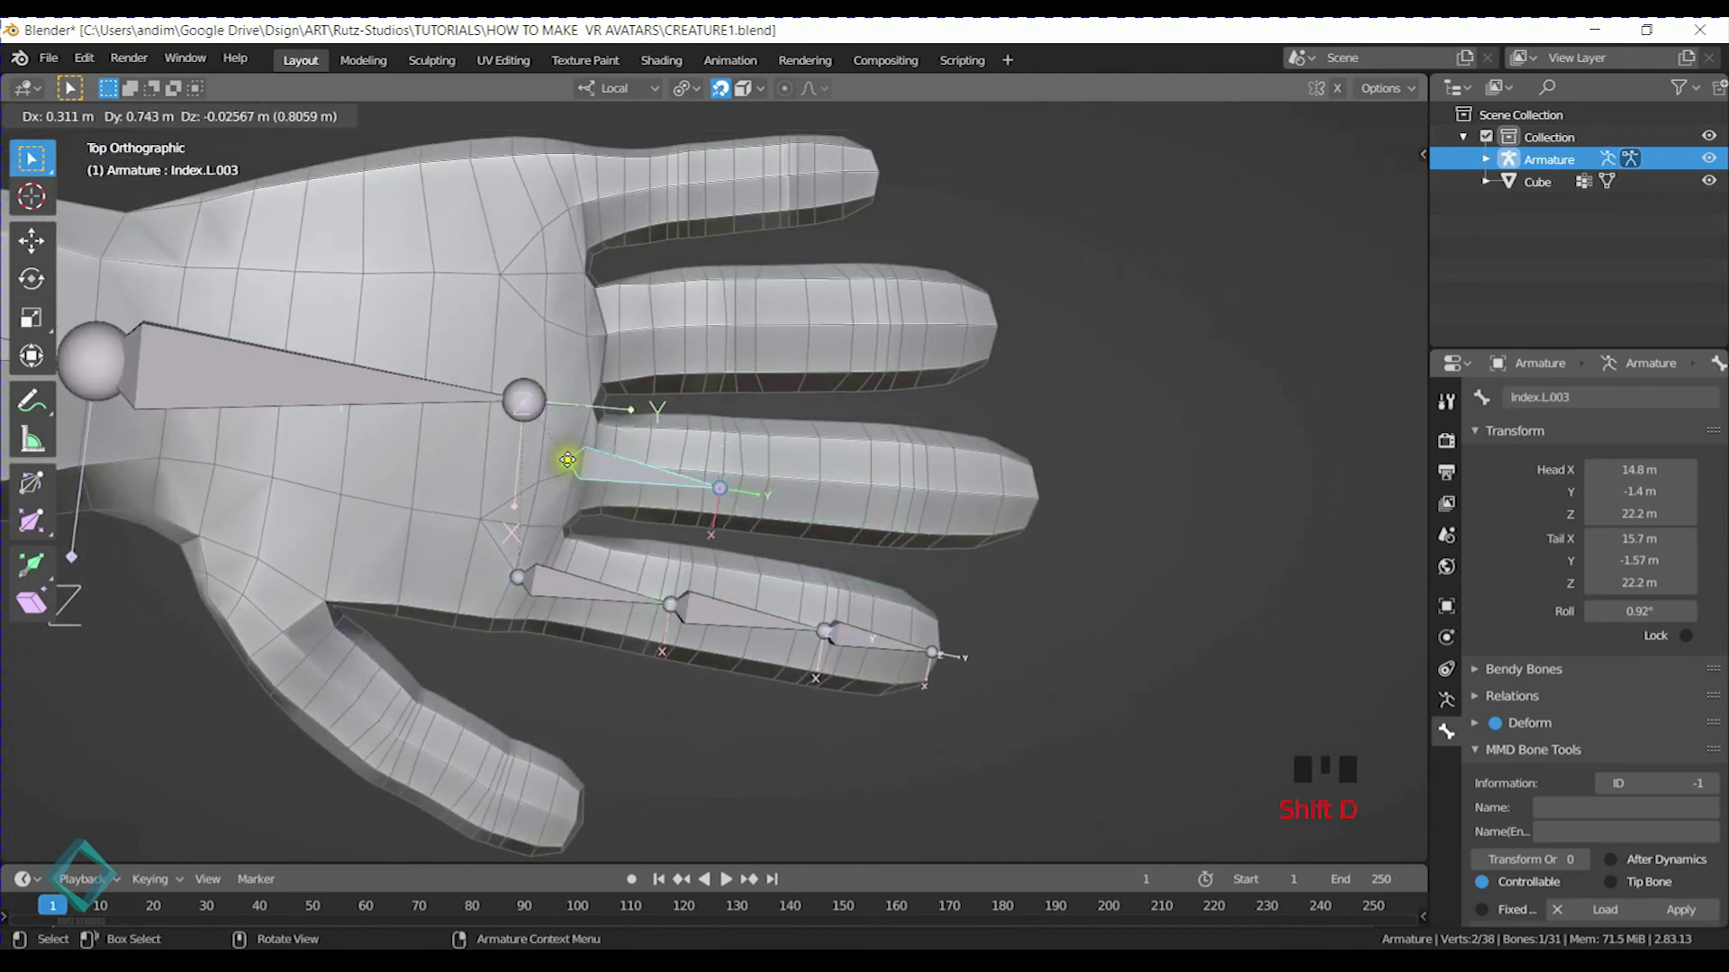
{"action": "left_click", "coordinate": [567, 461]}
{"action": "double_click", "coordinate": [1589, 396]}
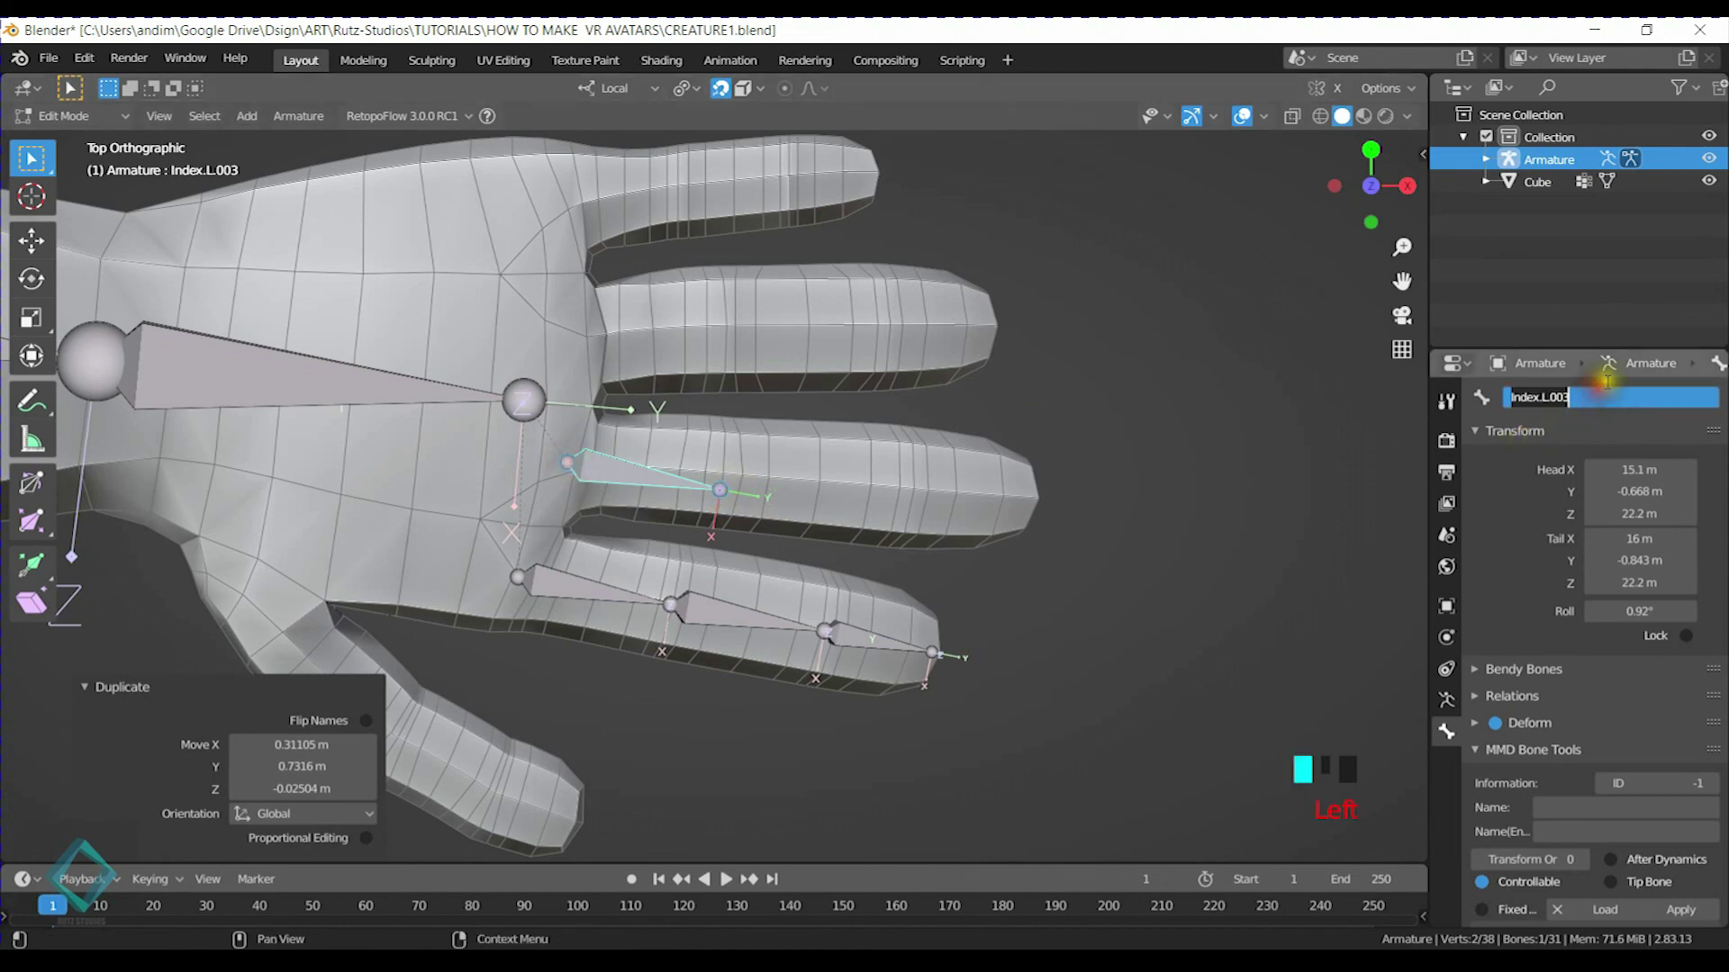
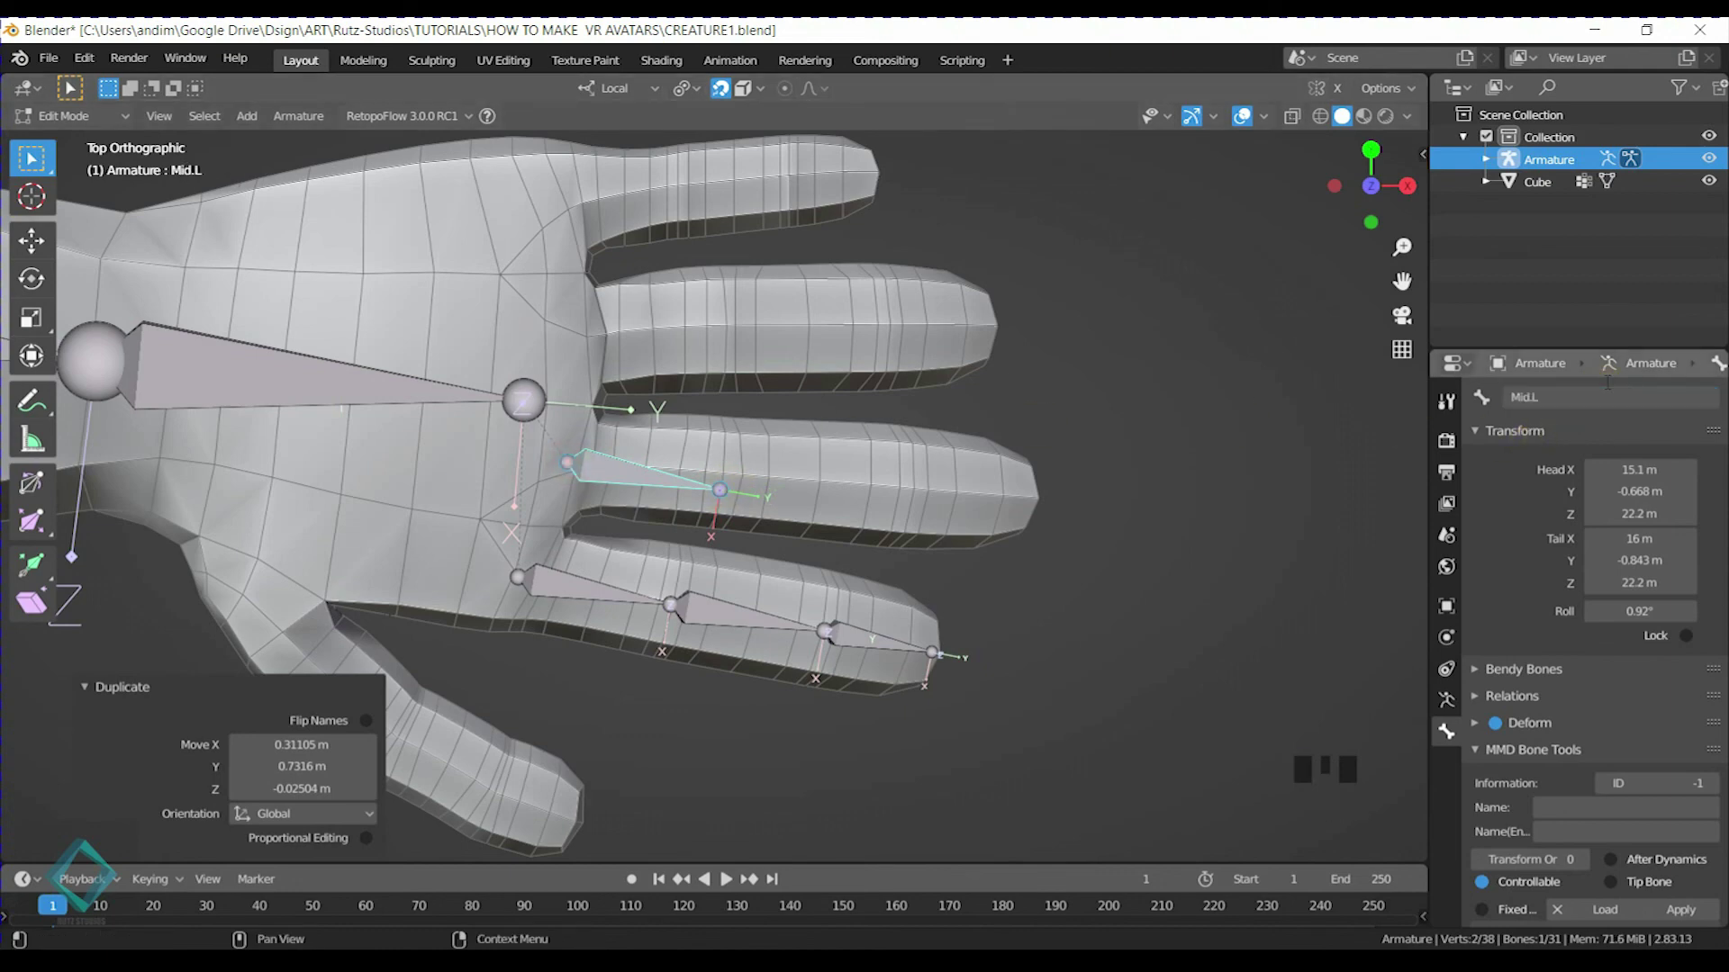
Move the ends of the Mid.L bone to fit the middle finger's first segment
{"action": "left_click", "coordinate": [777, 505]}
{"action": "key", "text": "g"}
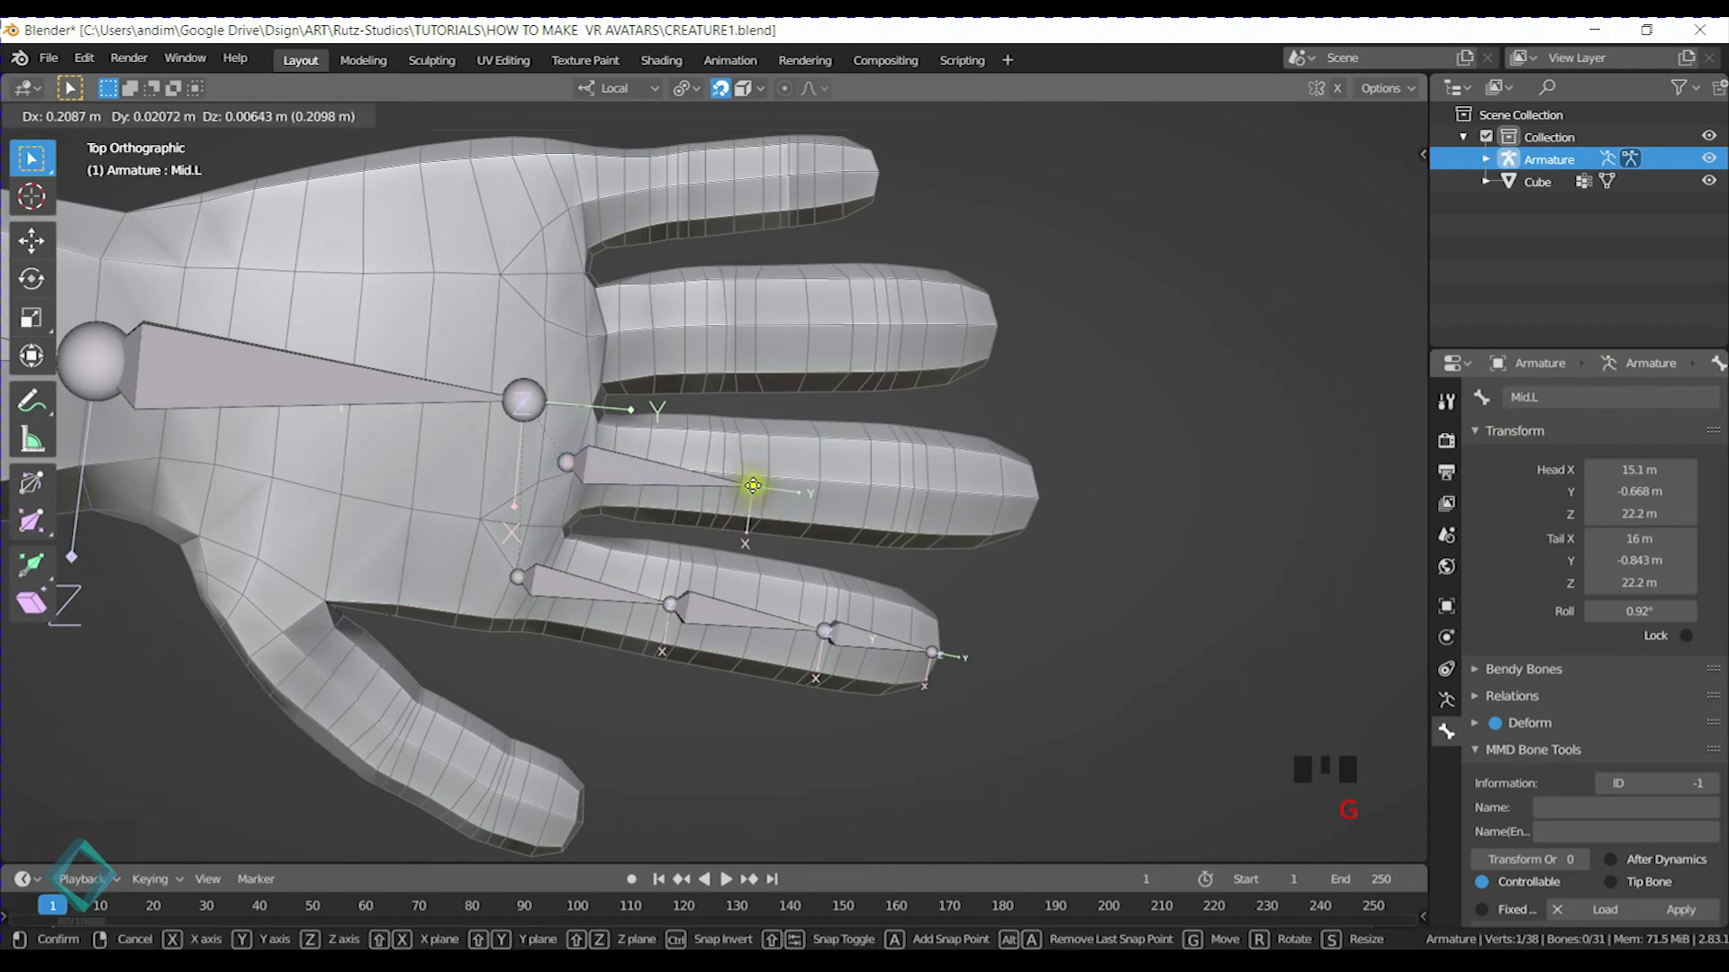
{"action": "left_click", "coordinate": [541, 453]}
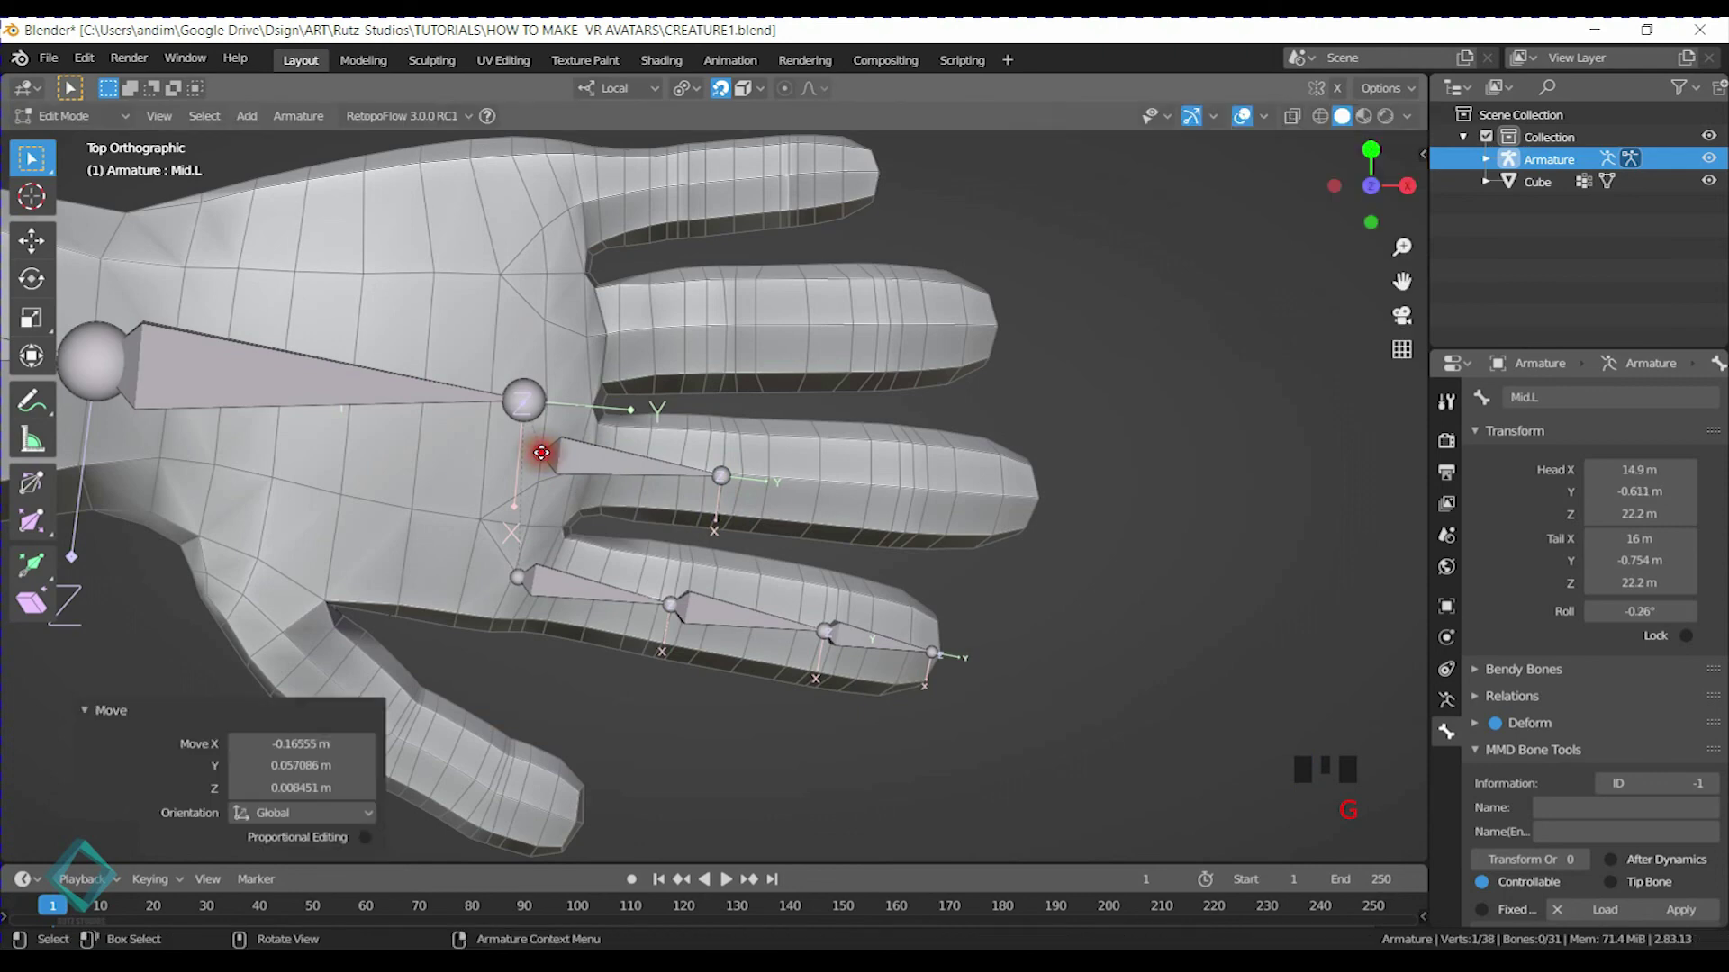
Extrude two bones from the tail of Mid.L, the first about 1.2 m long and the second reaching the middle fingertip
{"action": "left_click", "coordinate": [725, 478]}
{"action": "key", "text": "e"}
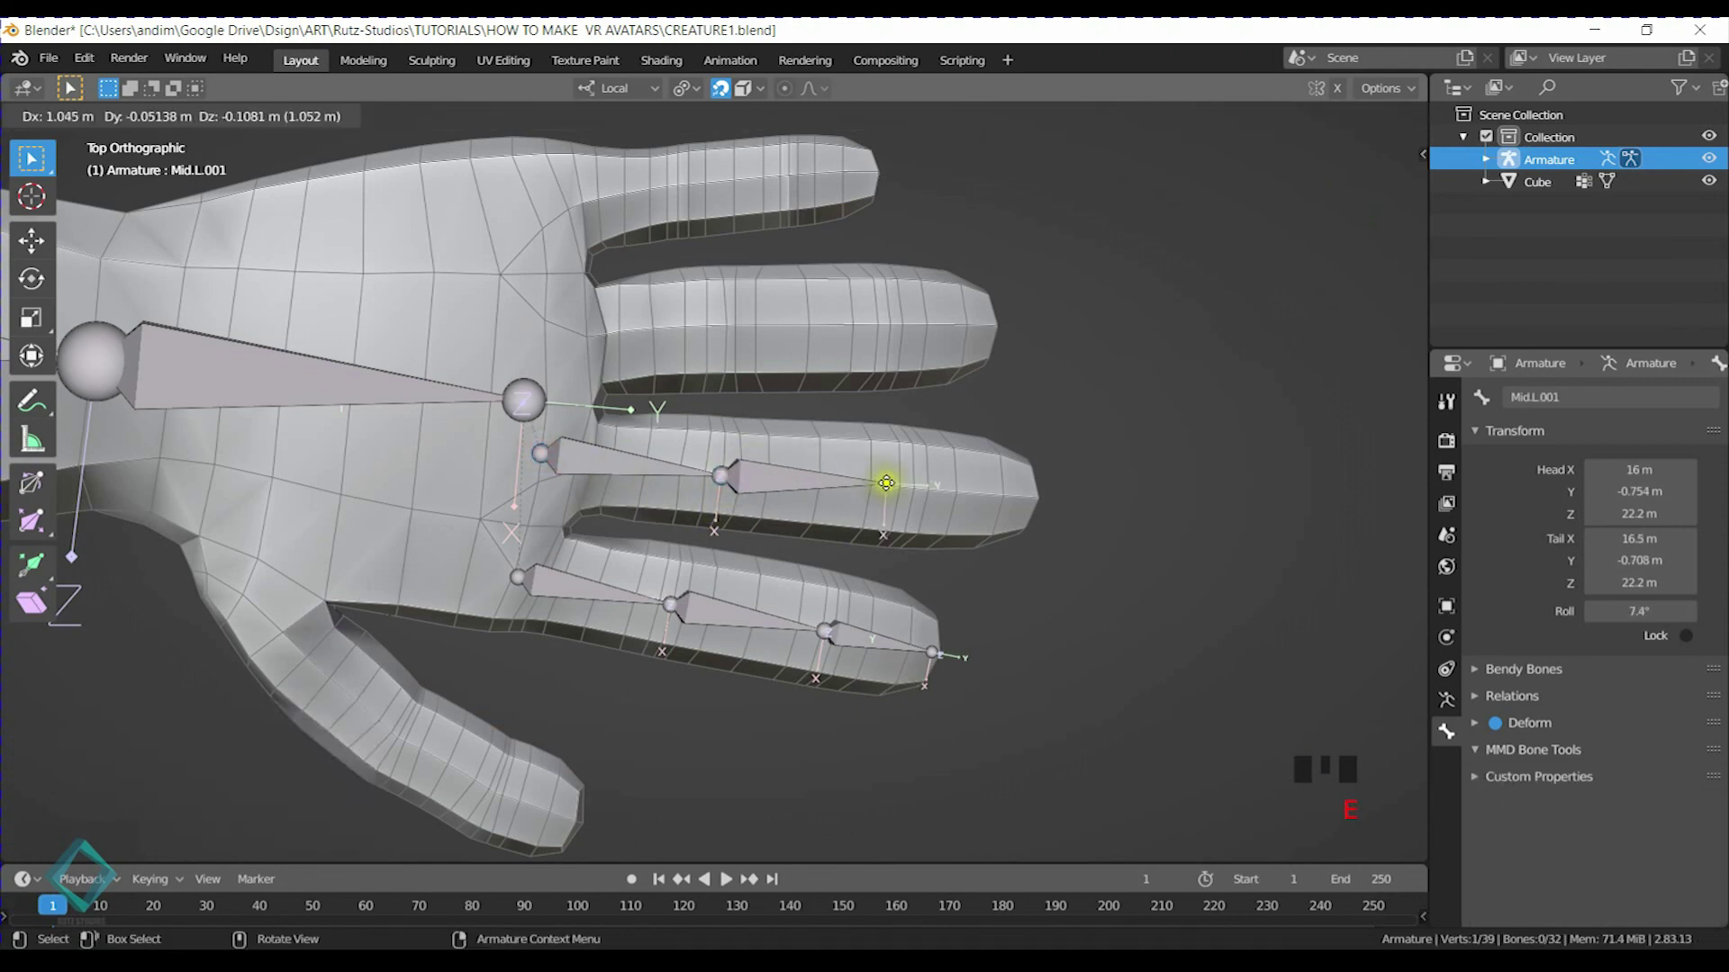
{"action": "left_click", "coordinate": [913, 487]}
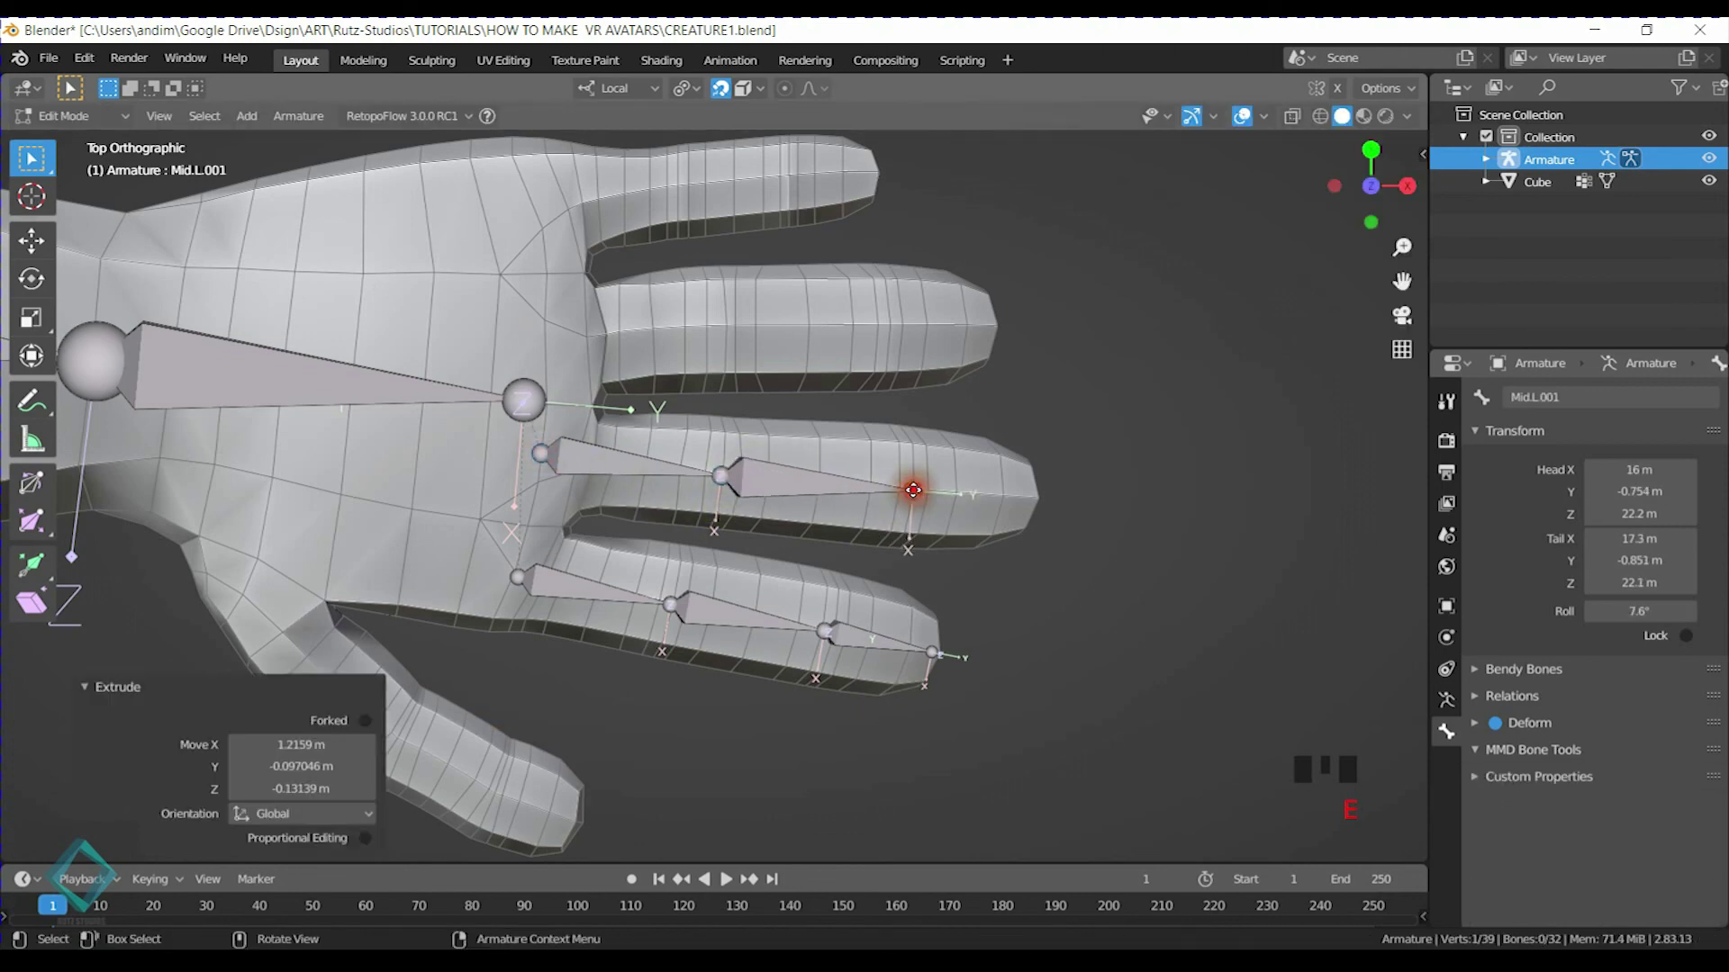
{"action": "middle_click_drag", "start_coordinate": [911, 489], "coordinate": [686, 463], "text": "shift"}
{"action": "key", "text": "e"}
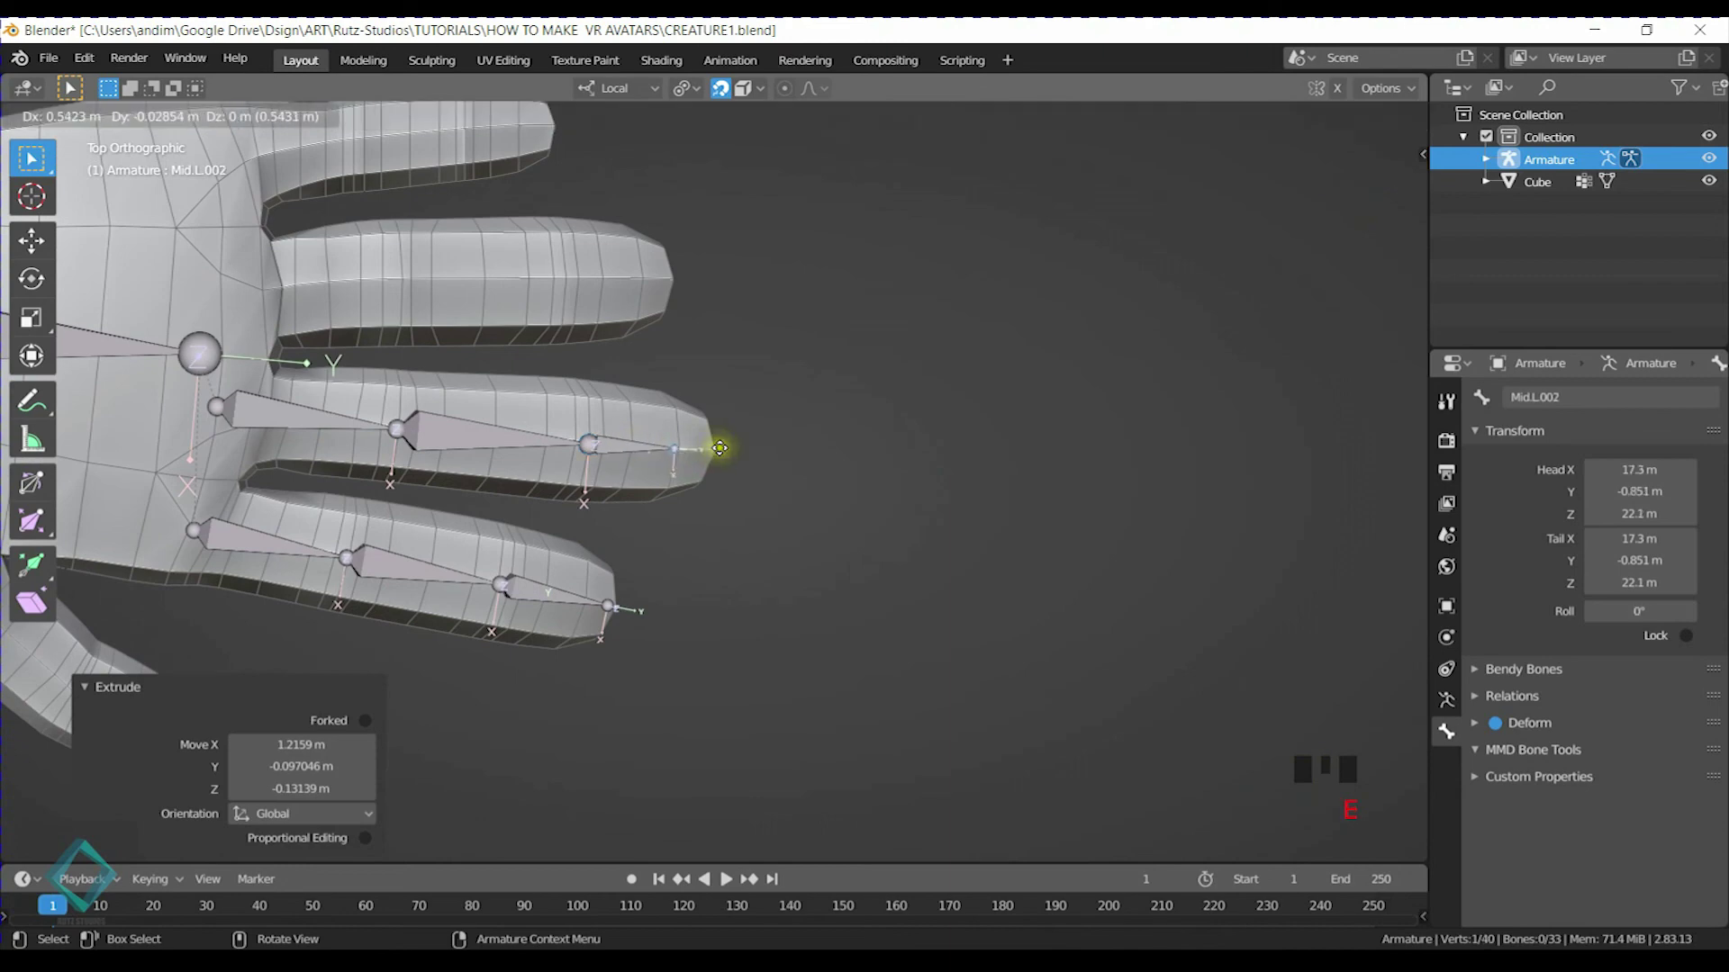
{"action": "left_click", "coordinate": [711, 451]}
Reposition the joint between Mid.L.001 and Mid.L.002 and the head of Mid.L to sit inside the middle finger
{"action": "middle_click_drag", "start_coordinate": [711, 451], "coordinate": [784, 384]}
{"action": "left_click", "coordinate": [572, 465]}
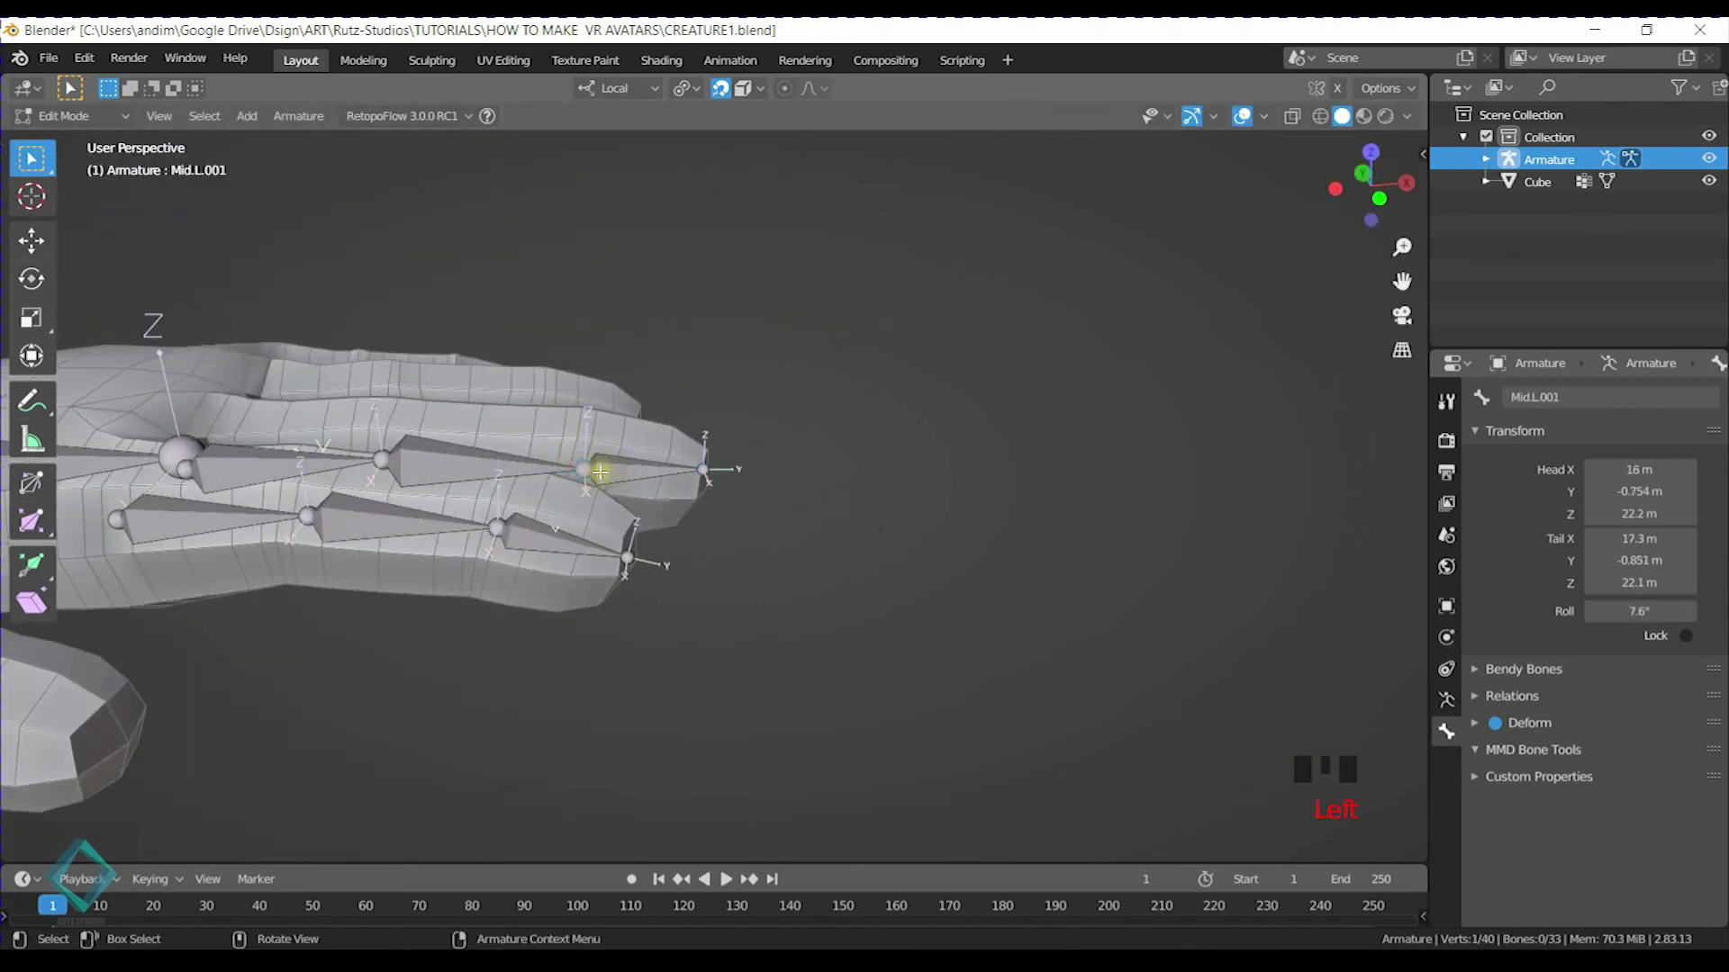
{"action": "key", "text": "g"}
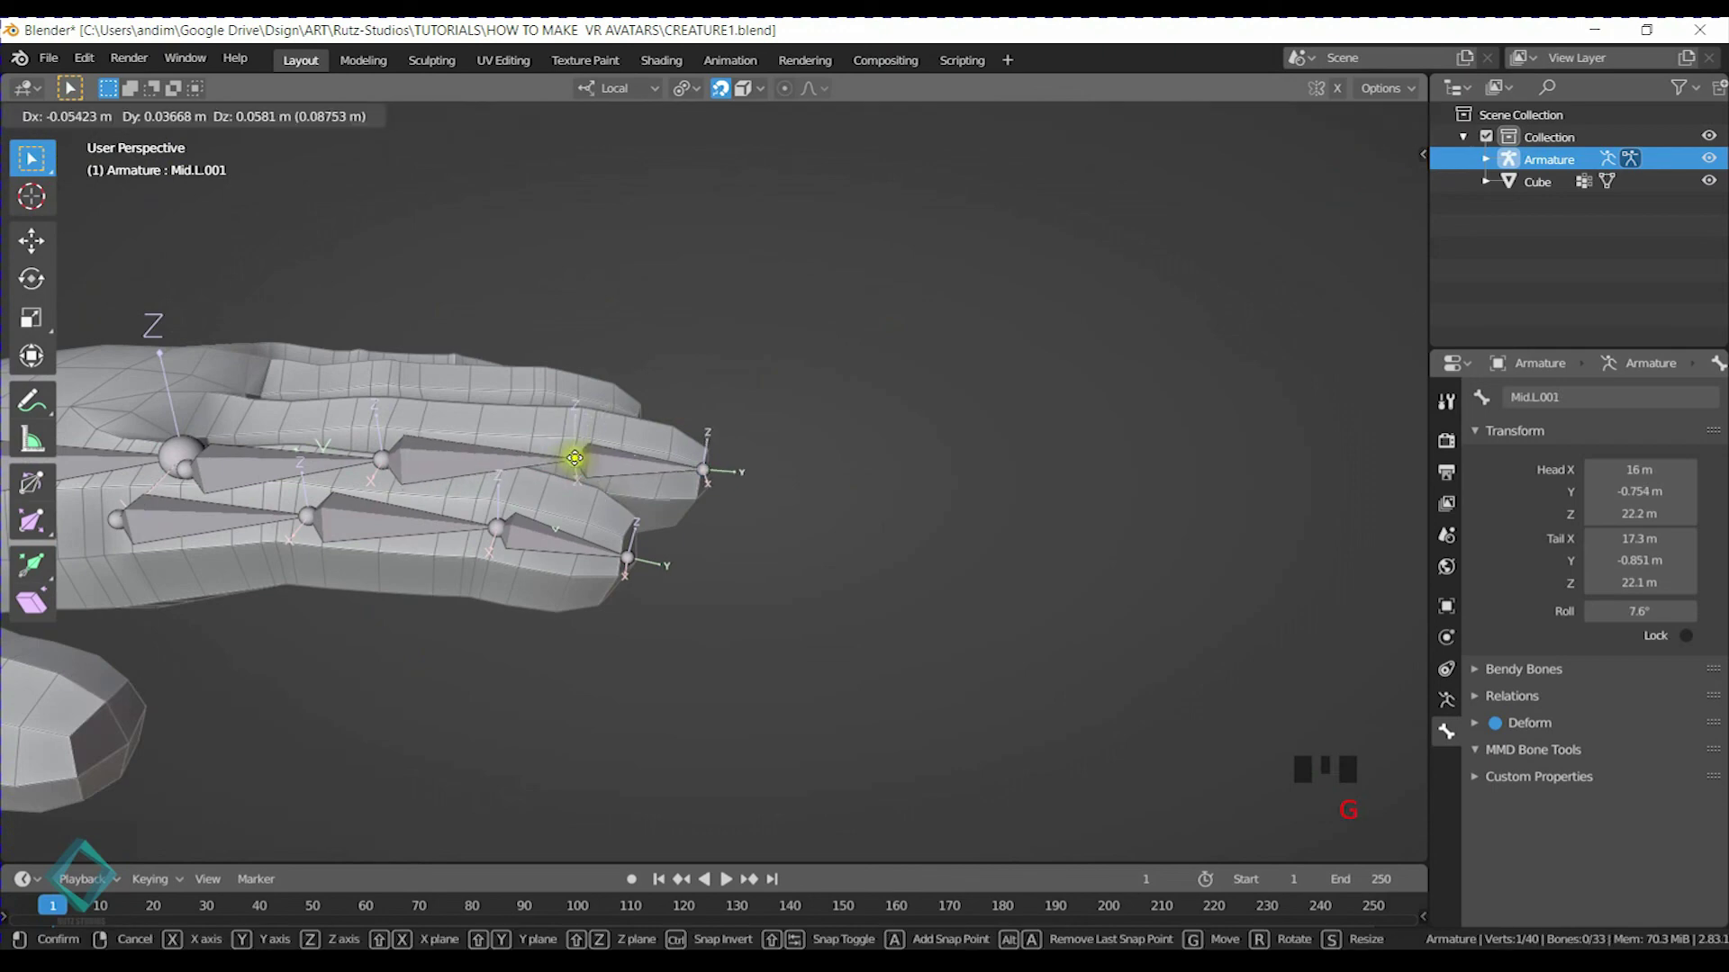
{"action": "left_click", "coordinate": [571, 458]}
{"action": "middle_click_drag", "start_coordinate": [571, 461], "coordinate": [698, 370]}
{"action": "key", "text": "g"}
{"action": "left_click", "coordinate": [693, 482]}
{"action": "left_click", "coordinate": [698, 371]}
{"action": "key", "text": "g"}
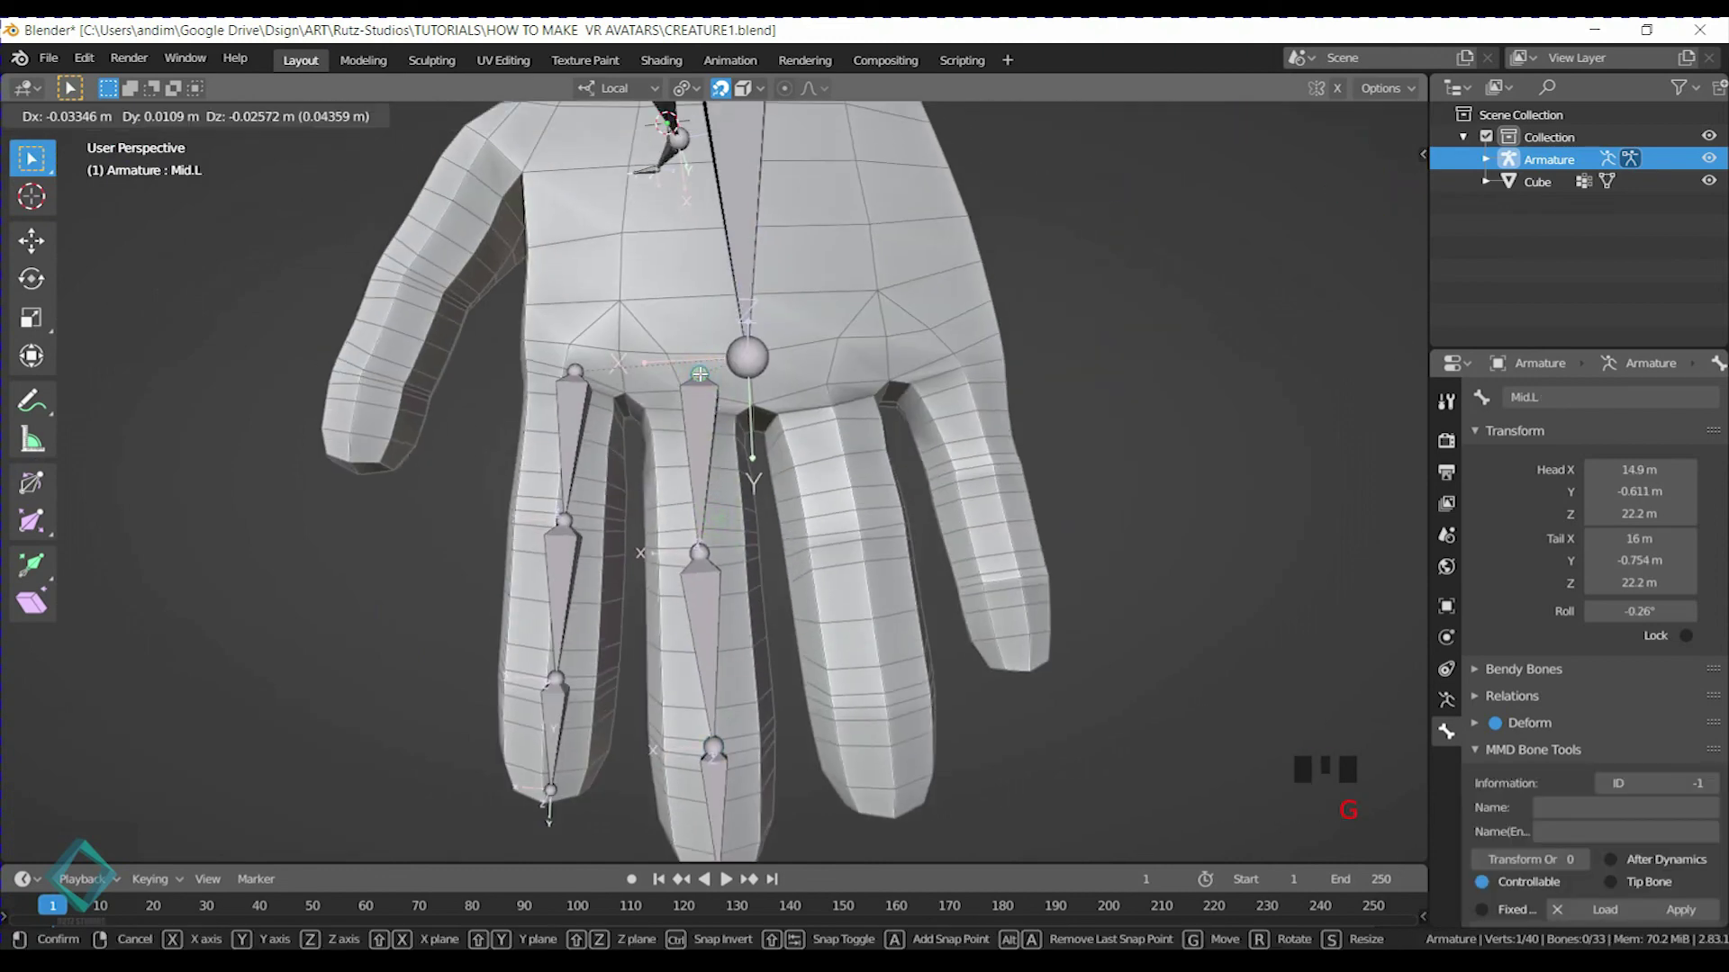
{"action": "left_click", "coordinate": [690, 378]}
Try to move the joint between Mid.L.001 and Mid.L.002 along its local X axis
{"action": "middle_click_drag", "start_coordinate": [711, 389], "coordinate": [570, 416]}
{"action": "left_click", "coordinate": [645, 474]}
{"action": "middle_click_drag", "start_coordinate": [771, 470], "coordinate": [864, 518]}
{"action": "key", "text": "g"}
{"action": "key", "text": "x"}
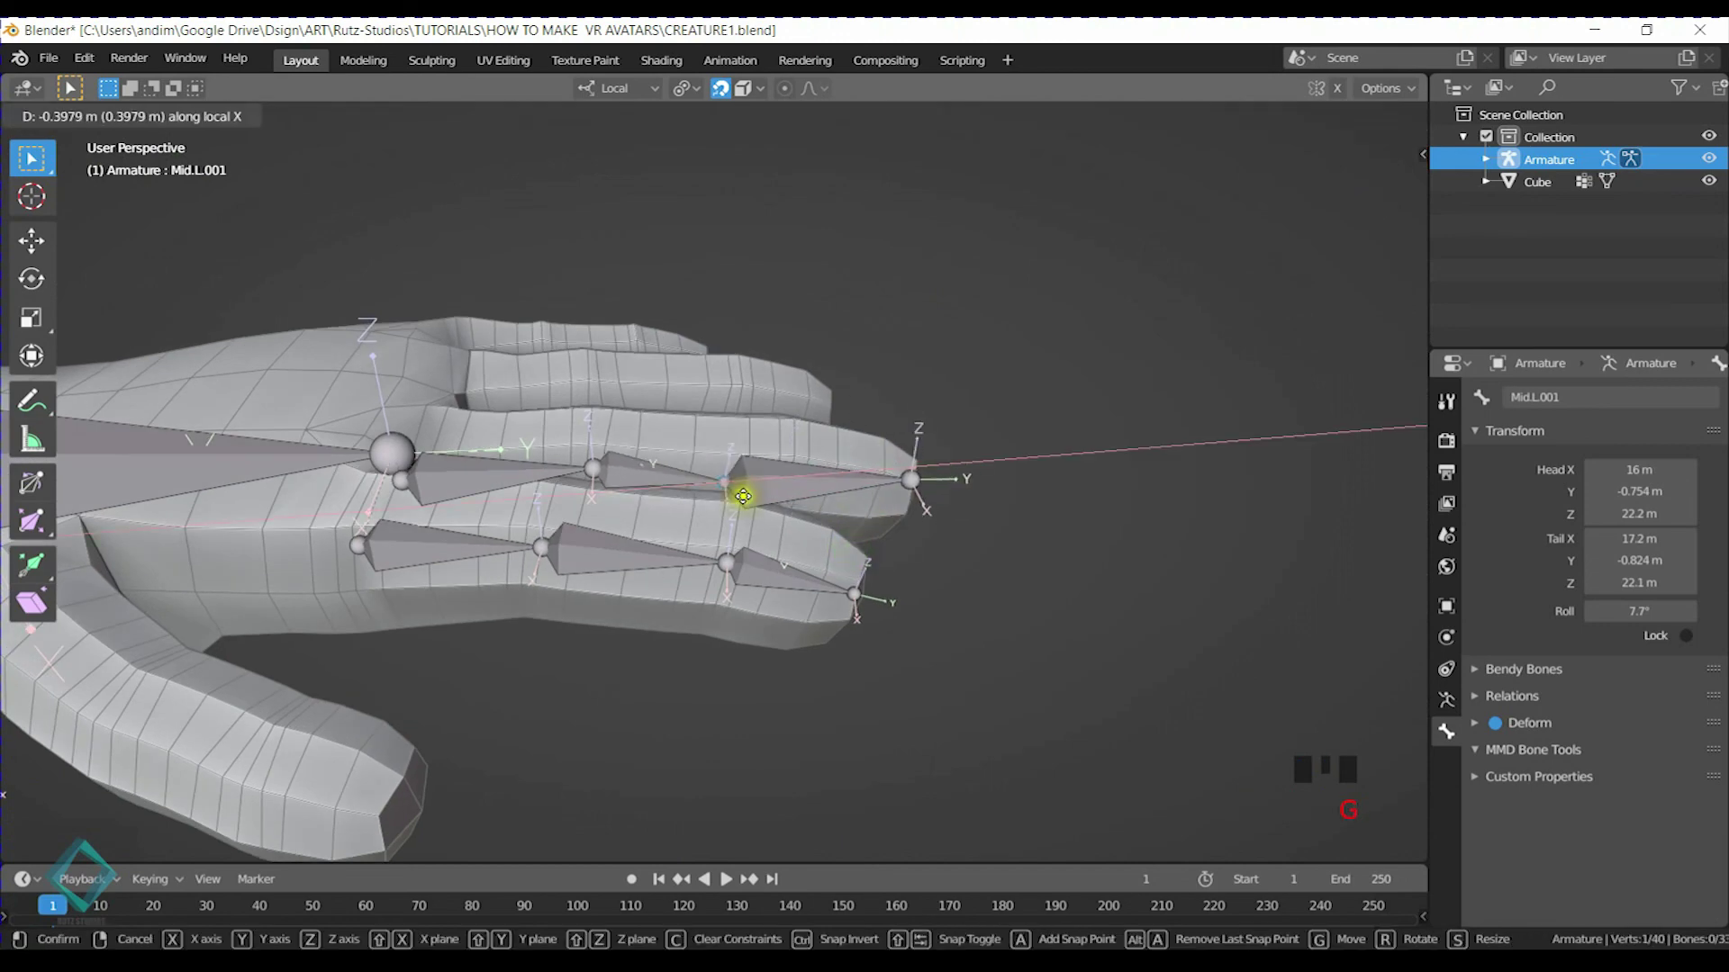
{"action": "left_click", "coordinate": [810, 475]}
Fine-tune the joint between Mid.L.001 and Mid.L.002 without snapping, and select the joint between Mid.L and Mid.L.001
{"action": "middle_click_drag", "start_coordinate": [849, 471], "coordinate": [765, 372]}
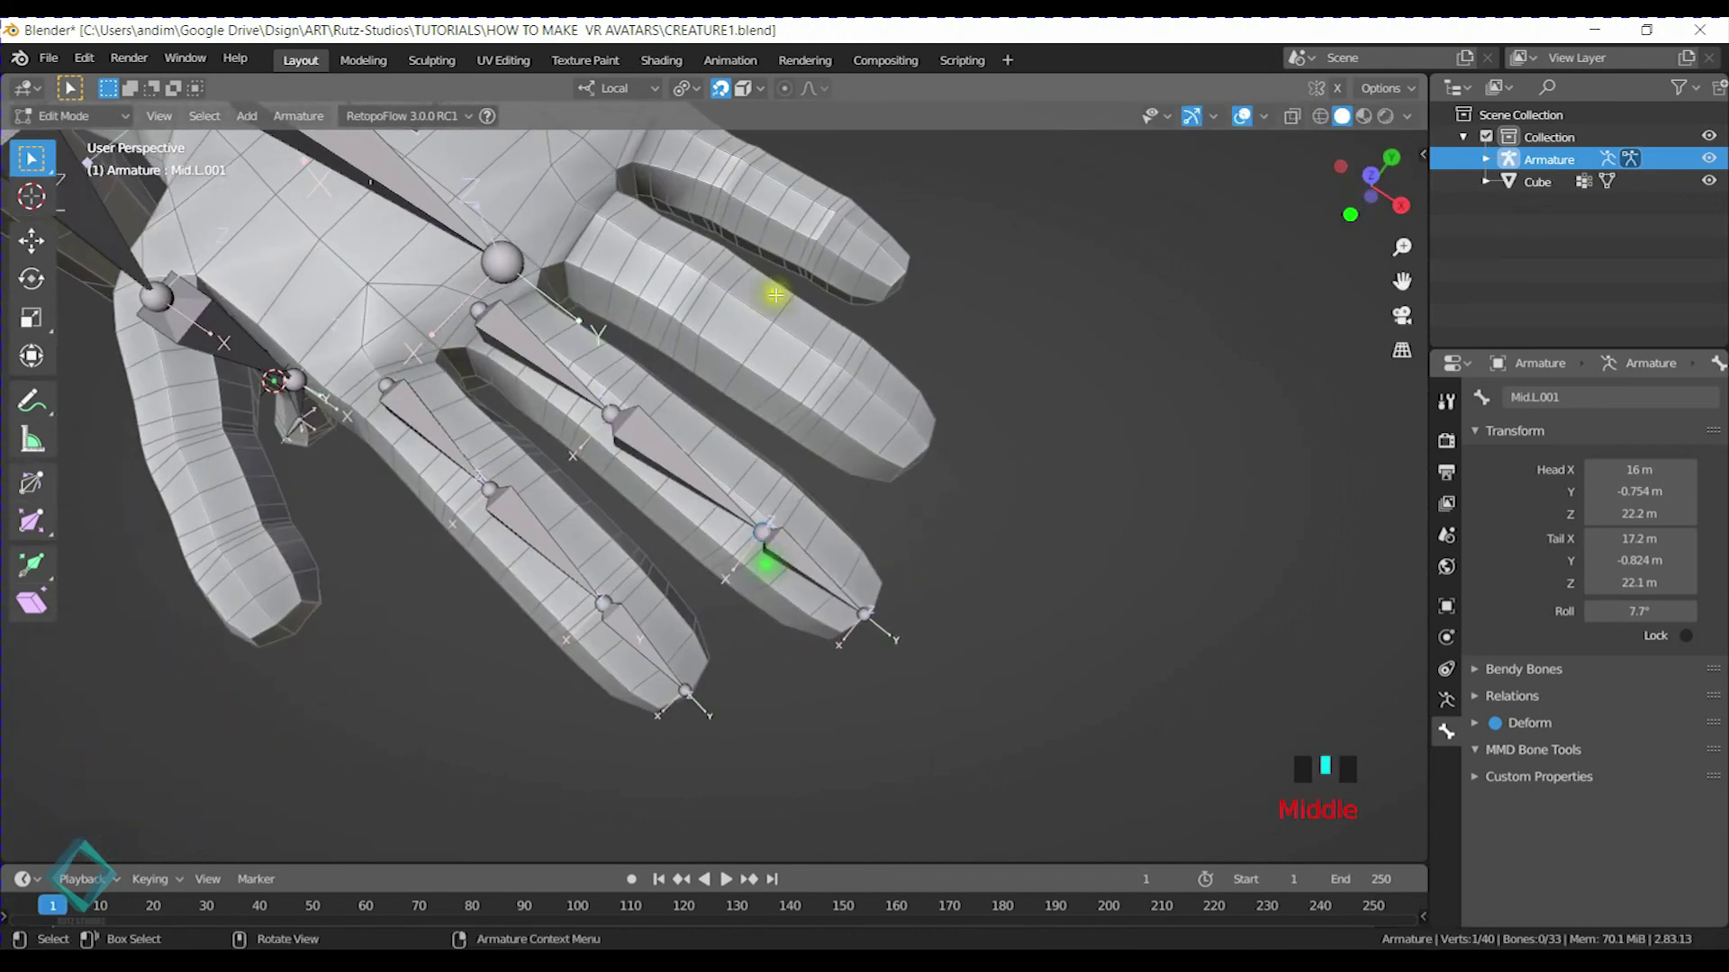
{"action": "middle_click_drag", "start_coordinate": [725, 541], "coordinate": [938, 440]}
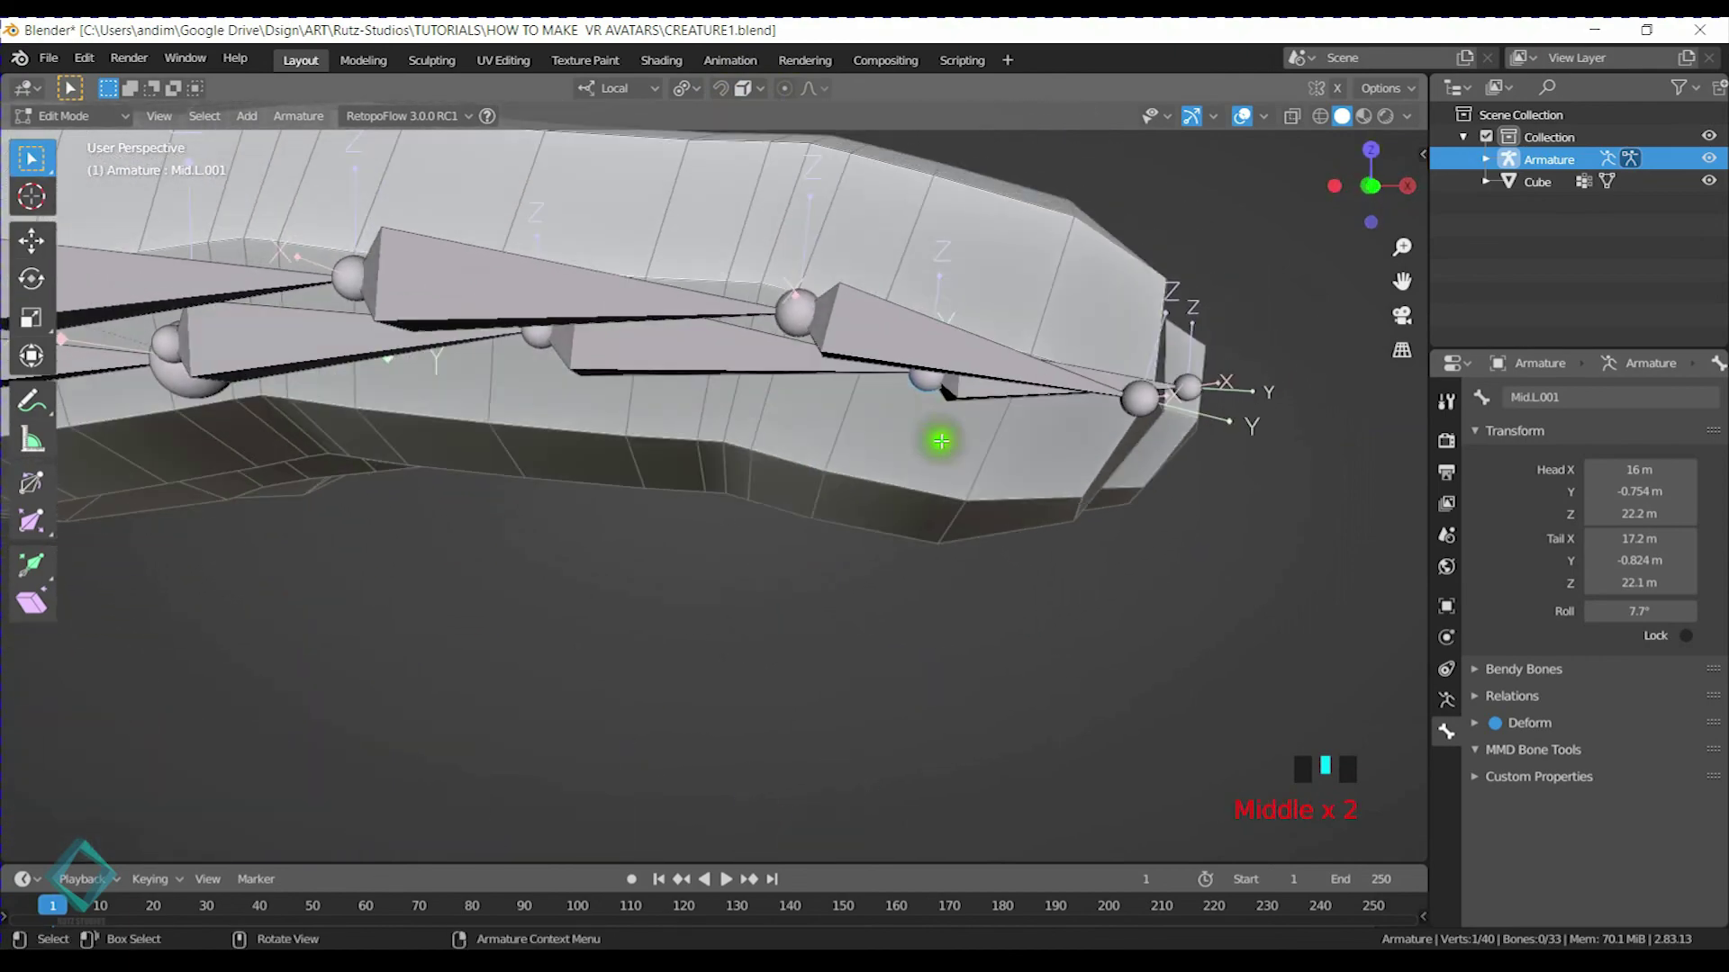
{"action": "key", "text": "r"}
{"action": "key", "text": "g"}
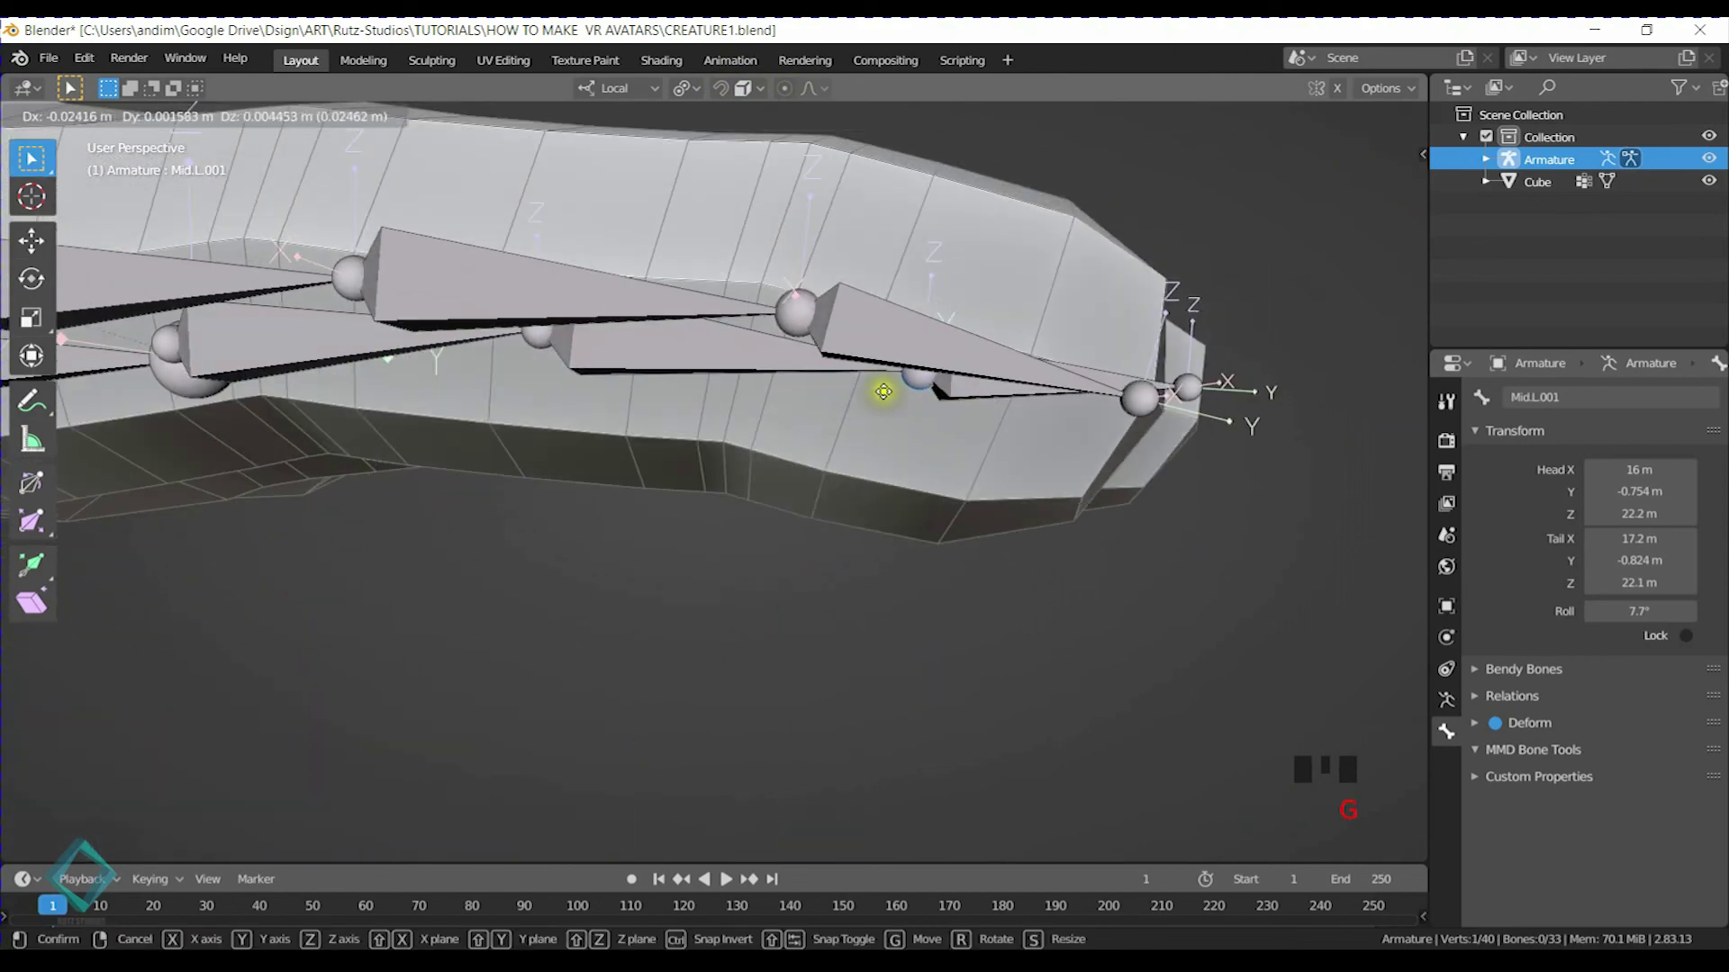
{"action": "left_click", "coordinate": [721, 383]}
{"action": "middle_click_drag", "start_coordinate": [718, 382], "coordinate": [645, 469]}
{"action": "key", "text": "g"}
{"action": "left_click", "coordinate": [527, 297]}
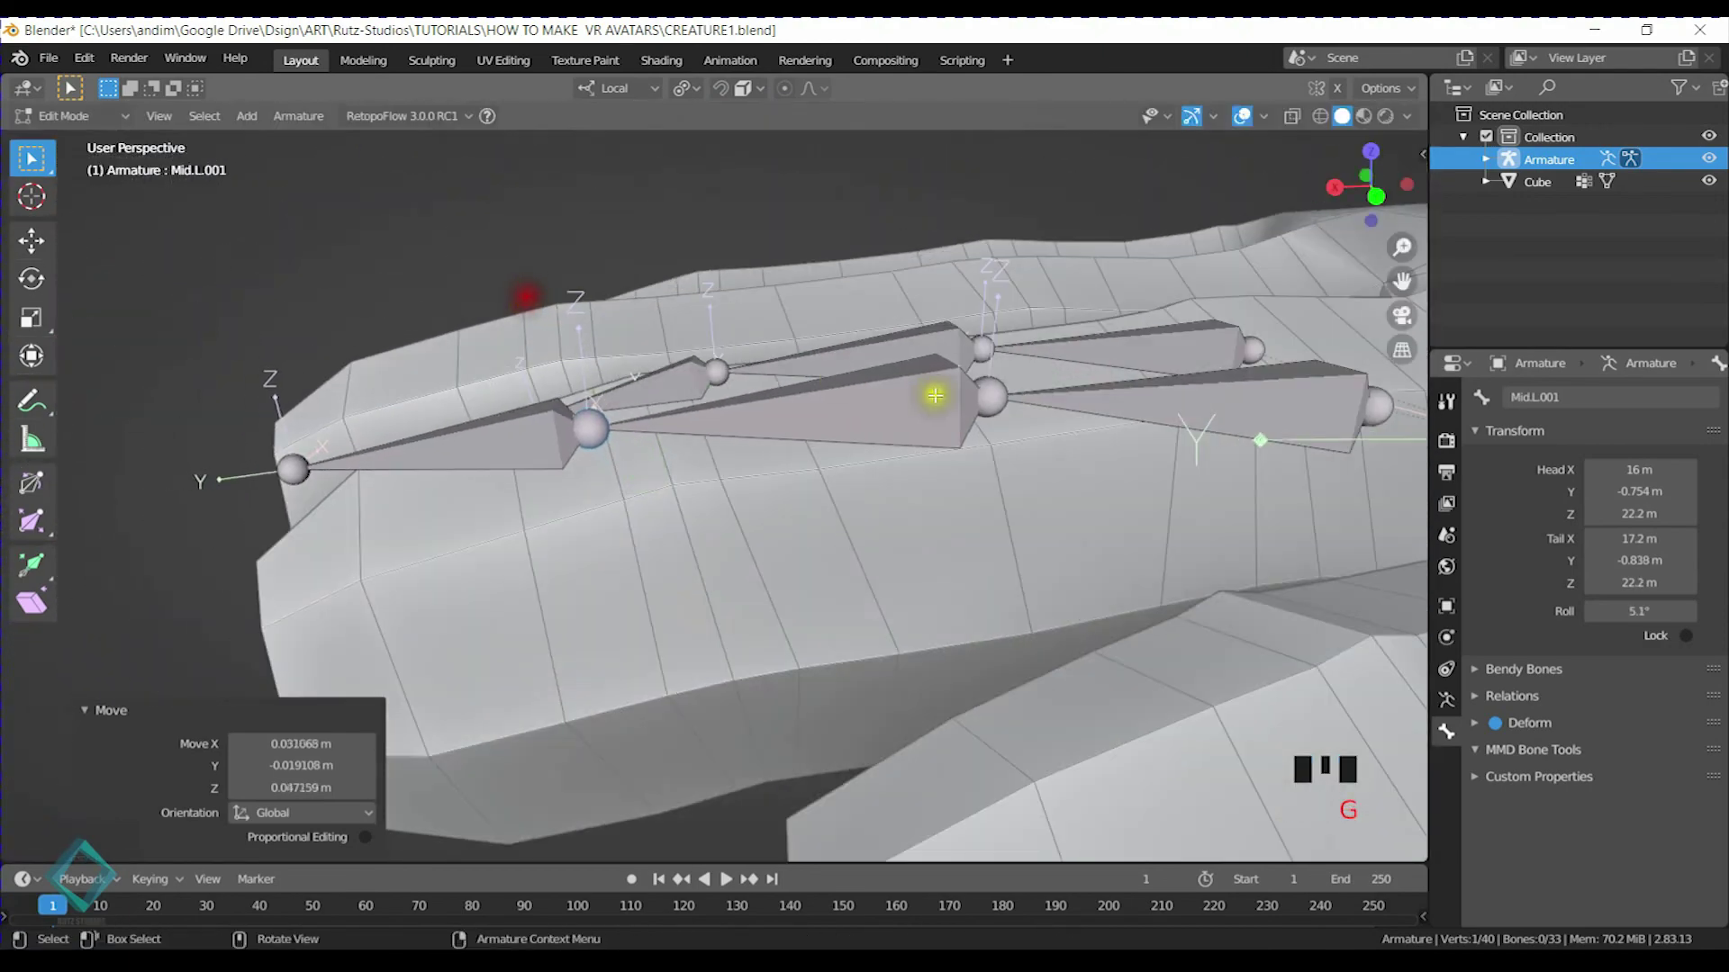
{"action": "middle_click_drag", "start_coordinate": [1063, 406], "coordinate": [822, 421]}
{"action": "left_click", "coordinate": [733, 424]}
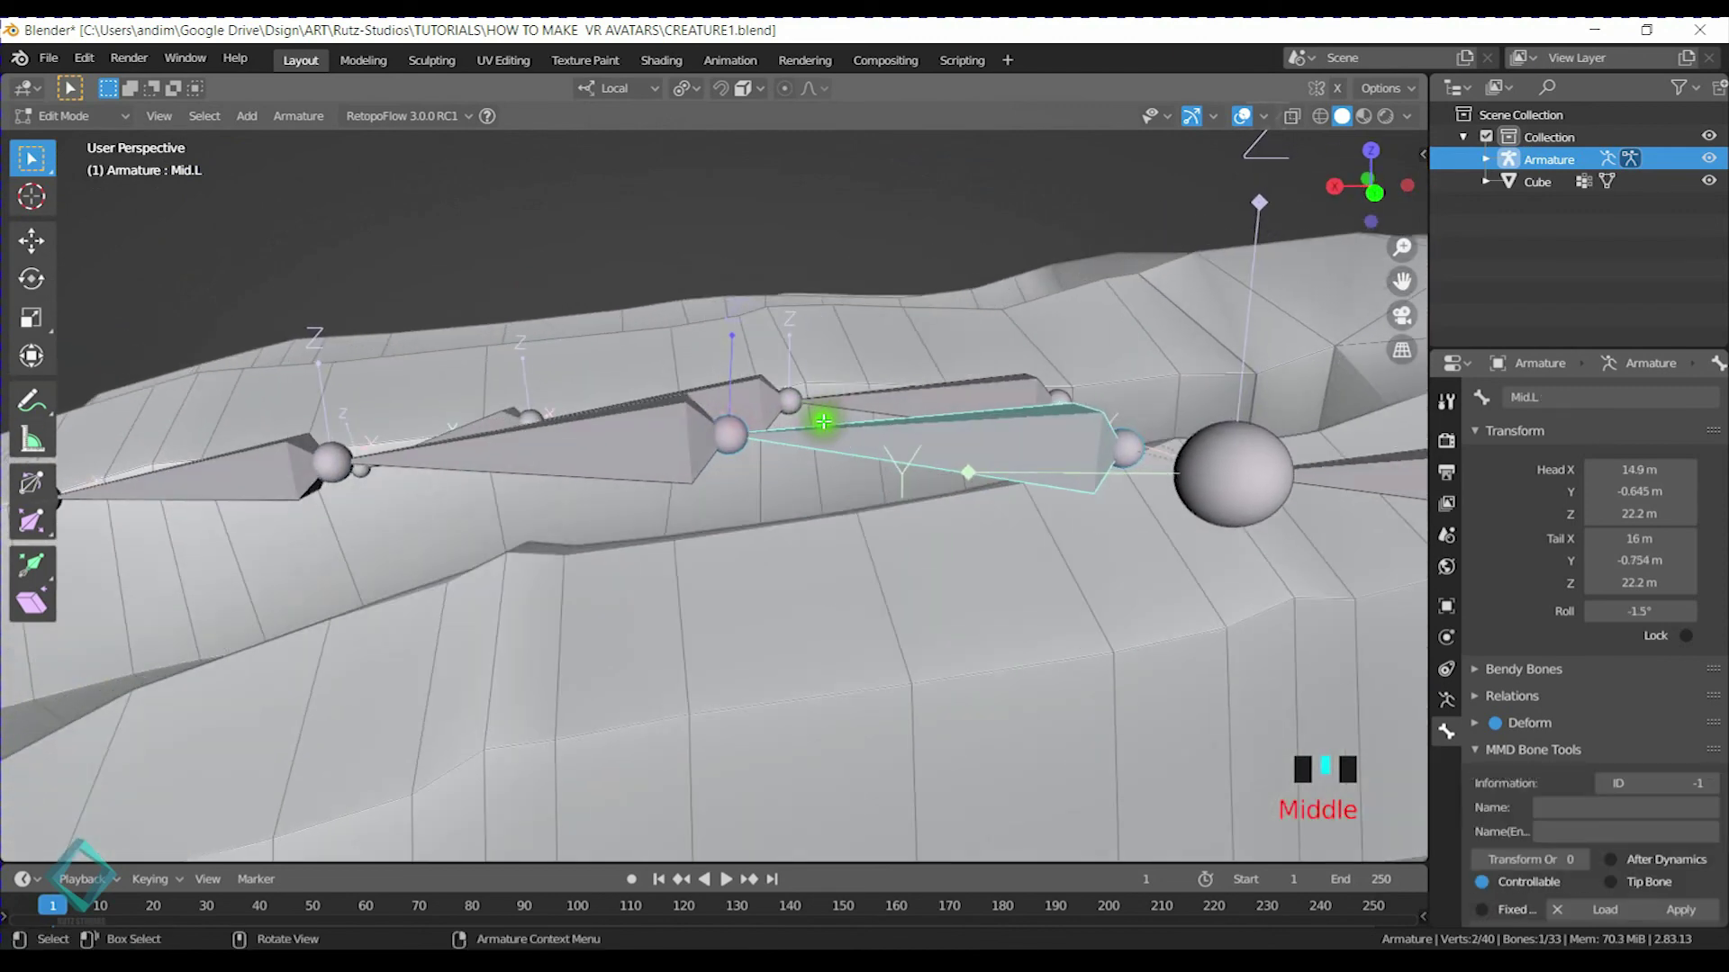
{"action": "right_click", "coordinate": [727, 445], "text": "ctrl"}
{"action": "right_click", "coordinate": [727, 404]}
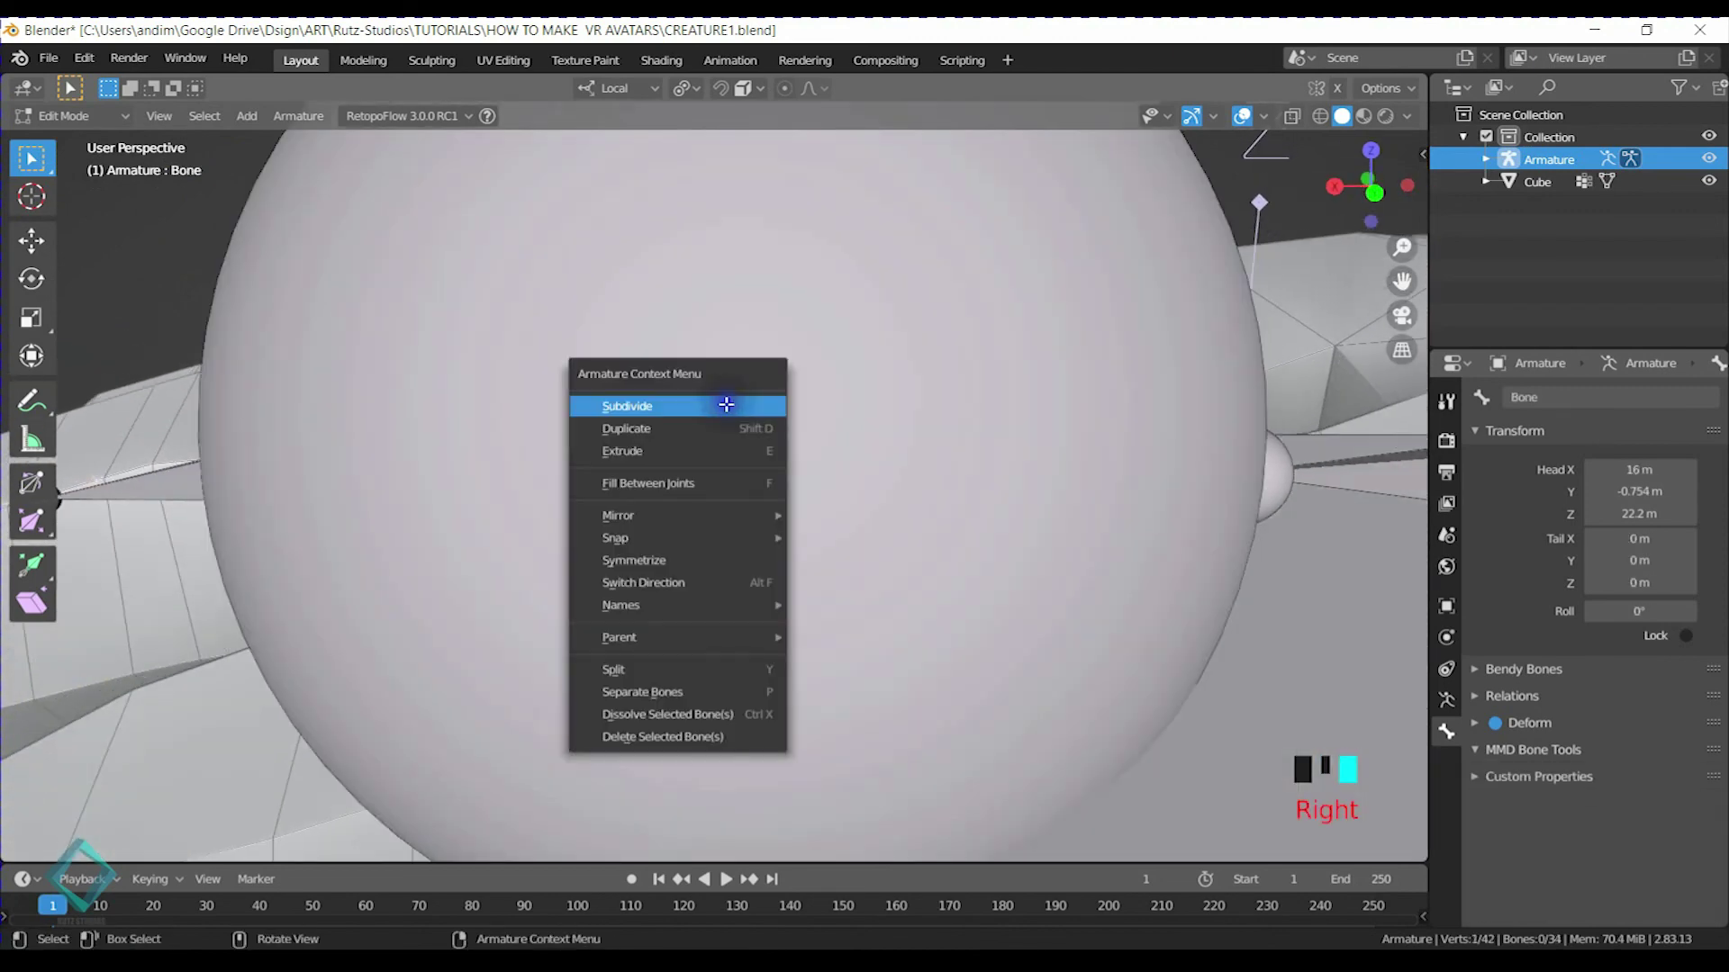
{"action": "key", "text": "ctrl+z"}
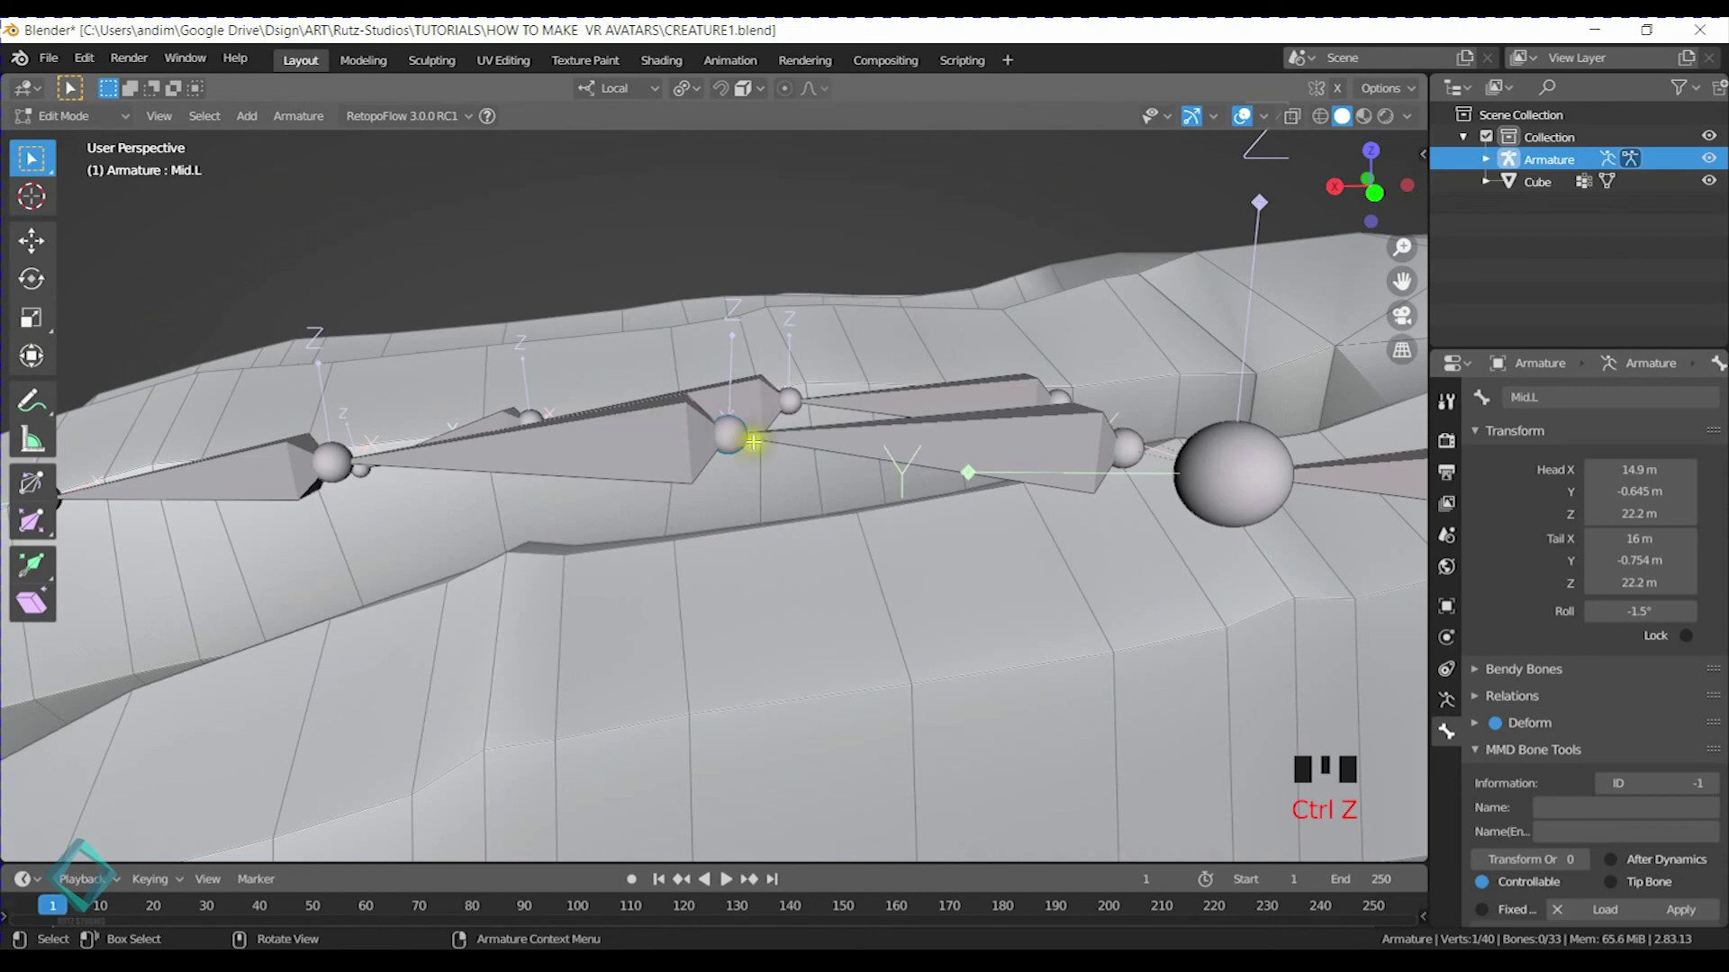
Raise the tail joint of Mid.L slightly and move the tail joint of Index.L up along its local Z axis
{"action": "key", "text": "g"}
{"action": "left_click", "coordinate": [755, 300]}
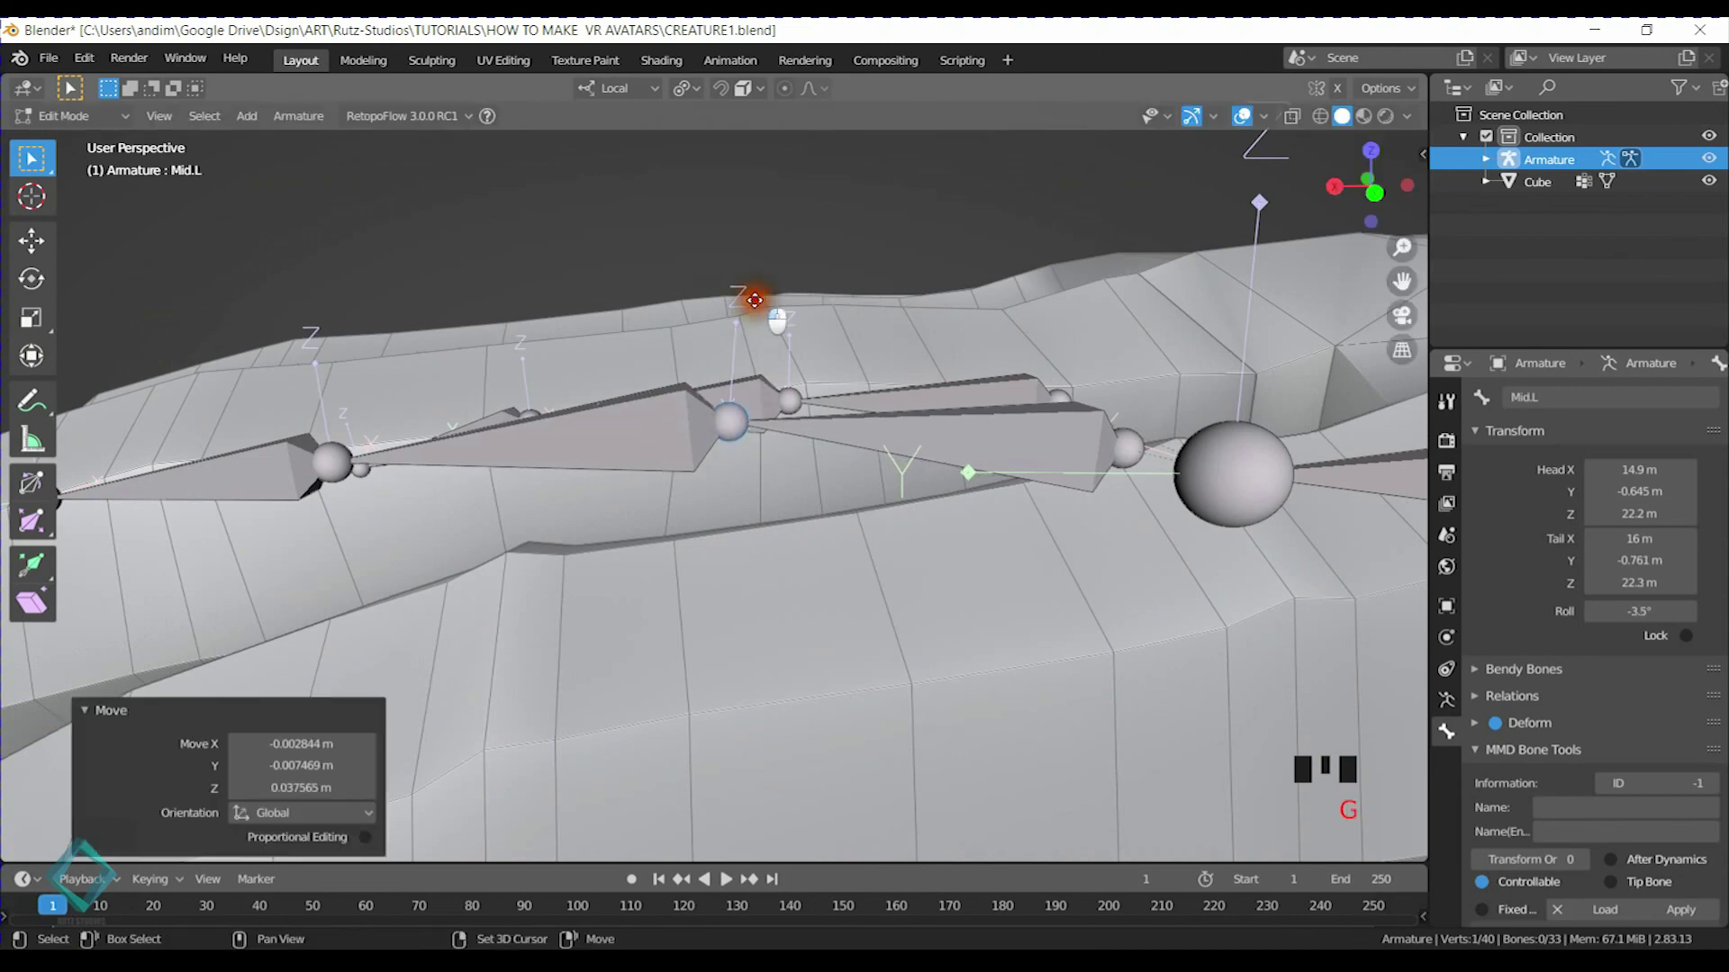
{"action": "left_click", "coordinate": [792, 400]}
{"action": "key", "text": "g"}
{"action": "key", "text": "z"}
{"action": "key", "text": "z"}
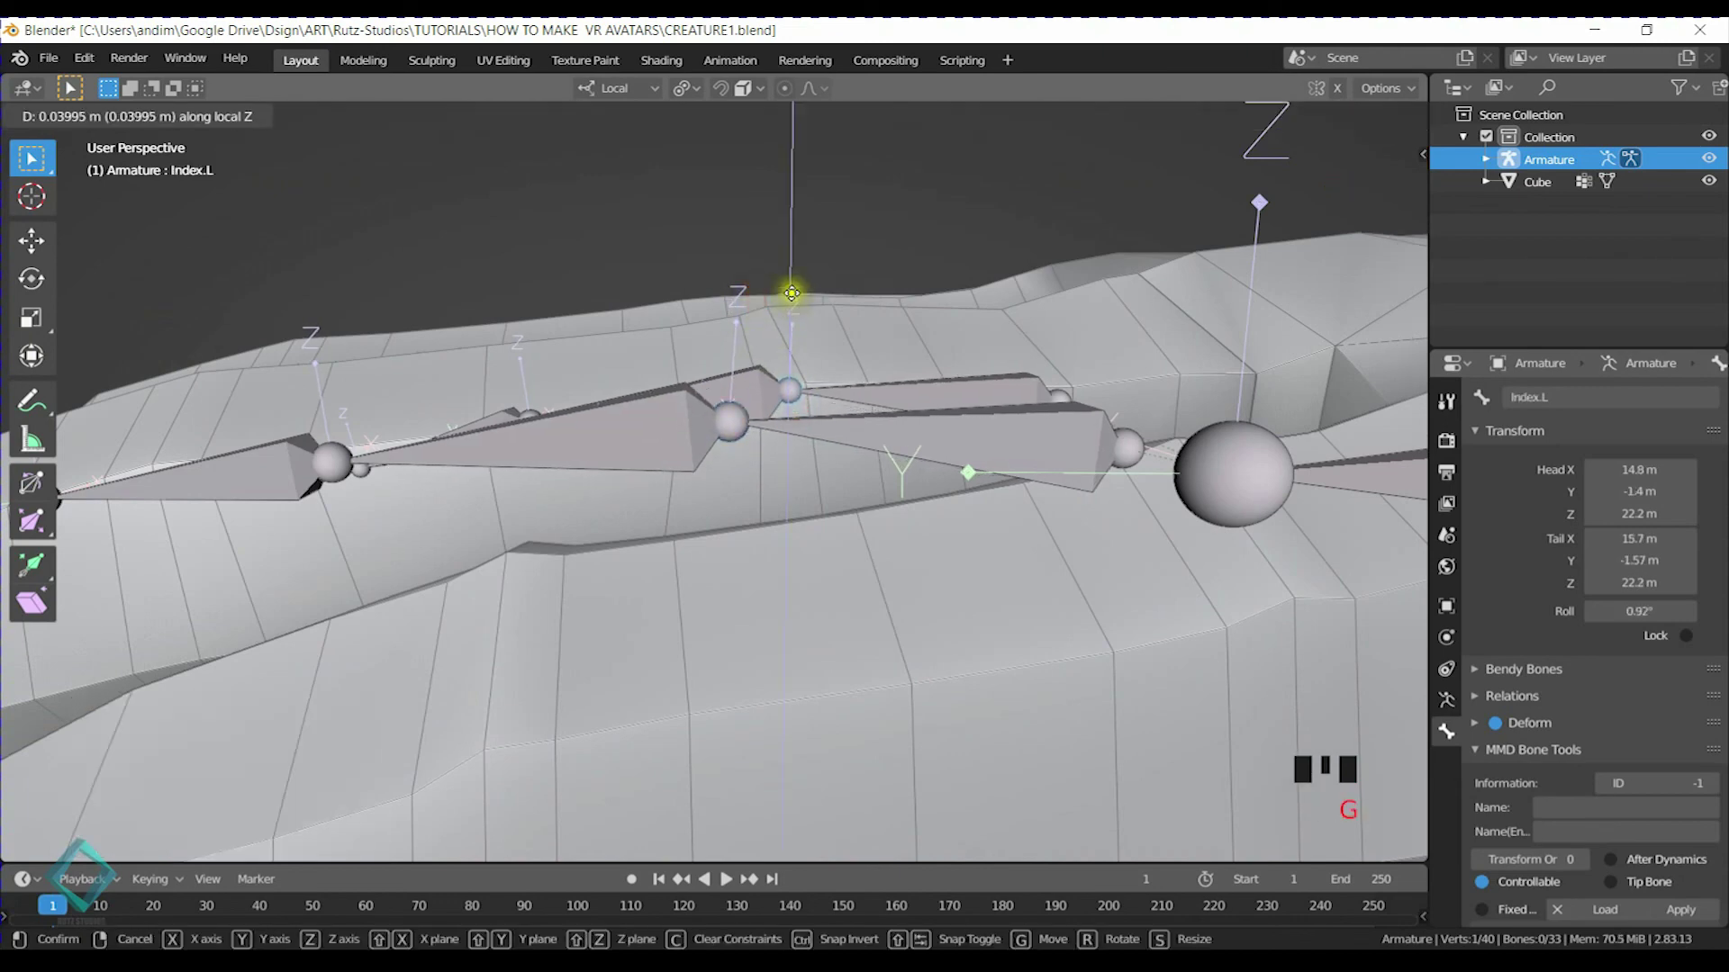
{"action": "left_click", "coordinate": [791, 290]}
Raise the next finger joint toward the fingertips along the Z axis and save the file
{"action": "middle_click_drag", "start_coordinate": [382, 402], "coordinate": [576, 420], "text": "shift"}
{"action": "left_click", "coordinate": [675, 435]}
{"action": "key", "text": "g"}
{"action": "key", "text": "z"}
{"action": "left_click", "coordinate": [670, 350]}
{"action": "middle_click_drag", "start_coordinate": [540, 397], "coordinate": [713, 521]}
{"action": "key", "text": "ctrl+s"}
Turn snapping on and duplicate the Mid.L bone to the base of the ring finger in top view
{"action": "left_click", "coordinate": [721, 87]}
{"action": "middle_click_drag", "start_coordinate": [684, 297], "coordinate": [868, 270]}
{"action": "left_click", "coordinate": [617, 328]}
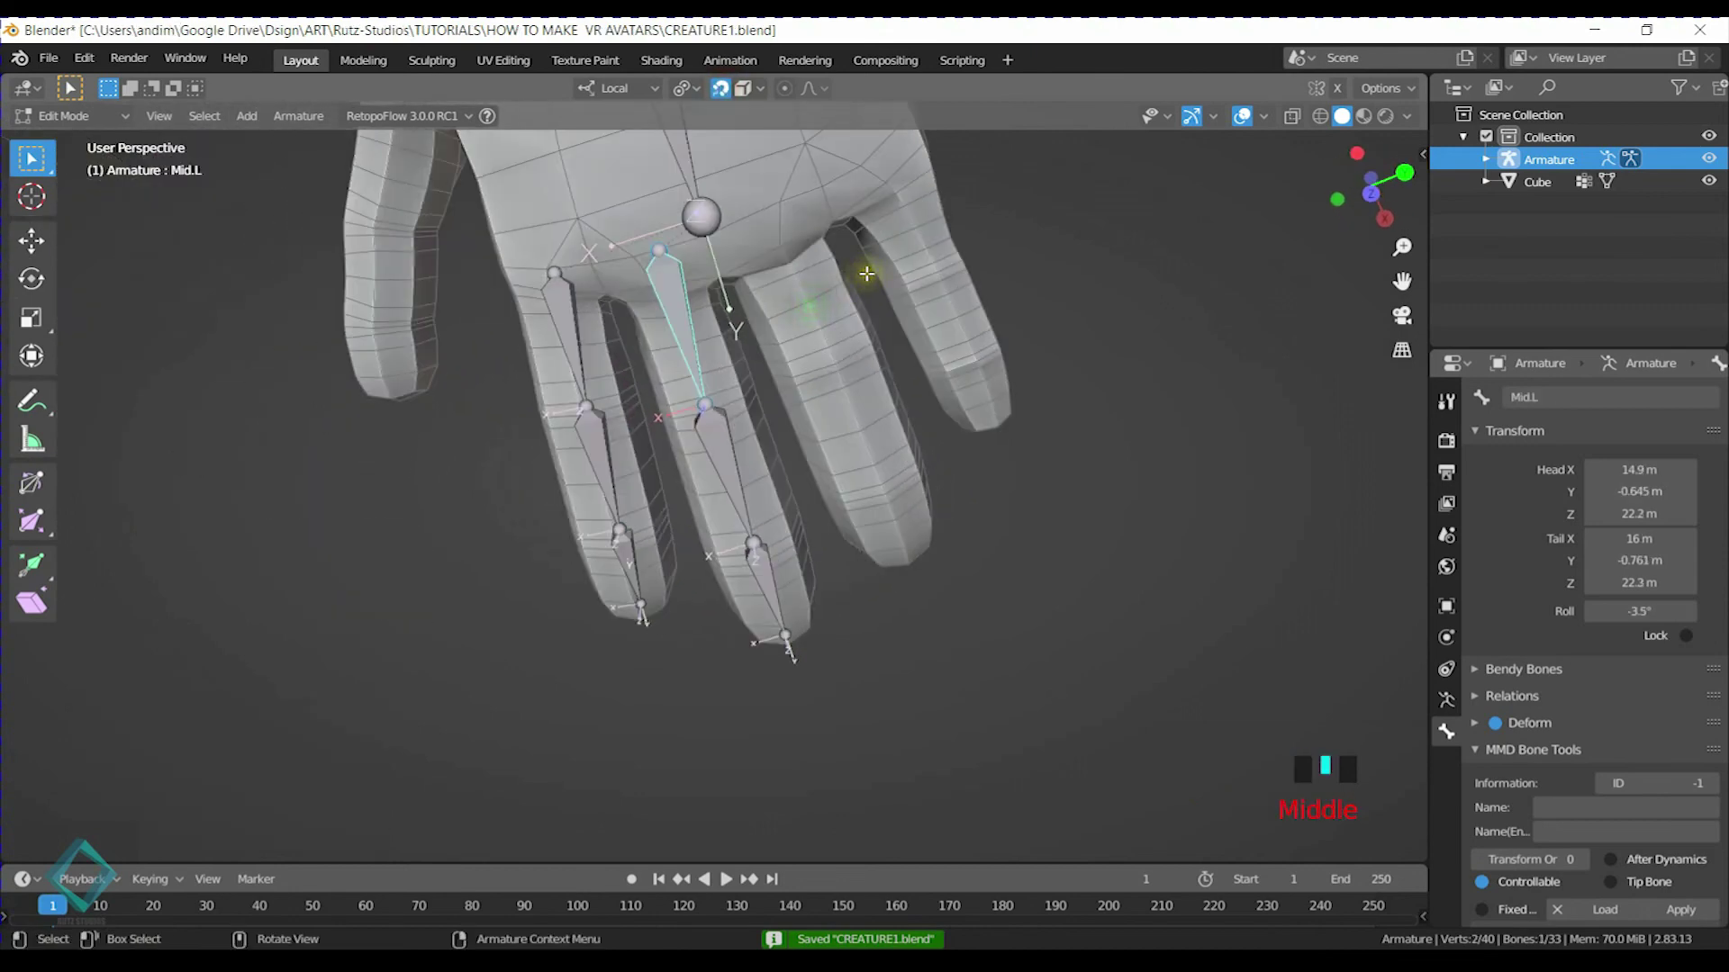
{"action": "key", "text": "KP_7"}
{"action": "key", "text": "shift+d"}
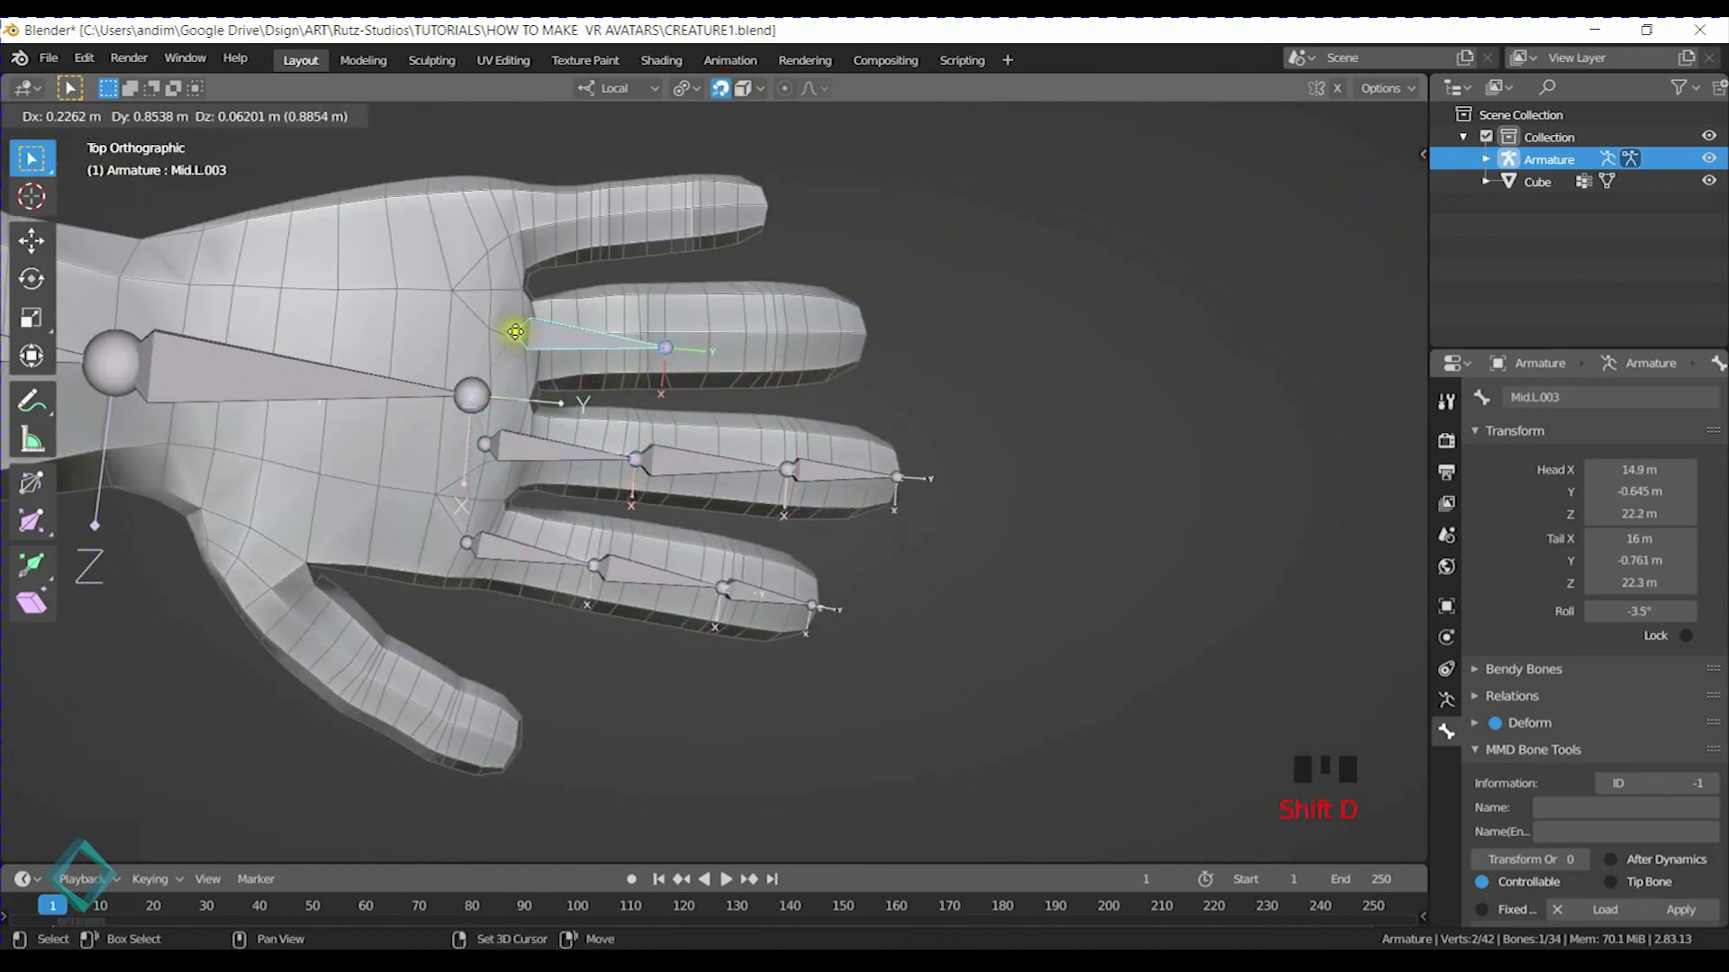
{"action": "left_click", "coordinate": [493, 335]}
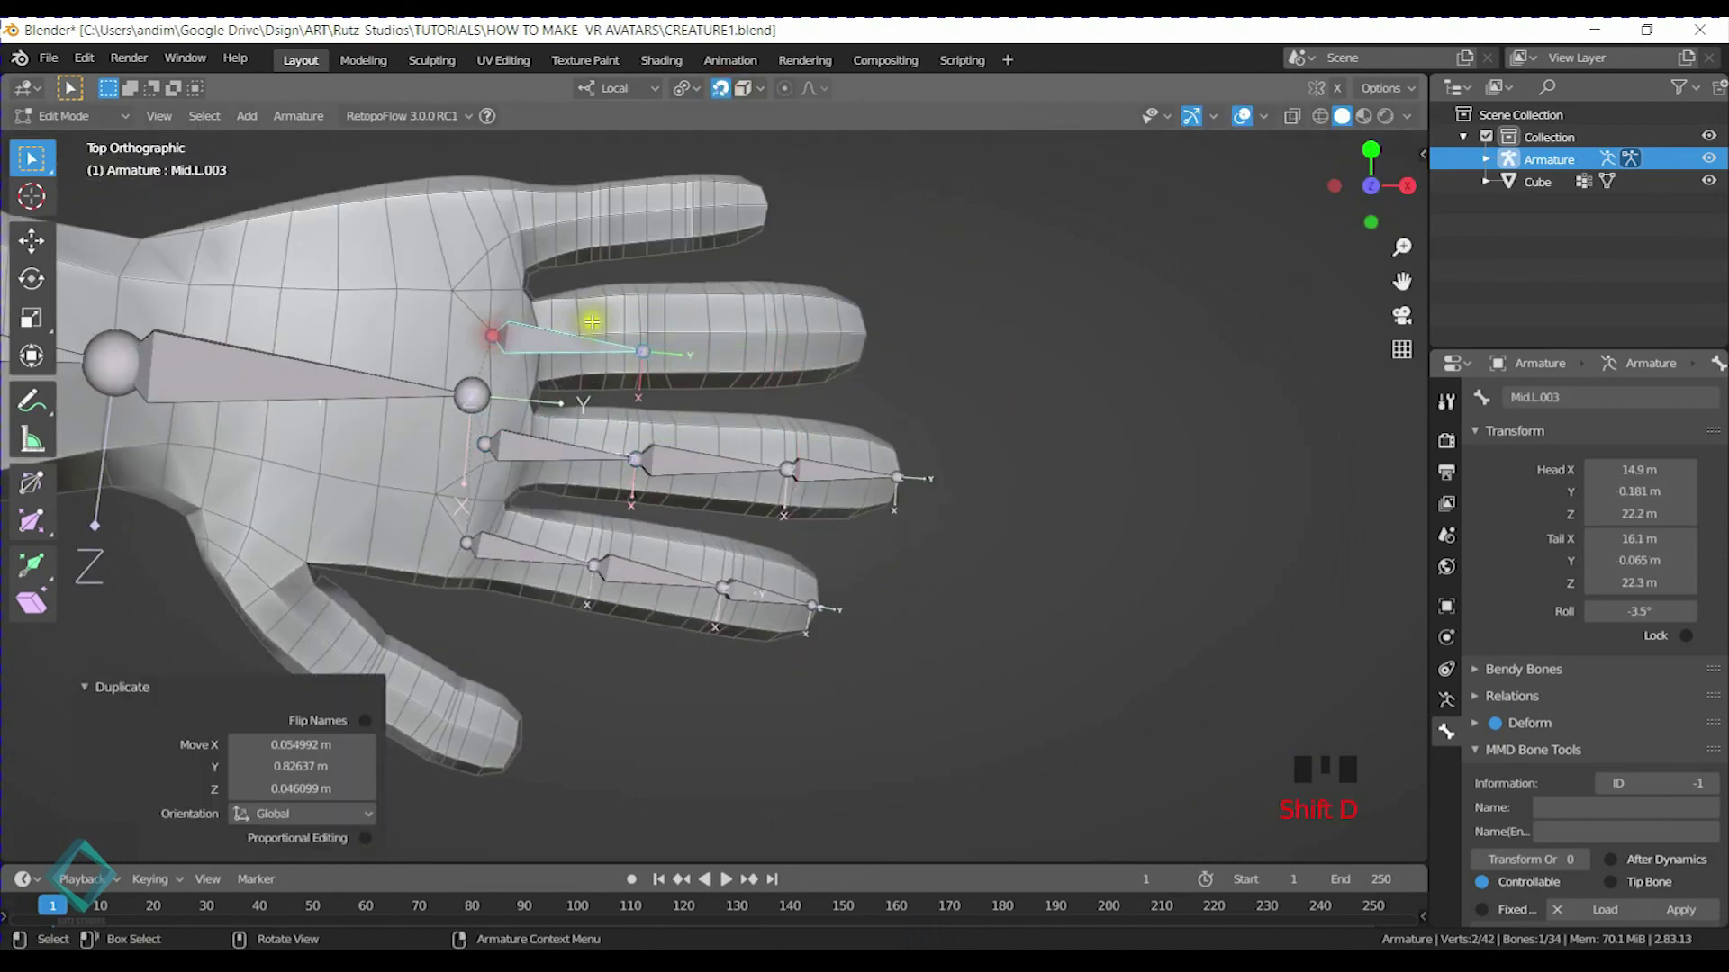
Align the duplicated bone's tail with the ring finger's first segment and rename the bone Ring.L
{"action": "left_click", "coordinate": [699, 365]}
{"action": "key", "text": "g"}
{"action": "left_click", "coordinate": [647, 334]}
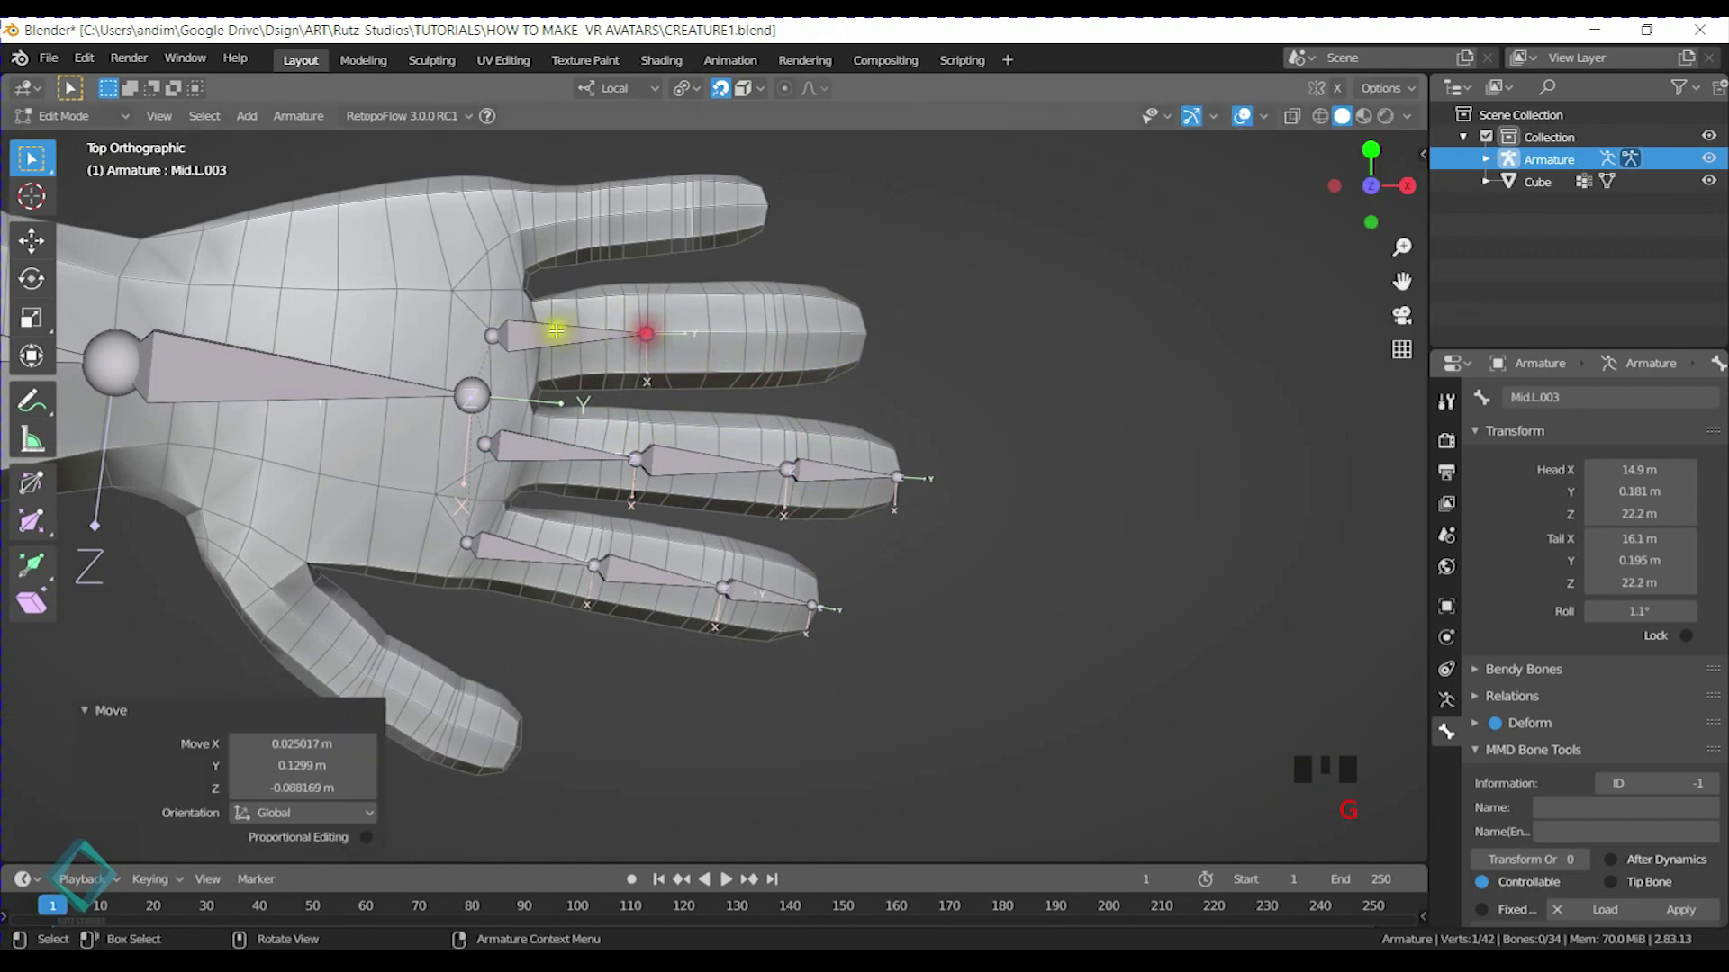
{"action": "double_click", "coordinate": [1587, 397]}
{"action": "type", "text": "Ring.L"}
{"action": "key", "text": "Return"}
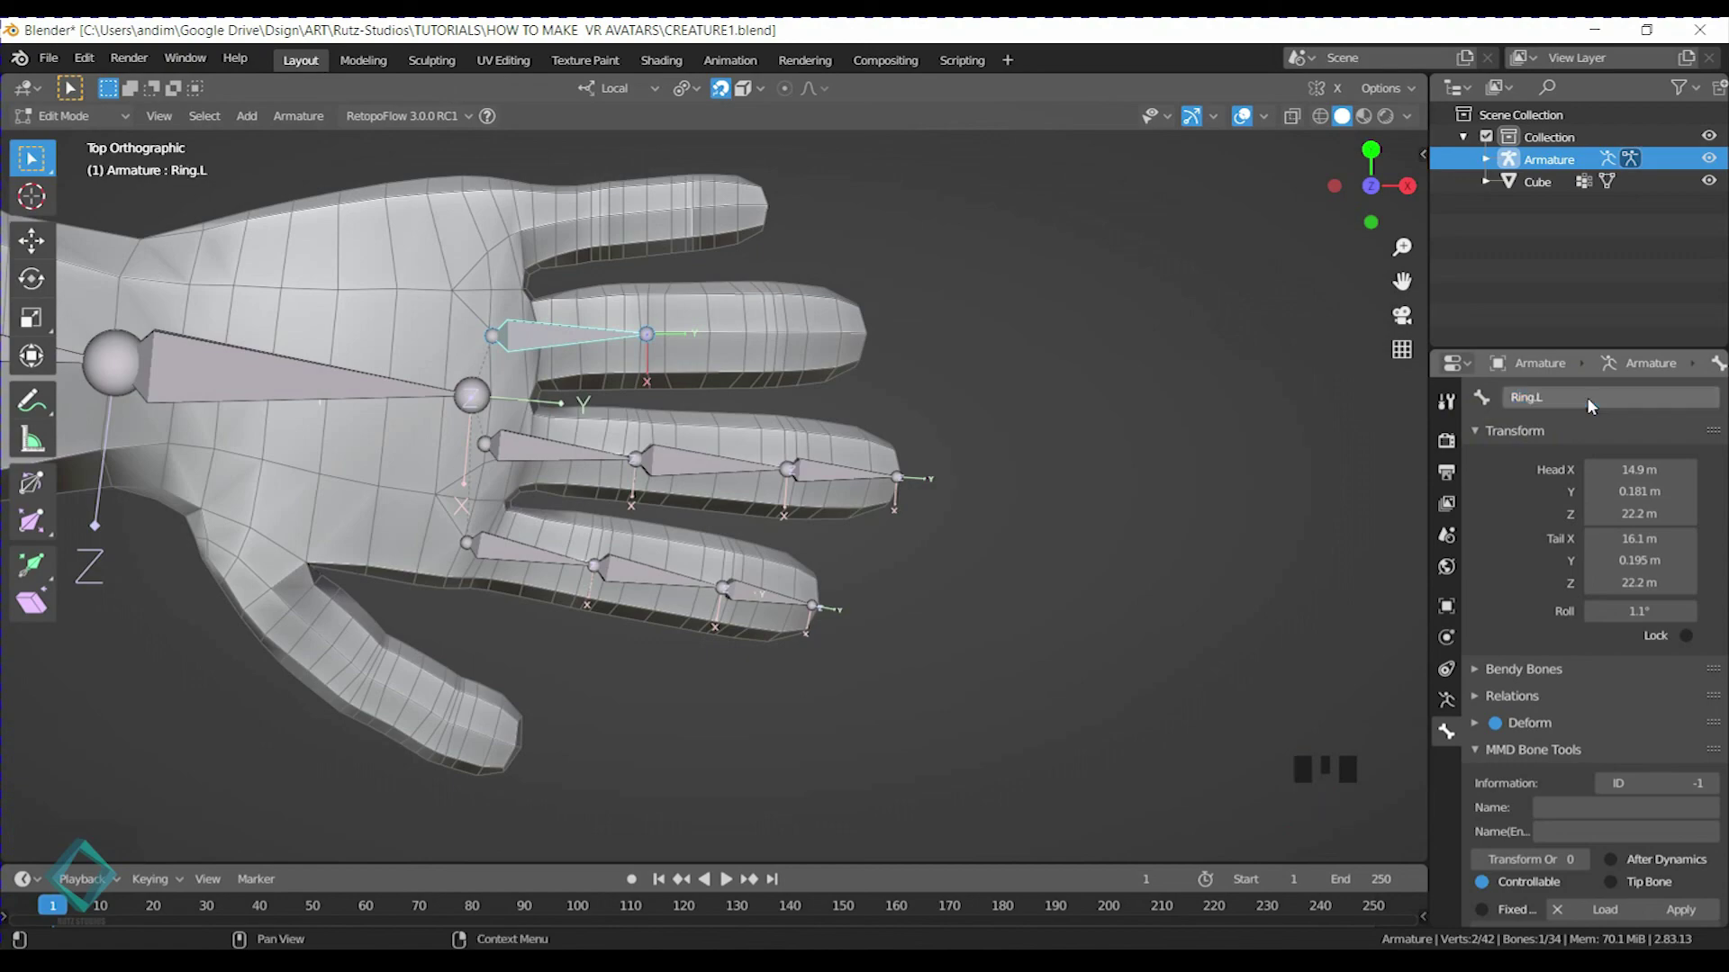
Extrude the Ring.L.001 bone from the tail of Ring.L and move its end to the ring finger's last knuckle
{"action": "scroll", "coordinate": [579, 432], "scroll_direction": "up", "scroll_amount": 3}
{"action": "middle_click_drag", "start_coordinate": [579, 432], "coordinate": [773, 437]}
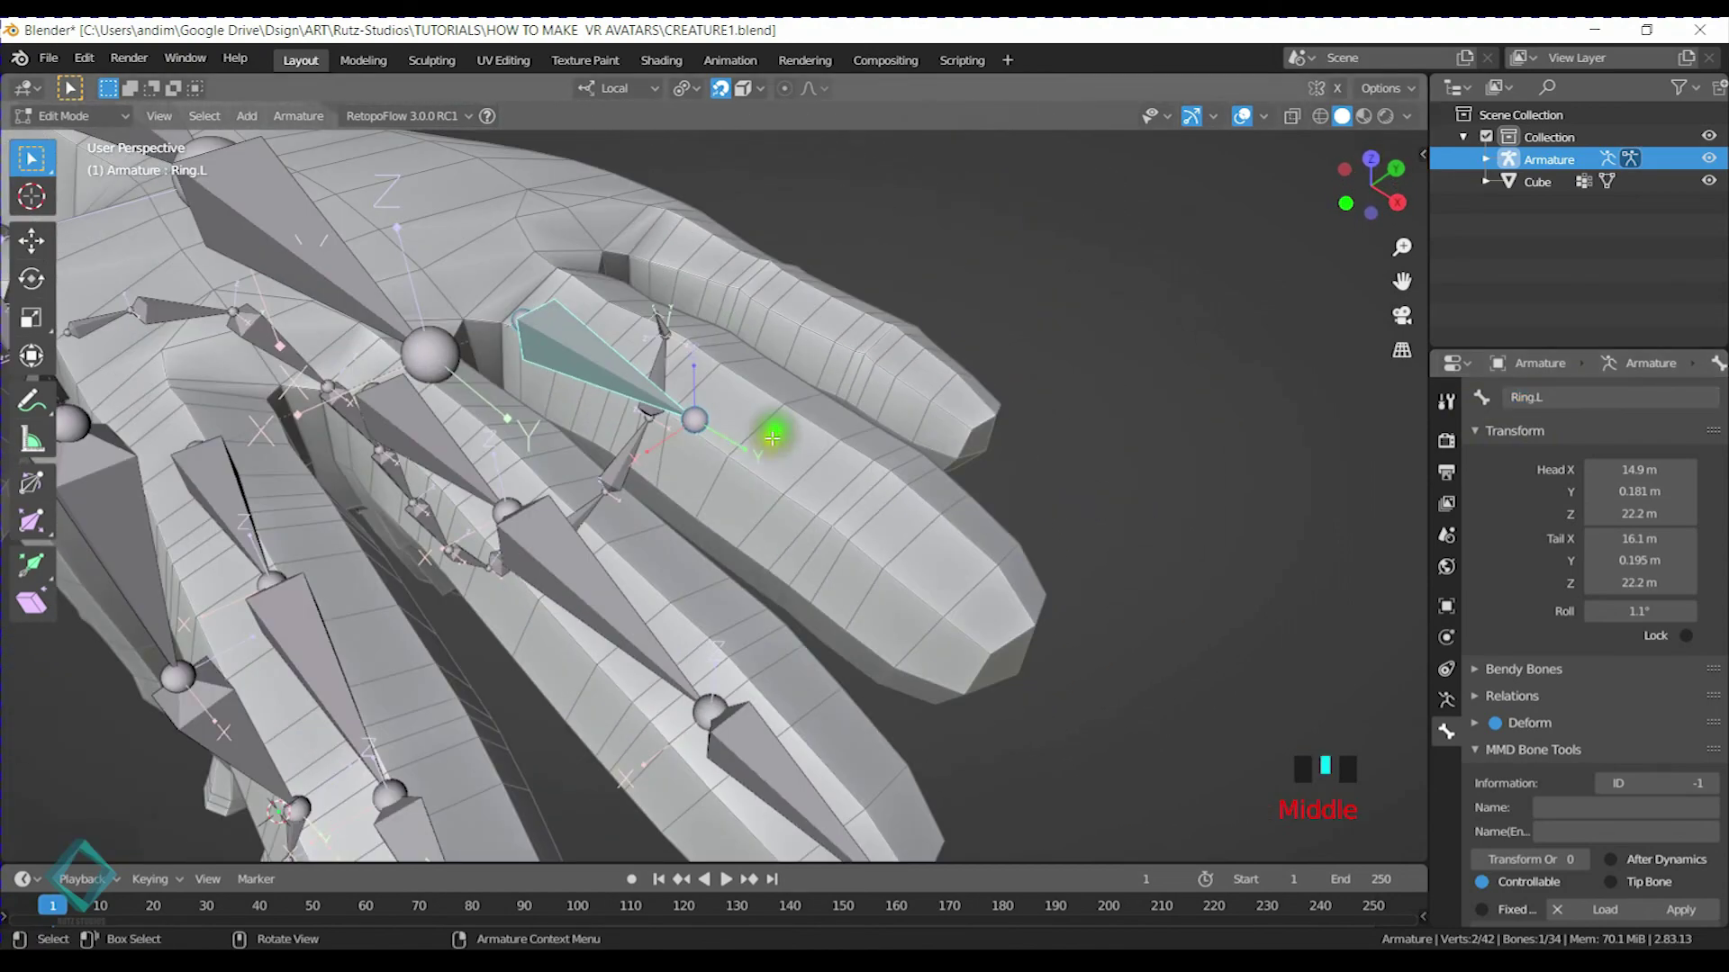
{"action": "left_click", "coordinate": [705, 418]}
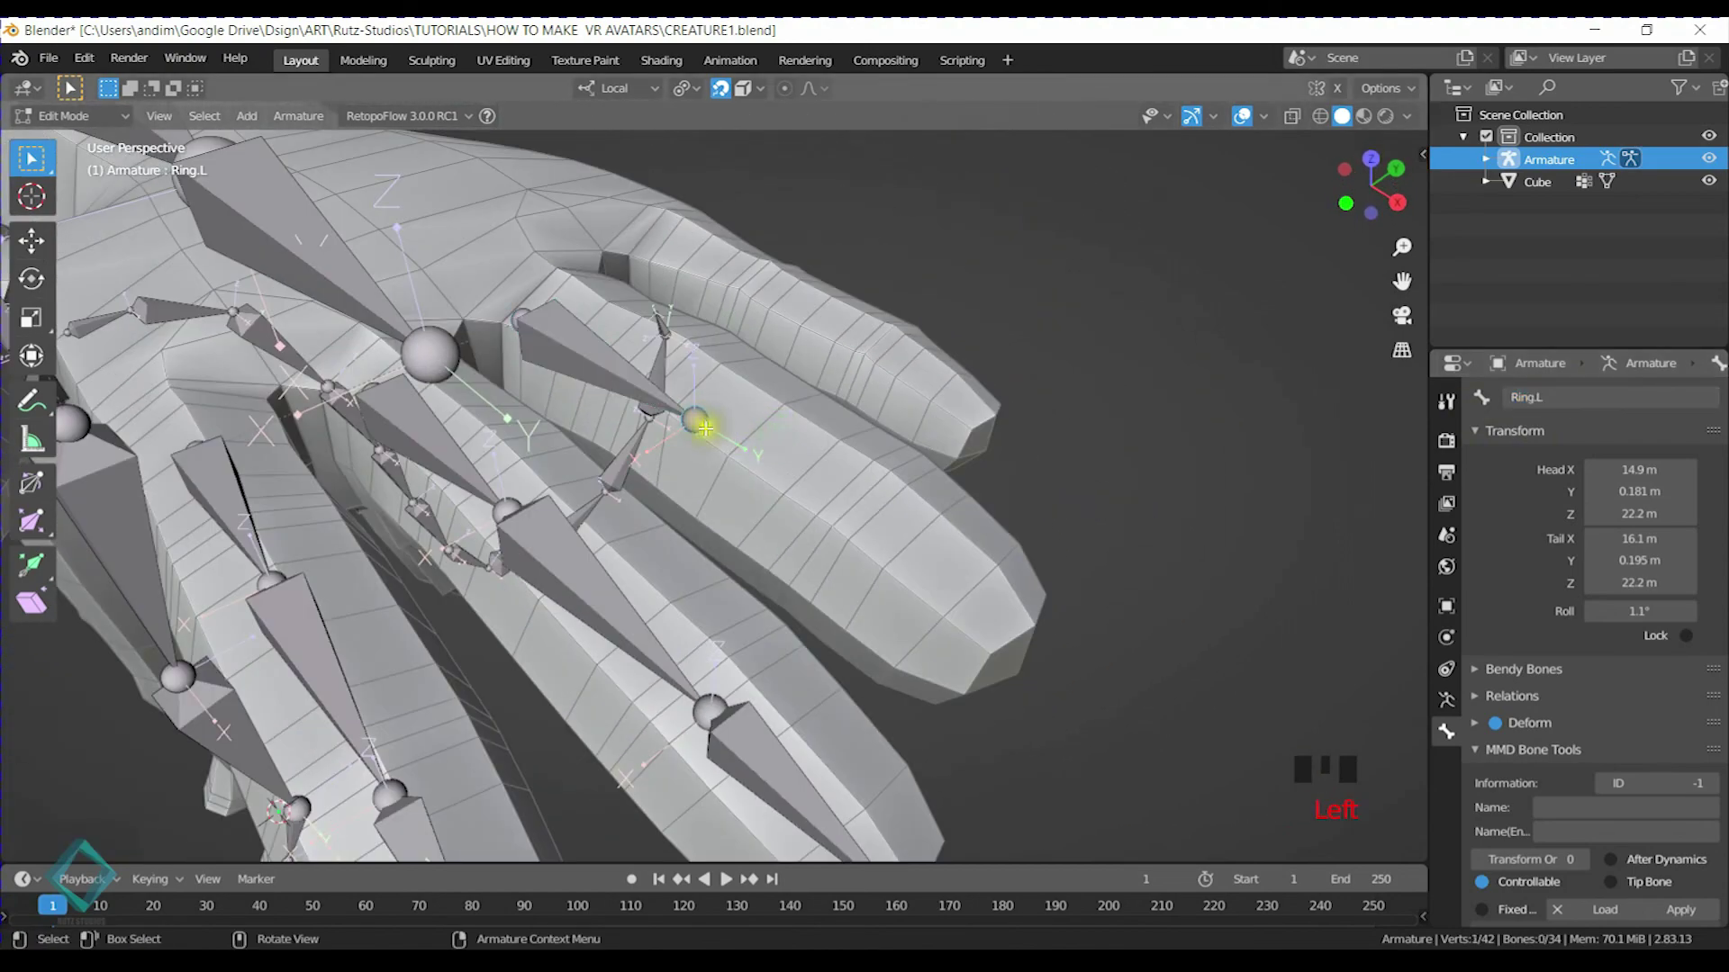
{"action": "middle_click_drag", "start_coordinate": [705, 427], "coordinate": [720, 437]}
{"action": "key", "text": "e"}
{"action": "left_click", "coordinate": [859, 501]}
{"action": "middle_click_drag", "start_coordinate": [859, 502], "coordinate": [818, 397]}
{"action": "key", "text": "g"}
{"action": "left_click", "coordinate": [830, 605]}
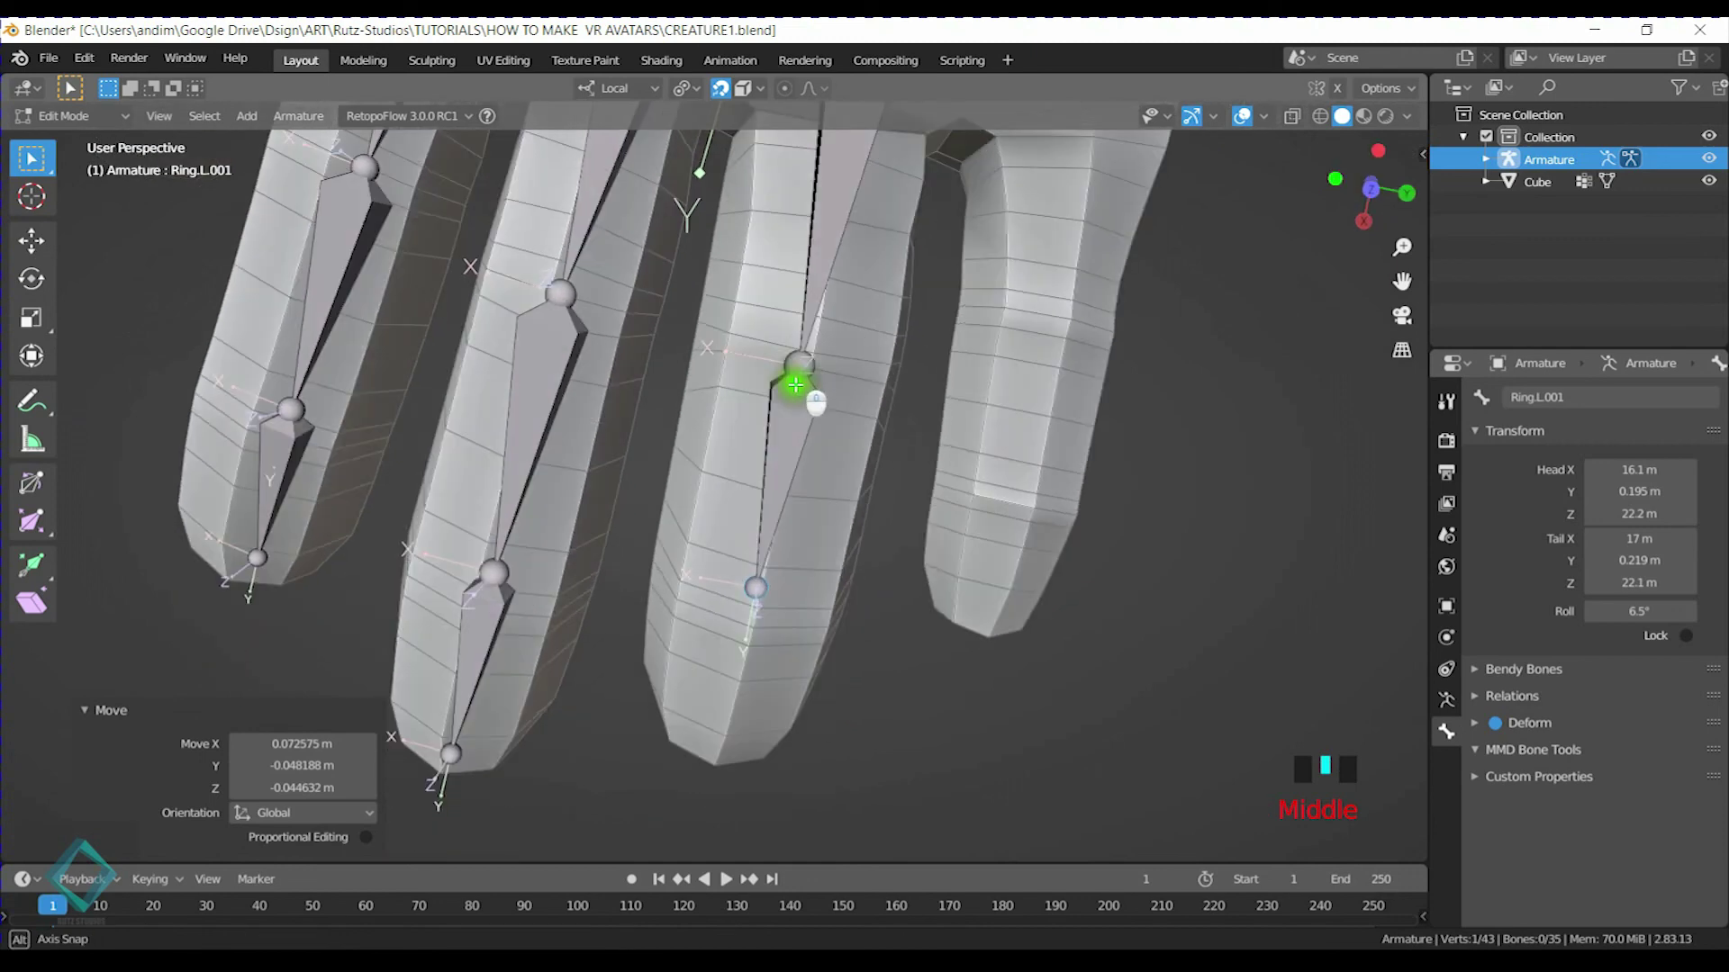
Extrude the Ring.L.002 bone about 0.67 m to the ring fingertip in top view
{"action": "key", "text": "KP_5"}
{"action": "key", "text": "KP_7"}
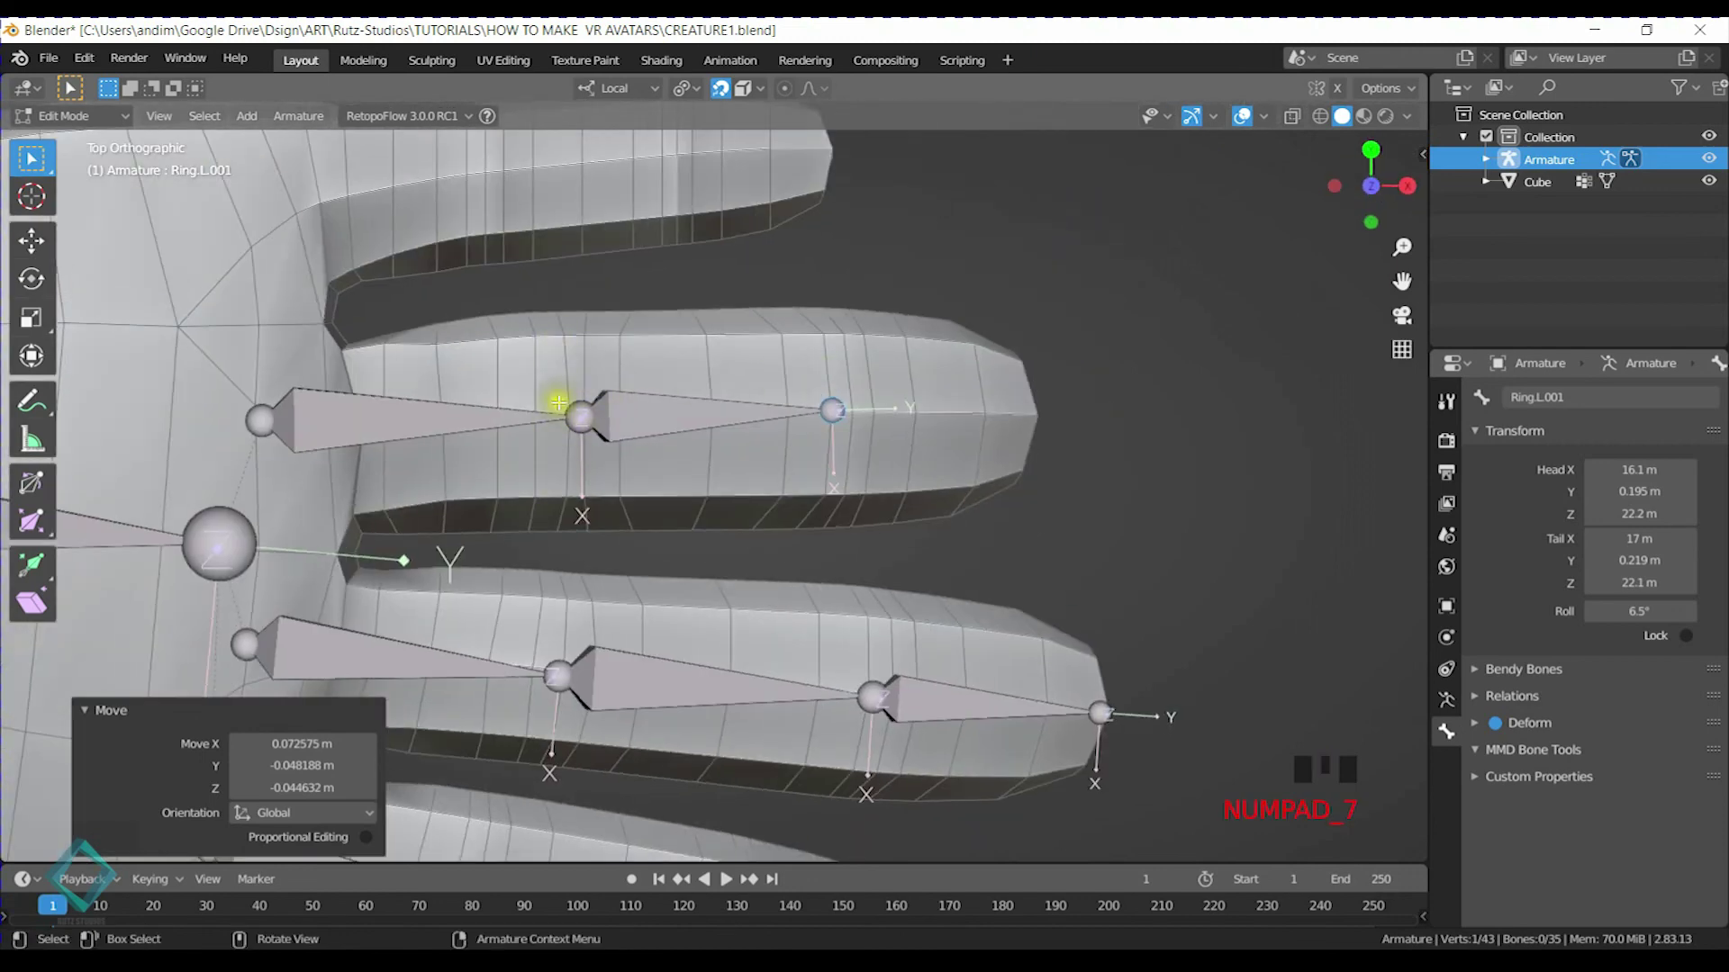
{"action": "middle_click_drag", "start_coordinate": [623, 571], "coordinate": [504, 475], "text": "shift"}
{"action": "left_click", "coordinate": [584, 362]}
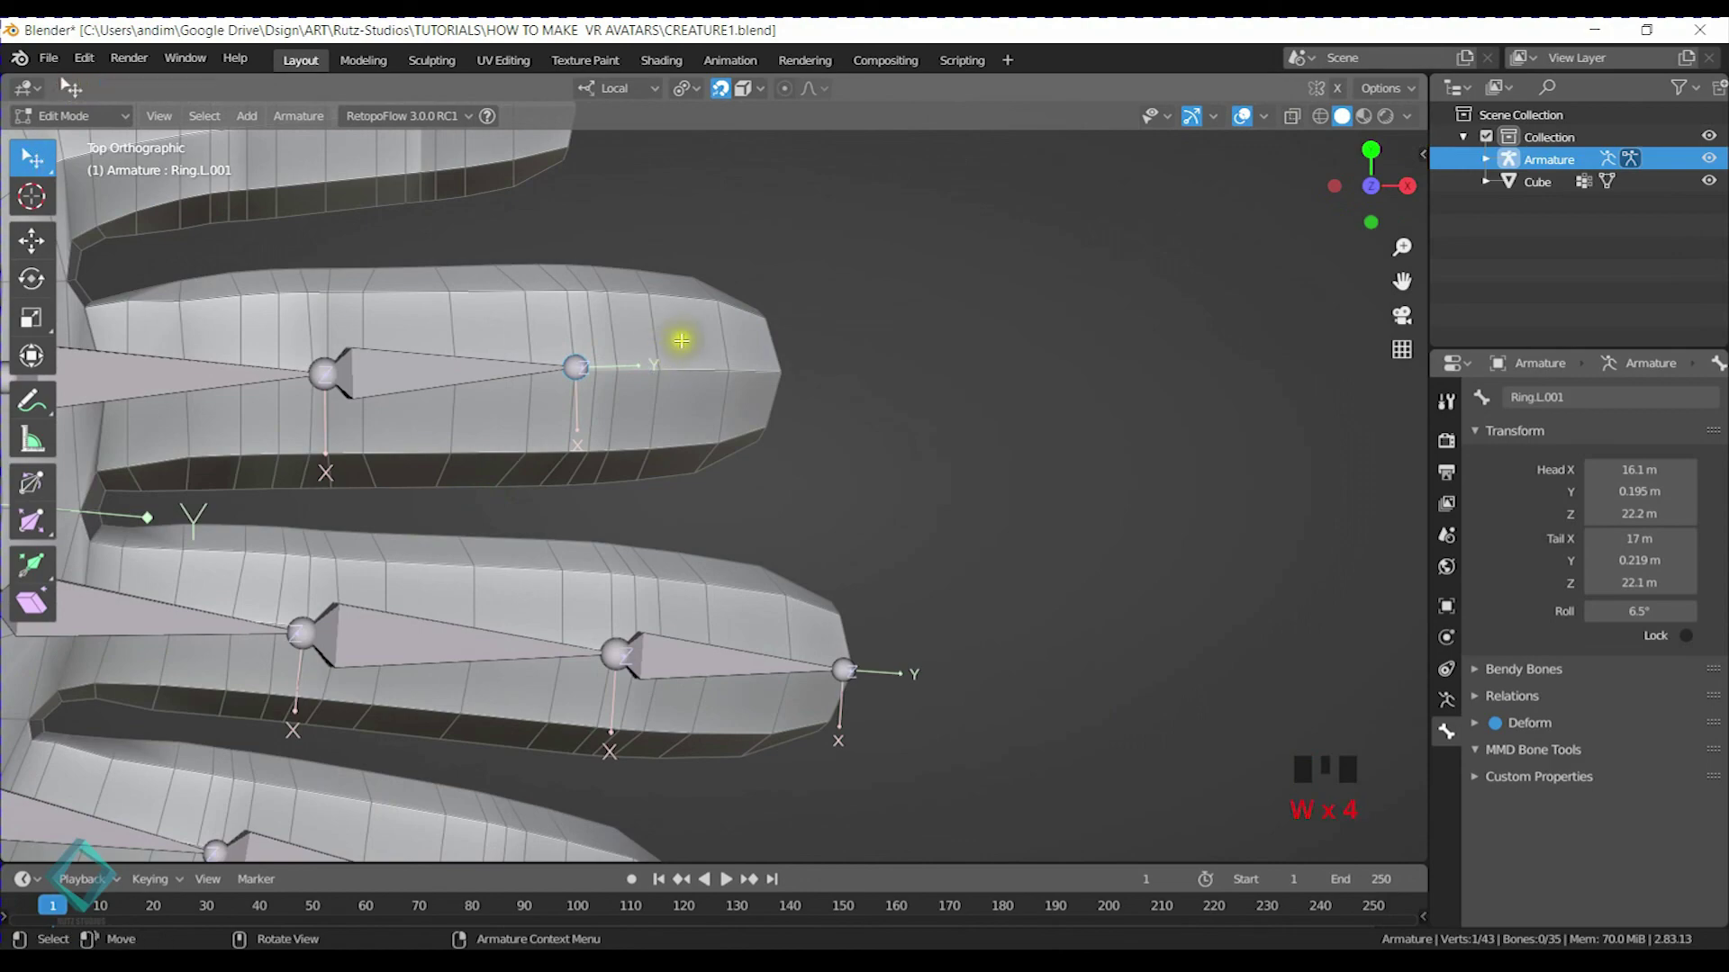
{"action": "key", "text": "e"}
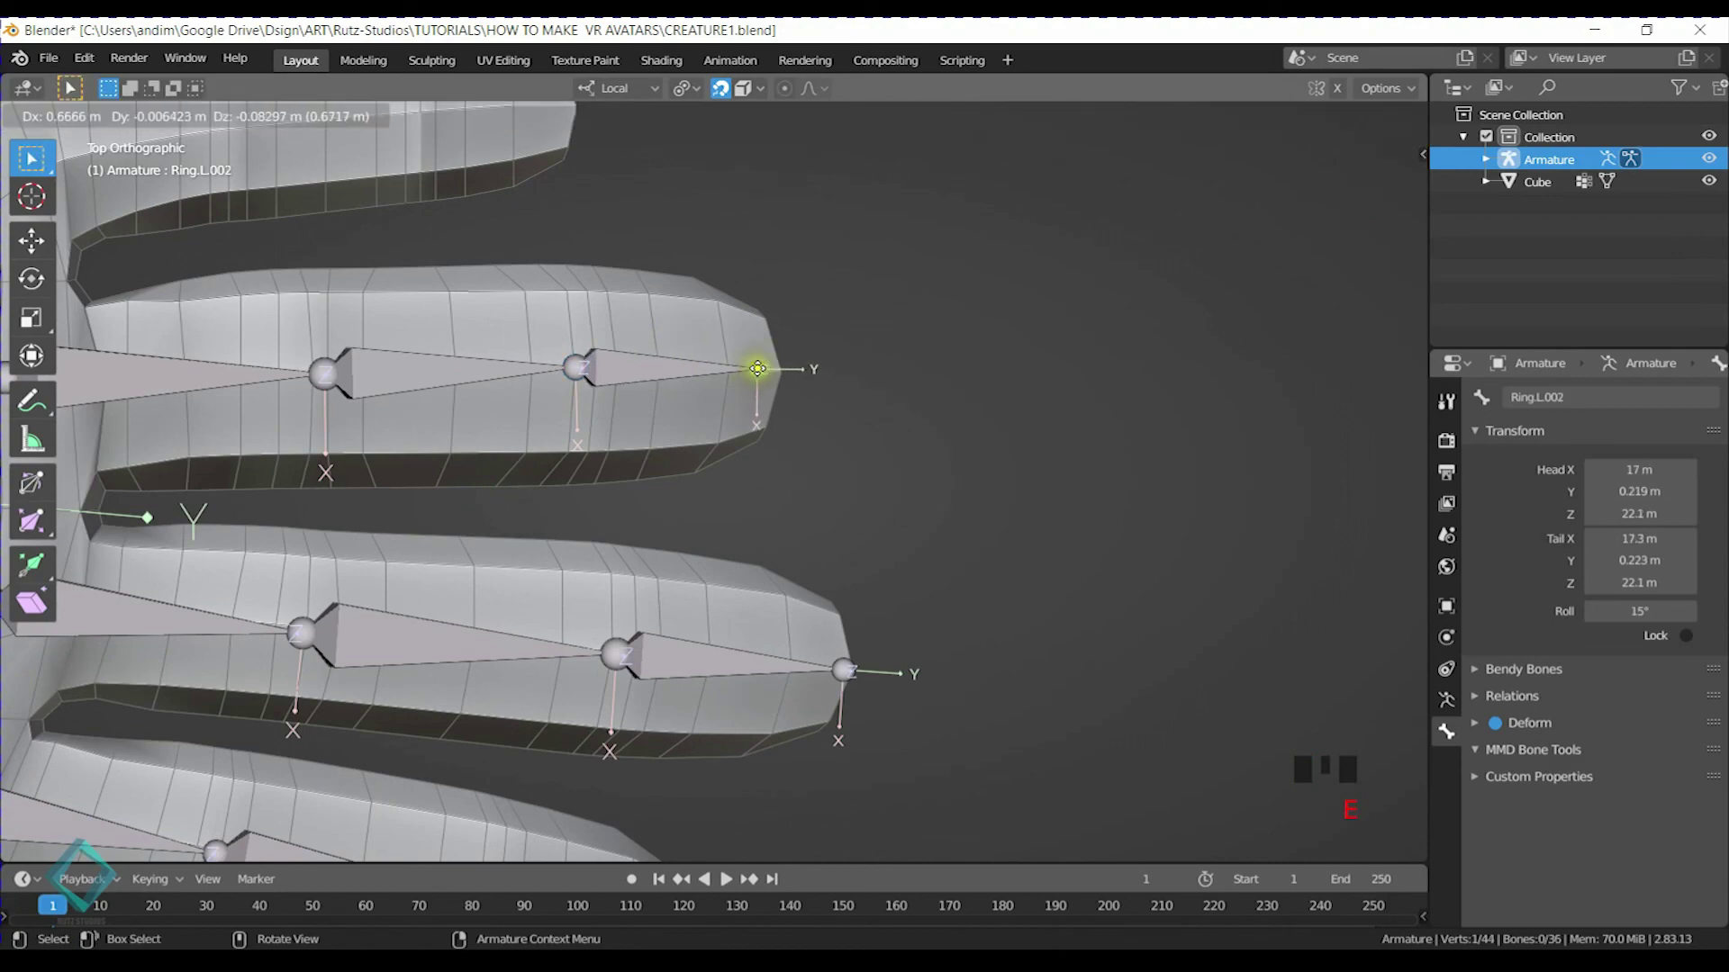
{"action": "left_click", "coordinate": [757, 368]}
Raise the tail joints of Ring.L.001 and Ring.L along the global Z axis to follow the ring finger
{"action": "middle_click_drag", "start_coordinate": [845, 486], "coordinate": [735, 295]}
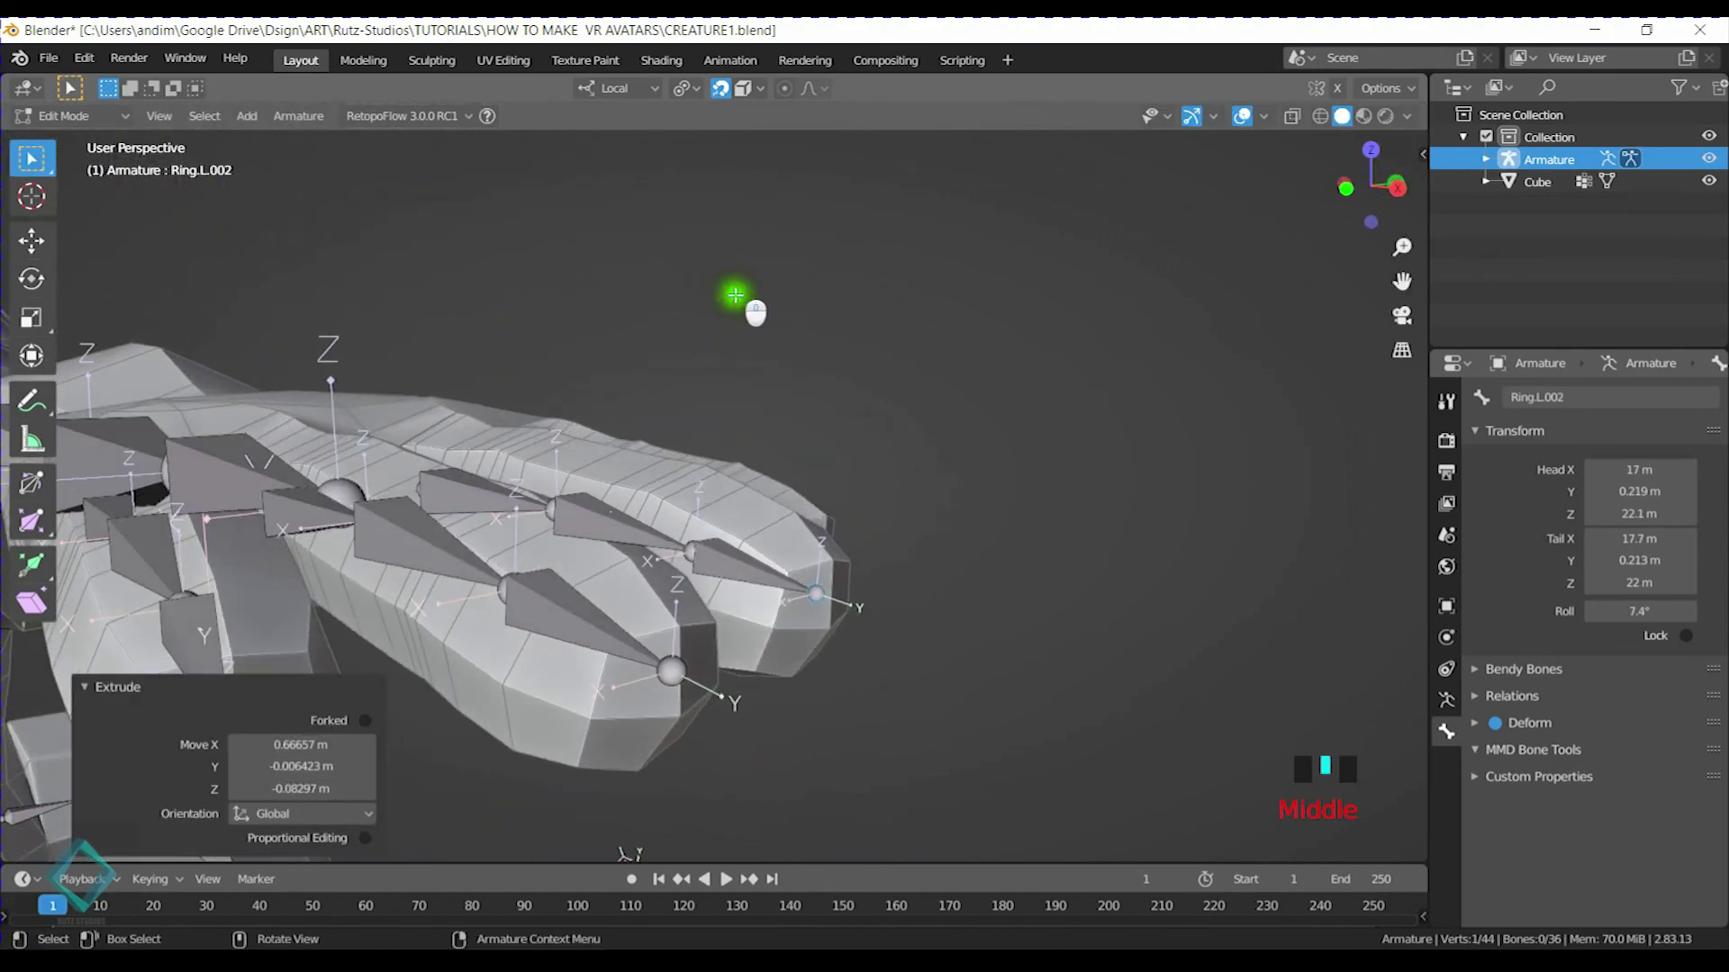
{"action": "left_click", "coordinate": [690, 539]}
{"action": "key", "text": "g"}
{"action": "key", "text": "z"}
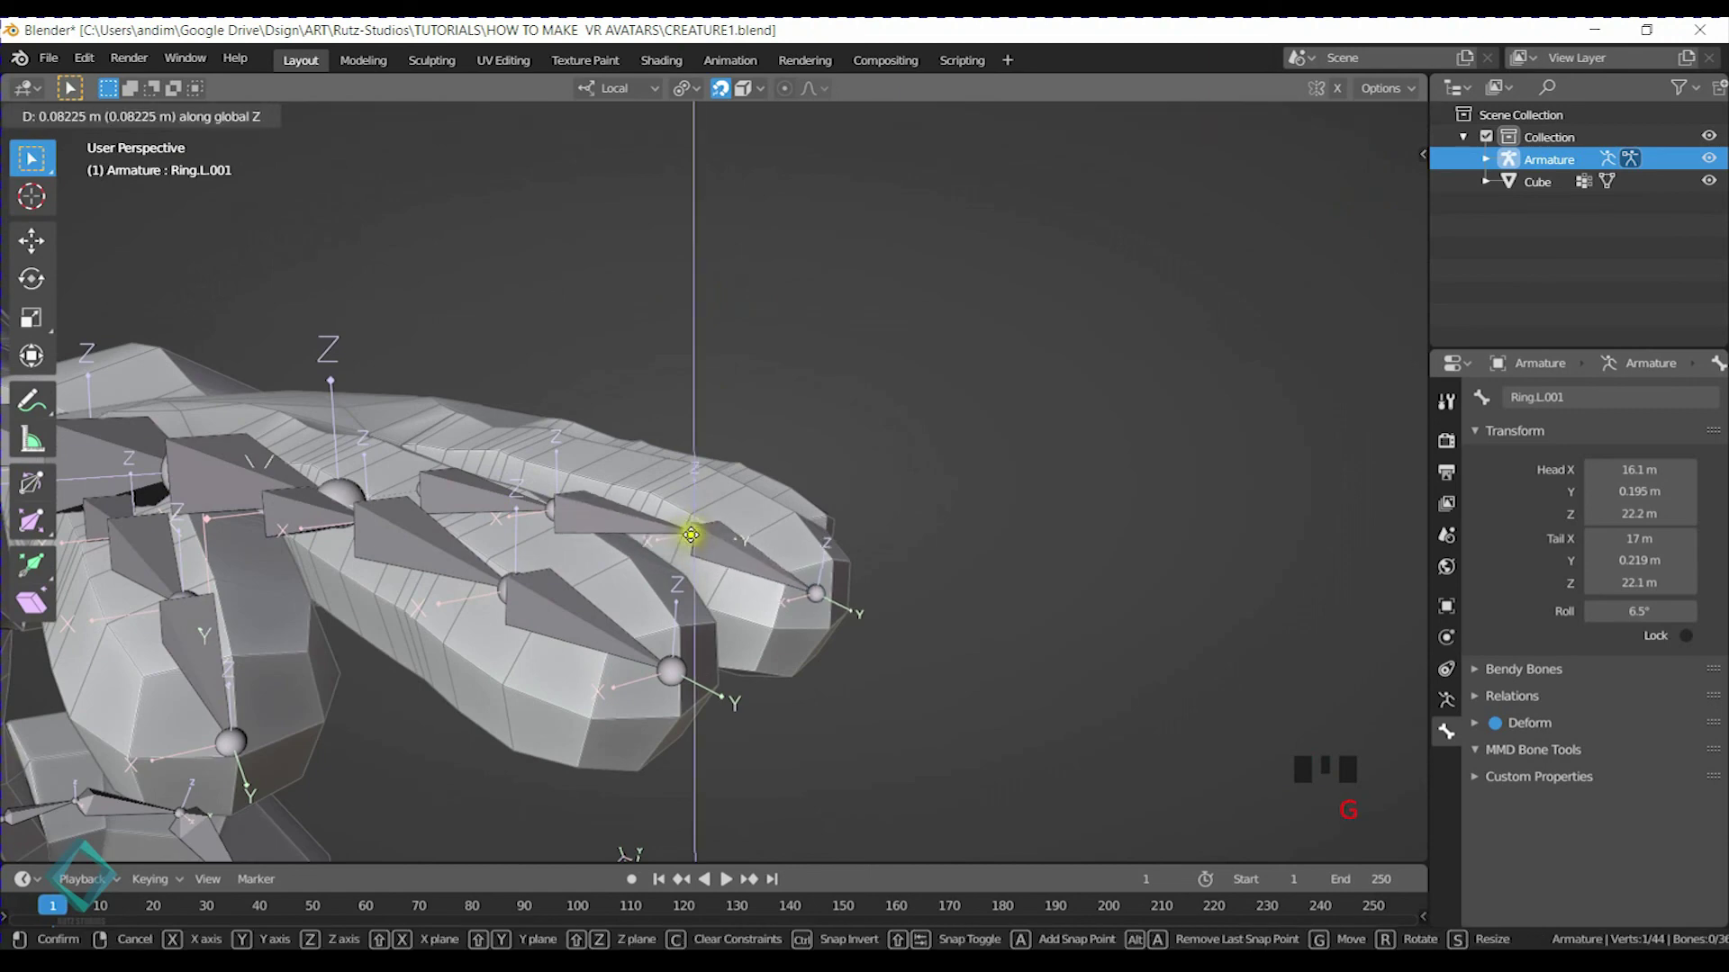
{"action": "left_click", "coordinate": [636, 508]}
{"action": "left_click", "coordinate": [547, 508]}
{"action": "key", "text": "g"}
{"action": "key", "text": "z"}
{"action": "key", "text": "z"}
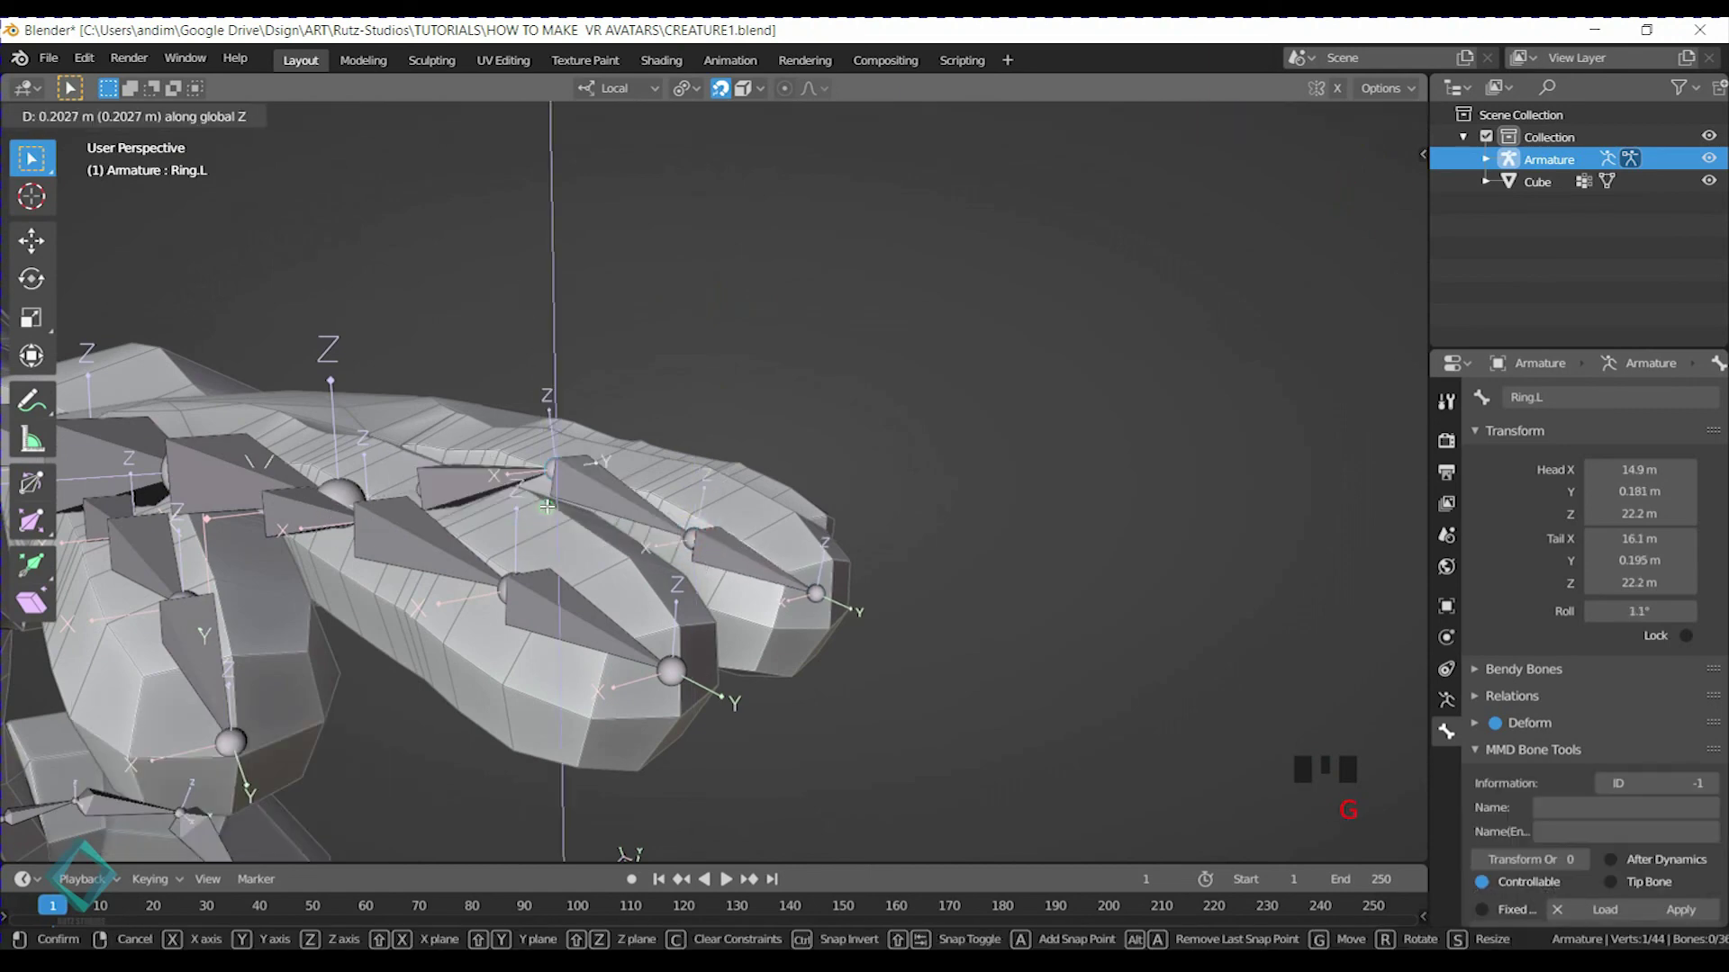
{"action": "left_click", "coordinate": [567, 552]}
Raise the hand bone's tail and the finger base joints together about 0.1 m along local Z, and save the file
{"action": "middle_click_drag", "start_coordinate": [567, 552], "coordinate": [785, 531]}
{"action": "left_click_drag", "start_coordinate": [765, 462], "coordinate": [898, 577]}
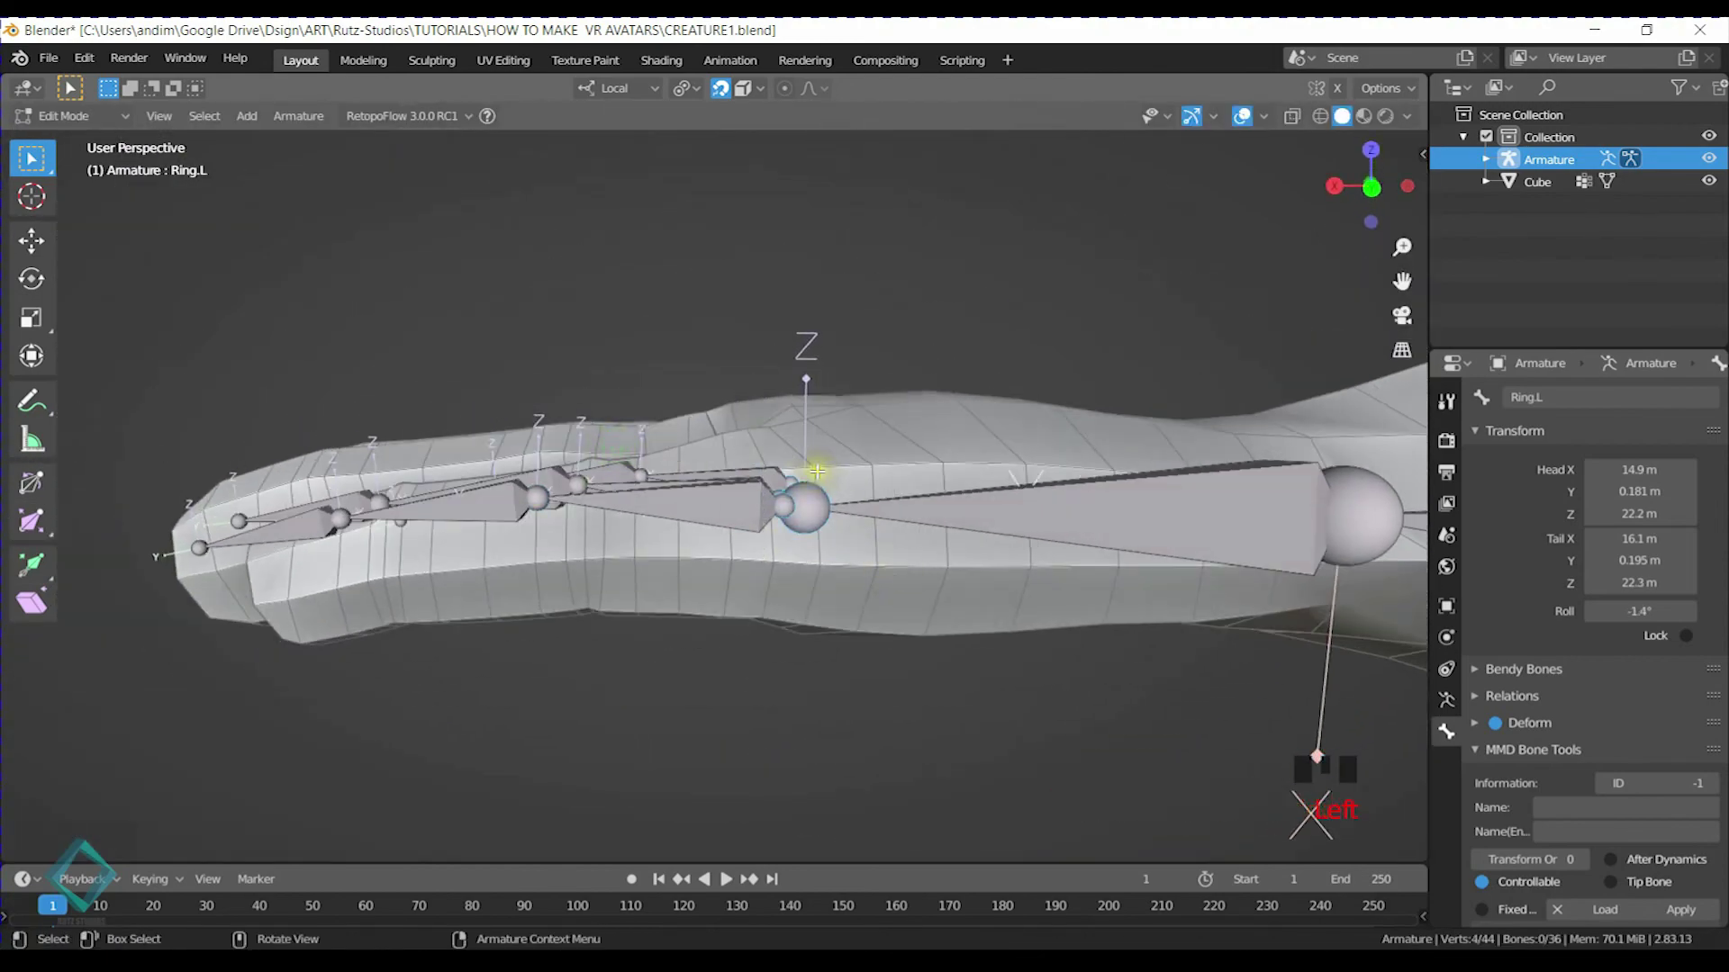
{"action": "key", "text": "g"}
{"action": "key", "text": "z"}
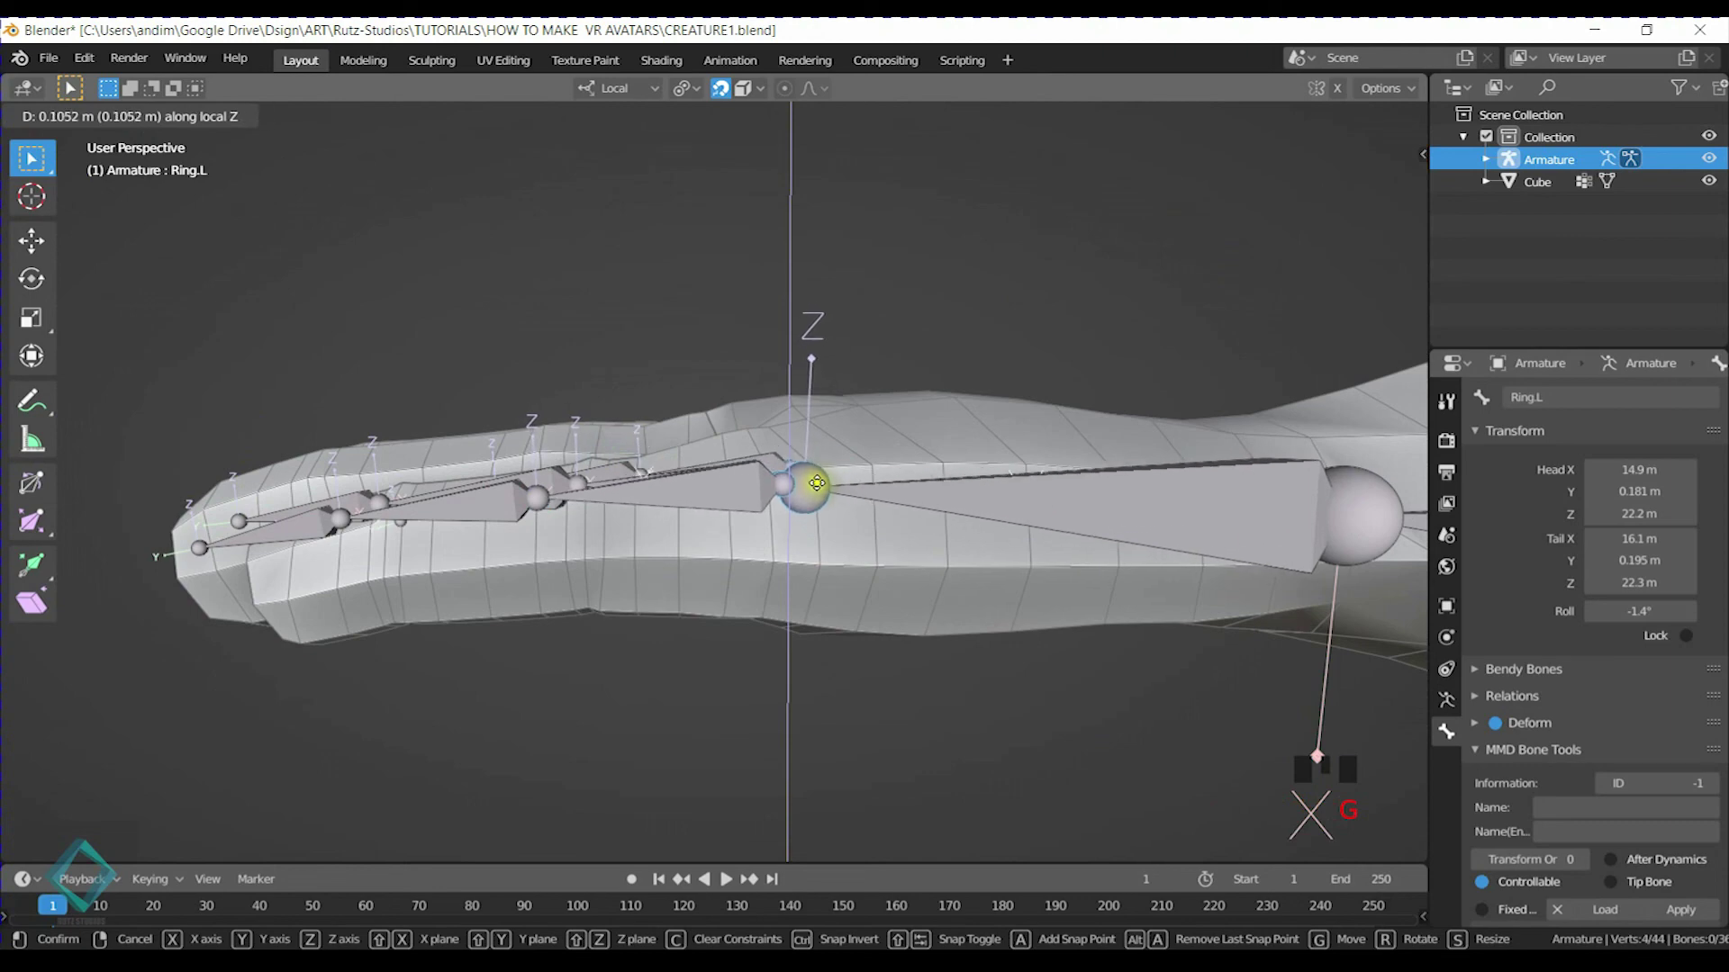
{"action": "left_click", "coordinate": [814, 477]}
{"action": "scroll", "coordinate": [822, 482], "scroll_direction": "up", "scroll_amount": 3}
{"action": "left_click", "coordinate": [994, 482]}
{"action": "left_click", "coordinate": [951, 485]}
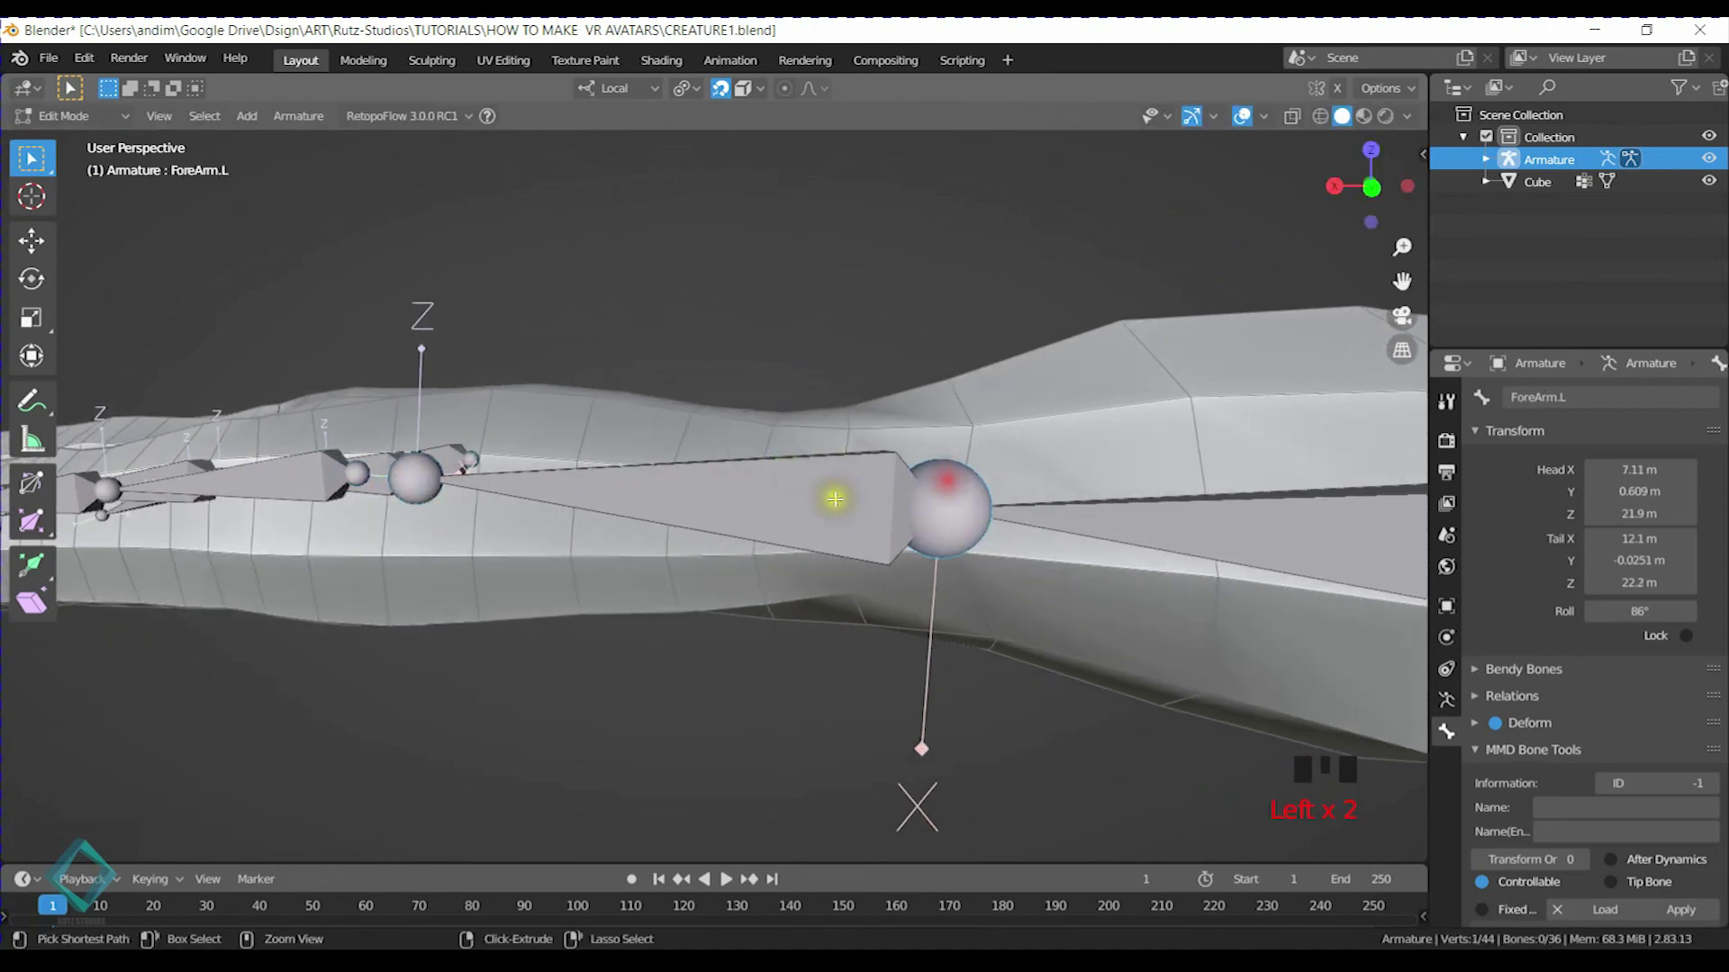
{"action": "key", "text": "ctrl+s"}
Duplicate the Ring.L bone to the base of the little finger in top view
{"action": "scroll", "coordinate": [618, 475], "scroll_direction": "down", "scroll_amount": 3}
{"action": "middle_click_drag", "start_coordinate": [617, 475], "coordinate": [579, 559]}
{"action": "left_click", "coordinate": [595, 569]}
{"action": "key", "text": "KP_7"}
{"action": "key", "text": "shift+d"}
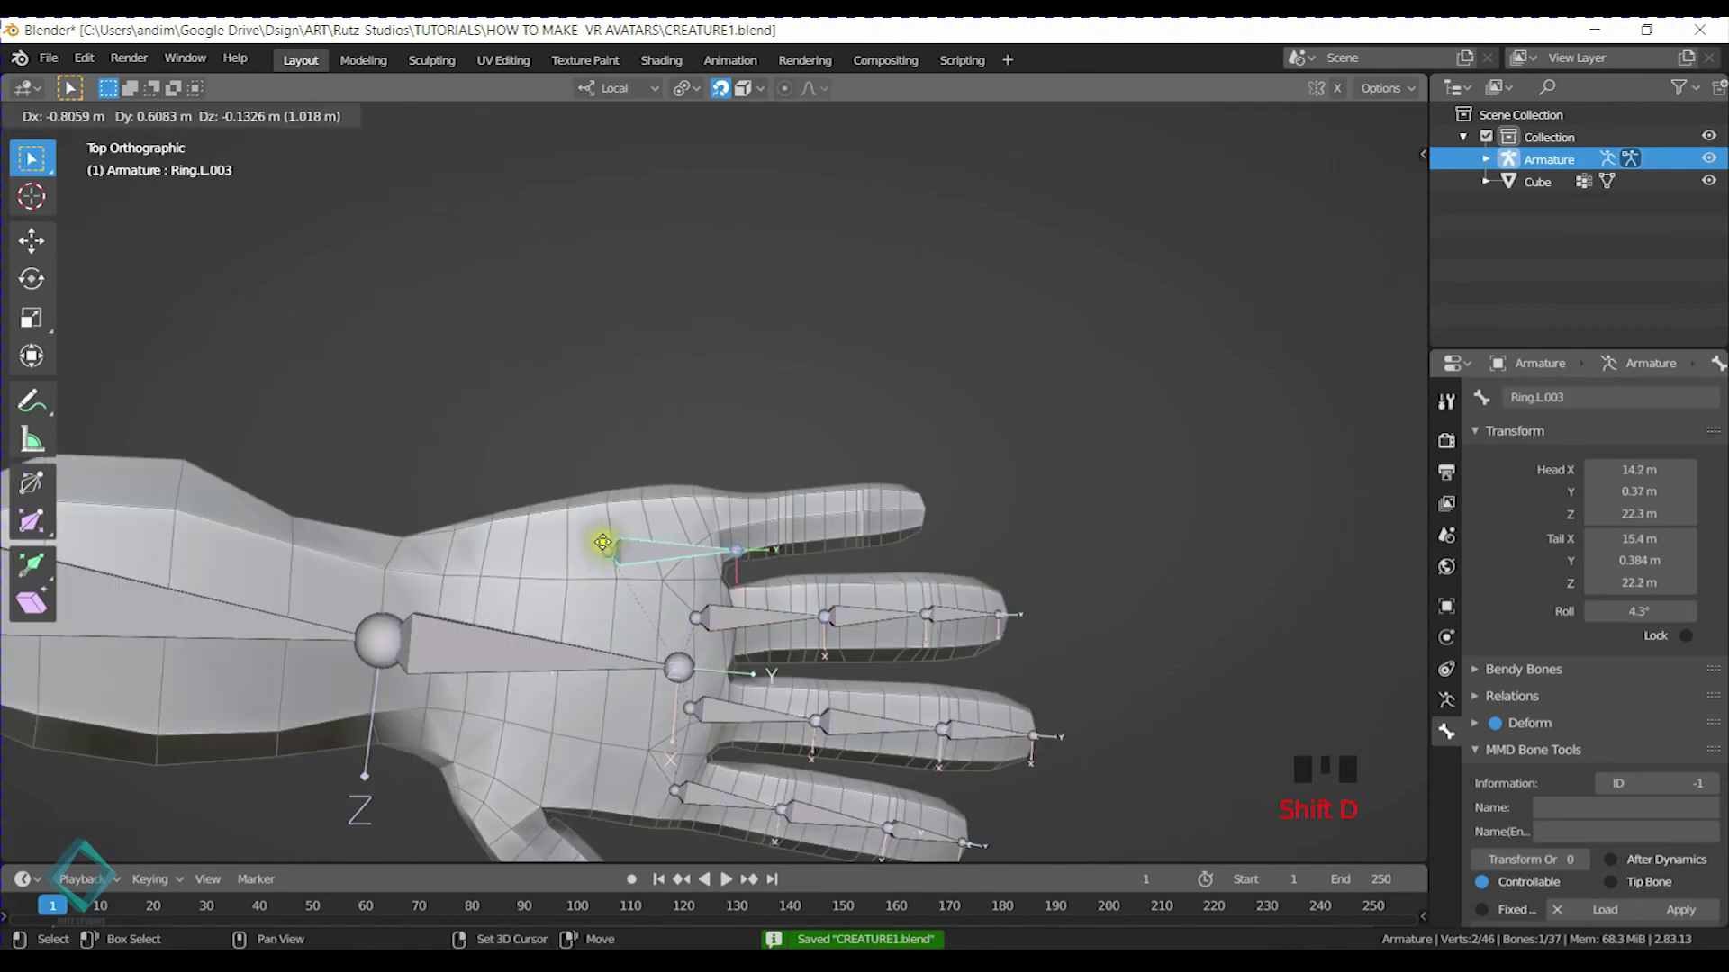
{"action": "left_click", "coordinate": [699, 530]}
{"action": "scroll", "coordinate": [698, 529], "scroll_direction": "up", "scroll_amount": 5}
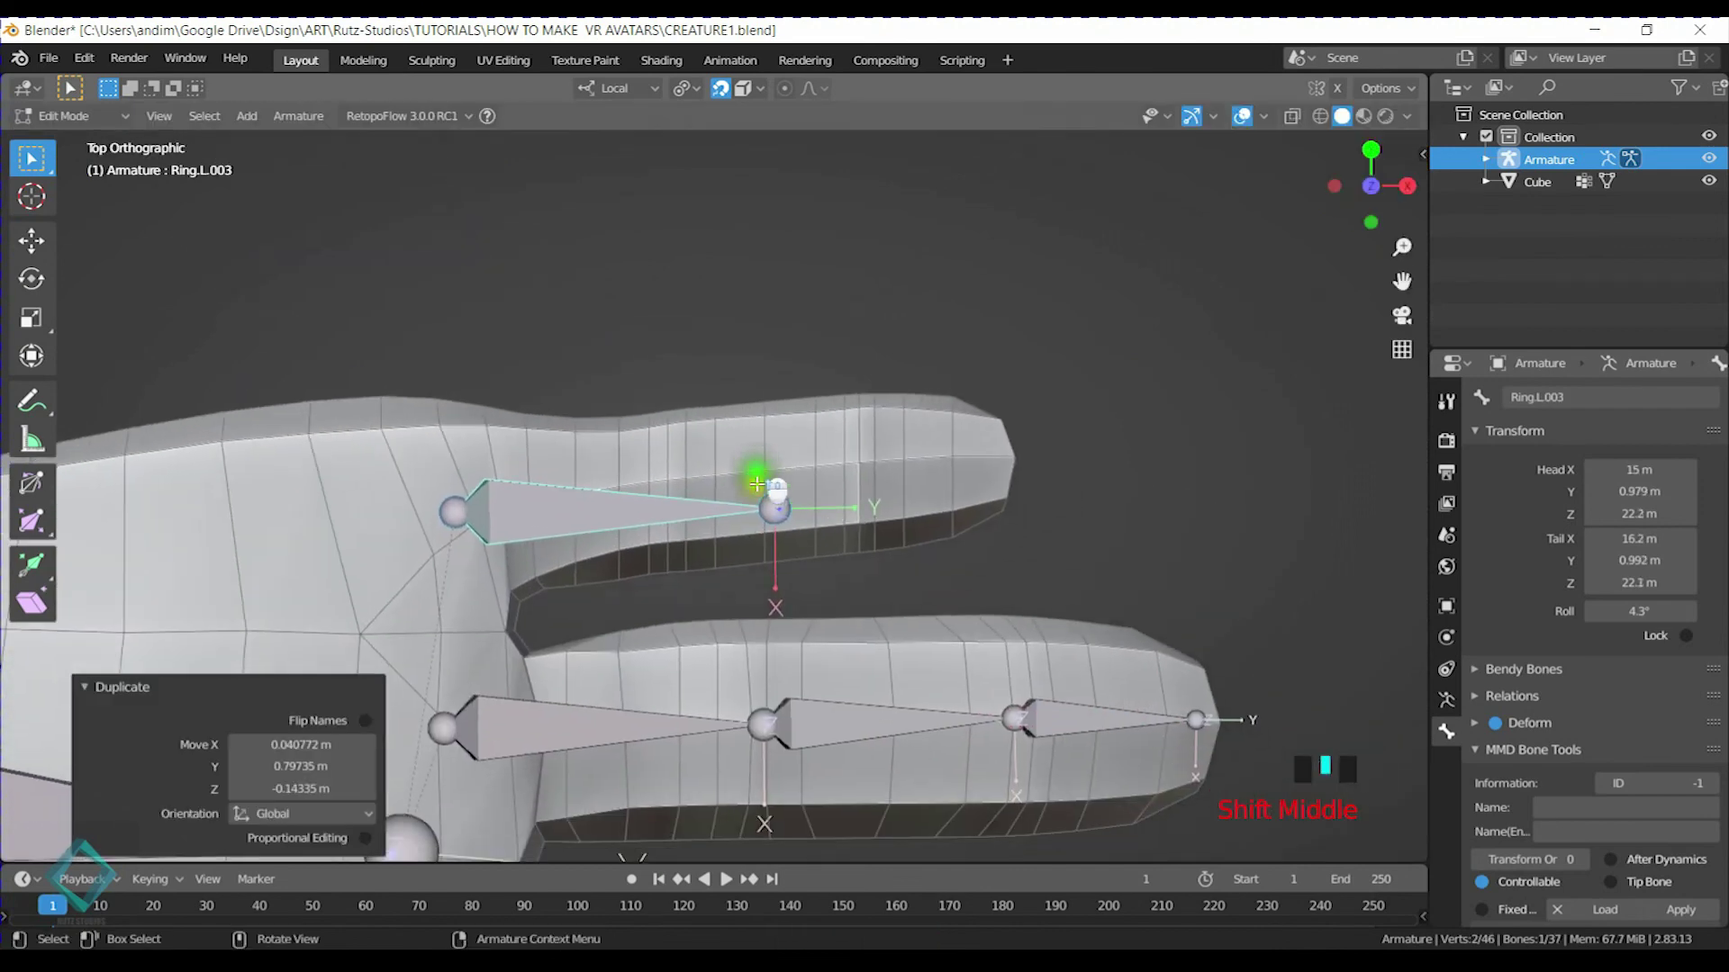
Move the duplicated bone's tail about 0.4 m back onto the little finger's first joint in top view
{"action": "key", "text": "g"}
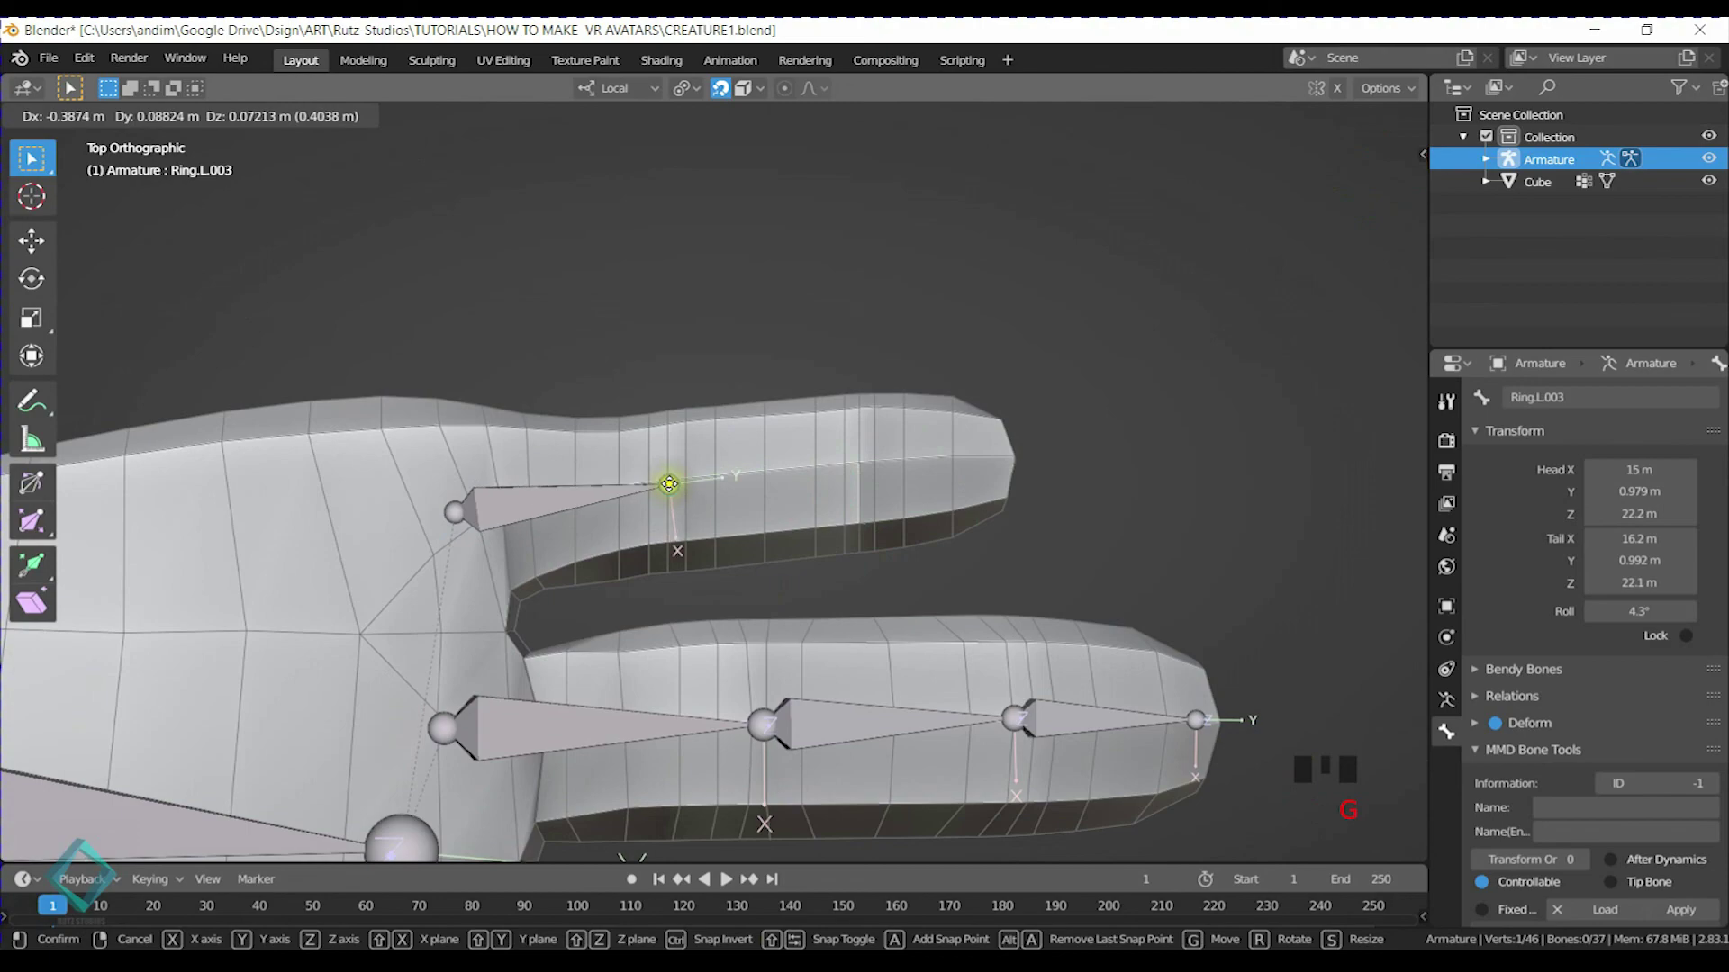
{"action": "left_click", "coordinate": [669, 485]}
{"action": "middle_click_drag", "start_coordinate": [714, 490], "coordinate": [719, 455]}
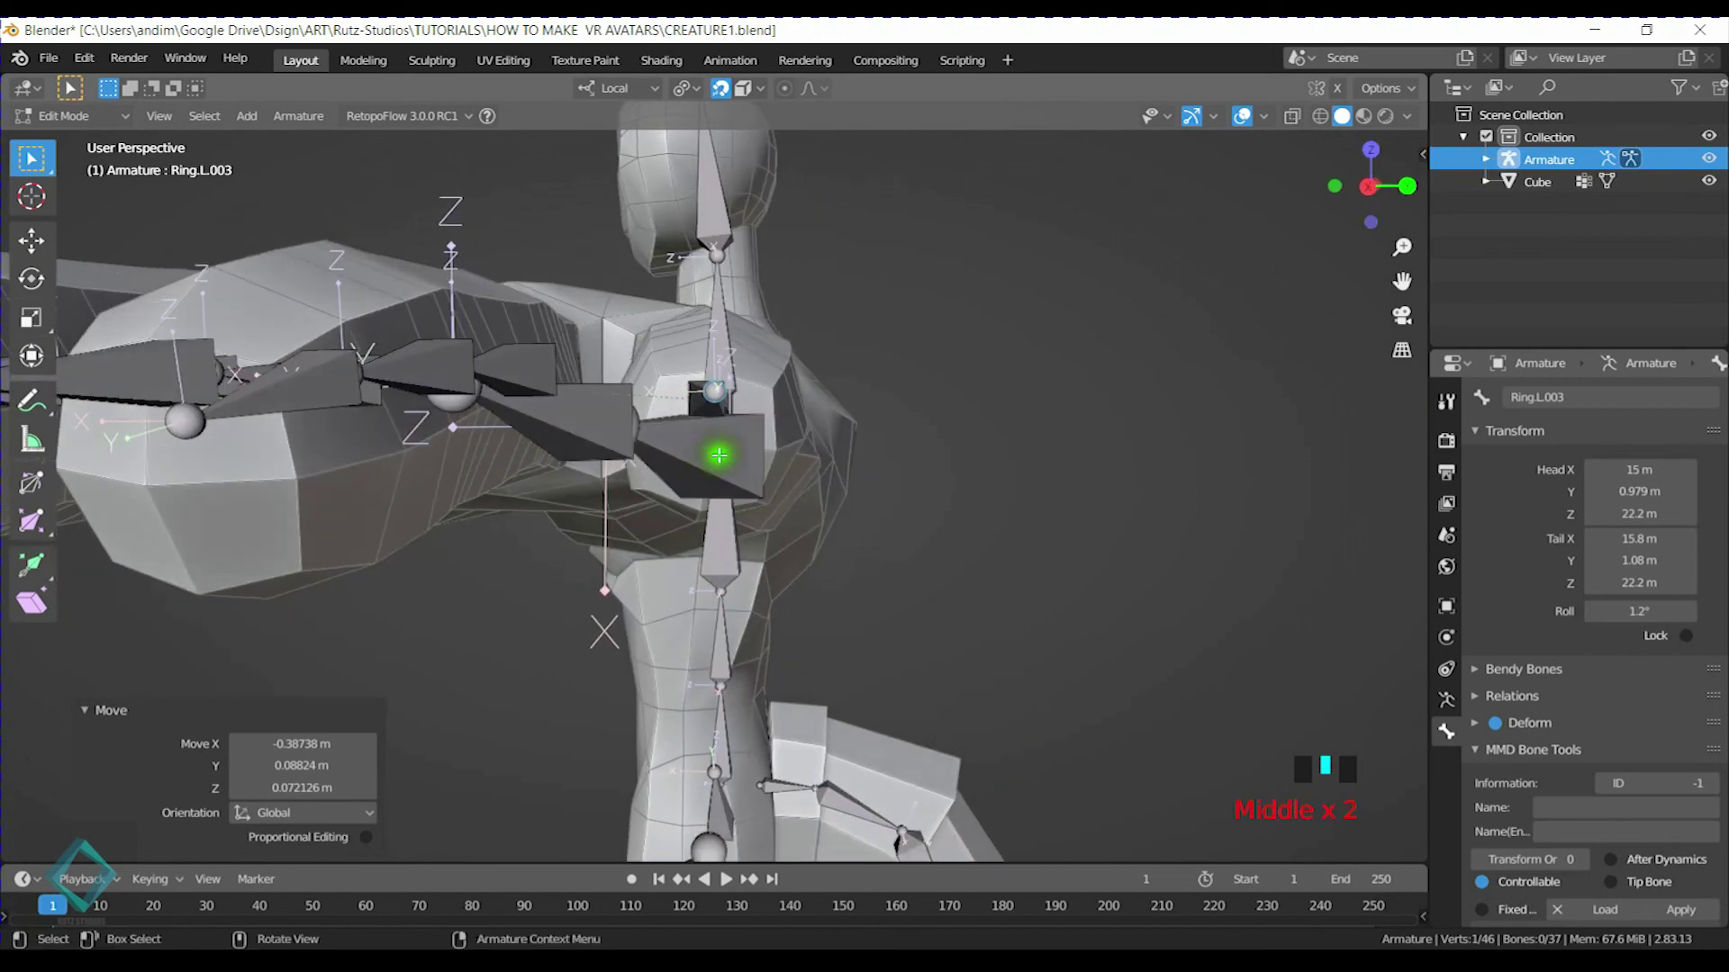
Adjust the roll of the little finger's base bone to -4.4° to align its axes with the finger
{"action": "middle_click_drag", "start_coordinate": [727, 556], "coordinate": [736, 428]}
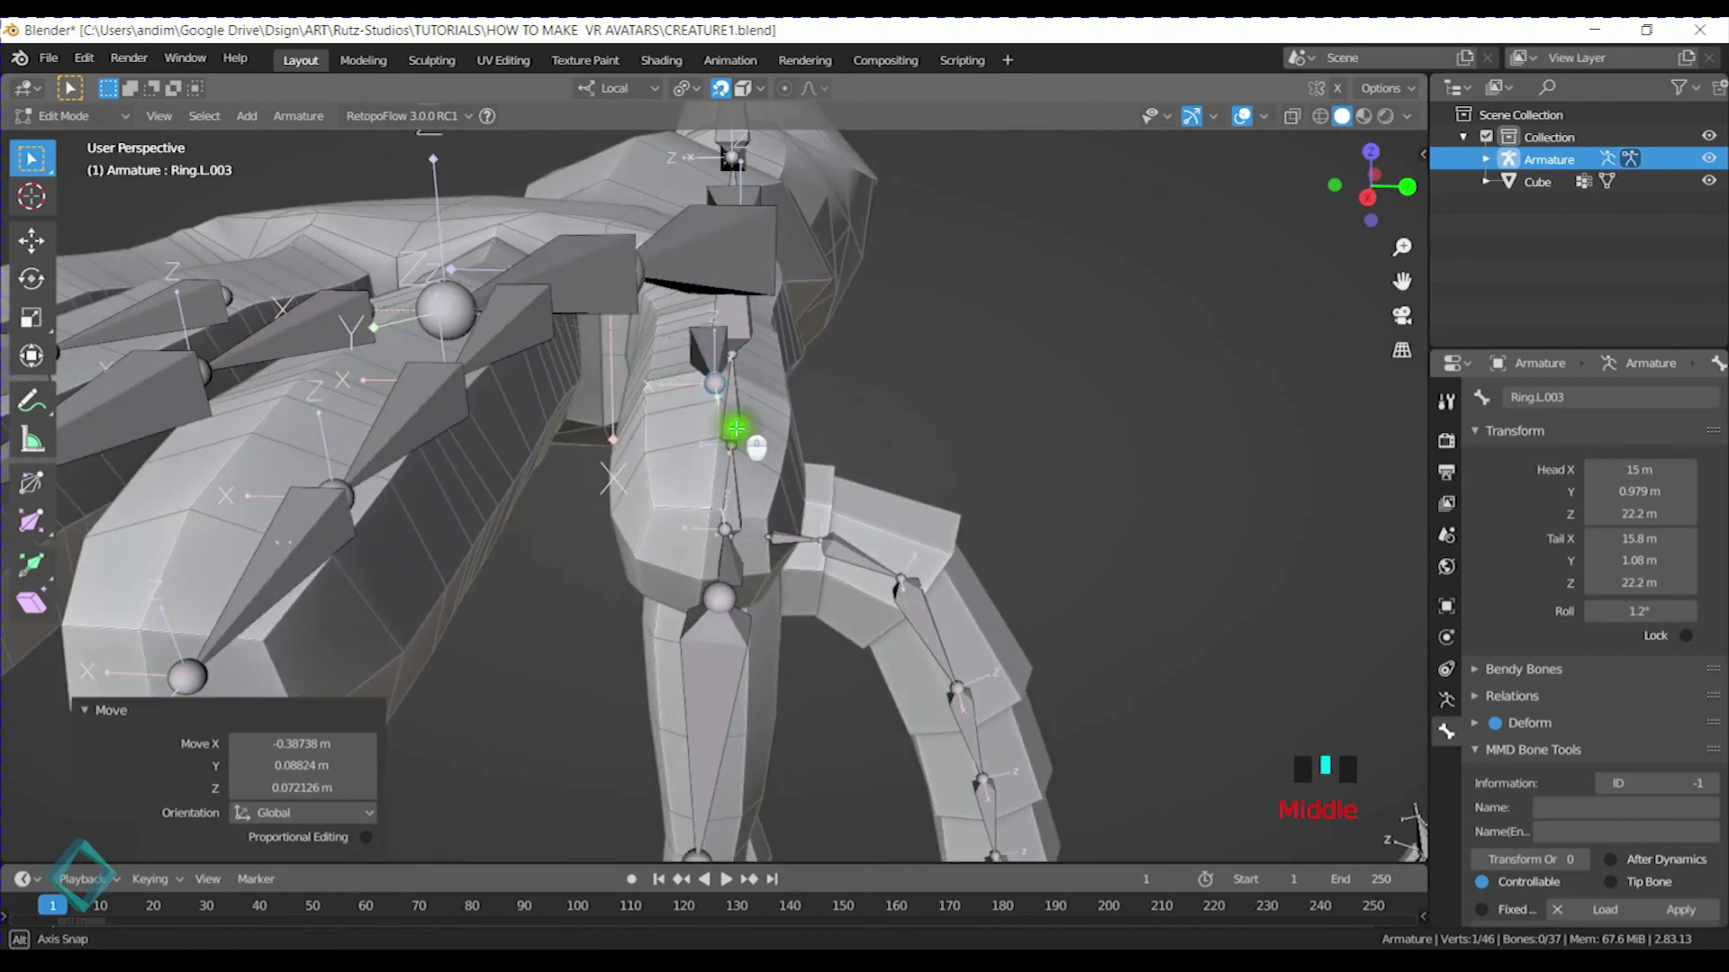
{"action": "middle_click_drag", "start_coordinate": [714, 339], "coordinate": [745, 475]}
{"action": "key", "text": "ctrl+r"}
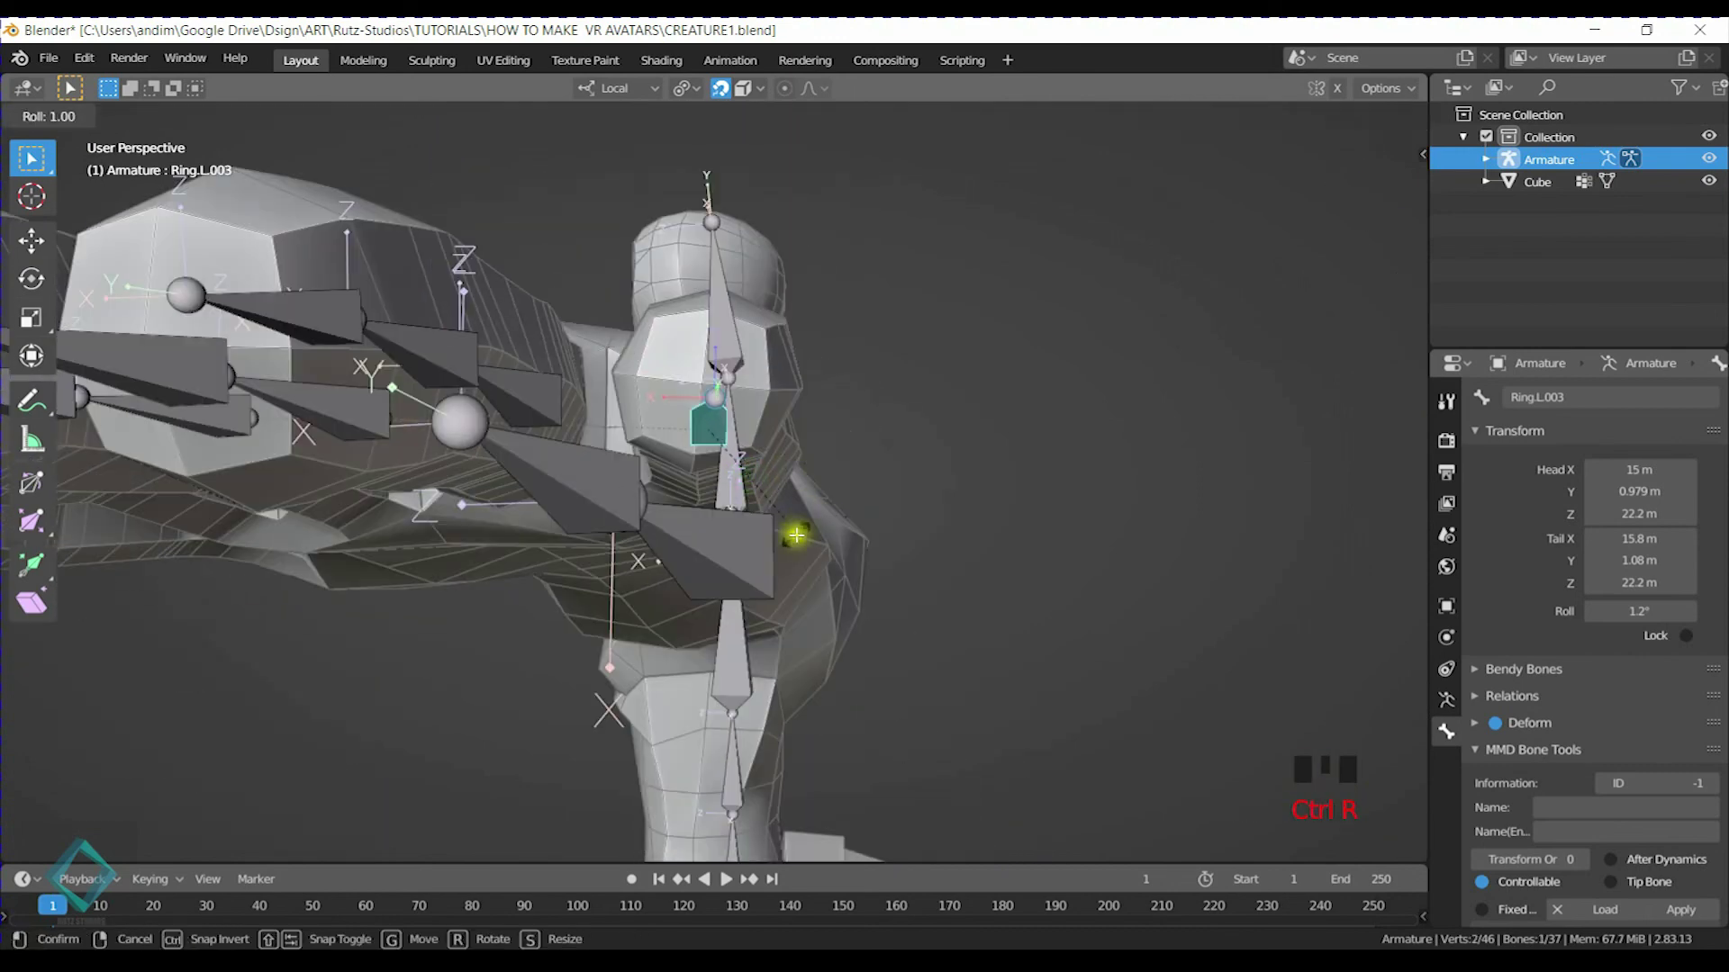
{"action": "left_click", "coordinate": [446, 511]}
{"action": "middle_click_drag", "start_coordinate": [671, 405], "coordinate": [701, 456]}
{"action": "key", "text": "ctrl+r"}
{"action": "left_click", "coordinate": [889, 415]}
Select all three ring finger bones and roll them together slightly, bringing Ring.L.002 to 9.4°
{"action": "middle_click_drag", "start_coordinate": [889, 473], "coordinate": [645, 513]}
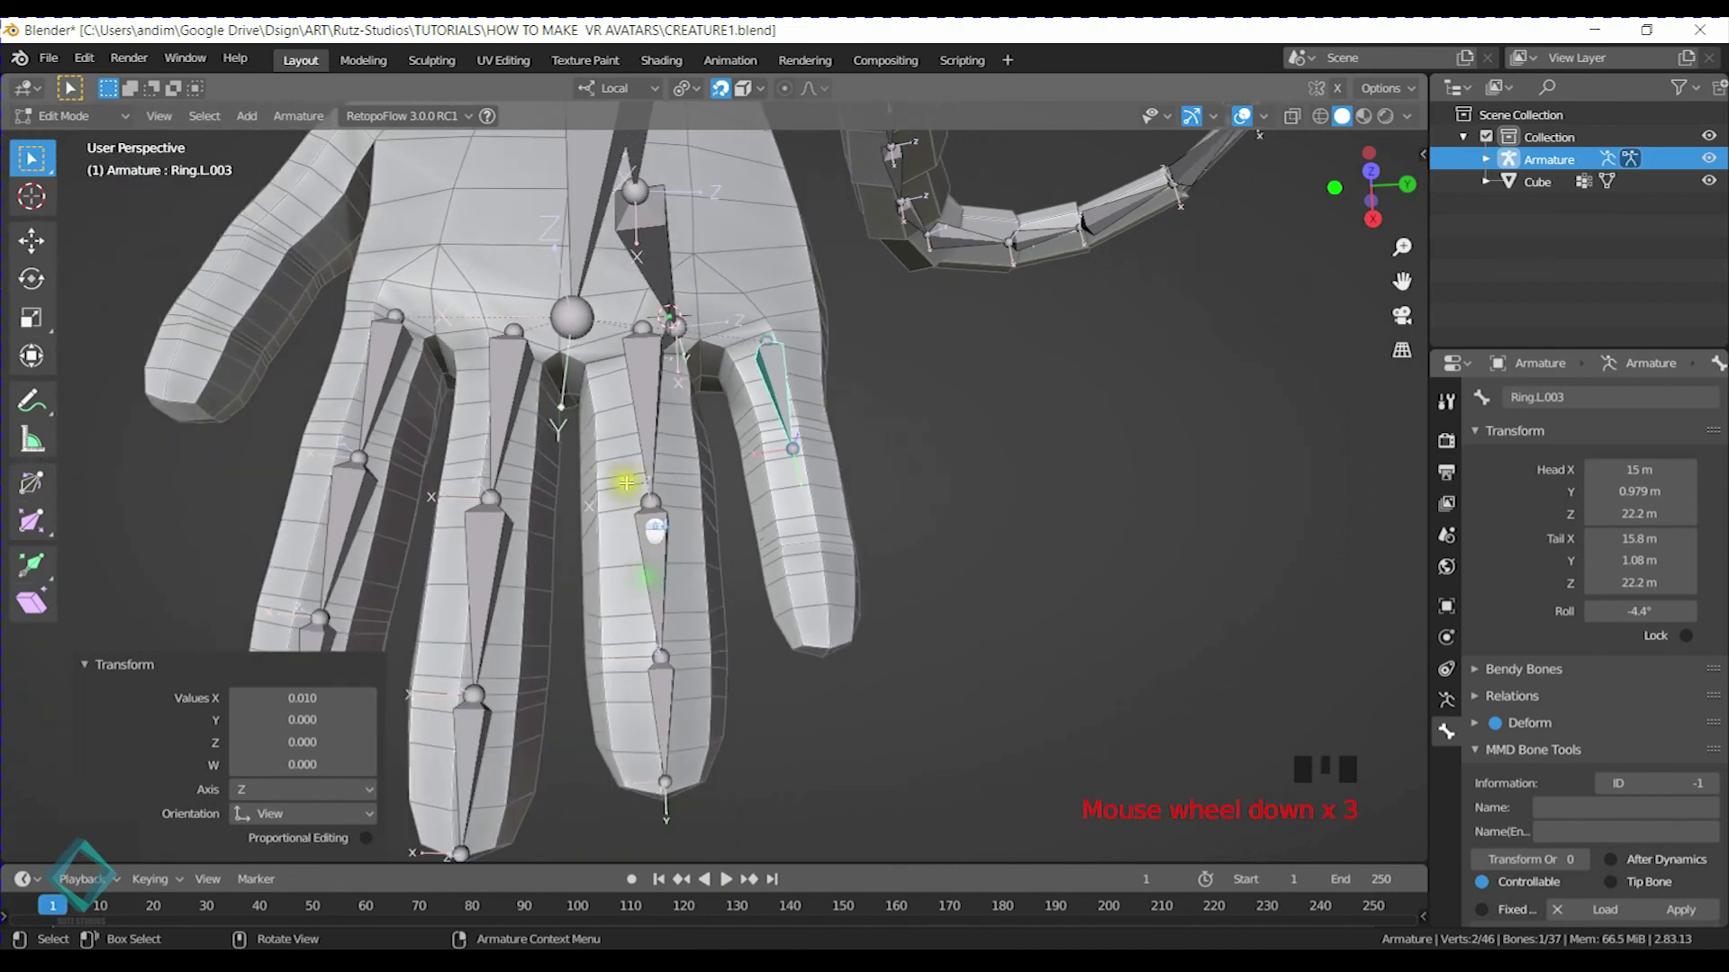
{"action": "left_click", "coordinate": [652, 400]}
{"action": "left_click", "coordinate": [658, 650]}
{"action": "middle_click_drag", "start_coordinate": [658, 650], "coordinate": [656, 528]}
{"action": "key", "text": "ctrl+r"}
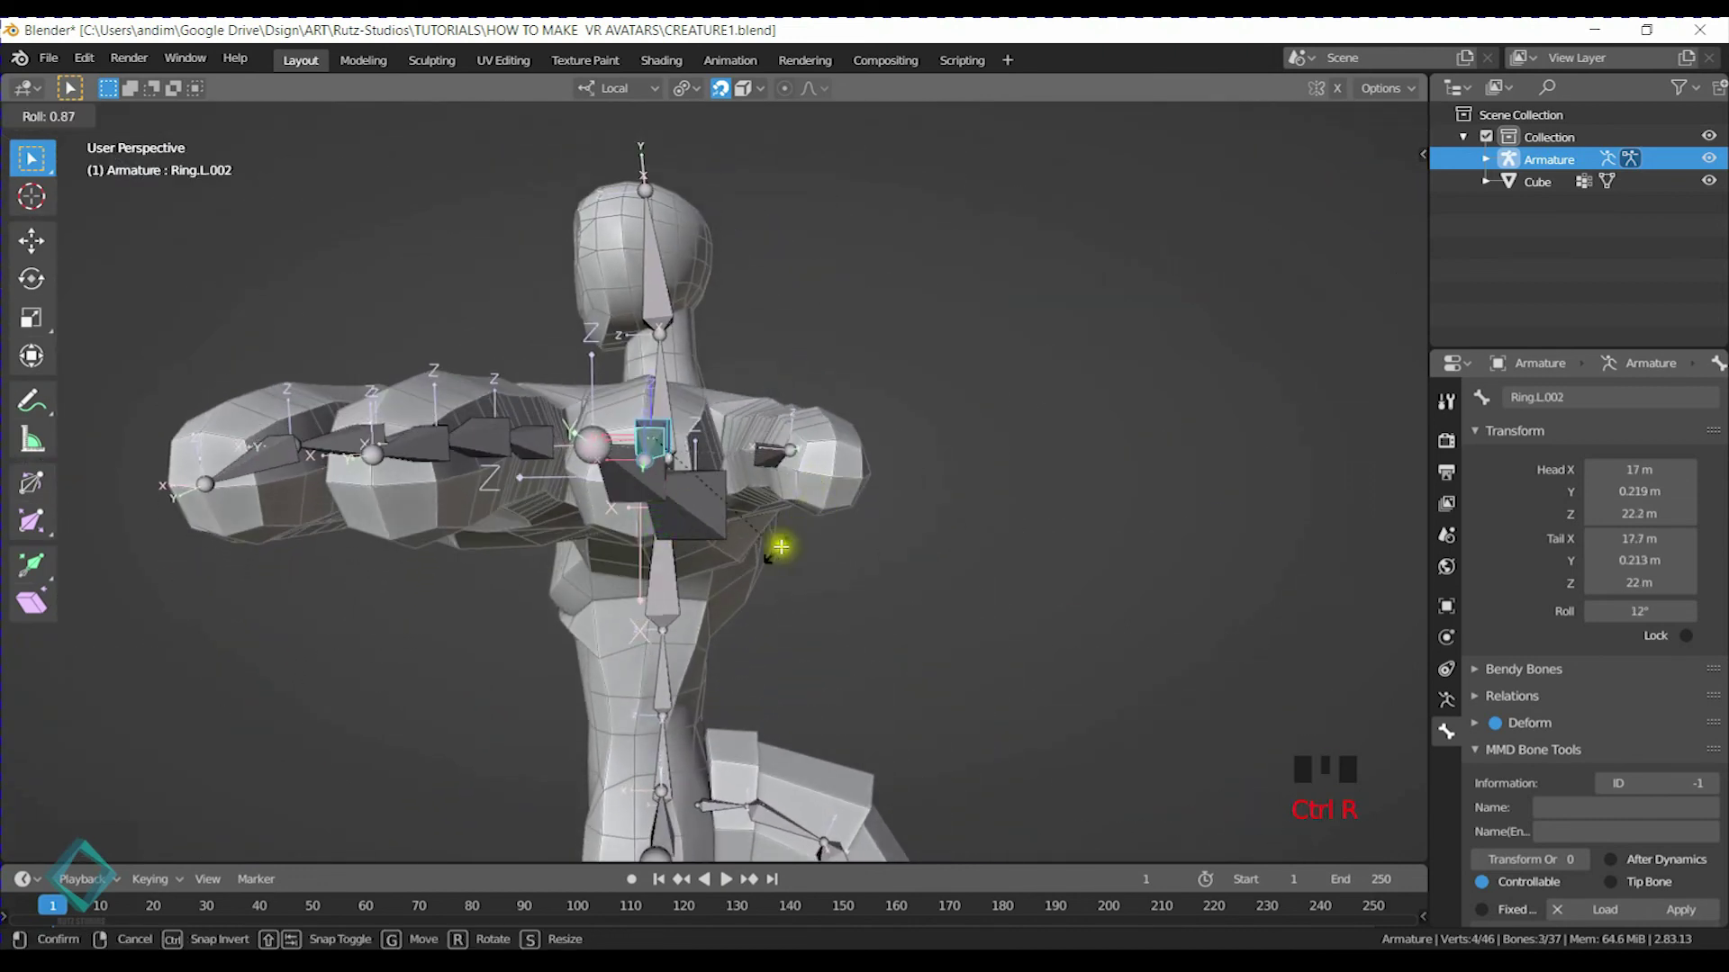
{"action": "left_click", "coordinate": [652, 579]}
Select the tail of the little finger's base bone in top view and rename the bone Pinky.L
{"action": "middle_click_drag", "start_coordinate": [668, 571], "coordinate": [879, 586]}
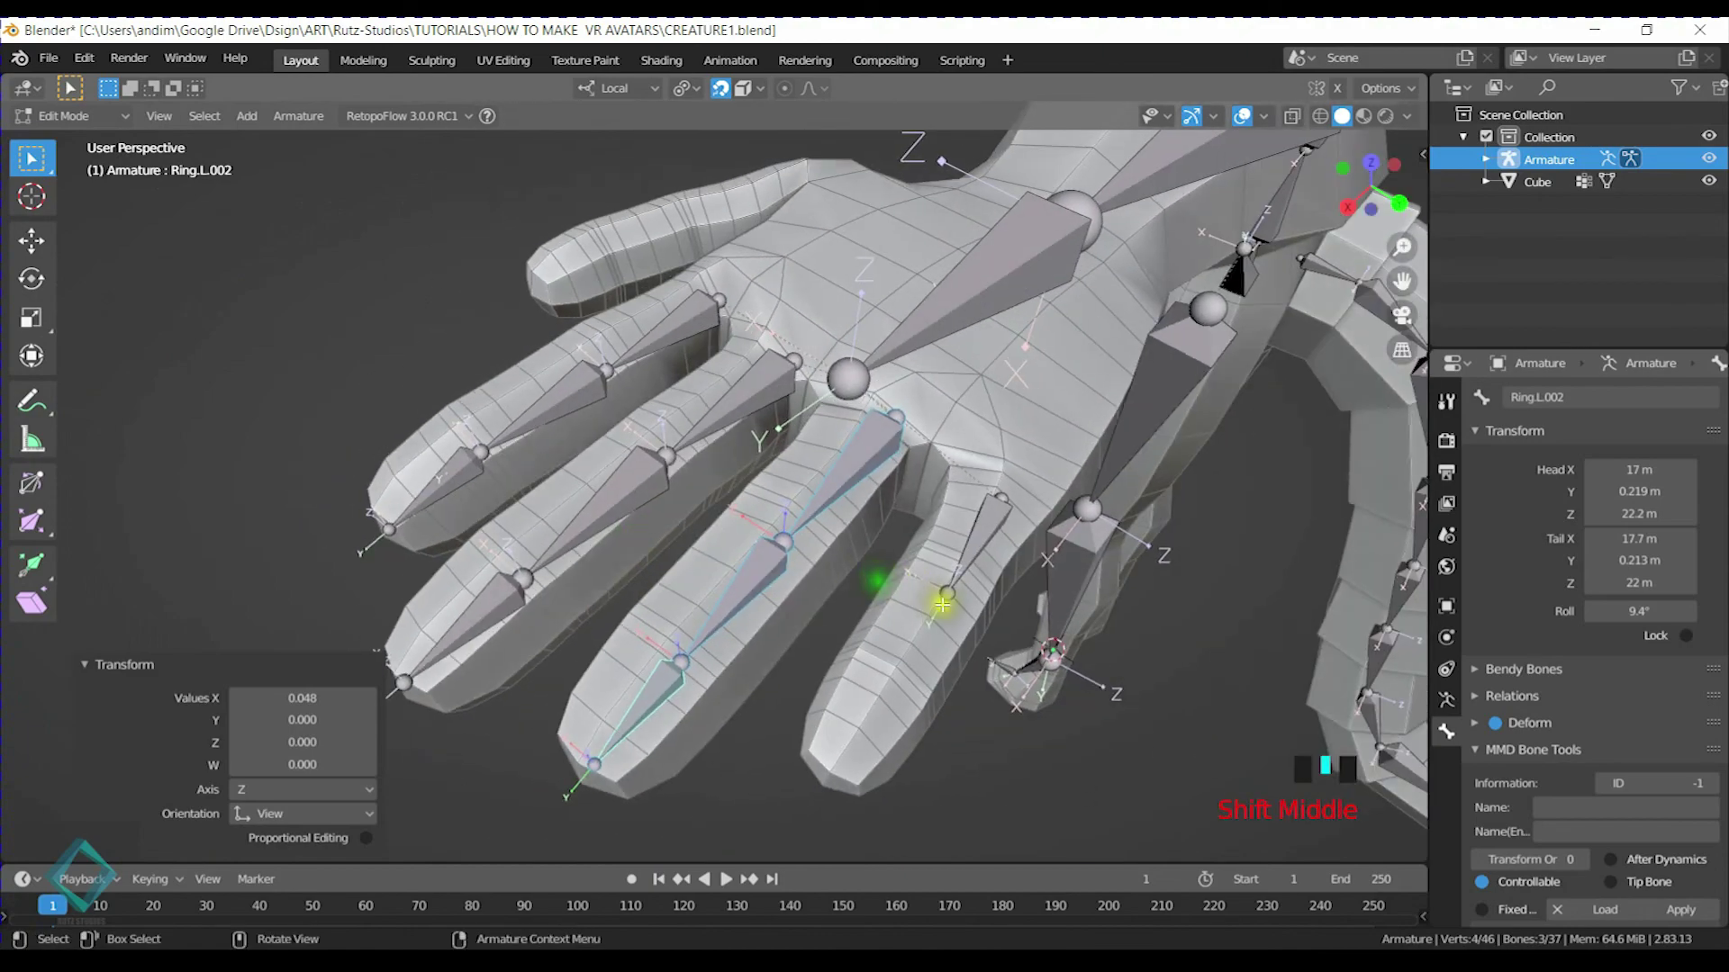
{"action": "left_click", "coordinate": [942, 604]}
{"action": "key", "text": "KP_7"}
{"action": "scroll", "coordinate": [1050, 606], "scroll_direction": "up", "scroll_amount": 3}
{"action": "middle_click_drag", "start_coordinate": [764, 537], "coordinate": [751, 440], "text": "shift"}
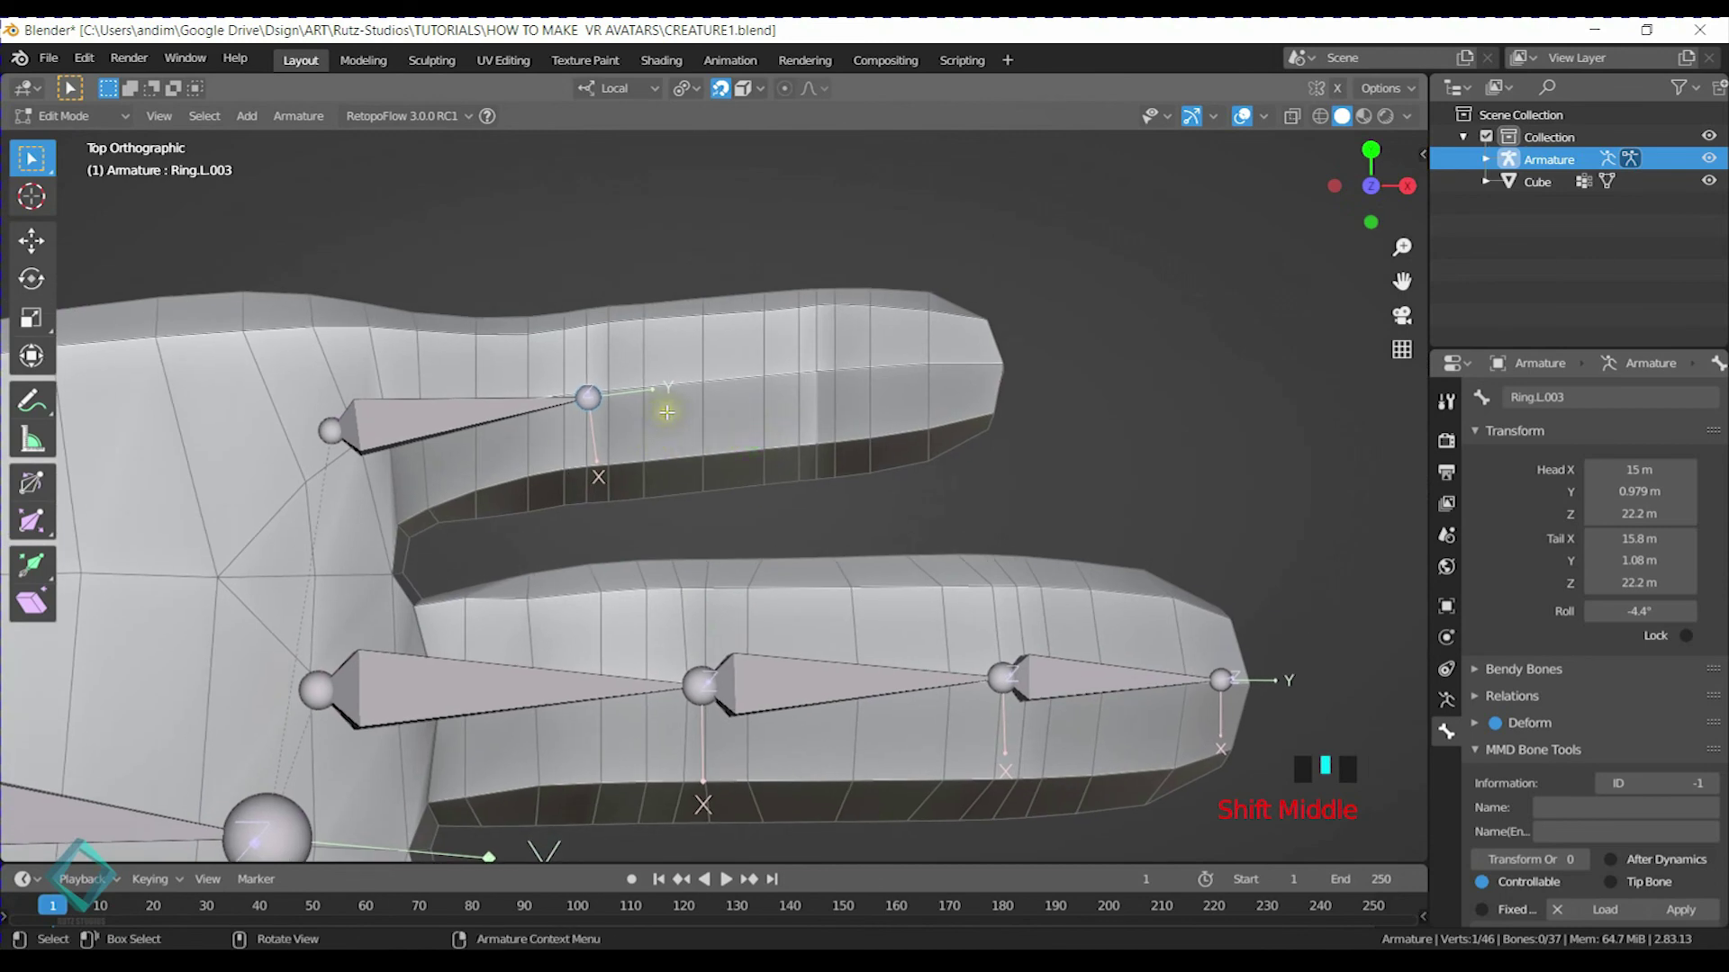
{"action": "double_click", "coordinate": [1619, 401]}
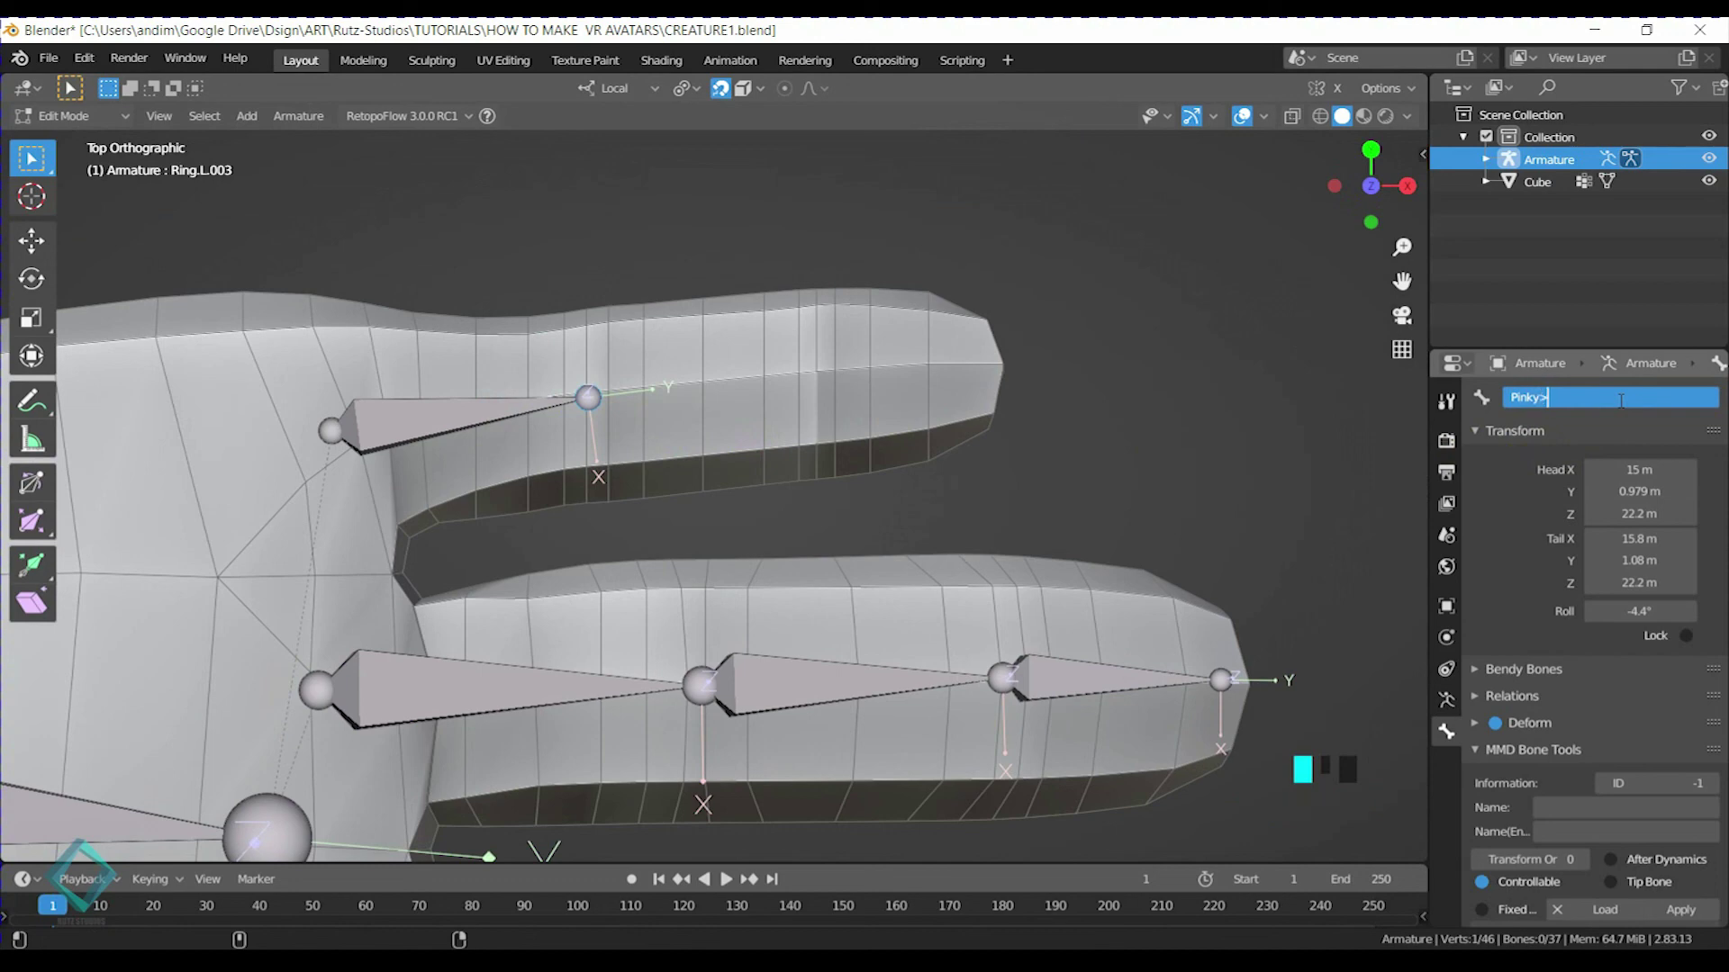
{"action": "type", "text": "Pinky>"}
{"action": "key", "text": "BackSpace"}
{"action": "type", "text": ".L"}
{"action": "key", "text": "Return"}
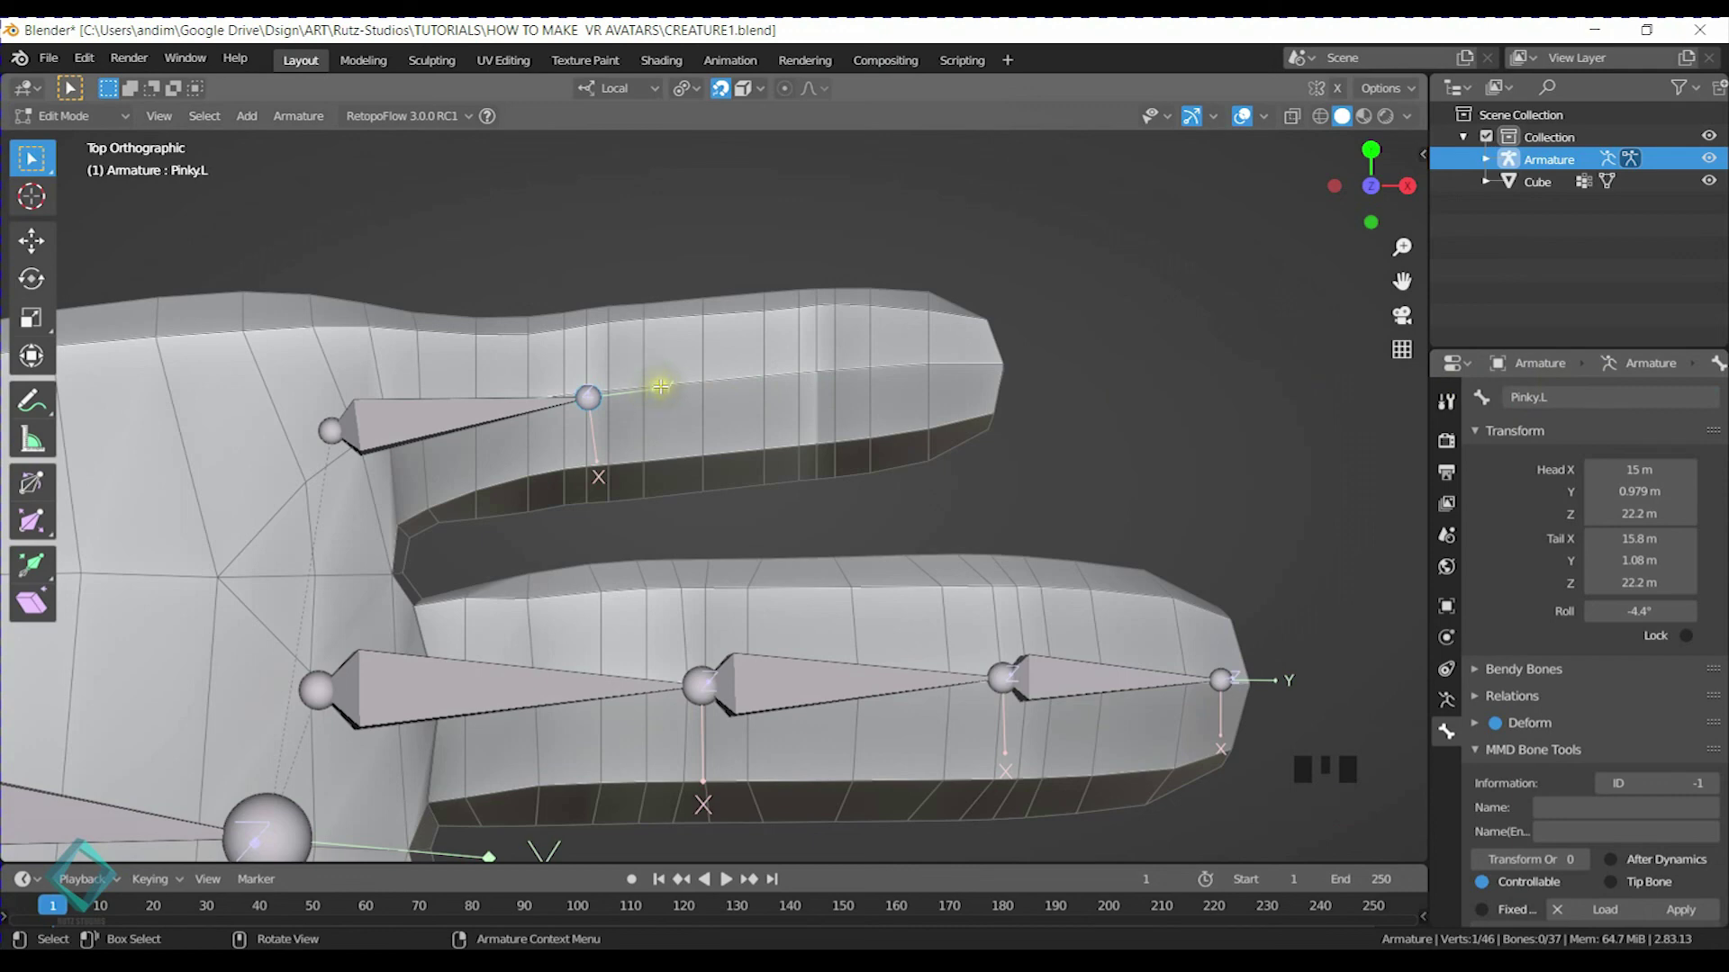
Extrude two bones from the Pinky.L tail, about 0.7 m to the next joint and about 0.54 m to the fingertip
{"action": "key", "text": "e"}
{"action": "right_click", "coordinate": [698, 370]}
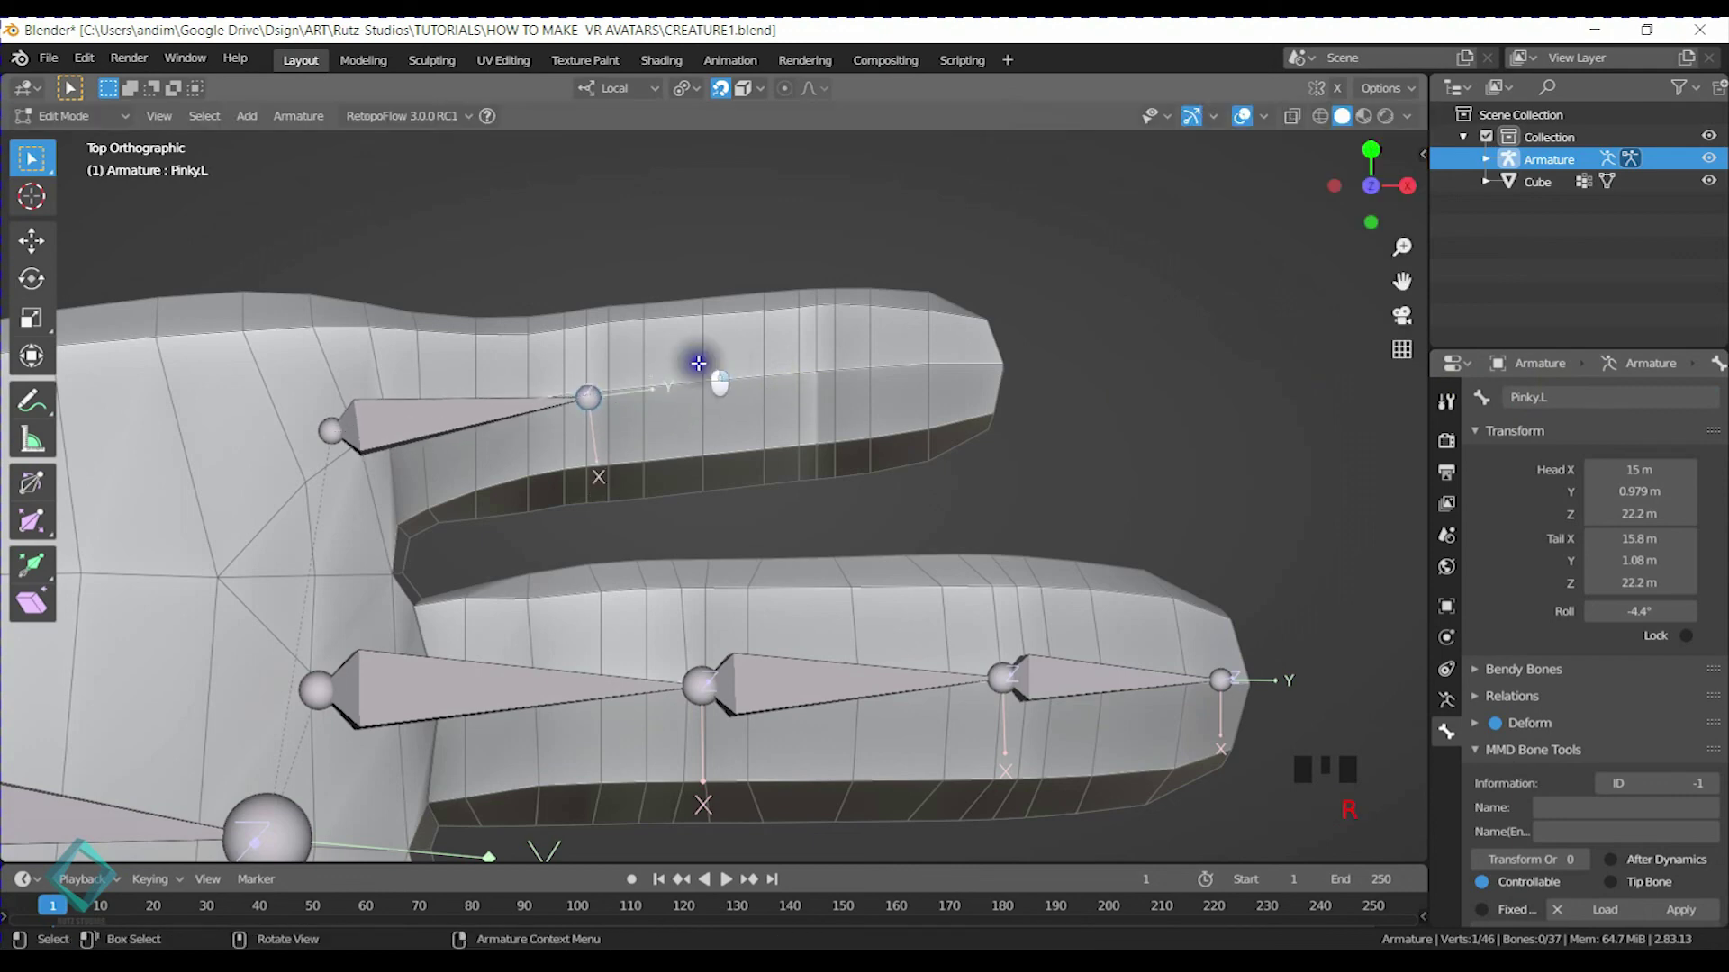
{"action": "key", "text": "e"}
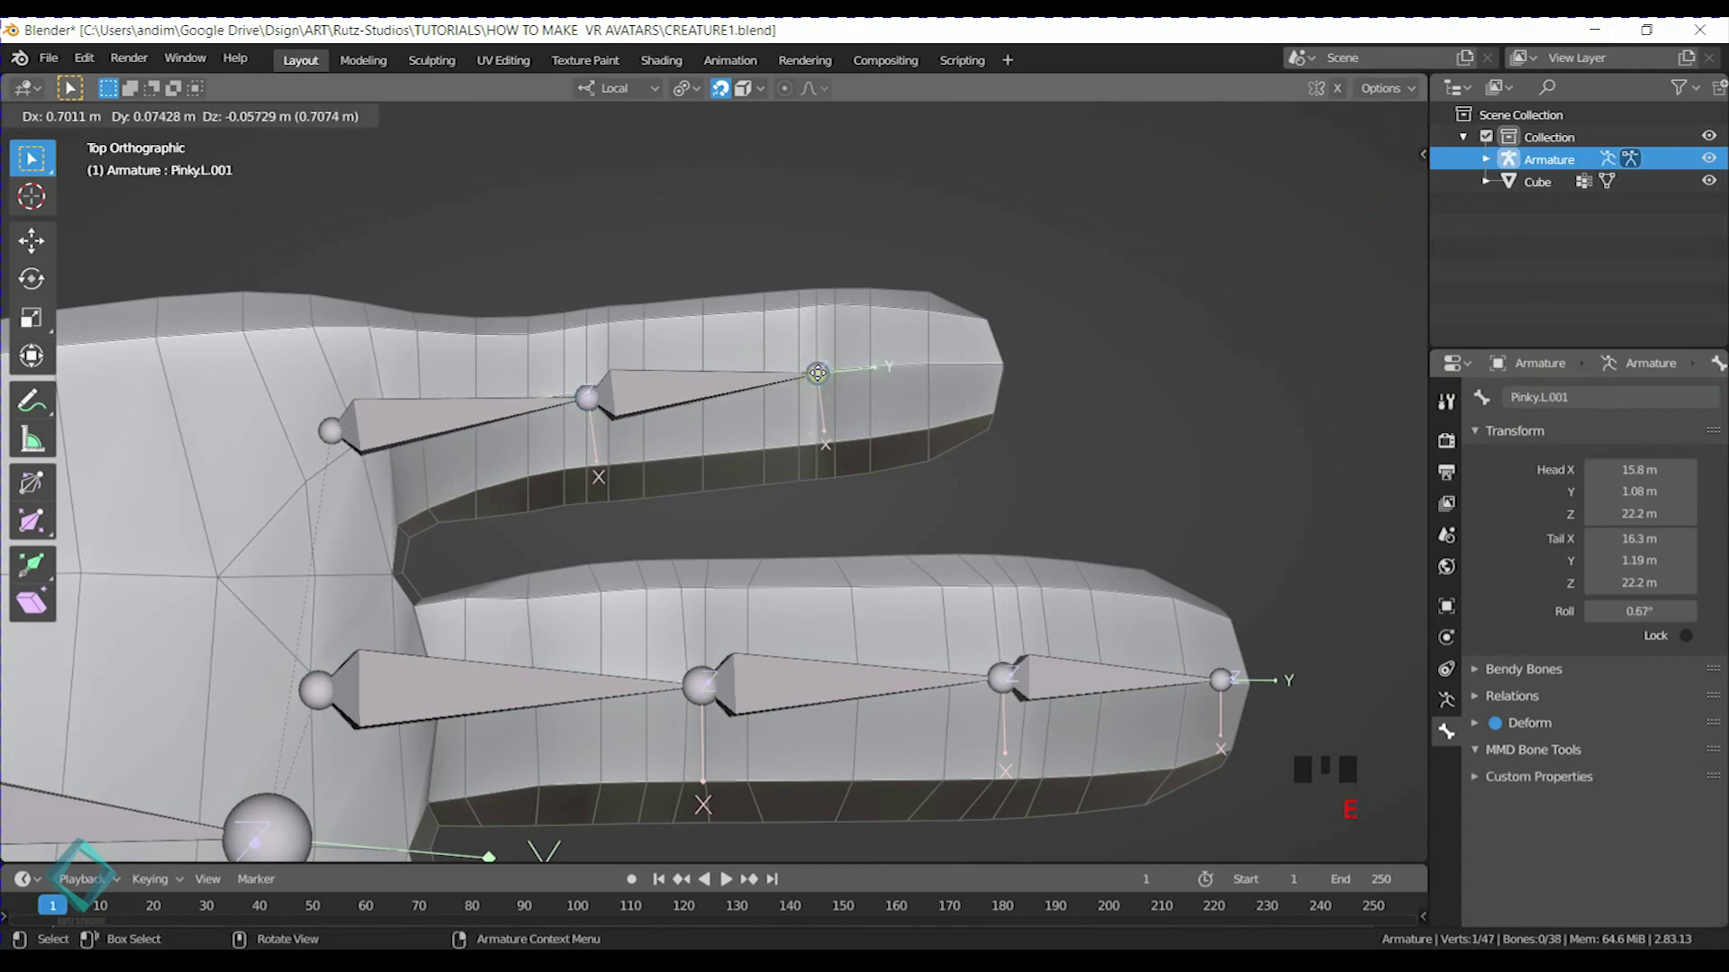
{"action": "left_click", "coordinate": [884, 384]}
{"action": "key", "text": "e"}
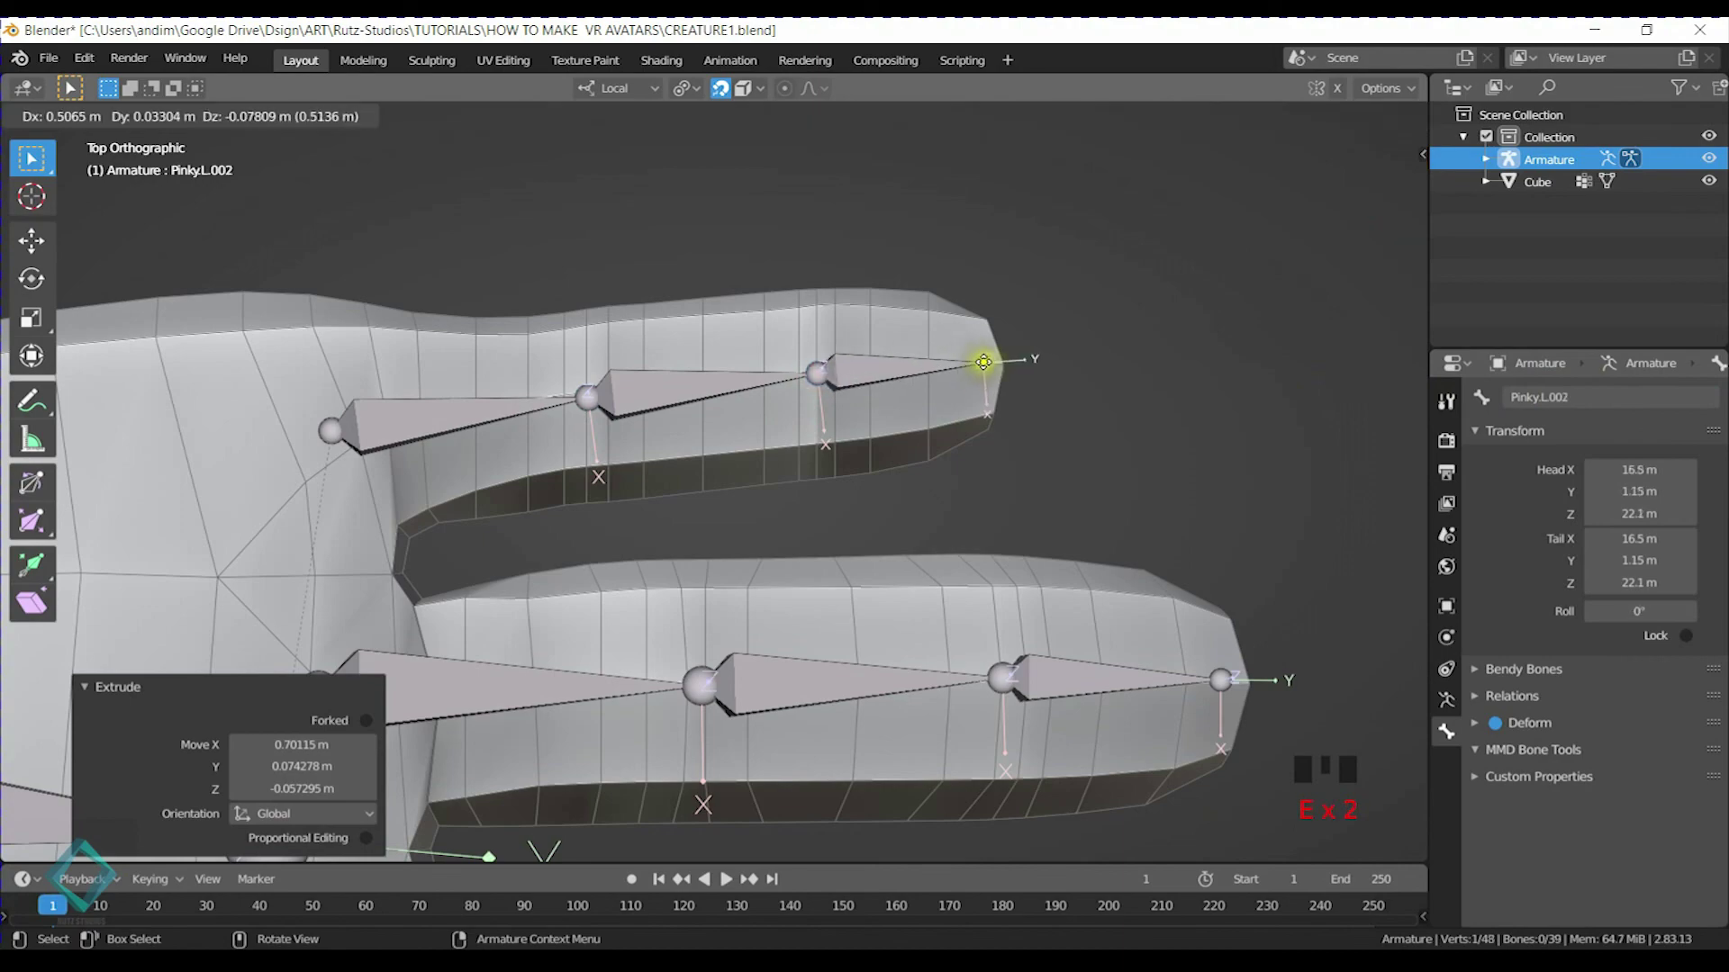
{"action": "right_click", "coordinate": [993, 361]}
Nudge the tail joint of Pinky.L slightly along its local Z axis from a side view
{"action": "middle_click_drag", "start_coordinate": [992, 361], "coordinate": [598, 425]}
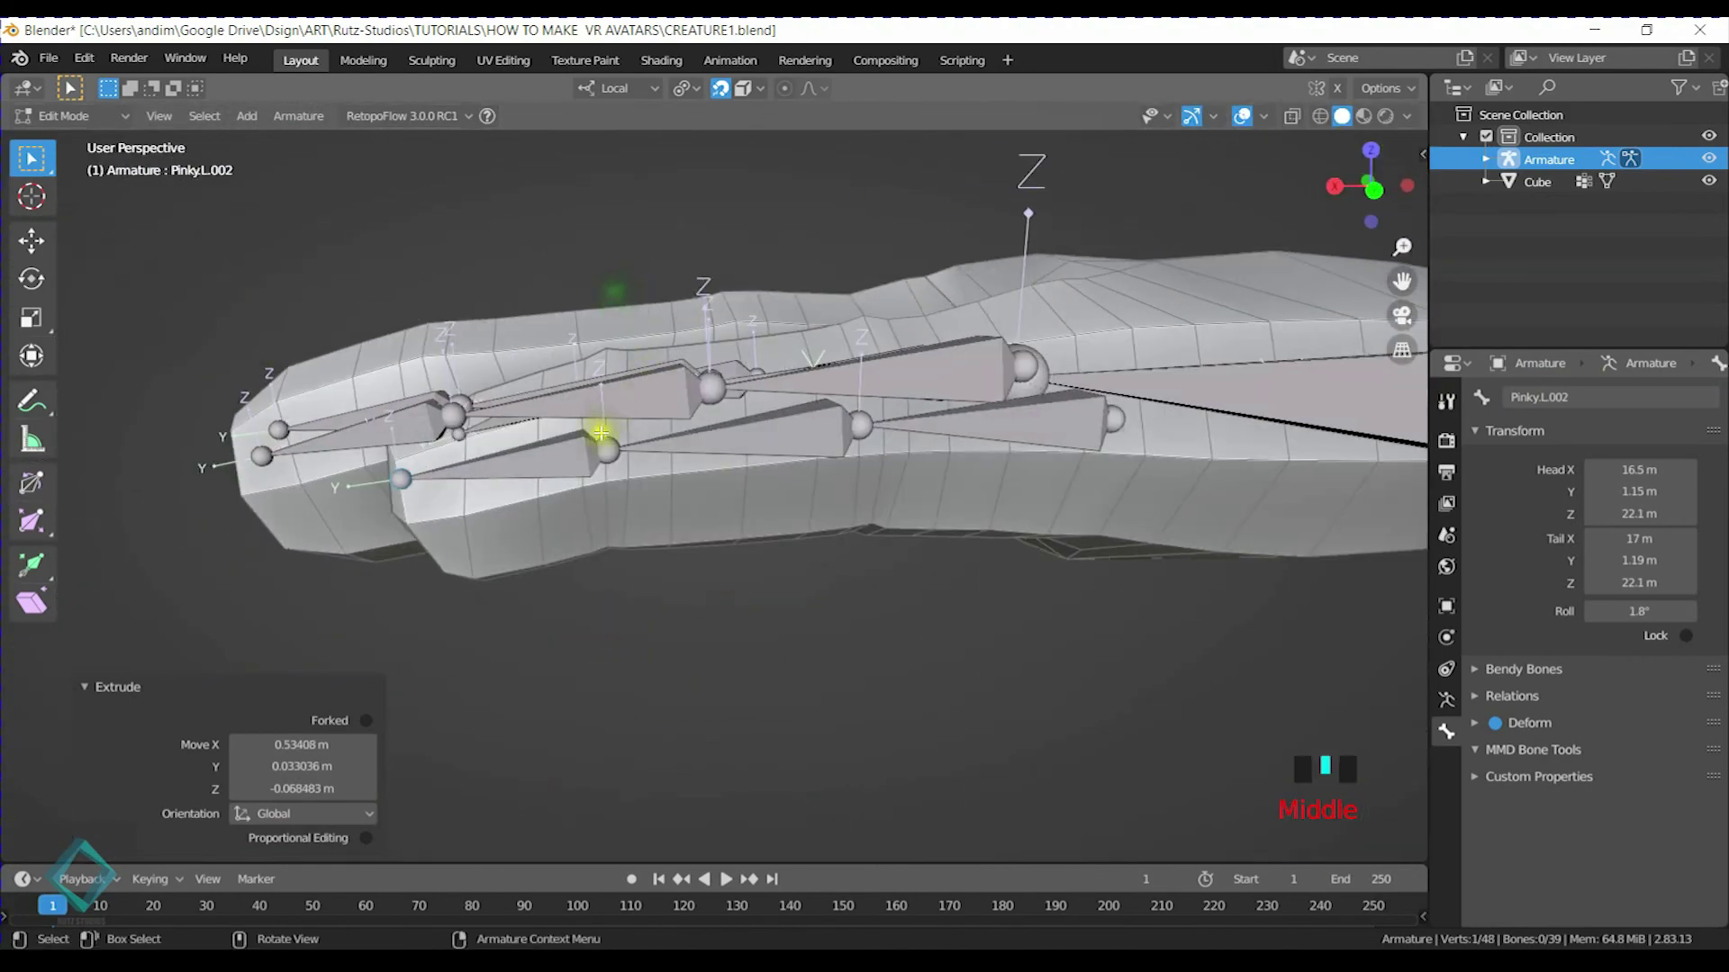
{"action": "left_click", "coordinate": [599, 439]}
{"action": "left_click", "coordinate": [872, 425], "text": "shift"}
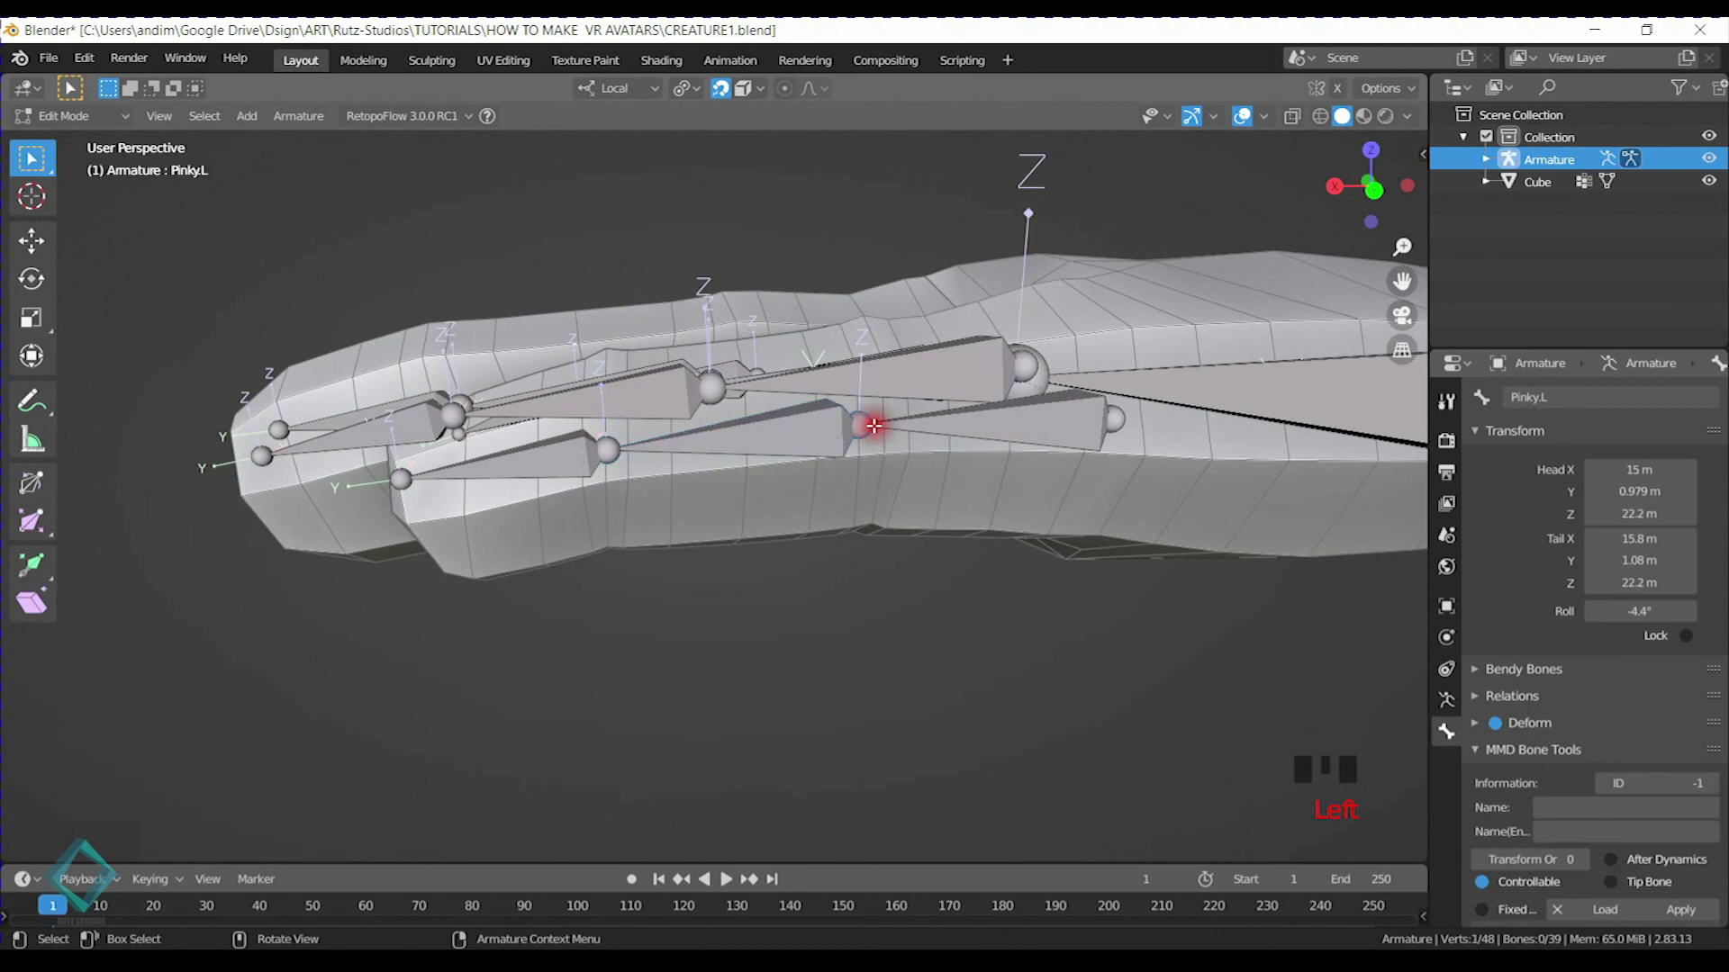
{"action": "left_click", "coordinate": [607, 445], "text": "shift"}
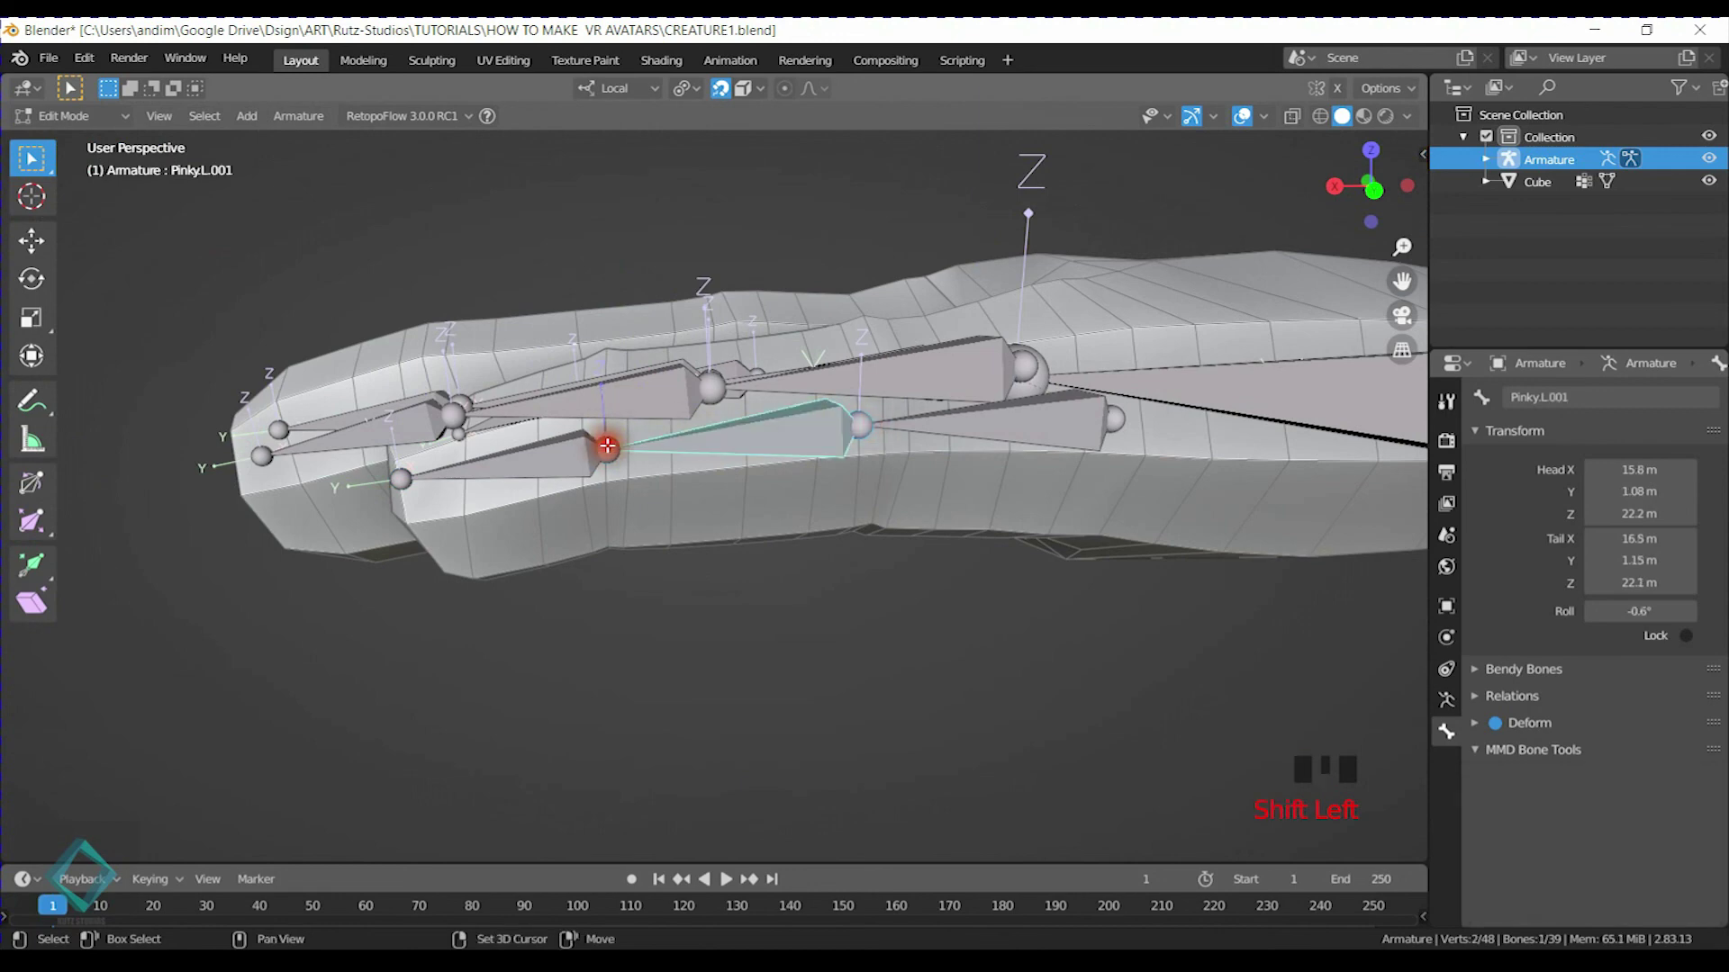
{"action": "left_click", "coordinate": [866, 440]}
{"action": "key", "text": "g"}
{"action": "middle_click_drag", "start_coordinate": [868, 432], "coordinate": [870, 416]}
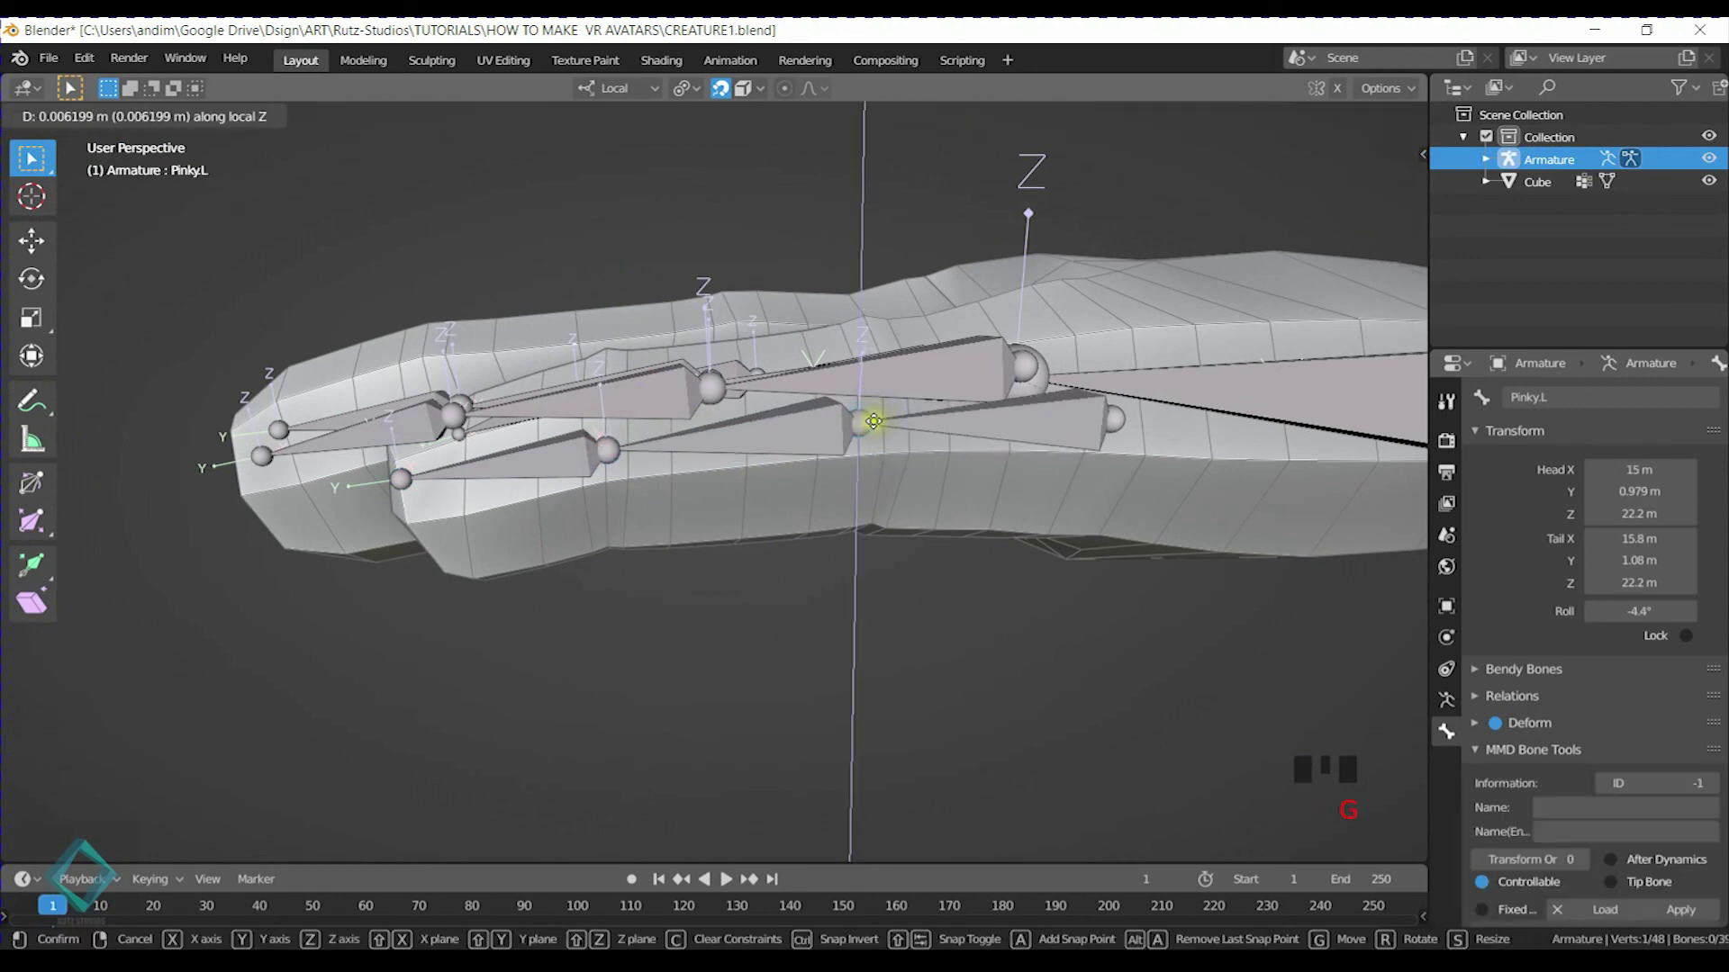
{"action": "left_click", "coordinate": [872, 424]}
Raise the tail joint of Pinky.L.001 about 0.03 m along its local Z axis
{"action": "left_click", "coordinate": [612, 443]}
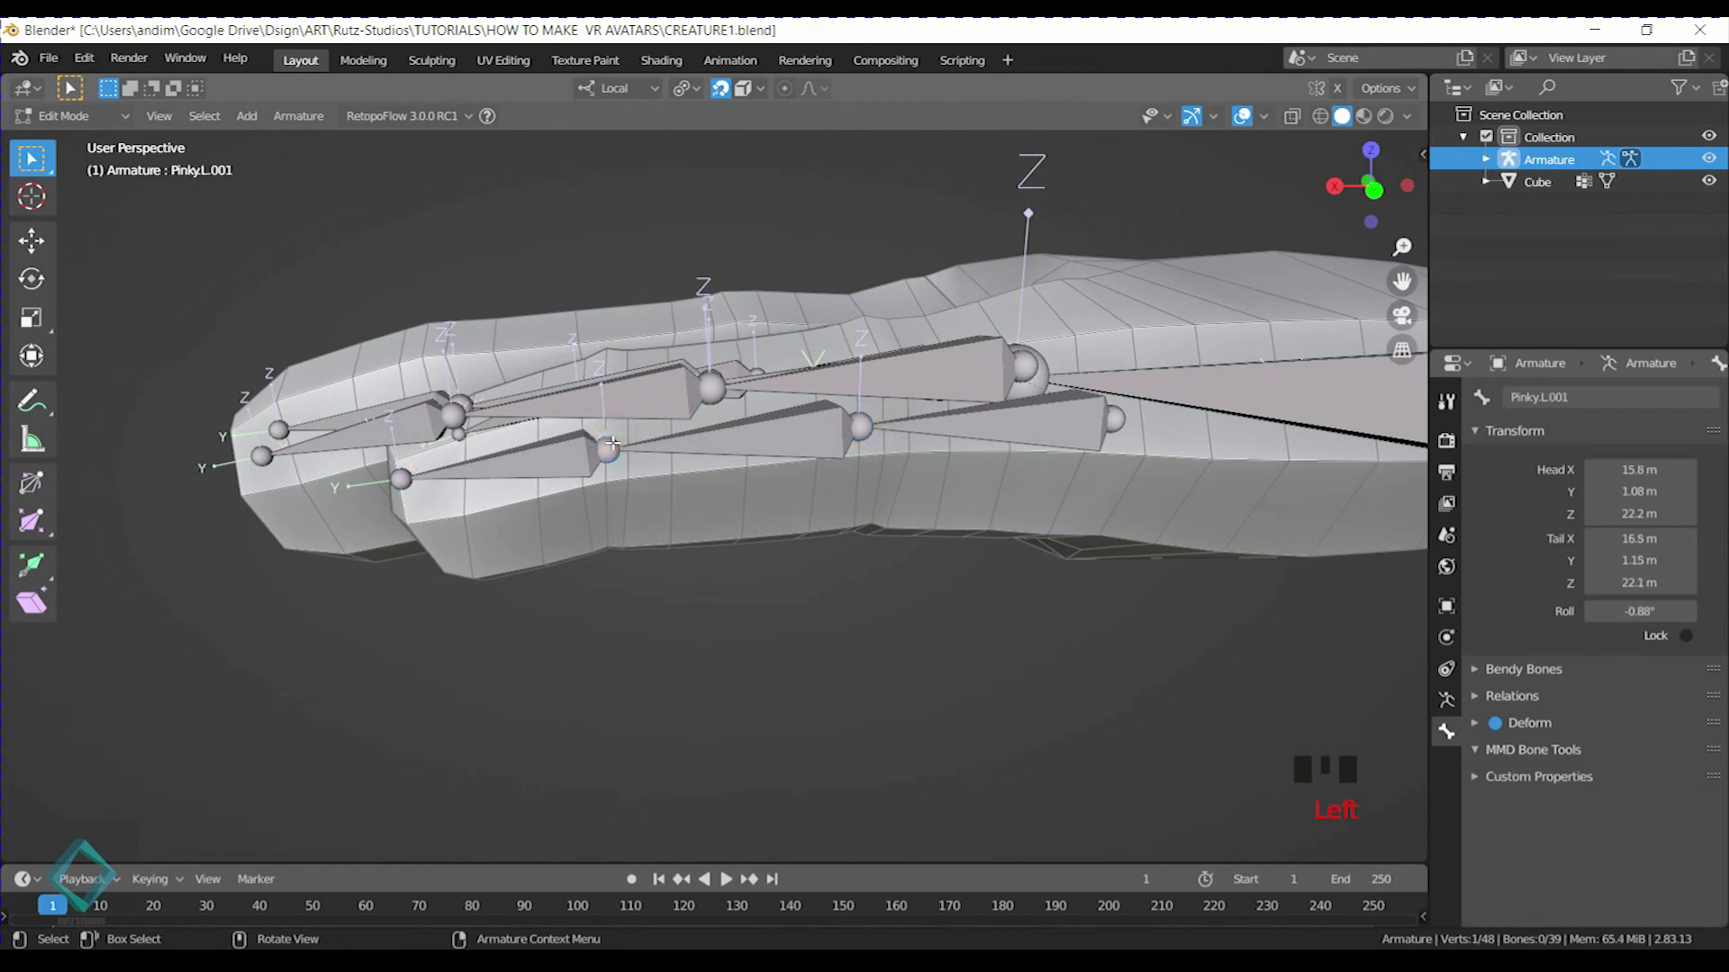
{"action": "key", "text": "g"}
{"action": "middle_click_drag", "start_coordinate": [602, 437], "coordinate": [606, 432]}
{"action": "left_click", "coordinate": [644, 435]}
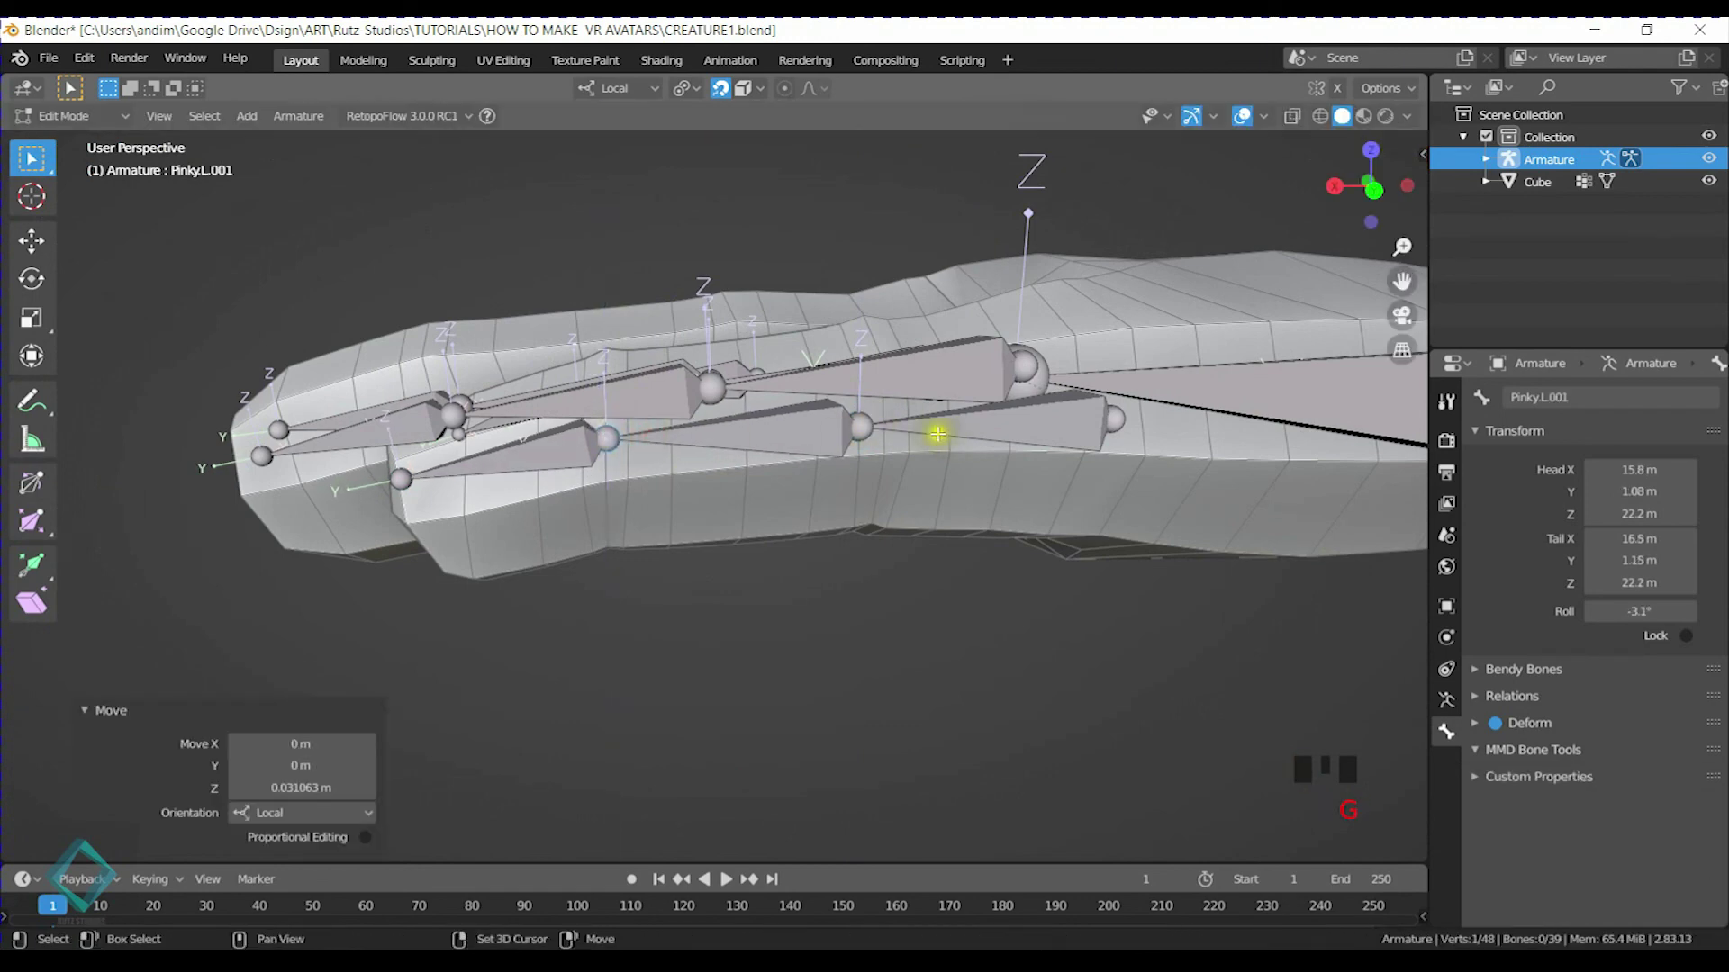
Lower the whole Pinky.L.002 bone about 0.07 m along local Z, and save the file
{"action": "middle_click_drag", "start_coordinate": [911, 432], "coordinate": [674, 416], "text": "shift"}
{"action": "middle_click_drag", "start_coordinate": [289, 459], "coordinate": [441, 432], "text": "shift"}
{"action": "left_click", "coordinate": [676, 416]}
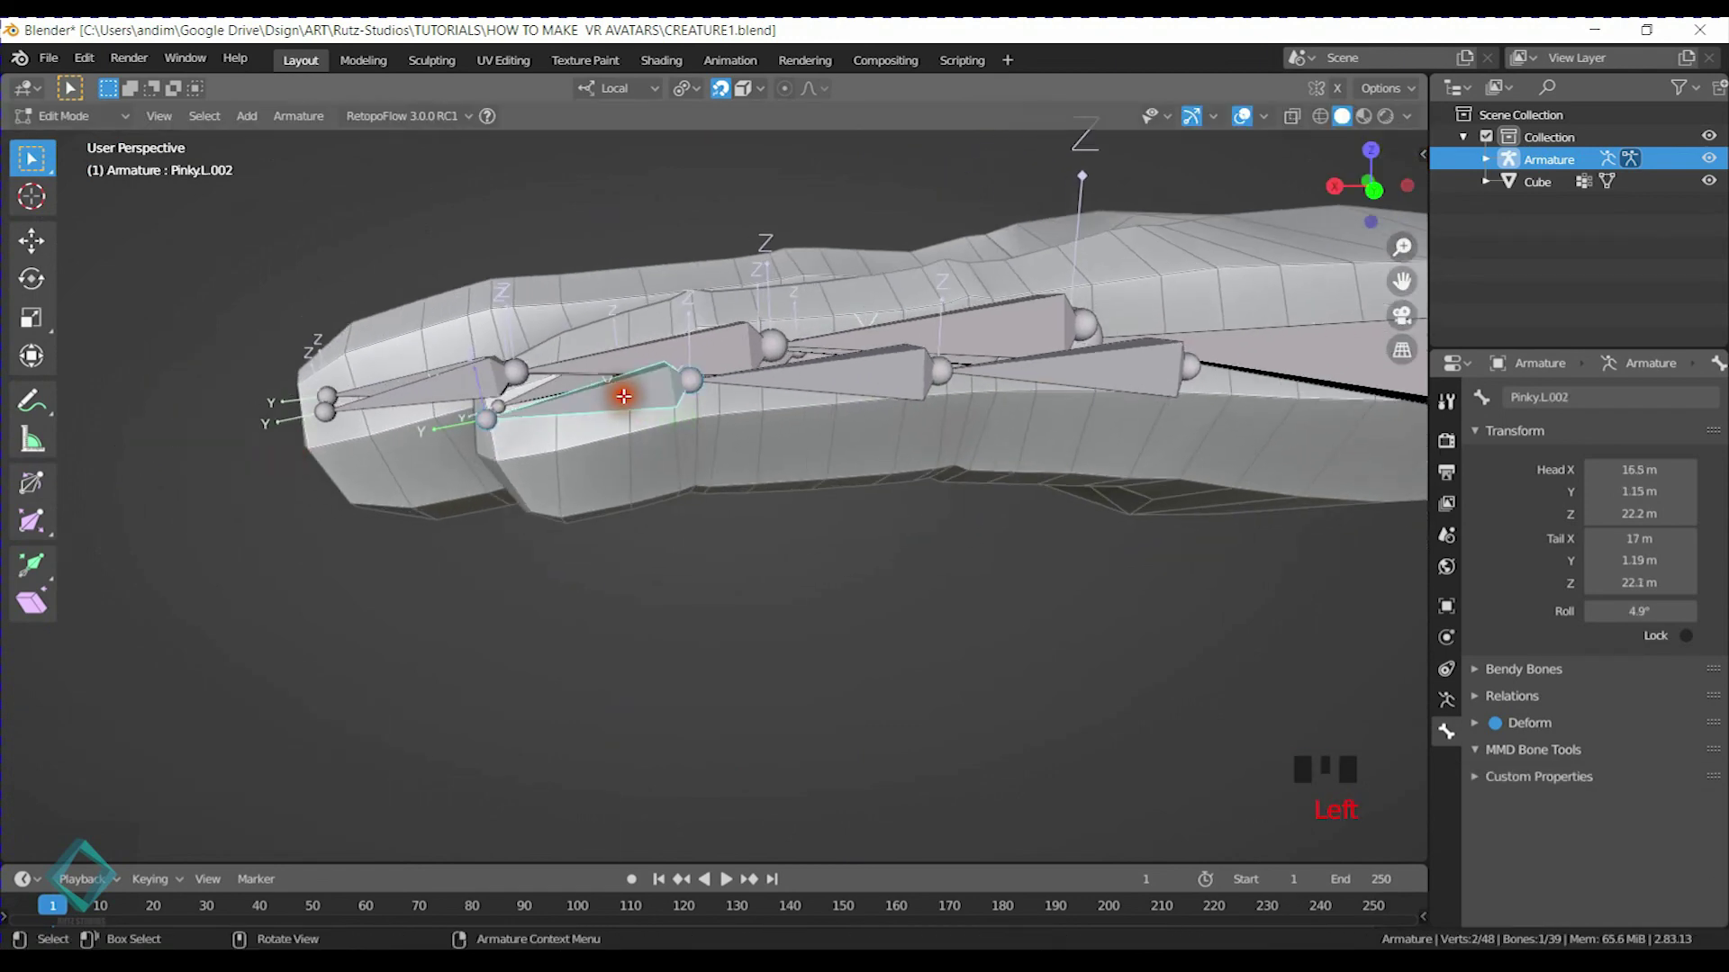
{"action": "key", "text": "g"}
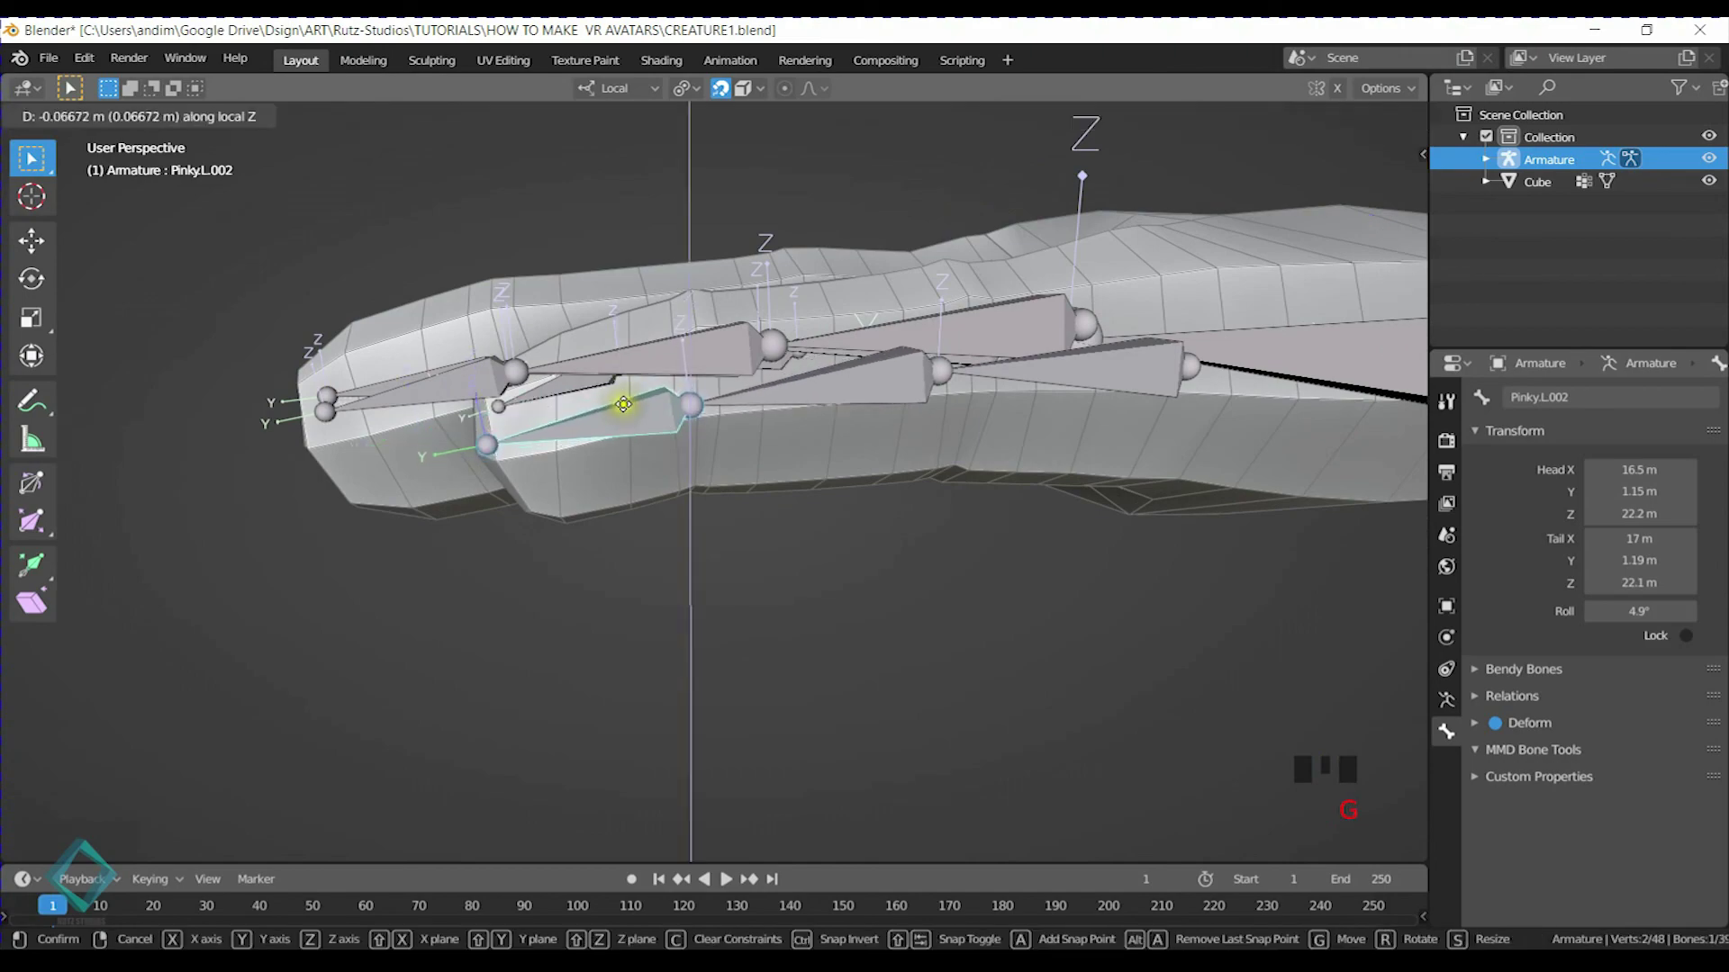
{"action": "left_click", "coordinate": [623, 404]}
{"action": "key", "text": "ctrl+s"}
Duplicate the index finger's base bone to the base of the thumb in top view and rename the copy Thumb.L
{"action": "scroll", "coordinate": [694, 398], "scroll_direction": "down", "scroll_amount": 3}
{"action": "middle_click_drag", "start_coordinate": [926, 559], "coordinate": [869, 492]}
{"action": "left_click", "coordinate": [801, 455]}
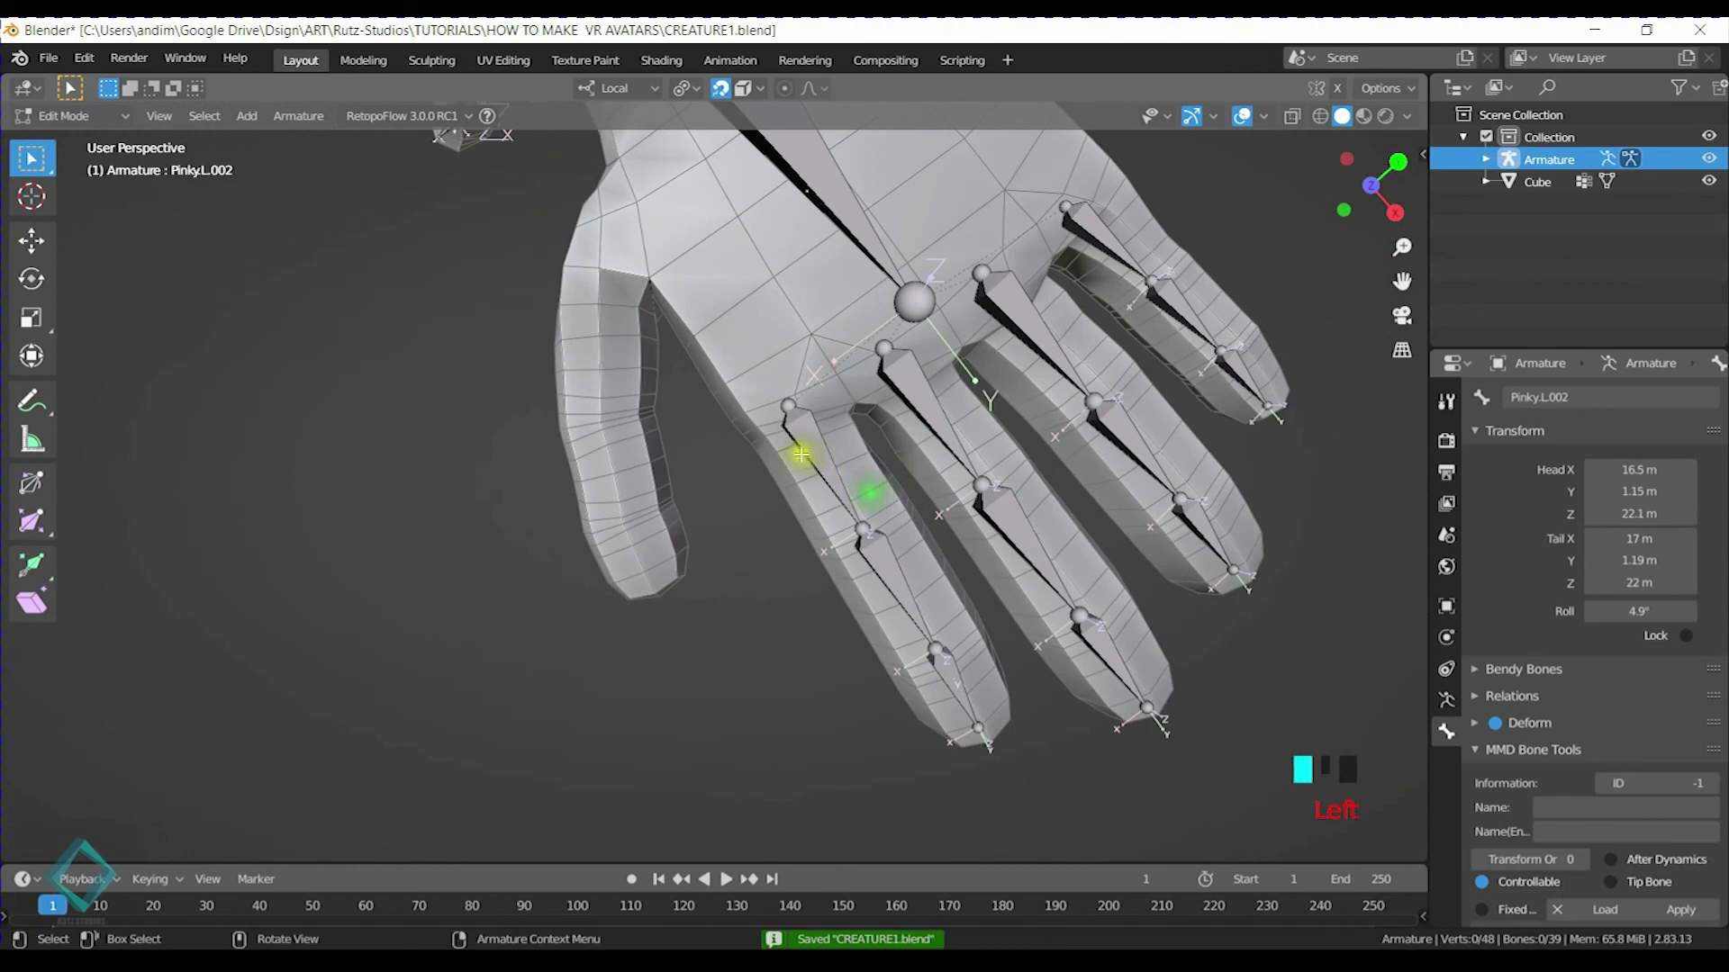
{"action": "key", "text": "KP_7"}
{"action": "key", "text": "shift+d"}
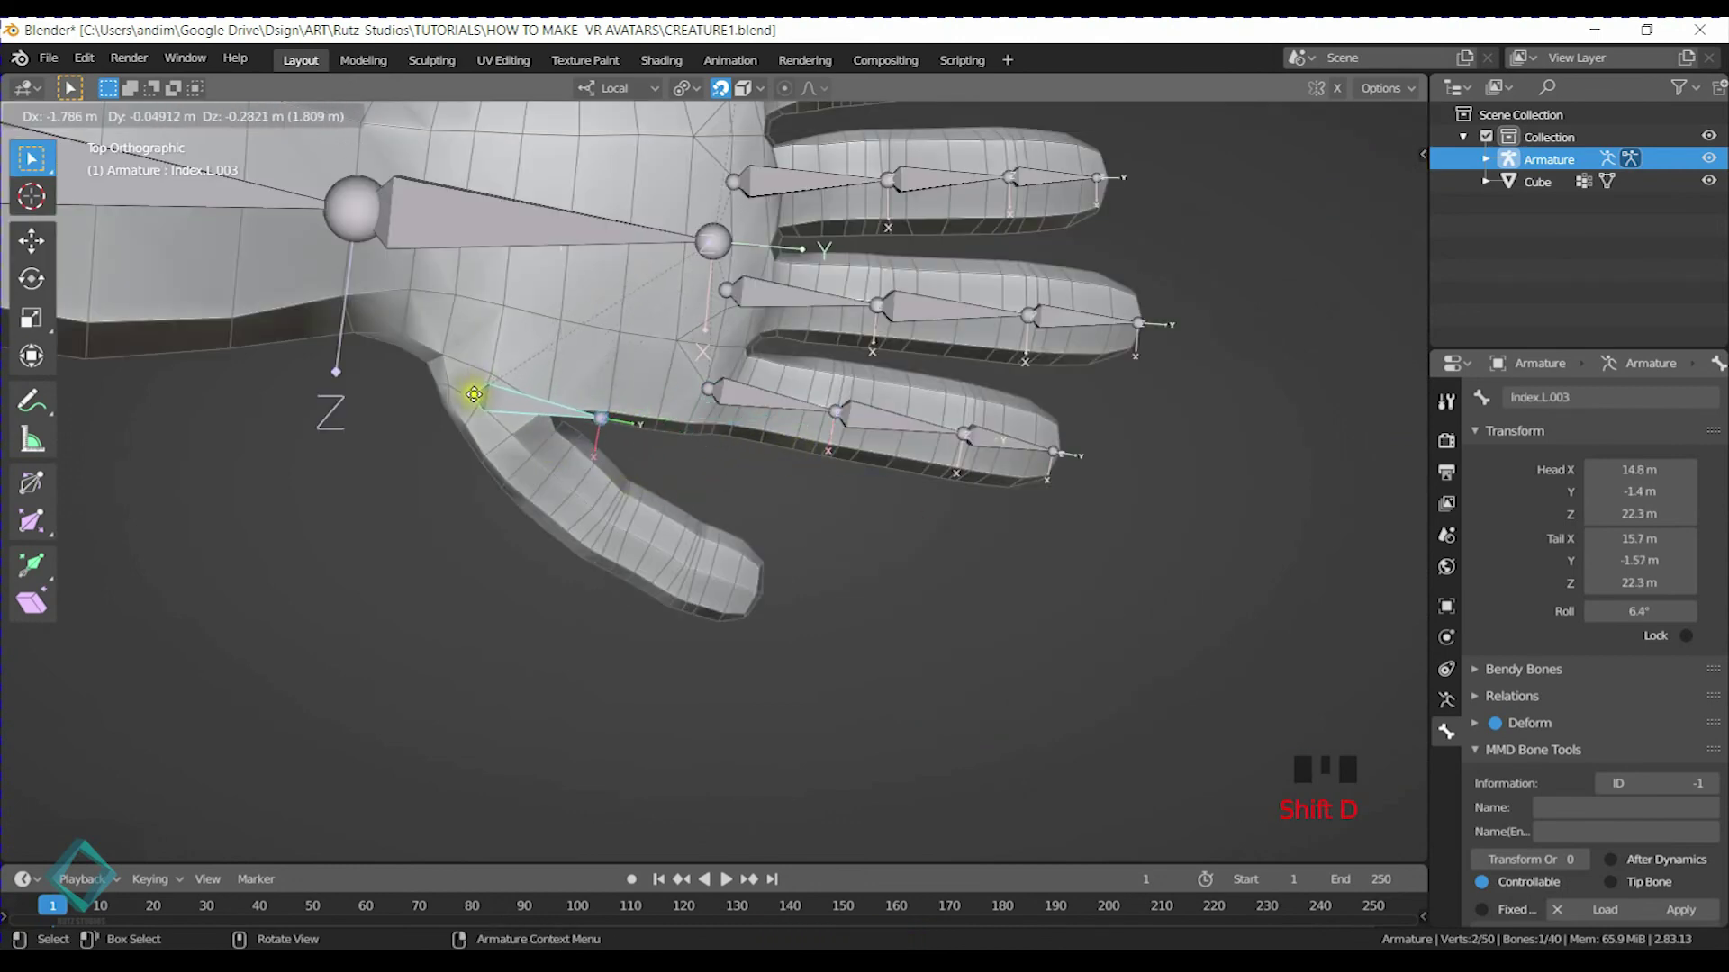
{"action": "left_click", "coordinate": [474, 397]}
{"action": "double_click", "coordinate": [1599, 396]}
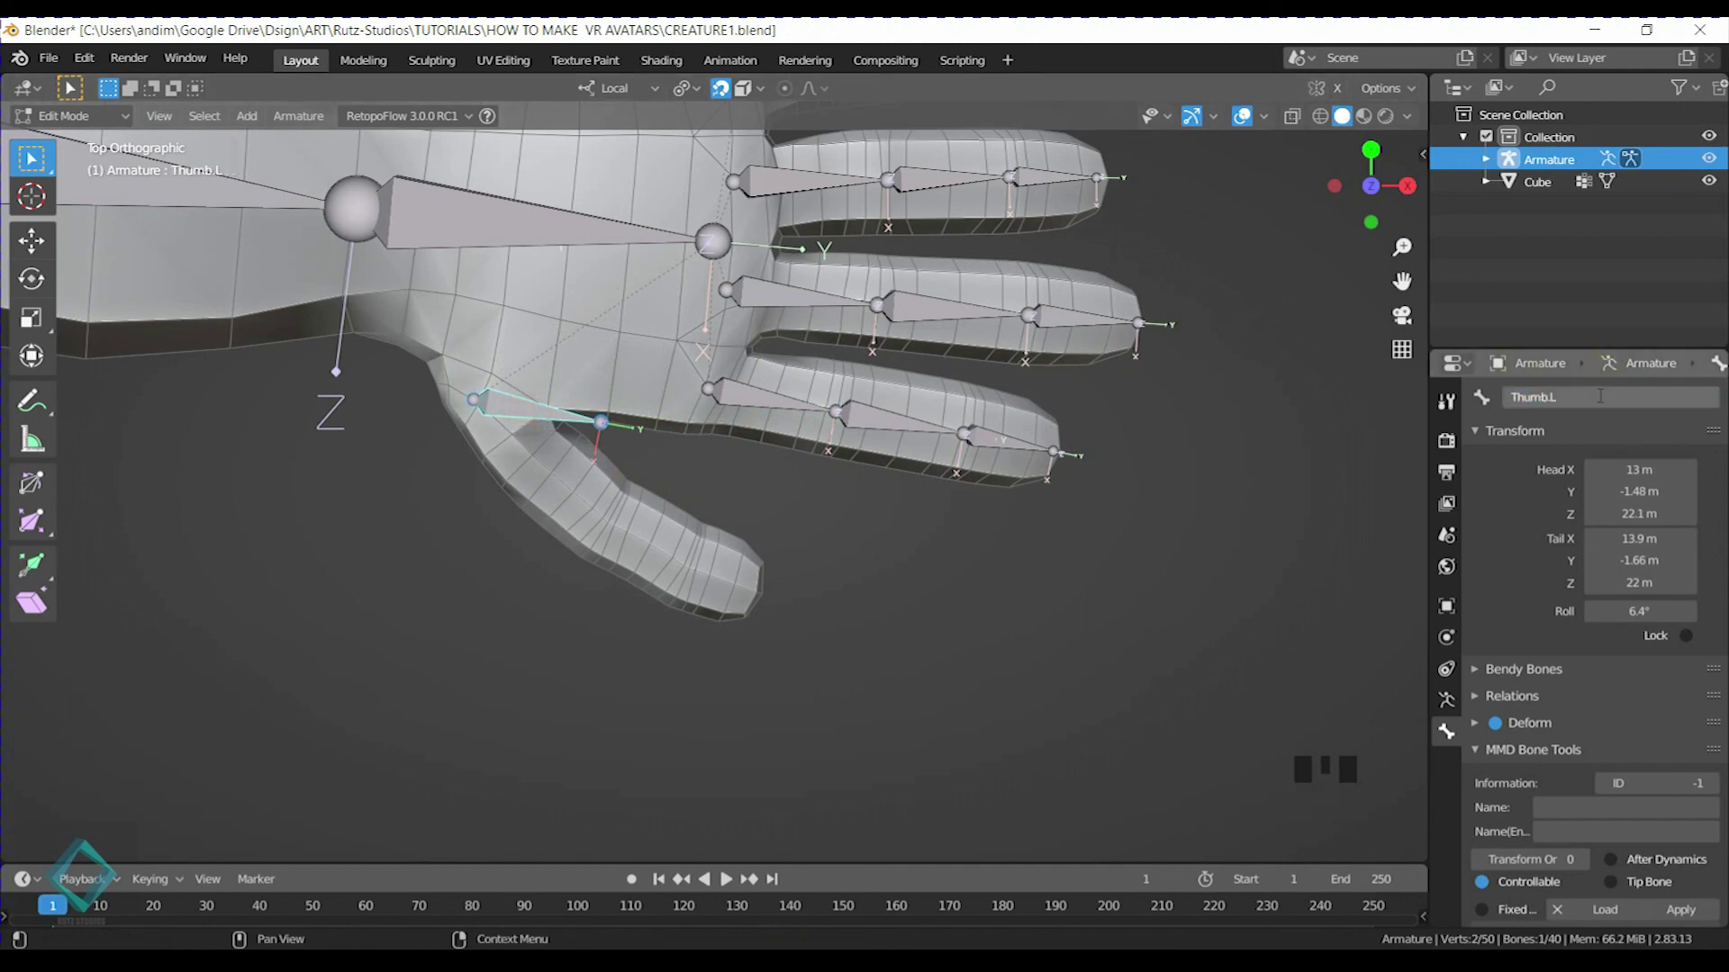
Move the tail of Thumb.L about 0.77 m onto the thumb's first joint
{"action": "left_click", "coordinate": [601, 423]}
{"action": "key", "text": "g"}
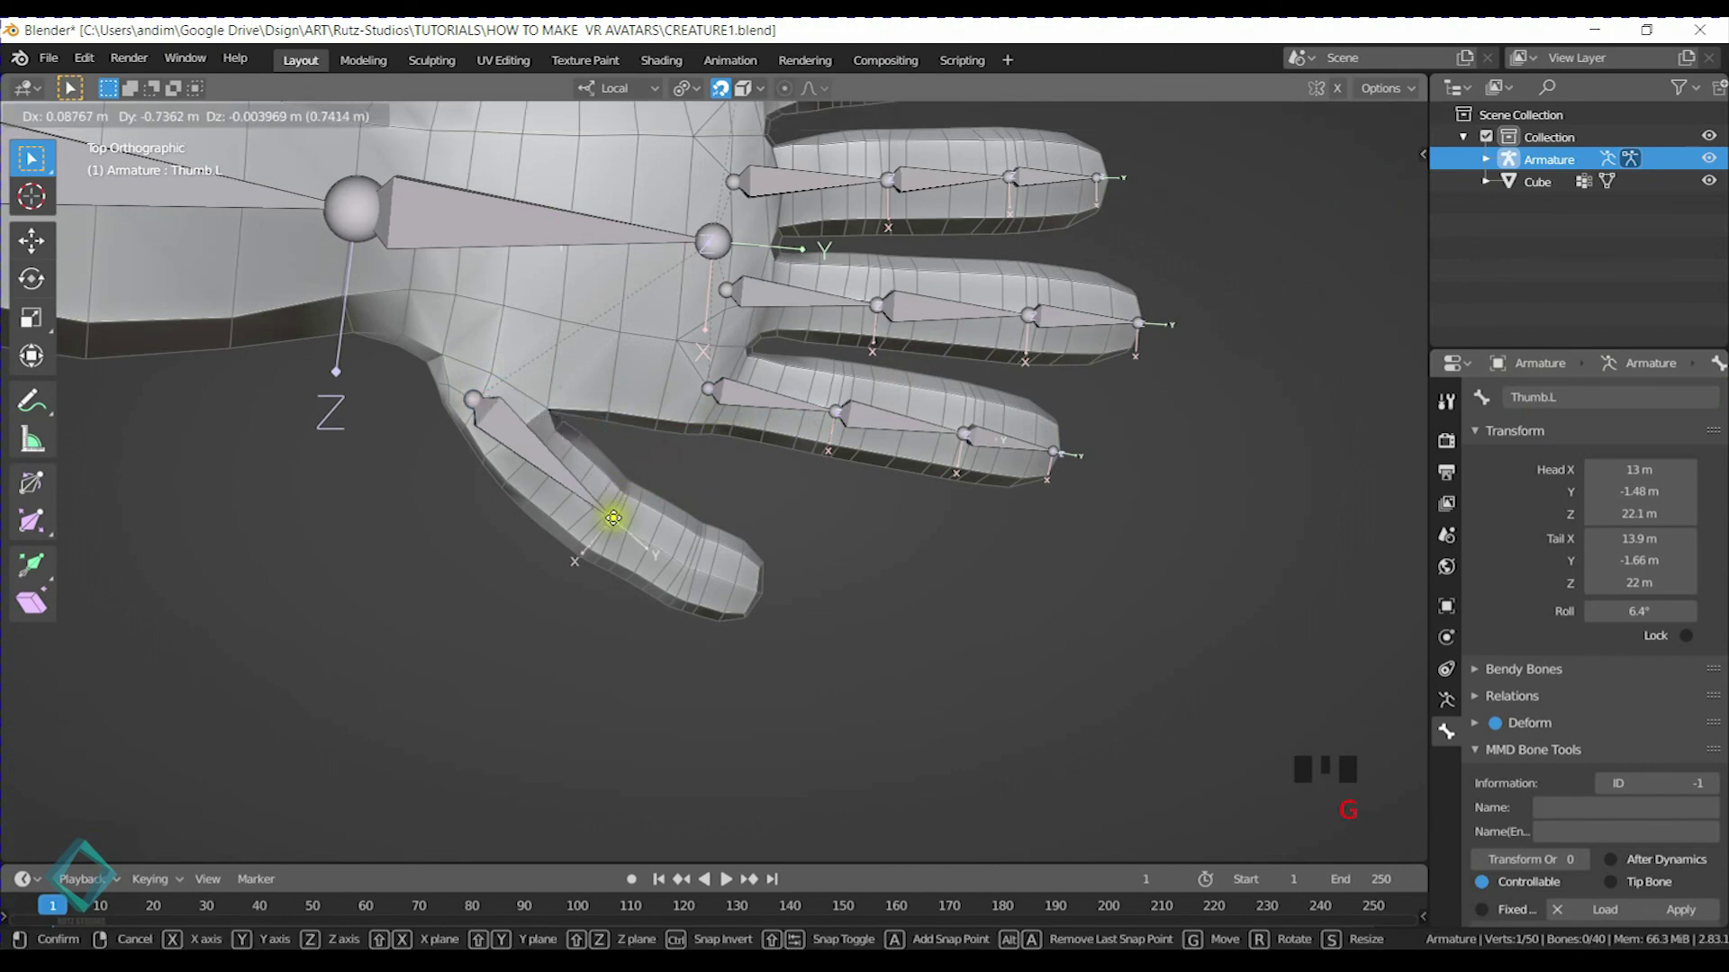
{"action": "left_click", "coordinate": [612, 522]}
Extrude two bones from the Thumb.L tail, about 0.69 m to the next joint and about 0.54 m to the thumb tip
{"action": "scroll", "coordinate": [611, 521], "scroll_direction": "up", "scroll_amount": 4}
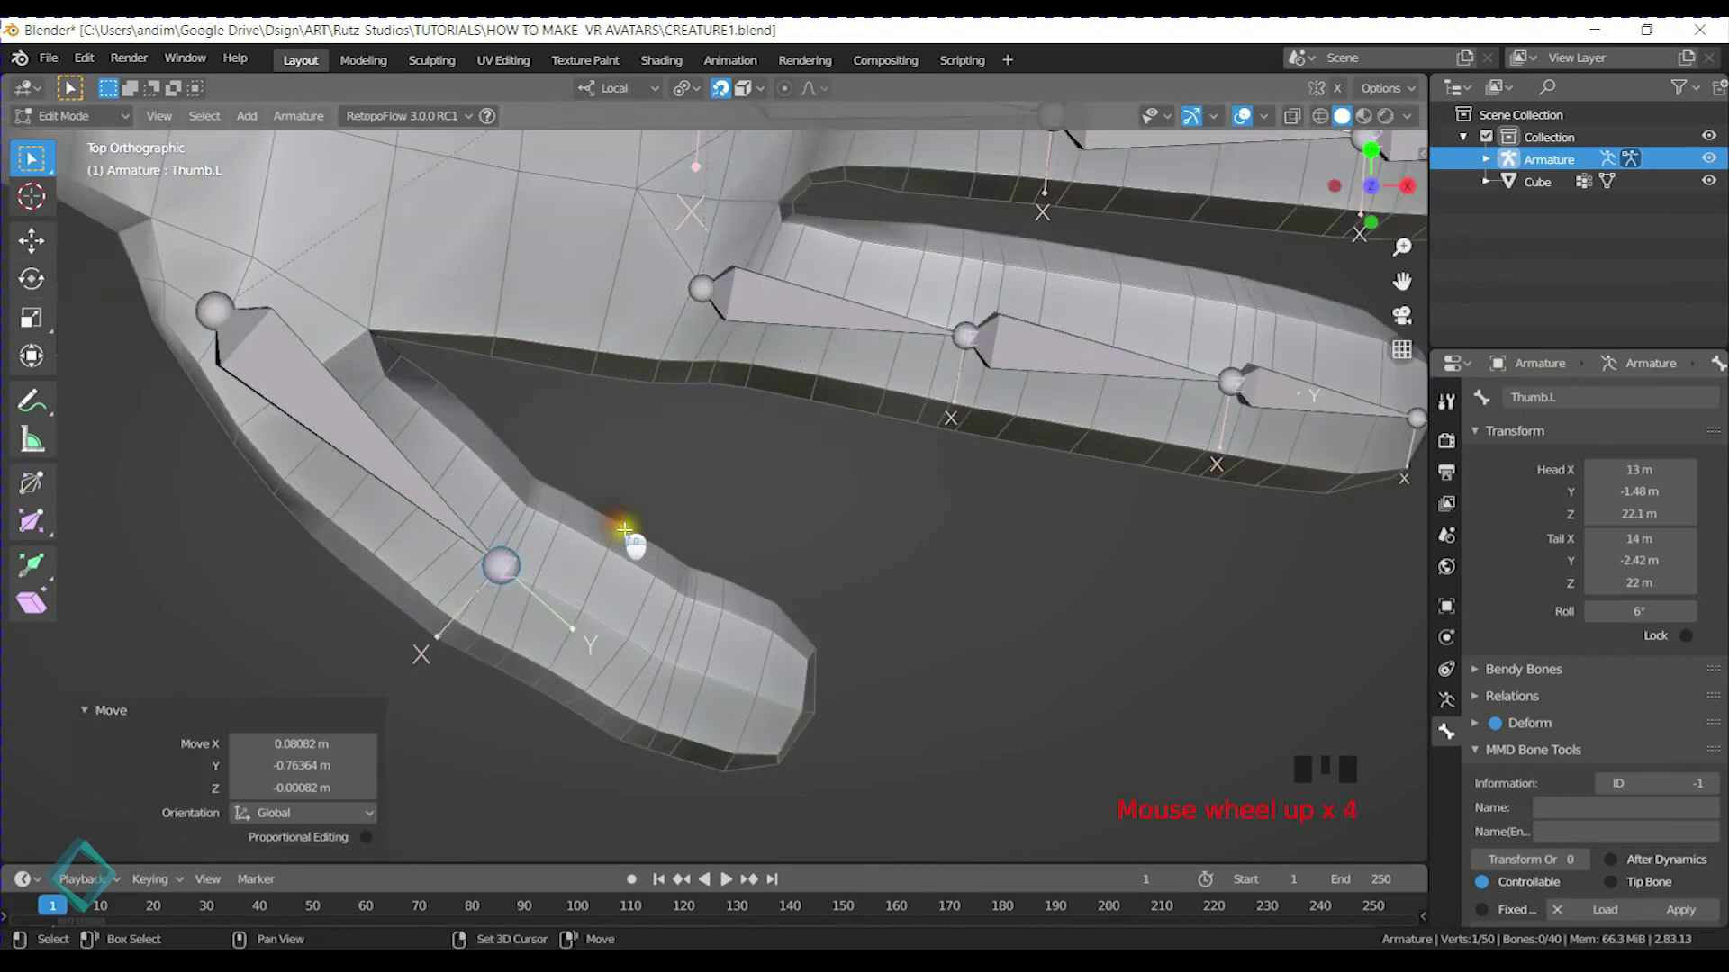
{"action": "middle_click_drag", "start_coordinate": [619, 540], "coordinate": [763, 462], "text": "shift"}
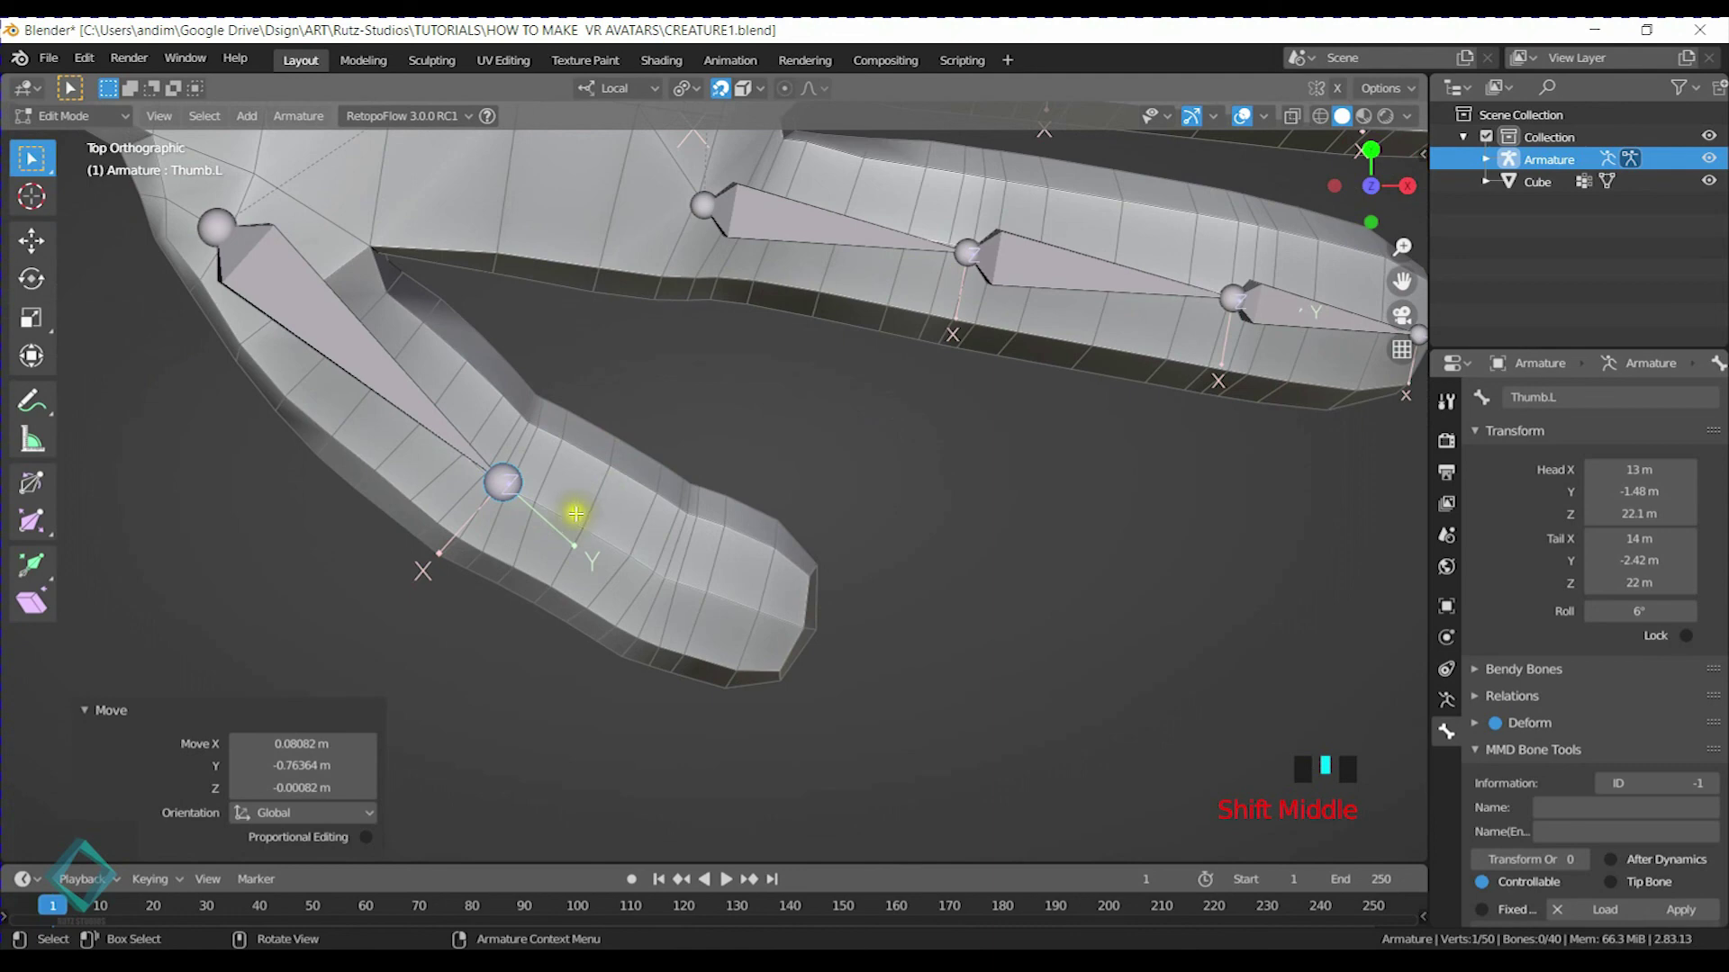
{"action": "key", "text": "e"}
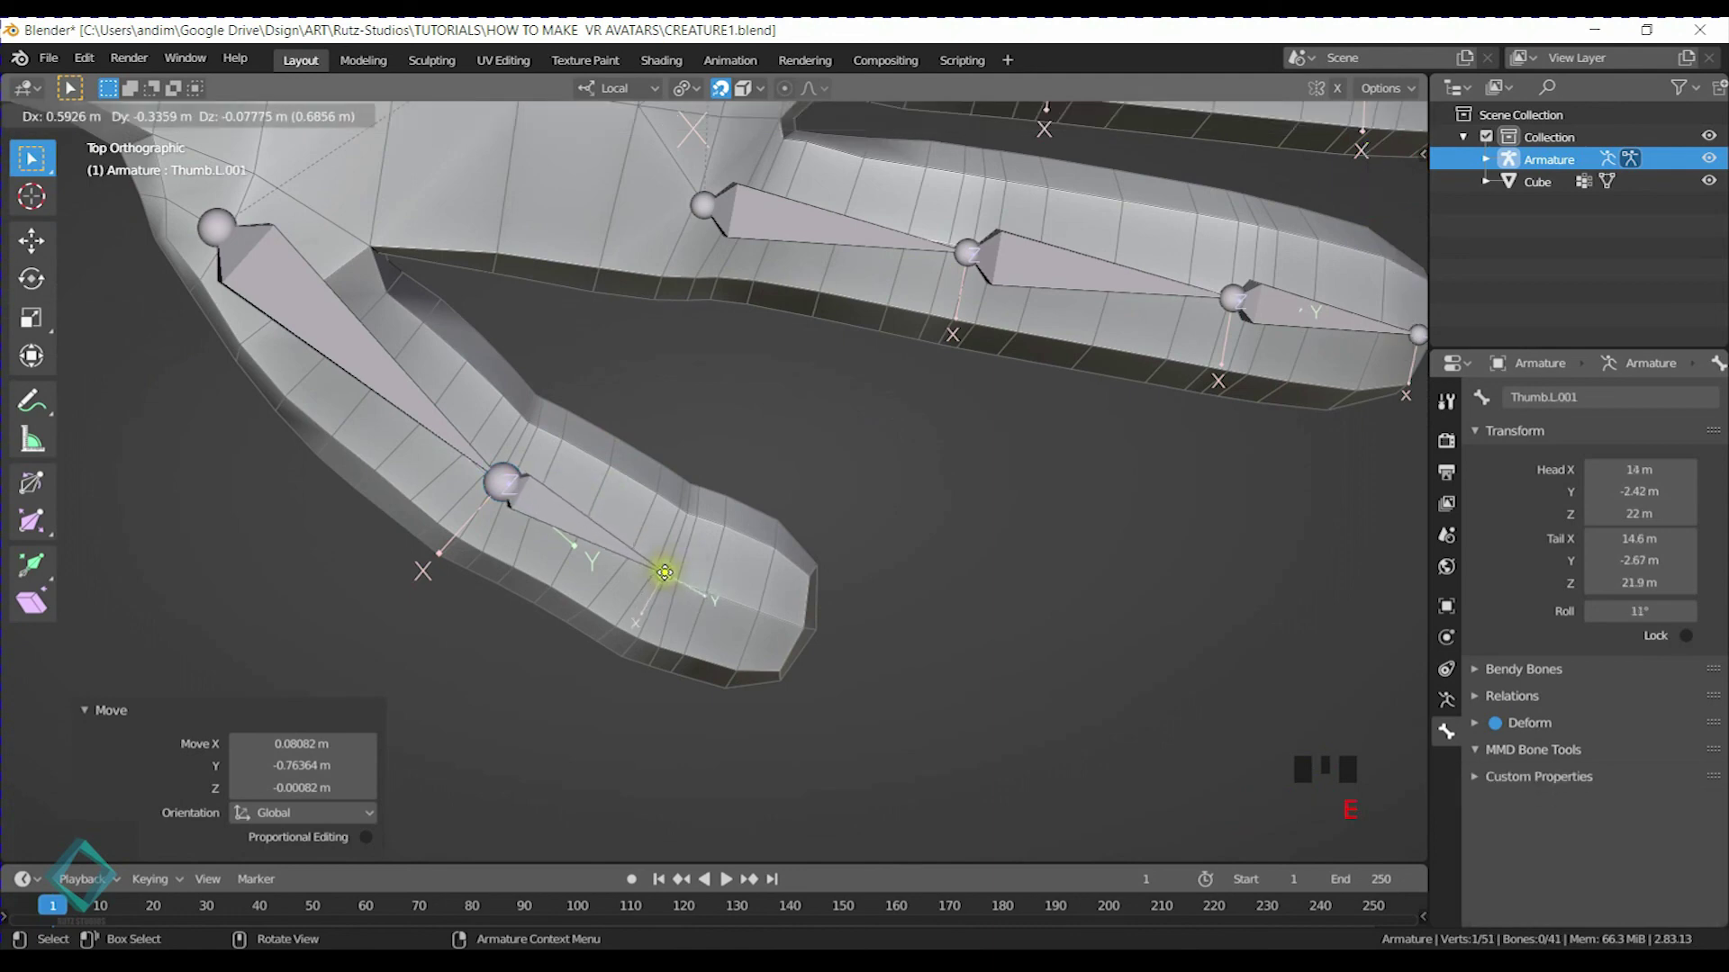
{"action": "left_click", "coordinate": [664, 572]}
{"action": "middle_click_drag", "start_coordinate": [680, 548], "coordinate": [574, 504], "text": "shift"}
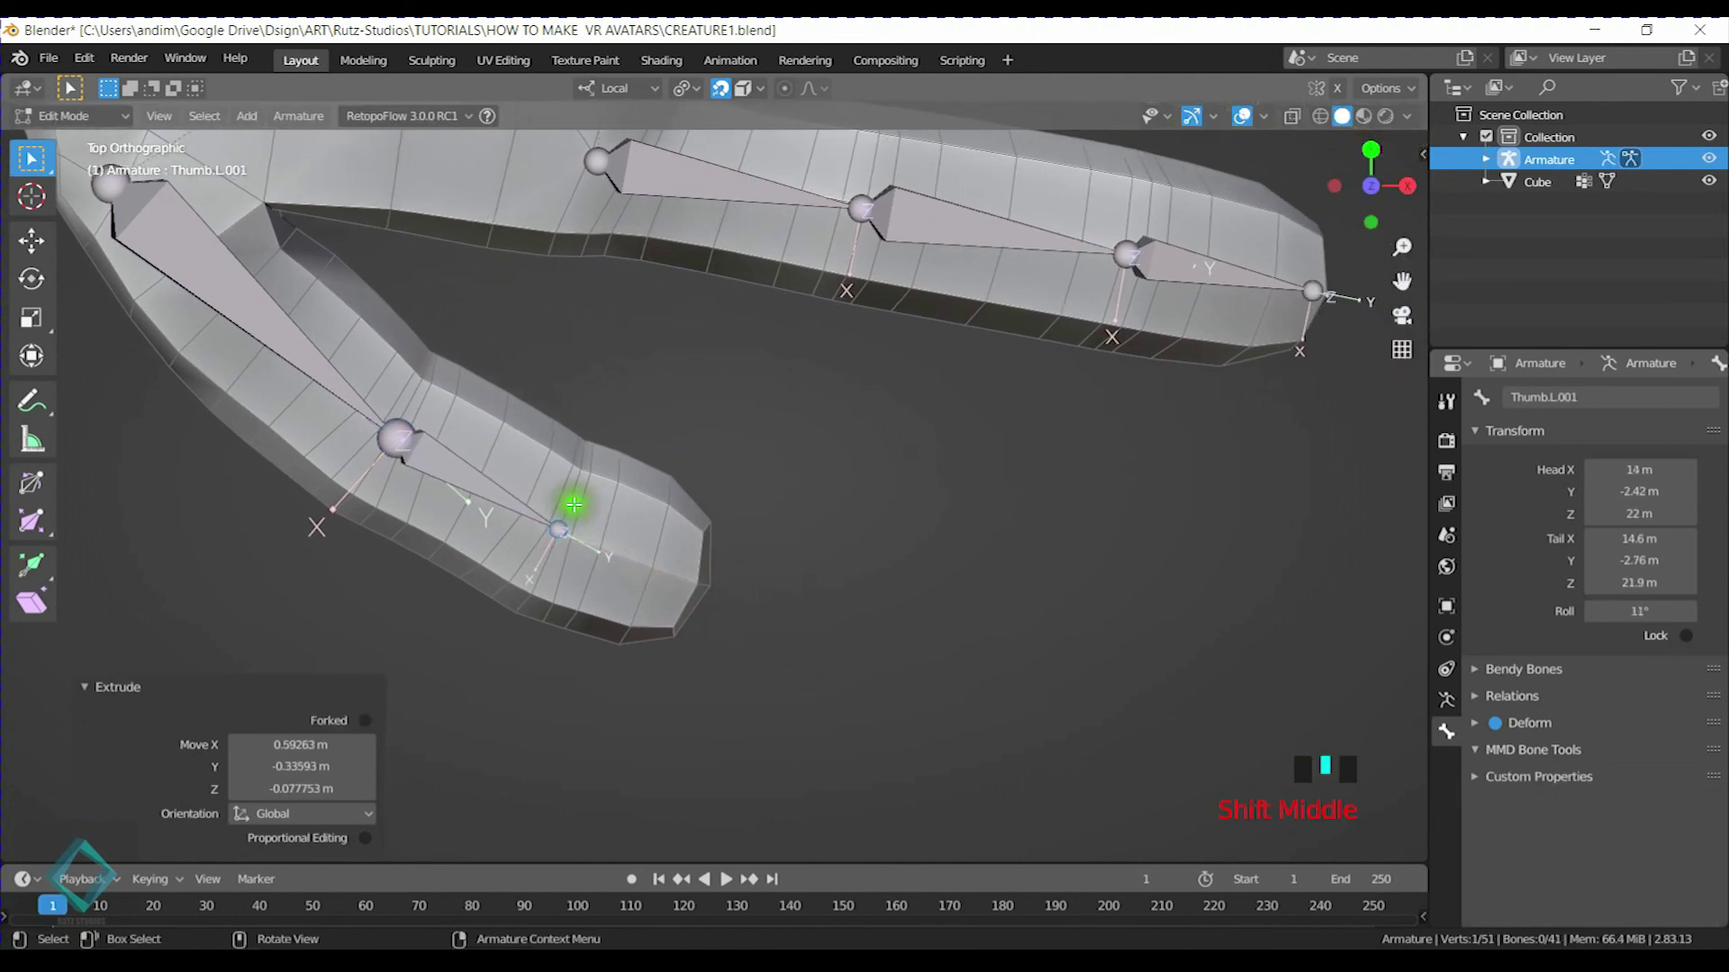
{"action": "middle_click_drag", "start_coordinate": [277, 292], "coordinate": [302, 355], "text": "shift"}
{"action": "middle_click_drag", "start_coordinate": [504, 576], "coordinate": [316, 401], "text": "shift"}
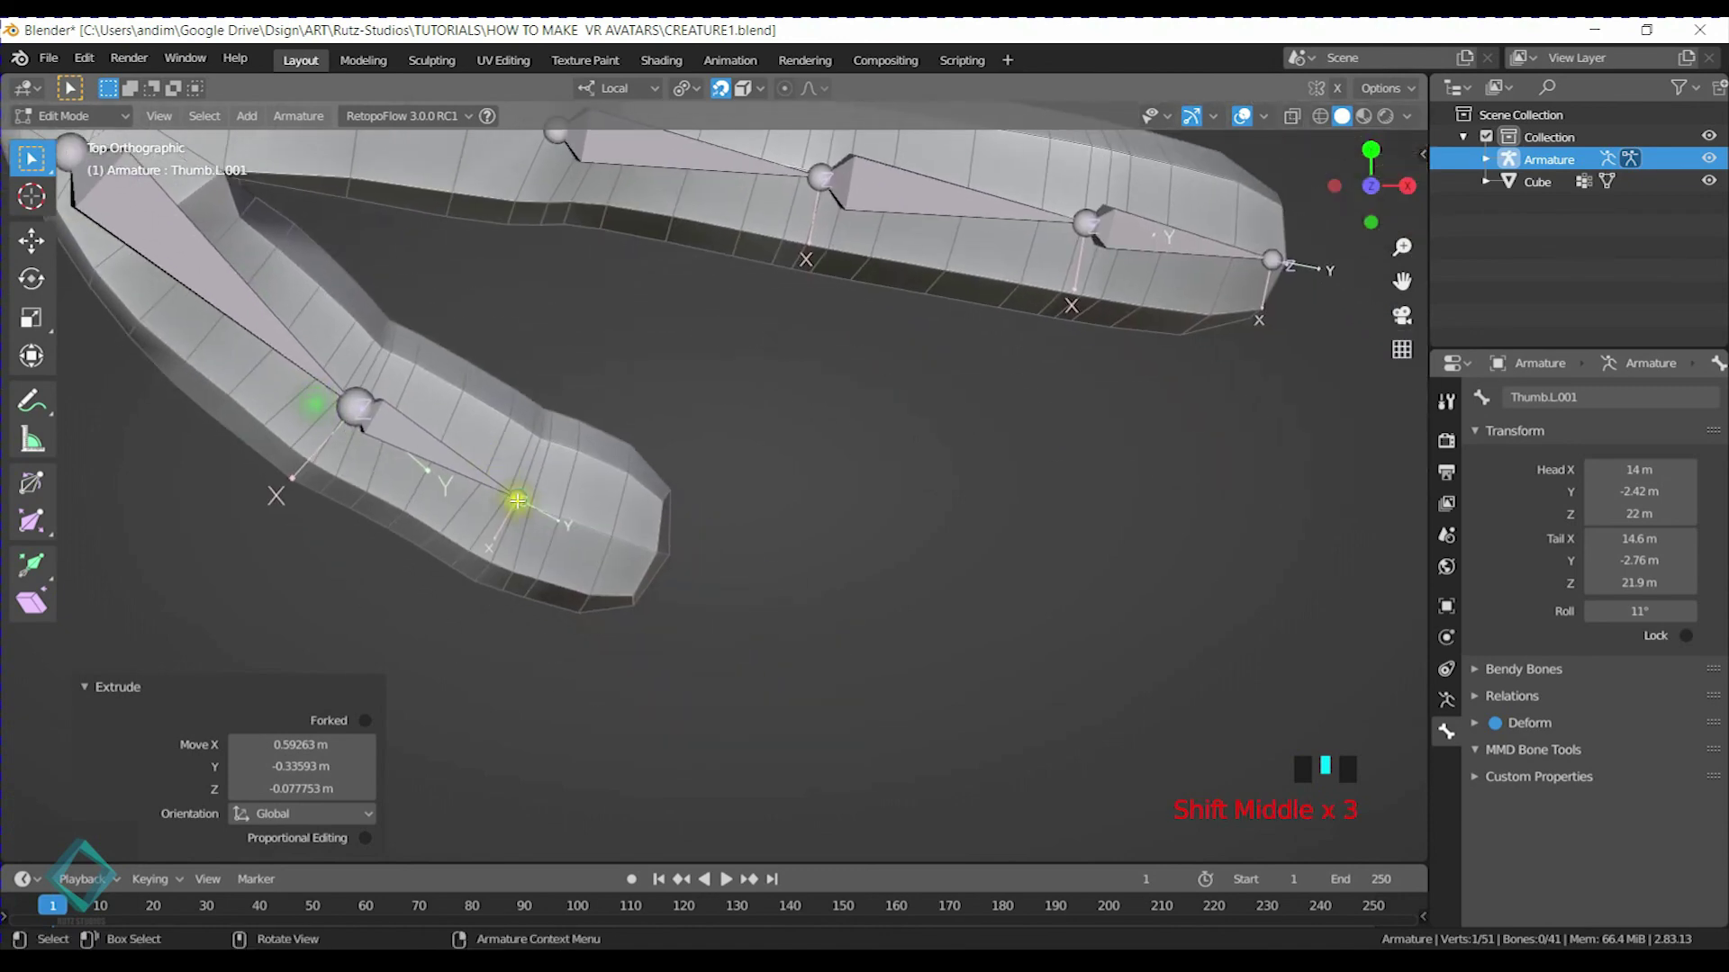
{"action": "key", "text": "e"}
{"action": "left_click", "coordinate": [658, 546]}
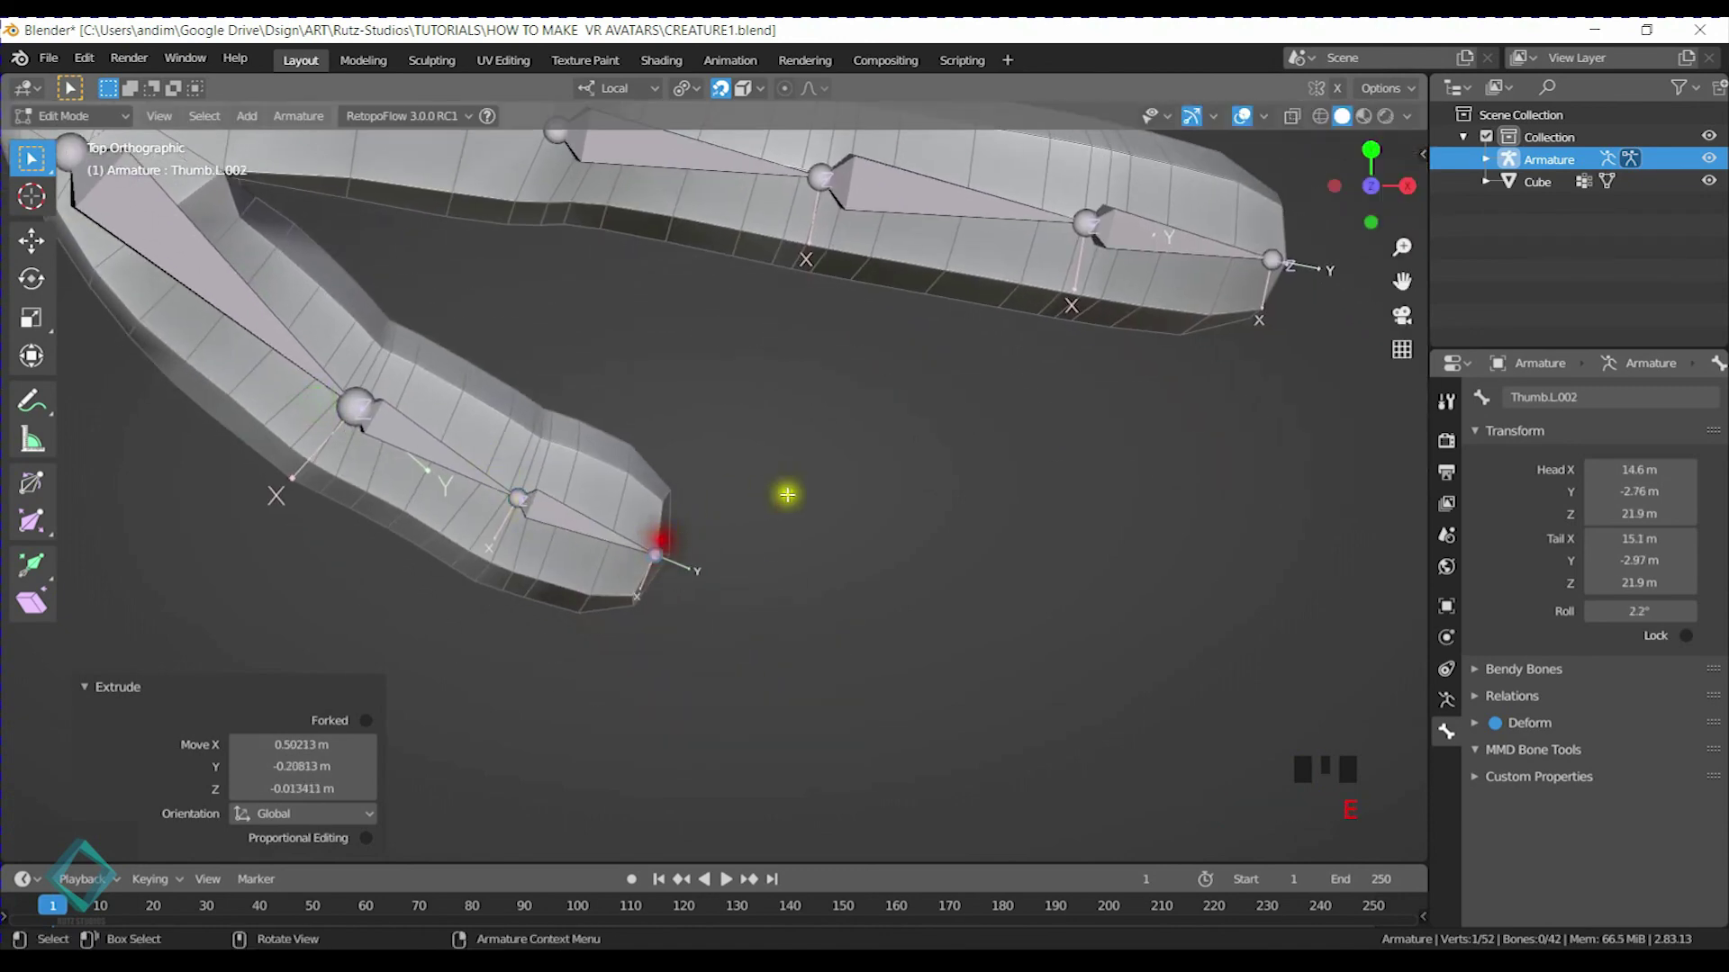
Test how Thumb.L bends by rotating it about its local X axis in Pose Mode, cancel, and return to Edit Mode
{"action": "middle_click_drag", "start_coordinate": [706, 563], "coordinate": [679, 478]}
{"action": "left_click", "coordinate": [610, 389]}
{"action": "middle_click_drag", "start_coordinate": [609, 390], "coordinate": [736, 524], "text": "shift"}
{"action": "key", "text": "ctrl+Tab"}
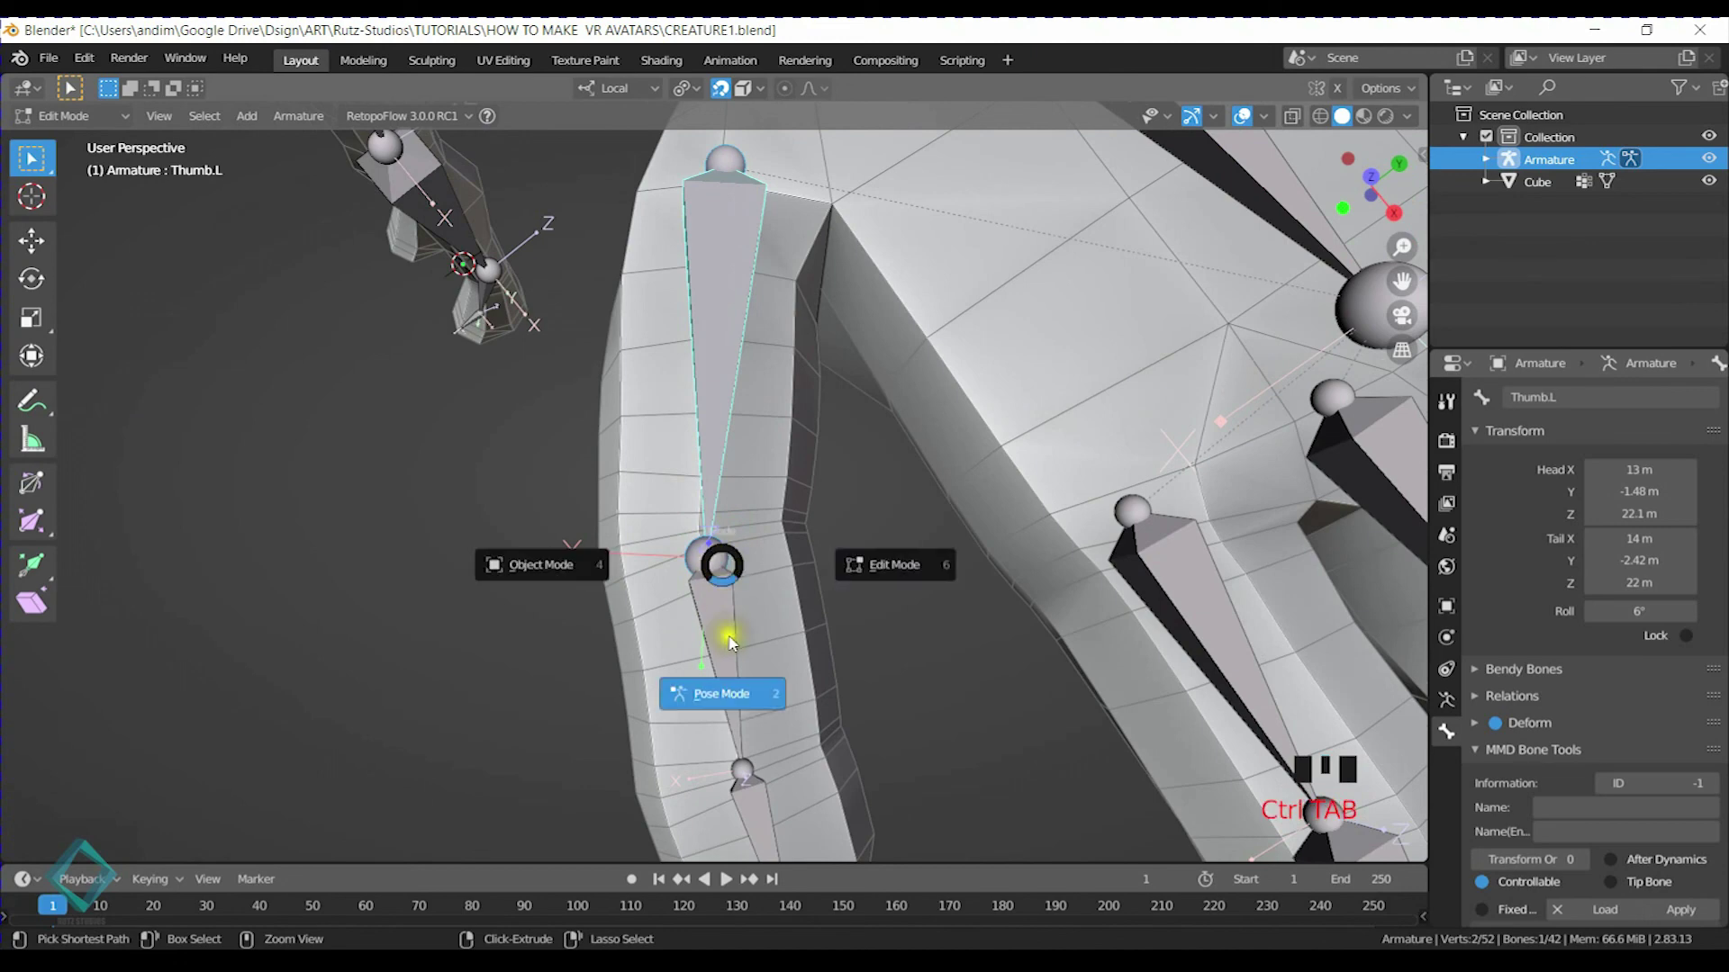
{"action": "left_click", "coordinate": [721, 671]}
{"action": "key", "text": "r"}
{"action": "key", "text": "x"}
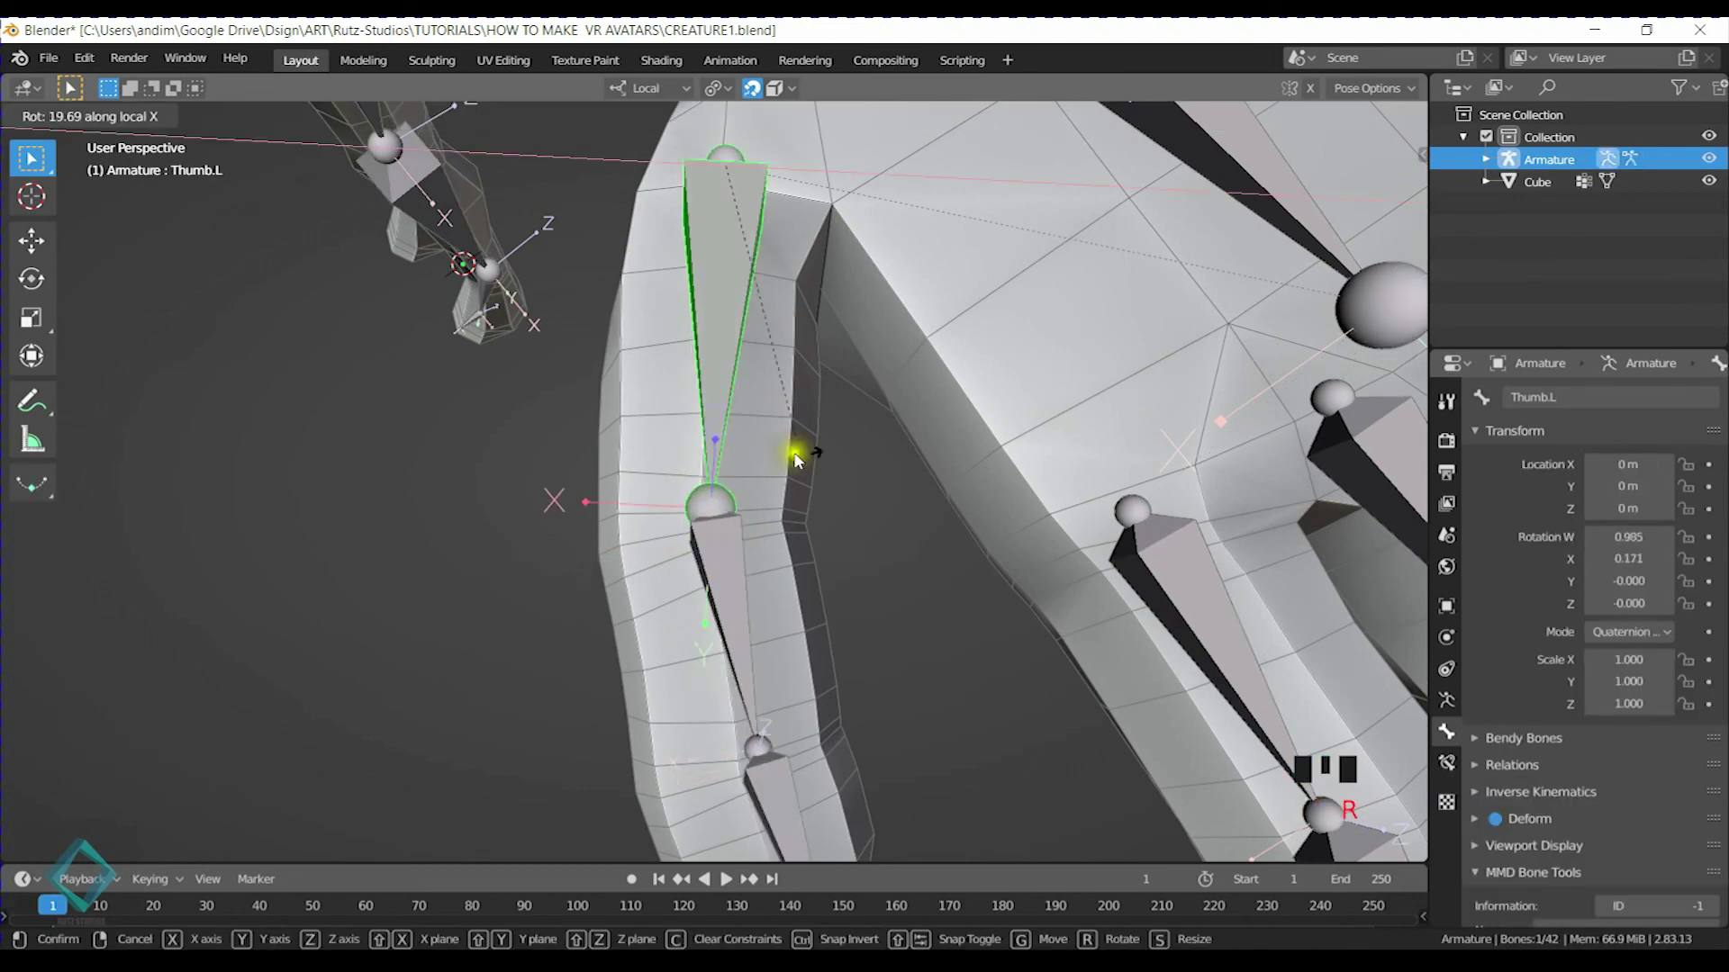
{"action": "key", "text": "Escape"}
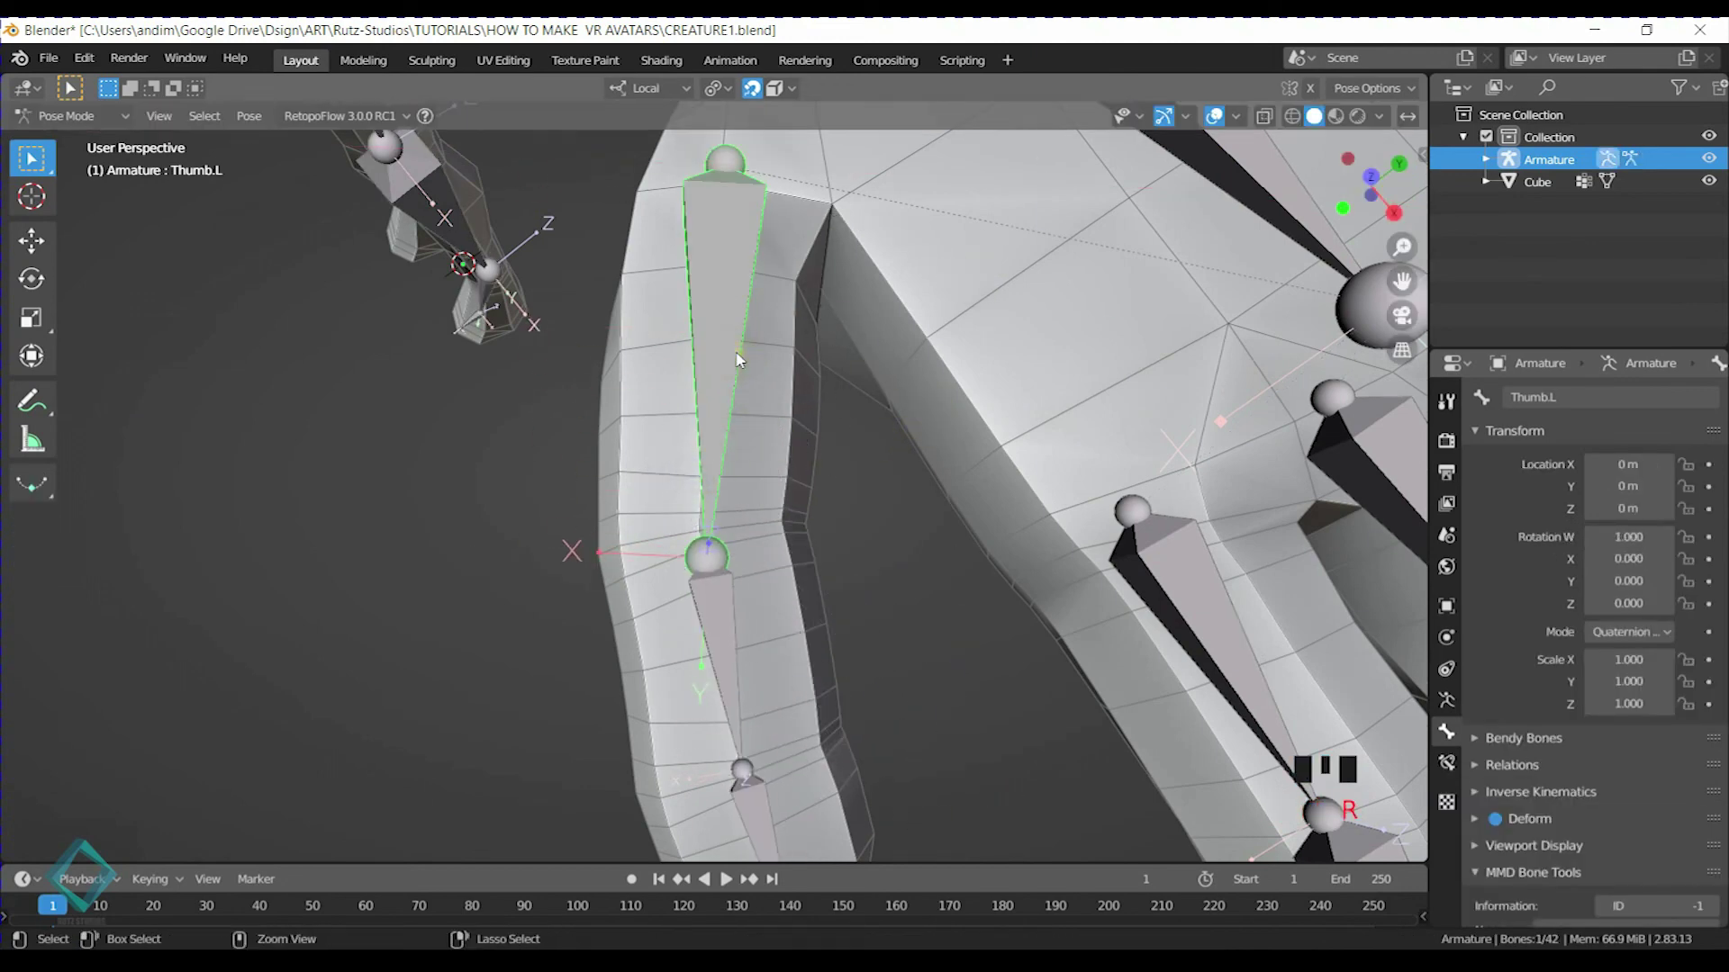
{"action": "key", "text": "ctrl+Tab"}
{"action": "key", "text": "Tab"}
{"action": "middle_click_drag", "start_coordinate": [787, 349], "coordinate": [679, 420]}
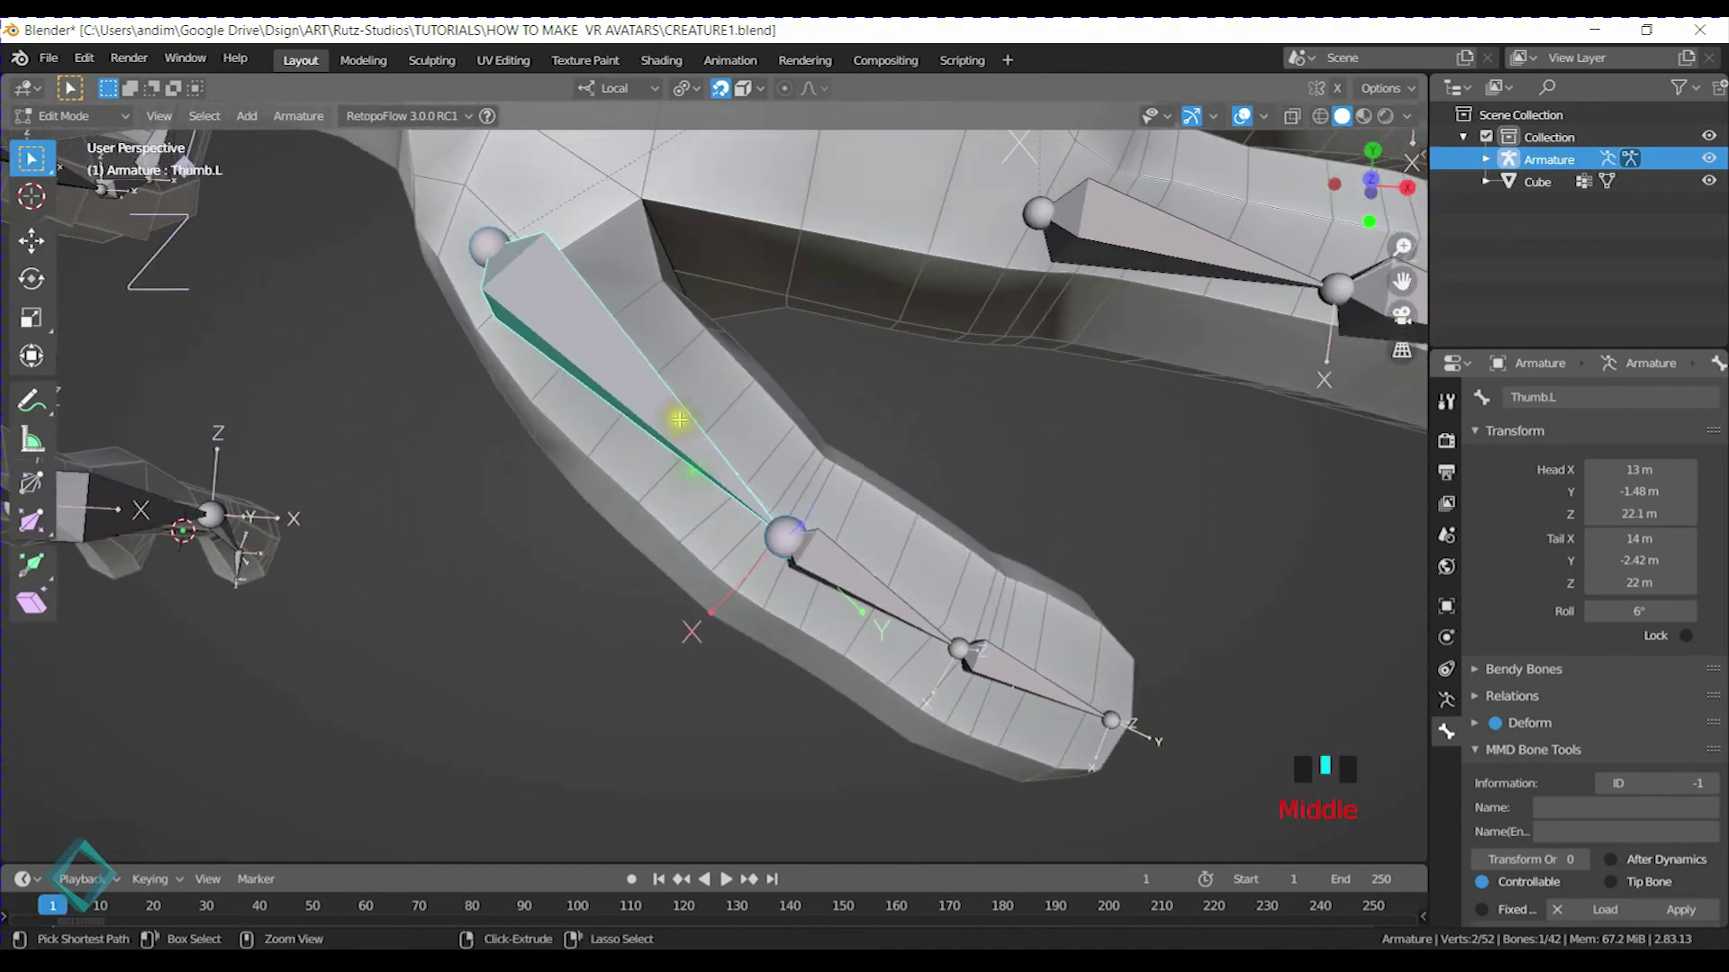
Try a roll of 83° on Thumb.L and clear the bone's roll to 0°
{"action": "key", "text": "ctrl+r"}
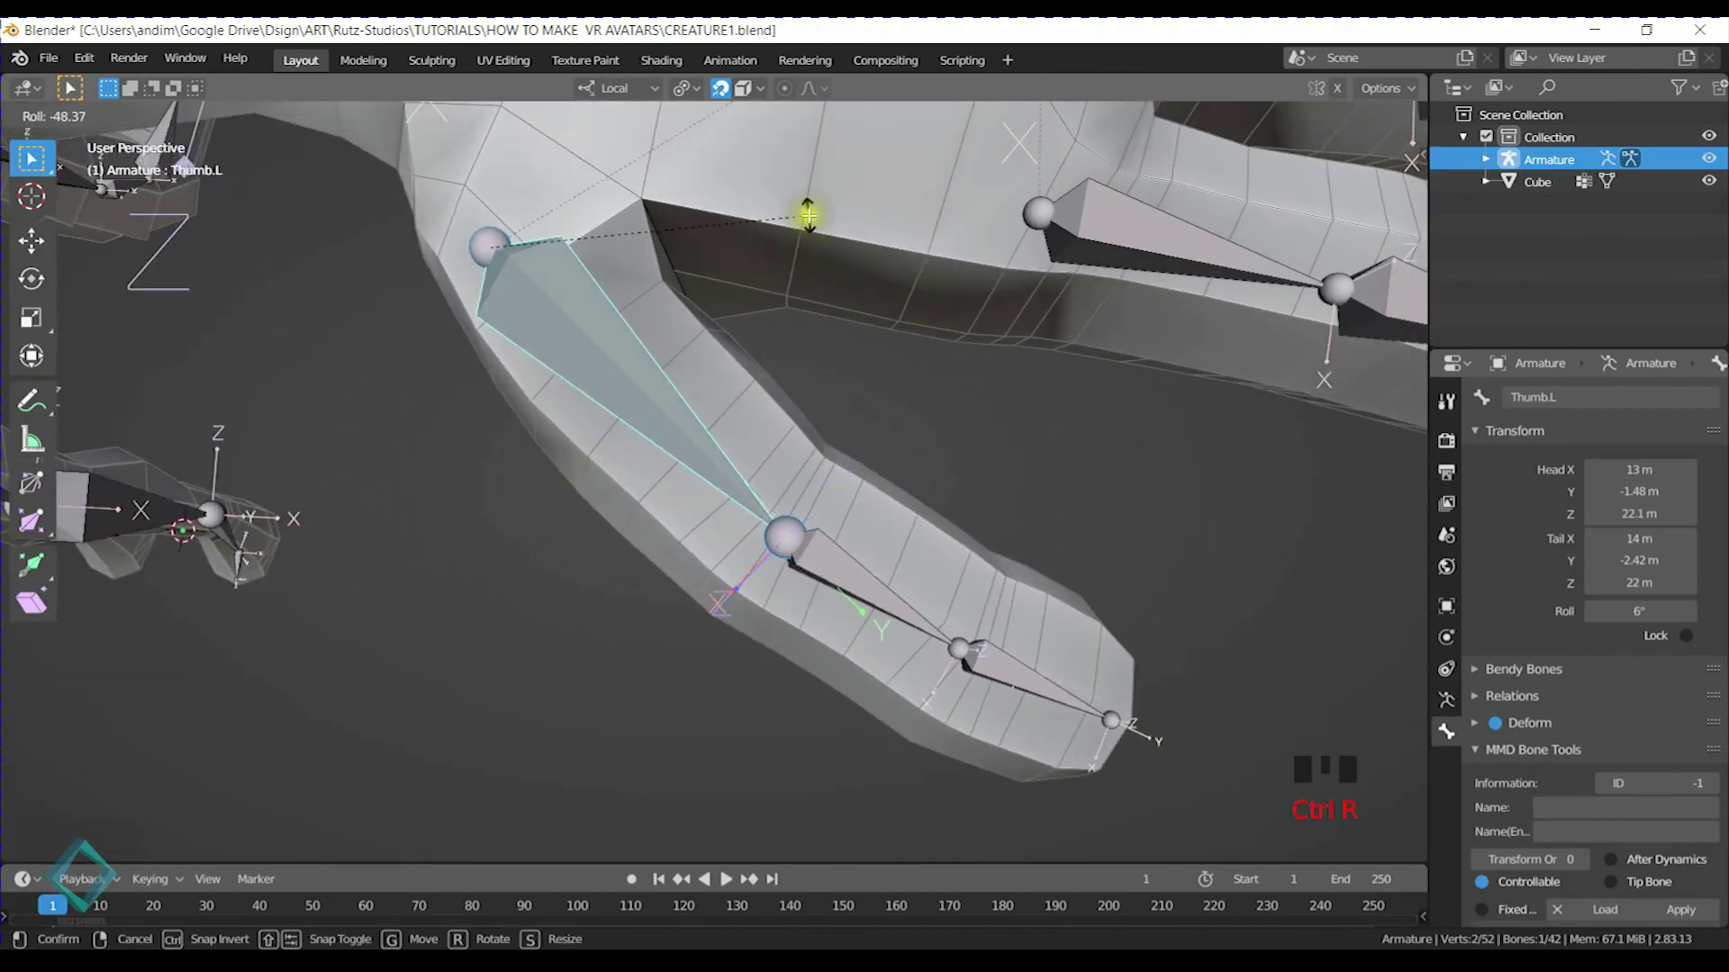
{"action": "left_click", "coordinate": [812, 785]}
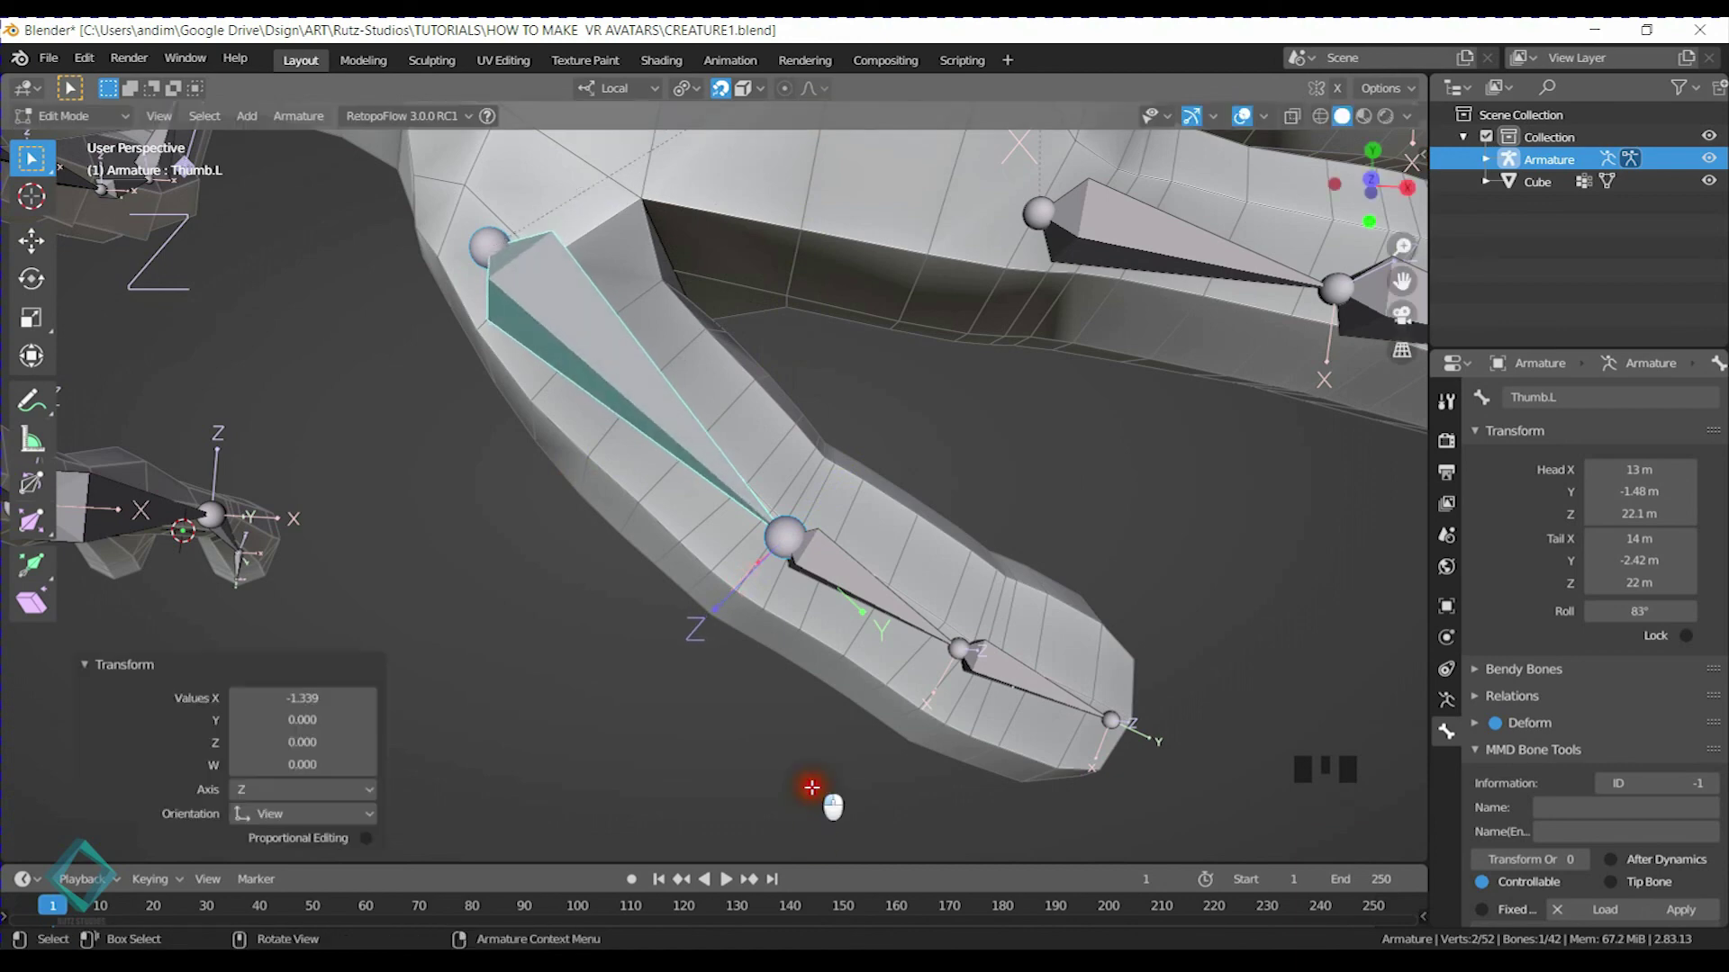
{"action": "middle_click_drag", "start_coordinate": [914, 511], "coordinate": [821, 510]}
{"action": "key", "text": "alt+r"}
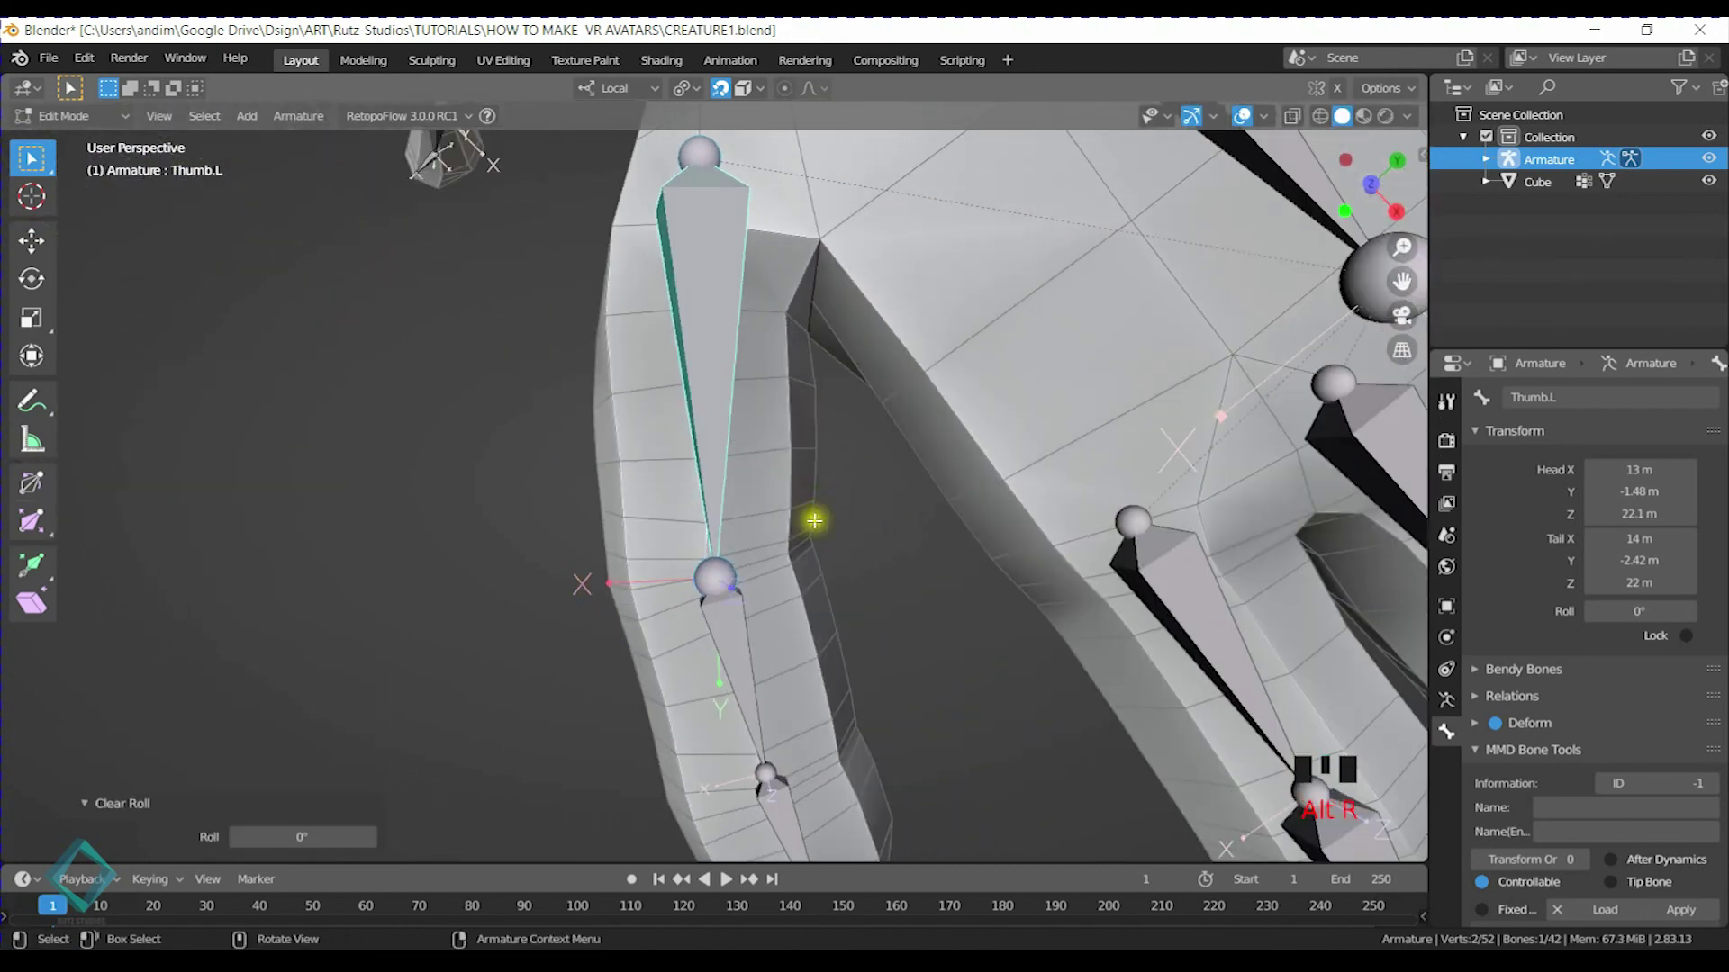
Test in Pose Mode how Thumb.L rotates about its local X axis and leave its pose at rest
{"action": "middle_click_drag", "start_coordinate": [733, 656], "coordinate": [741, 471]}
{"action": "left_click", "coordinate": [663, 598]}
{"action": "middle_click_drag", "start_coordinate": [675, 571], "coordinate": [617, 490]}
{"action": "key", "text": "Tab"}
{"action": "left_click", "coordinate": [465, 489]}
{"action": "key", "text": "ctrl+Tab"}
{"action": "left_click", "coordinate": [436, 492]}
{"action": "key", "text": "ctrl+Tab"}
{"action": "left_click", "coordinate": [441, 493]}
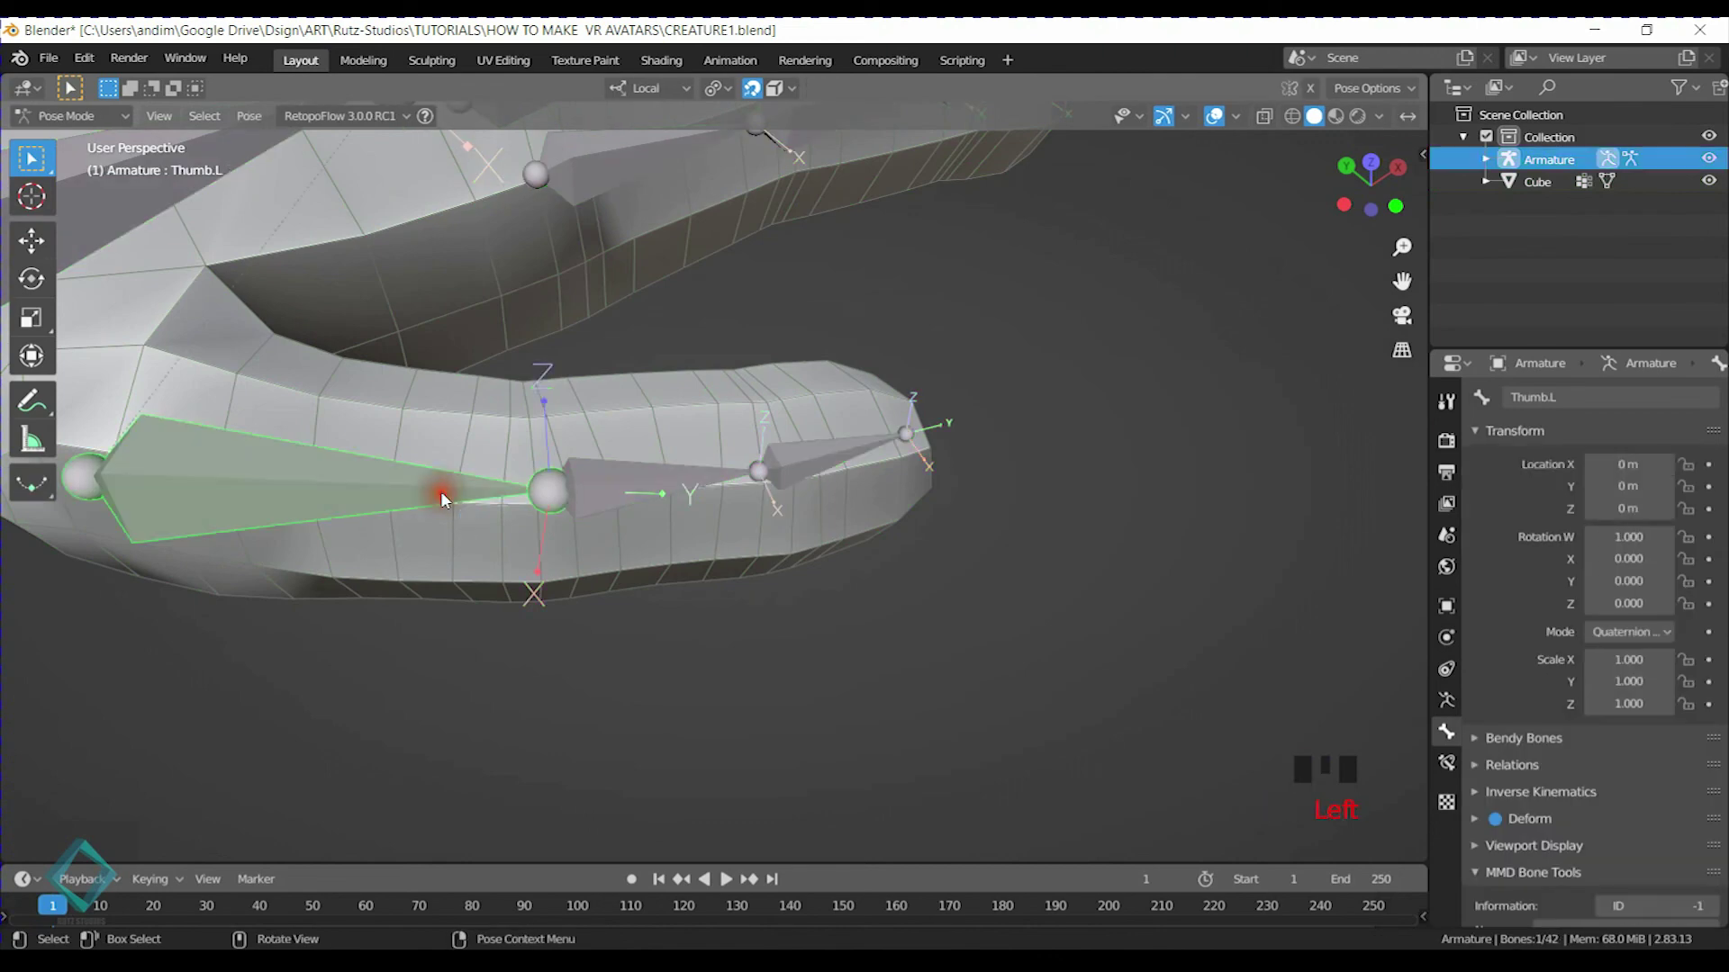
{"action": "key", "text": "ctrl+Tab"}
{"action": "key", "text": "ctrl+Tab"}
{"action": "middle_click_drag", "start_coordinate": [652, 529], "coordinate": [590, 489], "text": "shift"}
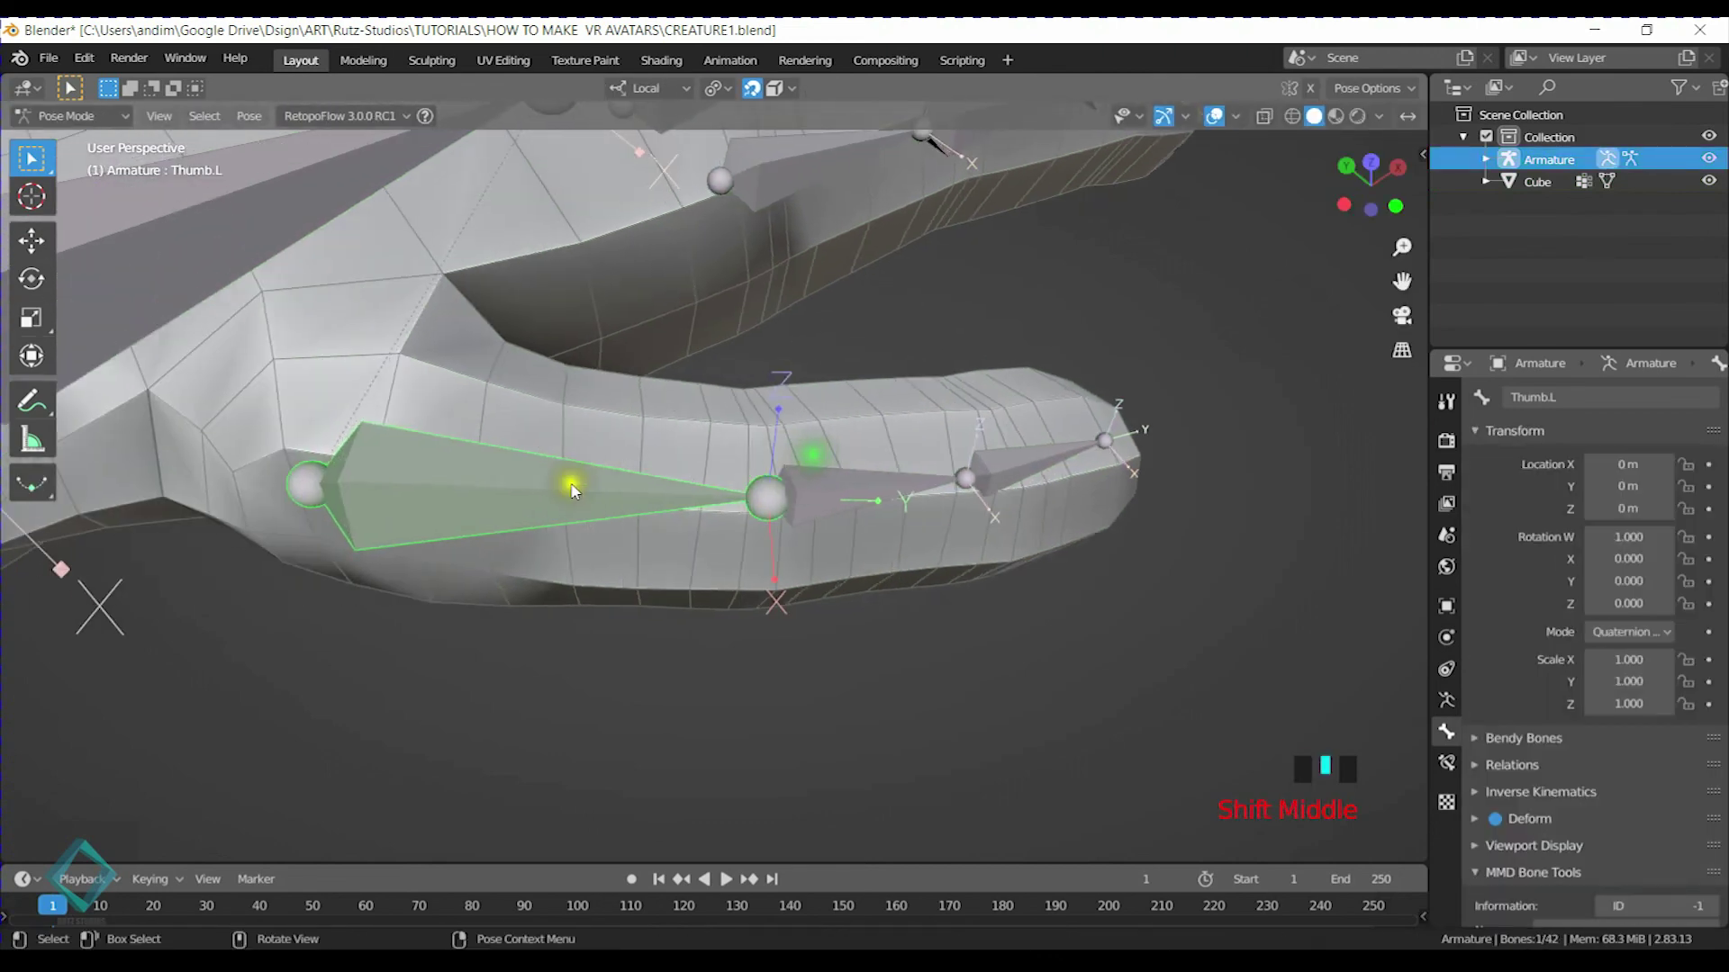
{"action": "key", "text": "r"}
{"action": "key", "text": "x"}
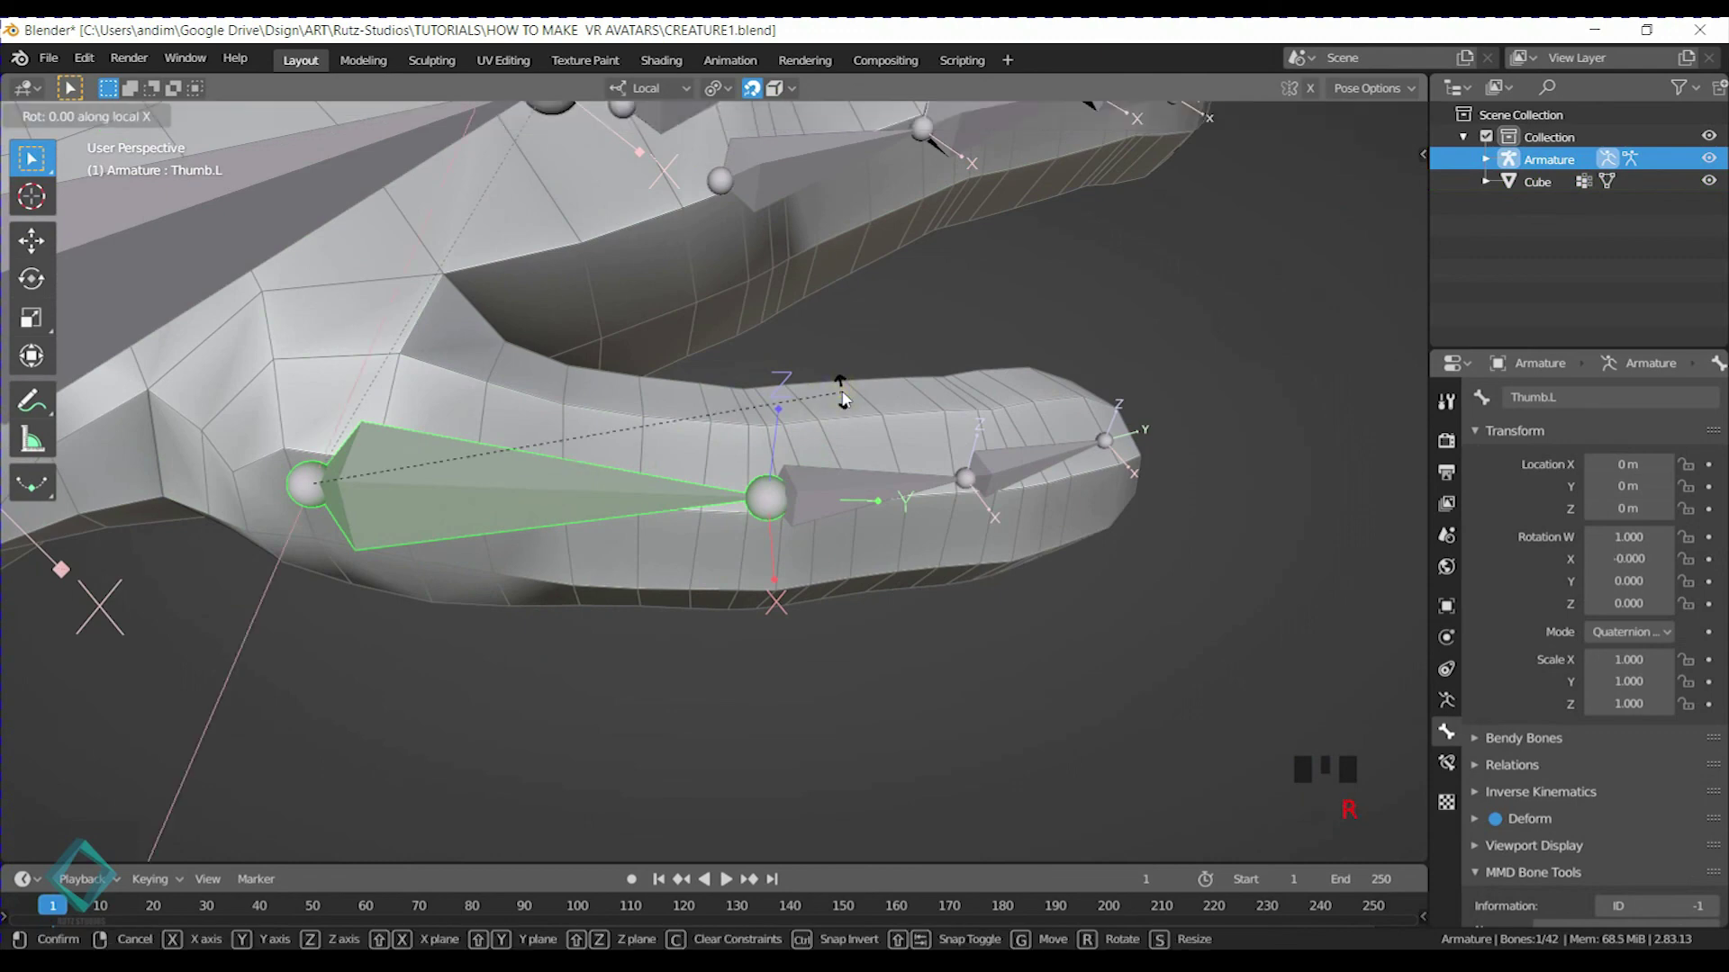
{"action": "left_click", "coordinate": [763, 455]}
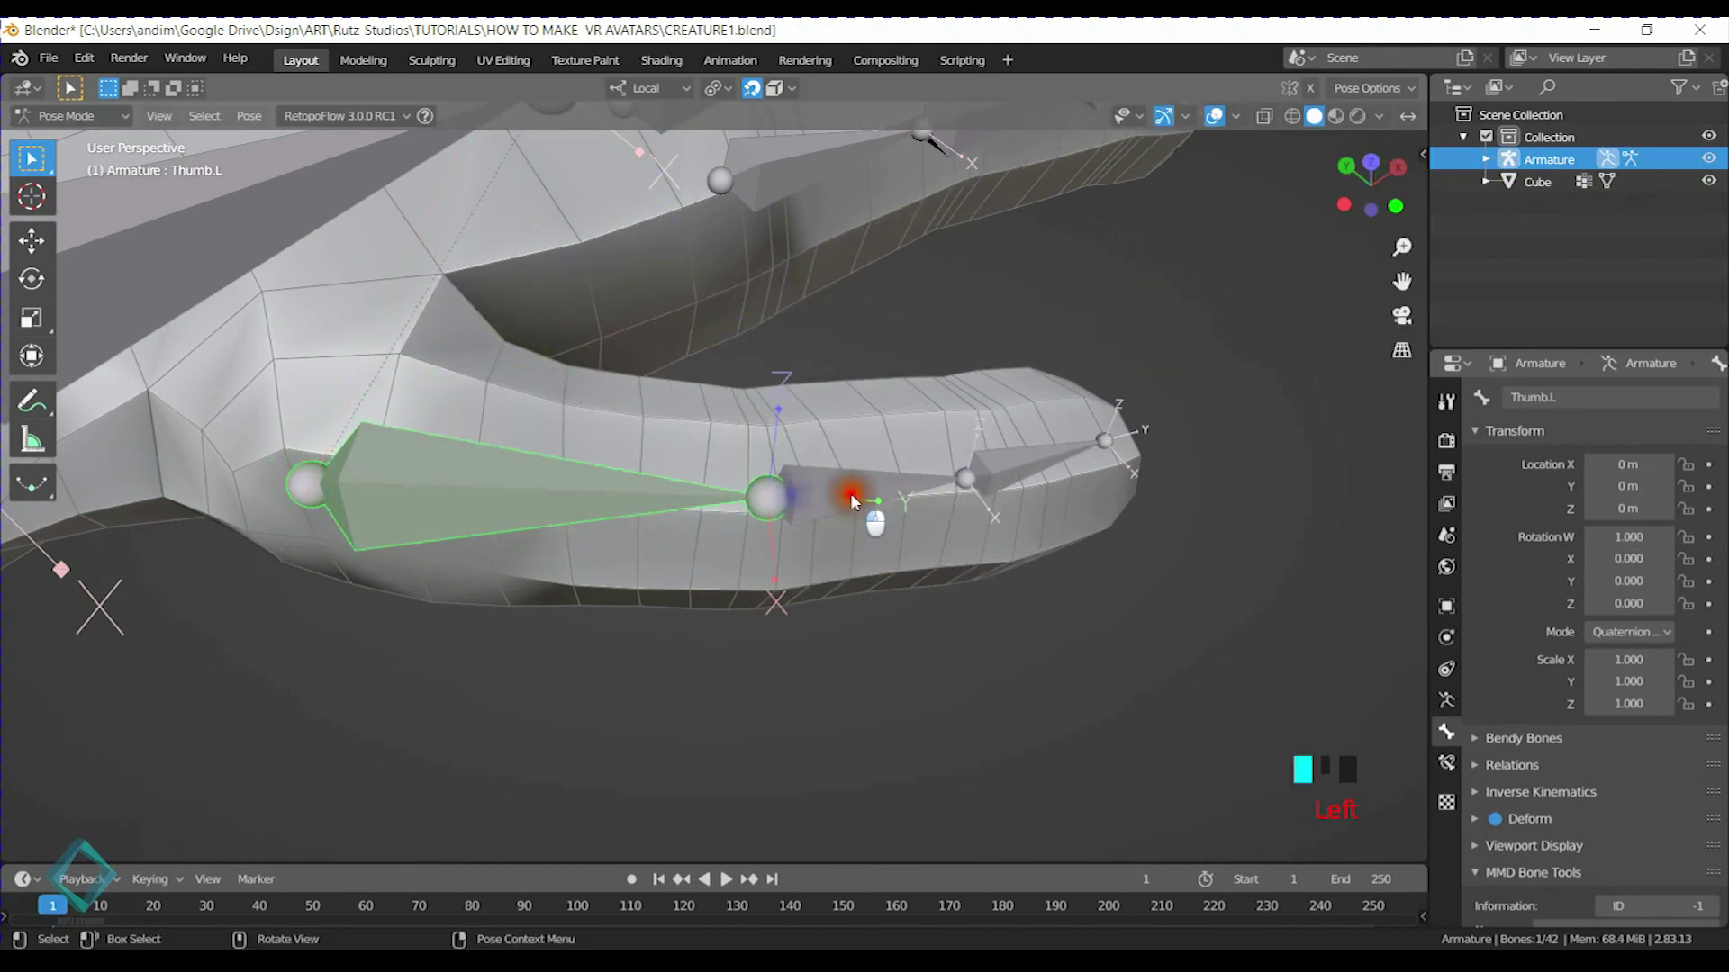
Test the rotation of Thumb.L.001 about its local X axis and cancel it
{"action": "left_click", "coordinate": [850, 493]}
{"action": "key", "text": "r"}
{"action": "key", "text": "x"}
{"action": "right_click", "coordinate": [1057, 471]}
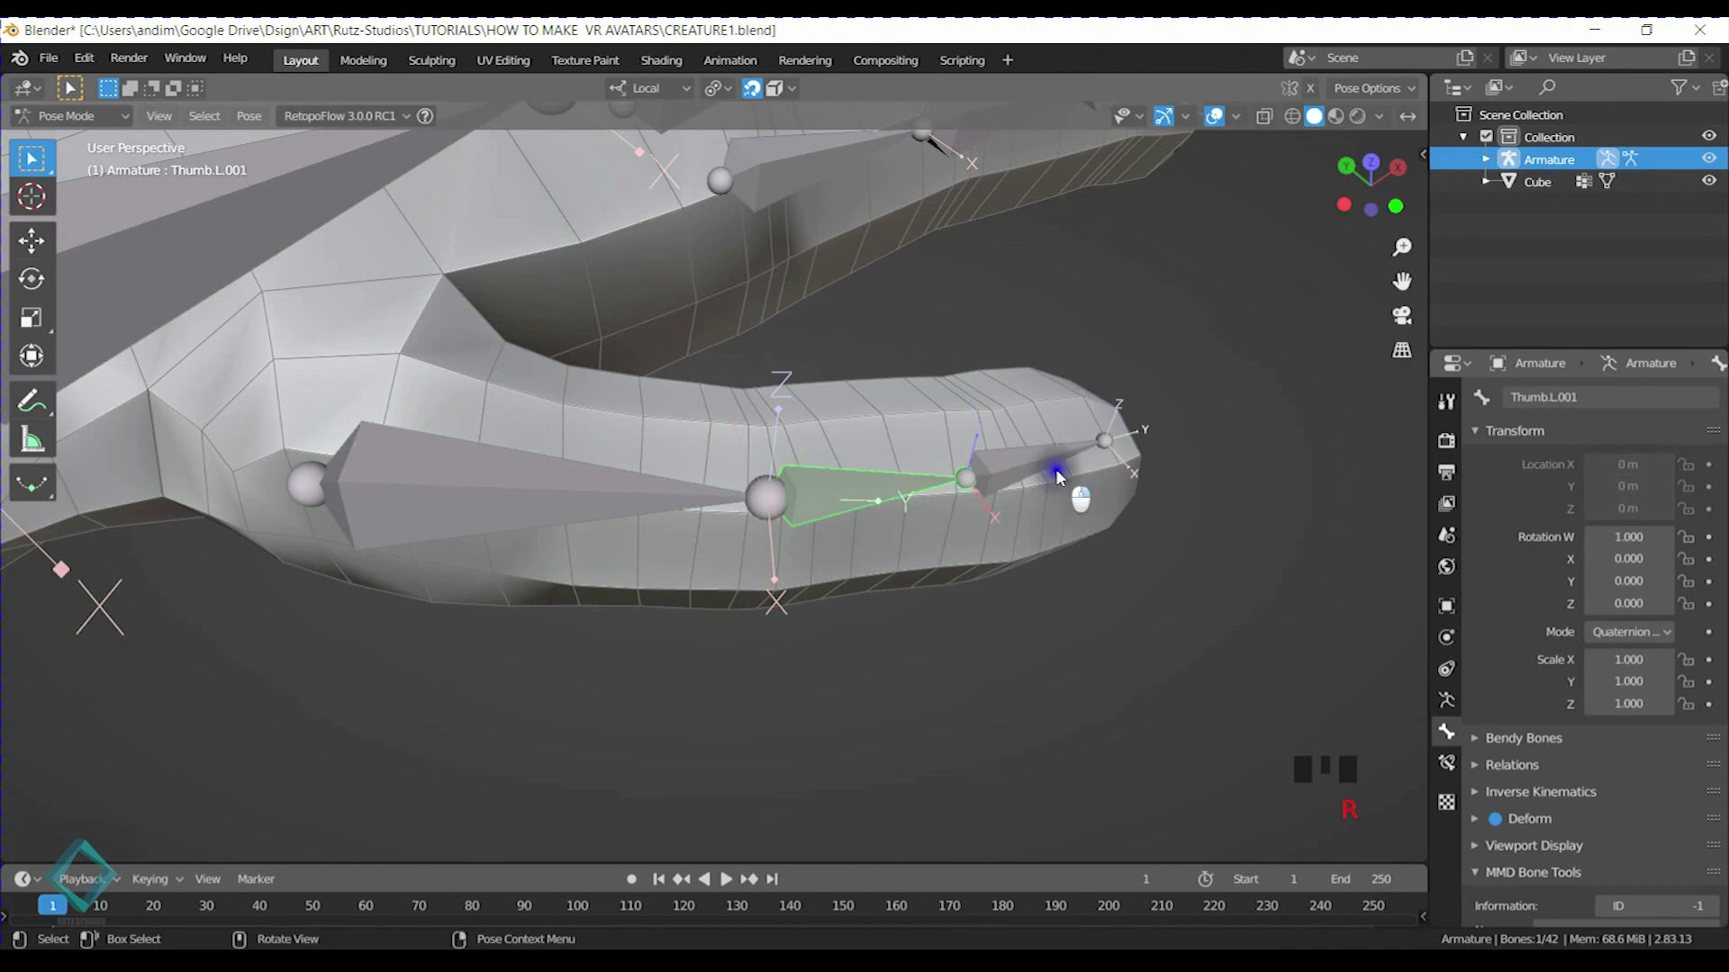
Return to Edit Mode and set the roll of Thumb.L to about -90° so its Z axis points across the thumb
{"action": "left_click", "coordinate": [606, 482]}
{"action": "key", "text": "ctrl+Tab"}
{"action": "left_click", "coordinate": [574, 485]}
{"action": "key", "text": "ctrl+Tab"}
{"action": "left_click", "coordinate": [579, 491]}
{"action": "key", "text": "ctrl+r"}
{"action": "left_click", "coordinate": [658, 455]}
{"action": "key", "text": "ctrl+Tab"}
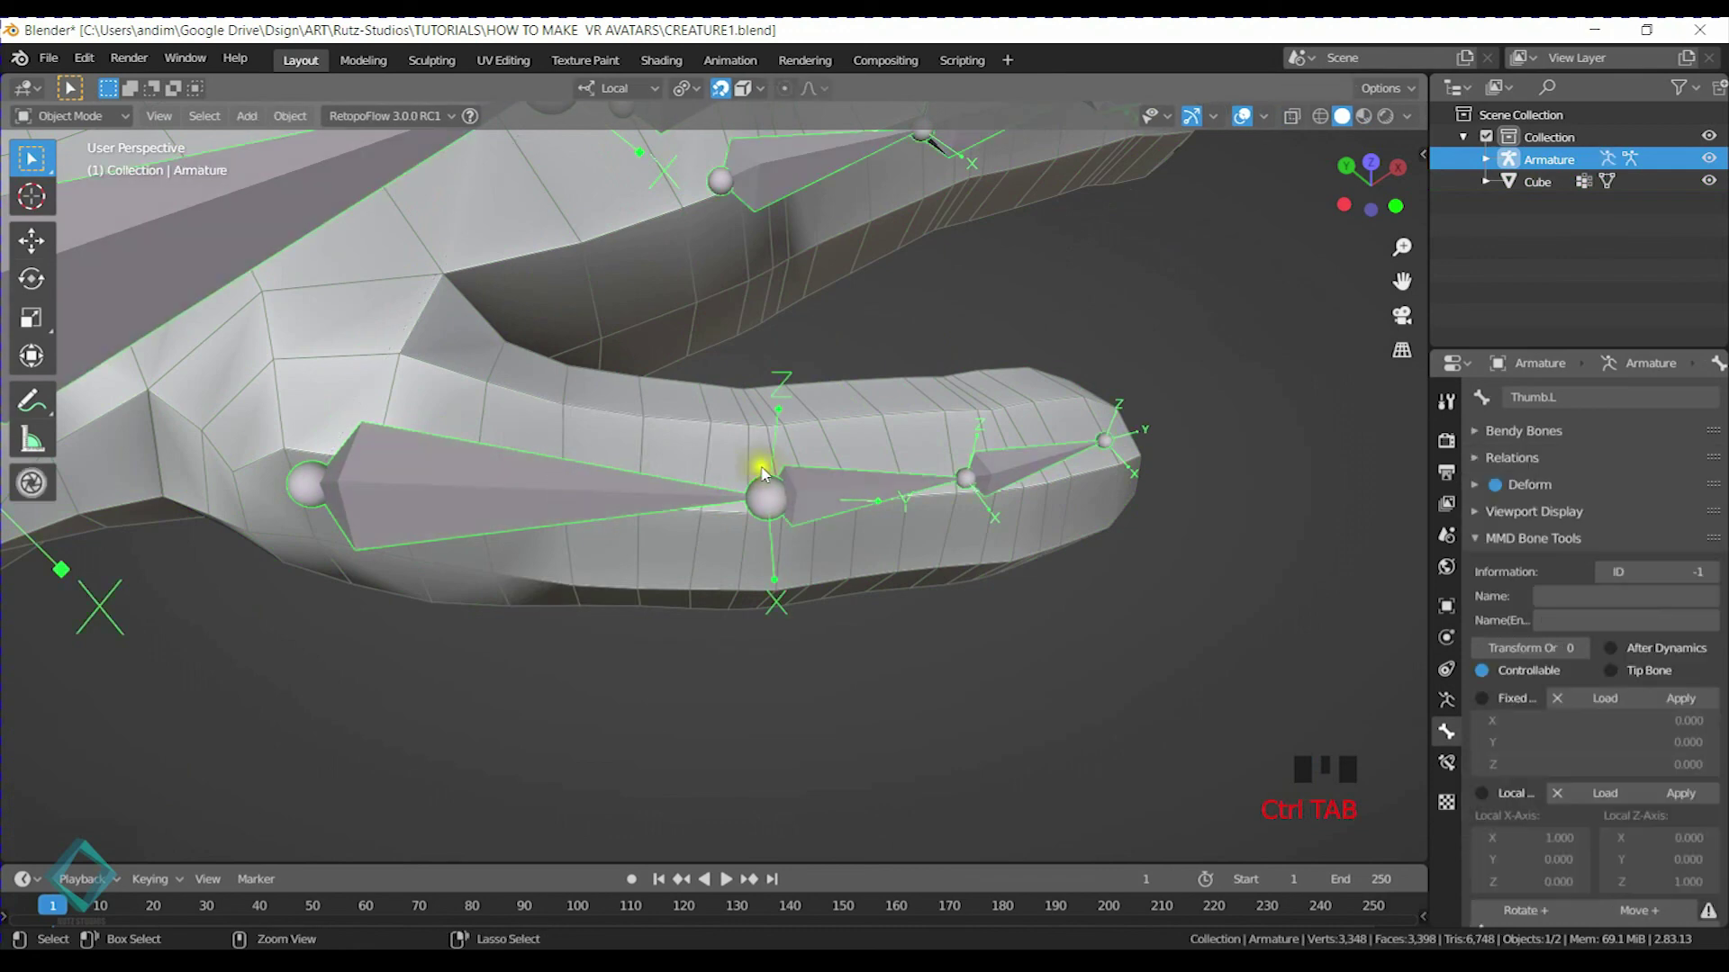
{"action": "key", "text": "Tab"}
{"action": "middle_click_drag", "start_coordinate": [610, 470], "coordinate": [590, 491]}
{"action": "key", "text": "ctrl+r"}
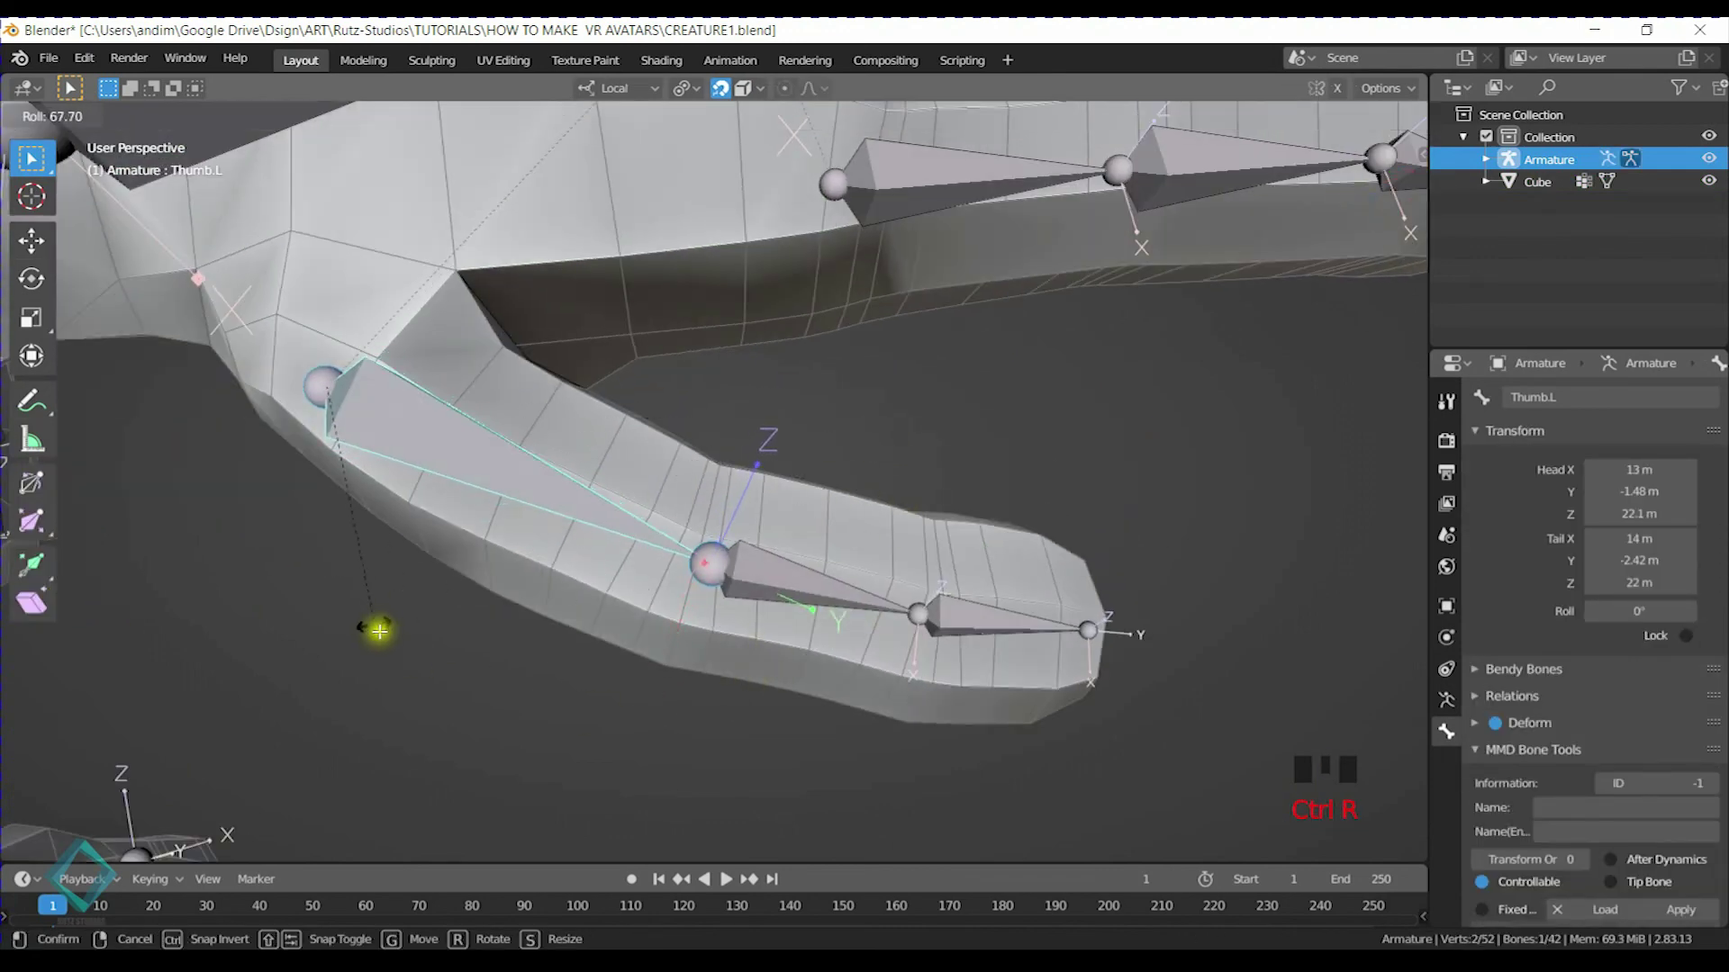
{"action": "left_click", "coordinate": [304, 483]}
Examine the axis orientation of Thumb.L in relation to the finger, hand, arm and spine bones
{"action": "key", "text": "KP_1"}
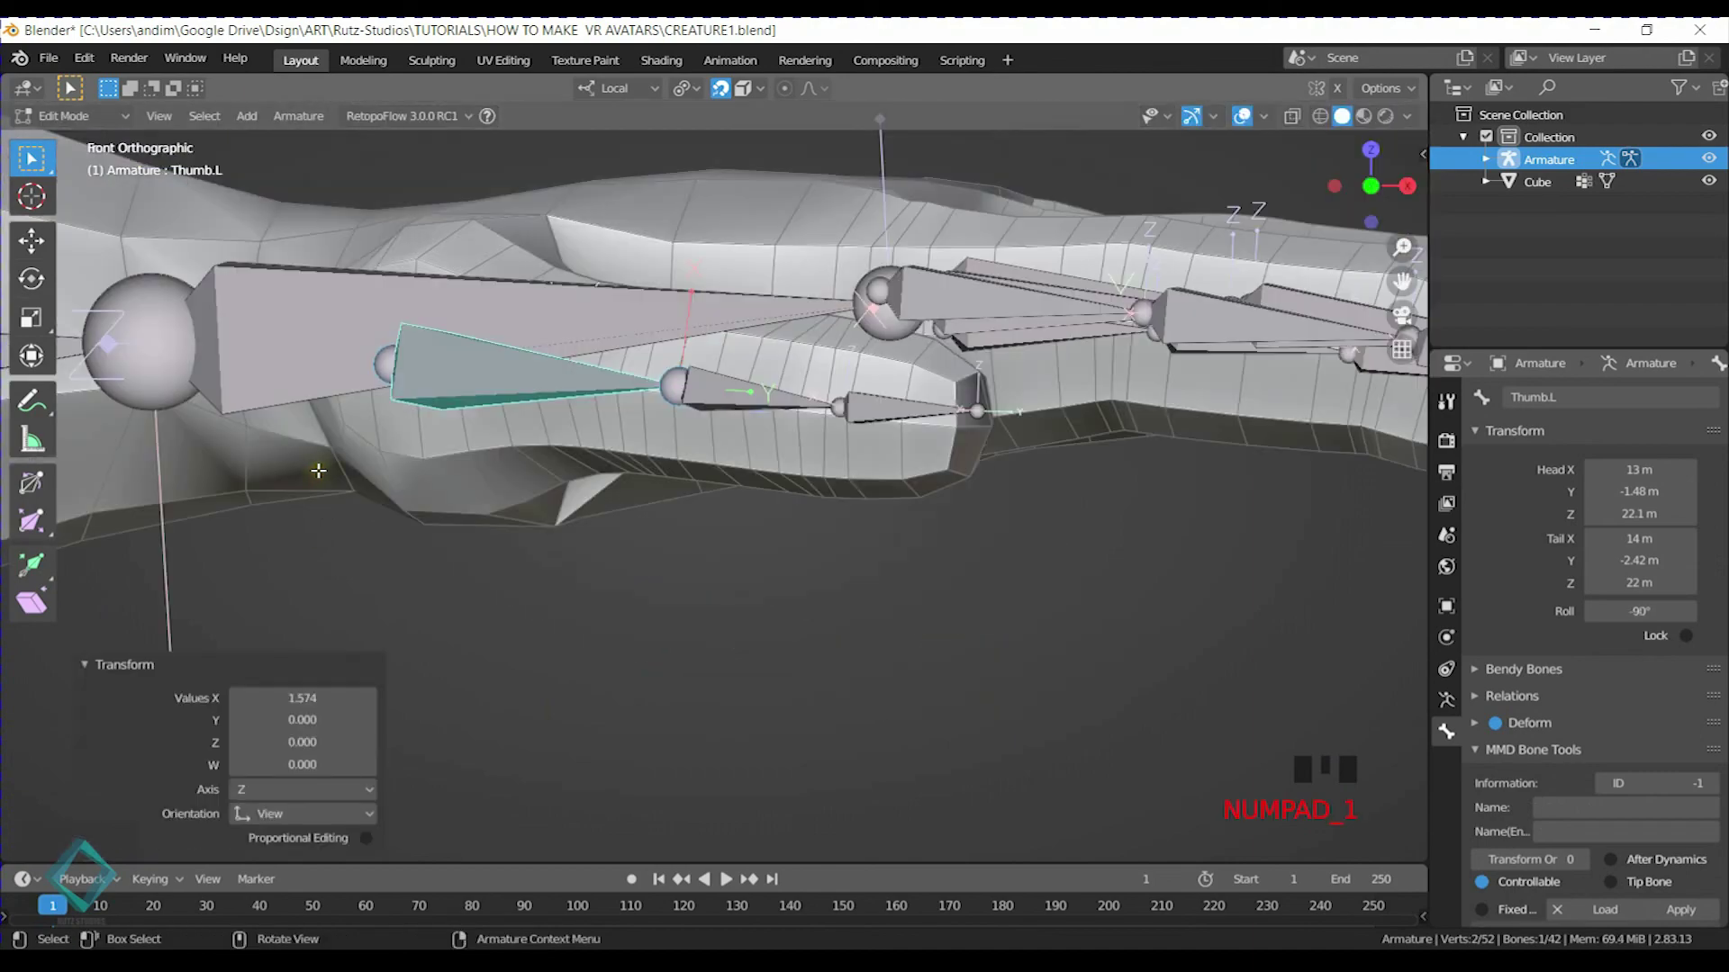
{"action": "middle_click_drag", "start_coordinate": [664, 392], "coordinate": [806, 379]}
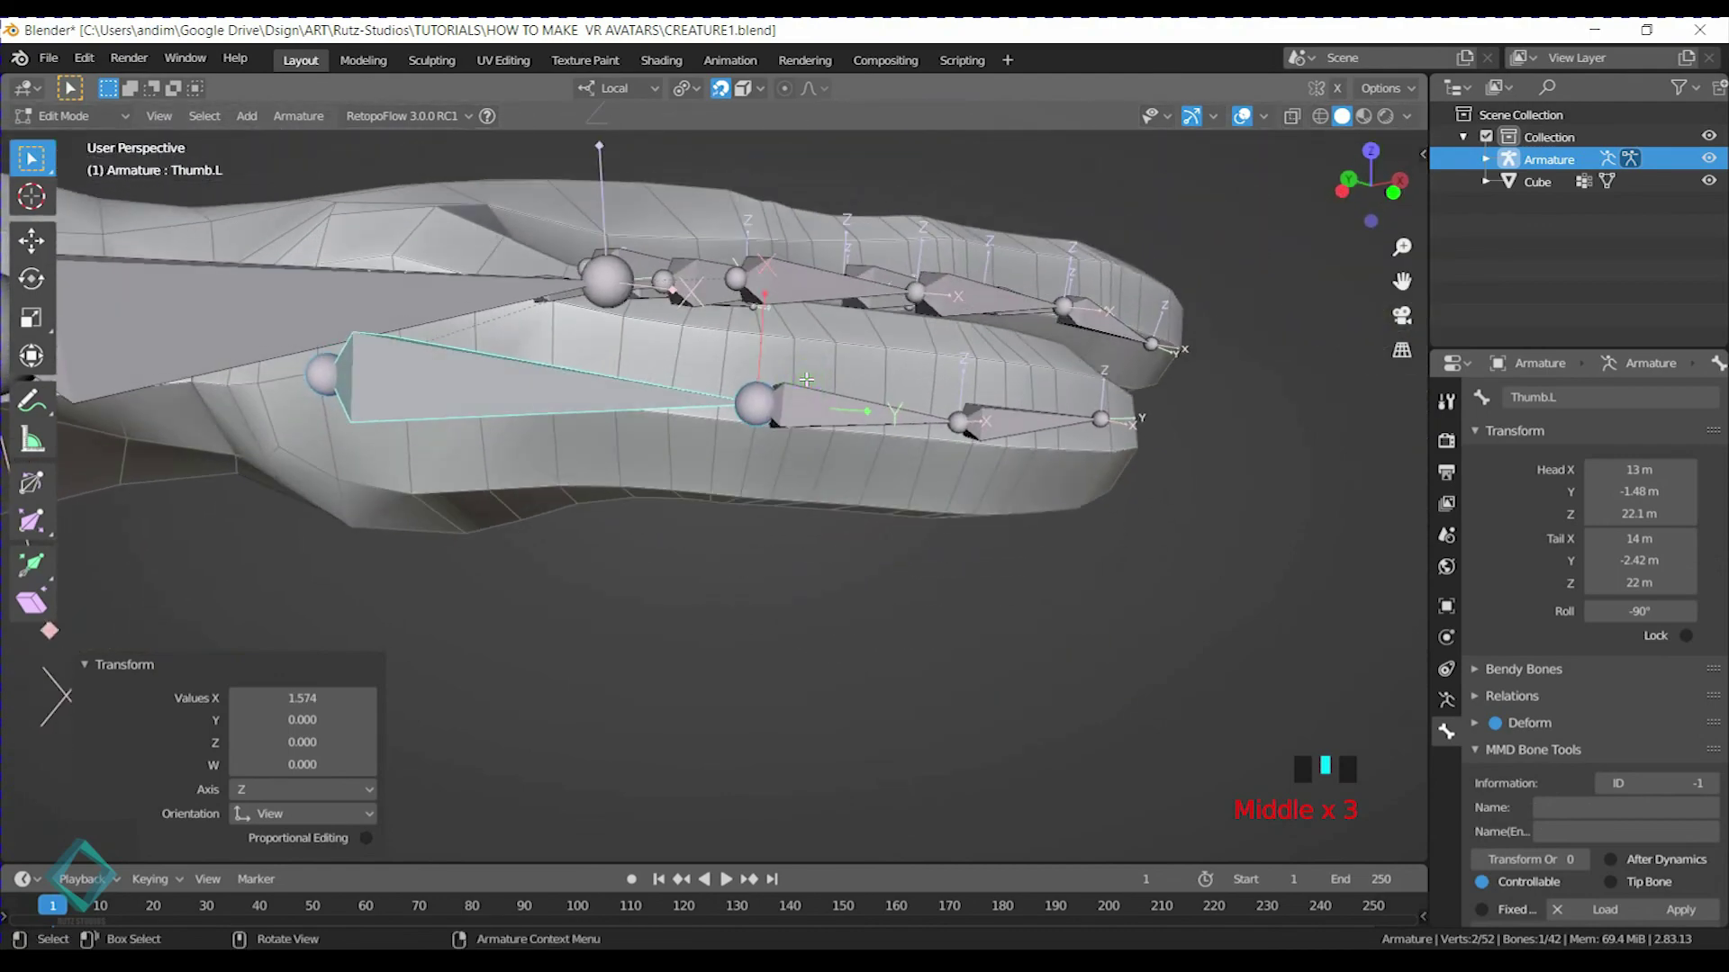
{"action": "middle_click_drag", "start_coordinate": [806, 379], "coordinate": [804, 513]}
{"action": "scroll", "coordinate": [744, 540], "scroll_direction": "up", "scroll_amount": 8}
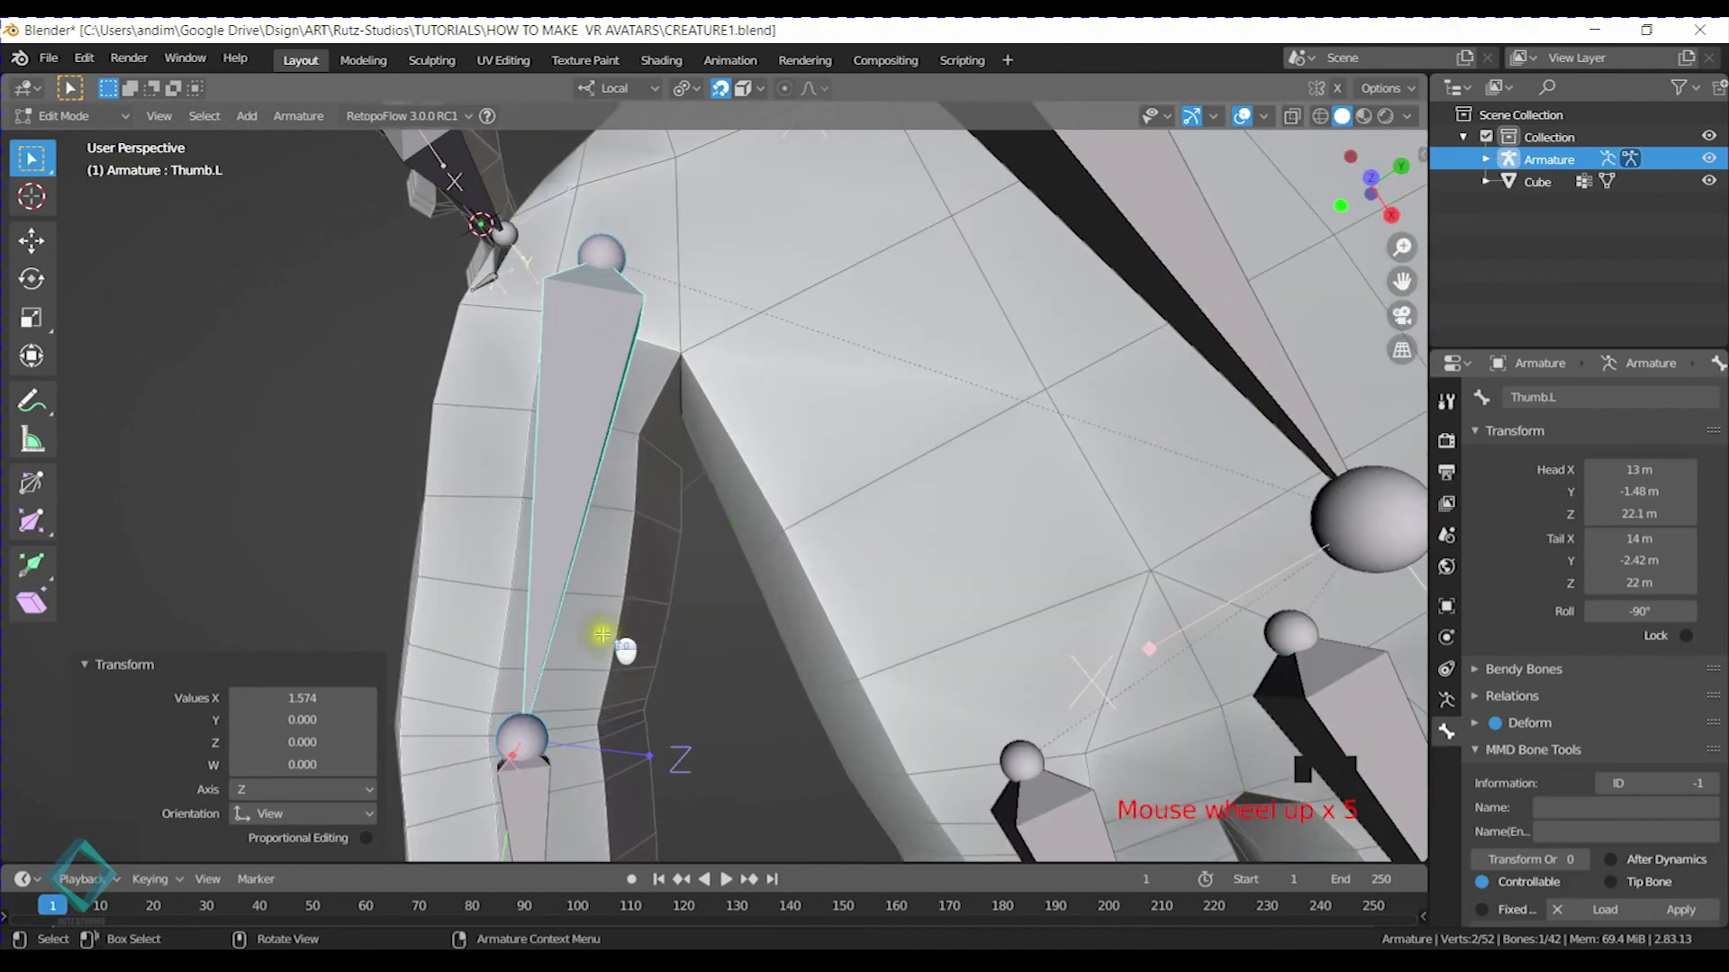
{"action": "middle_click_drag", "start_coordinate": [606, 637], "coordinate": [1038, 495]}
{"action": "scroll", "coordinate": [774, 546], "scroll_direction": "down", "scroll_amount": 5}
{"action": "scroll", "coordinate": [901, 540], "scroll_direction": "down", "scroll_amount": 3}
{"action": "middle_click_drag", "start_coordinate": [834, 564], "coordinate": [707, 470]}
{"action": "middle_click_drag", "start_coordinate": [612, 533], "coordinate": [844, 455], "text": "shift"}
{"action": "scroll", "coordinate": [748, 536], "scroll_direction": "up", "scroll_amount": 2}
{"action": "middle_click_drag", "start_coordinate": [748, 536], "coordinate": [746, 517]}
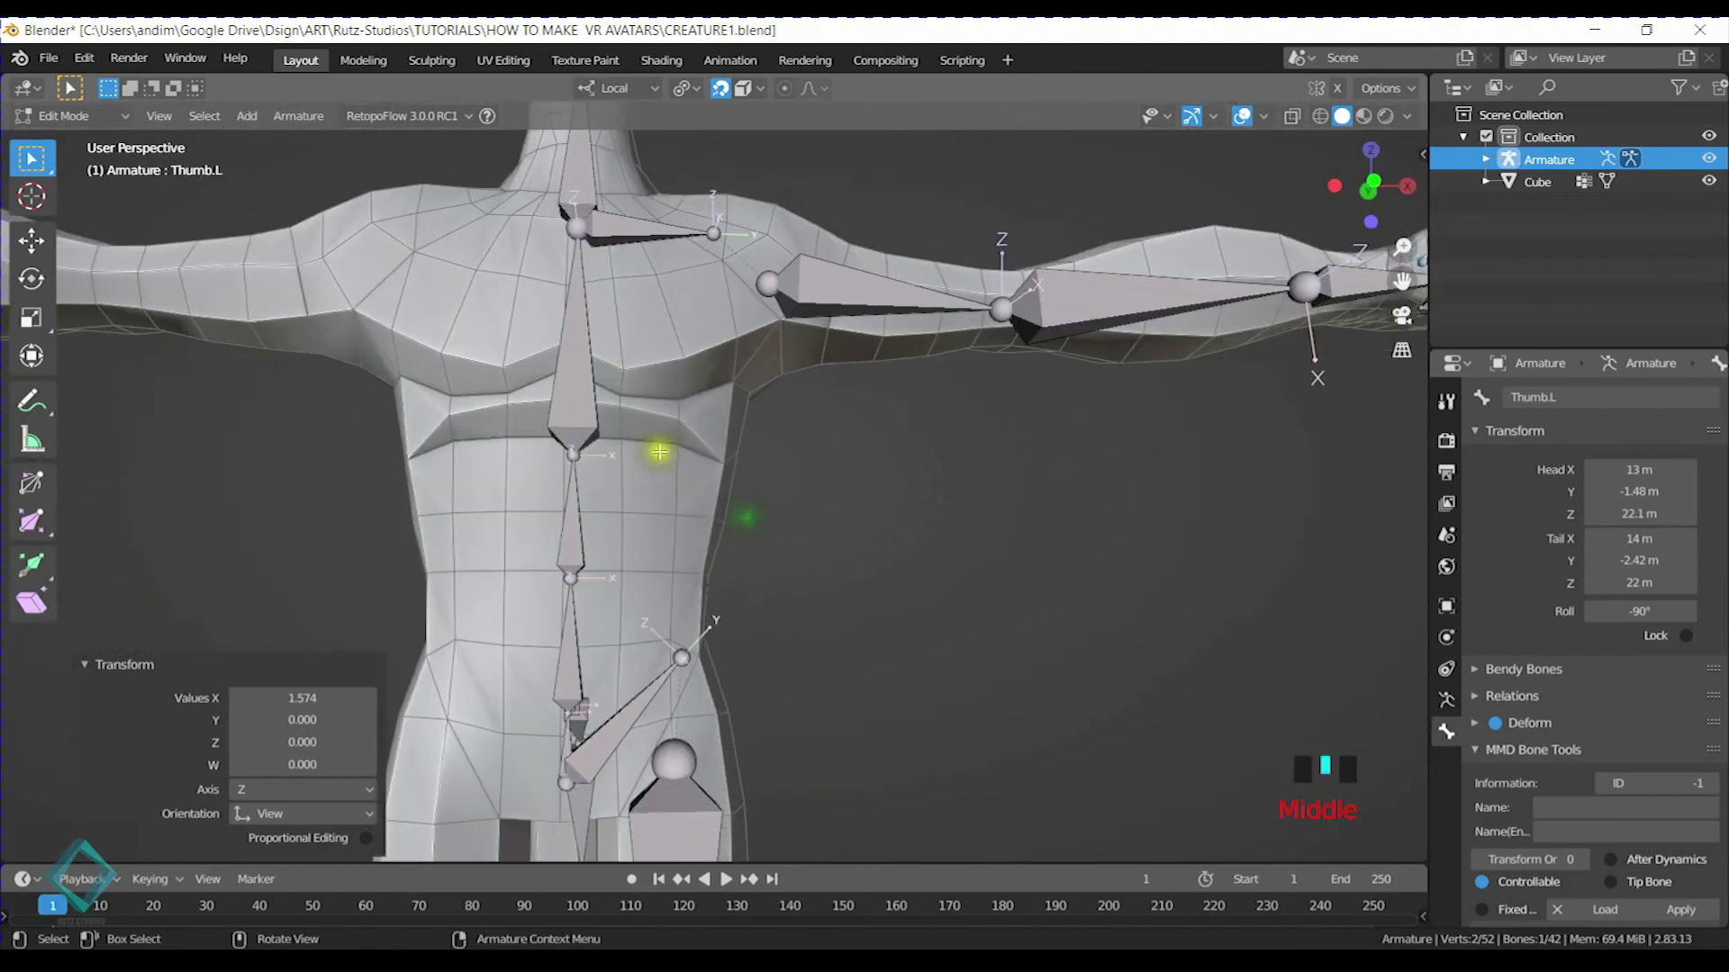
{"action": "middle_click_drag", "start_coordinate": [1264, 432], "coordinate": [855, 486], "text": "shift"}
{"action": "middle_click_drag", "start_coordinate": [1161, 405], "coordinate": [878, 617]}
{"action": "middle_click_drag", "start_coordinate": [815, 680], "coordinate": [957, 507], "text": "shift"}
{"action": "scroll", "coordinate": [711, 504], "scroll_direction": "up", "scroll_amount": 4}
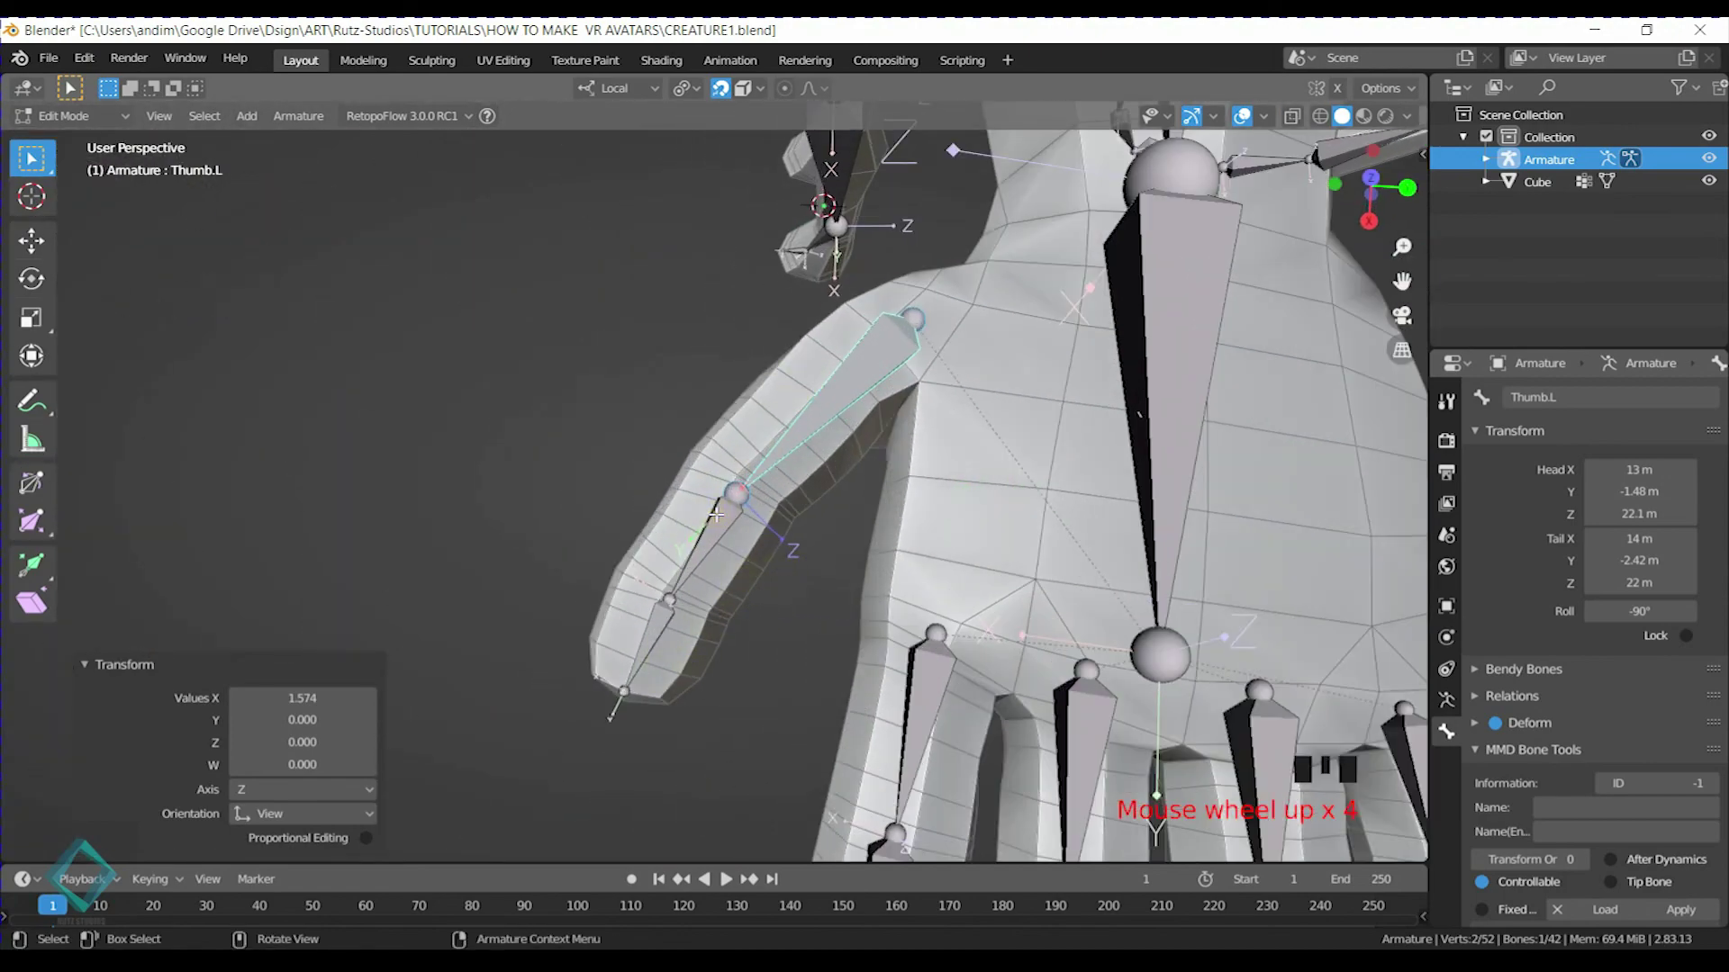
{"action": "middle_click_drag", "start_coordinate": [743, 485], "coordinate": [867, 450], "text": "shift"}
Clear the roll of Thumb.L.001 and roll the bone to match the axis direction of Thumb.L
{"action": "left_click", "coordinate": [811, 347]}
{"action": "key", "text": "ctrl+z"}
{"action": "scroll", "coordinate": [852, 478], "scroll_direction": "up", "scroll_amount": 3}
{"action": "middle_click_drag", "start_coordinate": [1008, 359], "coordinate": [842, 482], "text": "shift"}
{"action": "left_click", "coordinate": [842, 482]}
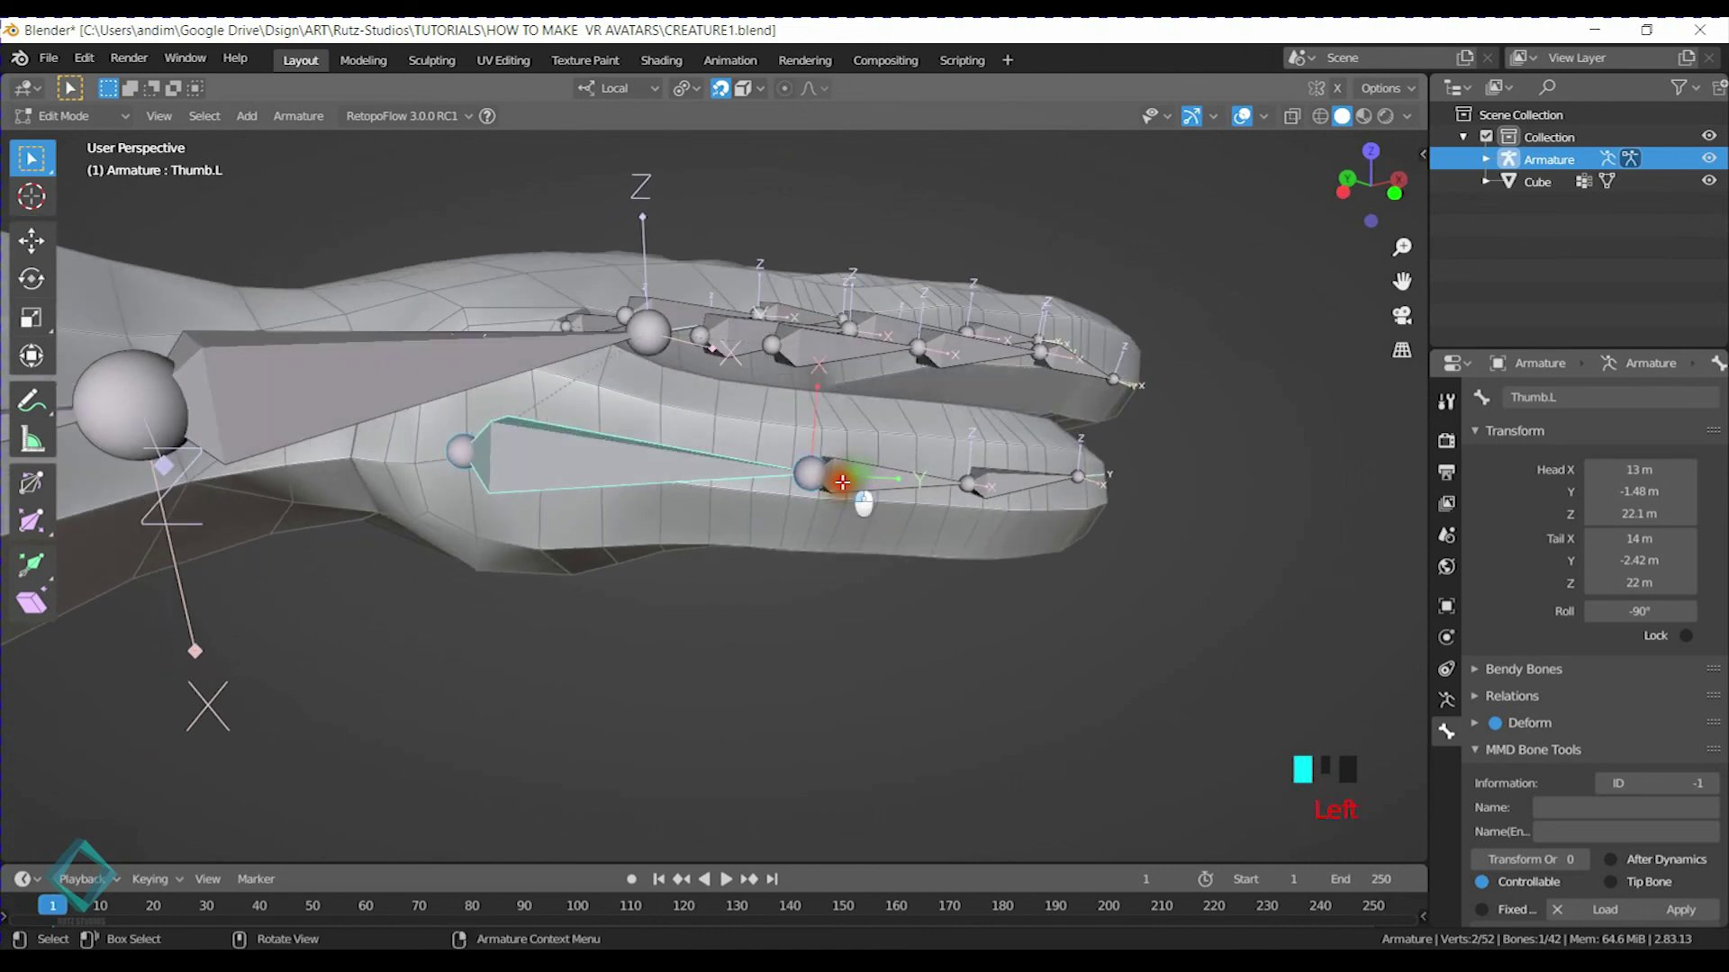
{"action": "key", "text": "alt+r"}
{"action": "middle_click_drag", "start_coordinate": [1041, 482], "coordinate": [1032, 502]}
{"action": "middle_click_drag", "start_coordinate": [877, 507], "coordinate": [817, 532]}
{"action": "key", "text": "ctrl+r"}
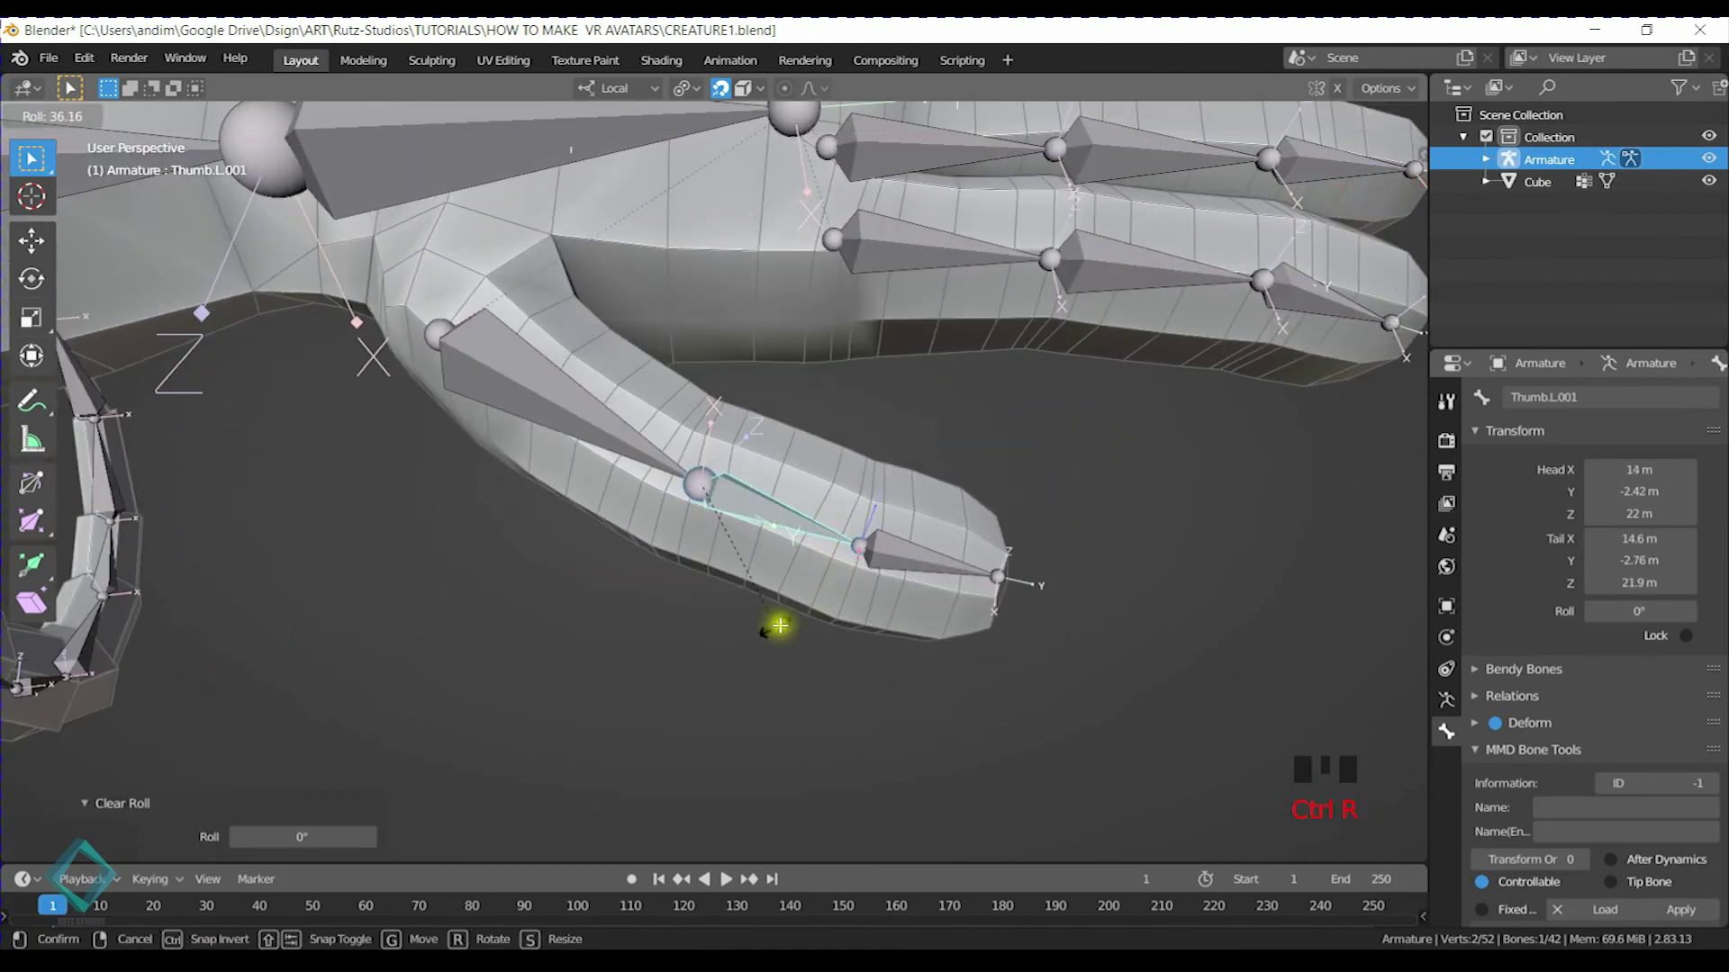
{"action": "left_click", "coordinate": [706, 606]}
Roll the thumb tip bone Thumb.L.002 to about -88° and fine-tune it to line up with the thumb
{"action": "left_click", "coordinate": [914, 552]}
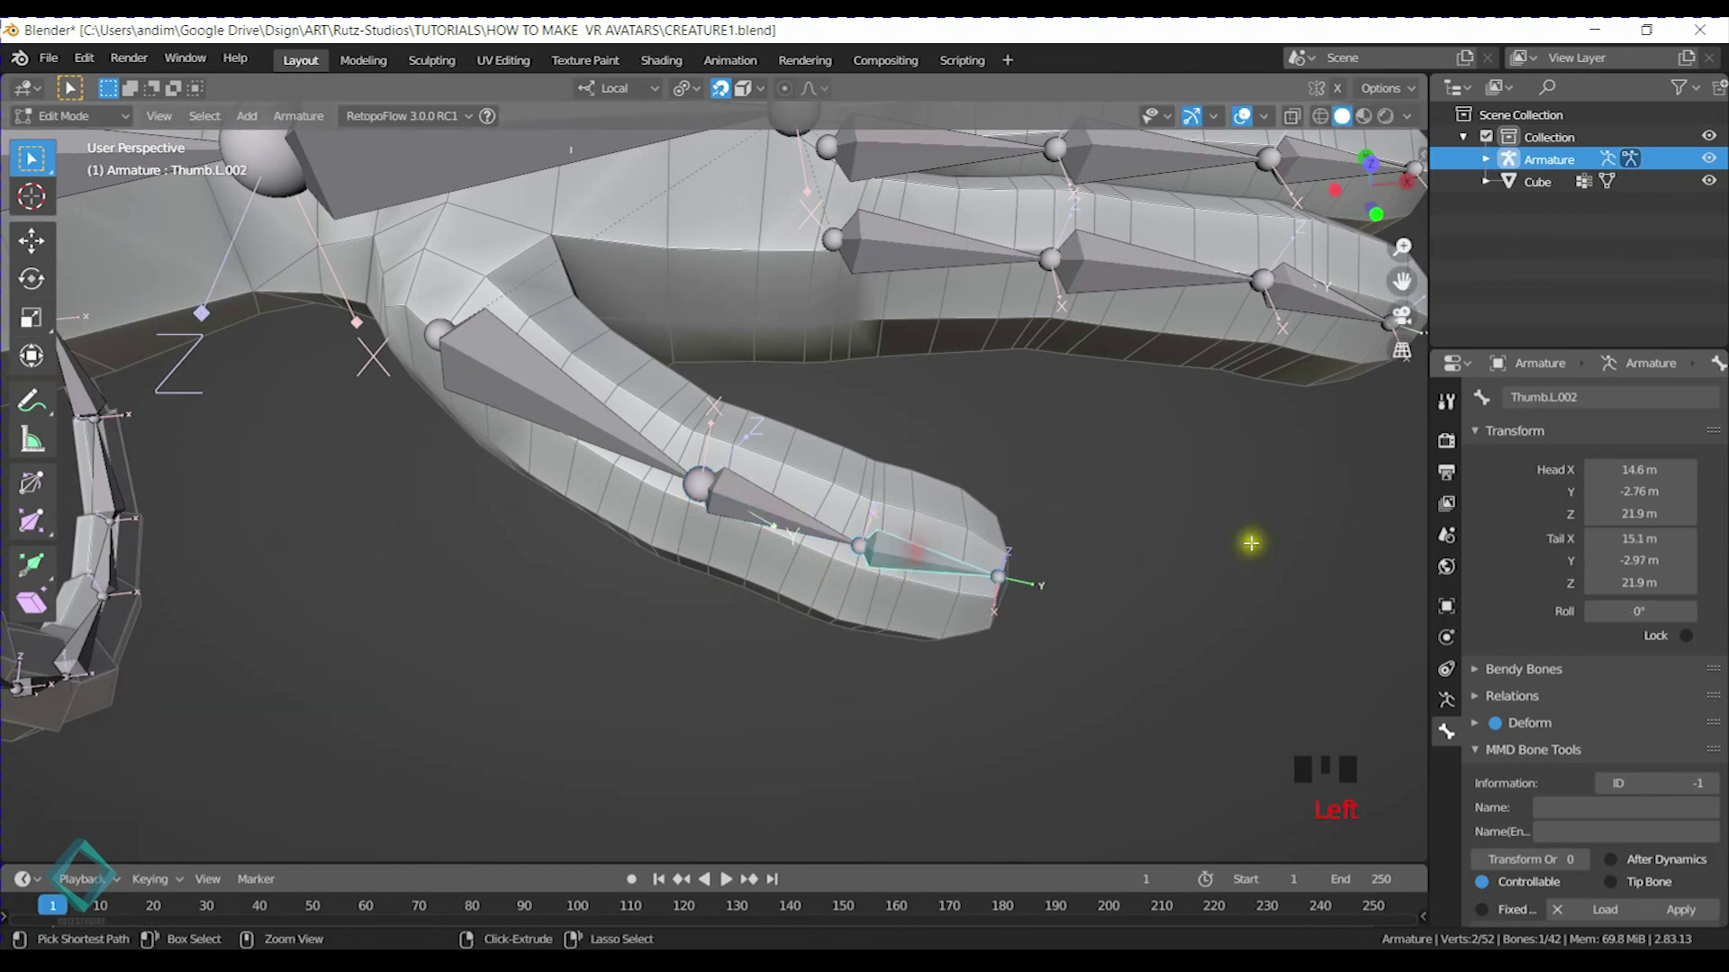
{"action": "key", "text": "ctrl+r"}
{"action": "left_click", "coordinate": [871, 639]}
{"action": "middle_click_drag", "start_coordinate": [929, 581], "coordinate": [721, 662]}
{"action": "middle_click_drag", "start_coordinate": [721, 662], "coordinate": [792, 548], "text": "shift"}
{"action": "key", "text": "ctrl+r"}
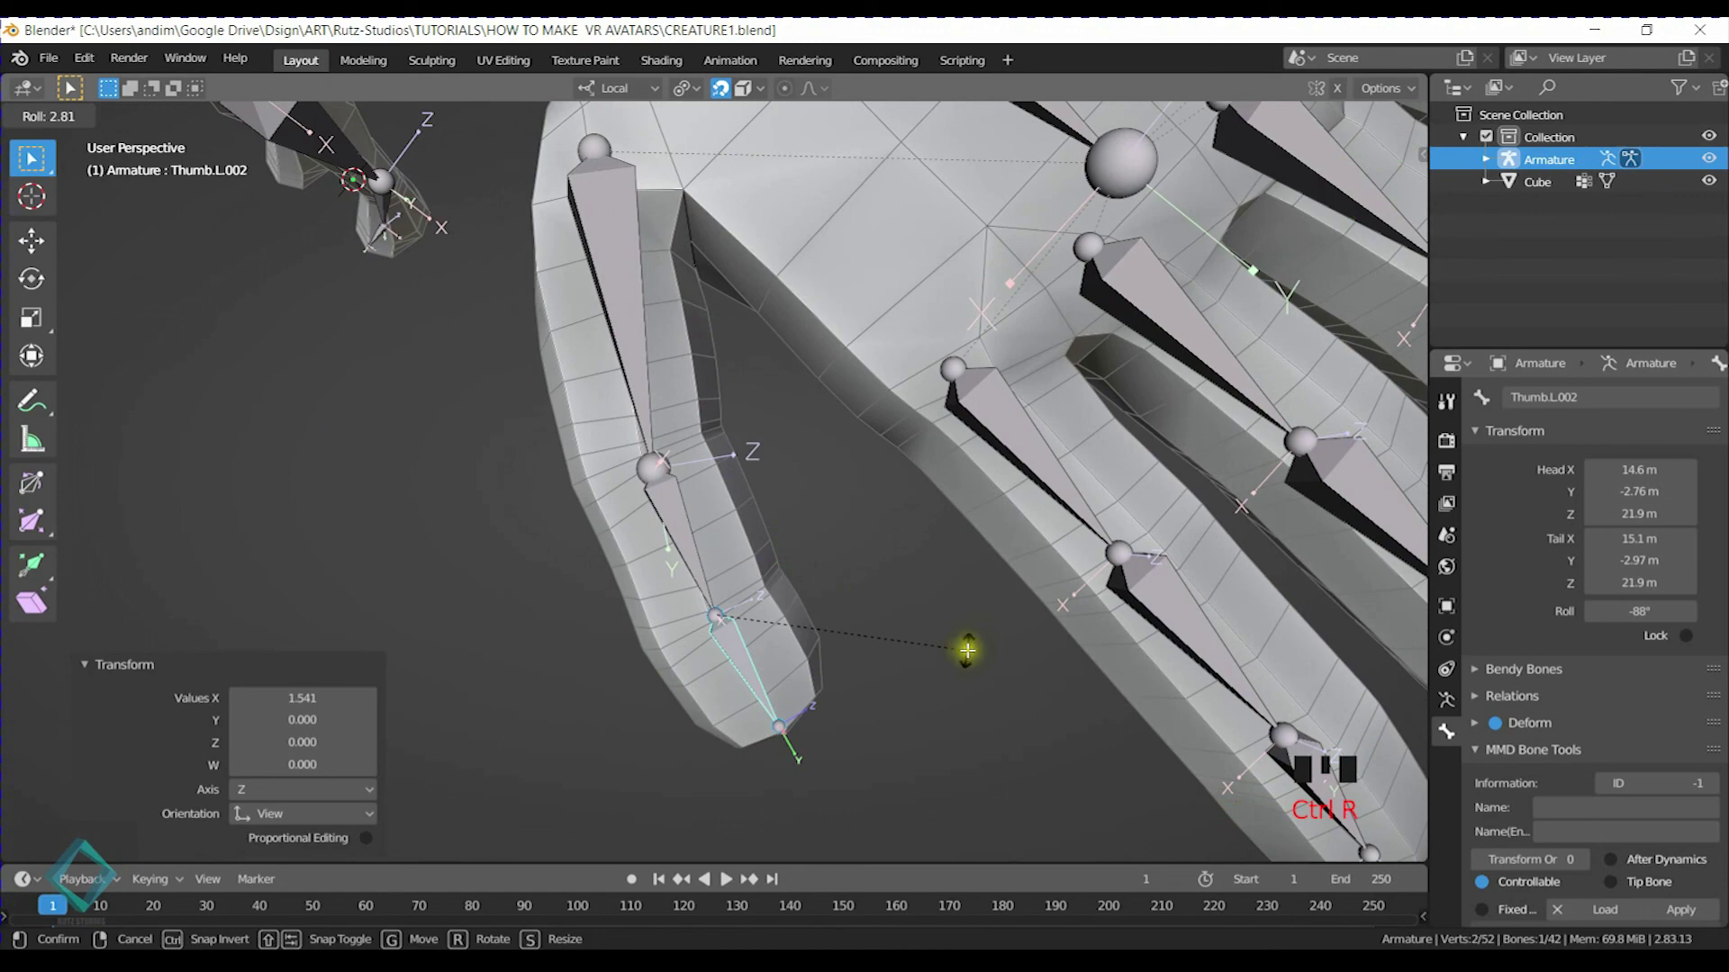
{"action": "left_click", "coordinate": [965, 649]}
Fine-tune the roll of Thumb.L.001 and save the file
{"action": "left_click", "coordinate": [676, 505]}
{"action": "key", "text": "ctrl+r"}
{"action": "left_click", "coordinate": [941, 531]}
{"action": "key", "text": "ctrl+s"}
Test in Pose Mode how the whole thumb bends by rotating Thumb.L about its local X axis, and cancel
{"action": "middle_click_drag", "start_coordinate": [663, 571], "coordinate": [829, 463]}
{"action": "key", "text": "ctrl+Tab"}
{"action": "middle_click_drag", "start_coordinate": [565, 398], "coordinate": [718, 466]}
{"action": "left_click", "coordinate": [579, 446]}
{"action": "key", "text": "r"}
{"action": "key", "text": "x"}
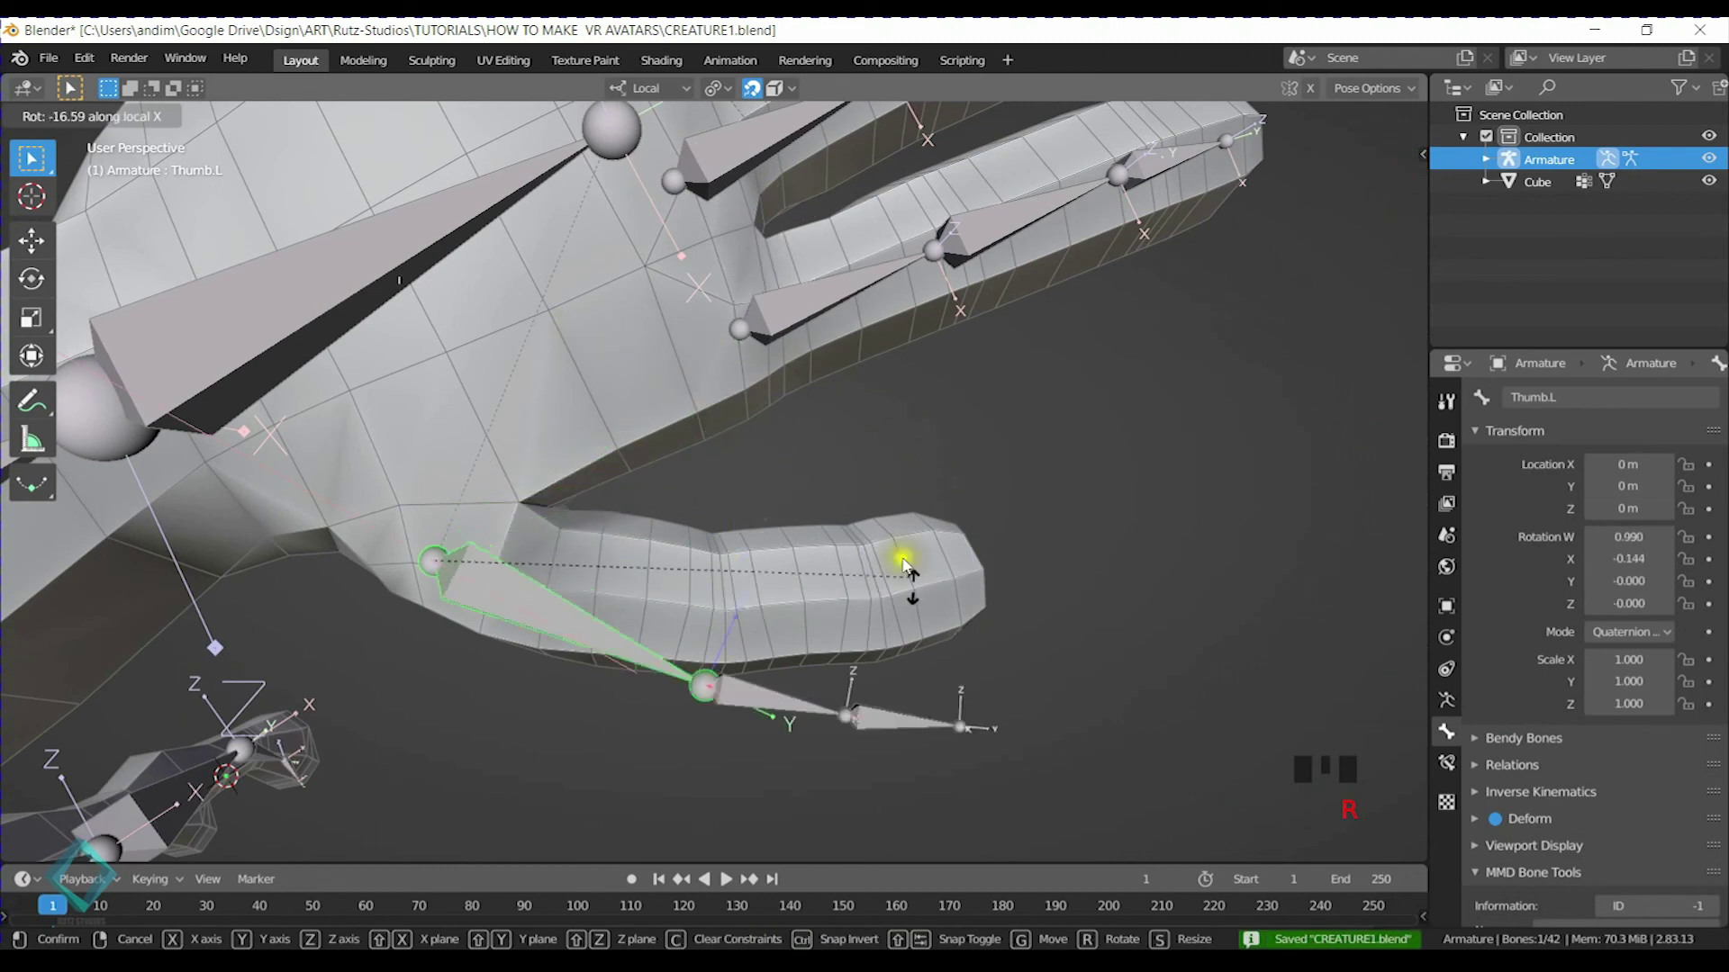
{"action": "right_click", "coordinate": [818, 386]}
Test the bending of Thumb.L.001 and Thumb.L.002 about local X, cancel both rotations and save the file
{"action": "left_click", "coordinate": [833, 596]}
{"action": "key", "text": "r"}
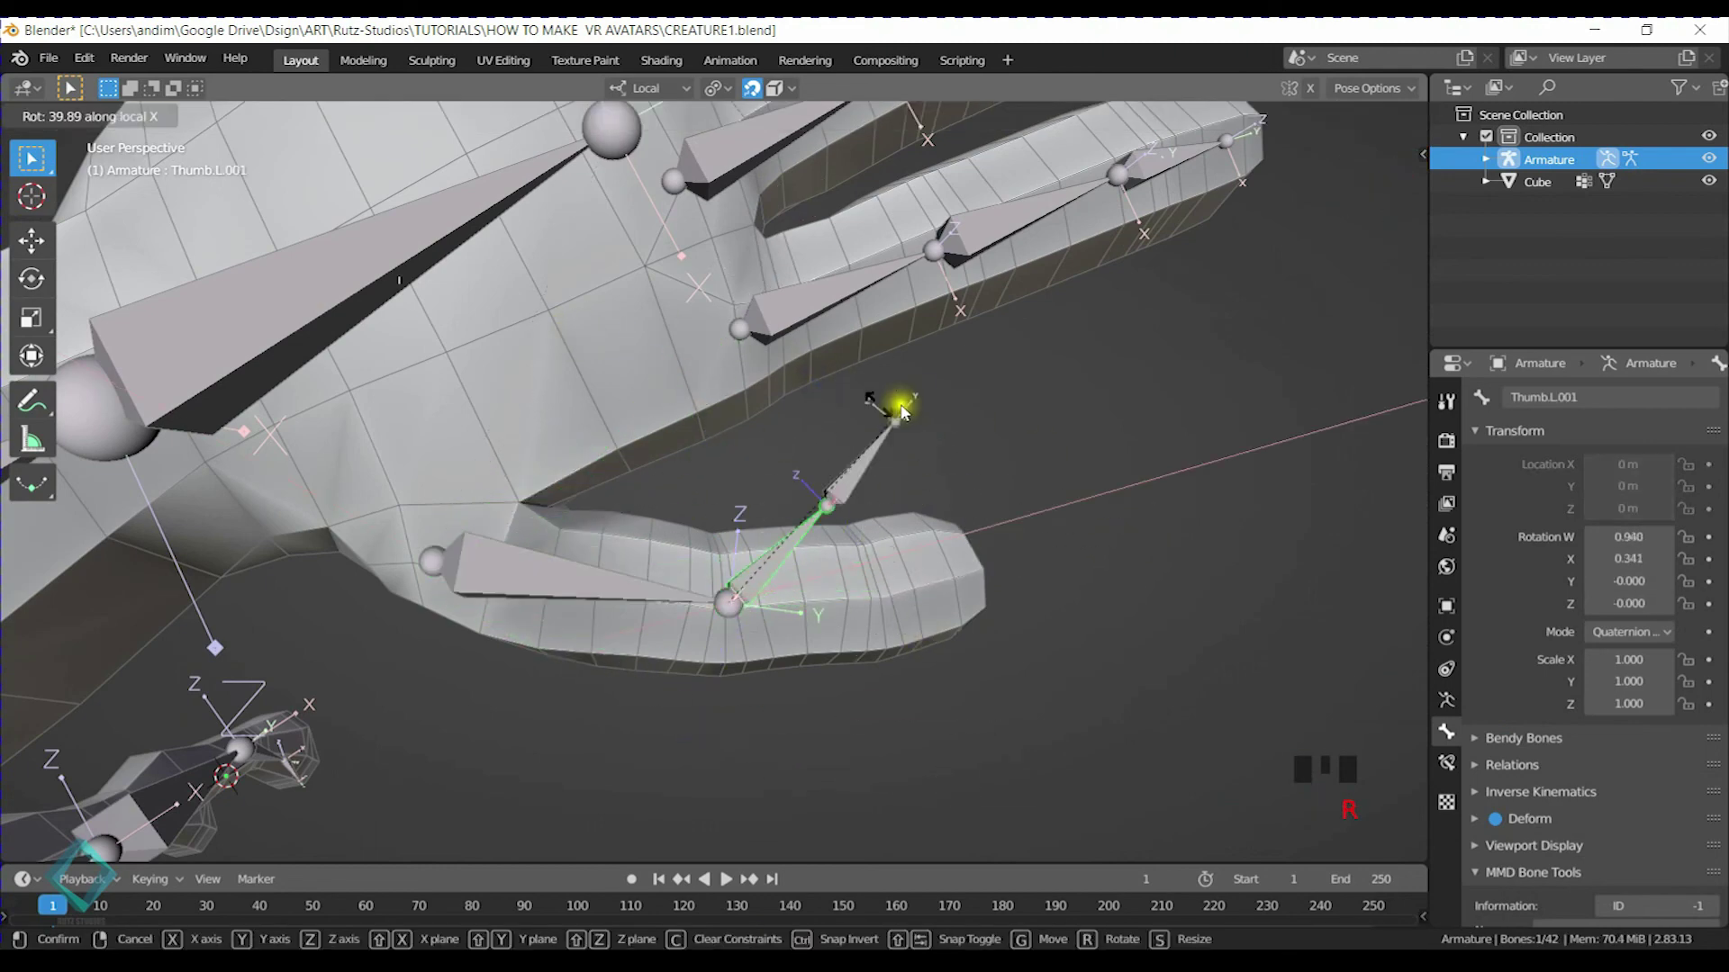
{"action": "right_click", "coordinate": [1121, 569]}
{"action": "left_click", "coordinate": [950, 591]}
{"action": "key", "text": "r"}
{"action": "right_click", "coordinate": [1183, 498]}
{"action": "key", "text": "ctrl+s"}
Test how Hand.L rotates about its local X and Z axes, cancel both rotations and save the file
{"action": "scroll", "coordinate": [1173, 563], "scroll_direction": "down", "scroll_amount": 3}
{"action": "middle_click_drag", "start_coordinate": [1165, 537], "coordinate": [1031, 486]}
{"action": "left_click", "coordinate": [964, 387]}
{"action": "key", "text": "r"}
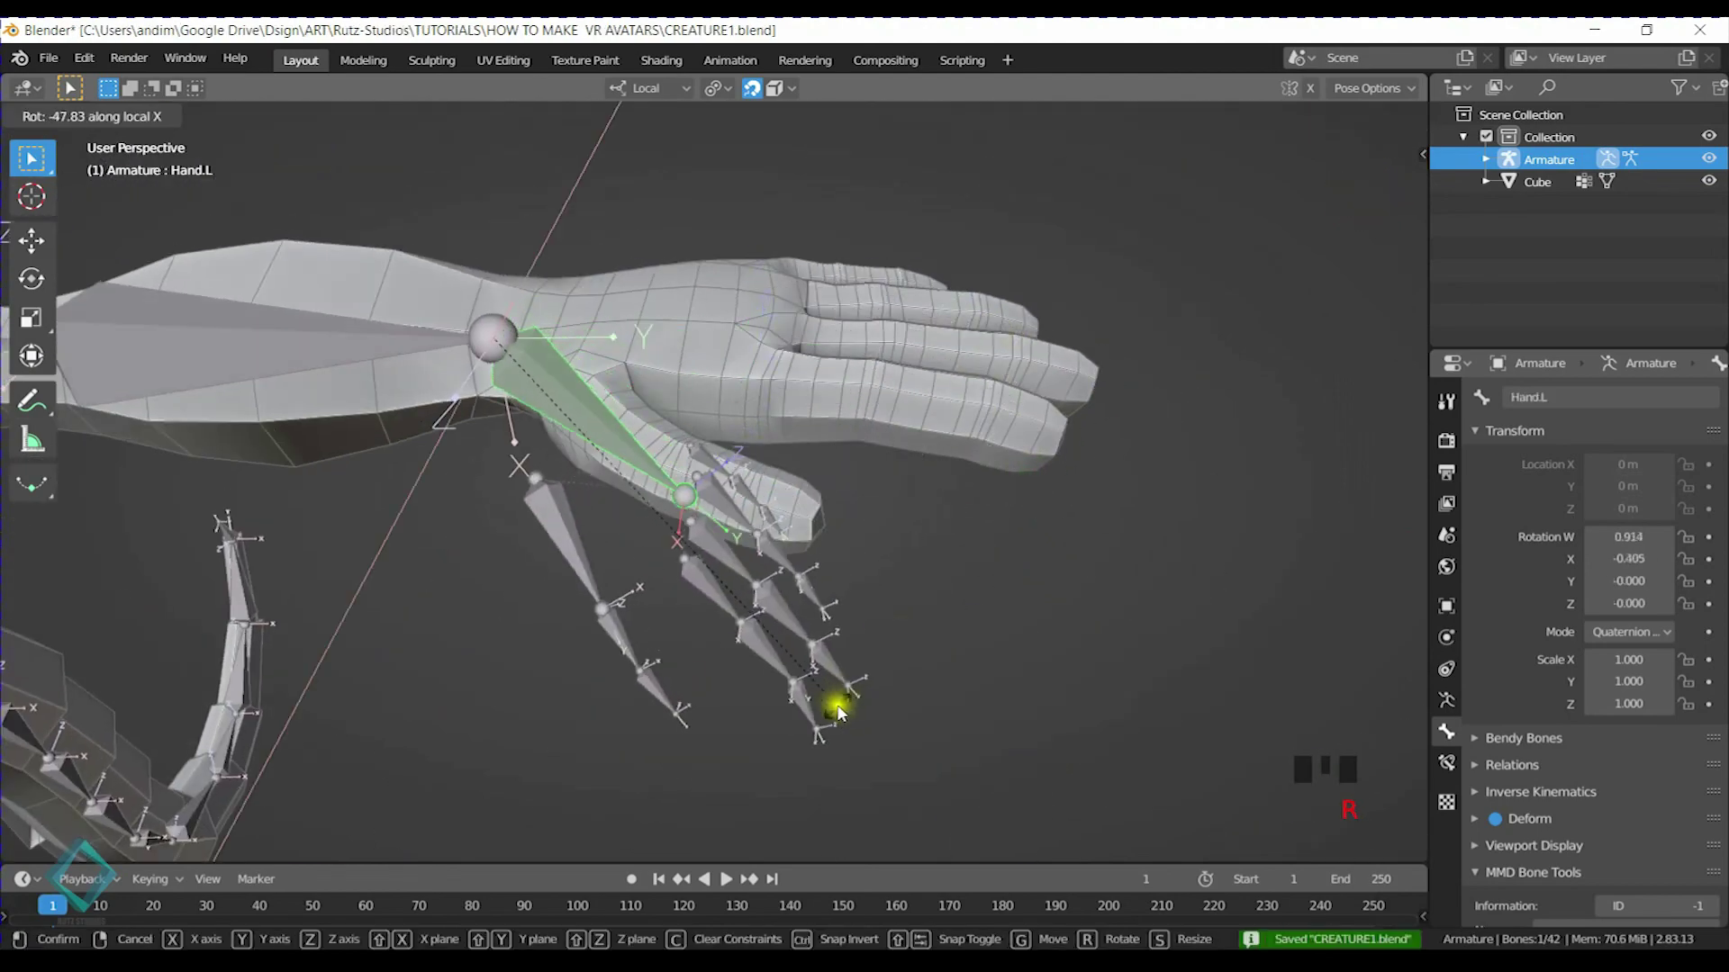
{"action": "right_click", "coordinate": [912, 520]}
{"action": "middle_click_drag", "start_coordinate": [930, 455], "coordinate": [1035, 309]}
{"action": "key", "text": "r"}
{"action": "key", "text": "x"}
{"action": "key", "text": "x"}
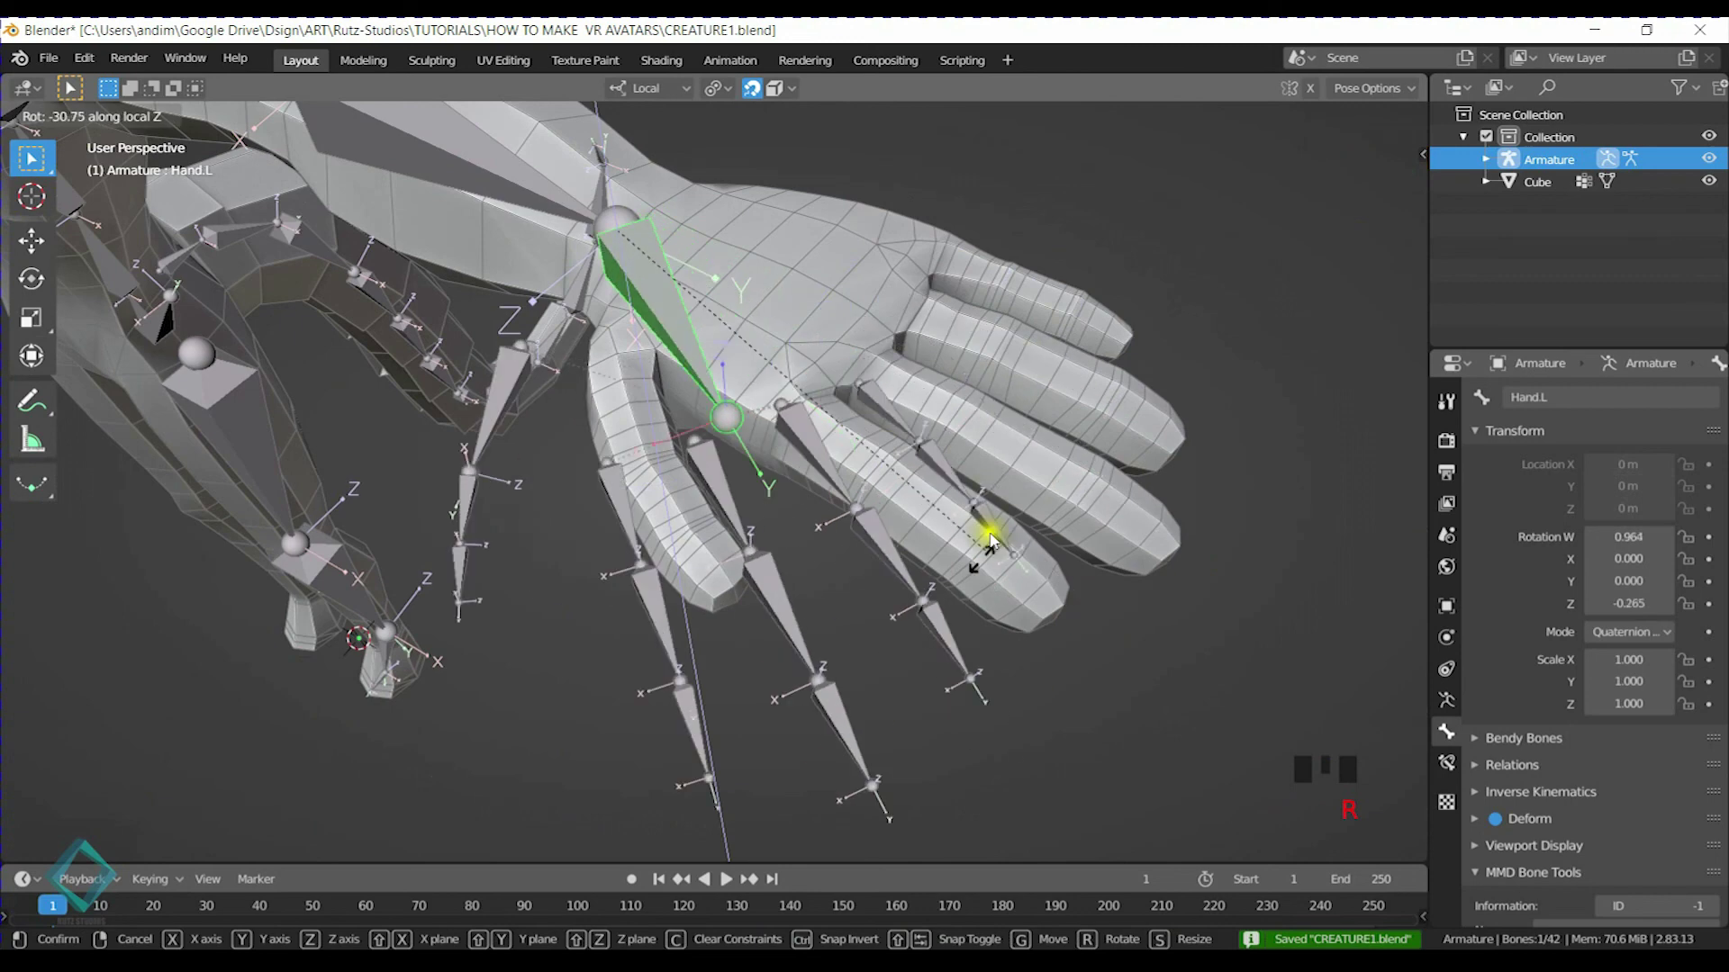
{"action": "right_click", "coordinate": [1051, 480]}
{"action": "key", "text": "ctrl+s"}
{"action": "scroll", "coordinate": [990, 495], "scroll_direction": "down", "scroll_amount": 5}
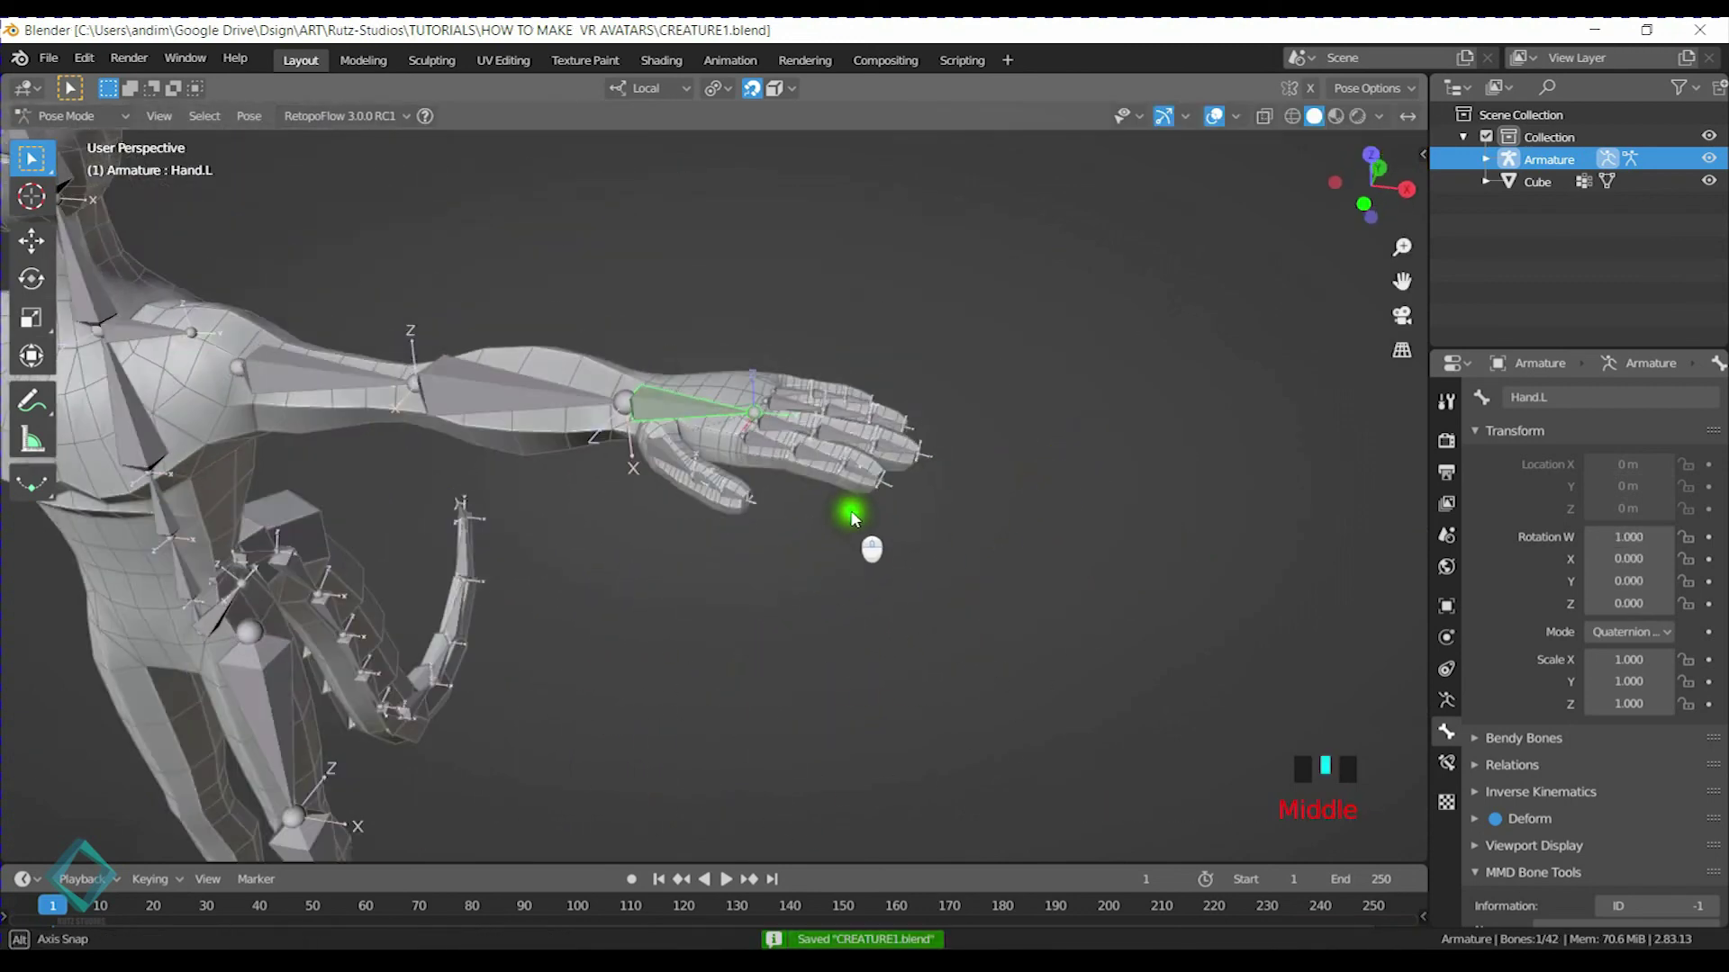
Select the Head bone in Pose Mode and show it in the right side view
{"action": "middle_click_drag", "start_coordinate": [868, 540], "coordinate": [1062, 394], "text": "shift"}
{"action": "key", "text": "ctrl+Tab"}
{"action": "scroll", "coordinate": [689, 438], "scroll_direction": "down", "scroll_amount": 3}
{"action": "middle_click_drag", "start_coordinate": [761, 513], "coordinate": [1096, 526]}
{"action": "scroll", "coordinate": [829, 391], "scroll_direction": "up", "scroll_amount": 4}
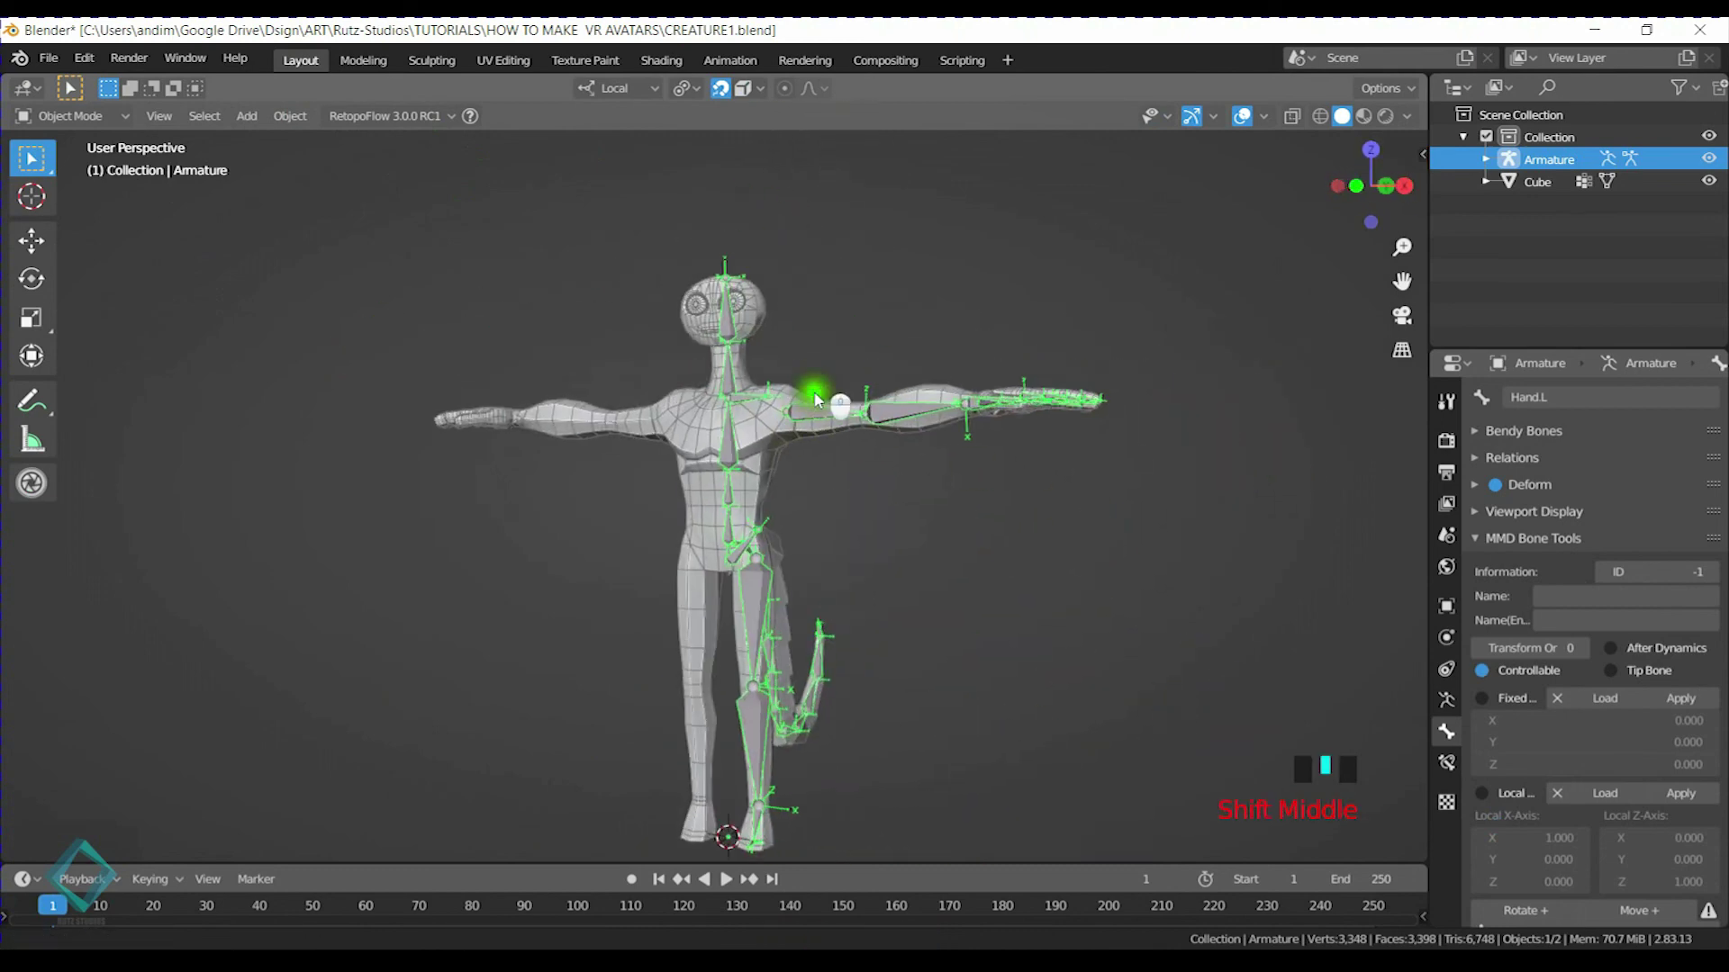
{"action": "left_click", "coordinate": [764, 403]}
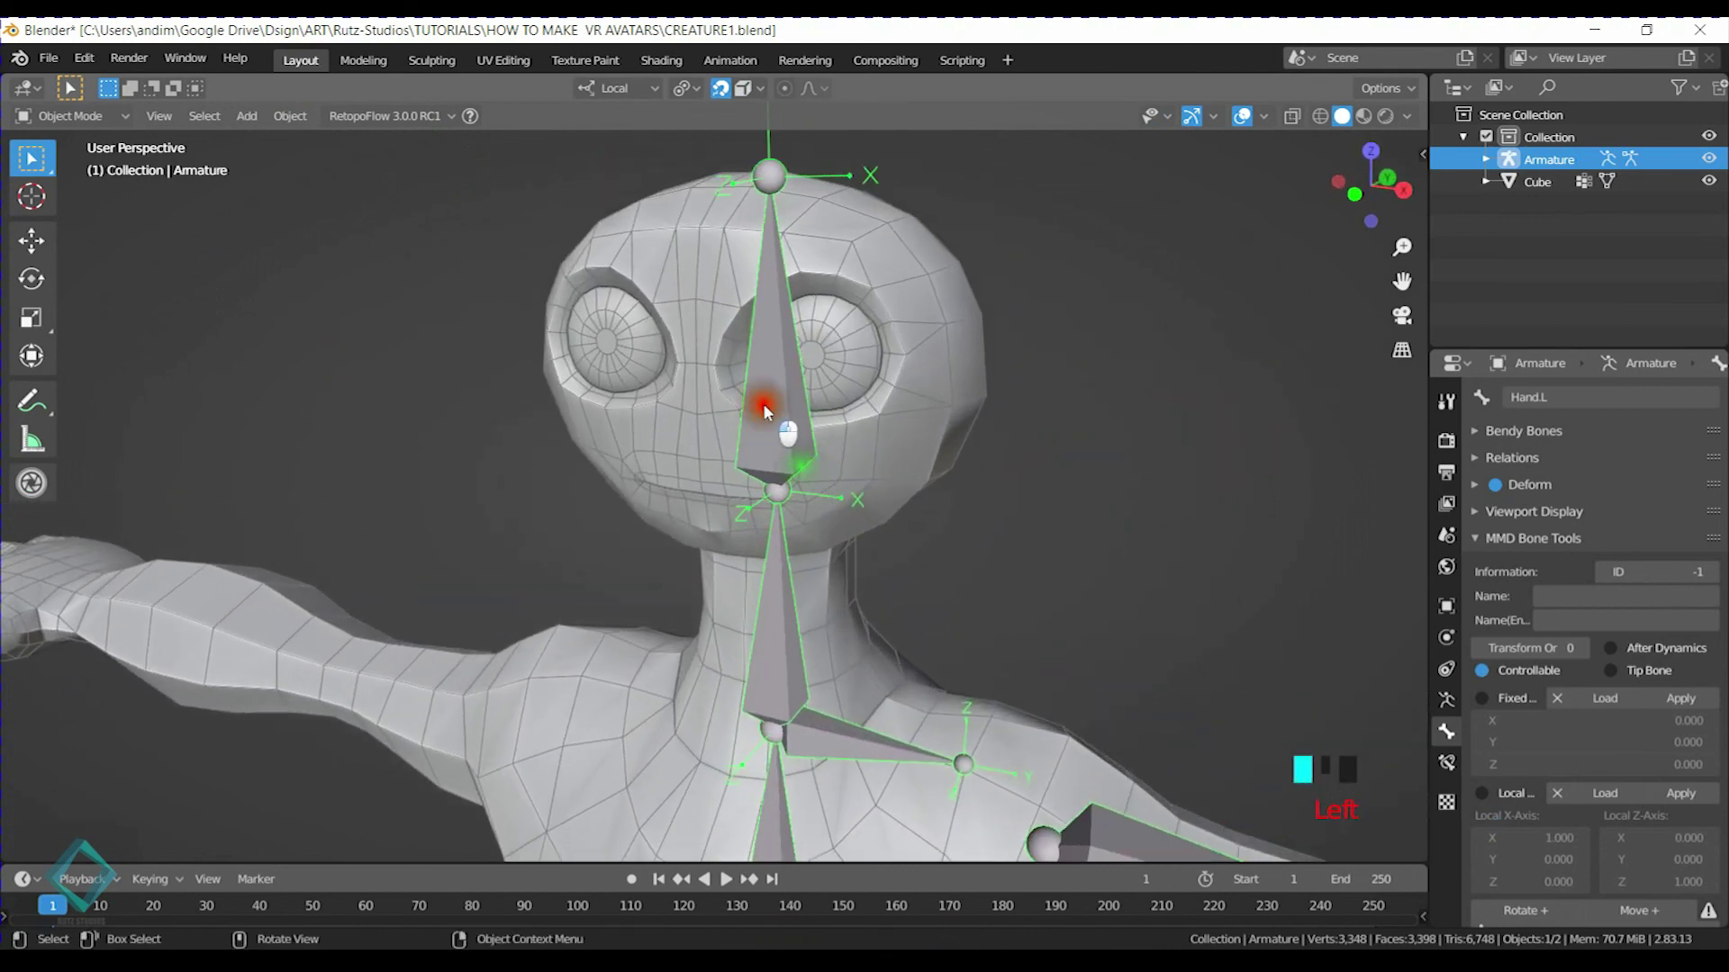
{"action": "middle_click_drag", "start_coordinate": [783, 396], "coordinate": [808, 454]}
{"action": "left_click", "coordinate": [896, 490]}
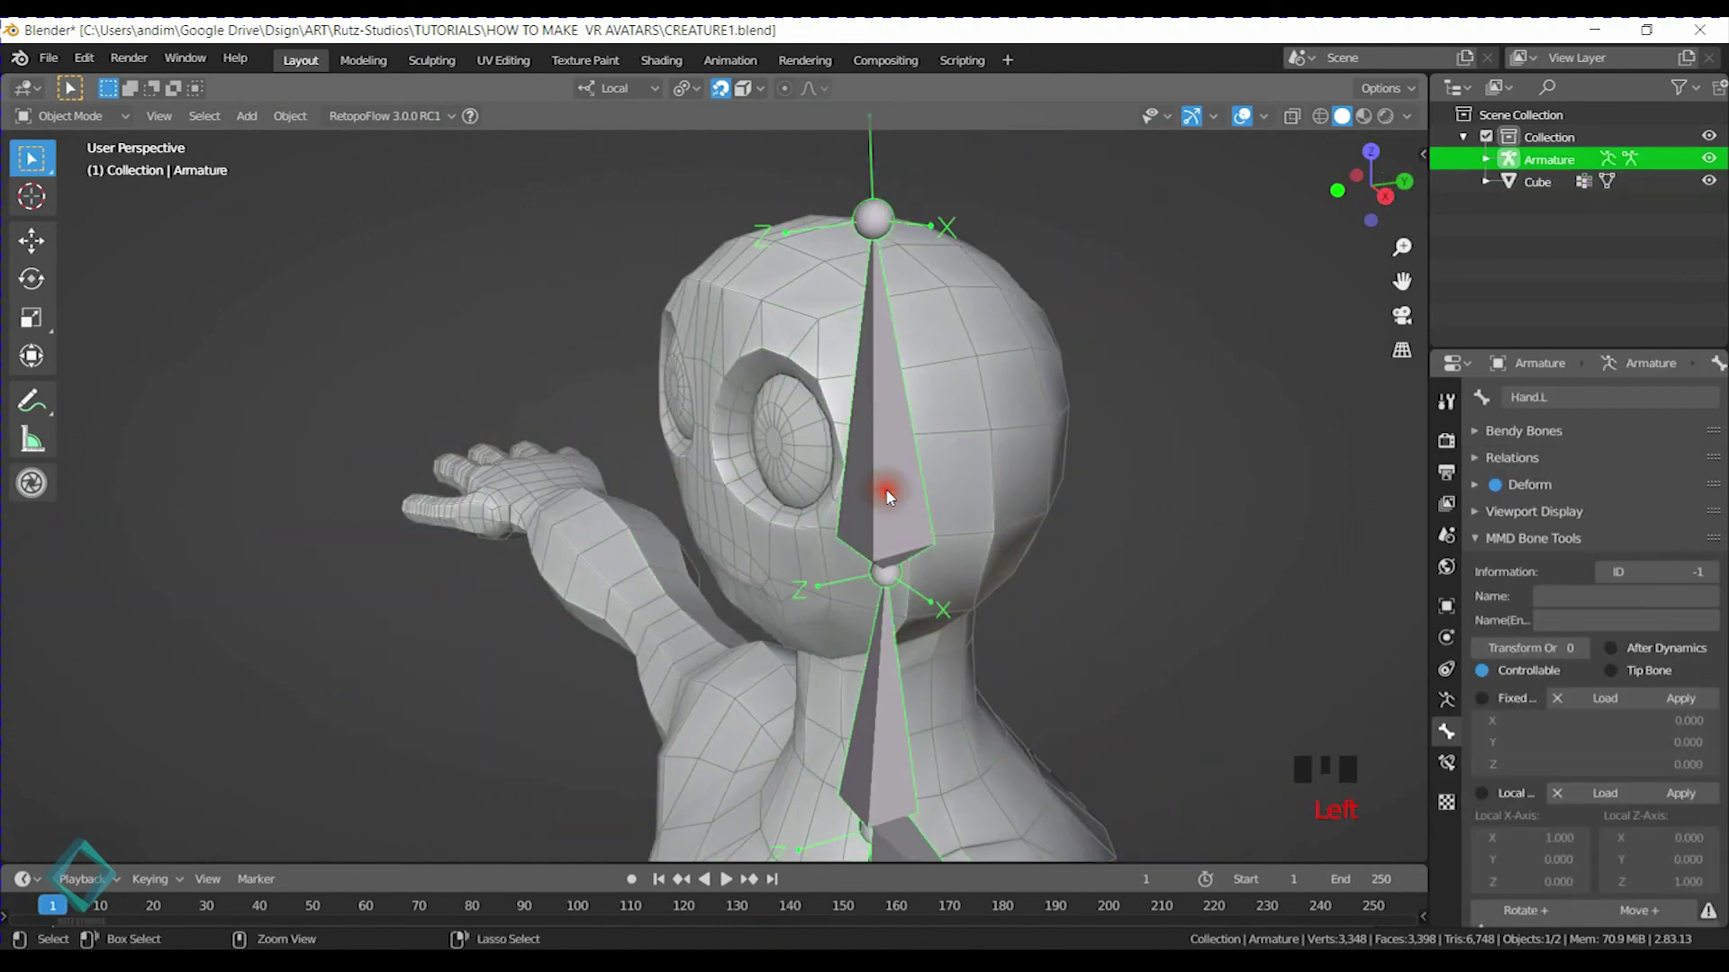
{"action": "key", "text": "ctrl+Tab"}
{"action": "left_click", "coordinate": [887, 486]}
{"action": "key", "text": "KP_3"}
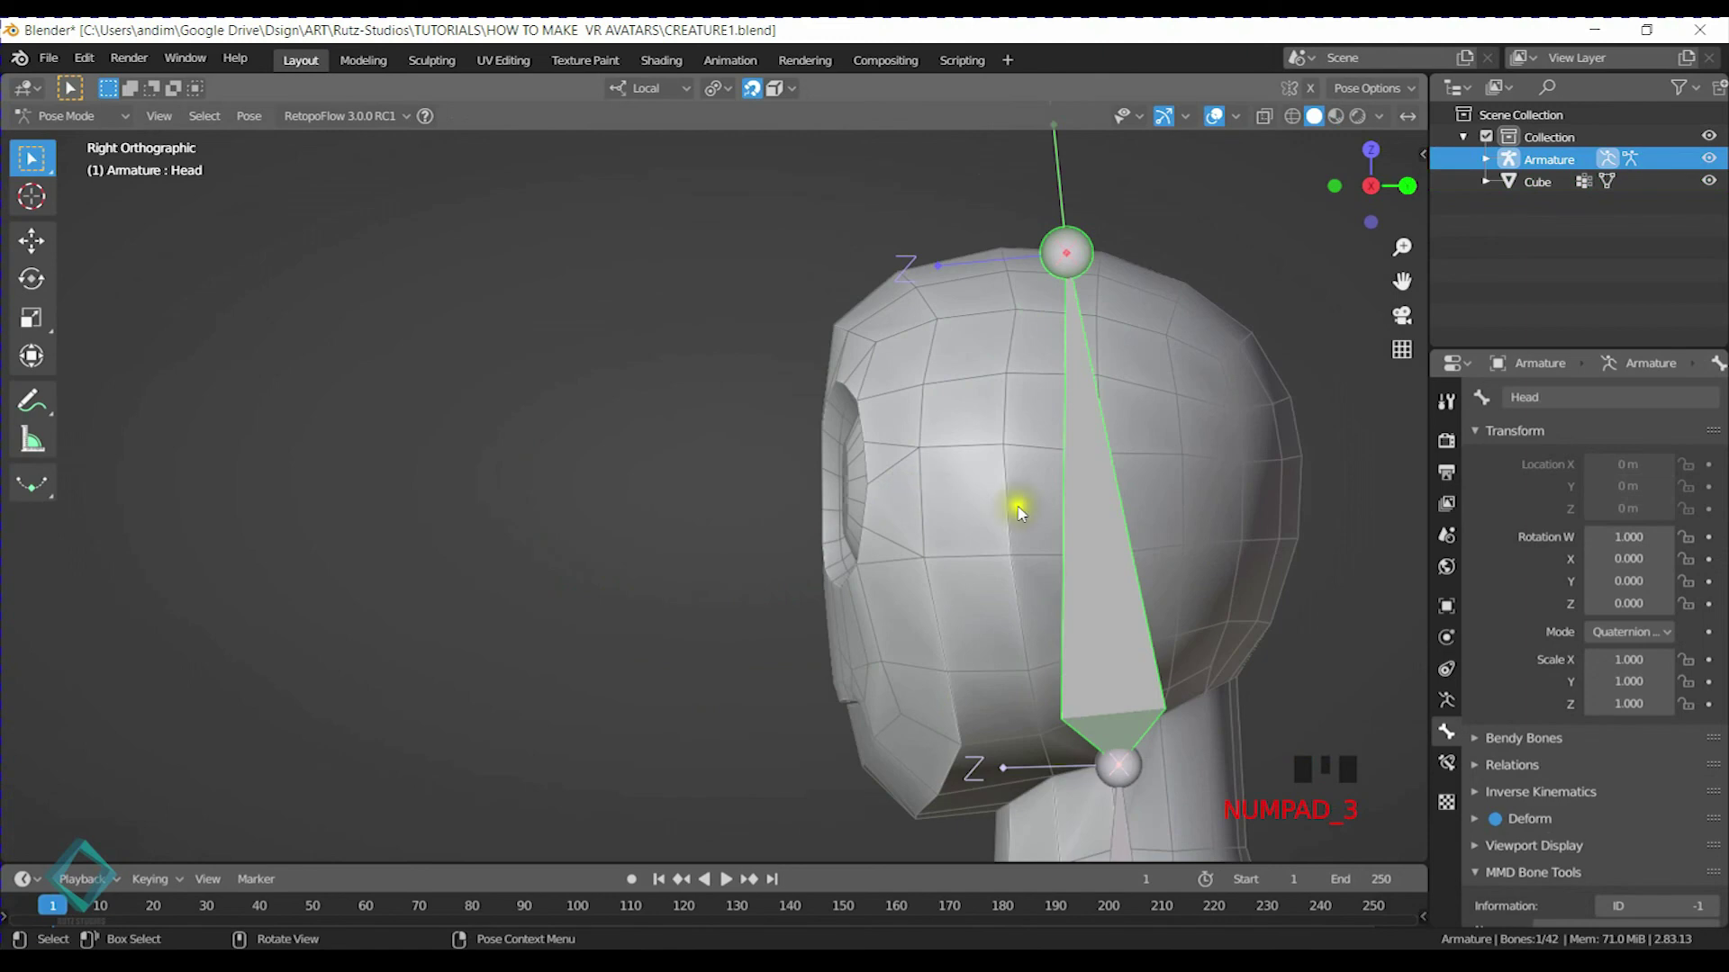
Duplicate the Head bone in Edit Mode and place the copy about 2.9 m away, with its base inside the left eye
{"action": "scroll", "coordinate": [965, 501], "scroll_direction": "down", "scroll_amount": 3}
{"action": "middle_click_drag", "start_coordinate": [972, 579], "coordinate": [862, 468], "text": "shift"}
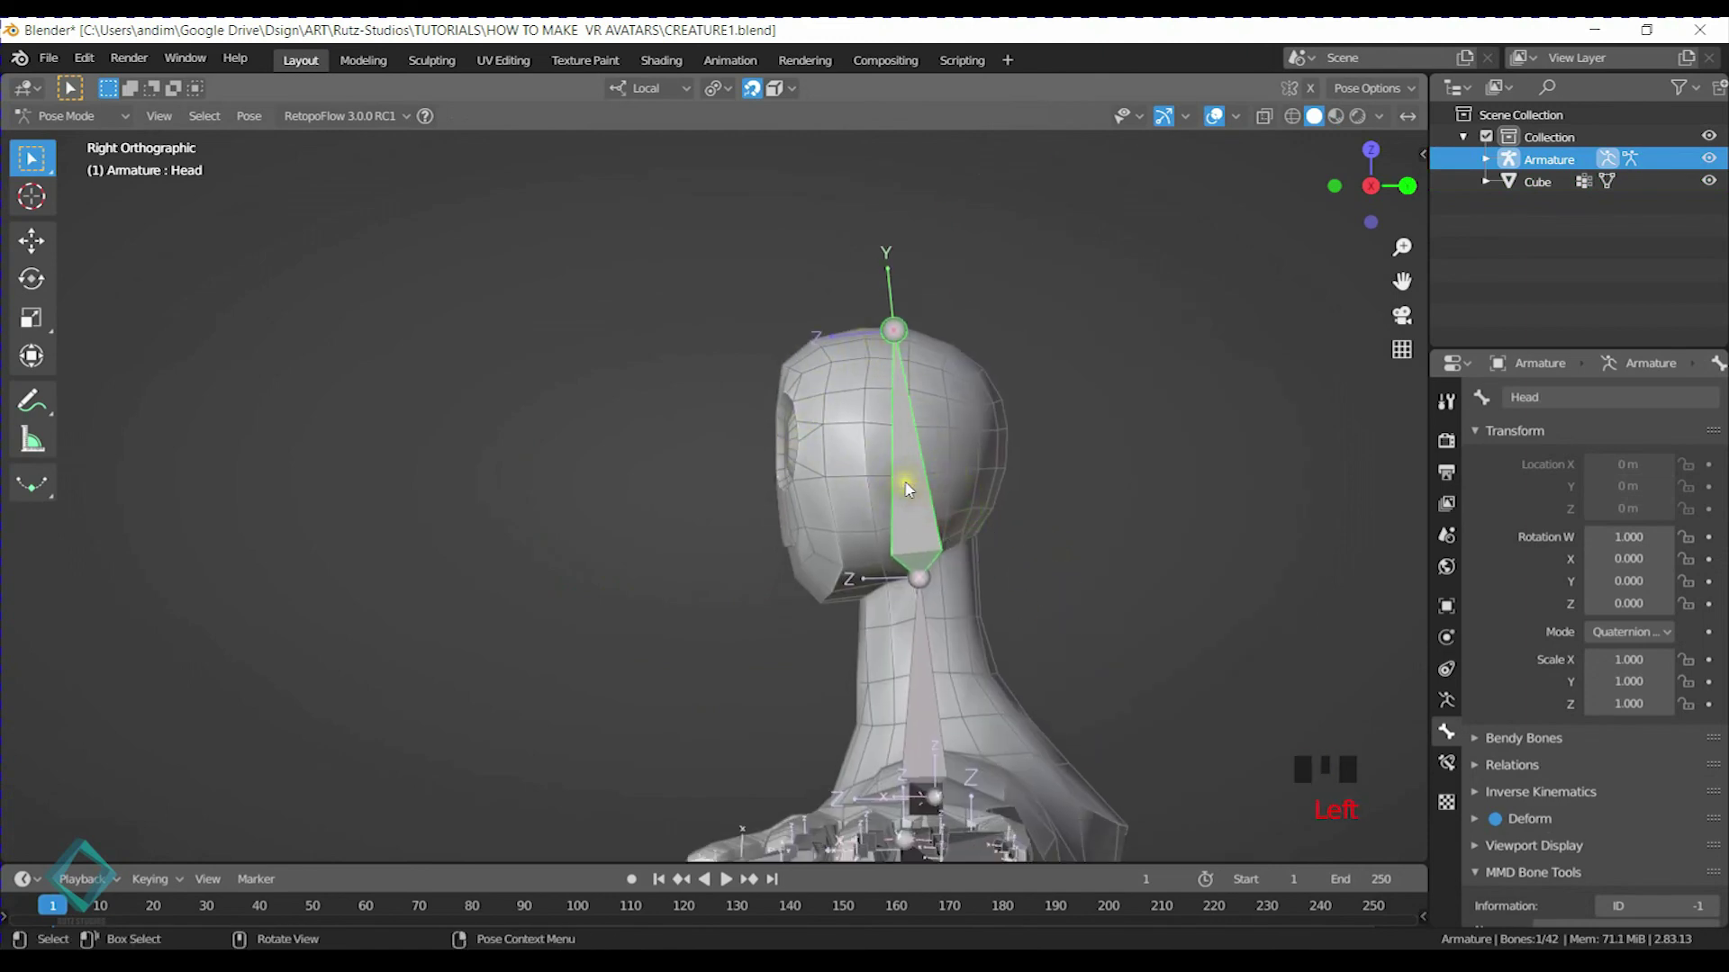
{"action": "key", "text": "Tab"}
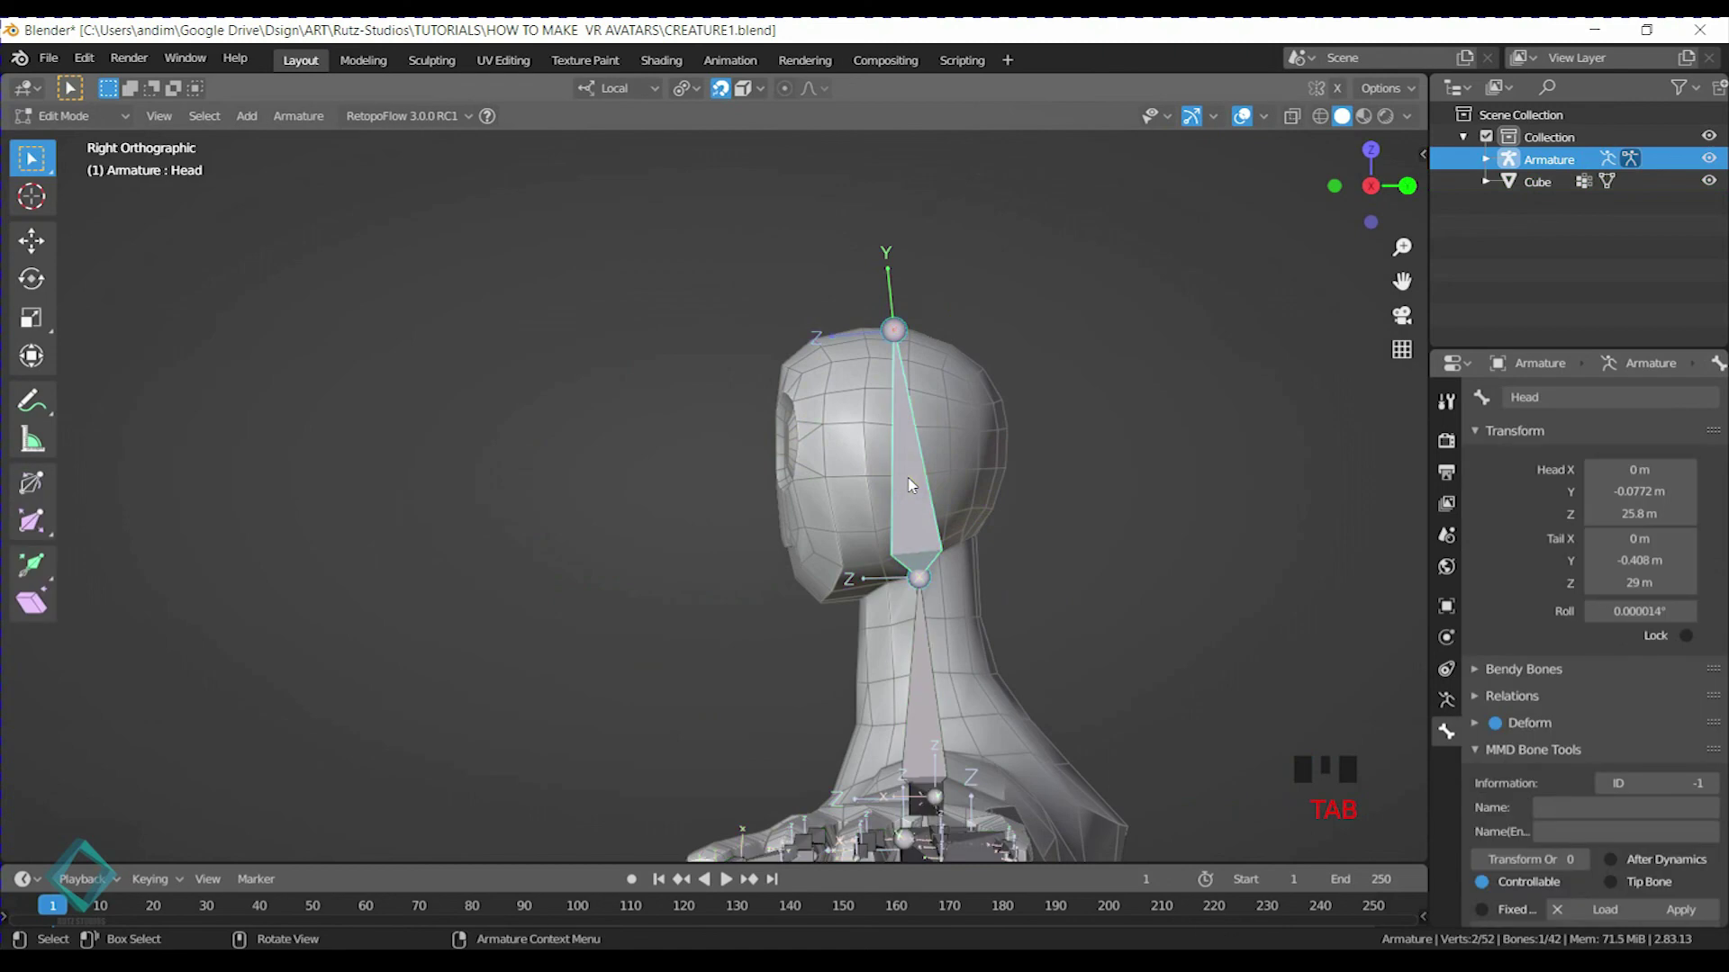
{"action": "key", "text": "shift+d"}
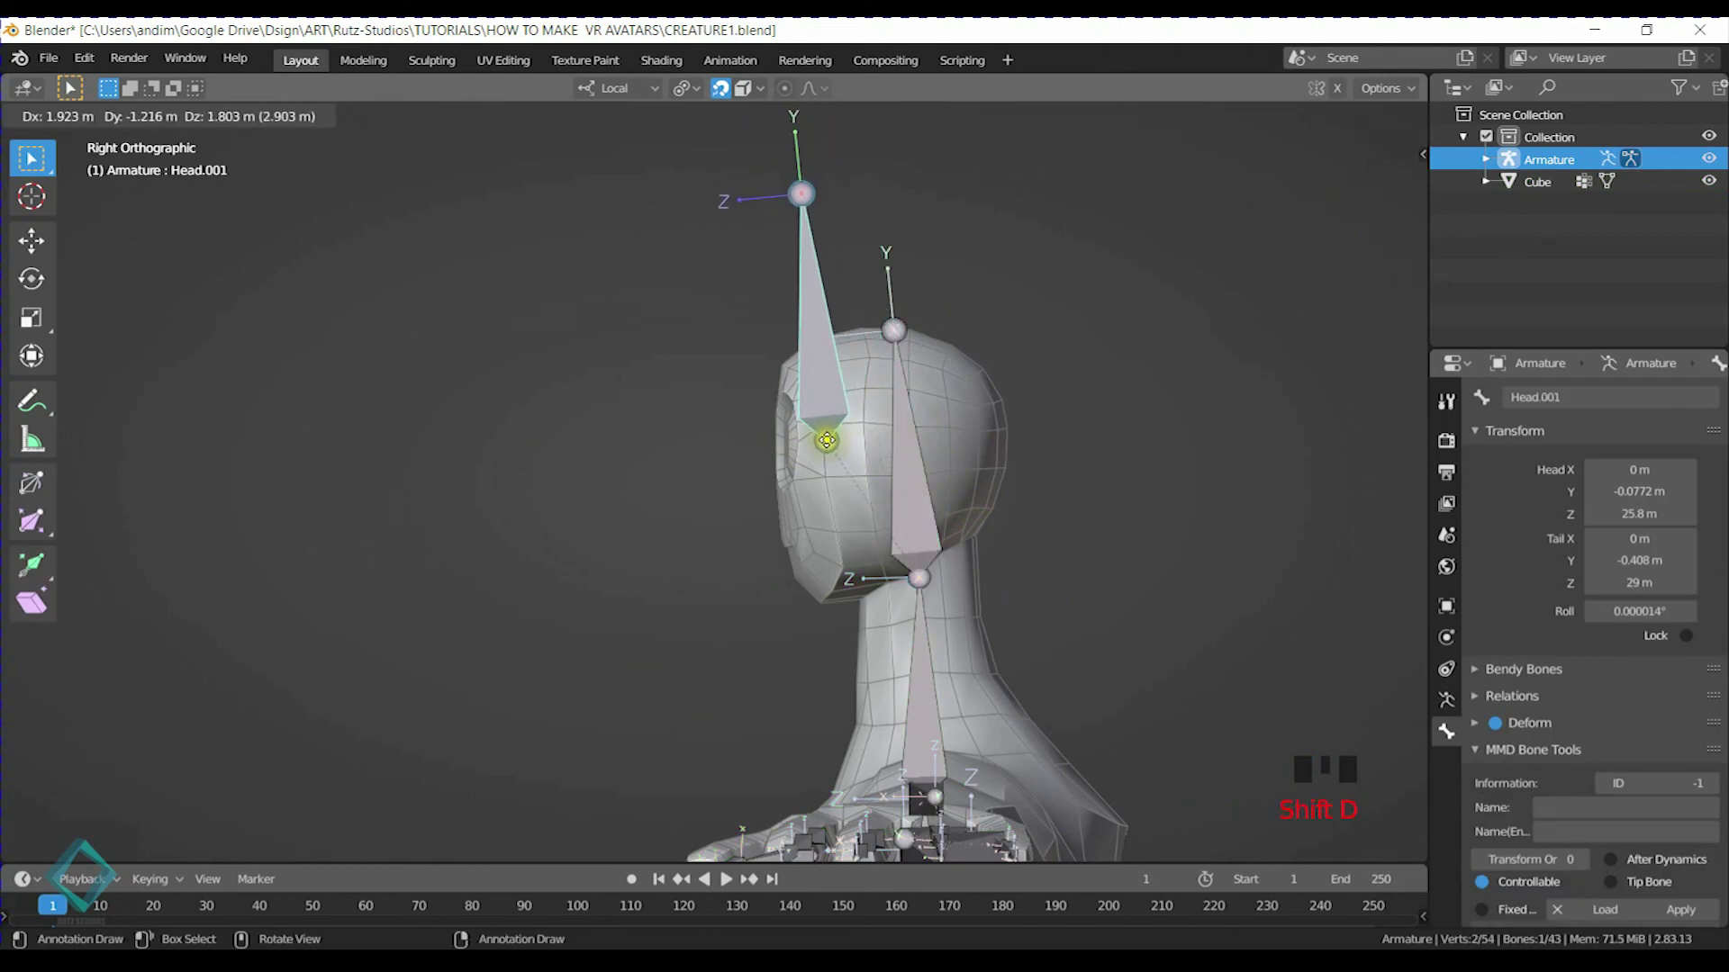
{"action": "left_click", "coordinate": [824, 440]}
{"action": "left_click", "coordinate": [814, 222]}
{"action": "key", "text": "g"}
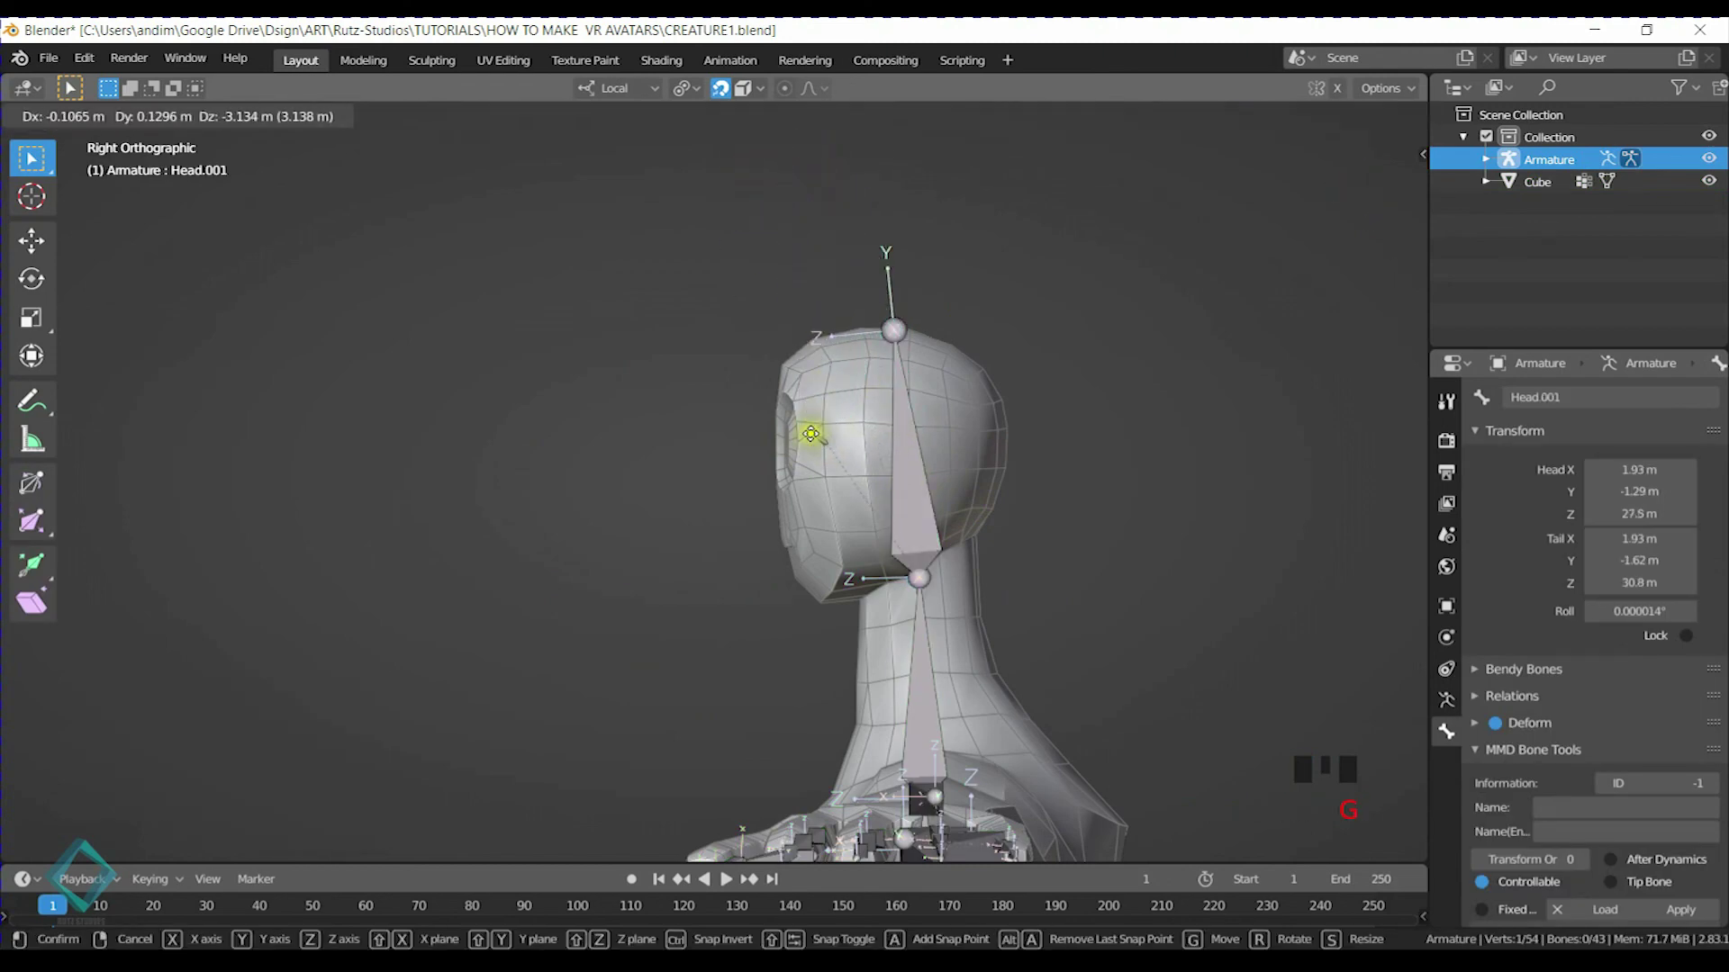
{"action": "right_click", "coordinate": [761, 434]}
Turn off snapping and move the tail of the duplicated head bone about 3.29 m down to the front of the eye
{"action": "left_click", "coordinate": [711, 104]}
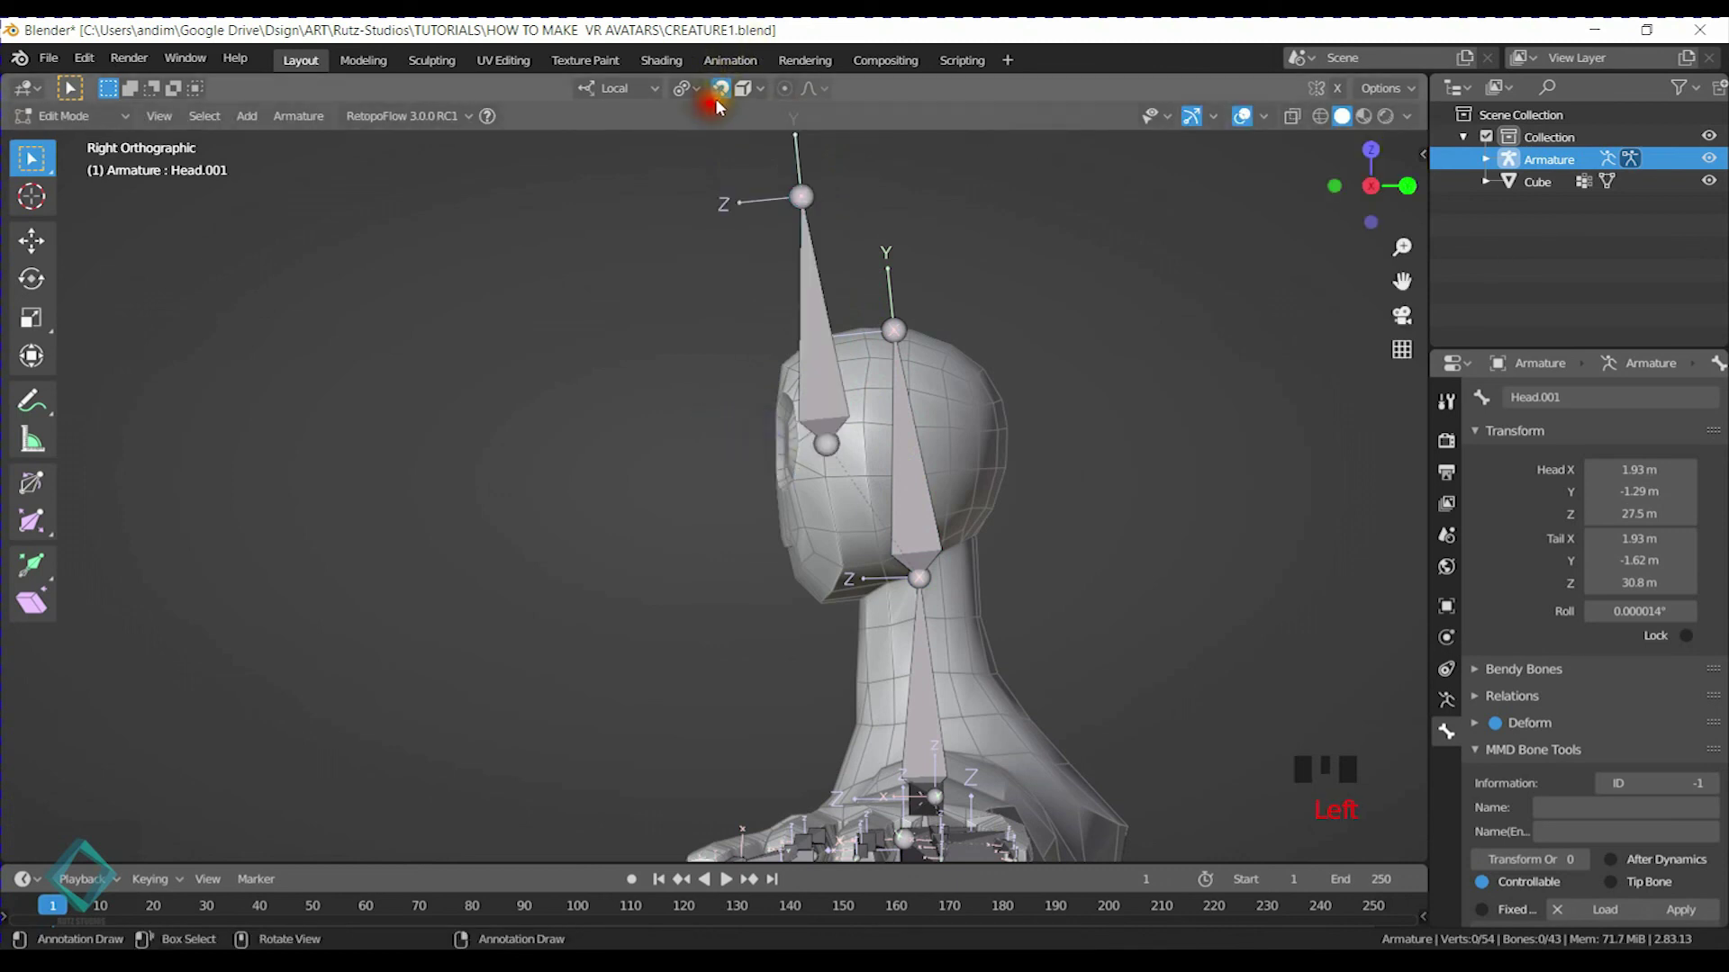
{"action": "key", "text": "g"}
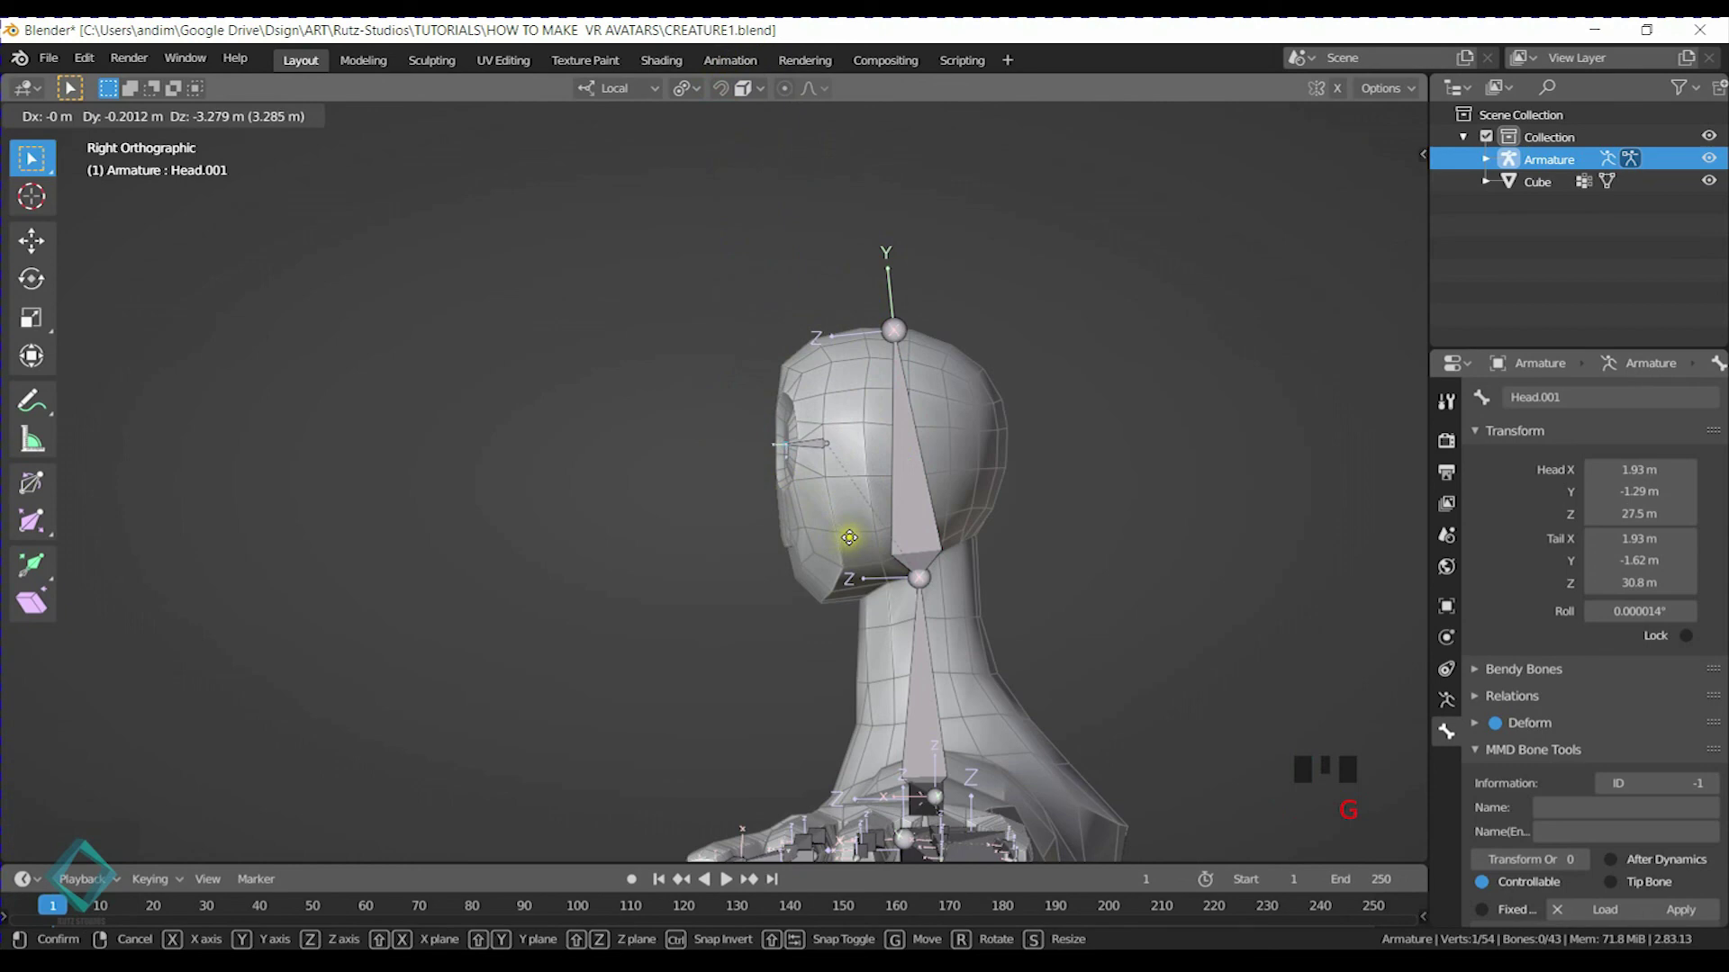
{"action": "left_click", "coordinate": [850, 538]}
{"action": "scroll", "coordinate": [855, 401], "scroll_direction": "up", "scroll_amount": 6}
{"action": "left_click", "coordinate": [1143, 432]}
{"action": "middle_click_drag", "start_coordinate": [1142, 432], "coordinate": [967, 411], "text": "shift"}
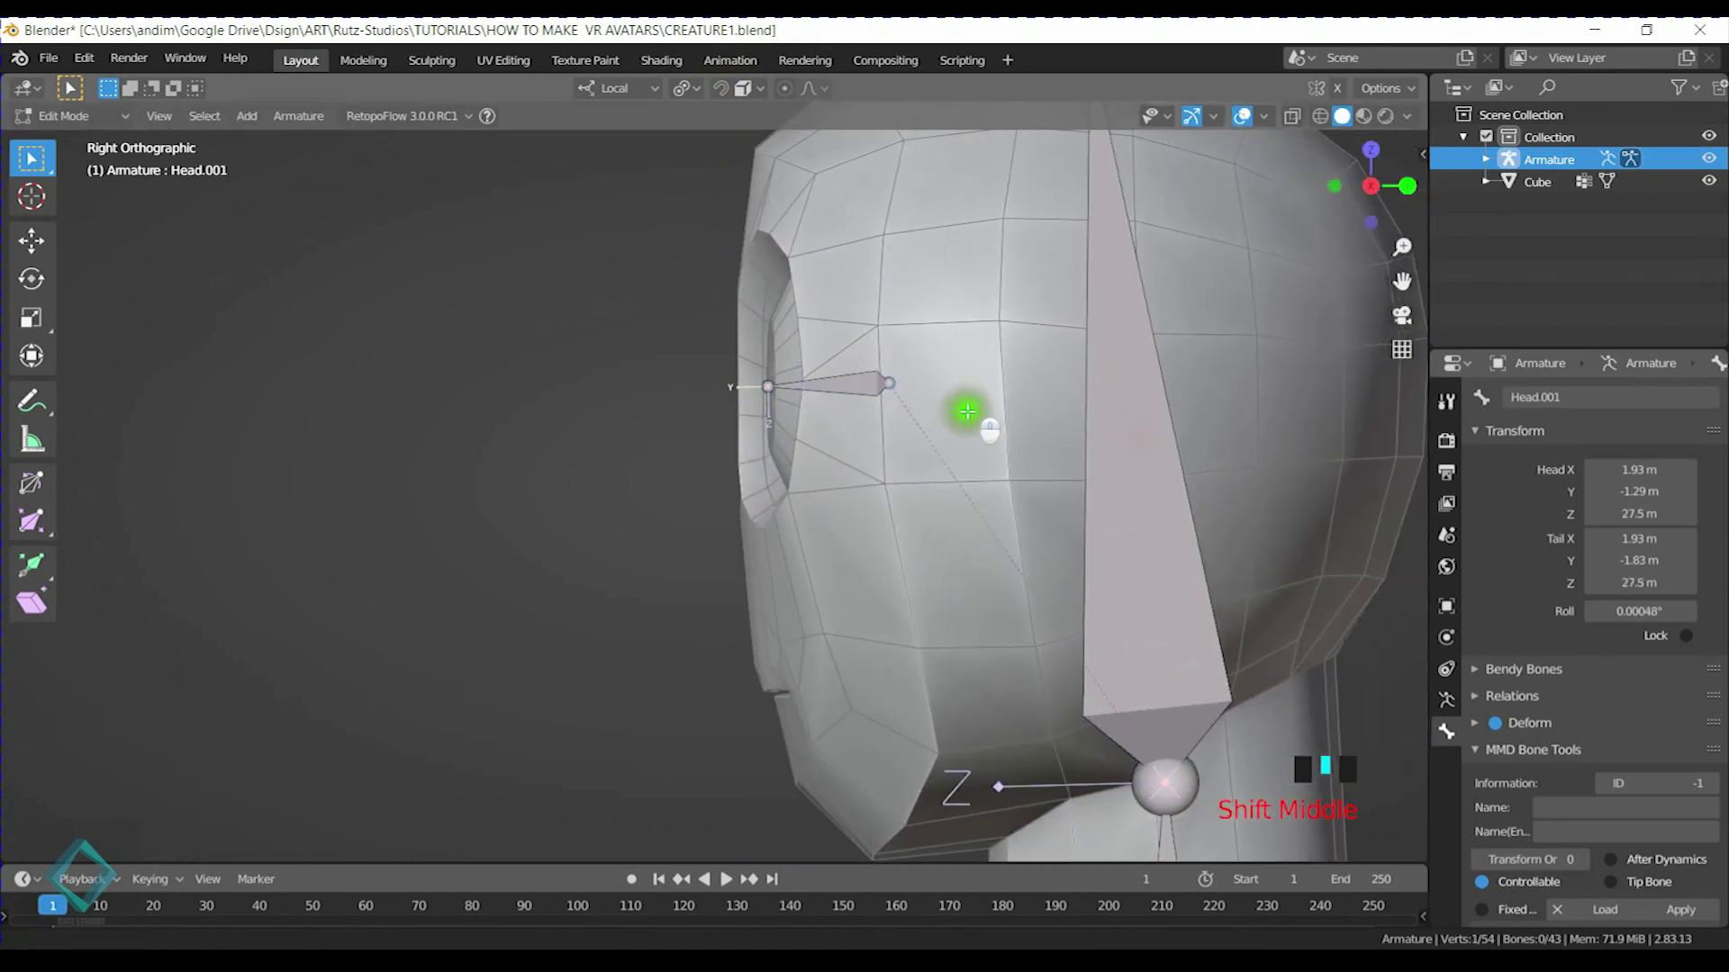
Move the base joint of the duplicated head bone about 0.17 m along local Y, deeper into the head
{"action": "key", "text": "g"}
{"action": "key", "text": "y"}
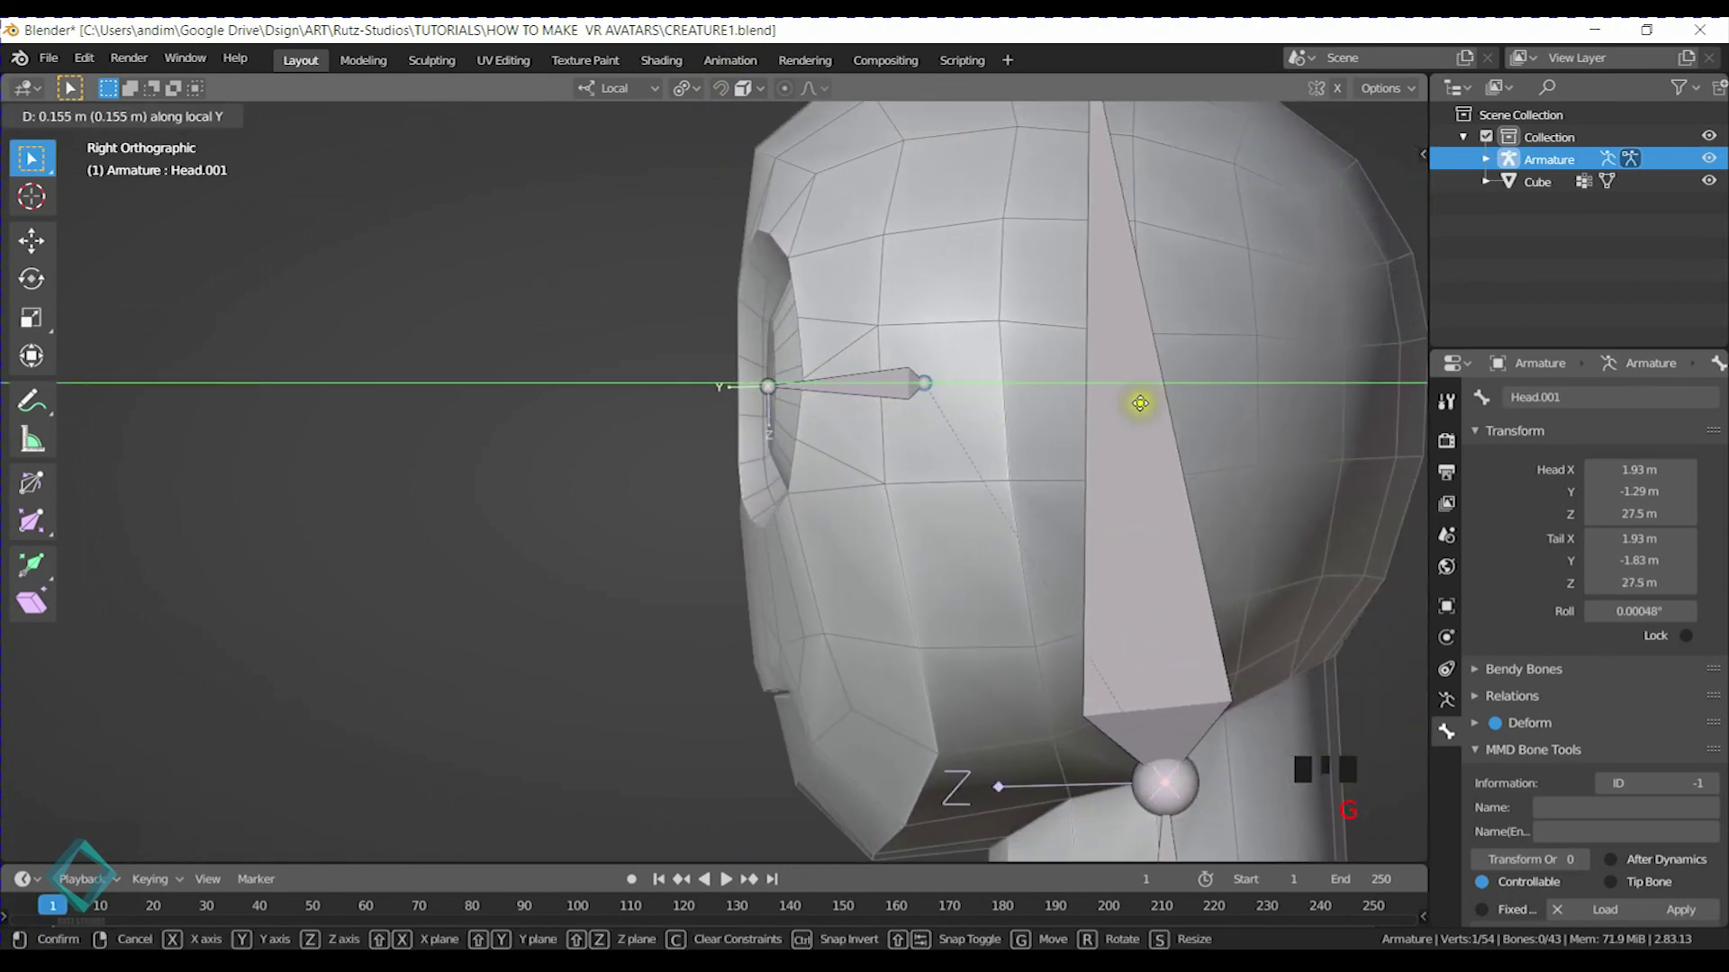
{"action": "left_click", "coordinate": [1169, 397]}
Move the whole duplicated bone about -0.88 m along local X in the front view, onto the left eye's centre
{"action": "middle_click_drag", "start_coordinate": [822, 367], "coordinate": [1011, 451]}
{"action": "key", "text": "KP_1"}
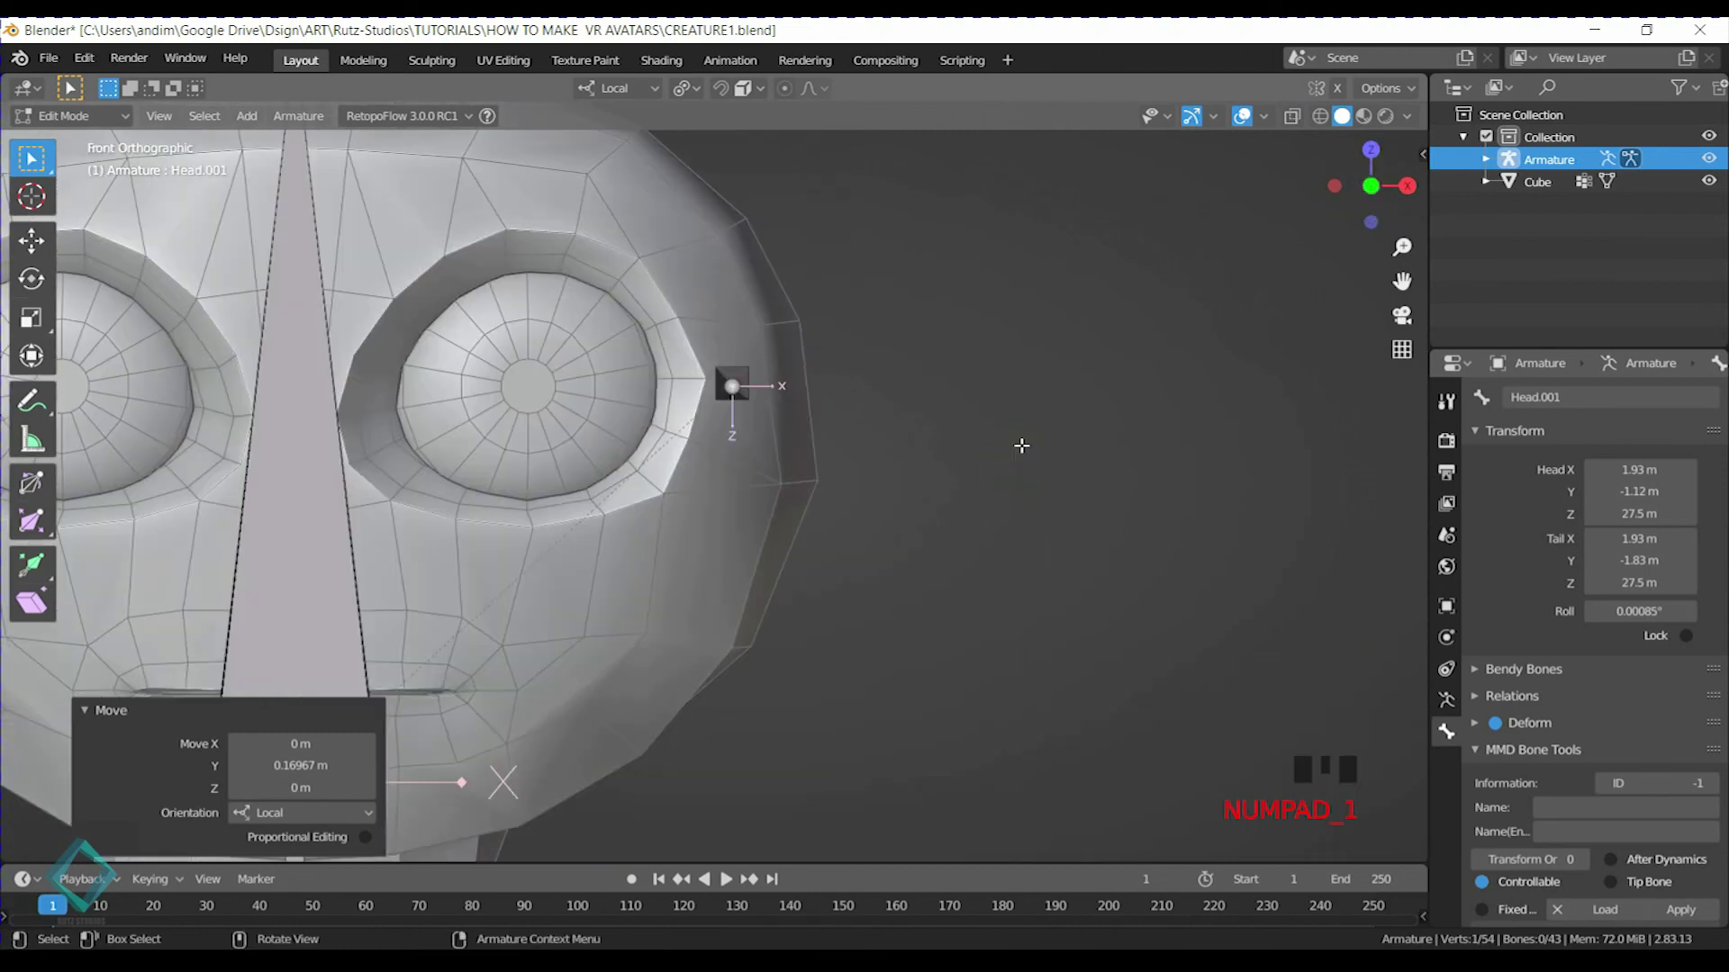
{"action": "left_click", "coordinate": [739, 383]}
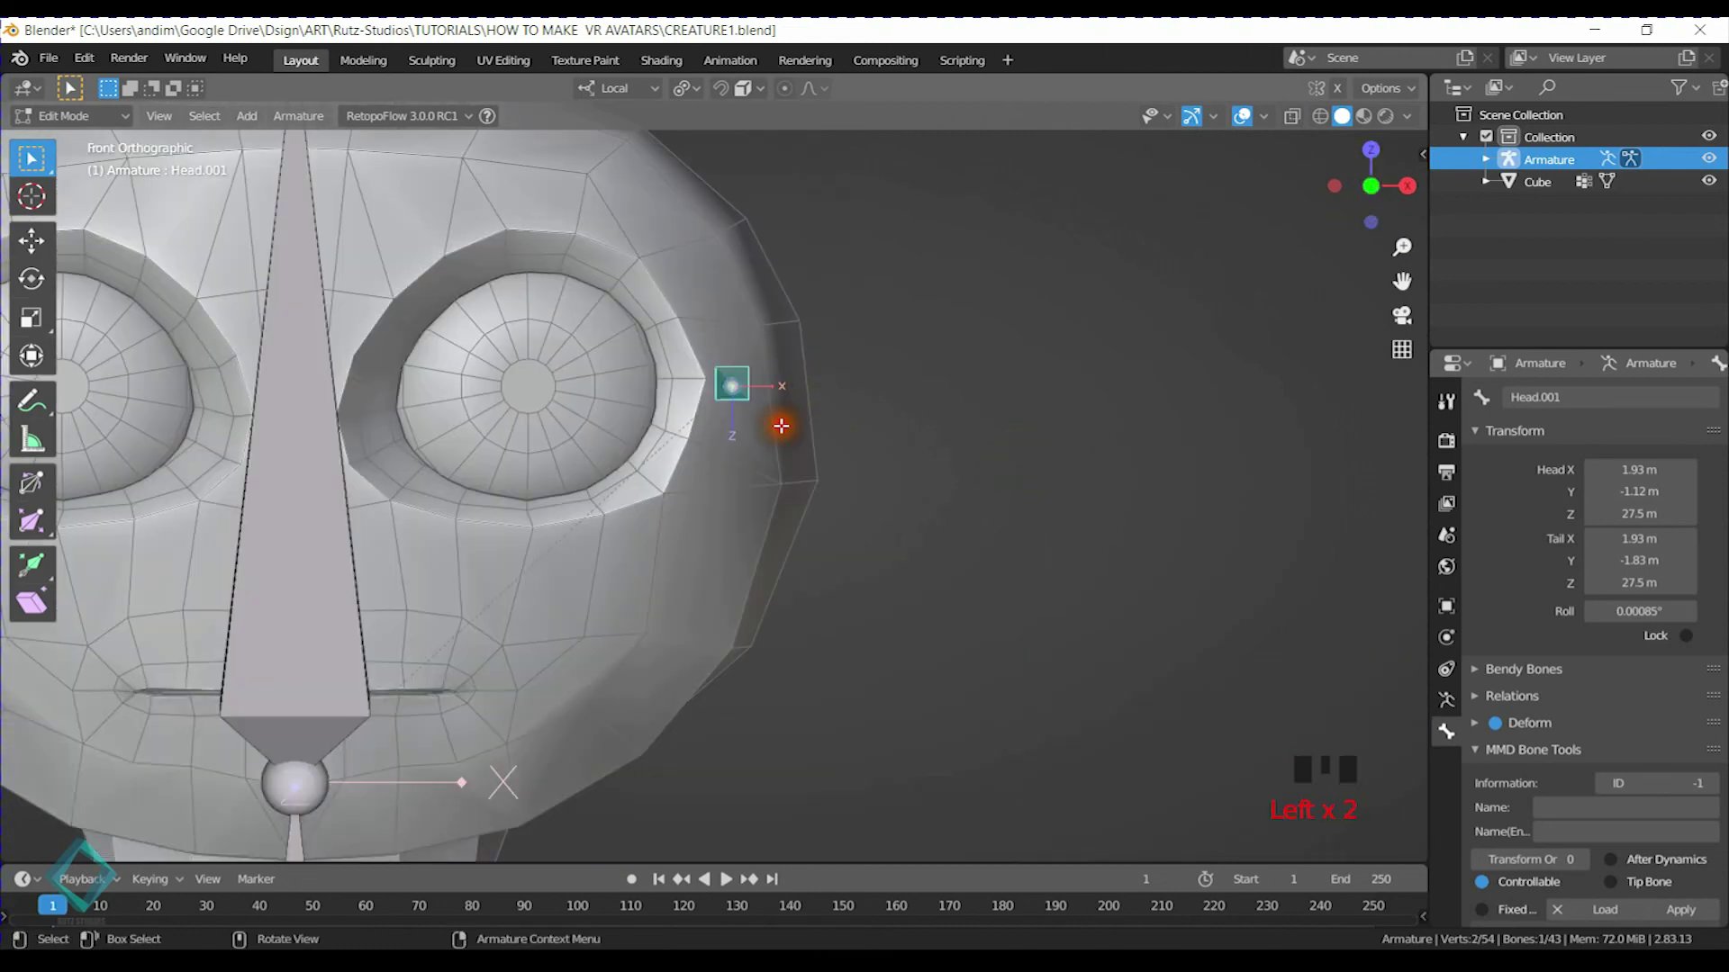
{"action": "key", "text": "g"}
{"action": "key", "text": "x"}
{"action": "left_click", "coordinate": [583, 421]}
Slide the whole bone along local Y, about 0.62 m out of the face and about 0.67 m back behind the eye
{"action": "middle_click_drag", "start_coordinate": [579, 417], "coordinate": [772, 347]}
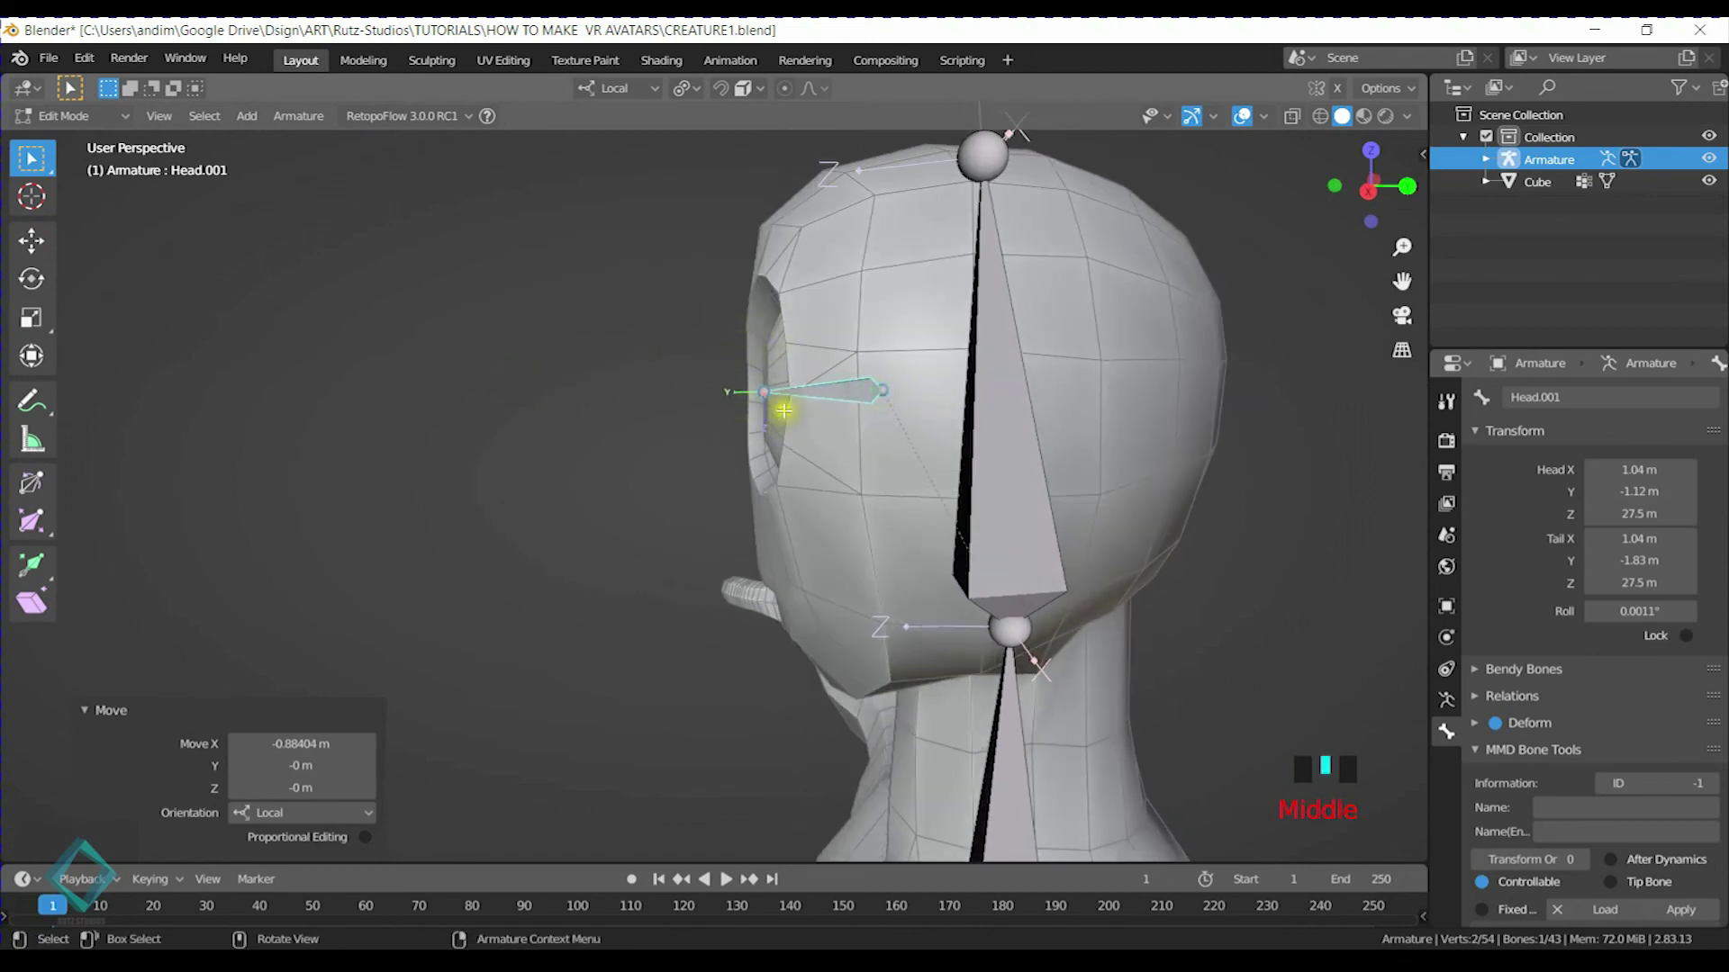
{"action": "left_click", "coordinate": [895, 382]}
{"action": "key", "text": "g"}
{"action": "left_click", "coordinate": [855, 377]}
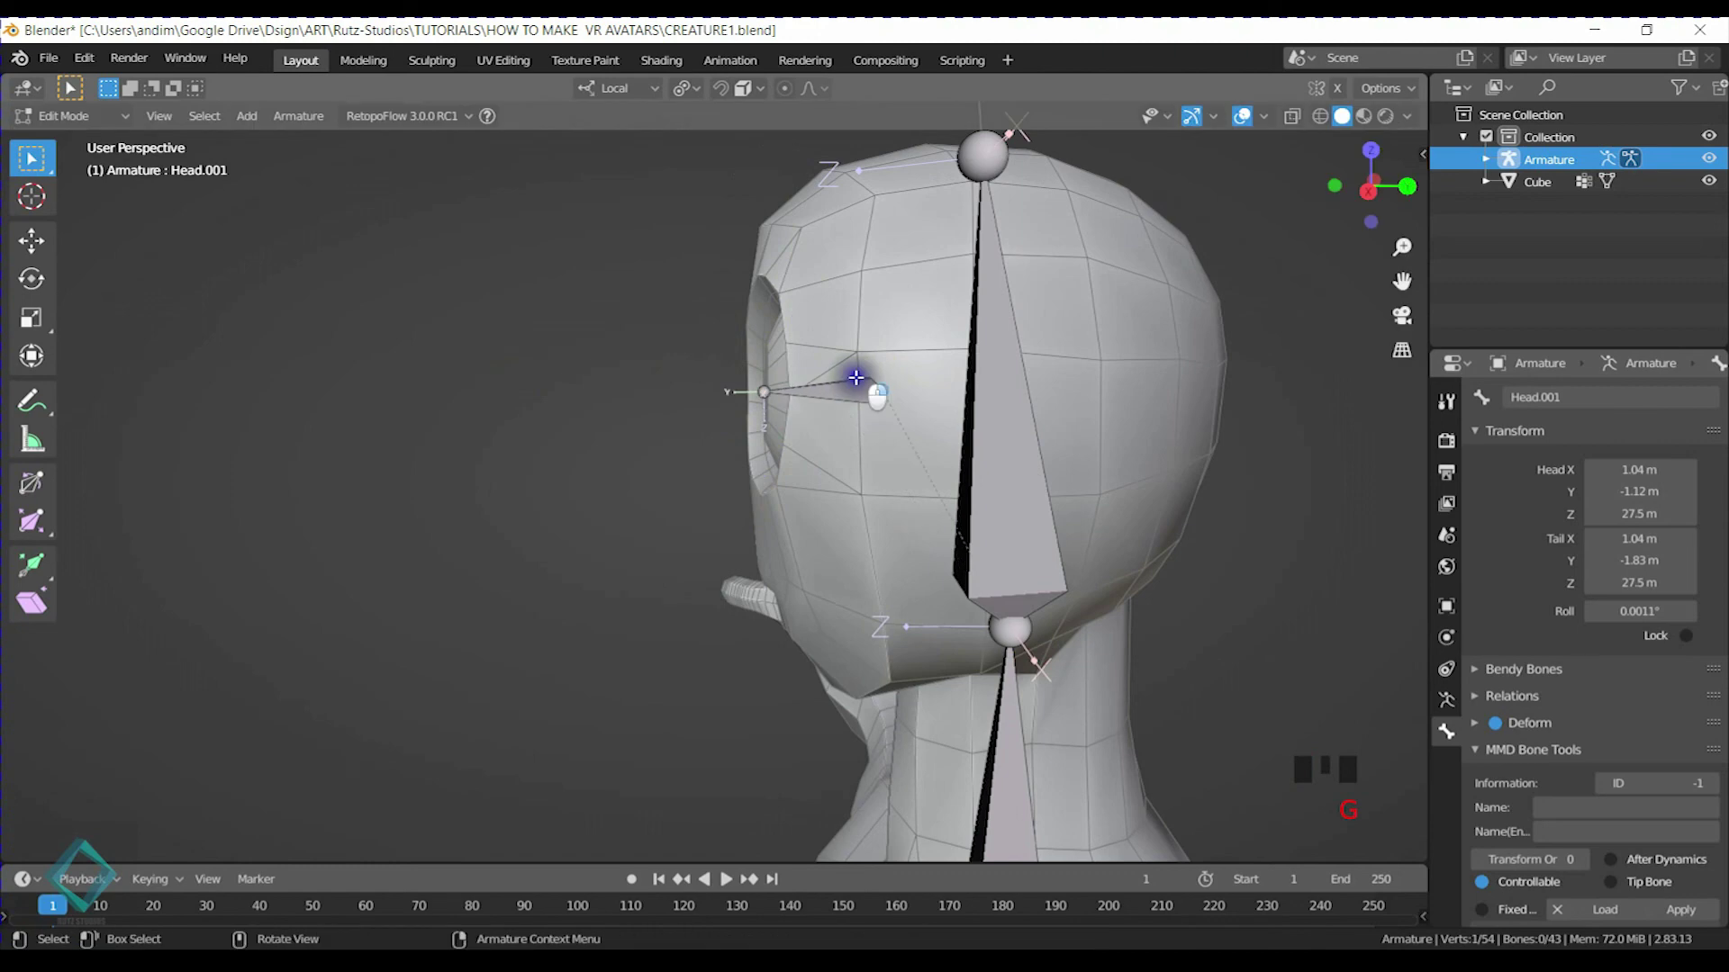
{"action": "key", "text": "g"}
{"action": "left_click", "coordinate": [721, 393]}
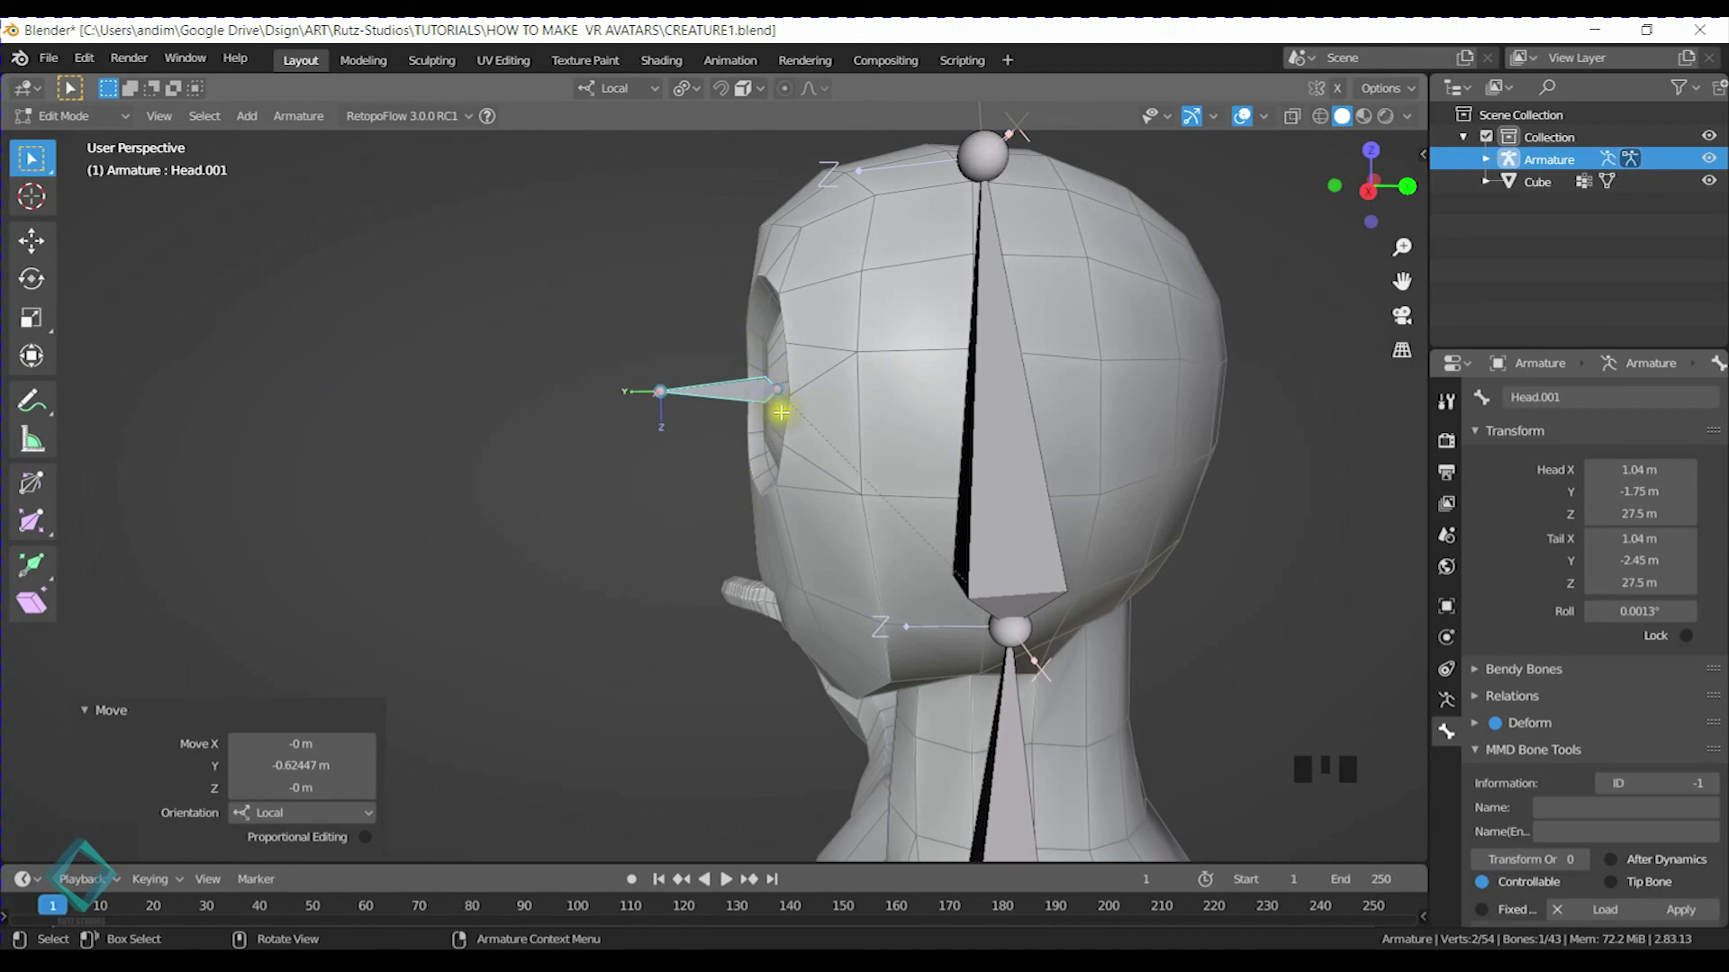
{"action": "key", "text": "g"}
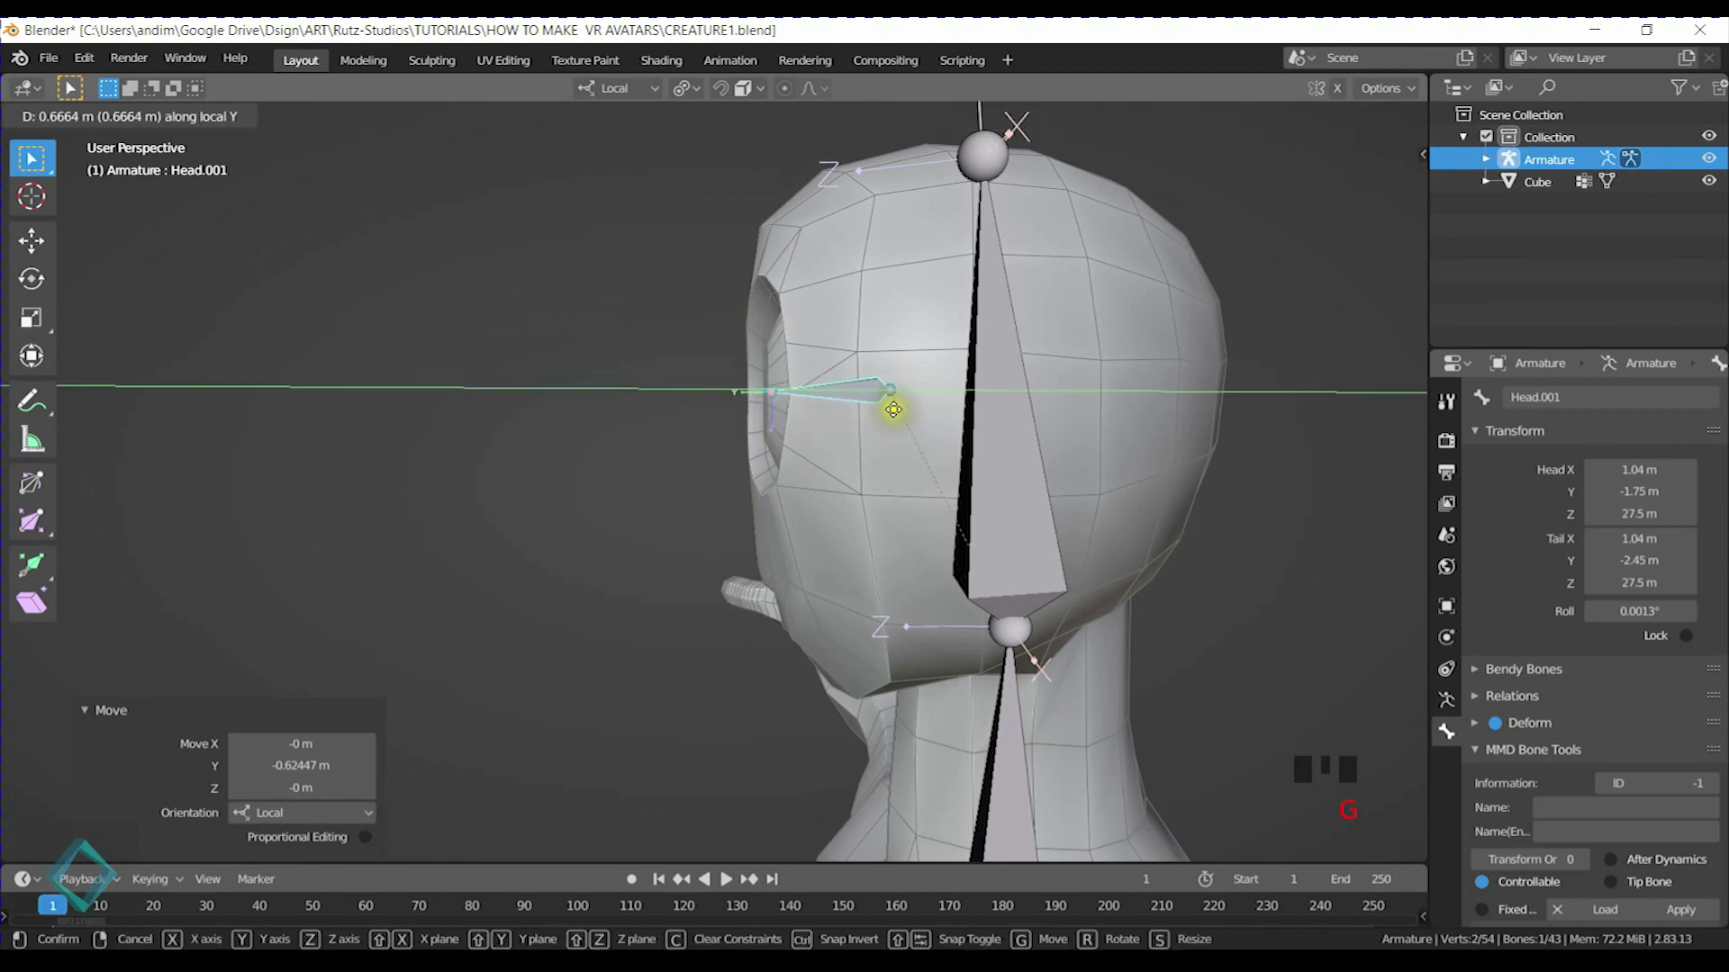
{"action": "left_click", "coordinate": [893, 410]}
Rename the left eye bone as Eye.L and save the file
{"action": "middle_click_drag", "start_coordinate": [878, 398], "coordinate": [978, 398]}
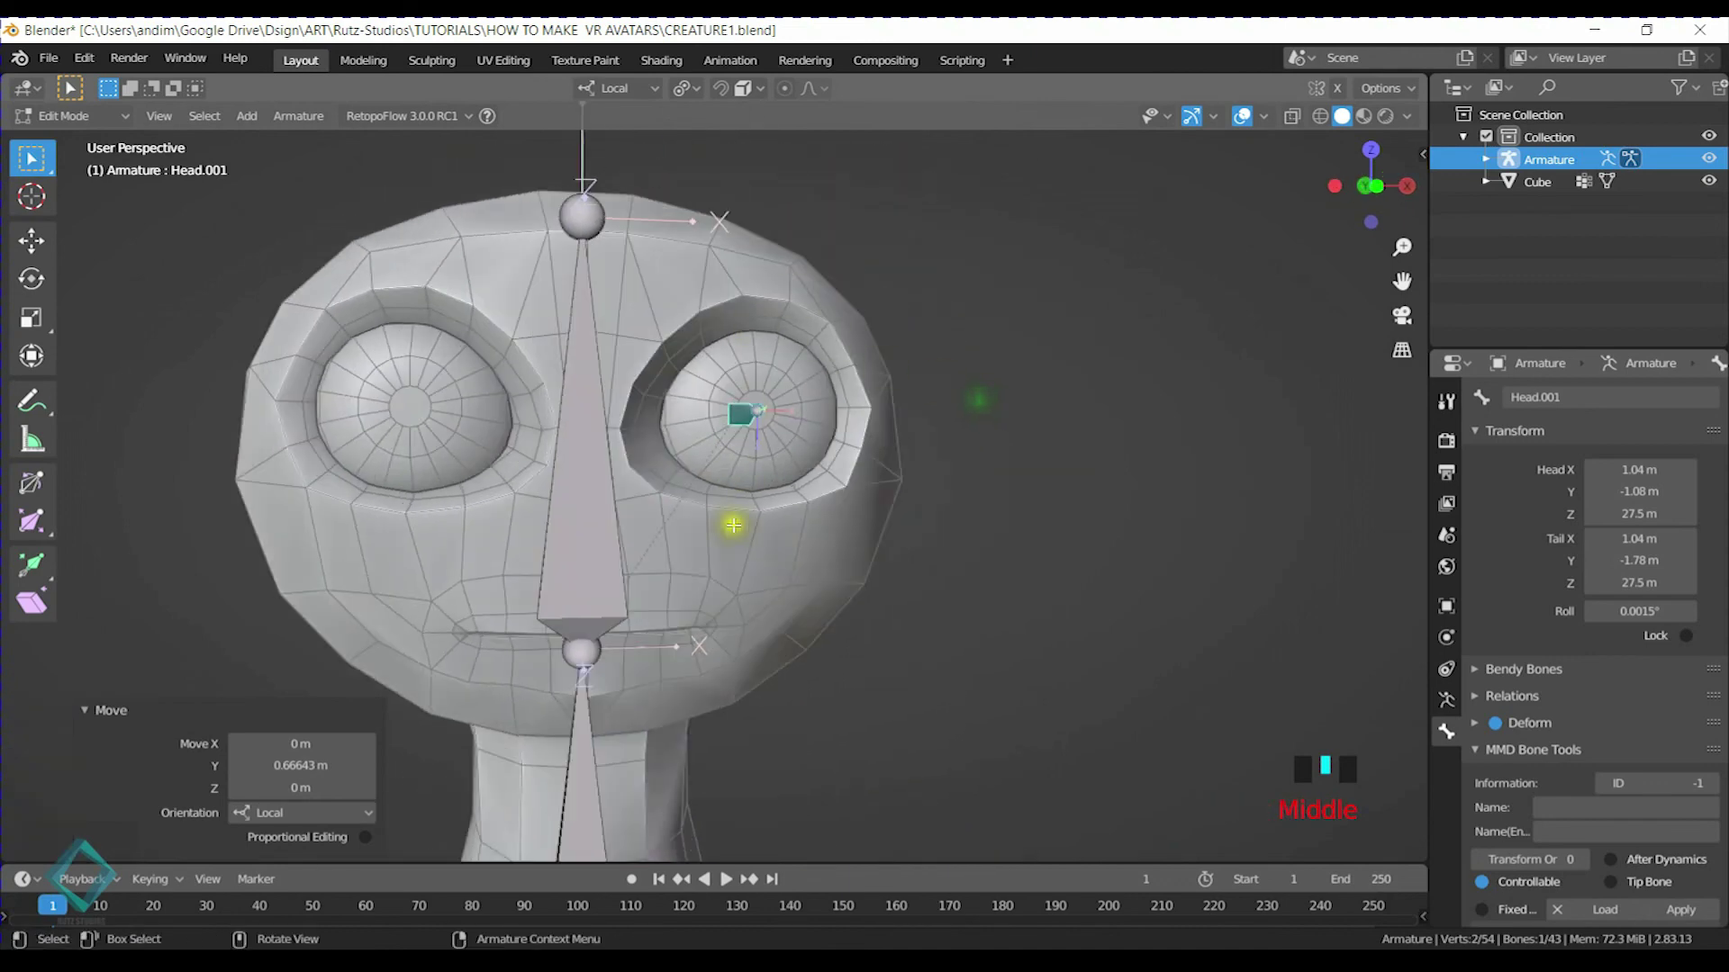
{"action": "middle_click_drag", "start_coordinate": [819, 436], "coordinate": [792, 450]}
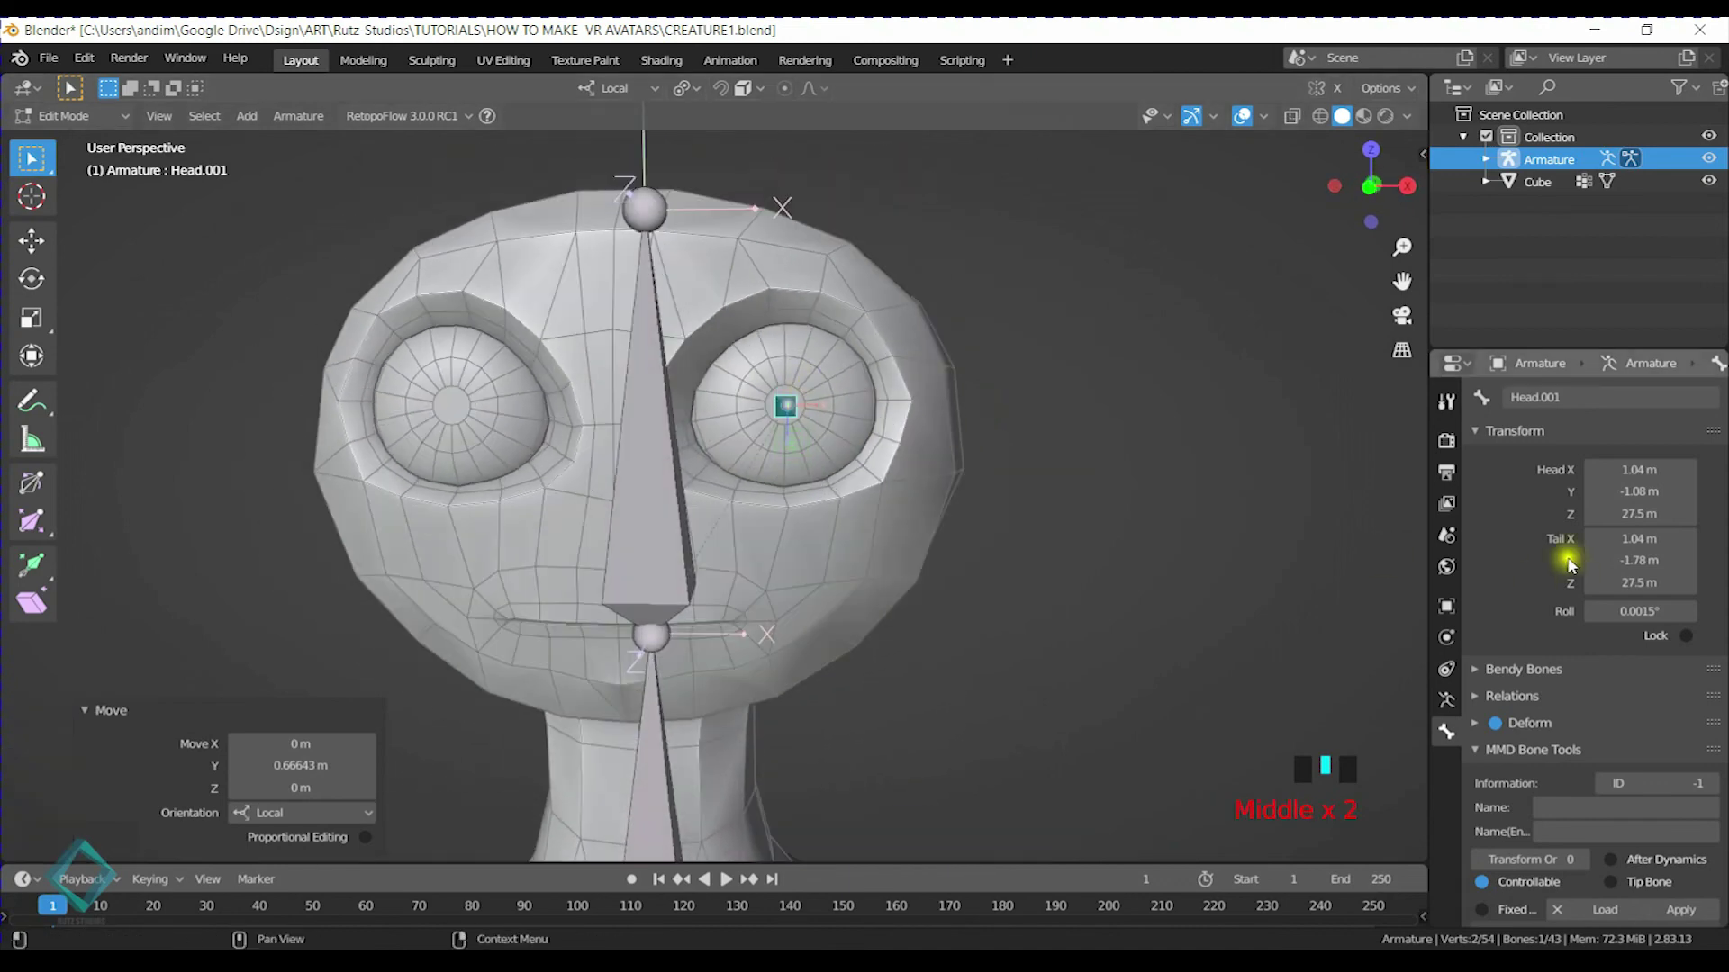
{"action": "left_click", "coordinate": [1589, 397]}
{"action": "type", "text": "Eye"}
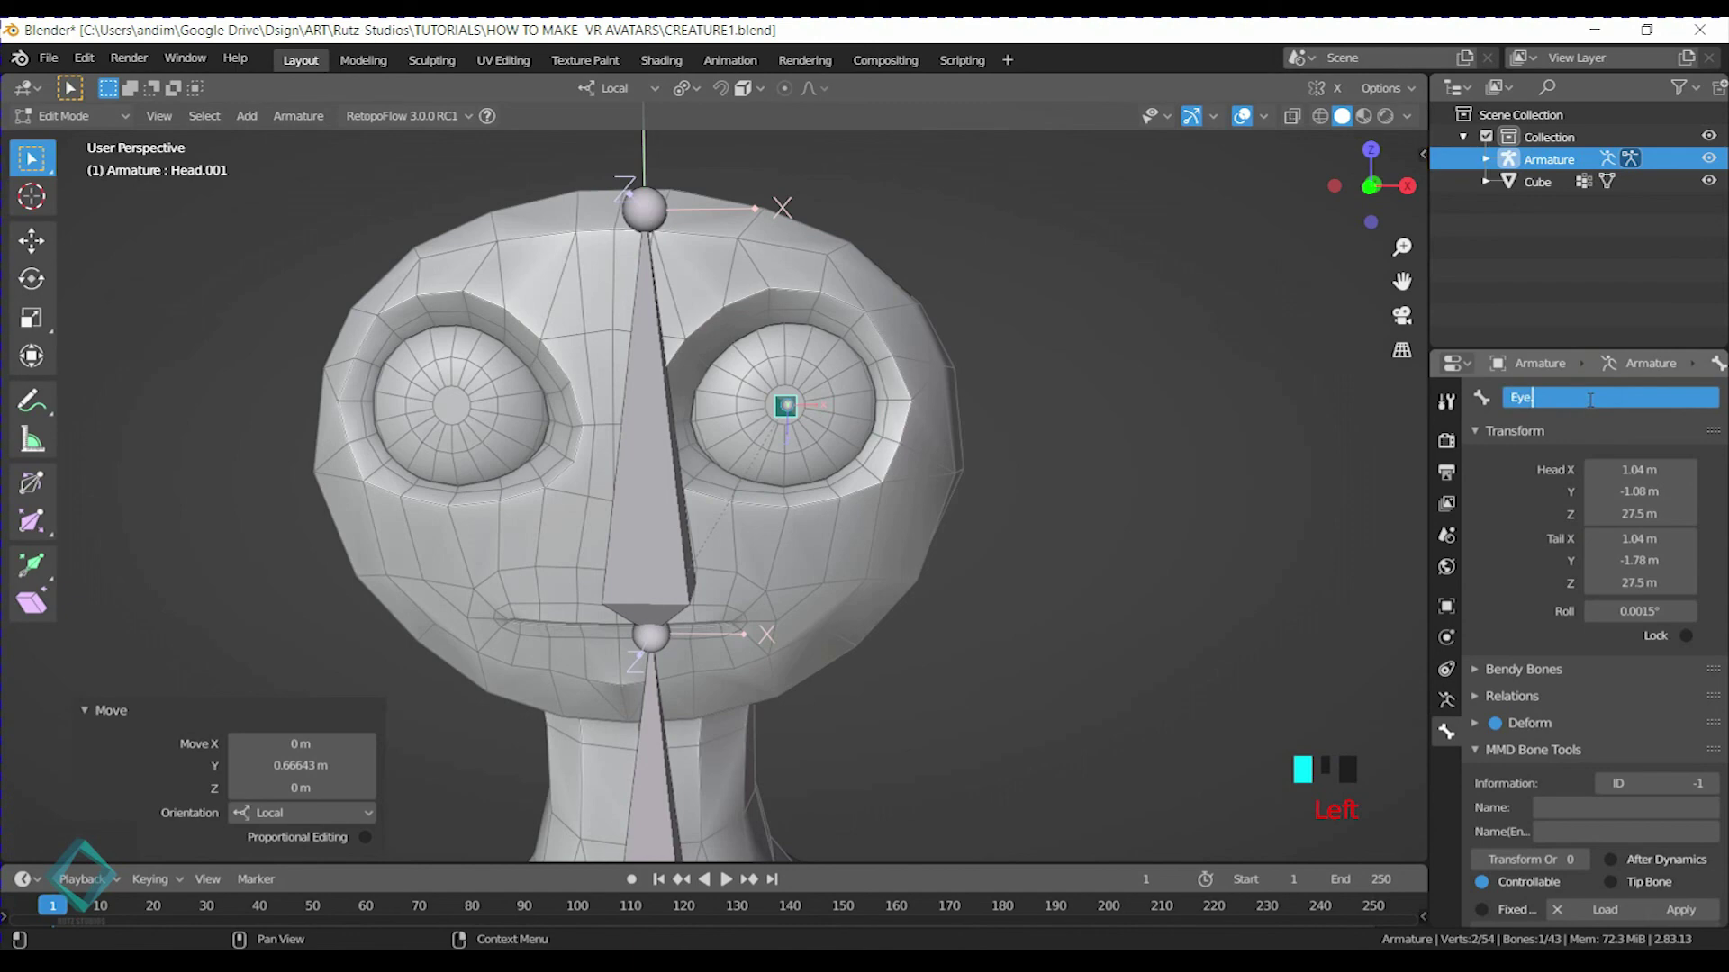
{"action": "type", "text": ".L"}
{"action": "key", "text": "Return"}
{"action": "key", "text": "ctrl+s"}
{"action": "middle_click_drag", "start_coordinate": [1015, 559], "coordinate": [818, 402], "text": "shift"}
{"action": "scroll", "coordinate": [960, 357], "scroll_direction": "down", "scroll_amount": 4}
{"action": "scroll", "coordinate": [884, 427], "scroll_direction": "down", "scroll_amount": 3}
{"action": "key", "text": "a"}
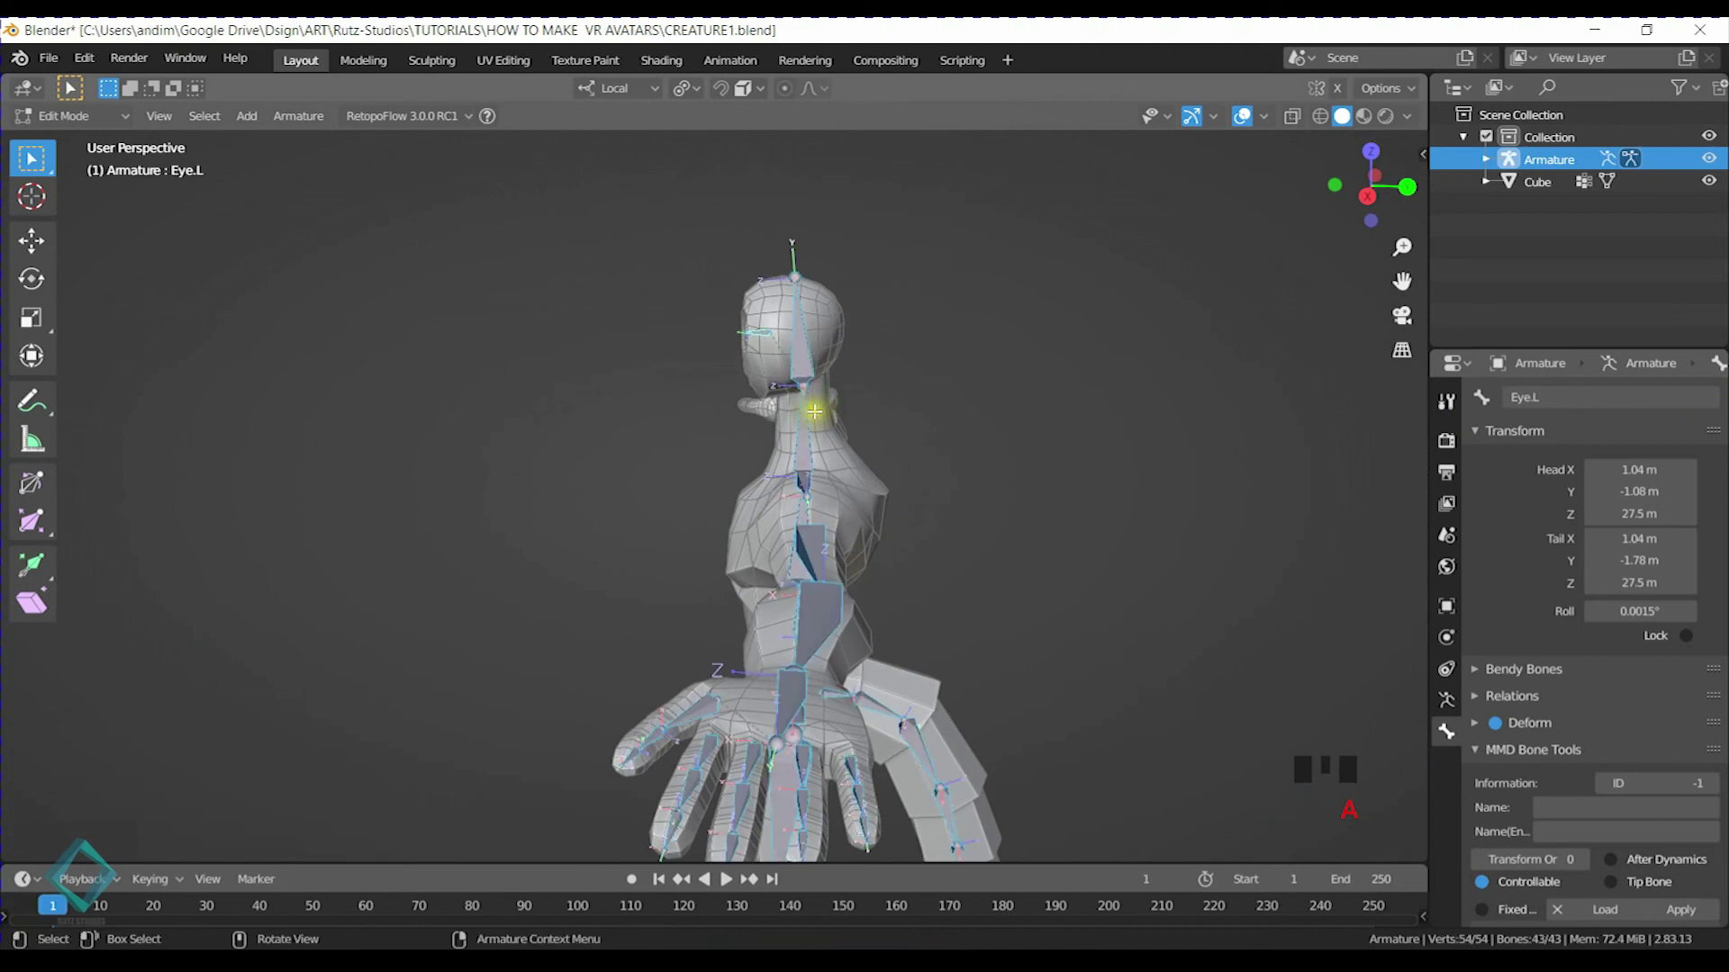
{"action": "middle_click_drag", "start_coordinate": [656, 513], "coordinate": [849, 489]}
{"action": "scroll", "coordinate": [818, 452], "scroll_direction": "down", "scroll_amount": 2}
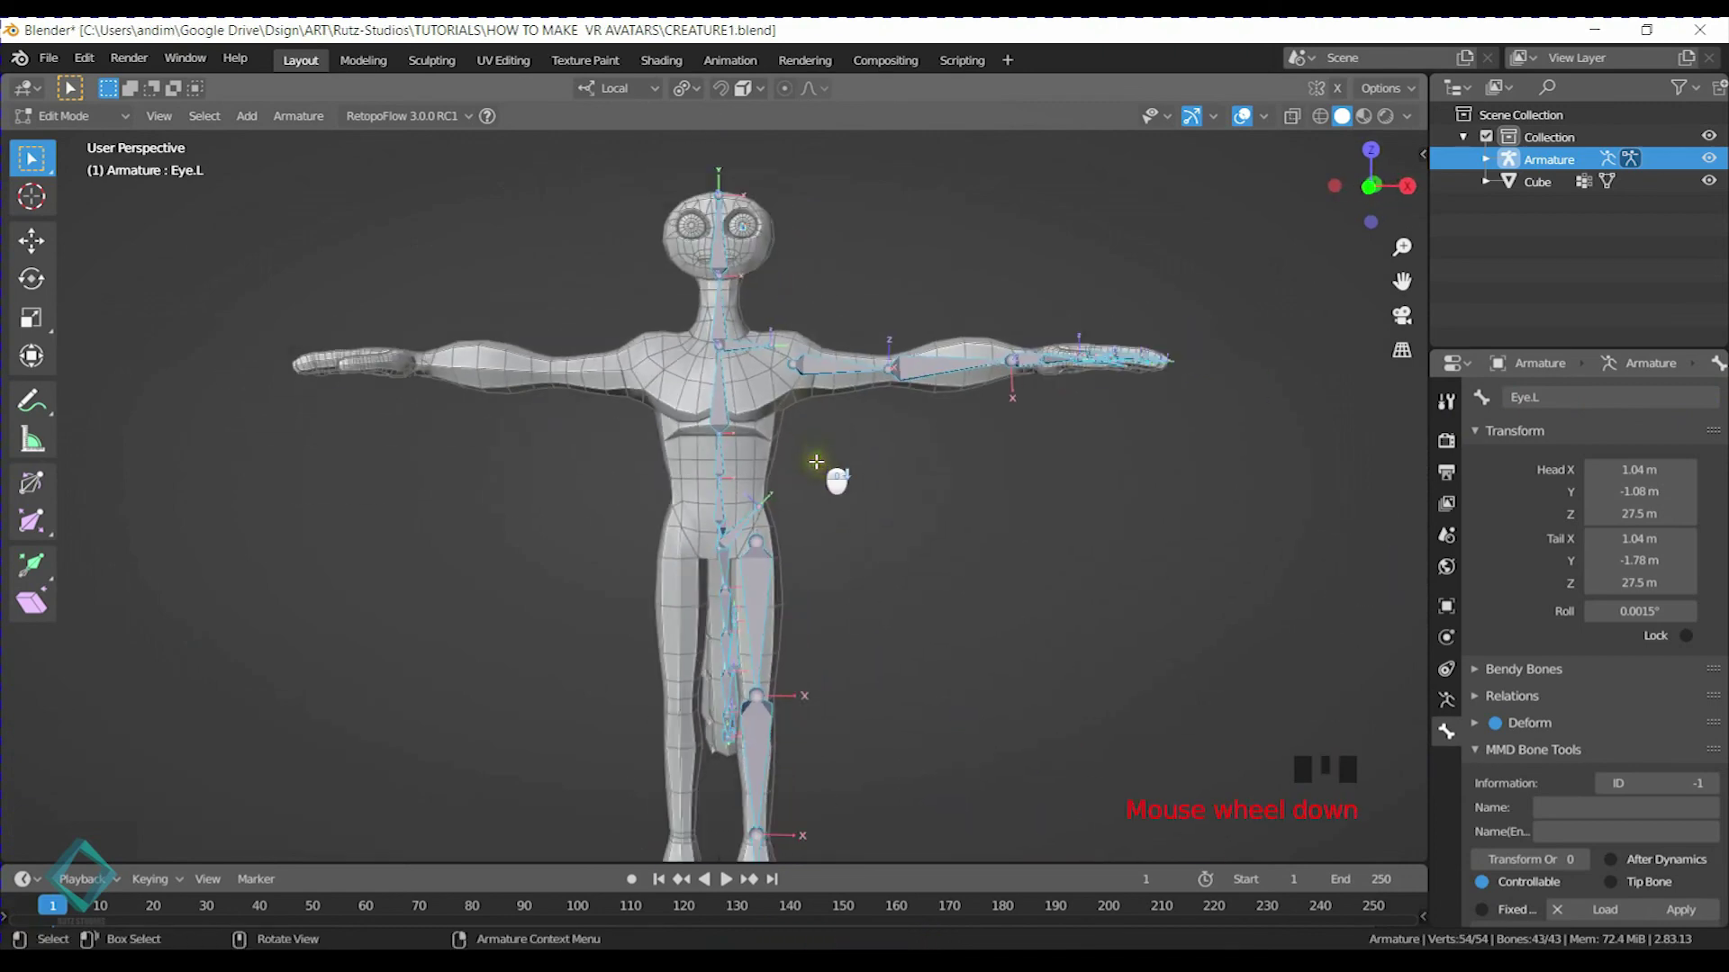
{"action": "key", "text": "ctrl+Tab"}
{"action": "left_click", "coordinate": [511, 380]}
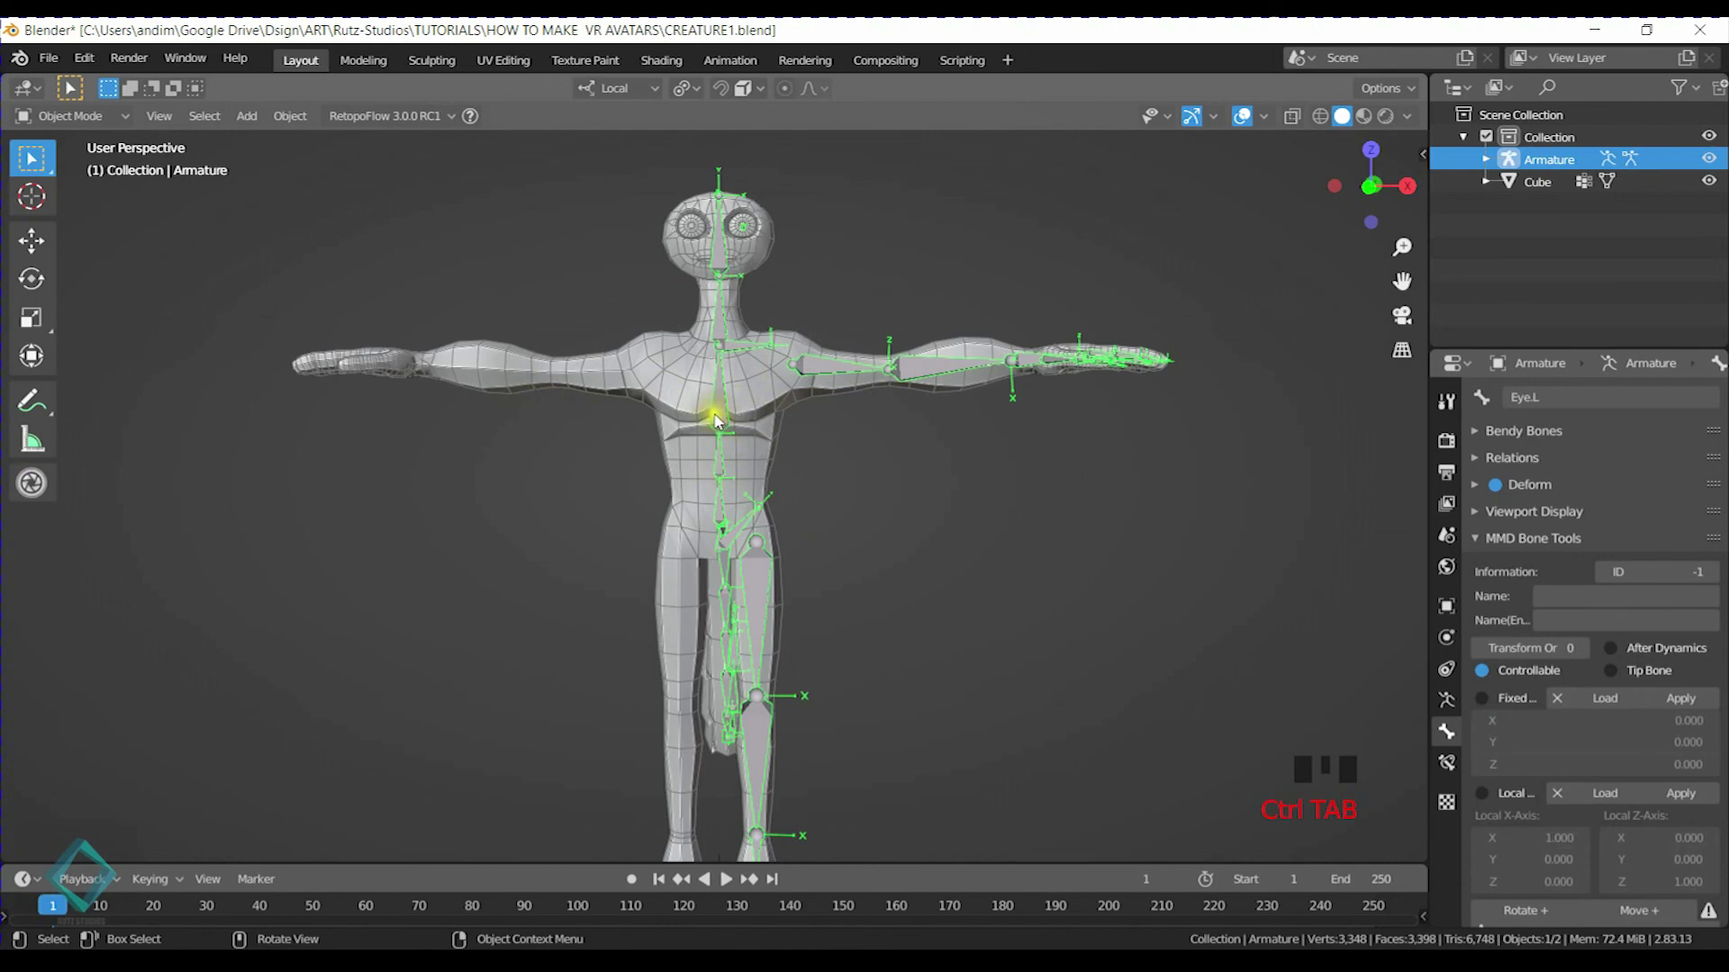
{"action": "right_click", "coordinate": [716, 418]}
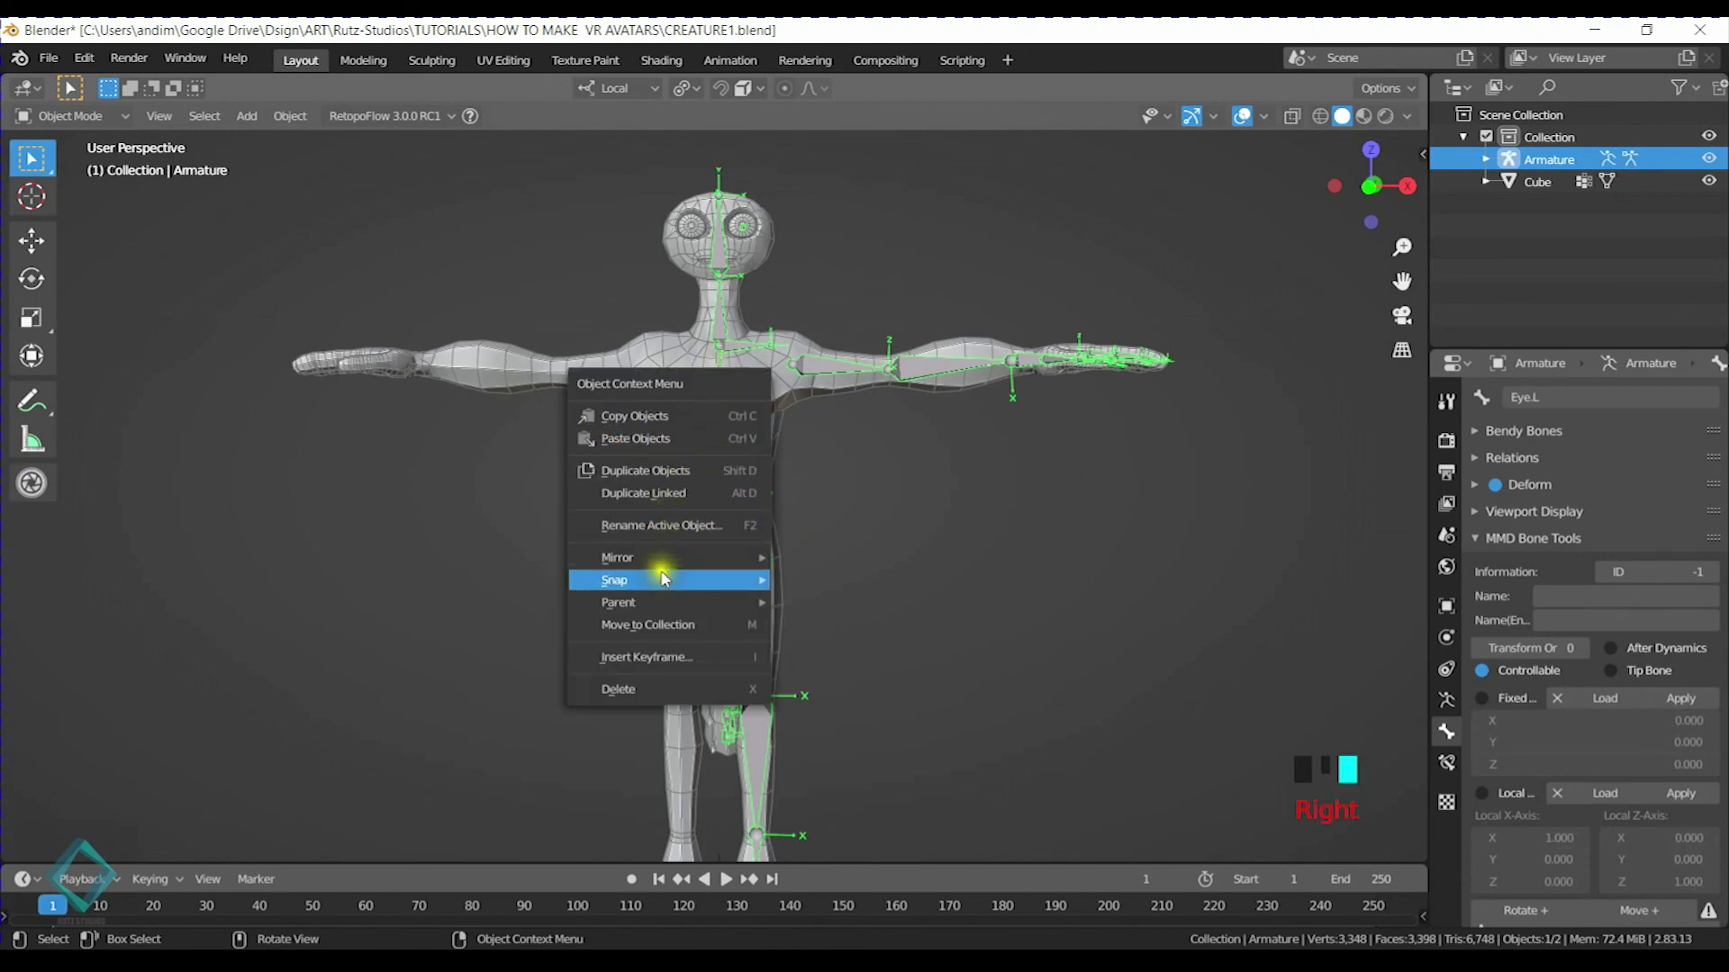
{"action": "left_click", "coordinate": [822, 359]}
{"action": "left_click", "coordinate": [828, 360]}
{"action": "right_click", "coordinate": [828, 360]}
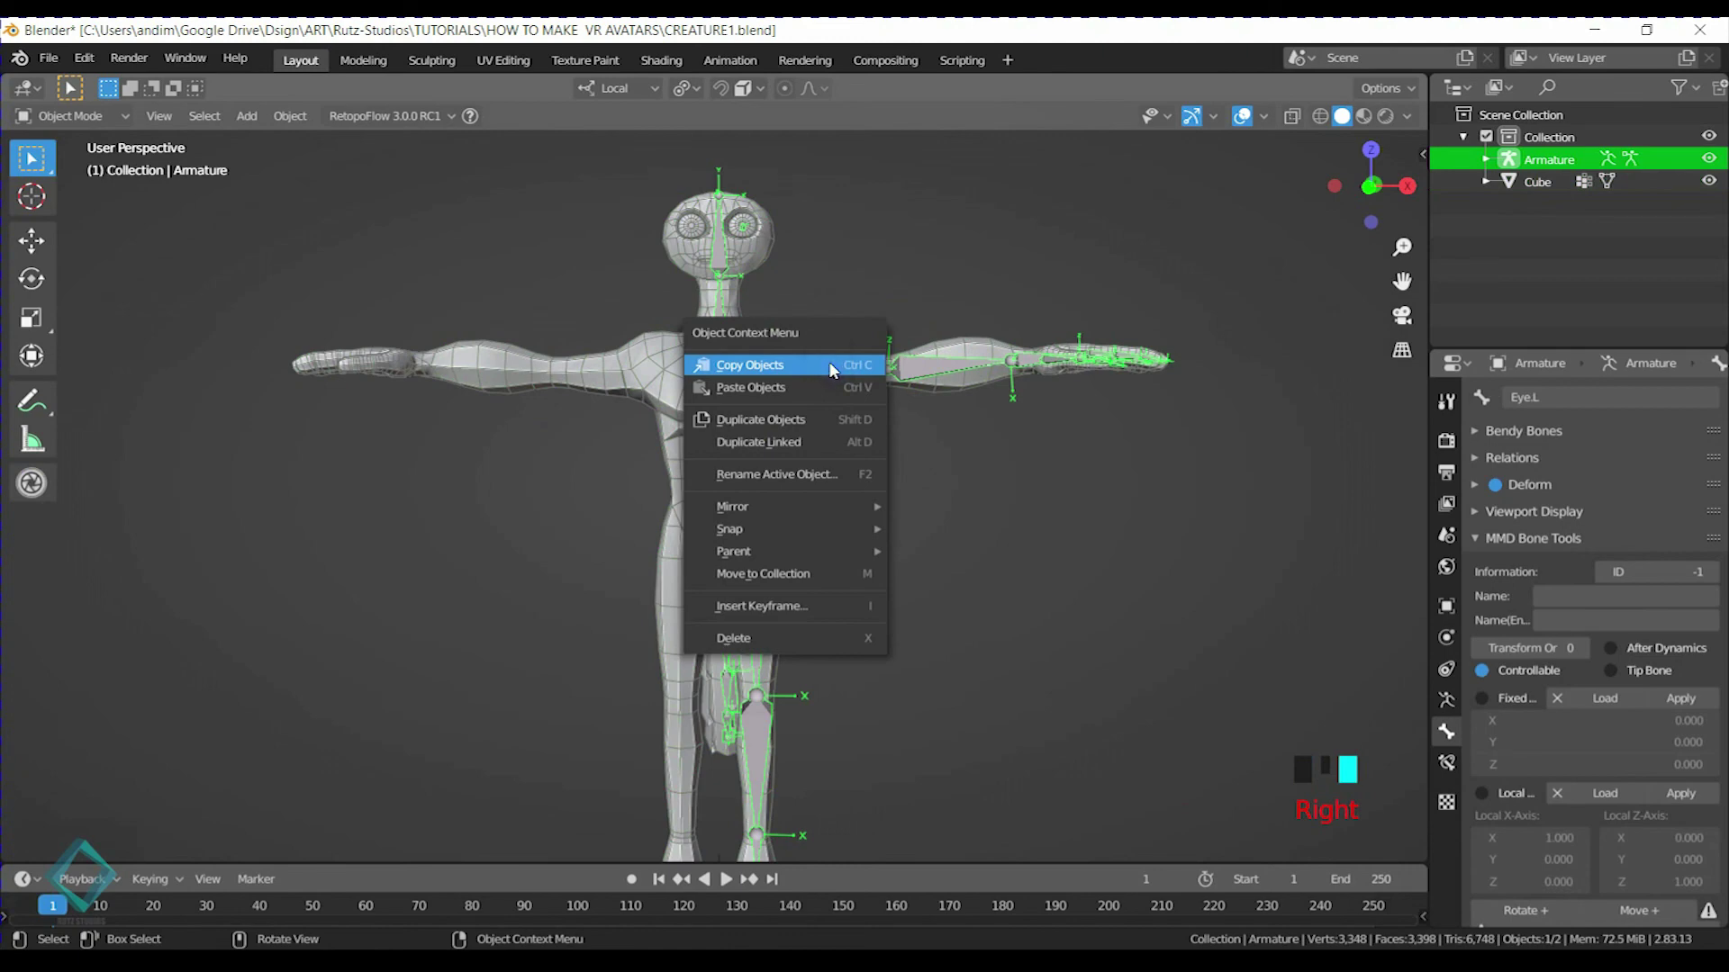
{"action": "left_click", "coordinate": [829, 365]}
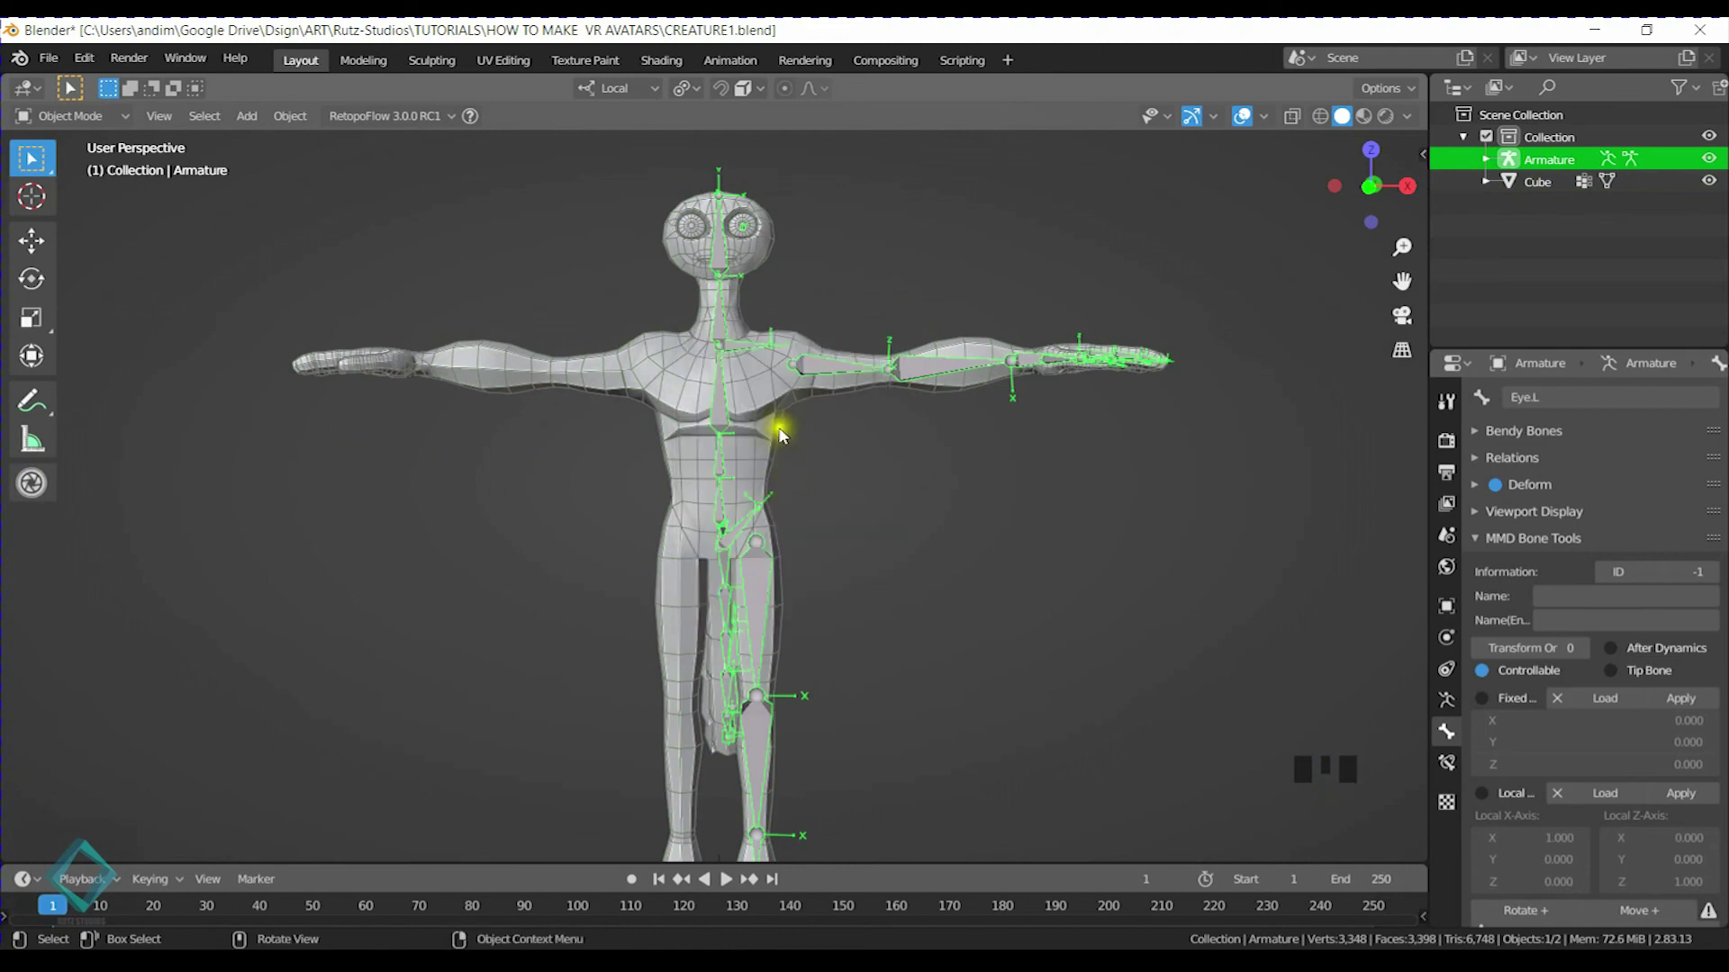
Select all bones of the armature in Edit Mode and symmetrize them onto the creature's right side
{"action": "left_click", "coordinate": [813, 367]}
{"action": "left_click", "coordinate": [817, 364]}
{"action": "key", "text": "Tab"}
{"action": "key", "text": "a"}
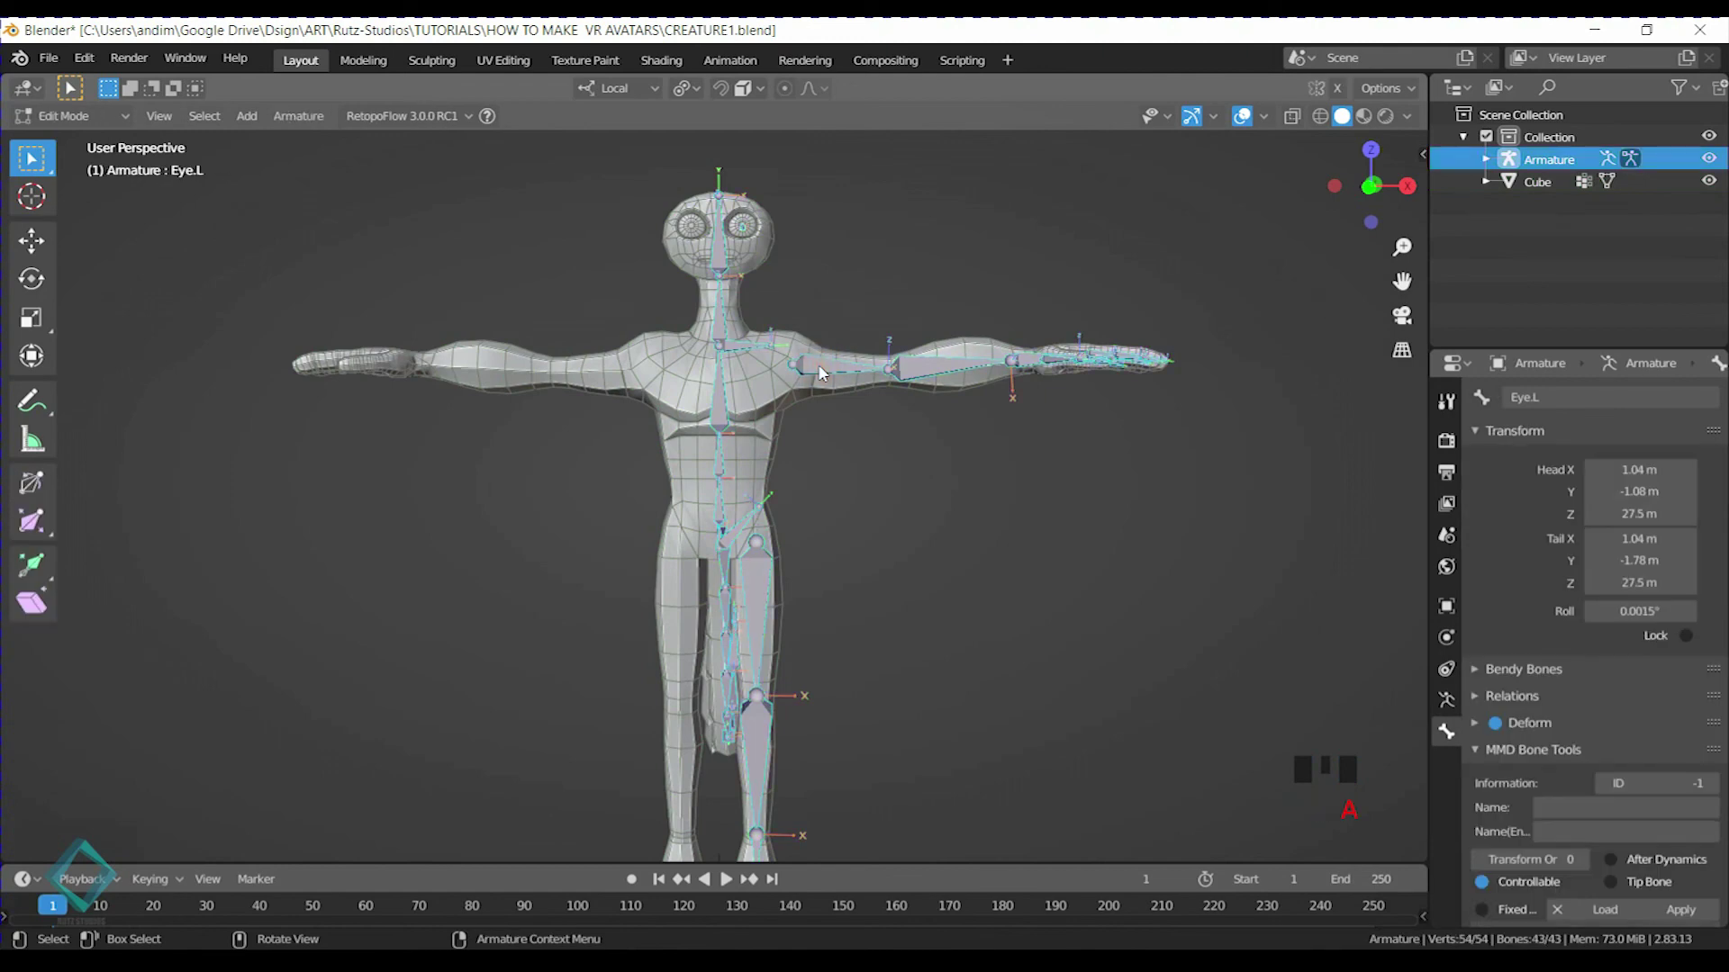
{"action": "right_click", "coordinate": [880, 395]}
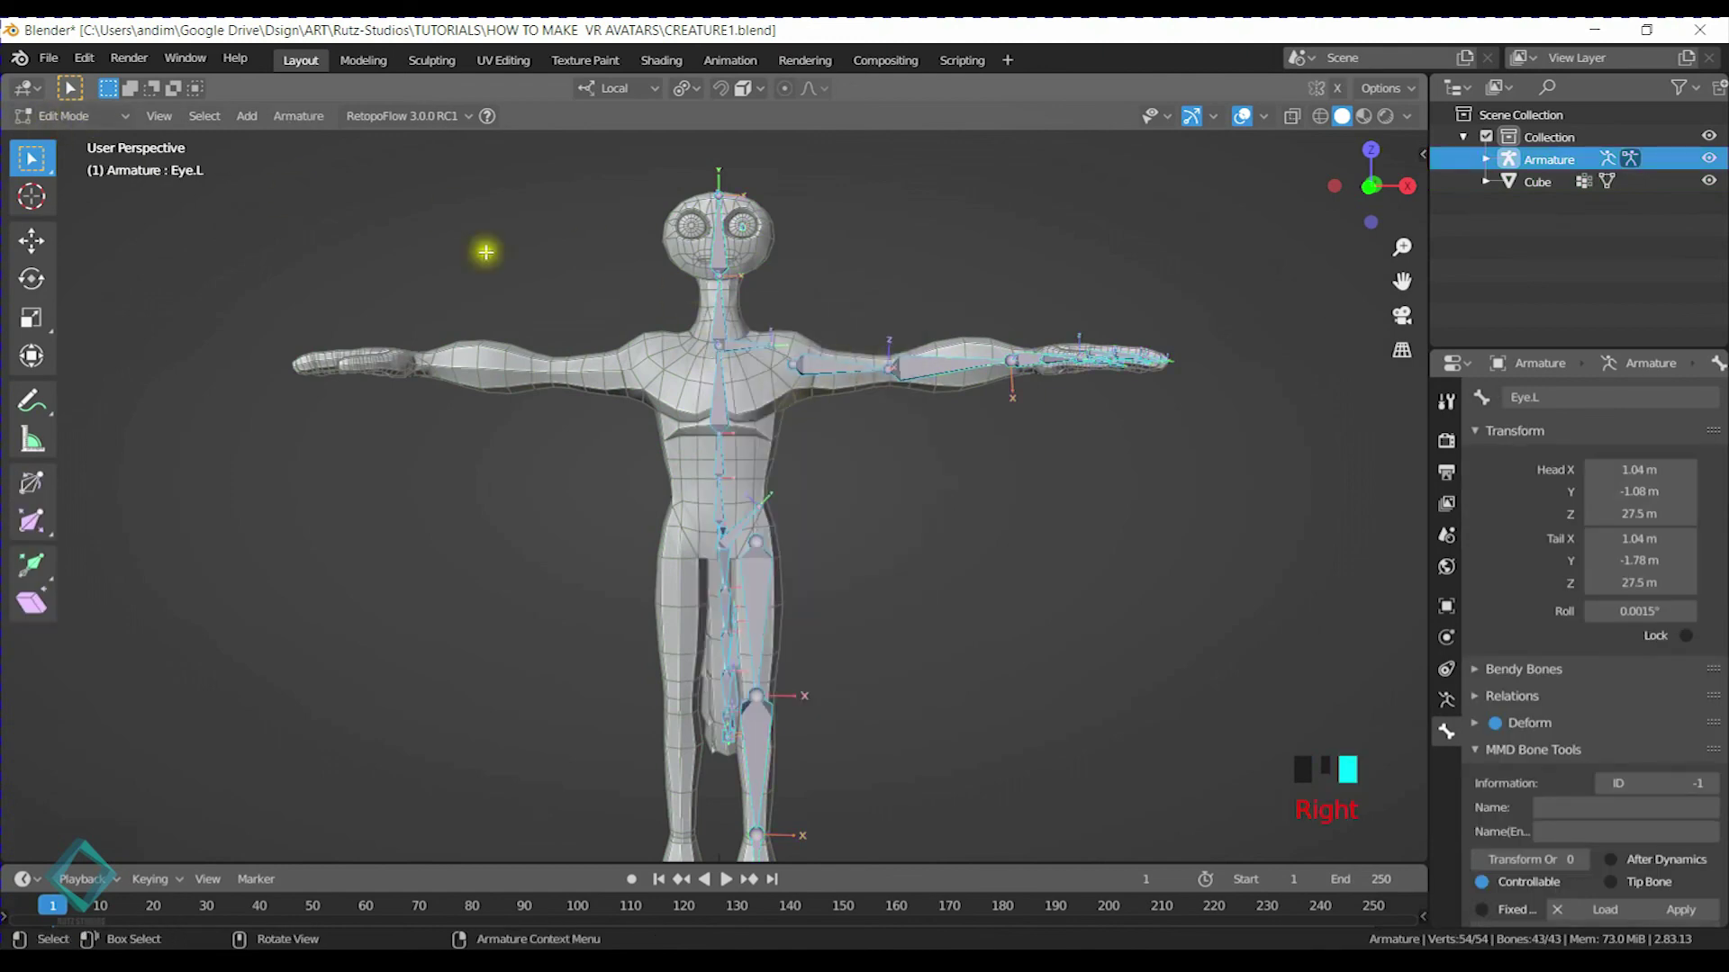
{"action": "key", "text": "ctrl+a"}
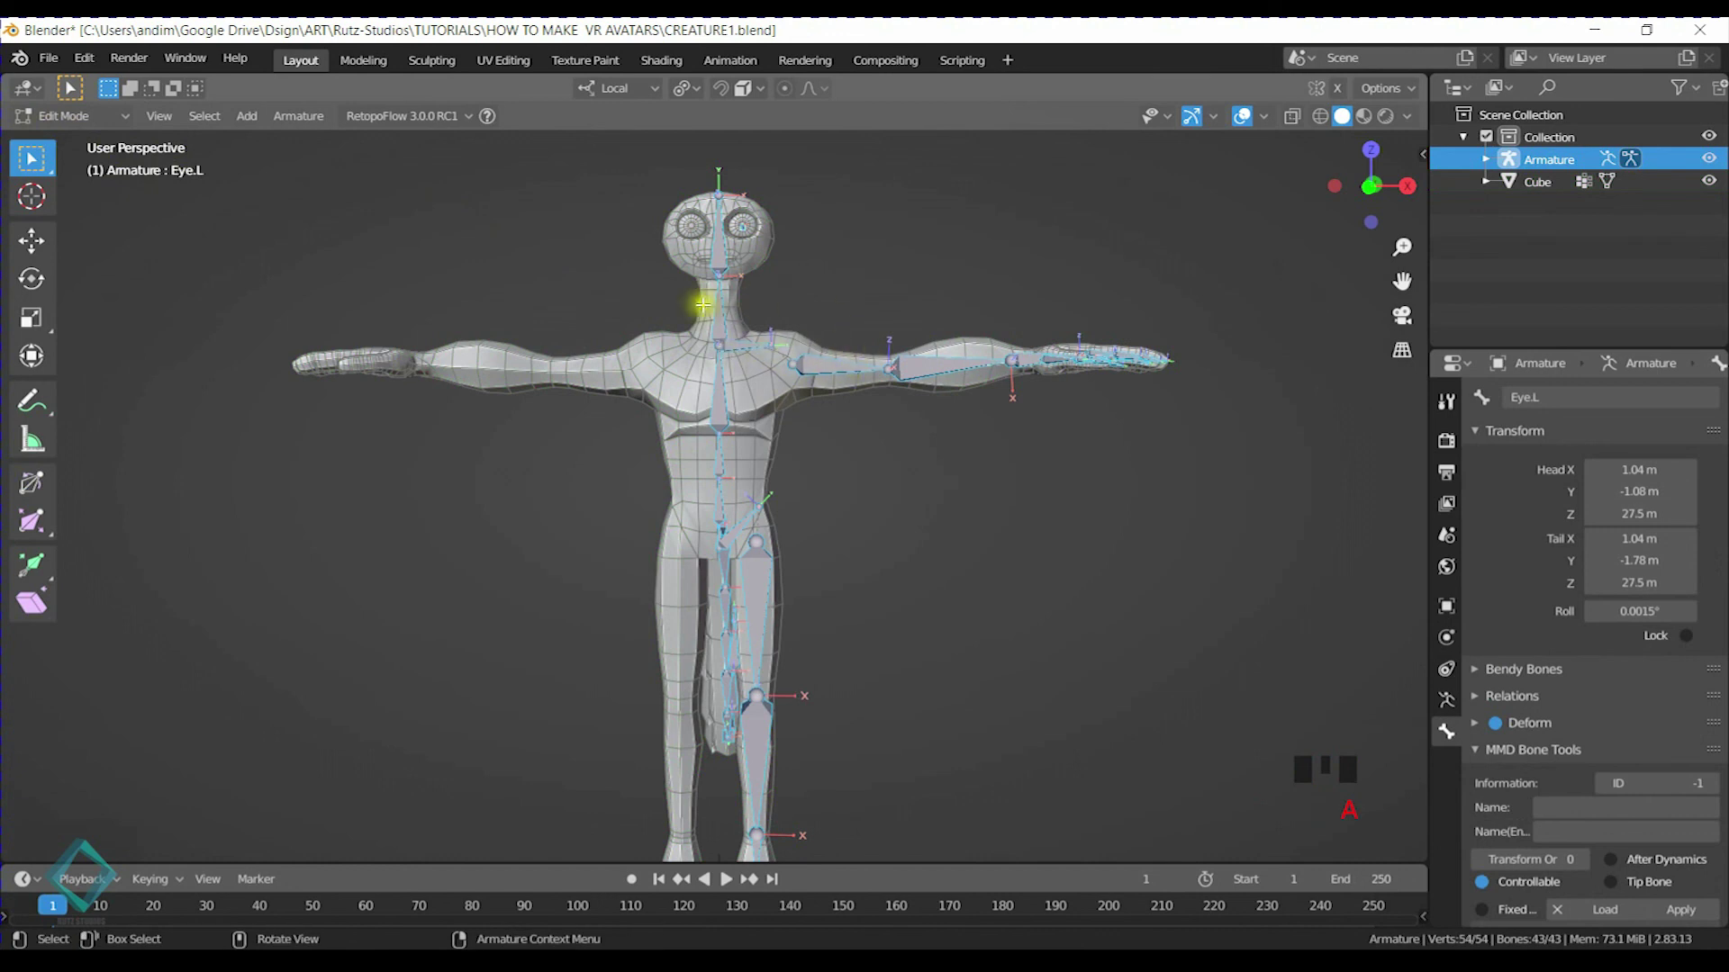
{"action": "right_click", "coordinate": [826, 363]}
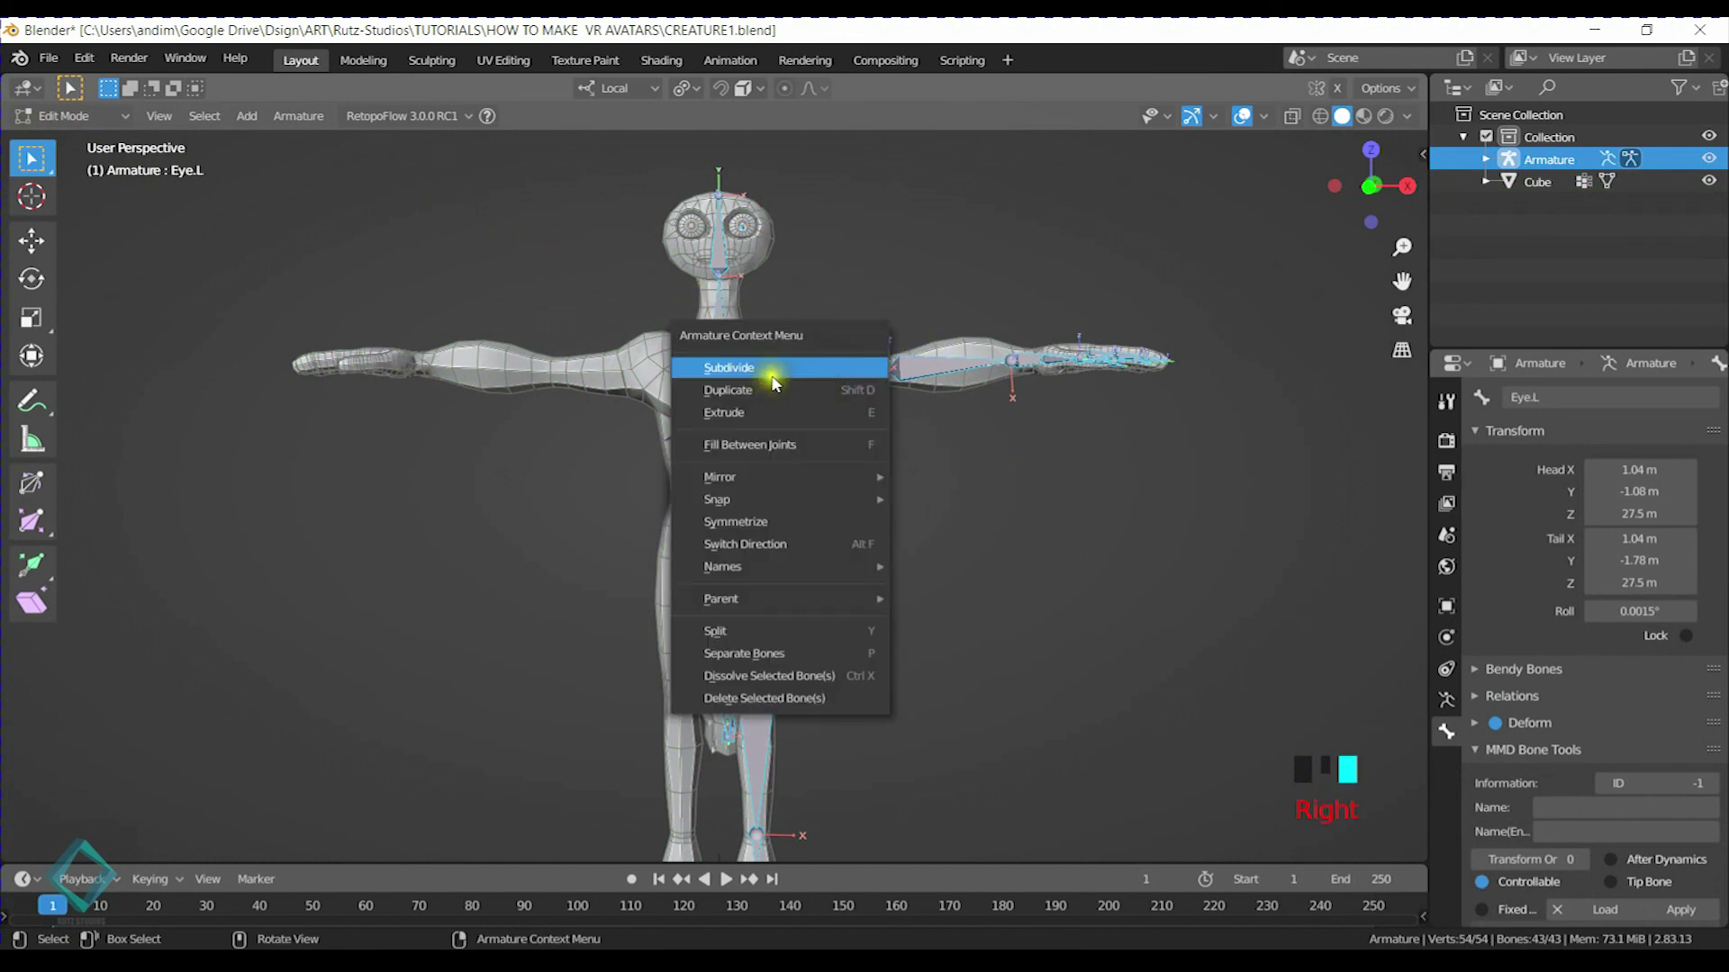
{"action": "left_click", "coordinate": [769, 524]}
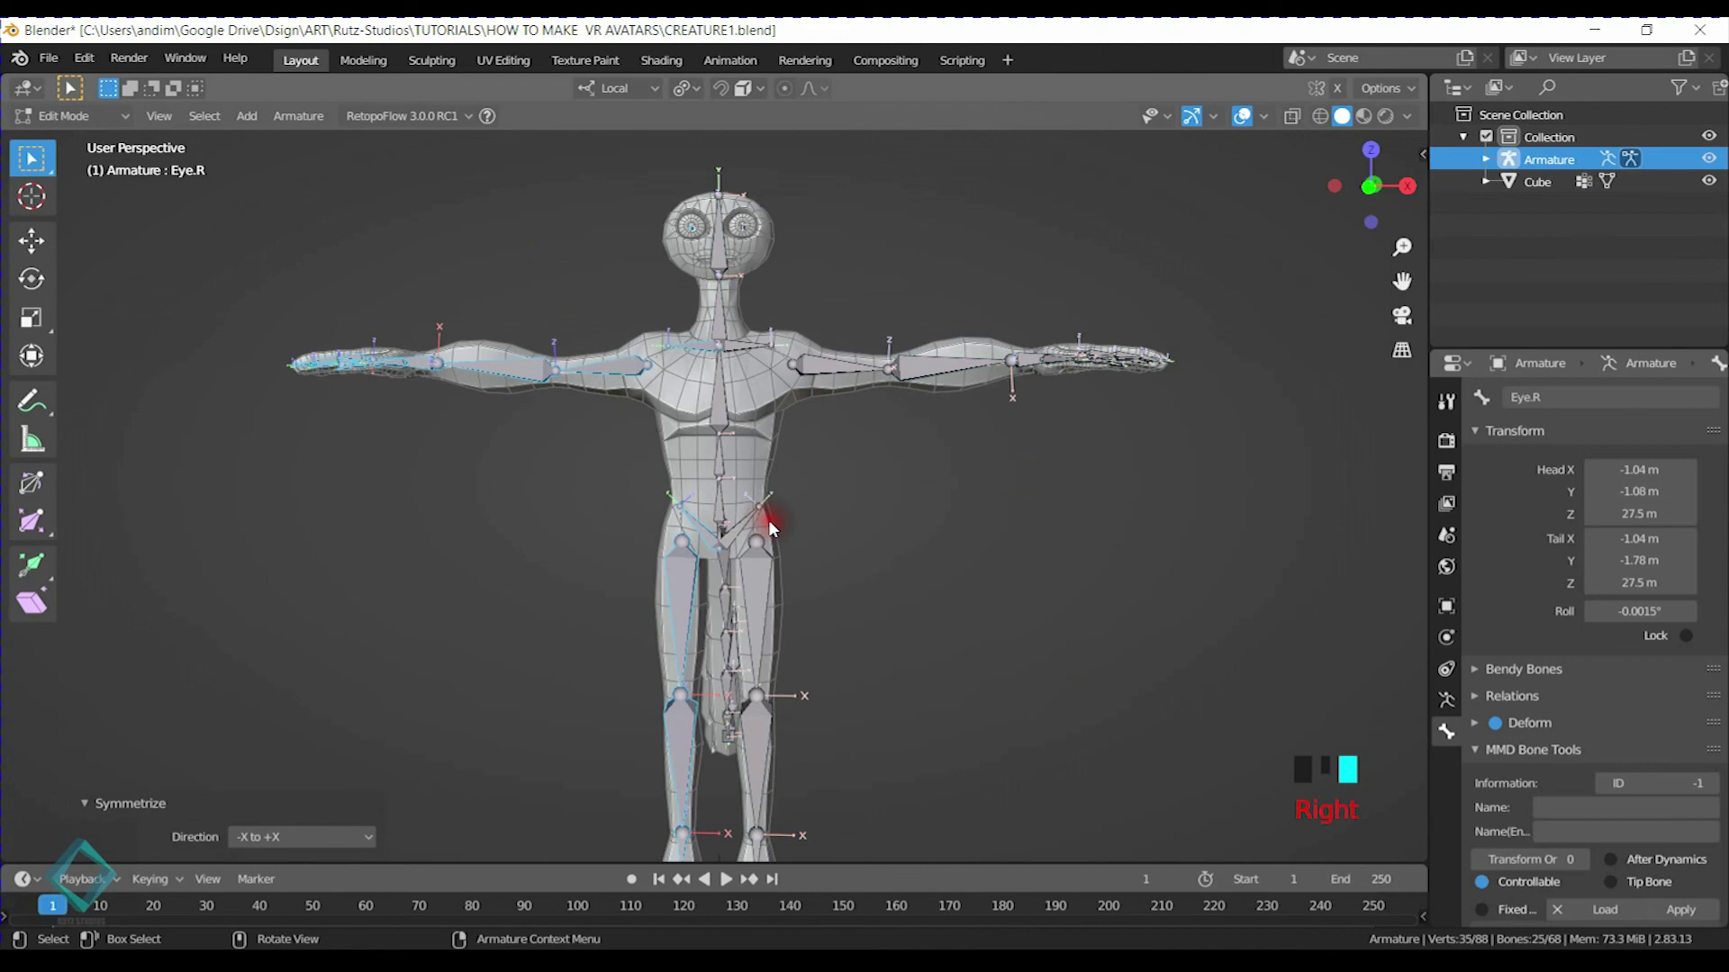
Check the names of the mirrored thumb, hand and forearm bones in Pose Mode
{"action": "middle_click_drag", "start_coordinate": [706, 367], "coordinate": [766, 455]}
{"action": "middle_click_drag", "start_coordinate": [540, 488], "coordinate": [716, 400]}
{"action": "key", "text": "ctrl+Tab"}
{"action": "key", "text": "ctrl+Tab"}
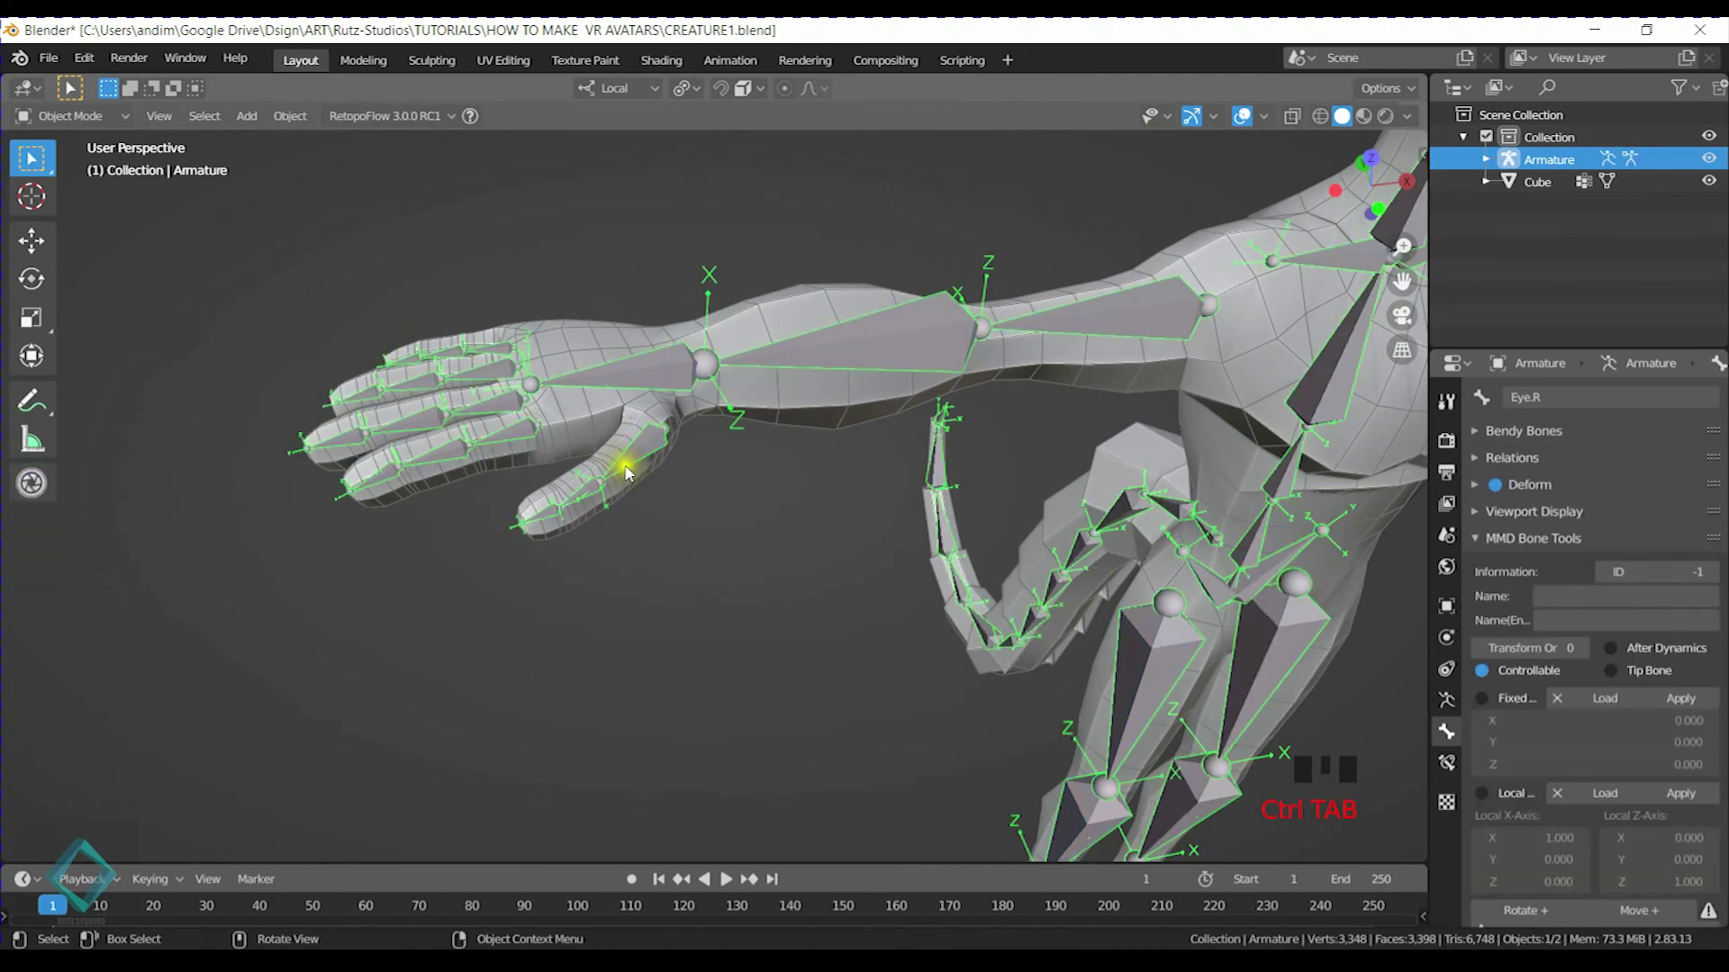
{"action": "left_click", "coordinate": [653, 453]}
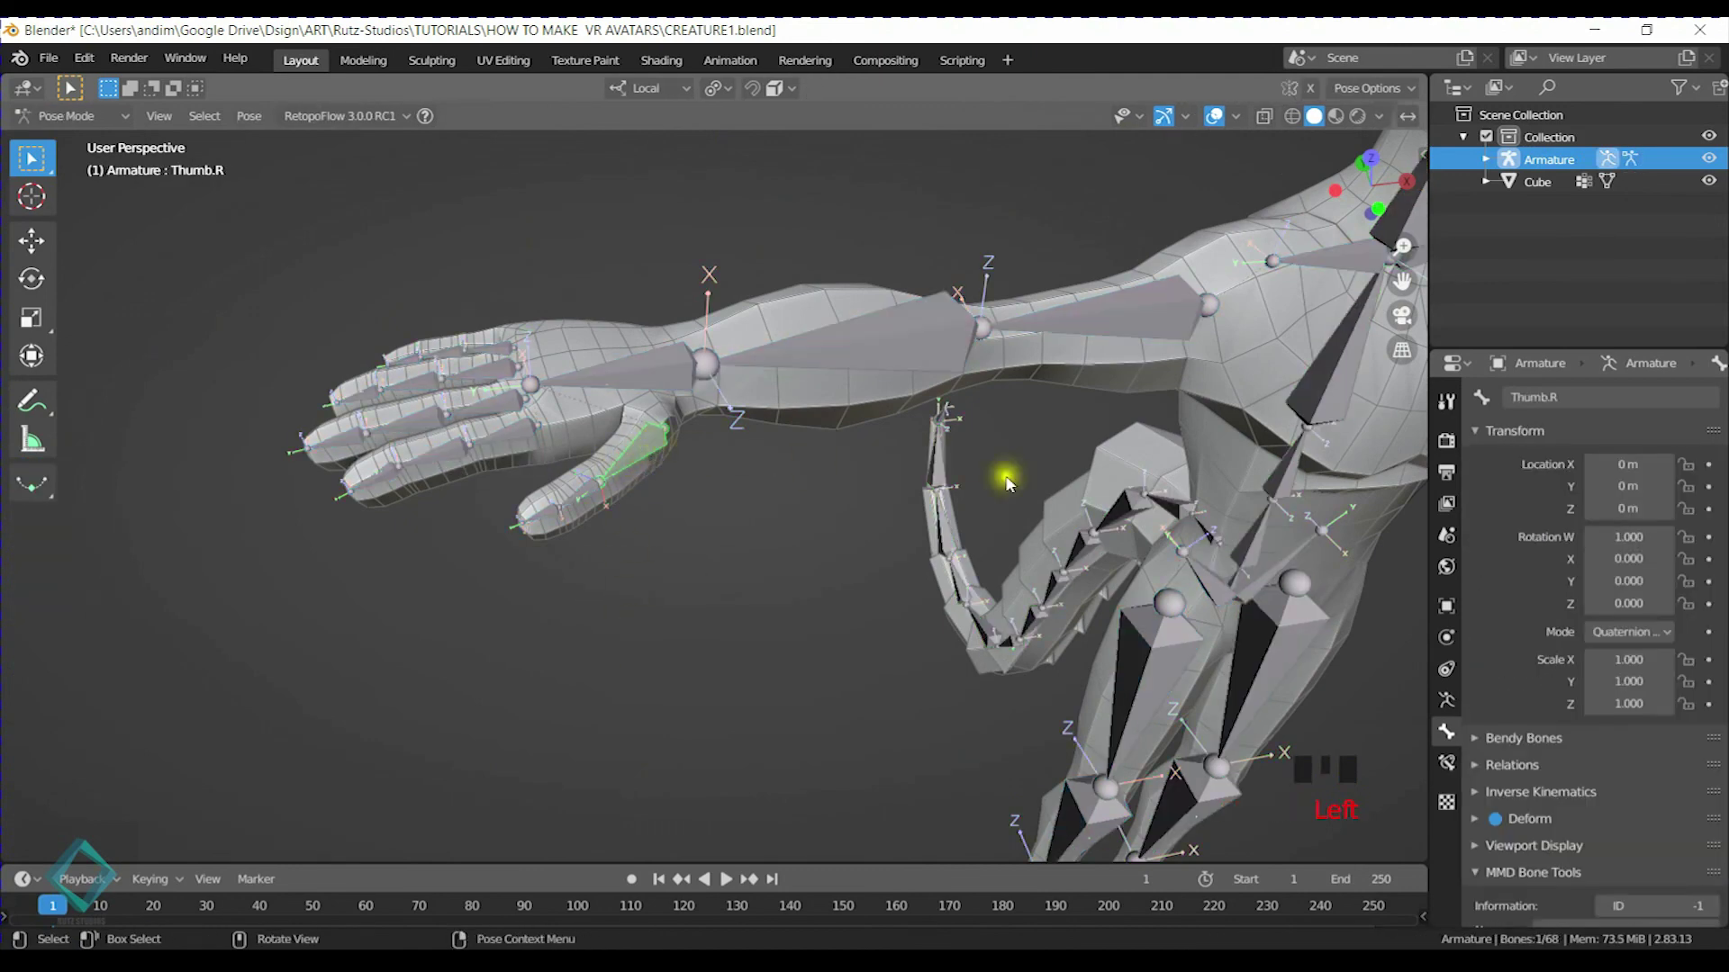
{"action": "left_click", "coordinate": [579, 385]}
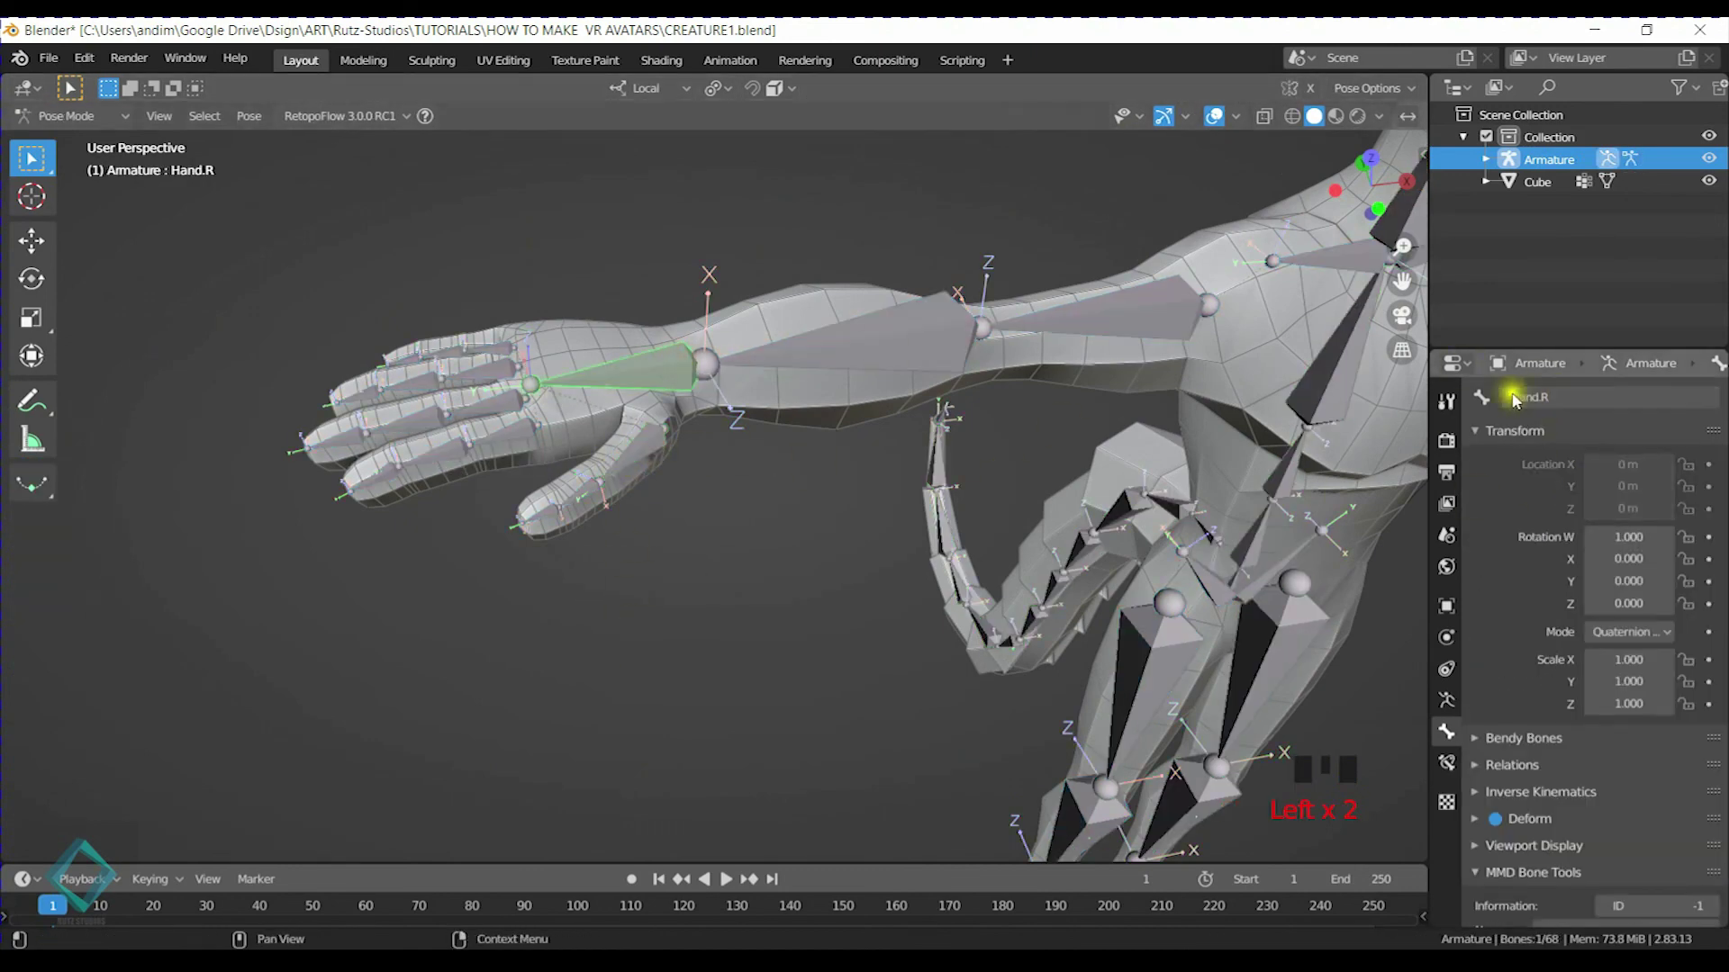
{"action": "left_click", "coordinate": [868, 340]}
{"action": "middle_click_drag", "start_coordinate": [829, 386], "coordinate": [698, 489]}
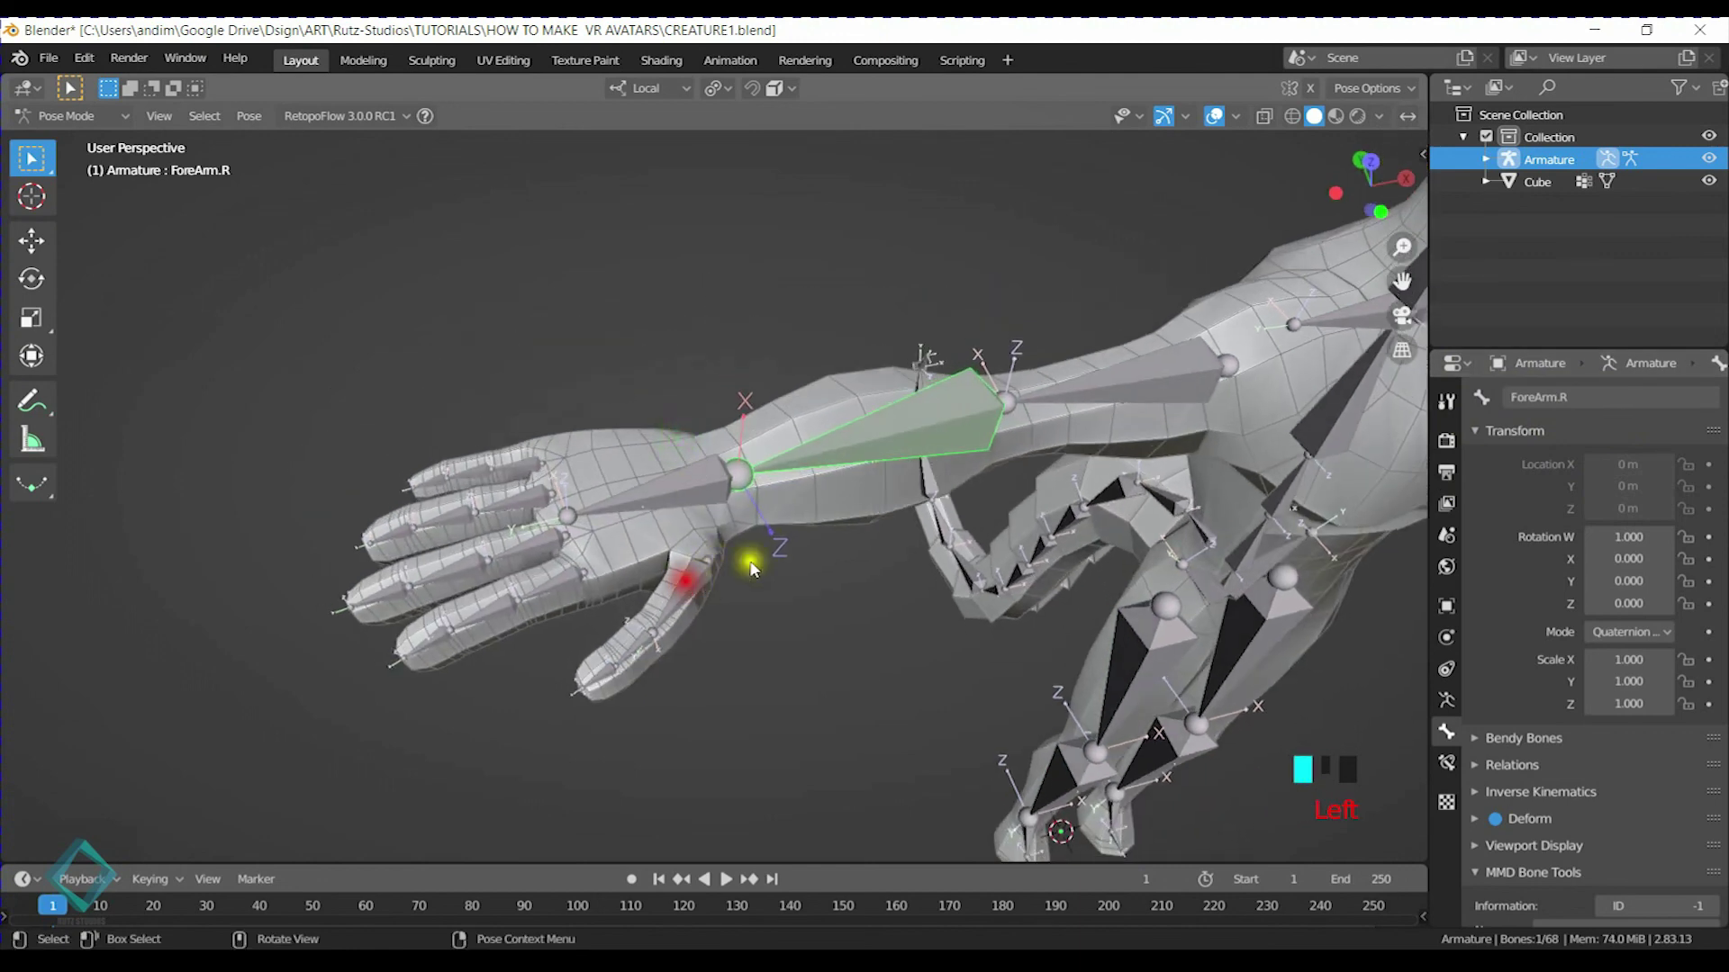
Test the rotation of the right thumb and right hand bones, cancelling both rotations
{"action": "left_click", "coordinate": [684, 581]}
{"action": "key", "text": "r"}
{"action": "right_click", "coordinate": [890, 536]}
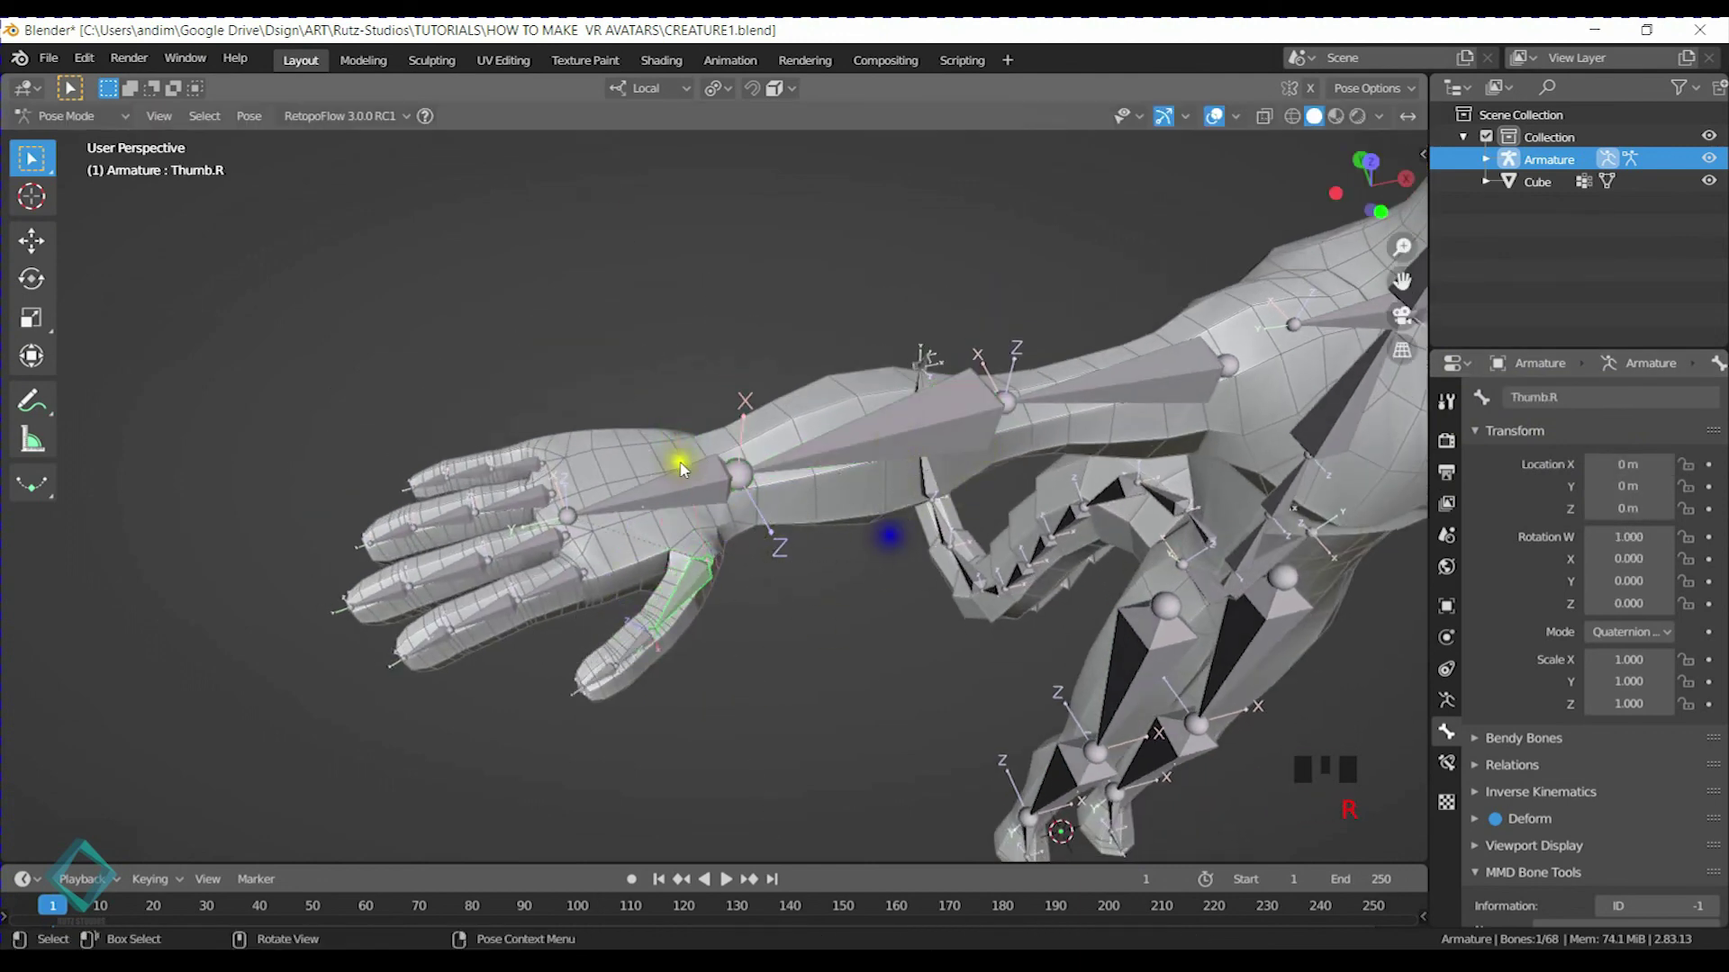
{"action": "left_click", "coordinate": [682, 468]}
{"action": "key", "text": "r"}
{"action": "right_click", "coordinate": [621, 551]}
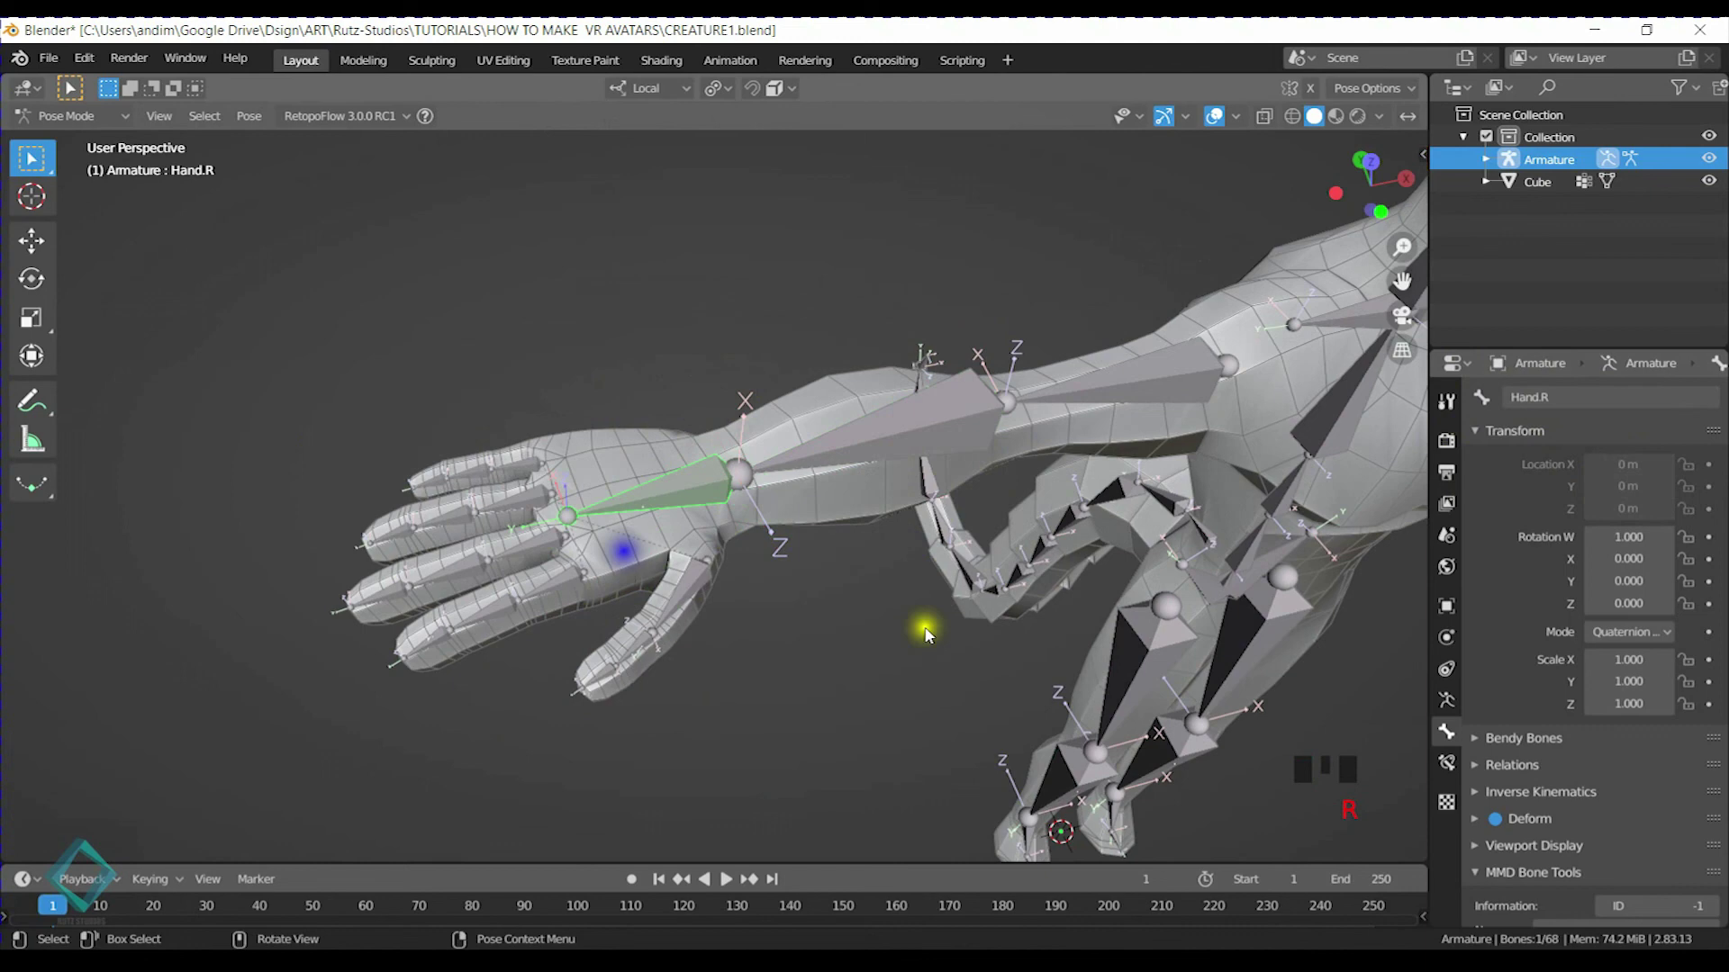
Save the file and switch the armature to Object Mode
{"action": "middle_click_drag", "start_coordinate": [927, 635], "coordinate": [976, 586]}
{"action": "key", "text": "ctrl+s"}
{"action": "scroll", "coordinate": [1000, 608], "scroll_direction": "down", "scroll_amount": 3}
{"action": "key", "text": "ctrl+Tab"}
{"action": "middle_click_drag", "start_coordinate": [899, 627], "coordinate": [795, 578], "text": "shift"}
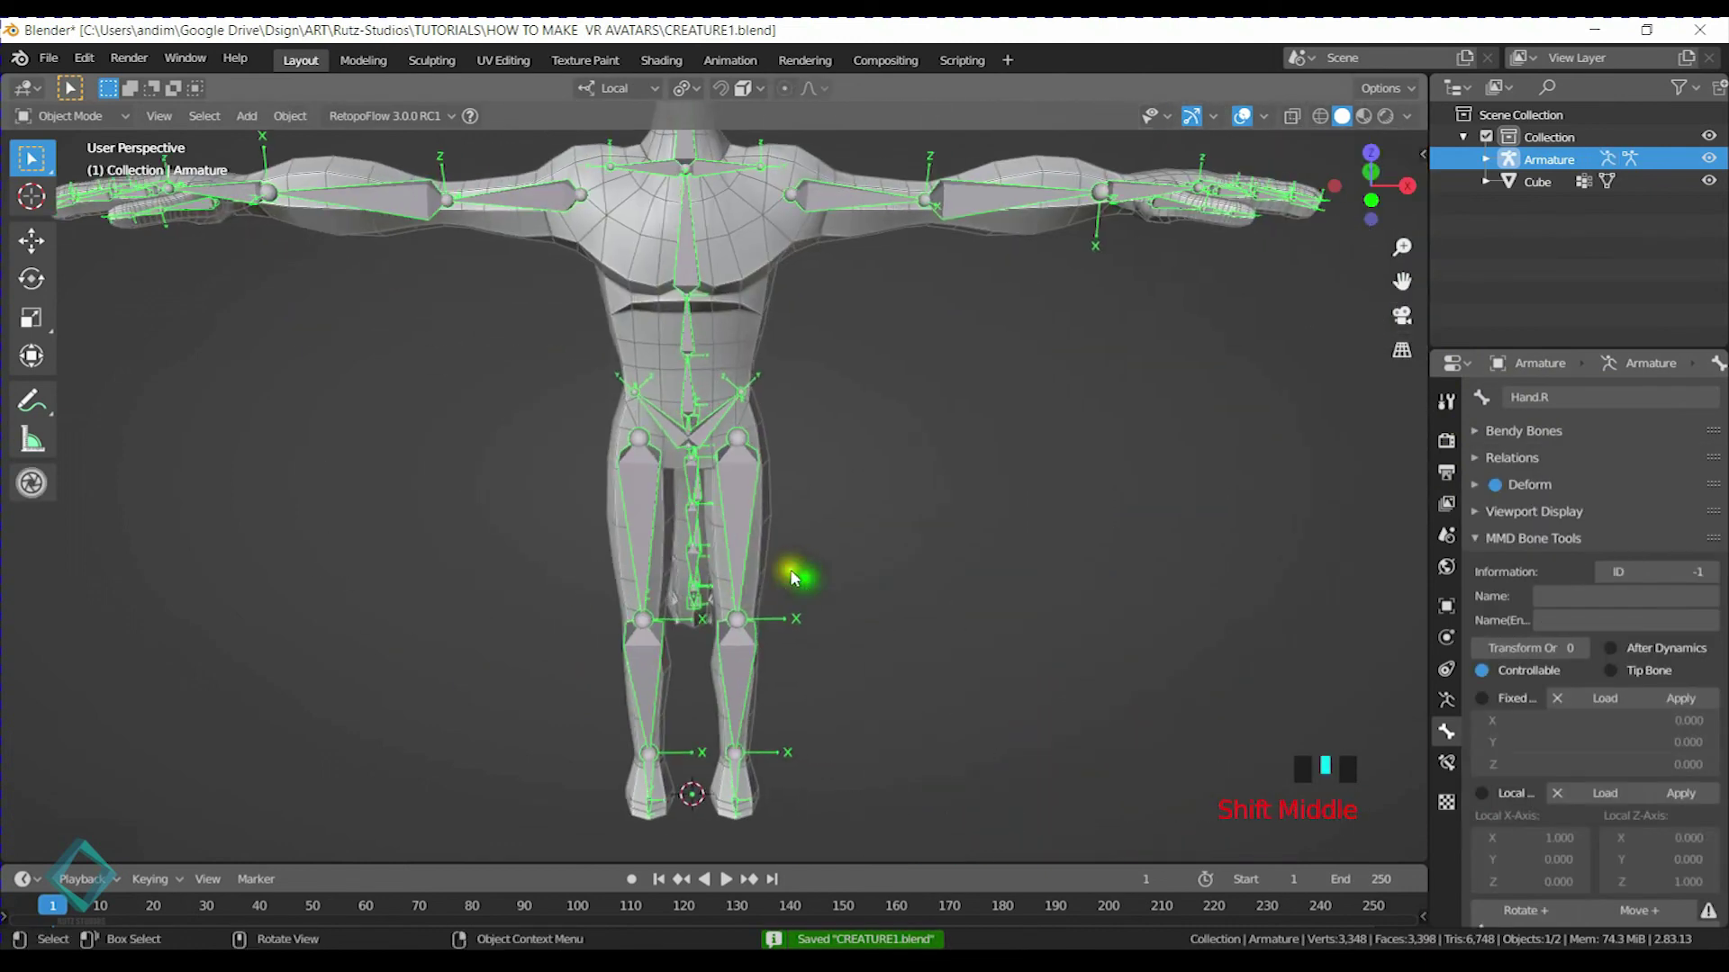
Select the body mesh with the armature as active object and parent the mesh to it with automatic weights
{"action": "scroll", "coordinate": [900, 531], "scroll_direction": "down", "scroll_amount": 3}
{"action": "left_click", "coordinate": [964, 494]}
{"action": "middle_click_drag", "start_coordinate": [964, 493], "coordinate": [822, 405]}
{"action": "scroll", "coordinate": [818, 511], "scroll_direction": "up", "scroll_amount": 4}
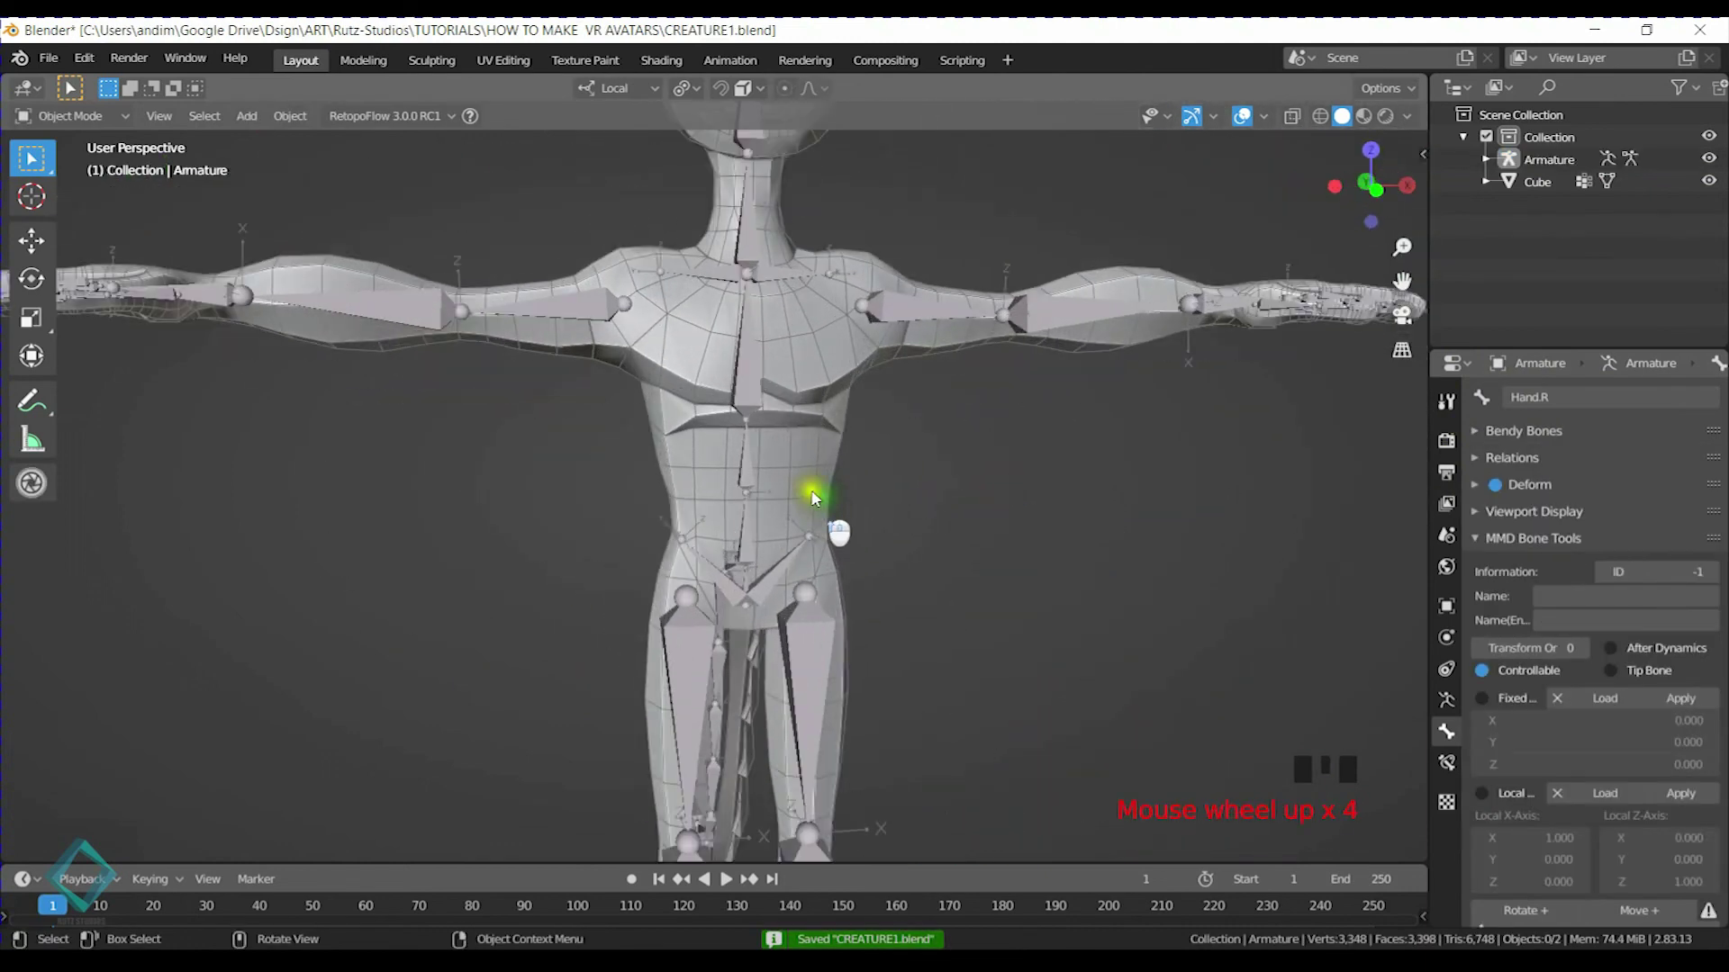
{"action": "left_click_drag", "start_coordinate": [660, 325], "coordinate": [973, 525]}
{"action": "middle_click_drag", "start_coordinate": [954, 450], "coordinate": [927, 576], "text": "shift"}
{"action": "middle_click_drag", "start_coordinate": [927, 577], "coordinate": [875, 552]}
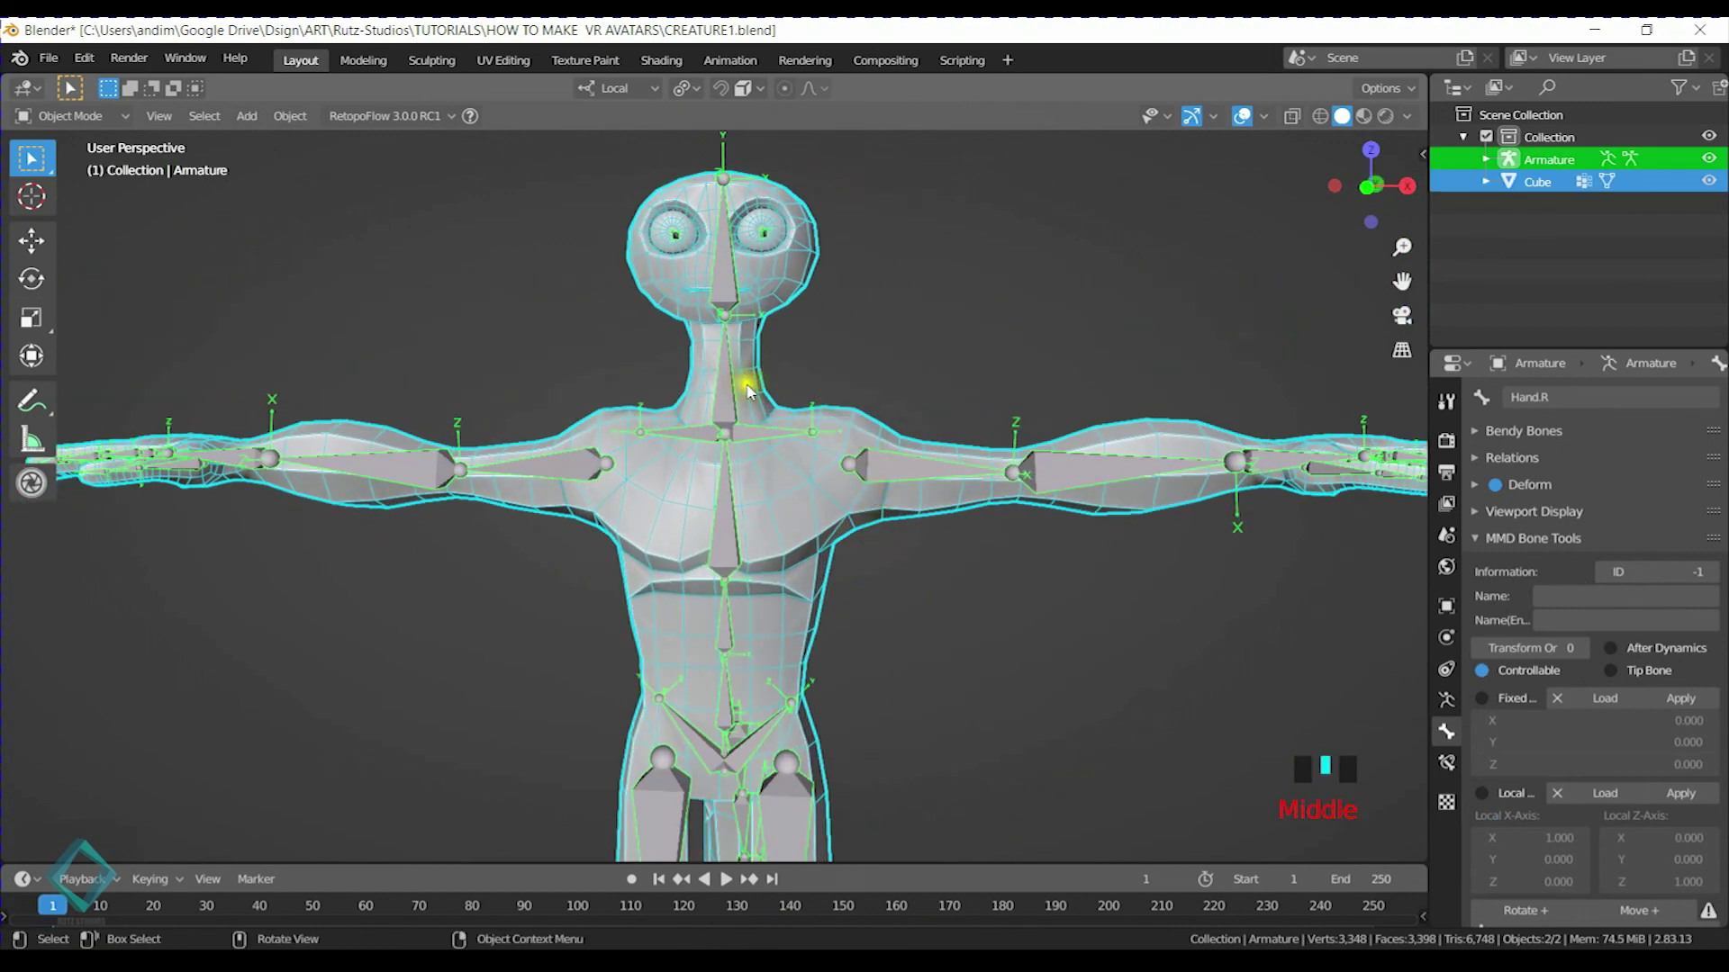
{"action": "left_click", "coordinate": [894, 471], "text": "shift"}
{"action": "left_click", "coordinate": [886, 455], "text": "shift"}
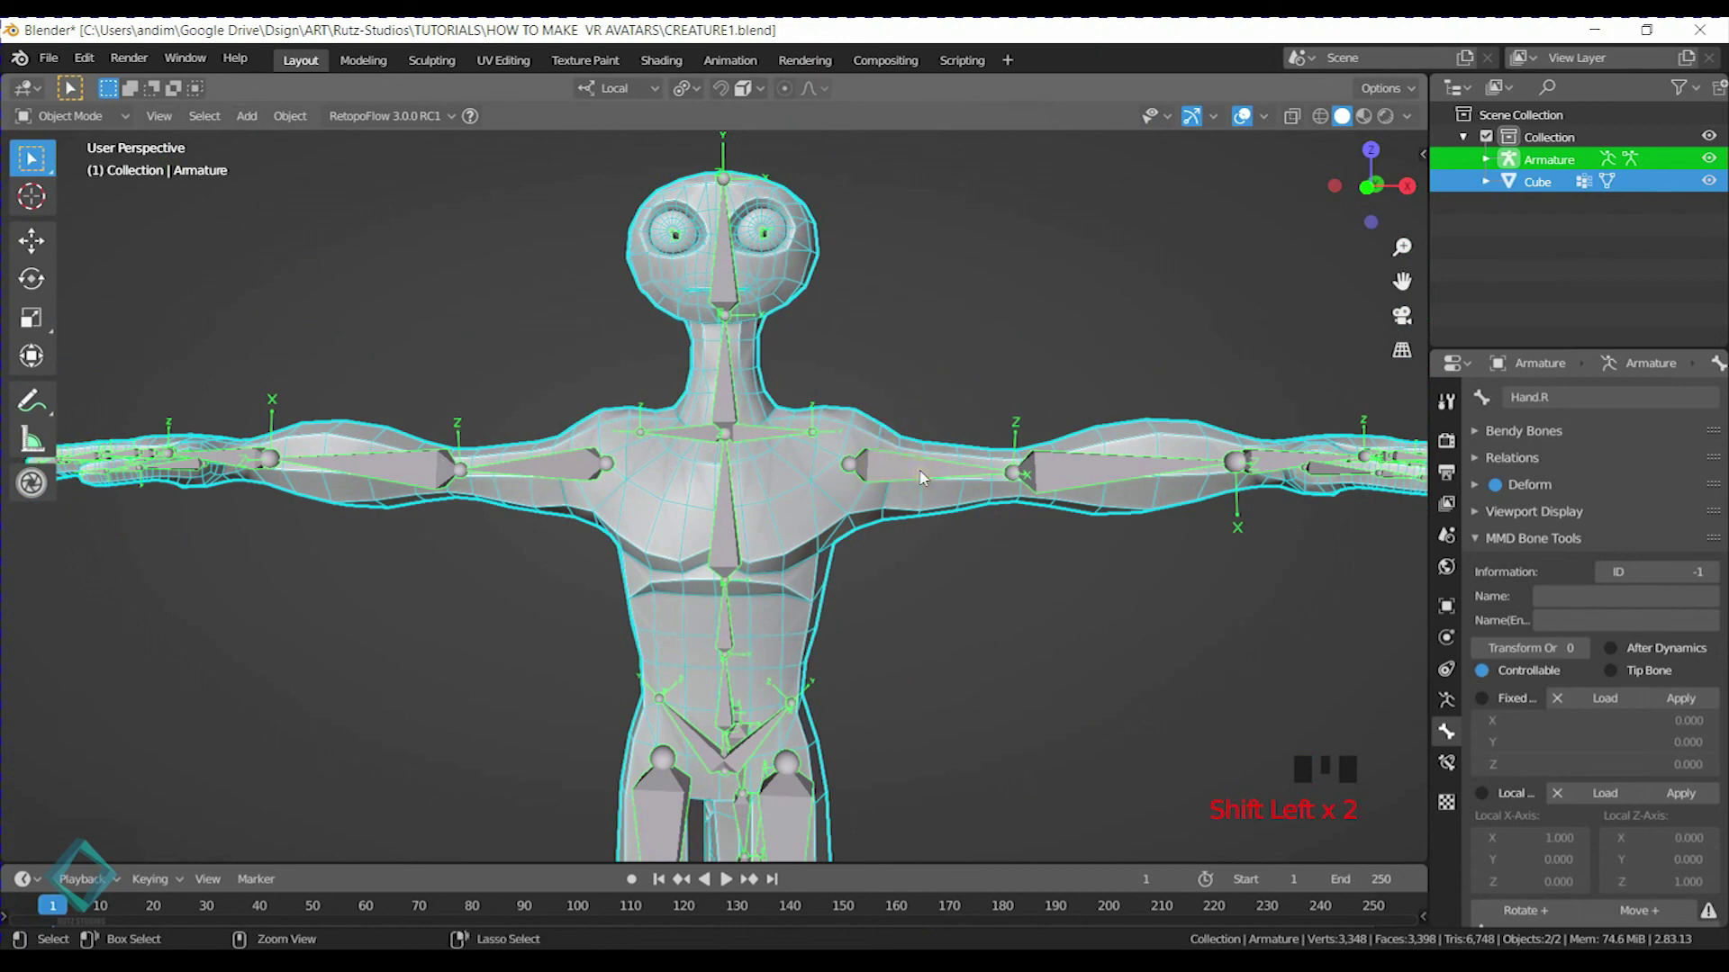
{"action": "key", "text": "ctrl+p"}
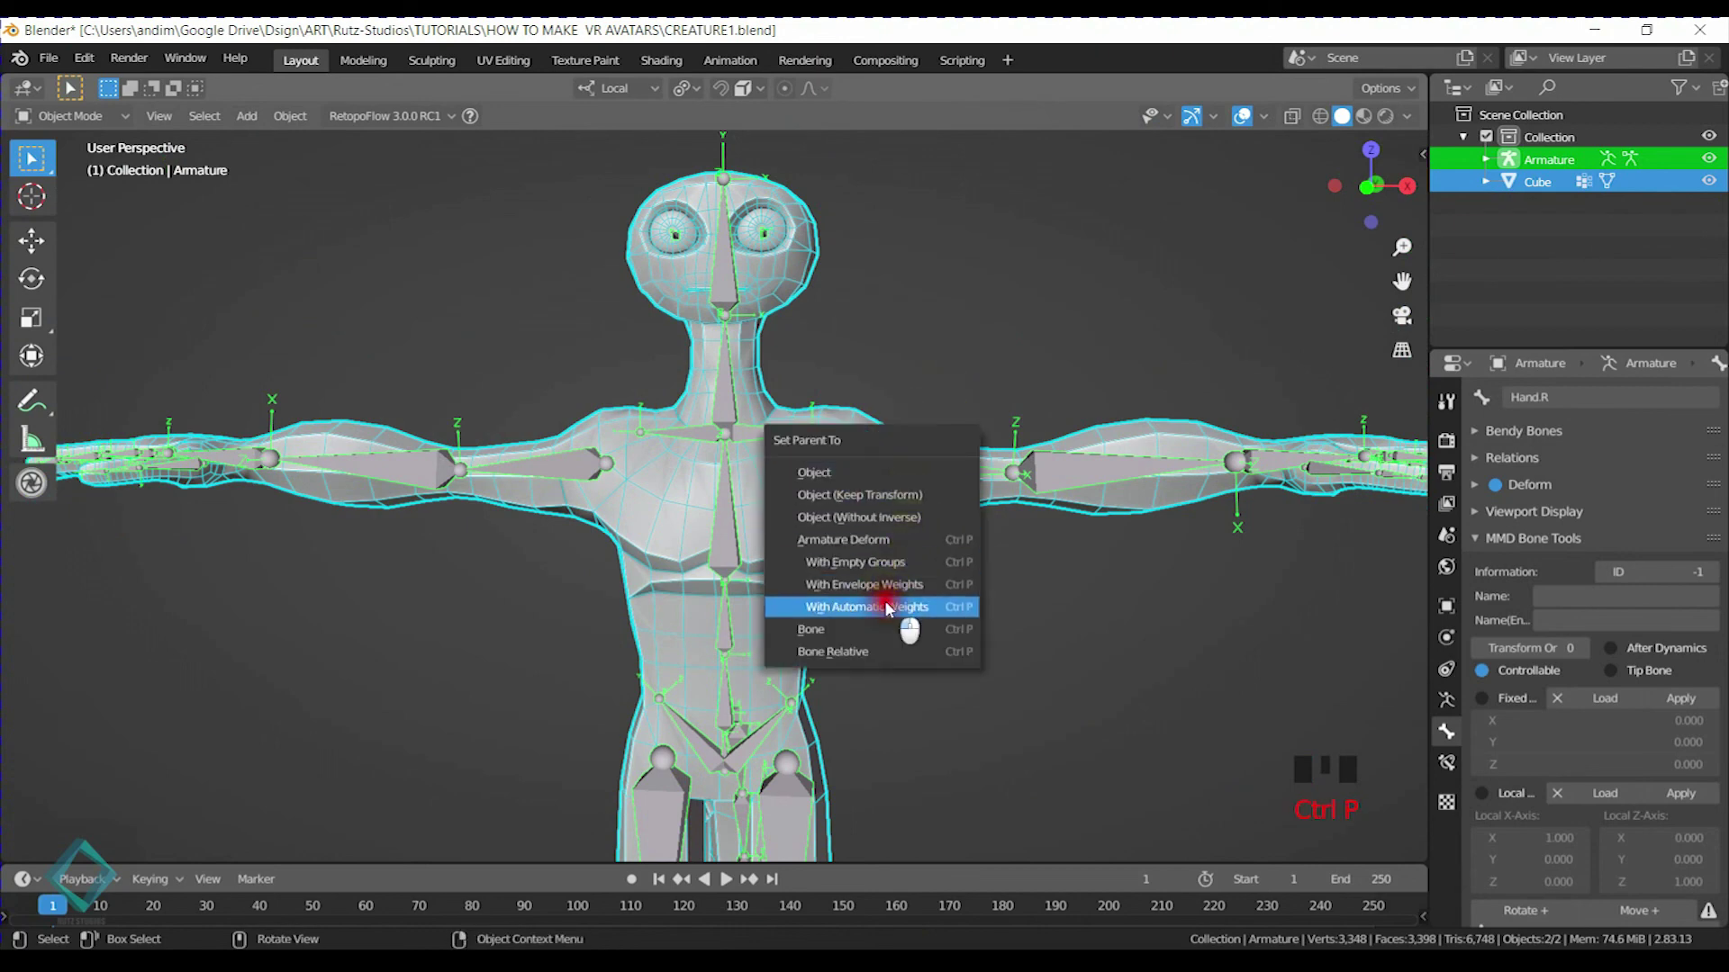
{"action": "left_click", "coordinate": [887, 608]}
Rotate the left upper arm bone about its local X axis in Pose Mode, lowering the arm towards the body
{"action": "middle_click_drag", "start_coordinate": [900, 461], "coordinate": [864, 472]}
{"action": "key", "text": "ctrl+Tab"}
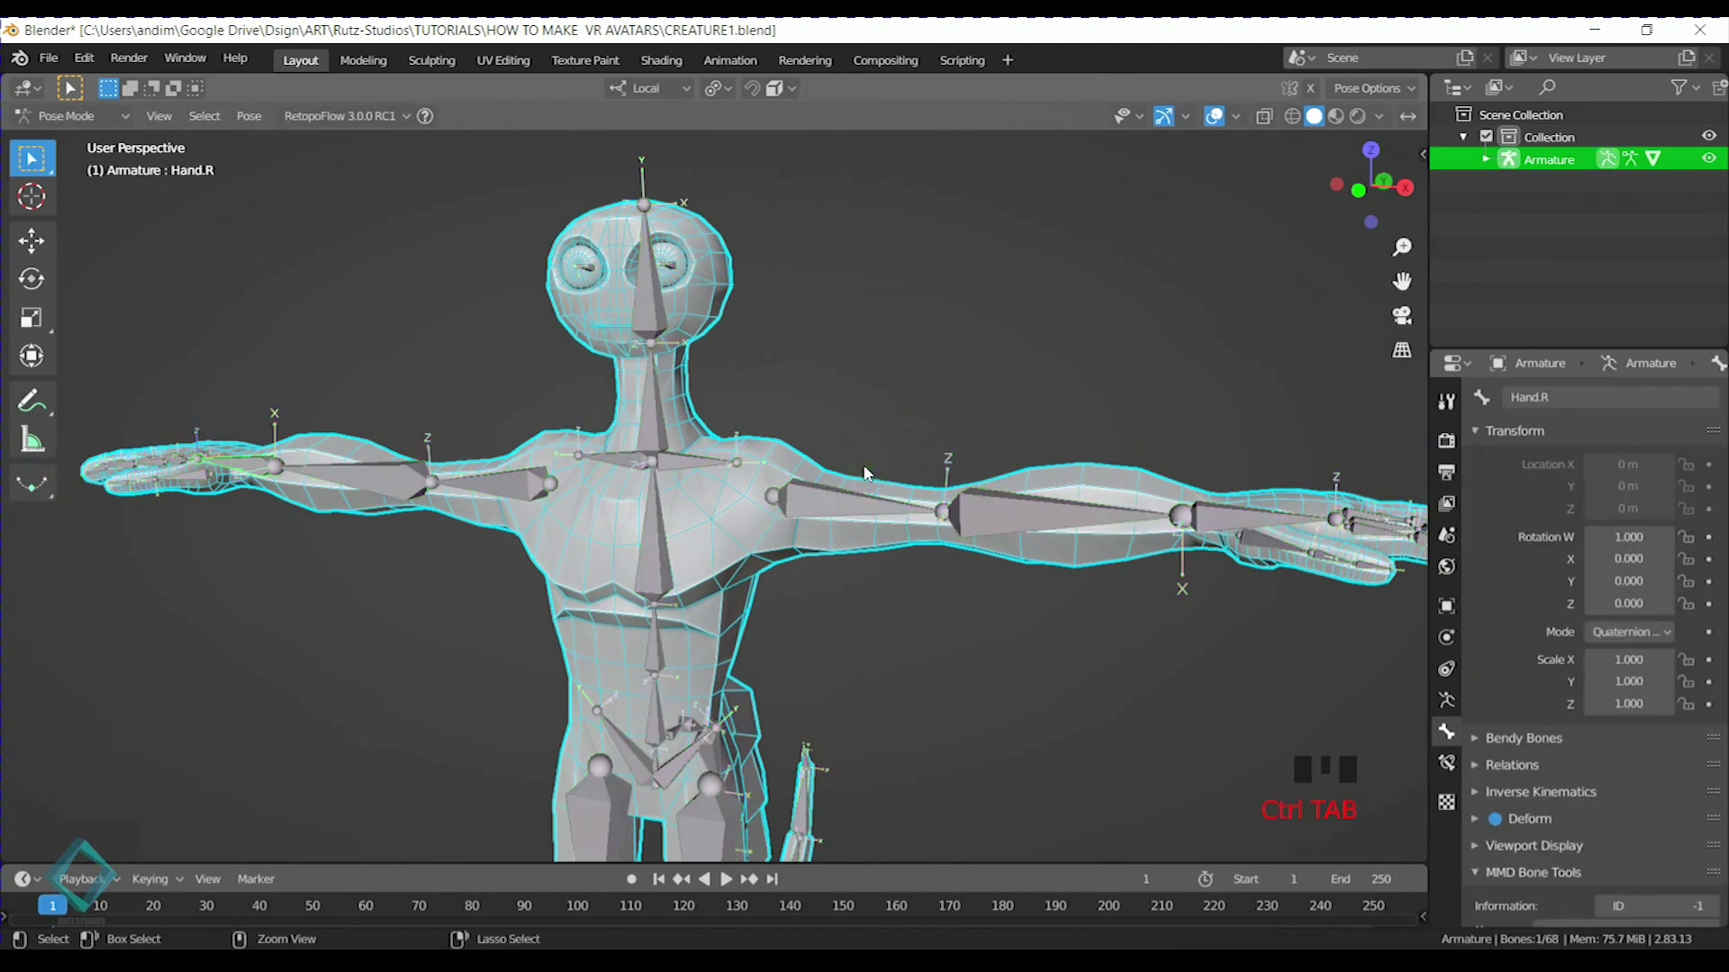
{"action": "left_click", "coordinate": [834, 509]}
{"action": "middle_click_drag", "start_coordinate": [866, 510], "coordinate": [945, 468]}
{"action": "key", "text": "r"}
{"action": "key", "text": "x"}
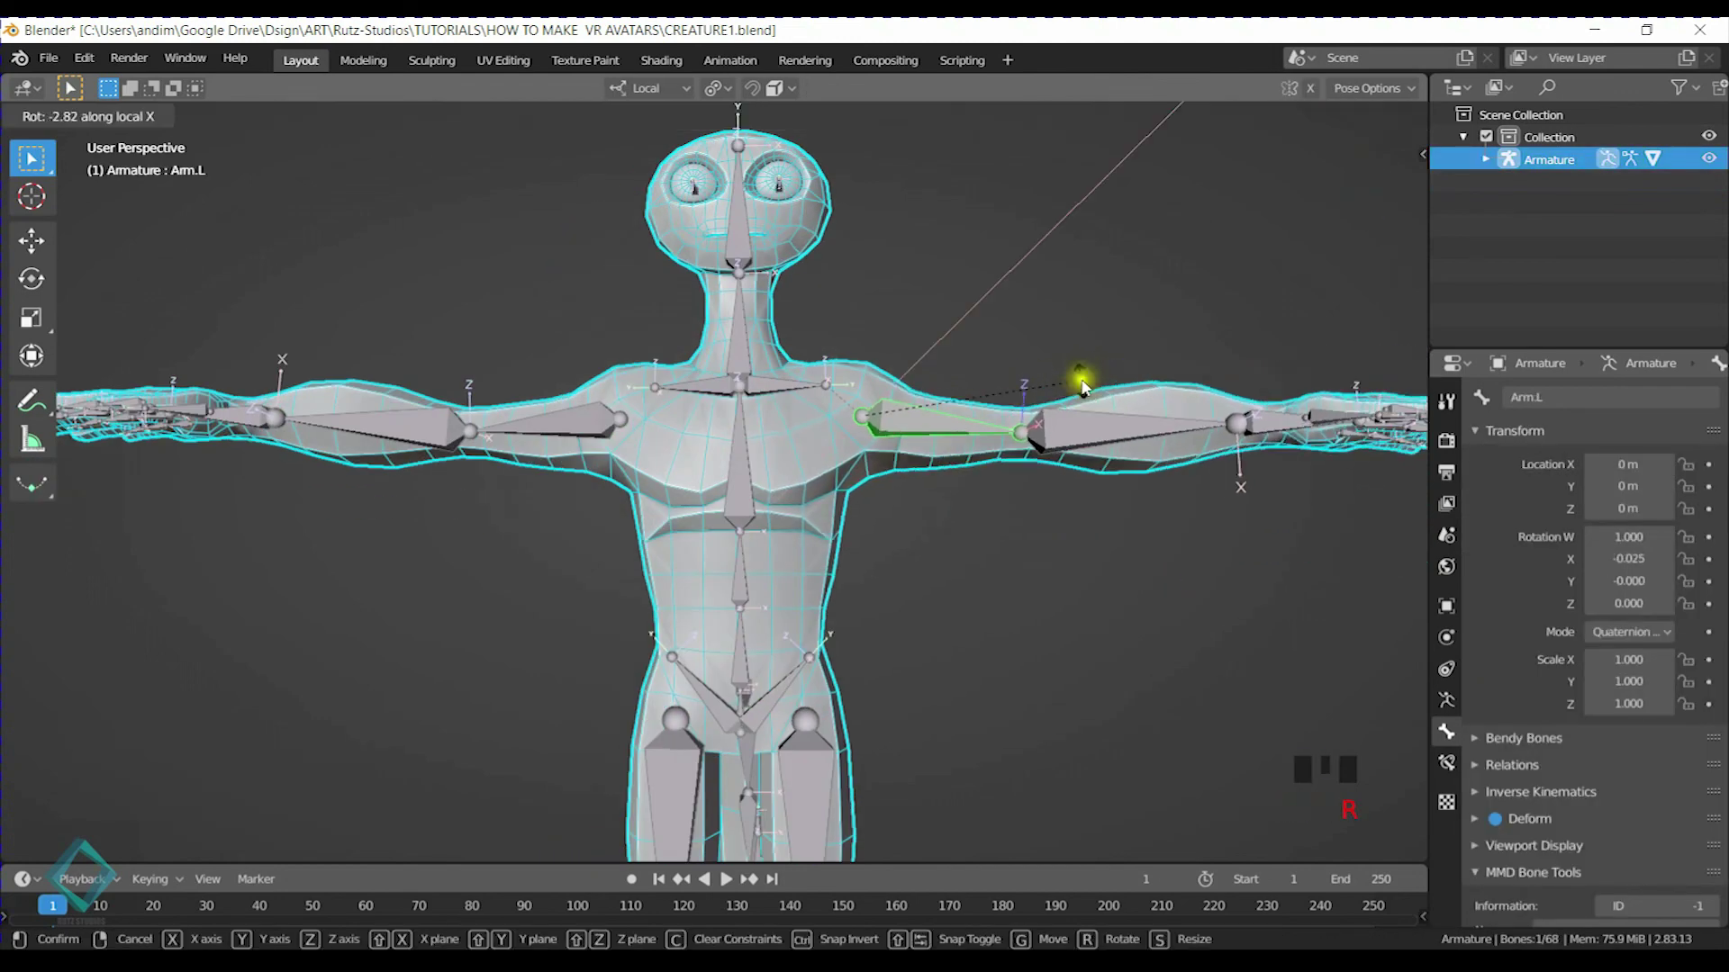
{"action": "left_click", "coordinate": [965, 601]}
{"action": "middle_click_drag", "start_coordinate": [965, 601], "coordinate": [1033, 501]}
Rotate the right upper arm bone about -85° around its local X axis, lowering the arm beside the body
{"action": "left_click", "coordinate": [527, 490]}
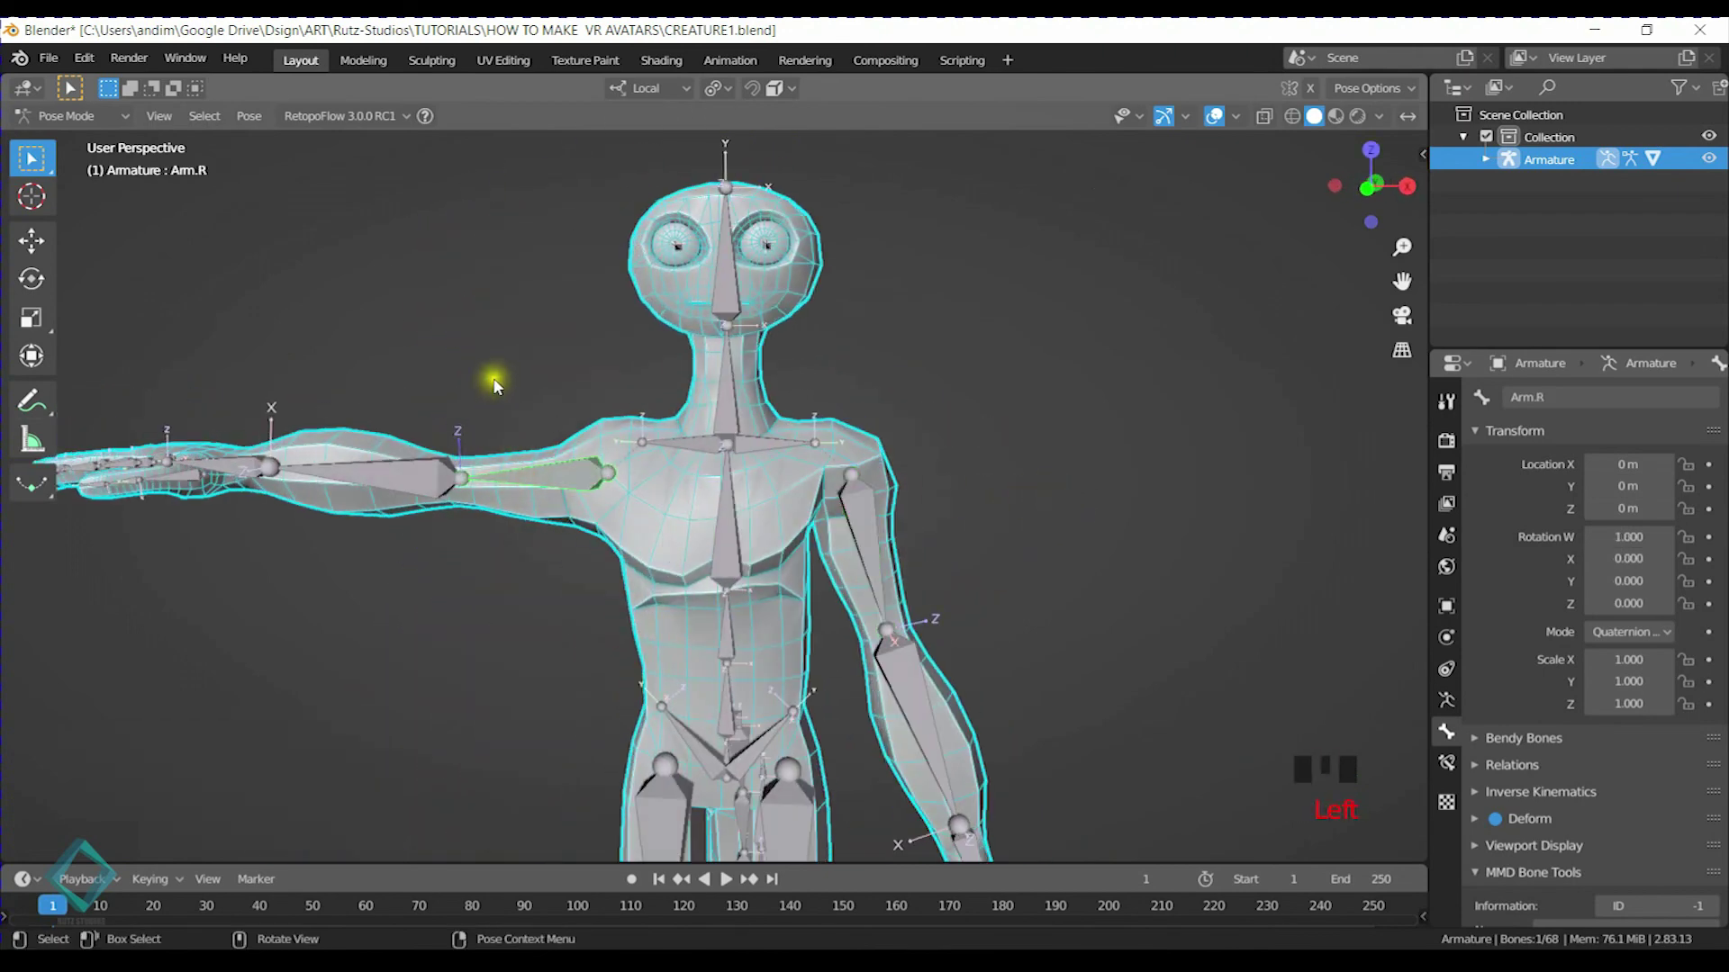
{"action": "key", "text": "r"}
{"action": "key", "text": "x"}
{"action": "left_click", "coordinate": [543, 531]}
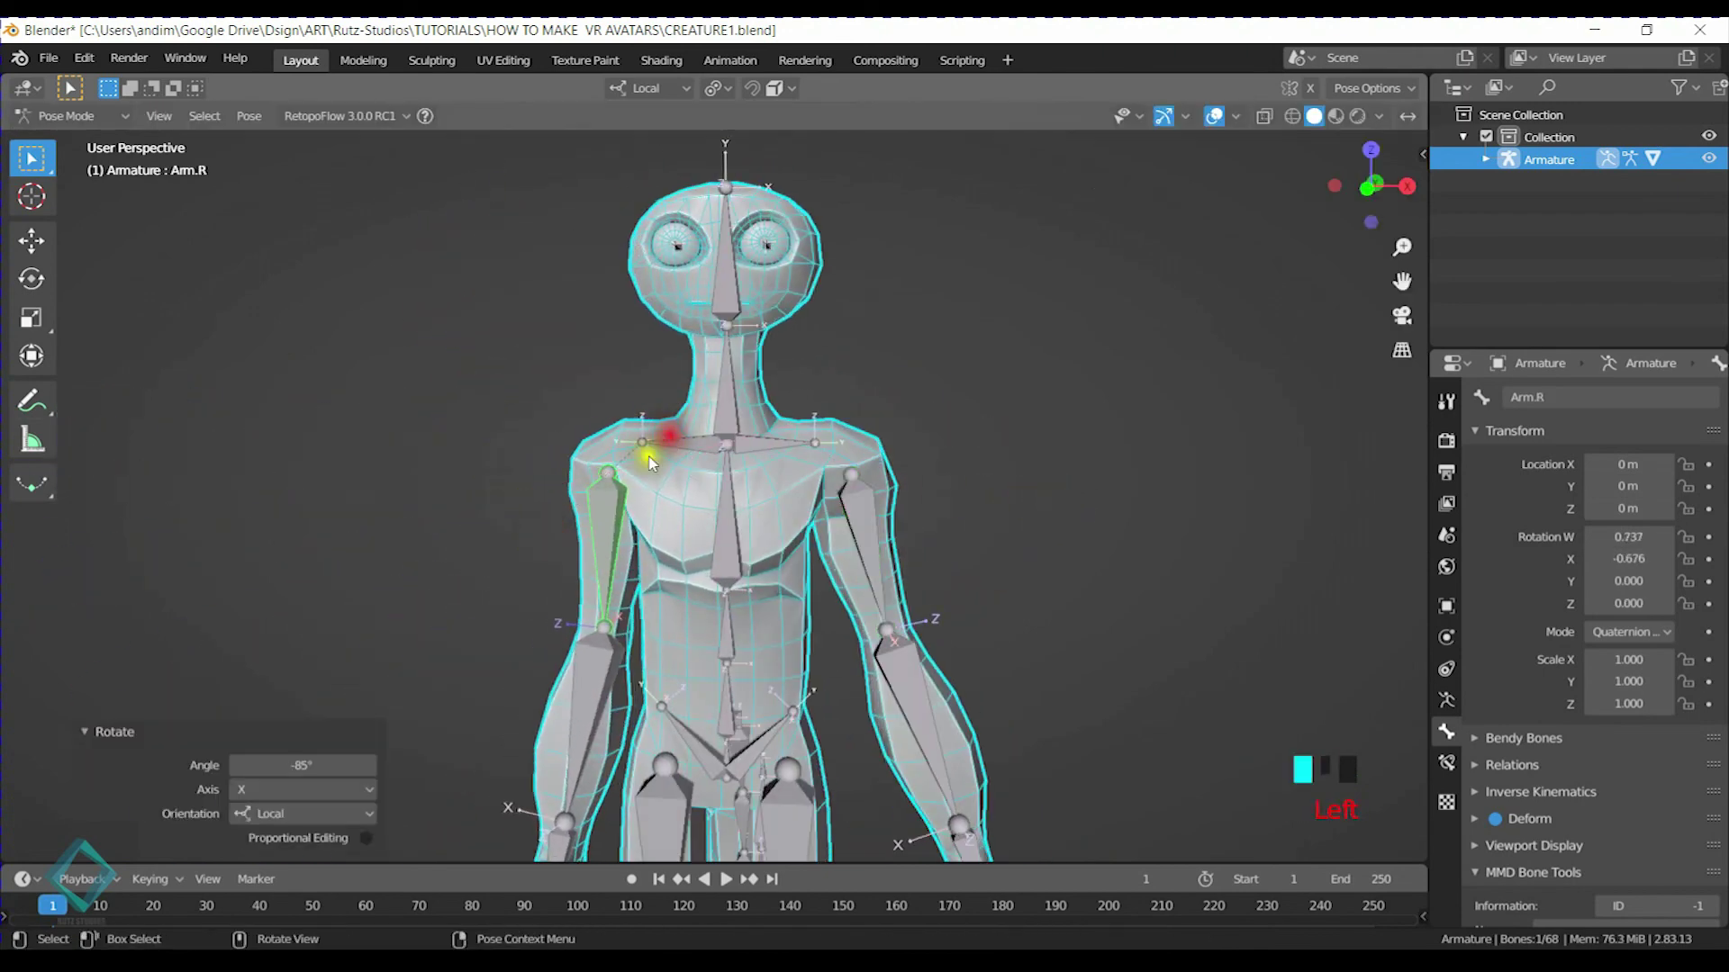
Test the shoulder deformation by rotating the right and left shoulder bones, cancelling the right shoulder's rotations
{"action": "left_click", "coordinate": [649, 459]}
{"action": "middle_click_drag", "start_coordinate": [610, 471], "coordinate": [618, 444], "text": "shift"}
{"action": "key", "text": "r"}
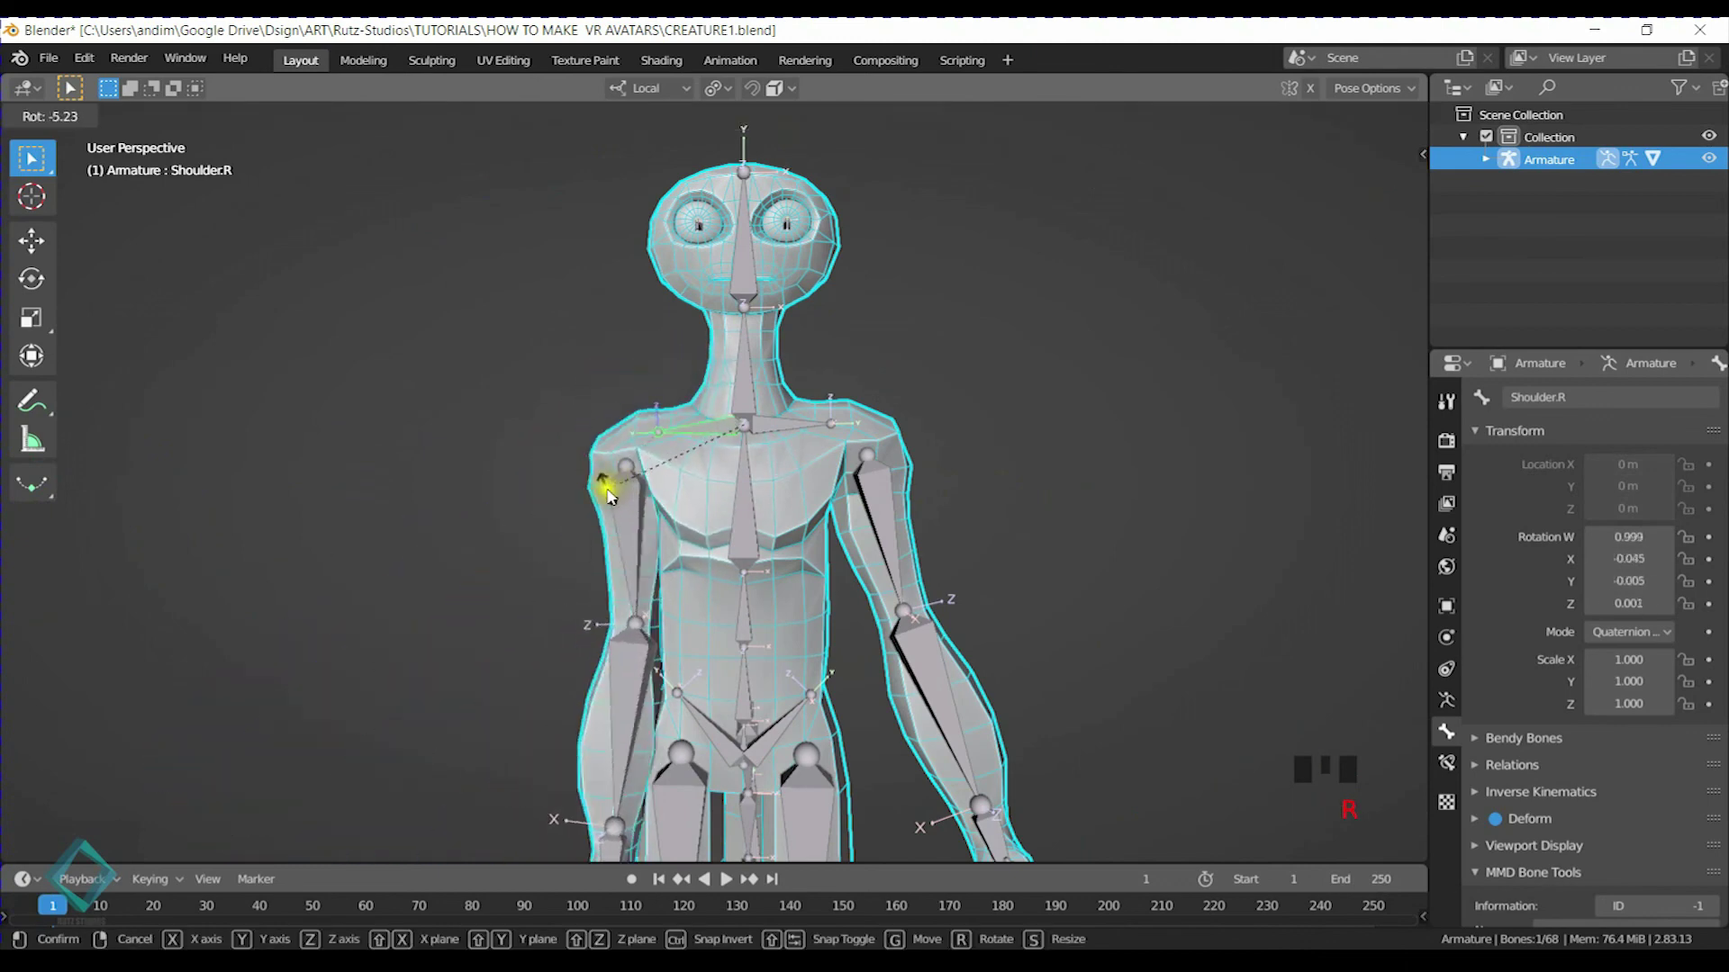
{"action": "key", "text": "Escape"}
{"action": "left_click", "coordinate": [830, 413]}
{"action": "key", "text": "r"}
{"action": "left_click", "coordinate": [774, 398]}
{"action": "left_click", "coordinate": [662, 410]}
{"action": "key", "text": "r"}
{"action": "right_click", "coordinate": [657, 368]}
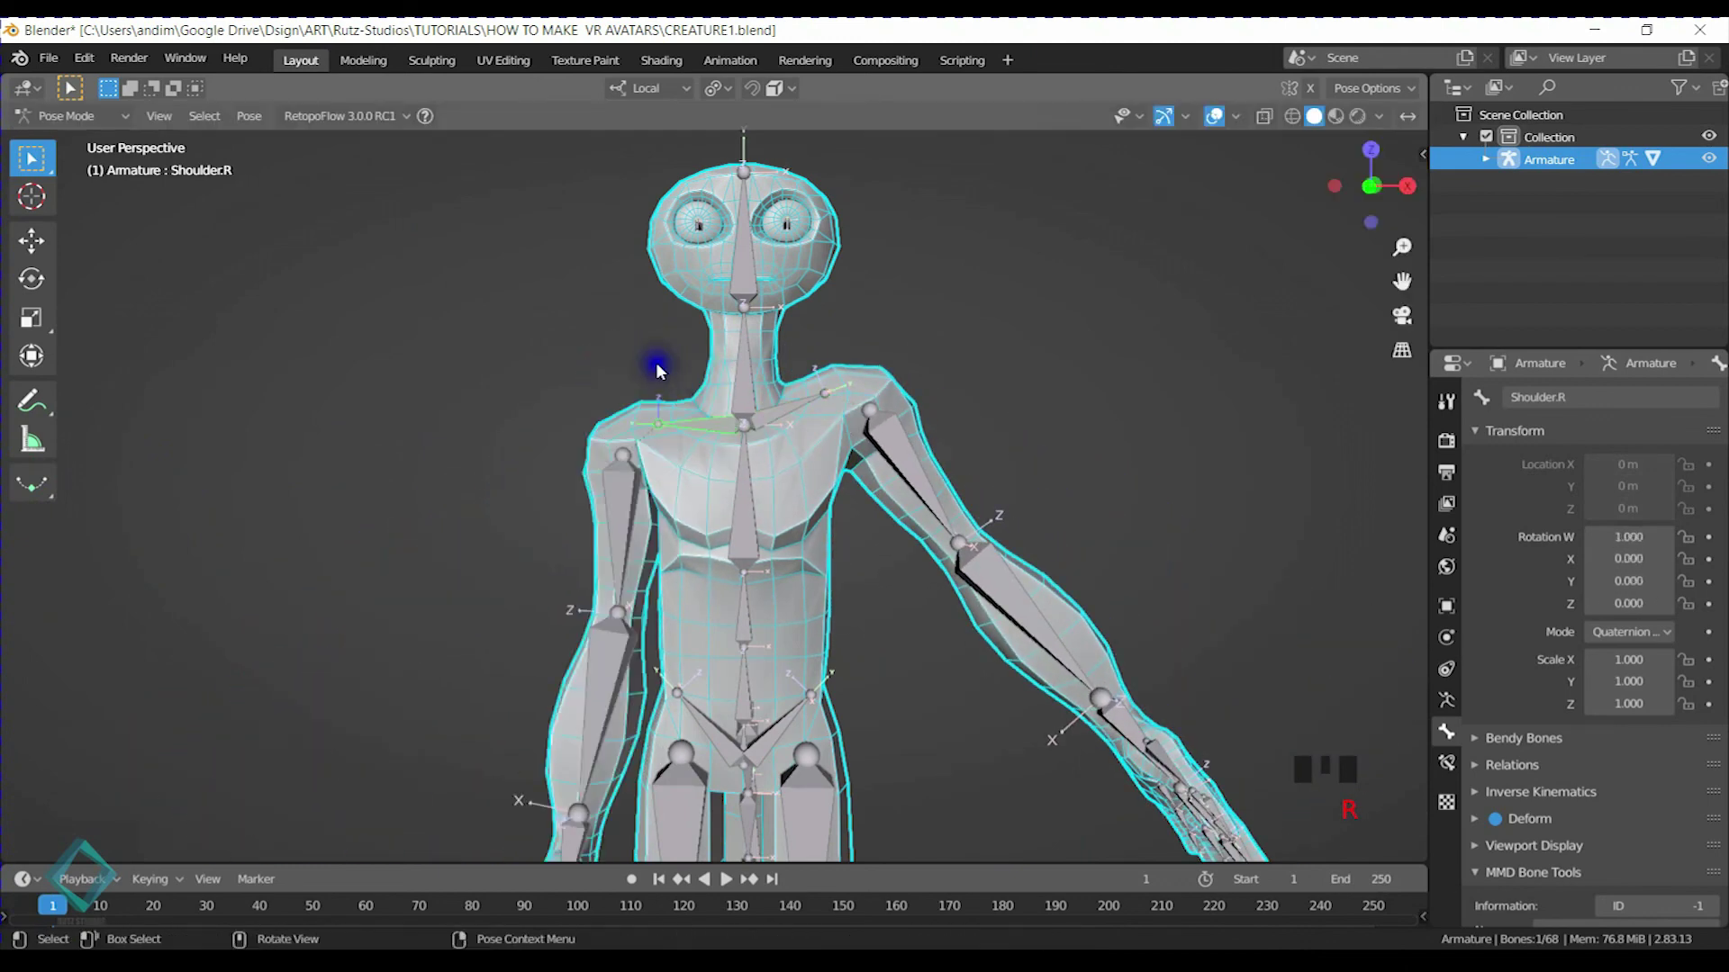
Clear the rotation of all armature bones and save the file
{"action": "key", "text": "alt"}
{"action": "key", "text": "a"}
{"action": "key", "text": "alt+r"}
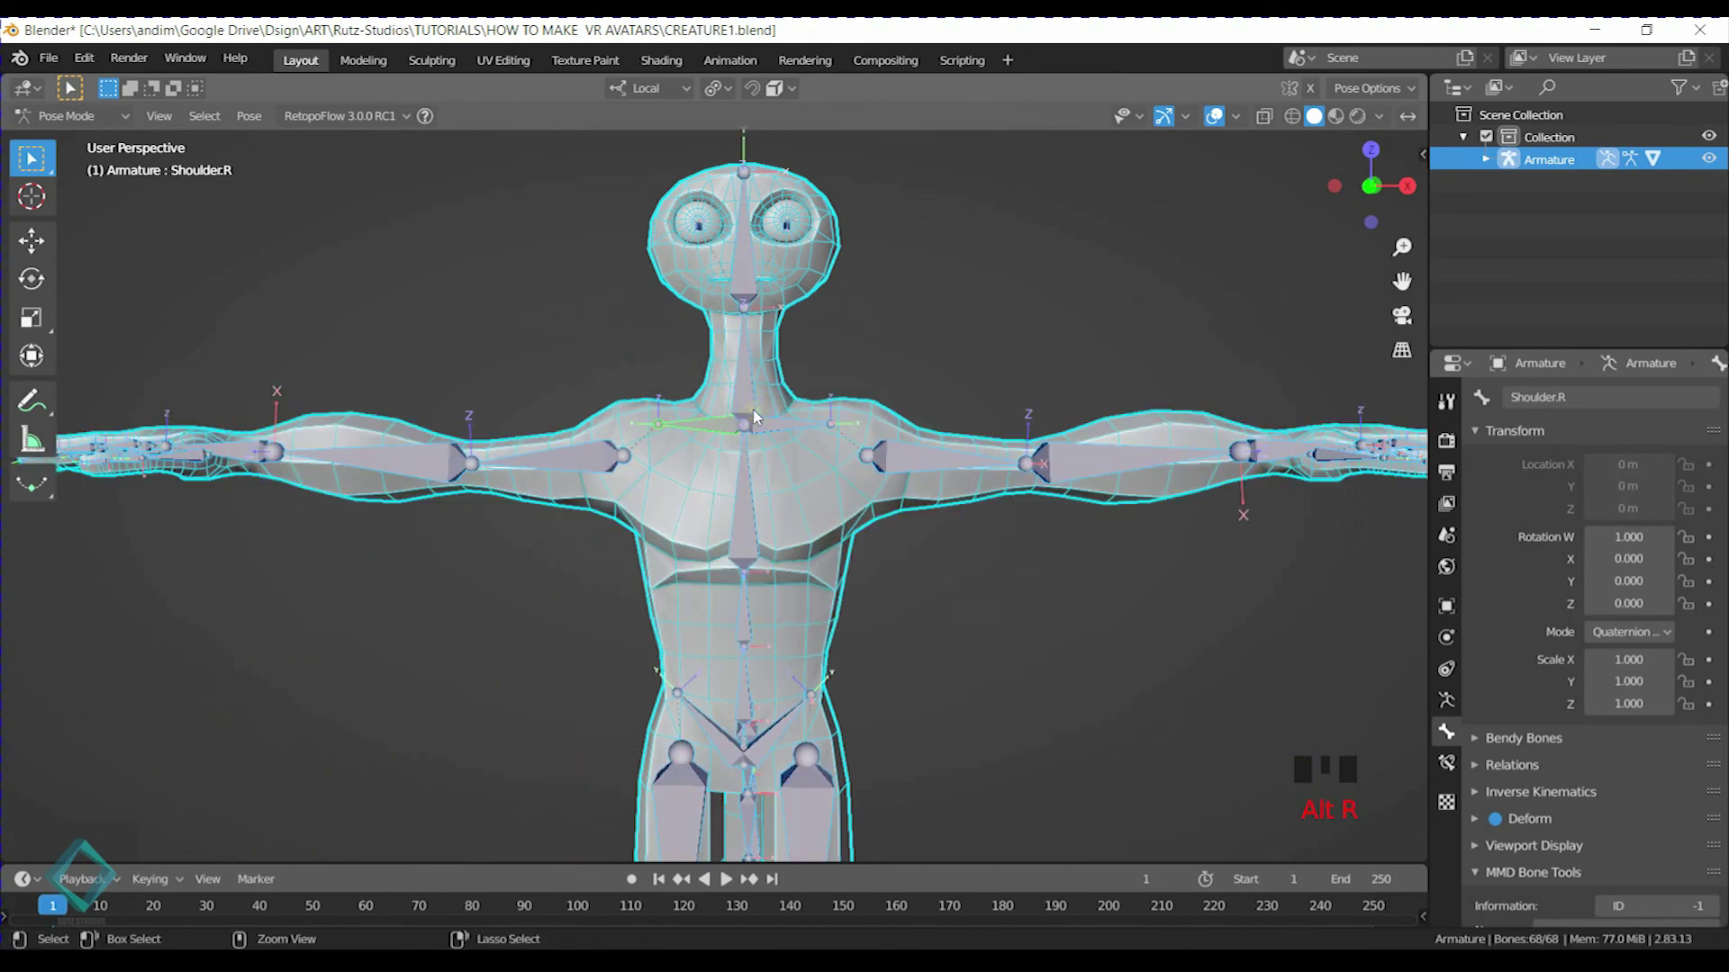
{"action": "key", "text": "ctrl+s"}
Rotate the left thigh bone about its local X axis to raise the leg forward and bend the left lower leg down
{"action": "middle_click_drag", "start_coordinate": [755, 413], "coordinate": [910, 428], "text": "shift"}
{"action": "left_click", "coordinate": [743, 587]}
{"action": "key", "text": "r"}
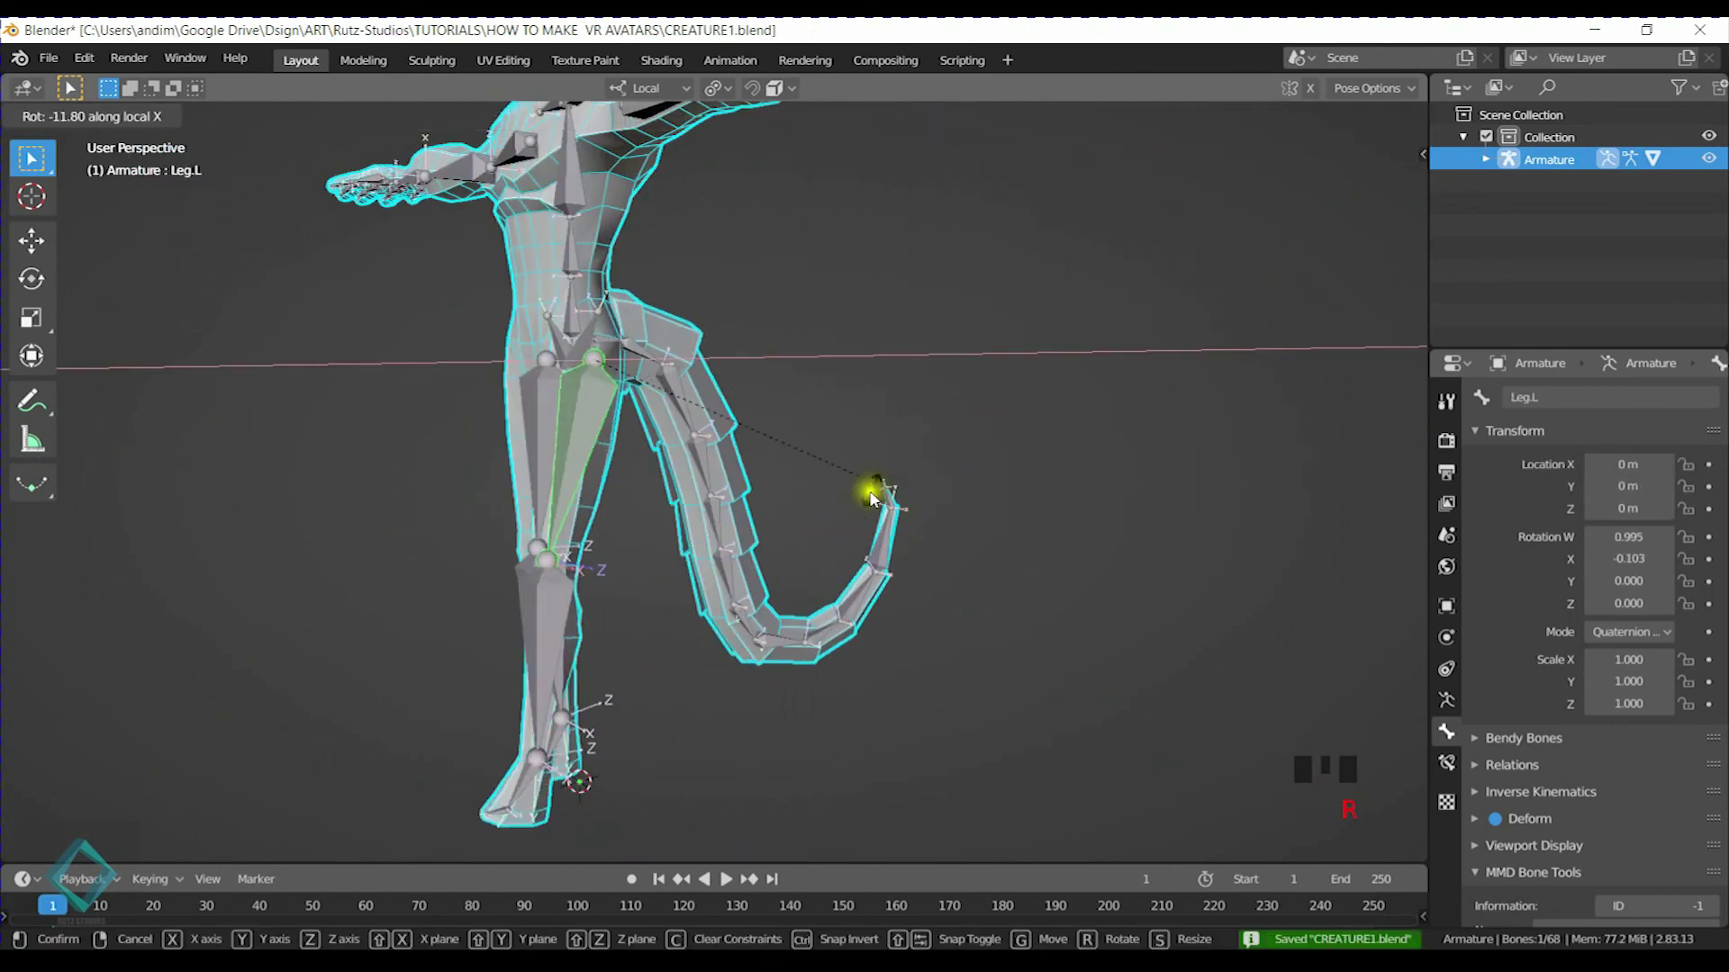
{"action": "left_click", "coordinate": [565, 551]}
{"action": "middle_click_drag", "start_coordinate": [432, 560], "coordinate": [574, 517]}
{"action": "left_click", "coordinate": [733, 422]}
{"action": "middle_click_drag", "start_coordinate": [785, 443], "coordinate": [501, 494]}
{"action": "key", "text": "r"}
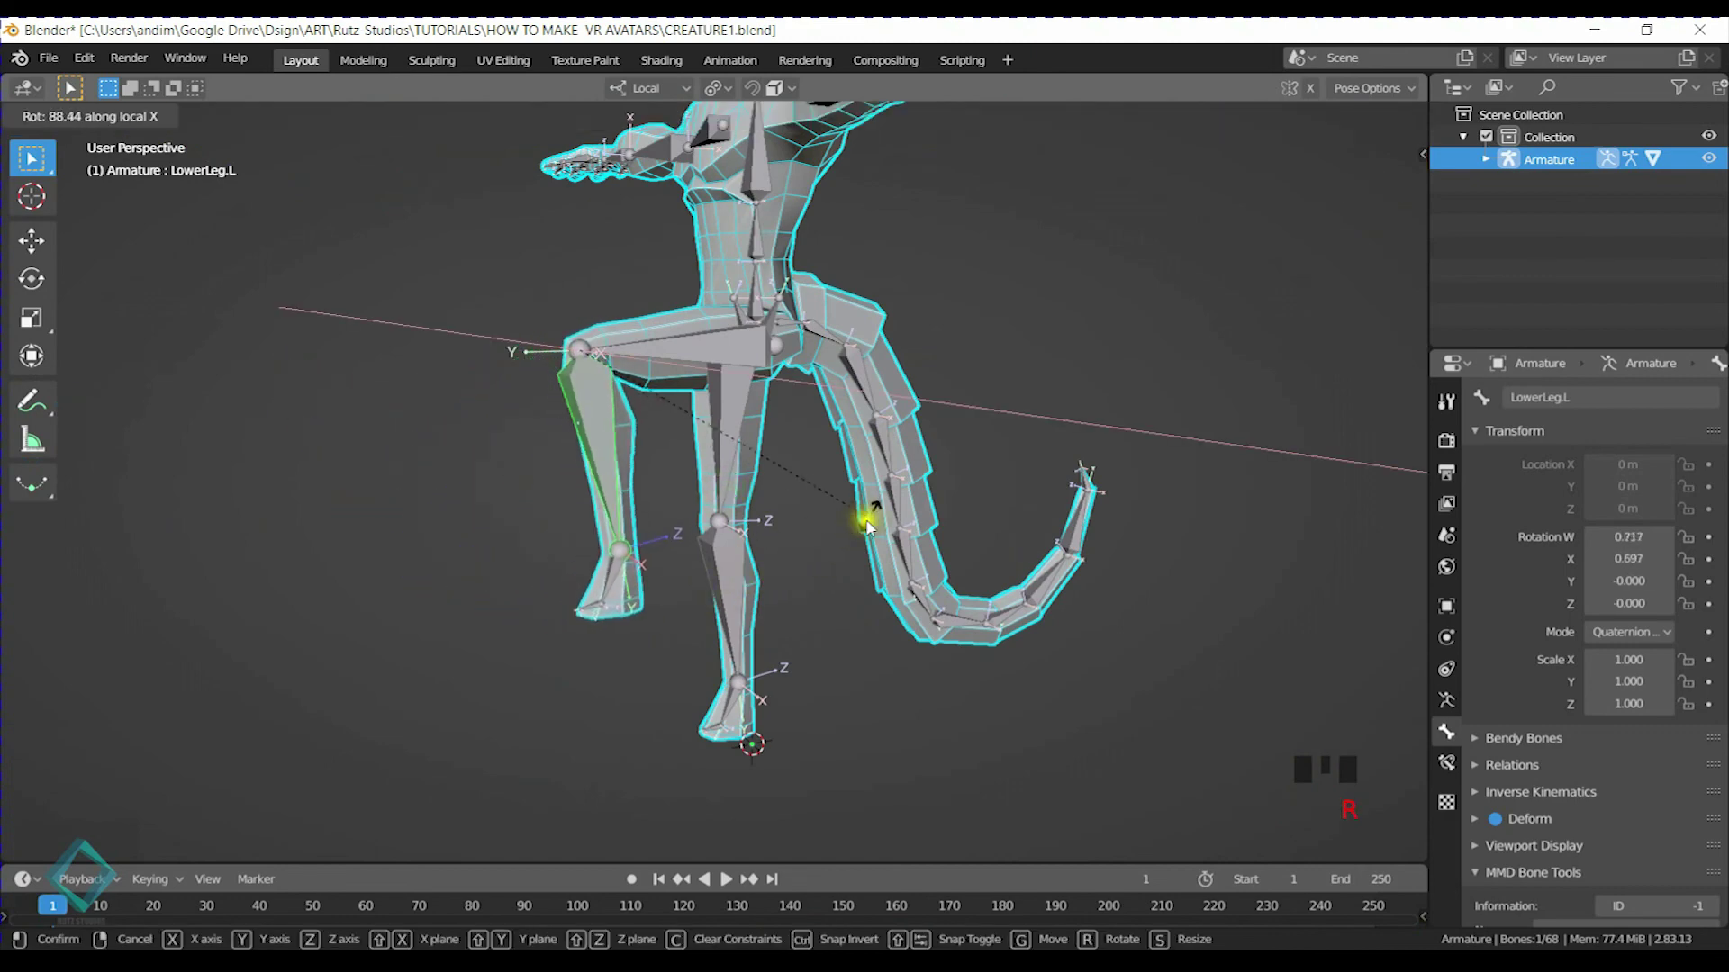
{"action": "left_click", "coordinate": [838, 516]}
Rotate the left foot bone about its local X axis and the left toes bone by 72.2° about its local X axis
{"action": "left_click", "coordinate": [624, 576]}
{"action": "key", "text": "r"}
{"action": "key", "text": "x"}
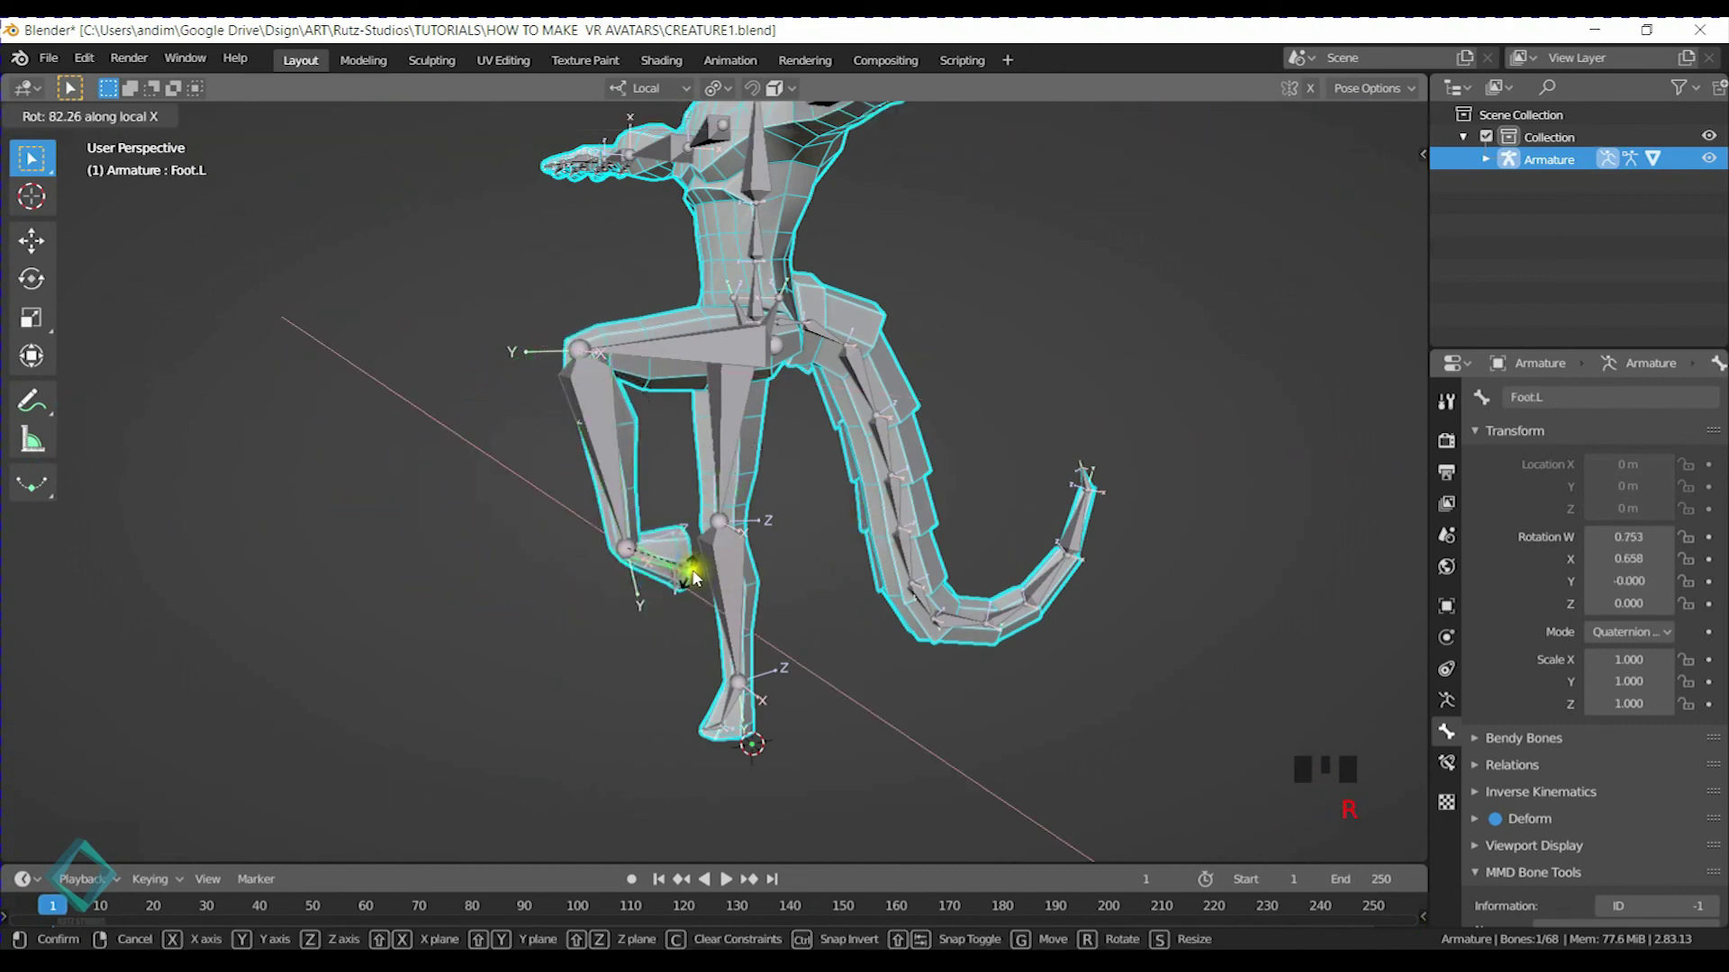
{"action": "left_click", "coordinate": [571, 597]}
{"action": "left_click", "coordinate": [571, 581]}
{"action": "key", "text": "r"}
{"action": "key", "text": "x"}
{"action": "left_click", "coordinate": [571, 618]}
Reset the leg test pose by clearing the rotation of all bones
{"action": "middle_click_drag", "start_coordinate": [571, 618], "coordinate": [866, 566]}
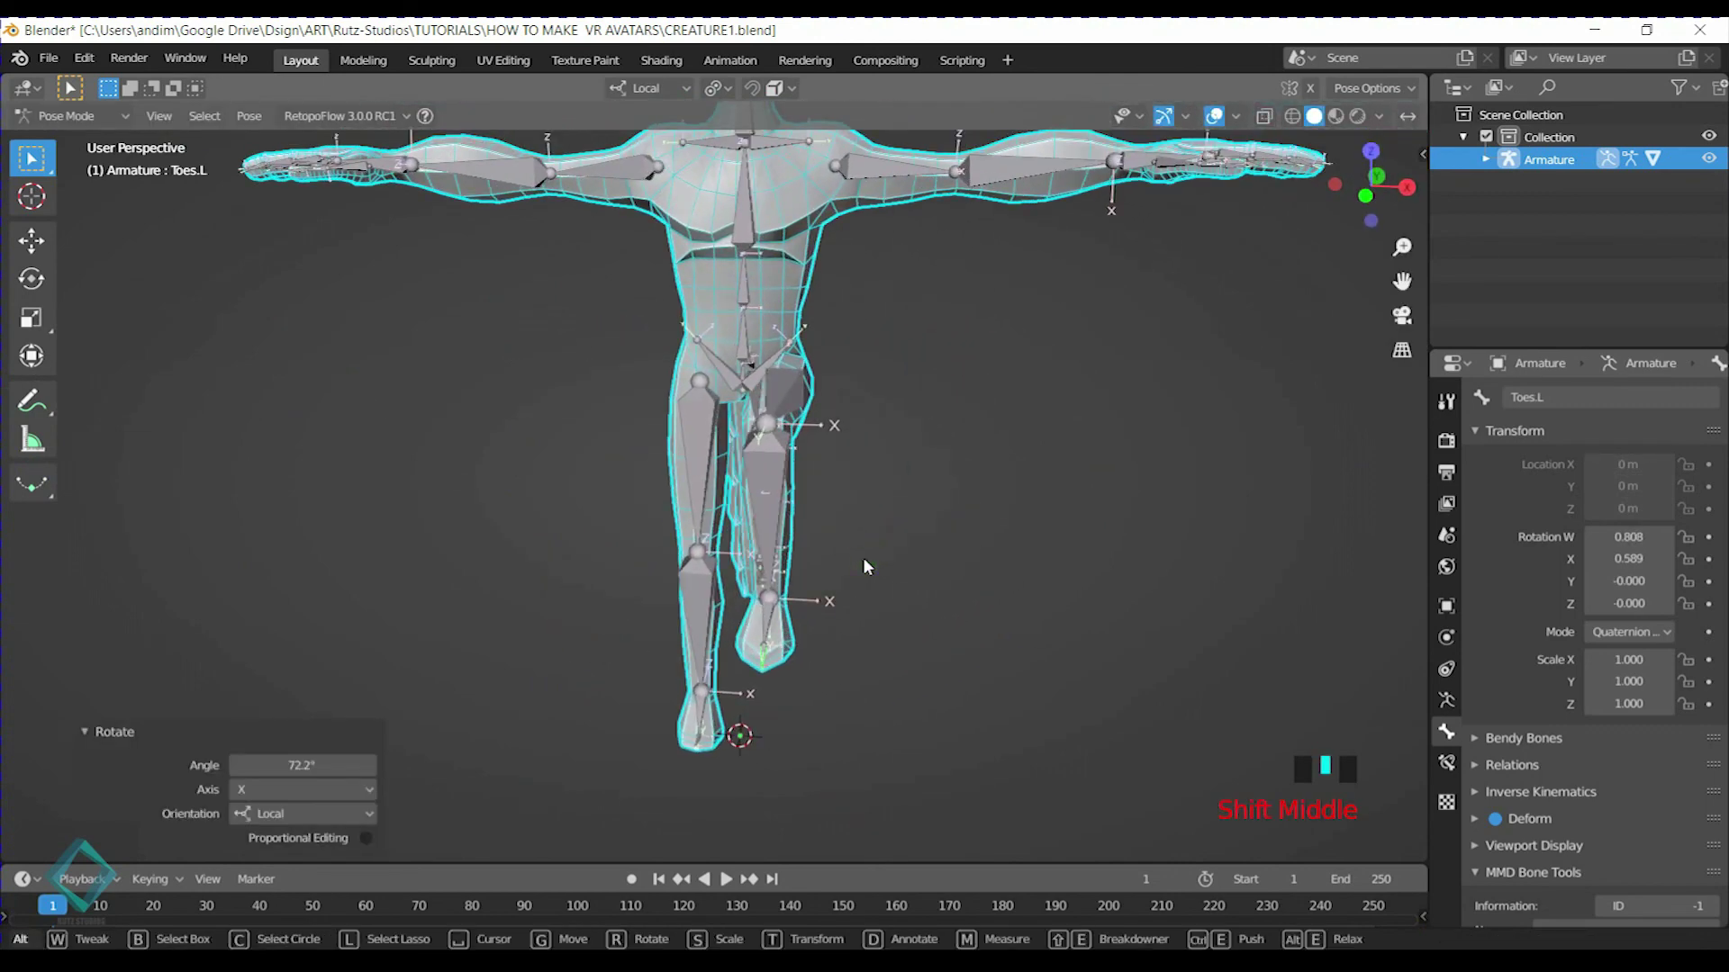
{"action": "key", "text": "a"}
{"action": "key", "text": "alt+r"}
Test the tail deformation by rotating the first tail bone at the body about its X axis
{"action": "middle_click_drag", "start_coordinate": [997, 489], "coordinate": [765, 472]}
{"action": "left_click", "coordinate": [719, 370]}
{"action": "middle_click_drag", "start_coordinate": [721, 370], "coordinate": [781, 391]}
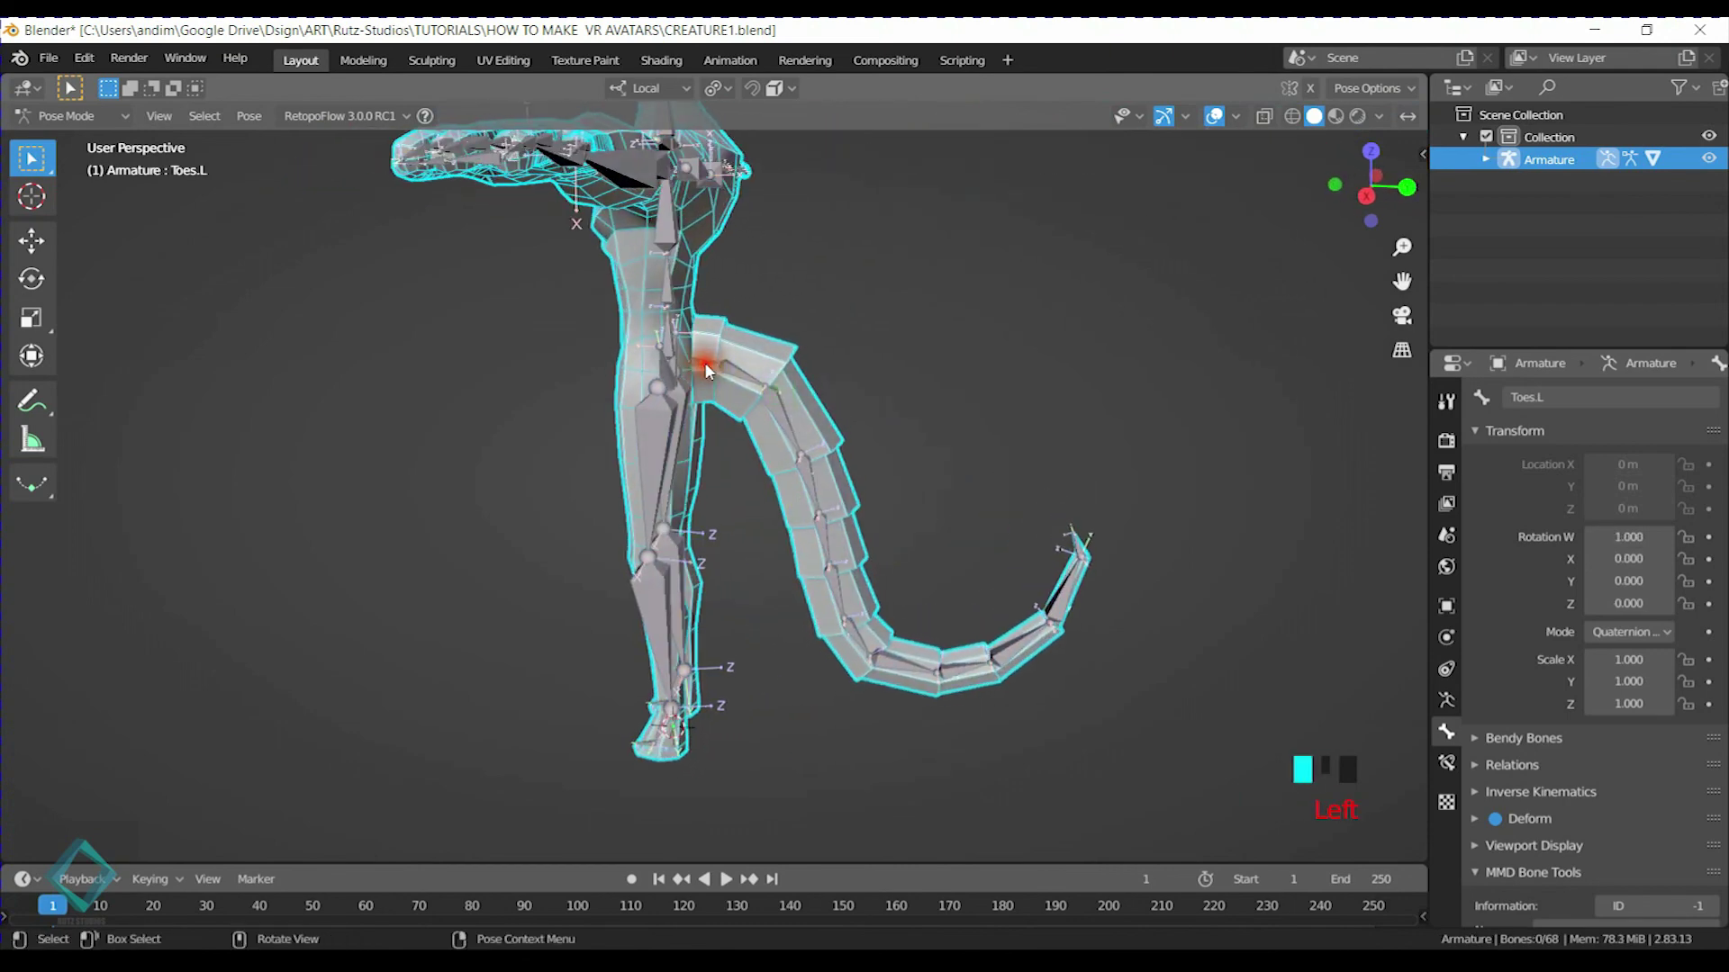
{"action": "left_click", "coordinate": [705, 370]}
{"action": "key", "text": "KP_Decimal"}
{"action": "scroll", "coordinate": [784, 490], "scroll_direction": "down", "scroll_amount": 4}
{"action": "middle_click_drag", "start_coordinate": [783, 491], "coordinate": [954, 617]}
{"action": "key", "text": "r"}
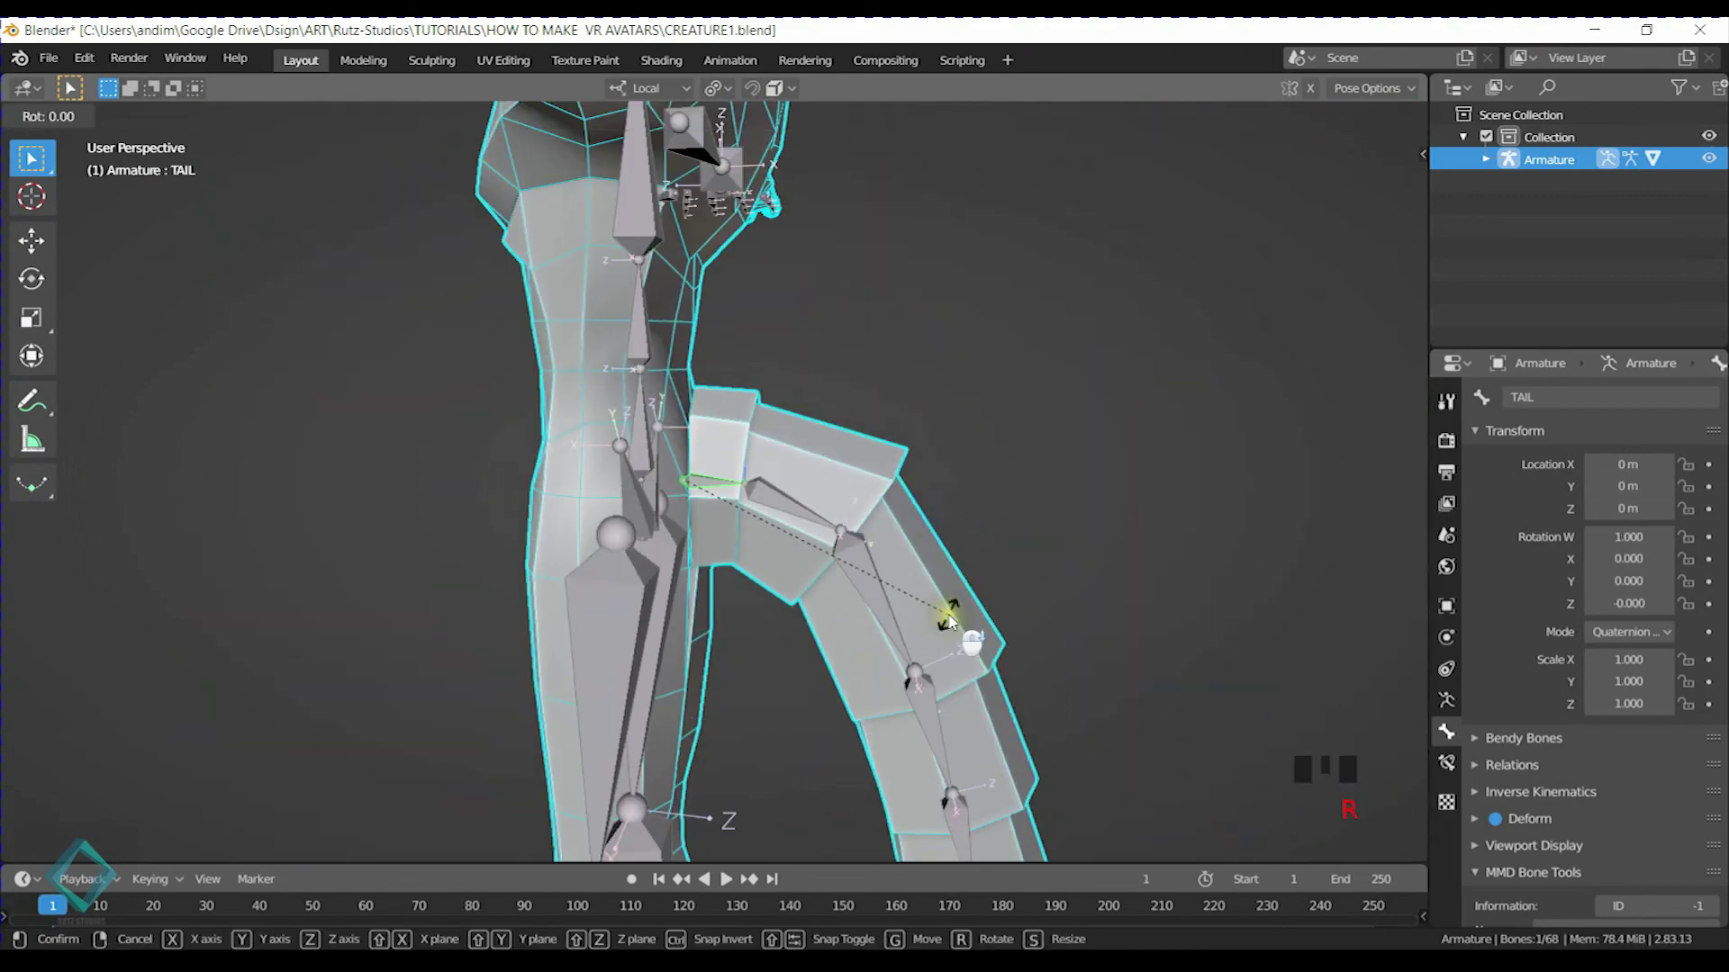
{"action": "key", "text": "x"}
{"action": "key", "text": "x"}
{"action": "left_click", "coordinate": [940, 419]}
{"action": "middle_click_drag", "start_coordinate": [984, 421], "coordinate": [705, 467]}
Test the rotation of the TAIL.002 bone about its local X axis and cancel it
{"action": "left_click", "coordinate": [775, 675]}
{"action": "middle_click_drag", "start_coordinate": [775, 675], "coordinate": [876, 645]}
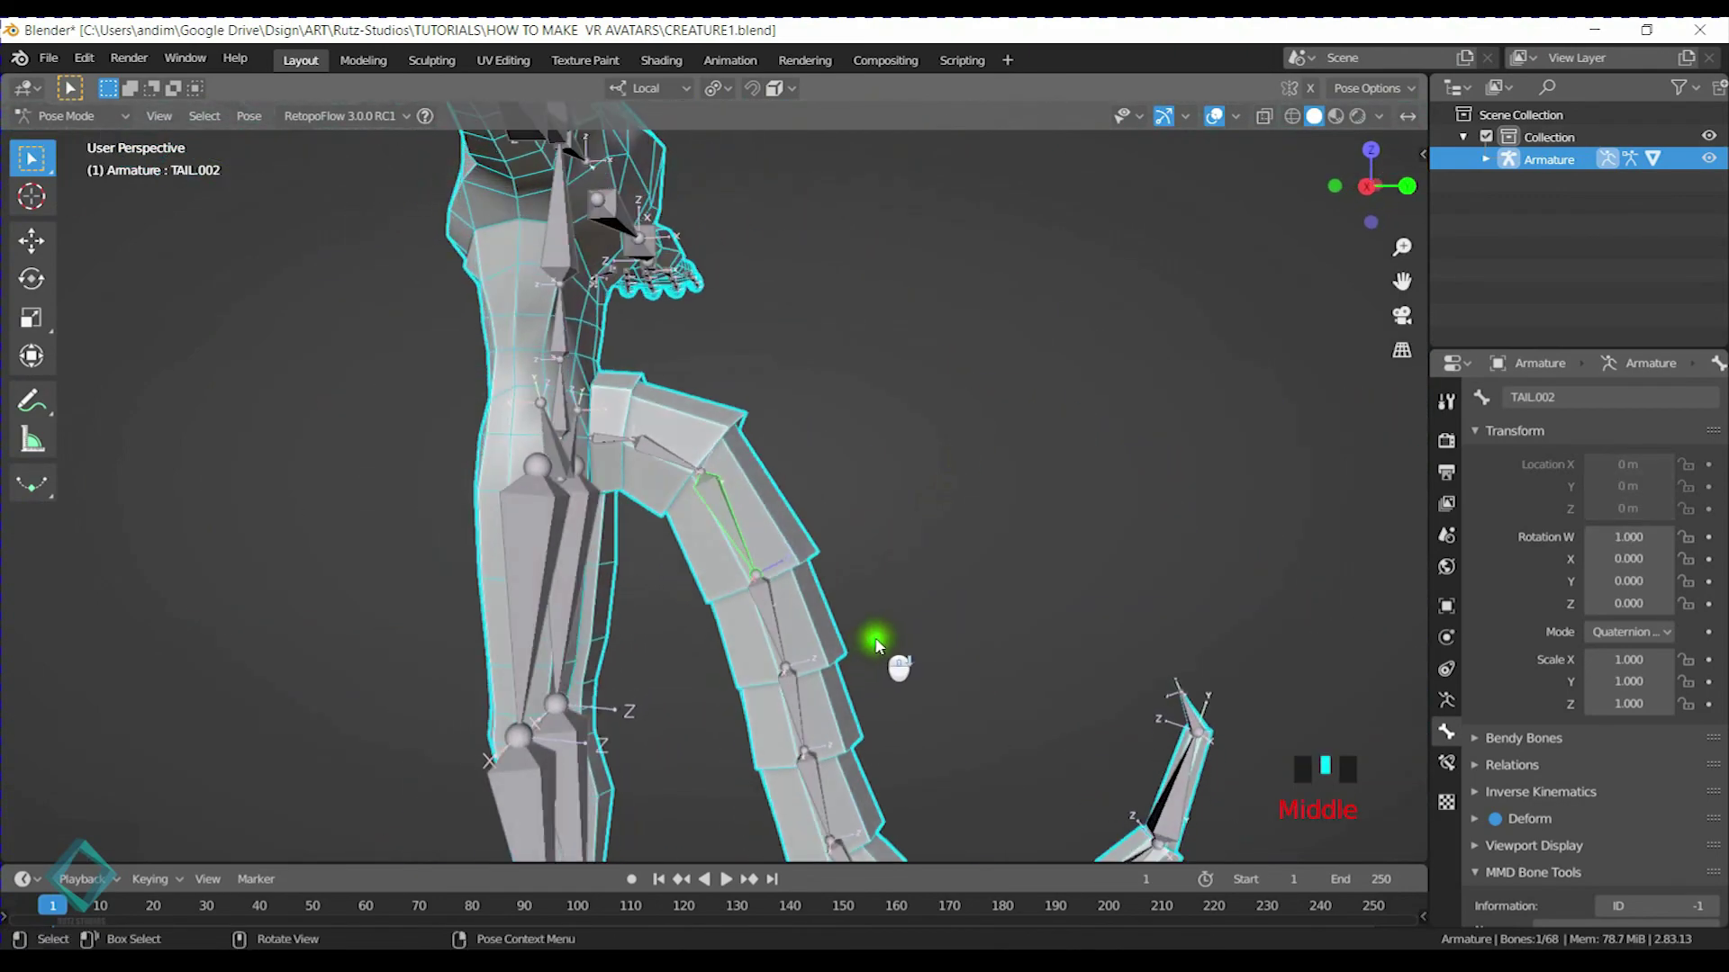
{"action": "key", "text": "r"}
{"action": "key", "text": "x"}
{"action": "key", "text": "x"}
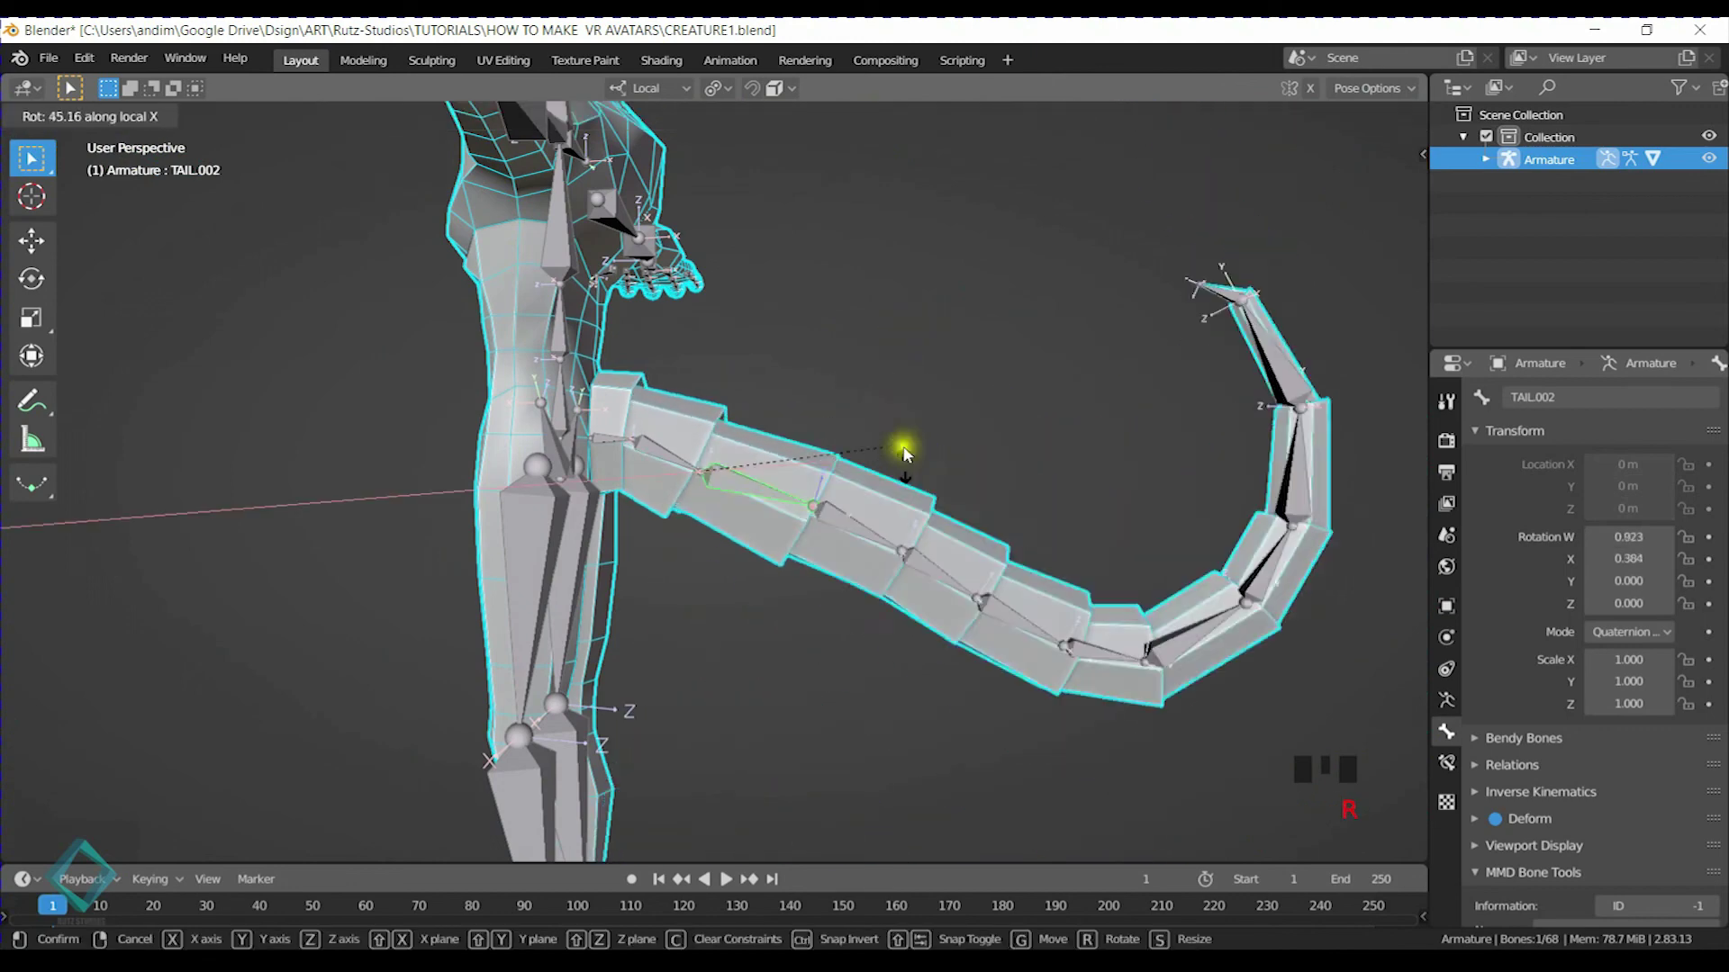
{"action": "right_click", "coordinate": [880, 583]}
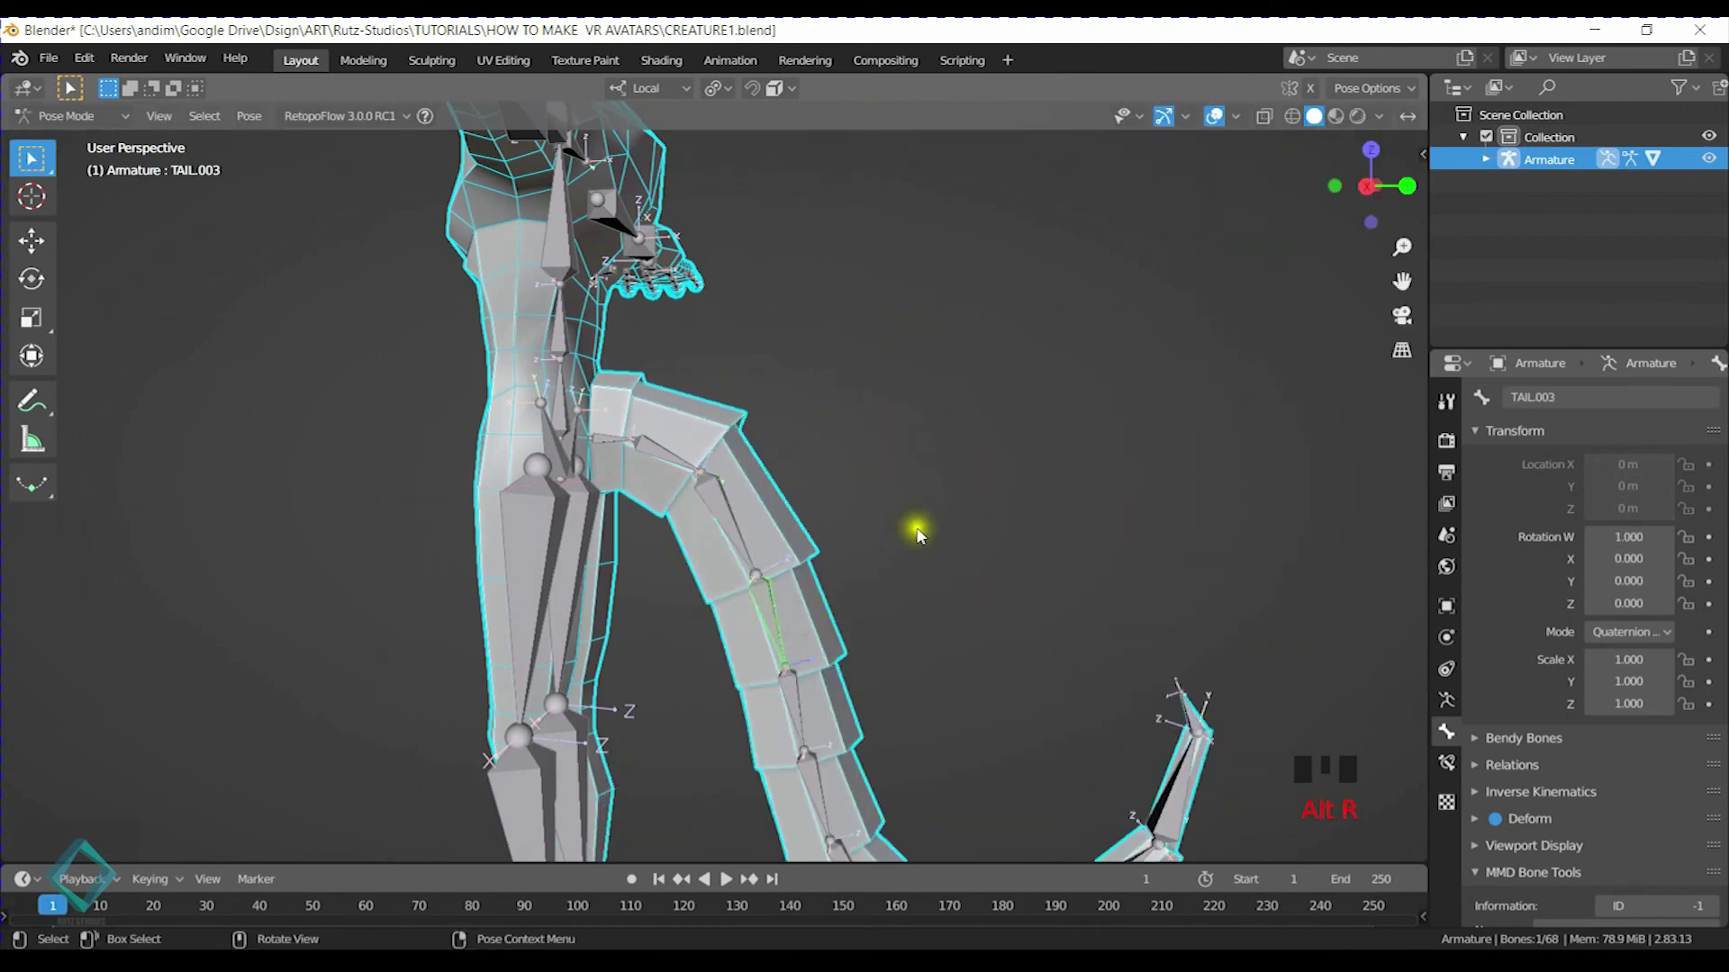
Test the rotation of the TAIL.003 bone about its local X axis and cancel it
{"action": "key", "text": "r"}
{"action": "key", "text": "x"}
{"action": "key", "text": "x"}
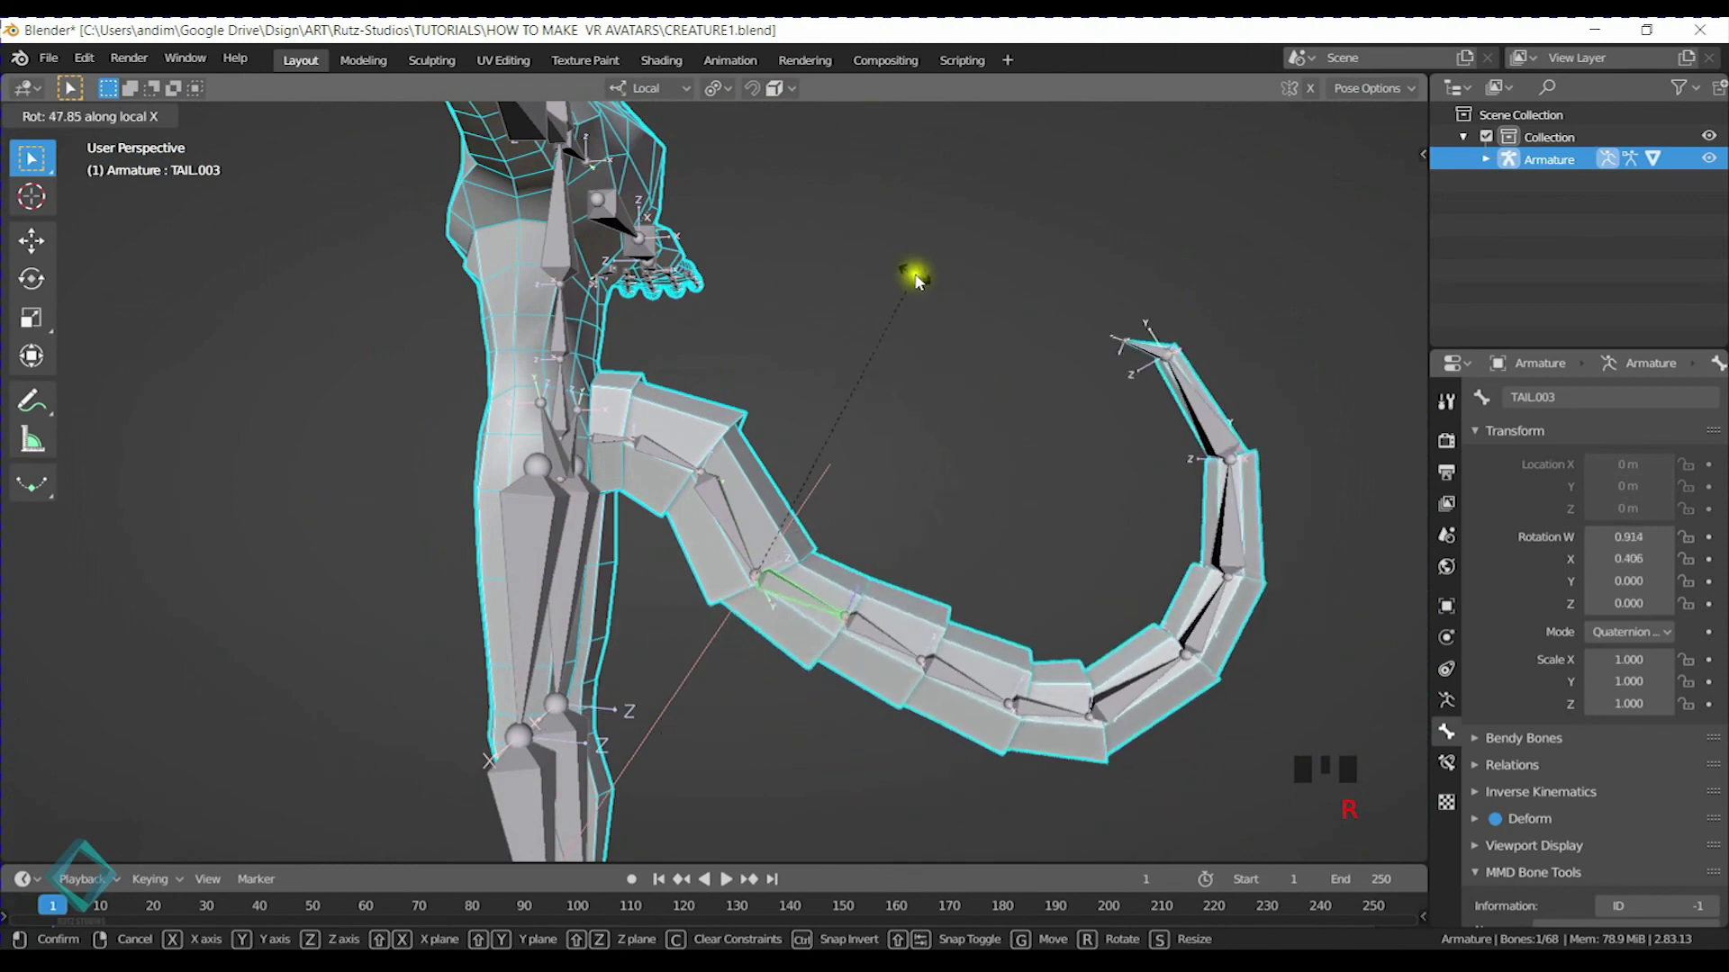
{"action": "middle_click_drag", "start_coordinate": [931, 717], "coordinate": [934, 583]}
{"action": "right_click", "coordinate": [849, 559]}
Save the file and turn off the wireframe overlay in the viewport
{"action": "key", "text": "ctrl+s"}
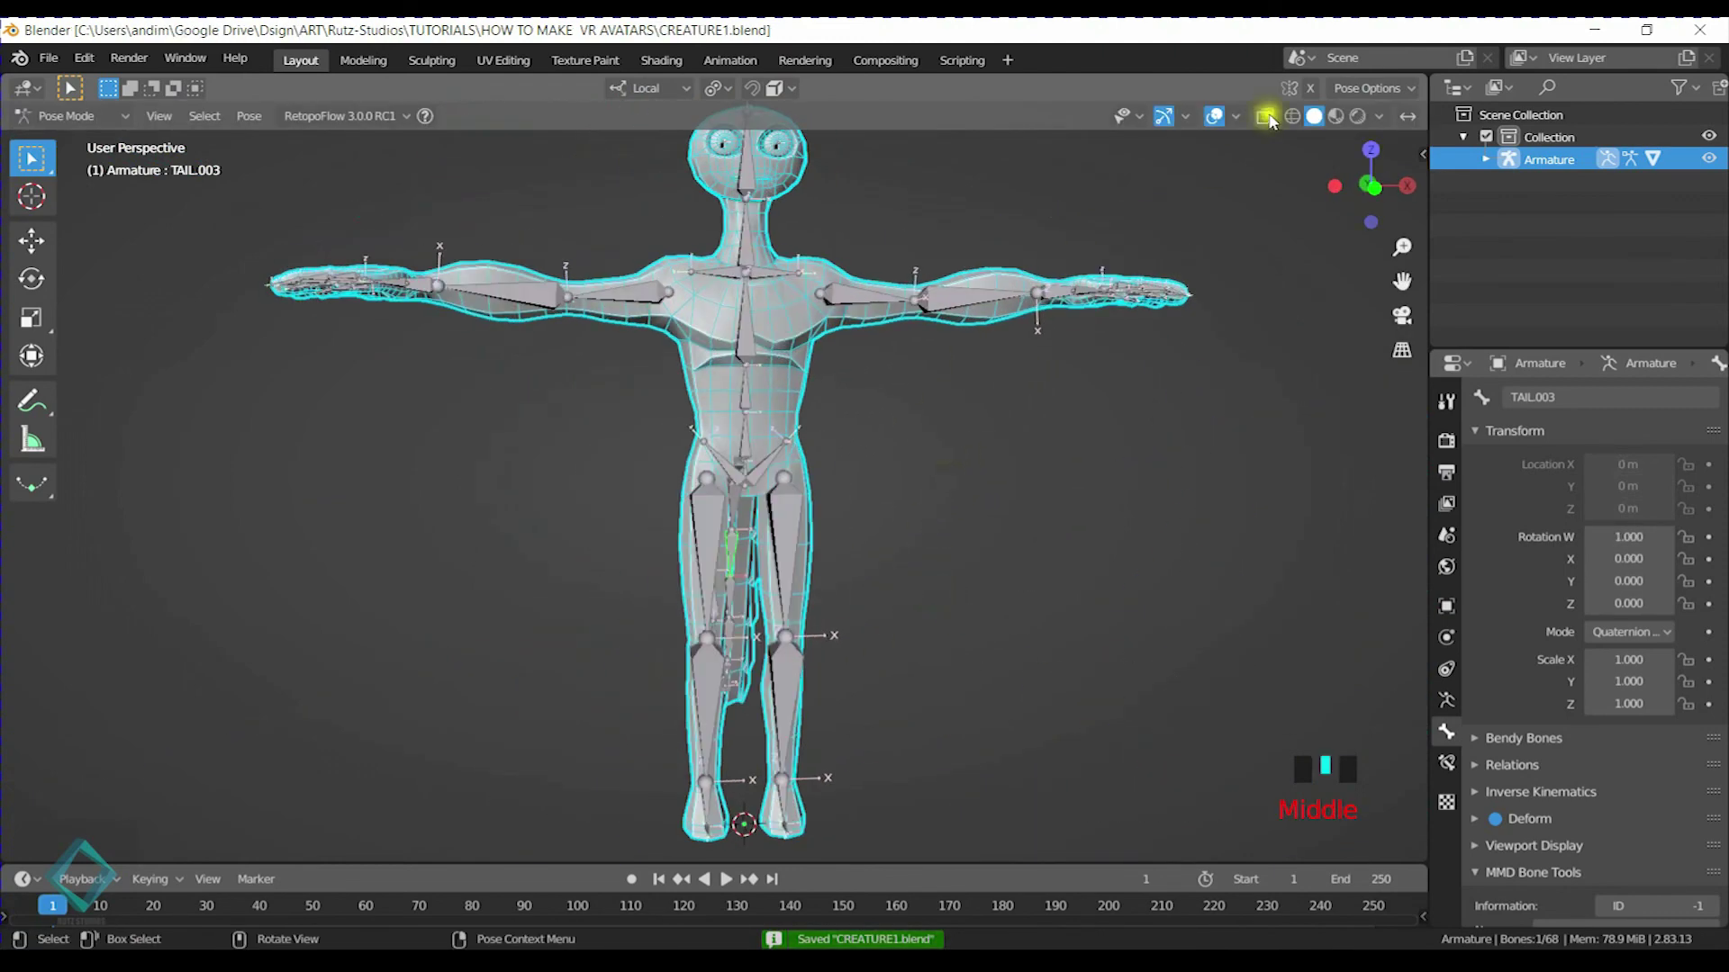
{"action": "left_click", "coordinate": [1234, 119]}
{"action": "left_click", "coordinate": [1108, 490]}
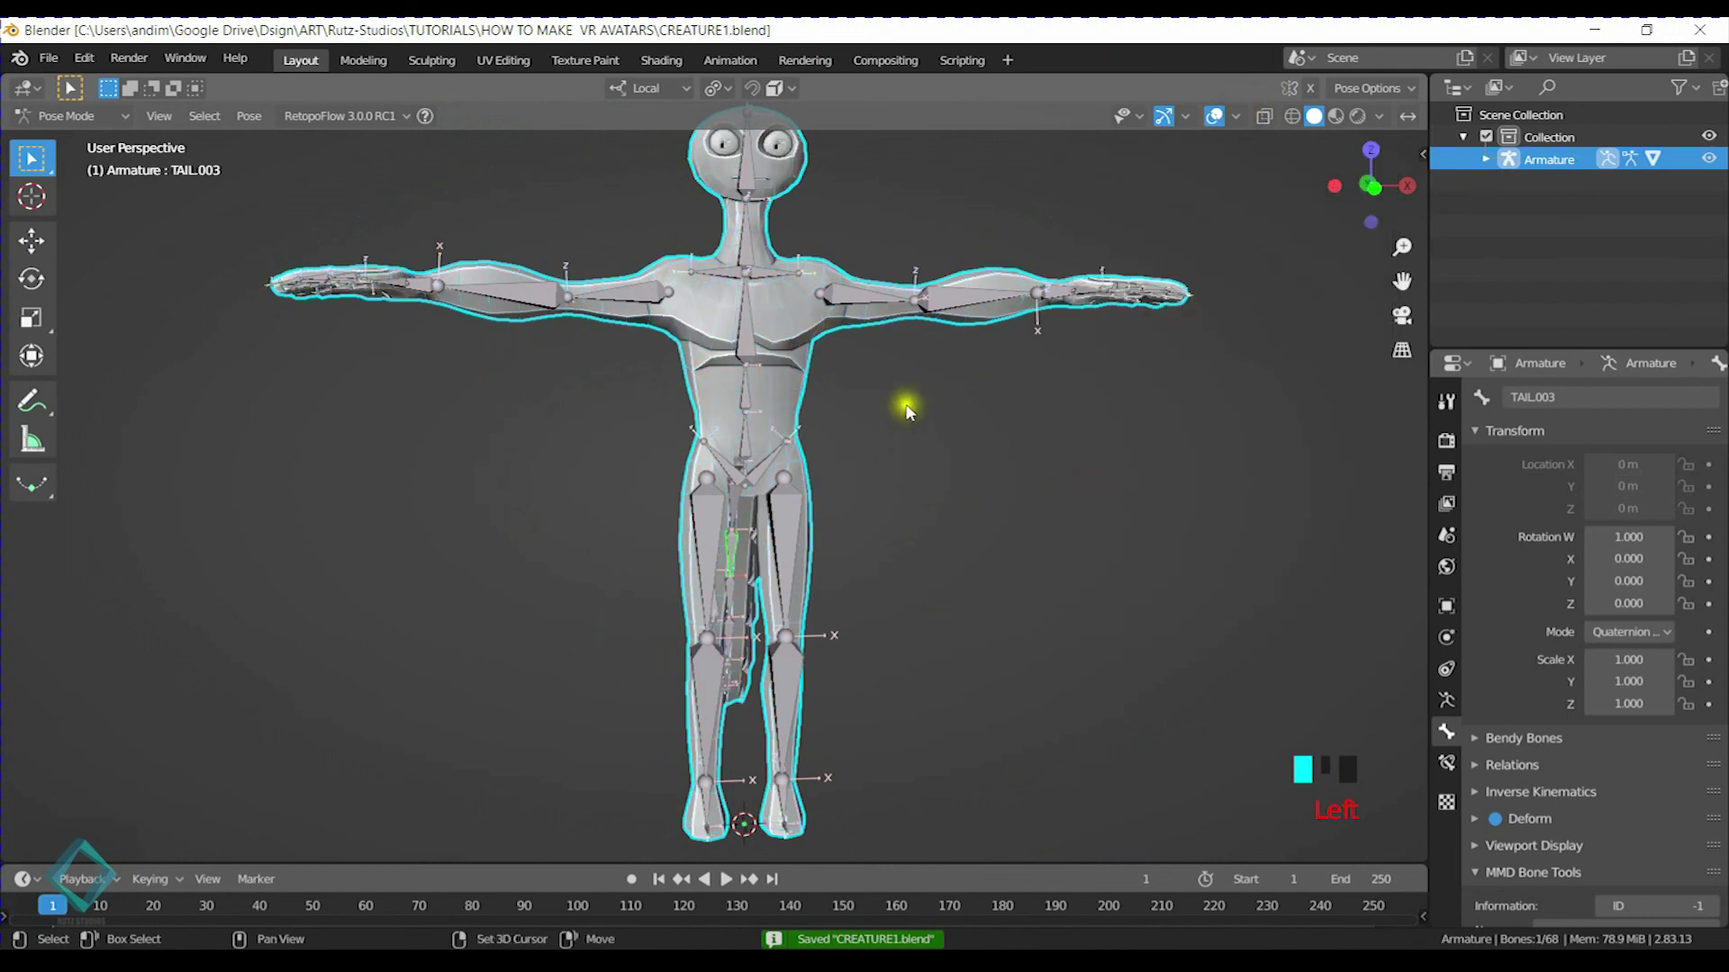
Switch the armature to Object Mode, hide it in the viewport and save the file
{"action": "middle_click_drag", "start_coordinate": [907, 414], "coordinate": [897, 511], "text": "shift"}
{"action": "left_click", "coordinate": [849, 429]}
{"action": "middle_click_drag", "start_coordinate": [849, 428], "coordinate": [816, 397], "text": "shift"}
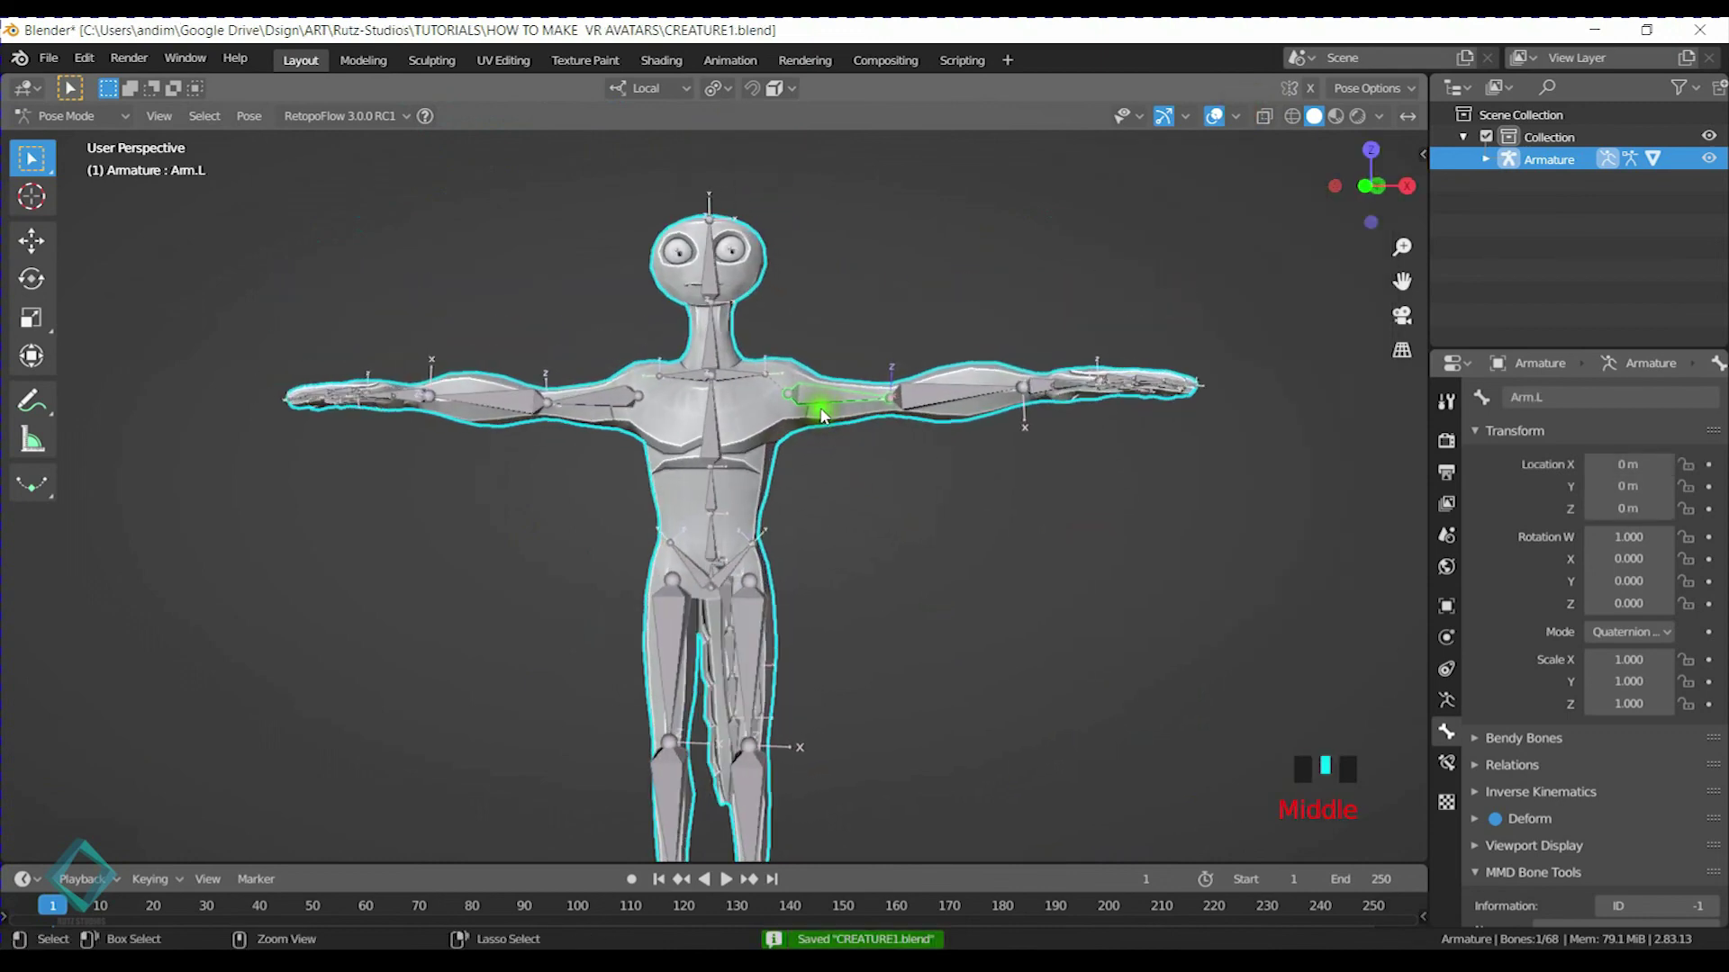
{"action": "key", "text": "ctrl+Tab"}
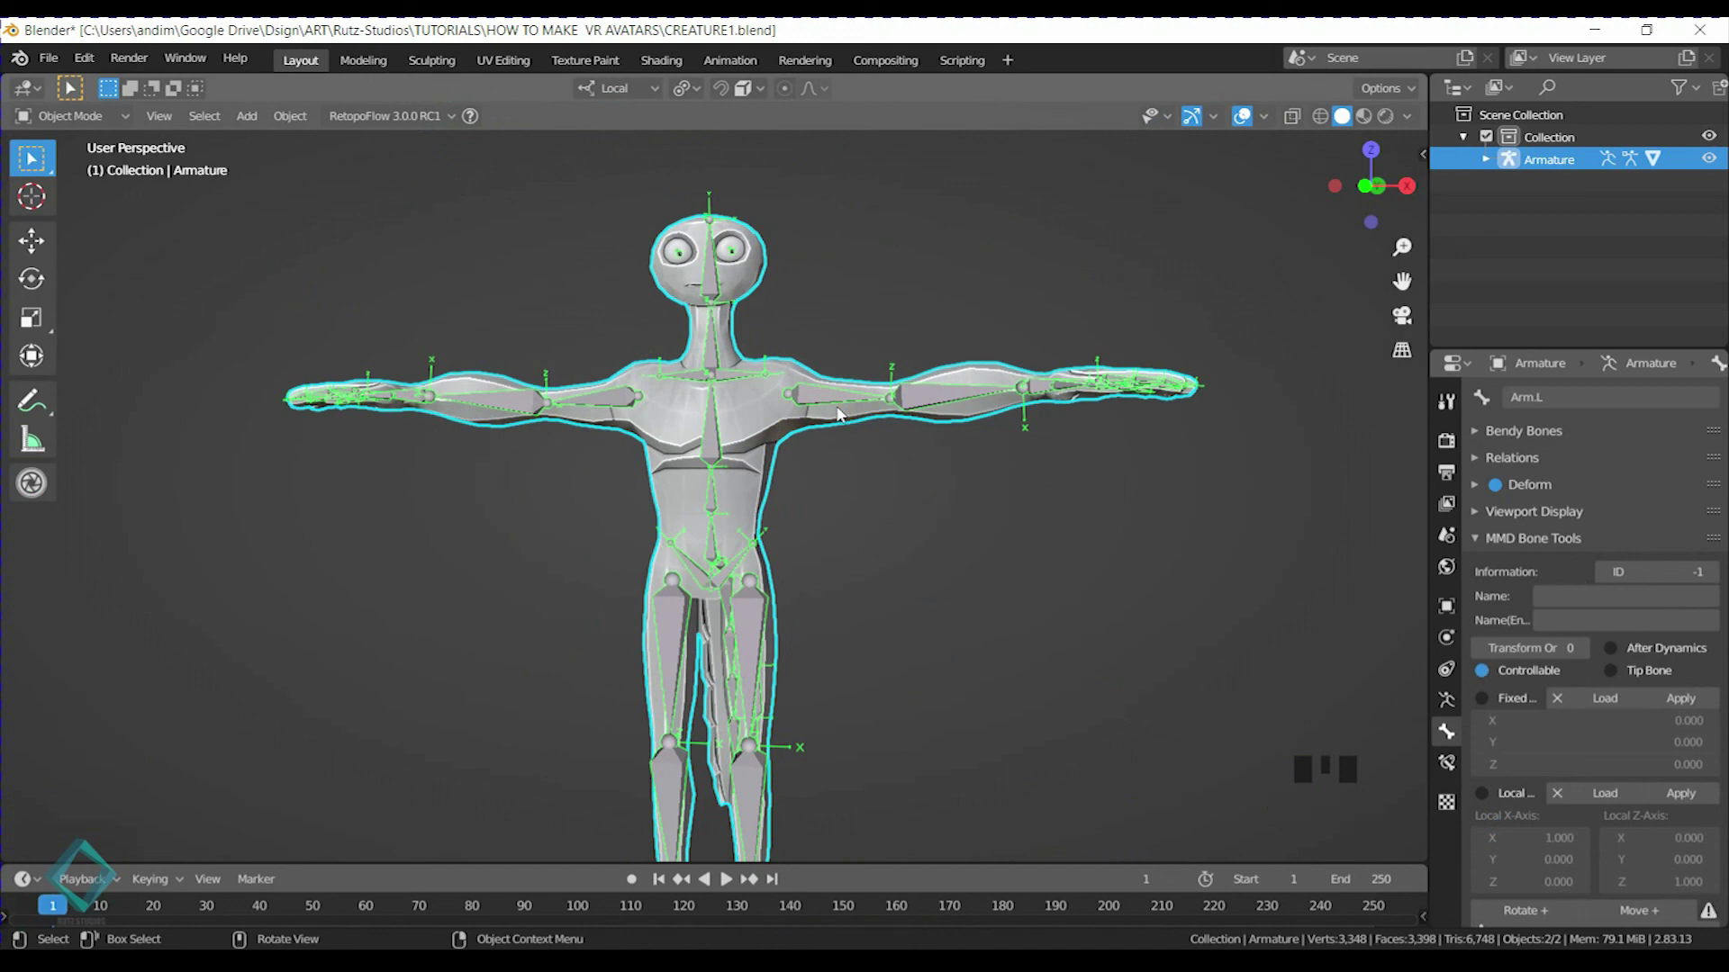
{"action": "left_click", "coordinate": [1709, 159]}
{"action": "middle_click_drag", "start_coordinate": [736, 365], "coordinate": [738, 427], "text": "shift"}
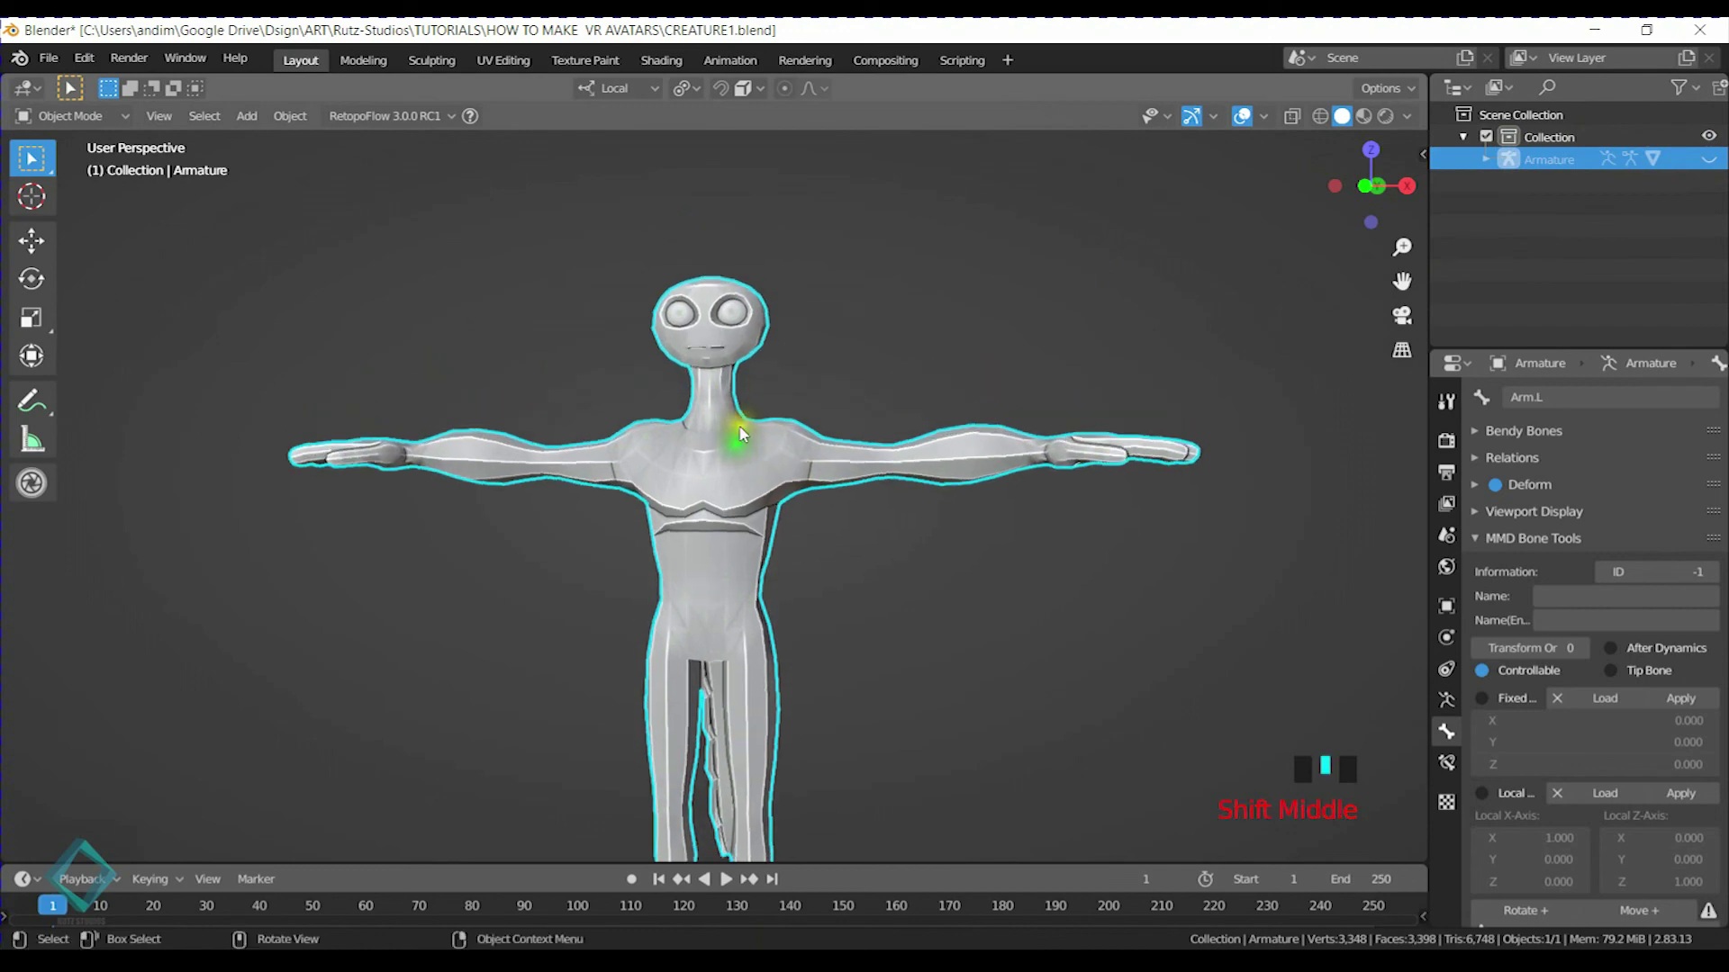
{"action": "key", "text": "ctrl+s"}
Select the body mesh, show it in the front orthographic view and save the file
{"action": "scroll", "coordinate": [737, 425], "scroll_direction": "up", "scroll_amount": 5}
{"action": "left_click", "coordinate": [737, 391]}
{"action": "middle_click_drag", "start_coordinate": [823, 365], "coordinate": [760, 492], "text": "shift"}
{"action": "scroll", "coordinate": [761, 547], "scroll_direction": "down", "scroll_amount": 3}
{"action": "scroll", "coordinate": [764, 477], "scroll_direction": "down", "scroll_amount": 3}
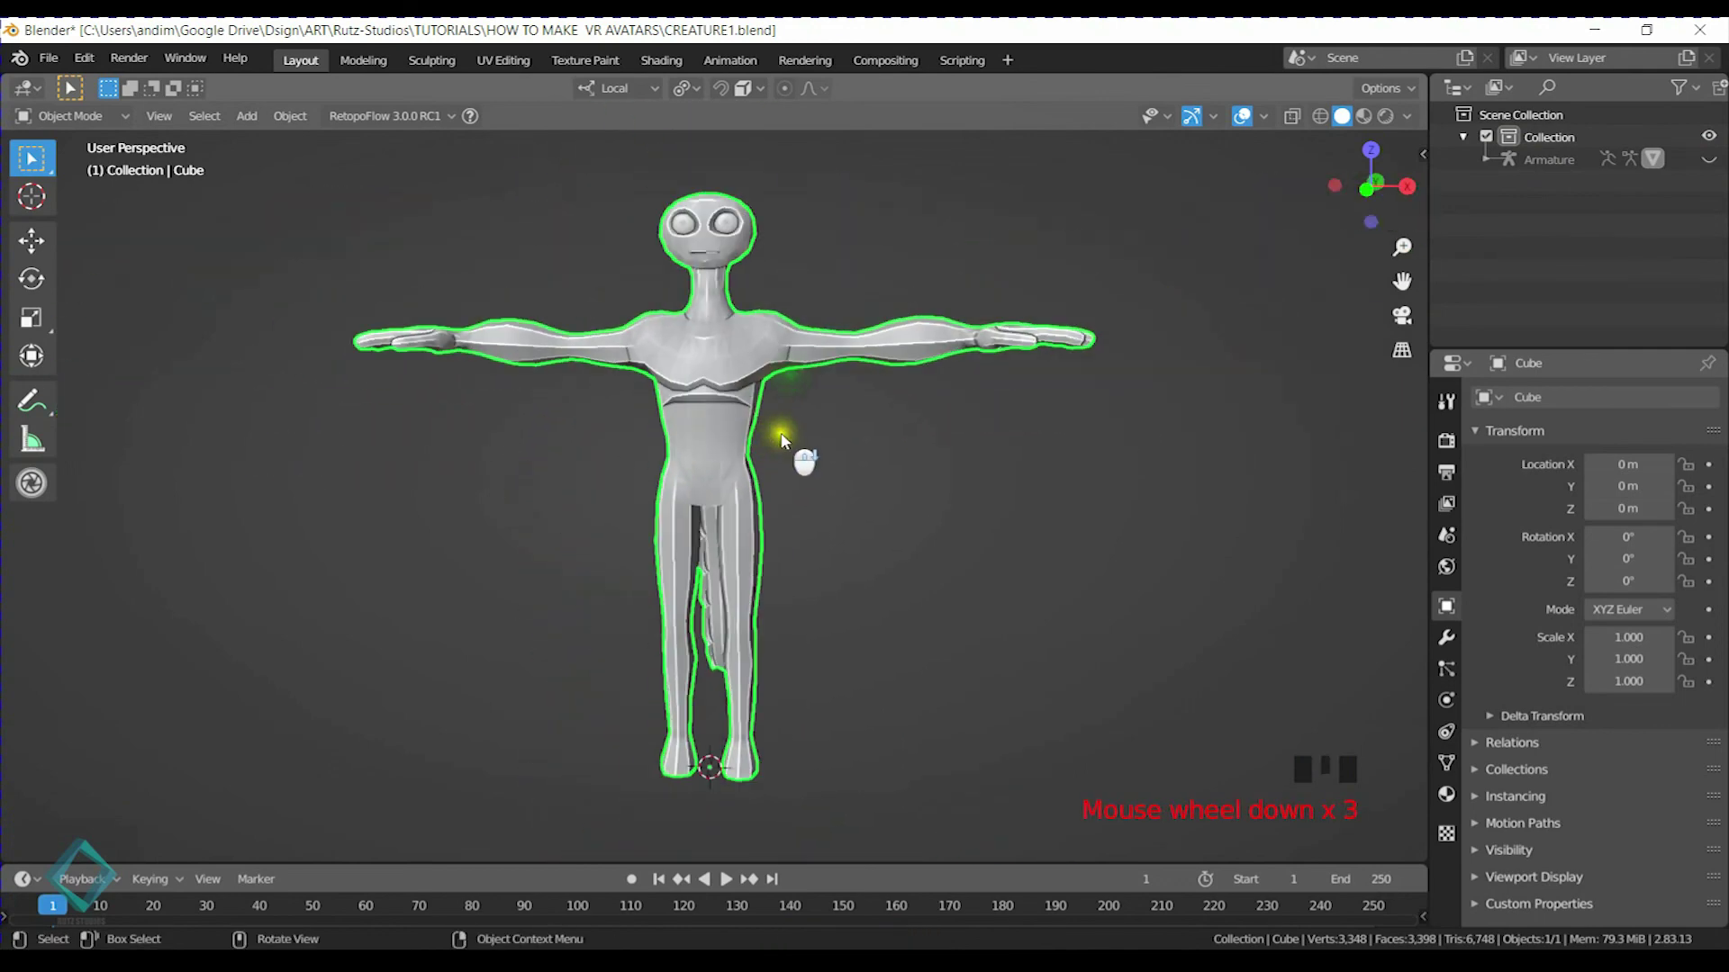
{"action": "key", "text": "KP_1"}
{"action": "scroll", "coordinate": [783, 428], "scroll_direction": "up", "scroll_amount": 1}
{"action": "scroll", "coordinate": [789, 430], "scroll_direction": "up", "scroll_amount": 1, "text": "shift"}
{"action": "key", "text": "ctrl+s"}
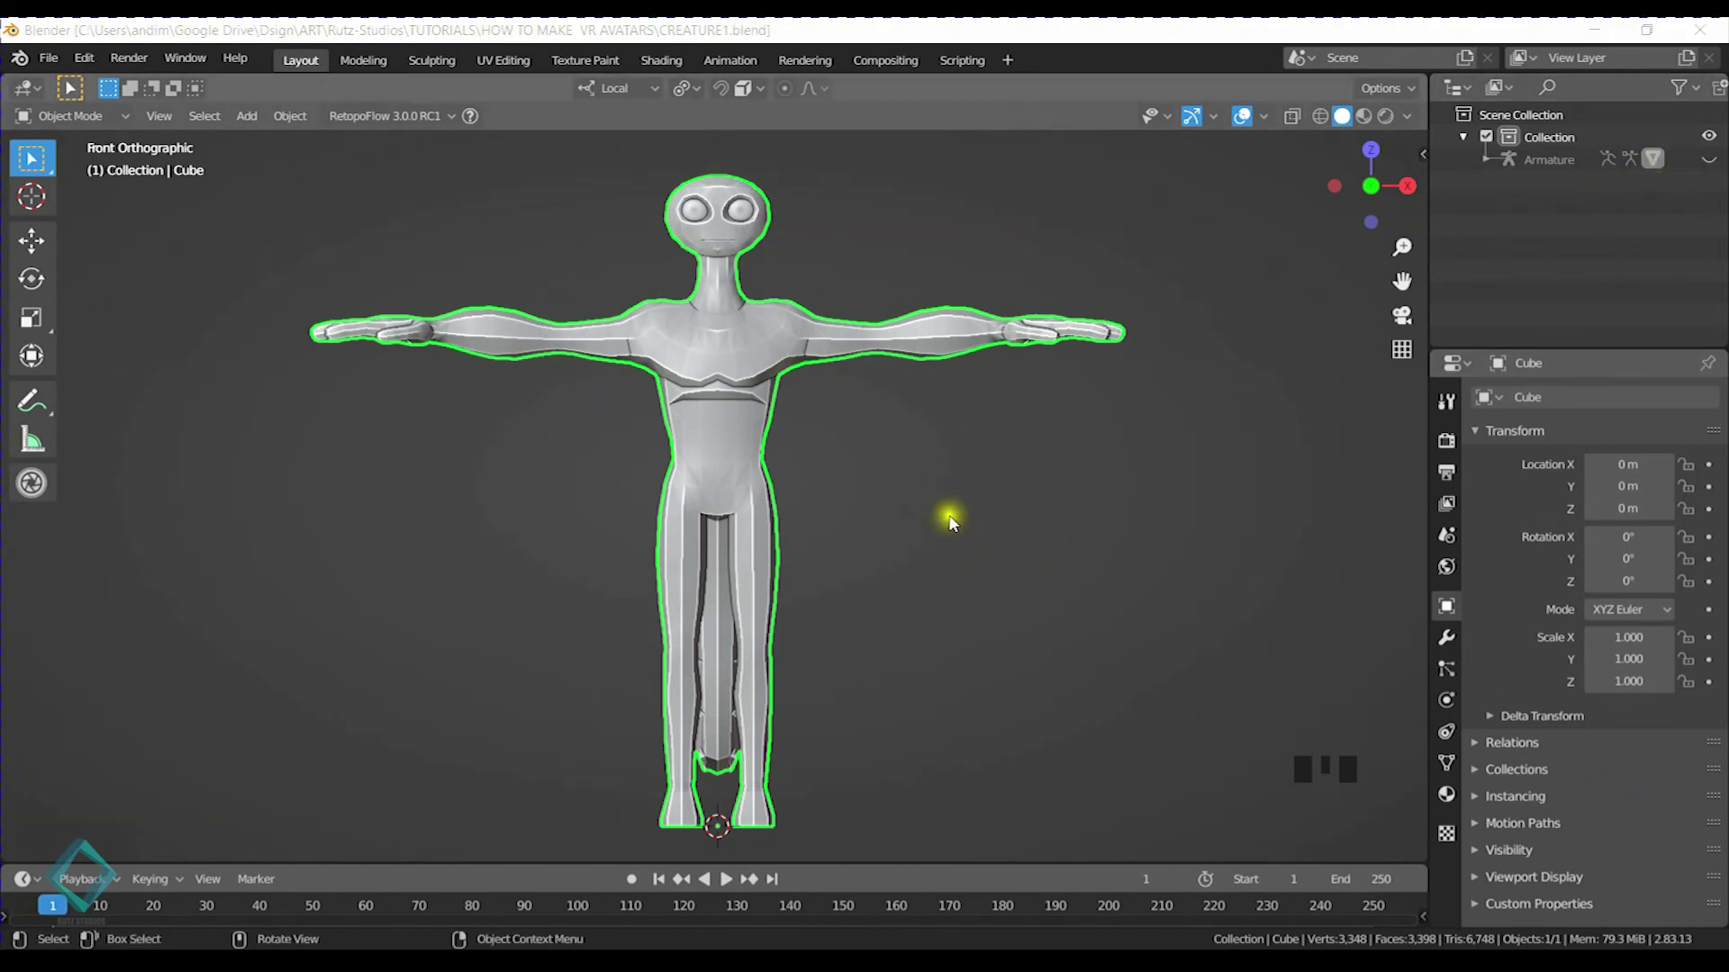
Examine the finished creature mesh from the side and front, and save the file
{"action": "middle_click_drag", "start_coordinate": [1021, 513], "coordinate": [792, 535]}
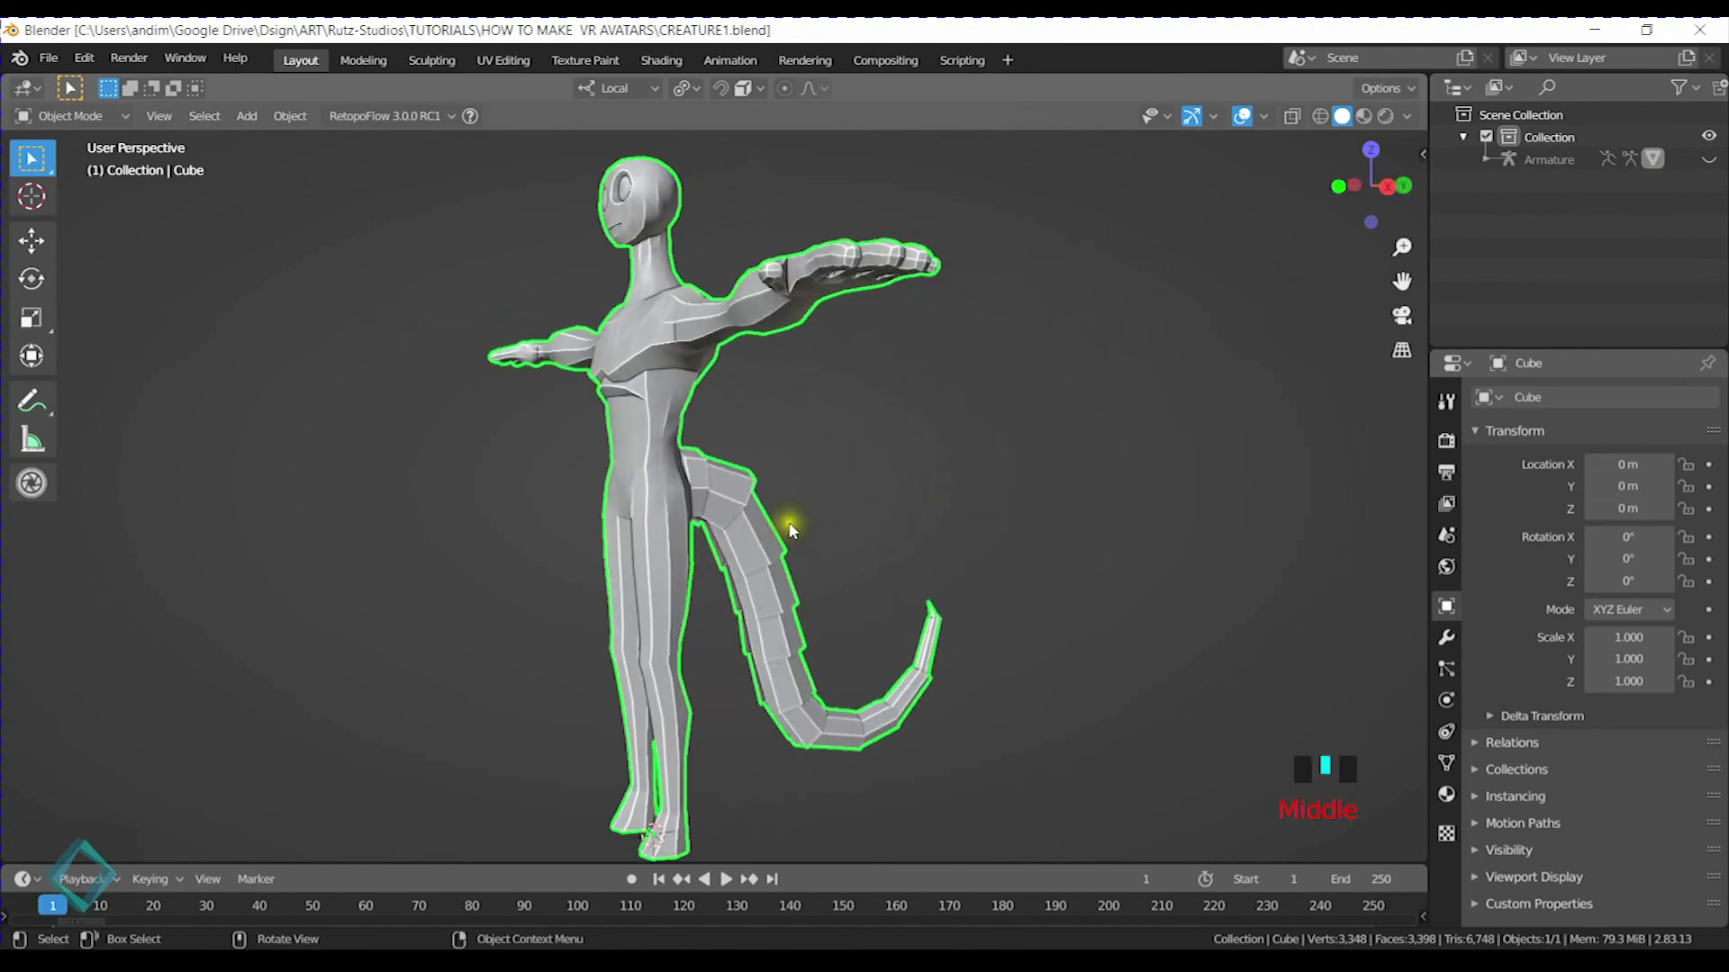
{"action": "middle_click_drag", "start_coordinate": [791, 531], "coordinate": [772, 456]}
{"action": "scroll", "coordinate": [819, 453], "scroll_direction": "down", "scroll_amount": 2}
{"action": "middle_click_drag", "start_coordinate": [609, 309], "coordinate": [791, 308], "text": "shift"}
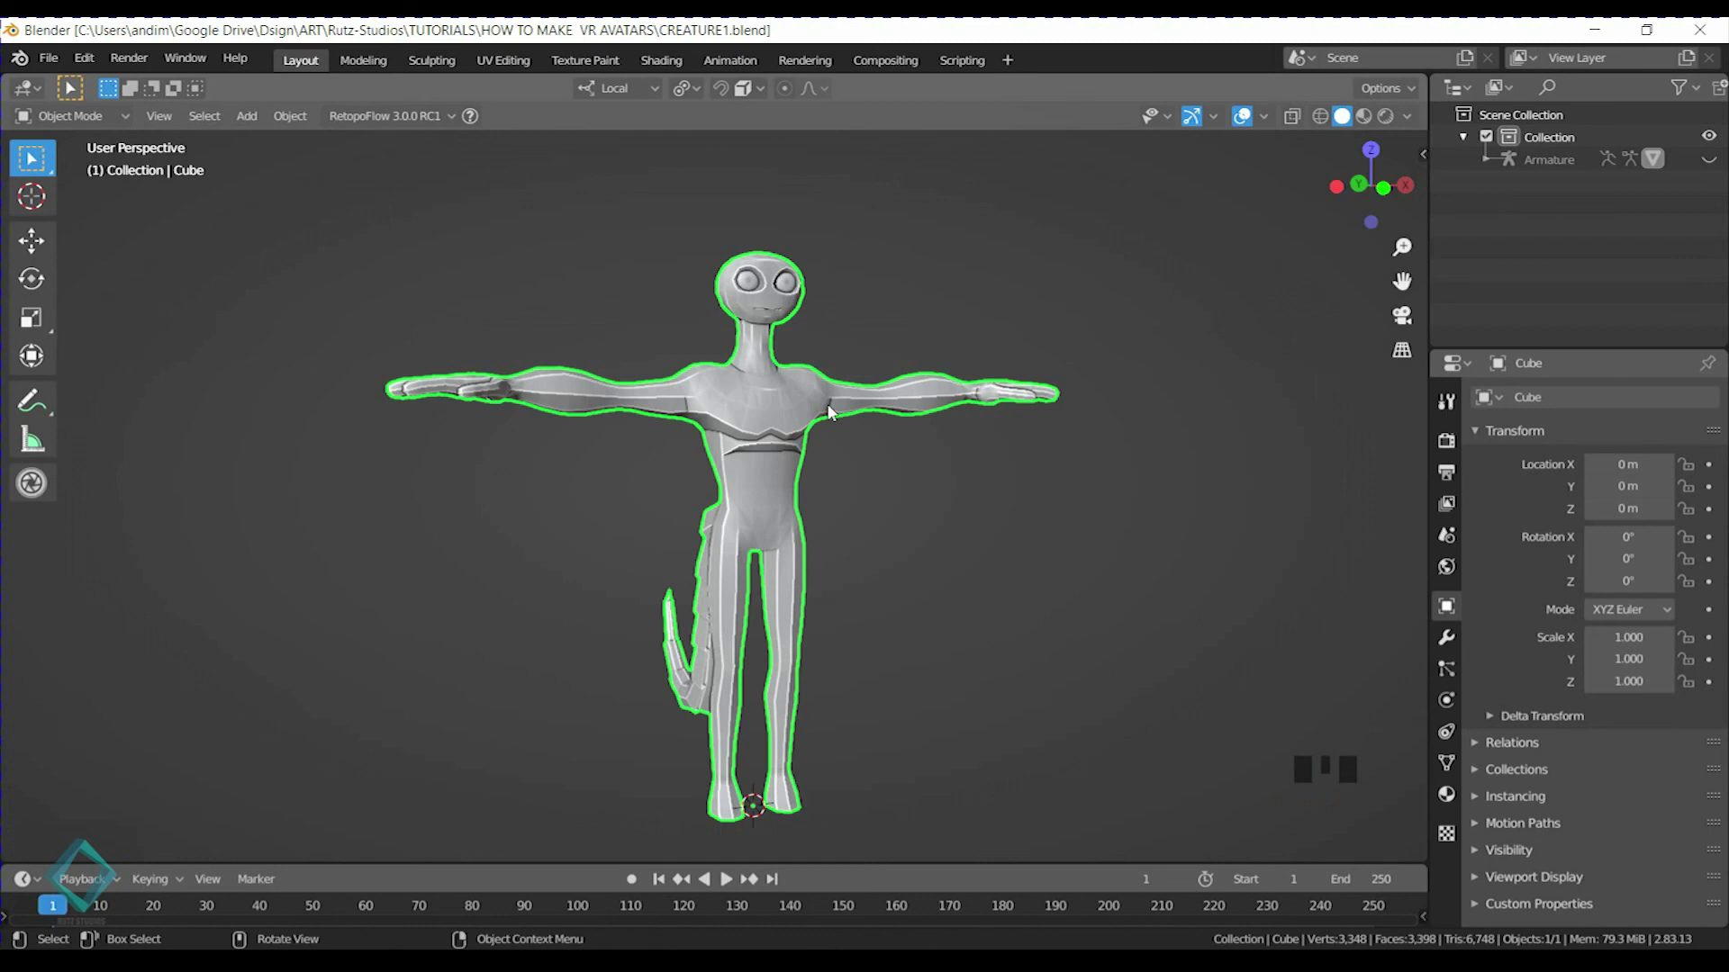
{"action": "mouse_move", "coordinate": [843, 401]}
{"action": "middle_mouse_down"}
{"action": "mouse_move", "coordinate": [883, 435]}
{"action": "mouse_move", "coordinate": [835, 430]}
{"action": "middle_mouse_up"}
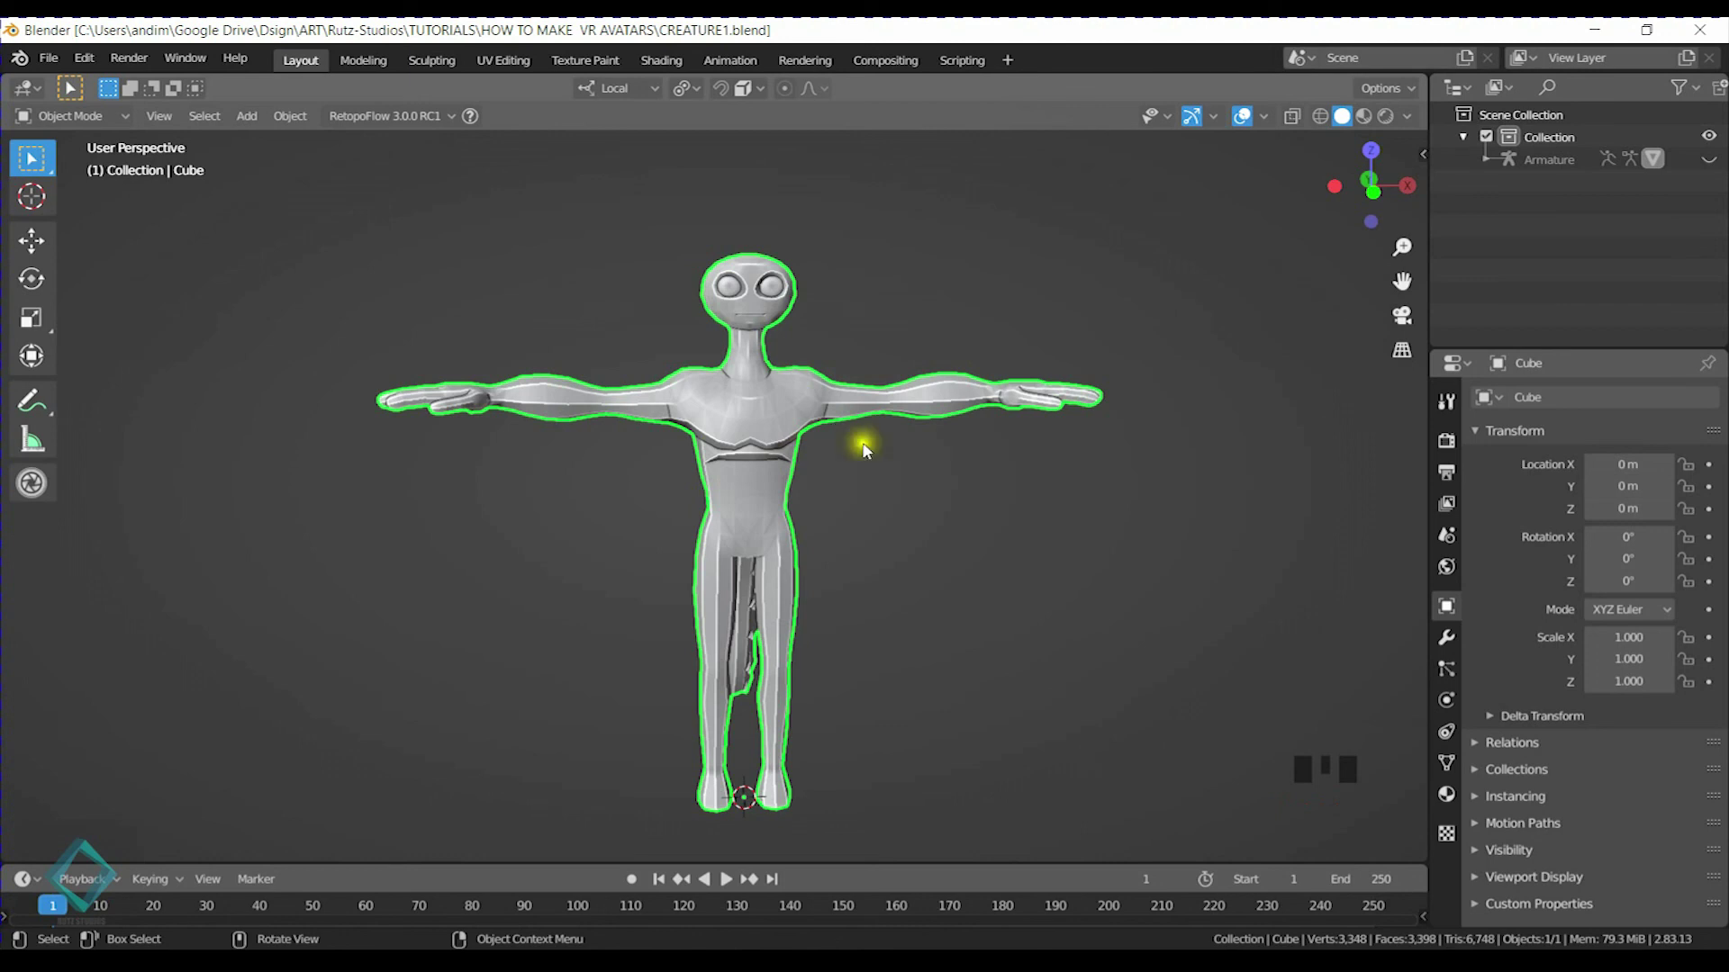
{"action": "middle_click_drag", "start_coordinate": [984, 482], "coordinate": [775, 482]}
{"action": "middle_click_drag", "start_coordinate": [803, 424], "coordinate": [864, 479]}
{"action": "key", "text": "ctrl+s"}
{"action": "scroll", "coordinate": [877, 456], "scroll_direction": "up", "scroll_amount": 2}
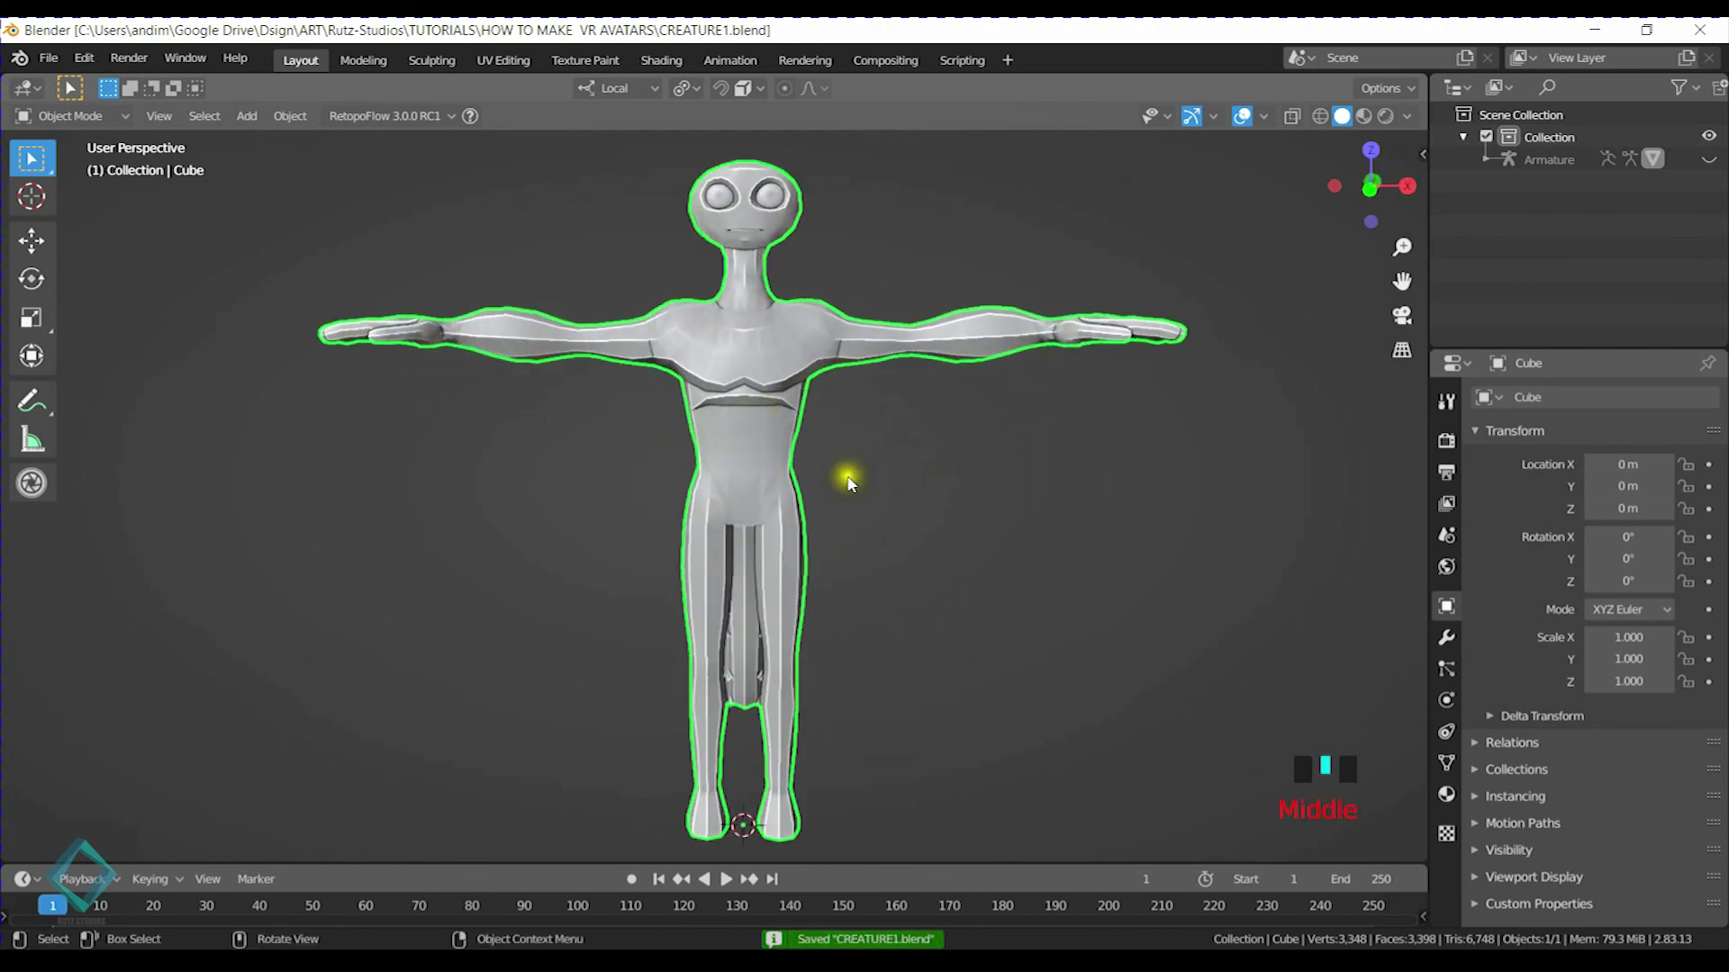